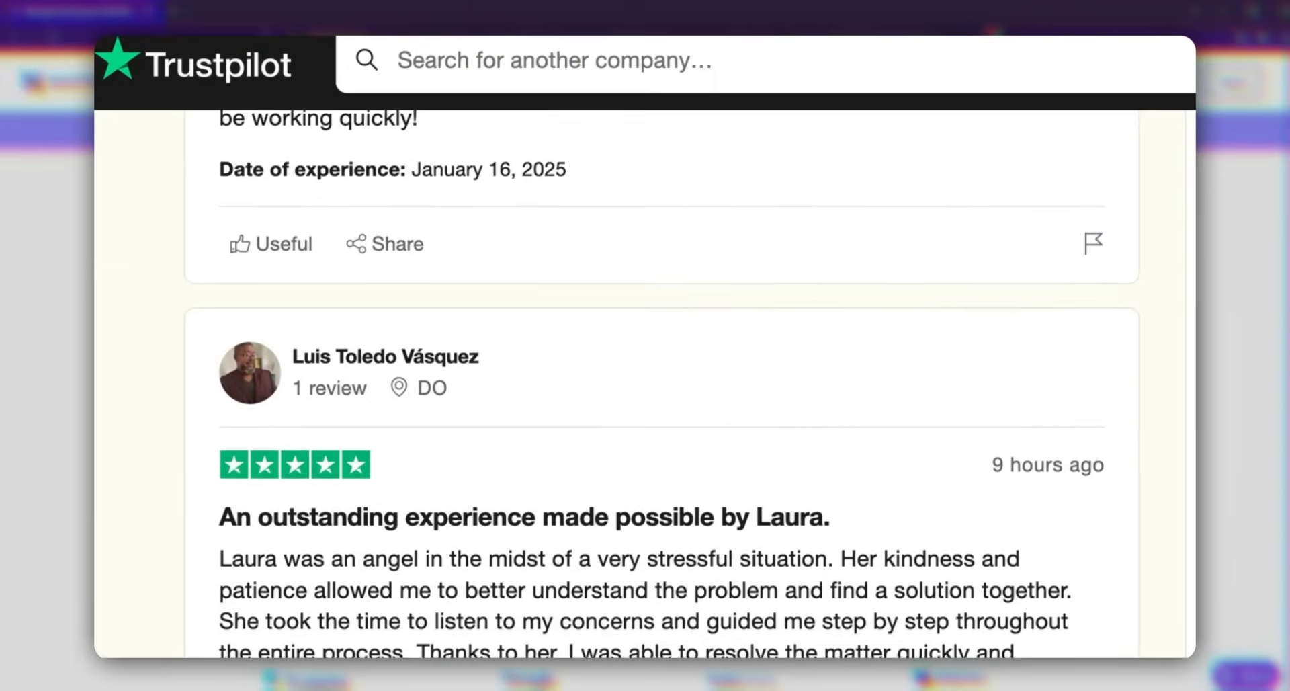
# - Choose United States in the country chooser so the hosting page shows US English and dollar prices
pyautogui.scroll(-9, 645, 350)
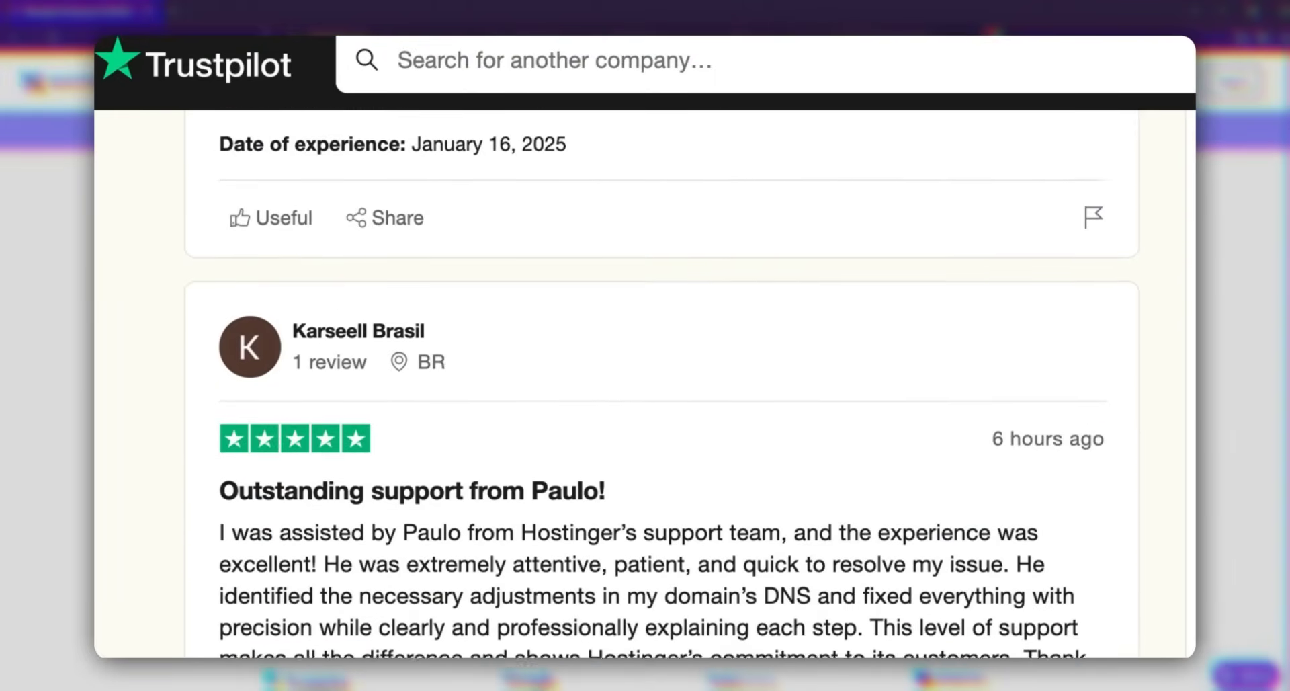
pyautogui.scroll(-8, 645, 349)
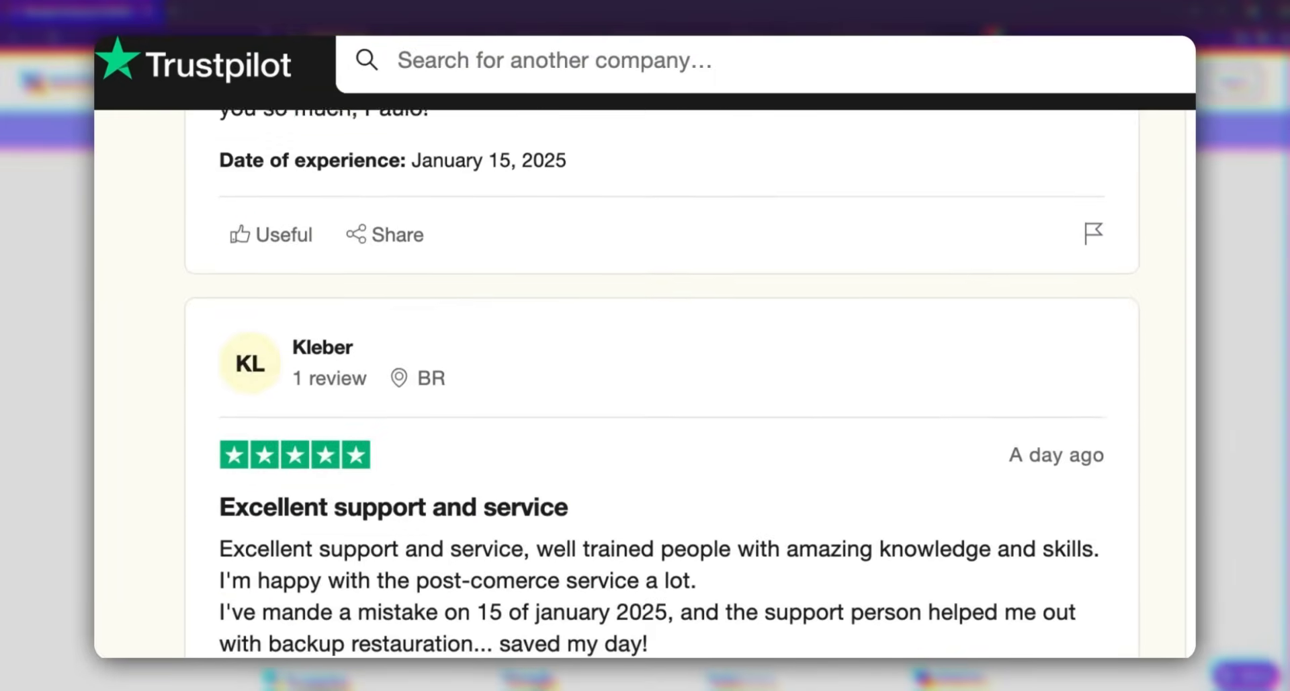
pyautogui.scroll(-3, 645, 350)
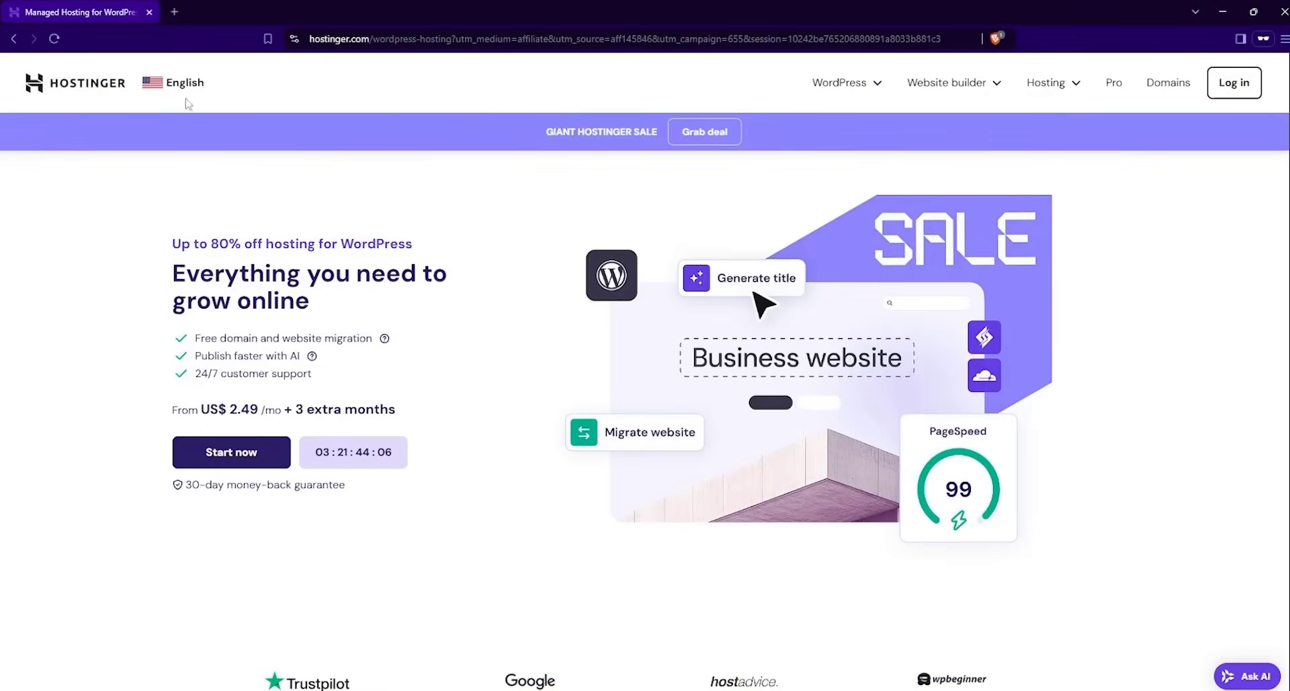
pyautogui.click(186, 85)
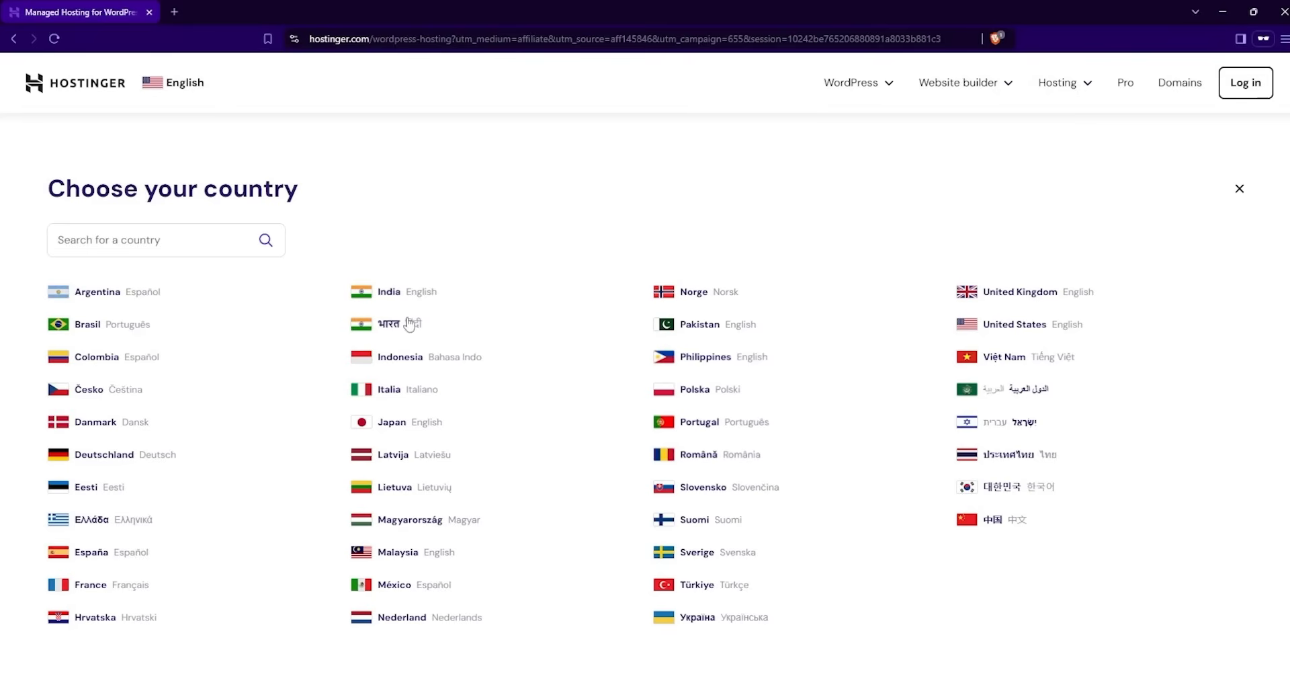
pyautogui.click(989, 334)
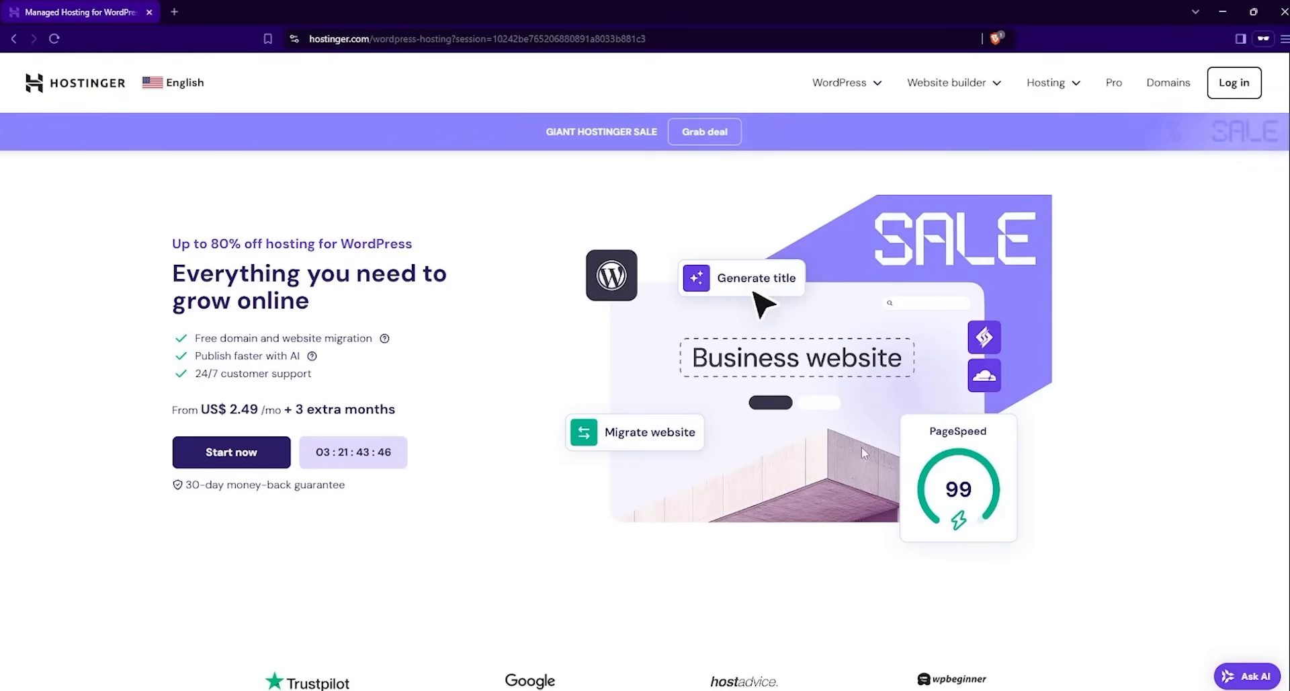
# - Scroll down to the WordPress hosting pricing cards
pyautogui.scroll(-8, 864, 446)
pyautogui.scroll(-3, 864, 452)
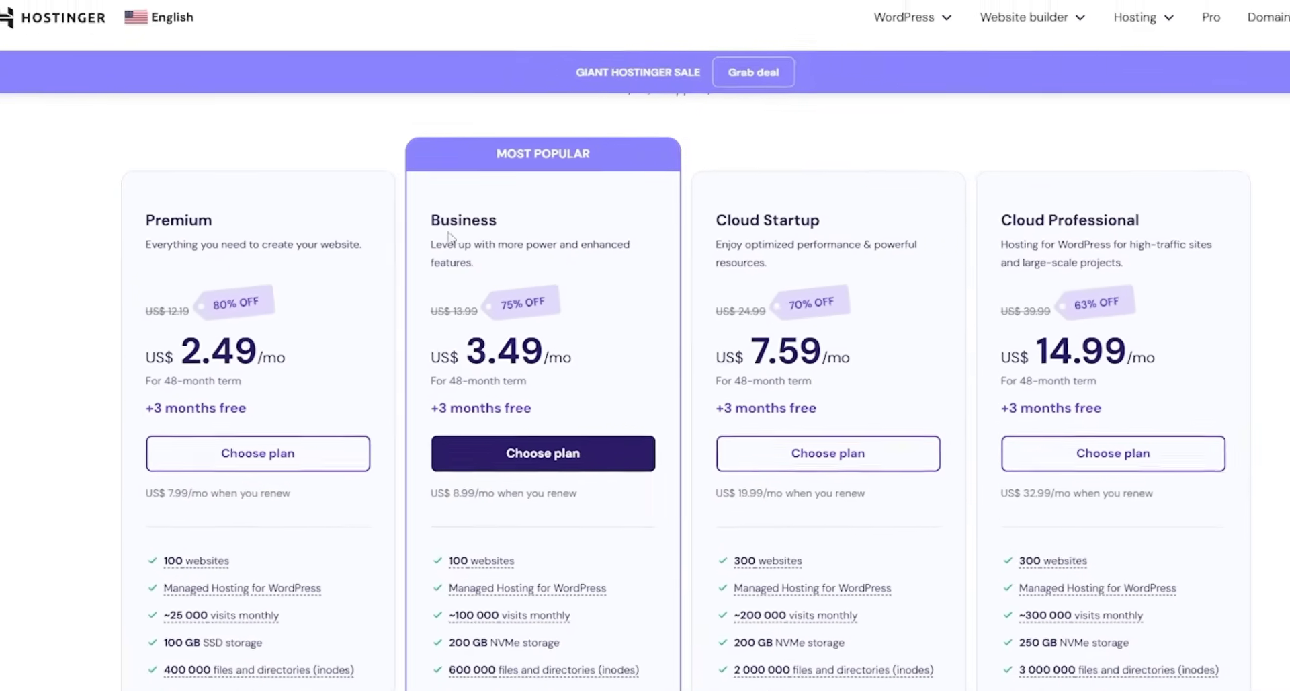
pyautogui.scroll(-3, 312, 379)
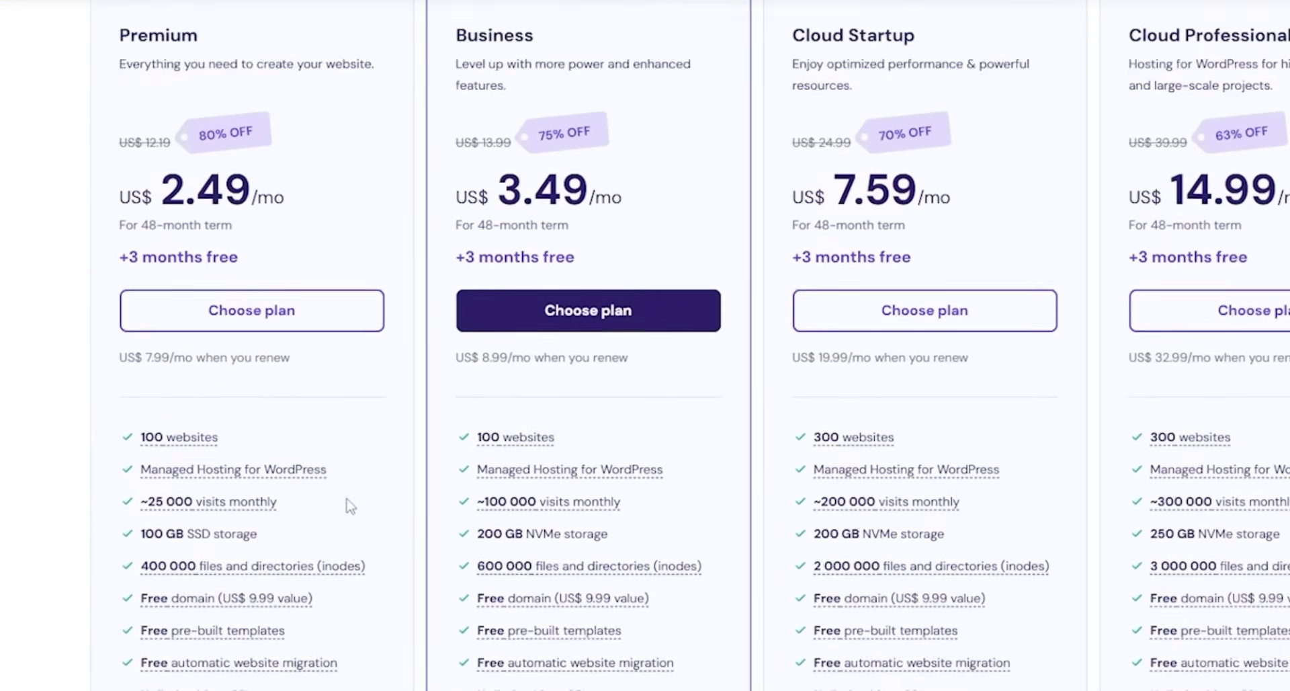
pyautogui.moveTo(195, 394)
pyautogui.scroll(-3, 370, 339)
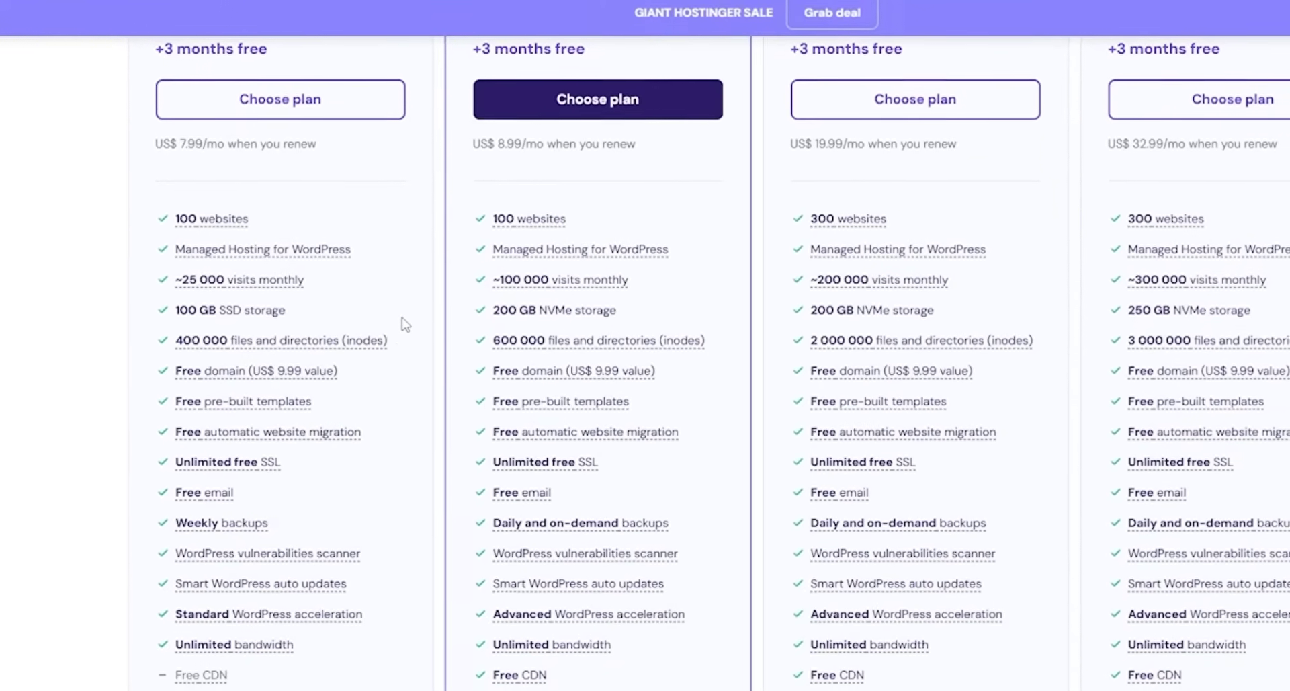
pyautogui.scroll(-1, 395, 375)
pyautogui.scroll(-2, 397, 398)
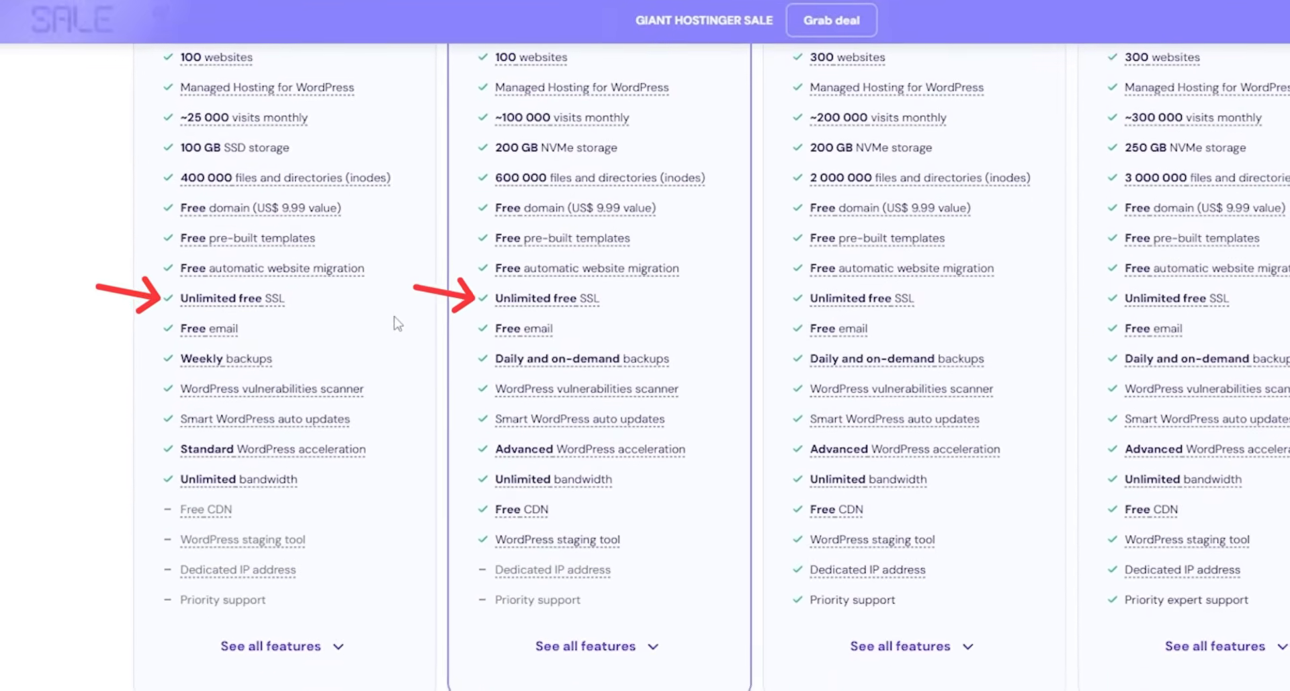
pyautogui.scroll(1, 397, 323)
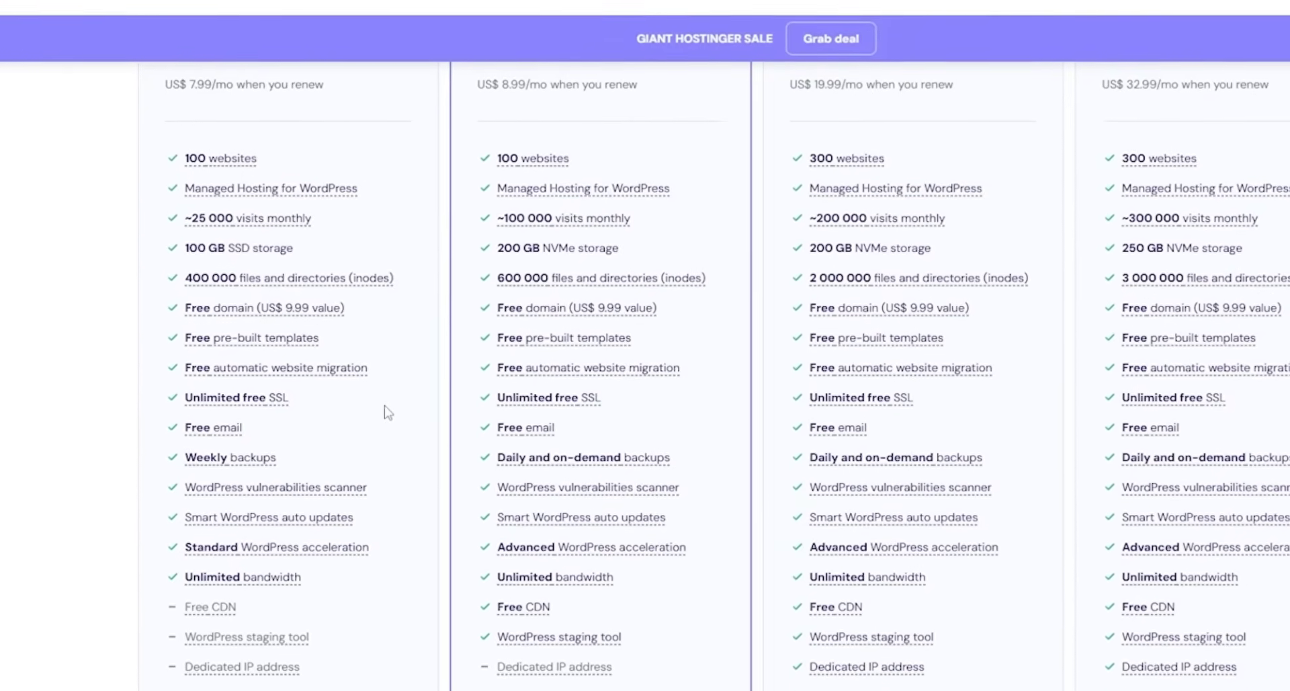
# - Read the plans' feature tooltips down to the Managed Hosting for WordPress rows
pyautogui.moveTo(281, 579)
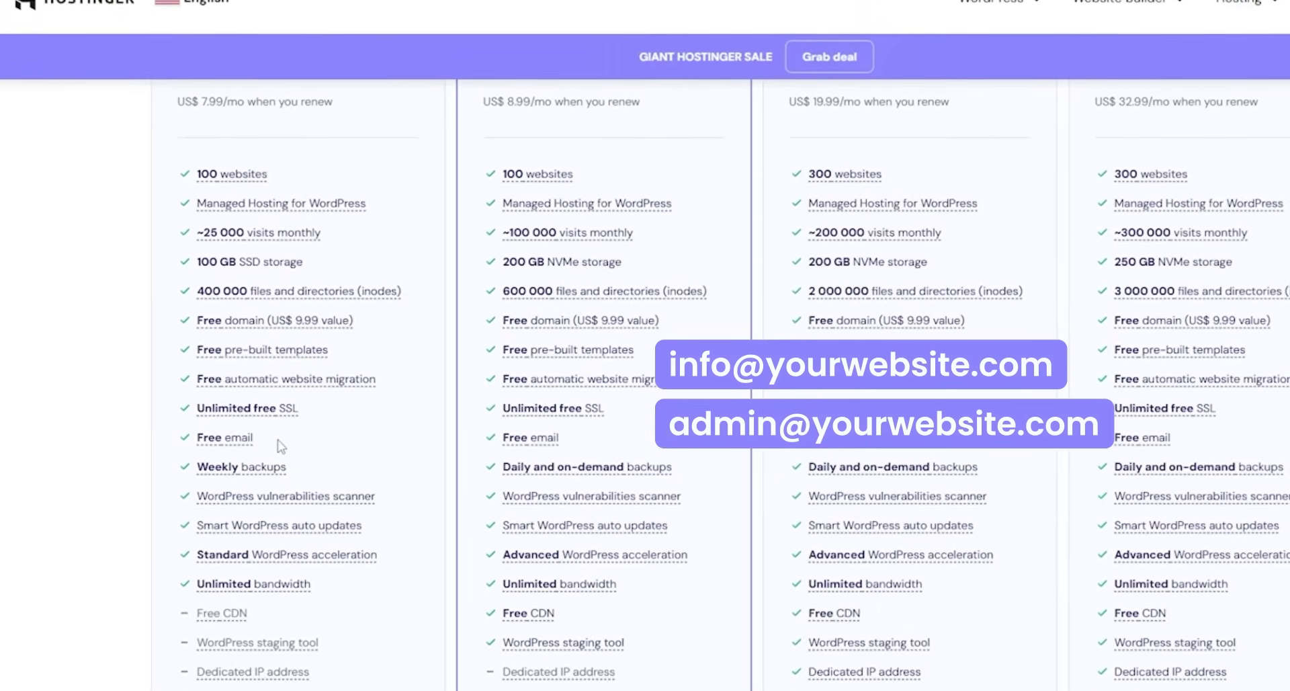
pyautogui.moveTo(237, 444)
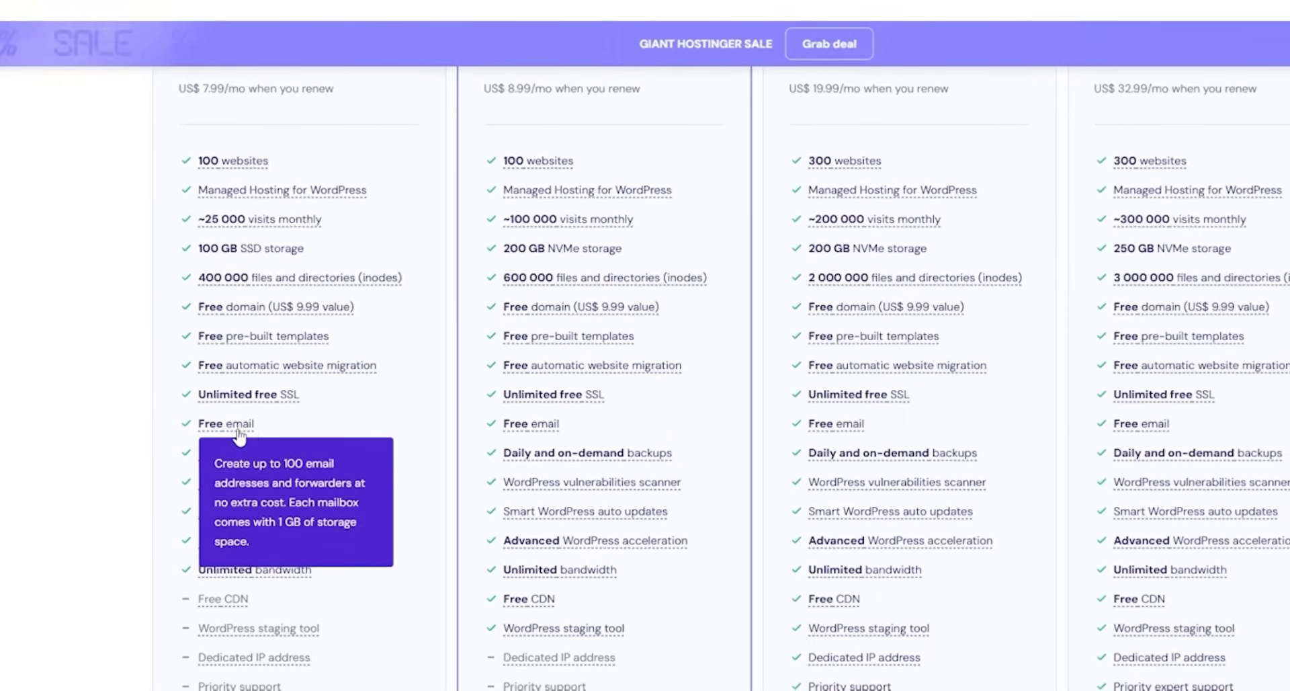
pyautogui.moveTo(343, 375)
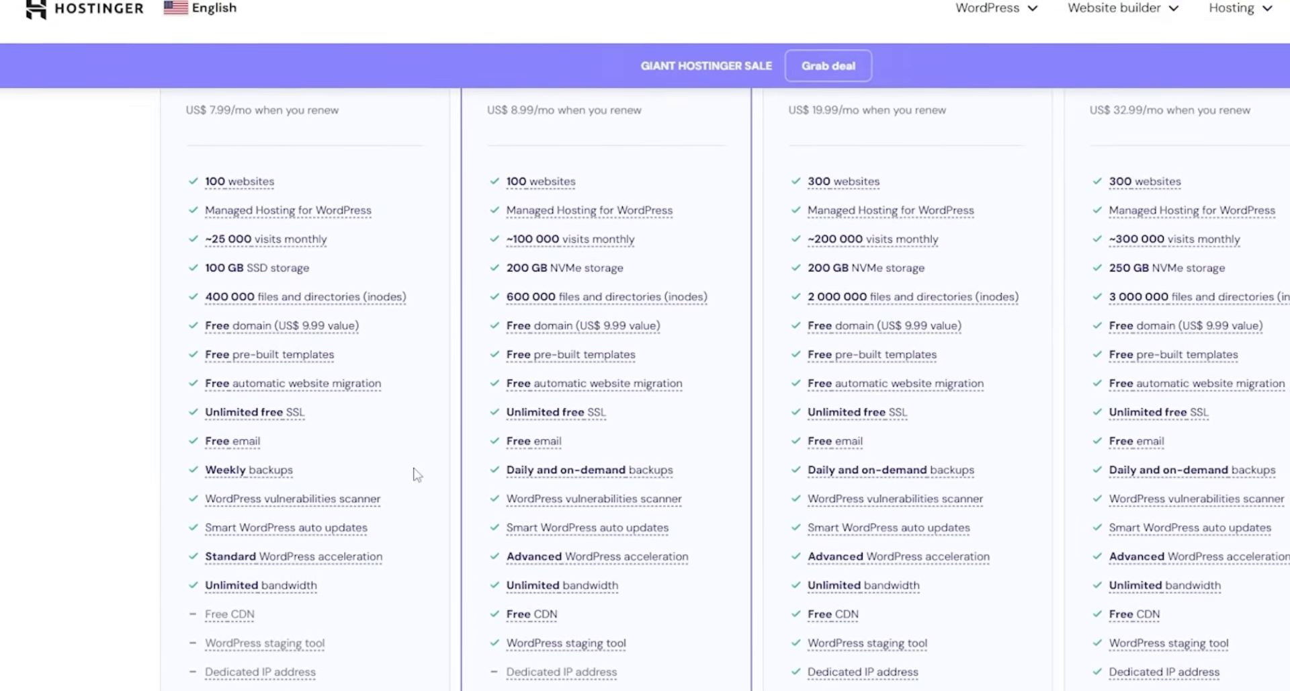
pyautogui.scroll(-1, 415, 467)
pyautogui.scroll(1, 416, 464)
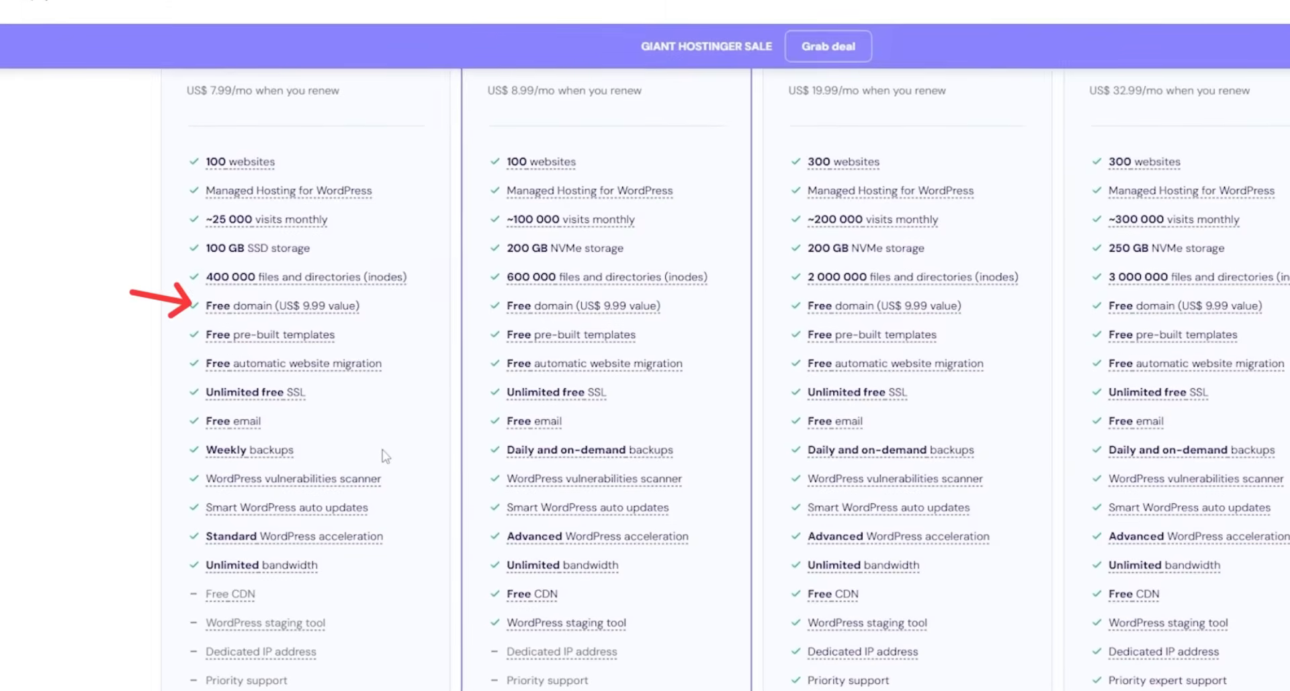
pyautogui.moveTo(320, 320)
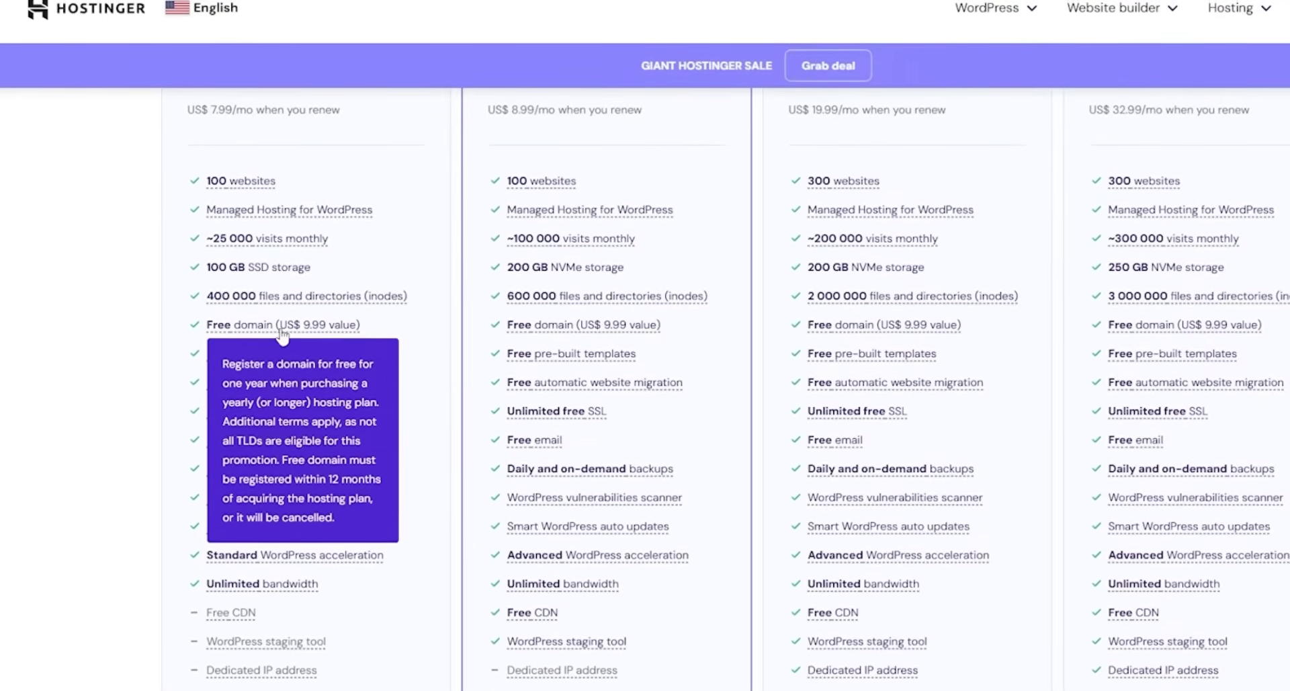
pyautogui.scroll(-2, 426, 456)
pyautogui.scroll(-4, 345, 570)
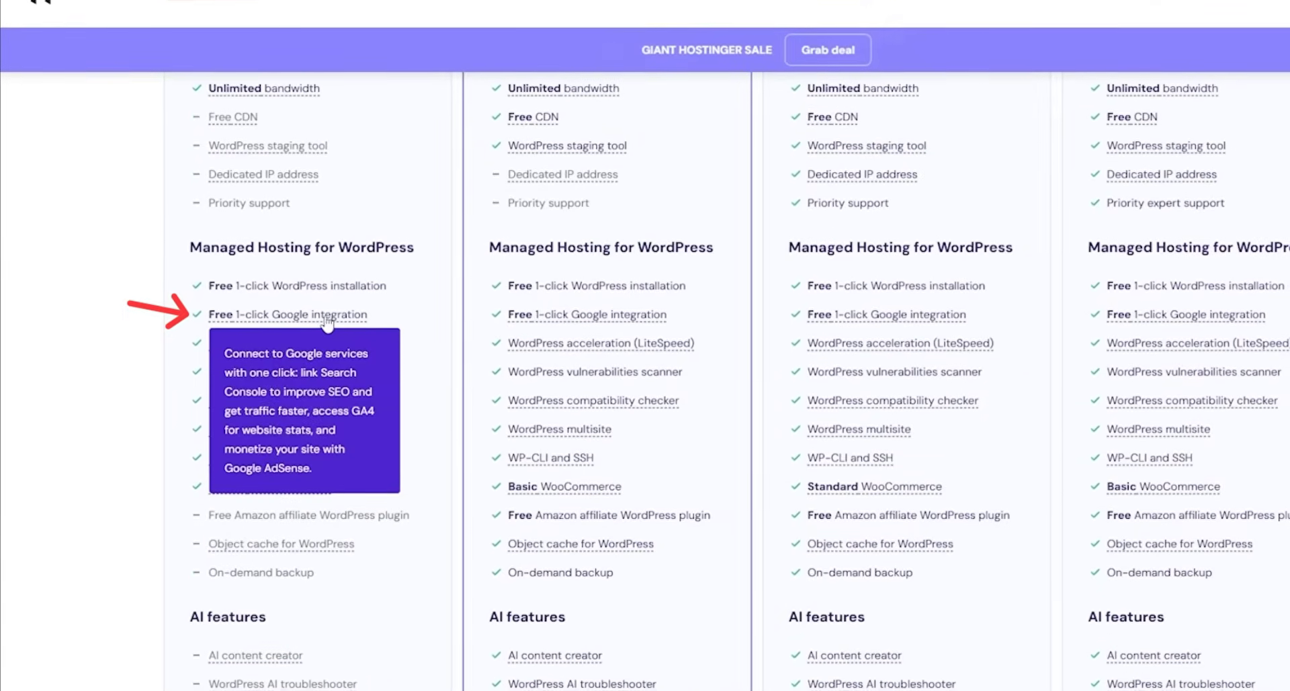
# - Review the Security and Support features, then choose the Business plan at US$ 3.49/mo
pyautogui.scroll(-1, 425, 363)
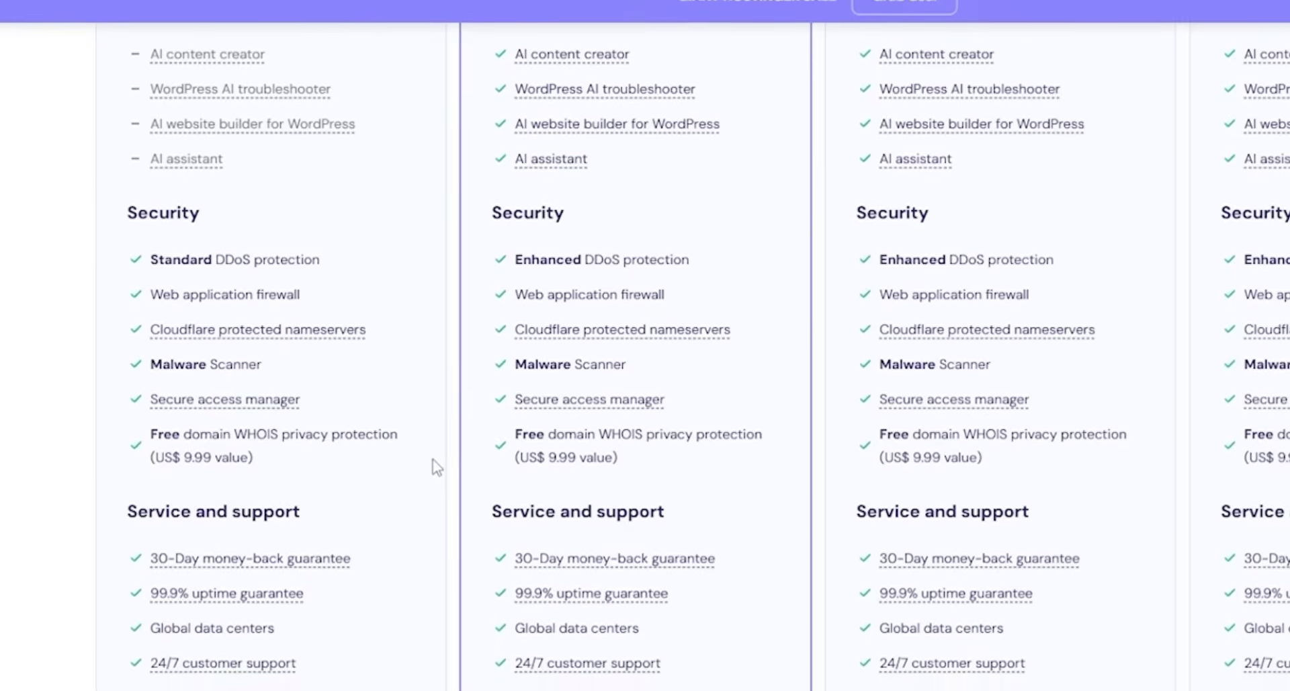
pyautogui.scroll(-1, 424, 498)
pyautogui.scroll(10, 426, 506)
pyautogui.scroll(5, 417, 485)
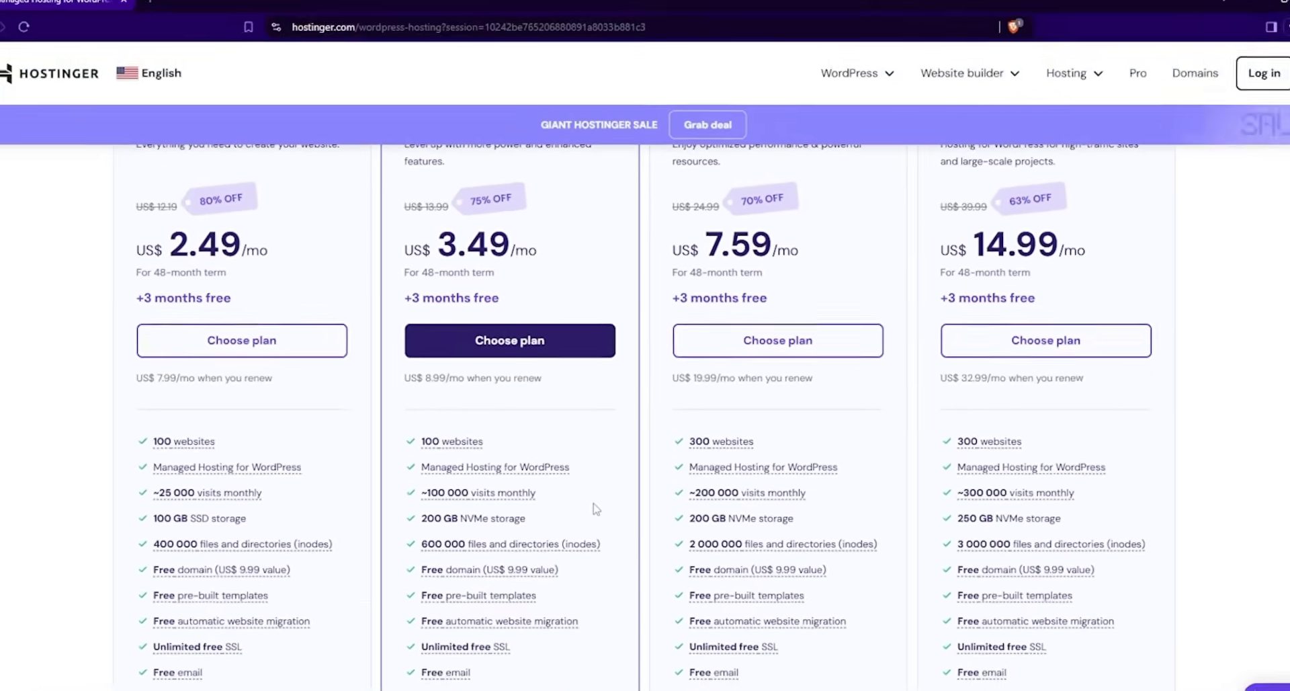
pyautogui.scroll(-2, 600, 506)
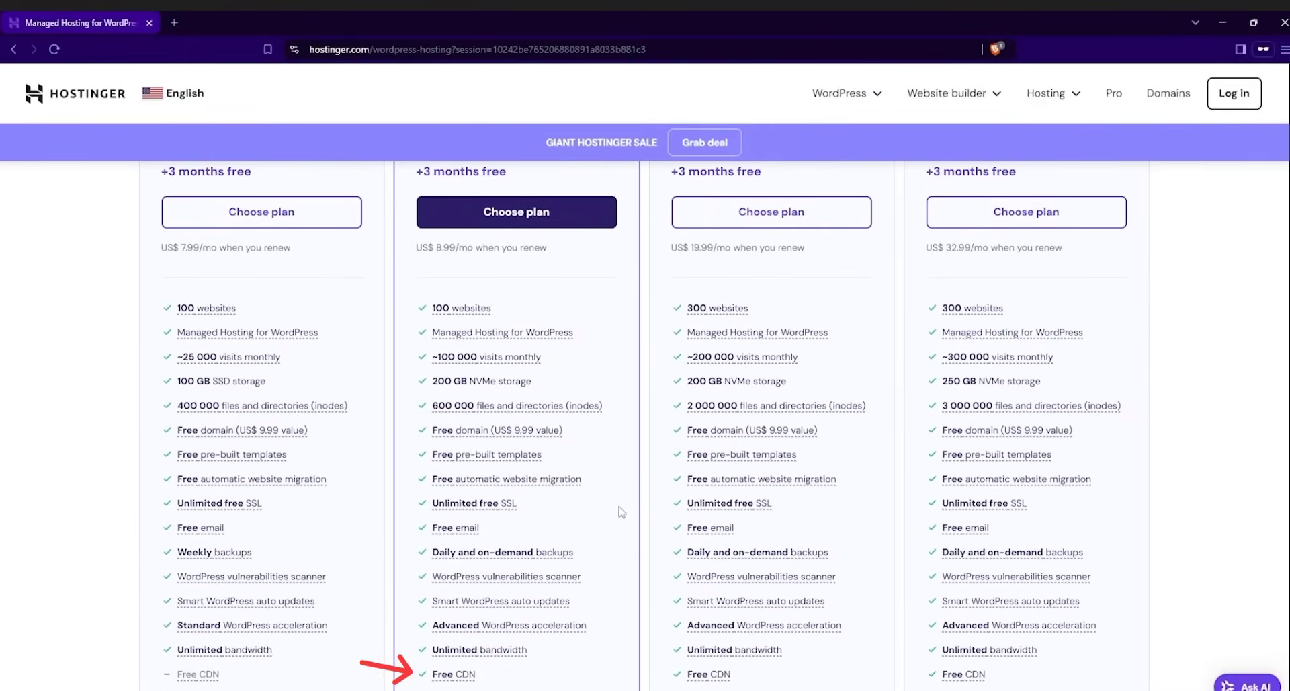
pyautogui.scroll(-1, 463, 659)
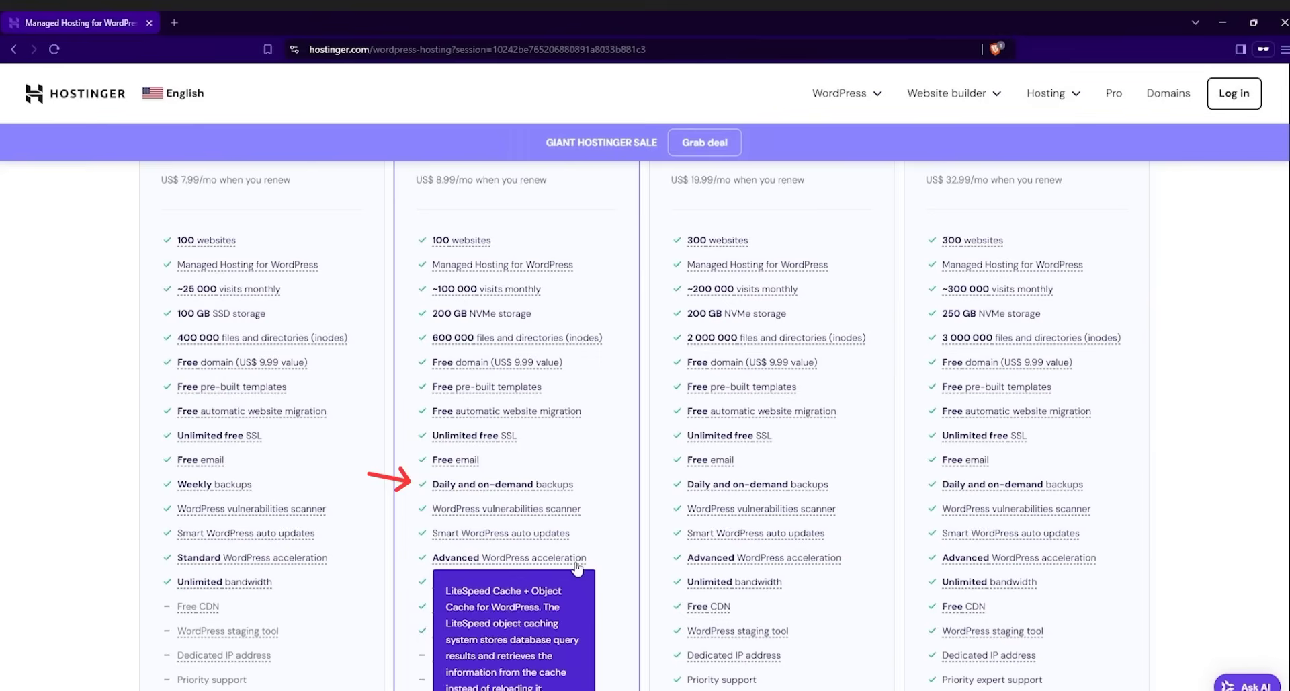
pyautogui.scroll(-1, 625, 490)
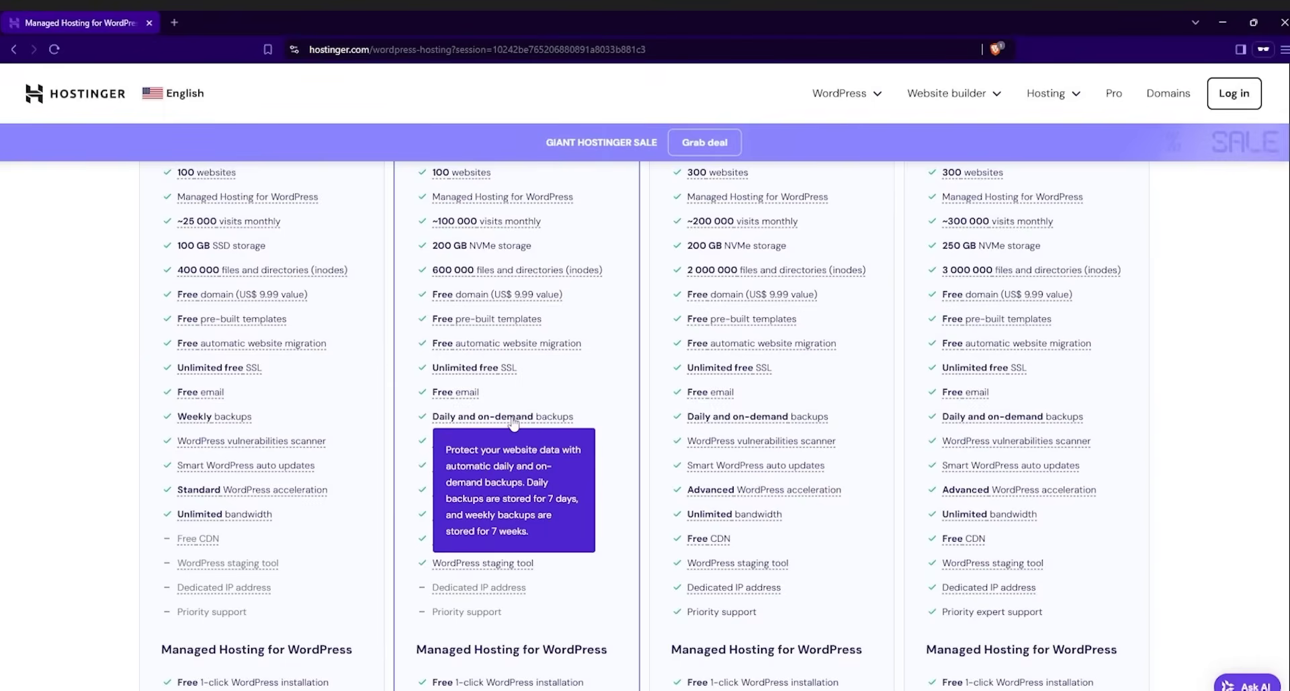
pyautogui.scroll(1, 604, 401)
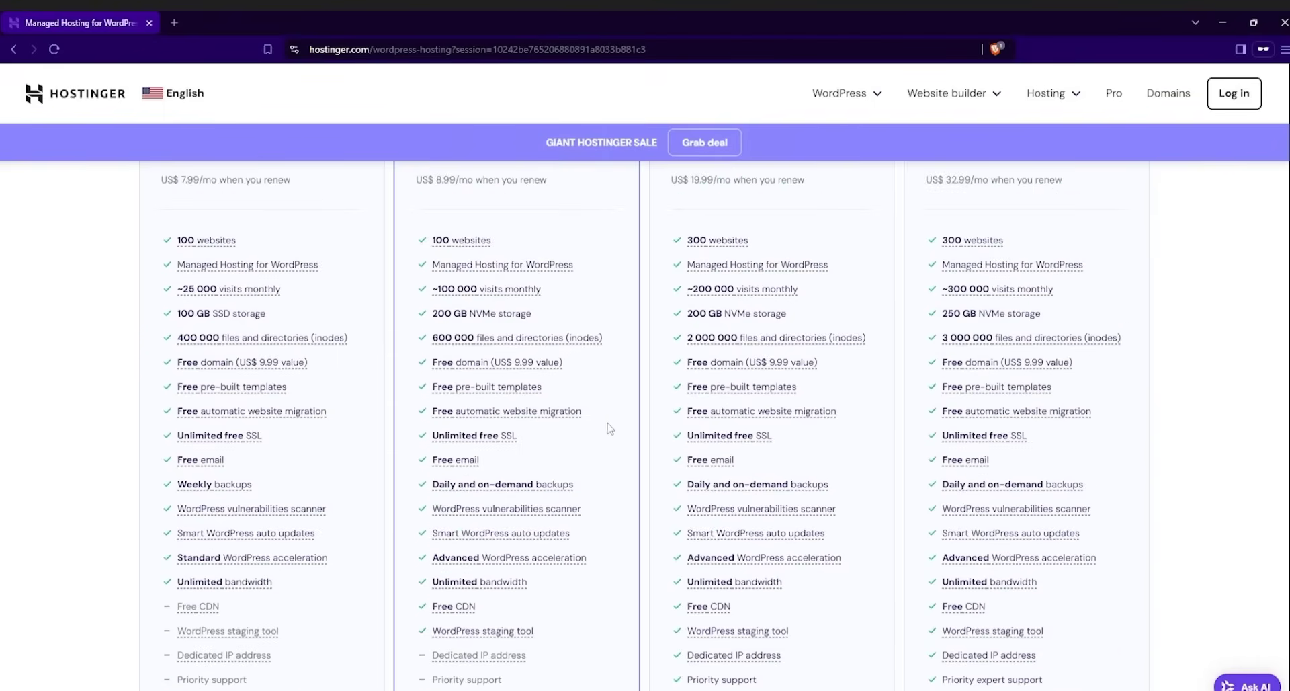
pyautogui.scroll(3, 614, 461)
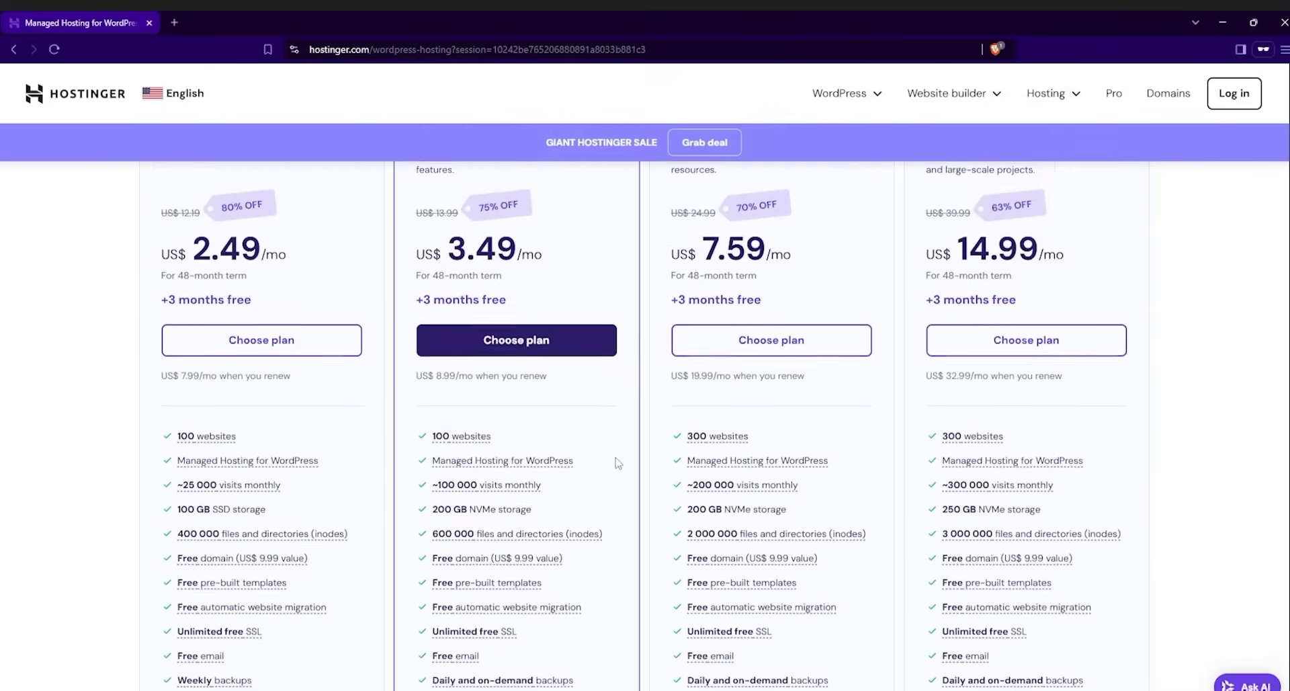
pyautogui.click(541, 359)
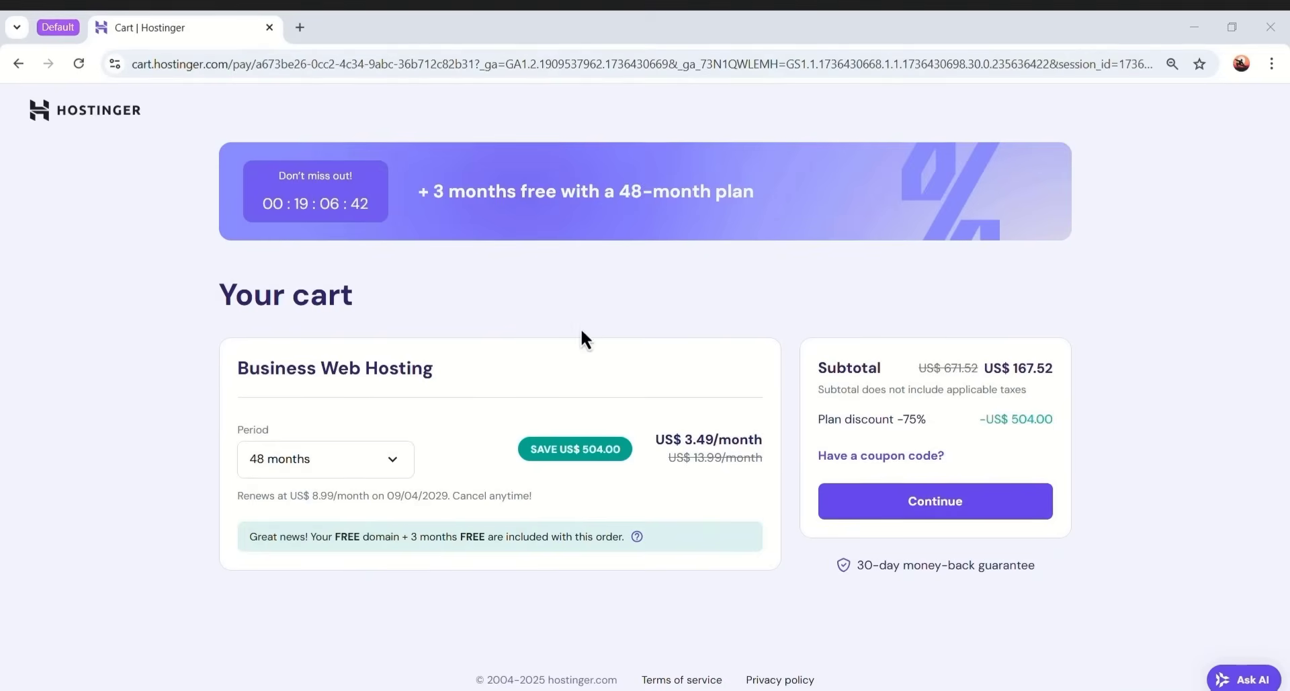
# - Try the 1-month billing period, then return the cart to 48 months
pyautogui.click(396, 457)
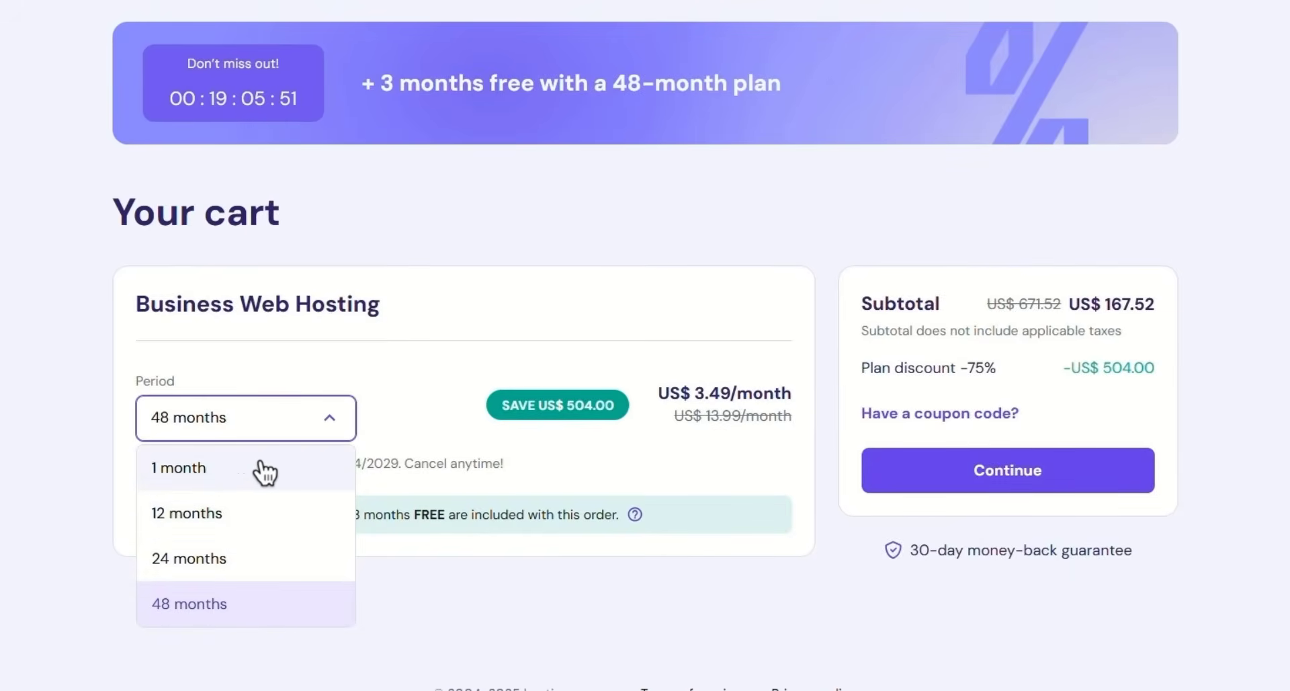
pyautogui.click(325, 474)
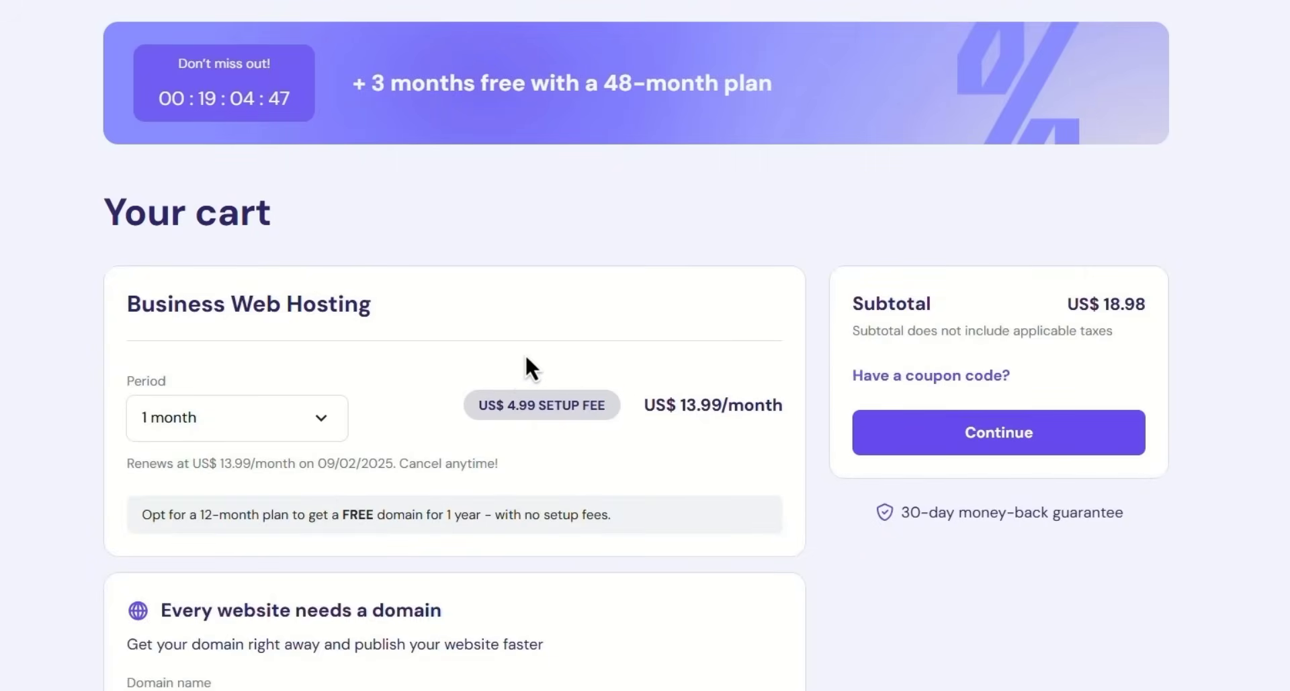
pyautogui.click(320, 430)
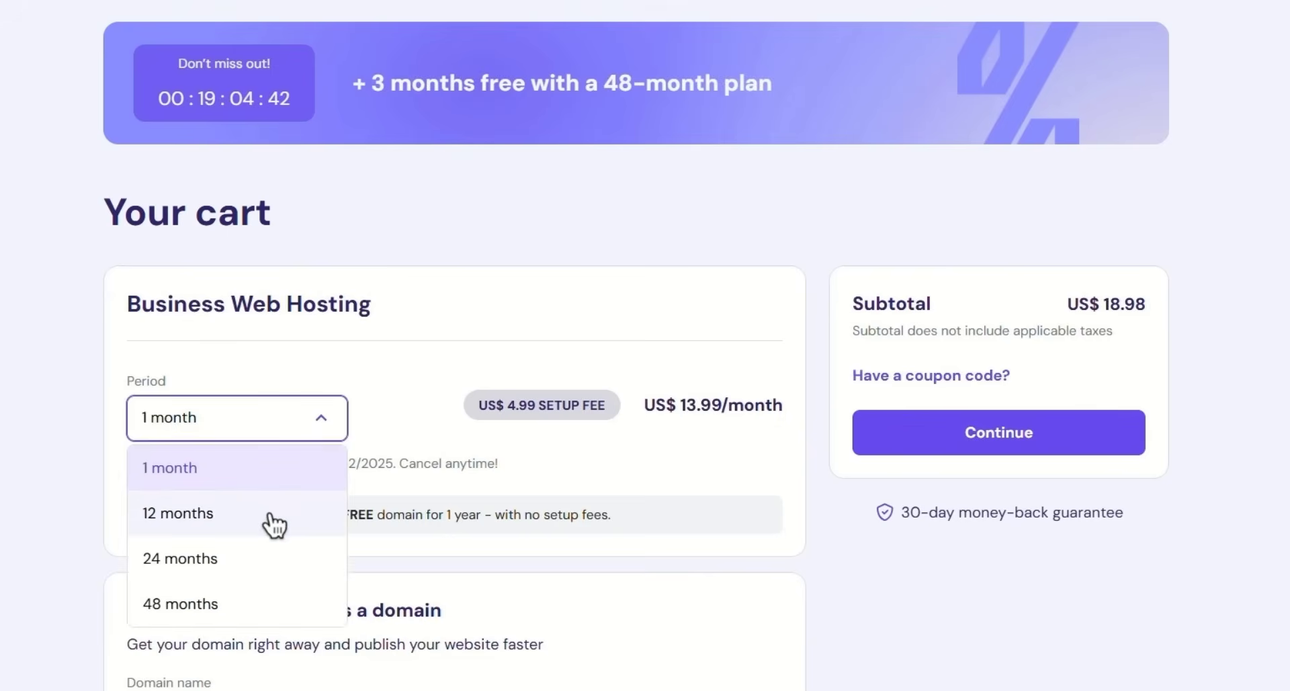
pyautogui.click(224, 605)
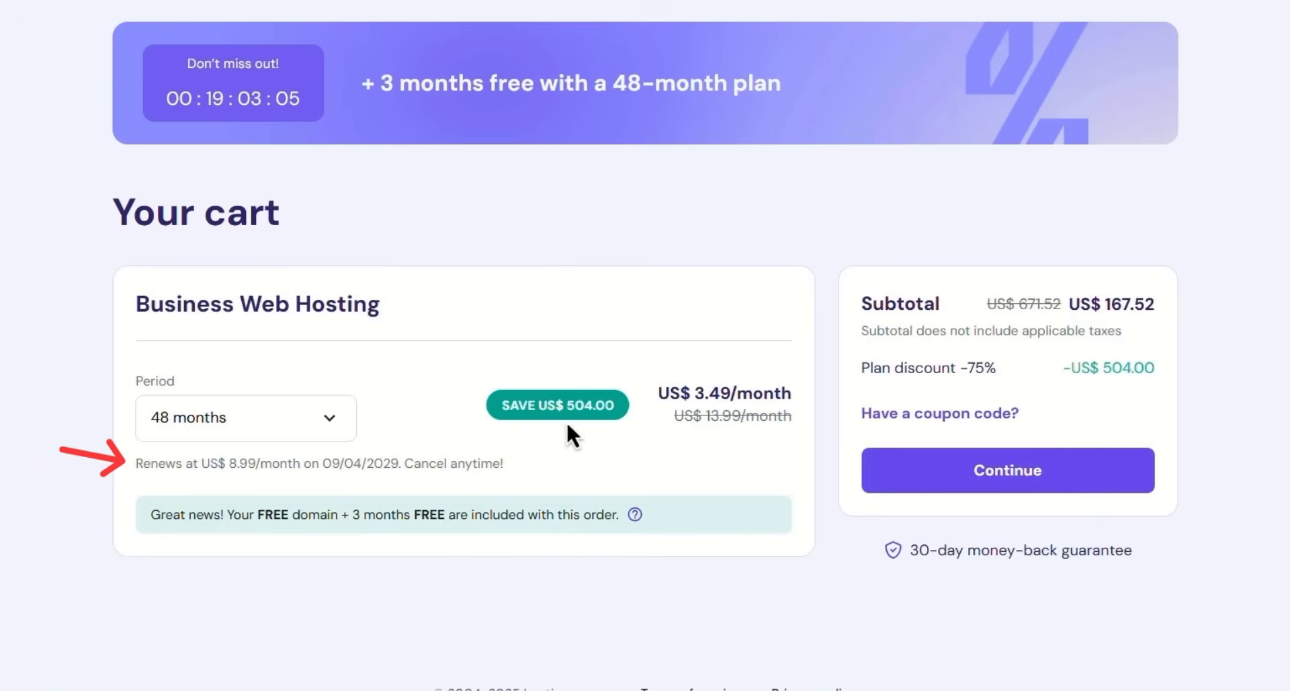
pyautogui.doubleClick(243, 463)
pyautogui.click(305, 467)
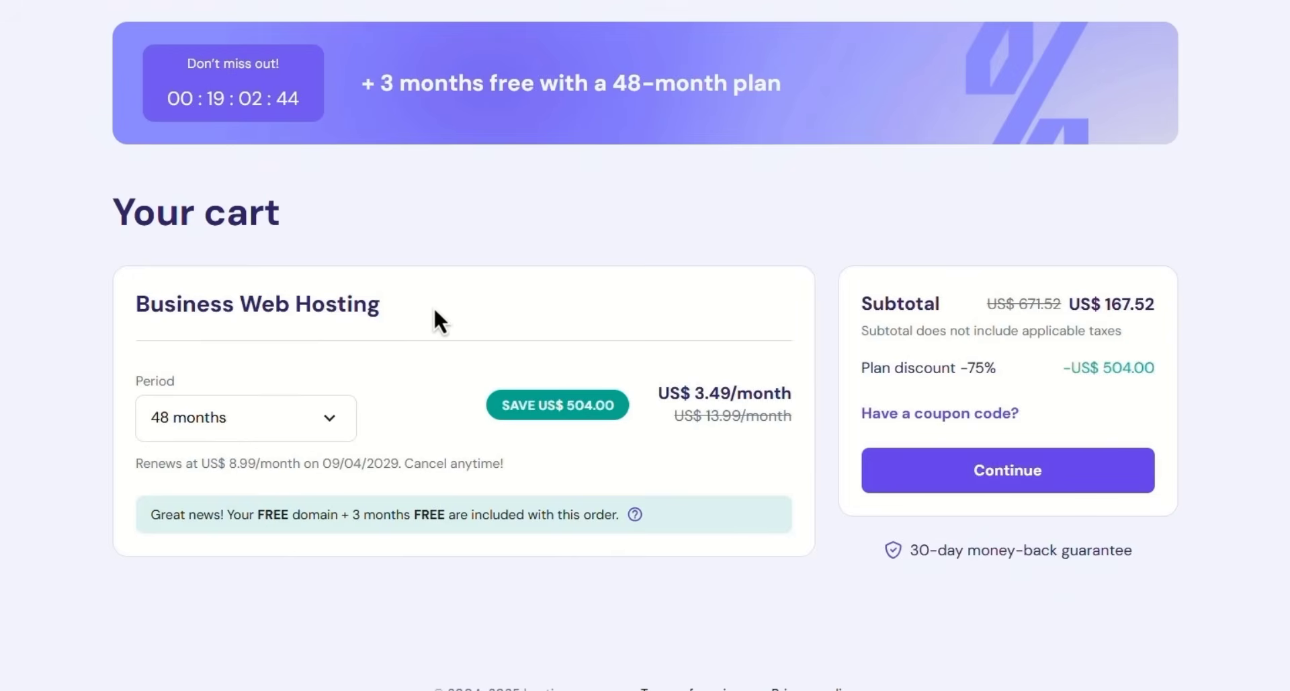
# - Preview the 12-month period, go back to 48 months, and reveal the coupon code field
pyautogui.click(328, 422)
pyautogui.click(224, 514)
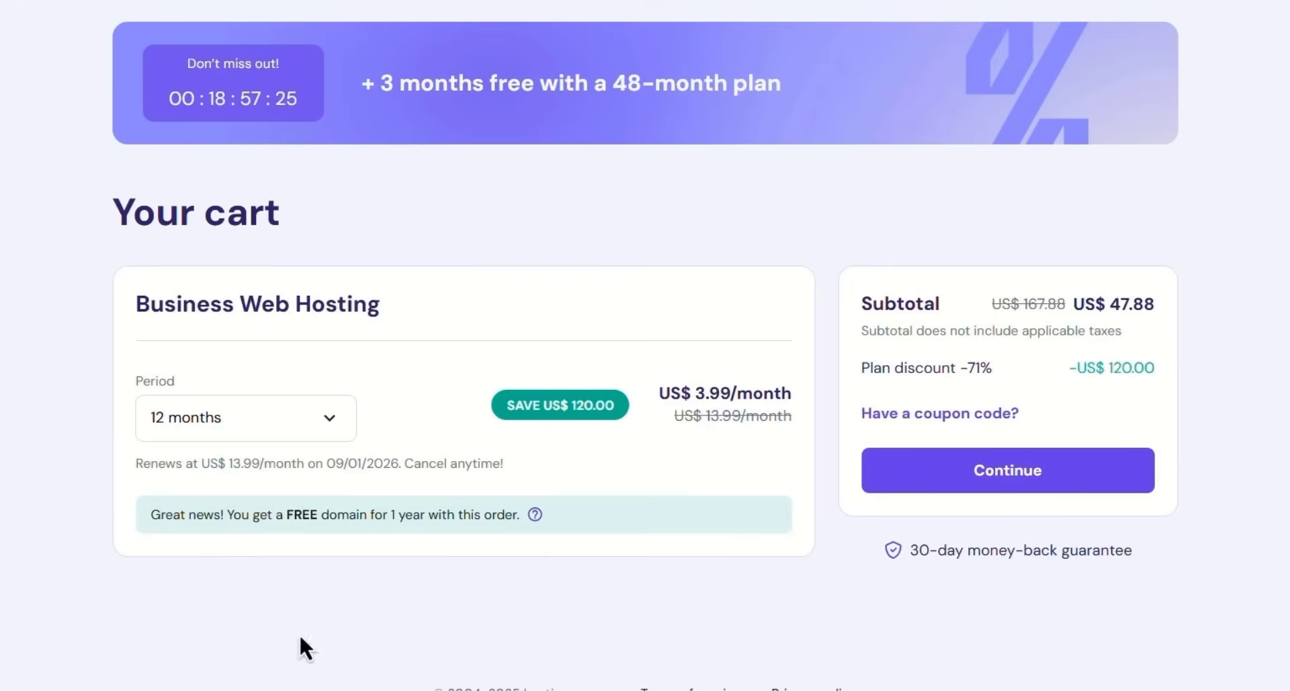
pyautogui.click(260, 433)
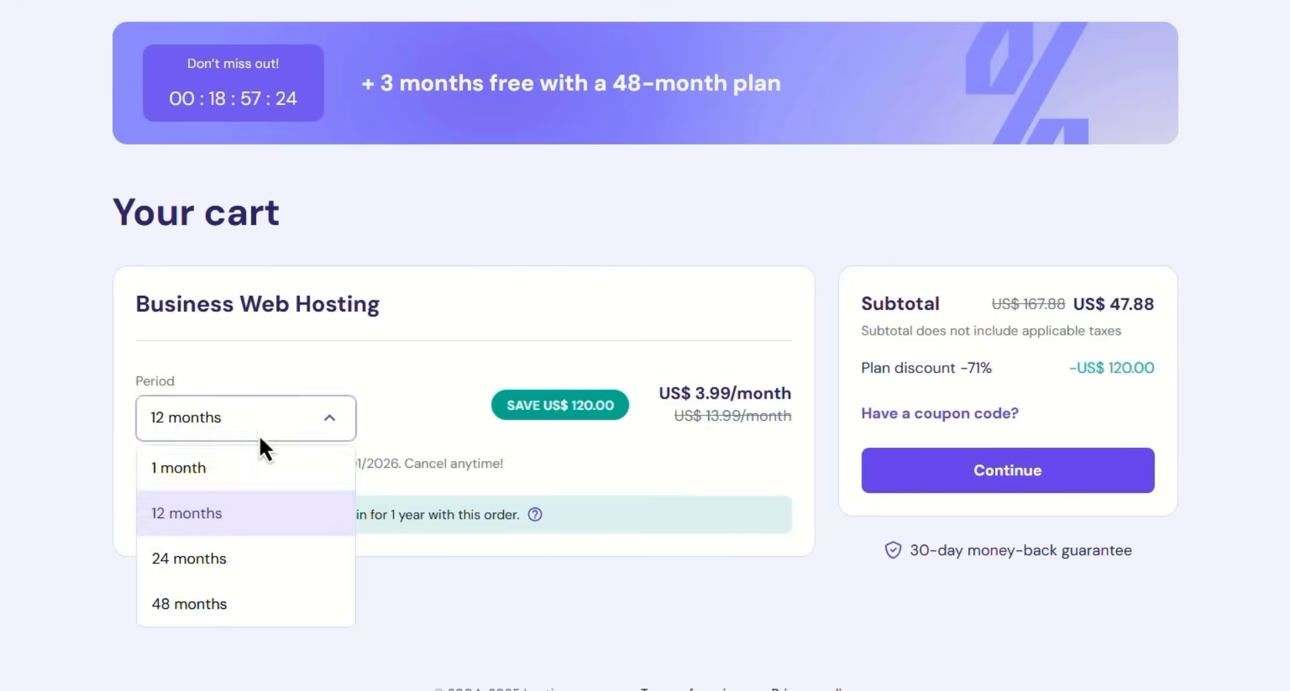
pyautogui.click(228, 605)
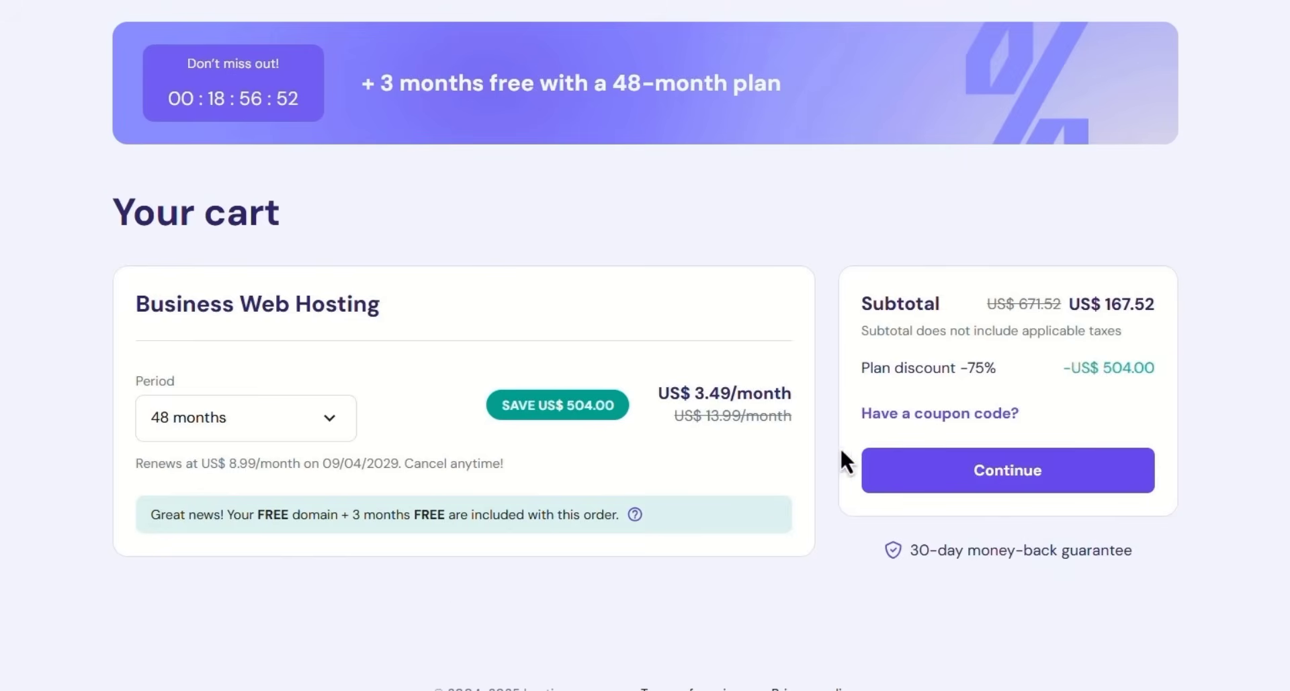
pyautogui.click(958, 413)
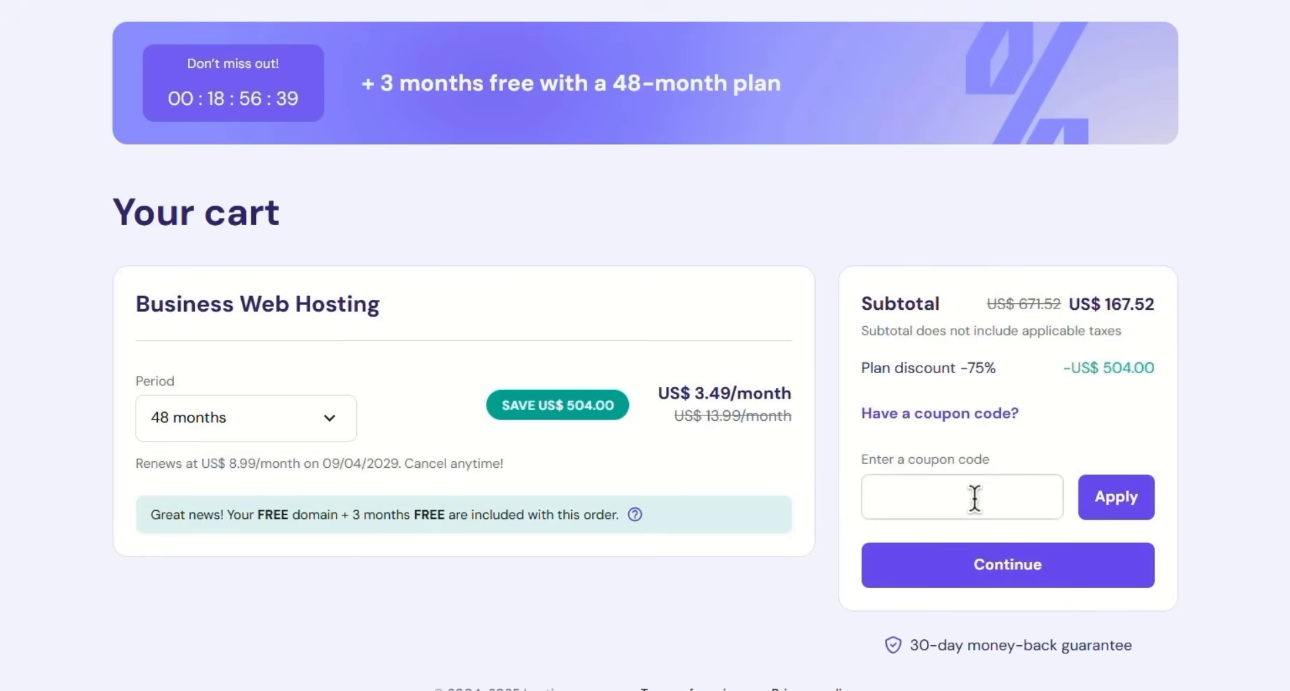
# - Apply coupon JFD10 and change the billing period to 12 months
pyautogui.click(974, 498)
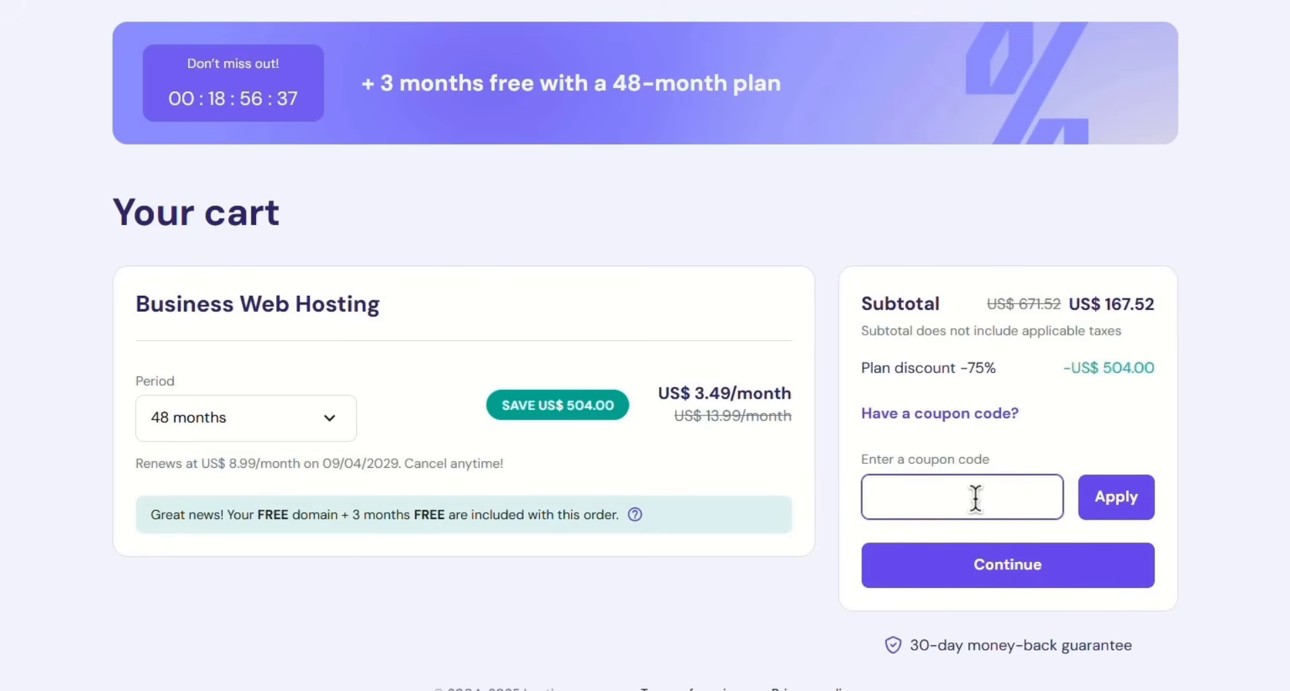
pyautogui.write('JFD10')
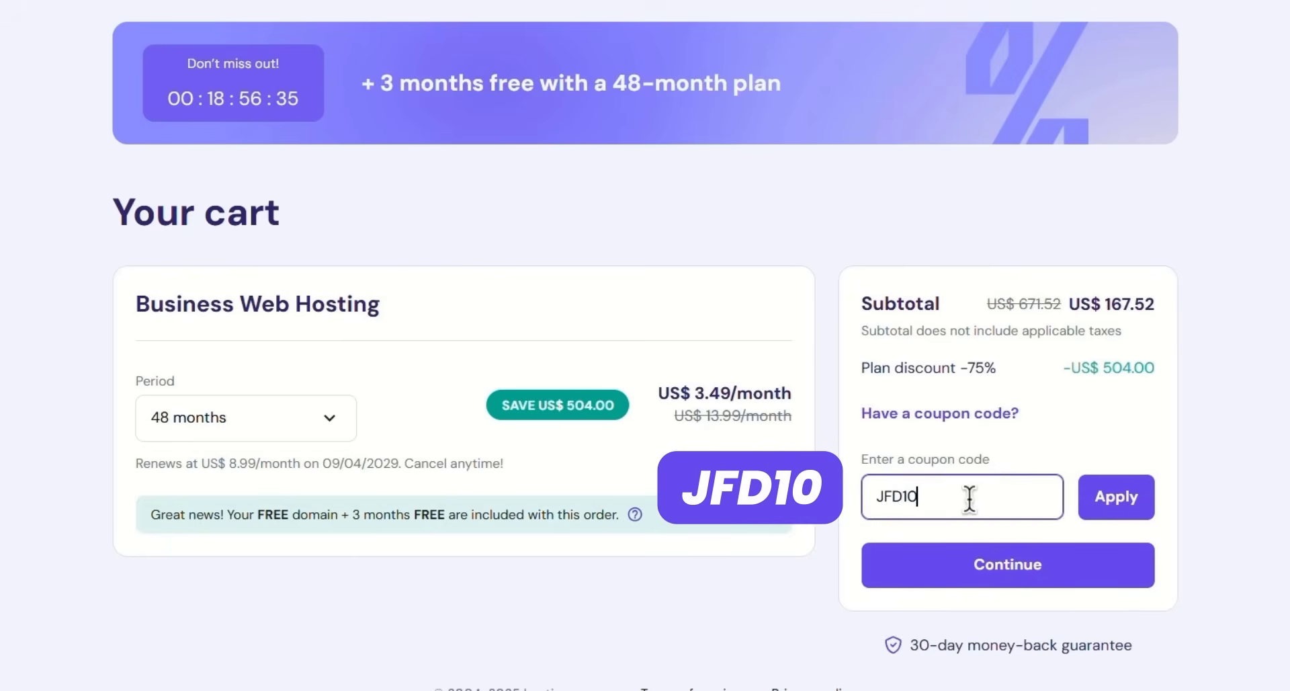
pyautogui.click(1100, 506)
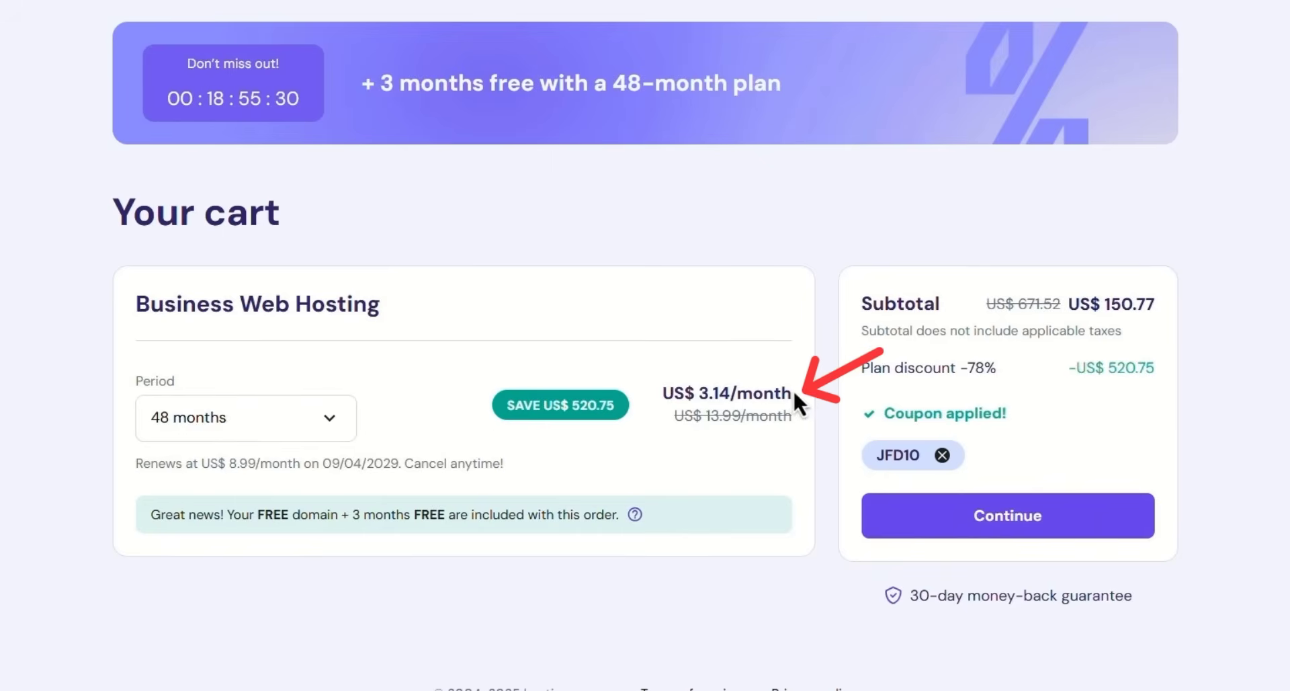
pyautogui.click(309, 436)
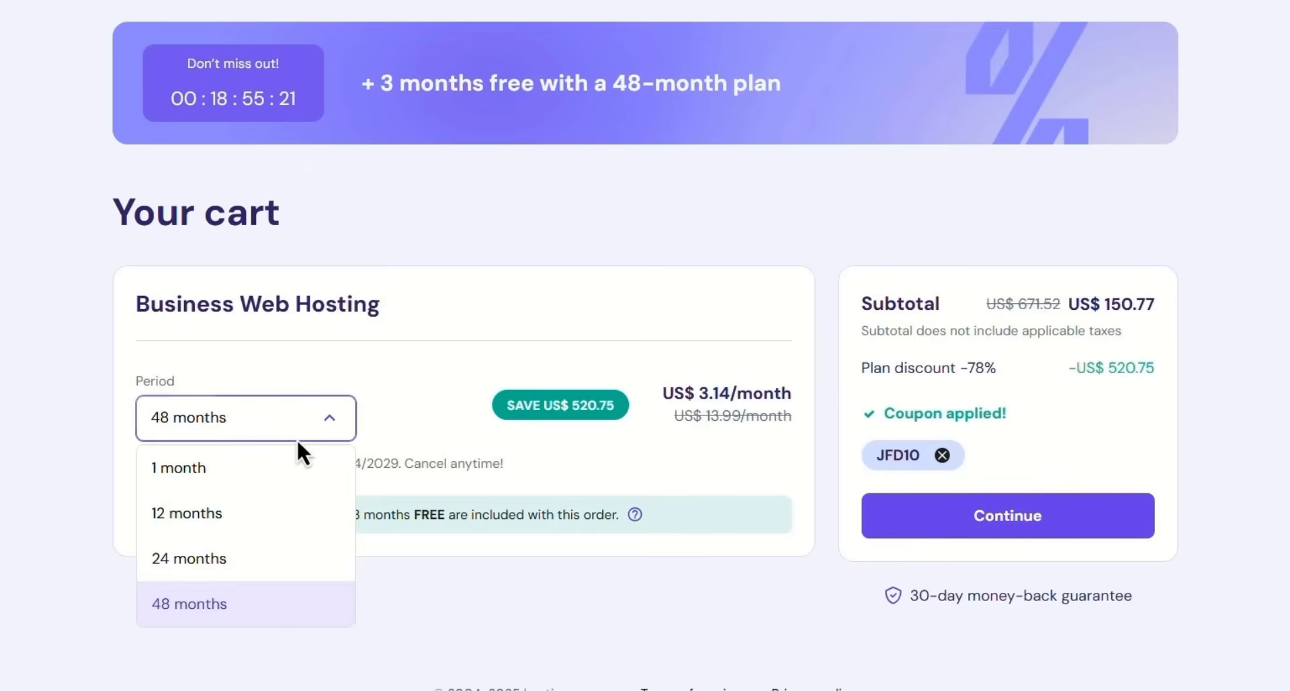
pyautogui.click(202, 515)
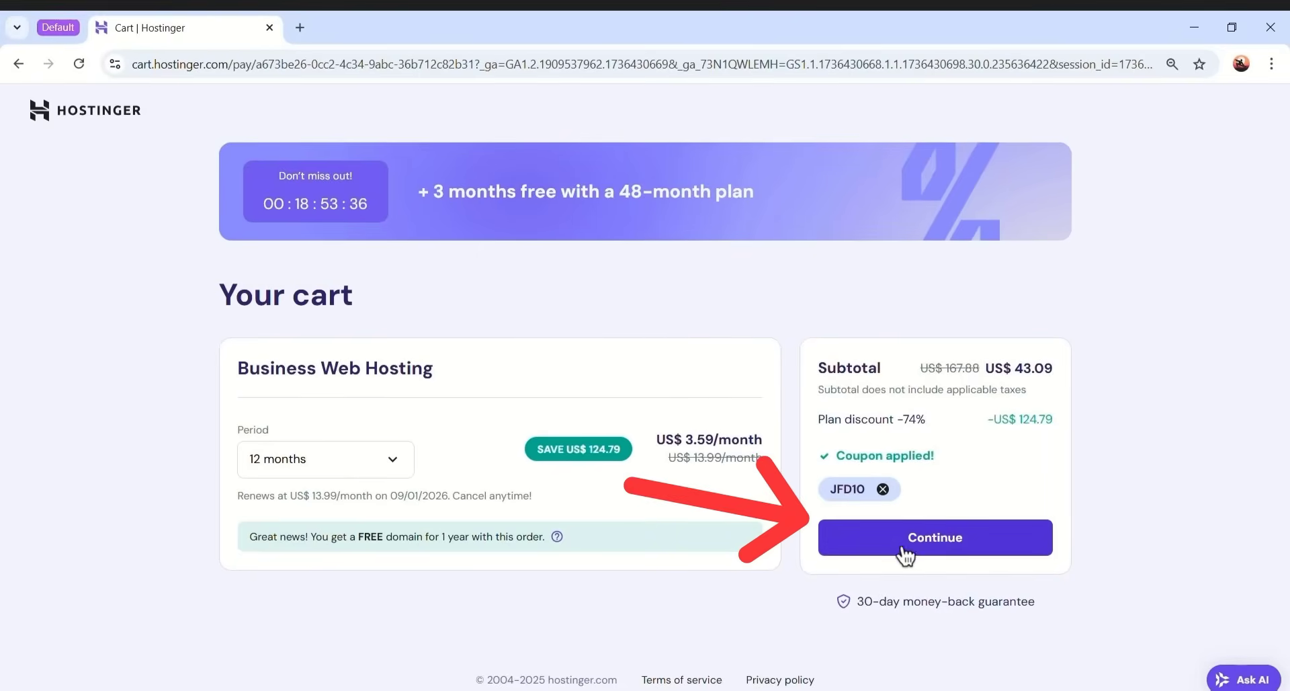
# - Continue to account creation and enter the account e-mail address and a password
pyautogui.click(952, 544)
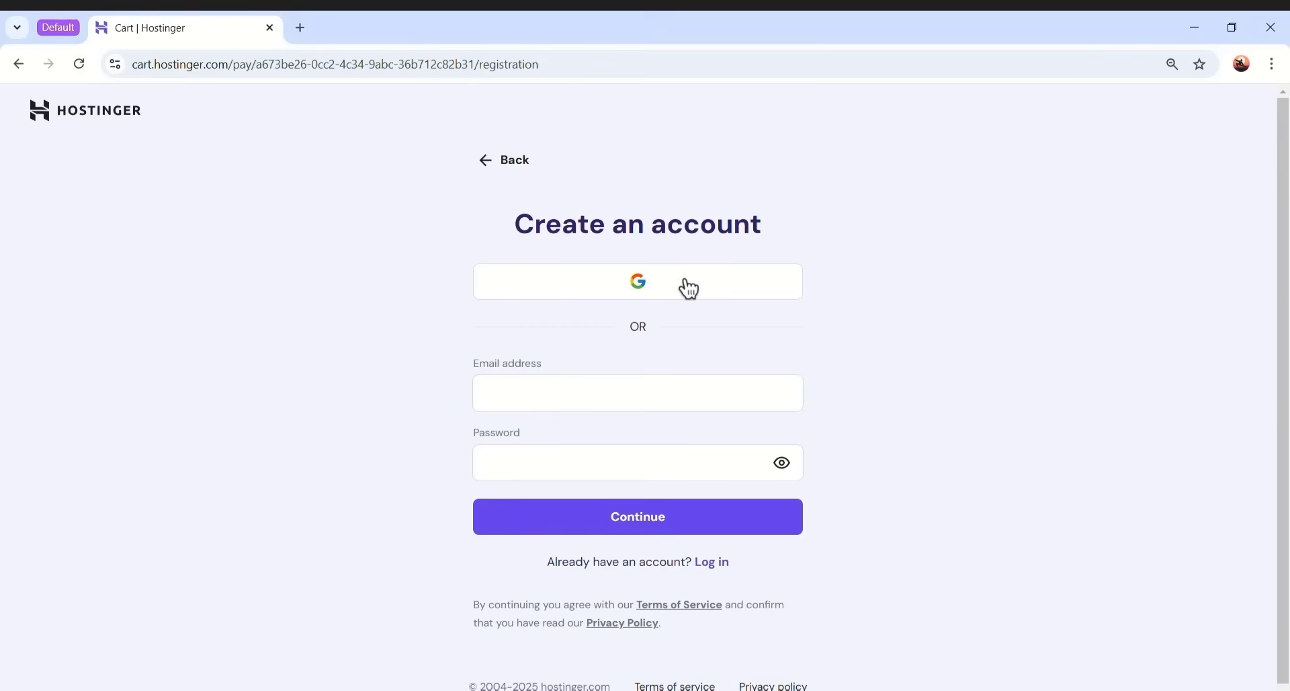
pyautogui.click(604, 394)
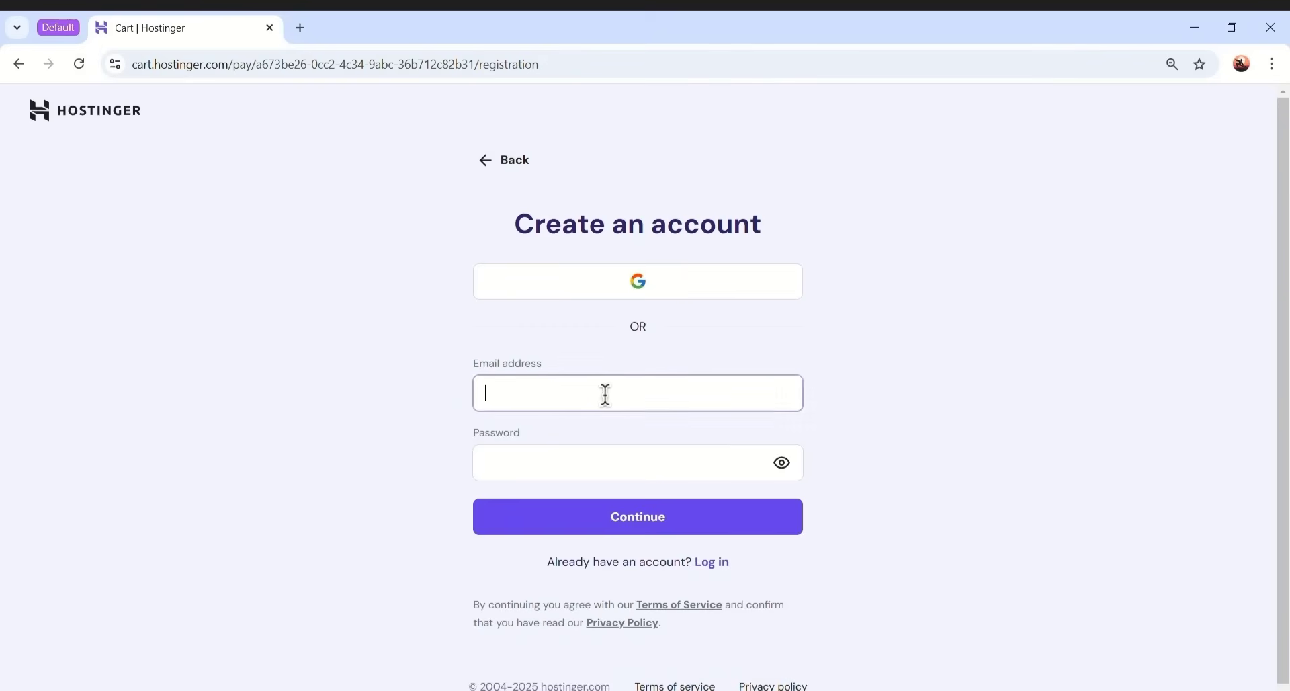
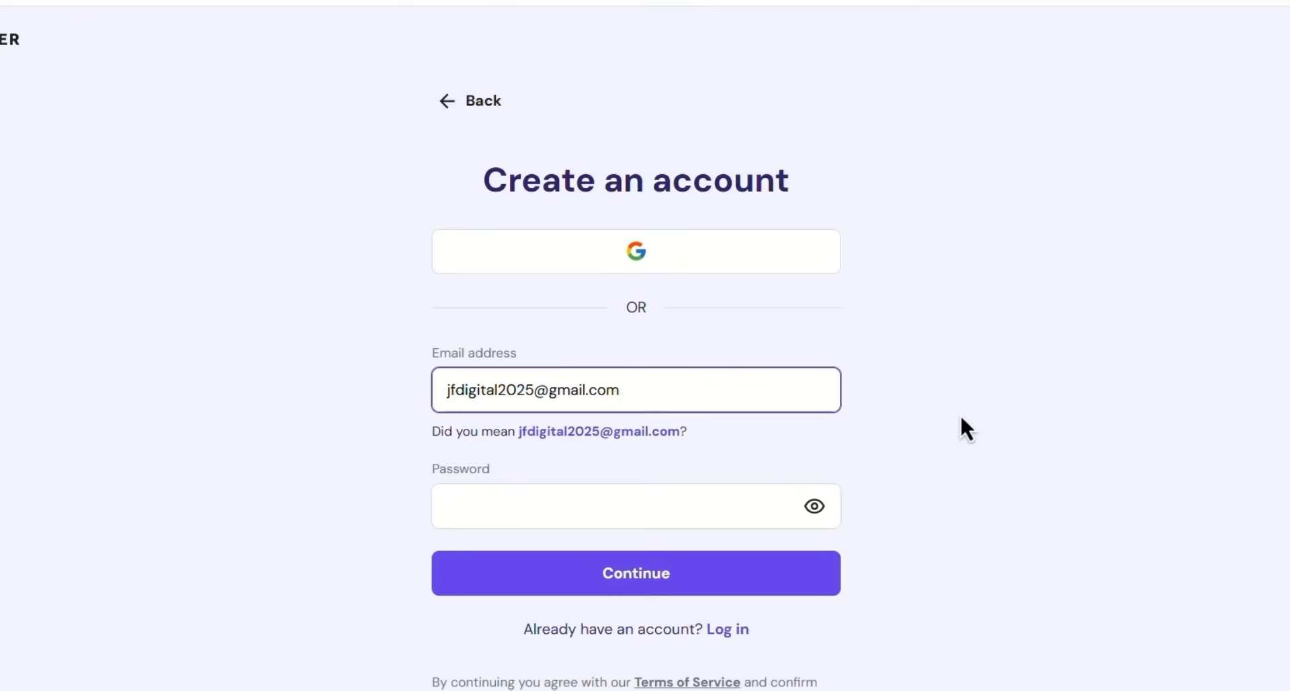
pyautogui.click(551, 516)
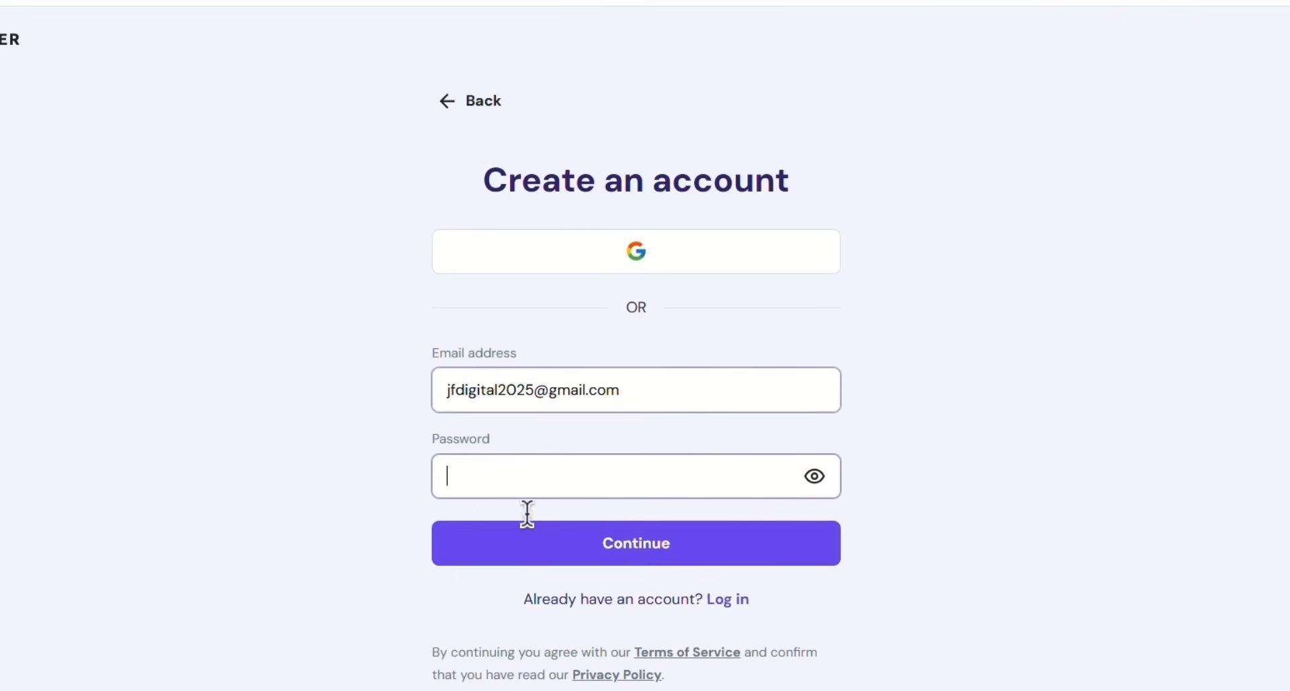
pyautogui.click(628, 475)
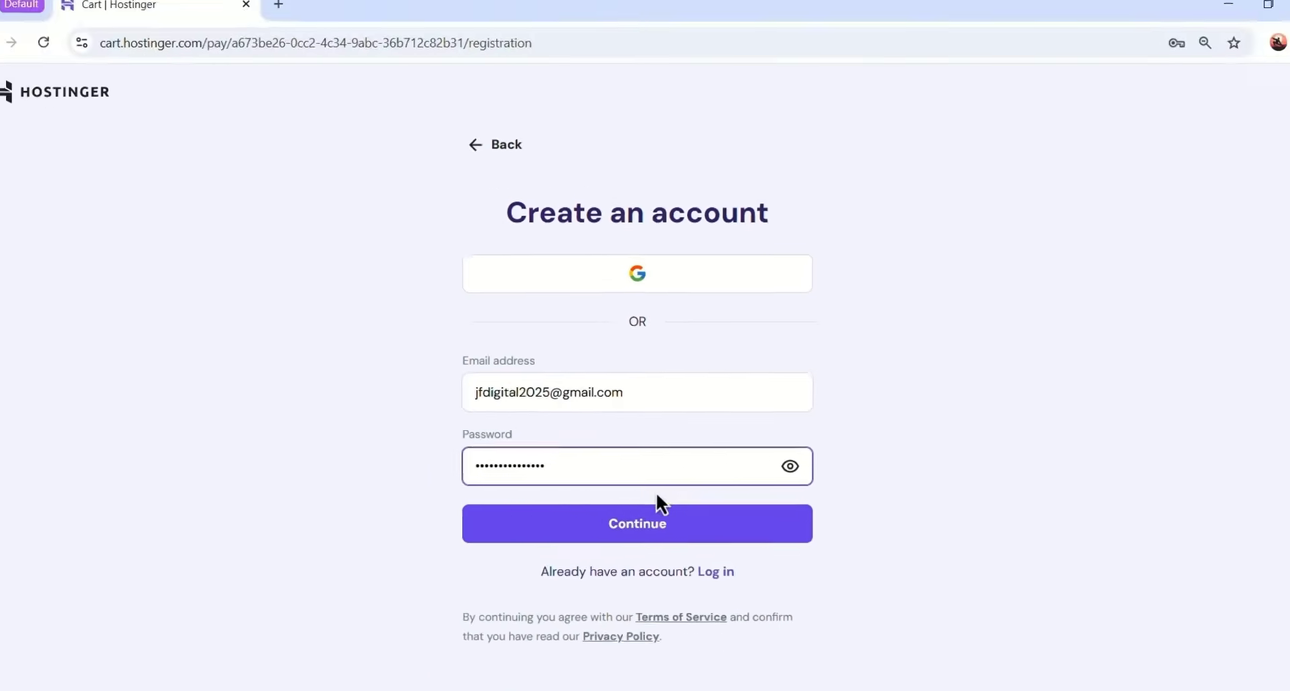
pyautogui.click(658, 517)
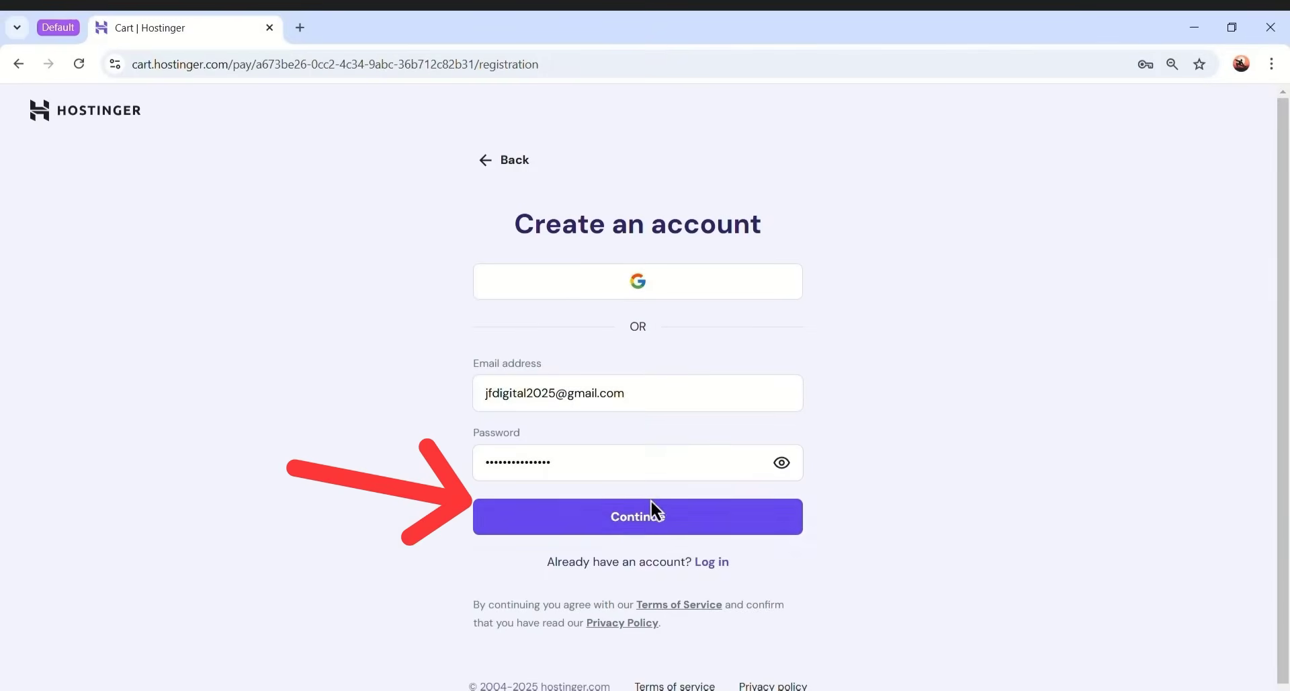
# - Create the account without saving the password, fill in the billing first and last name, and confirm
pyautogui.click(685, 527)
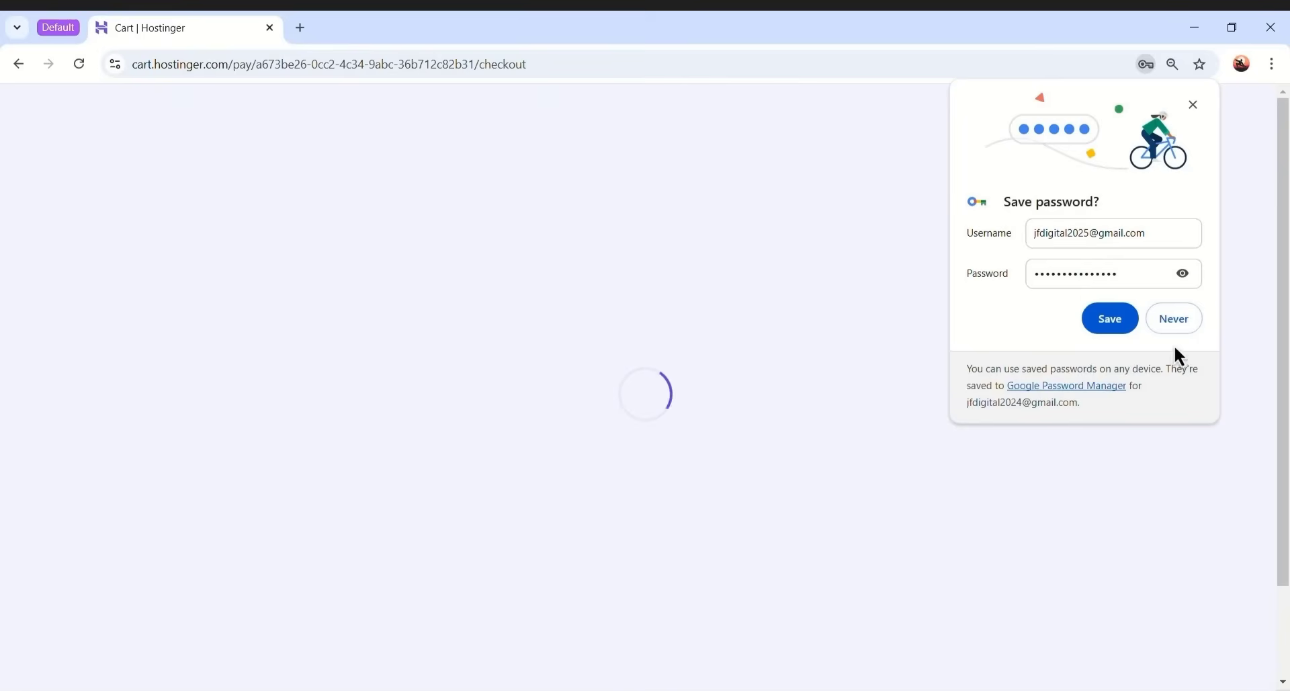
pyautogui.click(1180, 327)
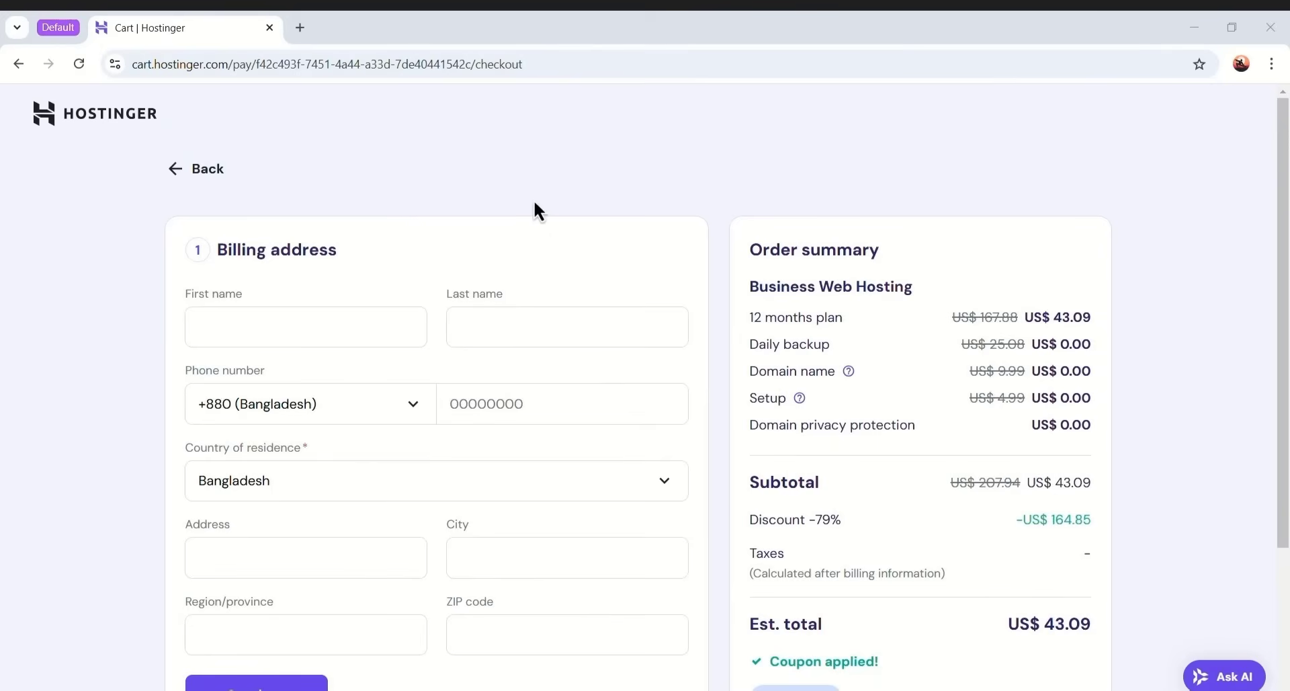
pyautogui.scroll(-1, 680, 217)
pyautogui.click(262, 238)
pyautogui.click(501, 242)
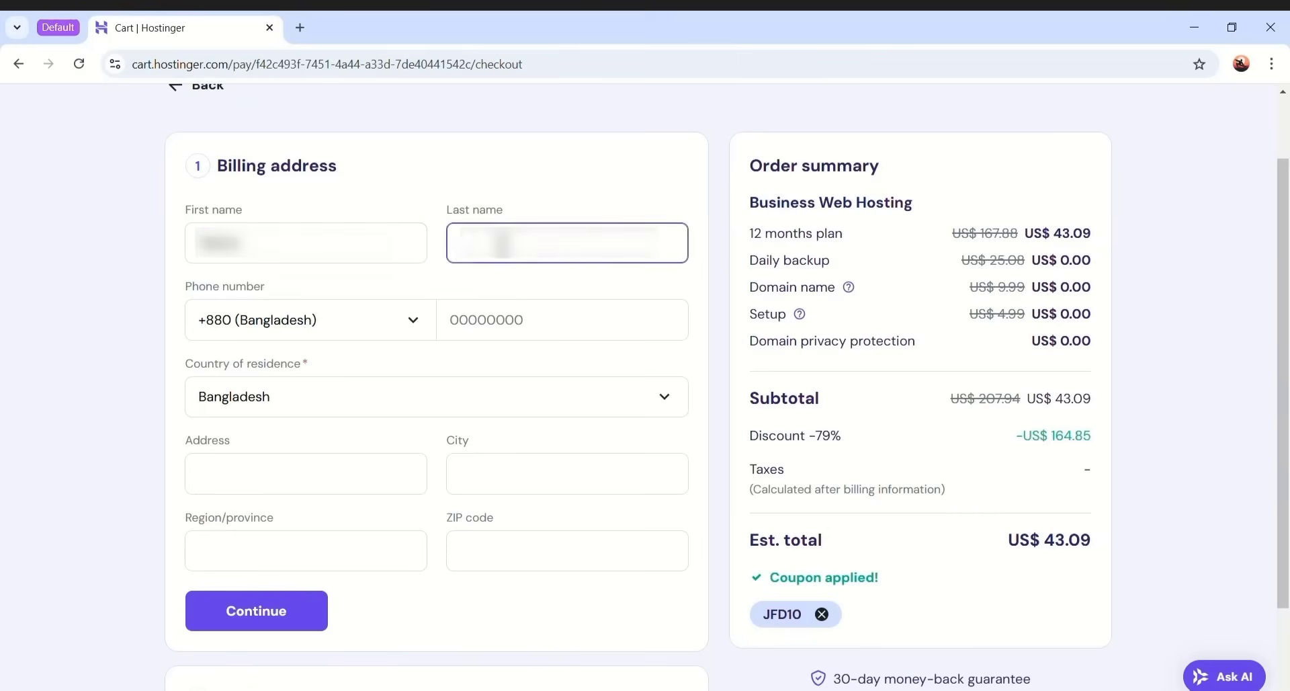
pyautogui.click(296, 616)
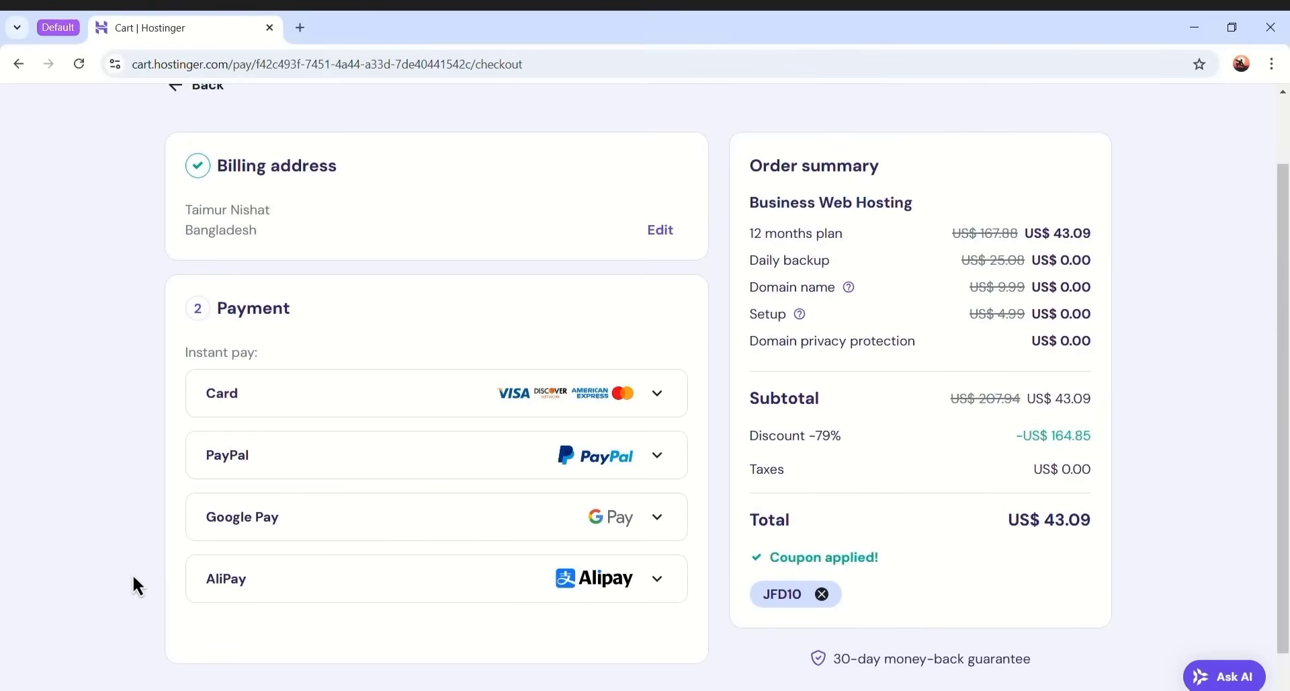
# - Pay by card with the cardholder name and card details, declining to save the card
pyautogui.click(388, 396)
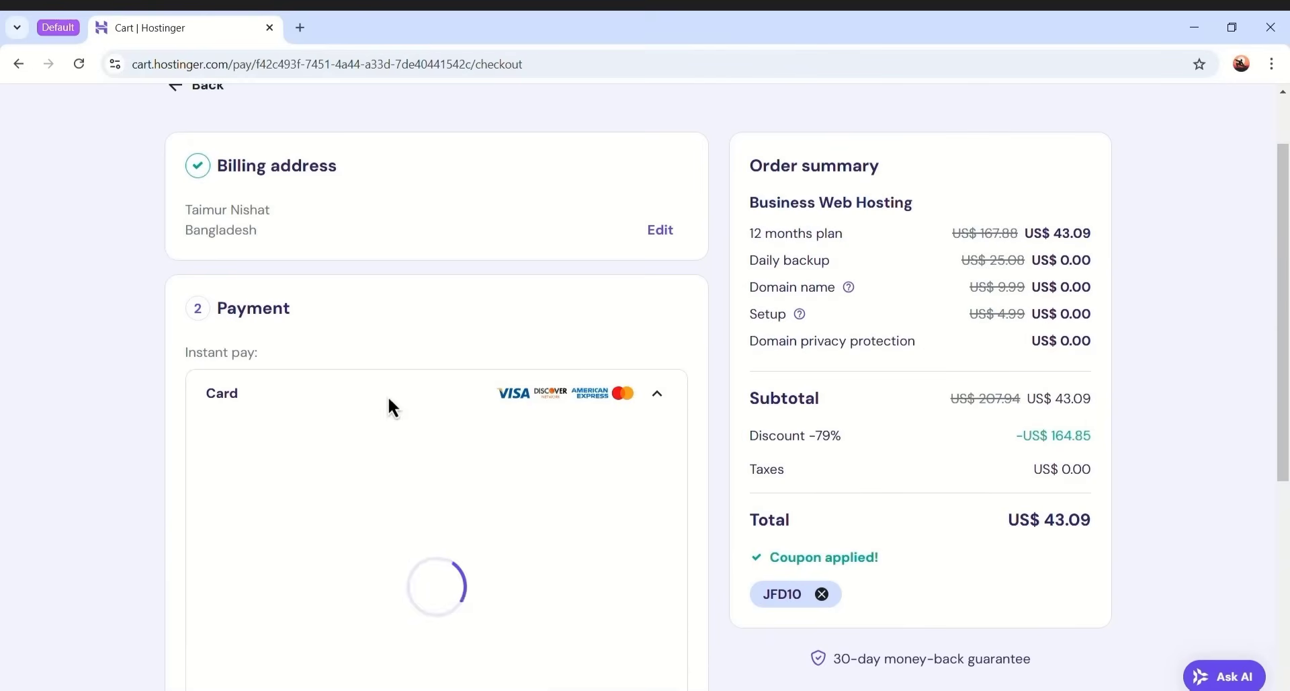
pyautogui.scroll(-1, 388, 397)
pyautogui.click(380, 382)
pyautogui.write('Taimur')
pyautogui.click(489, 389)
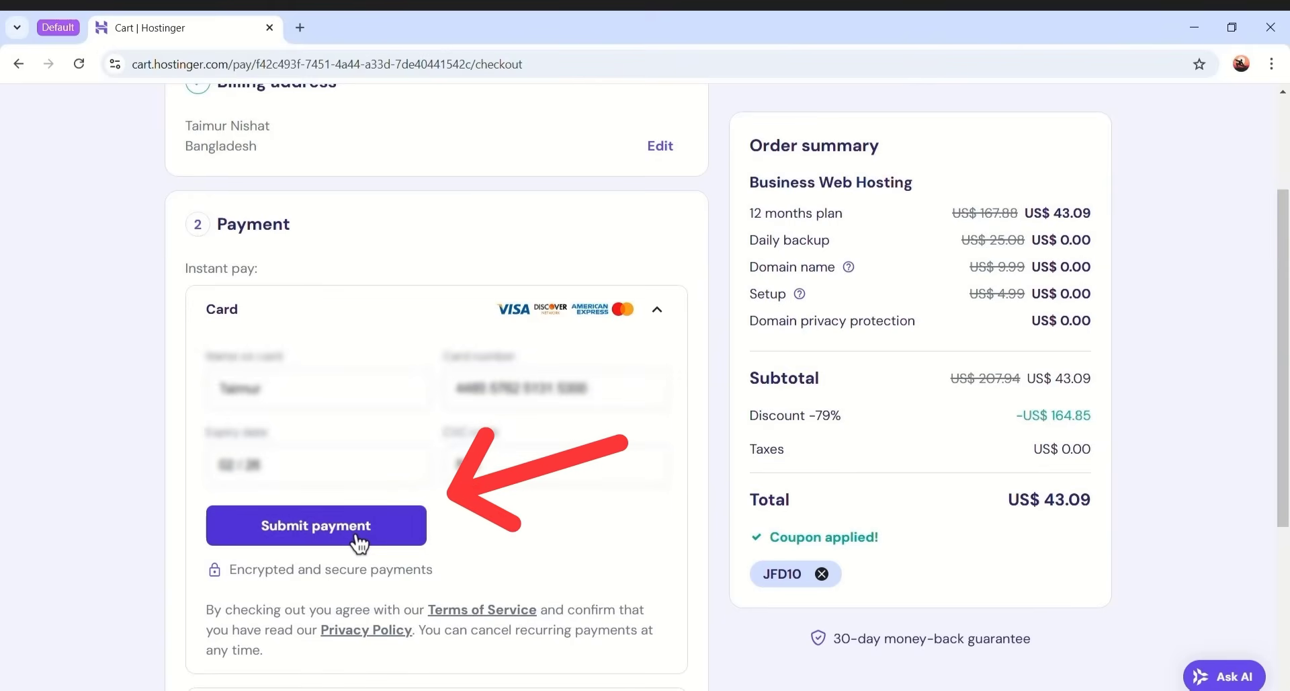
pyautogui.click(359, 543)
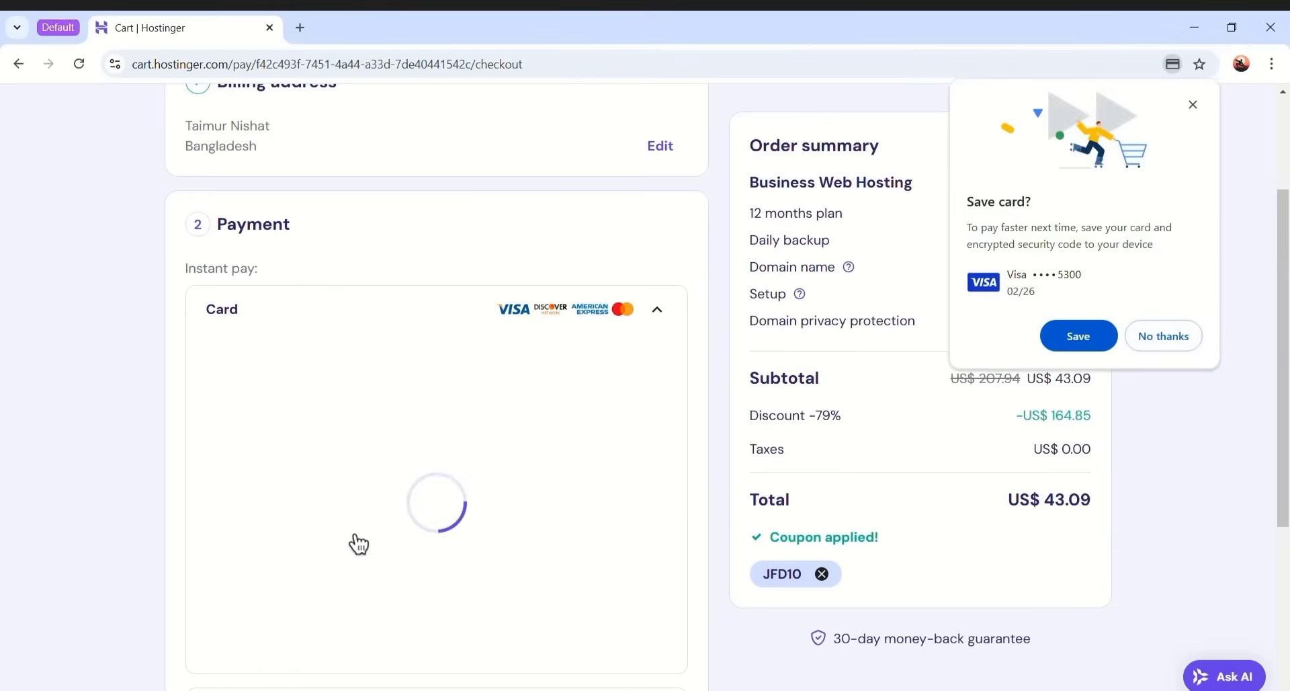
pyautogui.click(1162, 340)
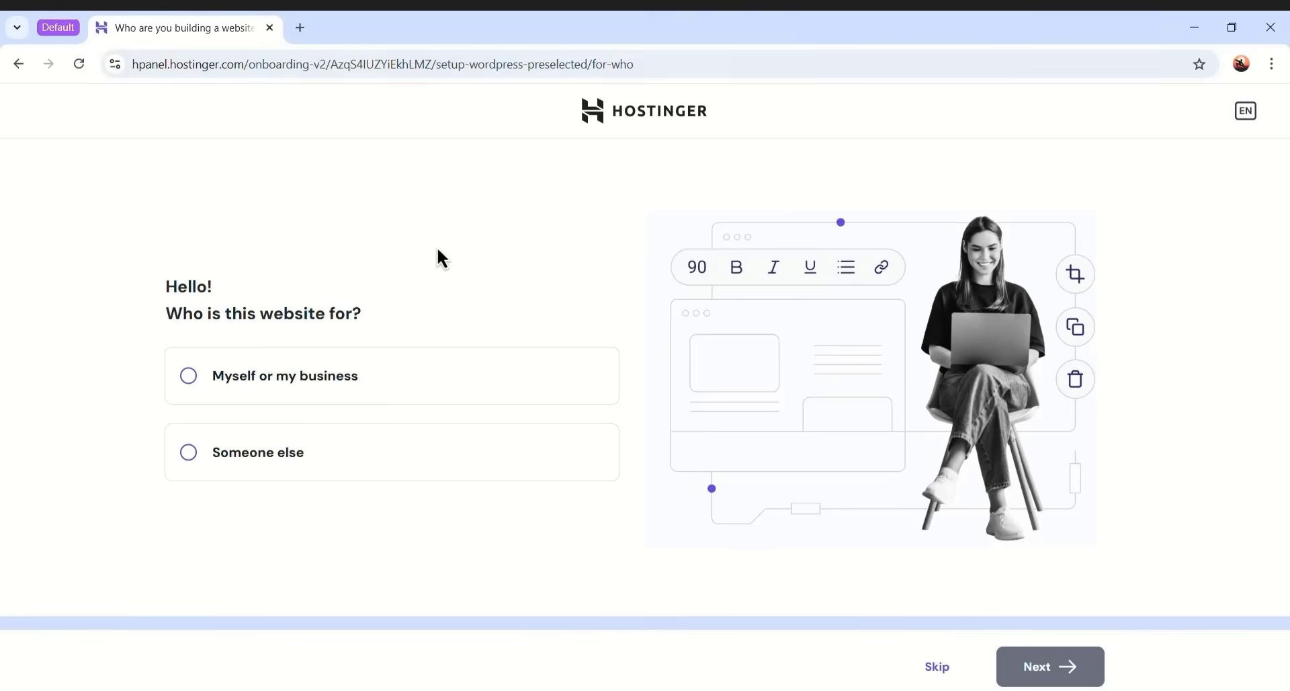
# - Open hostinger.com in a new tab, log in to hPanel, then switch to the Gmail tab
pyautogui.click(300, 29)
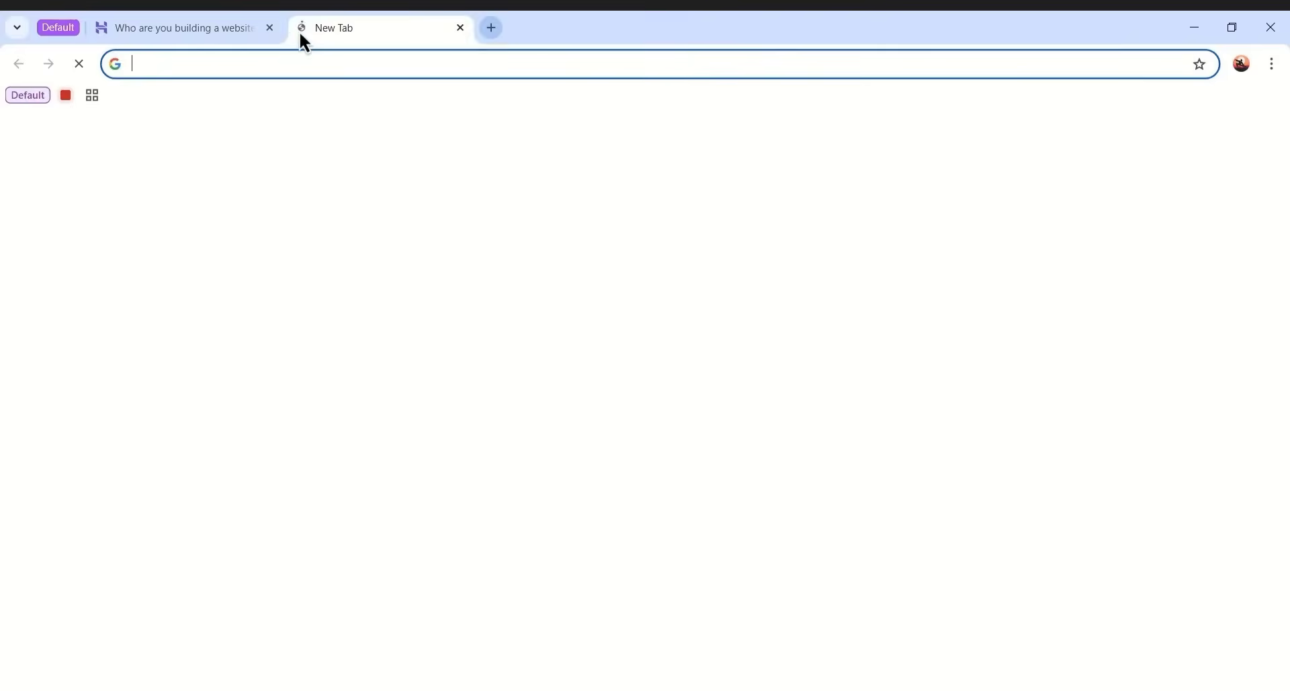
pyautogui.write('hos')
pyautogui.press('Return')
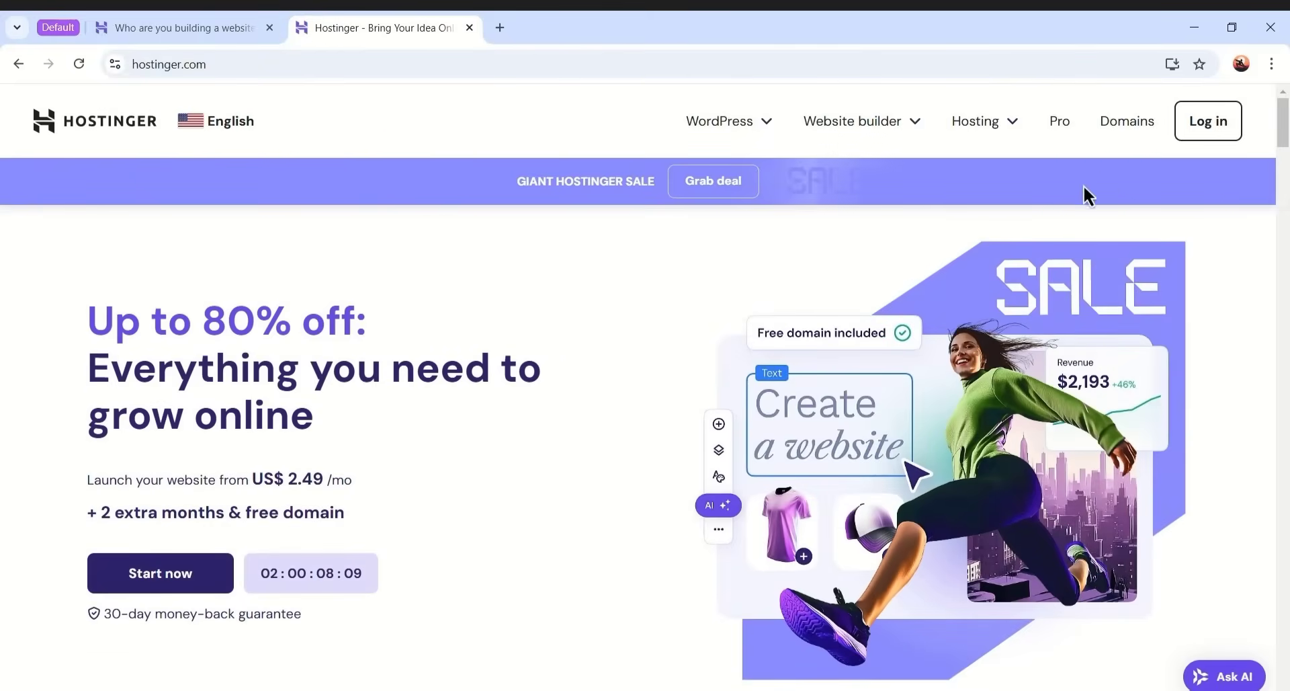
pyautogui.click(1220, 122)
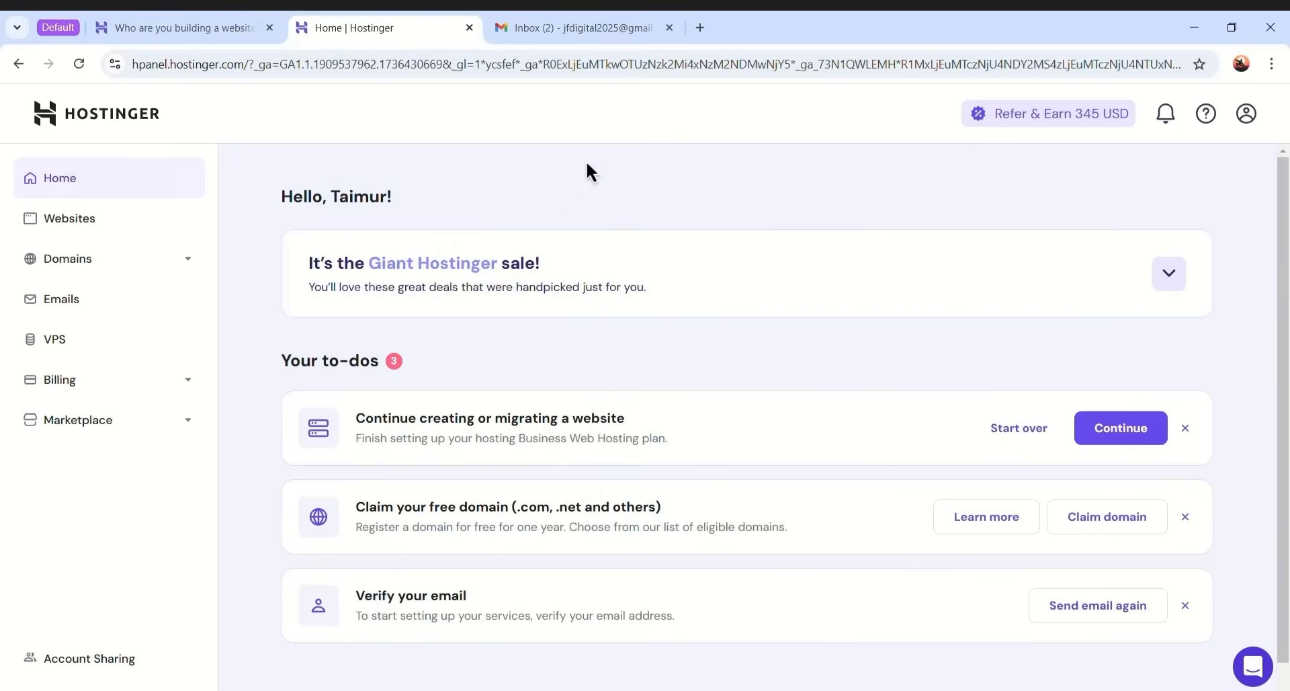
pyautogui.click(623, 32)
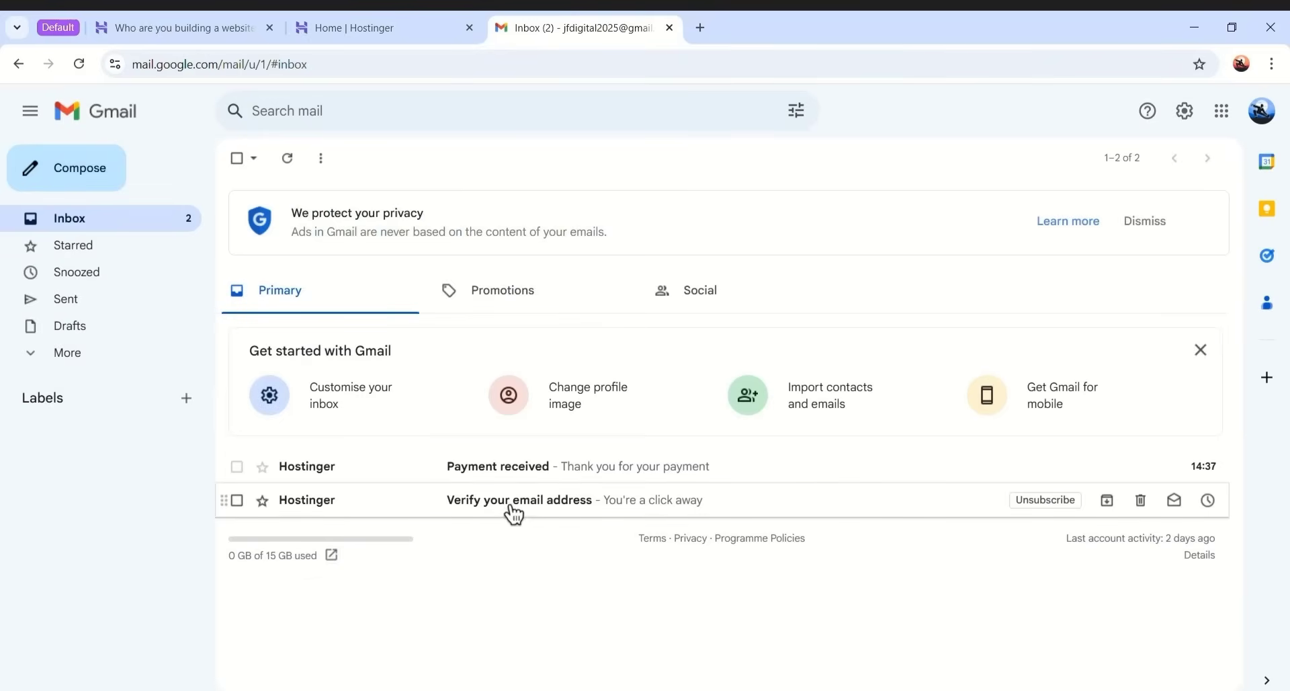
# - Open Hostinger's 'Verify your email address' message and follow its Verify Email link
pyautogui.click(422, 504)
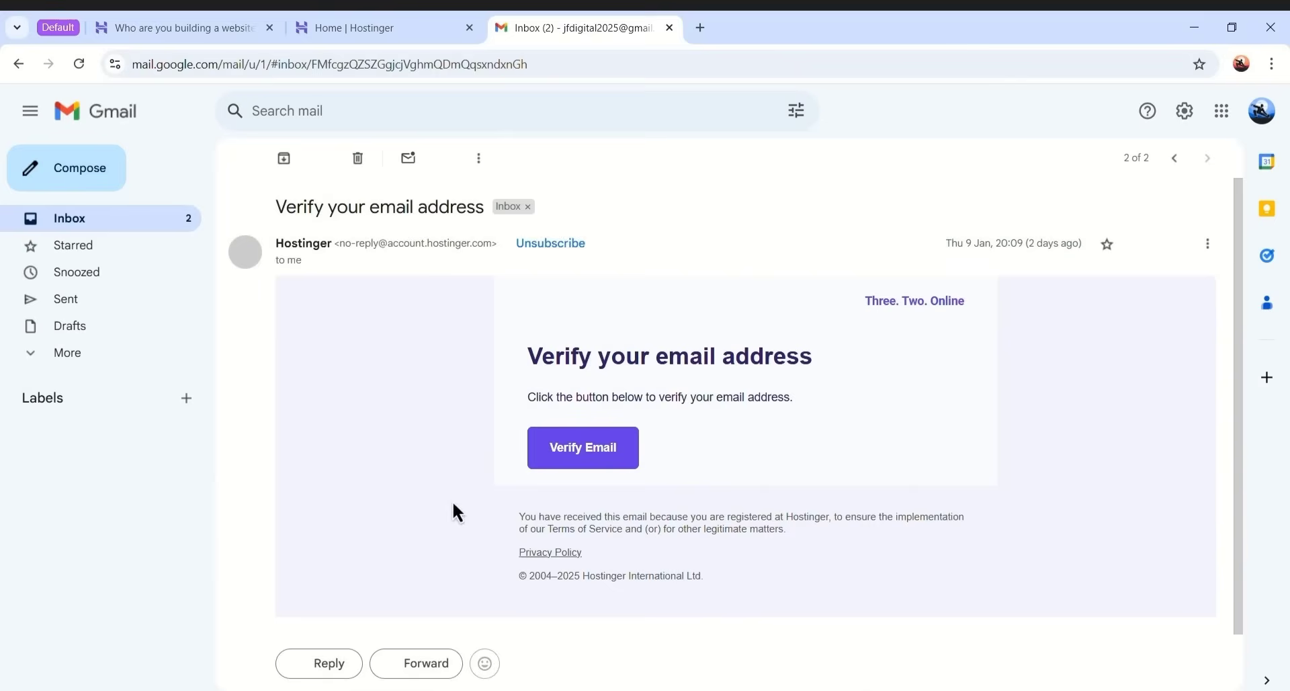
pyautogui.click(583, 454)
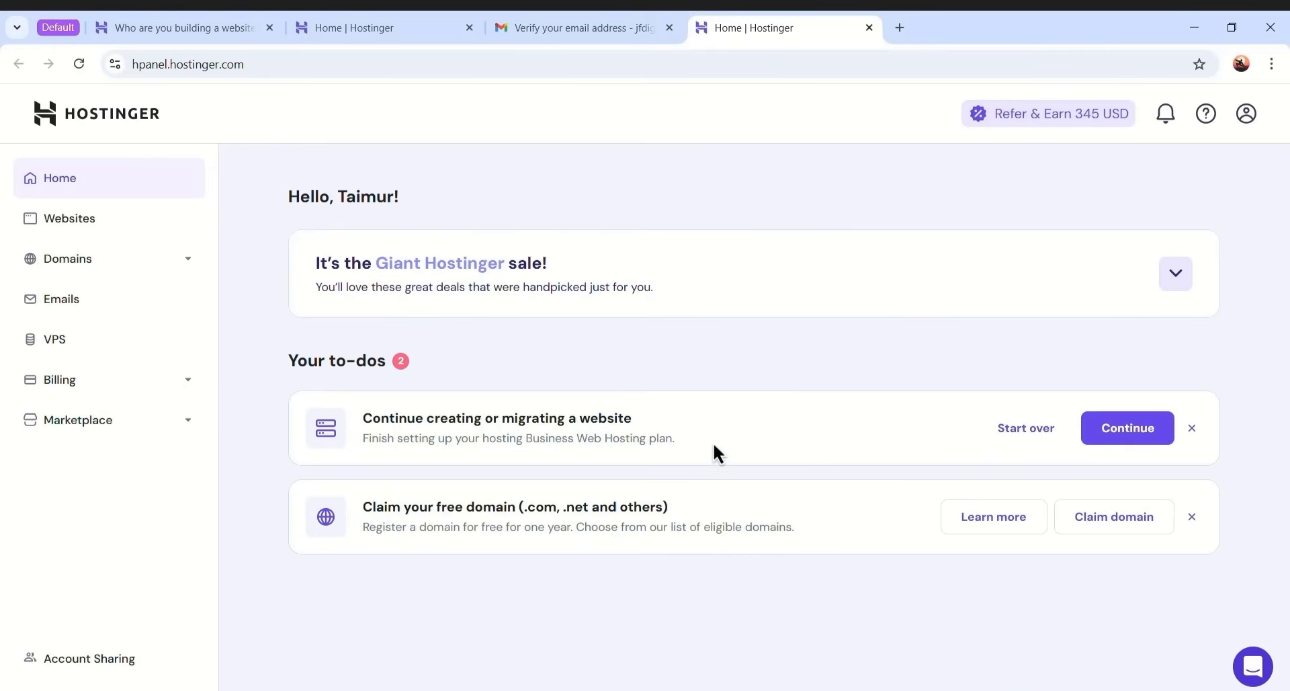
# - Skip the audience question, choose Create a website, and pick WordPress as the site platform
pyautogui.click(1118, 443)
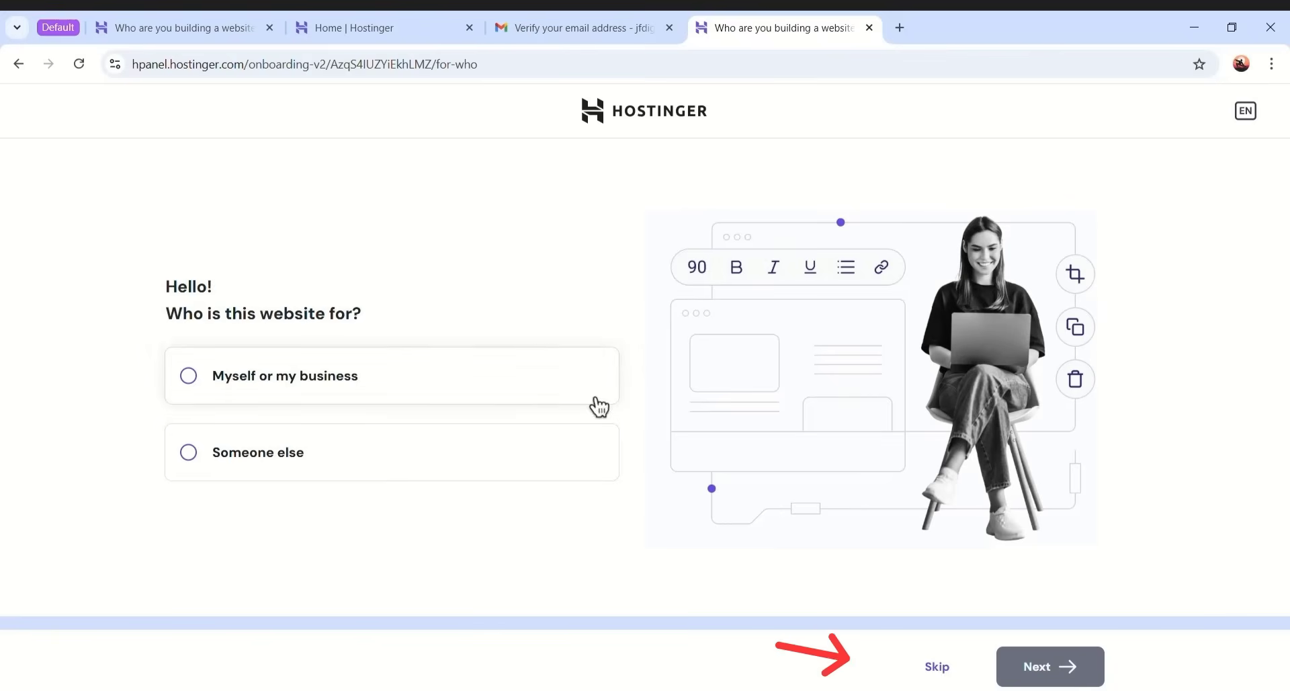
pyautogui.click(939, 668)
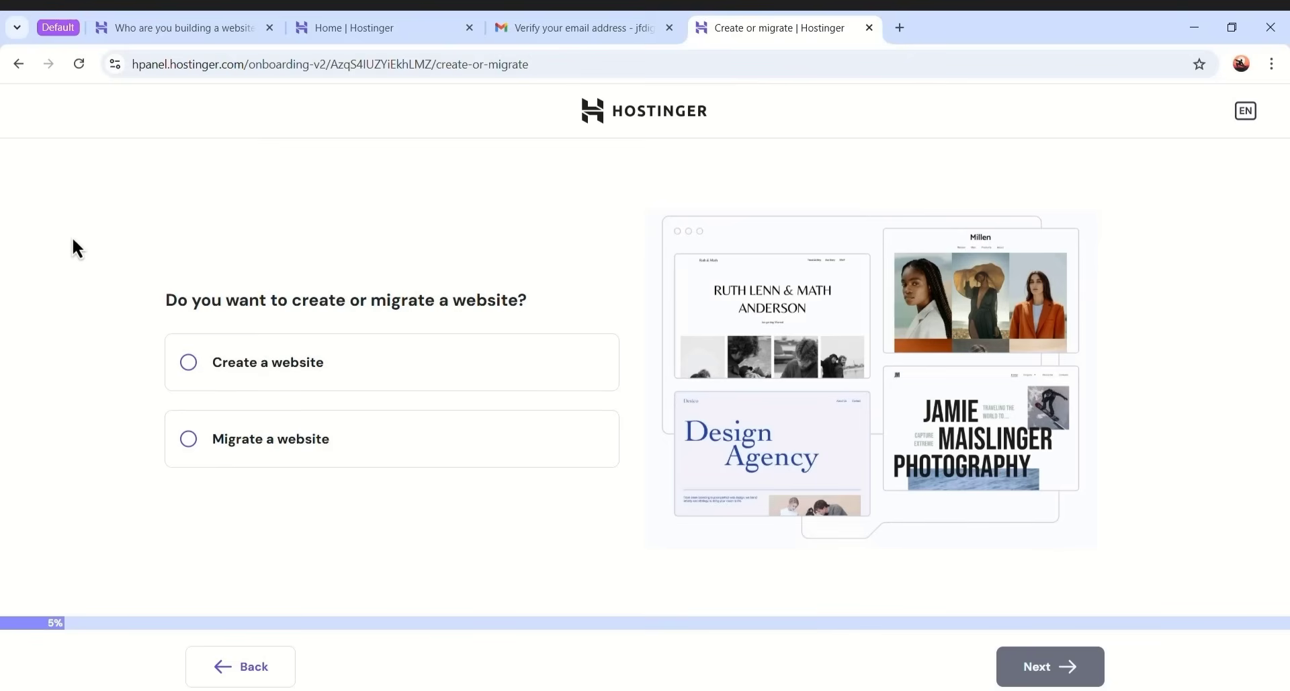
pyautogui.click(335, 374)
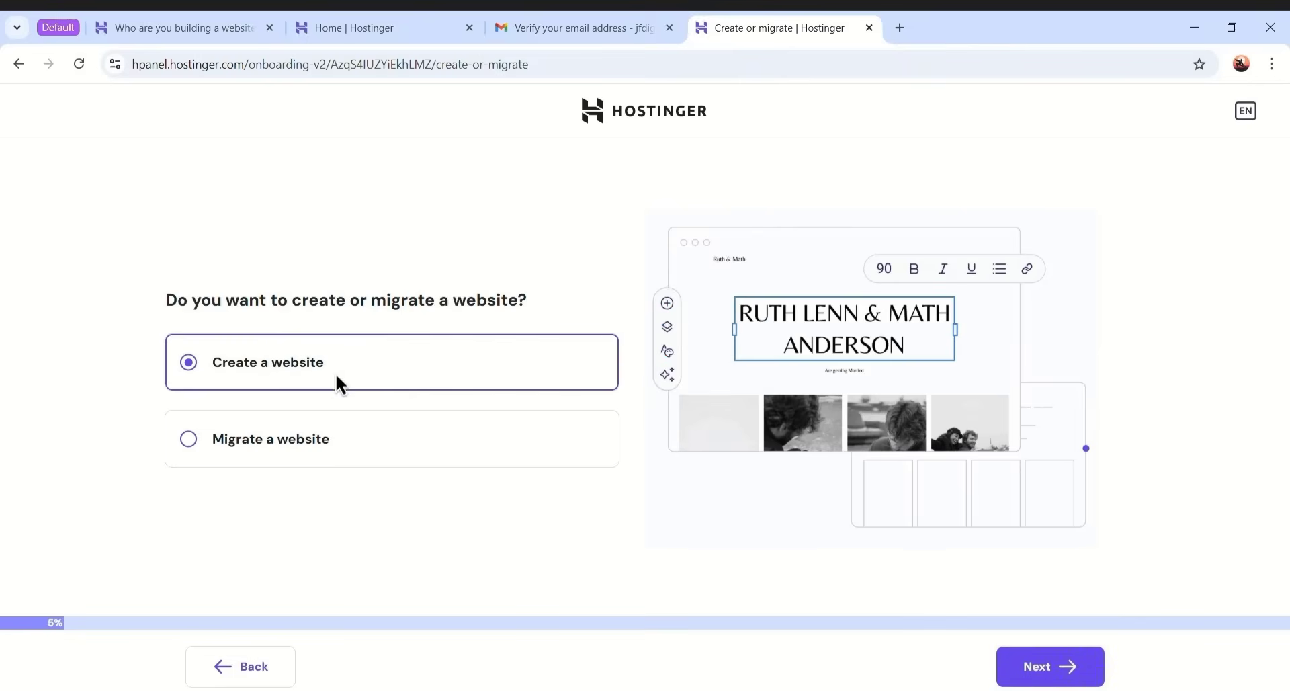
pyautogui.click(1022, 675)
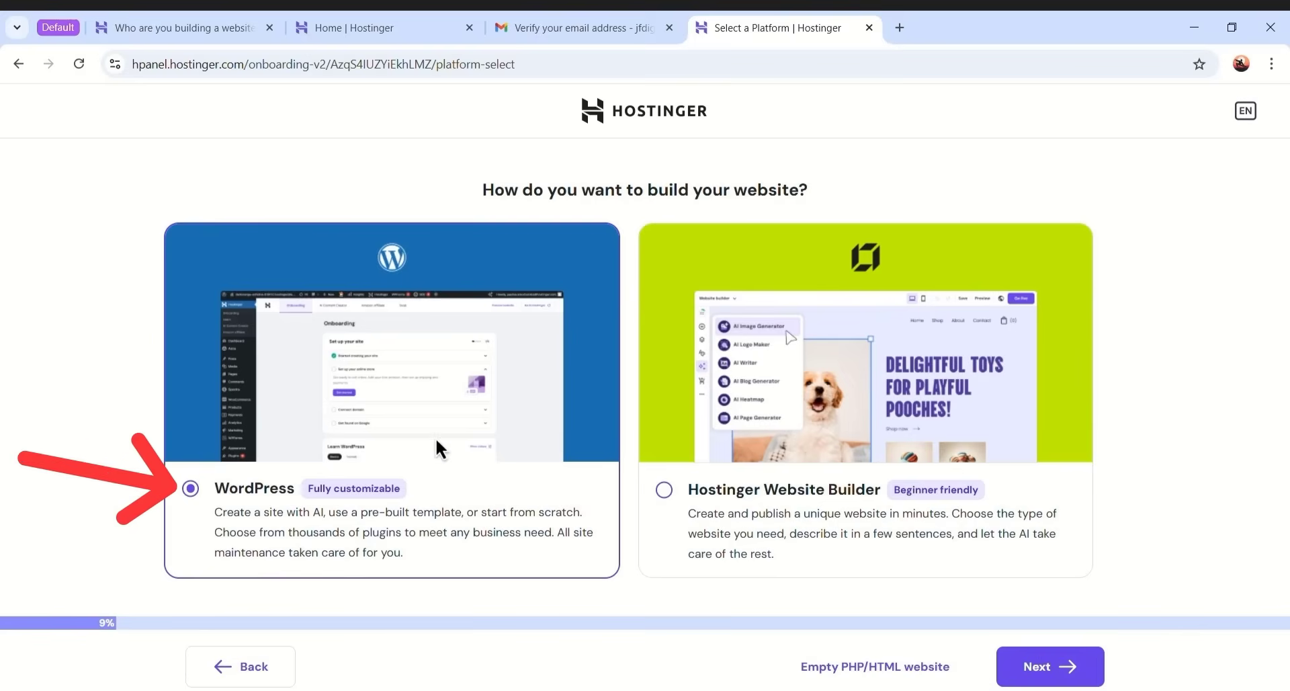
pyautogui.click(745, 482)
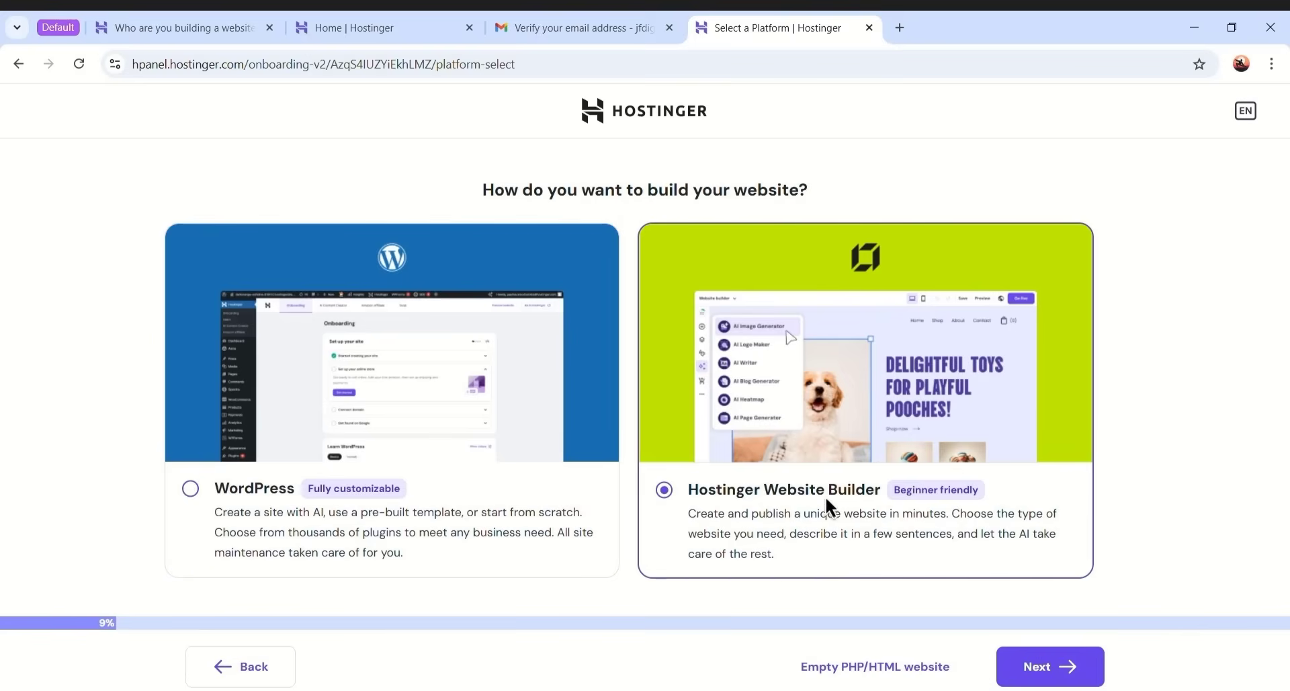
pyautogui.click(438, 489)
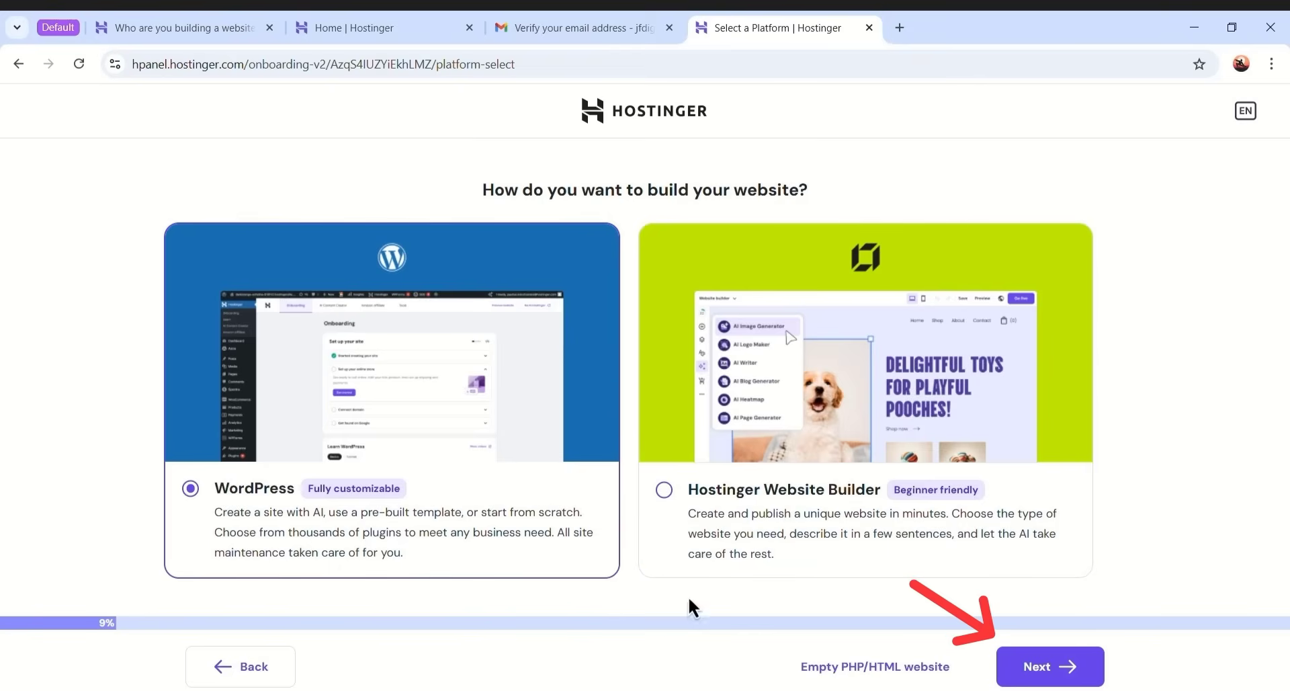
pyautogui.click(1037, 669)
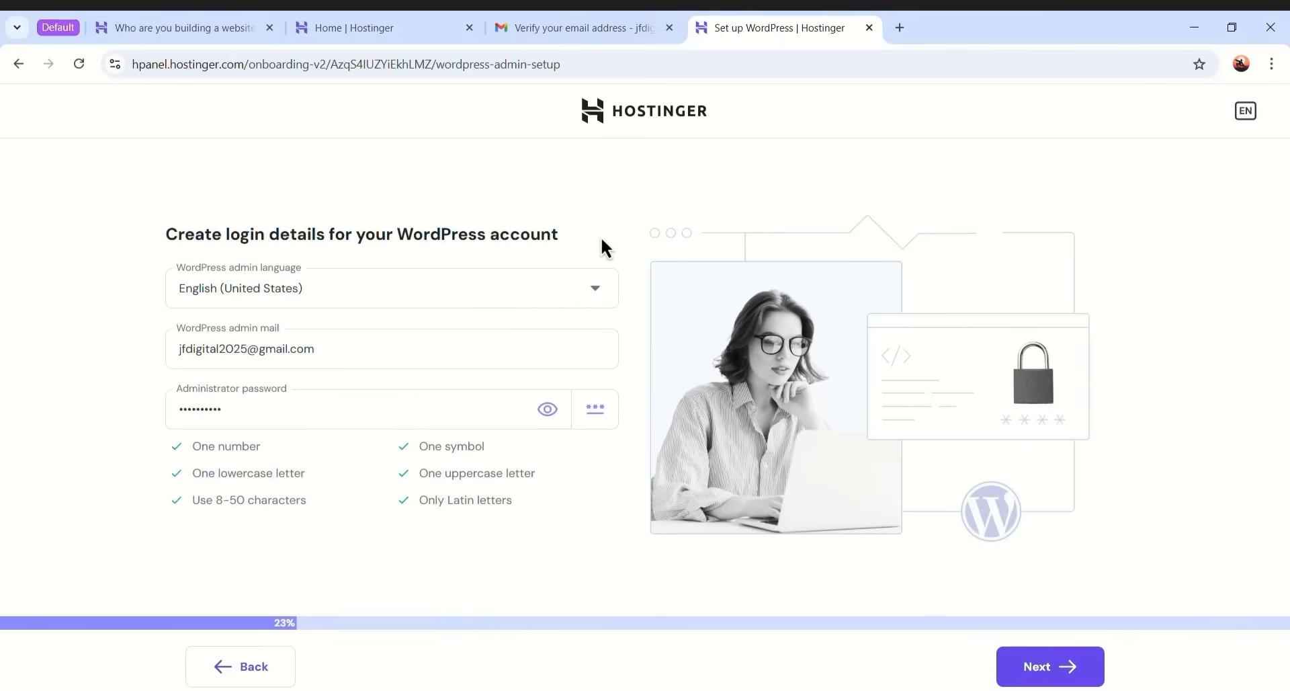
# - Keep English (United States) as admin language and check the admin e-mail and password fields
pyautogui.click(332, 295)
pyautogui.click(341, 295)
pyautogui.click(340, 354)
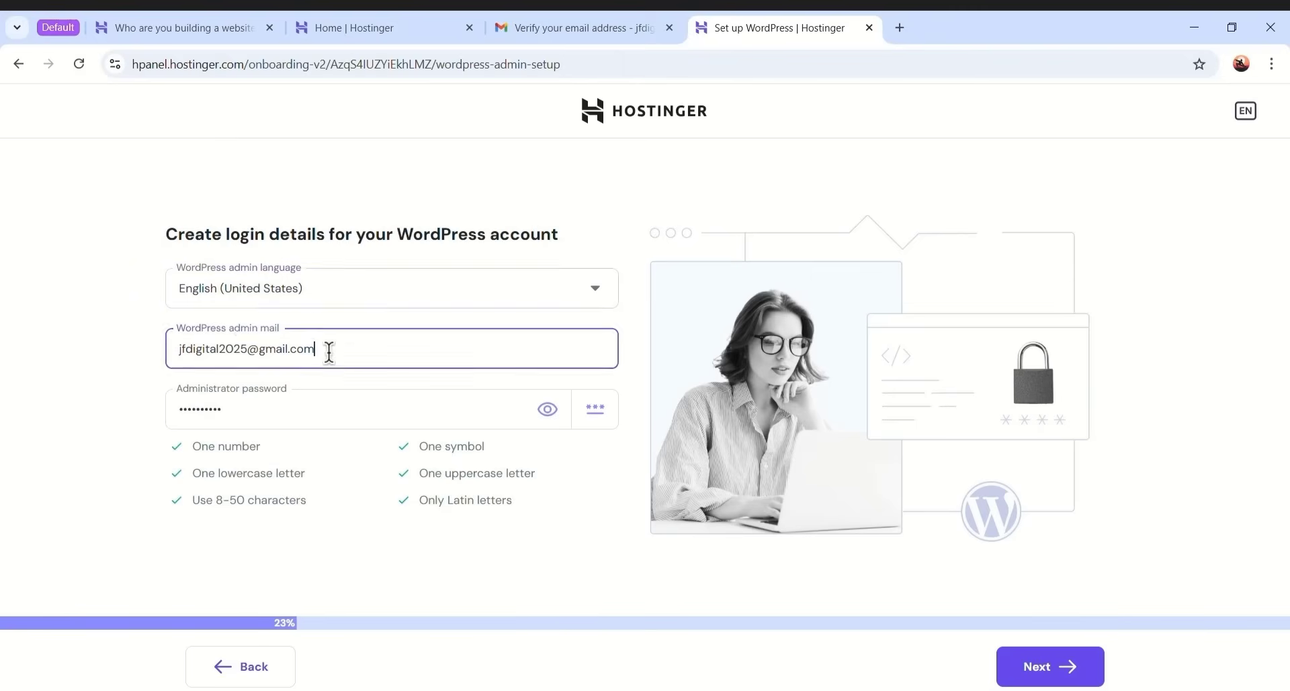
pyautogui.moveTo(340, 351); pyautogui.dragTo(161, 348)
pyautogui.click(311, 356)
pyautogui.moveTo(335, 408); pyautogui.dragTo(161, 402)
pyautogui.click(352, 406)
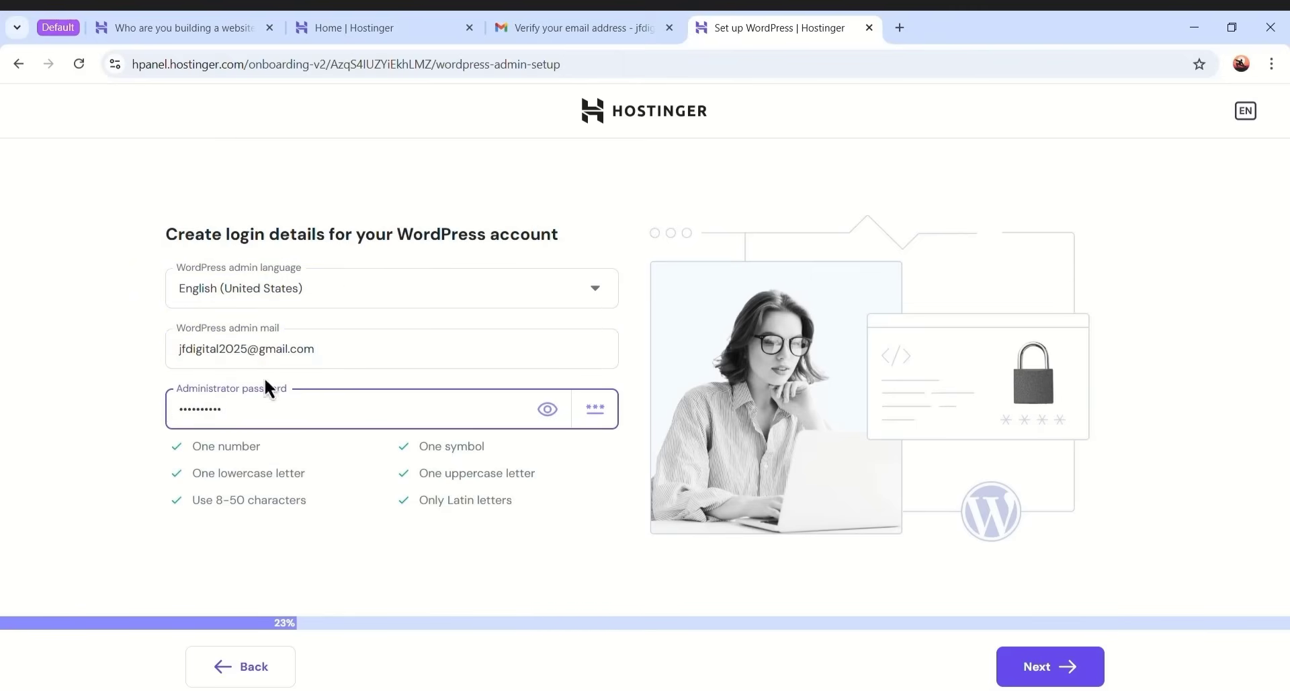
pyautogui.moveTo(351, 351); pyautogui.dragTo(164, 348)
pyautogui.click(340, 361)
# - Replace the administrator password with a pasted new one and submit the login details
pyautogui.click(328, 411)
pyautogui.moveTo(272, 412); pyautogui.dragTo(158, 406)
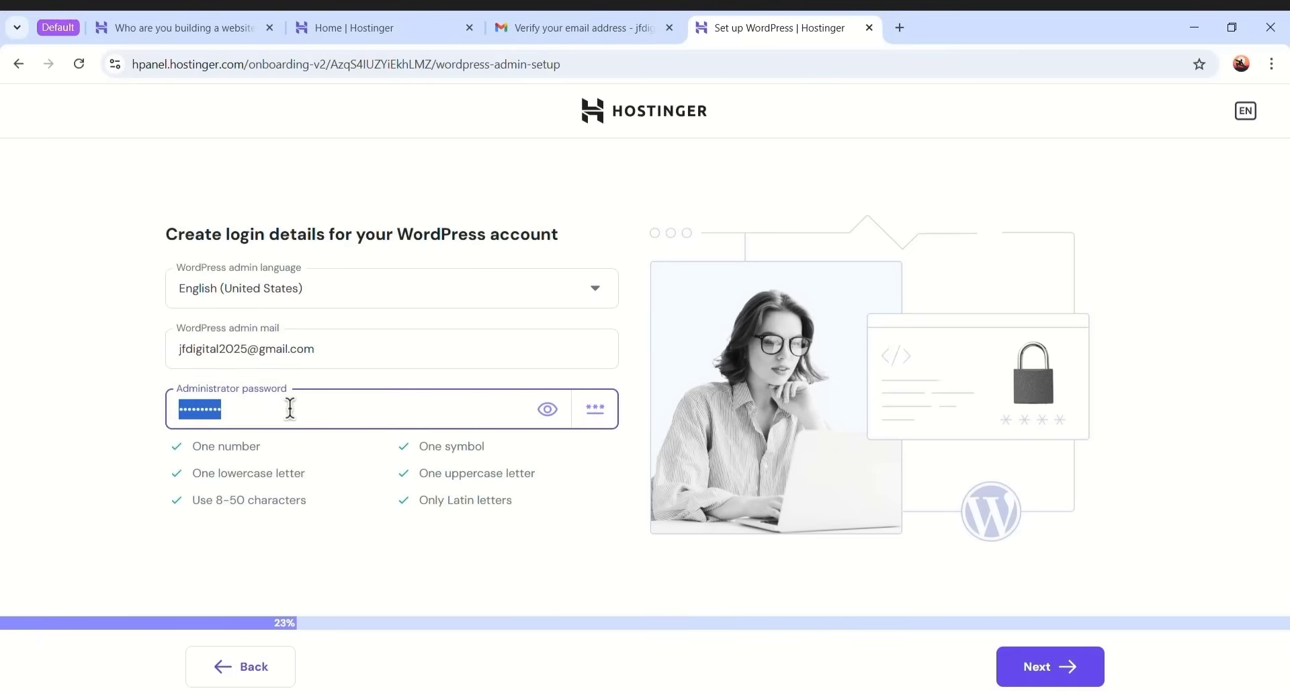
pyautogui.hotkey('ctrl', 'v')
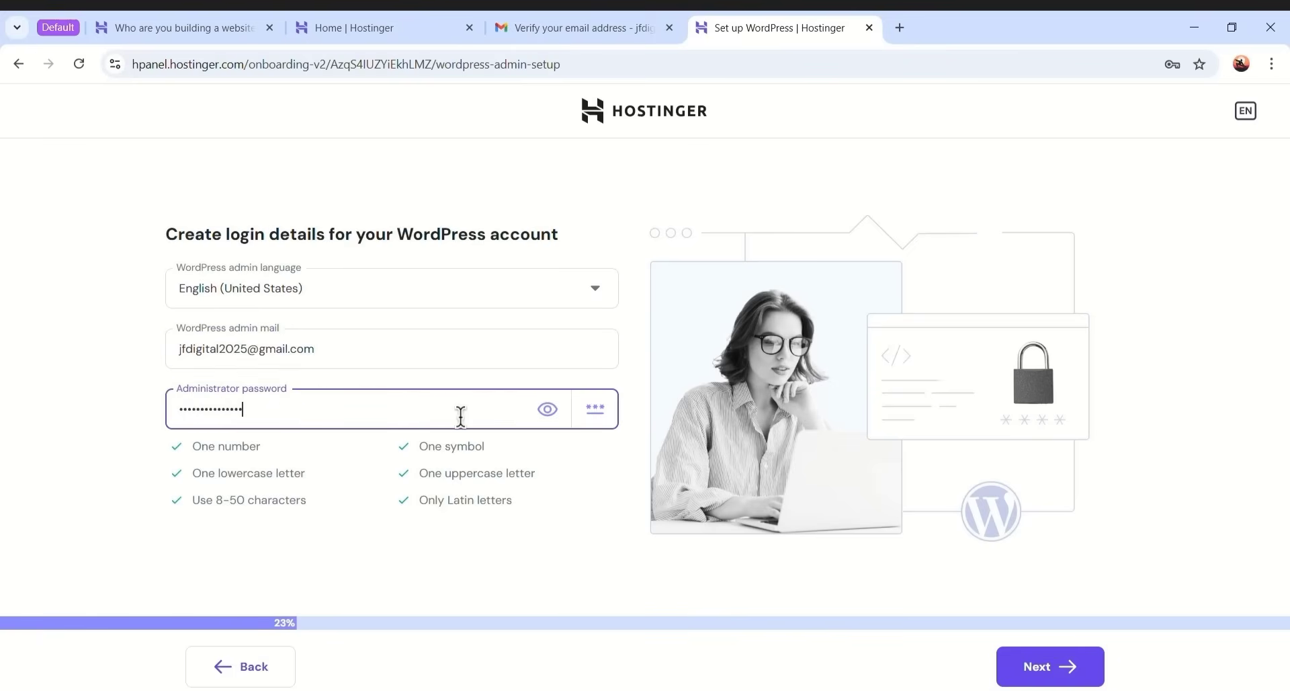
pyautogui.click(1046, 669)
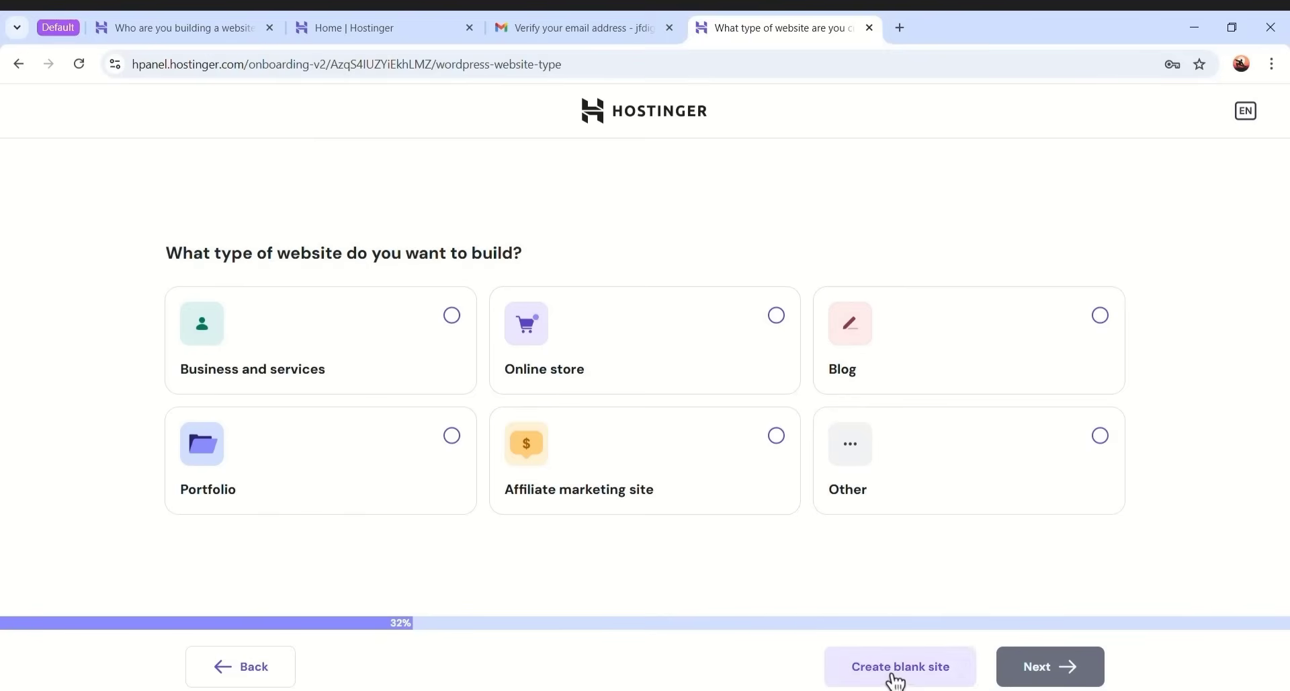
# - Start a blank site and try sample domain names in the domain search
pyautogui.click(929, 682)
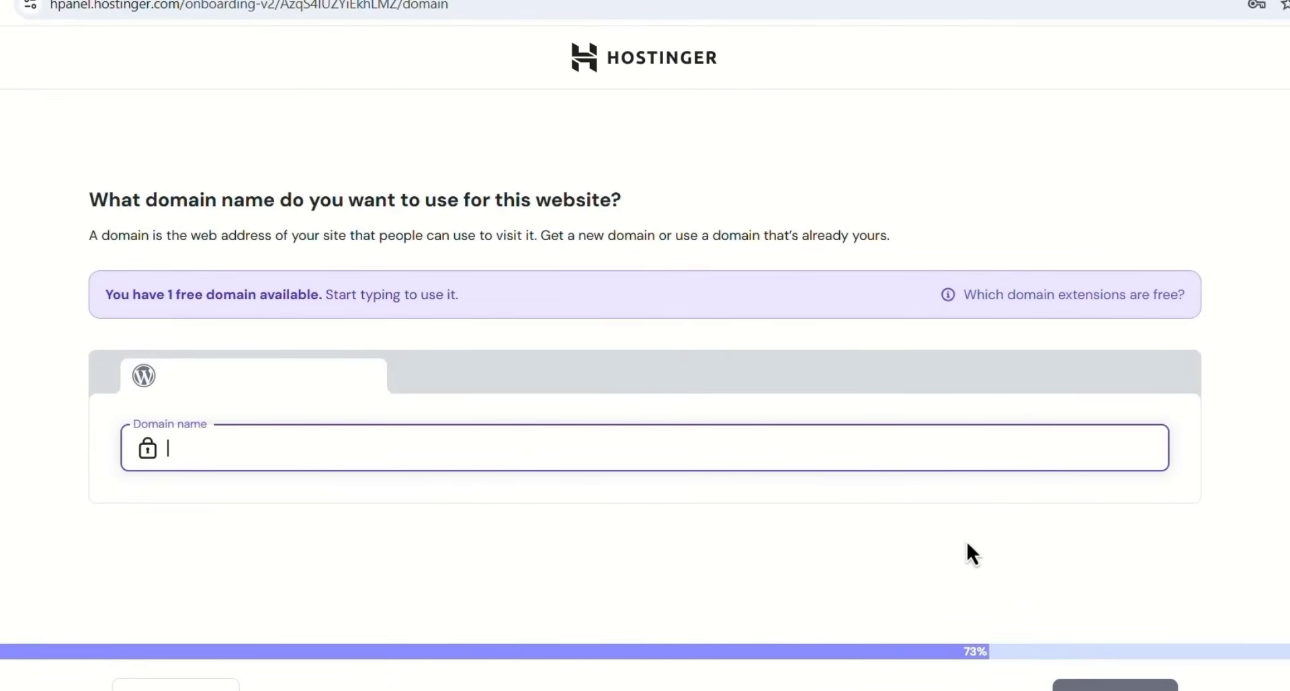
pyautogui.click(522, 351)
pyautogui.click(408, 443)
pyautogui.write('yourbusiness.com')
pyautogui.moveTo(419, 447); pyautogui.dragTo(195, 447)
pyautogui.write('name.com')
pyautogui.scroll(-2, 377, 591)
pyautogui.scroll(2, 329, 552)
pyautogui.scroll(-2, 440, 552)
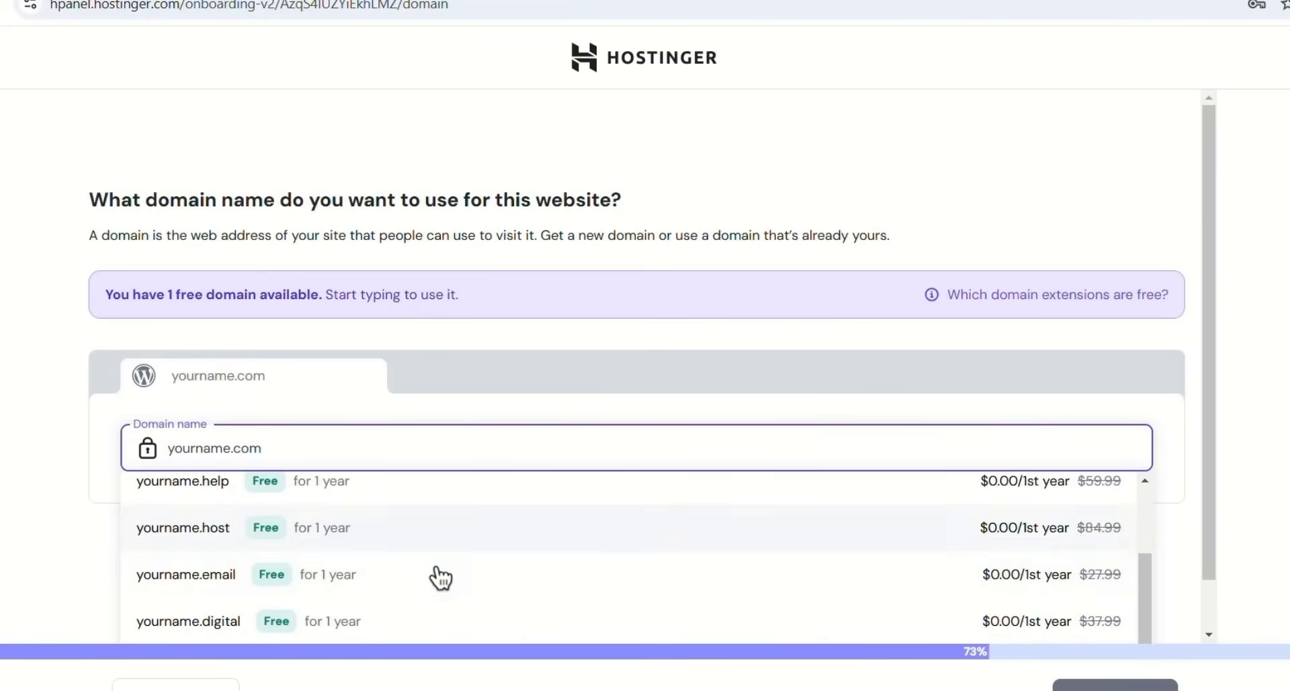
pyautogui.scroll(2, 336, 520)
# - Search taimurtuts and claim the free taimurtuts.com suggestion
pyautogui.hotkey('ctrl', 'a')
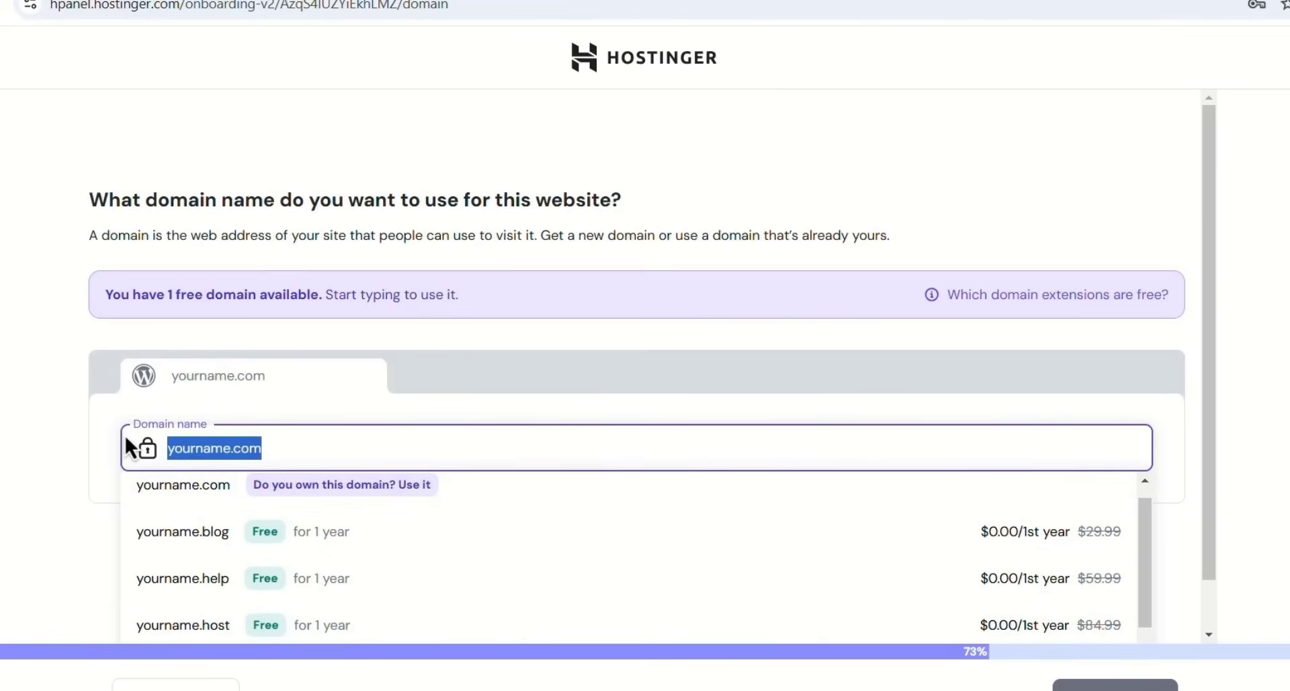
pyautogui.write('taimur')
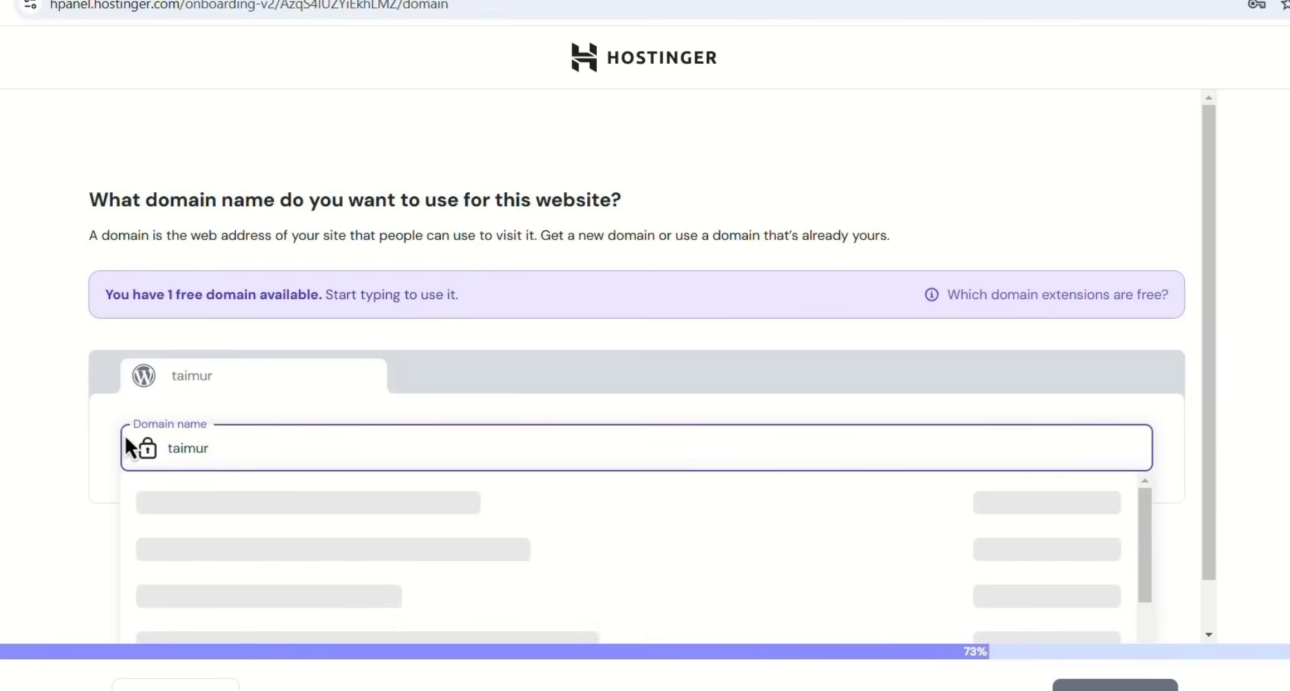
pyautogui.write('tuts')
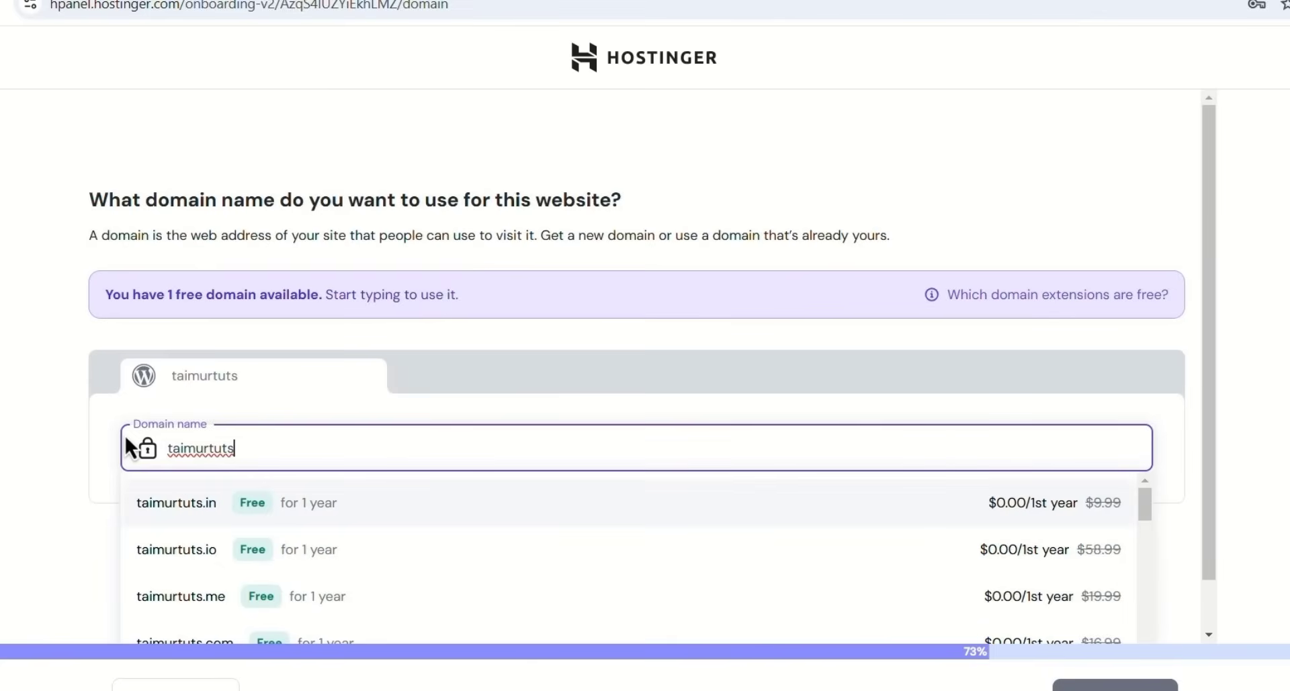
pyautogui.scroll(-1, 417, 400)
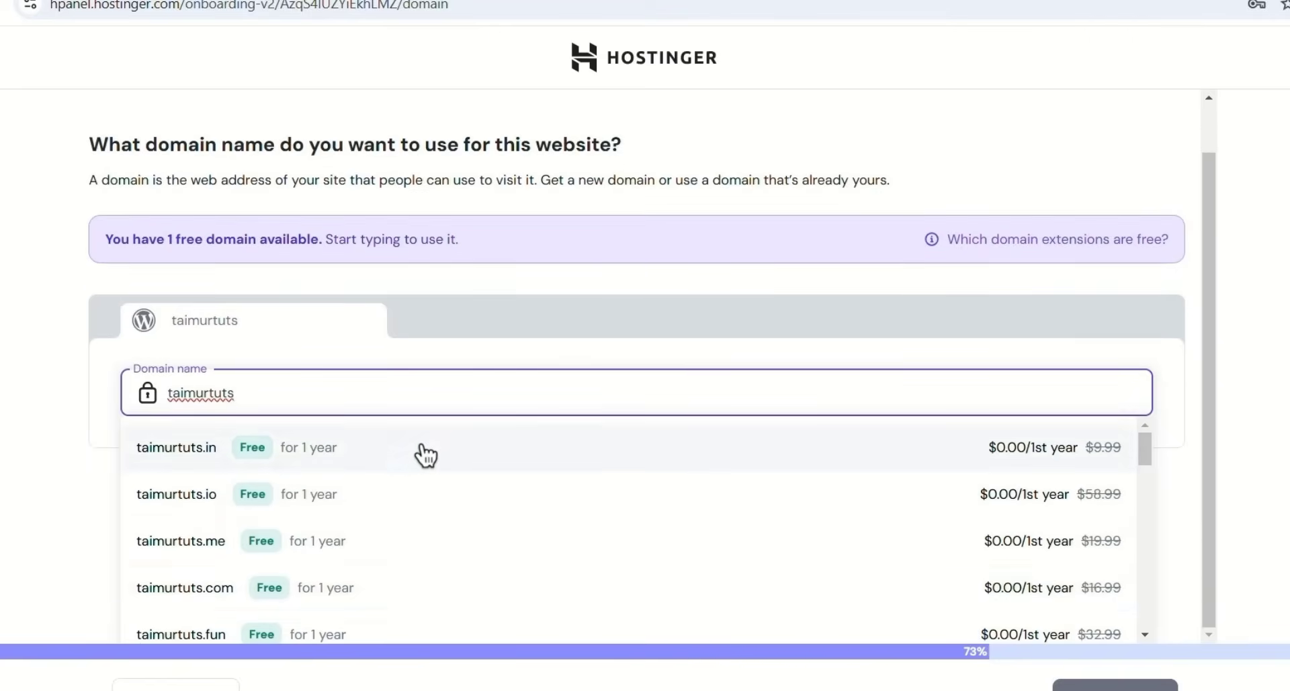
pyautogui.scroll(-1, 346, 556)
pyautogui.scroll(1, 331, 547)
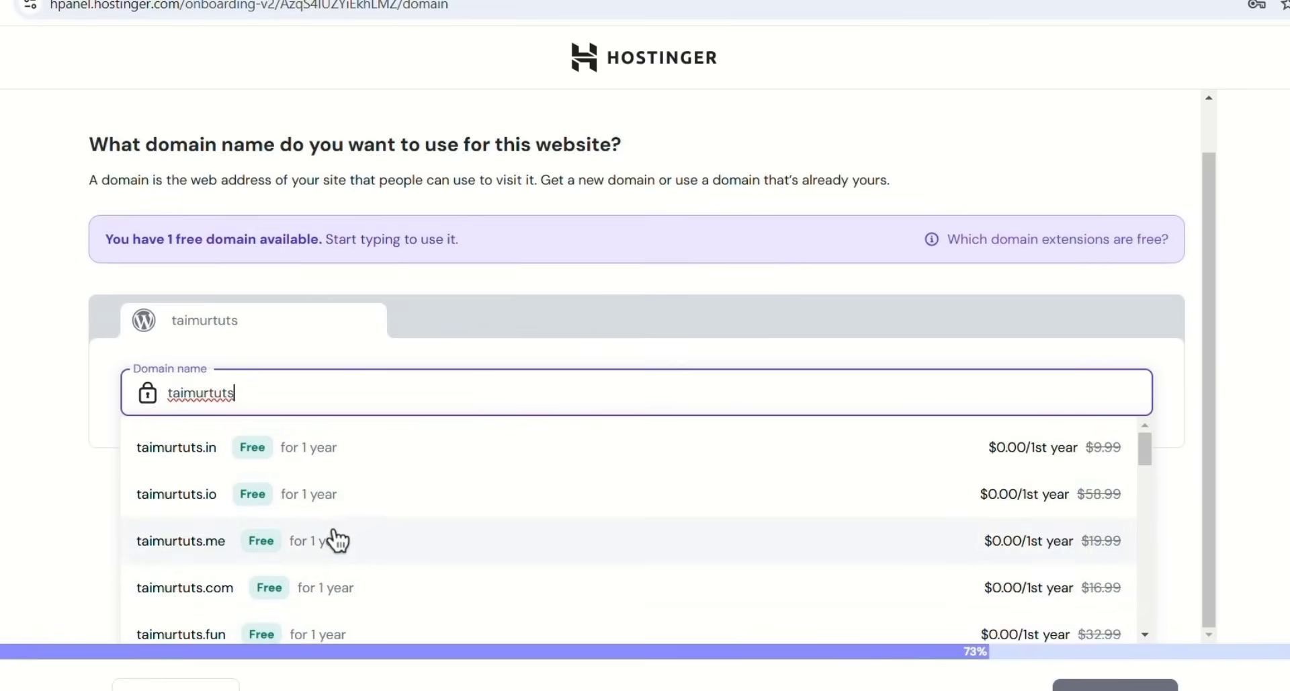
pyautogui.scroll(-1, 403, 605)
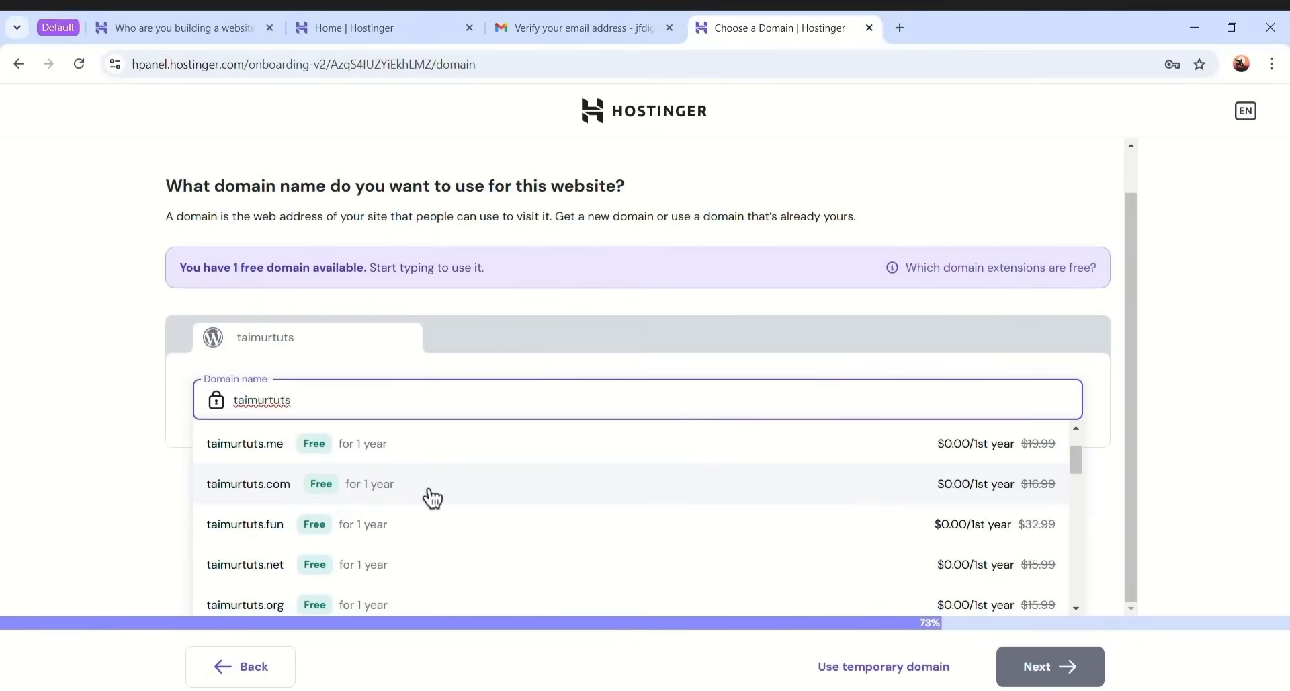
pyautogui.click(291, 492)
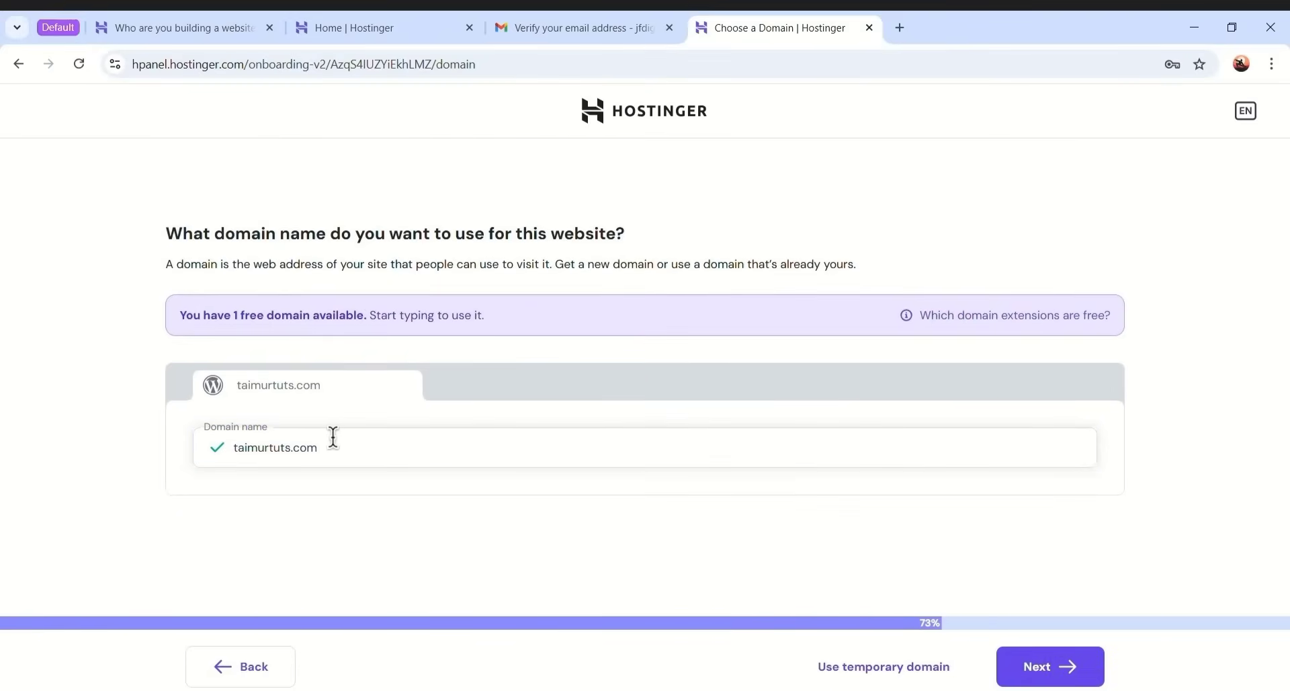
pyautogui.click(1050, 666)
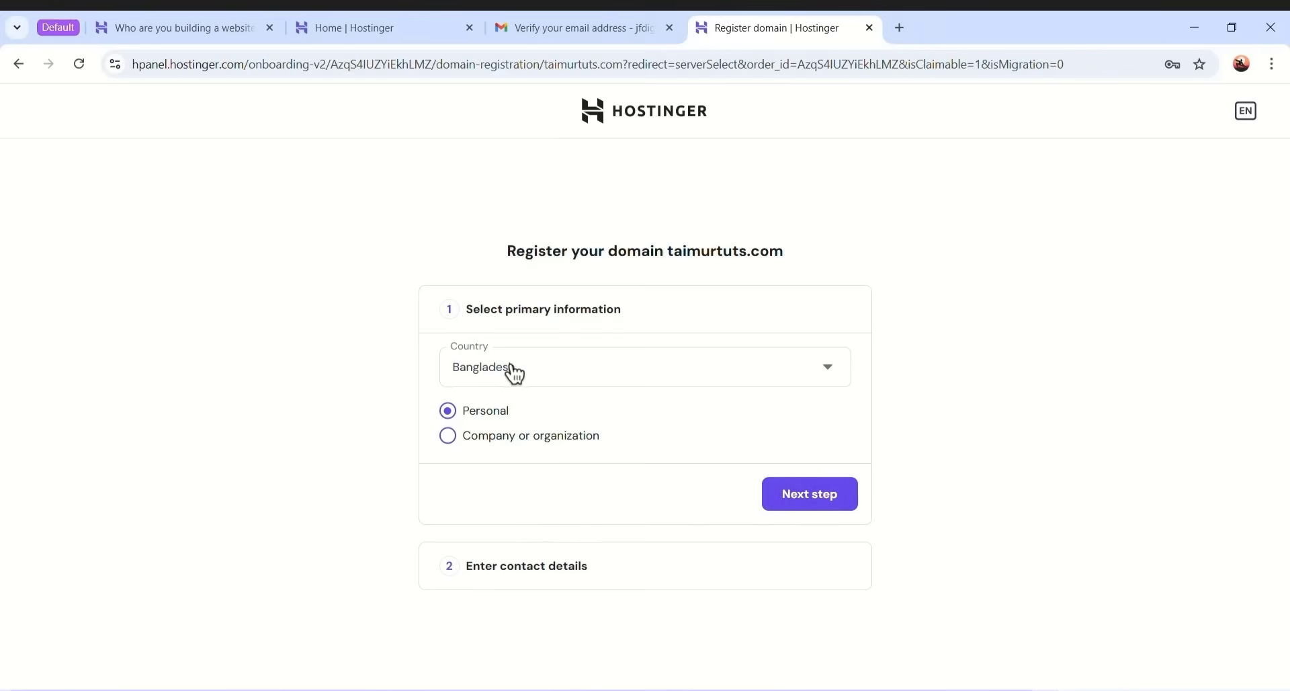
# - Confirm Bangladesh and Personal registration, then set the registrant's region and city
pyautogui.click(799, 498)
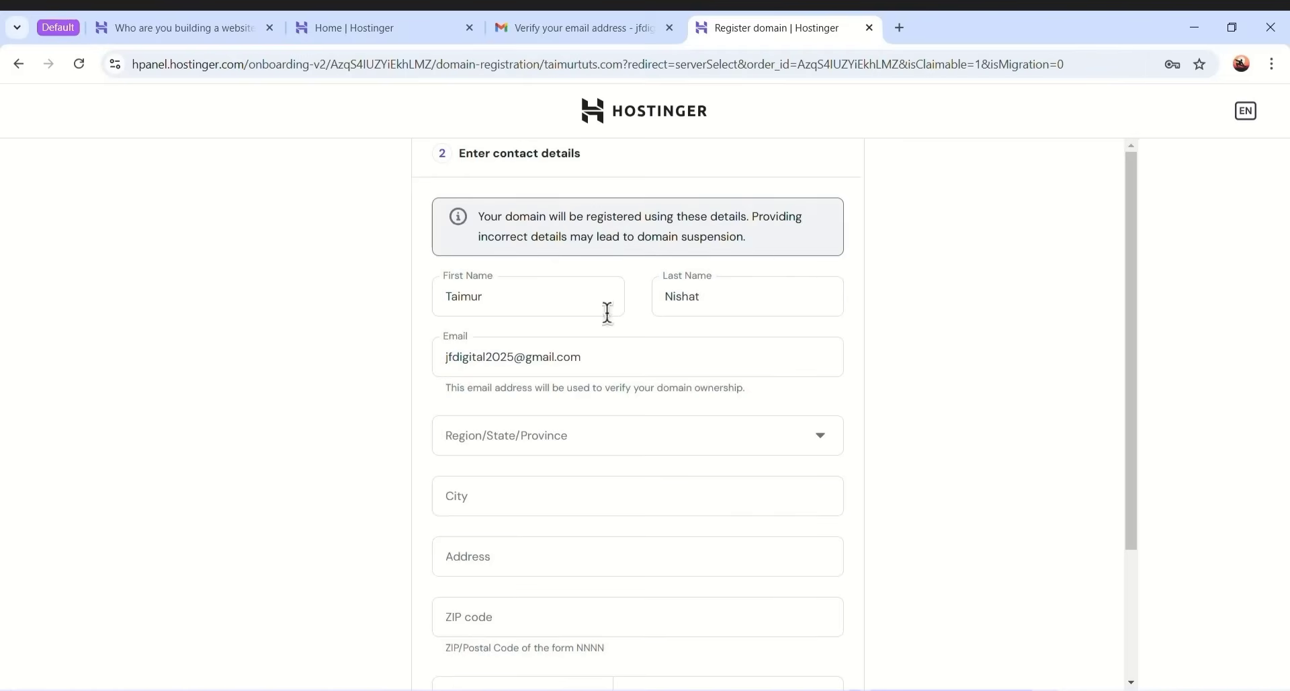
pyautogui.click(677, 429)
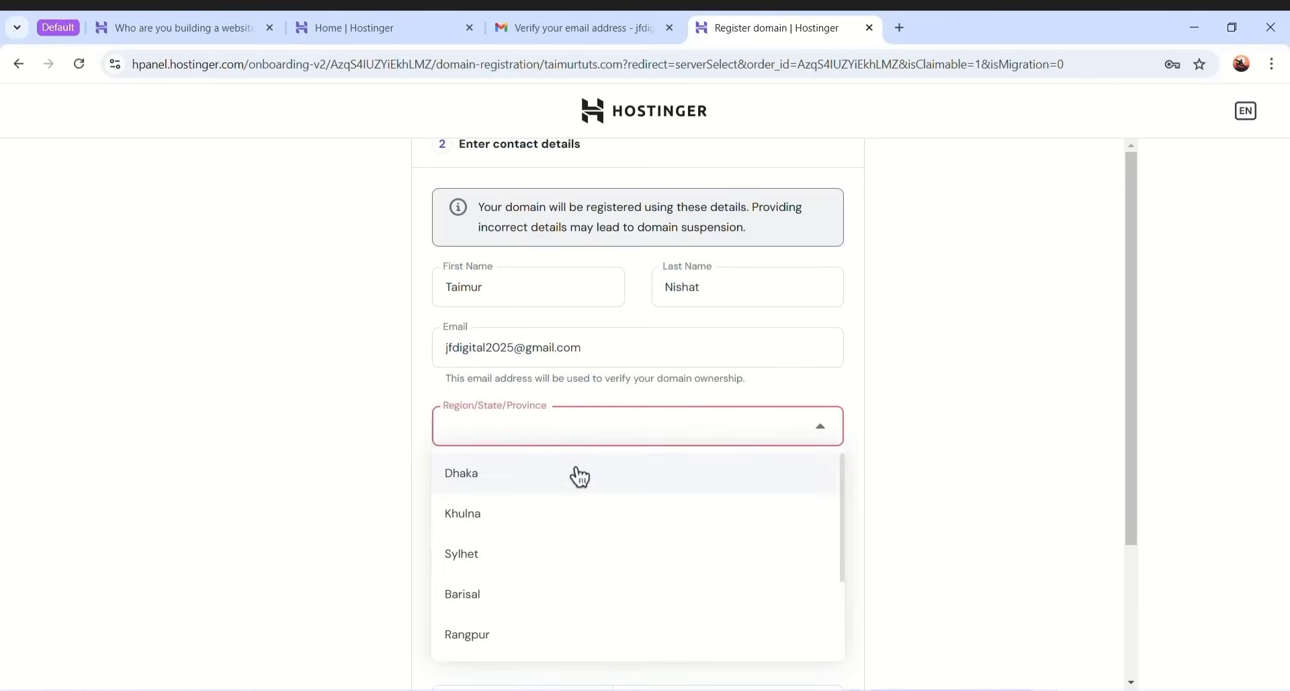
pyautogui.click(565, 480)
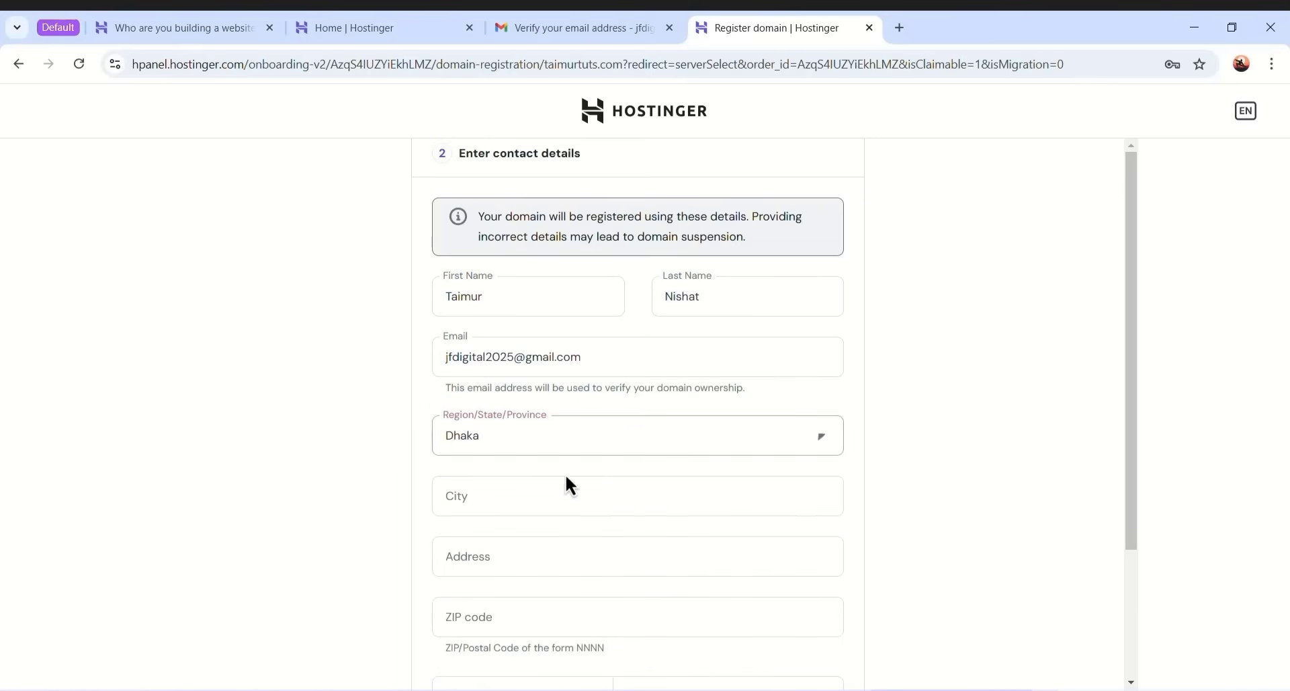
pyautogui.click(504, 495)
pyautogui.write('Dhaka')
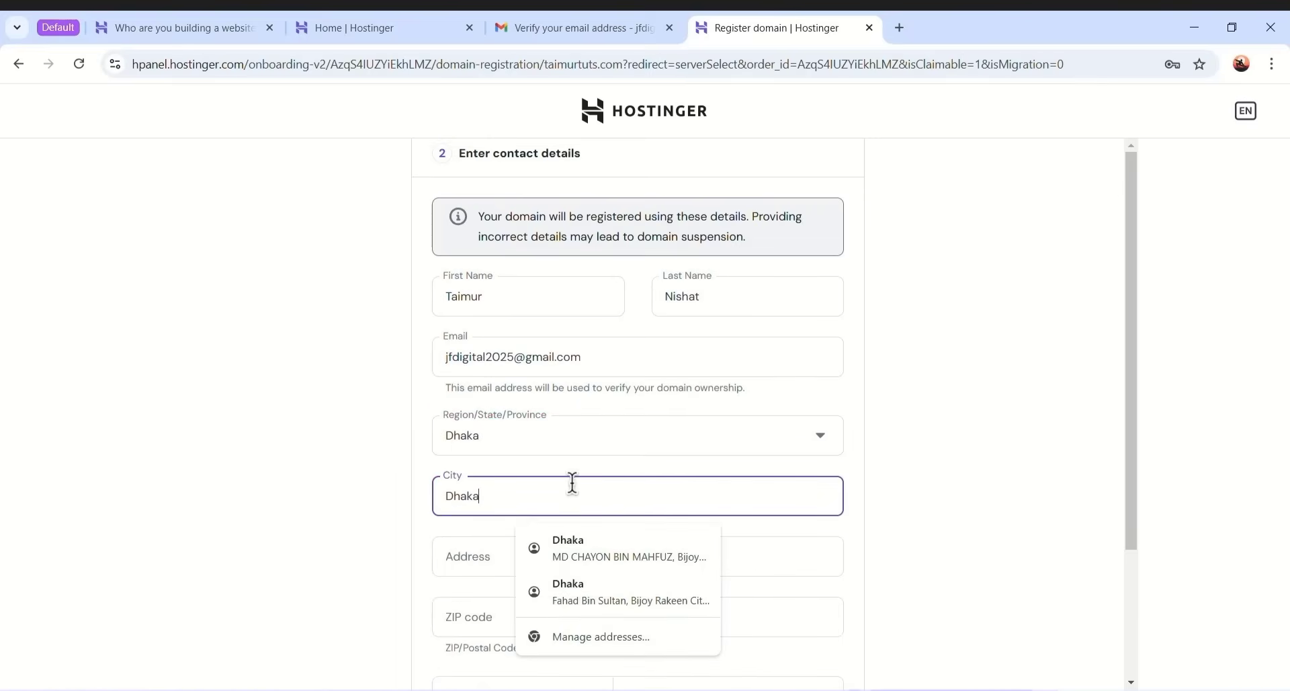
# - Paste the street address, review postal code and phone fields, and submit the registration
pyautogui.scroll(-3, 650, 463)
pyautogui.click(553, 378)
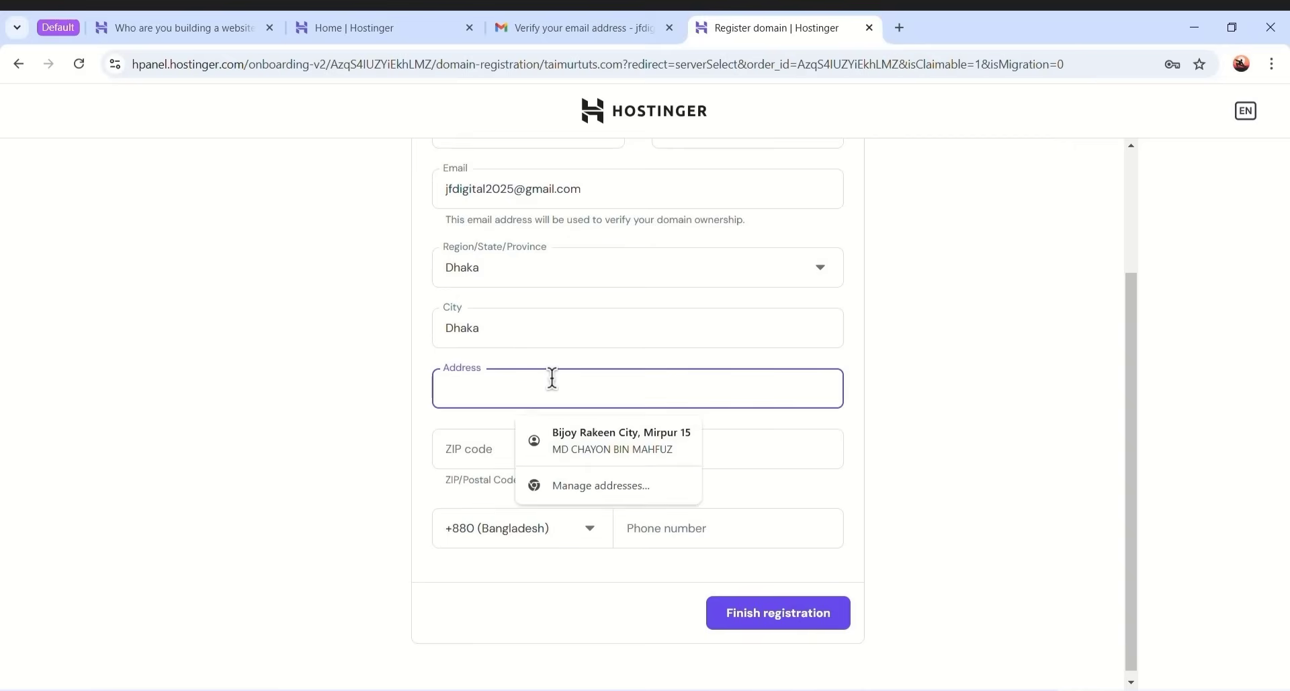
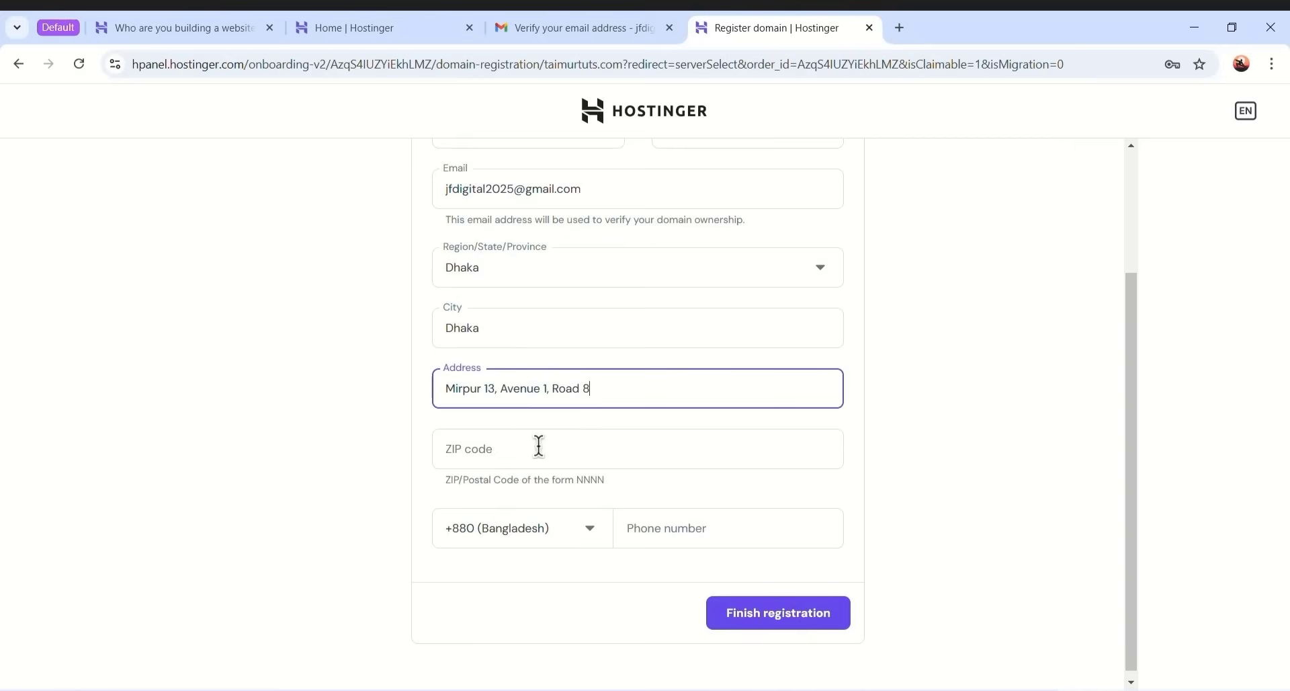
pyautogui.click(547, 452)
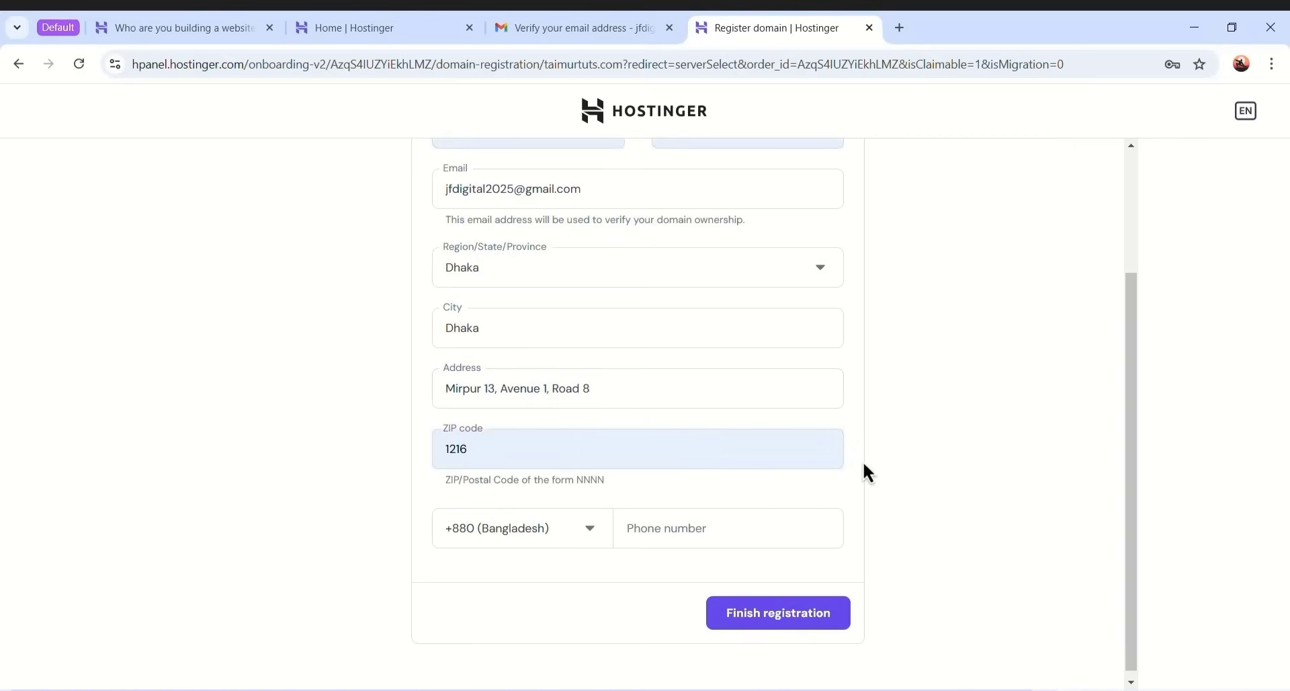
pyautogui.click(697, 529)
pyautogui.click(884, 558)
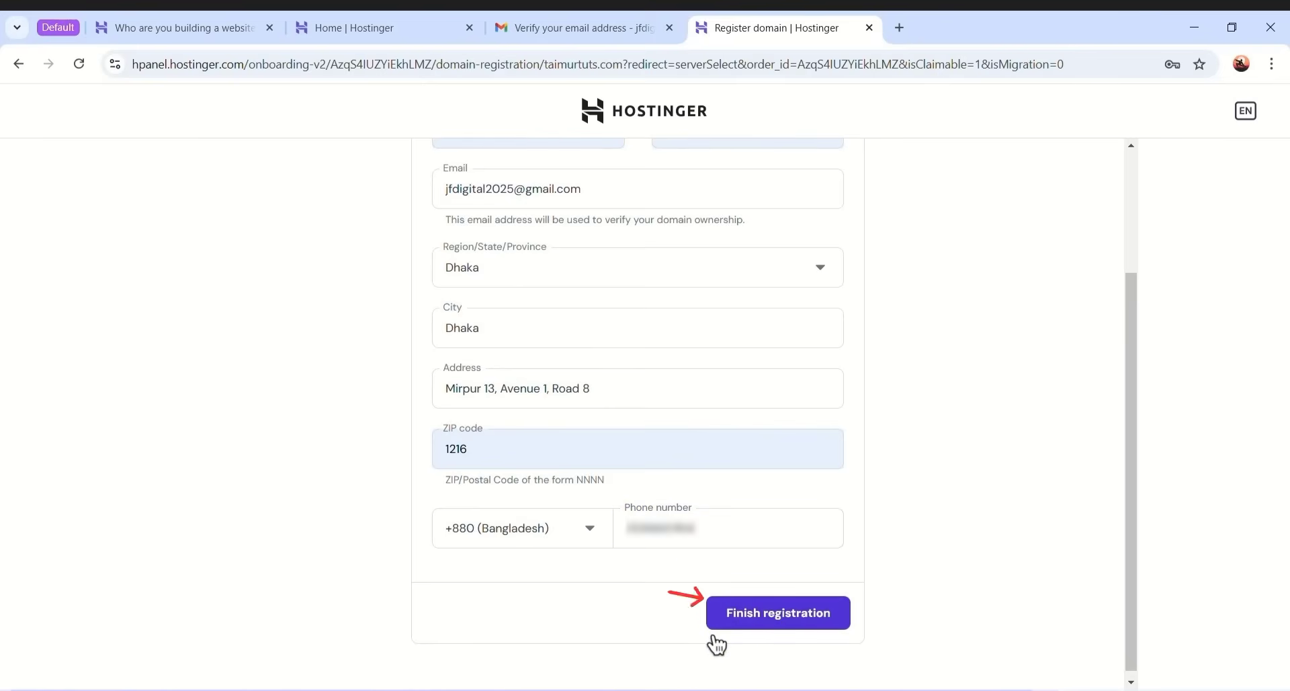
pyautogui.click(768, 625)
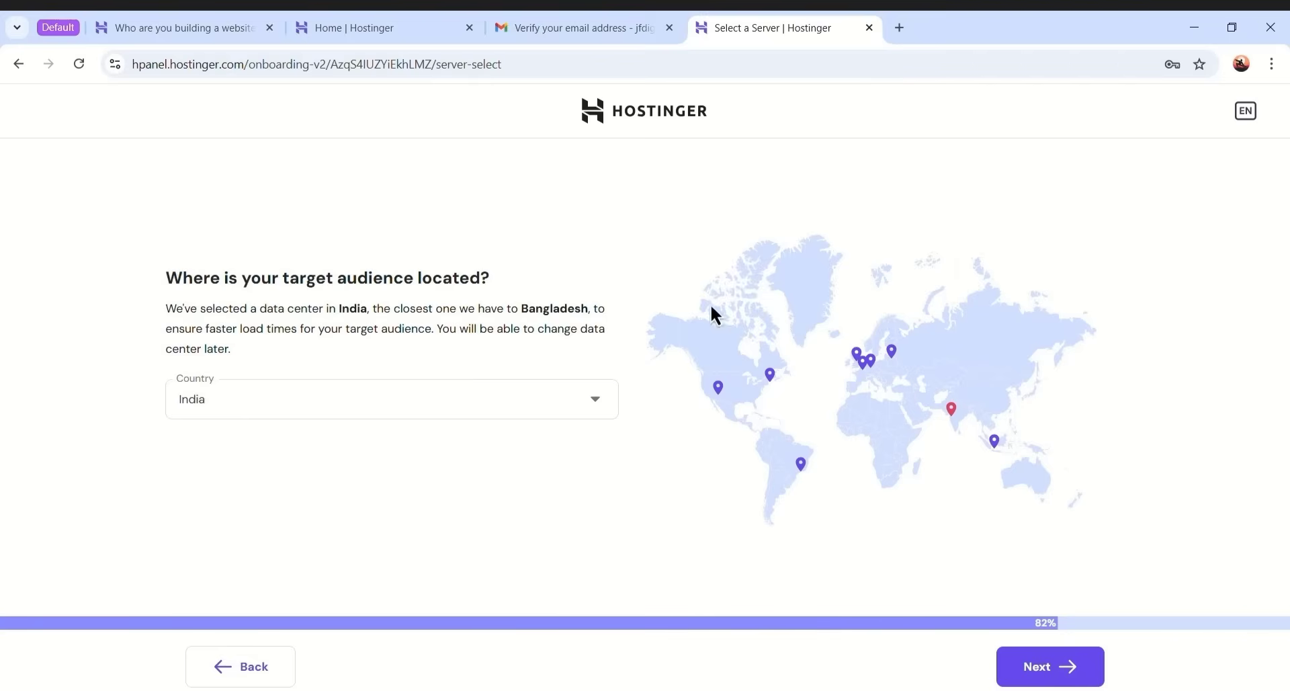
# - Pick the United States, Arizona data center and start the WordPress installation
pyautogui.click(718, 393)
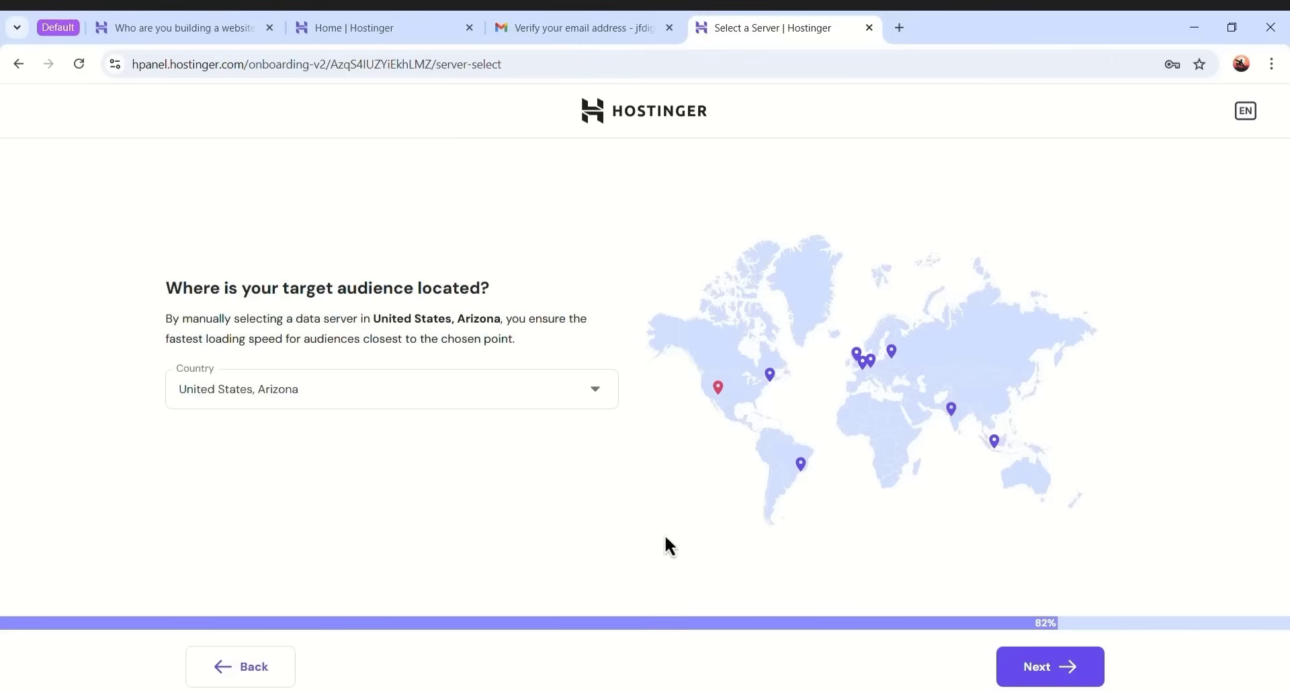
pyautogui.click(1029, 669)
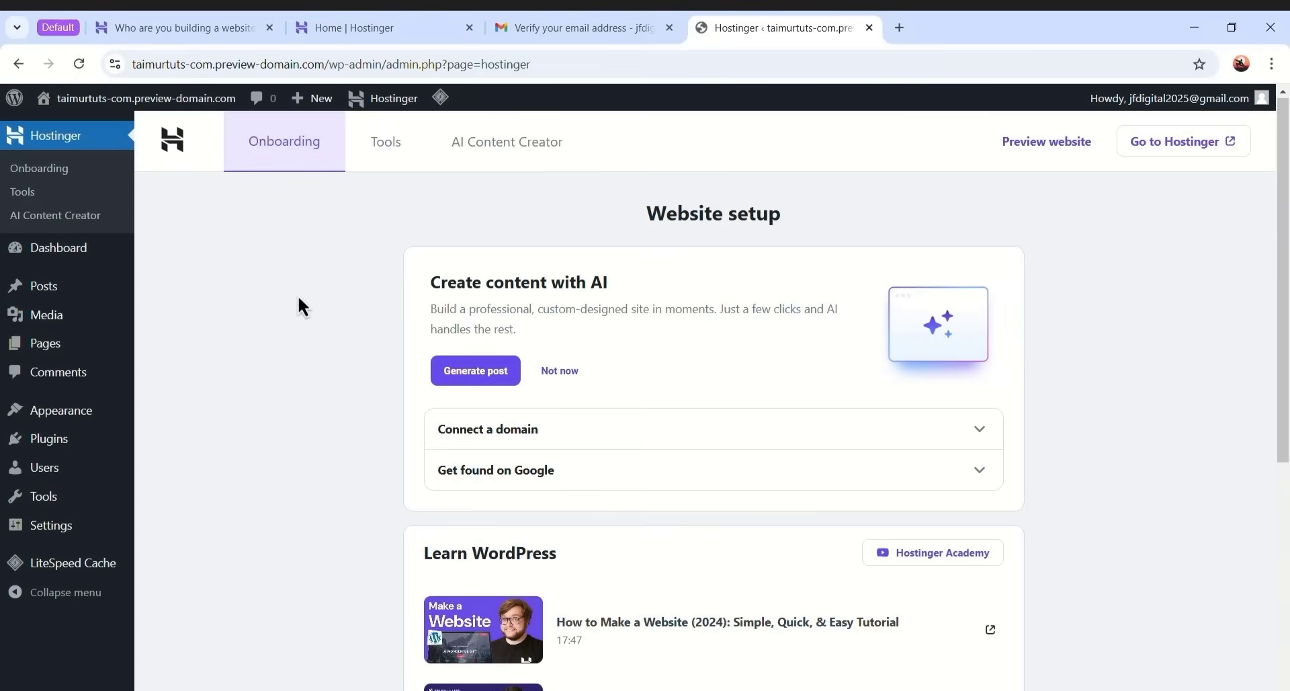
# - Open taimurtuts.com from the Hostinger Websites list and launch WordPress Admin from its WordPress overview
pyautogui.click(378, 24)
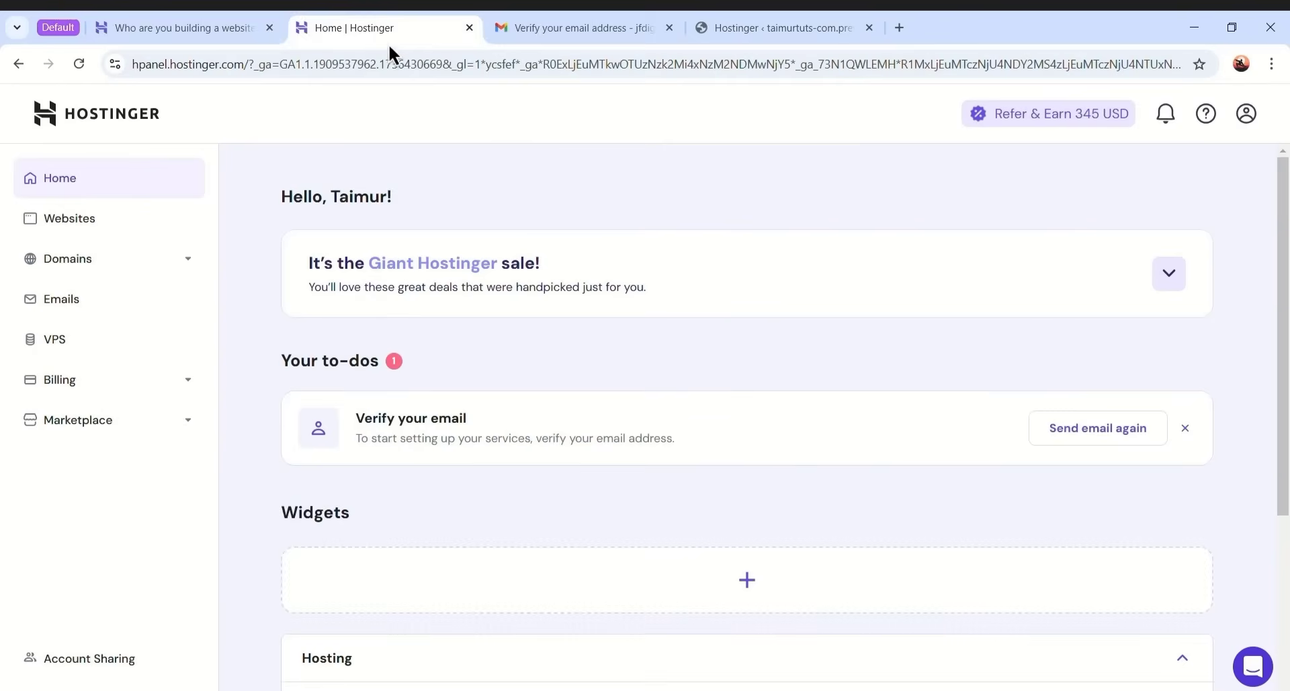
pyautogui.click(83, 228)
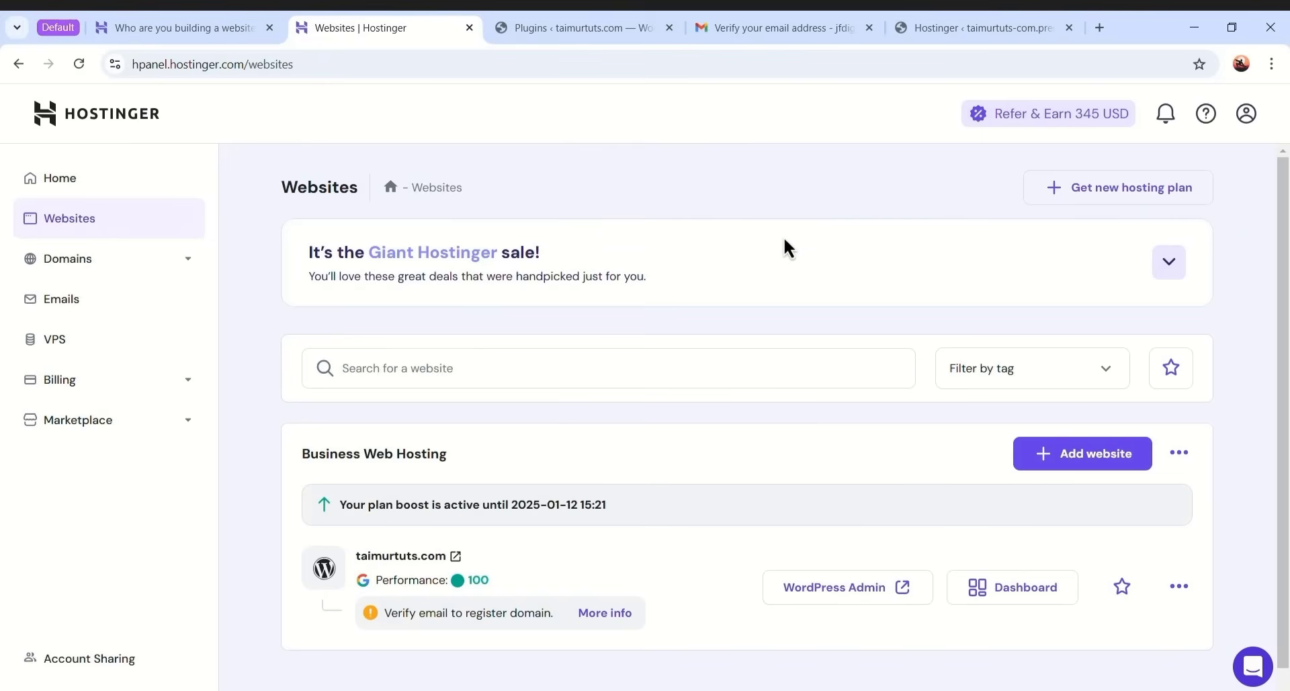
pyautogui.click(1010, 588)
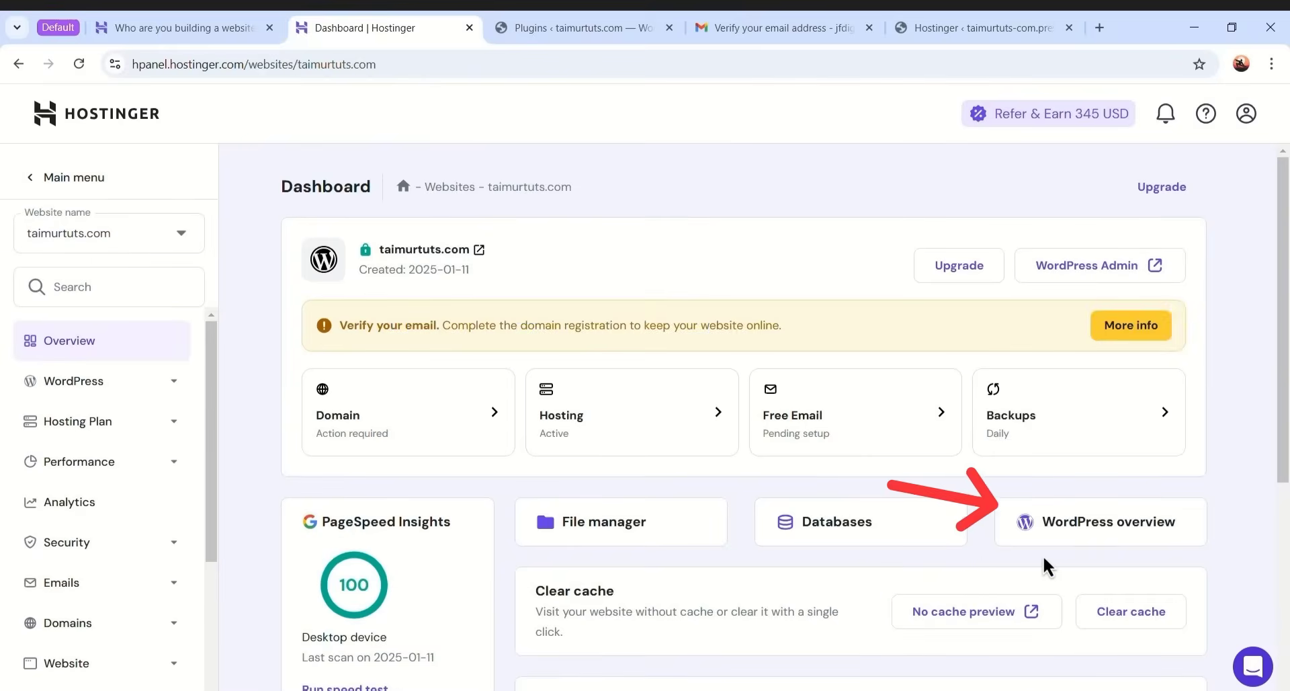
pyautogui.click(1176, 538)
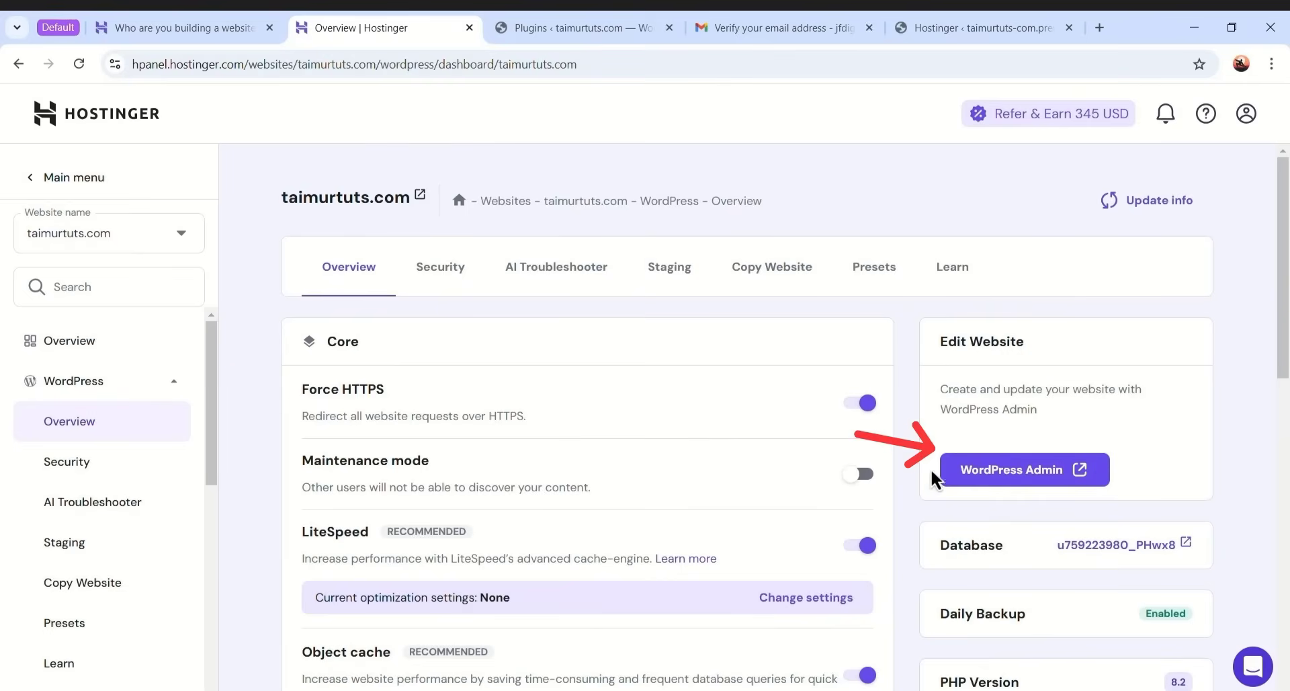
pyautogui.click(1028, 478)
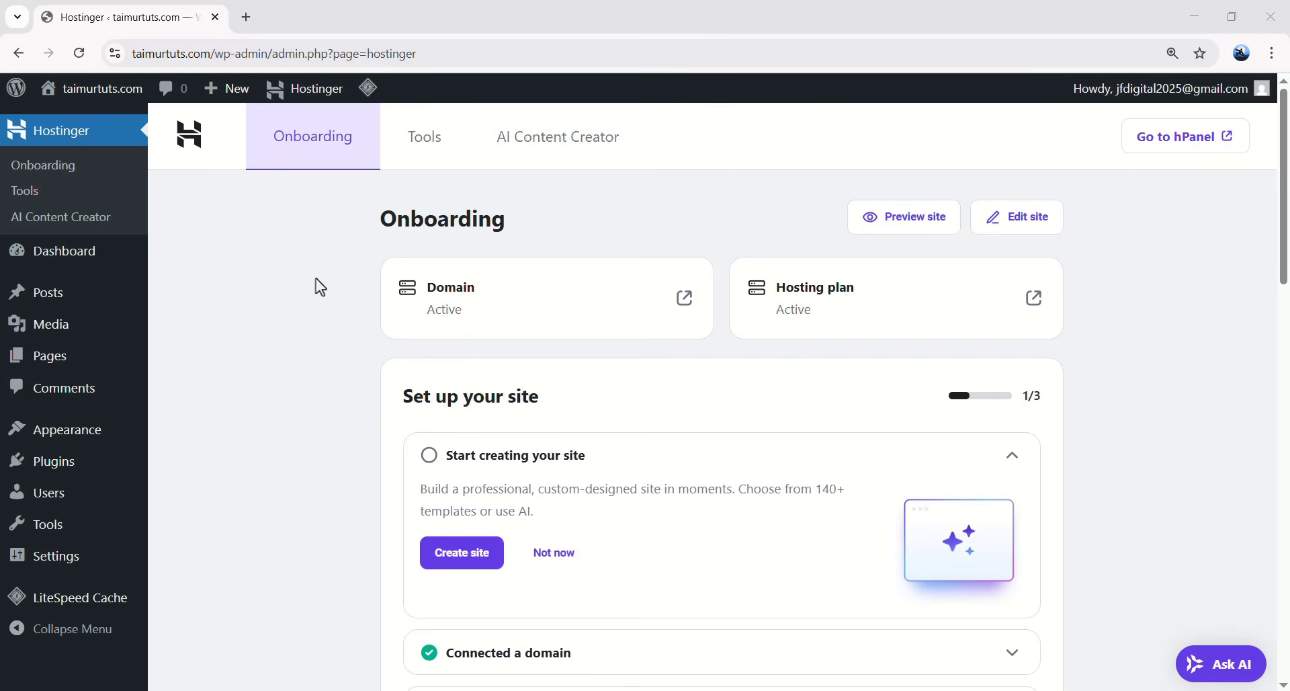
# - Dismiss the Welcome to WordPress banner and rearrange the Dashboard widgets
pyautogui.click(67, 254)
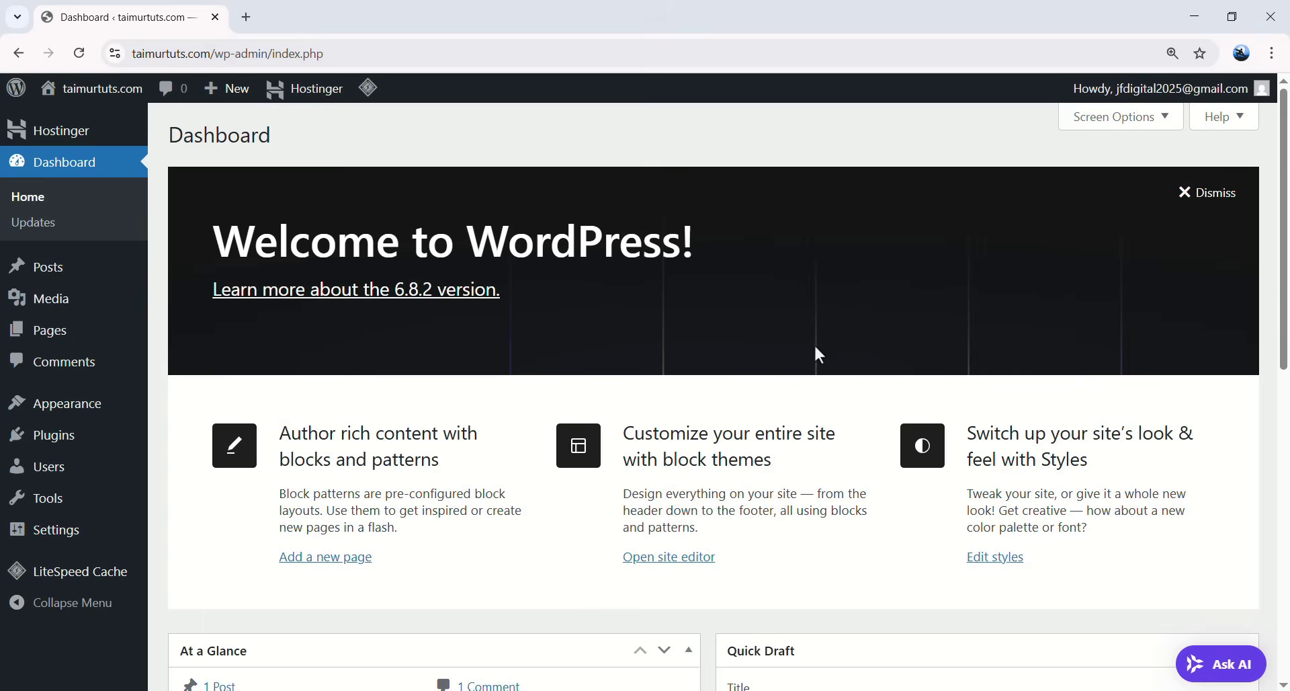
pyautogui.click(1203, 202)
pyautogui.click(640, 301)
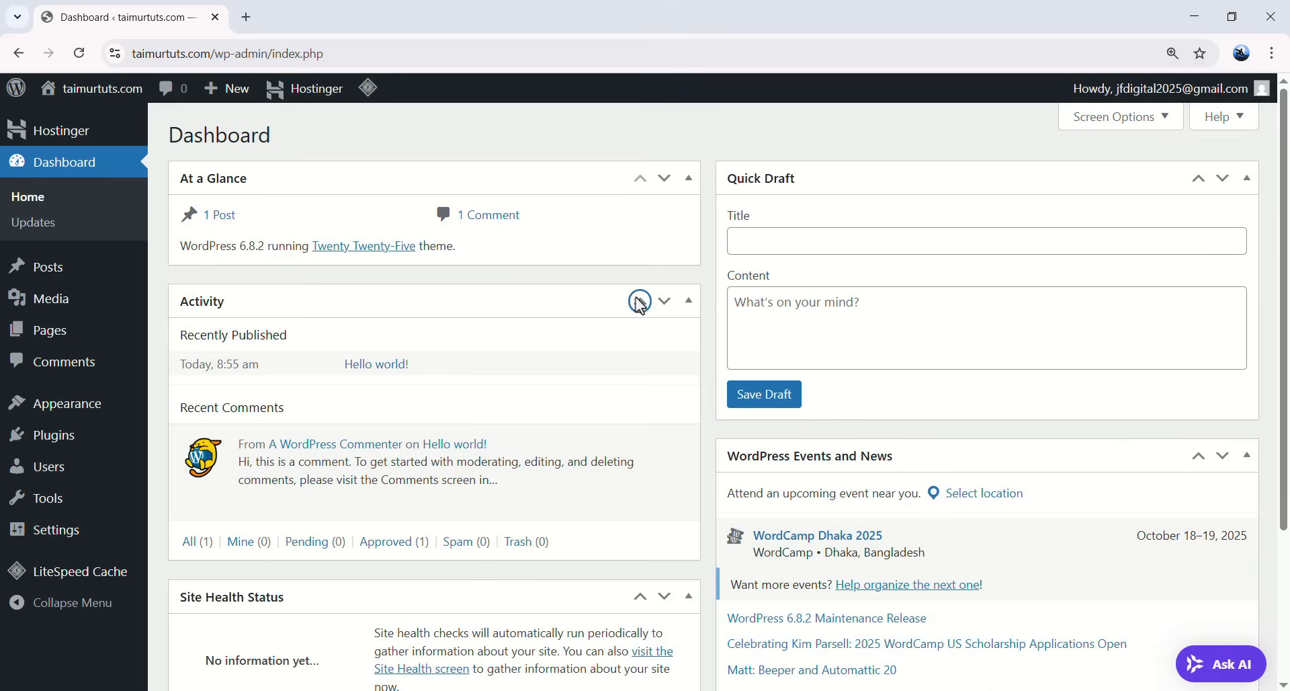
pyautogui.click(640, 476)
pyautogui.click(643, 594)
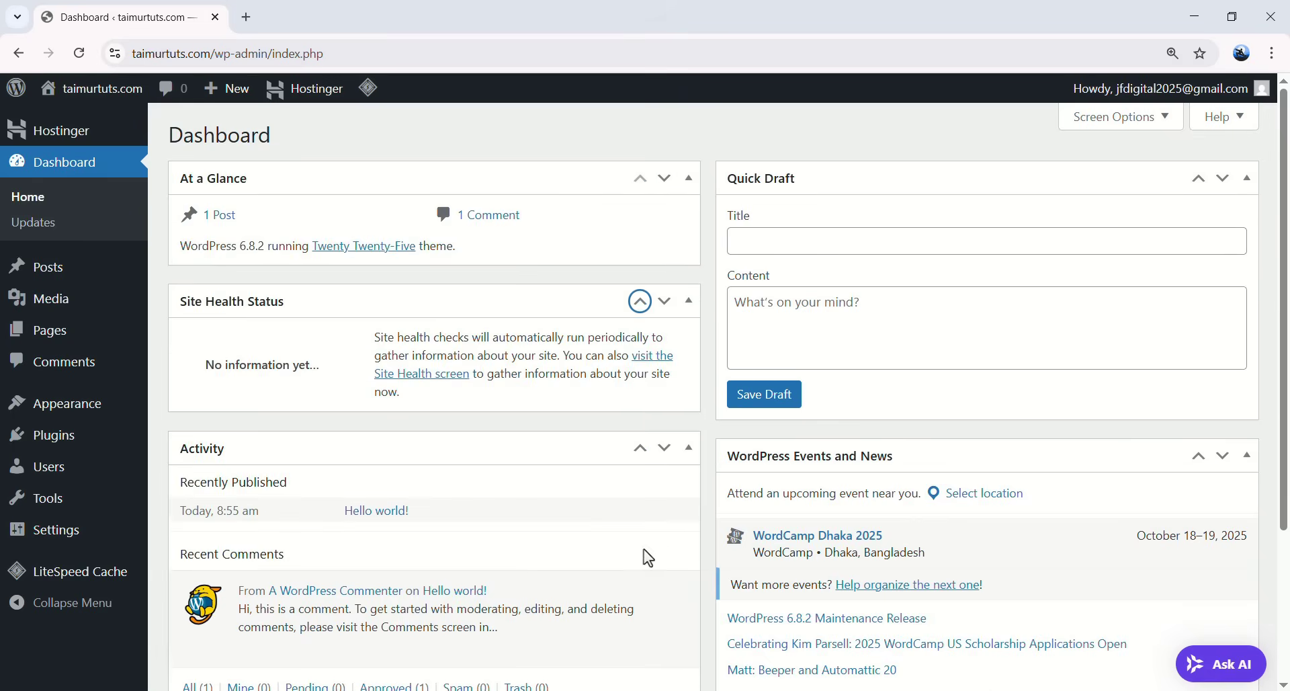
# - Hide Site Health Status, At a Glance, Activity, Quick Draft and Events and News widgets
pyautogui.click(1119, 119)
pyautogui.click(262, 220)
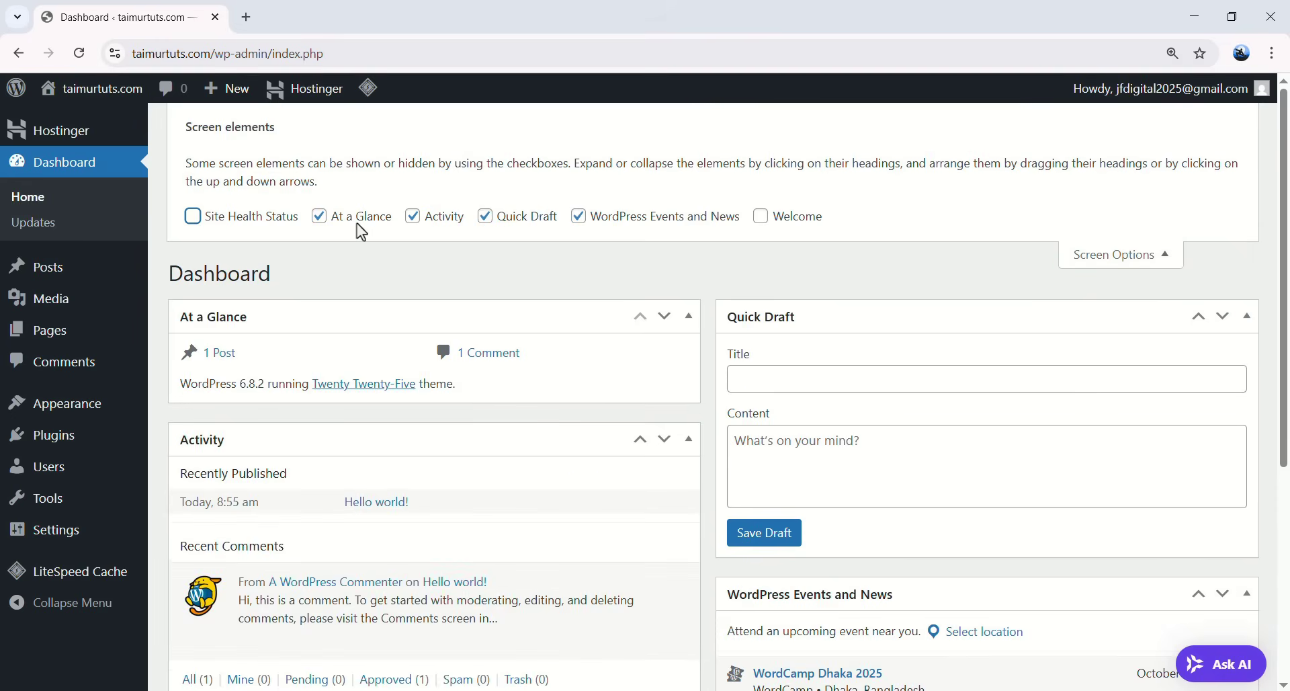
pyautogui.click(357, 222)
pyautogui.click(410, 223)
pyautogui.click(483, 220)
pyautogui.click(579, 218)
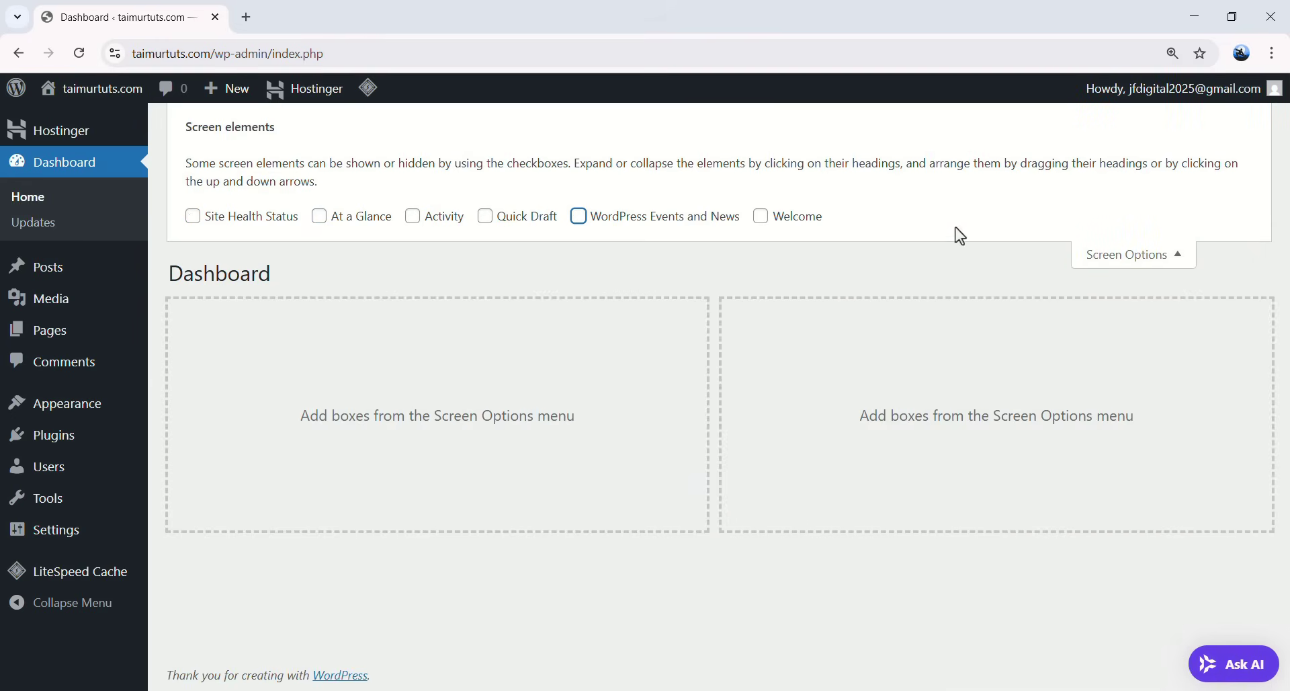
pyautogui.click(1121, 255)
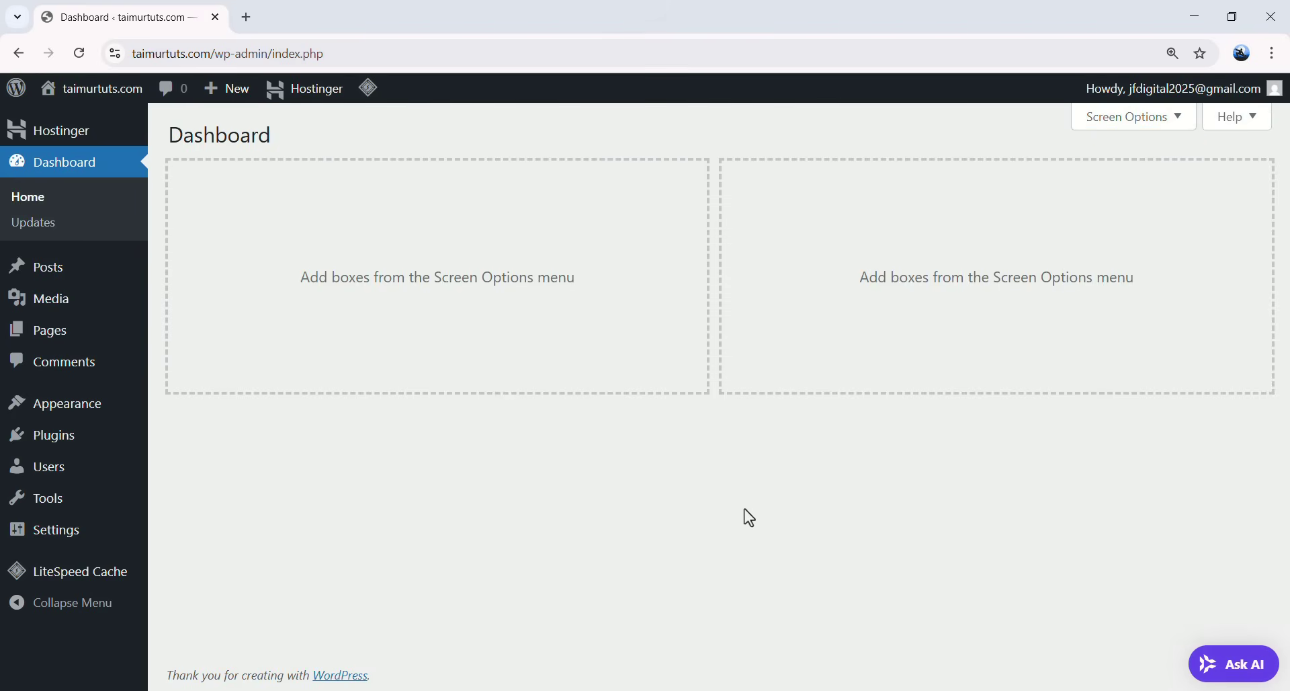
# - Bulk-deactivate all four preinstalled plugins on the Plugins page
pyautogui.moveTo(63, 445)
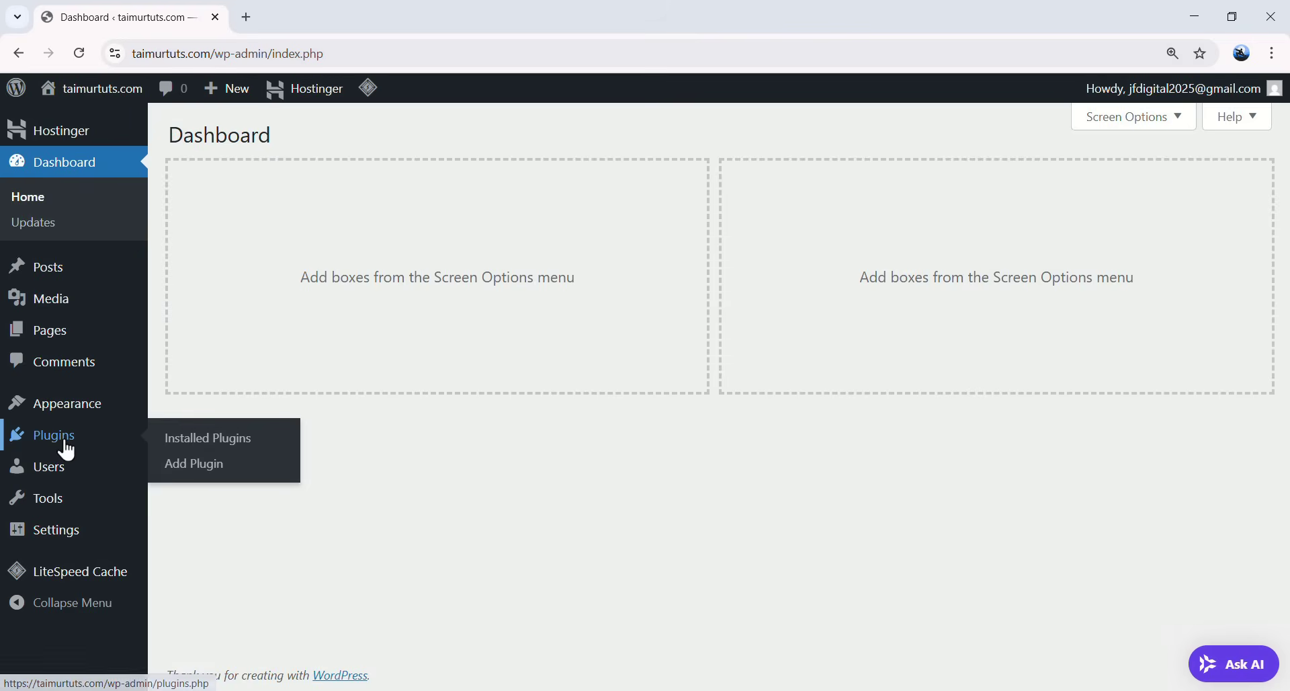
pyautogui.click(106, 444)
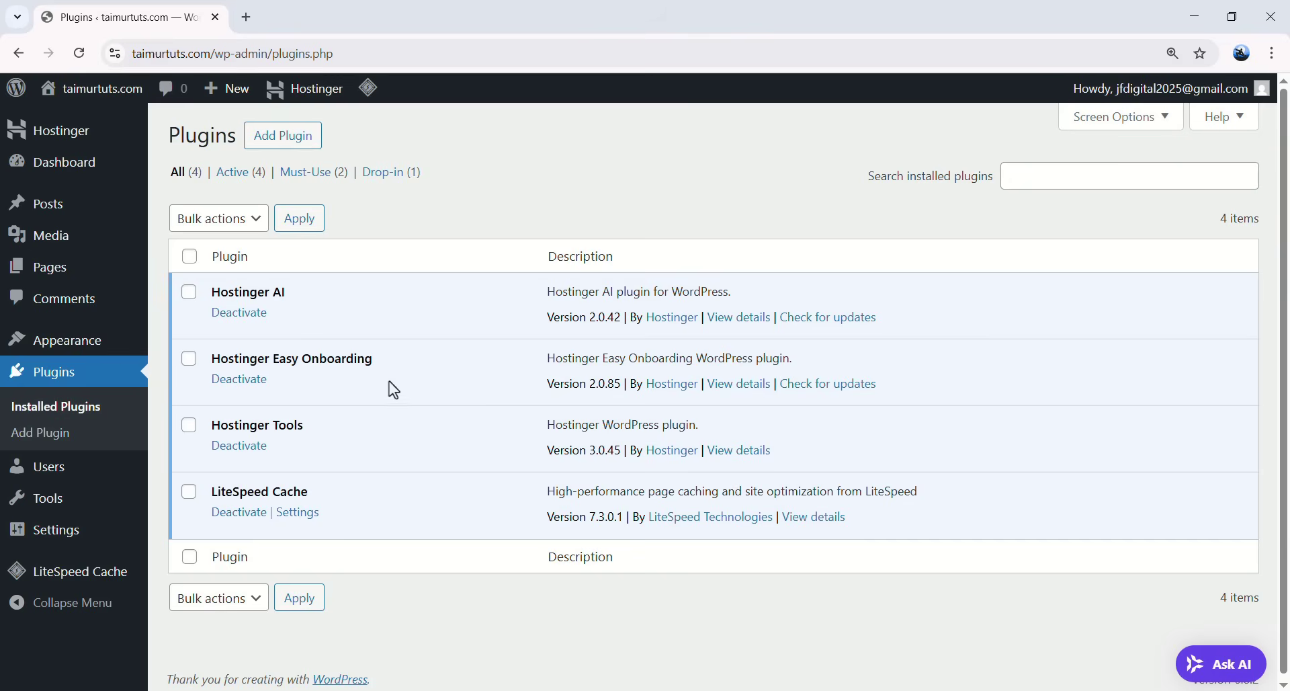
pyautogui.click(188, 259)
pyautogui.click(235, 226)
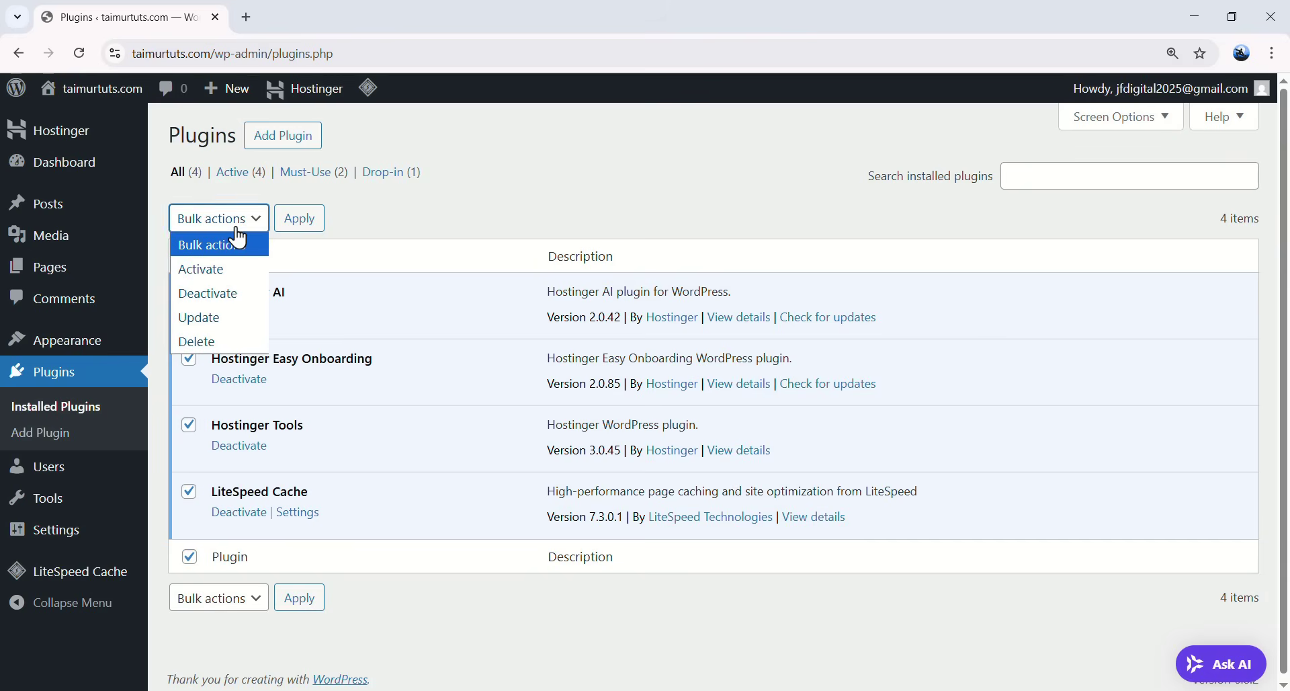
pyautogui.click(227, 295)
pyautogui.click(298, 226)
pyautogui.click(299, 222)
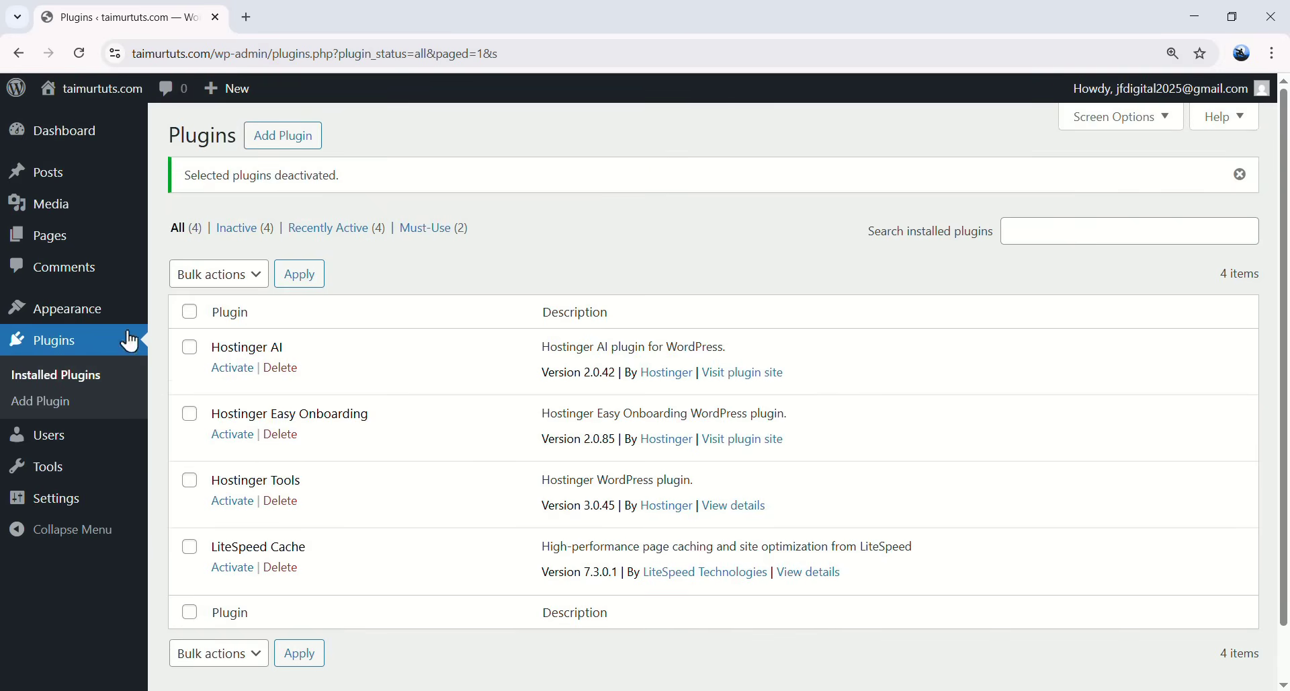
# - Bulk-delete the four deactivated plugins and confirm removing their data
pyautogui.click(189, 311)
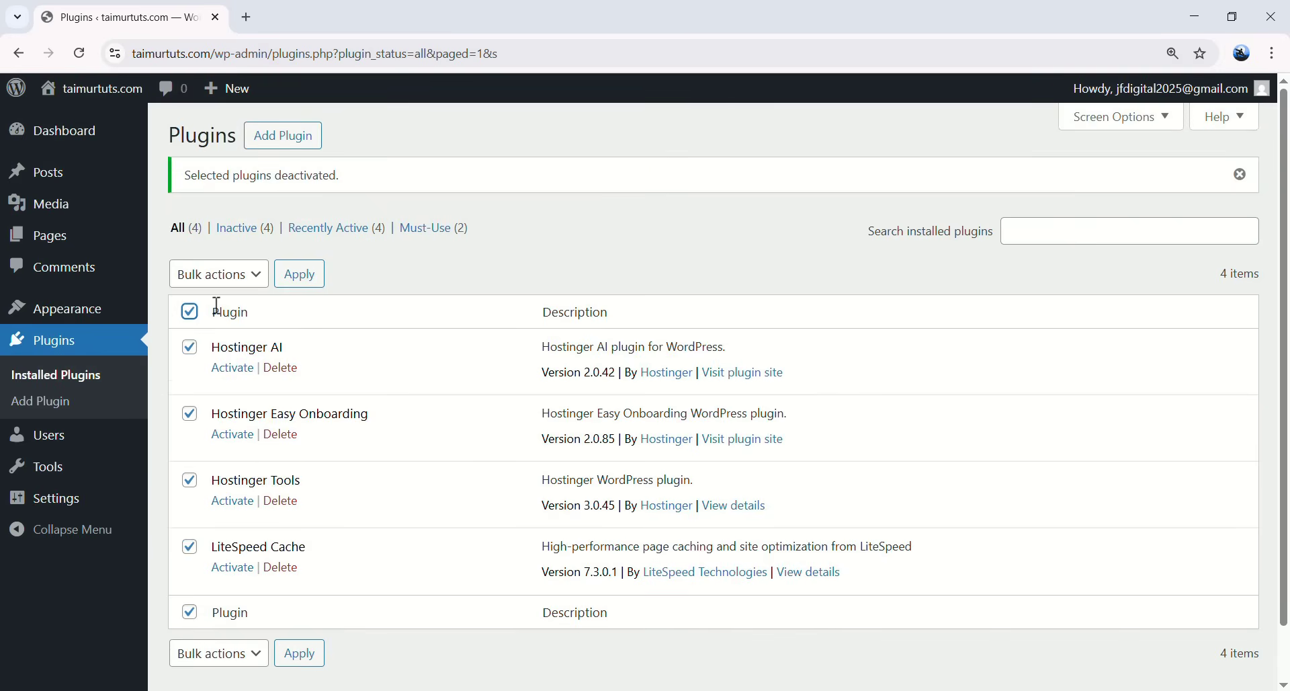
pyautogui.click(228, 283)
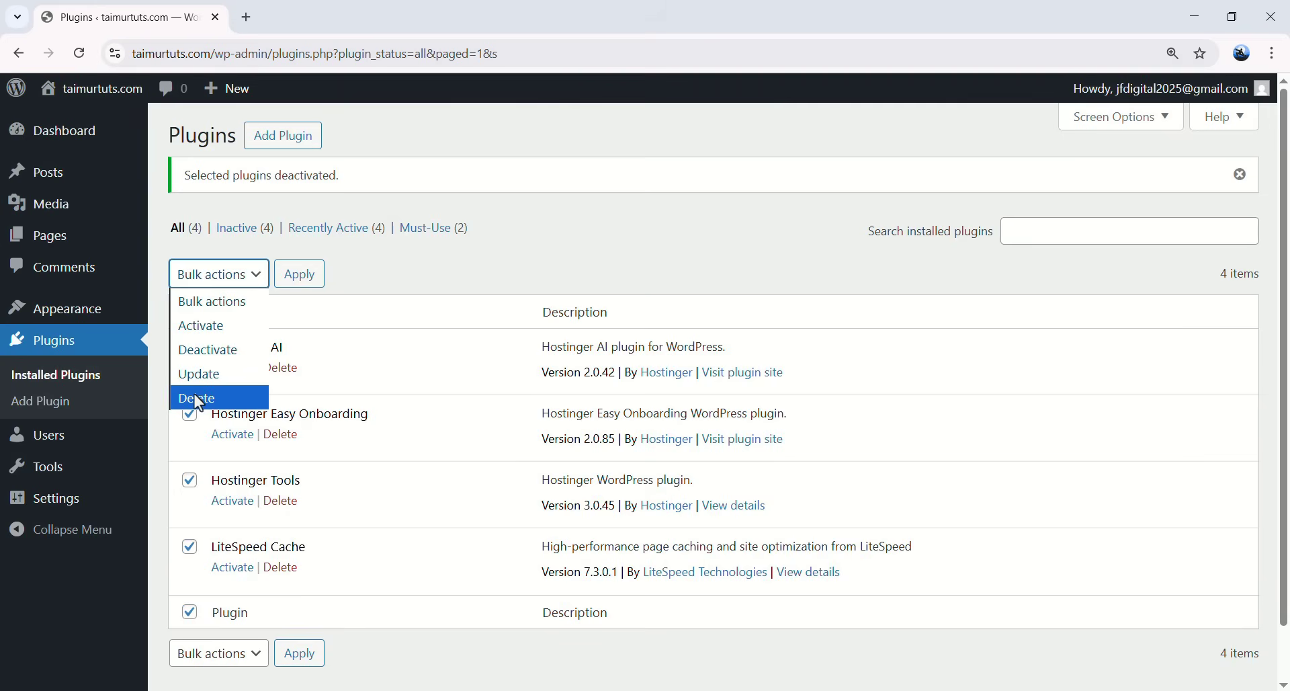
pyautogui.click(235, 397)
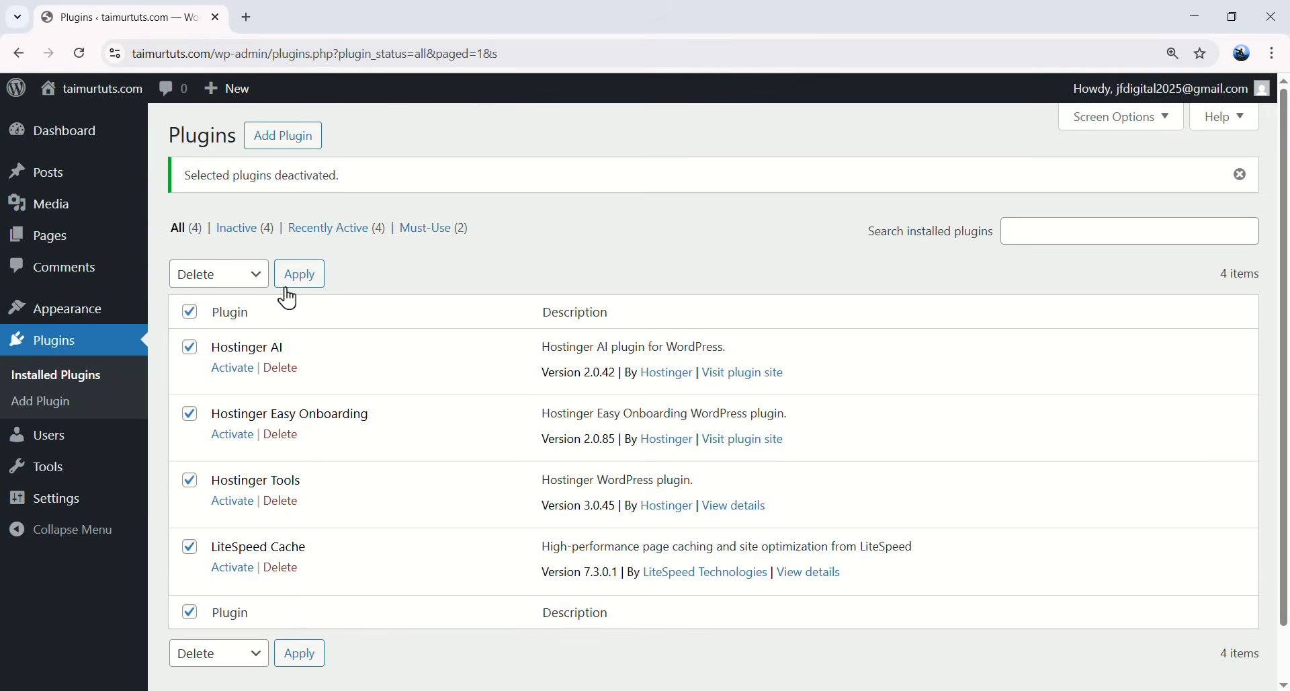
pyautogui.click(311, 290)
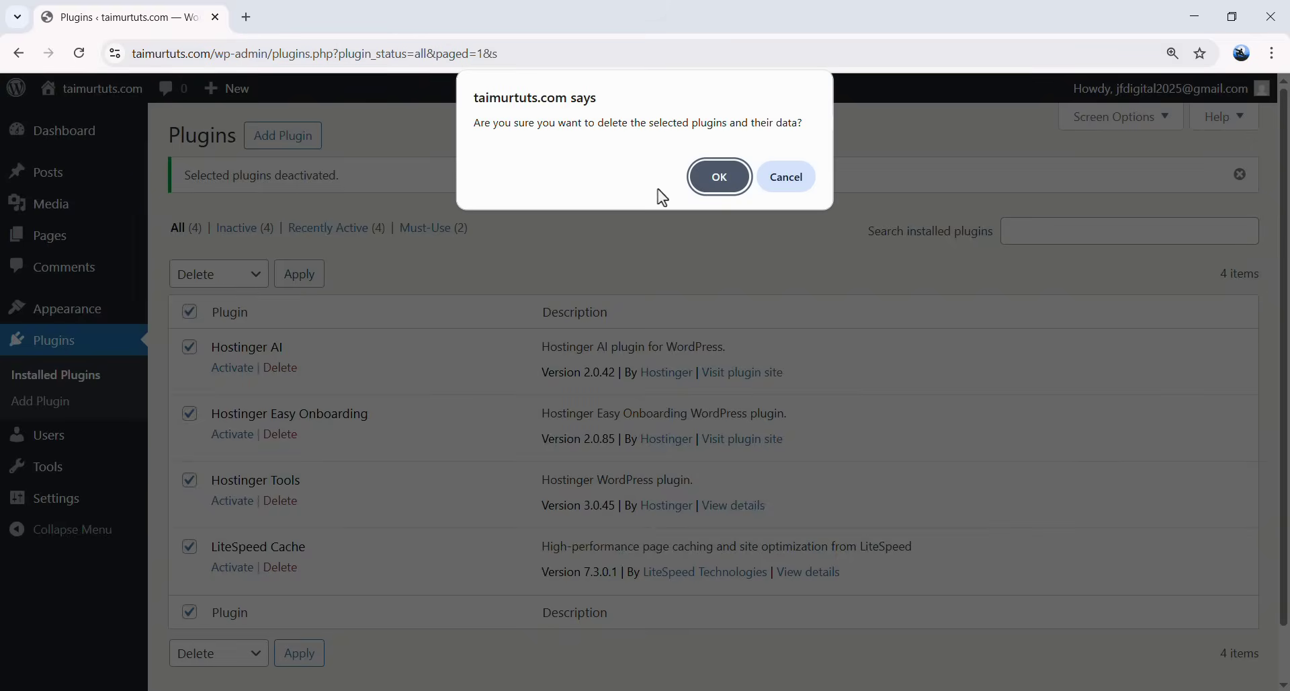
pyautogui.click(730, 182)
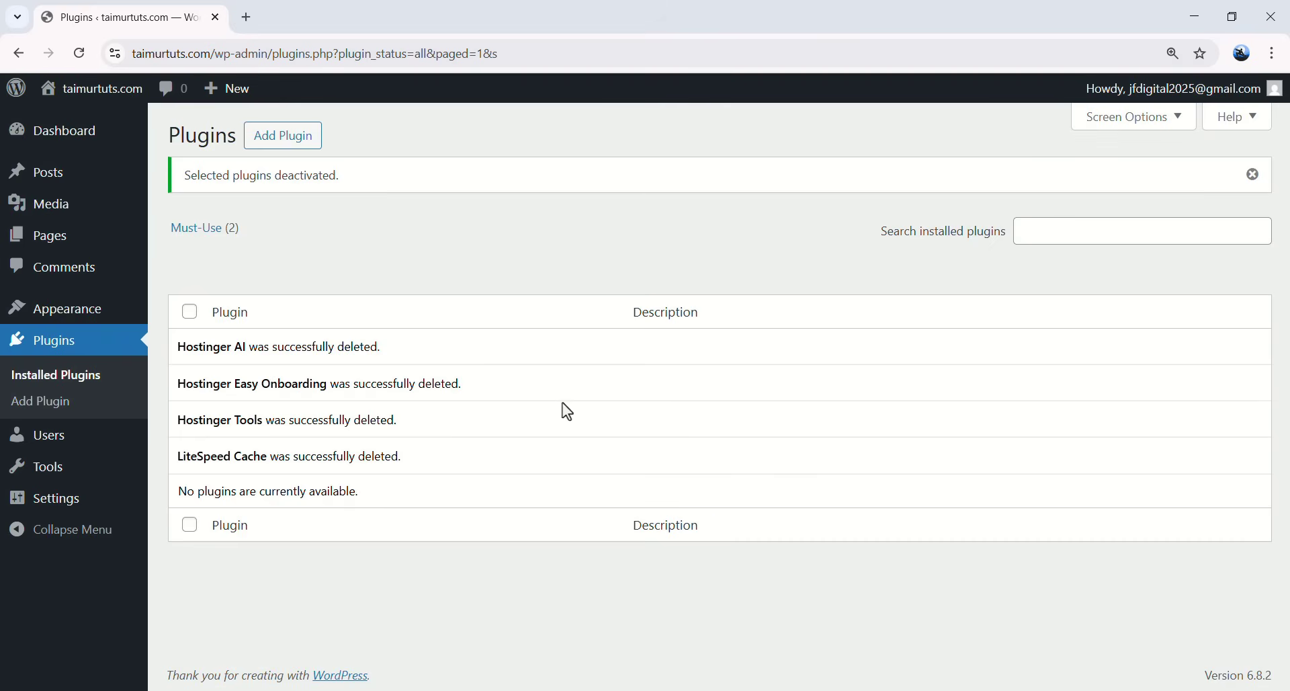
pyautogui.moveTo(56, 447)
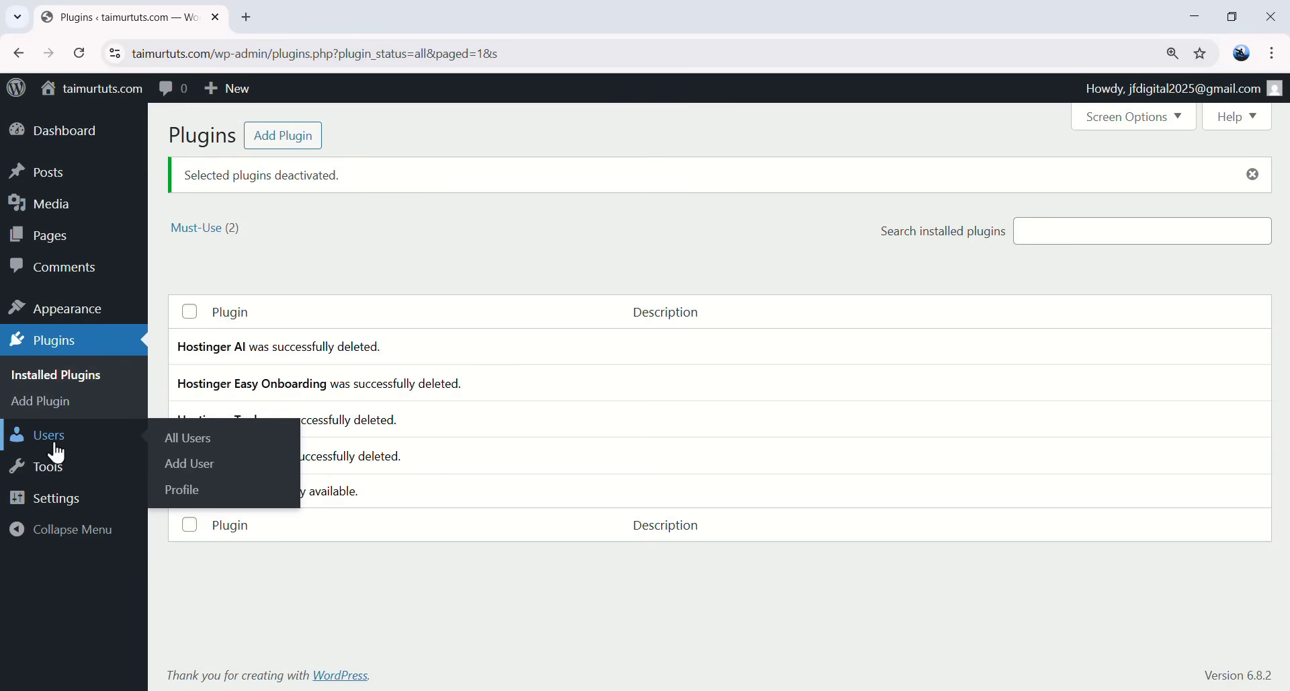
pyautogui.click(188, 491)
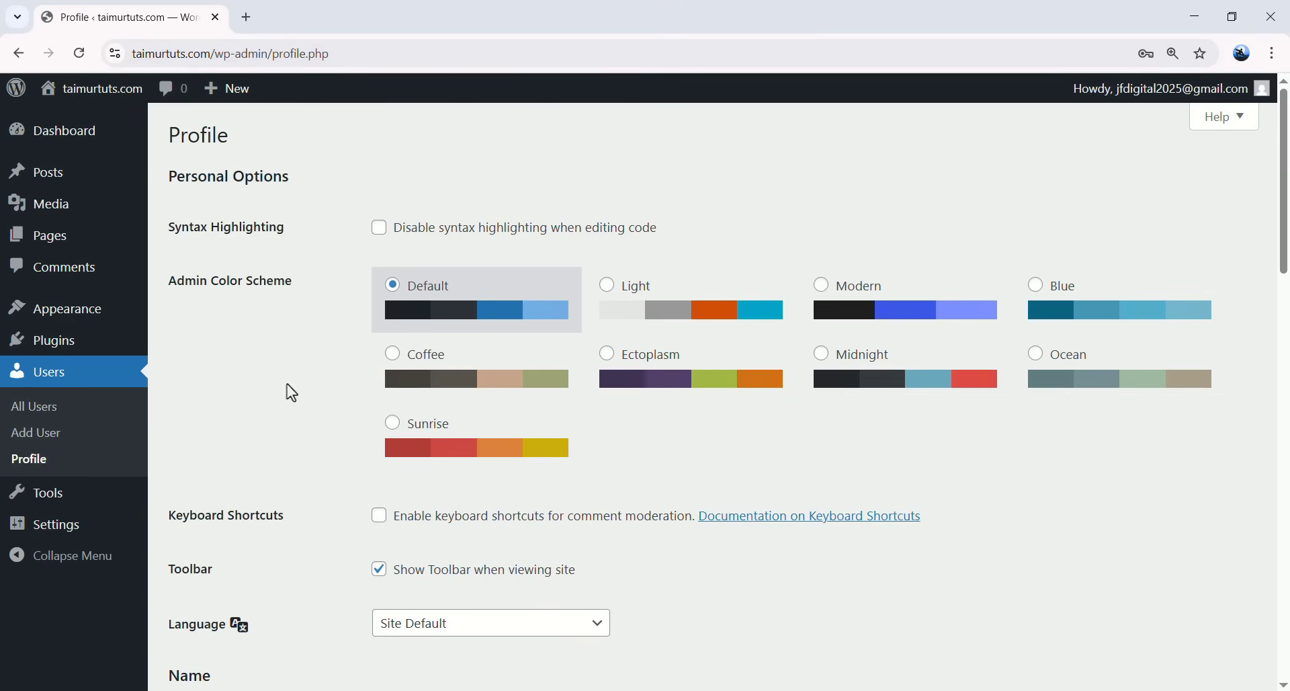
pyautogui.click(628, 309)
pyautogui.click(901, 330)
pyautogui.click(1093, 329)
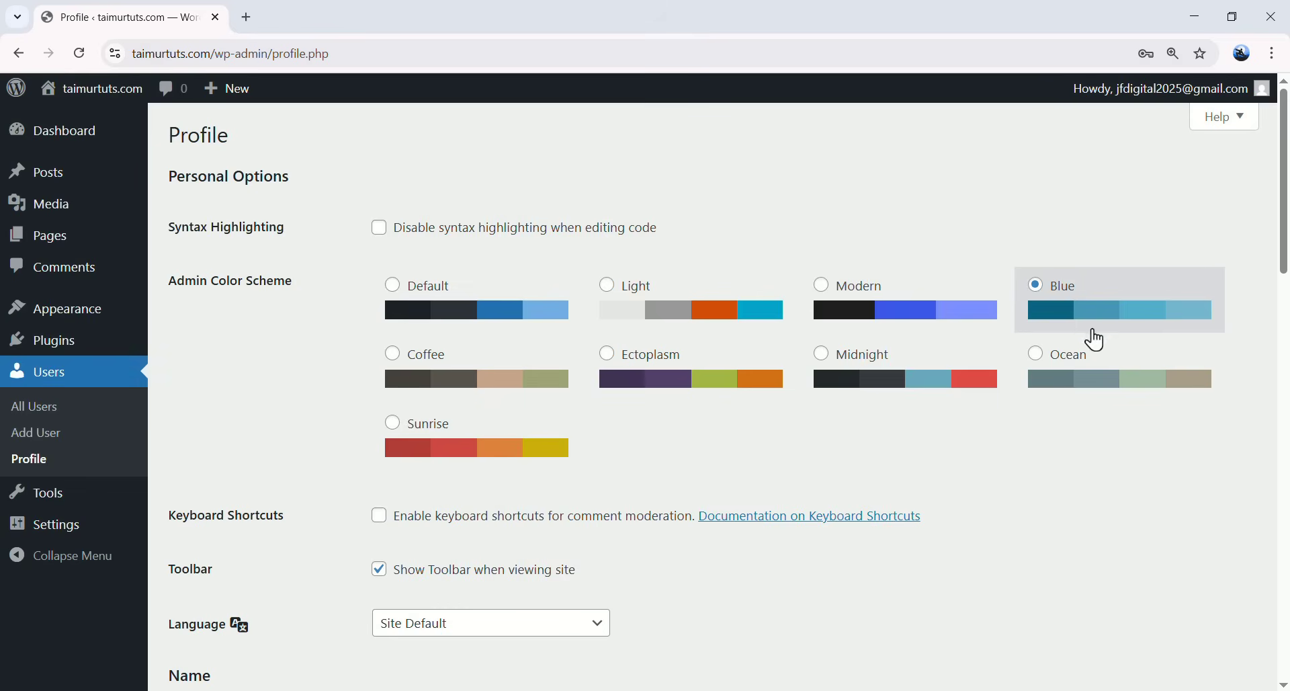
pyautogui.click(1075, 367)
pyautogui.click(988, 383)
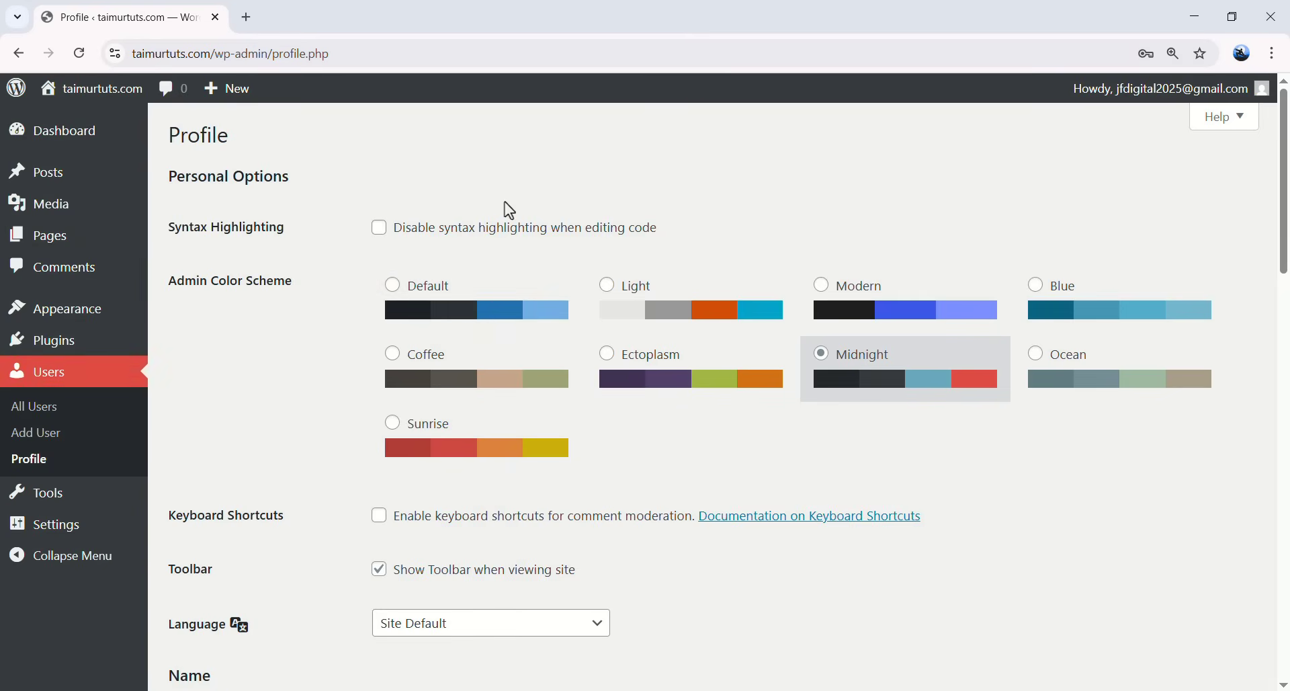
pyautogui.click(455, 309)
pyautogui.scroll(-3, 312, 366)
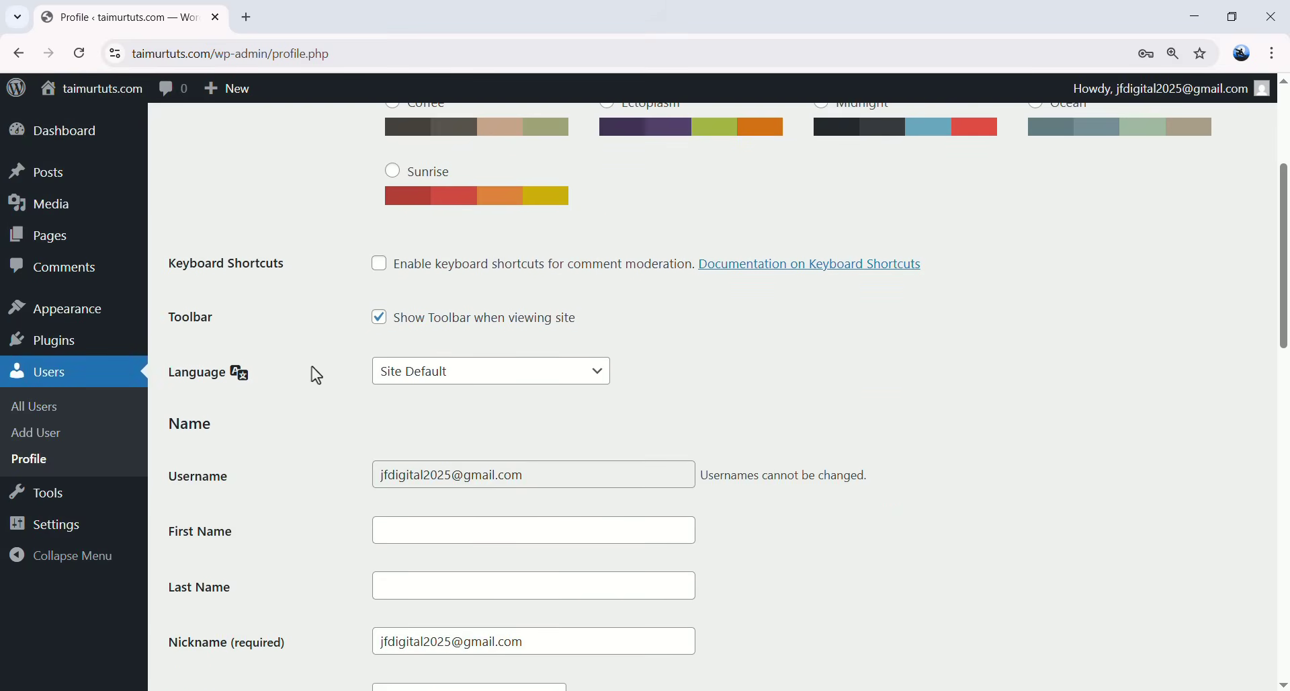
pyautogui.click(438, 377)
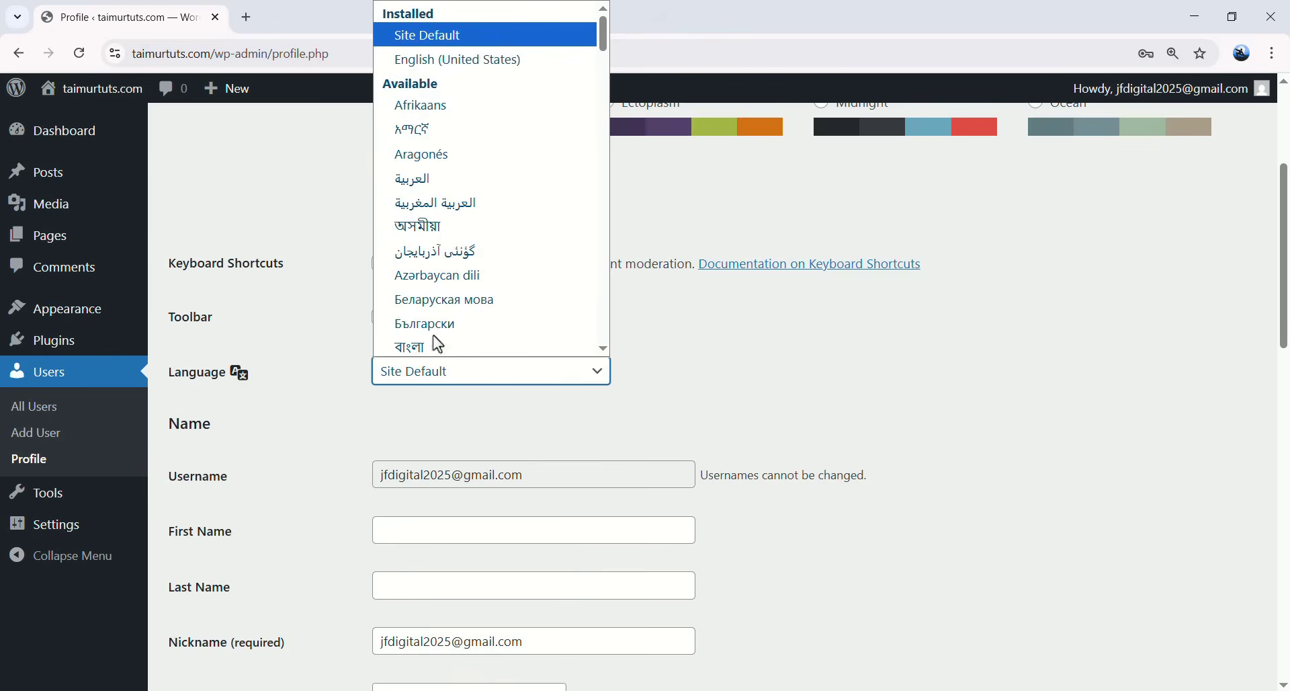
pyautogui.scroll(-5, 464, 201)
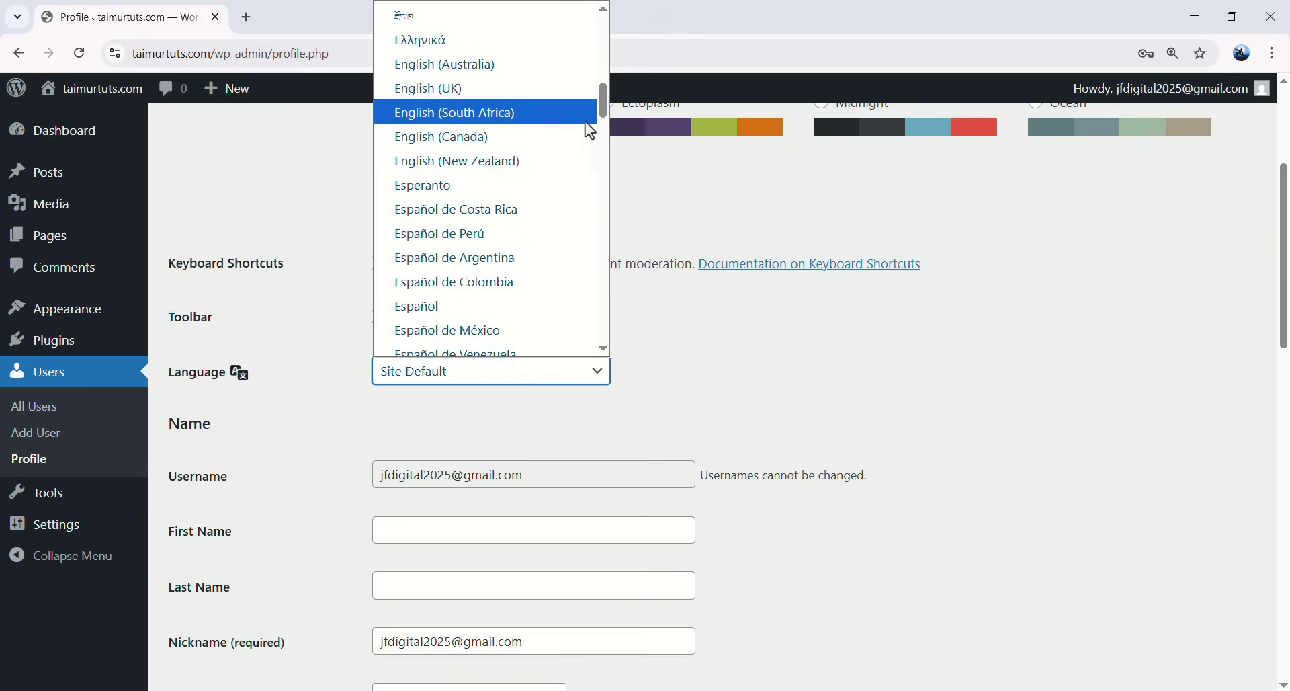
pyautogui.moveTo(601, 112); pyautogui.dragTo(603, 219)
pyautogui.scroll(10, 496, 252)
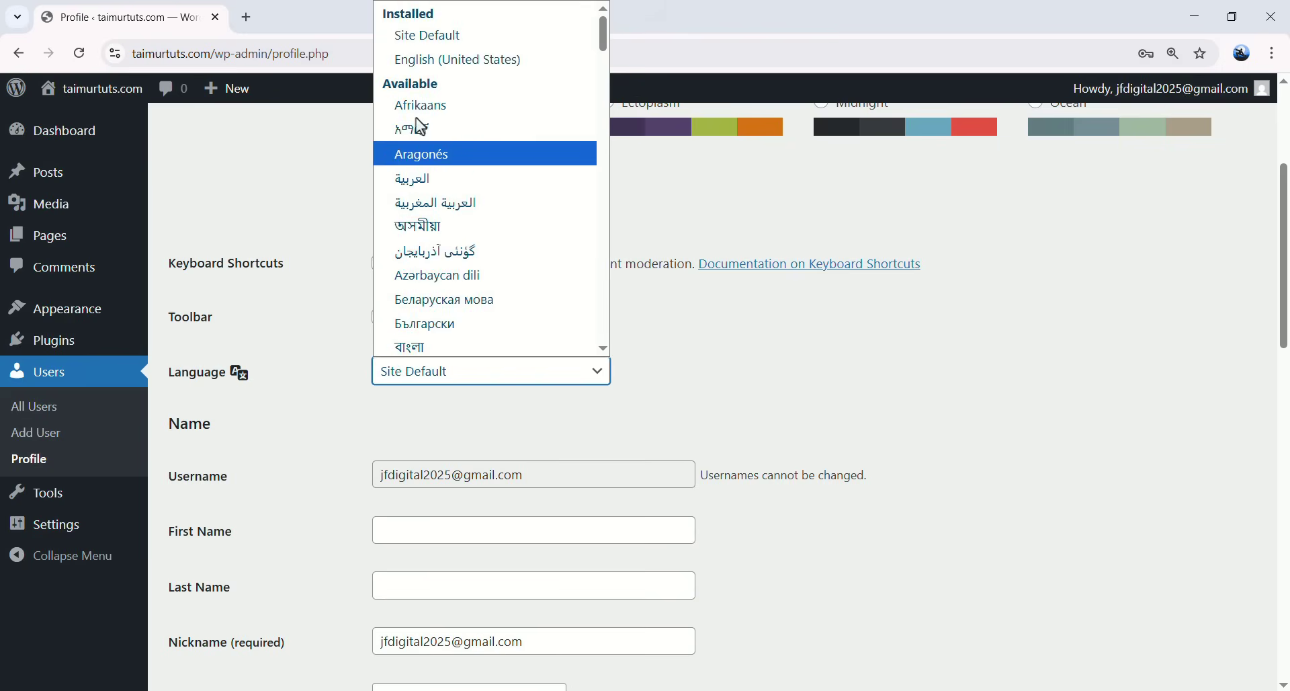
pyautogui.click(425, 39)
pyautogui.scroll(-4, 331, 302)
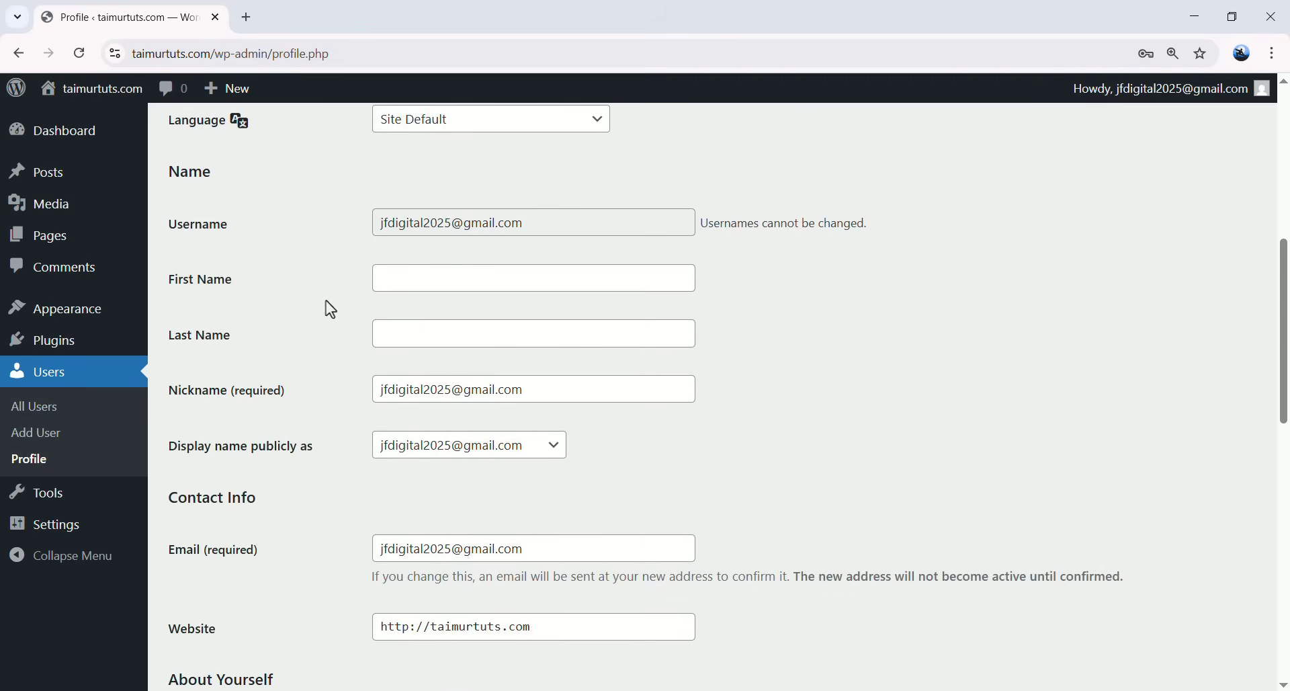
# - Fill in the first and last name and replace the e-mail-based nickname with the user's first name
pyautogui.click(412, 282)
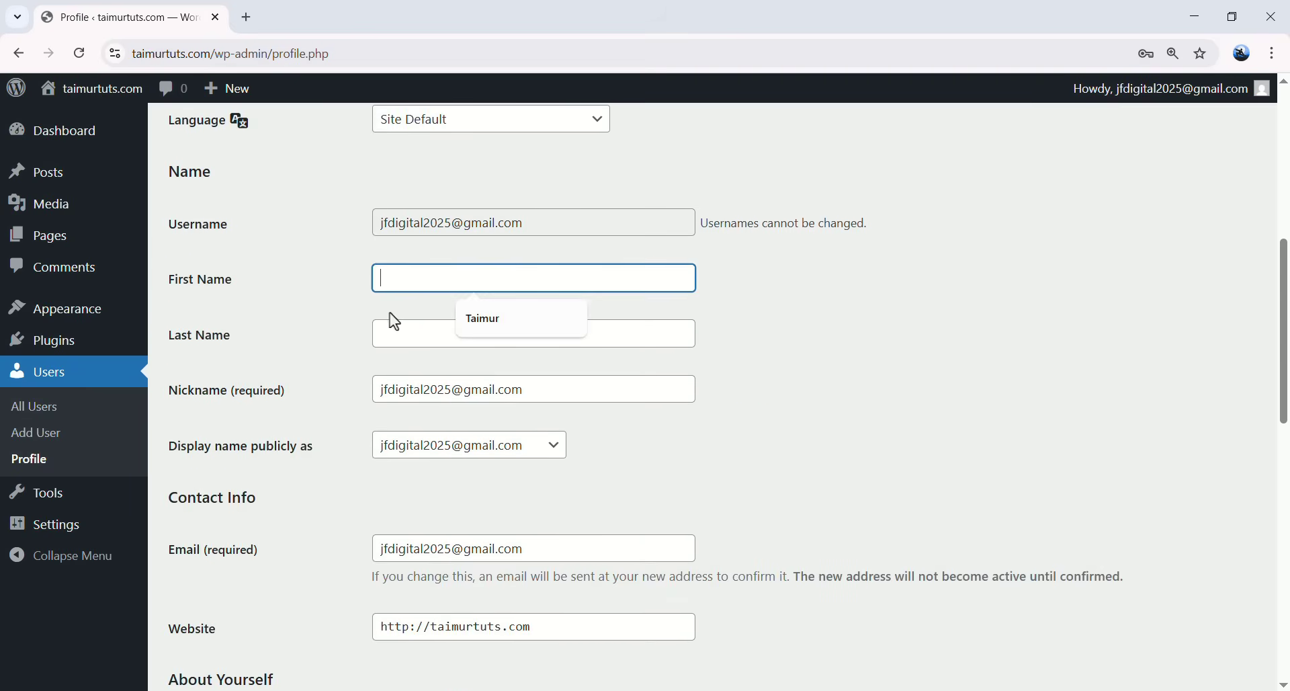
pyautogui.click(471, 318)
pyautogui.click(437, 333)
pyautogui.click(481, 375)
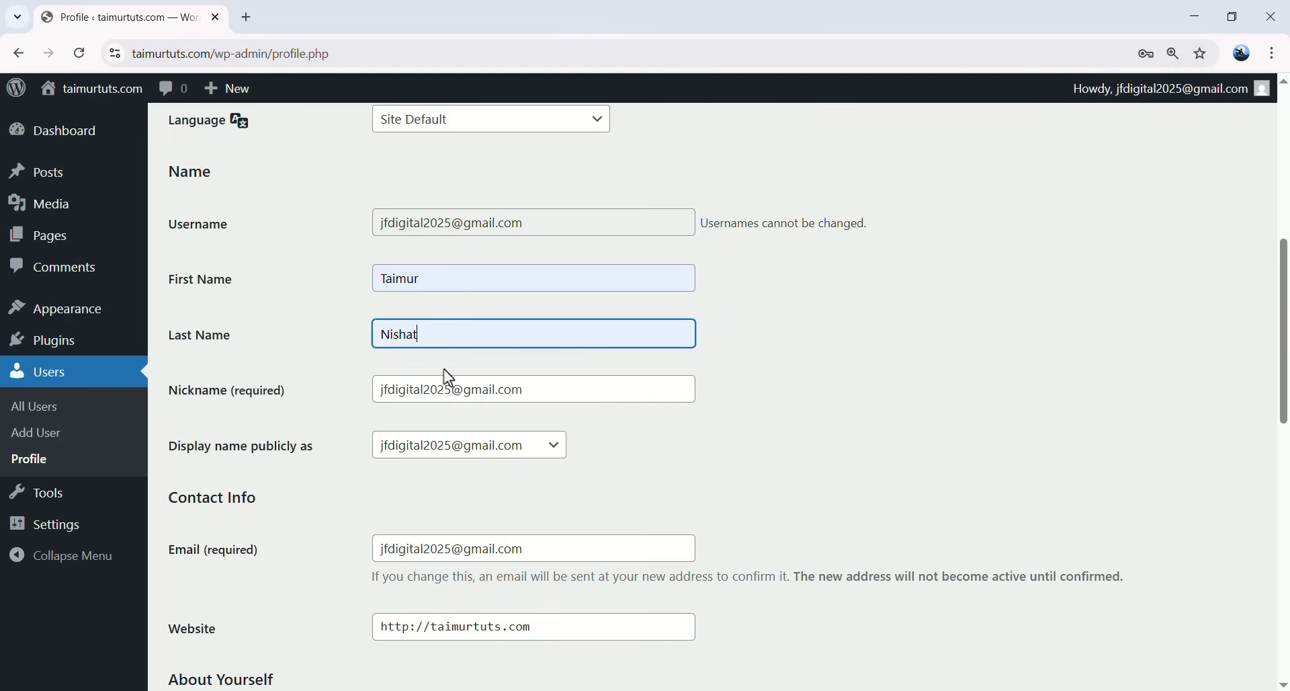
pyautogui.tripleClick(422, 373)
pyautogui.click(315, 402)
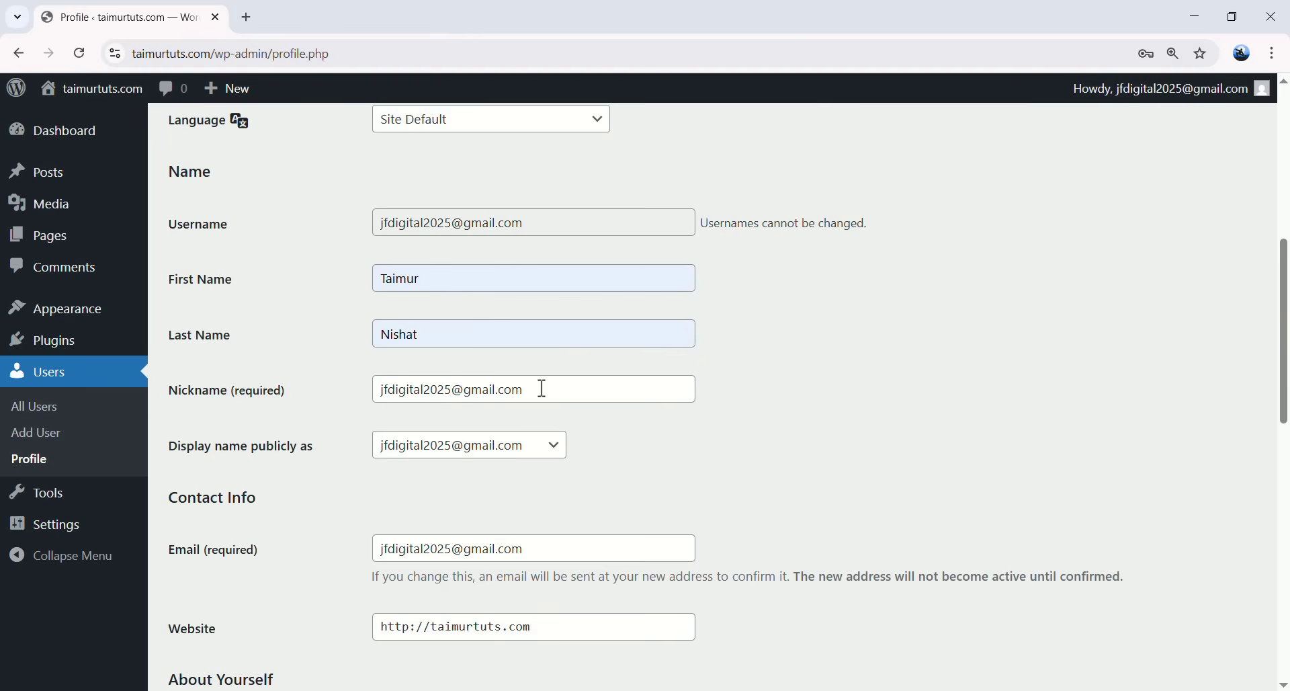
pyautogui.moveTo(530, 388); pyautogui.dragTo(398, 388)
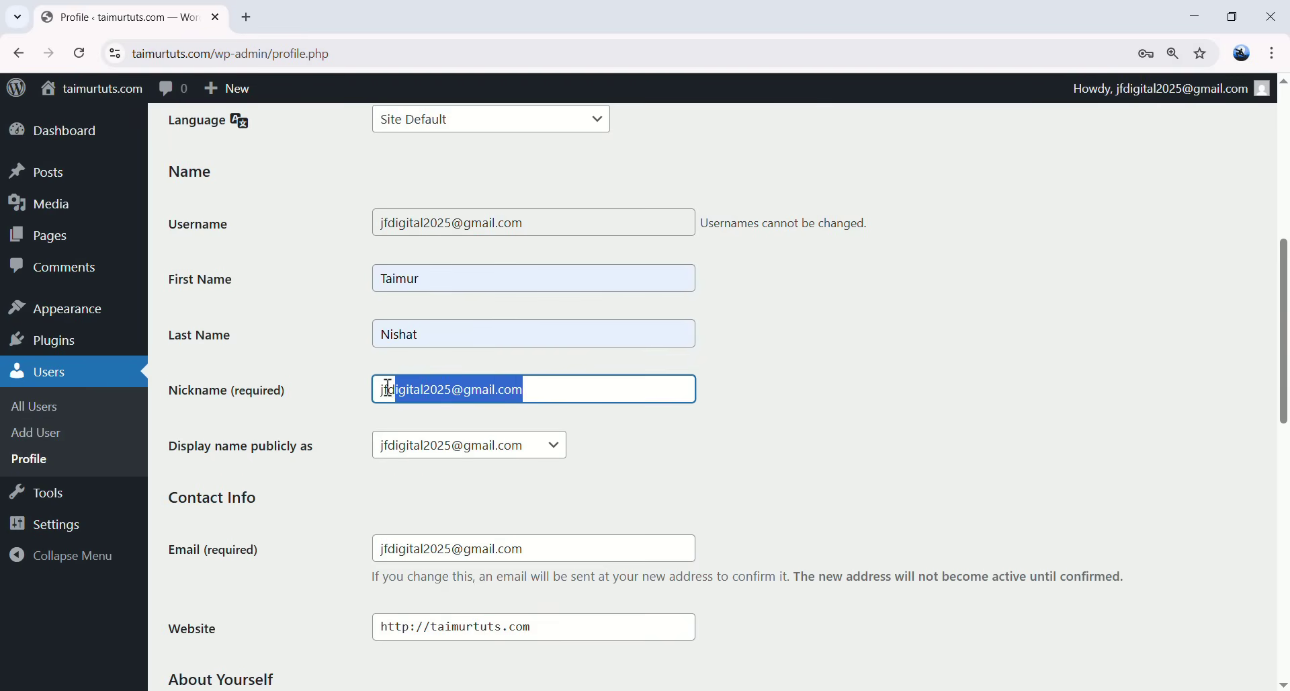
pyautogui.press('BackSpace')
pyautogui.write('Taimur')
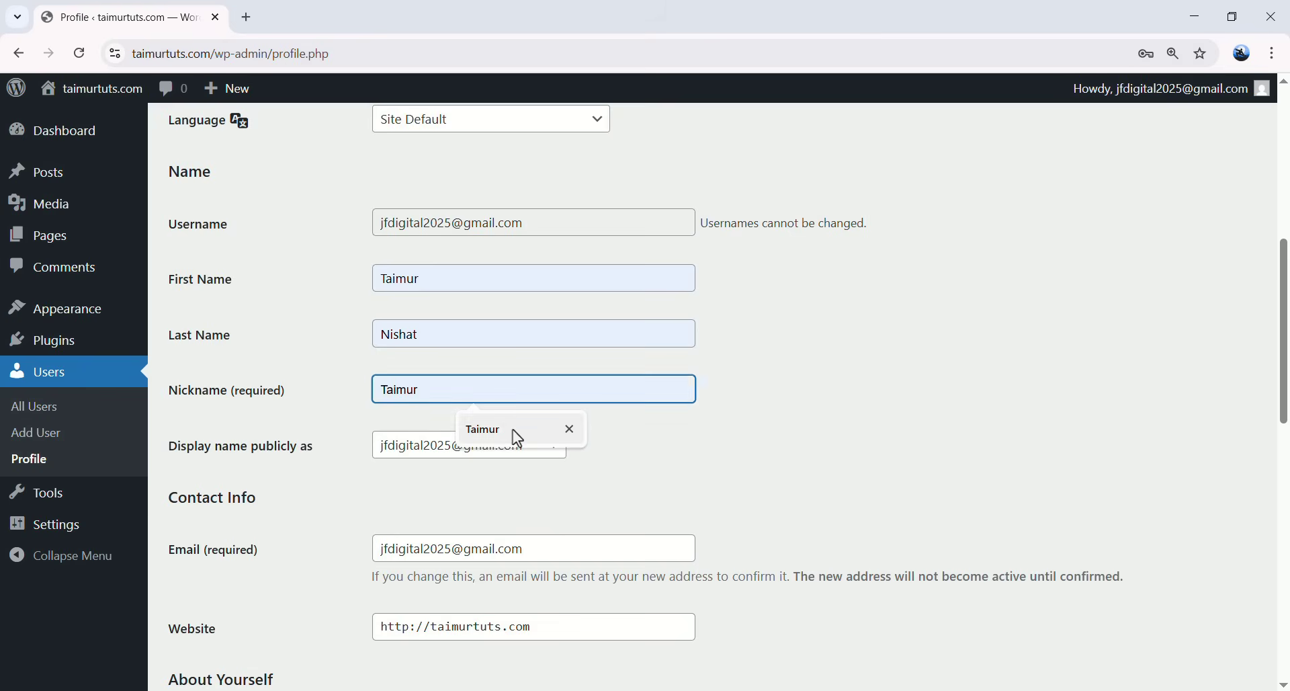
pyautogui.click(650, 449)
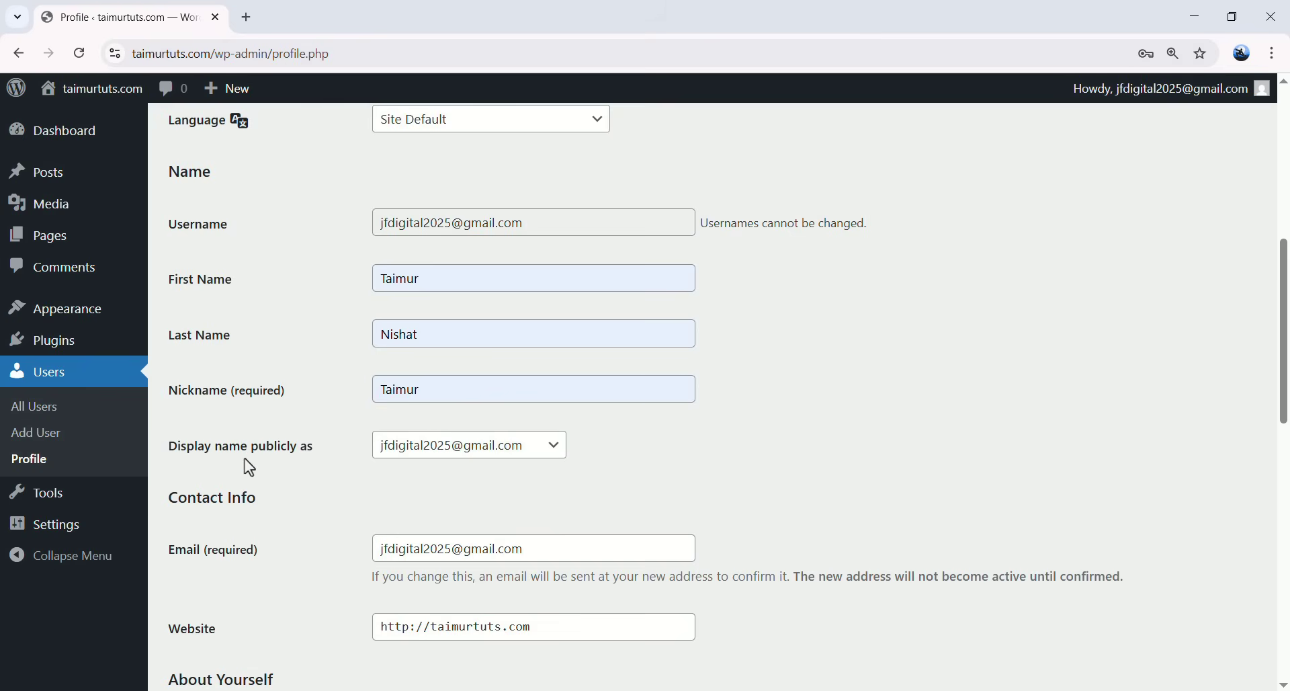
# - Set Display name publicly as to the full first and last name
pyautogui.click(476, 462)
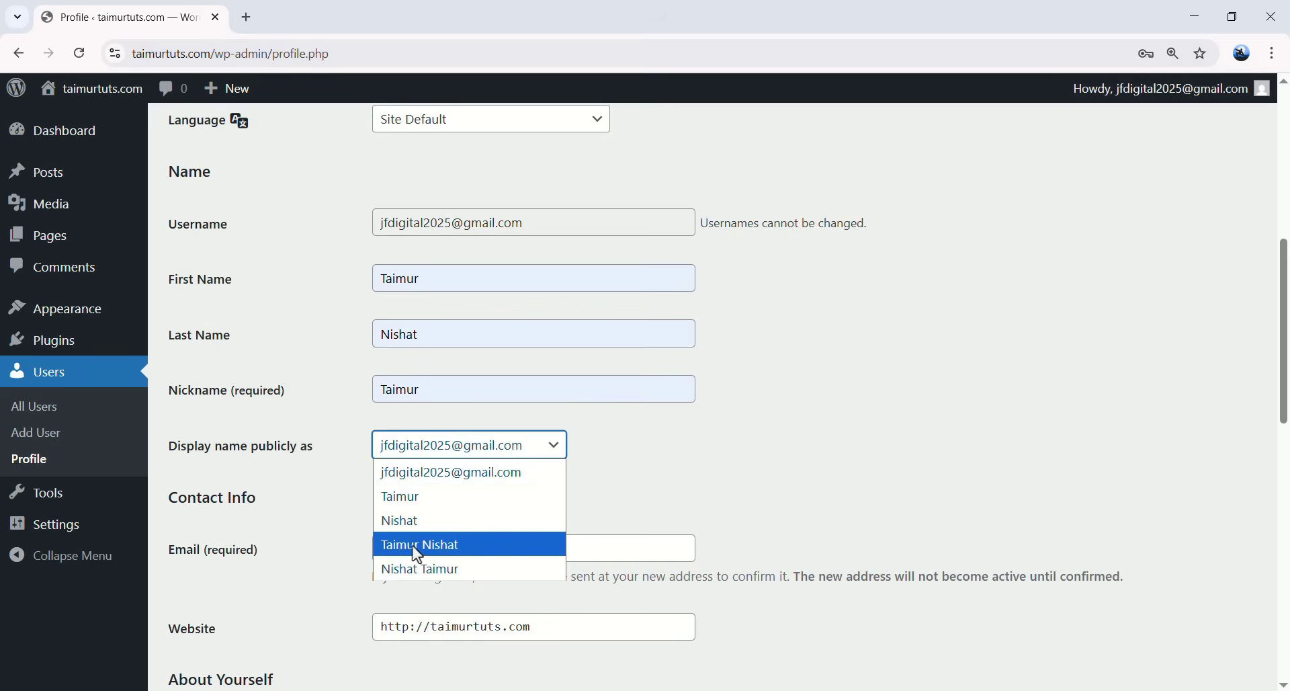
pyautogui.click(460, 546)
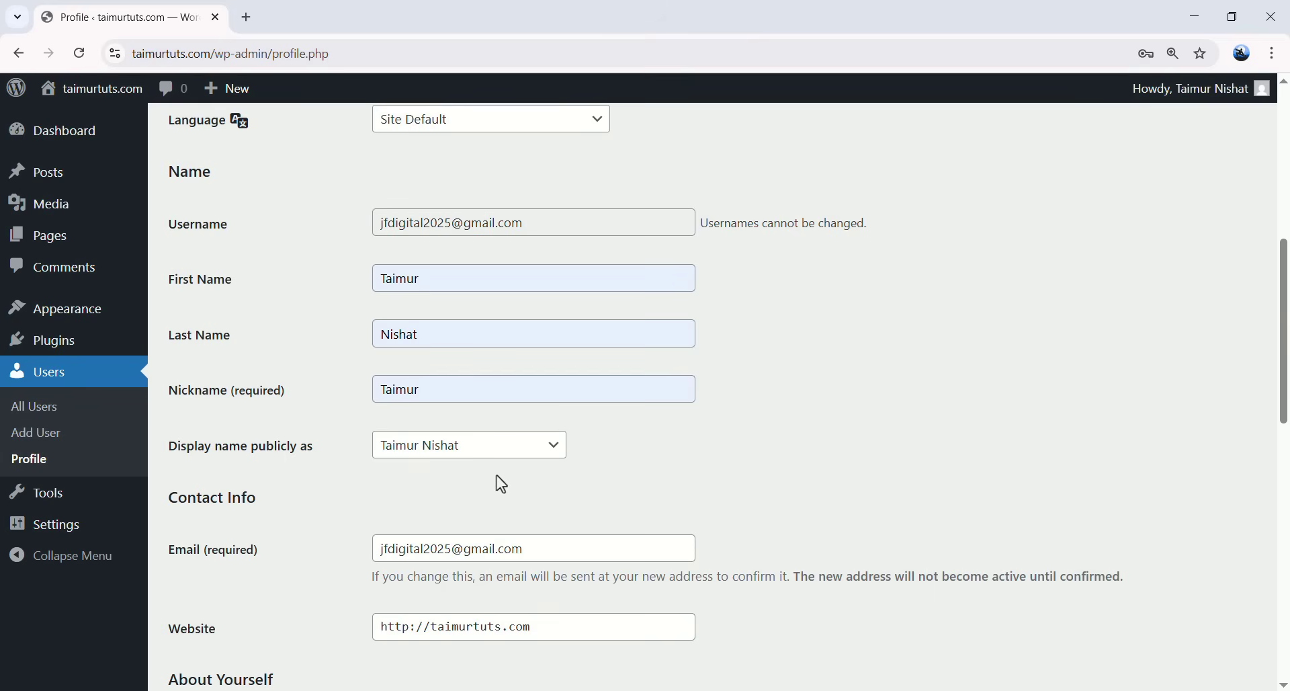
pyautogui.scroll(-2, 329, 479)
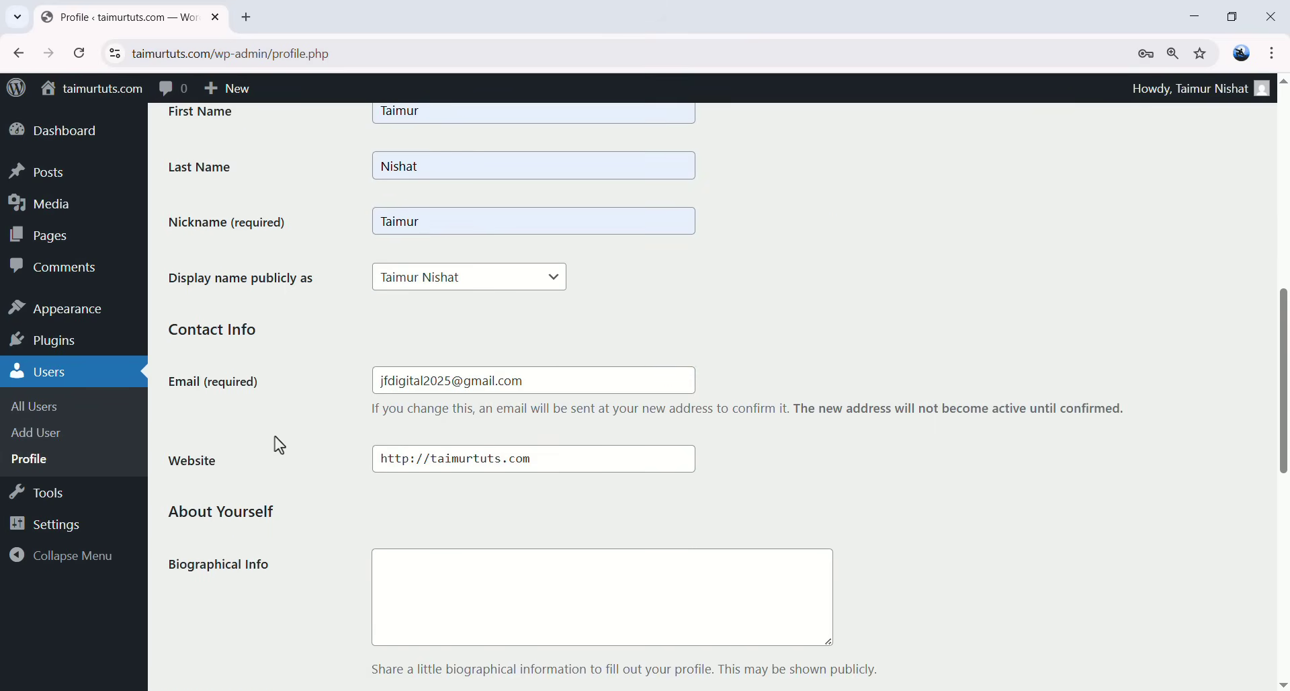
pyautogui.moveTo(378, 459); pyautogui.dragTo(591, 449)
pyautogui.click(424, 463)
pyautogui.scroll(-6, 329, 406)
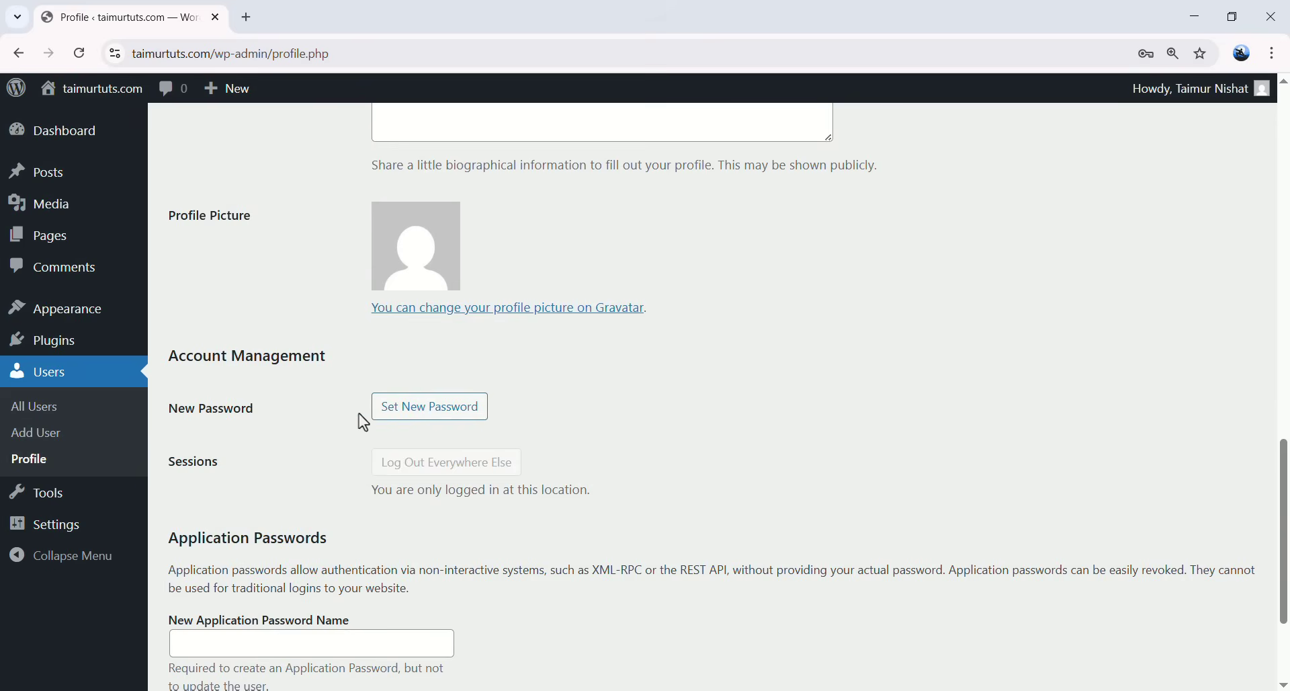
# - Replace the generated password with a new account password and update the profile
pyautogui.click(441, 416)
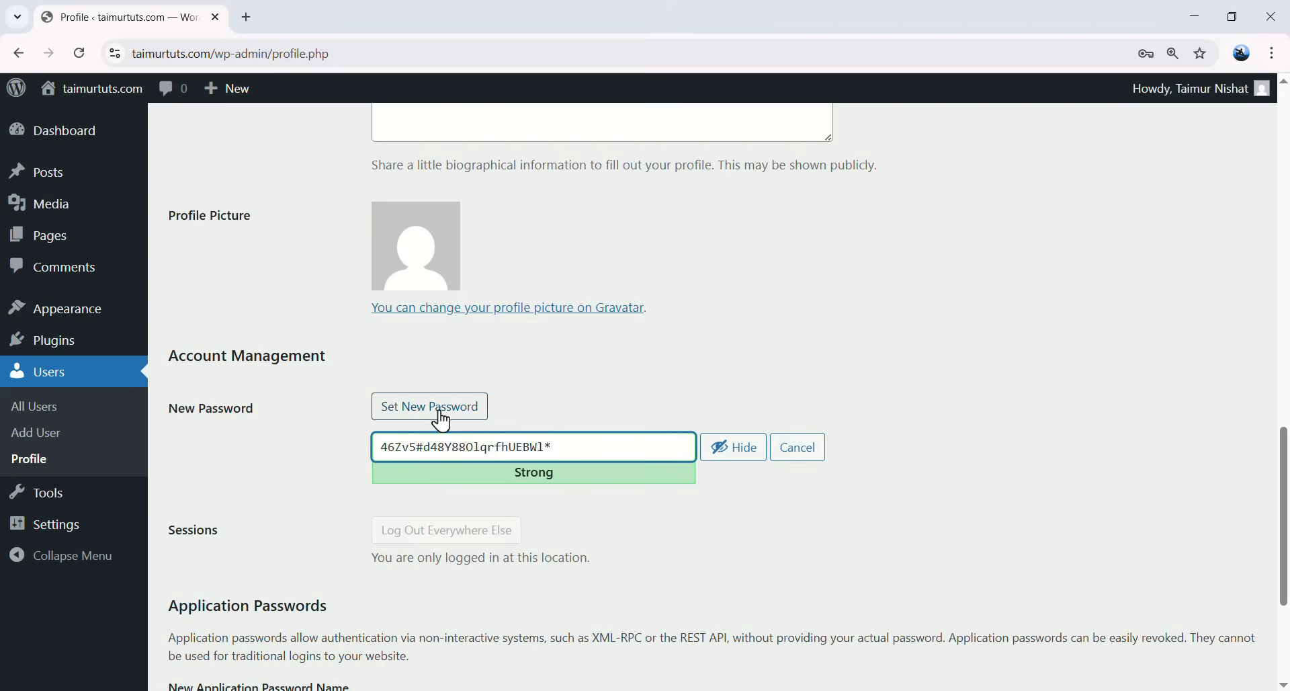
pyautogui.moveTo(570, 447); pyautogui.dragTo(378, 448)
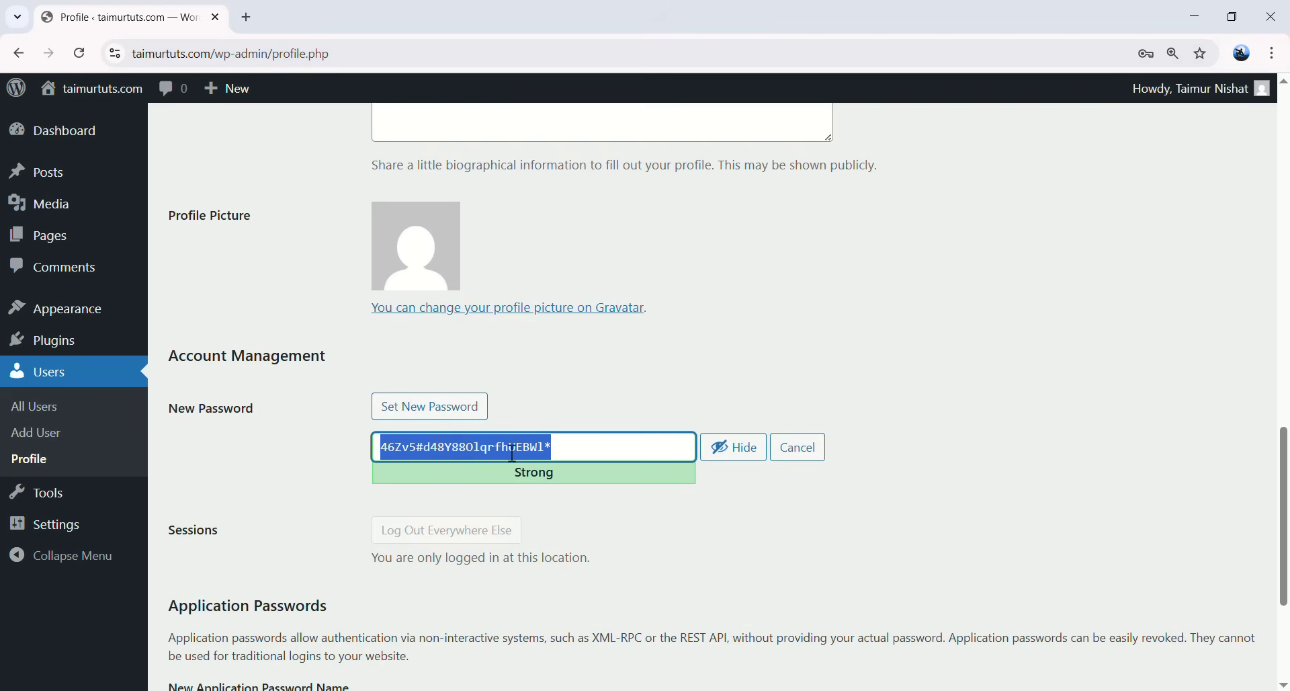
pyautogui.press('BackSpace')
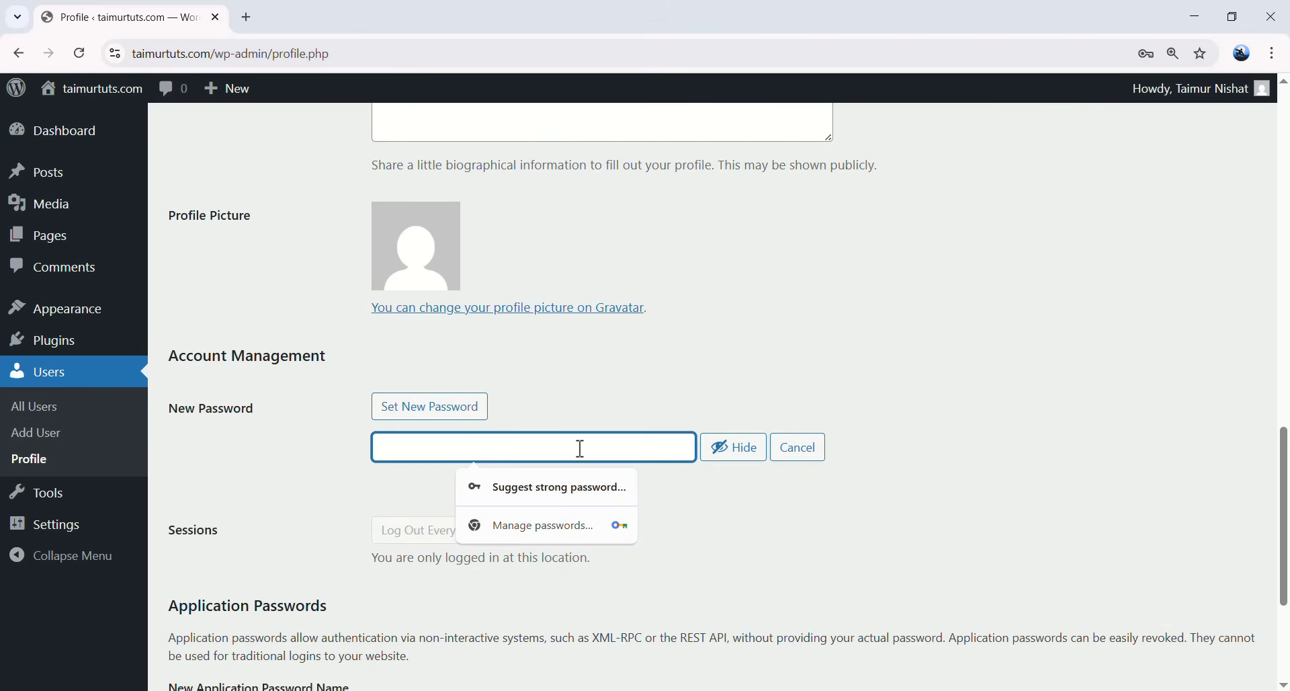
pyautogui.click(746, 459)
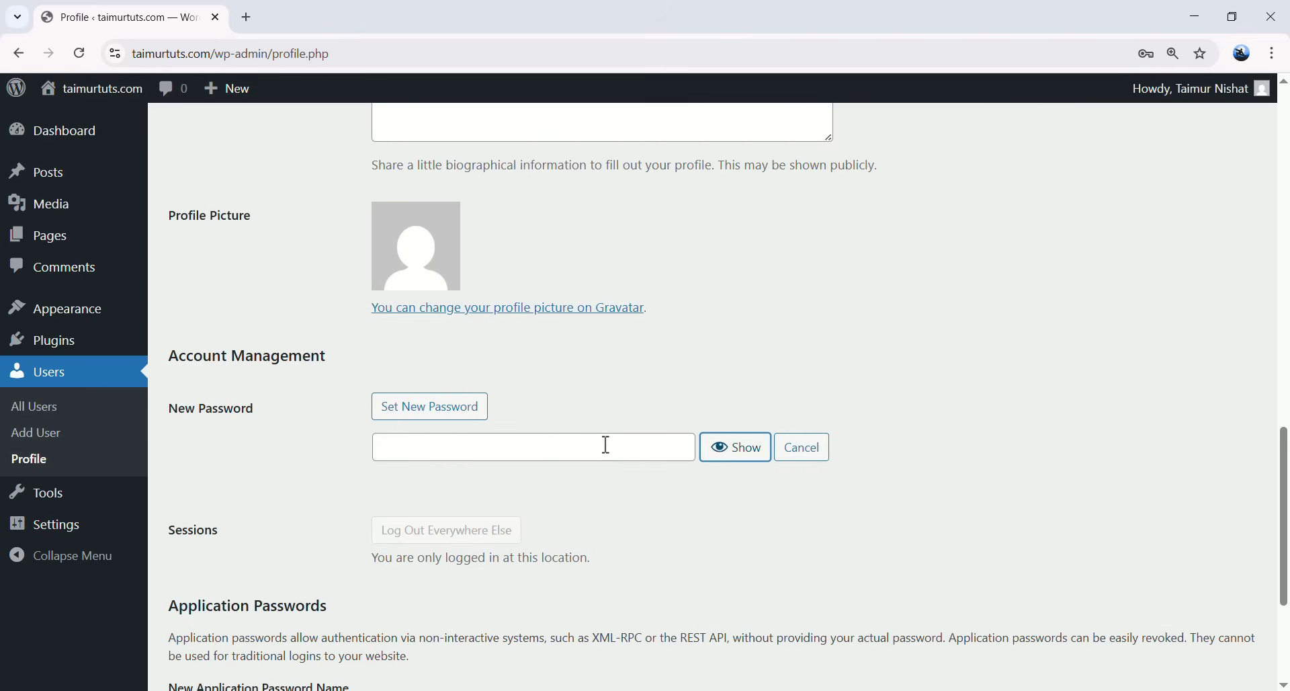
pyautogui.click(525, 444)
pyautogui.hotkey('ctrl', 'v')
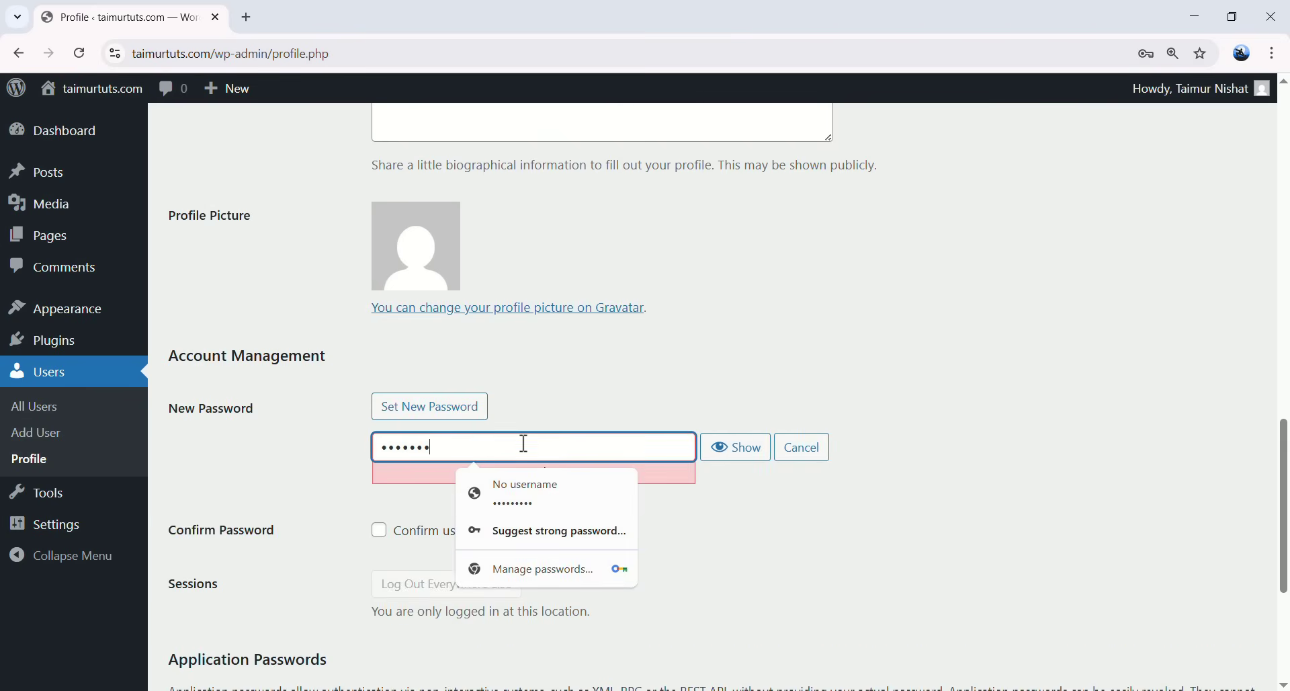
pyautogui.write('•••••')
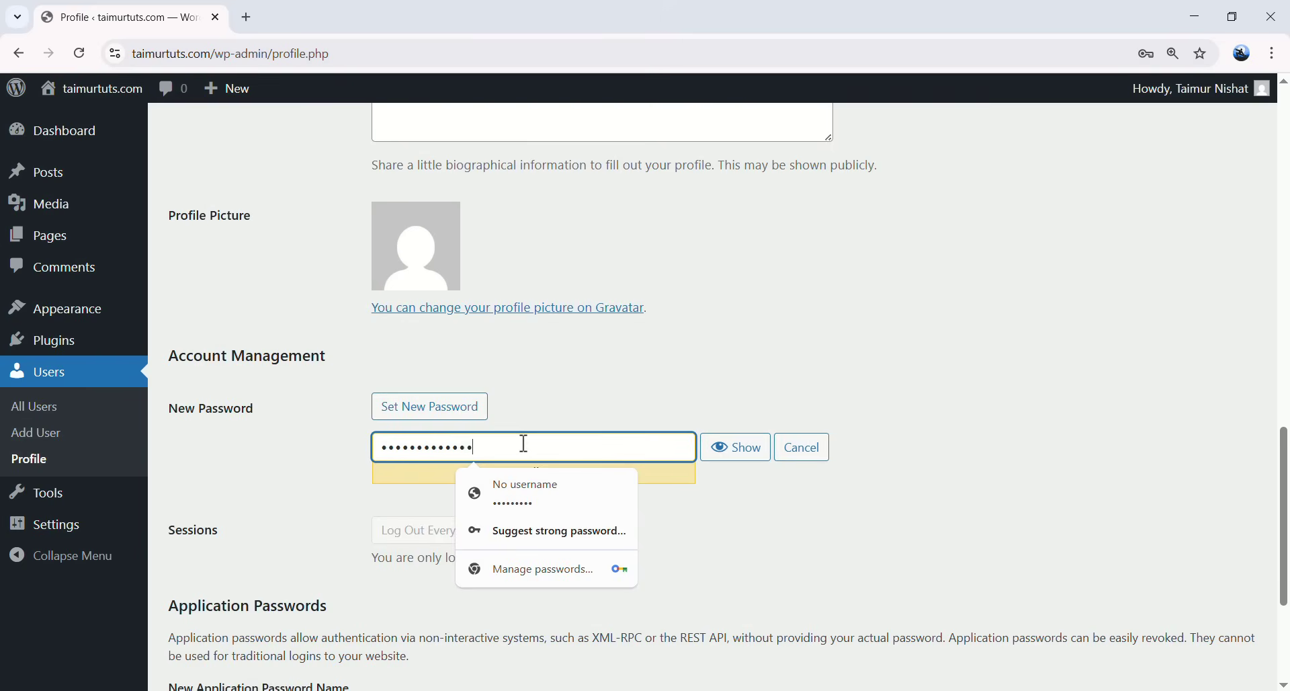
pyautogui.write('••')
pyautogui.moveTo(510, 474); pyautogui.dragTo(571, 483)
pyautogui.click(610, 487)
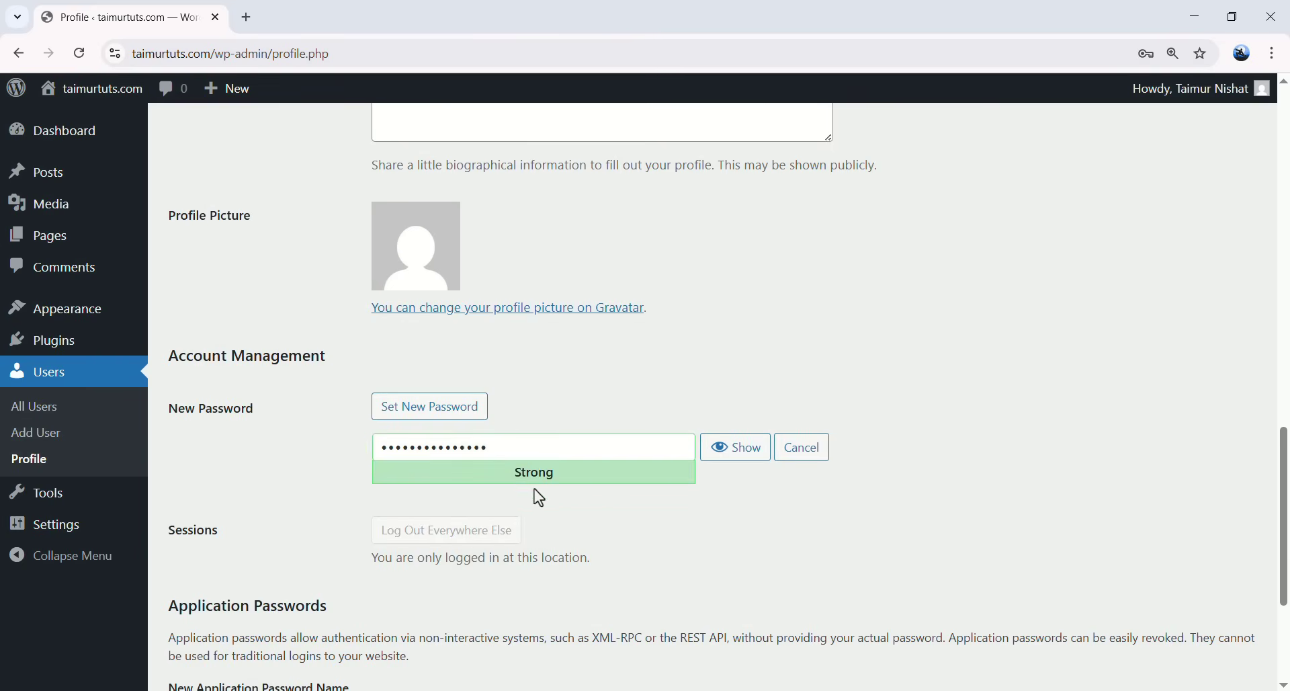
pyautogui.scroll(-3, 538, 490)
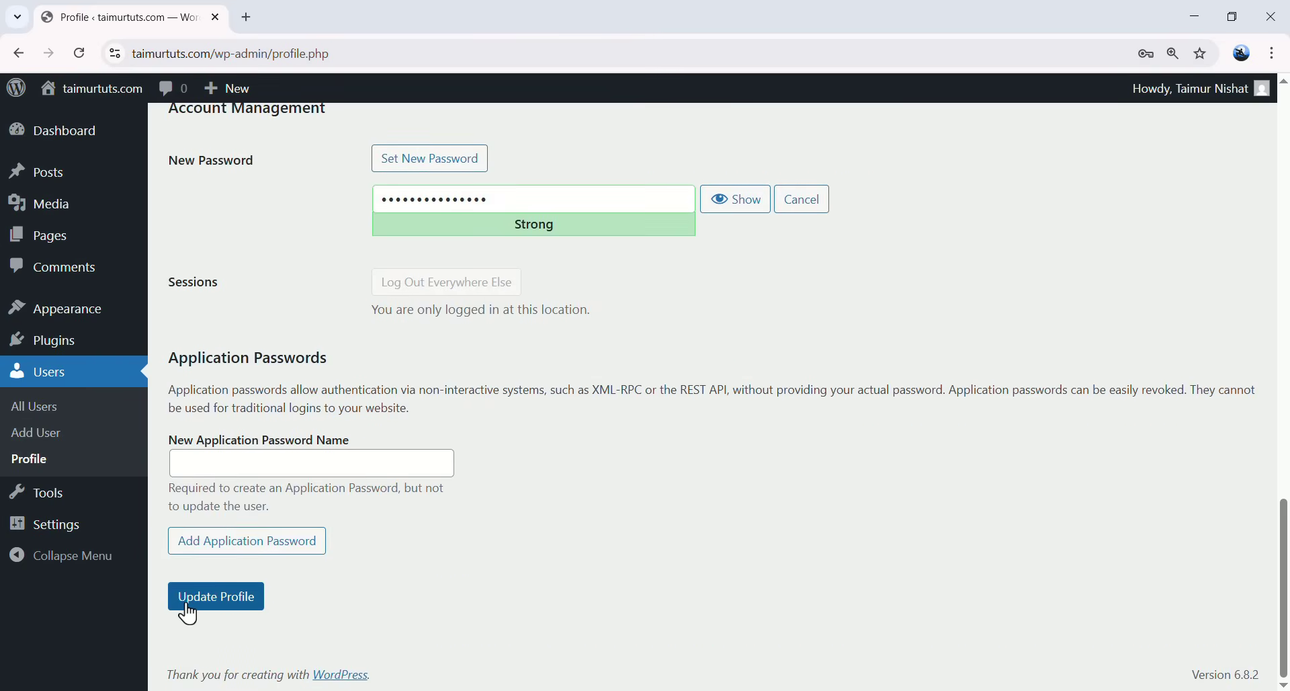
pyautogui.click(218, 597)
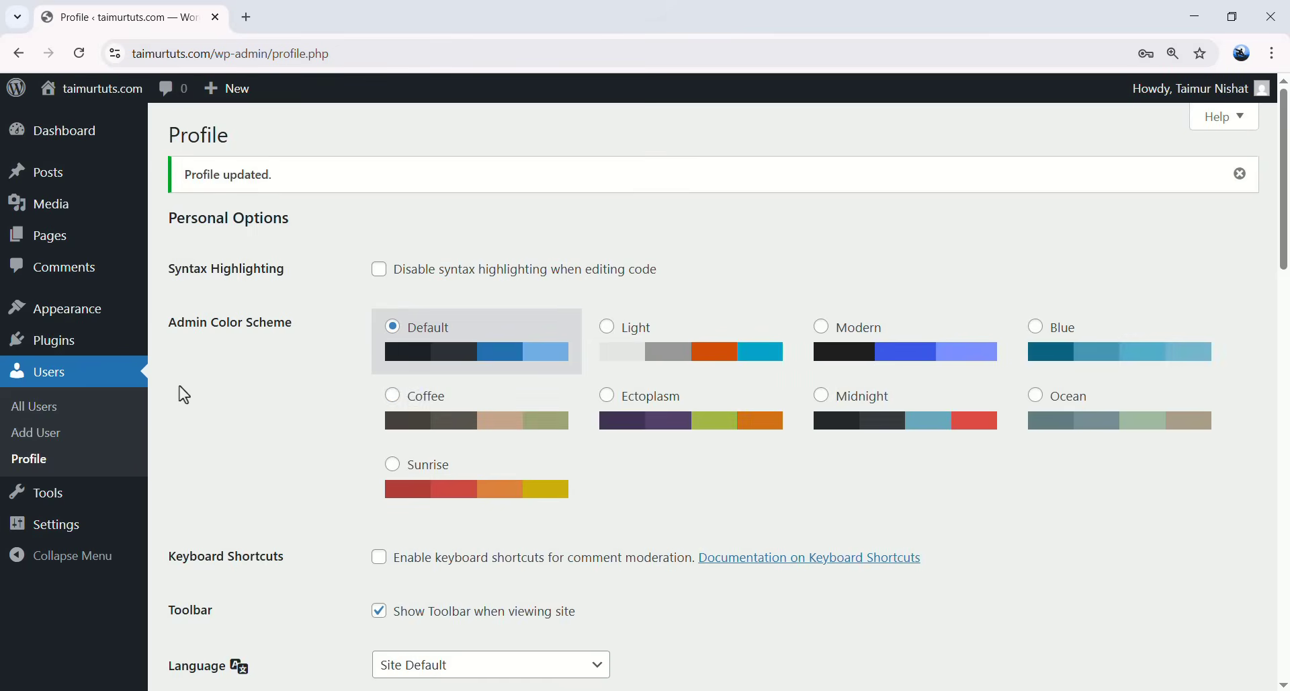
pyautogui.moveTo(63, 528)
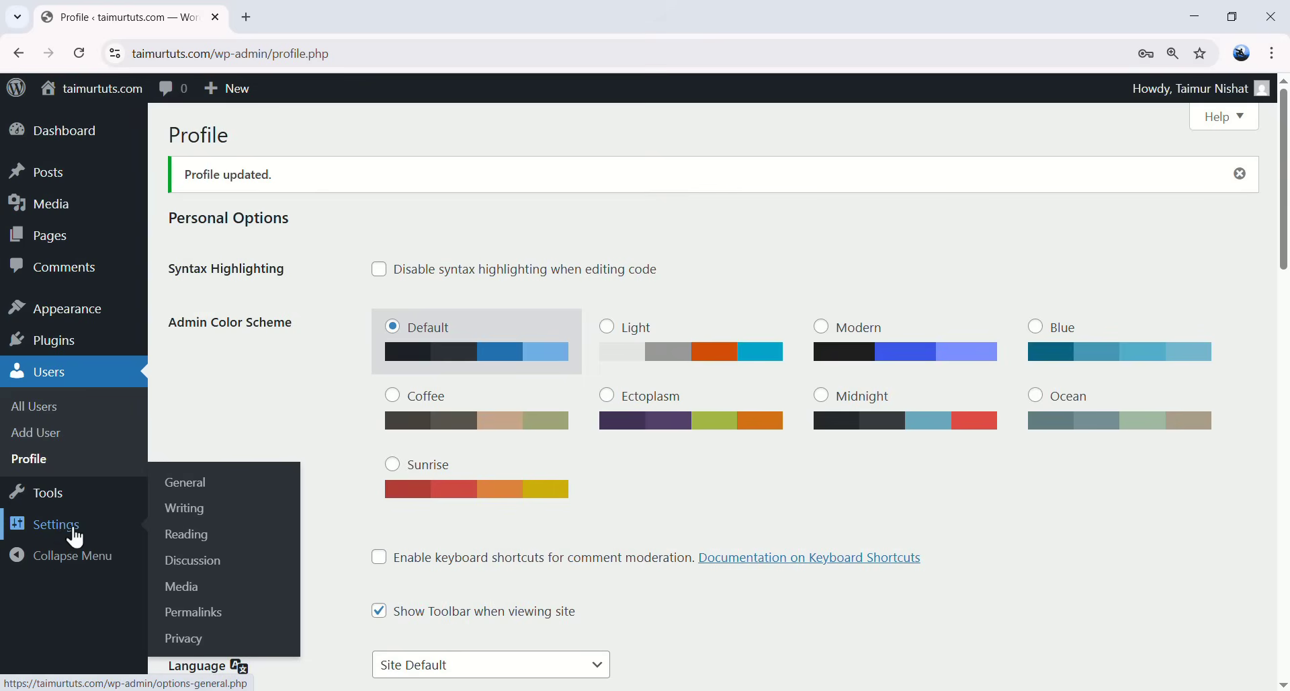
# - Change the site title to 'My Agency Website' in General Settings
pyautogui.click(202, 486)
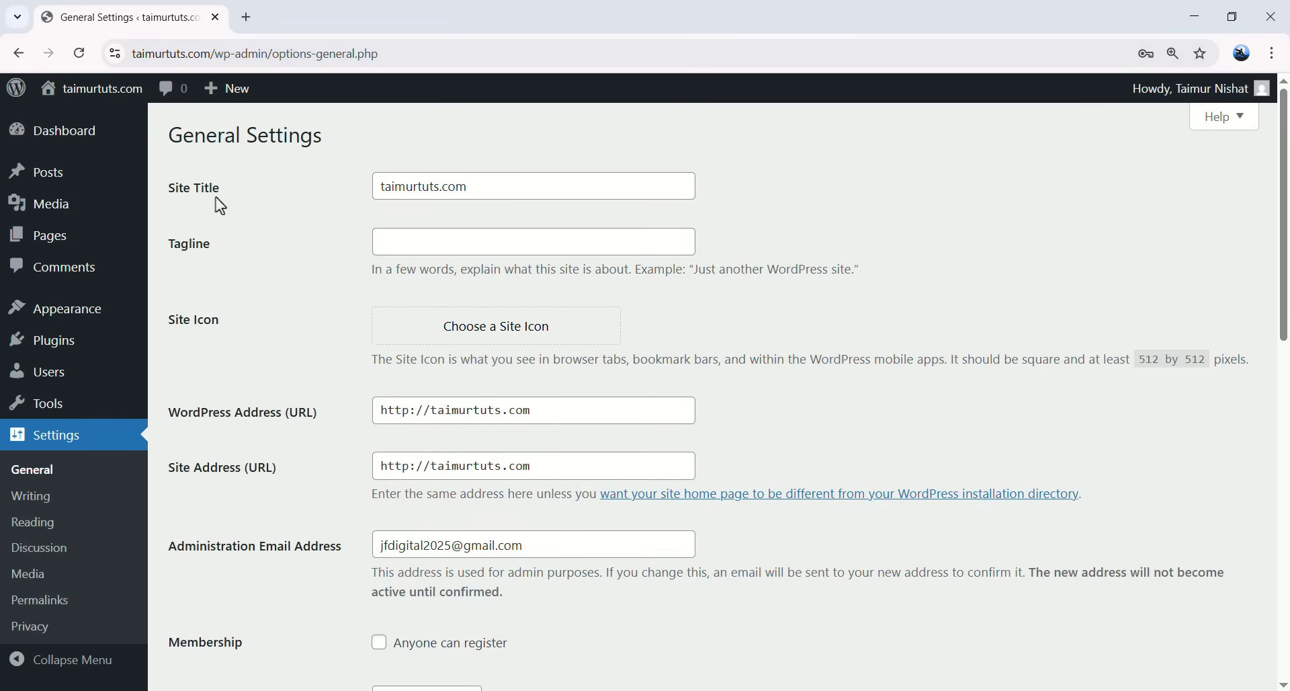
pyautogui.moveTo(483, 186); pyautogui.dragTo(387, 186)
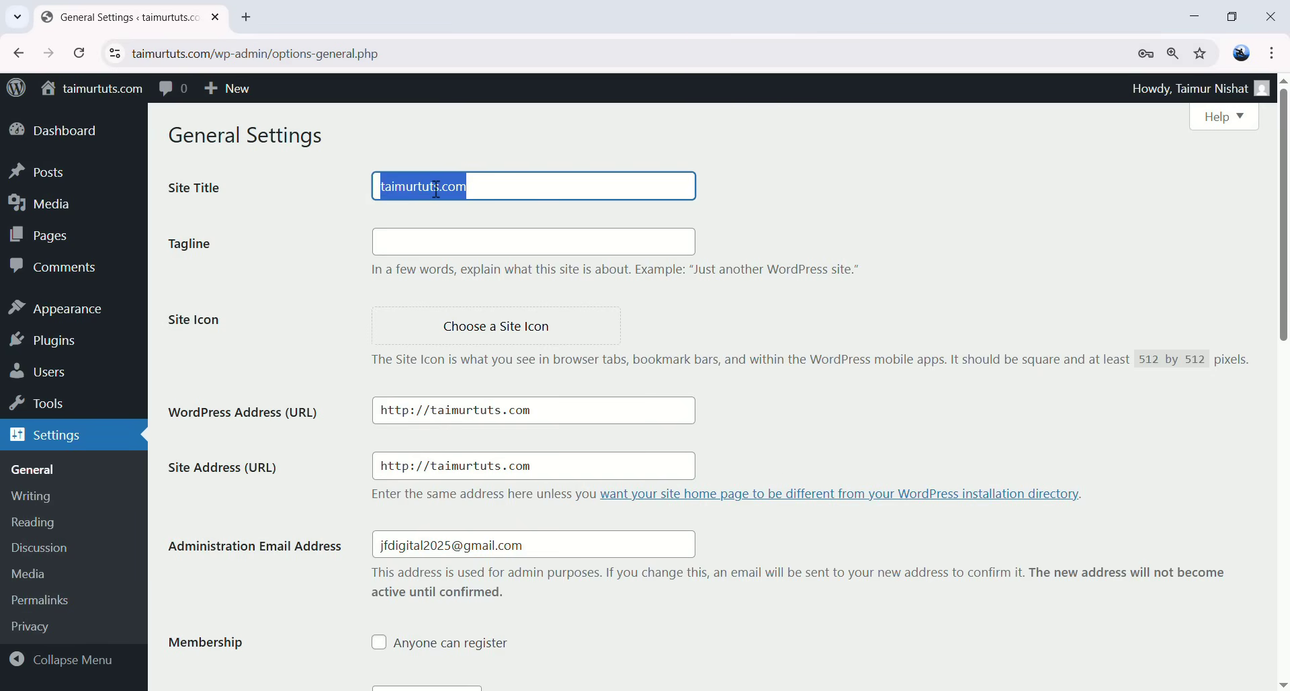
pyautogui.press('BackSpace')
pyautogui.write('My')
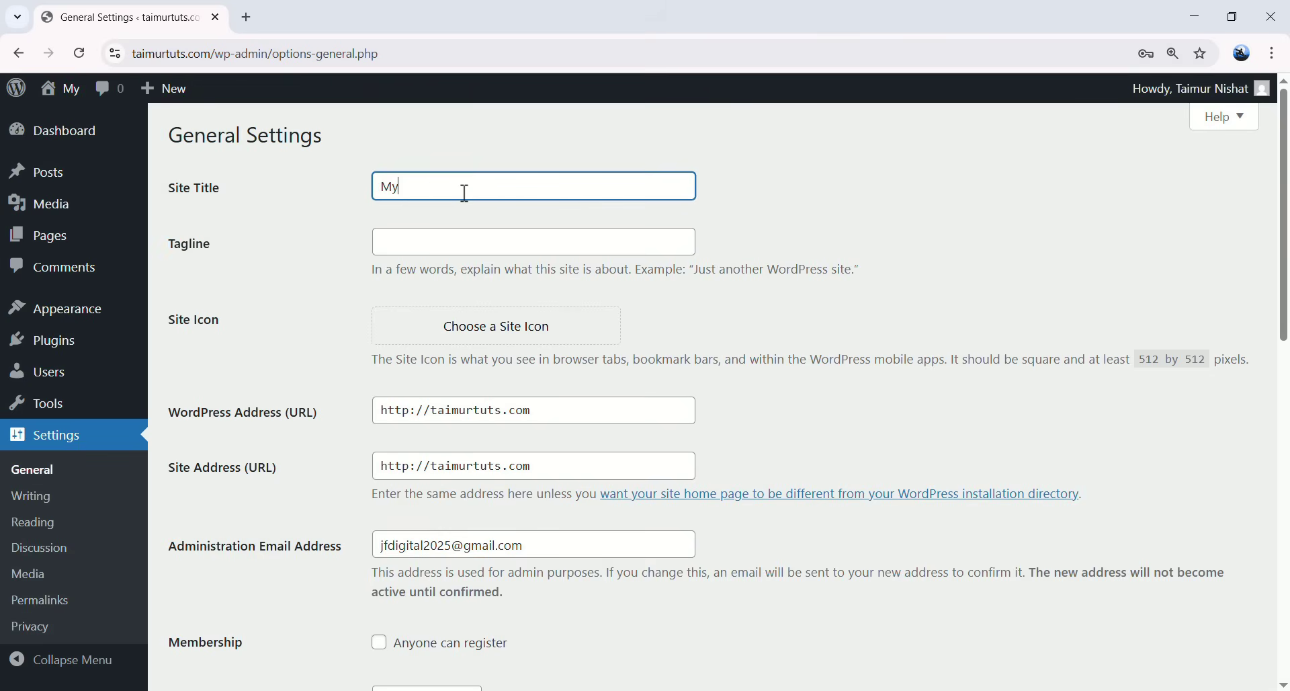
pyautogui.write(' Agency W')
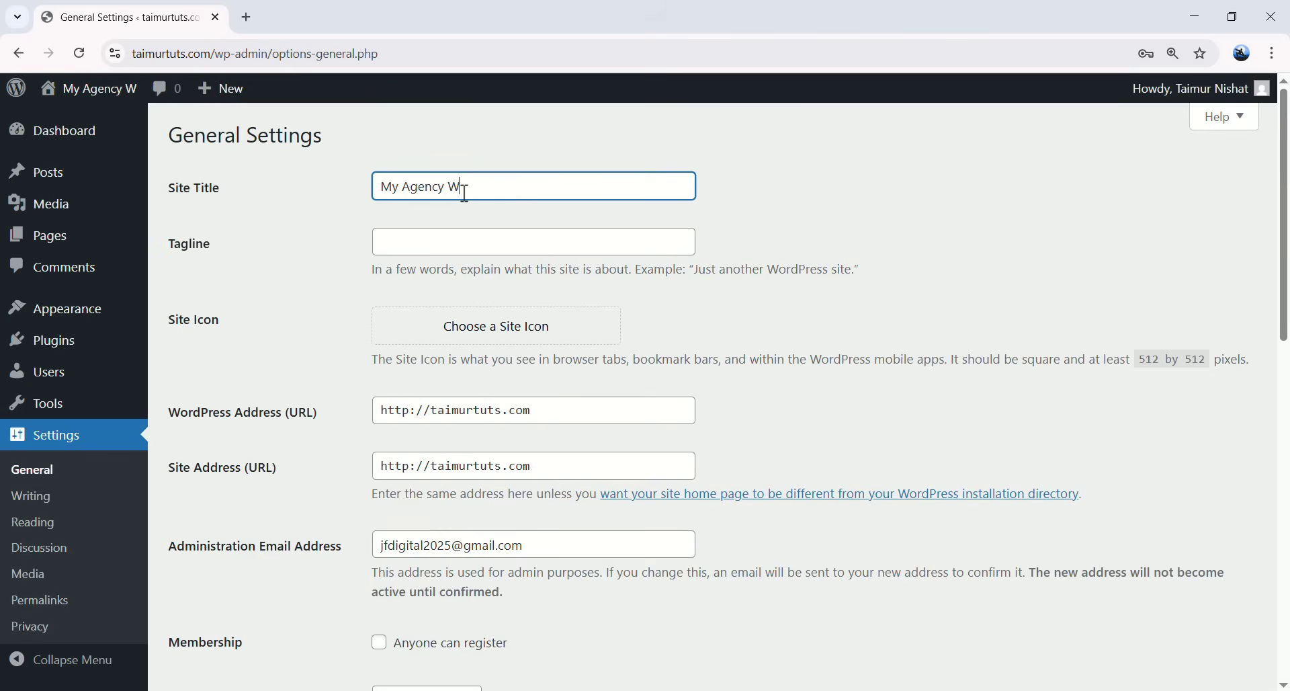
pyautogui.write('ebsite')
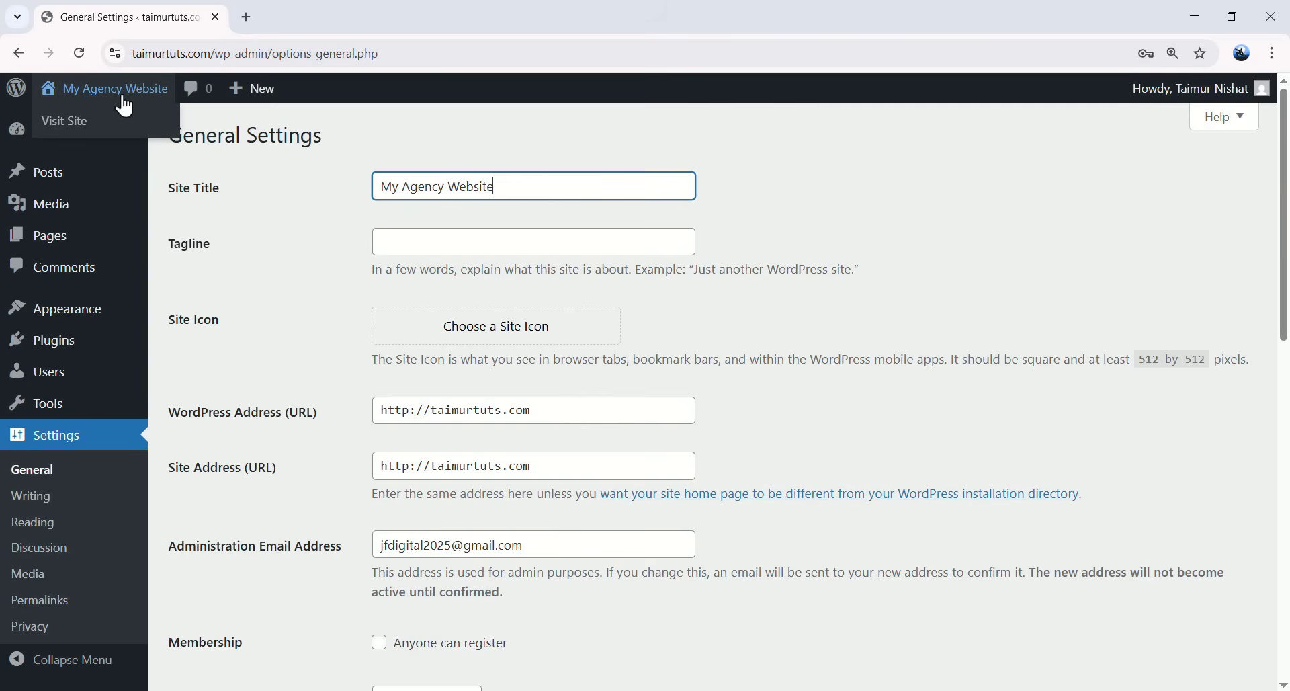
pyautogui.moveTo(499, 189); pyautogui.dragTo(693, 191)
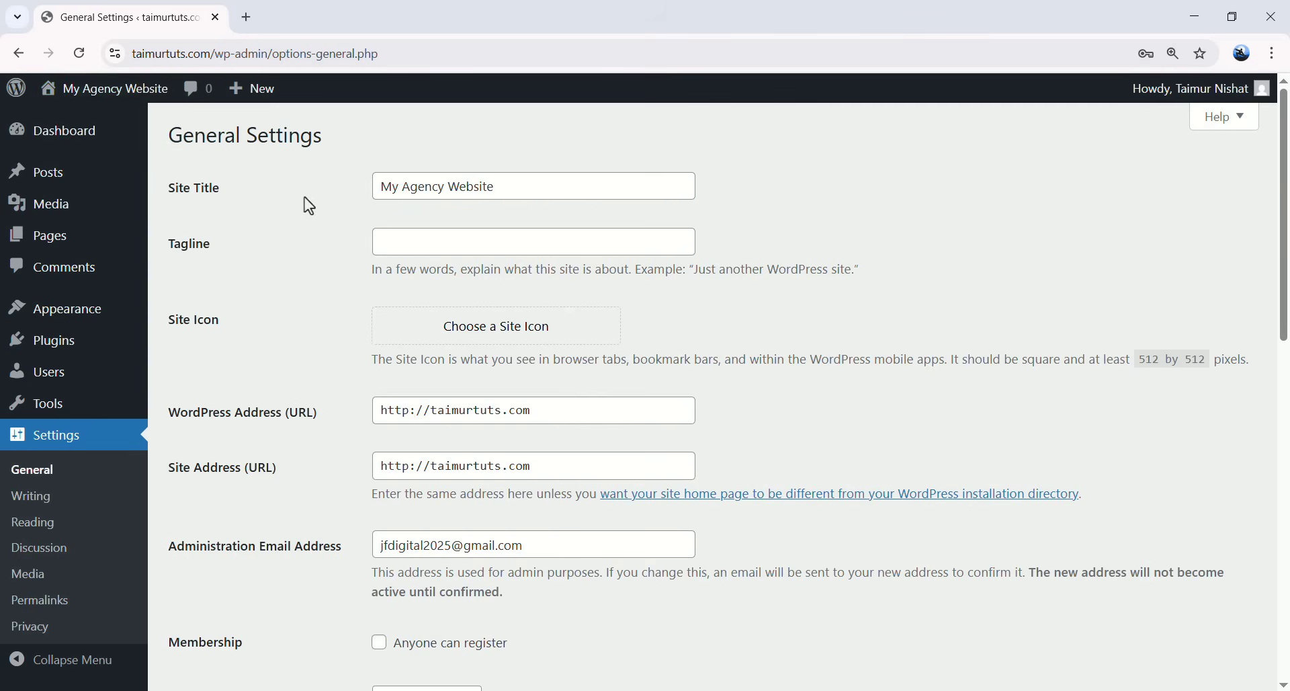
# - Enter the tagline 'Sales & Analytics in one place'
pyautogui.click(457, 245)
pyautogui.write('Sales & Analy')
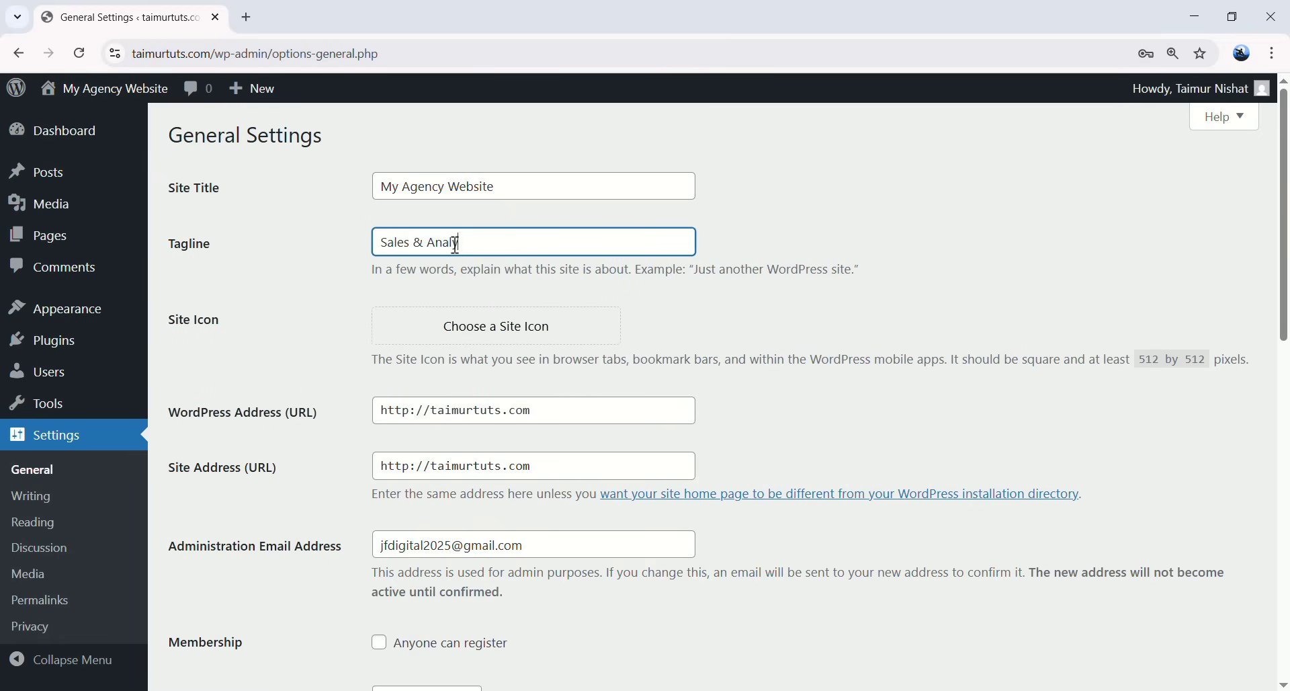
pyautogui.write('tics in one place')
pyautogui.click(583, 267)
pyautogui.scroll(-1, 361, 280)
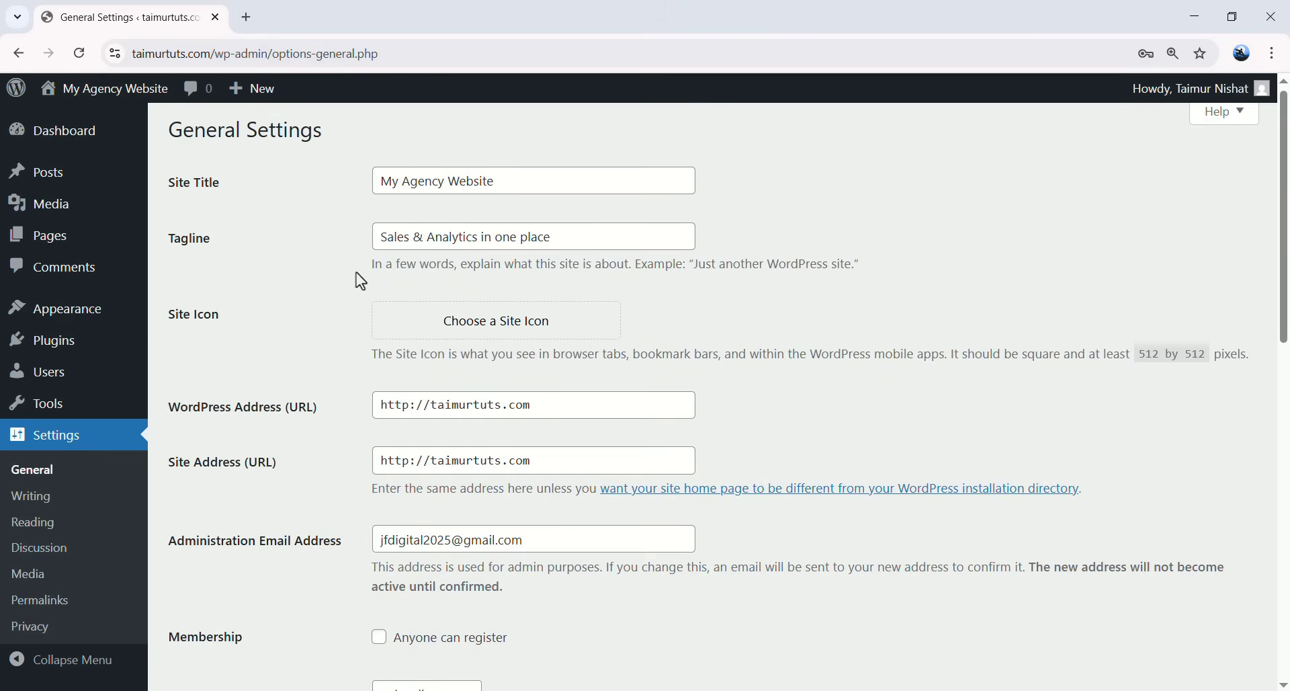
pyautogui.scroll(-5, 356, 273)
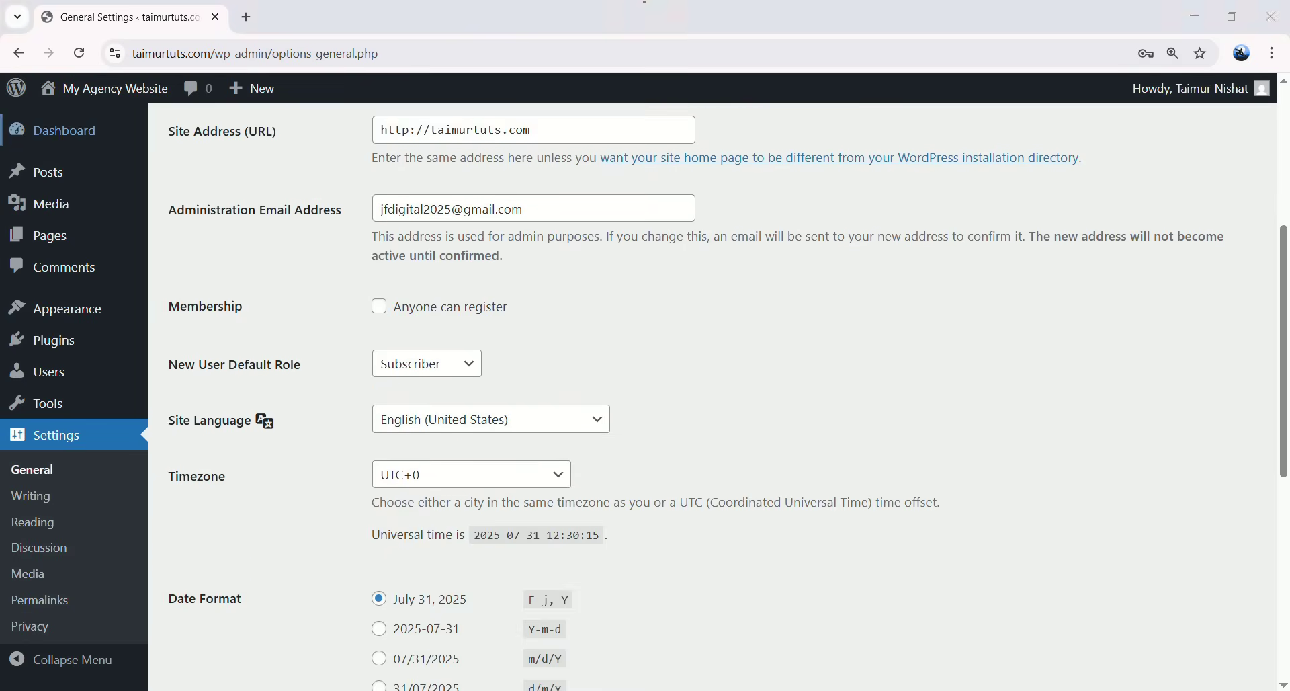
pyautogui.scroll(-2, 312, 300)
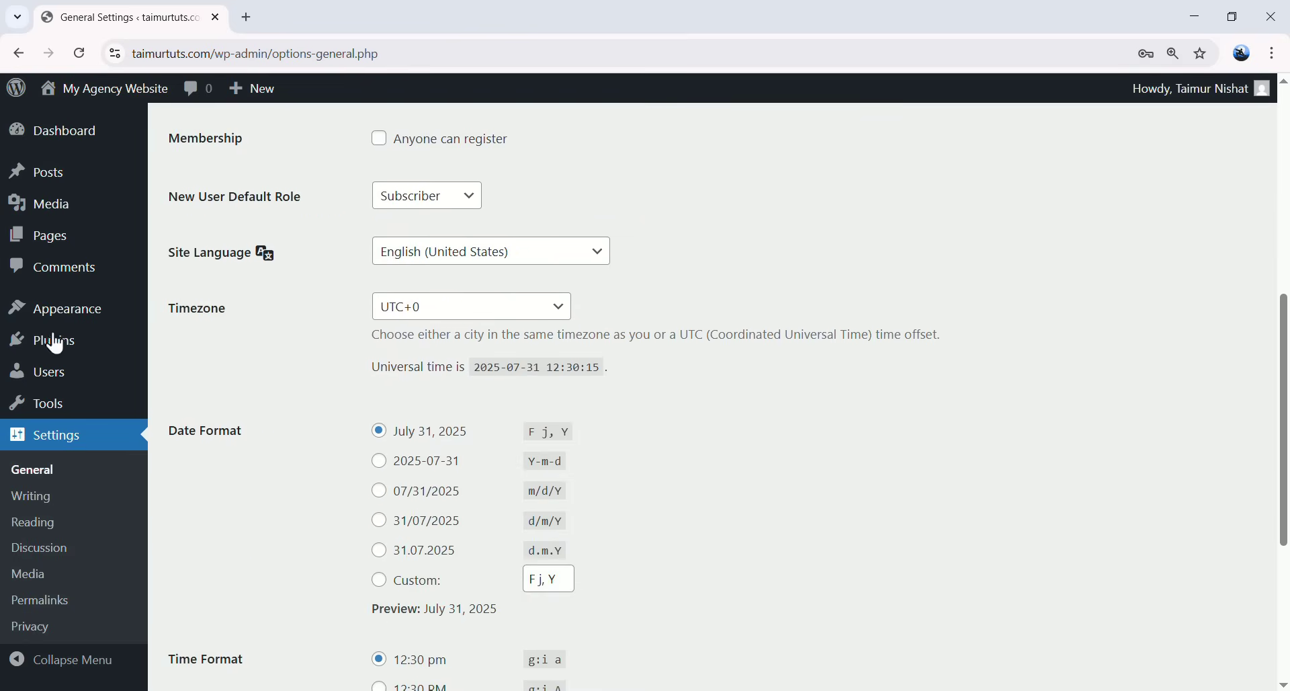
pyautogui.scroll(-2, 236, 398)
pyautogui.scroll(2, 323, 410)
# - Keep UTC+0, July 31, 2025 date, 12:30 pm time and Monday week start, then save
pyautogui.click(430, 310)
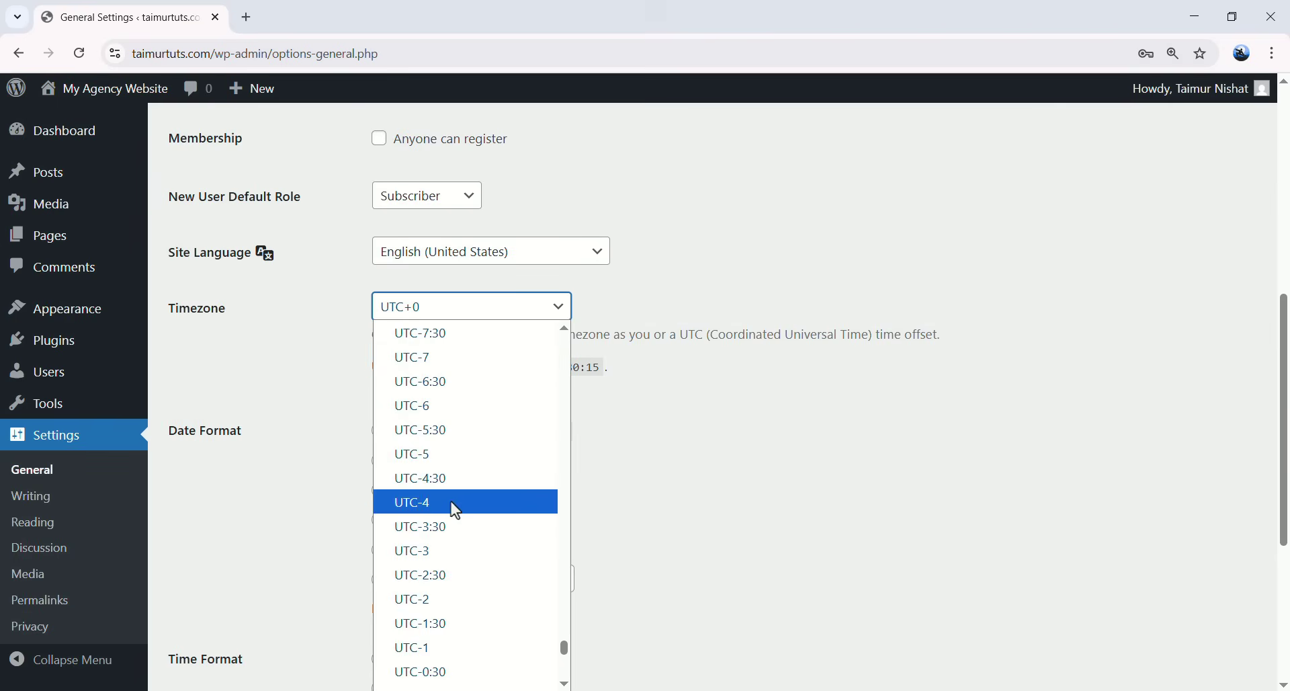
pyautogui.scroll(-5, 483, 511)
pyautogui.click(609, 443)
pyautogui.scroll(-1, 292, 390)
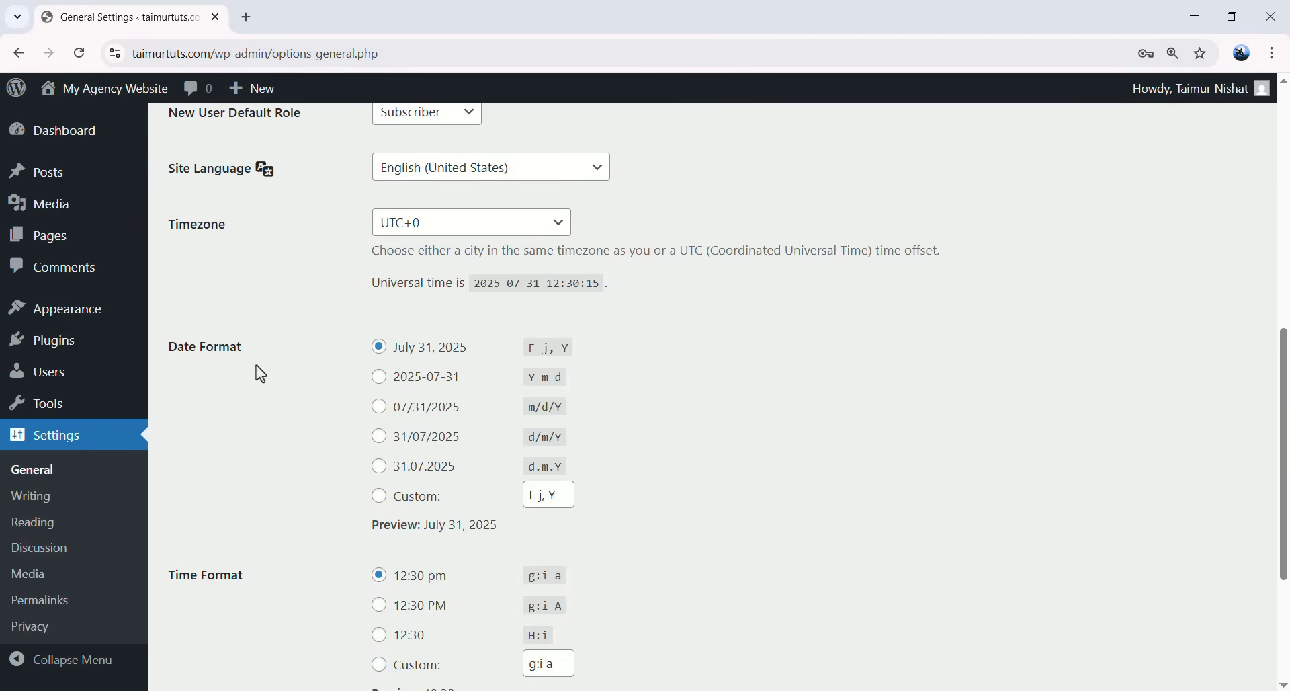
pyautogui.click(379, 407)
pyautogui.click(380, 348)
pyautogui.scroll(-3, 380, 403)
pyautogui.click(379, 396)
pyautogui.press('Up')
pyautogui.press('Up')
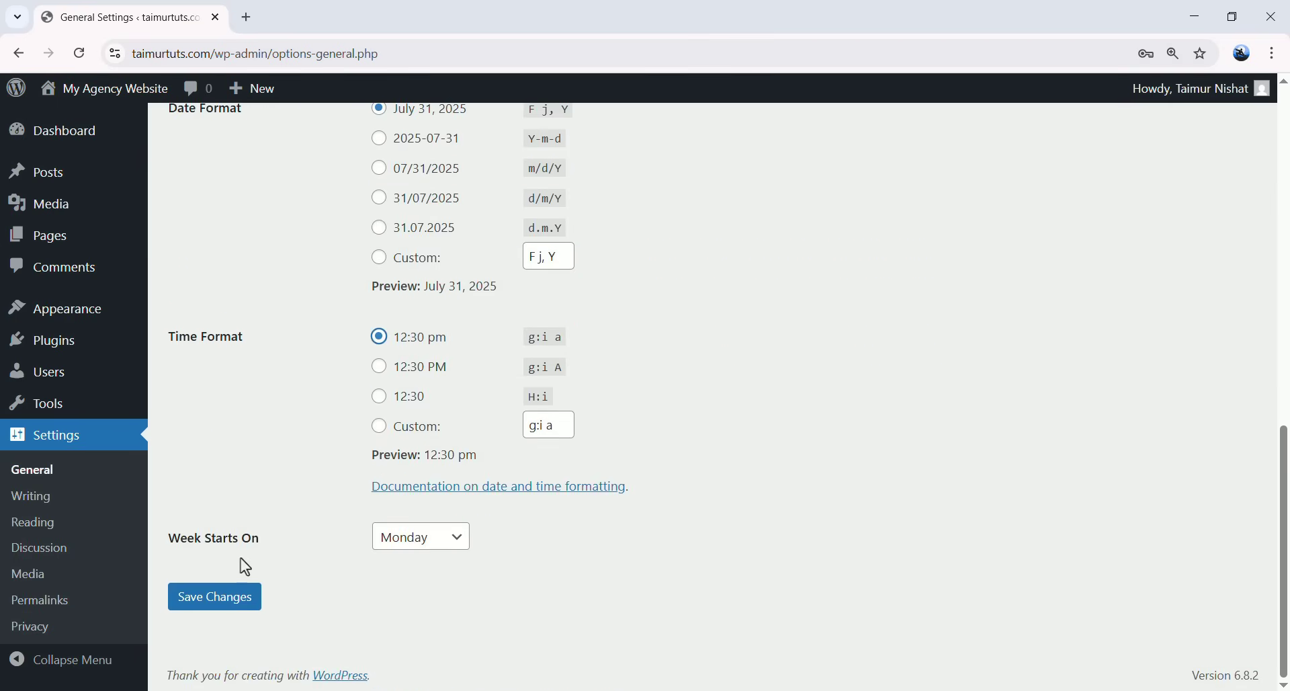
pyautogui.click(427, 538)
pyautogui.click(418, 541)
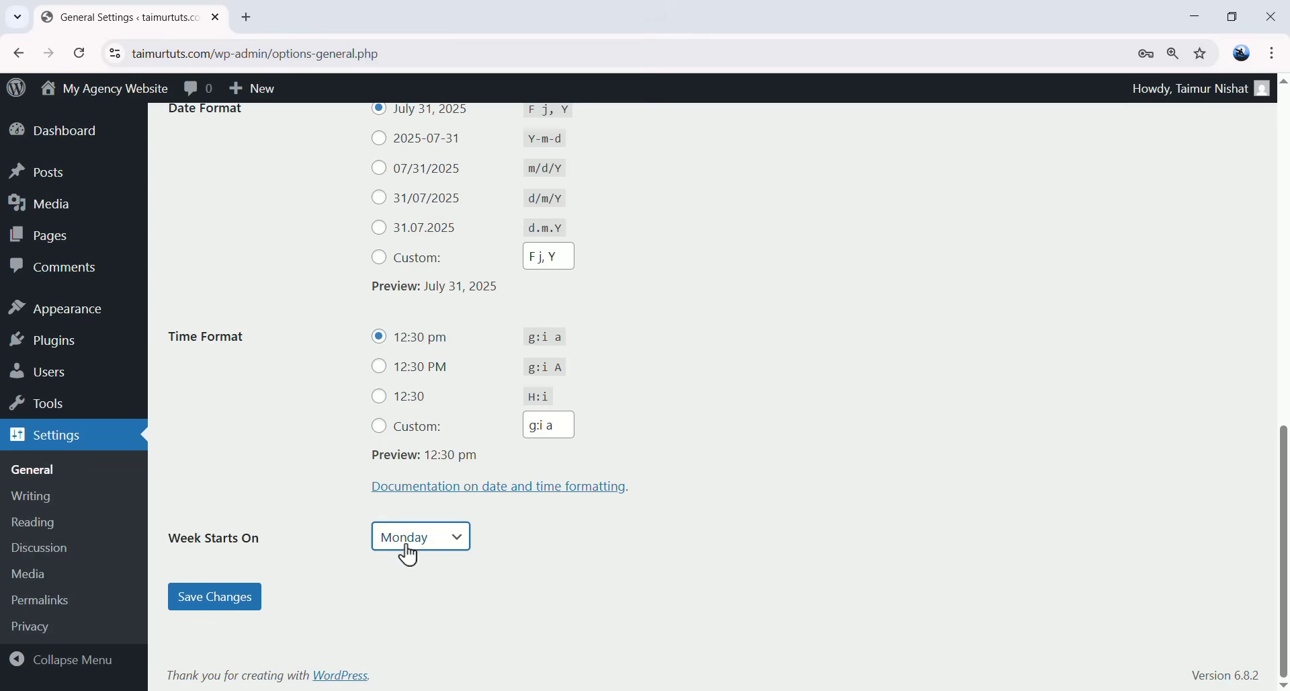
pyautogui.click(425, 546)
pyautogui.click(383, 577)
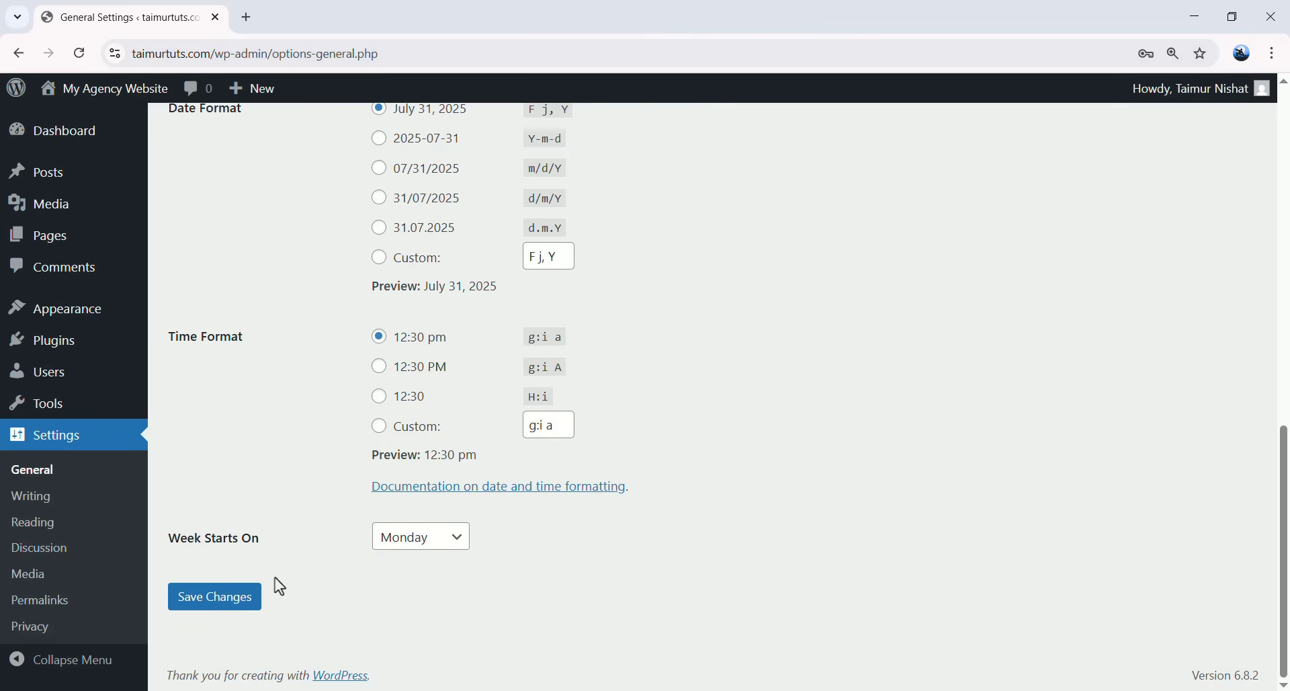
pyautogui.click(223, 603)
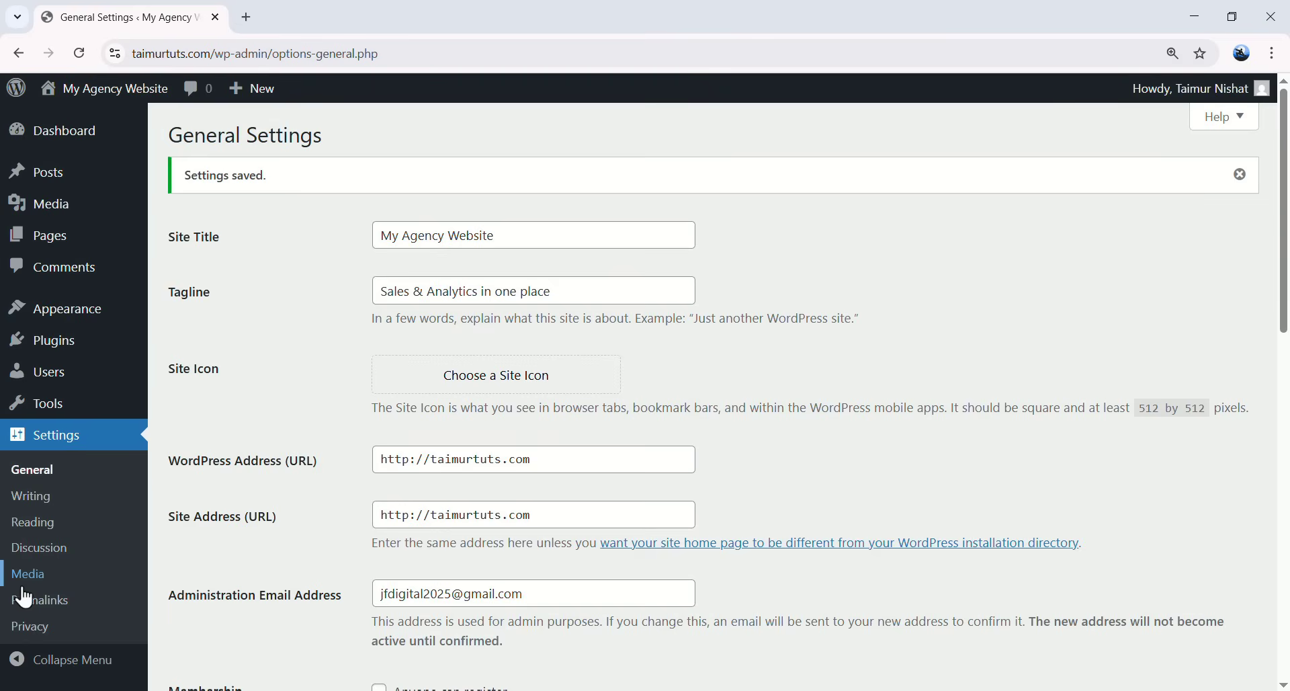
# - In Settings > Permalinks, try the Numeric and Post name structures, then settle on Plain
pyautogui.click(58, 611)
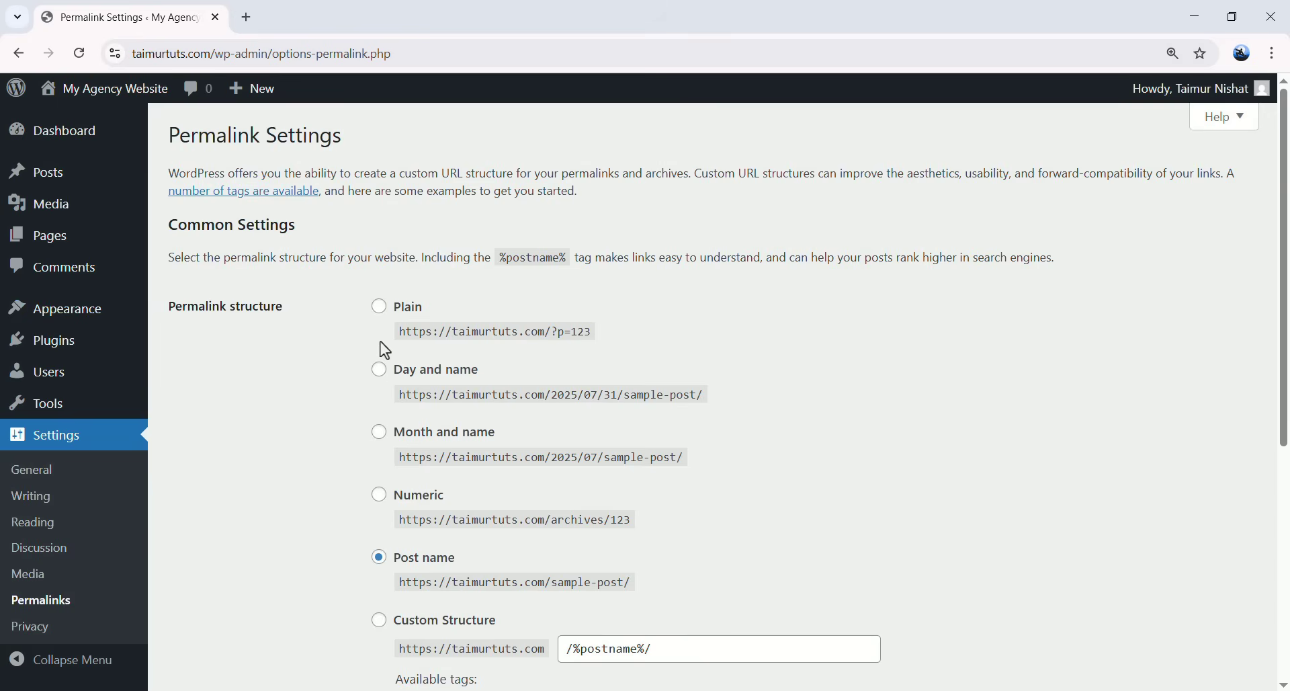
pyautogui.click(380, 309)
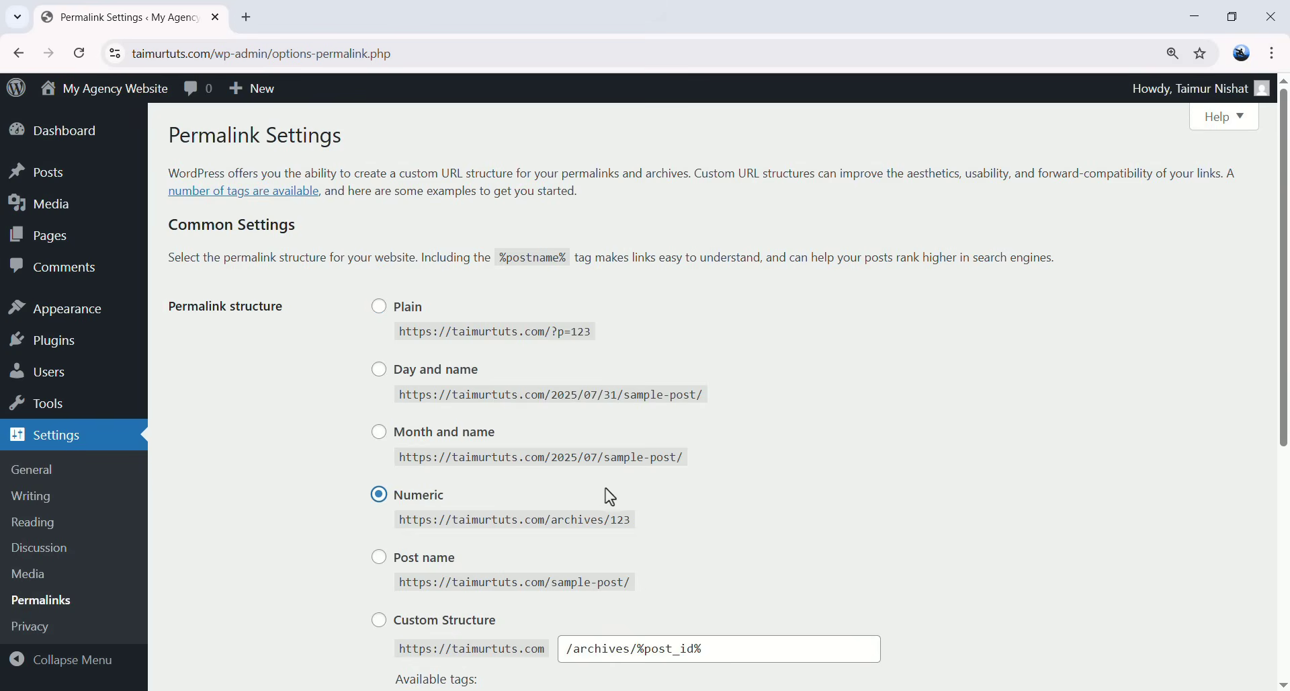
pyautogui.click(380, 560)
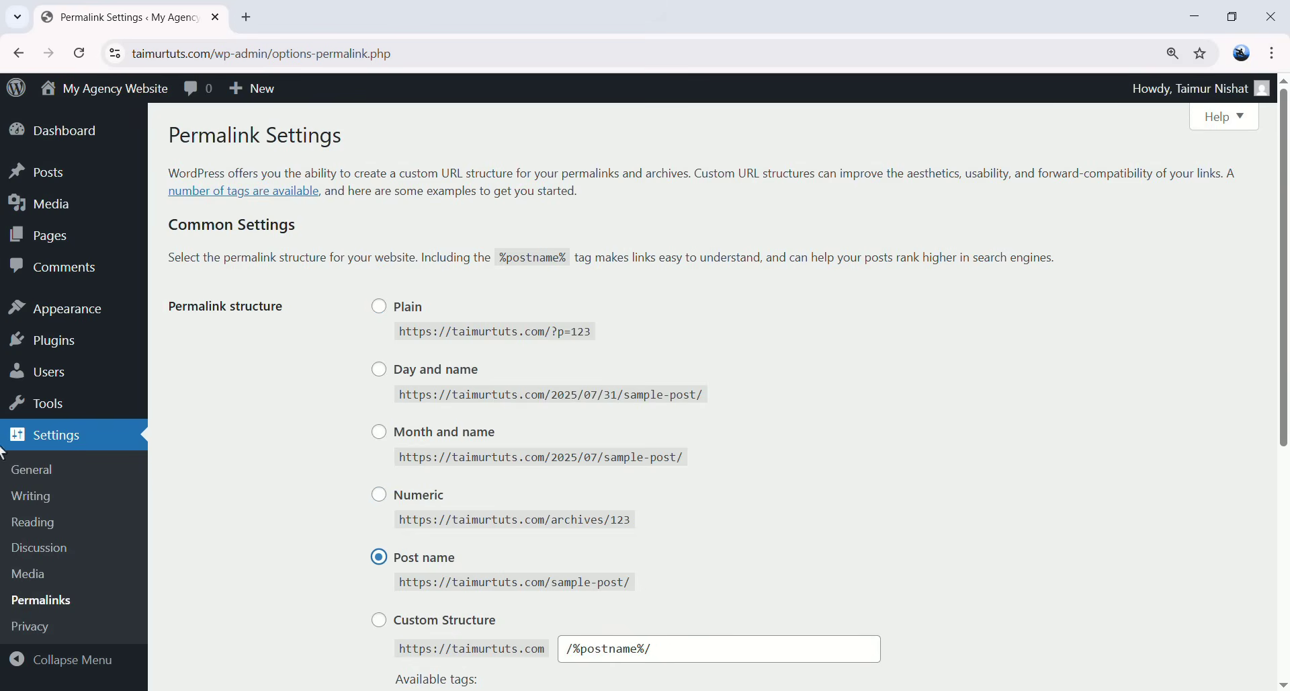
pyautogui.click(381, 309)
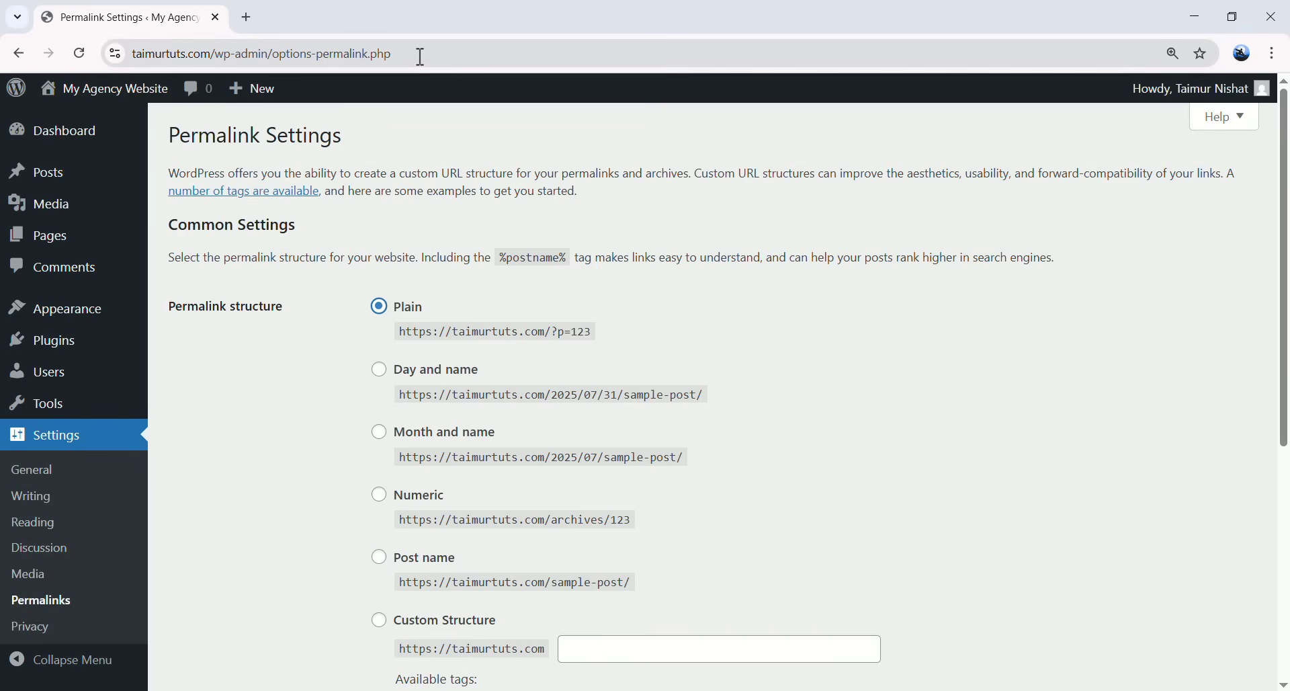
# - Cut the address bar back to the site root and select the Post name permalink structure
pyautogui.moveTo(421, 57); pyautogui.dragTo(210, 55)
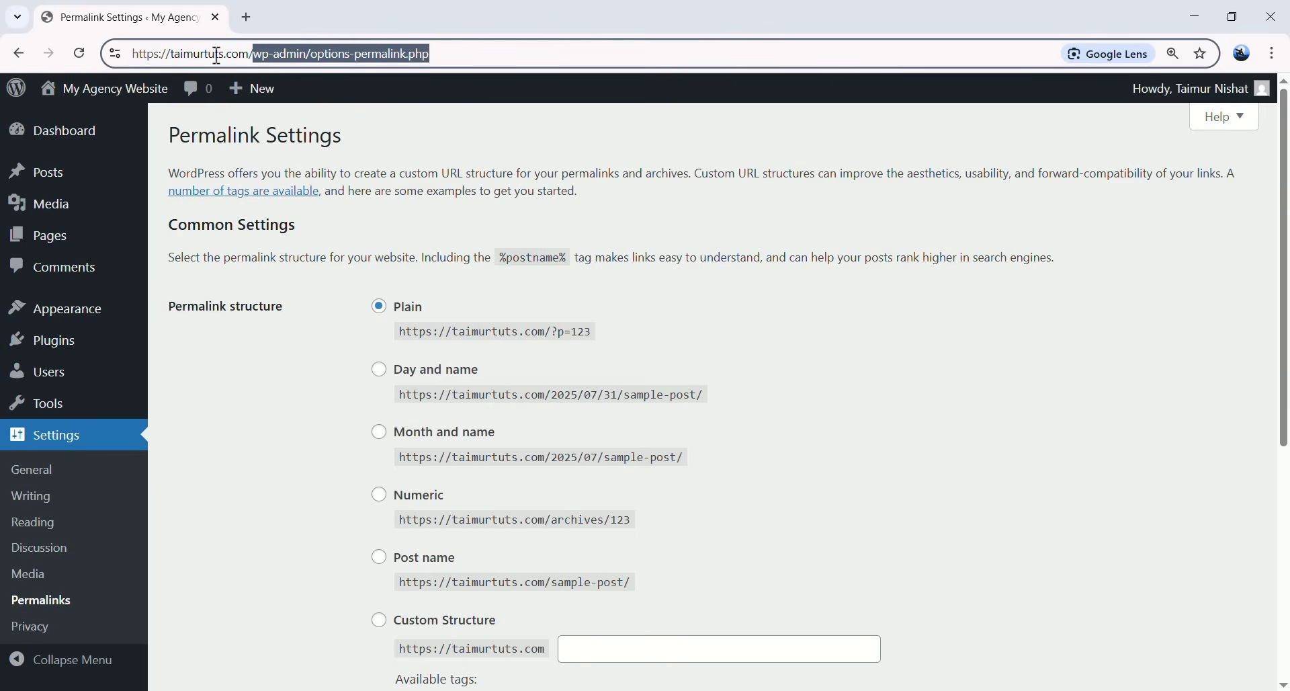
pyautogui.press('BackSpace')
pyautogui.write('856')
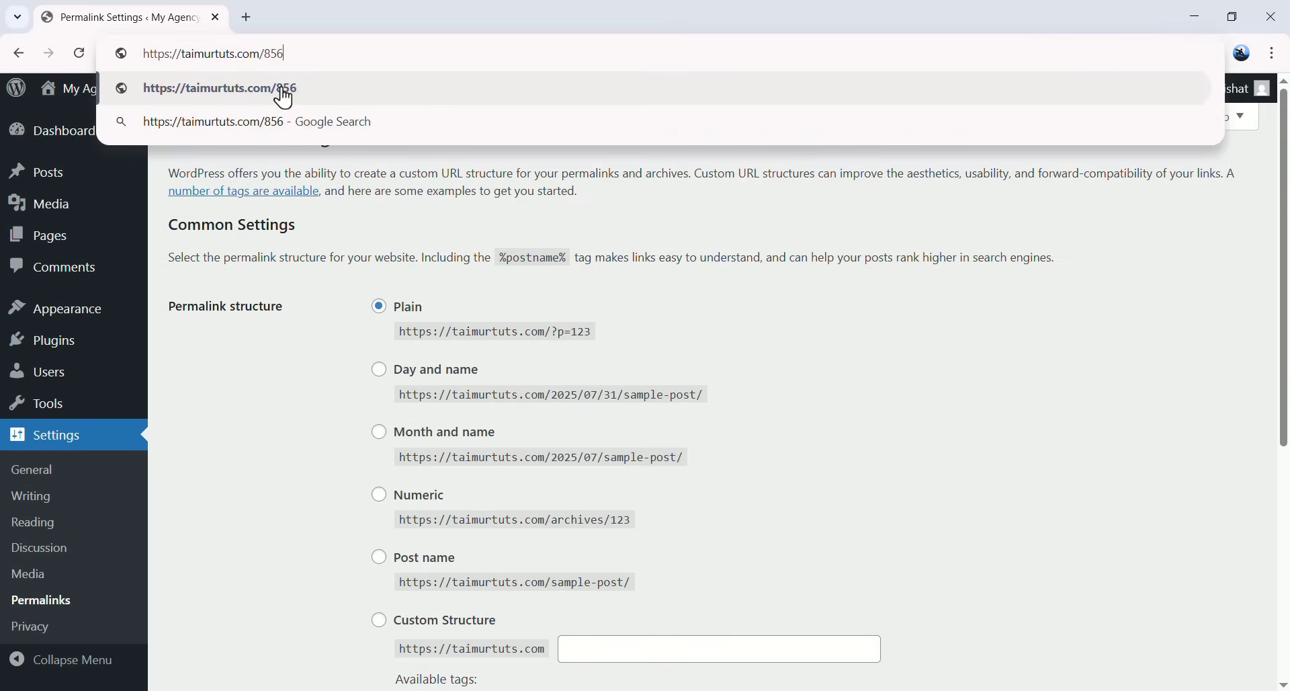
pyautogui.write('75++=+')
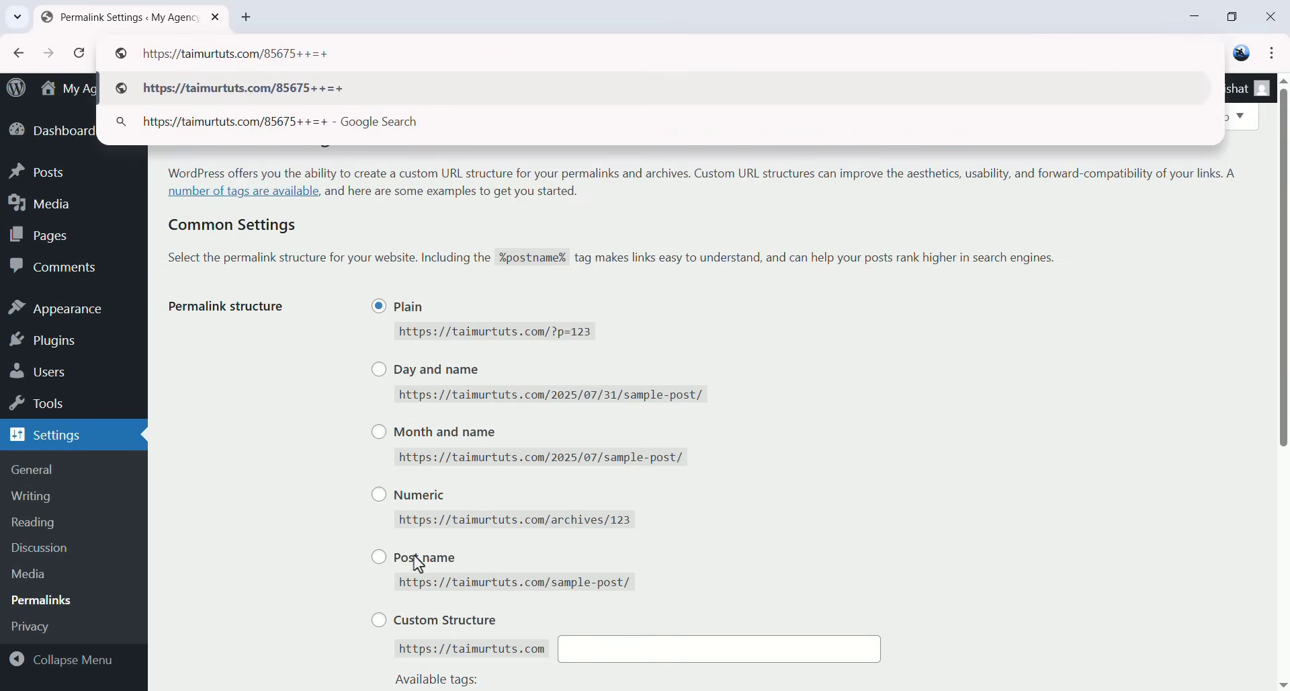
pyautogui.click(384, 564)
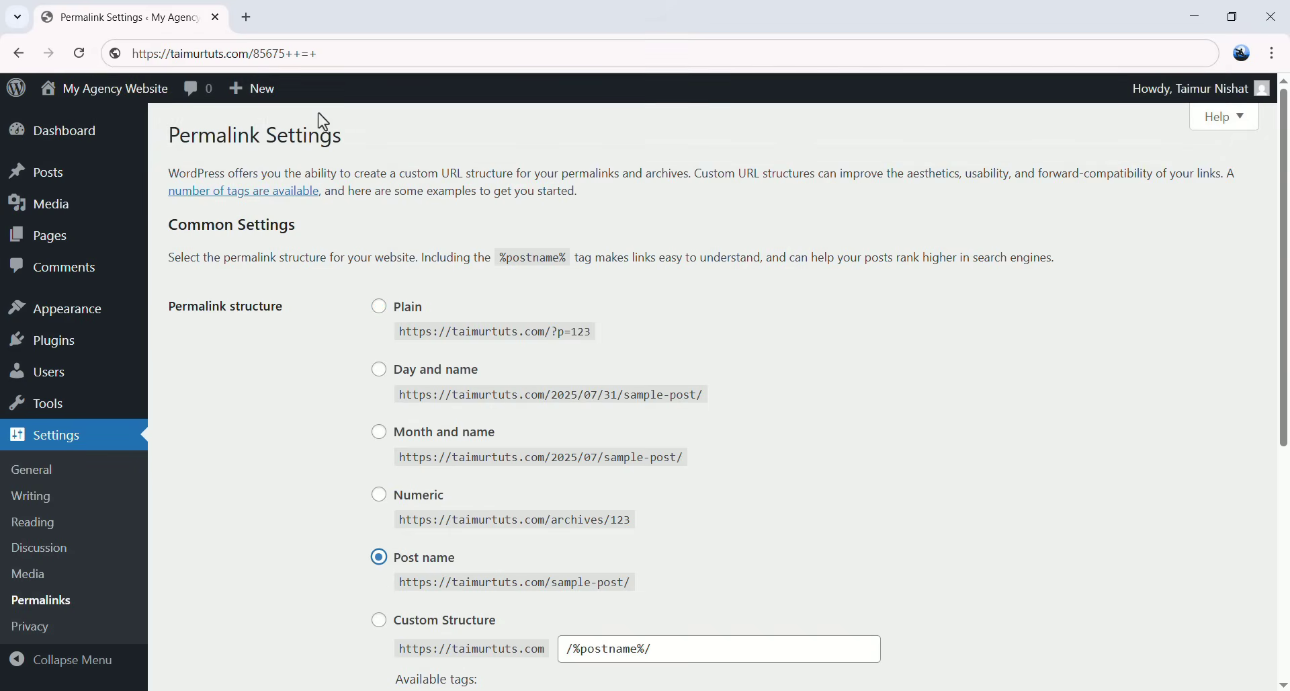
# - Demonstrate example post-name URLs (home, about, post-name) in the address bar, then scroll down to Save
pyautogui.moveTo(318, 54); pyautogui.dragTo(259, 58)
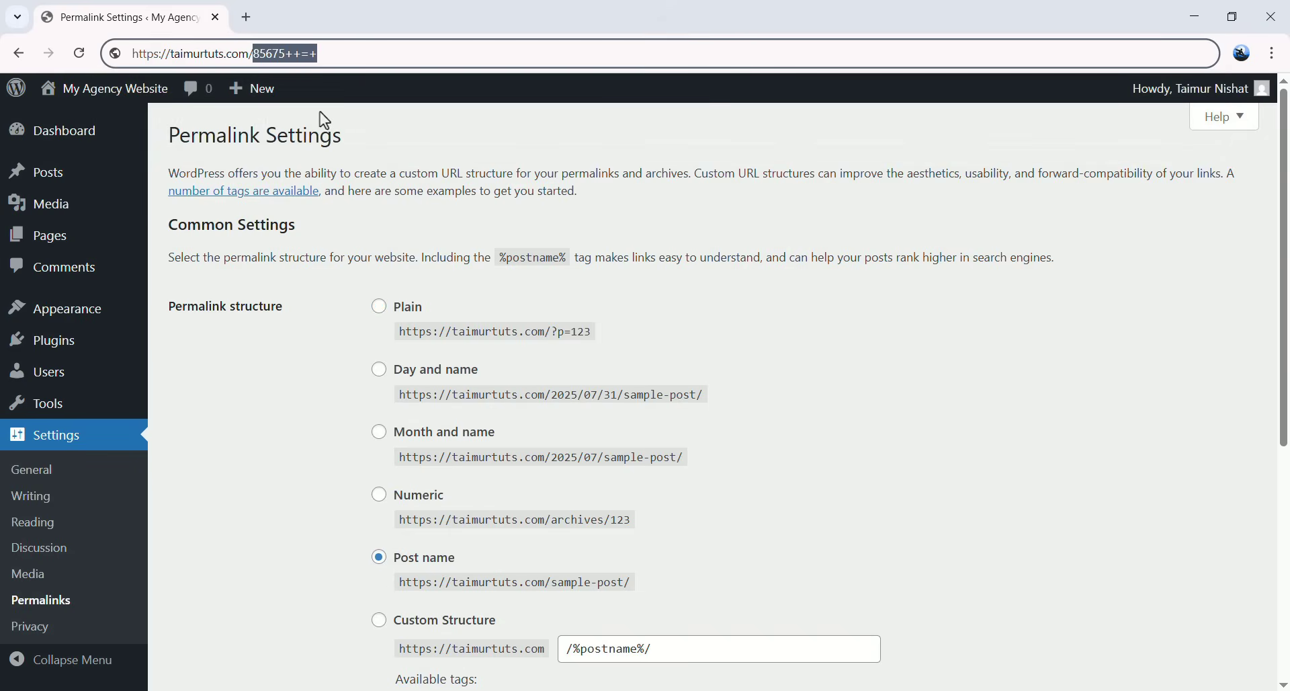
pyautogui.press('BackSpace')
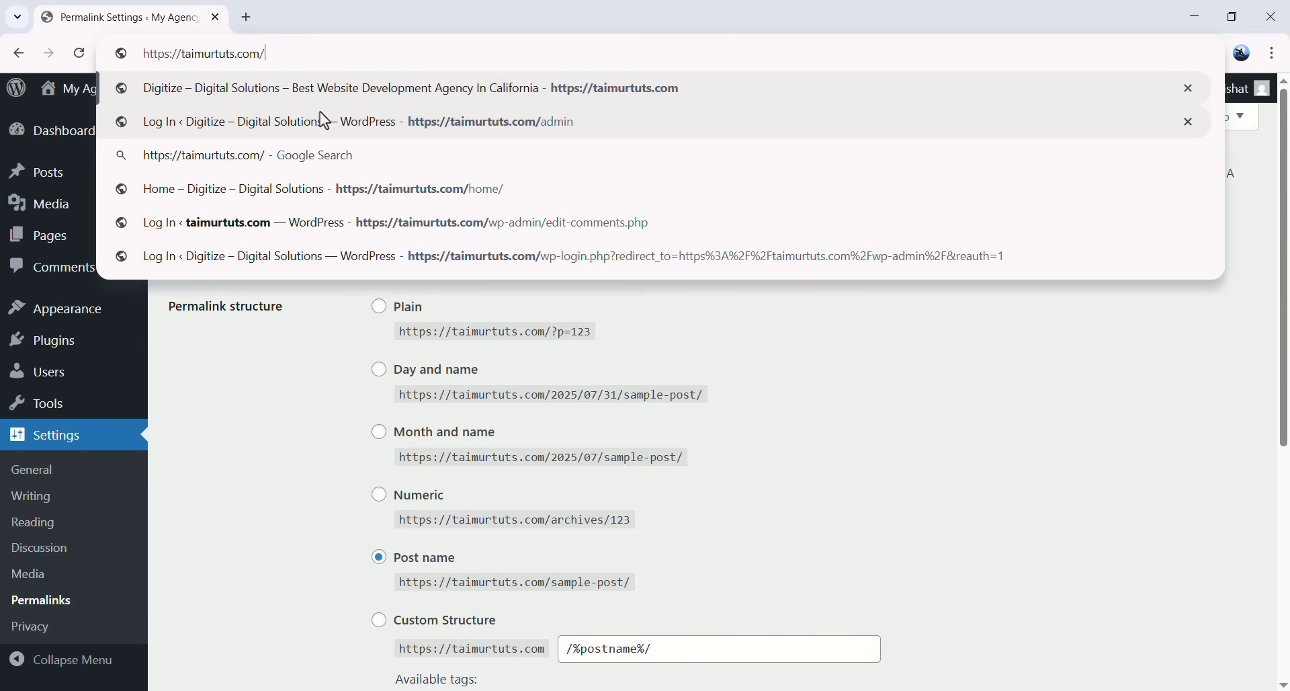
pyautogui.write('home')
pyautogui.press('BackSpace')
pyautogui.press('BackSpace')
pyautogui.press('BackSpace')
pyautogui.press('BackSpace')
pyautogui.press('BackSpace')
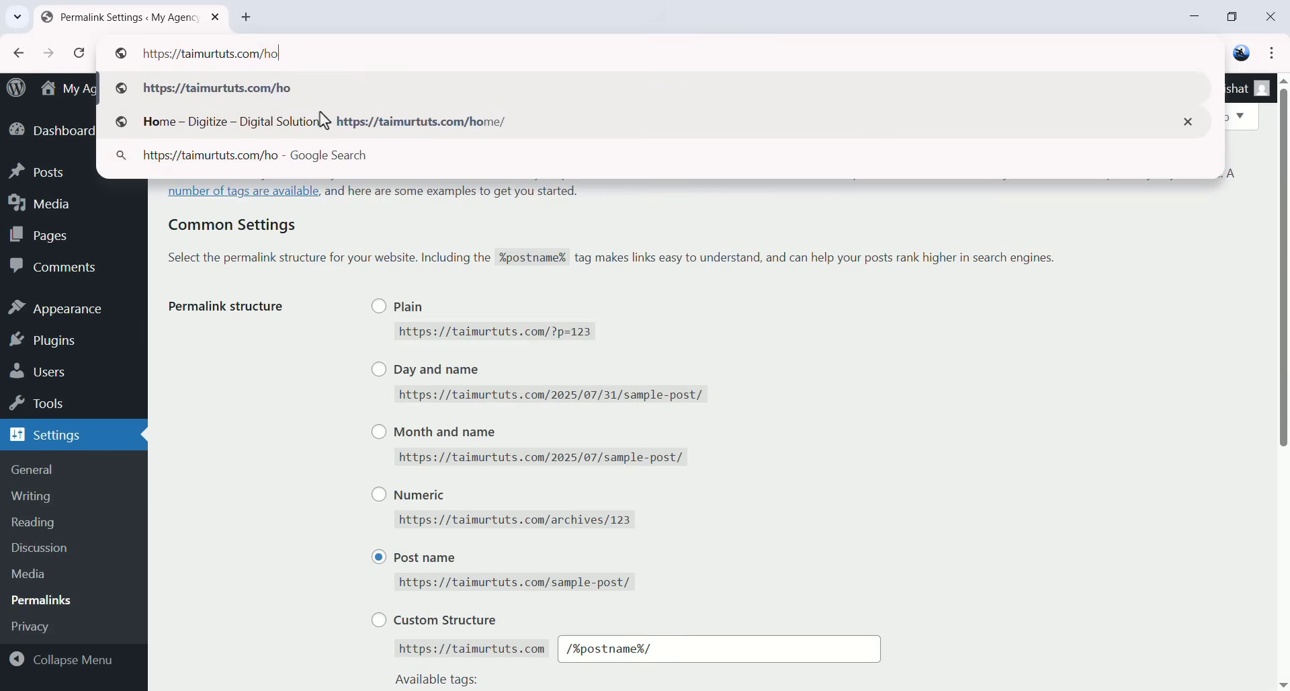
pyautogui.write('about')
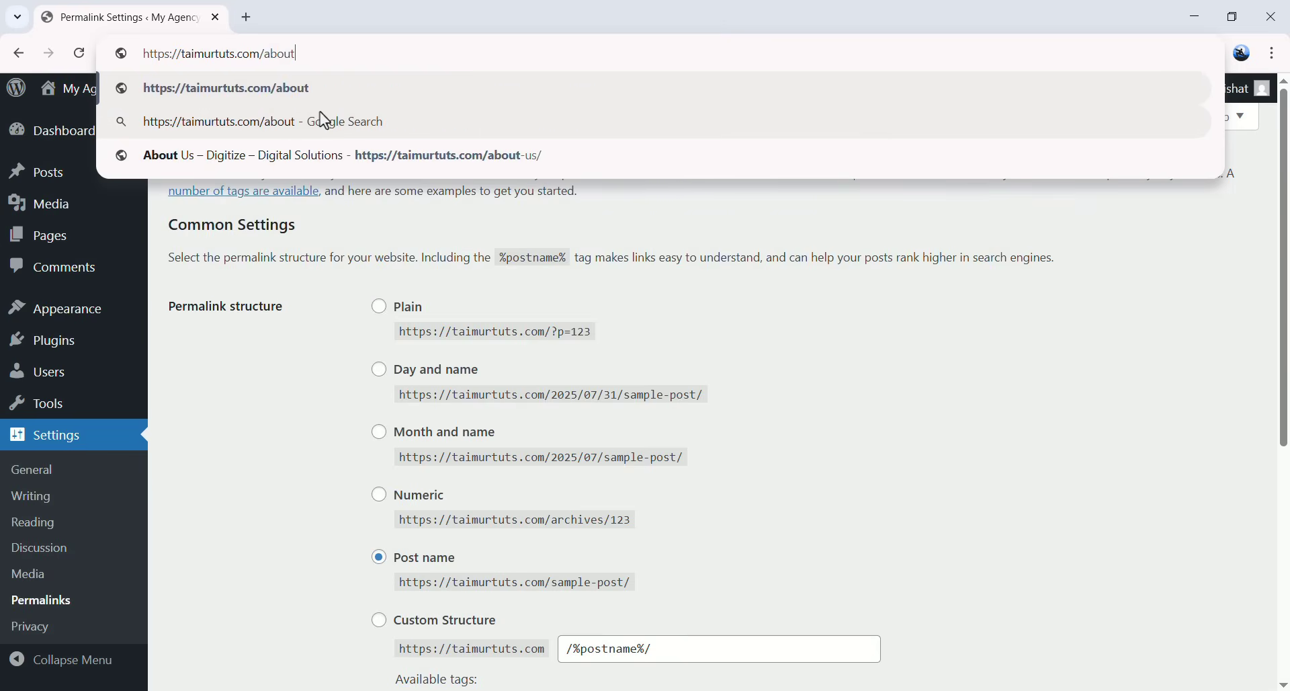
pyautogui.press('BackSpace')
pyautogui.press('BackSpace')
pyautogui.press('BackSpace')
pyautogui.press('BackSpace')
pyautogui.press('BackSpace')
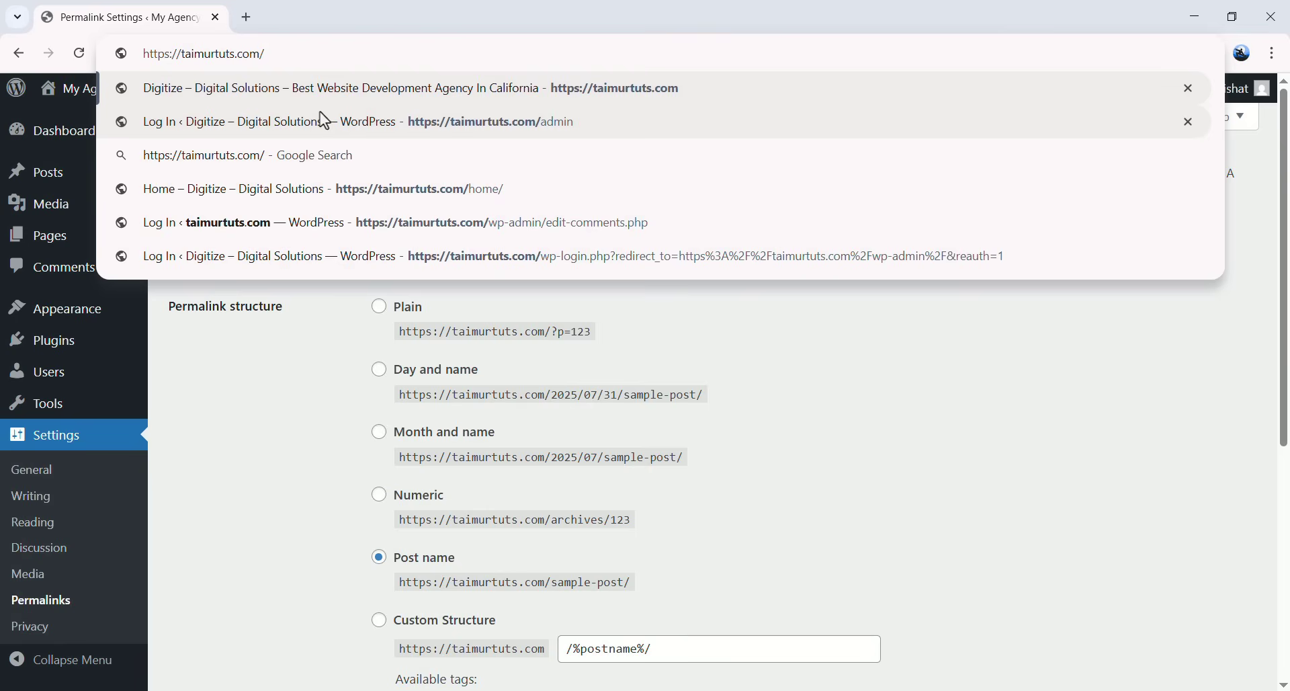
pyautogui.write('post')
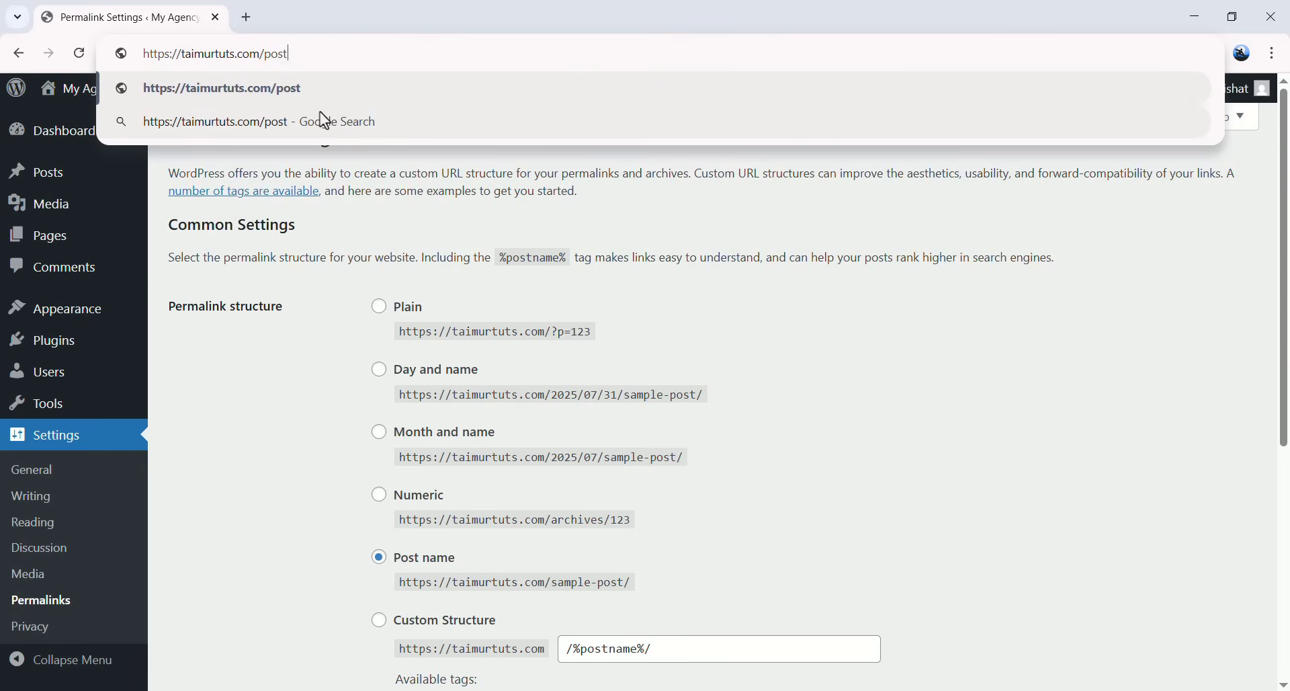
pyautogui.write('-name')
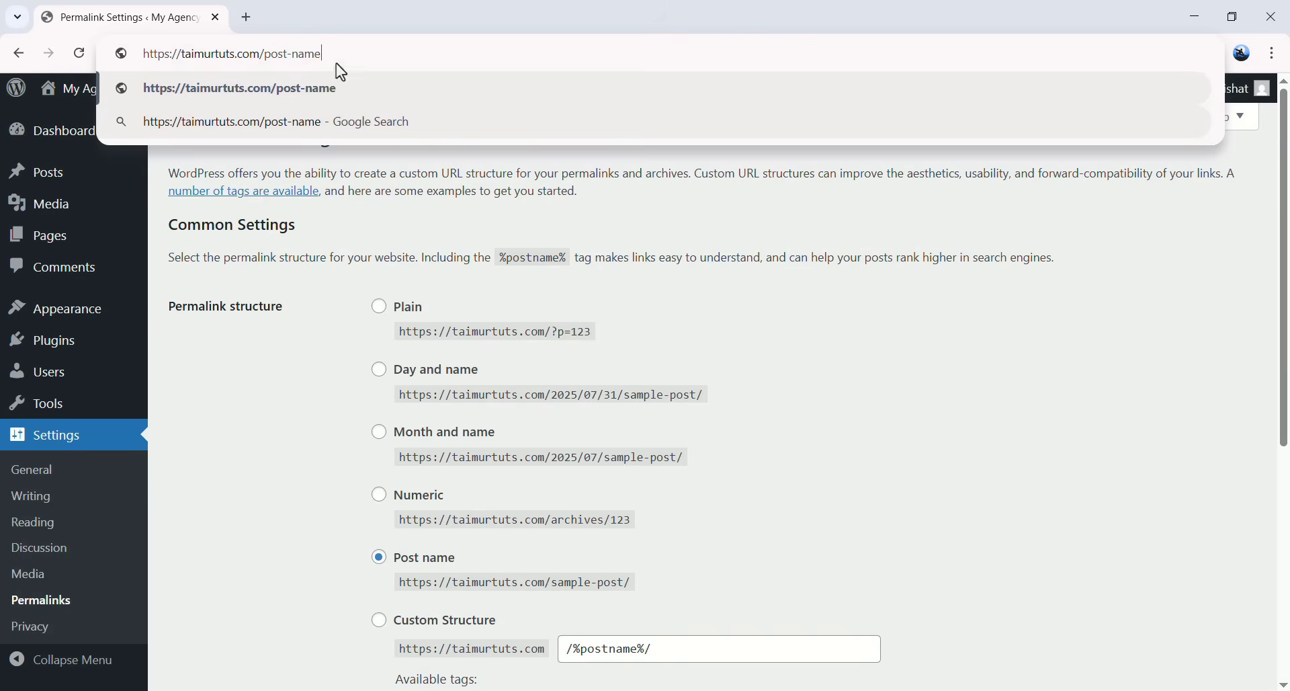
pyautogui.click(357, 60)
pyautogui.moveTo(358, 60); pyautogui.dragTo(132, 56)
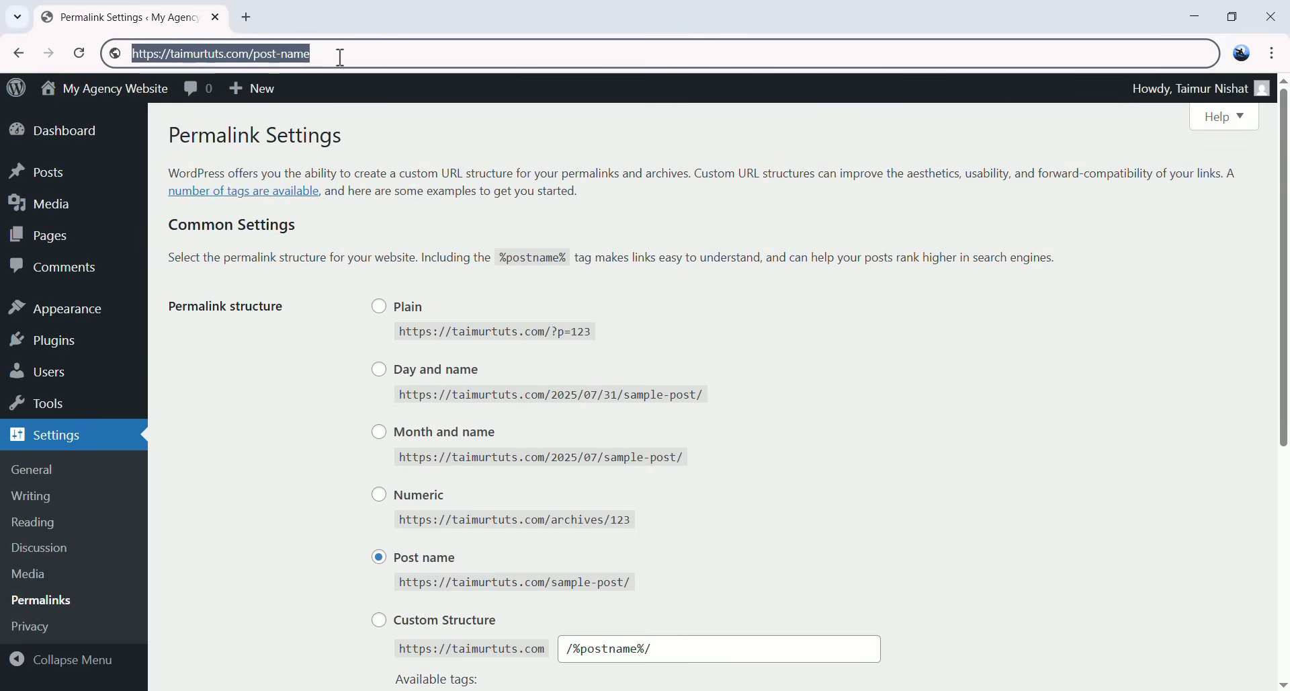
pyautogui.click(343, 57)
pyautogui.click(751, 511)
pyautogui.scroll(-5, 415, 575)
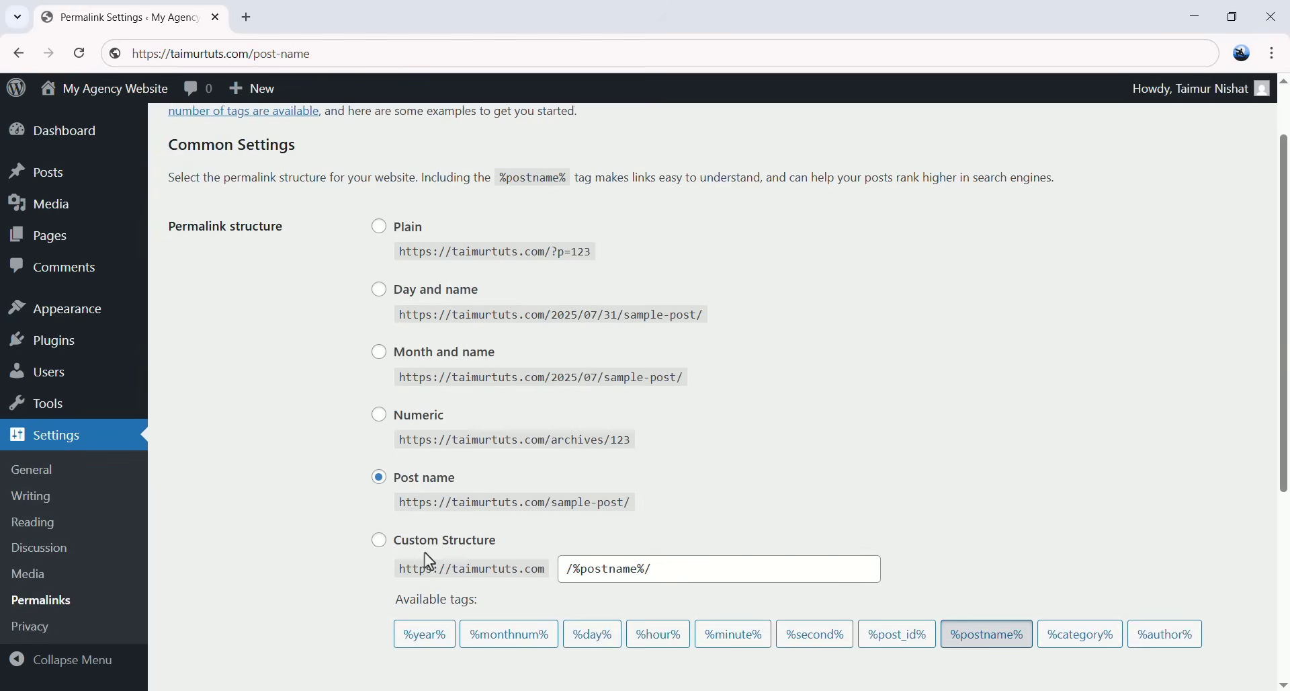
# - Save the Post name permalinks and open Visit Site in a new tab
pyautogui.click(219, 676)
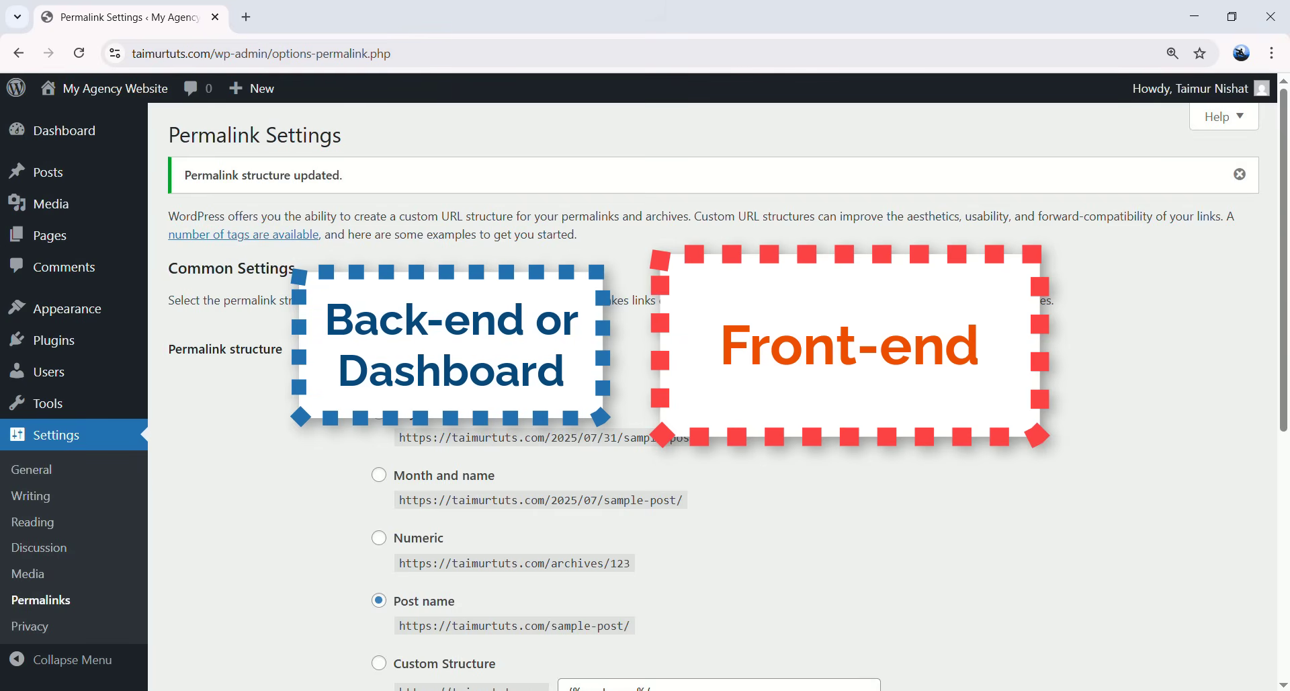
pyautogui.moveTo(97, 102)
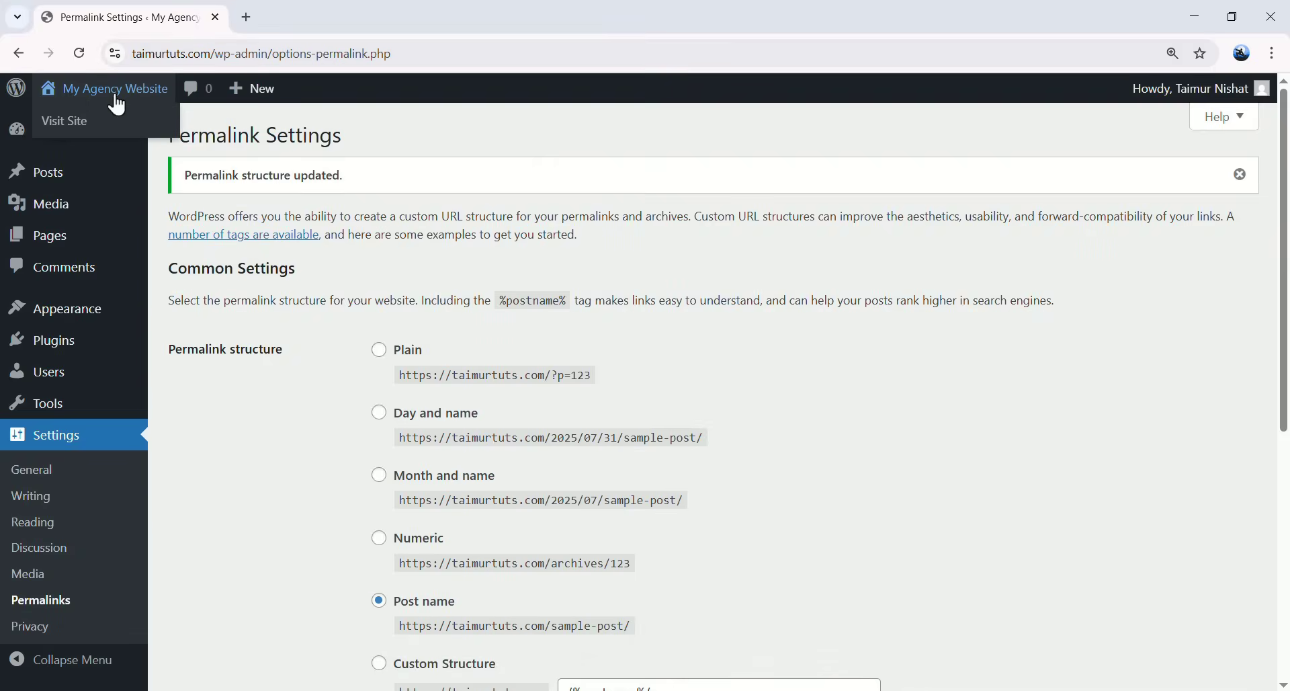
pyautogui.rightClick(81, 136)
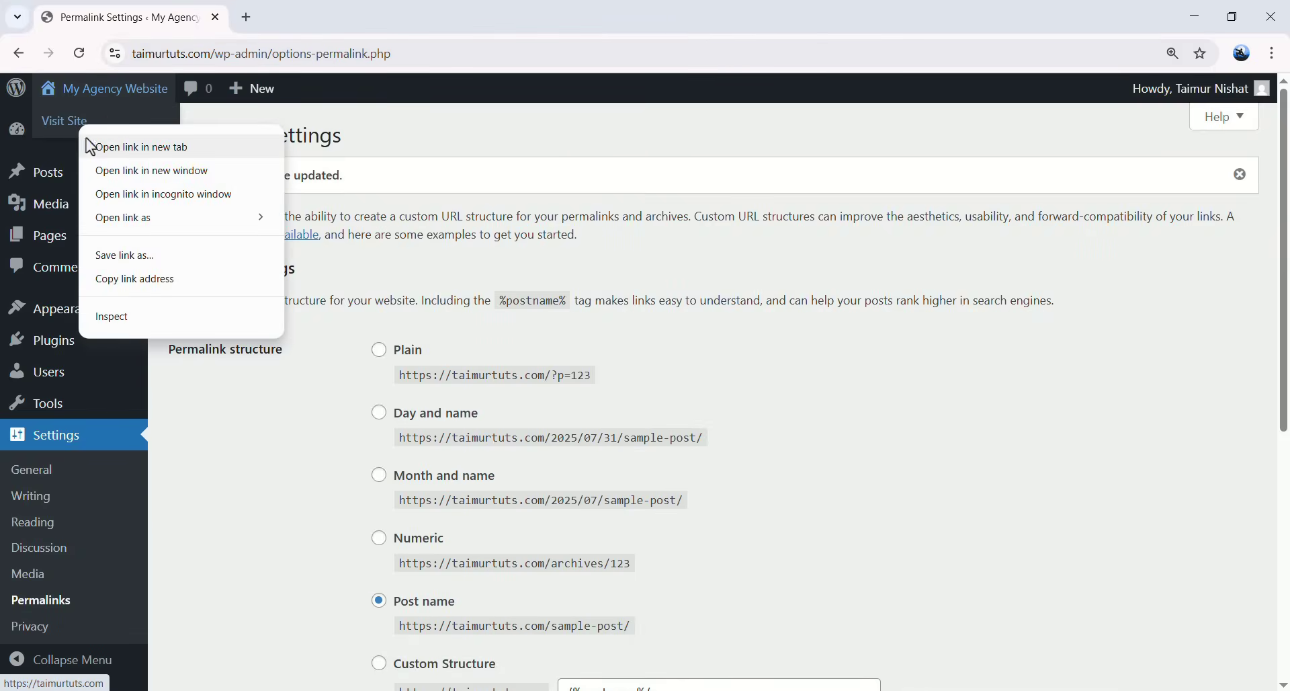
pyautogui.click(137, 145)
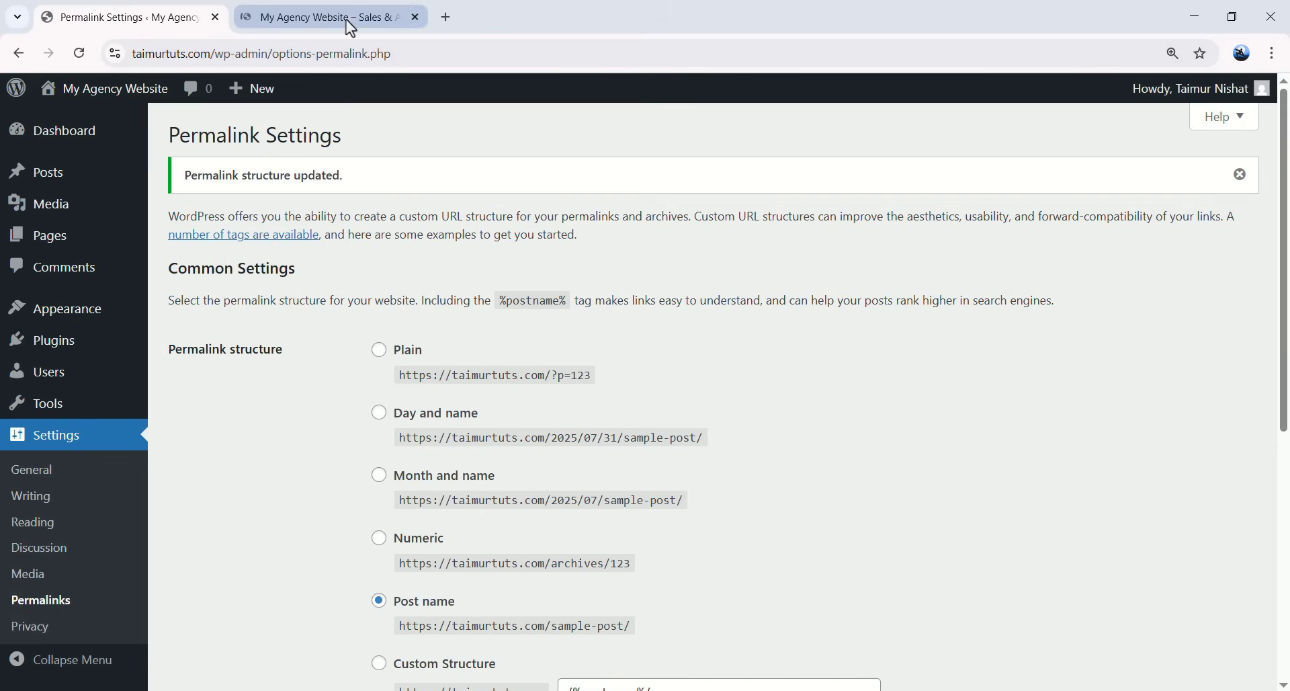
pyautogui.click(347, 19)
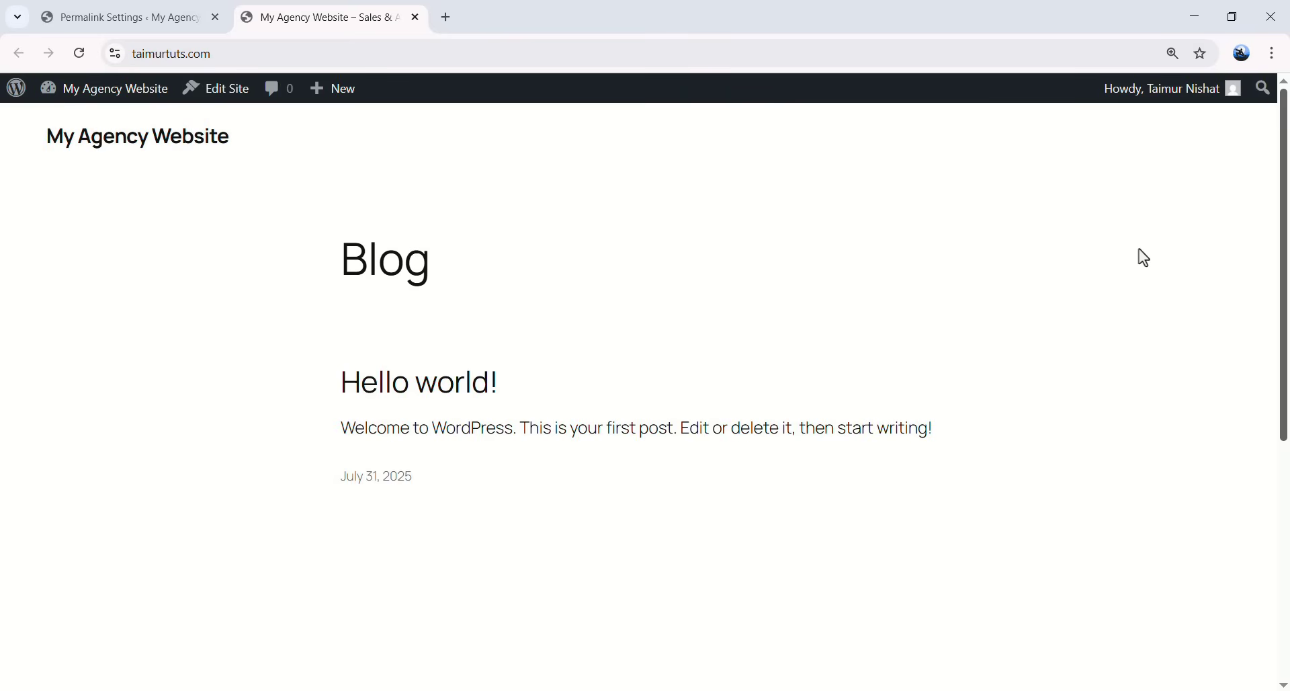
# - Review the live Blog page with the Hello world! post and select the site's web address
pyautogui.moveTo(1284, 182); pyautogui.dragTo(1285, 434)
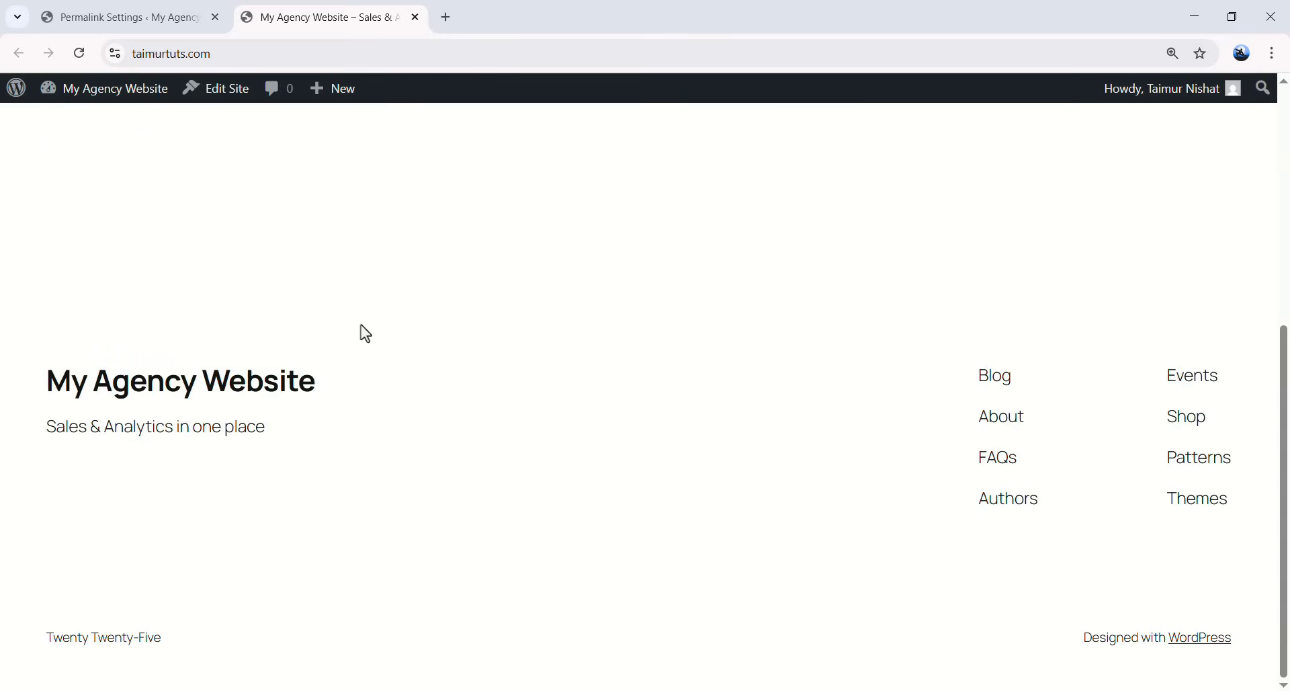
pyautogui.scroll(6, 328, 344)
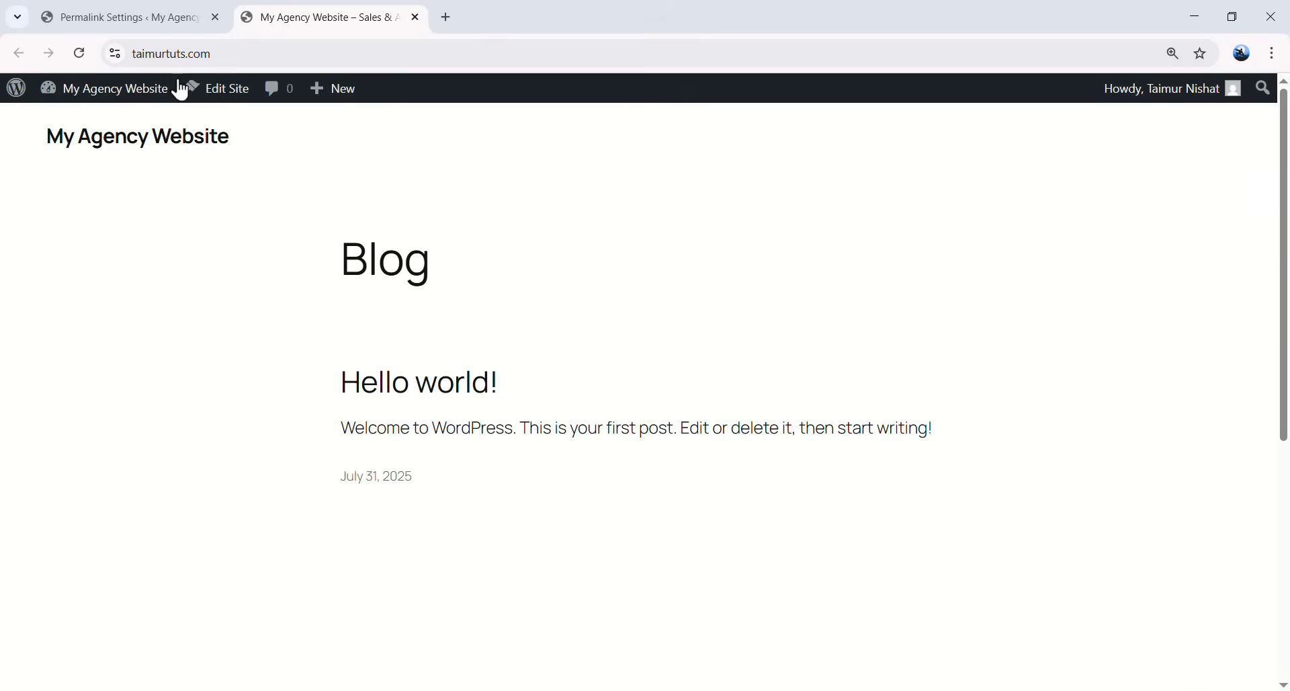
pyautogui.click(154, 21)
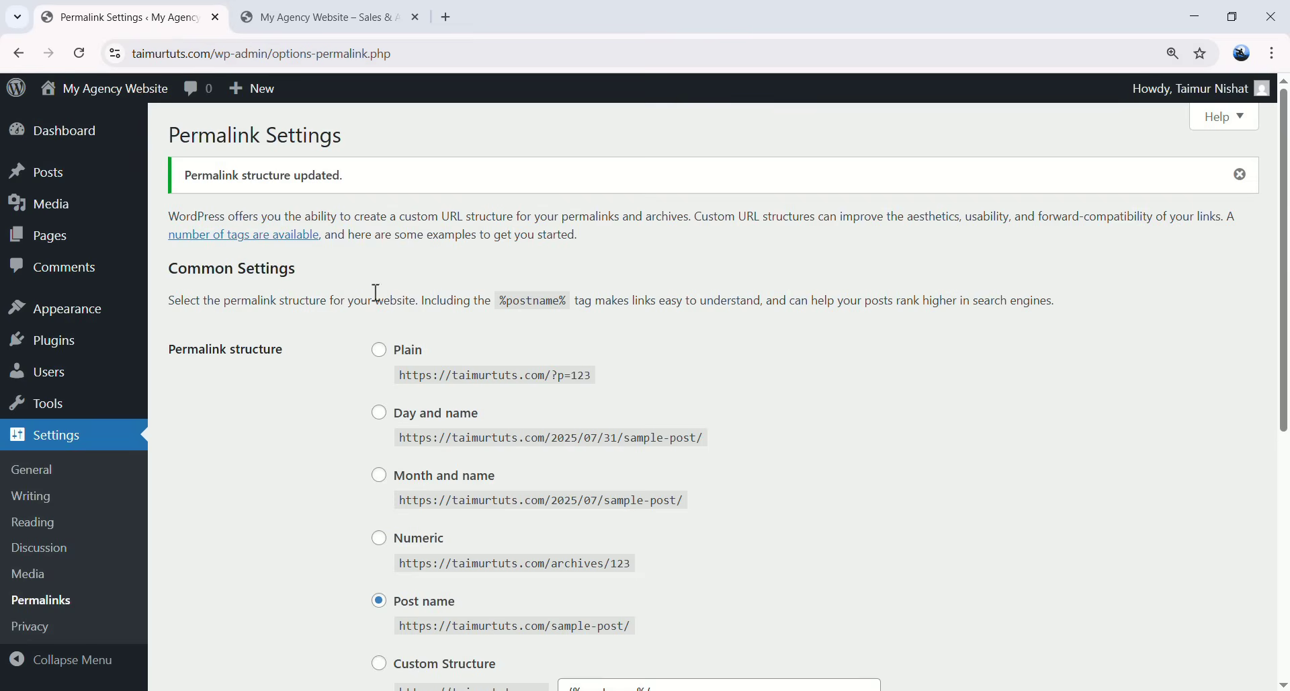
pyautogui.click(366, 24)
pyautogui.click(135, 55)
pyautogui.hotkey('ctrl', 'c')
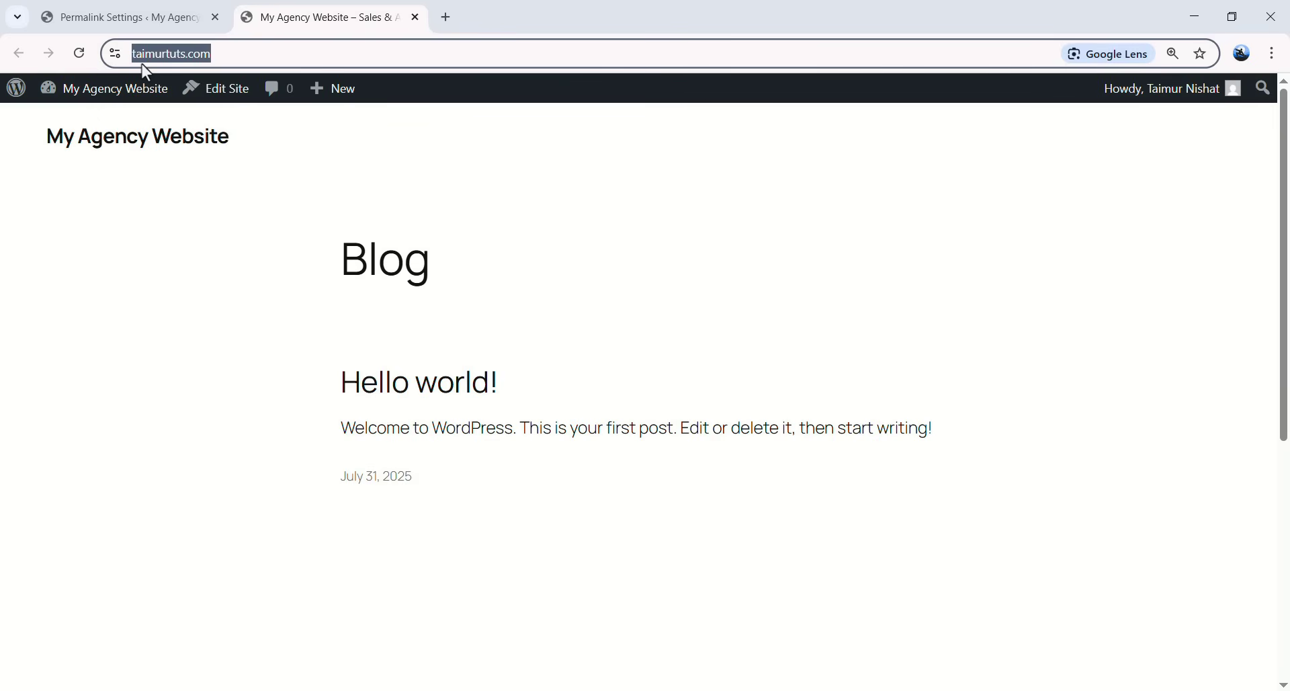
# - Paste the site address into a new private window, load the site and view its full https address
pyautogui.click(1272, 53)
pyautogui.click(1060, 183)
pyautogui.hotkey('ctrl', 'v')
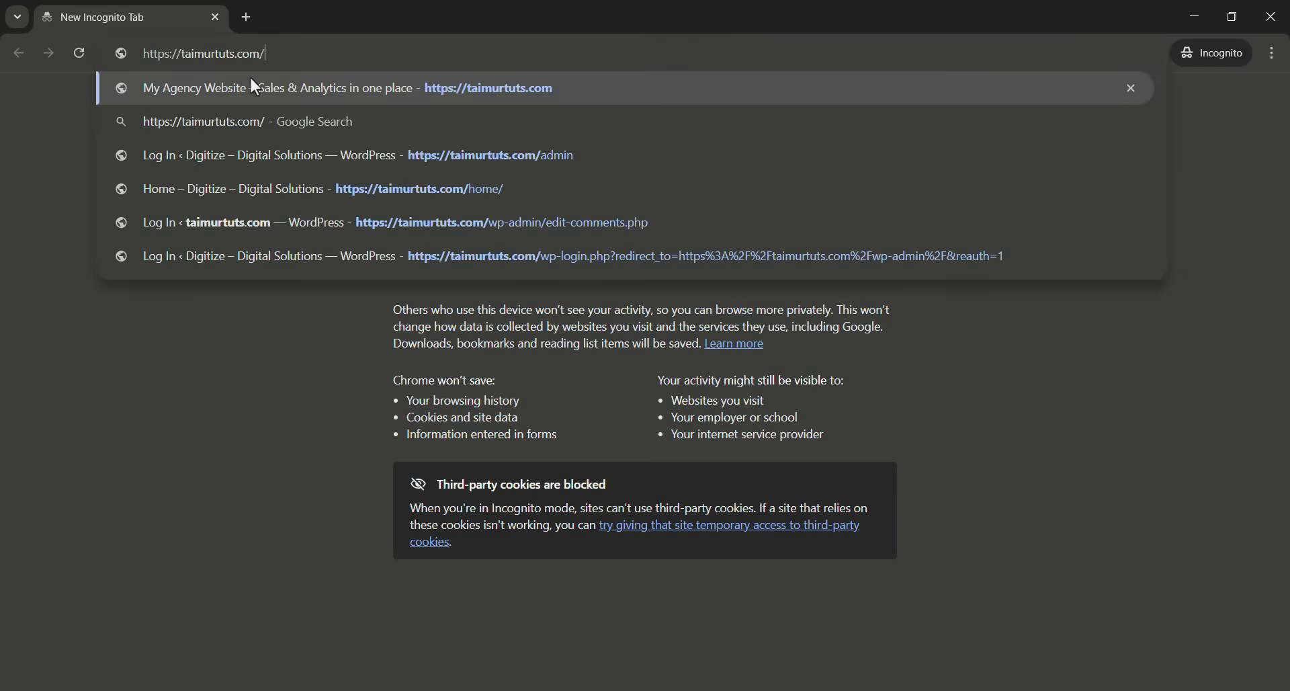
pyautogui.press('Return')
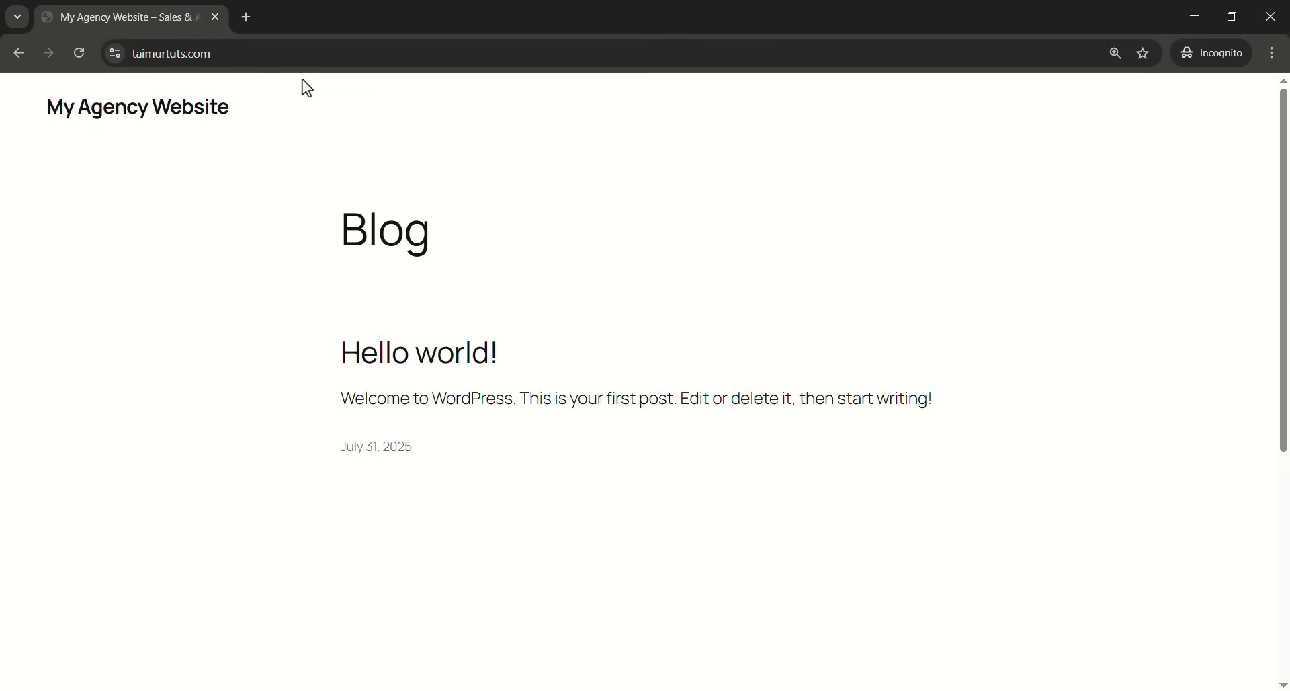
pyautogui.scroll(-5, 1285, 269)
pyautogui.scroll(5, 1285, 269)
pyautogui.moveTo(214, 54); pyautogui.dragTo(122, 55)
pyautogui.click(256, 58)
pyautogui.click(262, 121)
pyautogui.scroll(-5, 325, 314)
pyautogui.scroll(5, 490, 325)
# - Append /wp-admin to the address to reach the login form, then close the private window
pyautogui.click(289, 53)
pyautogui.click(289, 55)
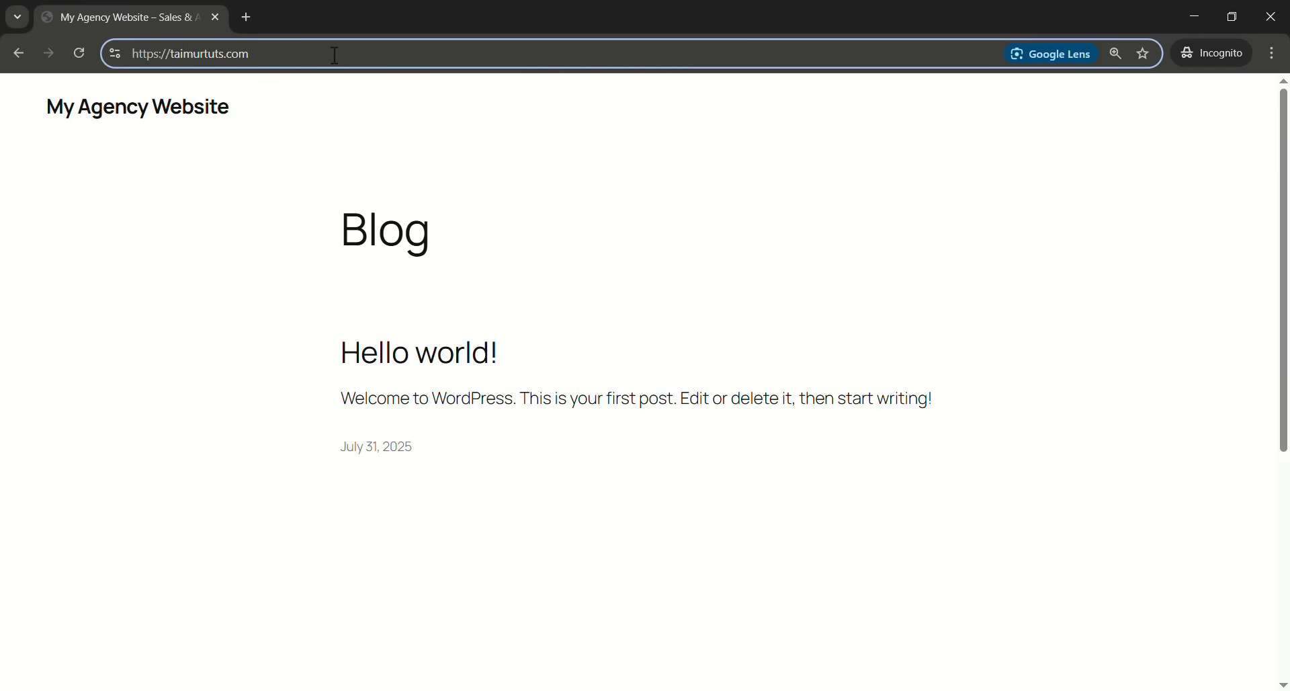
pyautogui.write('/')
pyautogui.write('wp-adm')
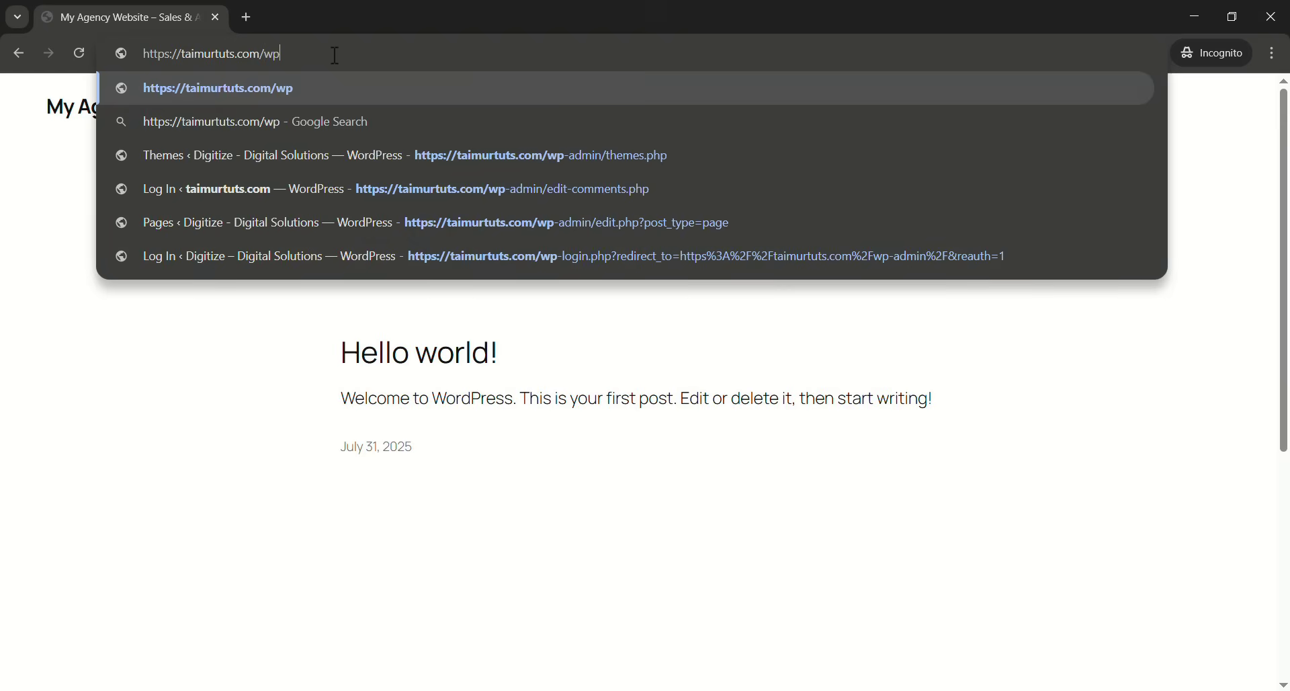
pyautogui.write('in')
pyautogui.press('Return')
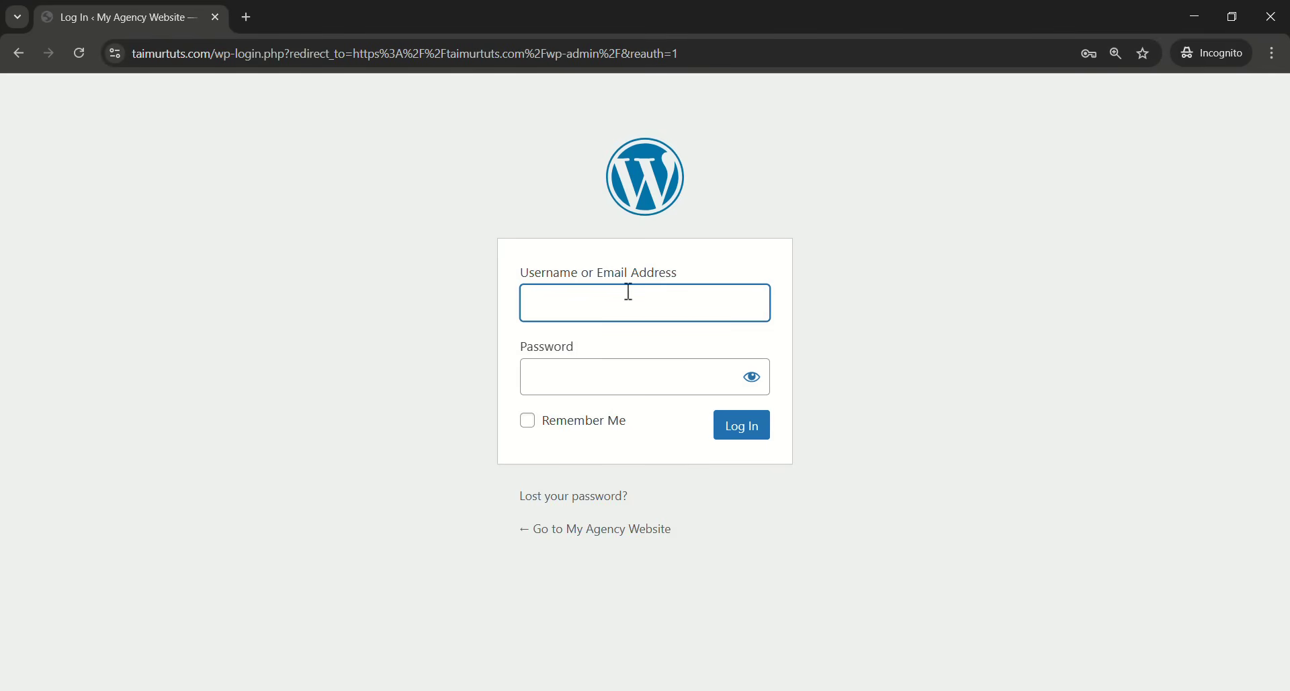
pyautogui.click(648, 310)
pyautogui.click(257, 301)
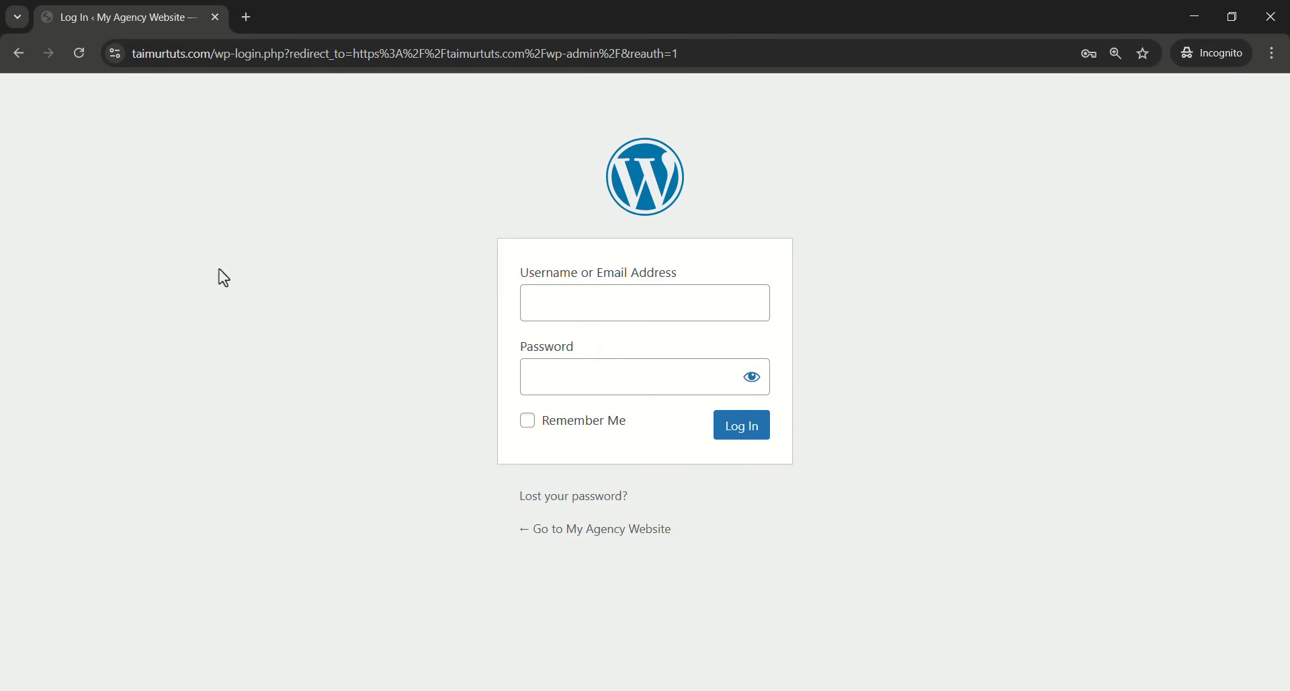
pyautogui.click(1271, 17)
# - Go from Permalink Settings to the admin Dashboard, glance at the live site, then return to the Dashboard
pyautogui.hotkey('ctrl', 'shift', 'Tab')
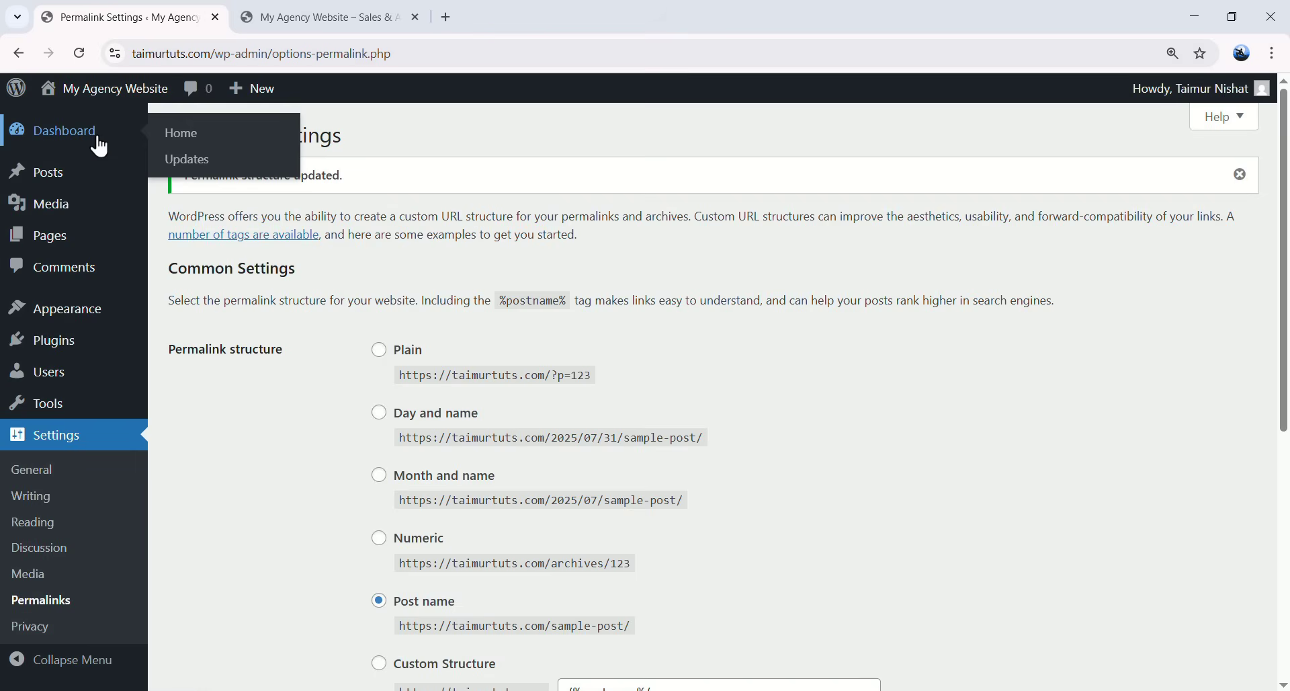
pyautogui.click(90, 132)
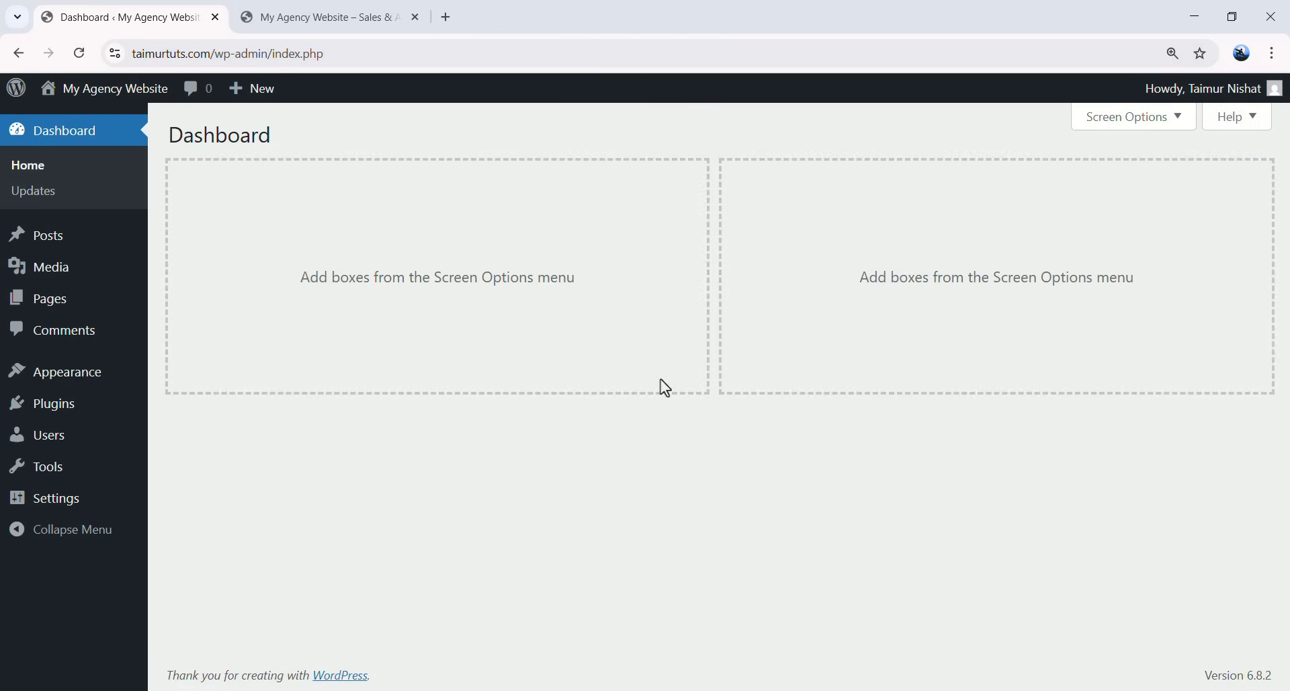
pyautogui.click(329, 19)
pyautogui.click(510, 243)
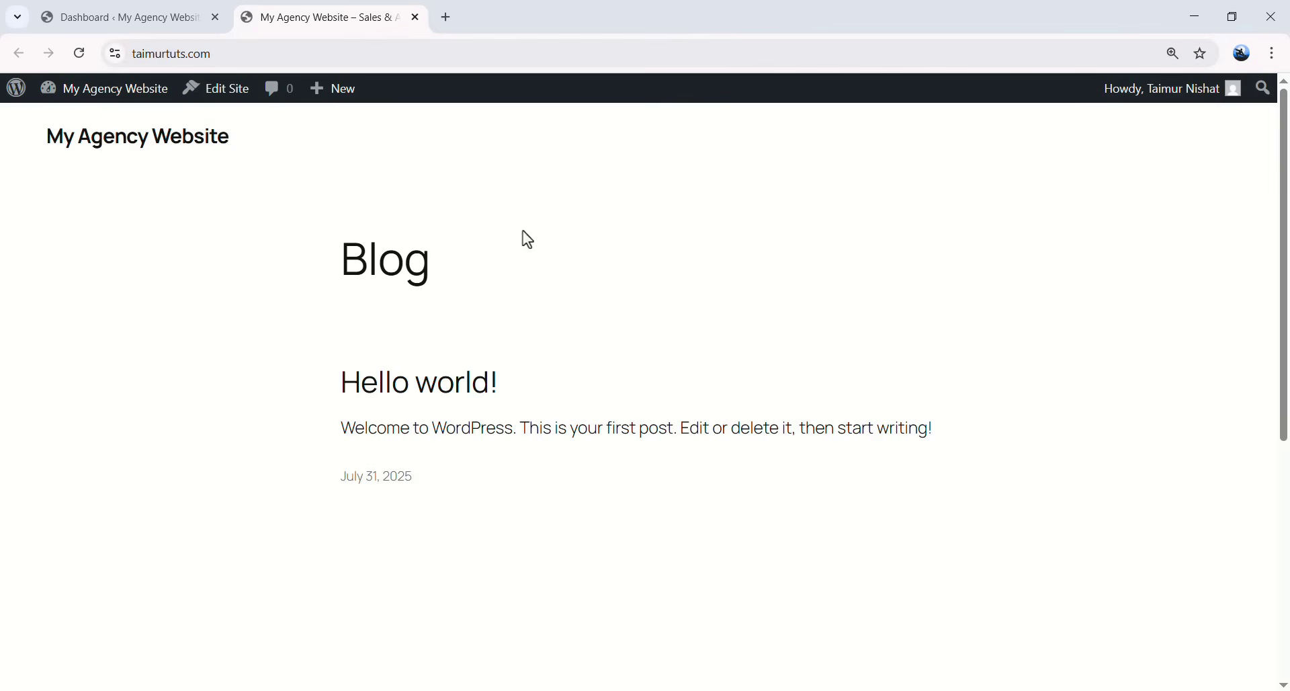
pyautogui.scroll(-5, 901, 323)
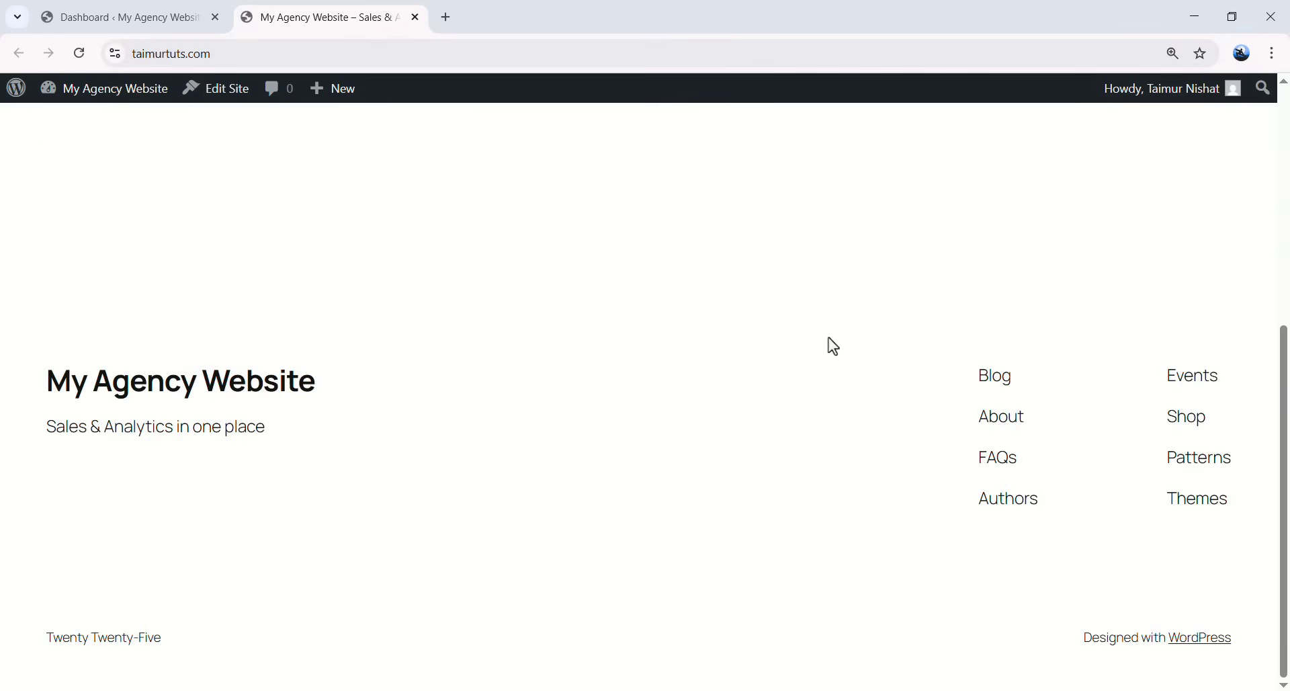
pyautogui.scroll(5, 495, 345)
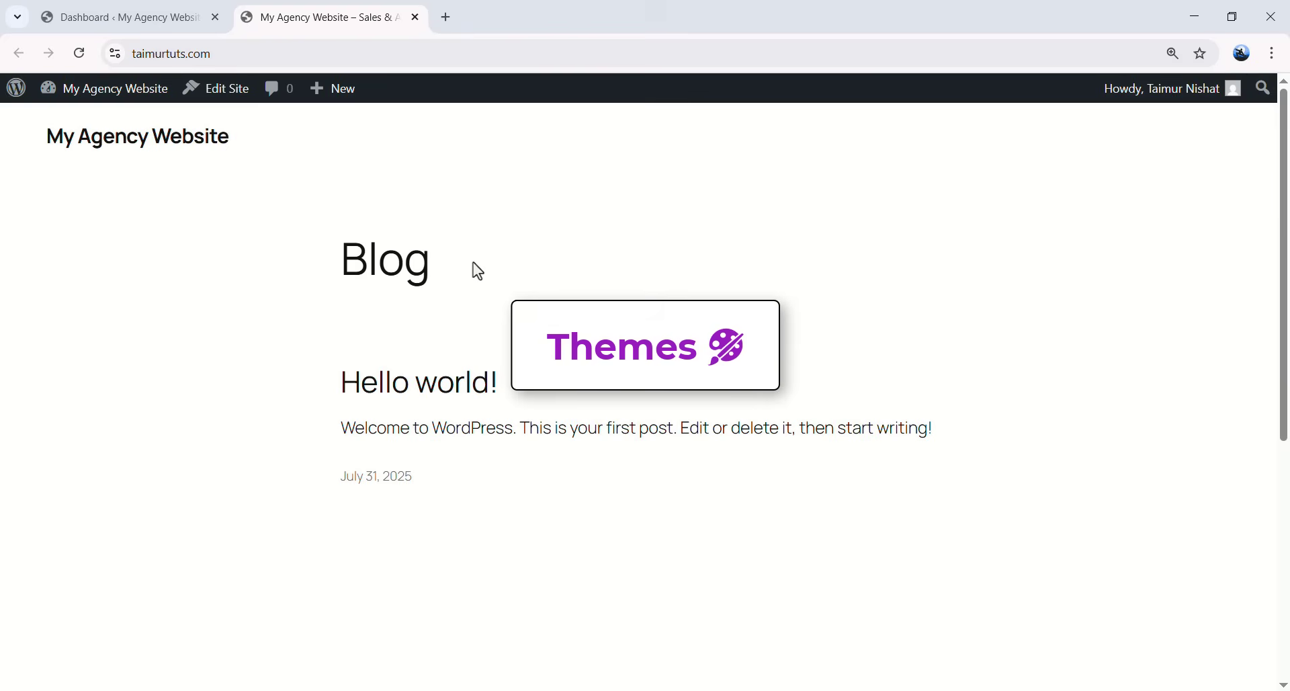
pyautogui.click(155, 19)
pyautogui.moveTo(30, 373)
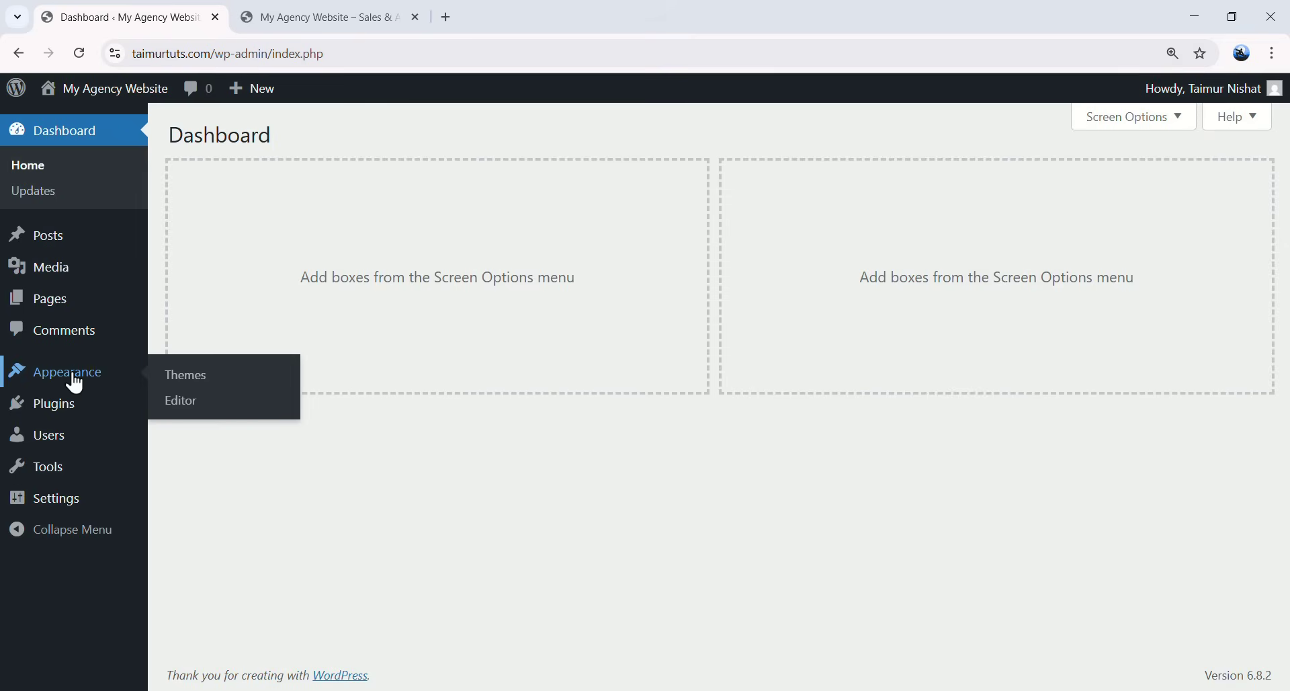
# - Activate the Twenty Twenty-Three theme from Appearance > Themes
pyautogui.click(230, 389)
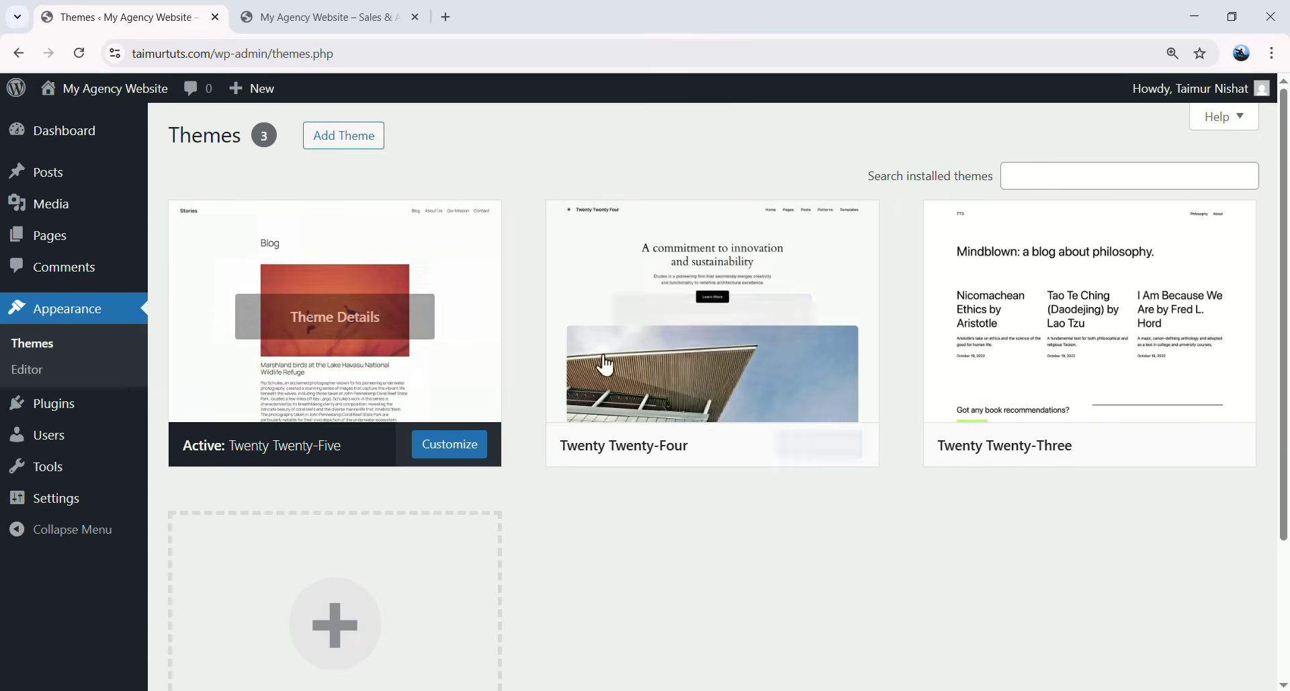
pyautogui.moveTo(585, 455)
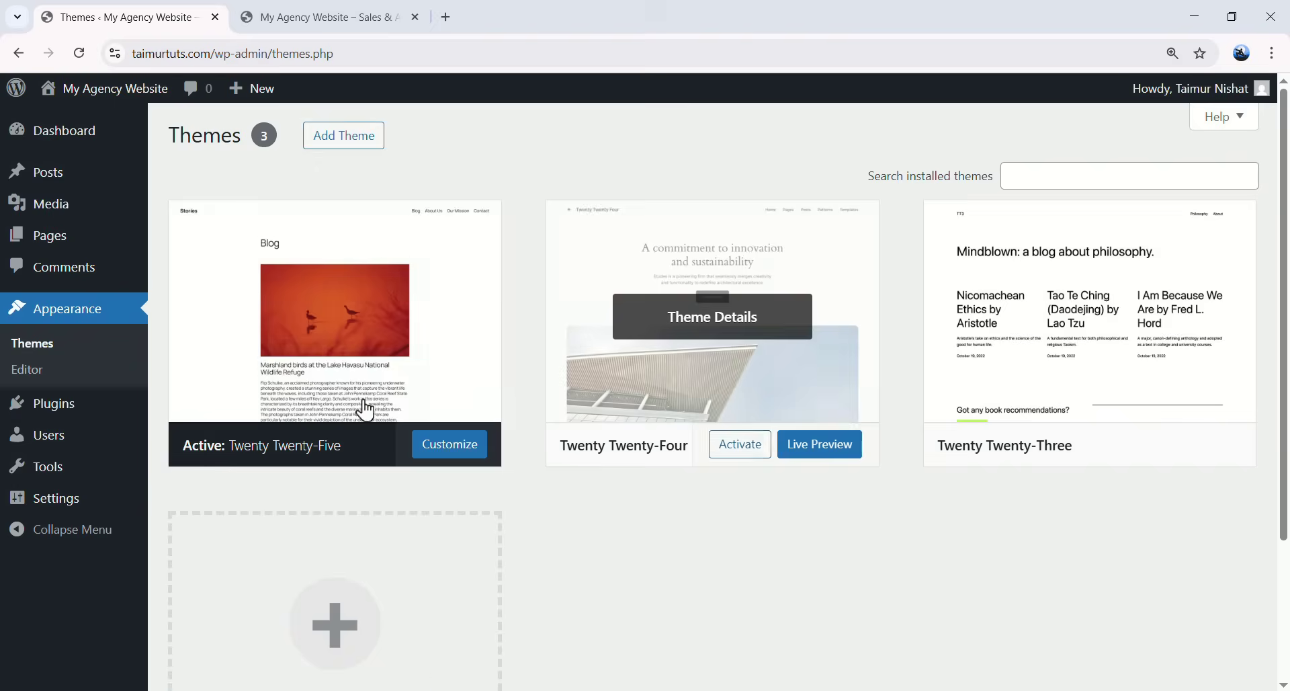
pyautogui.moveTo(1071, 423)
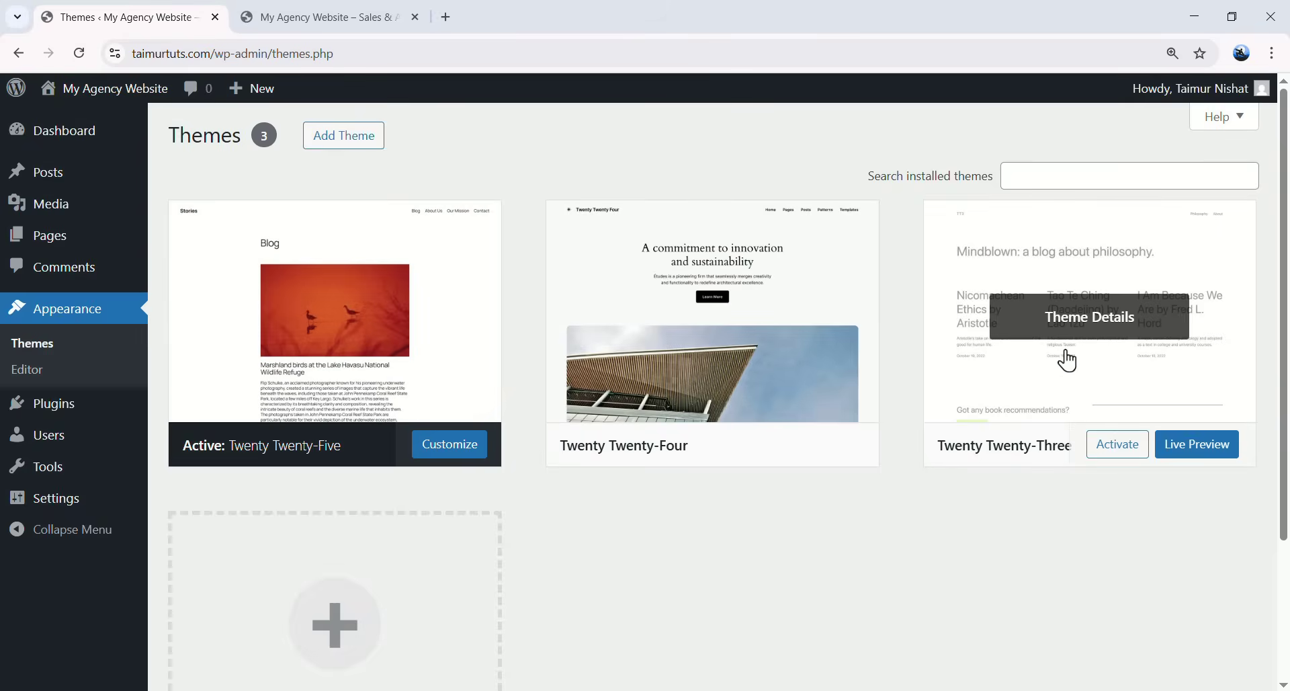
pyautogui.click(1117, 451)
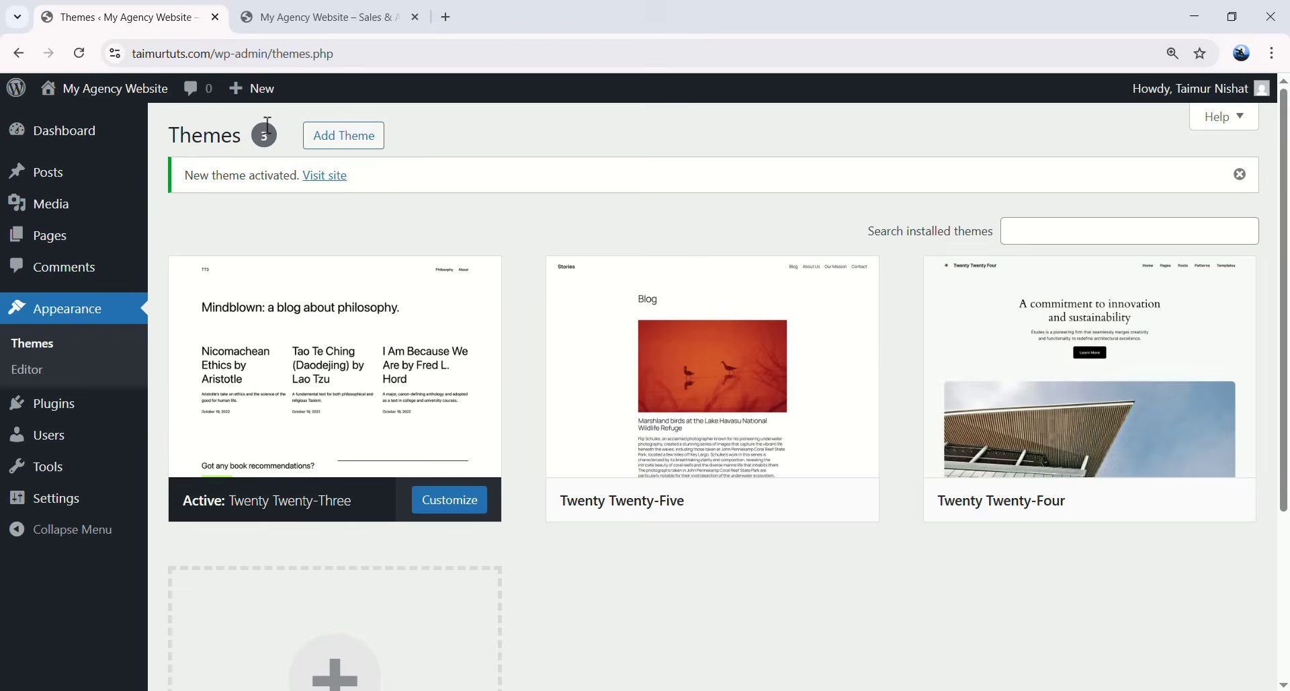
# - Reload the live site tab and scroll through the front page in its new theme
pyautogui.click(338, 19)
pyautogui.click(79, 53)
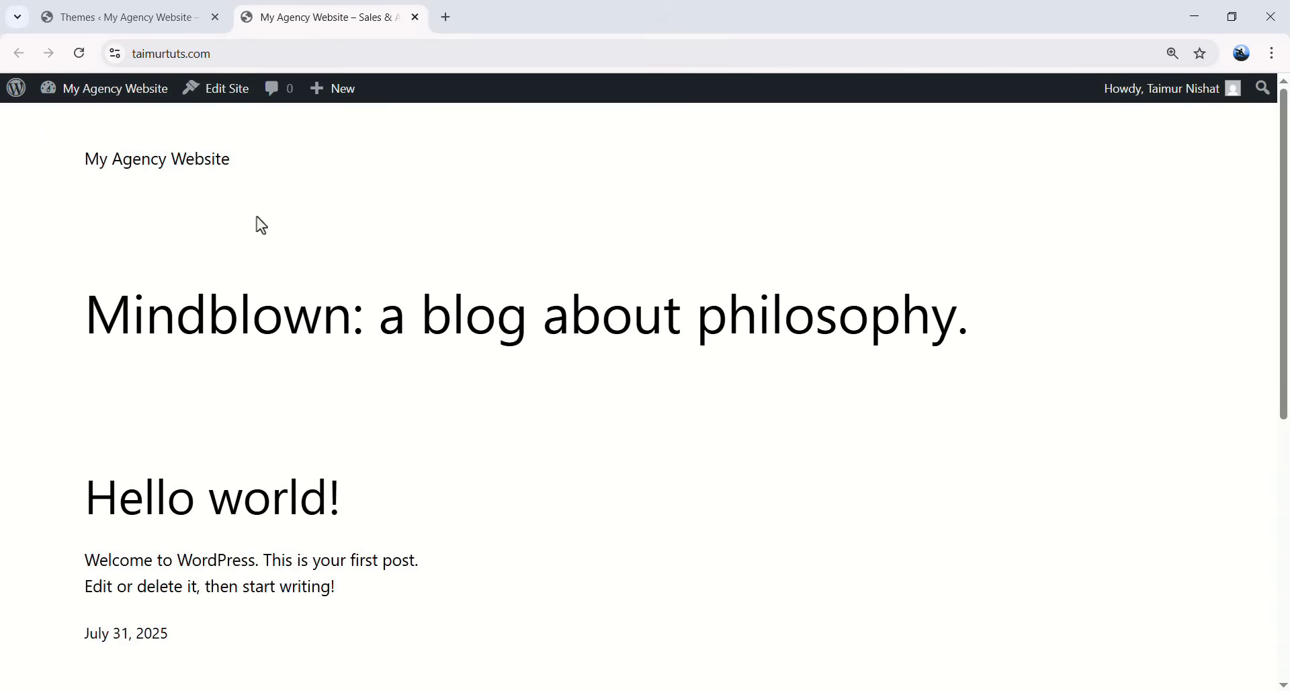
pyautogui.scroll(-7, 417, 292)
pyautogui.scroll(7, 496, 382)
pyautogui.scroll(-7, 732, 457)
pyautogui.scroll(7, 599, 437)
pyautogui.moveTo(1285, 277); pyautogui.dragTo(901, 305)
# - Visit jimfahaddigital.com in a new tab and follow the tutorial's Get Elementor Free version link
pyautogui.click(445, 22)
pyautogui.write('jimfahaddigital')
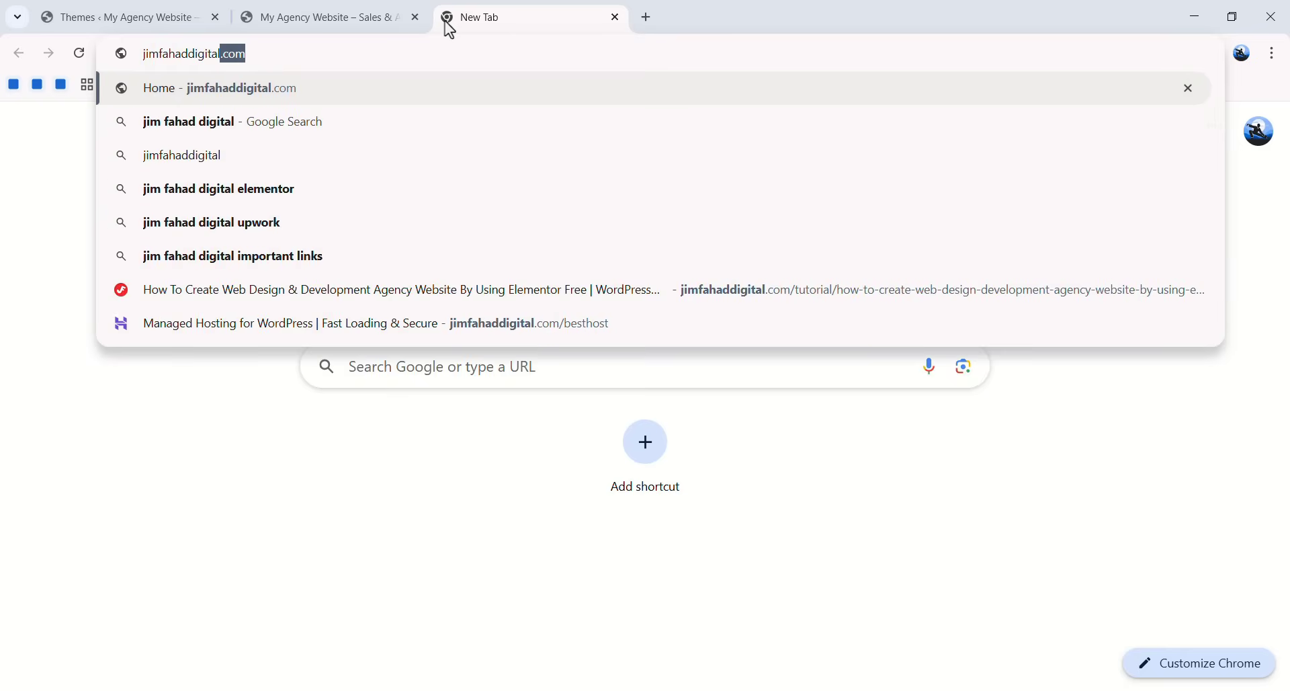
pyautogui.write('.co')
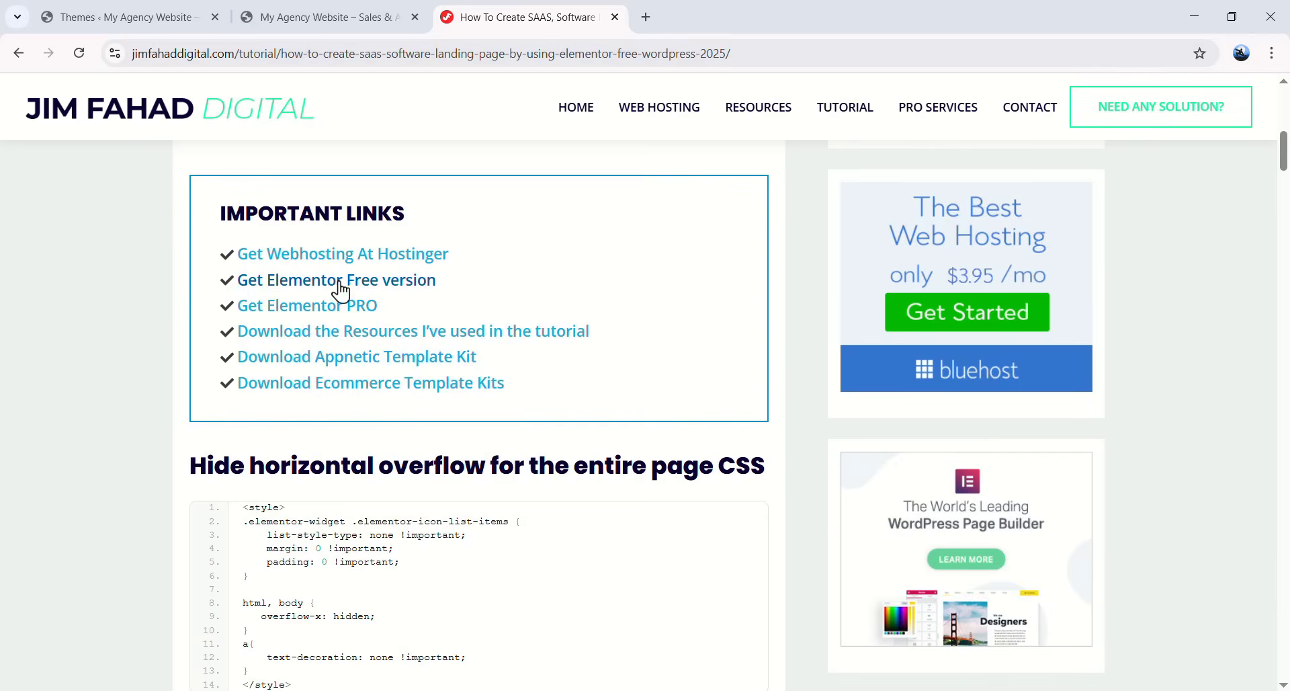
pyautogui.click(369, 284)
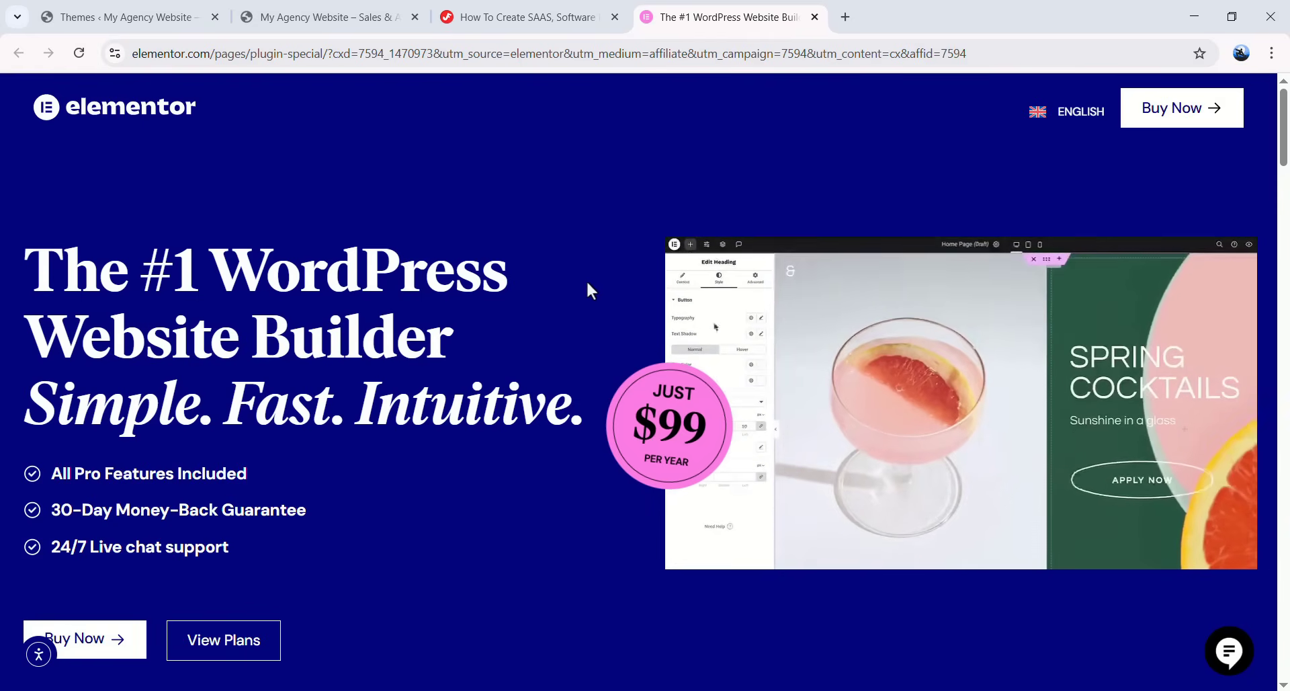
# - Scroll through the Elementor pricing plan cards to compare them
pyautogui.scroll(-10, 592, 283)
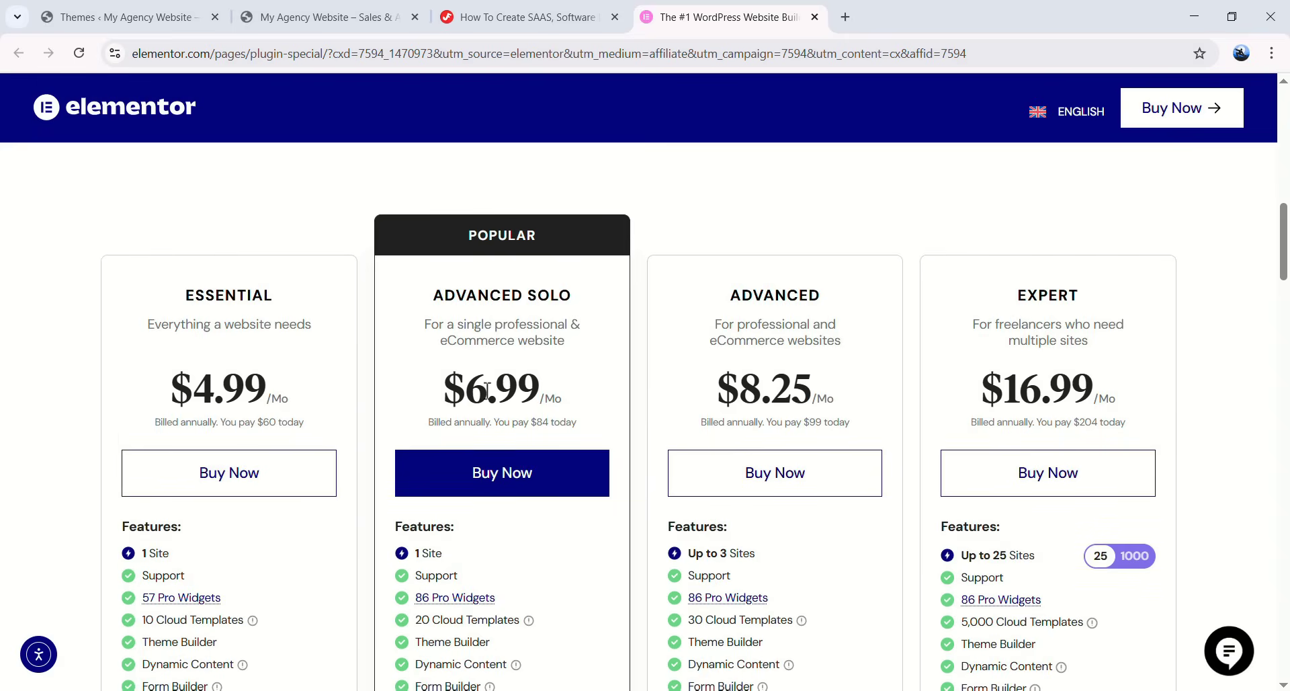
pyautogui.scroll(-1, 479, 393)
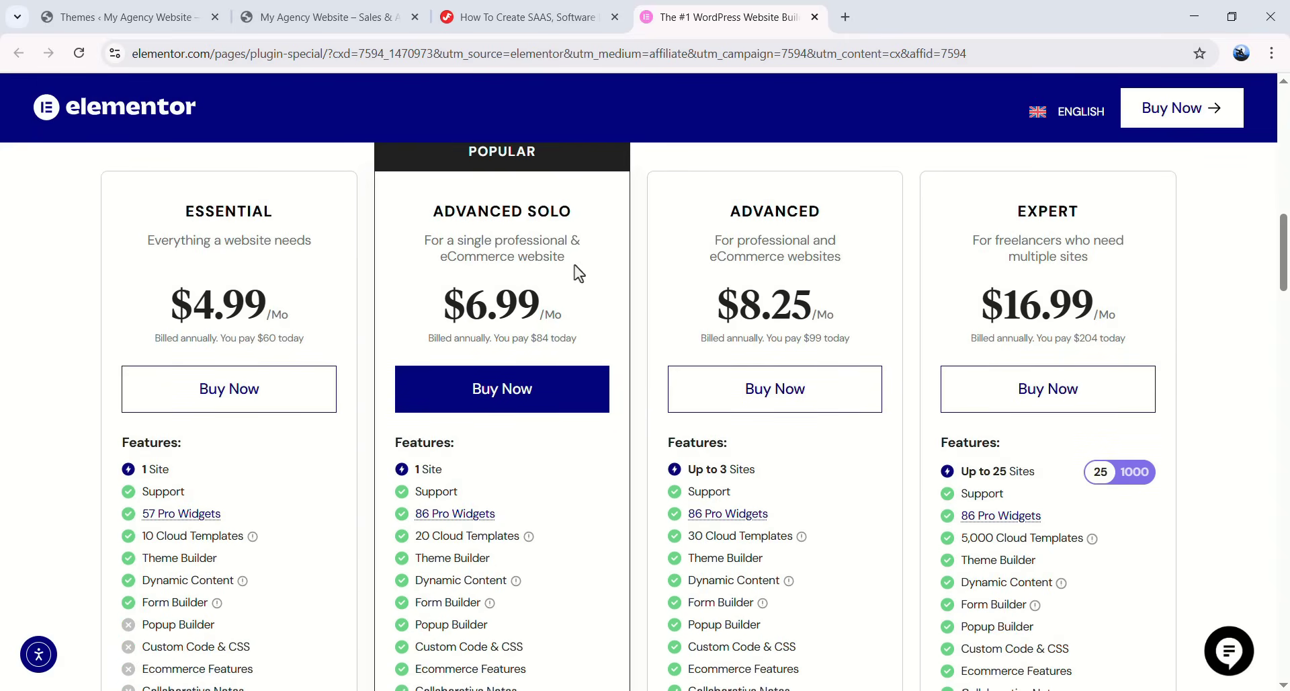
pyautogui.scroll(1, 972, 340)
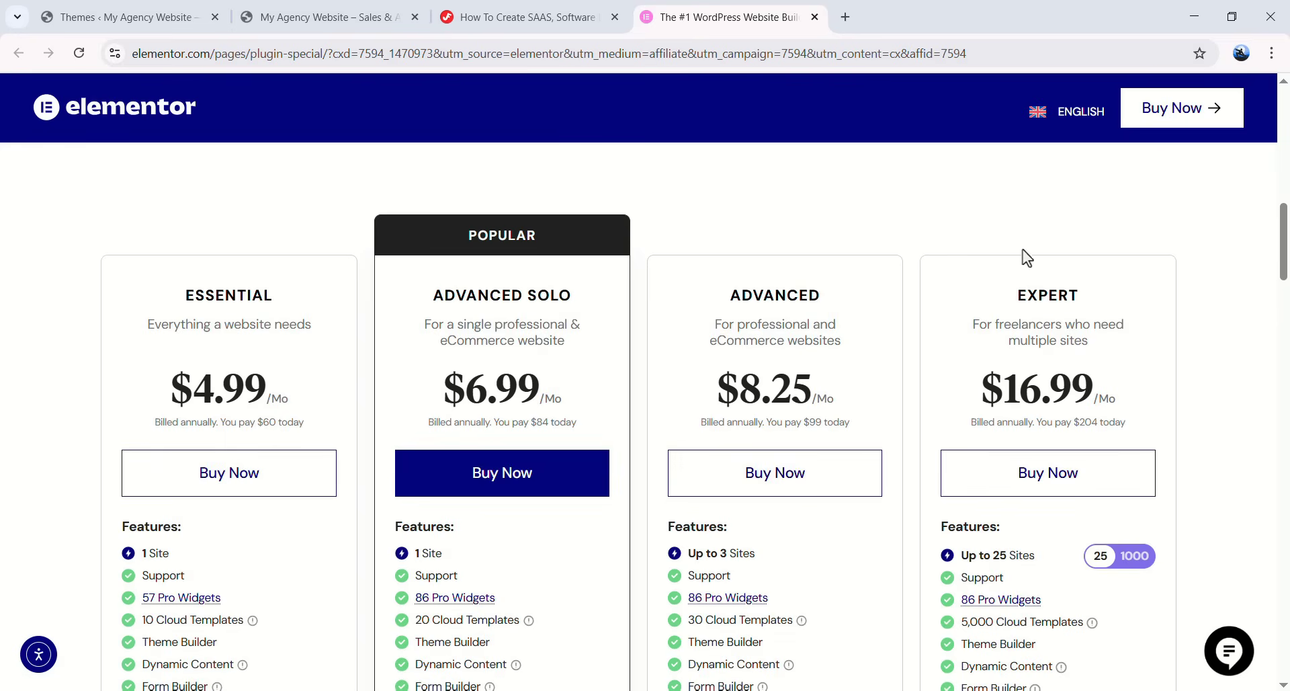
pyautogui.scroll(-1, 939, 297)
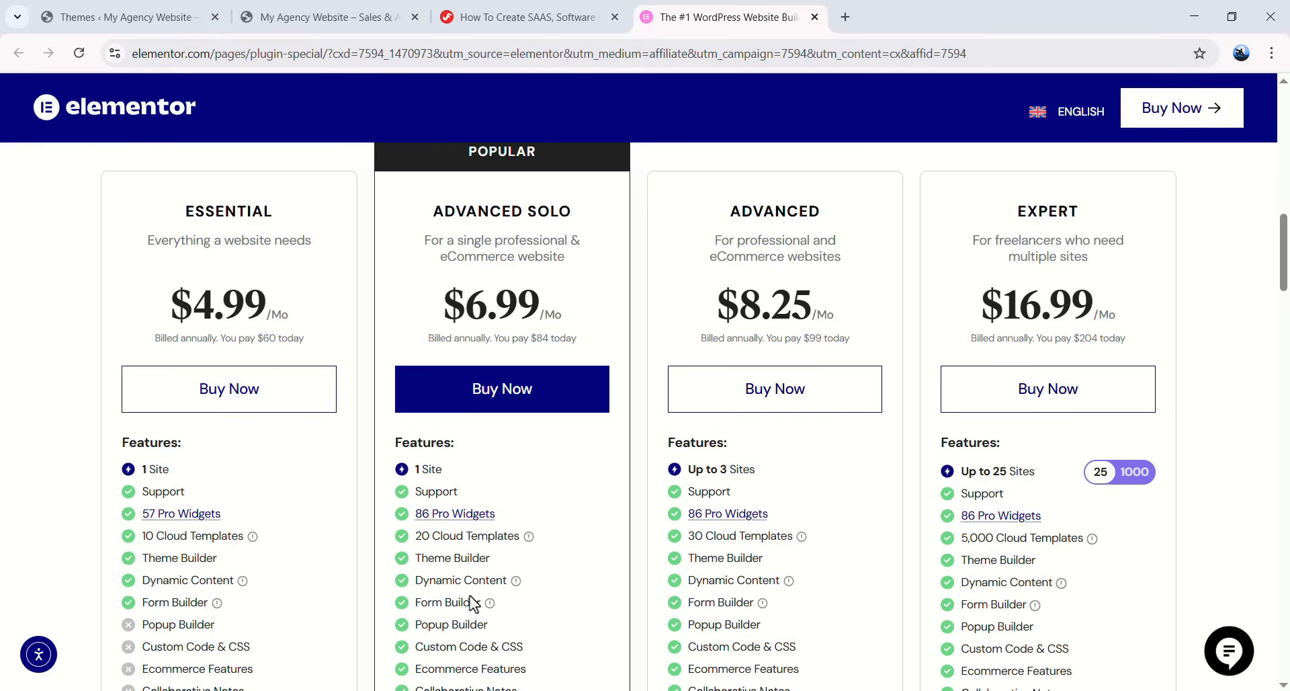
pyautogui.scroll(-3, 531, 506)
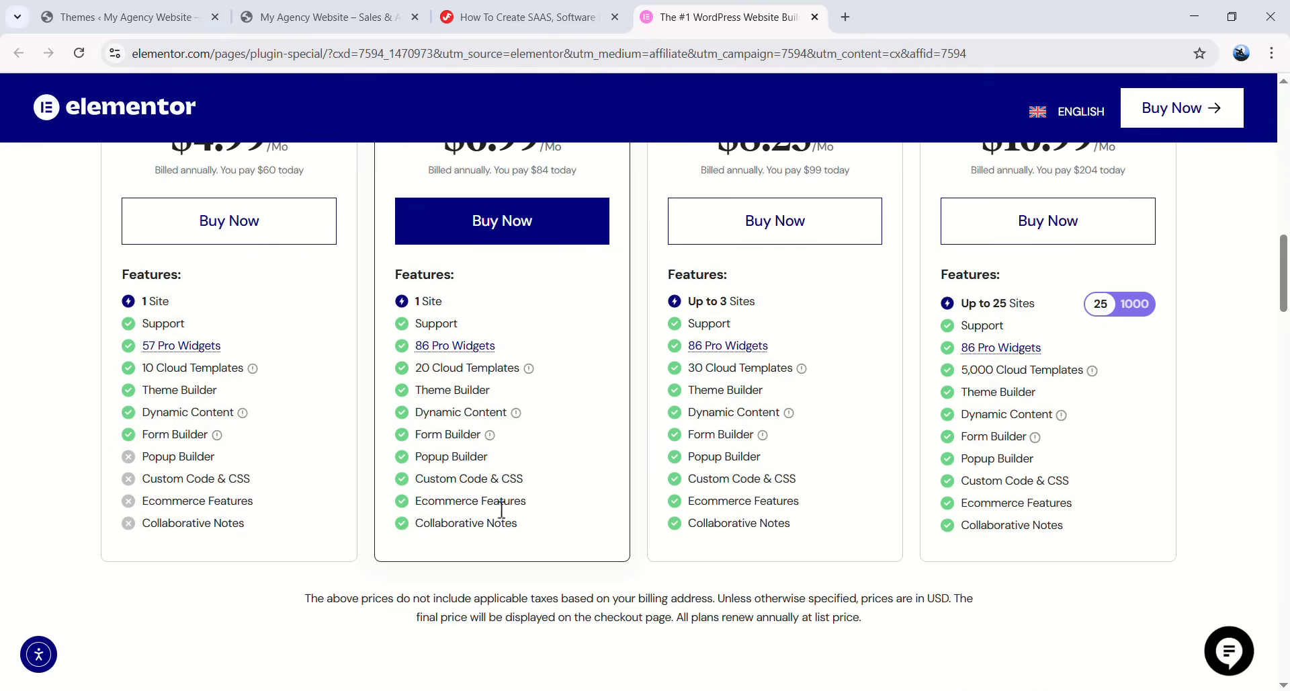
pyautogui.scroll(1, 511, 376)
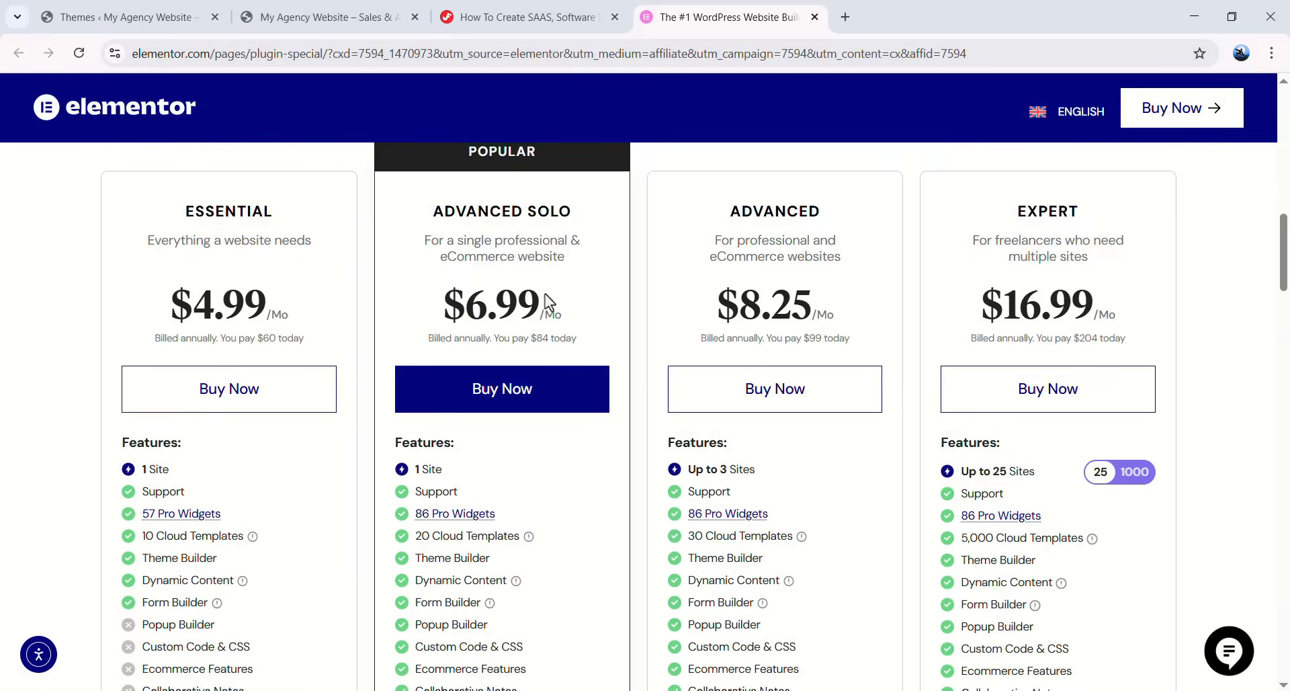
pyautogui.scroll(2, 551, 282)
pyautogui.scroll(-1, 524, 262)
pyautogui.scroll(-1, 739, 372)
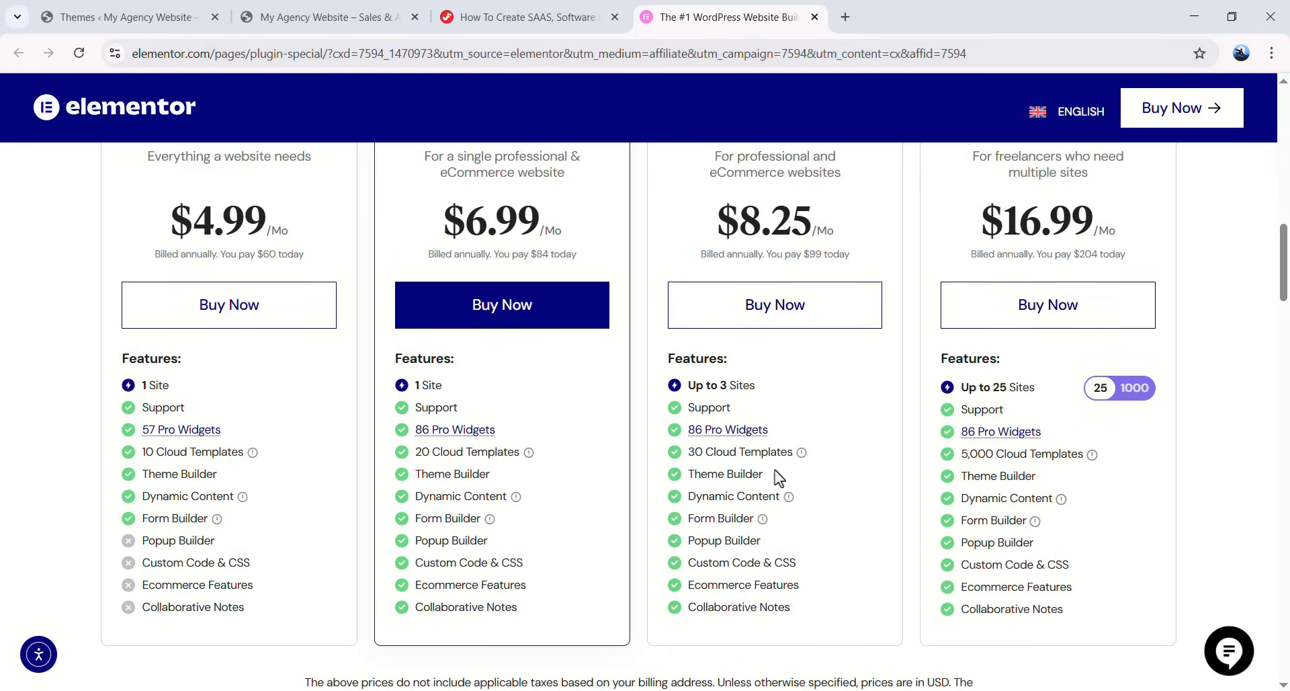
pyautogui.scroll(1, 792, 417)
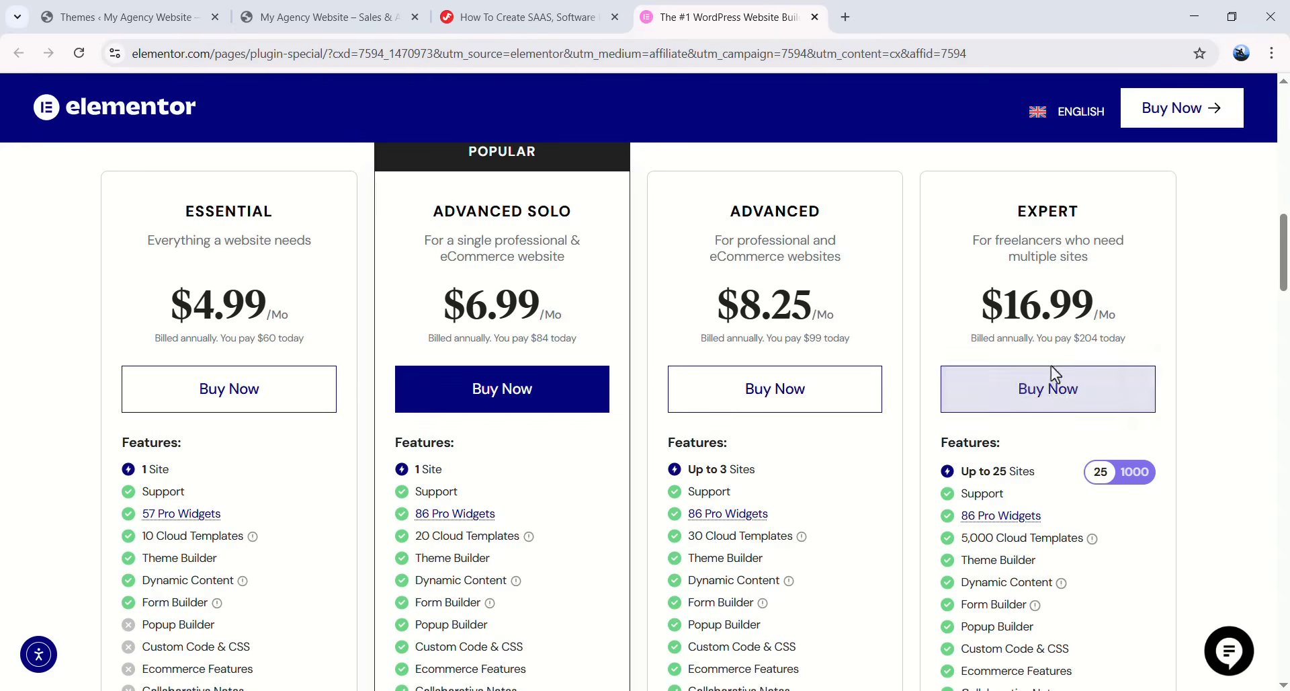
# - Switch the Expert plan to the 1000-site tier, then open the elementor logo's homepage in a new tab
pyautogui.click(1131, 473)
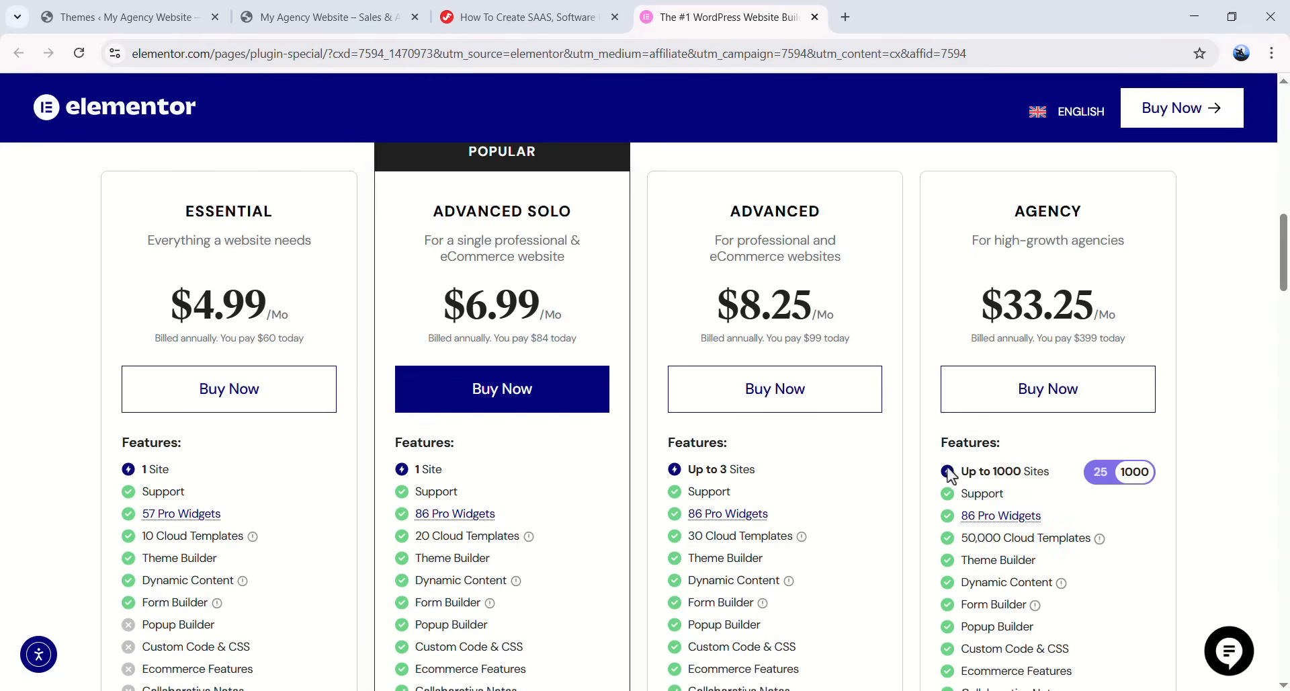
pyautogui.scroll(-3, 1055, 446)
pyautogui.scroll(3, 977, 472)
pyautogui.scroll(10, 546, 363)
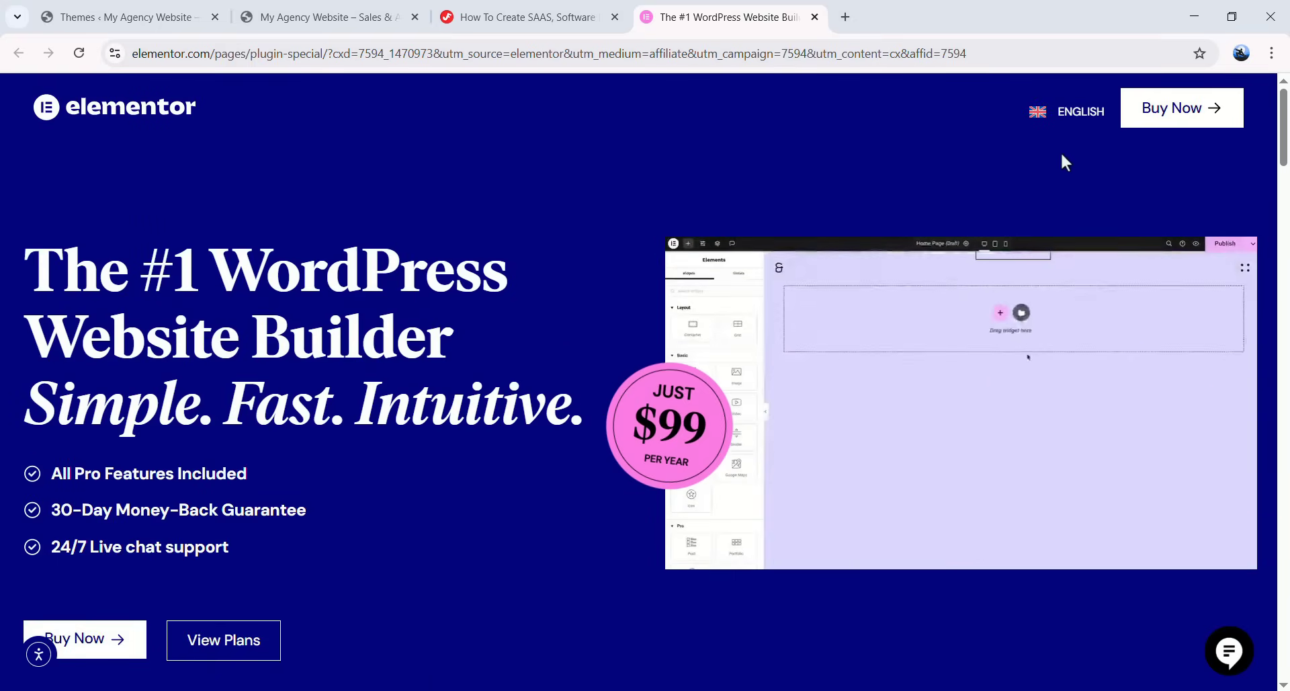
pyautogui.click(156, 123)
# - Start creating an Elementor account from the Get Started button
pyautogui.click(1177, 117)
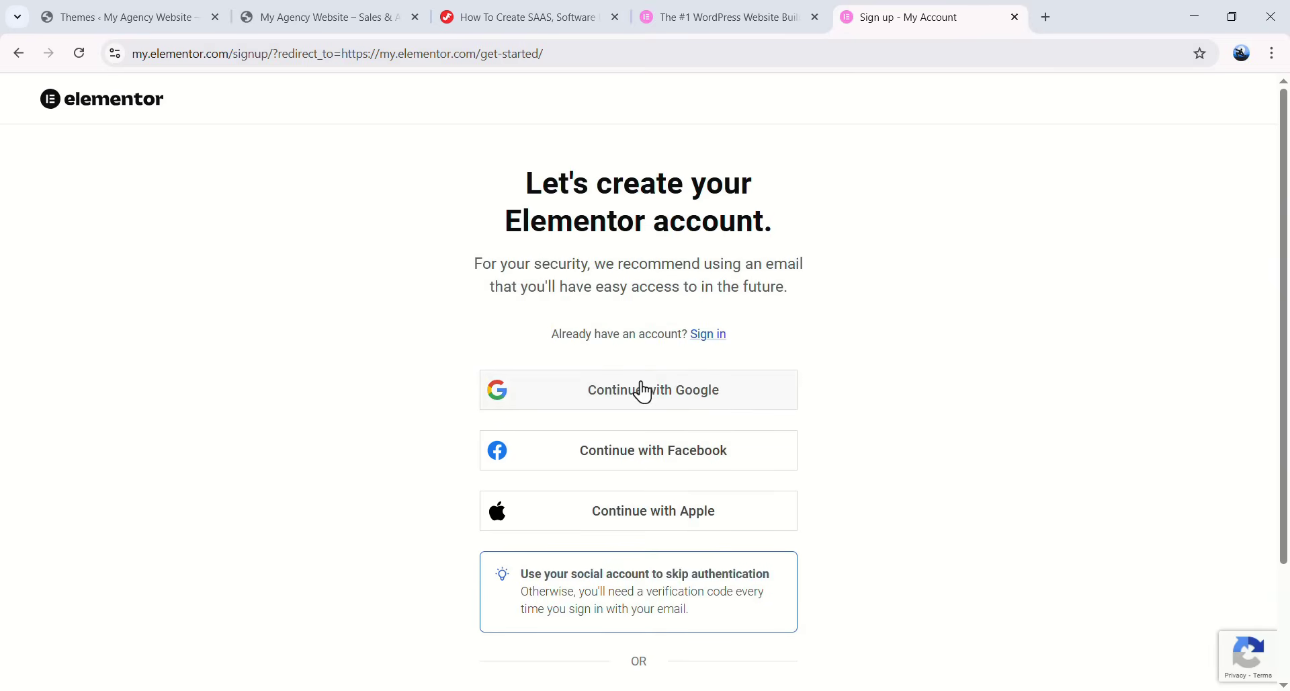
pyautogui.scroll(-1, 645, 403)
pyautogui.scroll(-1, 620, 392)
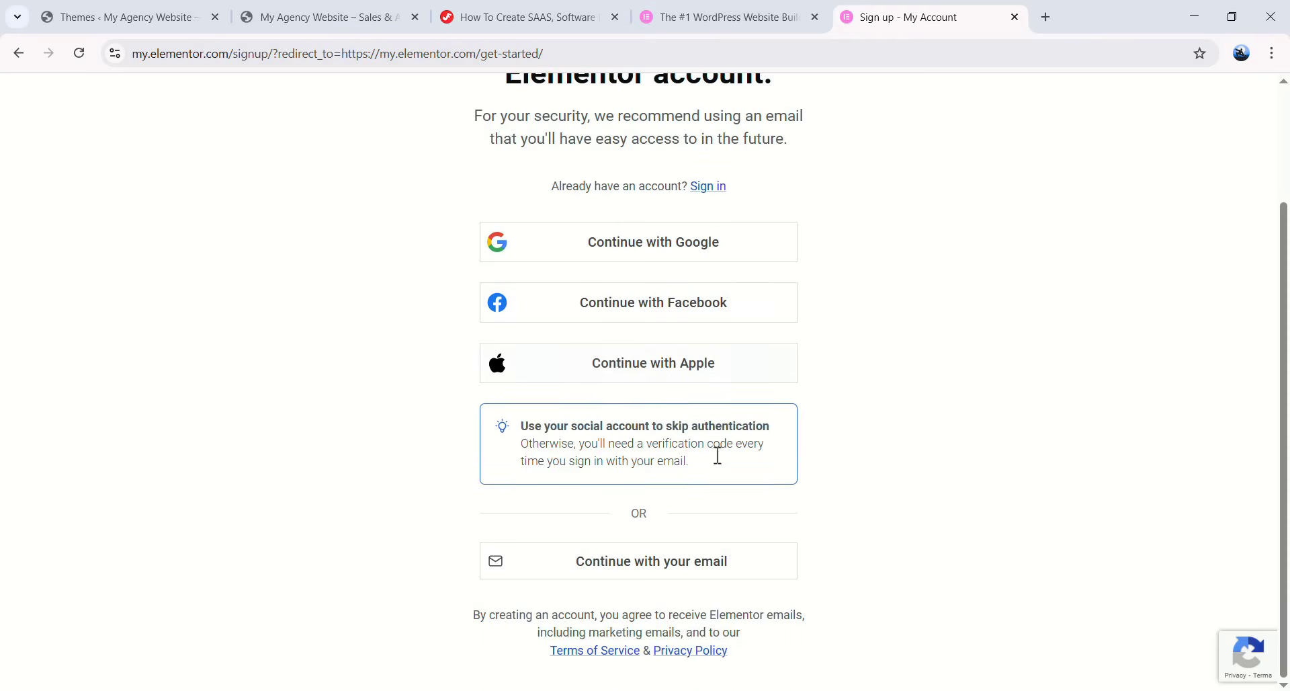
# - Register with an email address and the browser's suggested password, then close both Elementor tabs
pyautogui.click(649, 571)
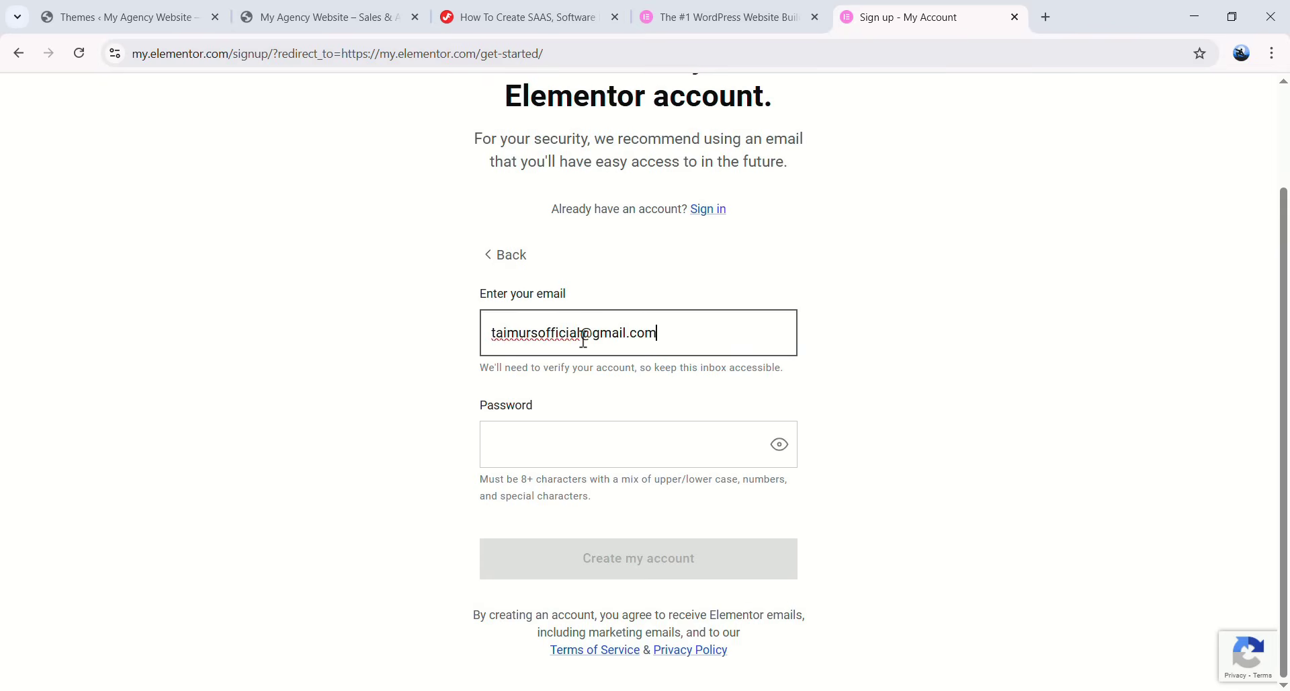
pyautogui.click(611, 434)
pyautogui.press('Return')
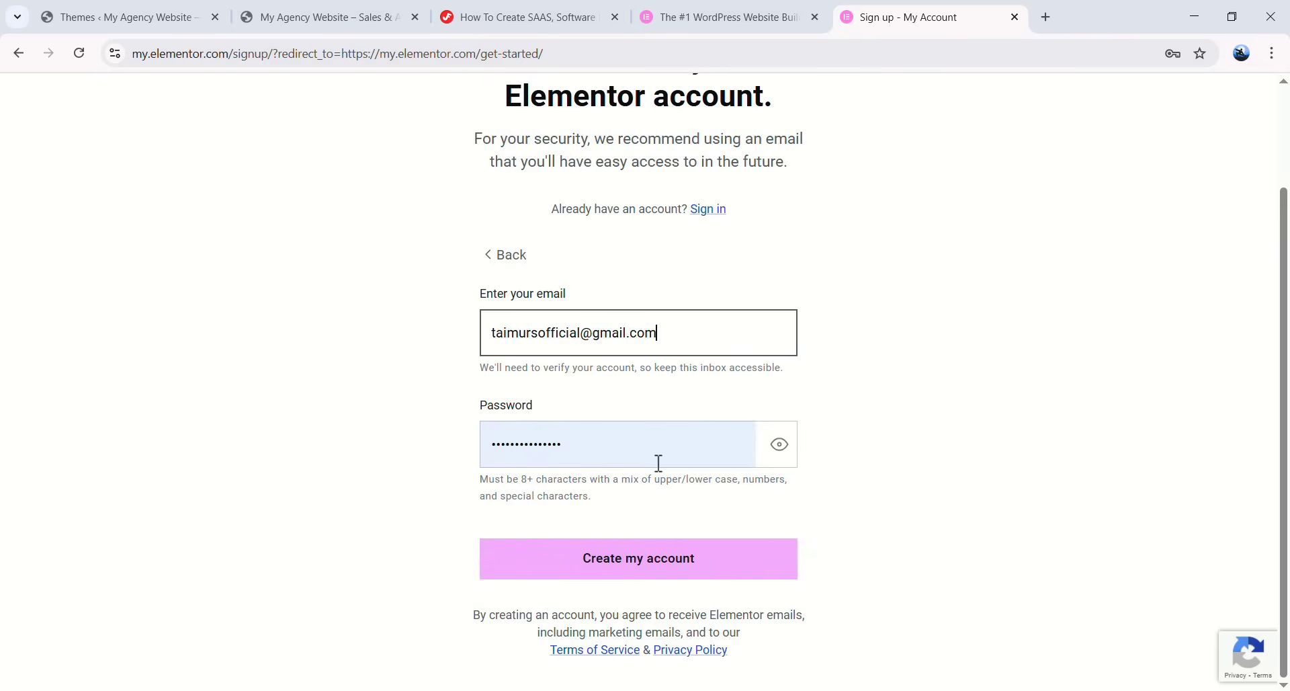
pyautogui.click(663, 576)
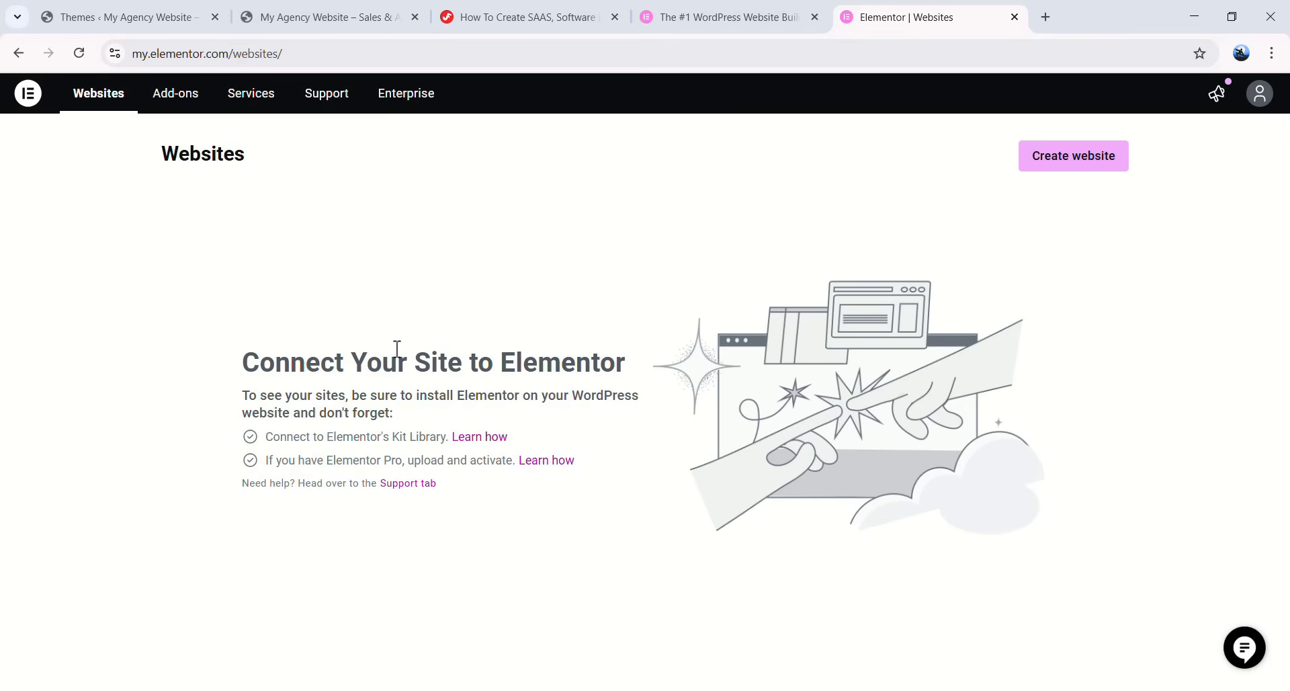
pyautogui.click(1015, 17)
pyautogui.middleClick(740, 23)
# - Return to the WordPress admin, open the empty Plugins list, then go to Add Plugins
pyautogui.click(551, 1)
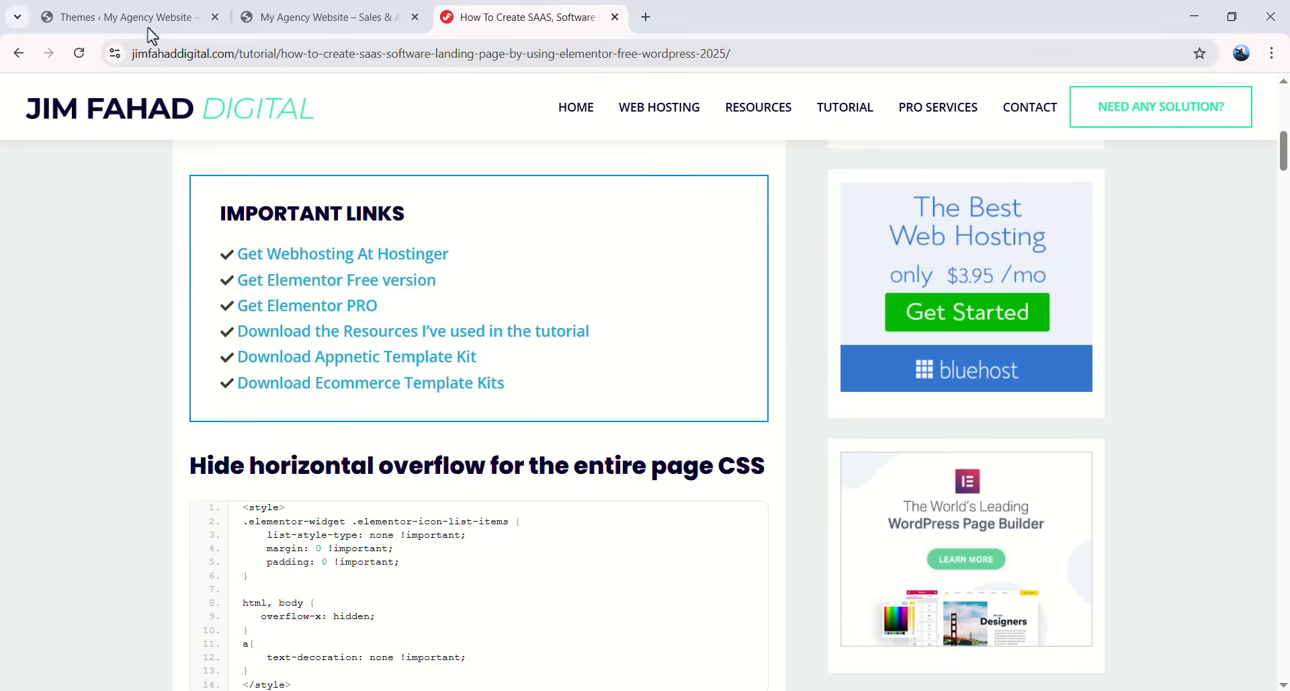
pyautogui.click(149, 30)
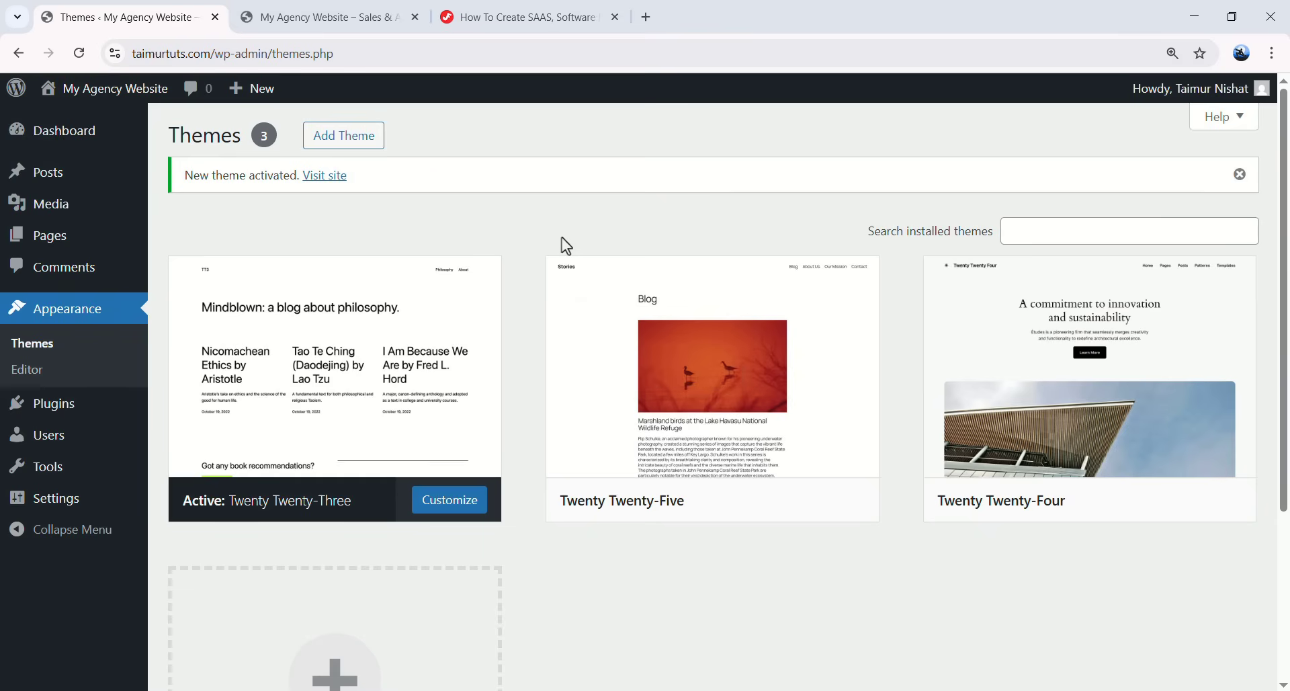
pyautogui.click(52, 412)
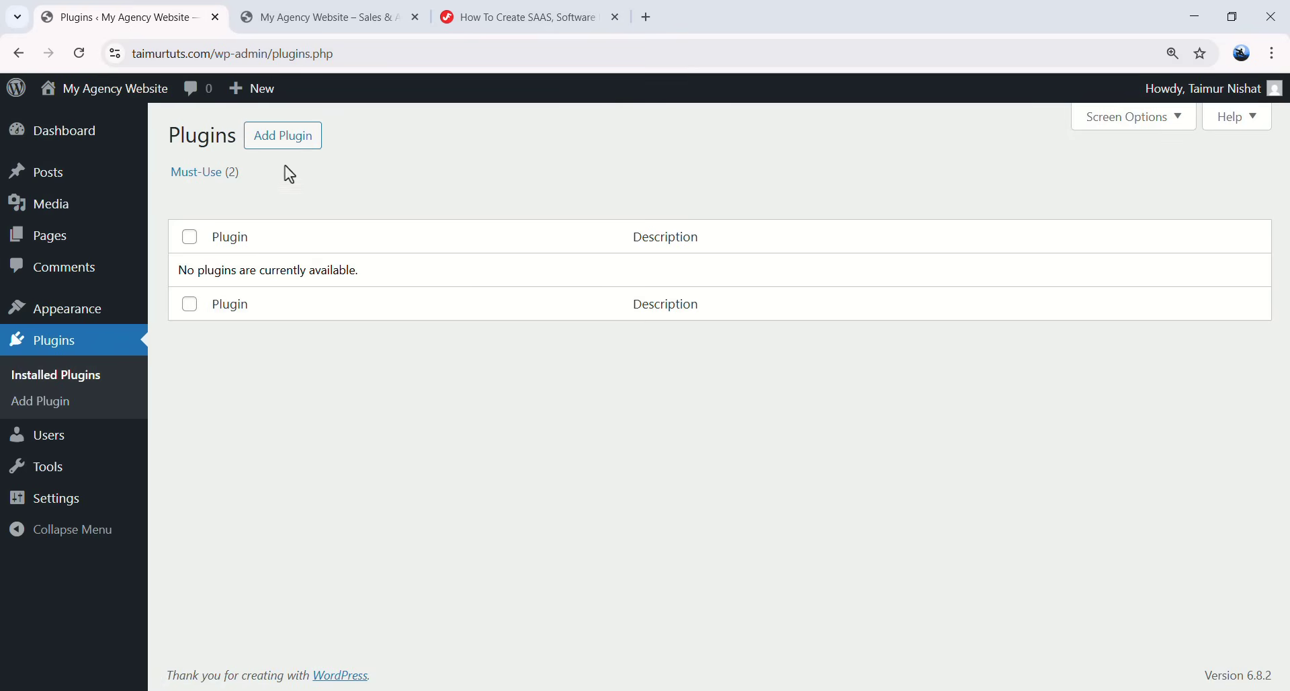
pyautogui.click(280, 149)
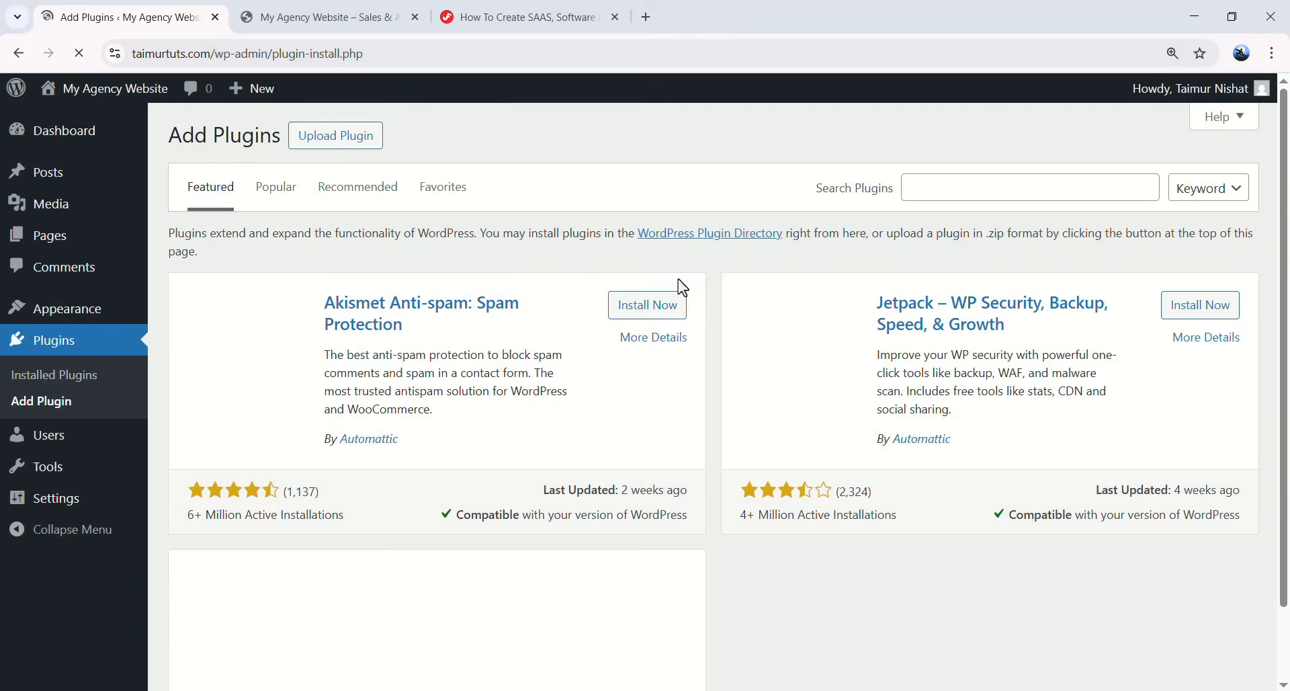
# - Search the plugin directory for 'Elemen' to find Elementor Website Builder
pyautogui.scroll(-3, 645, 353)
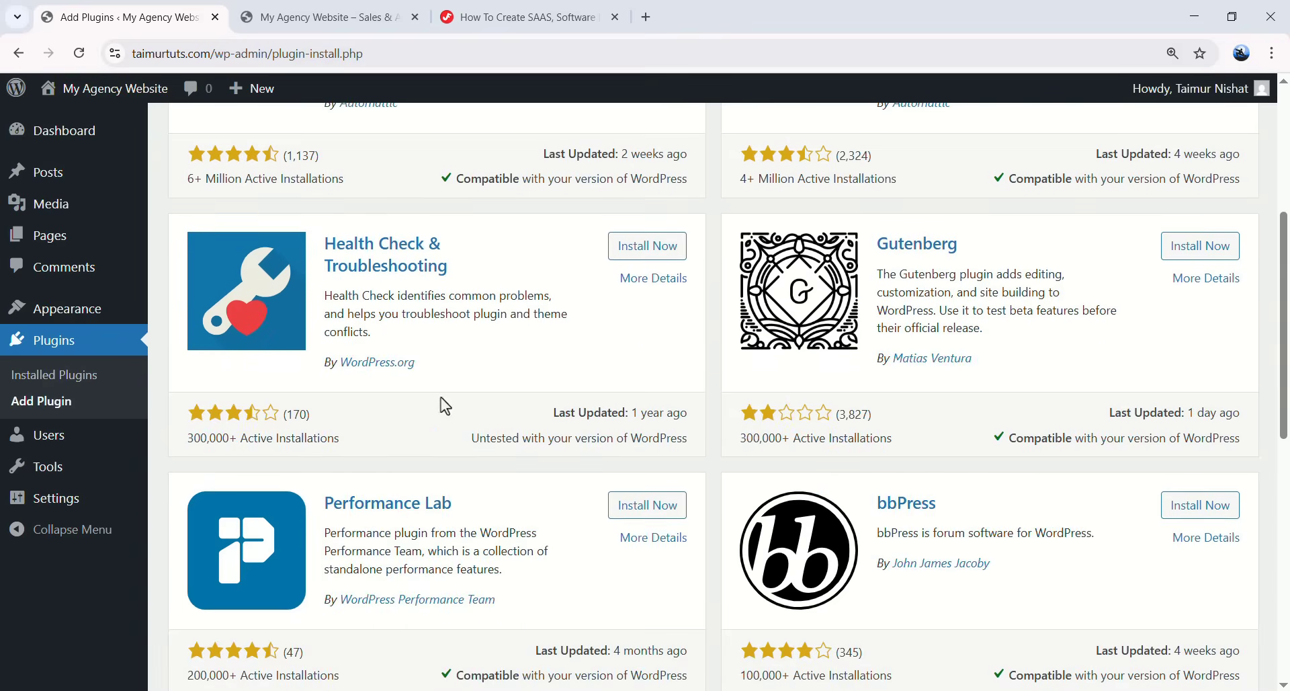
pyautogui.scroll(-5, 853, 395)
pyautogui.scroll(8, 1044, 223)
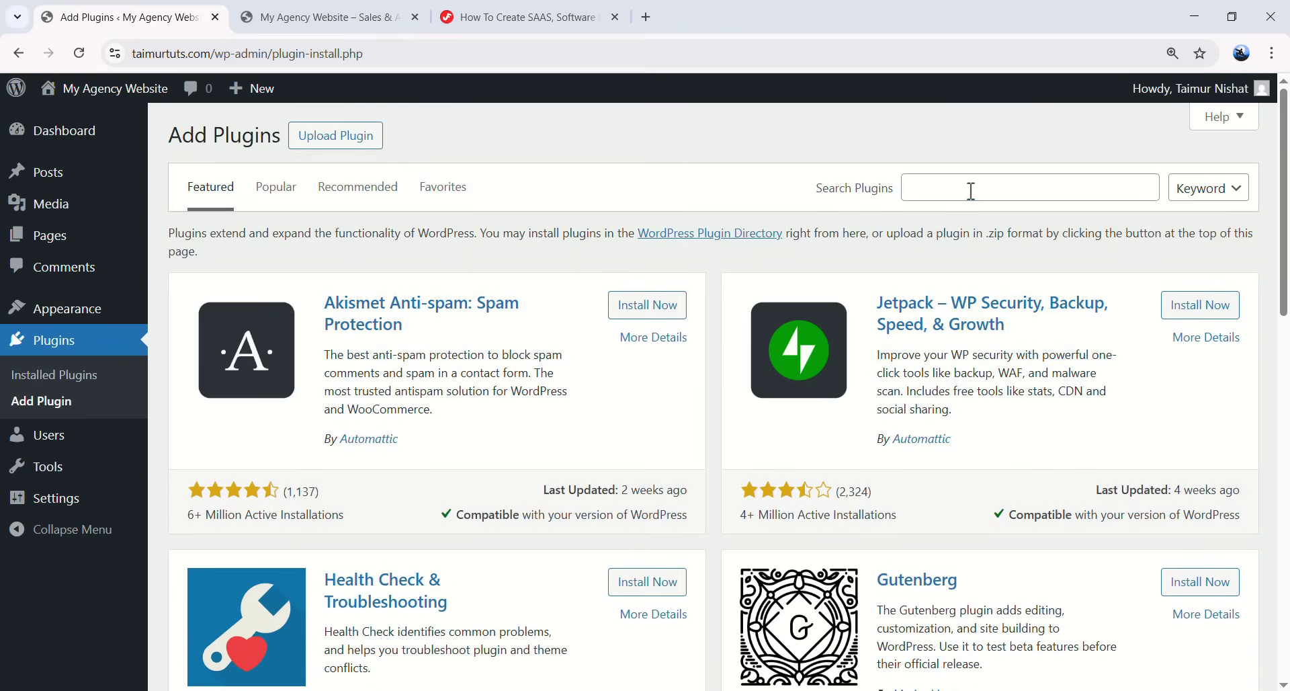
pyautogui.click(969, 191)
pyautogui.write('Elementor')
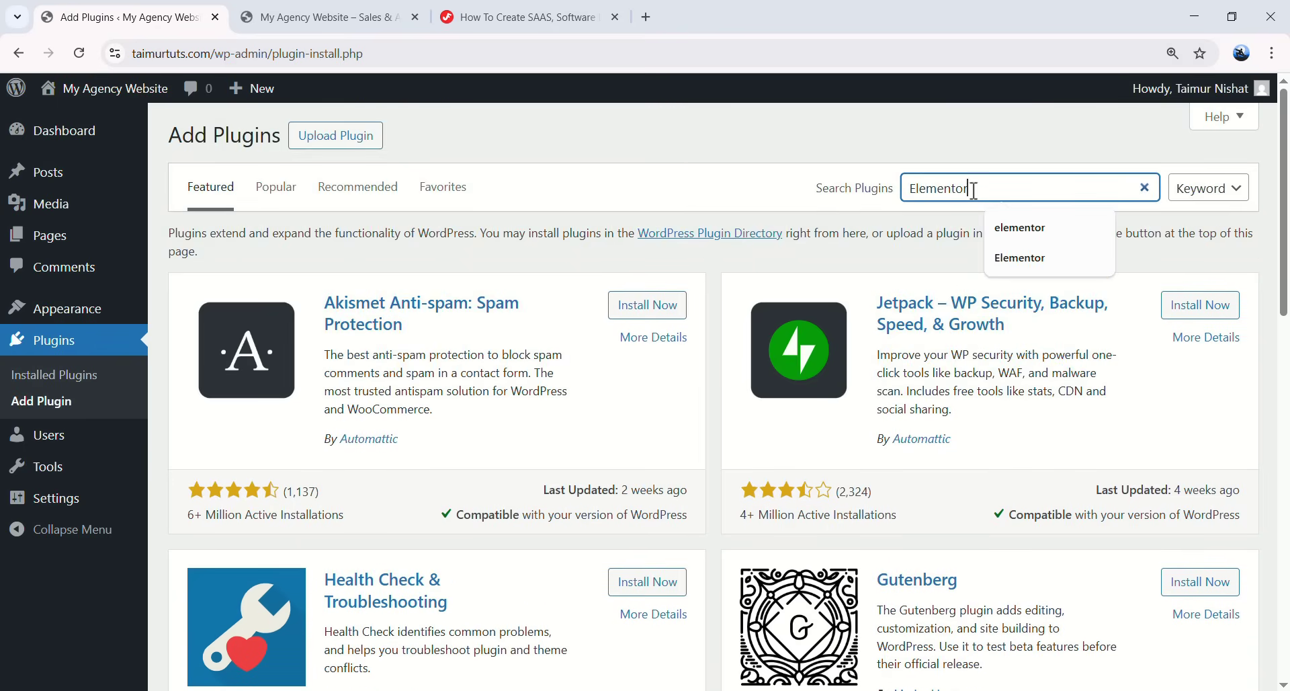
pyautogui.press('Return')
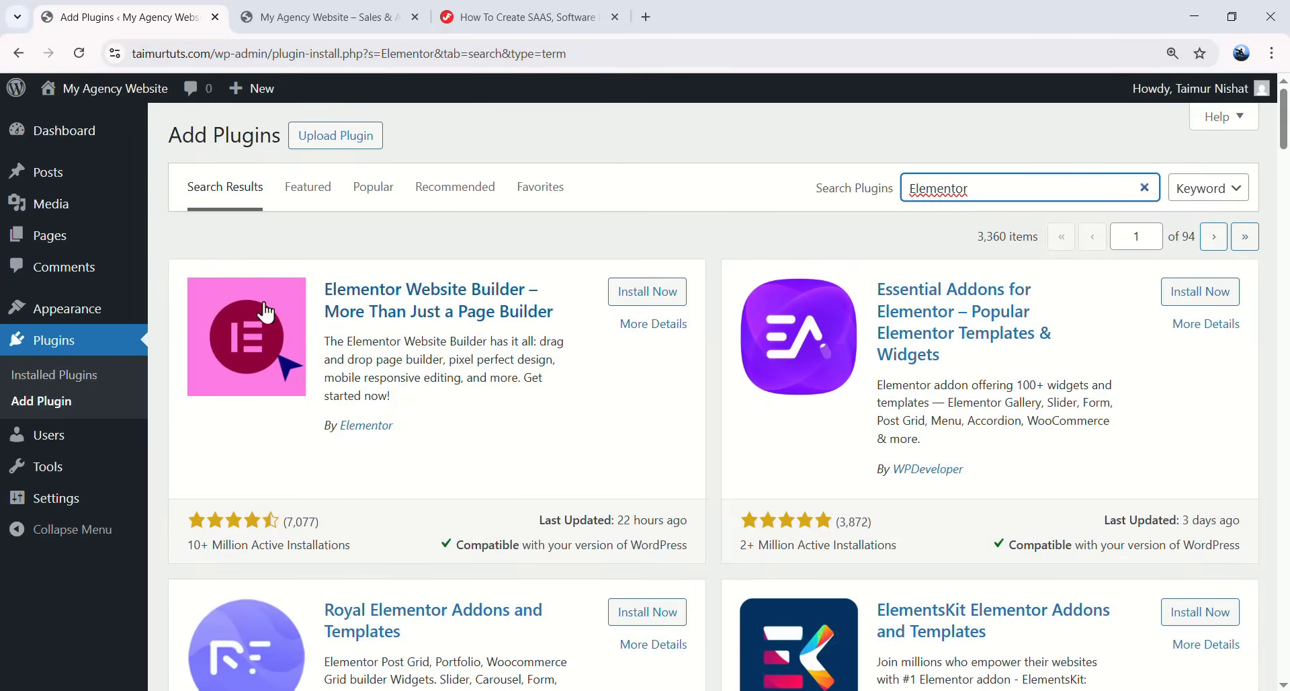
pyautogui.click(372, 454)
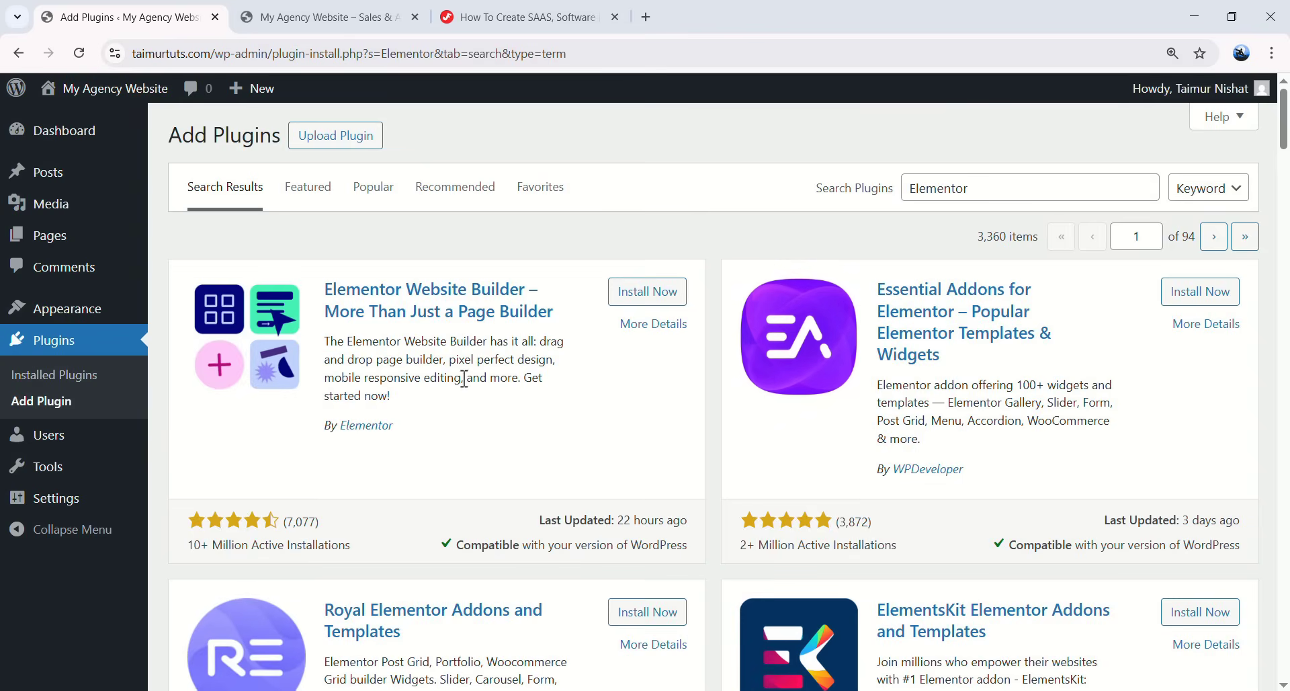
# - Install and activate the Elementor Website Builder plugin
pyautogui.click(645, 293)
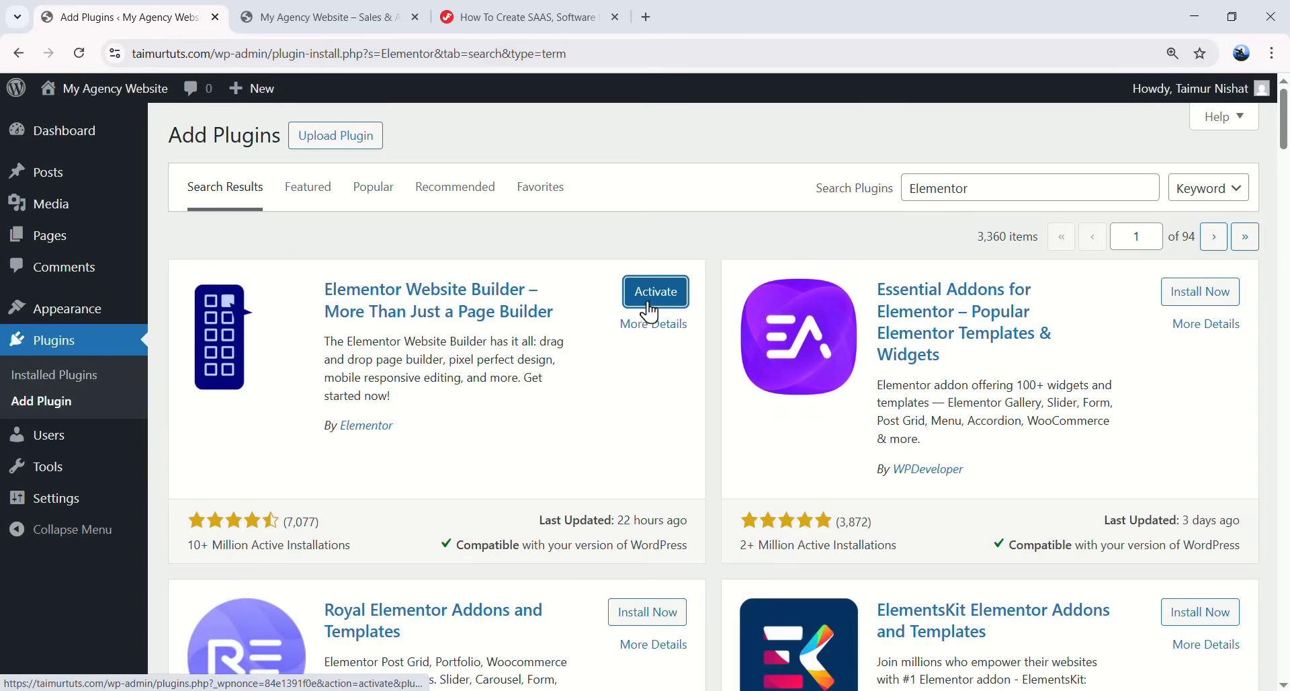
pyautogui.click(668, 296)
pyautogui.moveTo(484, 371); pyautogui.dragTo(286, 312)
pyautogui.click(286, 313)
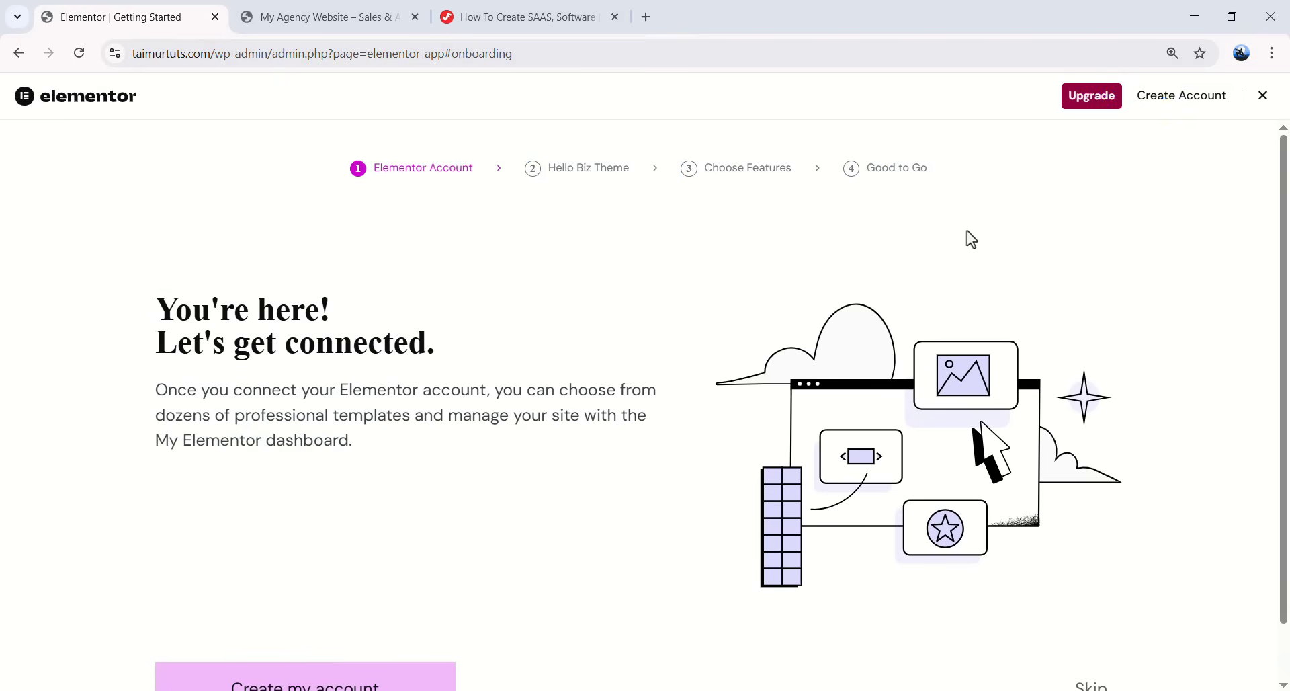
# - Skip Elementor's setup wizard and hide the Elementor Overview box via Screen Options
pyautogui.click(1263, 96)
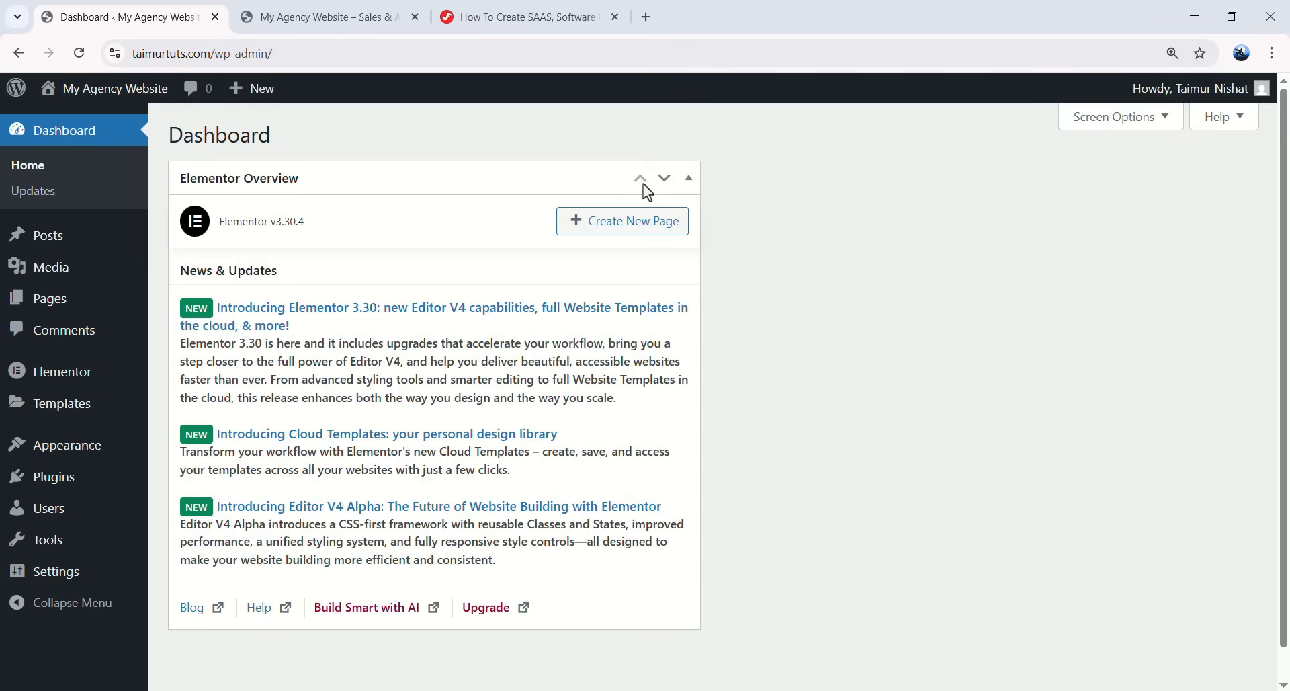
pyautogui.click(688, 180)
pyautogui.click(1130, 122)
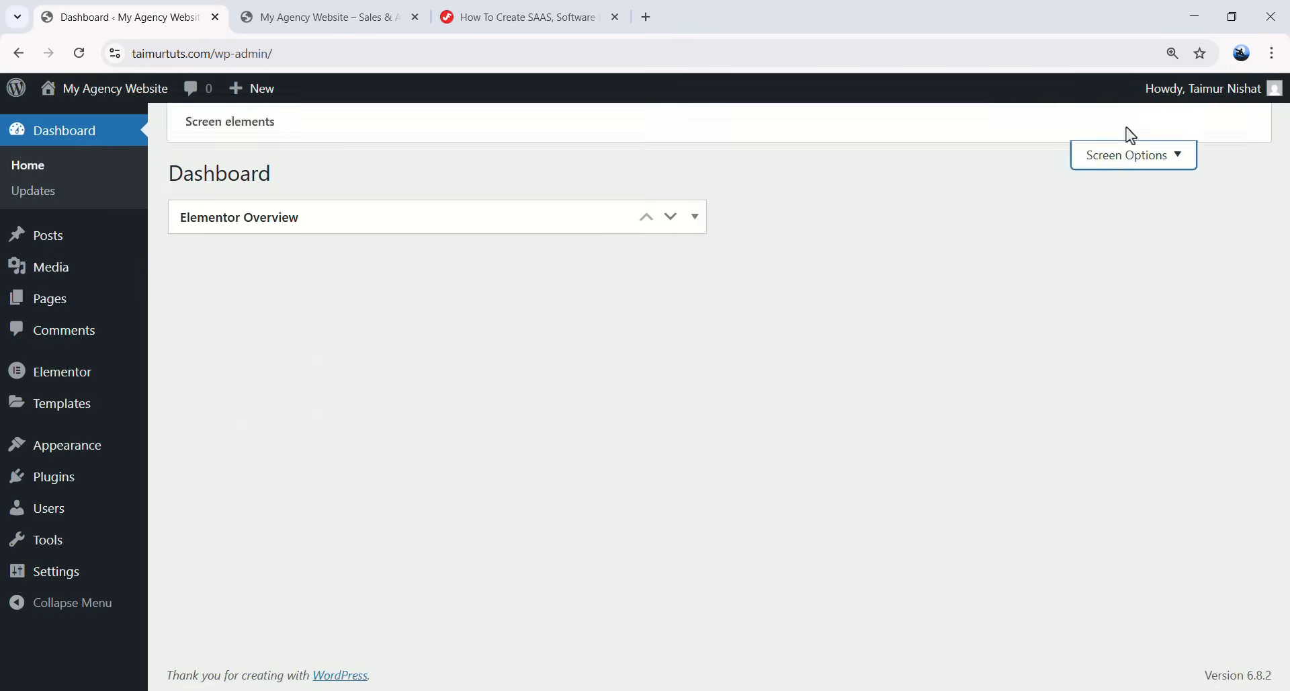
pyautogui.click(258, 221)
pyautogui.click(1115, 255)
# - Check the Installed Plugins list and preview the site's front page
pyautogui.click(115, 477)
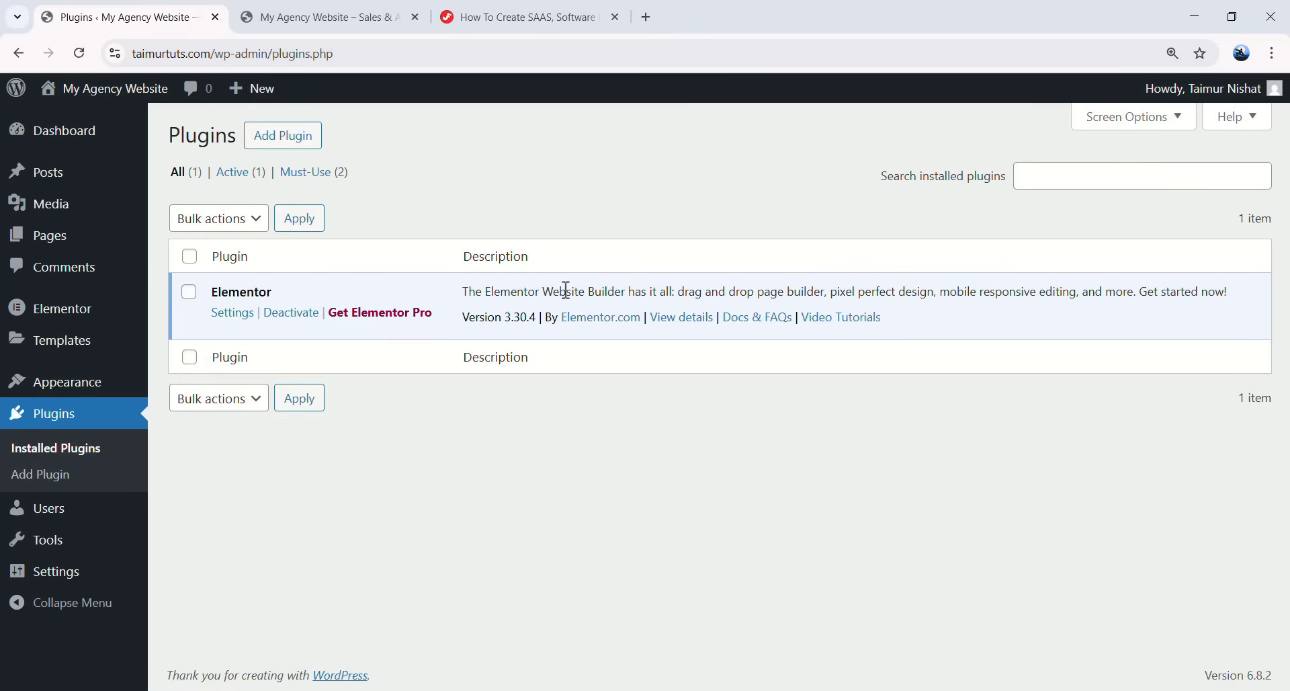
pyautogui.click(372, 20)
pyautogui.scroll(-3, 847, 336)
pyautogui.scroll(3, 841, 368)
pyautogui.click(163, 22)
# - Search Add Plugins for 'Elementskit' and install ElementsKit Elementor Addons
pyautogui.click(279, 140)
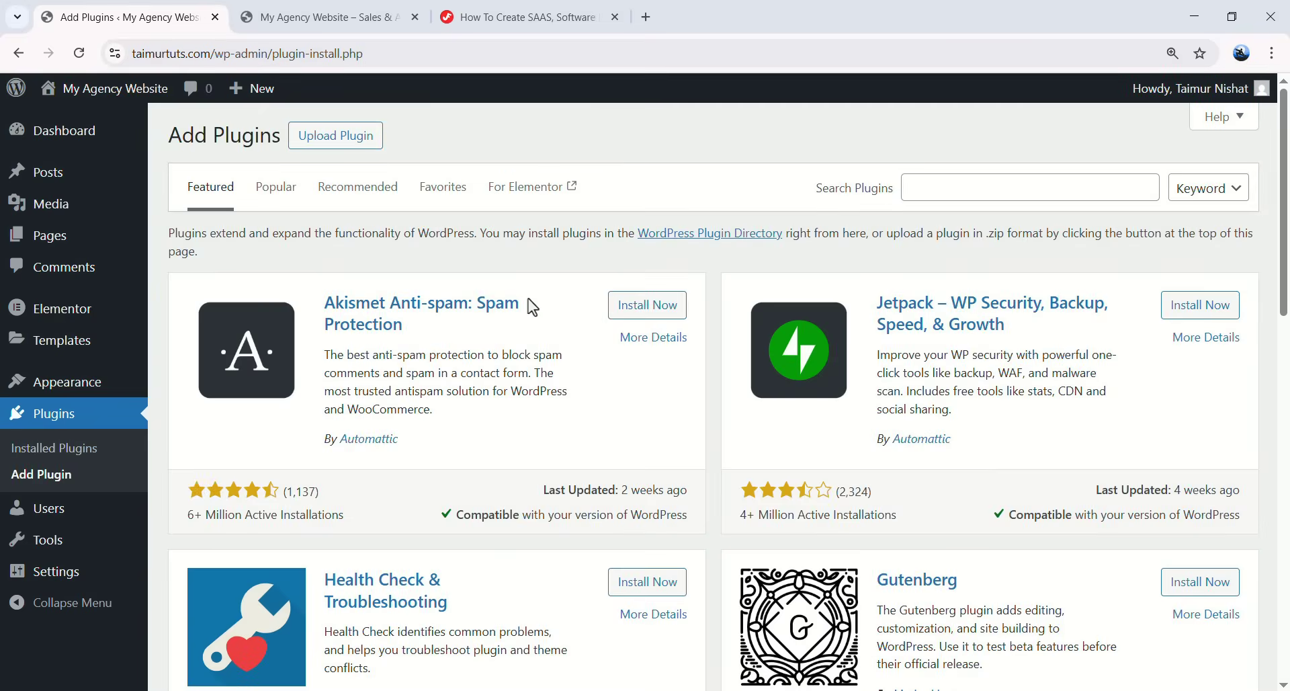
pyautogui.click(992, 187)
pyautogui.write('Element')
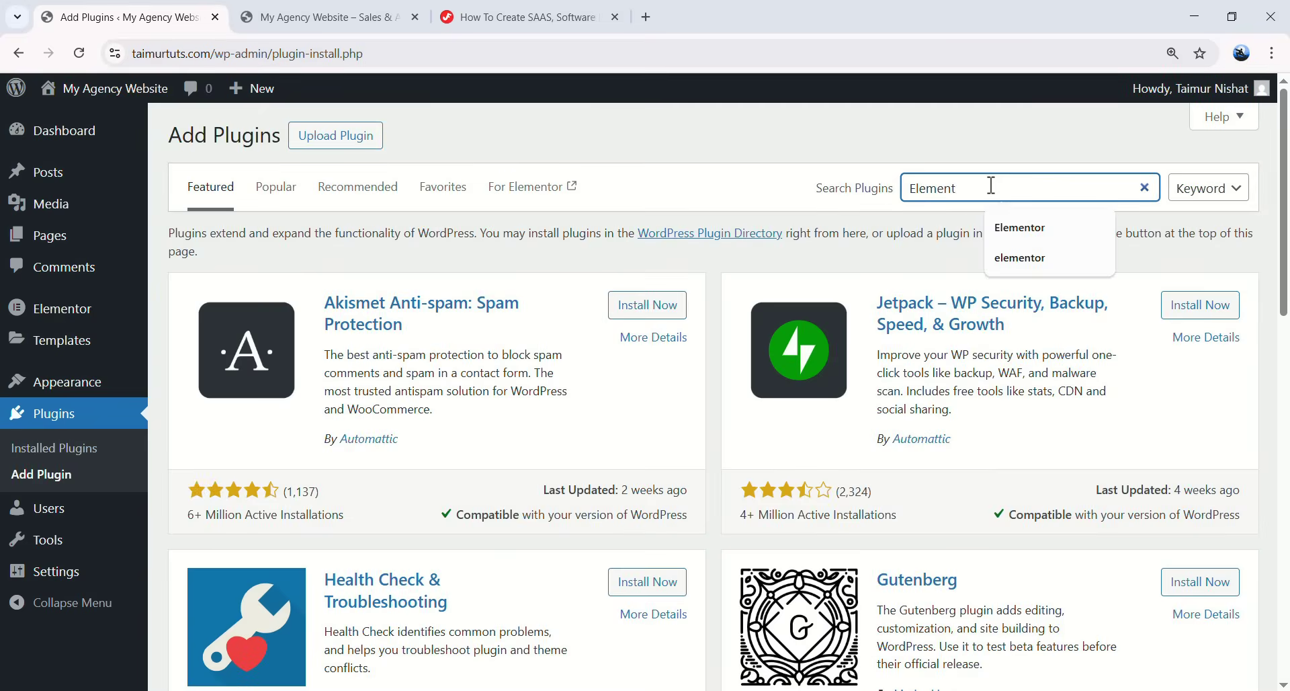
pyautogui.write('s')
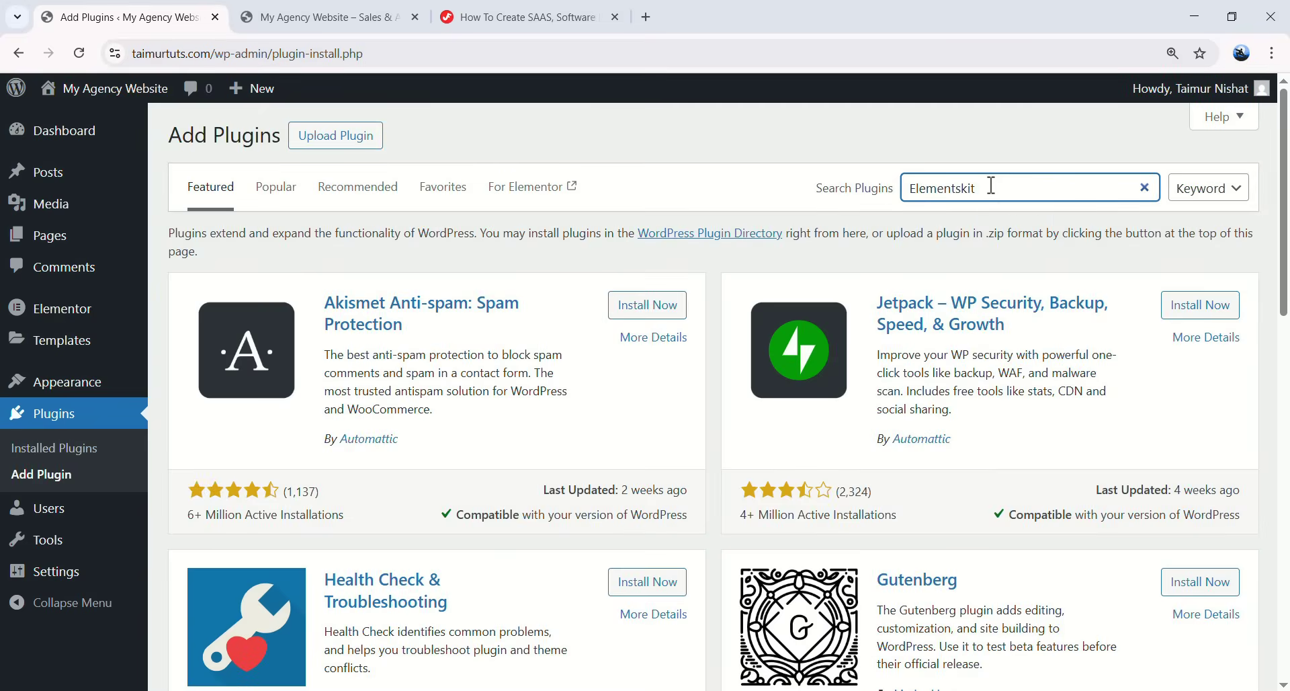
pyautogui.write('kit')
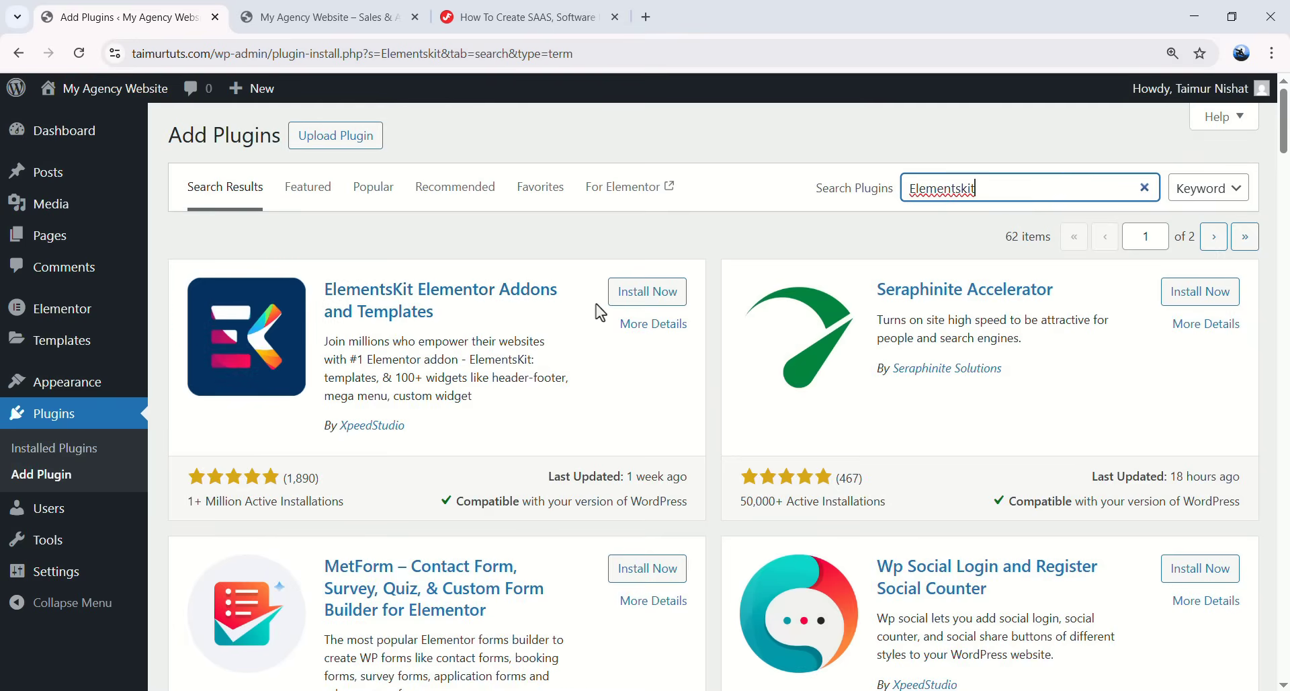
pyautogui.click(648, 304)
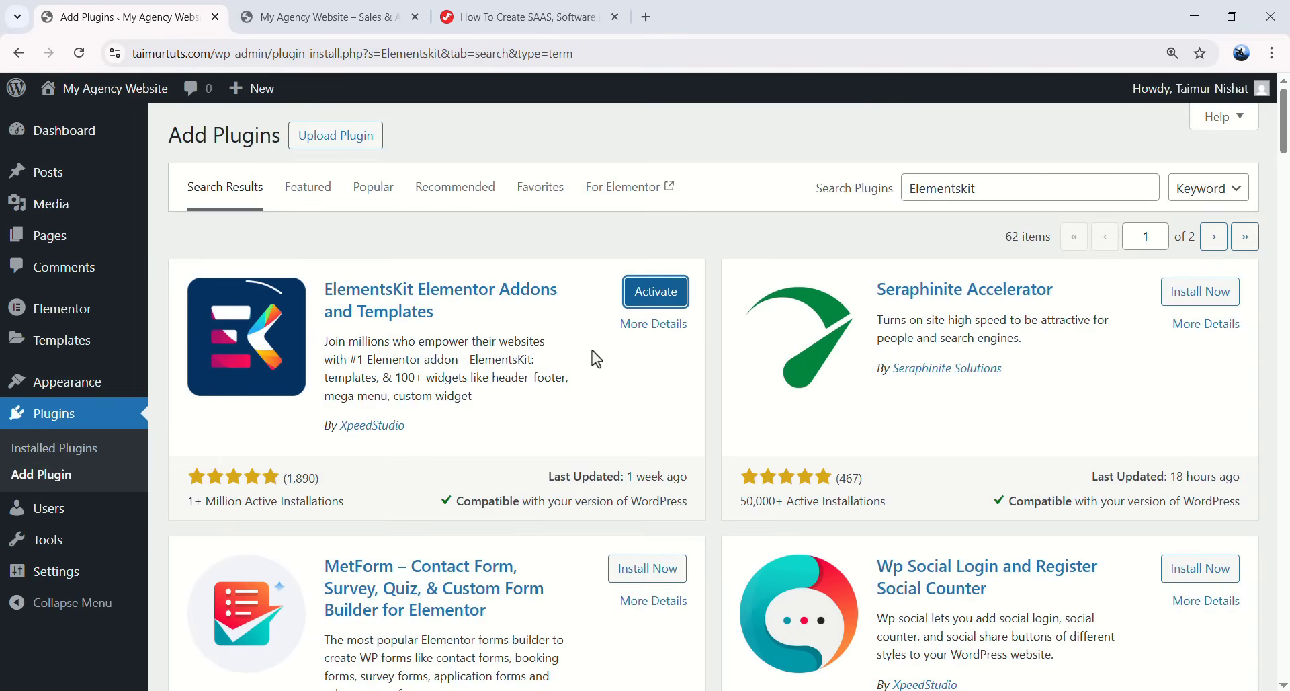
# - Search for 'Jeg elementor' and install the Jeg Elementor Kit plugin
pyautogui.moveTo(1013, 182); pyautogui.dragTo(853, 192)
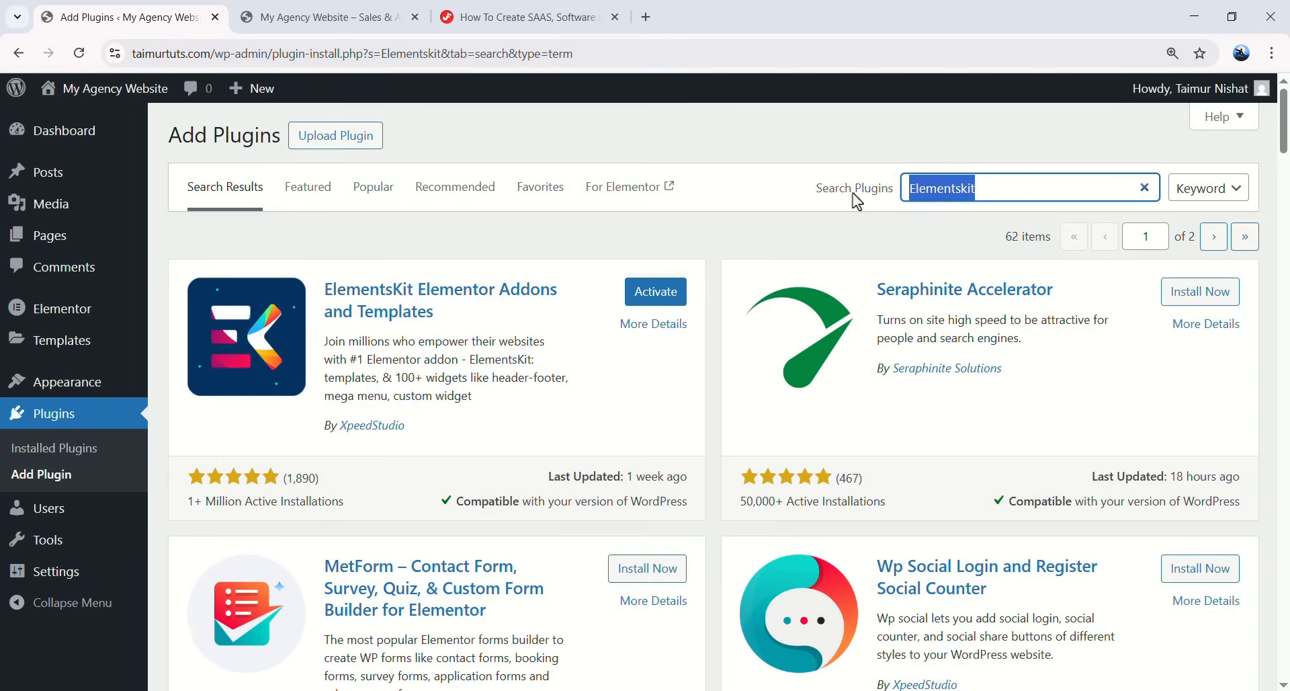
pyautogui.write('Jeg elementor')
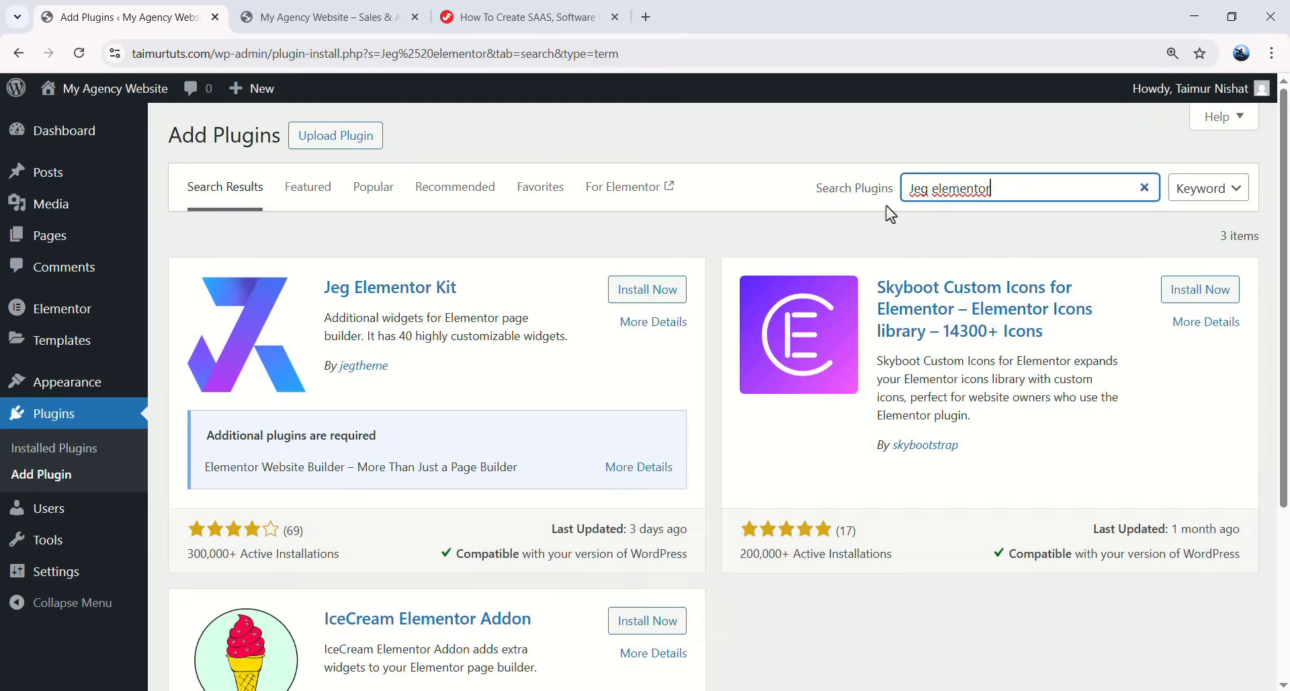
pyautogui.moveTo(341, 366); pyautogui.dragTo(390, 372)
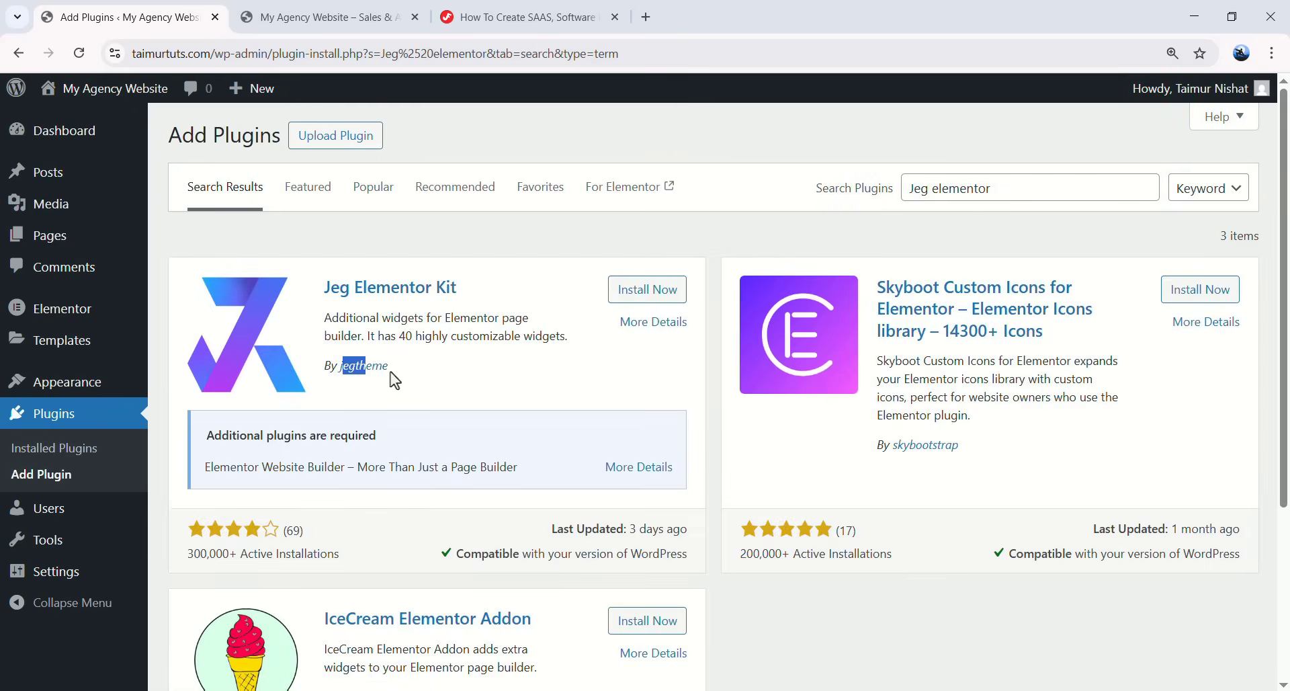
pyautogui.click(648, 289)
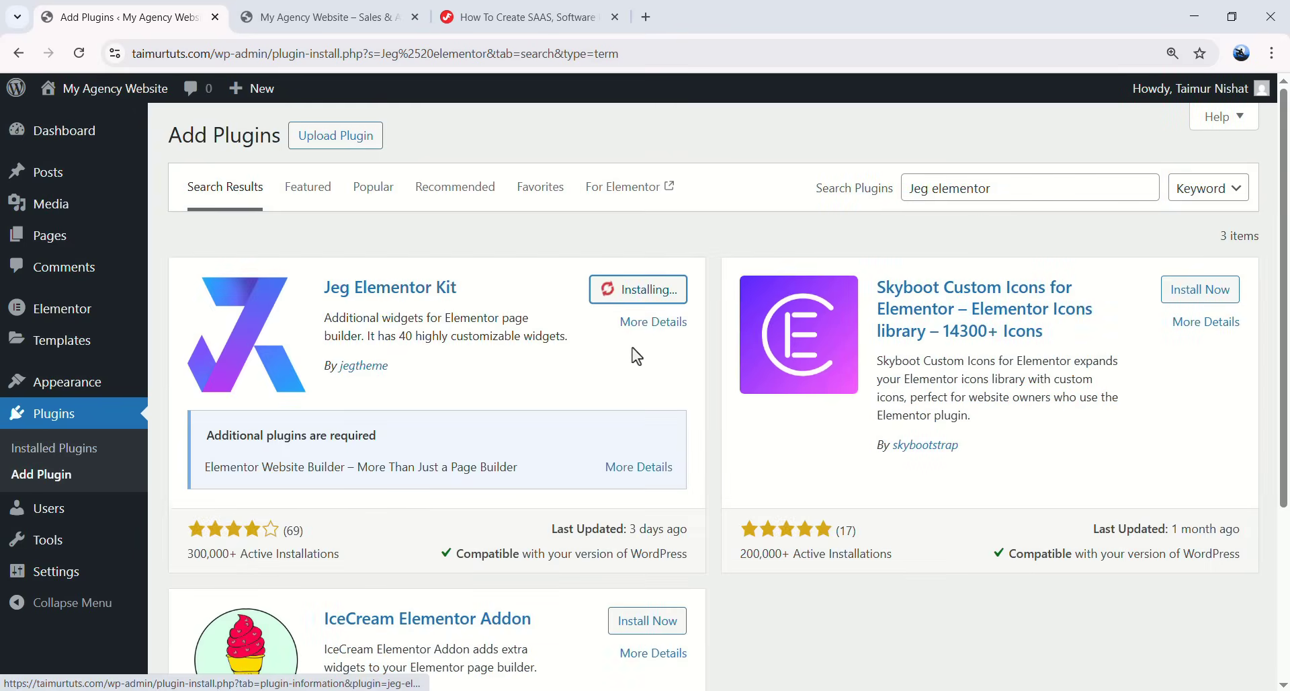
# - Search for 'Met', install the MetForm plugin and go to Installed Plugins
pyautogui.click(872, 191)
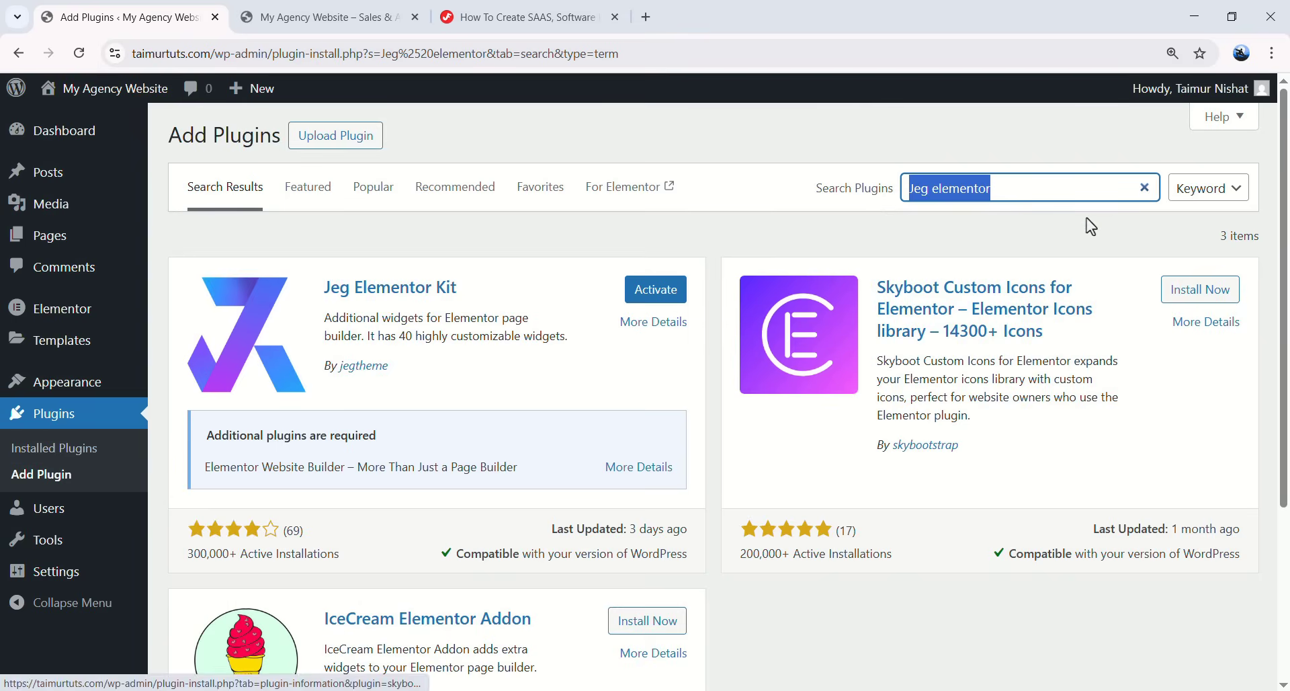
pyautogui.write('Metform')
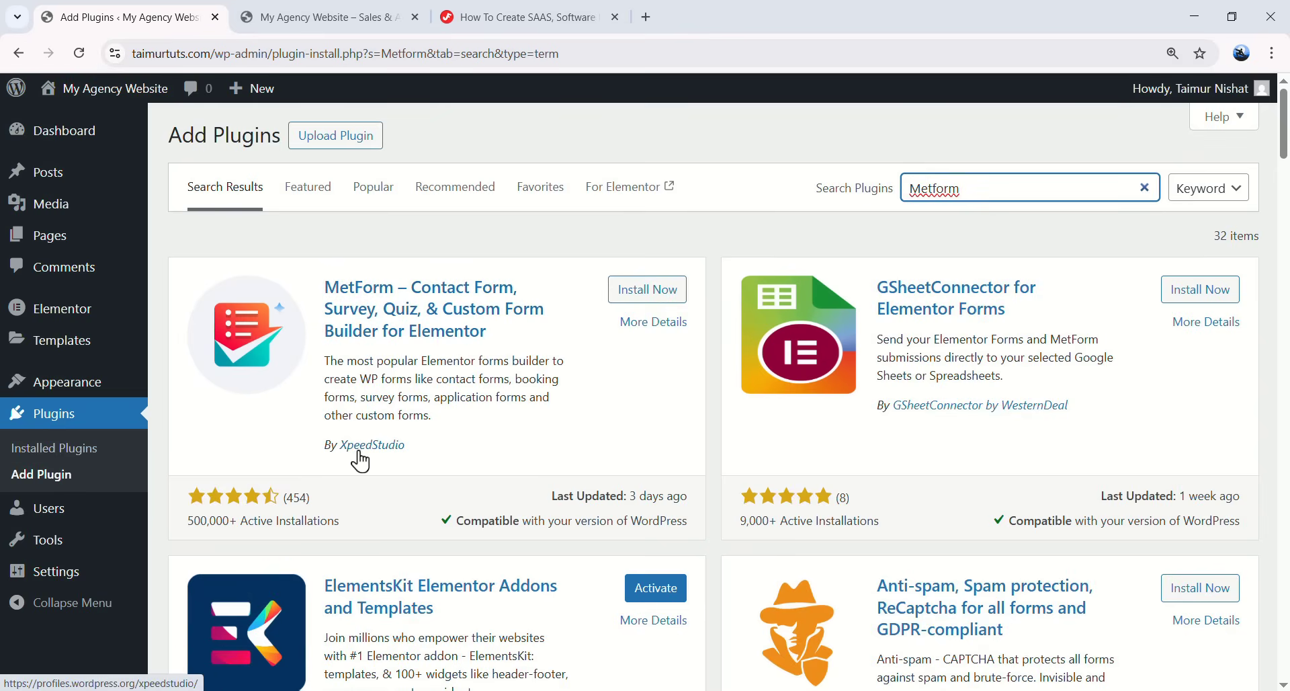
pyautogui.click(647, 290)
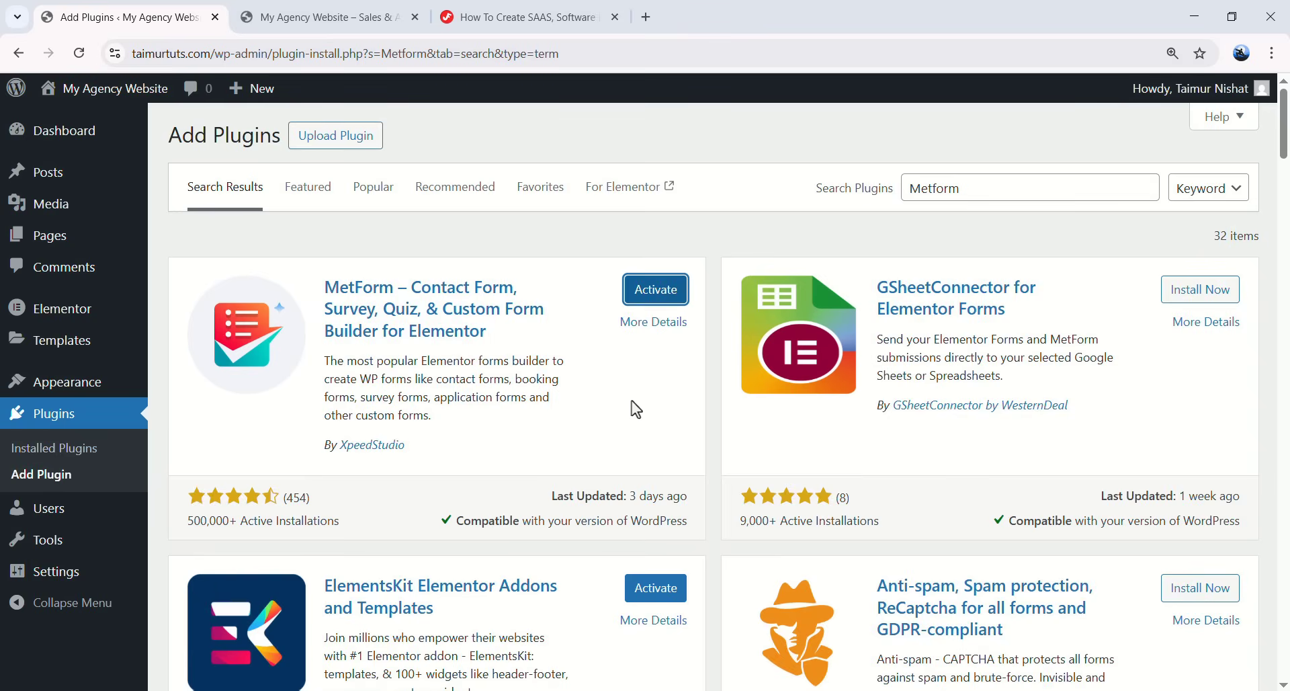
pyautogui.click(68, 425)
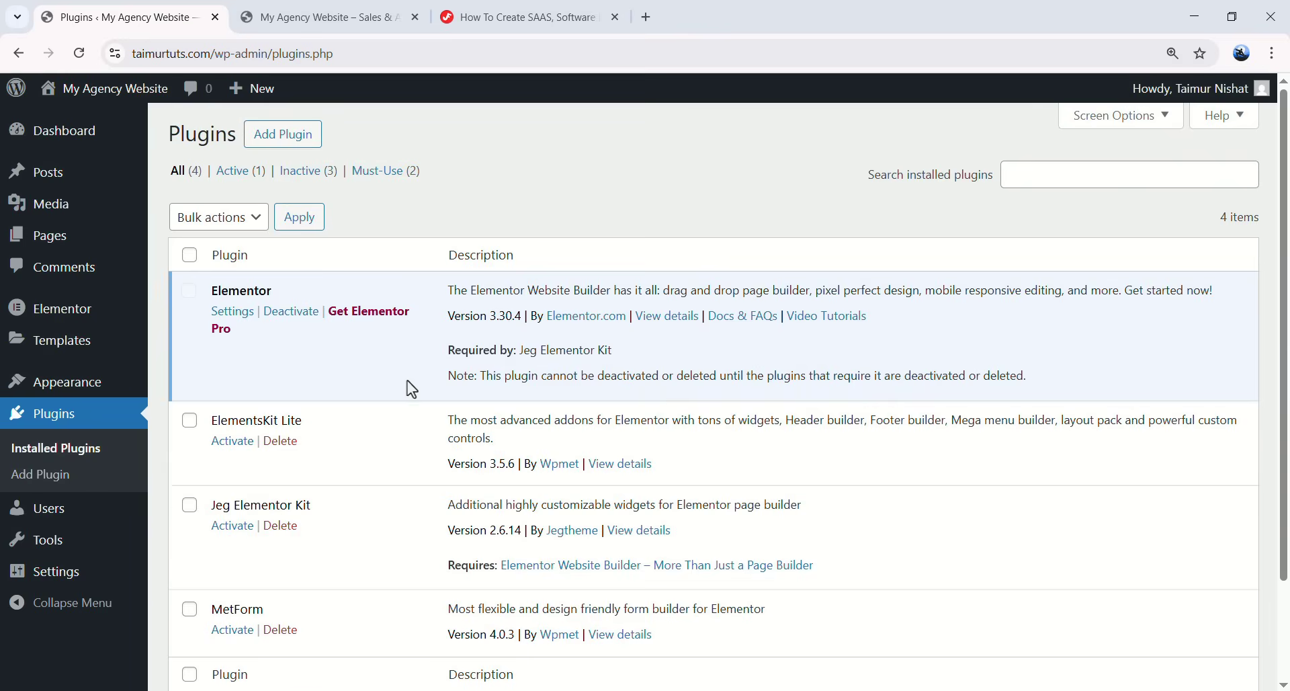
# - Bulk-activate ElementsKit Lite, Jeg Elementor Kit and MetForm from the Installed Plugins list
pyautogui.scroll(-2, 407, 382)
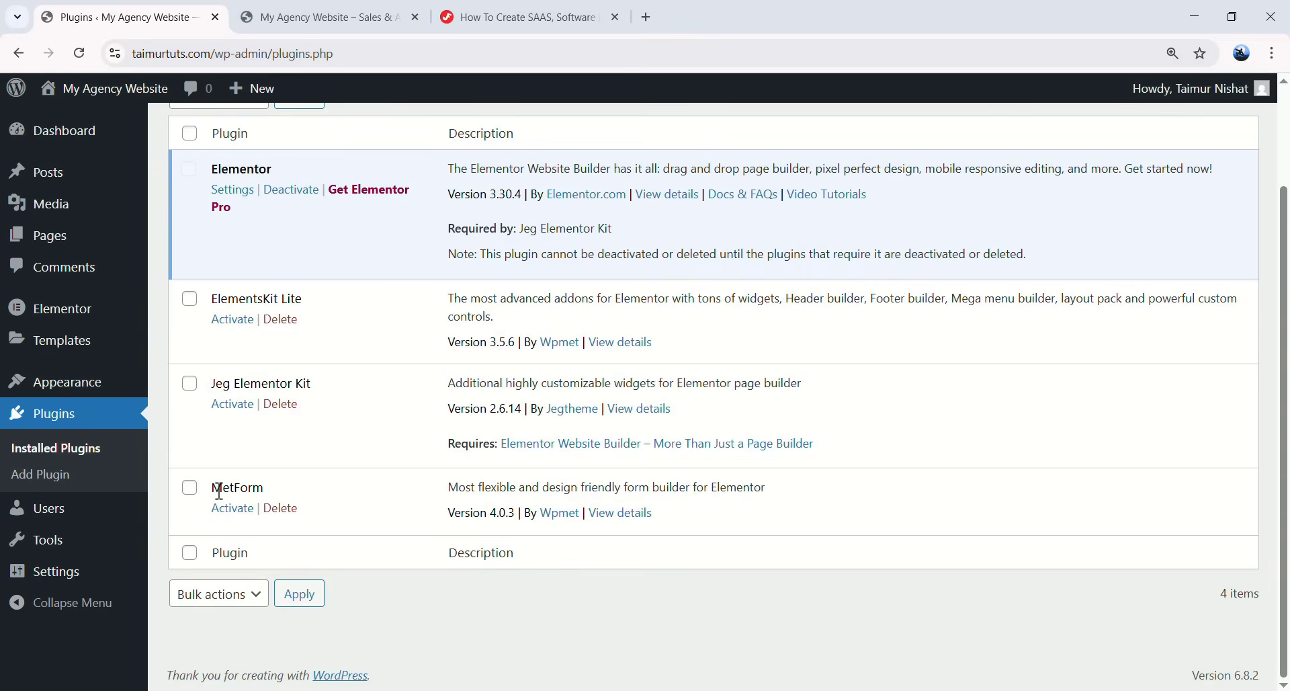
pyautogui.scroll(2, 394, 361)
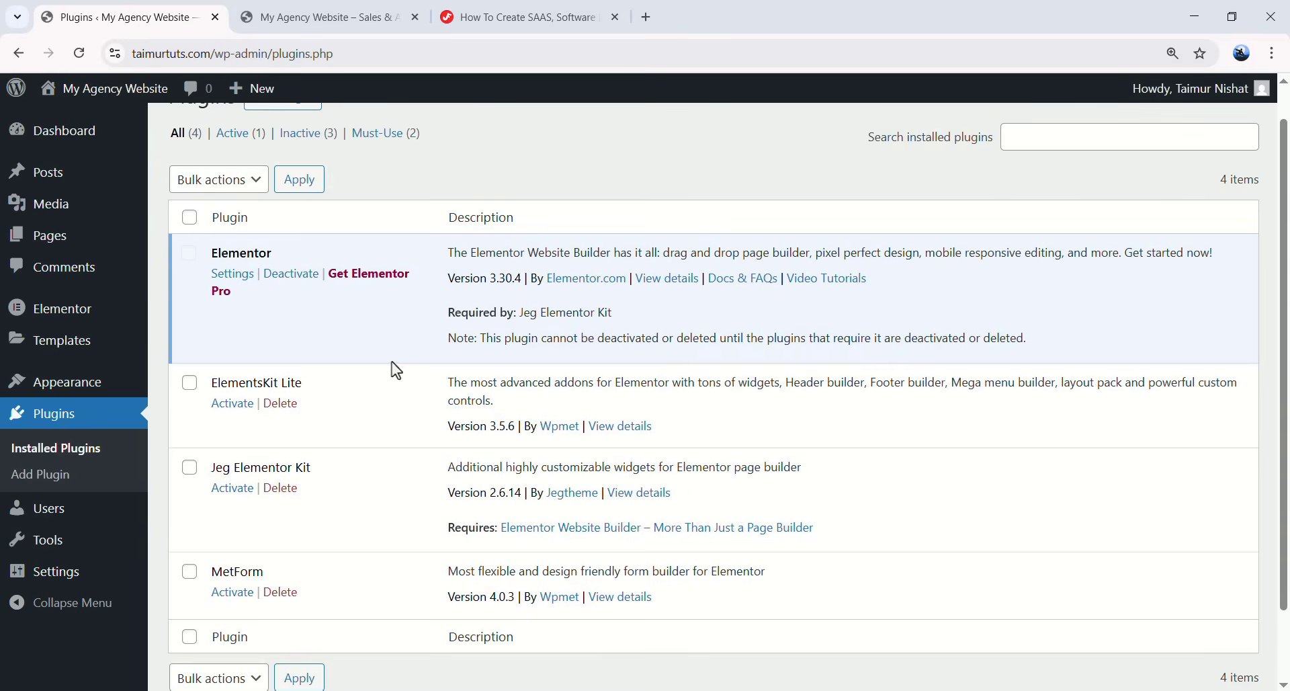
pyautogui.click(190, 468)
pyautogui.click(190, 572)
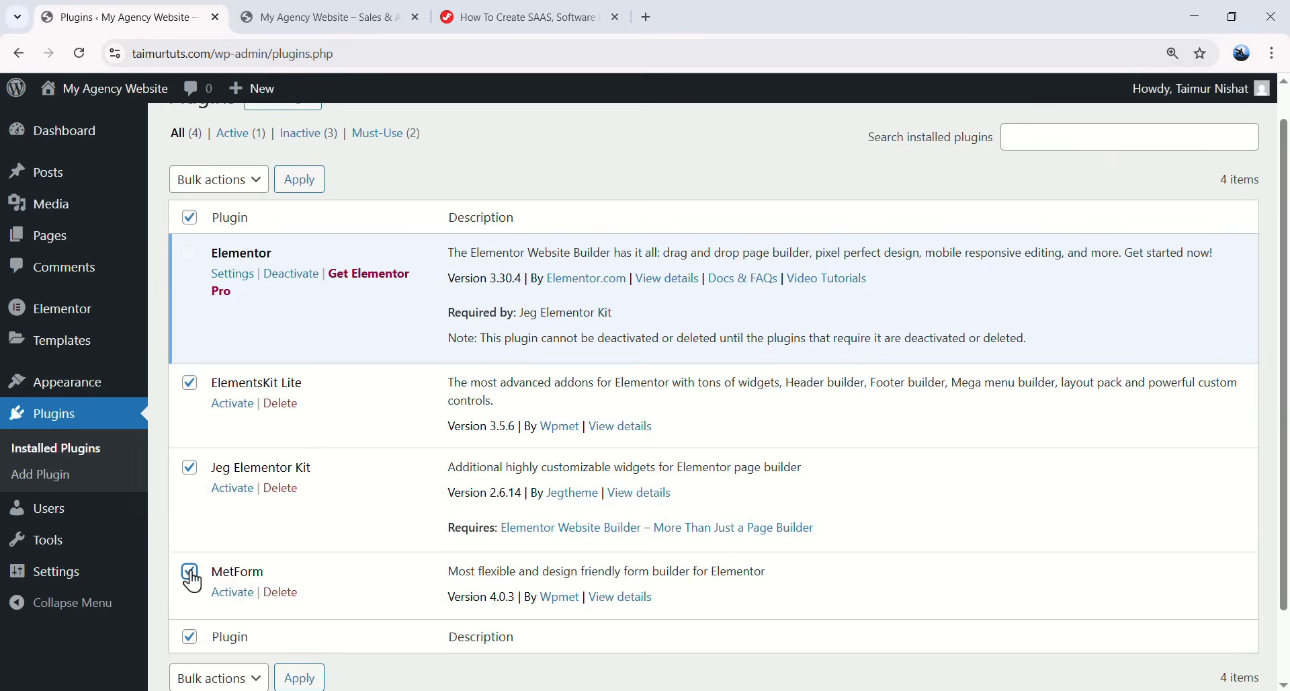
pyautogui.click(221, 183)
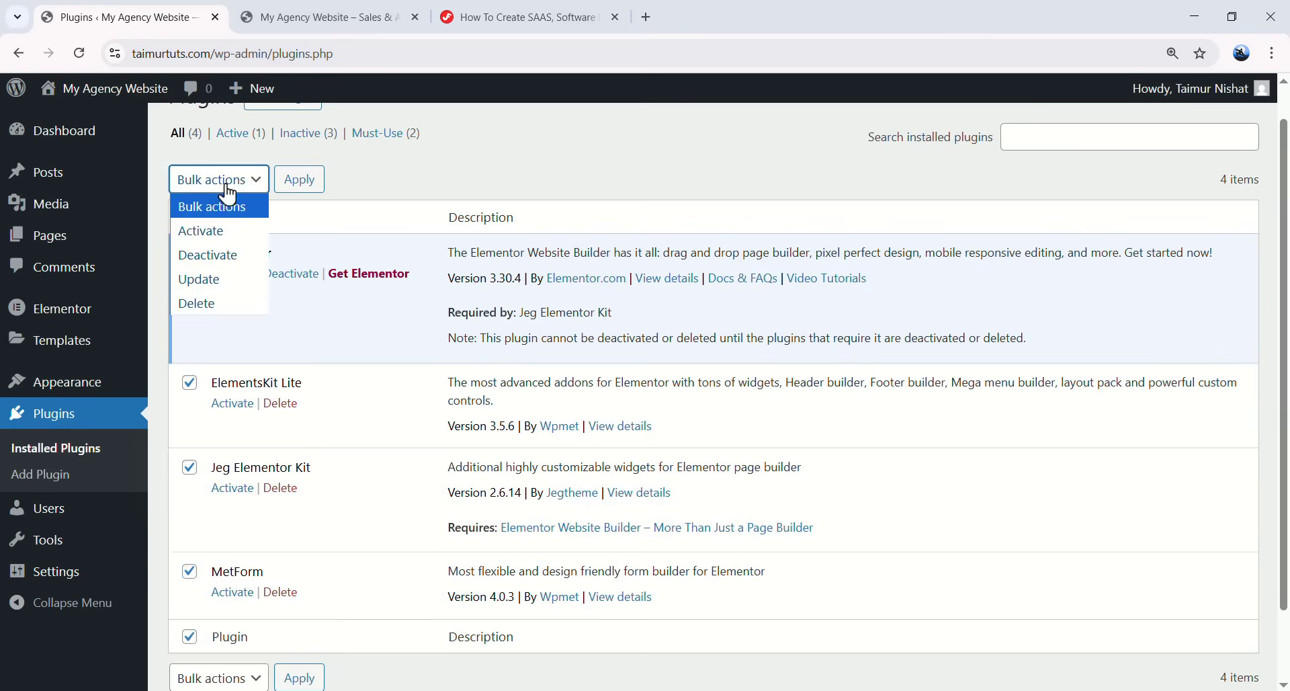
pyautogui.click(229, 232)
pyautogui.click(299, 180)
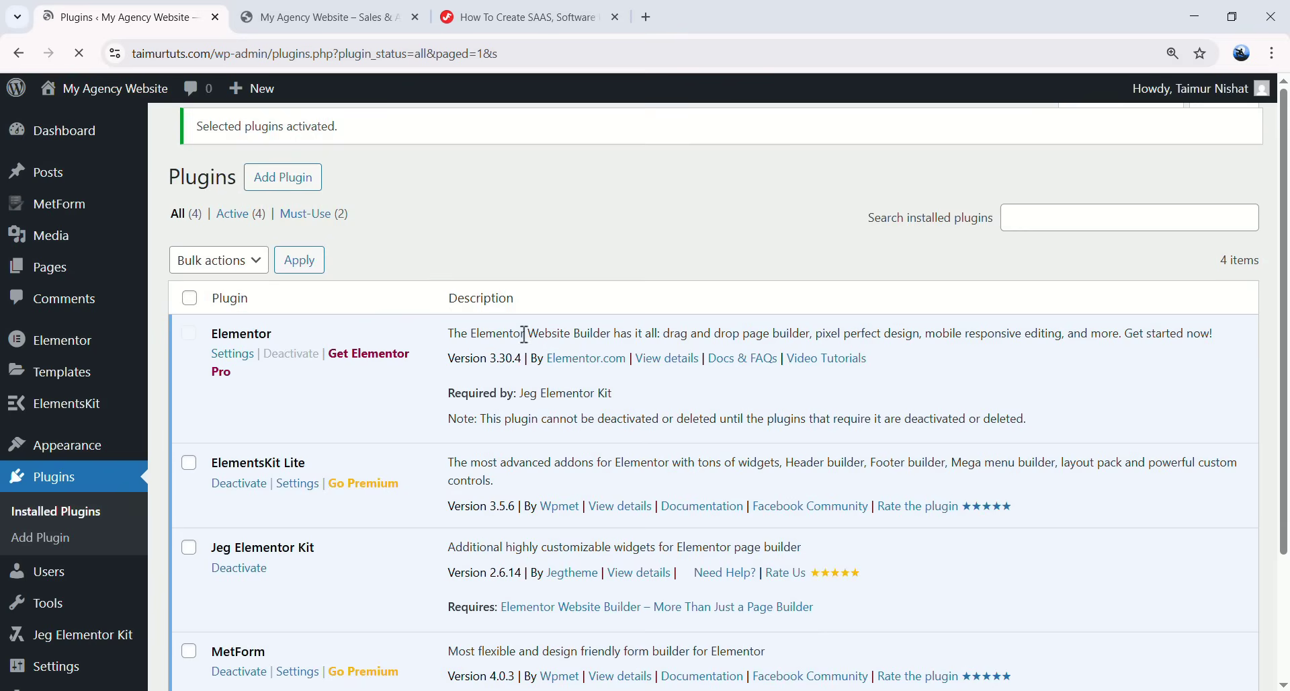
pyautogui.scroll(-2, 471, 343)
pyautogui.scroll(1, 377, 404)
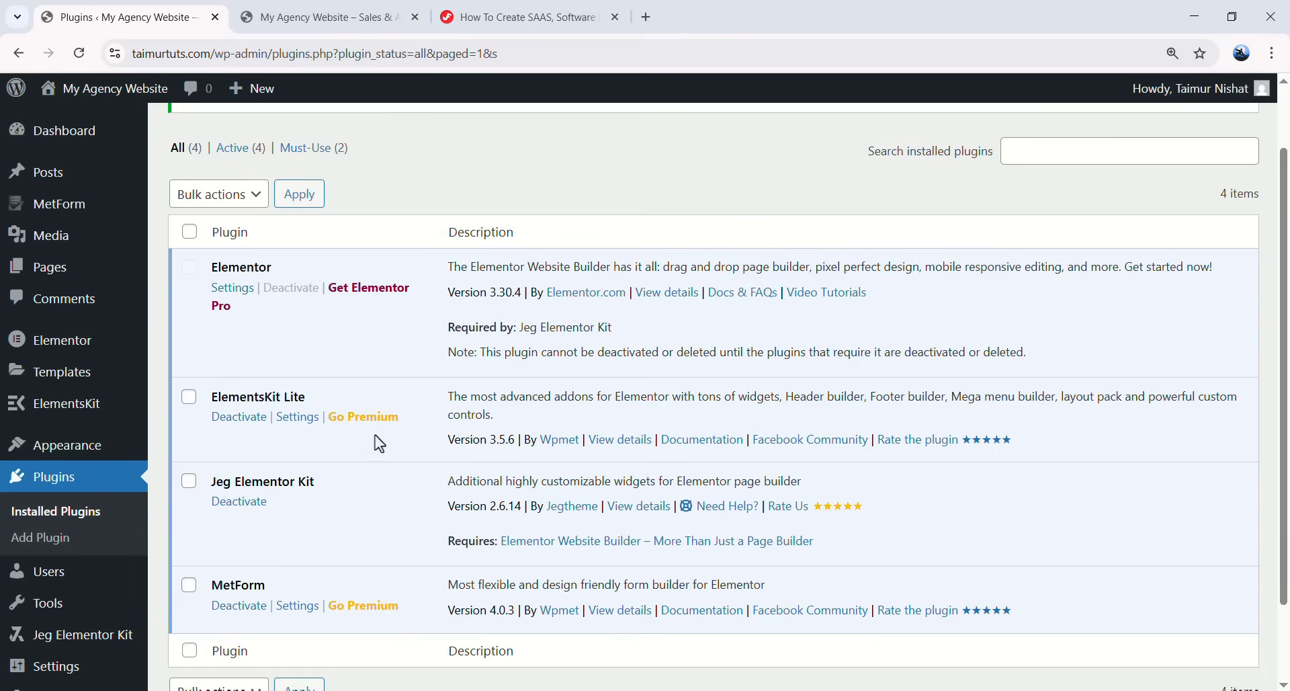
pyautogui.scroll(-1, 204, 505)
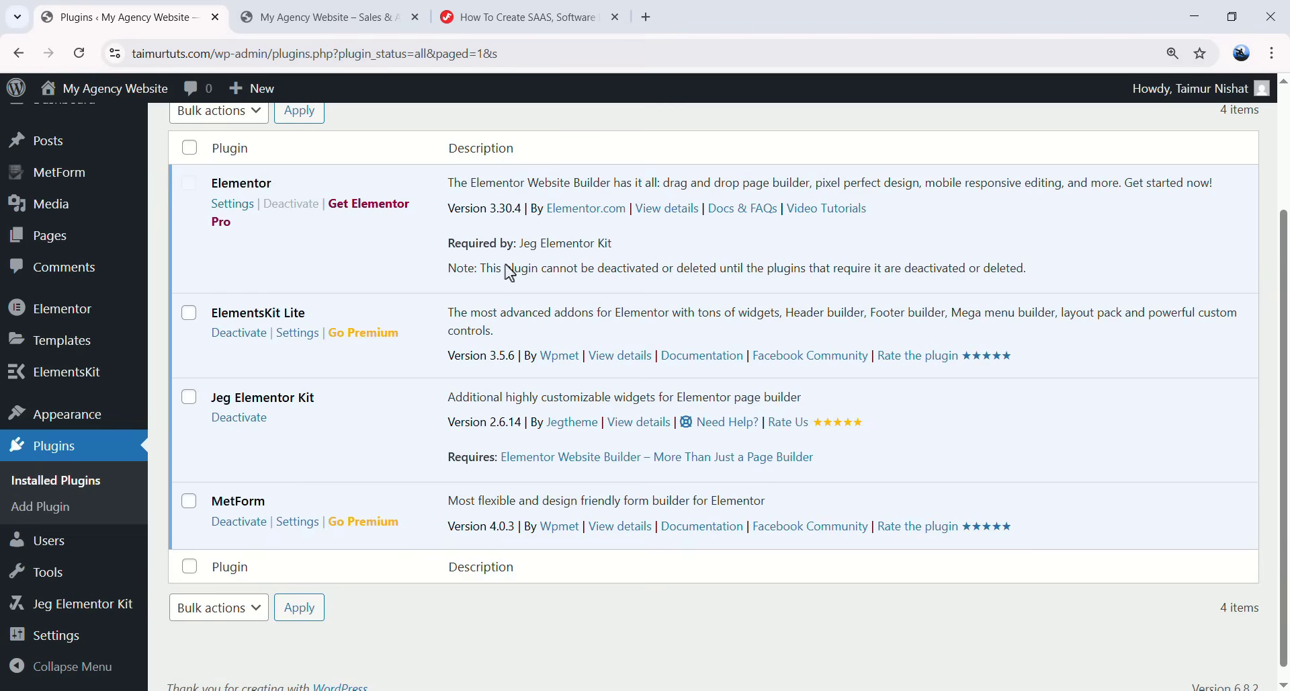
pyautogui.scroll(3, 350, 294)
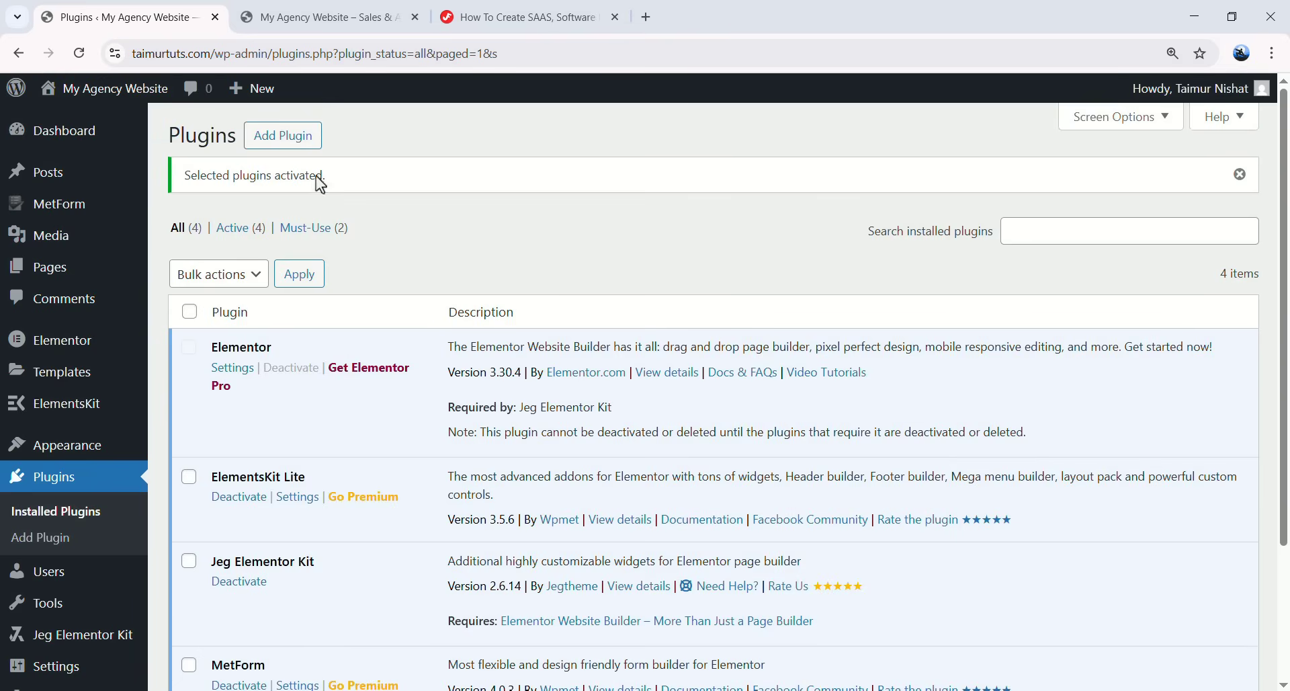
# - Search Add Themes for 'hello elementor'
pyautogui.moveTo(68, 453)
pyautogui.click(191, 458)
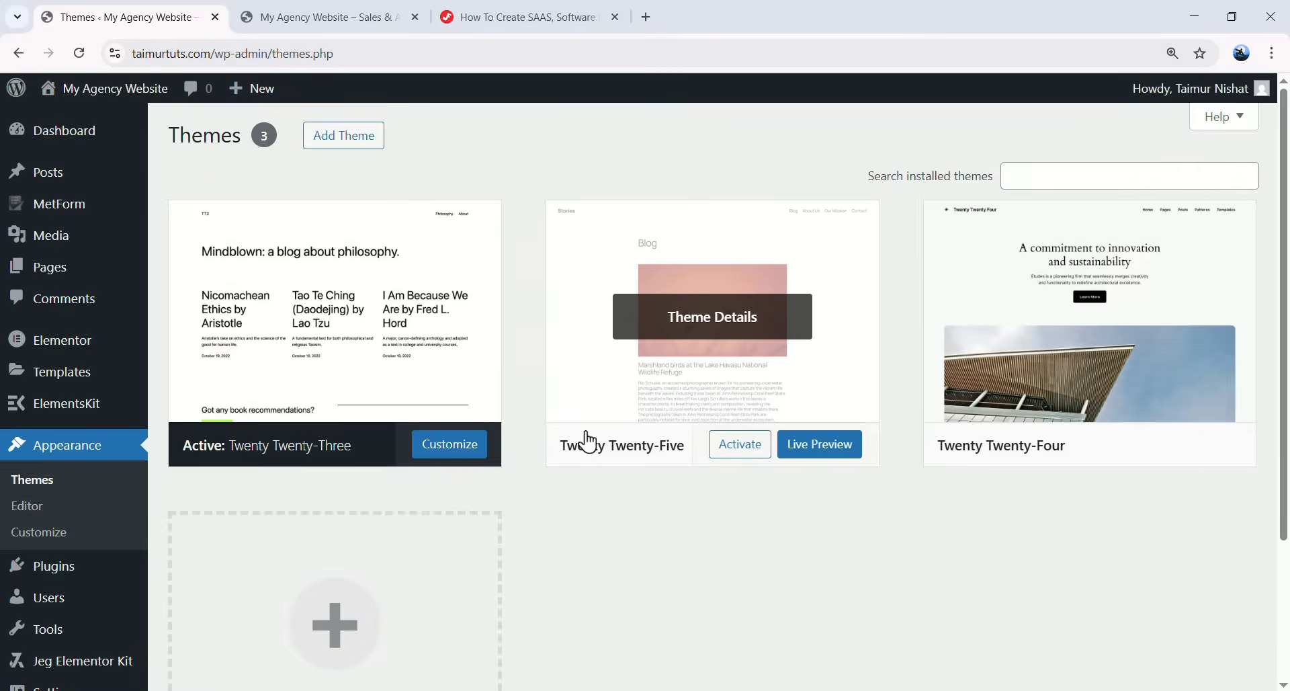
pyautogui.click(352, 145)
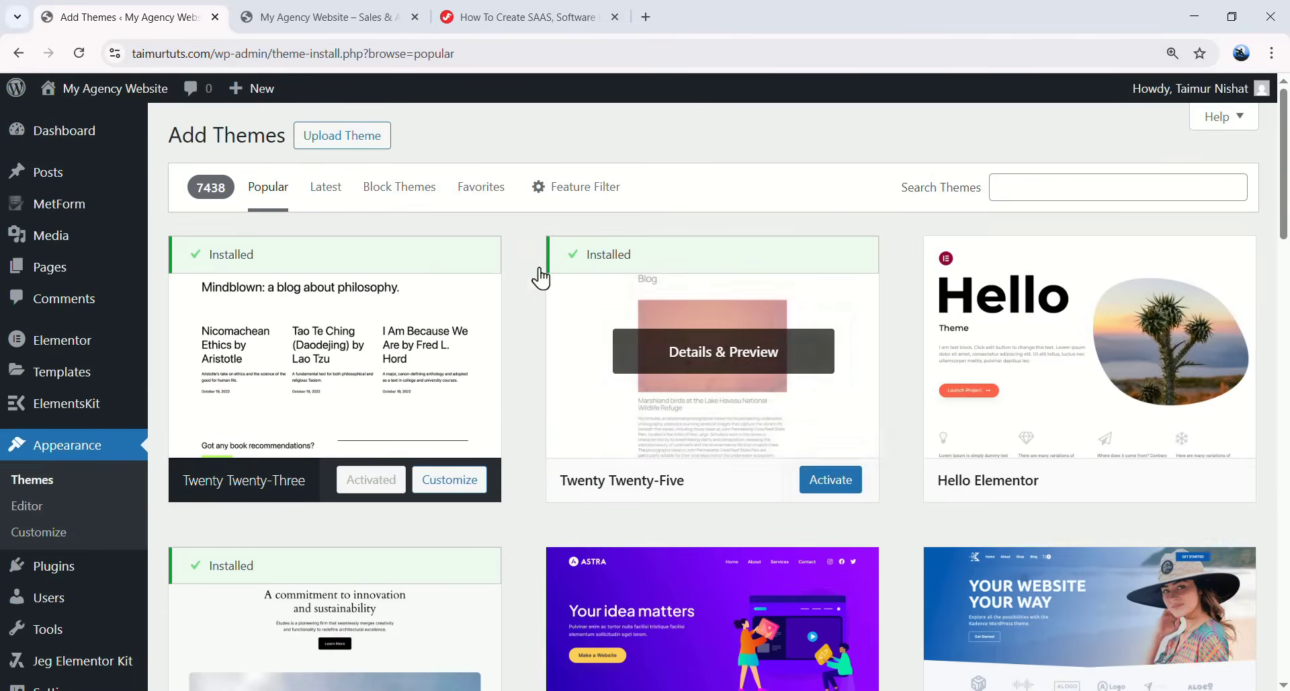
pyautogui.scroll(-8, 842, 347)
pyautogui.scroll(8, 426, 412)
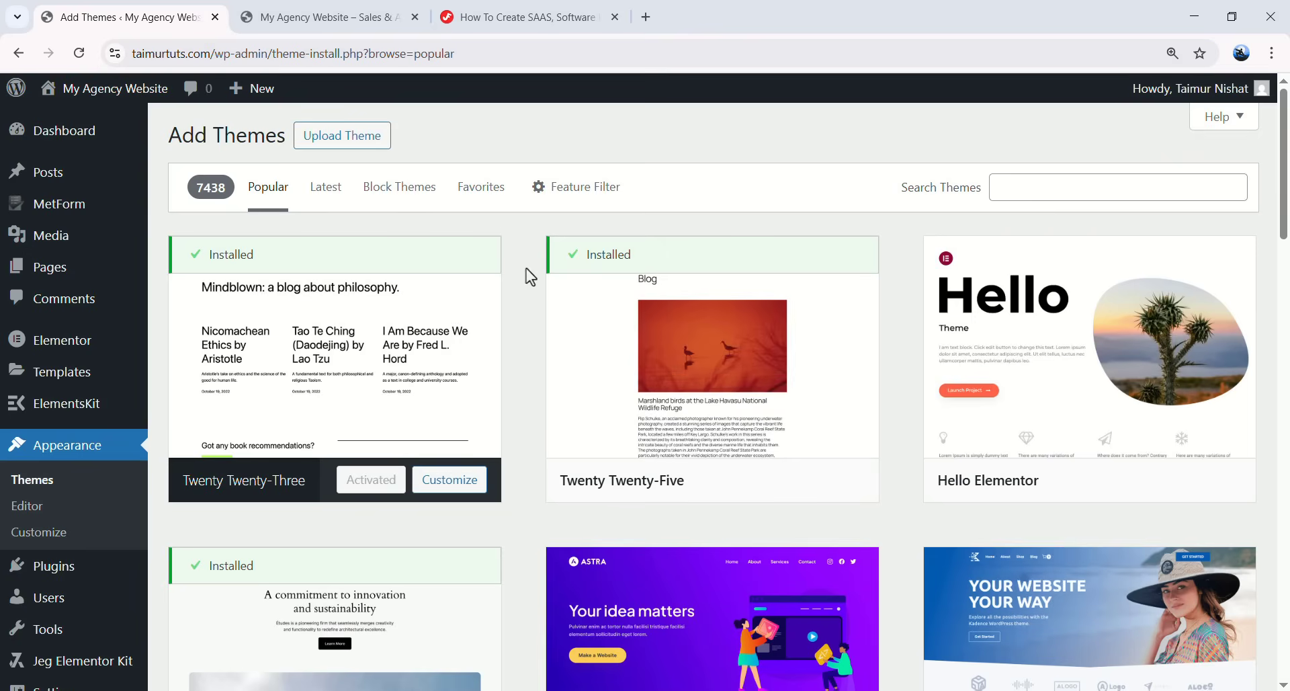
pyautogui.click(1035, 187)
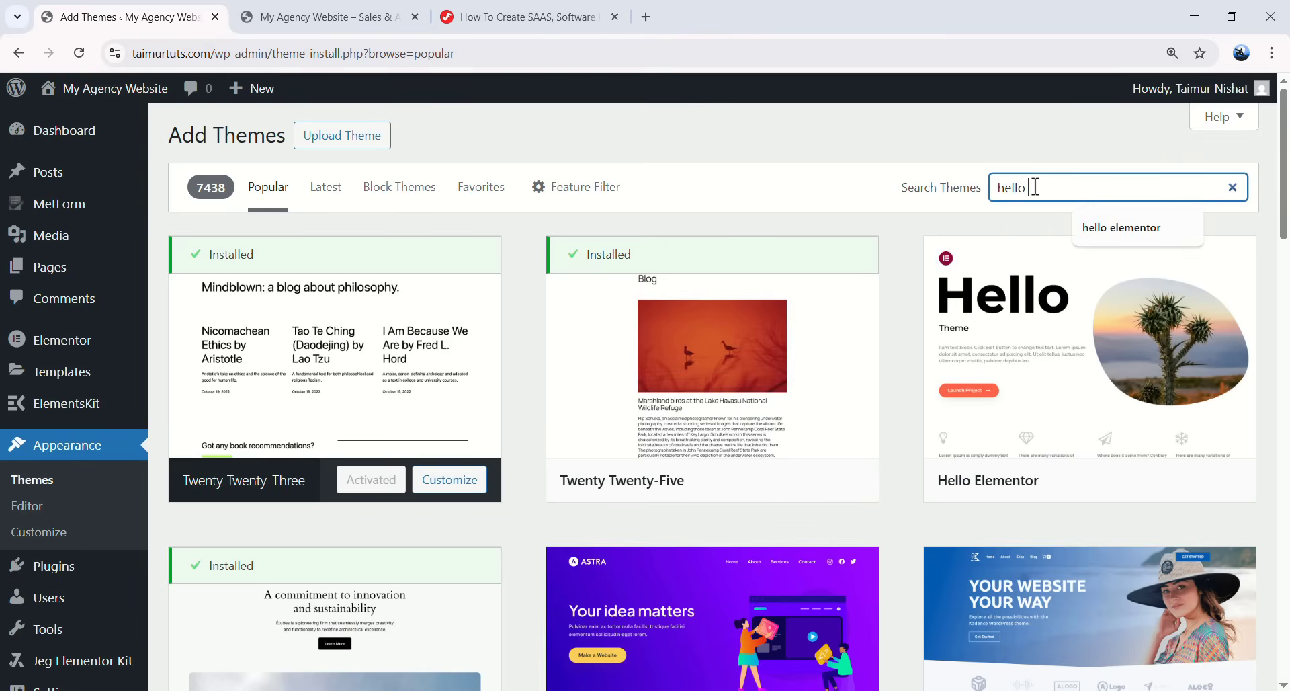
pyautogui.write('hello elementor')
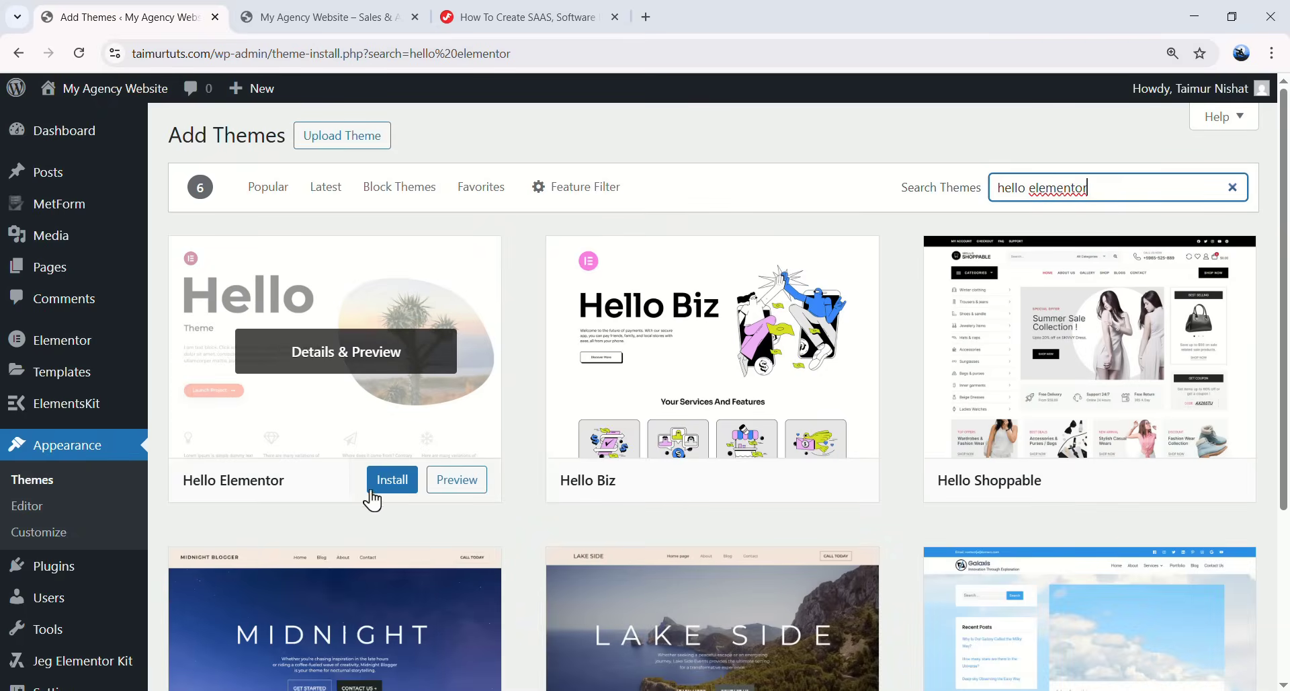
# - Install and activate the Hello Elementor theme
pyautogui.click(382, 485)
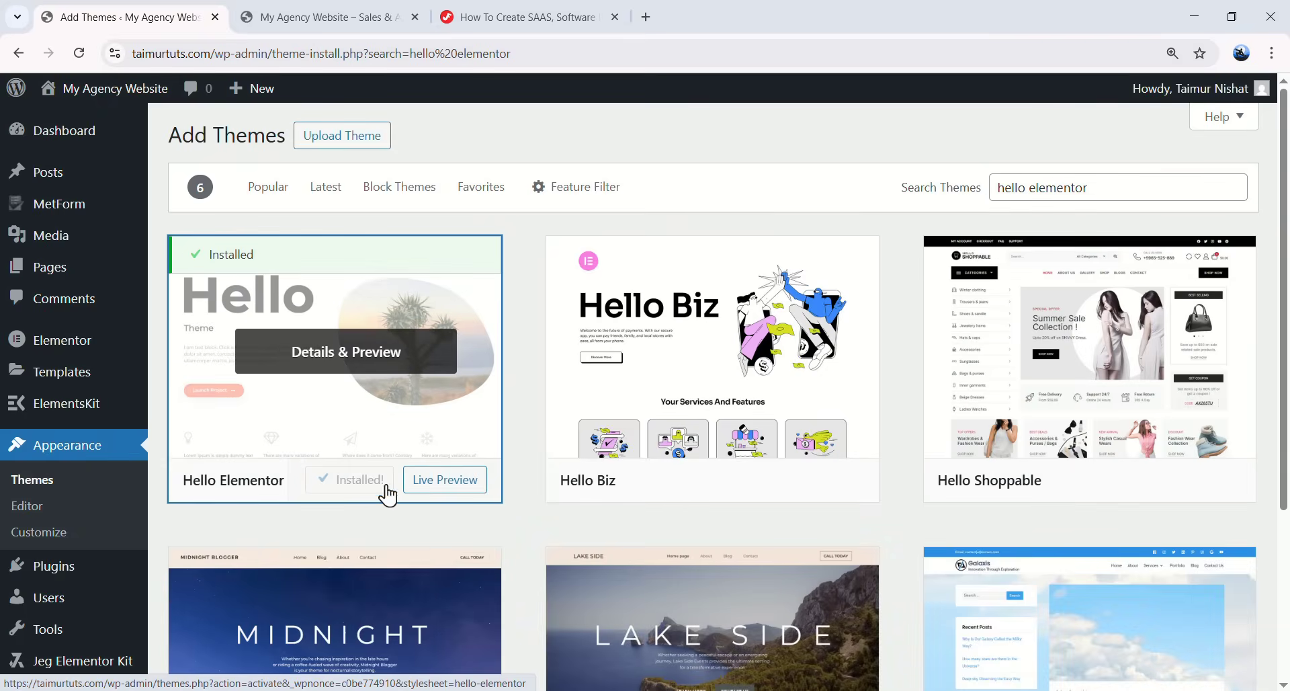
pyautogui.click(357, 482)
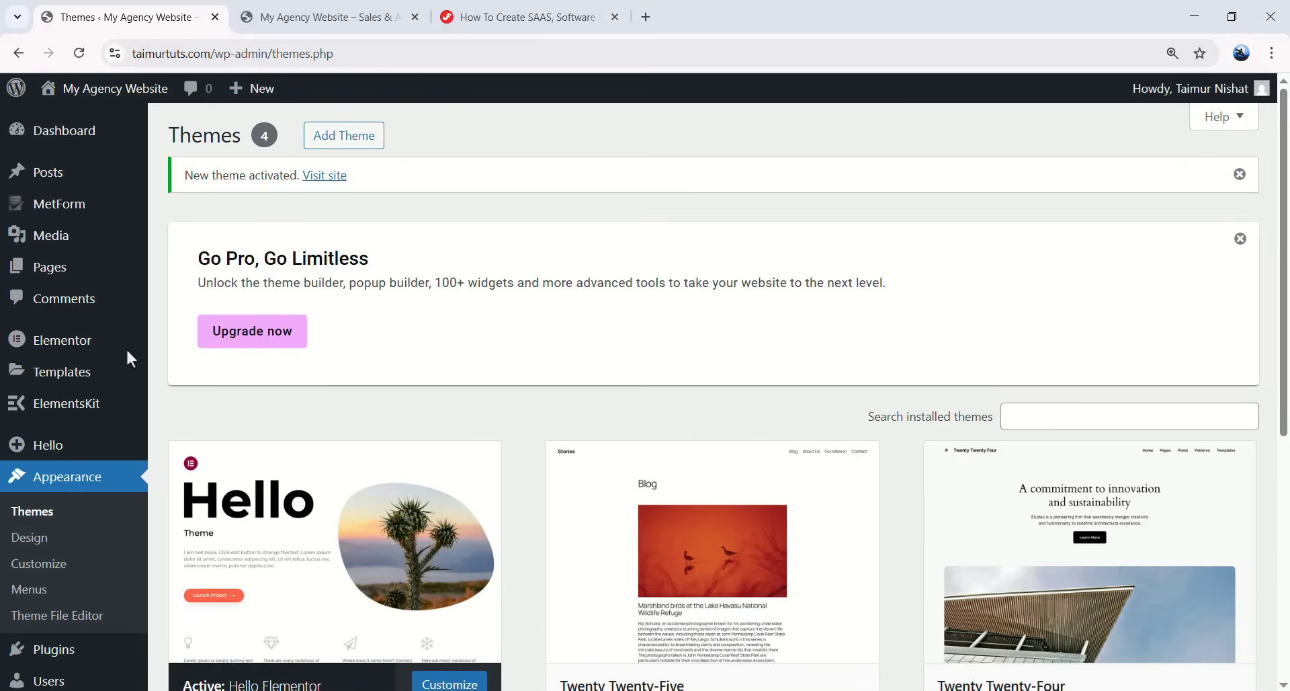
pyautogui.scroll(-2, 389, 383)
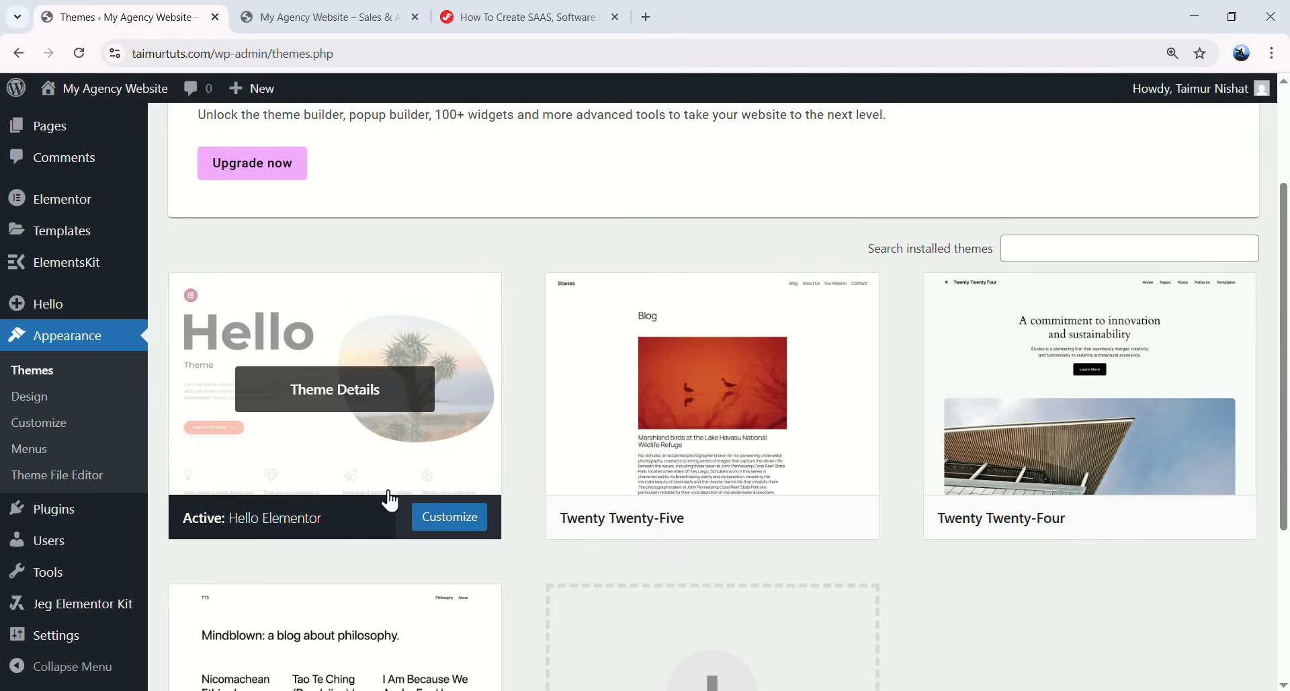
# - Look over the text on the site's current front page in the other tab
pyautogui.click(370, 21)
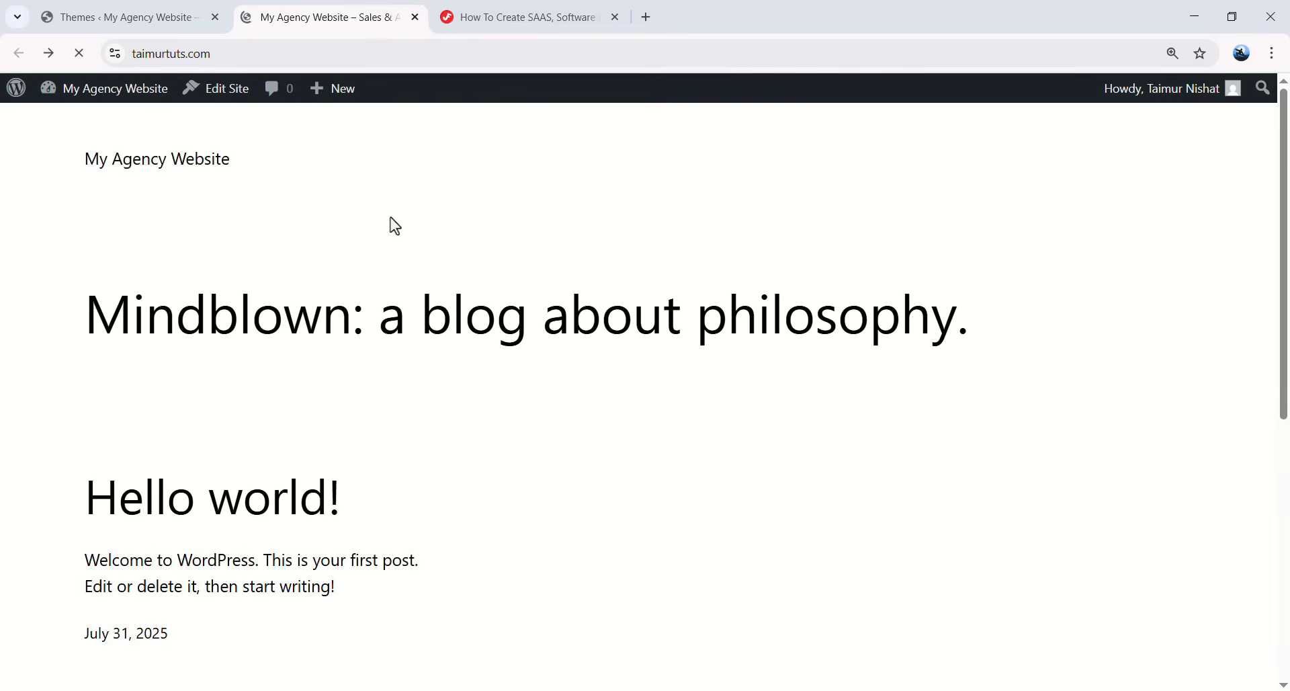
pyautogui.moveTo(95, 137); pyautogui.dragTo(565, 433)
pyautogui.click(756, 439)
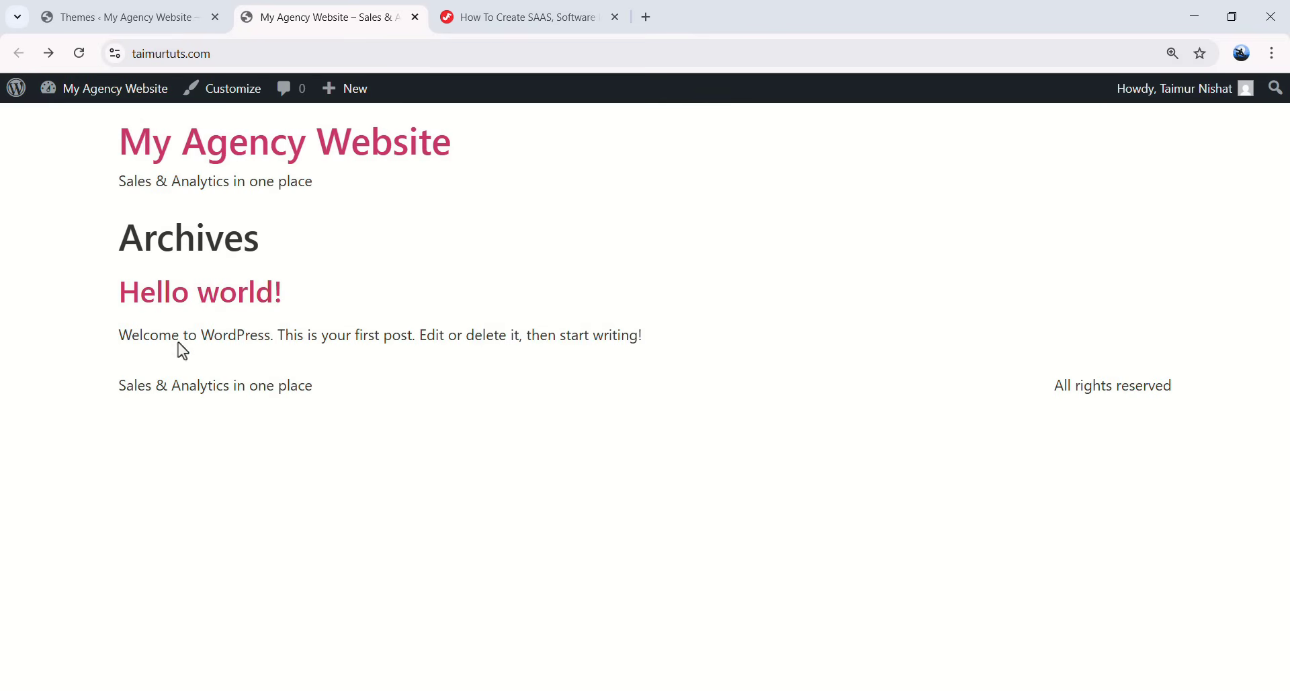
pyautogui.moveTo(92, 162); pyautogui.dragTo(738, 400)
pyautogui.click(749, 399)
pyautogui.moveTo(108, 159); pyautogui.dragTo(369, 397)
pyautogui.click(916, 388)
# - Move the Privacy Policy page to the trash from All Pages
pyautogui.click(132, 26)
pyautogui.scroll(3, 40, 222)
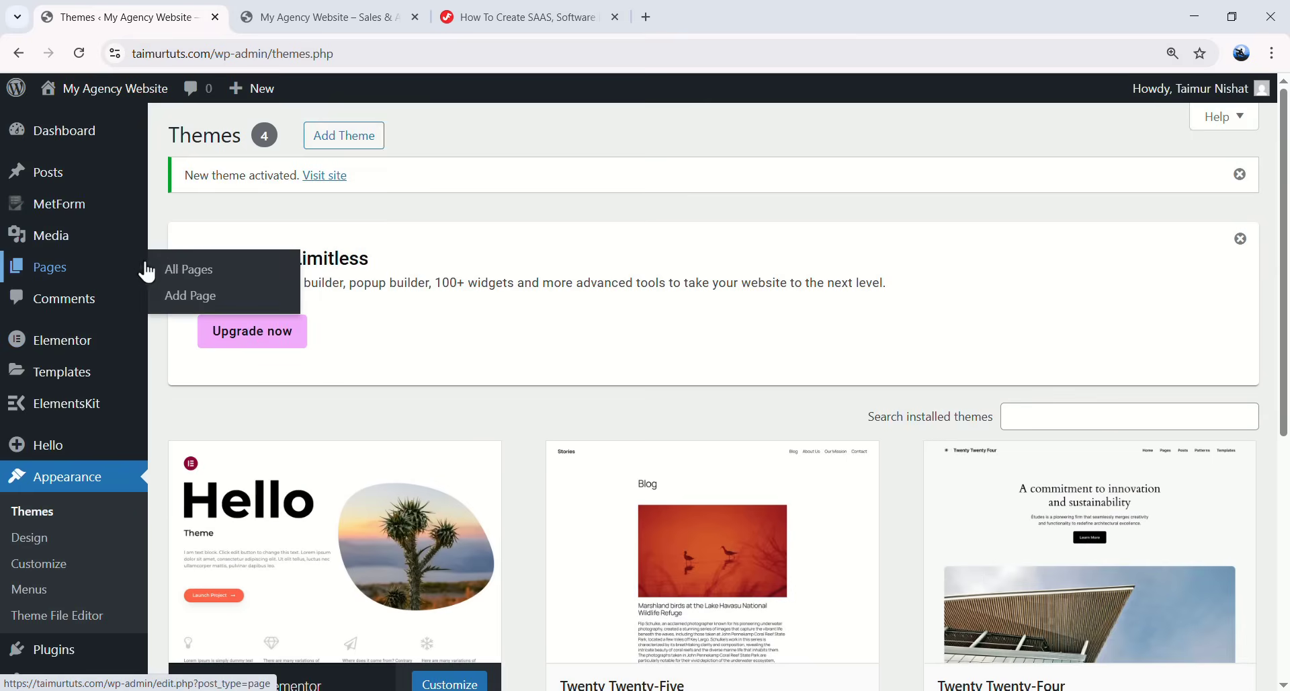
pyautogui.click(47, 265)
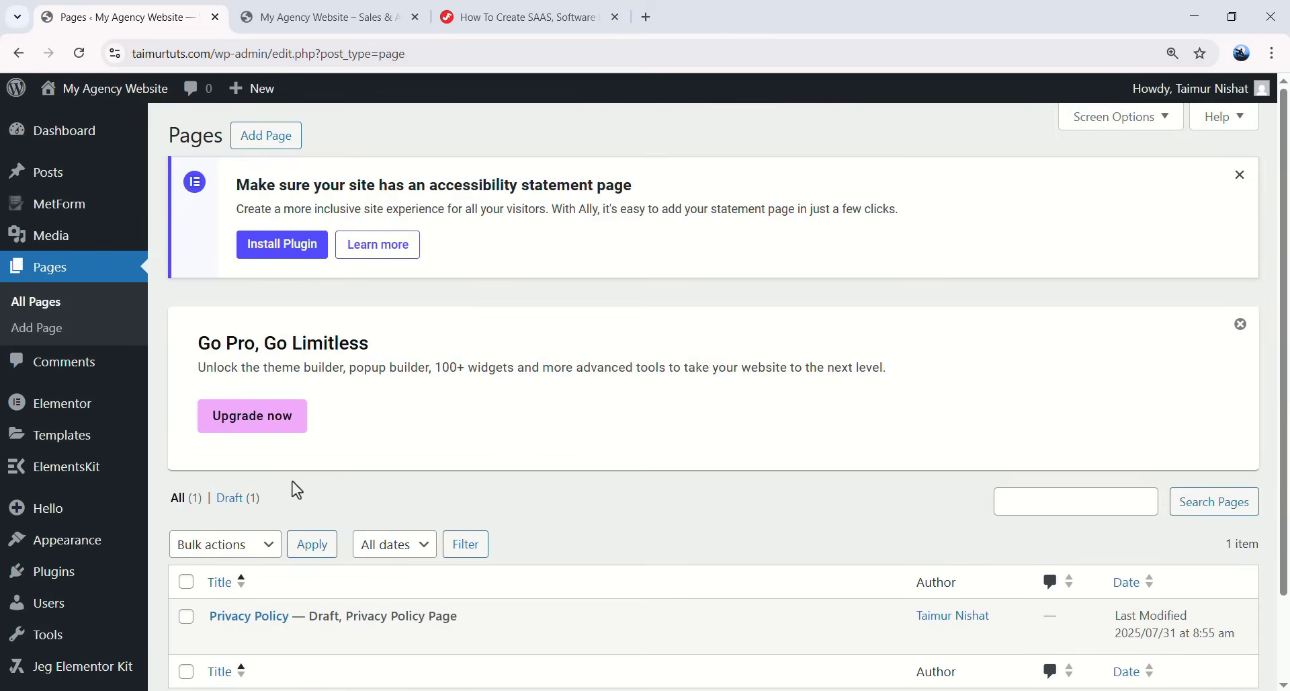
pyautogui.scroll(-2, 291, 486)
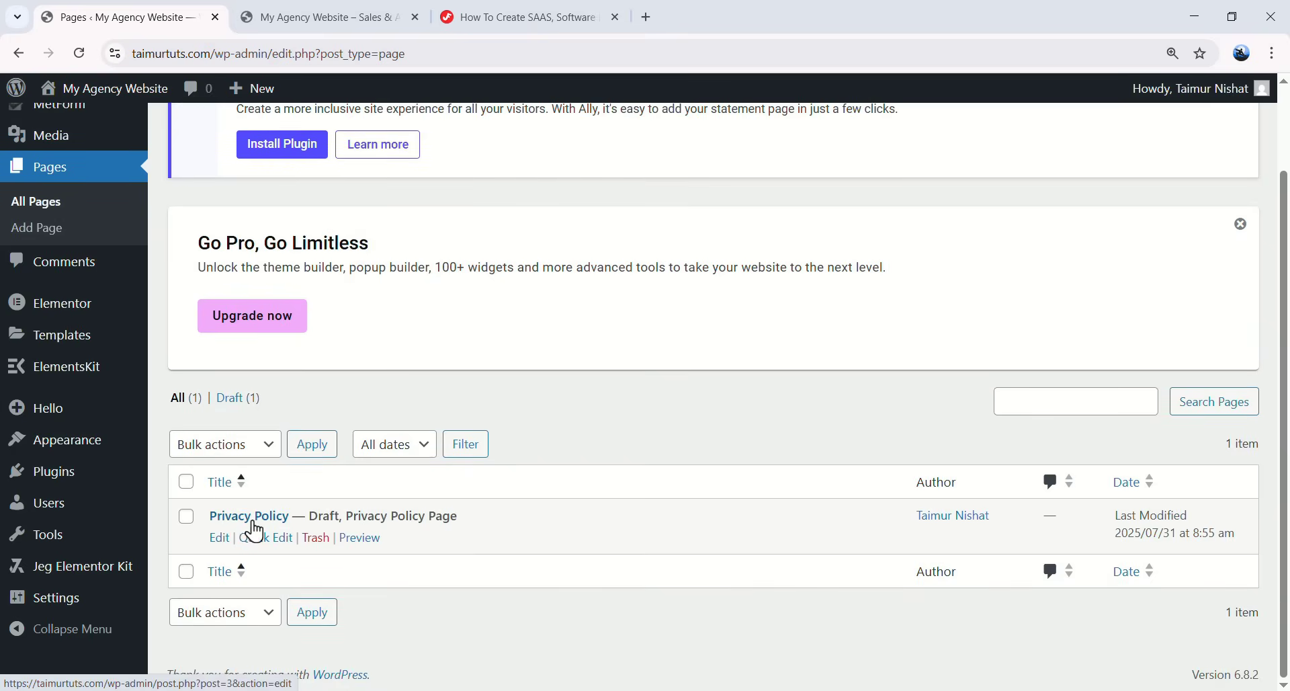
pyautogui.click(314, 538)
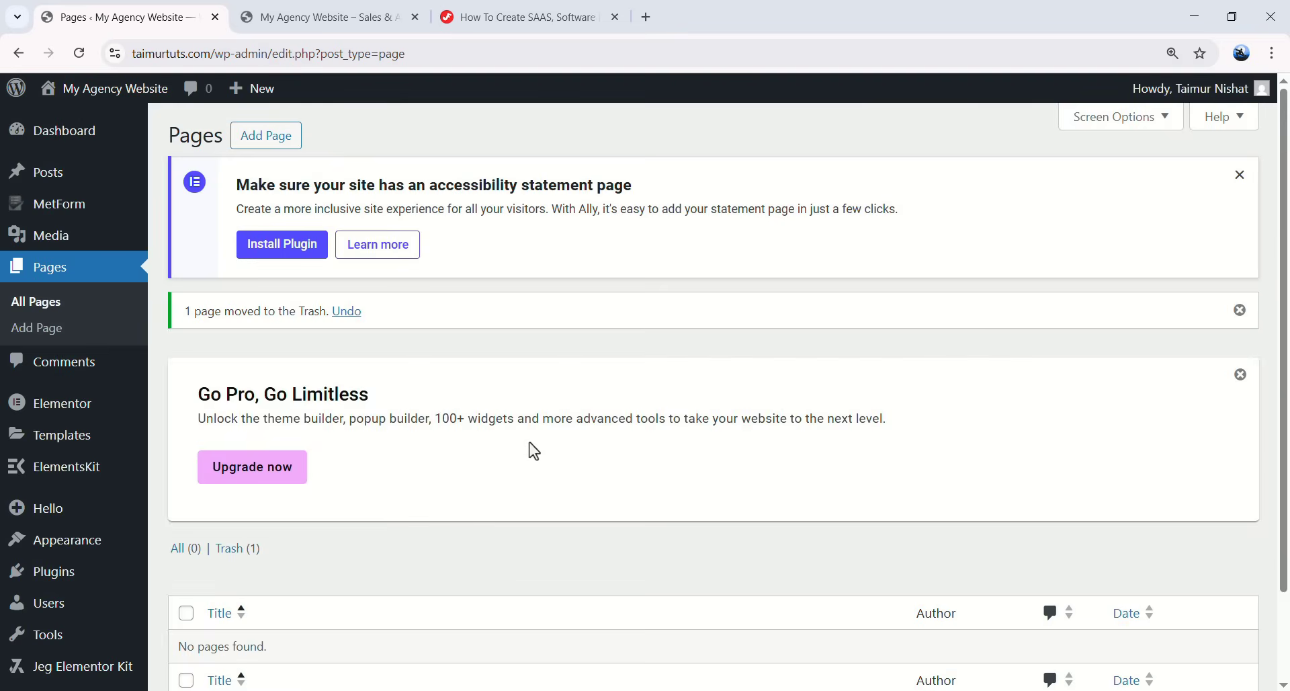
# - Create and publish a new page titled 'Home', then view it on the site
pyautogui.click(272, 135)
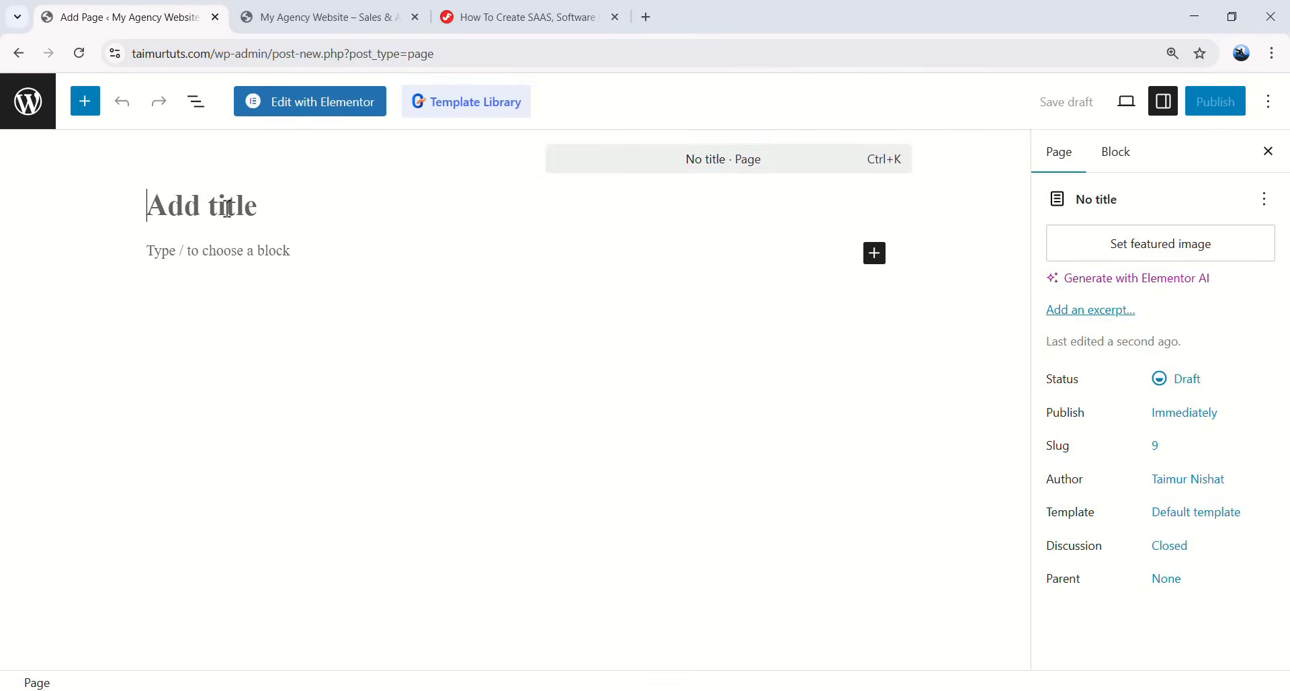
pyautogui.click(232, 210)
pyautogui.write('Home')
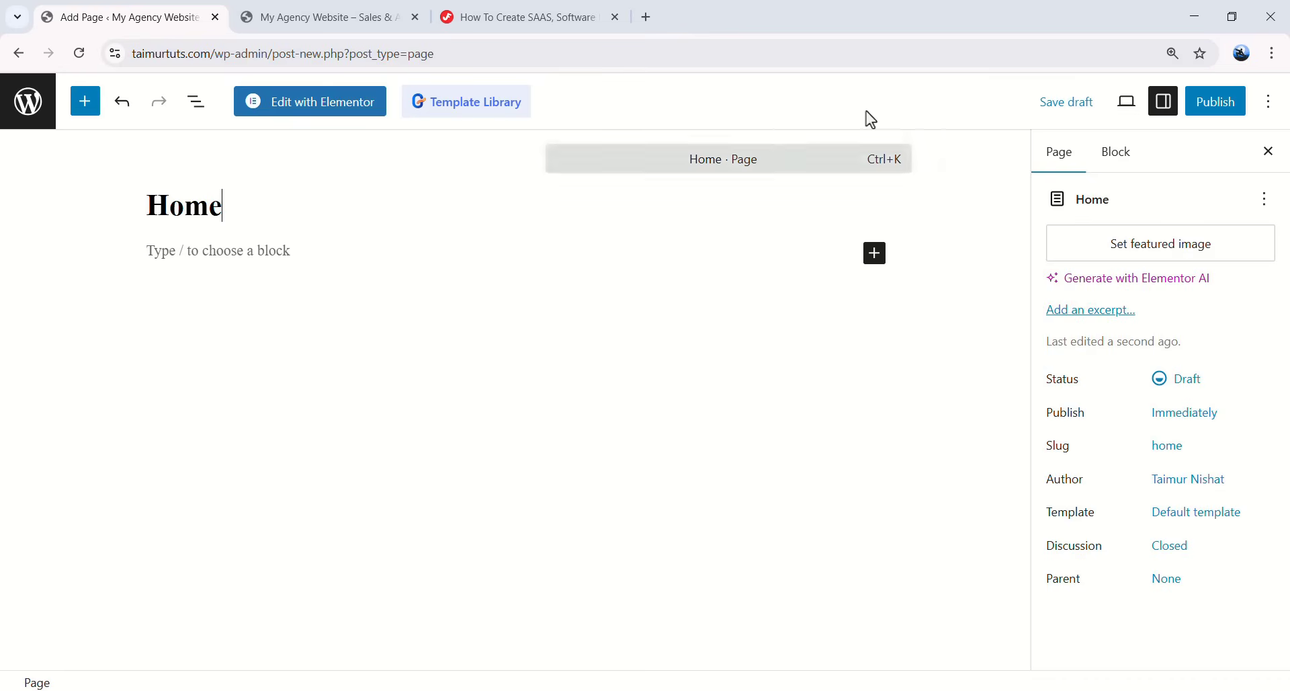
pyautogui.click(1195, 106)
pyautogui.click(1203, 107)
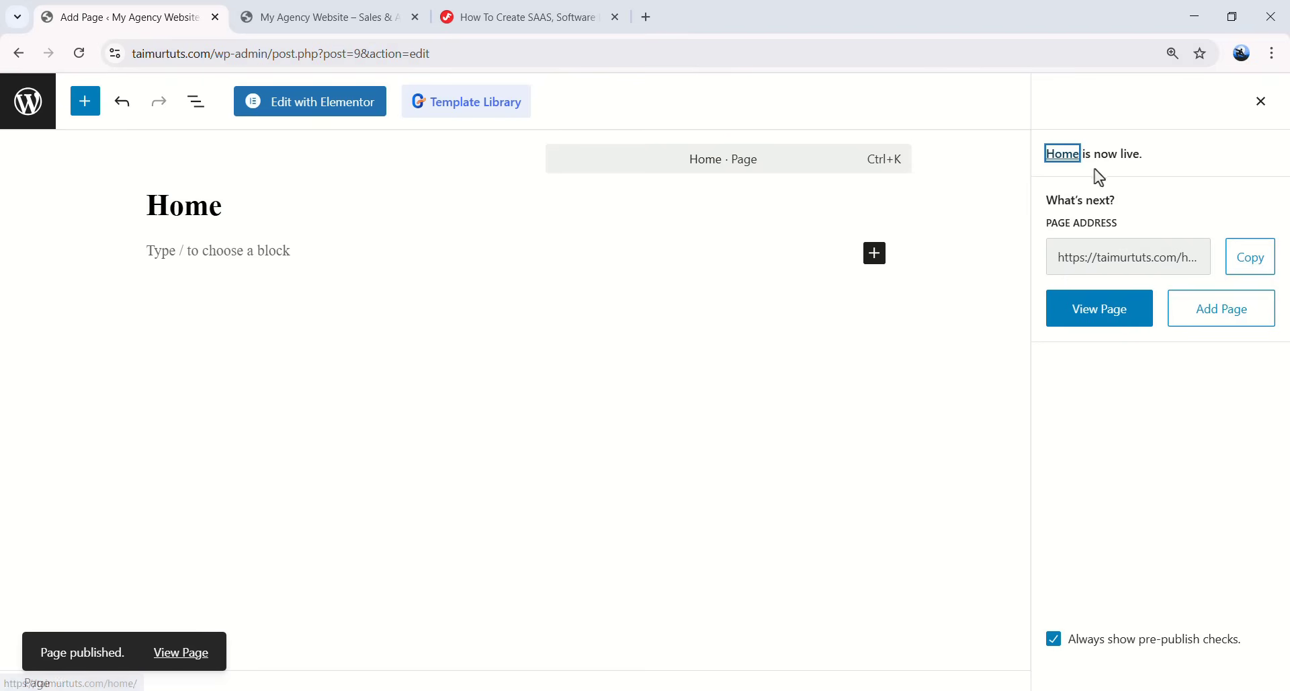
pyautogui.click(1120, 322)
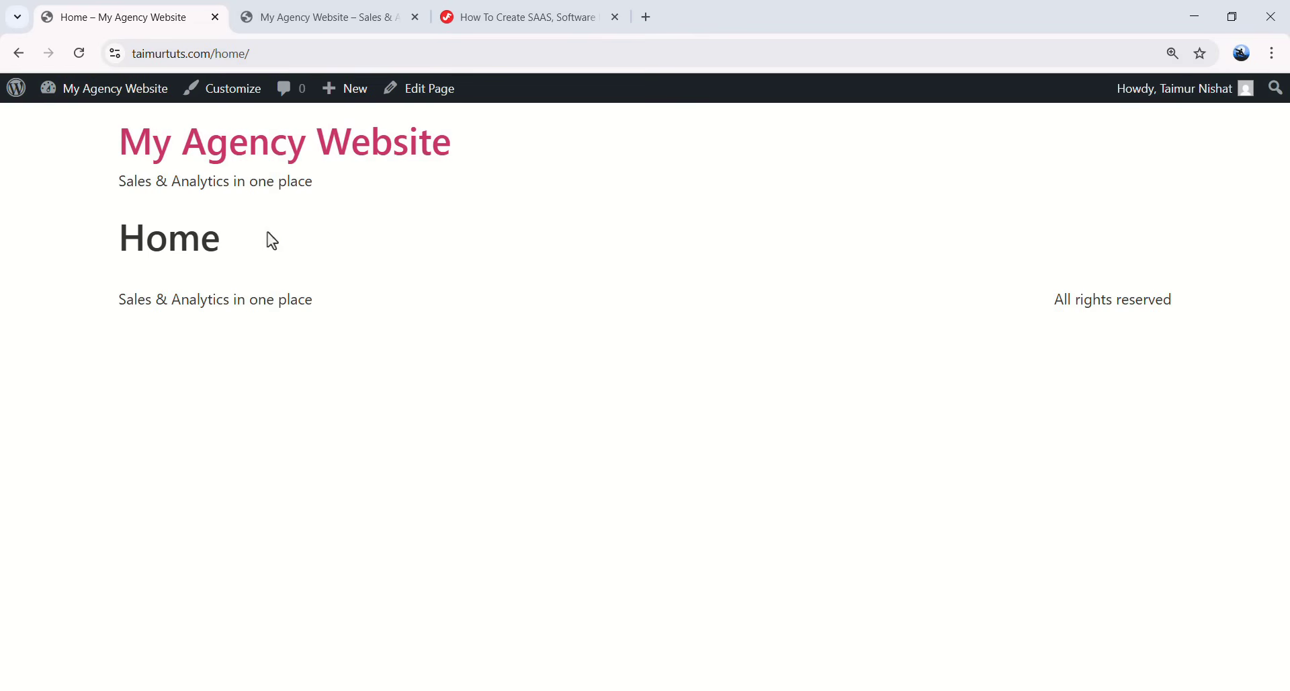
# - Examine the published Home page's title and compare it with the front page tab
pyautogui.moveTo(99, 220); pyautogui.dragTo(828, 263)
pyautogui.click(788, 264)
pyautogui.moveTo(113, 244); pyautogui.dragTo(385, 244)
pyautogui.click(416, 248)
pyautogui.click(330, 18)
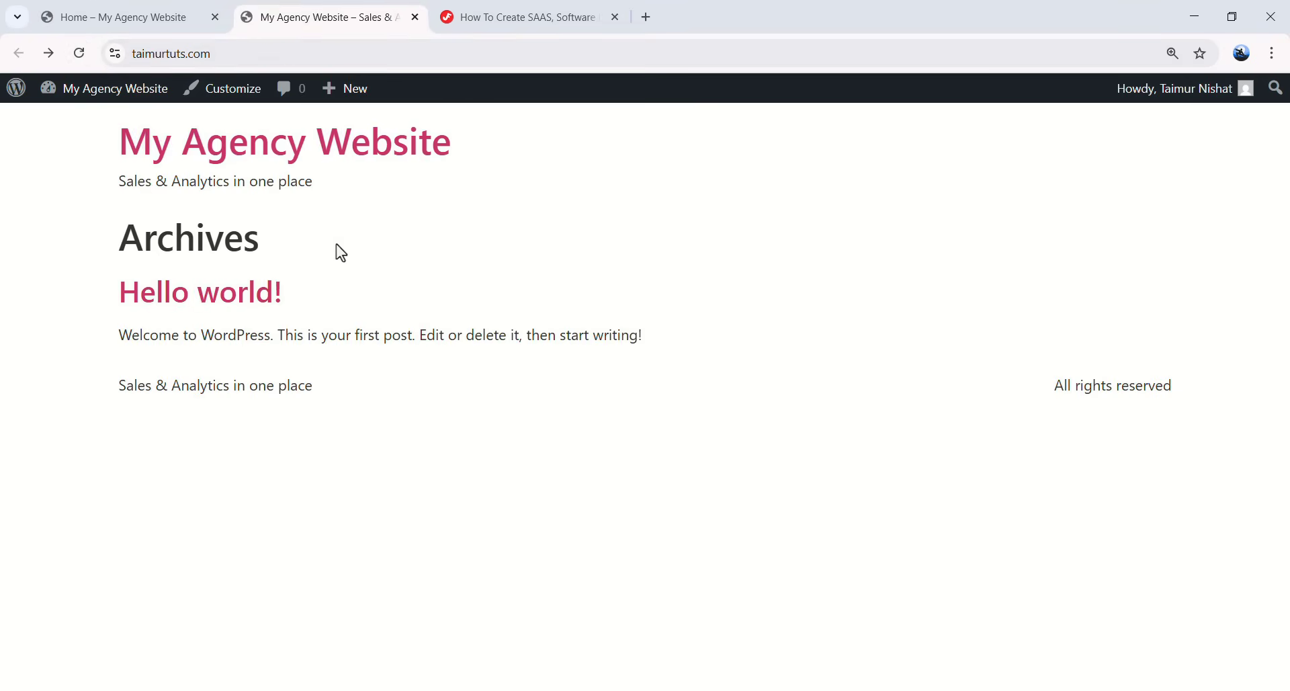
pyautogui.hotkey('ctrl', 'shift', 'Tab')
# - Recheck the Home heading, reload the front page for comparison, and return to the Home tab
pyautogui.click(132, 224)
pyautogui.moveTo(120, 235); pyautogui.dragTo(248, 239)
pyautogui.click(213, 231)
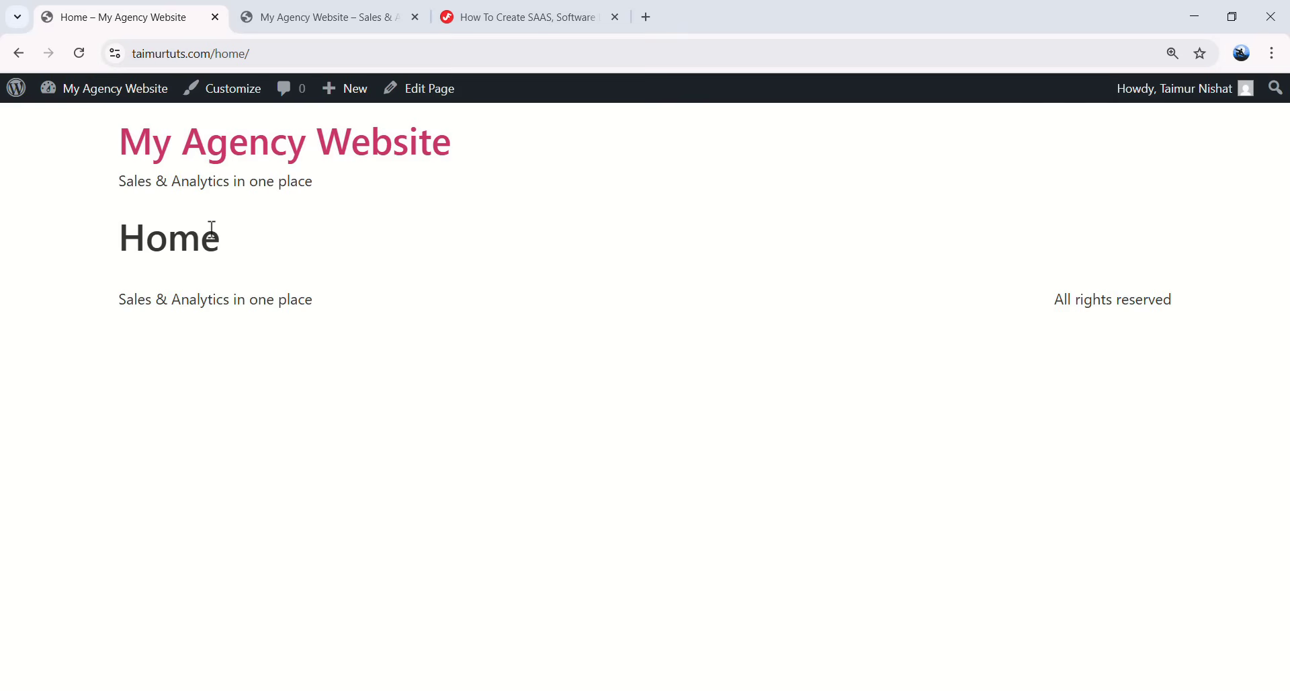
pyautogui.doubleClick(168, 238)
pyautogui.click(277, 237)
pyautogui.click(331, 15)
pyautogui.moveTo(125, 230); pyautogui.dragTo(384, 351)
pyautogui.press('F5')
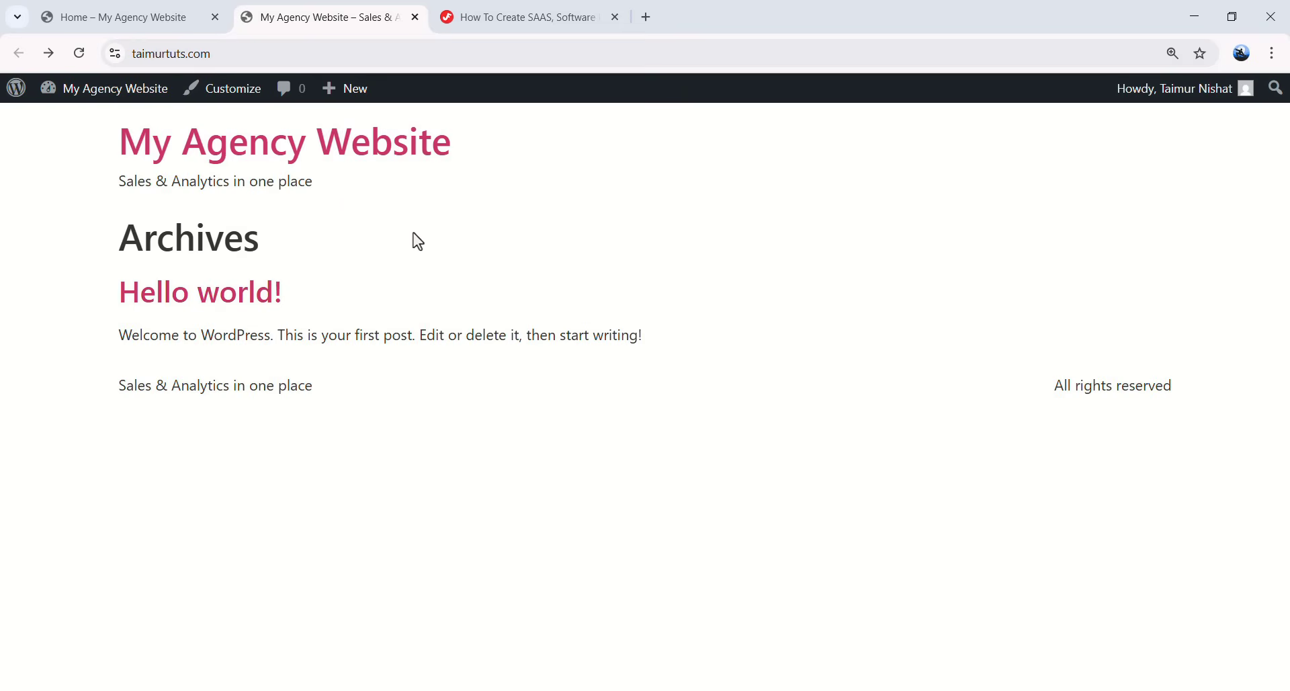
pyautogui.click(98, 27)
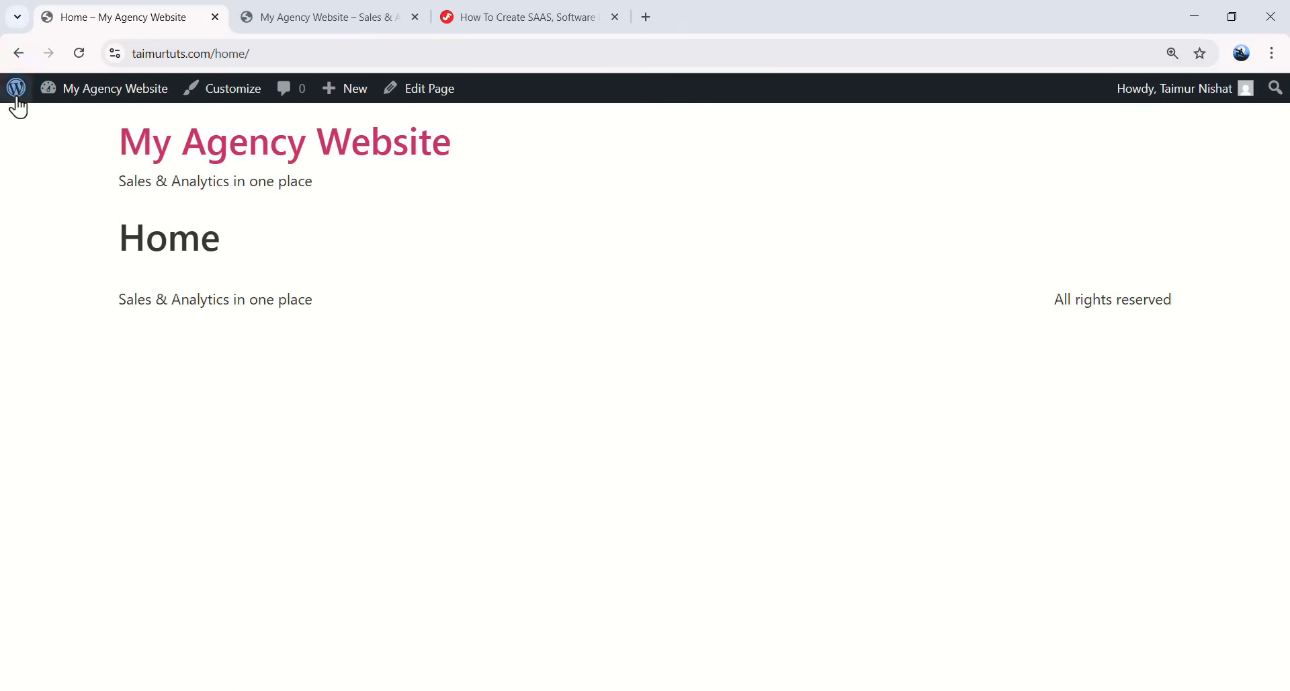
pyautogui.moveTo(15, 97)
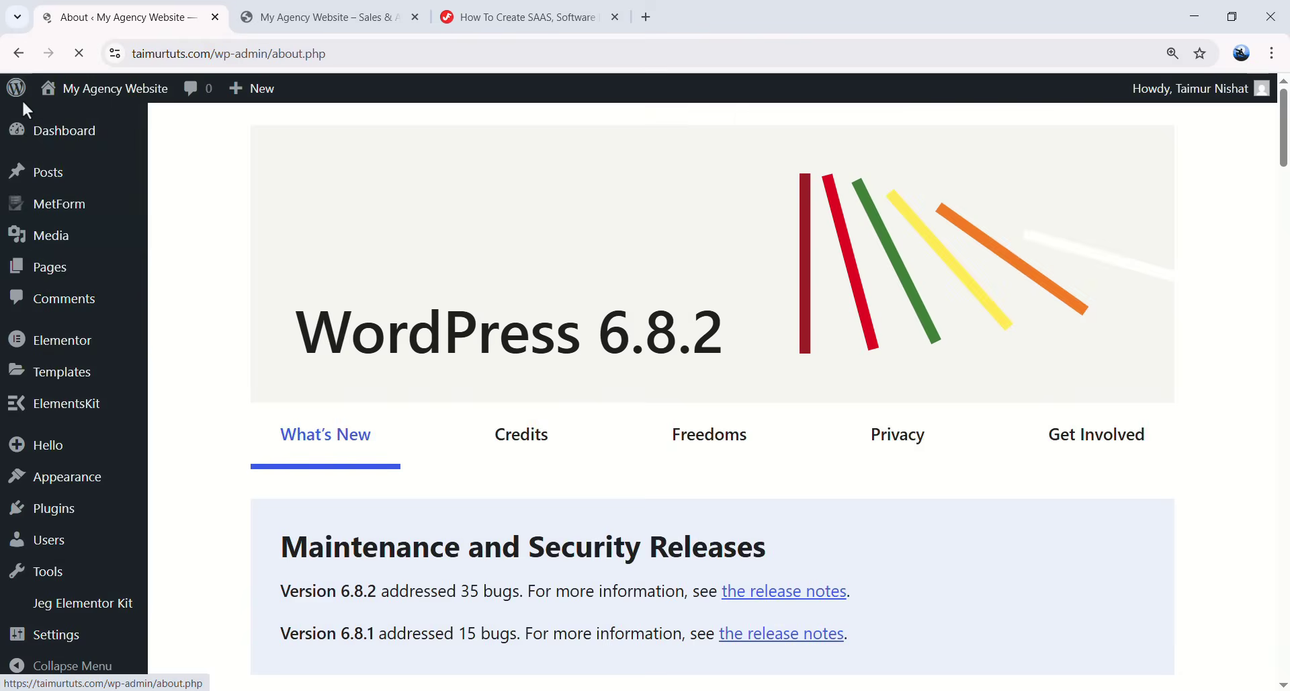
# - Open Settings > Reading and compare it against the site's current front page
pyautogui.scroll(-5, 73, 592)
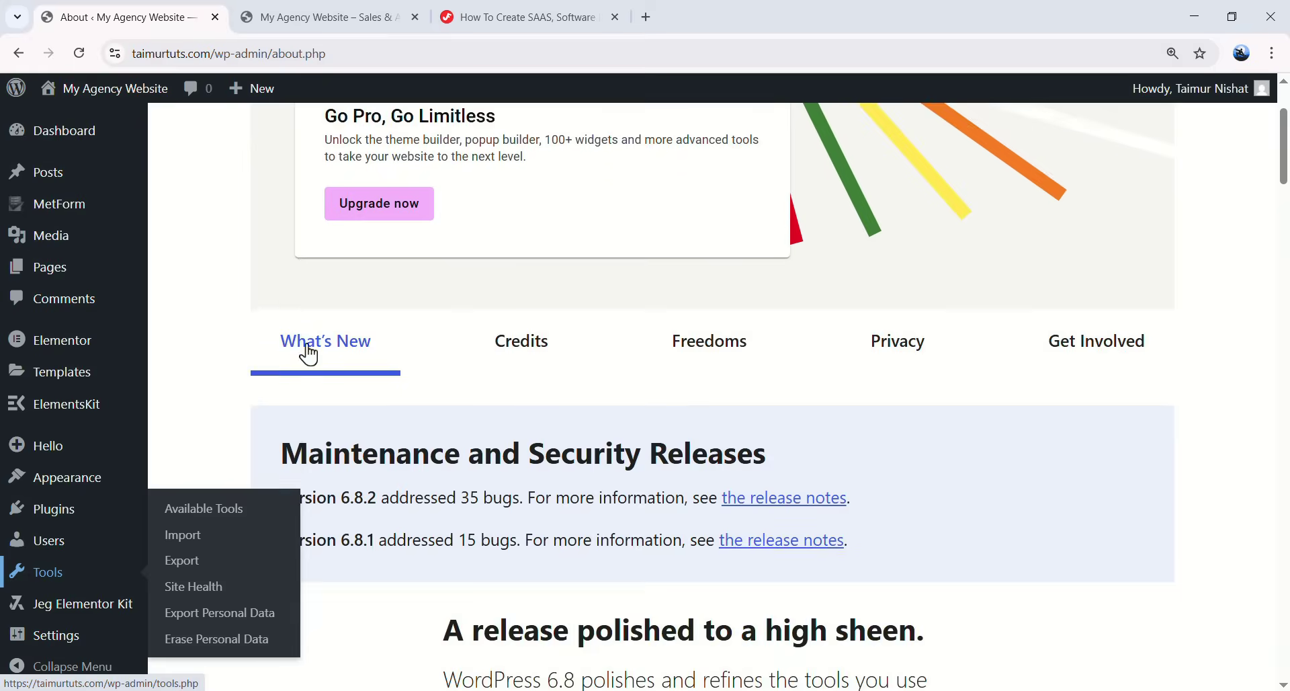
pyautogui.moveTo(53, 646)
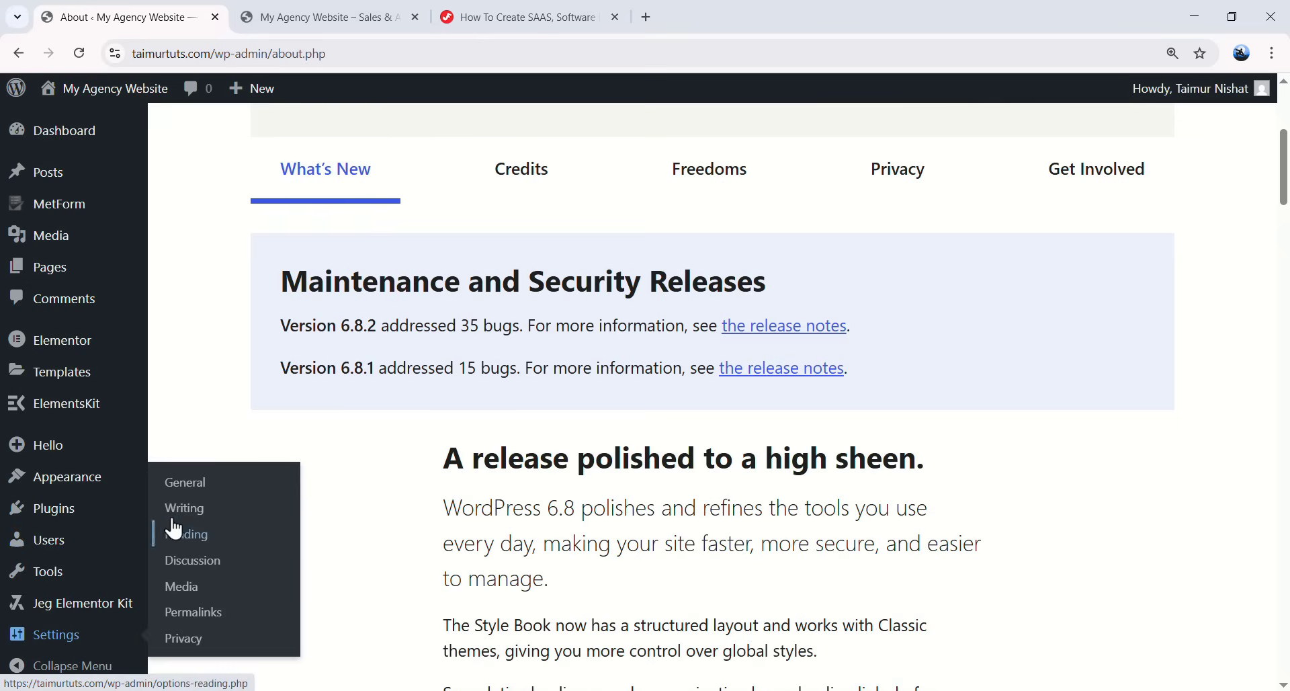
pyautogui.click(190, 535)
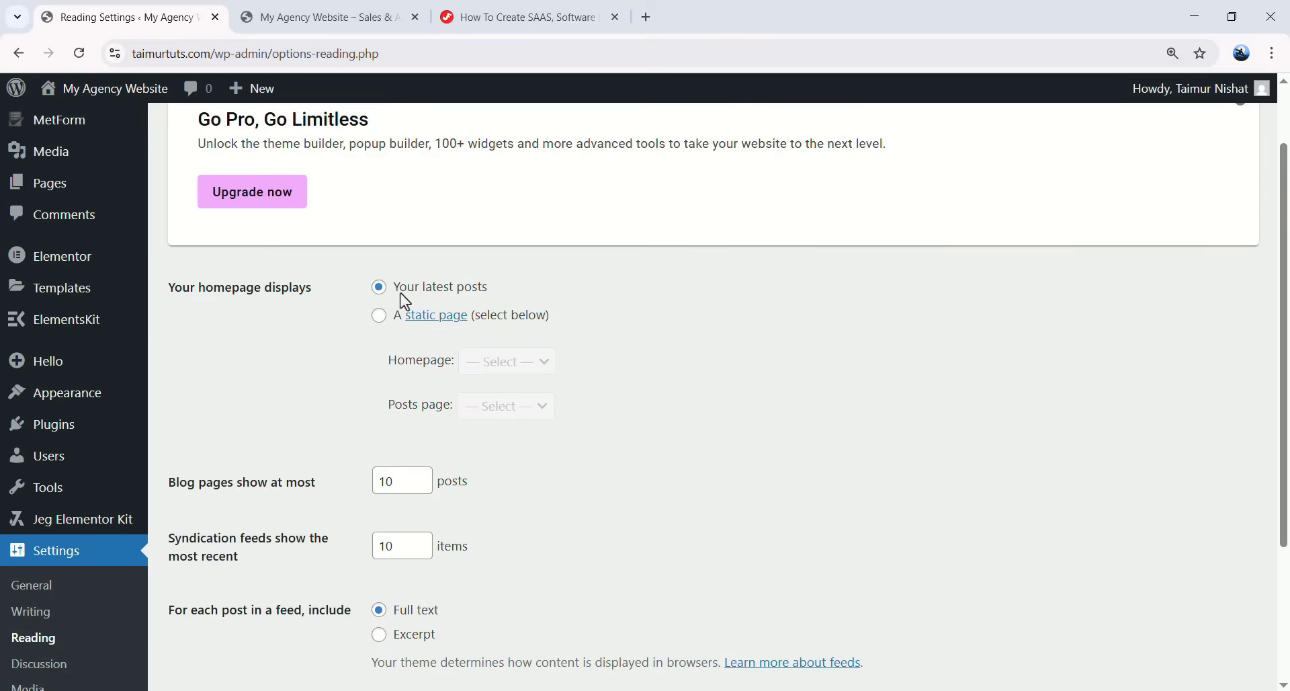
pyautogui.click(340, 19)
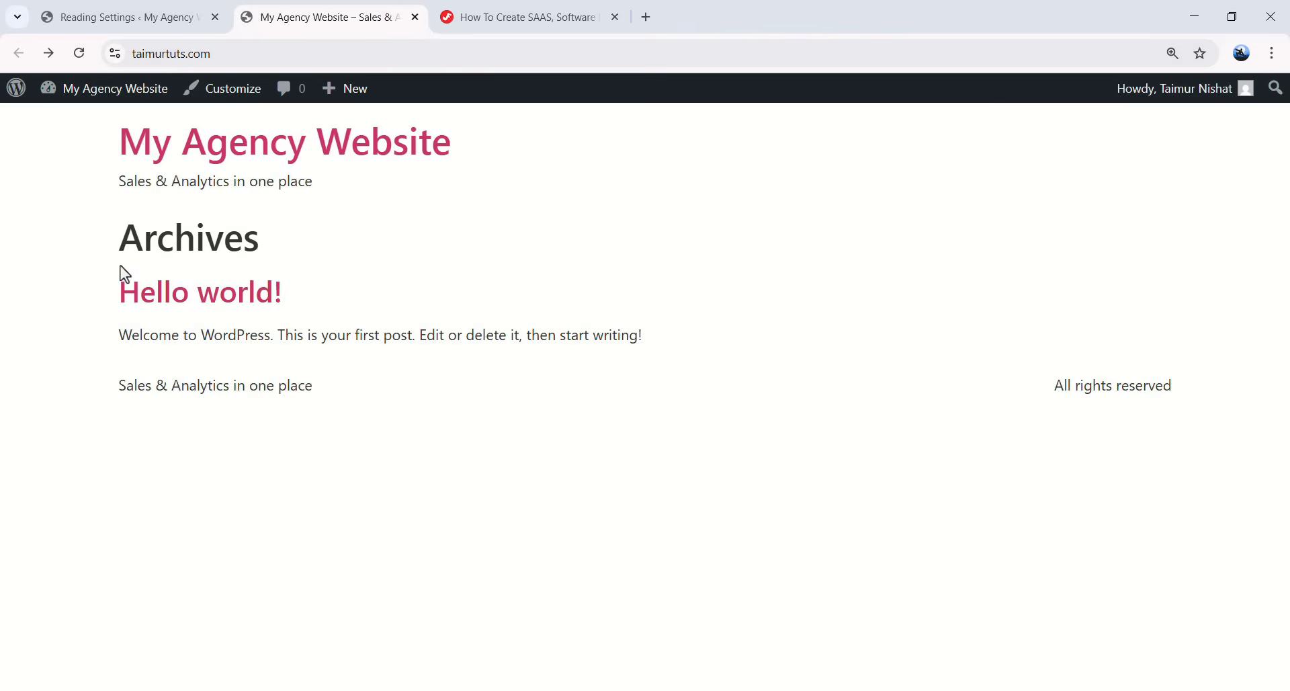
pyautogui.moveTo(127, 268); pyautogui.dragTo(390, 417)
pyautogui.hotkey('ctrl', 'shift', 'Tab')
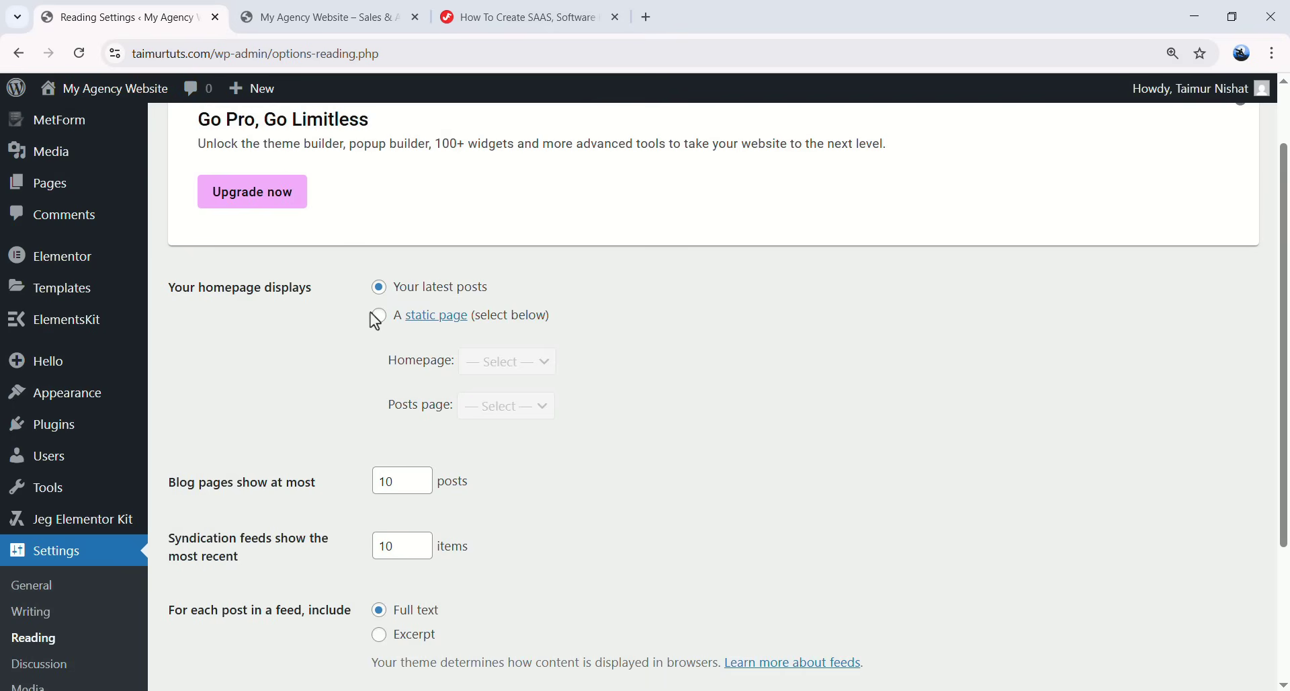
# - Make the homepage the static page 'Home' and save the Reading settings
pyautogui.click(379, 316)
pyautogui.click(520, 366)
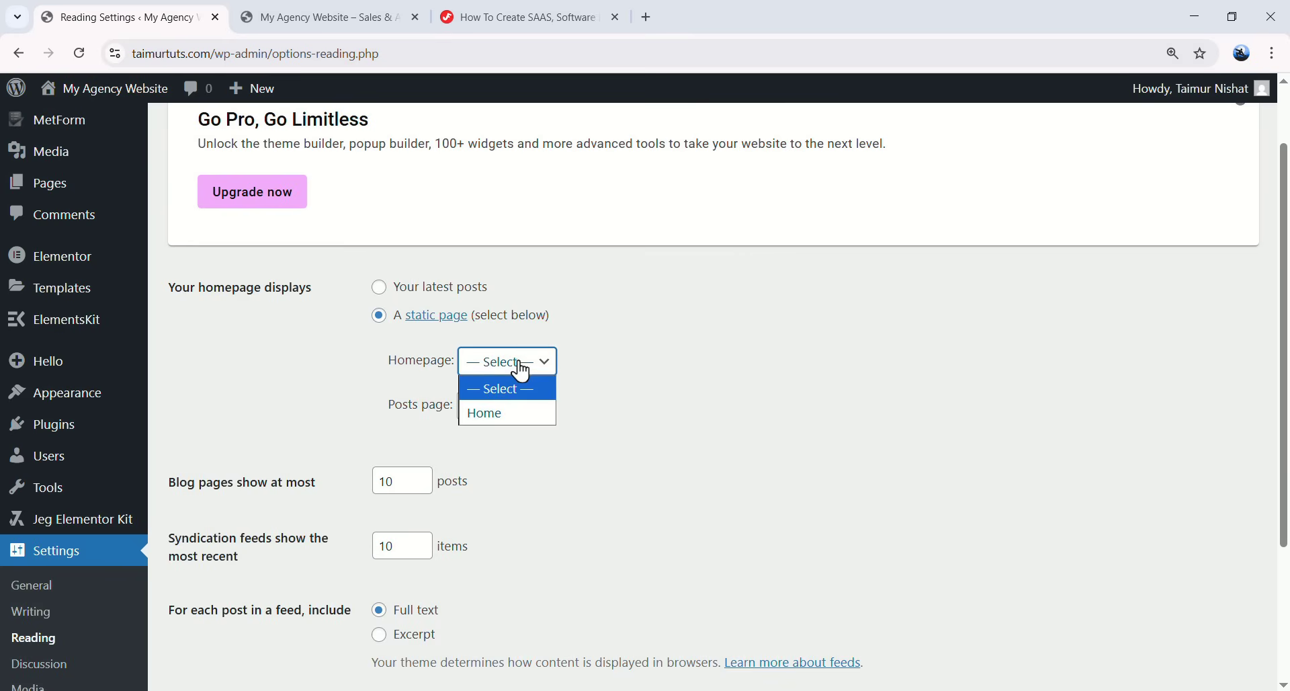
pyautogui.click(522, 414)
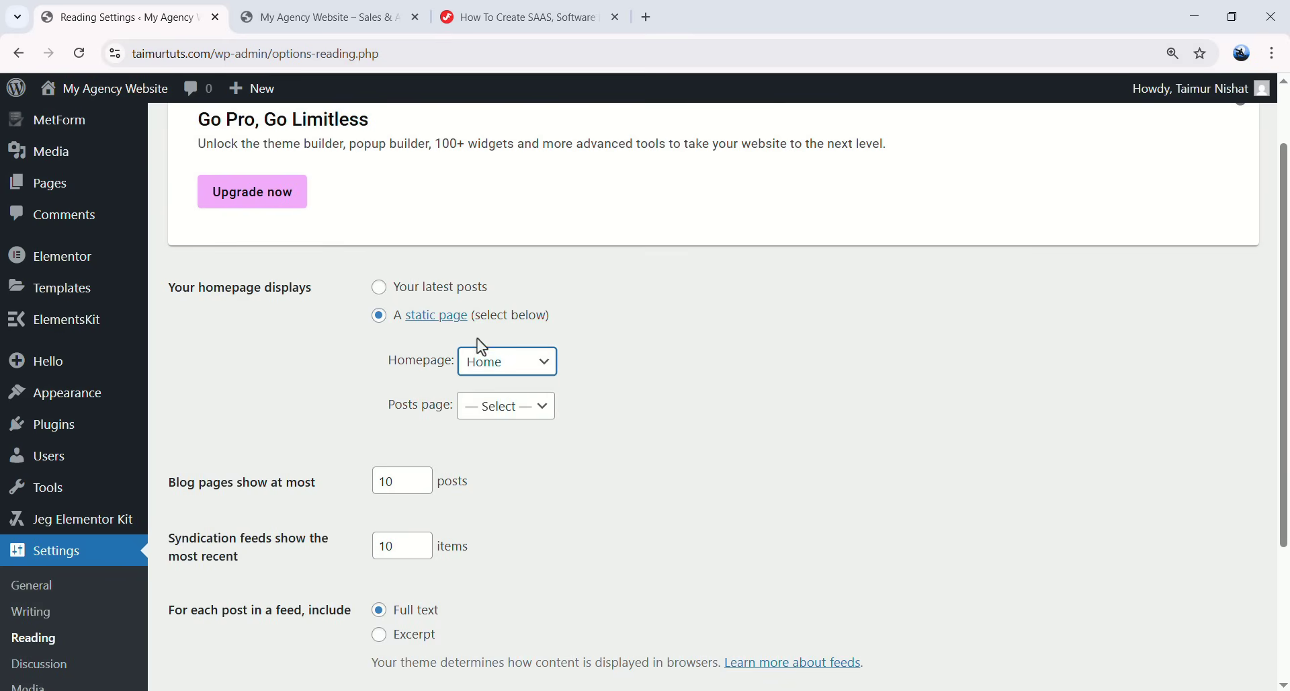
pyautogui.scroll(-1, 430, 350)
pyautogui.scroll(-3, 417, 376)
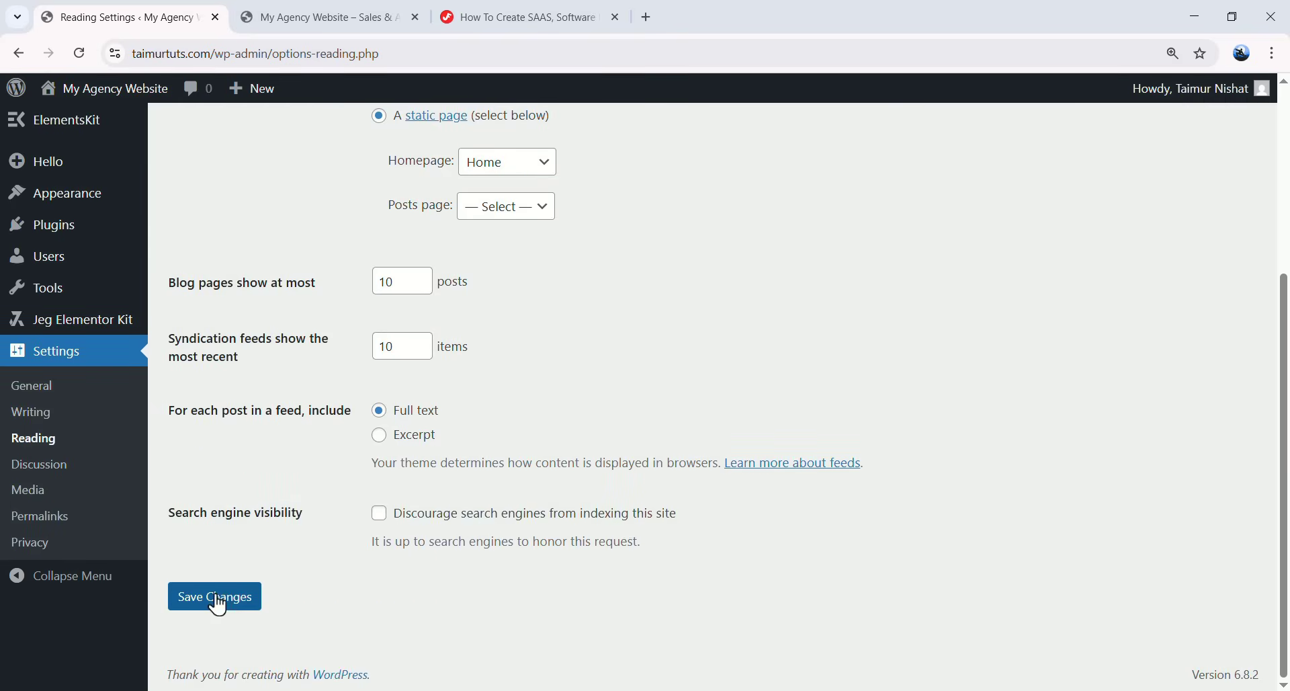
pyautogui.click(243, 604)
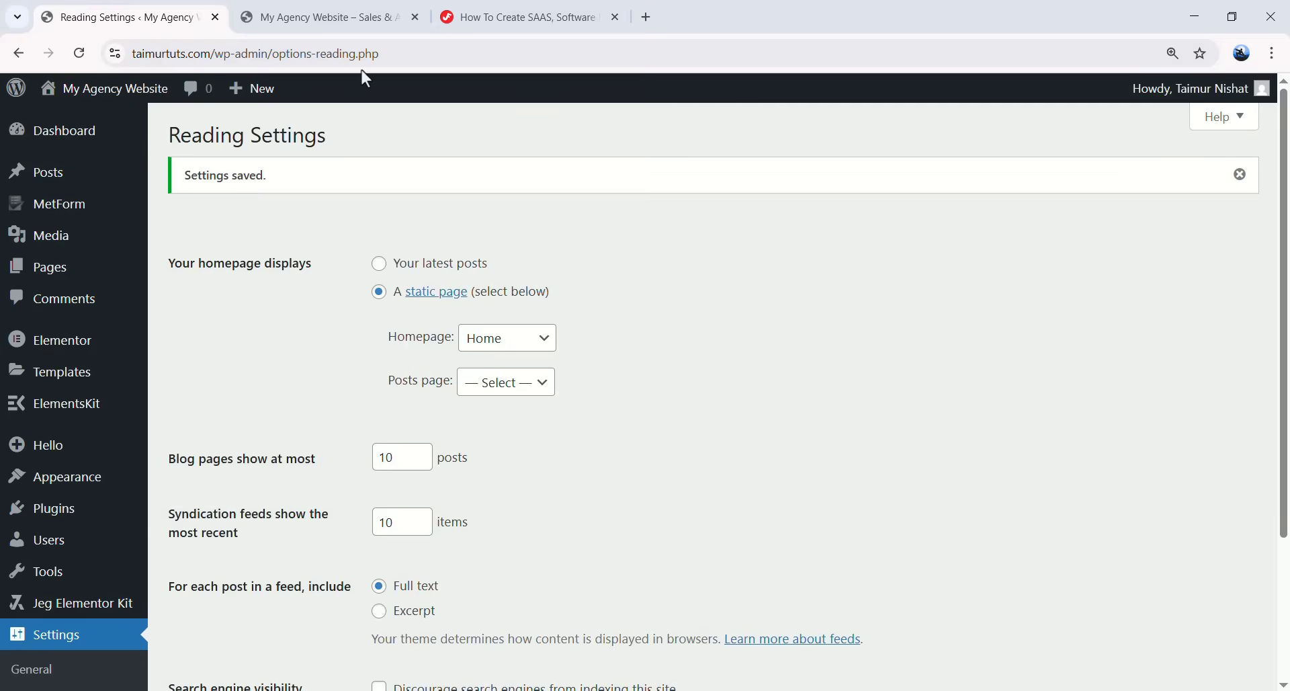
# - Reload the site to confirm it now opens on the Home page
pyautogui.click(341, 20)
pyautogui.click(118, 92)
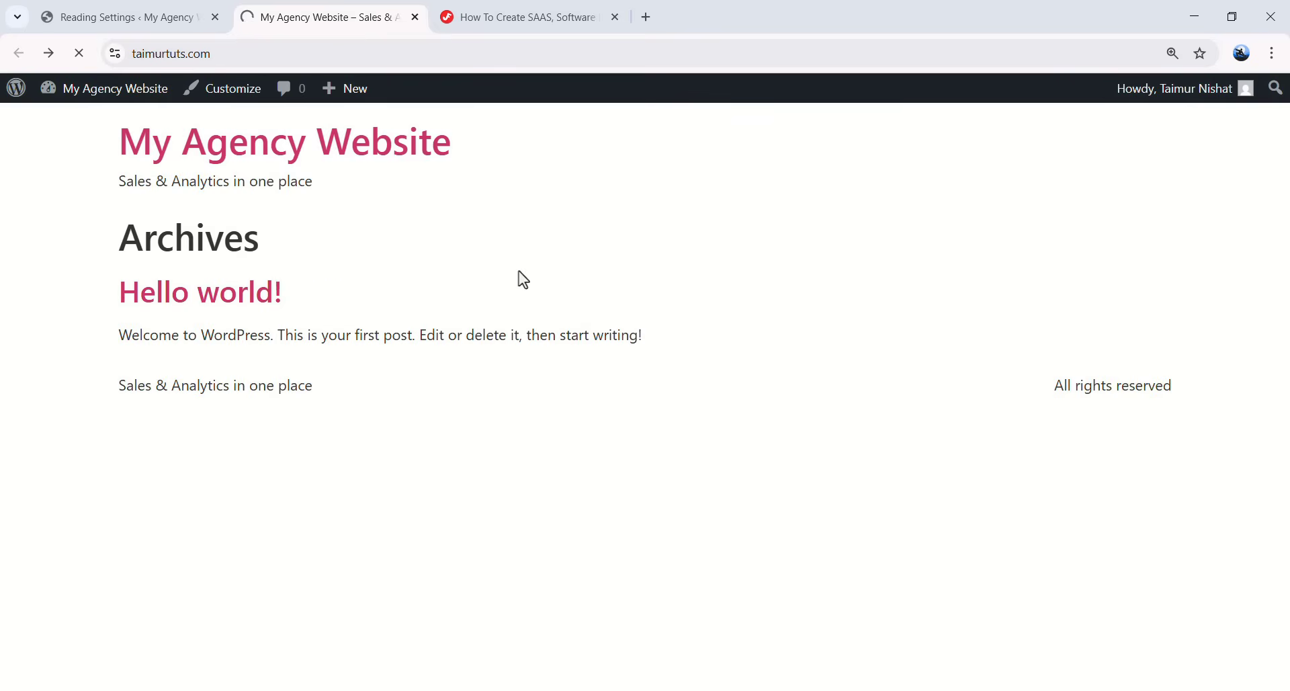
pyautogui.moveTo(121, 251); pyautogui.dragTo(268, 260)
pyautogui.click(268, 260)
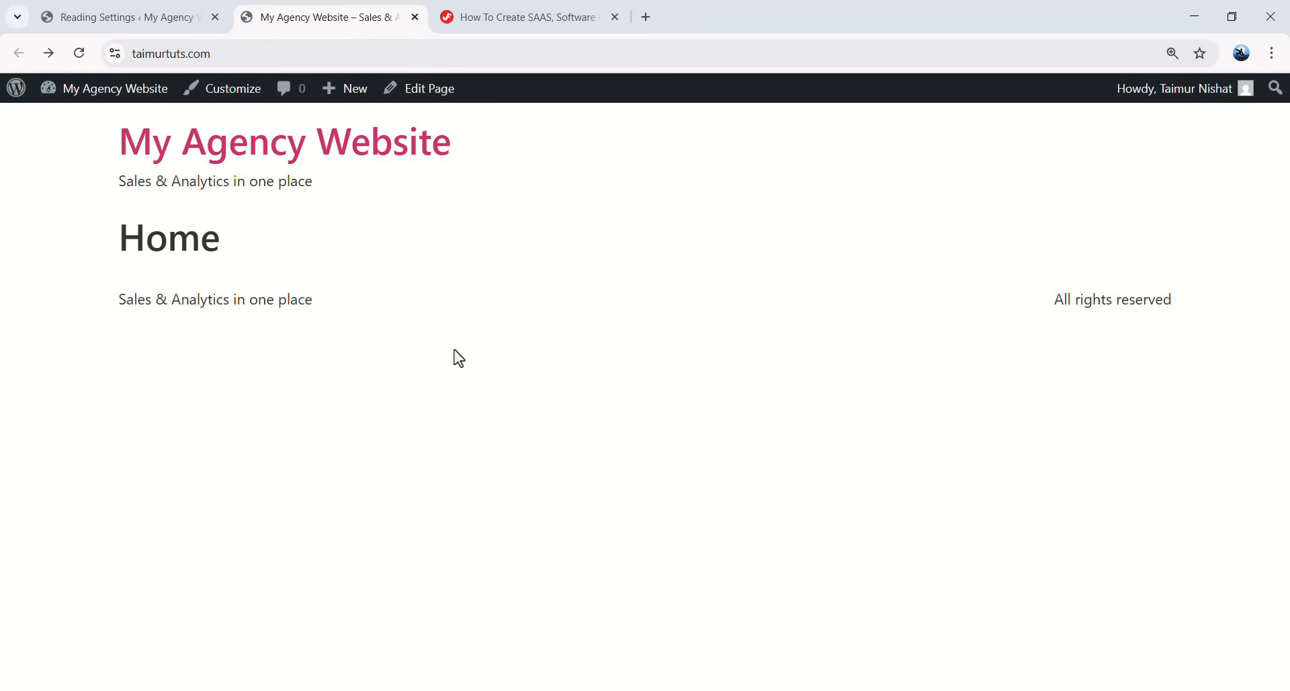
pyautogui.click(121, 17)
# - Open the Home page from All Pages in Elementor and dismiss the Notifications popup
pyautogui.click(66, 268)
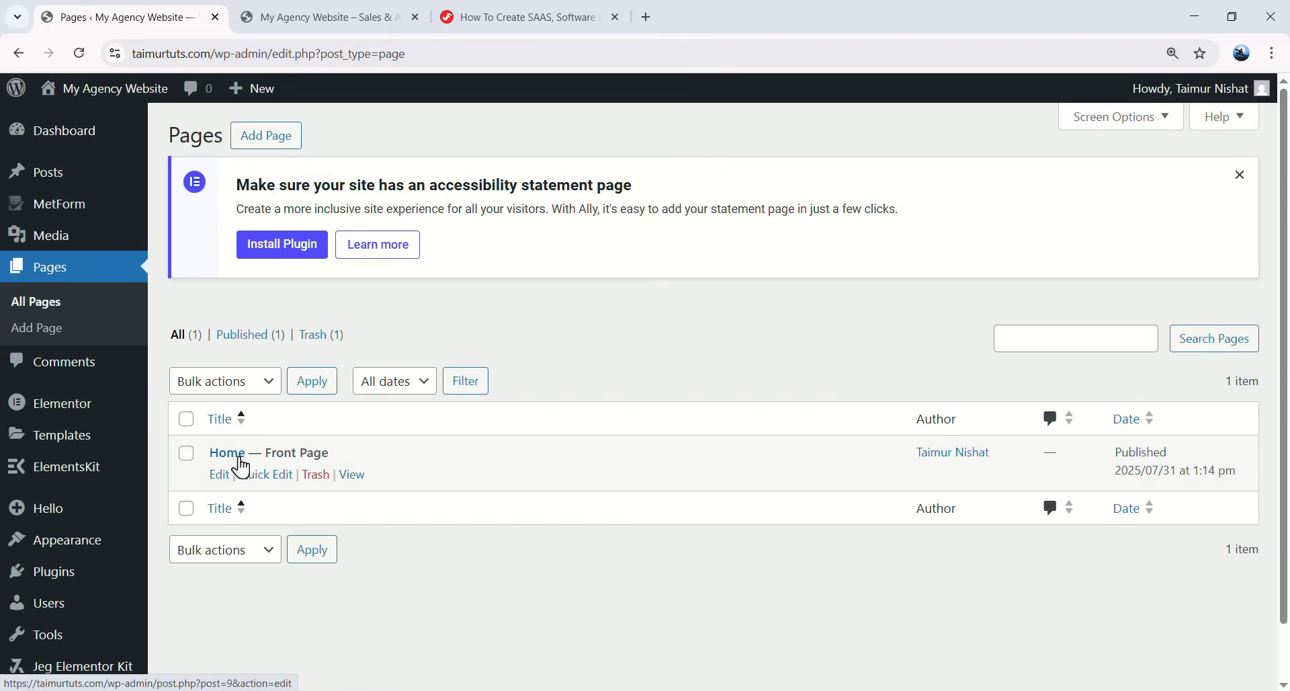
pyautogui.scroll(-2, 238, 463)
pyautogui.click(232, 519)
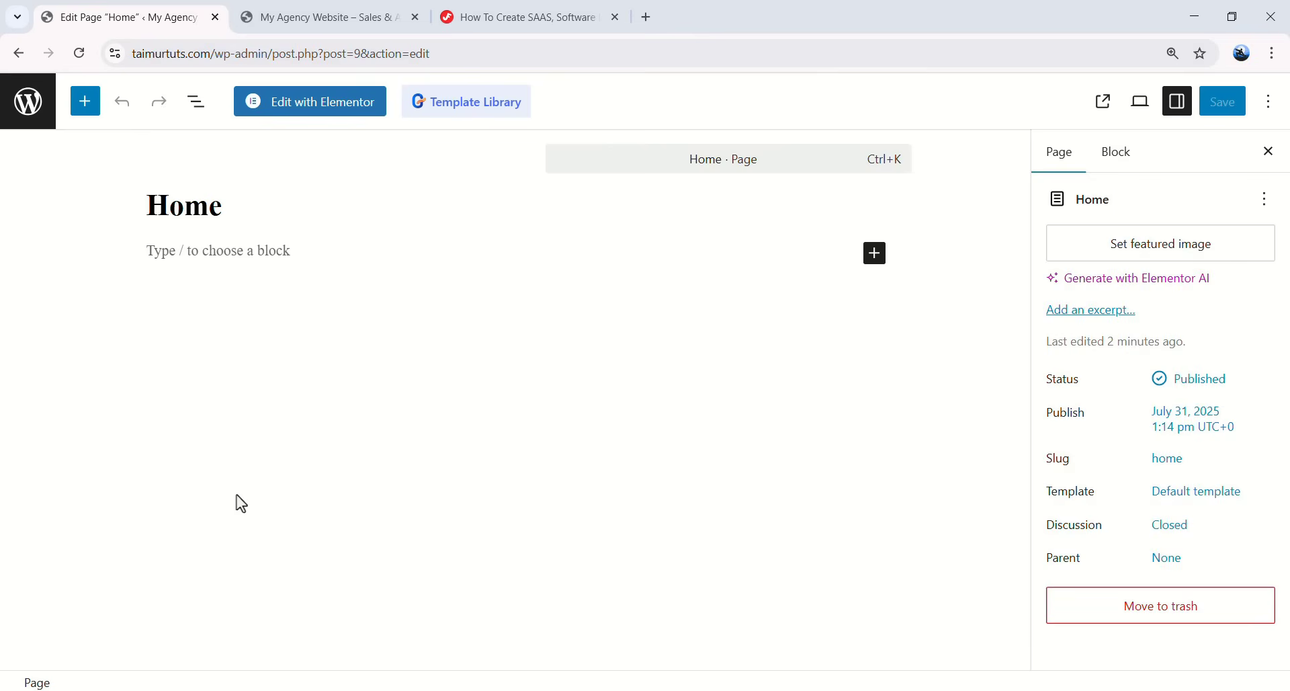
pyautogui.click(360, 114)
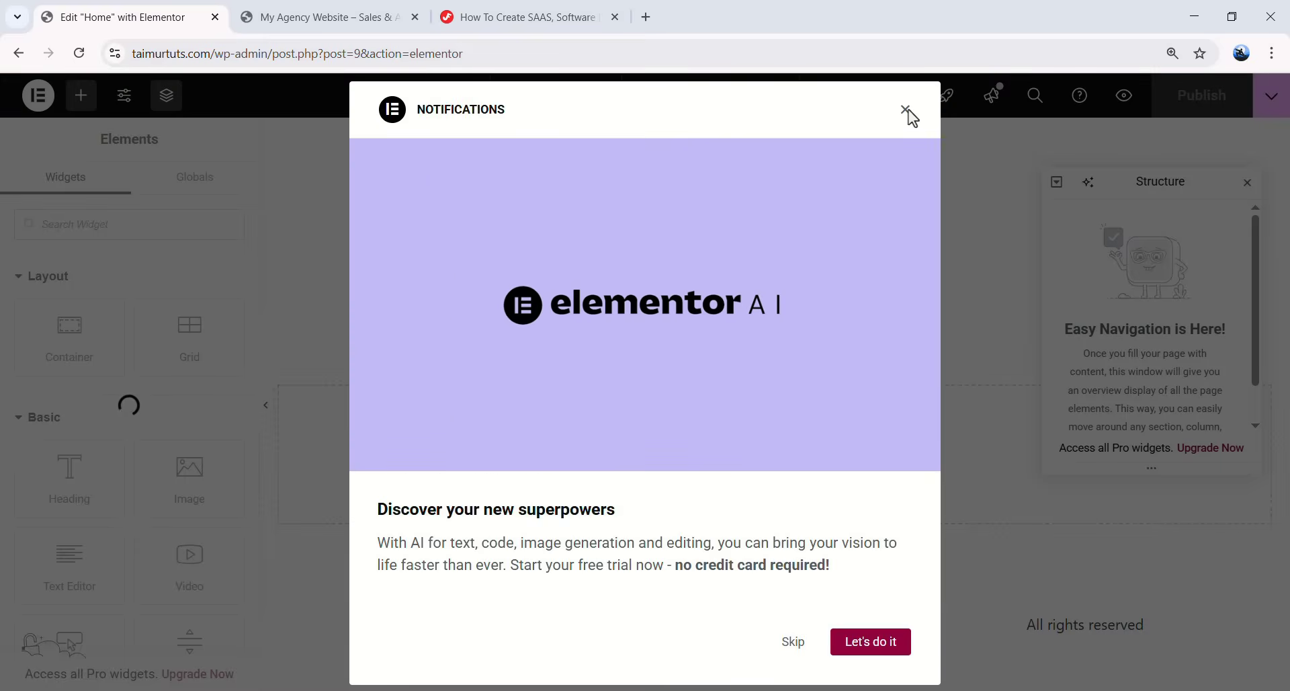
pyautogui.click(793, 641)
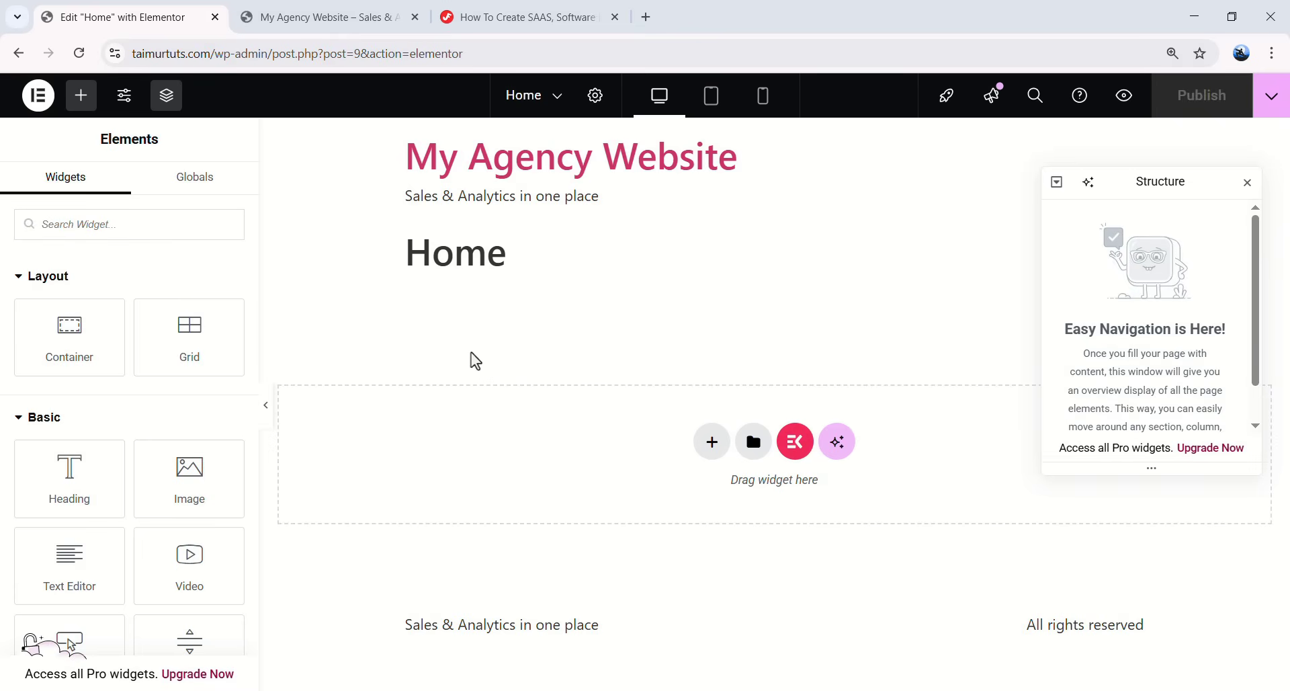
# - Add an empty container beneath the Home title
pyautogui.scroll(-2, 110, 329)
pyautogui.scroll(2, 121, 363)
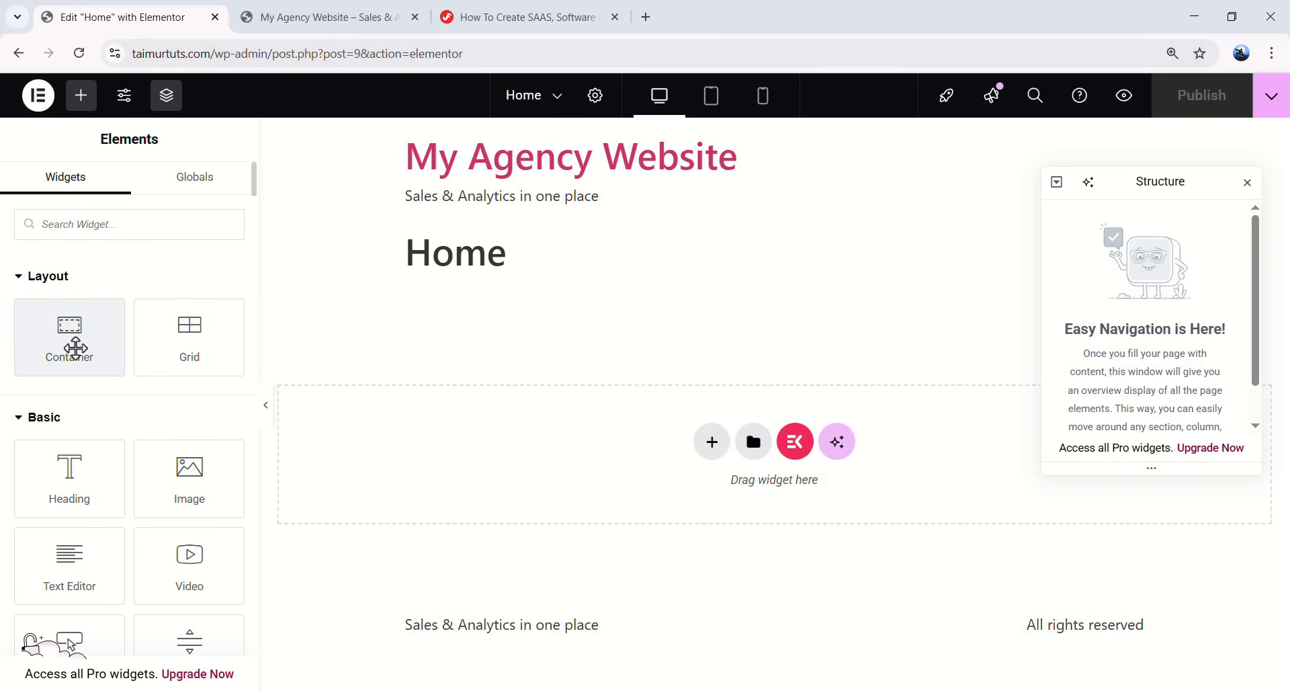
pyautogui.scroll(-2, 76, 415)
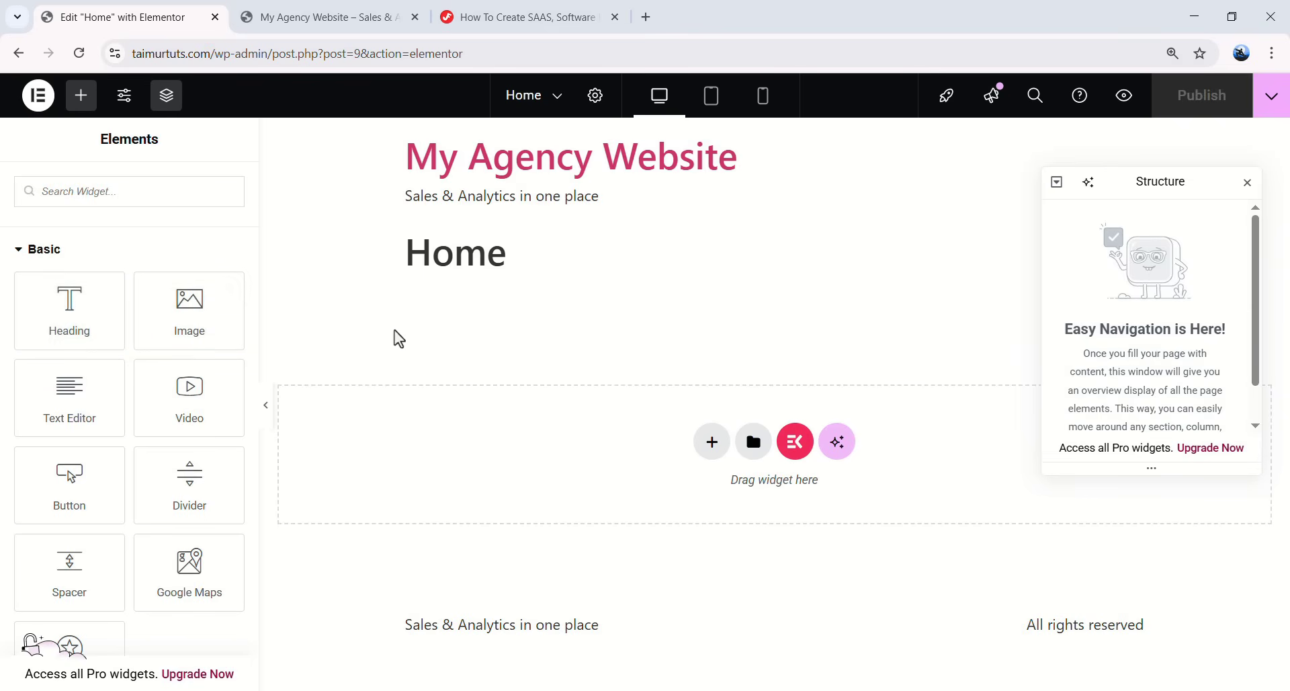
pyautogui.scroll(3, 186, 343)
pyautogui.moveTo(54, 336); pyautogui.dragTo(553, 443)
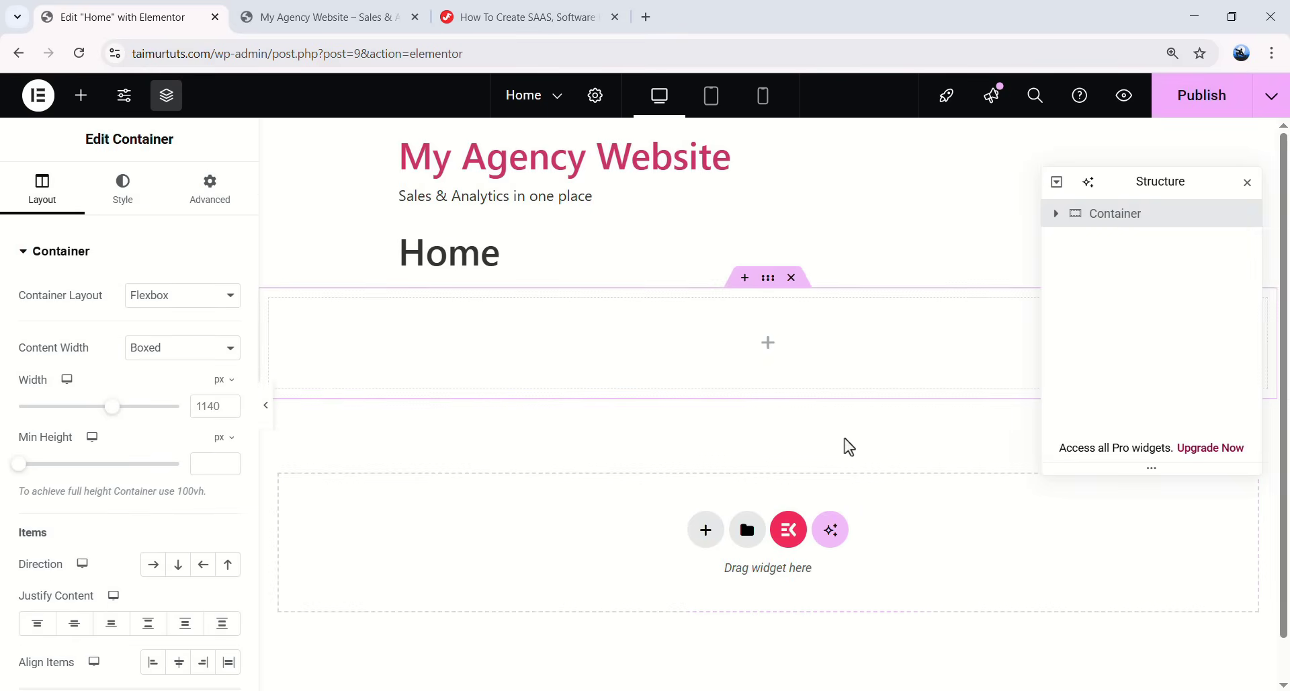
# - Give the container a classic light blue background colour, #BDDBFB
pyautogui.click(130, 215)
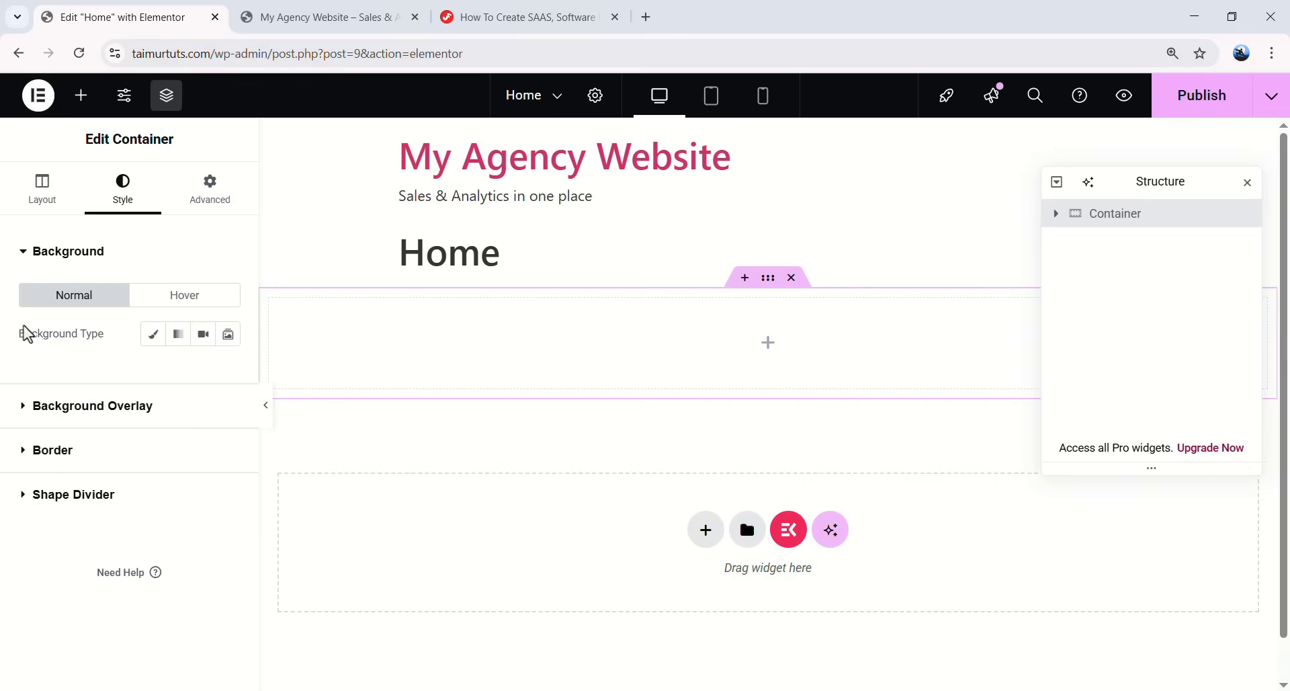
pyautogui.click(148, 339)
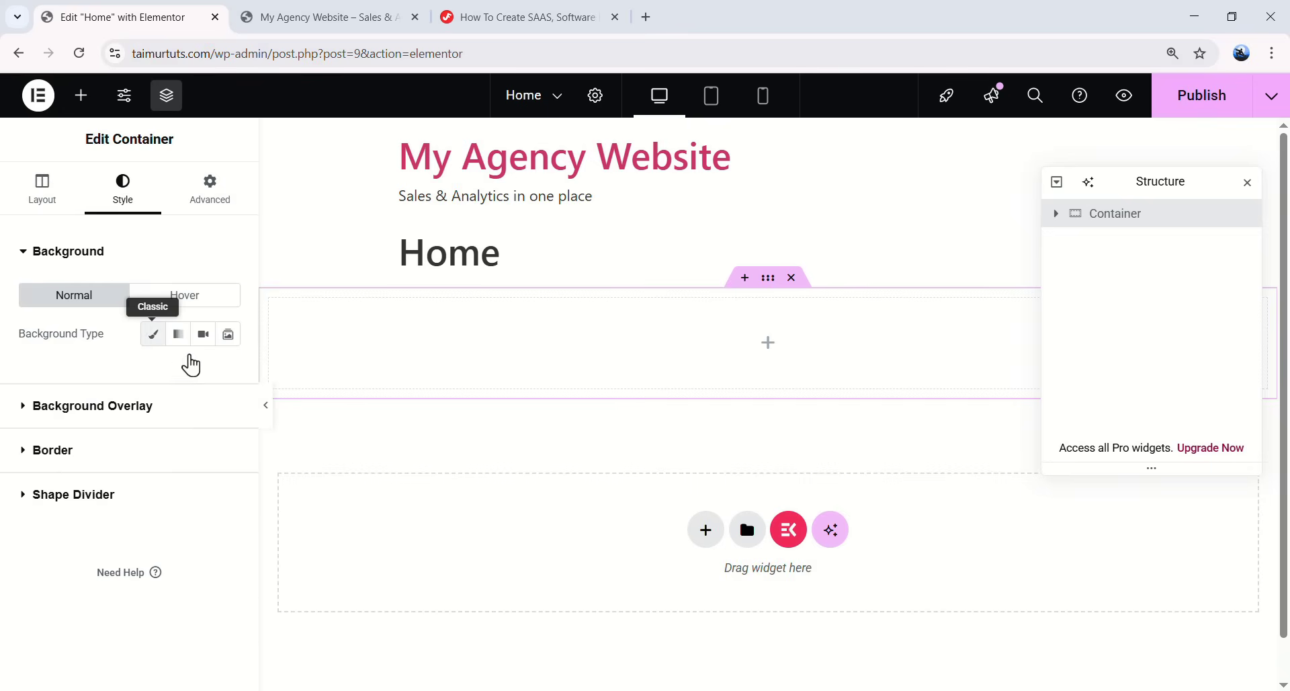
pyautogui.click(228, 374)
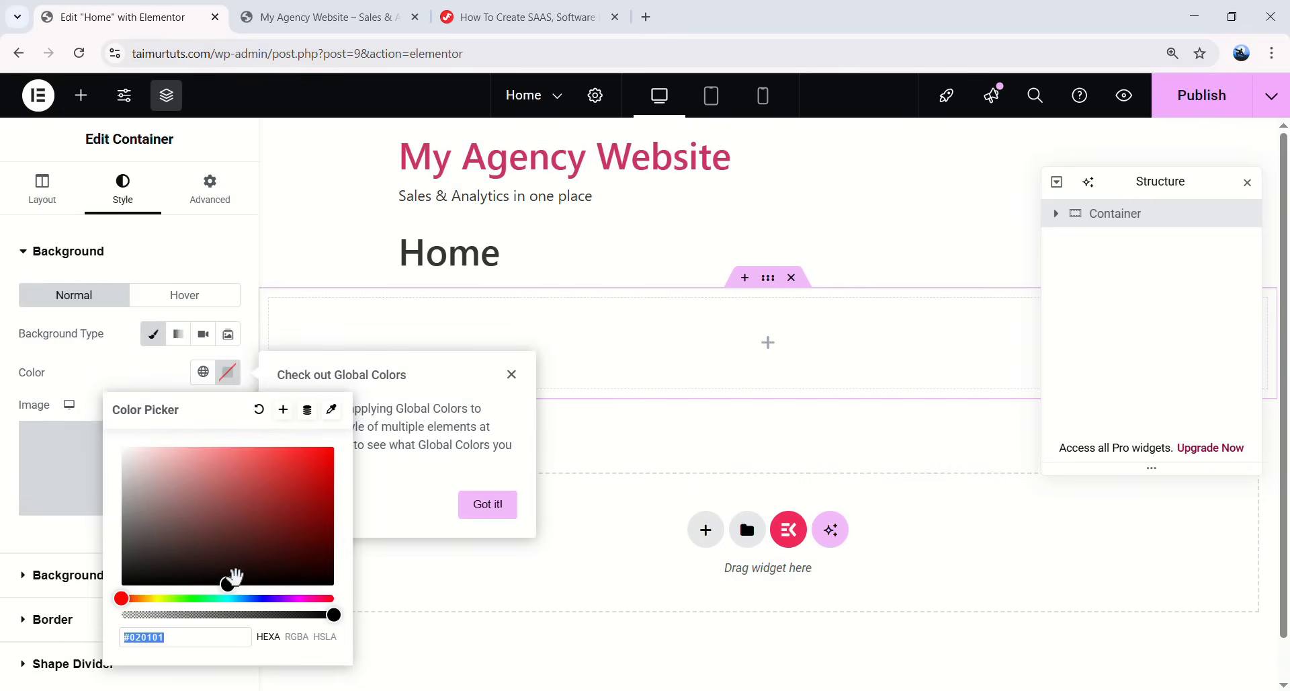
pyautogui.moveTo(232, 581)
pyautogui.mouseDown()
pyautogui.moveTo(238, 449)
pyautogui.moveTo(231, 599)
pyautogui.moveTo(247, 599)
pyautogui.moveTo(224, 598)
pyautogui.moveTo(246, 598)
pyautogui.mouseUp()
pyautogui.moveTo(230, 464); pyautogui.dragTo(173, 449)
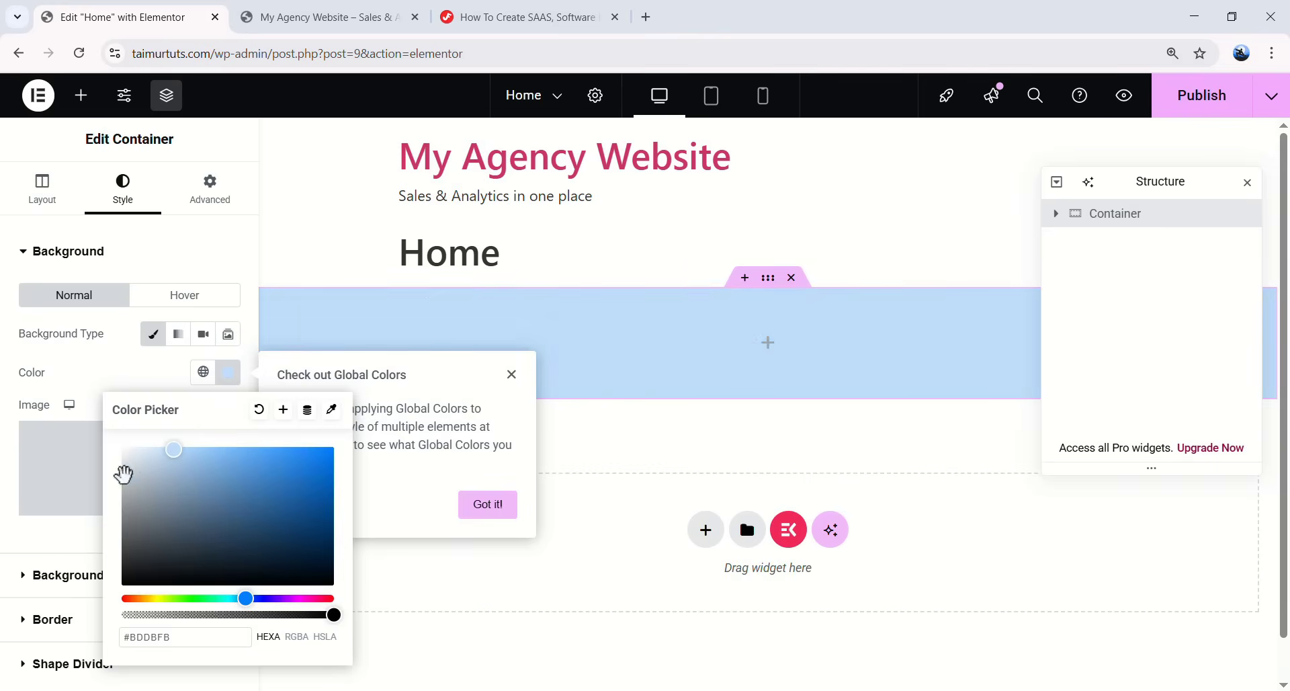
pyautogui.click(59, 539)
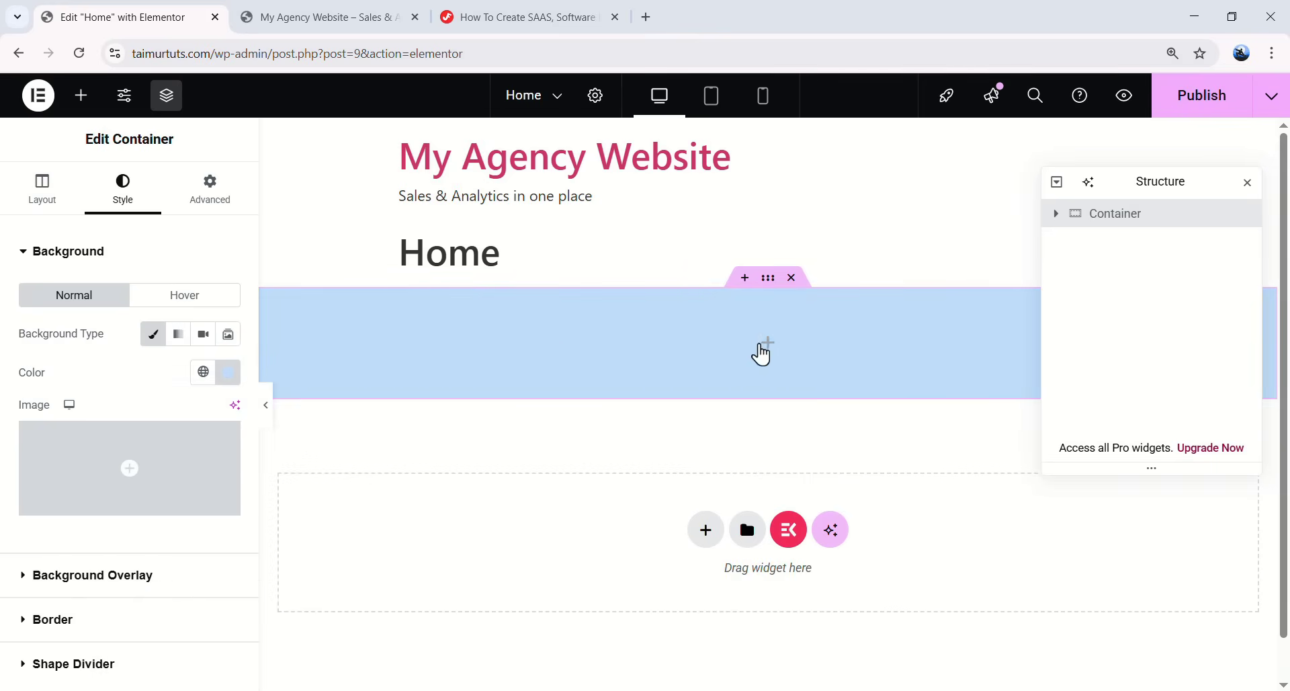
# - Drop a Heading widget into the blue container and replace its text with 'My first landing page'
pyautogui.click(81, 109)
pyautogui.scroll(-3, 133, 340)
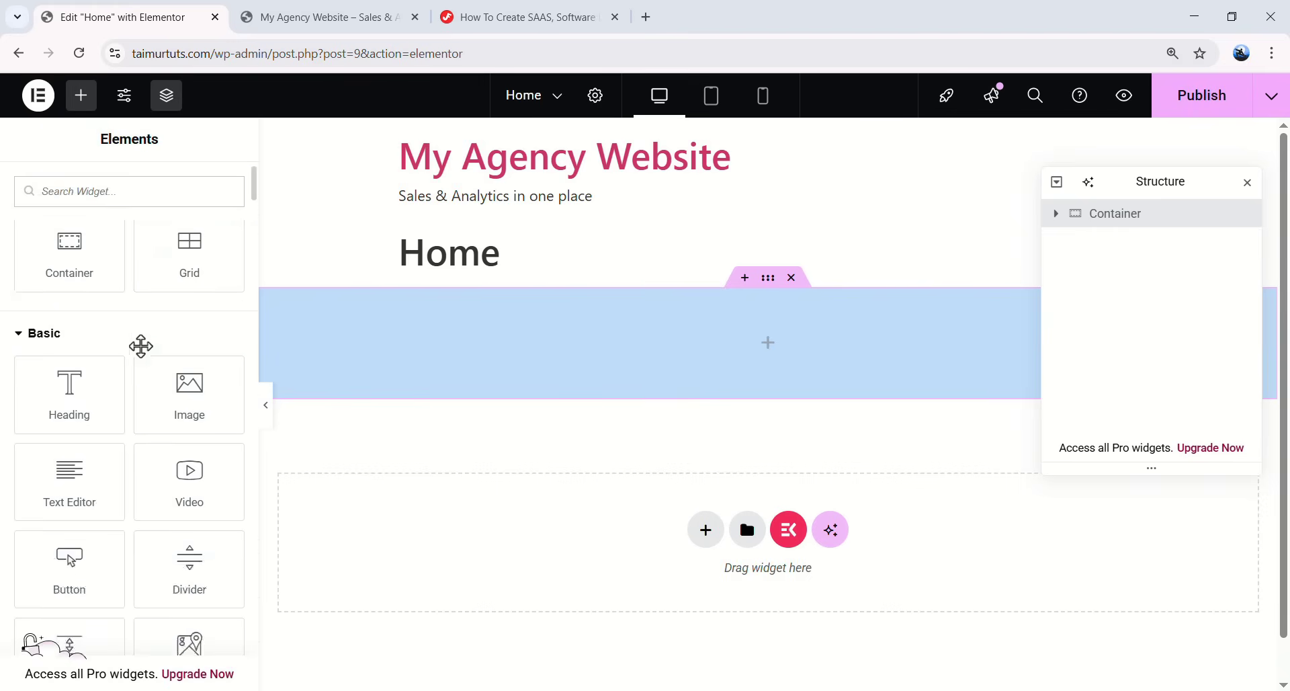
pyautogui.moveTo(74, 324); pyautogui.dragTo(737, 337)
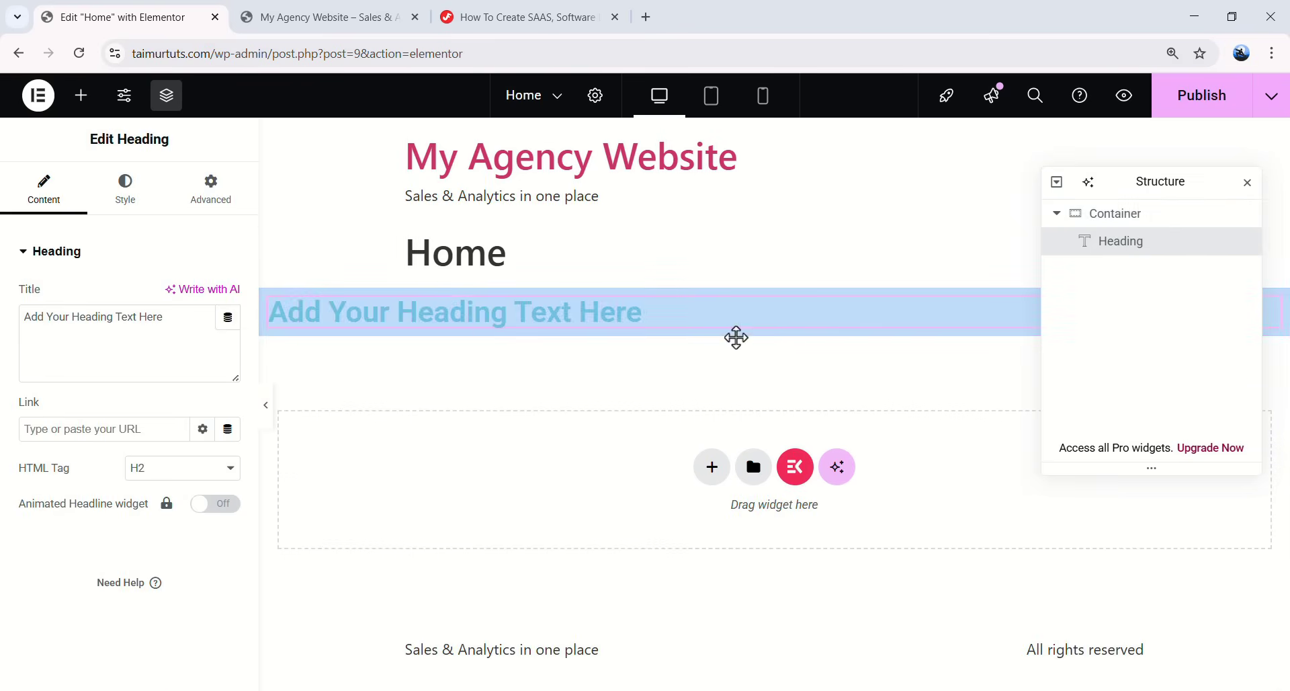
pyautogui.tripleClick(473, 309)
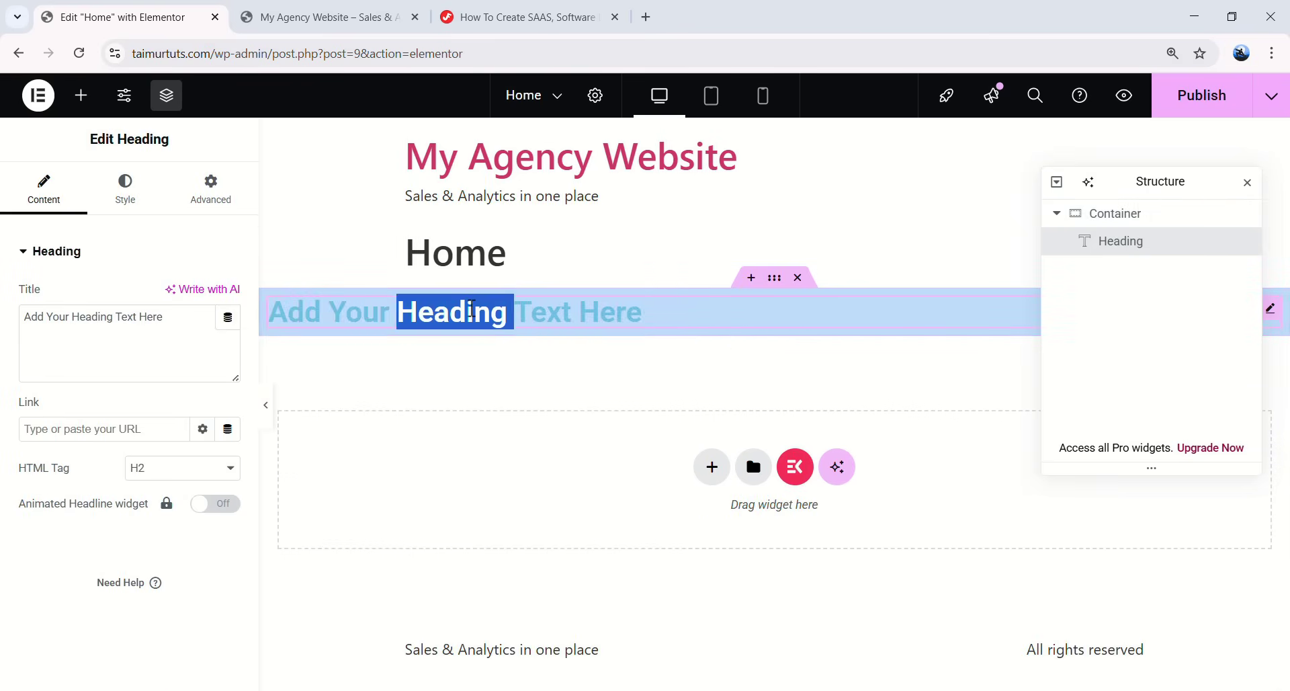
pyautogui.press('BackSpace')
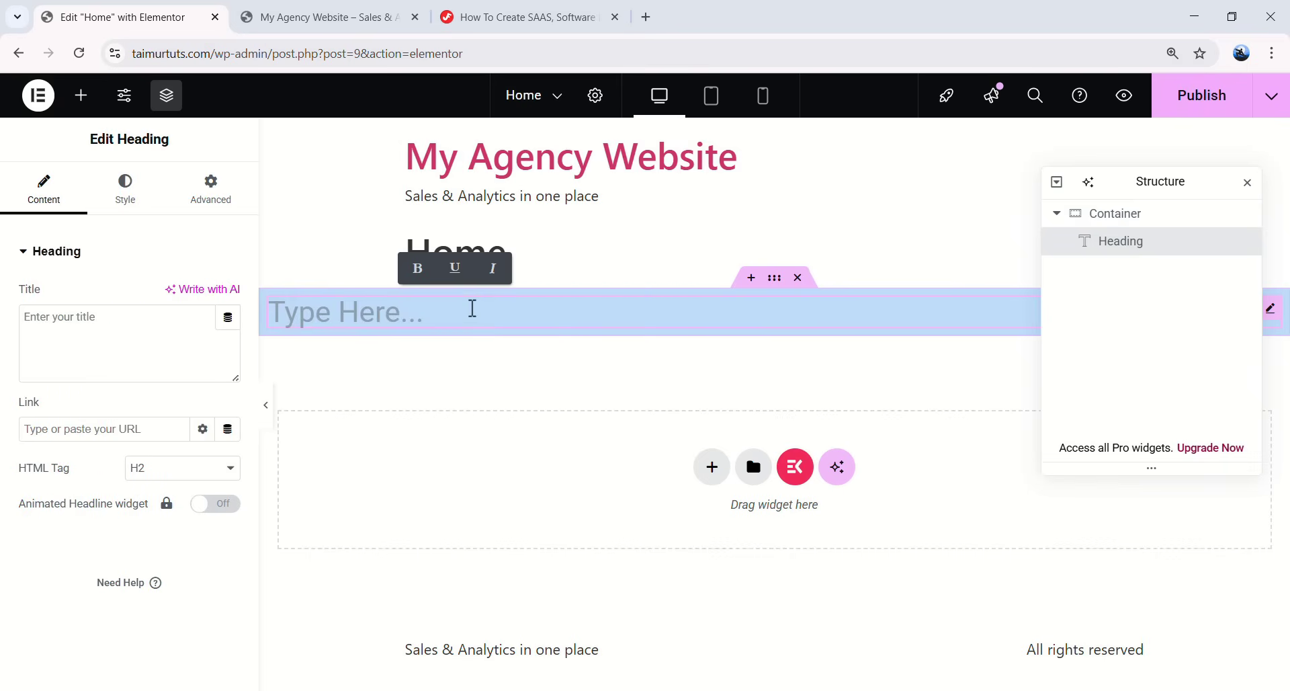
pyautogui.write('My')
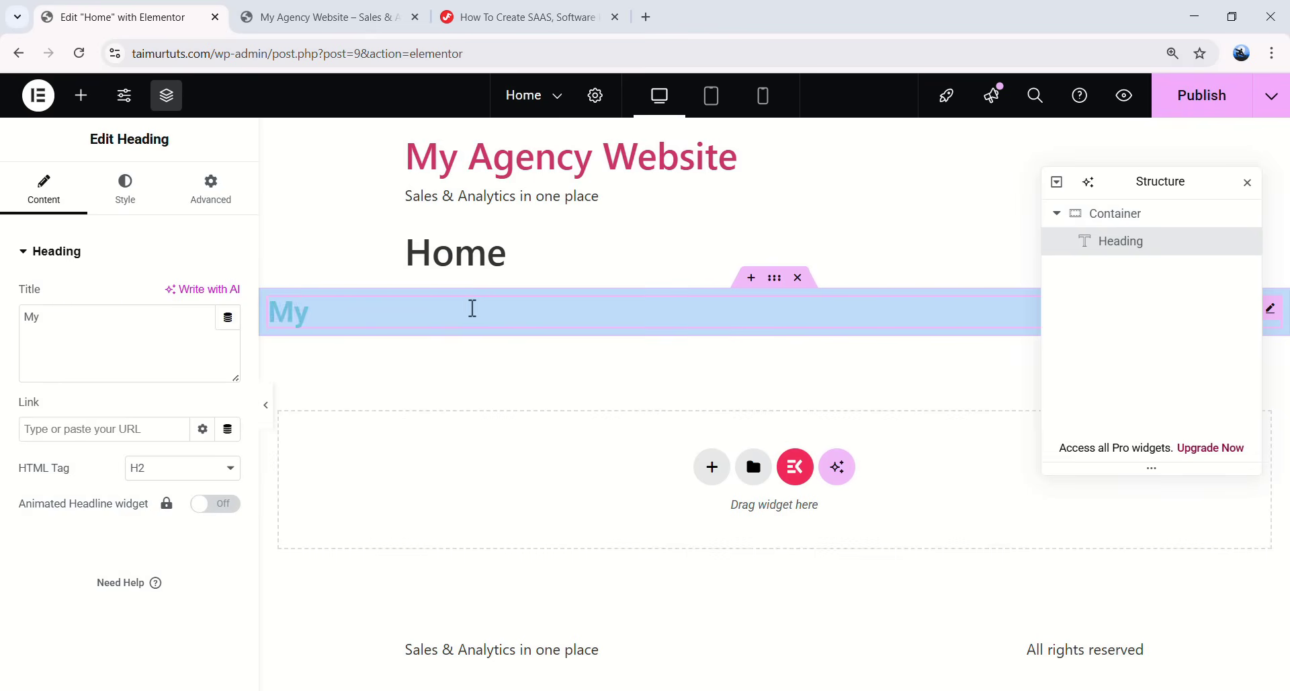
pyautogui.write(' first landing page')
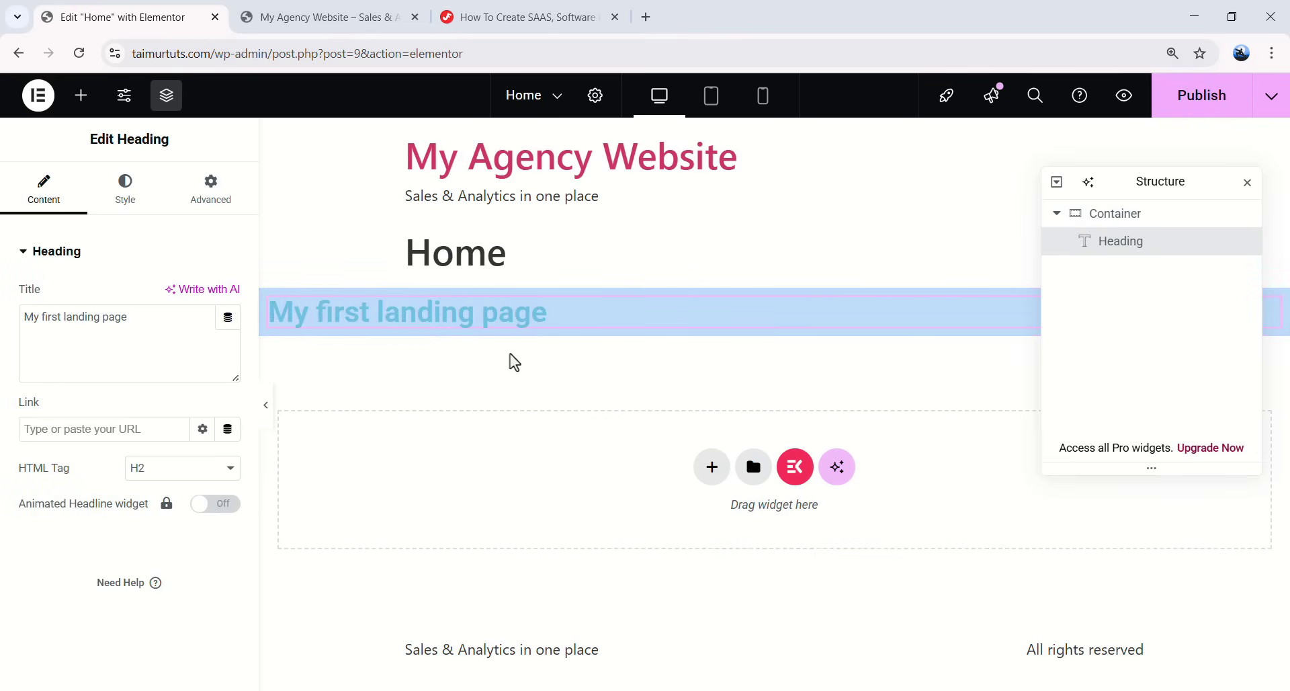
# - Collapse the Layout, Basic, Pro, General and Link In Bio widget groups in the Elements panel
pyautogui.click(81, 95)
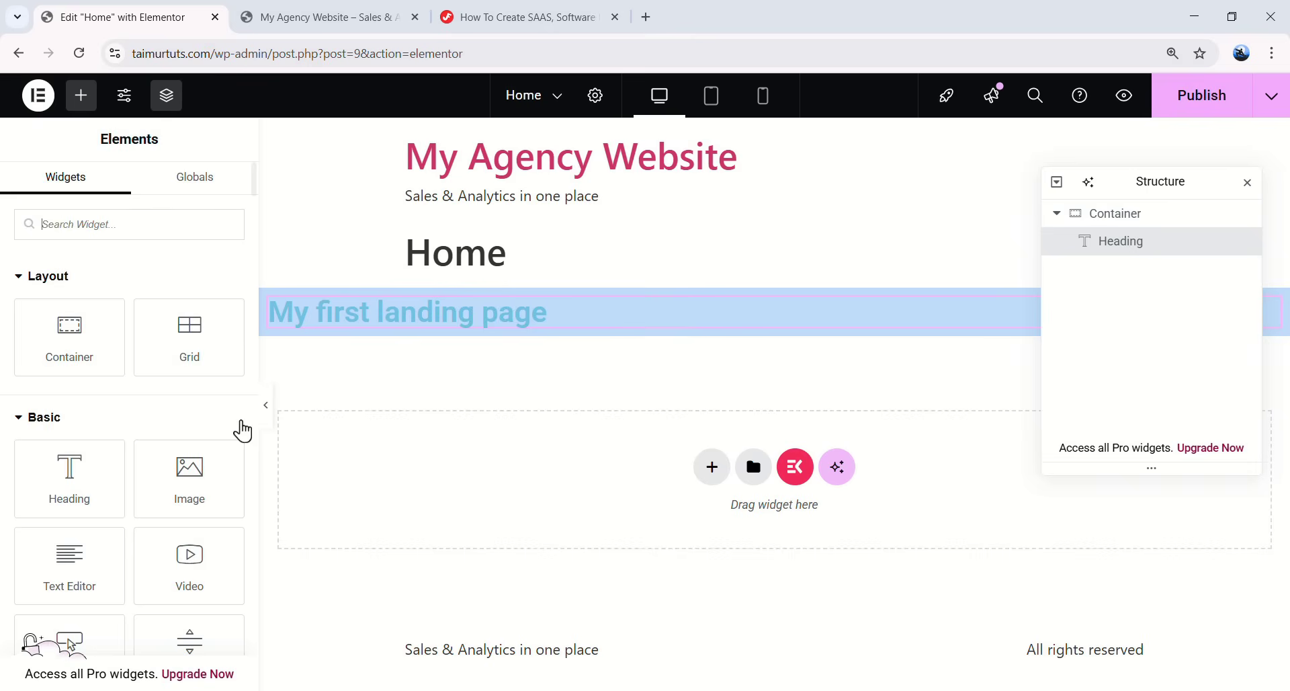
pyautogui.scroll(-1, 162, 389)
pyautogui.scroll(-7, 168, 389)
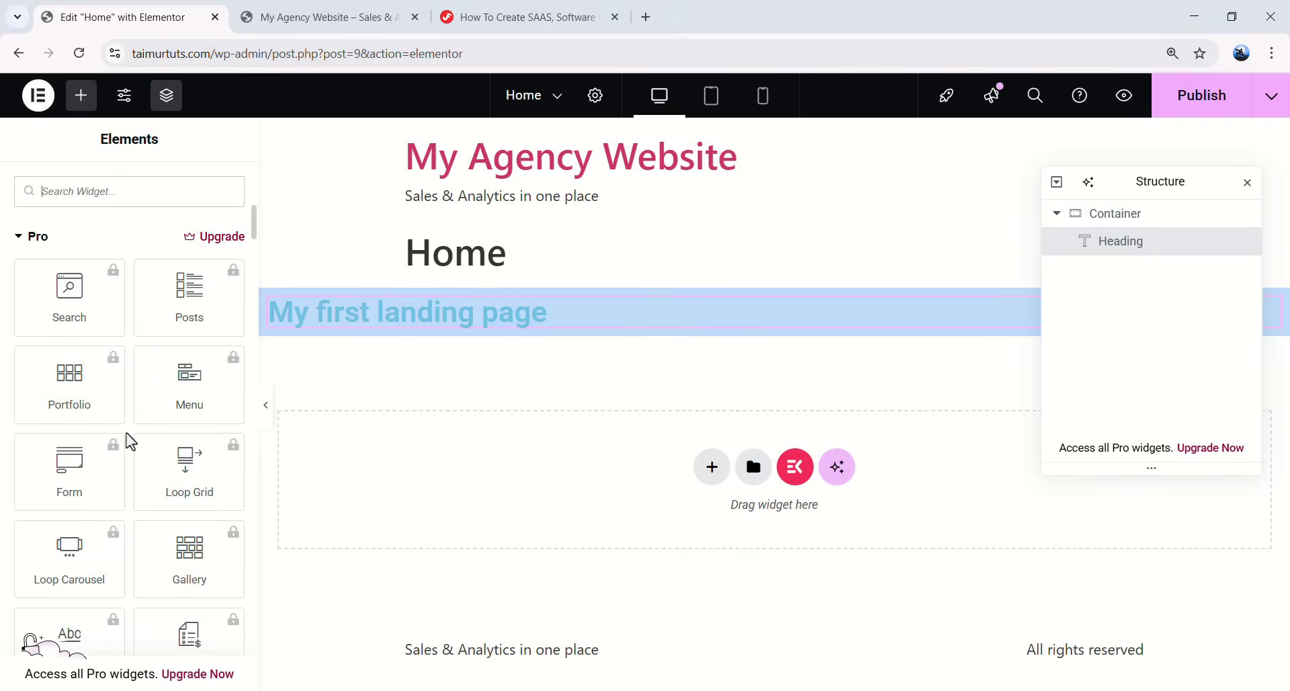
pyautogui.scroll(-2, 176, 558)
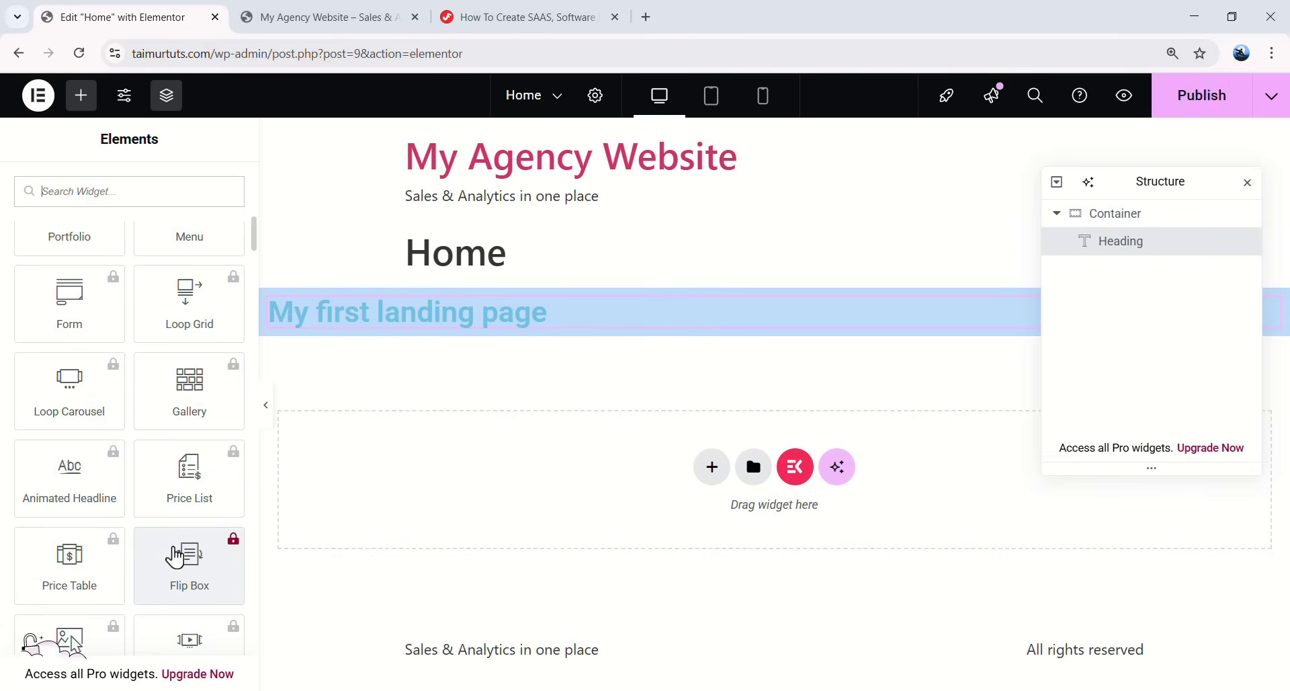
pyautogui.scroll(-1, 152, 514)
pyautogui.scroll(-3, 81, 494)
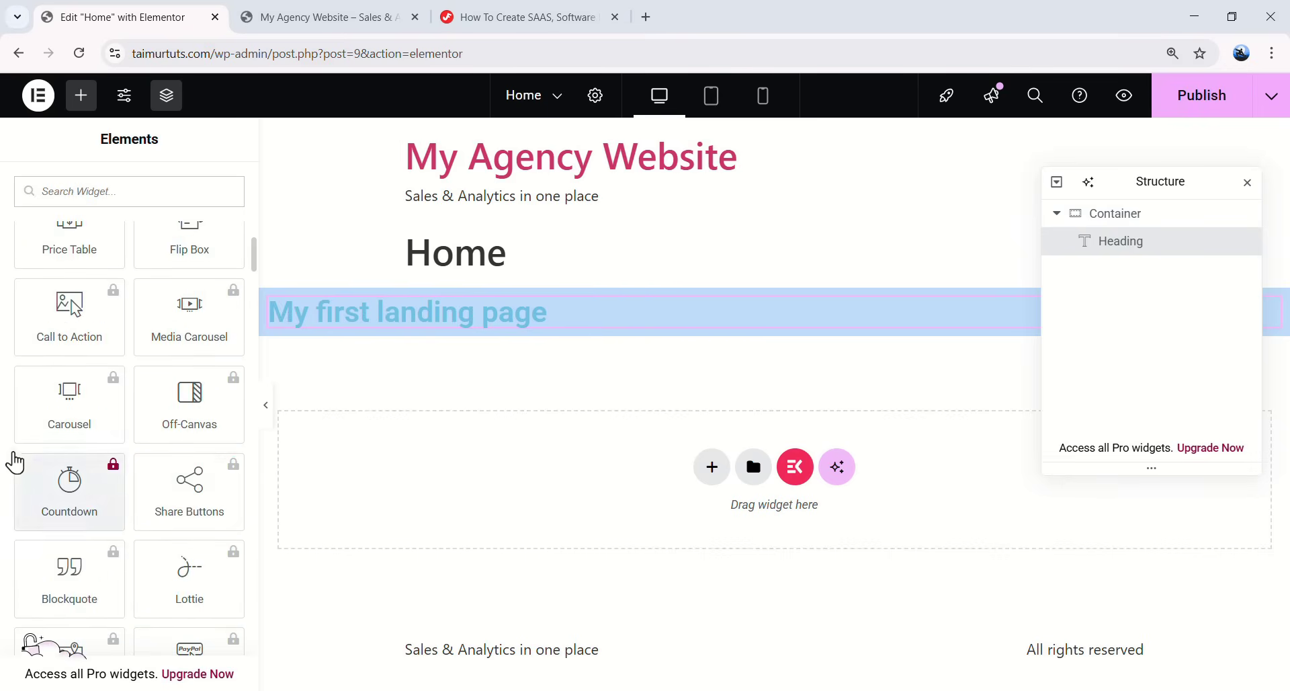
pyautogui.scroll(7, 159, 406)
pyautogui.scroll(-4, 159, 410)
pyautogui.scroll(2, 155, 397)
pyautogui.scroll(2, 156, 391)
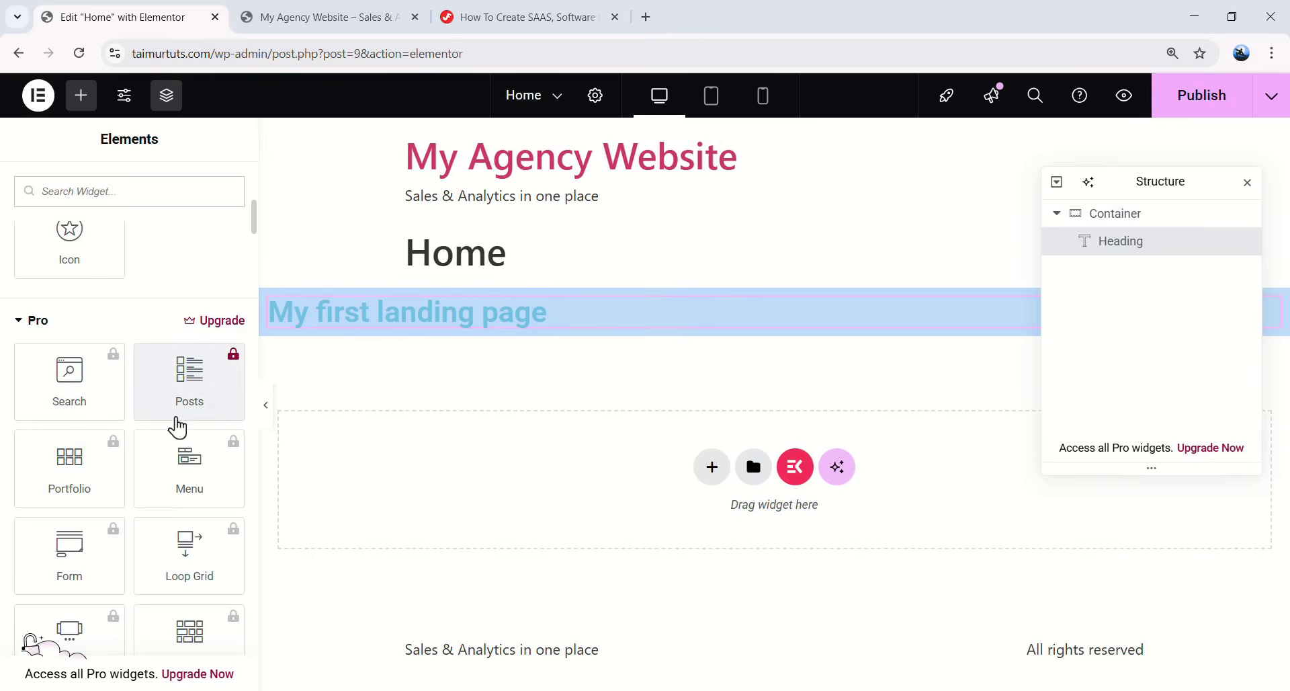
pyautogui.scroll(5, 134, 413)
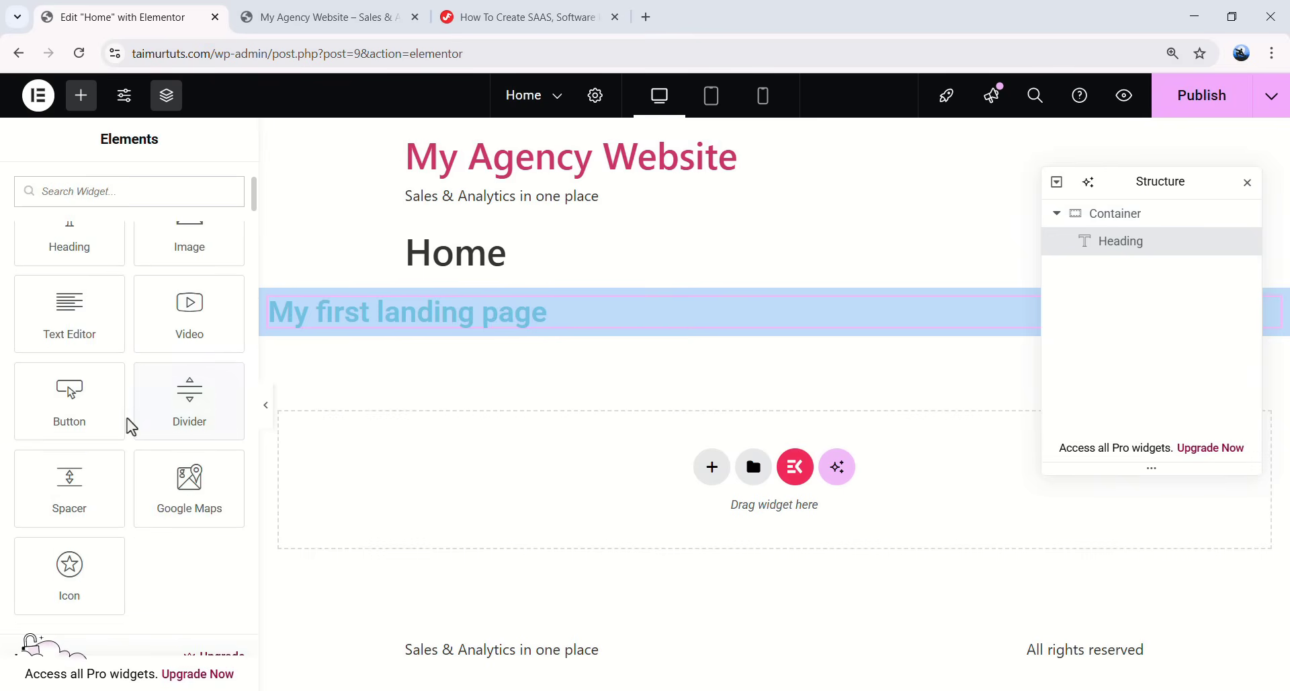
pyautogui.scroll(3, 128, 426)
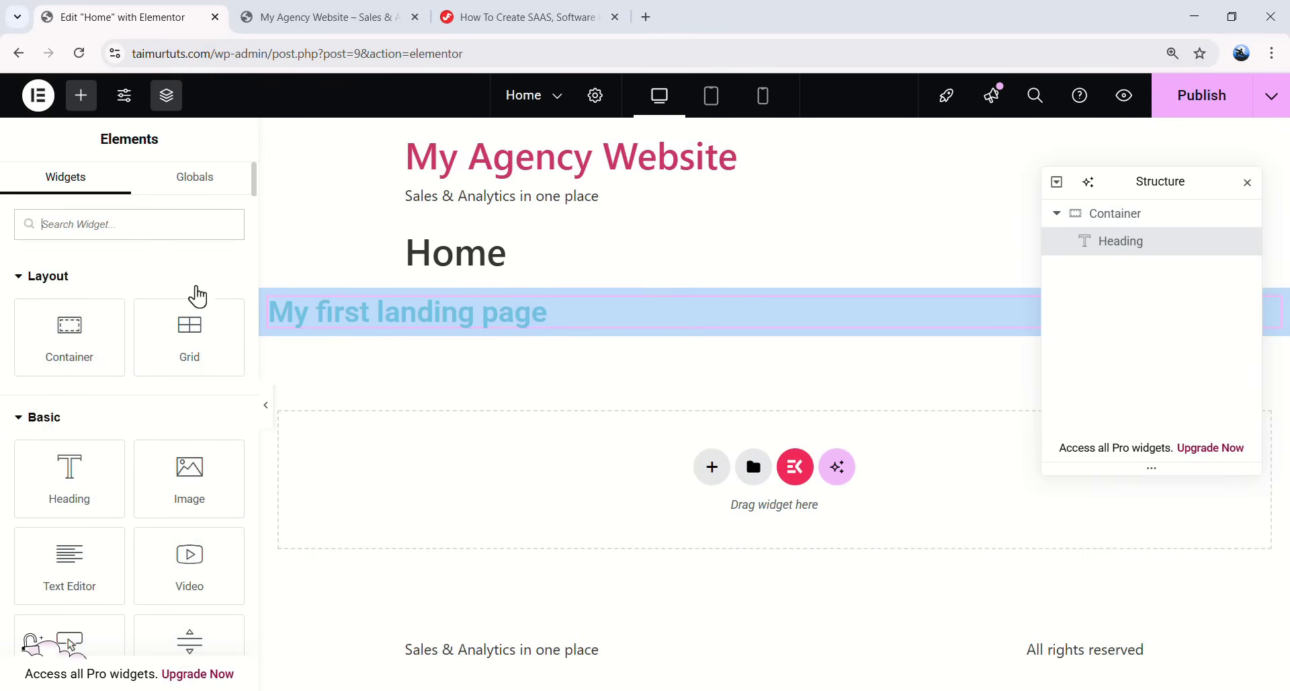
pyautogui.click(62, 277)
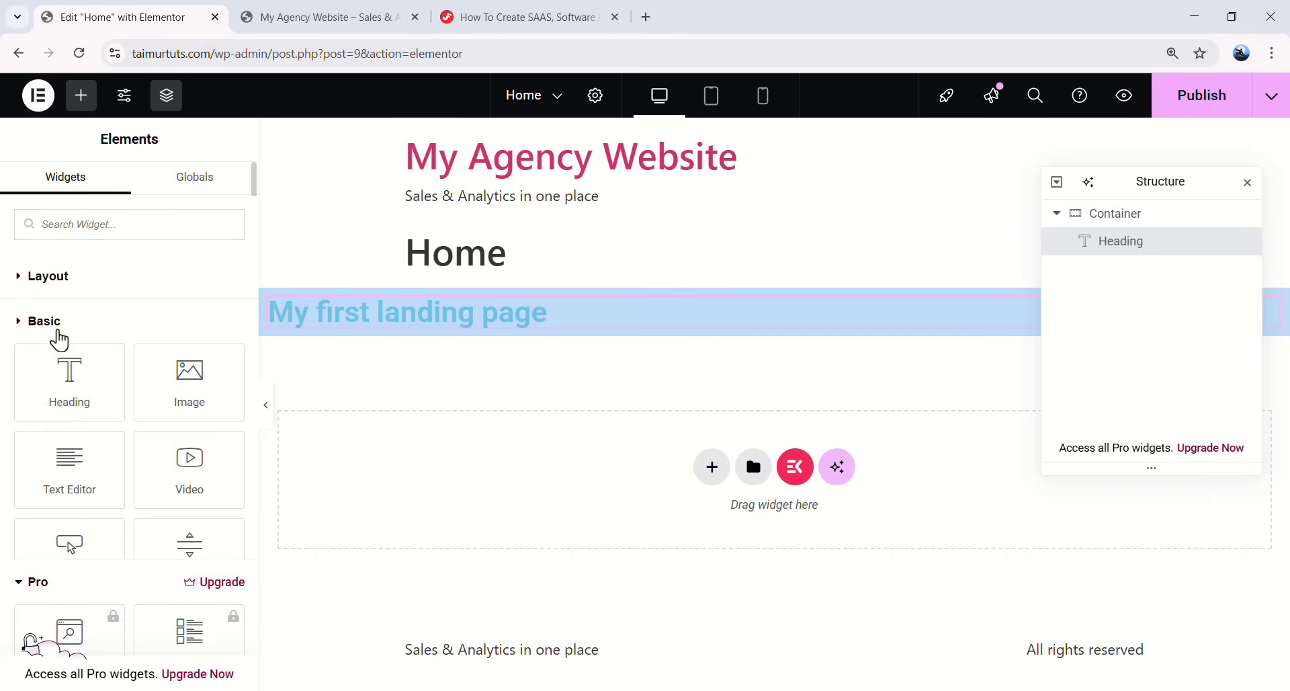
pyautogui.click(59, 333)
pyautogui.click(51, 371)
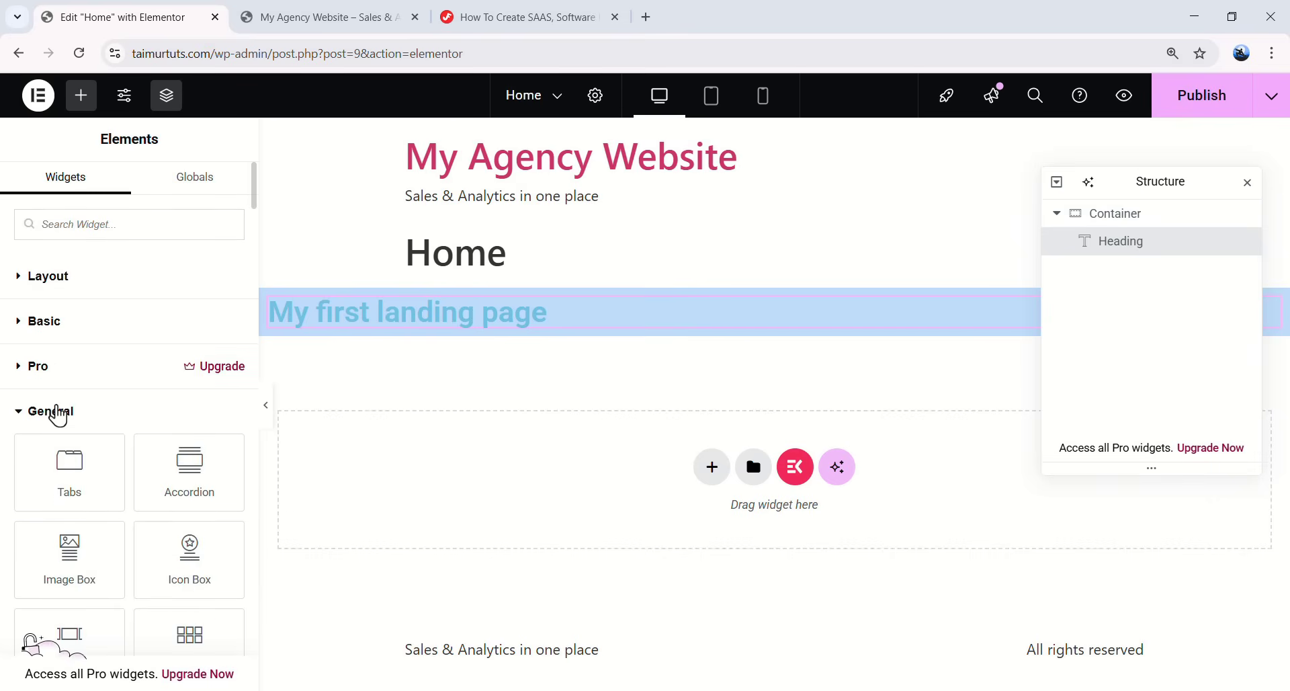
pyautogui.click(58, 412)
pyautogui.click(61, 457)
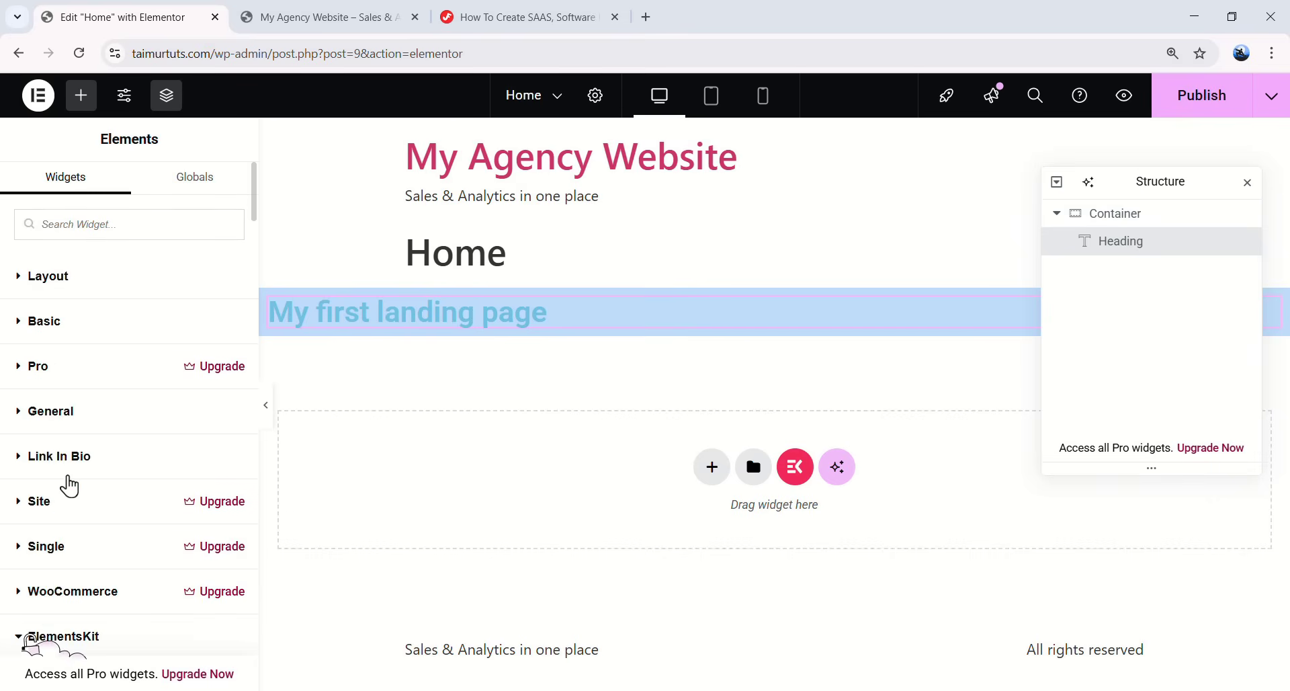
# - Collapse the ElementsKit, ElementsKit Header Footer and Jeg Elementor Kit groups, then re-expand Layout
pyautogui.scroll(-3, 69, 485)
pyautogui.scroll(-1, 114, 444)
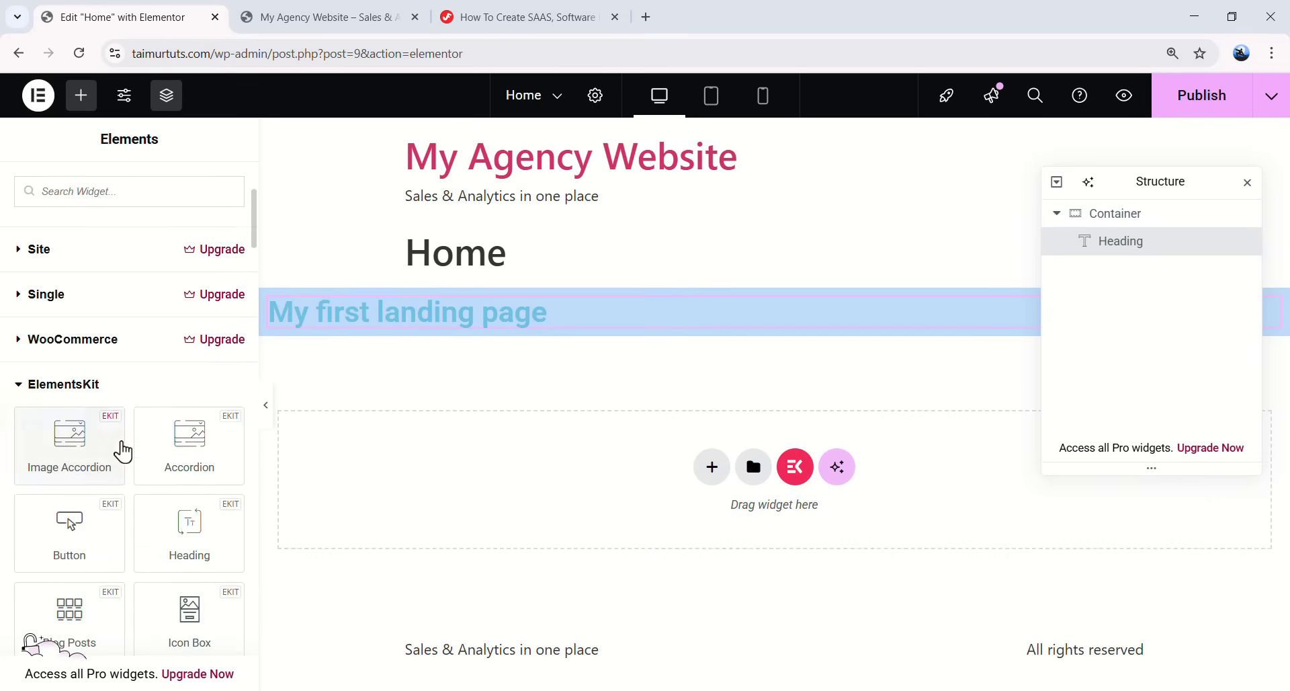
pyautogui.scroll(-3, 91, 389)
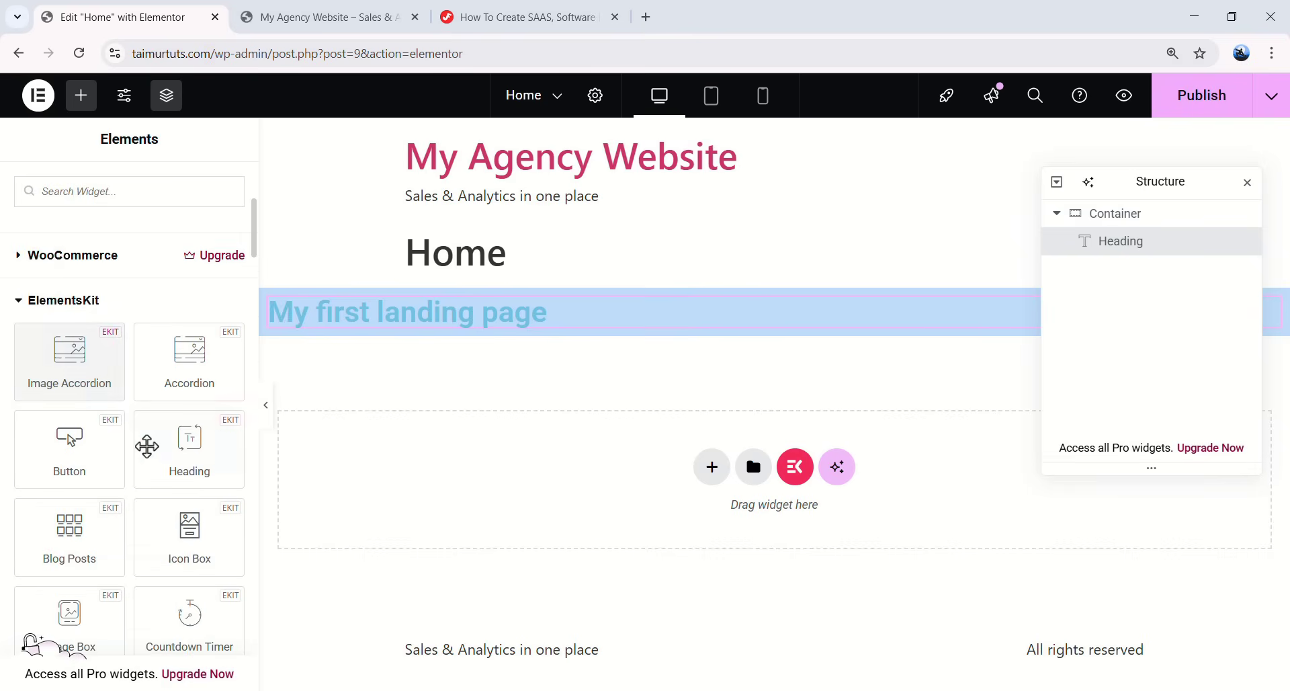
pyautogui.scroll(-3, 104, 375)
pyautogui.scroll(-4, 81, 432)
pyautogui.scroll(10, 58, 461)
pyautogui.scroll(-3, 64, 397)
pyautogui.click(64, 387)
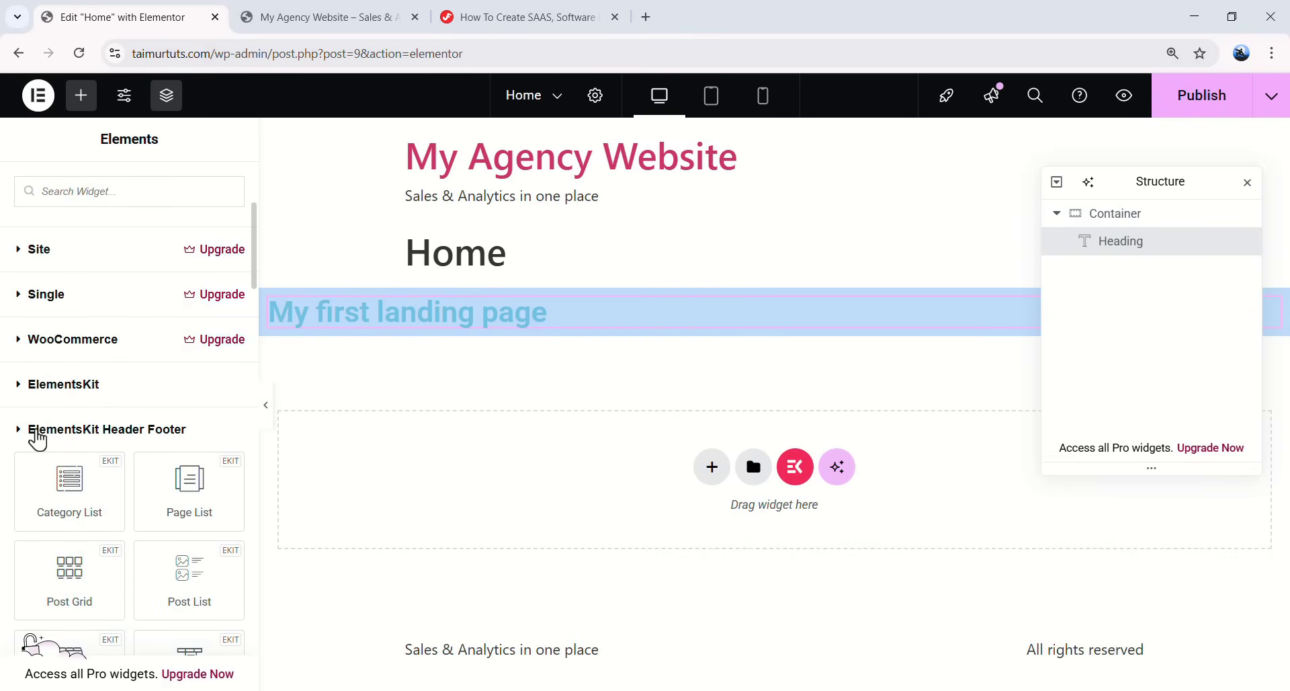
pyautogui.click(41, 435)
pyautogui.scroll(-5, 54, 437)
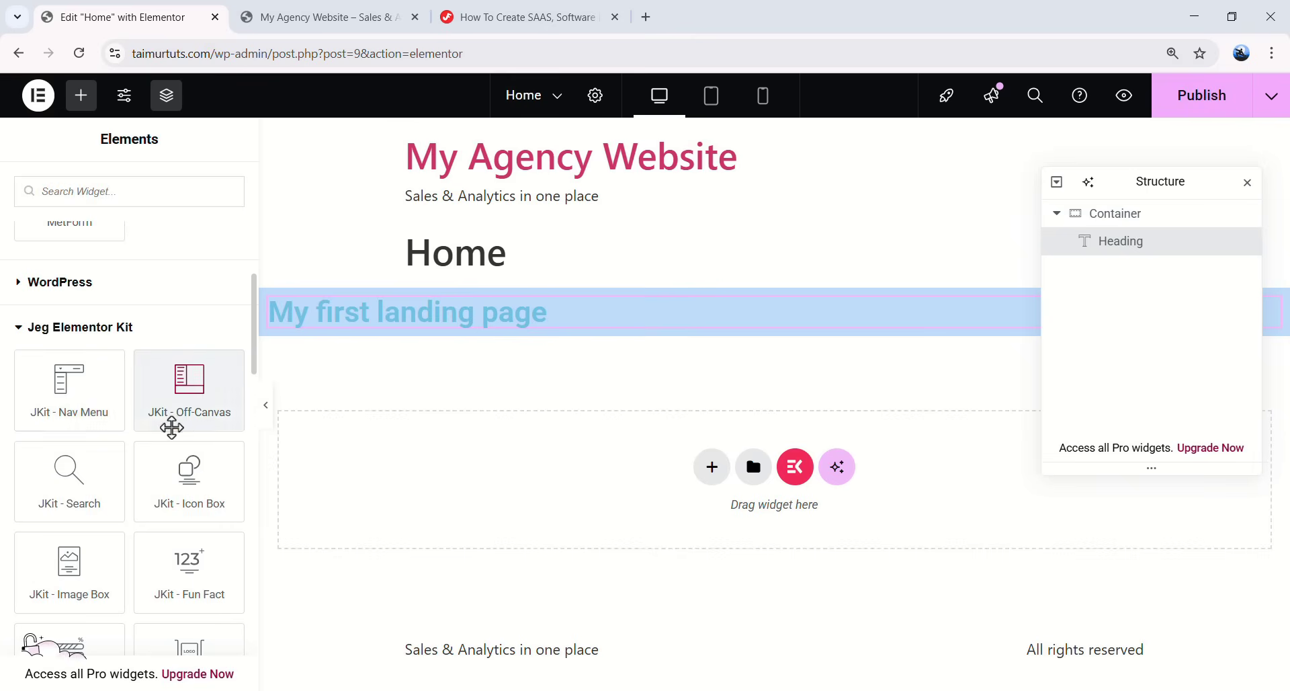
pyautogui.scroll(-3, 180, 430)
pyautogui.scroll(4, 163, 409)
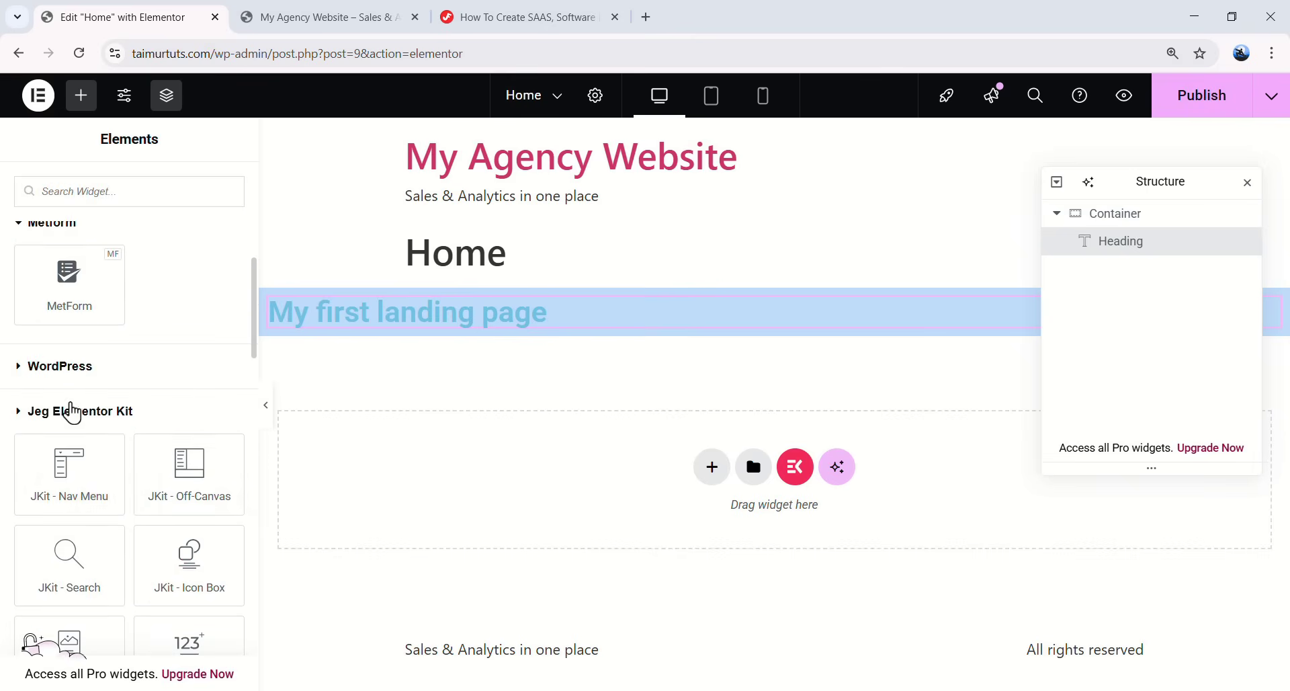
pyautogui.click(71, 410)
pyautogui.scroll(8, 130, 336)
pyautogui.click(130, 291)
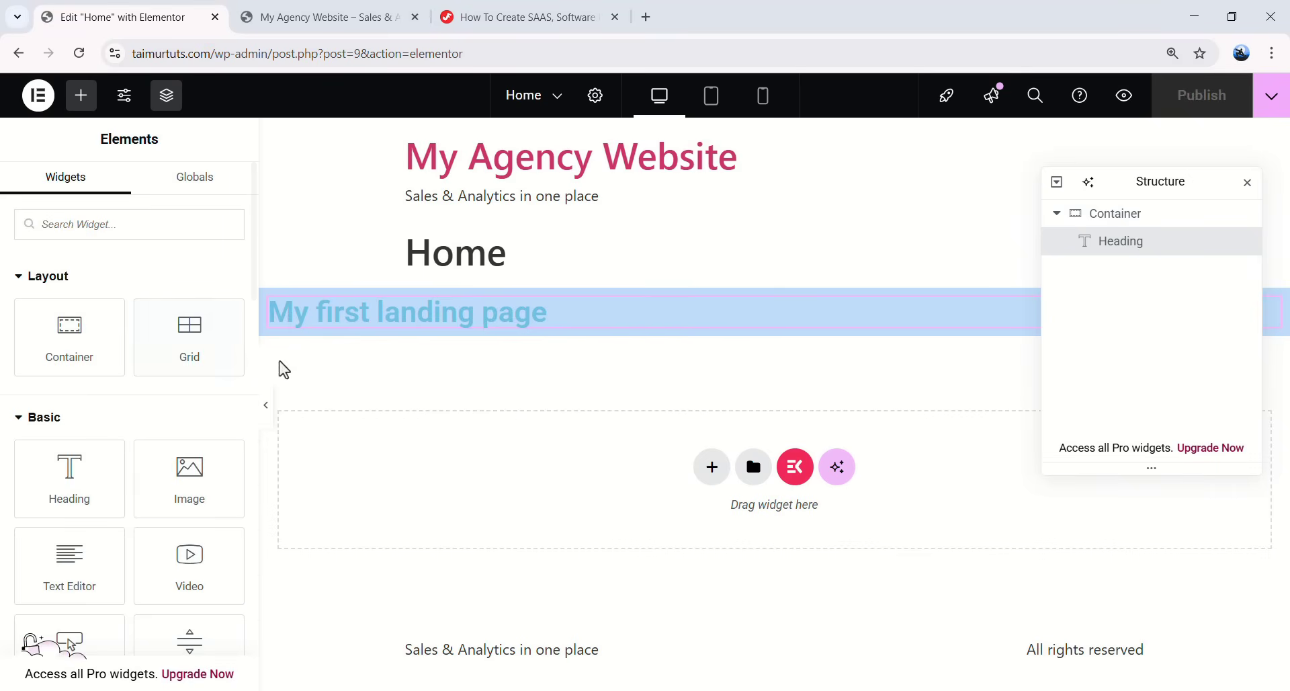
# - Select the 'My first landing page' heading and set its alignment to Center
pyautogui.click(470, 318)
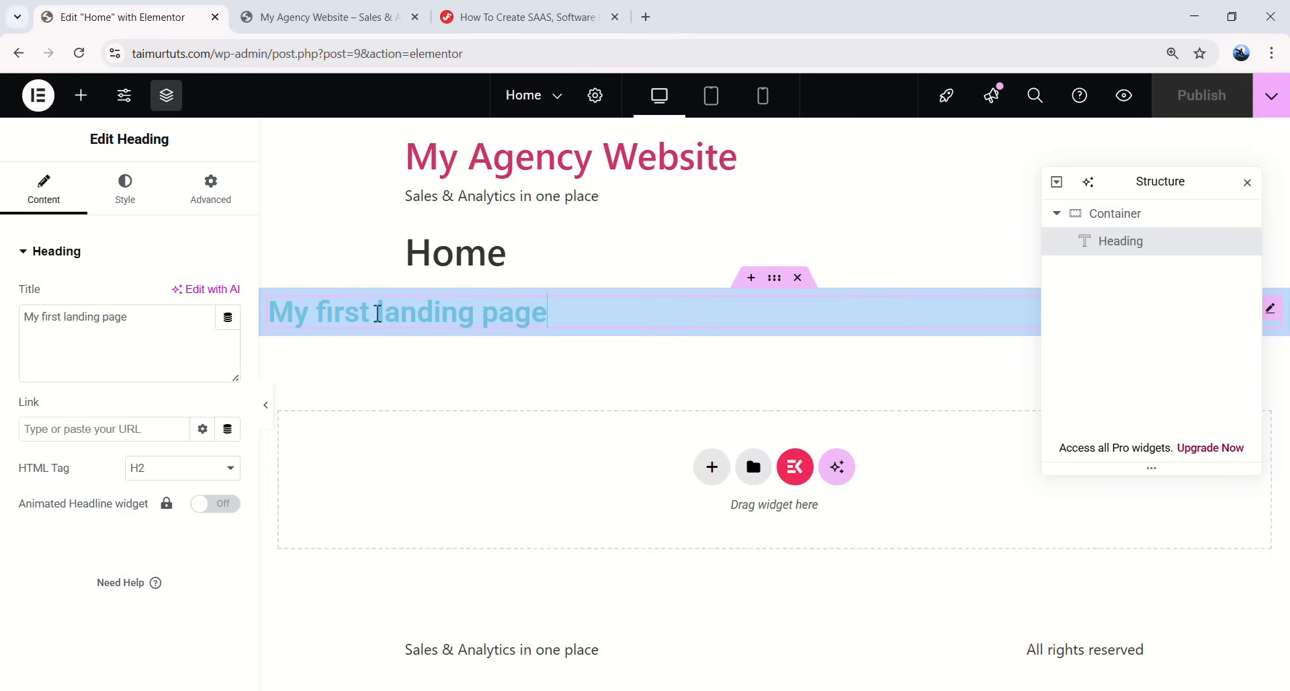
pyautogui.click(122, 203)
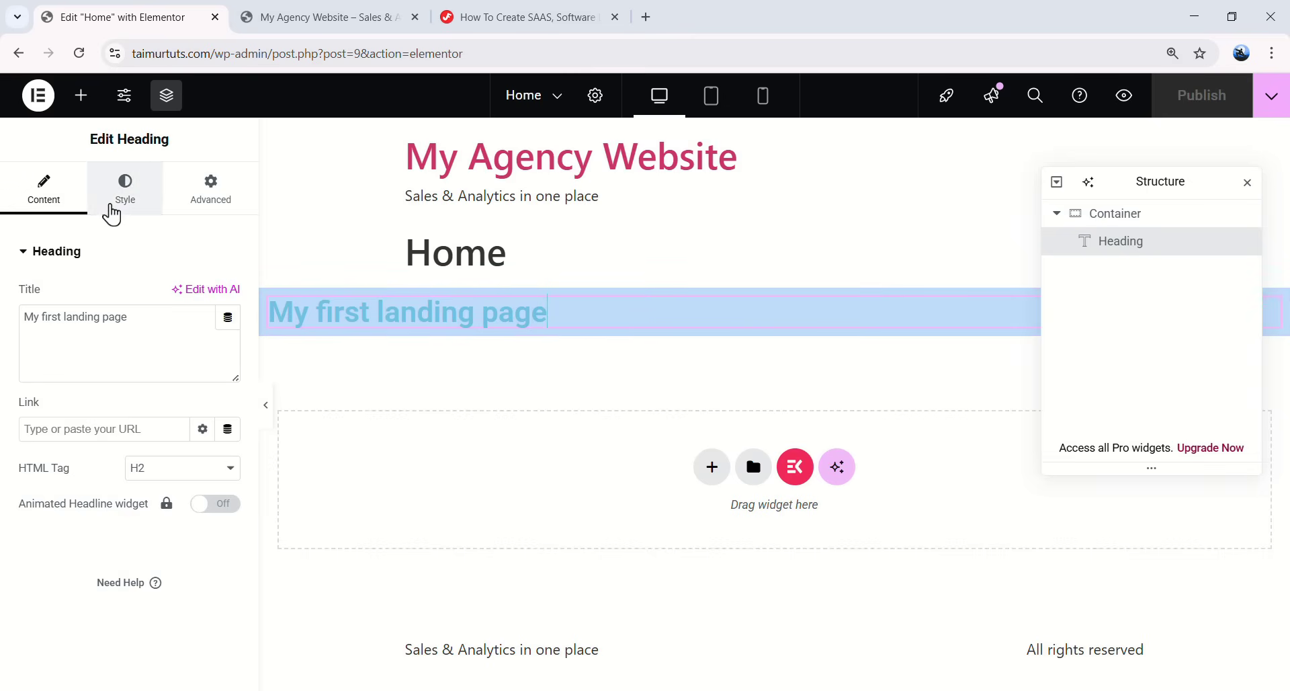
pyautogui.click(201, 194)
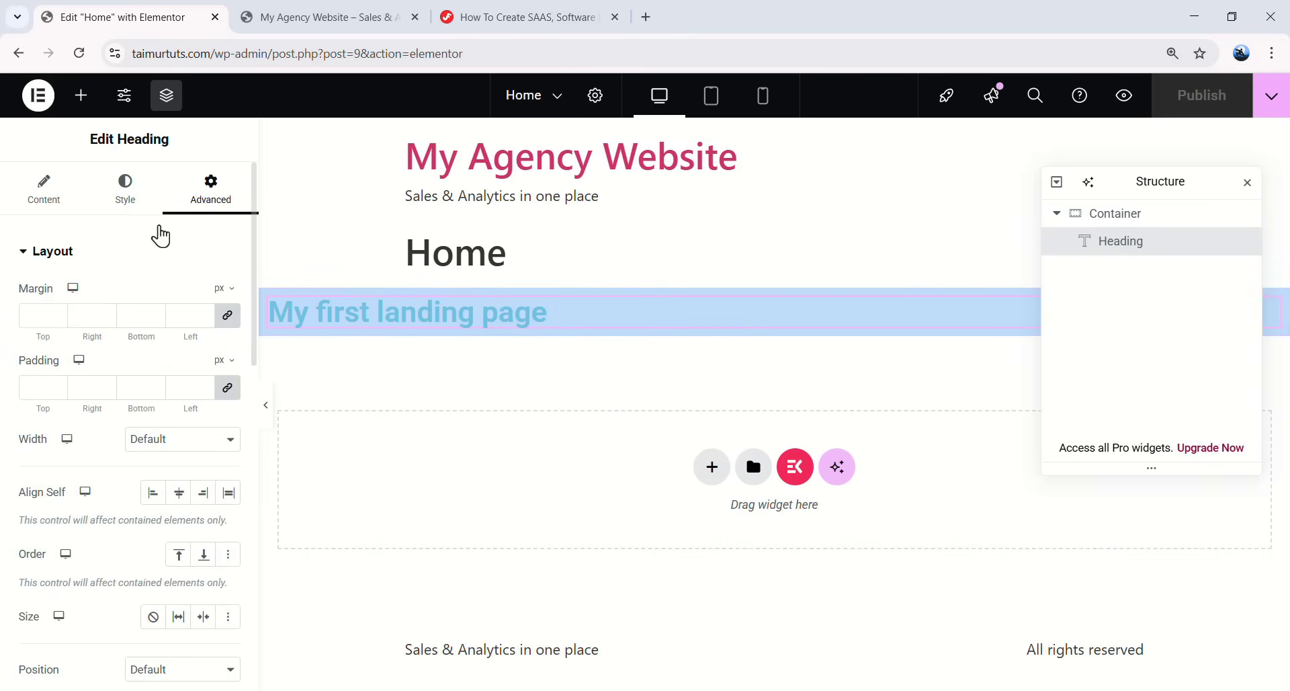
pyautogui.click(128, 202)
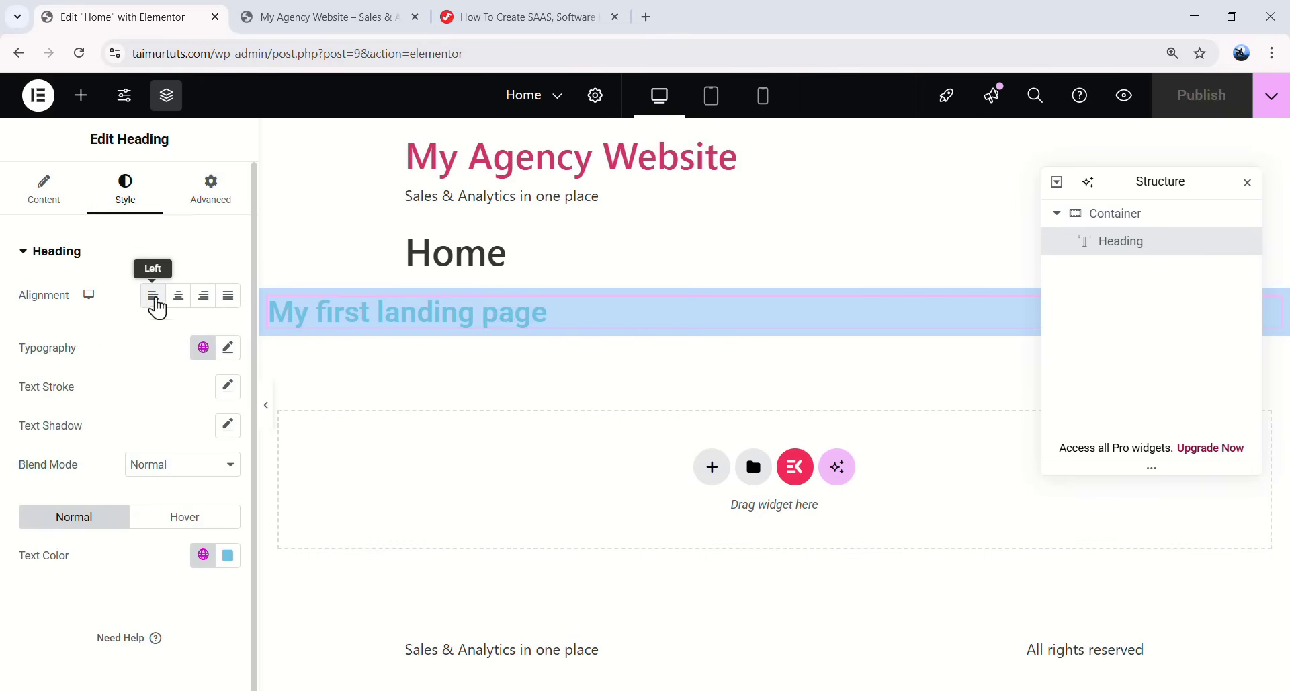
pyautogui.click(154, 299)
pyautogui.click(177, 299)
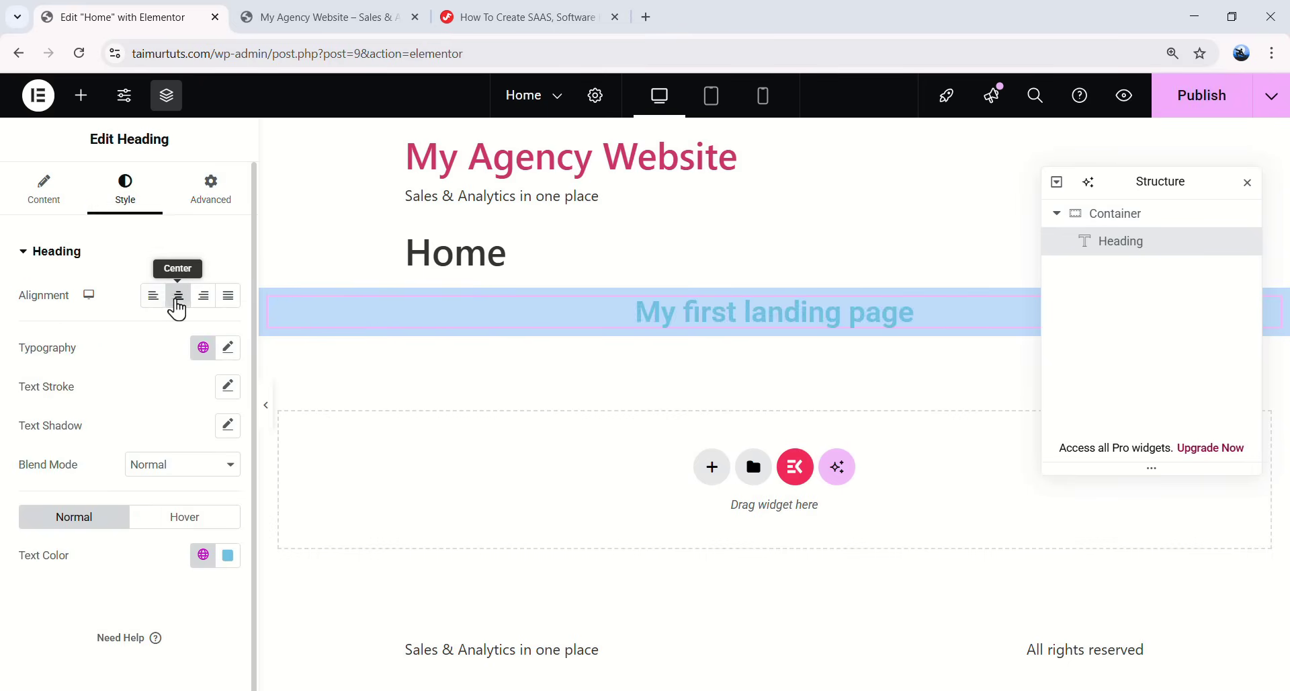
pyautogui.click(203, 296)
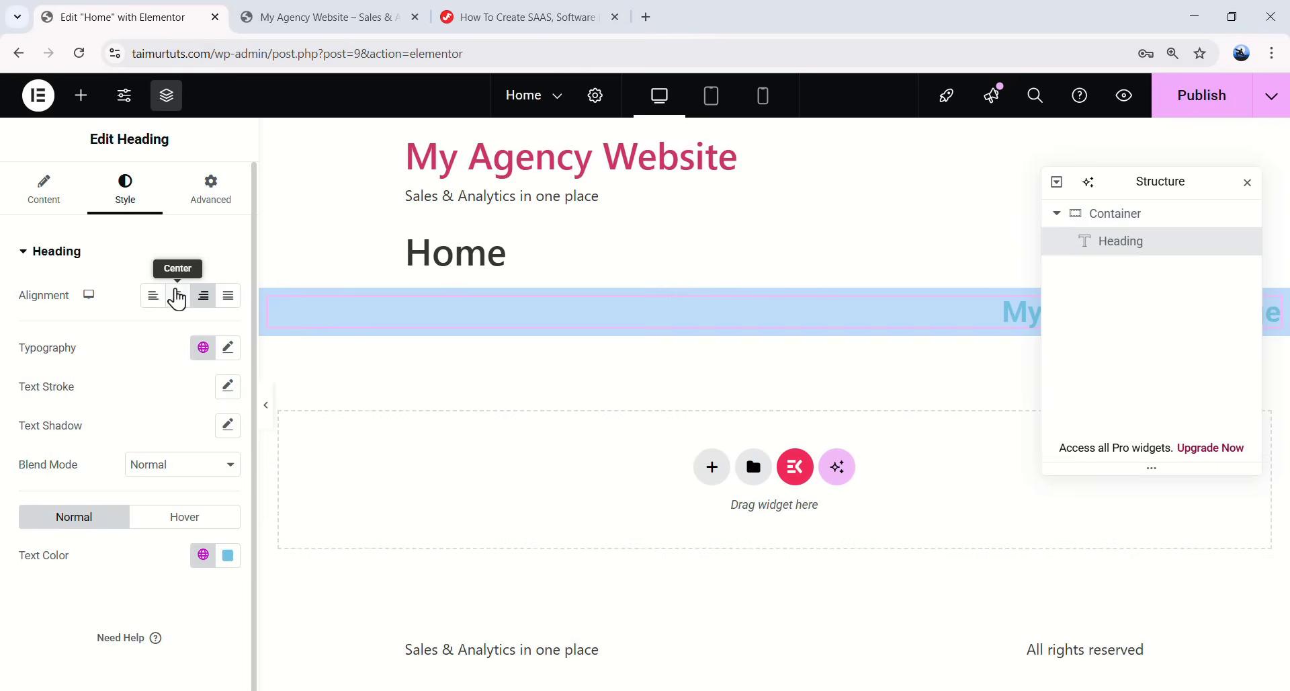
pyautogui.click(177, 298)
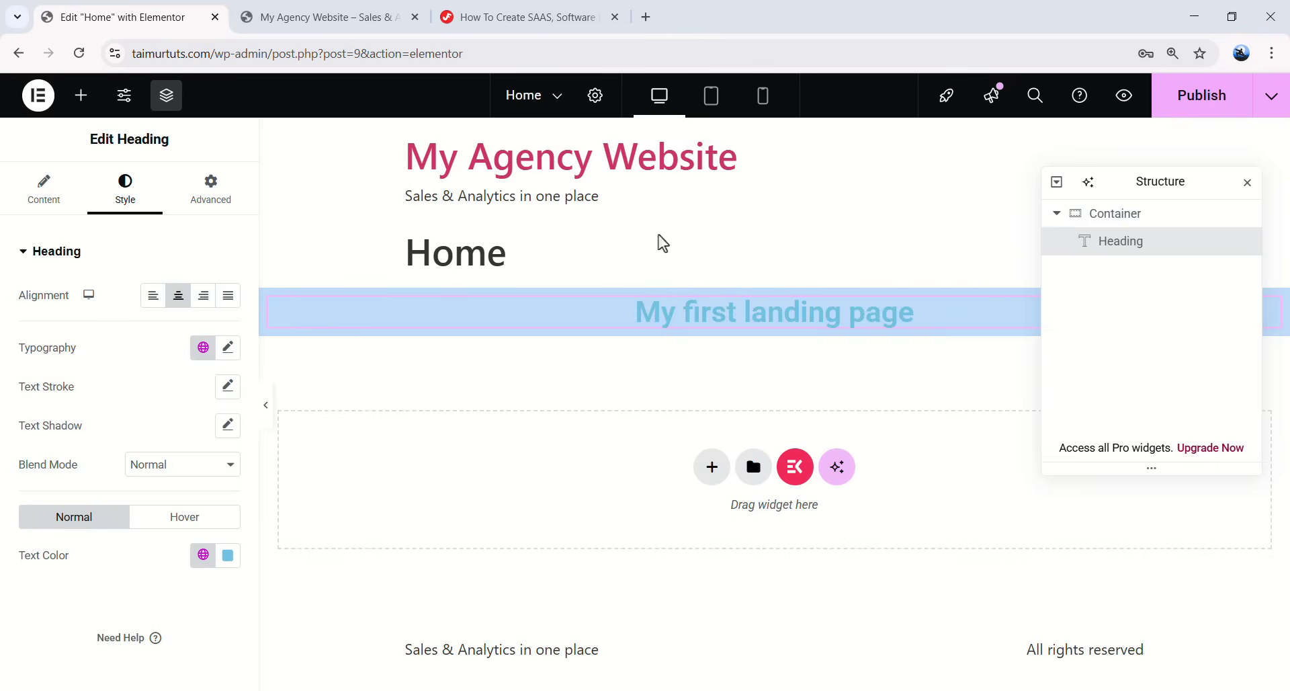
pyautogui.click(228, 348)
# - Search 'popp' to pick Poppins as the heading font and set its size to 50 px
pyautogui.scroll(-2, 161, 350)
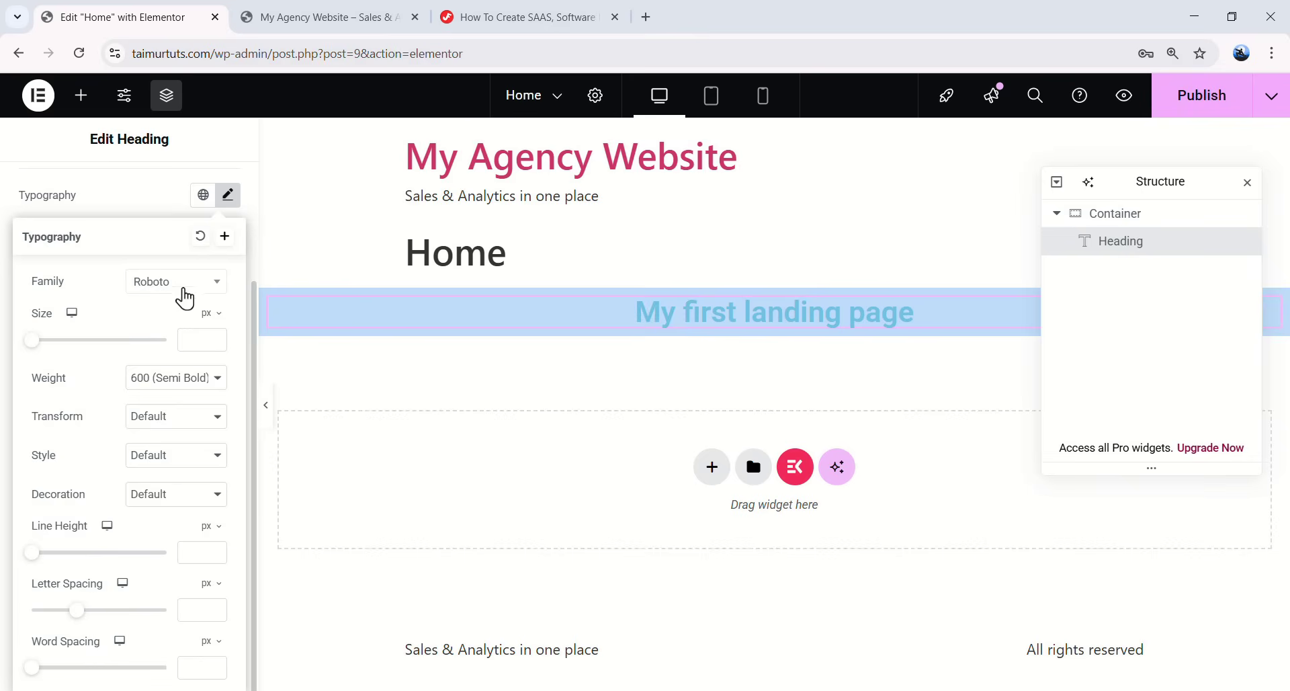
pyautogui.click(181, 285)
pyautogui.moveTo(222, 449); pyautogui.dragTo(230, 396)
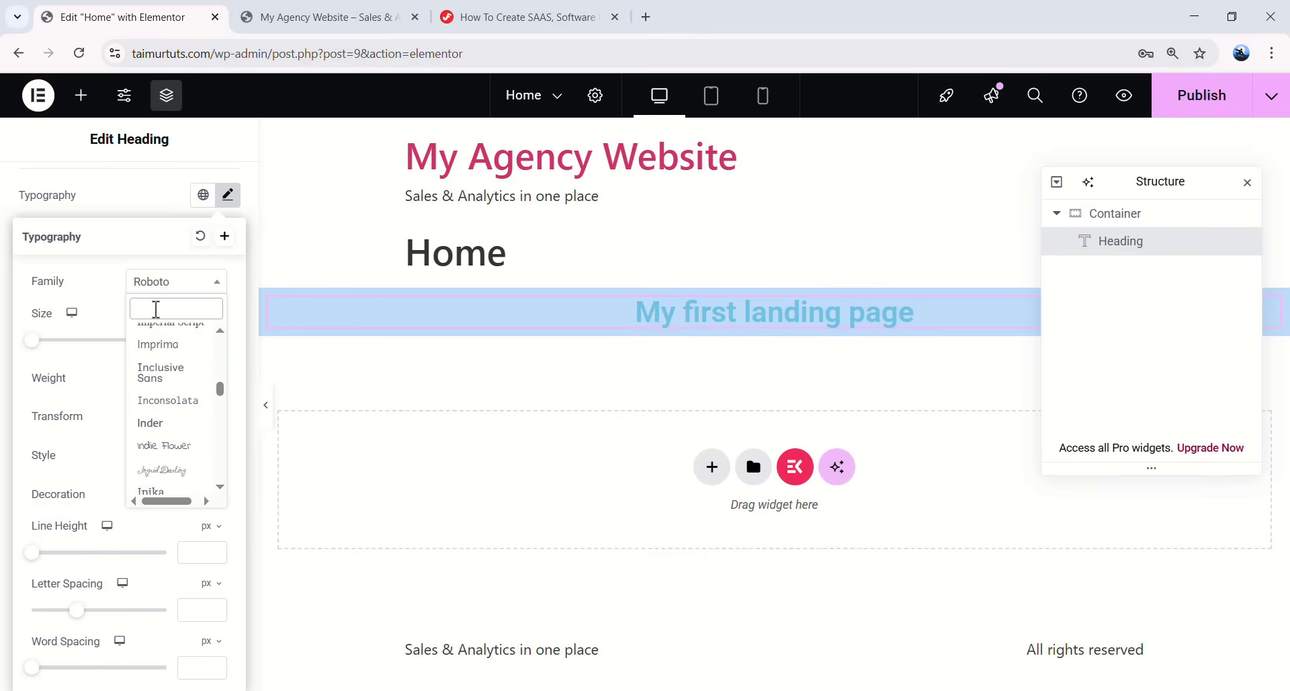
pyautogui.write('po')
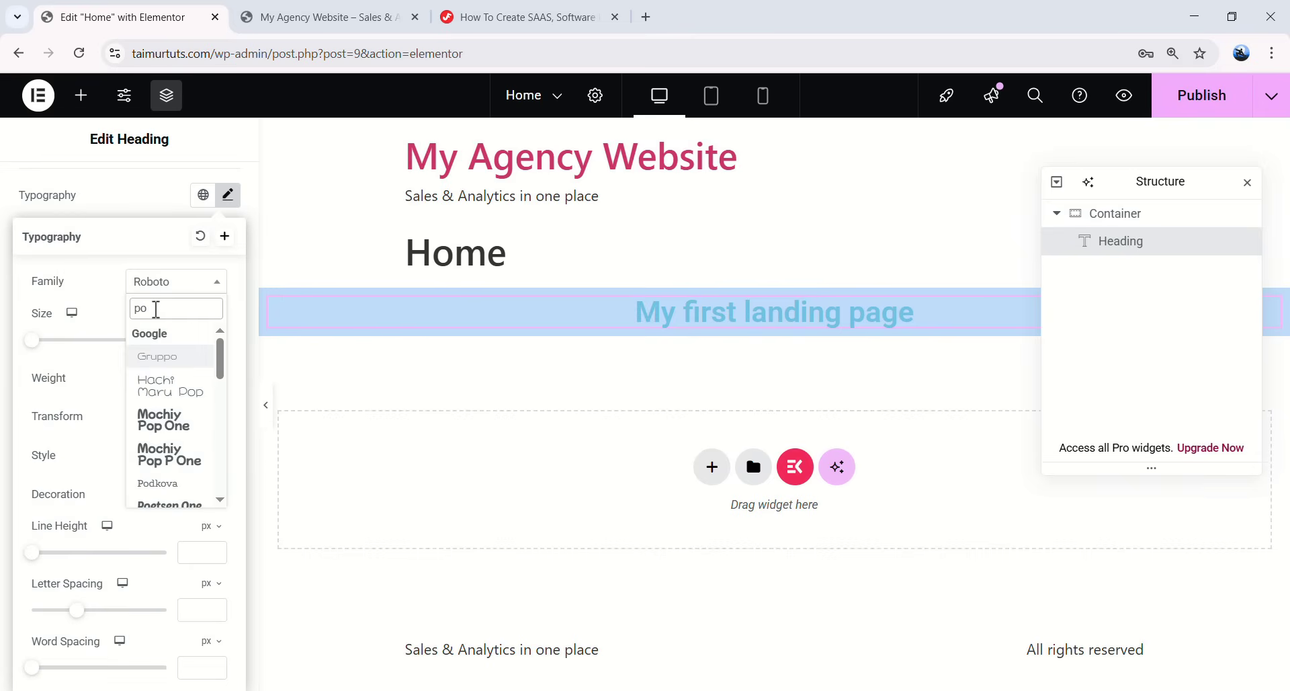
pyautogui.write('ppin')
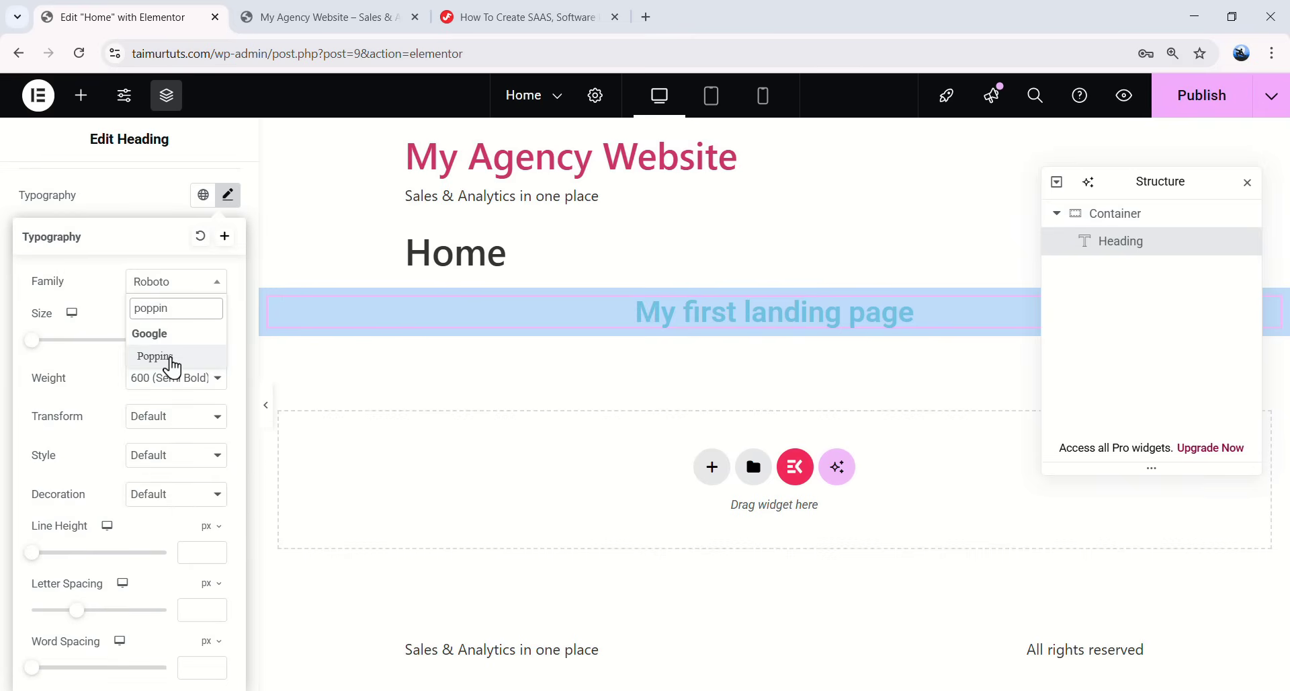
pyautogui.click(172, 367)
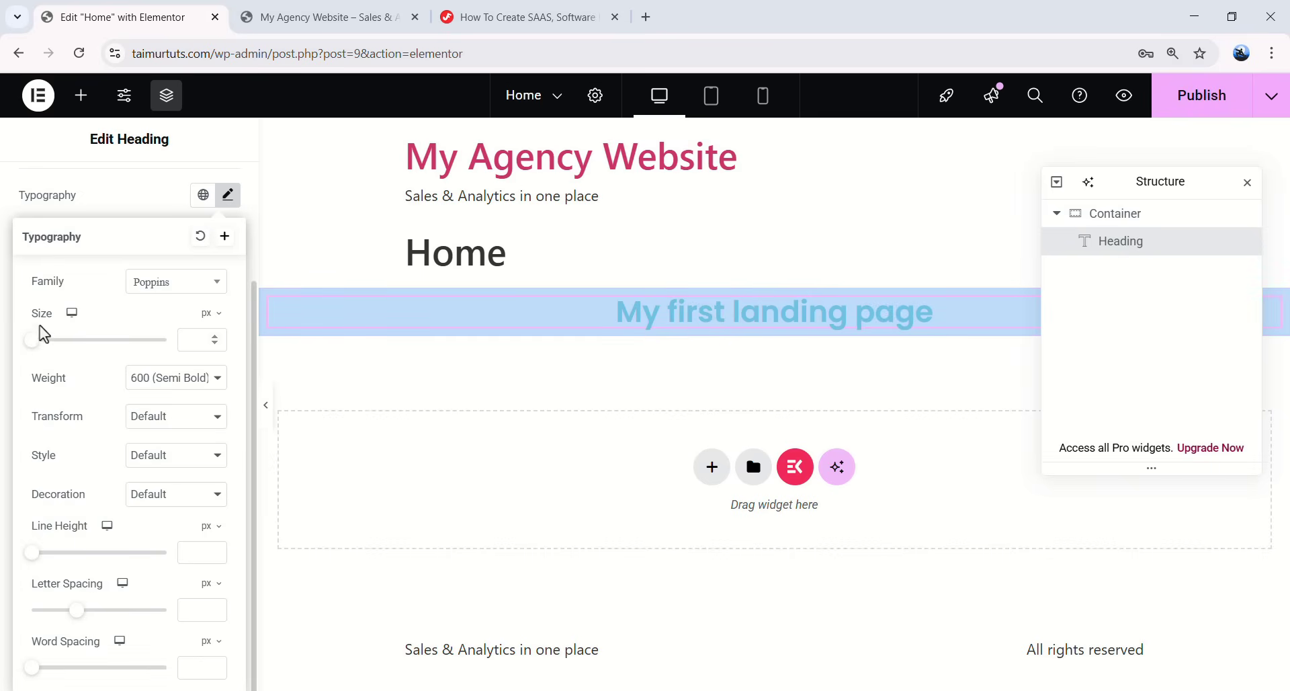
pyautogui.moveTo(35, 341); pyautogui.dragTo(60, 343)
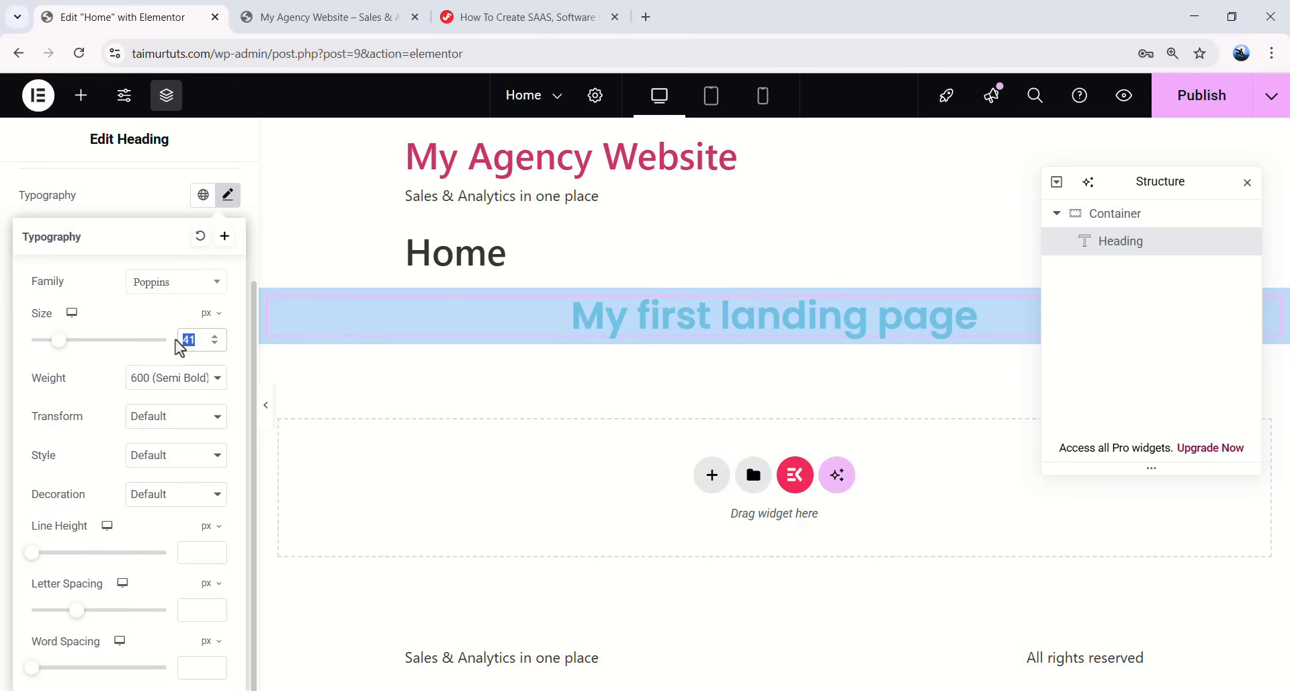
pyautogui.write('50')
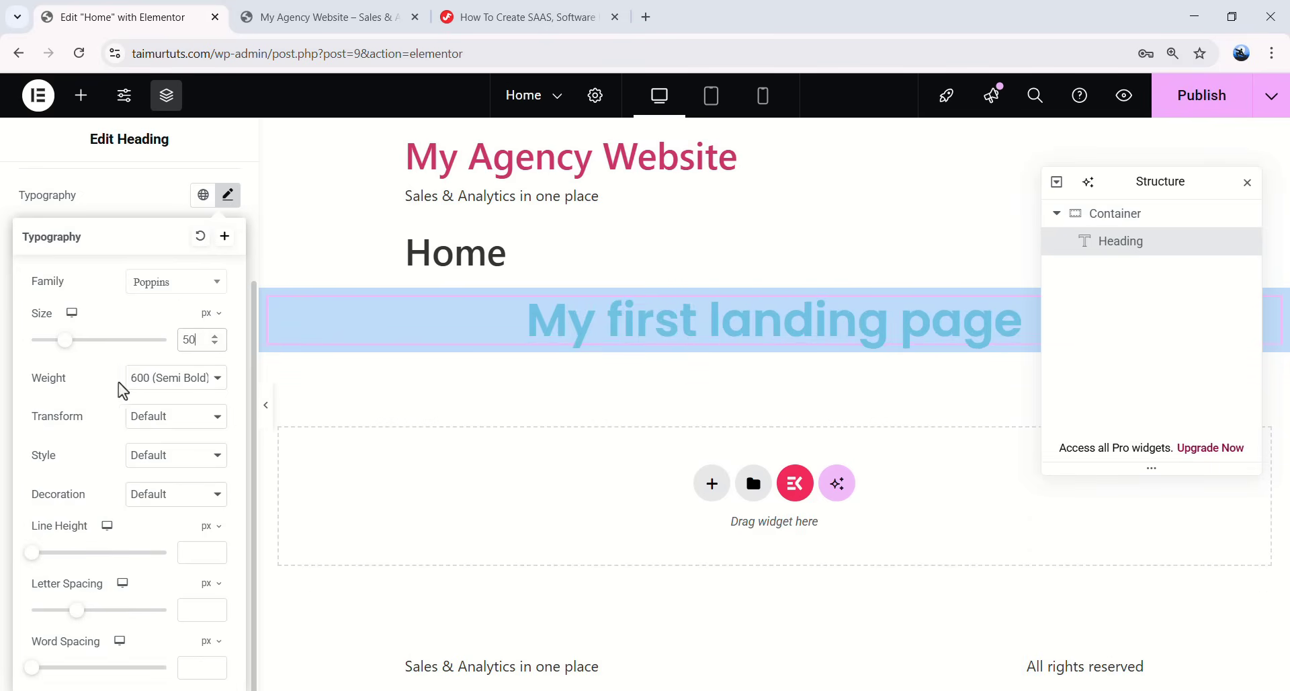
# - Try light, extra bold, thin and black weights on the heading, then return to semi-bold
pyautogui.click(142, 380)
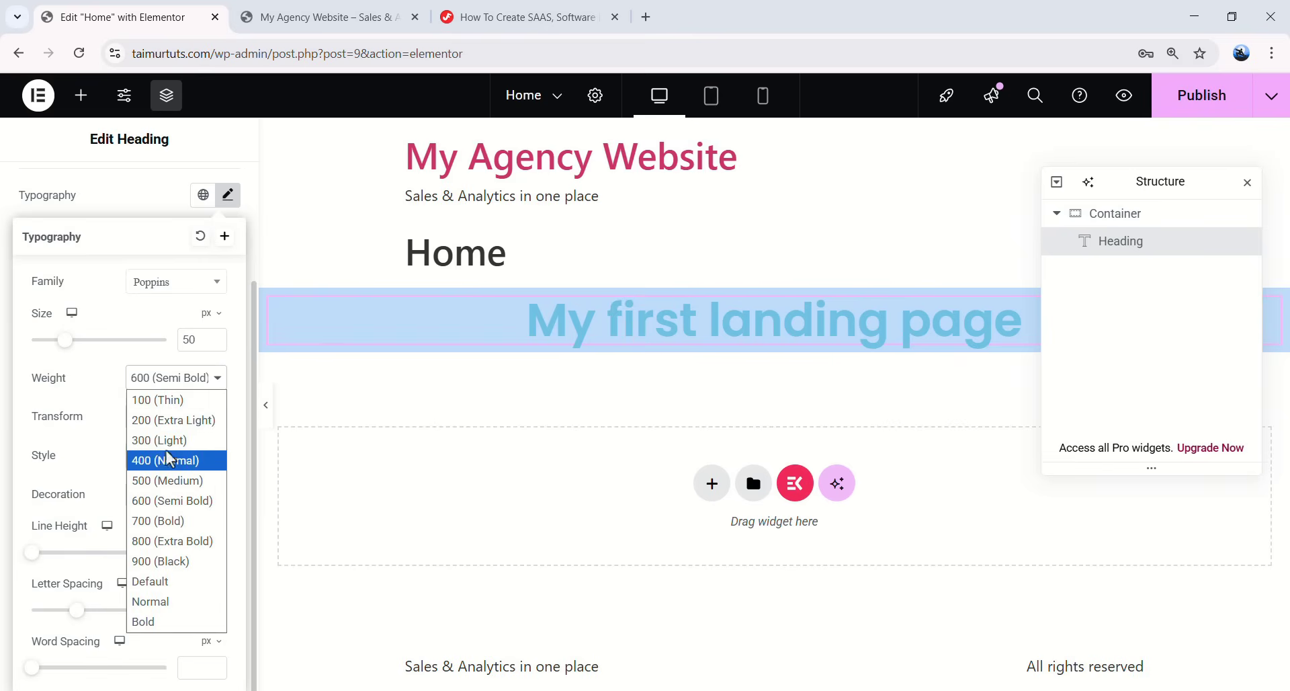
pyautogui.click(183, 441)
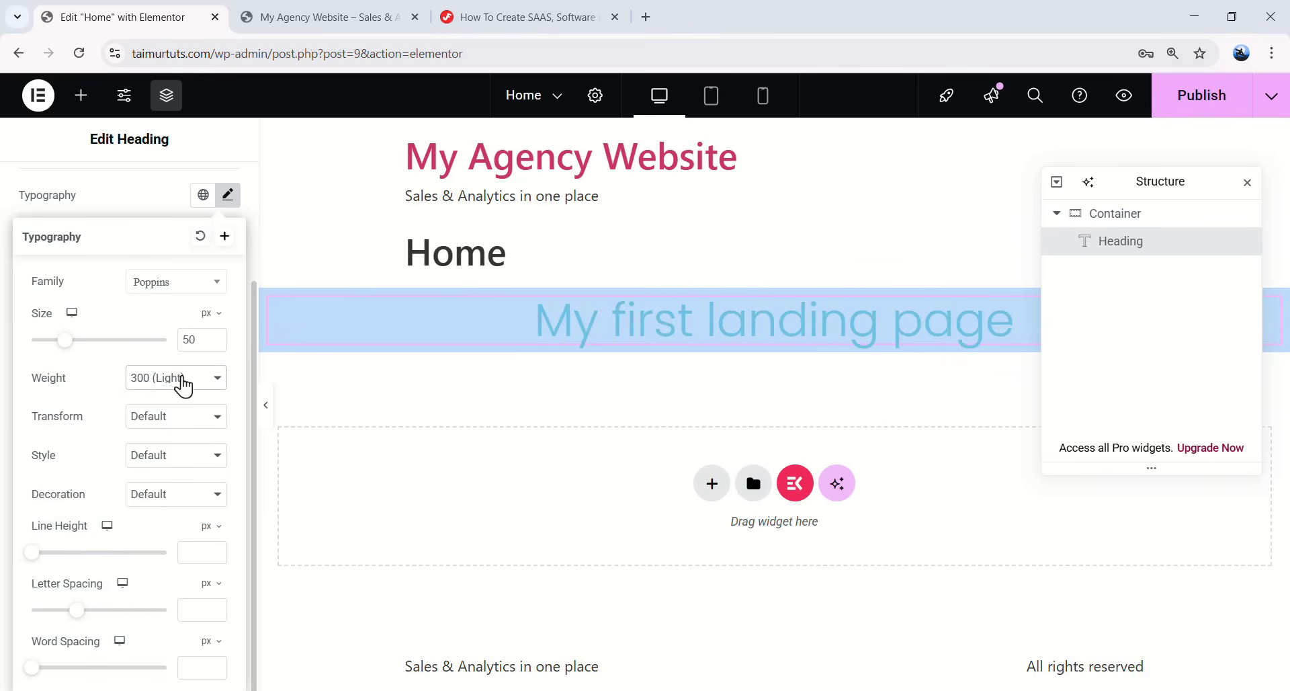
pyautogui.click(189, 386)
pyautogui.click(173, 541)
pyautogui.click(177, 378)
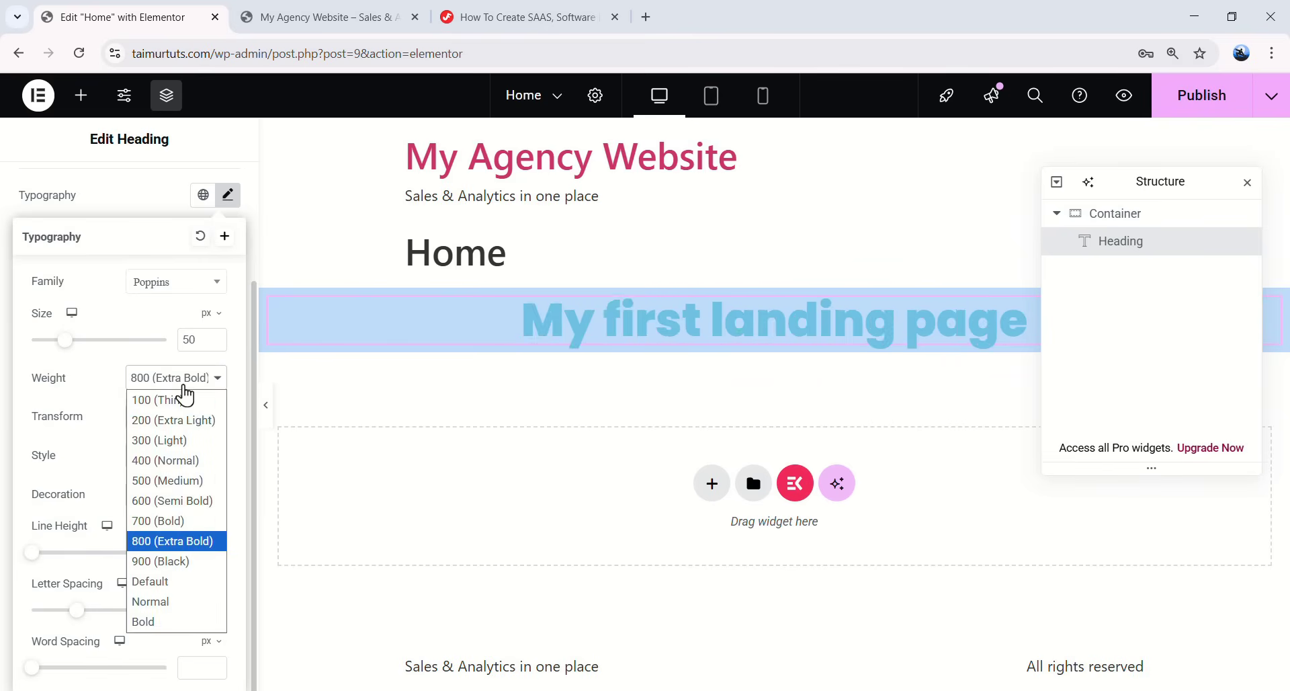
pyautogui.click(183, 400)
pyautogui.click(189, 380)
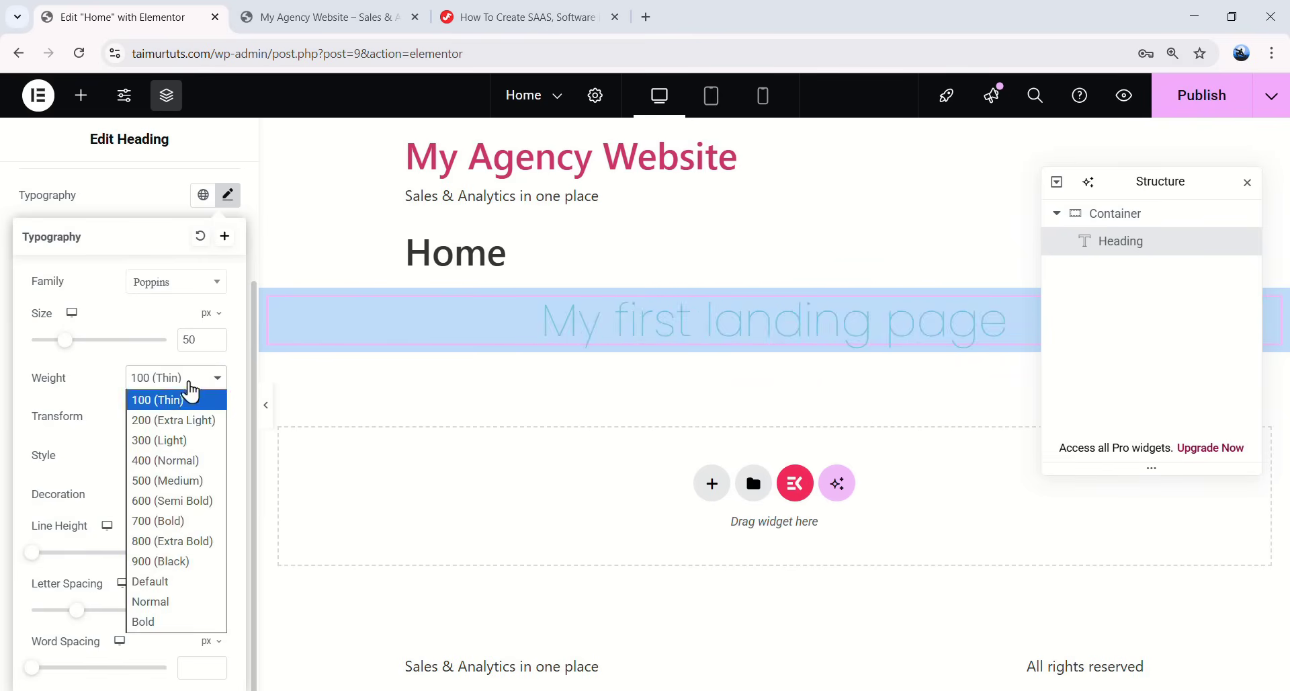
pyautogui.click(161, 562)
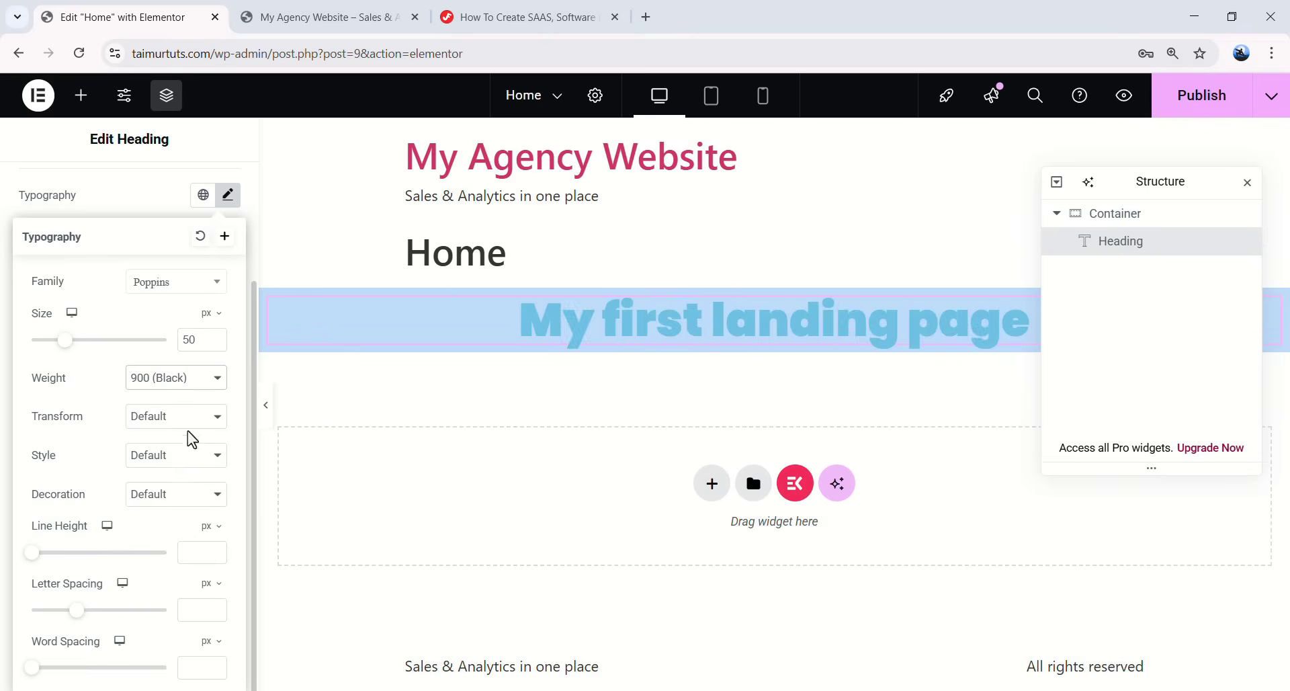
pyautogui.press('Up')
pyautogui.press('Up')
pyautogui.press('Up')
# - Set the heading's text transform to Capitalize after trying uppercase and lowercase
pyautogui.click(156, 422)
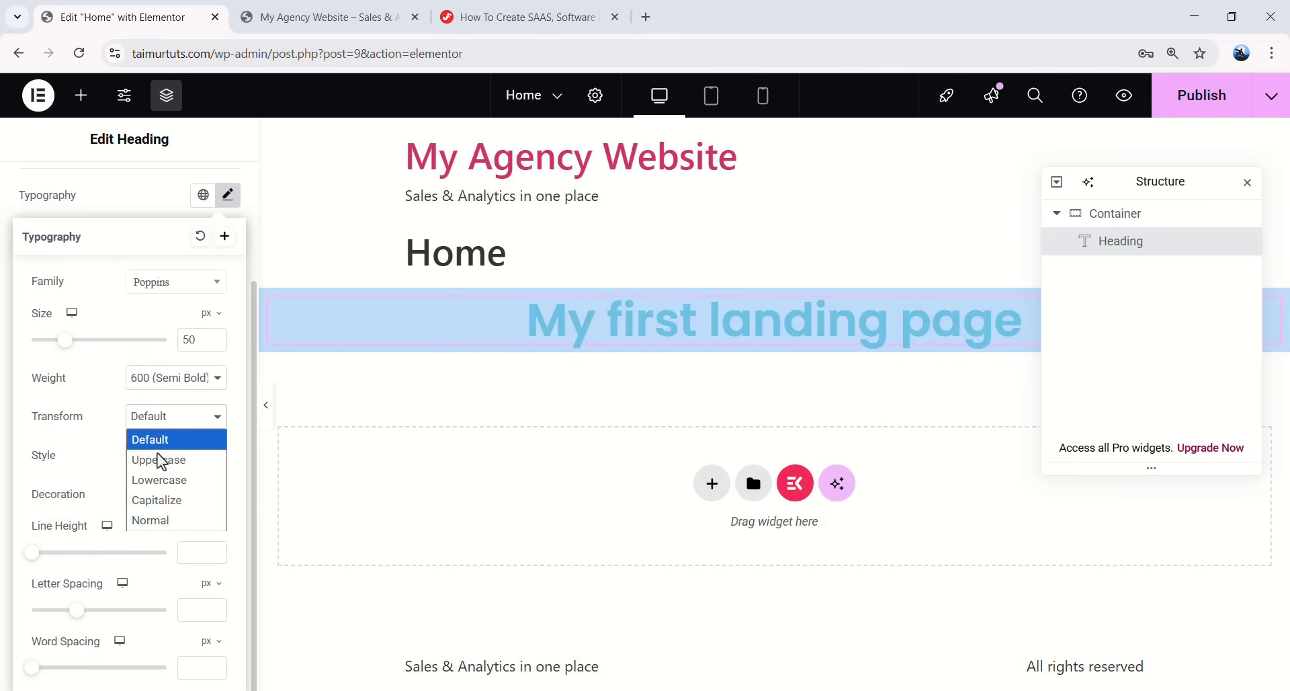
pyautogui.click(159, 458)
pyautogui.click(169, 416)
pyautogui.click(173, 479)
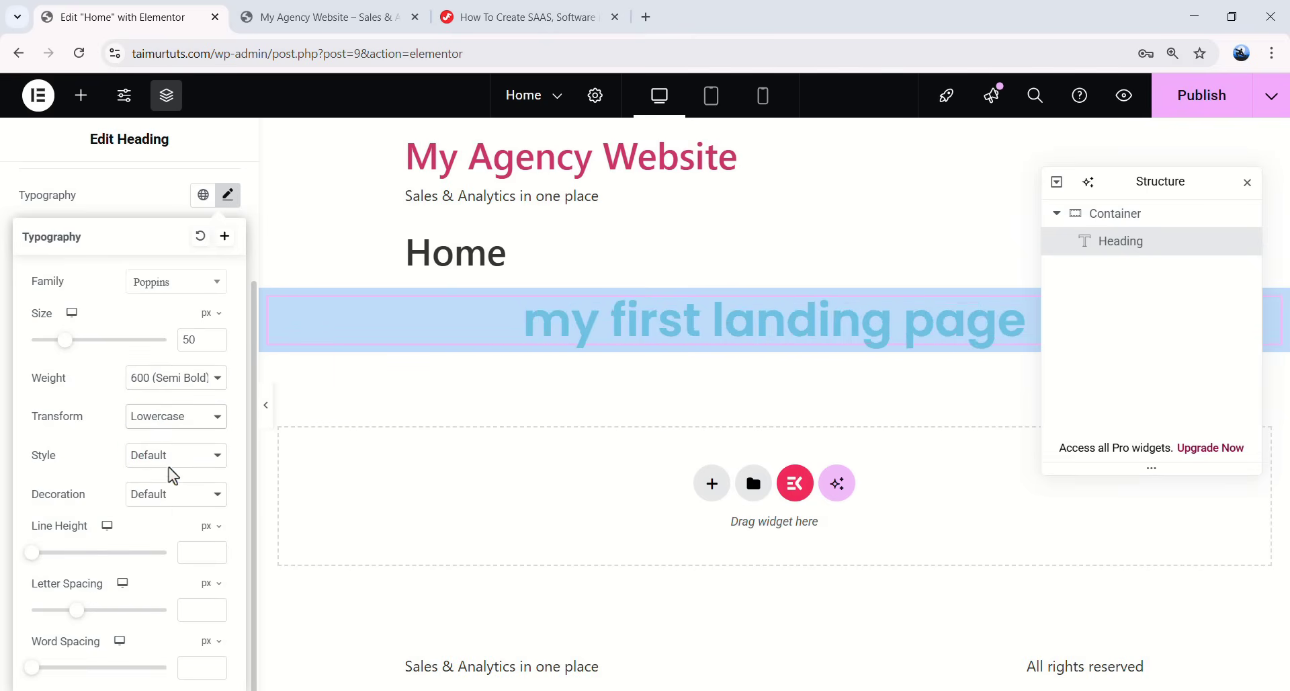
pyautogui.click(176, 420)
pyautogui.click(163, 503)
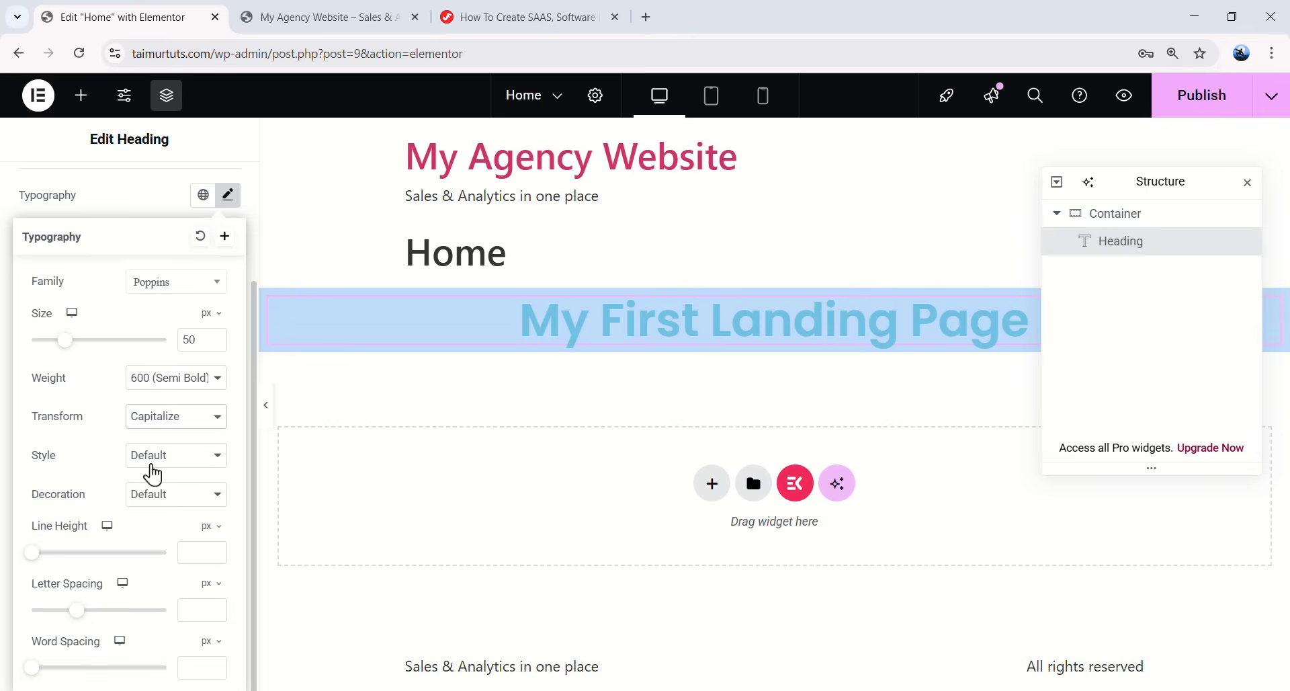
# - Set the heading style back to Normal and try underline and overline decorations
pyautogui.click(176, 457)
pyautogui.press('Escape')
pyautogui.click(170, 516)
pyautogui.click(179, 458)
pyautogui.click(174, 501)
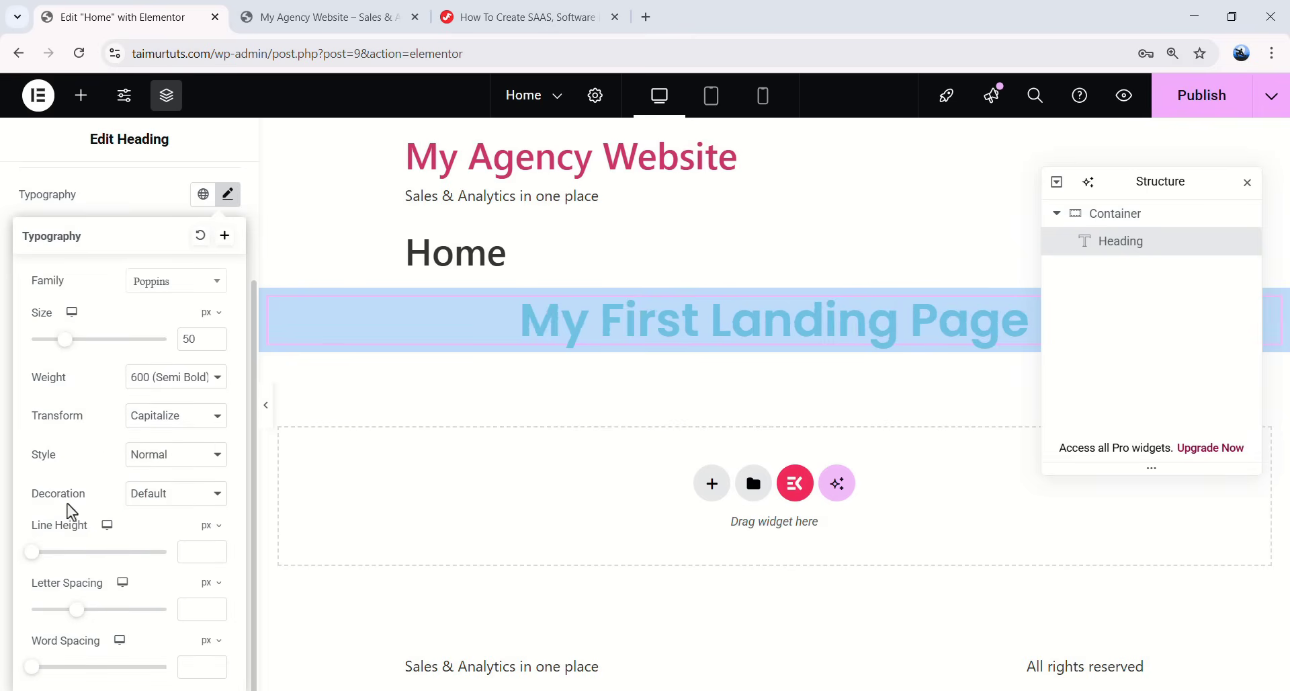
pyautogui.click(162, 511)
pyautogui.click(158, 537)
pyautogui.click(162, 509)
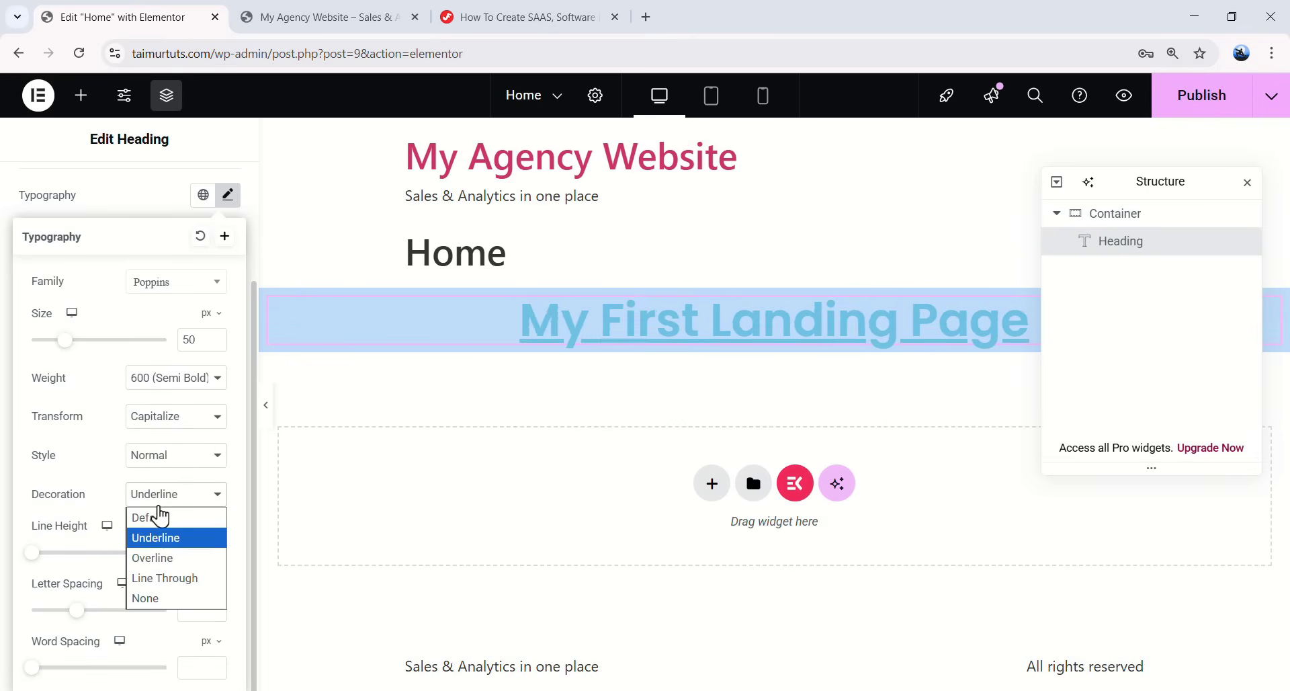
pyautogui.click(162, 559)
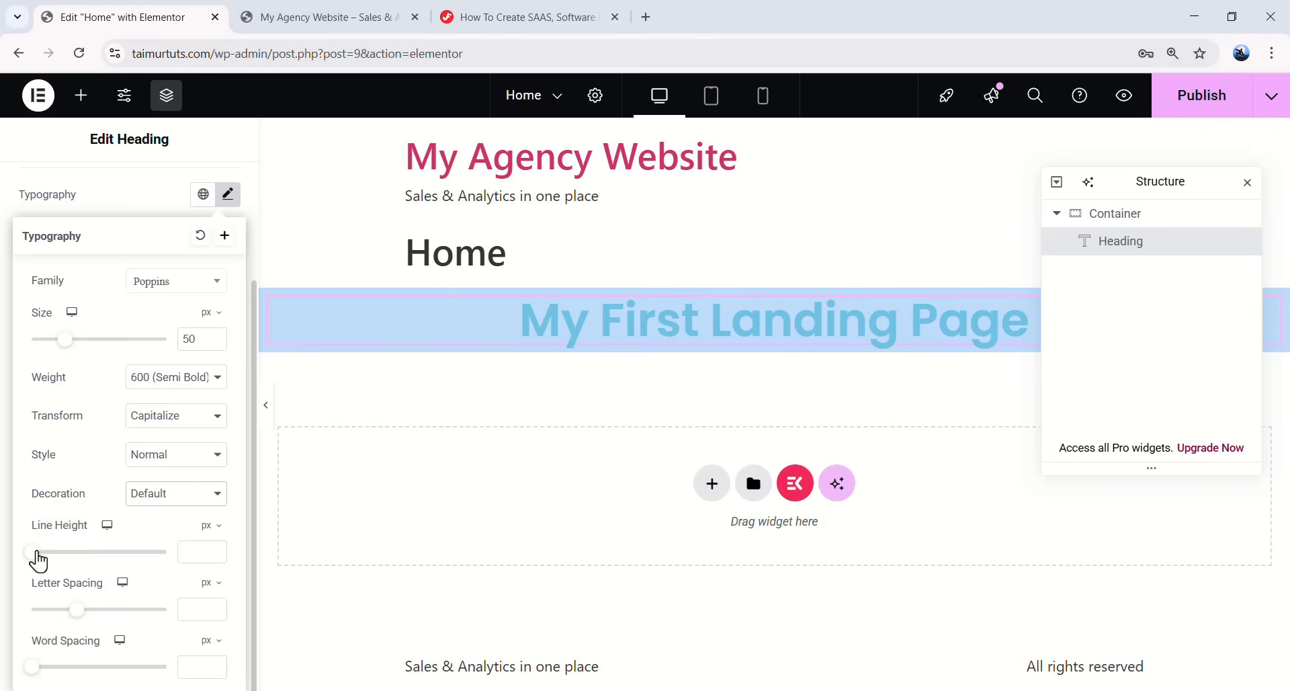
# - Experiment with the heading's line height, letter spacing and word spacing, then clear those fields
pyautogui.moveTo(38, 555); pyautogui.dragTo(124, 558)
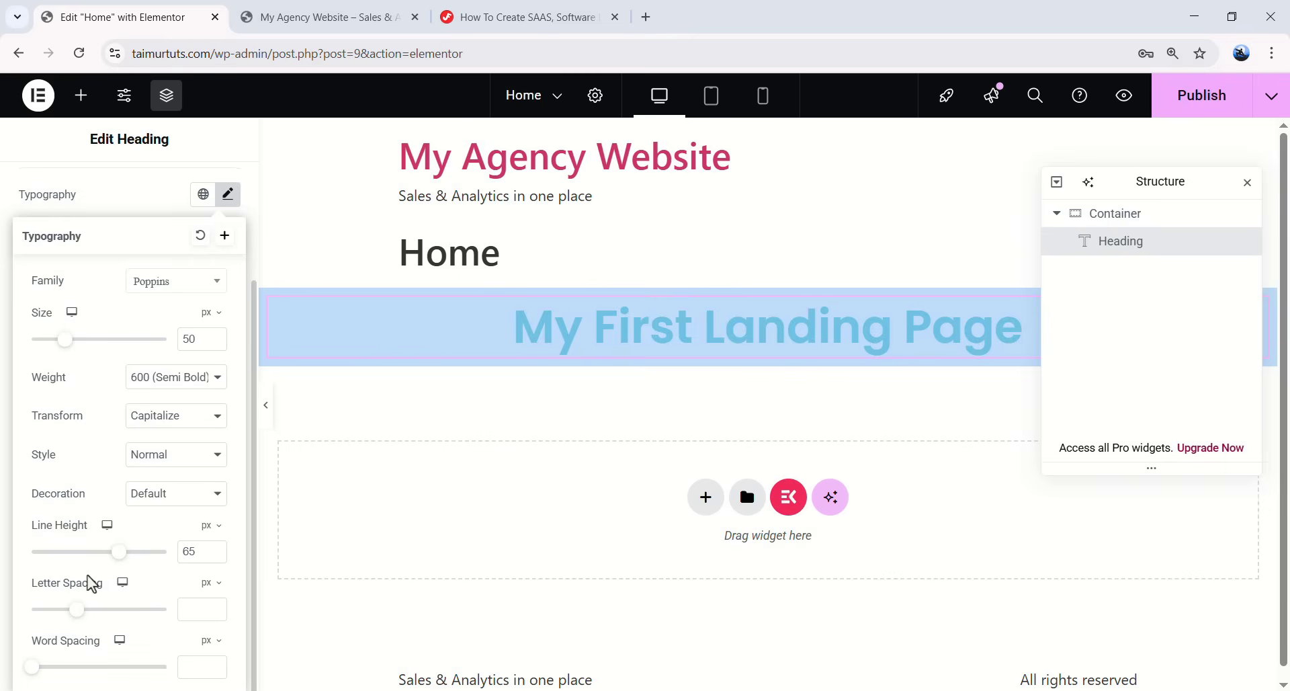
pyautogui.moveTo(79, 624)
pyautogui.mouseDown()
pyautogui.moveTo(191, 612)
pyautogui.moveTo(94, 625)
pyautogui.mouseUp()
pyautogui.moveTo(39, 677)
pyautogui.mouseDown()
pyautogui.moveTo(144, 672)
pyautogui.moveTo(86, 673)
pyautogui.mouseUp()
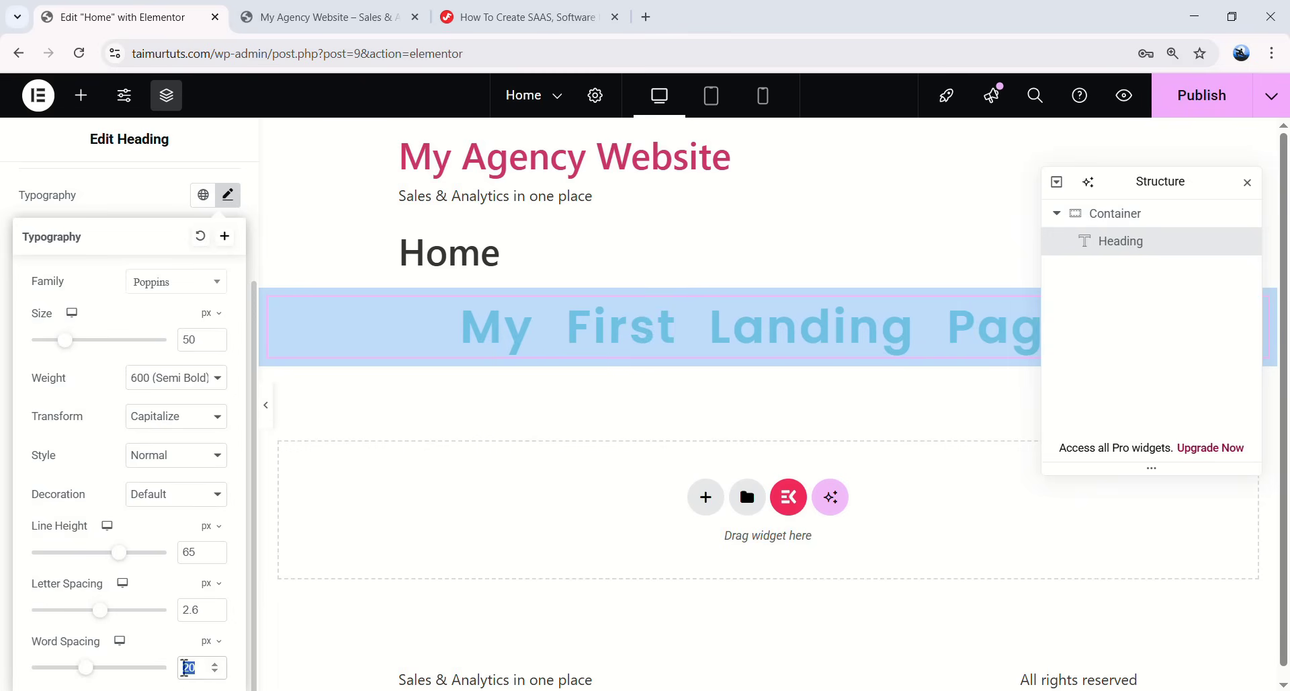
pyautogui.press('BackSpace')
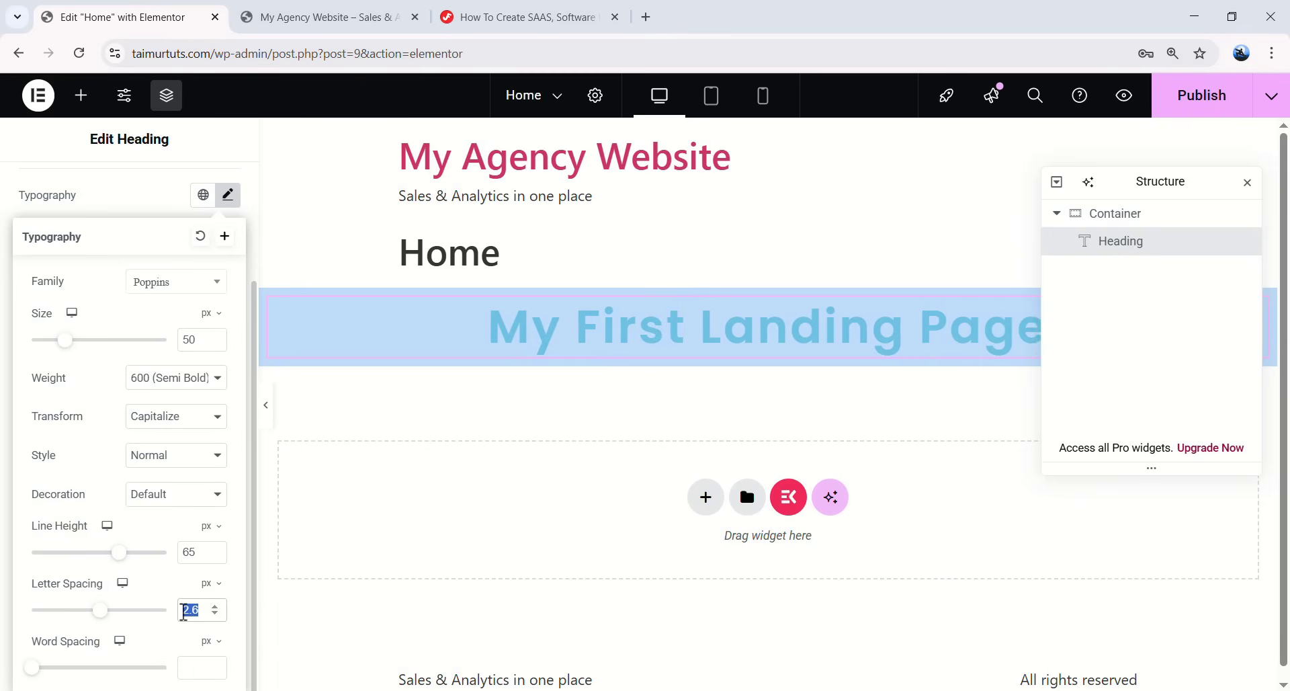
pyautogui.press('BackSpace')
pyautogui.doubleClick(188, 552)
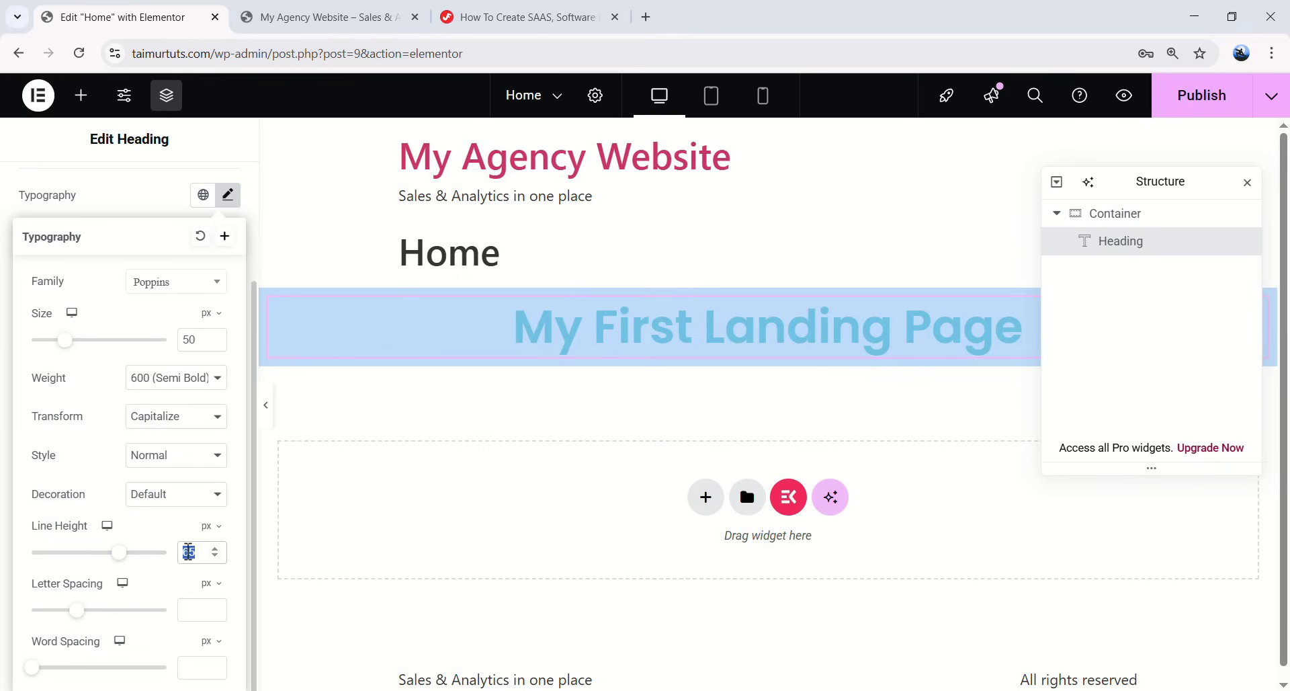
pyautogui.press('BackSpace')
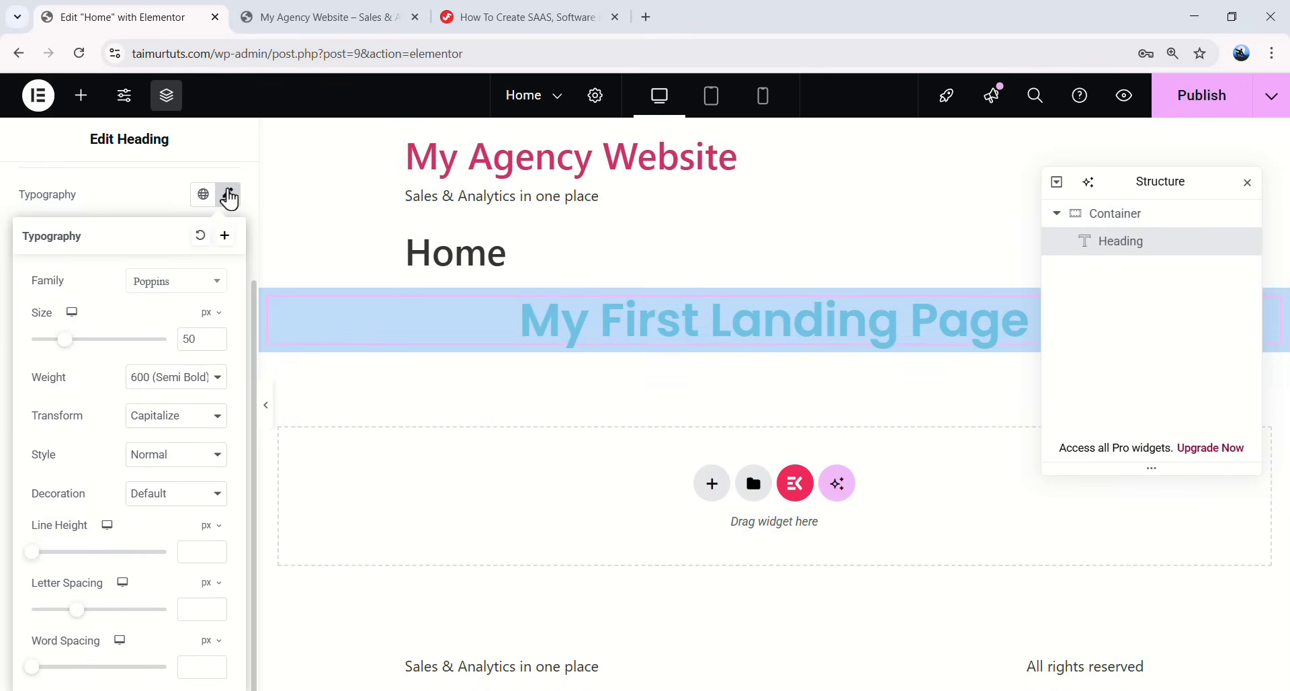
# - Try white and maroon shades for the heading text colour
pyautogui.click(229, 196)
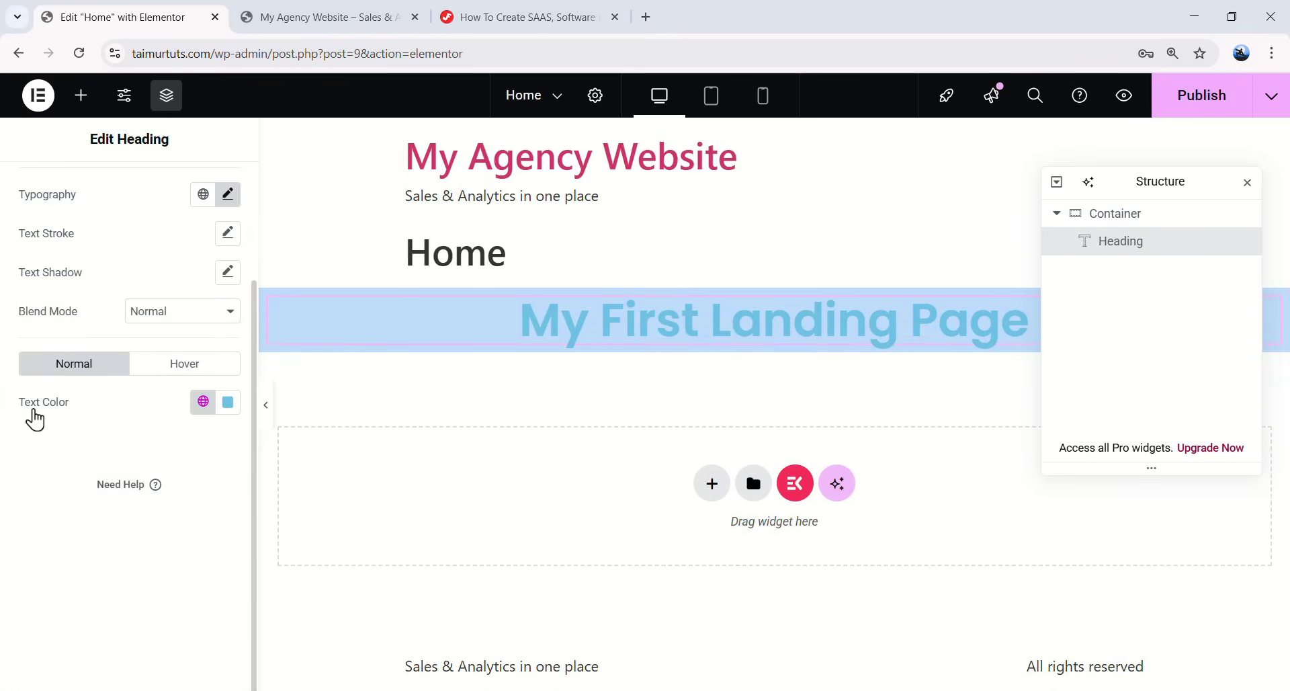
pyautogui.click(228, 404)
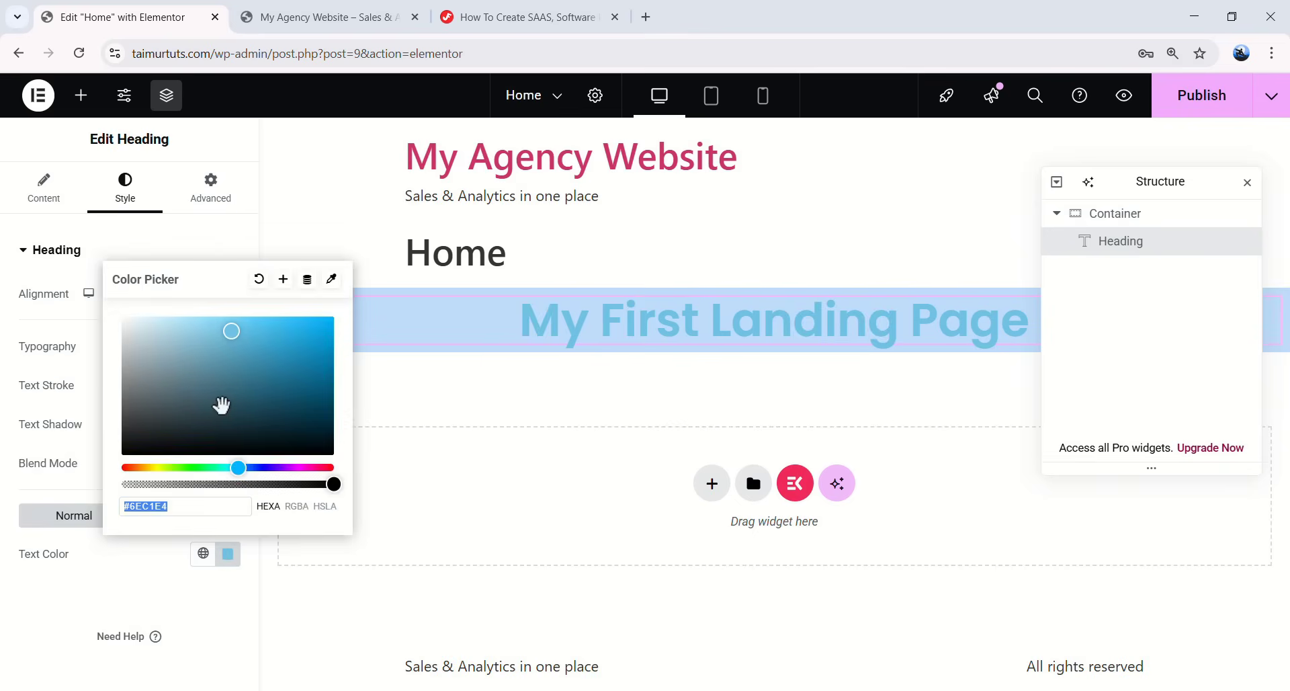
pyautogui.moveTo(245, 332); pyautogui.dragTo(245, 420)
pyautogui.click(315, 468)
pyautogui.moveTo(313, 387)
pyautogui.mouseDown()
pyautogui.moveTo(285, 377)
pyautogui.moveTo(331, 383)
pyautogui.moveTo(319, 382)
pyautogui.mouseUp()
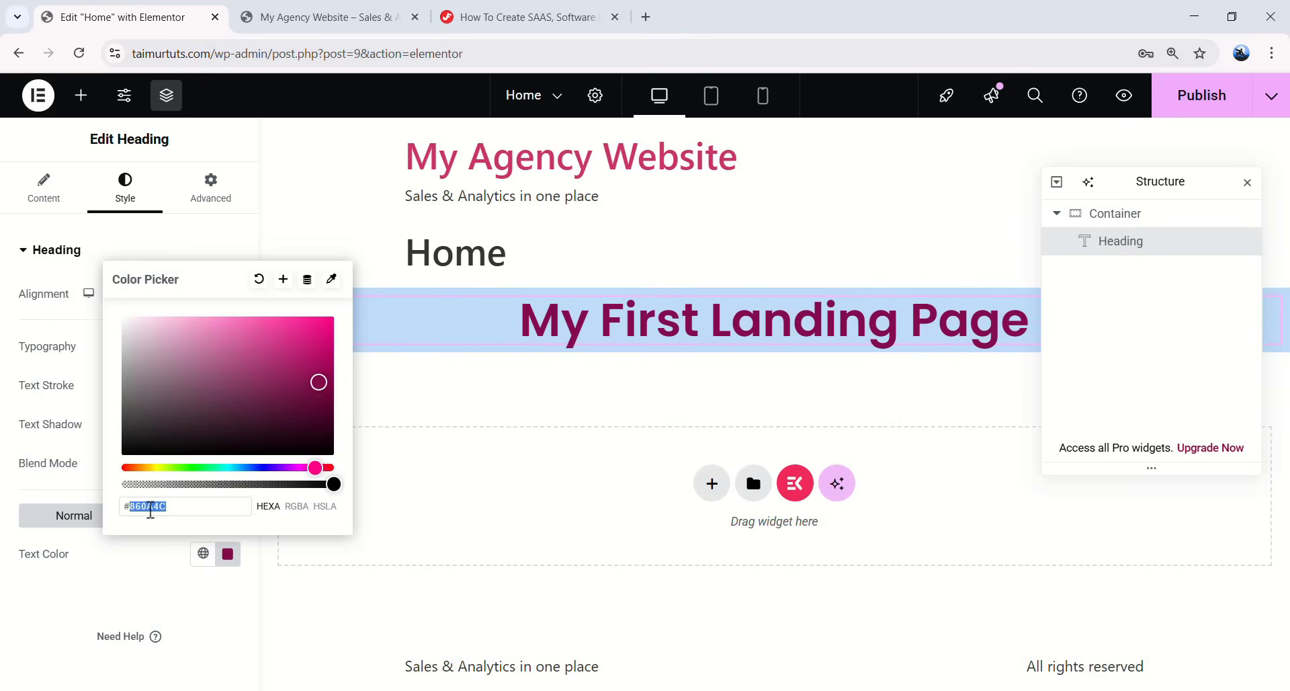
# - Set the heading text colour to dark navy blue #2E4485
pyautogui.click(182, 507)
pyautogui.write('#ffffff')
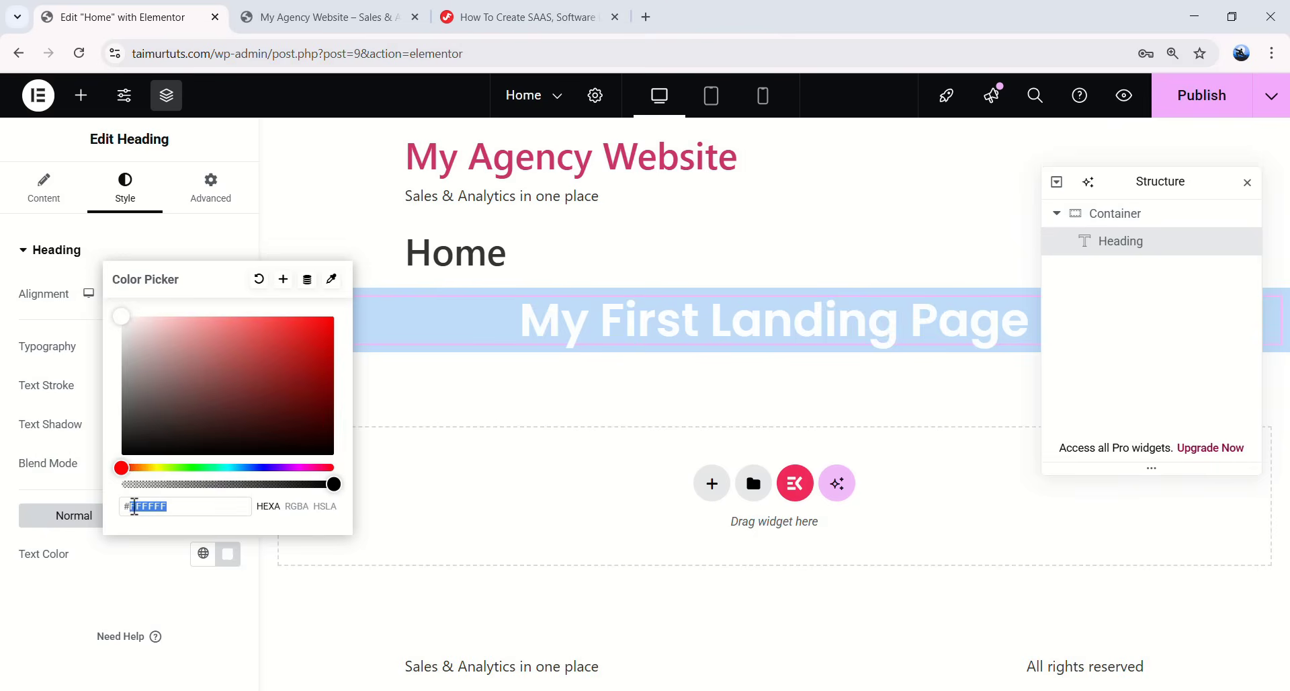
pyautogui.write('#000000')
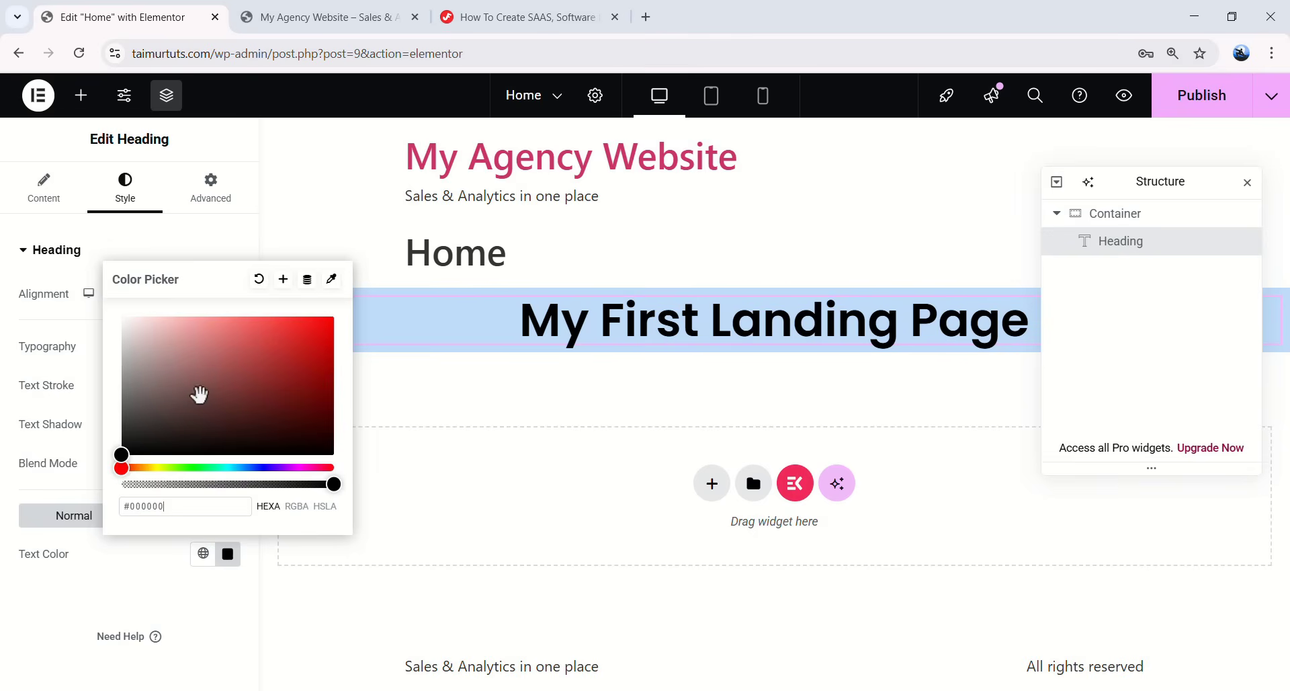
pyautogui.moveTo(121, 454); pyautogui.dragTo(260, 382)
pyautogui.moveTo(264, 468); pyautogui.dragTo(254, 470)
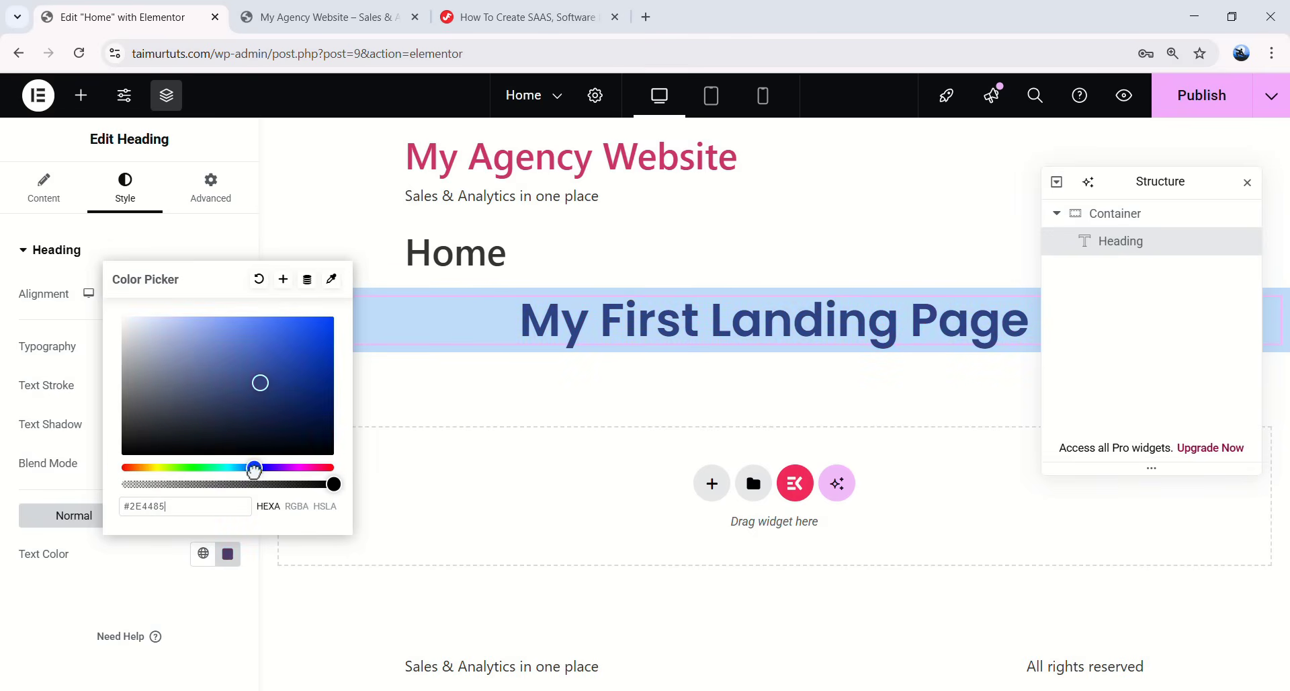
pyautogui.click(314, 567)
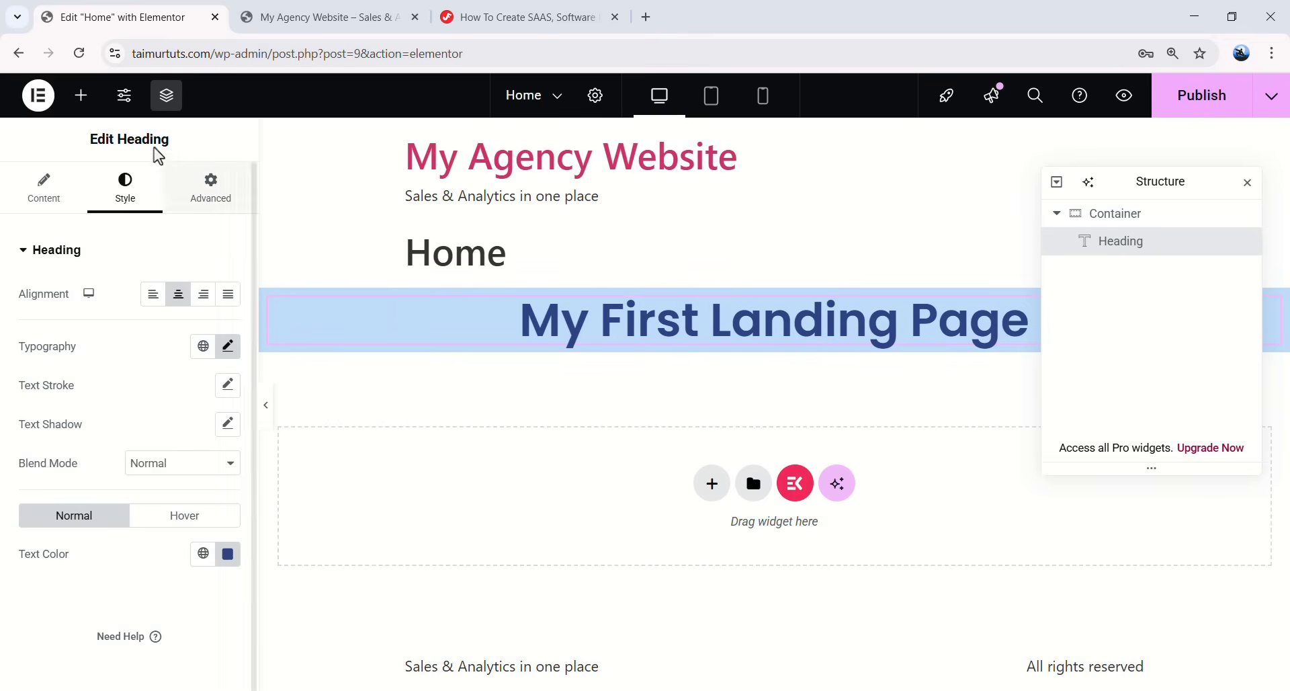
pyautogui.click(81, 95)
# - Add a Text Editor widget with Lorem ipsum text below the heading
pyautogui.scroll(-1, 116, 222)
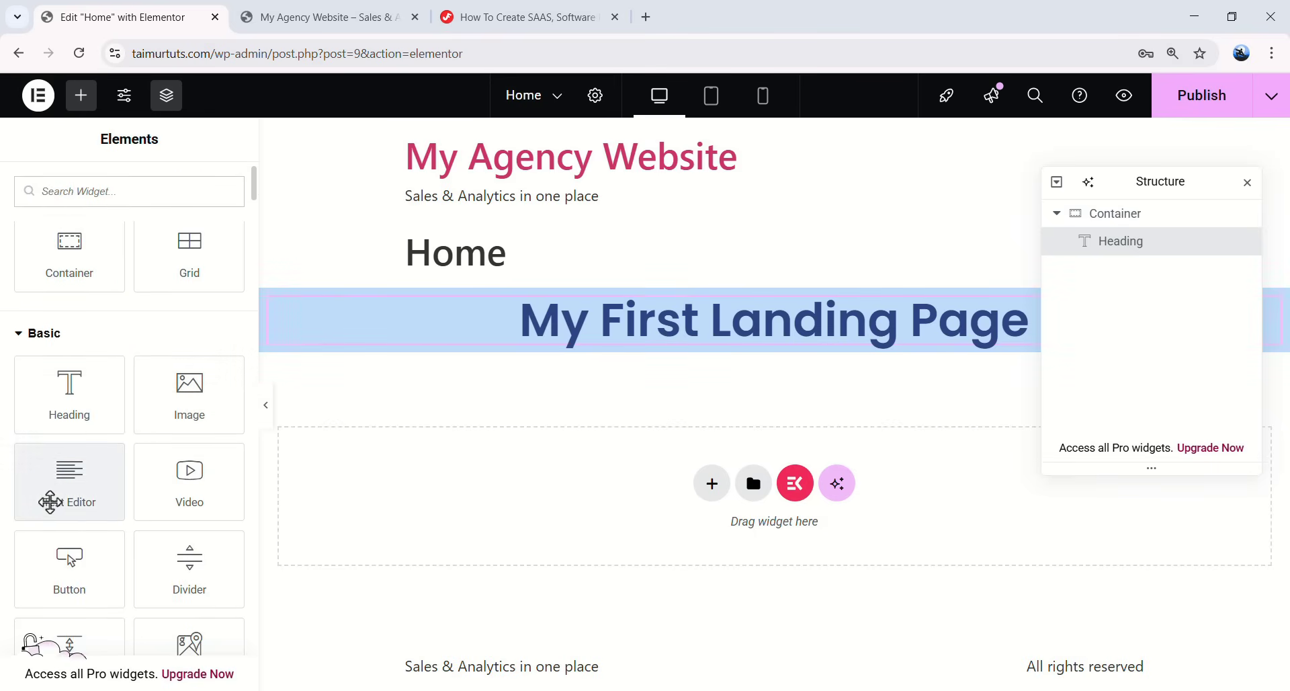
pyautogui.moveTo(69, 495); pyautogui.dragTo(745, 338)
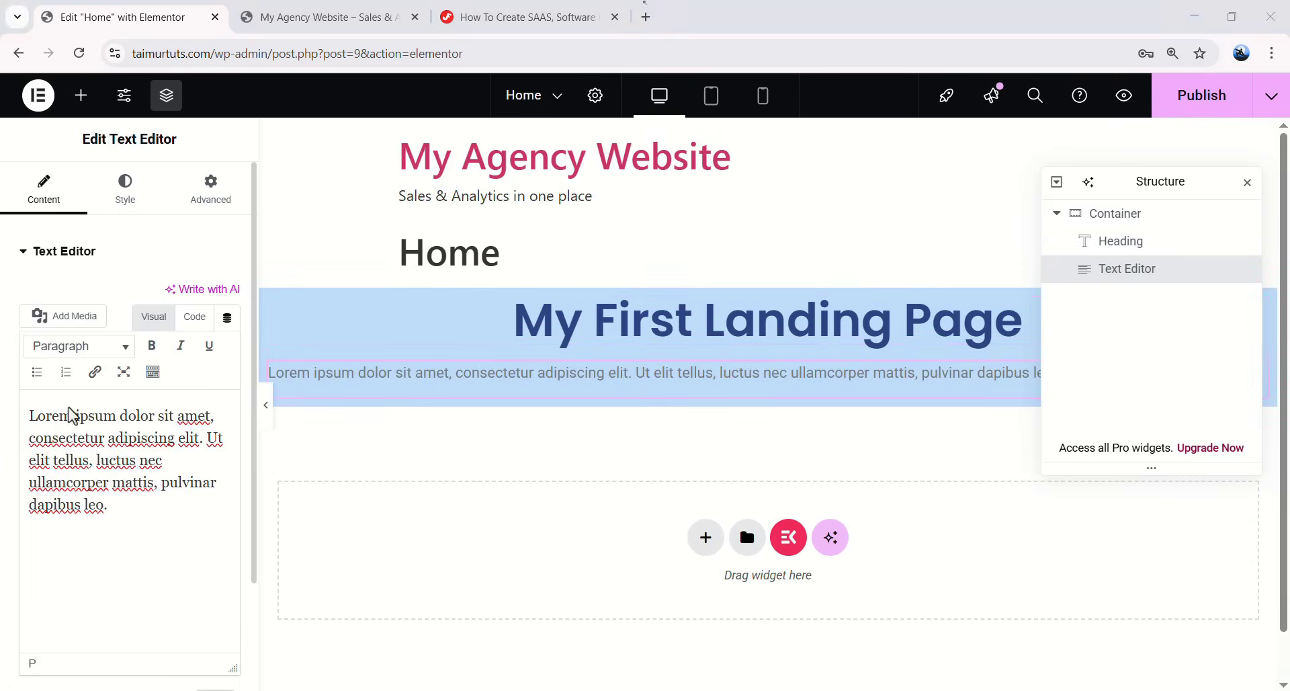
pyautogui.moveTo(118, 503); pyautogui.dragTo(28, 408)
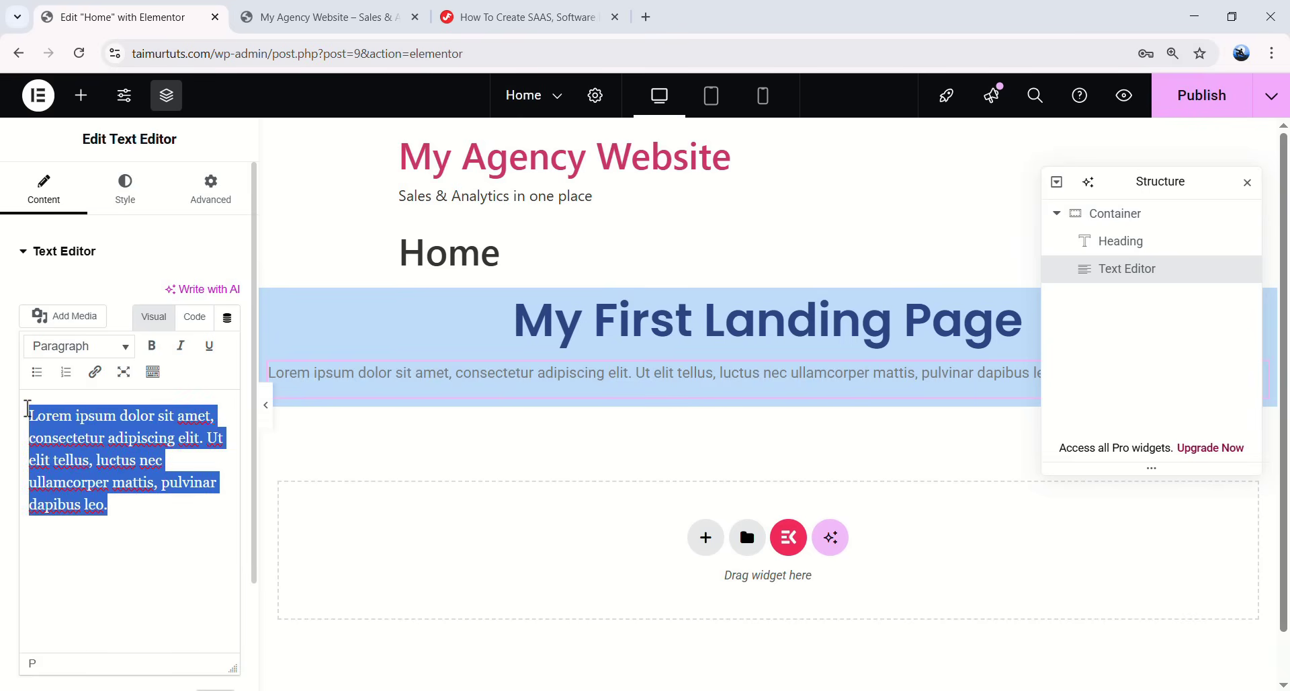
pyautogui.click(93, 412)
# - Make the words 'ipsum dolor sit amet' bold and italic
pyautogui.doubleClick(90, 416)
pyautogui.click(114, 437)
pyautogui.moveTo(78, 416); pyautogui.dragTo(190, 412)
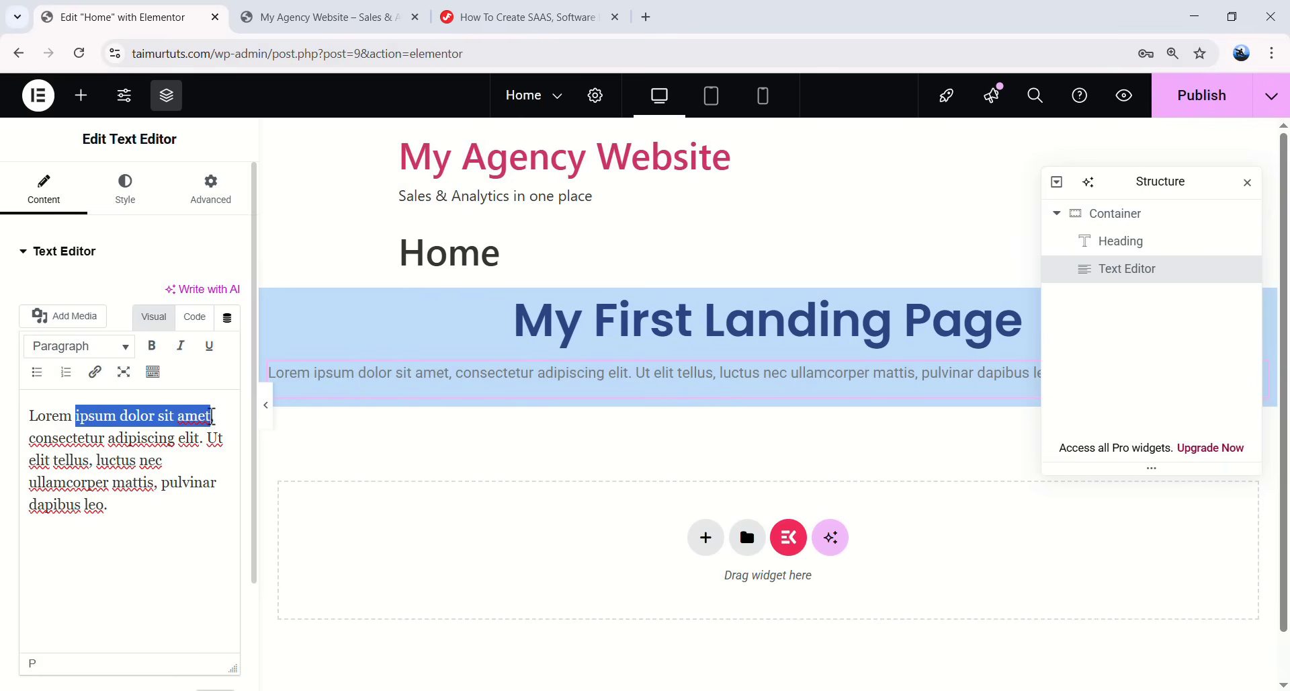
pyautogui.click(152, 346)
pyautogui.click(181, 346)
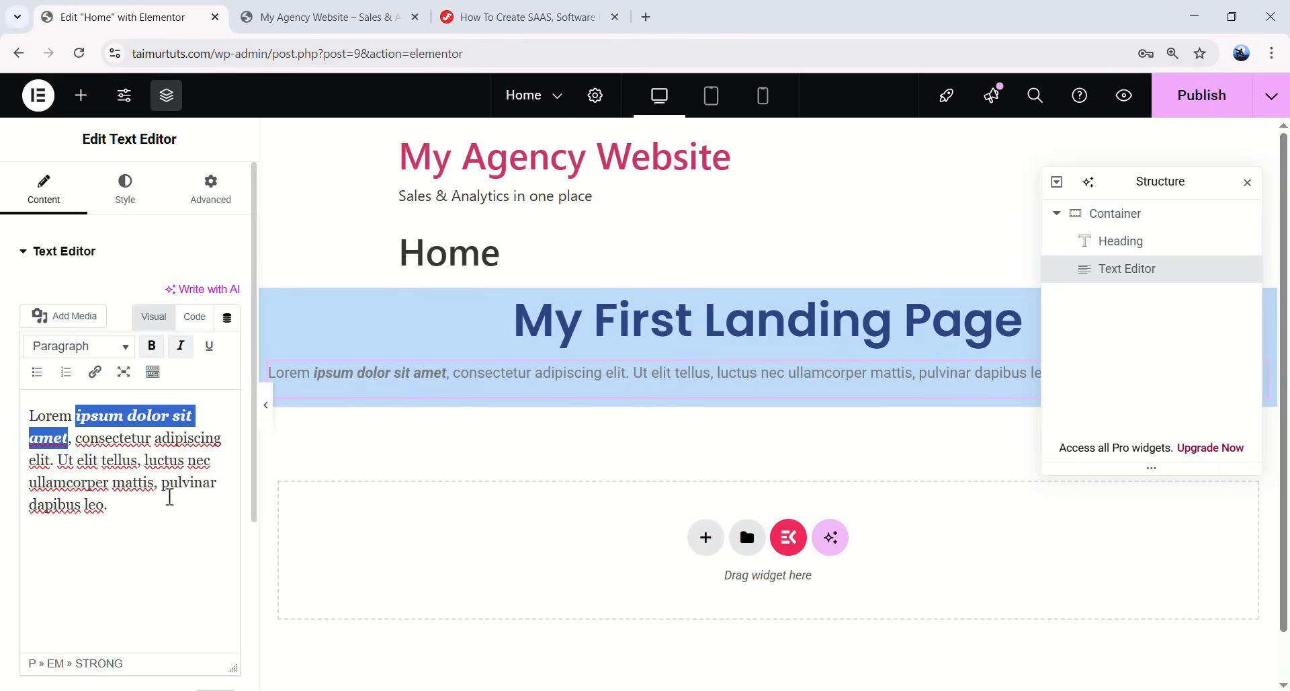
pyautogui.click(128, 200)
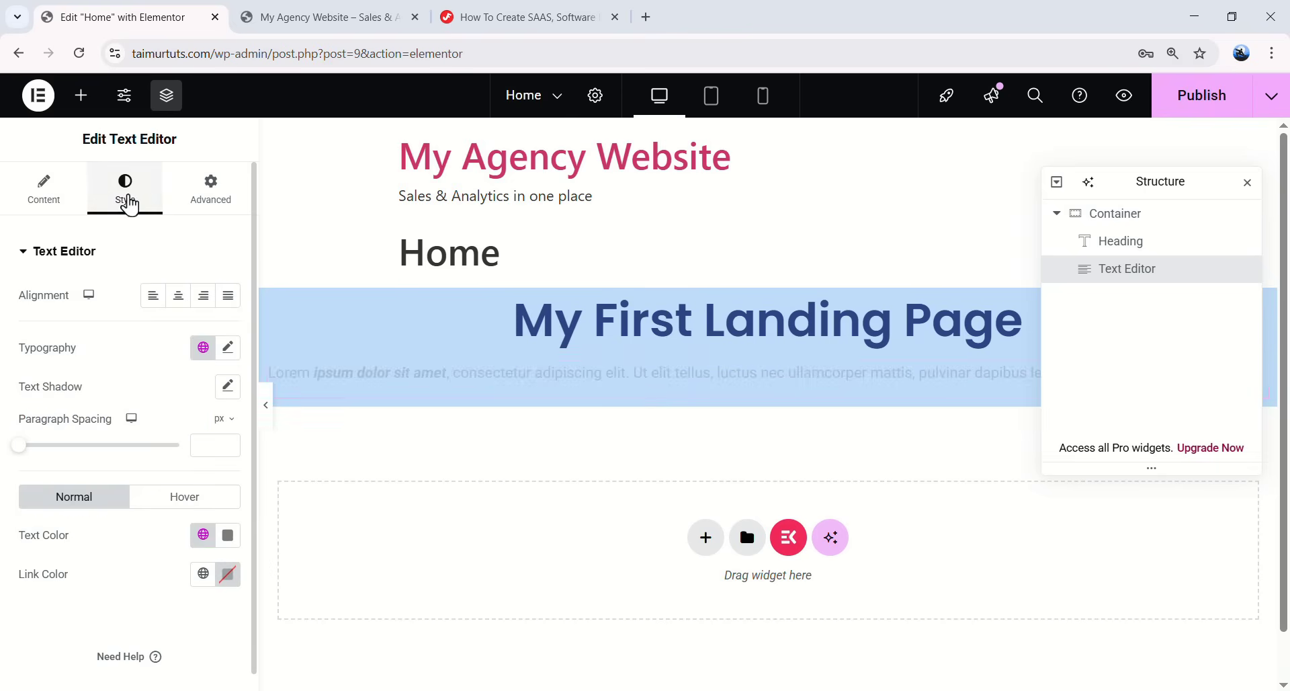
# - Center the paragraph and set its font to Poppins at size 17
pyautogui.click(179, 297)
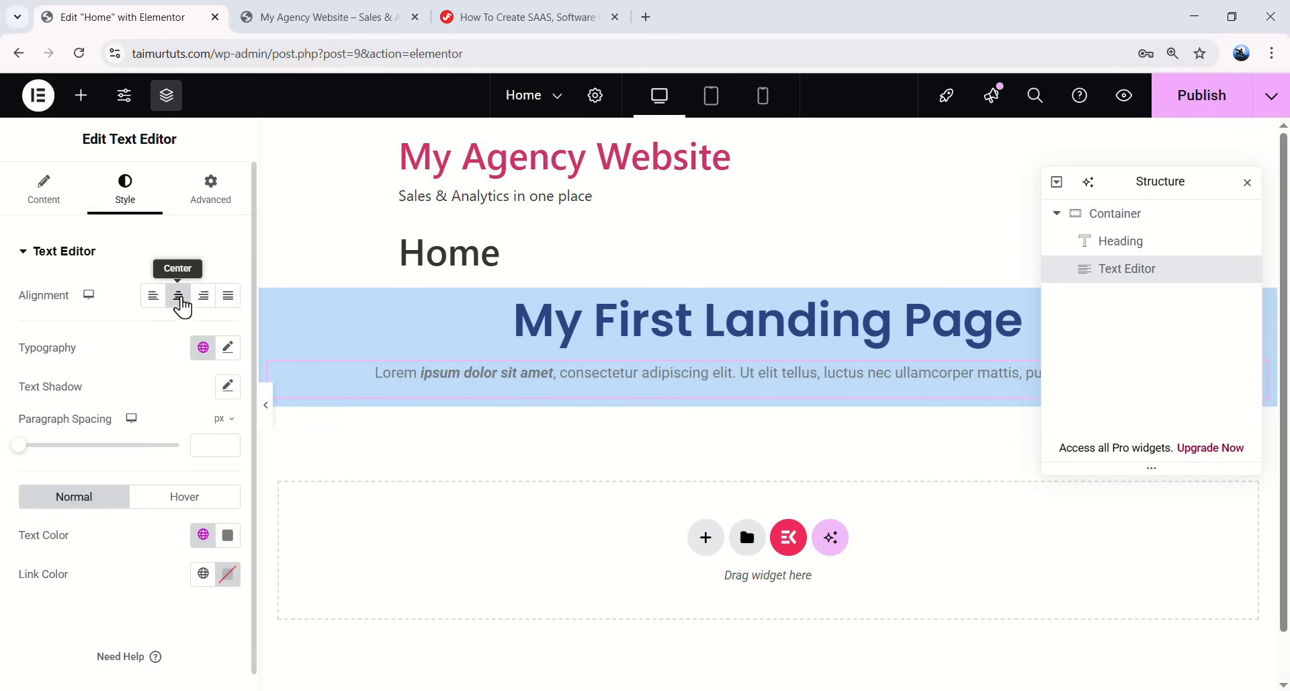
pyautogui.click(228, 348)
pyautogui.click(170, 435)
pyautogui.write('pop')
pyautogui.click(134, 508)
pyautogui.moveTo(33, 501); pyautogui.dragTo(42, 508)
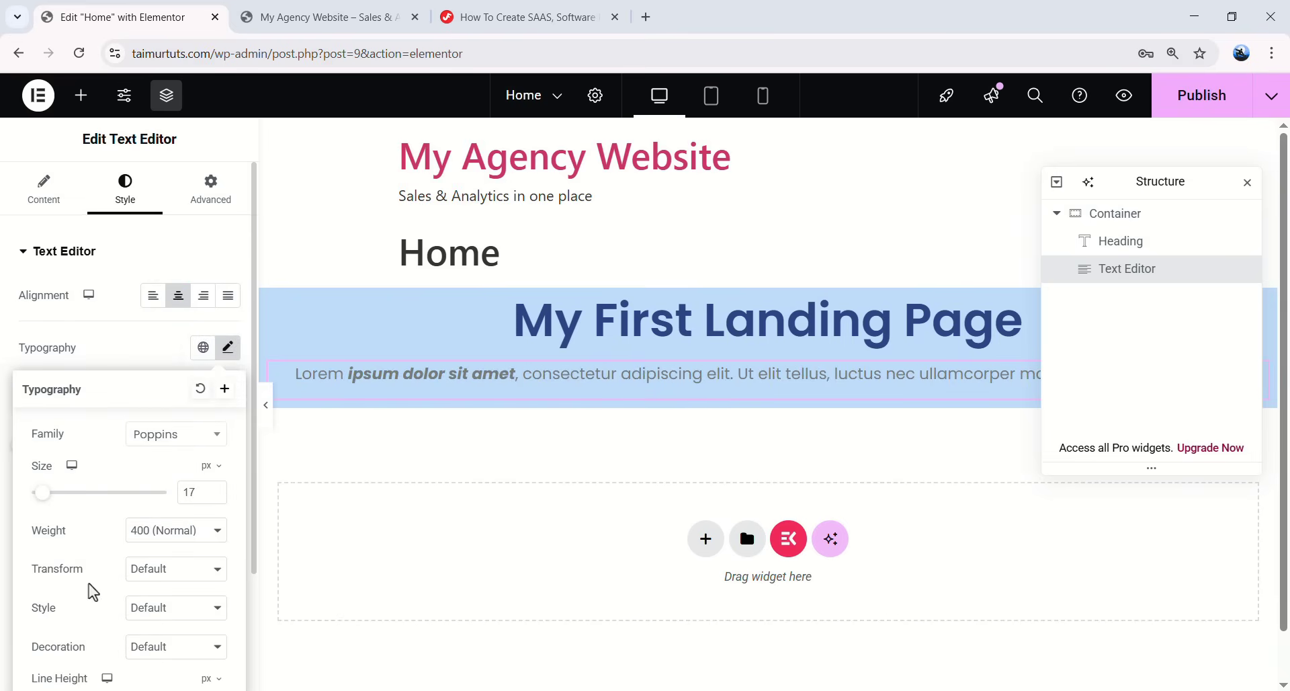
pyautogui.scroll(-2, 150, 424)
pyautogui.scroll(2, 188, 404)
pyautogui.click(228, 347)
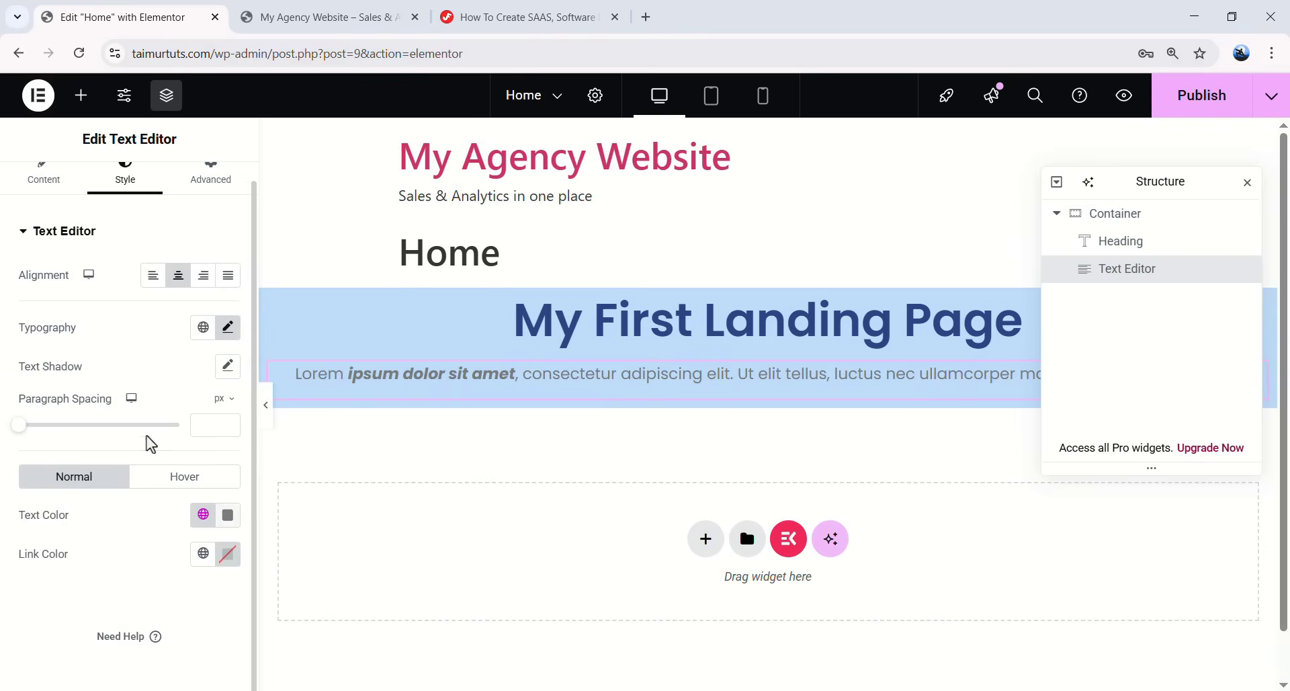
# - Set the paragraph text colour to near-black #0A0A0A
pyautogui.click(227, 515)
pyautogui.moveTo(158, 364); pyautogui.dragTo(104, 413)
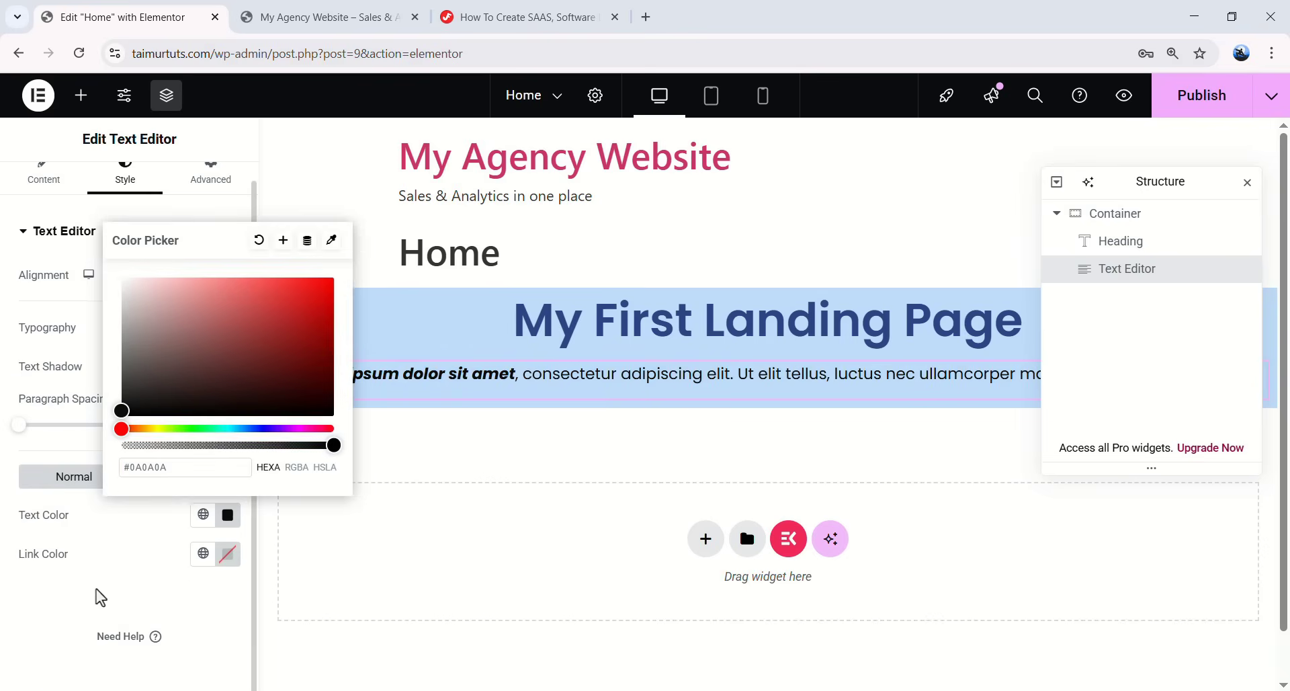
pyautogui.click(138, 532)
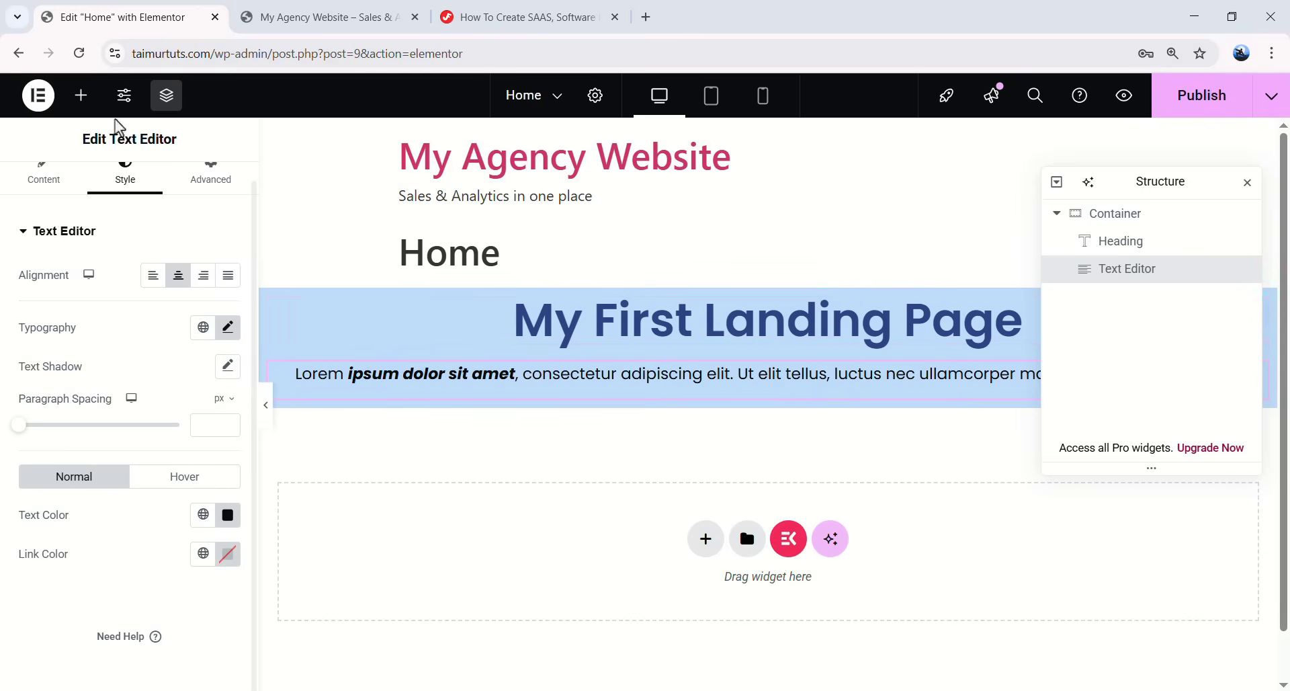
pyautogui.click(80, 96)
pyautogui.scroll(-4, 105, 366)
# - Add a Button widget under the paragraph and label it 'Read More'
pyautogui.moveTo(64, 403); pyautogui.dragTo(690, 388)
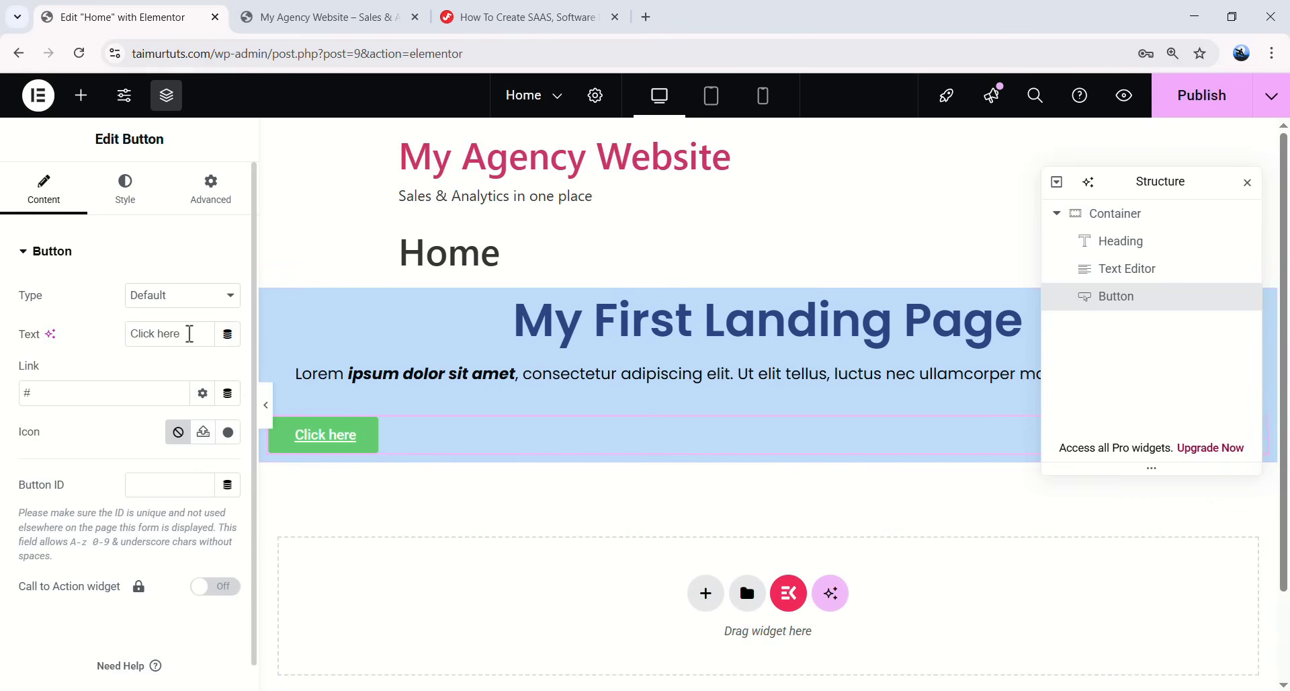
pyautogui.moveTo(189, 334); pyautogui.dragTo(113, 333)
pyautogui.write('Read More')
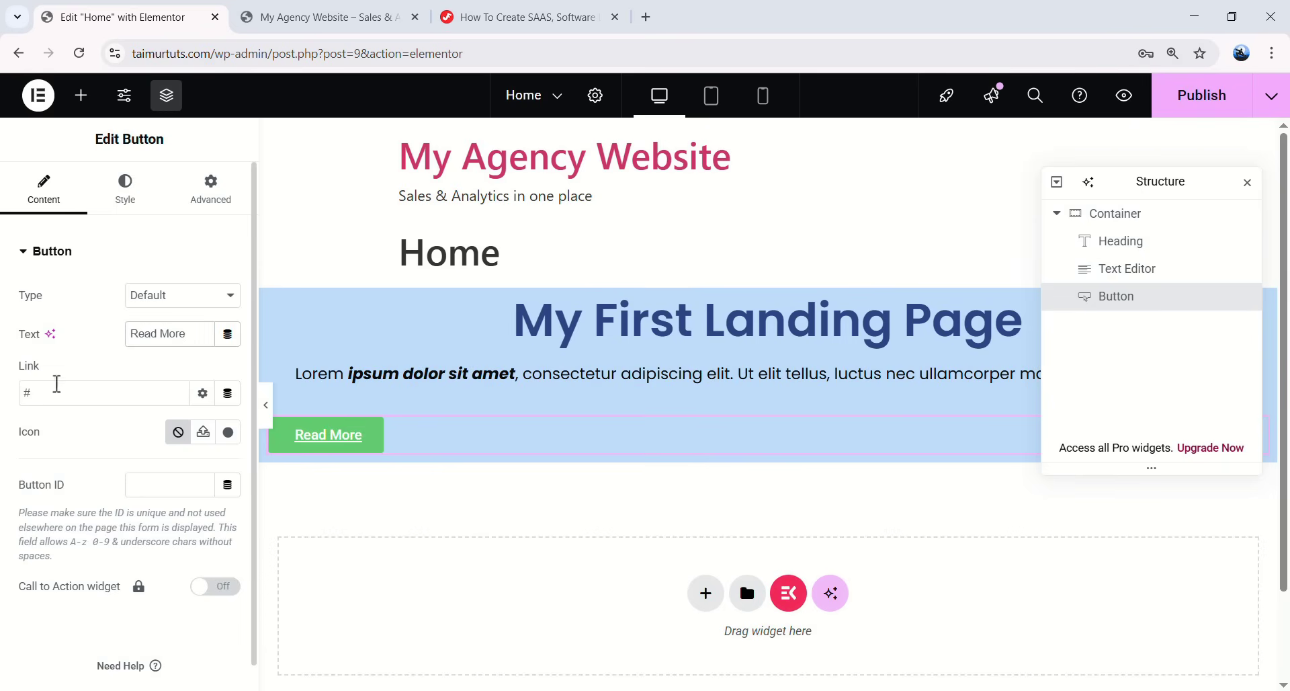
# - Replace the button's placeholder # link with google.com
pyautogui.doubleClick(26, 394)
pyautogui.press('BackSpace')
pyautogui.write('#')
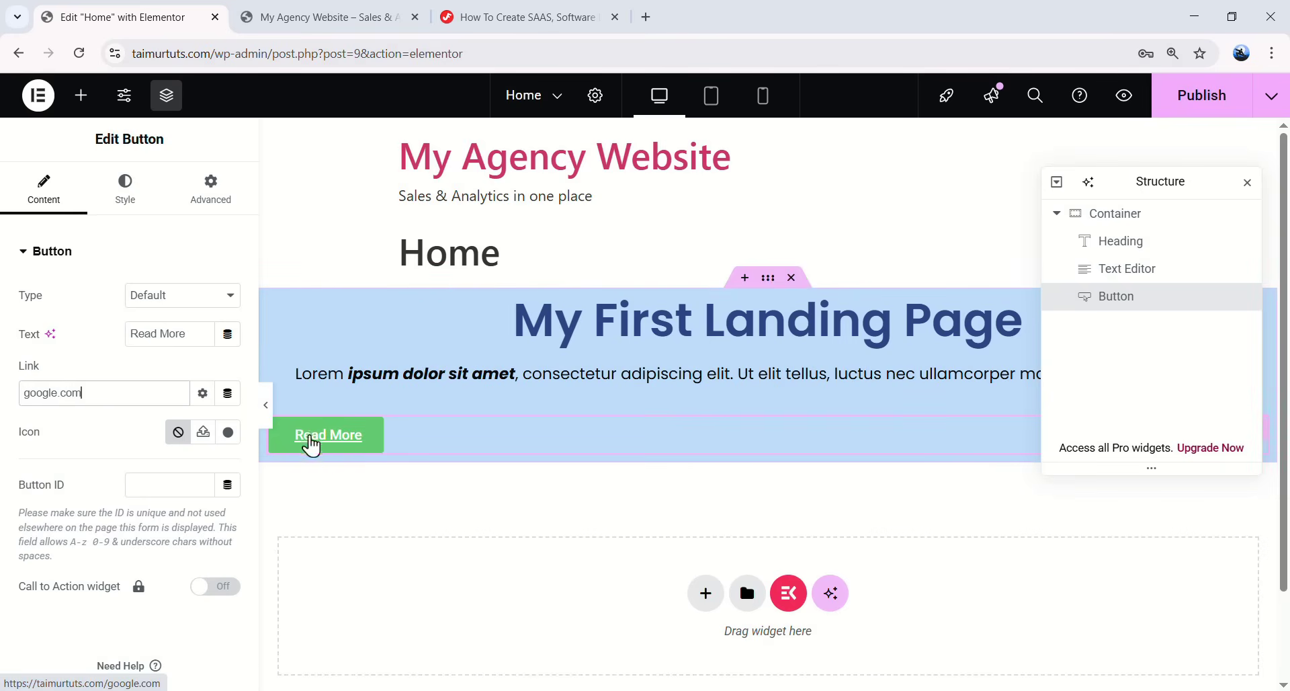
pyautogui.moveTo(135, 395); pyautogui.dragTo(29, 392)
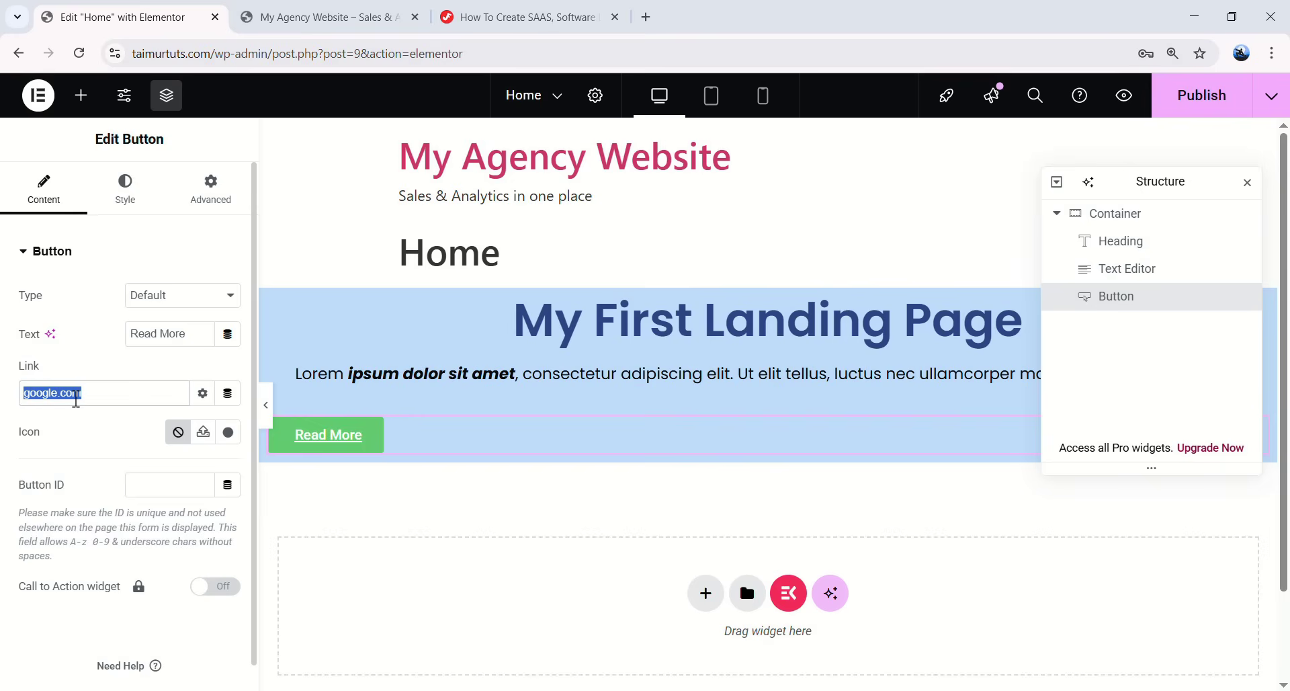
pyautogui.click(126, 399)
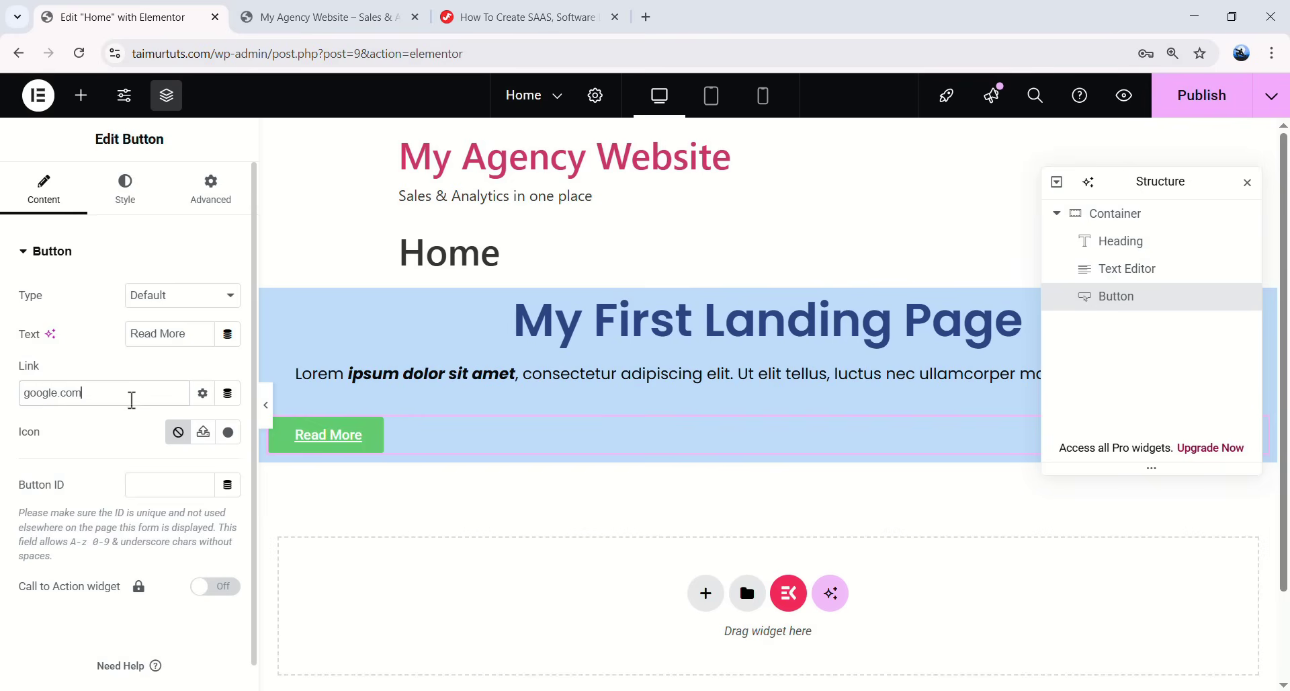
pyautogui.moveTo(98, 395); pyautogui.dragTo(27, 395)
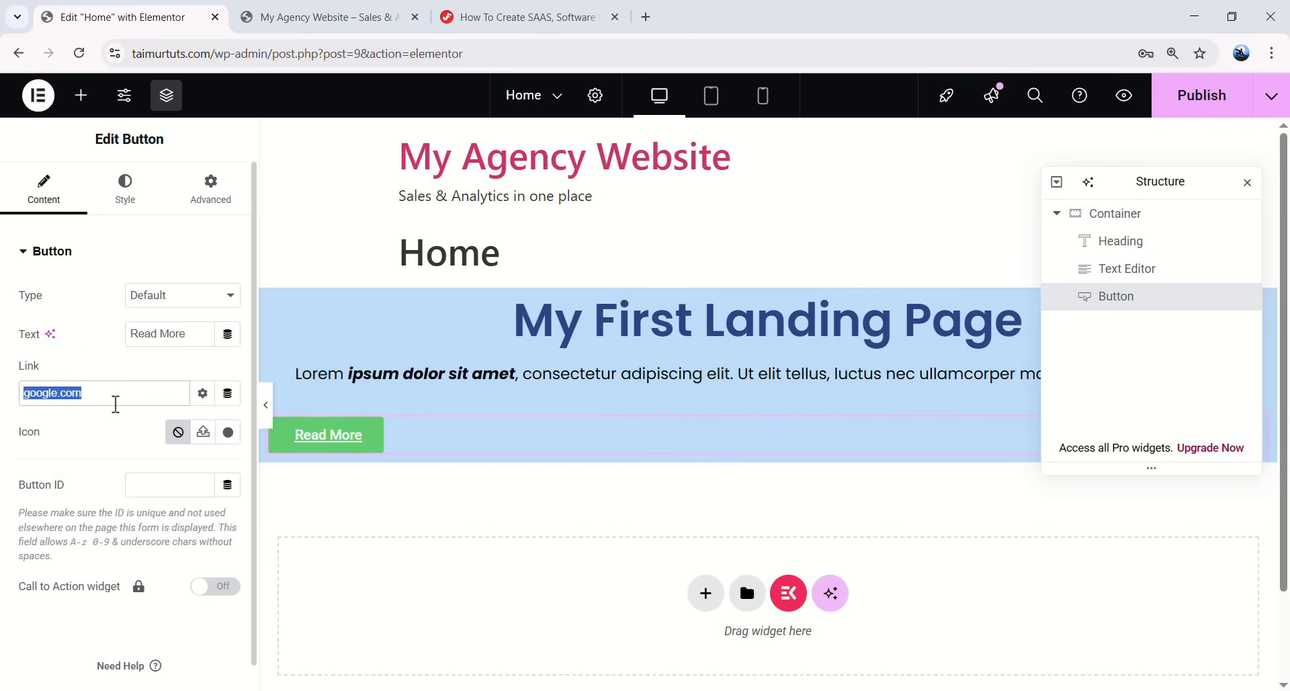
pyautogui.click(141, 399)
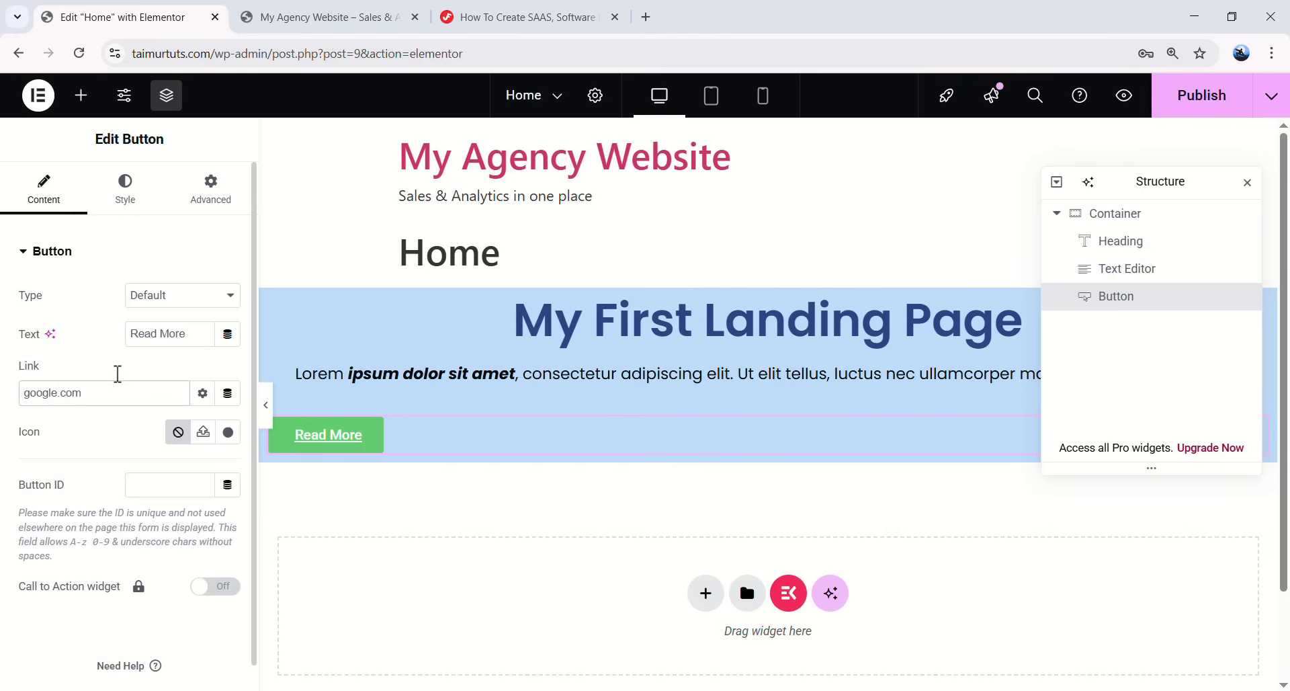
pyautogui.click(125, 198)
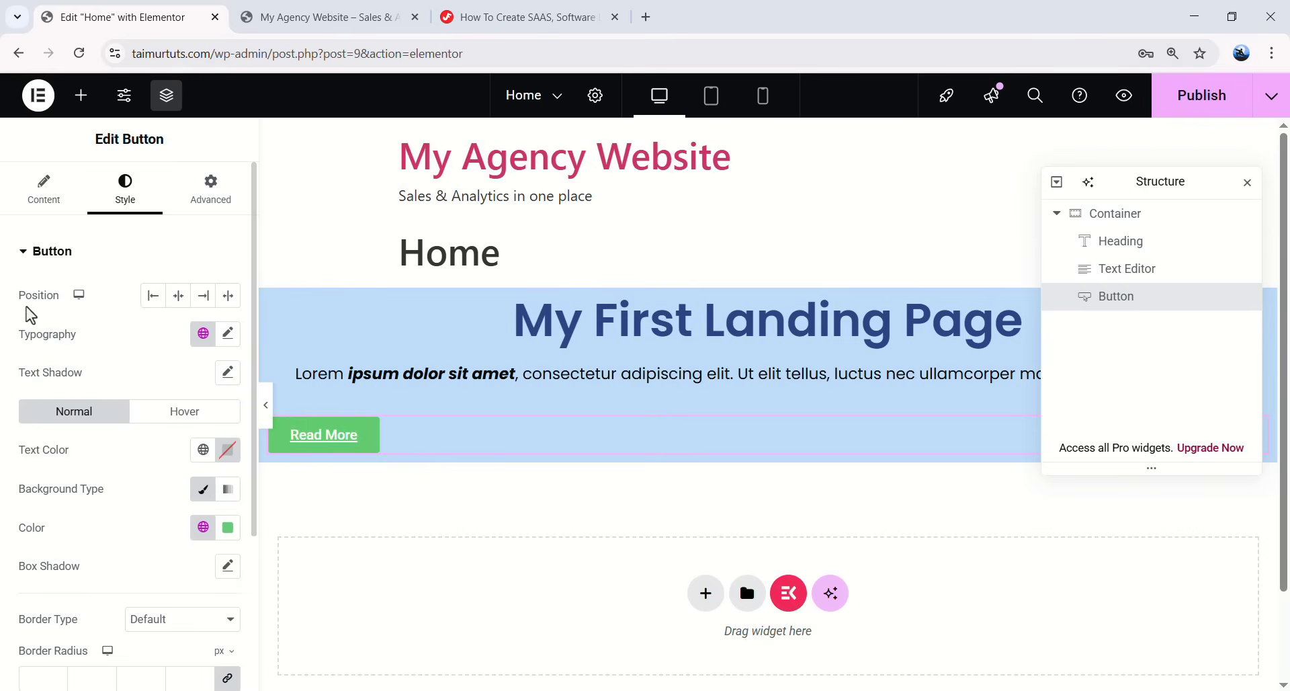
# - Center the Read More button and set its text to Poppins at 24 px
pyautogui.click(179, 296)
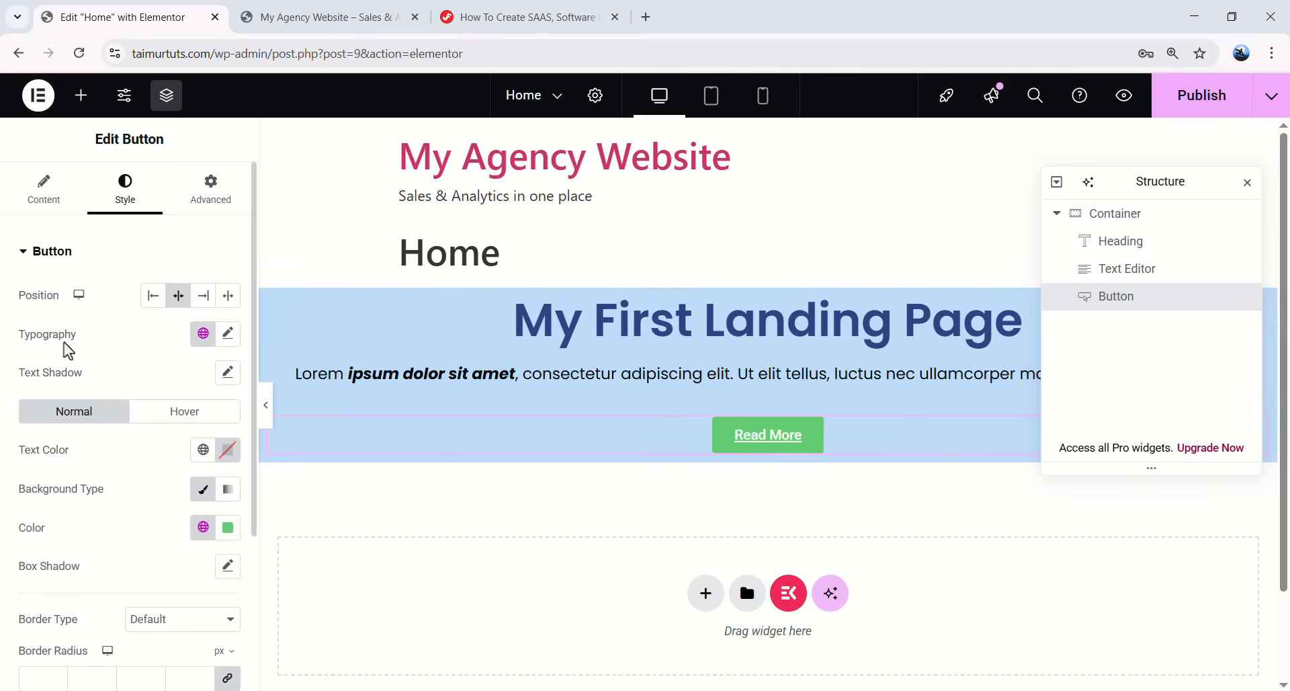
pyautogui.click(228, 333)
pyautogui.click(153, 256)
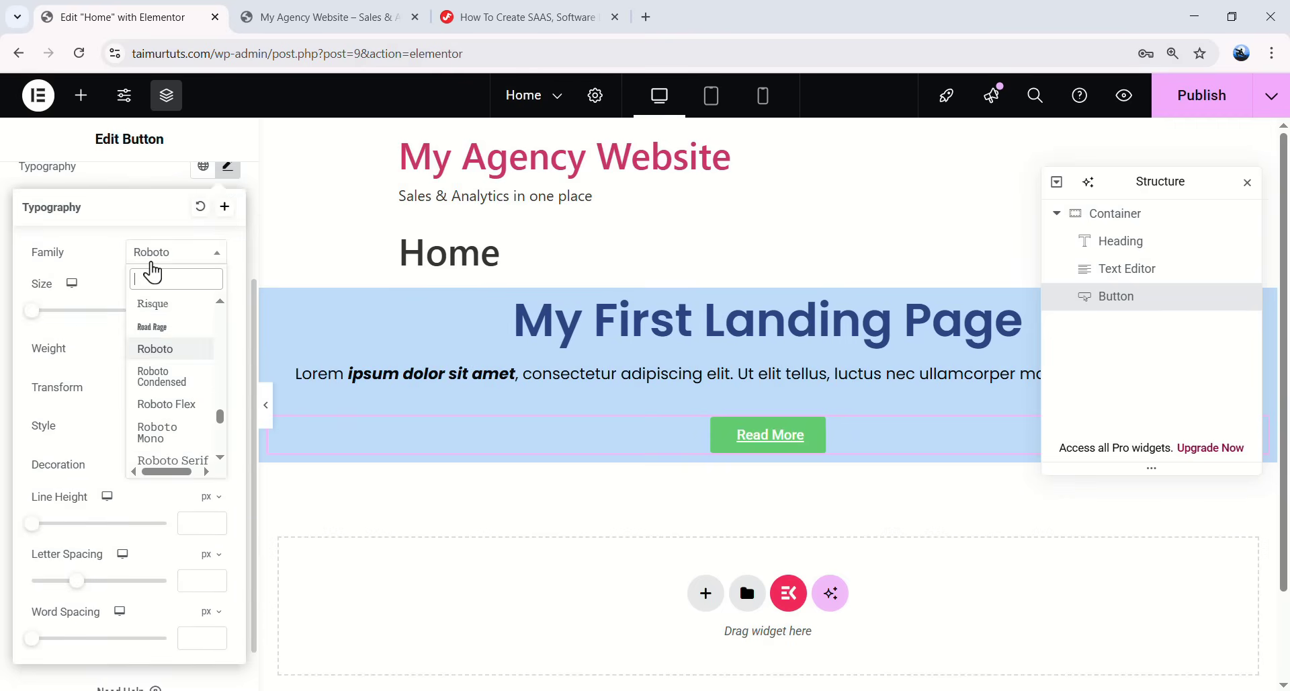
pyautogui.write('popp')
pyautogui.click(164, 324)
pyautogui.click(38, 312)
pyautogui.moveTo(41, 323); pyautogui.dragTo(51, 323)
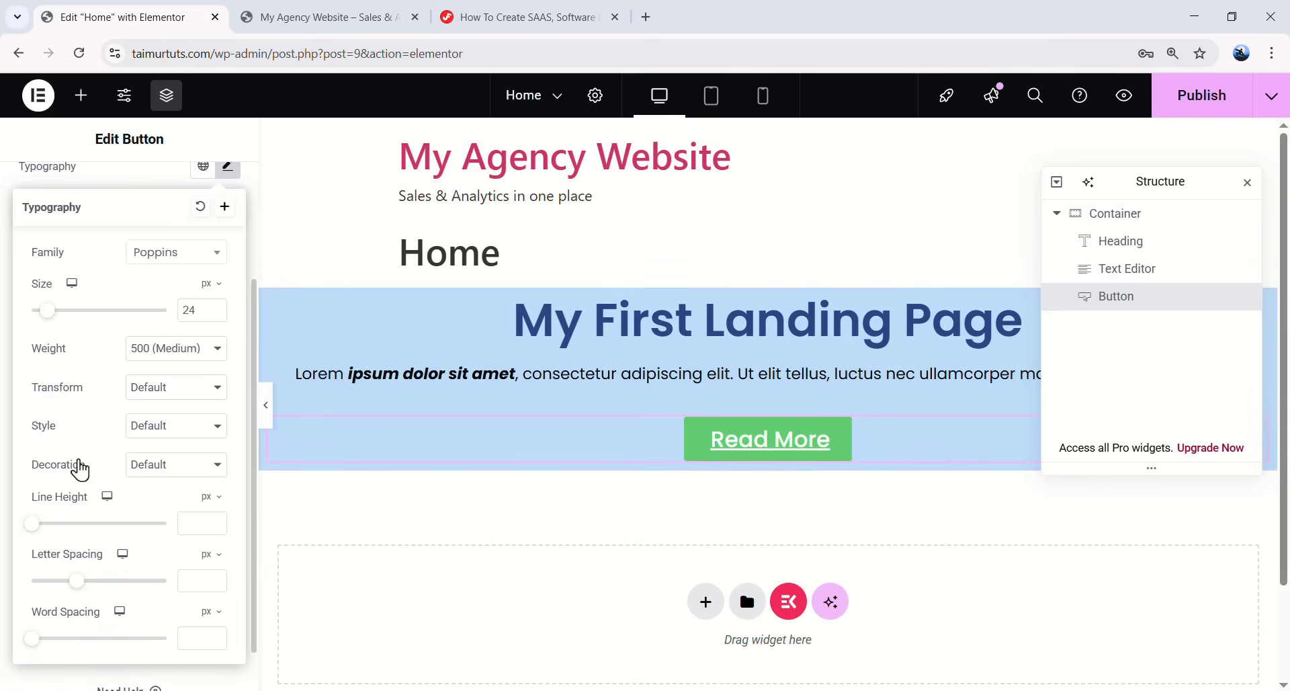
# - Set the button text decoration to None
pyautogui.click(158, 470)
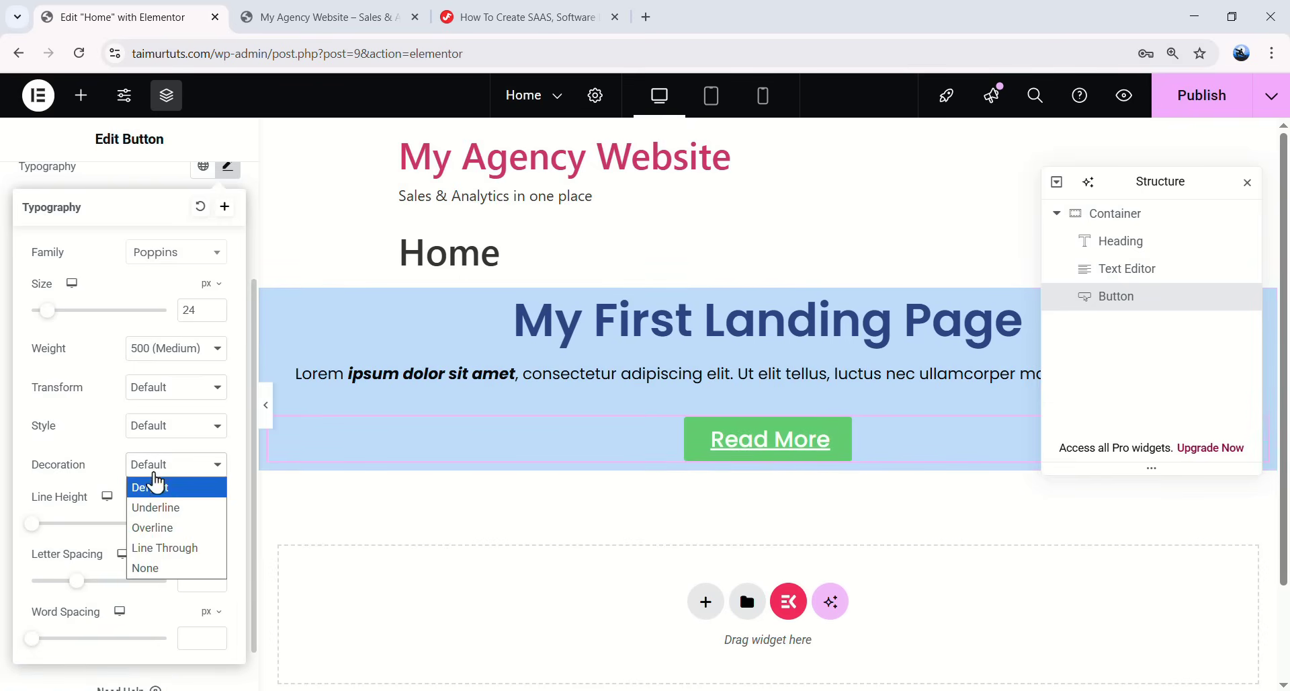
pyautogui.click(163, 575)
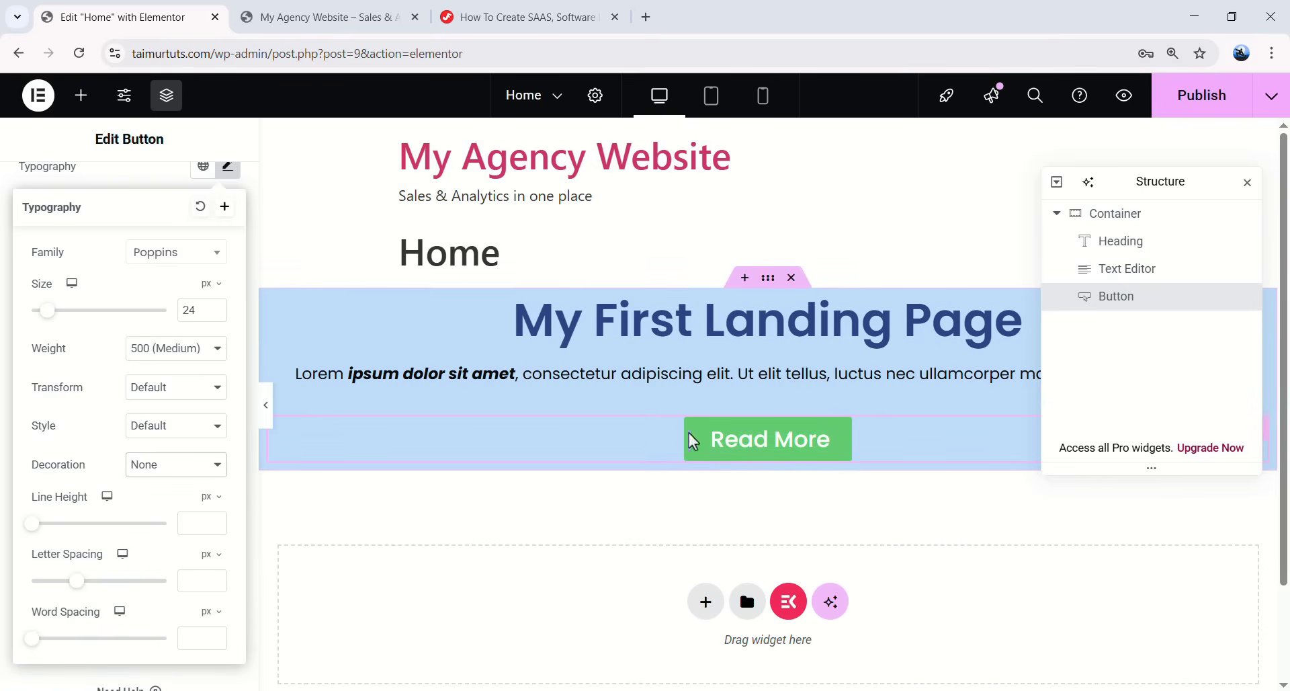
pyautogui.scroll(2, 232, 273)
pyautogui.click(229, 260)
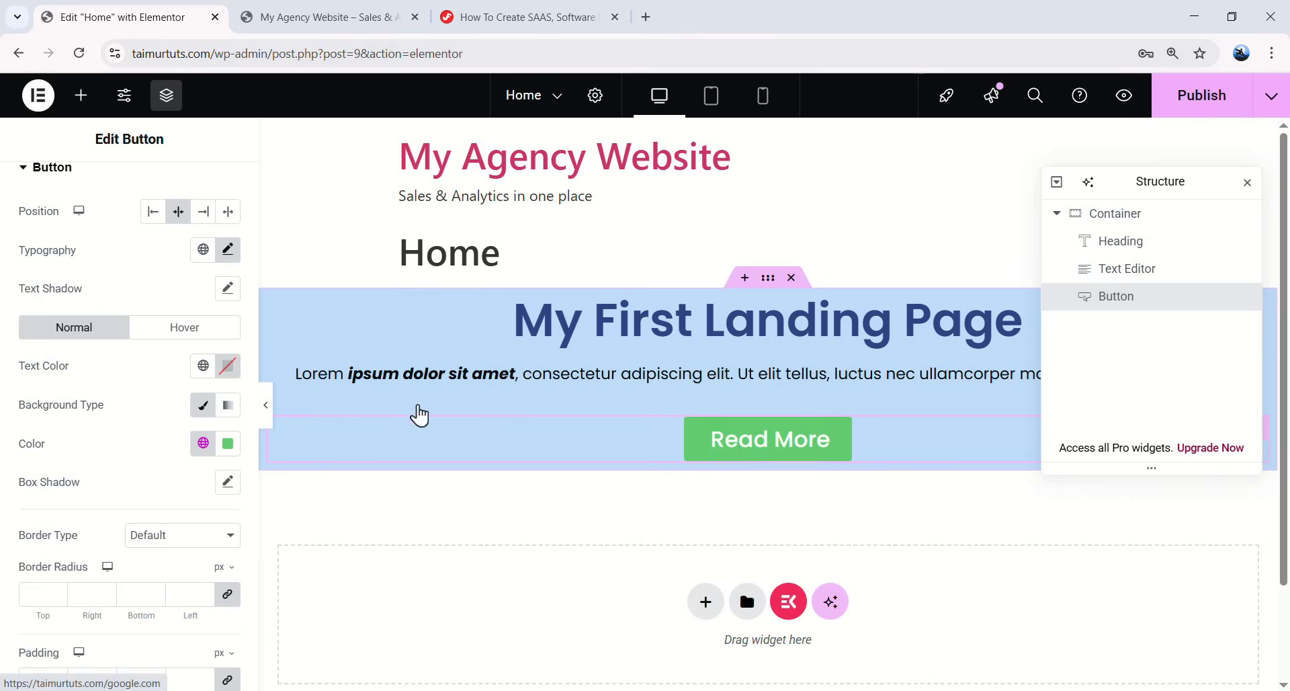
# - Give the button black text and a blue #34A7F6 background in its Normal state
pyautogui.click(225, 375)
pyautogui.click(81, 441)
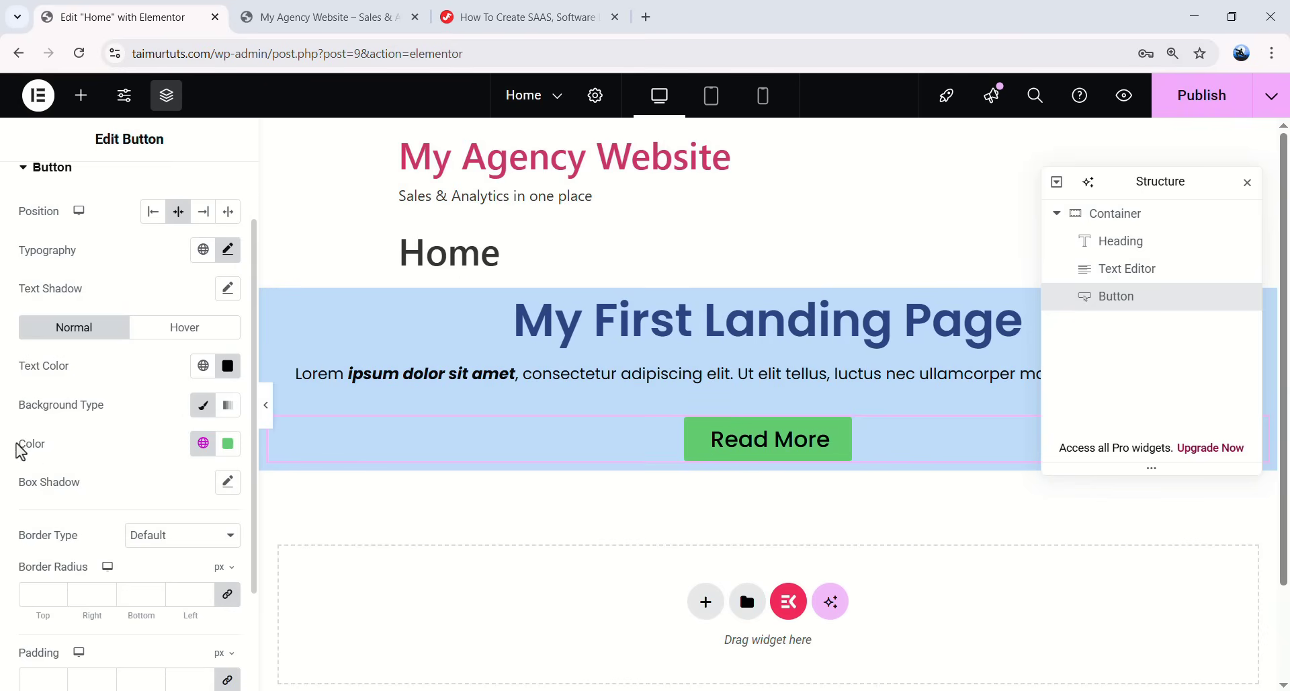
pyautogui.click(222, 448)
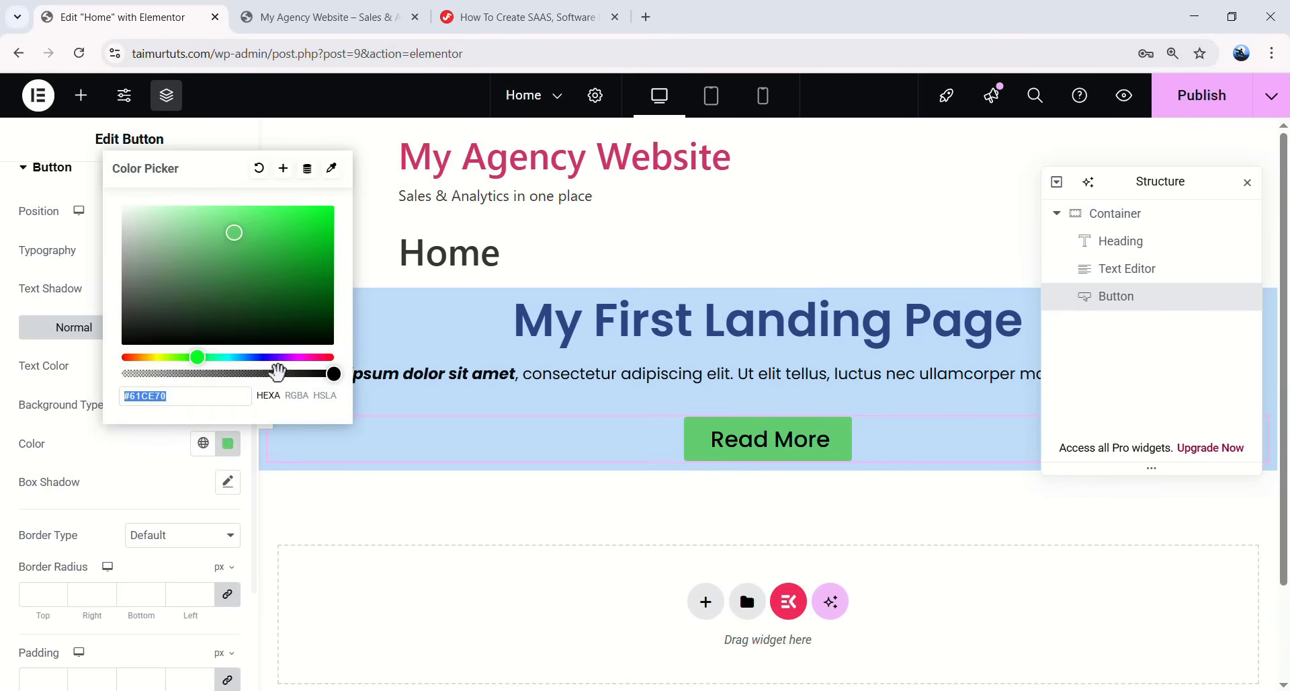
pyautogui.click(312, 357)
pyautogui.moveTo(280, 277); pyautogui.dragTo(329, 245)
pyautogui.click(246, 357)
pyautogui.click(289, 212)
pyautogui.moveTo(246, 357)
pyautogui.mouseDown()
pyautogui.moveTo(232, 360)
pyautogui.moveTo(246, 357)
pyautogui.mouseUp()
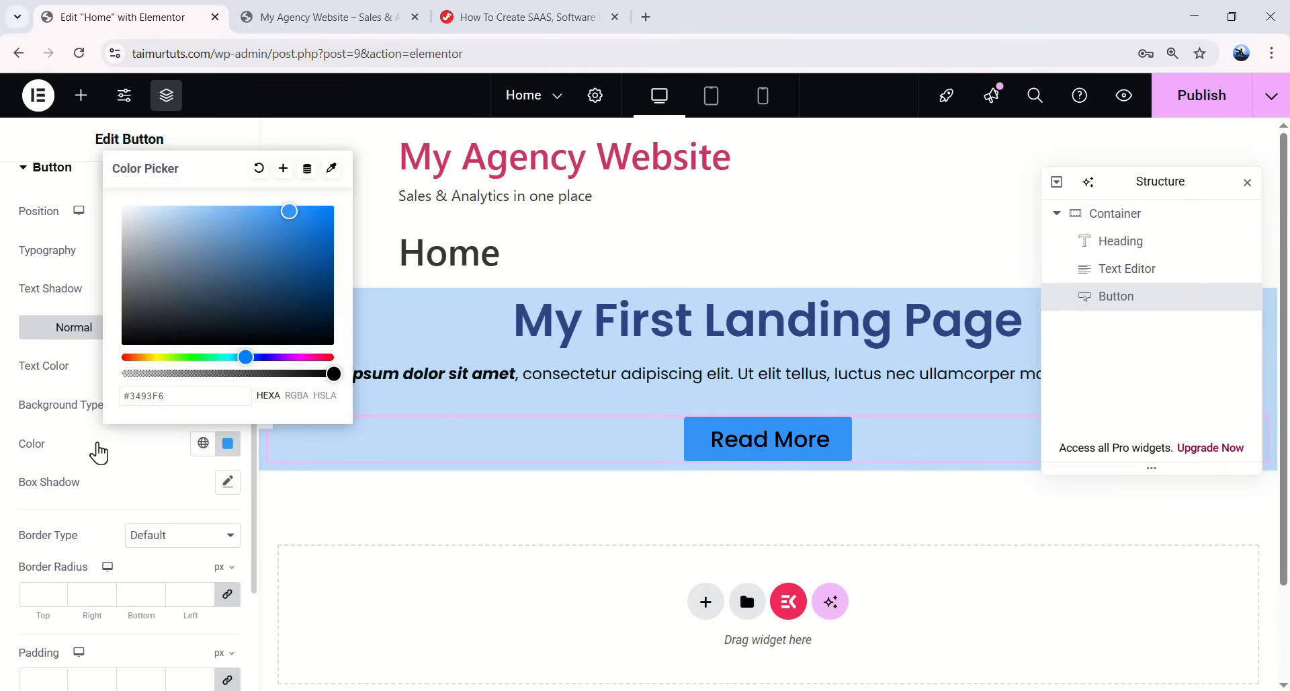
pyautogui.click(143, 459)
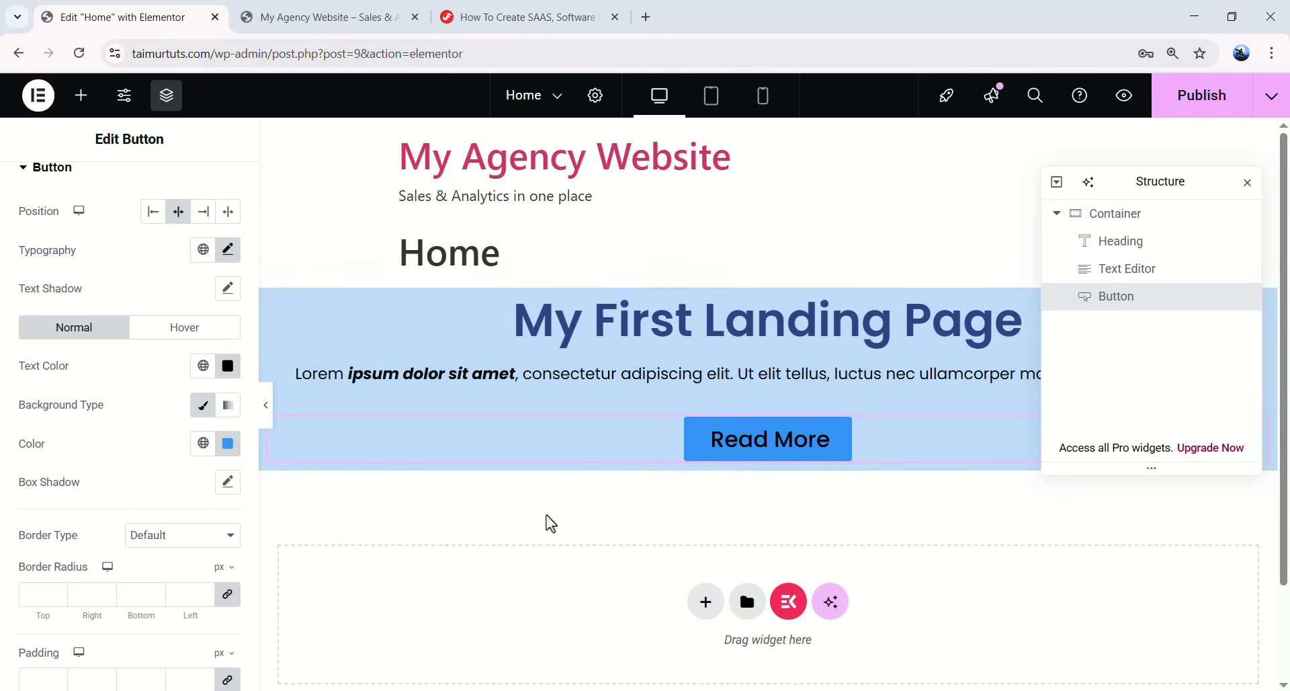
# - On hover, give the button a green #1FA400 background and white text
pyautogui.click(184, 340)
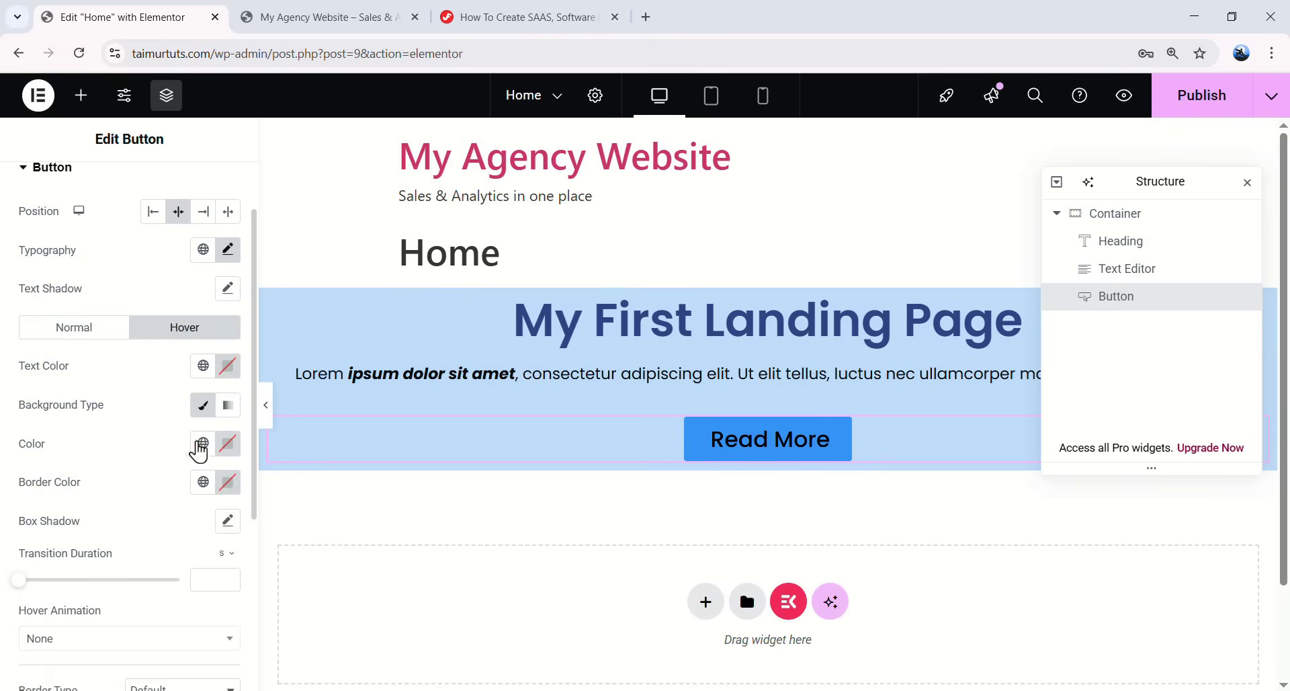
pyautogui.click(227, 447)
pyautogui.moveTo(239, 357); pyautogui.dragTo(185, 357)
pyautogui.click(145, 465)
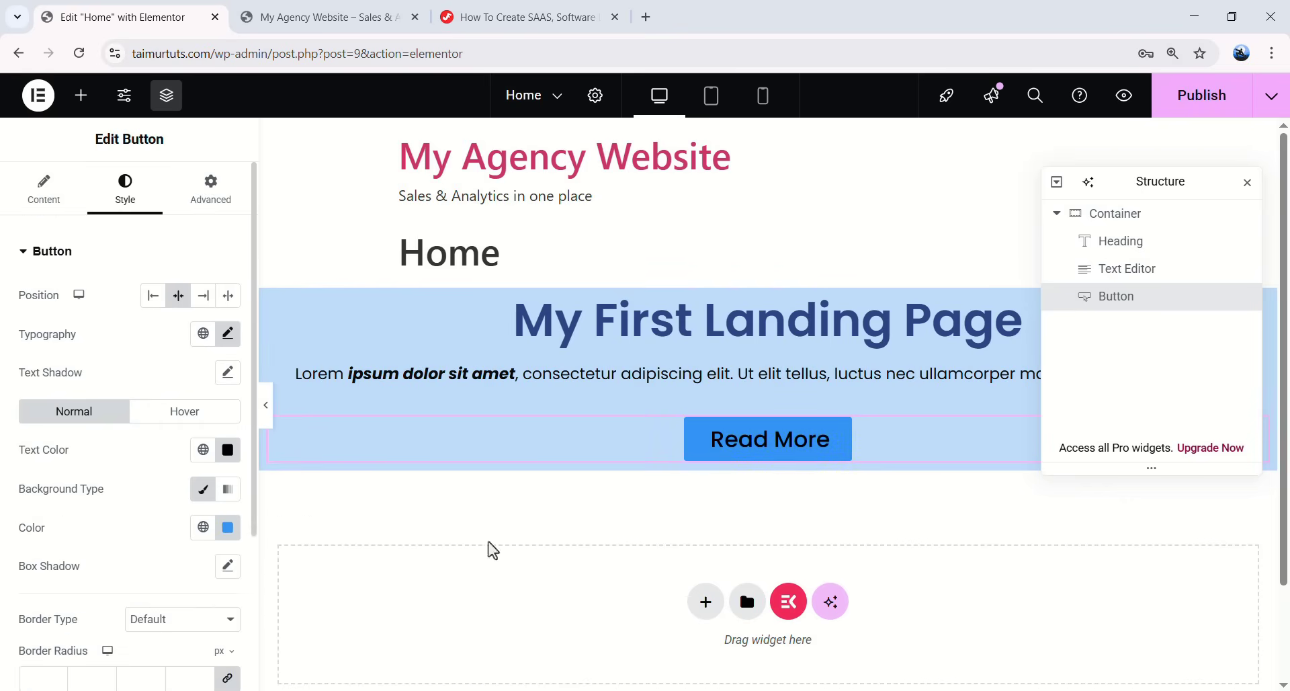
pyautogui.click(171, 415)
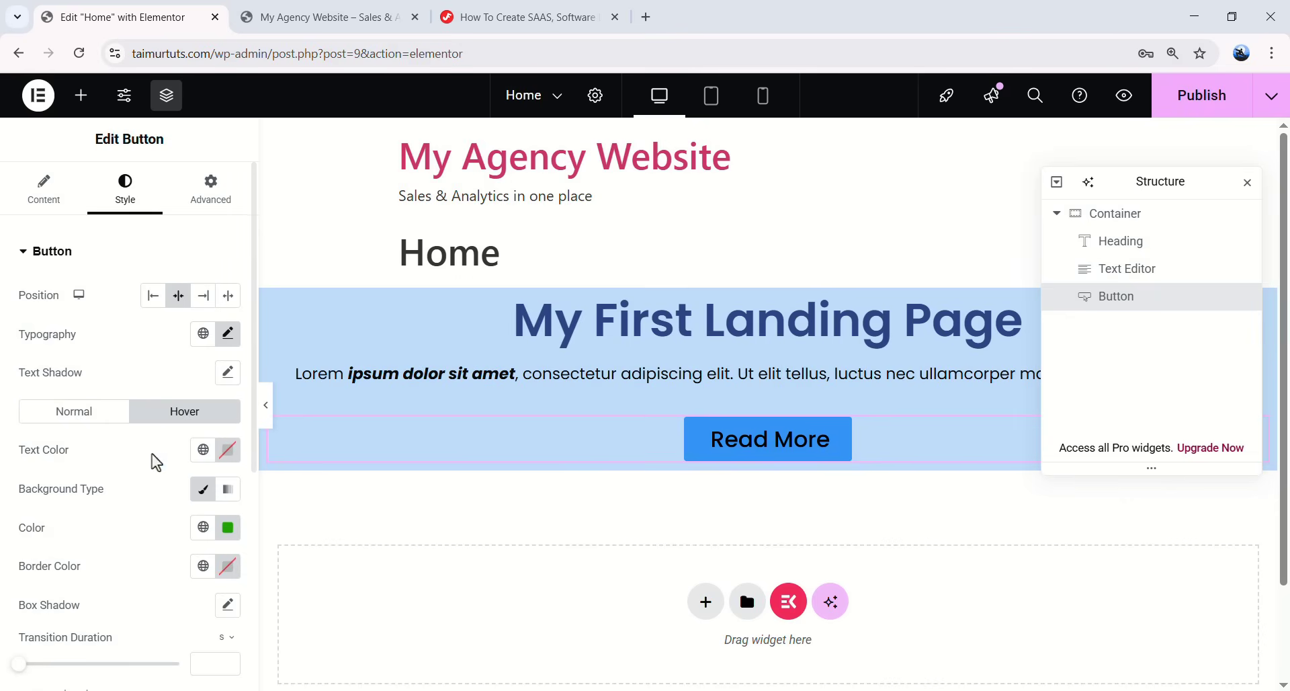
pyautogui.click(228, 450)
pyautogui.moveTo(222, 333); pyautogui.dragTo(98, 207)
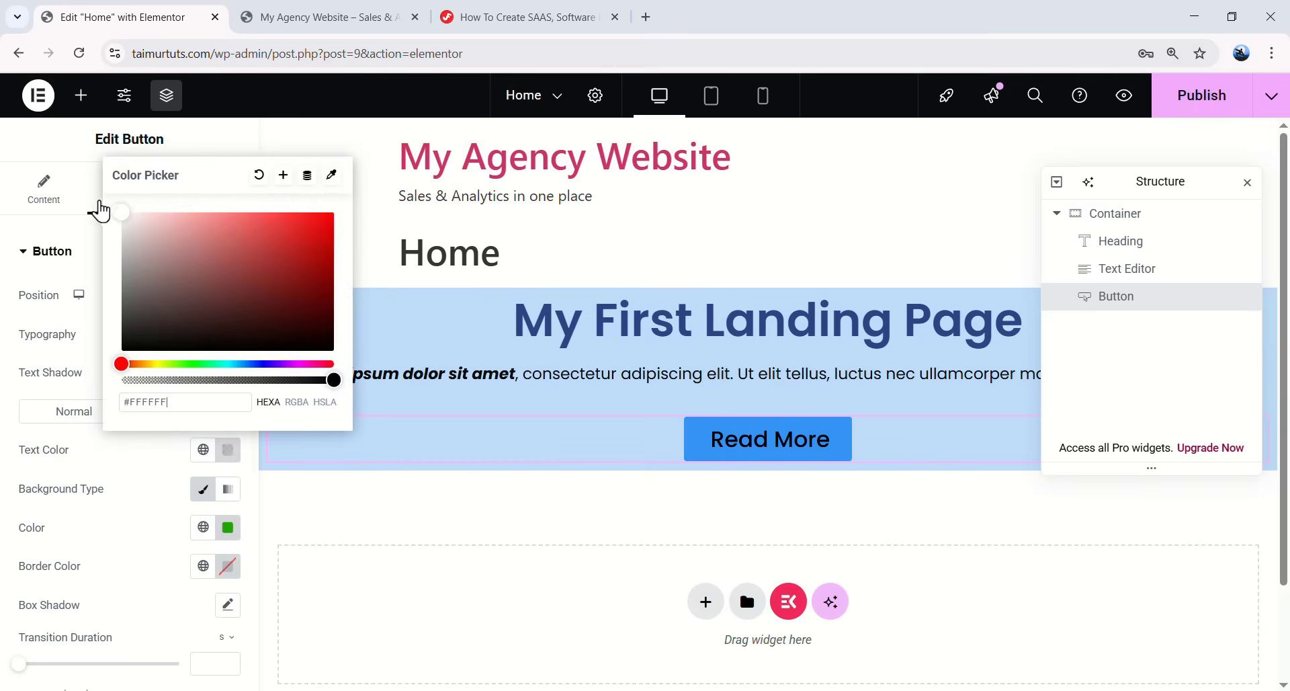
pyautogui.click(130, 460)
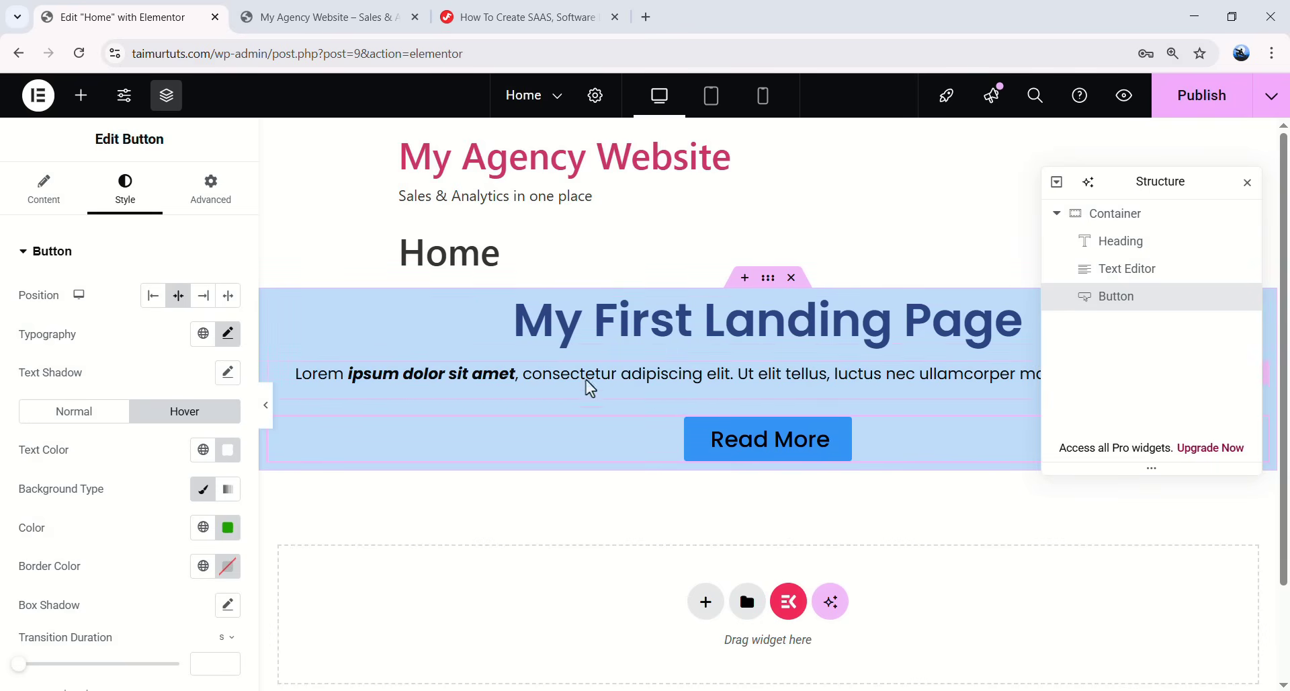
# - Delete the button and text paragraph, undo with Ctrl+Z, then select the Container
pyautogui.rightClick(767, 440)
pyautogui.click(832, 672)
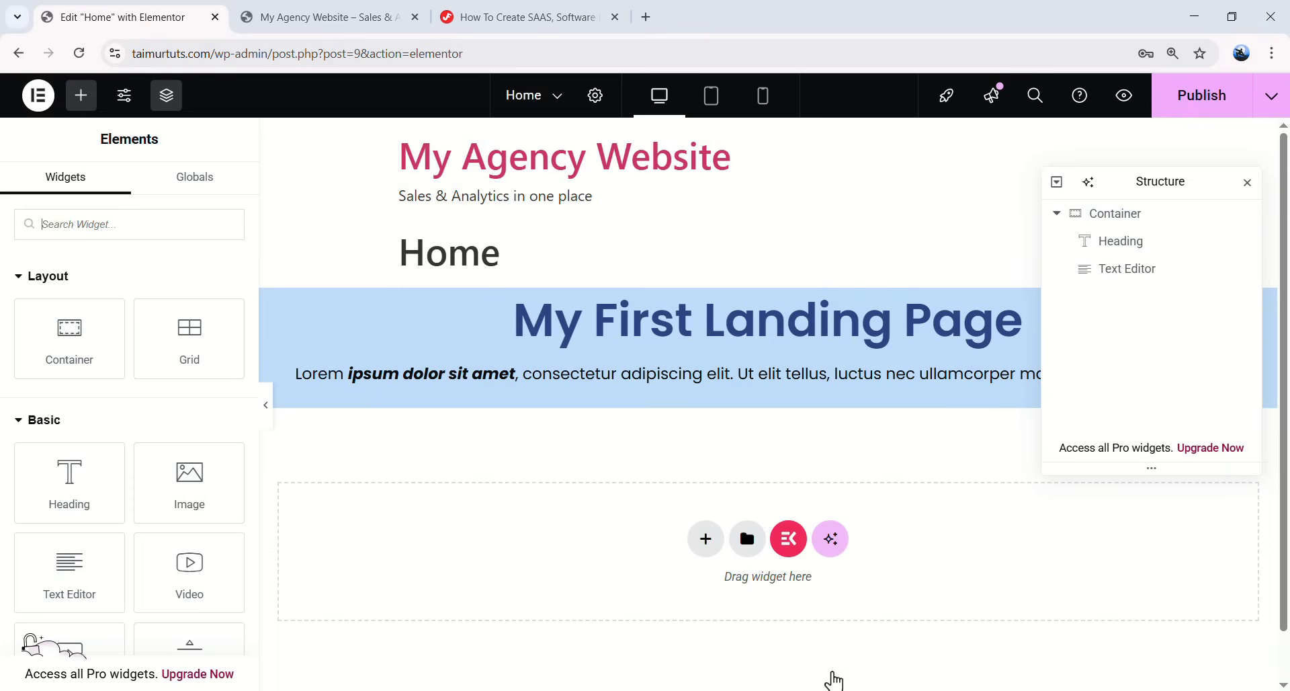
pyautogui.rightClick(722, 379)
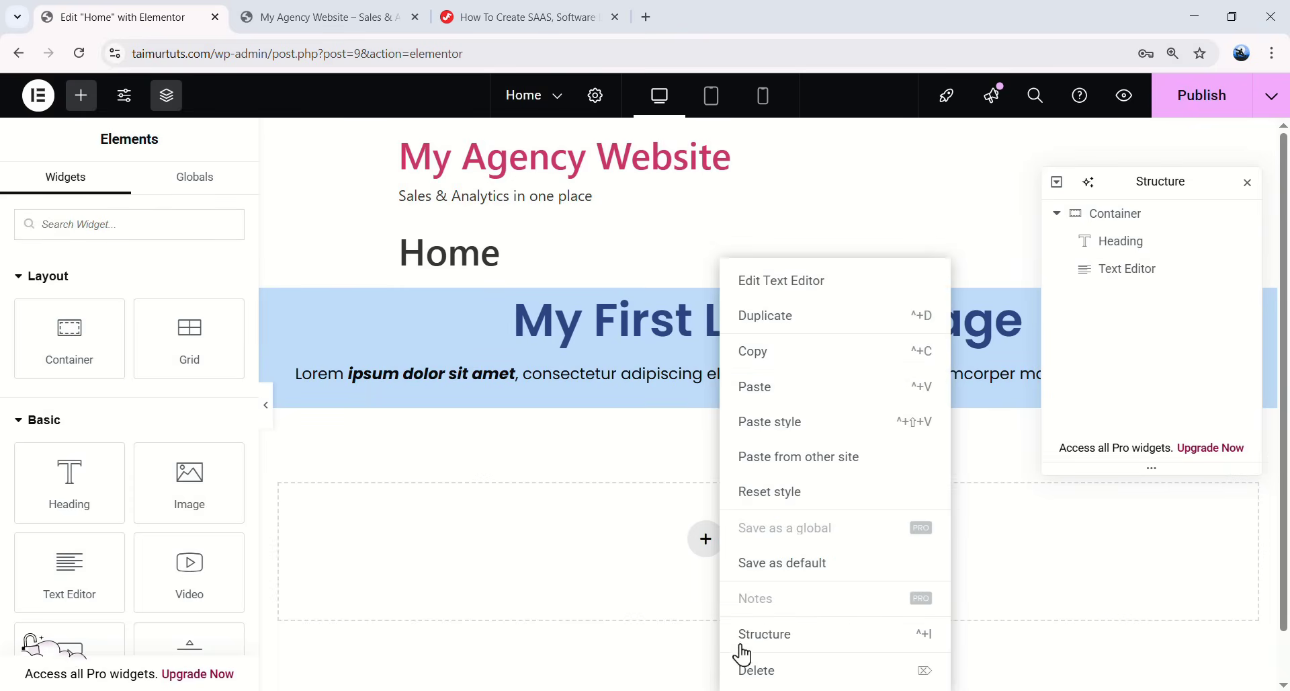
pyautogui.click(750, 670)
pyautogui.hotkey('ctrl', 'z')
pyautogui.hotkey('ctrl', 'z')
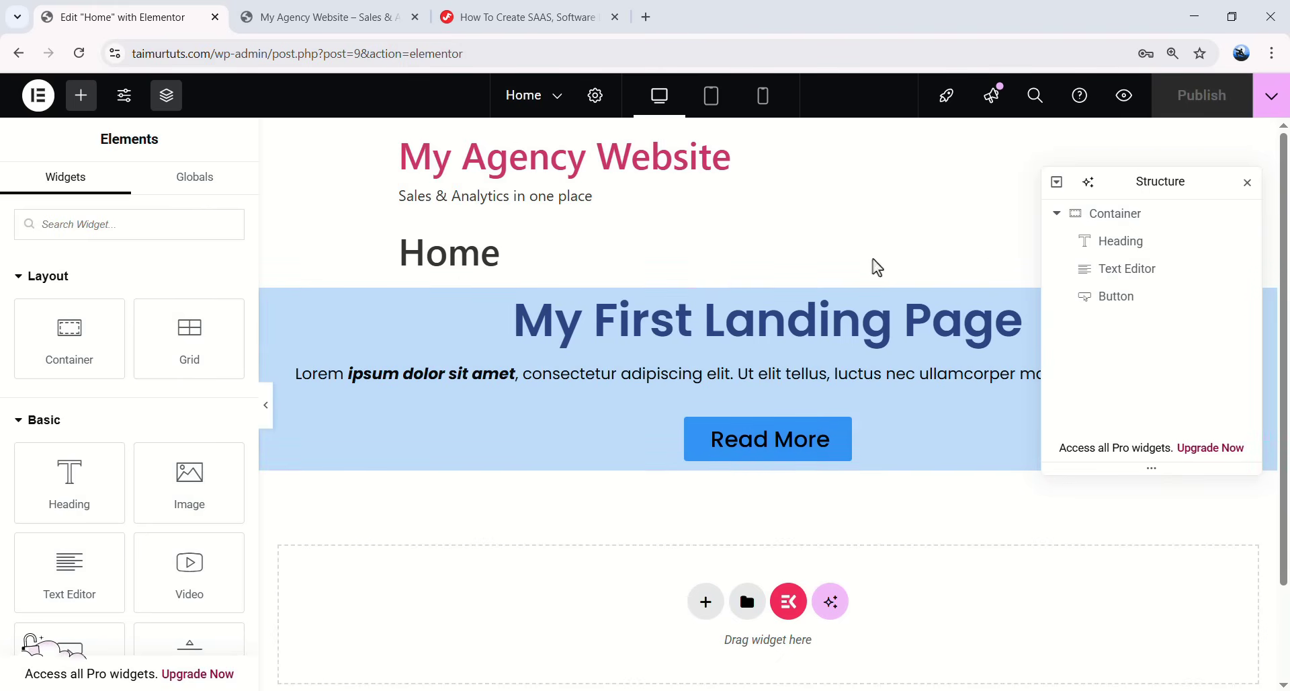
pyautogui.click(1136, 215)
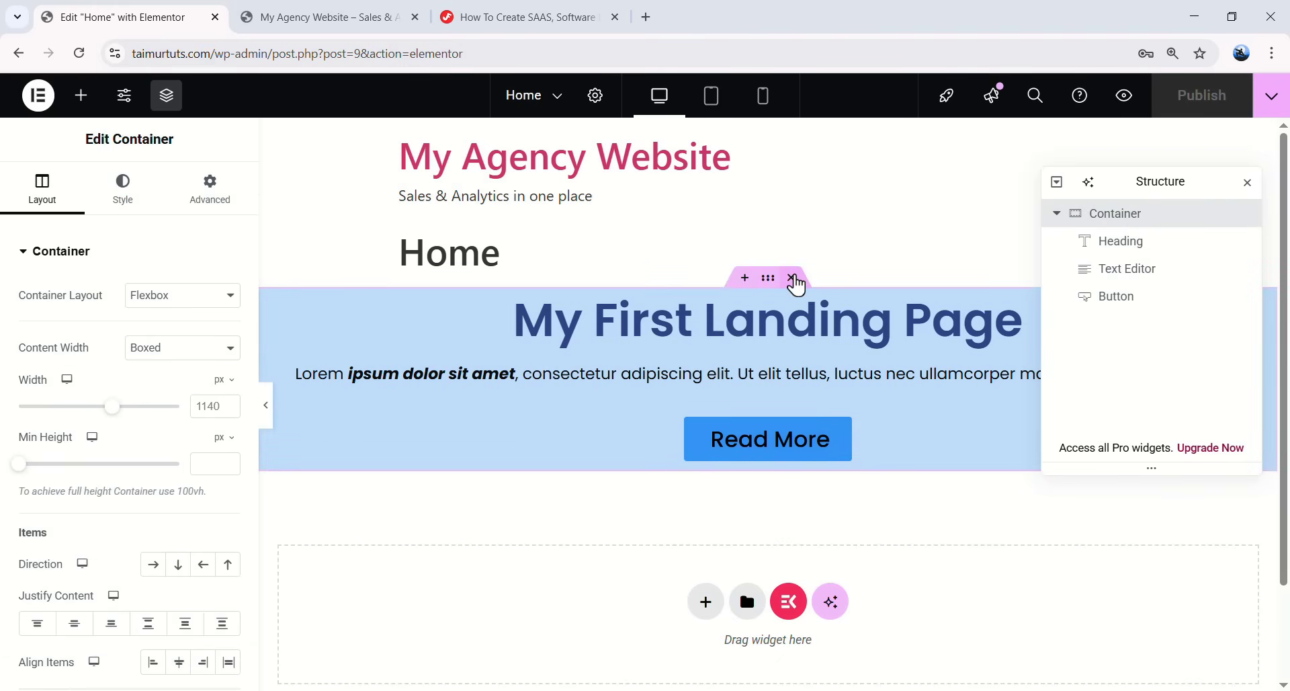
# - Delete the landing-page container and drag a fresh empty Container onto the page
pyautogui.click(793, 278)
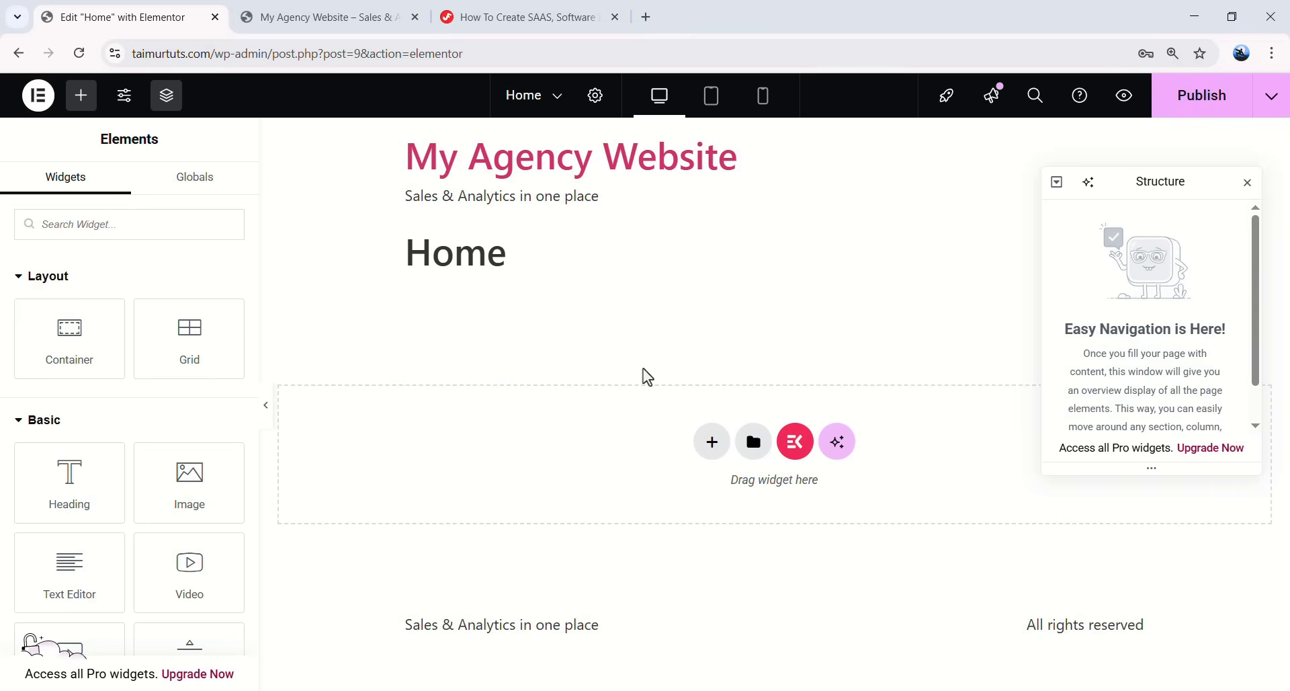
pyautogui.moveTo(49, 354); pyautogui.dragTo(548, 429)
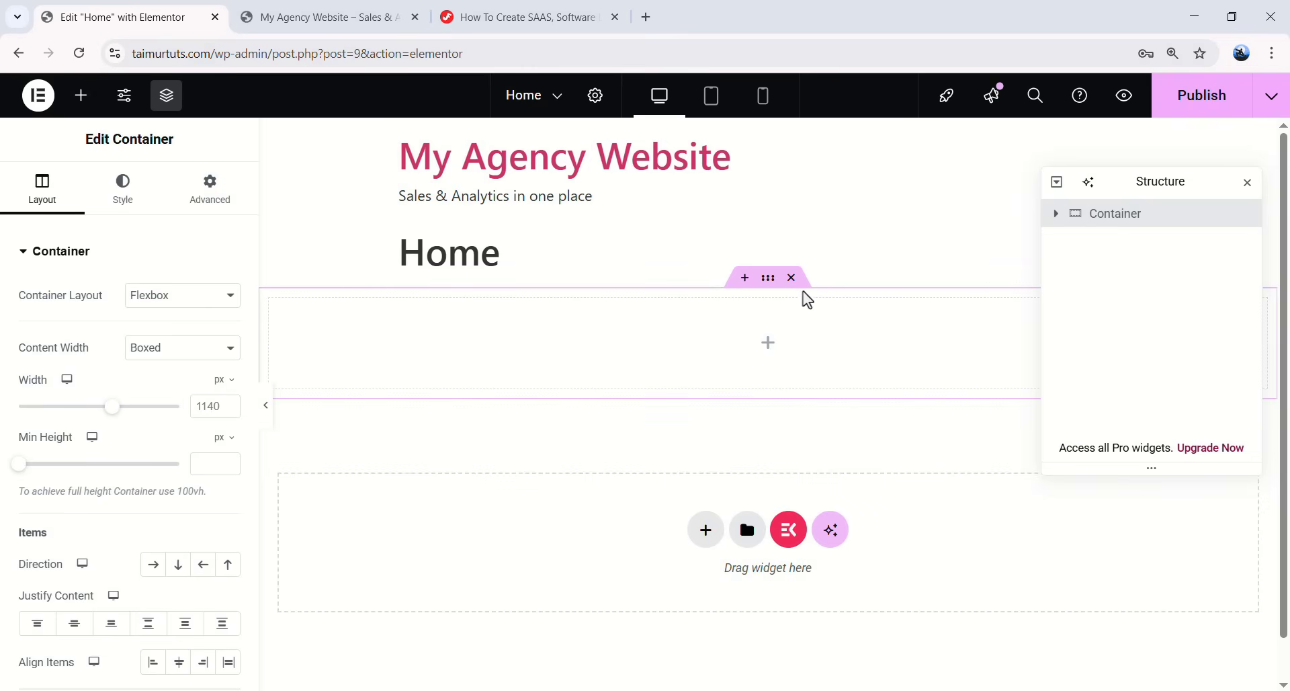
pyautogui.click(125, 202)
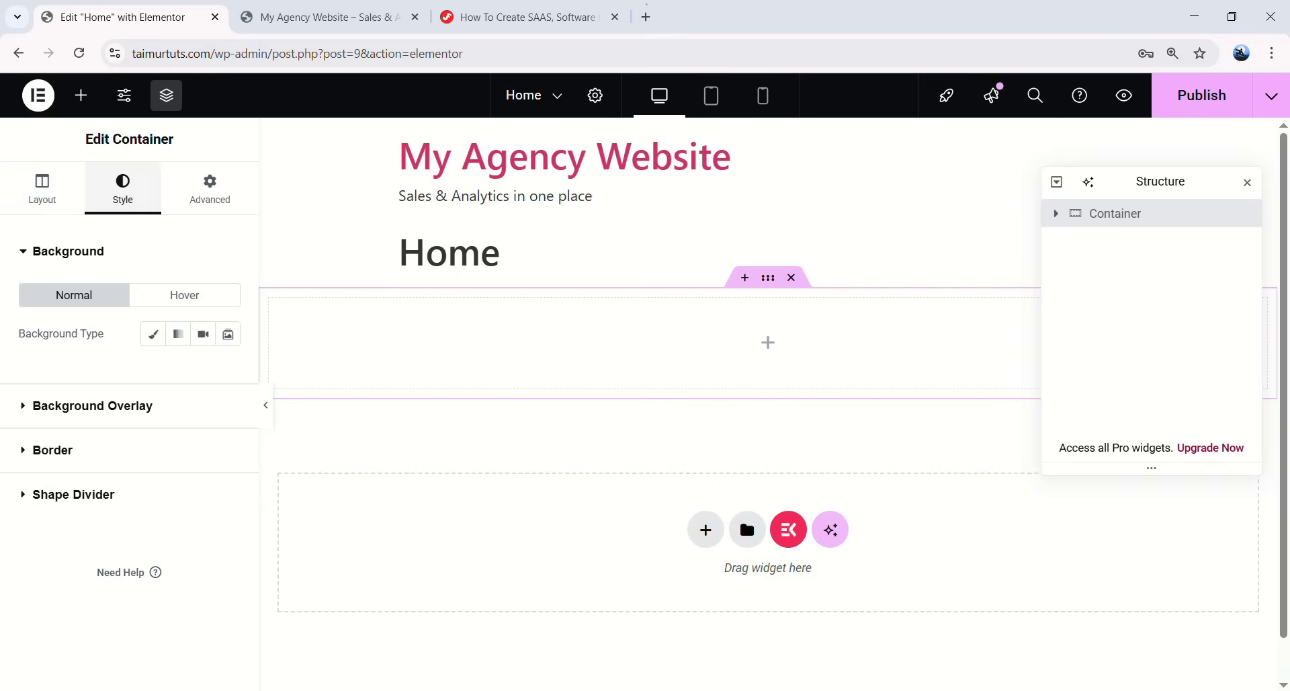
# - Give the new container a Classic background in very light blue #E7EEFF
pyautogui.click(160, 335)
pyautogui.click(228, 371)
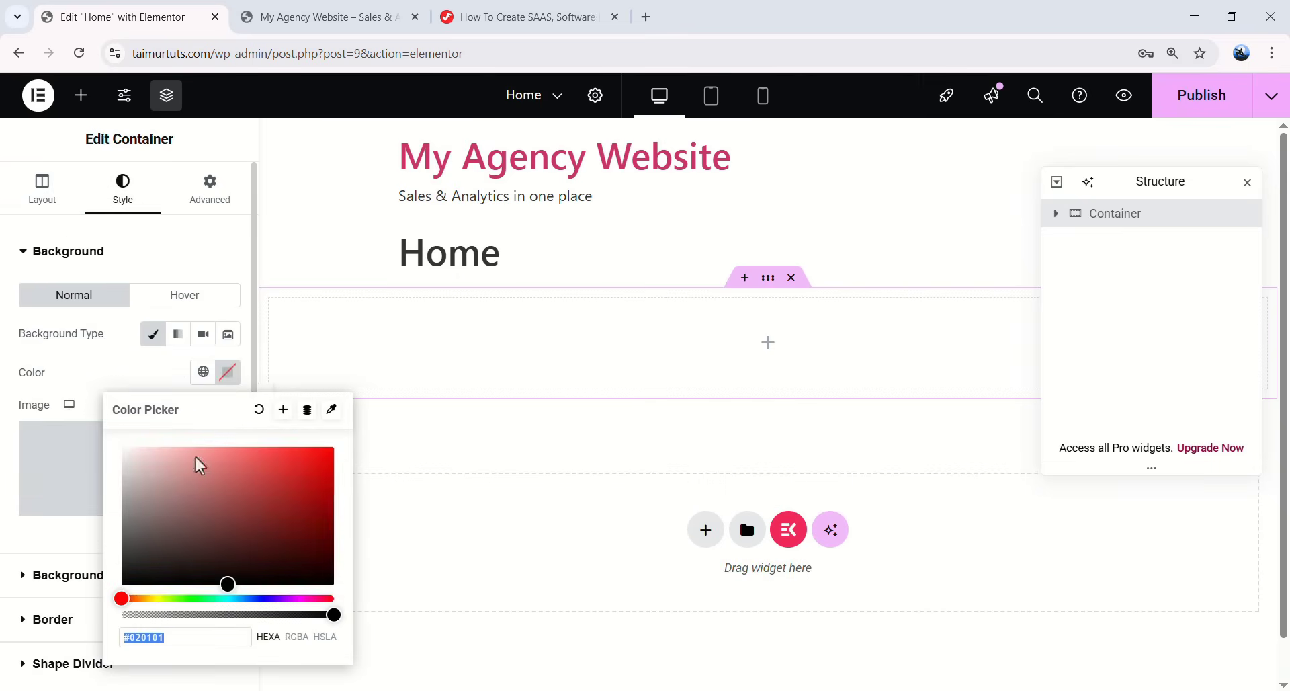
pyautogui.moveTo(229, 593); pyautogui.dragTo(254, 598)
pyautogui.moveTo(210, 490); pyautogui.dragTo(142, 447)
pyautogui.click(40, 542)
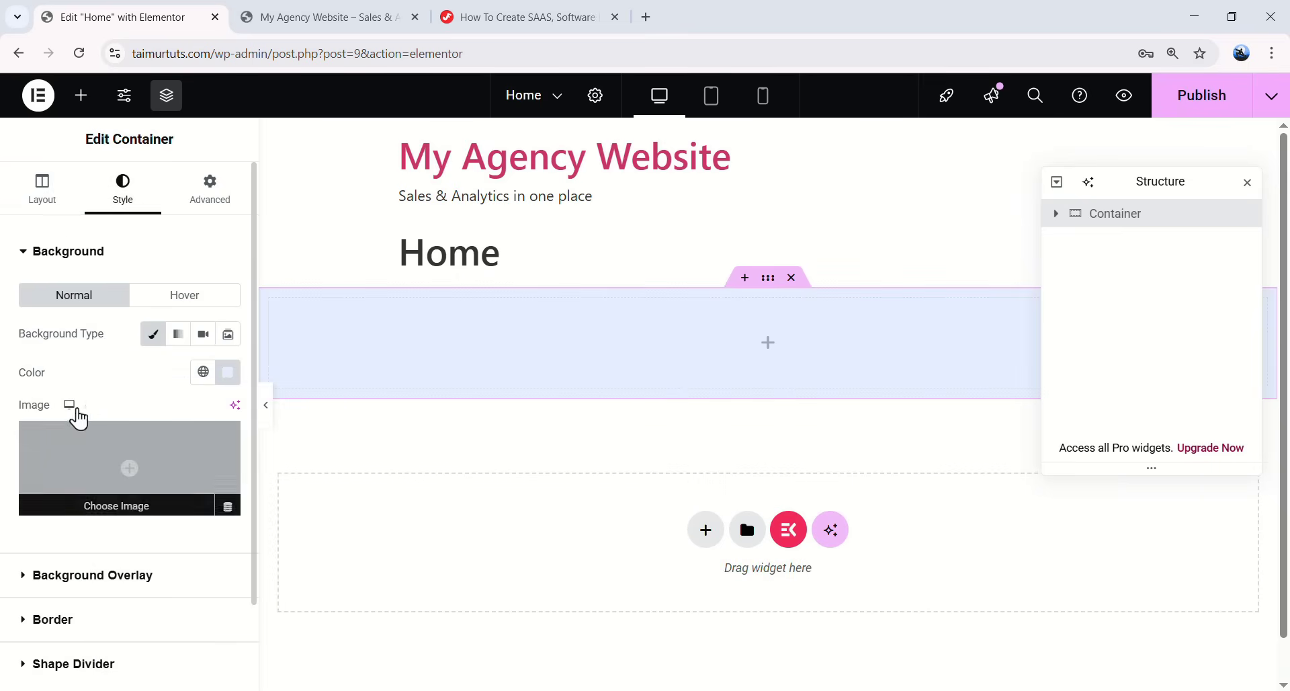
pyautogui.click(44, 199)
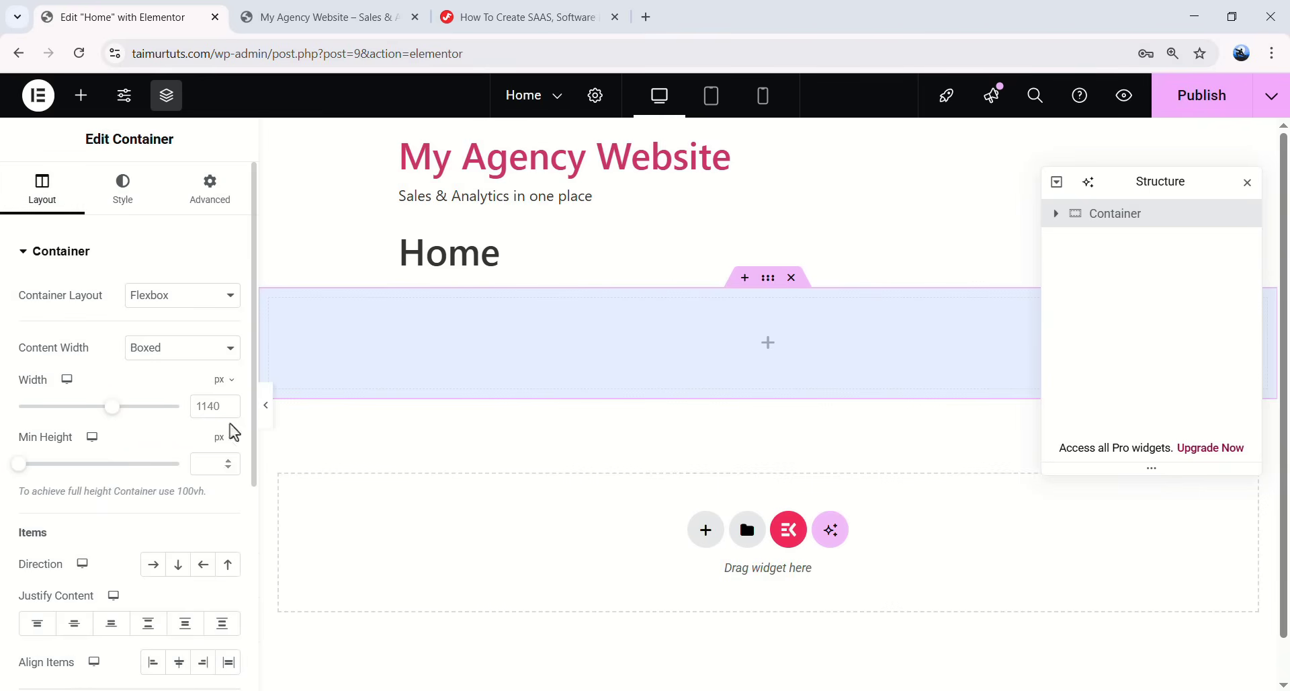
# - Set the empty container's content width to Full Width after trying narrower Boxed widths
pyautogui.click(152, 361)
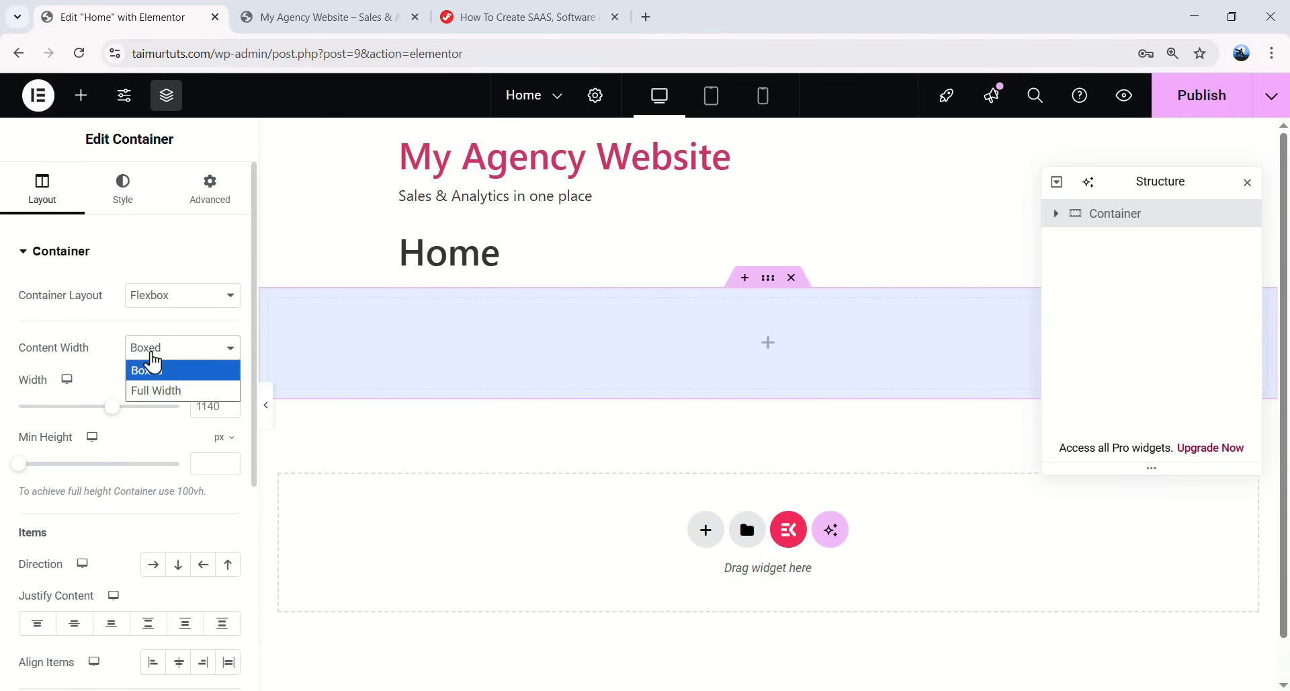
pyautogui.click(168, 393)
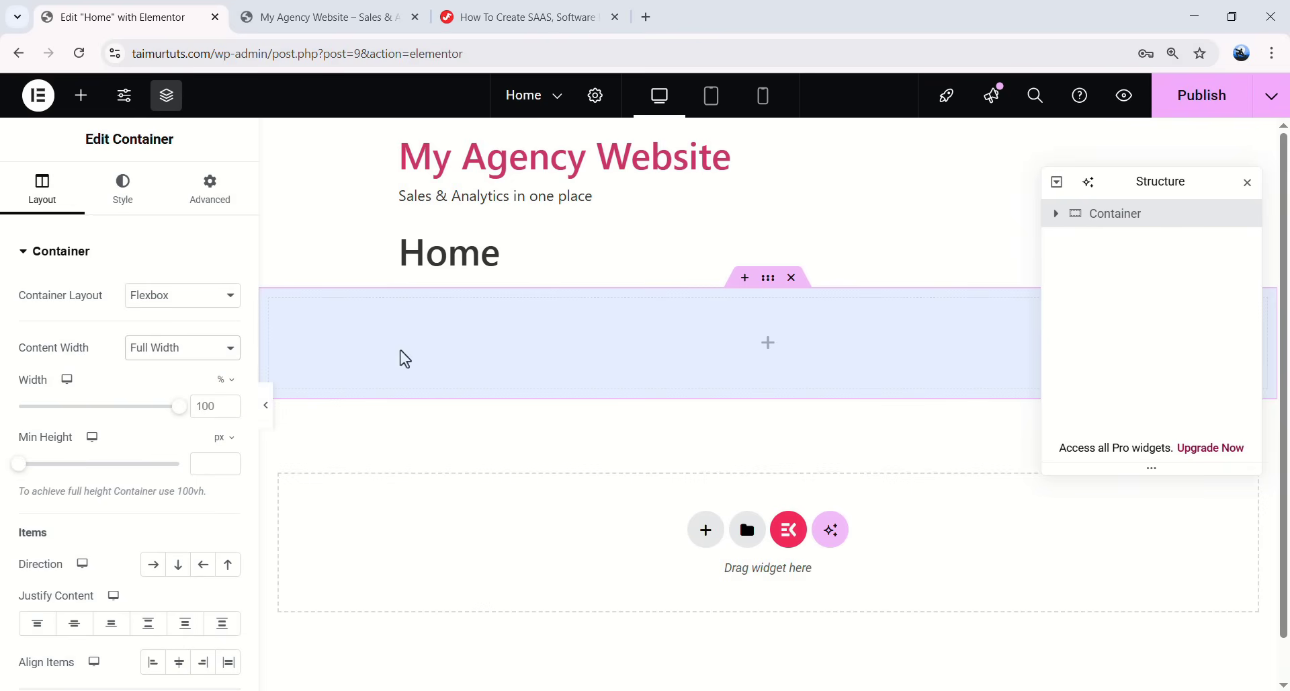
pyautogui.click(209, 348)
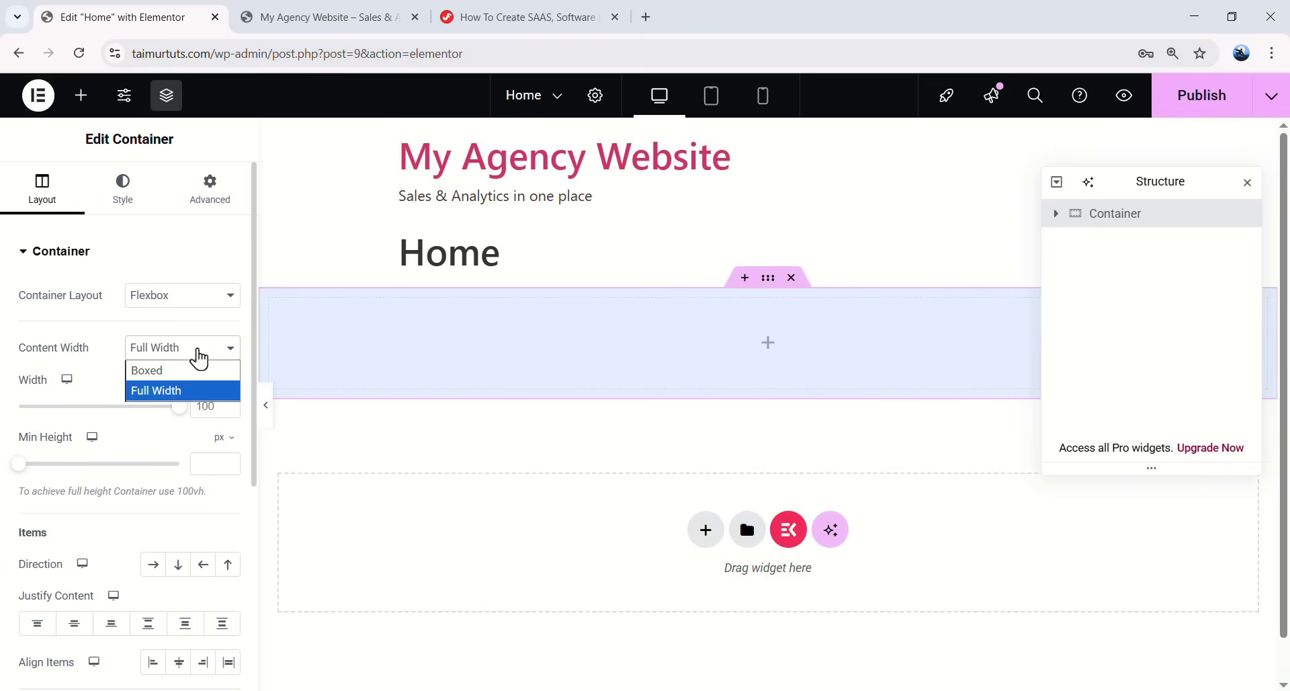
pyautogui.click(186, 371)
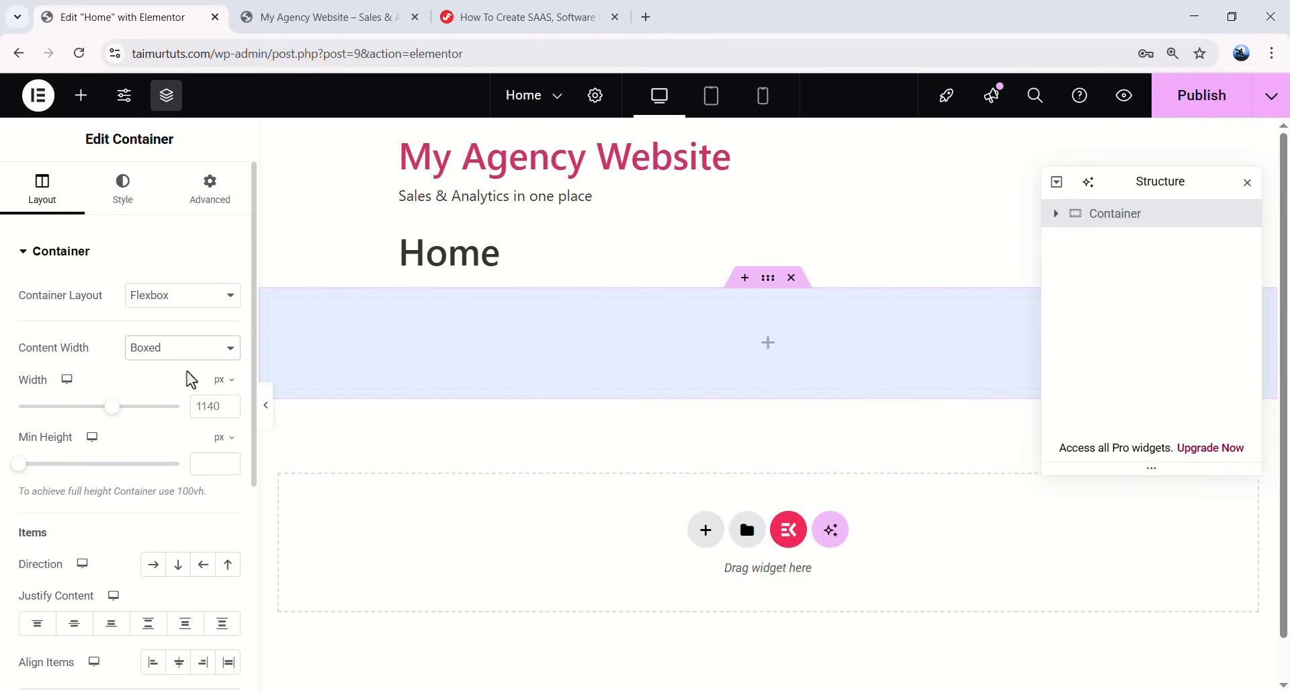
pyautogui.moveTo(118, 418); pyautogui.dragTo(82, 421)
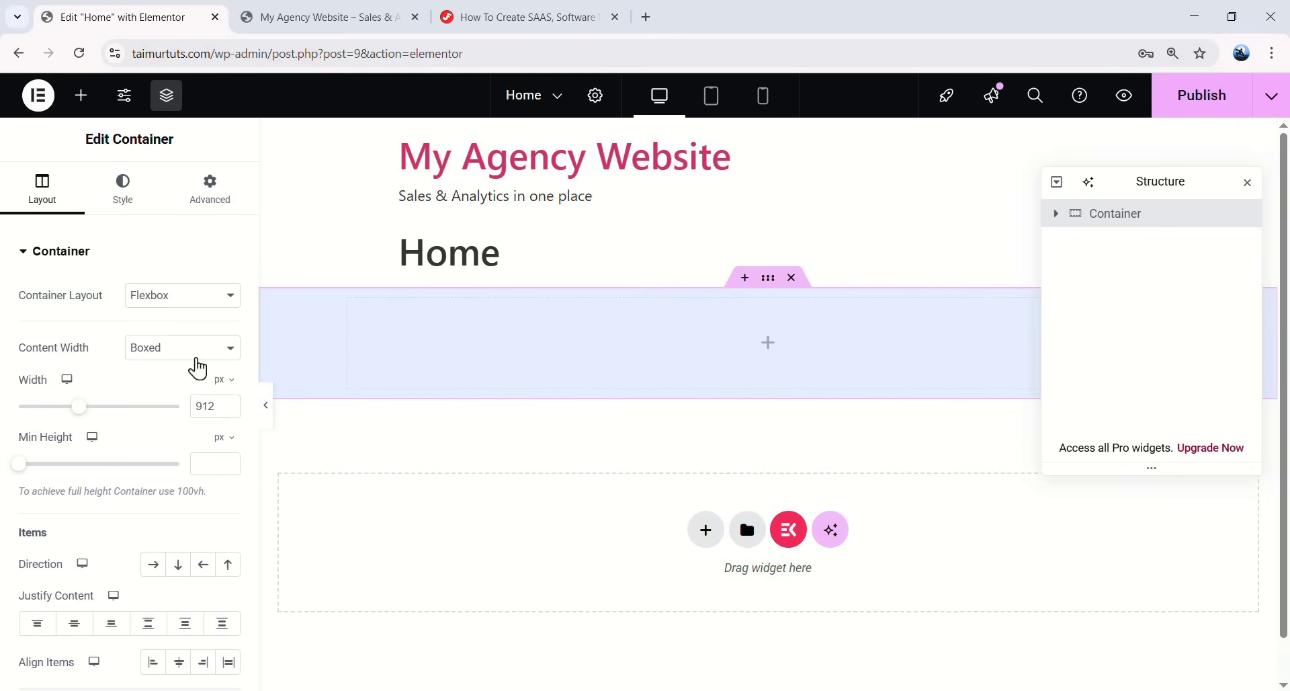
pyautogui.moveTo(79, 407)
pyautogui.mouseDown()
pyautogui.moveTo(49, 411)
pyautogui.moveTo(81, 402)
pyautogui.mouseUp()
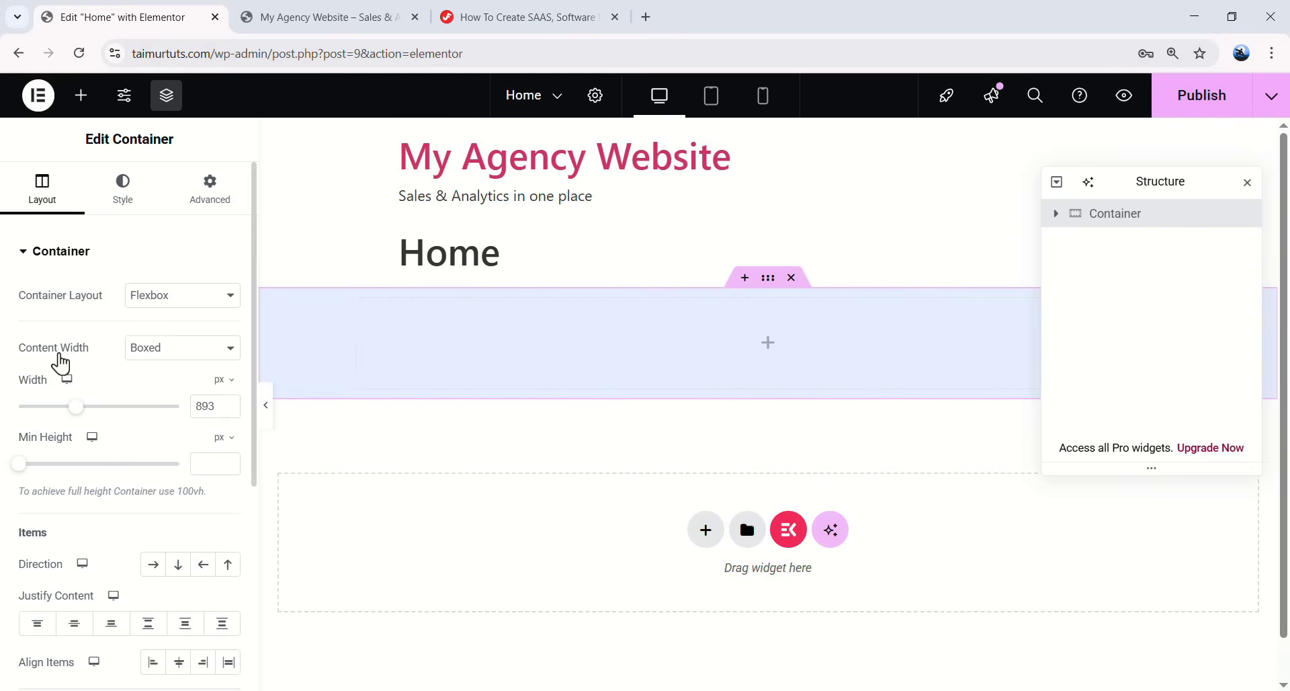
pyautogui.click(156, 354)
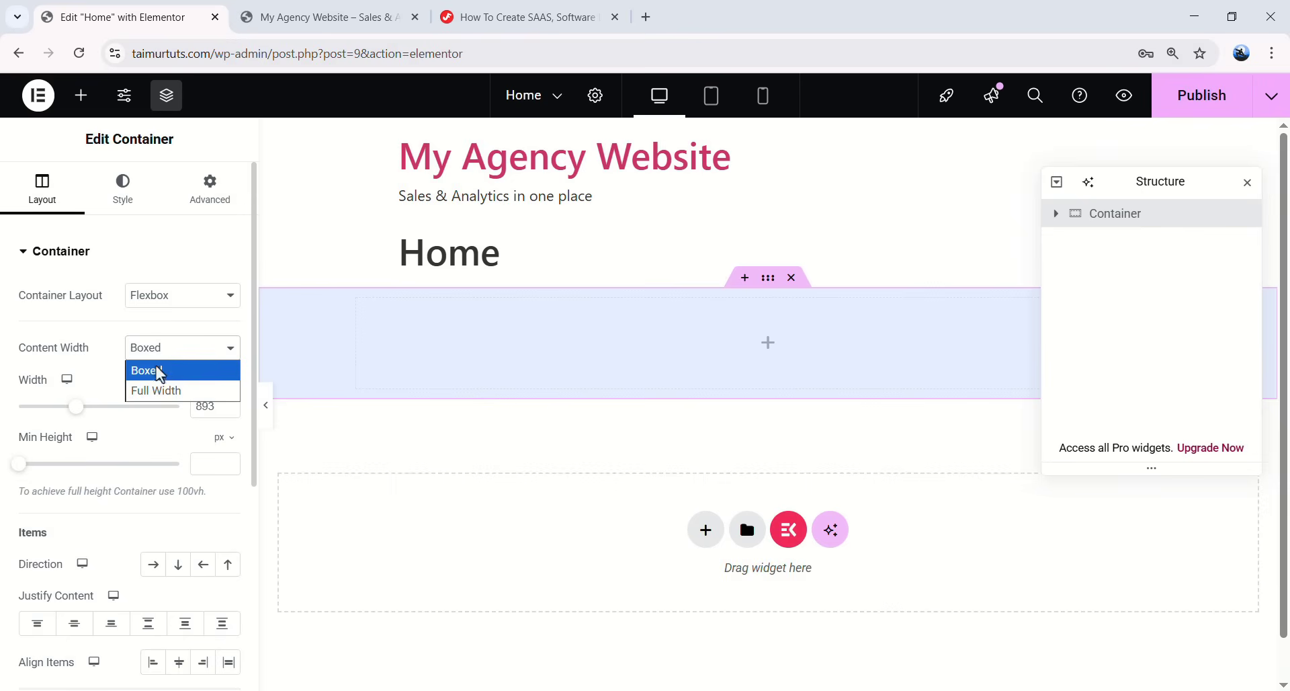
pyautogui.click(172, 401)
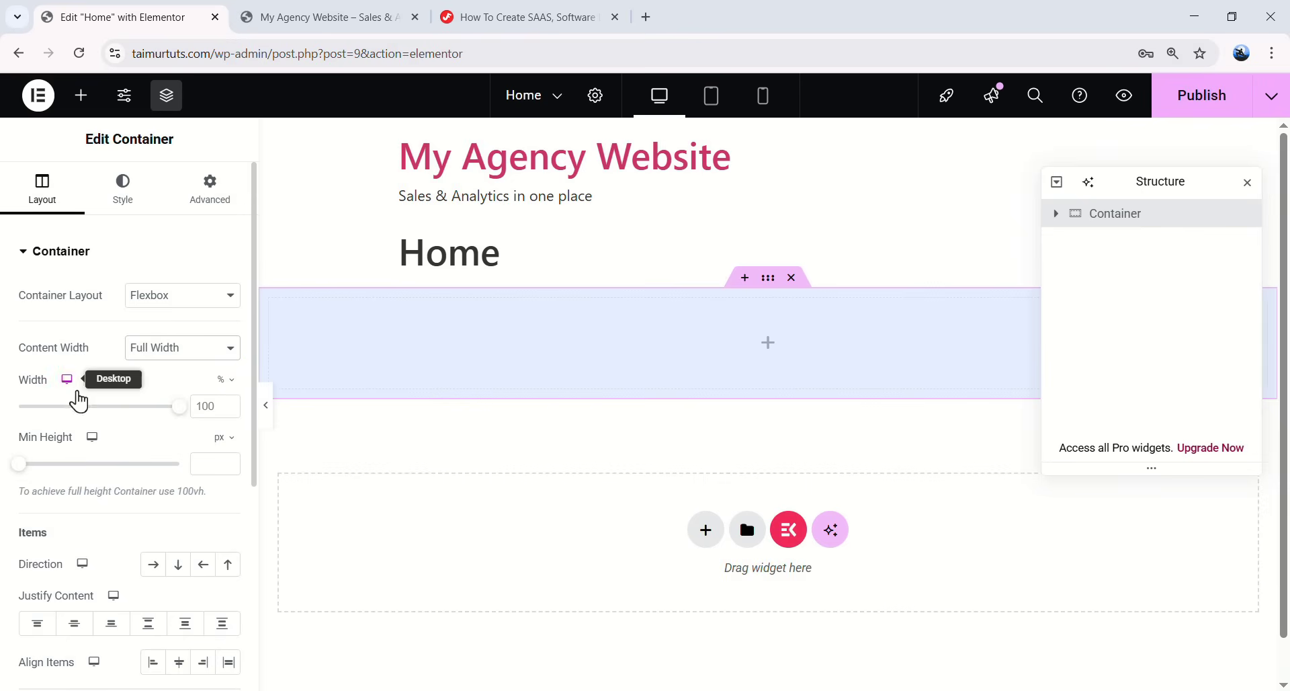
pyautogui.moveTo(179, 408)
pyautogui.mouseDown()
pyautogui.moveTo(78, 414)
pyautogui.moveTo(201, 406)
pyautogui.mouseUp()
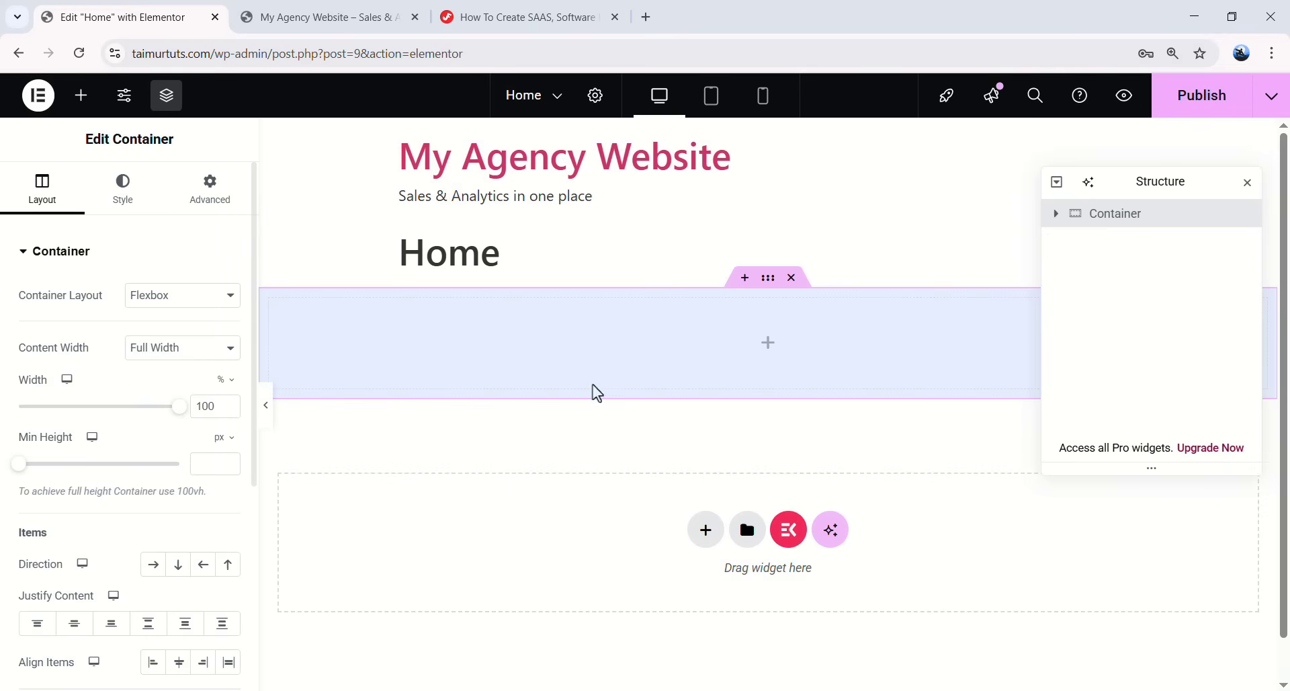
# - Nest Container widgets in the top container, then remove the extra third-level container
pyautogui.click(80, 95)
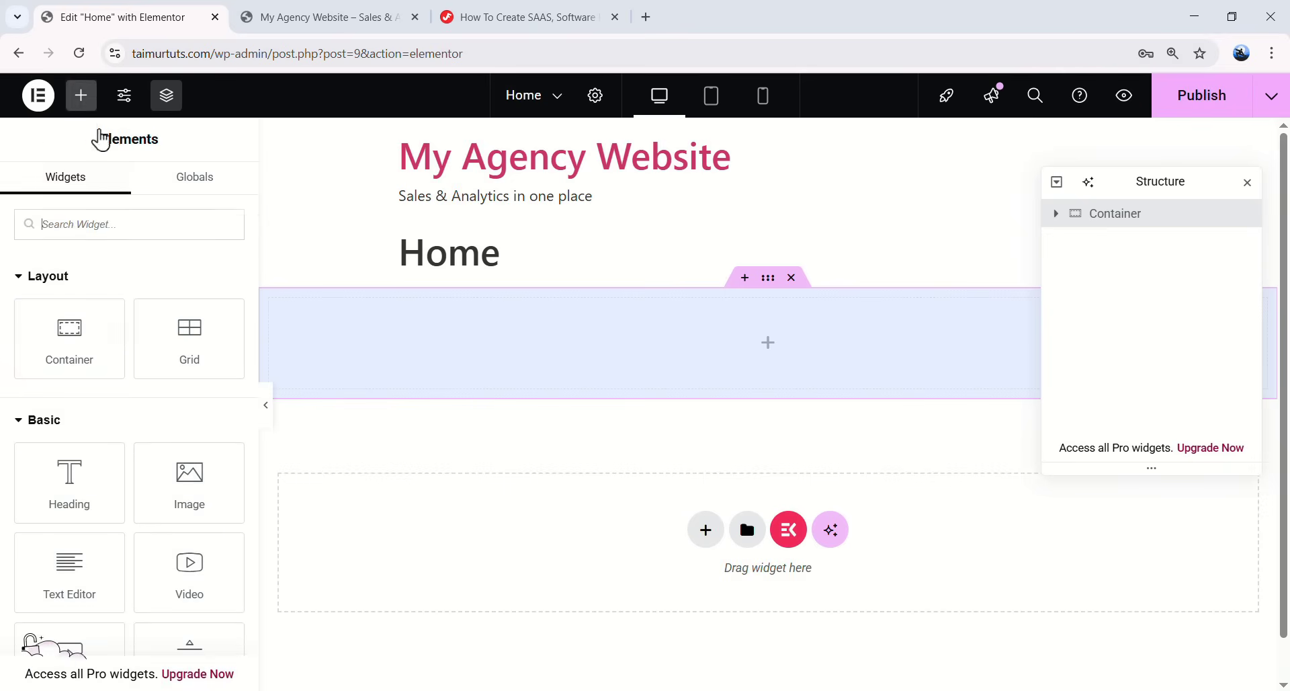
pyautogui.moveTo(59, 336); pyautogui.dragTo(705, 338)
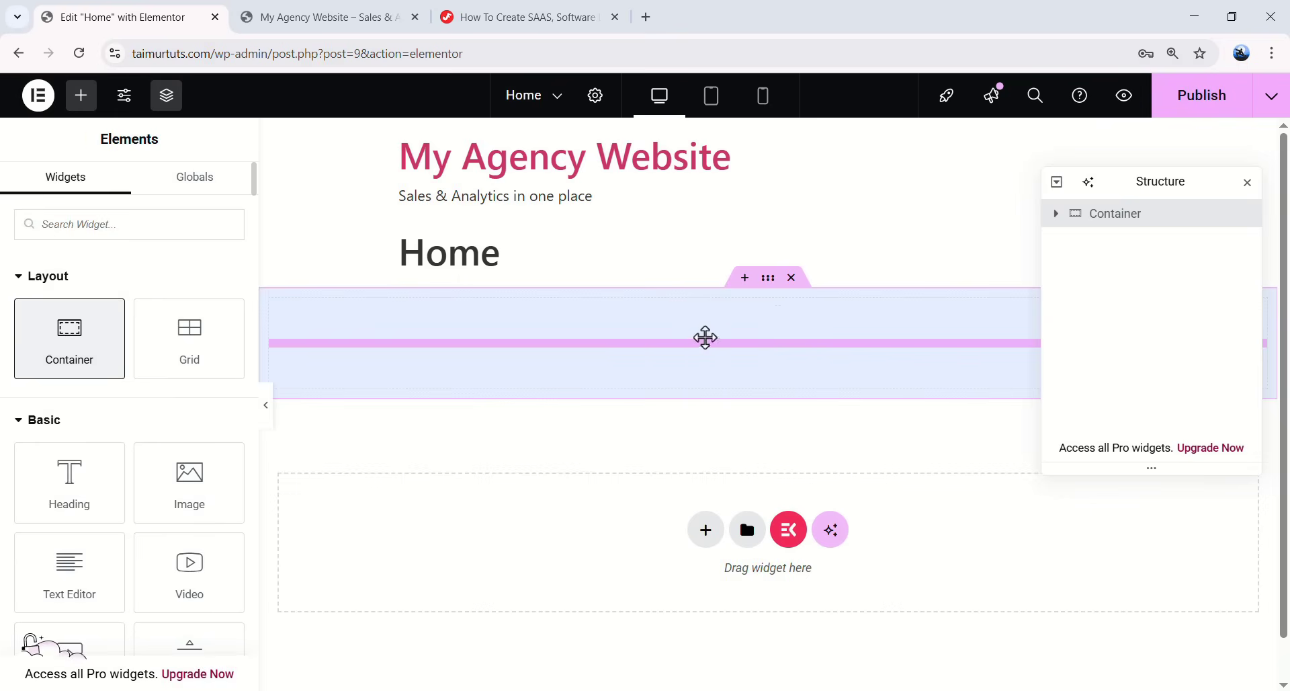
pyautogui.click(81, 95)
pyautogui.moveTo(75, 311); pyautogui.dragTo(647, 316)
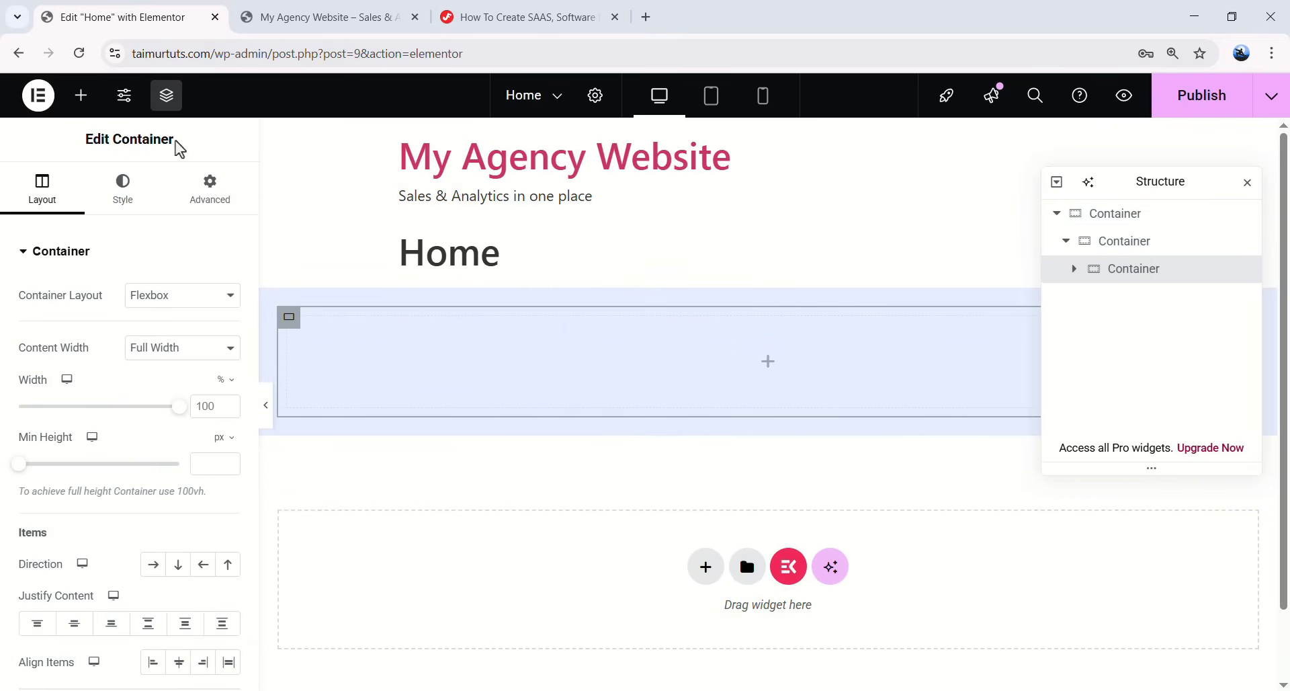
pyautogui.click(81, 95)
pyautogui.moveTo(76, 316); pyautogui.dragTo(579, 332)
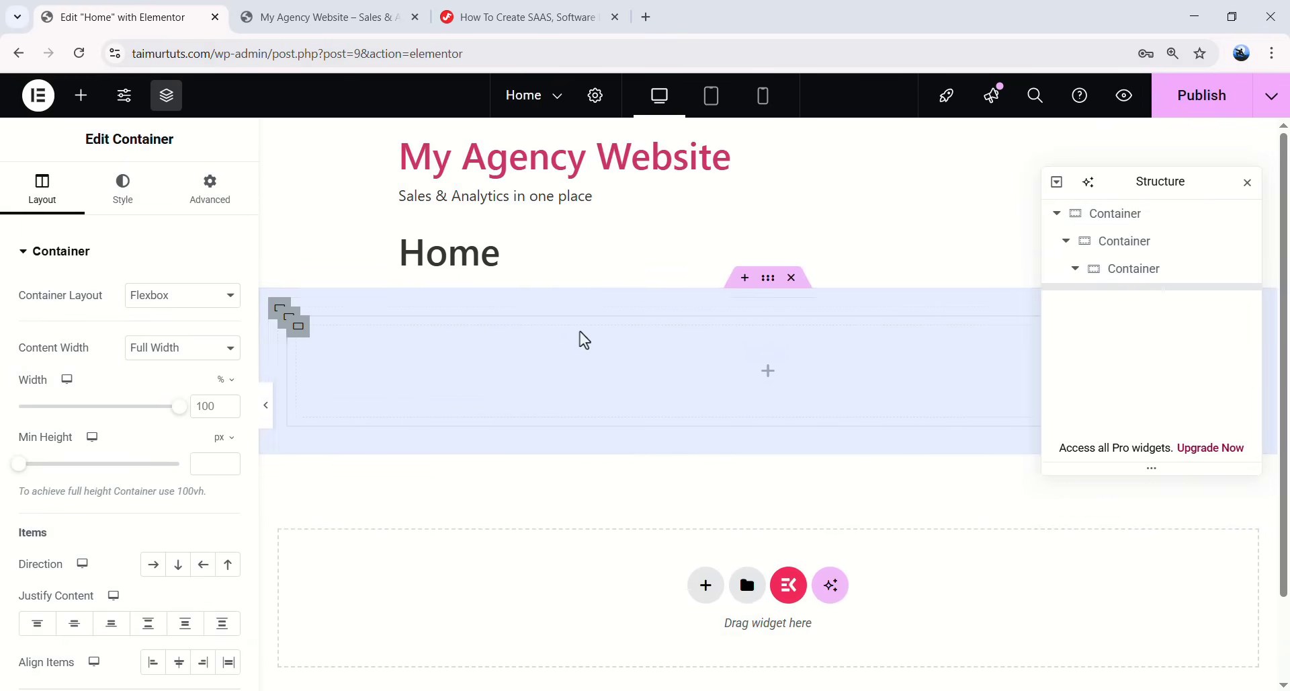
pyautogui.hotkey('ctrl', 'z')
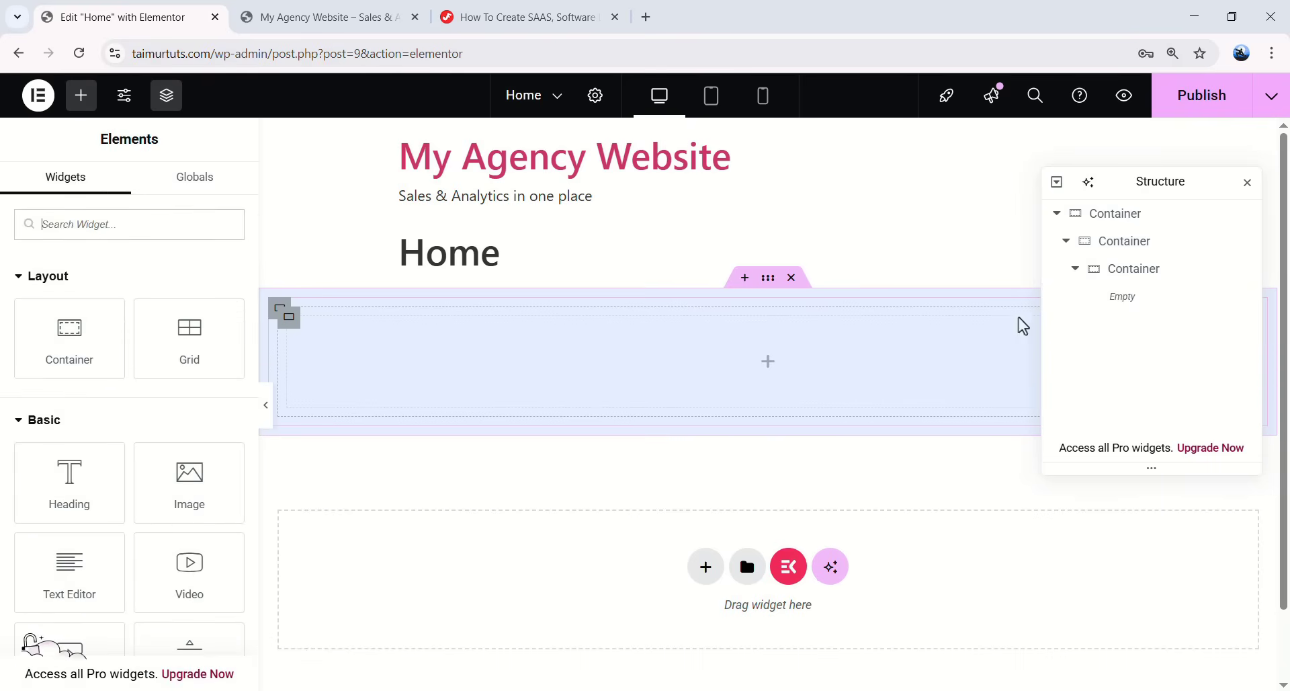
pyautogui.click(1113, 270)
pyautogui.press('Delete')
# - Rename the inner nested container to 'Child' in the Structure panel
pyautogui.click(1067, 241)
pyautogui.click(1112, 216)
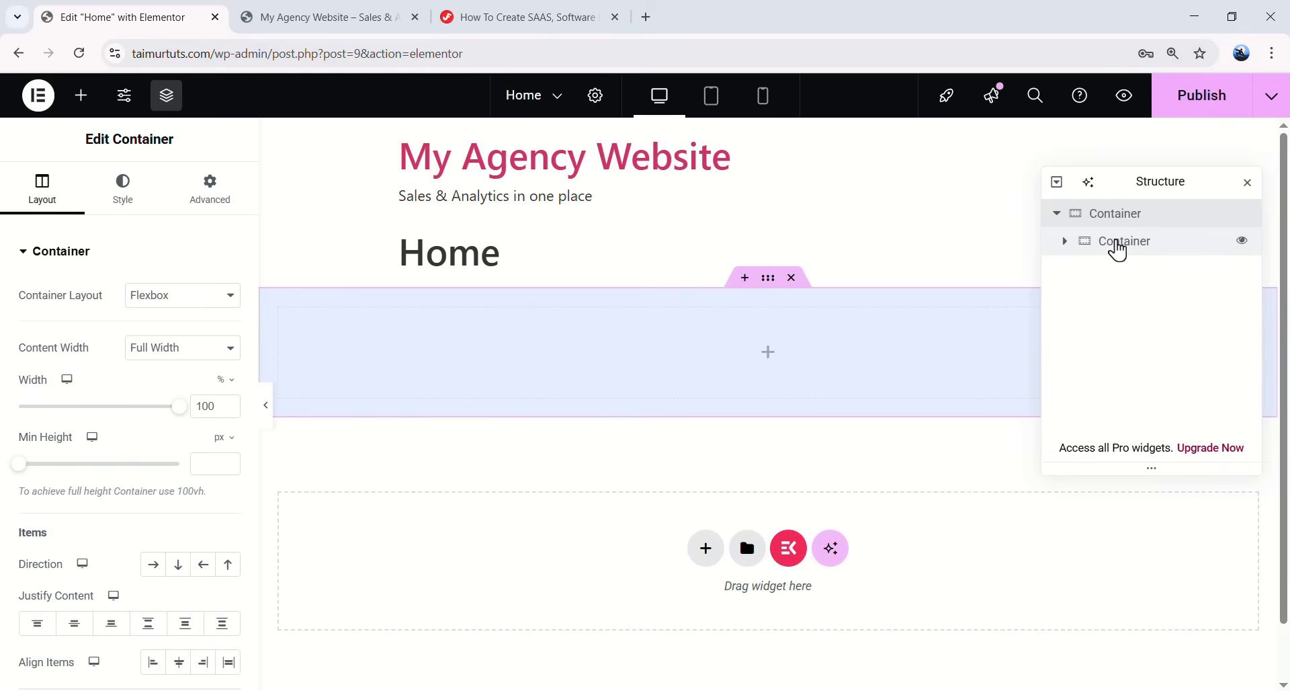
pyautogui.click(1120, 246)
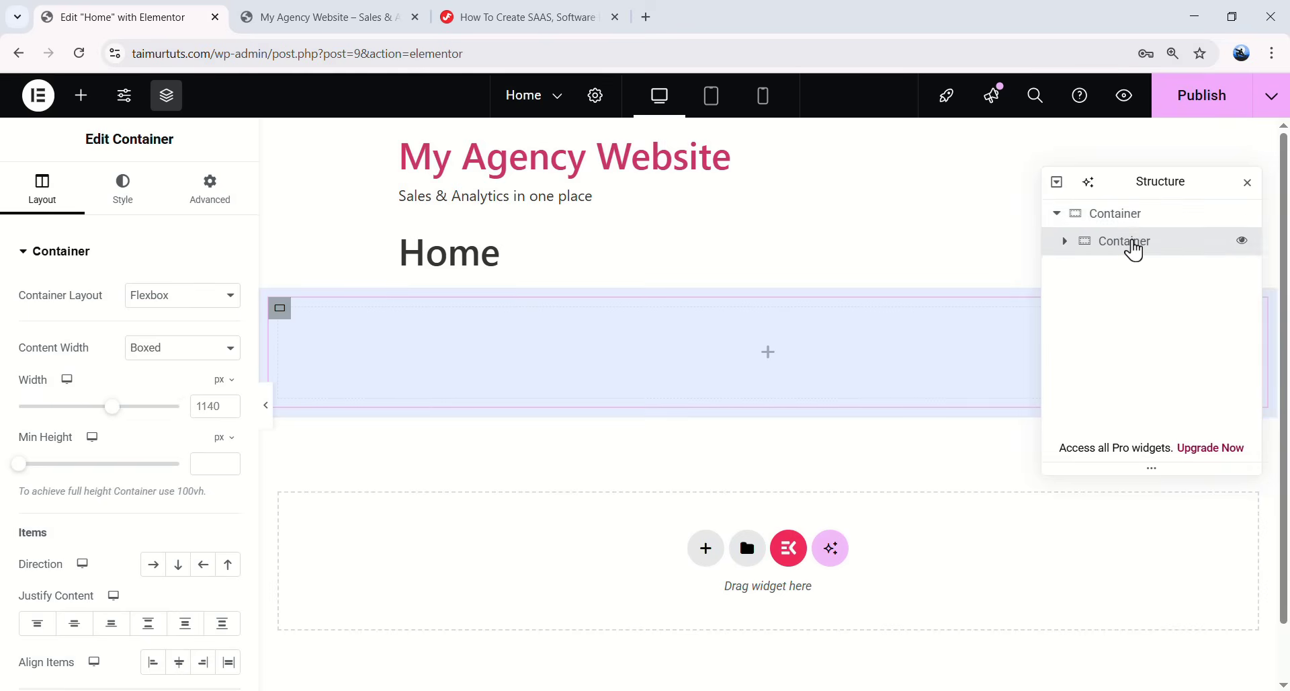
pyautogui.doubleClick(1124, 243)
pyautogui.write('Child')
pyautogui.press('Return')
# - Give the Child container a Classic light blue background
pyautogui.click(123, 187)
pyautogui.click(156, 334)
pyautogui.click(227, 372)
pyautogui.click(253, 598)
pyautogui.moveTo(287, 509)
pyautogui.mouseDown()
pyautogui.moveTo(245, 472)
pyautogui.moveTo(320, 482)
pyautogui.mouseUp()
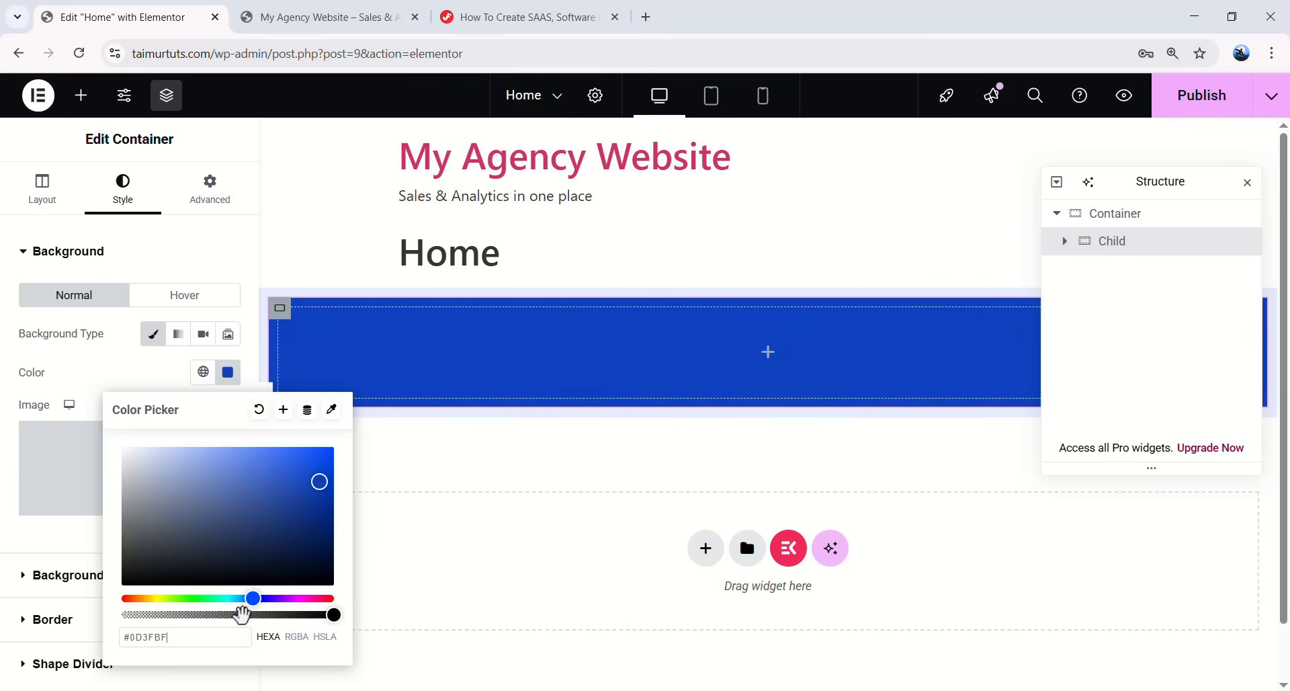
pyautogui.moveTo(254, 599); pyautogui.dragTo(250, 598)
pyautogui.click(246, 453)
pyautogui.click(94, 528)
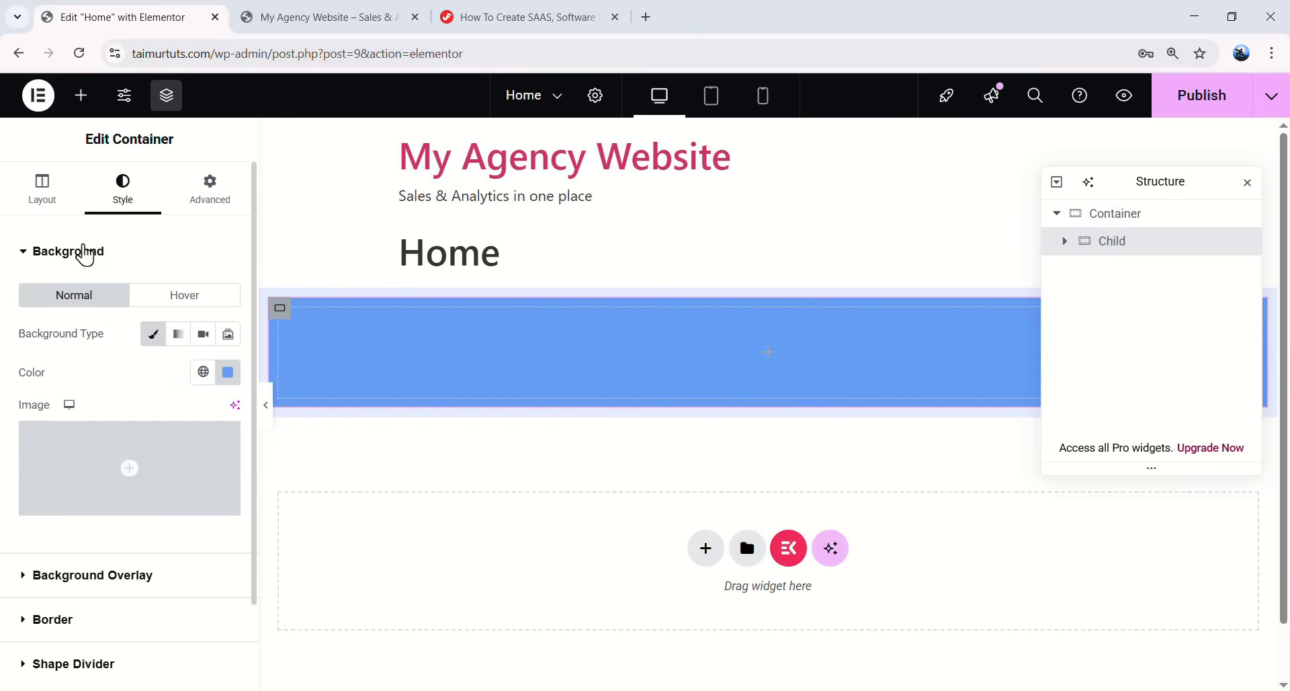
# - Set the Child's Content Width to Full Width and its Width to 20%
pyautogui.click(49, 205)
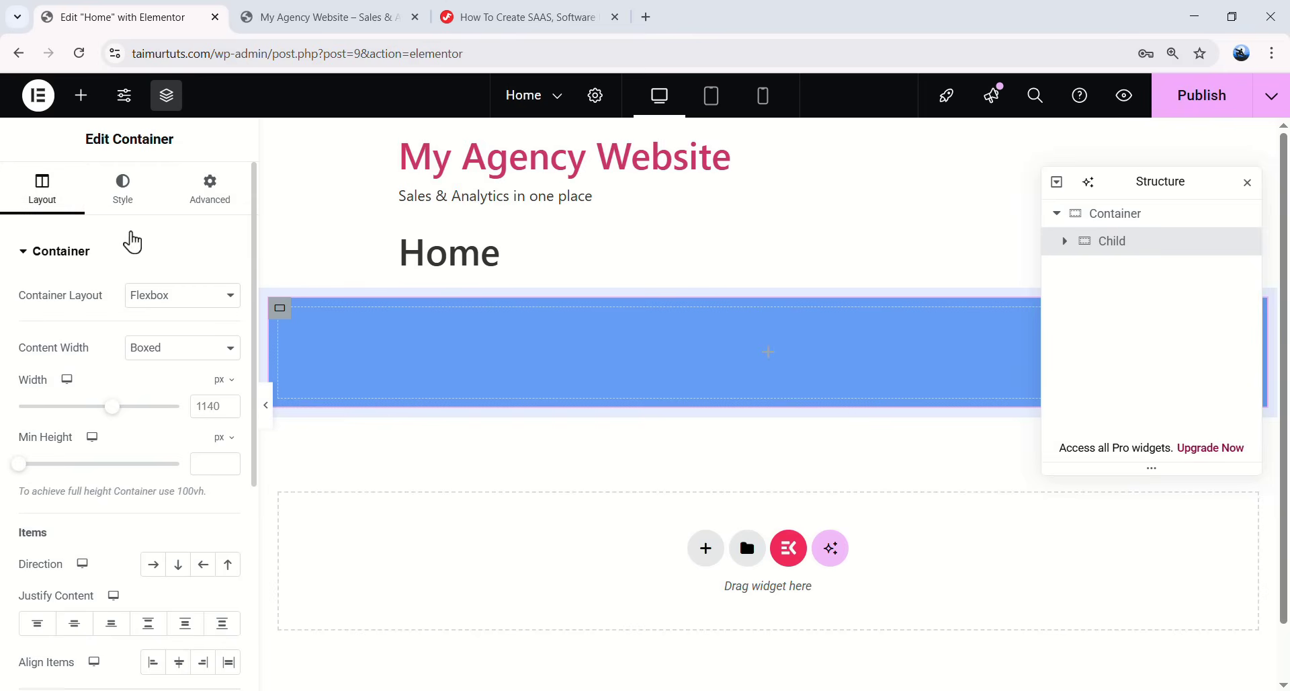
pyautogui.click(138, 349)
pyautogui.click(148, 386)
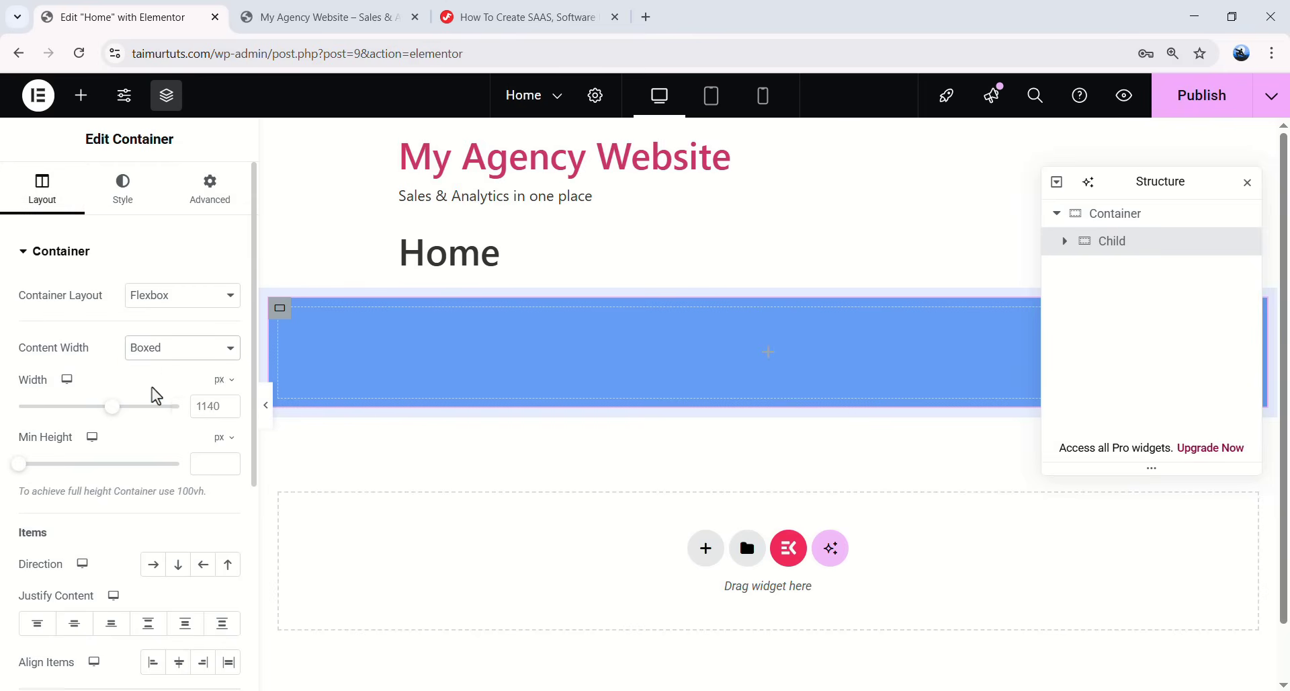
pyautogui.moveTo(181, 418); pyautogui.dragTo(54, 417)
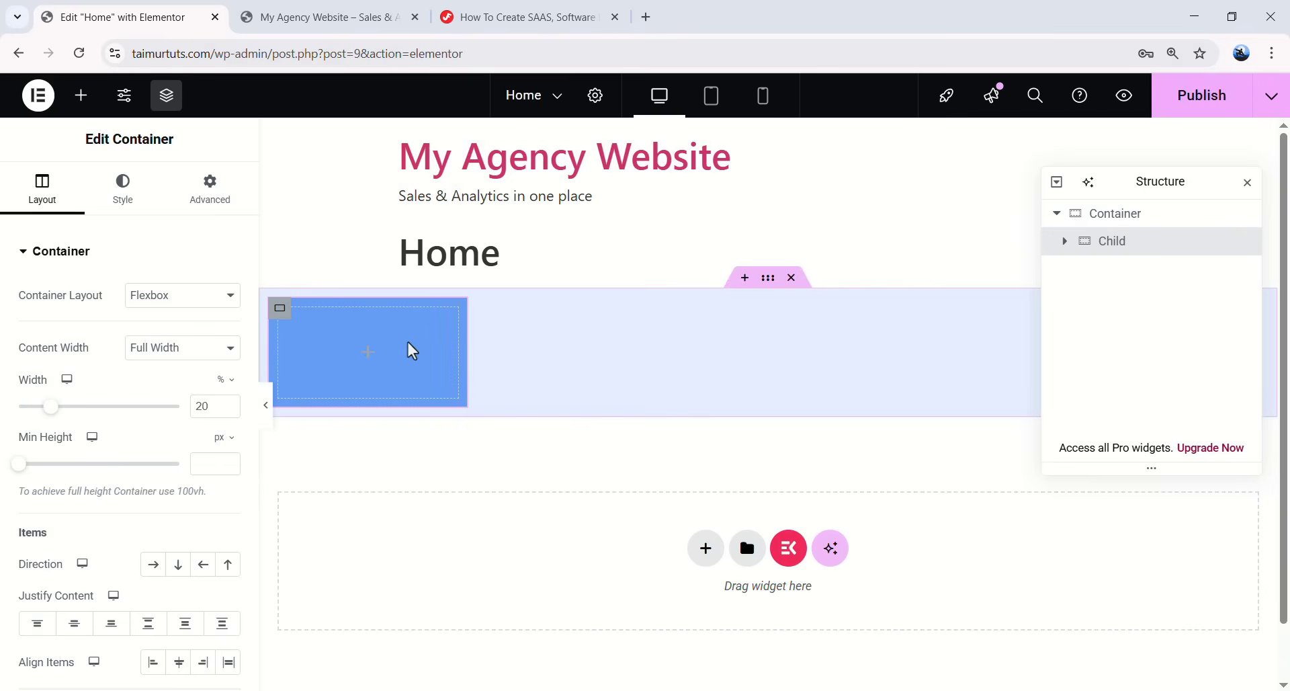
# - Duplicate the Child container twice, then select the parent container holding all three
pyautogui.rightClick(1127, 254)
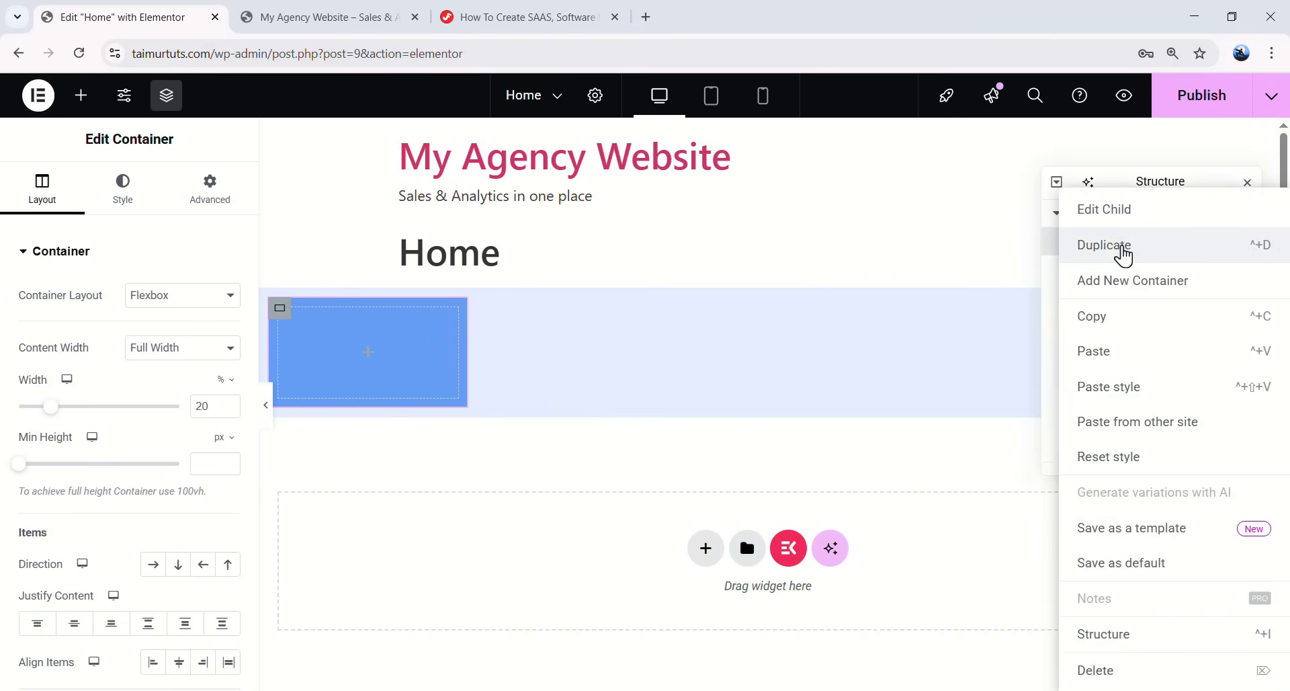
pyautogui.click(1137, 254)
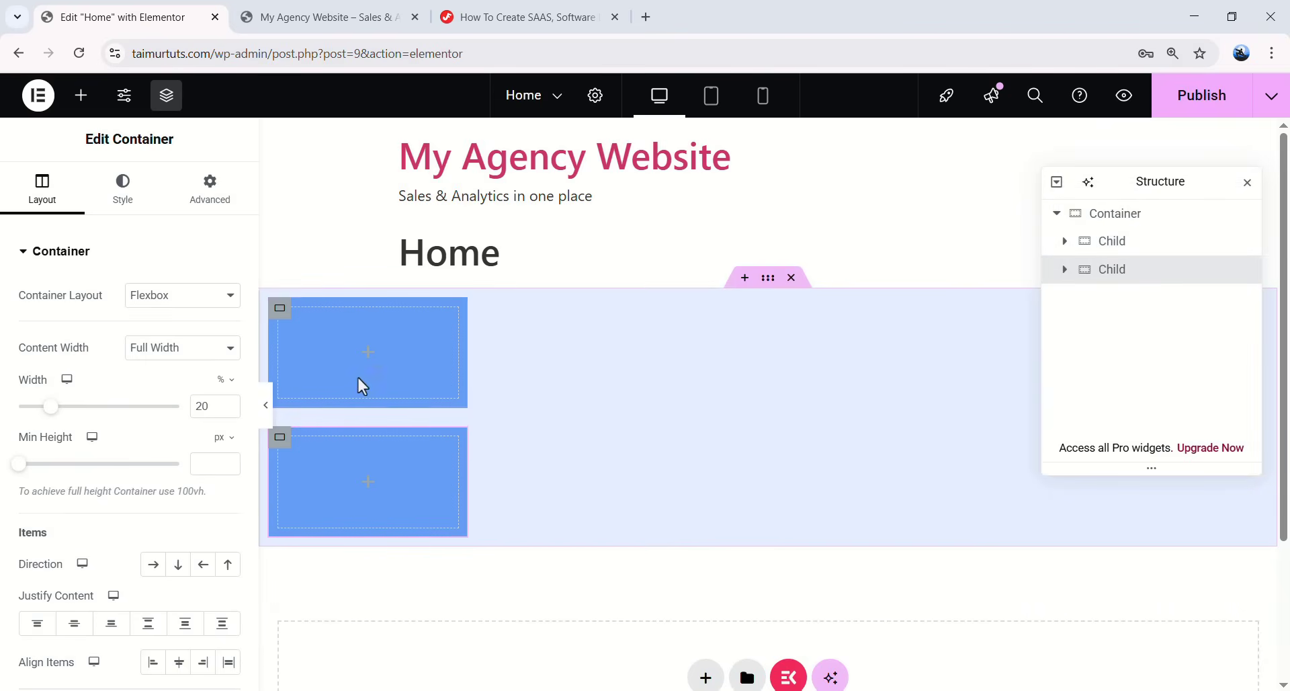
pyautogui.rightClick(1124, 278)
pyautogui.click(1115, 255)
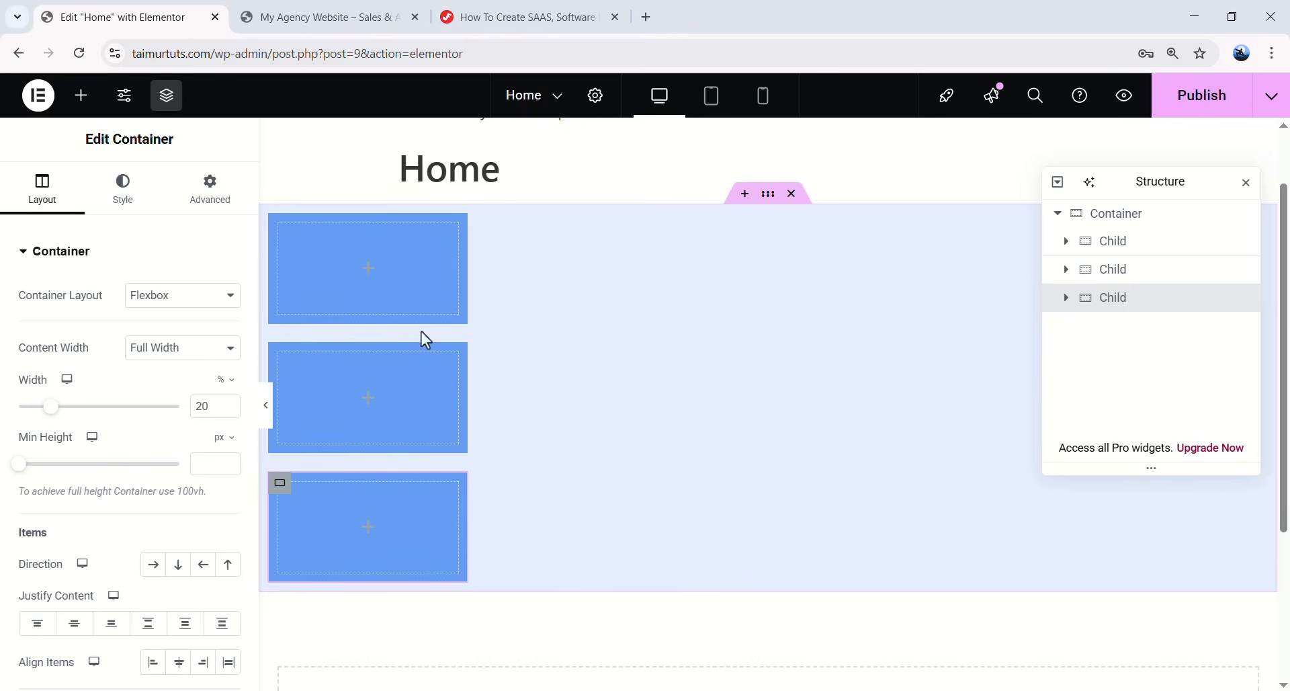
pyautogui.click(1128, 224)
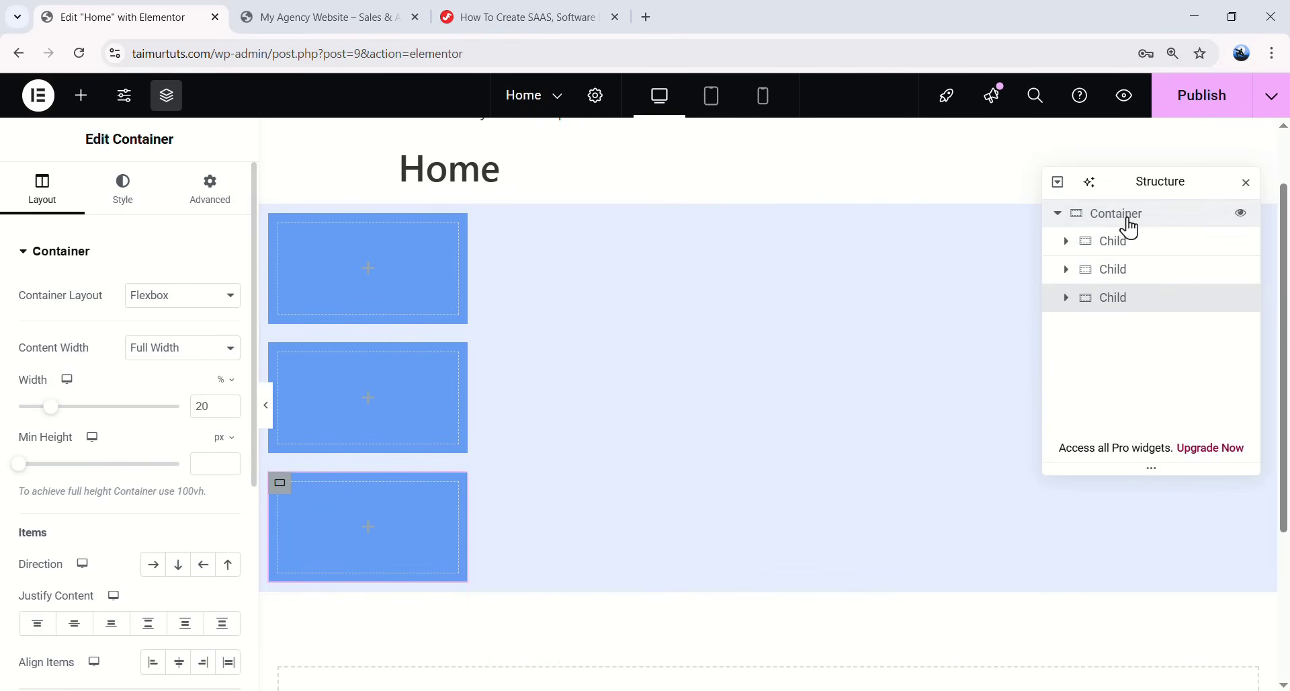
pyautogui.click(1133, 222)
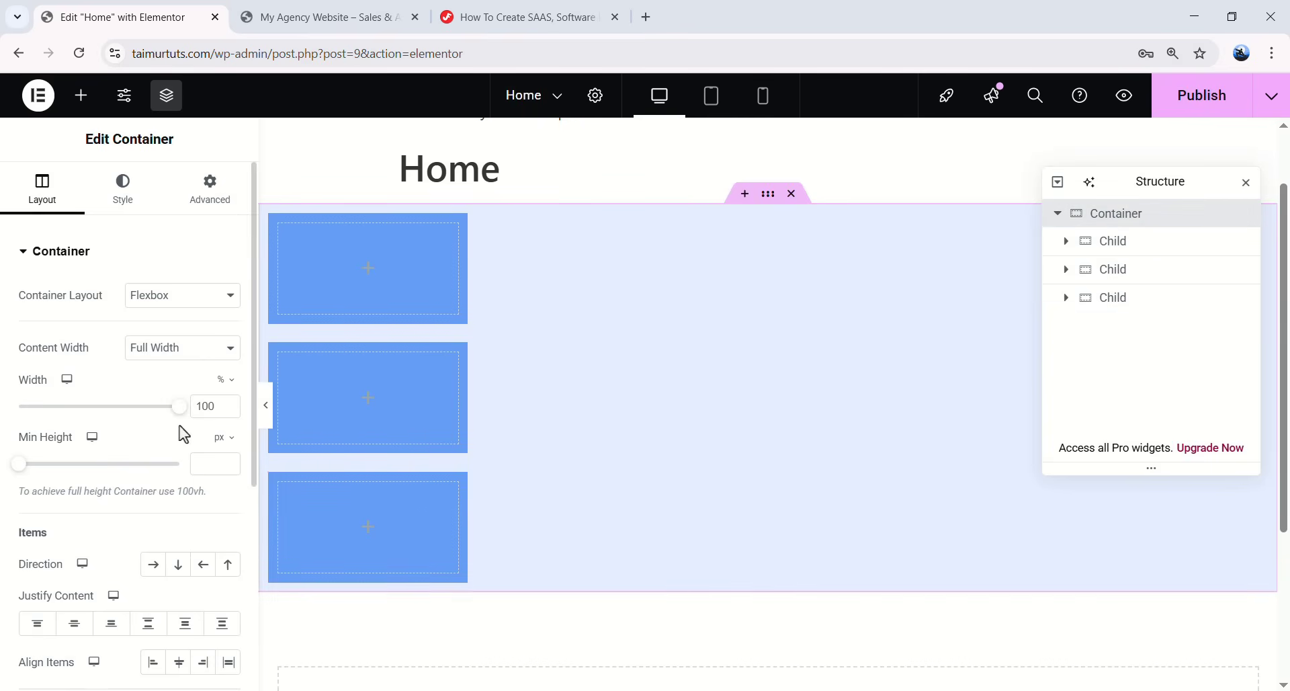
# - Set the parent's Direction to Row - horizontal and Justify Content to Center
pyautogui.scroll(-3, 180, 426)
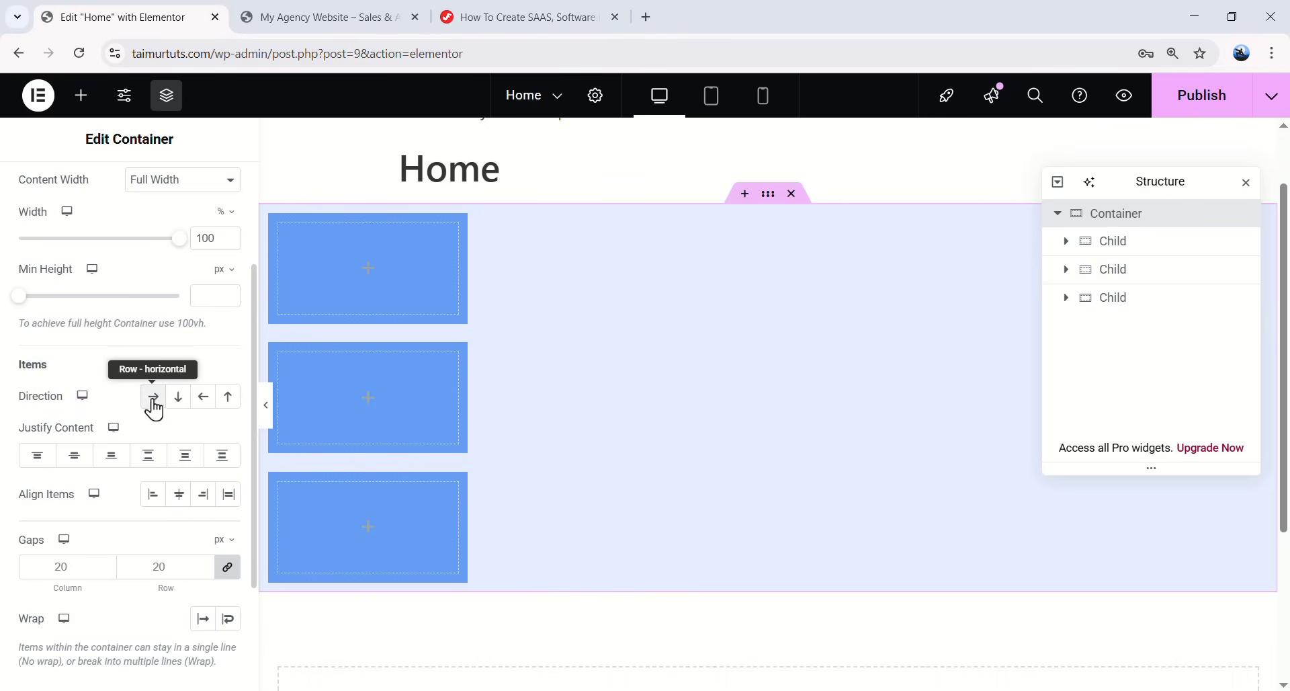
pyautogui.click(153, 400)
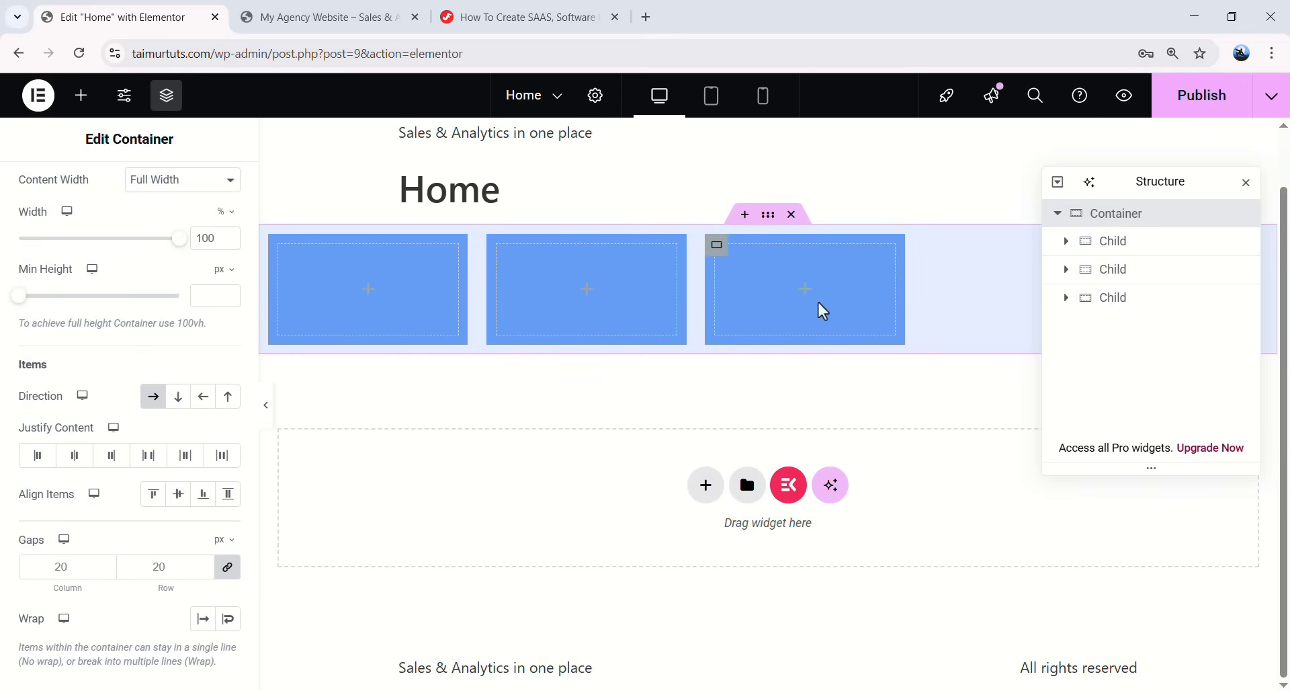
pyautogui.click(179, 403)
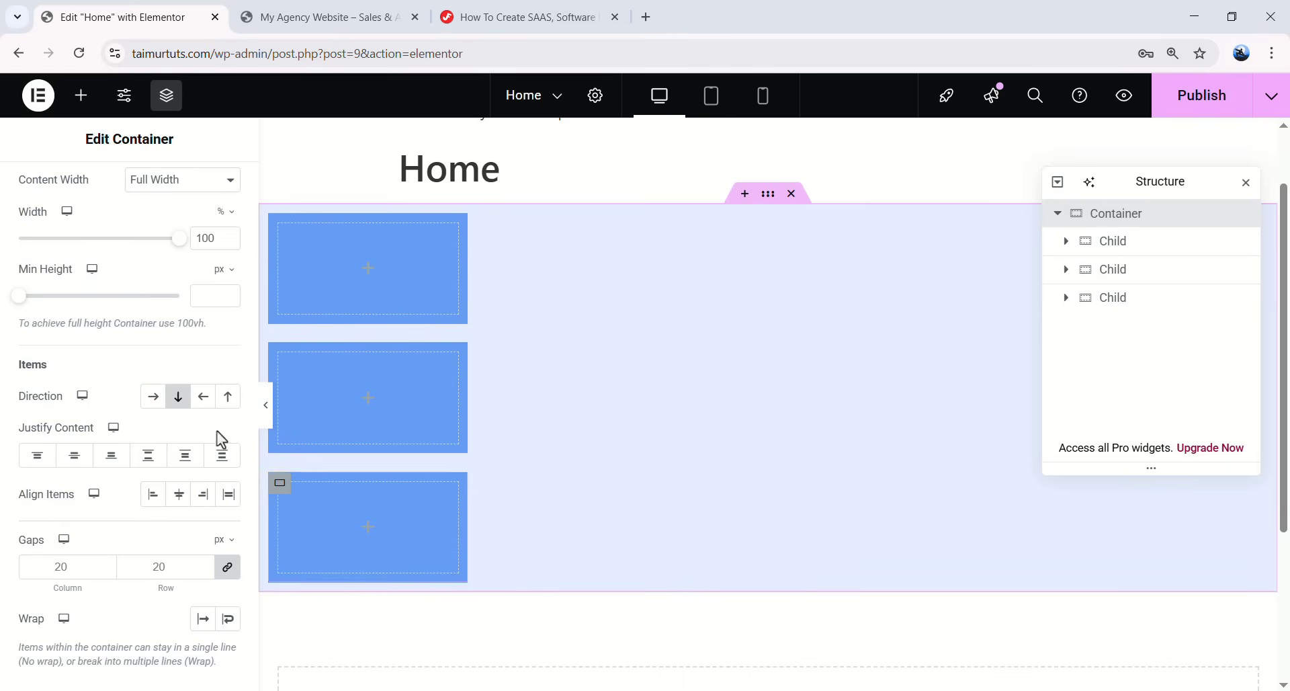
pyautogui.click(152, 402)
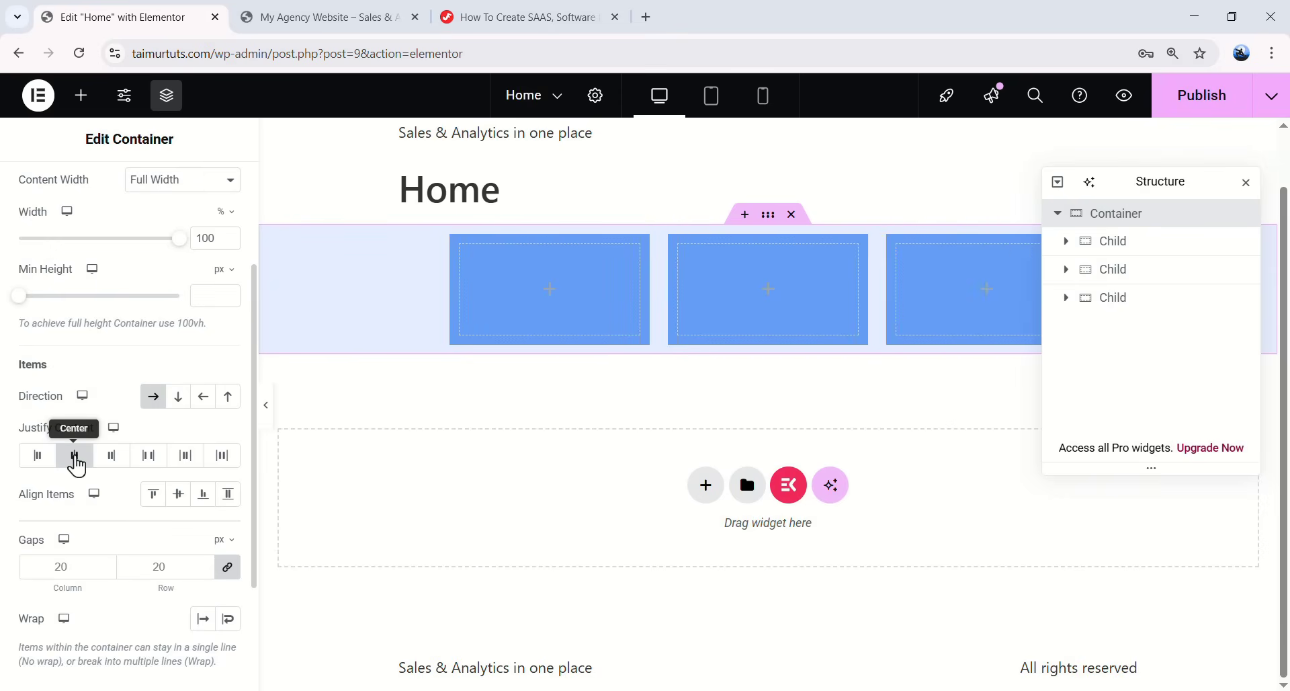
pyautogui.moveTo(1167, 181); pyautogui.dragTo(1067, 365)
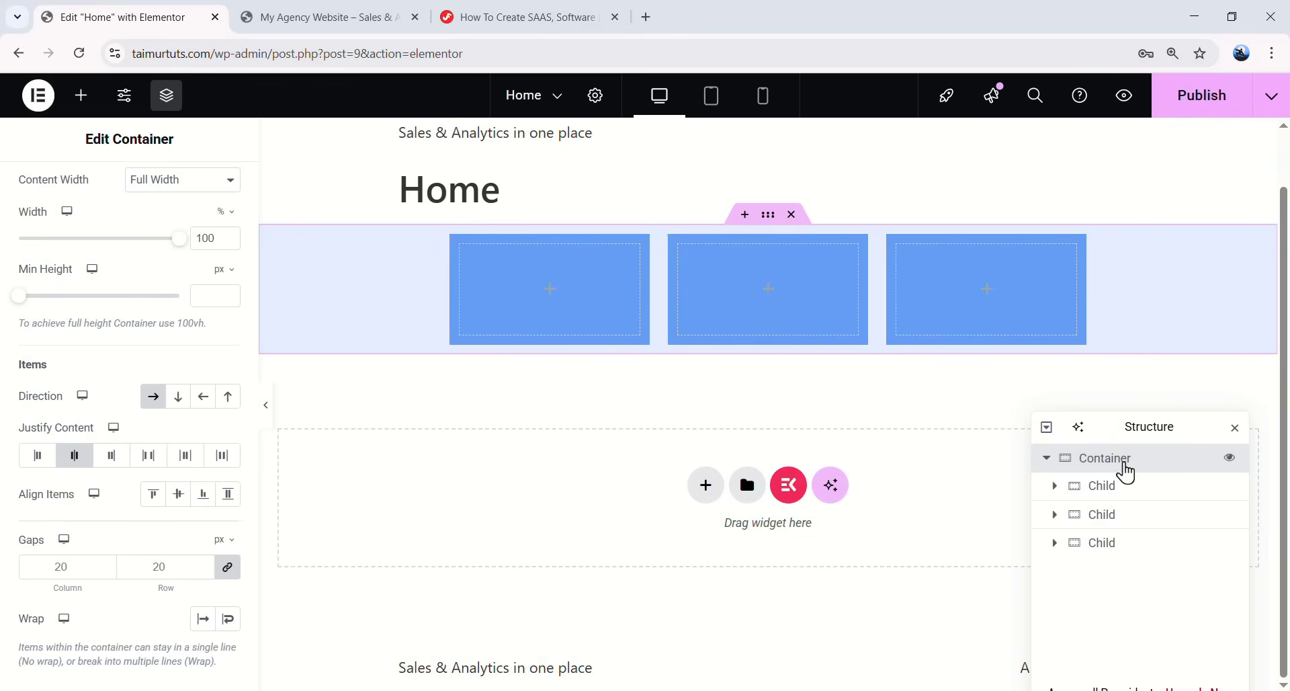
pyautogui.click(178, 494)
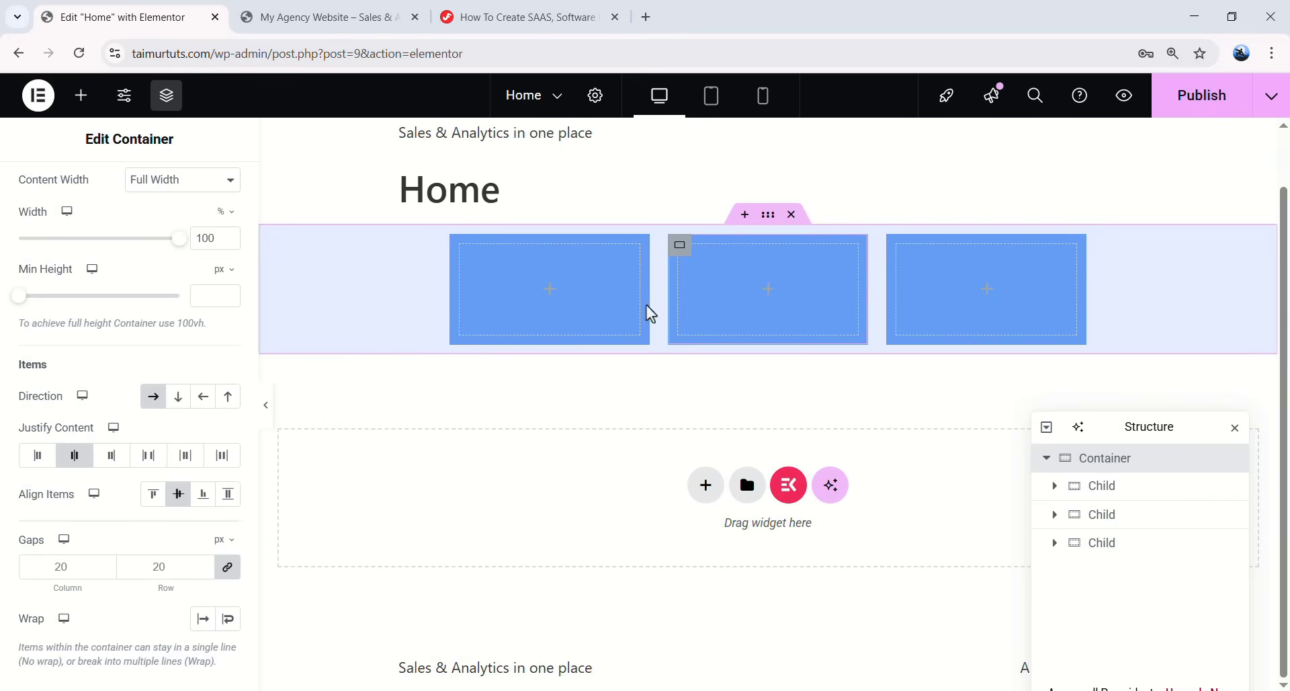
# - Make the parent container taller and vertically centre the Child boxes within it
pyautogui.moveTo(24, 307); pyautogui.dragTo(64, 309)
pyautogui.click(159, 505)
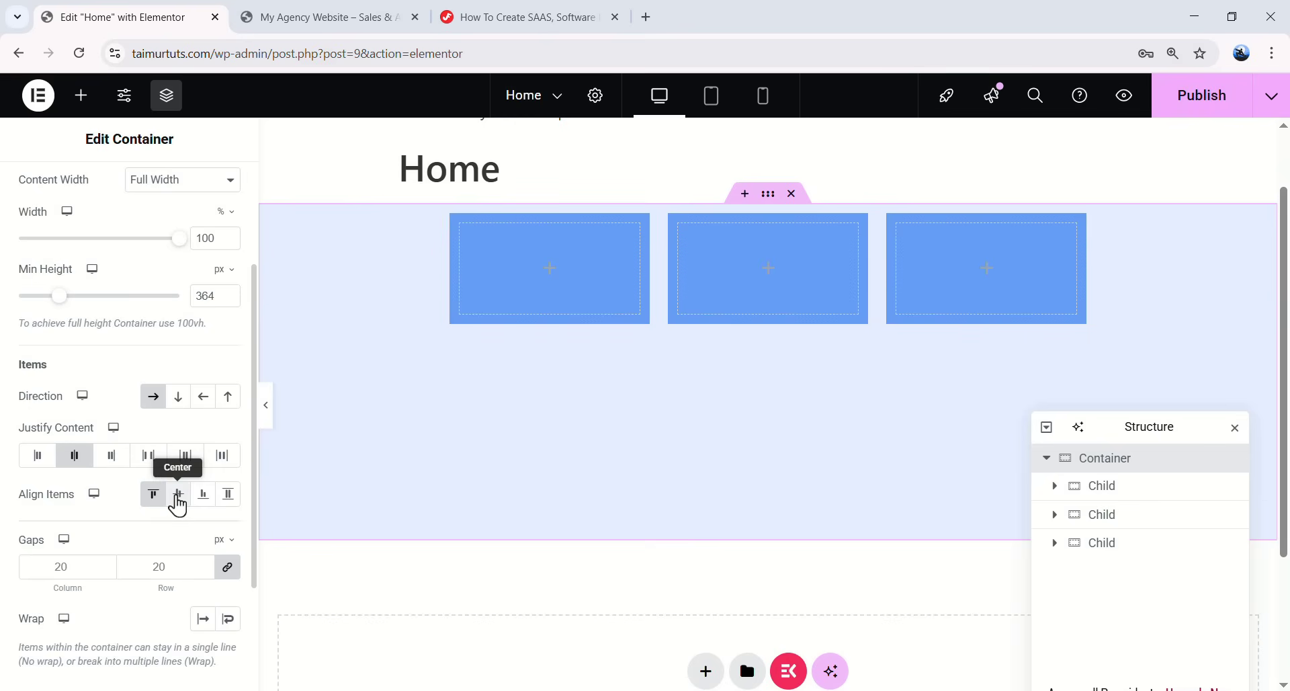
pyautogui.click(177, 506)
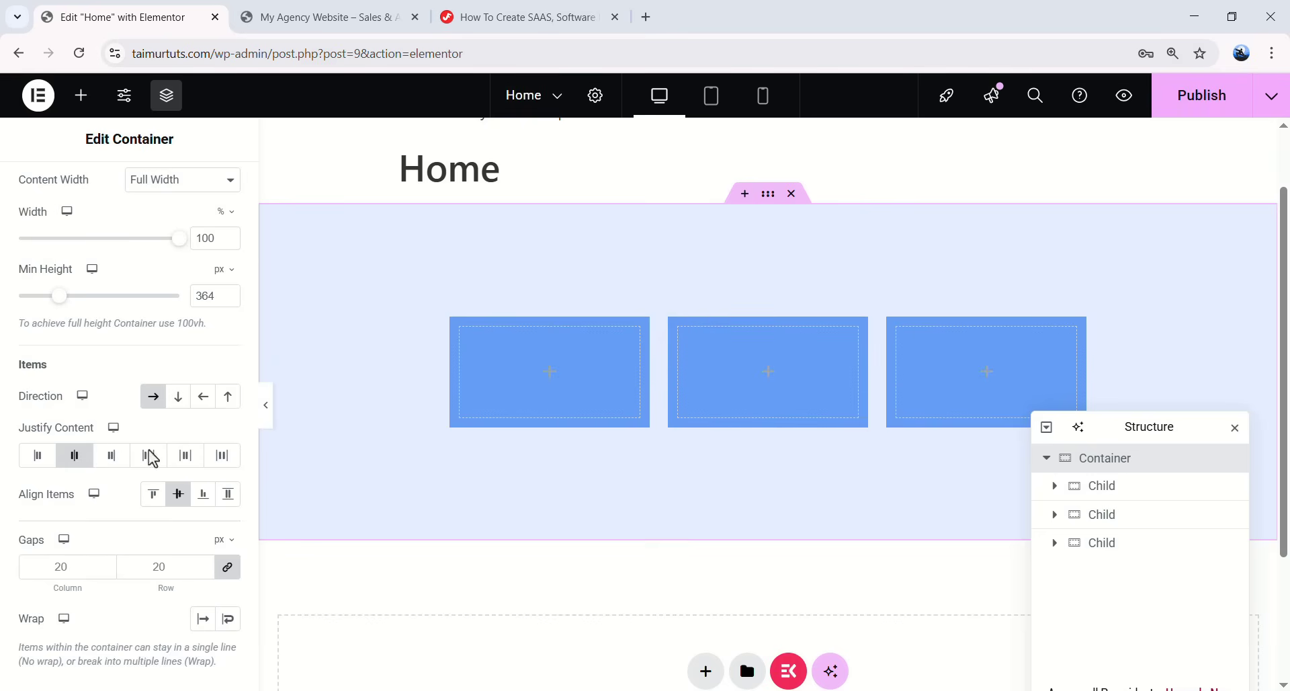
# - Set the container's Column and Row gaps to 20, then delete the container
pyautogui.scroll(-1, 64, 531)
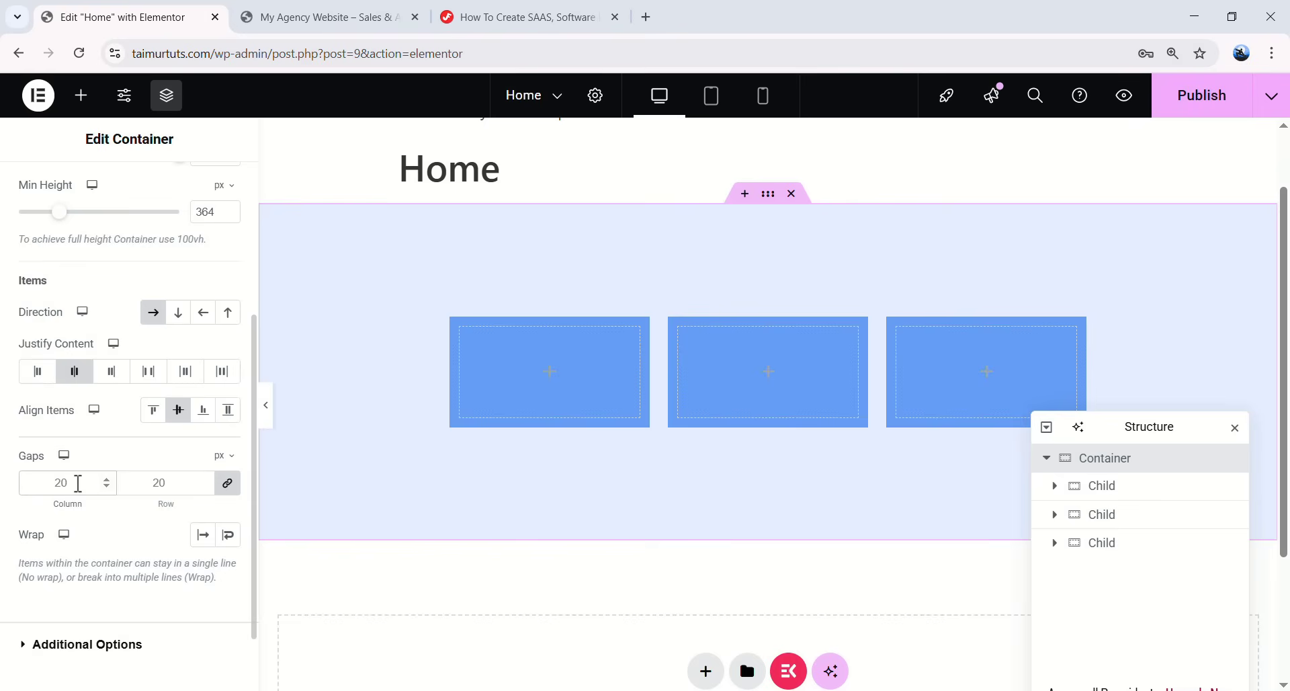
pyautogui.doubleClick(78, 483)
pyautogui.write('50')
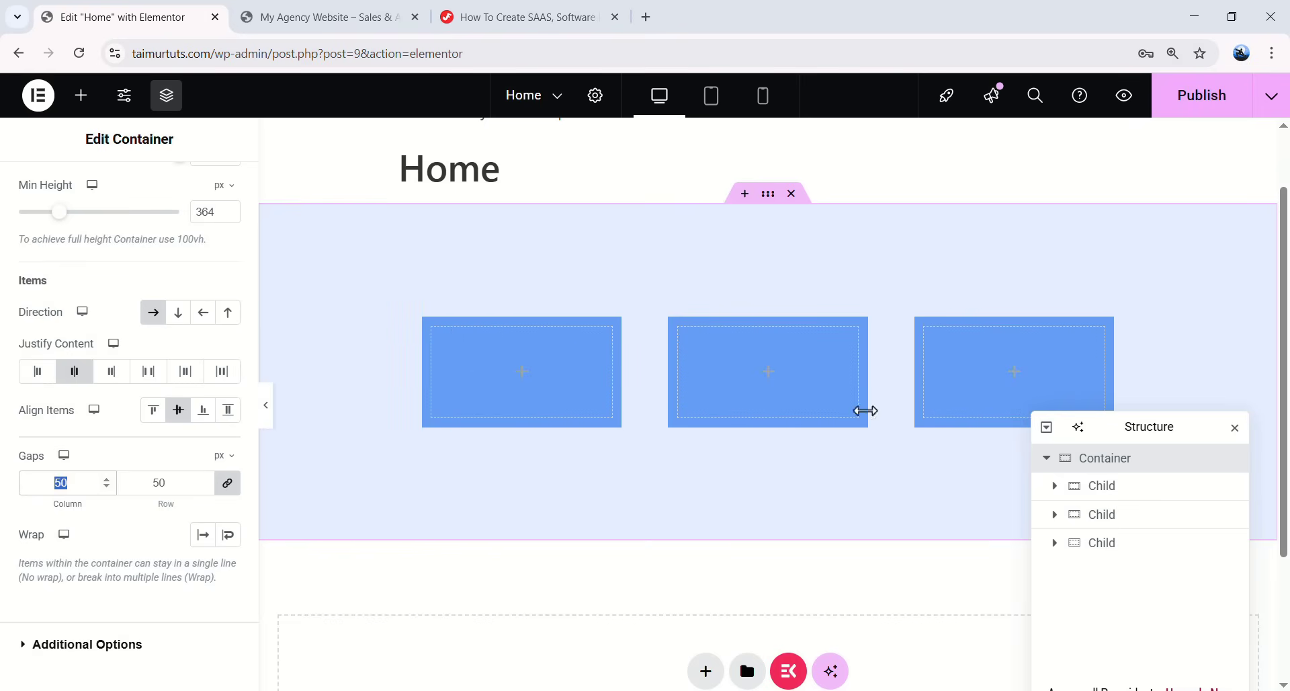
pyautogui.write('20')
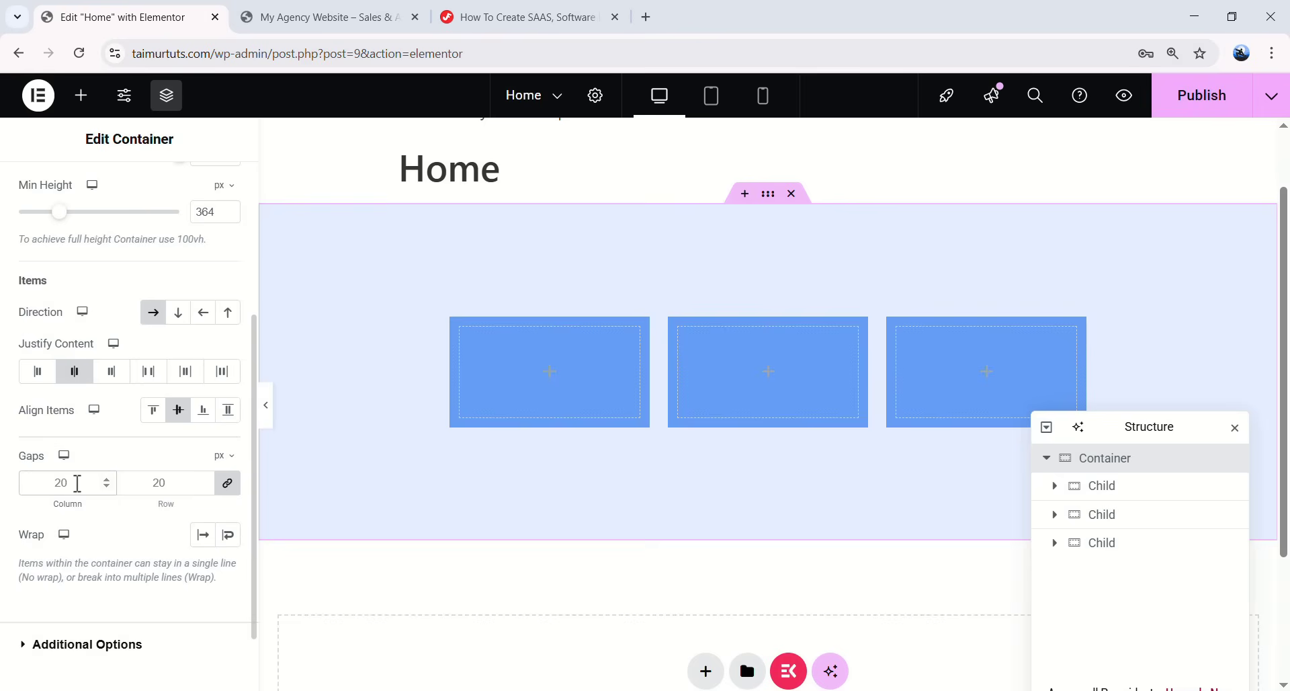
pyautogui.press('BackSpace')
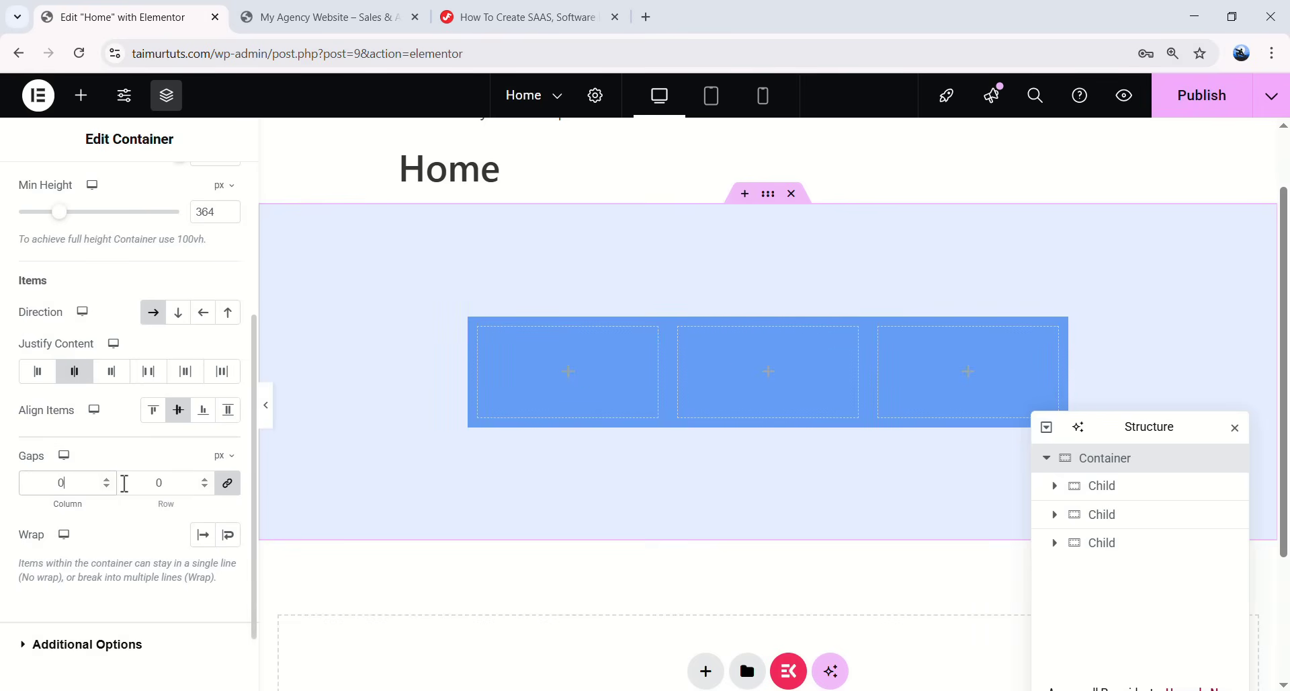
pyautogui.write('20')
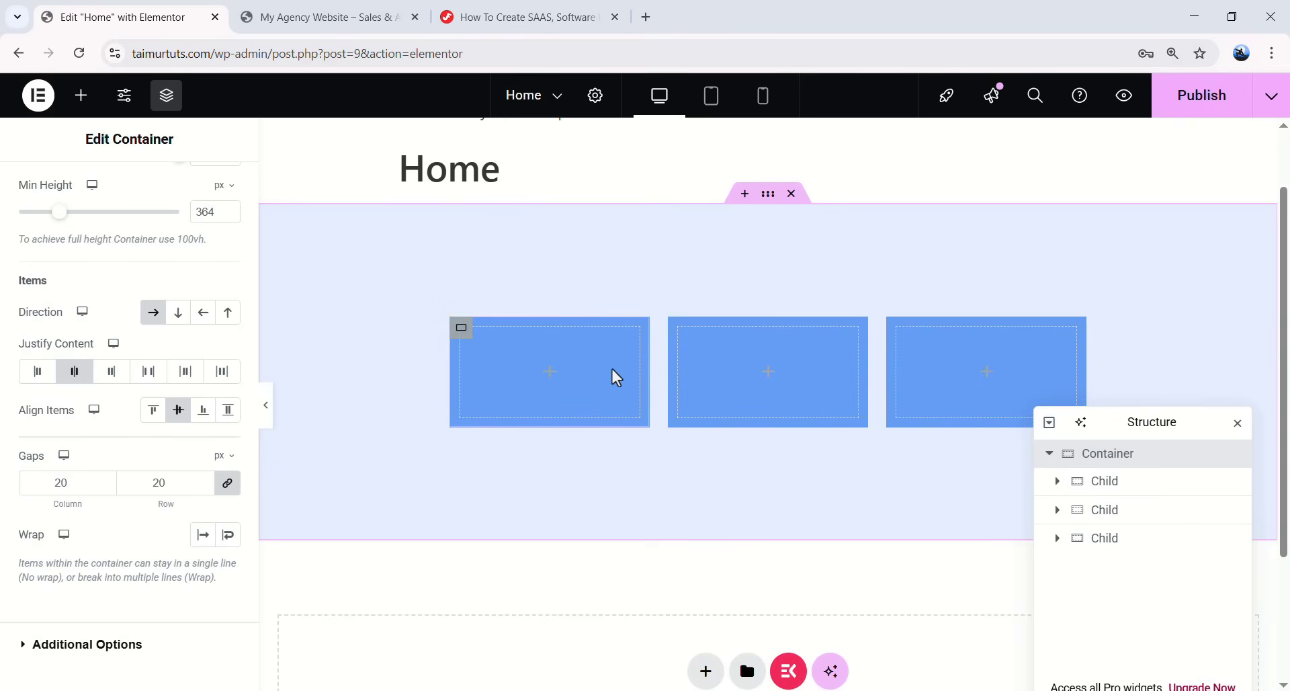
pyautogui.click(792, 193)
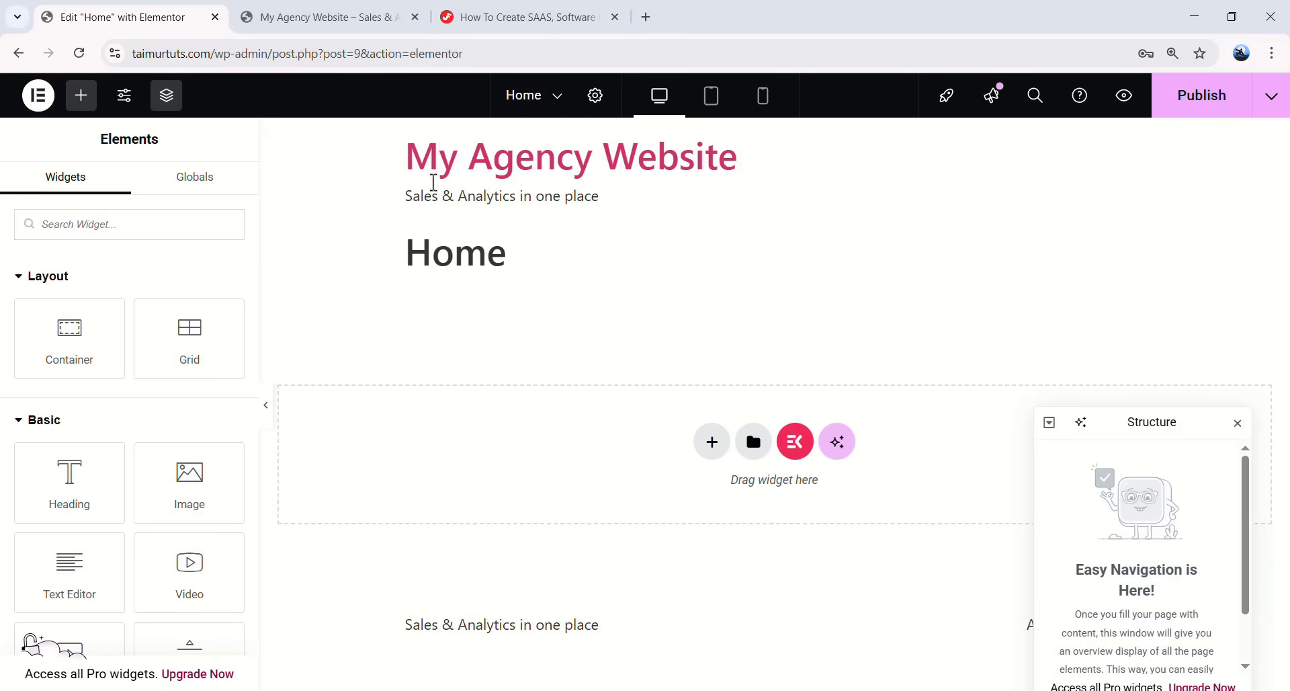
# - Set the Home page's Page Layout to Elementor Canvas in Page Settings
pyautogui.moveTo(560, 273); pyautogui.dragTo(397, 149)
pyautogui.click(666, 316)
pyautogui.moveTo(1139, 422); pyautogui.dragTo(982, 268)
pyautogui.moveTo(396, 632); pyautogui.dragTo(1167, 619)
pyautogui.click(1054, 438)
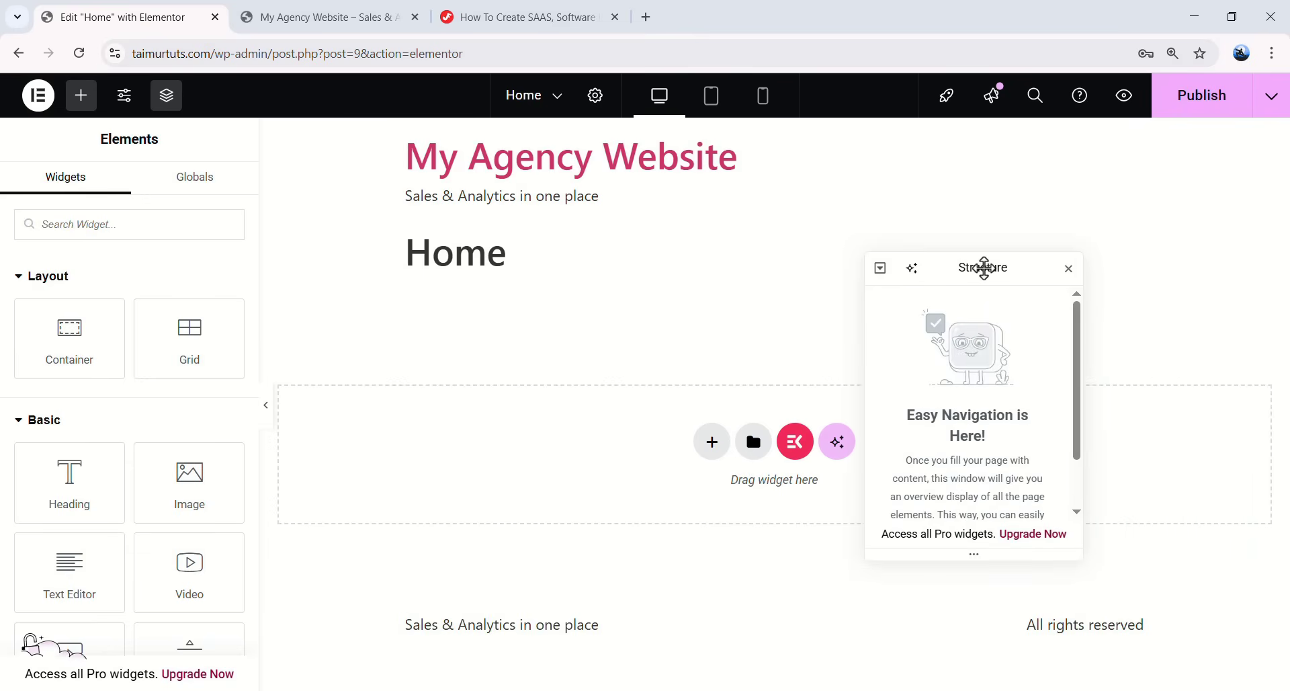
pyautogui.moveTo(982, 268); pyautogui.dragTo(1131, 309)
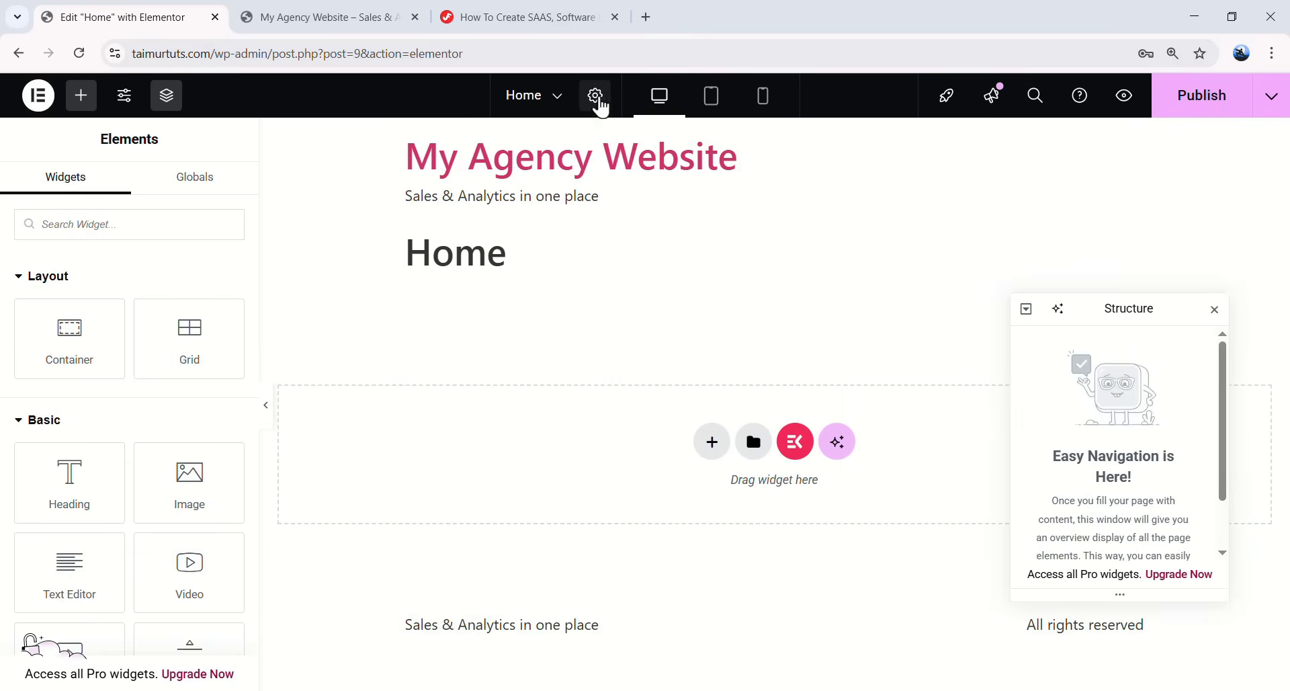
pyautogui.click(596, 106)
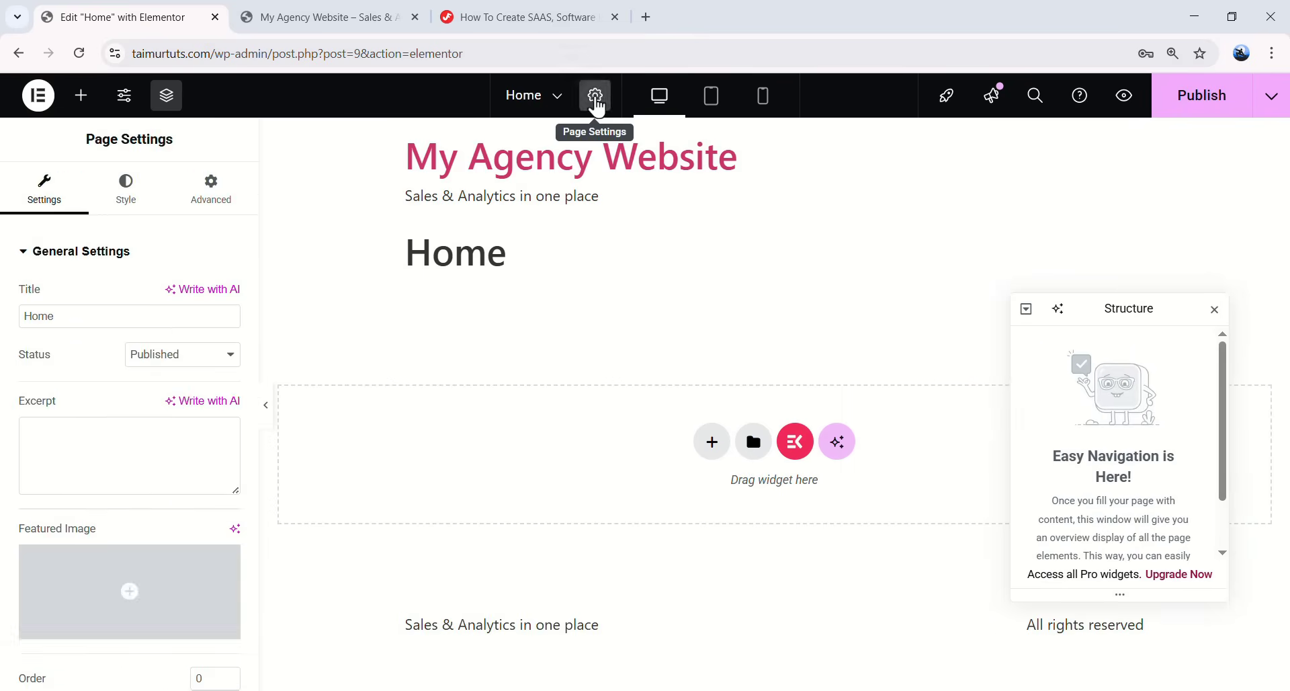
pyautogui.scroll(-4, 94, 410)
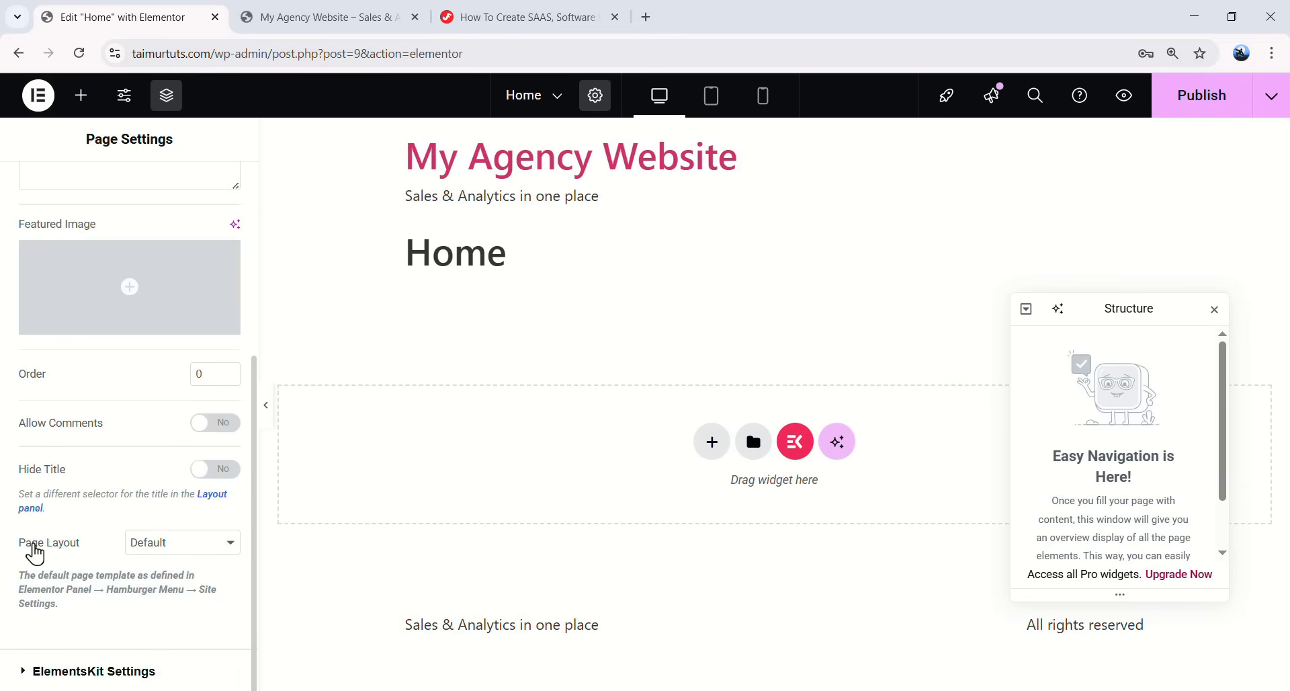
pyautogui.click(180, 547)
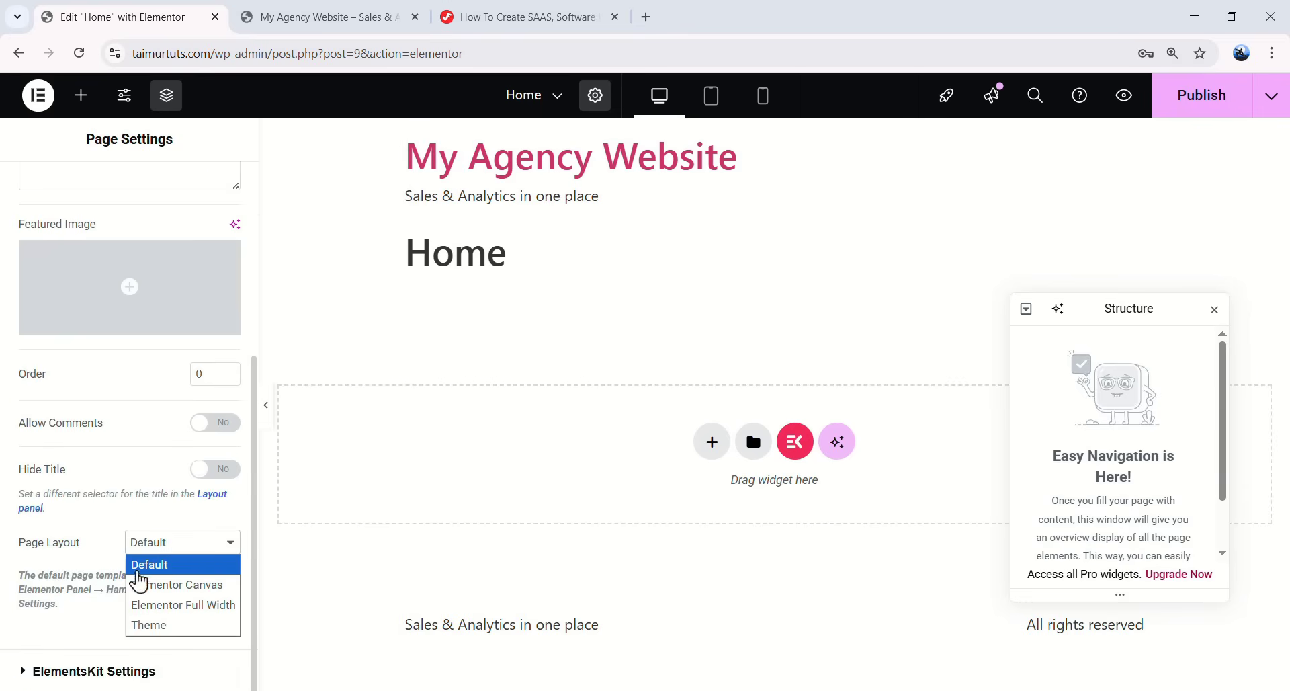
pyautogui.click(212, 586)
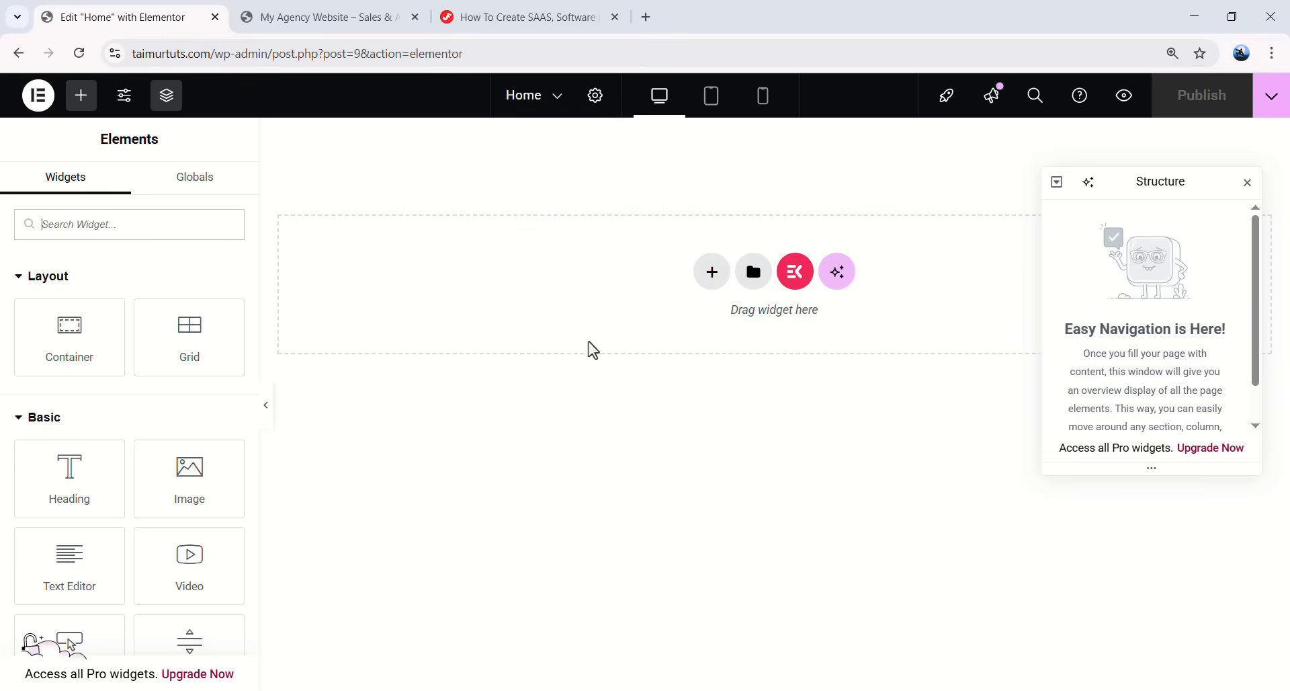
# - Load kitpapa.com in a new tab and scroll through its Elementor template kit cards
pyautogui.click(647, 21)
pyautogui.write('kitp')
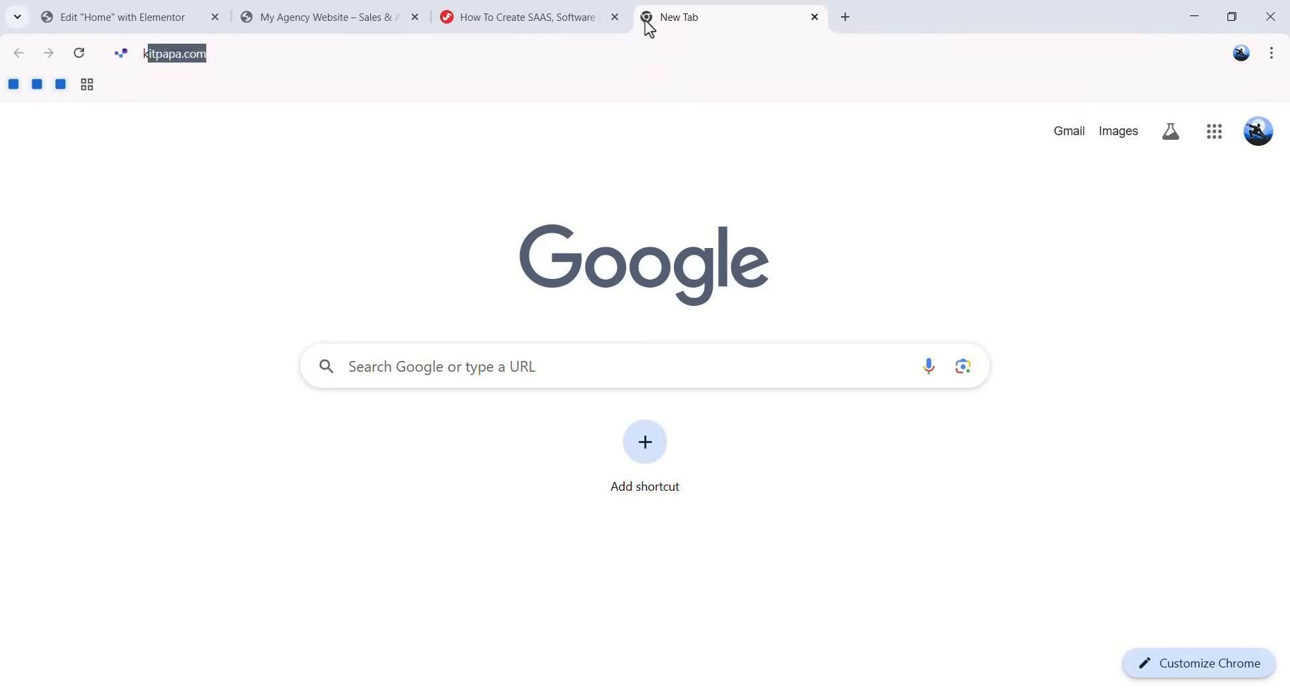
pyautogui.write('apa.com')
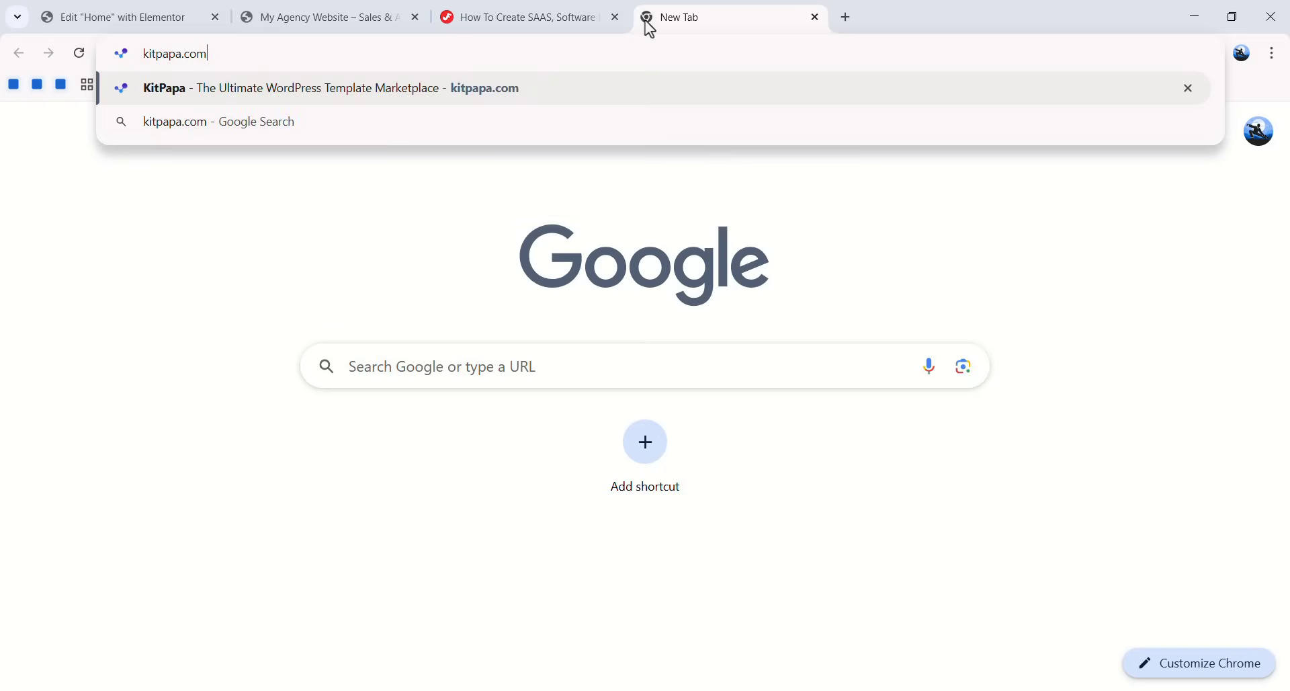
pyautogui.press('Return')
pyautogui.scroll(-5, 837, 262)
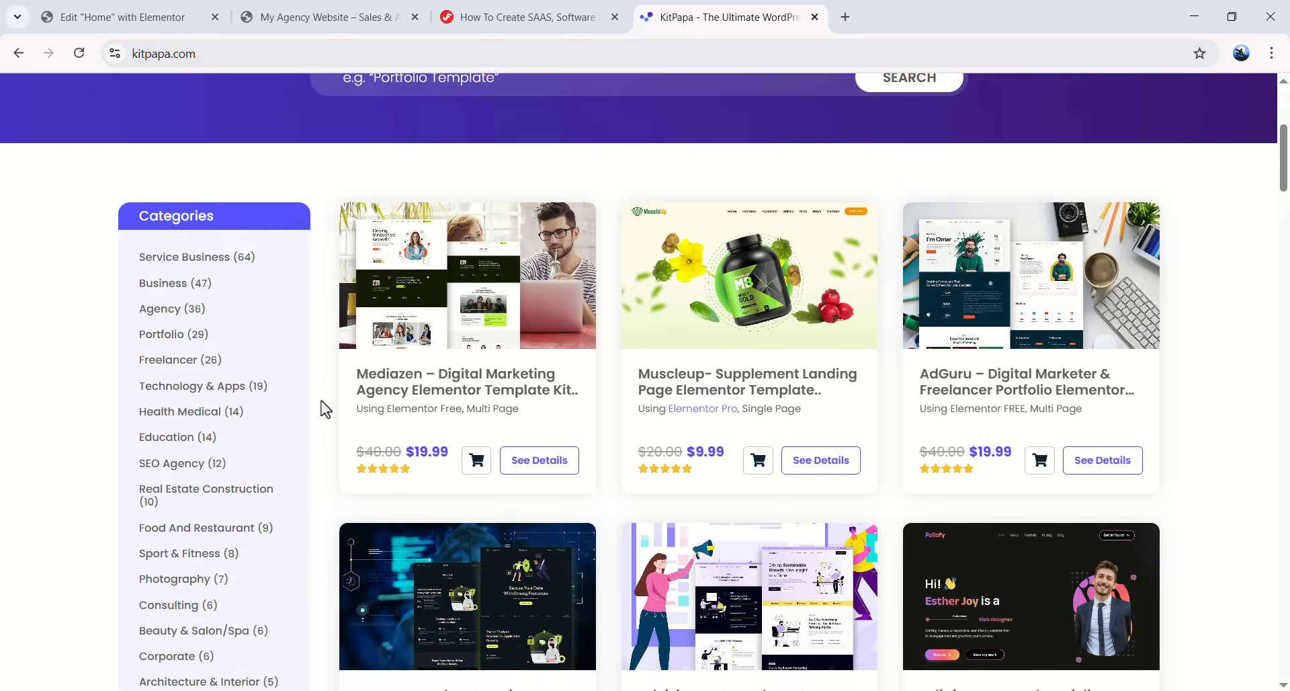
pyautogui.scroll(-3, 808, 452)
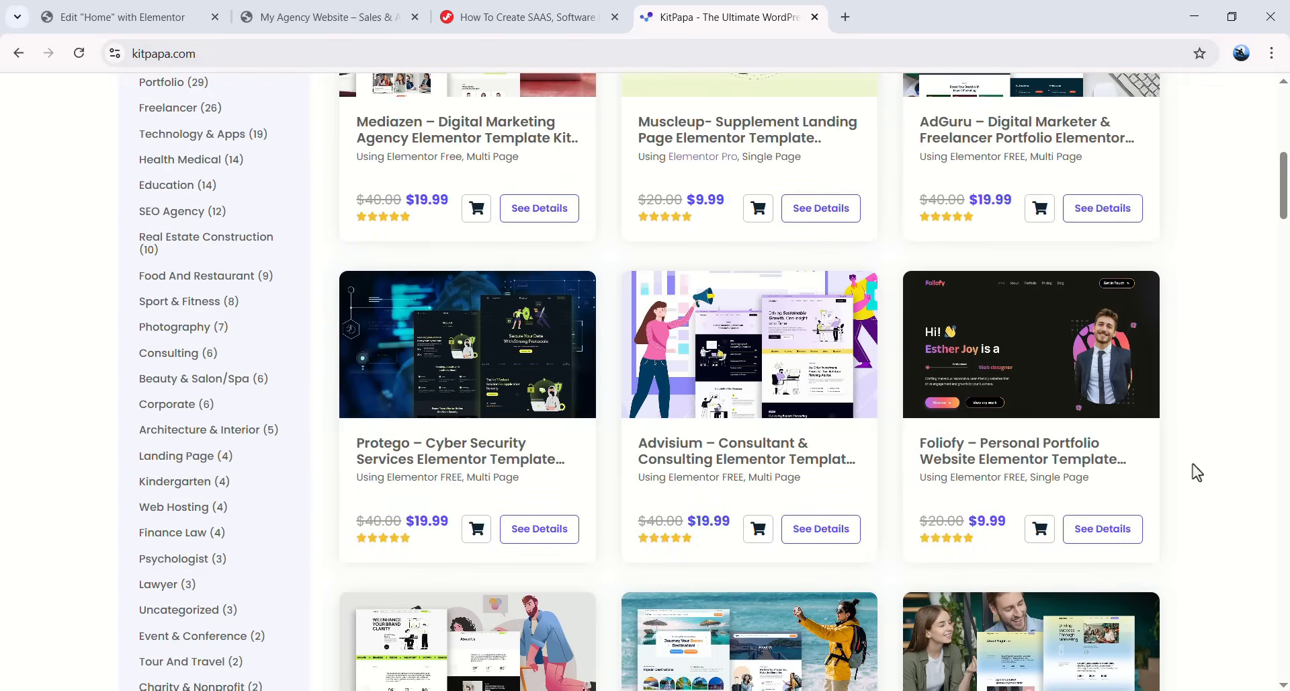
pyautogui.scroll(3, 67, 359)
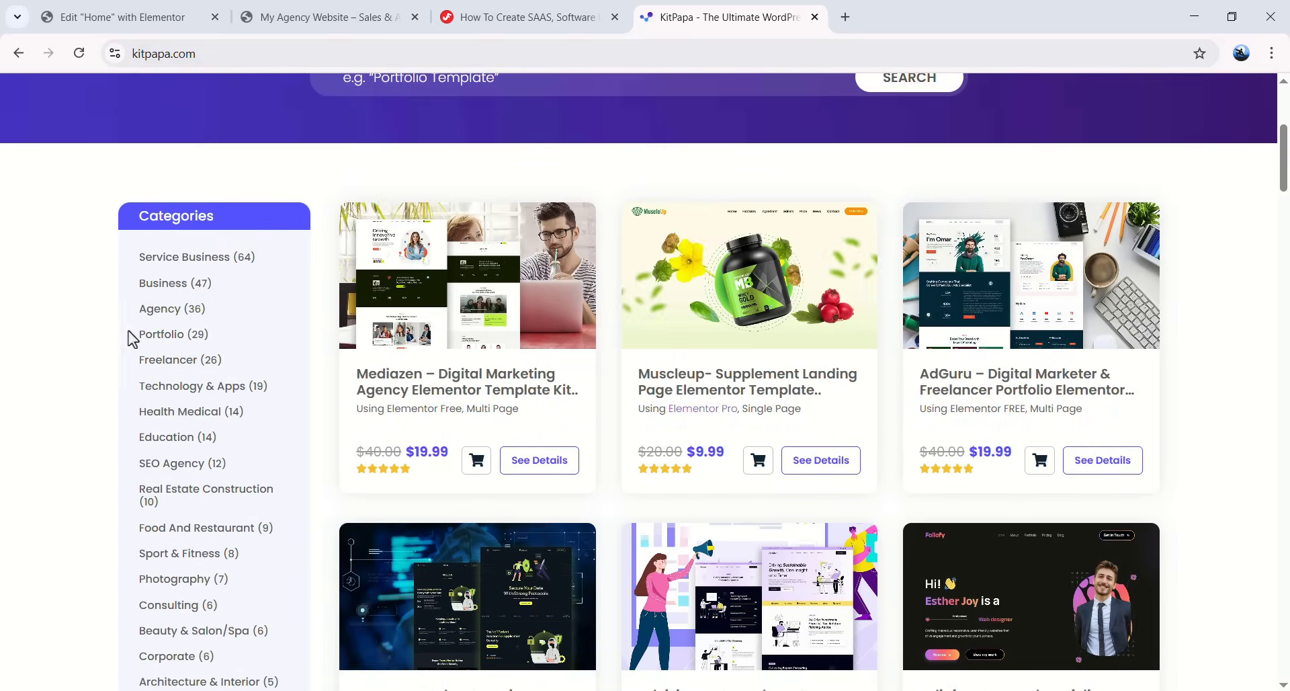
pyautogui.scroll(-2, 195, 336)
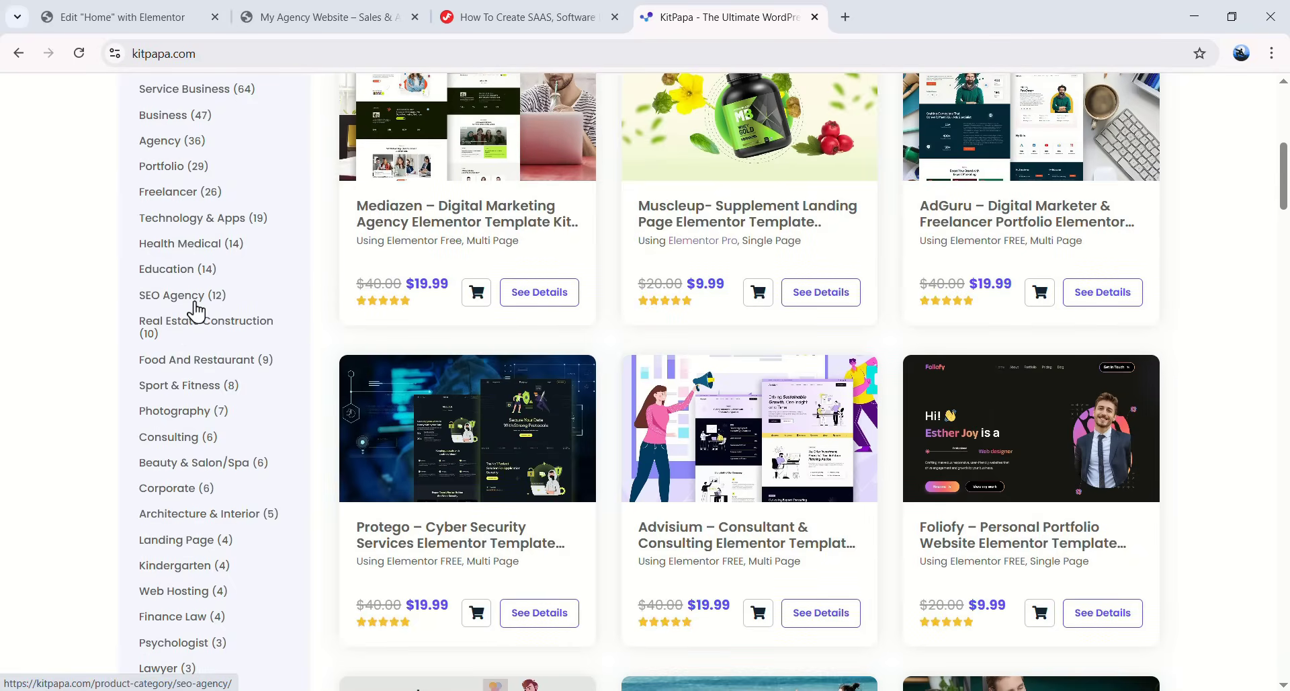
pyautogui.scroll(-3, 201, 374)
pyautogui.scroll(2, 440, 333)
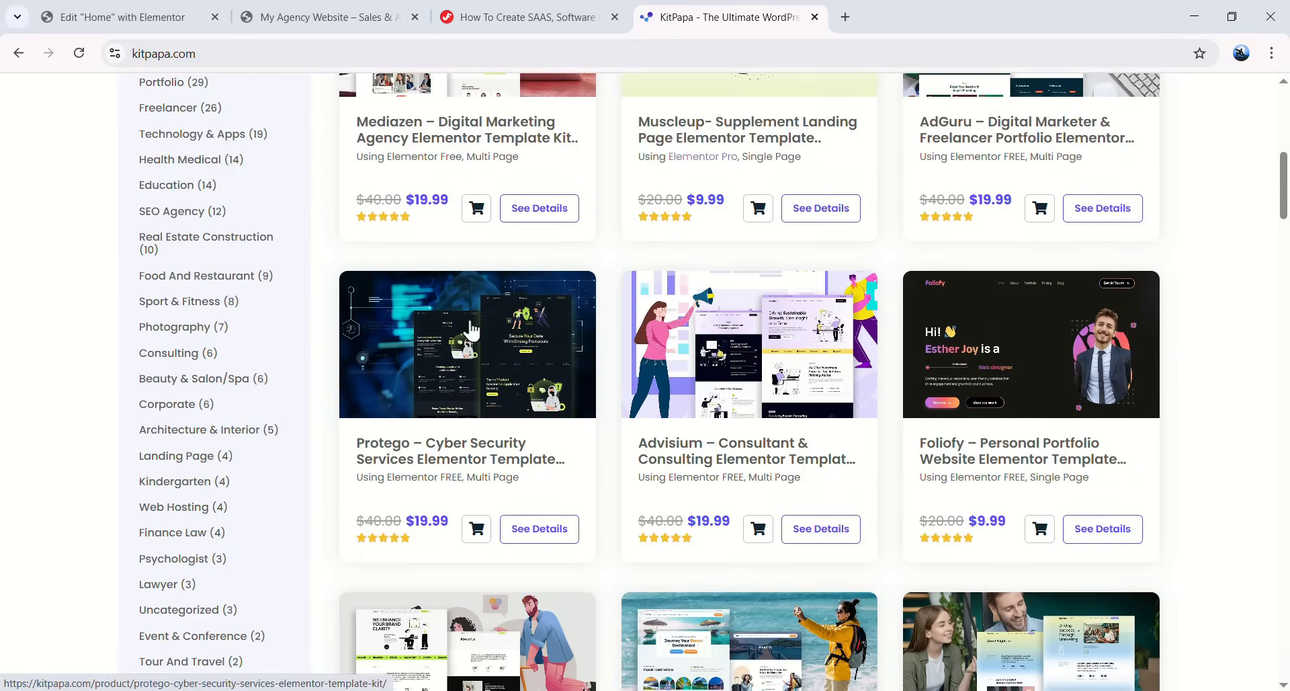
pyautogui.scroll(1, 650, 339)
pyautogui.scroll(-6, 605, 377)
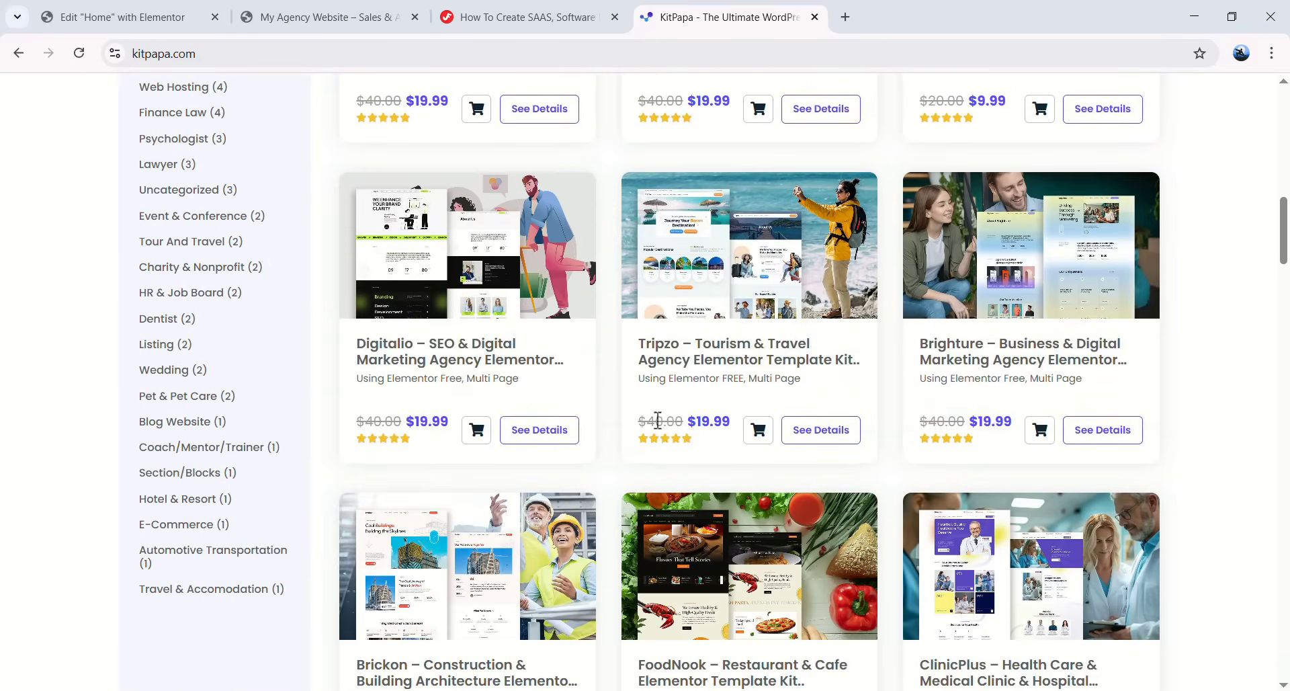
pyautogui.scroll(-11, 661, 416)
pyautogui.scroll(3, 739, 443)
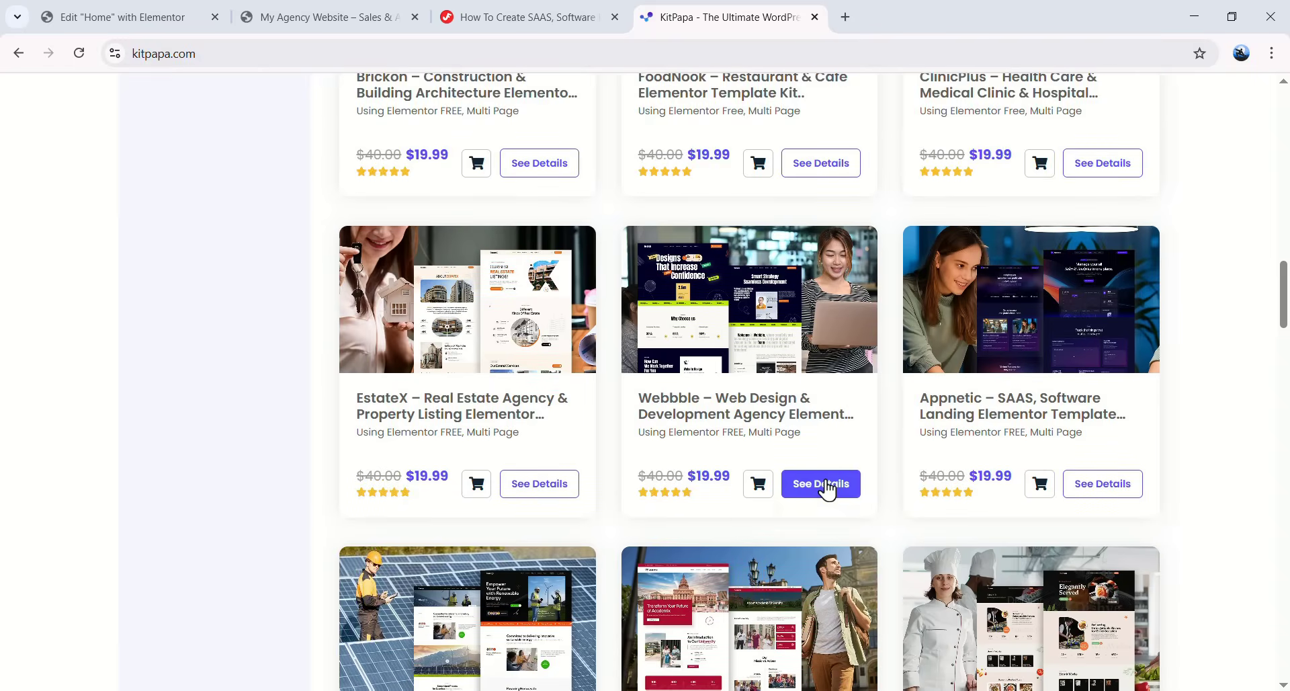
# - Open the Webbble kit's live demo and preview it at tablet, mobile and desktop widths
pyautogui.click(734, 355)
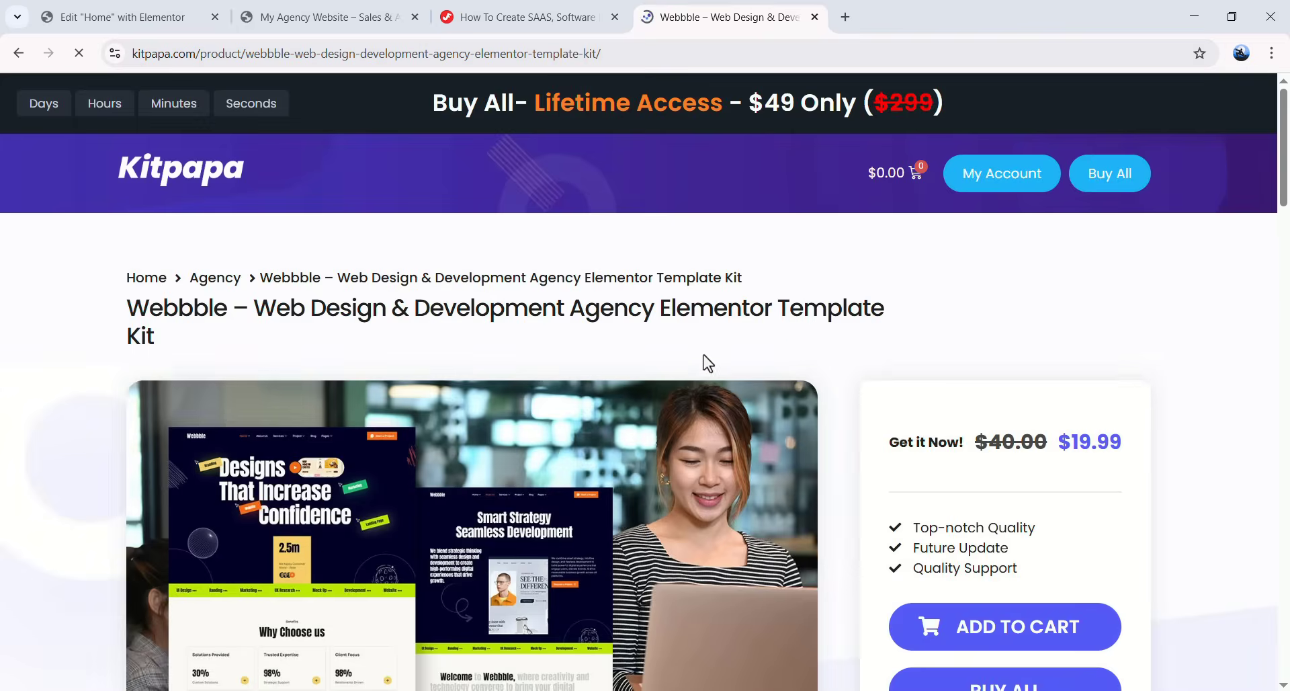
pyautogui.scroll(-2, 919, 328)
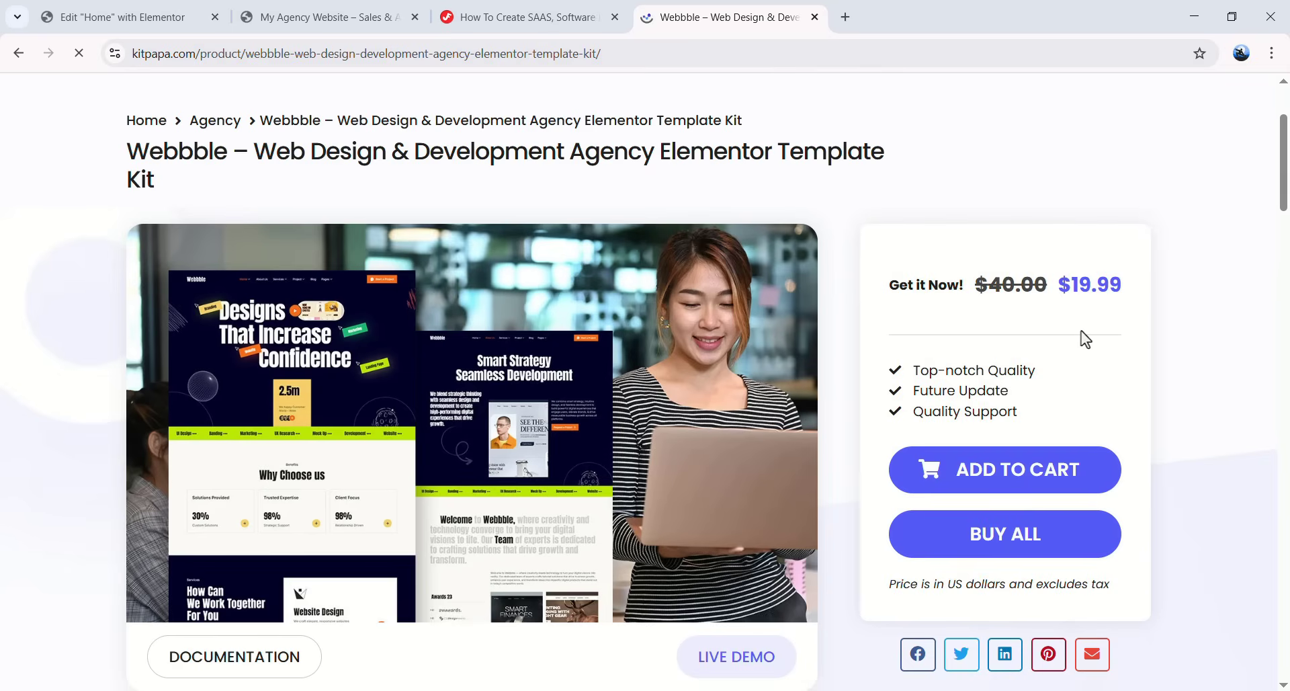
pyautogui.scroll(-3, 747, 494)
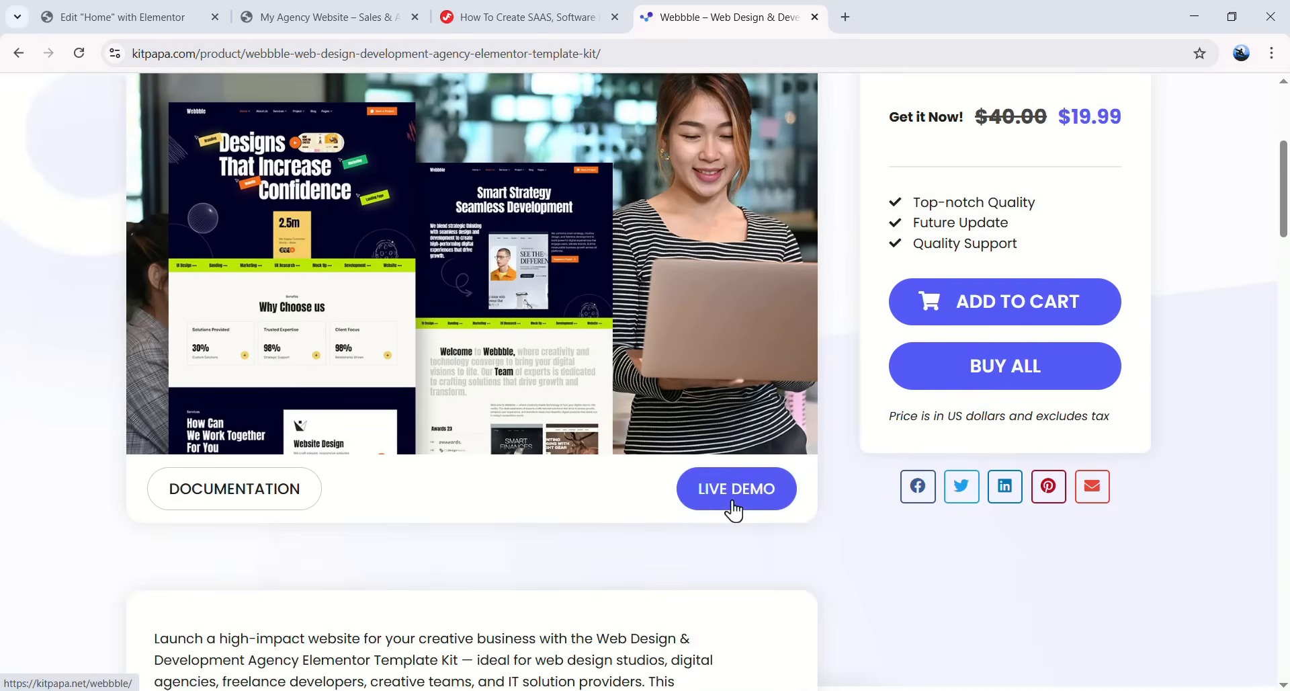
pyautogui.click(734, 511)
pyautogui.scroll(-10, 668, 485)
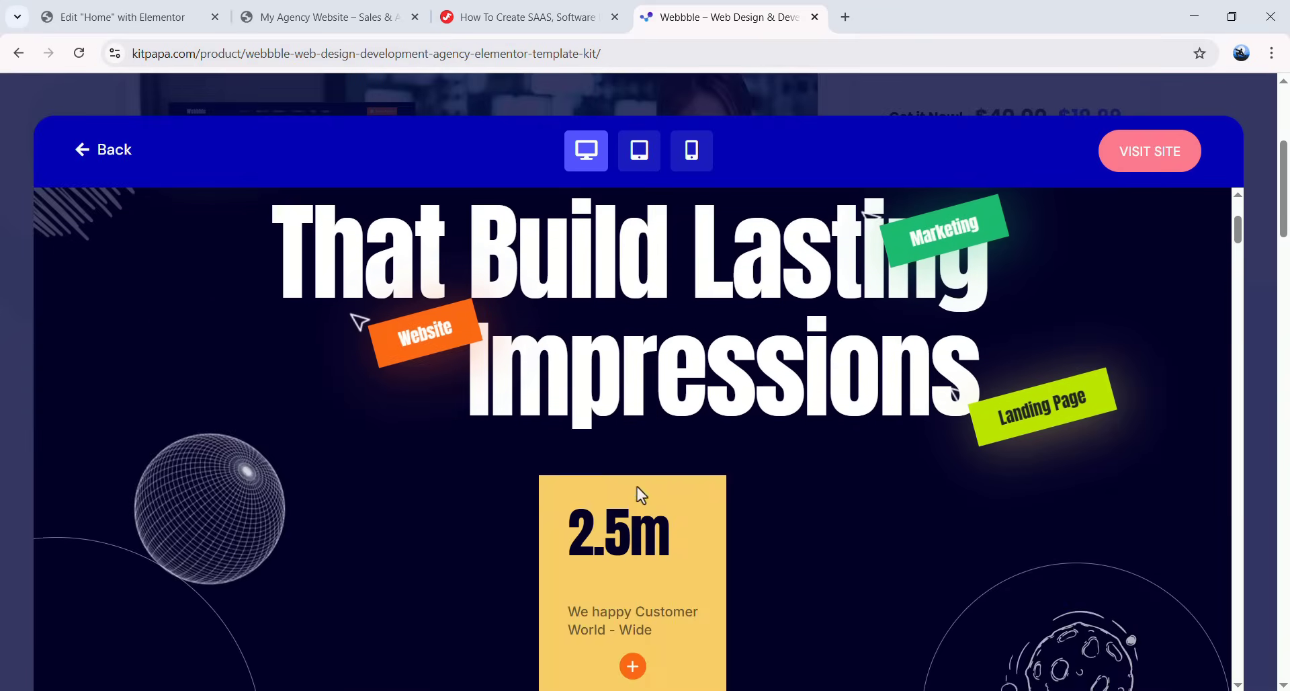
pyautogui.scroll(-3, 664, 411)
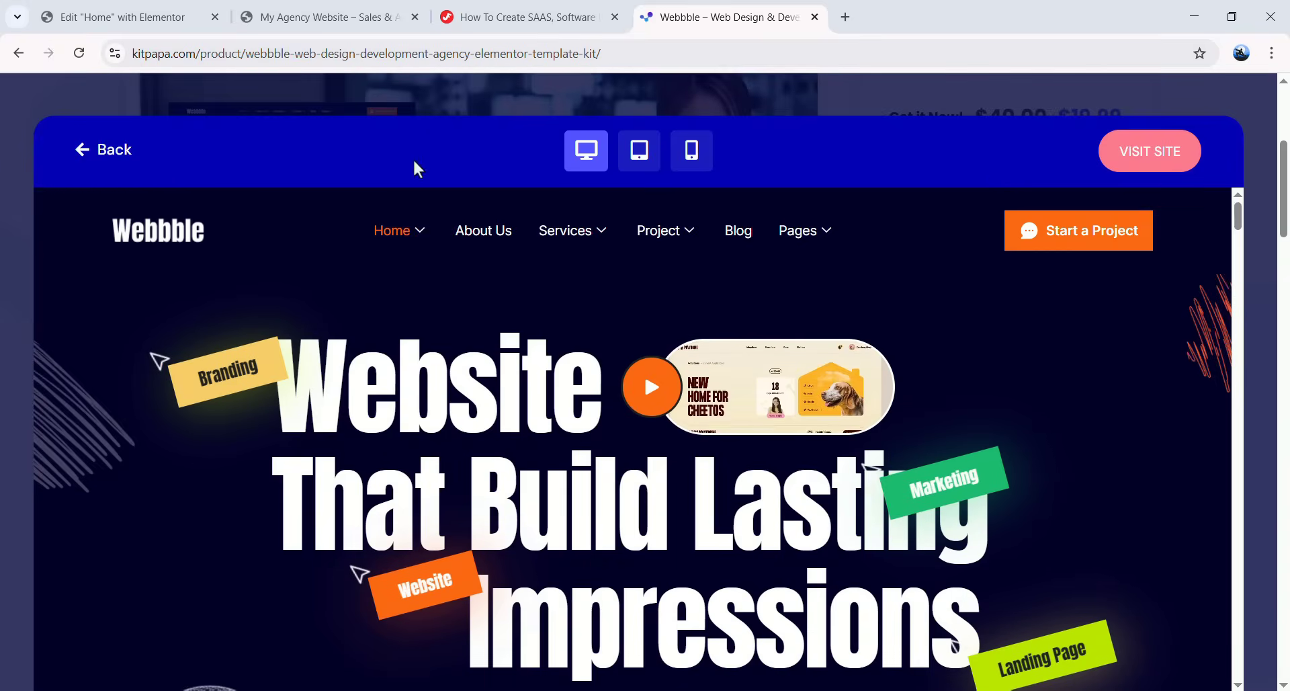
pyautogui.click(639, 164)
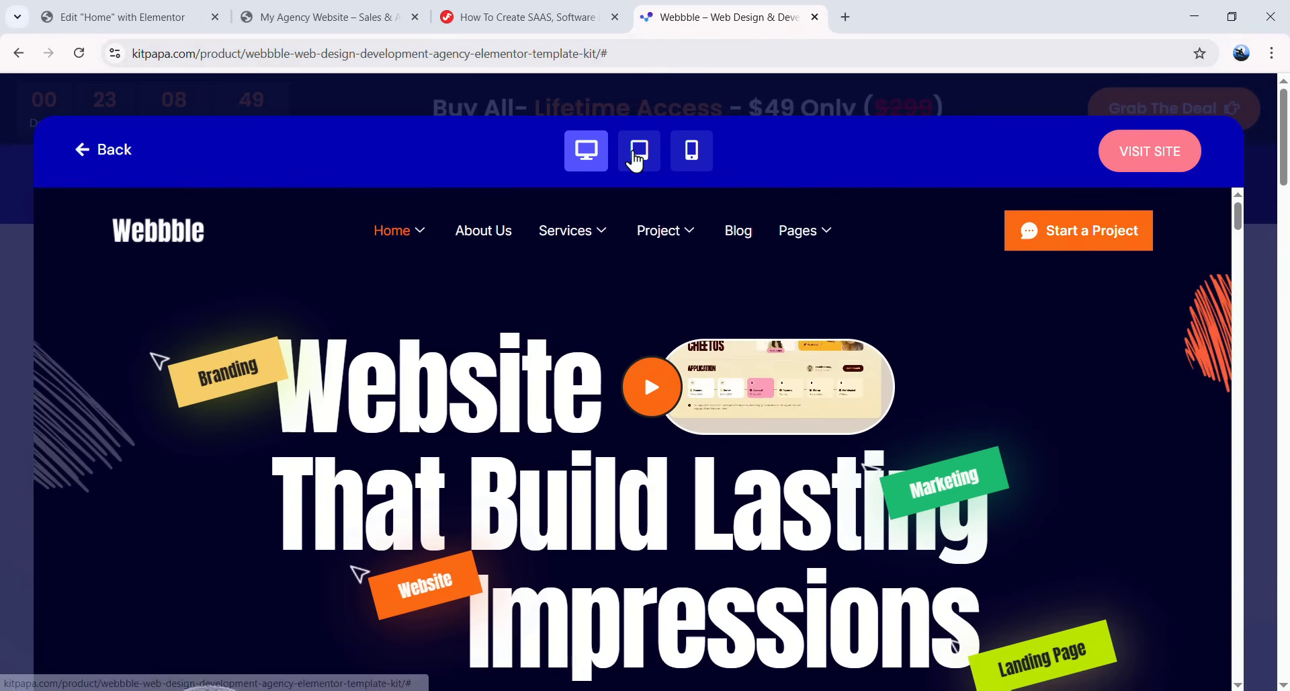
pyautogui.click(692, 156)
pyautogui.click(589, 150)
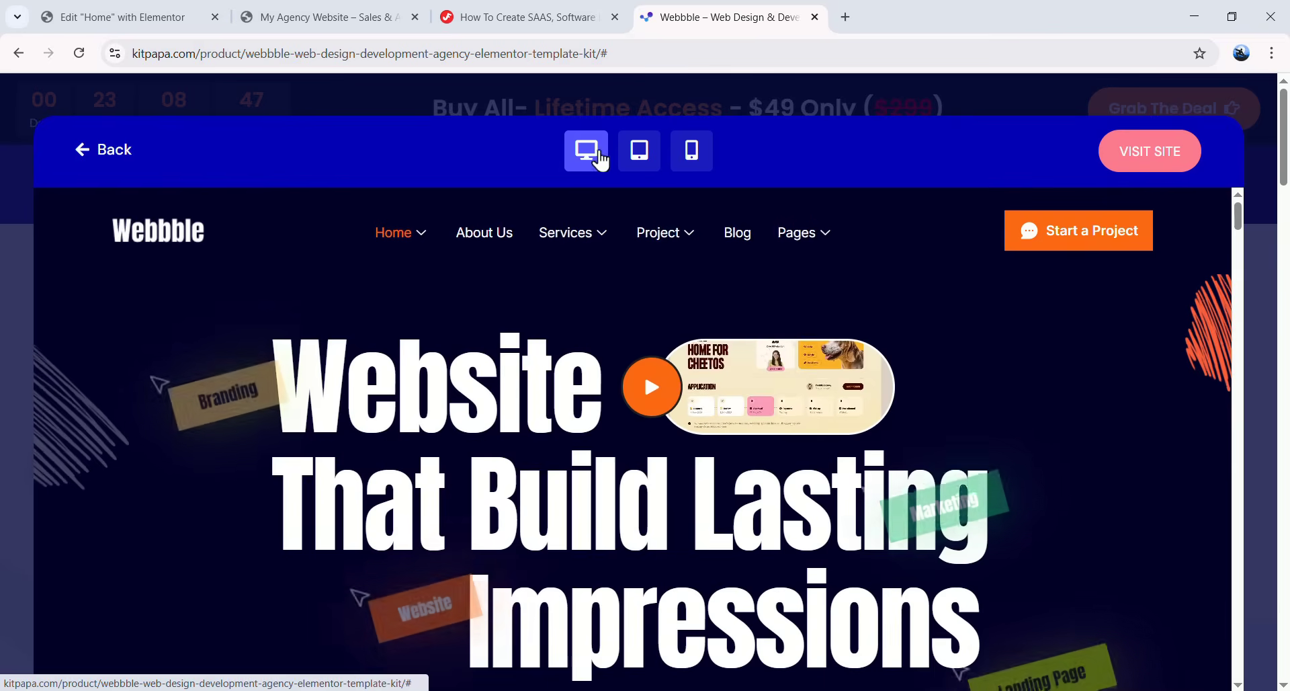
# - Visit the live Webbble demo site, close it, and return to the product page
pyautogui.click(1144, 158)
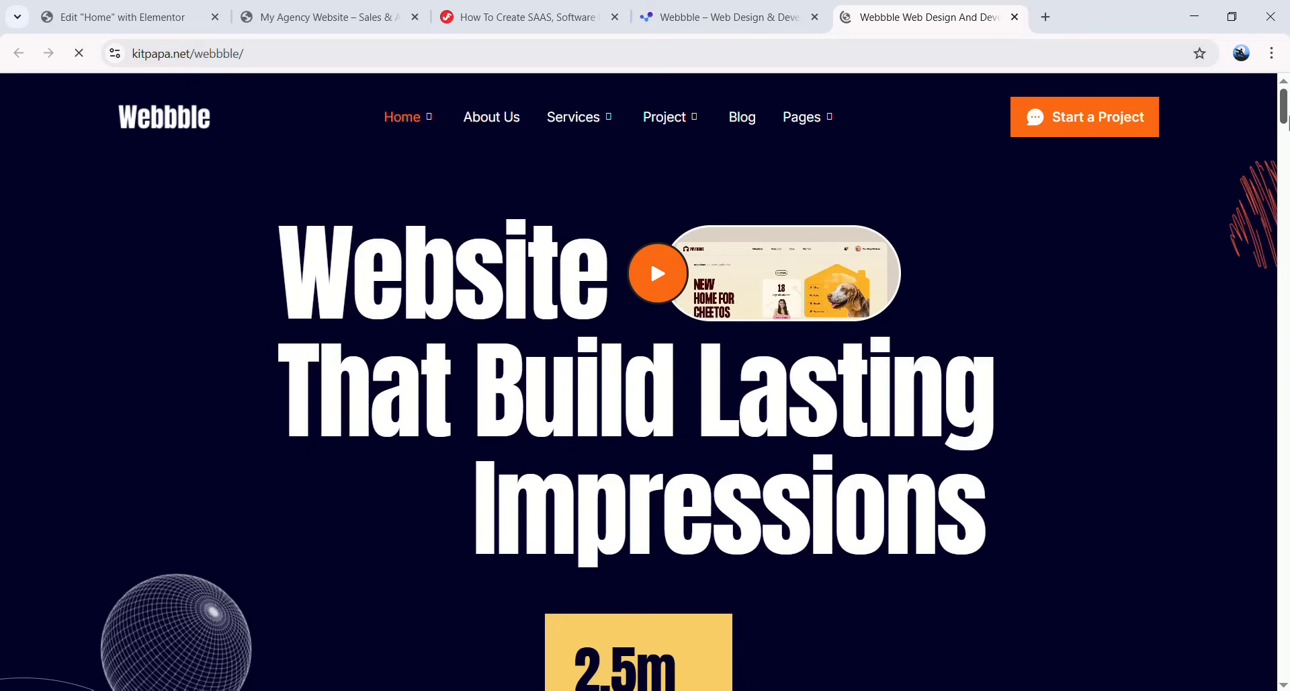
pyautogui.moveTo(1285, 115); pyautogui.dragTo(1285, 222)
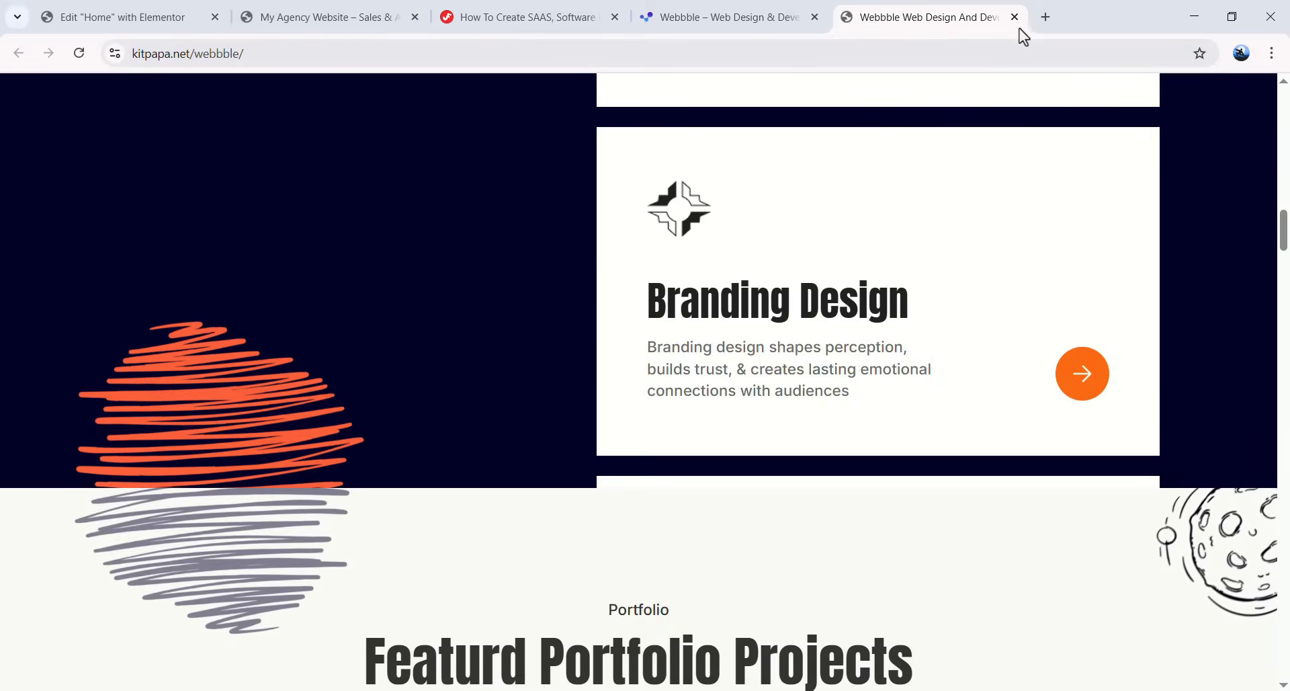
pyautogui.click(1014, 20)
pyautogui.click(933, 101)
pyautogui.scroll(-10, 602, 308)
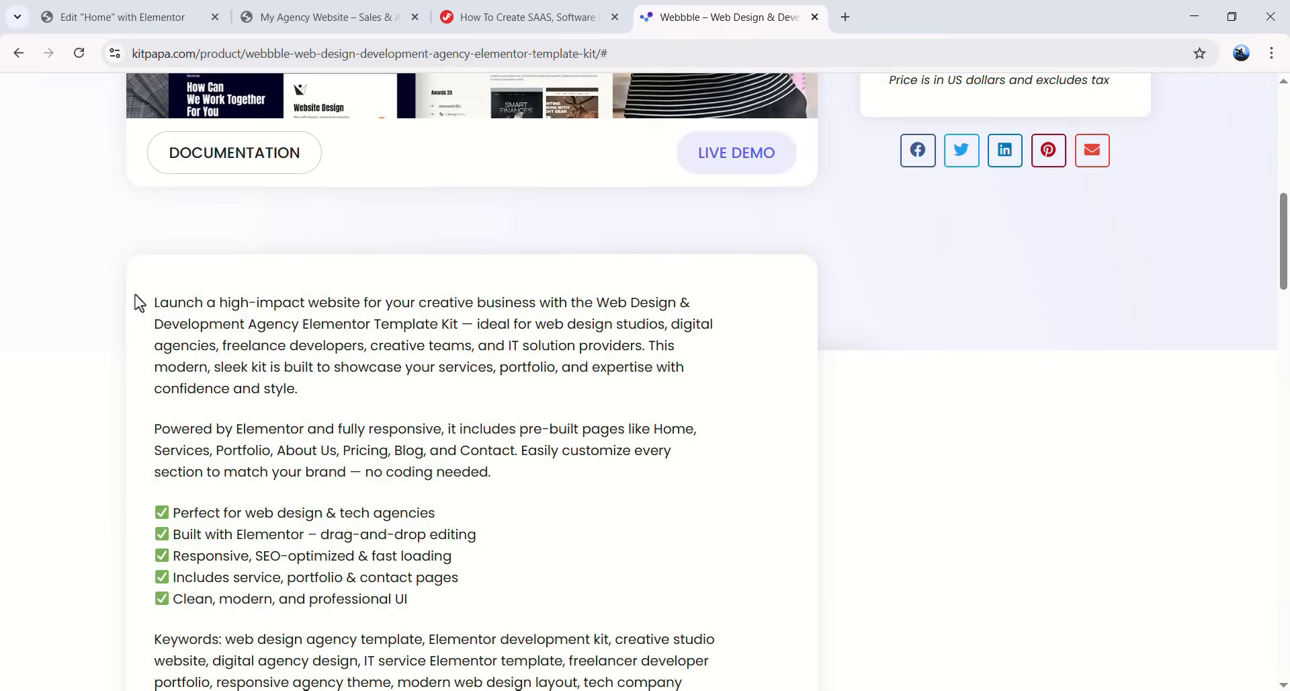
# - Play the Webbble kit's installation guide video on the product page
pyautogui.moveTo(135, 294); pyautogui.dragTo(308, 367)
pyautogui.scroll(-15, 478, 400)
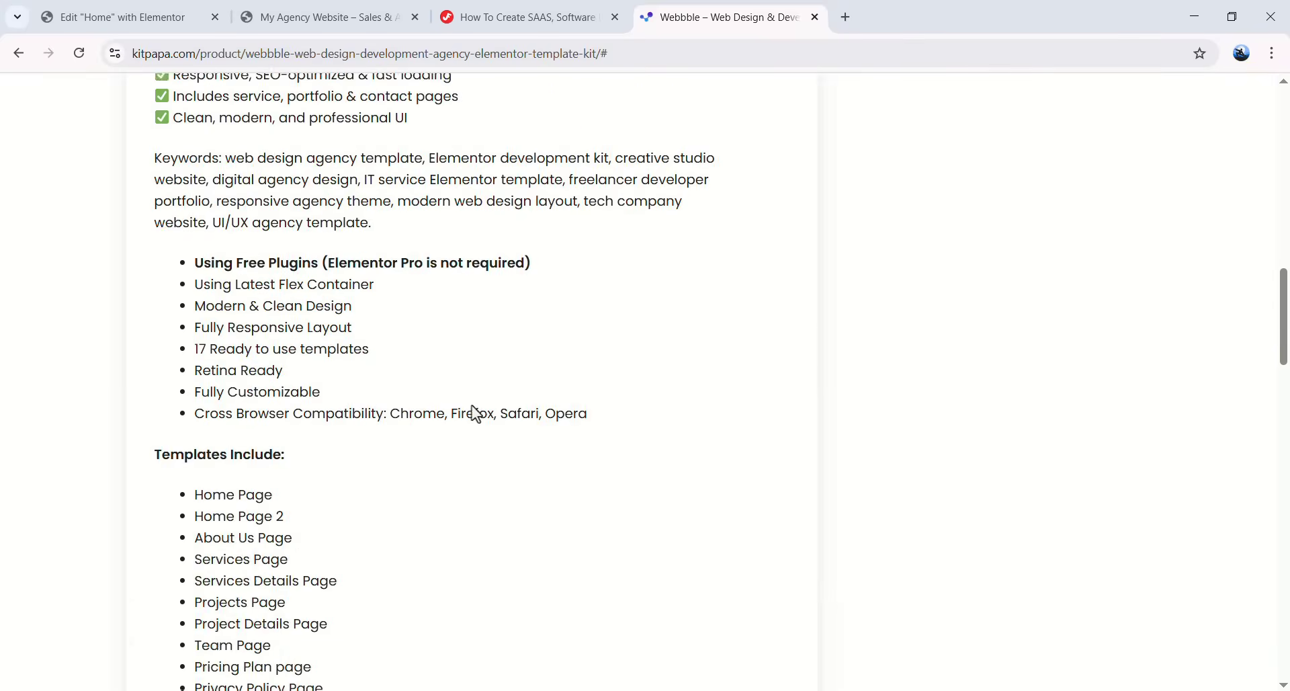
pyautogui.click(411, 496)
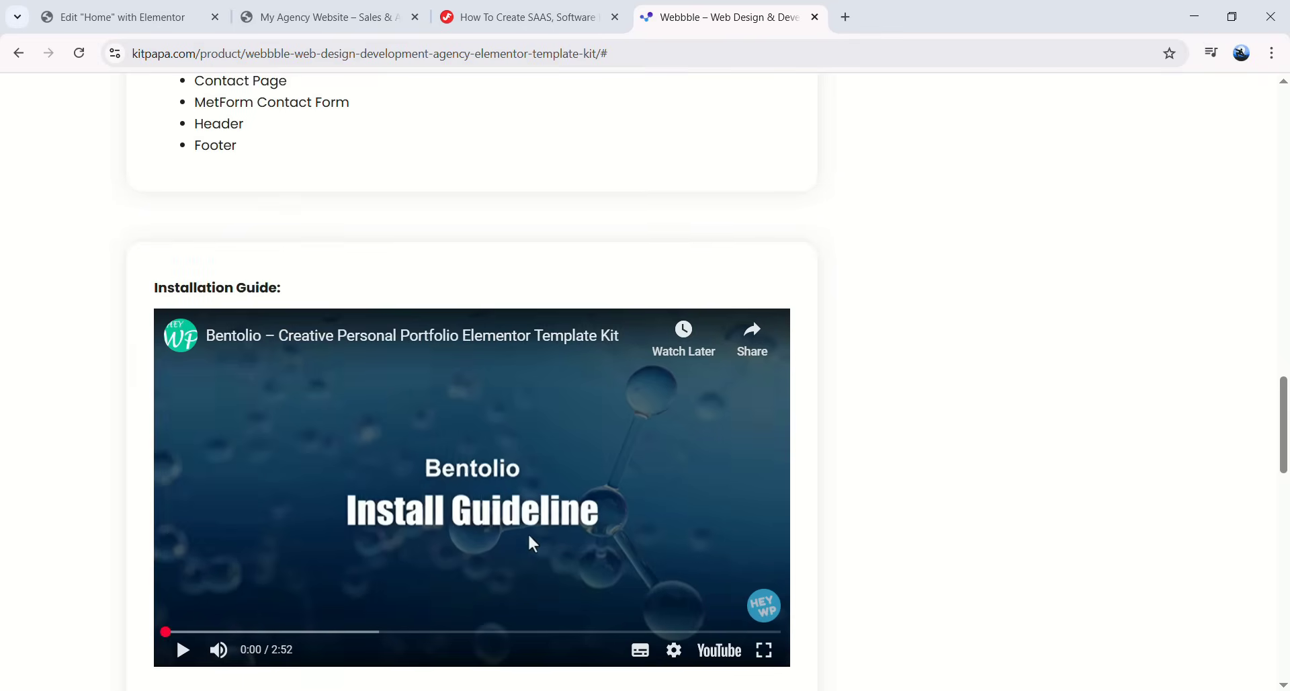
pyautogui.scroll(20, 527, 532)
pyautogui.scroll(5, 538, 474)
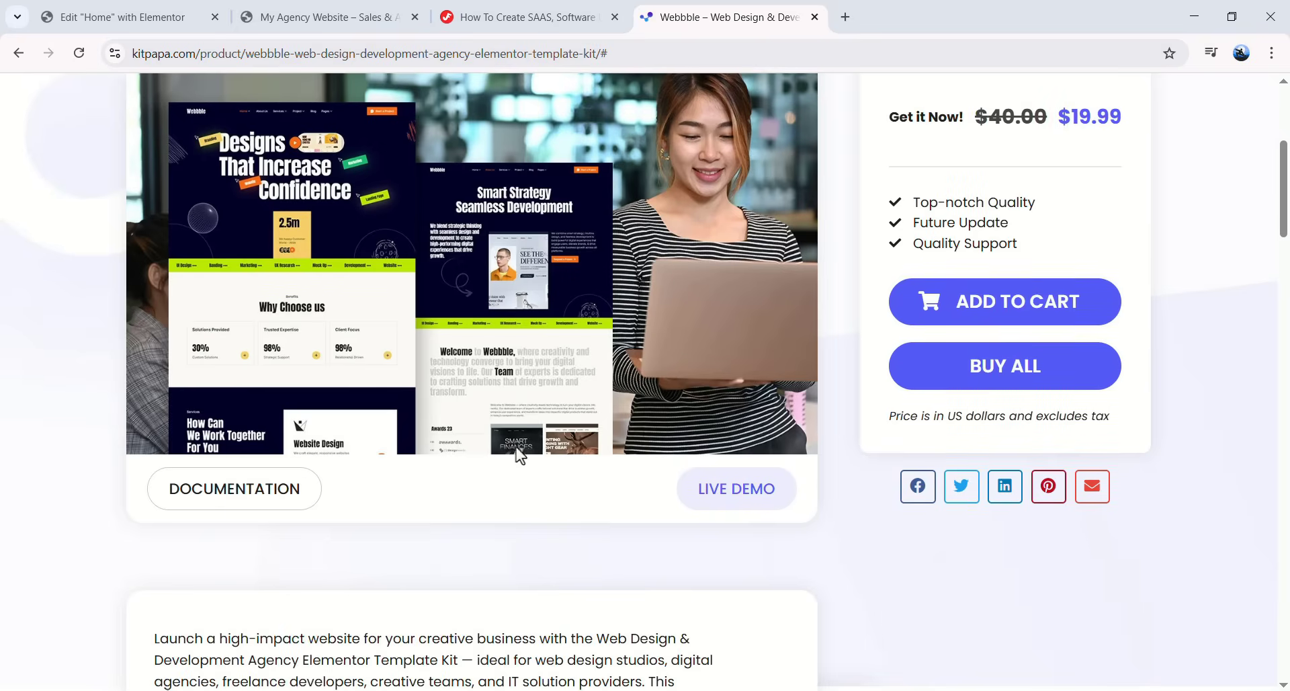
pyautogui.scroll(3, 270, 448)
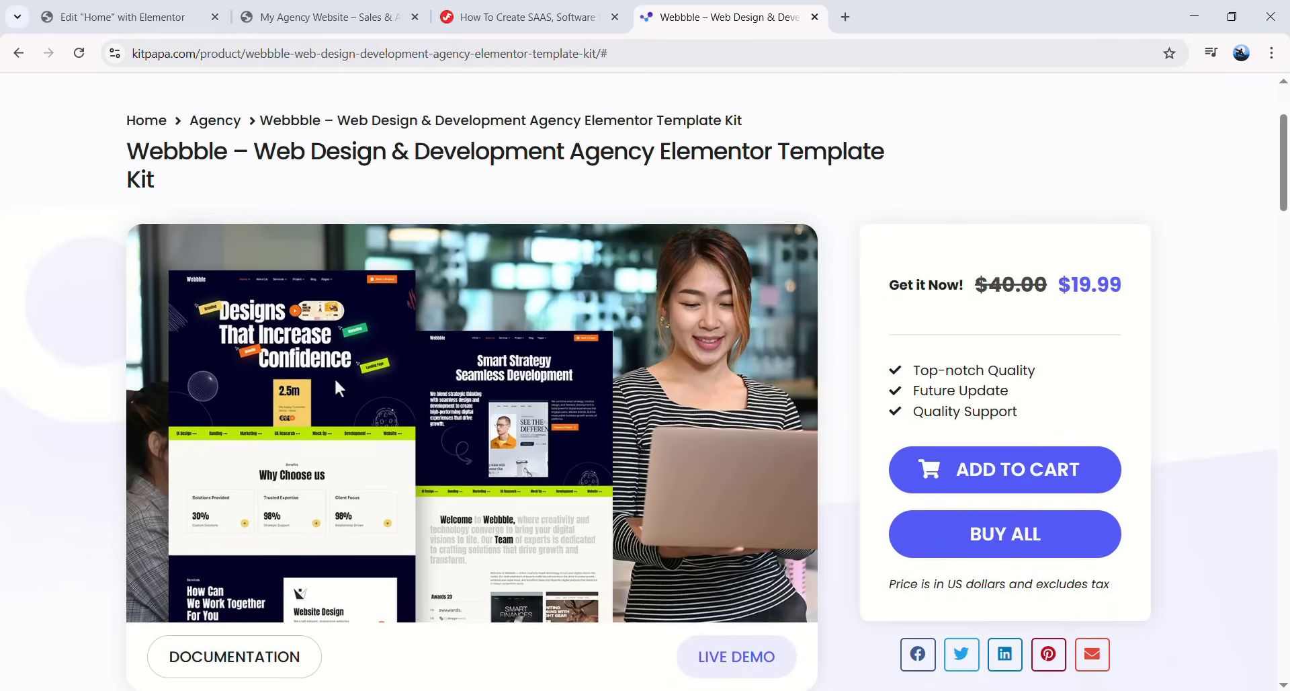
# - Add the Webbble kit to the cart at $19.99, view checkout, then return to the product page
pyautogui.click(1014, 471)
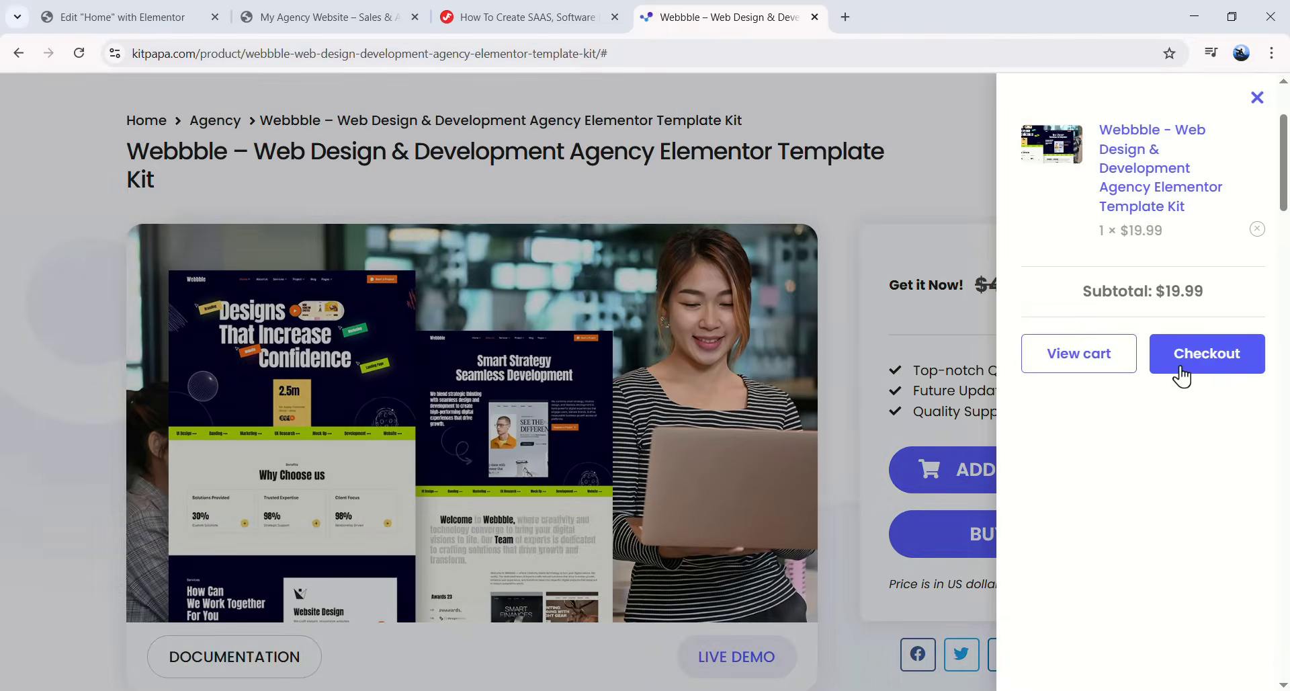
pyautogui.click(1177, 368)
pyautogui.scroll(-5, 672, 414)
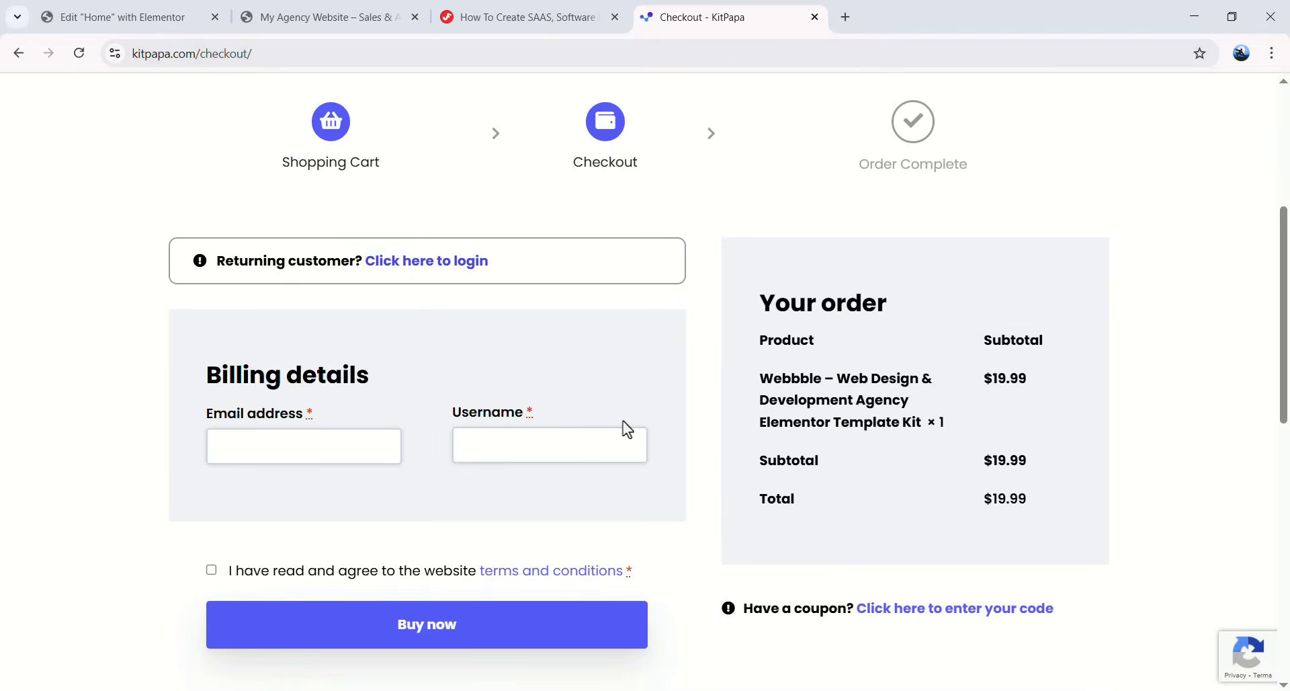
pyautogui.scroll(5, 608, 428)
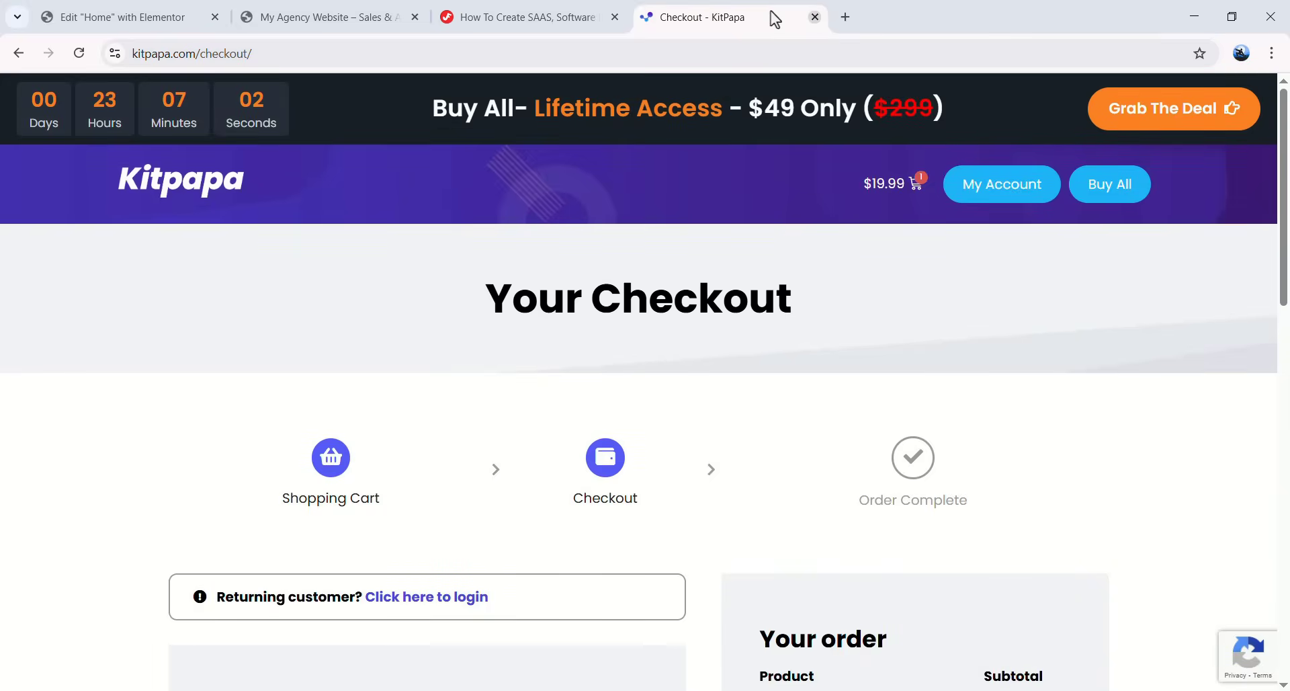
pyautogui.click(18, 54)
pyautogui.click(874, 193)
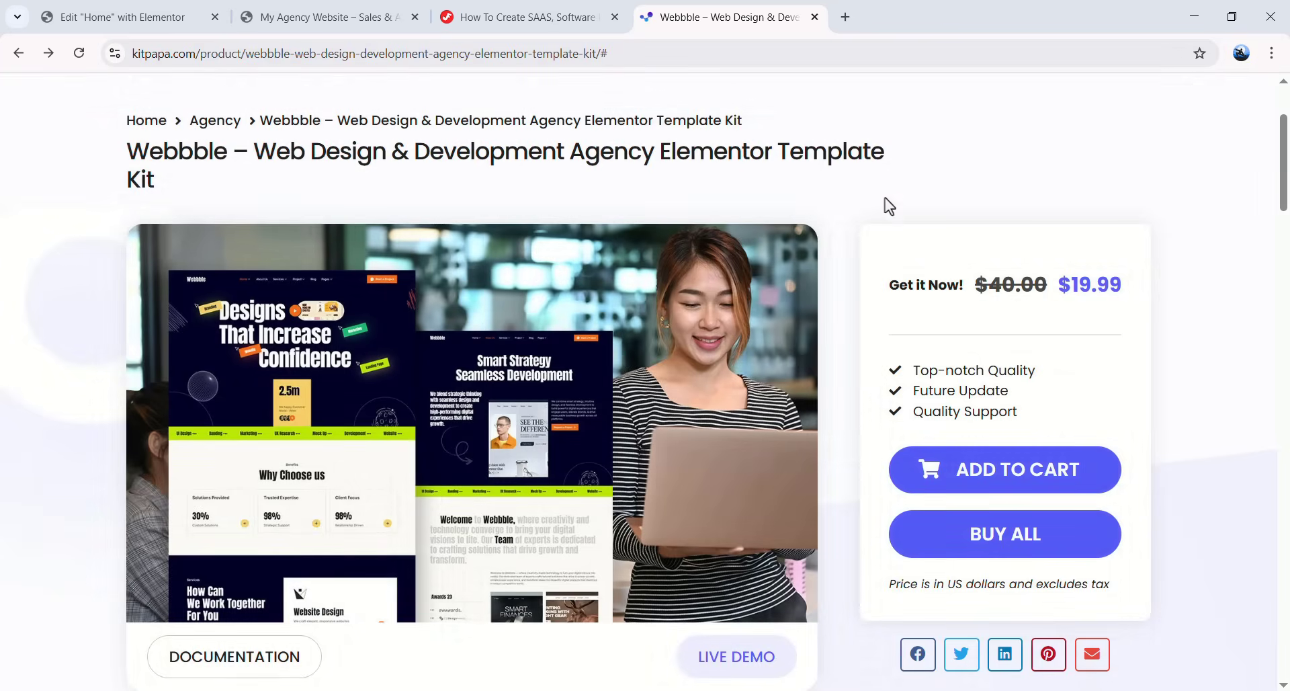
pyautogui.scroll(3, 775, 301)
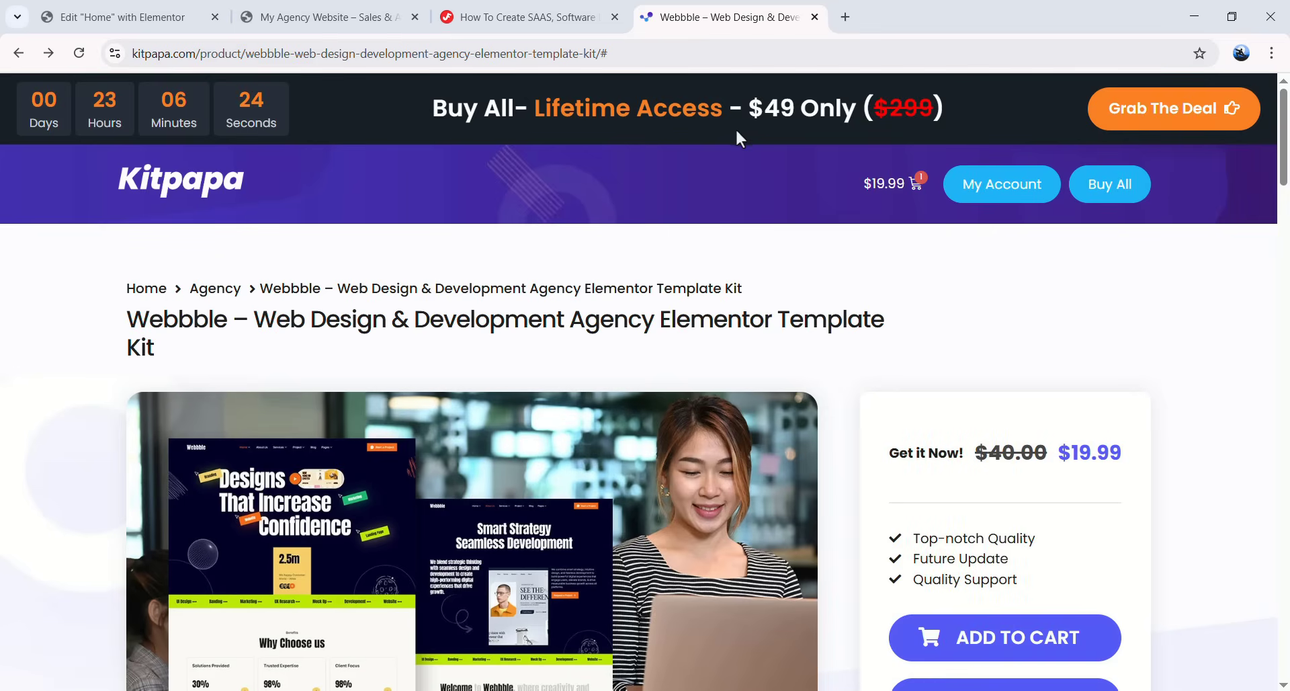
# - Open the Buy All page and review the All Access plan comparison
pyautogui.click(1100, 185)
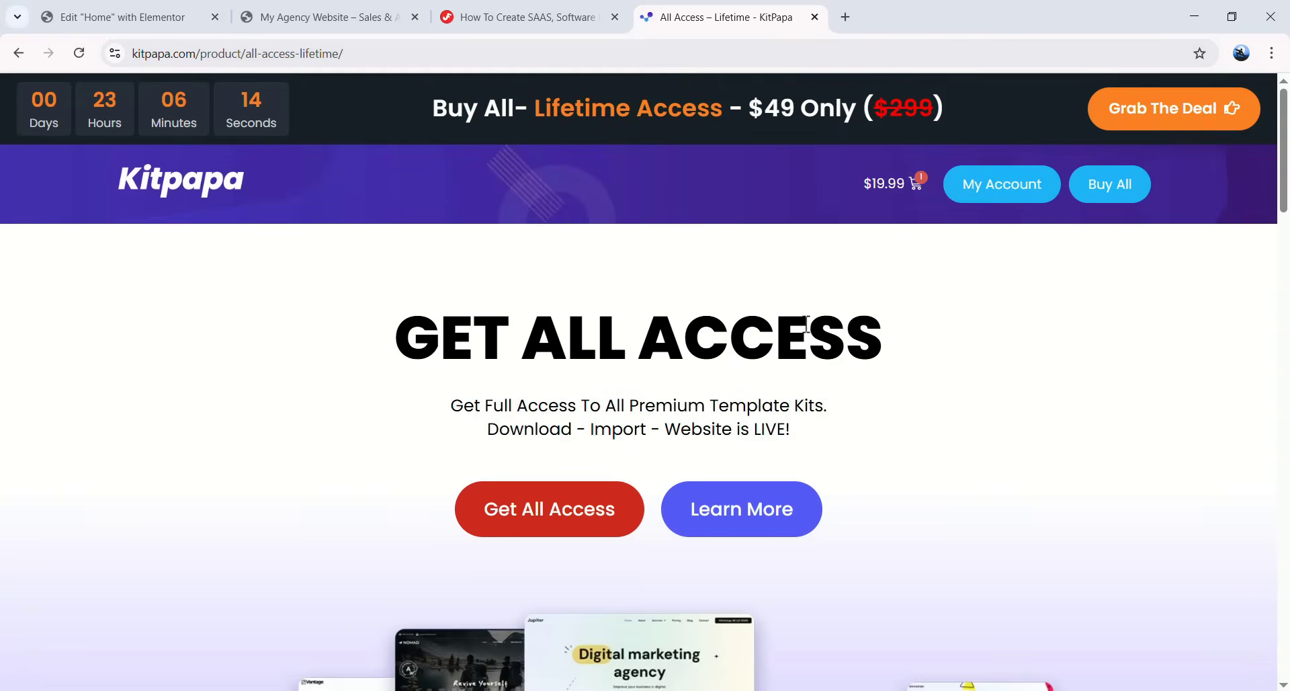
pyautogui.scroll(-3, 807, 327)
pyautogui.scroll(-1, 145, 449)
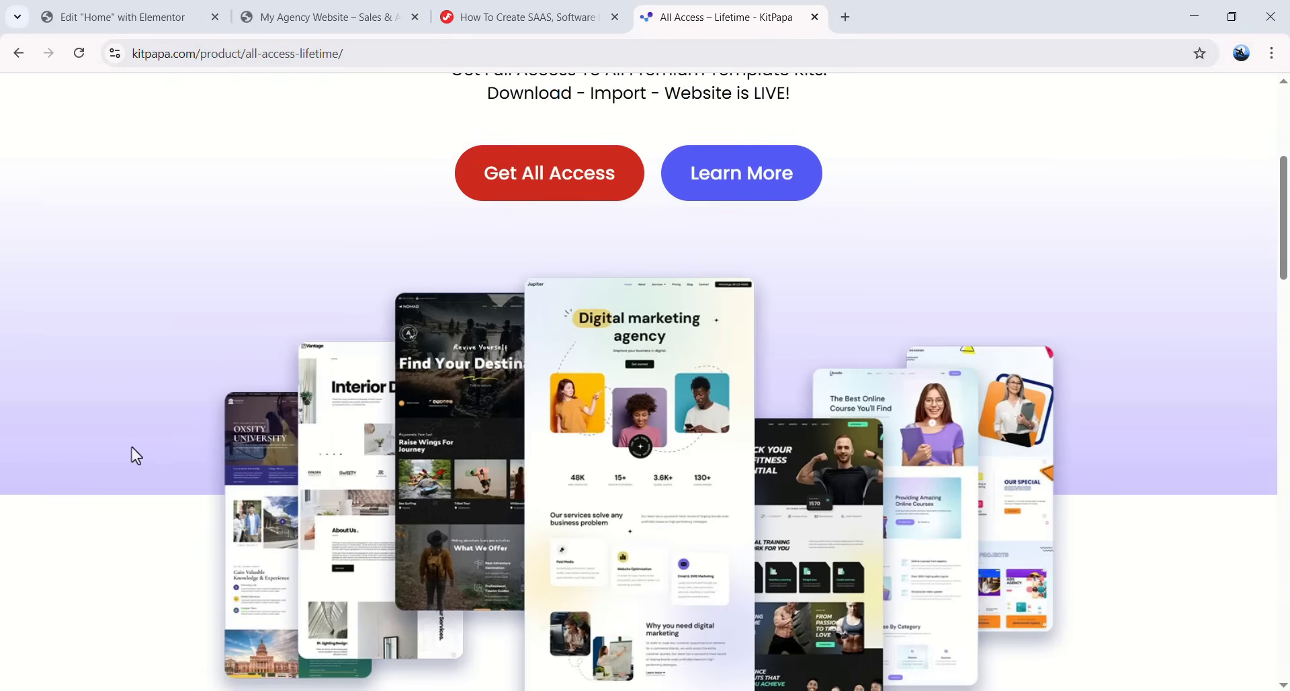
pyautogui.scroll(-10, 1177, 281)
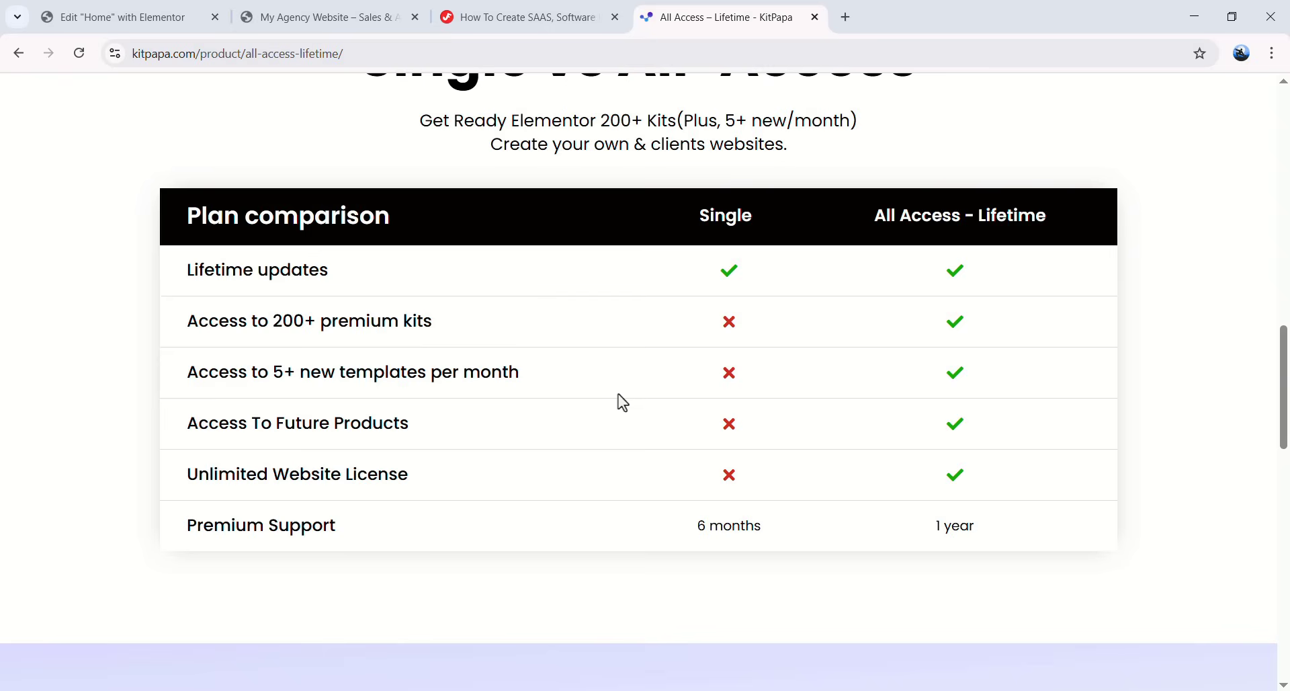
pyautogui.scroll(-1, 605, 403)
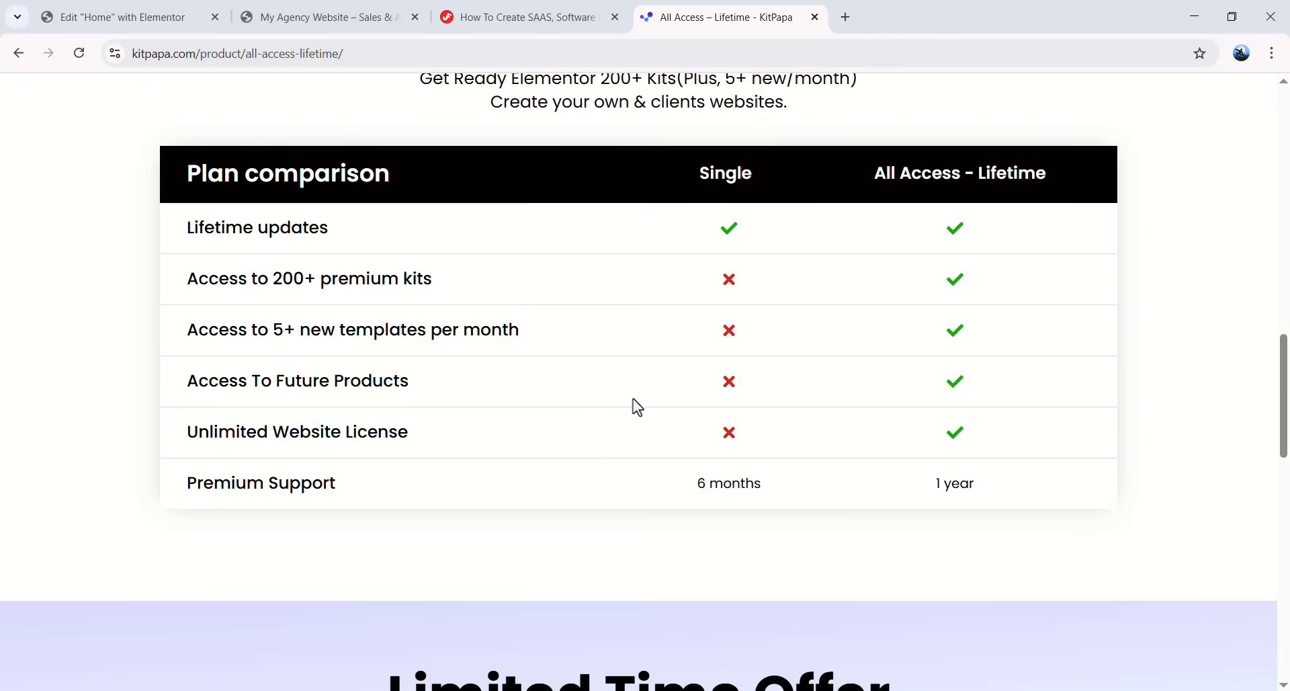
pyautogui.scroll(8, 506, 378)
pyautogui.scroll(4, 696, 291)
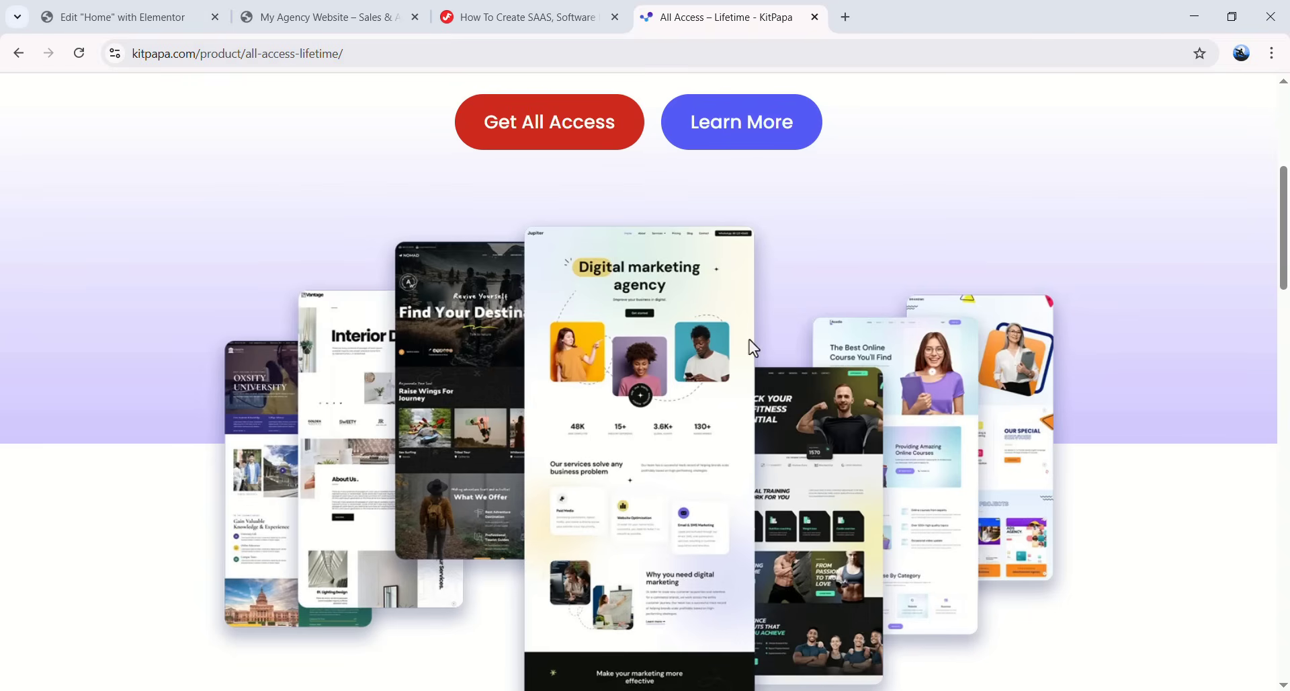
pyautogui.scroll(5, 861, 276)
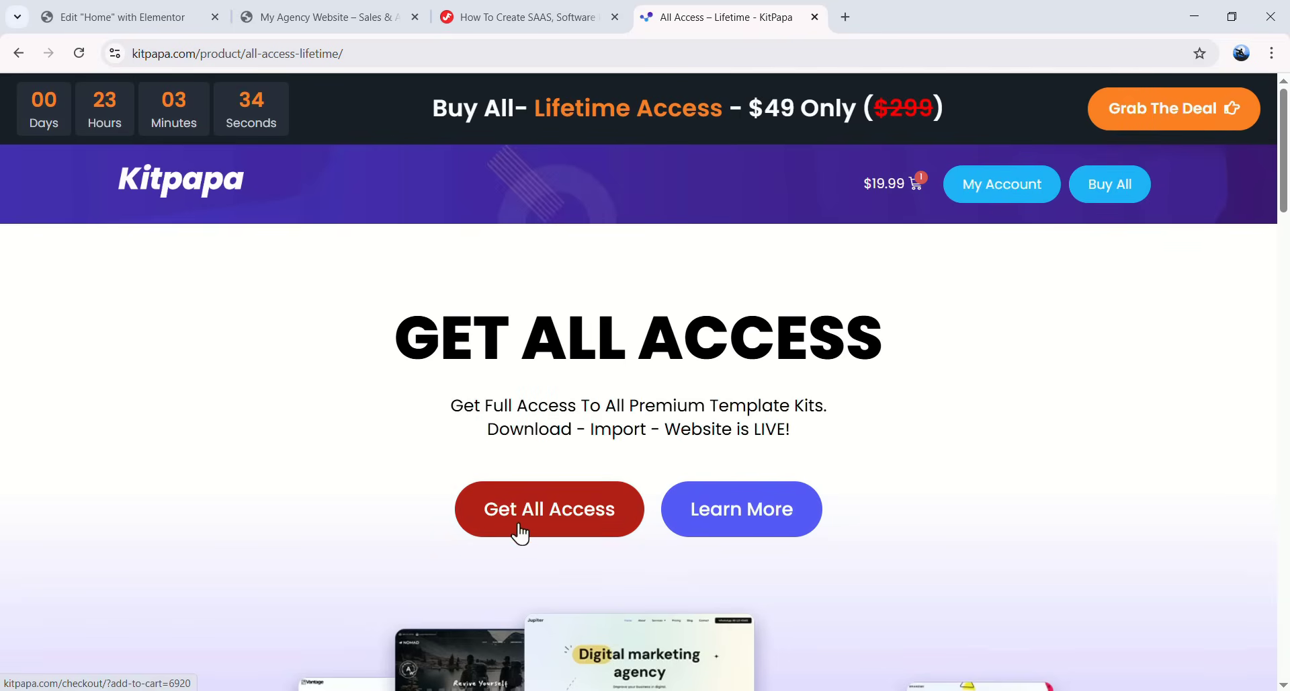
# - Add the All Access – Lifetime plan to the cart and go to its $49.00 checkout
pyautogui.click(570, 528)
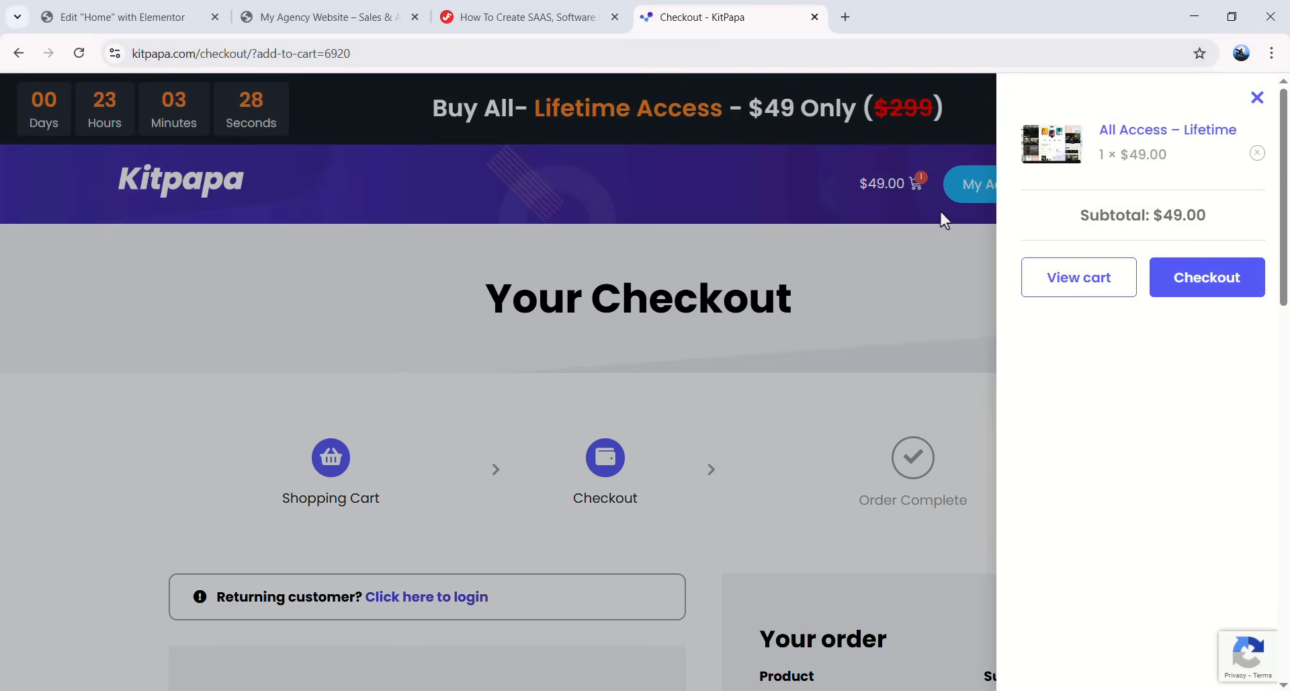
pyautogui.click(1193, 282)
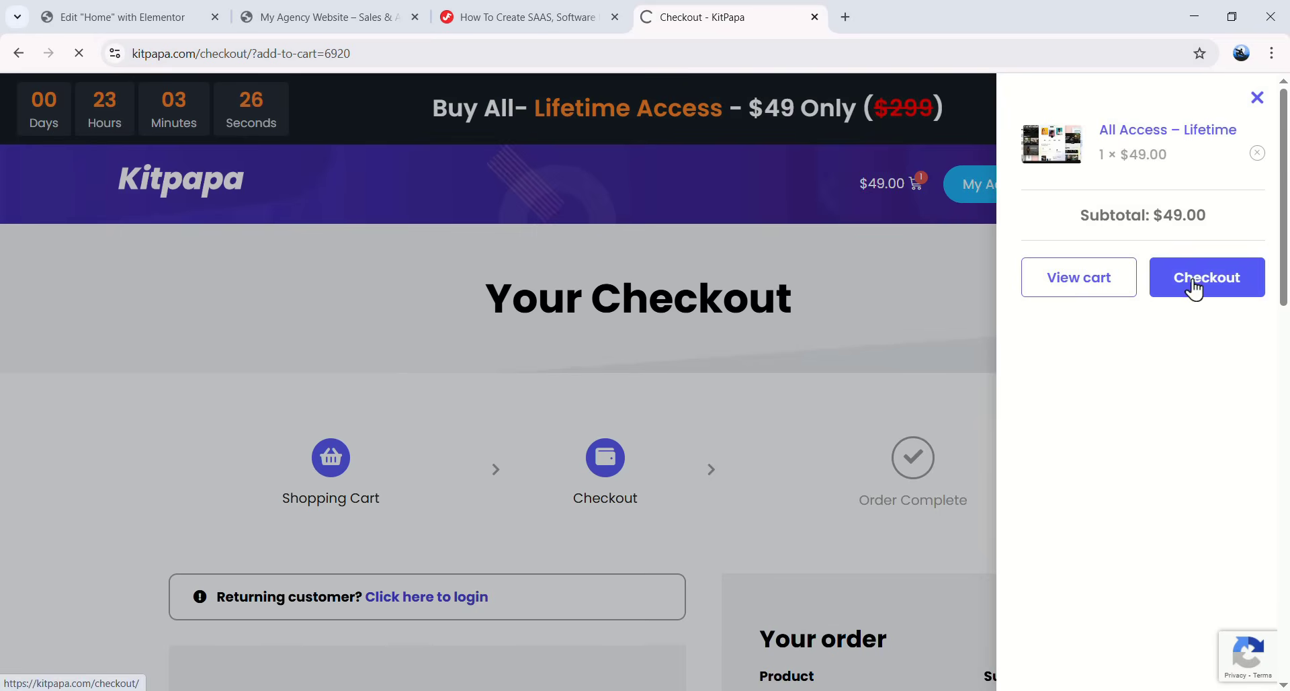
pyautogui.scroll(-3, 686, 347)
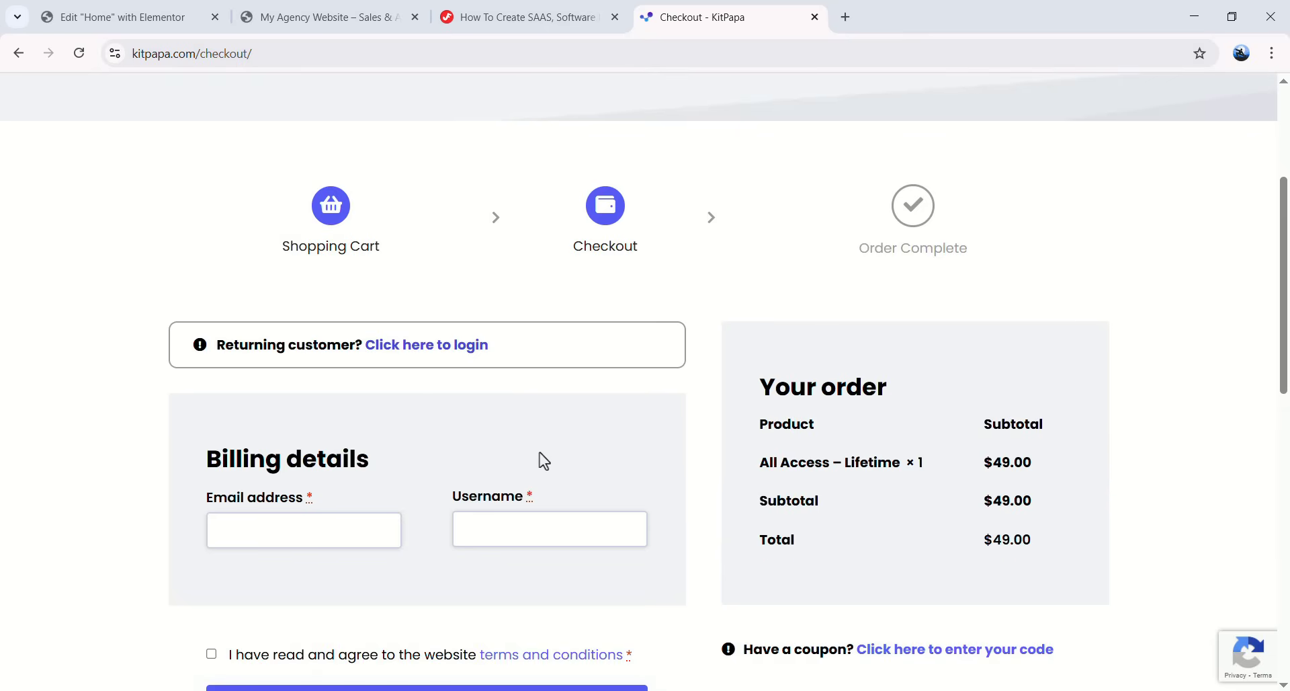
pyautogui.scroll(-2, 480, 444)
pyautogui.scroll(5, 611, 302)
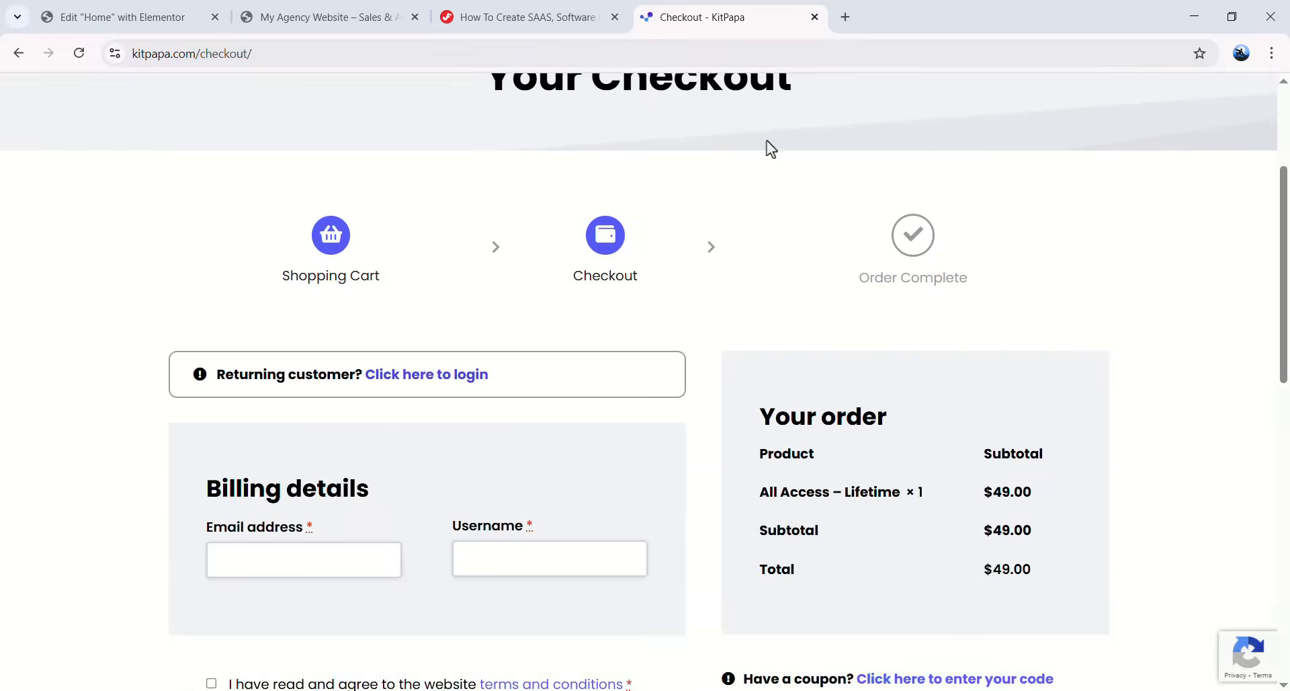
pyautogui.click(846, 18)
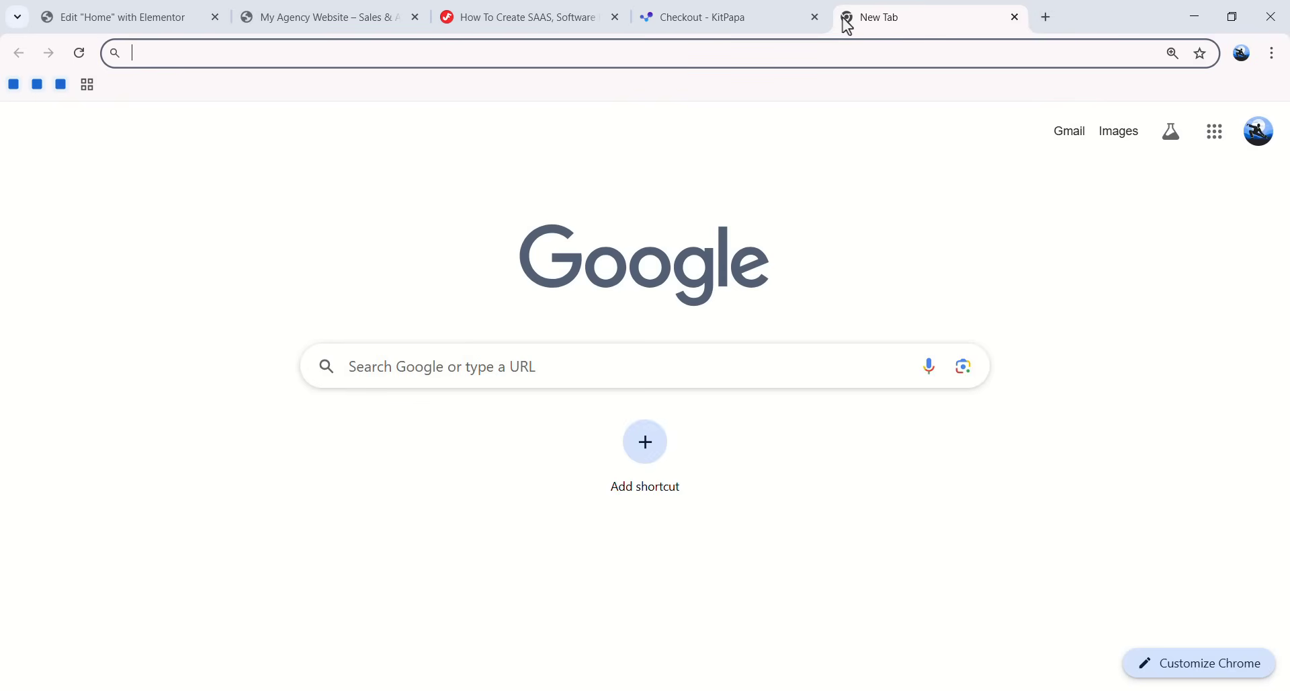
# - Load kitninja.com in a new tab and scroll through its template listings
pyautogui.write('kit')
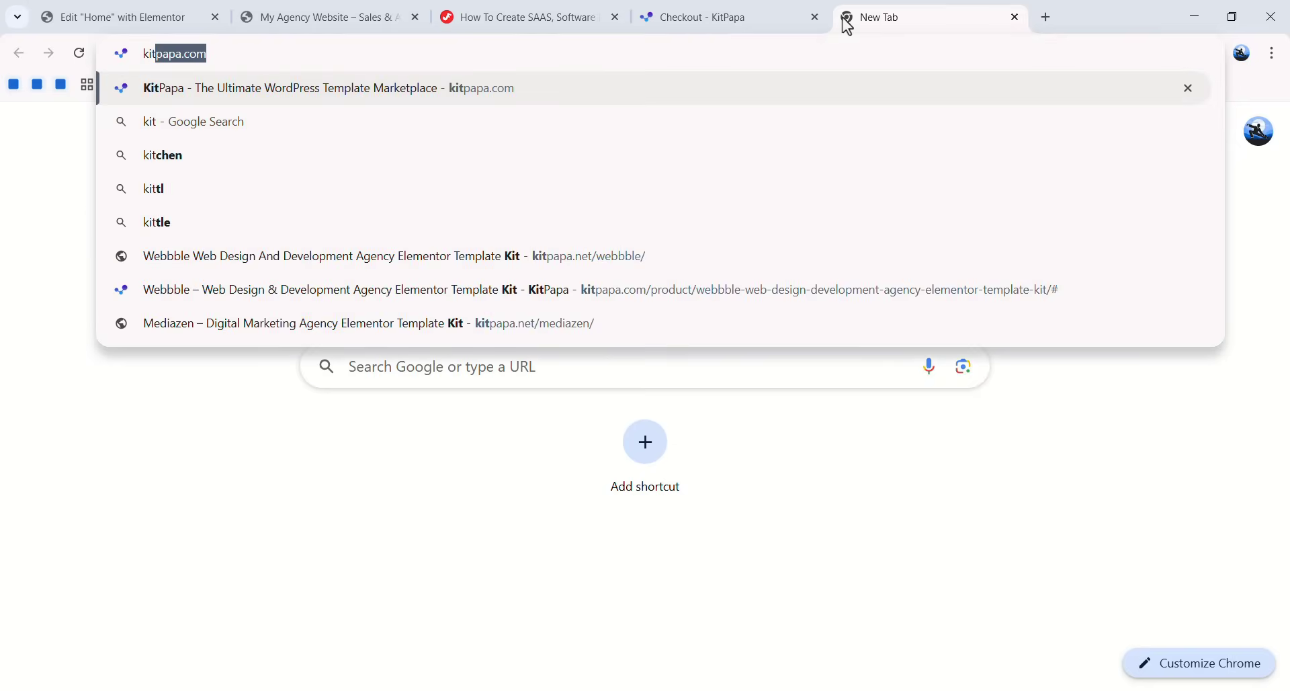
pyautogui.write('ninja')
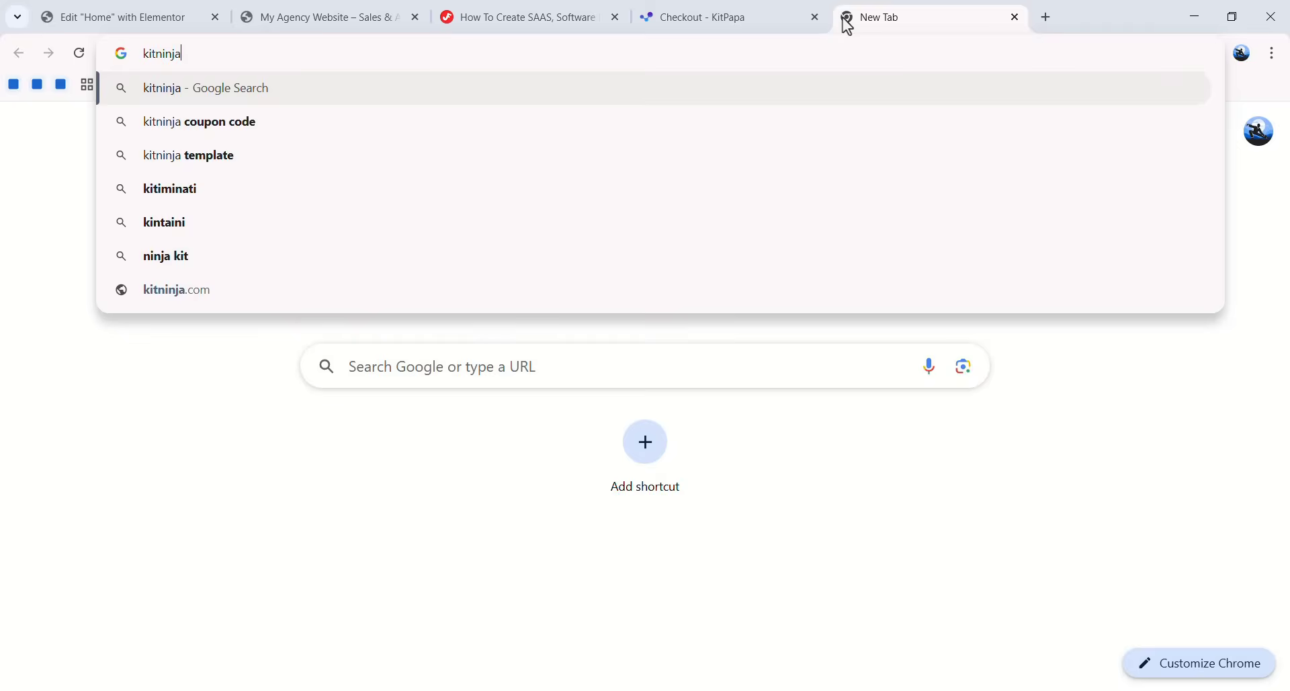
pyautogui.write('.com')
pyautogui.press('Return')
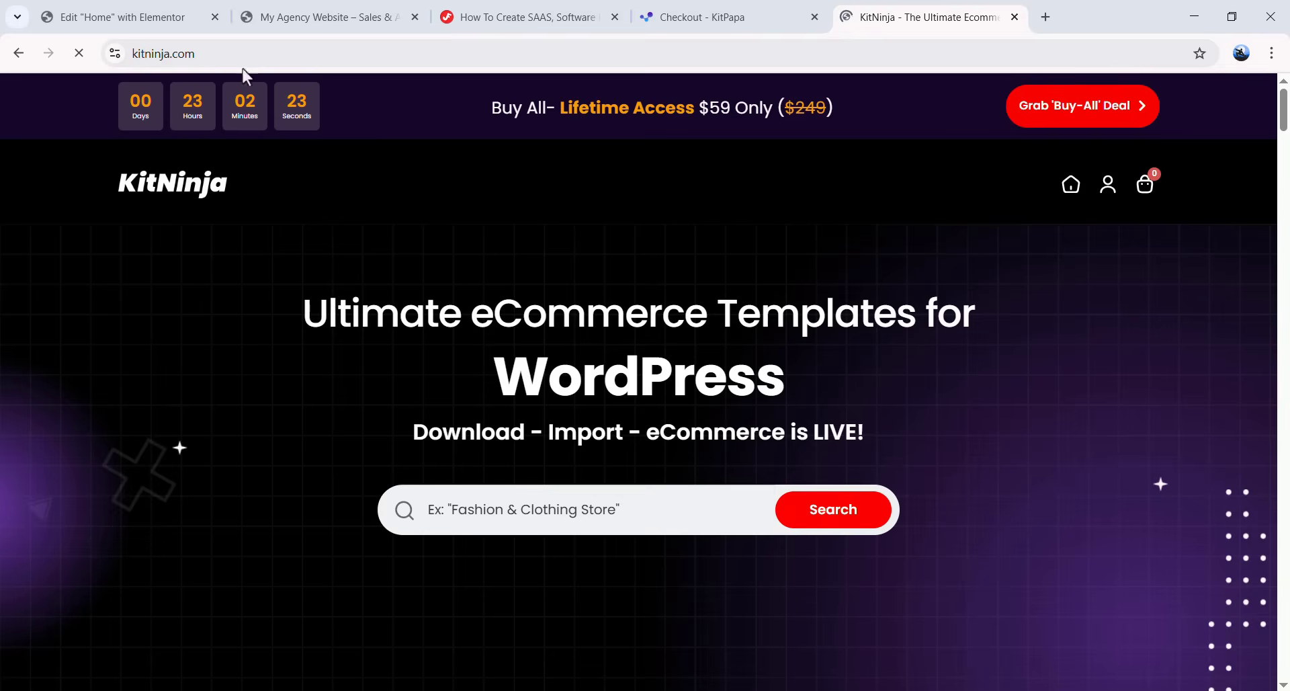
pyautogui.scroll(-15, 633, 321)
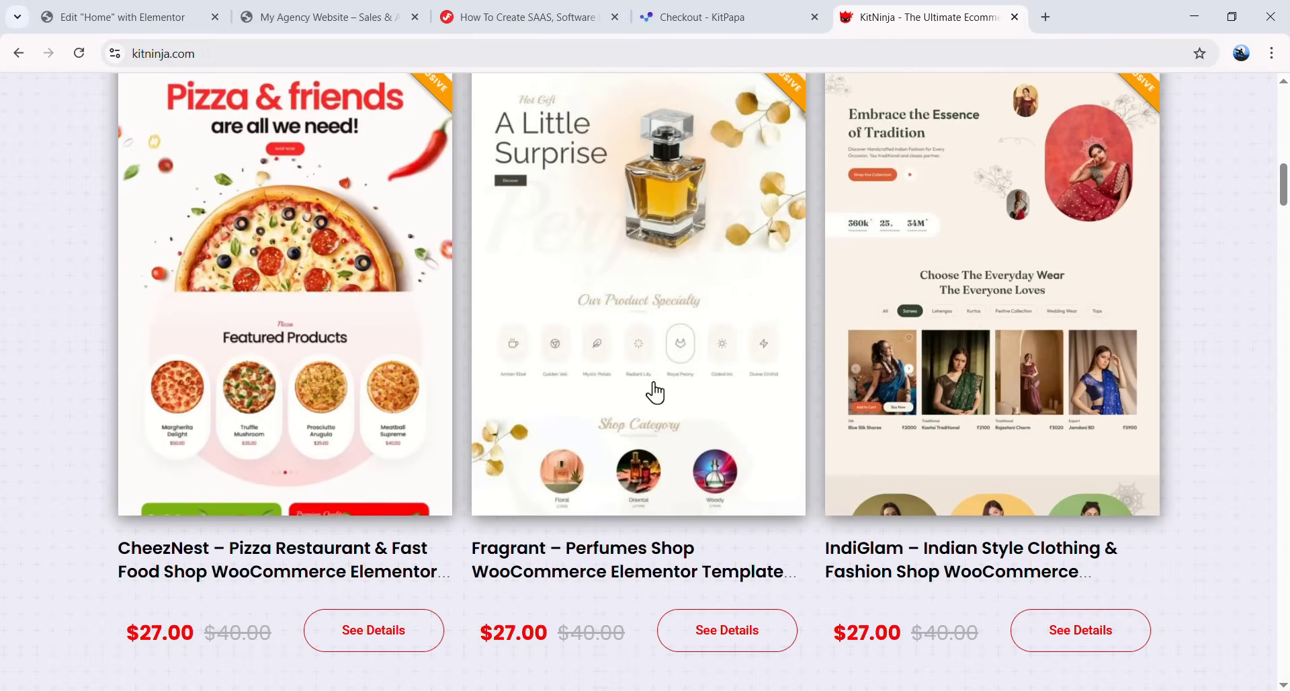
pyautogui.scroll(-6, 633, 386)
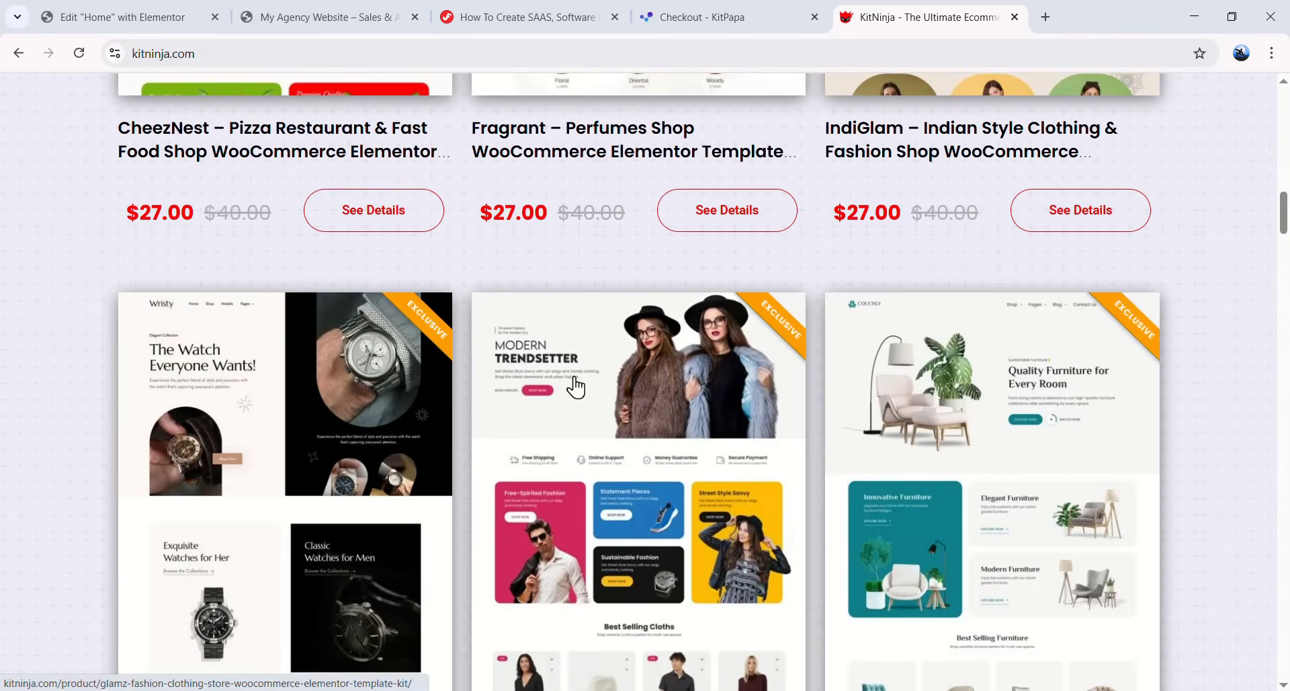
pyautogui.scroll(-1, 566, 397)
pyautogui.scroll(-20, 566, 397)
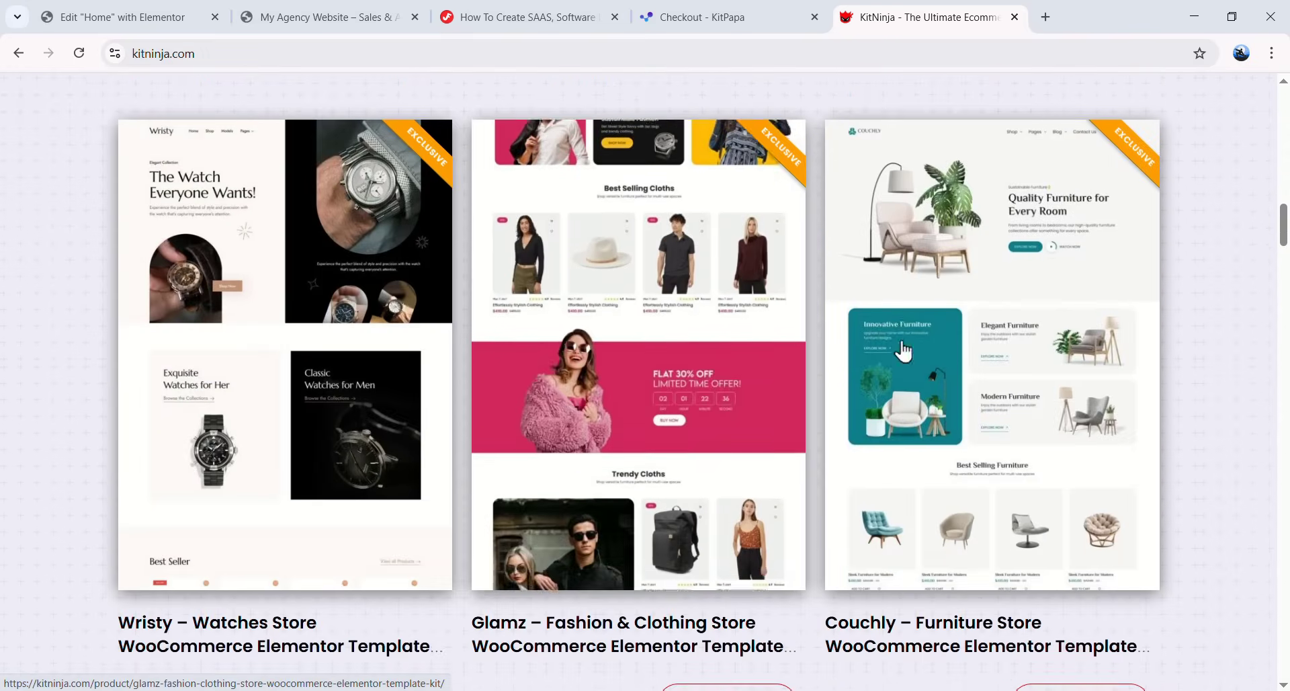
pyautogui.scroll(-12, 684, 301)
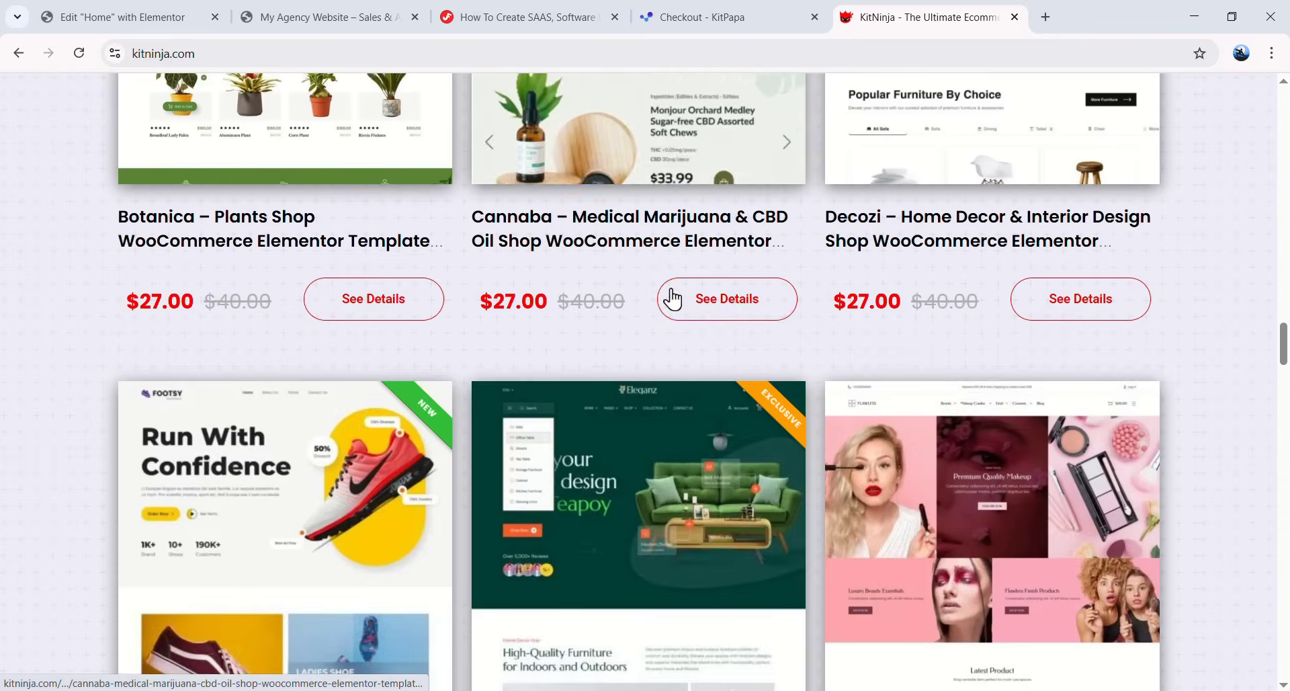
pyautogui.scroll(3, 449, 460)
pyautogui.scroll(-3, 449, 460)
pyautogui.scroll(-5, 1143, 412)
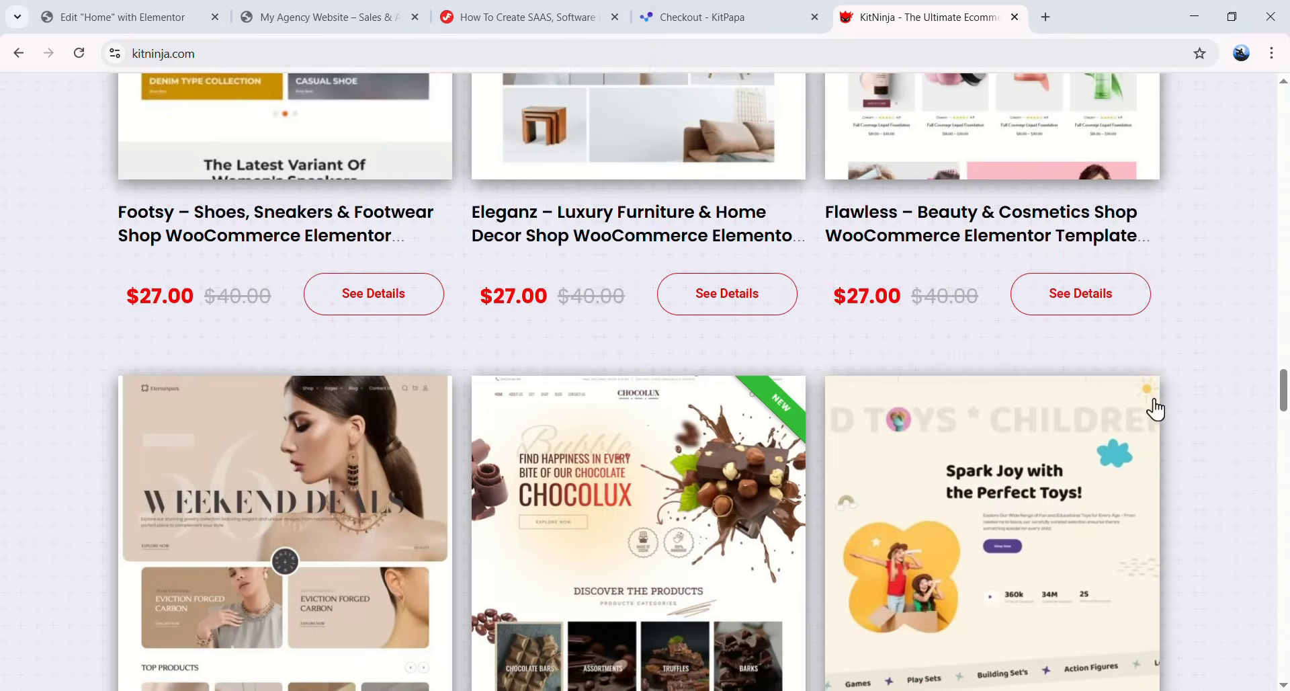
pyautogui.scroll(20, 1143, 412)
pyautogui.scroll(5, 639, 381)
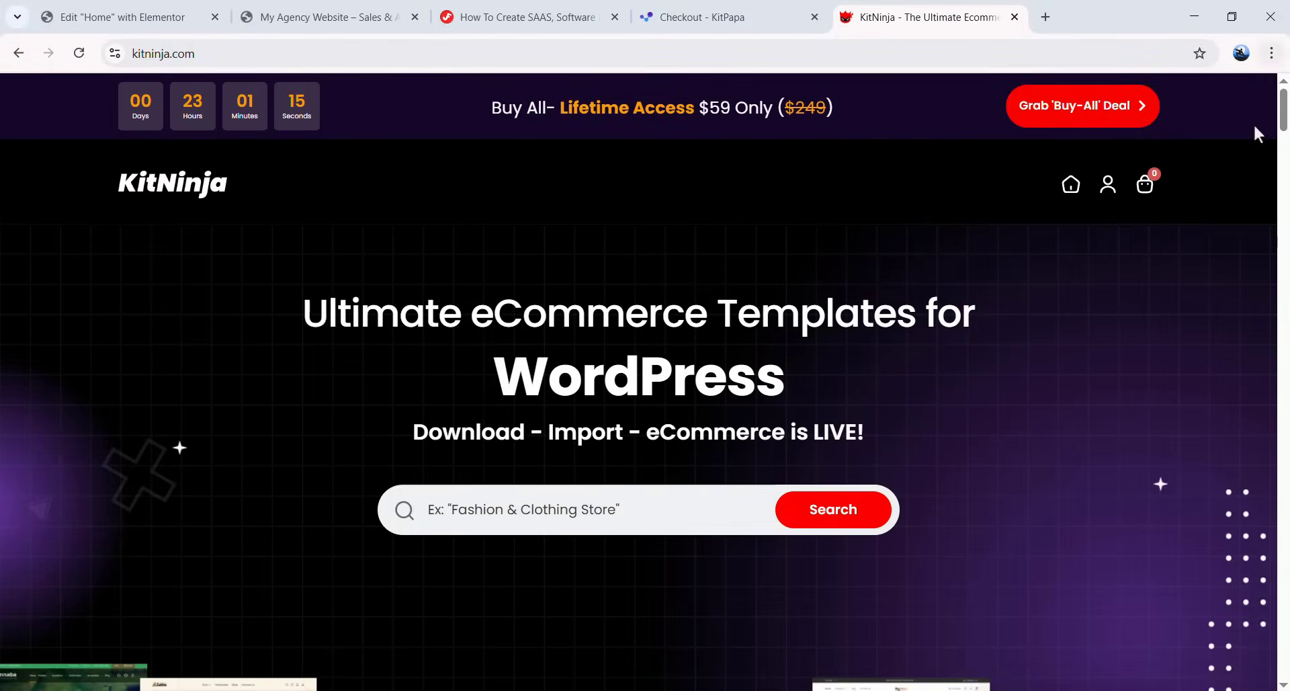
# - Look over KitNinja's lifetime Buy-All deal page, then close the KitNinja tab
pyautogui.click(1084, 122)
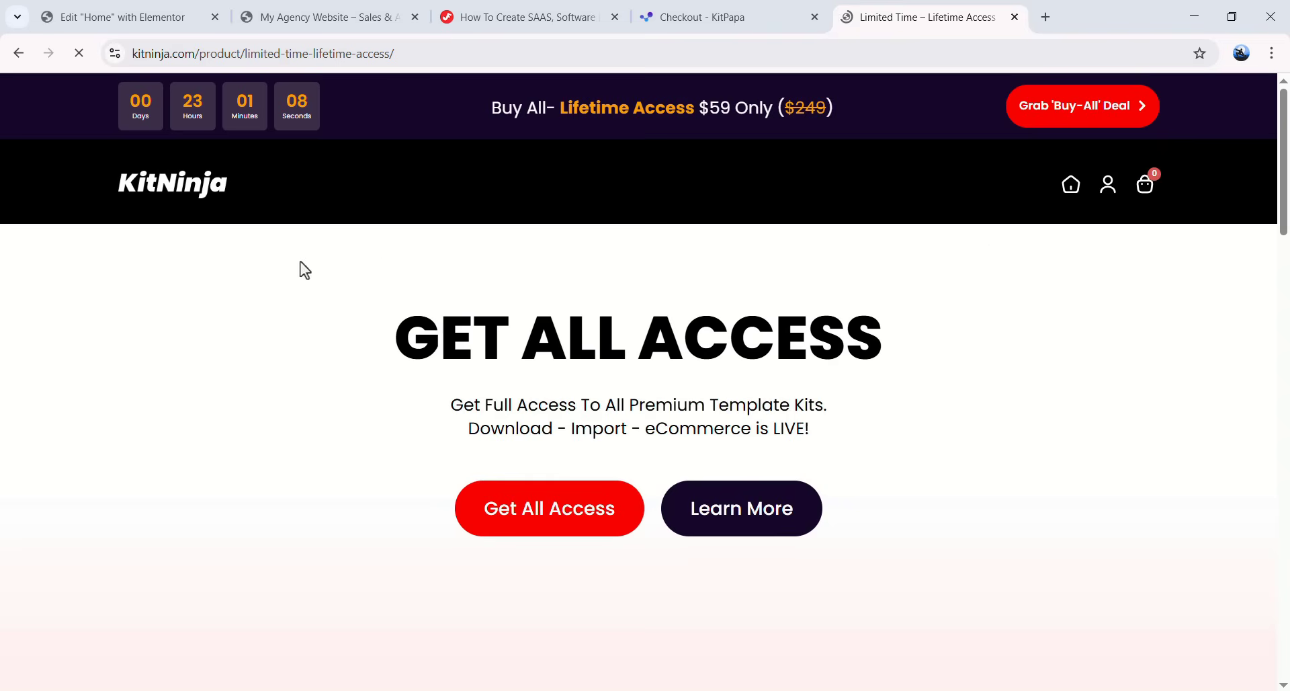
pyautogui.scroll(-7, 770, 339)
pyautogui.scroll(7, 506, 363)
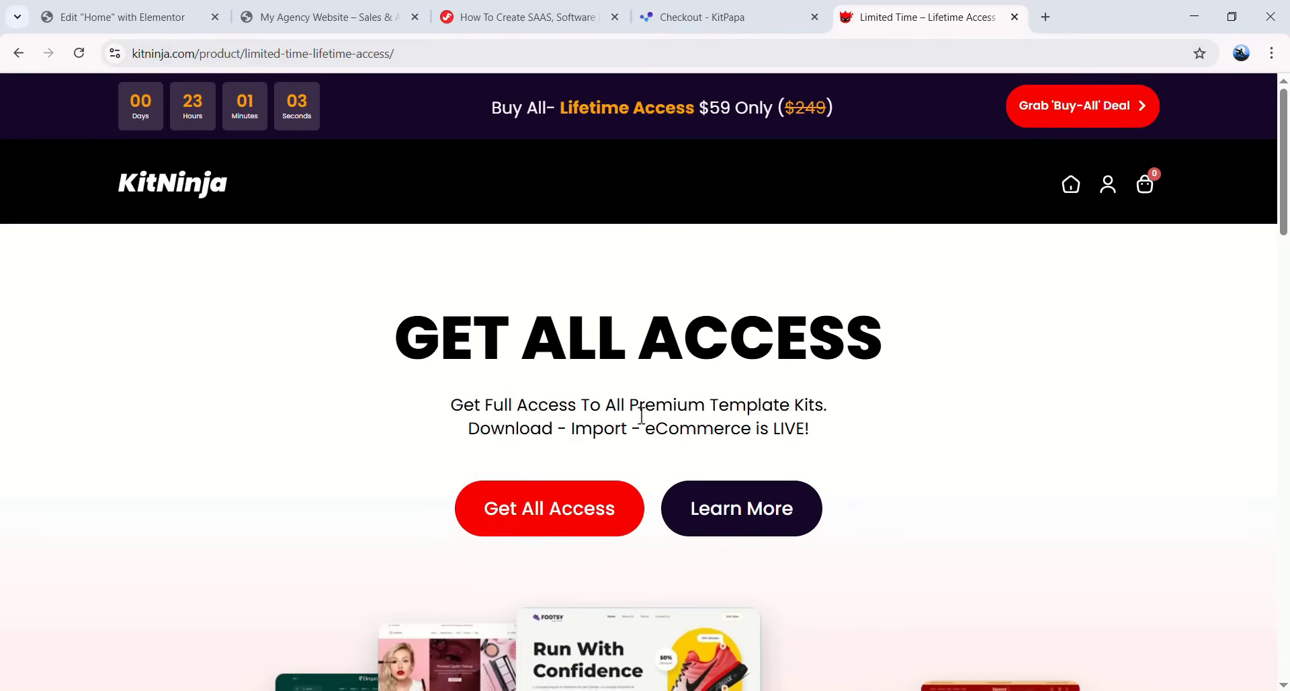
pyautogui.click(1015, 16)
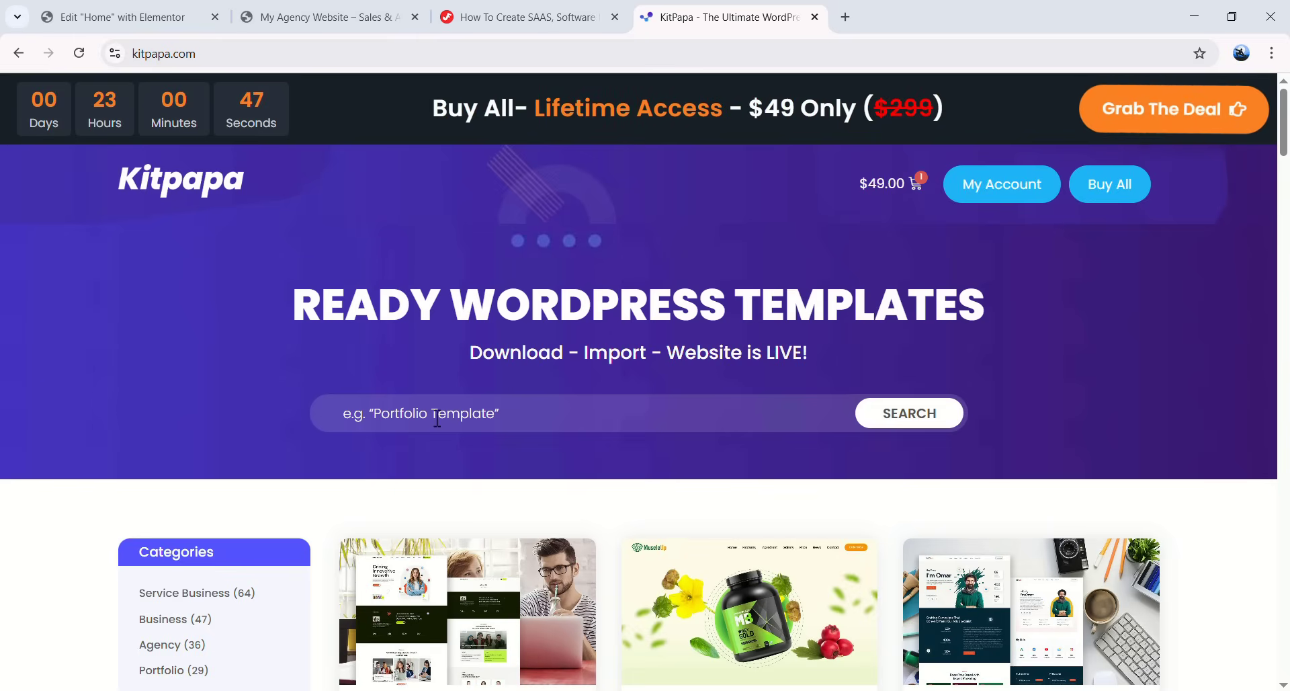
# - Search KitPapa for 'appneti' and open the Appnetic template kit's product page
pyautogui.click(493, 417)
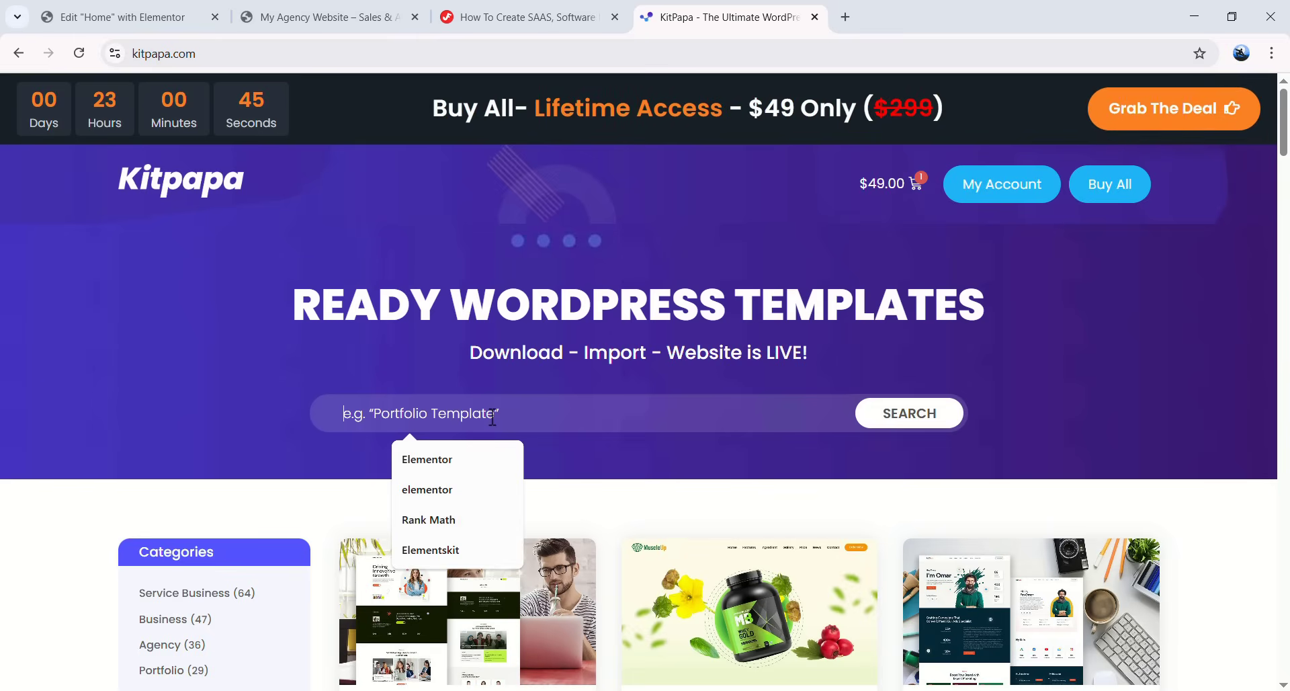
pyautogui.write('appnetic')
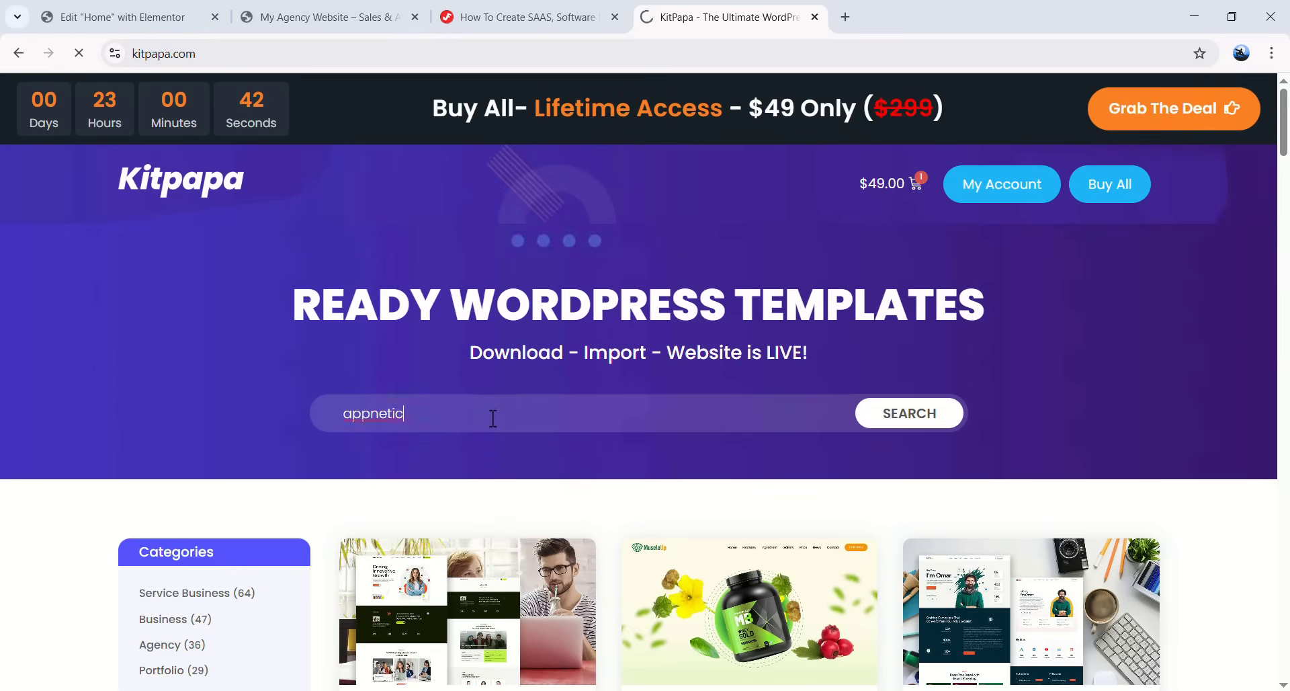
pyautogui.press('Return')
pyautogui.click(421, 490)
pyautogui.scroll(-2, 605, 484)
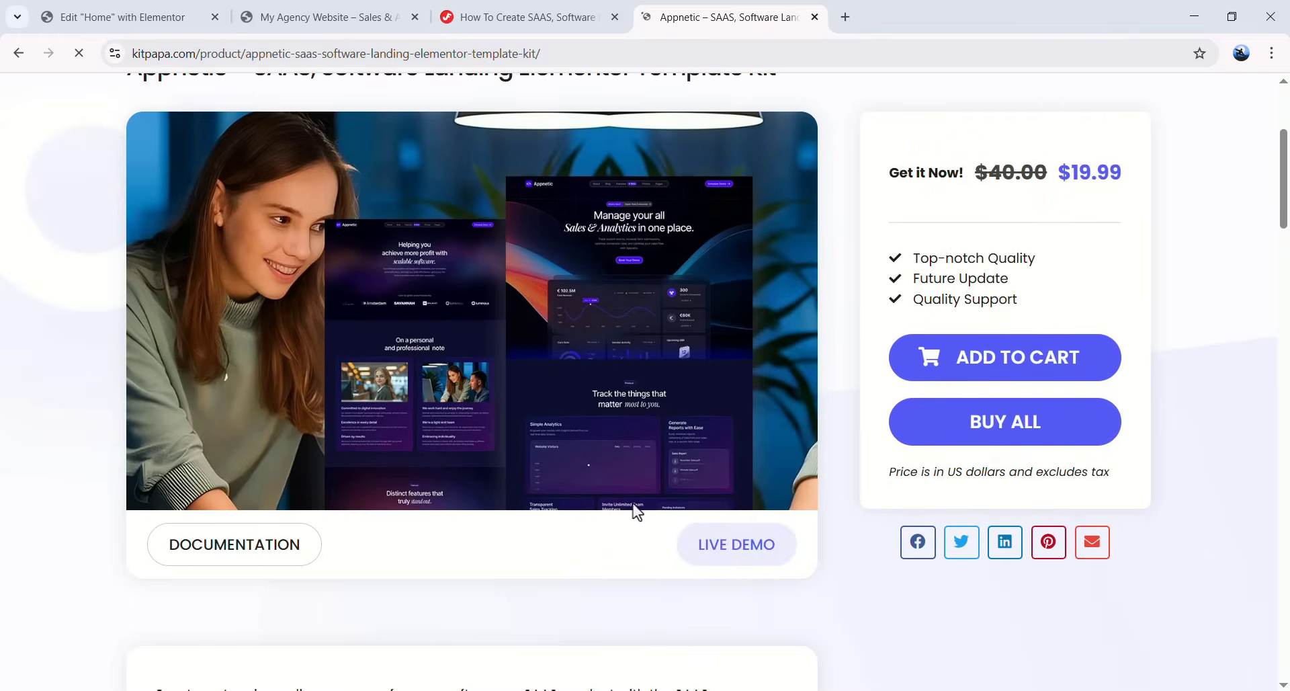
# - Scroll through the Appnetic live demo preview, then return to its product page
pyautogui.click(718, 545)
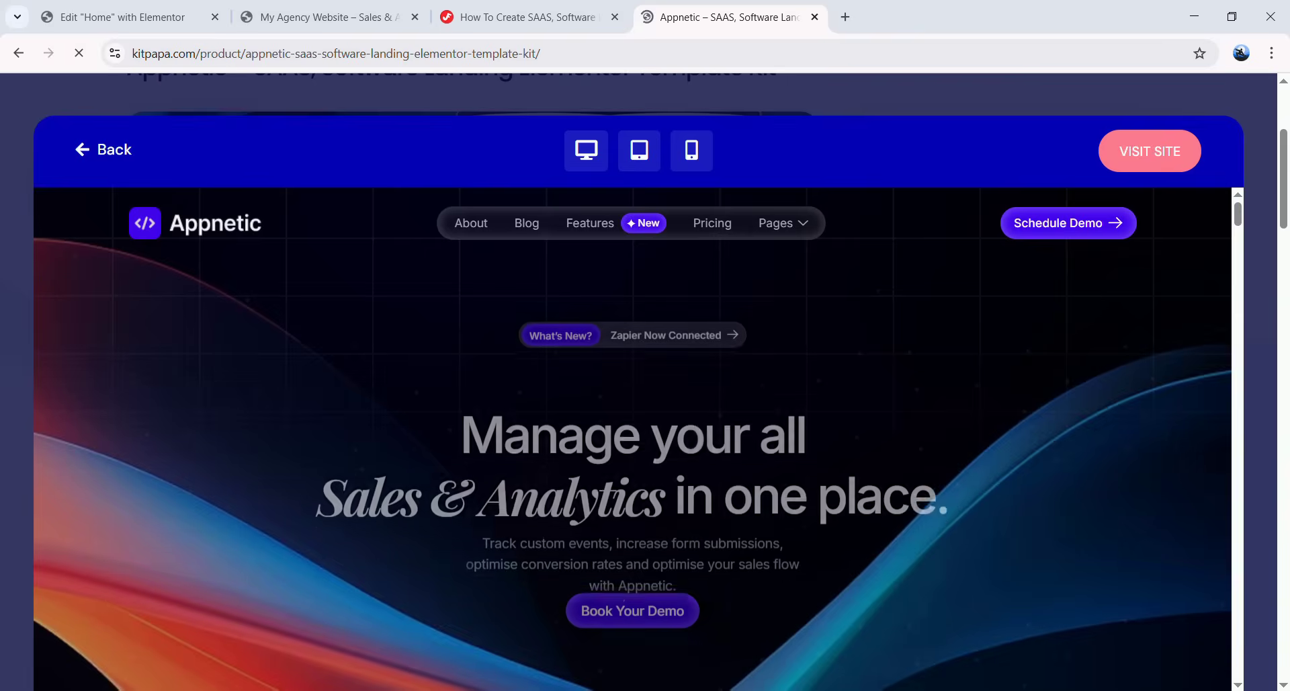
pyautogui.scroll(-10, 605, 401)
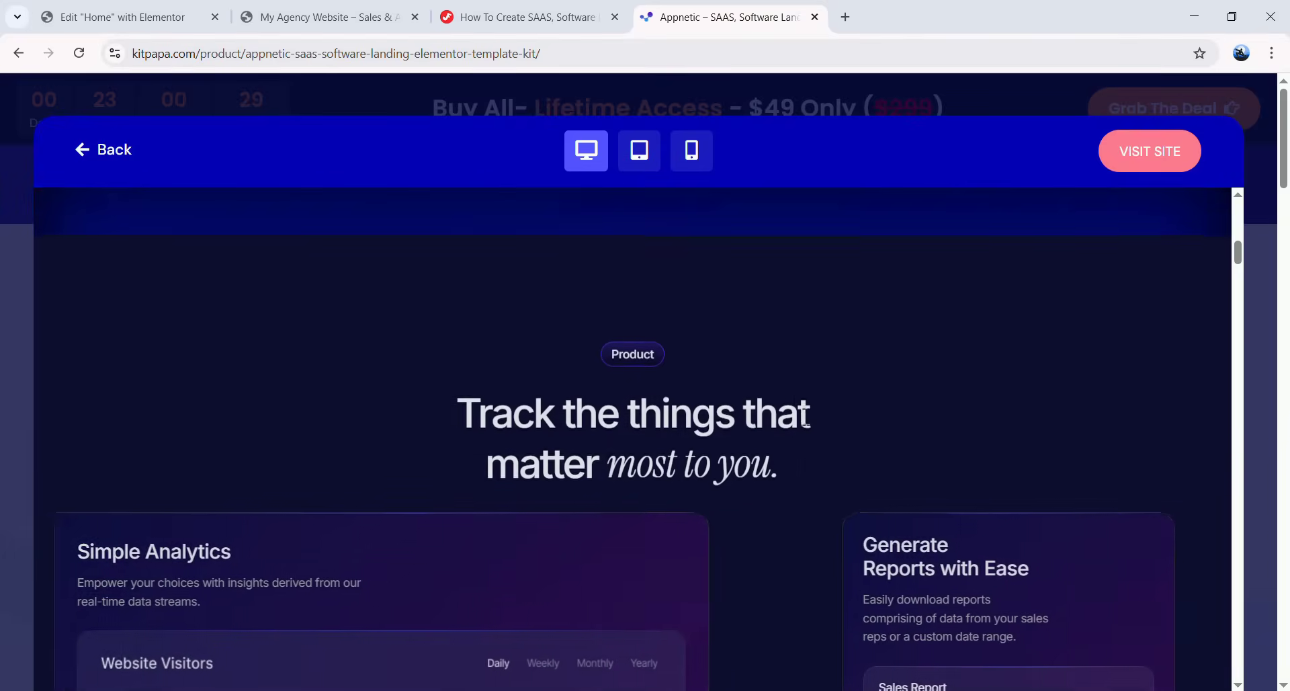
pyautogui.scroll(-4, 805, 414)
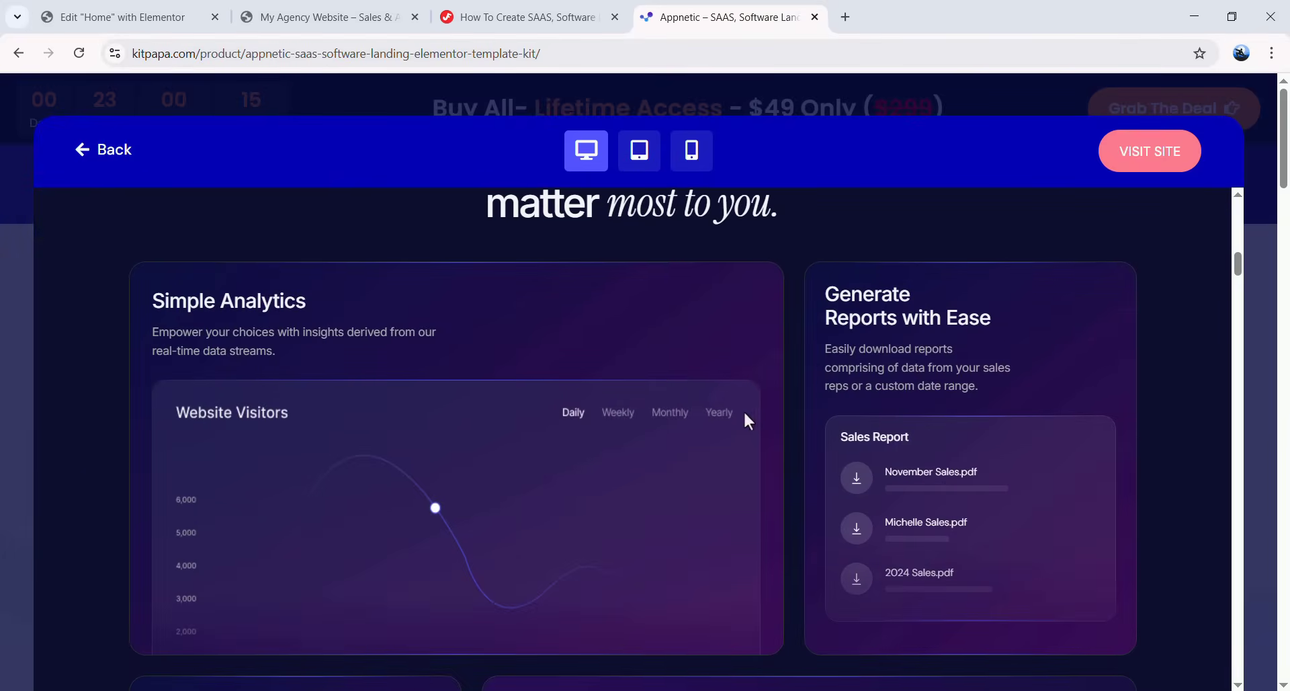
pyautogui.scroll(-15, 769, 407)
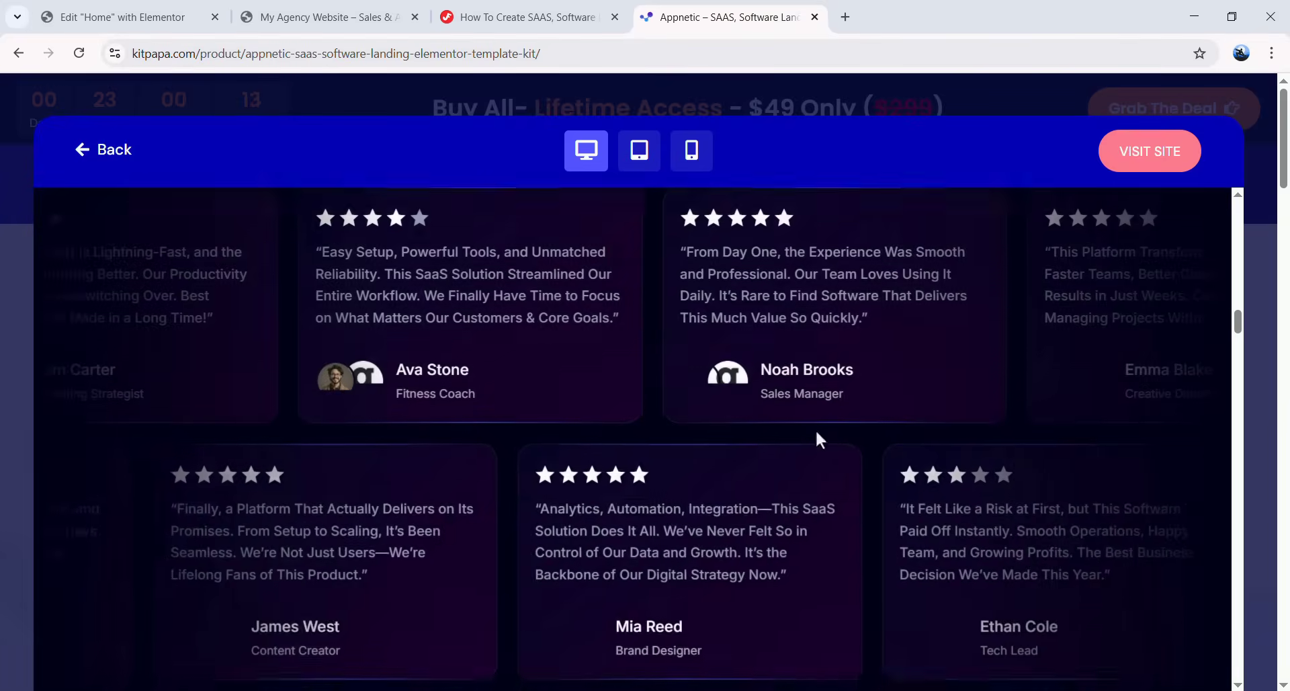
pyautogui.scroll(-10, 800, 433)
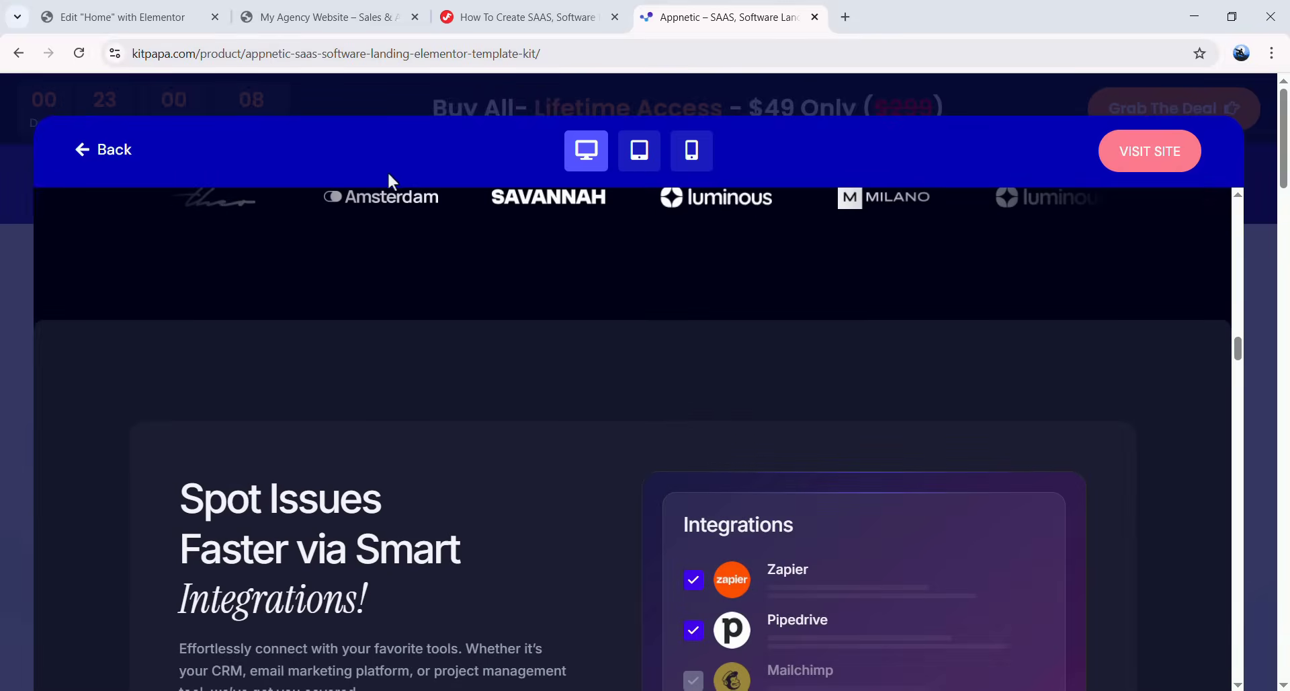
pyautogui.click(411, 115)
pyautogui.scroll(-3, 740, 350)
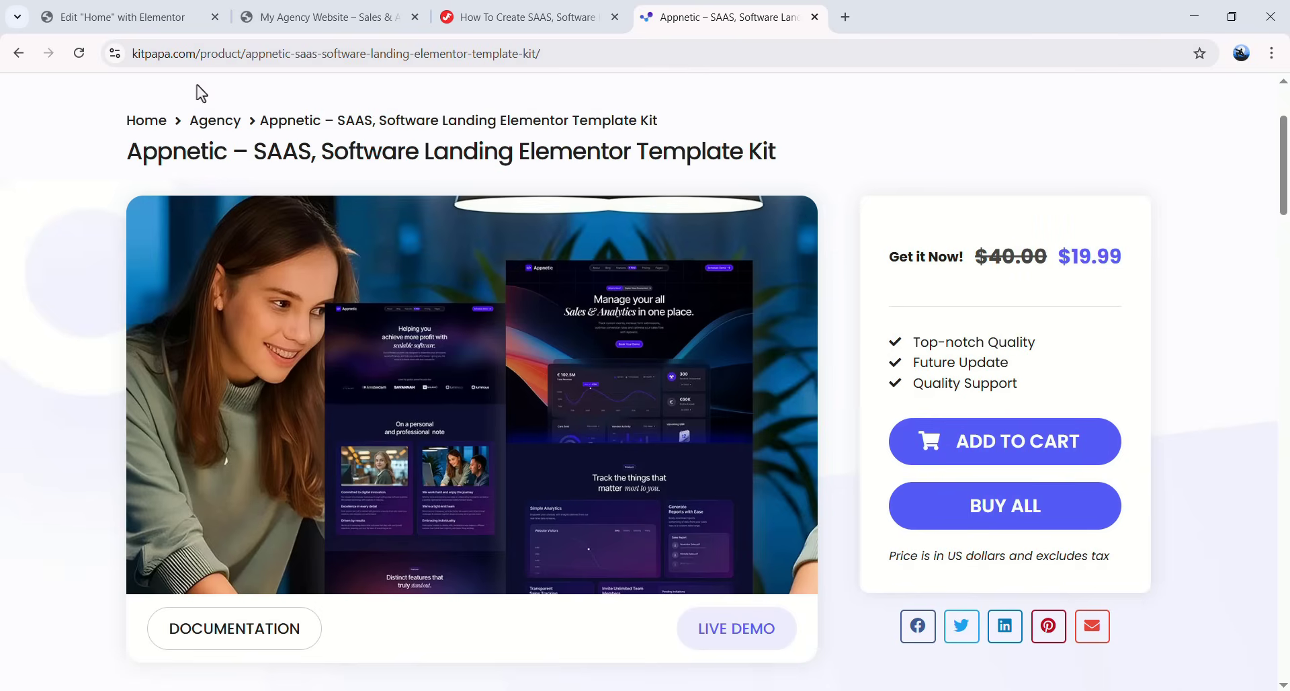
# - Close the Appnetic tab, reload the still-blank live site, and return to the Elementor Home editor
pyautogui.click(815, 17)
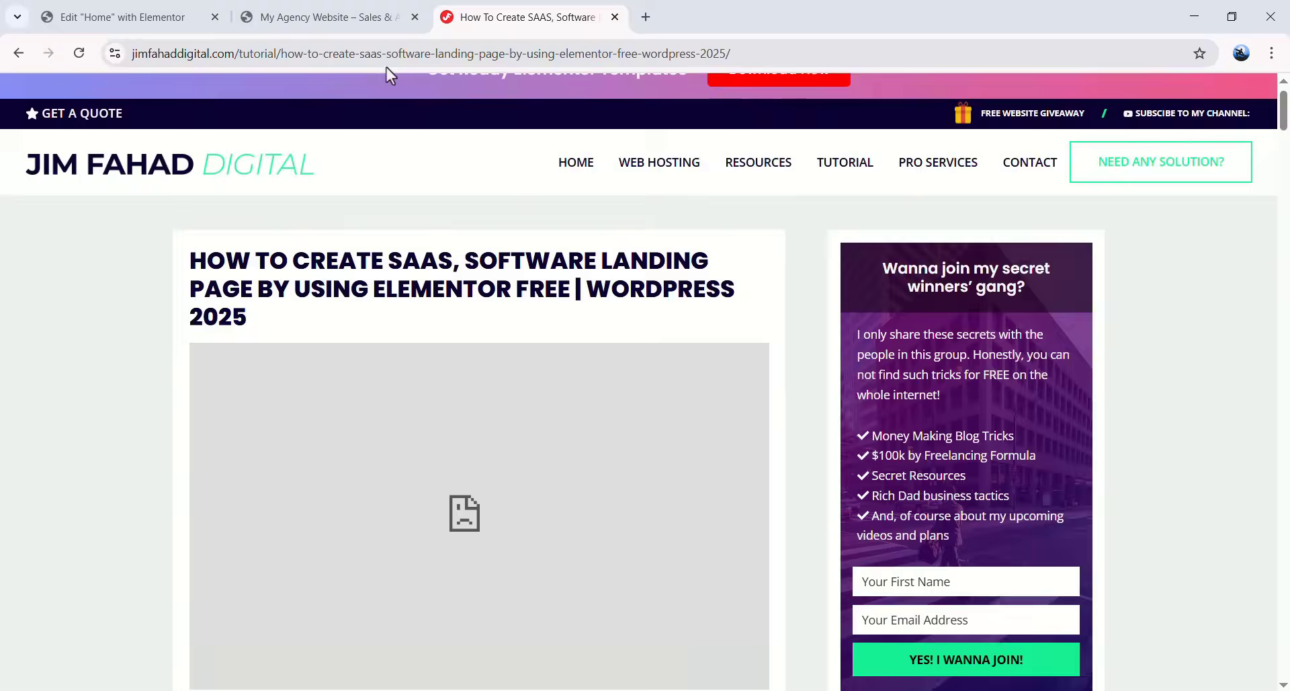
pyautogui.click(187, 12)
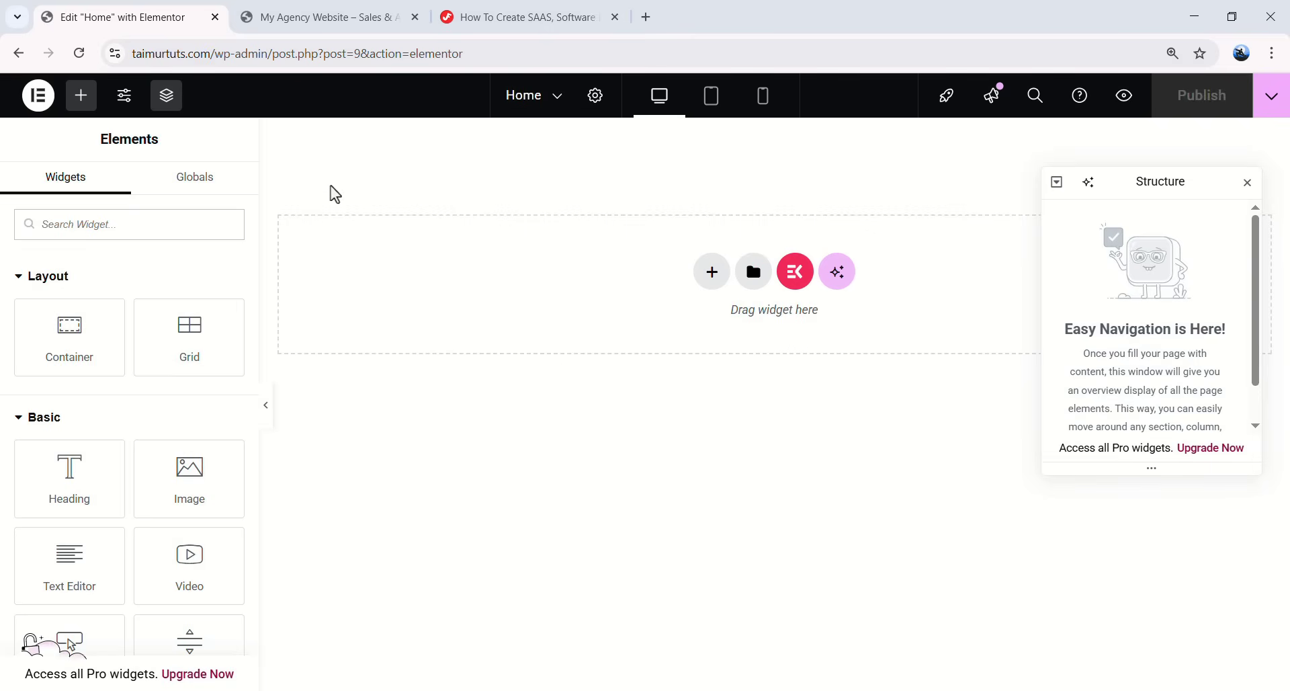
pyautogui.click(334, 32)
pyautogui.click(77, 54)
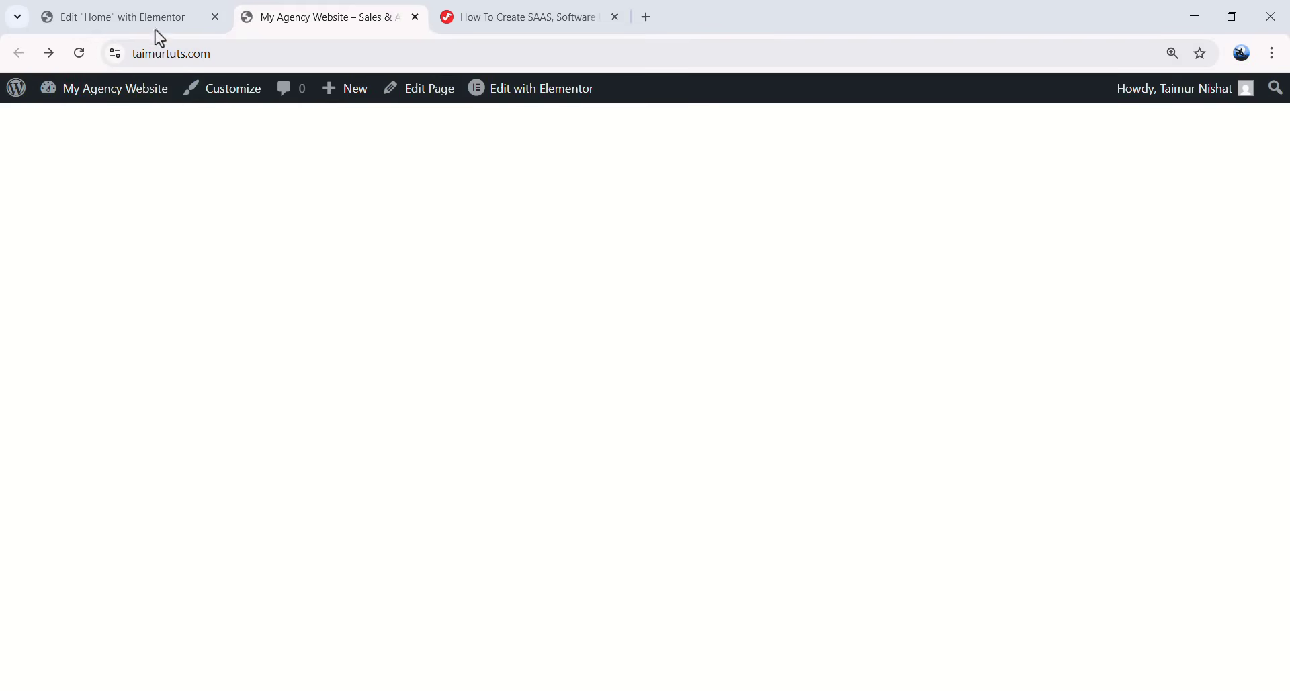
pyautogui.click(114, 17)
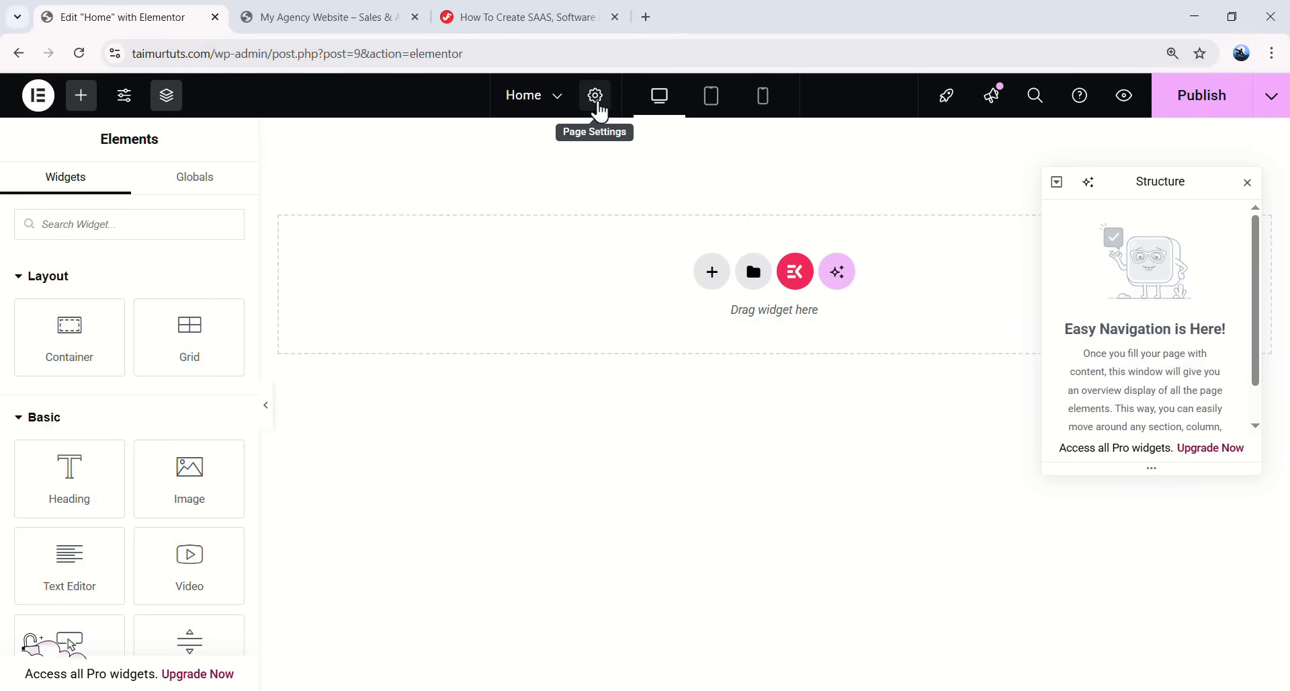
# - Give the page body a Classic background with colour #030116 in Page Settings > Style
pyautogui.click(598, 101)
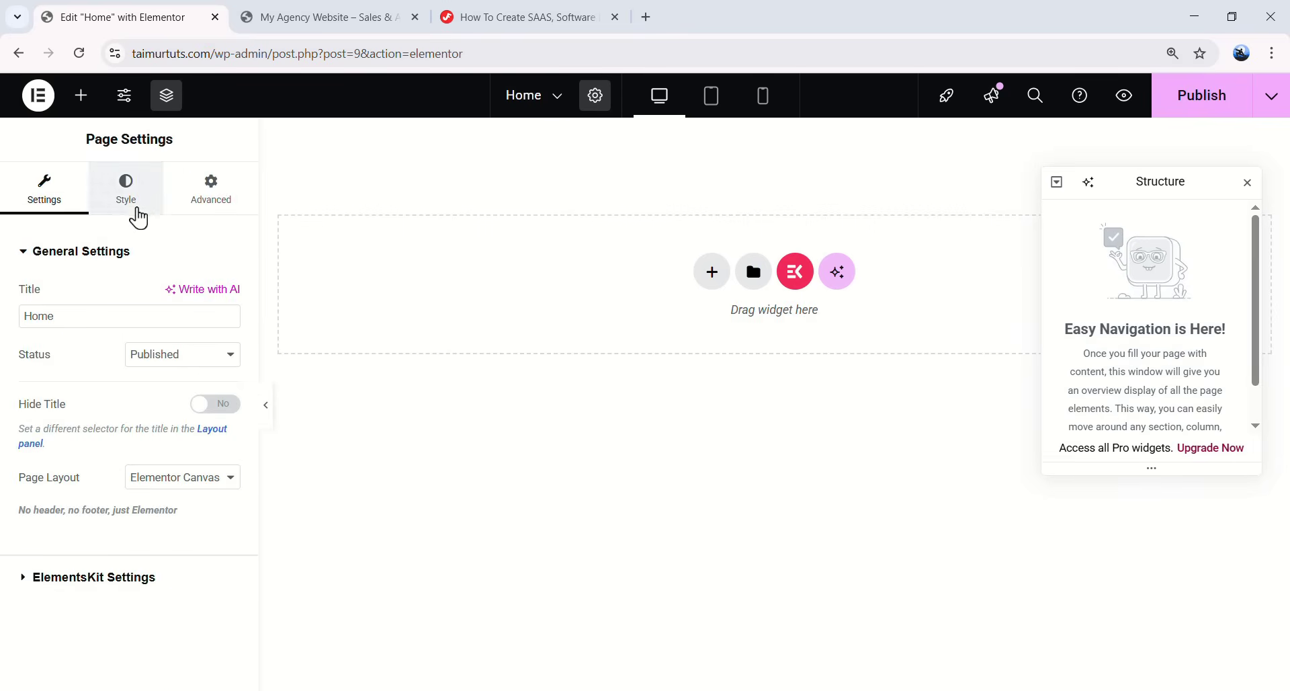
pyautogui.click(126, 191)
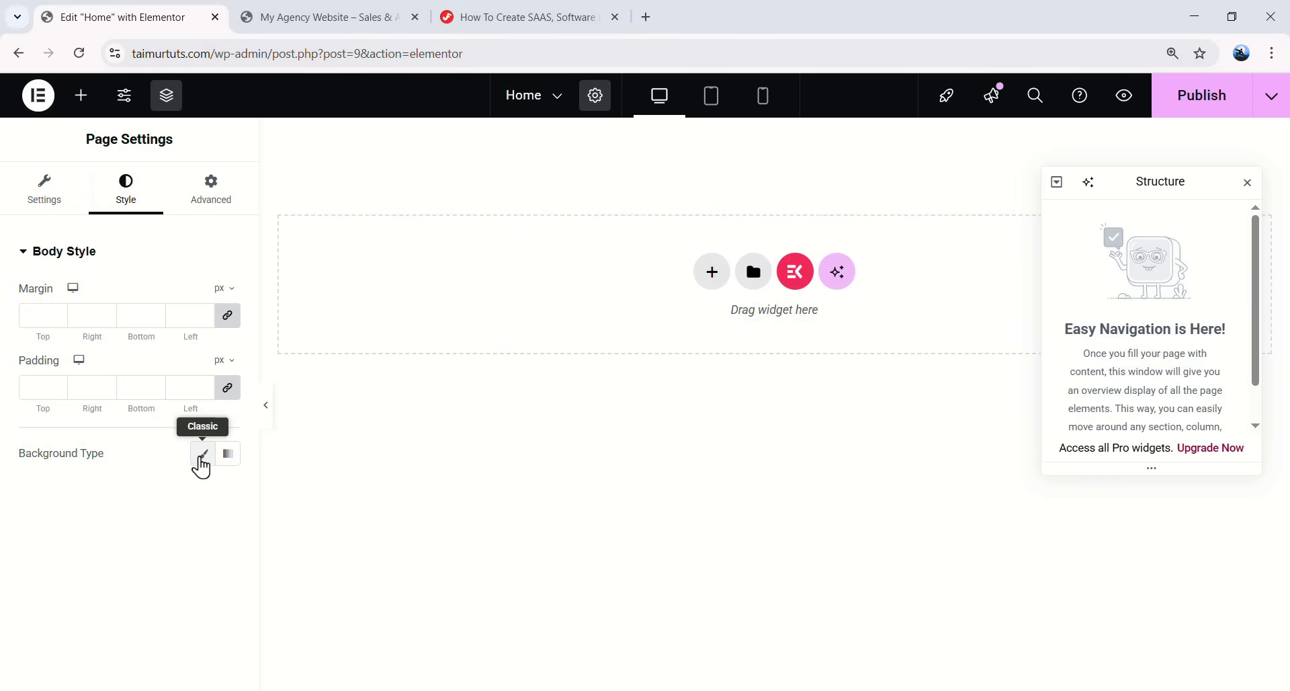
pyautogui.click(201, 453)
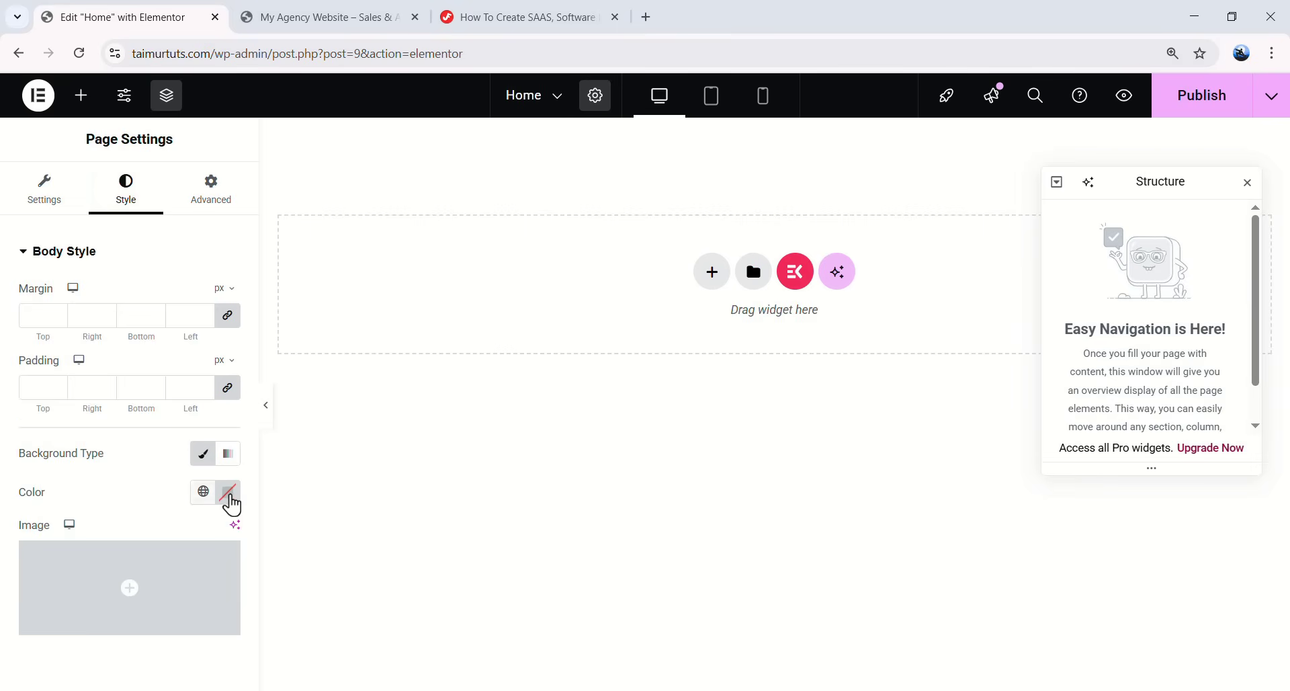
pyautogui.click(228, 492)
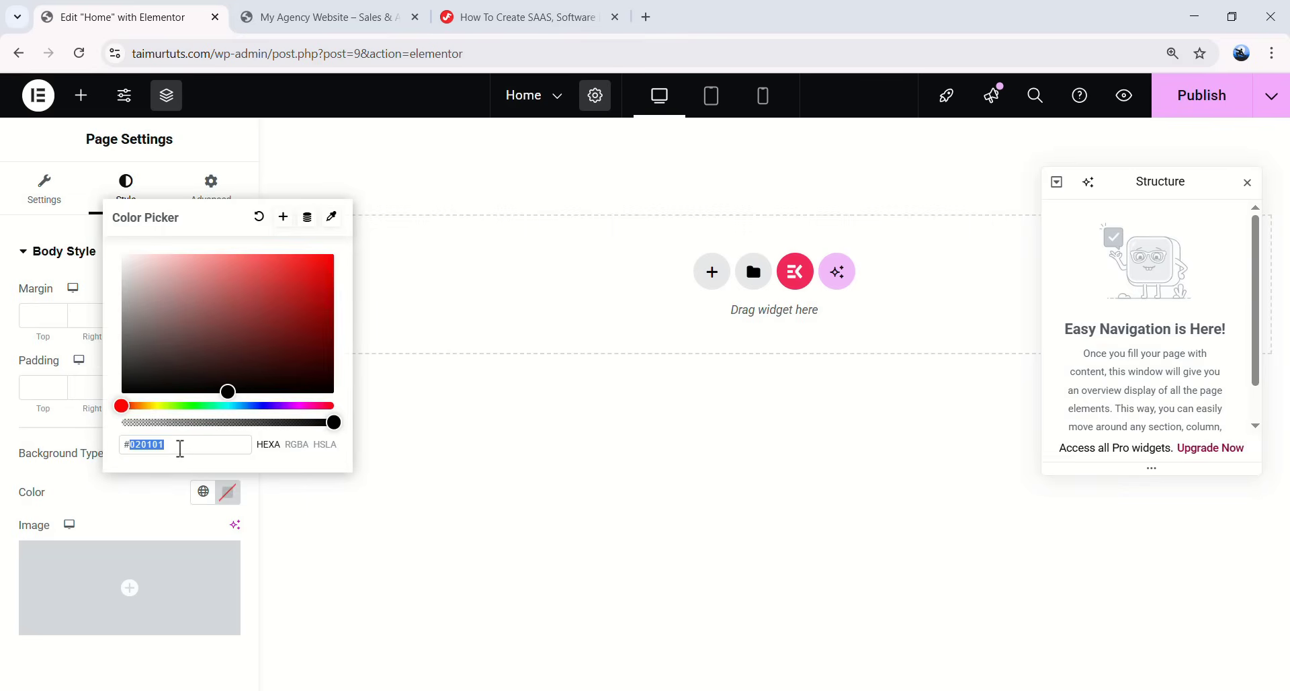
pyautogui.write('03011')
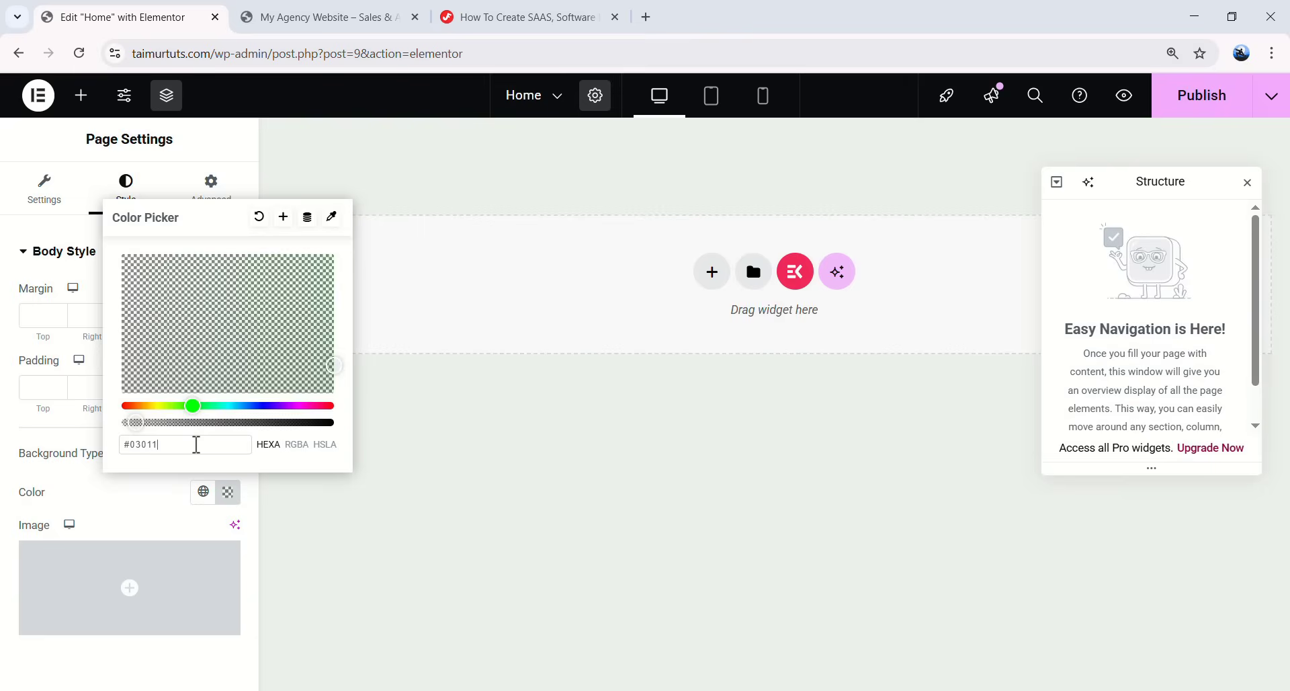
pyautogui.write('6')
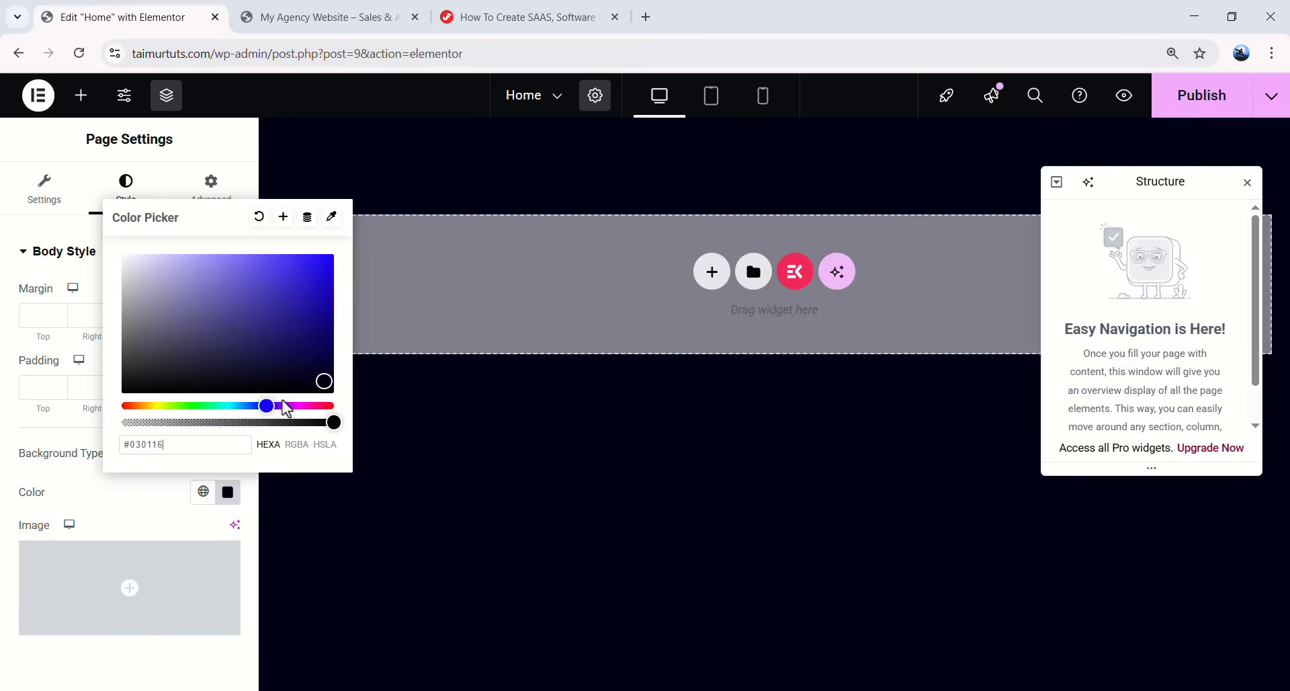
pyautogui.click(171, 492)
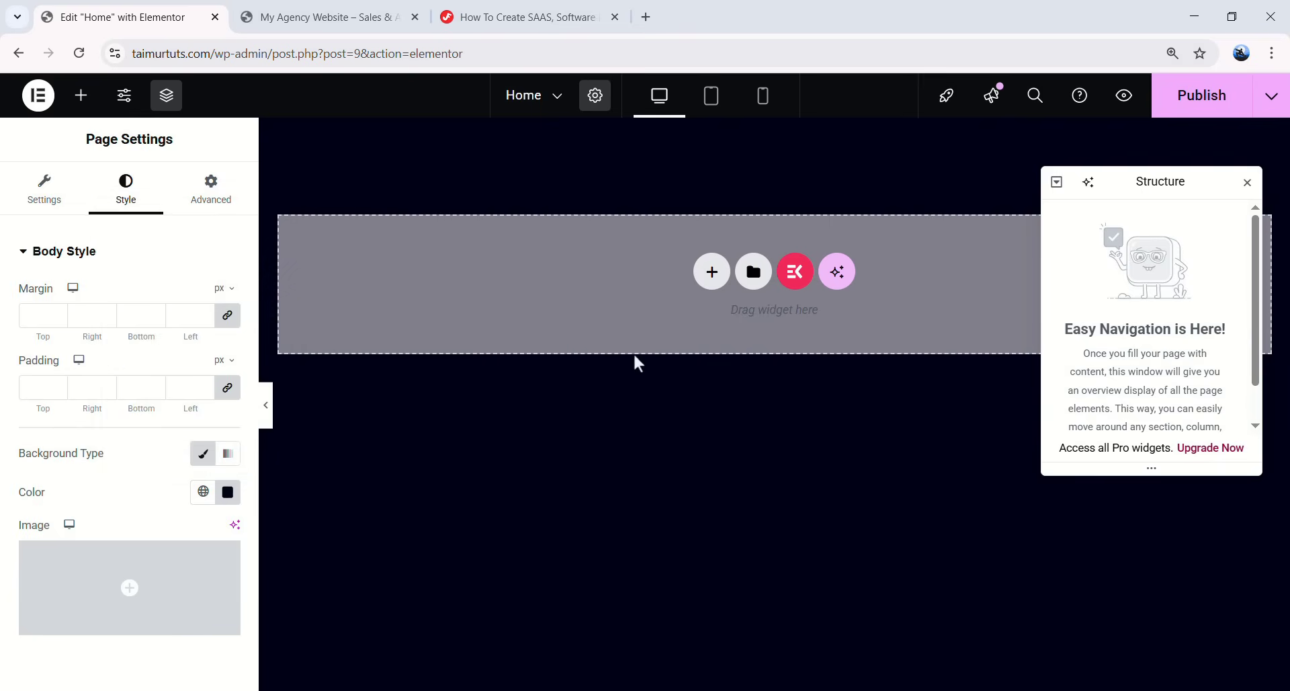
# - Publish the Home page and reload the live site to see the dark background
pyautogui.click(1199, 100)
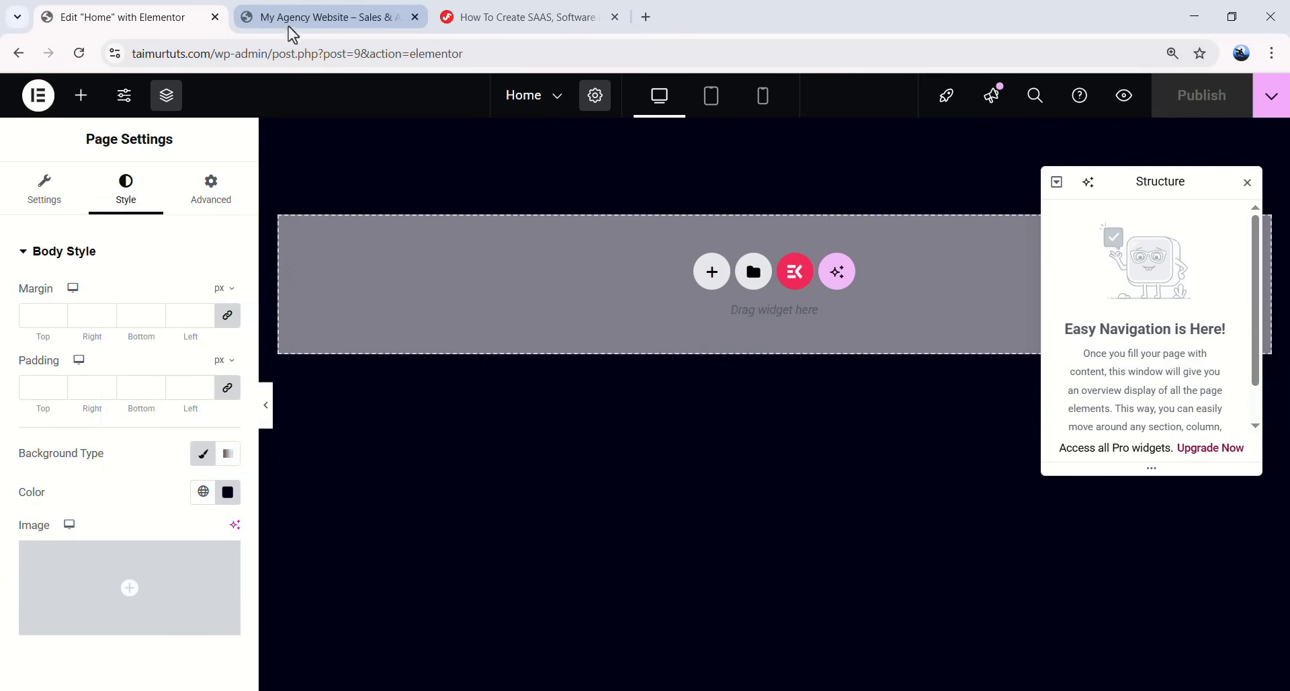
pyautogui.click(313, 20)
pyautogui.click(20, 53)
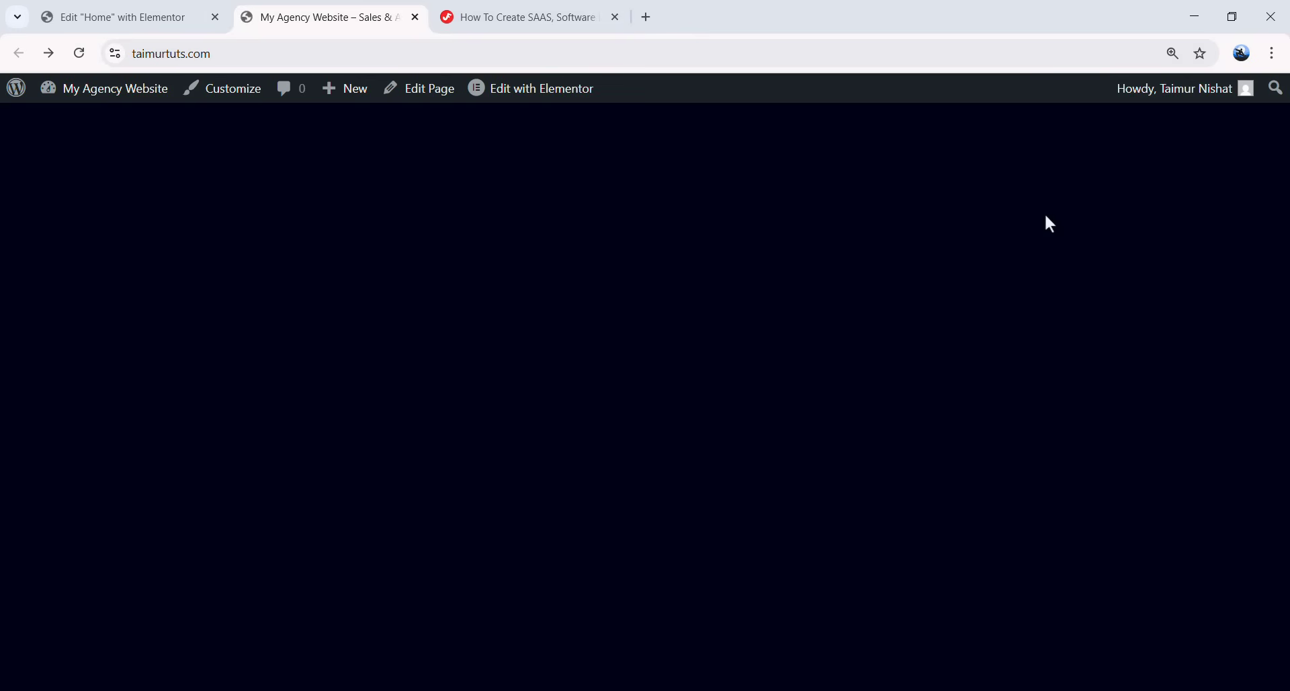
# - Drag a Container to the top of the Home page and begin renaming it Banner Section
pyautogui.click(156, 18)
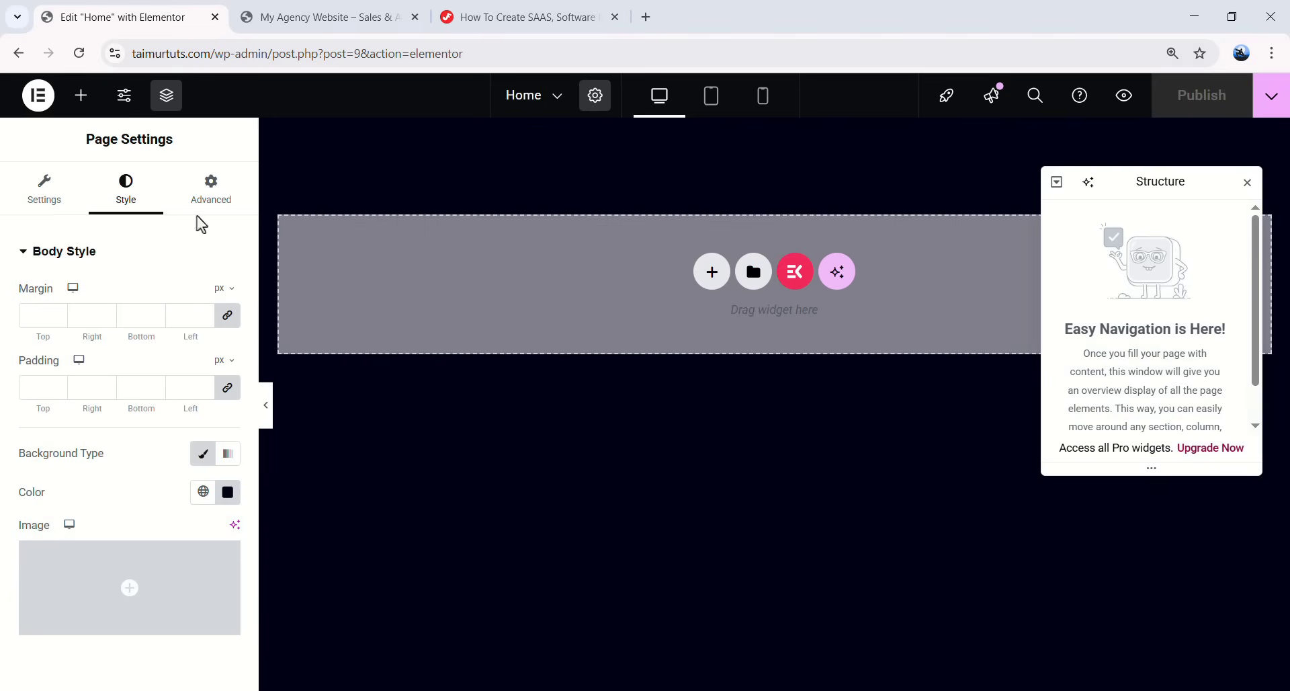
pyautogui.click(81, 95)
pyautogui.moveTo(69, 325); pyautogui.dragTo(492, 281)
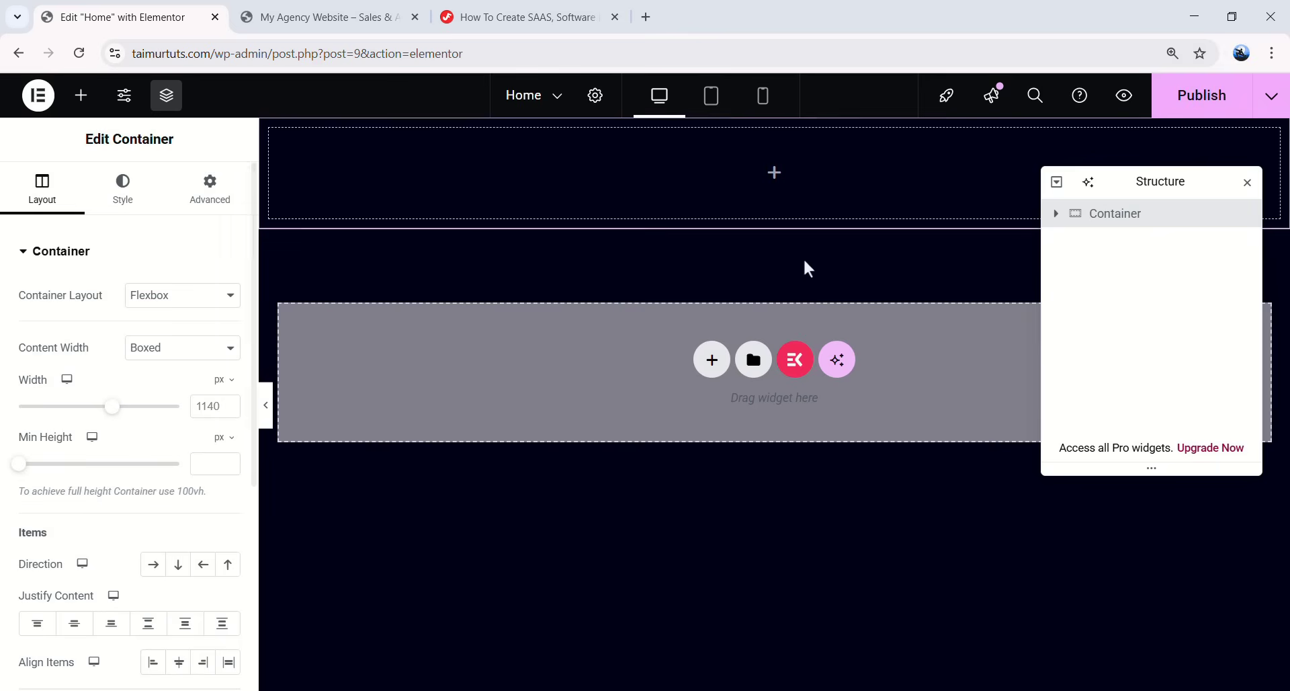
pyautogui.doubleClick(1110, 222)
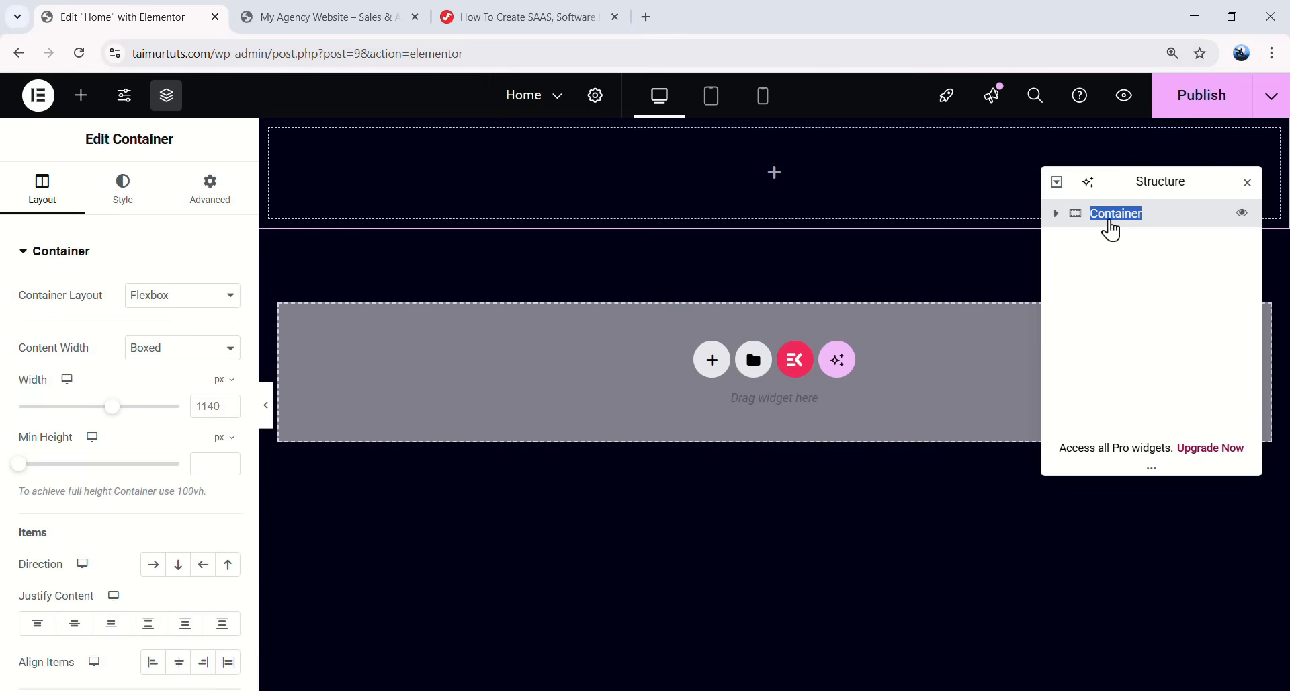
pyautogui.write('Banner Section')
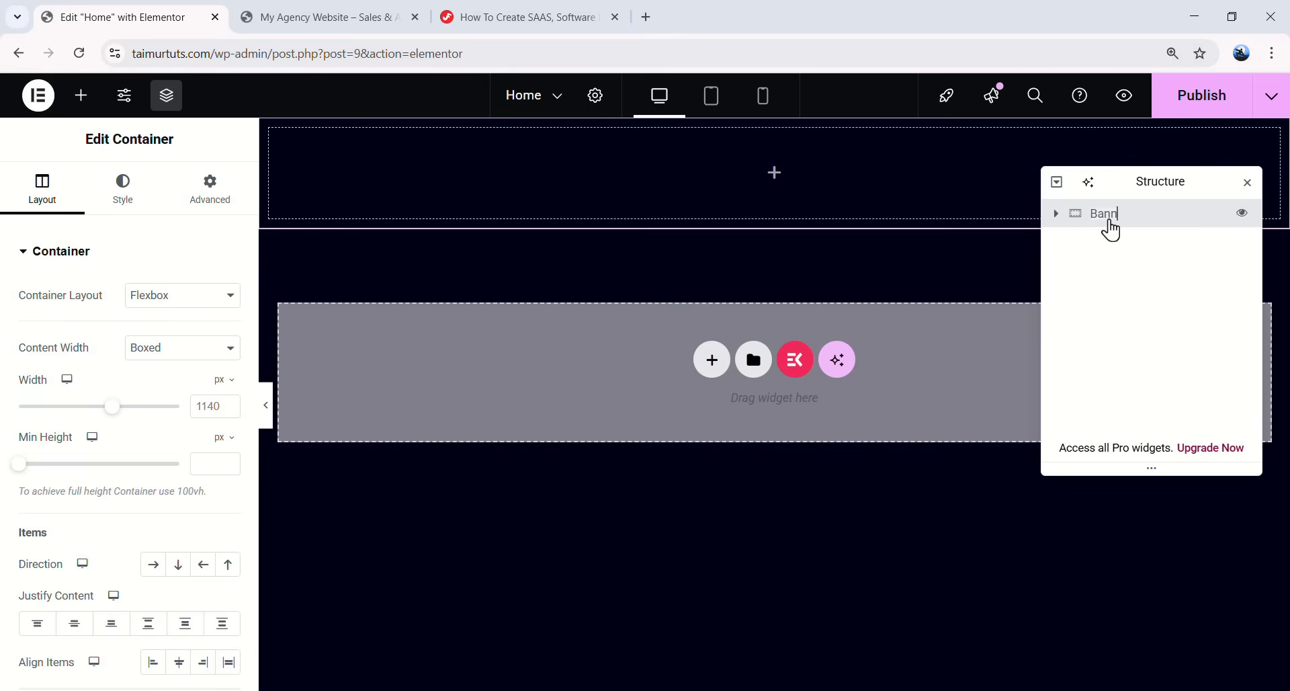
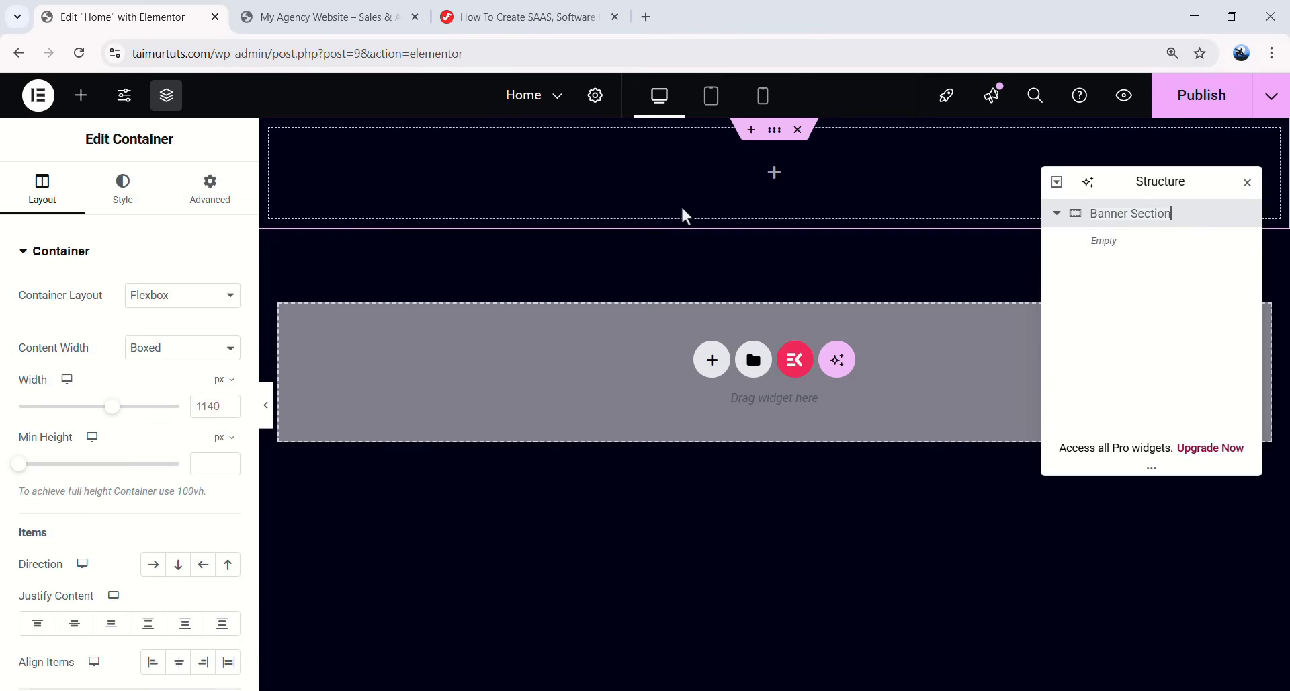
# - Confirm the top container's new name, 'Banner Section', in the Structure panel
pyautogui.press('Return')
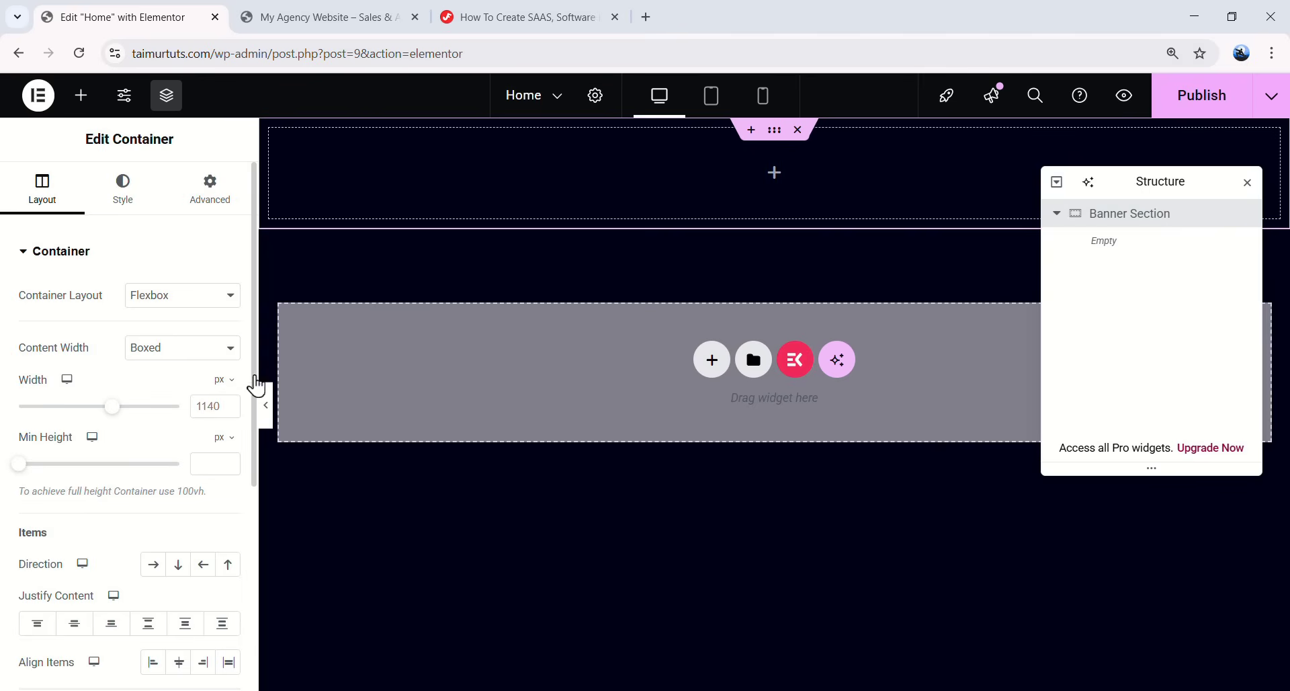
# - Set the Banner Section width to 940 with Column direction and Center justify and align items
pyautogui.click(201, 407)
pyautogui.hotkey('ctrl', 'a')
pyautogui.write('940')
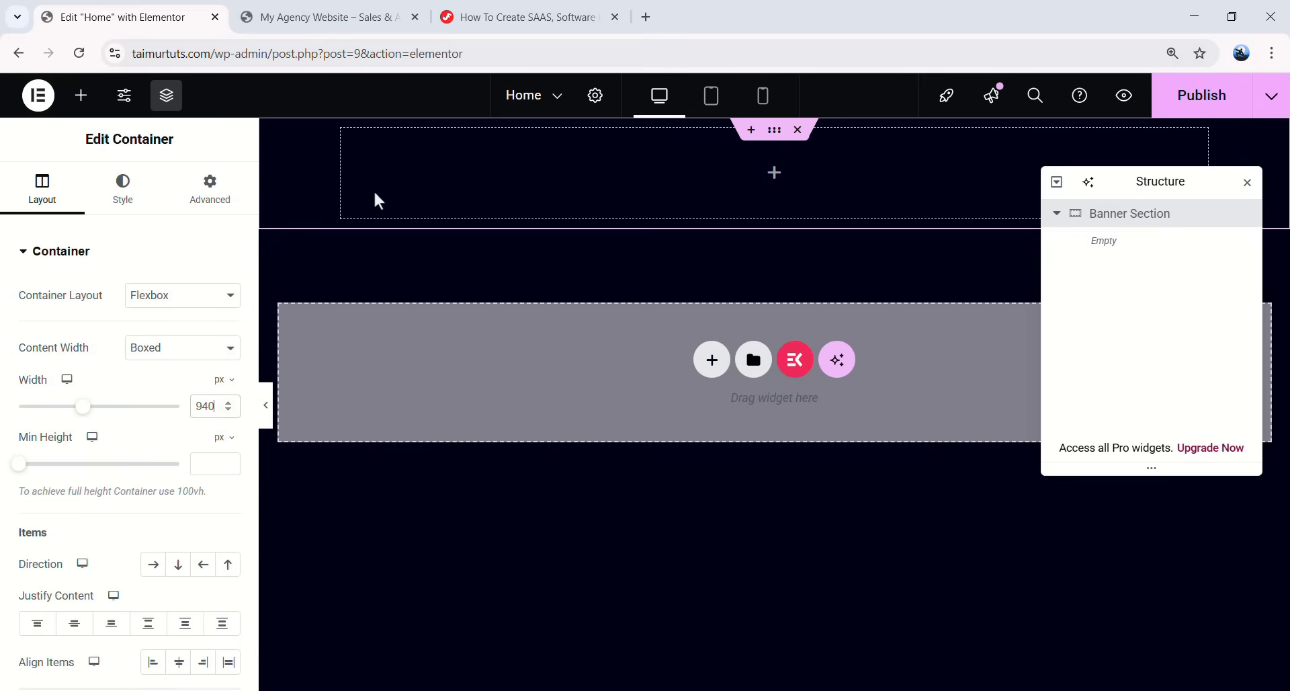
pyautogui.scroll(-1, 141, 494)
pyautogui.click(176, 482)
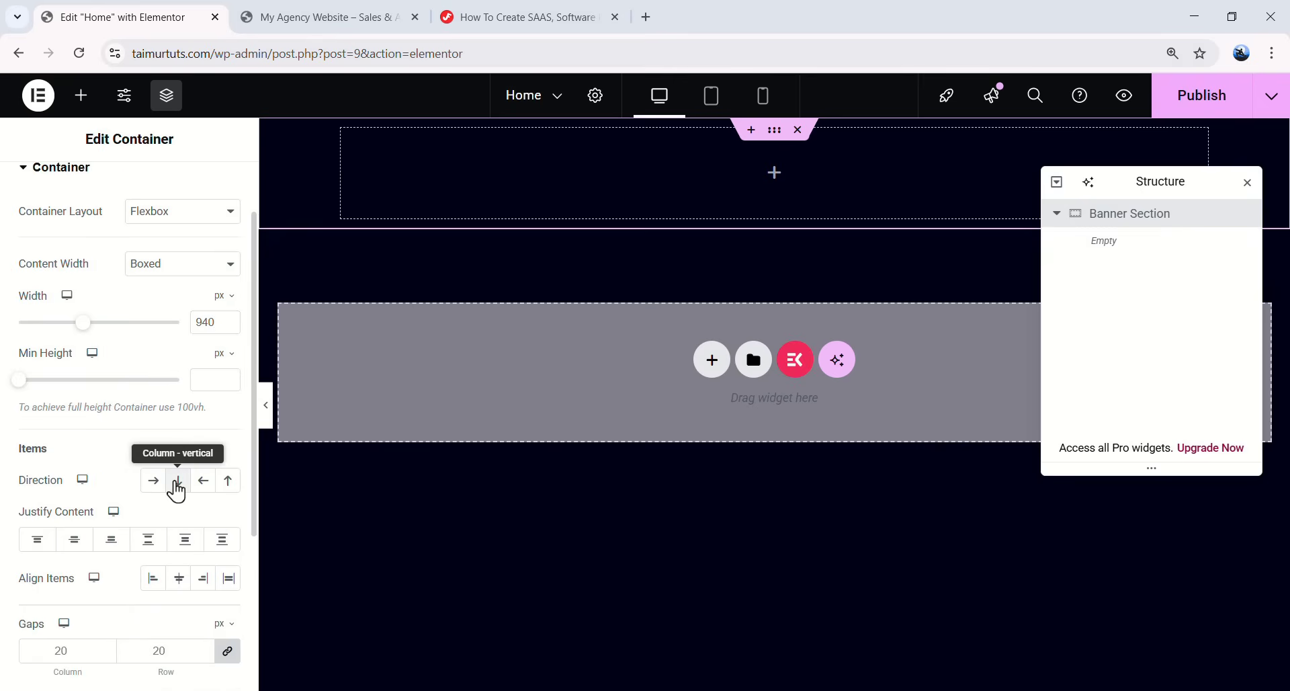
pyautogui.click(85, 542)
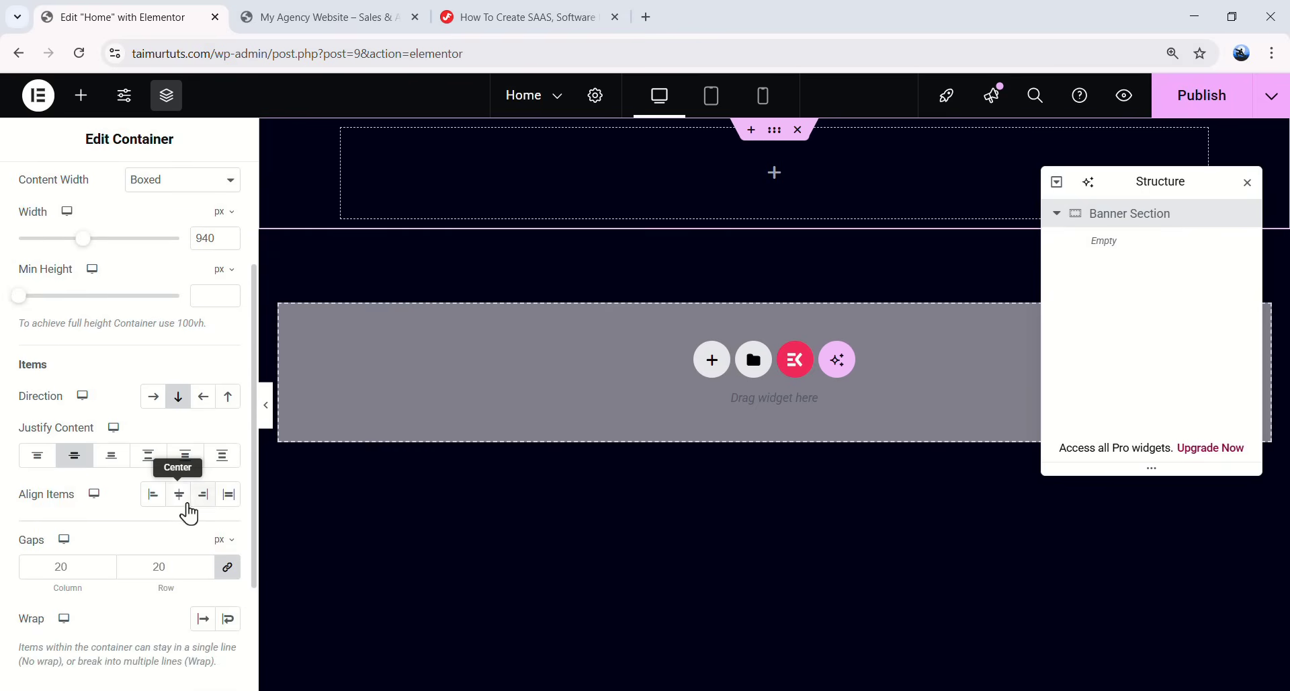
pyautogui.click(180, 498)
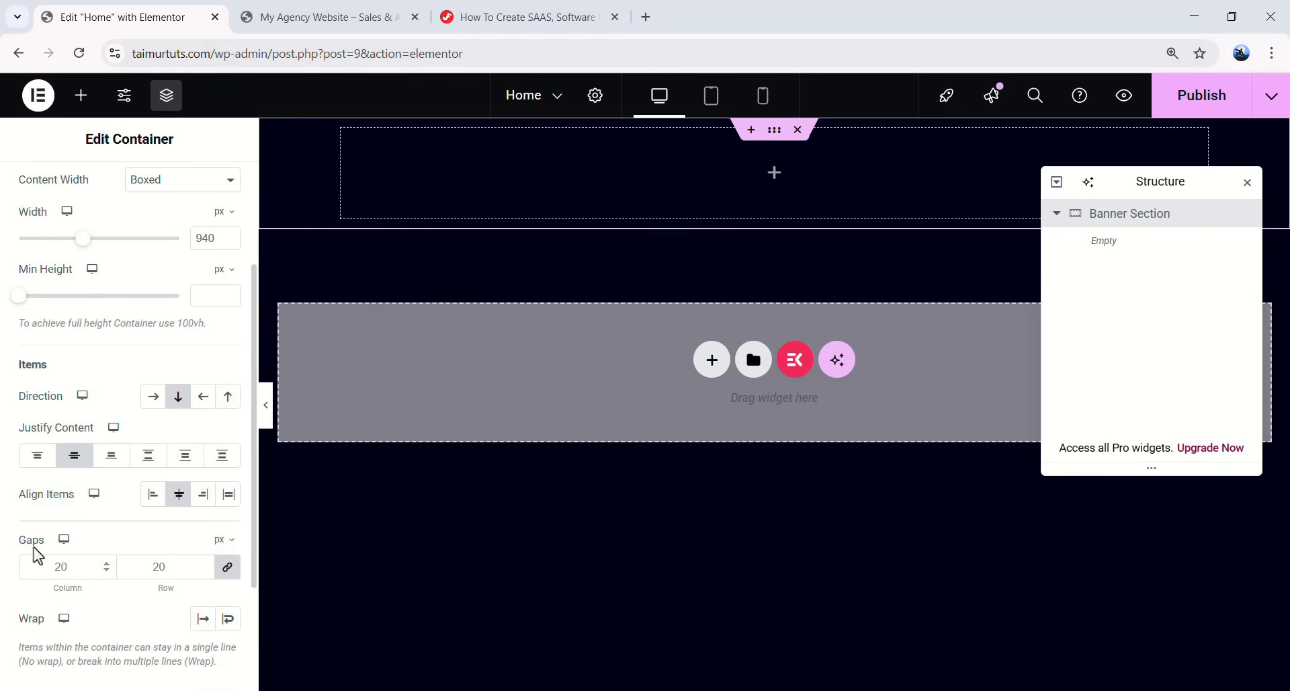
pyautogui.click(61, 565)
pyautogui.scroll(3, 191, 356)
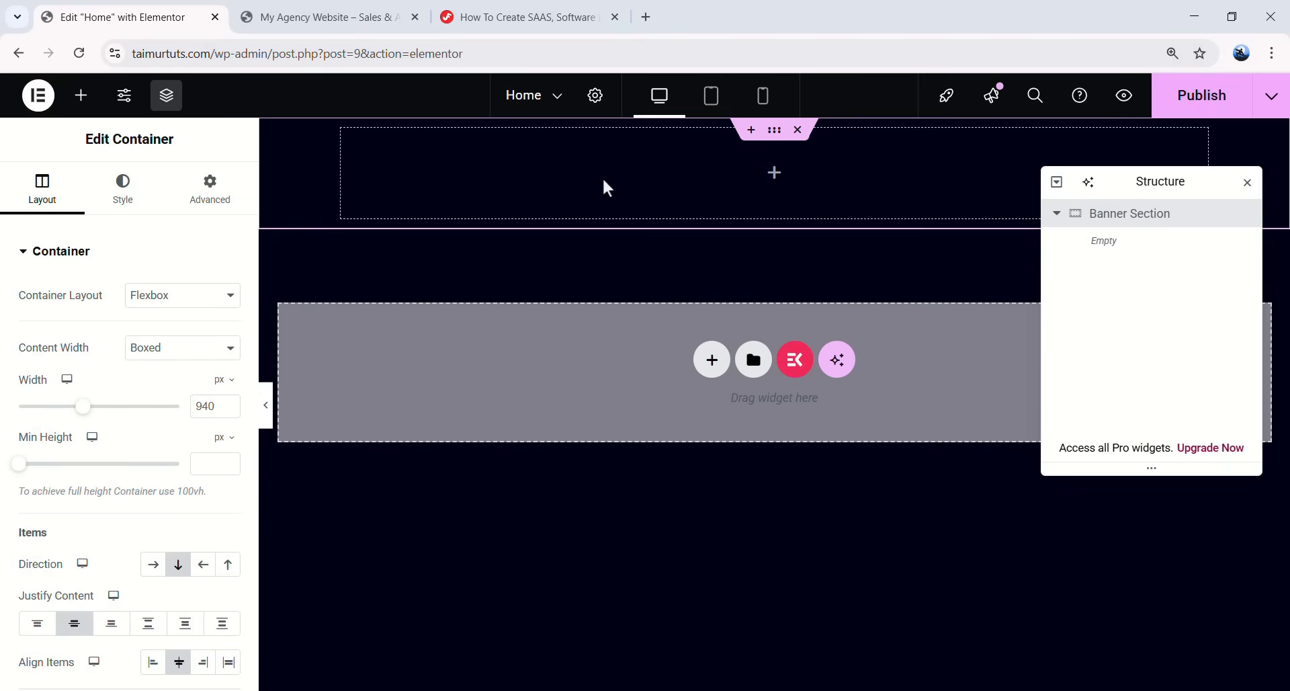
# - Give the Banner Section a Classic background, open its image picker, then go to the tutorial page
pyautogui.click(136, 195)
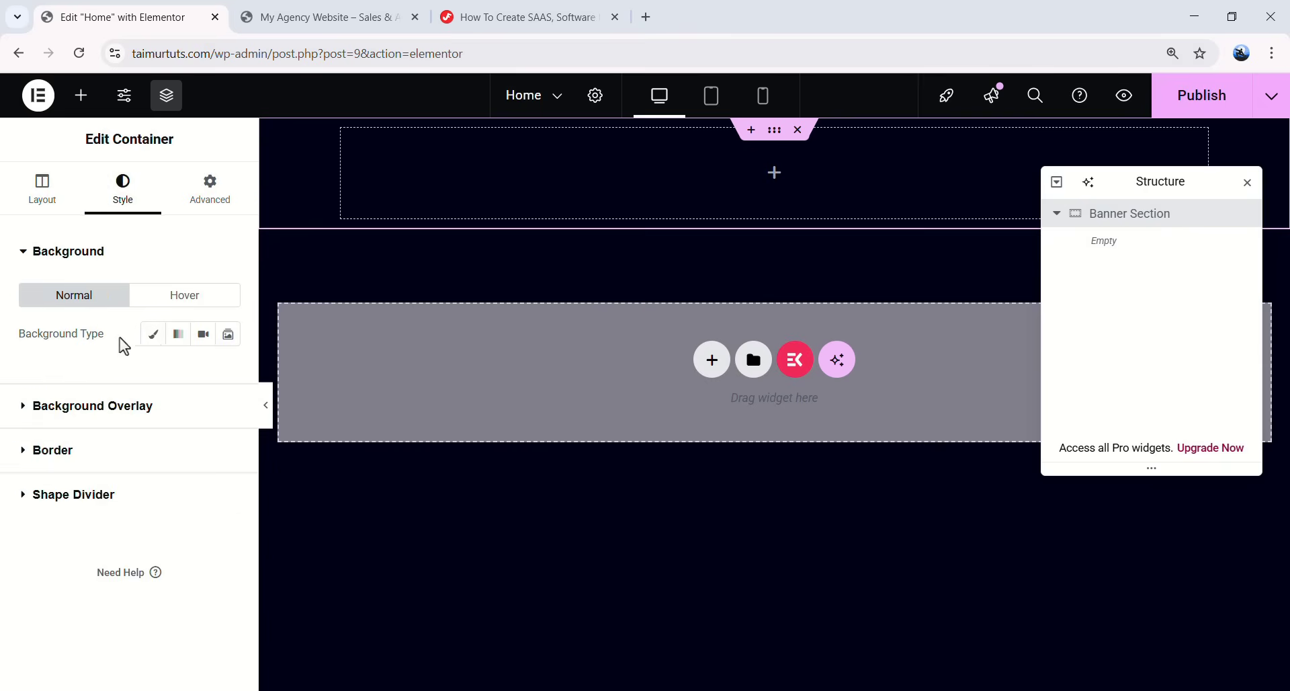
pyautogui.click(153, 342)
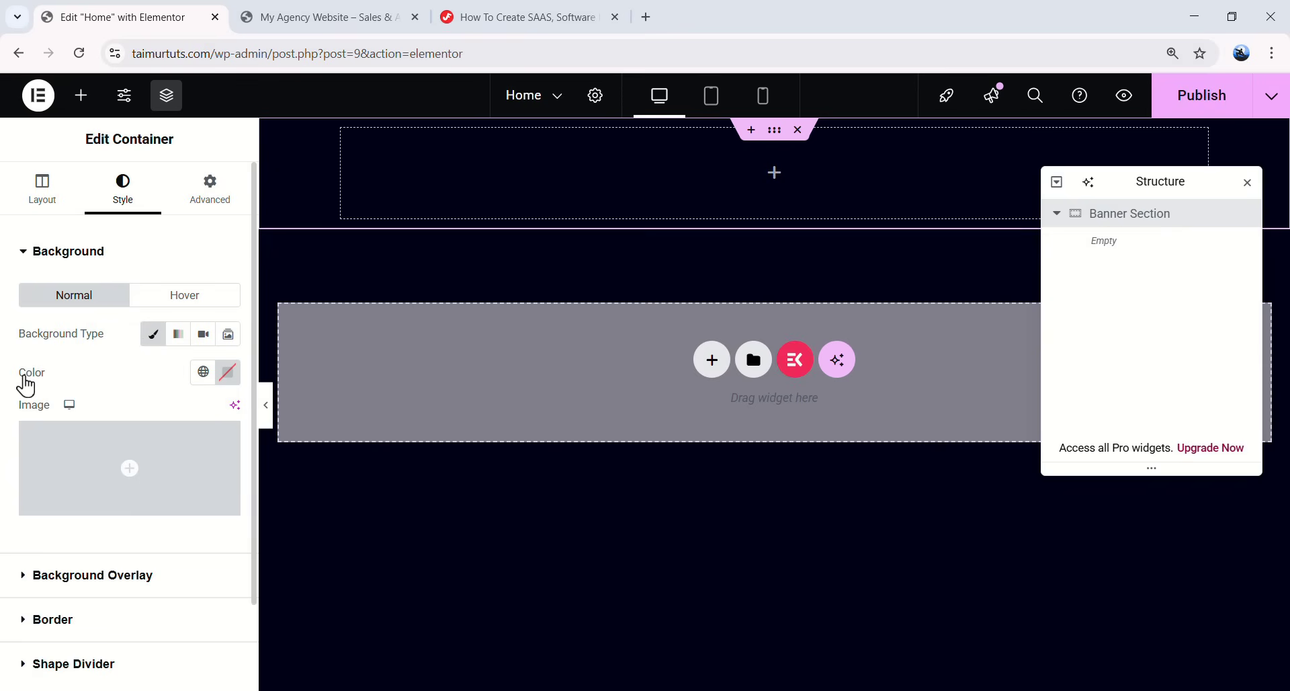
pyautogui.moveTo(38, 455)
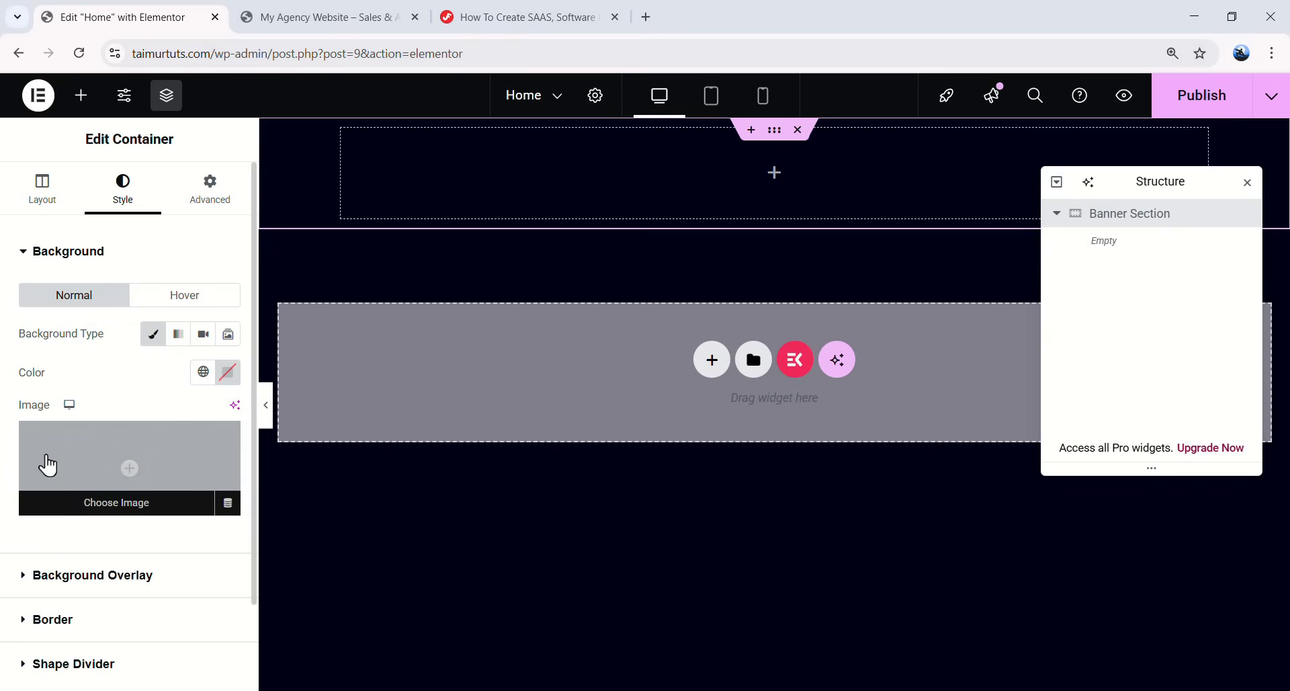
pyautogui.click(234, 467)
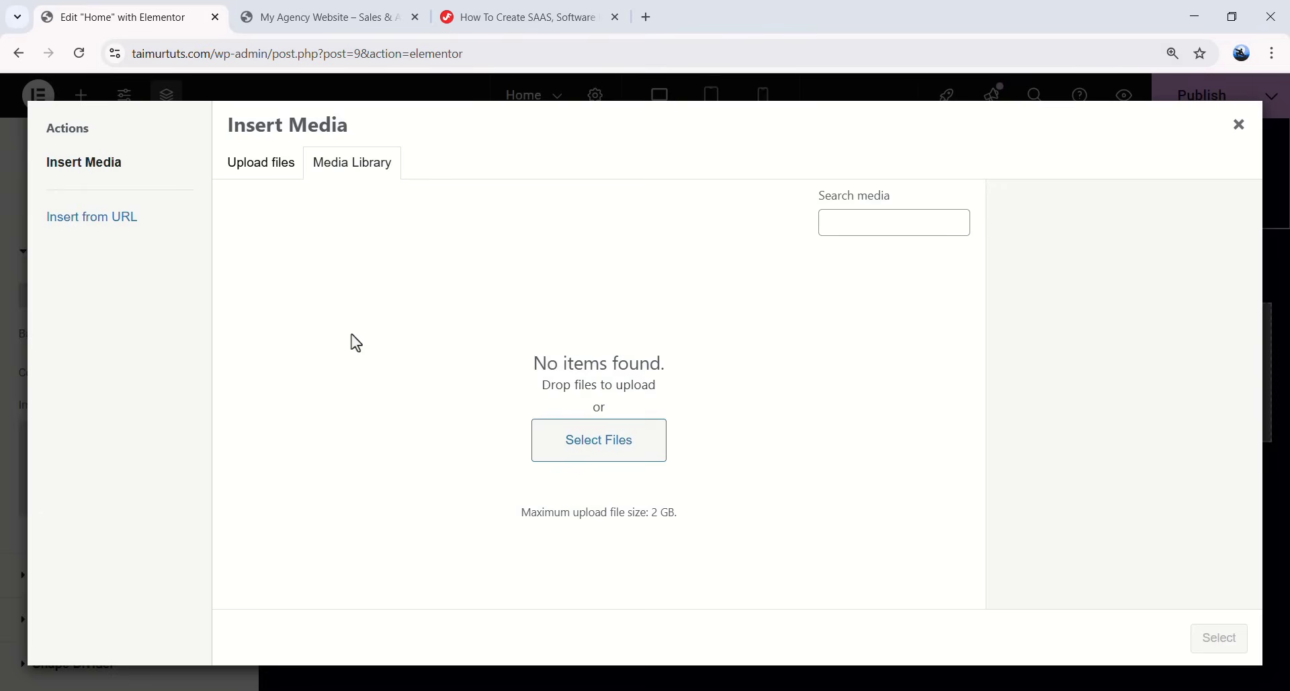
pyautogui.click(524, 18)
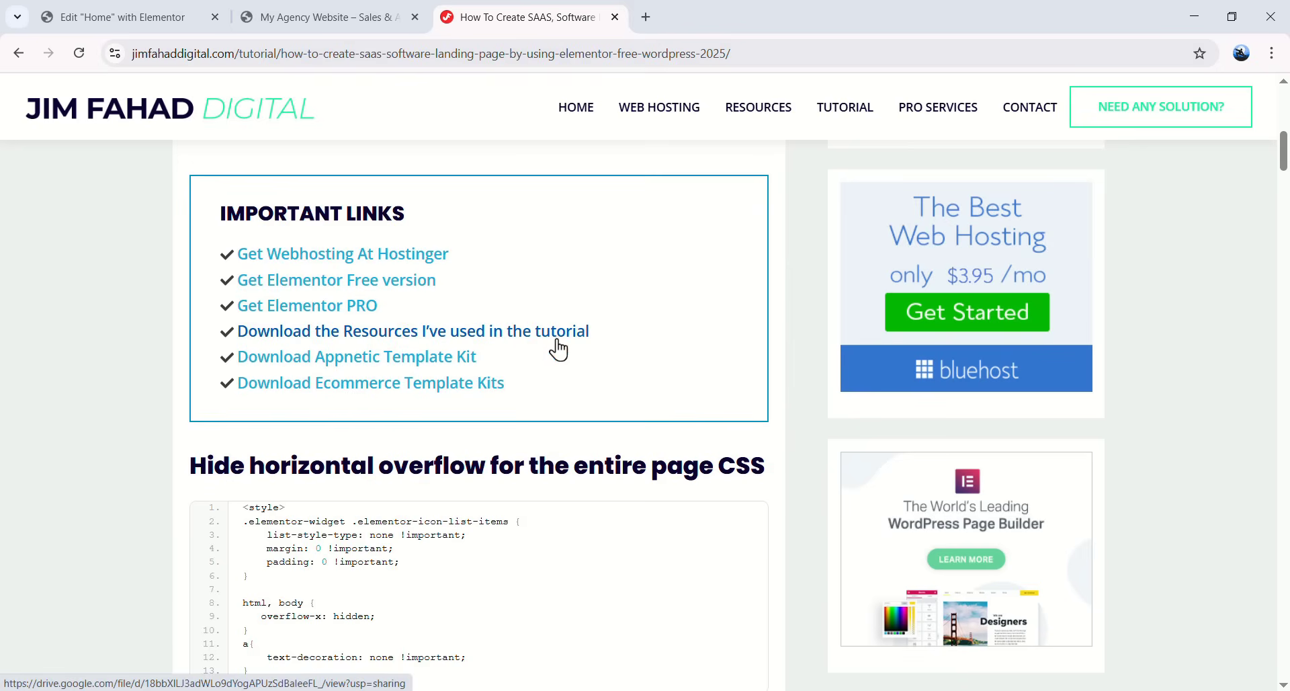
# - Download Appnetic - Images.zip from the tutorial's Drive resources link and show it in its folder
pyautogui.click(342, 332)
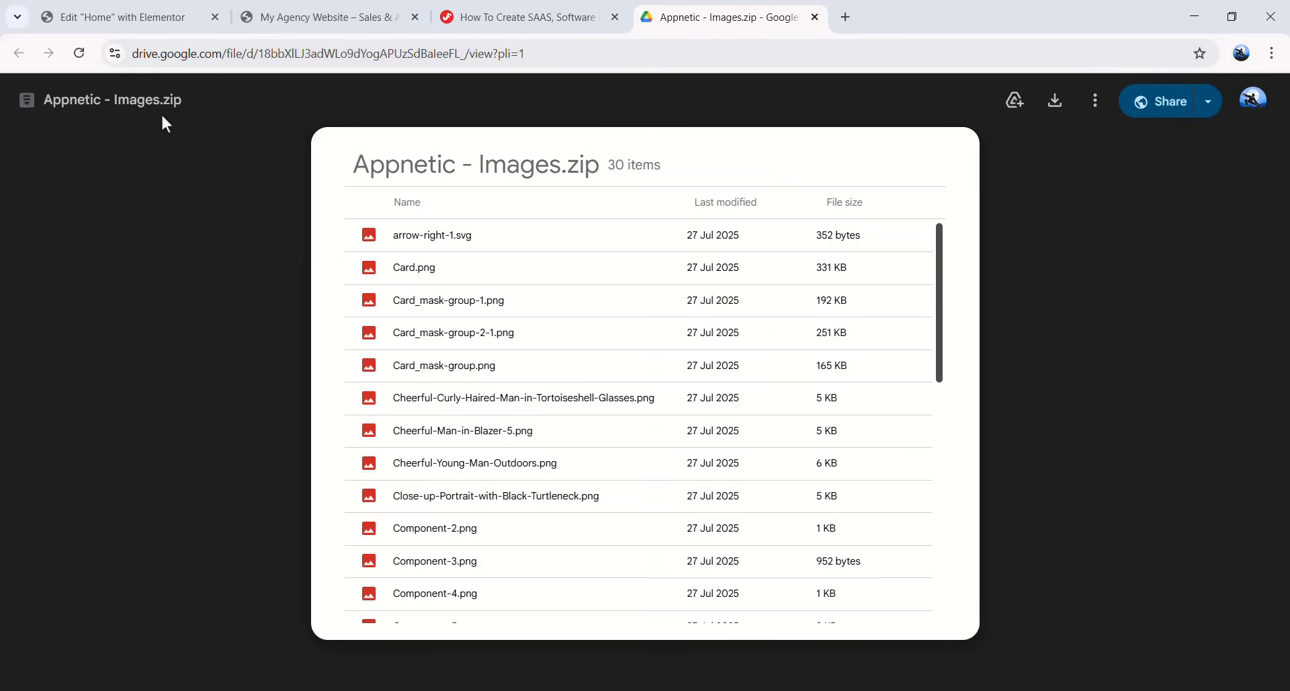
pyautogui.click(1055, 101)
pyautogui.click(1166, 95)
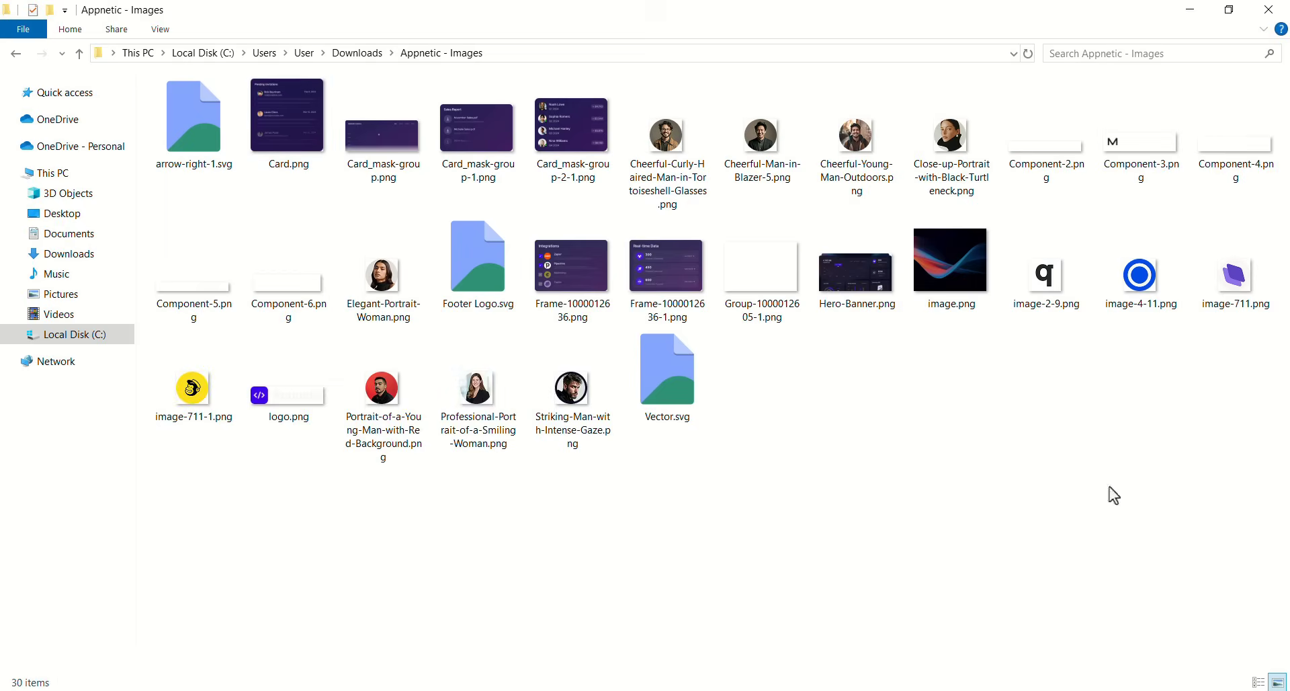
# - Browse the extracted Appnetic - Images folder, close the Google Drive tab, and return to Elementor
pyautogui.click(768, 355)
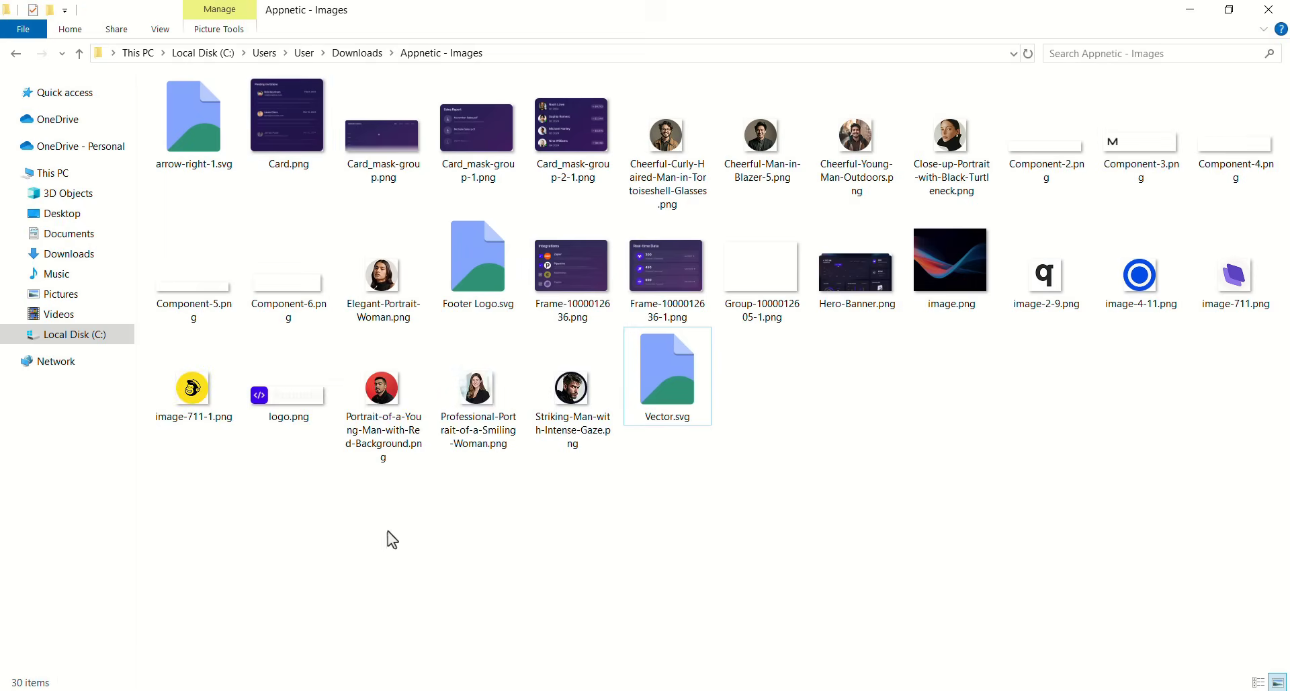
pyautogui.click(191, 690)
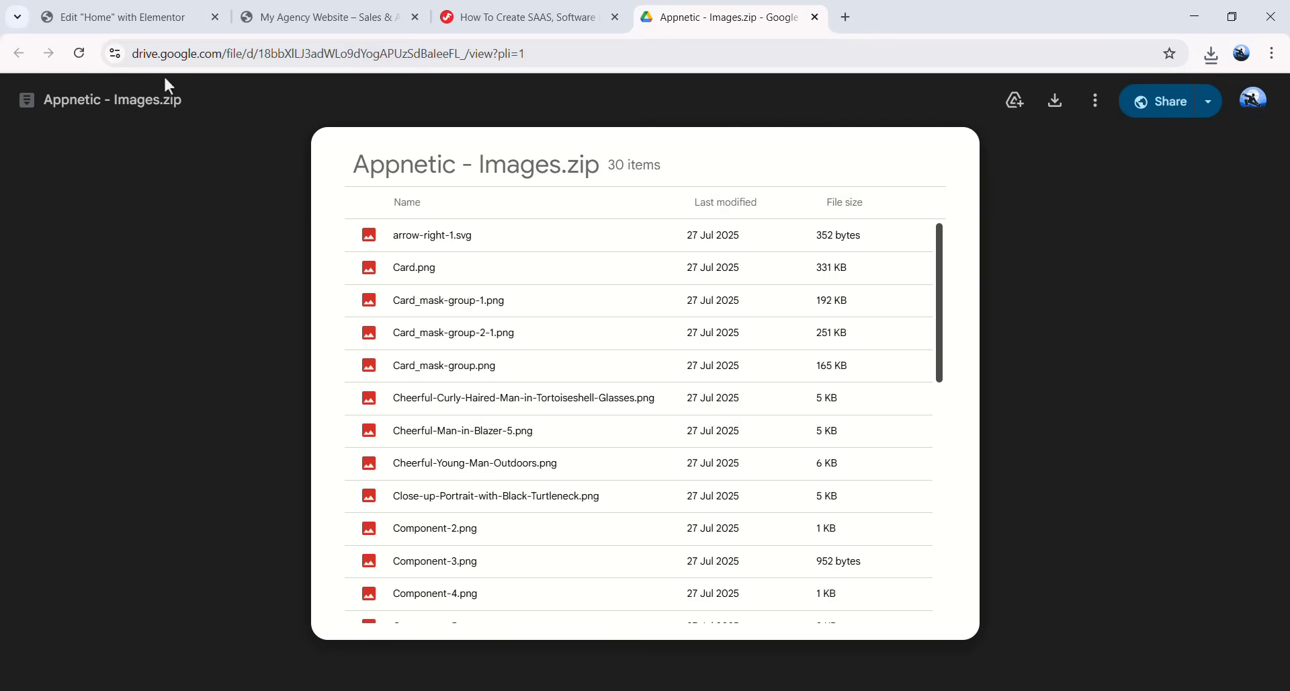
pyautogui.click(815, 19)
pyautogui.click(133, 9)
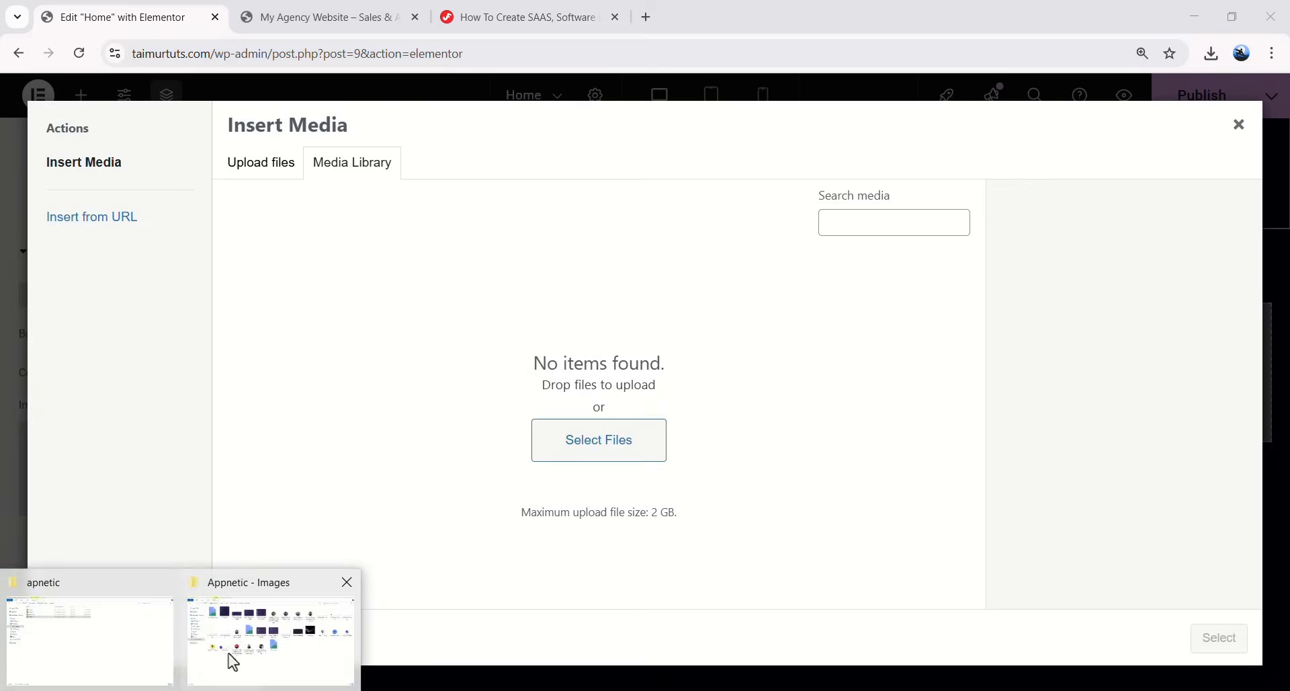
# - Drag all the Appnetic - Images files from Explorer into the Insert Media upload area
pyautogui.click(213, 668)
pyautogui.moveTo(529, 49); pyautogui.dragTo(854, 126)
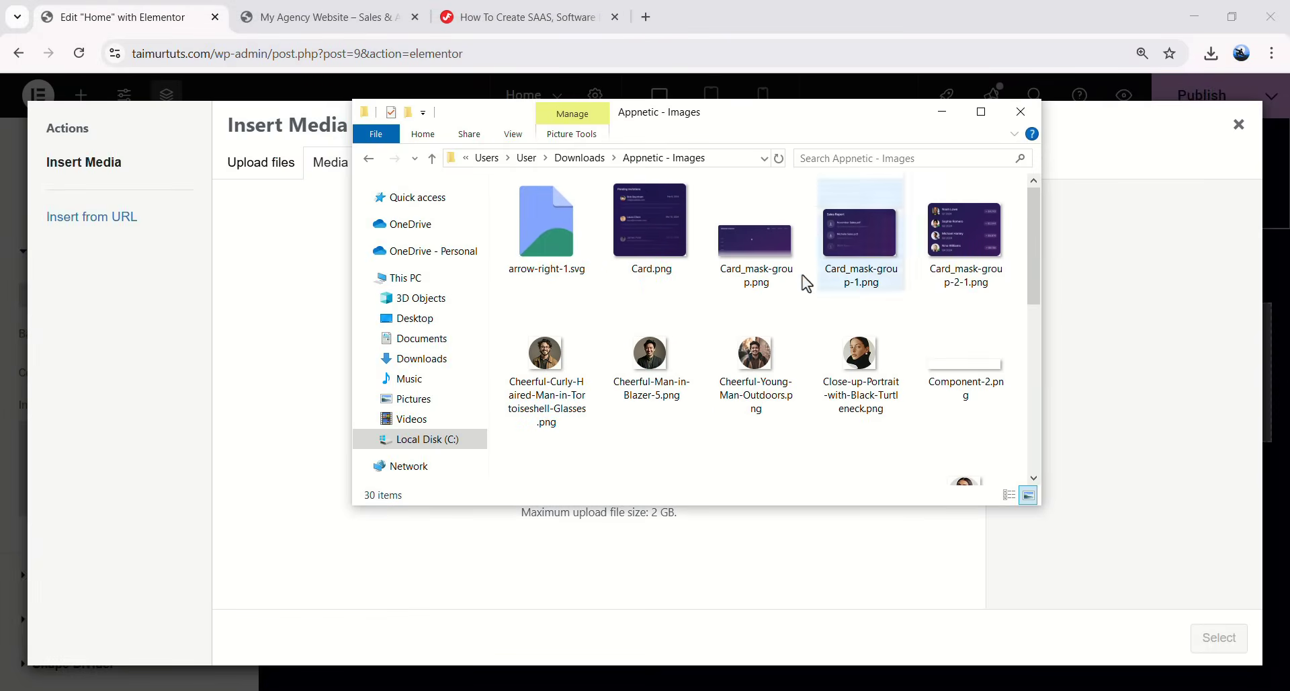
pyautogui.click(795, 294)
pyautogui.hotkey('ctrl', 'a')
pyautogui.scroll(-5, 785, 269)
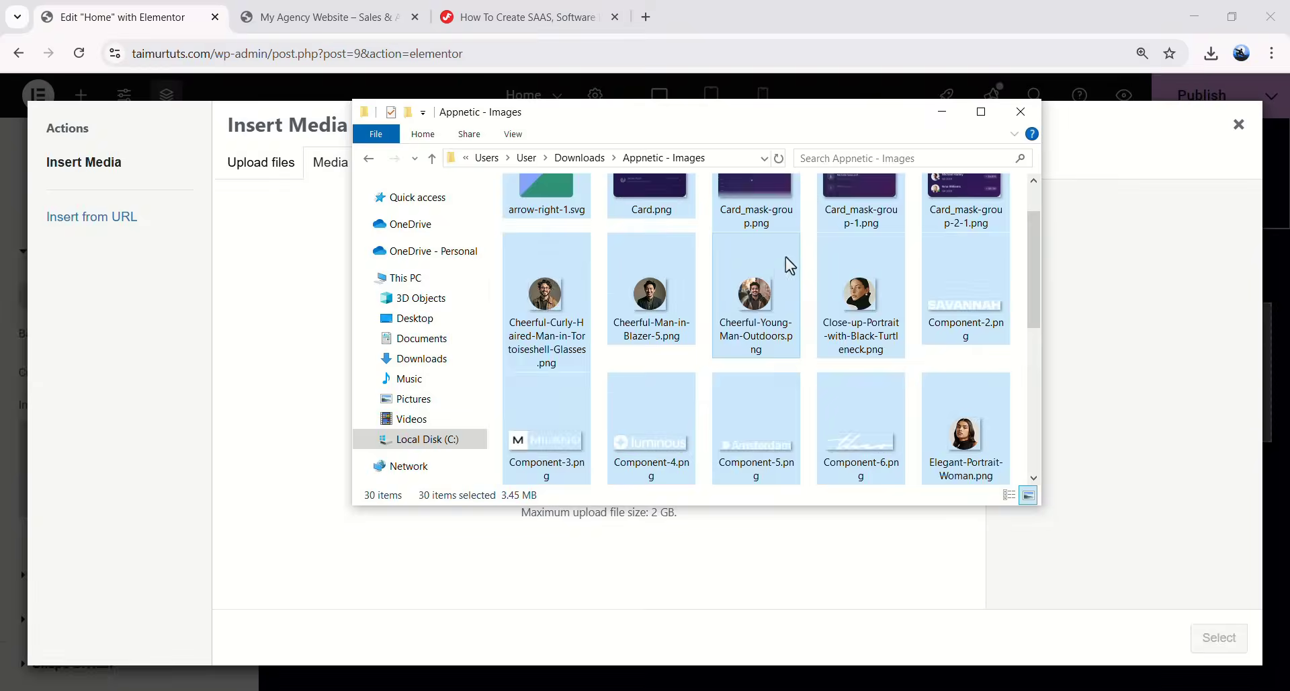
pyautogui.moveTo(485, 111); pyautogui.dragTo(769, 128)
pyautogui.moveTo(835, 221); pyautogui.dragTo(437, 380)
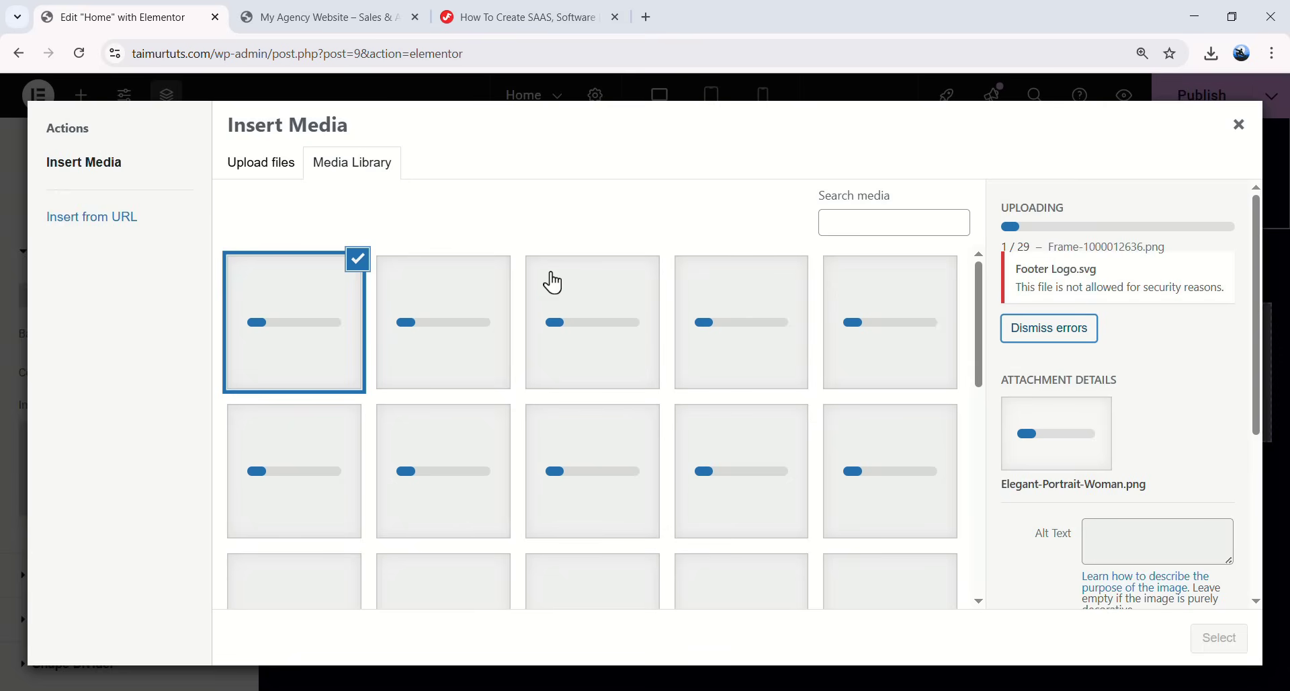
pyautogui.scroll(-1, 611, 441)
pyautogui.scroll(1, 549, 346)
# - Identify the rejected SVG uploads: arrow-right-1.svg, Footer Logo.svg and Vector.svg
pyautogui.click(1023, 269)
pyautogui.moveTo(1024, 269); pyautogui.dragTo(1133, 282)
pyautogui.click(1016, 279)
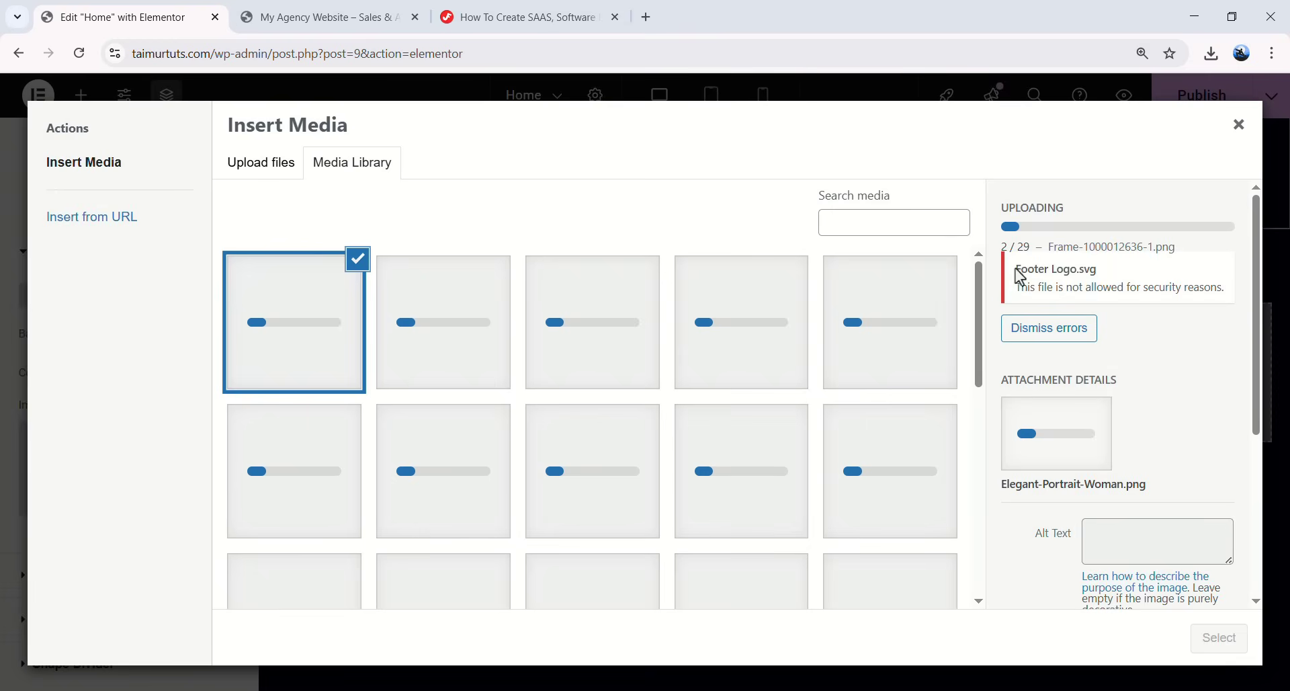
pyautogui.click(242, 638)
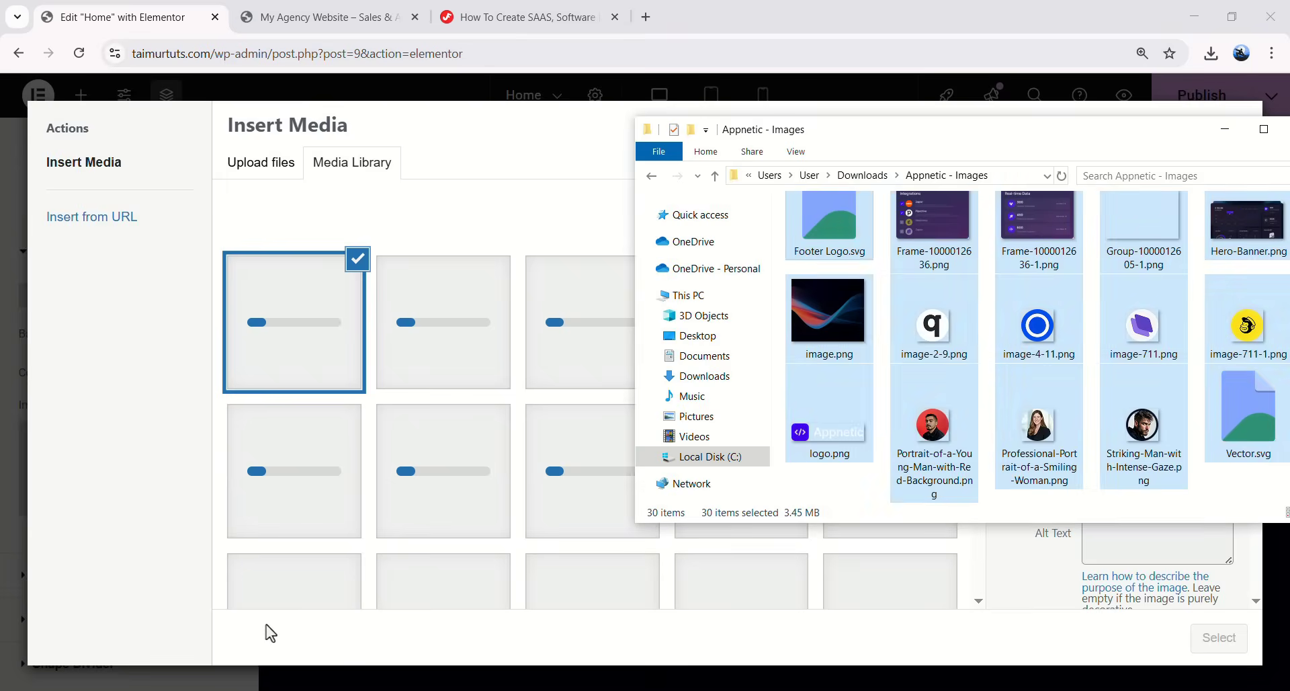
pyautogui.moveTo(994, 117); pyautogui.dragTo(865, 132)
pyautogui.click(944, 296)
pyautogui.scroll(5, 938, 306)
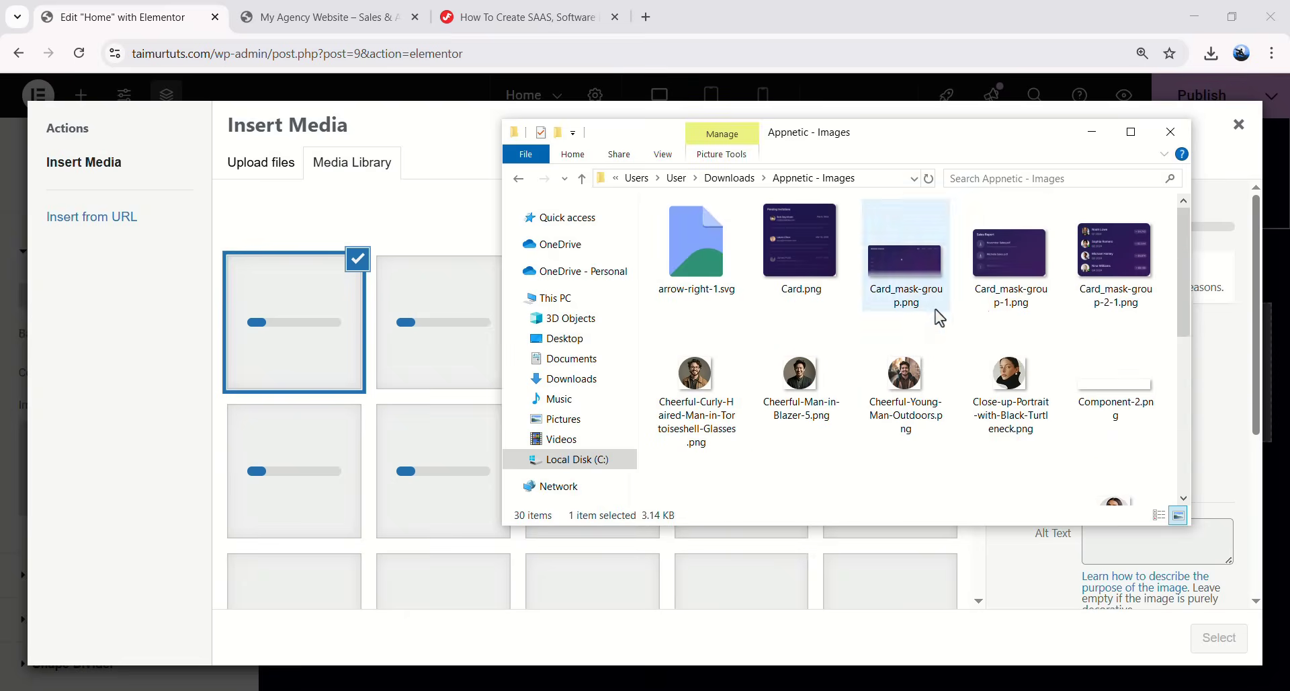
pyautogui.click(696, 275)
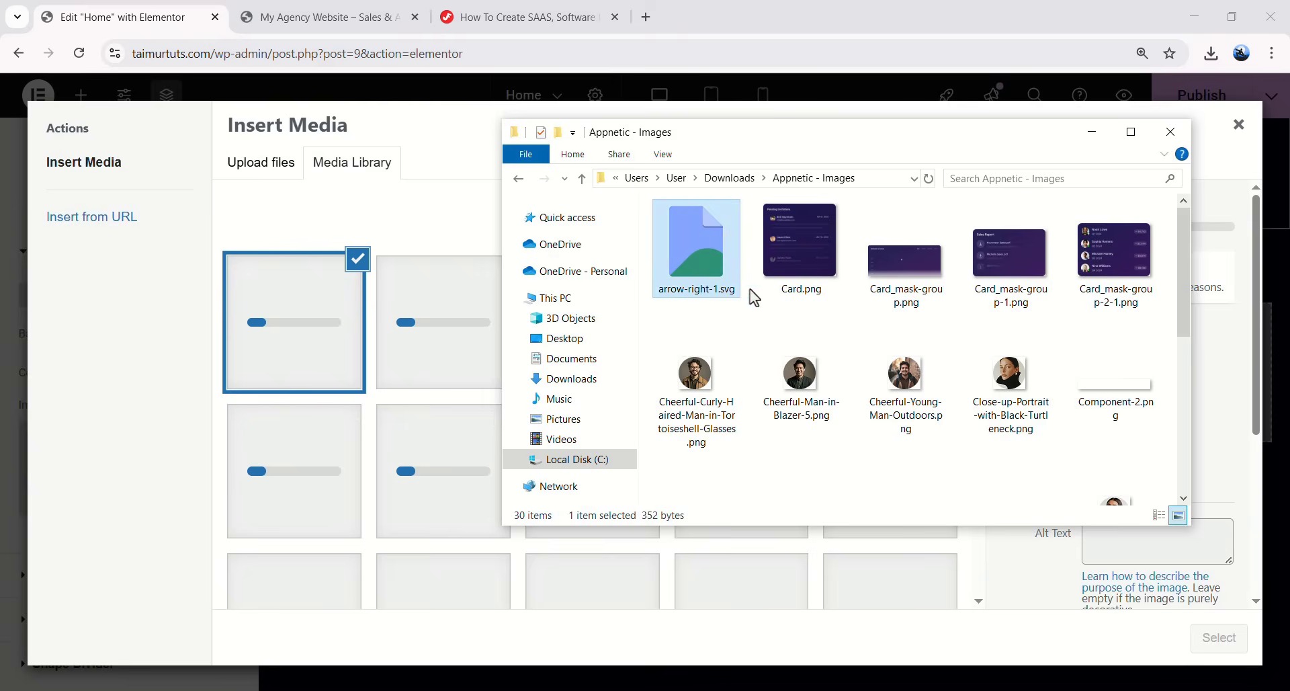
pyautogui.scroll(-3, 736, 296)
pyautogui.click(712, 422)
pyautogui.scroll(-3, 714, 423)
pyautogui.keyDown('ctrl'); pyautogui.click(807, 410); pyautogui.keyUp('ctrl')
pyautogui.keyDown('ctrl'); pyautogui.click(872, 398); pyautogui.keyUp('ctrl')
pyautogui.keyDown('ctrl'); pyautogui.click(1102, 423); pyautogui.keyUp('ctrl')
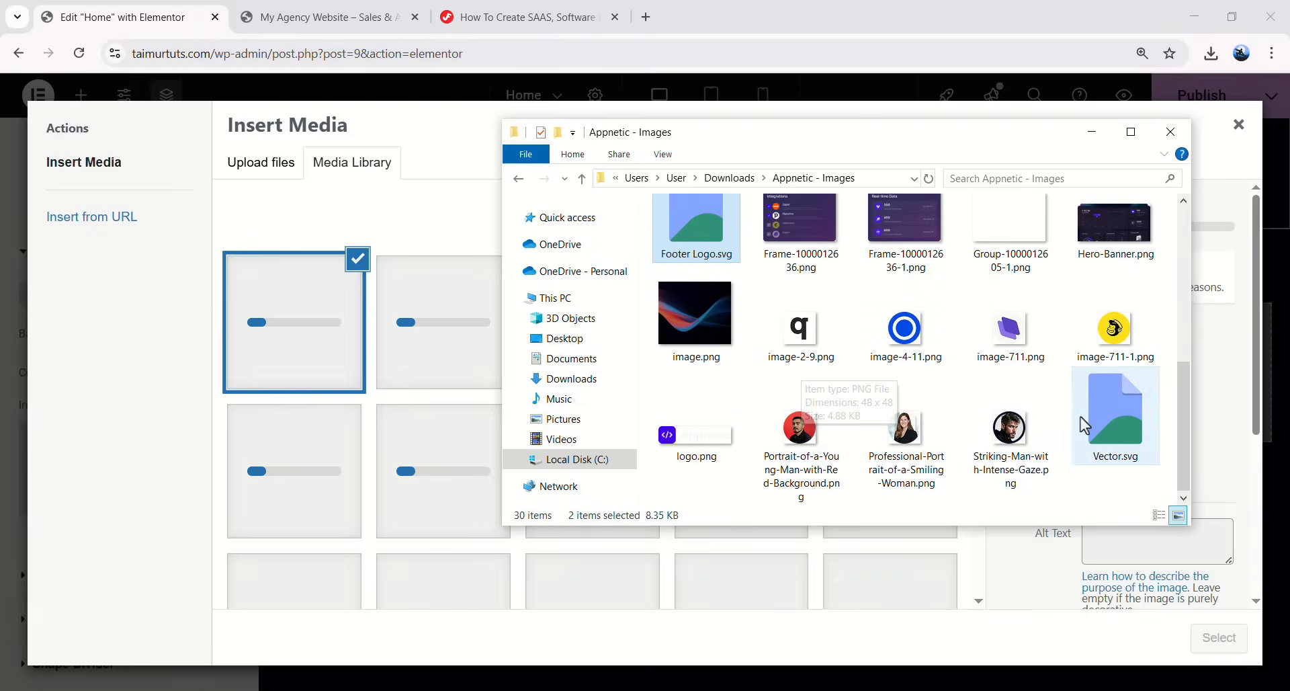
pyautogui.keyDown('ctrl'); pyautogui.click(696, 322); pyautogui.keyUp('ctrl')
# - Review the upload error notices and select the blue-red wave image.png
pyautogui.scroll(1, 712, 289)
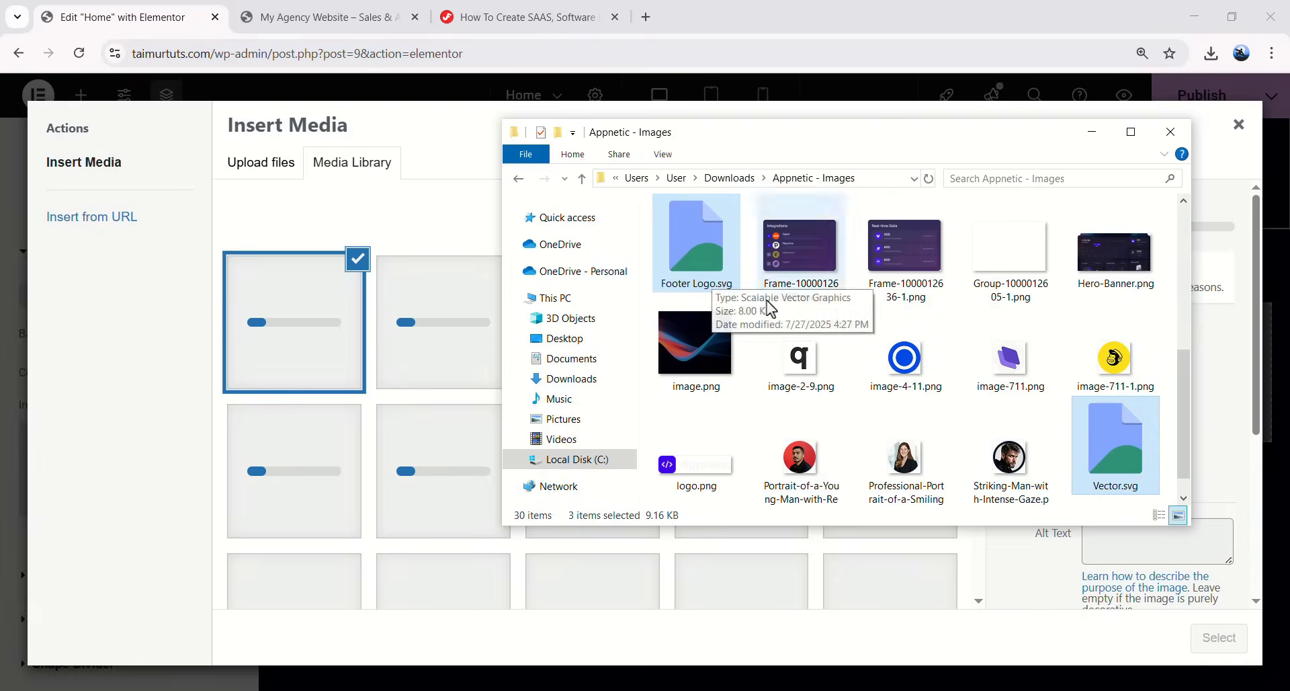
pyautogui.scroll(2, 739, 292)
pyautogui.scroll(1, 765, 287)
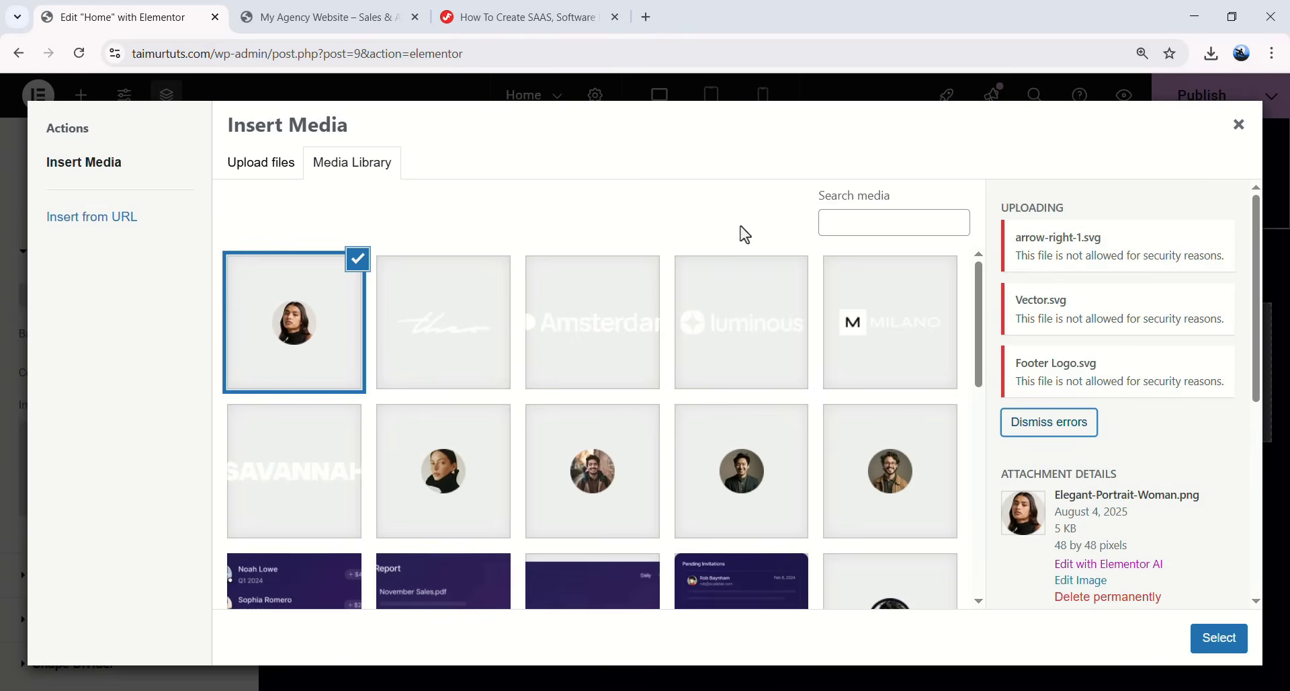
pyautogui.scroll(-1, 522, 423)
pyautogui.scroll(1, 780, 296)
pyautogui.moveTo(1008, 239); pyautogui.dragTo(1161, 380)
pyautogui.click(1162, 387)
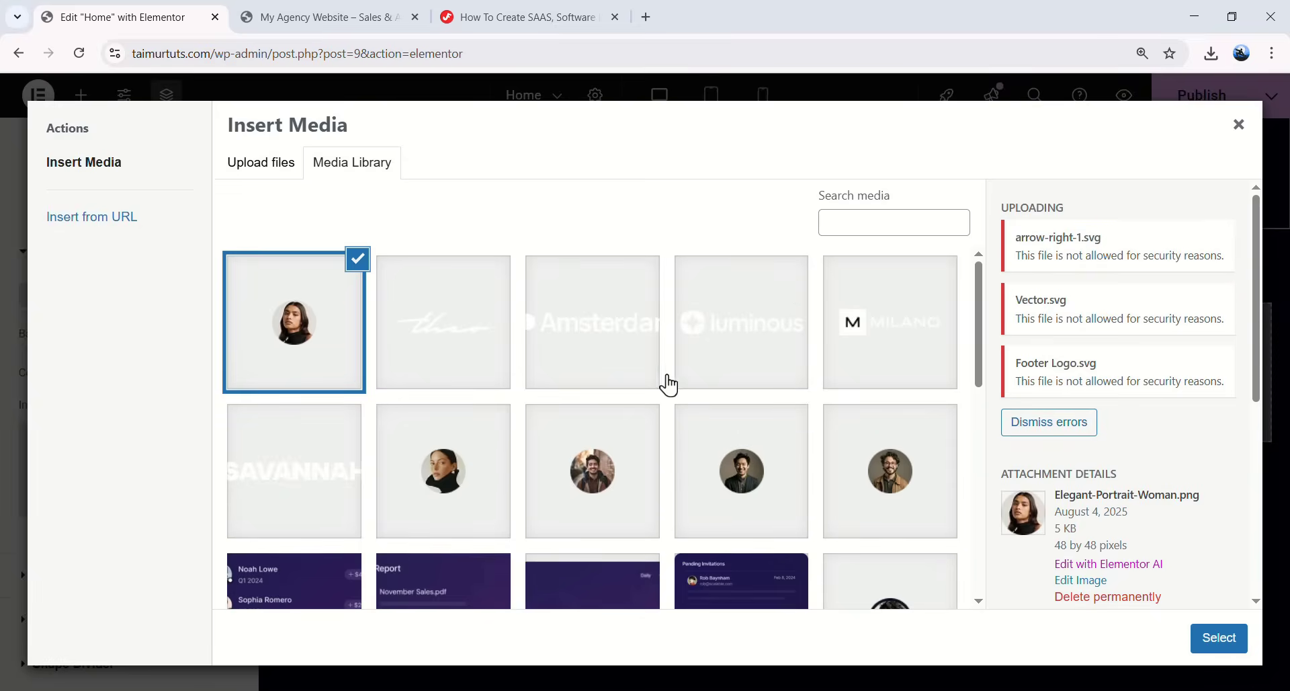
pyautogui.scroll(-7, 602, 423)
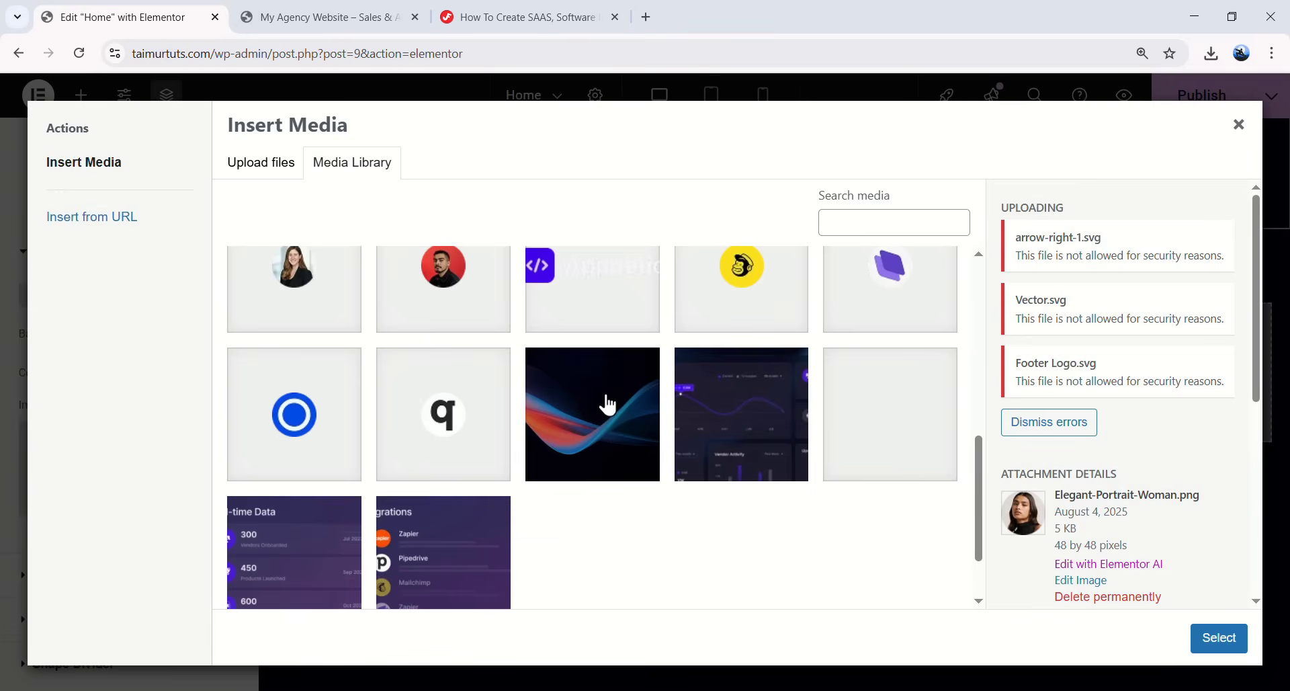
pyautogui.click(612, 407)
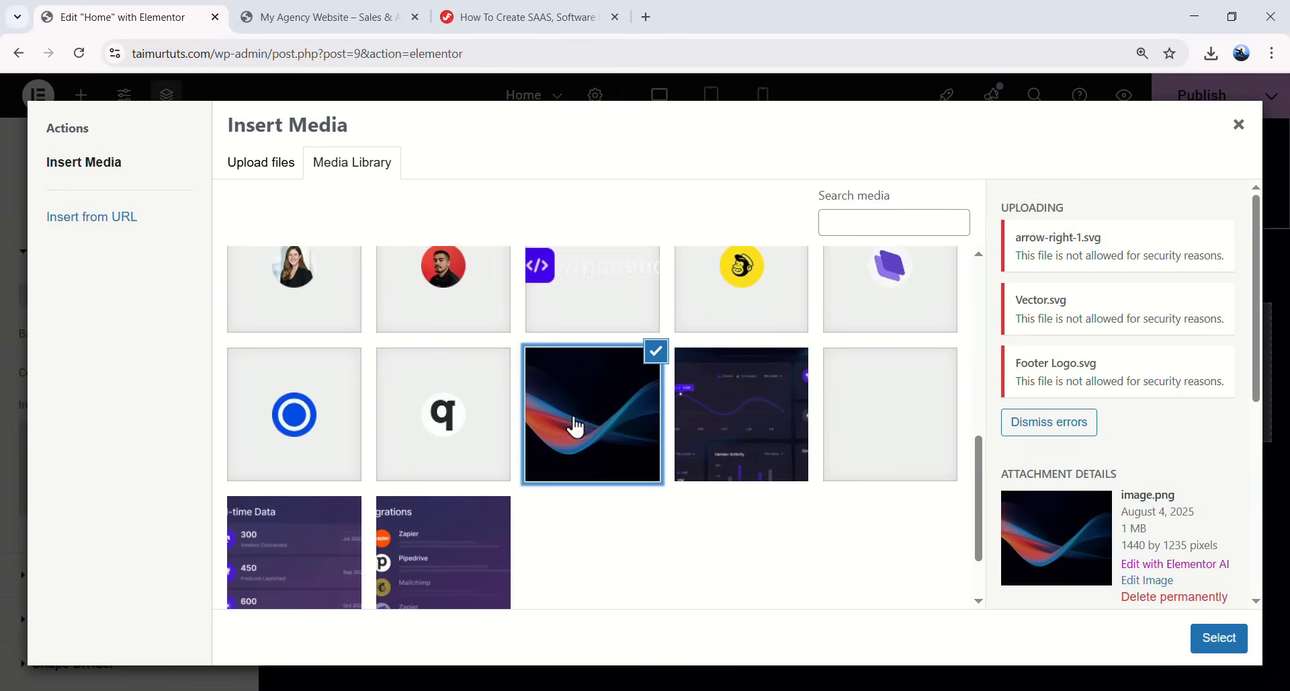
# - Apply the wave image as the background, centred, No-repeat, with Display Size Cover
pyautogui.click(1219, 638)
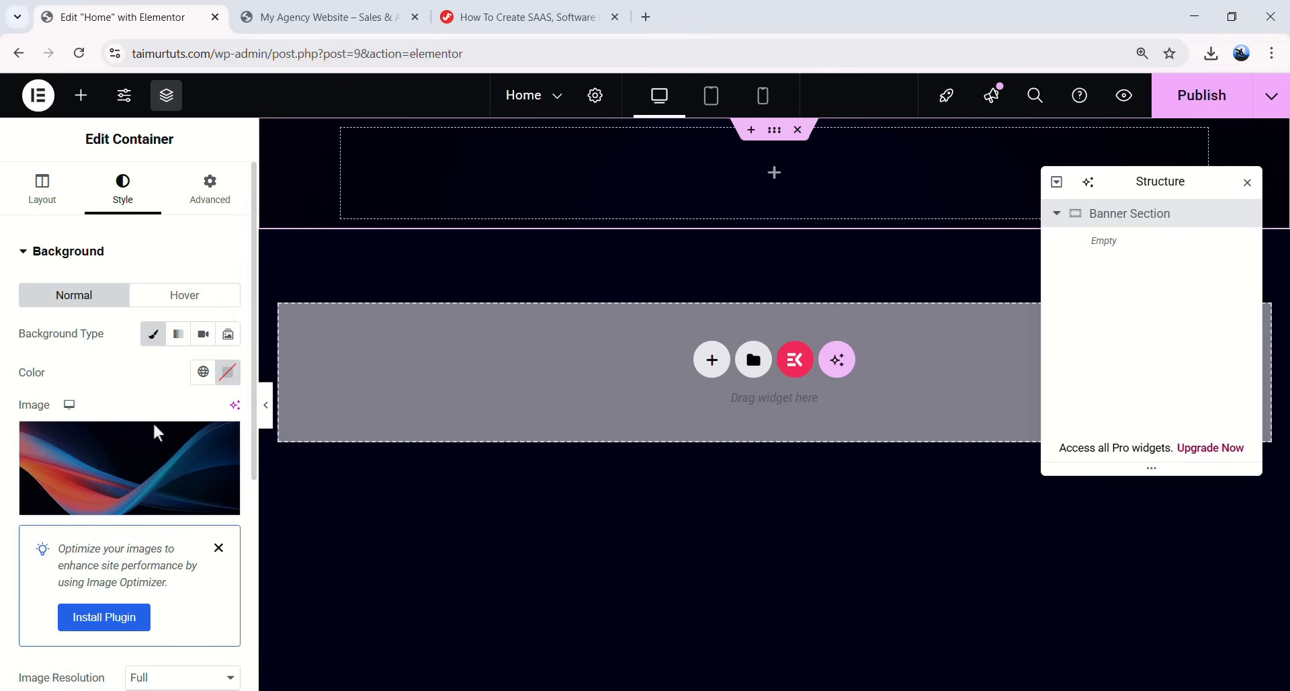
pyautogui.scroll(-4, 161, 461)
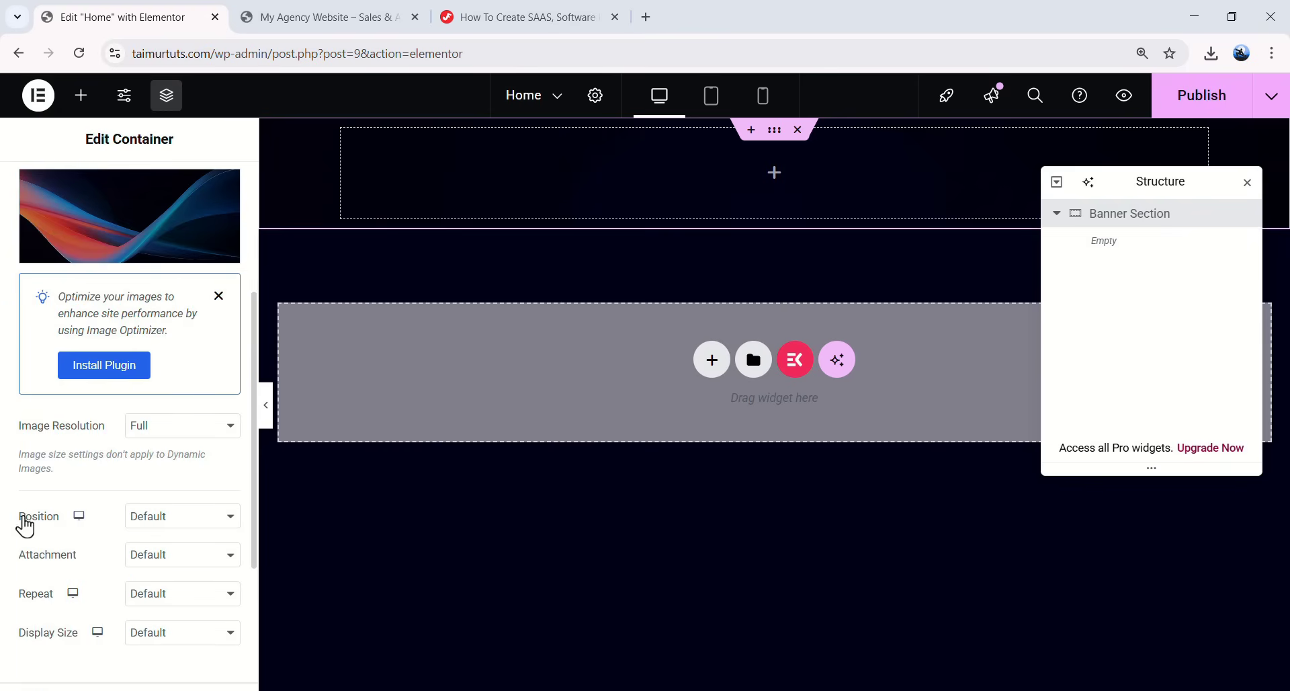
pyautogui.click(149, 516)
pyautogui.click(167, 314)
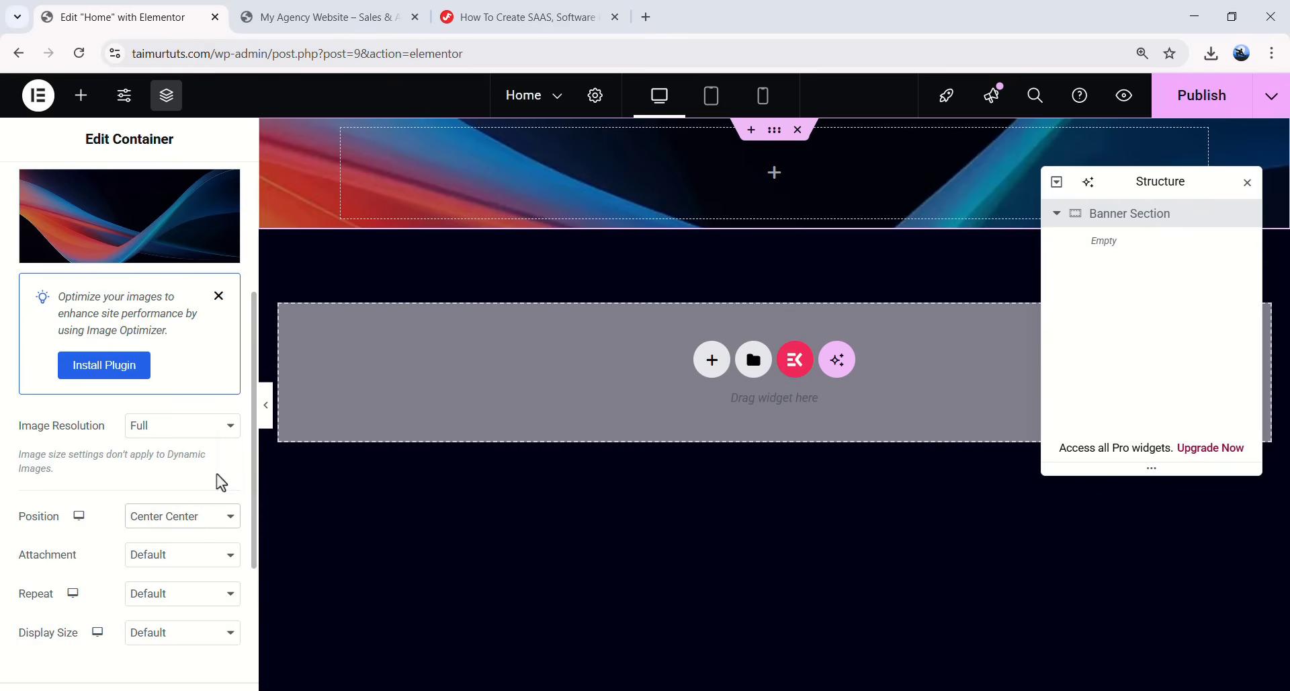
pyautogui.click(178, 593)
pyautogui.click(184, 511)
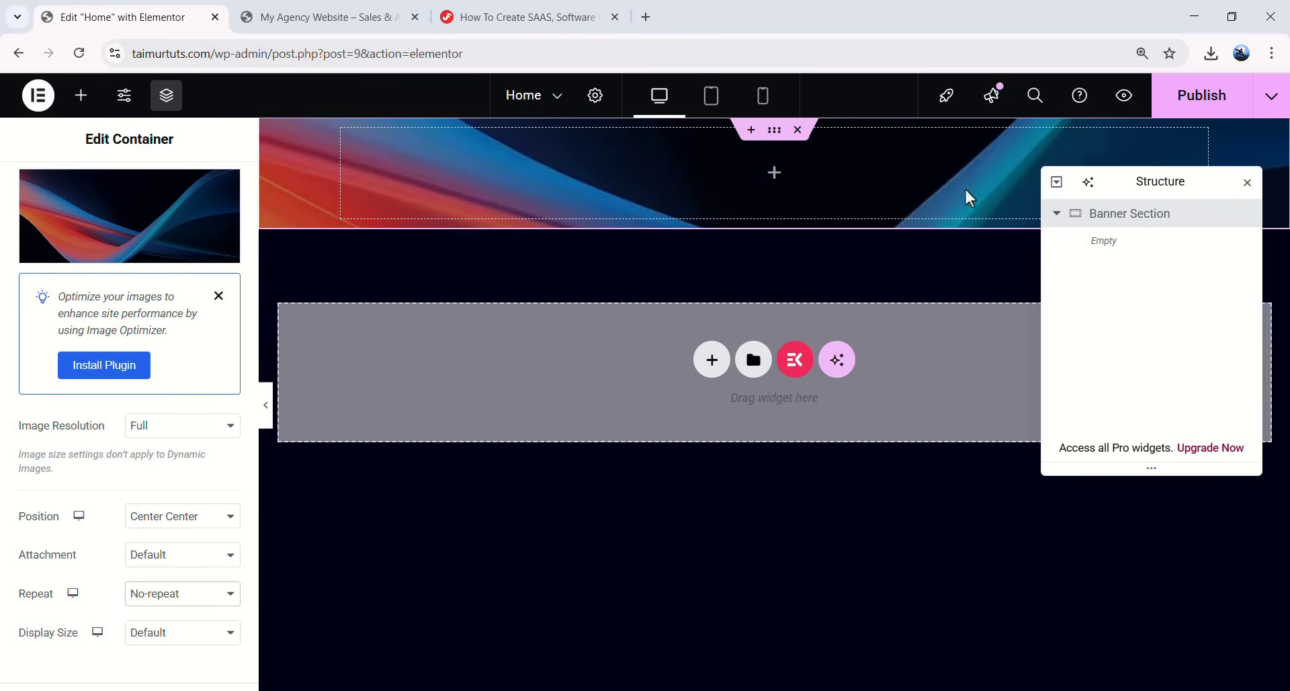
pyautogui.scroll(-1, 71, 575)
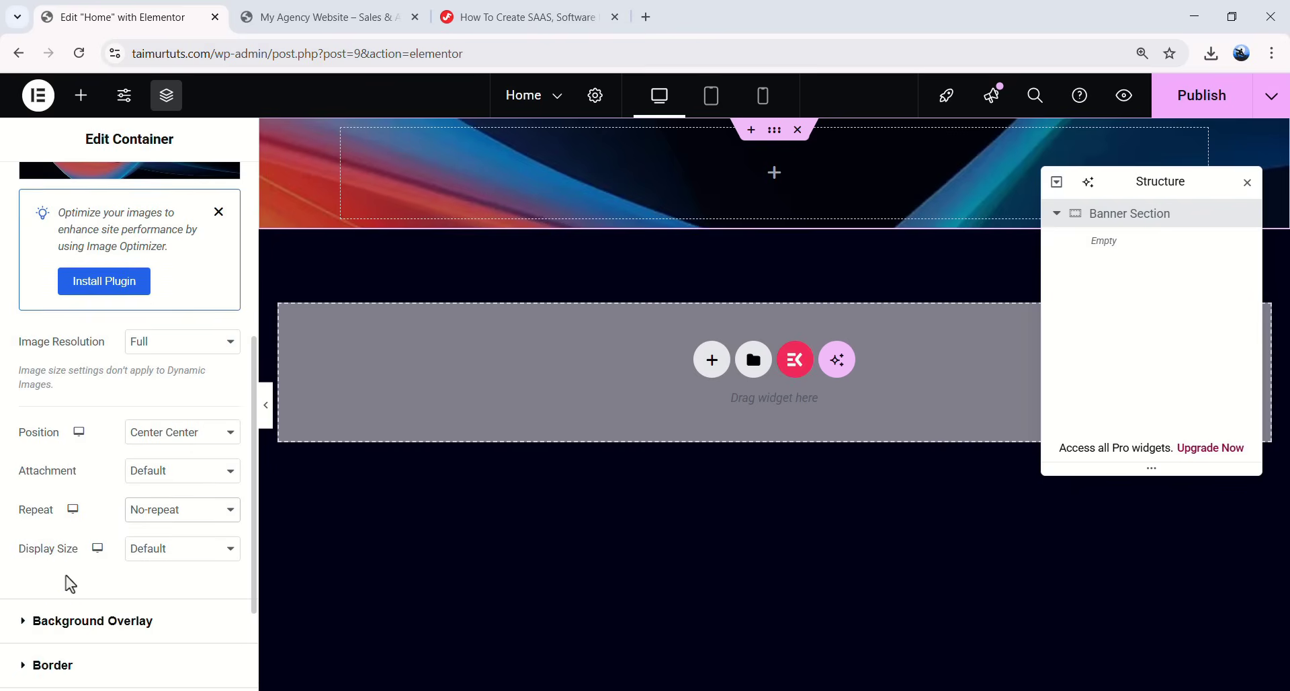
pyautogui.click(153, 564)
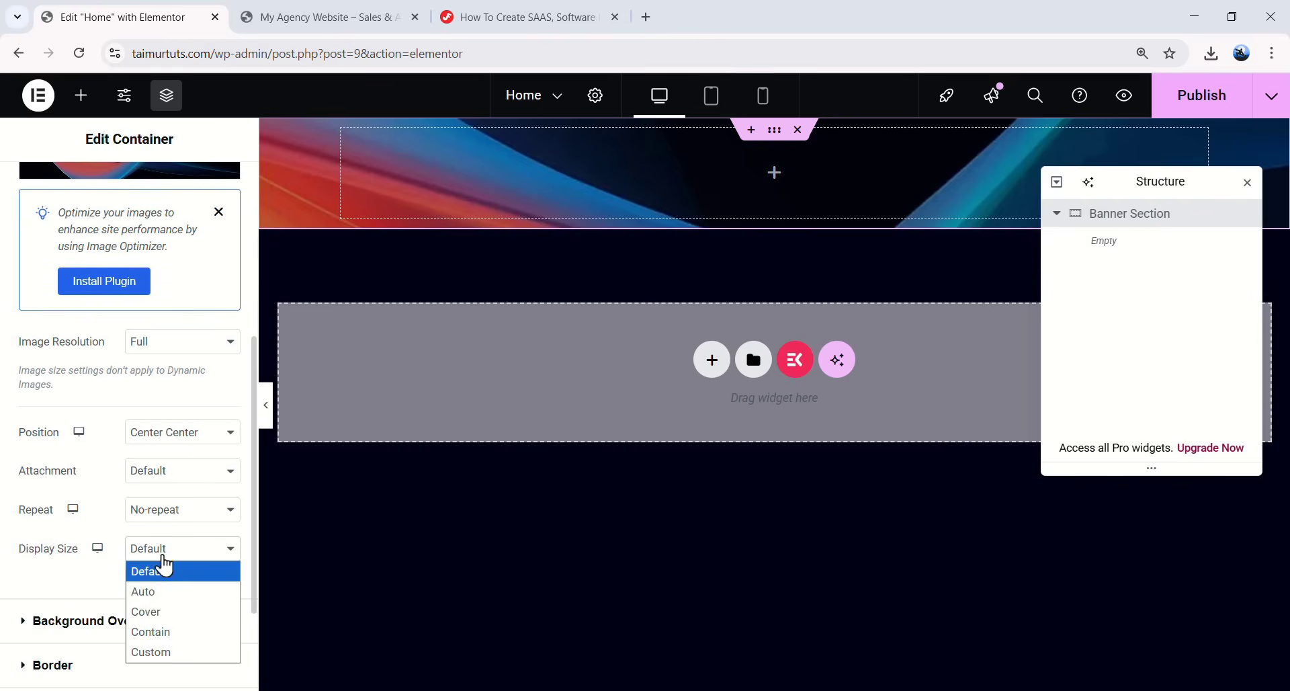
pyautogui.click(158, 615)
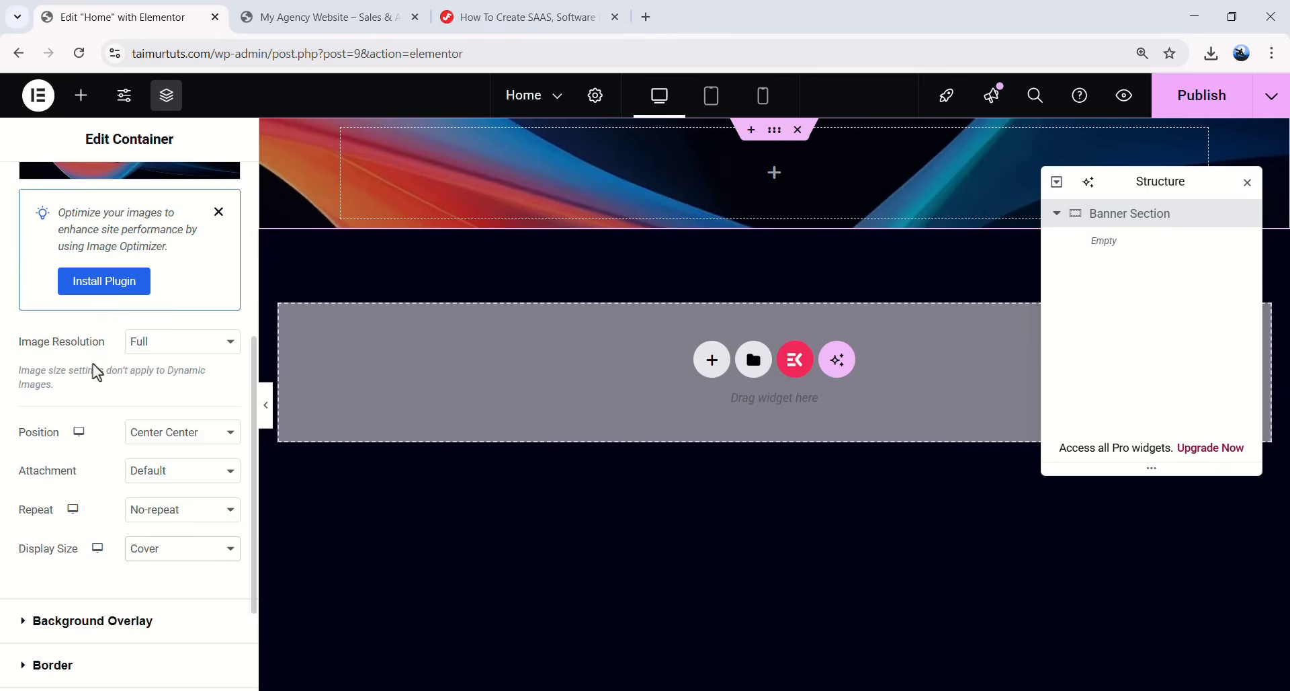
pyautogui.scroll(5, 181, 350)
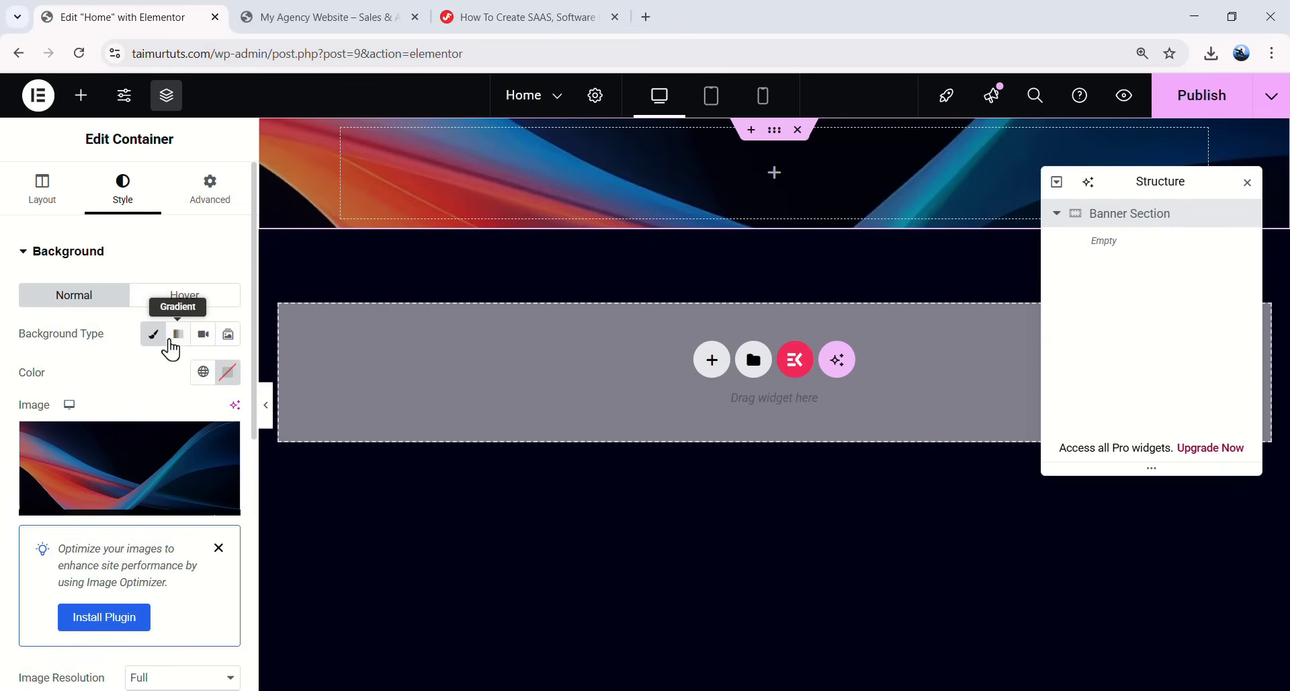
pyautogui.moveTo(127, 460)
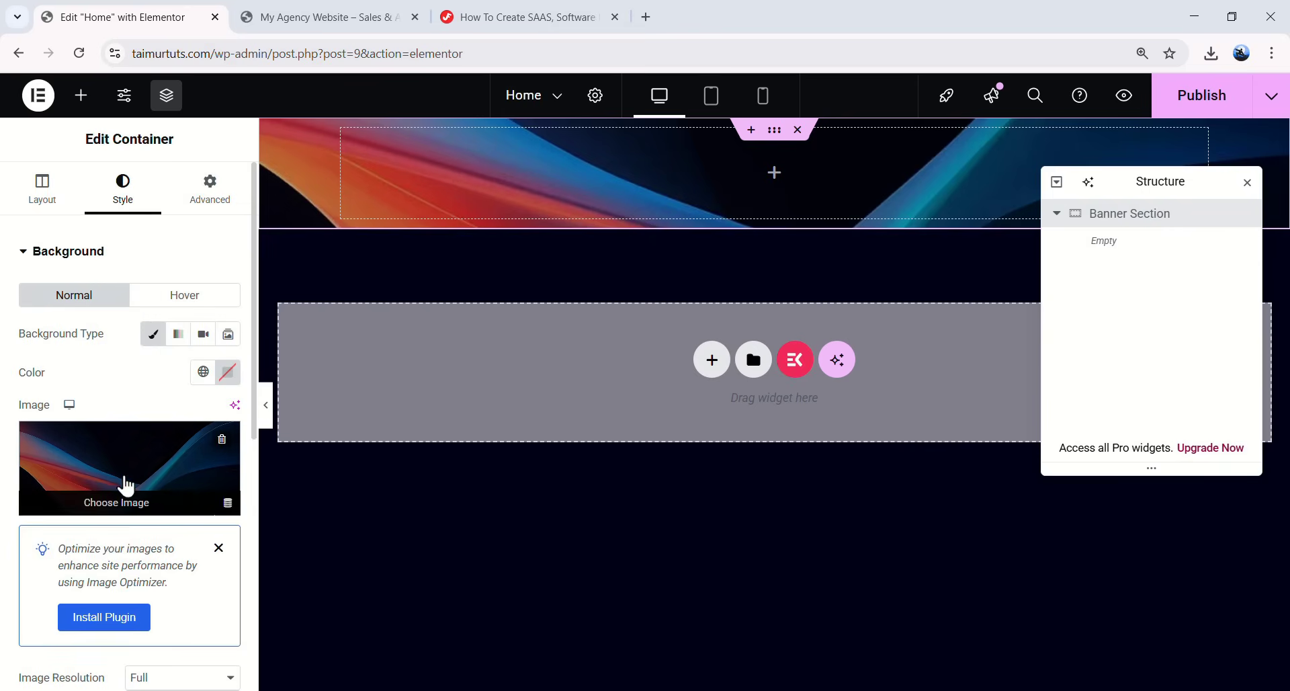
pyautogui.scroll(-7, 144, 384)
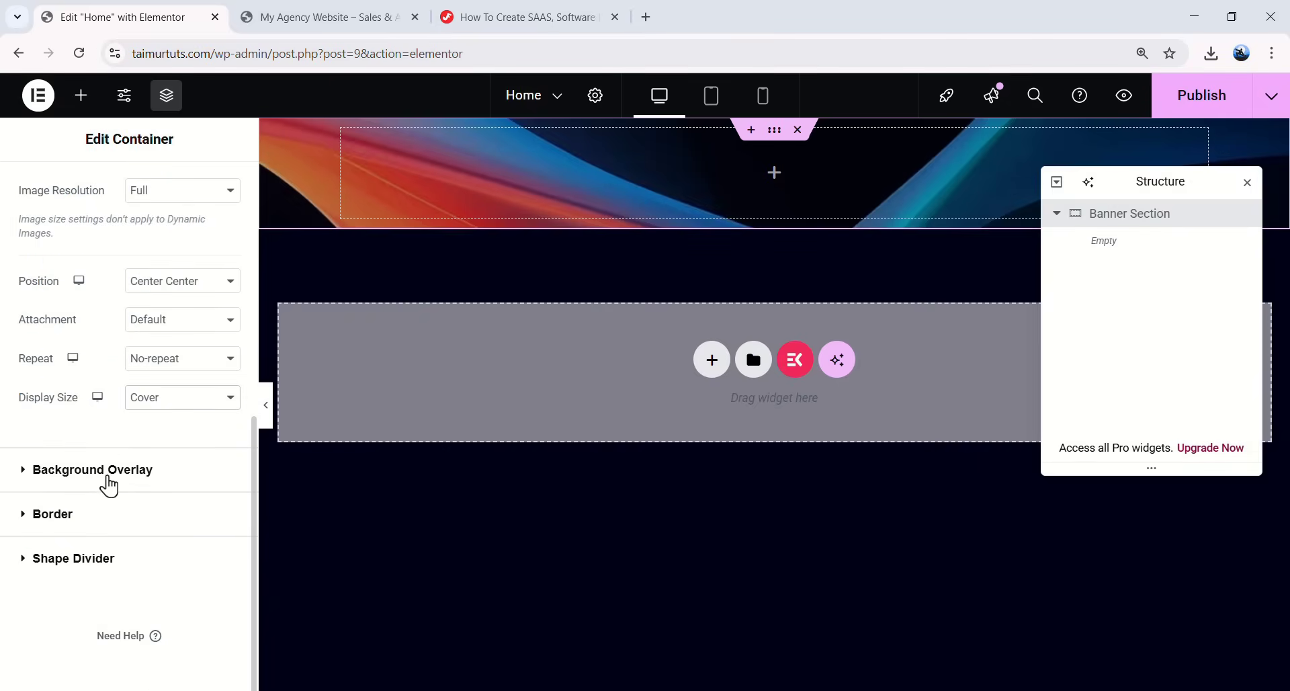
pyautogui.click(136, 483)
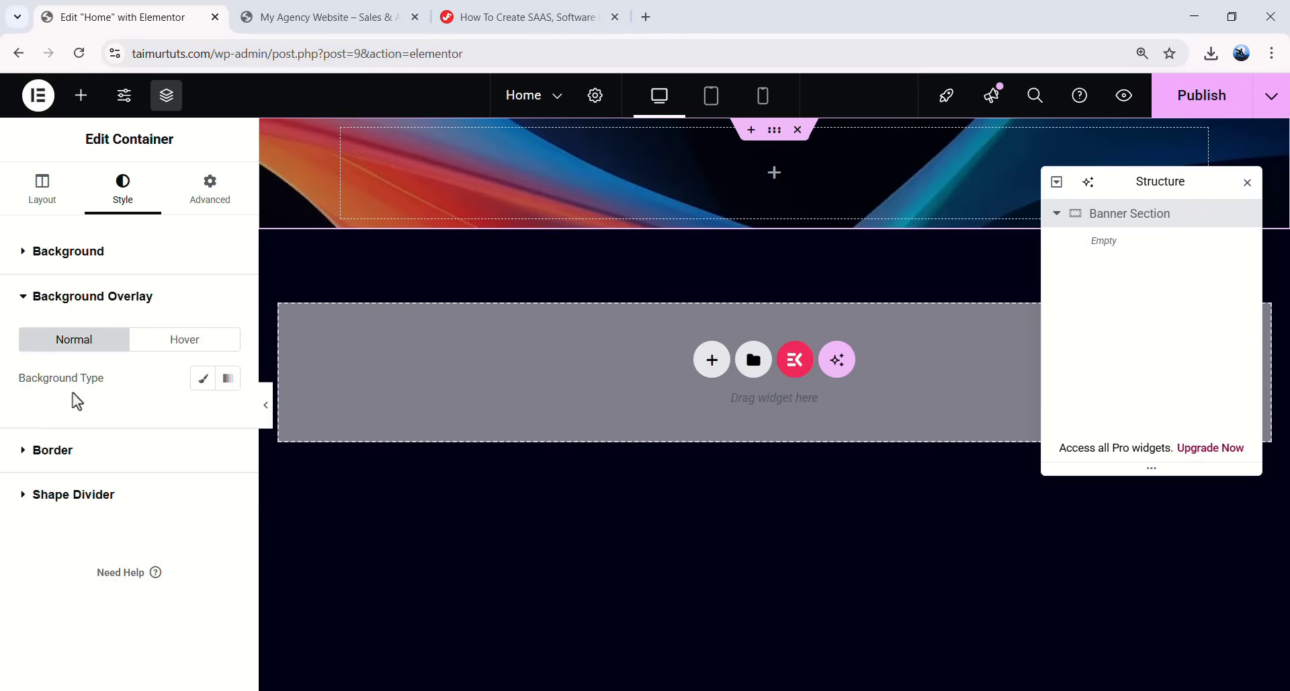
pyautogui.click(200, 382)
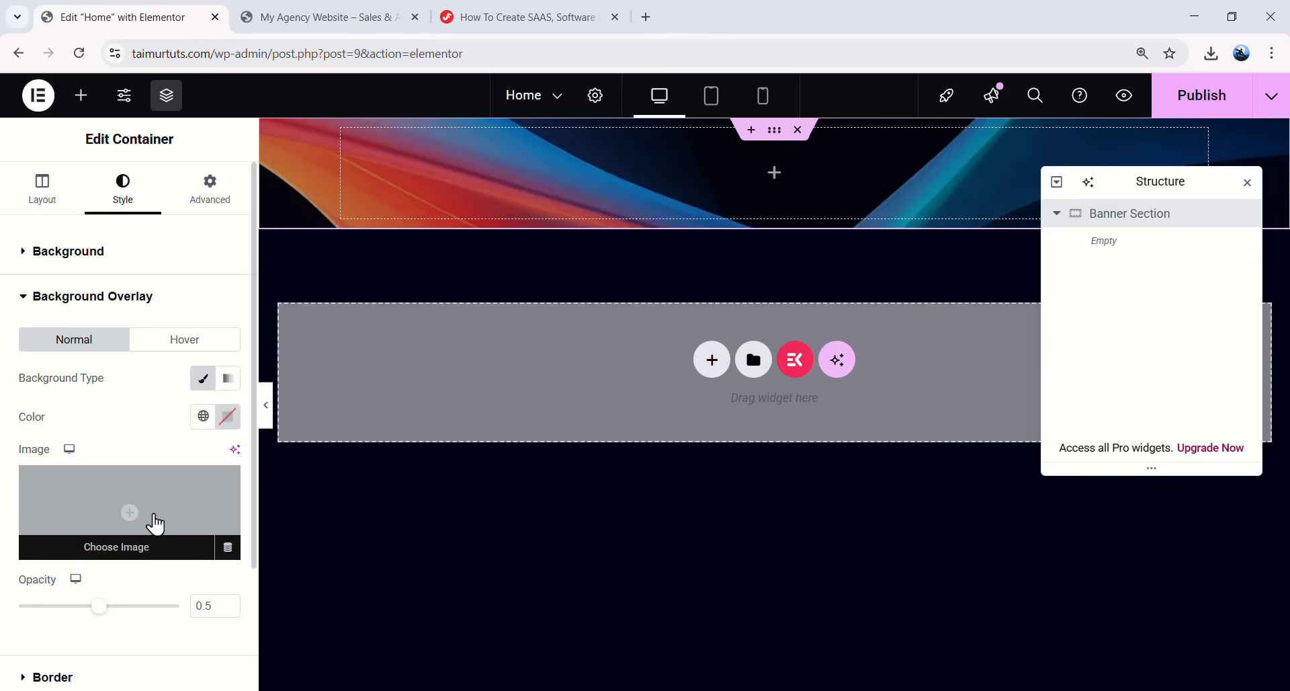
pyautogui.click(116, 547)
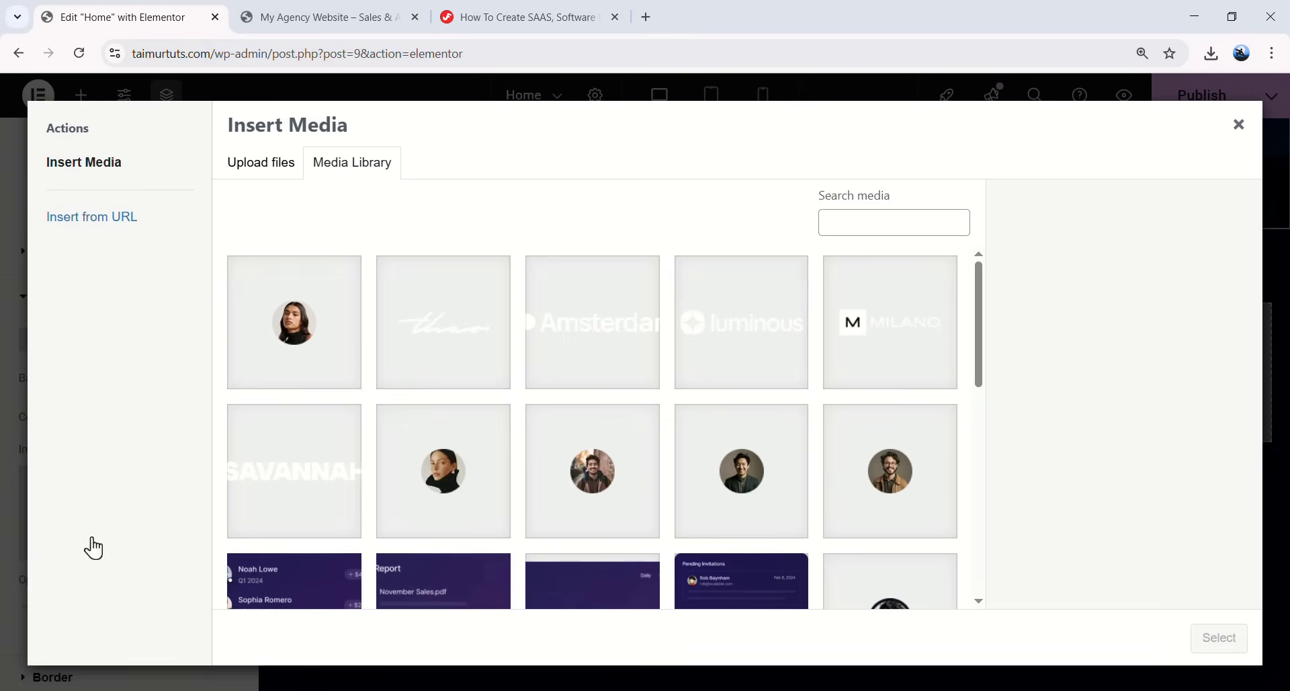
pyautogui.scroll(-9, 593, 357)
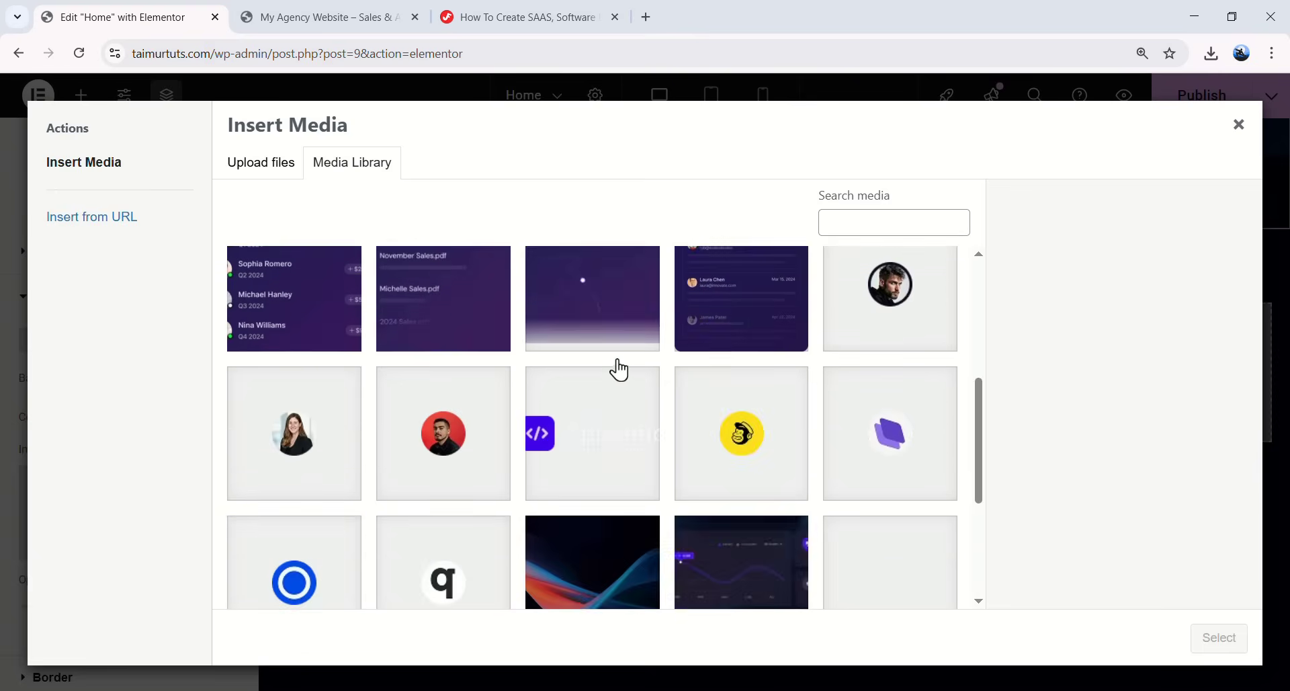
pyautogui.scroll(4, 692, 361)
pyautogui.scroll(-2, 692, 361)
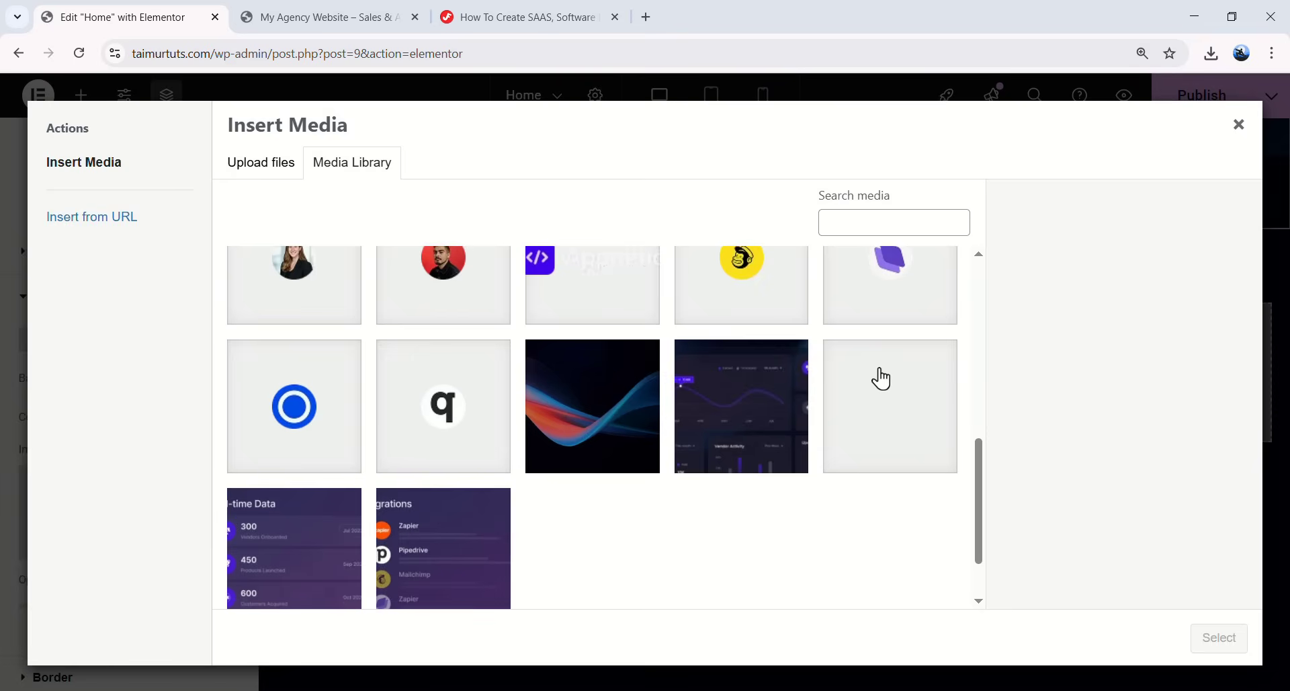
pyautogui.click(867, 378)
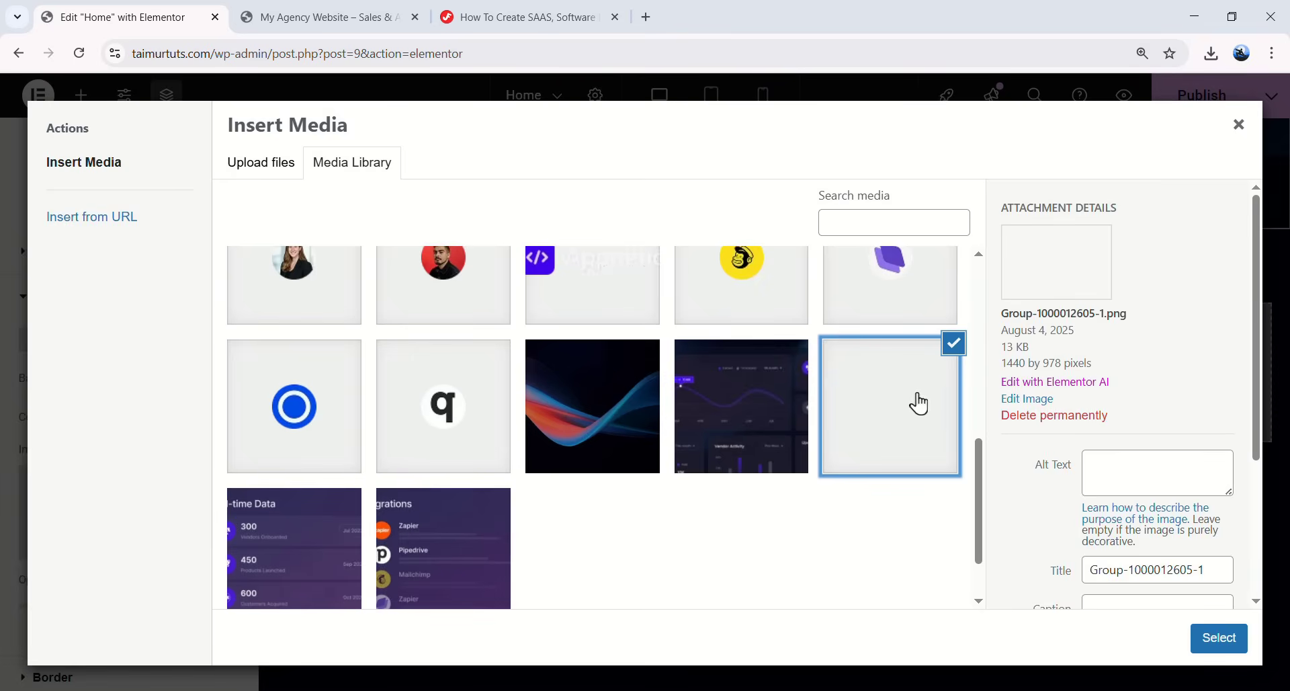
pyautogui.moveTo(1012, 321); pyautogui.dragTo(1116, 316)
pyautogui.click(1054, 322)
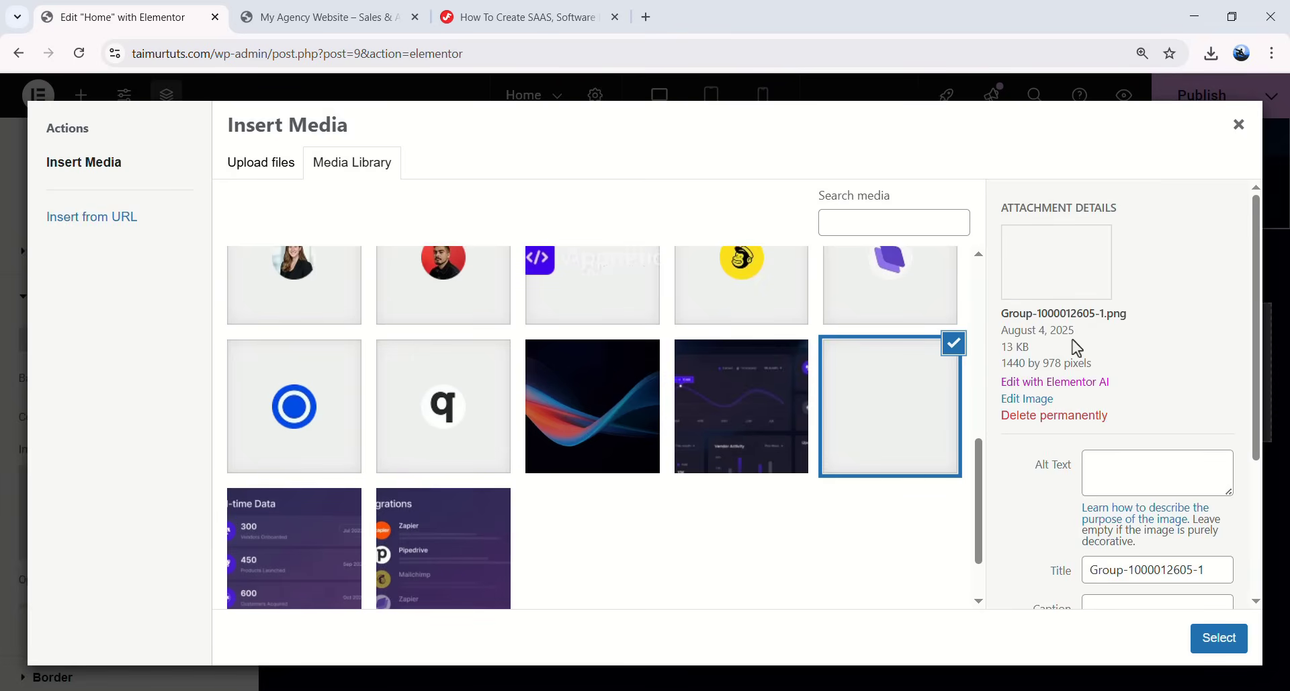
pyautogui.moveTo(1000, 356); pyautogui.dragTo(1066, 360)
pyautogui.click(1079, 357)
pyautogui.rightClick(1219, 639)
pyautogui.click(1219, 638)
pyautogui.click(1219, 639)
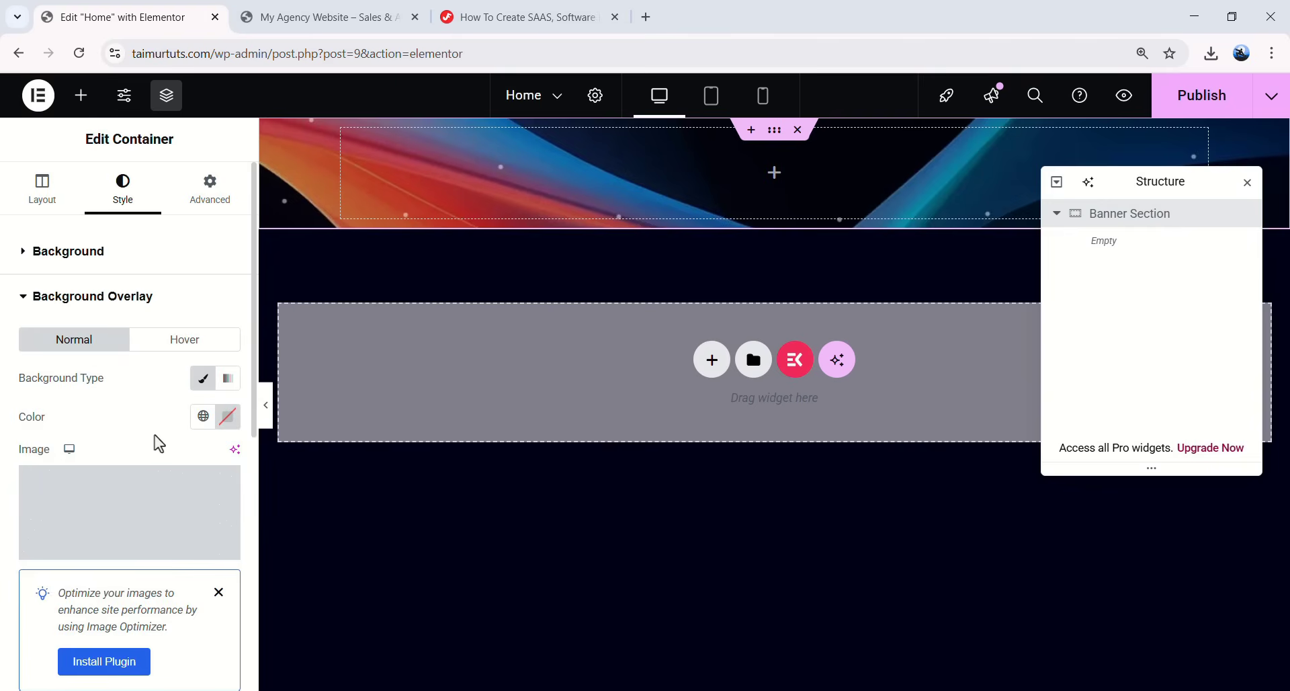
# - Set the overlay to Bottom Center, No-repeat, Auto size and Screen blend mode
pyautogui.scroll(-5, 149, 464)
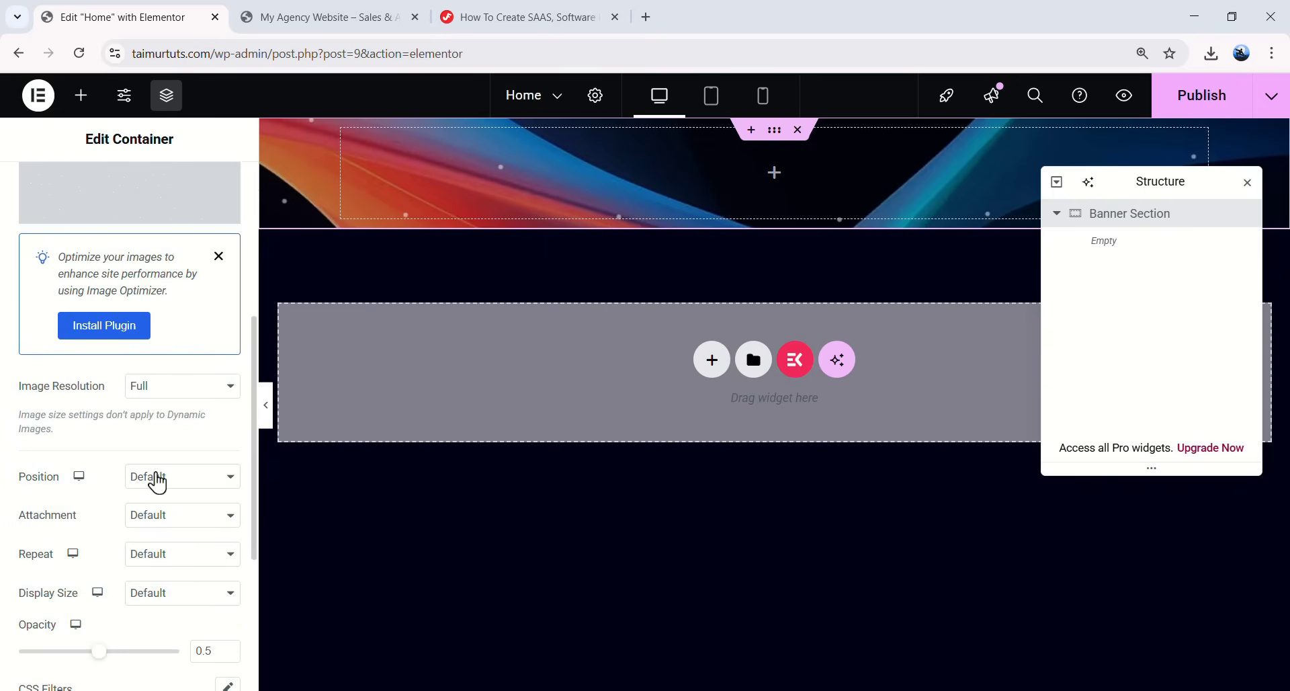
pyautogui.click(158, 482)
pyautogui.click(201, 392)
pyautogui.click(145, 564)
pyautogui.click(158, 595)
pyautogui.scroll(-1, 128, 537)
pyautogui.click(165, 517)
pyautogui.click(137, 551)
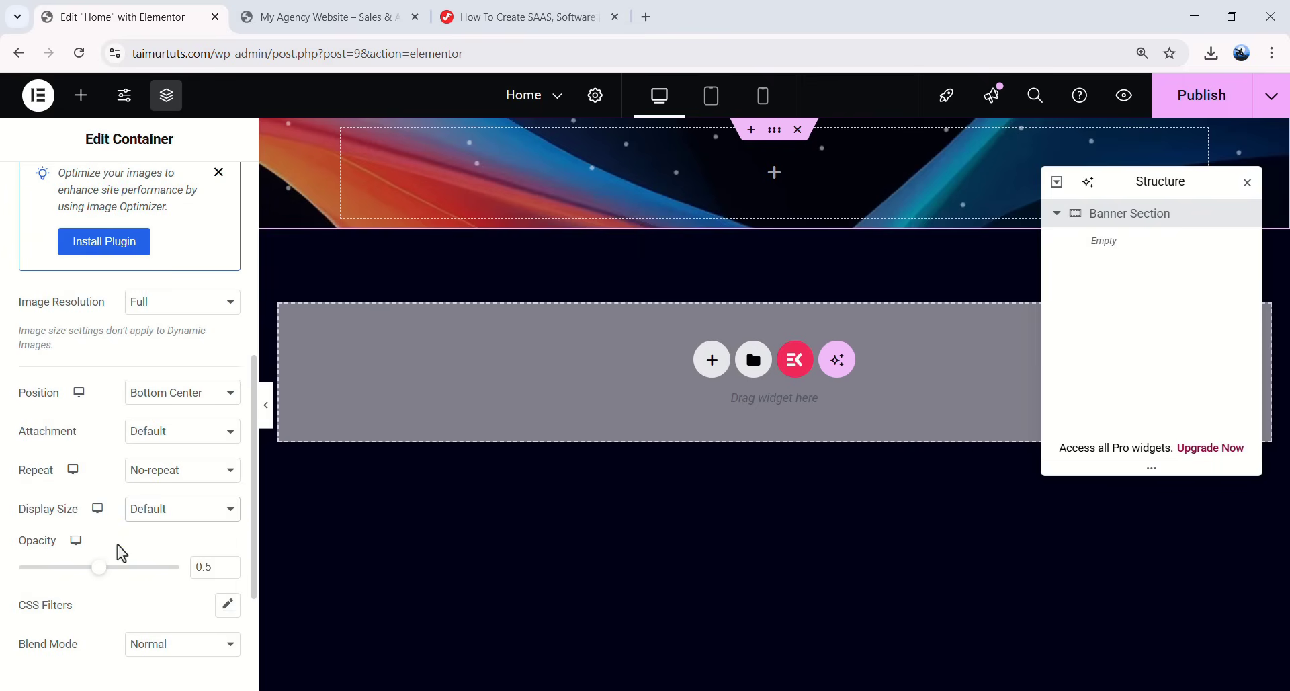
pyautogui.scroll(-1, 101, 541)
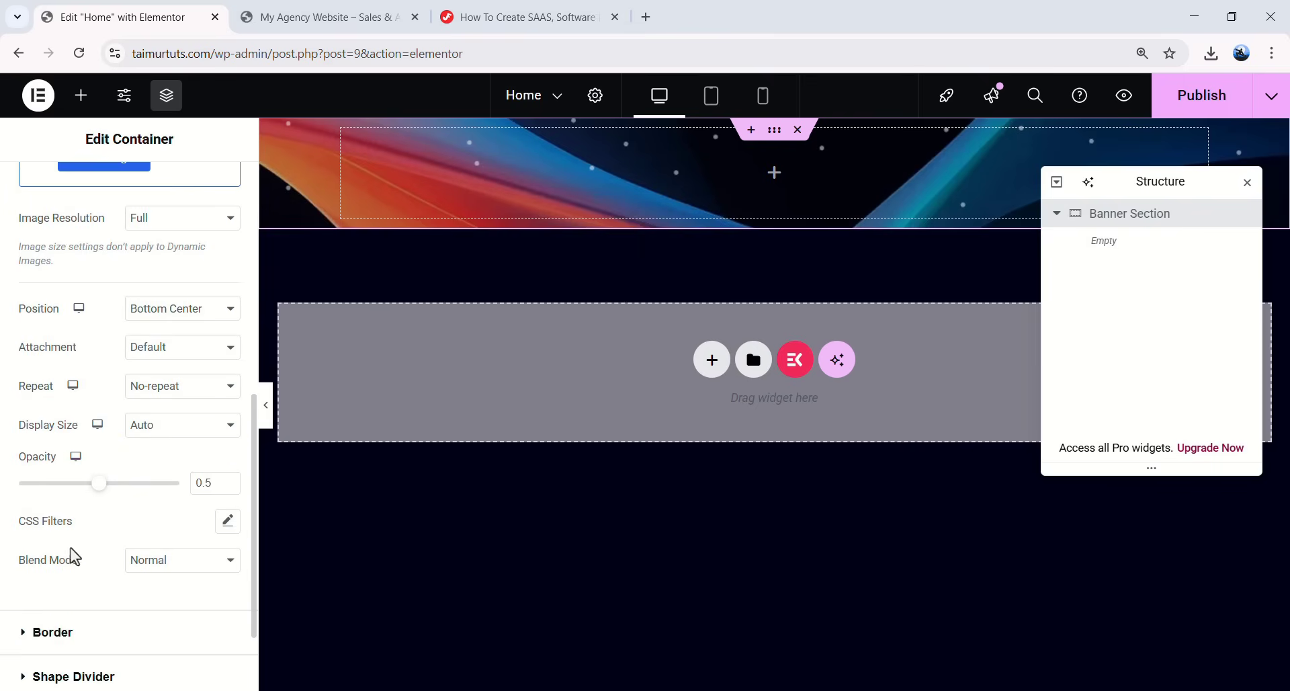
pyautogui.click(174, 563)
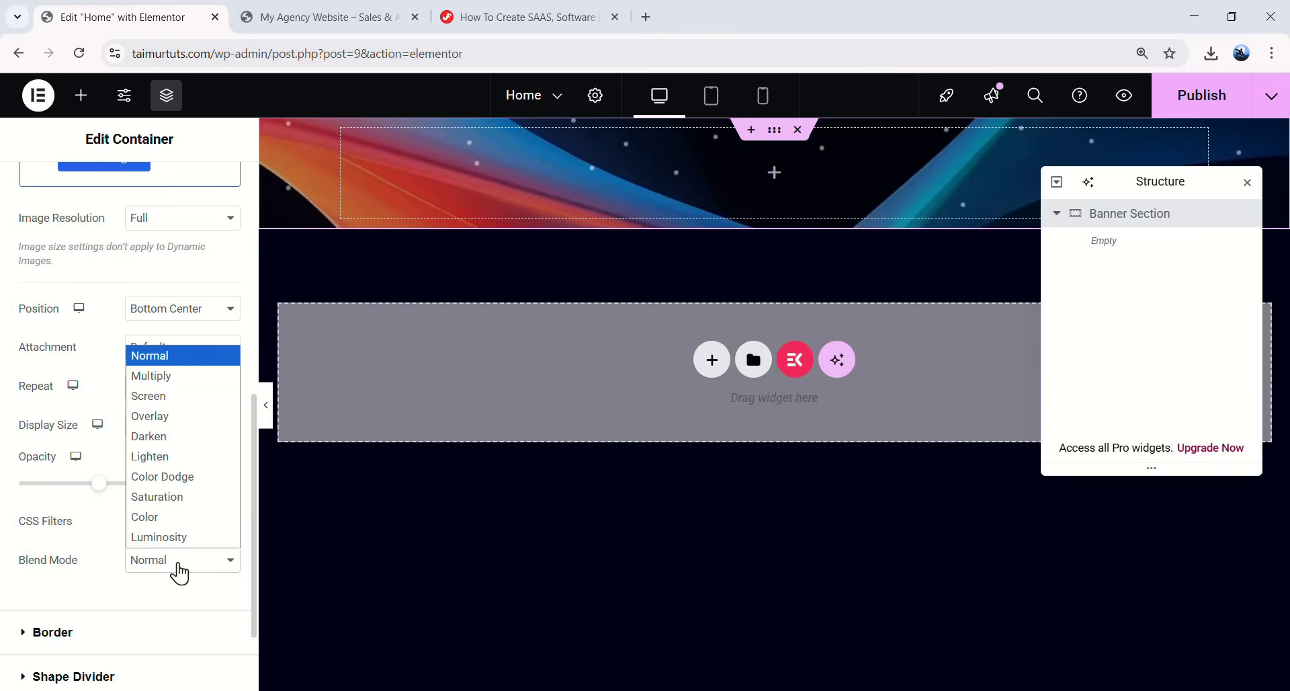
pyautogui.click(172, 404)
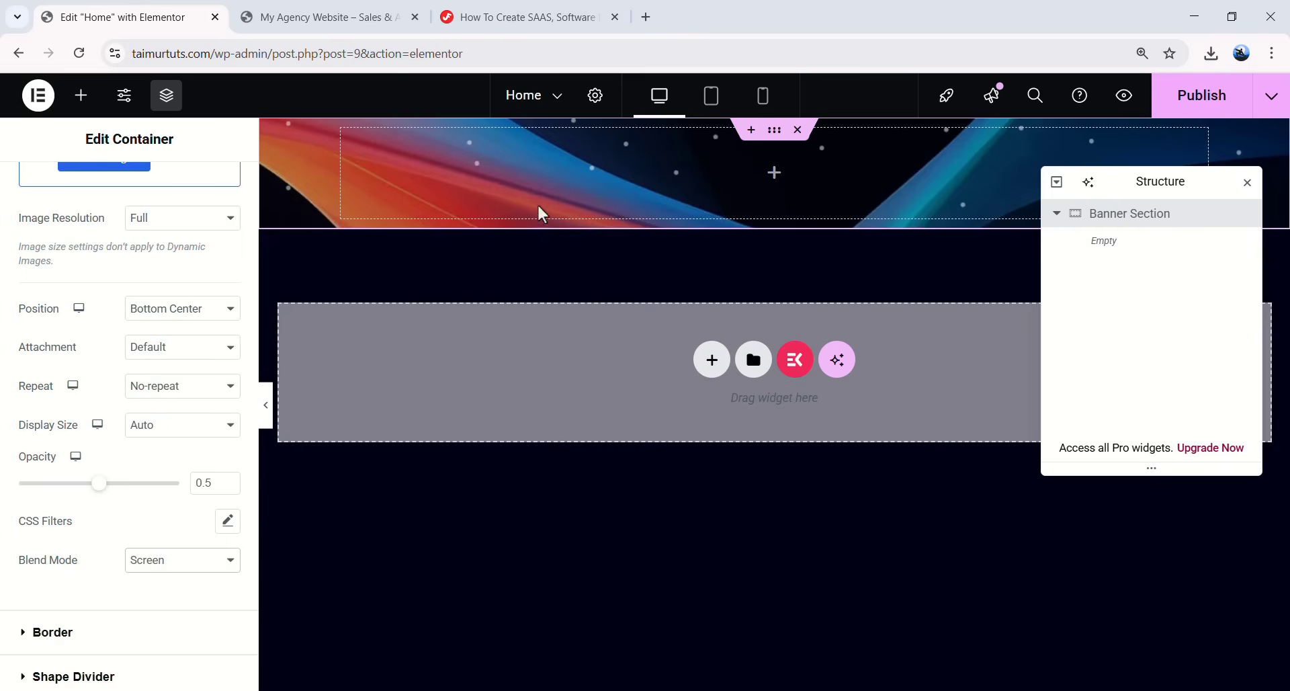
pyautogui.scroll(7, 98, 348)
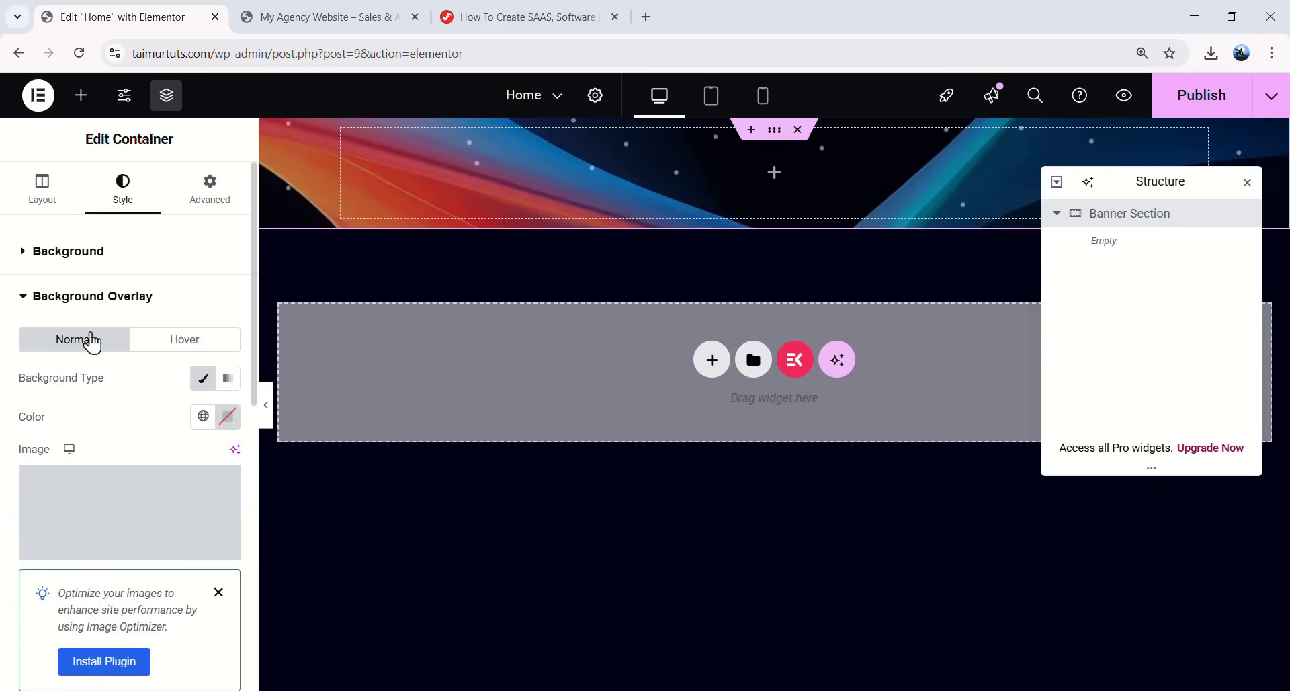
# - Unlink the Banner Section's margin and padding sides, leaving the top margin at 0
pyautogui.click(214, 202)
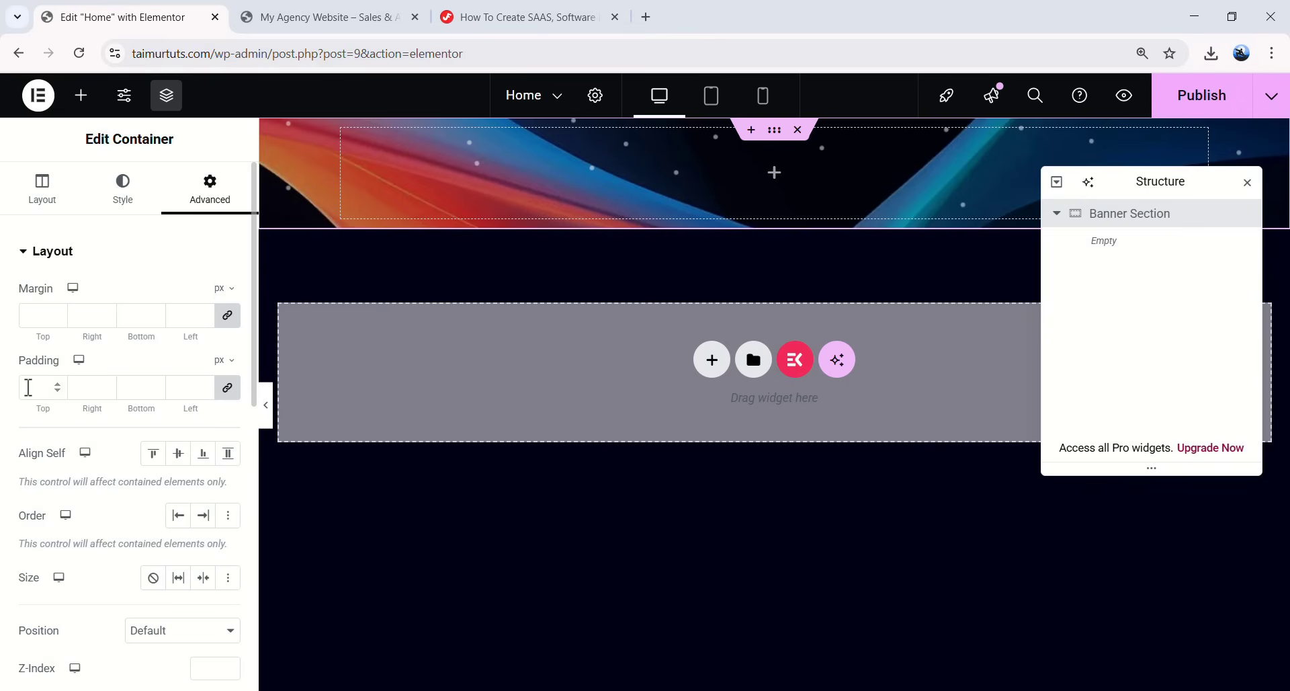
pyautogui.click(227, 320)
pyautogui.doubleClick(30, 316)
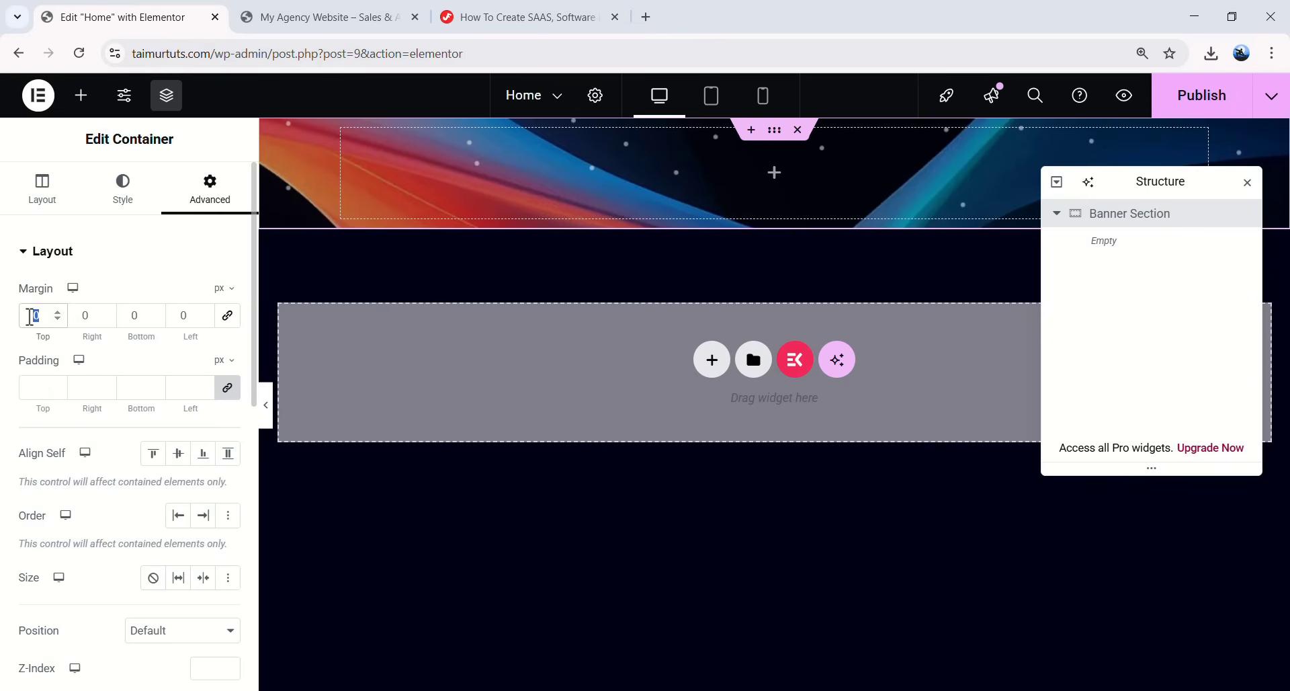
pyautogui.write('100')
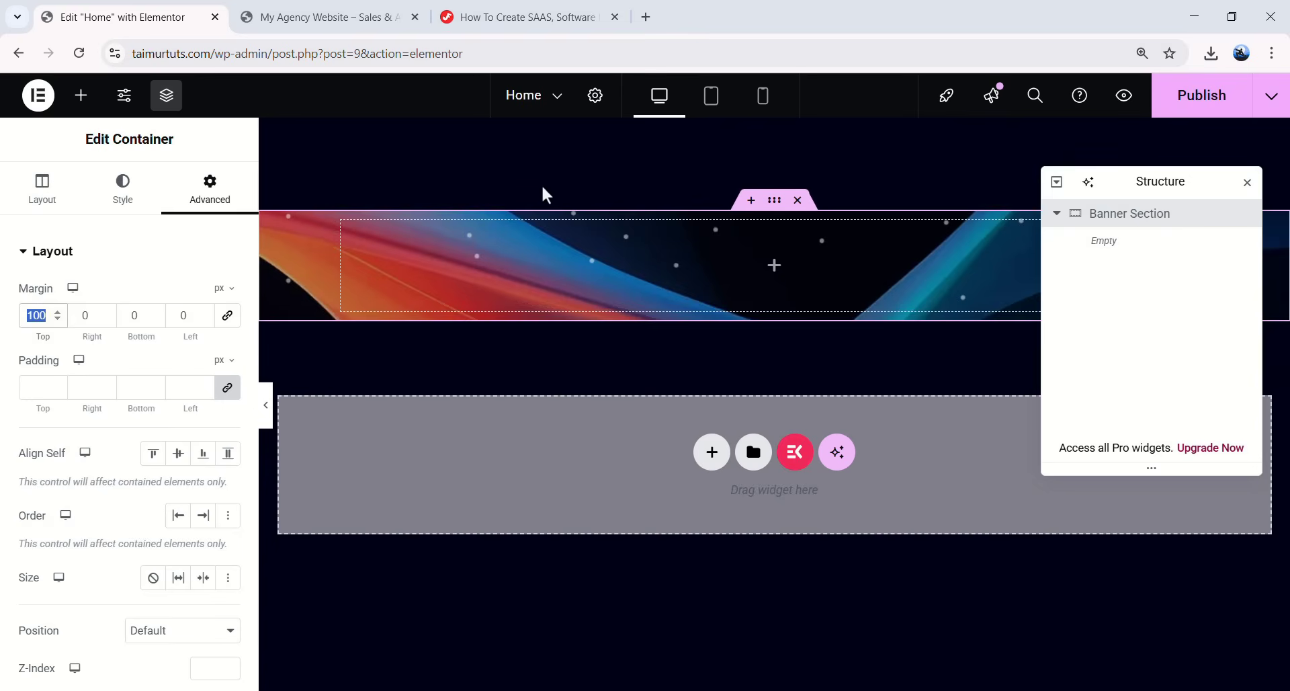
pyautogui.click(222, 392)
pyautogui.doubleClick(35, 388)
pyautogui.write('100')
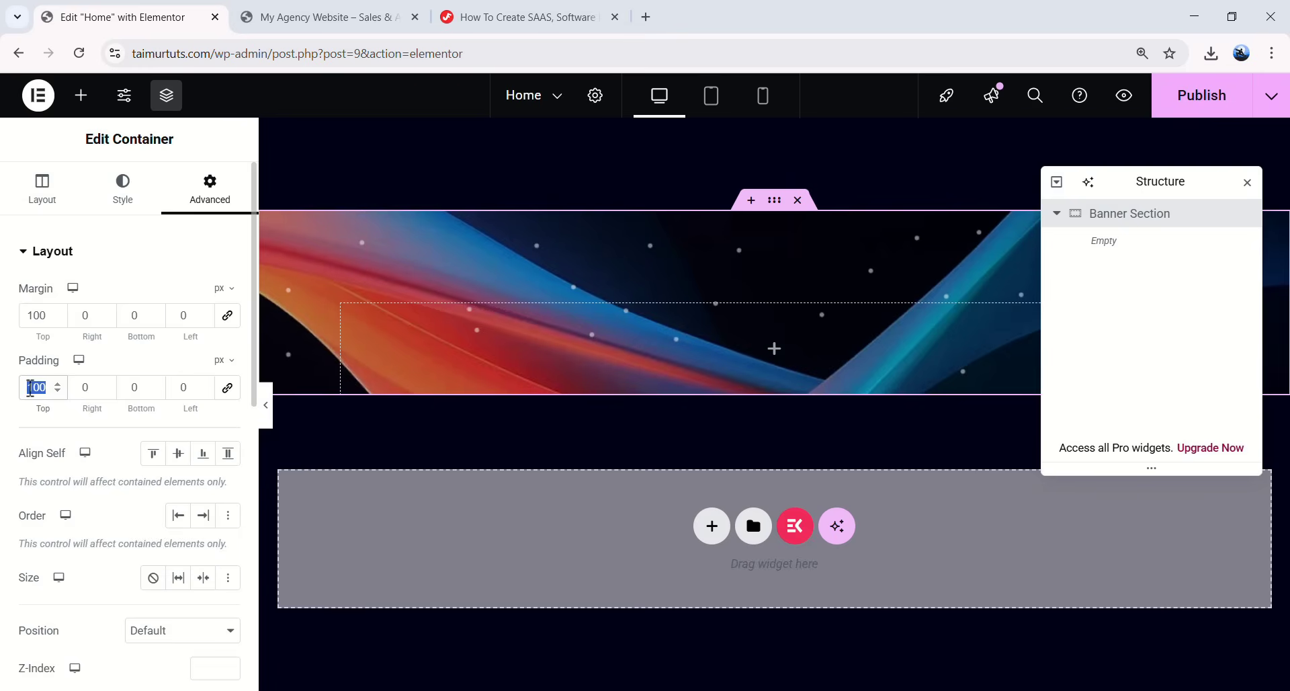
pyautogui.write('0')
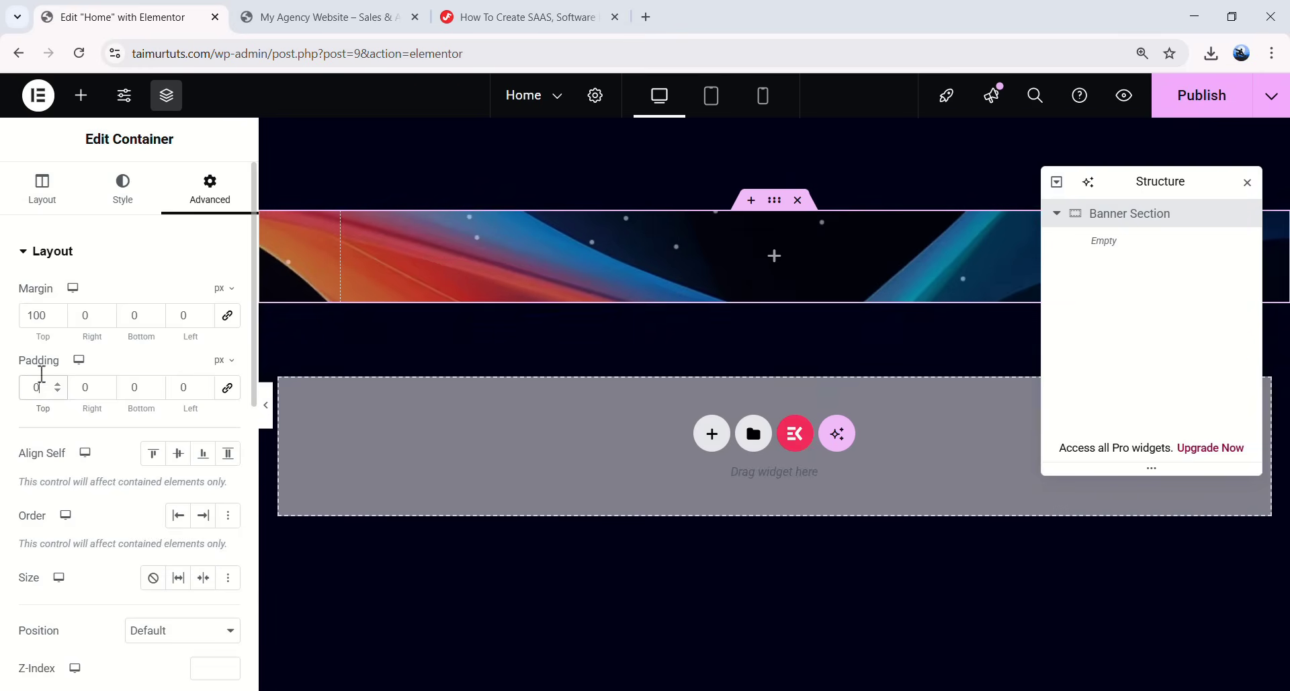
pyautogui.moveTo(46, 315); pyautogui.dragTo(34, 318)
pyautogui.write('0')
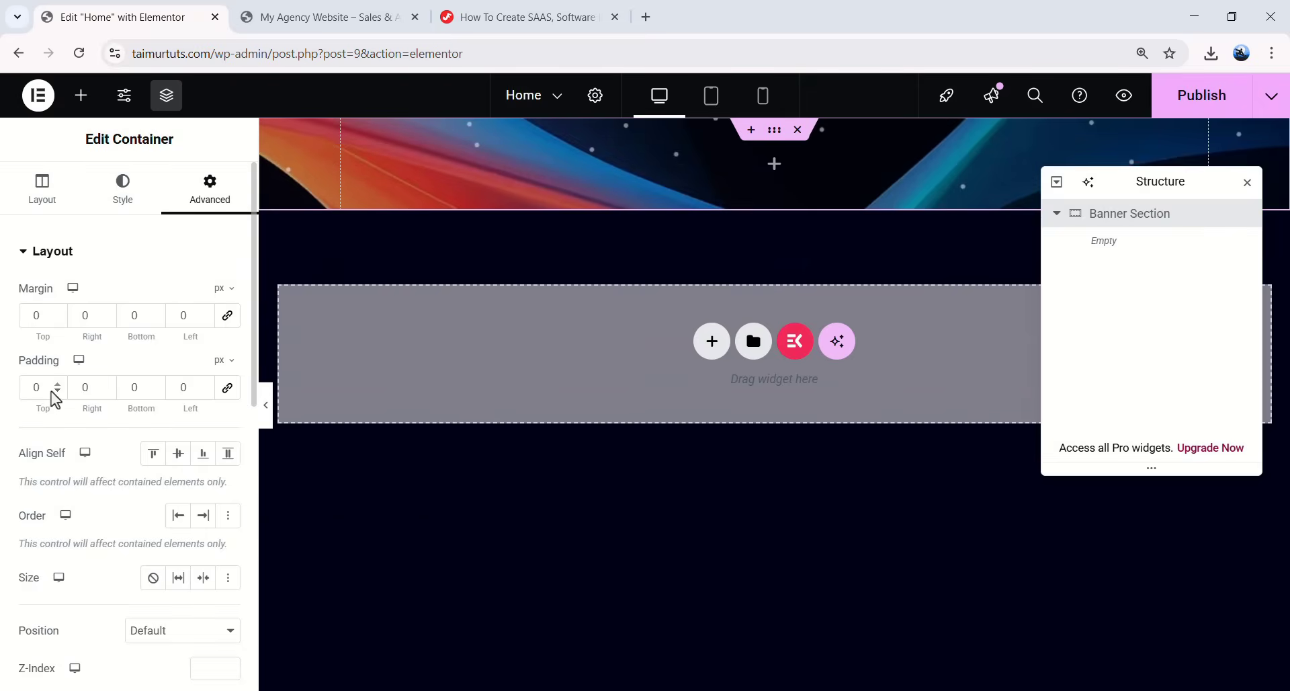
# - Set the padding to 145 top and 20 right and left, moving the Structure panel aside
pyautogui.moveTo(44, 387); pyautogui.dragTo(11, 392)
pyautogui.write('150')
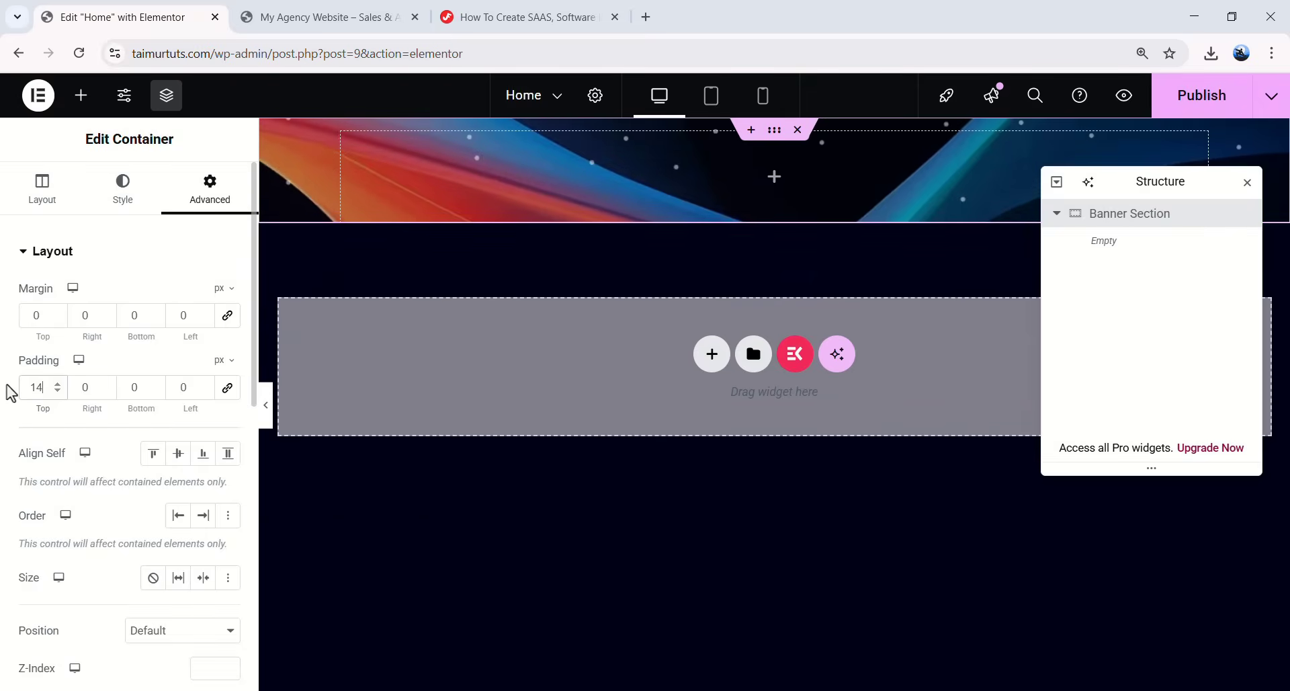
pyautogui.moveTo(85, 388); pyautogui.dragTo(98, 388)
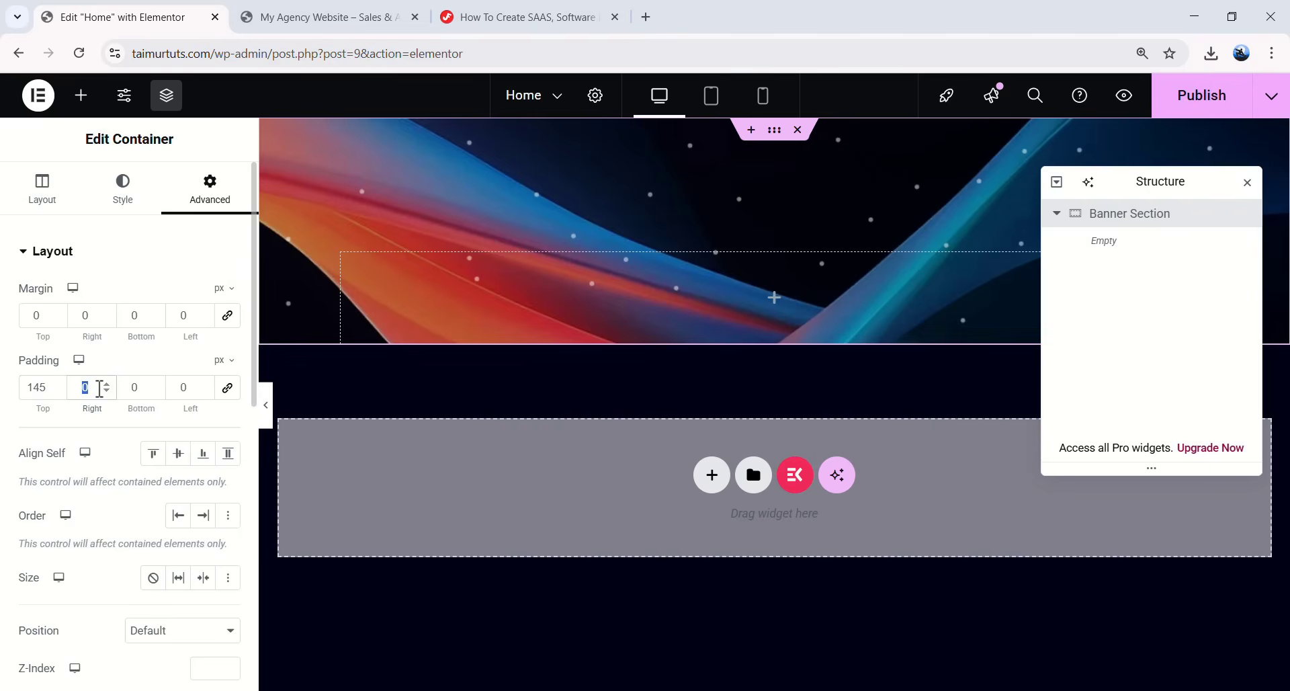
pyautogui.write('20')
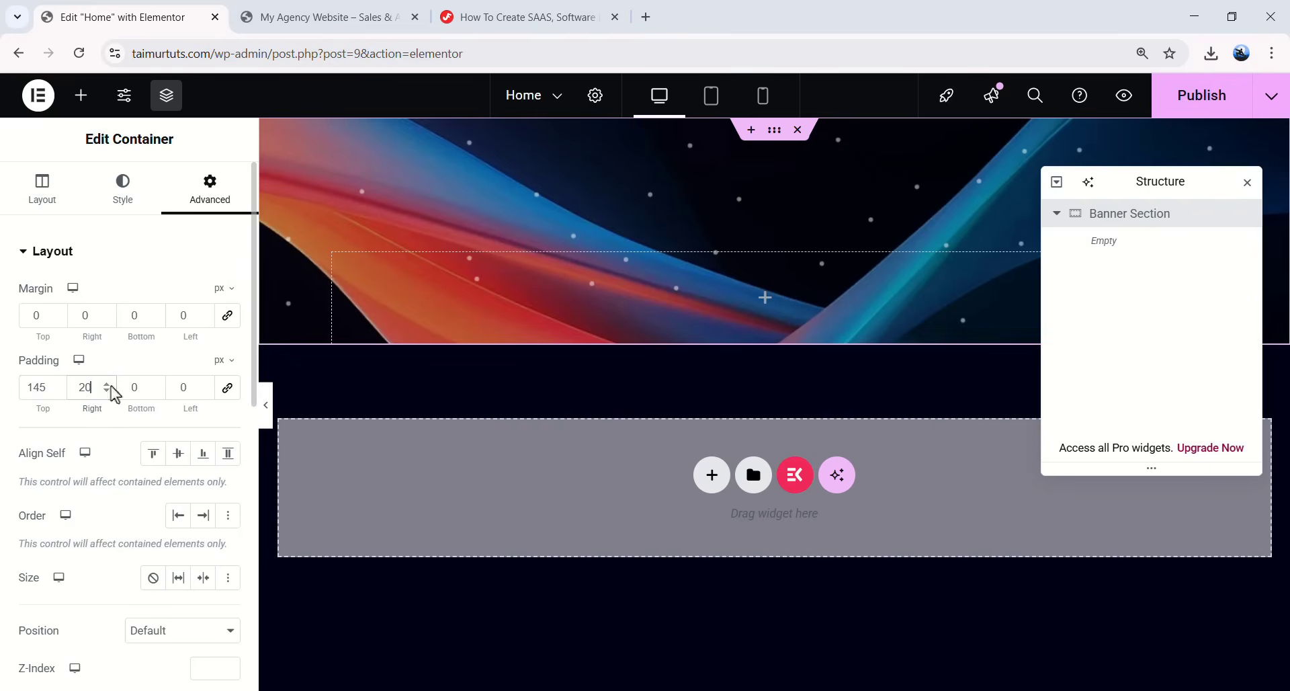
pyautogui.moveTo(1141, 179); pyautogui.dragTo(938, 222)
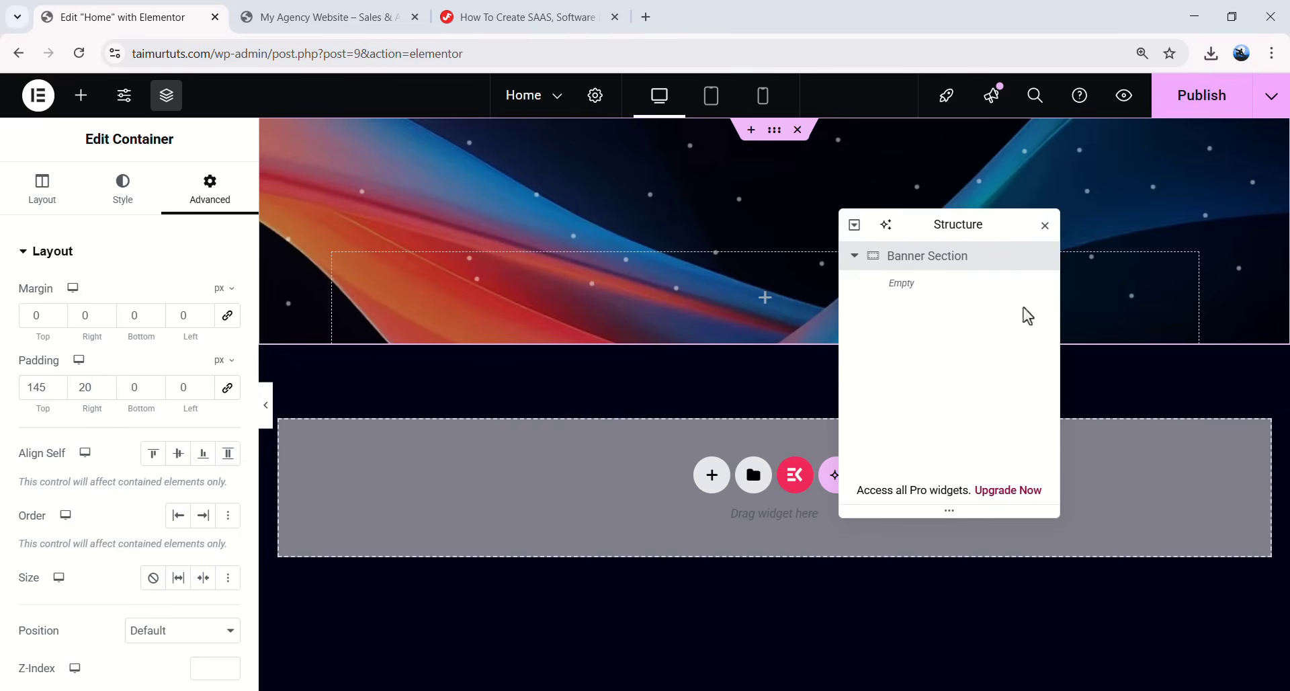
pyautogui.moveTo(179, 381); pyautogui.dragTo(209, 395)
pyautogui.write('20')
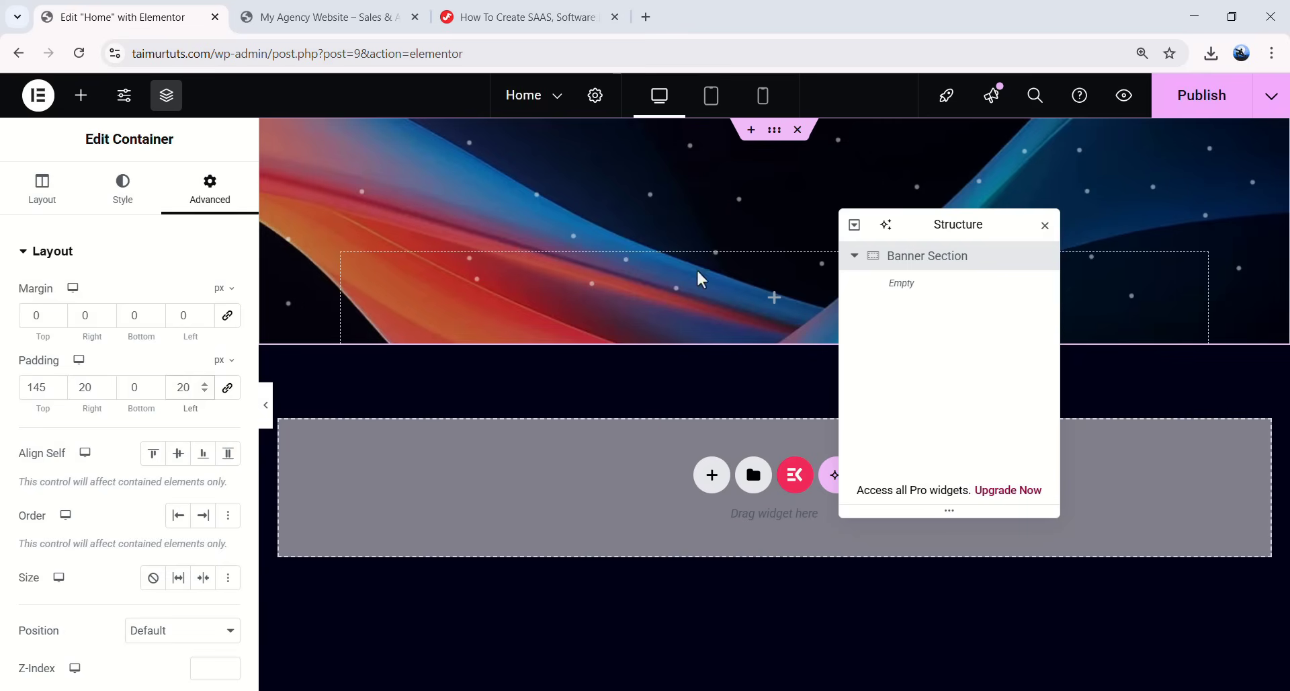
pyautogui.moveTo(944, 224); pyautogui.dragTo(1121, 363)
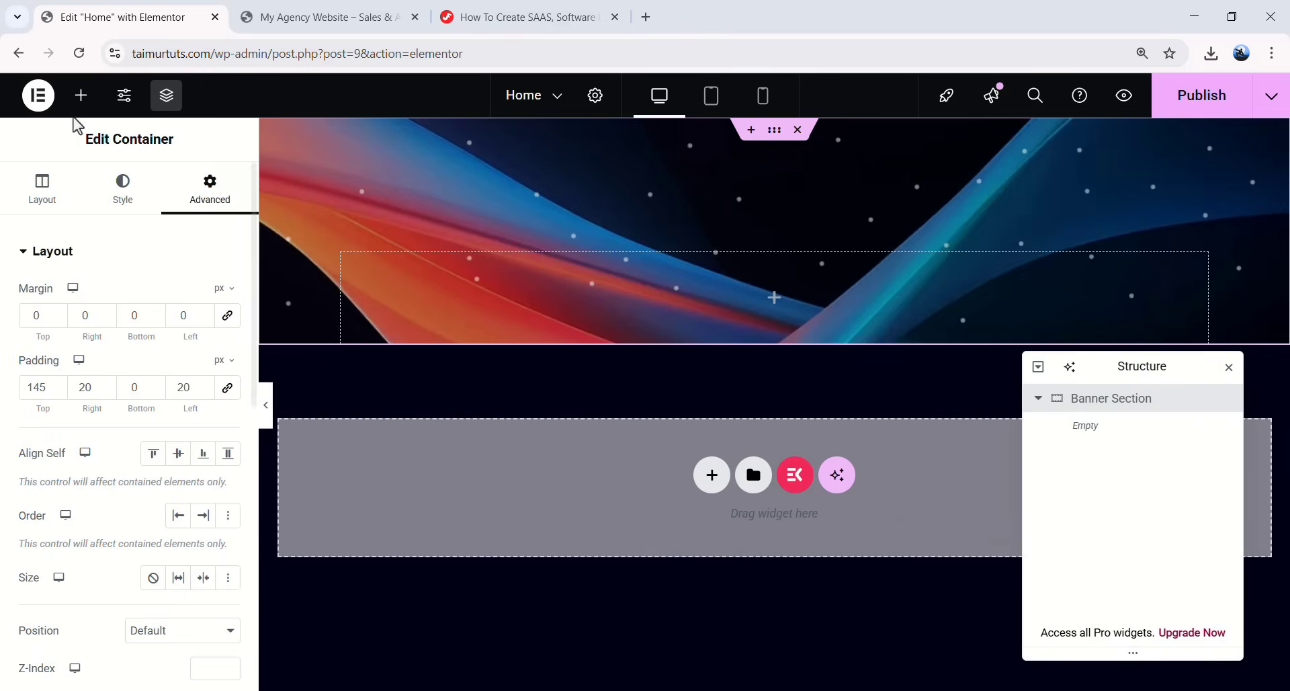
pyautogui.click(81, 96)
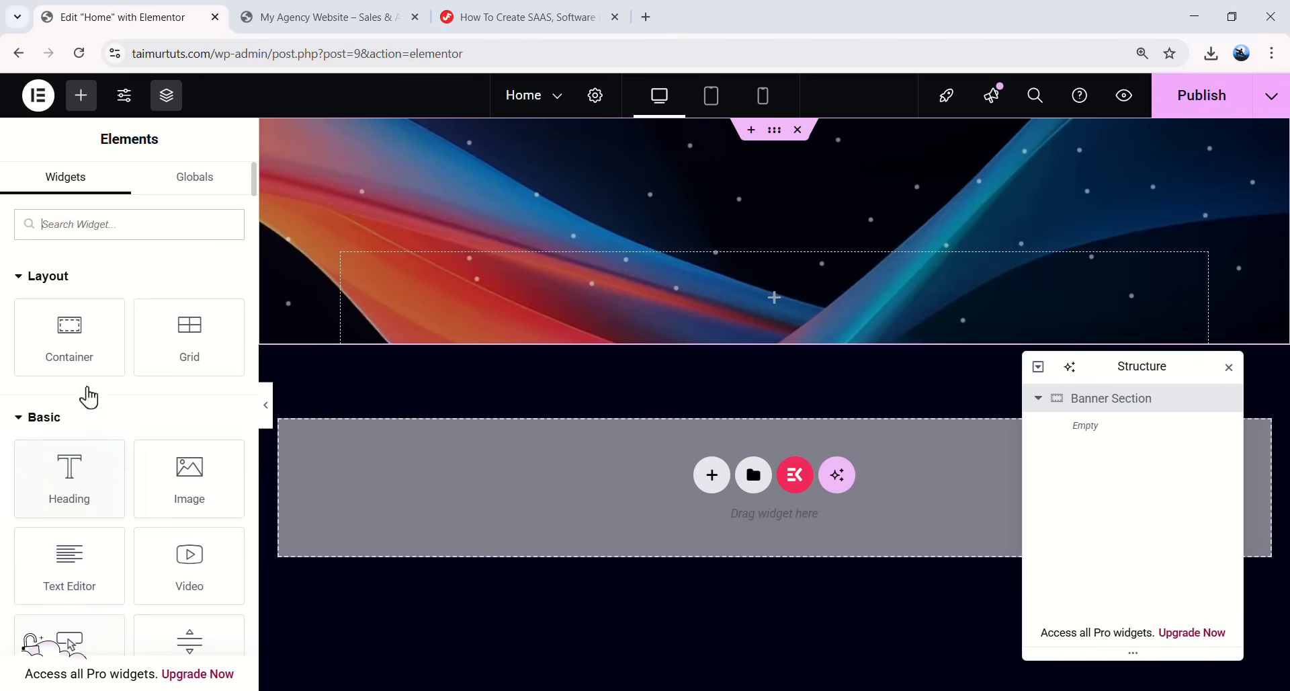
# - Search 'animated te' and drag the JKit - Animated Text widget into the Banner Section
pyautogui.click(117, 227)
pyautogui.write('anima')
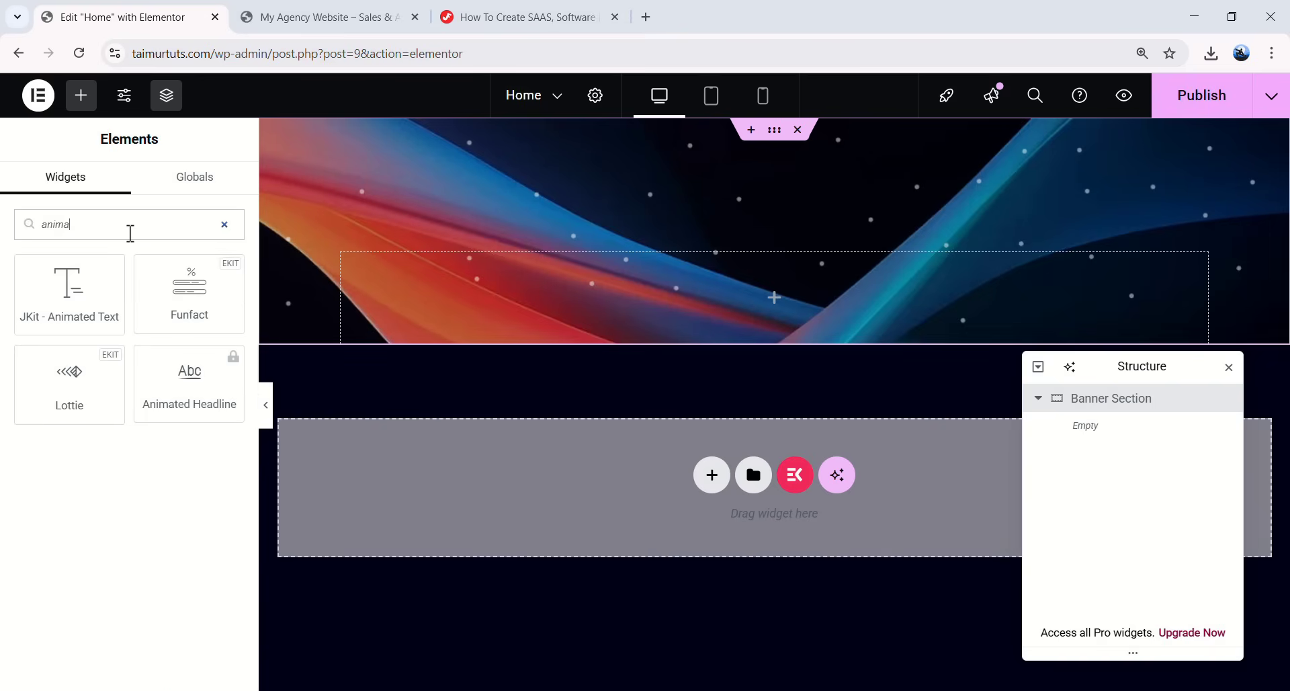
pyautogui.write('ted text')
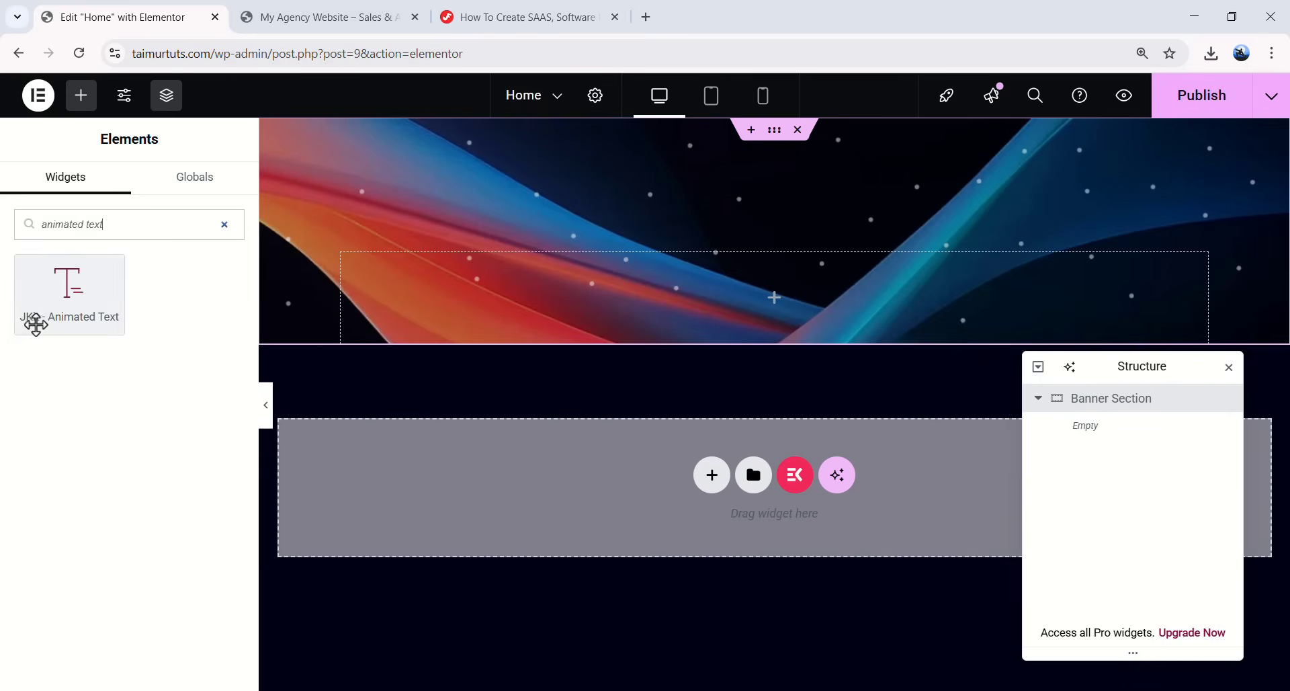
pyautogui.moveTo(101, 320); pyautogui.dragTo(776, 295)
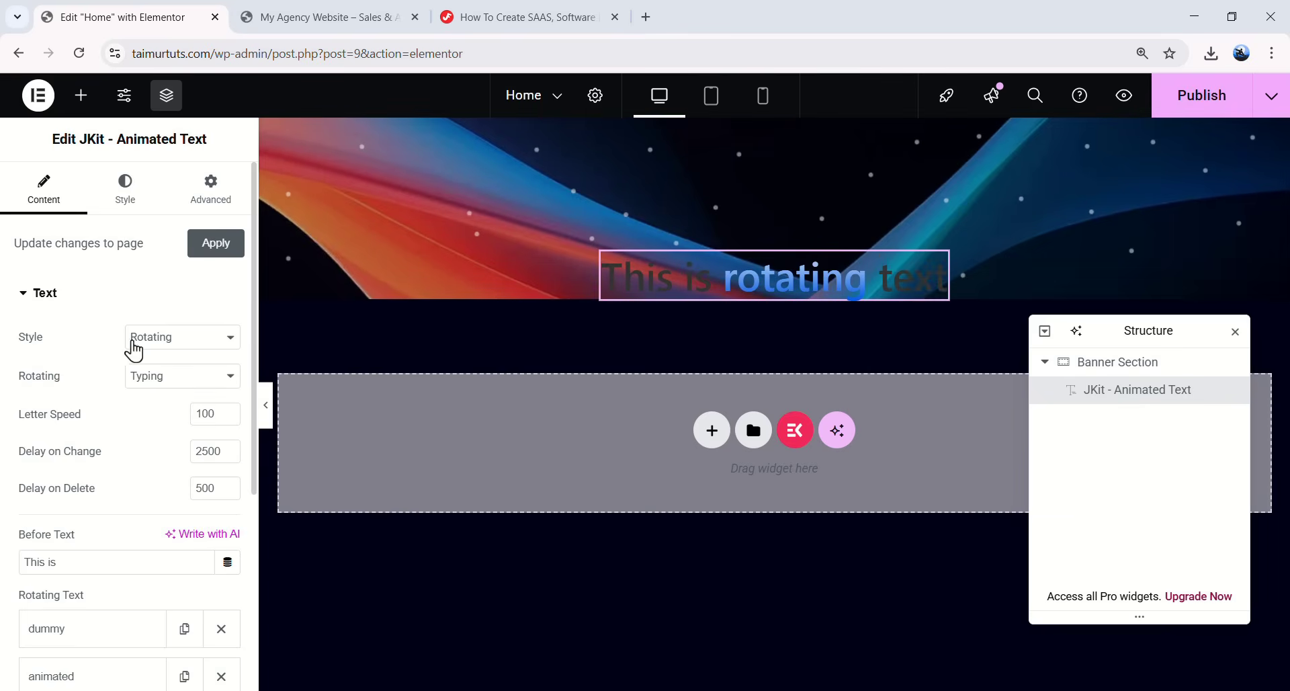
# - Set the animation style to None and make the text 'Manage your all' / 'Sales & Analytics' / 'in one place.'
pyautogui.click(169, 345)
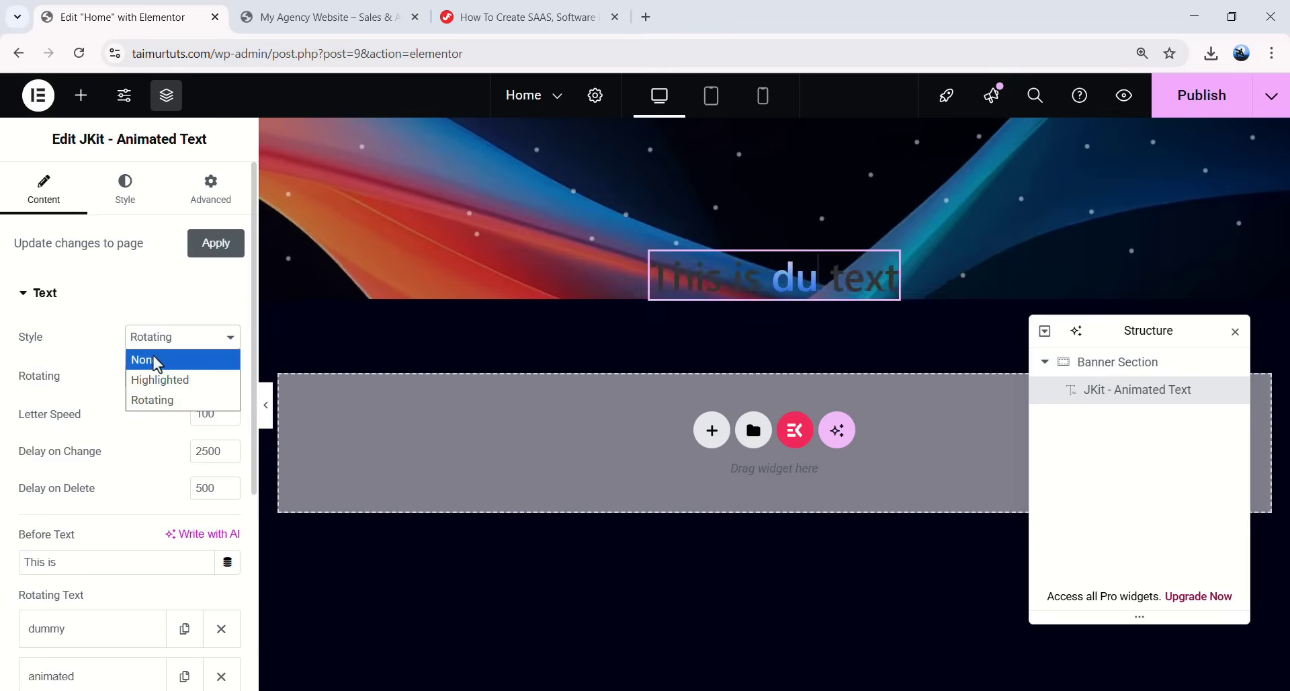
pyautogui.click(155, 359)
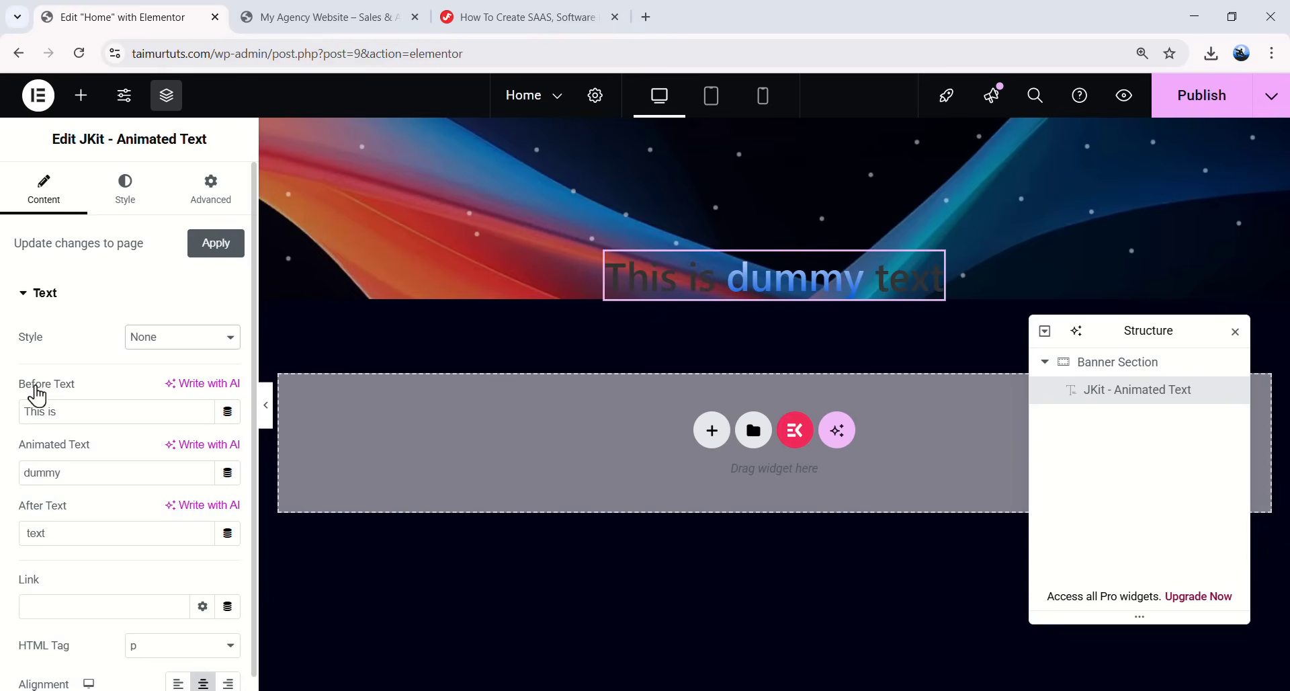
pyautogui.moveTo(64, 411); pyautogui.dragTo(21, 410)
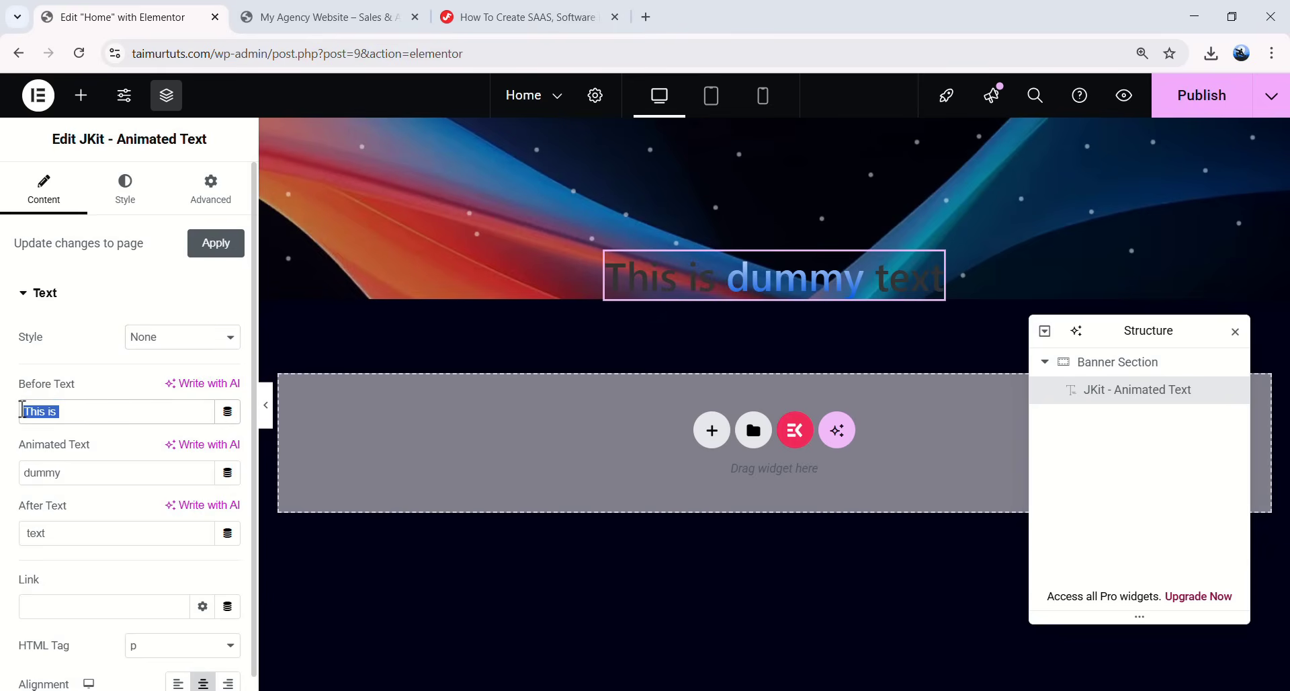
pyautogui.write('Manage your all')
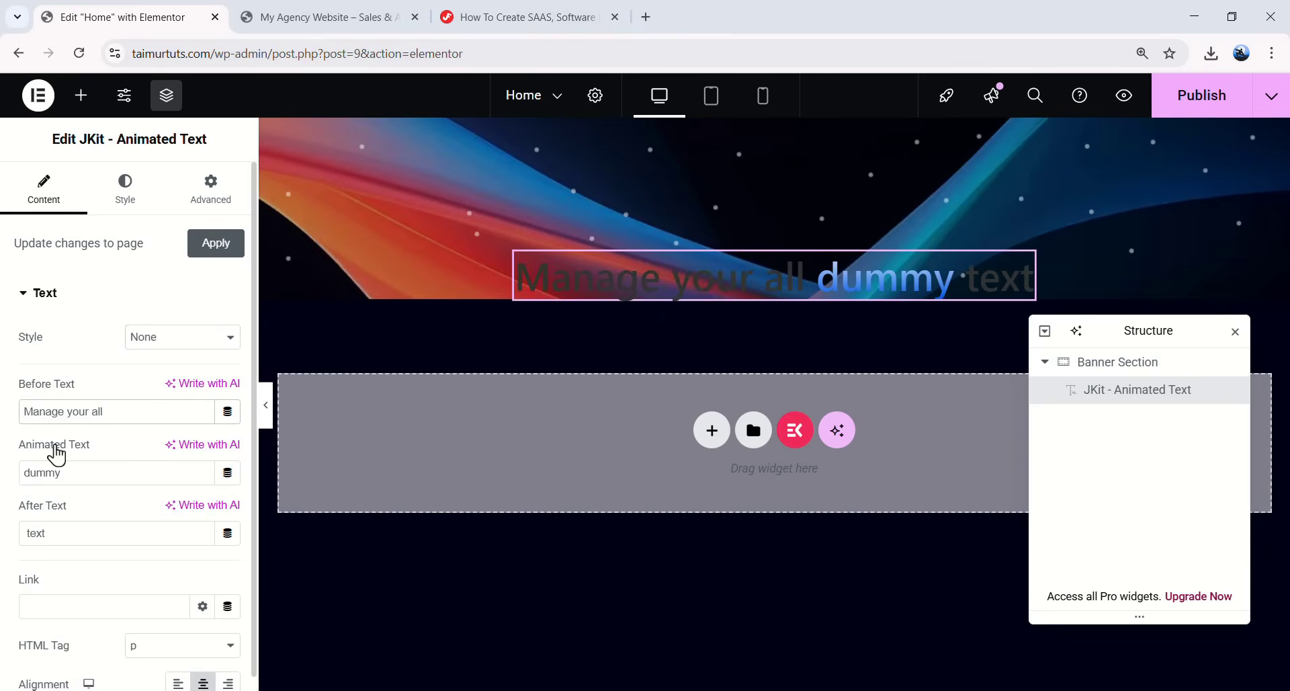
pyautogui.moveTo(77, 470); pyautogui.dragTo(20, 469)
pyautogui.write('Sales & Analytics')
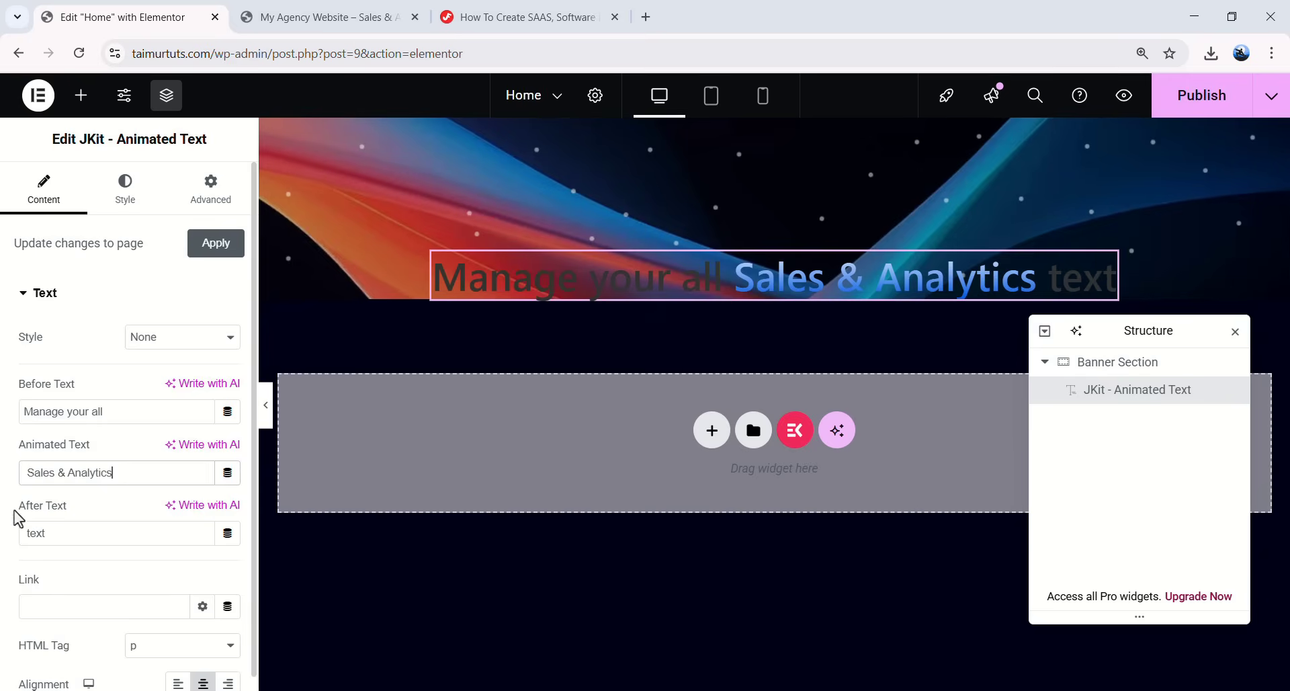
pyautogui.moveTo(62, 533); pyautogui.dragTo(8, 535)
pyautogui.write('in one place.')
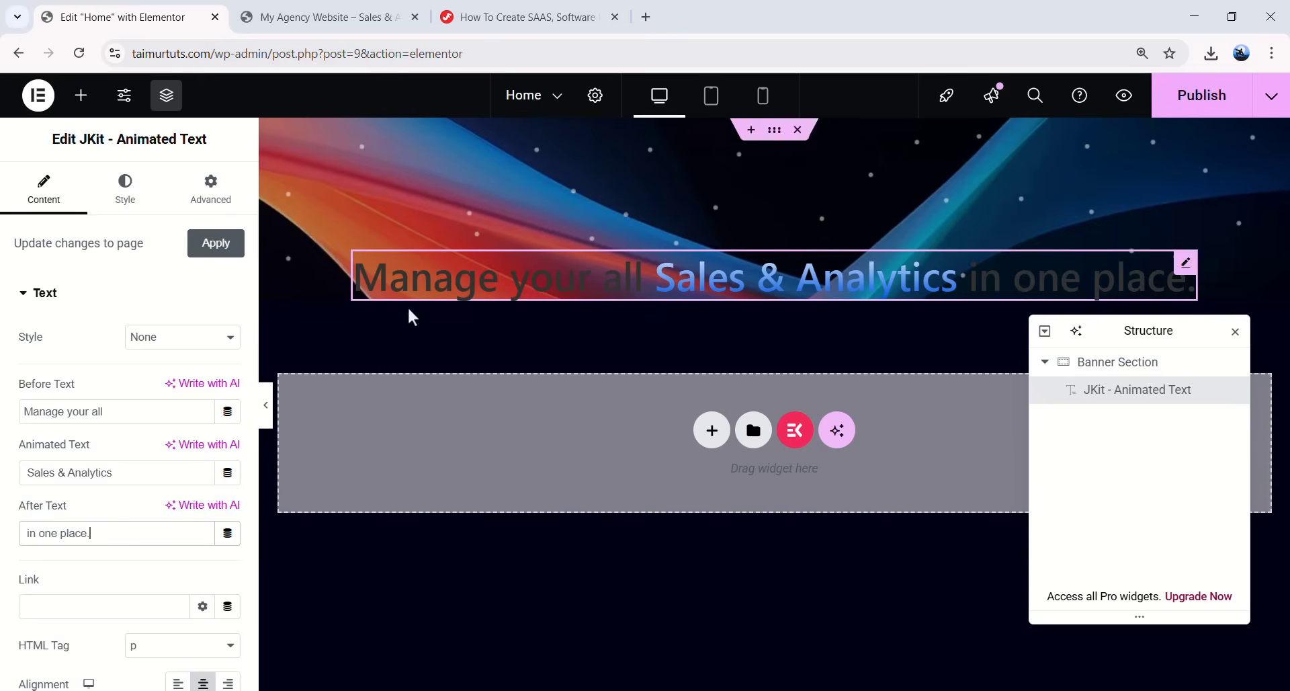
pyautogui.click(134, 214)
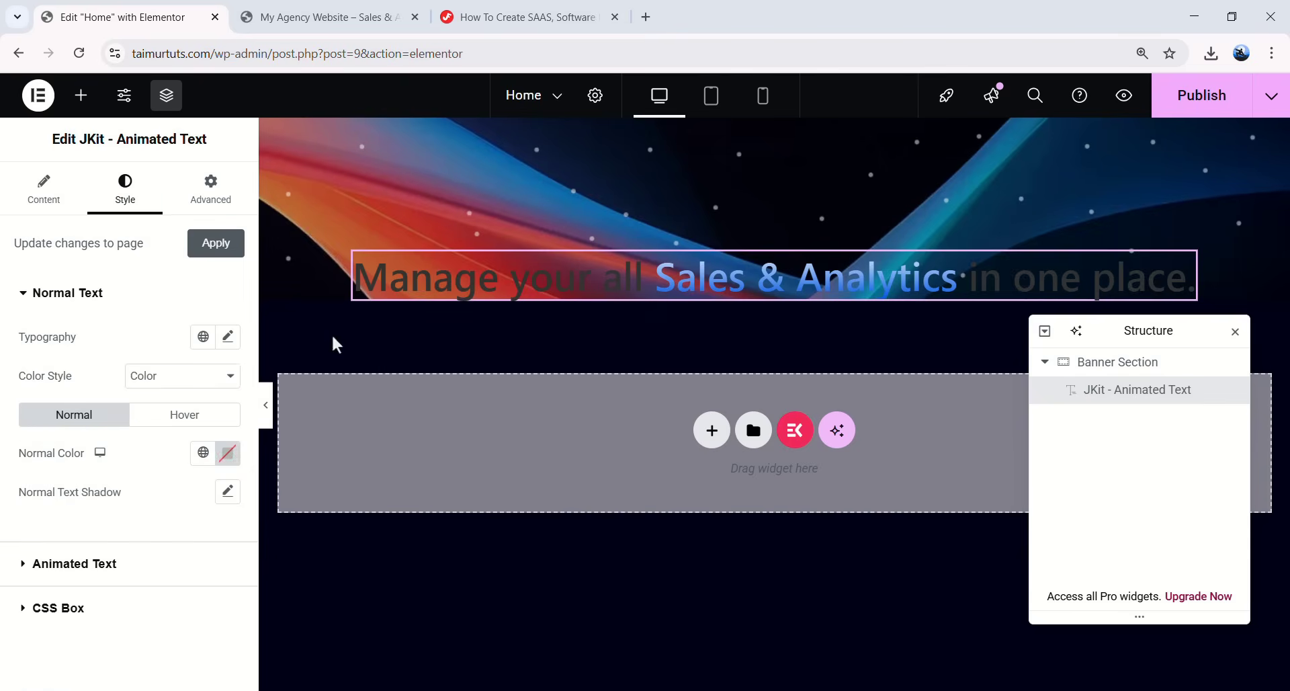
# - Set the heading's normal text typography to Inter, 60 px, weight 500 (Medium)
pyautogui.click(229, 338)
pyautogui.scroll(-1, 147, 343)
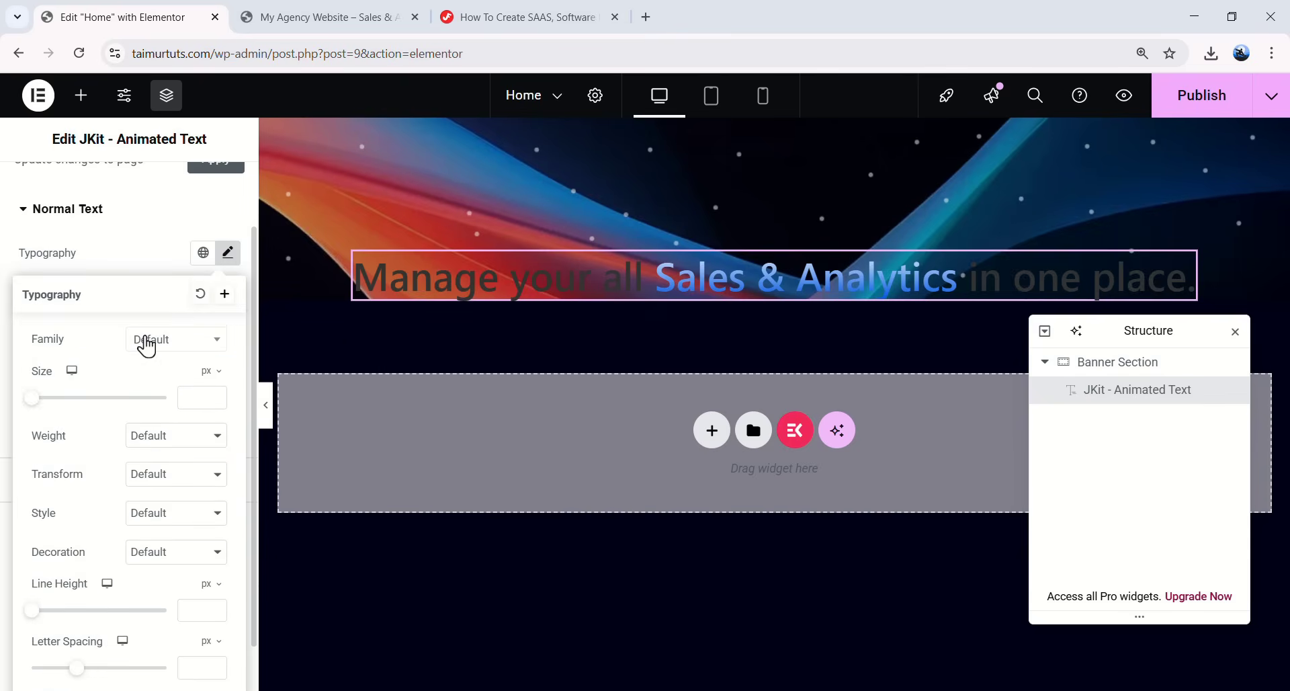
pyautogui.click(189, 348)
pyautogui.write('inter')
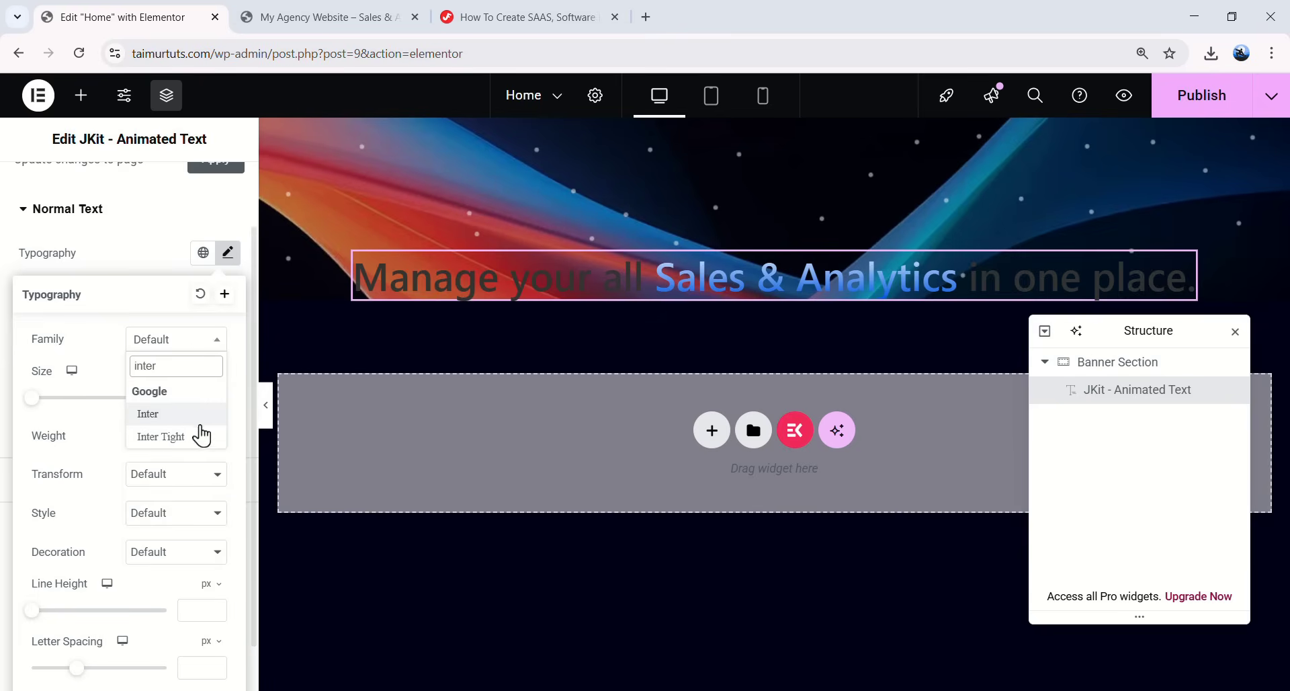
pyautogui.click(161, 426)
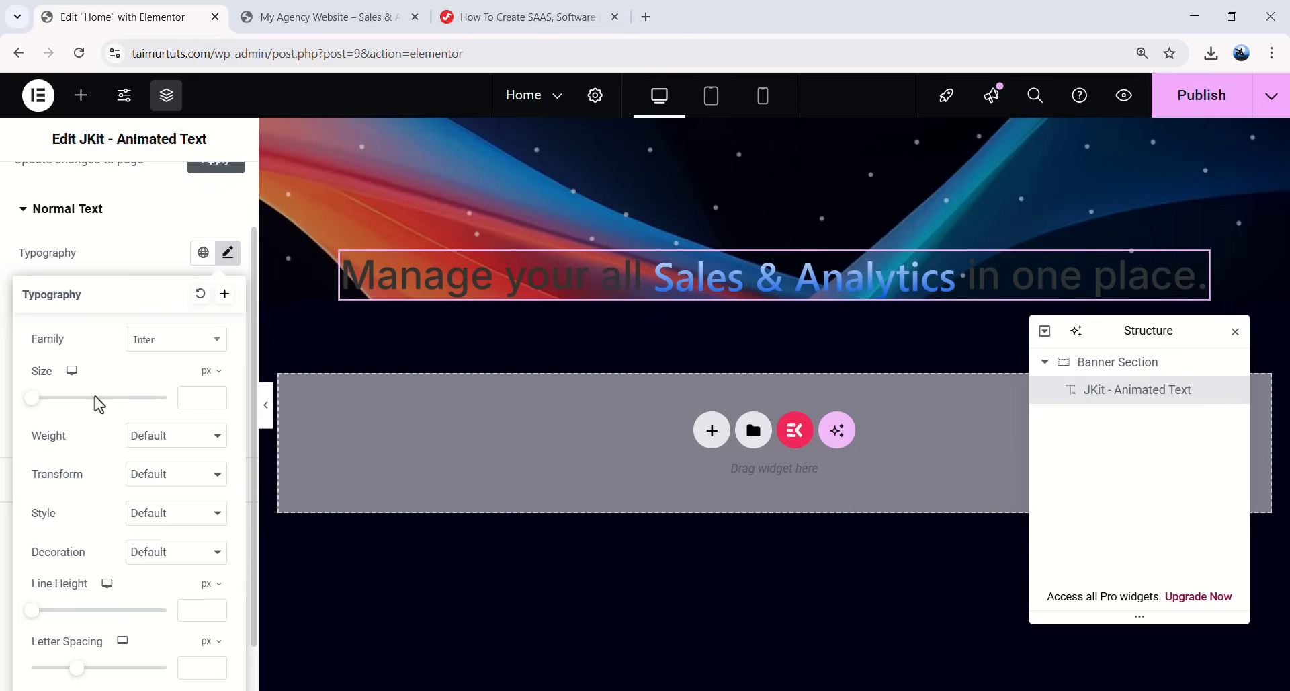
pyautogui.click(187, 395)
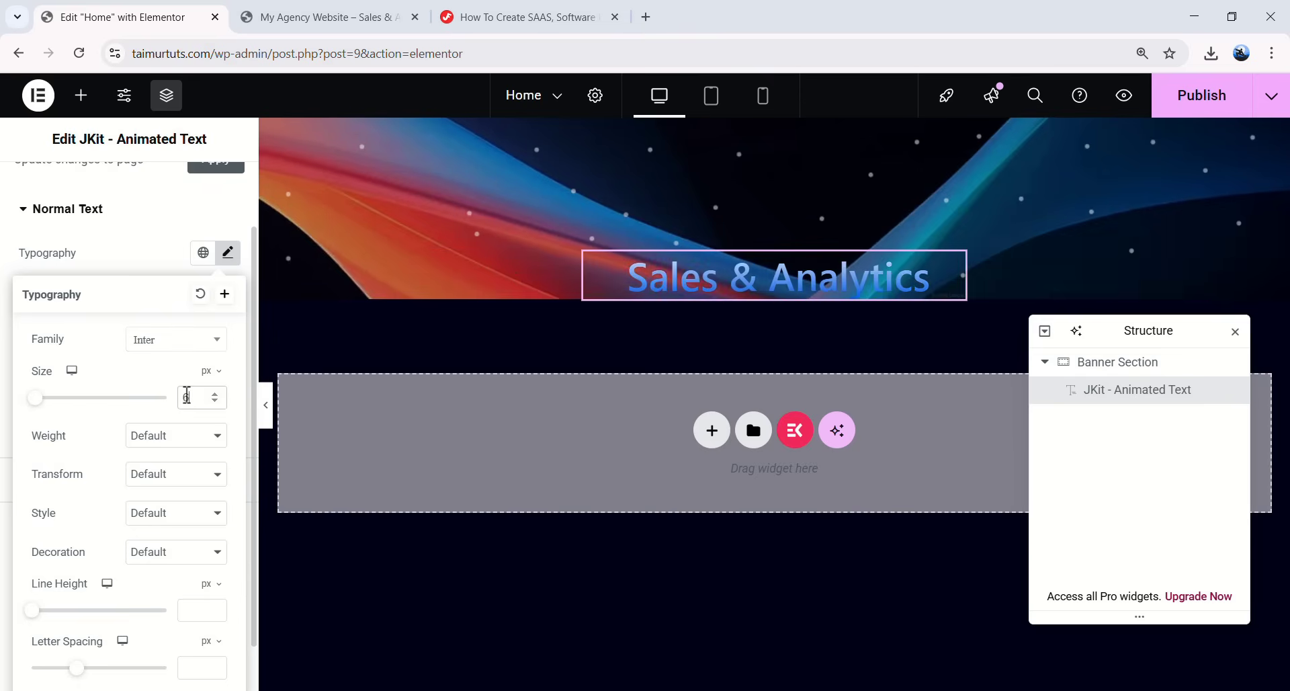
pyautogui.write('60')
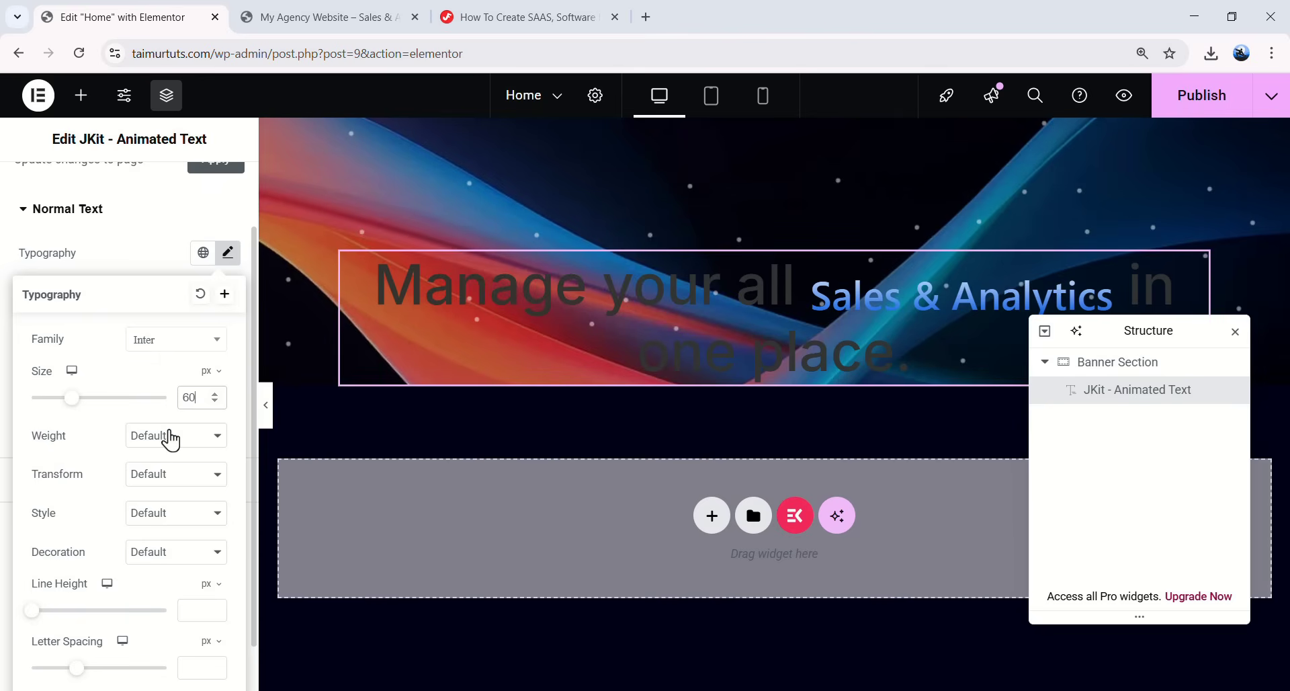
pyautogui.click(175, 442)
pyautogui.click(169, 540)
# - Give the normal text a 72 px line height and -0.05 em letter spacing
pyautogui.scroll(-1, 74, 464)
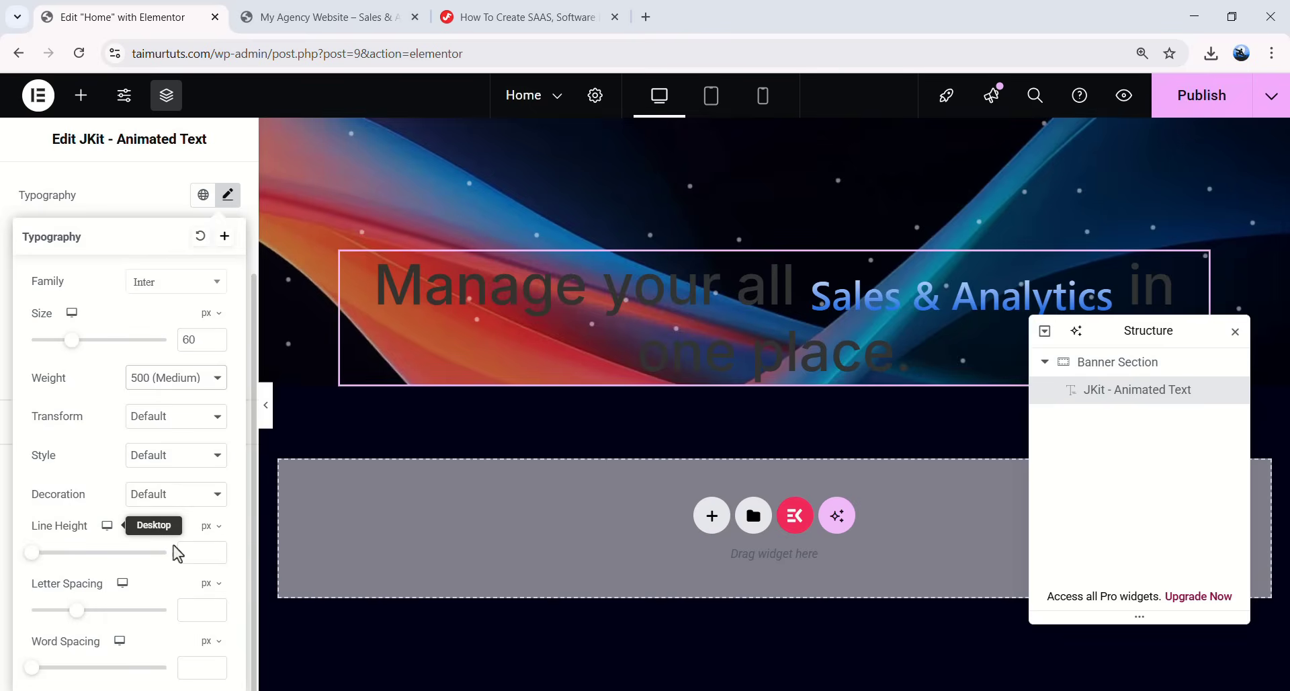
pyautogui.click(196, 551)
pyautogui.write('72')
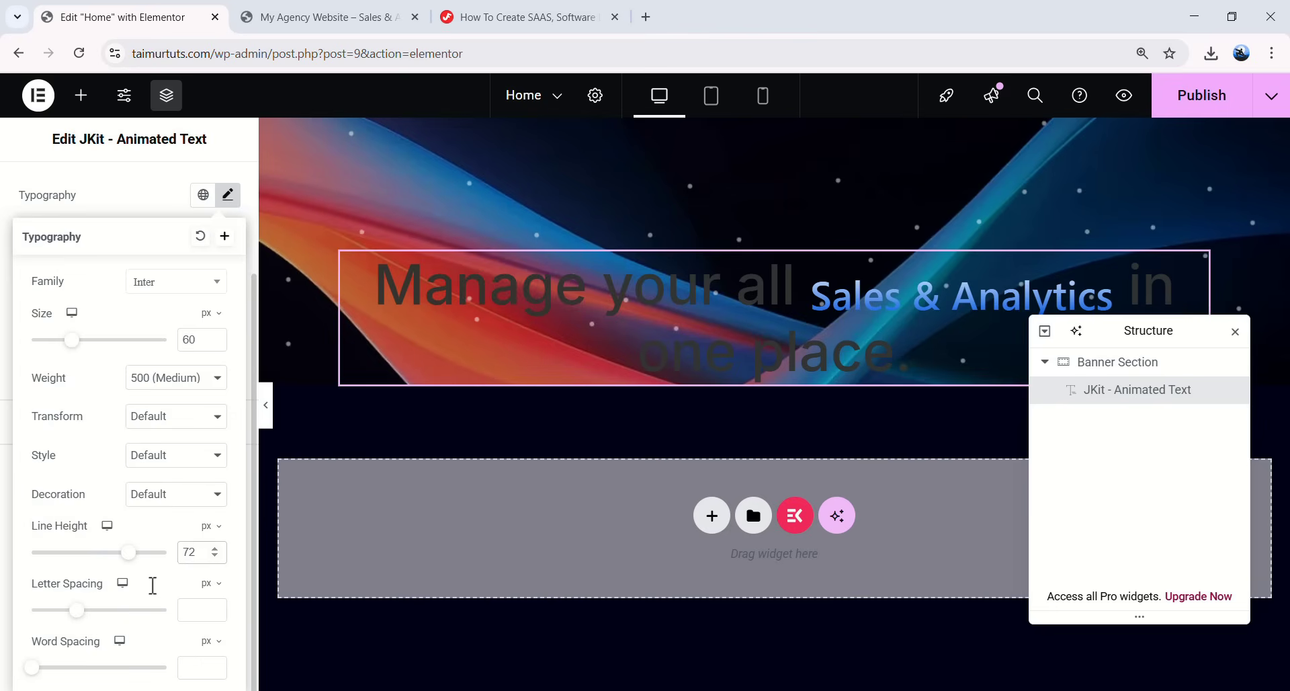
pyautogui.click(219, 593)
pyautogui.click(205, 610)
pyautogui.write('-')
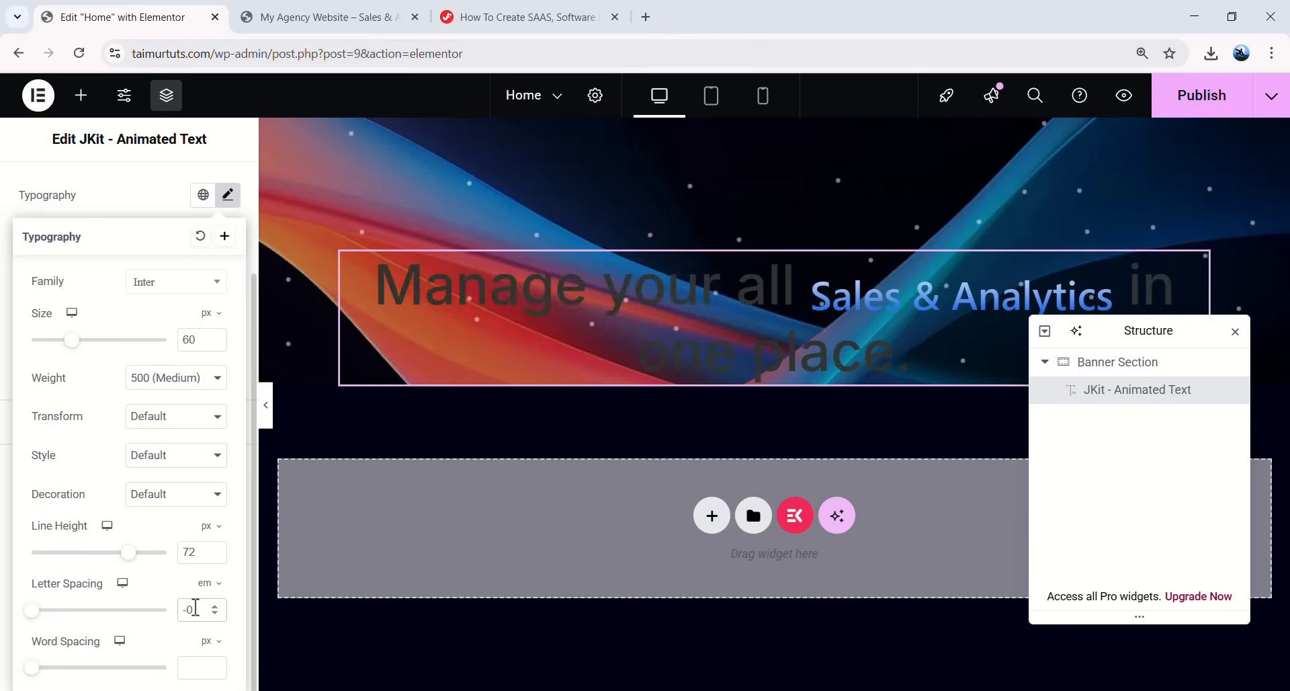
pyautogui.write('0.05')
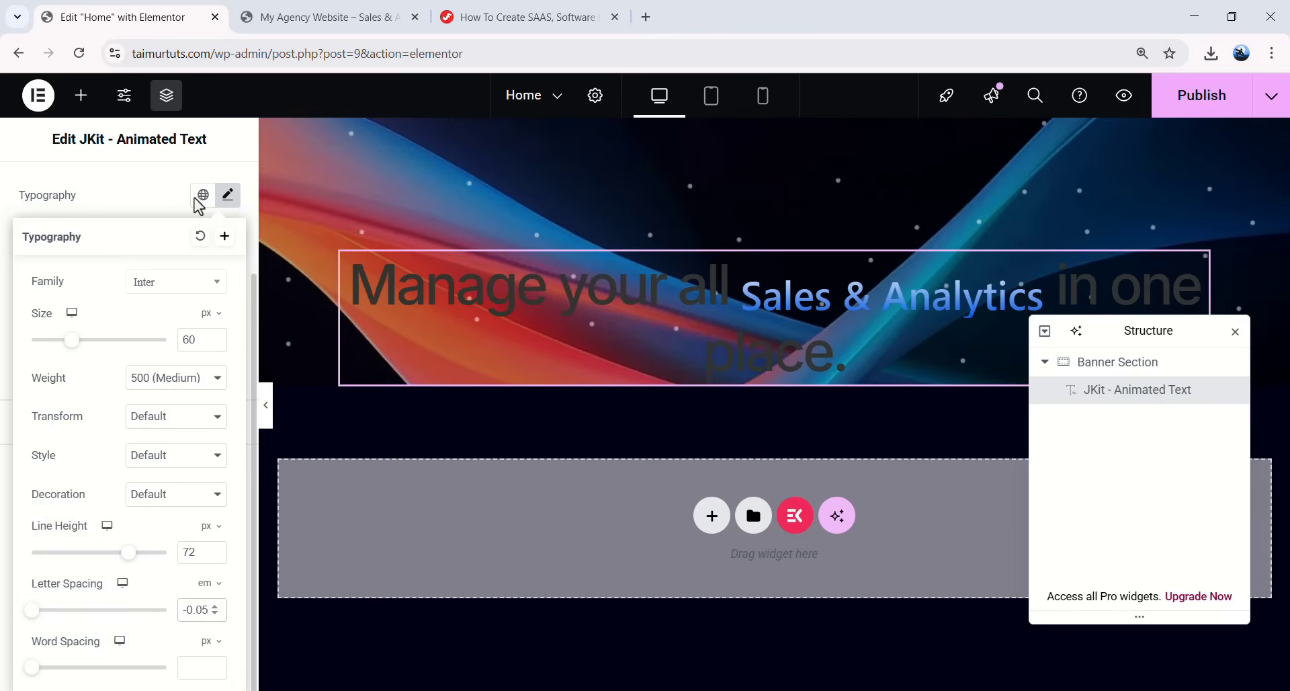
pyautogui.click(228, 195)
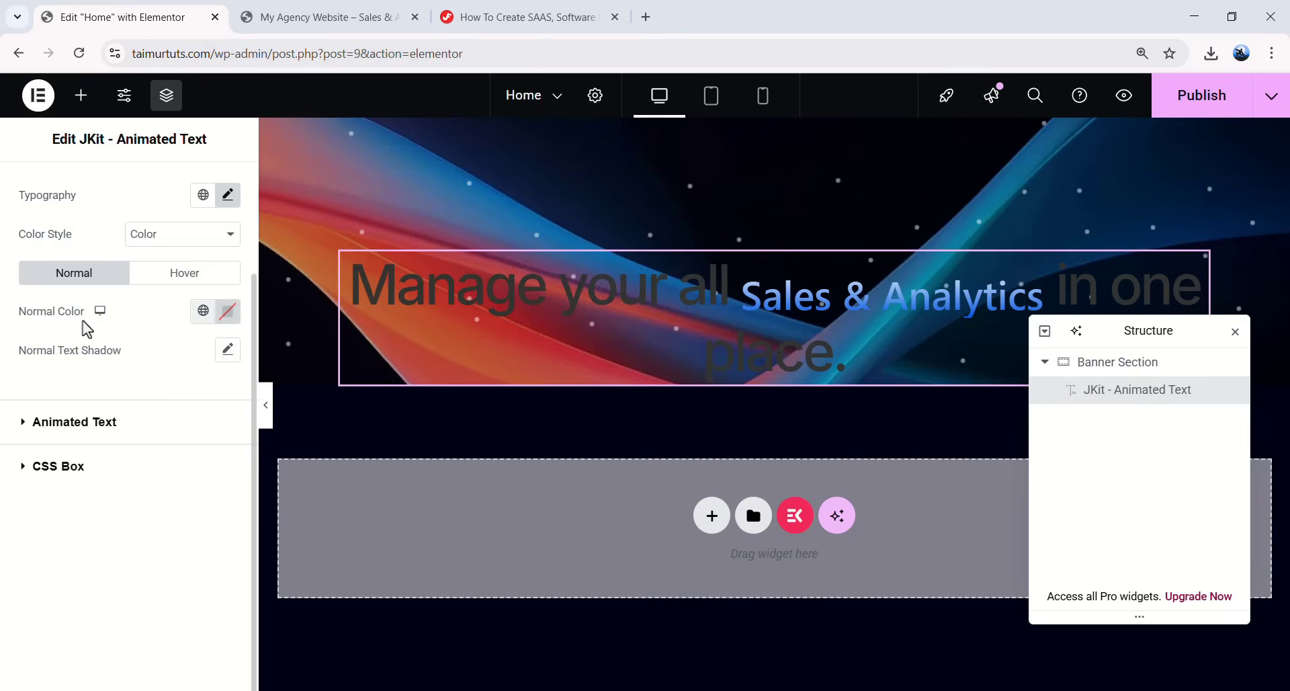
# - Make the heading's normal text colour white (#FFFFFF)
pyautogui.click(228, 311)
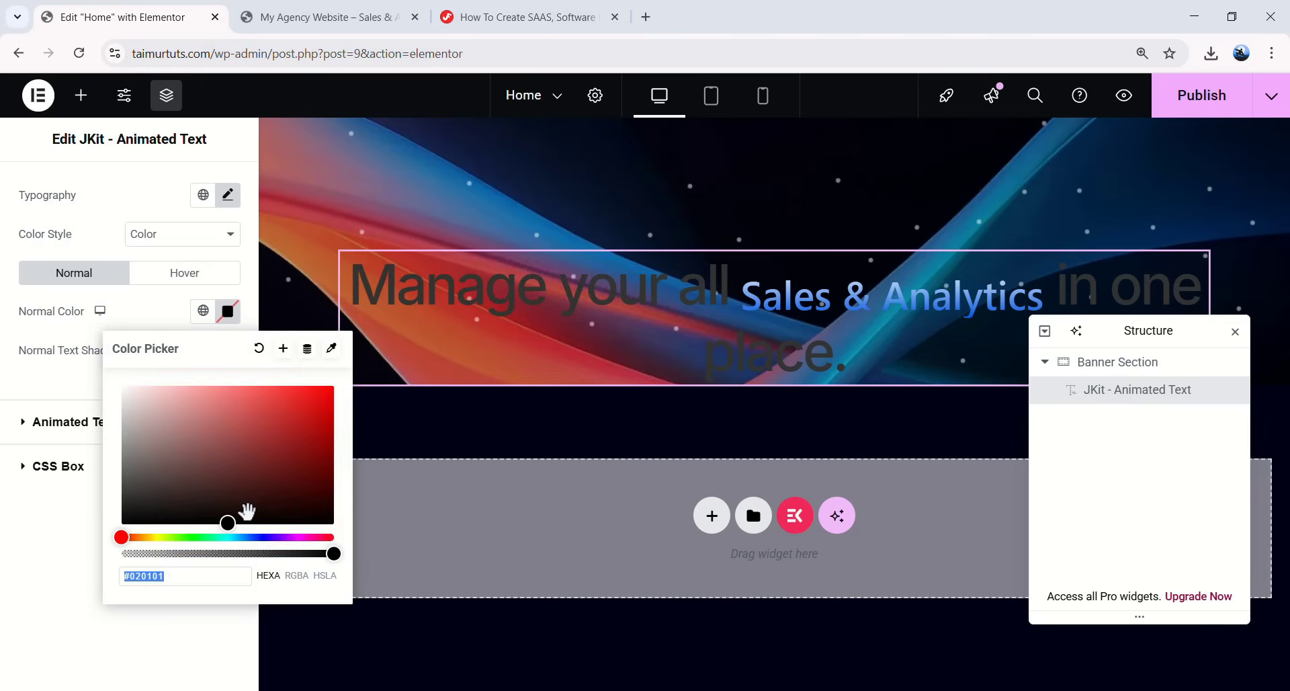
pyautogui.moveTo(231, 518)
pyautogui.mouseDown()
pyautogui.moveTo(205, 489)
pyautogui.moveTo(173, 403)
pyautogui.moveTo(156, 276)
pyautogui.moveTo(128, 209)
pyautogui.mouseUp()
pyautogui.moveTo(161, 406); pyautogui.dragTo(127, 407)
pyautogui.click(162, 651)
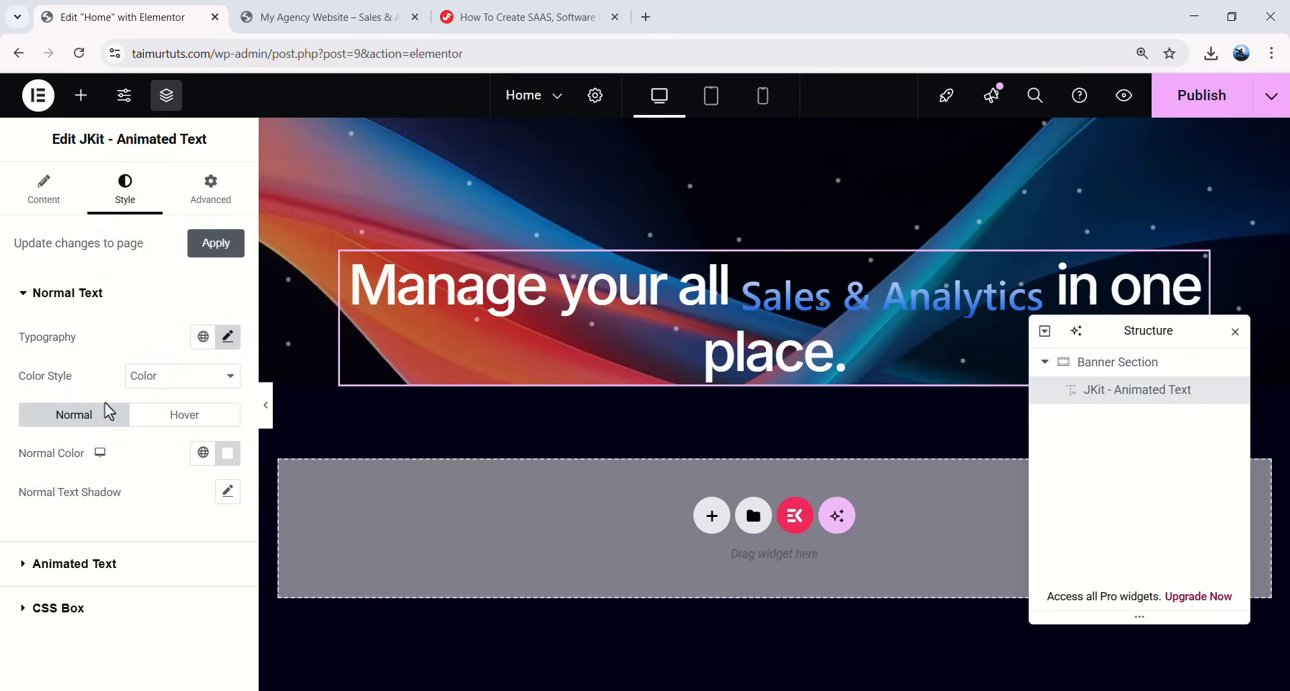
# - Set the animated Sales & Analytics words to the Playfair Display font
pyautogui.click(42, 555)
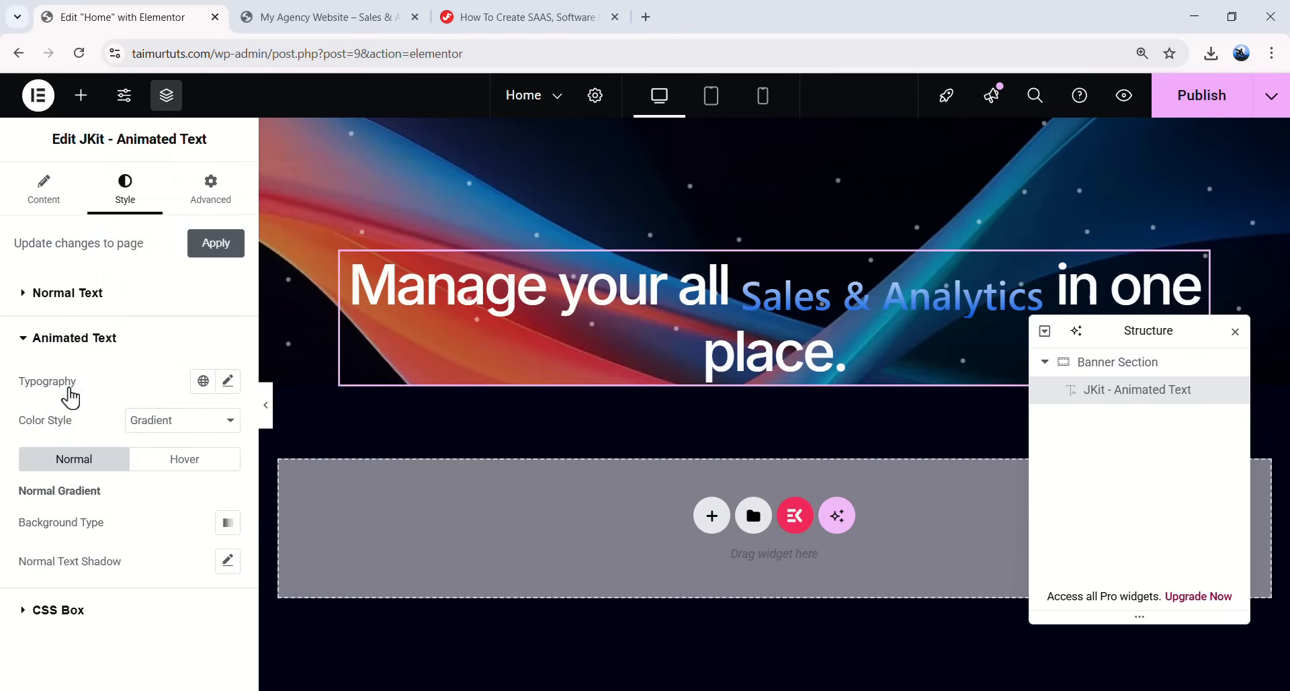
pyautogui.click(229, 382)
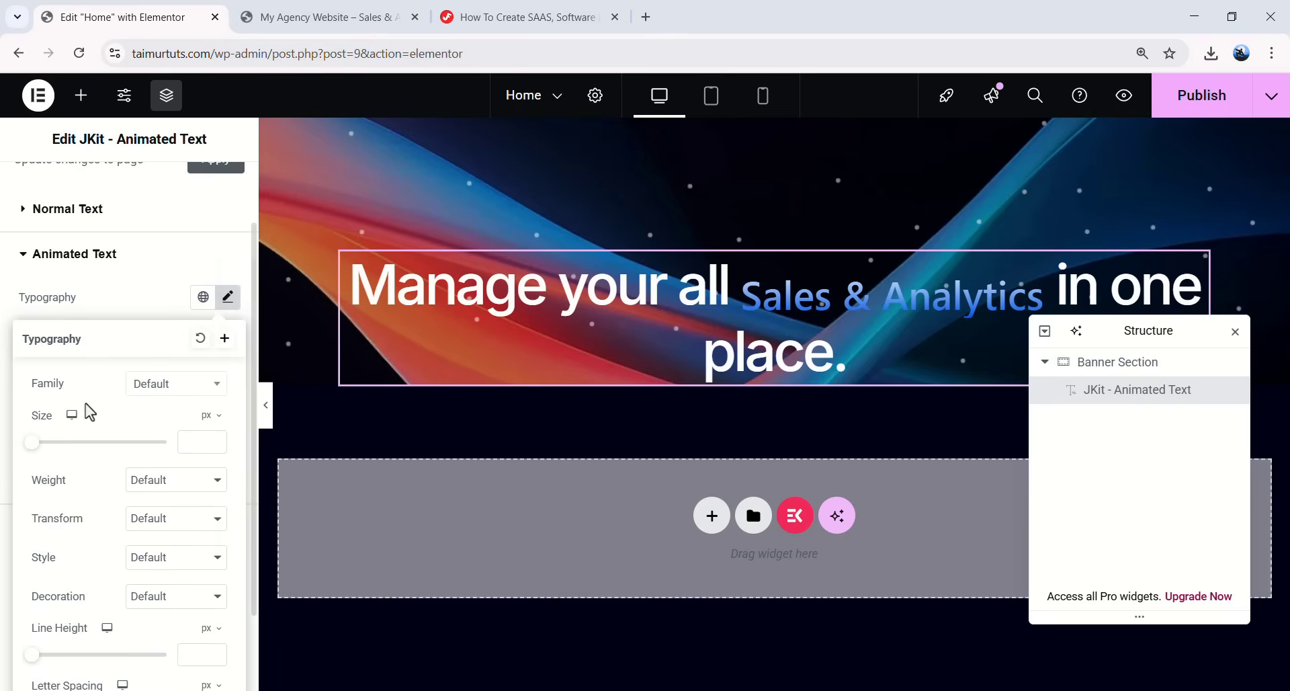
pyautogui.click(158, 398)
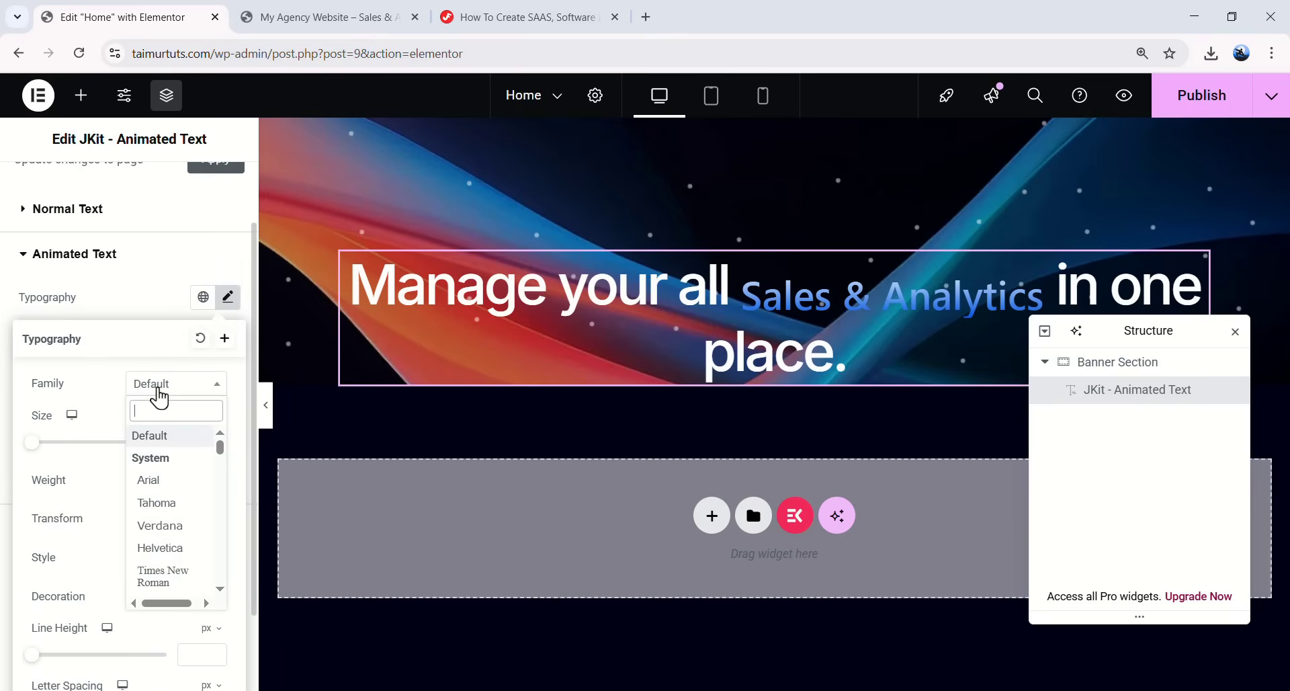
pyautogui.write('playfair display')
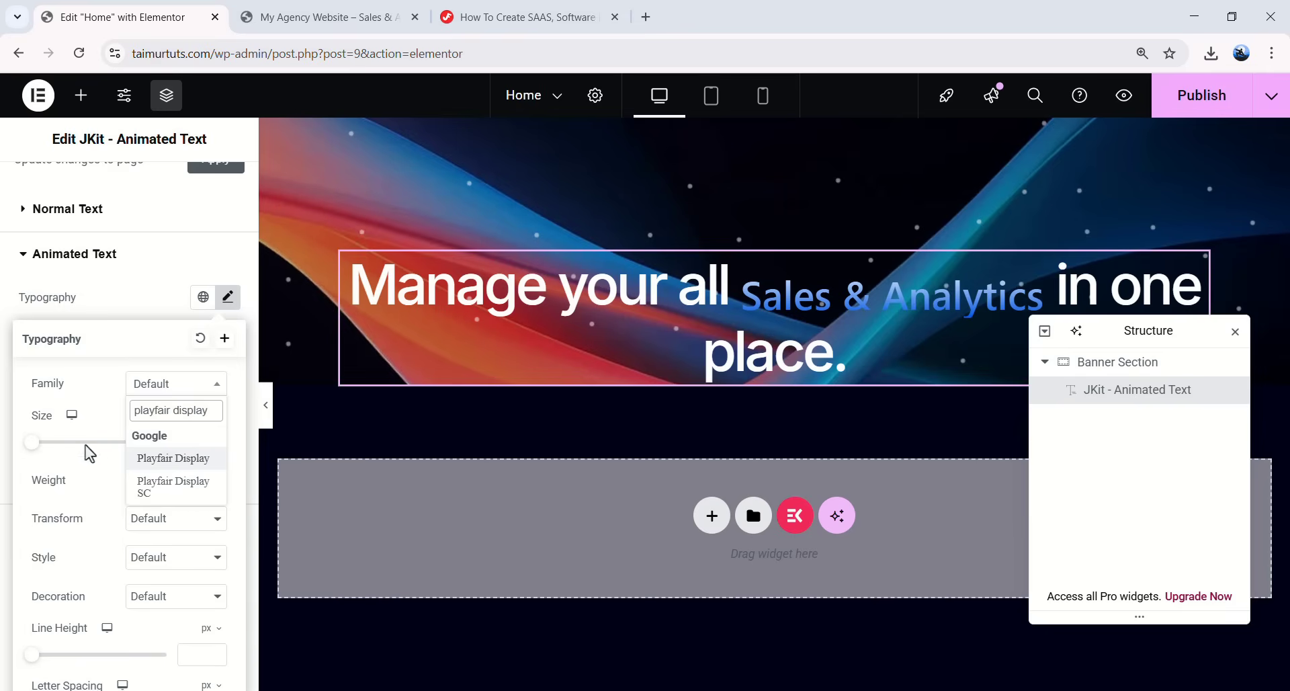
pyautogui.click(175, 459)
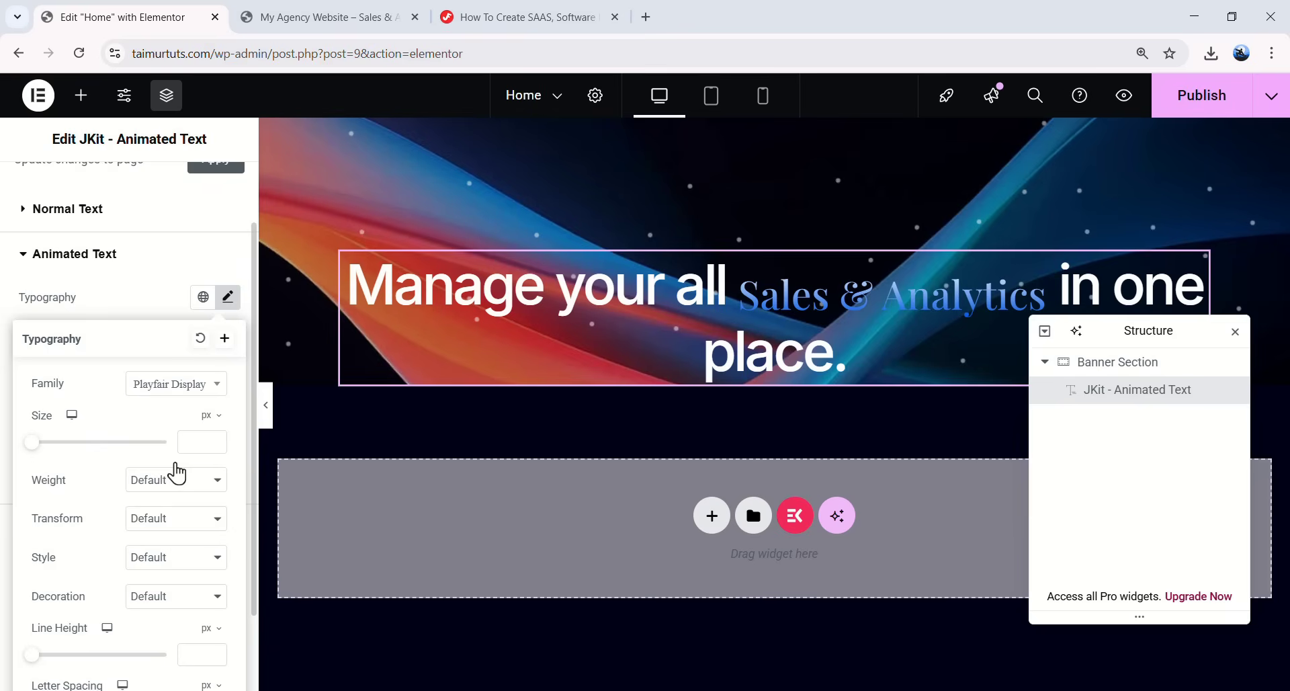
pyautogui.moveTo(1123, 331); pyautogui.dragTo(1139, 362)
pyautogui.click(1008, 375)
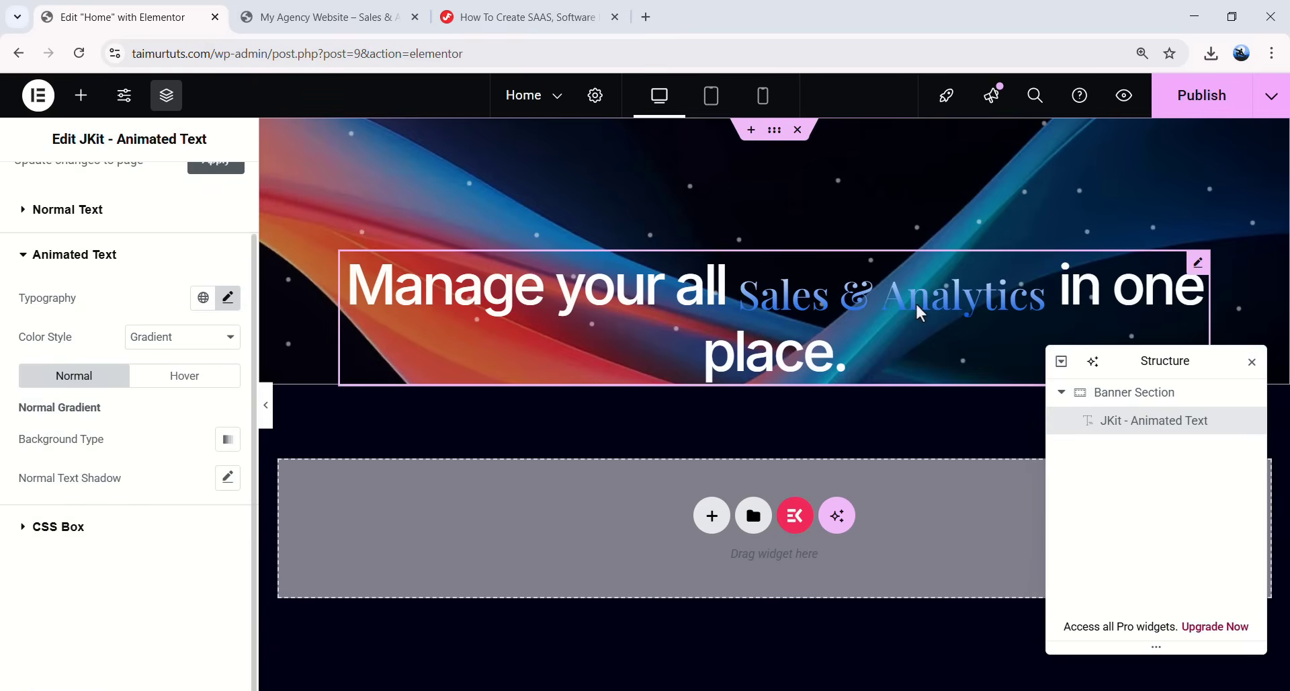
# - Make the animated words 60 px, semi-bold (600) and italic
pyautogui.click(221, 306)
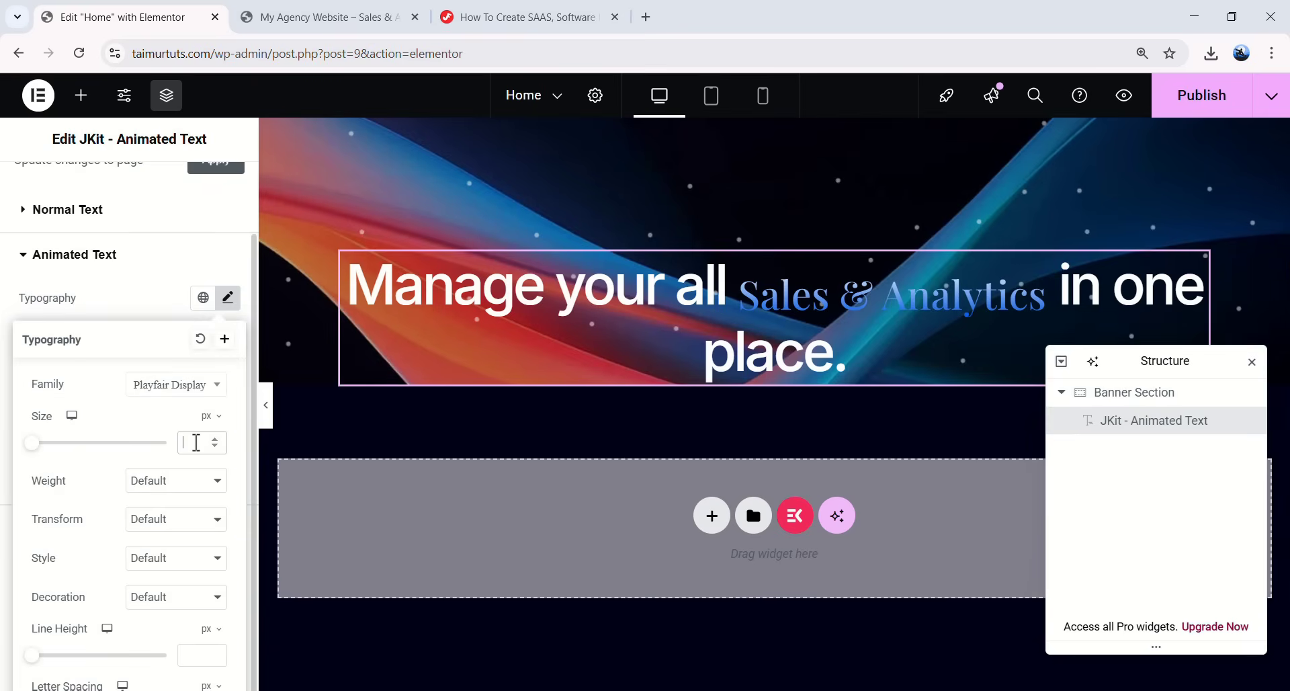
pyautogui.click(196, 442)
pyautogui.write('60')
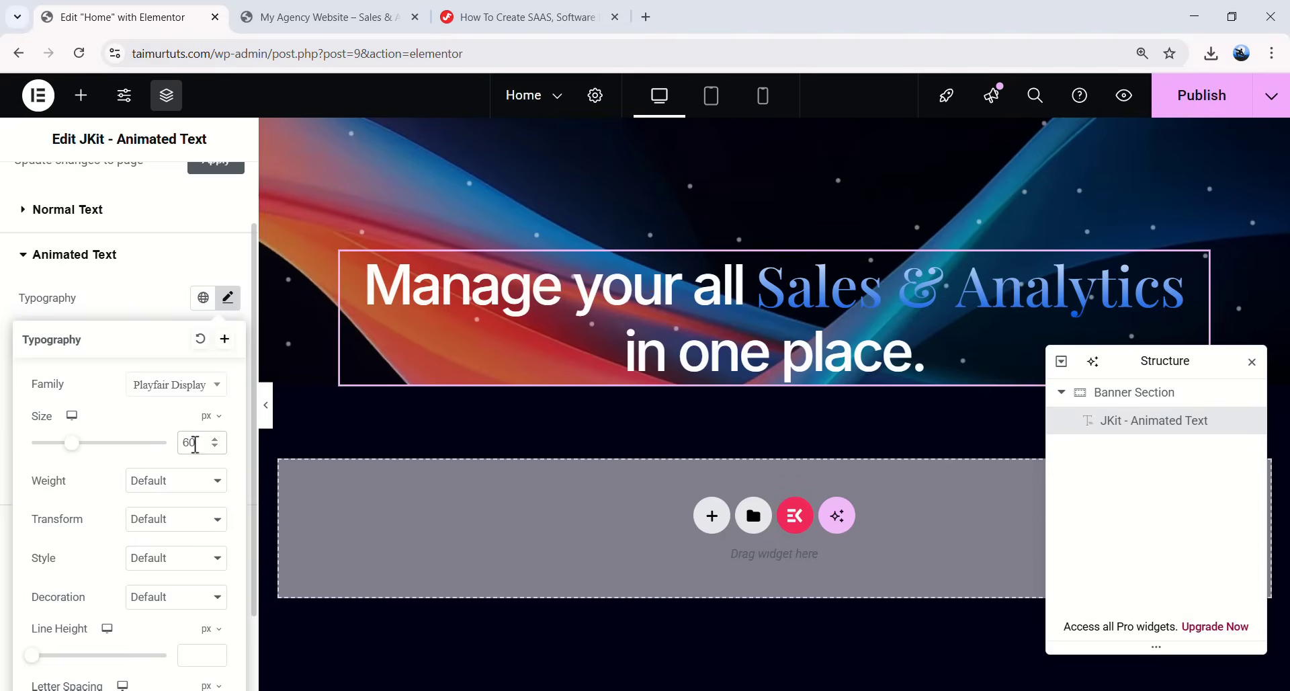
pyautogui.click(162, 501)
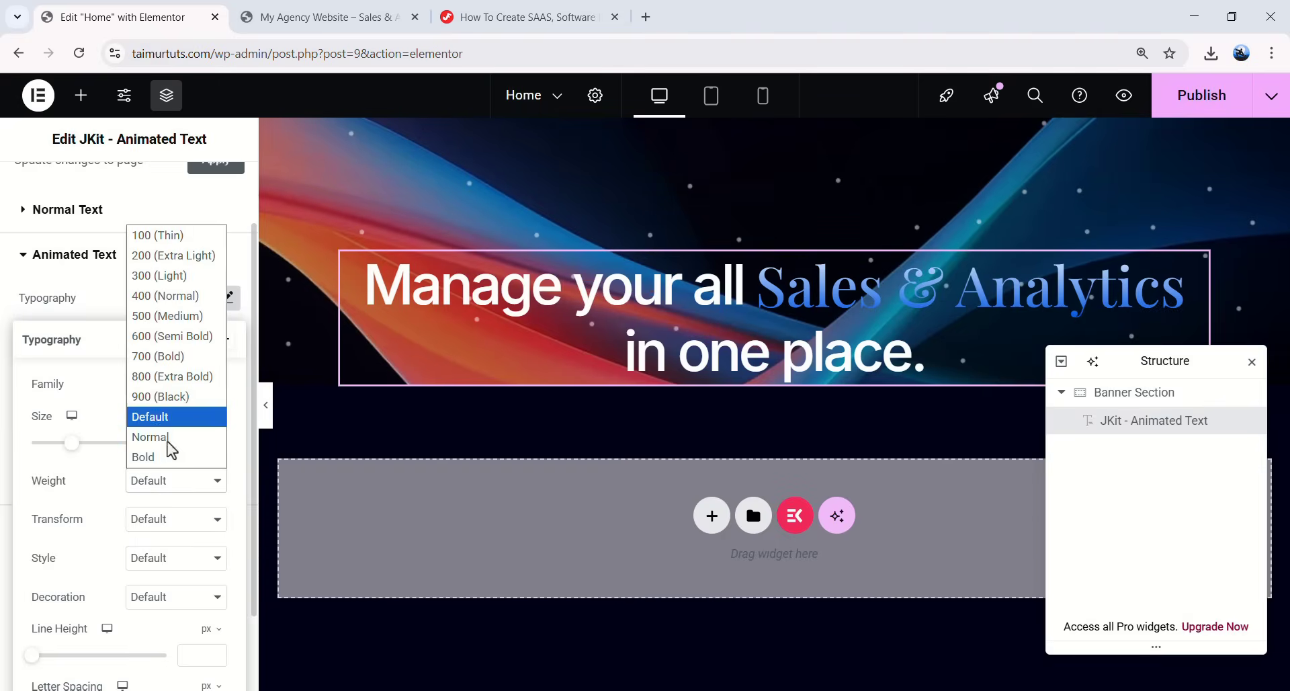
pyautogui.click(181, 334)
pyautogui.scroll(-1, 104, 474)
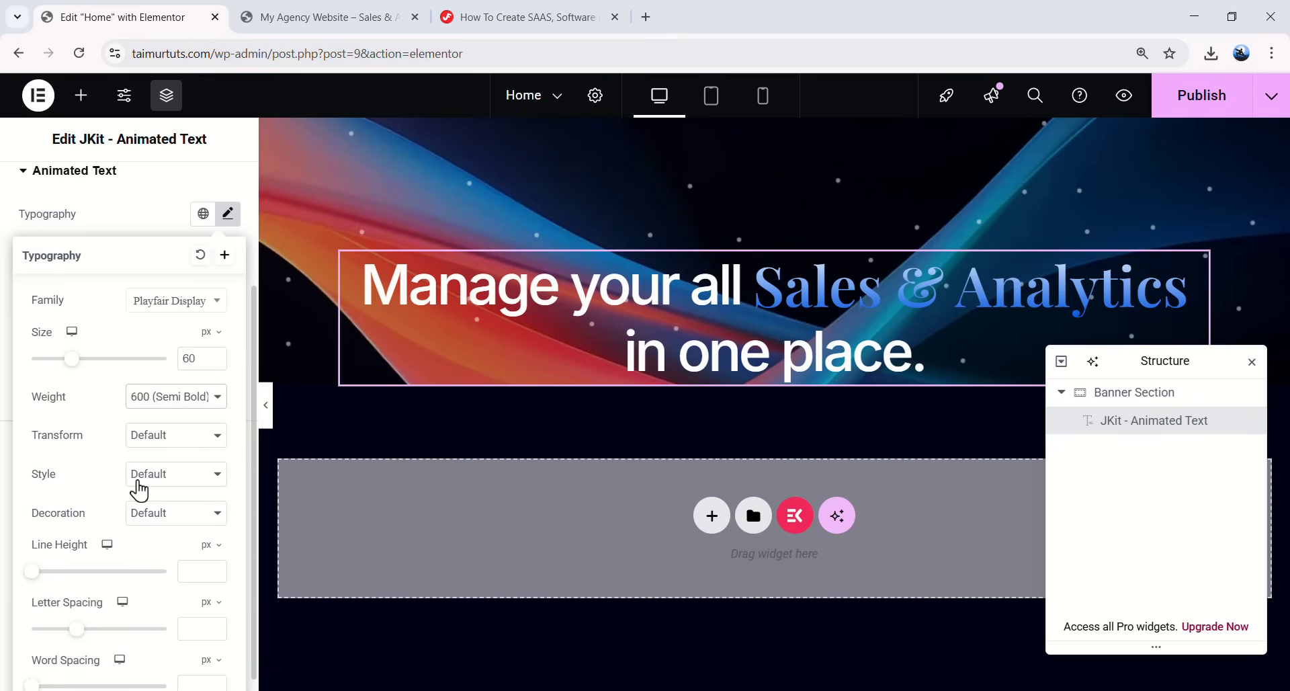
pyautogui.click(136, 481)
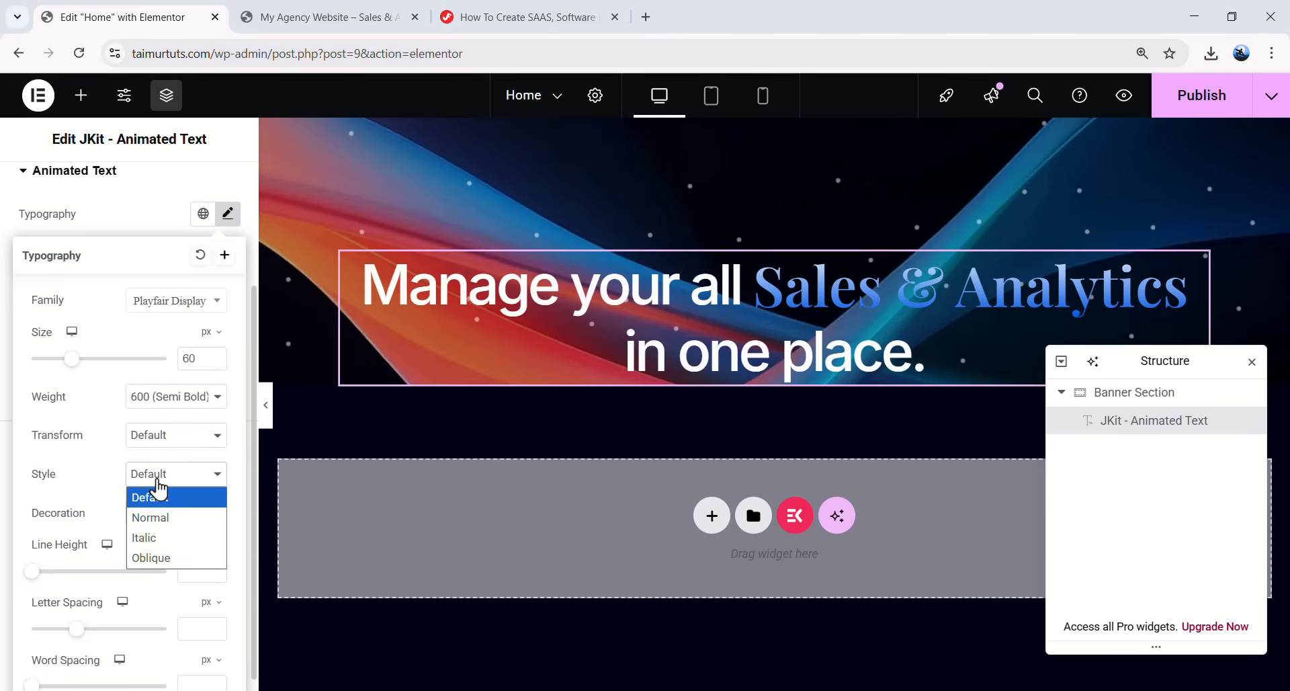
pyautogui.click(154, 540)
# - Give the animated words a 72 px line height and -0.05 em letter spacing
pyautogui.scroll(-1, 155, 542)
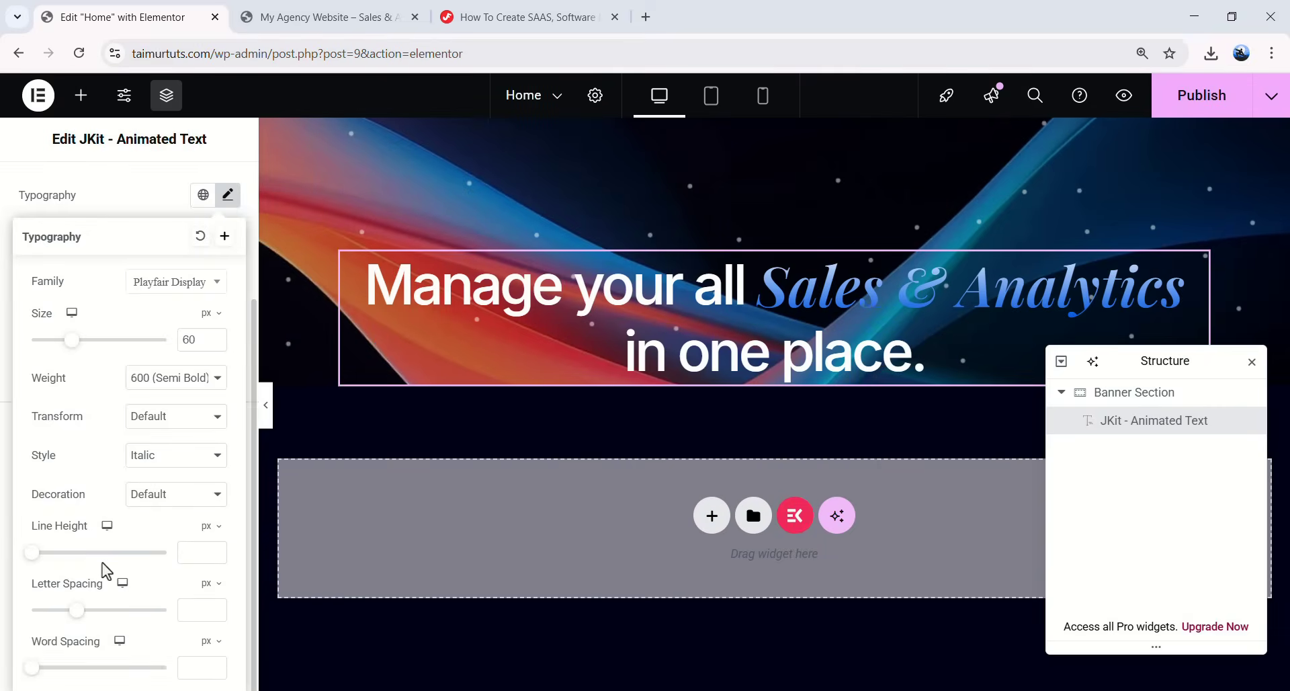
pyautogui.write('72')
pyautogui.click(205, 584)
pyautogui.click(203, 612)
pyautogui.click(199, 612)
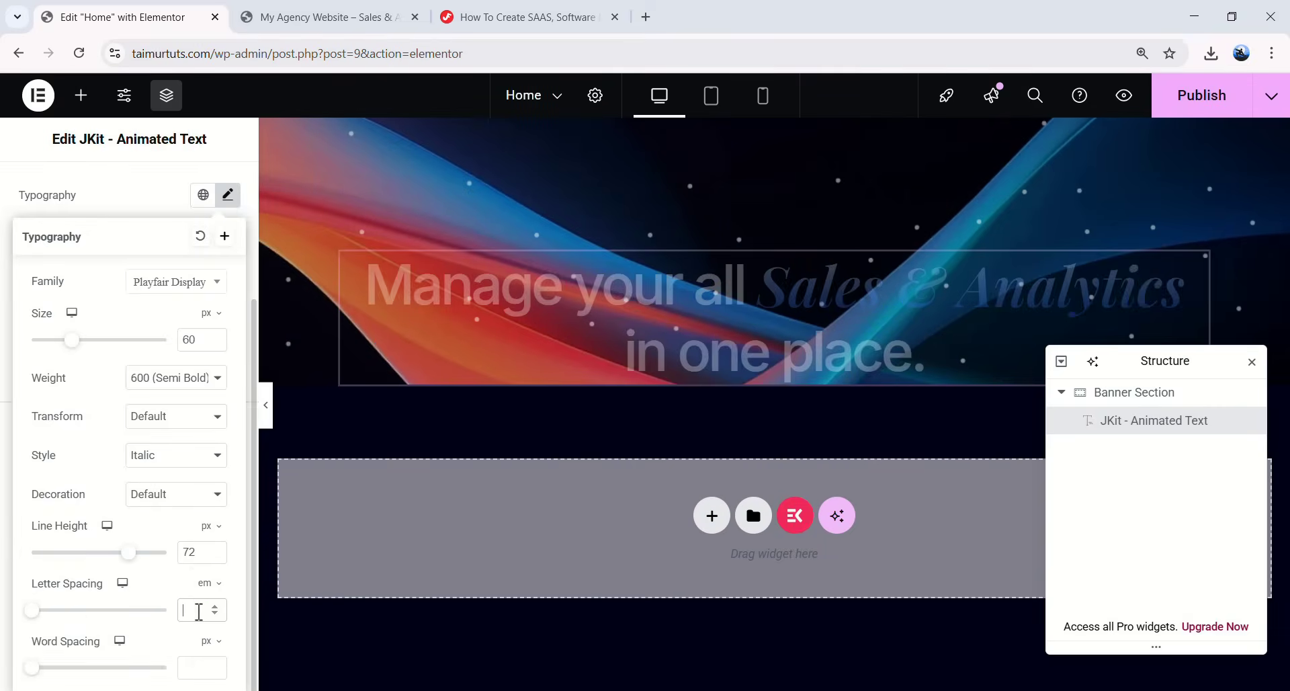
pyautogui.write('-0.')
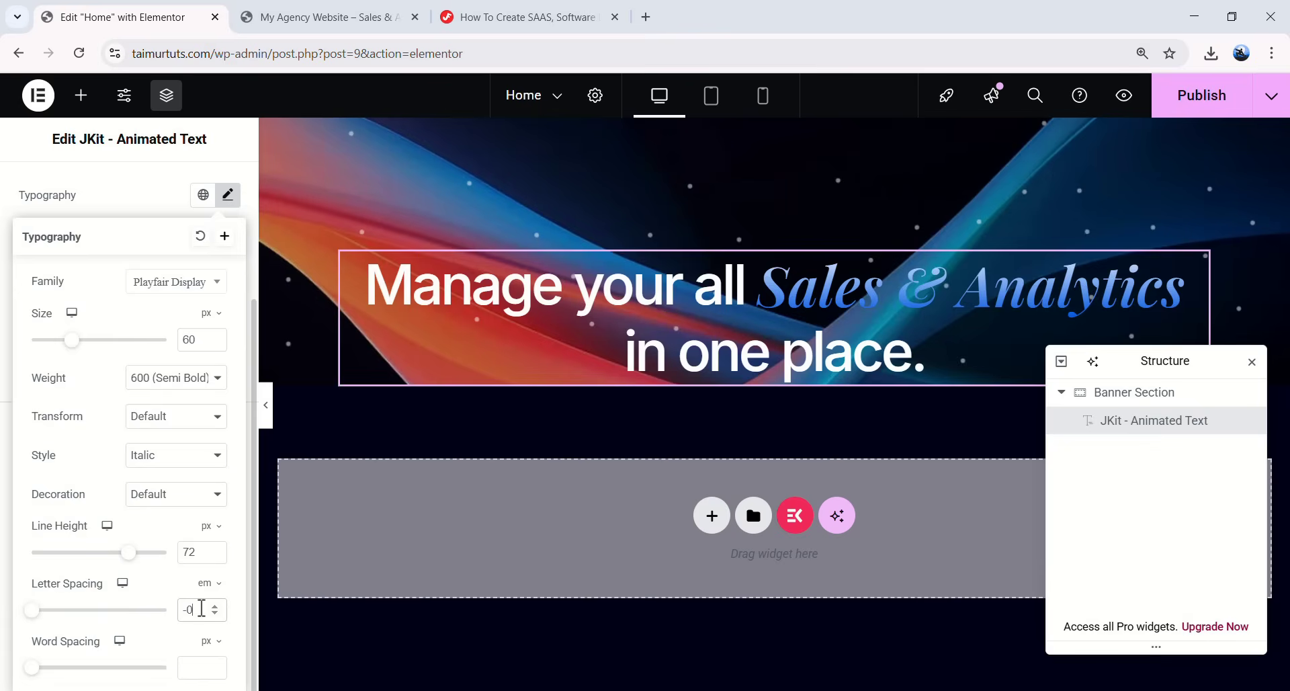
pyautogui.write('05')
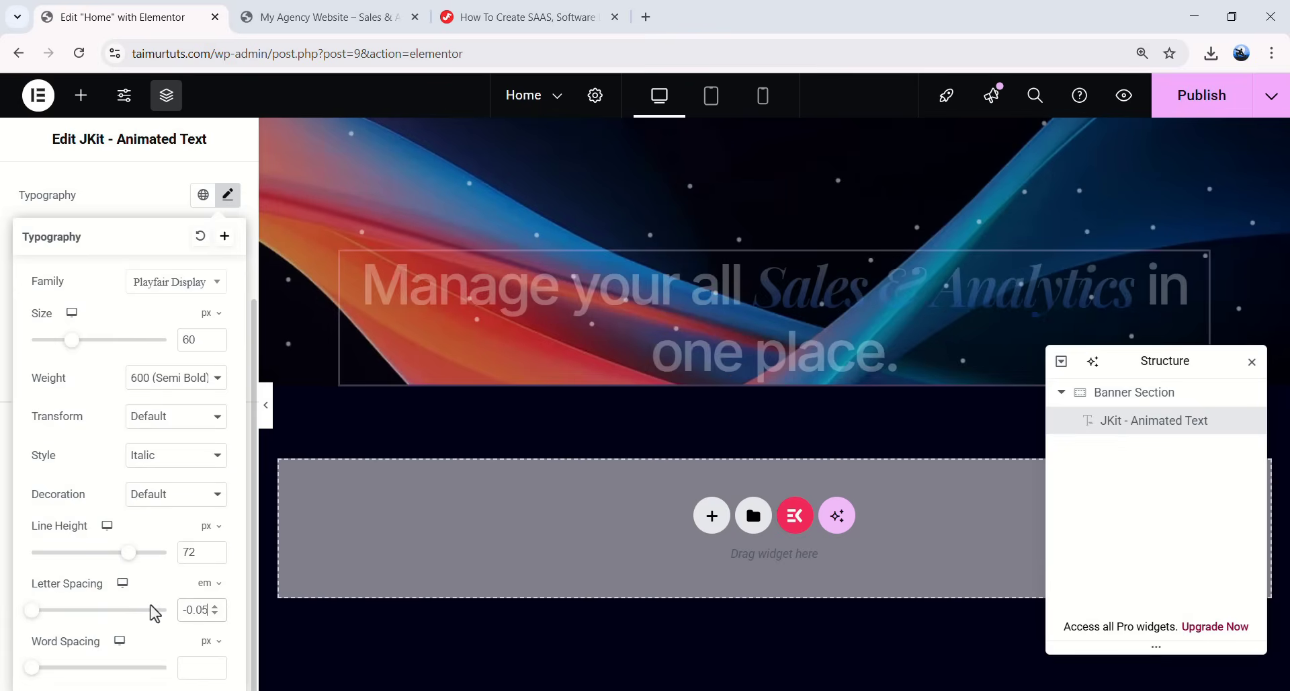
pyautogui.scroll(2, 154, 613)
pyautogui.click(228, 279)
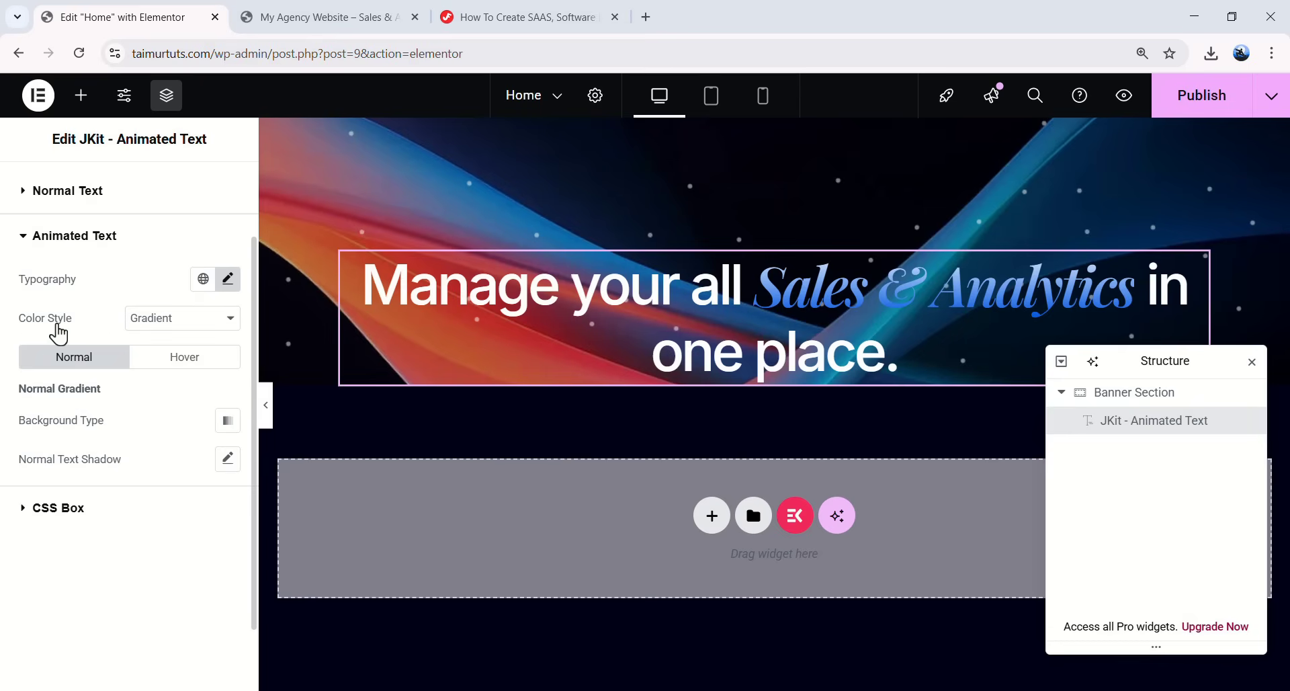
# - Switch the animated words from gradient to a solid white colour
pyautogui.click(144, 321)
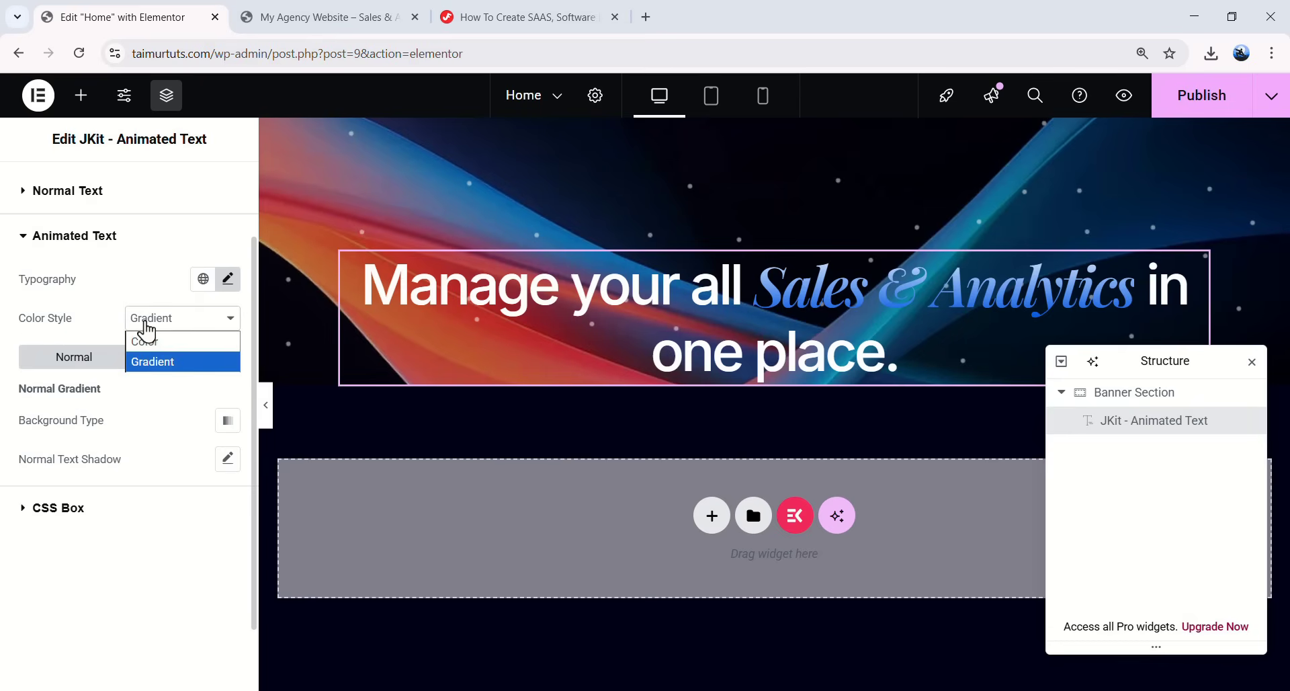
pyautogui.click(146, 342)
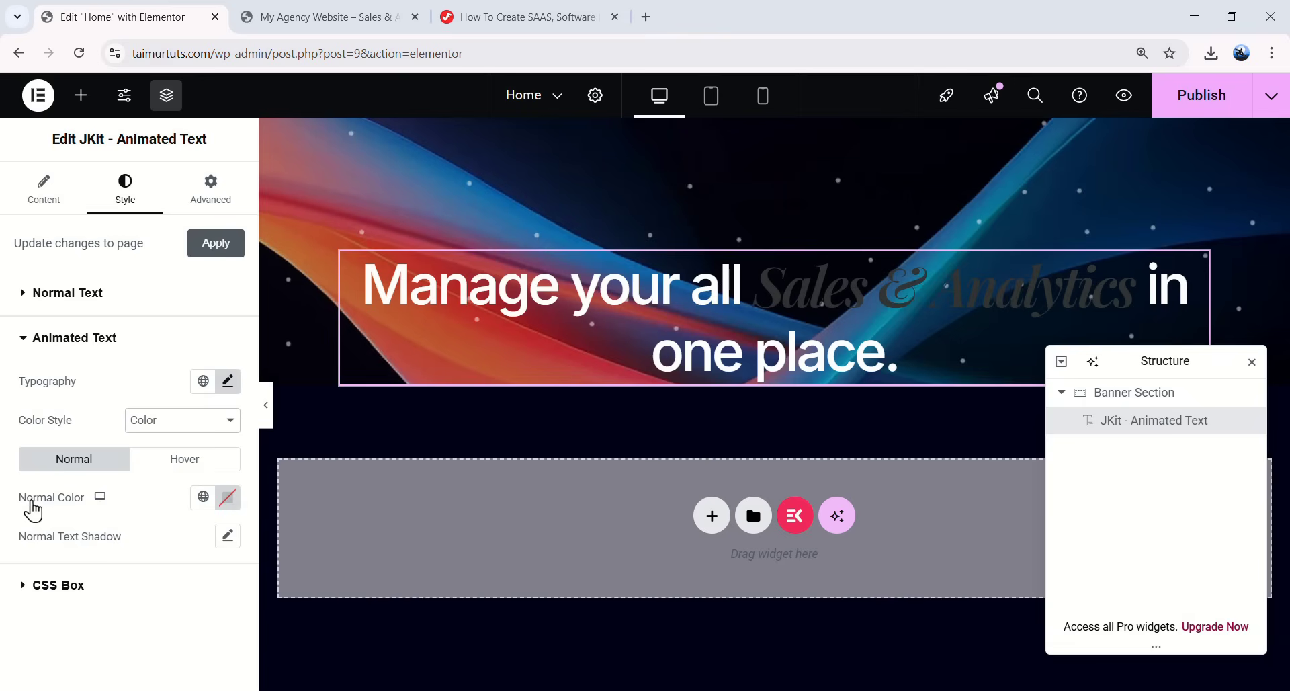
pyautogui.click(227, 498)
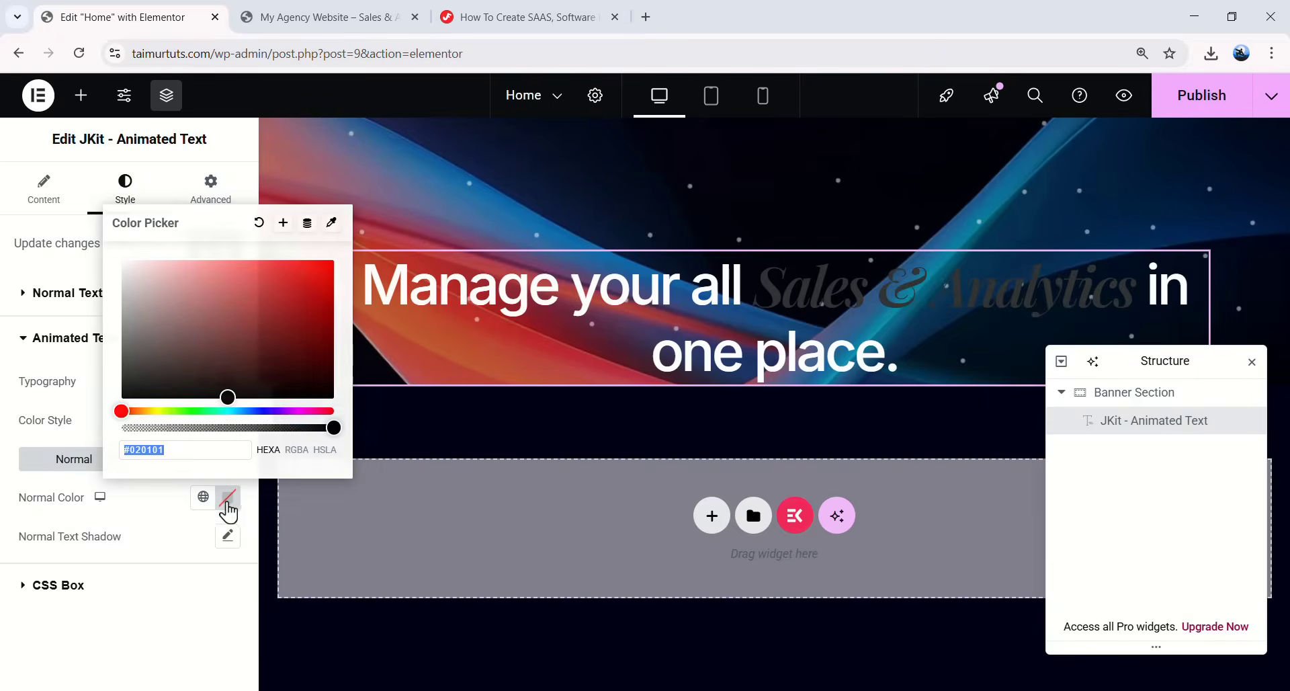
pyautogui.moveTo(227, 382); pyautogui.dragTo(121, 259)
pyautogui.click(154, 635)
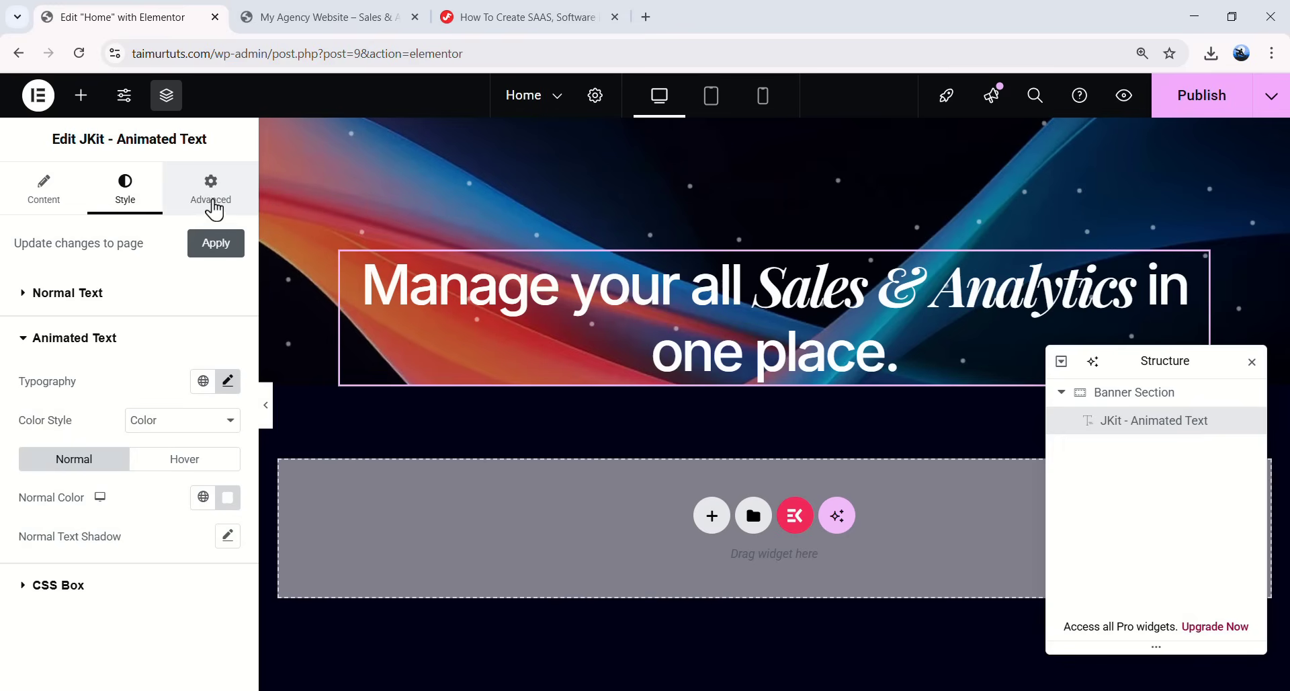
# - Unlink the heading's padding and set a 12 px top padding
pyautogui.click(215, 207)
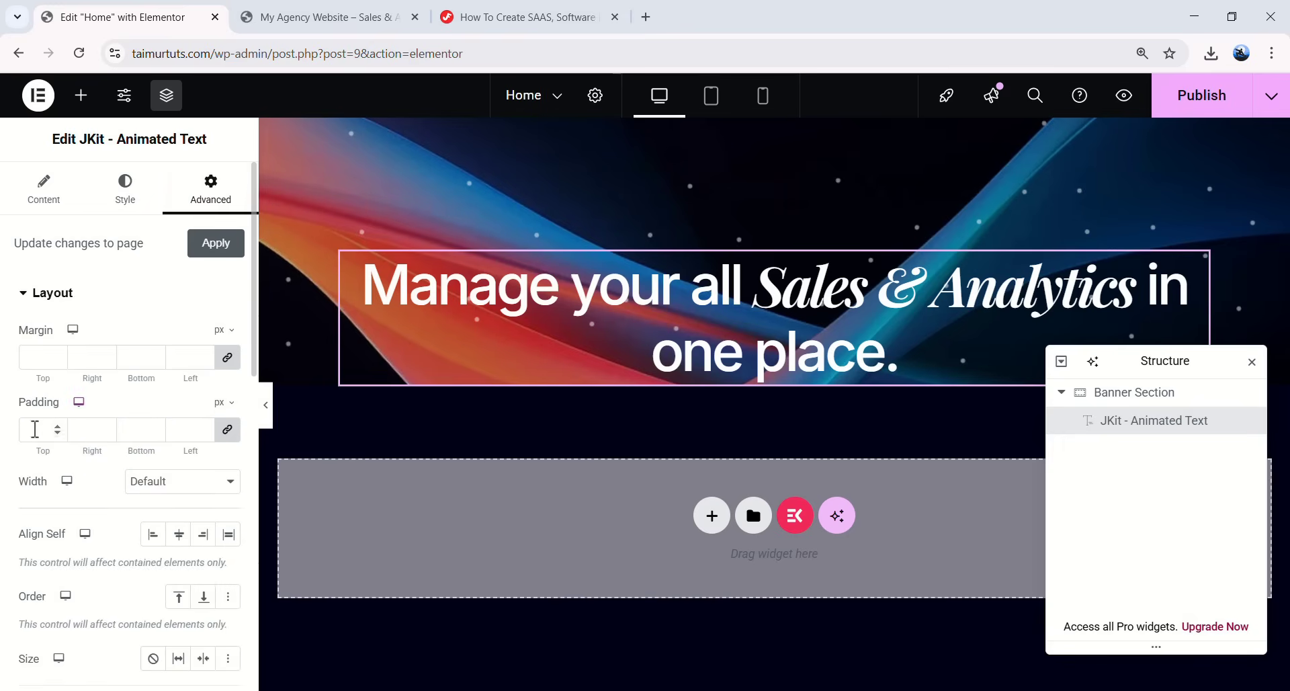
pyautogui.click(227, 429)
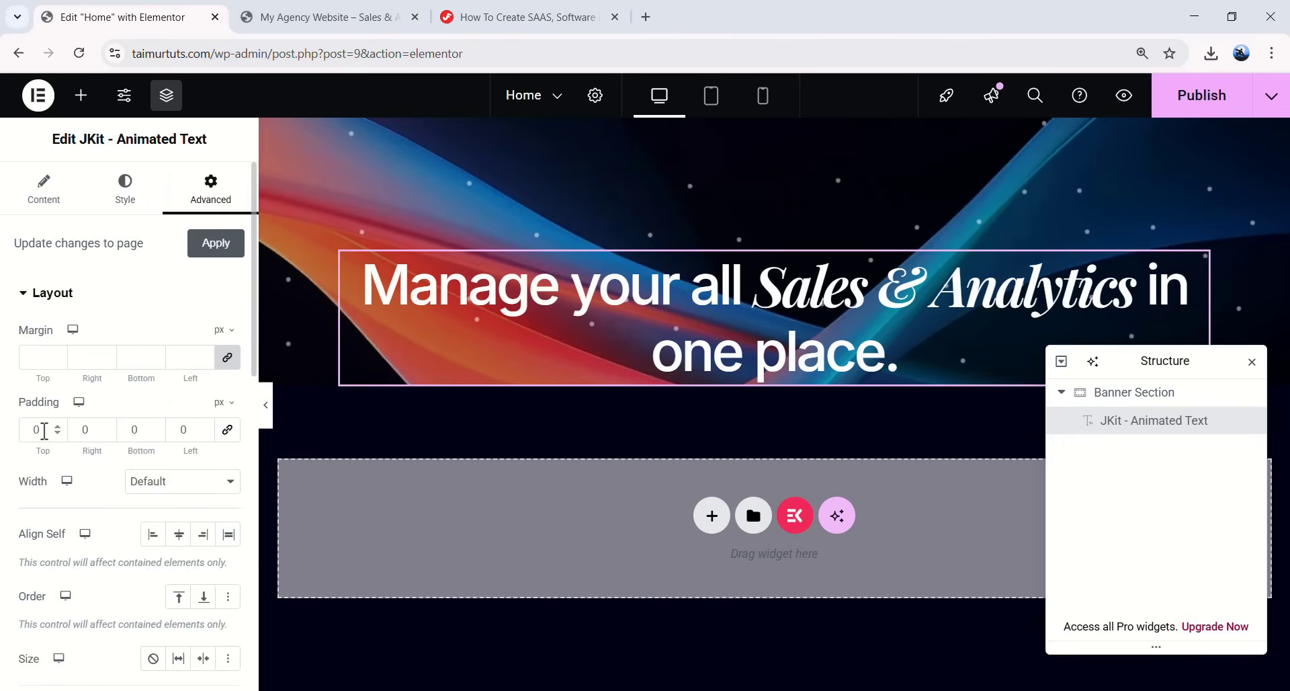
pyautogui.write('12')
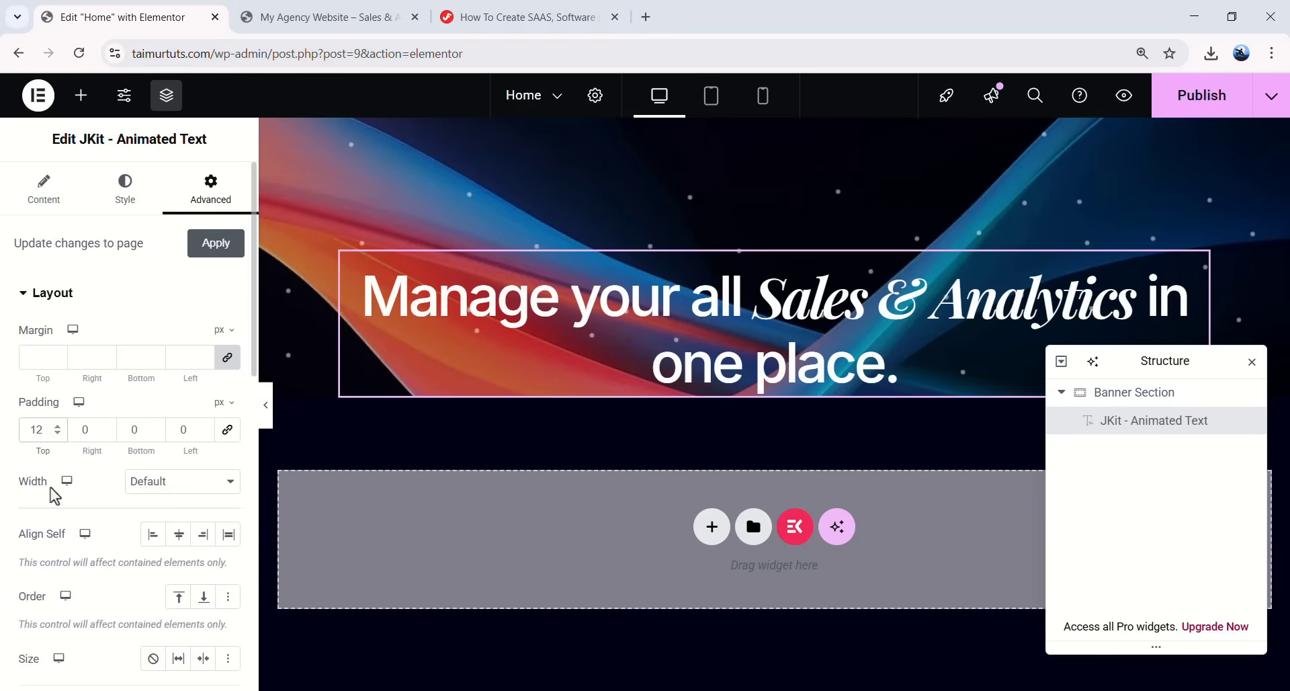
# - Give the heading a custom 752 px width and preview the two-line wrap
pyautogui.click(176, 481)
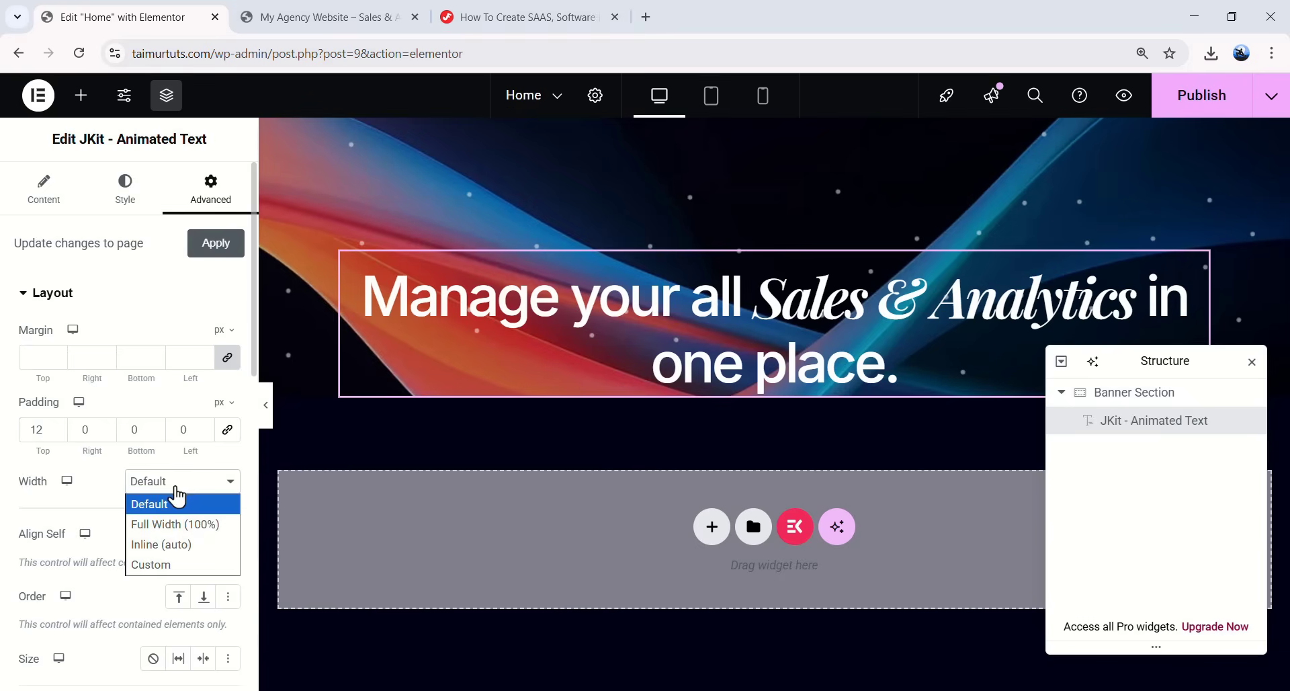
pyautogui.click(172, 566)
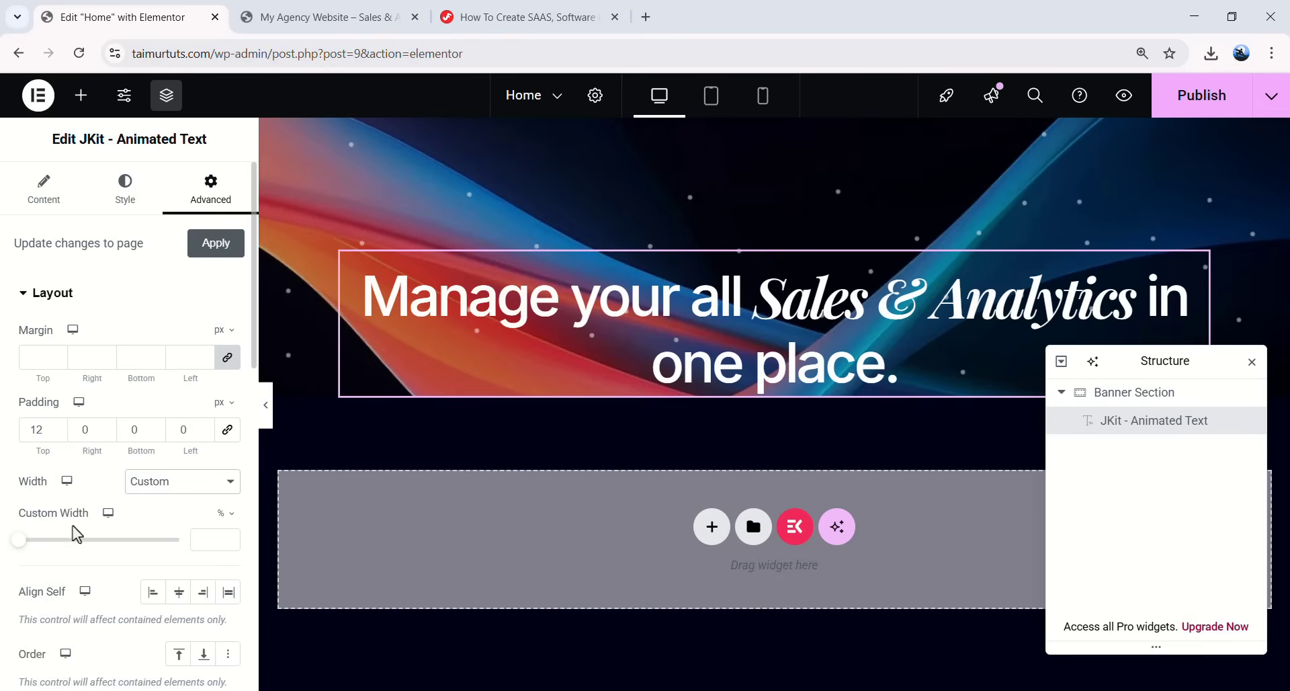
pyautogui.click(222, 513)
pyautogui.click(214, 540)
pyautogui.write('7')
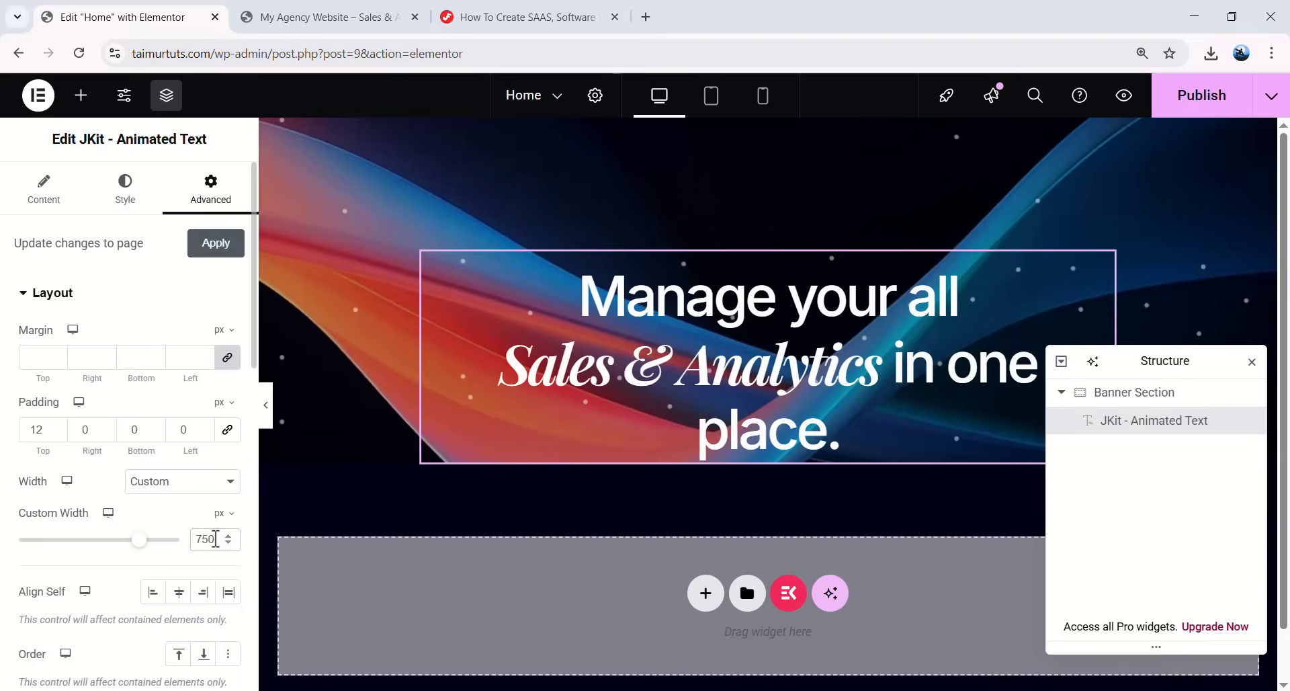
pyautogui.write('52')
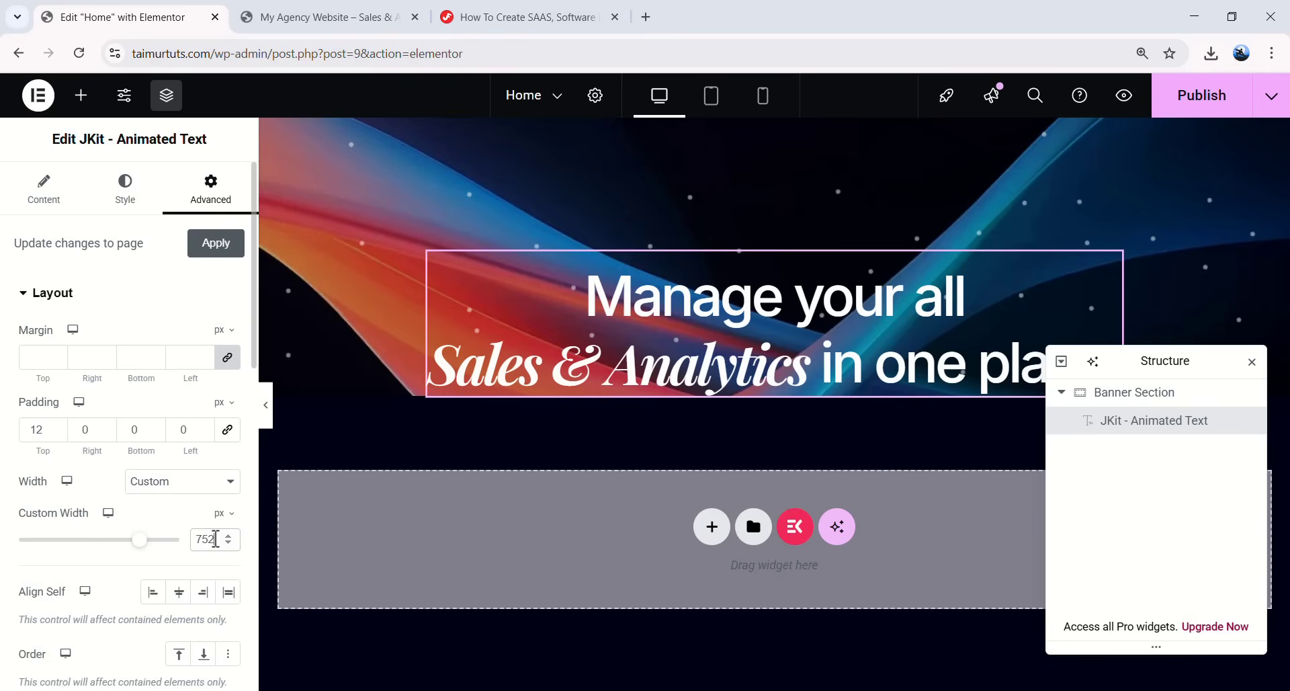
pyautogui.moveTo(1167, 360); pyautogui.dragTo(1163, 452)
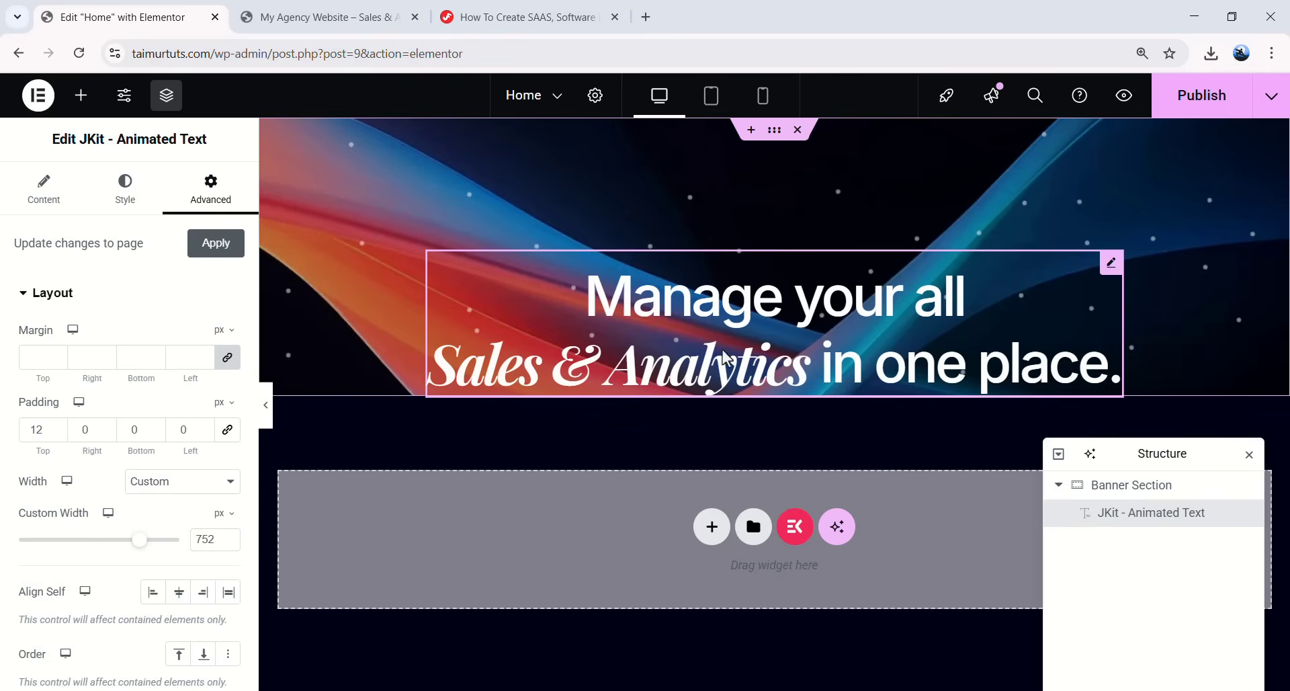
pyautogui.click(268, 418)
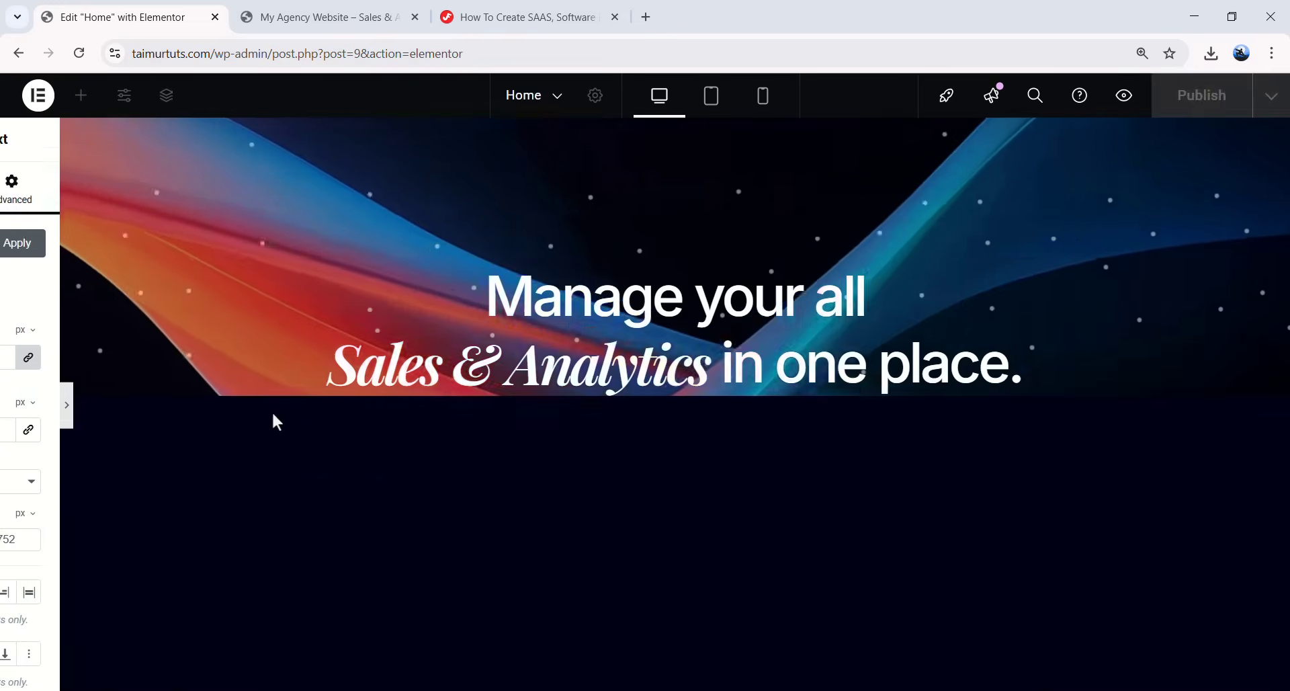
pyautogui.click(7, 415)
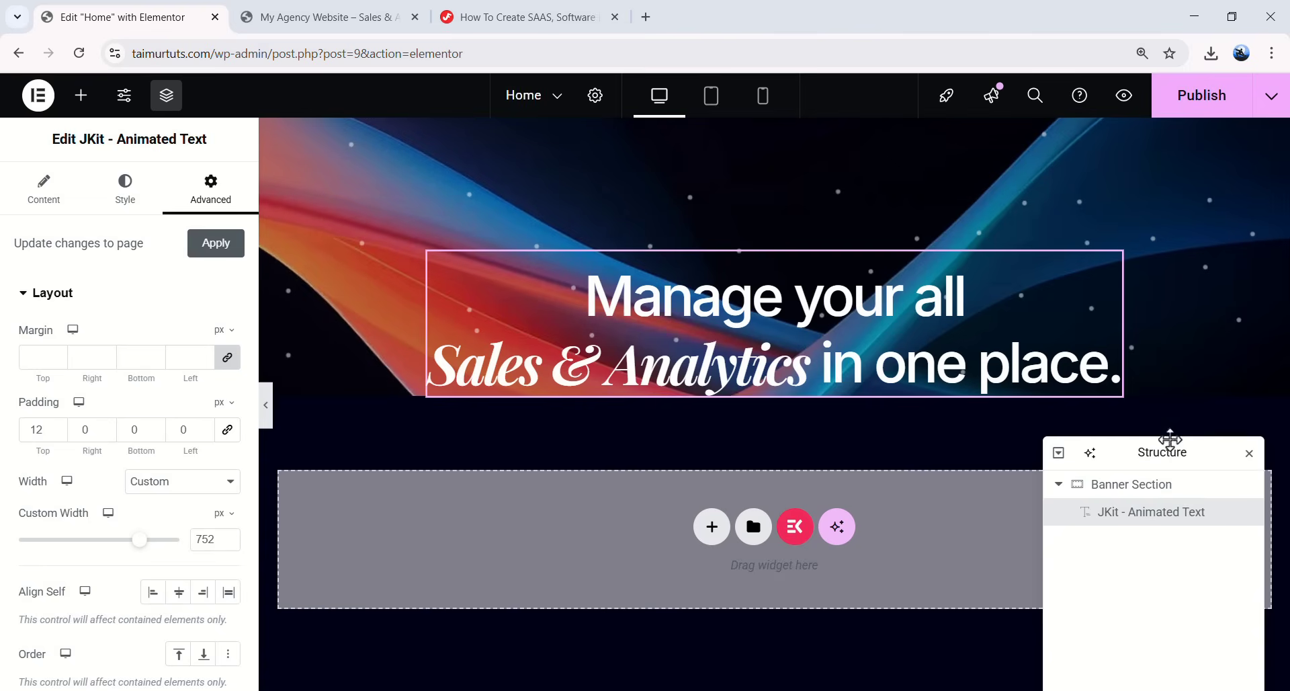
# - Add a Text Editor widget directly below the heading
pyautogui.moveTo(1167, 453); pyautogui.dragTo(1177, 389)
pyautogui.click(80, 94)
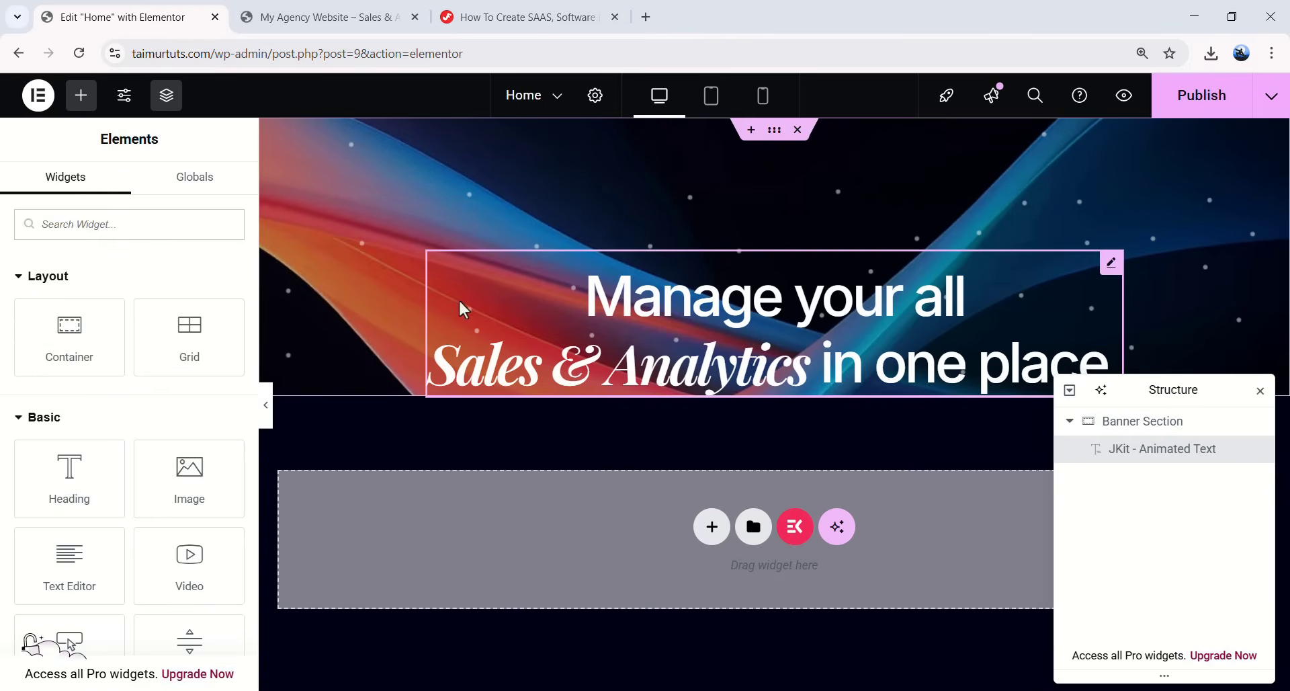
pyautogui.scroll(-2, 152, 432)
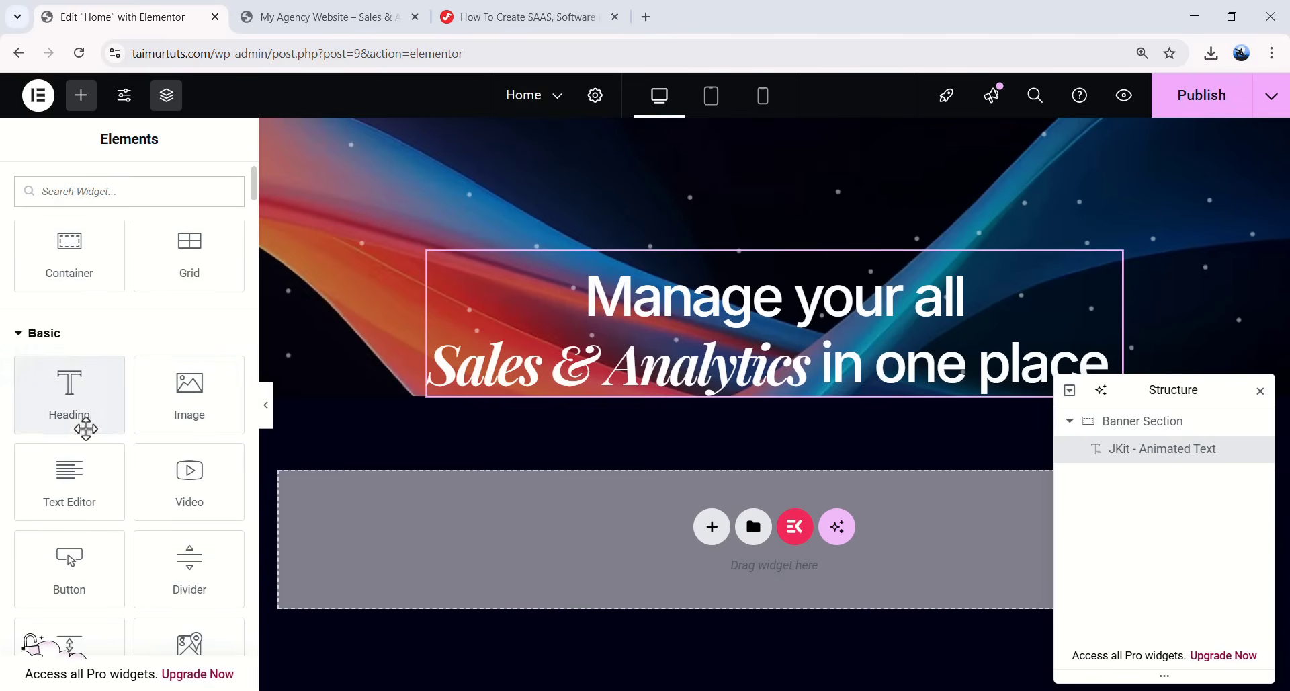
pyautogui.moveTo(63, 484); pyautogui.dragTo(309, 485)
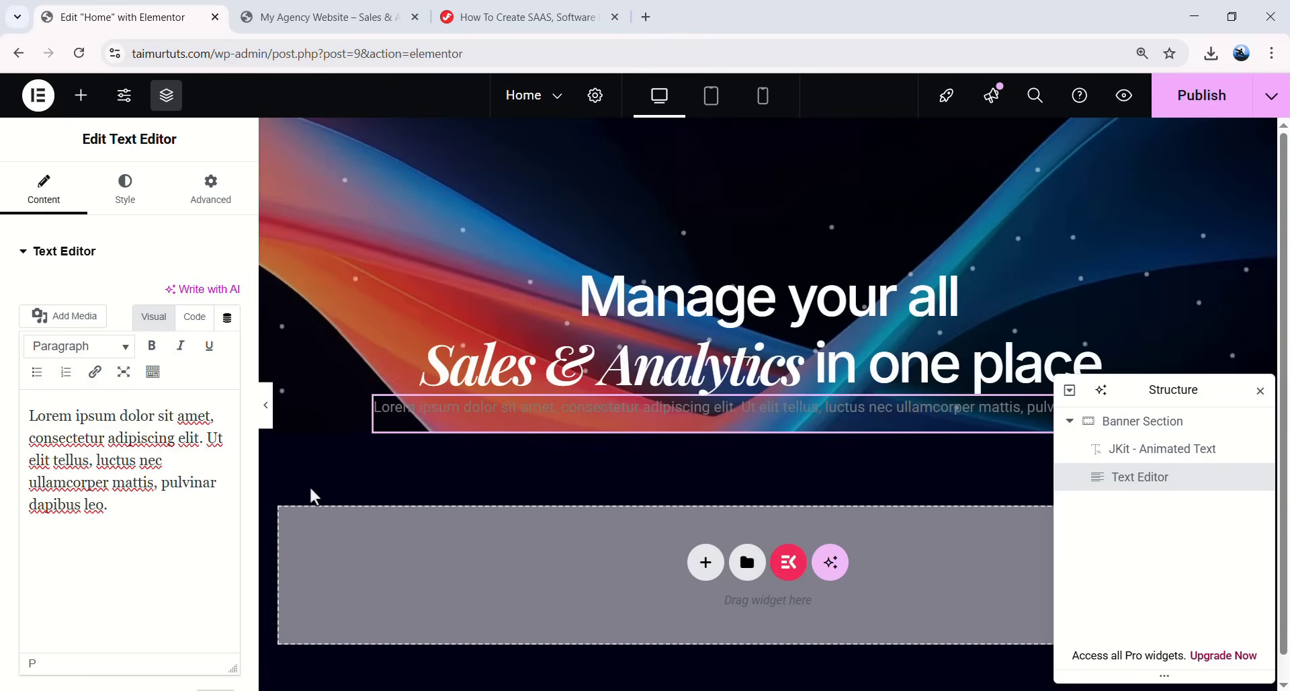
# - Replace the Lorem ipsum placeholder with the pasted subtitle text
pyautogui.moveTo(117, 507); pyautogui.dragTo(101, 392)
pyautogui.press('BackSpace')
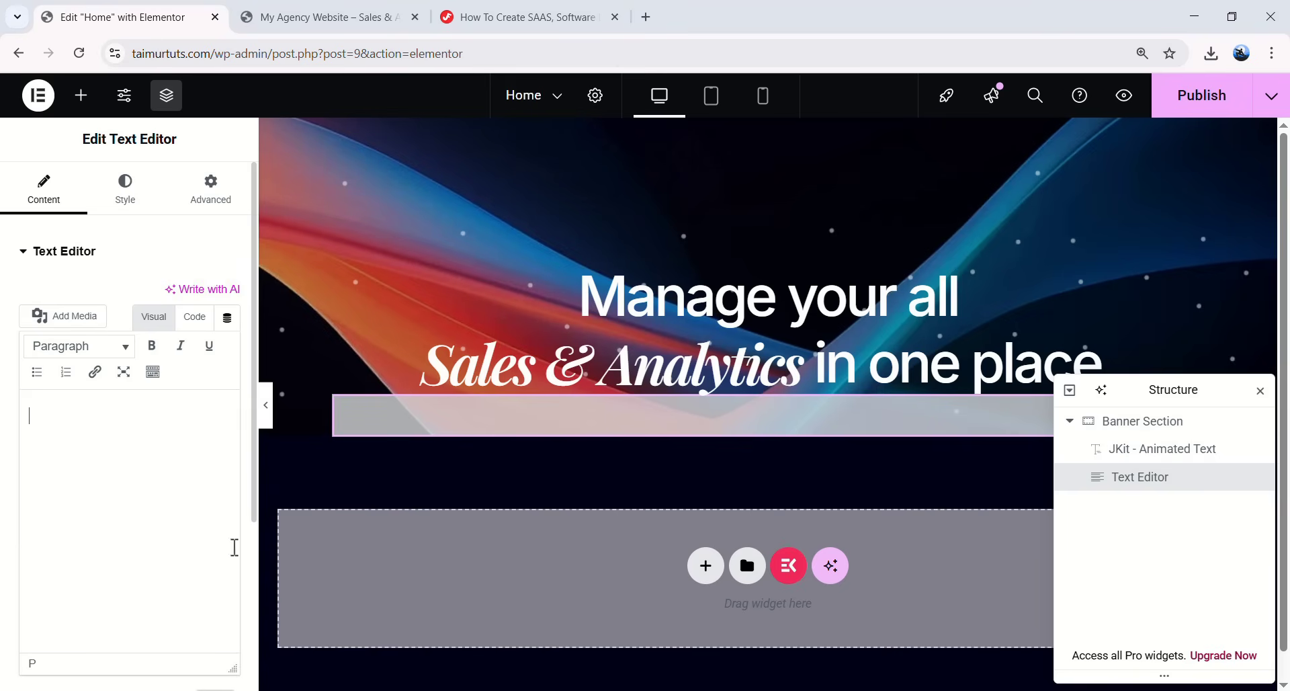
pyautogui.rightClick(124, 435)
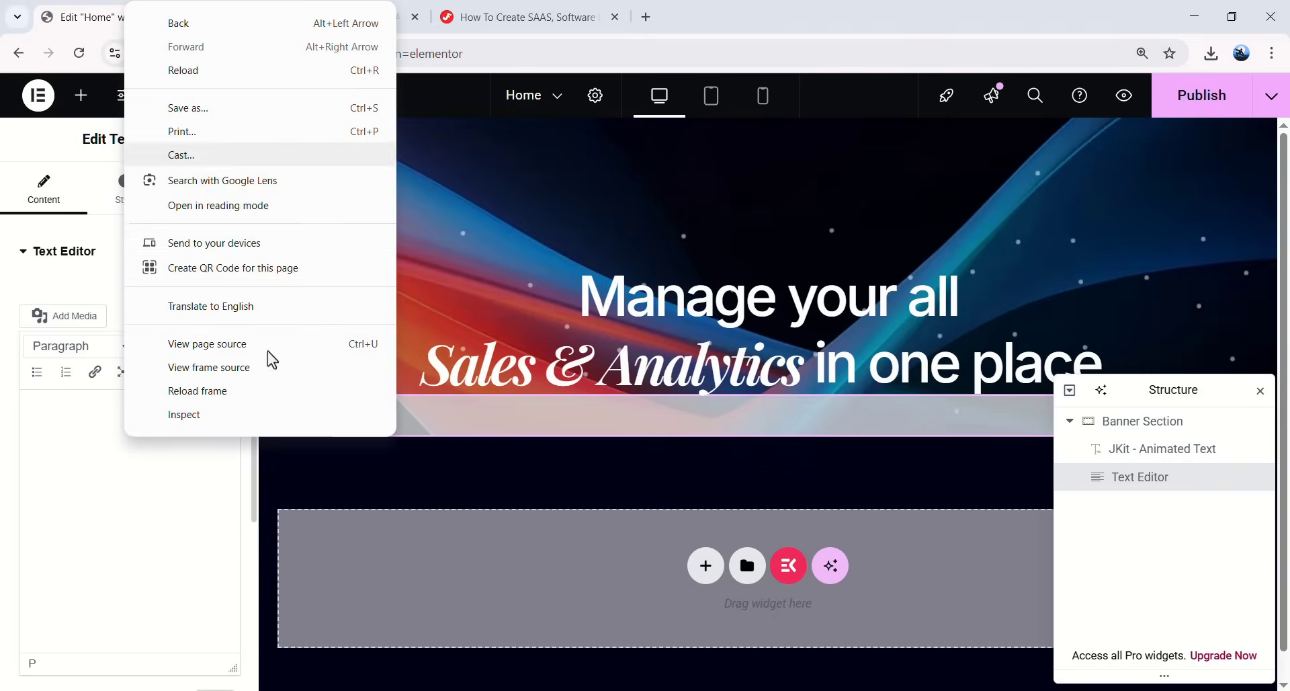
pyautogui.press('Escape')
pyautogui.write('Track custom events, increase form submissions, optimise conversion rates and optimise your sales flow with Appnetic.')
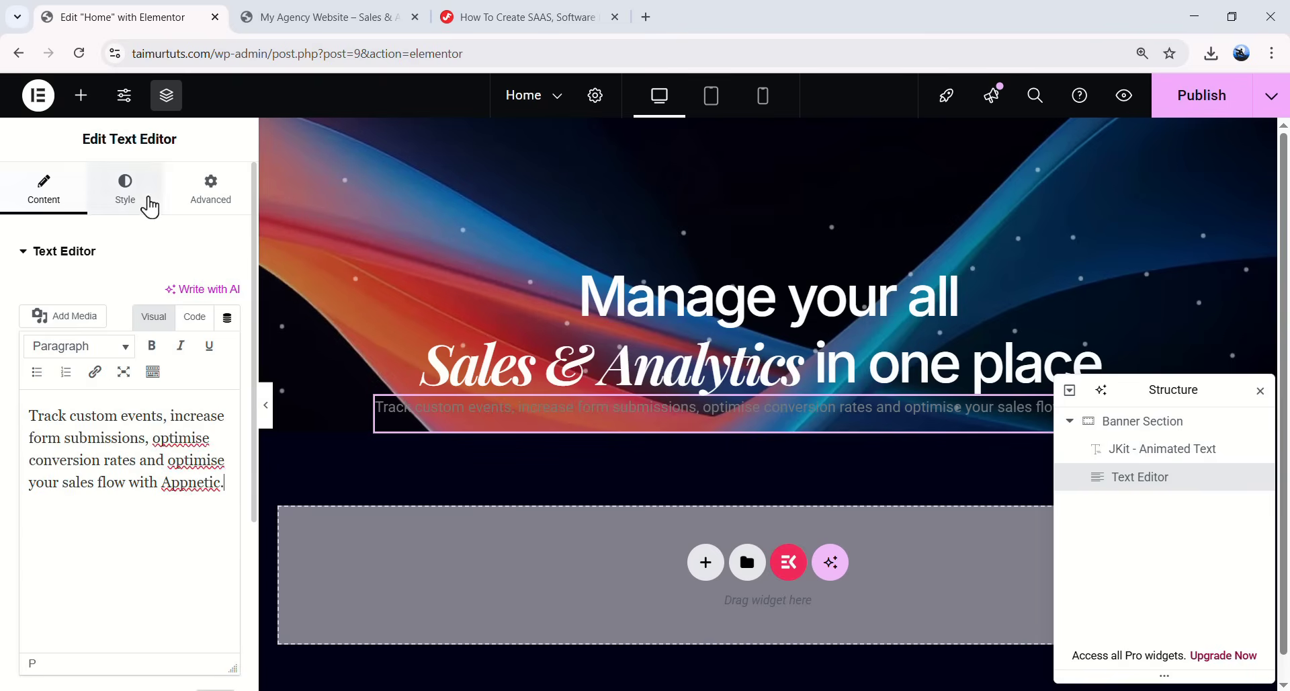
# - Centre the subtitle and set its font to Inter
pyautogui.click(149, 207)
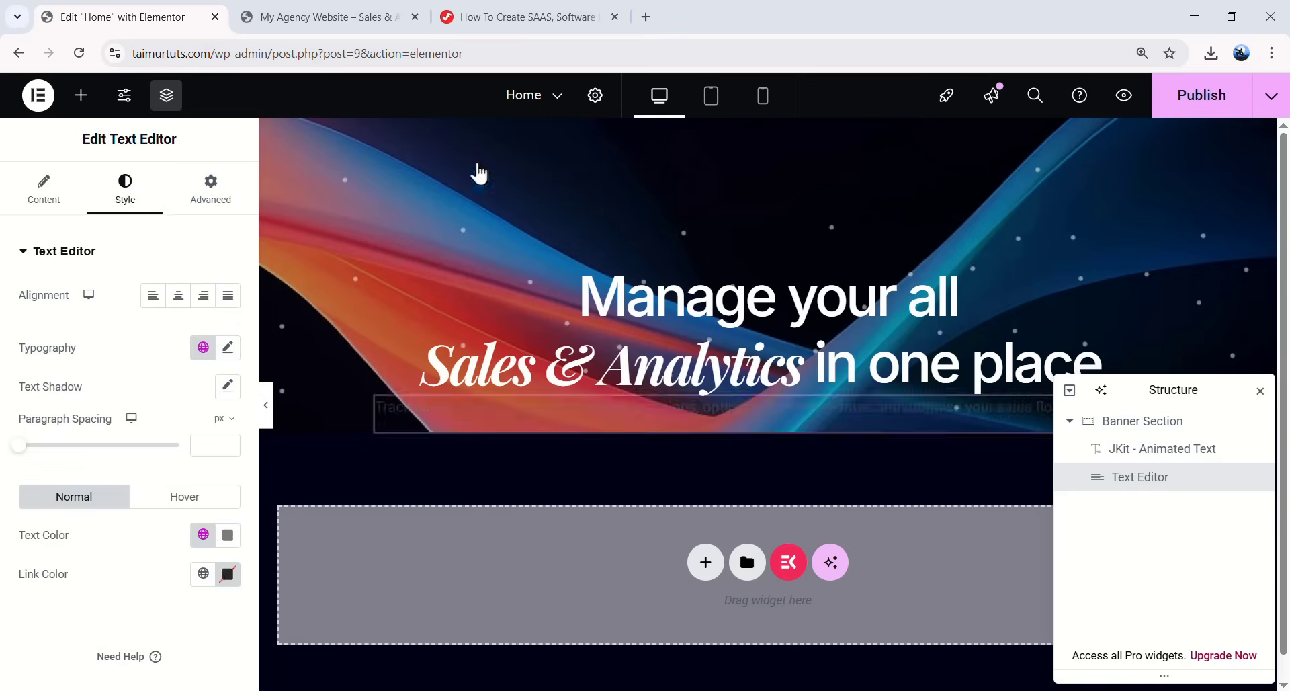
pyautogui.click(178, 296)
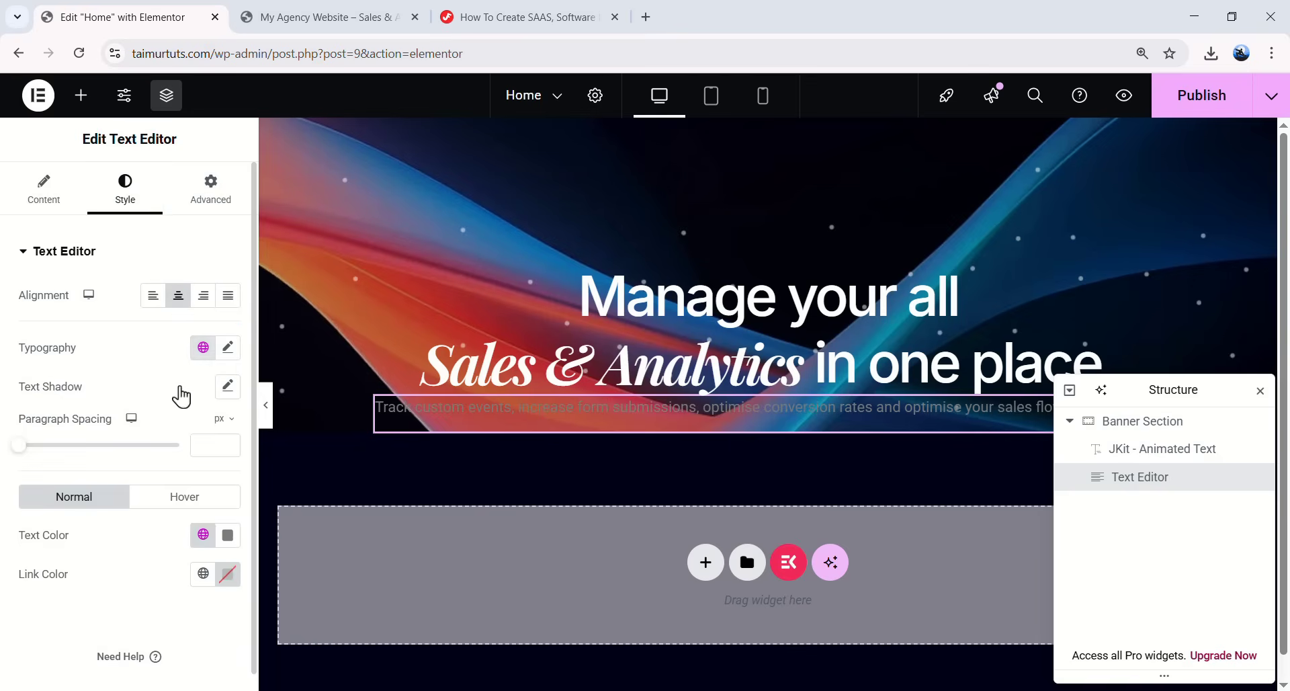
pyautogui.click(228, 347)
pyautogui.click(144, 447)
pyautogui.write('inter')
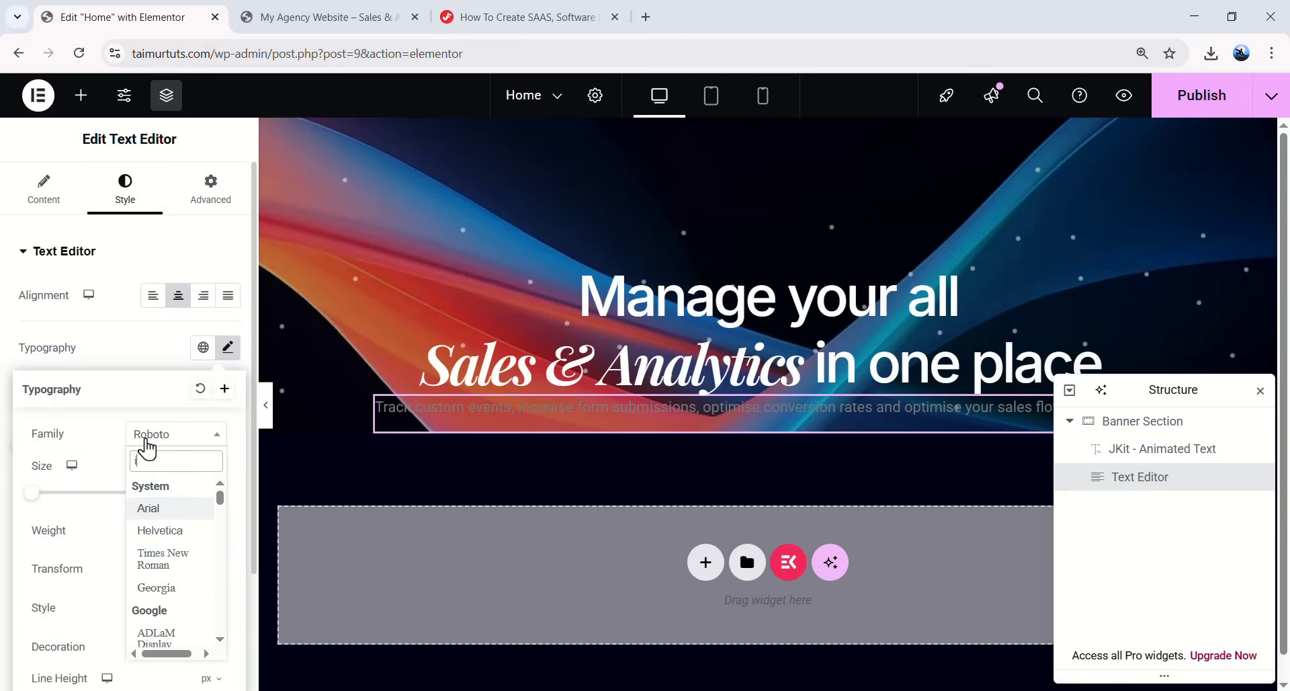
pyautogui.click(164, 509)
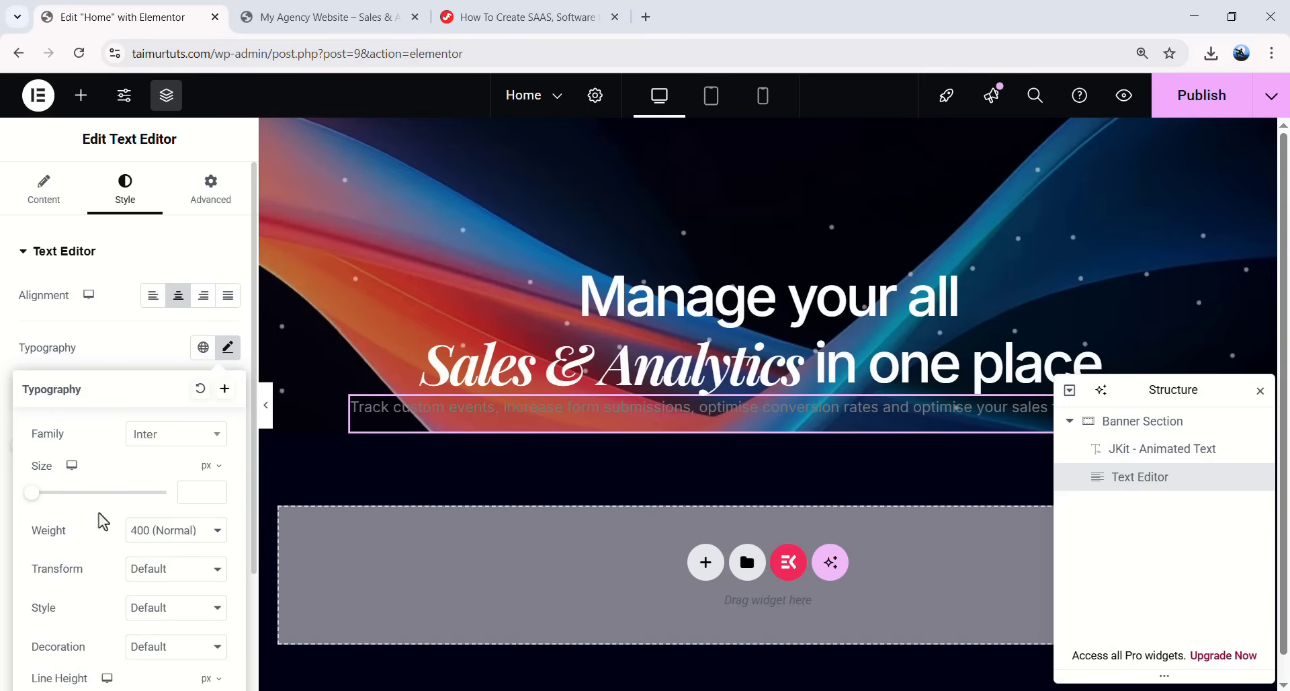
# - Set the subtitle to 16 px with 25 px line height and -0.02 em letter spacing
pyautogui.scroll(-2, 108, 526)
pyautogui.write('25')
pyautogui.click(209, 583)
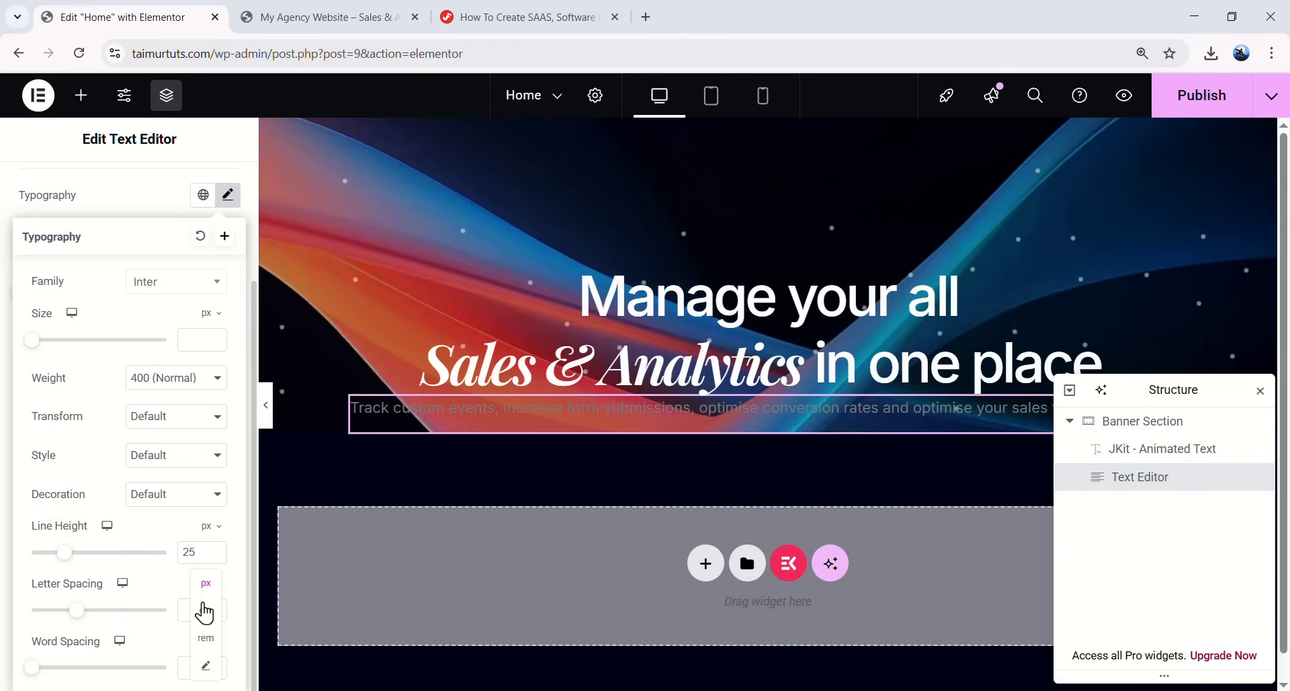
pyautogui.click(206, 610)
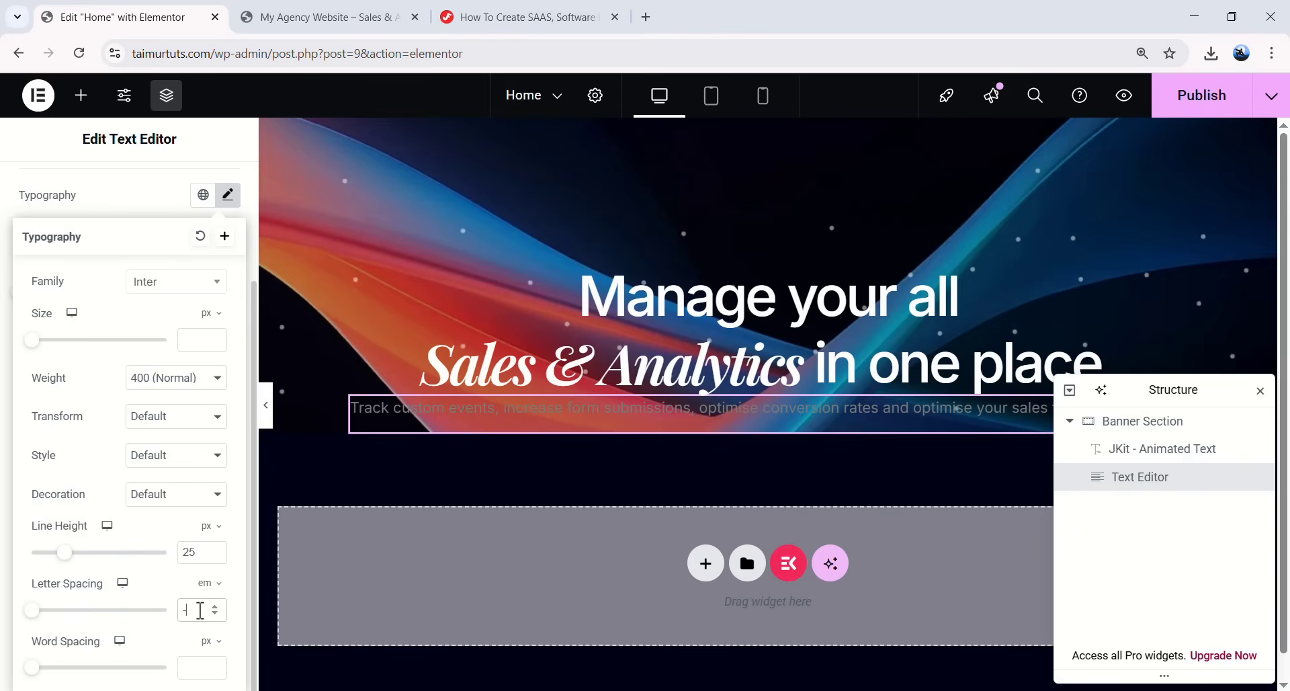
pyautogui.write('-0.02')
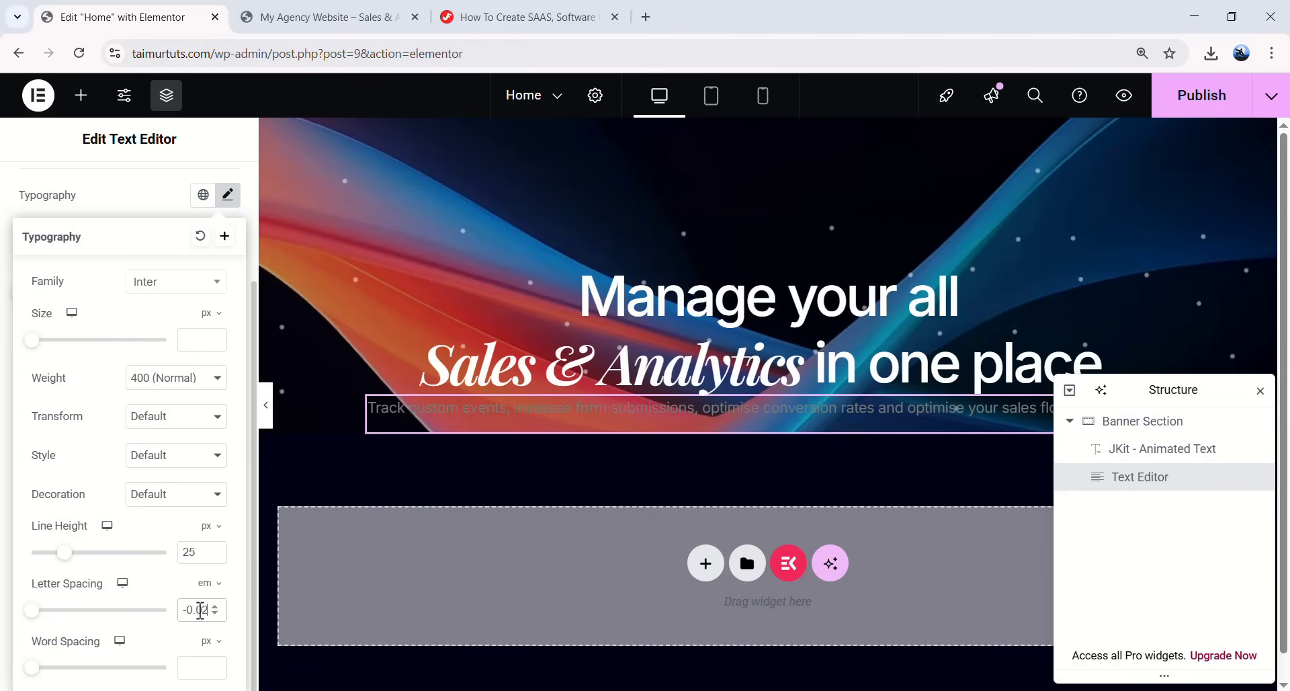
pyautogui.scroll(1, 49, 396)
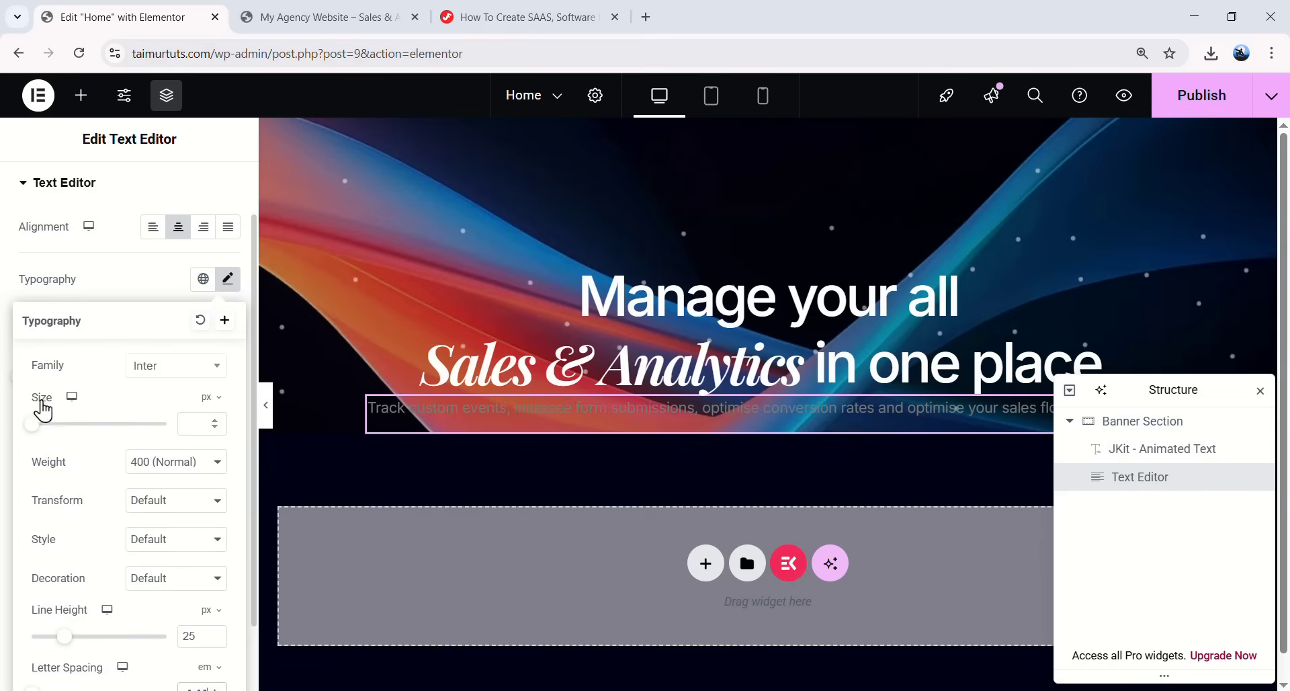
pyautogui.write('16')
pyautogui.click(228, 278)
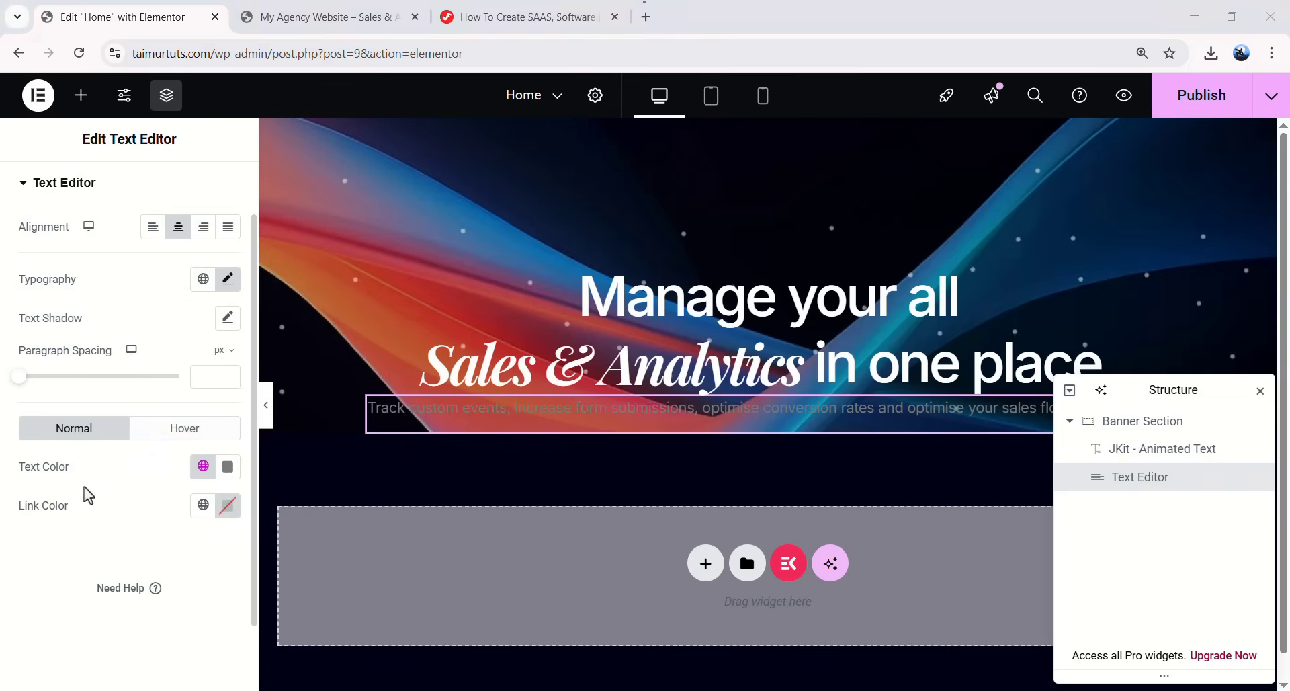
# - Colour the subtitle text #98a2b3
pyautogui.click(228, 467)
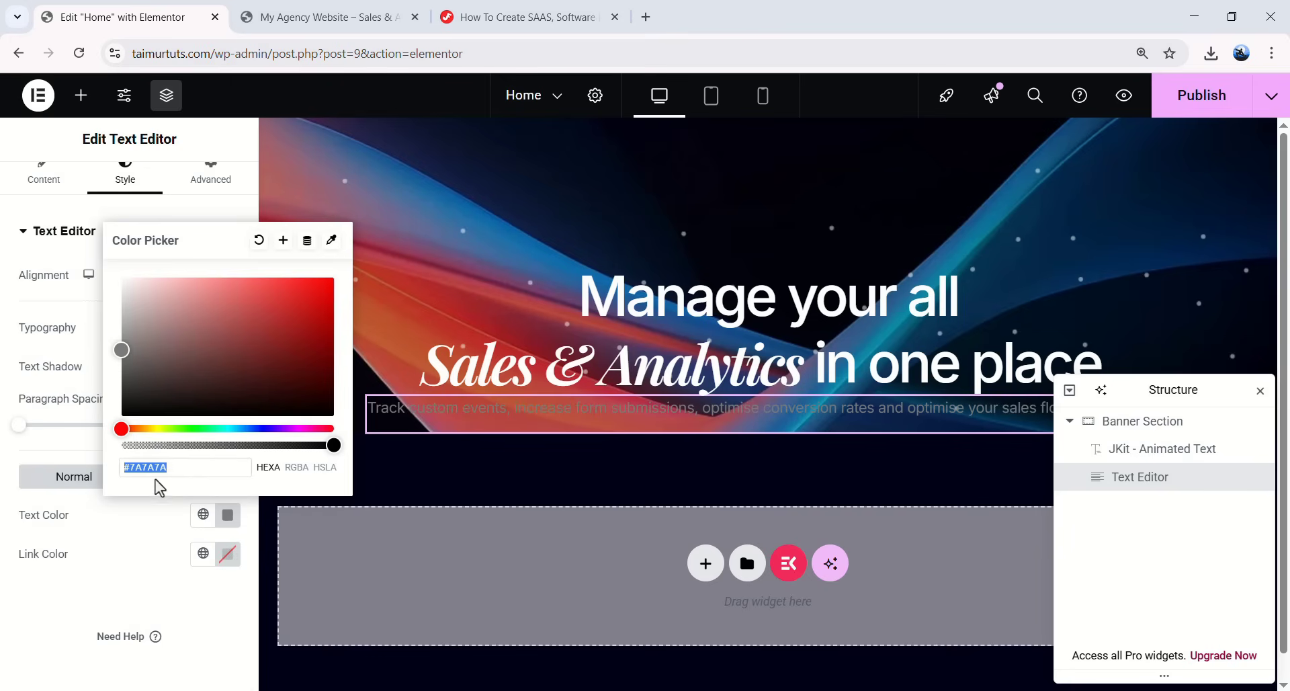
pyautogui.write('#98a2')
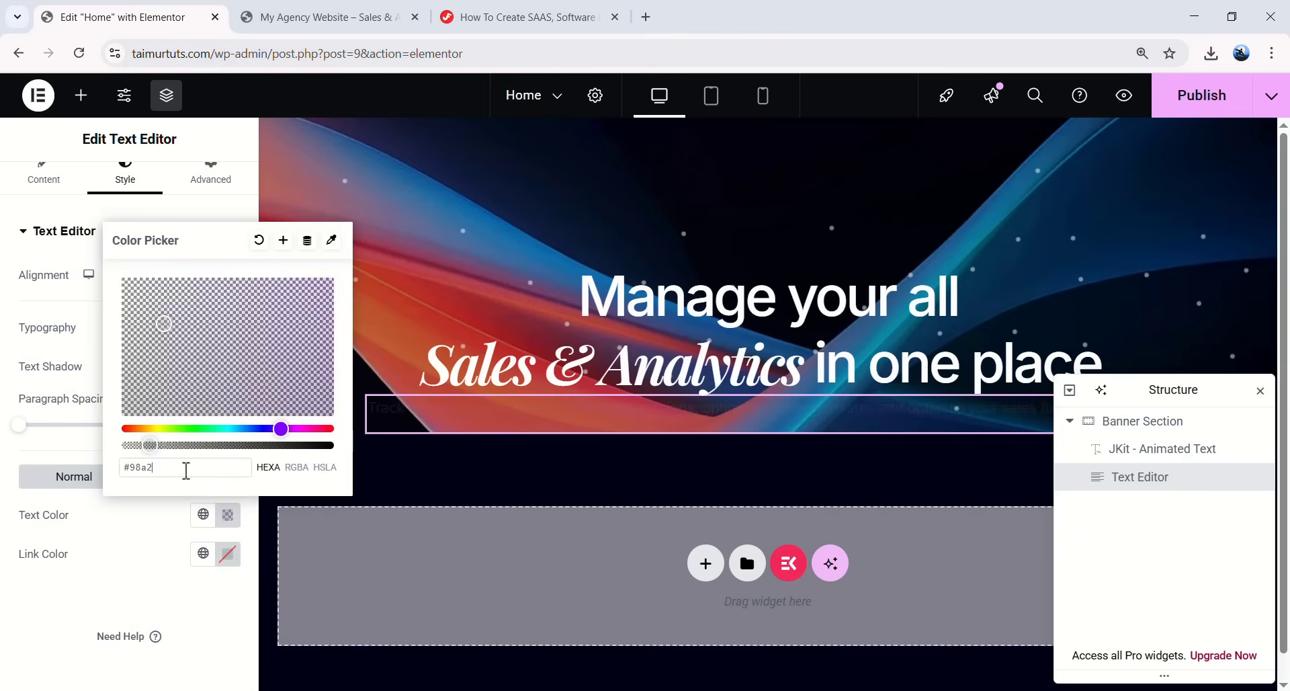
pyautogui.write('b3')
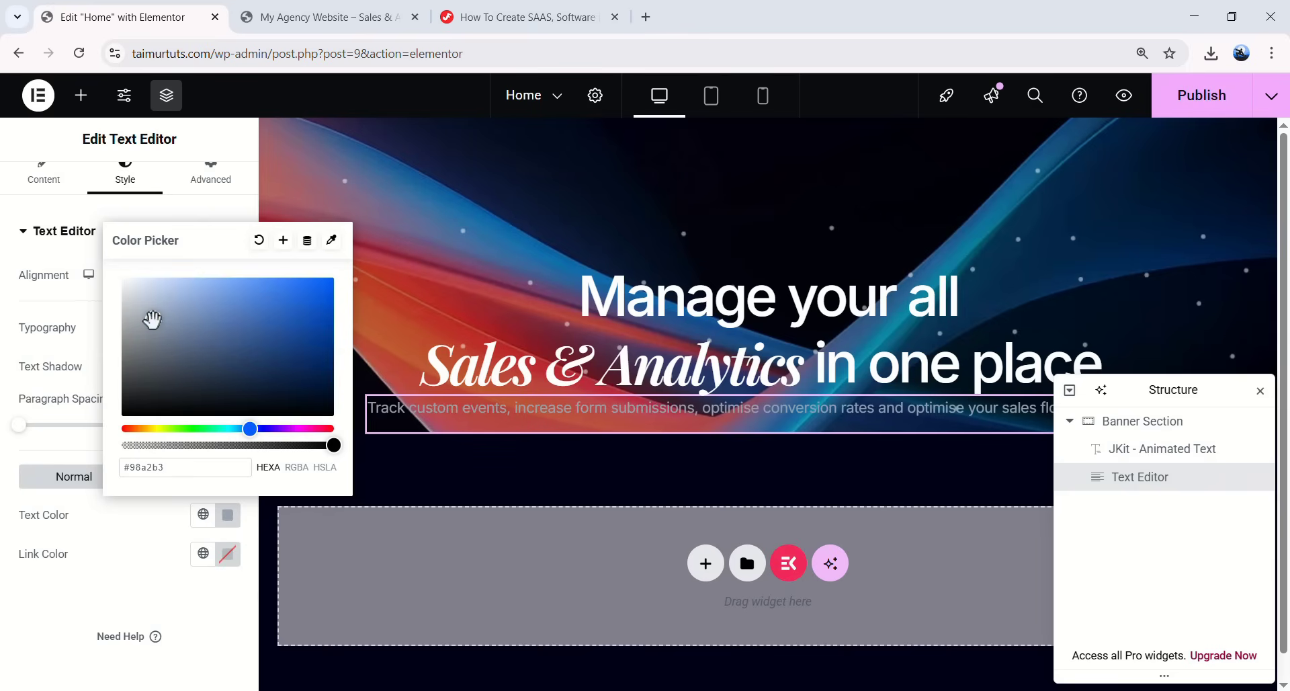
pyautogui.click(70, 628)
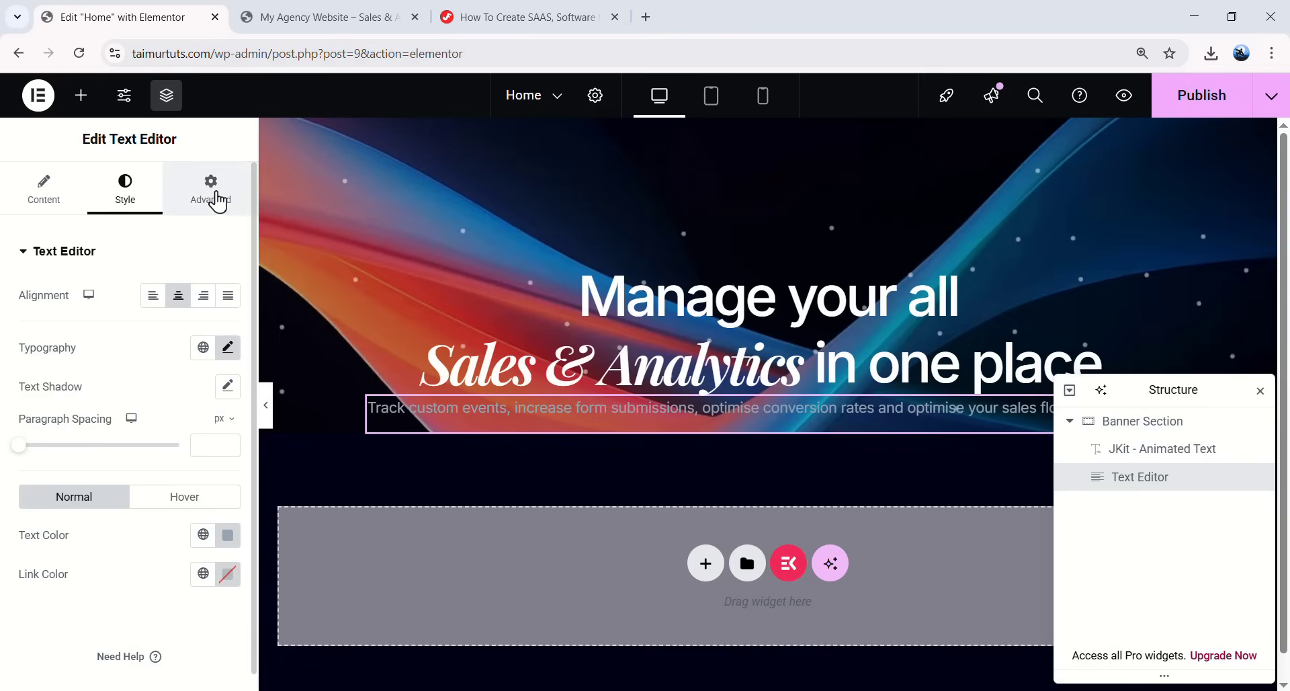
# - Set the subtitle's padding to 20 px top and 36 px bottom
pyautogui.click(217, 201)
pyautogui.doubleClick(42, 387)
pyautogui.write('20')
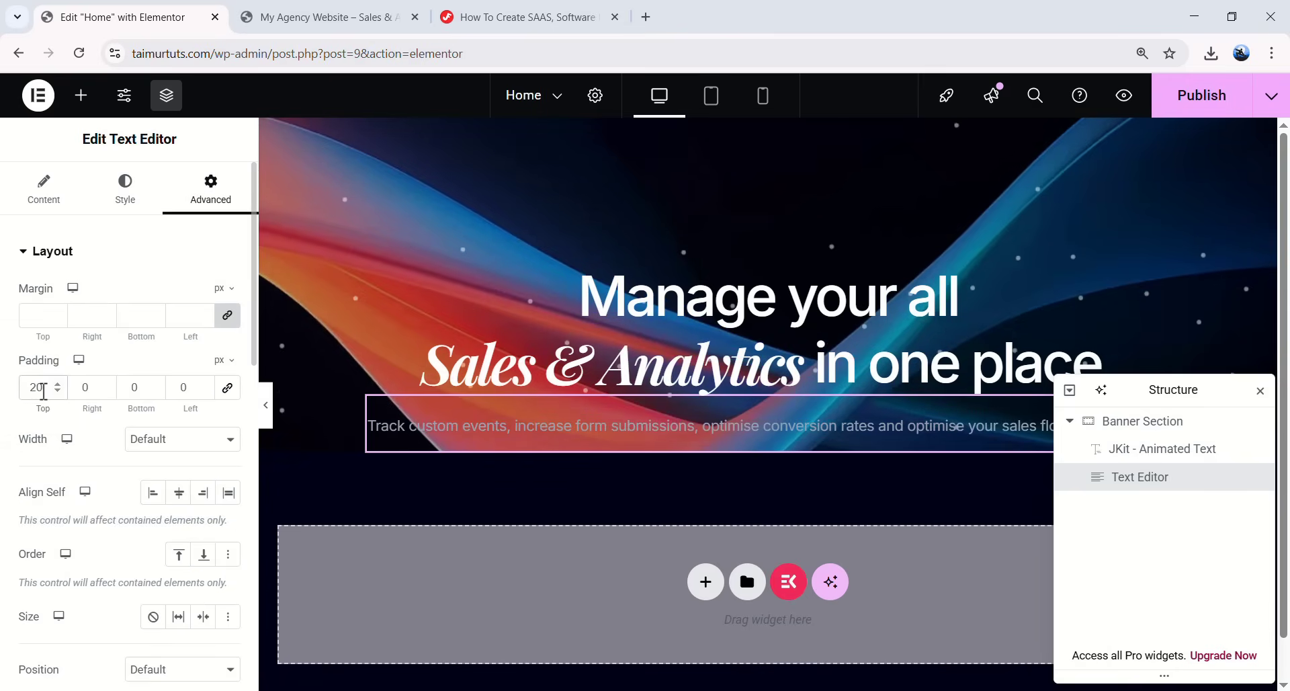
pyautogui.doubleClick(133, 388)
pyautogui.write('36')
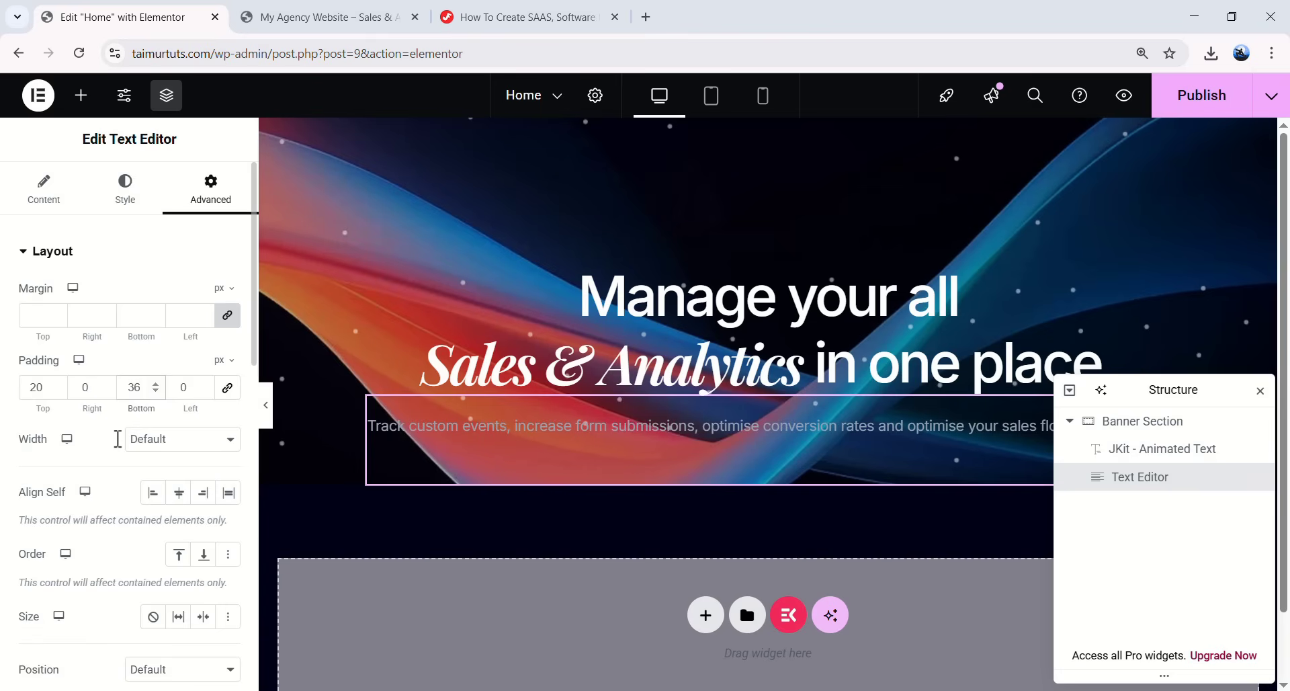
# - Give the subtitle a custom width of 412 px
pyautogui.click(164, 440)
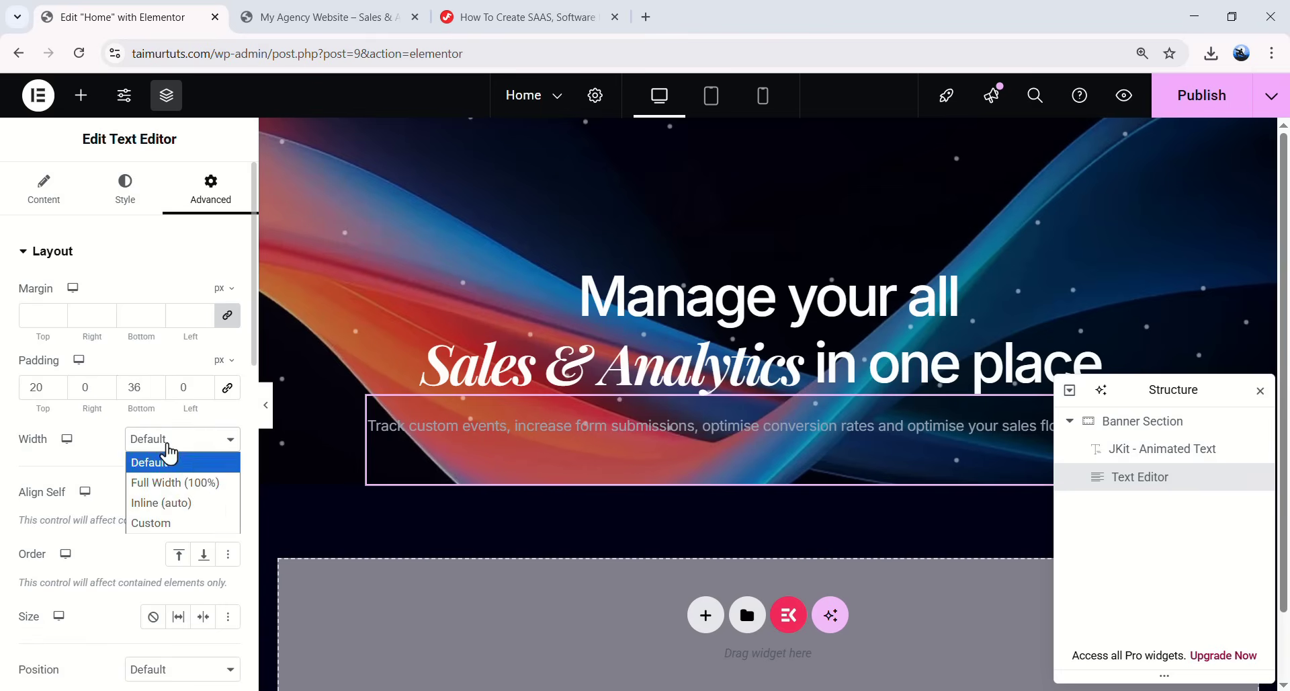
pyautogui.click(161, 522)
pyautogui.click(221, 481)
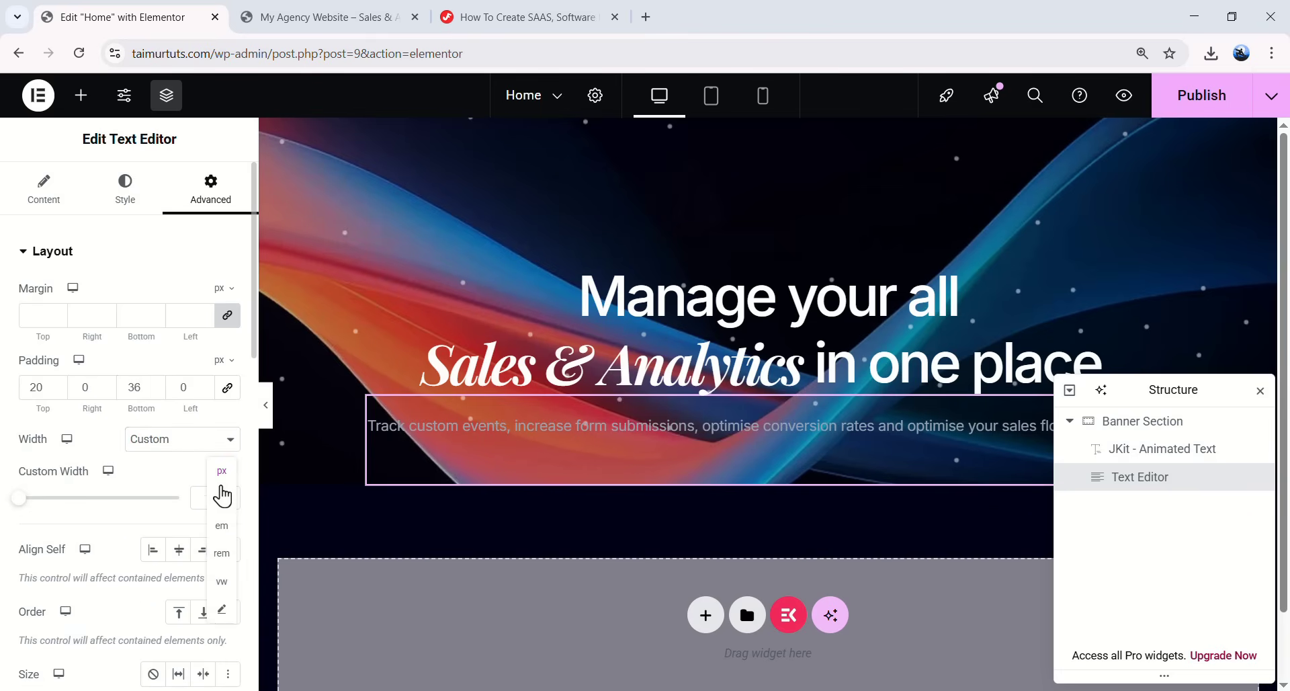
pyautogui.click(216, 495)
pyautogui.click(211, 496)
pyautogui.write('412')
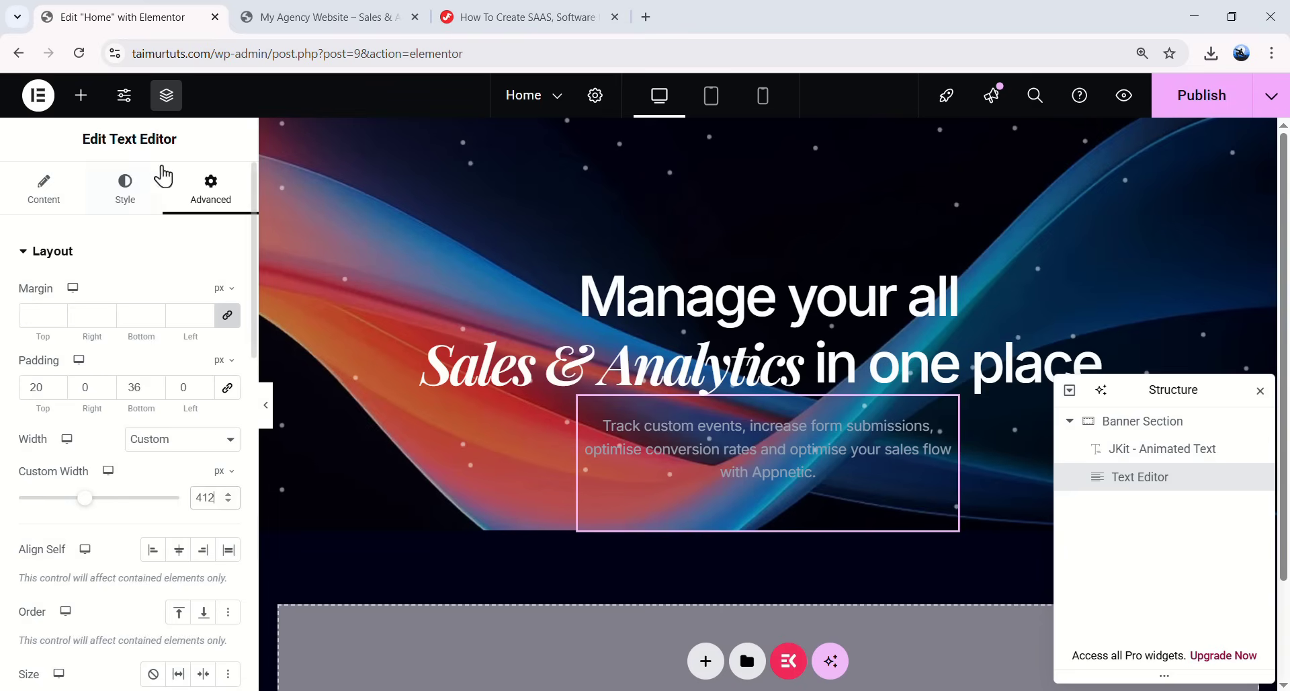
# - Place a Button widget below the subtitle and relabel it from 'Click here' to 'Book Your Demo'
pyautogui.click(84, 99)
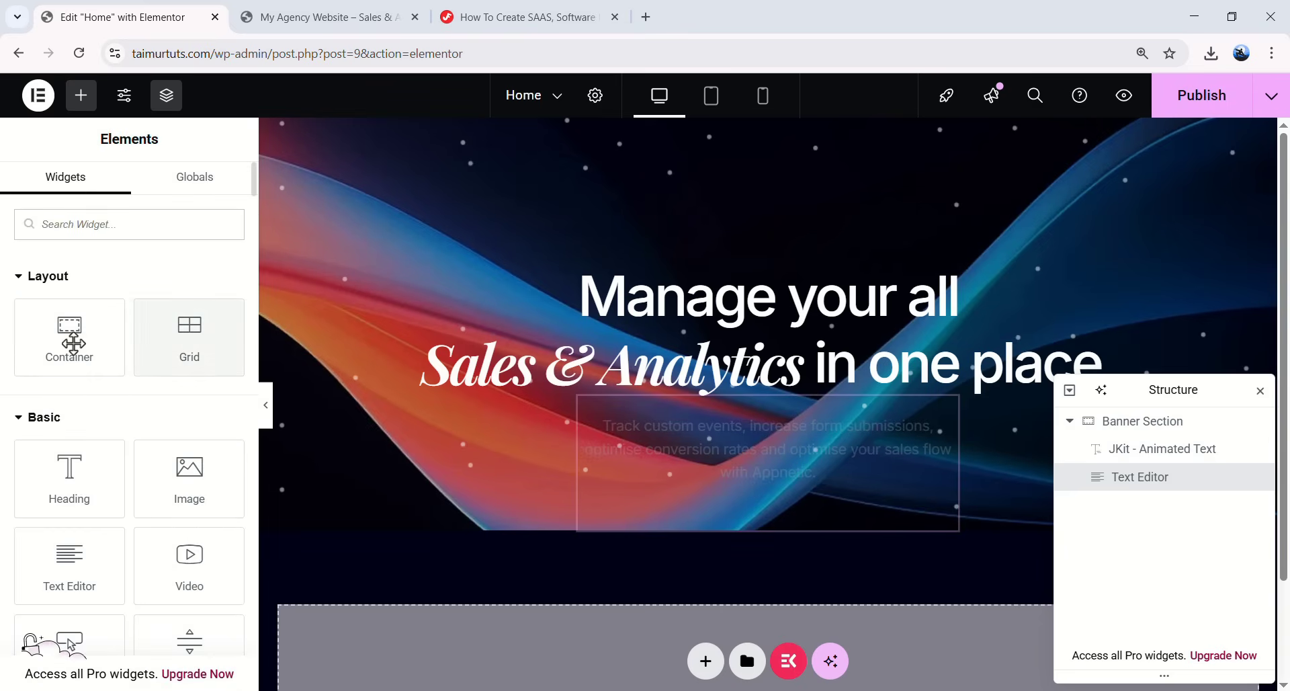
pyautogui.scroll(-3, 119, 417)
pyautogui.moveTo(59, 481); pyautogui.dragTo(740, 466)
pyautogui.scroll(-1, 741, 465)
pyautogui.moveTo(180, 334); pyautogui.dragTo(135, 334)
pyautogui.press('BackSpace')
pyautogui.write('B')
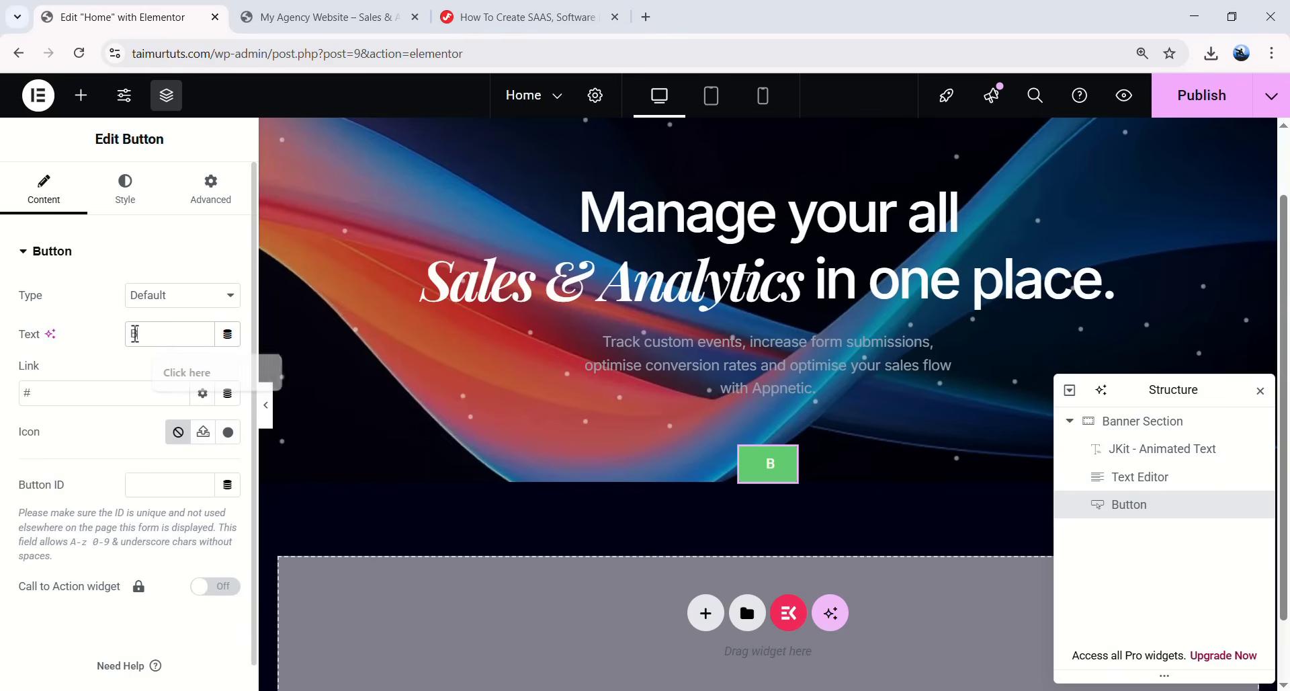
pyautogui.write('ook Your Demo')
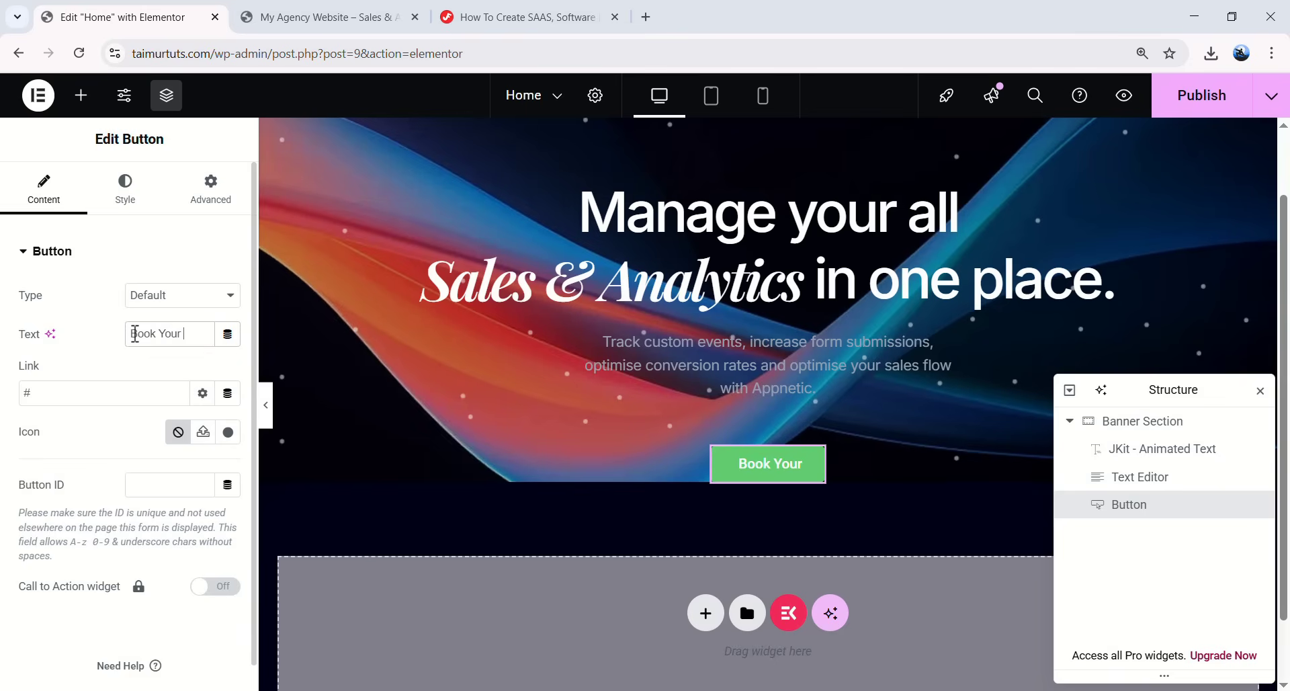
# - Centre the button and set its font to Inter
pyautogui.click(128, 198)
pyautogui.click(178, 296)
pyautogui.click(216, 336)
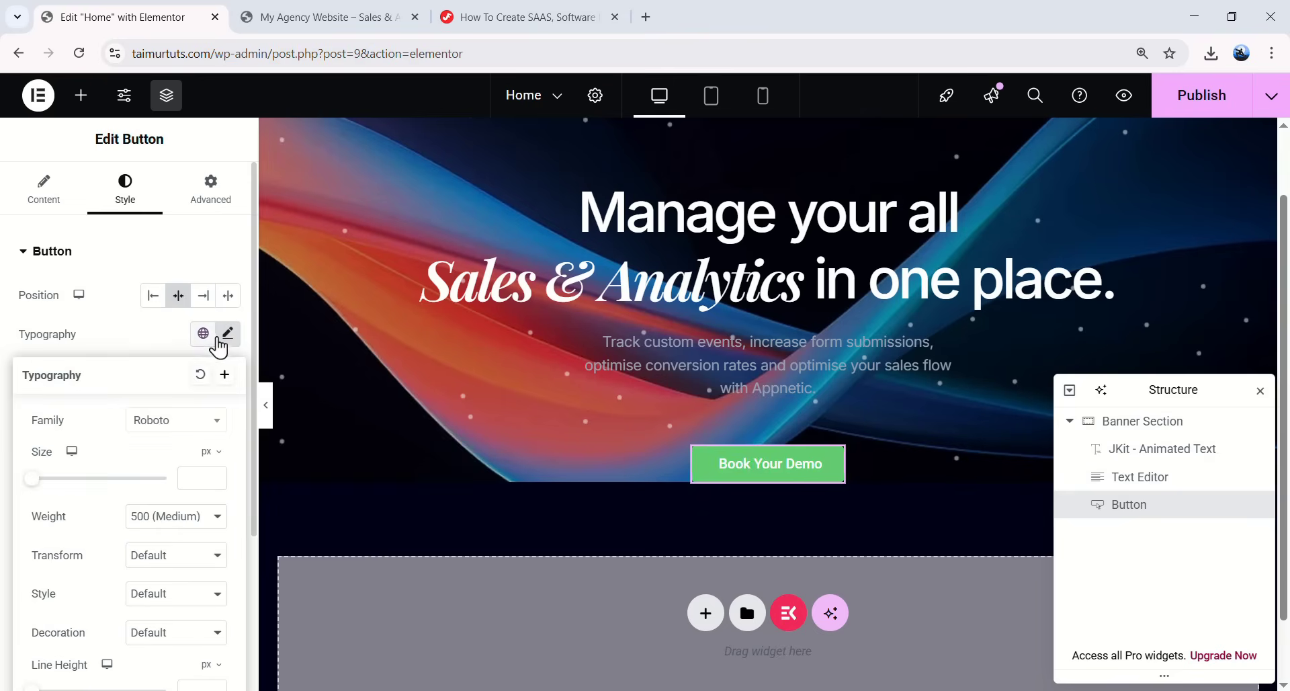
pyautogui.click(157, 423)
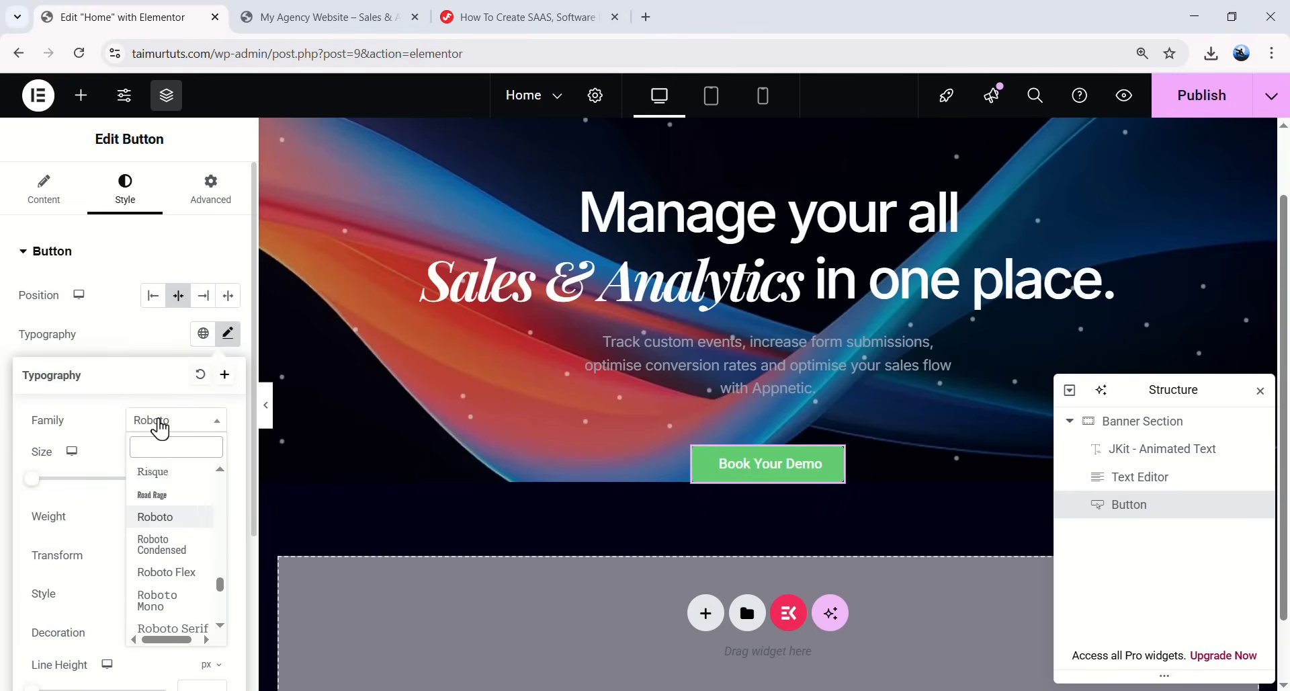
pyautogui.write('inter')
pyautogui.click(149, 496)
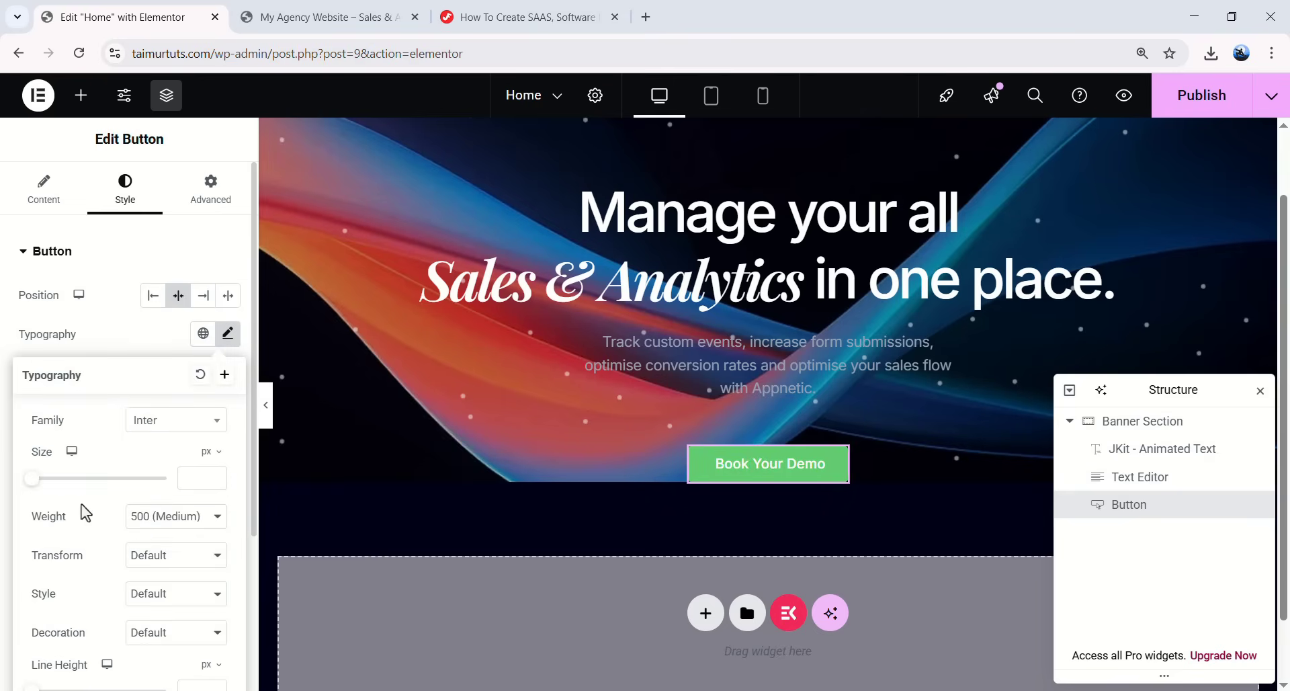
# - Give the button text a 24 px line height and -0.32 px letter spacing
pyautogui.scroll(-2, 114, 514)
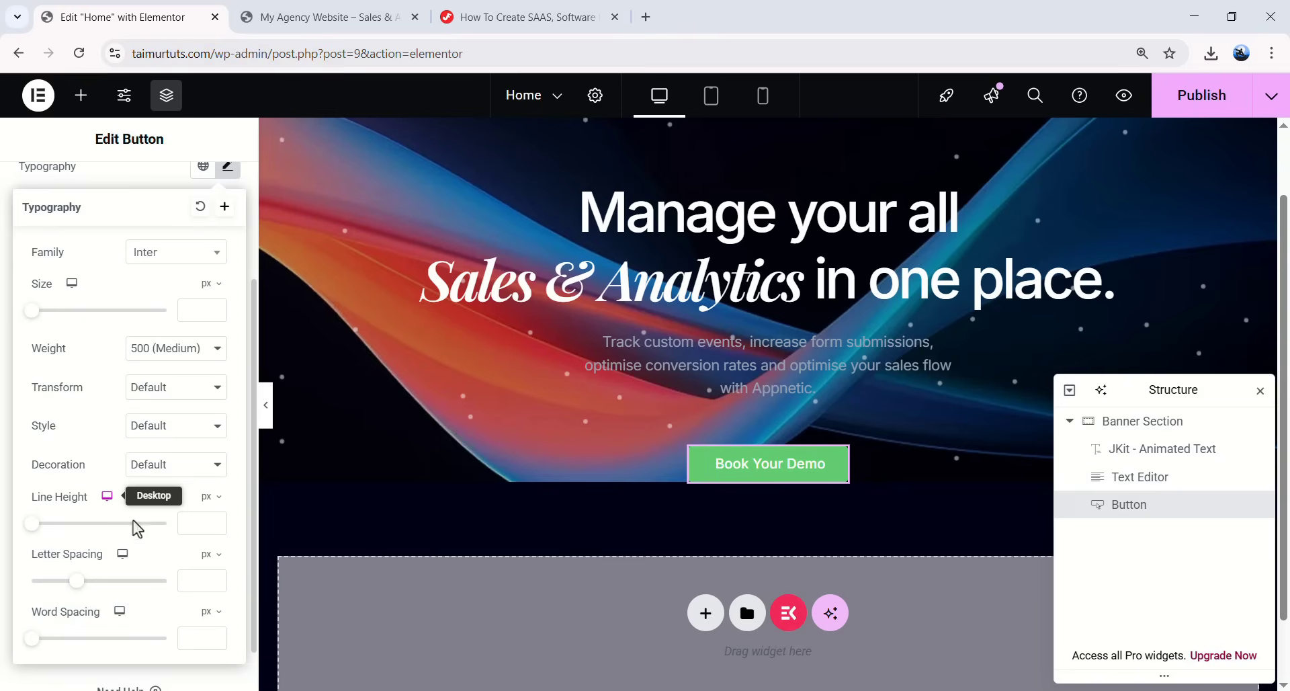
pyautogui.write('24')
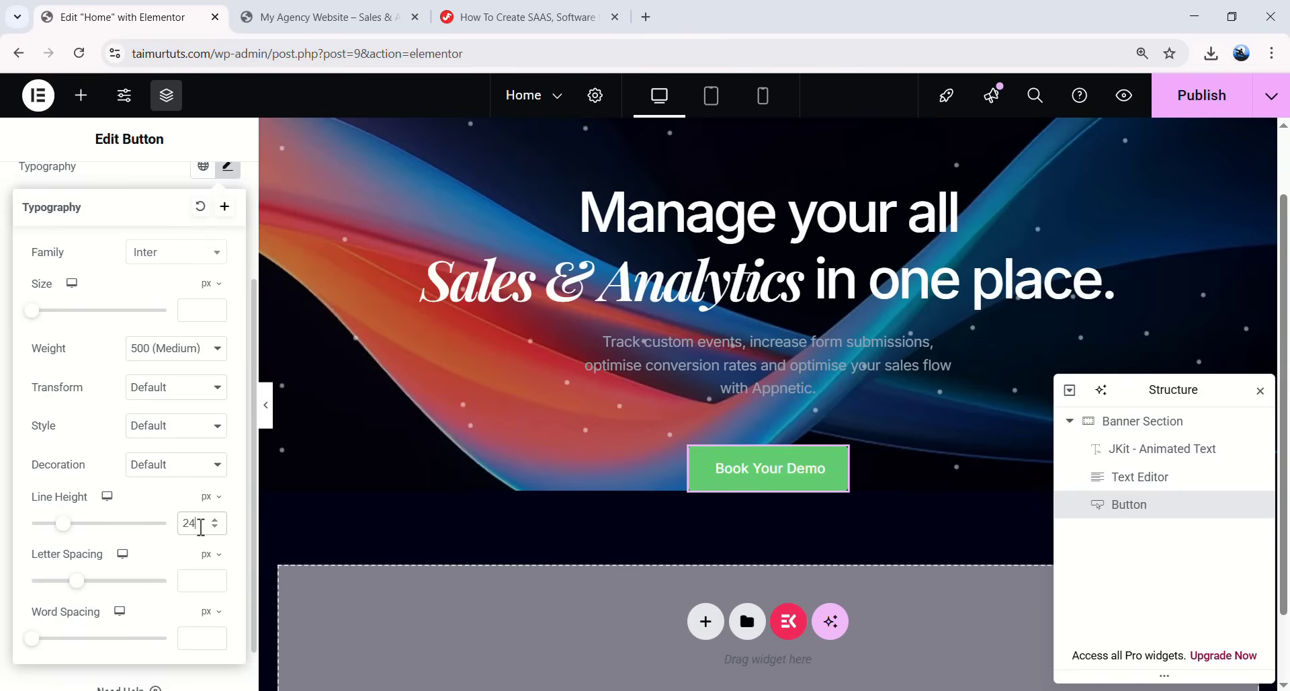
pyautogui.click(201, 584)
pyautogui.write('-0.32')
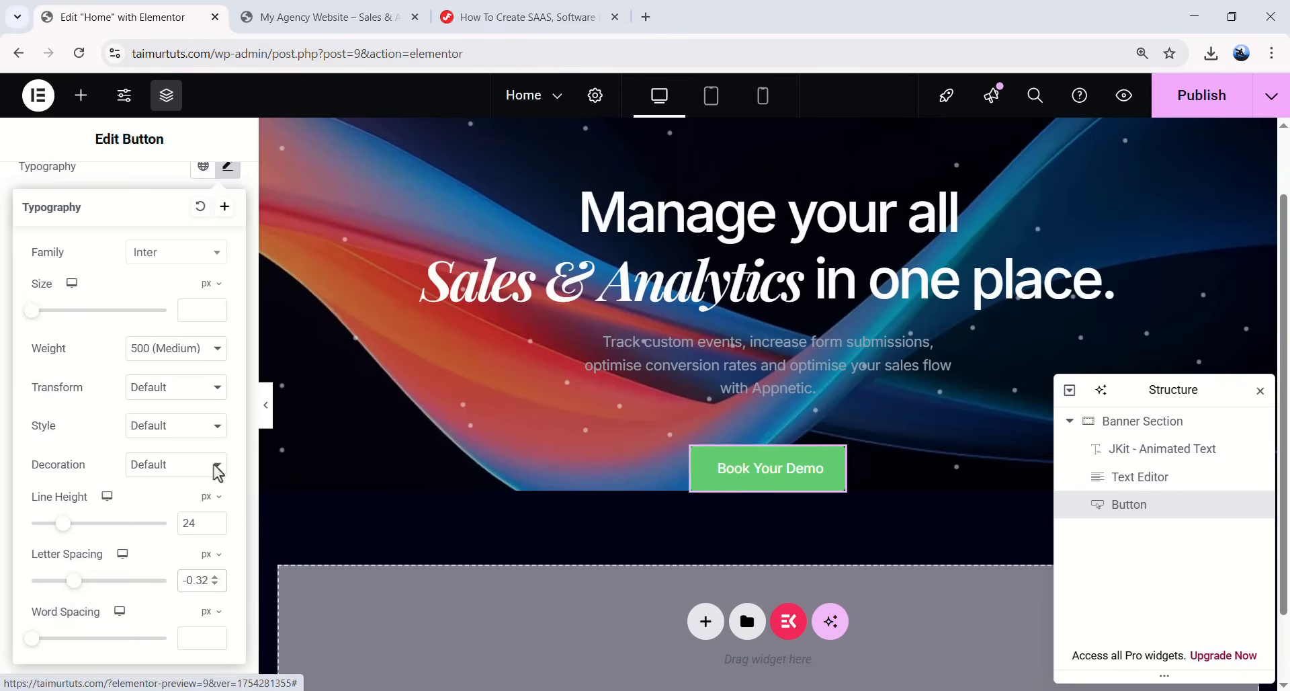
pyautogui.click(231, 171)
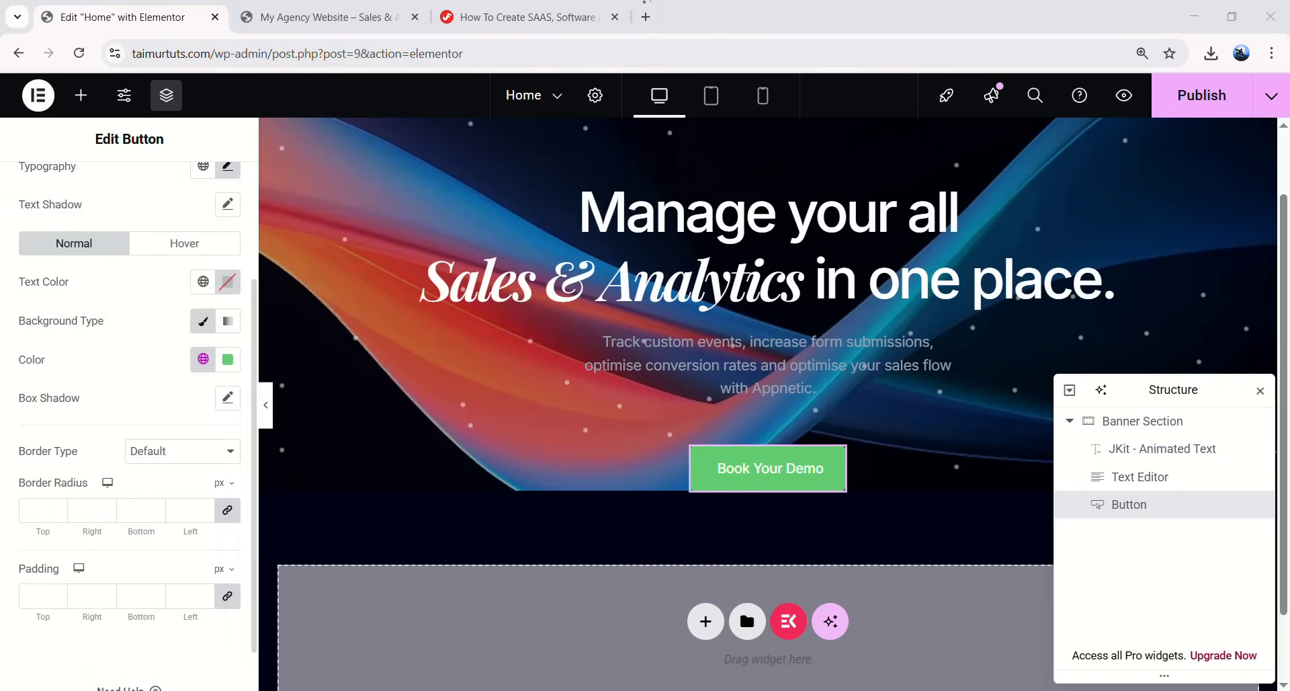
# - Make the button text colour white
pyautogui.scroll(1, 134, 401)
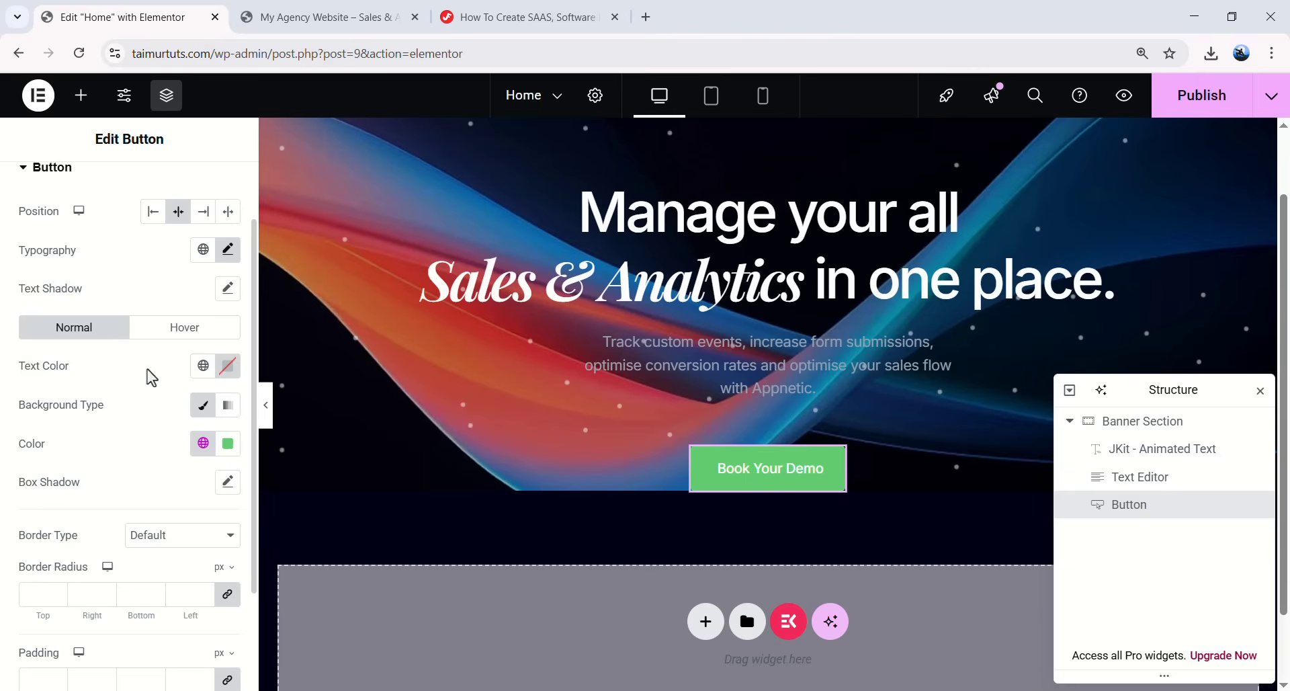
pyautogui.click(228, 366)
pyautogui.moveTo(168, 492); pyautogui.dragTo(109, 421)
# - Give the Book Your Demo button a #4300EE background colour
pyautogui.click(76, 437)
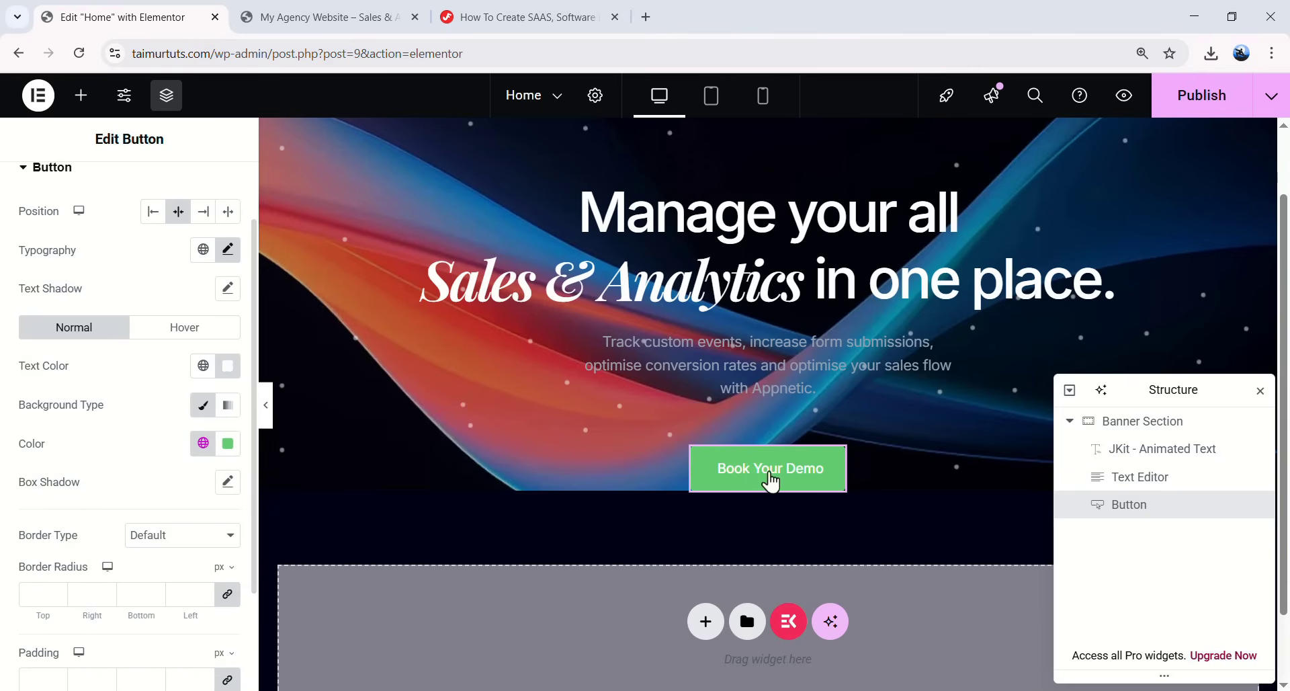
pyautogui.click(219, 453)
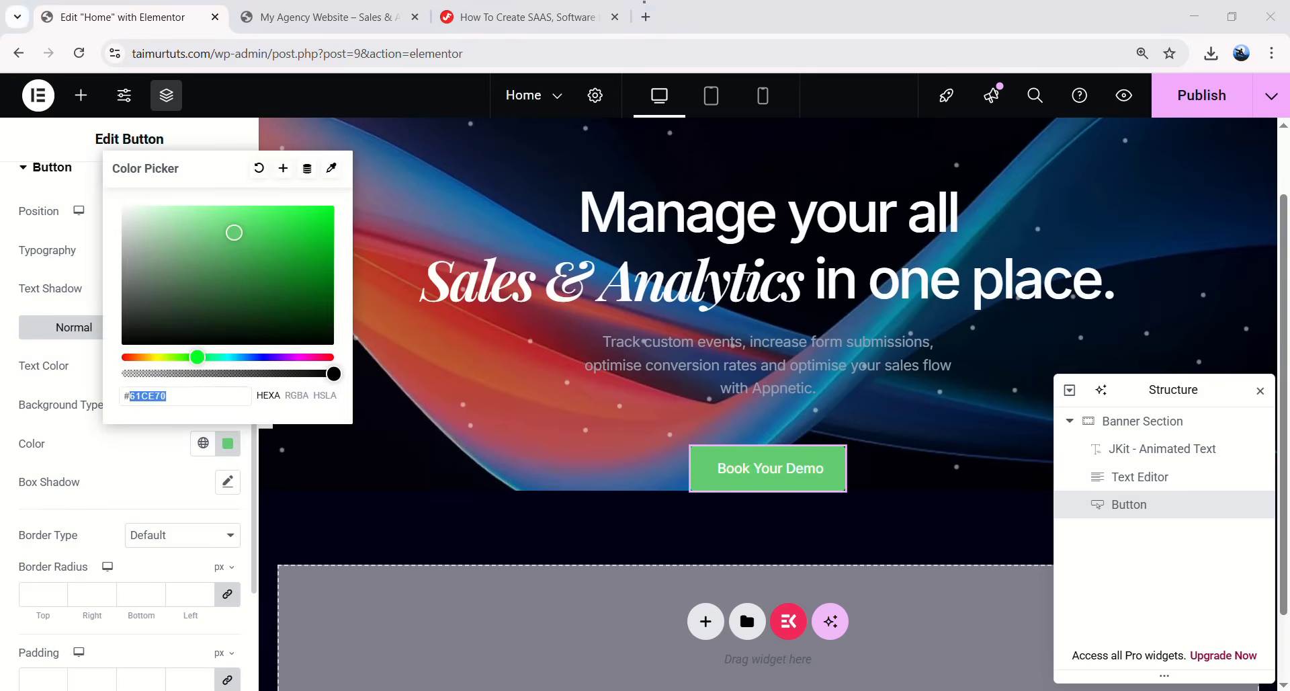
pyautogui.click(187, 395)
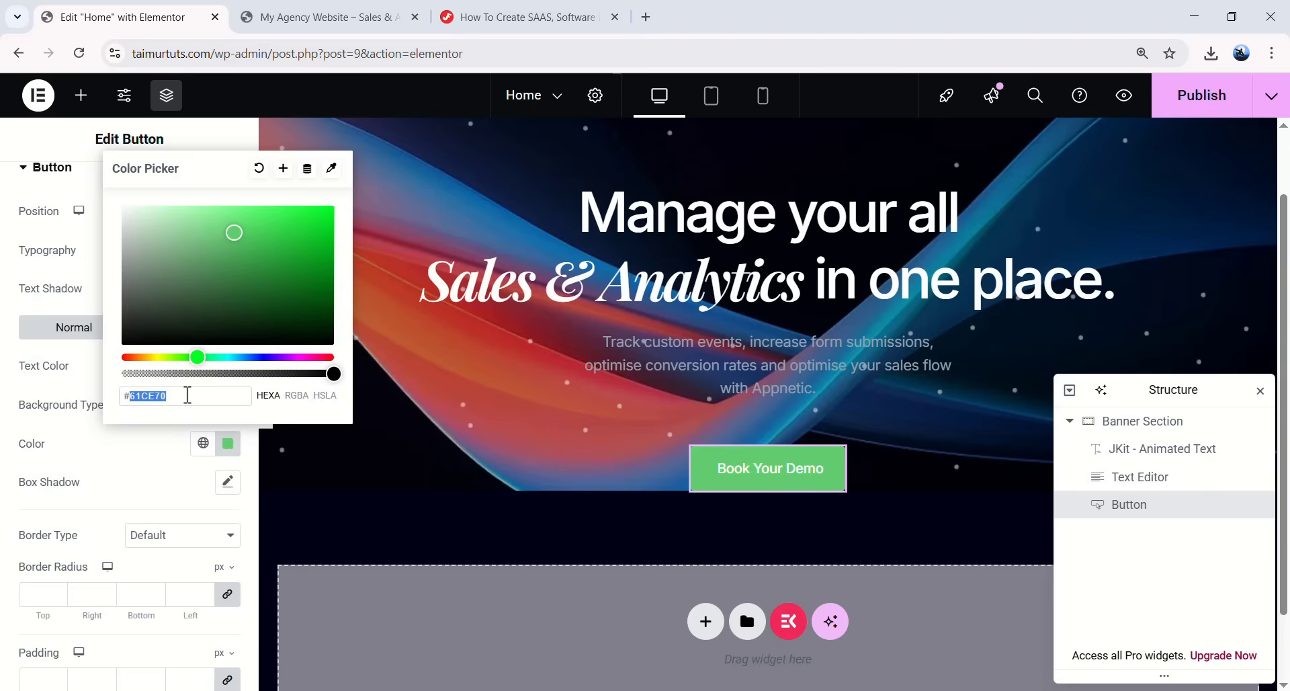
pyautogui.write('#430')
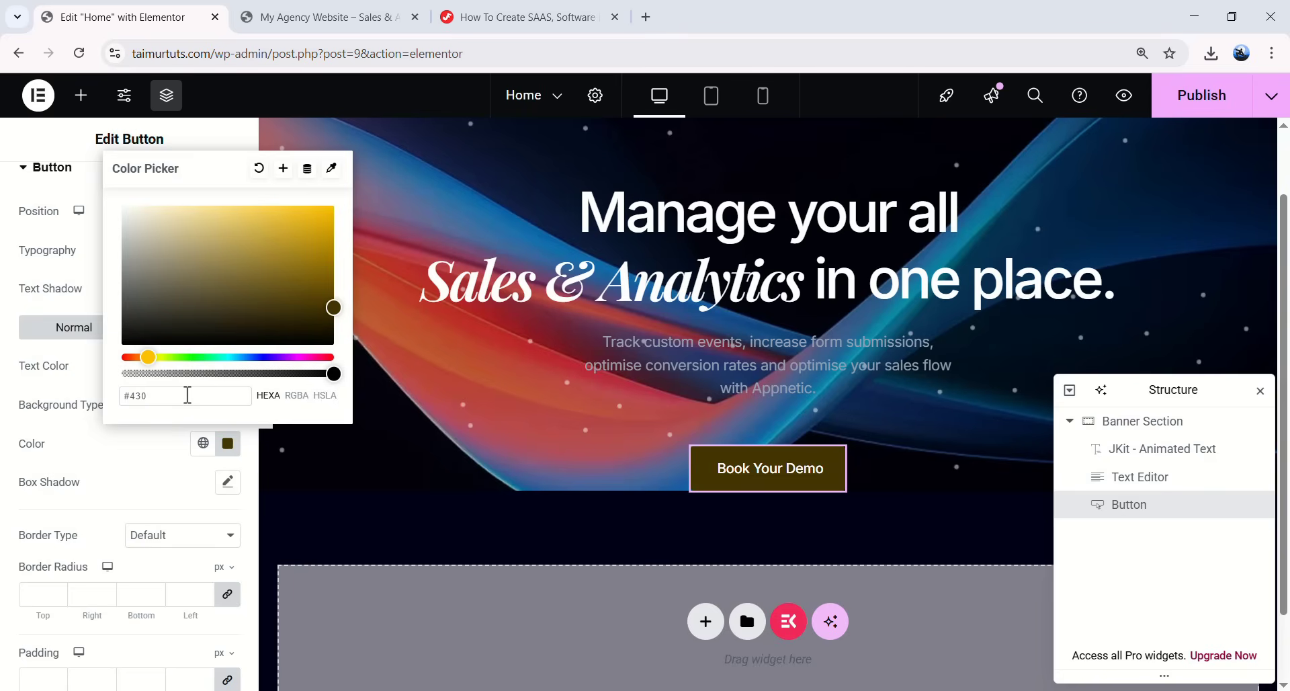
pyautogui.write('0EE')
pyautogui.hotkey('ctrl', 'a')
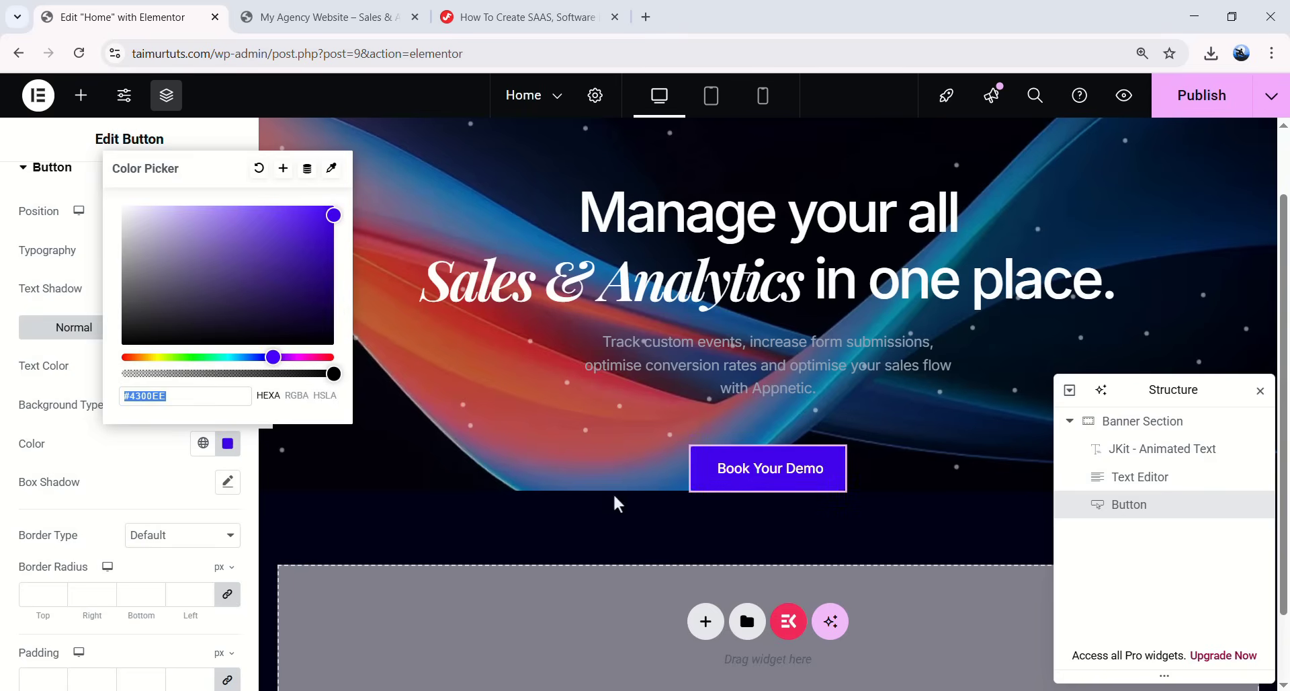
pyautogui.click(193, 463)
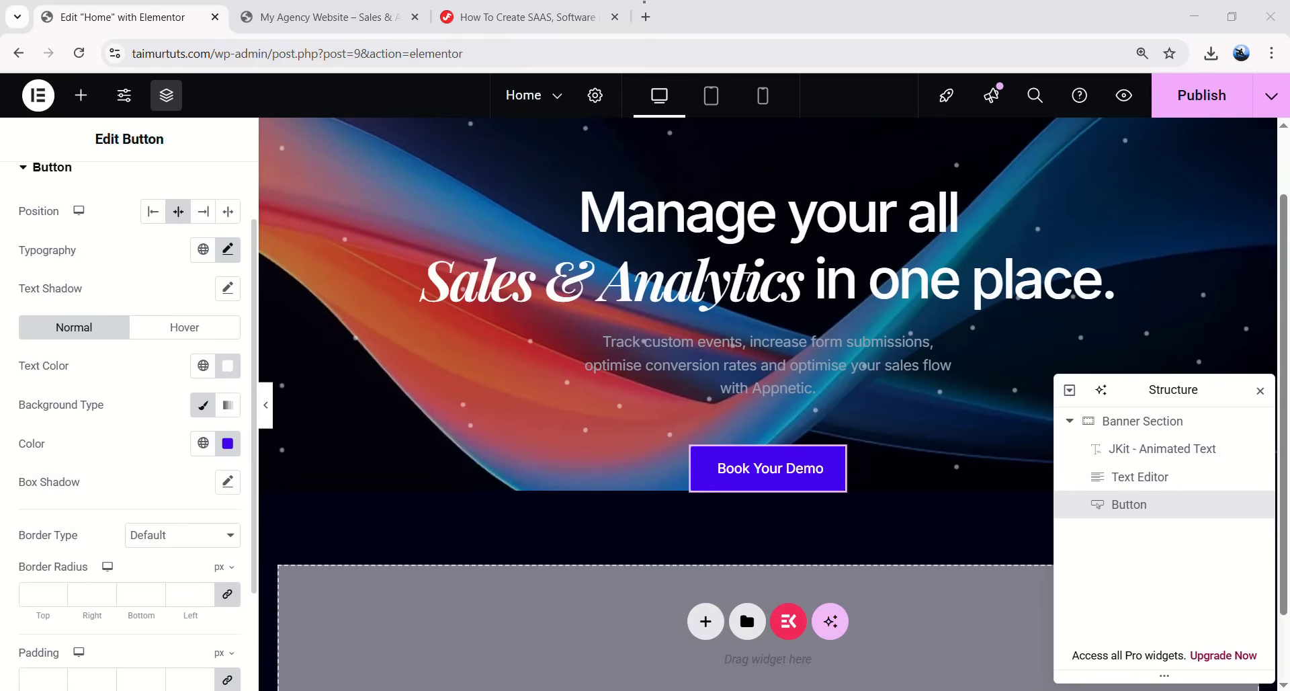
# - Round the button's corners to 100 and set its padding to 9, 18, 9, 18
pyautogui.scroll(-2, 127, 413)
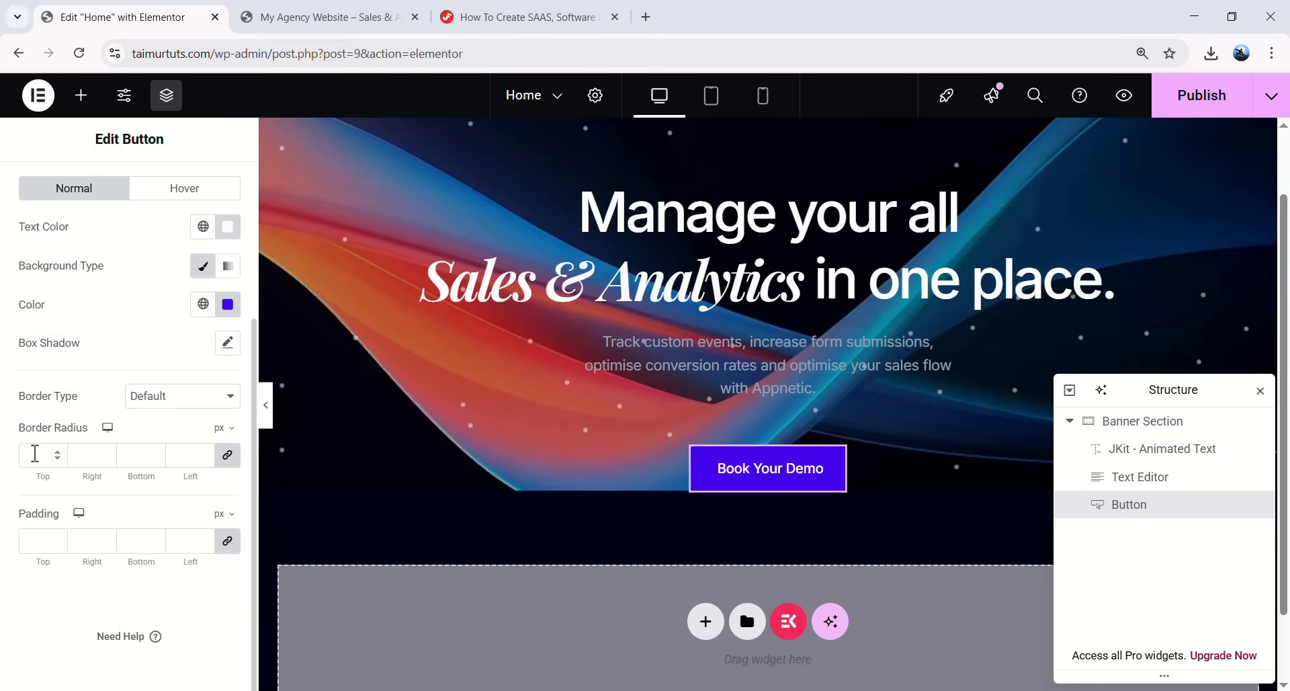
pyautogui.write('00')
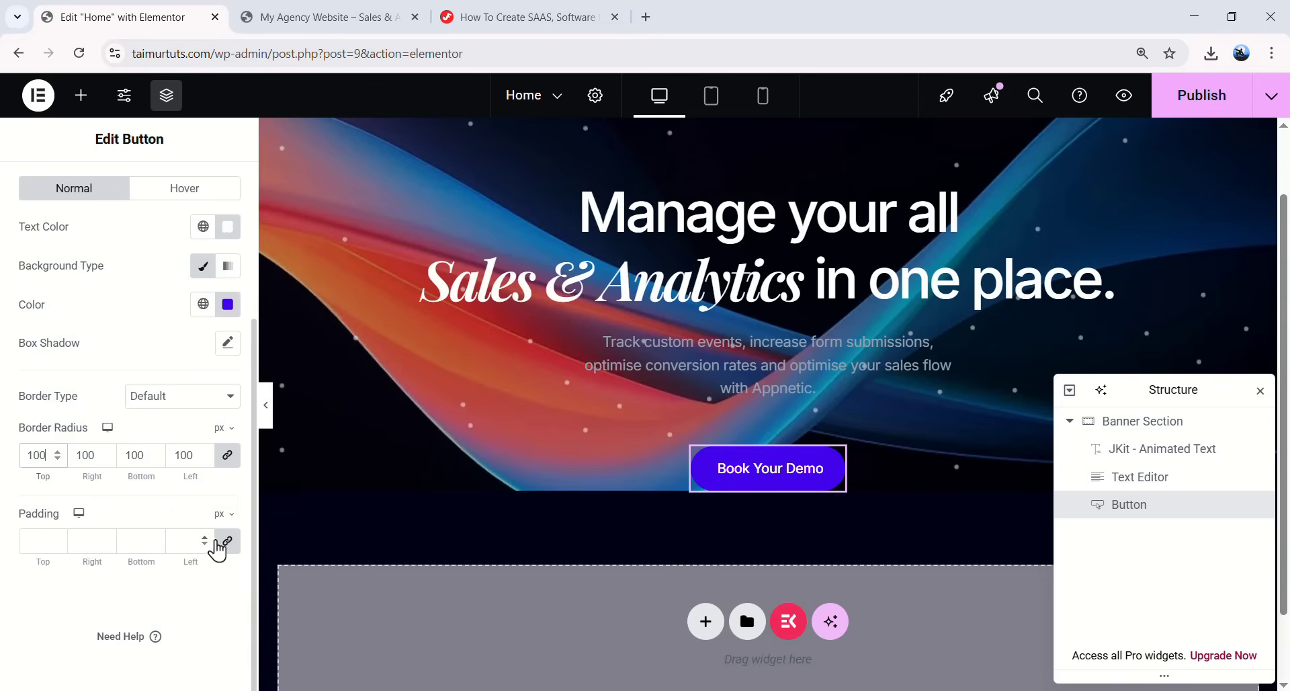
pyautogui.click(228, 541)
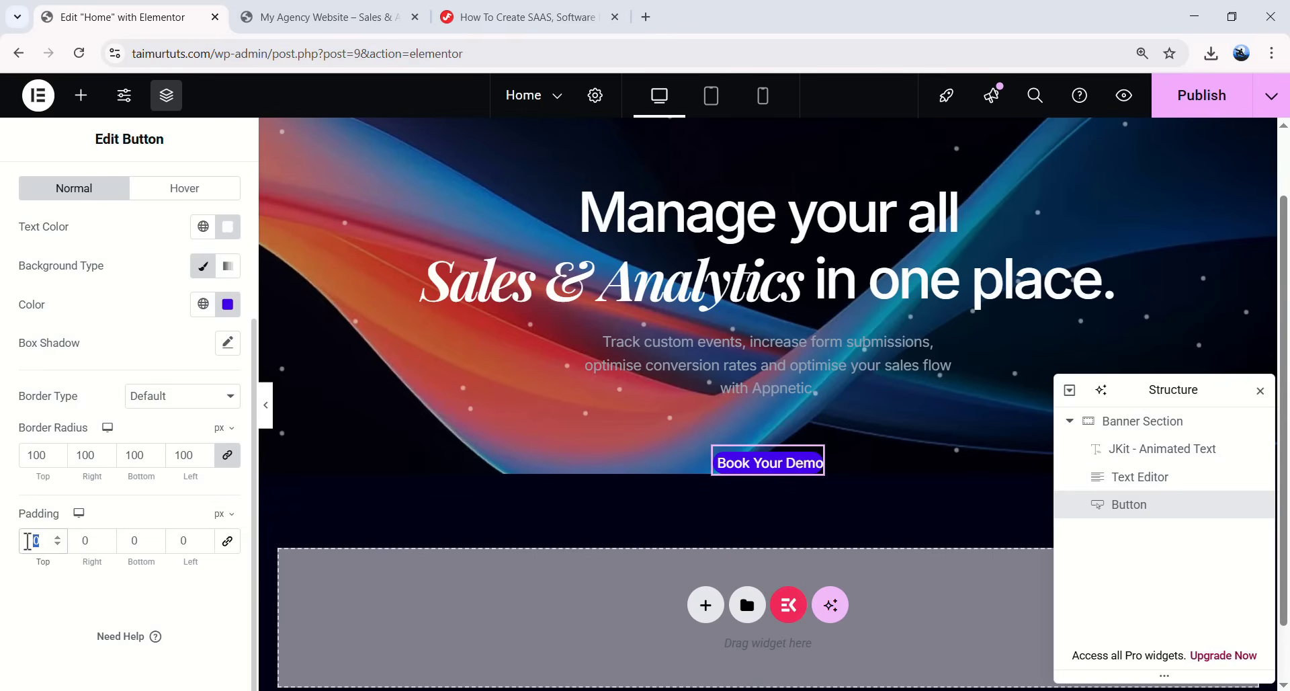
pyautogui.write('9')
pyautogui.doubleClick(85, 540)
pyautogui.write('18')
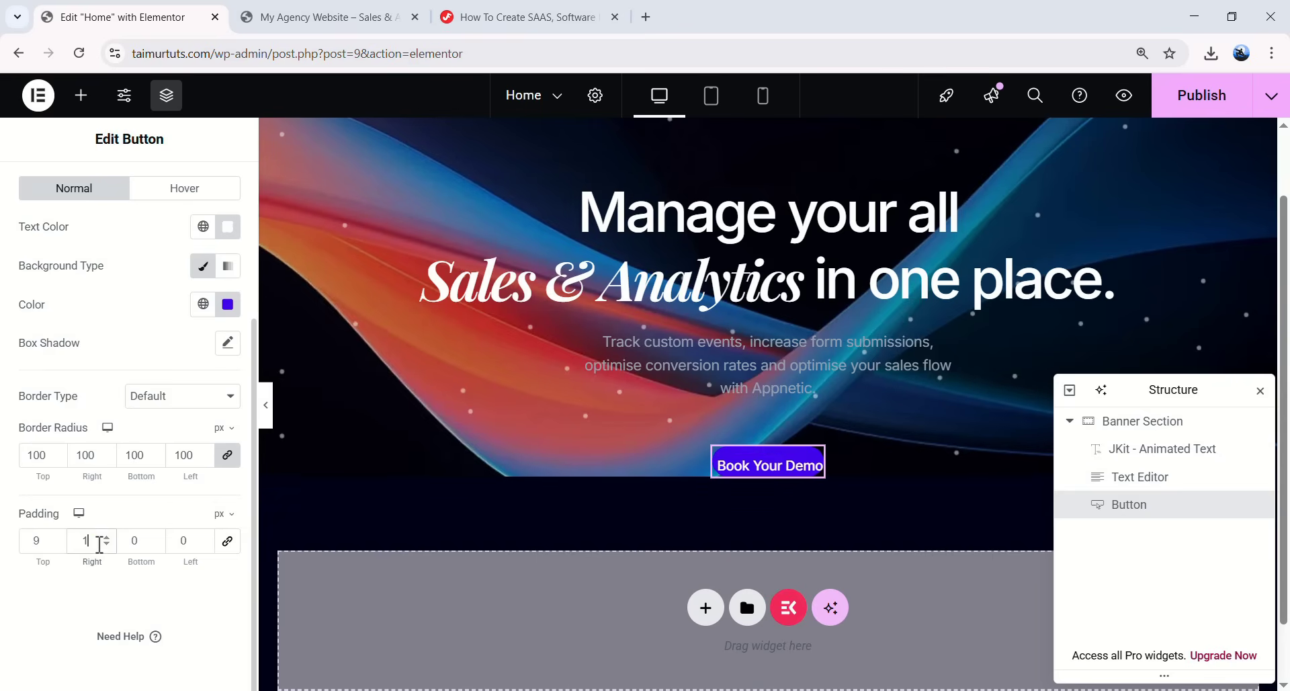
pyautogui.doubleClick(133, 541)
pyautogui.write('9')
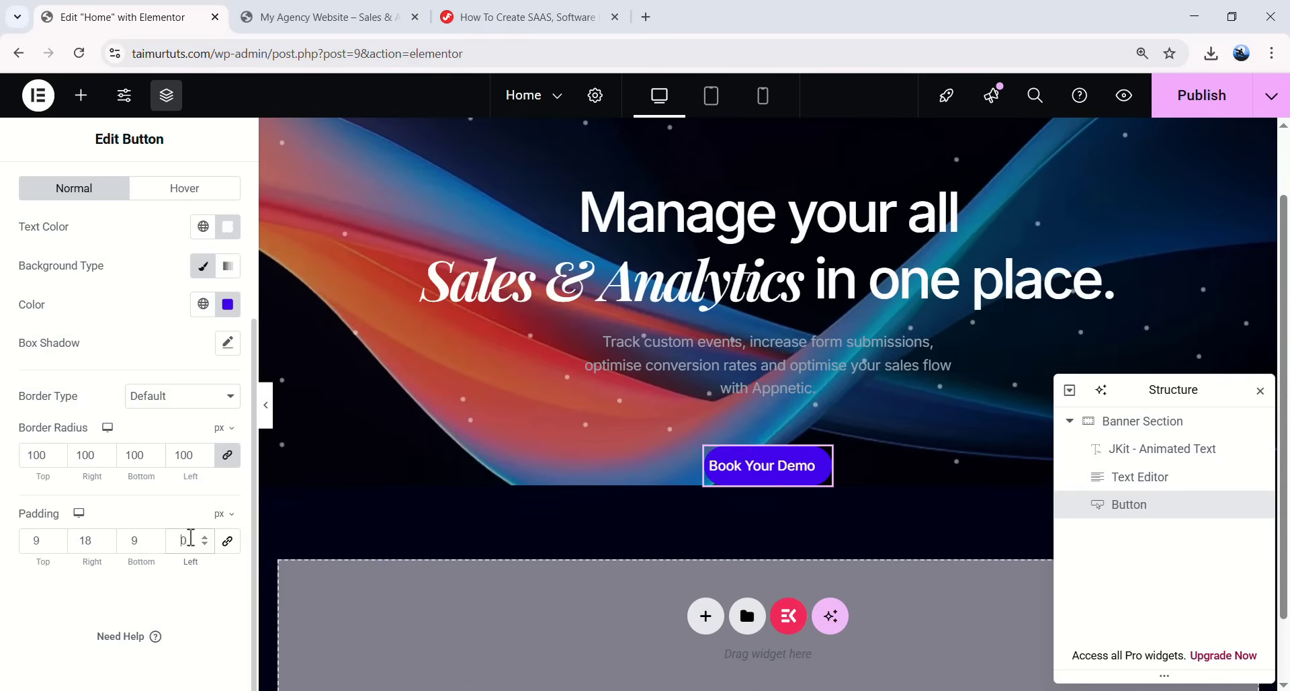
pyautogui.write('18')
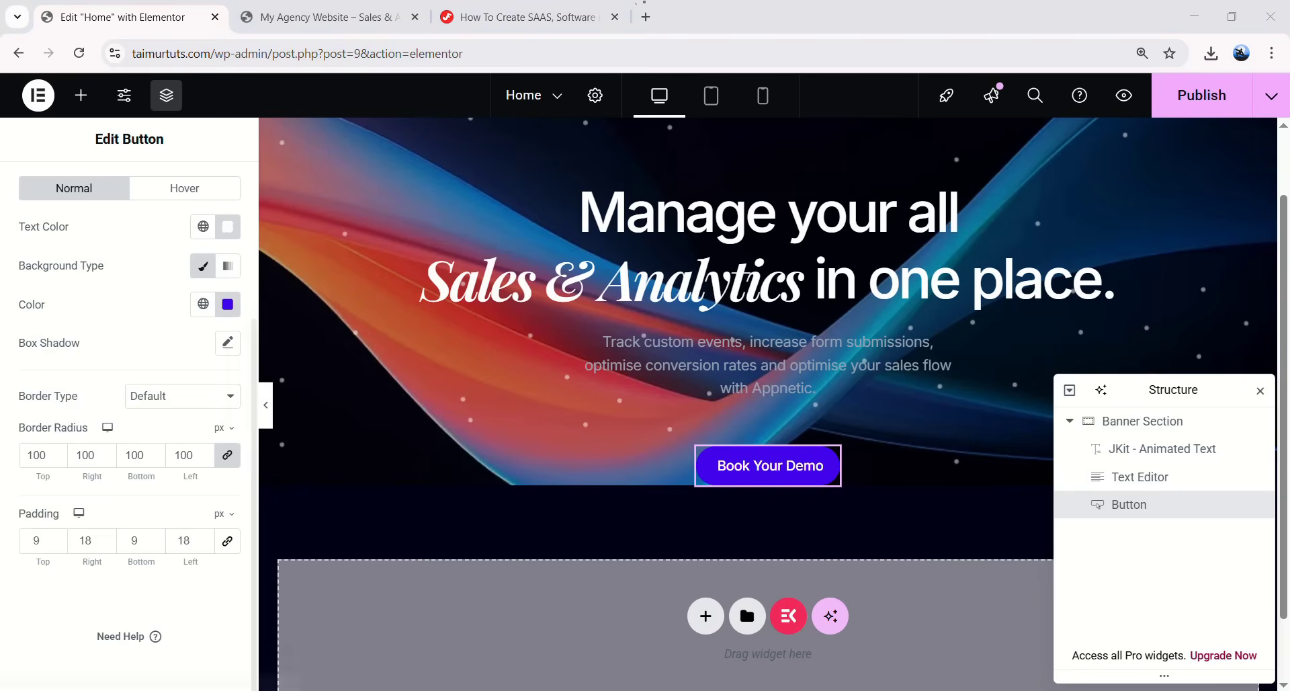
pyautogui.scroll(3, 44, 437)
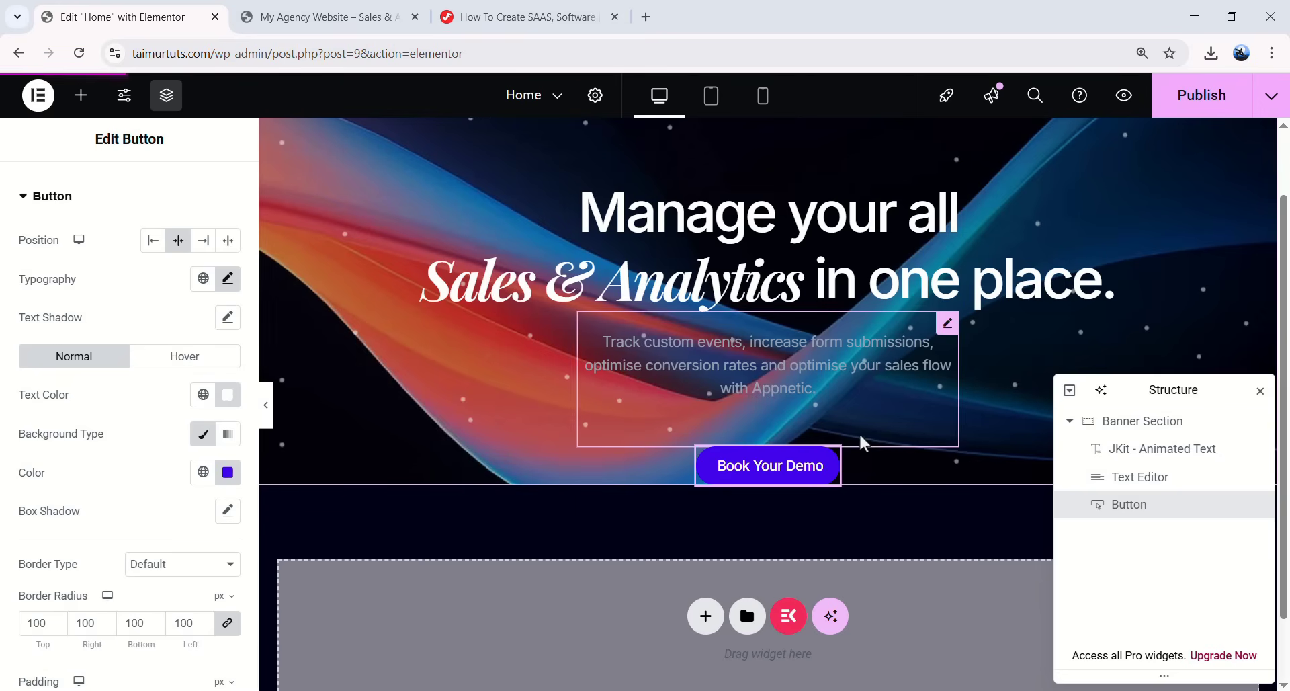
# - Deselect the button with Escape so the Elements widget panel shows again
pyautogui.scroll(1, 646, 382)
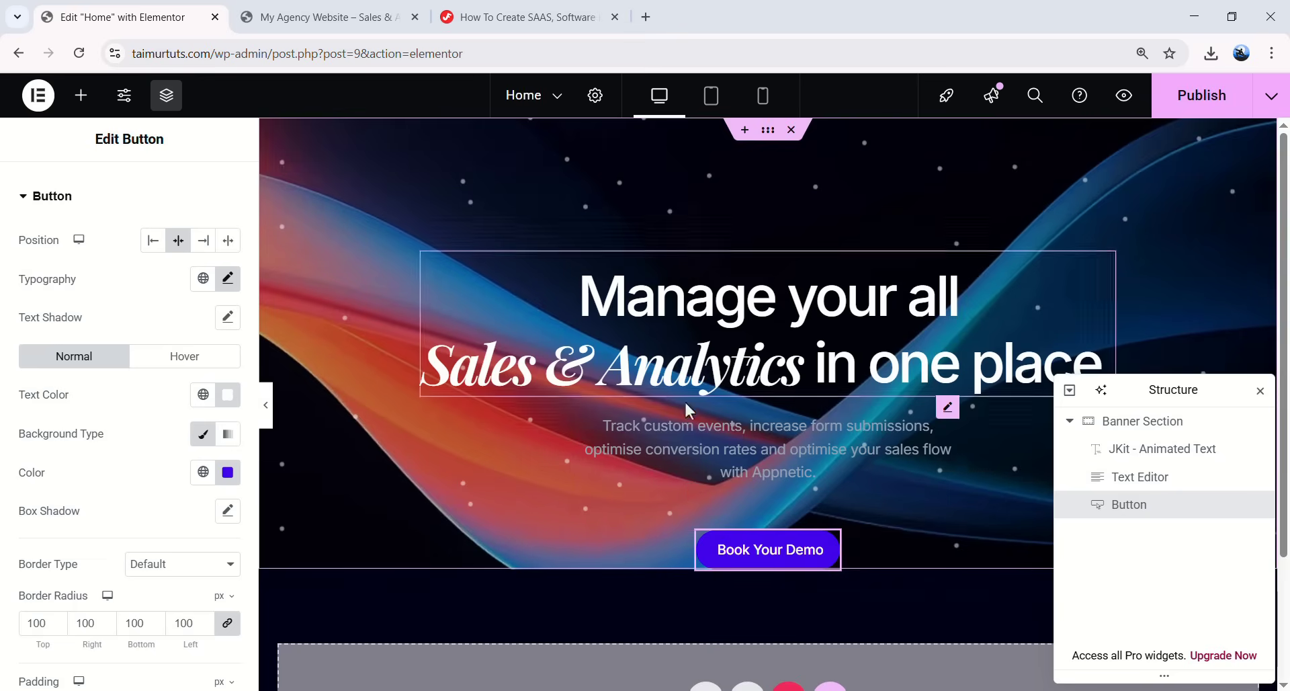
pyautogui.press('Escape')
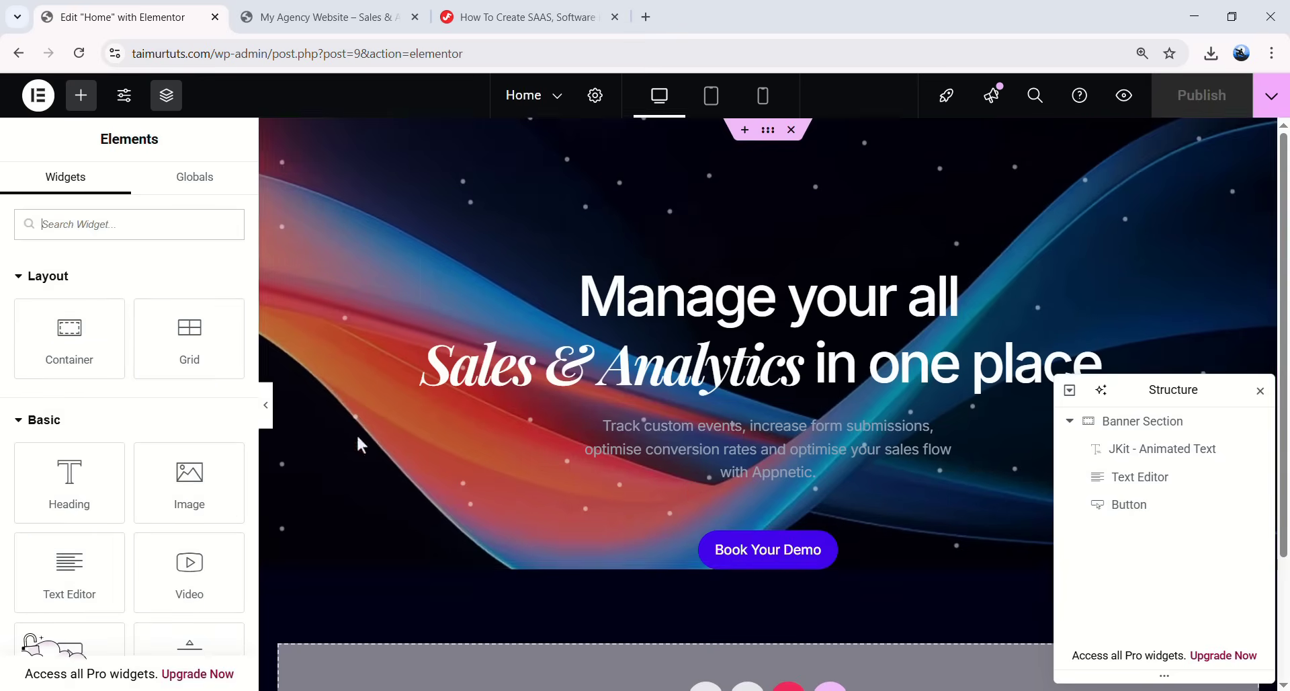
# - Drop a new container below the hero button and rename it Image Container
pyautogui.scroll(-3, 657, 369)
pyautogui.scroll(3, 662, 378)
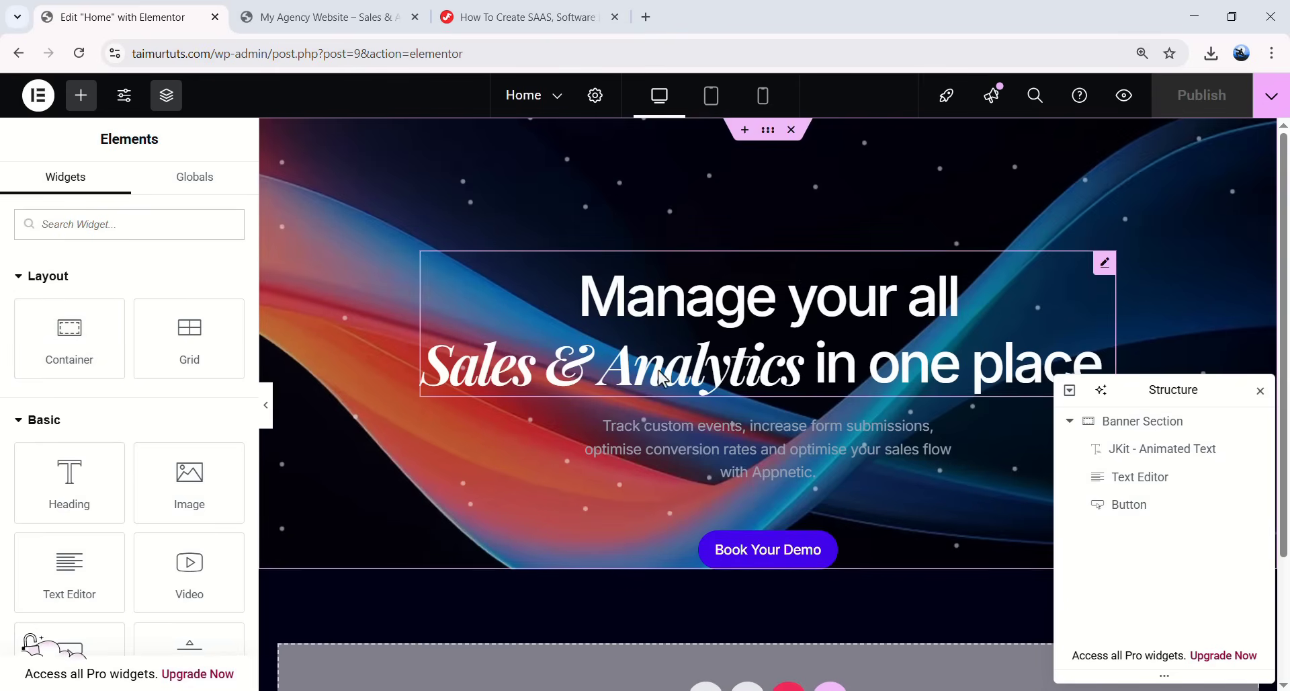
pyautogui.moveTo(60, 346); pyautogui.dragTo(803, 573)
pyautogui.doubleClick(1142, 535)
pyautogui.click(1149, 538)
pyautogui.doubleClick(1145, 536)
pyautogui.write('Image Container')
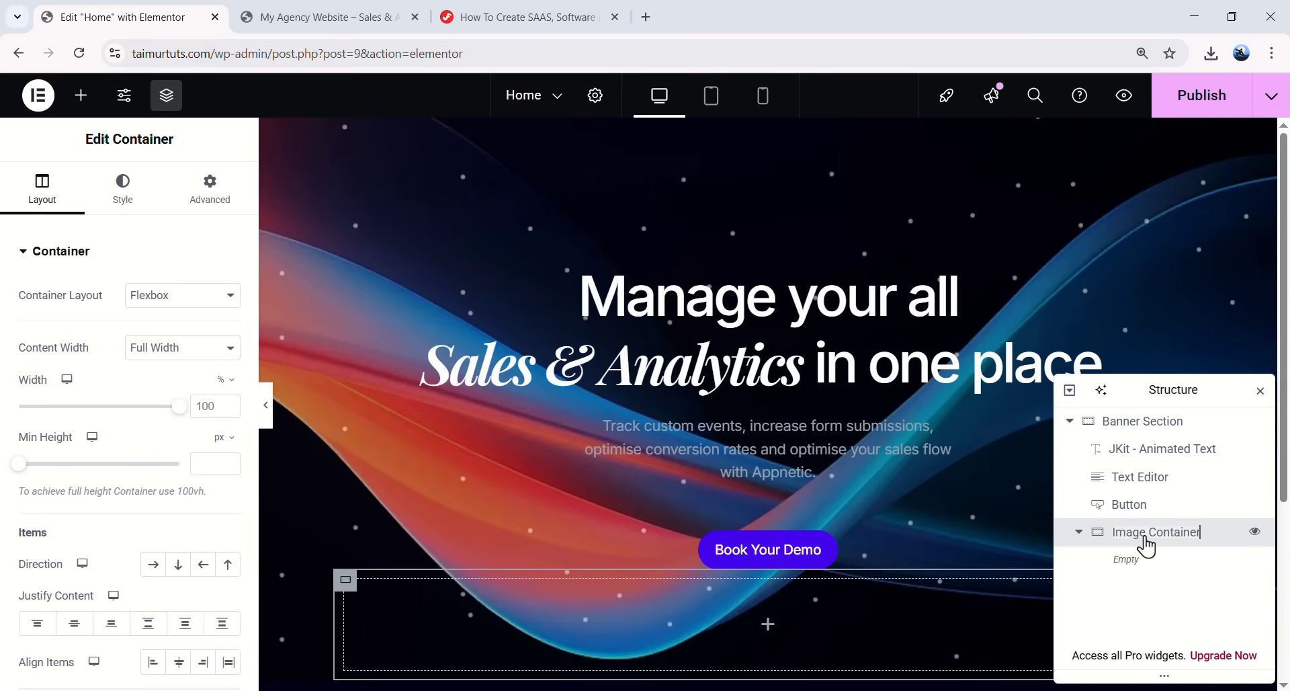
pyautogui.press('Return')
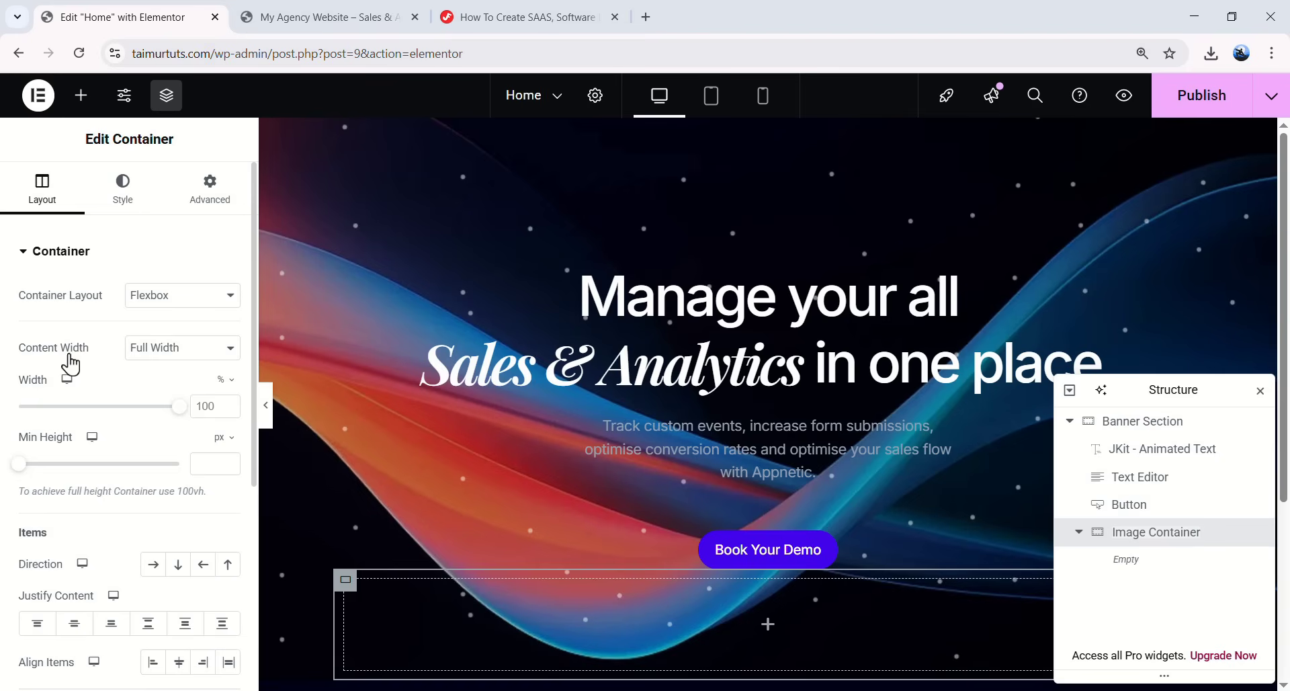
# - Set Image Container's top margin to 92 px
pyautogui.scroll(-4, 139, 407)
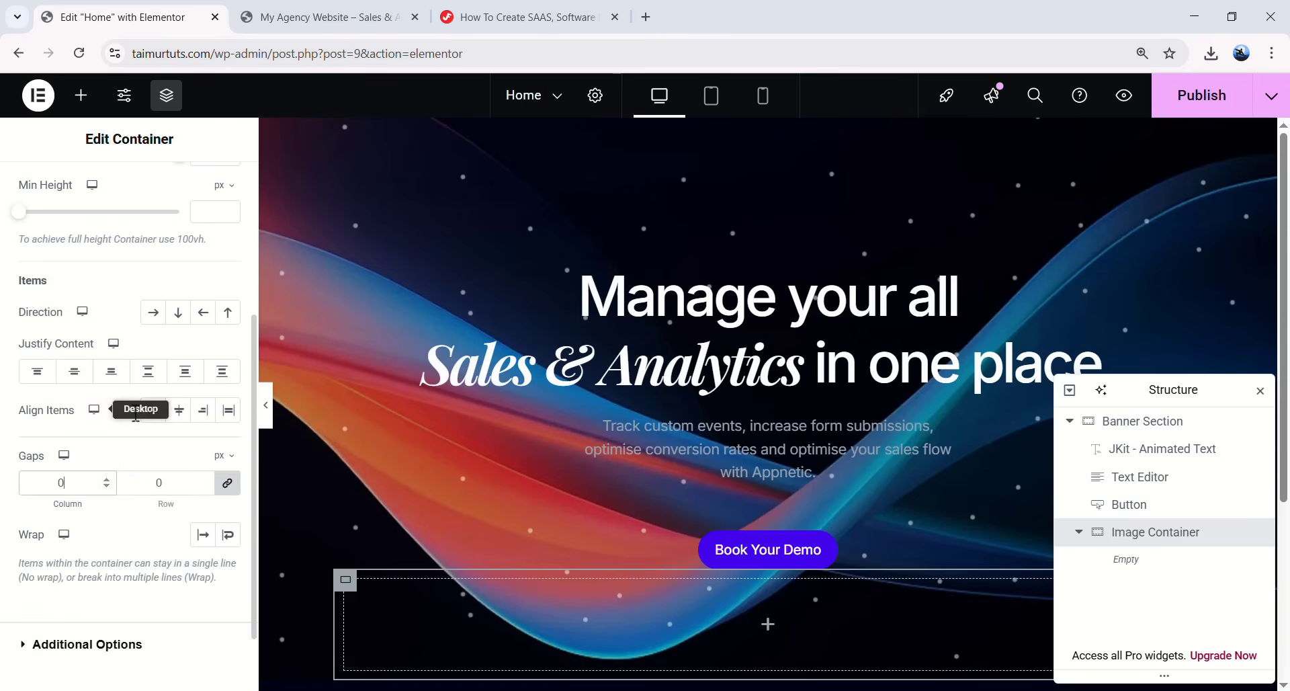
pyautogui.scroll(4, 120, 424)
pyautogui.click(216, 198)
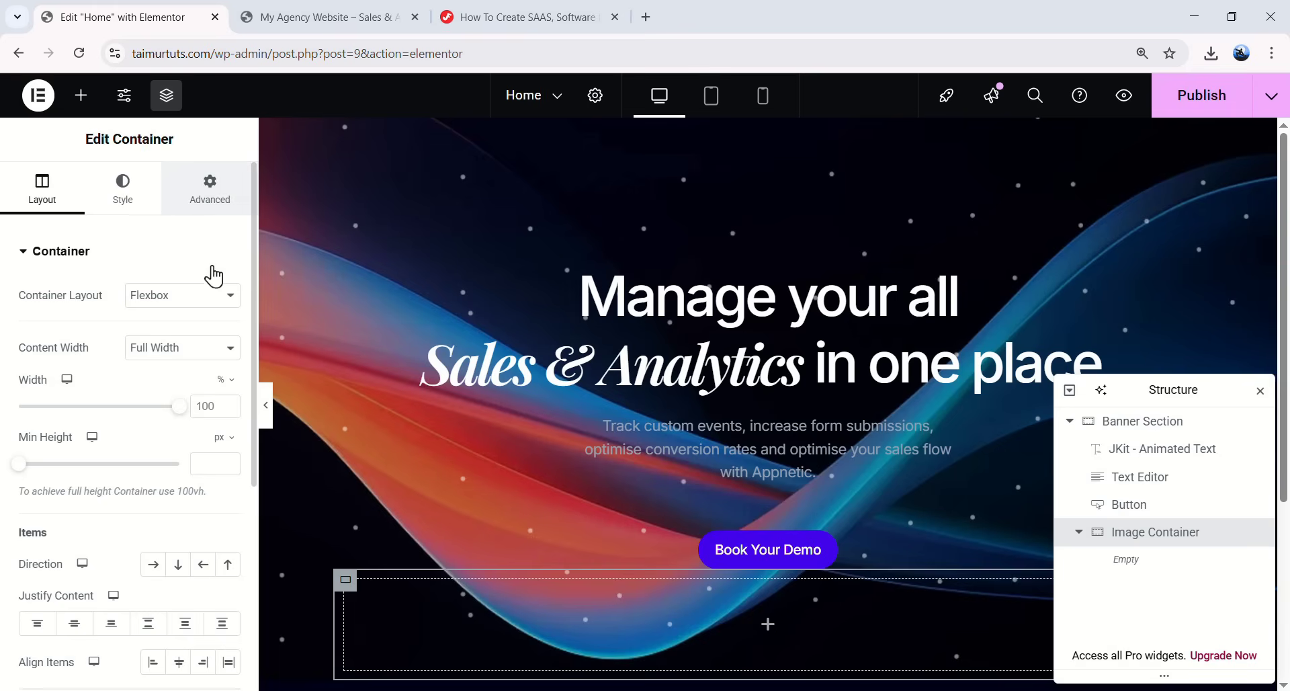
pyautogui.click(33, 316)
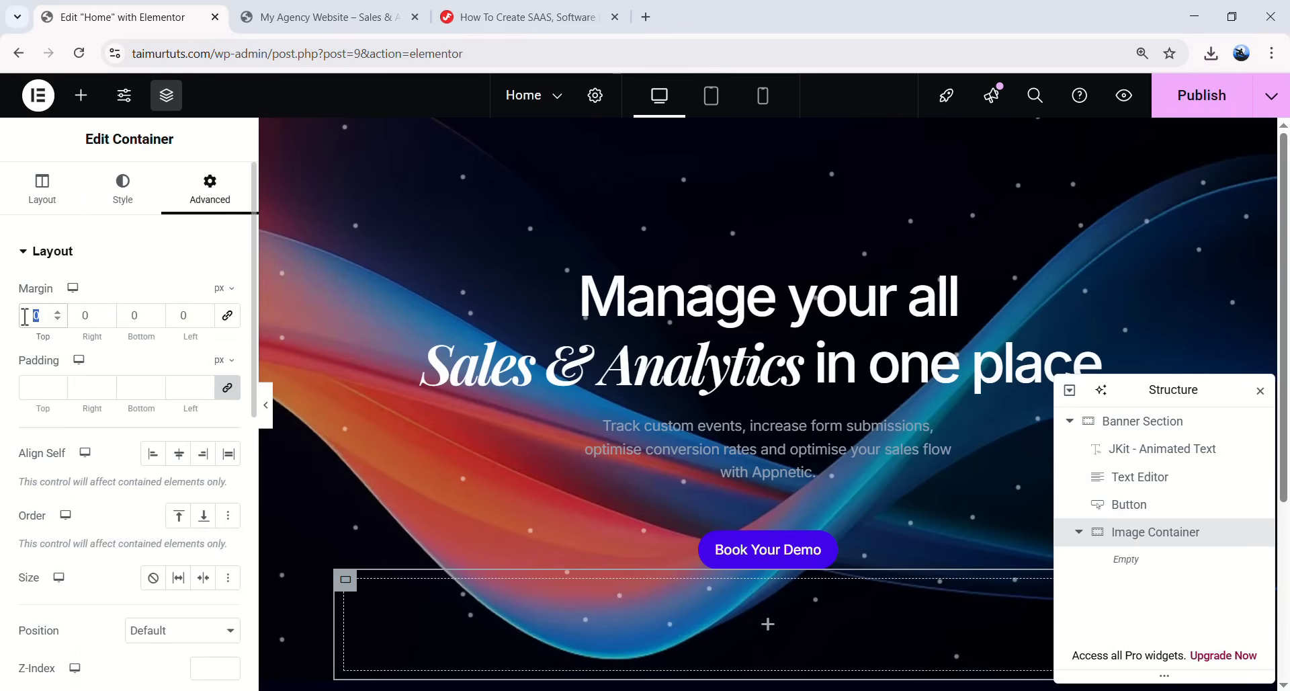
pyautogui.write('92')
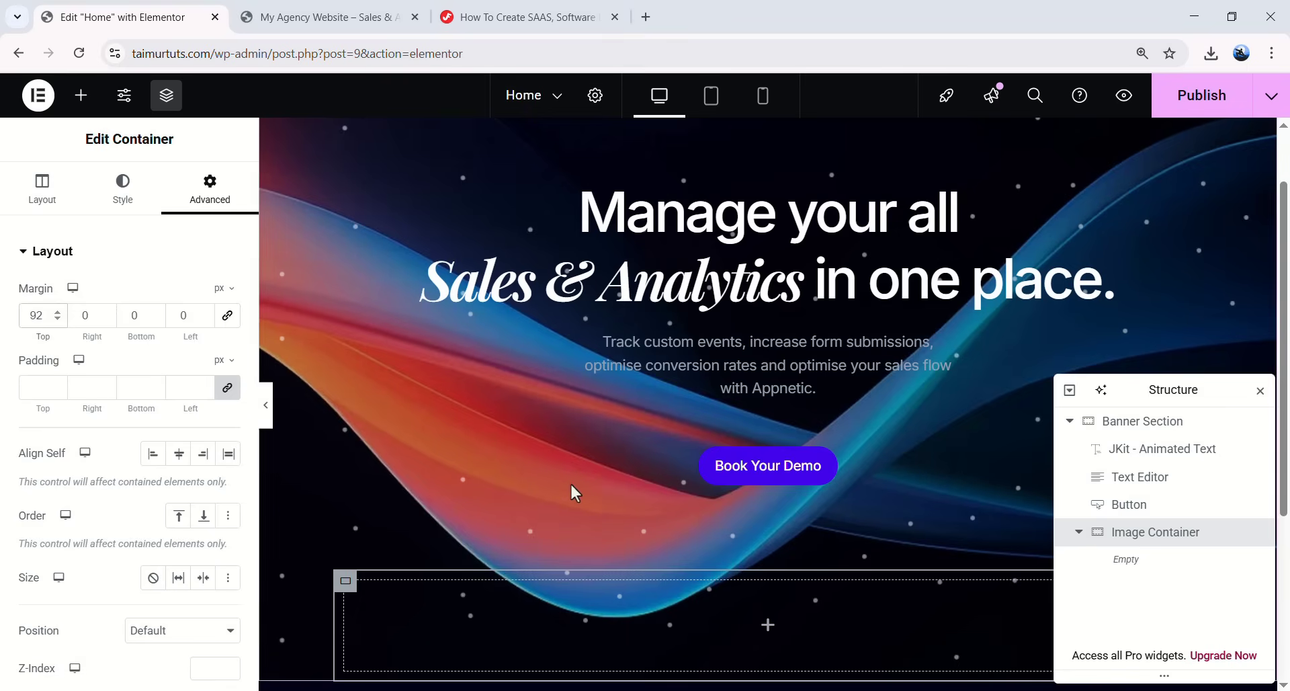
pyautogui.click(78, 108)
pyautogui.scroll(-3, 162, 316)
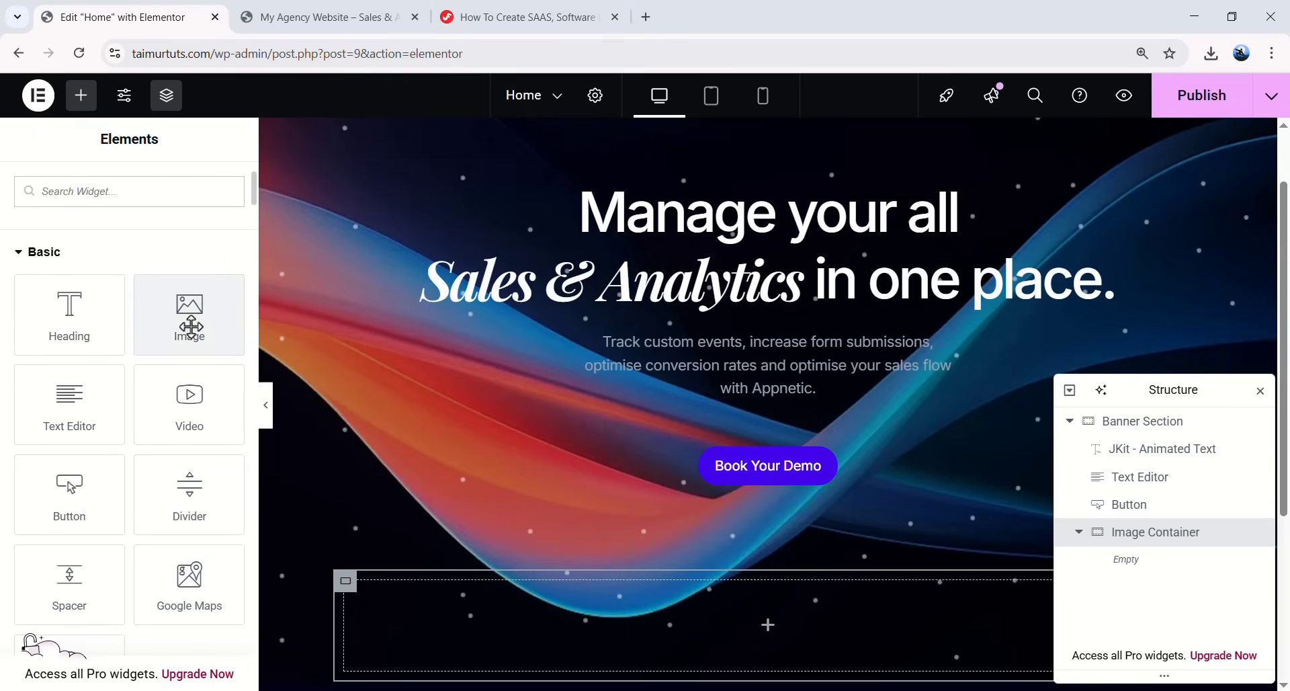
# - Add an Image widget showing Hero-Banner.png at Full resolution inside Image Container
pyautogui.moveTo(179, 331); pyautogui.dragTo(768, 484)
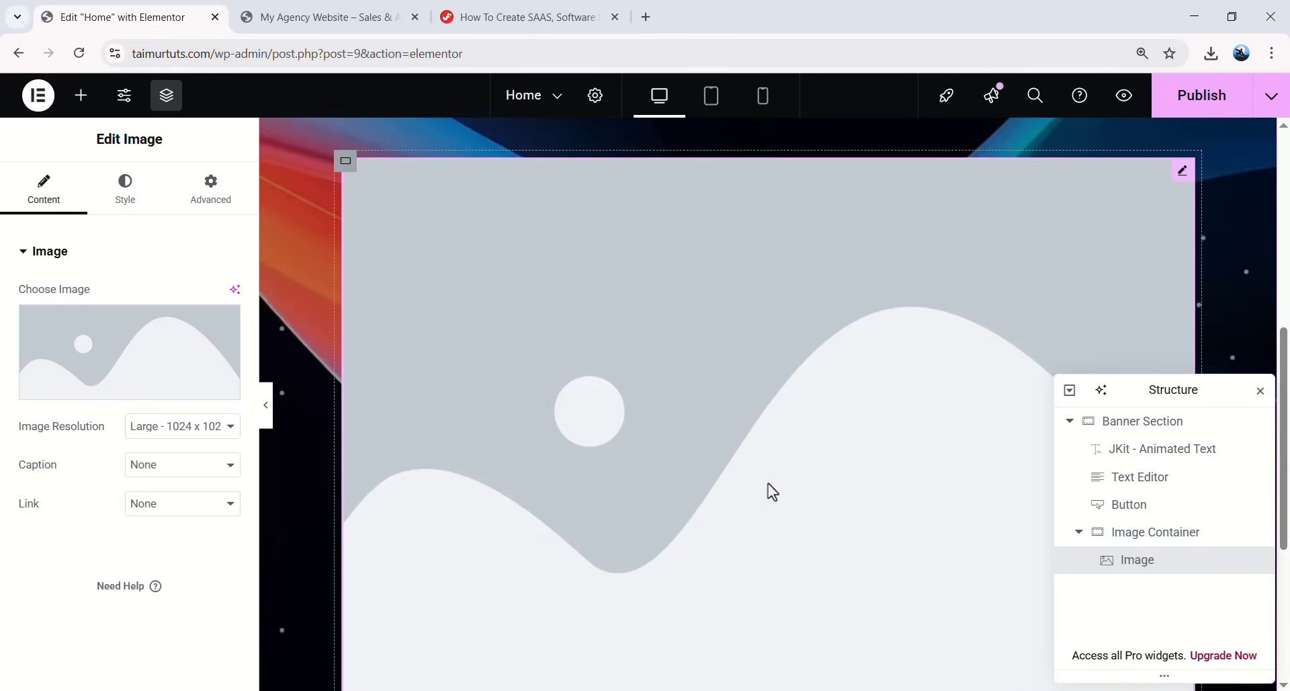
pyautogui.scroll(1, 773, 349)
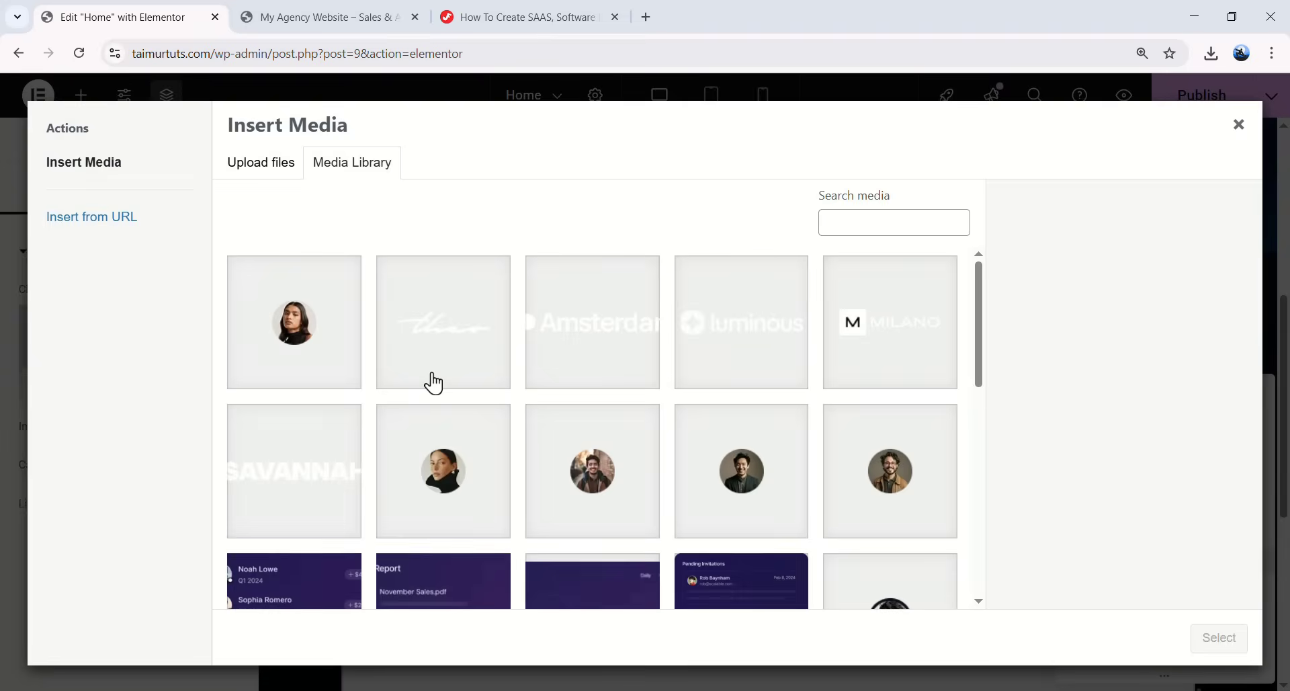
pyautogui.scroll(-5, 568, 363)
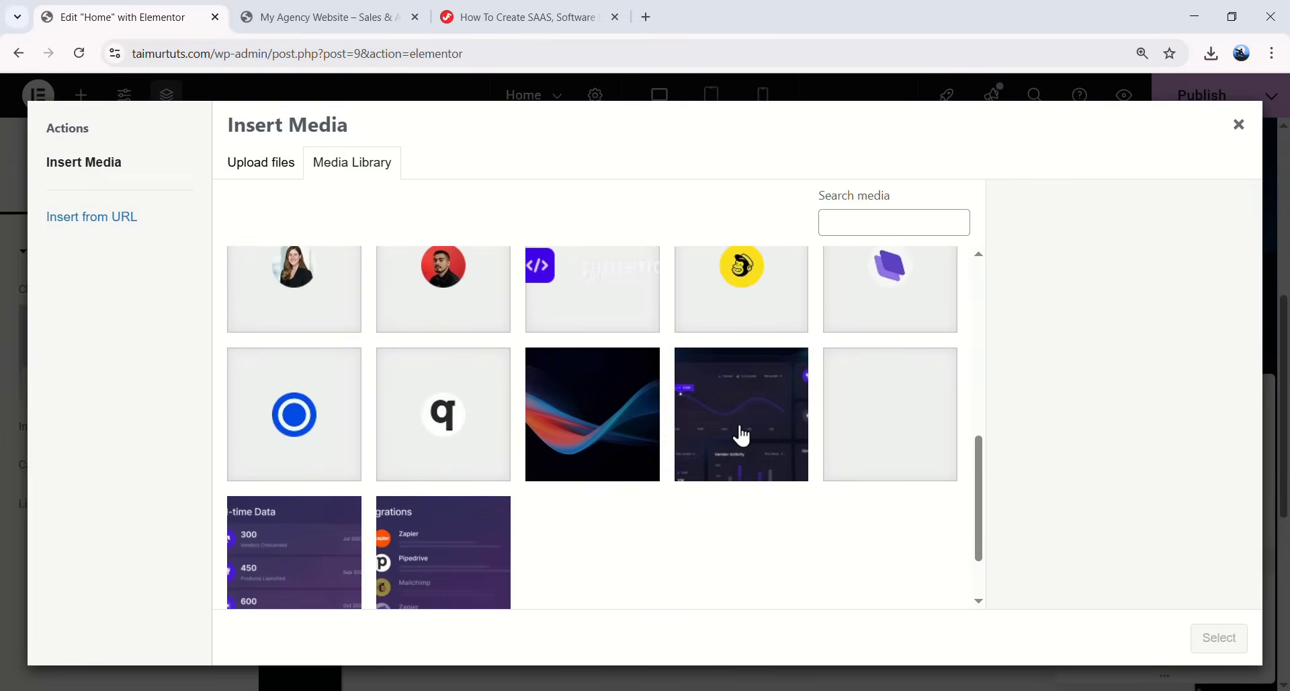
pyautogui.click(724, 420)
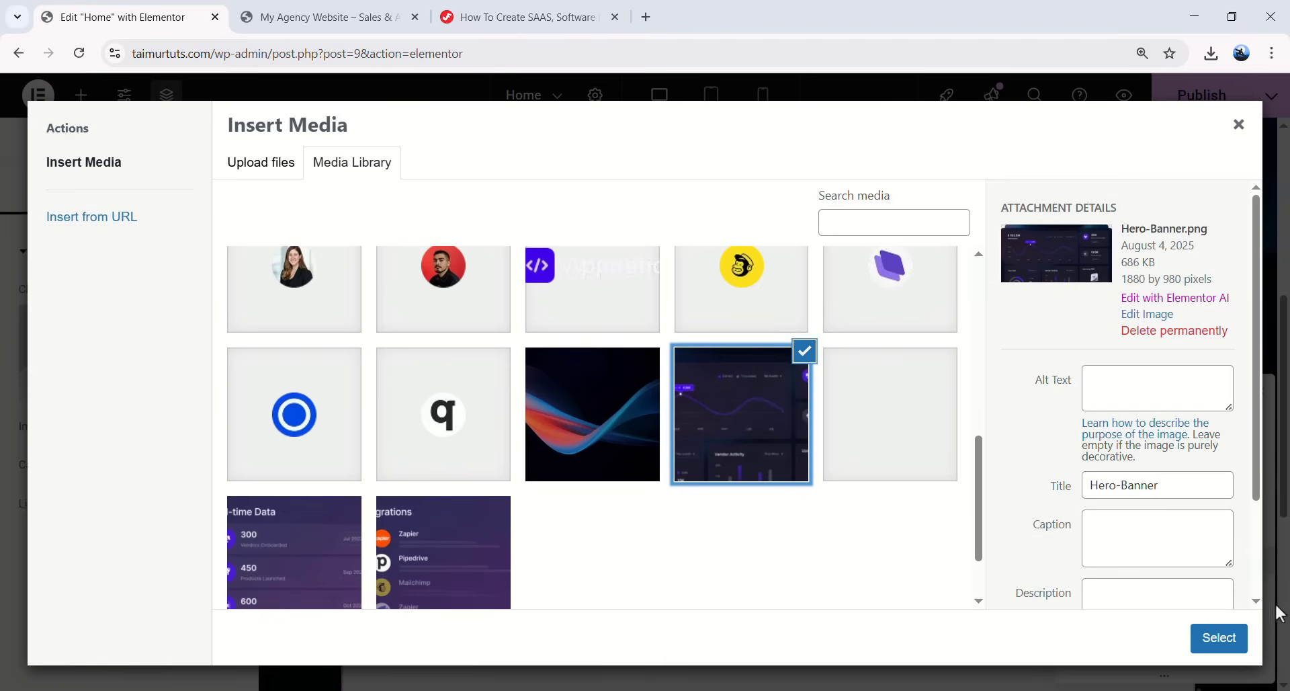
pyautogui.click(1229, 639)
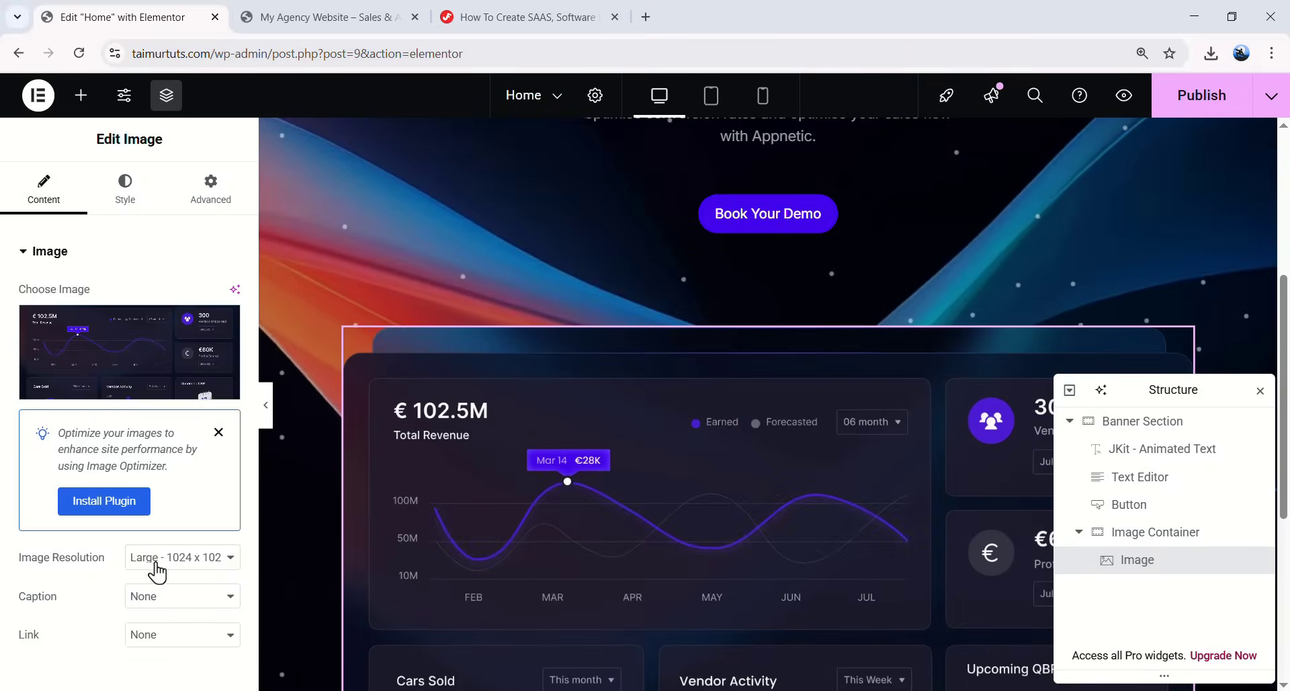
pyautogui.click(158, 564)
pyautogui.click(177, 514)
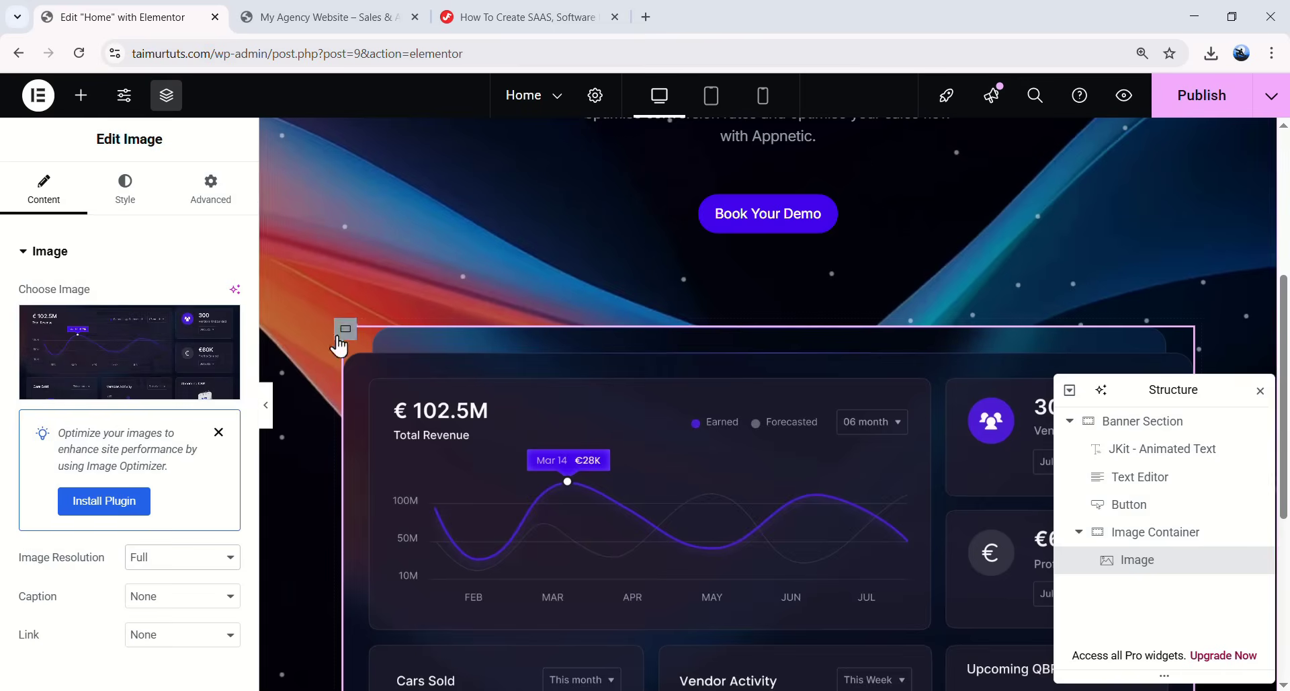
# - Set Image Container's padding to 0 on all sides
pyautogui.click(1153, 542)
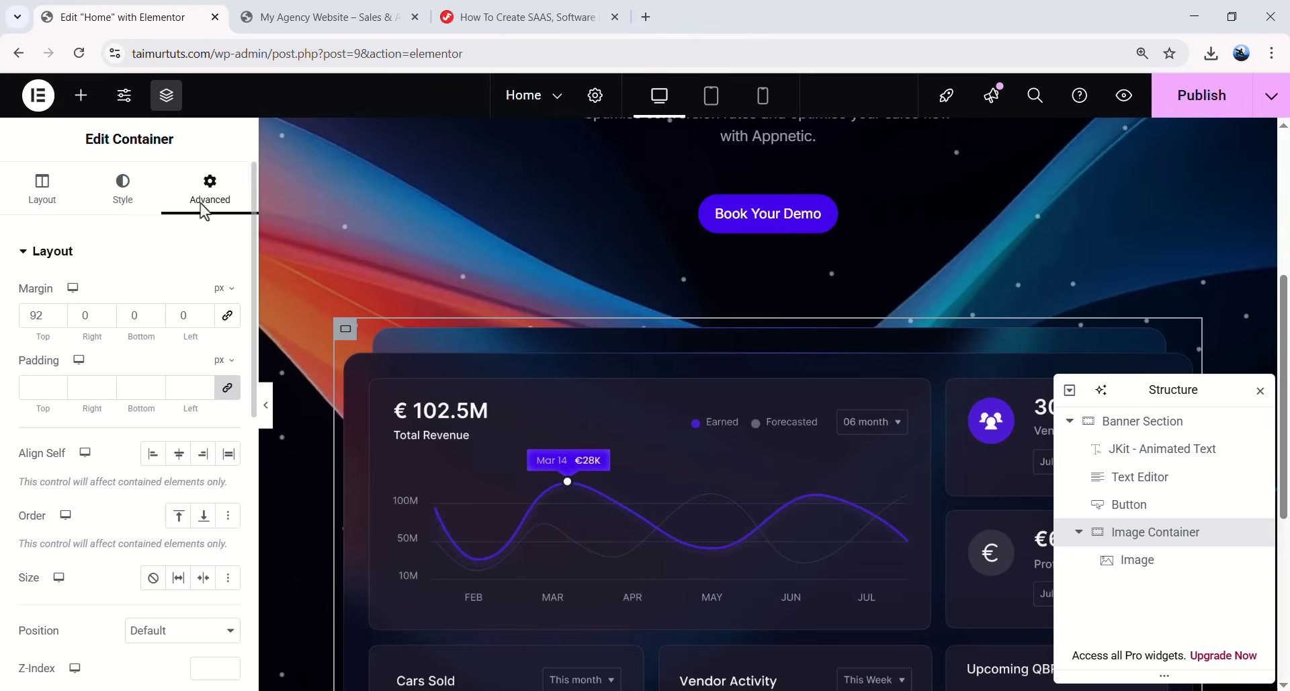
pyautogui.click(41, 392)
pyautogui.write('0')
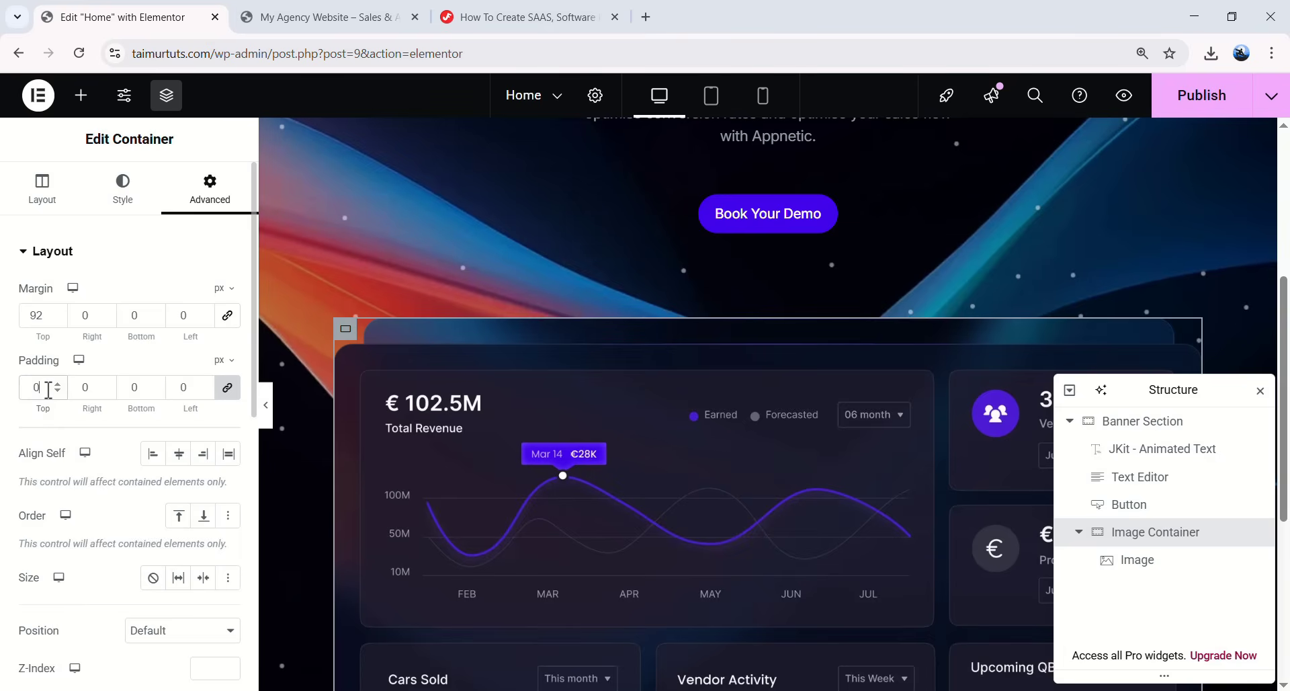
pyautogui.scroll(-5, 692, 477)
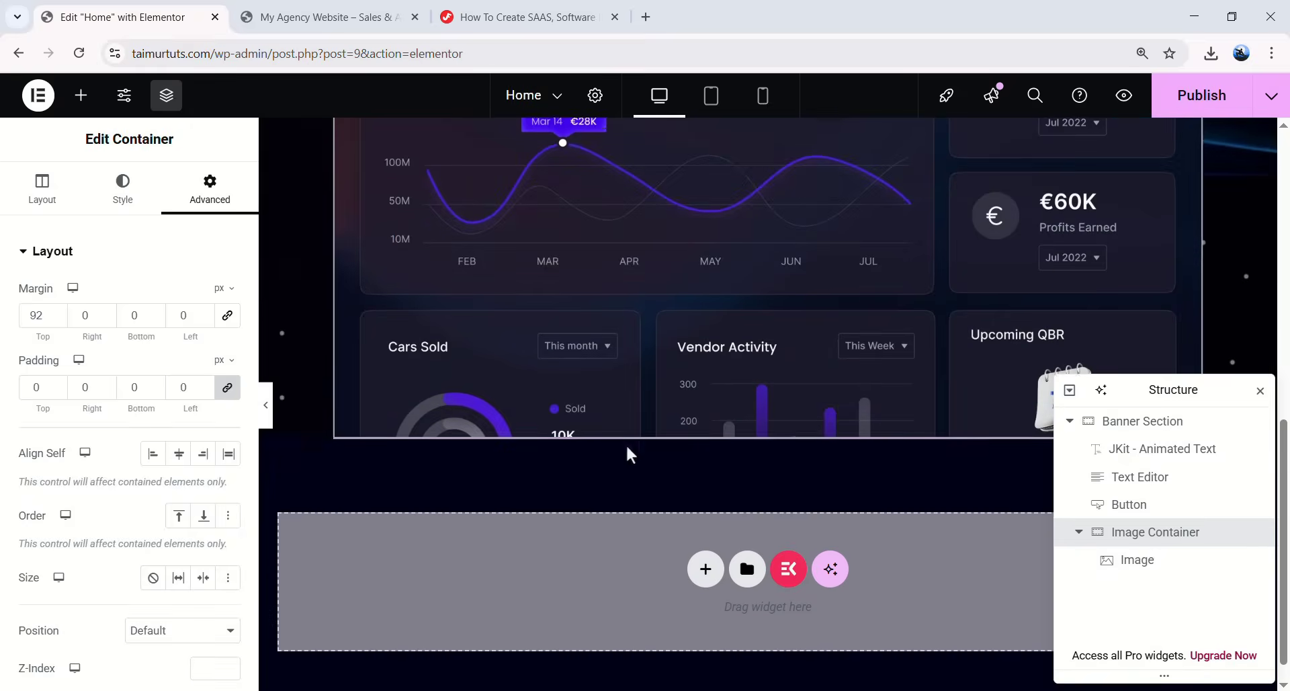
pyautogui.scroll(4, 288, 410)
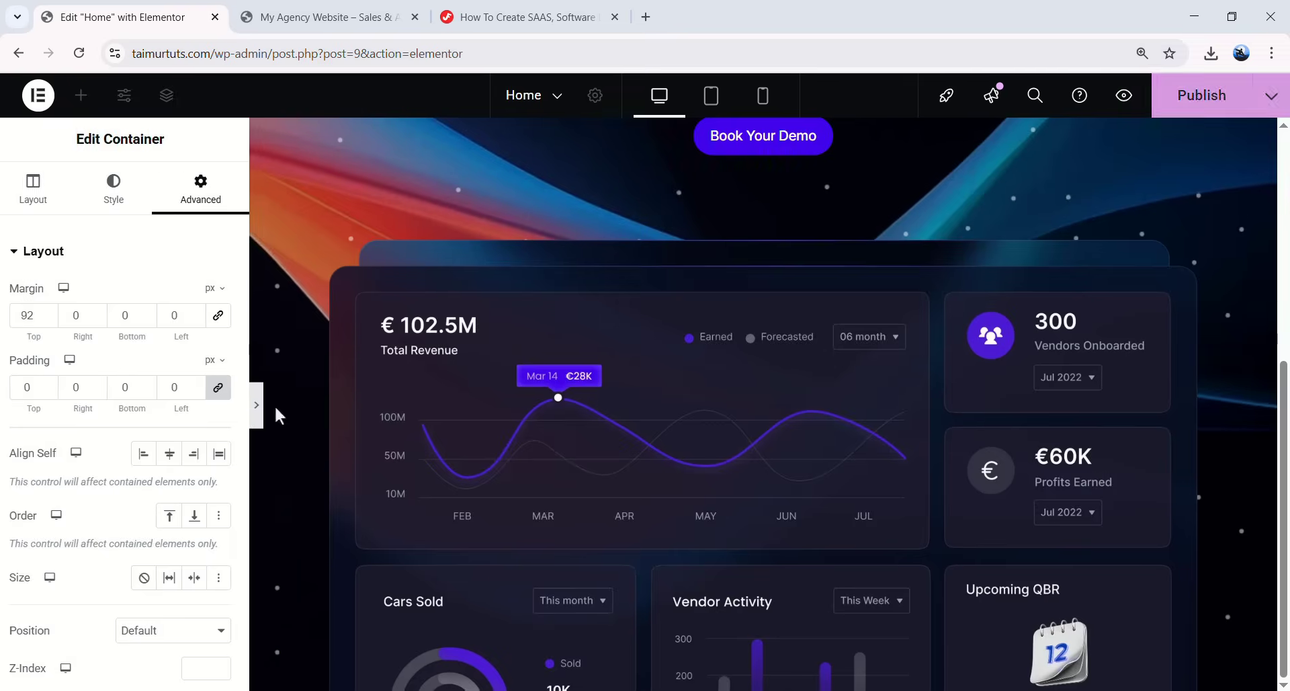
# - Preview the hero banner with the editor collapsed, then bring the editor back
pyautogui.click(267, 405)
pyautogui.scroll(5, 745, 496)
pyautogui.scroll(-5, 696, 486)
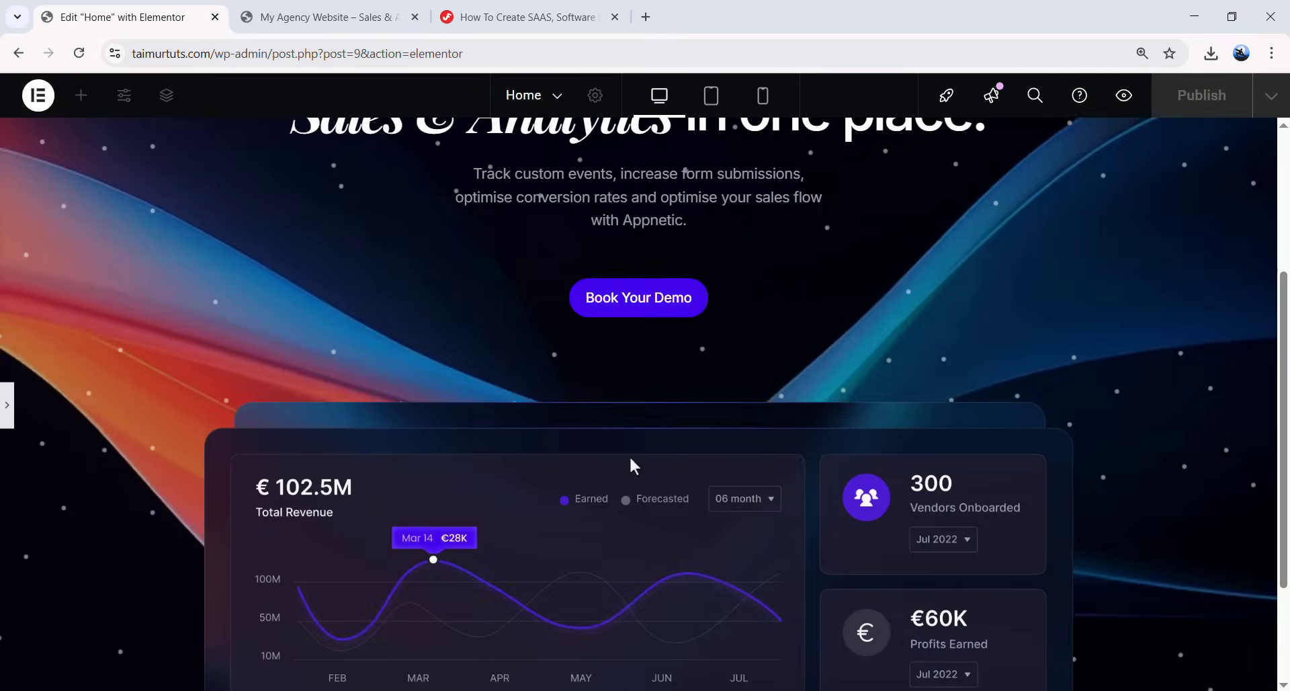
pyautogui.scroll(6, 323, 415)
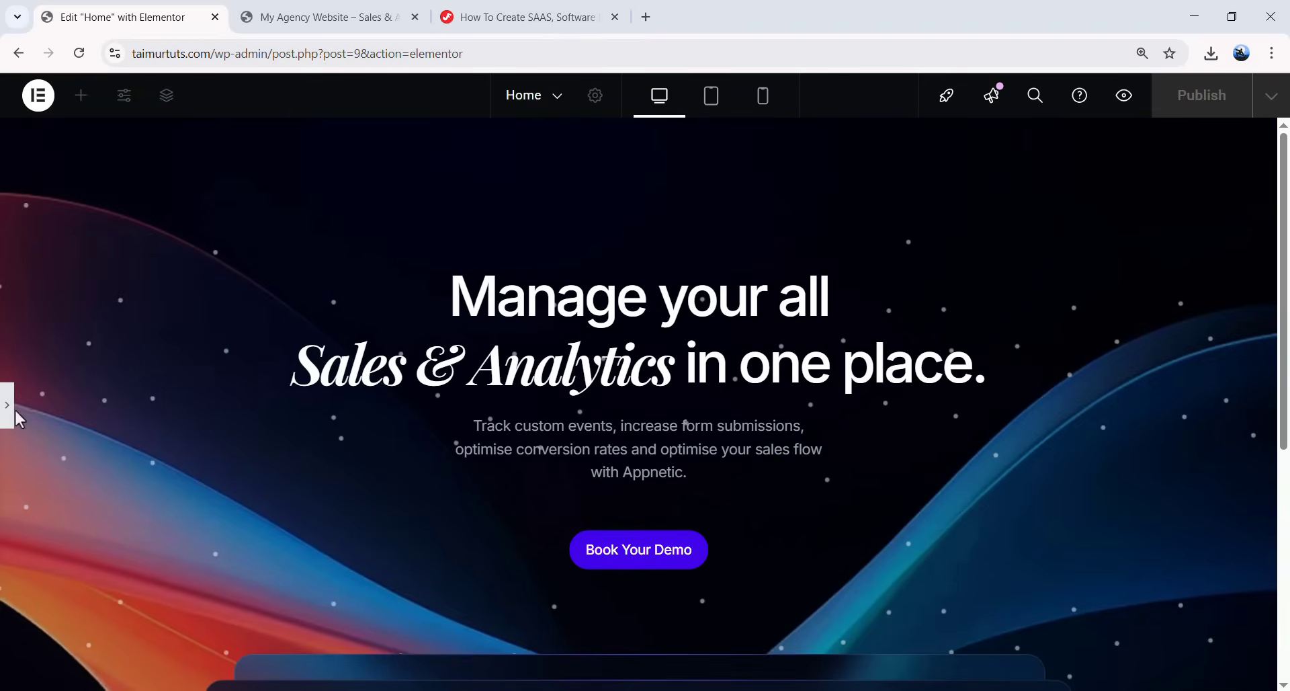
pyautogui.click(8, 412)
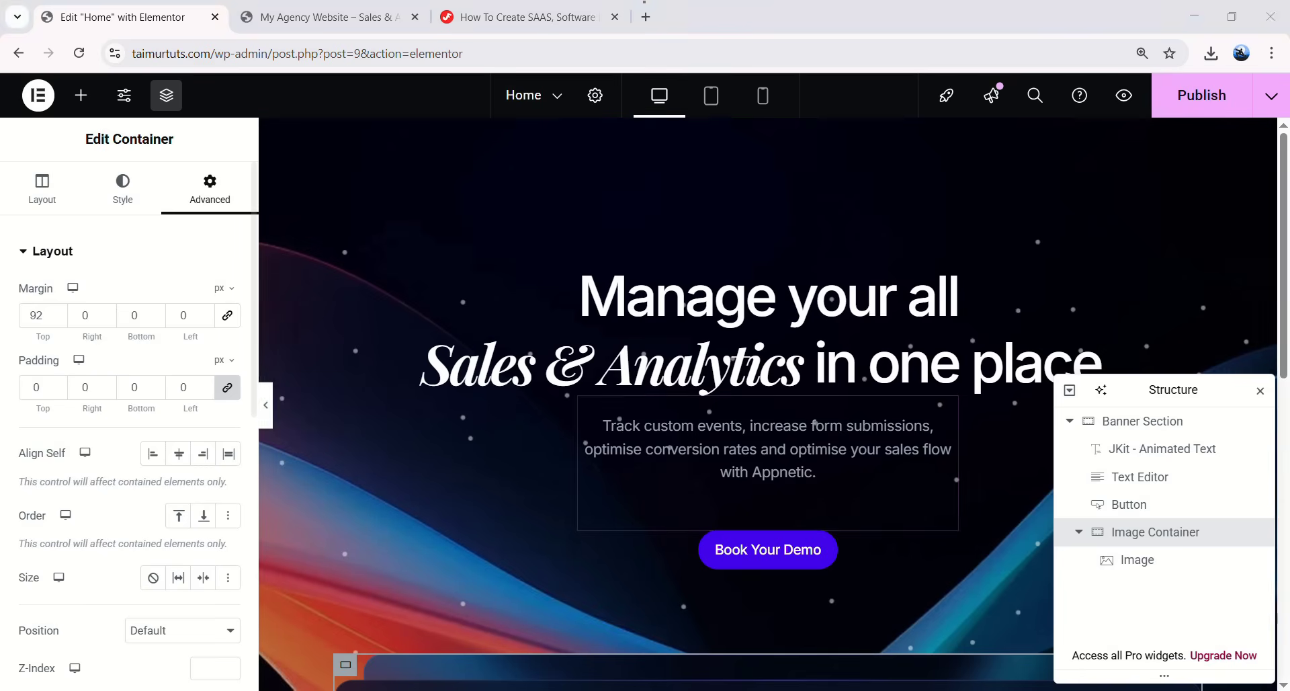
# - Add a new container above the main heading in the Banner Section
pyautogui.click(1144, 537)
pyautogui.click(1144, 536)
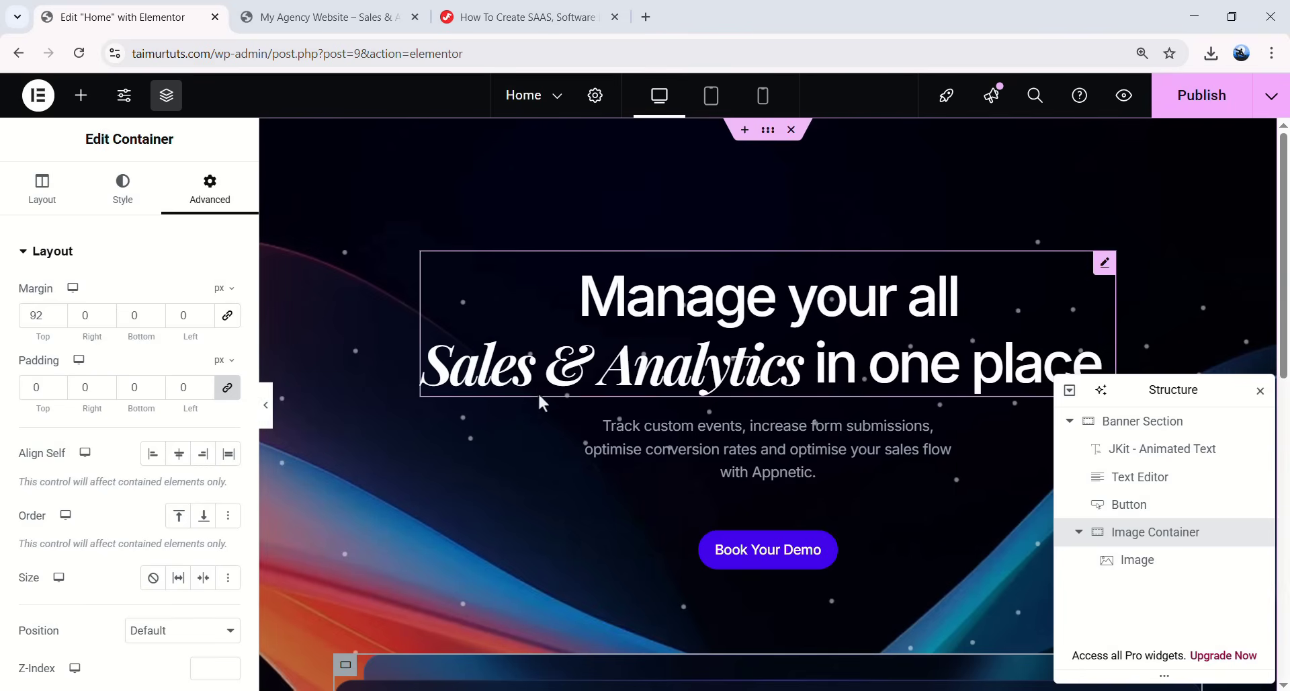
pyautogui.click(80, 95)
pyautogui.moveTo(43, 321); pyautogui.dragTo(744, 304)
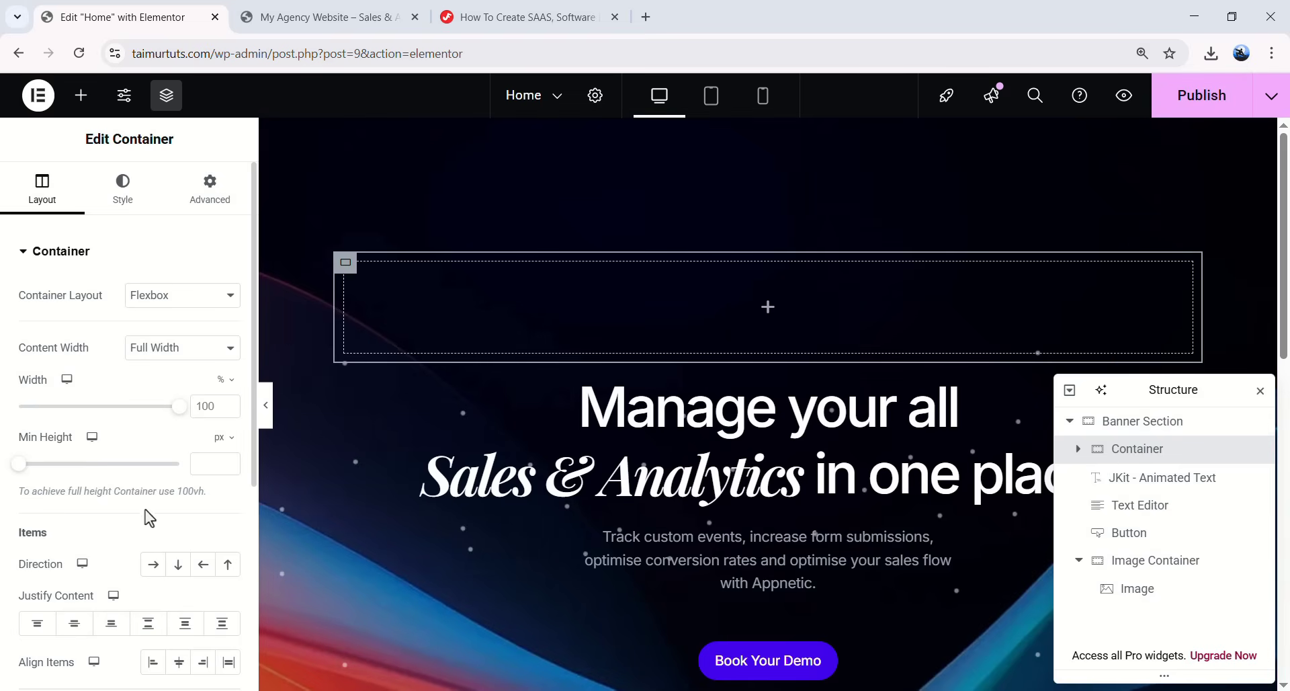
# - Lay the new container out as a centred row with 0 column and row gaps
pyautogui.scroll(-1, 146, 510)
pyautogui.click(152, 490)
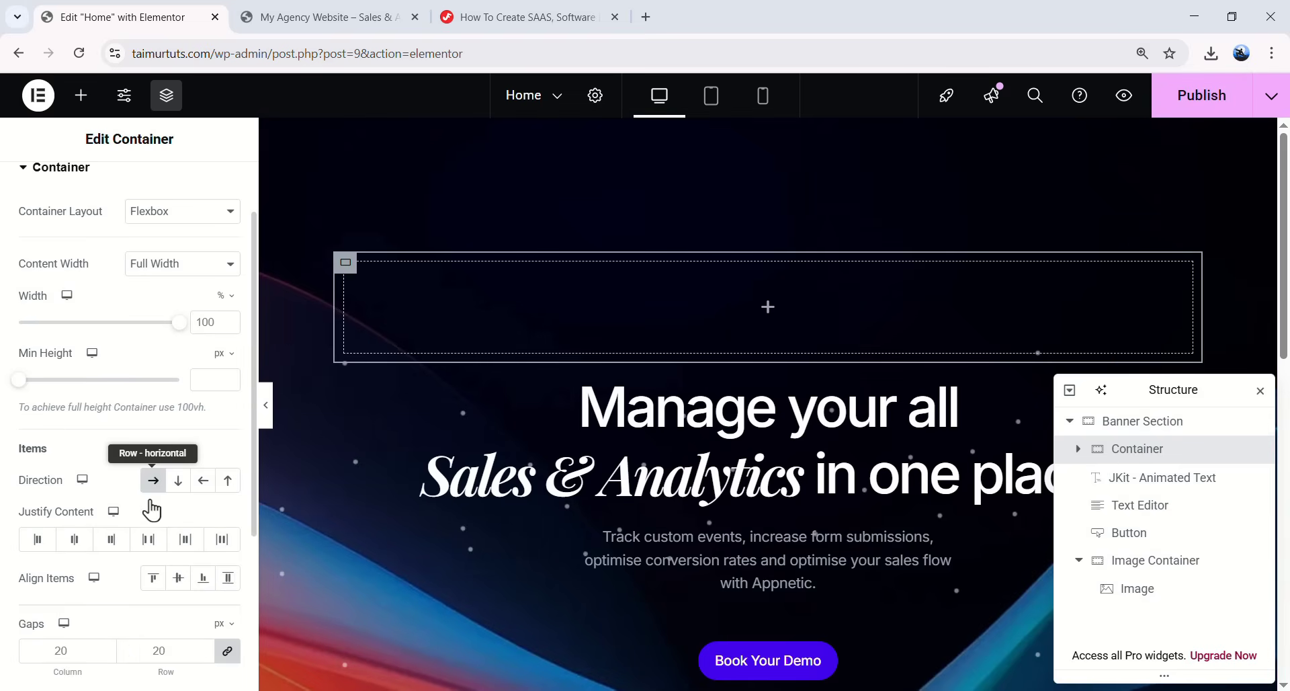
pyautogui.click(177, 579)
pyautogui.press('BackSpace')
pyautogui.press('BackSpace')
pyautogui.write('0')
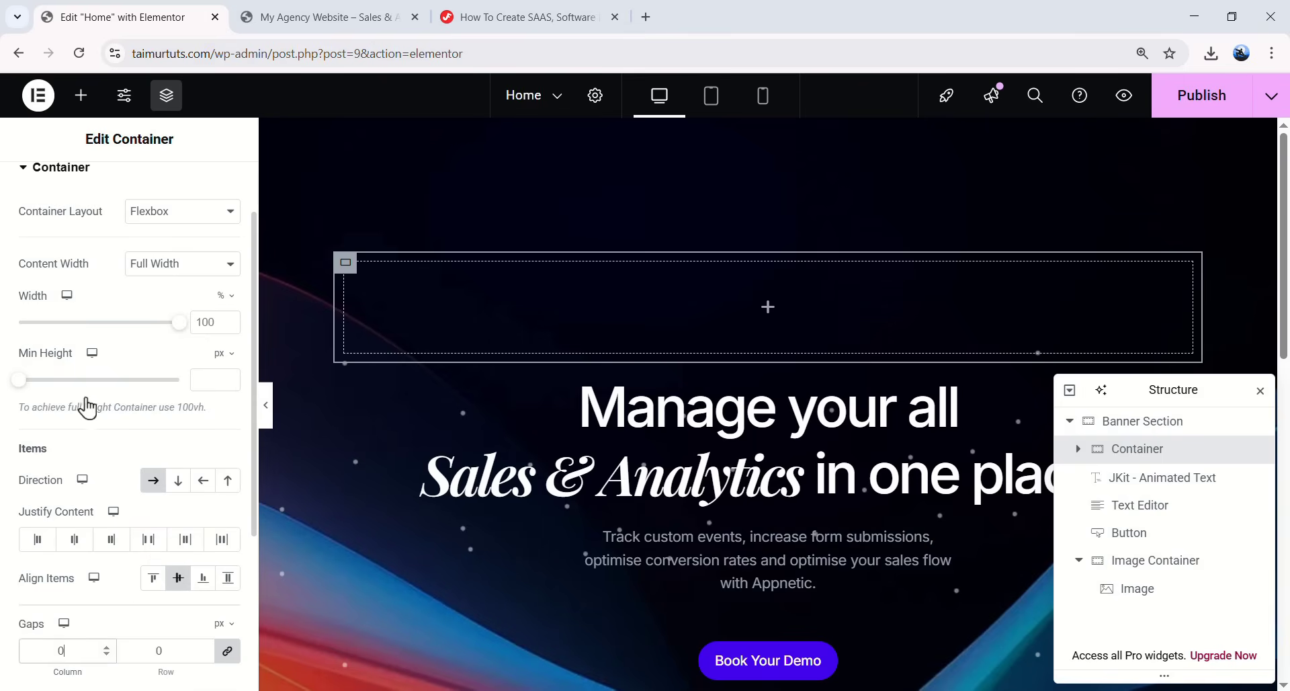
pyautogui.scroll(2, 99, 319)
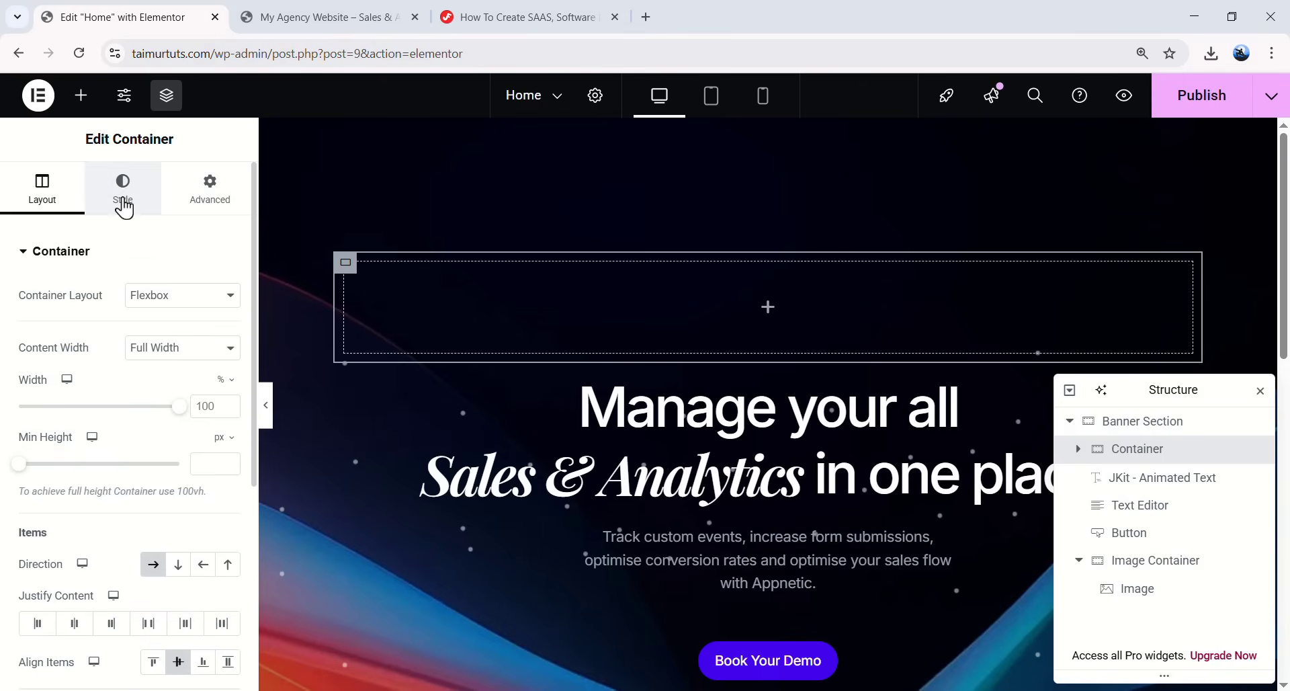
# - Give the container a Classic background colour of #2e2c3e
pyautogui.click(123, 195)
pyautogui.click(153, 334)
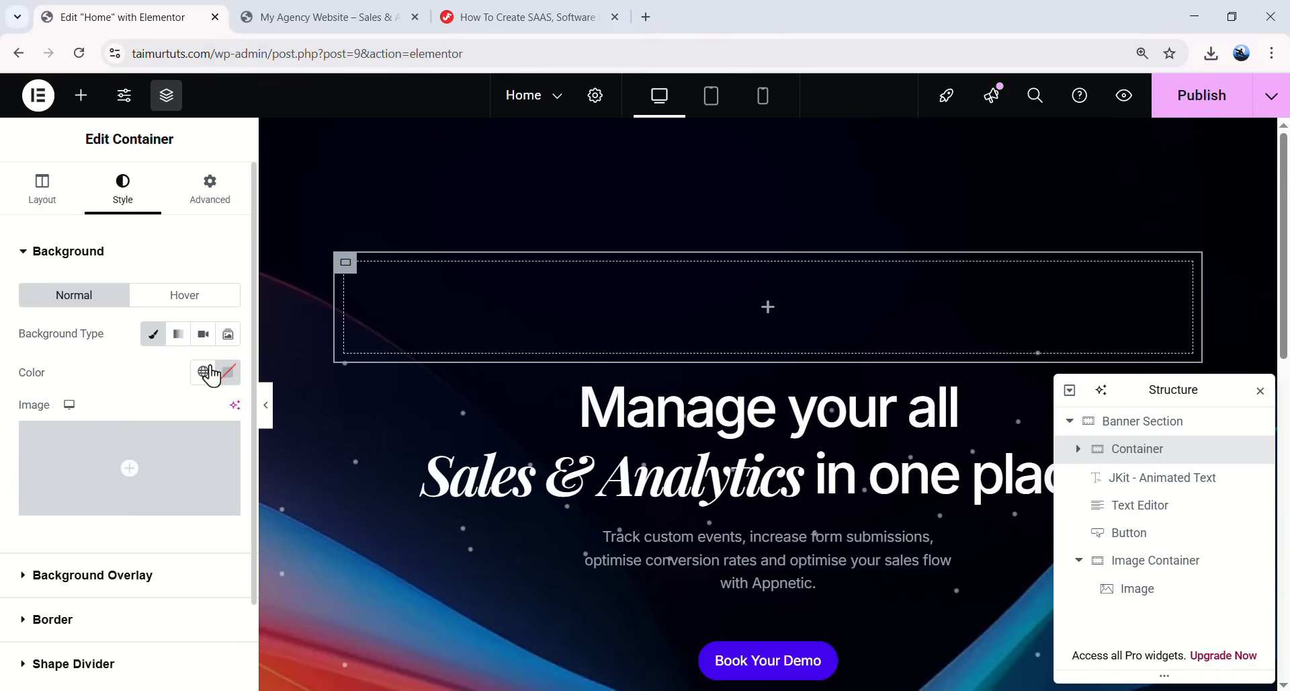
pyautogui.click(226, 373)
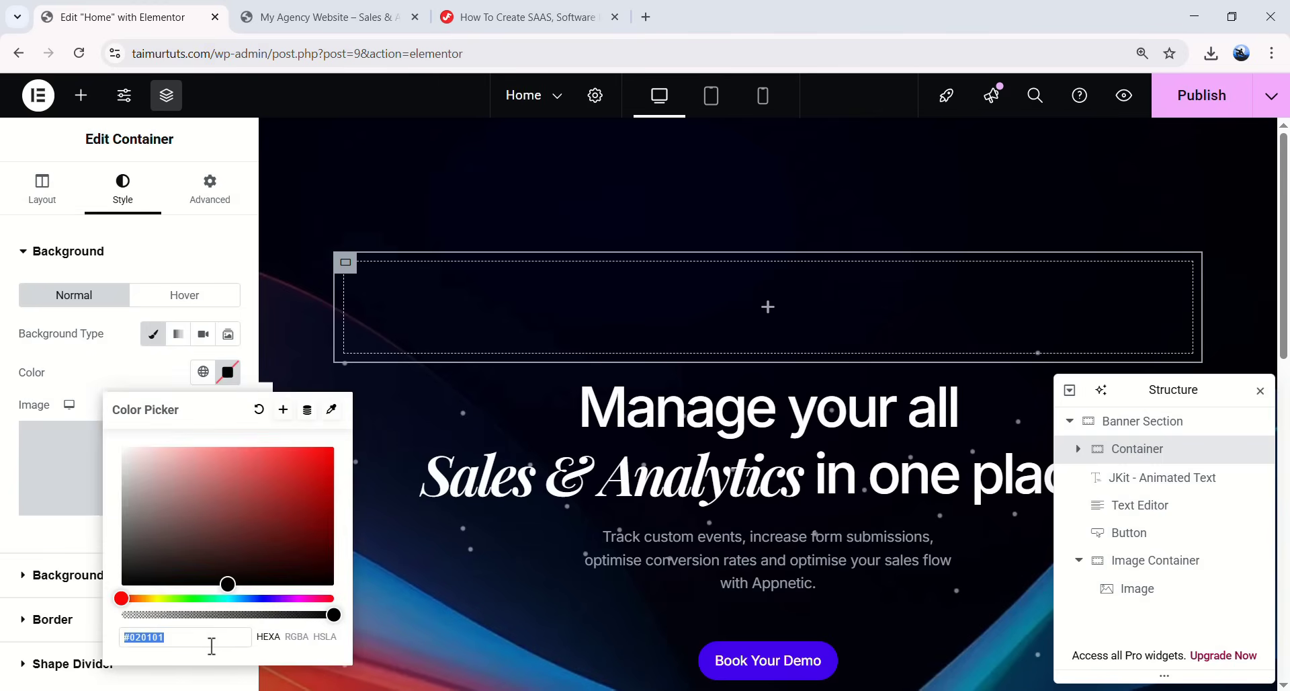
pyautogui.write('#2e2')
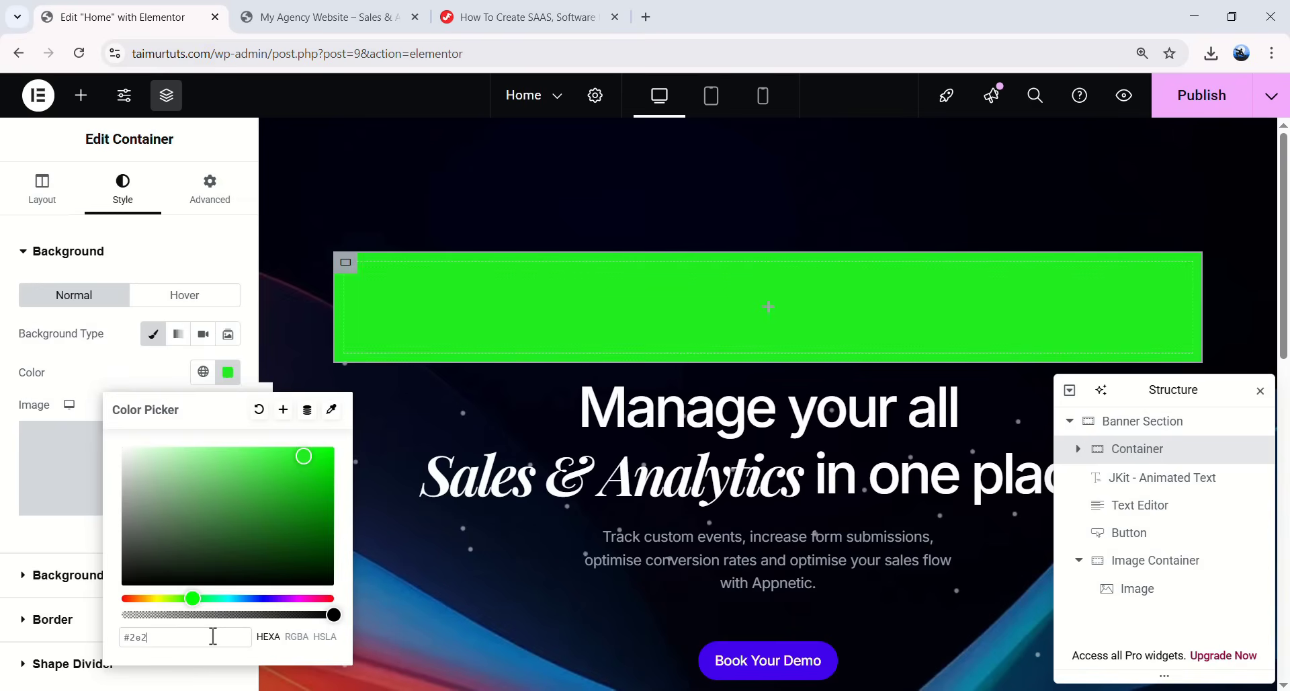
pyautogui.write('c3e')
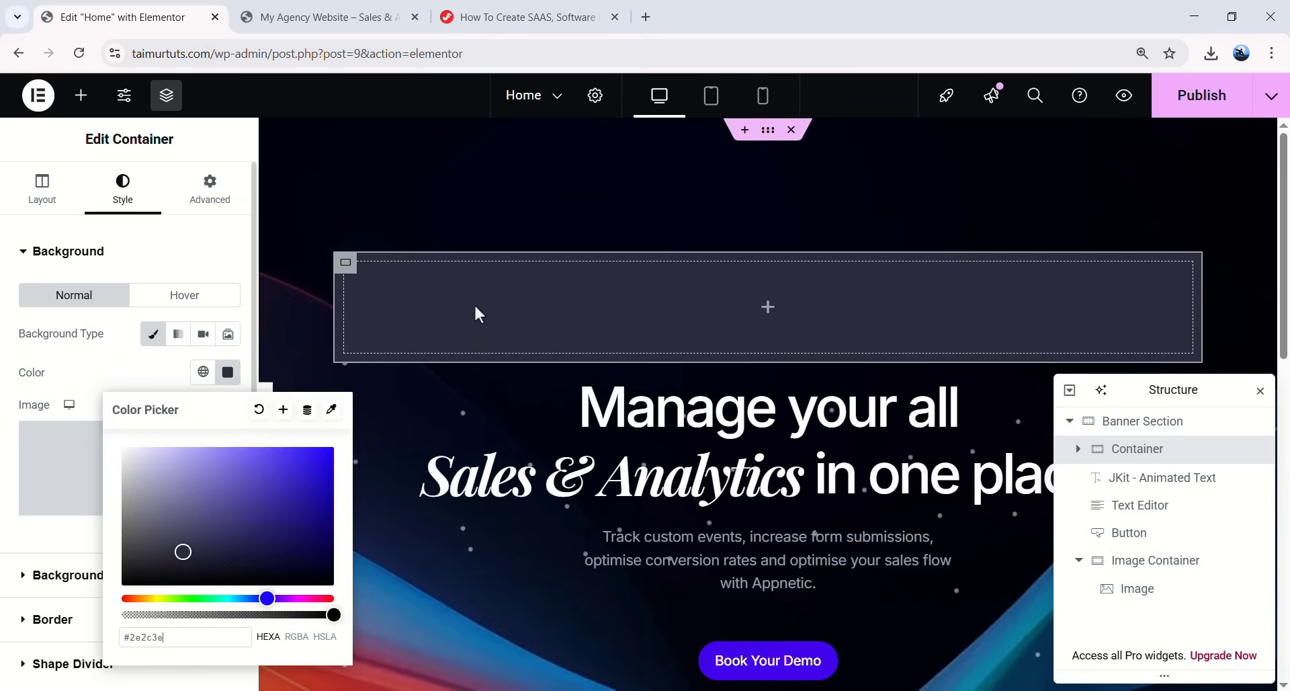
pyautogui.click(81, 541)
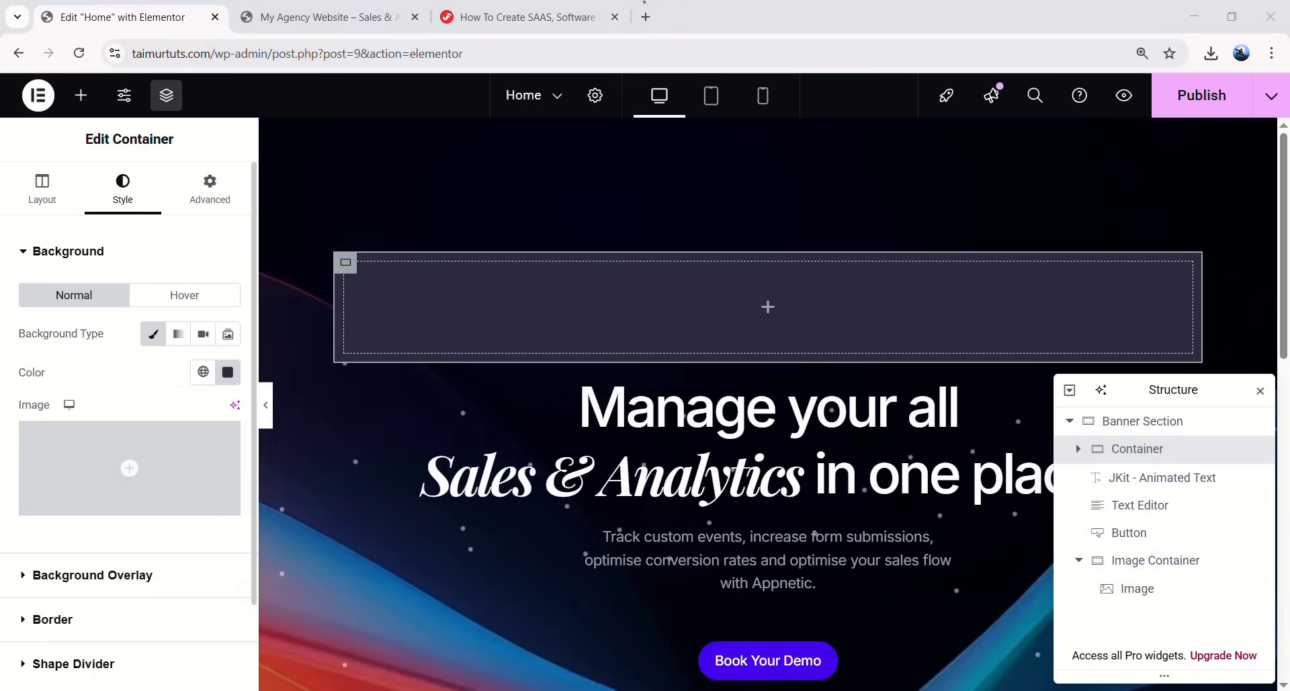
# - Set the container's border type to Solid and preview the banner
pyautogui.scroll(-1, 92, 539)
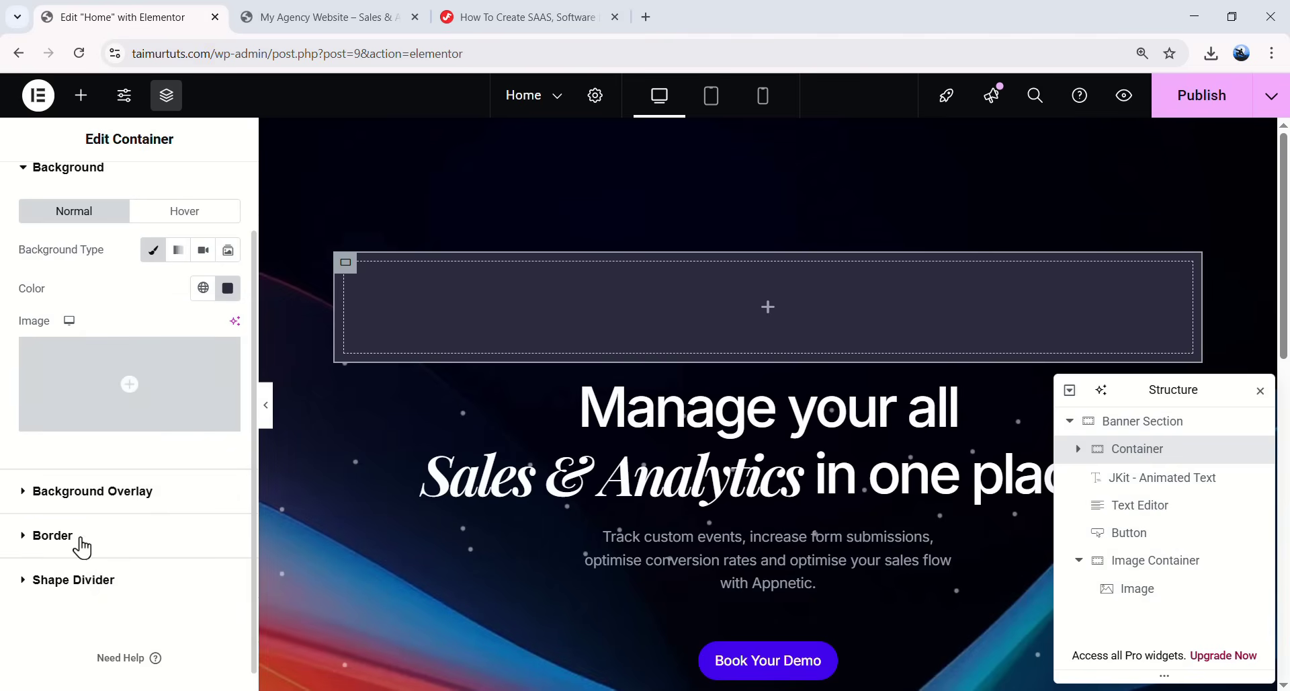
pyautogui.click(72, 541)
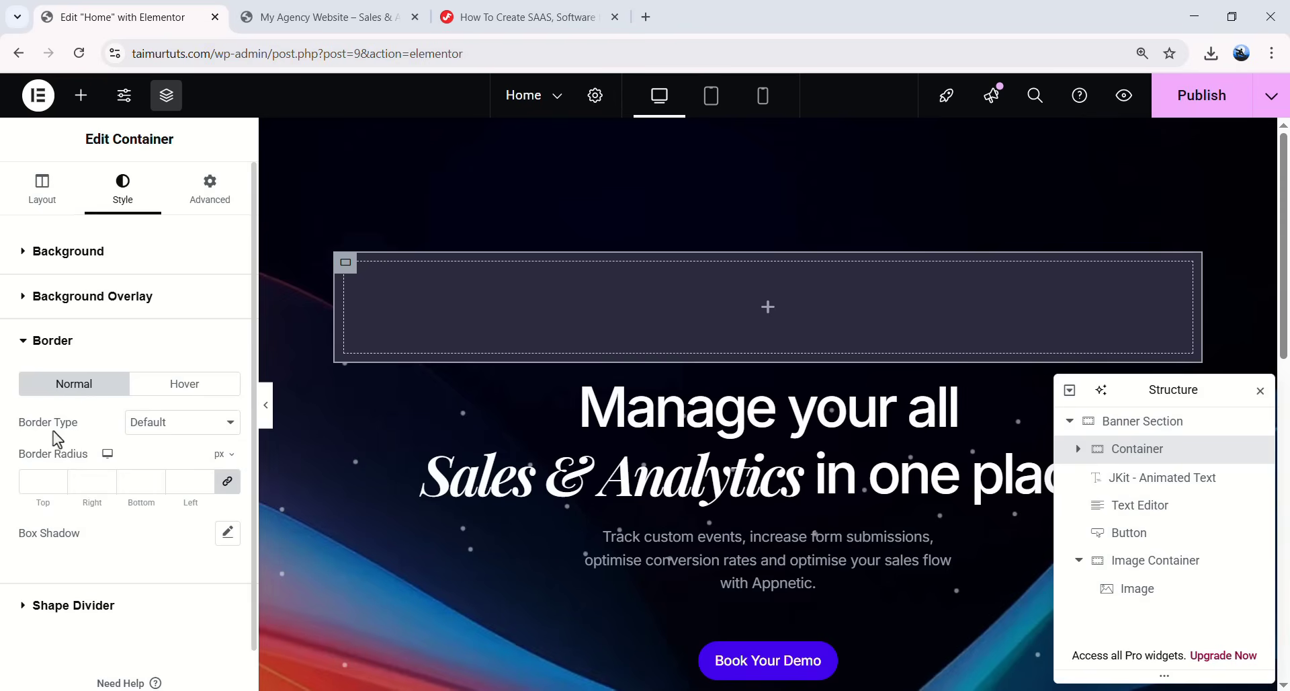
pyautogui.click(151, 423)
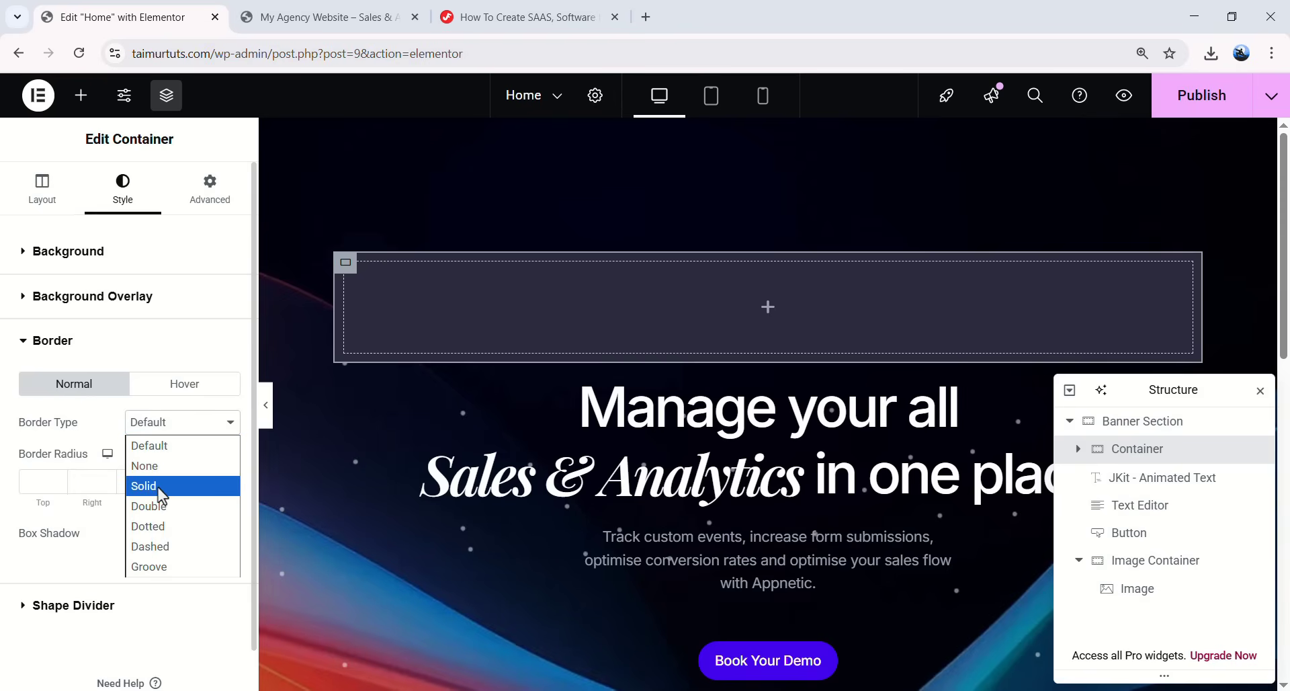
pyautogui.click(159, 487)
pyautogui.click(265, 413)
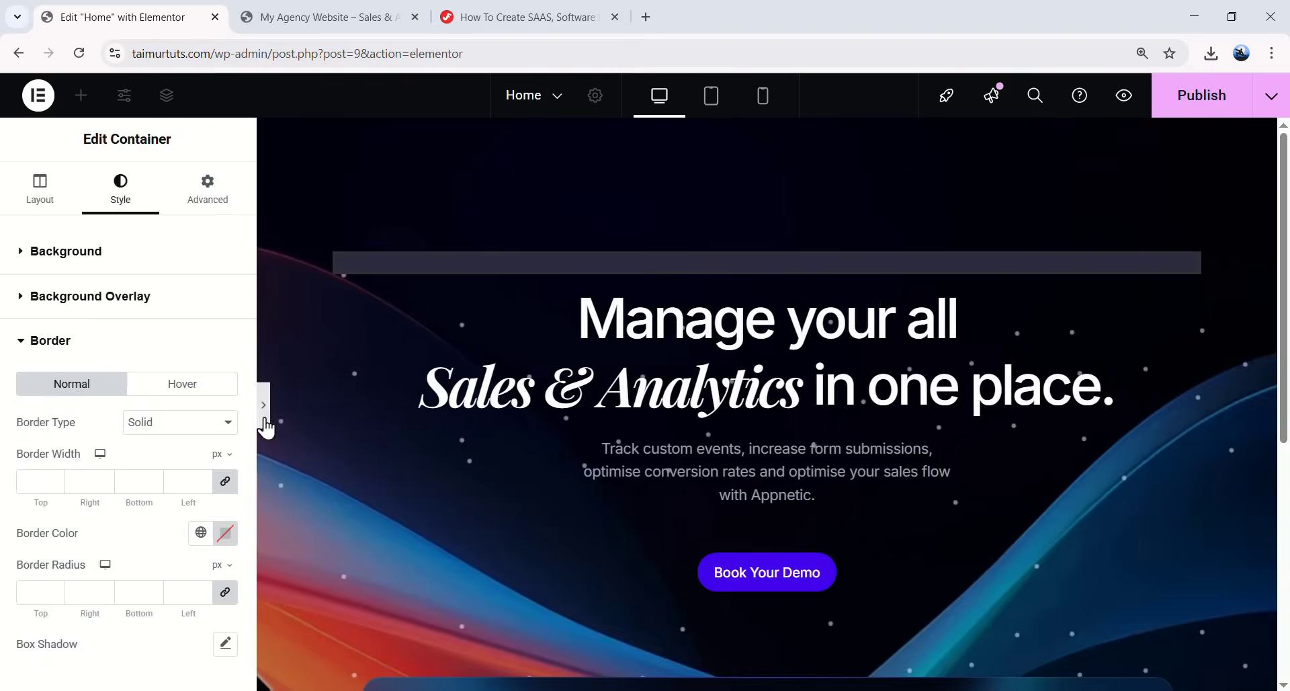
pyautogui.click(266, 405)
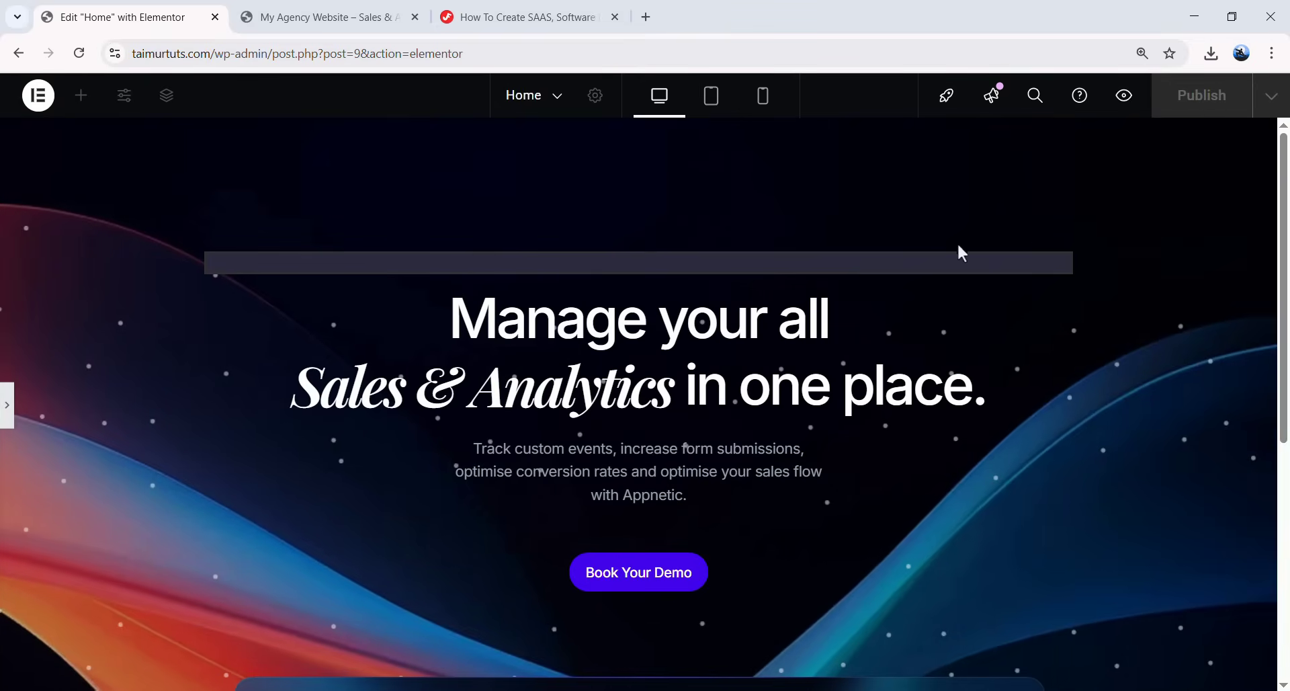
pyautogui.click(6, 405)
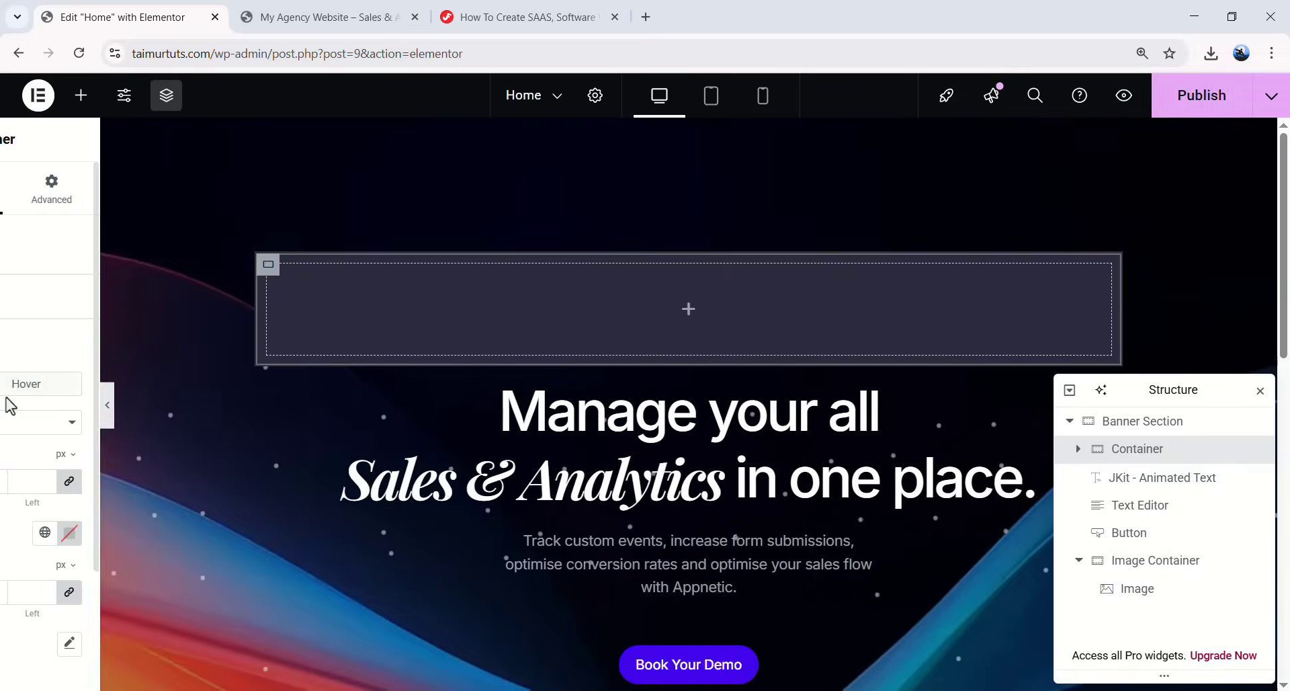
# - Give the container a 1 px border in faint translucent white #FFFFFF1A
pyautogui.click(42, 477)
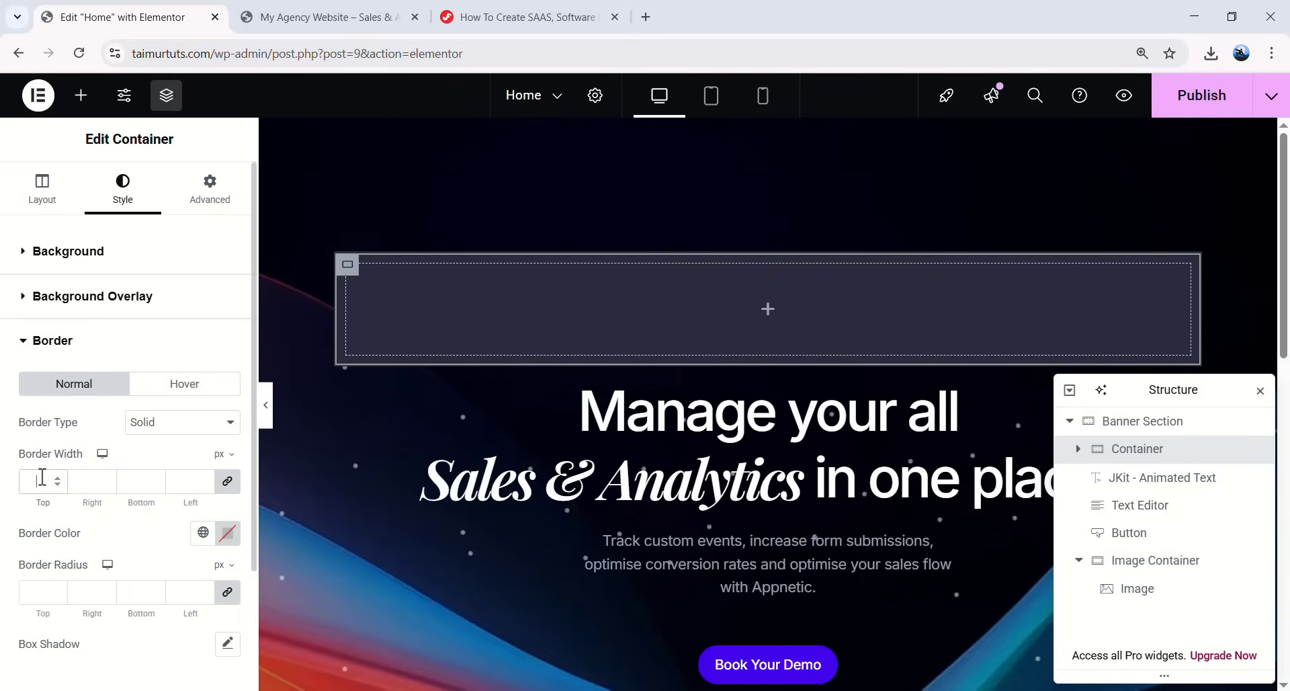
pyautogui.write('1')
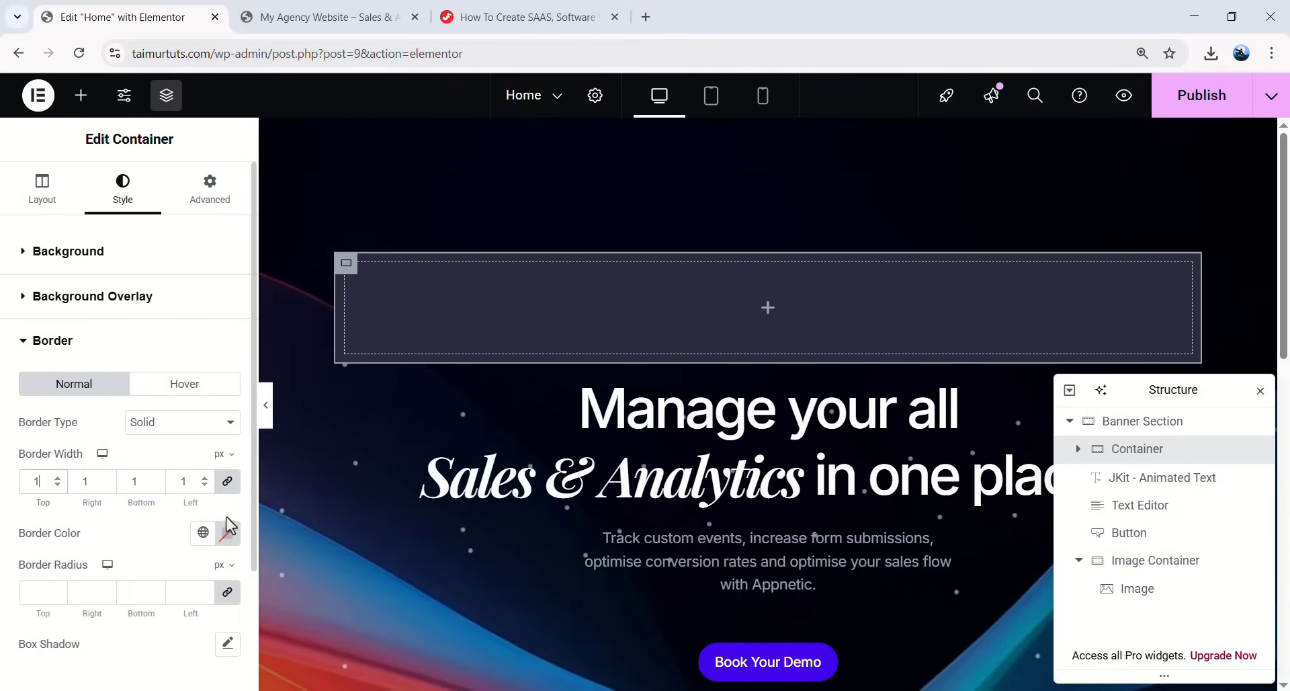
pyautogui.click(227, 532)
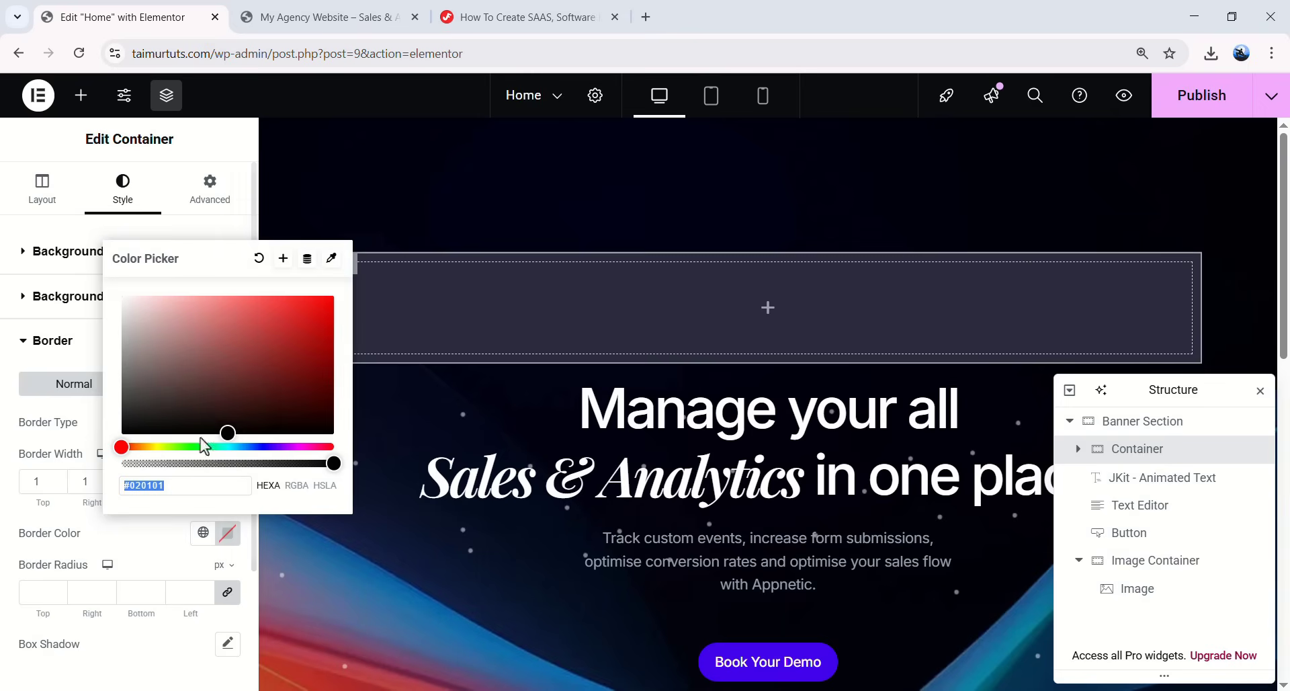
pyautogui.moveTo(218, 427); pyautogui.dragTo(121, 296)
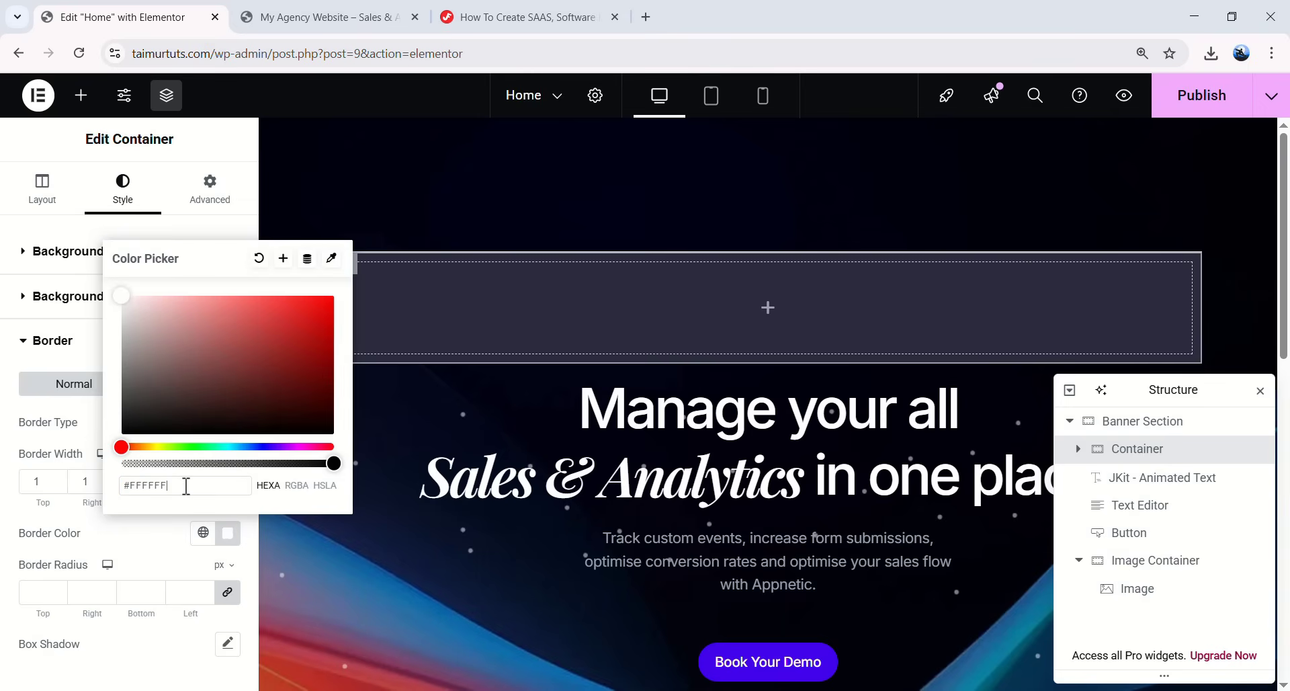
pyautogui.write('A')
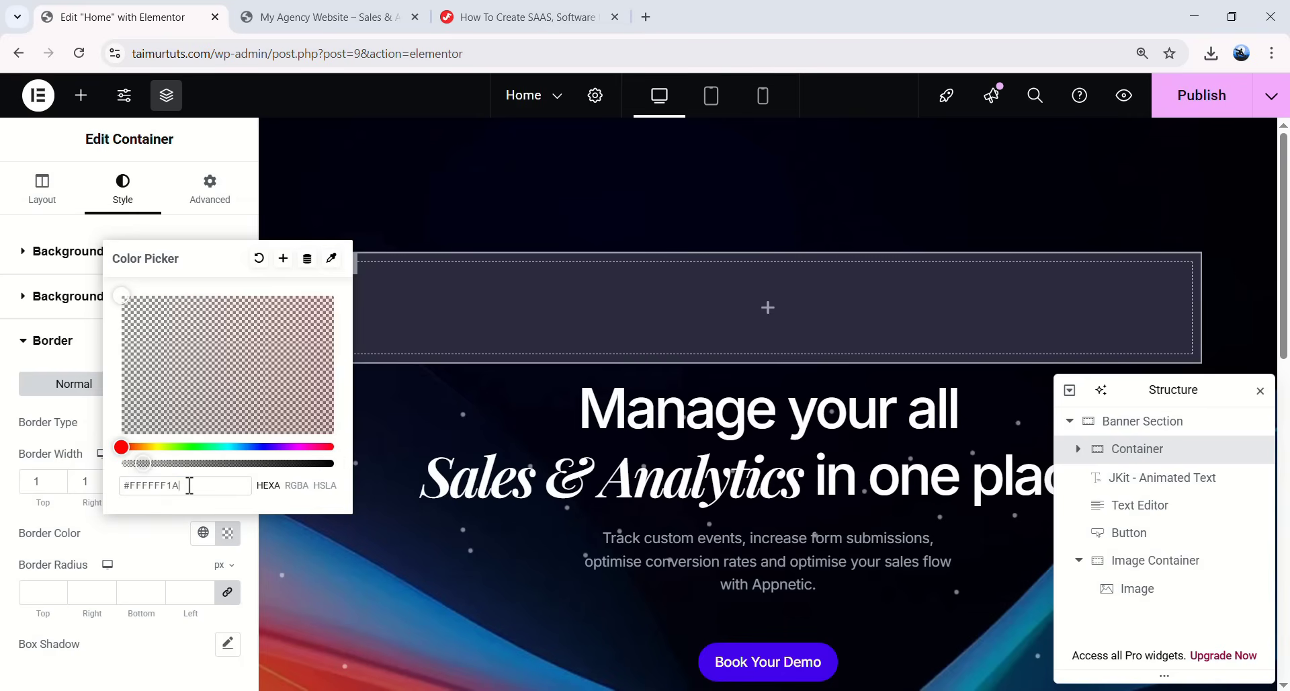
pyautogui.click(139, 534)
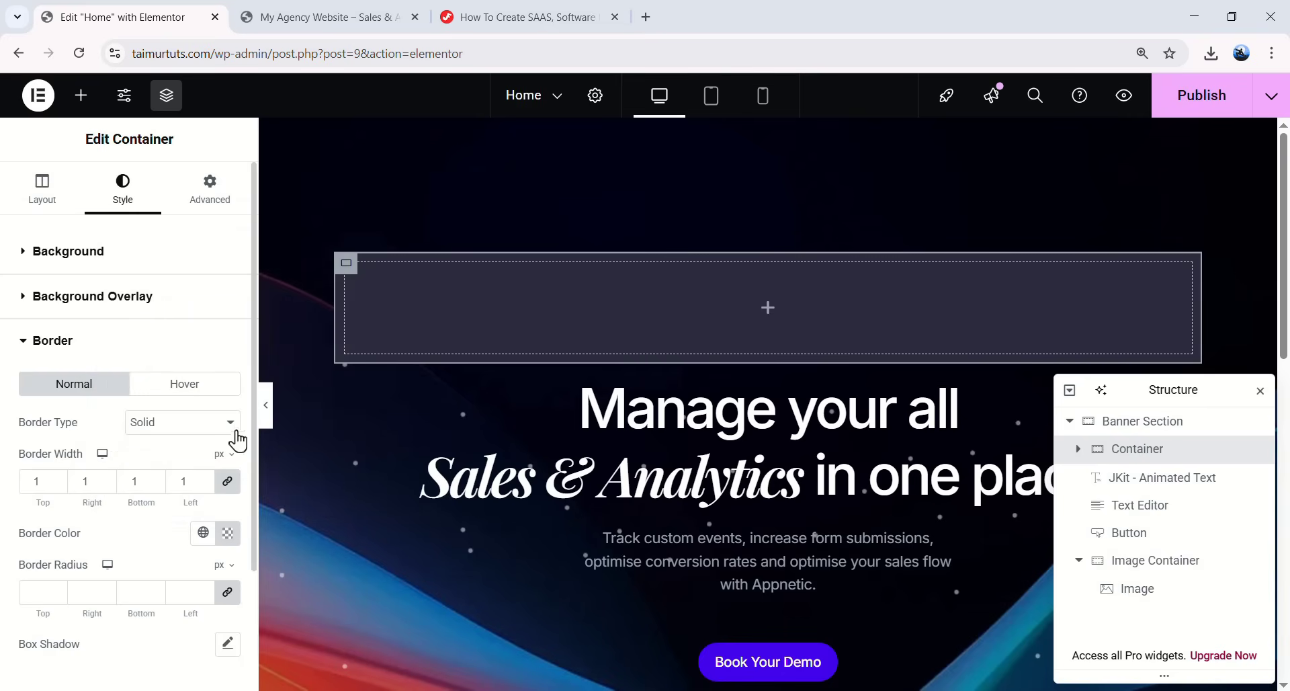
pyautogui.click(266, 405)
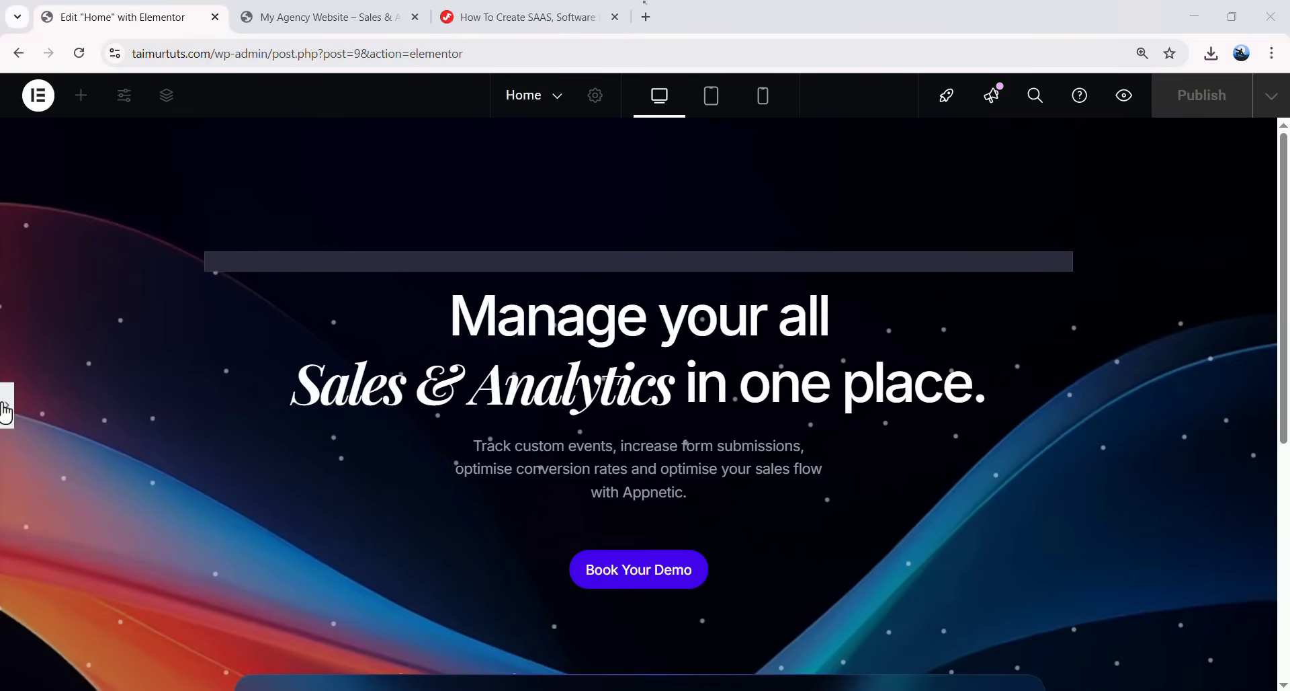
pyautogui.click(7, 407)
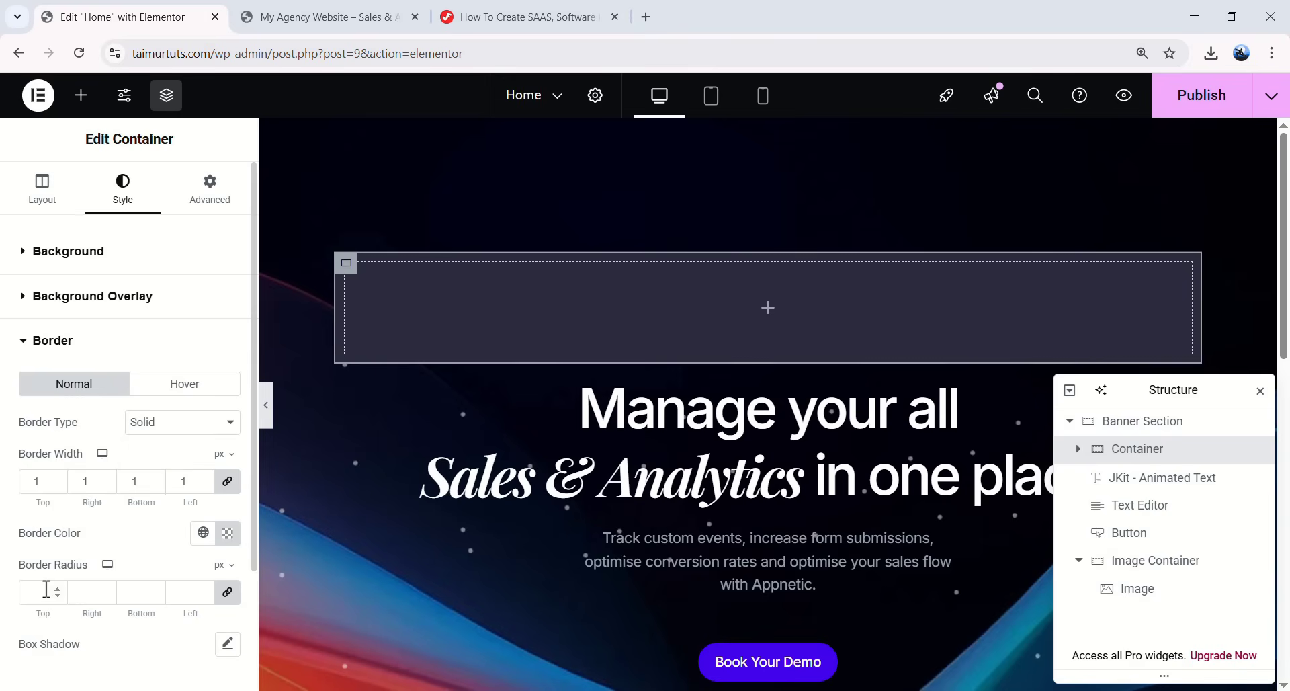
# - Round the container's corners to 100 px and preview the pill shape
pyautogui.click(46, 589)
pyautogui.write('1')
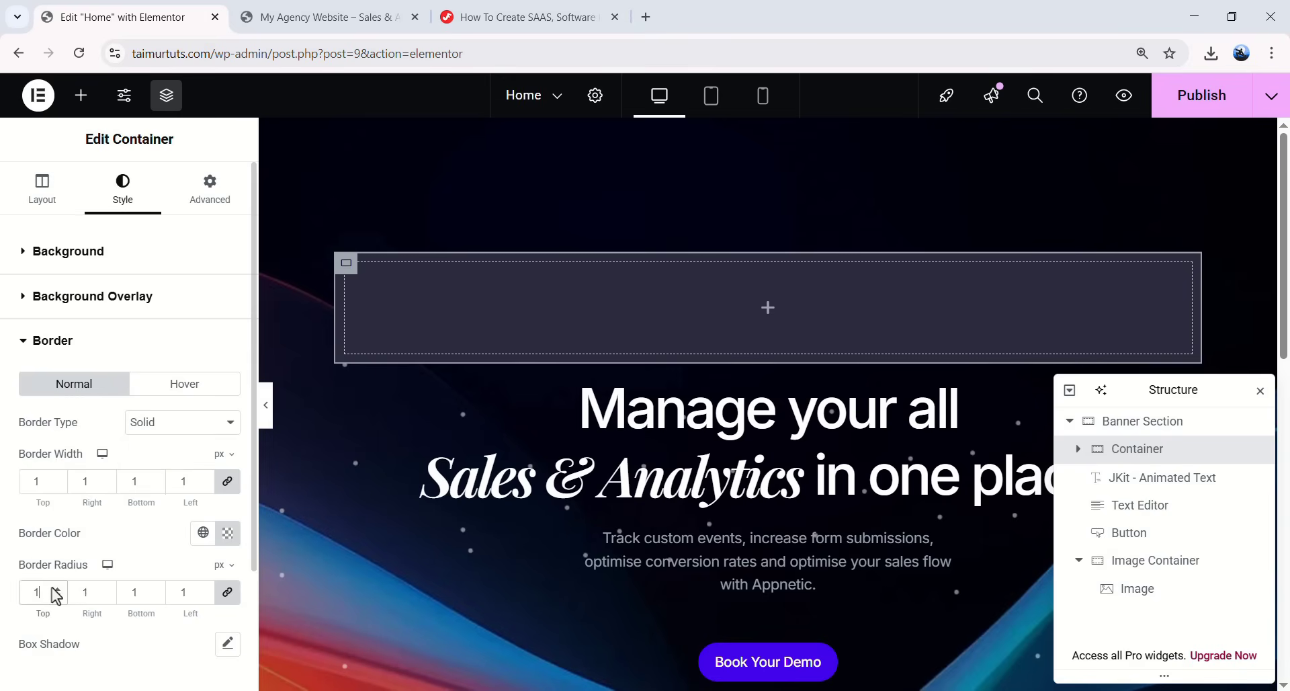
pyautogui.write('00')
pyautogui.click(266, 405)
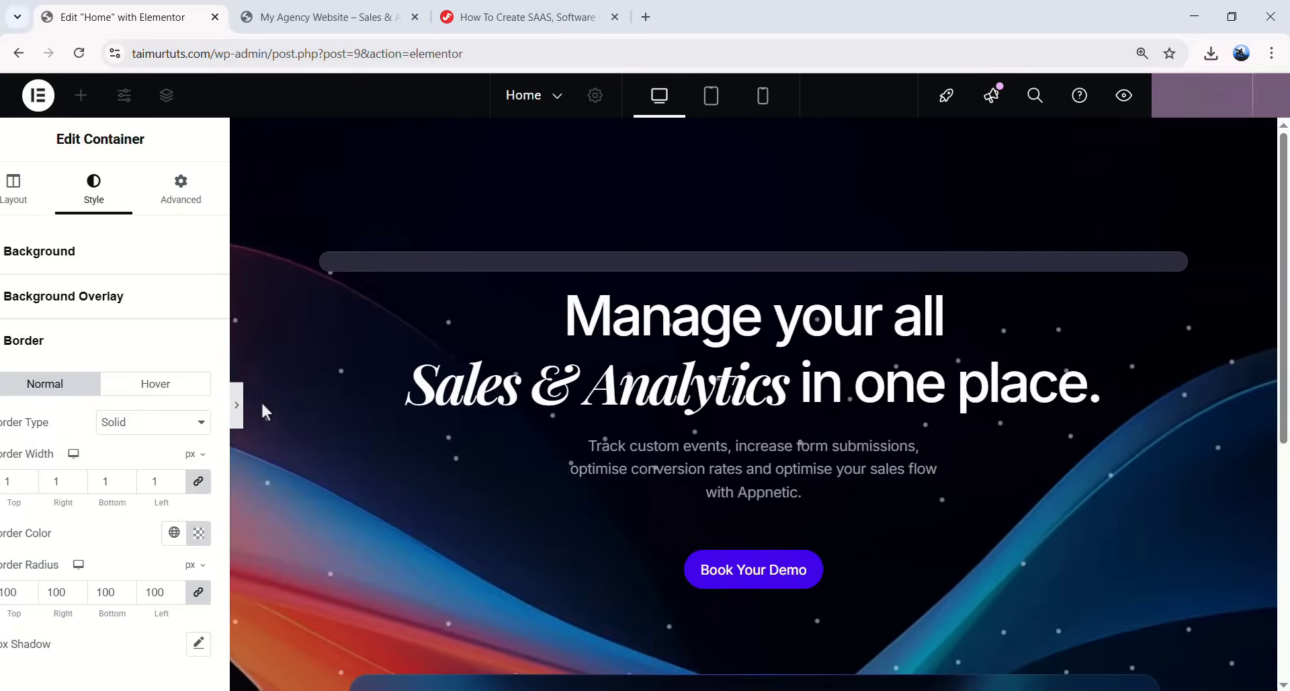
pyautogui.click(8, 406)
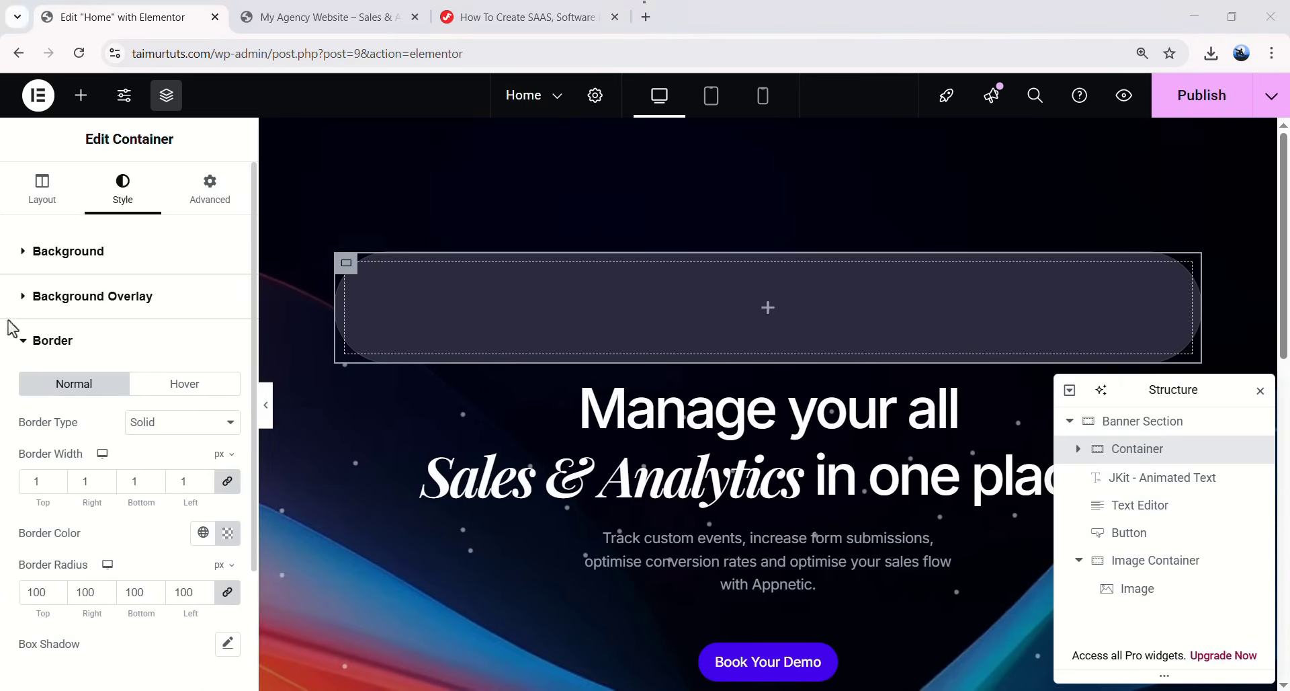
pyautogui.click(209, 212)
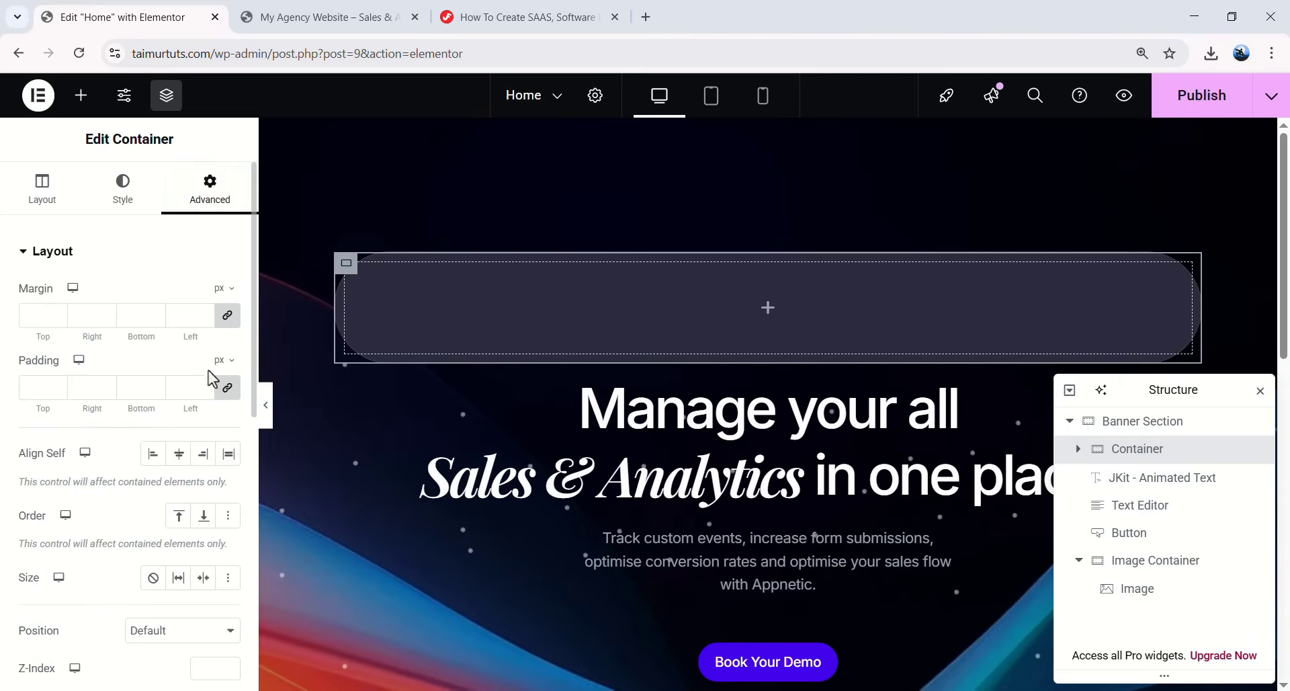
# - Set the pill container's padding to 2, 8, 2, 2 px
pyautogui.moveTo(41, 408); pyautogui.dragTo(27, 405)
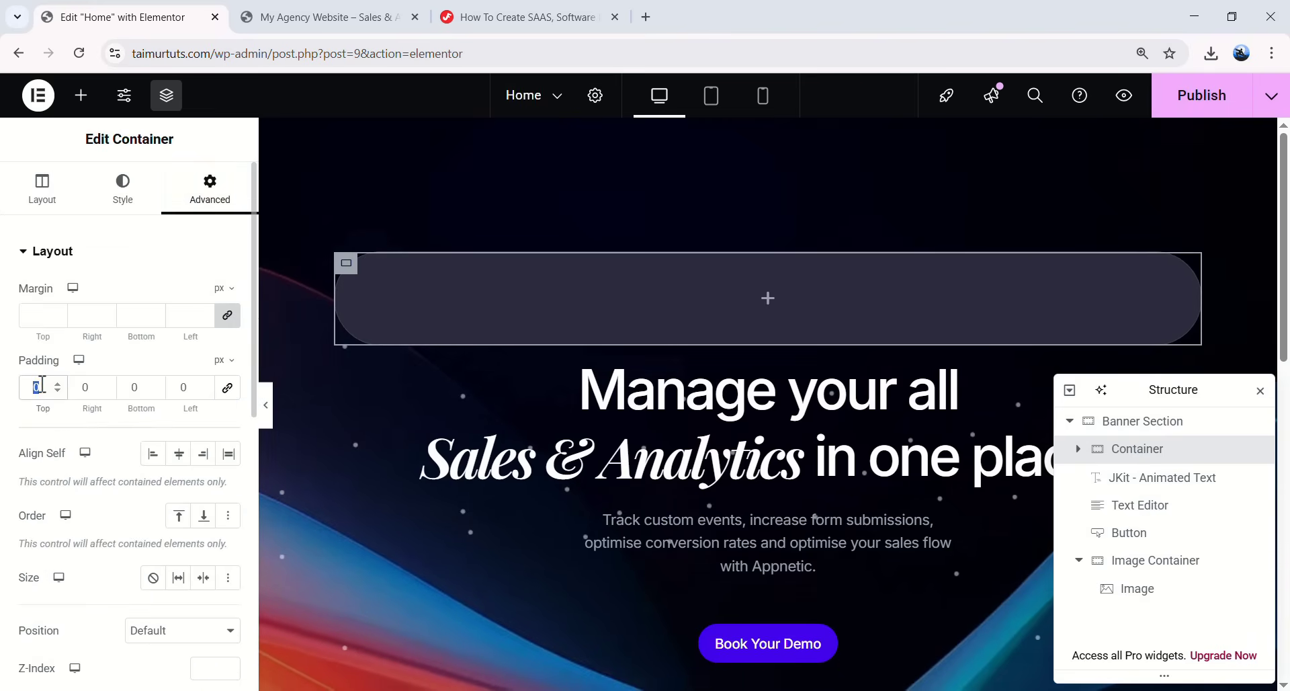
pyautogui.write('2')
pyautogui.click(90, 384)
pyautogui.write('8')
pyautogui.click(137, 388)
pyautogui.write('2')
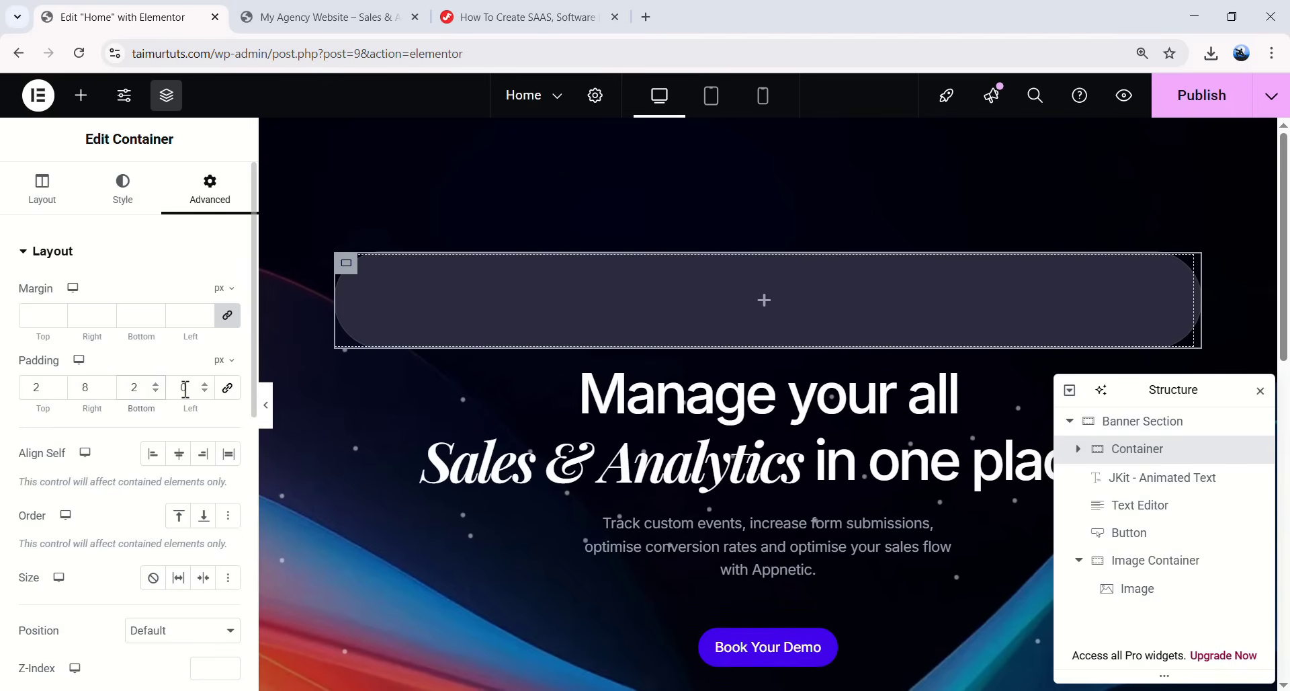
pyautogui.click(643, 2)
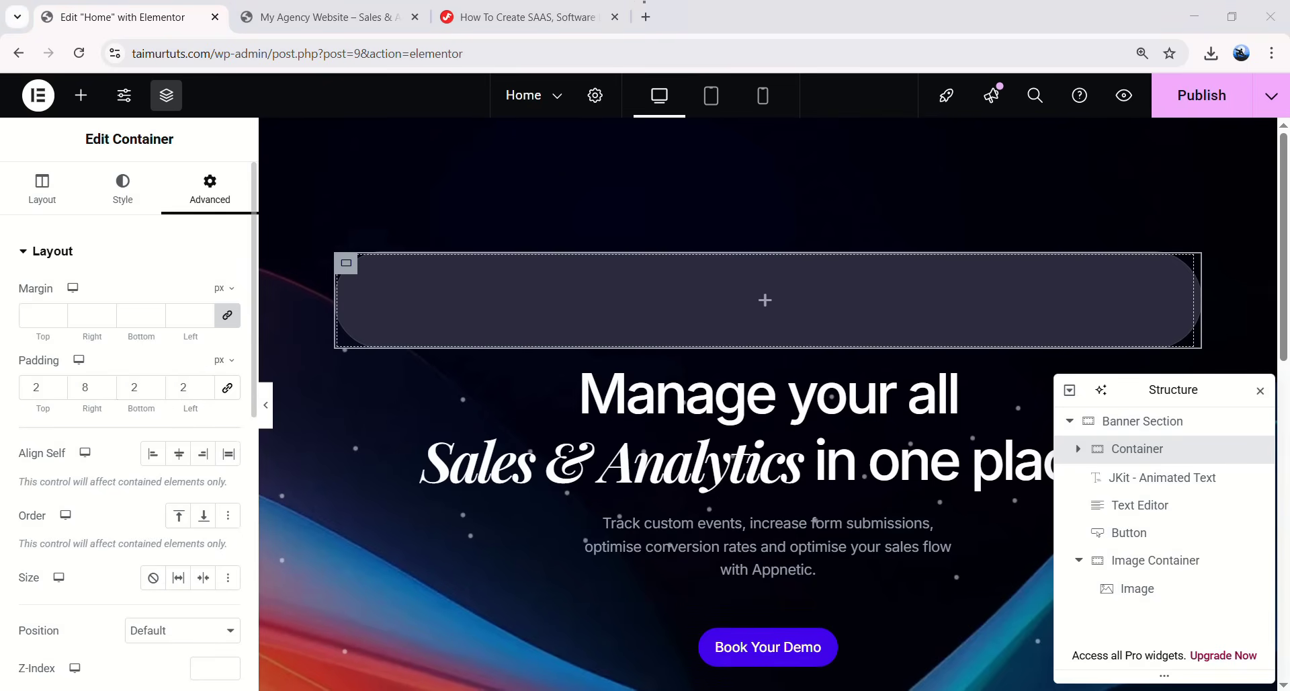
# - Preview the padded pill, then place a Heading widget inside it
pyautogui.click(266, 405)
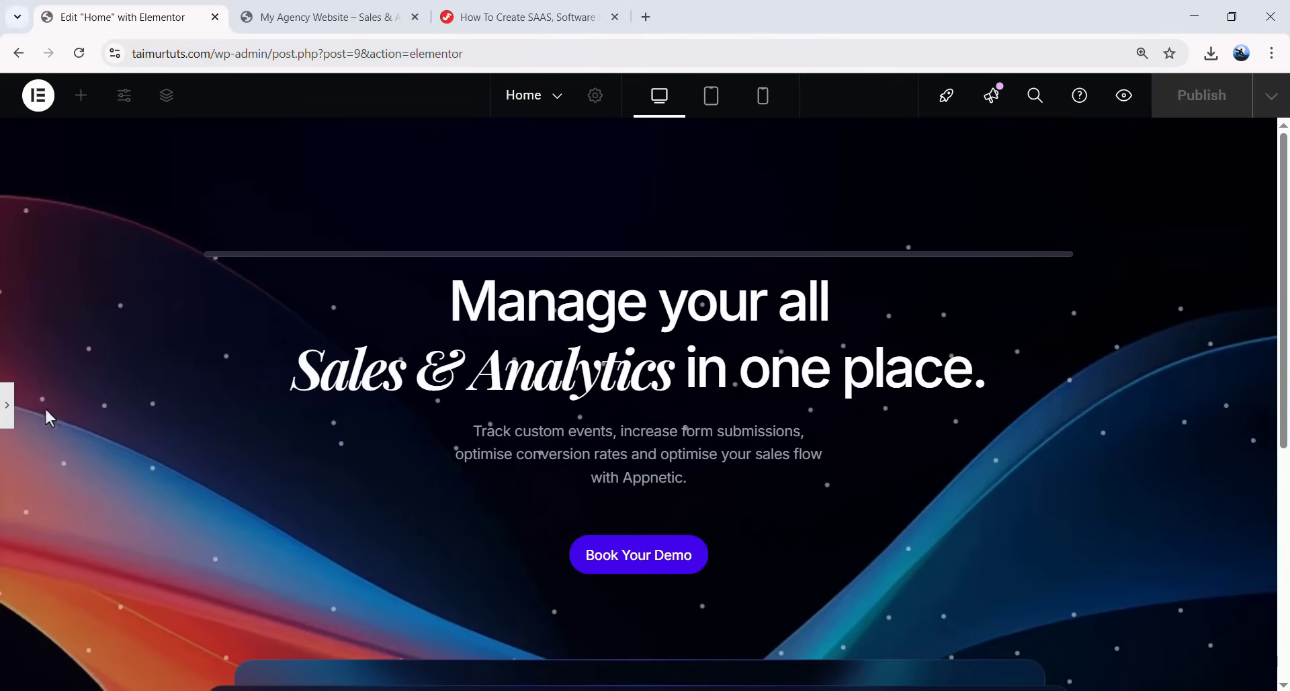
pyautogui.click(11, 422)
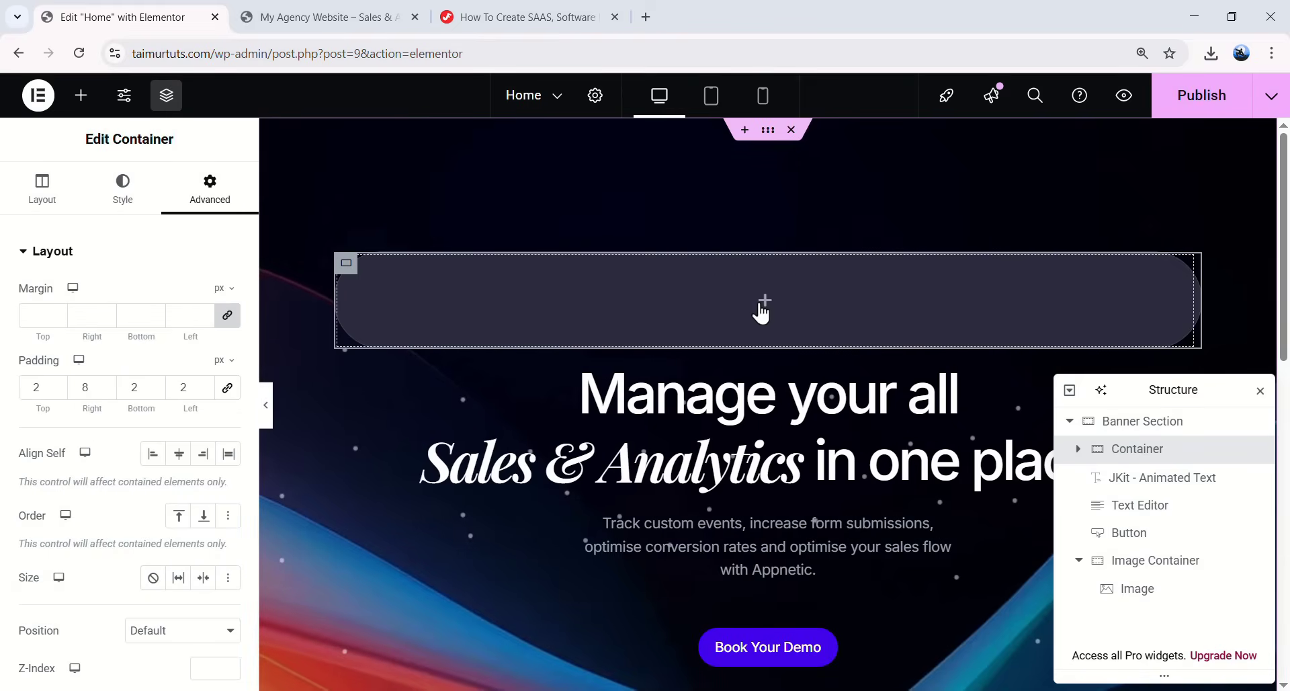
pyautogui.click(762, 305)
pyautogui.moveTo(102, 474); pyautogui.dragTo(525, 349)
# - Change the heading text to 'What's New?'
pyautogui.click(169, 317)
pyautogui.hotkey('ctrl', 'shift', 'Left')
pyautogui.hotkey('ctrl', 'shift', 'Left')
pyautogui.hotkey('ctrl', 'shift', 'Left')
pyautogui.hotkey('ctrl', 'shift', 'Left')
pyautogui.hotkey('ctrl', 'shift', 'Left')
pyautogui.write("What's New?")
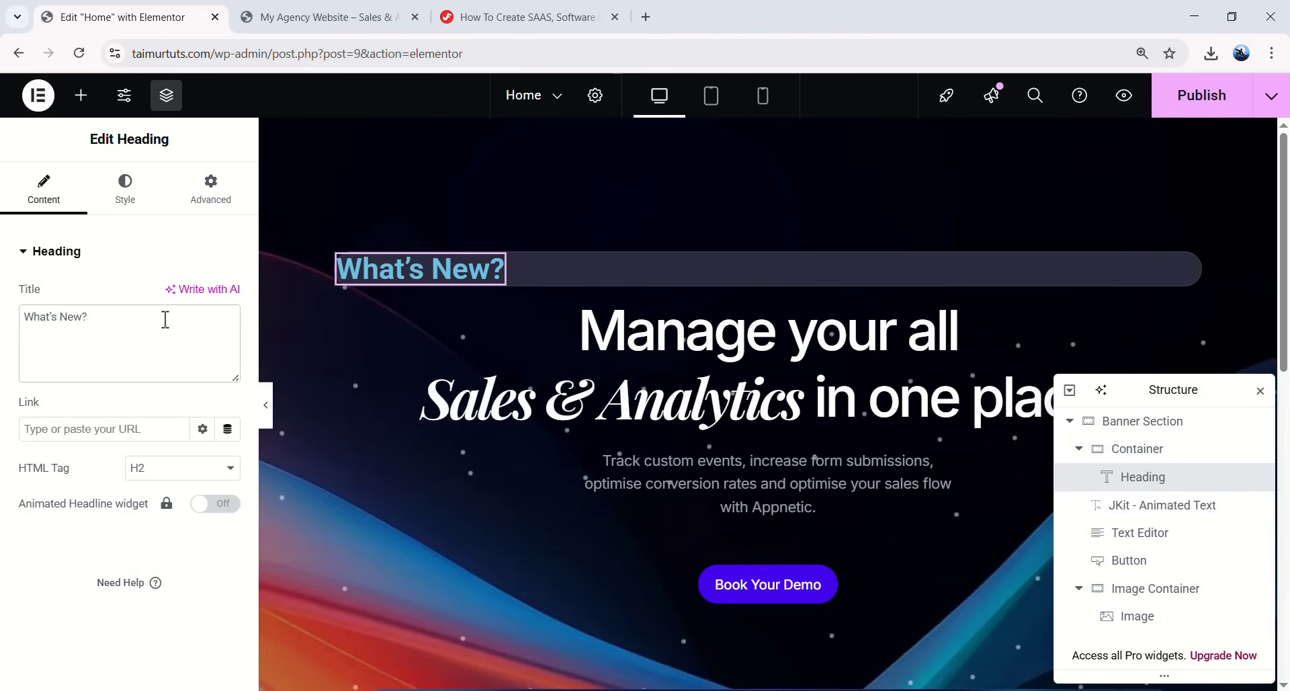
# - Set the heading typography to Inter, 12 px, weight 500, line height 14
pyautogui.click(128, 196)
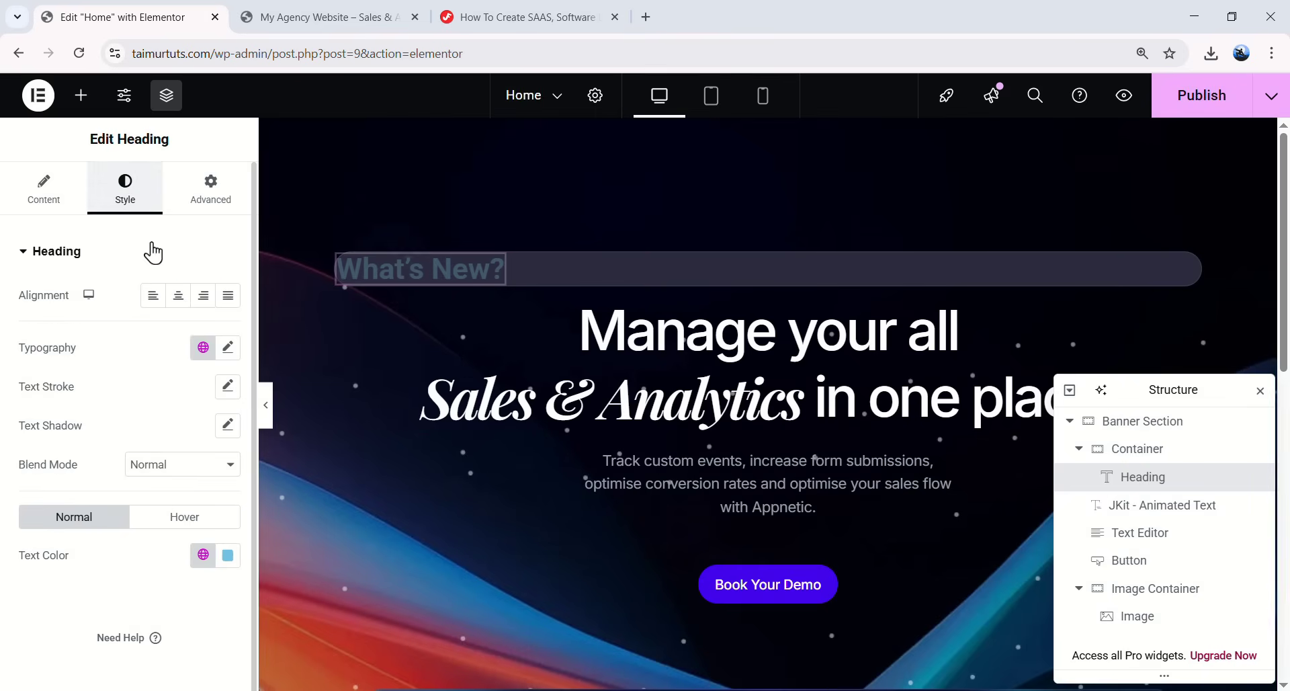
pyautogui.click(227, 347)
pyautogui.scroll(-2, 143, 430)
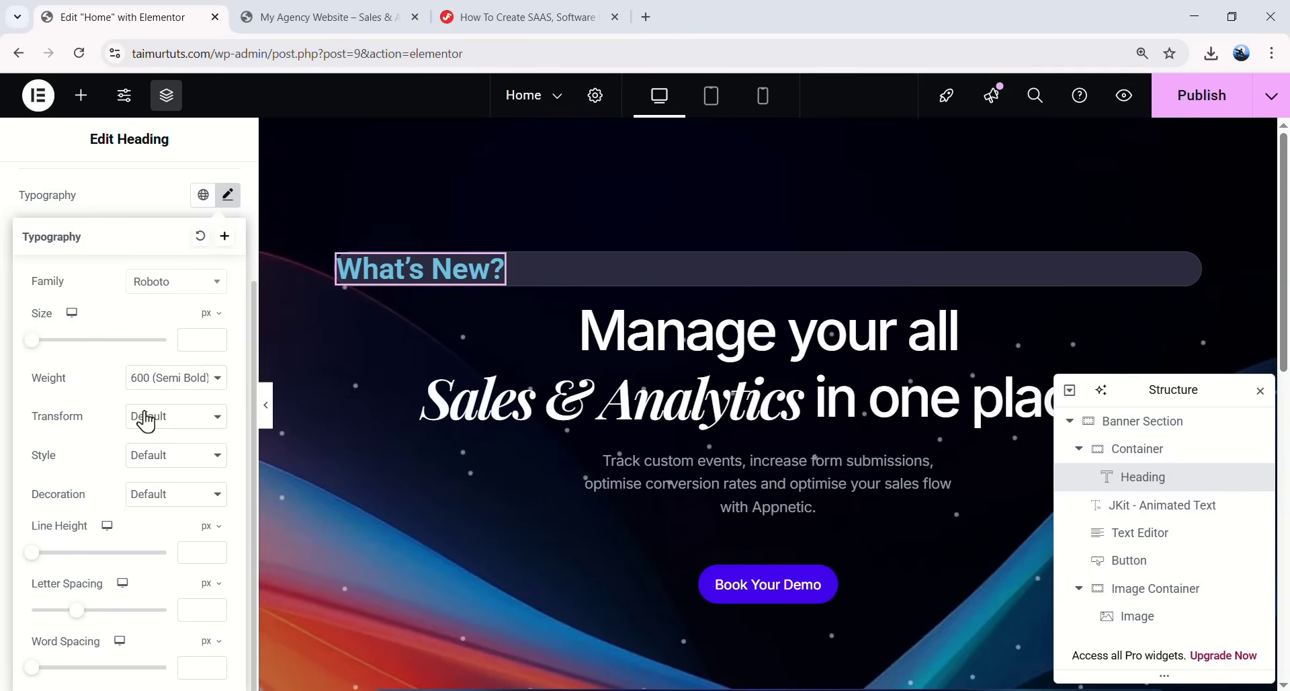
pyautogui.click(171, 294)
pyautogui.write('inter')
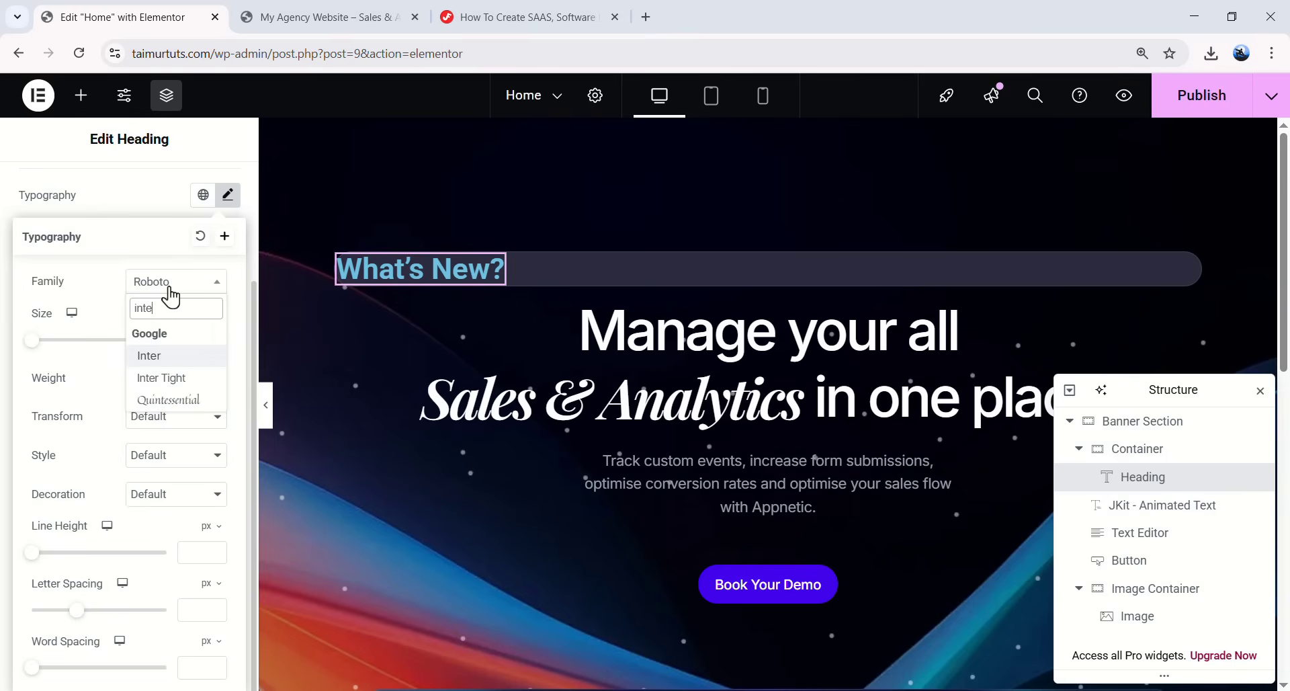
pyautogui.click(165, 356)
pyautogui.click(190, 341)
pyautogui.write('12')
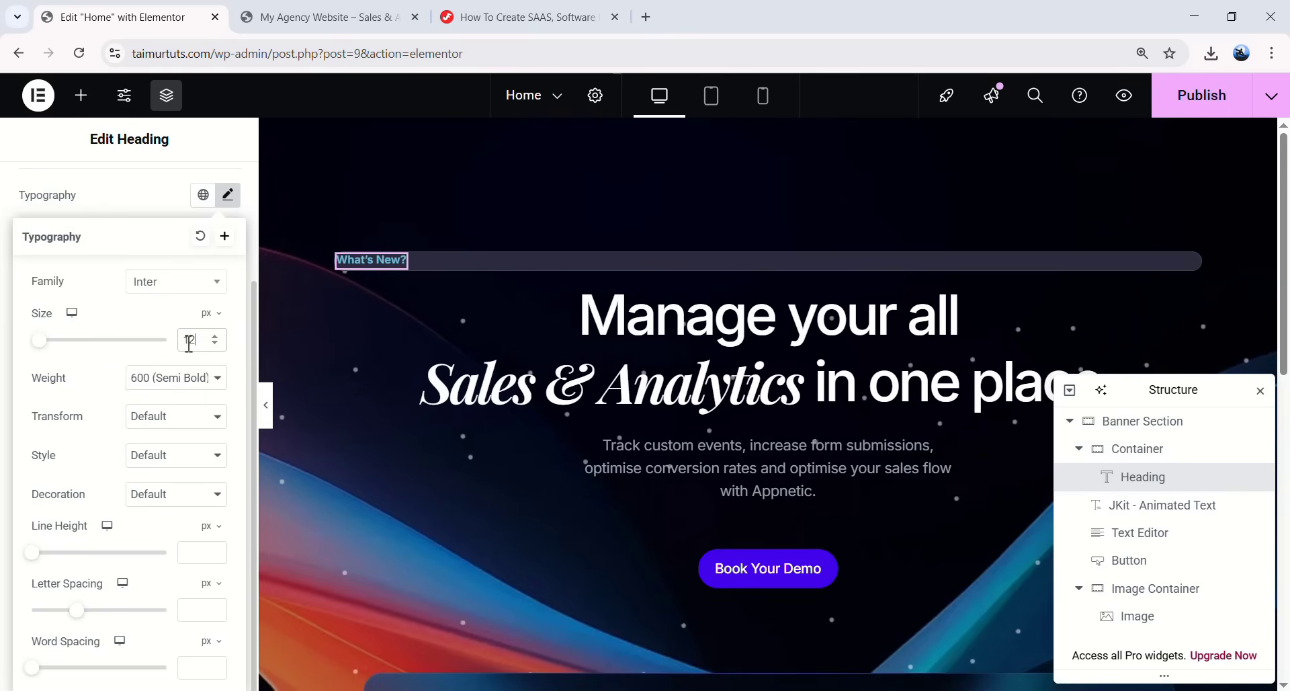
pyautogui.click(174, 377)
pyautogui.click(173, 477)
pyautogui.click(201, 551)
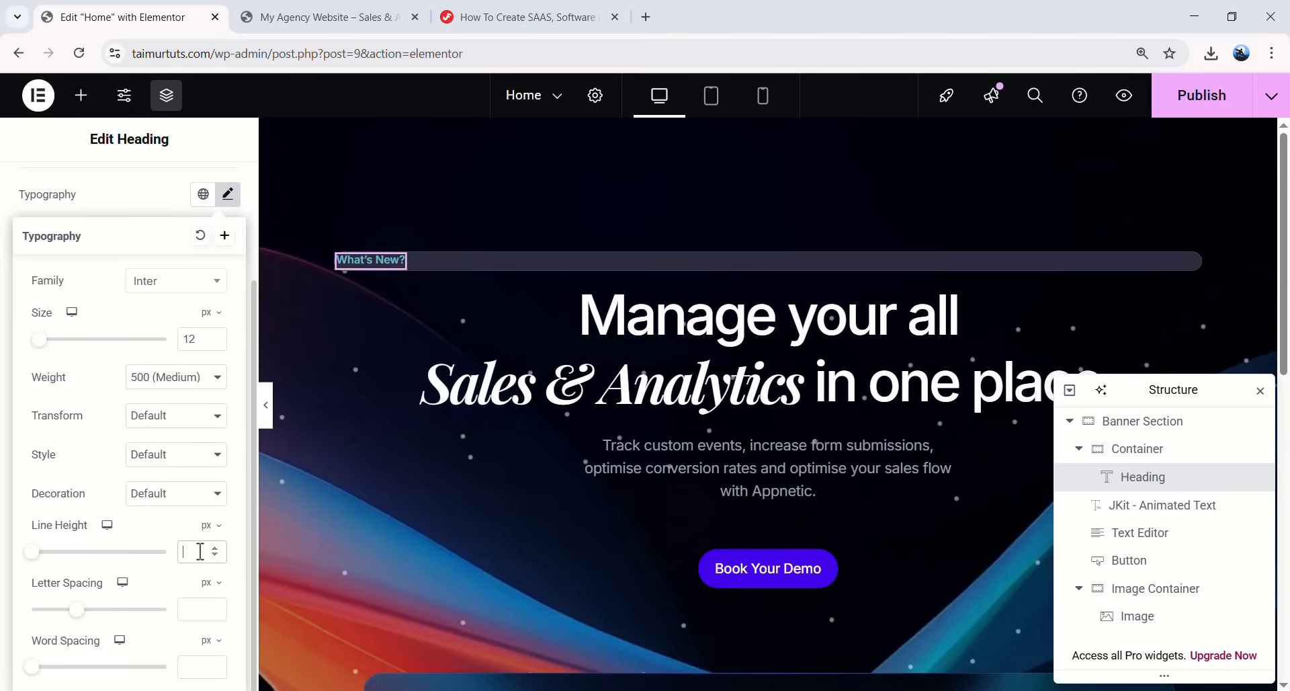
pyautogui.write('14')
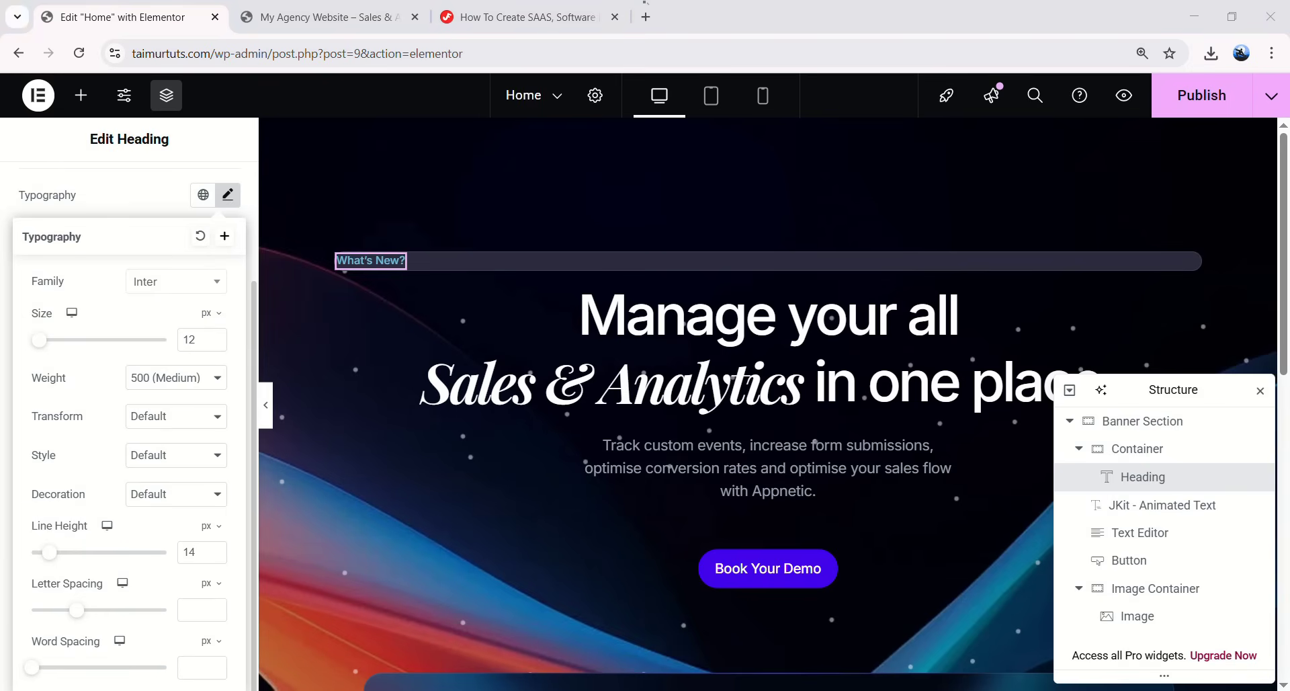
pyautogui.click(230, 201)
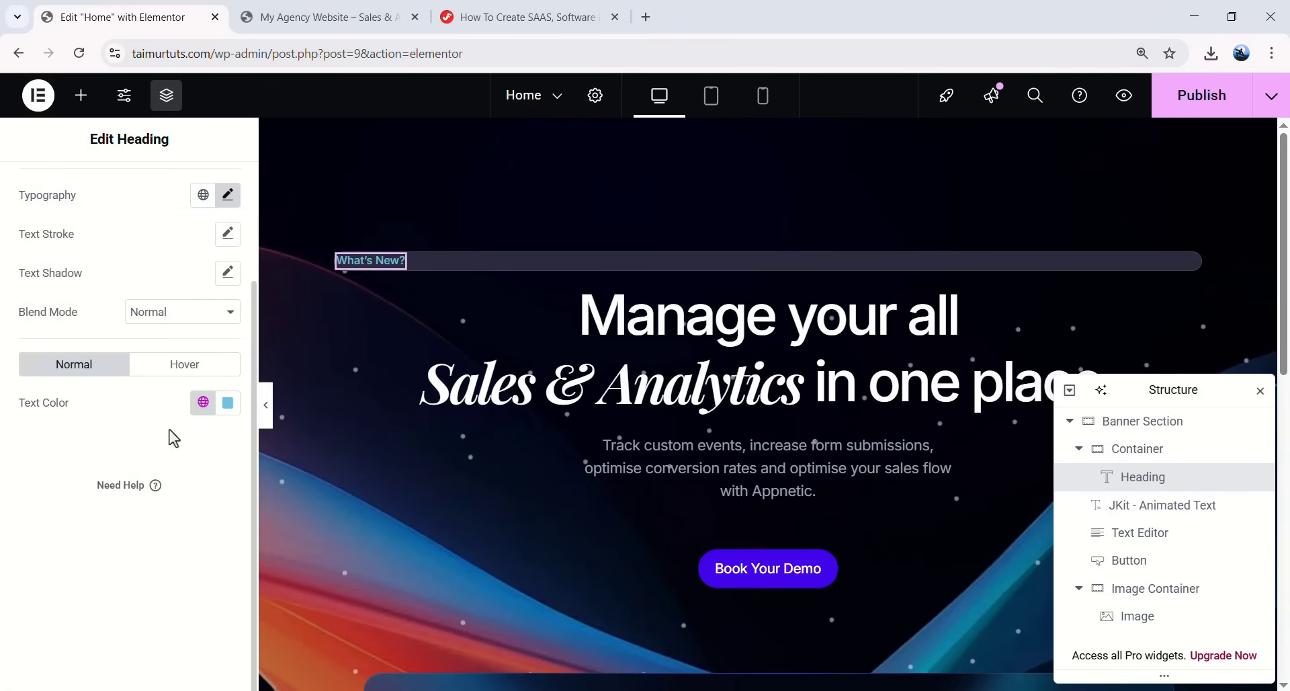
# - Make the What's New? text colour white
pyautogui.click(228, 404)
pyautogui.moveTo(172, 422); pyautogui.dragTo(110, 291)
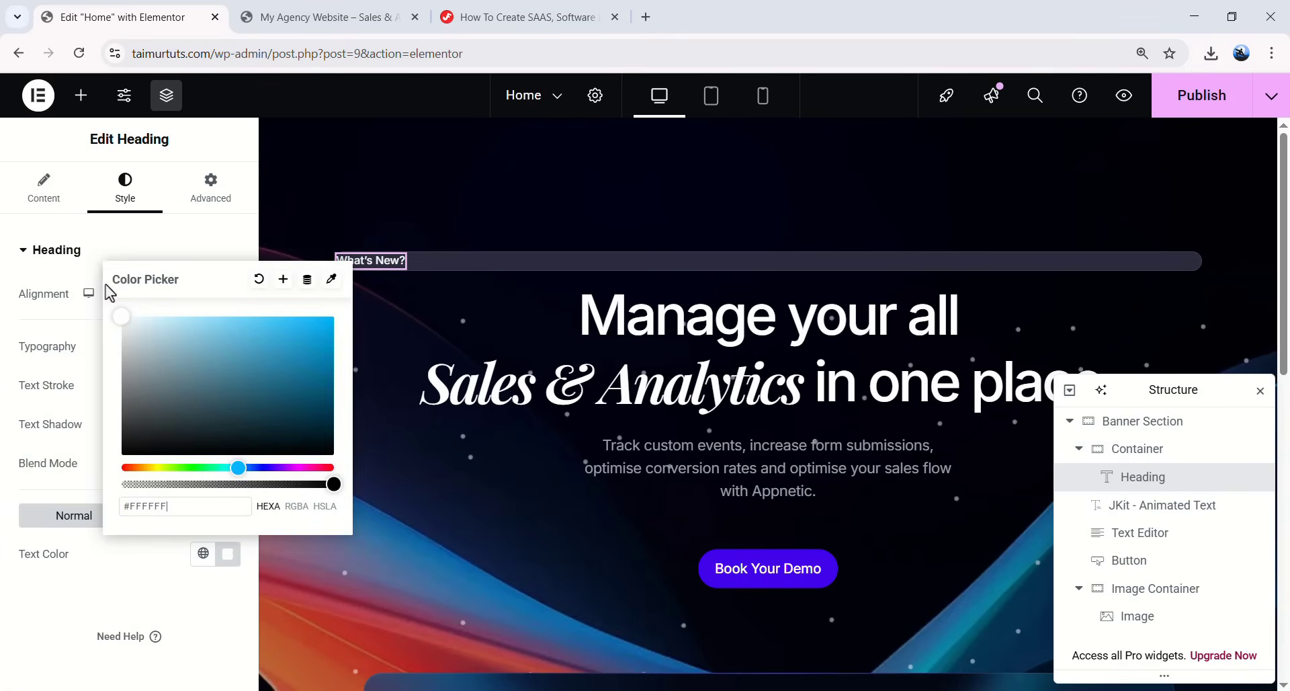
pyautogui.click(67, 608)
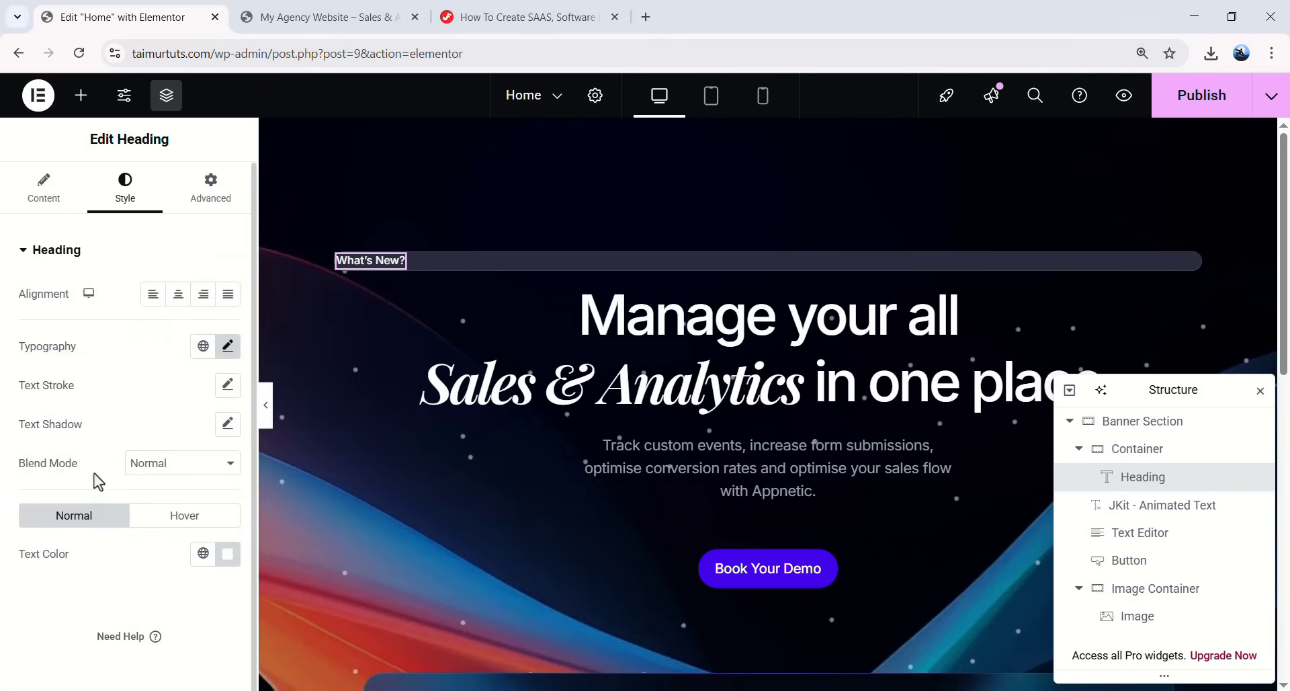
# - Give the heading padding of 7, 10, 5, 10 px
pyautogui.click(208, 187)
pyautogui.click(193, 310)
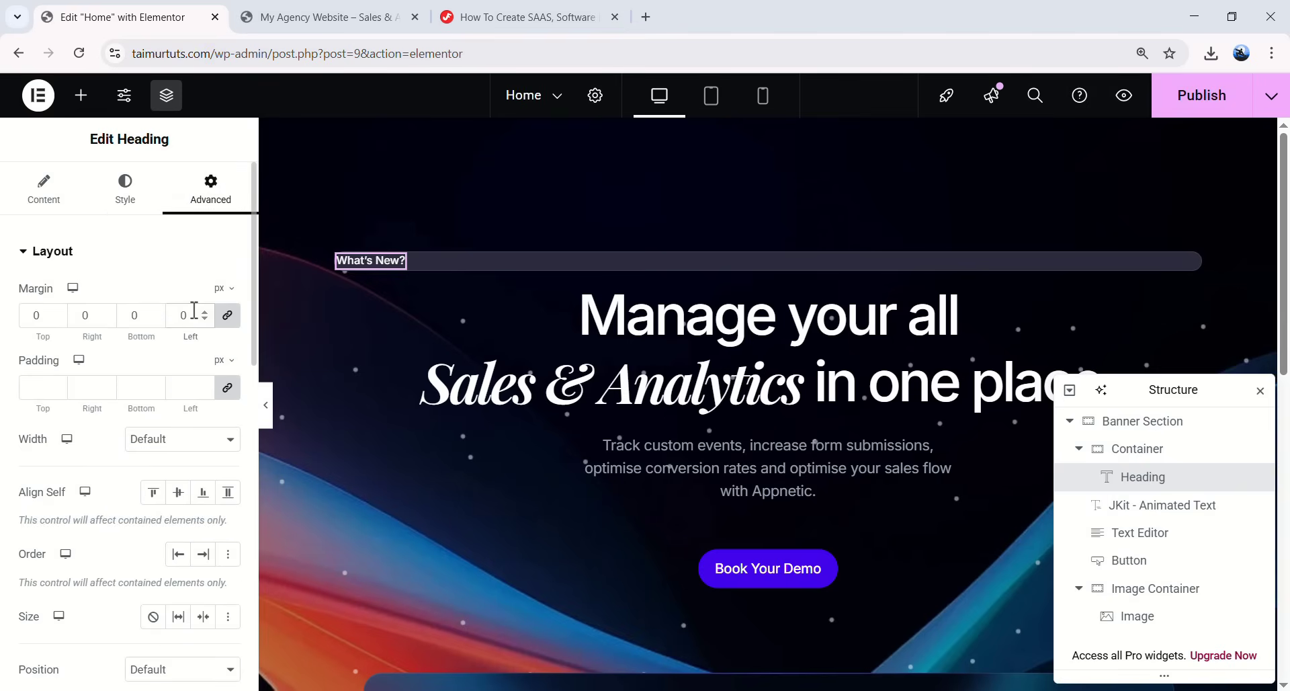
pyautogui.click(228, 388)
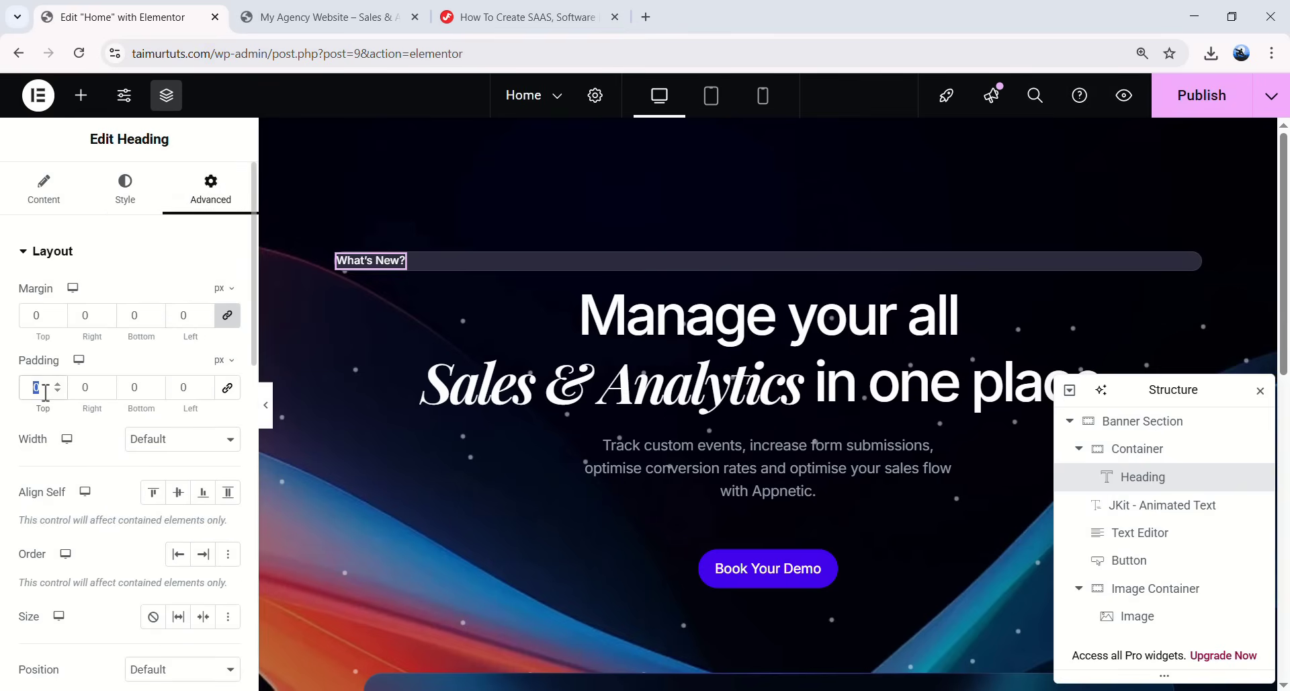
pyautogui.write('7')
pyautogui.doubleClick(94, 392)
pyautogui.write('10')
pyautogui.doubleClick(134, 388)
pyautogui.write('5')
pyautogui.doubleClick(169, 389)
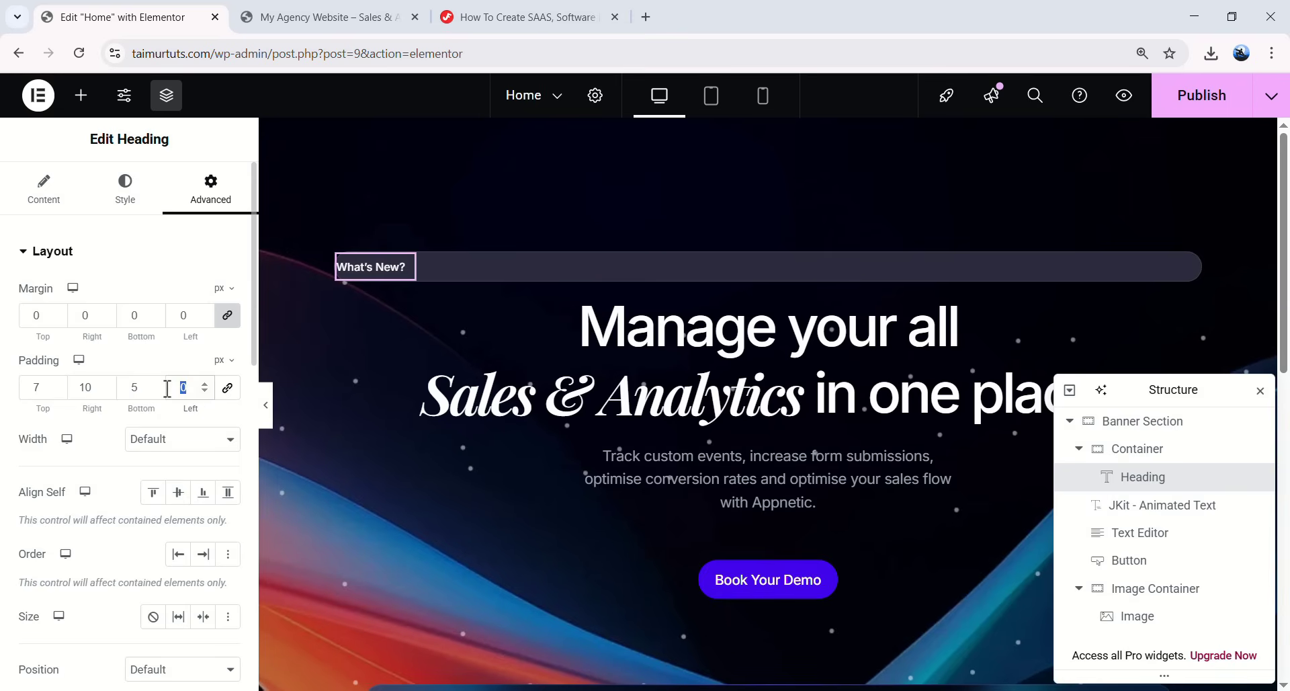
pyautogui.write('10')
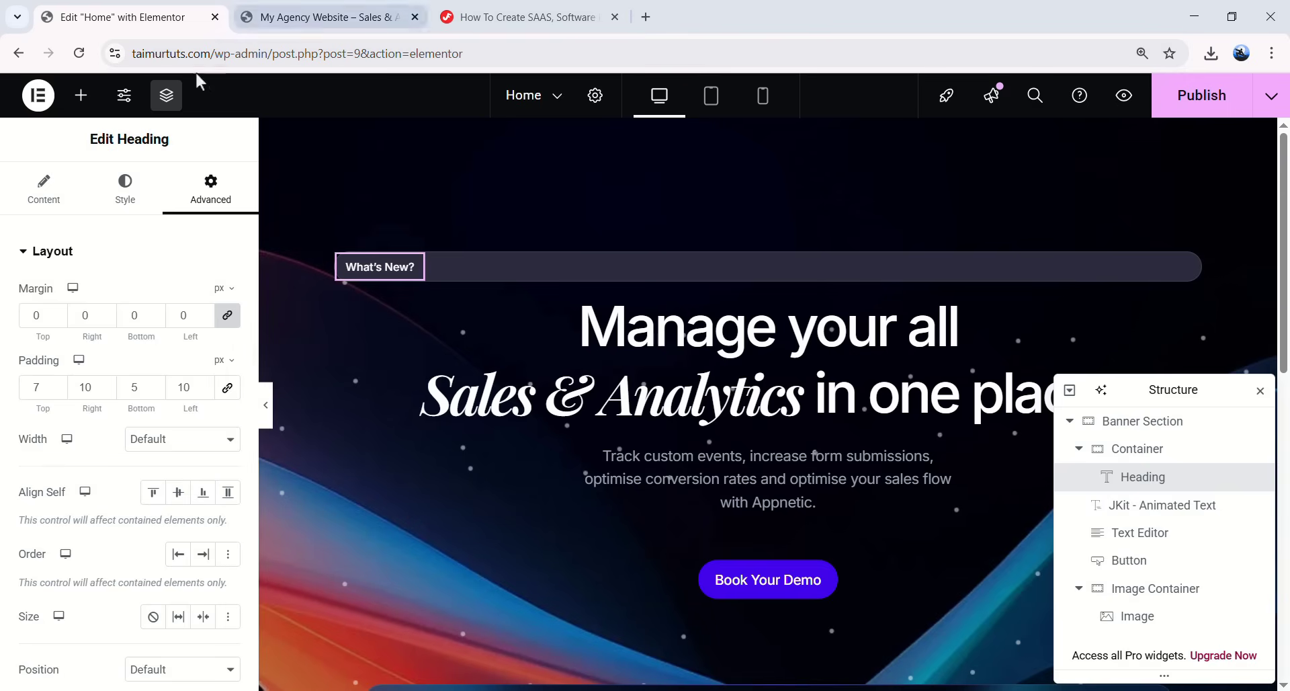
pyautogui.click(86, 107)
# - Place a Button widget in the pill beside 'What's New?' and relabel it 'Zapier Now Connected'
pyautogui.scroll(-2, 95, 510)
pyautogui.moveTo(91, 501); pyautogui.dragTo(432, 279)
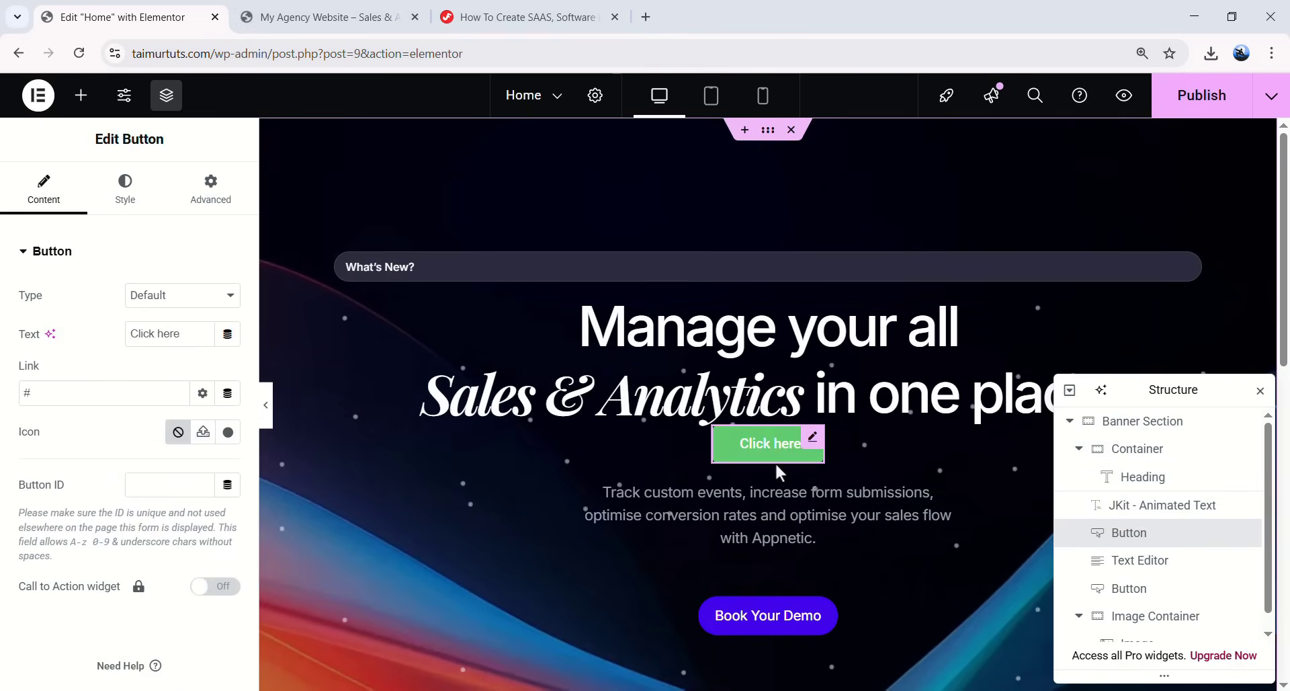
pyautogui.moveTo(787, 464); pyautogui.dragTo(401, 267)
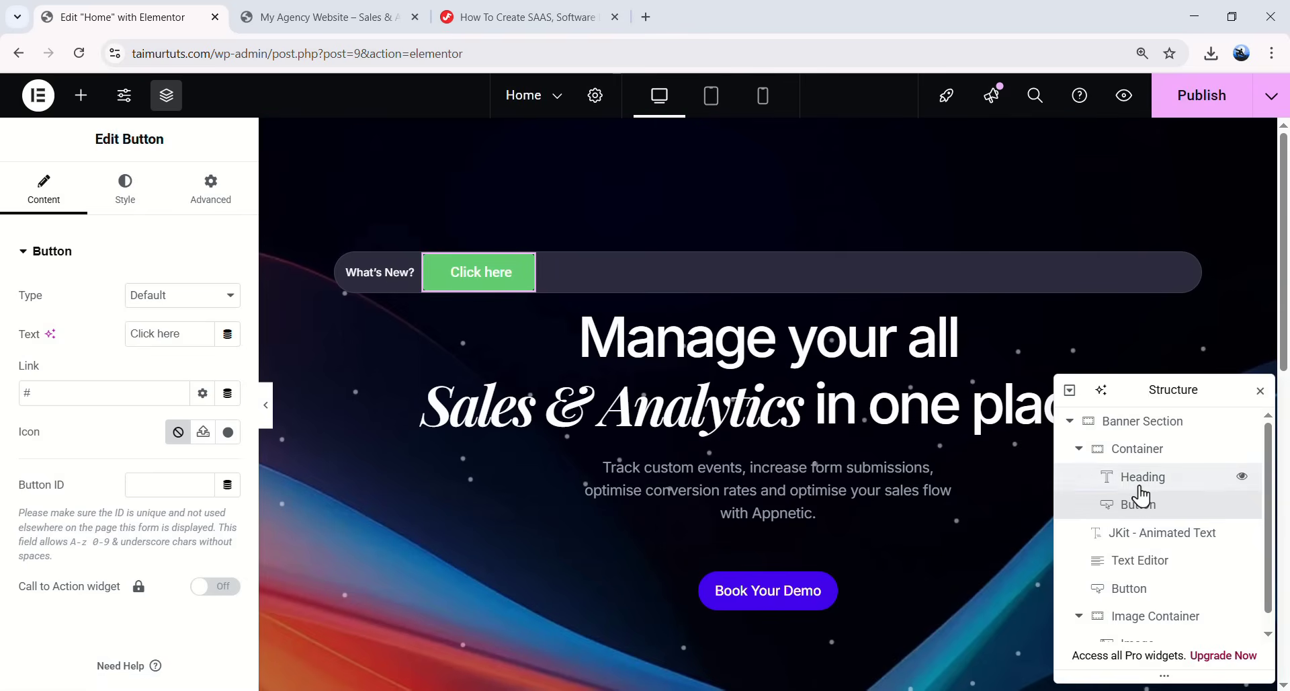
pyautogui.click(1140, 483)
pyautogui.click(1143, 505)
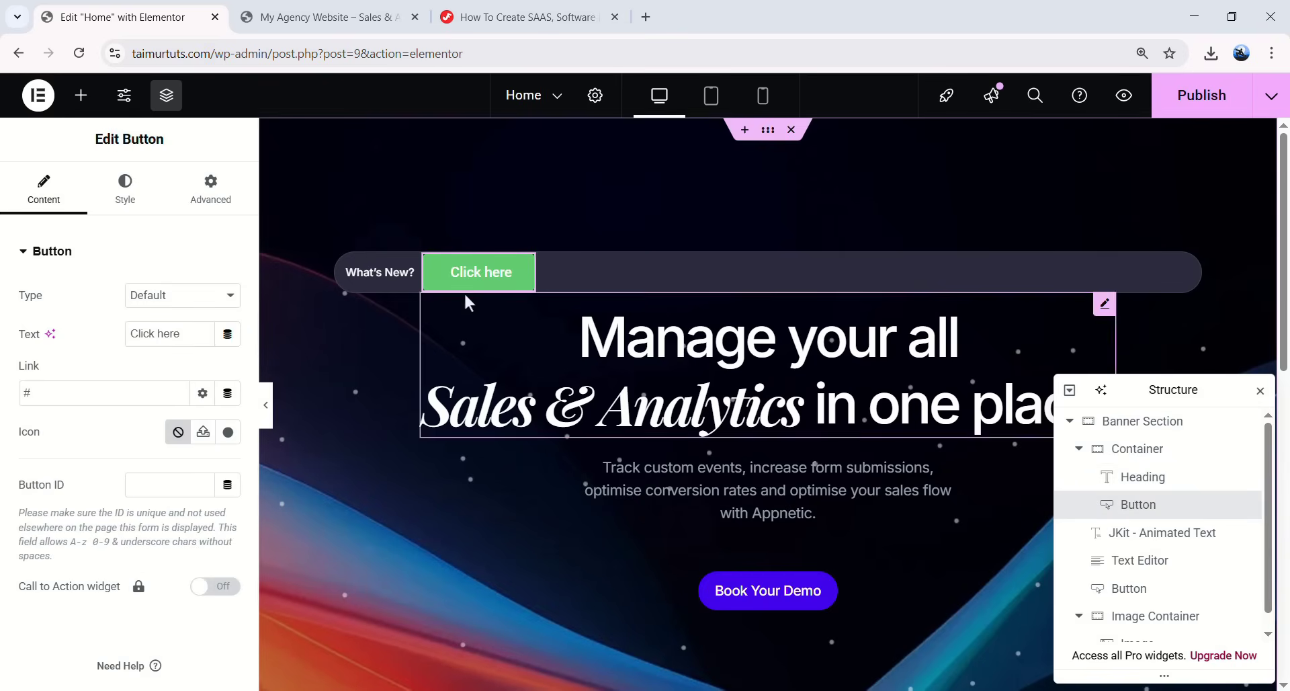
pyautogui.moveTo(183, 332); pyautogui.dragTo(283, 236)
pyautogui.write('Zapier Now Connected')
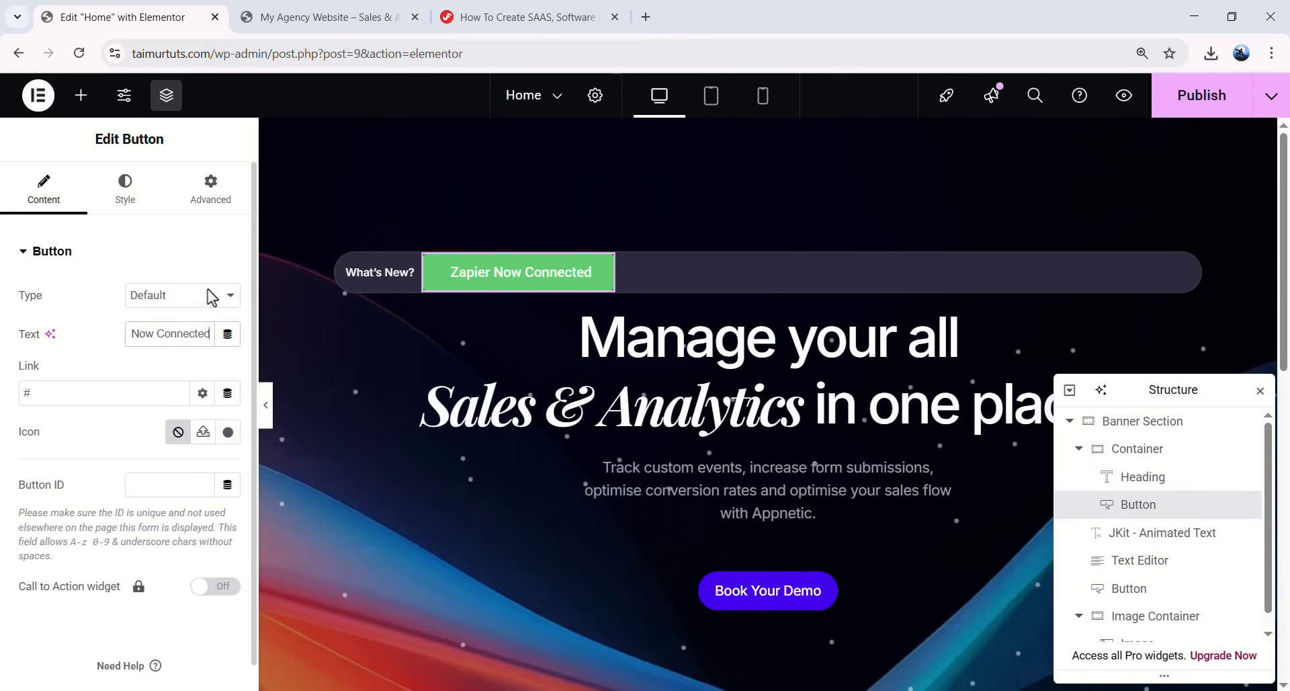
pyautogui.click(151, 243)
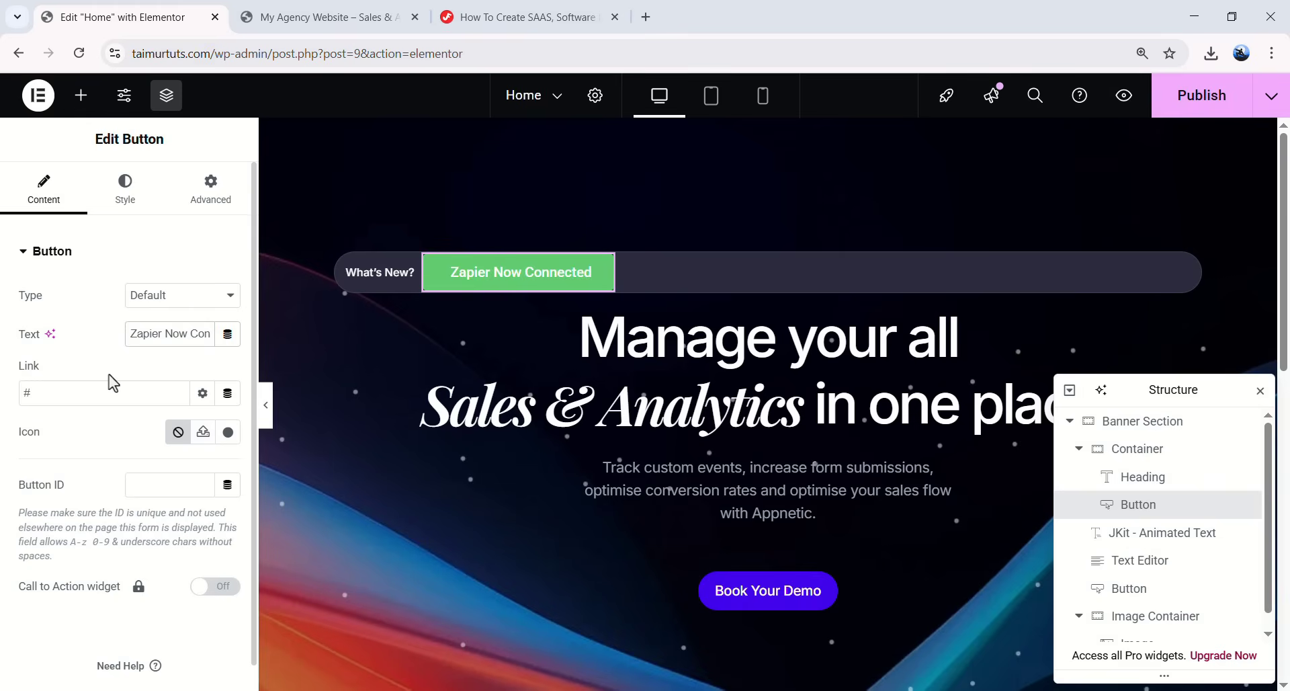
# - Allow unfiltered SVG uploads, upload the arrow SVG files to the media library, and publish the page
pyautogui.click(228, 432)
pyautogui.click(1080, 95)
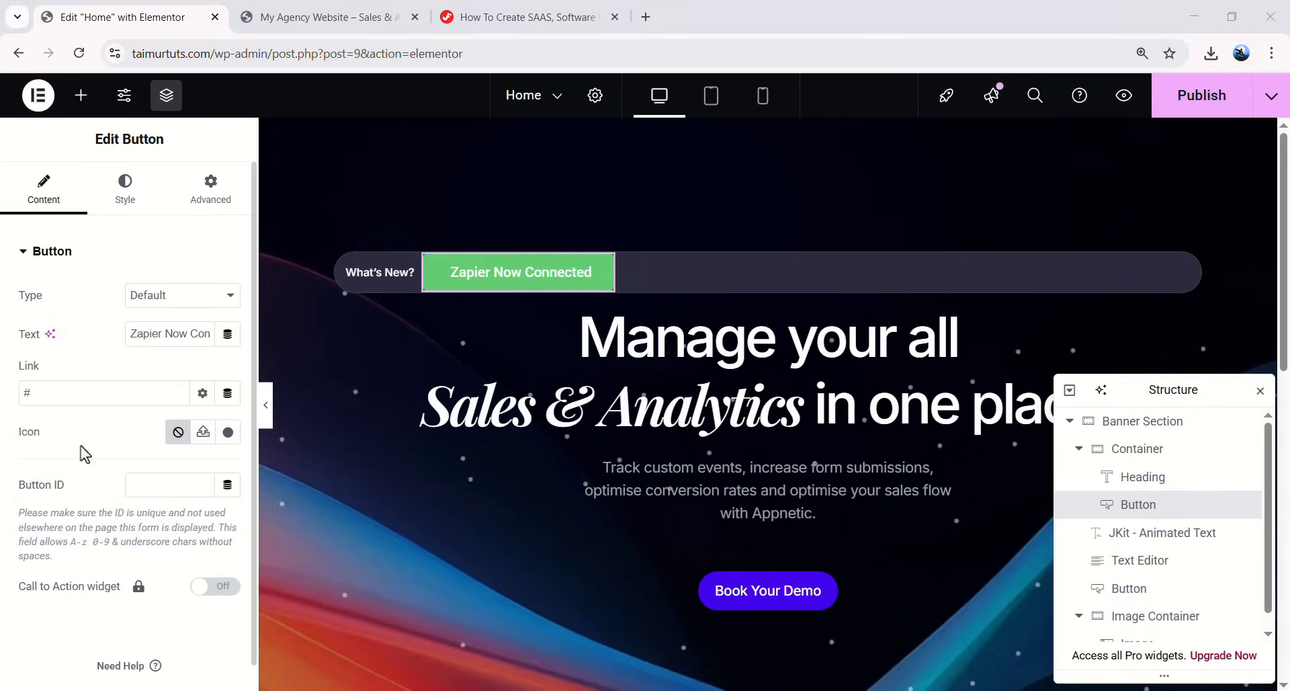
pyautogui.click(204, 434)
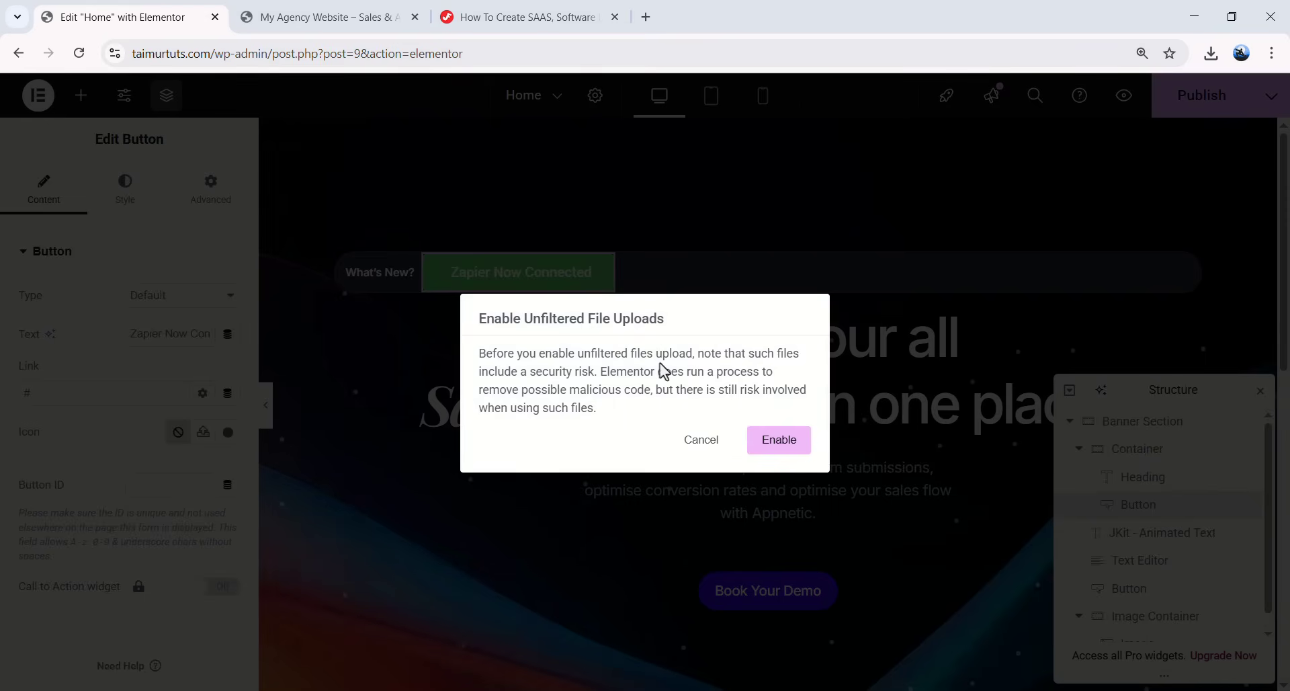
pyautogui.click(778, 445)
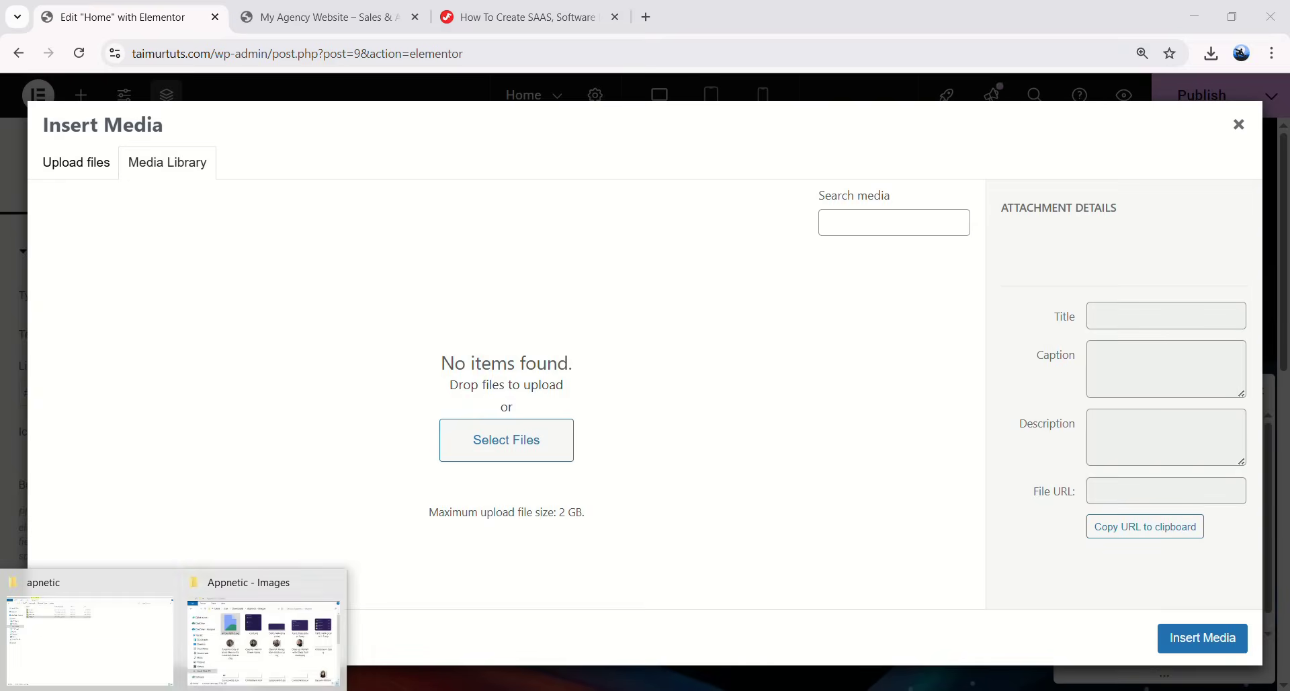
pyautogui.click(261, 653)
pyautogui.scroll(-5, 705, 259)
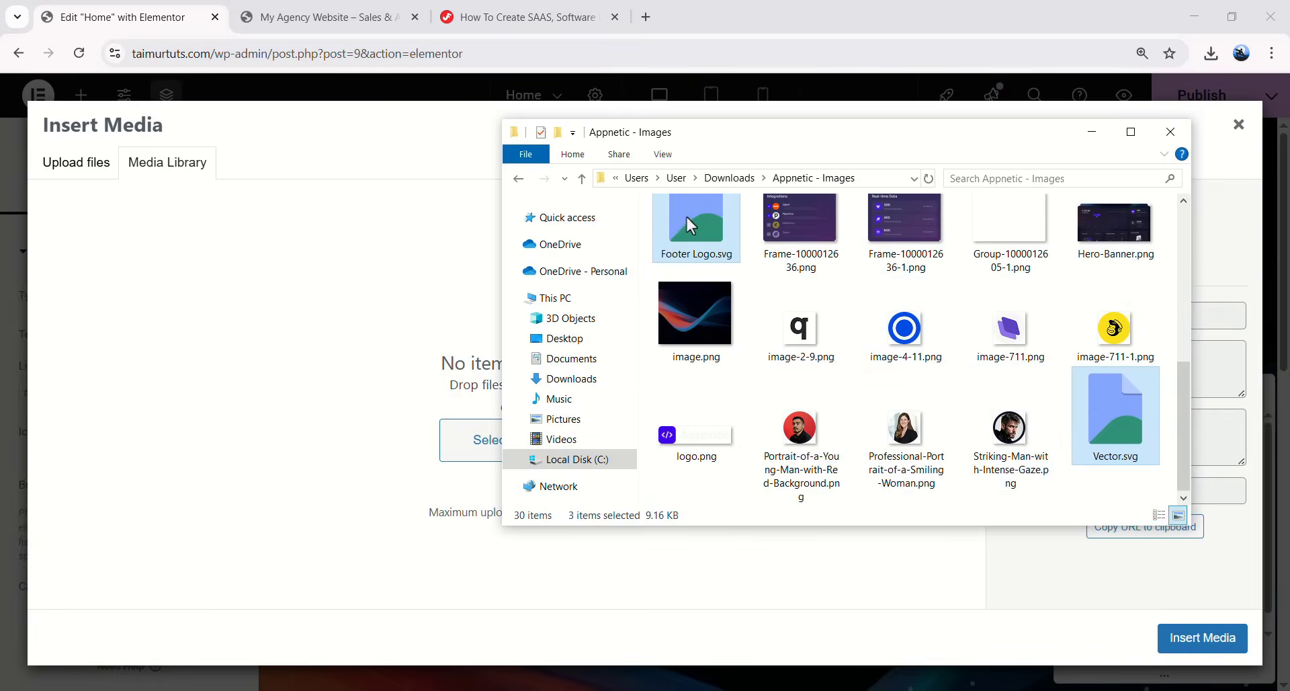
pyautogui.moveTo(695, 224); pyautogui.dragTo(430, 336)
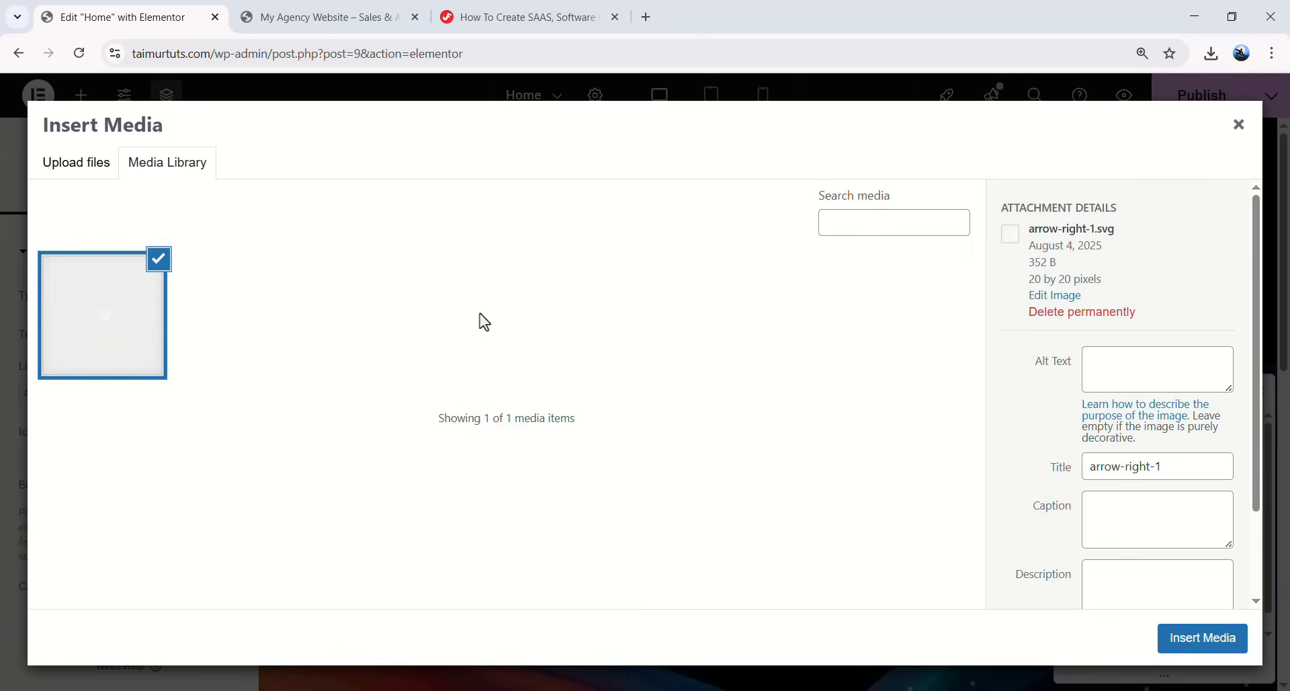
pyautogui.click(1241, 128)
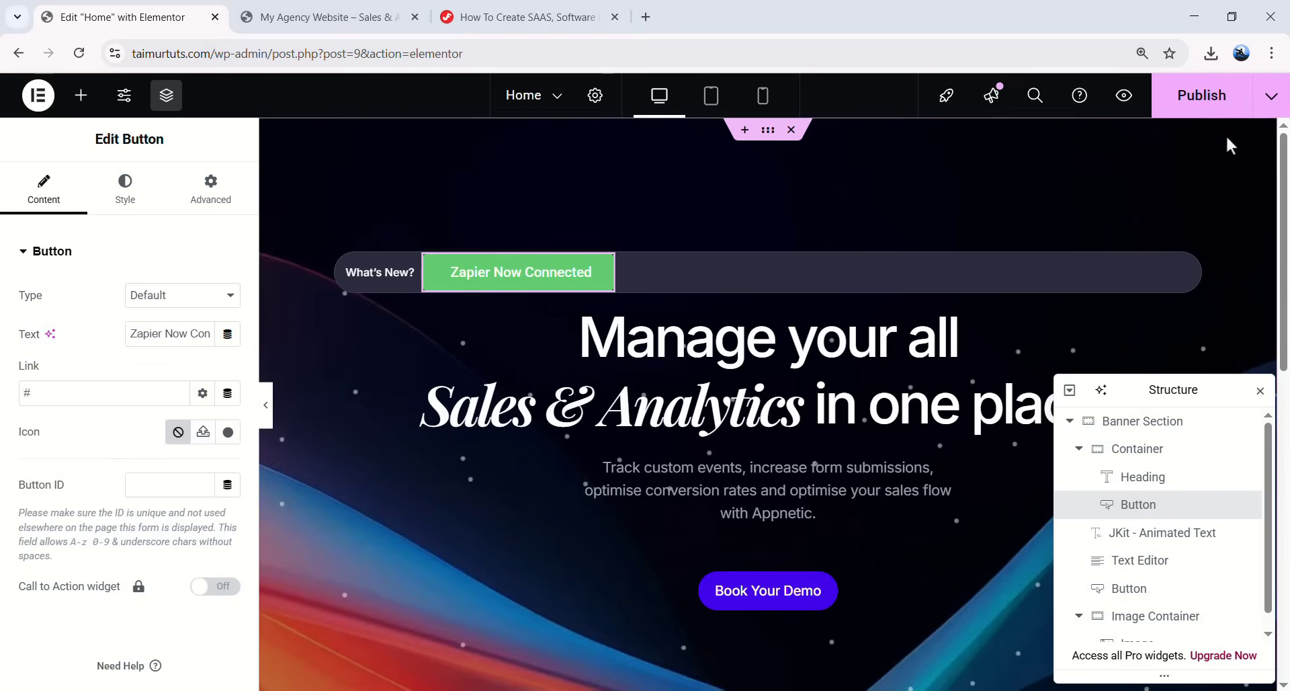
pyautogui.click(1186, 110)
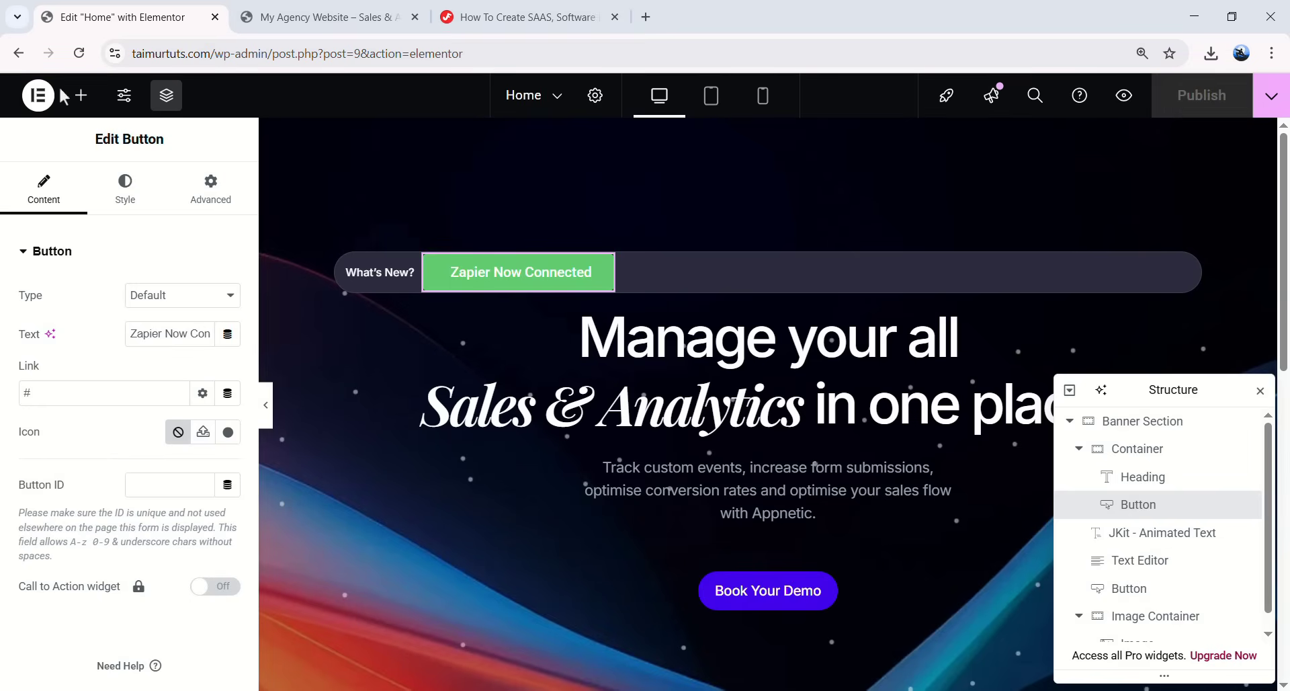
pyautogui.click(80, 54)
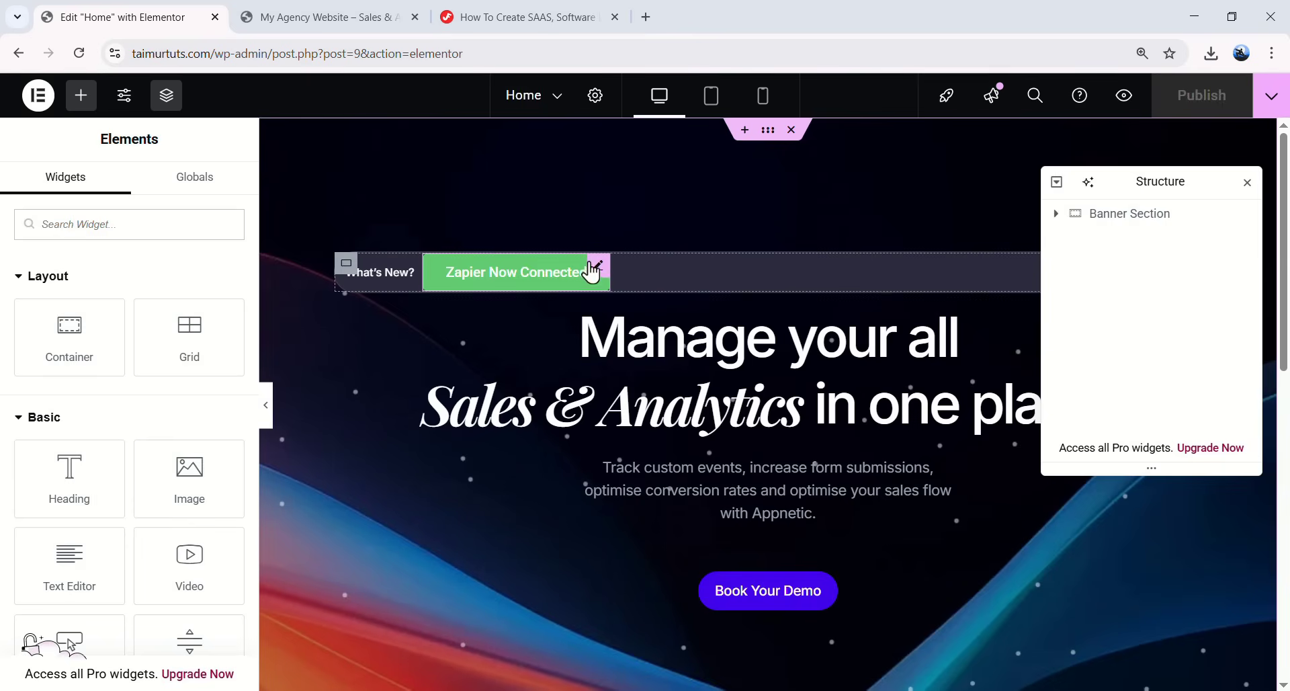
# - Give the Zapier Now Connected button the arrow-right-1.svg icon, positioned at the end
pyautogui.click(589, 275)
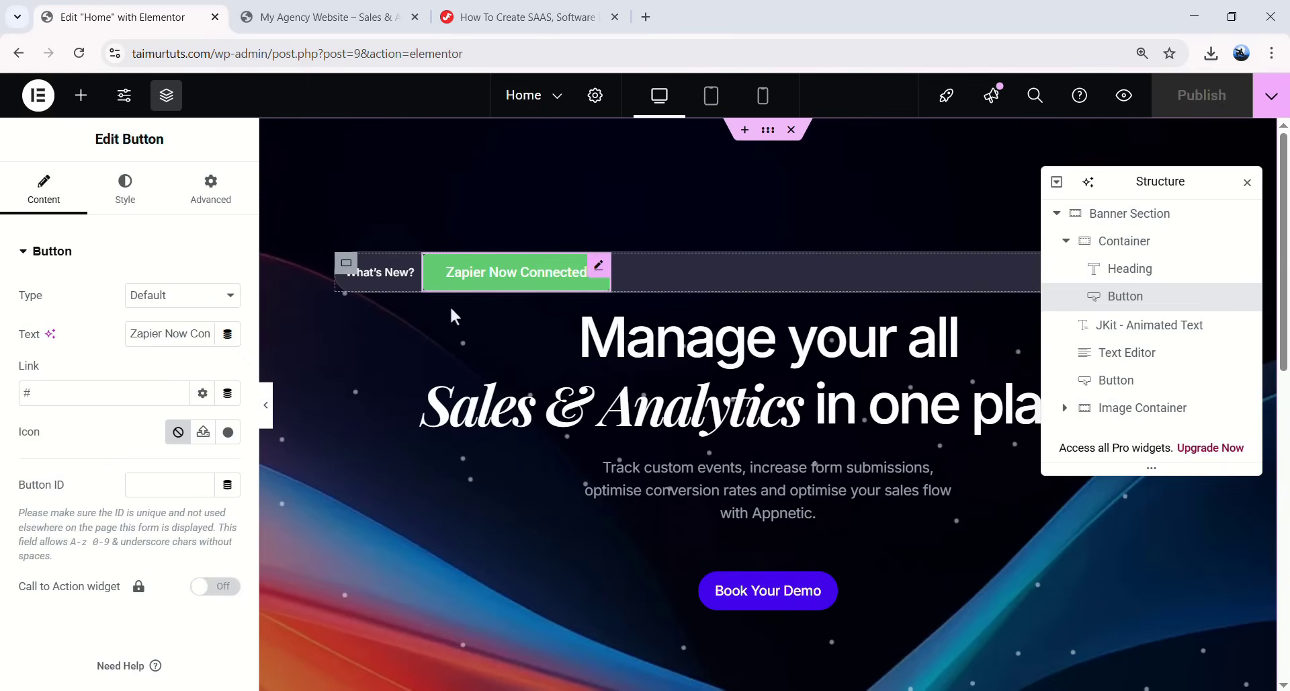
pyautogui.click(204, 433)
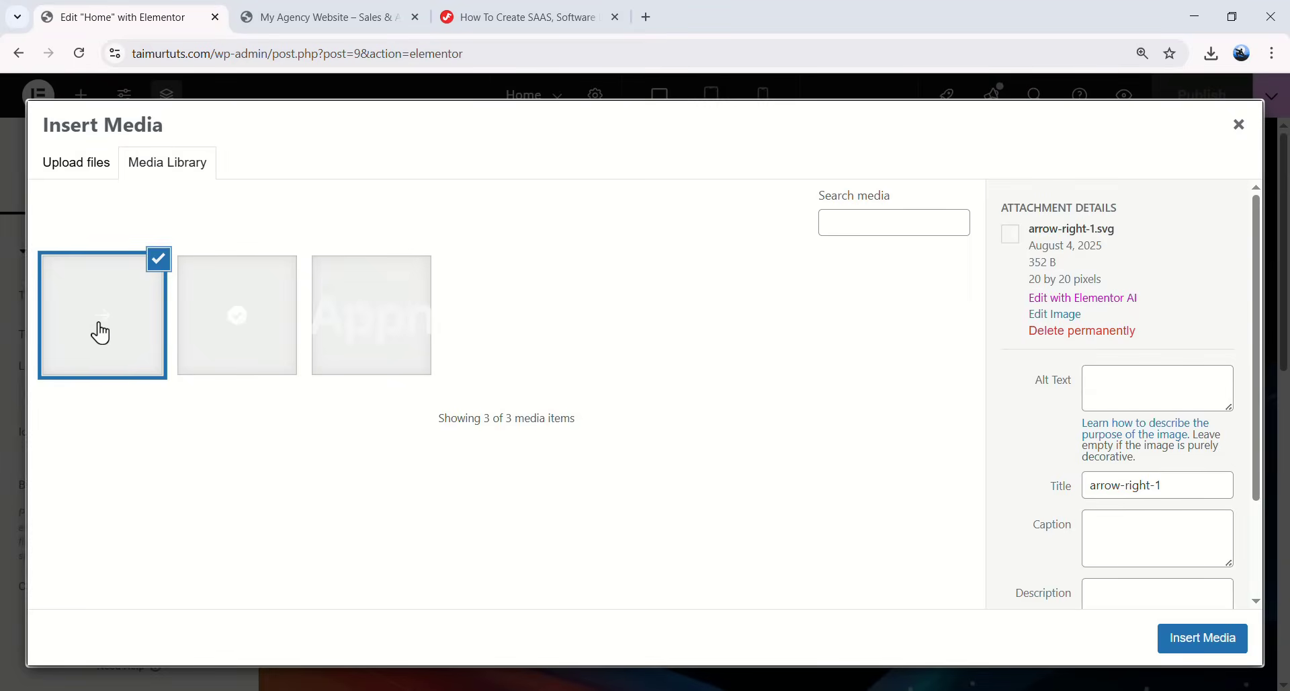
pyautogui.click(1204, 640)
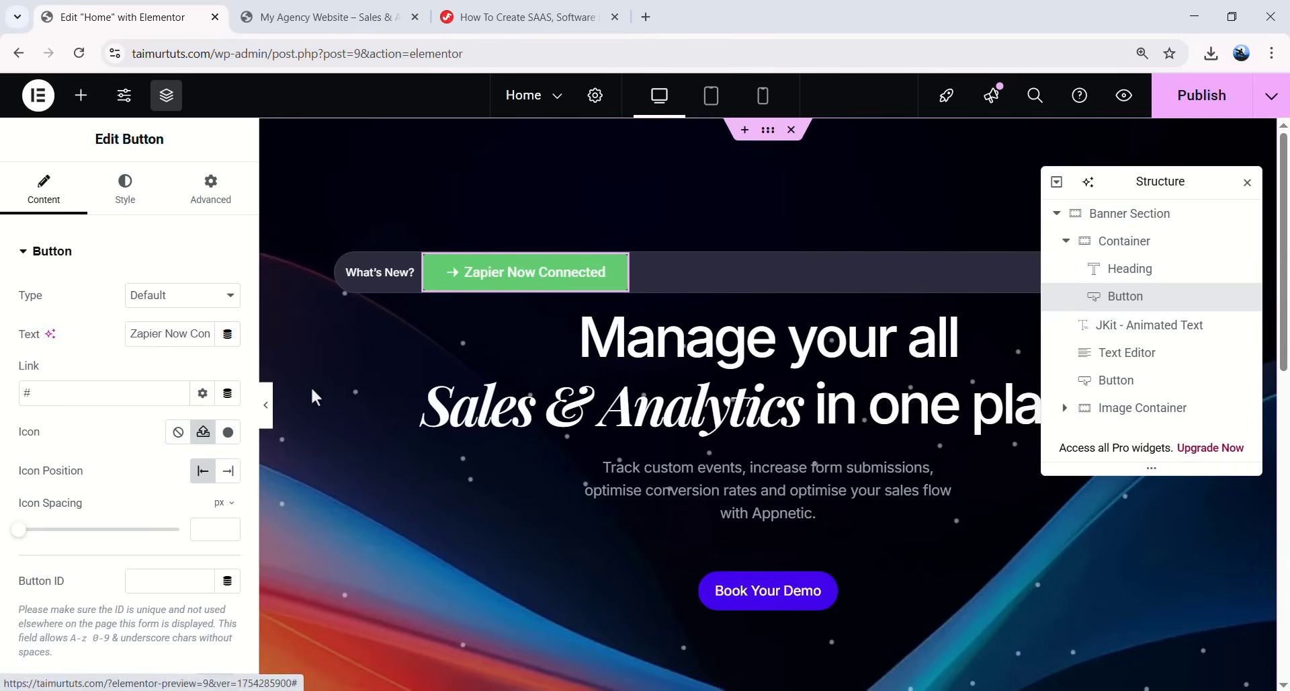
pyautogui.click(228, 472)
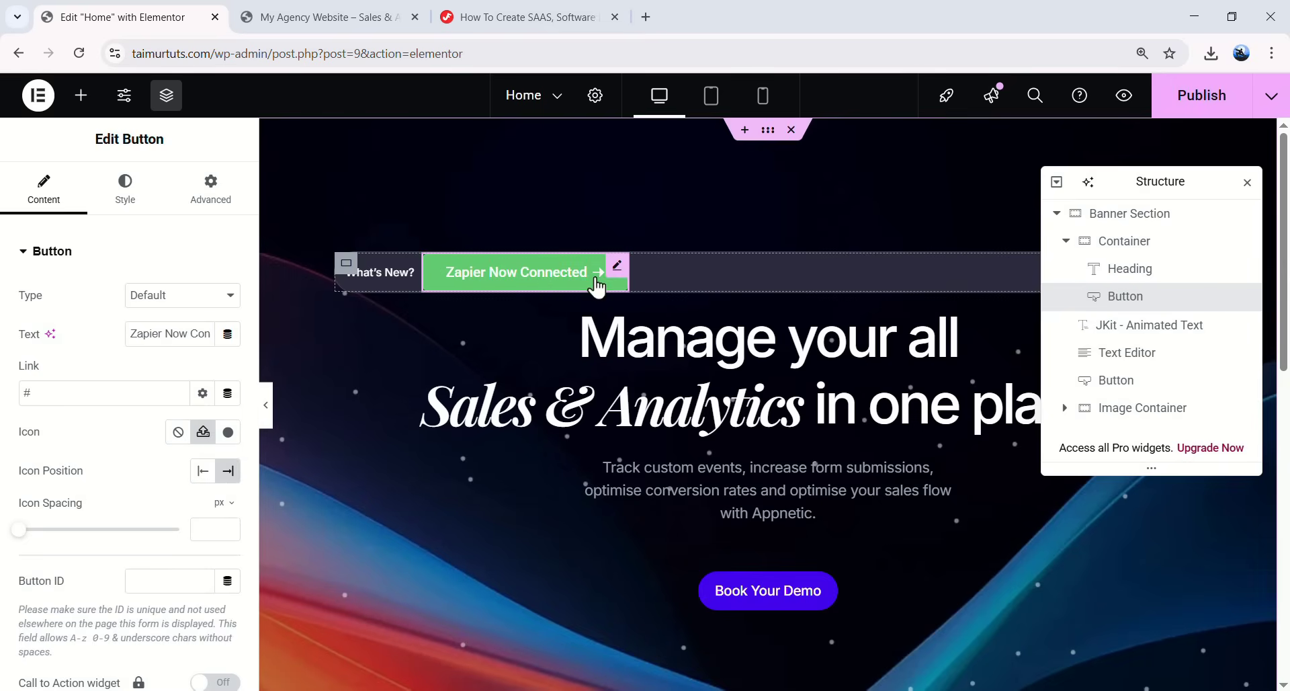
# - Set the button typography to Inter, size 12 px, line height 20
pyautogui.click(125, 202)
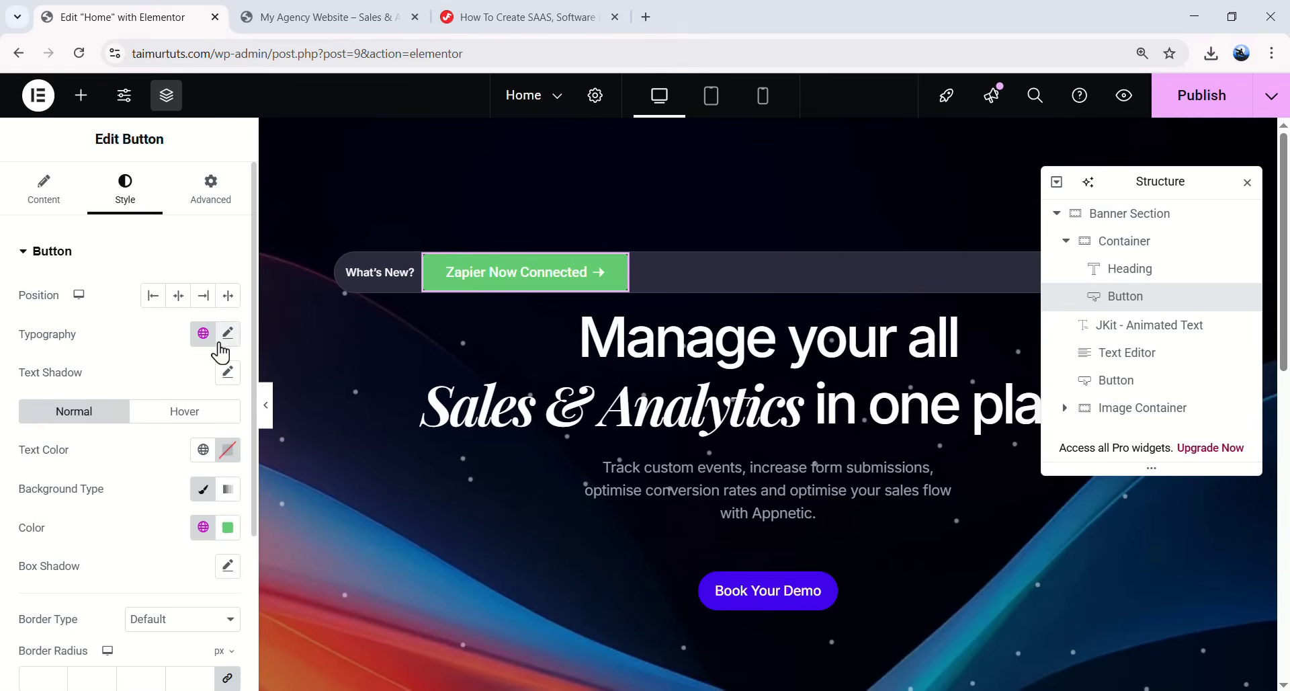
pyautogui.click(228, 333)
pyautogui.click(172, 424)
pyautogui.write('int')
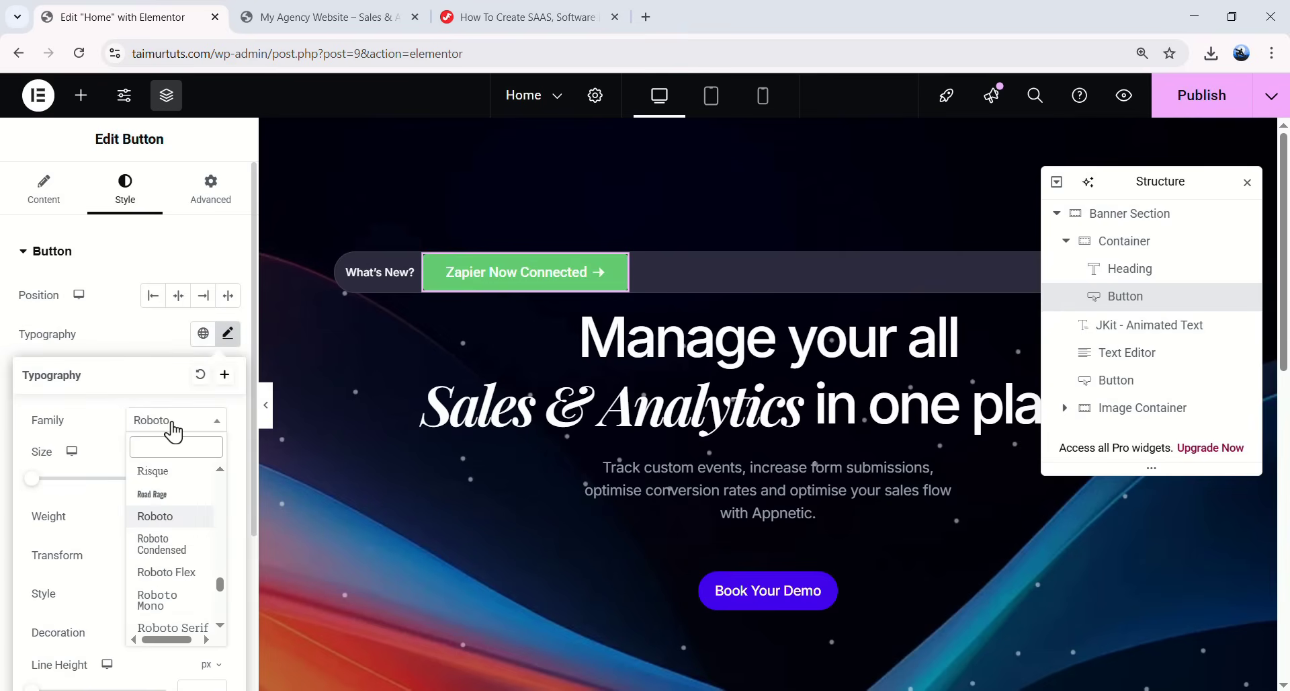
pyautogui.write('er')
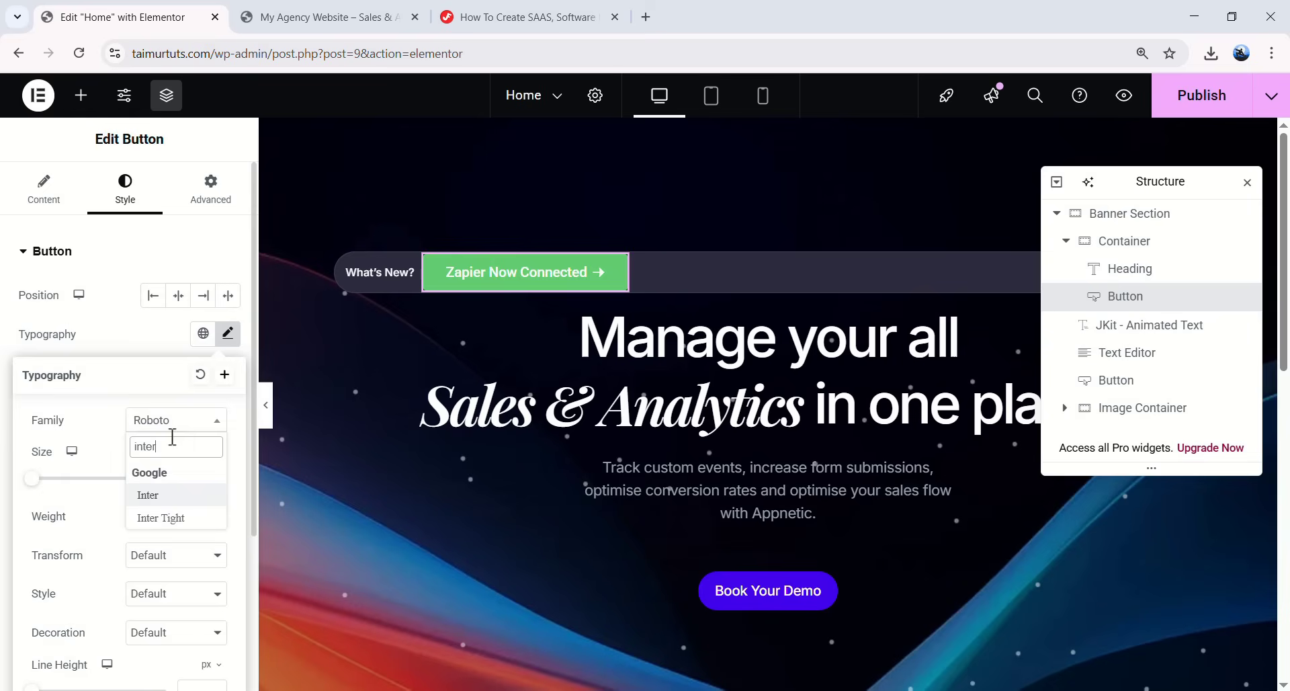
pyautogui.press('Return')
pyautogui.write('inter')
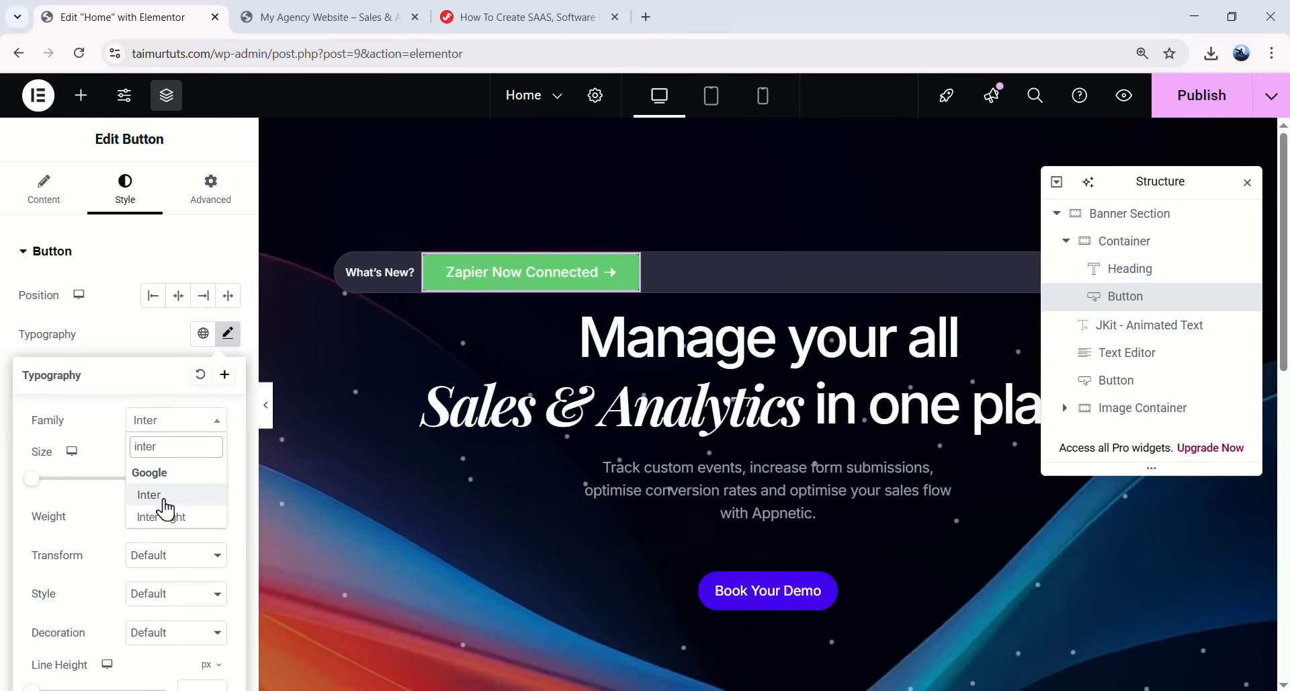
pyautogui.click(165, 498)
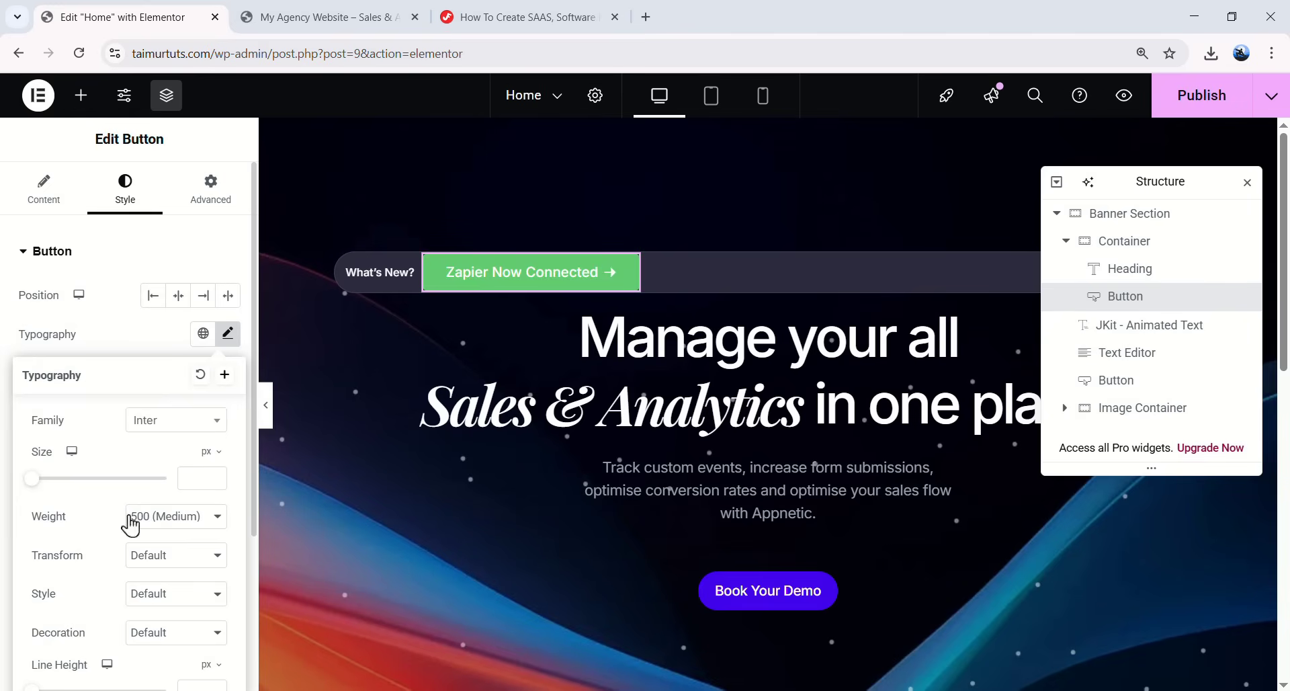
pyautogui.scroll(-1, 172, 442)
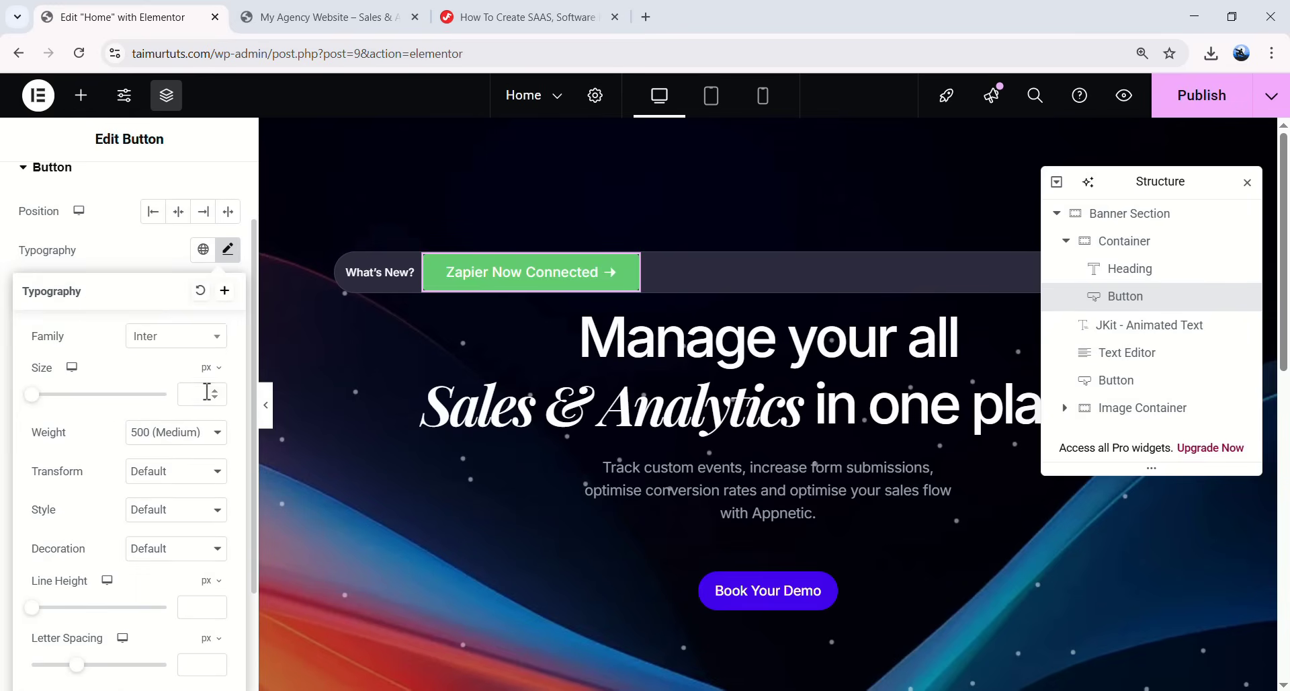
pyautogui.write('12')
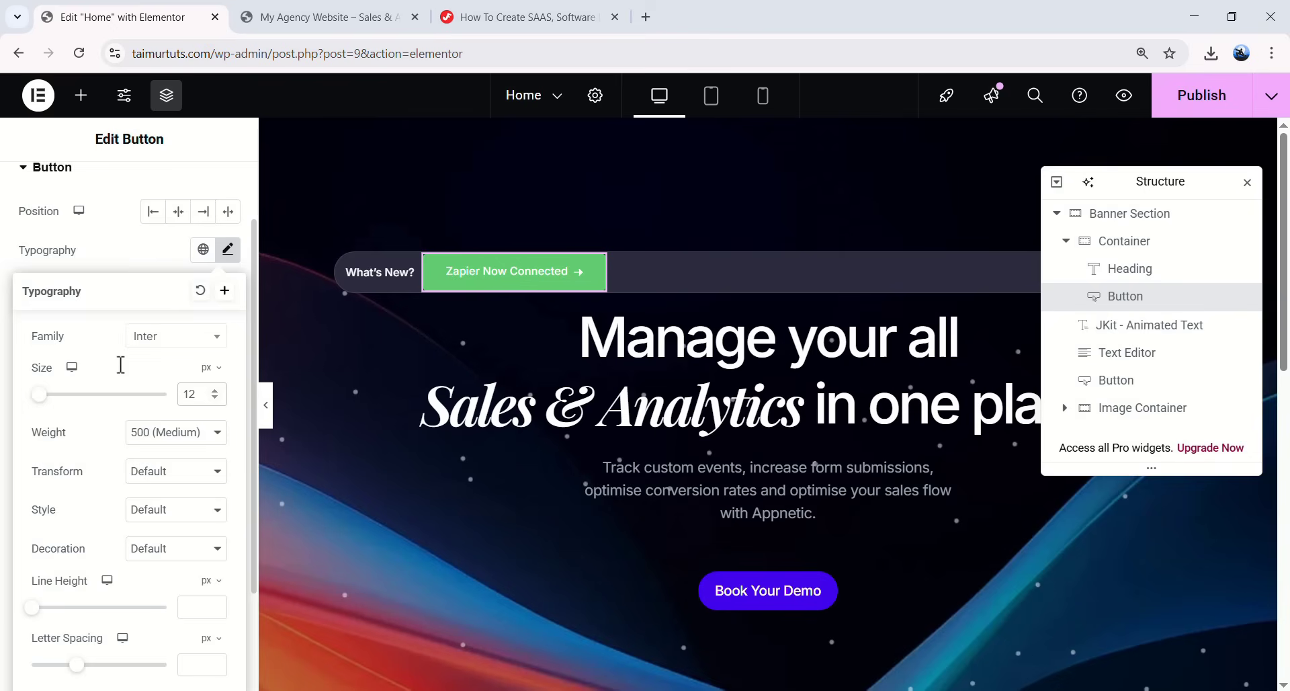
pyautogui.scroll(-1, 133, 369)
pyautogui.scroll(-1, 121, 437)
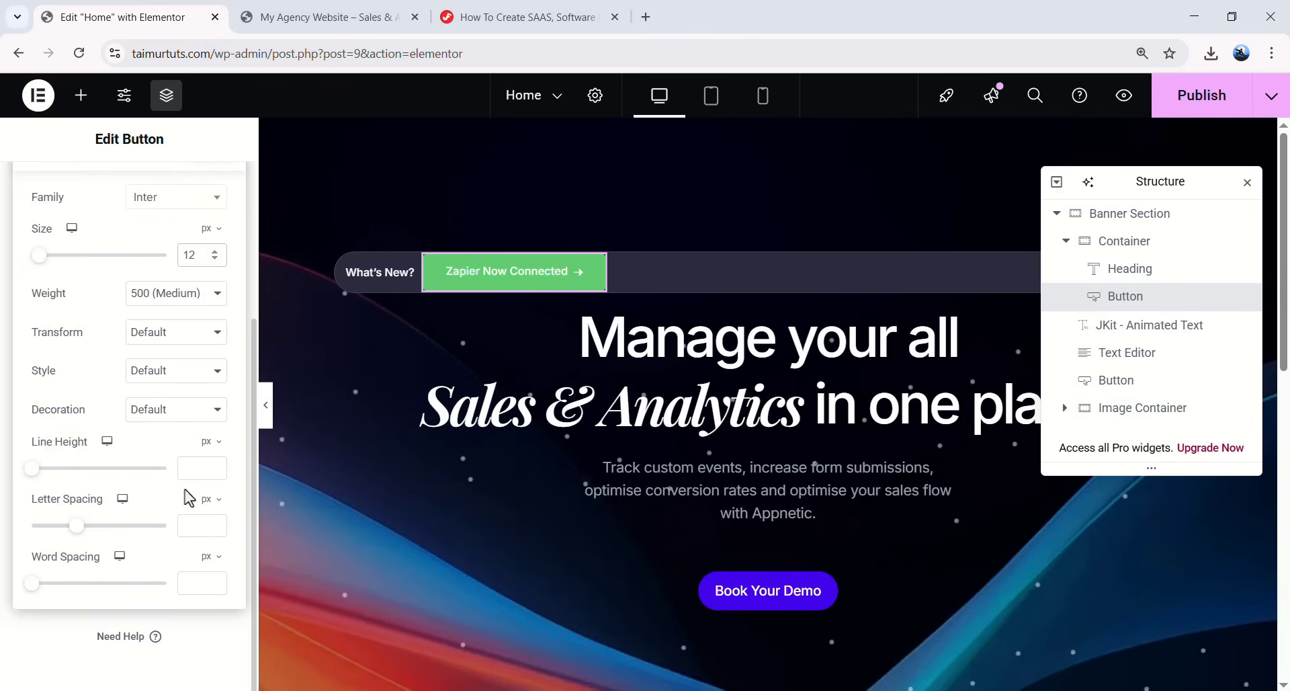
pyautogui.write('20')
pyautogui.scroll(3, 114, 490)
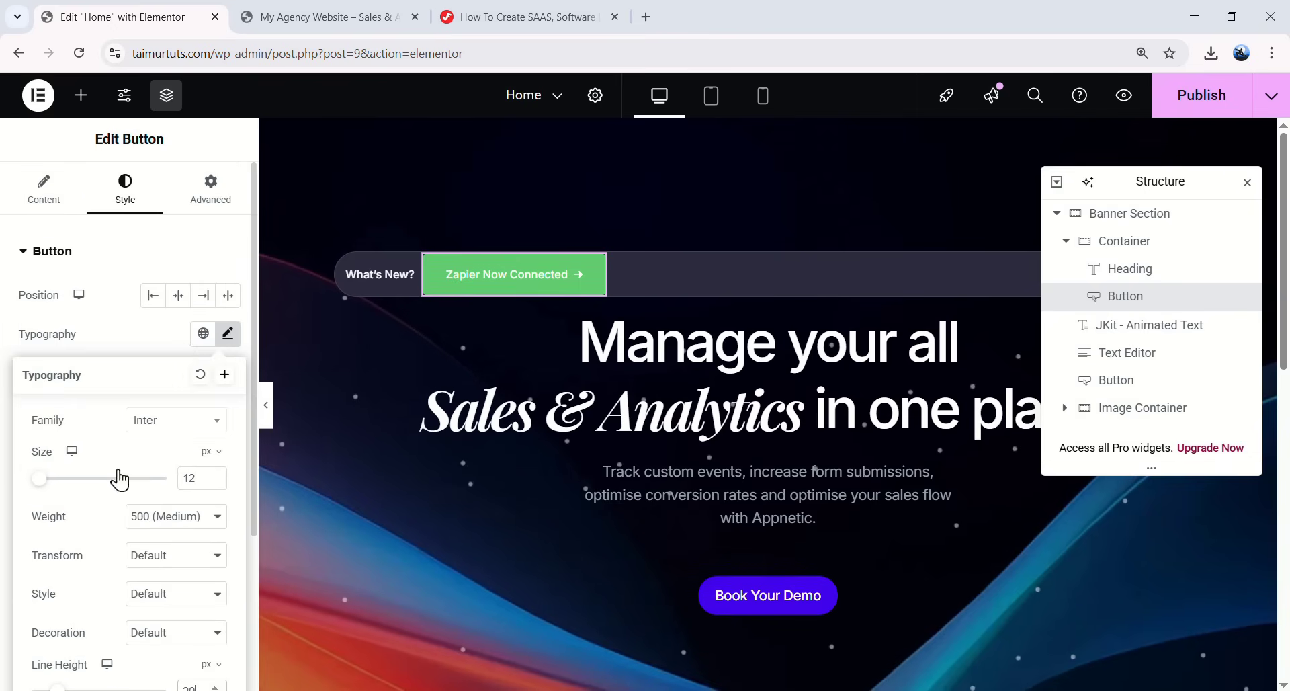
pyautogui.click(228, 335)
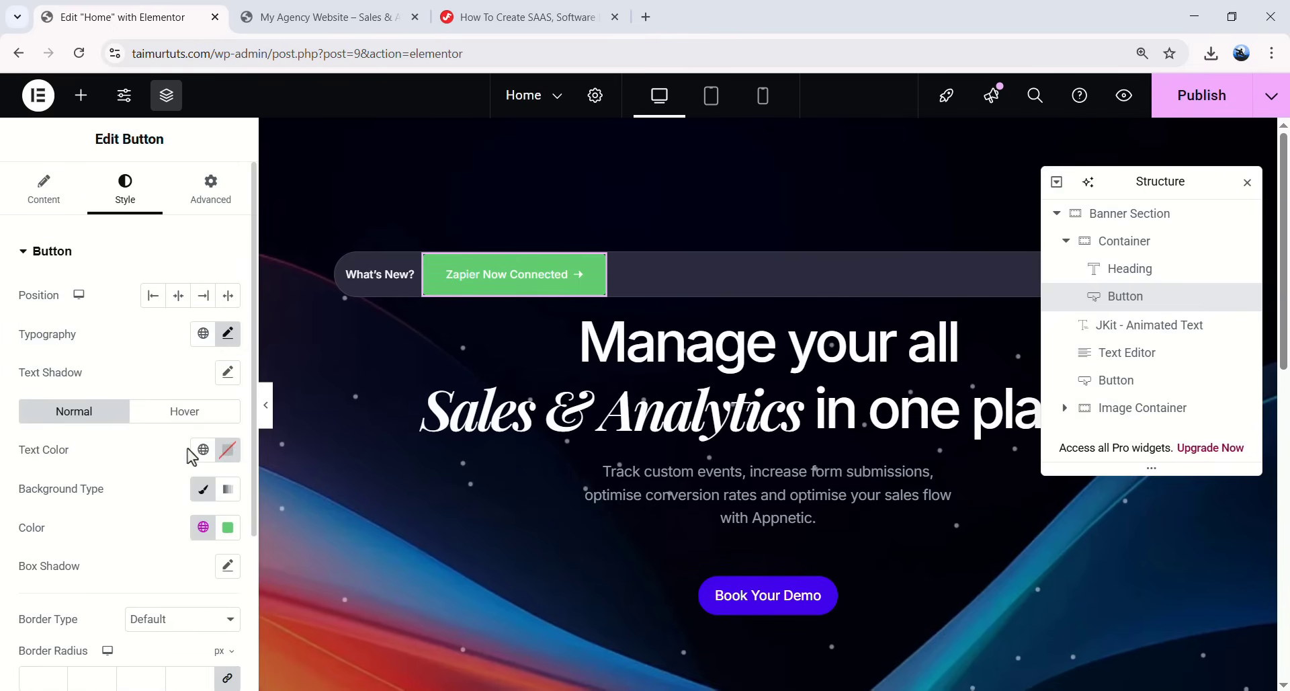
# - Make the button text near-white and its background colour almost fully transparent
pyautogui.click(228, 449)
pyautogui.click(167, 311)
pyautogui.moveTo(167, 311); pyautogui.dragTo(124, 211)
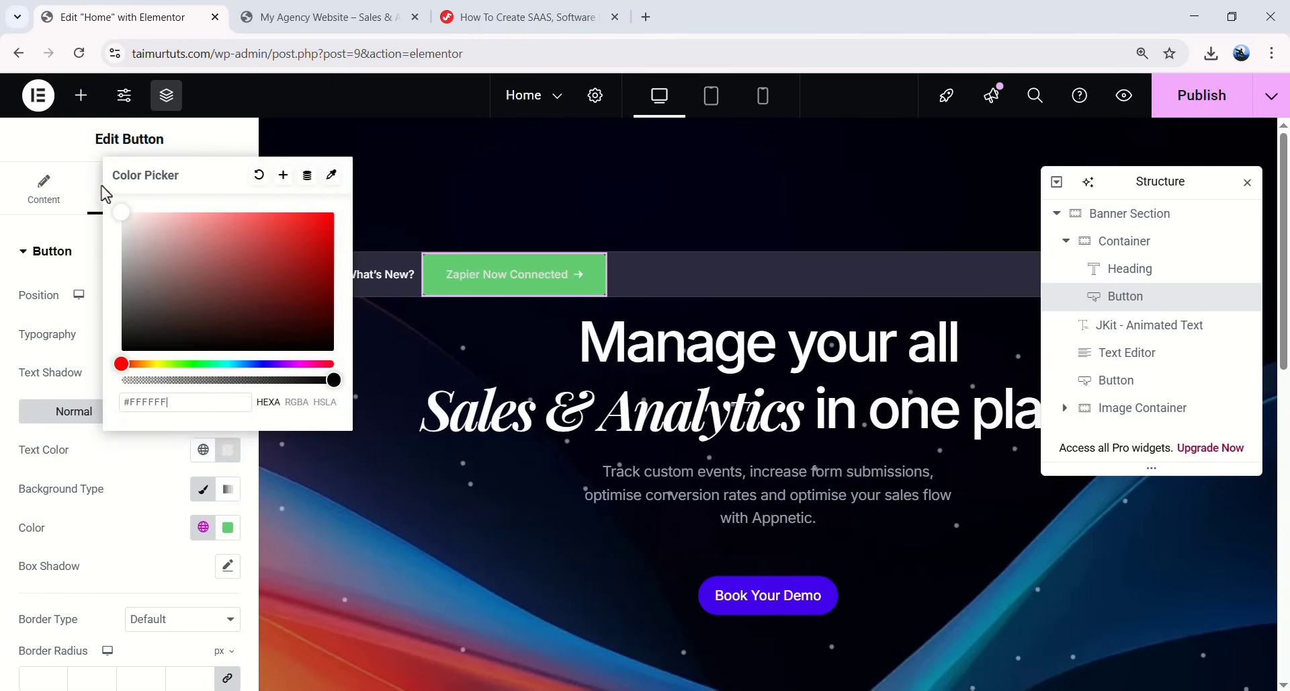
pyautogui.click(111, 452)
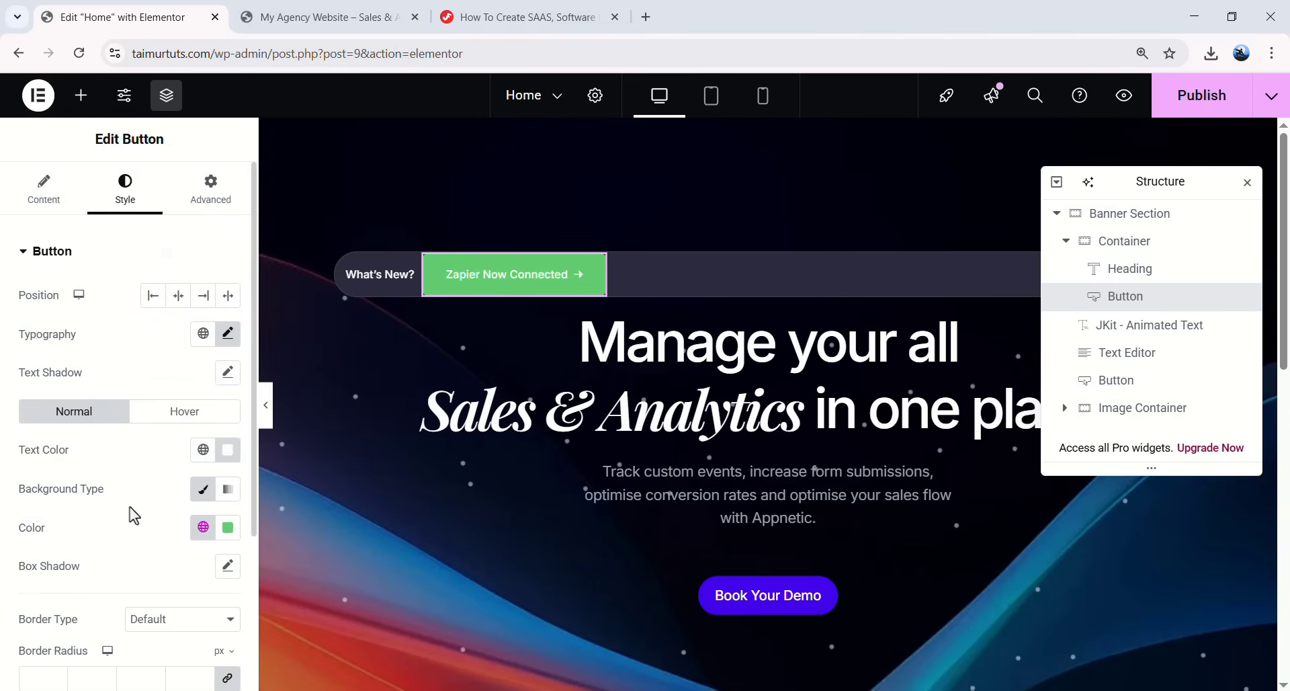
pyautogui.click(228, 527)
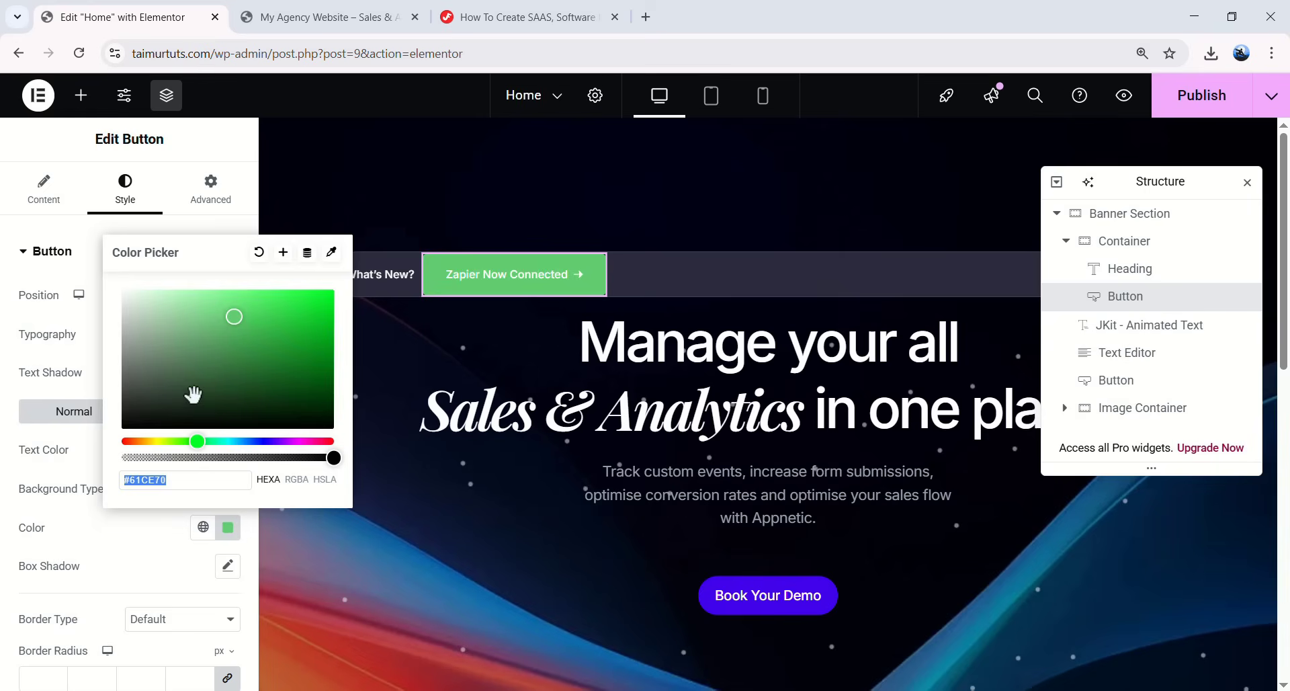
pyautogui.moveTo(334, 457); pyautogui.dragTo(119, 464)
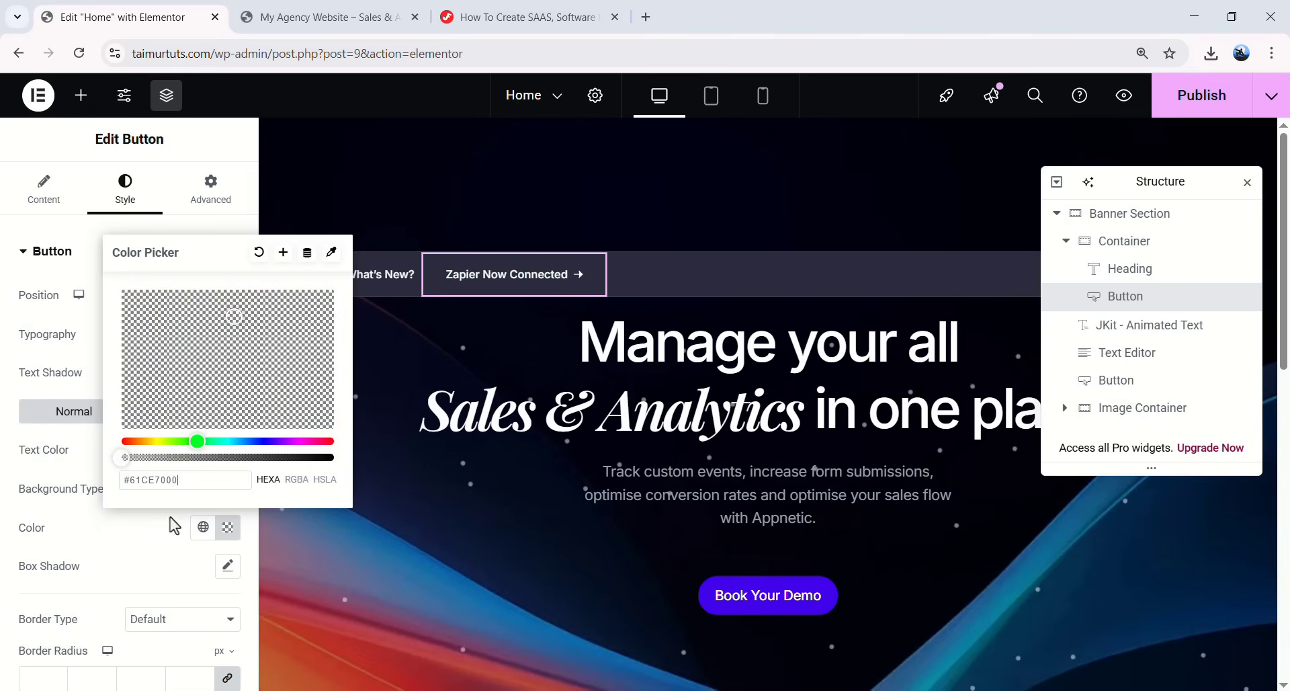
pyautogui.click(538, 266)
pyautogui.scroll(-3, 109, 497)
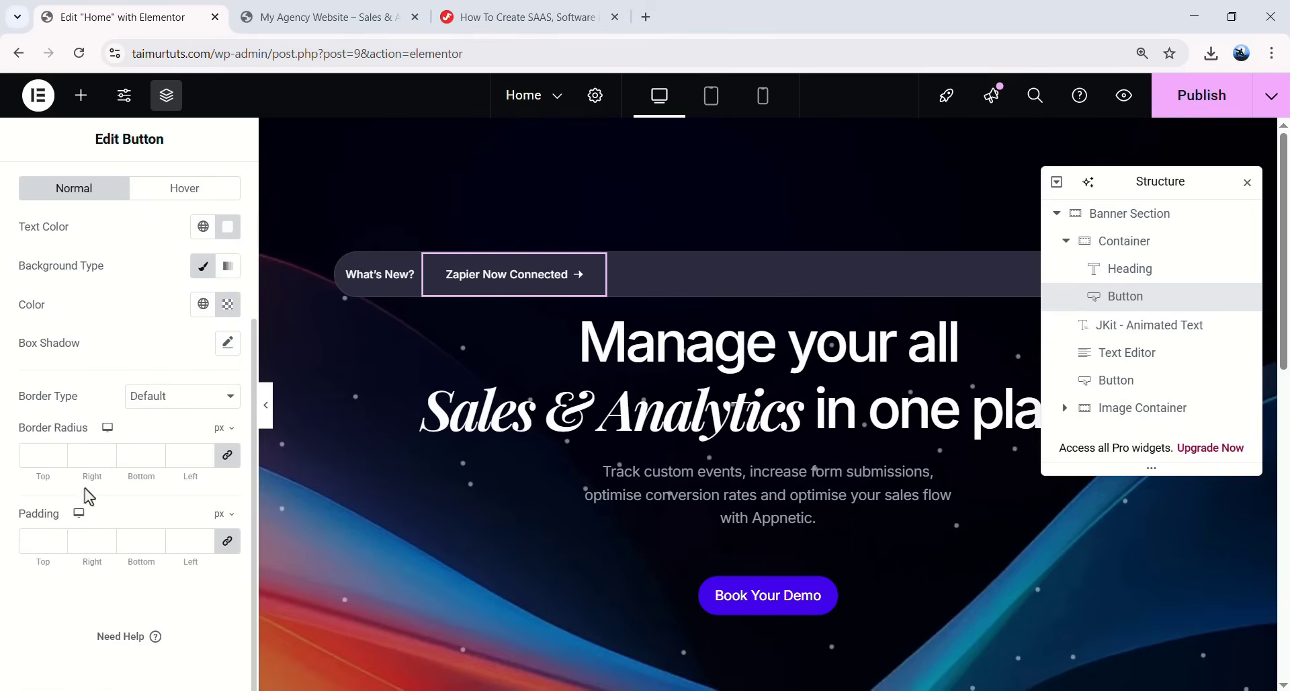
# - Set the button padding to 0, then give it a -4 px top margin and 12 px left padding
pyautogui.click(35, 531)
pyautogui.write('0')
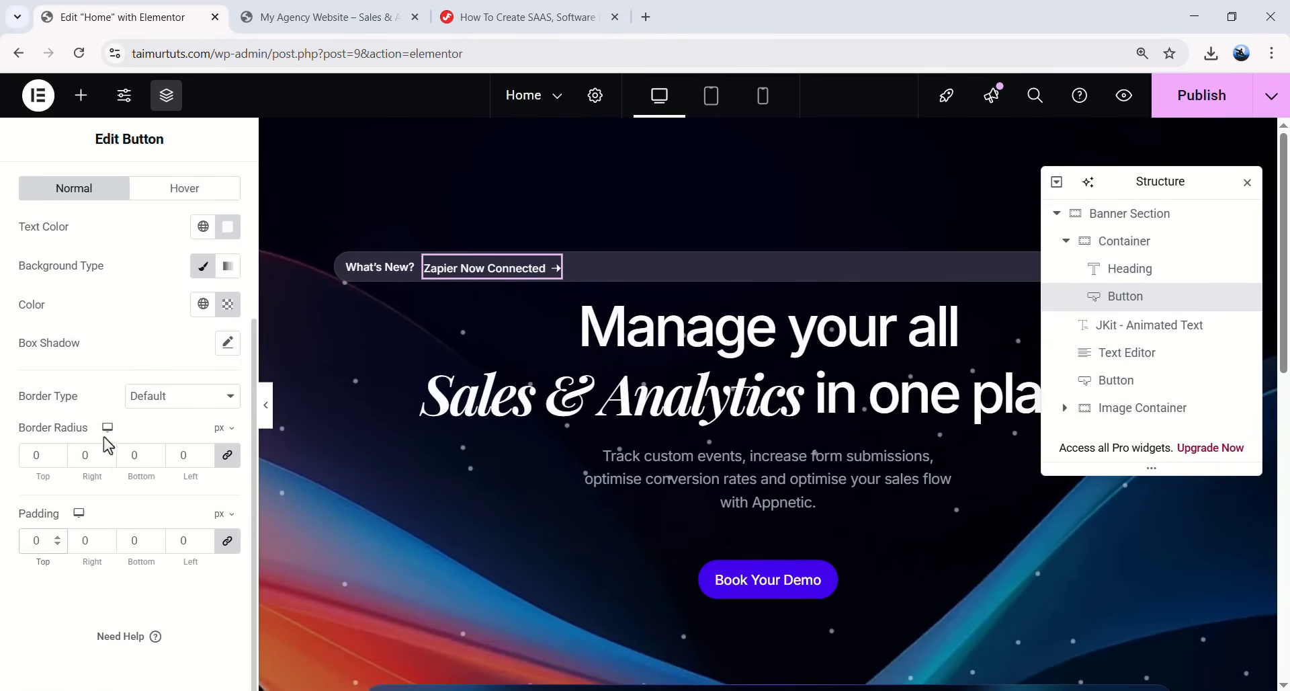
pyautogui.scroll(5, 91, 463)
pyautogui.click(212, 197)
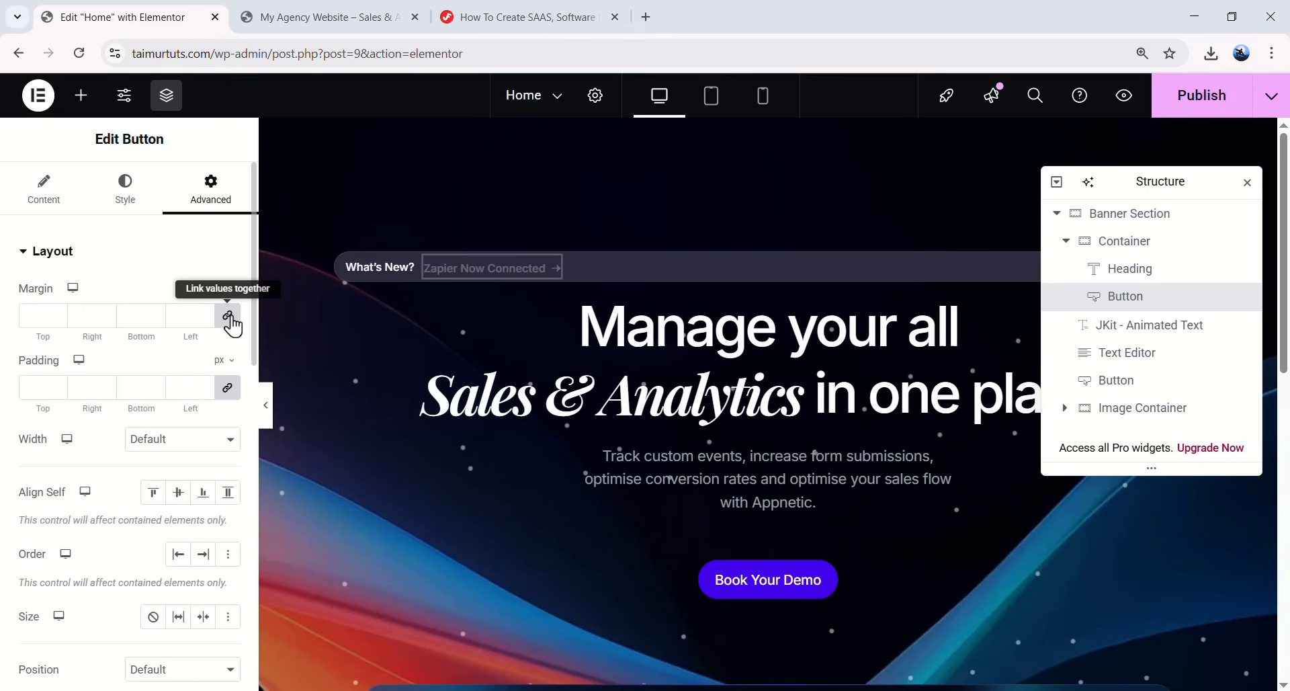
pyautogui.click(65, 325)
pyautogui.write('0')
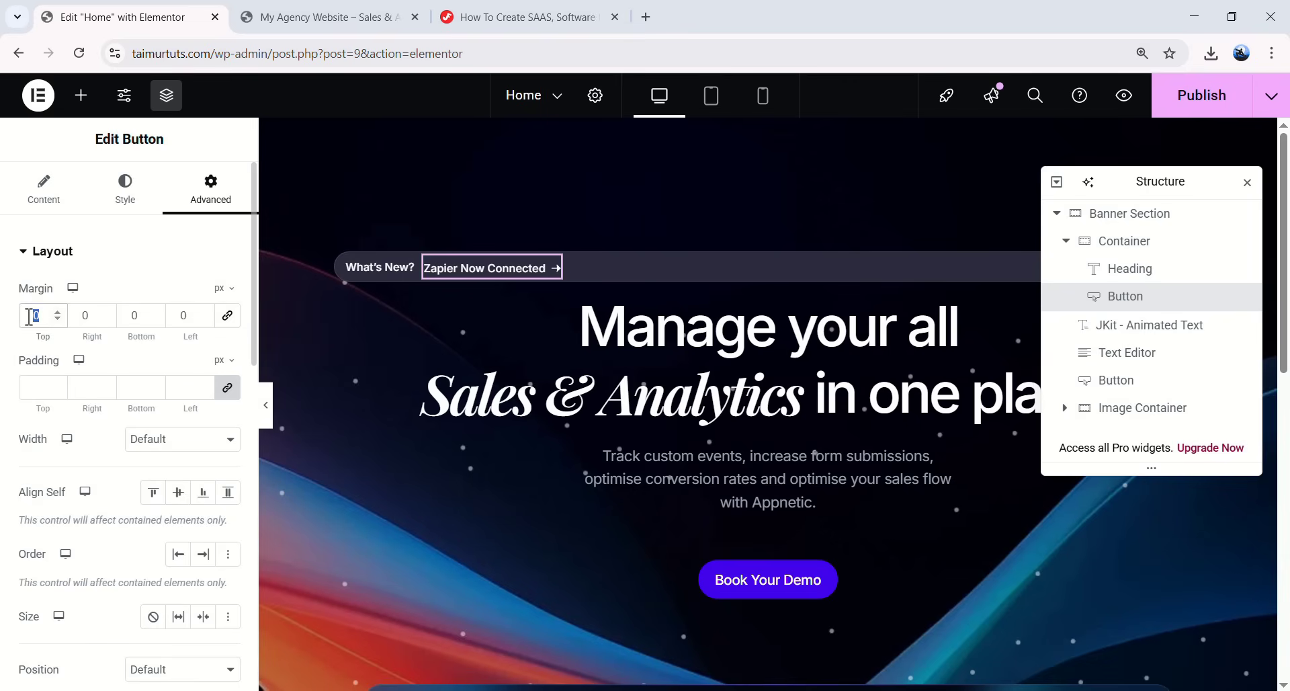
pyautogui.write('4')
pyautogui.click(156, 391)
pyautogui.write('12')
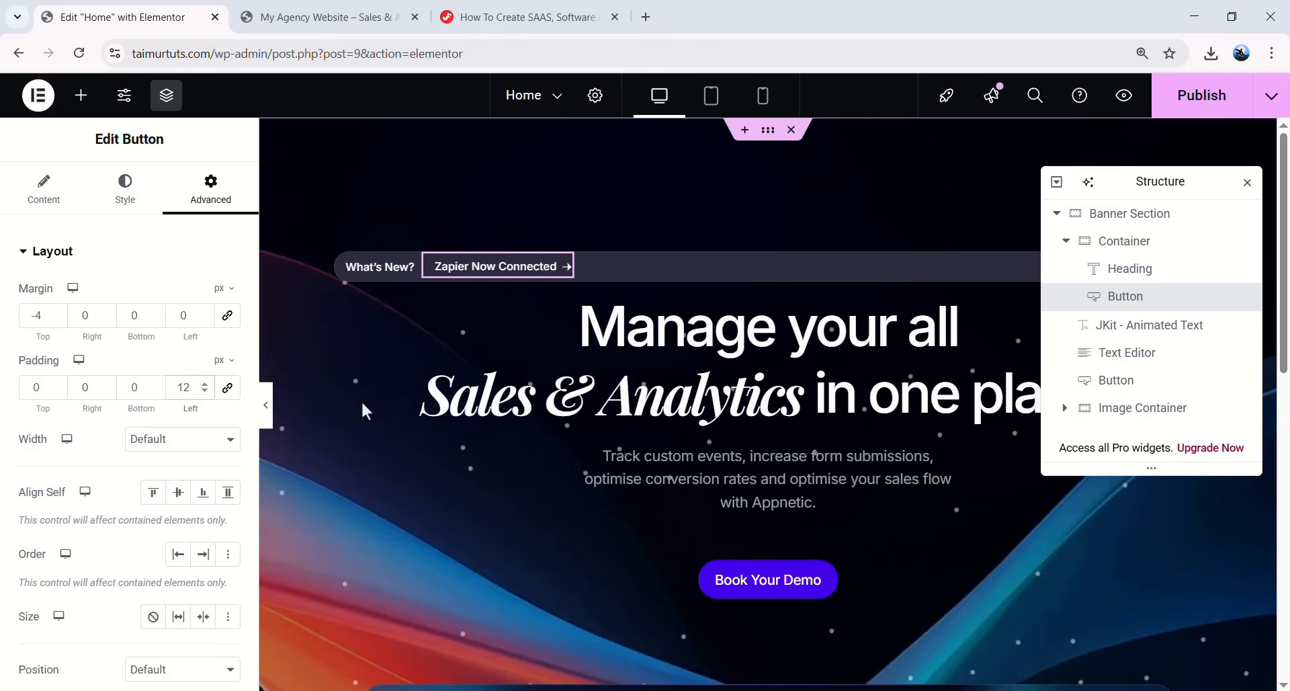
pyautogui.click(266, 404)
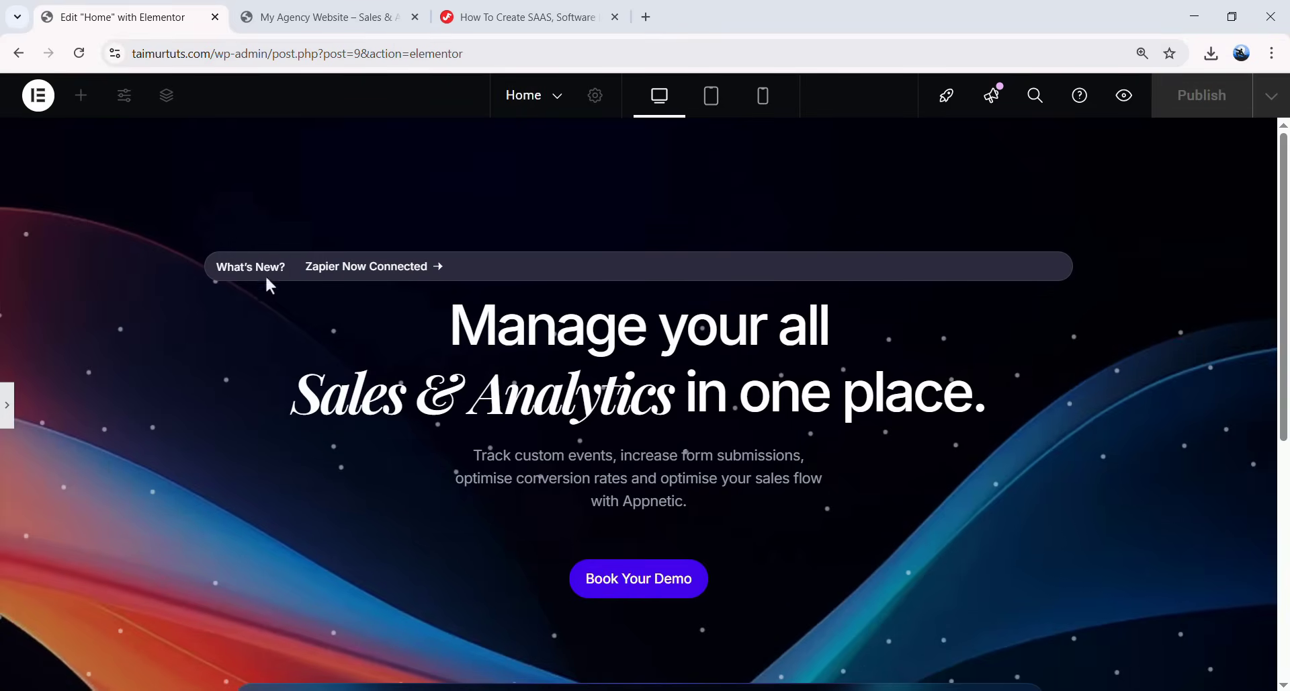
pyautogui.click(7, 404)
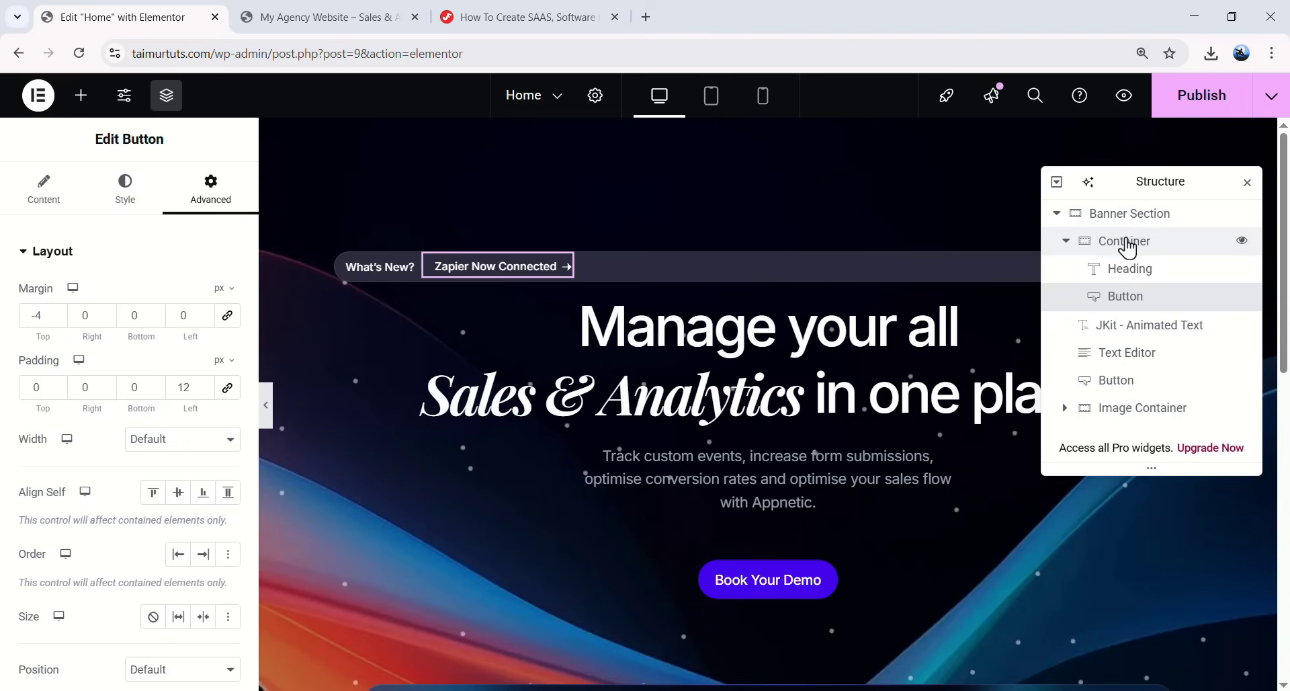
# - Set the pill container's width to a custom content-width value and preview the centred badge
pyautogui.click(1132, 243)
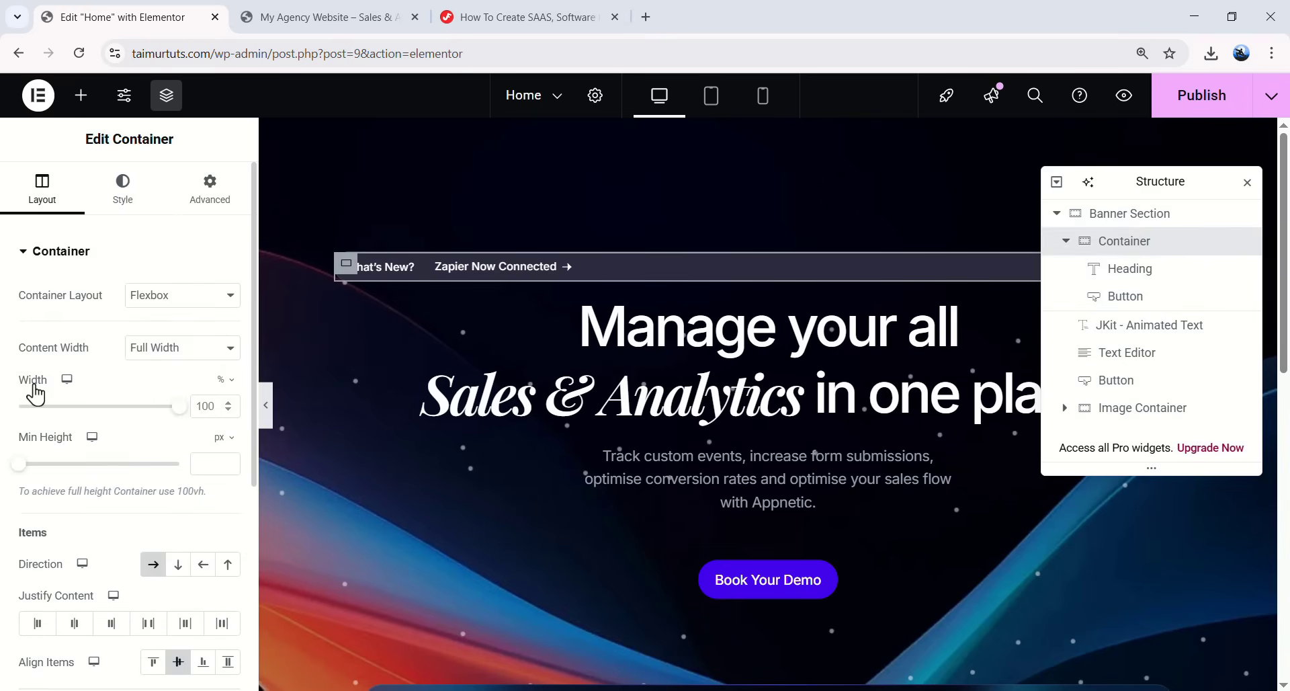
pyautogui.moveTo(226, 381)
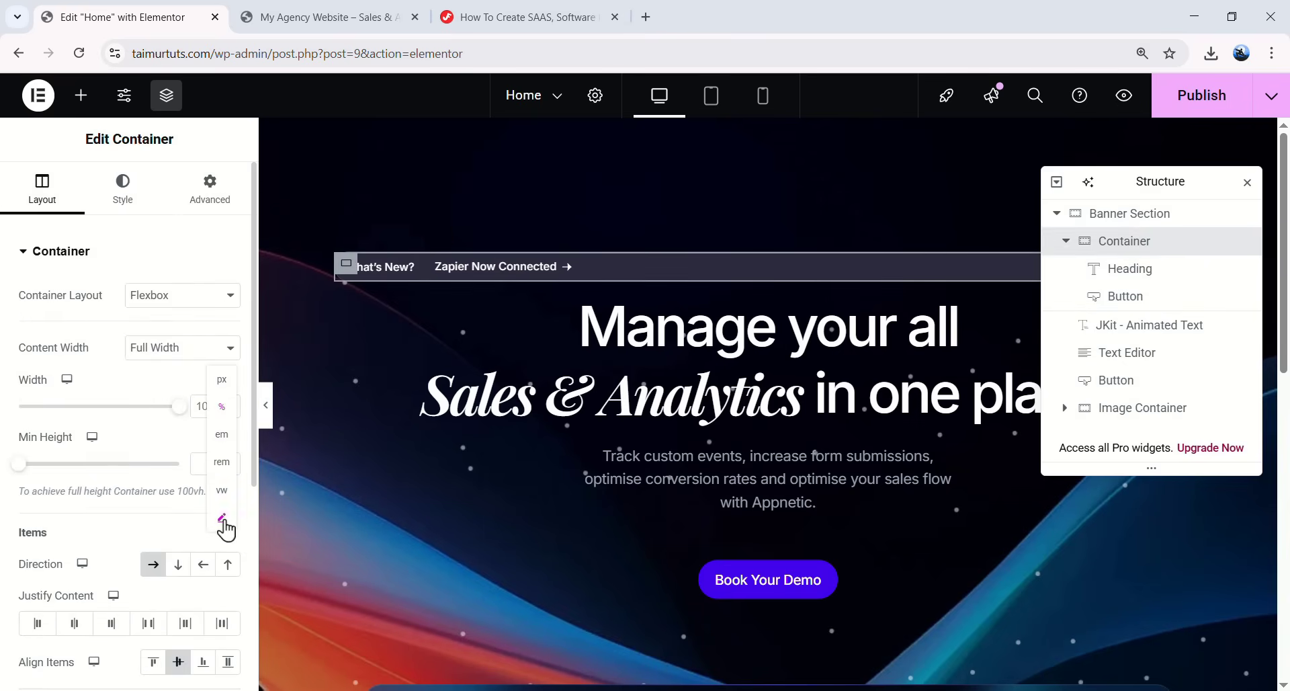
pyautogui.click(223, 518)
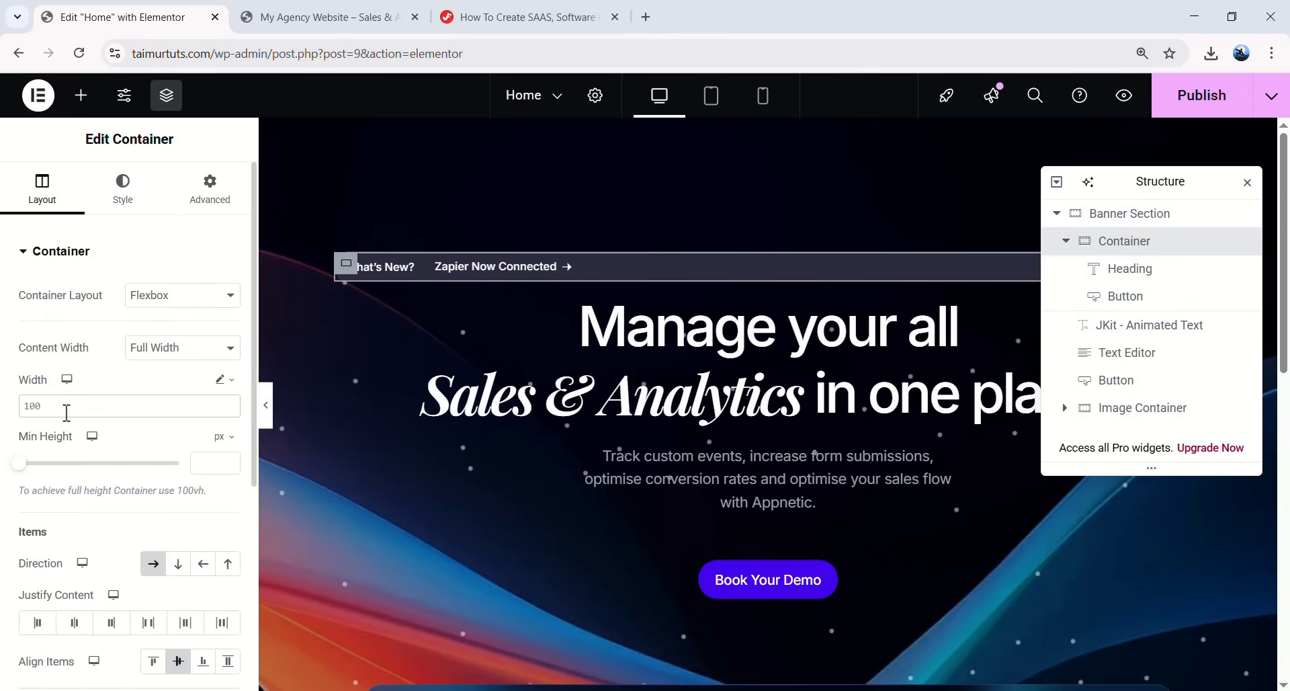
pyautogui.write('content-width')
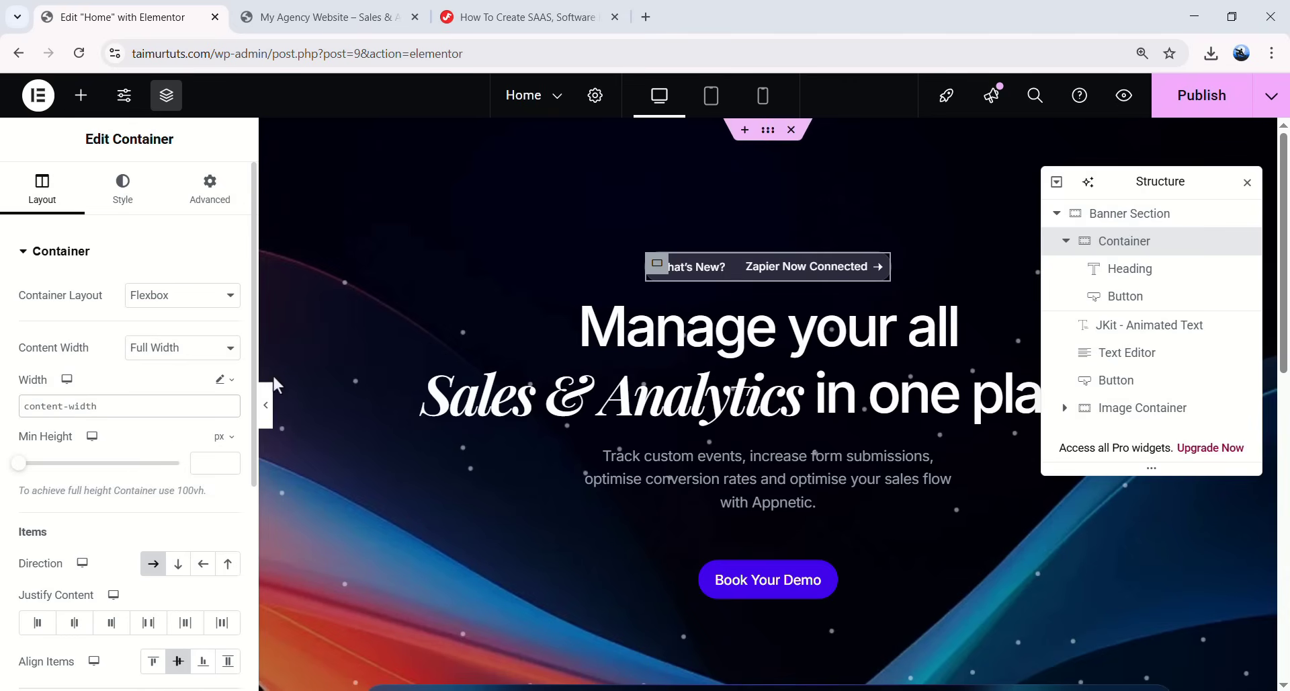
pyautogui.click(270, 407)
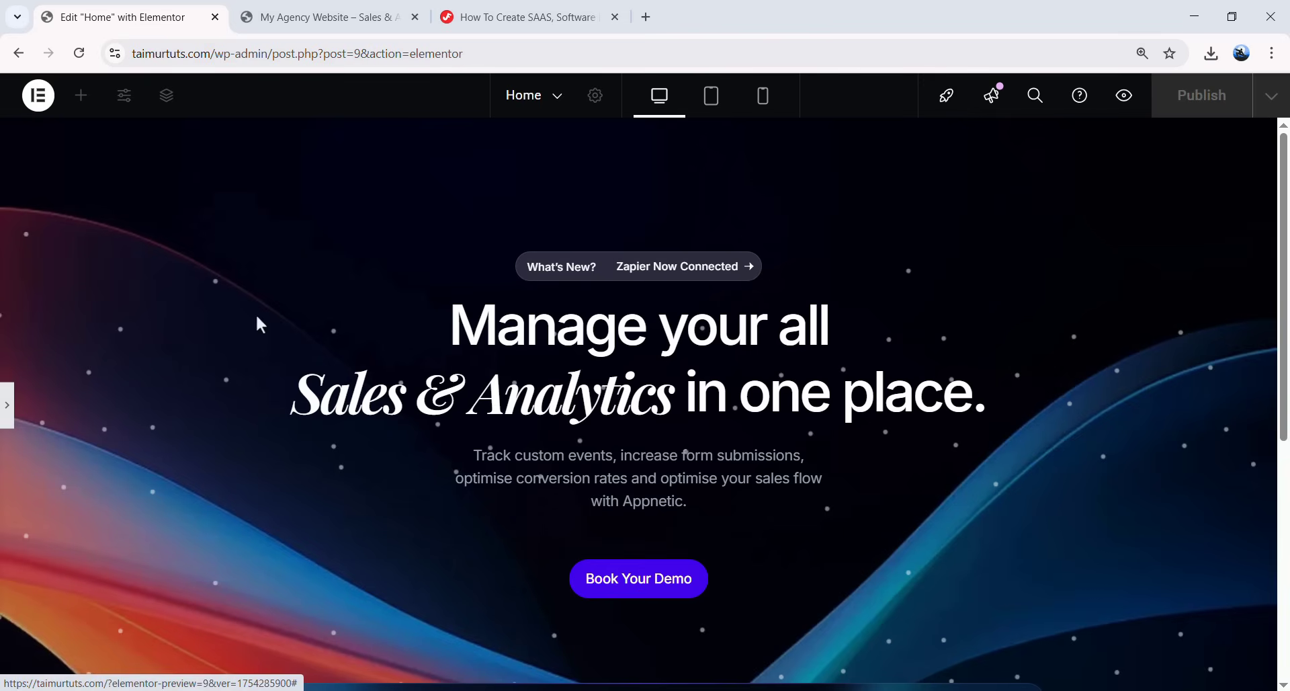
pyautogui.click(7, 405)
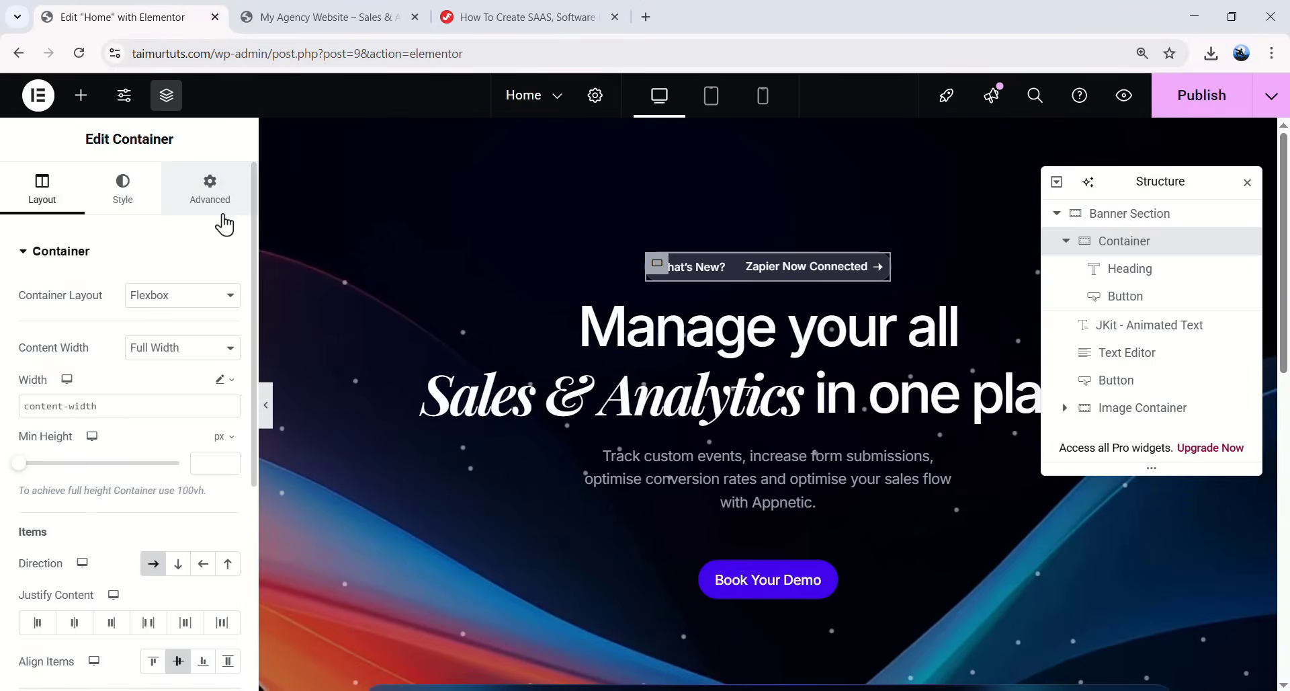
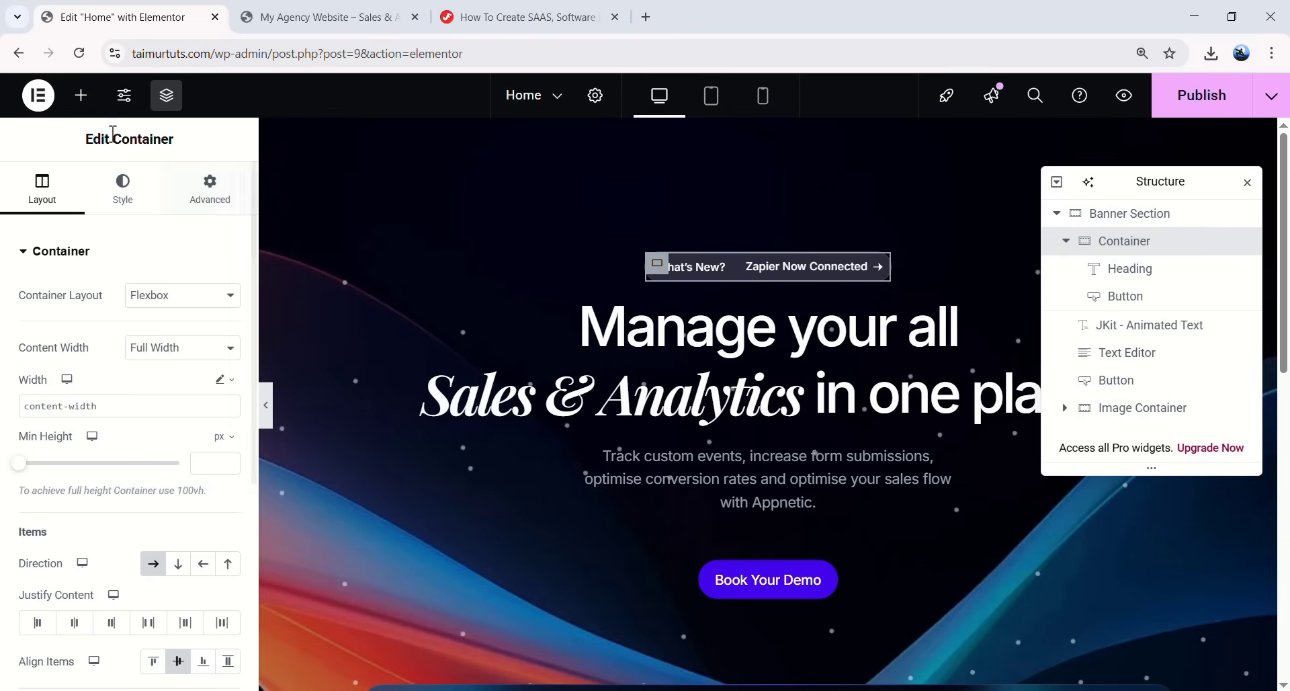
# - Search the widgets for 'html' and drop an HTML widget below the dashboard
pyautogui.click(79, 101)
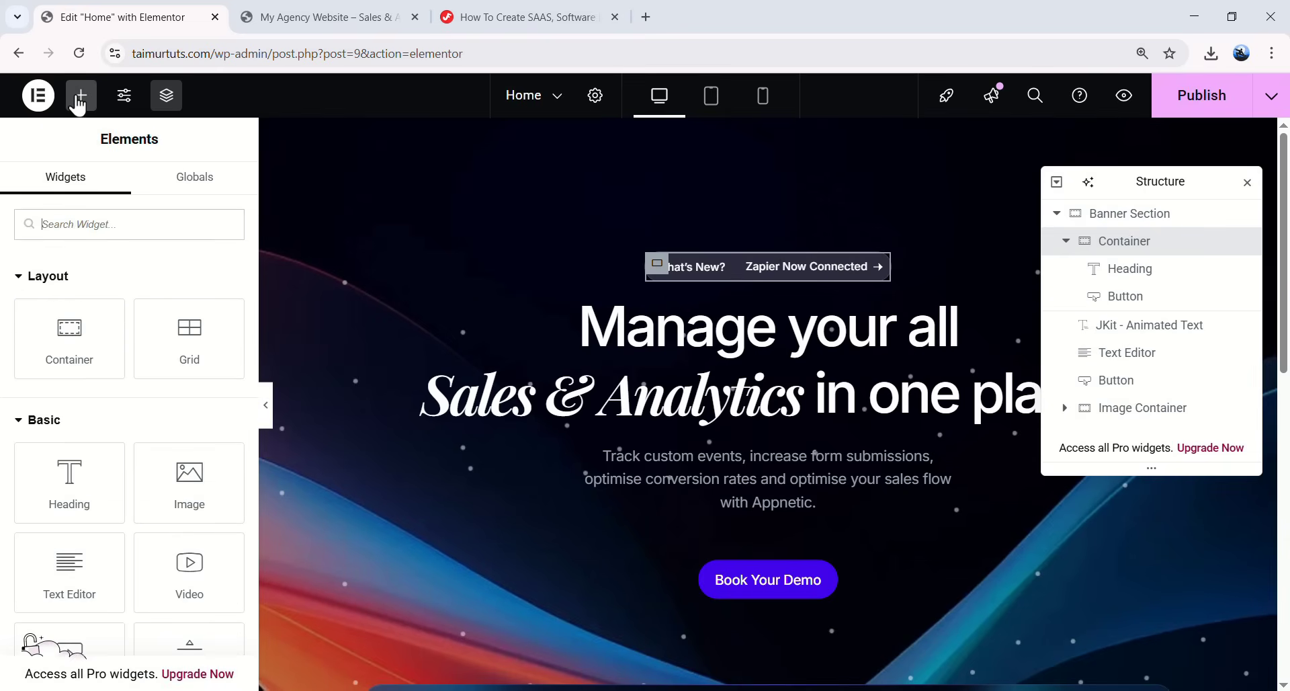
pyautogui.write('html')
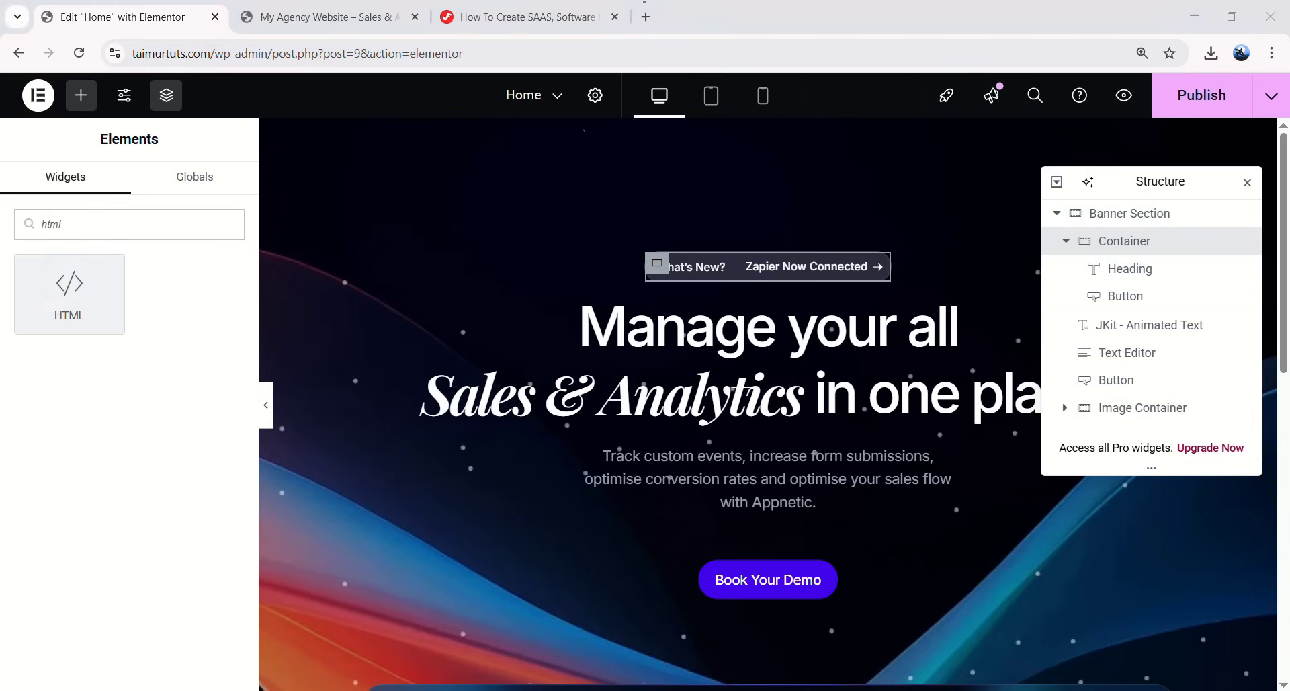
pyautogui.scroll(-10, 602, 410)
pyautogui.moveTo(57, 300); pyautogui.dragTo(498, 567)
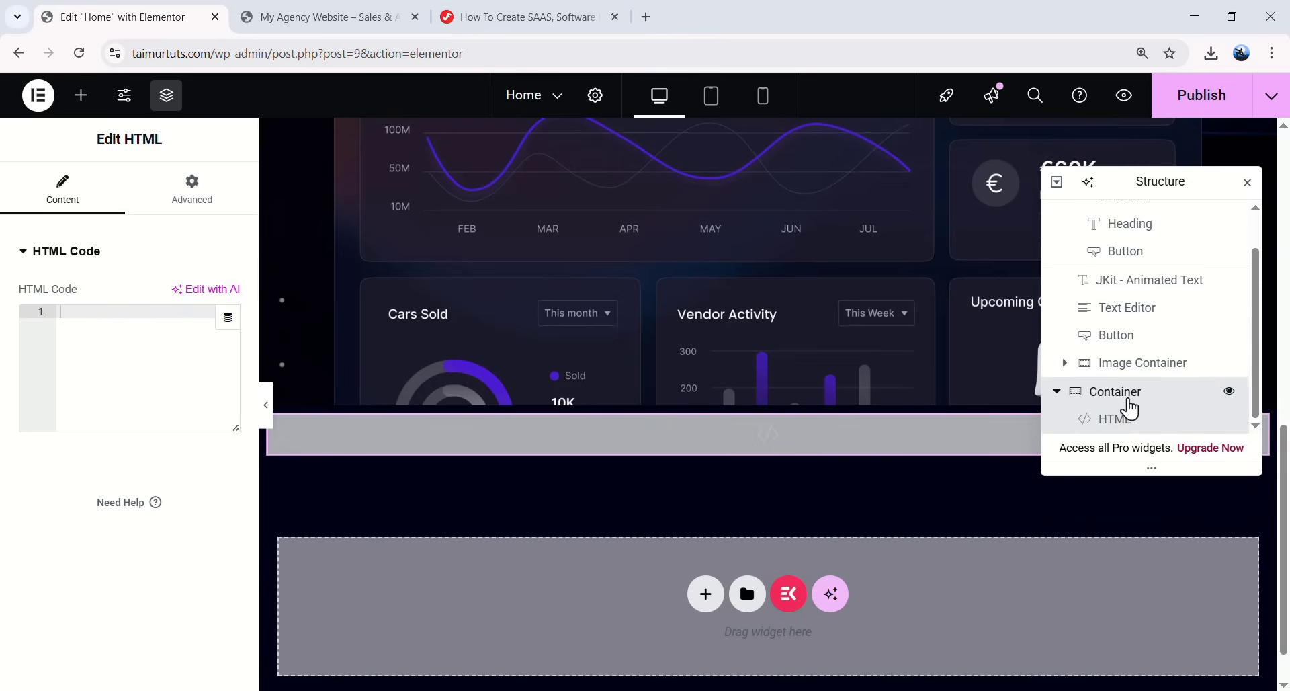
# - Rename the new container CUSTOM CODE and place the cursor in its empty HTML code box
pyautogui.doubleClick(1132, 402)
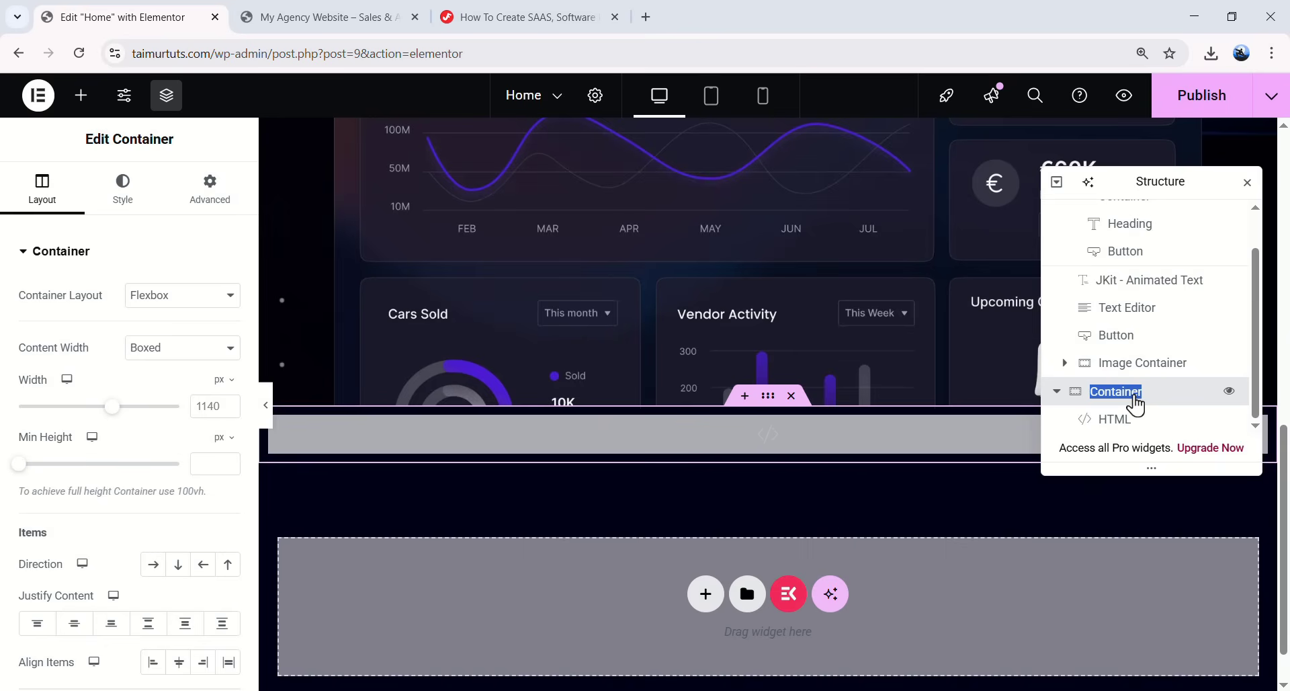
pyautogui.write('CUSTOM CODE')
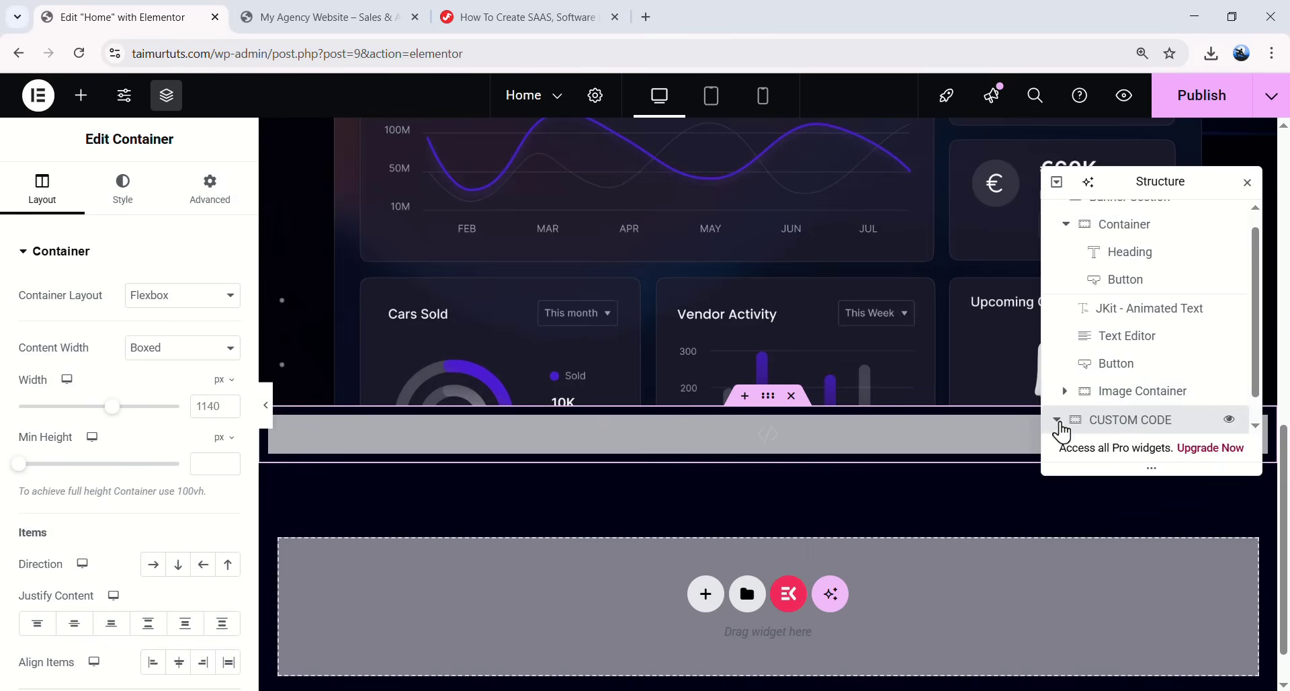
pyautogui.click(1057, 420)
pyautogui.click(1116, 420)
pyautogui.click(94, 370)
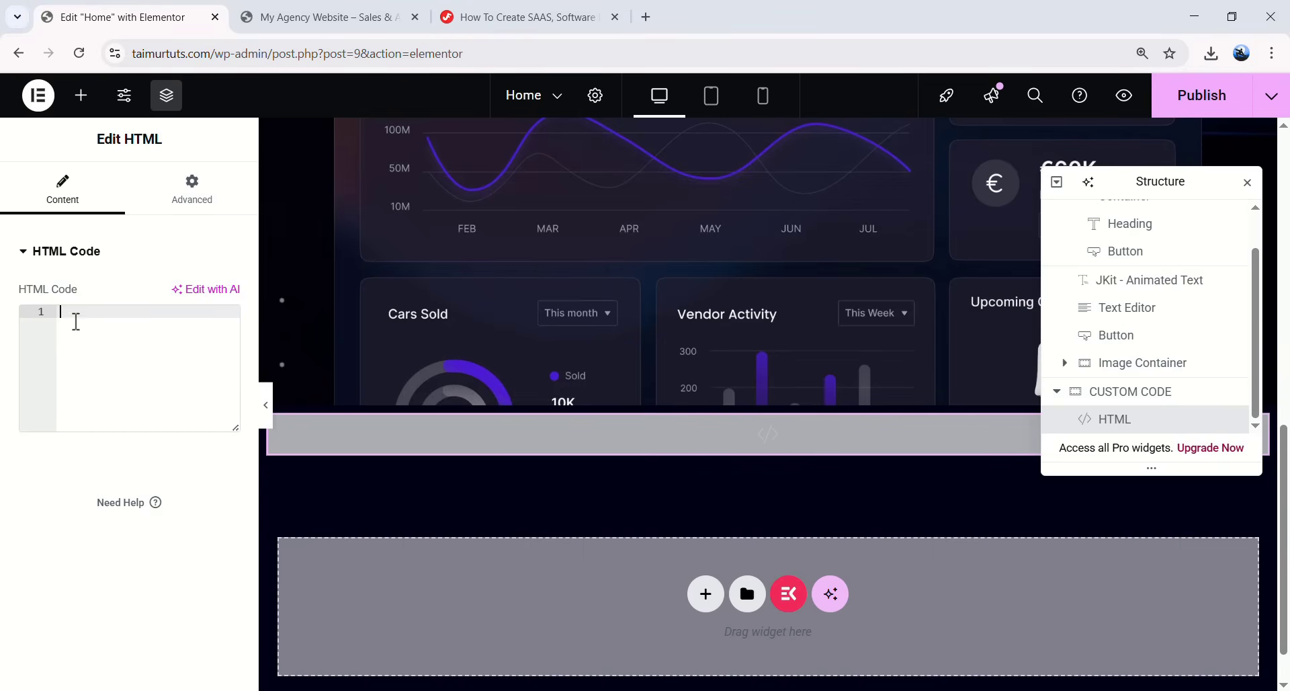
# - Copy the overflow-hiding CSS block from the tutorial page
pyautogui.click(508, 19)
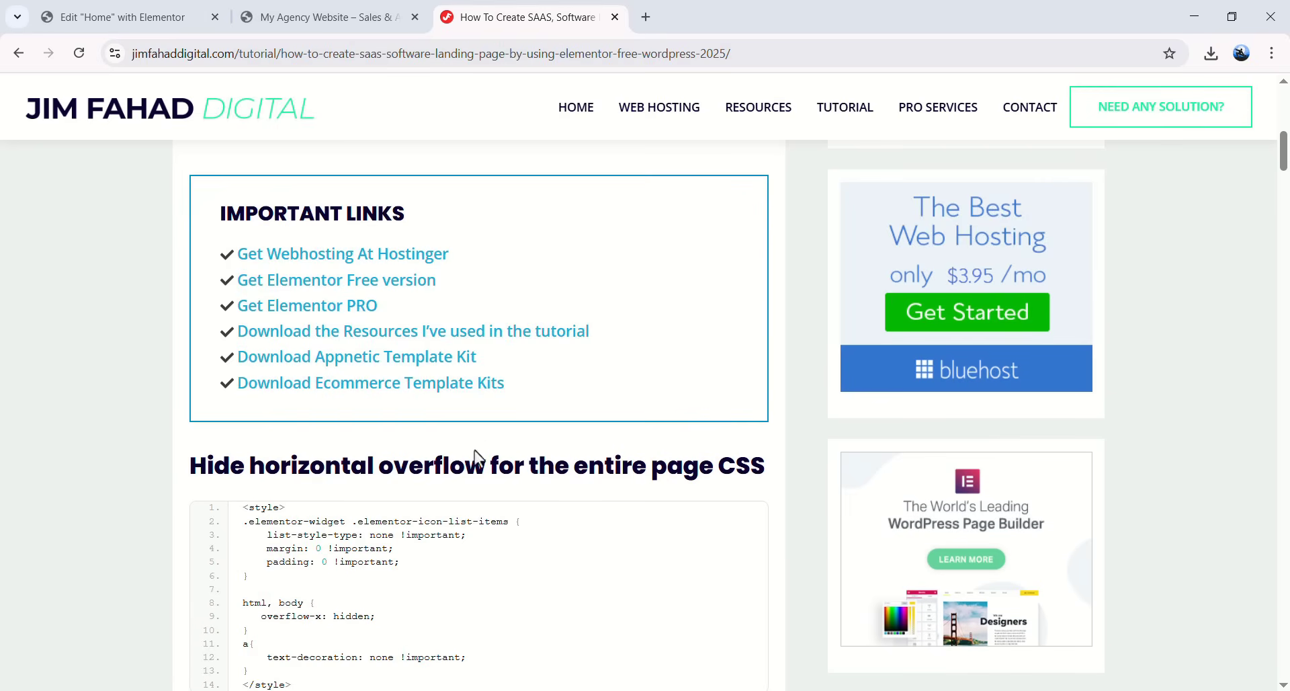
pyautogui.scroll(-4, 457, 437)
pyautogui.scroll(-3, 397, 316)
pyautogui.scroll(5, 282, 303)
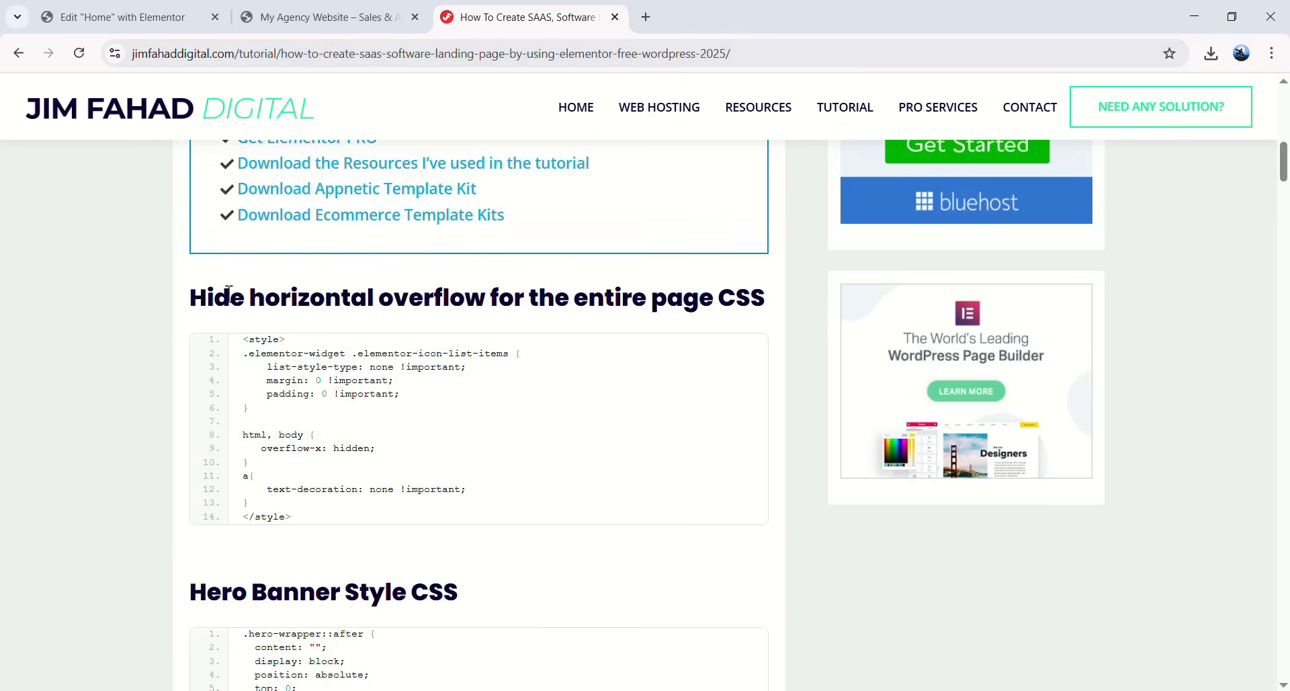
pyautogui.moveTo(193, 295); pyautogui.dragTo(486, 301)
pyautogui.click(487, 344)
pyautogui.moveTo(295, 518); pyautogui.dragTo(245, 340)
pyautogui.rightClick(334, 368)
pyautogui.click(340, 376)
pyautogui.click(357, 352)
# - Paste the overflow CSS into the CUSTOM CODE widget's HTML code box
pyautogui.click(180, 23)
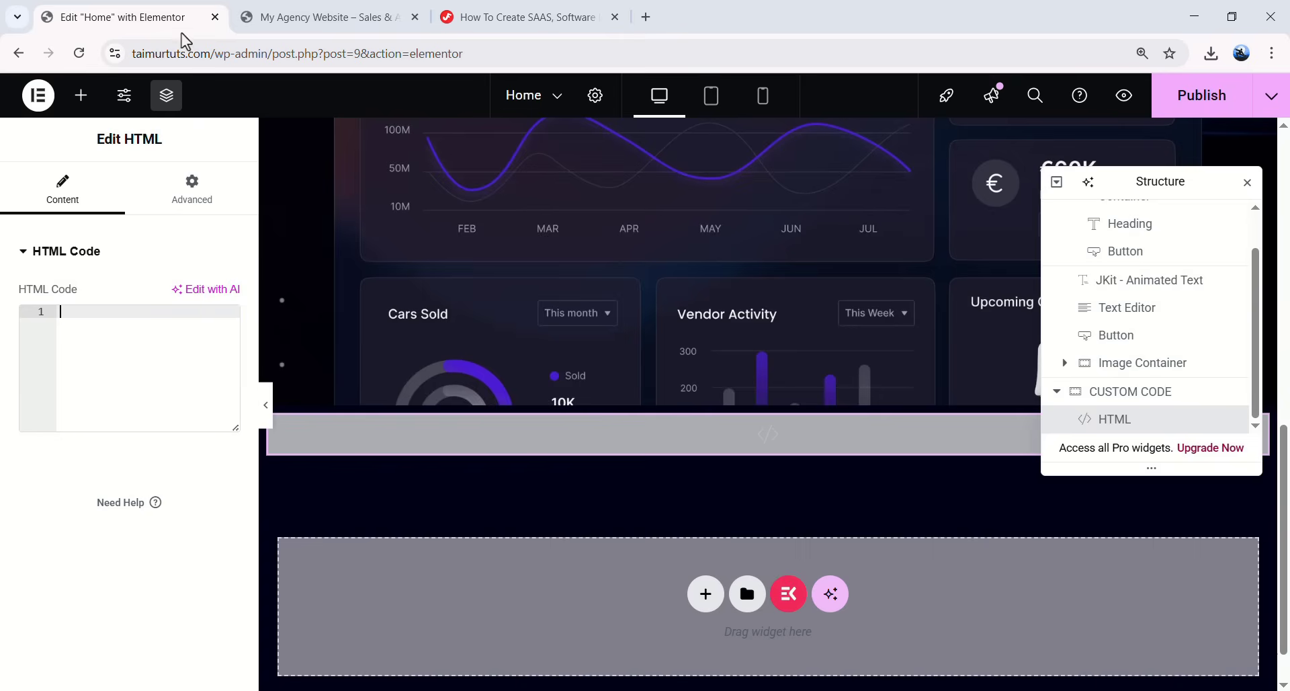
pyautogui.rightClick(105, 322)
pyautogui.click(144, 498)
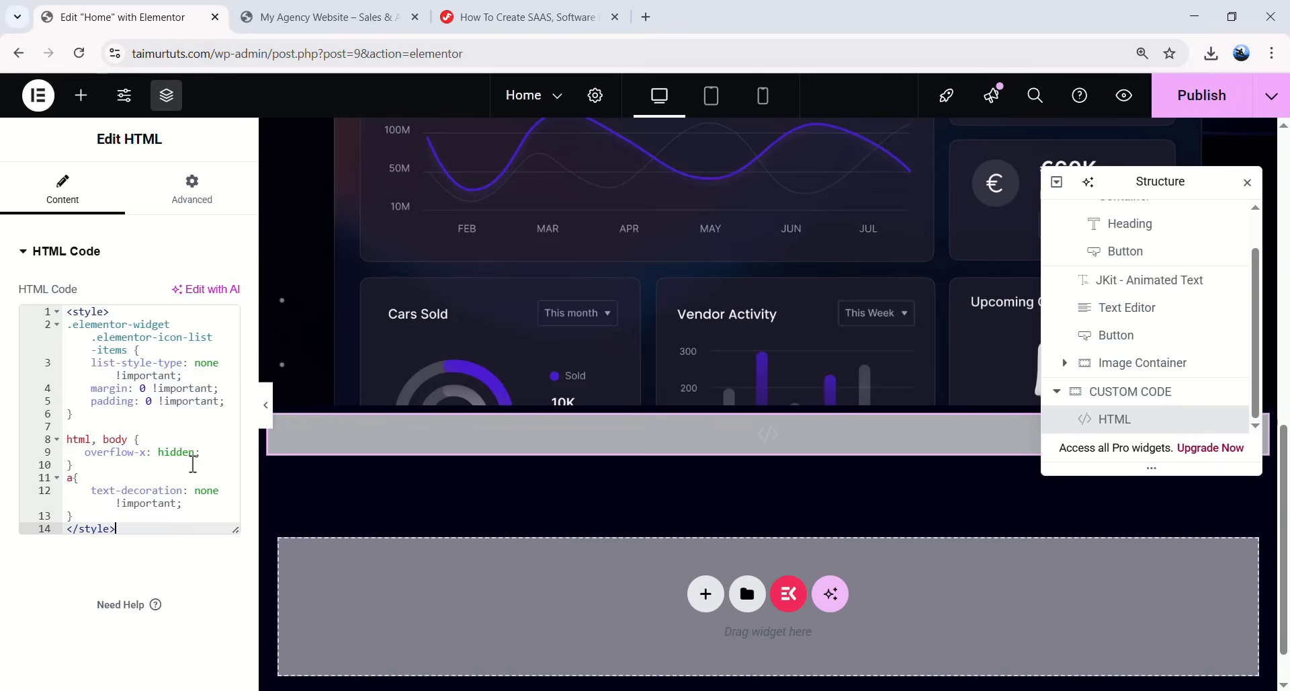
pyautogui.moveTo(118, 526); pyautogui.dragTo(40, 311)
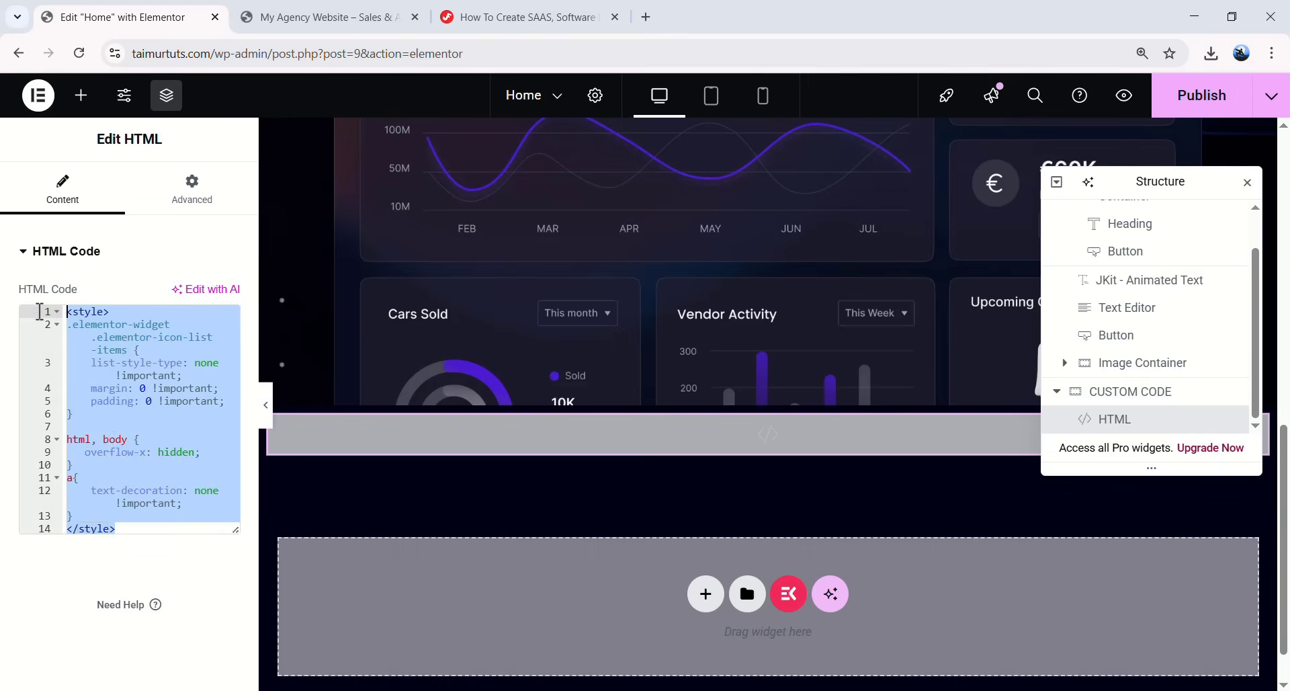
pyautogui.click(124, 464)
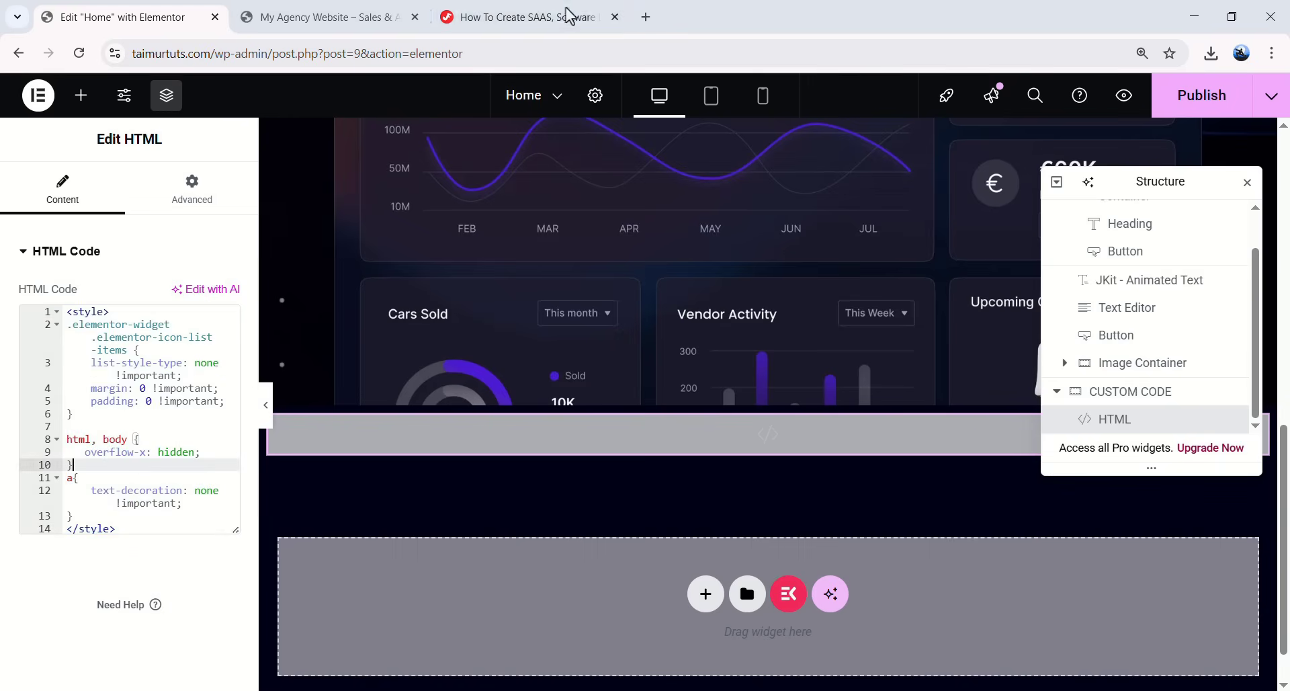
# - Copy the Hero Banner Style CSS and paste it before the closing </style> tag
pyautogui.click(568, 15)
pyautogui.scroll(-5, 371, 415)
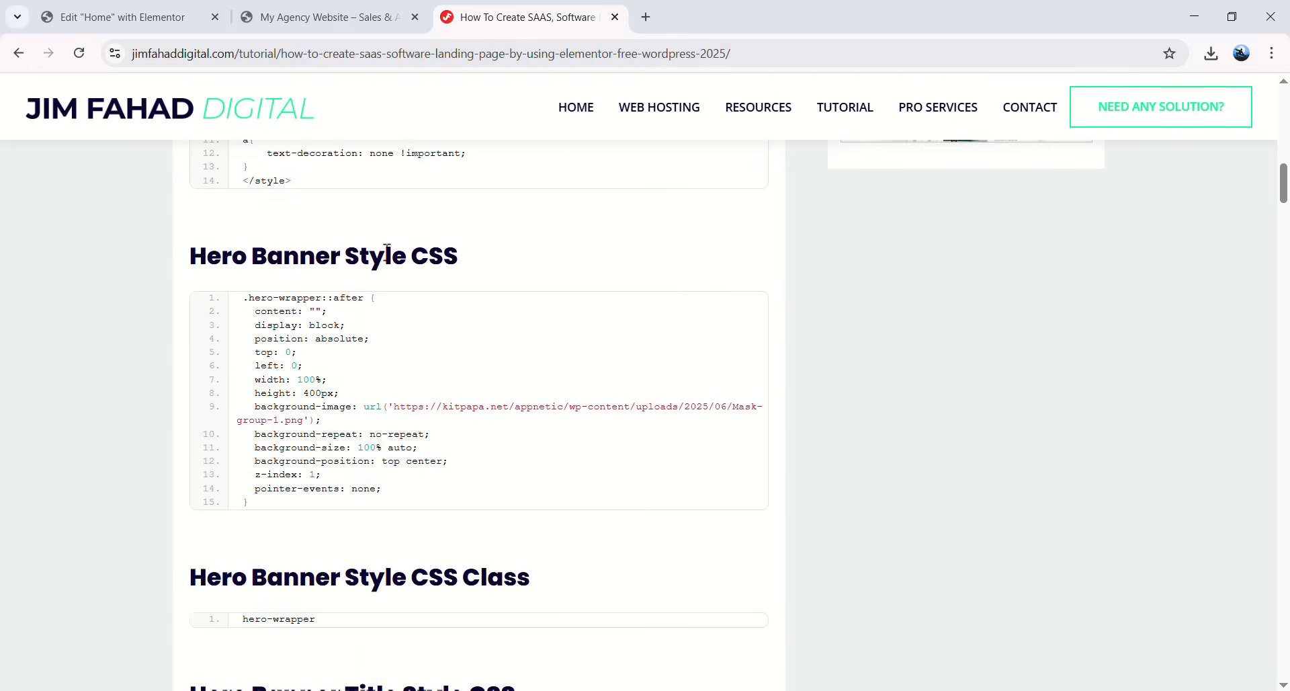
pyautogui.moveTo(469, 337)
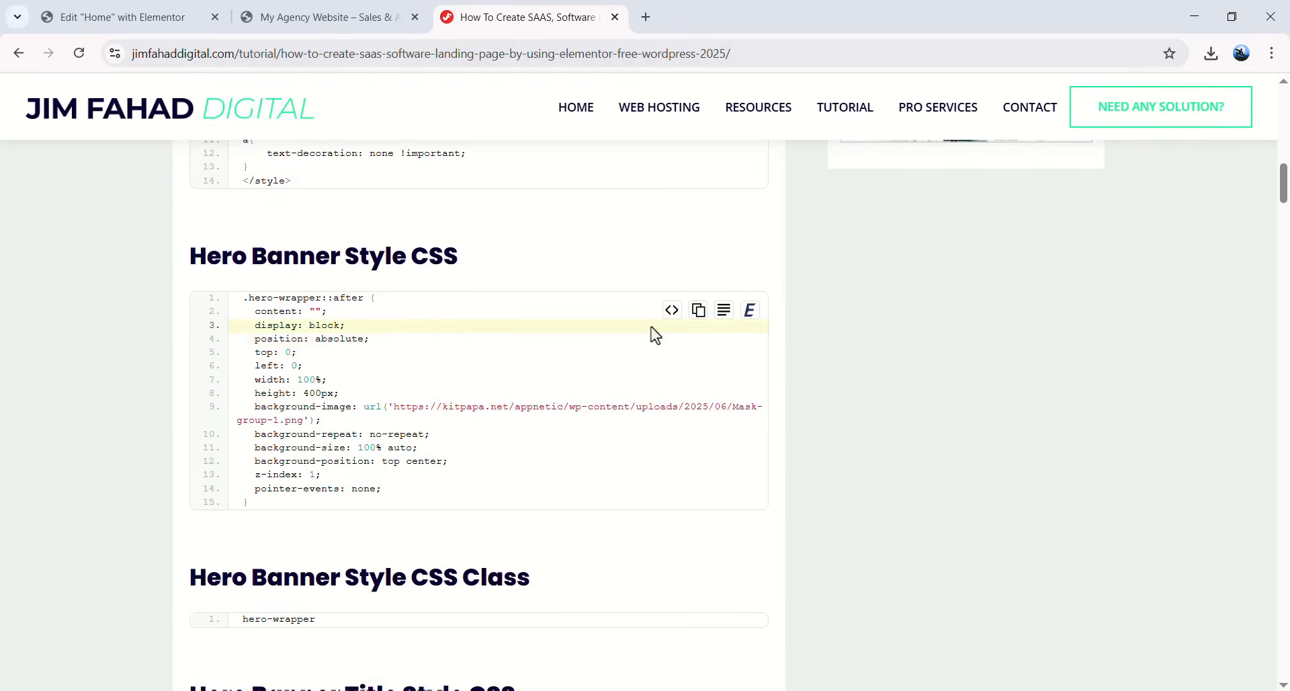
pyautogui.click(700, 310)
pyautogui.click(154, 17)
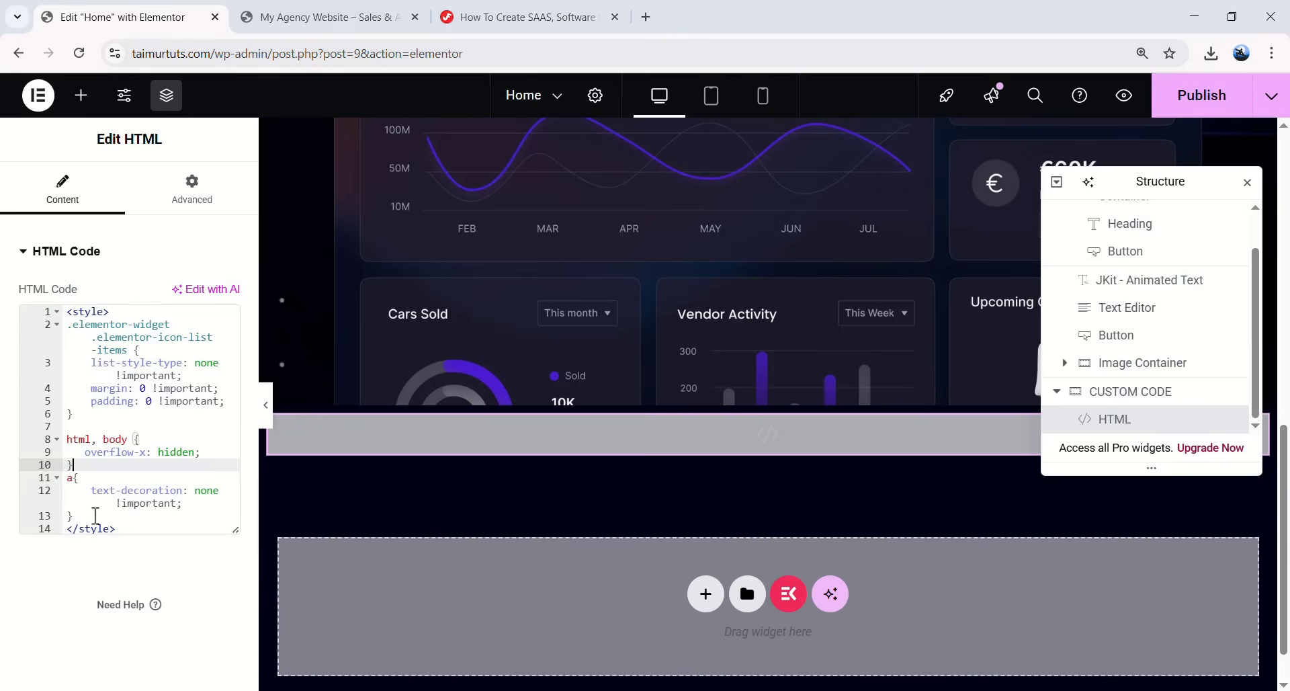
pyautogui.click(95, 517)
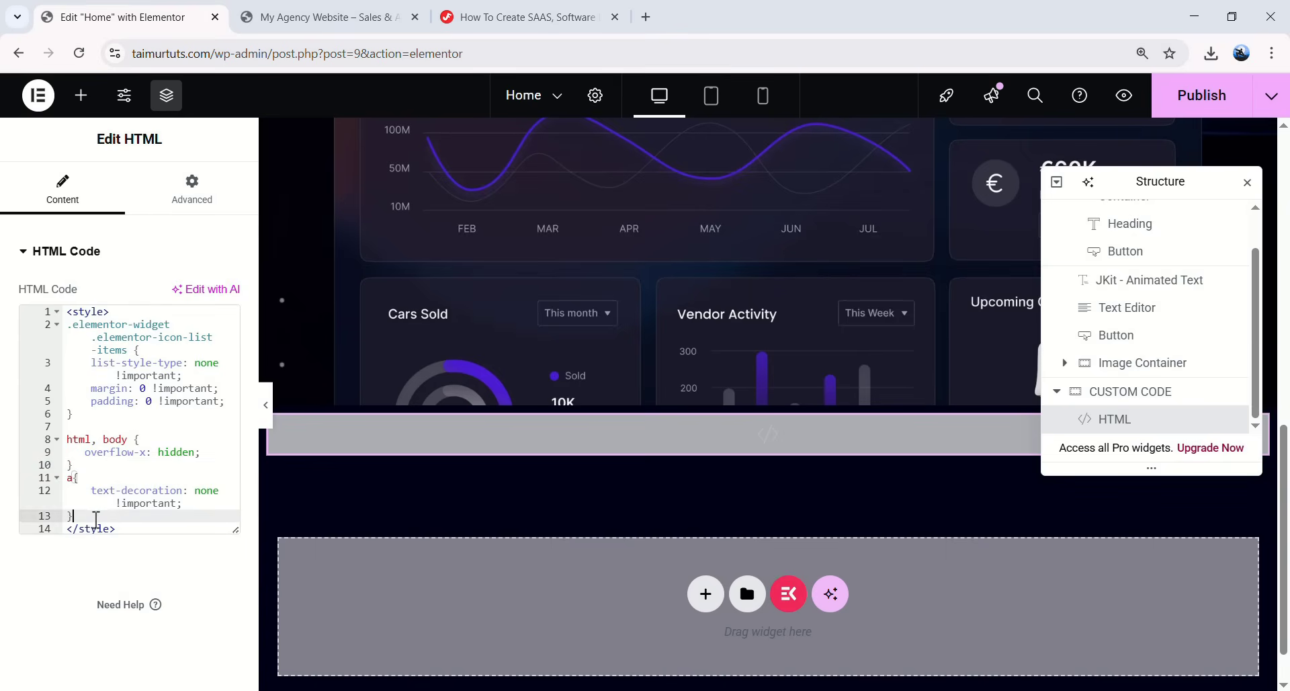
pyautogui.press('Return')
pyautogui.press('Return')
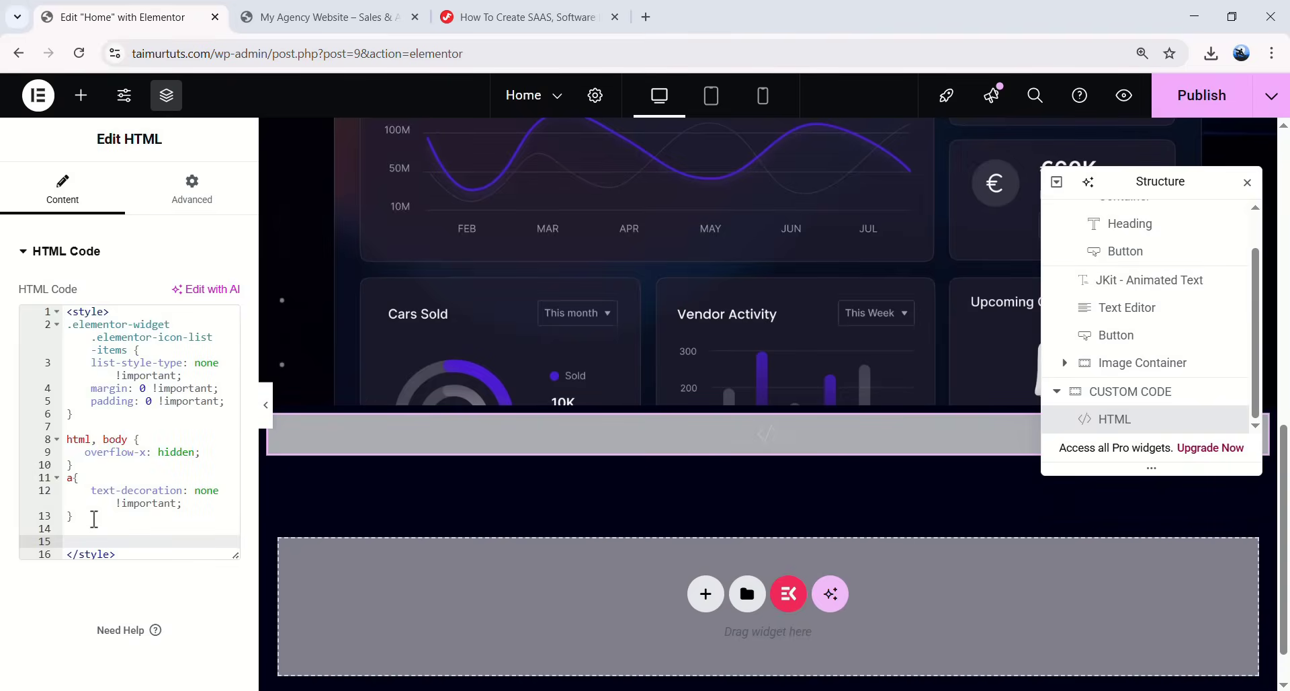
pyautogui.hotkey('ctrl', 'v')
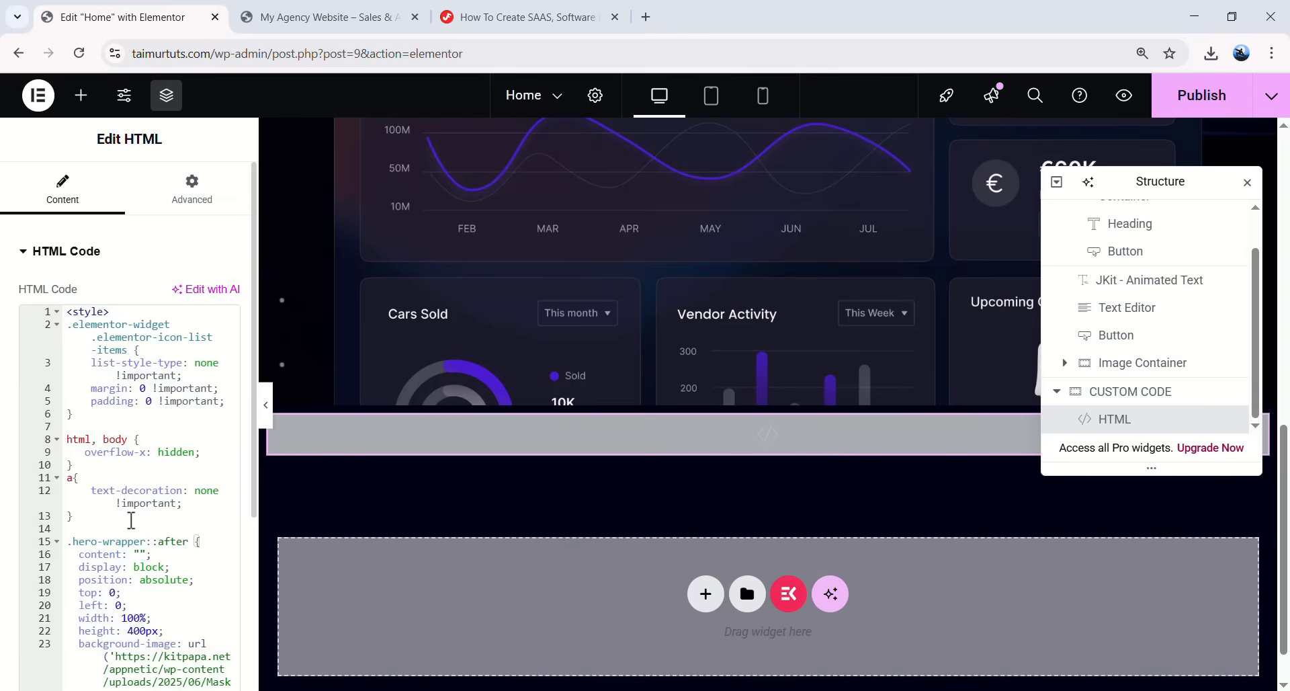
pyautogui.click(513, 13)
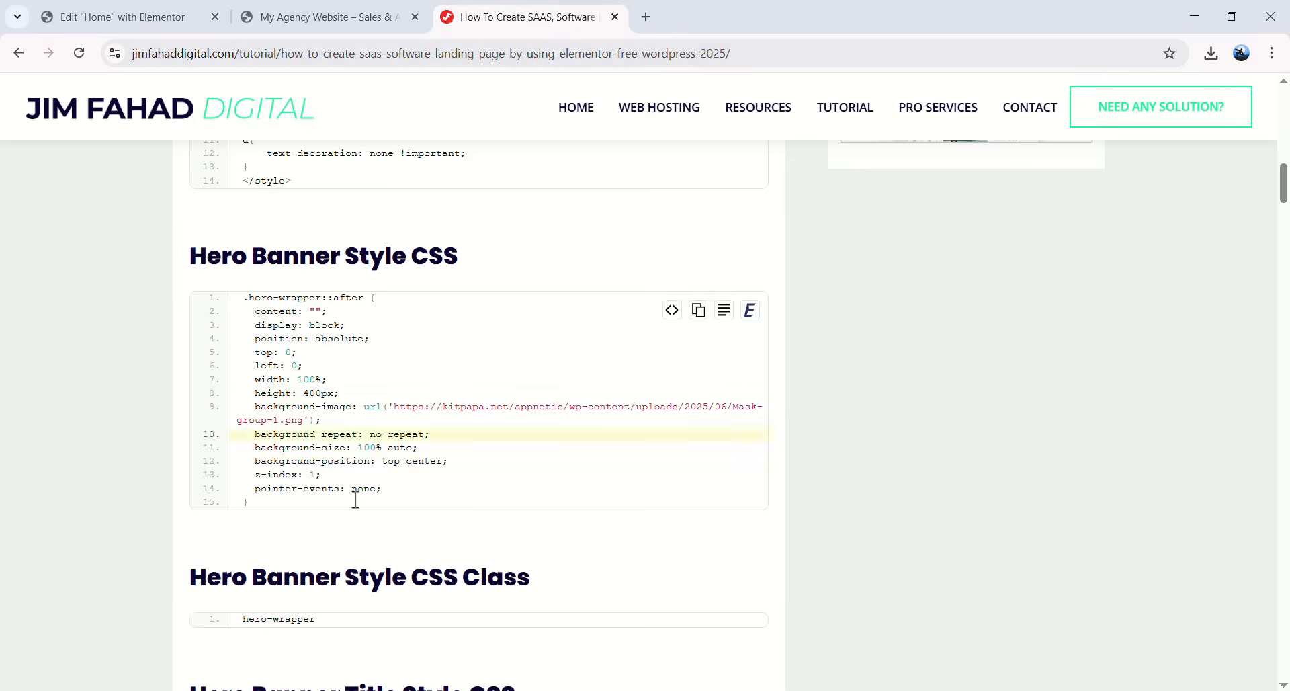
pyautogui.scroll(-2, 215, 523)
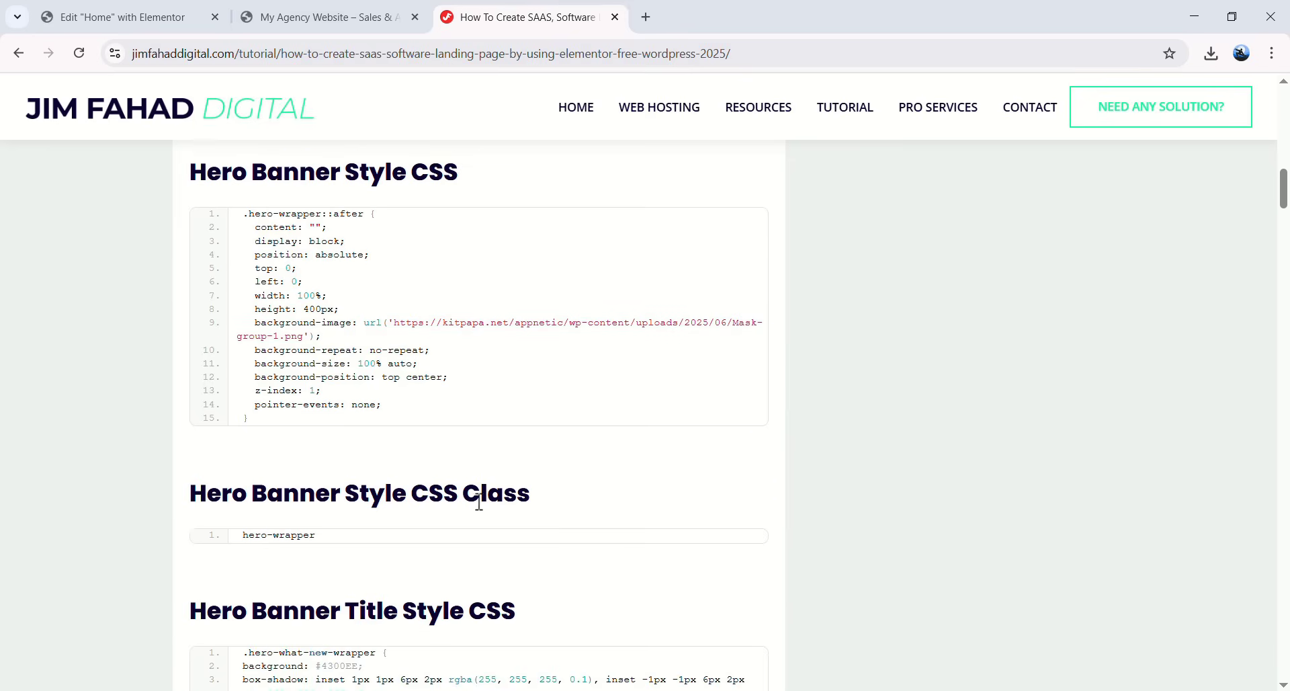
# - Add the hero-wrapper CSS class to the Banner Section container's Advanced settings
pyautogui.moveTo(289, 539)
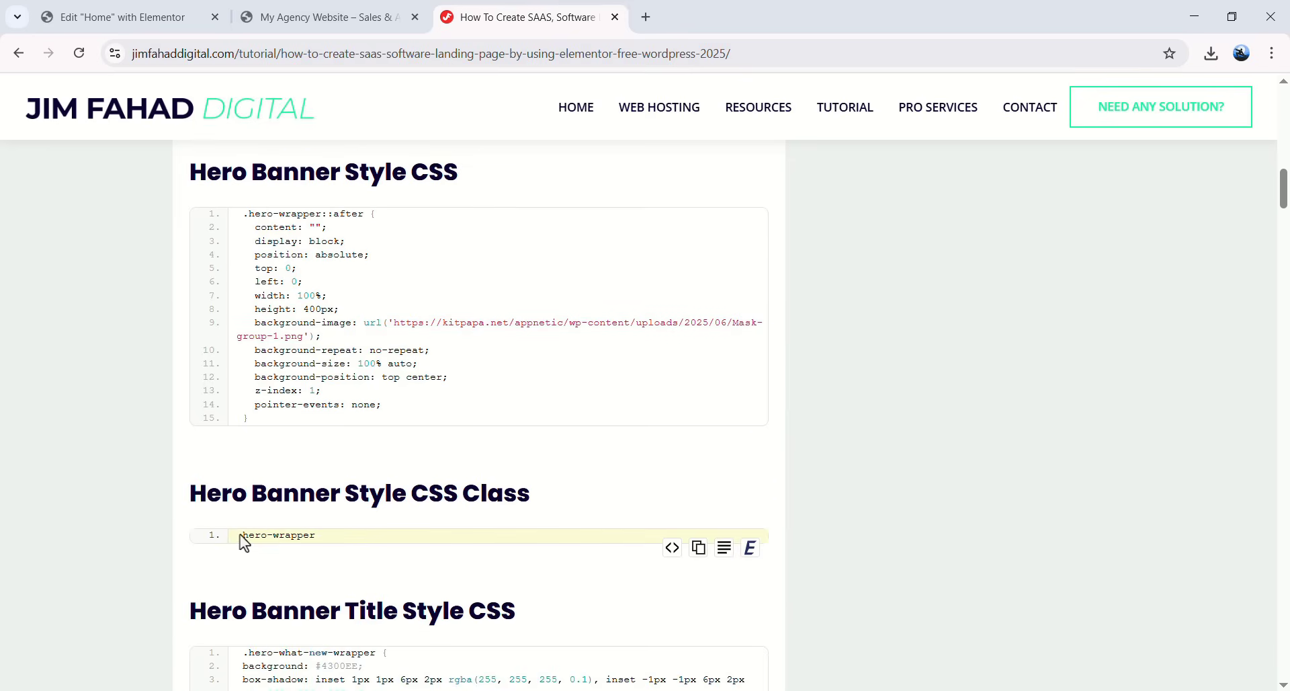
pyautogui.moveTo(251, 535); pyautogui.dragTo(308, 536)
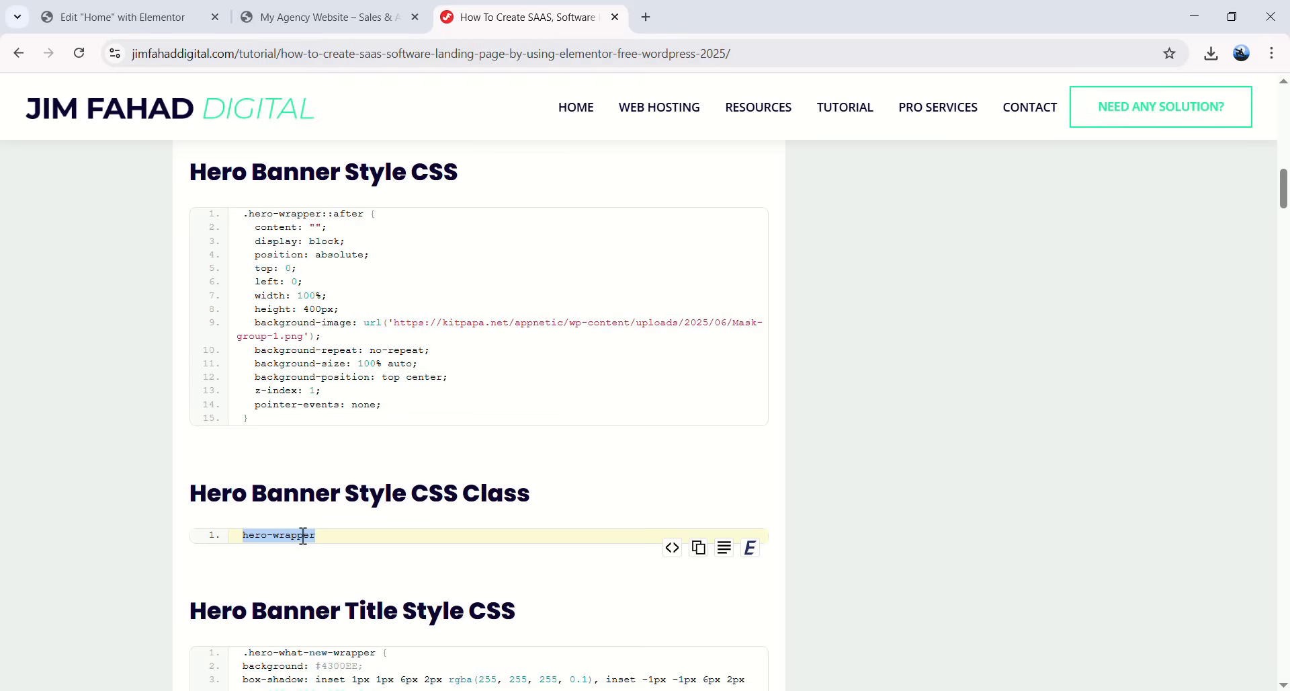
pyautogui.rightClick(304, 535)
pyautogui.click(340, 361)
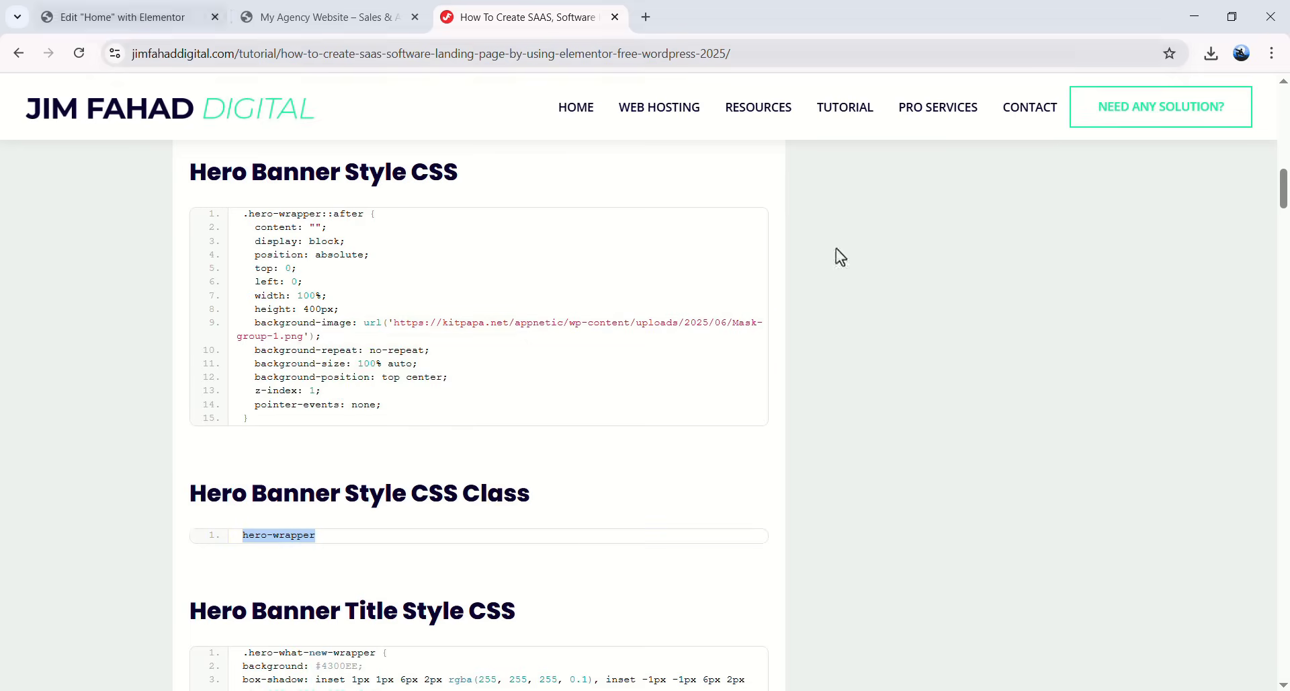
pyautogui.hotkey('ctrl', '1')
pyautogui.scroll(2, 1094, 254)
pyautogui.click(1157, 220)
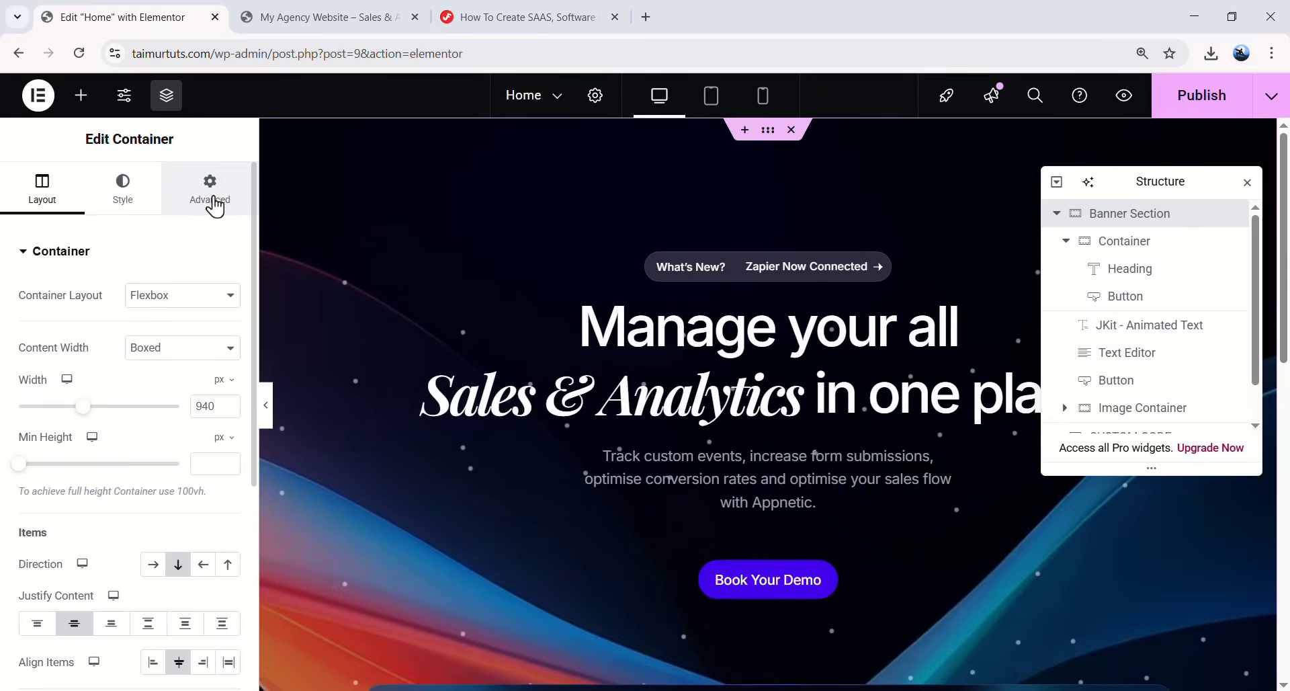
pyautogui.click(199, 212)
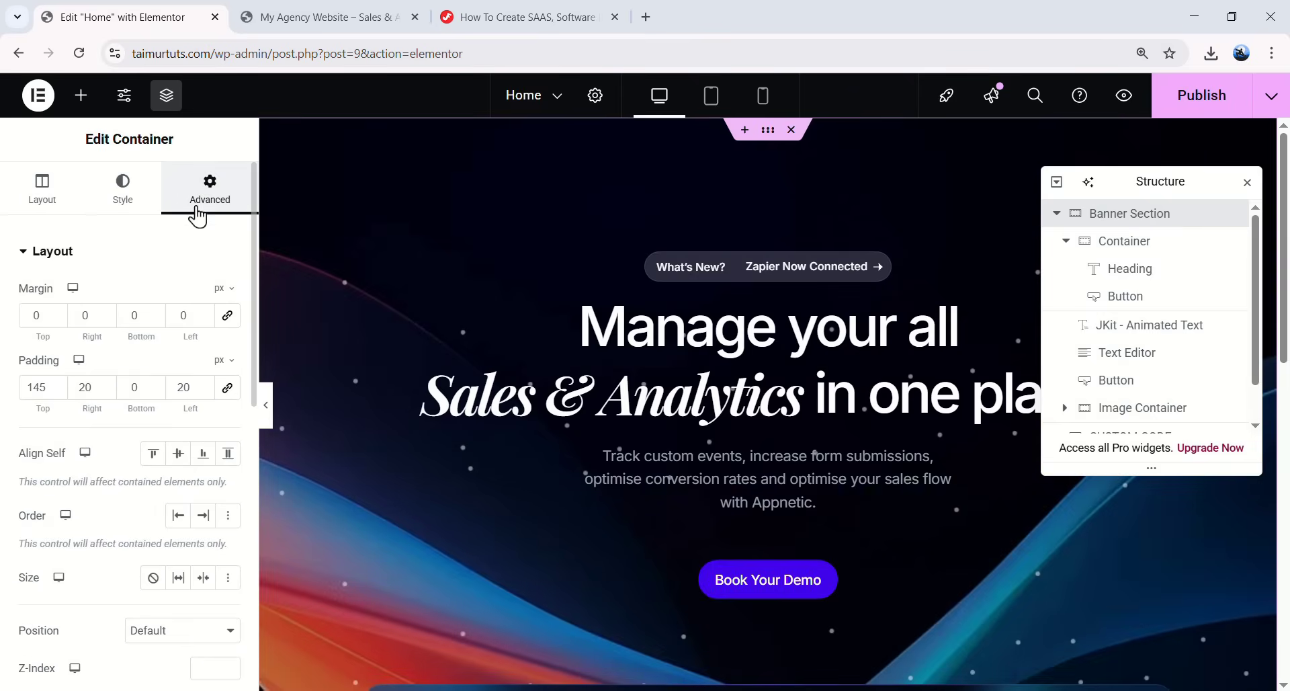
pyautogui.scroll(-5, 150, 376)
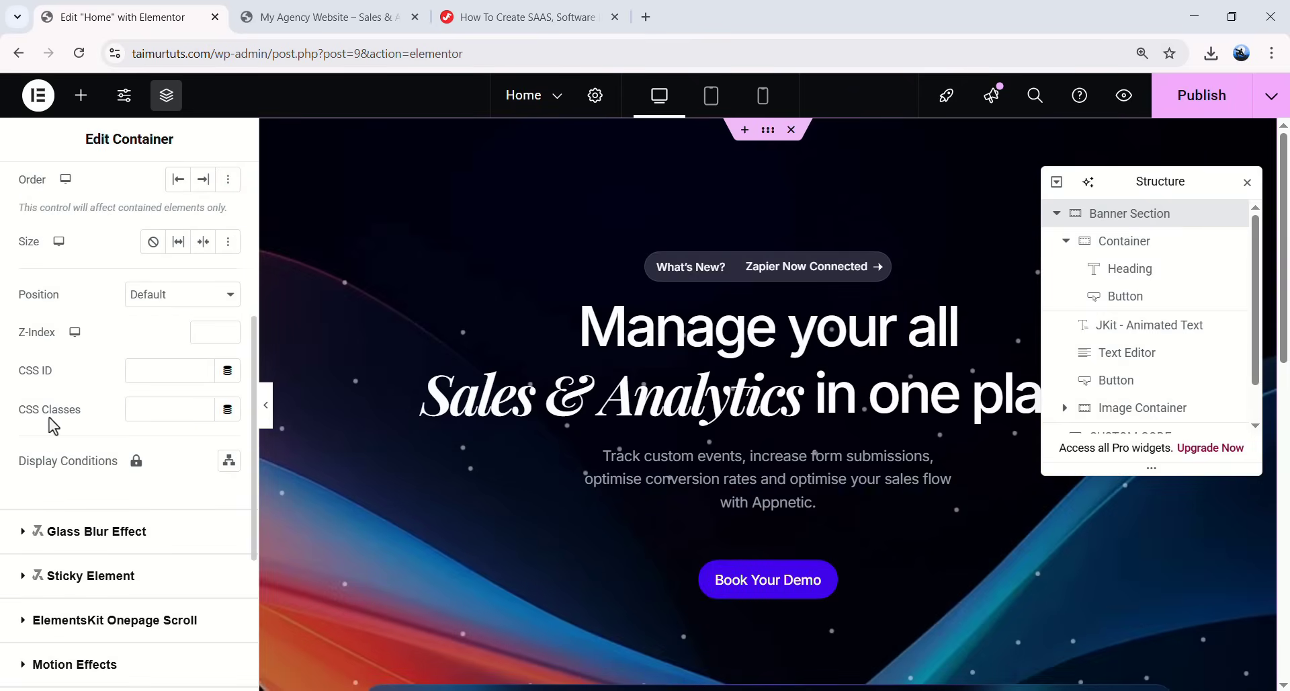
pyautogui.click(144, 413)
pyautogui.hotkey('ctrl', 'v')
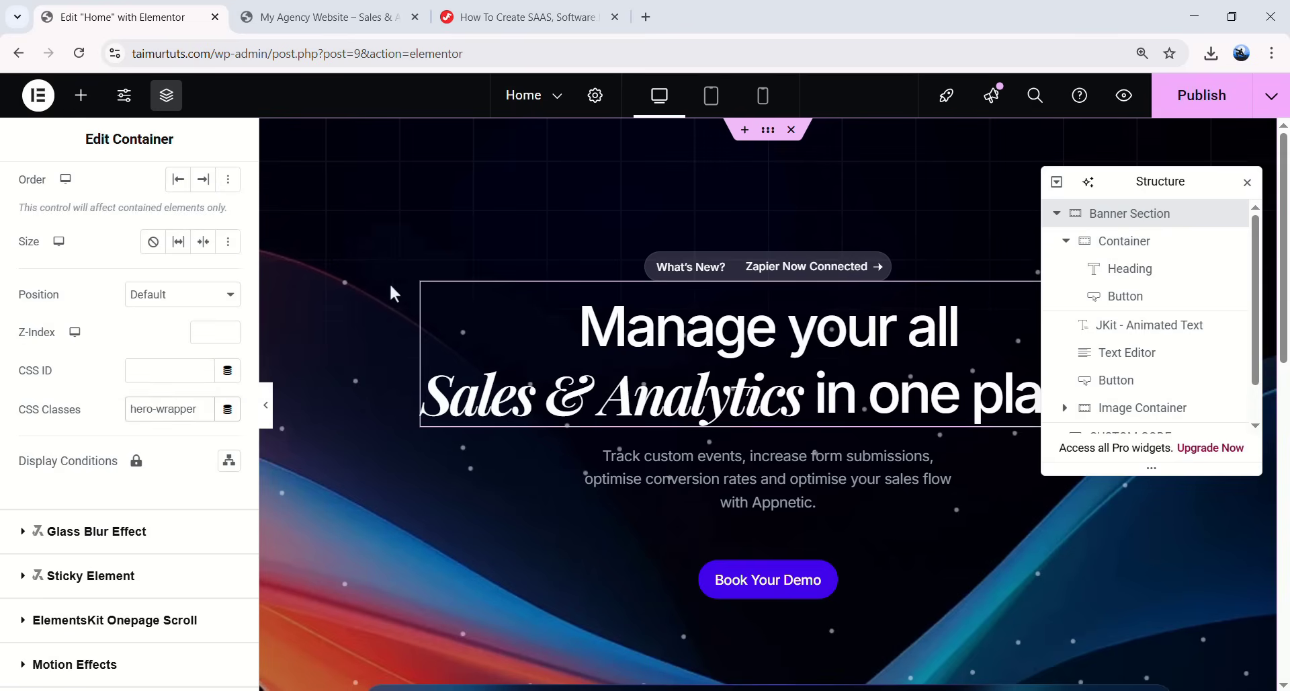
# - Preview the styled banner at full width, then reopen the Edit Container panel
pyautogui.click(264, 406)
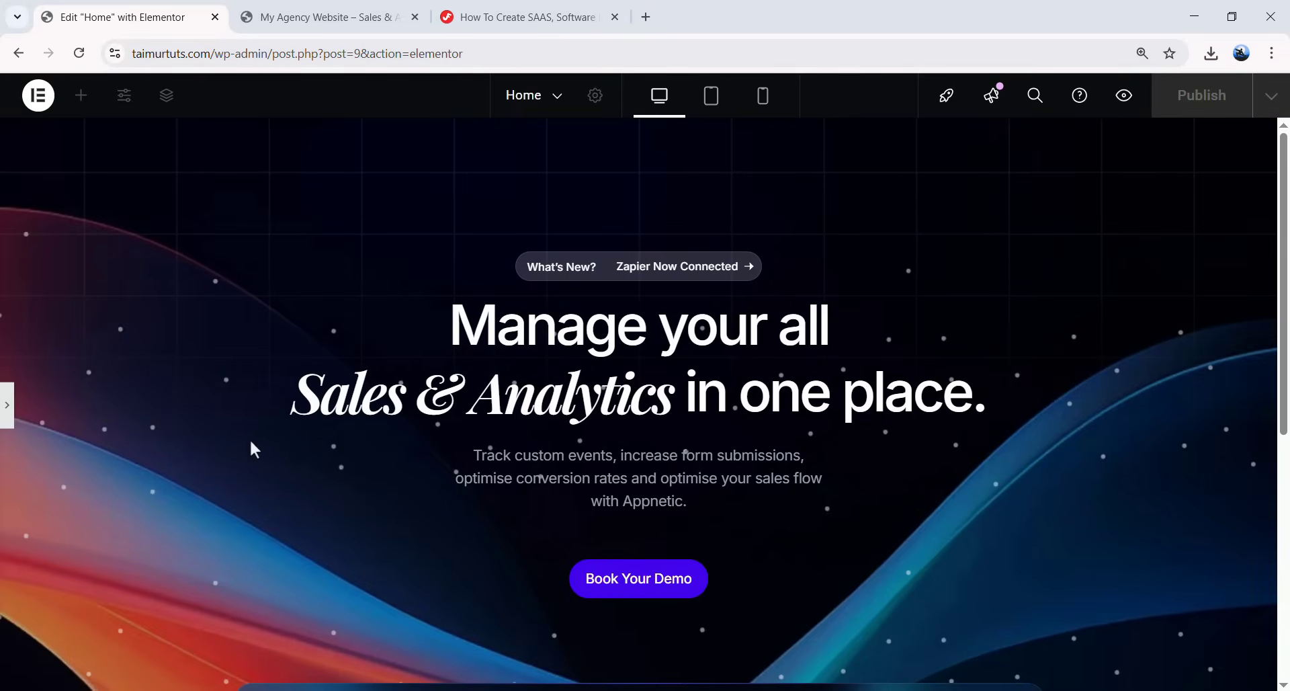
pyautogui.scroll(-6, 892, 311)
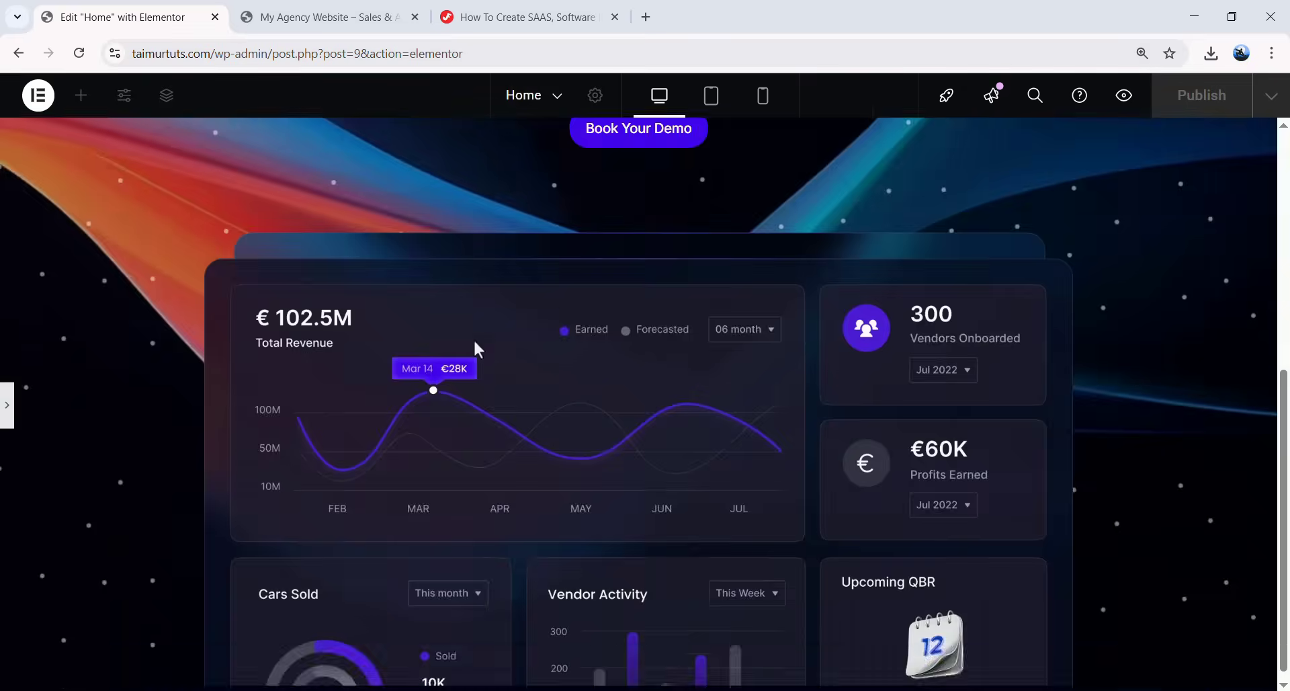
pyautogui.scroll(6, 591, 410)
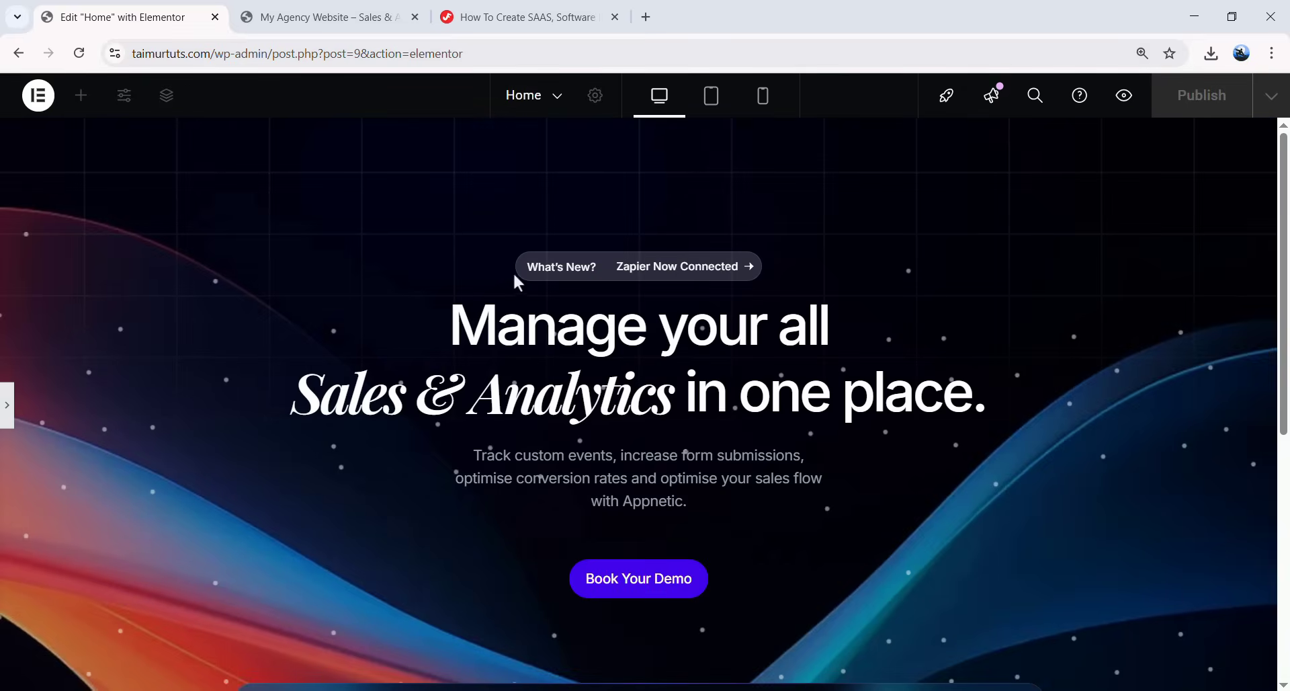
pyautogui.click(8, 405)
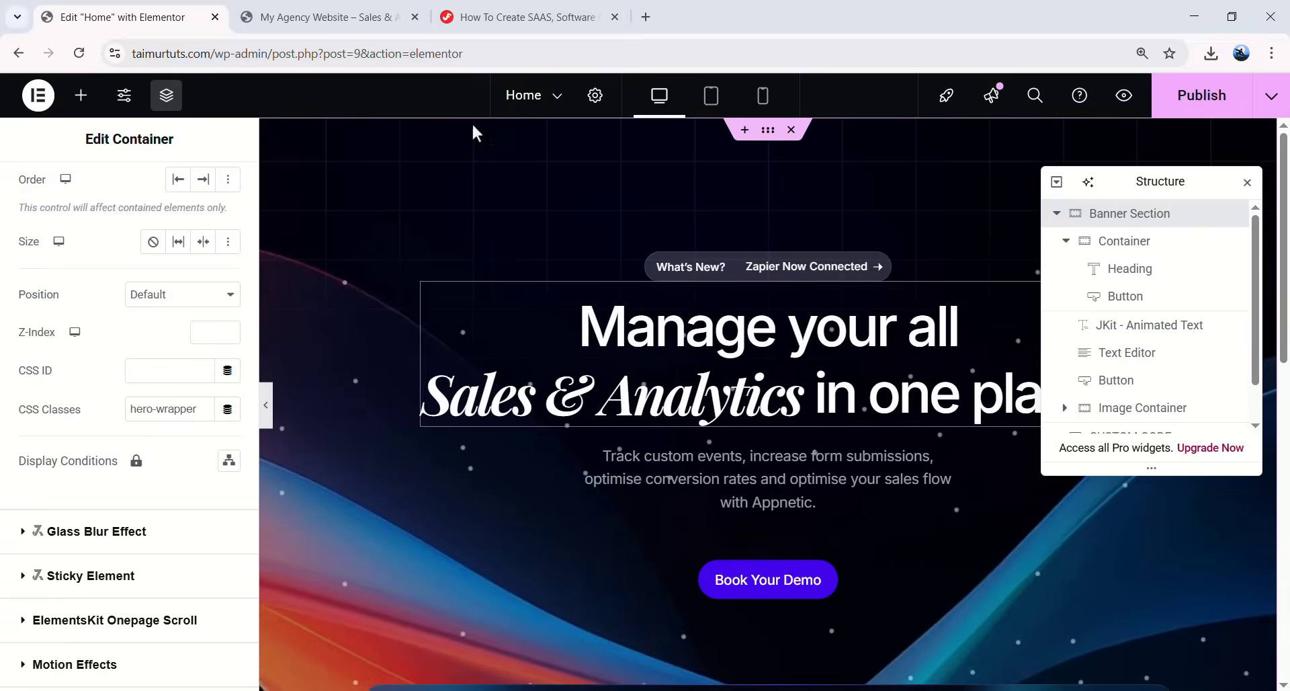
# - Append the tutorial's Hero Banner Title CSS to the CUSTOM CODE widget's styles
pyautogui.click(511, 17)
pyautogui.scroll(-4, 789, 458)
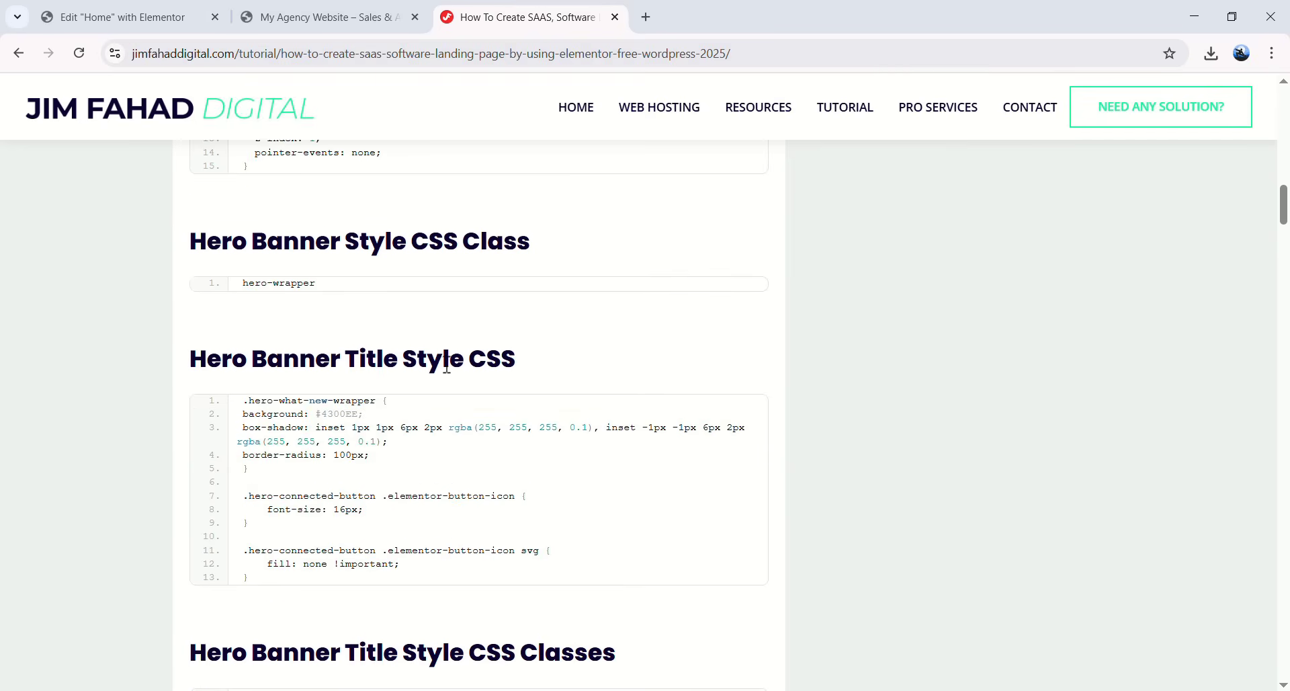
pyautogui.scroll(-1, 599, 375)
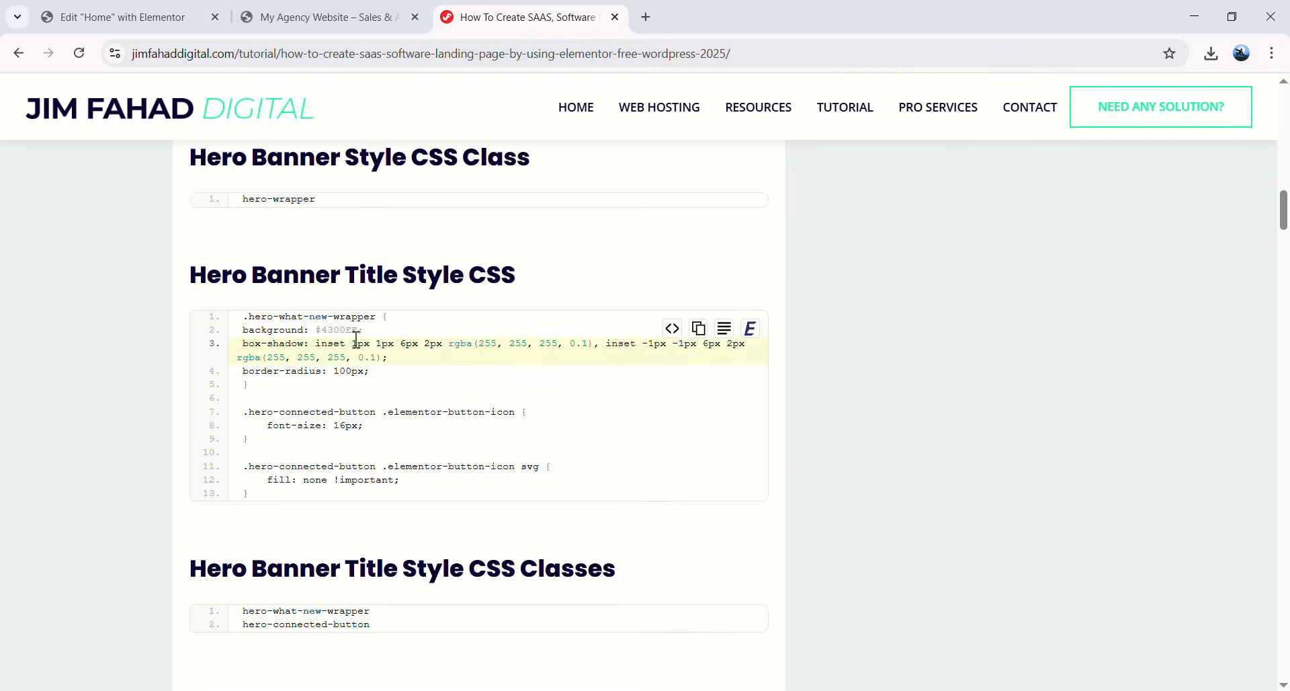
pyautogui.click(699, 328)
pyautogui.hotkey('ctrl', '1')
pyautogui.scroll(-4, 618, 532)
pyautogui.click(643, 381)
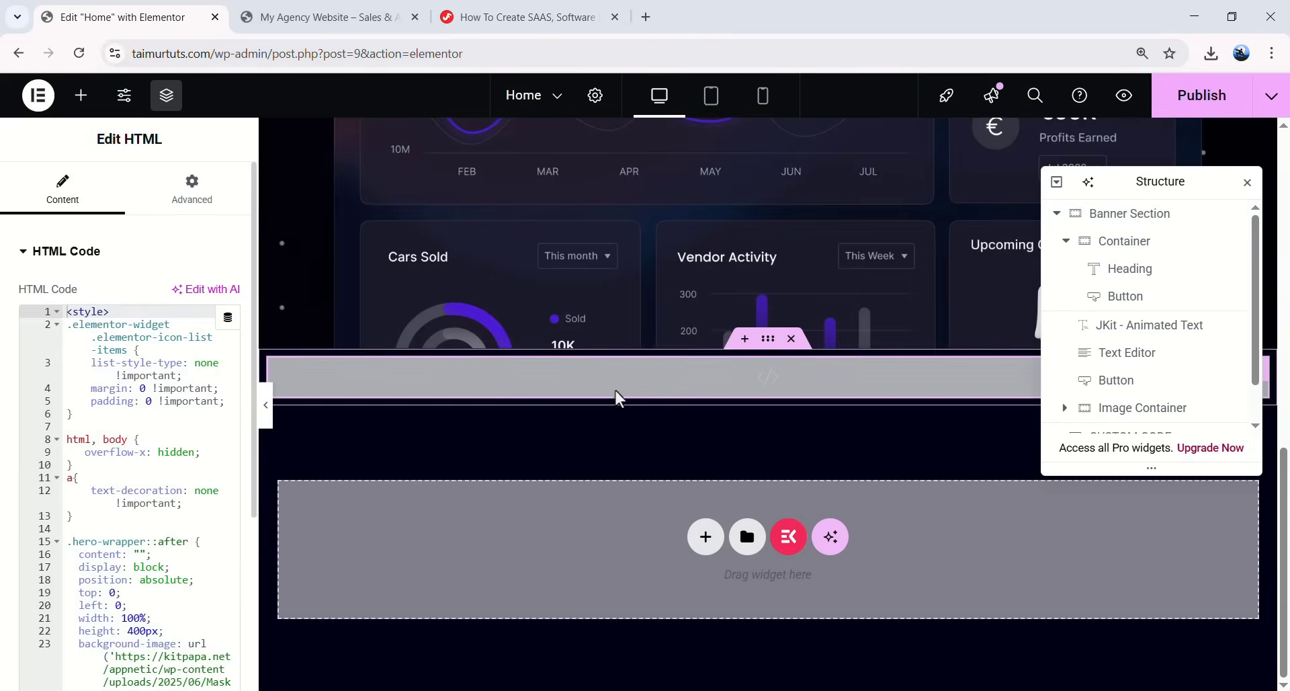
pyautogui.scroll(-4, 125, 472)
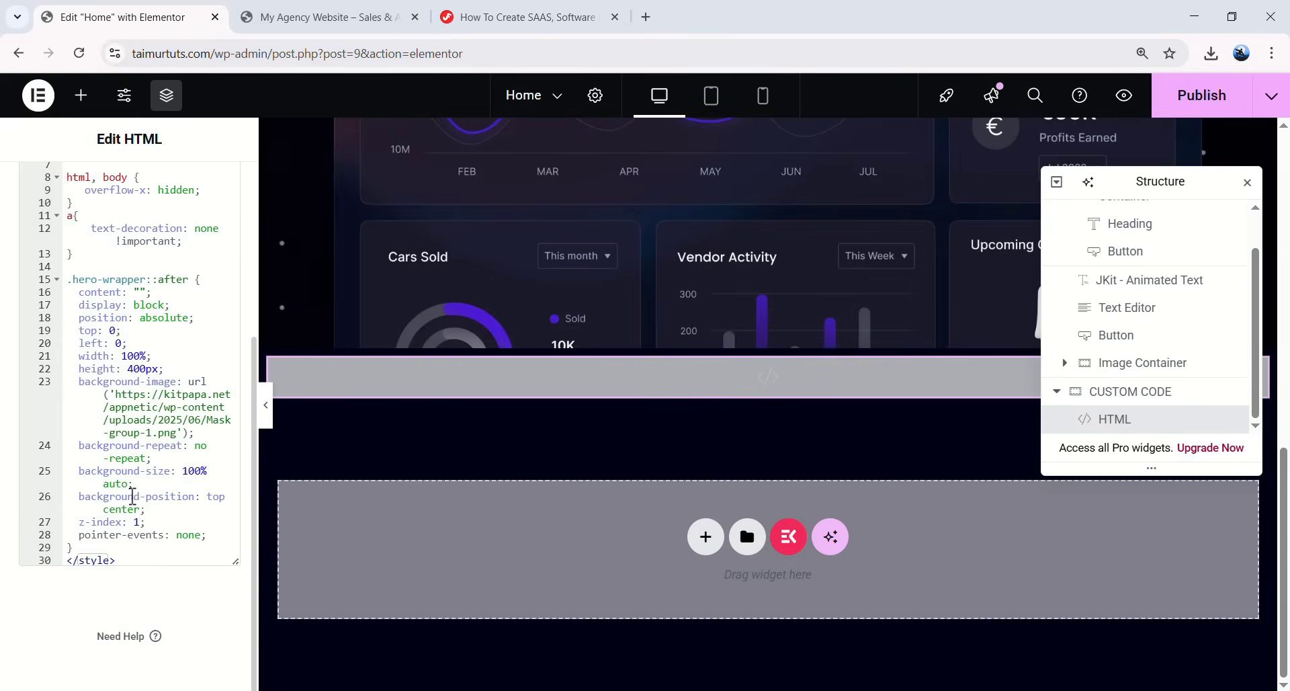
pyautogui.click(92, 546)
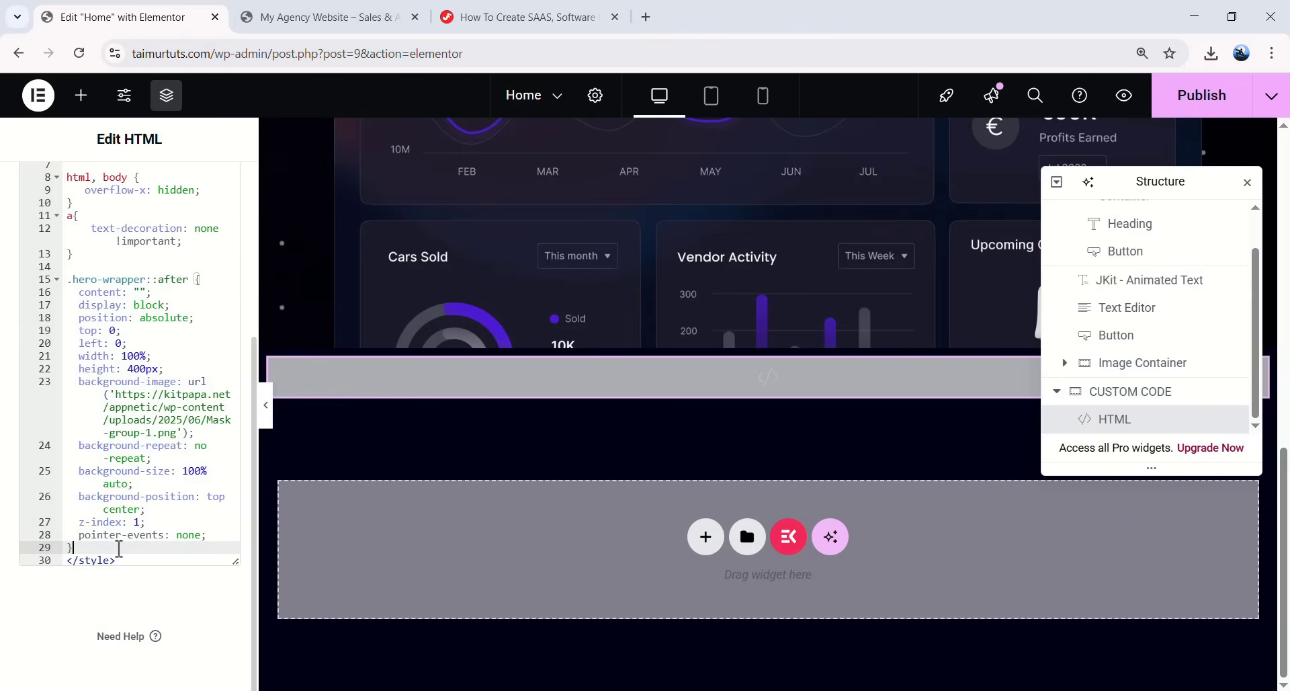
pyautogui.press('Return')
pyautogui.press('Return')
pyautogui.hotkey('ctrl', 'v')
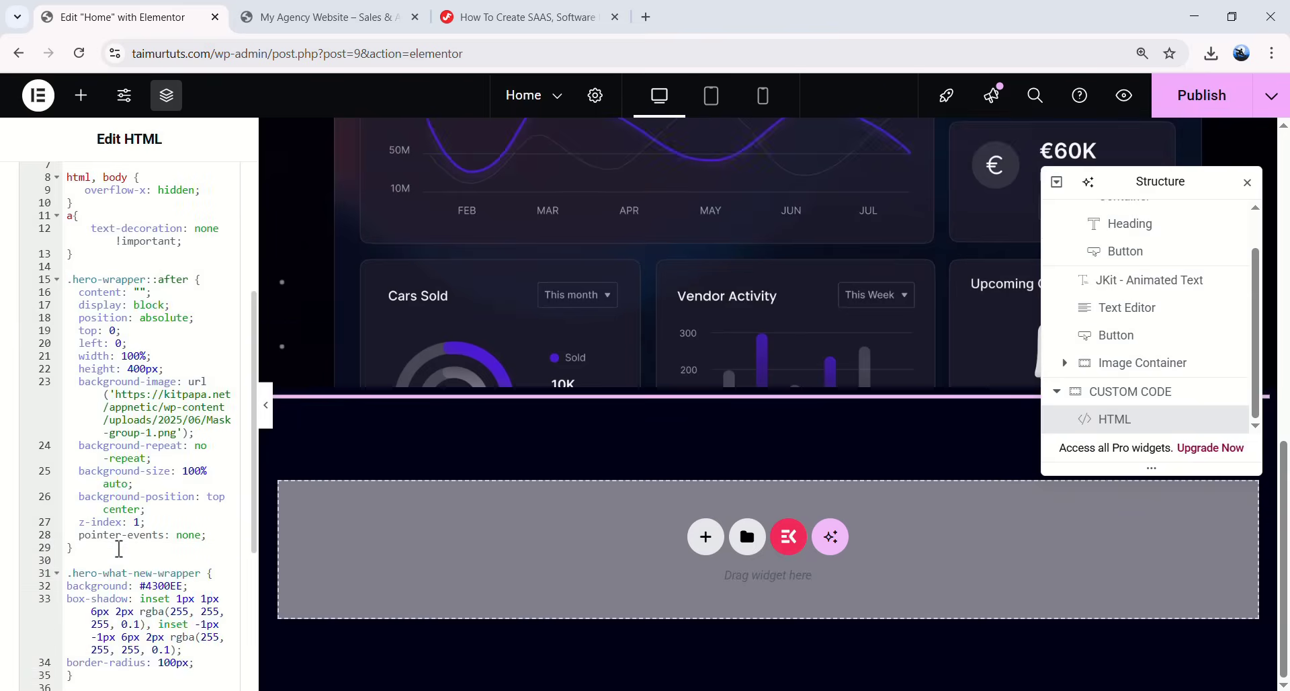
pyautogui.scroll(-3, 119, 548)
# - Give the What's New heading the CSS class hero-what-new-wrapper
pyautogui.click(514, 17)
pyautogui.scroll(-2, 437, 365)
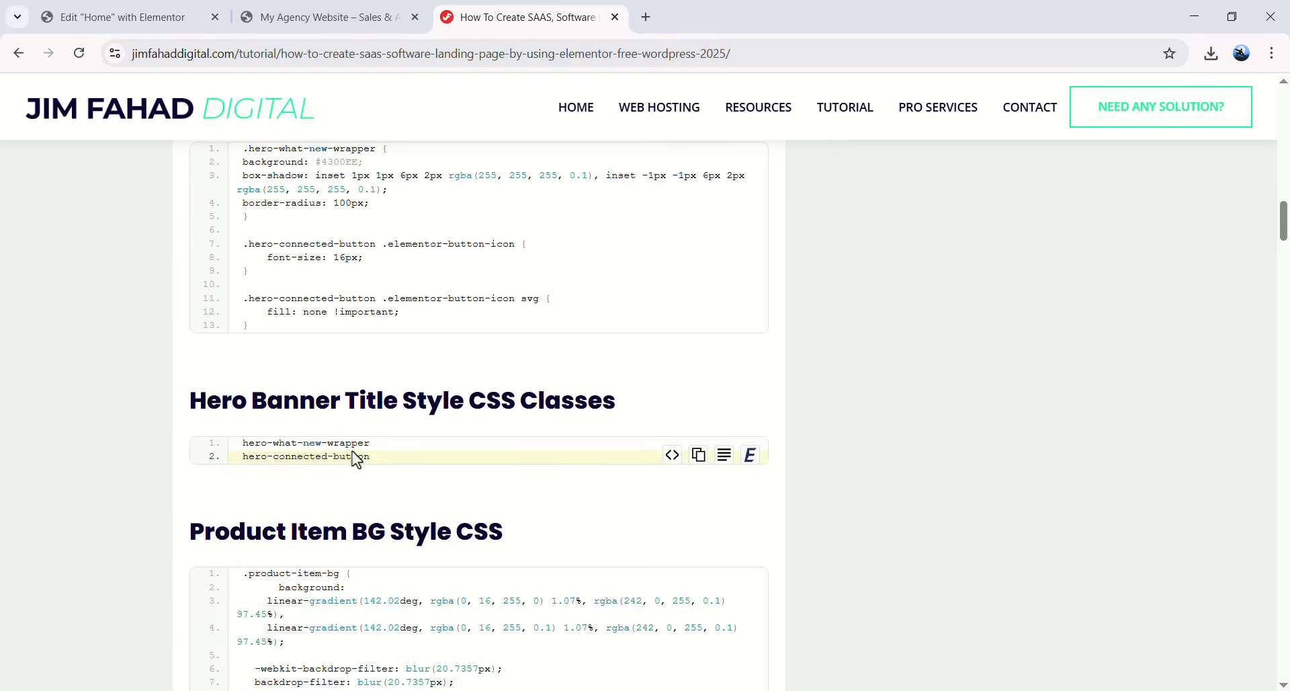
pyautogui.moveTo(368, 442); pyautogui.dragTo(250, 442)
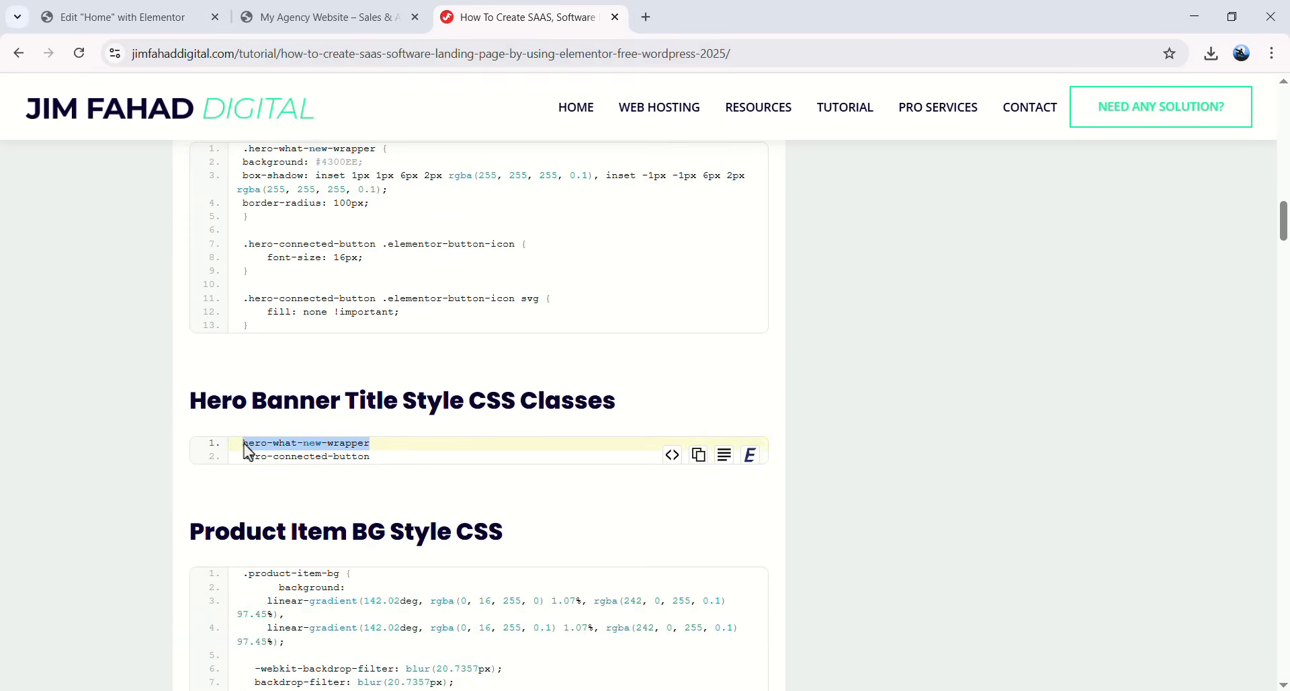
pyautogui.rightClick(259, 447)
pyautogui.click(286, 461)
pyautogui.click(121, 17)
pyautogui.scroll(5, 627, 295)
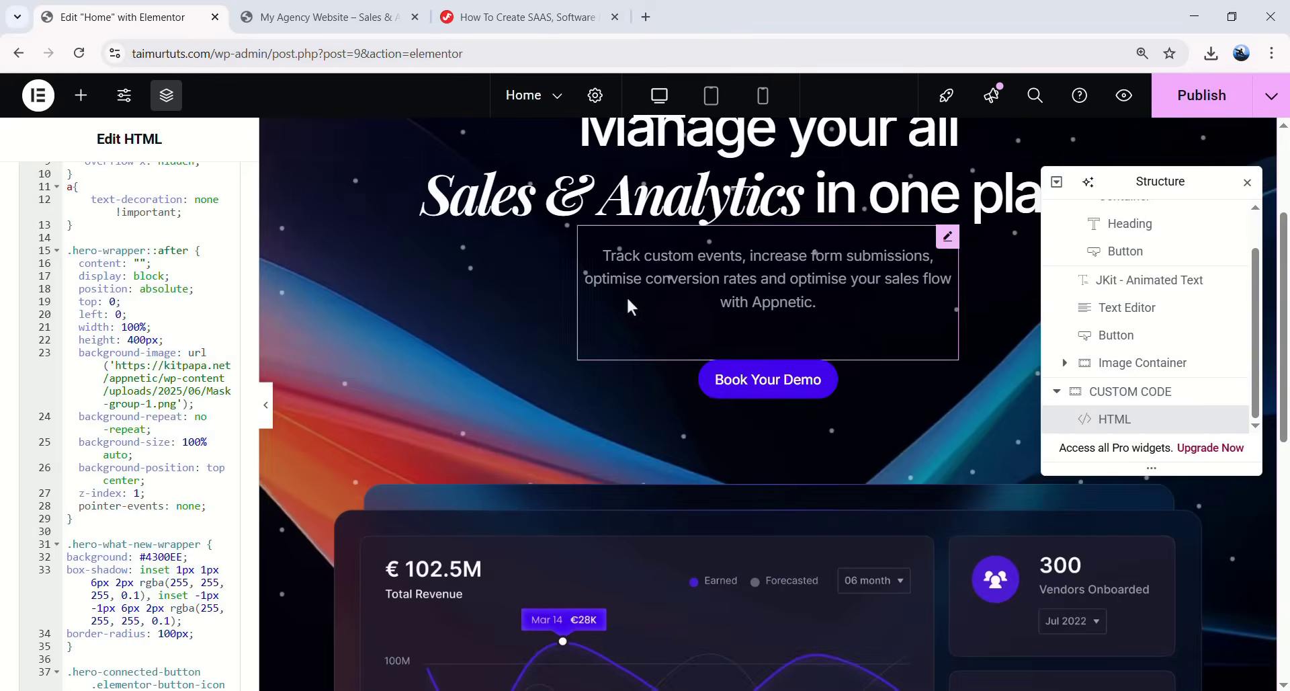
pyautogui.click(722, 272)
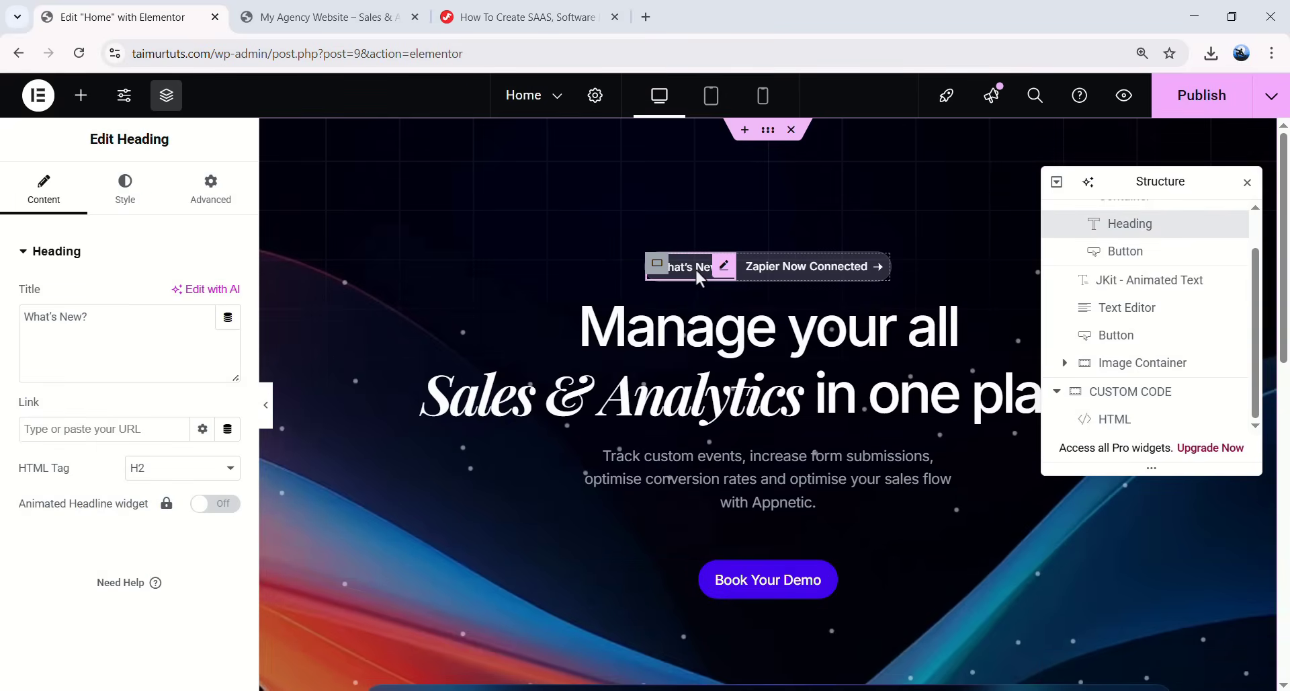
pyautogui.click(207, 209)
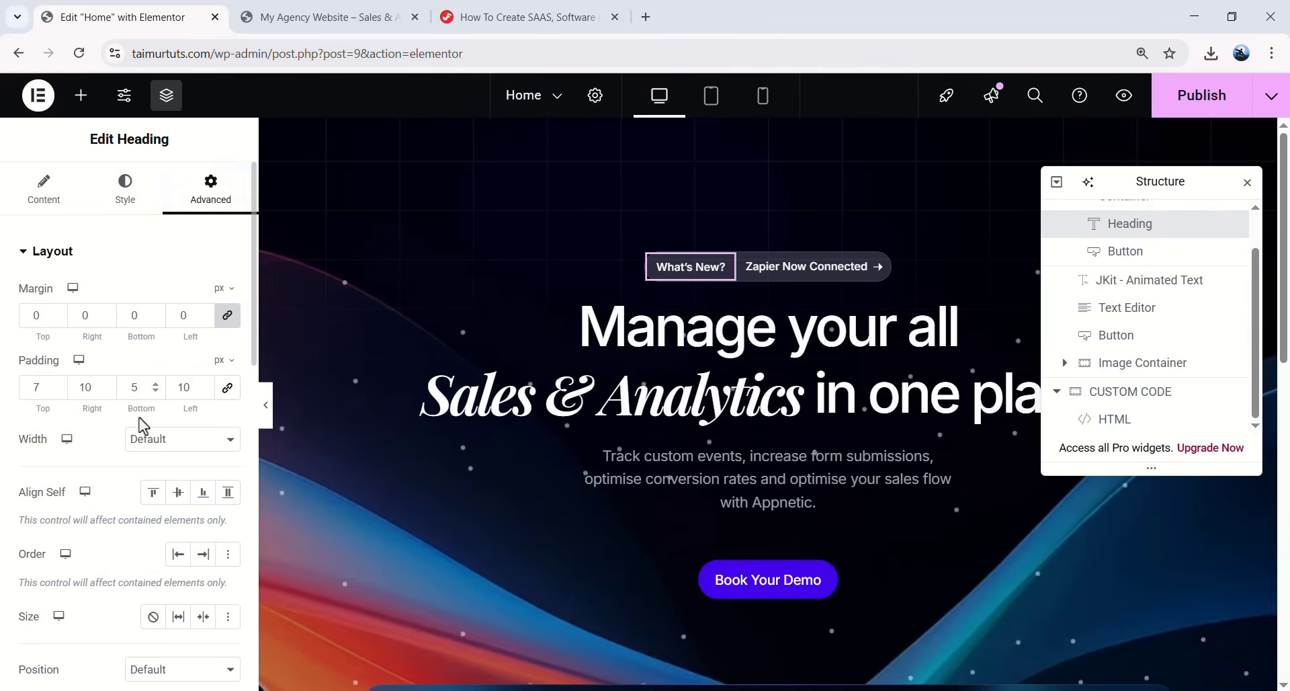
pyautogui.scroll(-5, 80, 430)
pyautogui.click(164, 449)
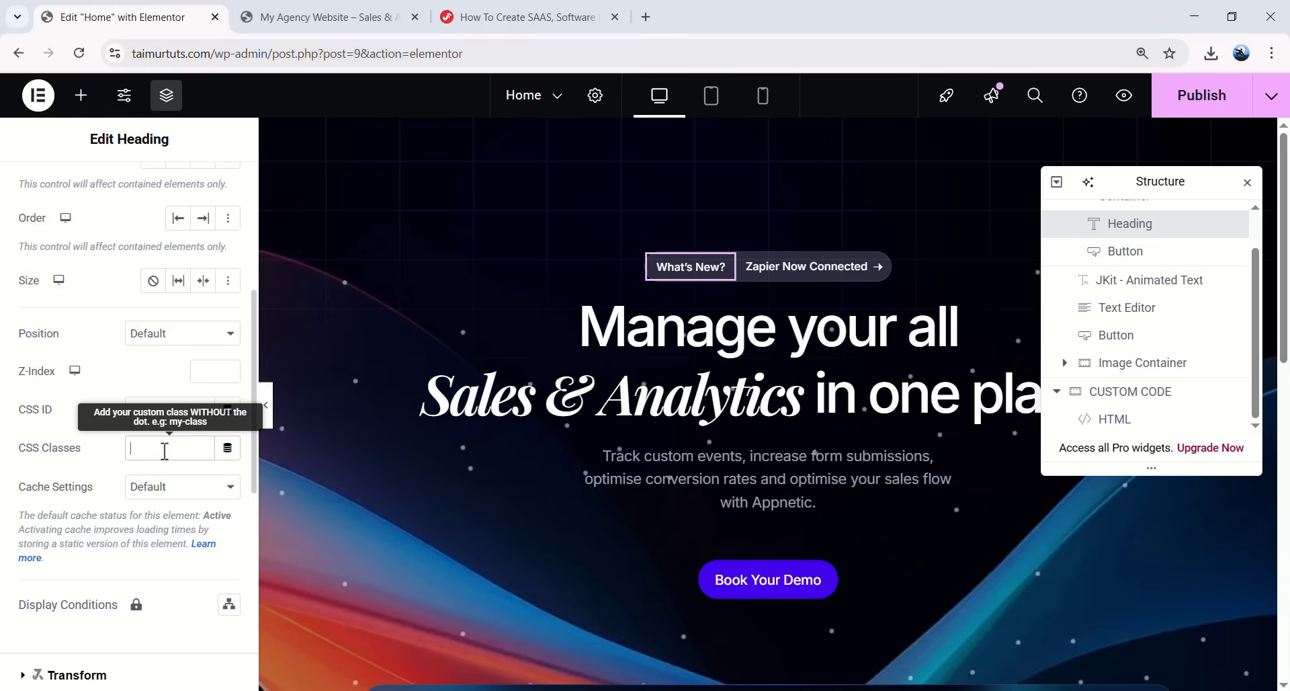
pyautogui.hotkey('ctrl', 'v')
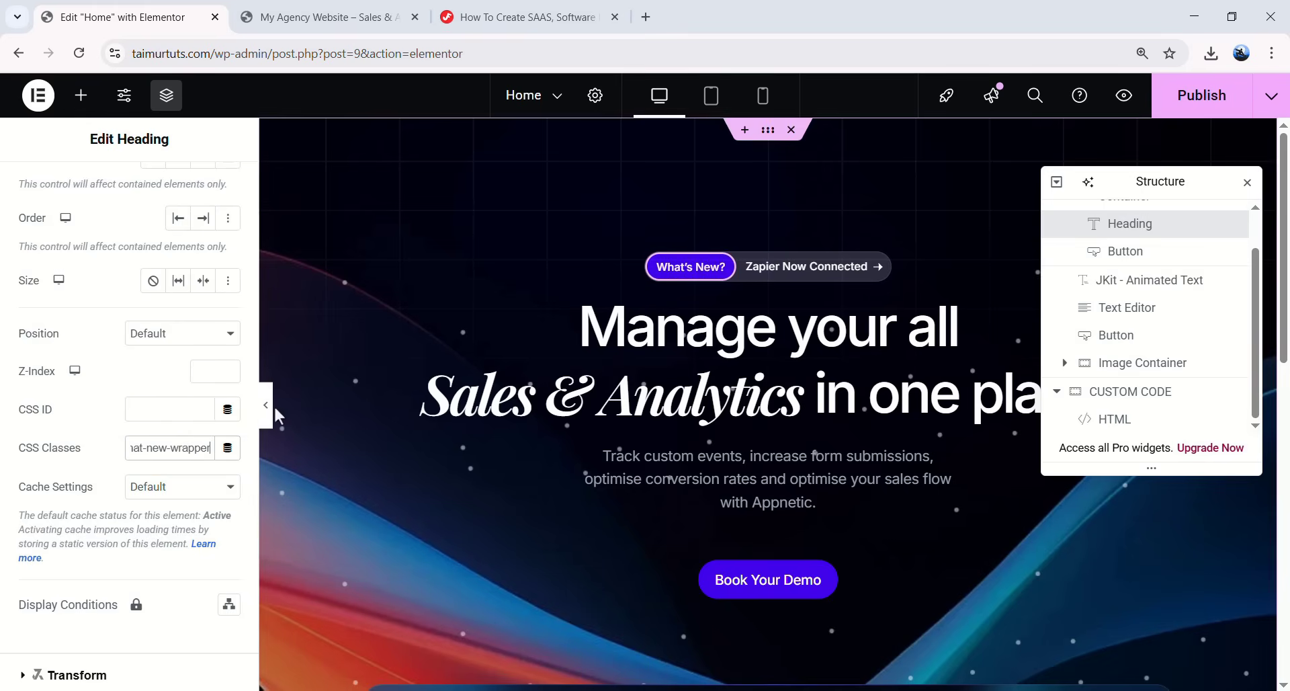
# - Preview the pill-styled What's New badge at full width and return to the editor
pyautogui.click(268, 406)
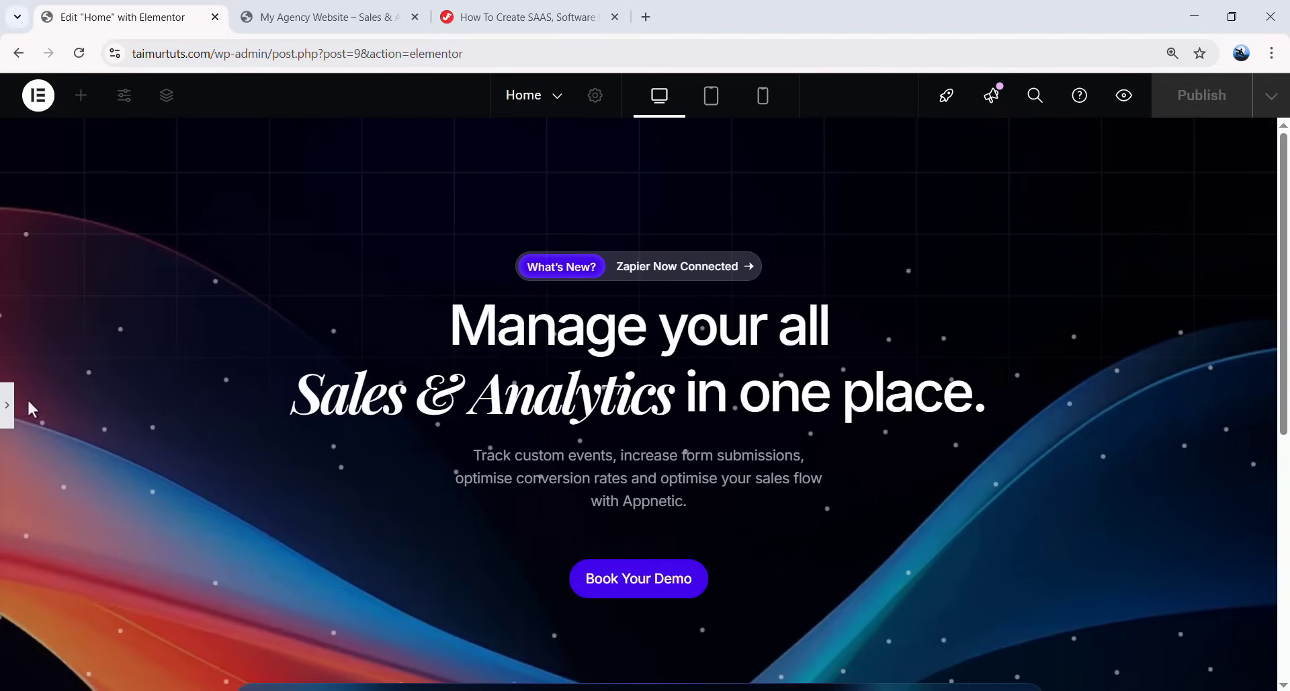
pyautogui.click(9, 408)
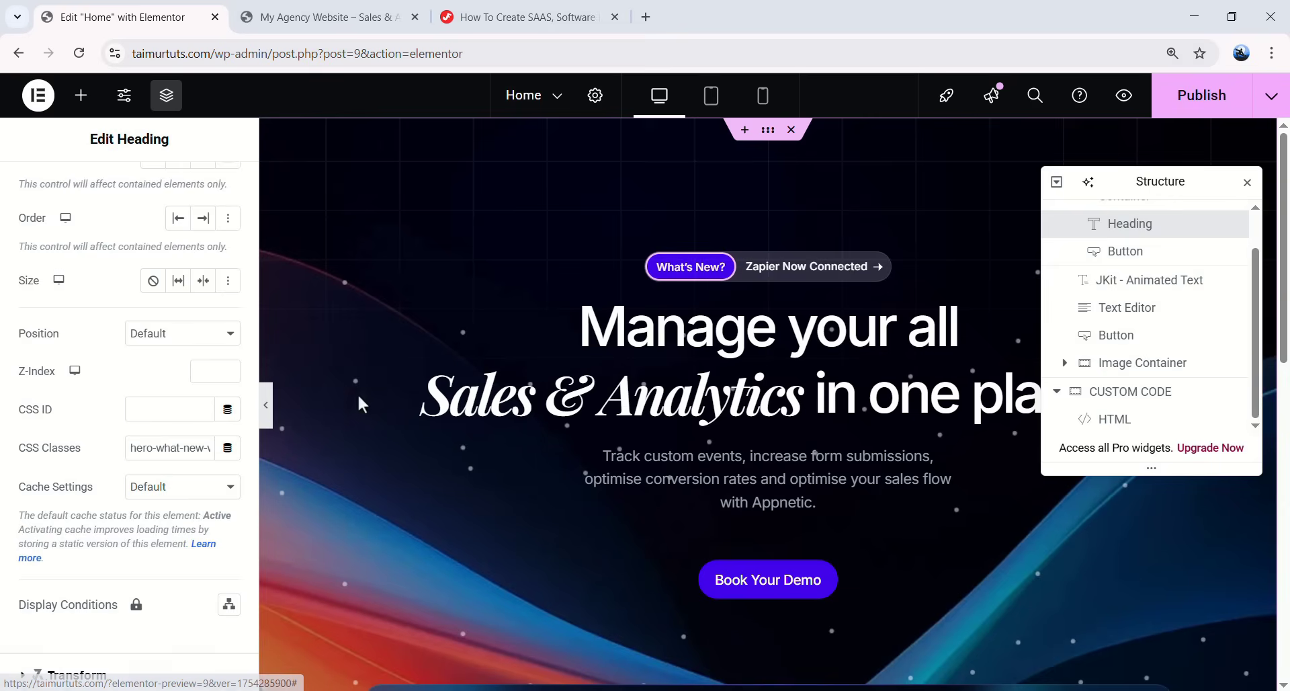
pyautogui.click(267, 420)
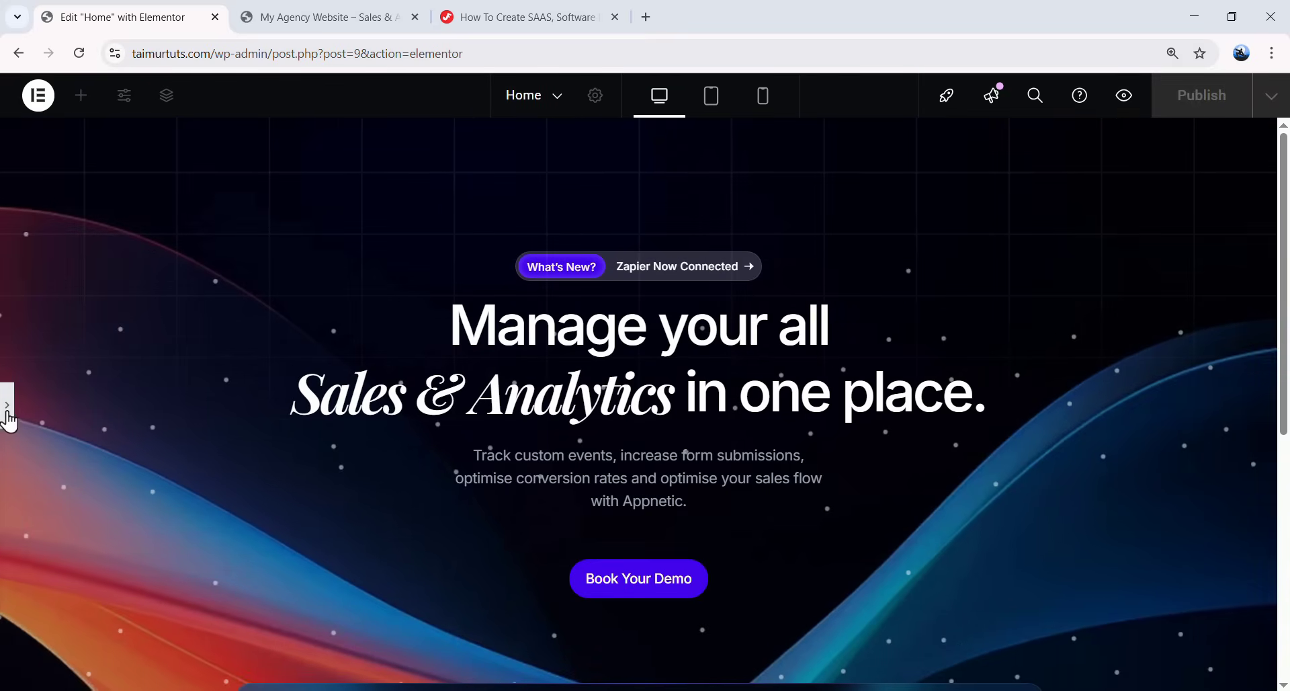
pyautogui.click(8, 414)
# - Give the Zapier Now Connected button the CSS class hero-connected-button and preview it
pyautogui.click(556, 23)
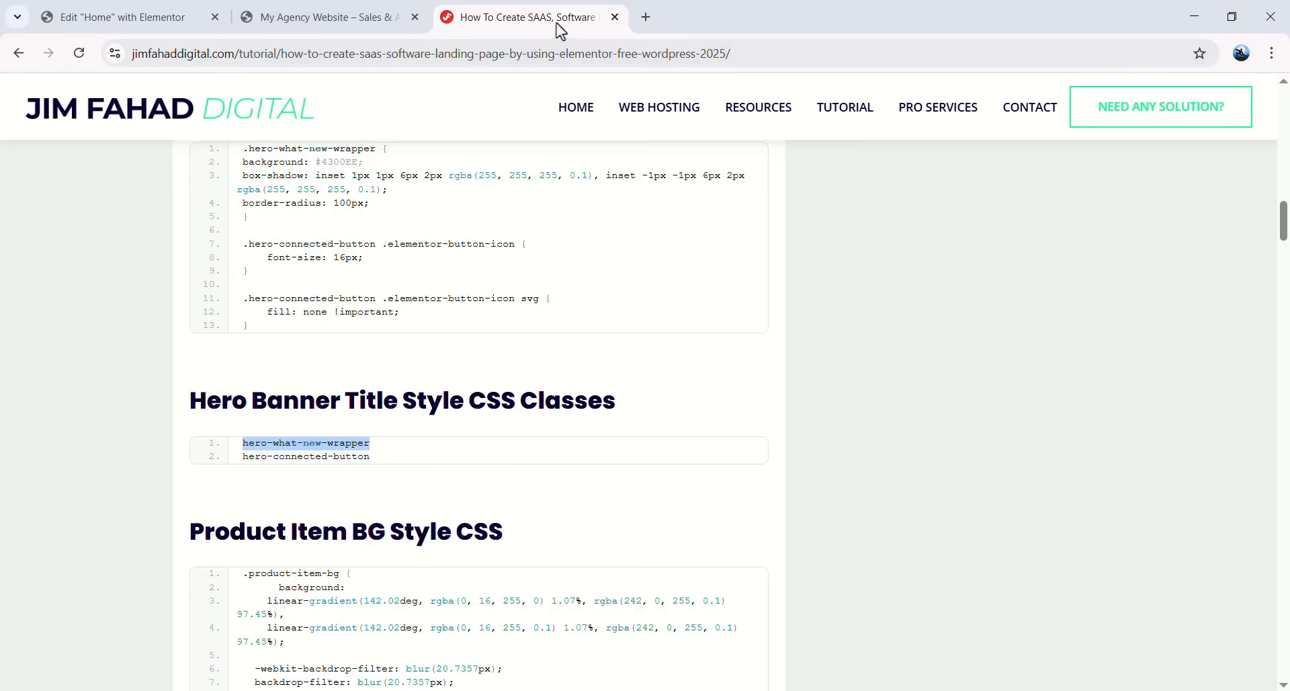
pyautogui.moveTo(369, 459); pyautogui.dragTo(243, 442)
pyautogui.tripleClick(256, 458)
pyautogui.rightClick(246, 469)
pyautogui.click(254, 481)
pyautogui.click(134, 18)
pyautogui.click(807, 267)
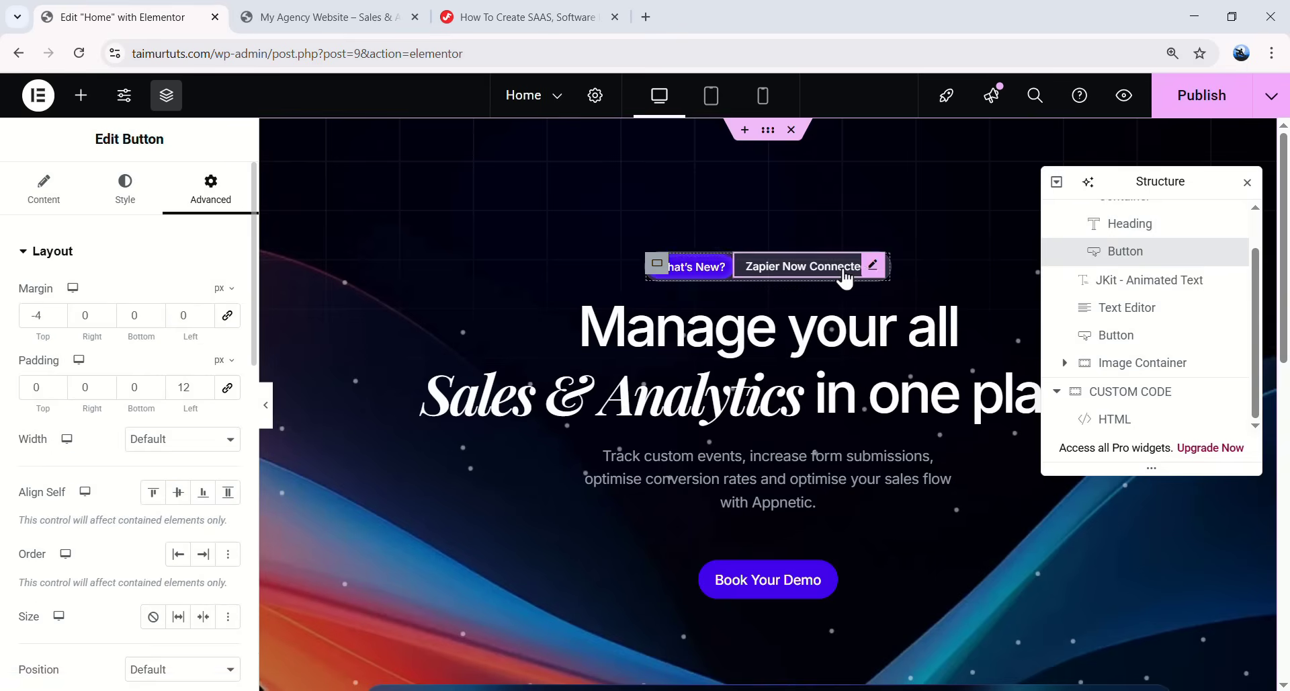
pyautogui.scroll(-6, 161, 336)
pyautogui.click(155, 366)
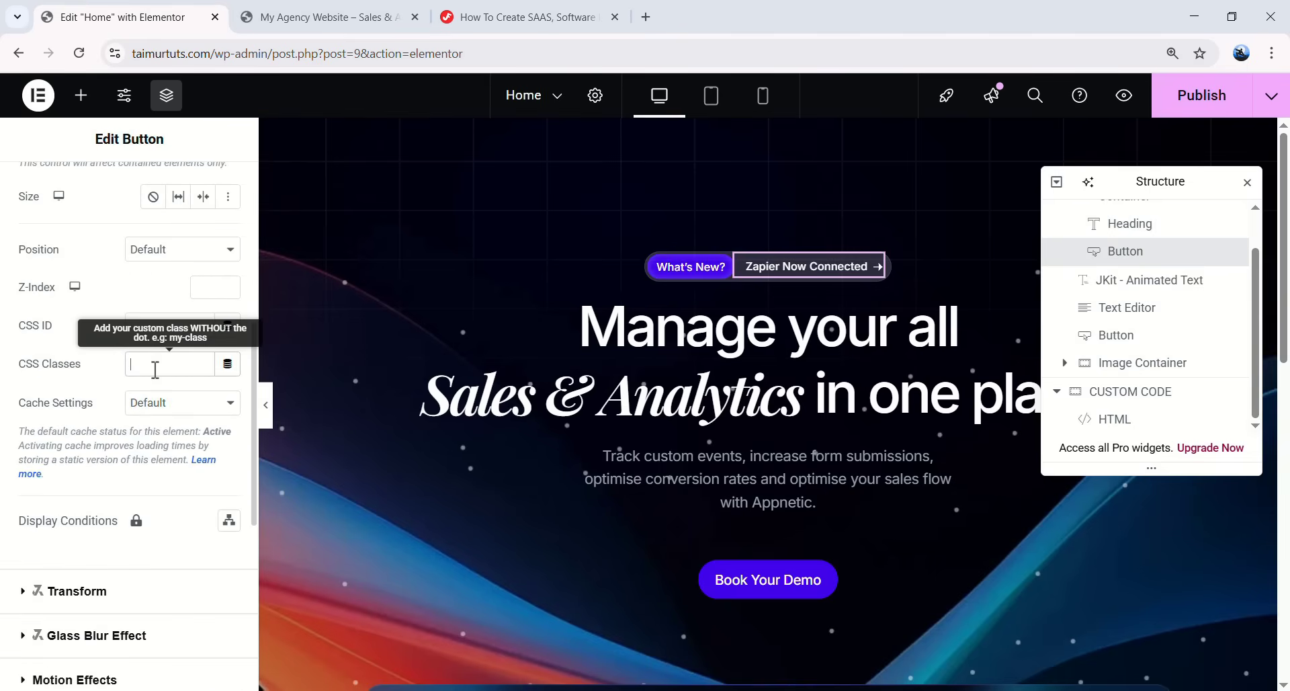
pyautogui.hotkey('ctrl', 'v')
pyautogui.click(267, 405)
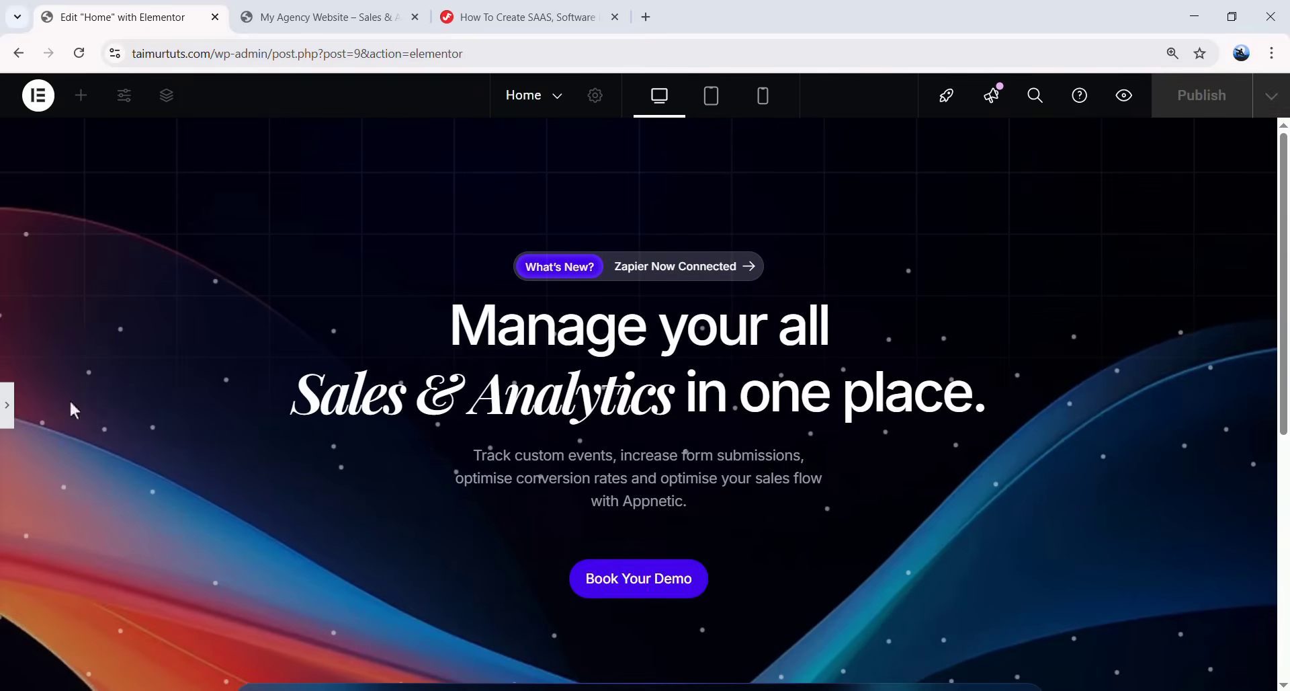
pyautogui.click(7, 405)
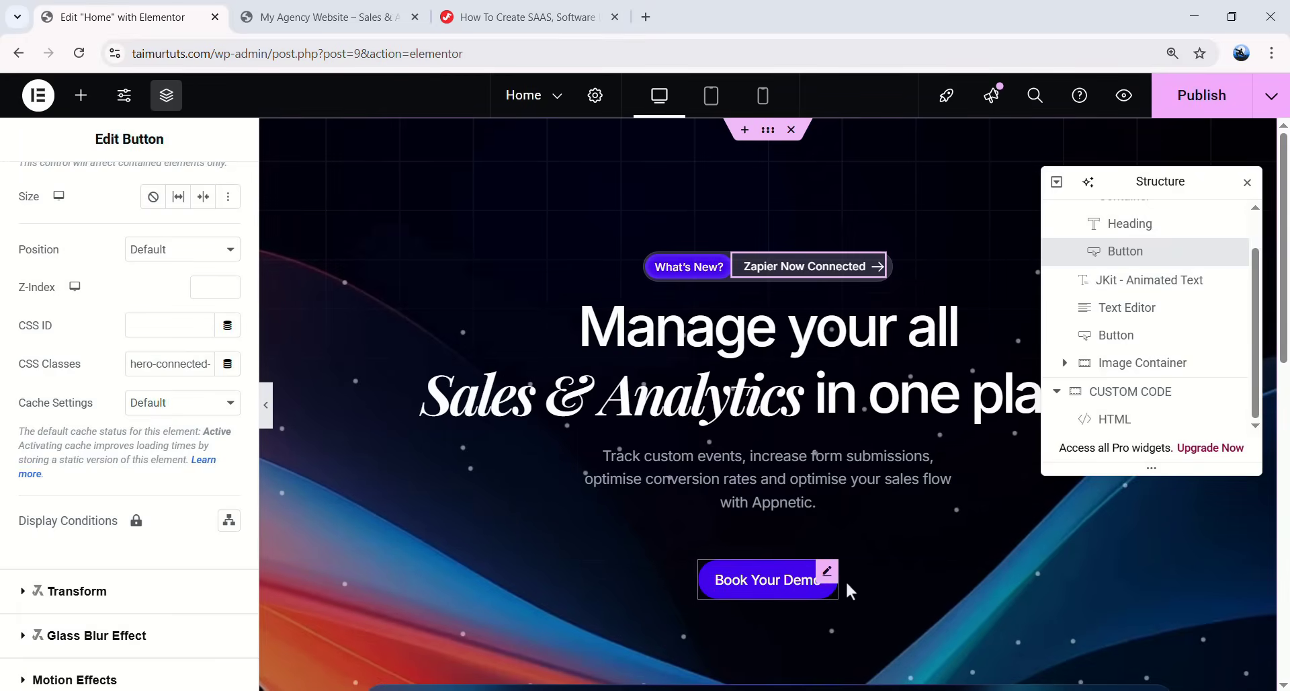
# - Append the tutorial's button shadow CSS to the CUSTOM CODE widget's styles
pyautogui.click(827, 573)
pyautogui.click(518, 17)
pyautogui.scroll(-5, 437, 402)
pyautogui.scroll(8, 436, 402)
pyautogui.scroll(-9, 632, 474)
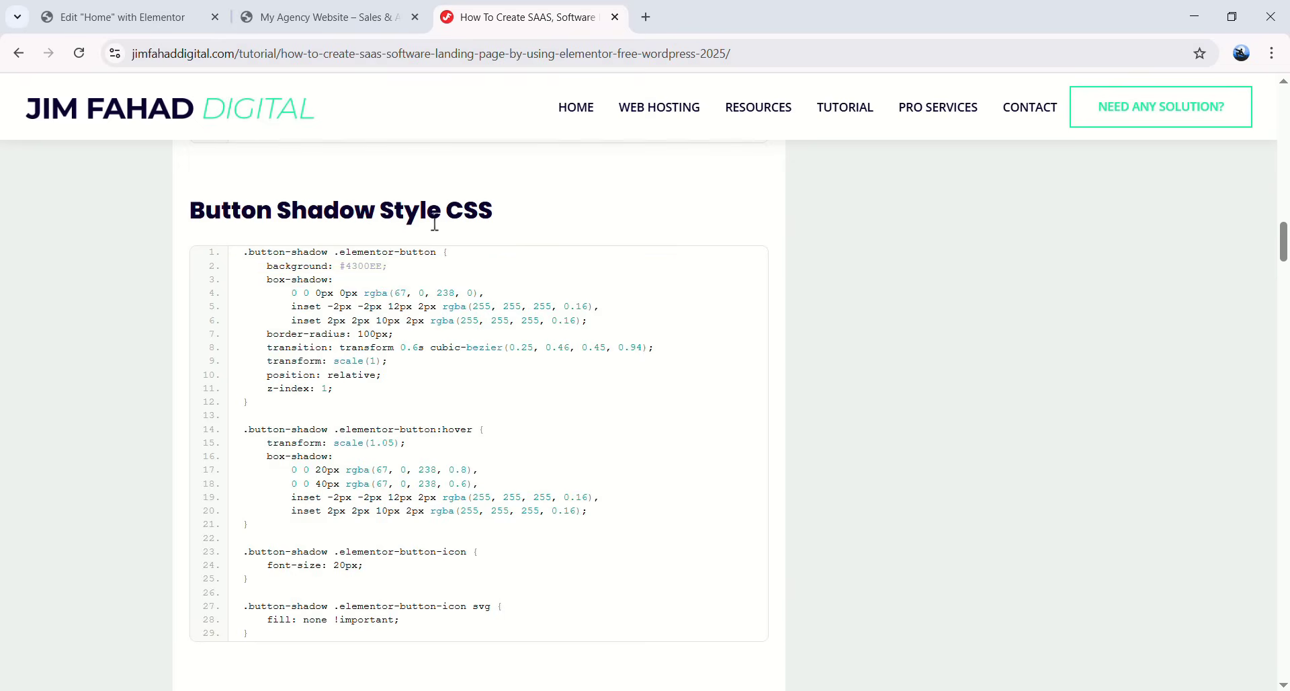
pyautogui.click(695, 270)
pyautogui.click(143, 14)
pyautogui.click(1115, 419)
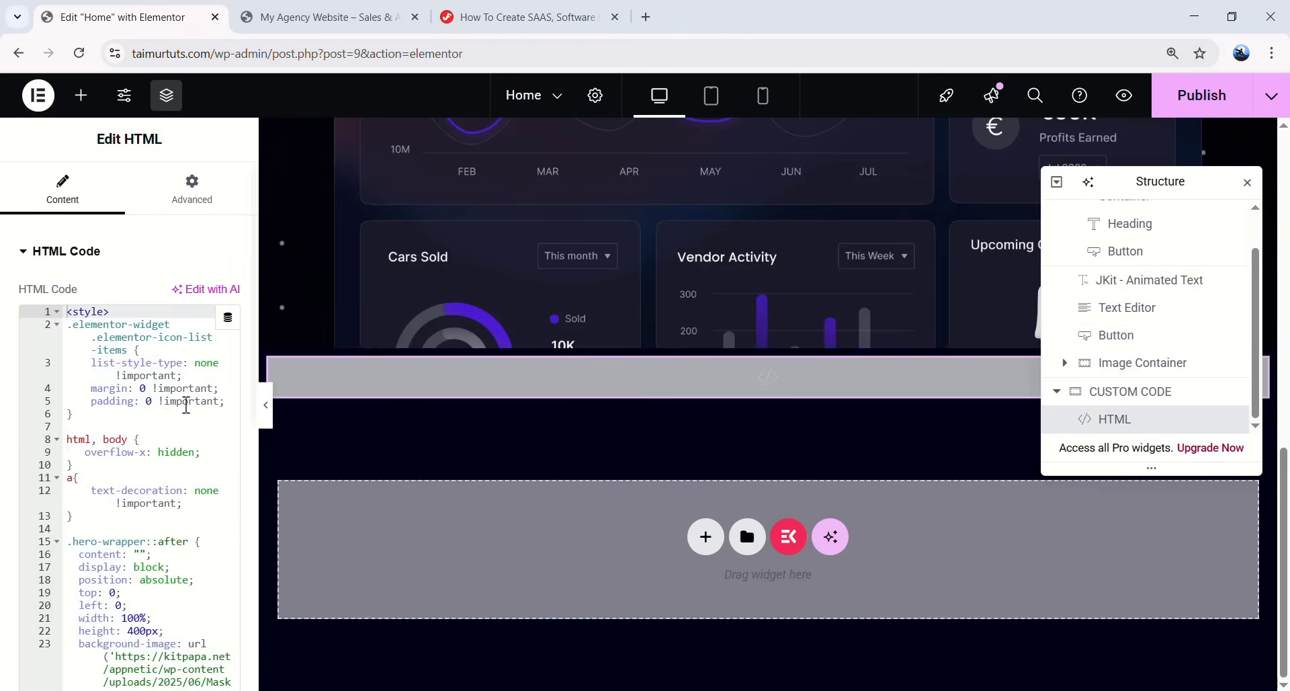
pyautogui.scroll(-5, 161, 424)
pyautogui.scroll(-1, 162, 423)
pyautogui.click(92, 548)
pyautogui.press('Return')
pyautogui.press('Return')
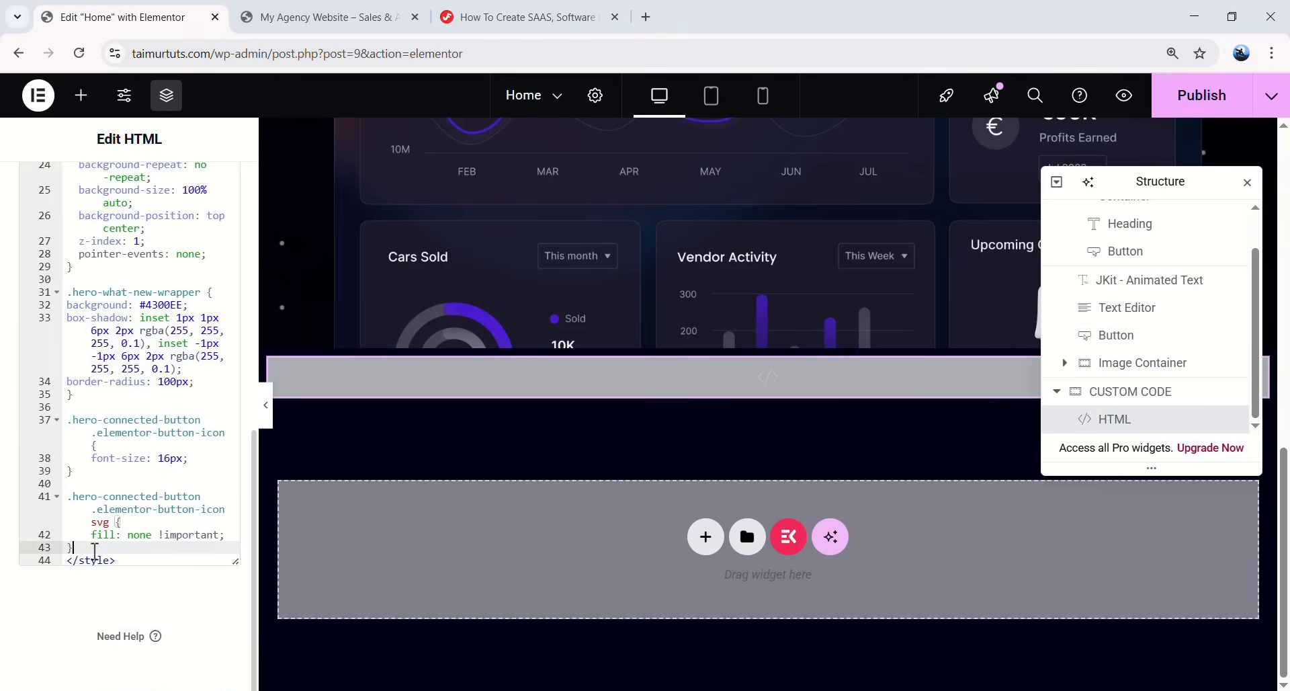
pyautogui.hotkey('ctrl', 'v')
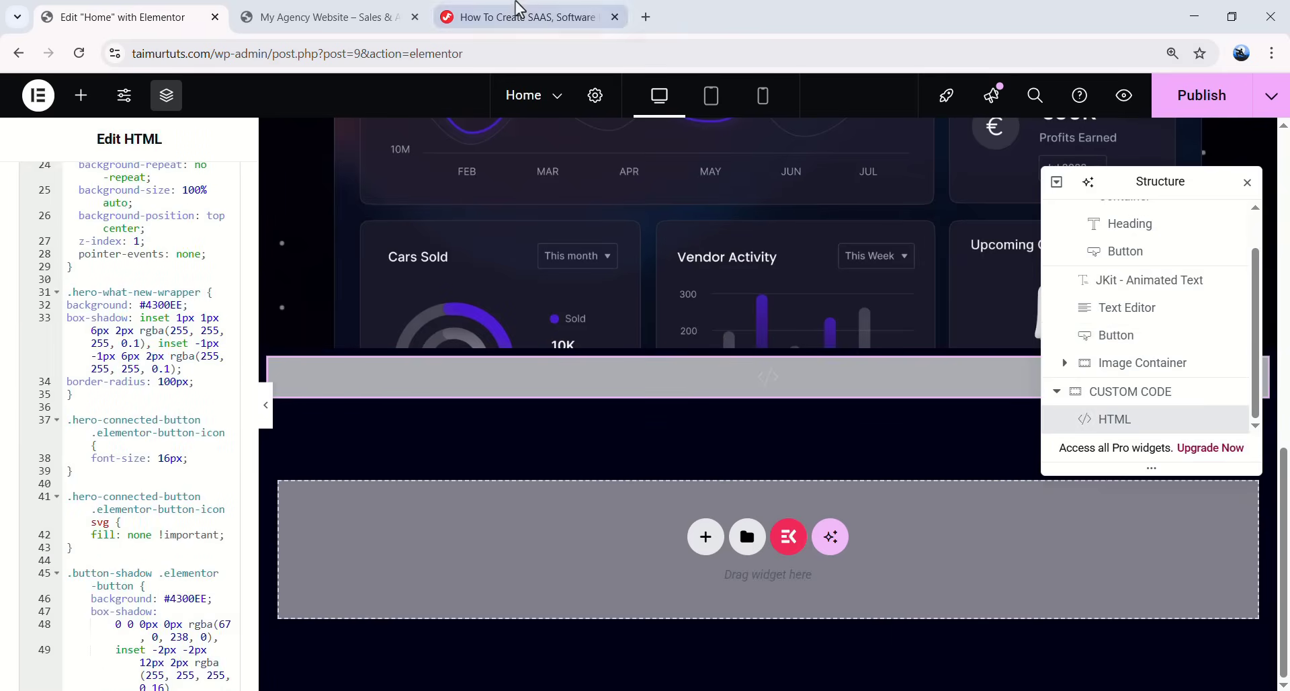
# - Add the button-shadow CSS class to the Book Your Demo button
pyautogui.click(516, 17)
pyautogui.scroll(-5, 289, 437)
pyautogui.moveTo(280, 498); pyautogui.dragTo(321, 498)
pyautogui.click(155, 13)
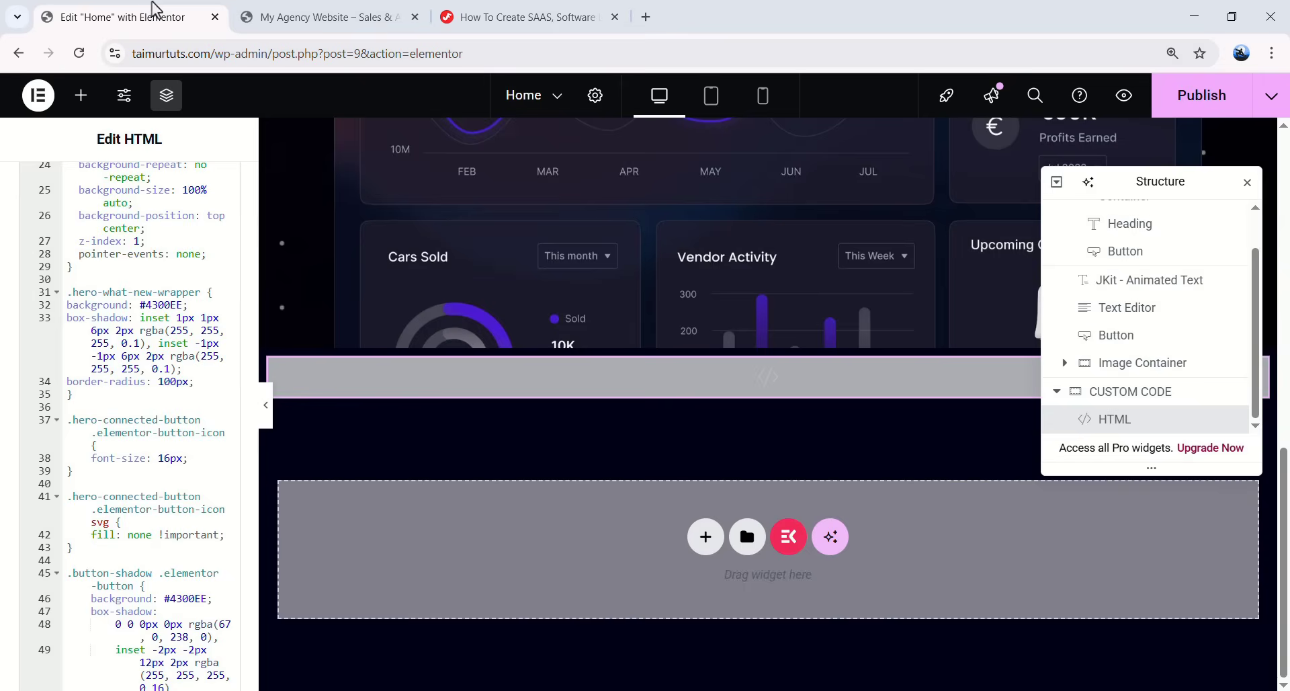
pyautogui.scroll(10, 595, 378)
pyautogui.click(773, 462)
pyautogui.click(198, 213)
pyautogui.scroll(-4, 90, 533)
pyautogui.click(169, 533)
pyautogui.hotkey('ctrl', 'v')
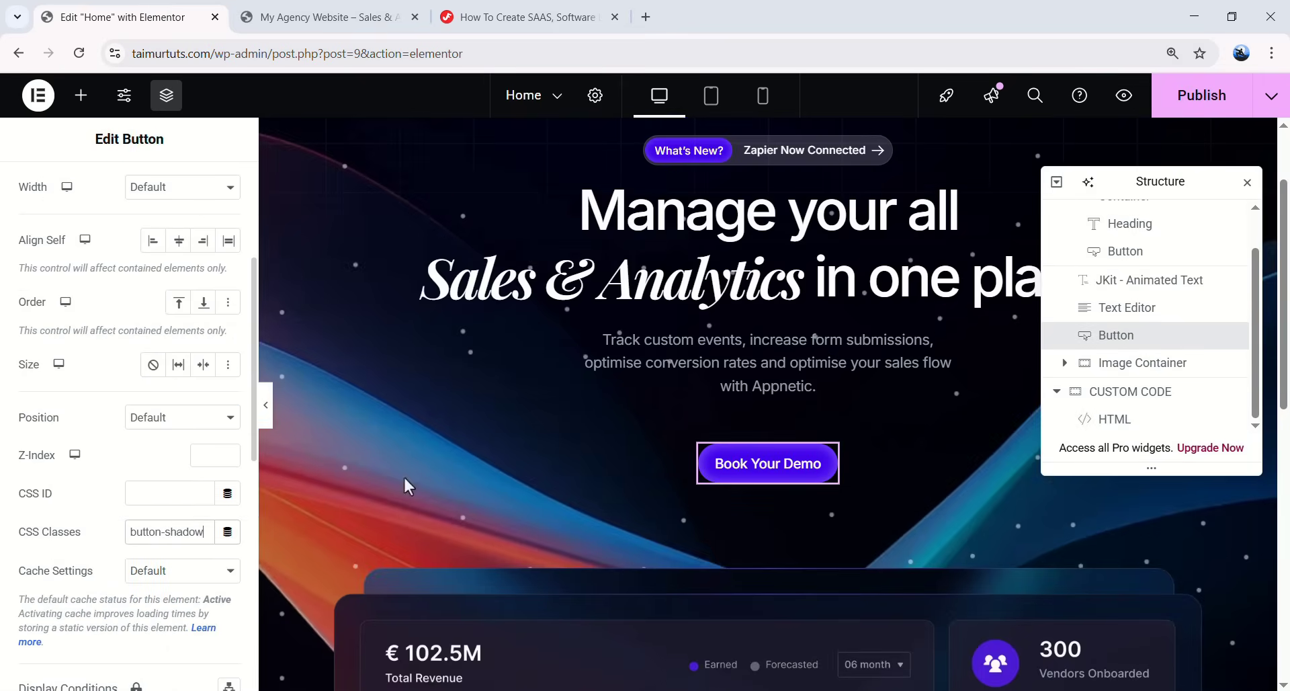
# - Preview the hero at full width, scrolling to check the badge and buttons
pyautogui.click(267, 411)
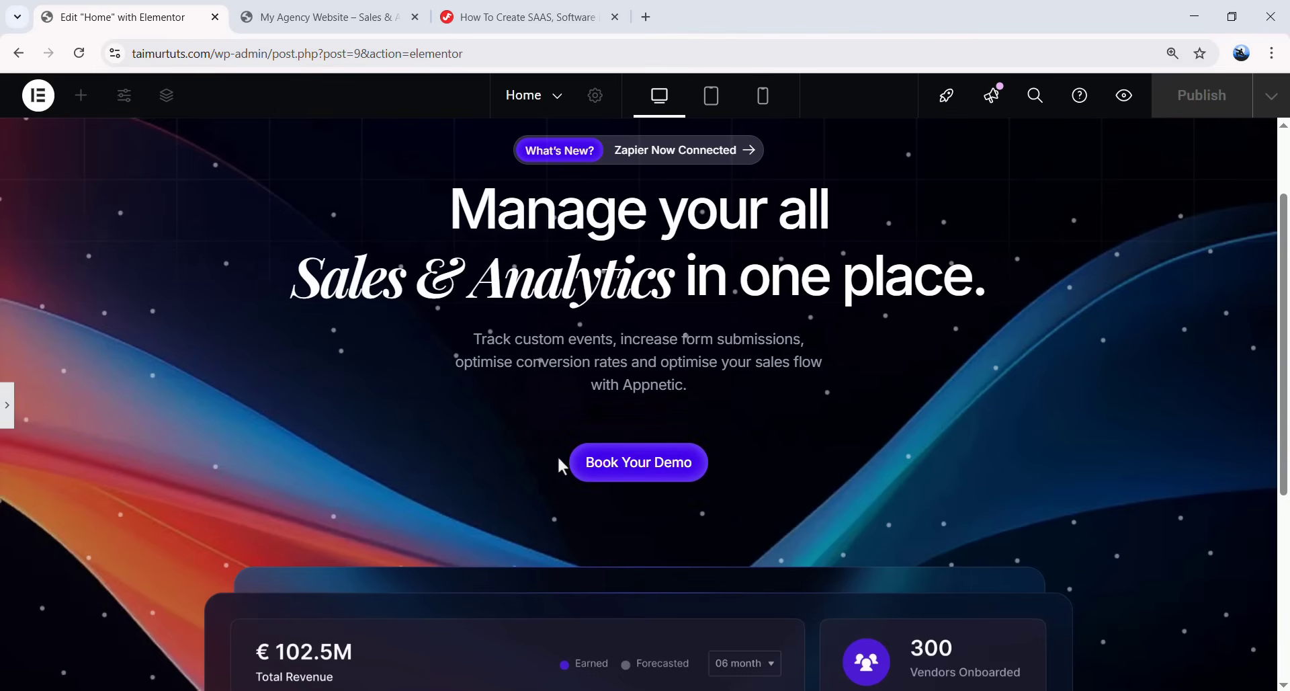
pyautogui.scroll(1, 767, 469)
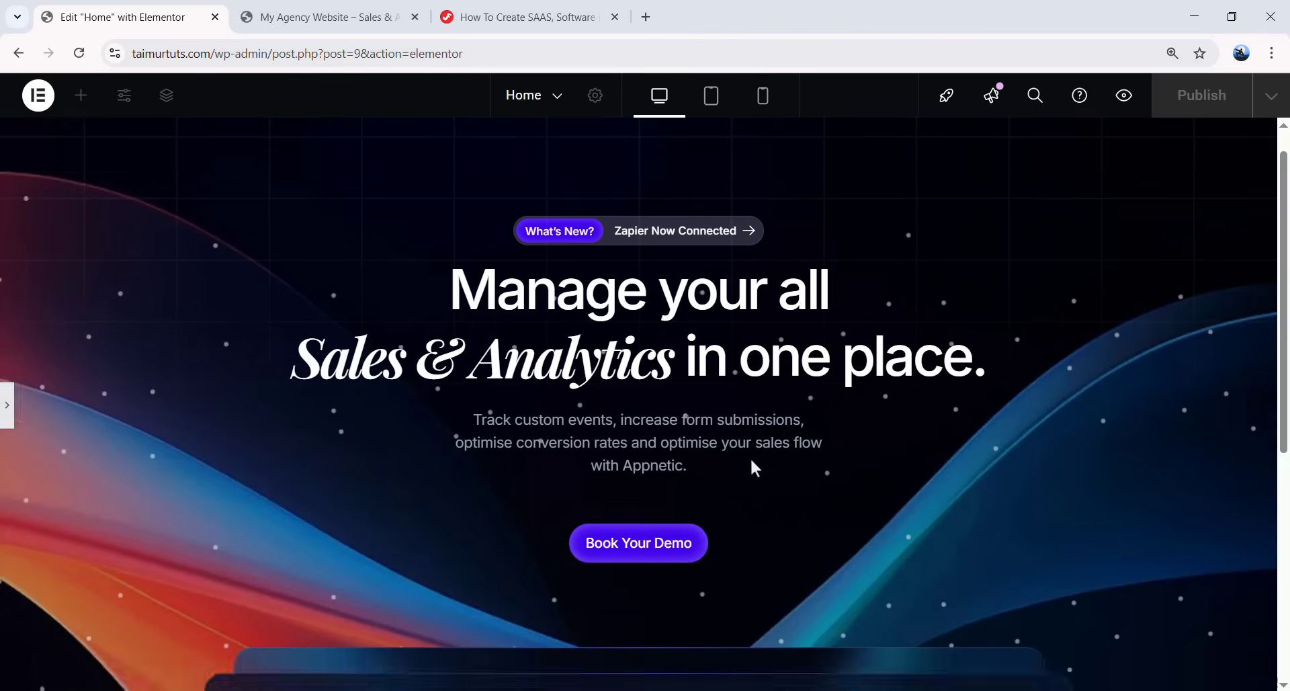
pyautogui.scroll(-2, 754, 461)
pyautogui.scroll(2, 681, 410)
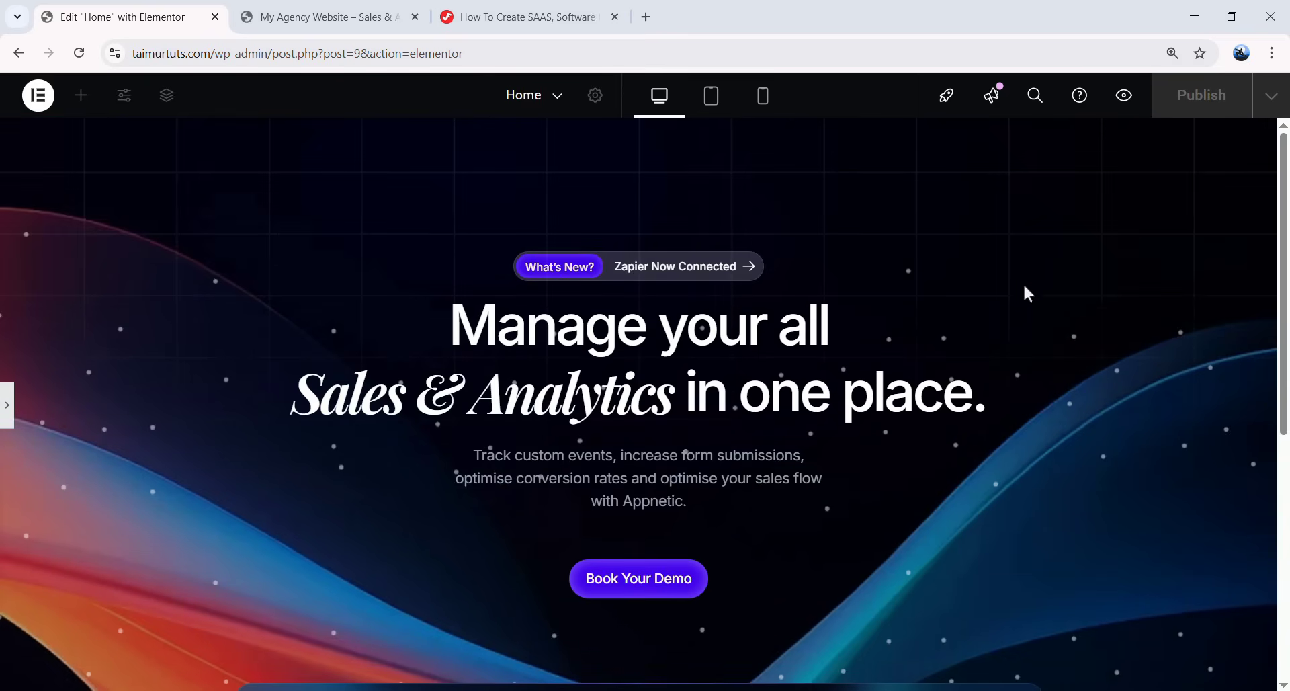
pyautogui.scroll(-5, 703, 222)
pyautogui.scroll(5, 941, 362)
pyautogui.scroll(-5, 941, 363)
pyautogui.scroll(5, 936, 388)
# - Set the Banner Section's Background Overlay opacity to 0.05
pyautogui.click(8, 405)
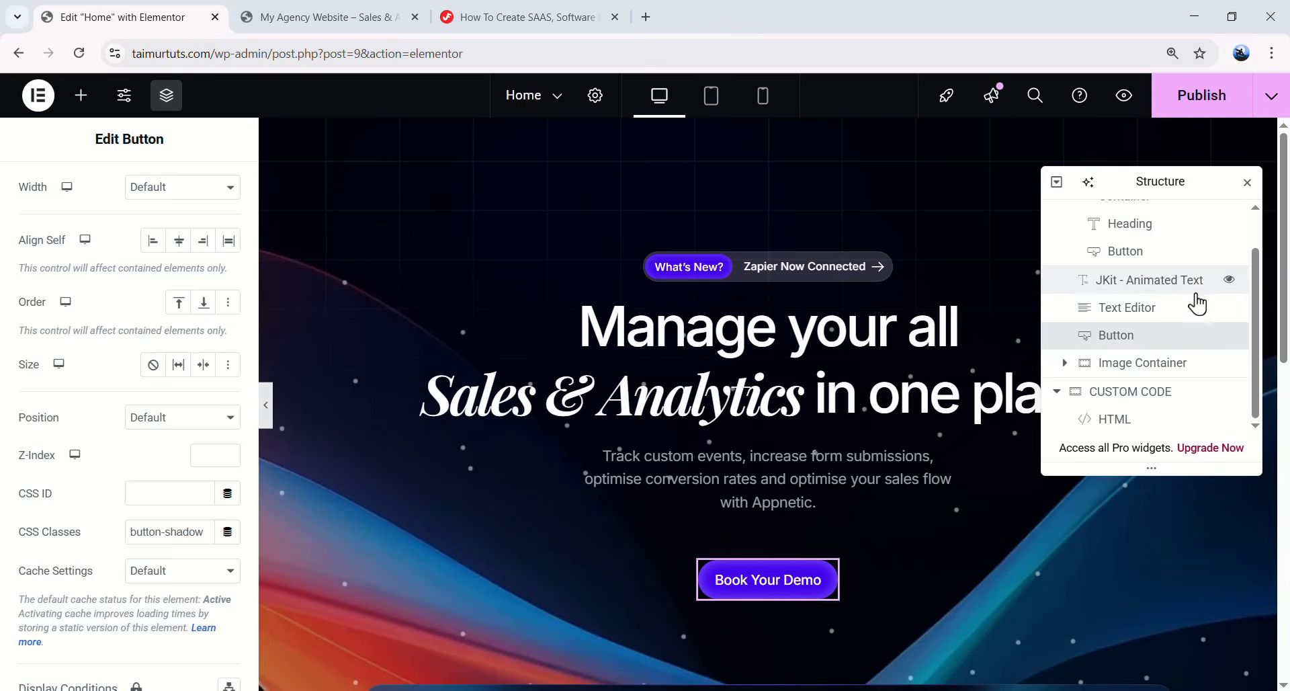
pyautogui.scroll(2, 1198, 303)
pyautogui.click(1143, 214)
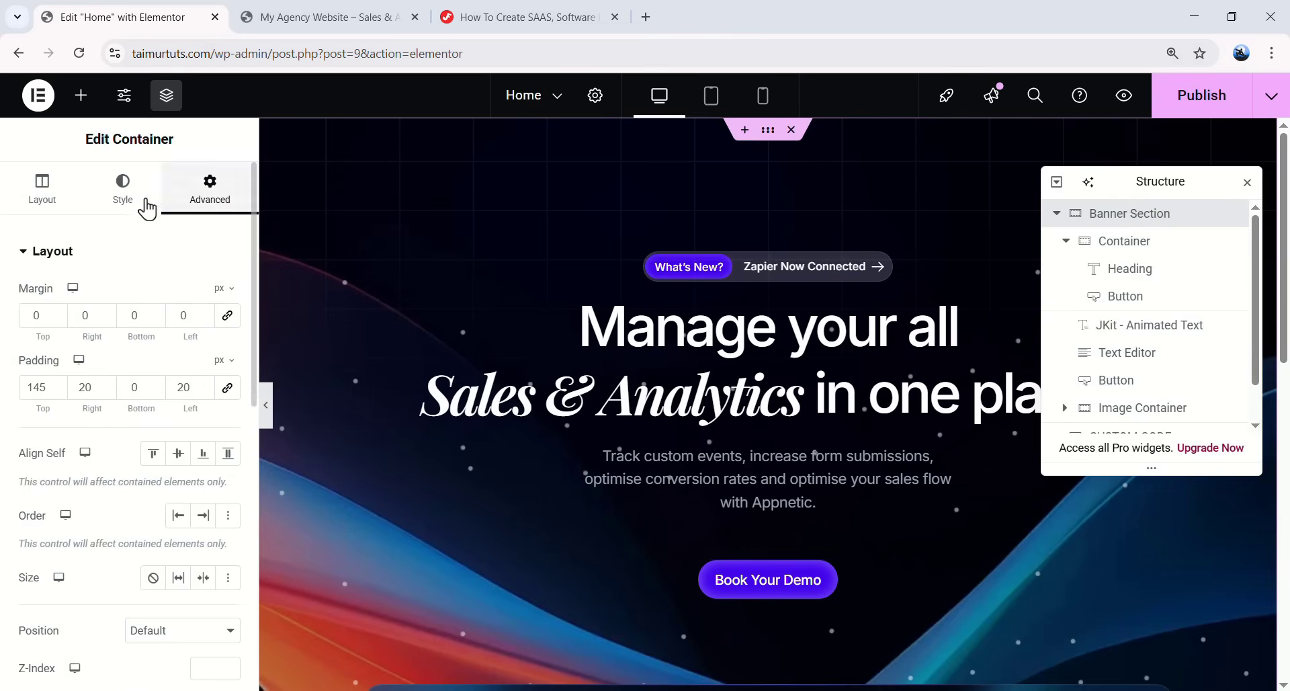
pyautogui.click(134, 200)
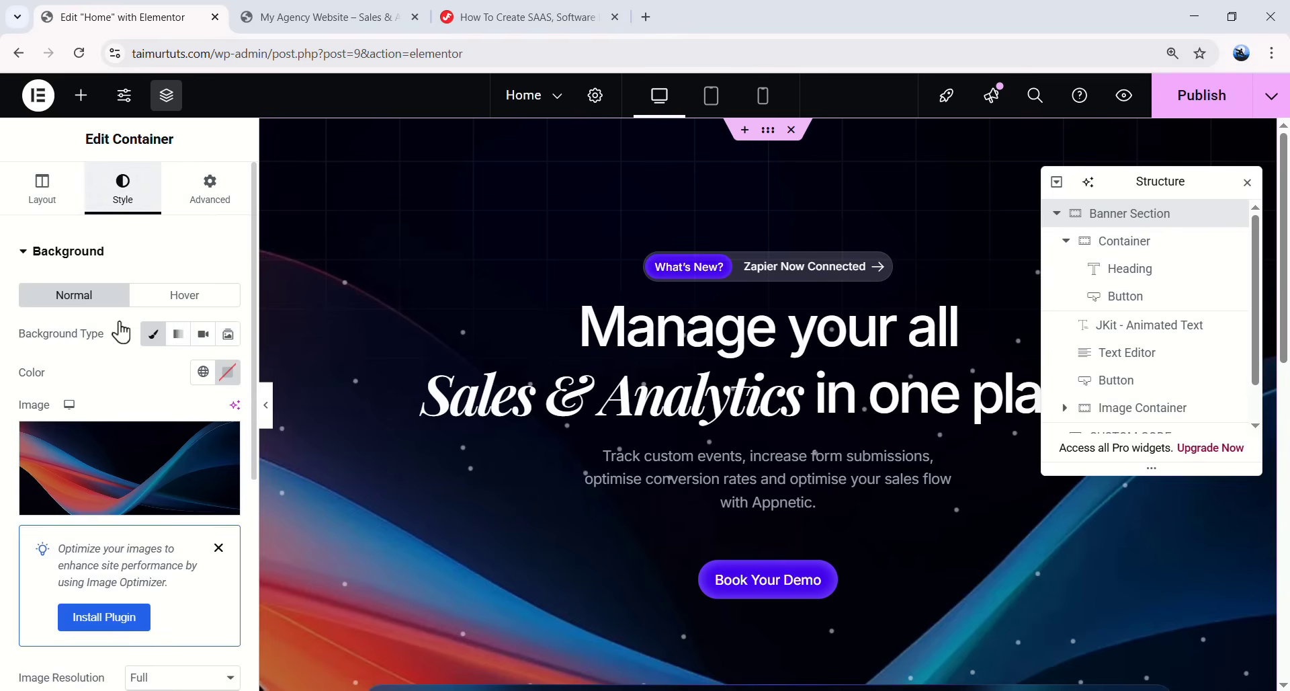
pyautogui.scroll(-5, 79, 497)
pyautogui.click(106, 555)
pyautogui.scroll(-5, 104, 471)
pyautogui.moveTo(99, 483); pyautogui.dragTo(31, 485)
pyautogui.doubleClick(228, 485)
pyautogui.click(202, 518)
pyautogui.scroll(-2, 436, 481)
pyautogui.scroll(2, 536, 490)
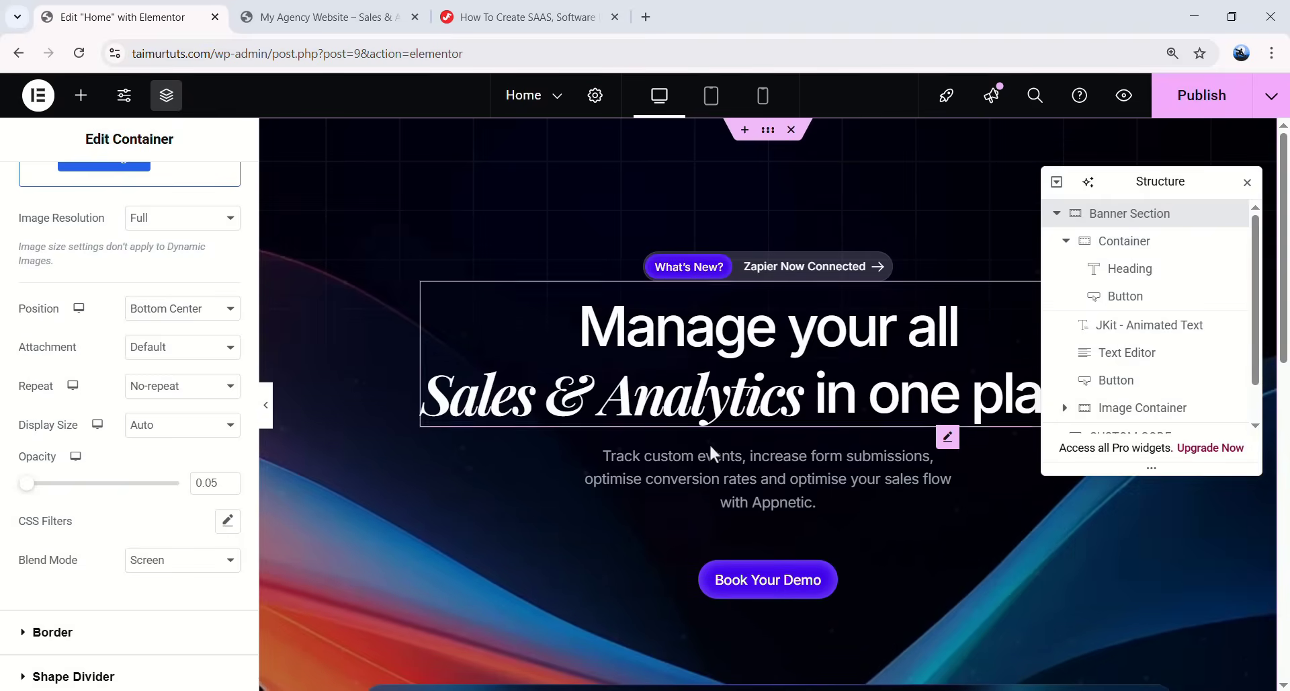
# - Preview the faded hero at full width, then return and select the animated hero headline
pyautogui.click(272, 413)
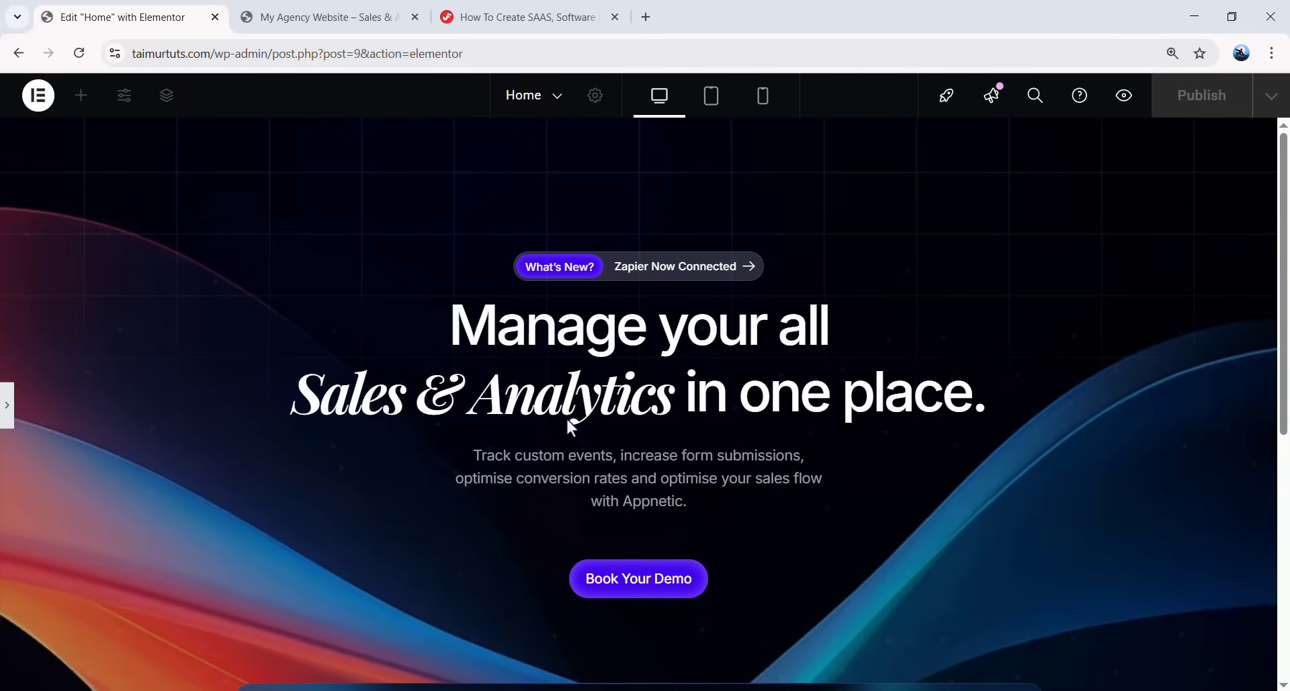
pyautogui.moveTo(1284, 423); pyautogui.dragTo(1288, 210)
pyautogui.click(6, 405)
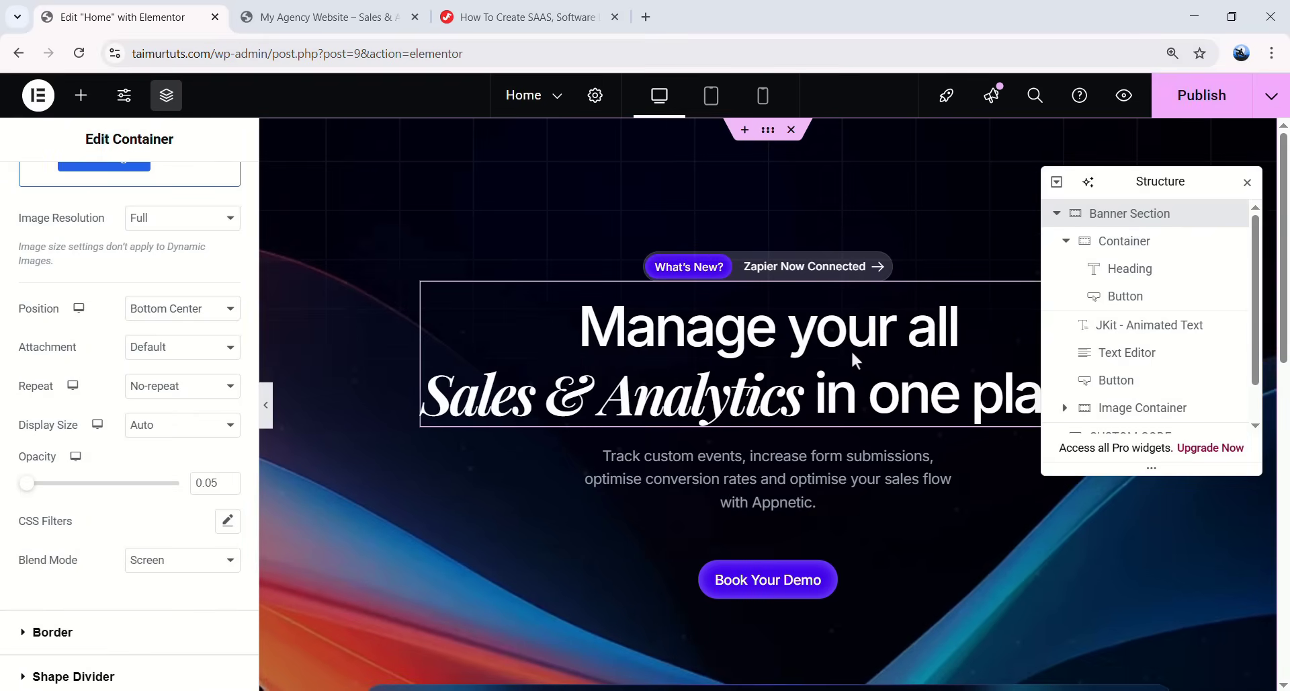
pyautogui.click(818, 342)
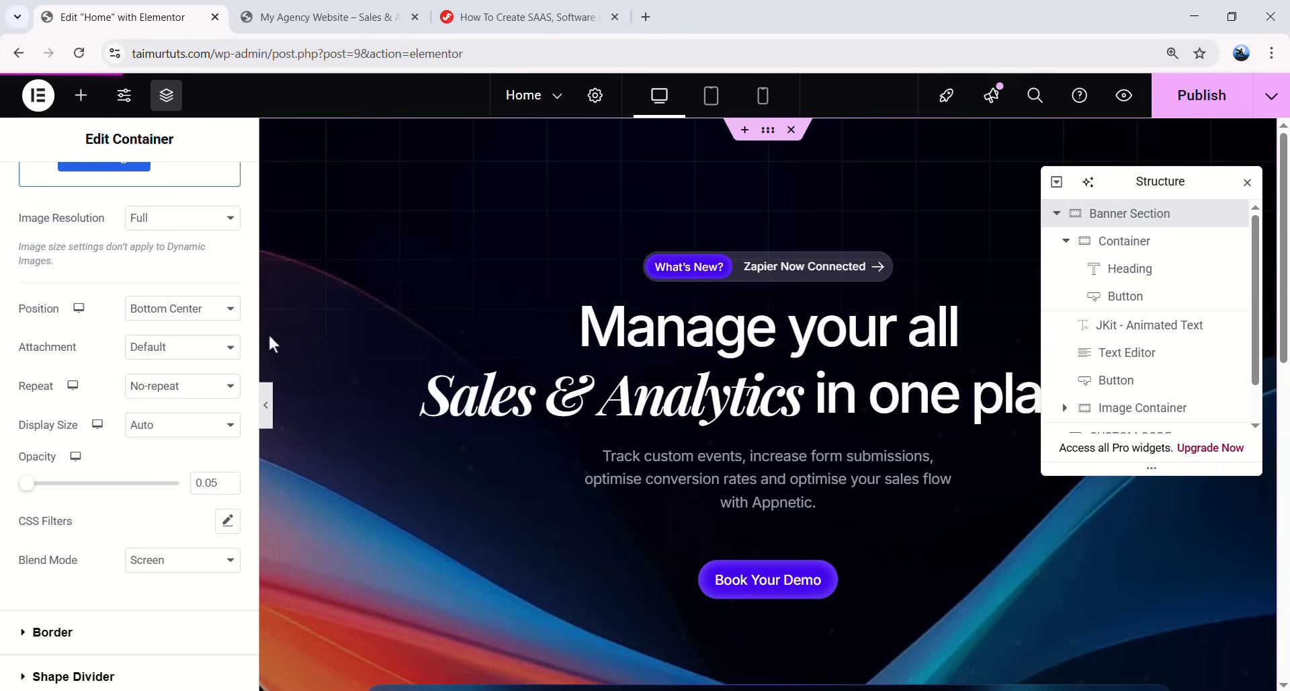
# - Check the animated hero headline's typography: Inter, 60 px, weight 500
pyautogui.click(130, 195)
pyautogui.click(228, 339)
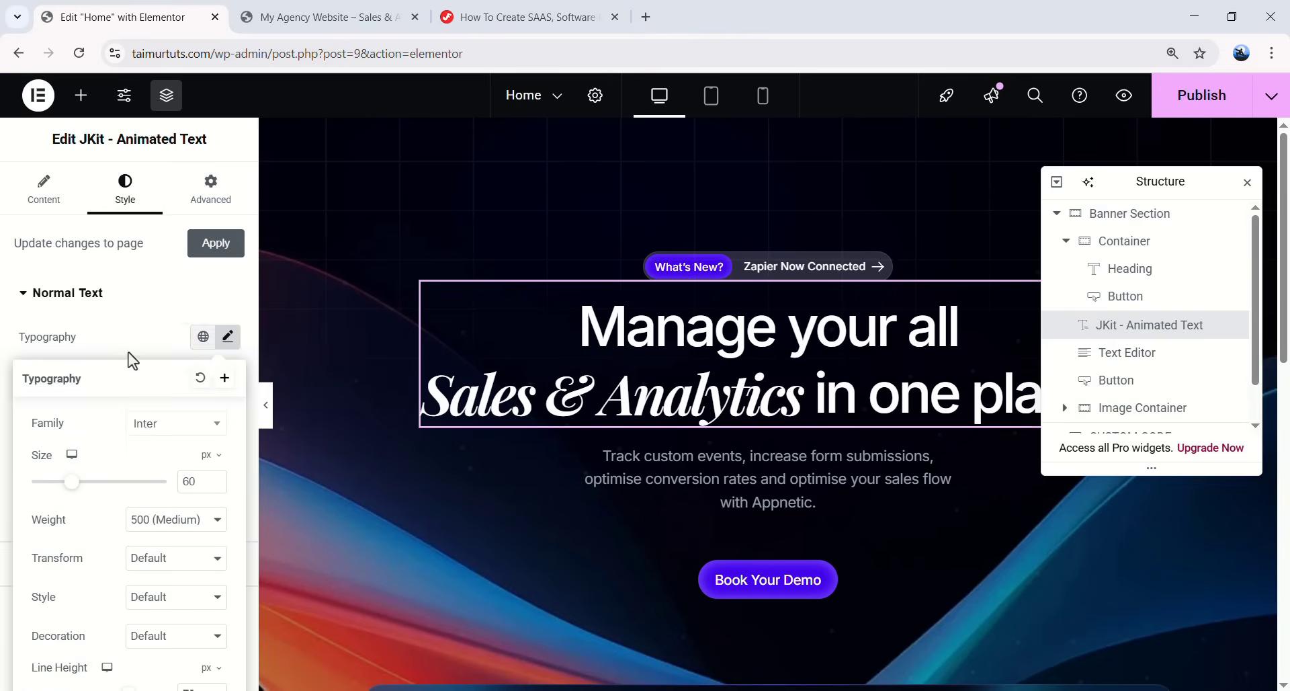
pyautogui.scroll(-2, 94, 363)
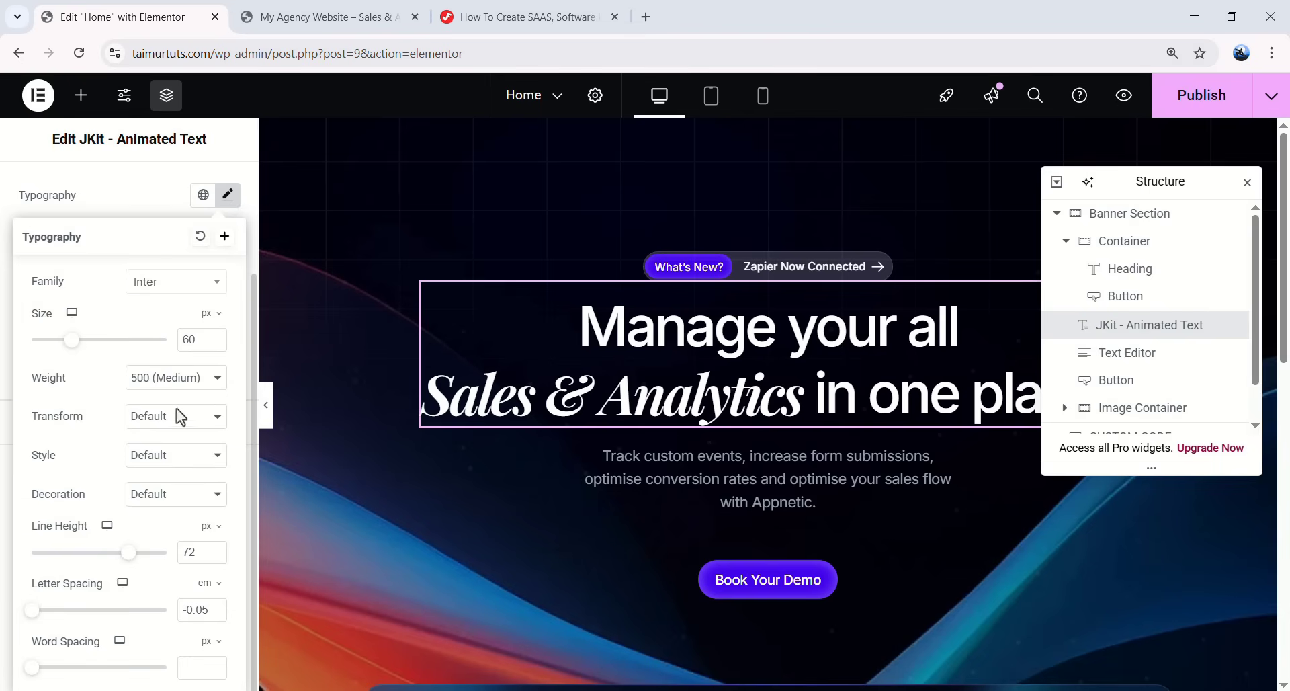
pyautogui.click(229, 197)
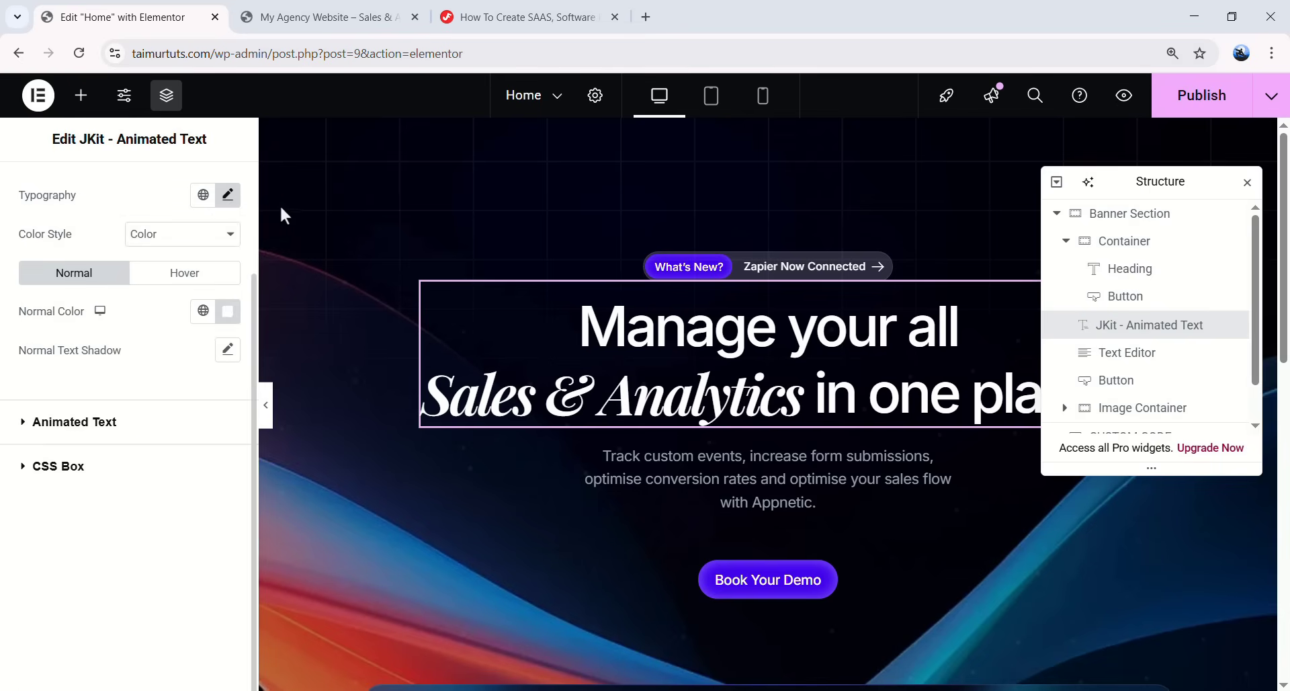
pyautogui.scroll(2, 128, 222)
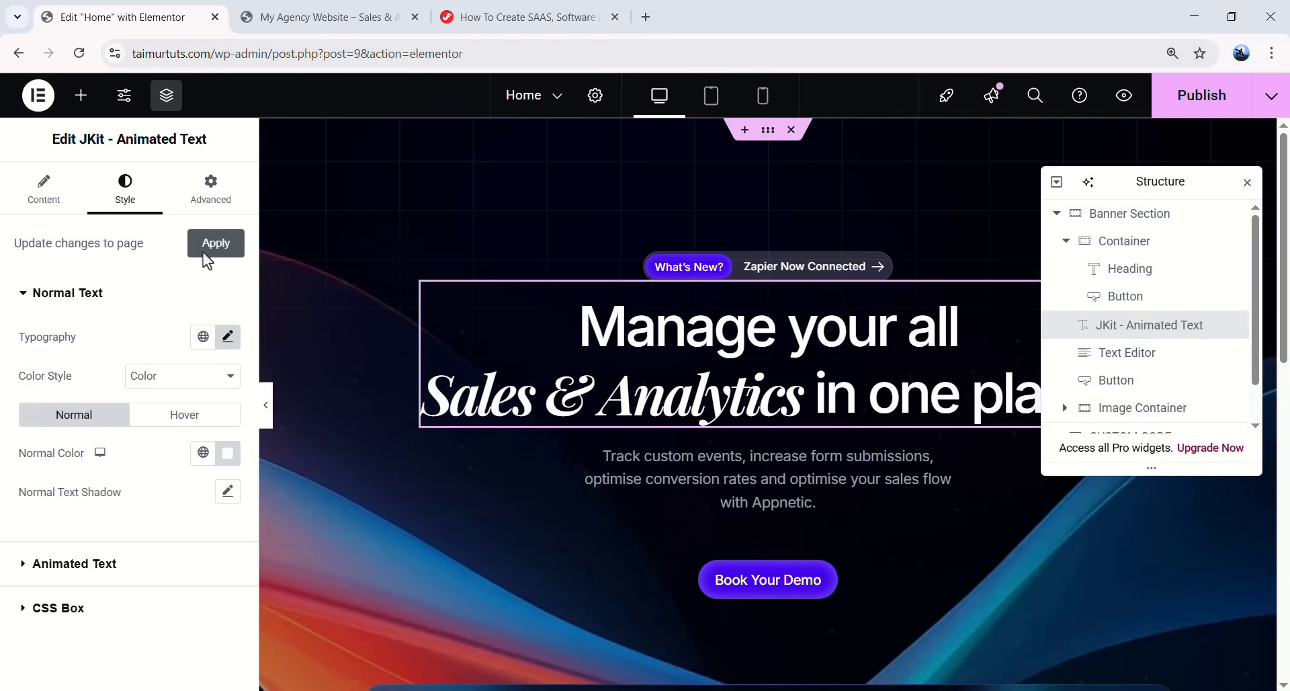
# - In Global Colors, set the Primary and Secondary colours to #F5F5F8
pyautogui.click(126, 102)
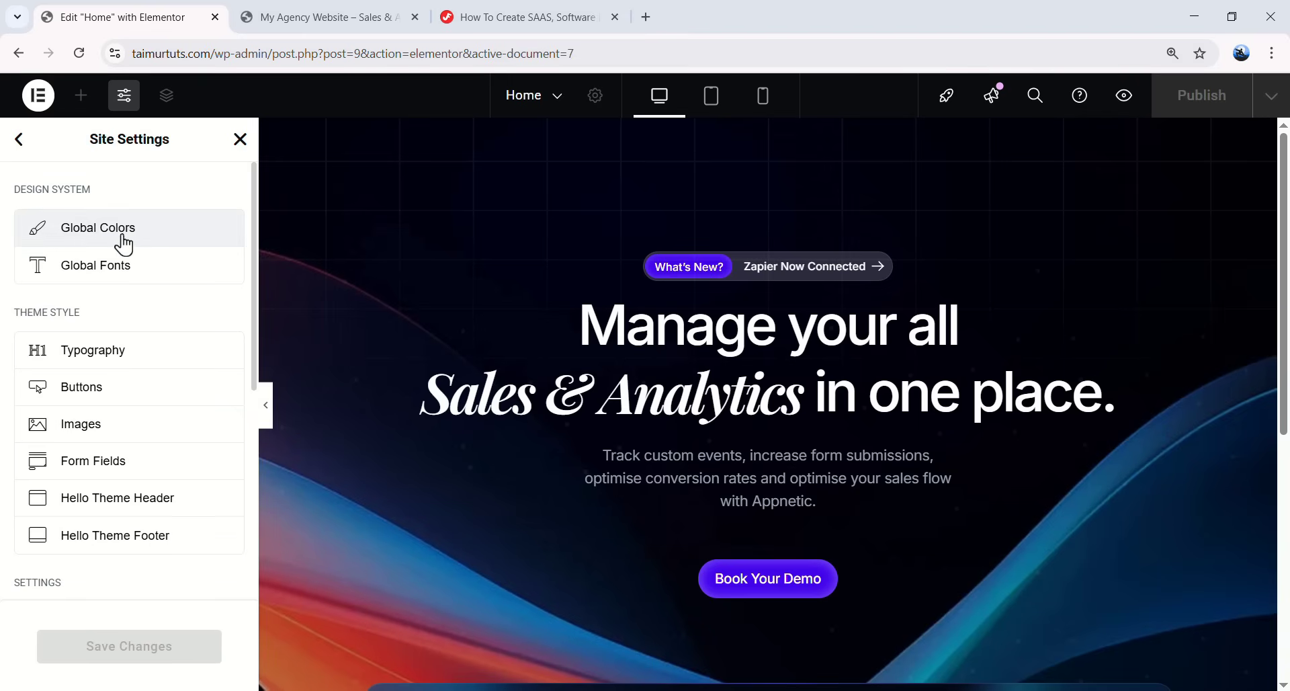
pyautogui.click(166, 246)
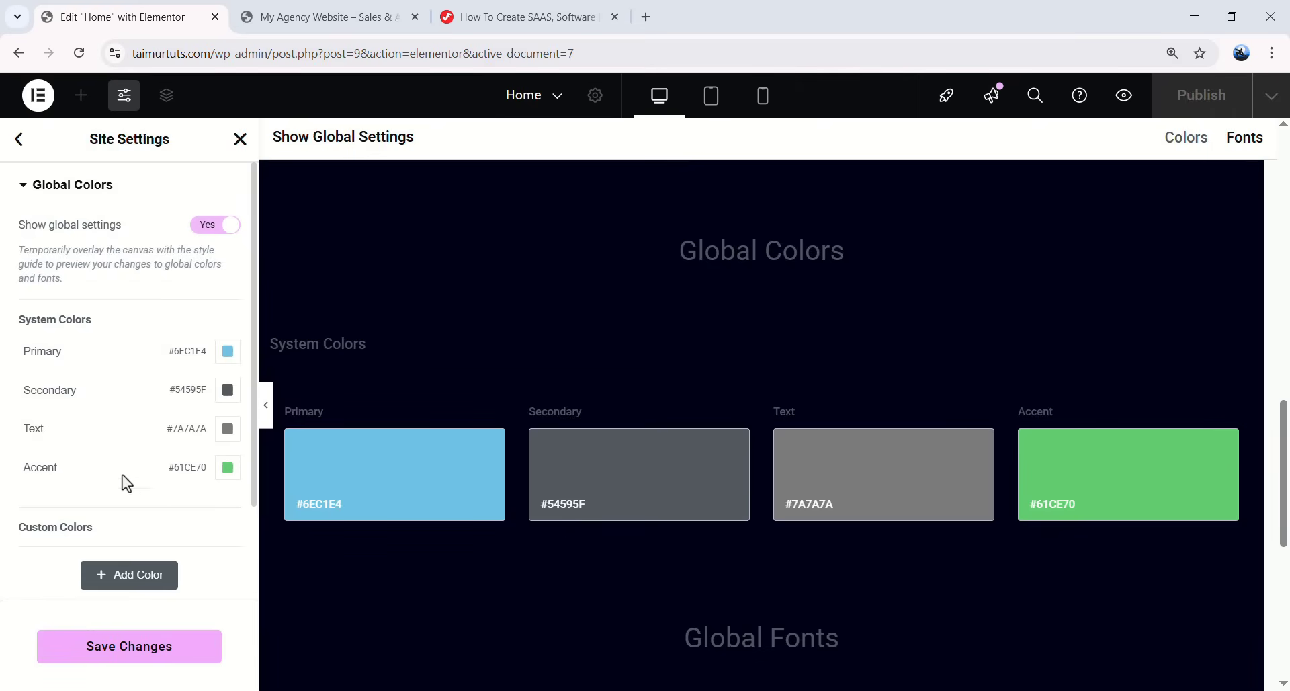
pyautogui.click(228, 351)
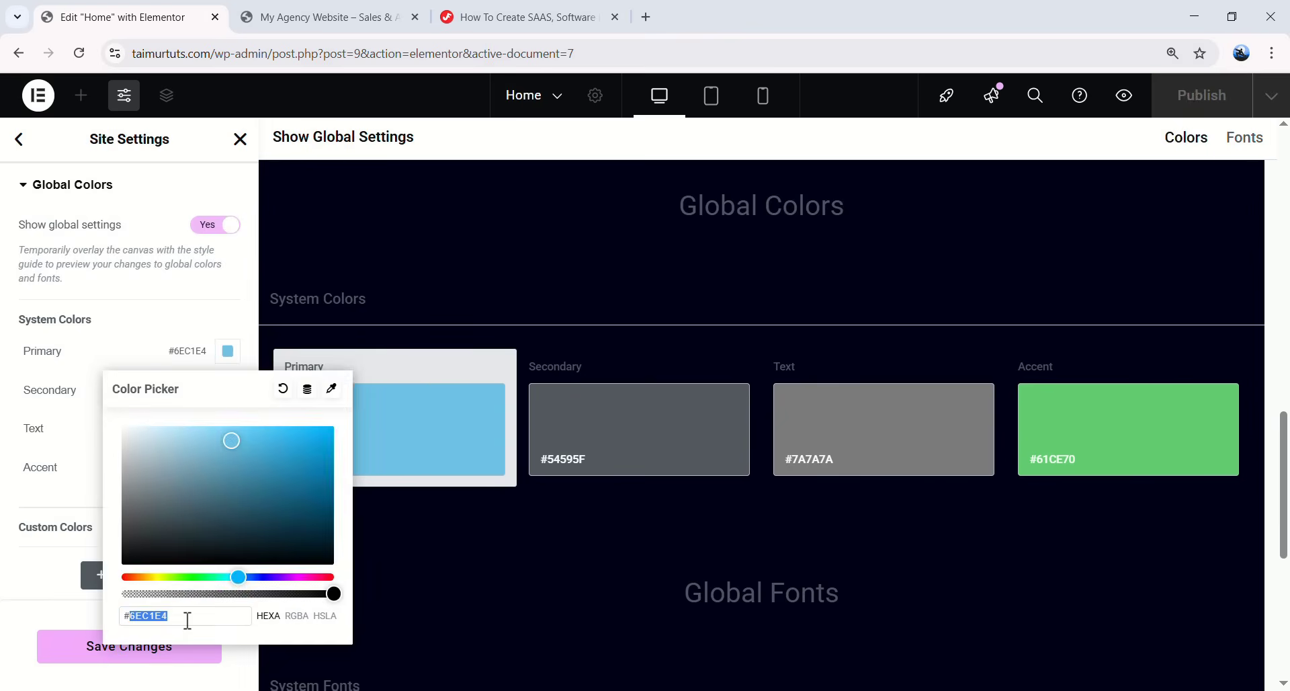
pyautogui.write('f5f5f8')
pyautogui.click(50, 563)
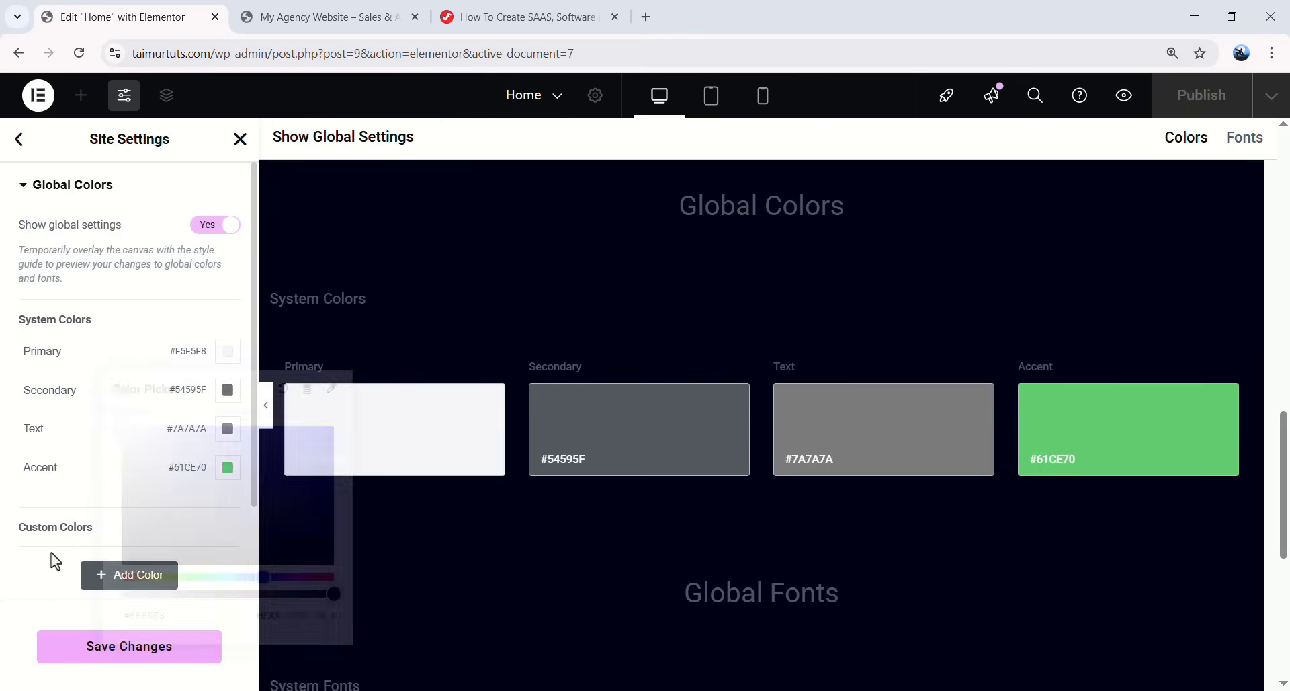
pyautogui.click(228, 390)
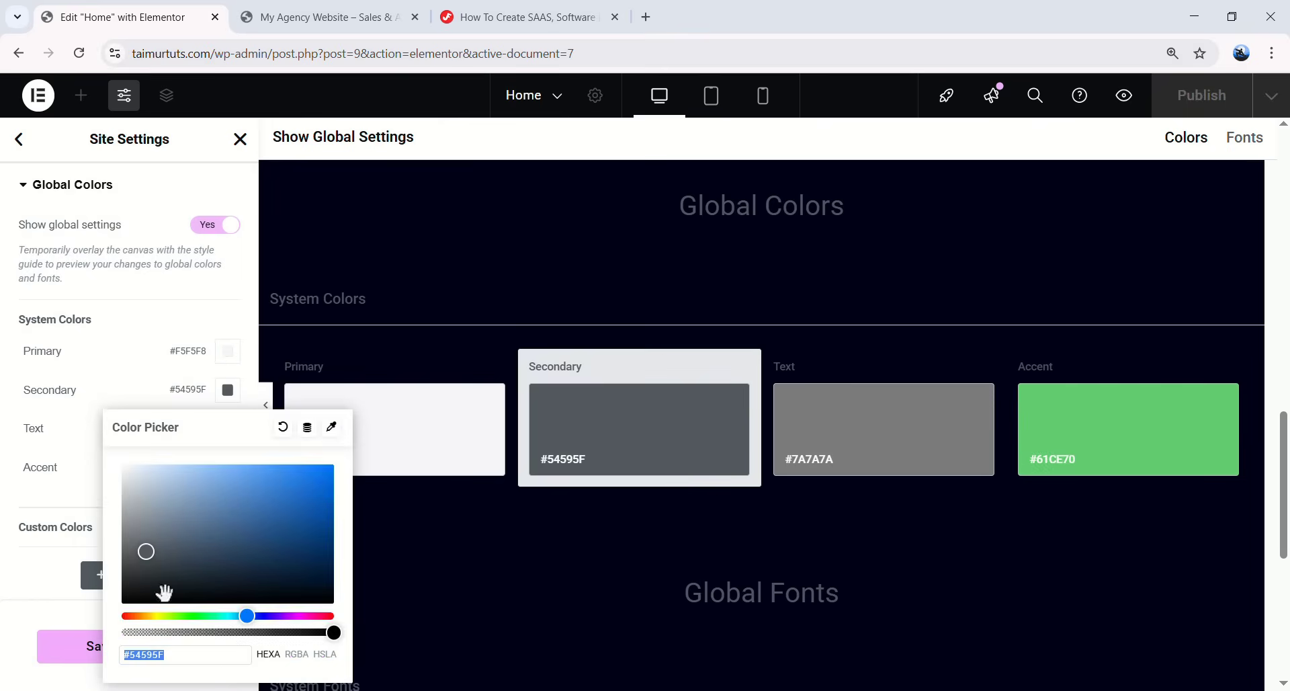
pyautogui.write('#f5f5f8')
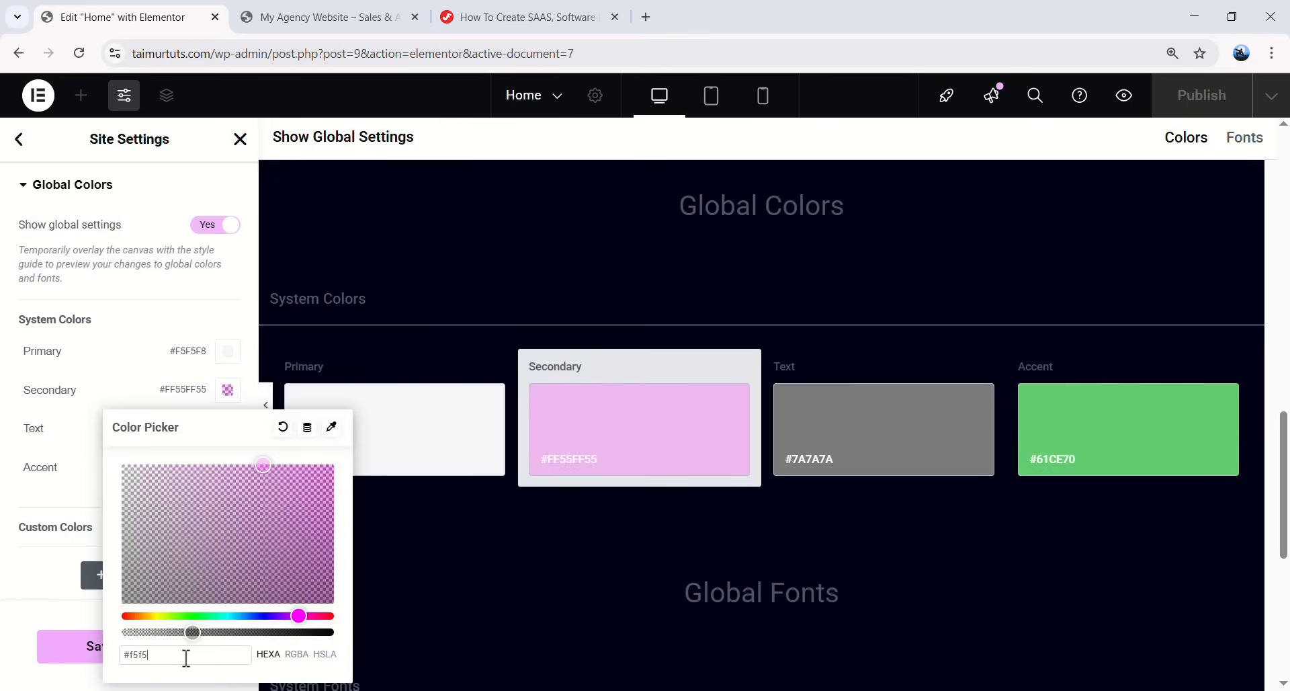
pyautogui.click(33, 582)
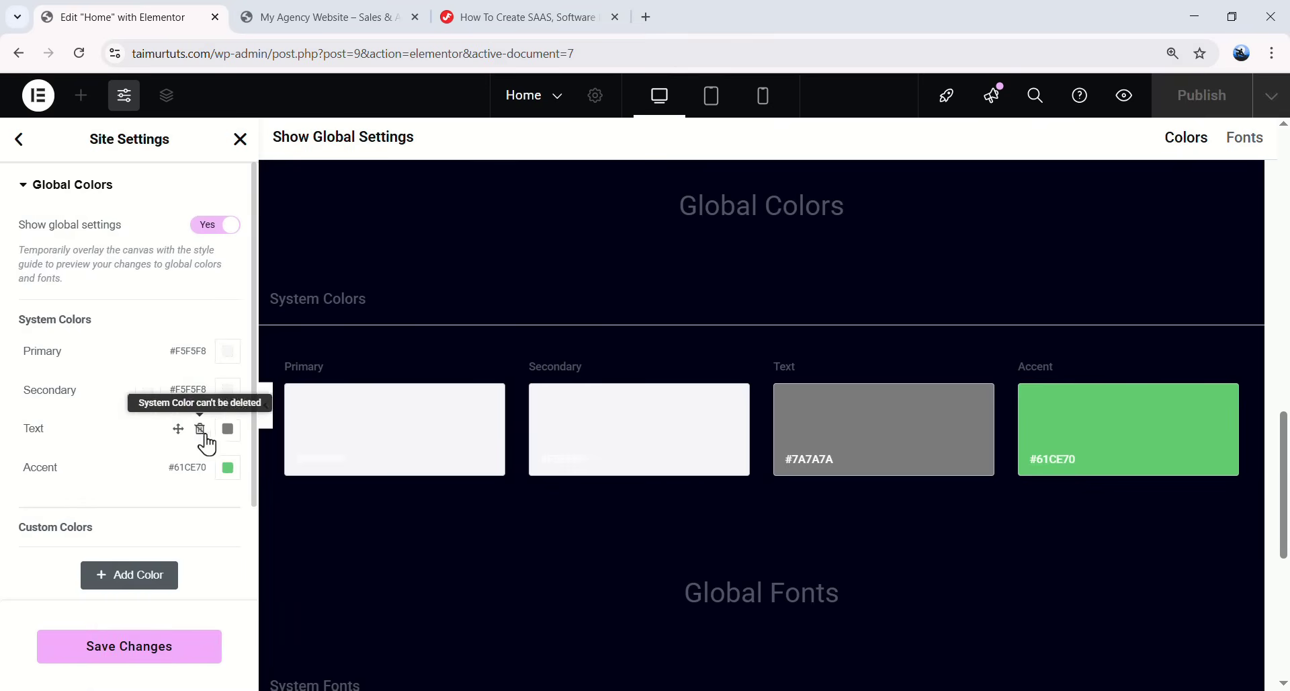
# - Set the Text colour to #98A2B3 and the Accent colour to #4300EE
pyautogui.click(226, 427)
pyautogui.write('98a2b')
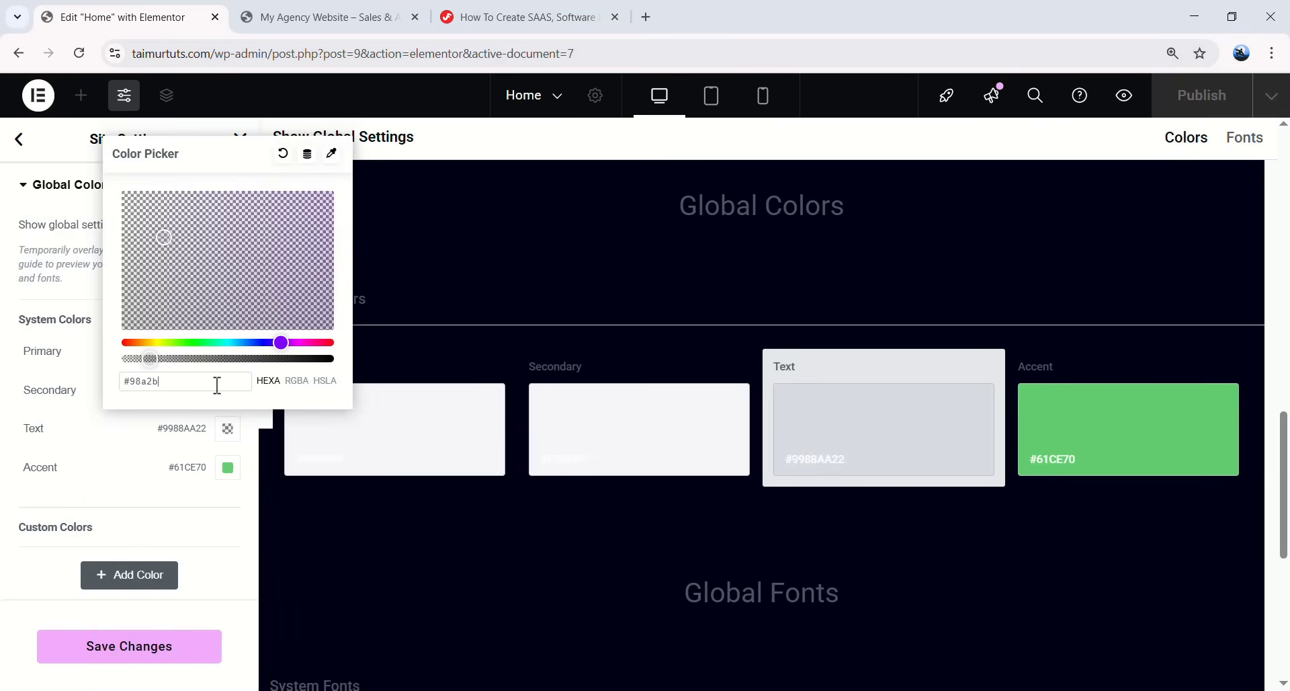
pyautogui.write('3')
pyautogui.click(101, 464)
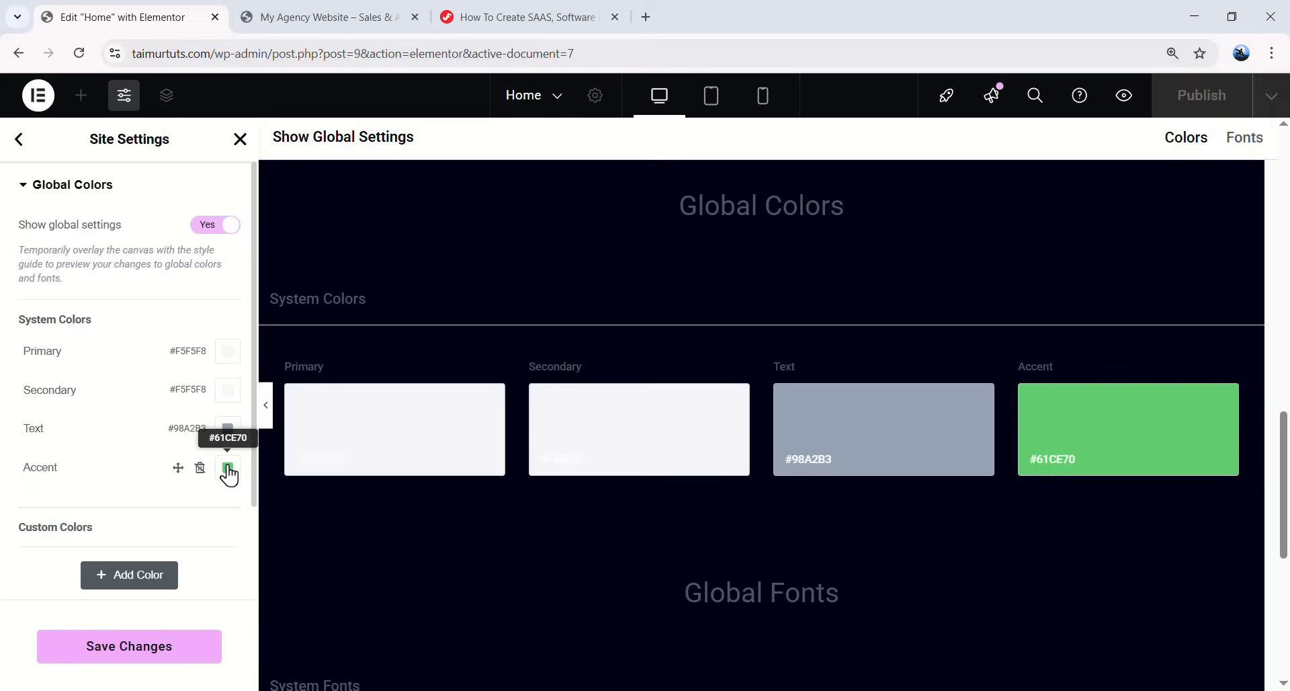
pyautogui.click(228, 468)
pyautogui.write('43')
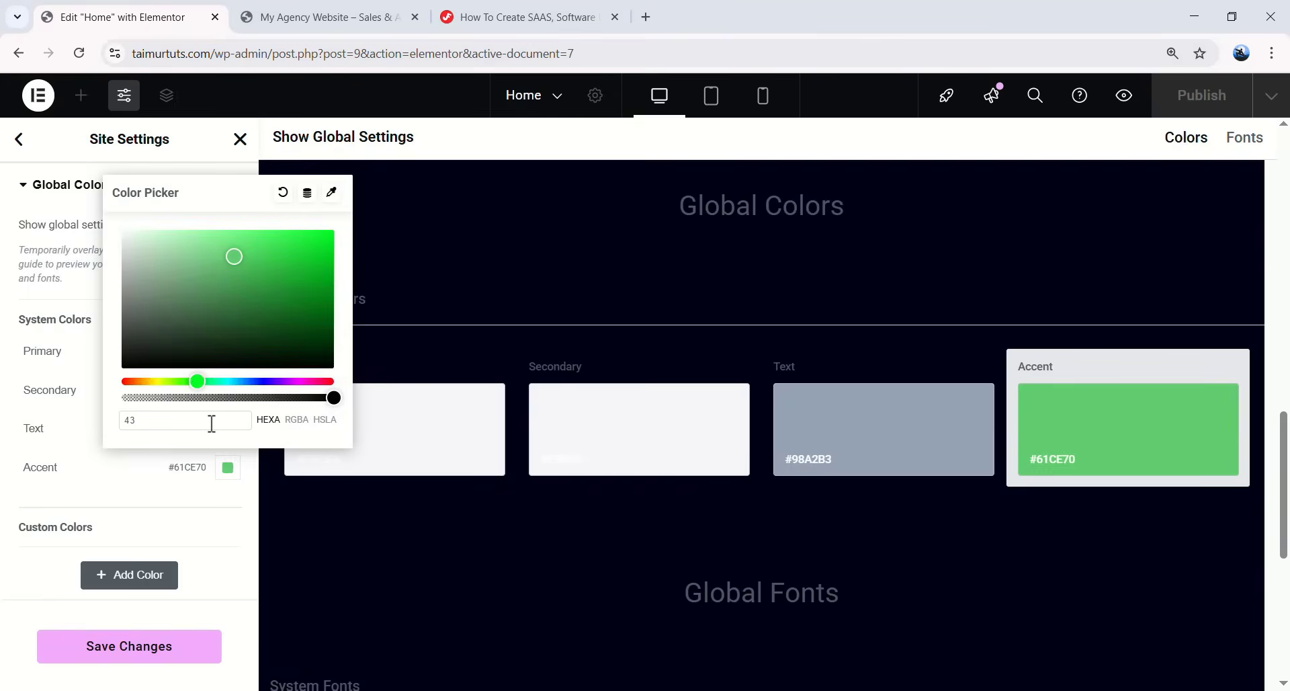
pyautogui.write('00ee')
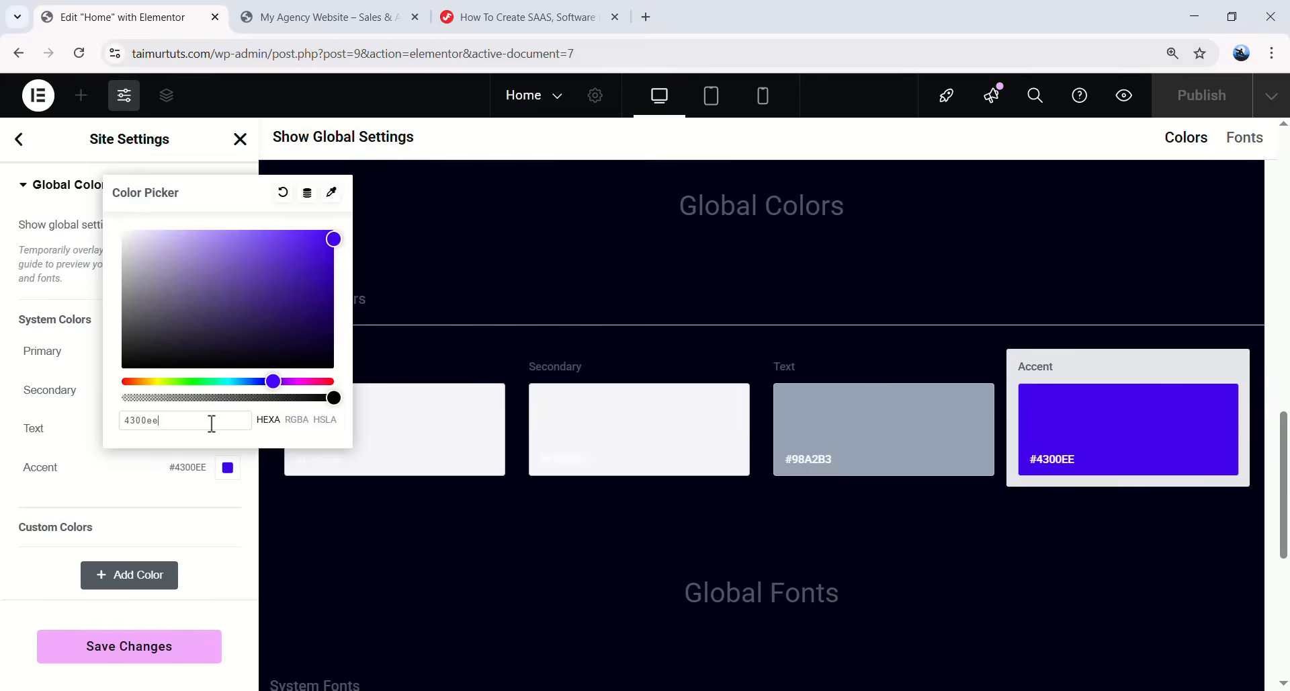
pyautogui.click(84, 458)
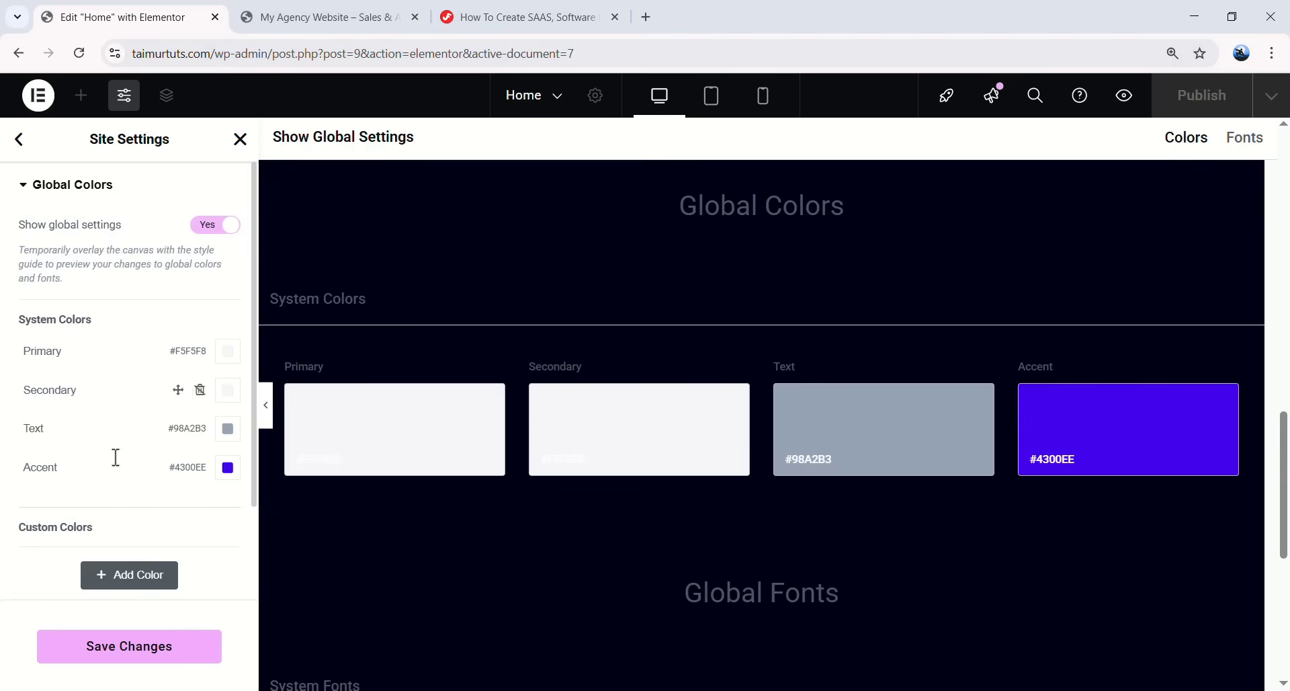
# - Add a custom global colour named White set to #FFFFFF
pyautogui.scroll(-1, 107, 436)
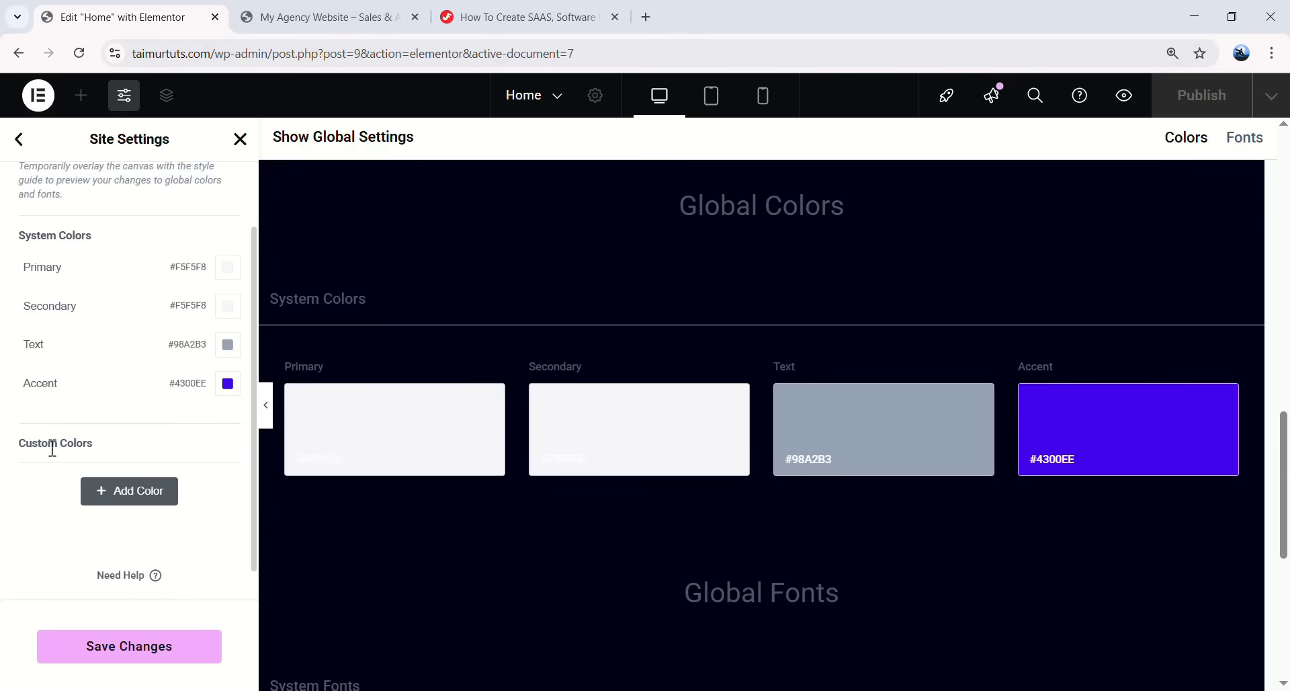
pyautogui.click(133, 501)
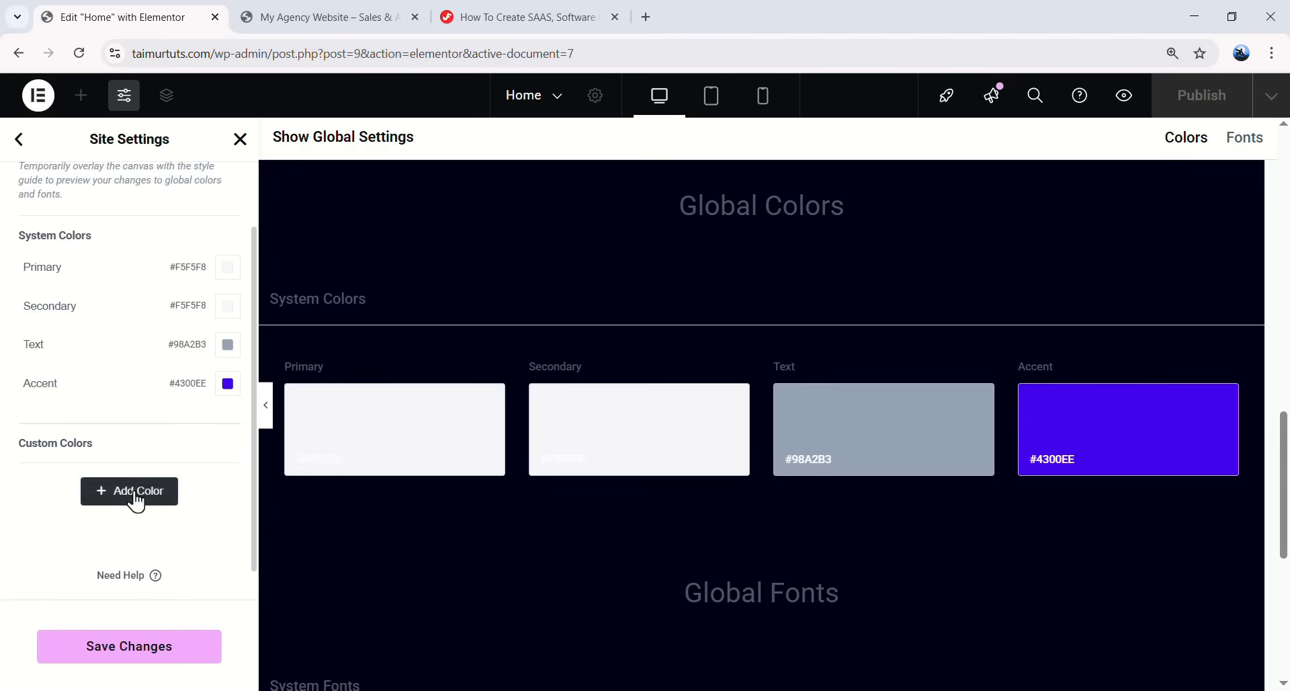
pyautogui.moveTo(89, 474); pyautogui.dragTo(39, 474)
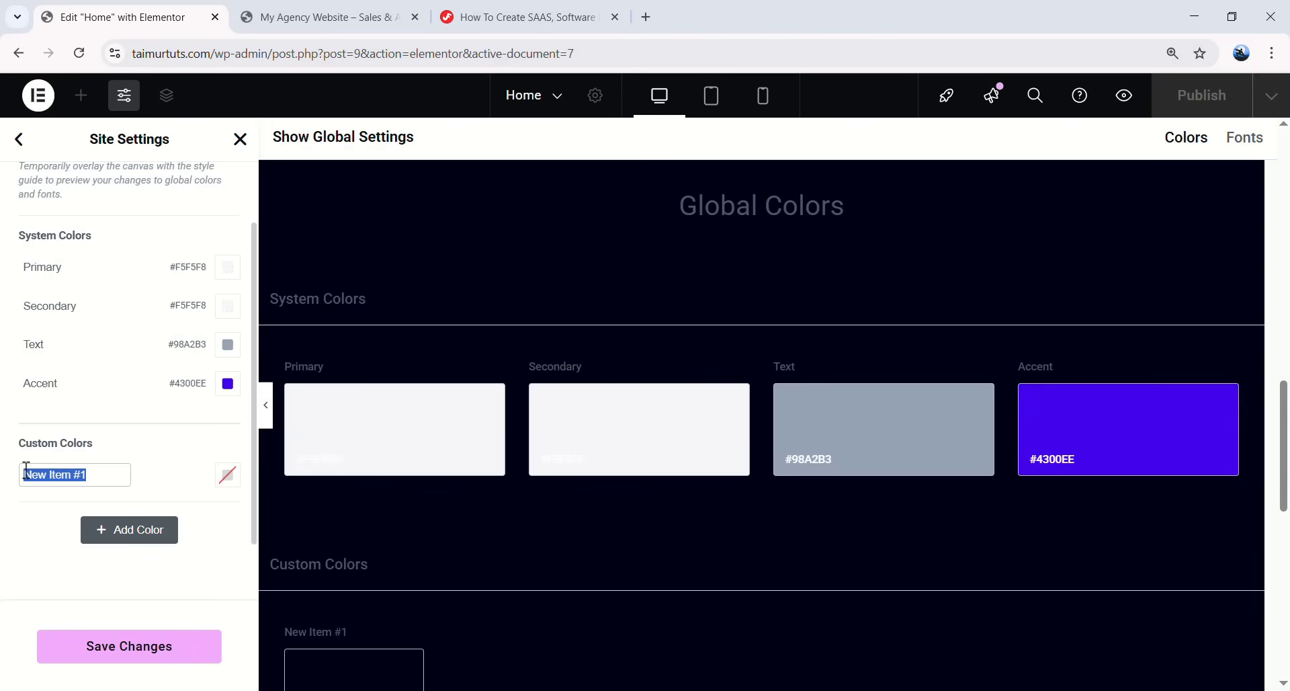
pyautogui.write('Whui')
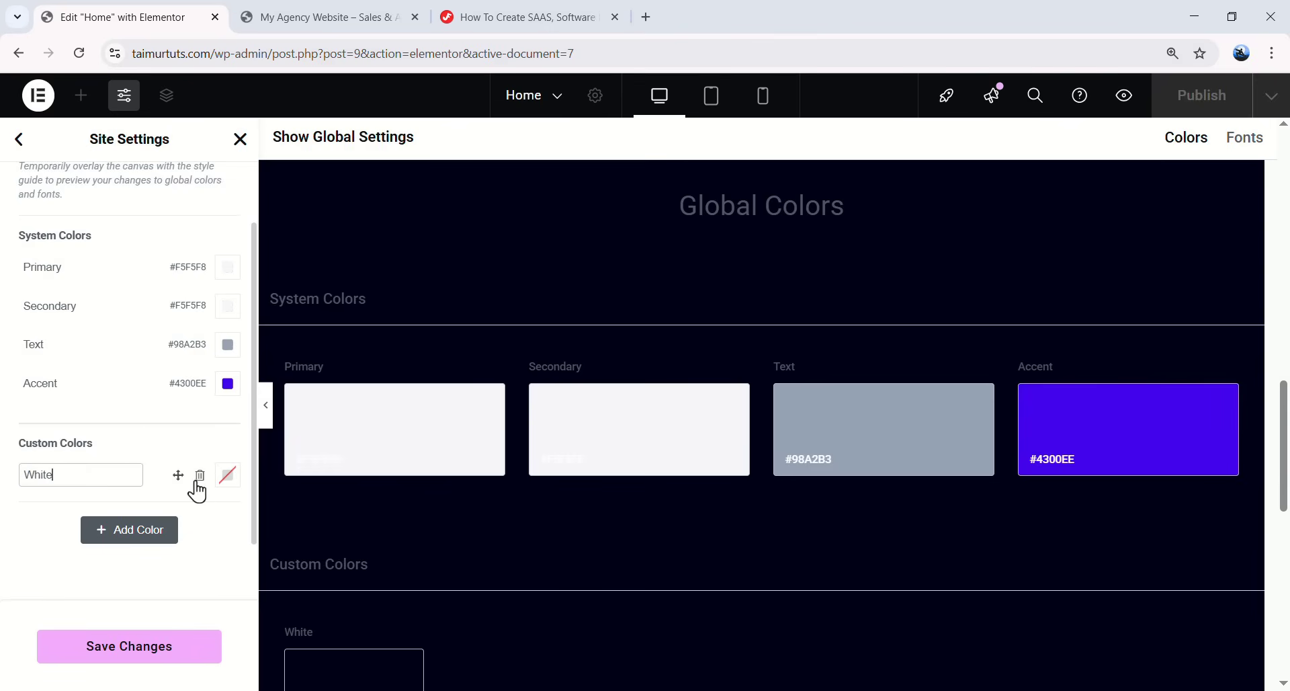
pyautogui.click(228, 475)
pyautogui.moveTo(196, 361); pyautogui.dragTo(110, 231)
pyautogui.click(107, 576)
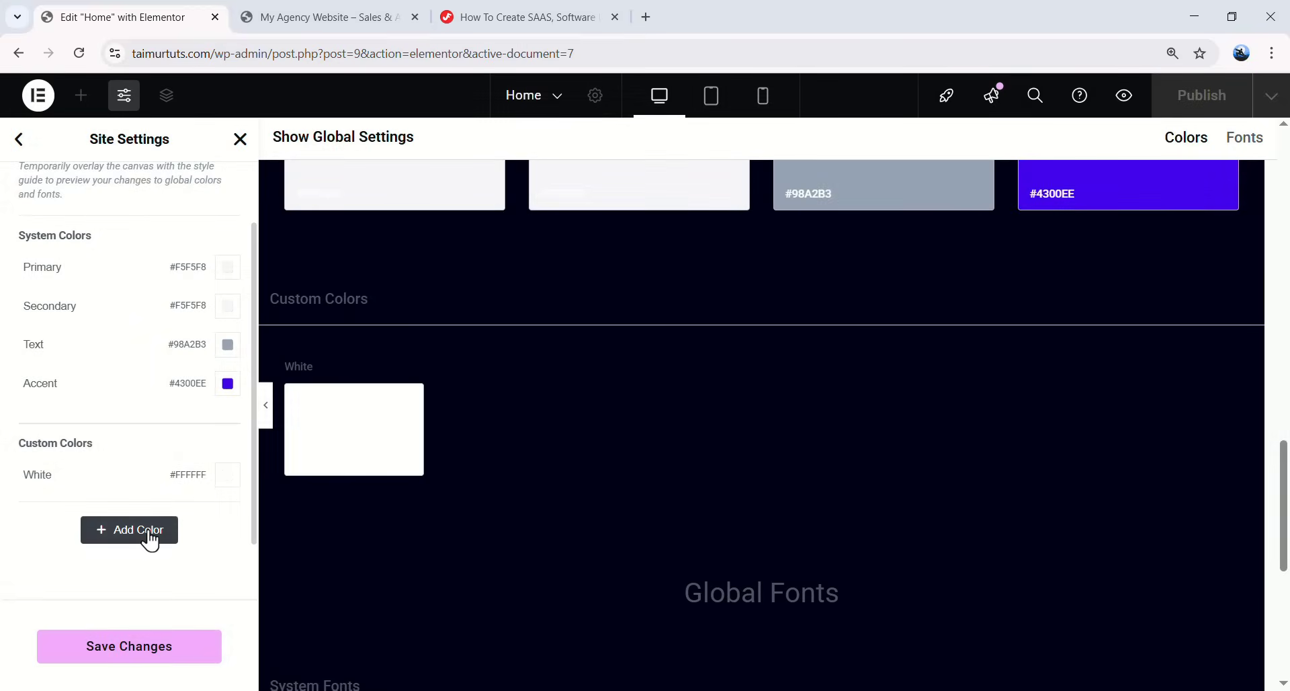
# - Add a second custom colour named ADABBD with hex value ADABBD
pyautogui.click(148, 531)
pyautogui.moveTo(111, 518); pyautogui.dragTo(30, 515)
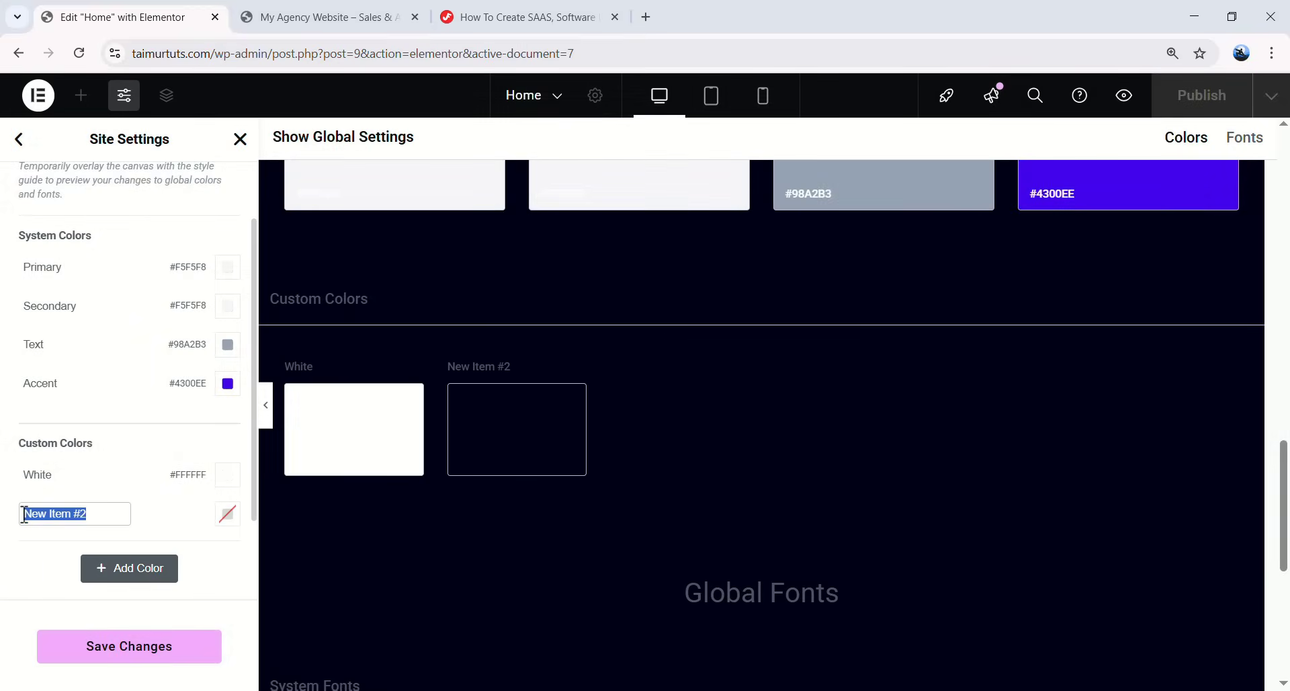
pyautogui.write('ADABBD')
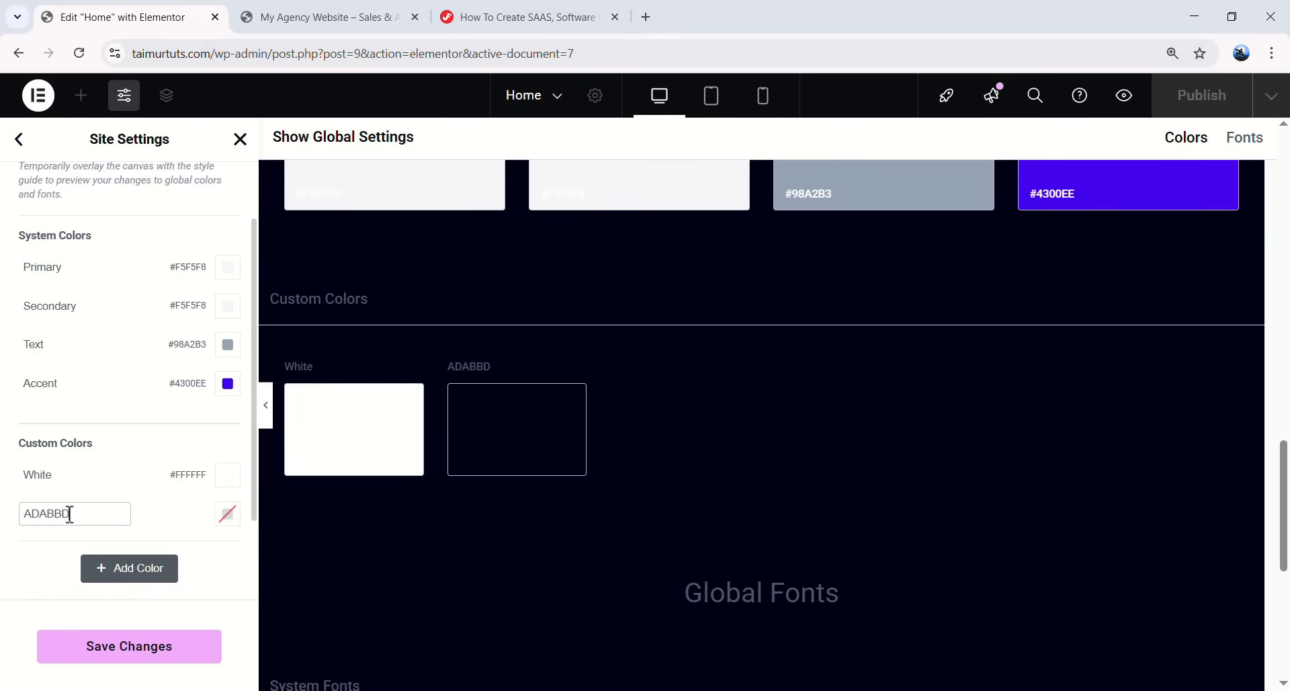
pyautogui.moveTo(70, 514); pyautogui.dragTo(27, 514)
pyautogui.hotkey('ctrl', 'c')
pyautogui.click(228, 514)
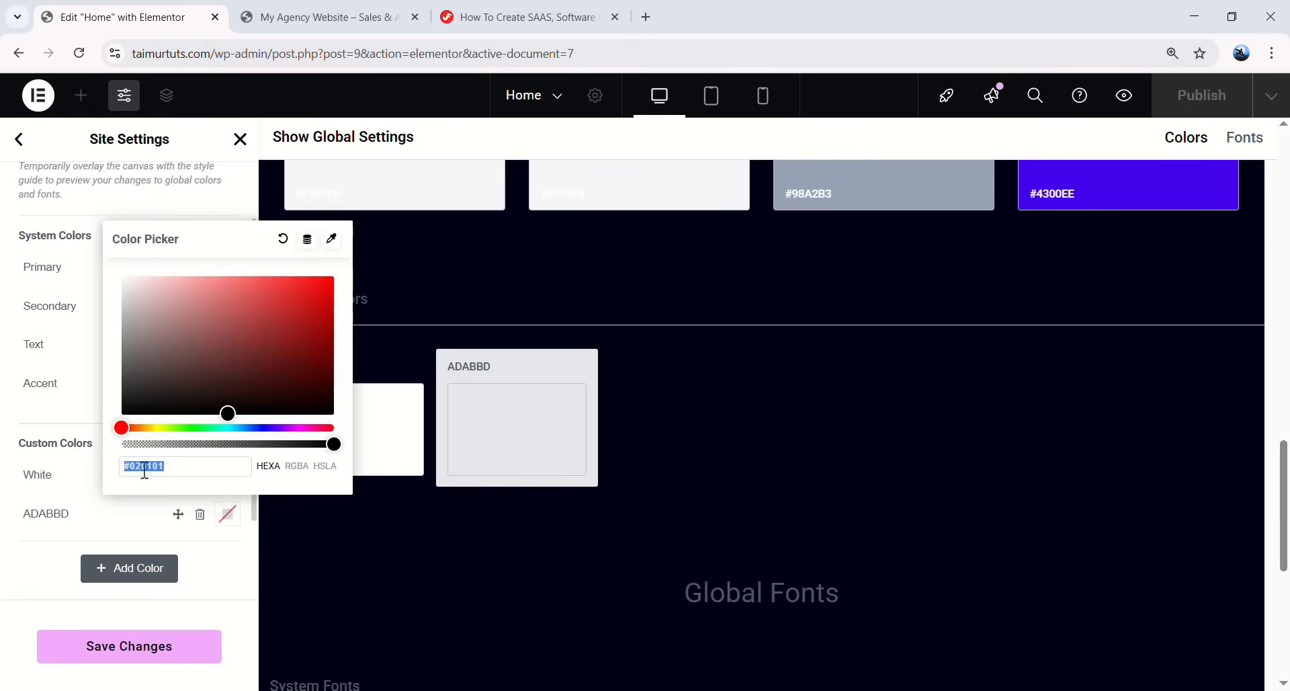
pyautogui.click(152, 466)
pyautogui.doubleClick(151, 466)
pyautogui.hotkey('ctrl', 'v')
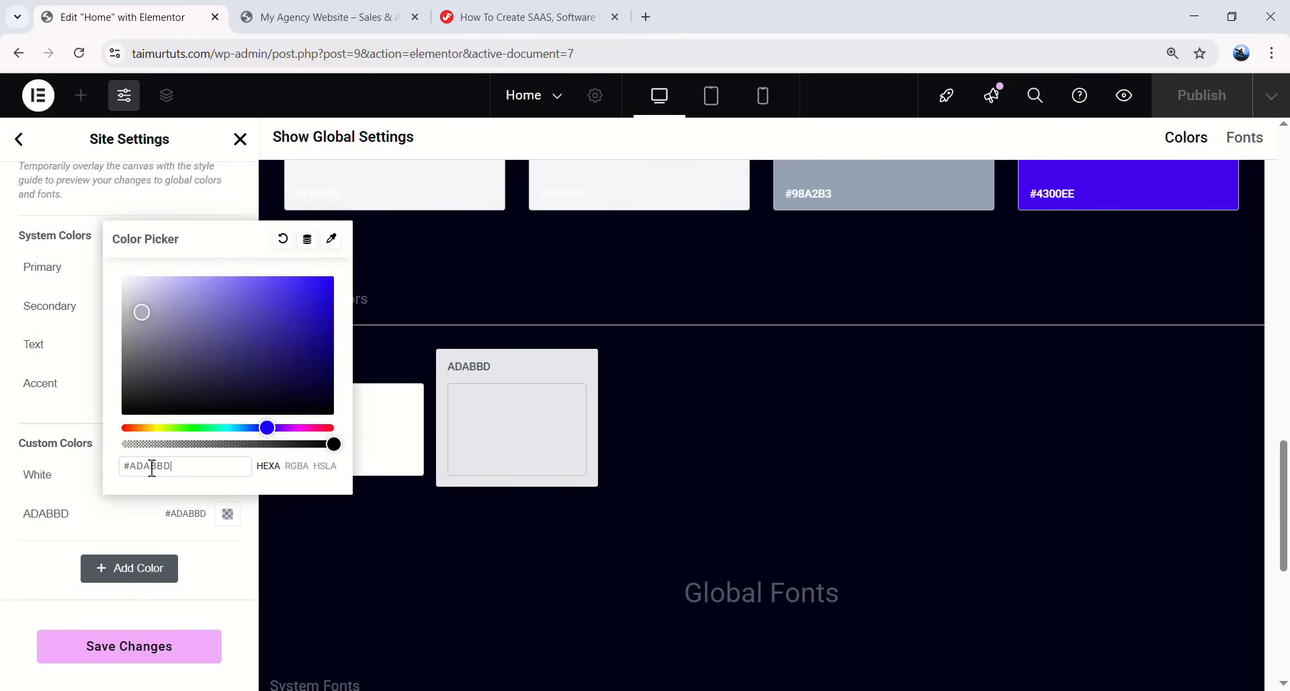
pyautogui.click(63, 542)
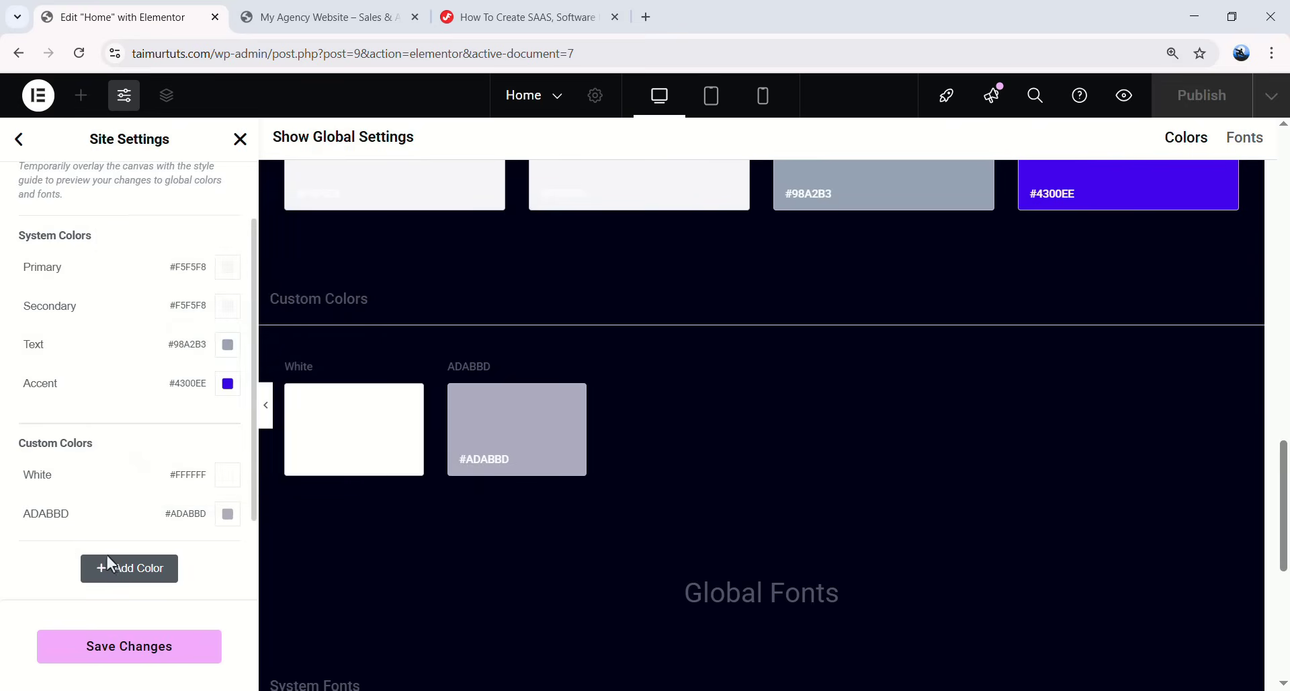
# - Add a third custom colour named ABABAB with hex value ABABAB
pyautogui.click(104, 561)
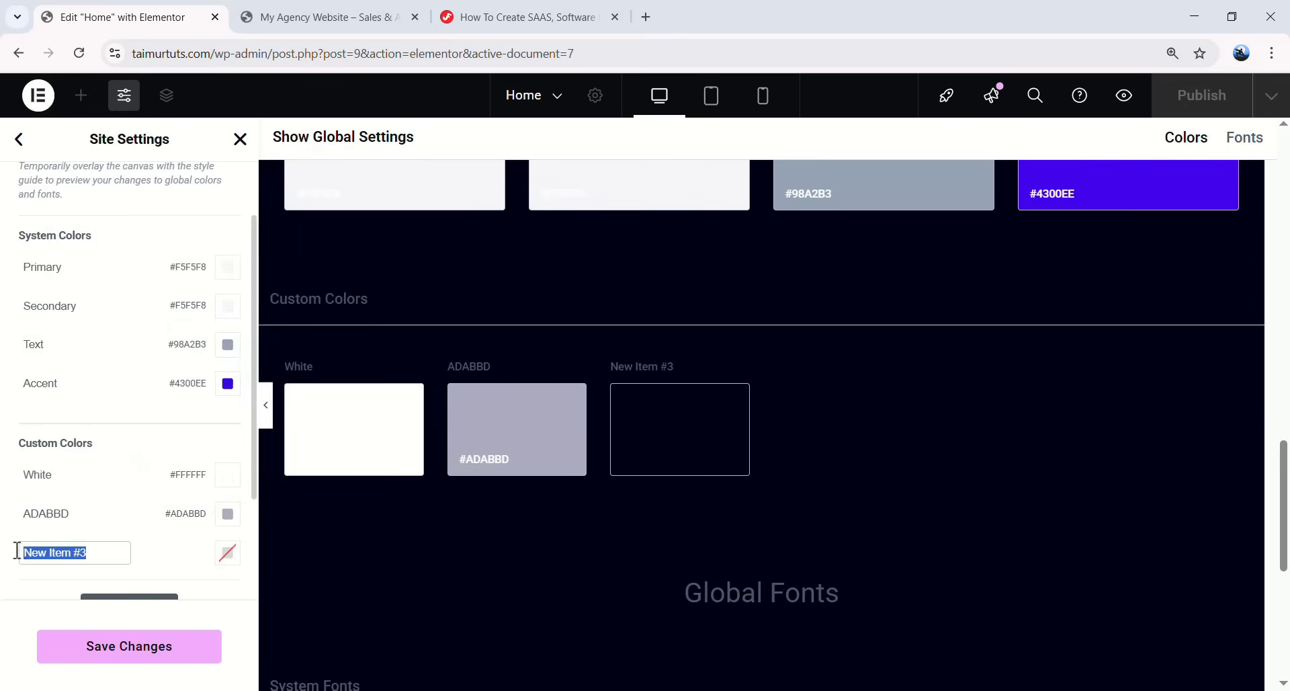
pyautogui.write('ABABAB')
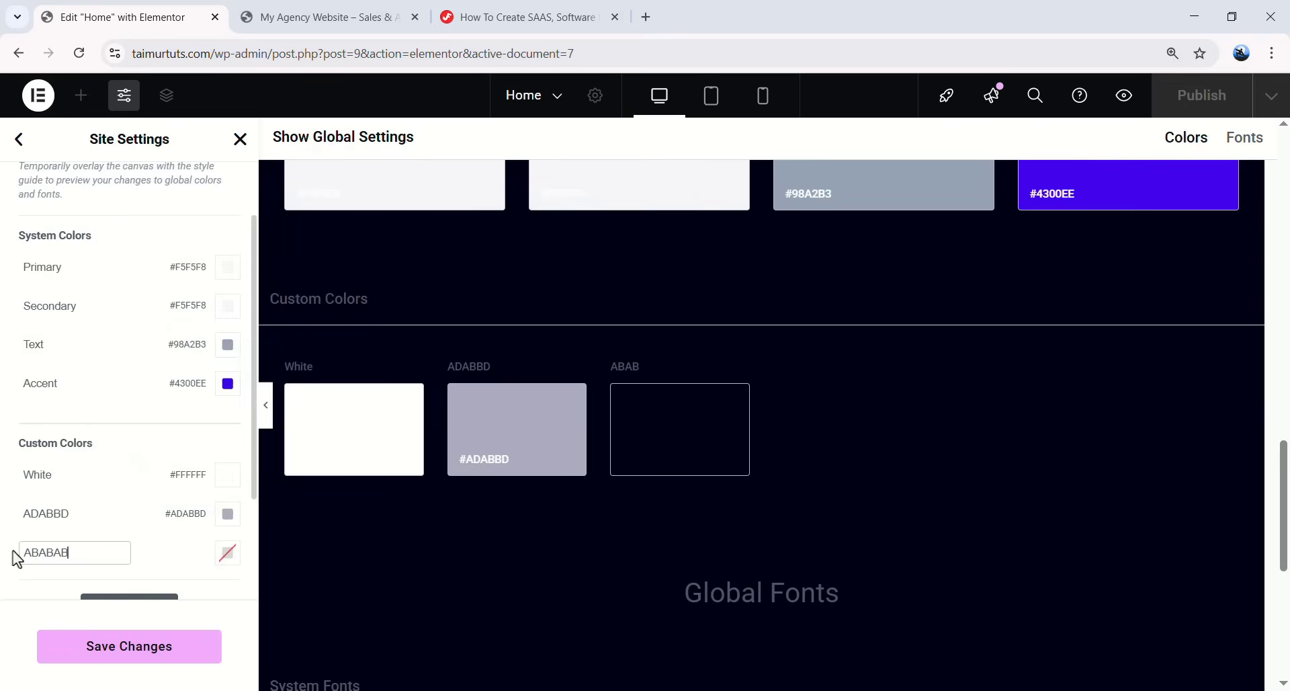
pyautogui.doubleClick(62, 548)
pyautogui.hotkey('ctrl', 'c')
pyautogui.click(226, 557)
pyautogui.doubleClick(147, 505)
pyautogui.hotkey('ctrl', 'v')
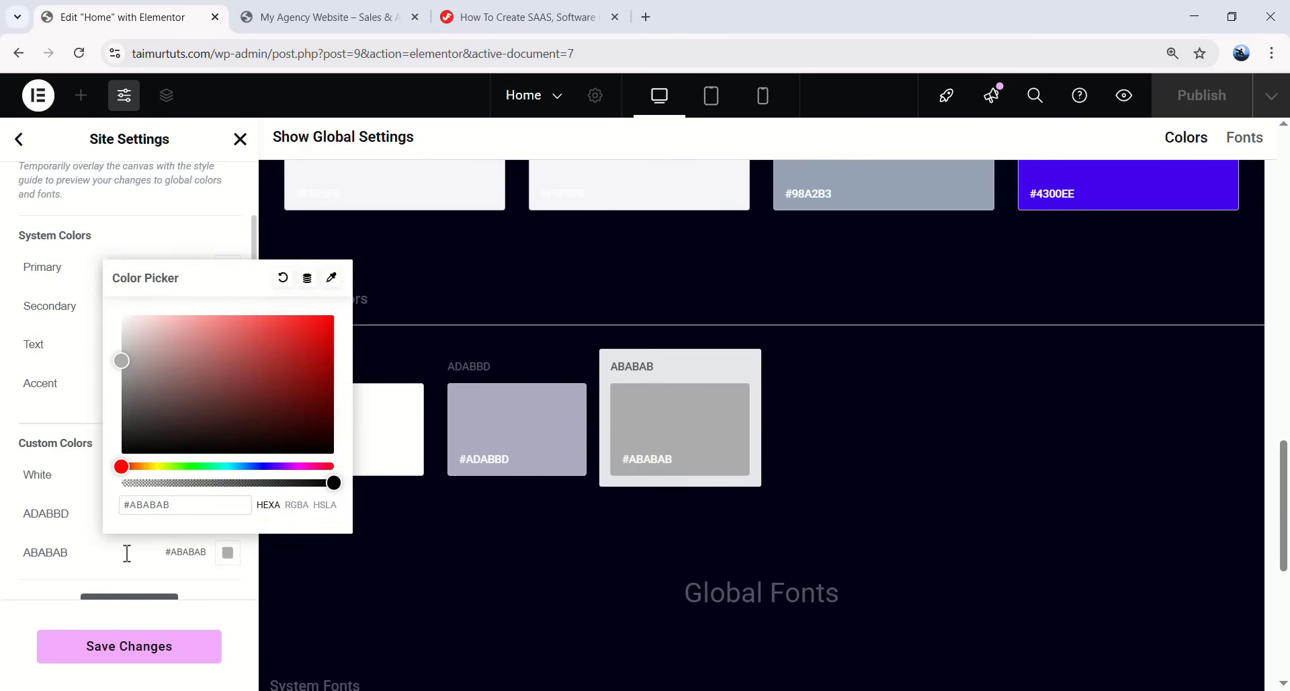
pyautogui.click(127, 556)
# - Add a fourth custom colour named F9FAFB with hex value F9FAFB
pyautogui.scroll(-2, 149, 474)
pyautogui.click(146, 470)
pyautogui.tripleClick(95, 444)
pyautogui.write('F9FAFB')
pyautogui.doubleClick(95, 445)
pyautogui.click(228, 443)
pyautogui.doubleClick(156, 394)
pyautogui.hotkey('ctrl', 'v')
pyautogui.click(207, 530)
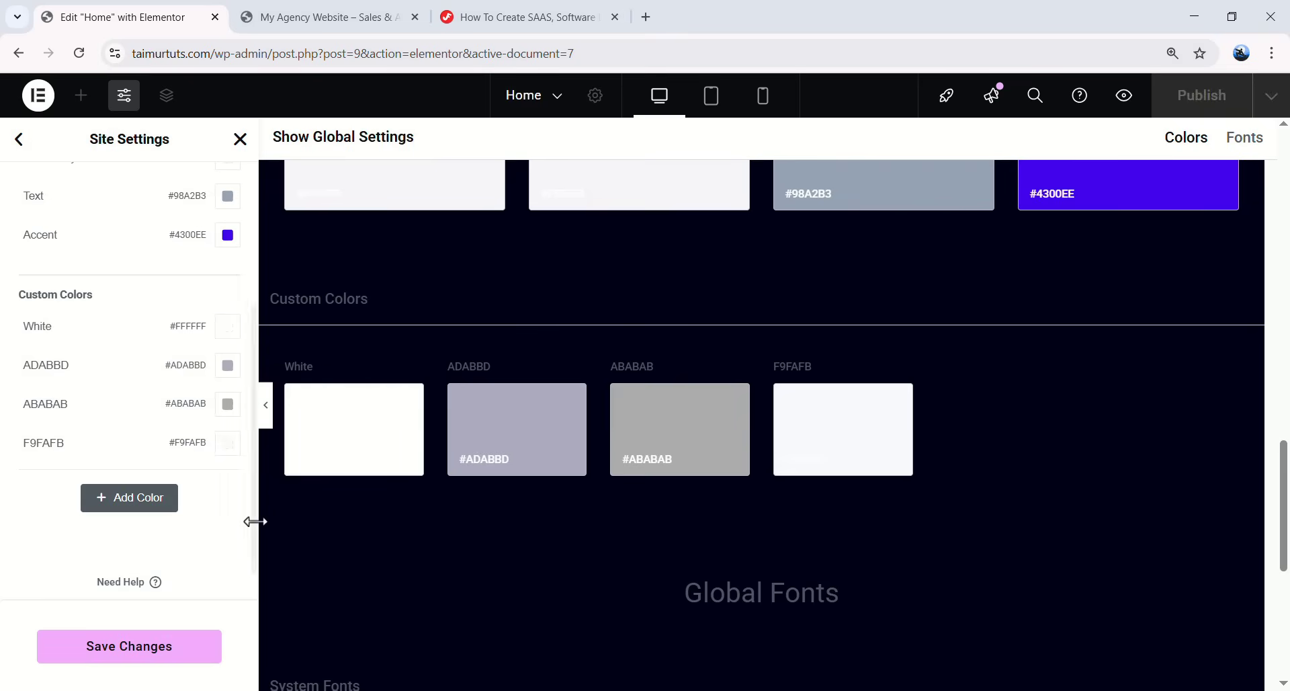
# - Save the new custom global colours
pyautogui.click(138, 667)
pyautogui.scroll(-1, 172, 498)
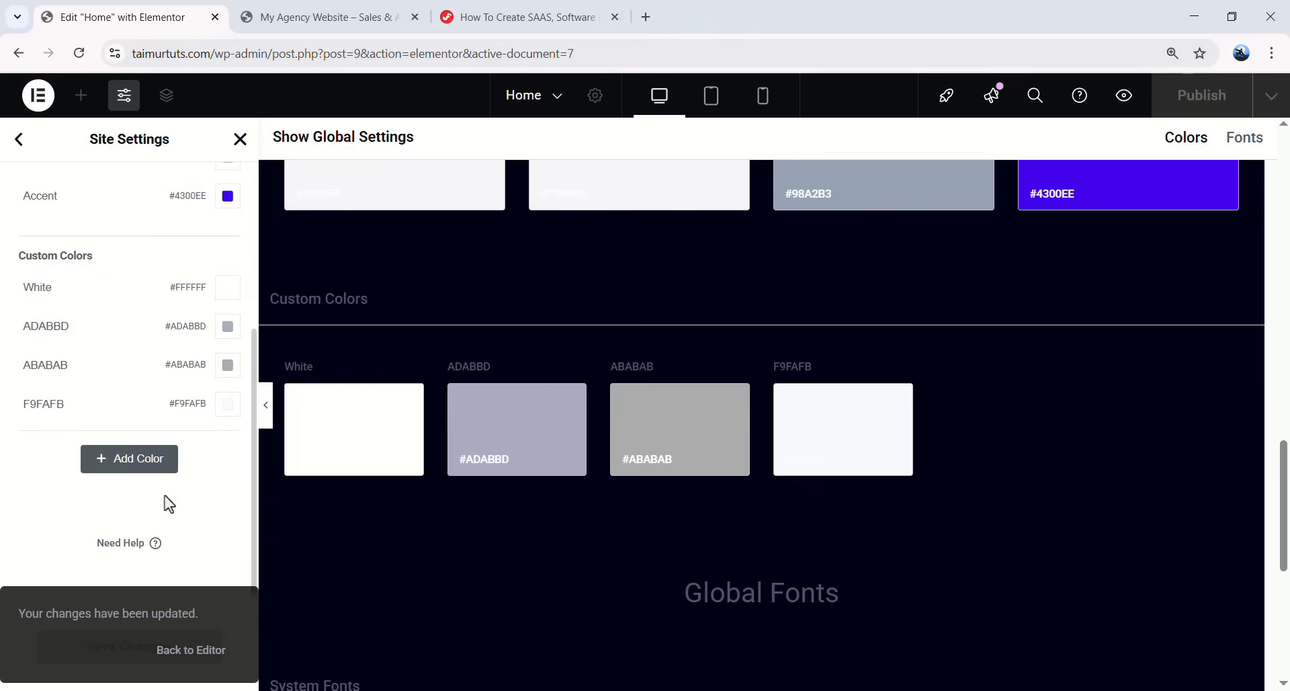
pyautogui.scroll(5, 121, 434)
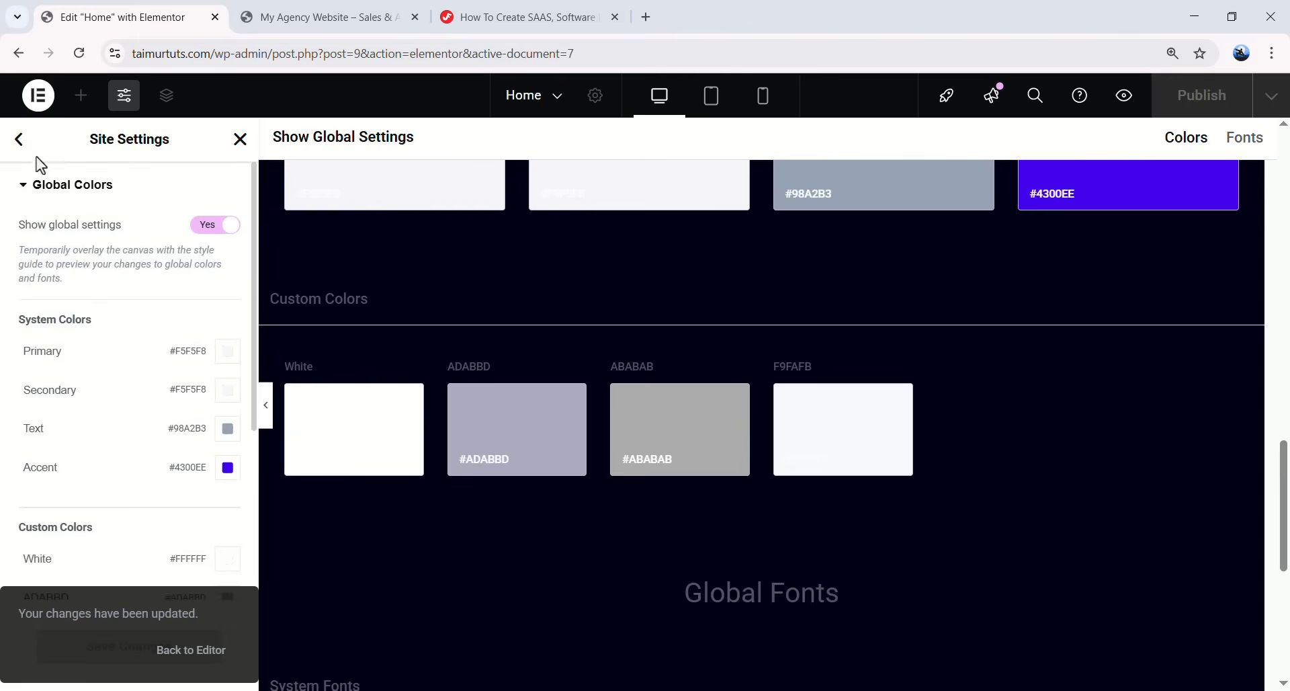
# - In Global Fonts, set the Primary font family to Inter
pyautogui.click(19, 140)
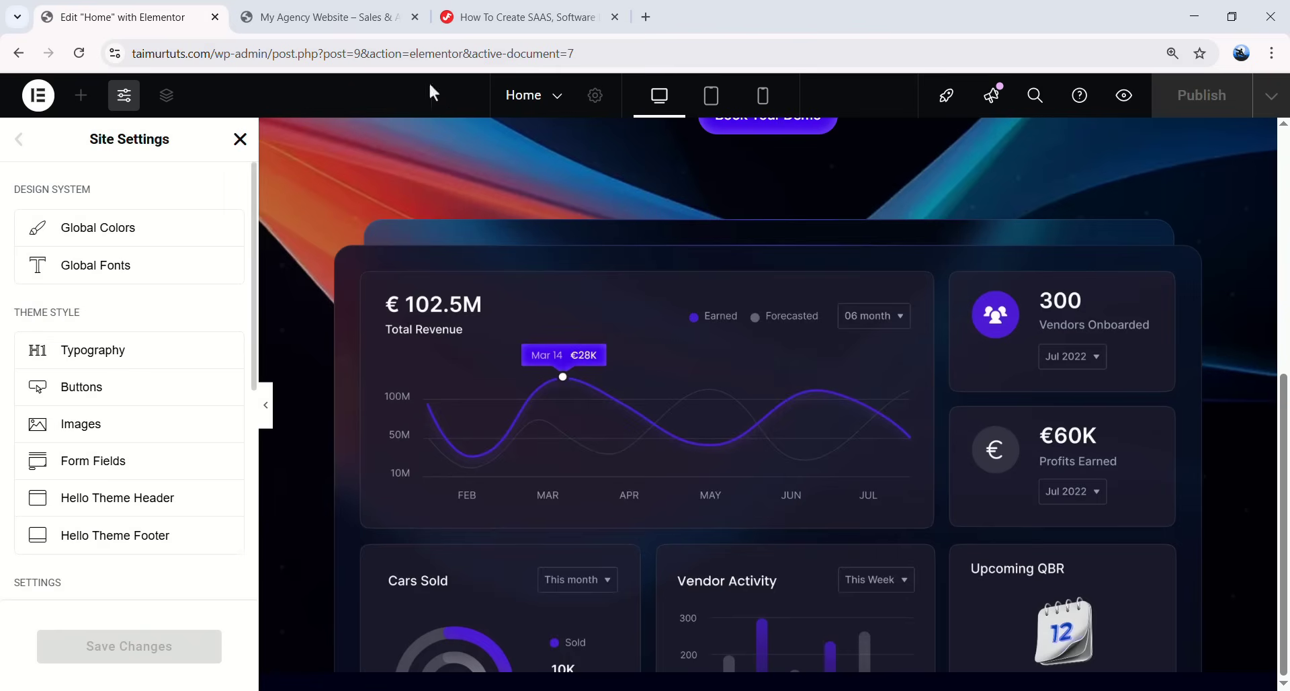
pyautogui.click(156, 282)
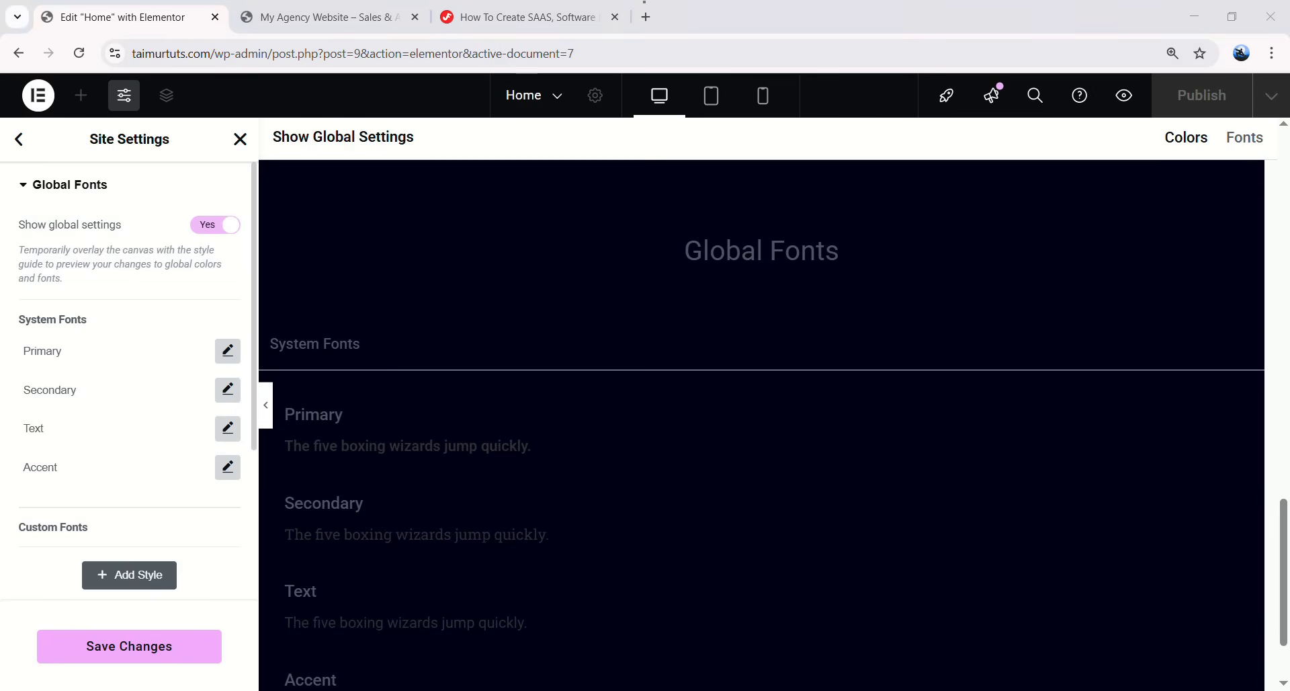
pyautogui.click(227, 350)
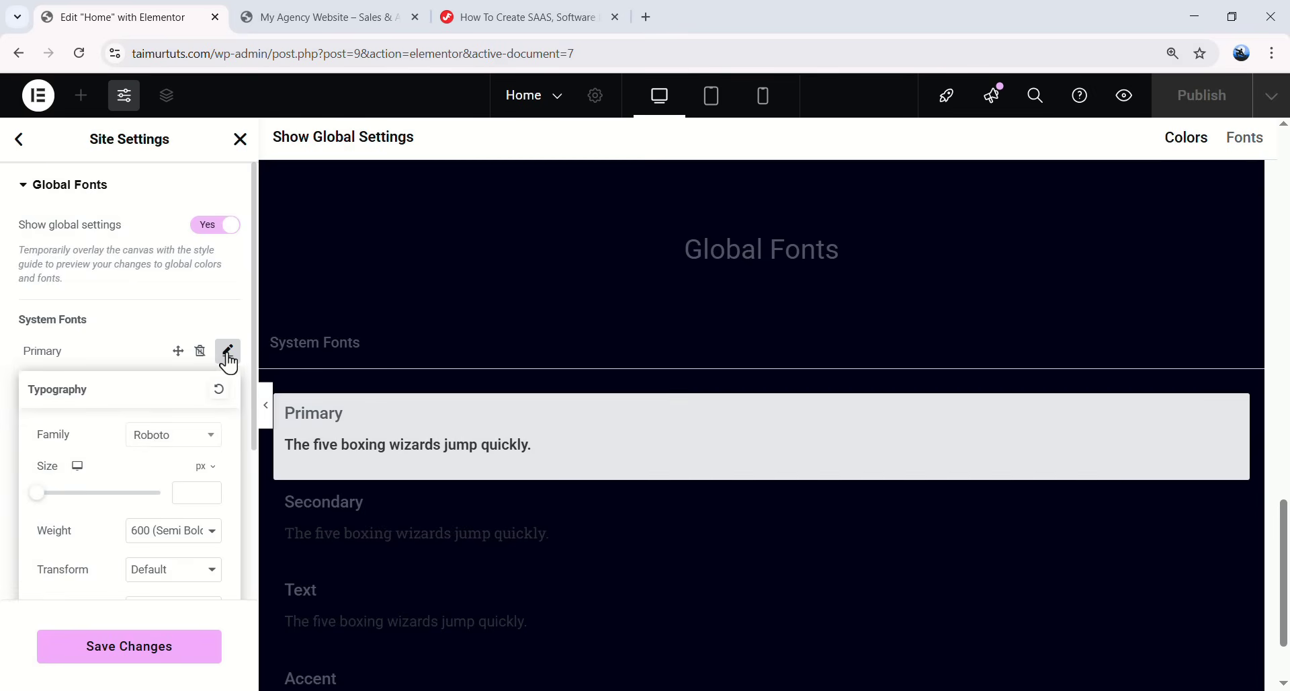
pyautogui.click(162, 438)
pyautogui.write('INTER')
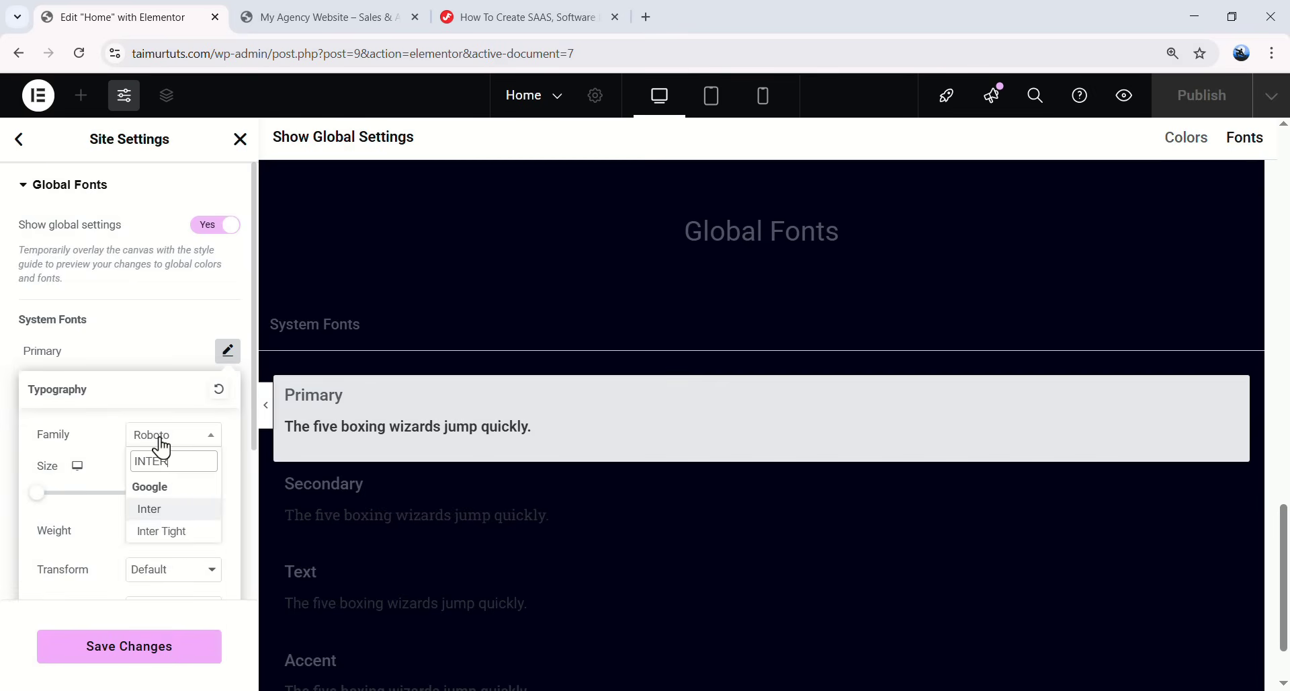
pyautogui.click(159, 512)
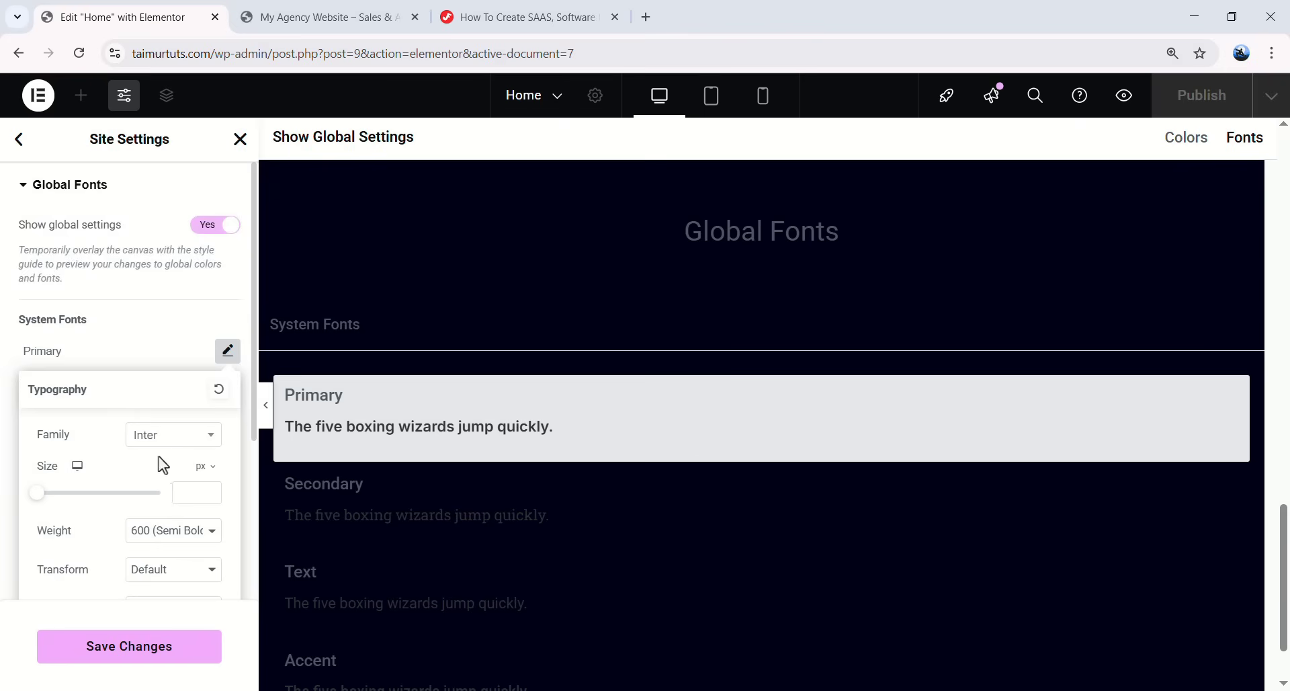
# - Give the Primary font size 48, weight 500, line height 56, letter spacing -0.02em
pyautogui.scroll(-3, 151, 378)
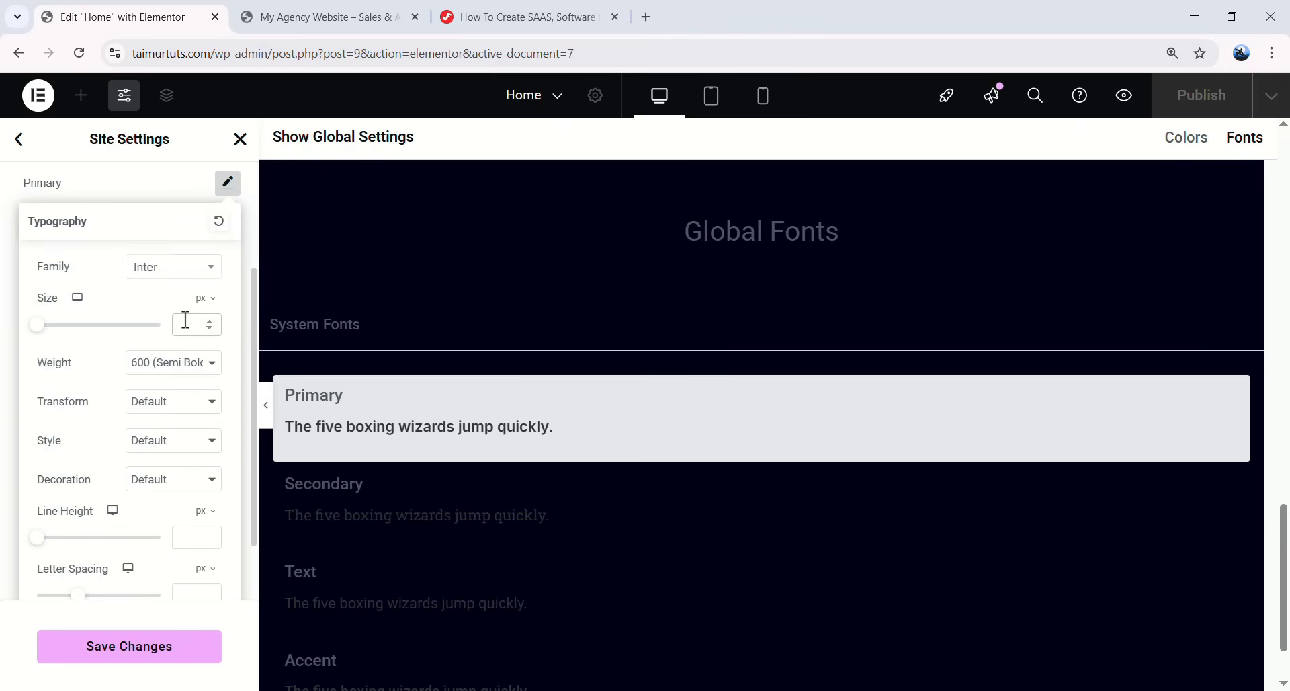
pyautogui.write('48')
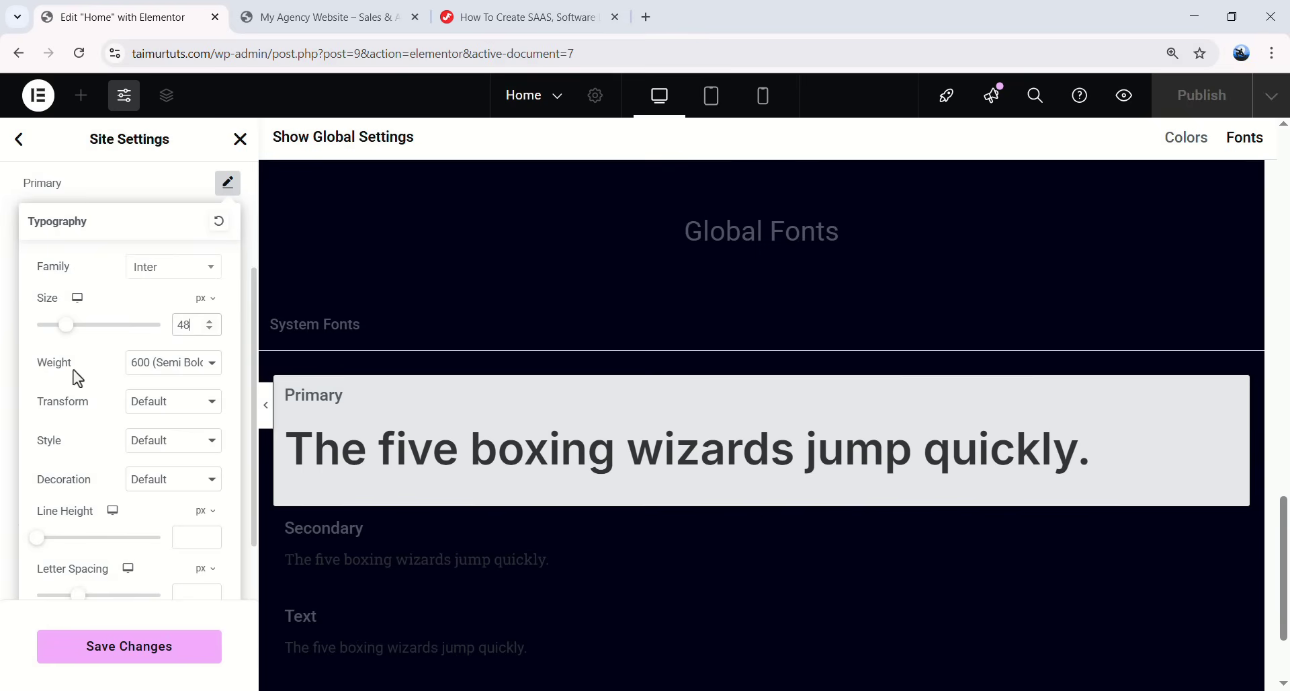
pyautogui.click(158, 372)
pyautogui.click(164, 460)
pyautogui.scroll(-1, 152, 430)
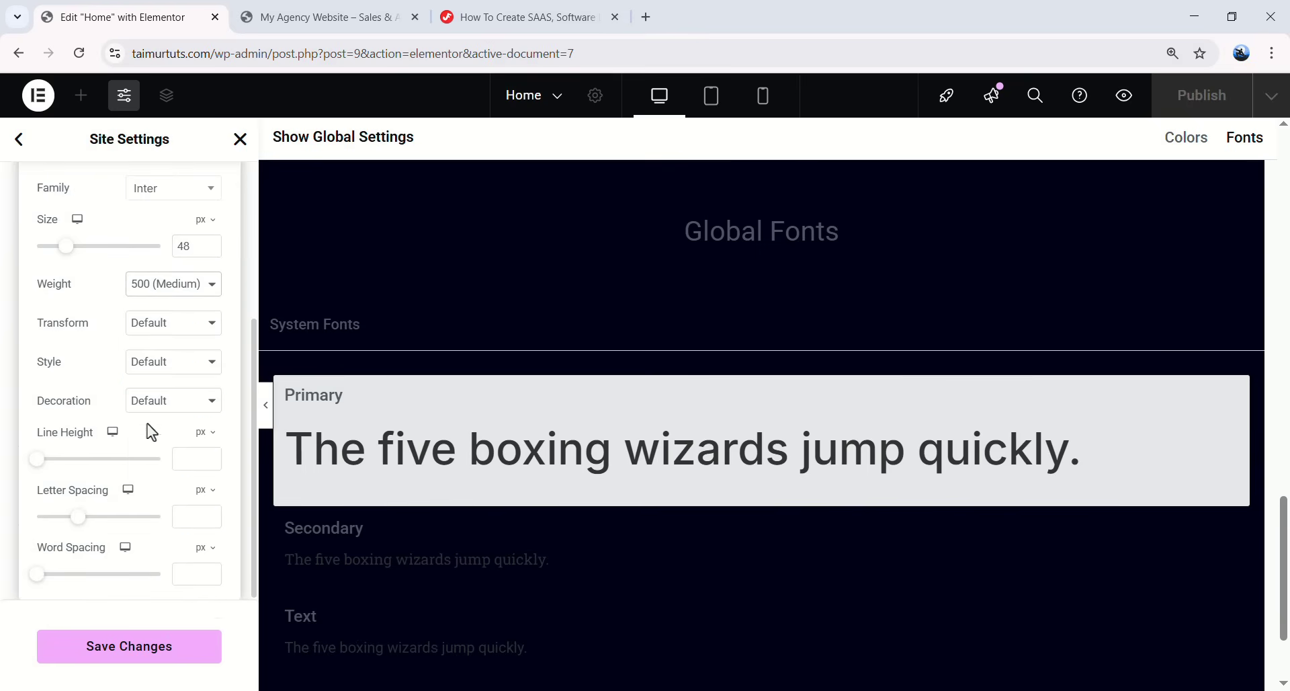
pyautogui.click(183, 459)
pyautogui.write('56')
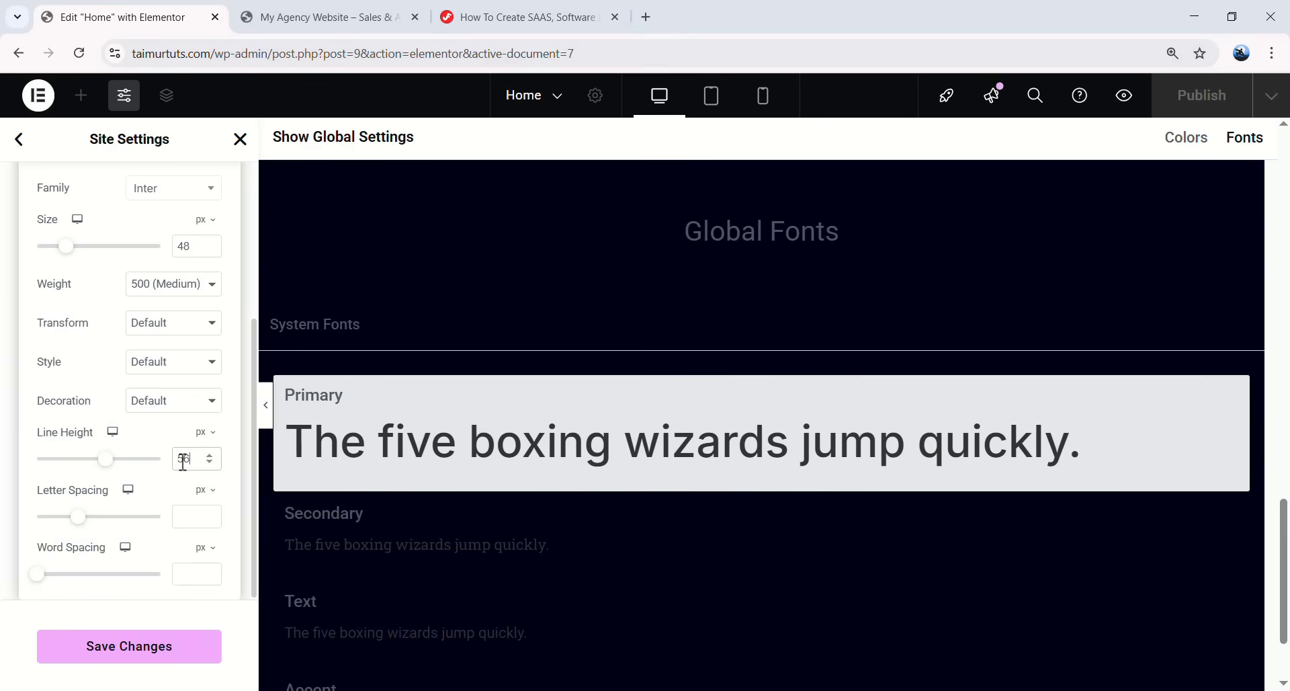
pyautogui.click(203, 490)
pyautogui.click(202, 524)
pyautogui.click(195, 517)
pyautogui.write('-0.0')
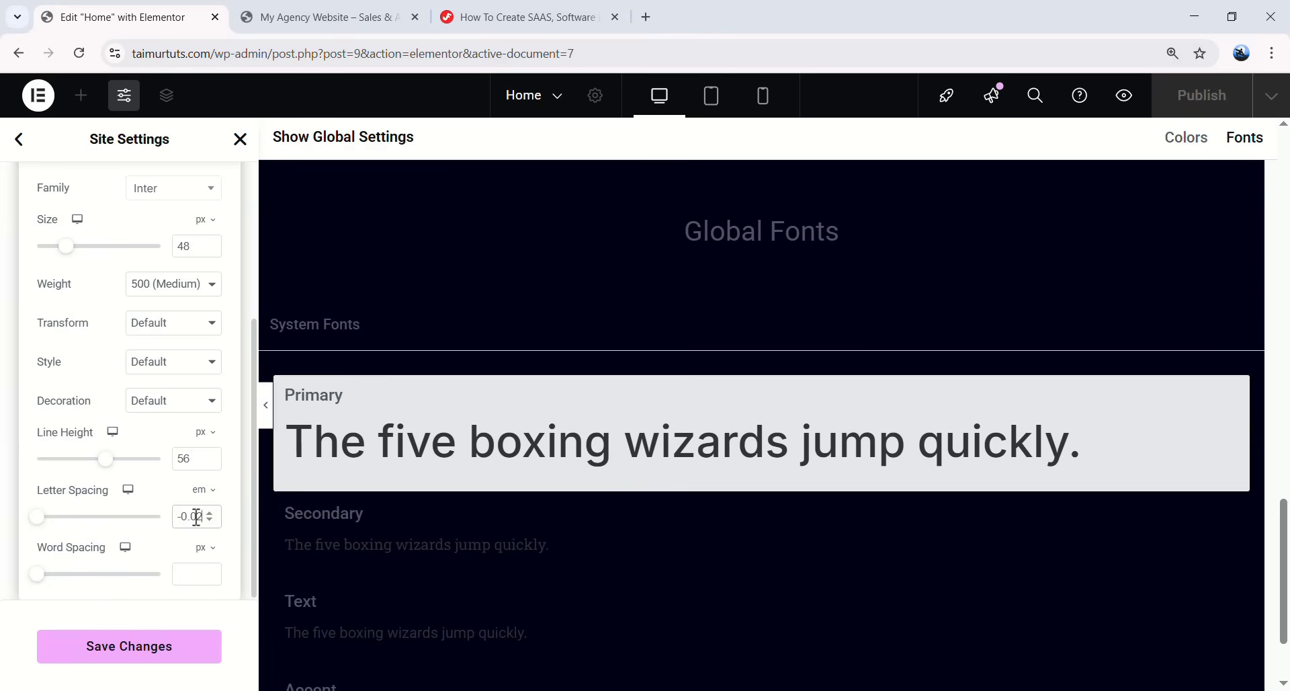
pyautogui.write('2')
pyautogui.scroll(5, 149, 511)
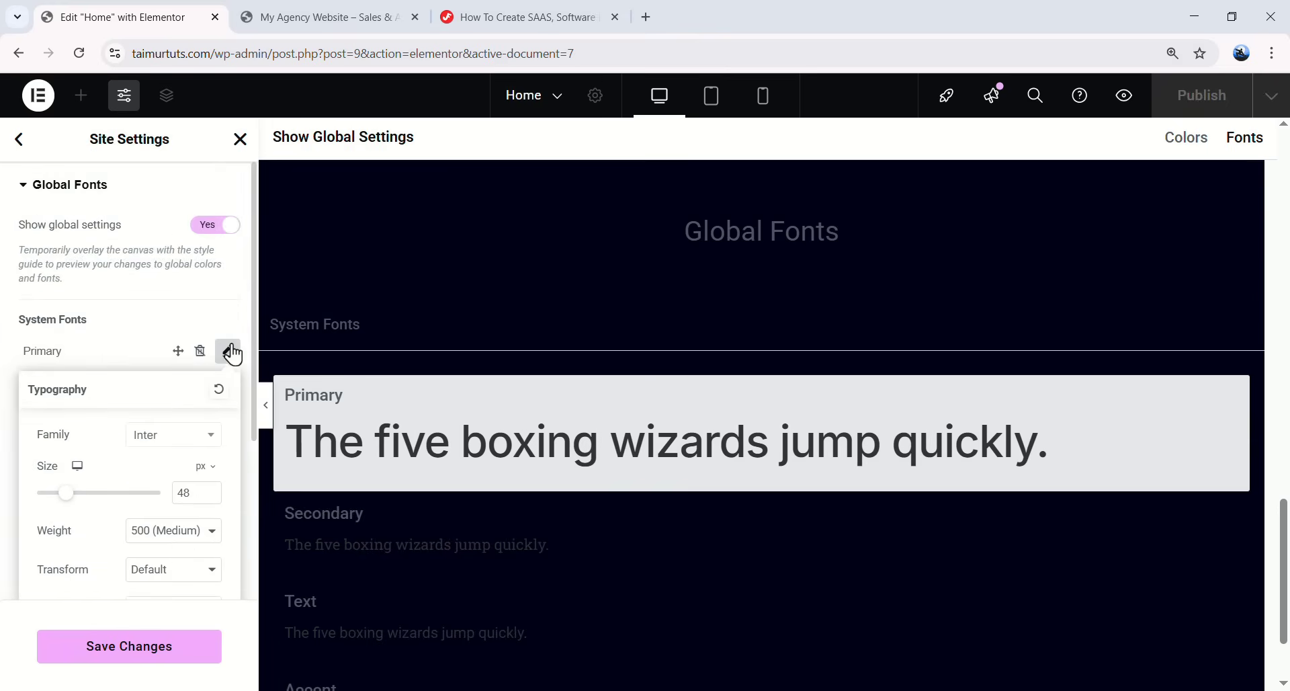
pyautogui.click(228, 350)
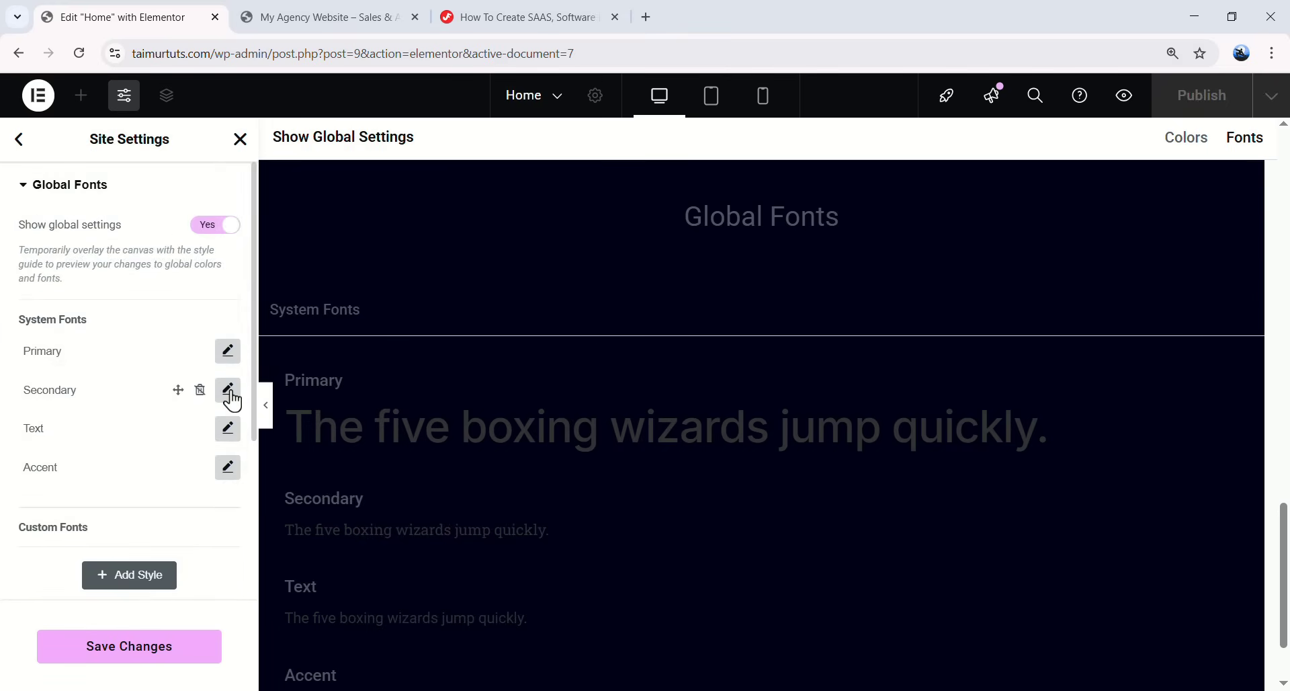
# - Set the Secondary global font to Inter, size 48, weight 500 Medium
pyautogui.click(227, 389)
pyautogui.click(178, 476)
pyautogui.write('inter')
pyautogui.press('Return')
pyautogui.click(191, 526)
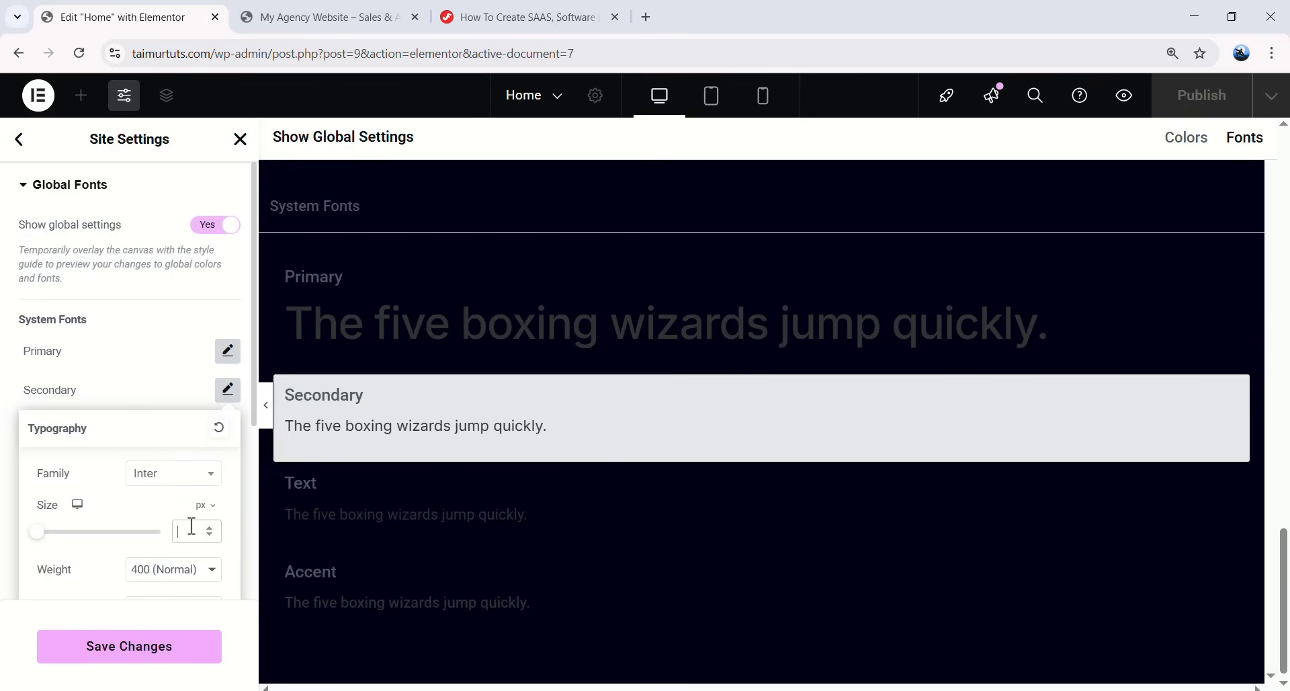
pyautogui.write('48')
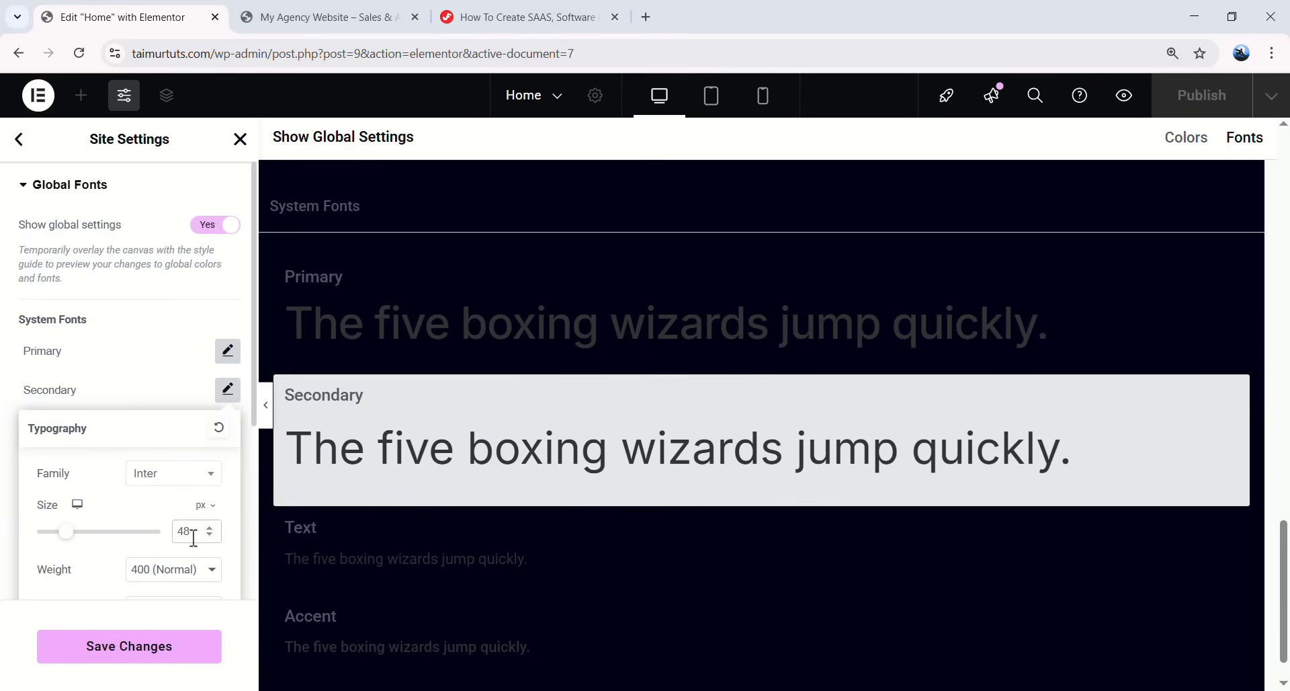
pyautogui.scroll(-2, 196, 536)
pyautogui.click(168, 491)
pyautogui.click(200, 329)
pyautogui.scroll(-5, 94, 496)
pyautogui.scroll(2, 213, 282)
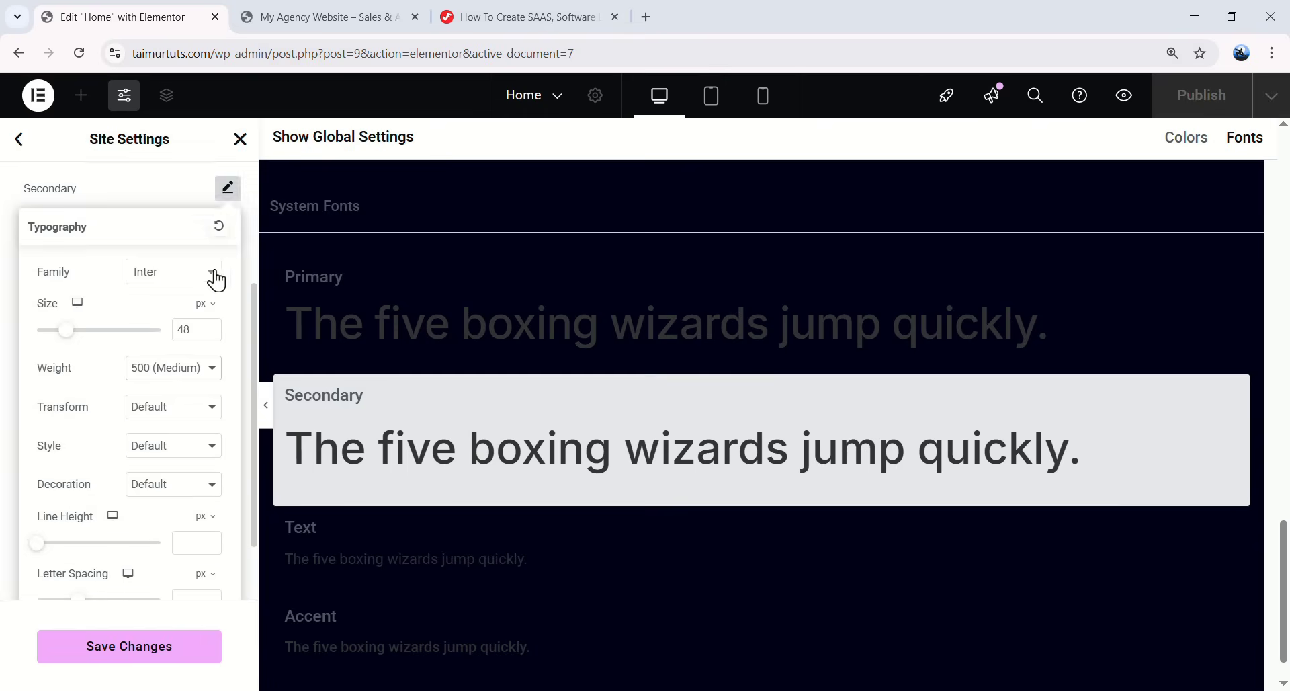
pyautogui.click(228, 190)
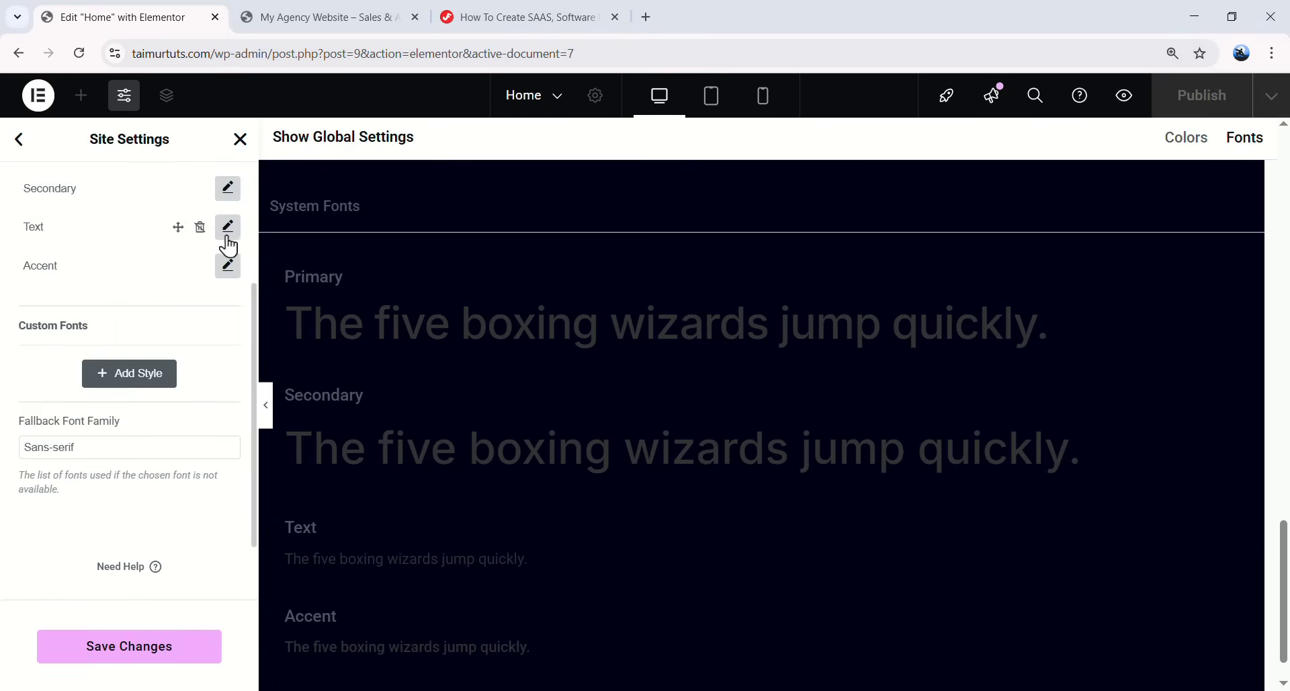
# - Set the Text global font to Inter with 25 px line height and -0.02em letter spacing
pyautogui.click(228, 227)
pyautogui.click(176, 311)
pyautogui.write('inter')
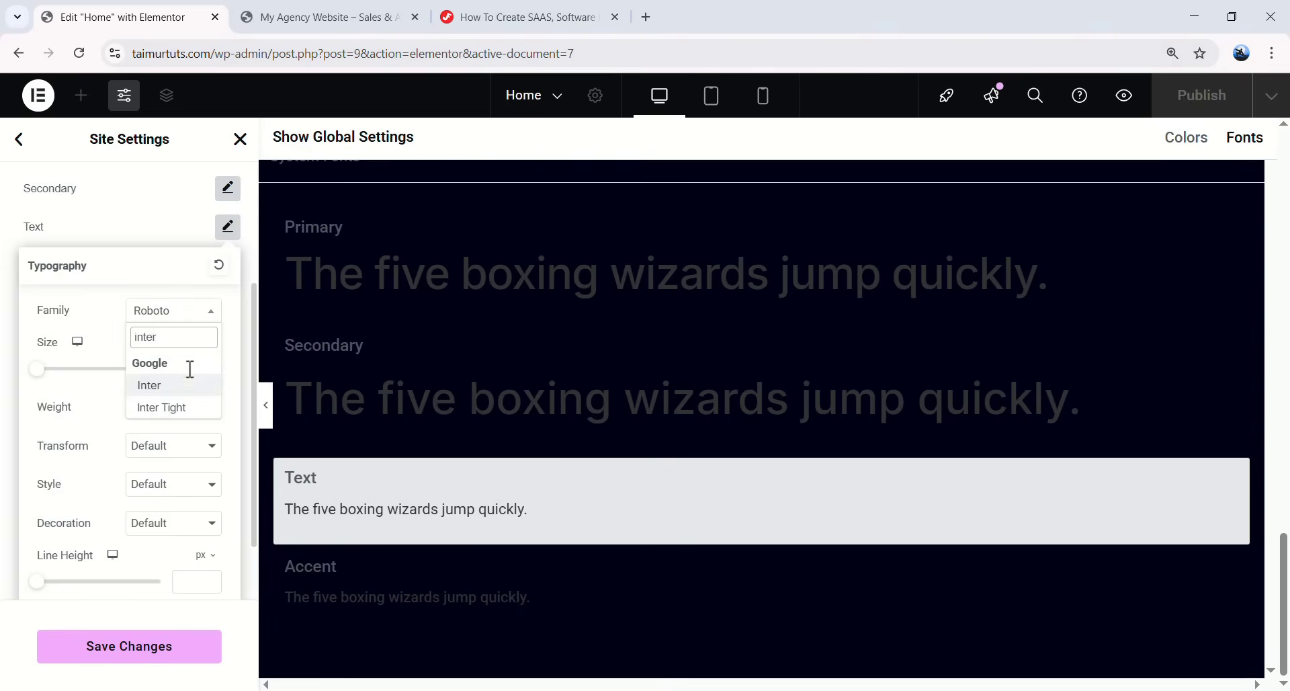
pyautogui.click(191, 378)
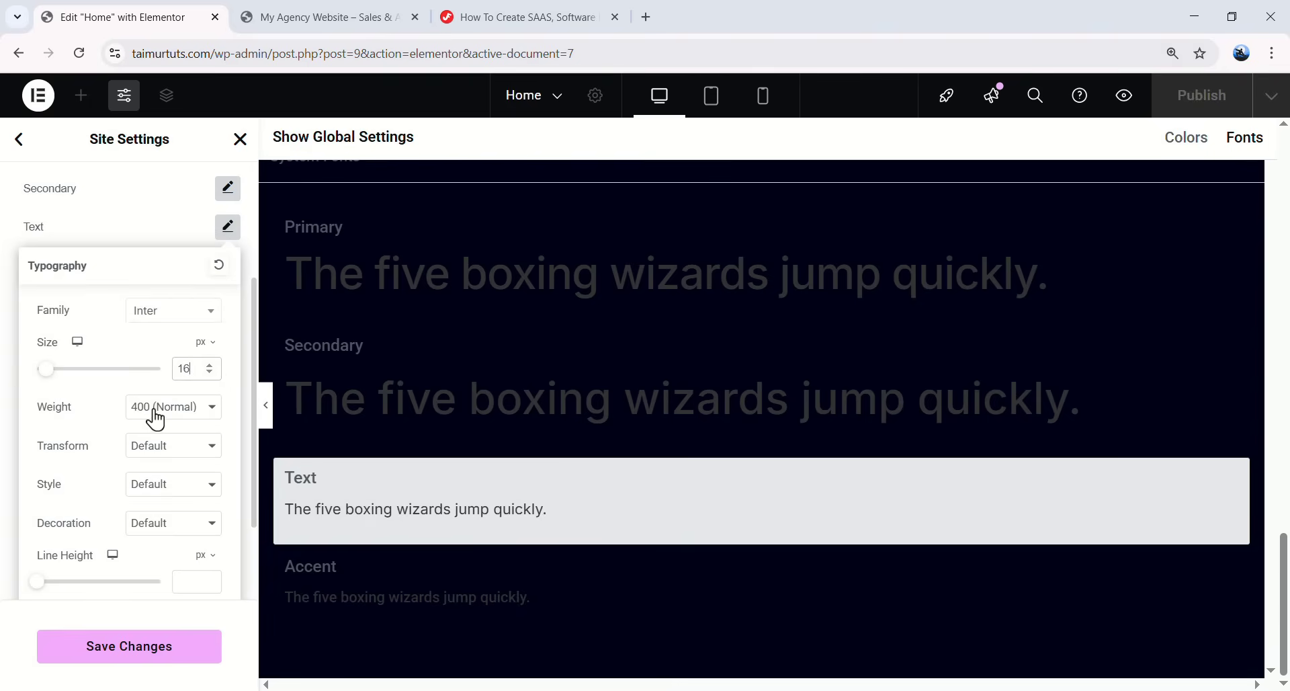
pyautogui.scroll(-2, 177, 483)
pyautogui.click(192, 459)
pyautogui.write('25')
pyautogui.click(205, 490)
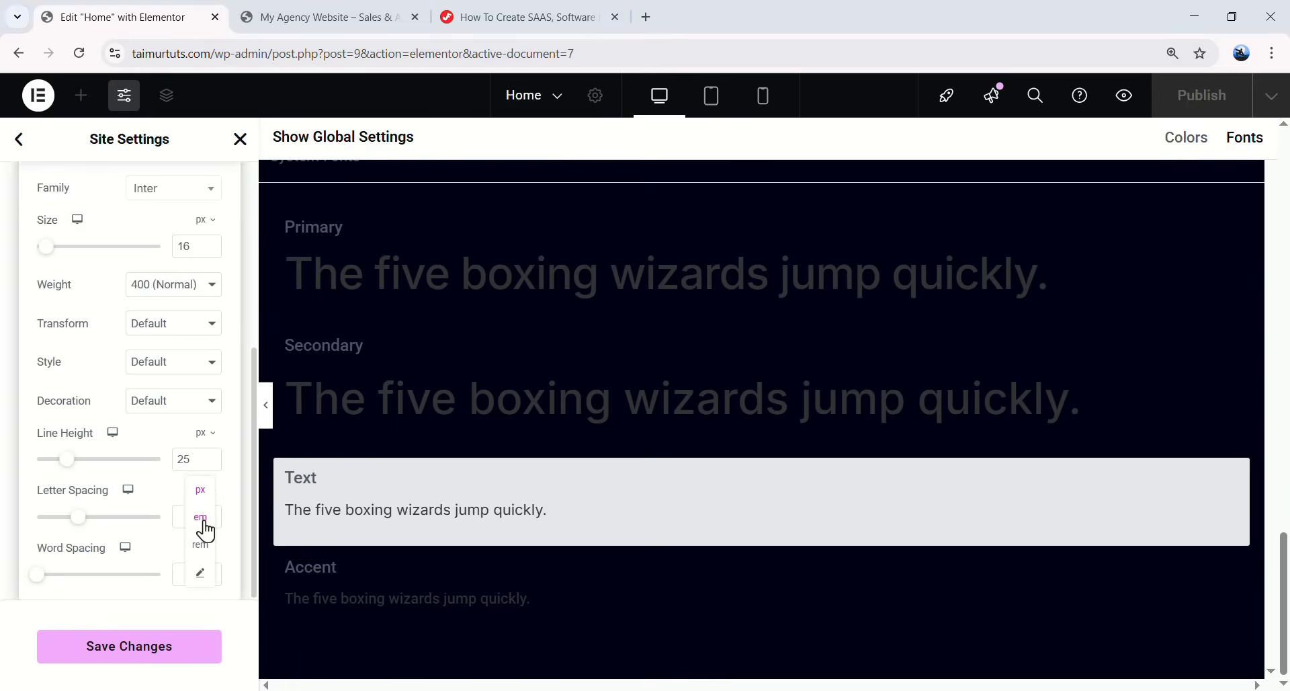
pyautogui.click(202, 517)
pyautogui.click(201, 528)
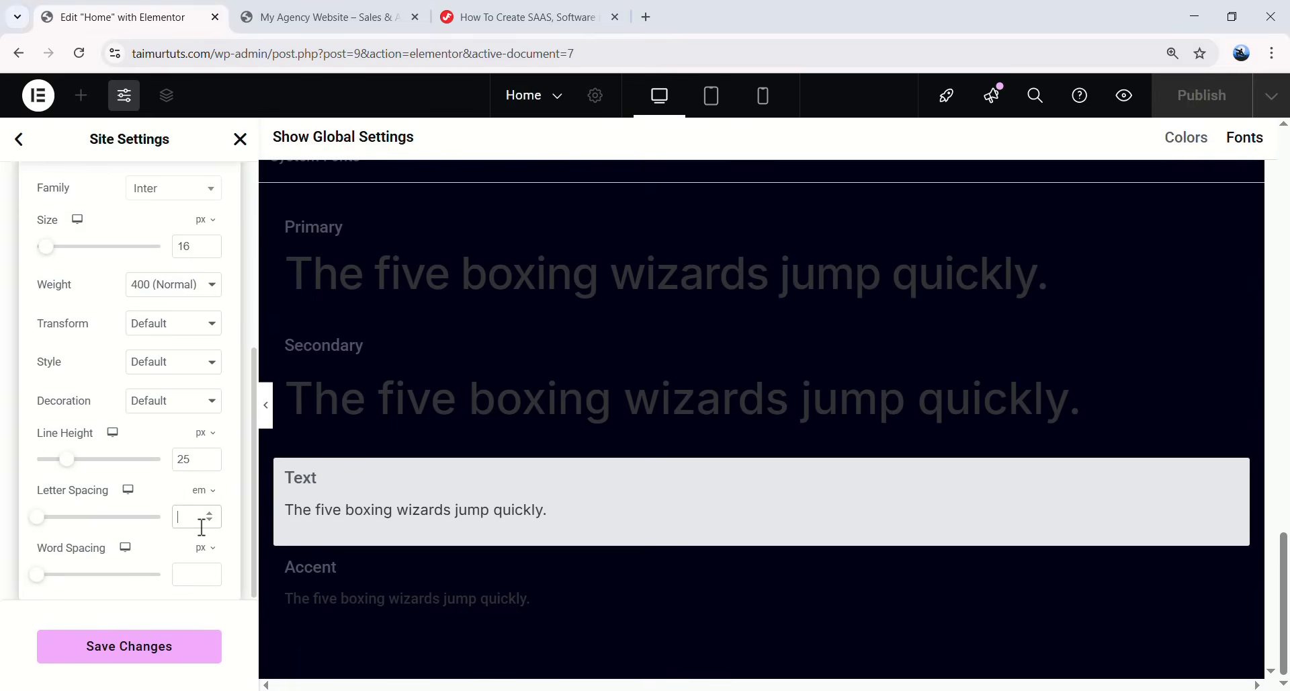
pyautogui.write('-0.02')
pyautogui.scroll(3, 100, 437)
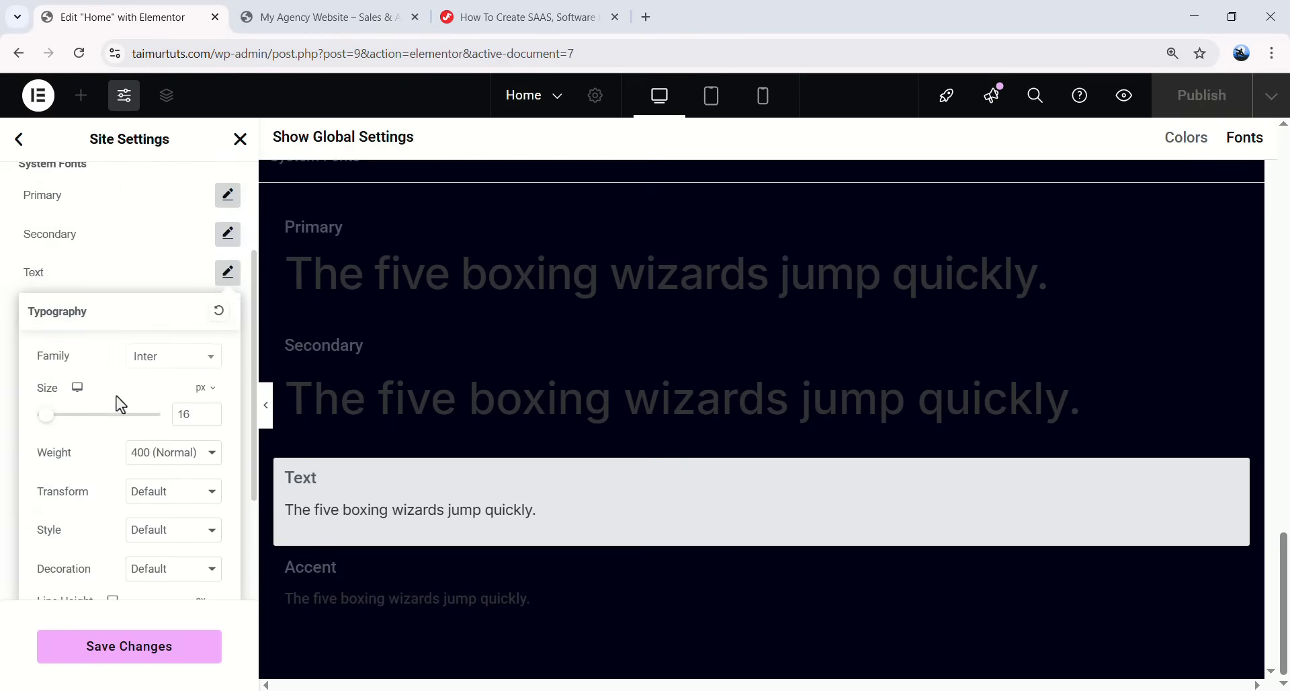
pyautogui.click(228, 272)
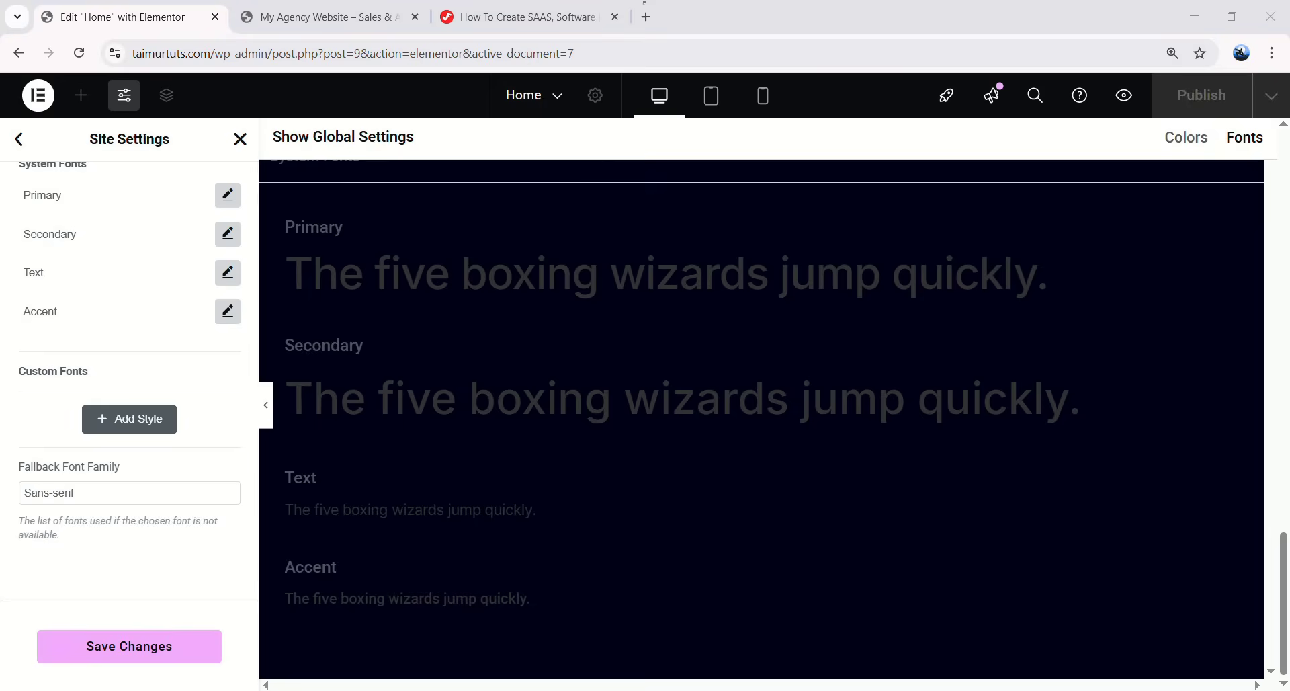
# - Set the Accent global font to Inter at size 16
pyautogui.click(228, 311)
pyautogui.click(164, 397)
pyautogui.write('inter')
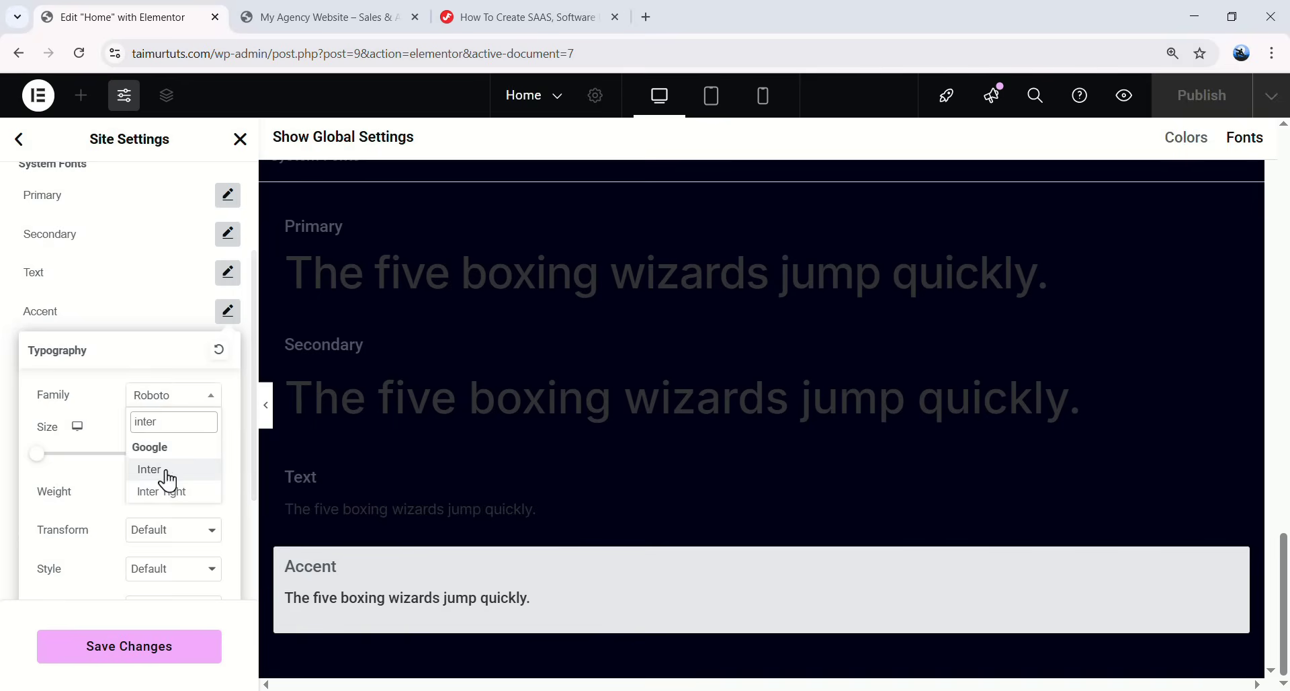
pyautogui.click(169, 470)
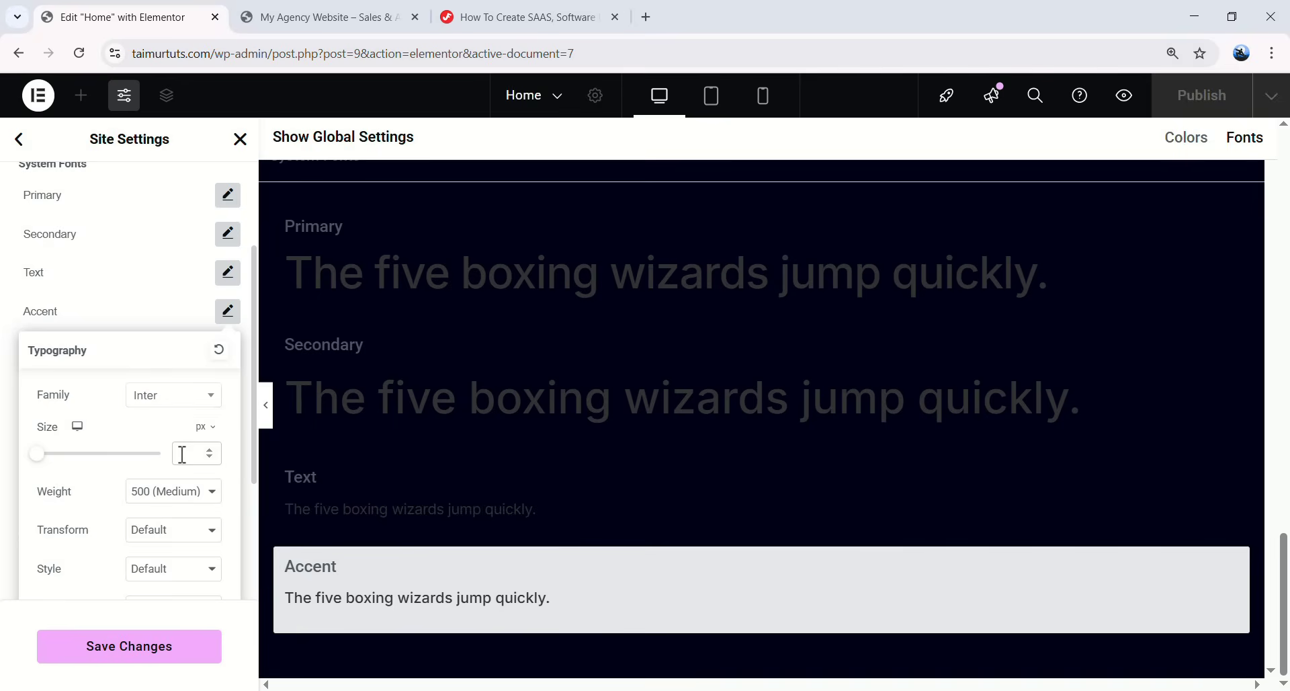
pyautogui.click(182, 454)
pyautogui.write('16')
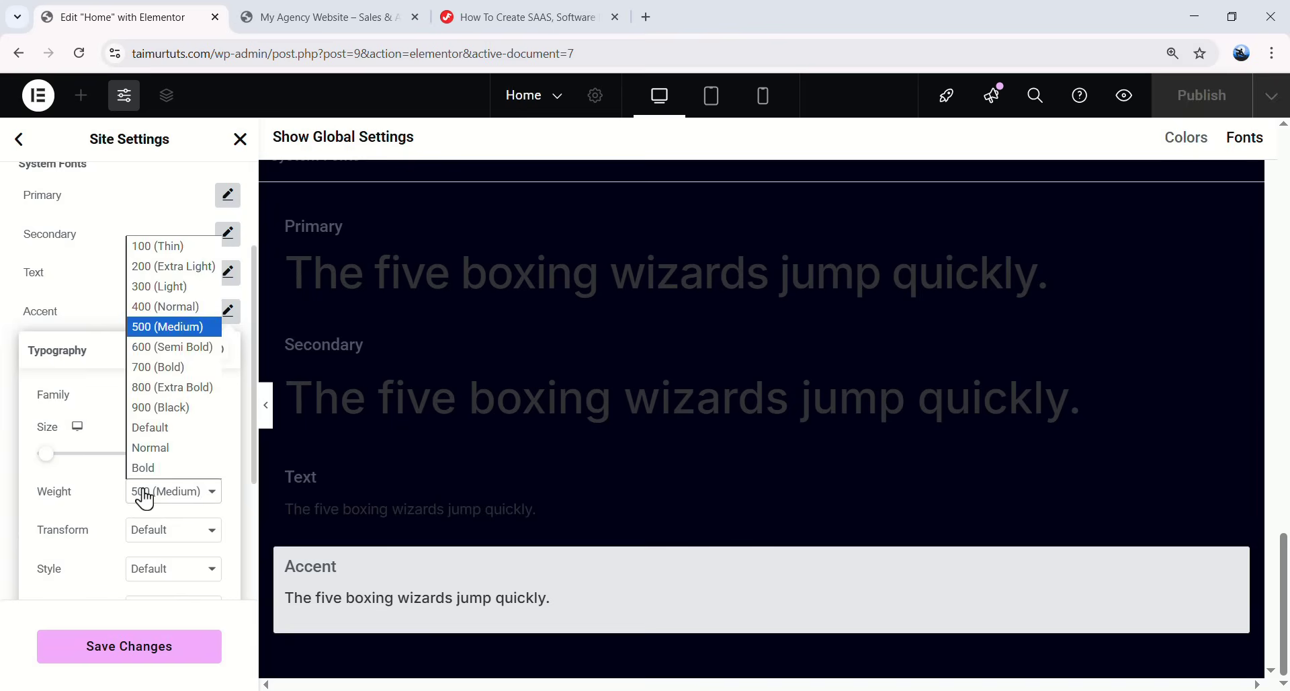
# - Give Accent 24 px line height and -0.32 letter spacing, then save the global fonts
pyautogui.scroll(-3, 151, 511)
pyautogui.click(190, 497)
pyautogui.write('24')
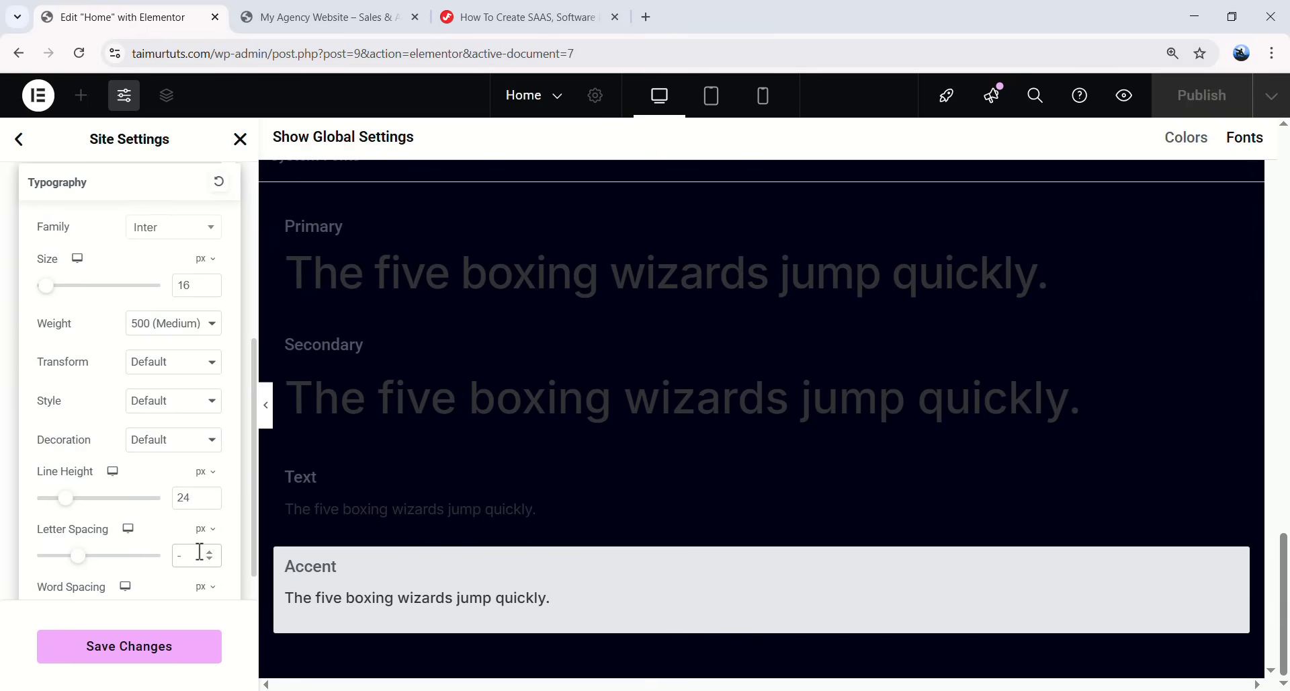
pyautogui.click(199, 553)
pyautogui.write('-0.32')
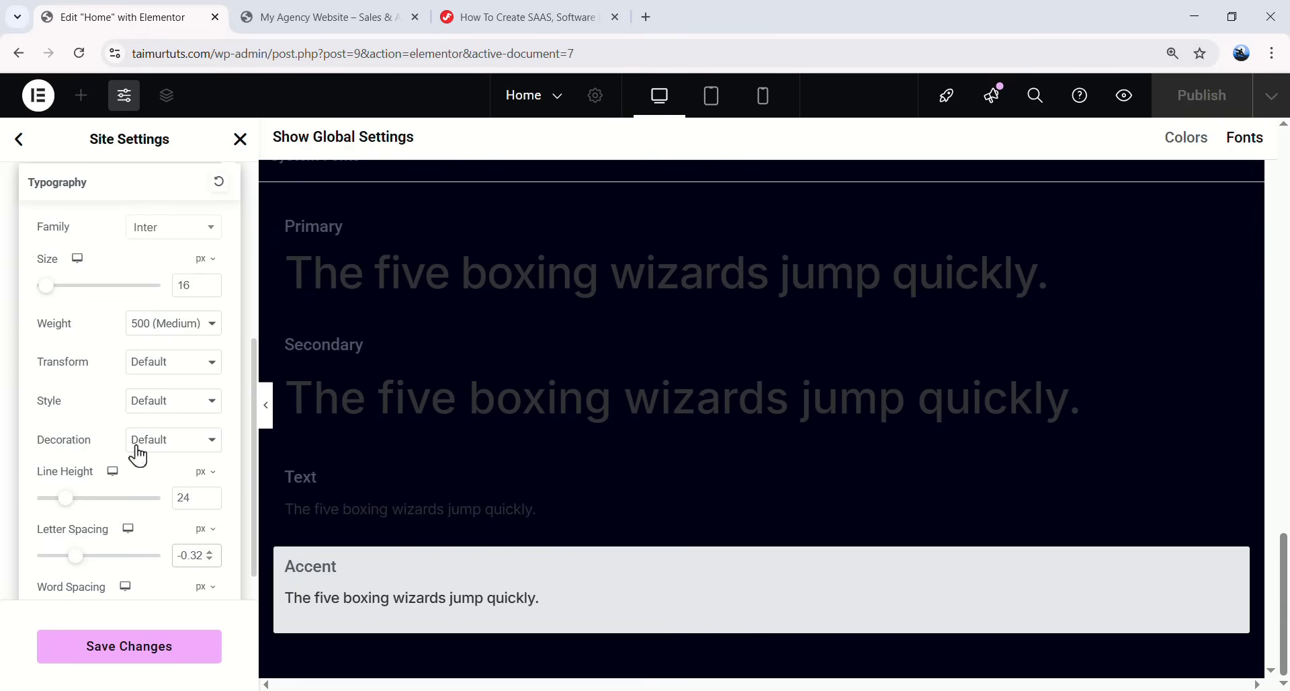
pyautogui.scroll(3, 143, 459)
pyautogui.click(226, 394)
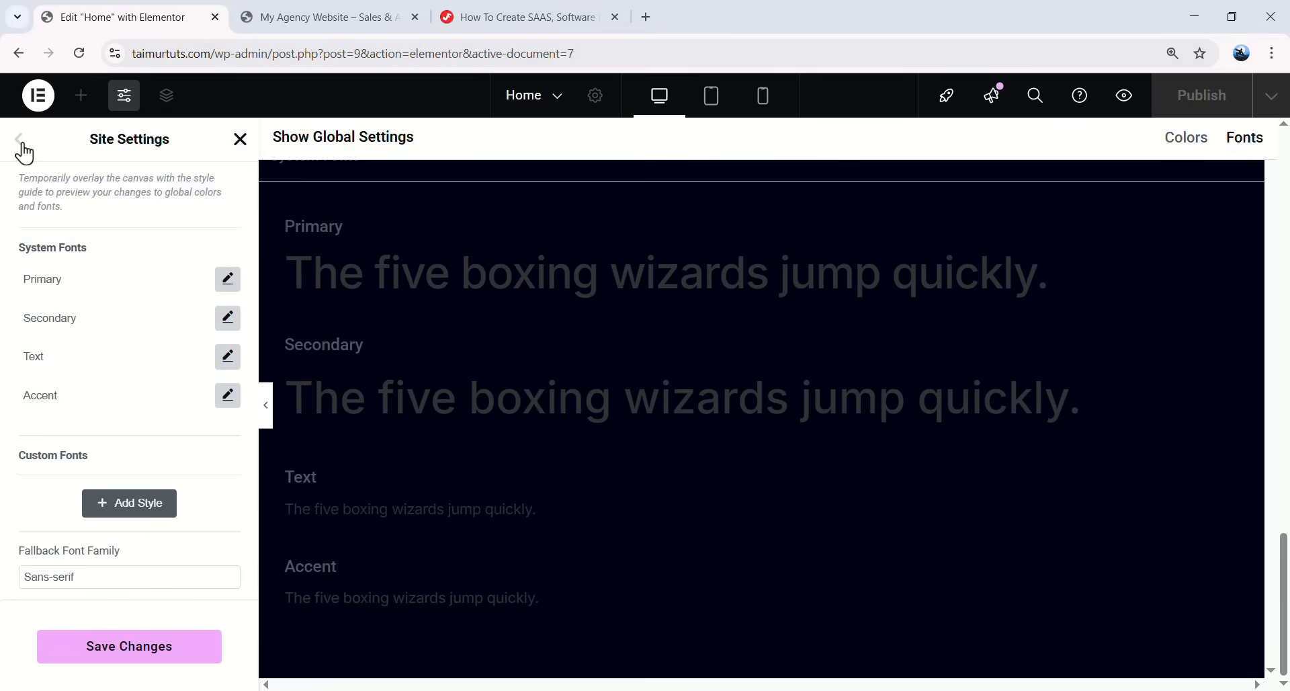
pyautogui.click(132, 664)
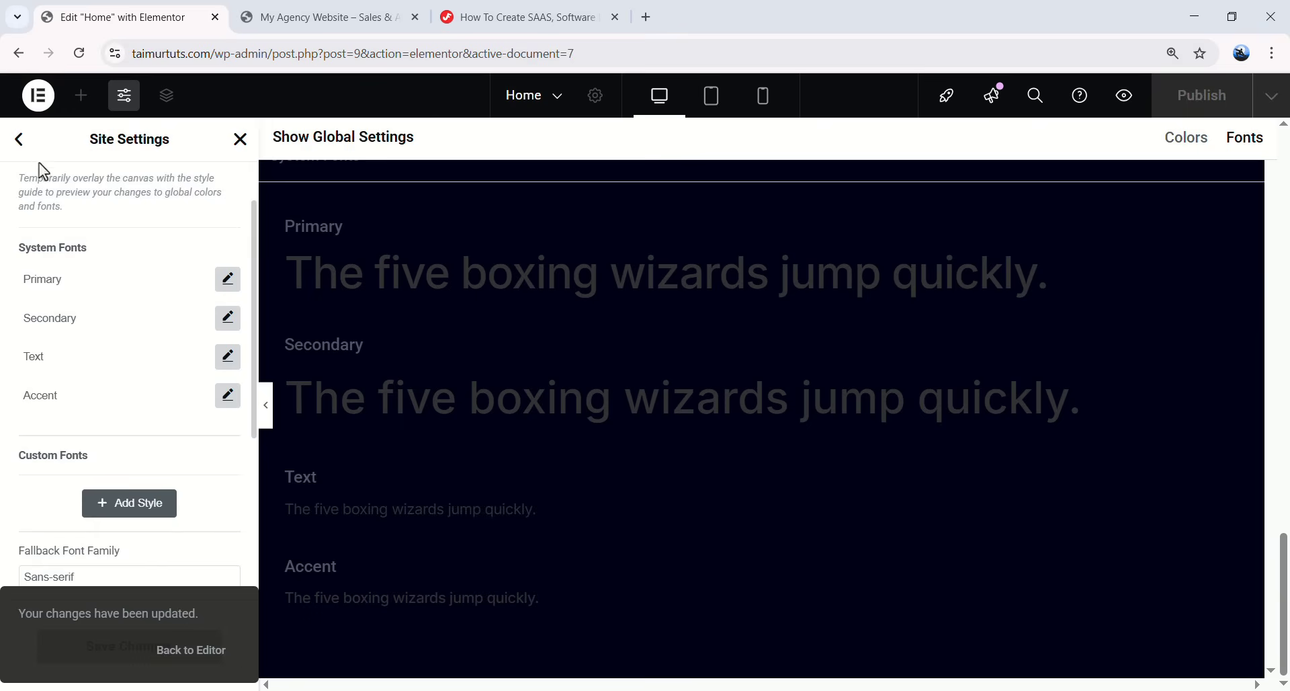
pyautogui.click(22, 144)
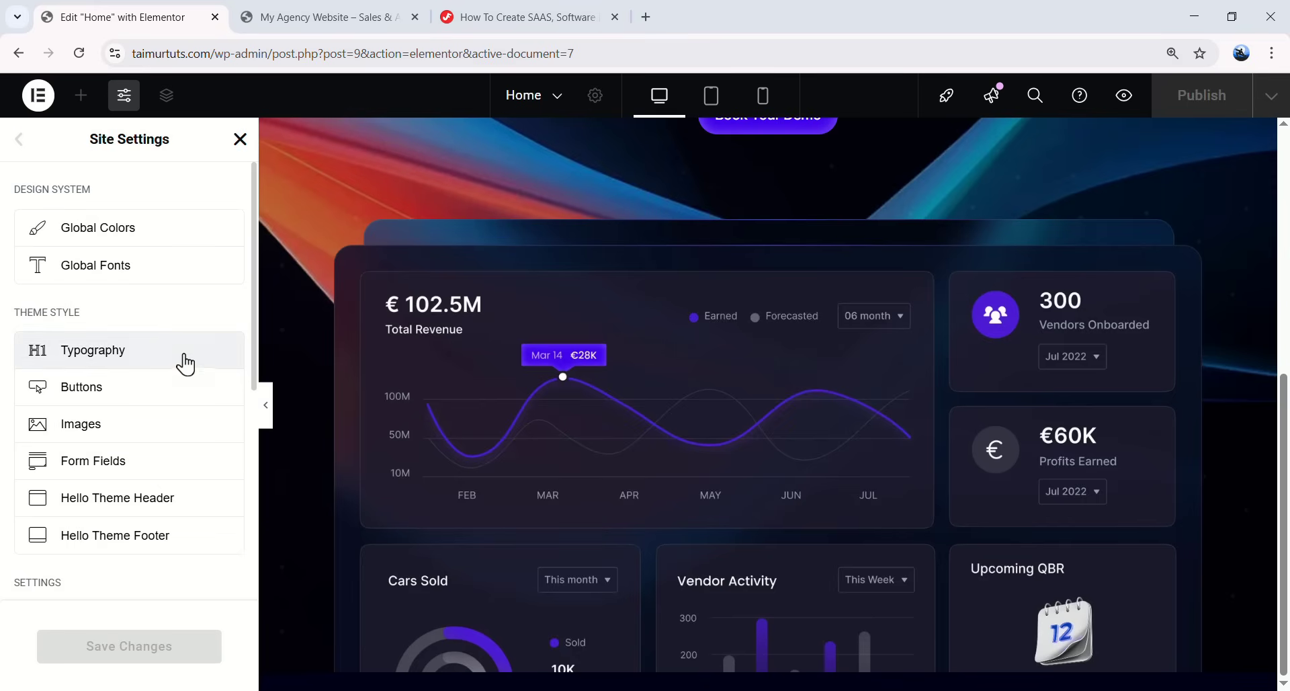
# - Set the layout content width to 1200, container padding to 0, and gaps to 0
pyautogui.scroll(-5, 172, 403)
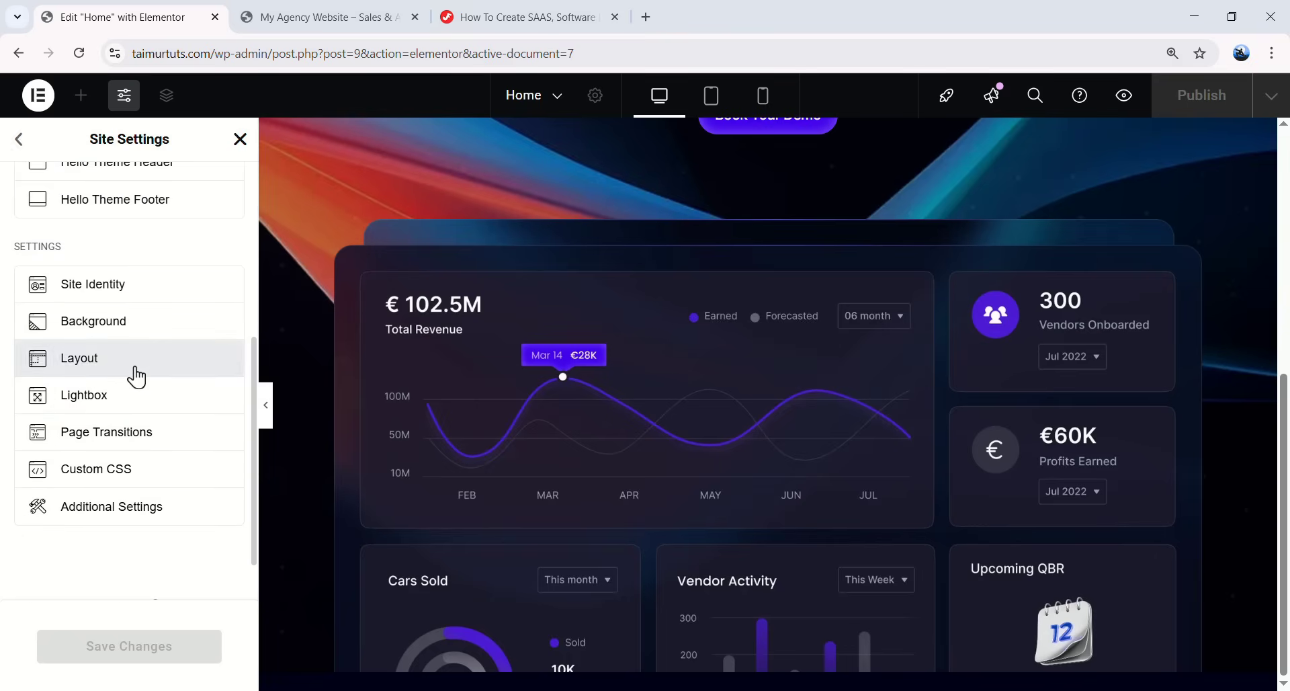
pyautogui.click(132, 371)
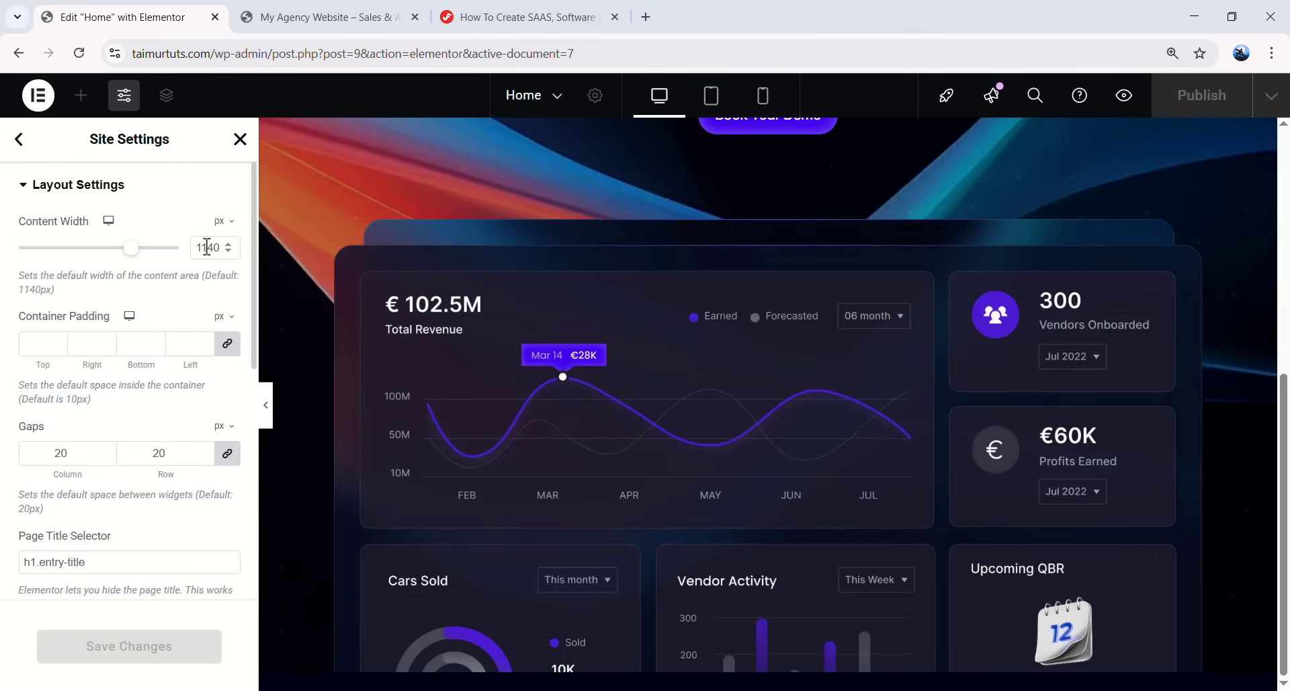
pyautogui.moveTo(196, 247); pyautogui.dragTo(220, 247)
pyautogui.write('1200')
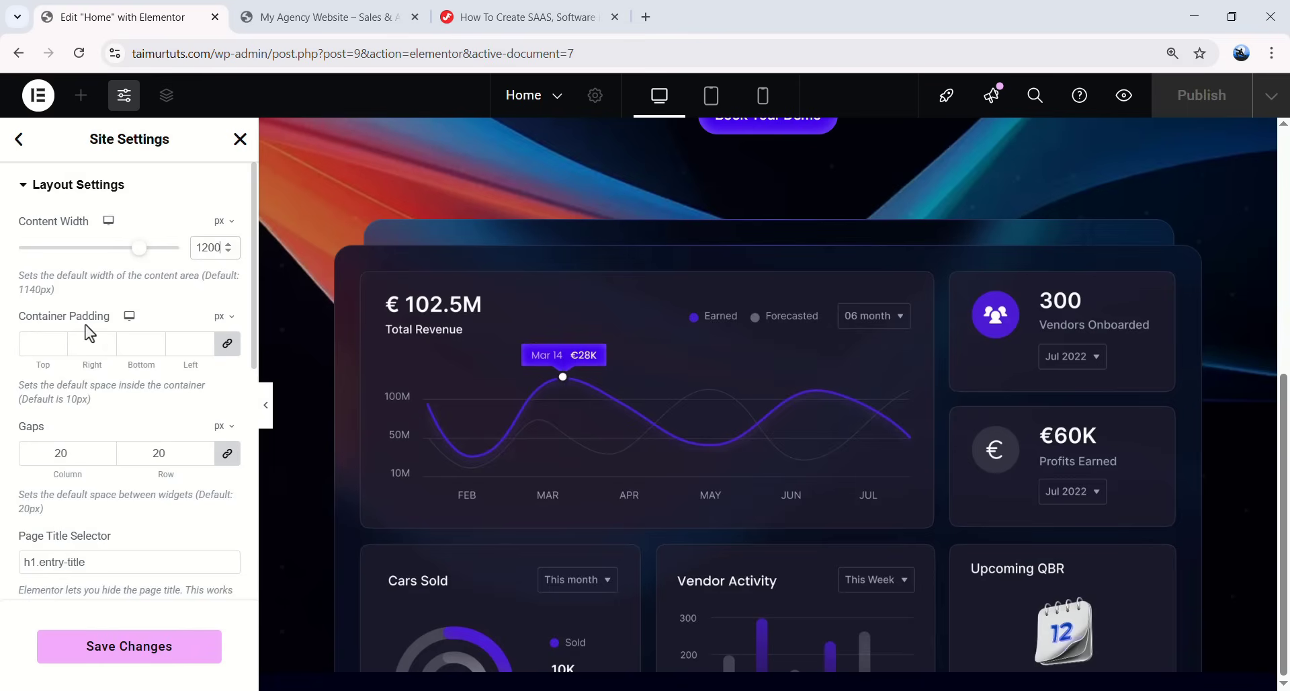
pyautogui.click(42, 342)
pyautogui.write('0')
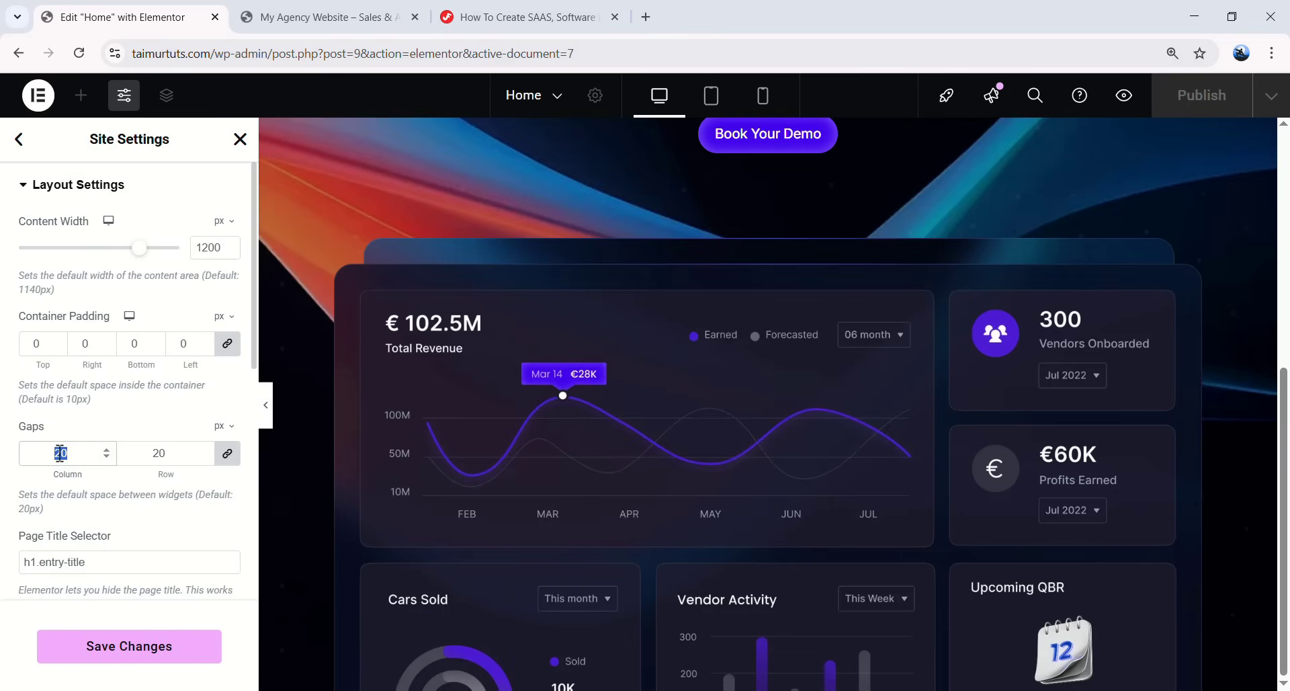
pyautogui.write('0')
# - Expand the Breakpoints settings showing Mobile 767 px and Tablet 1024 px
pyautogui.scroll(-4, 105, 422)
pyautogui.scroll(-2, 105, 417)
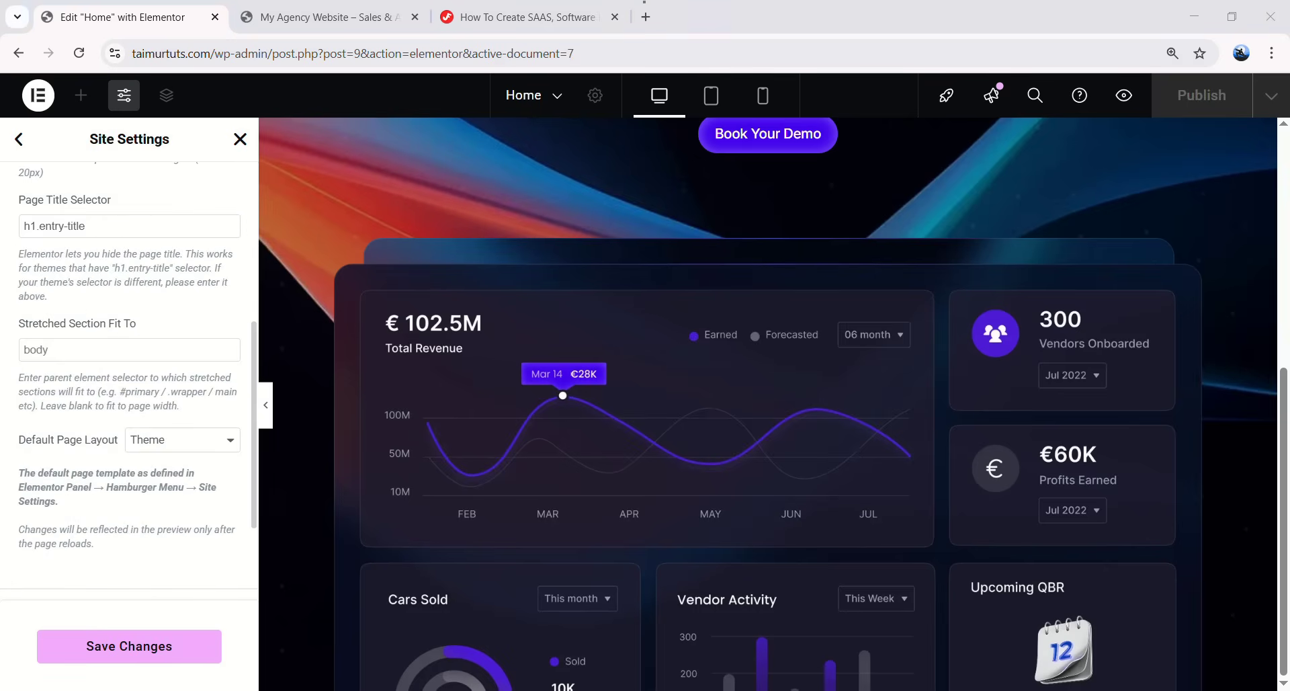
pyautogui.scroll(-3, 108, 447)
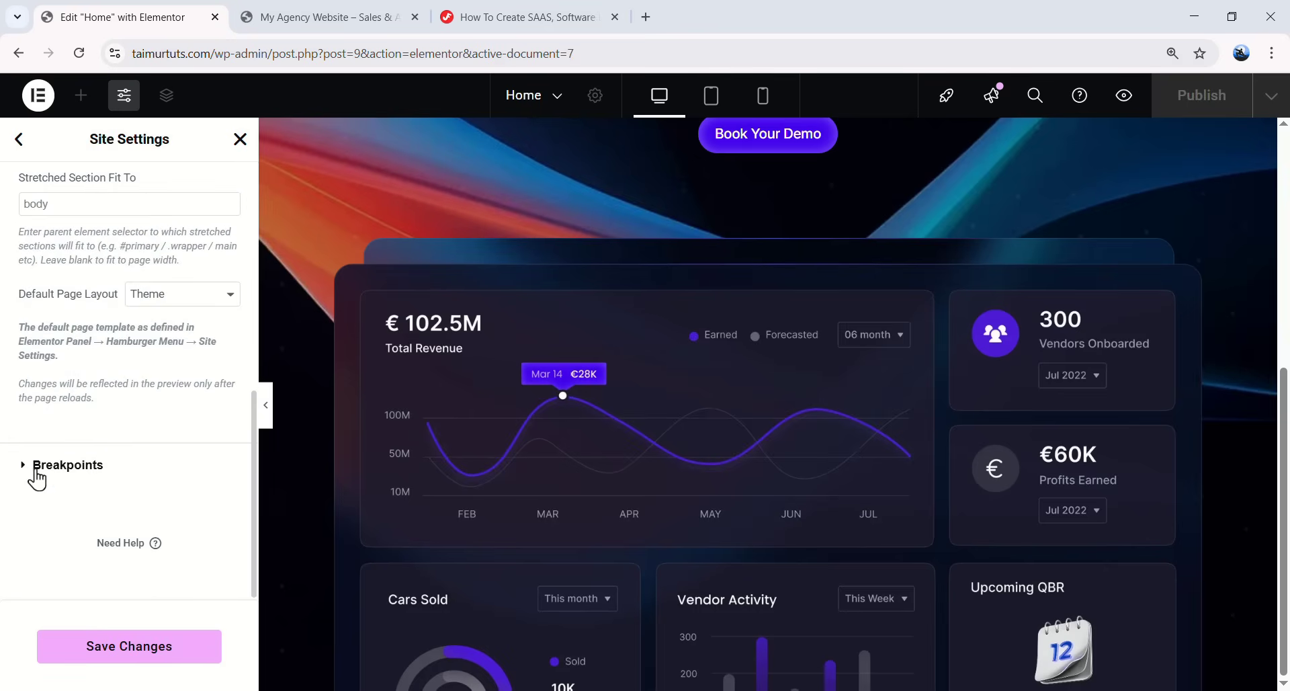
pyautogui.click(53, 470)
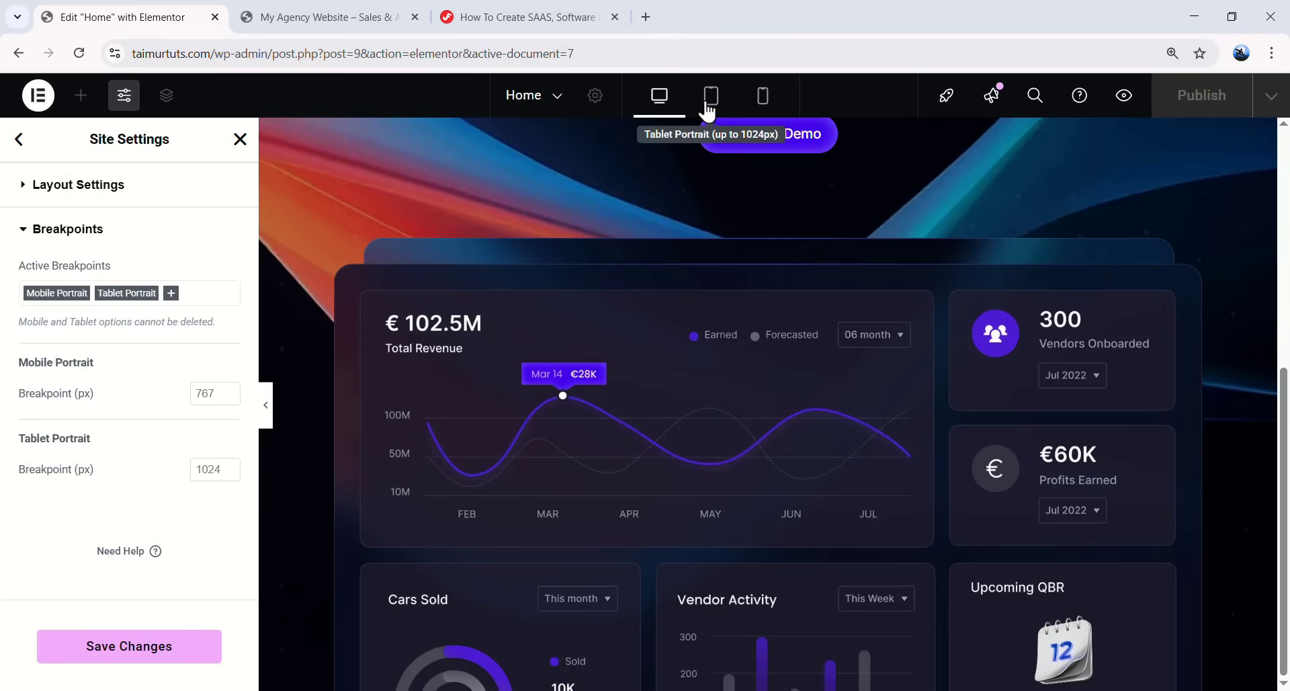
# - Add and save a 1366 px Laptop breakpoint, then reload the Elementor editor
pyautogui.click(748, 106)
pyautogui.click(662, 105)
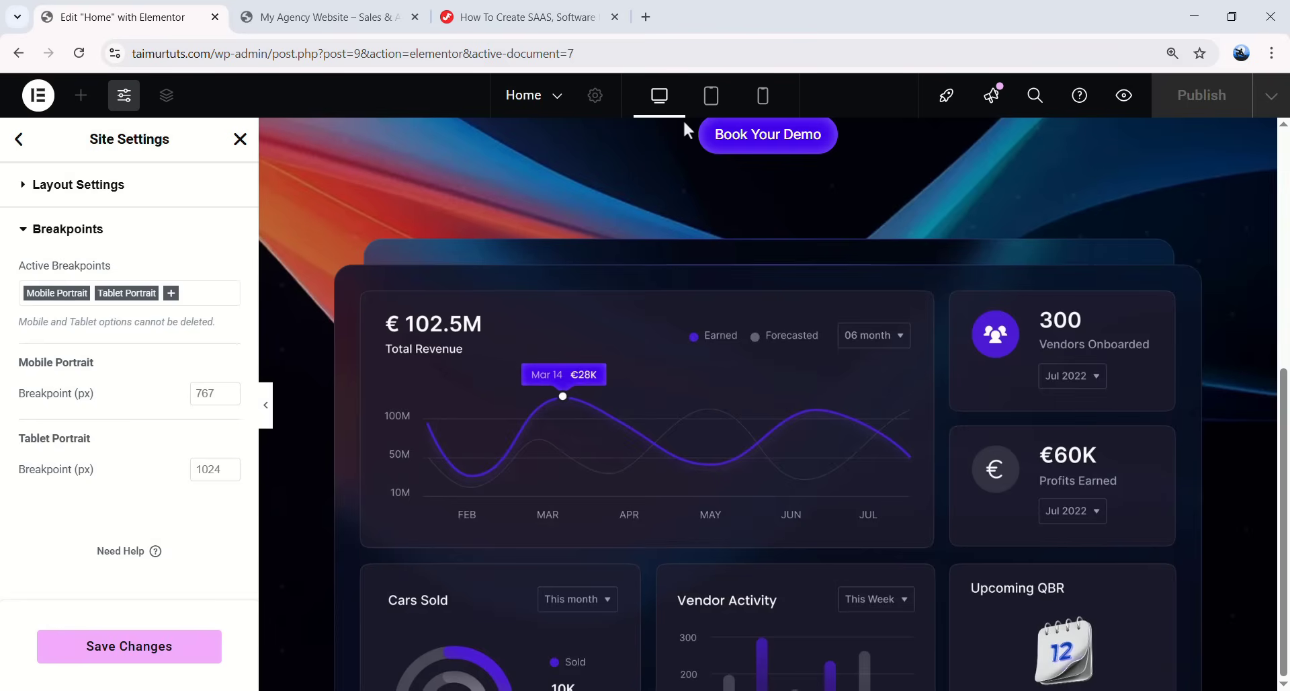
pyautogui.click(171, 293)
pyautogui.click(58, 406)
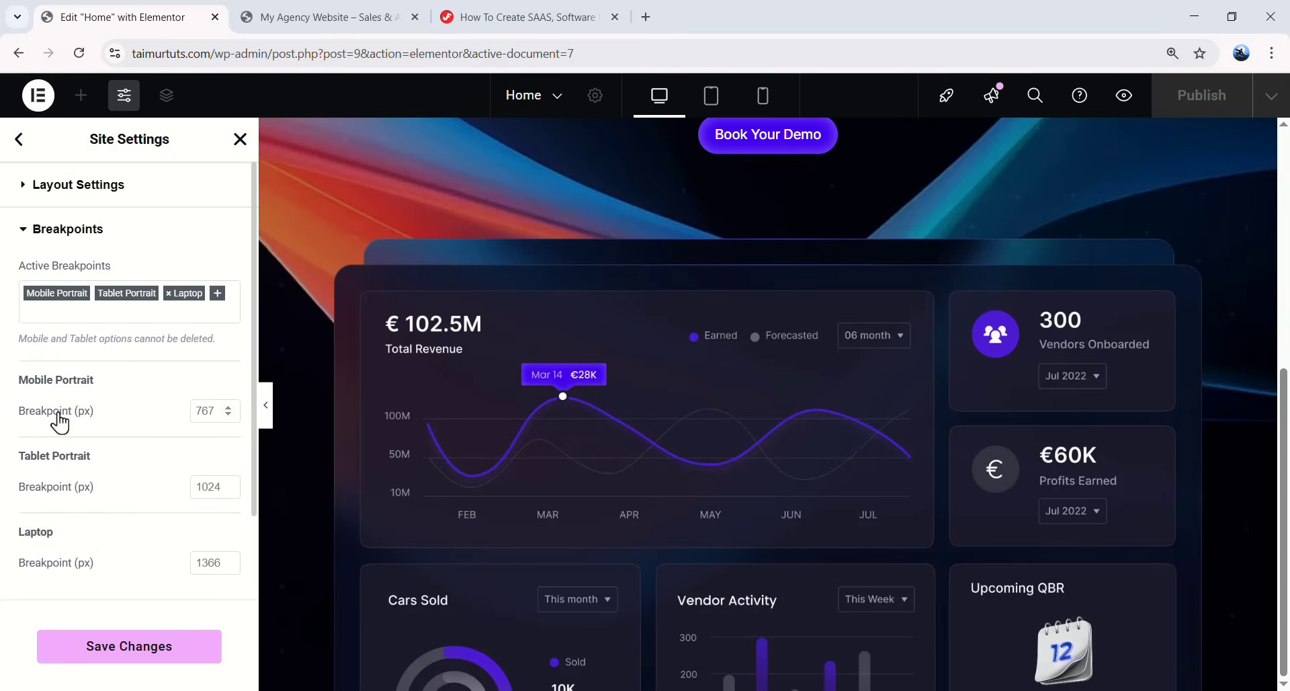
pyautogui.click(120, 646)
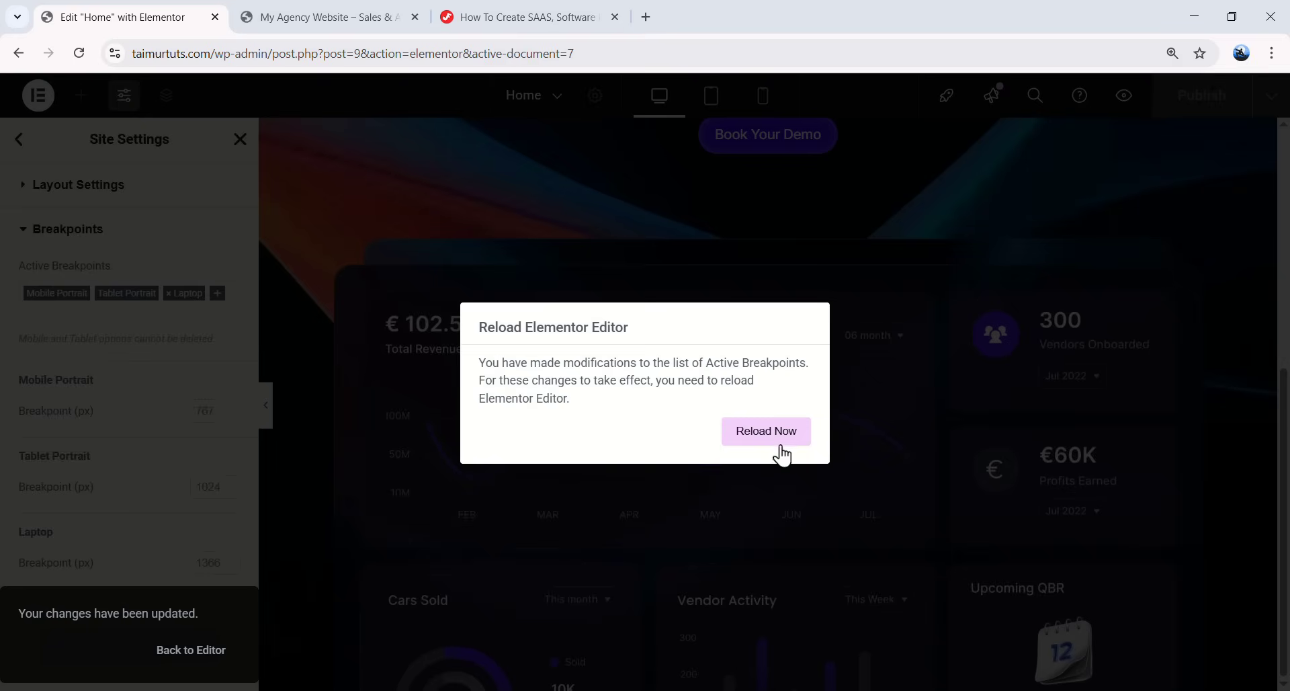
pyautogui.click(754, 438)
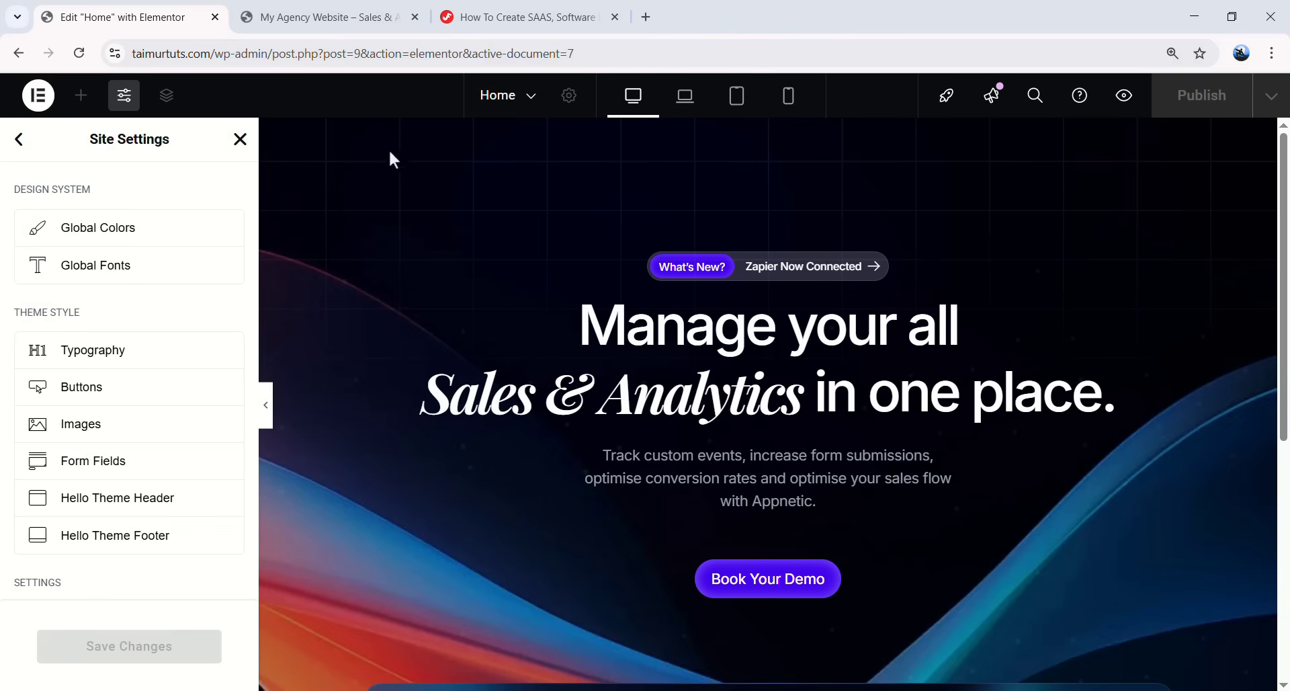
# - Leave Site Settings and scroll through the hero at desktop width
pyautogui.click(680, 110)
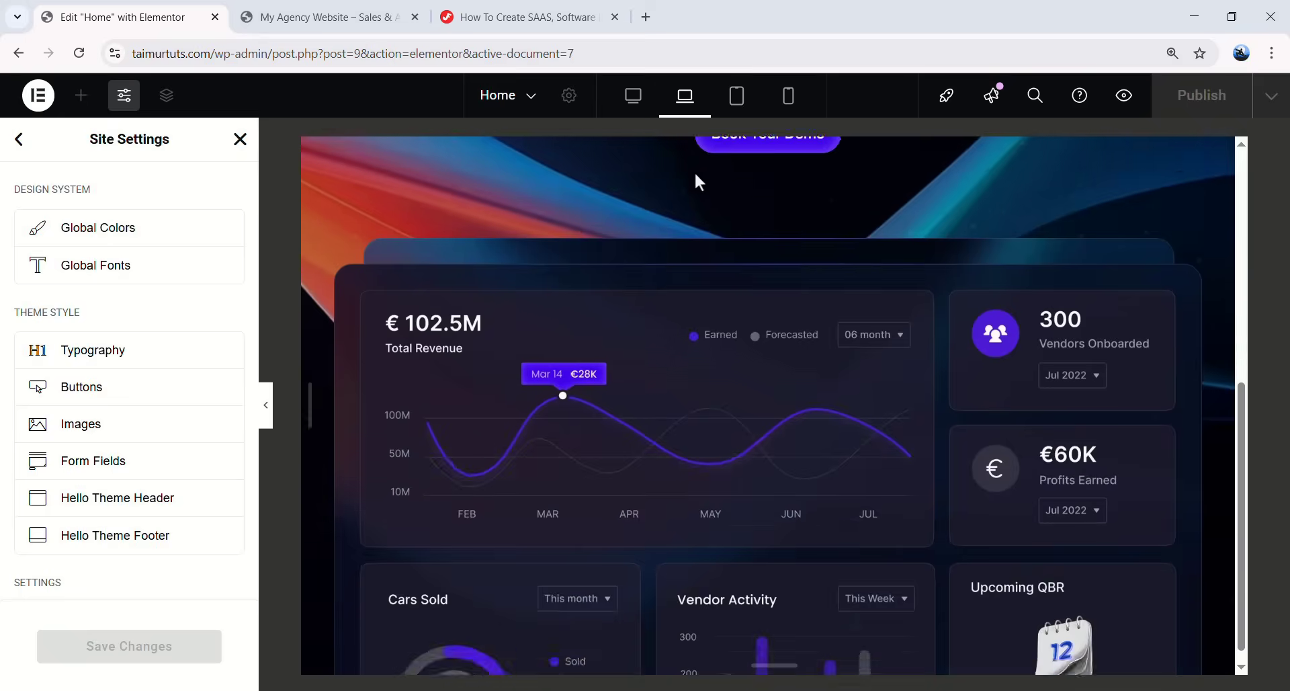
pyautogui.click(632, 100)
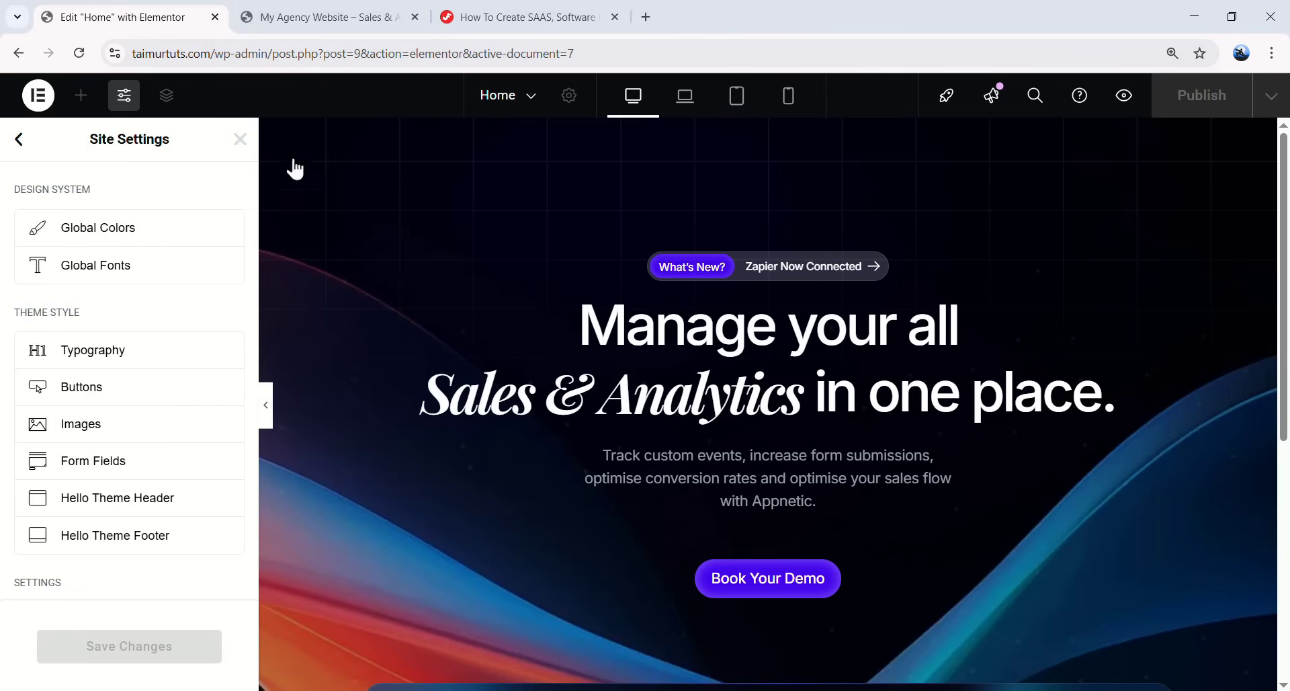
pyautogui.click(240, 140)
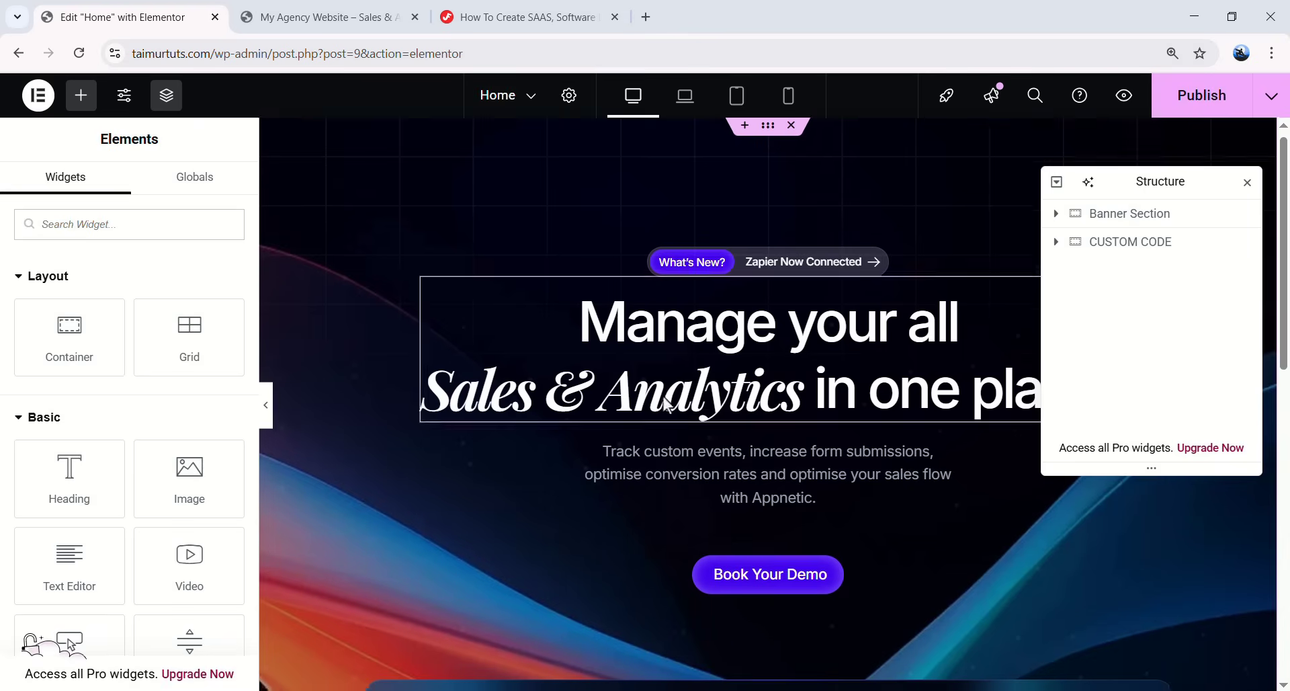
pyautogui.scroll(-4, 571, 350)
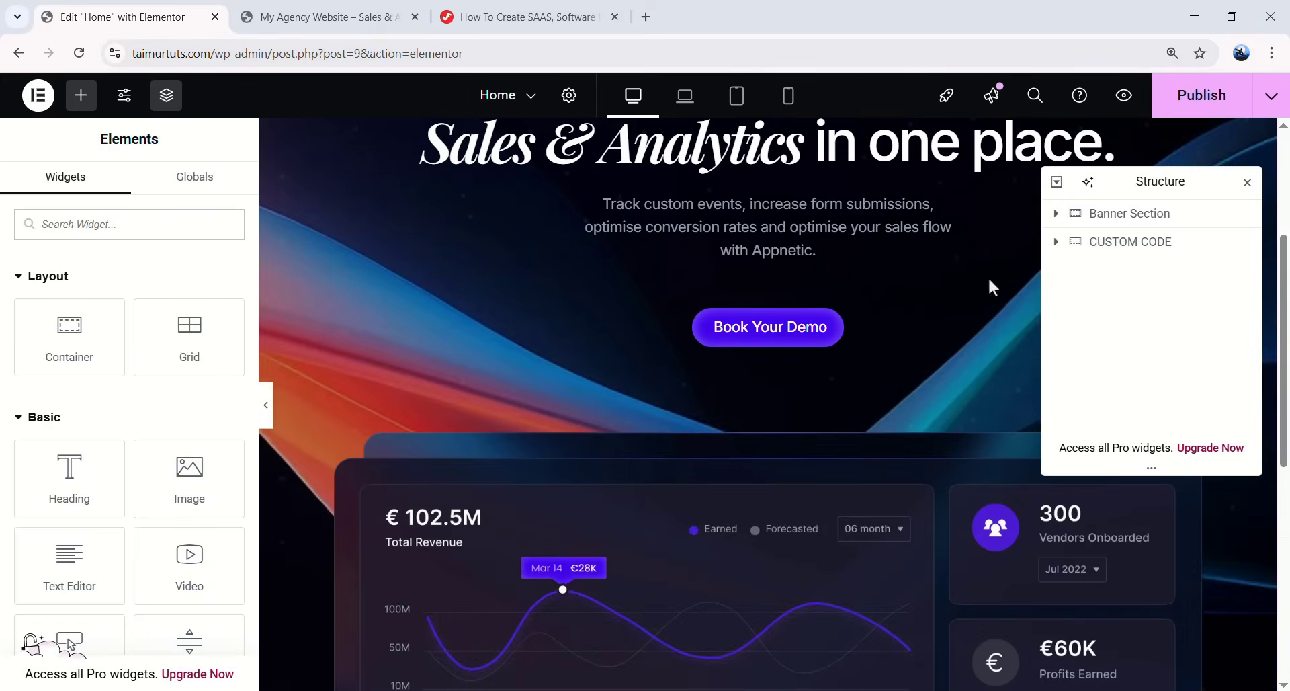
pyautogui.scroll(4, 948, 420)
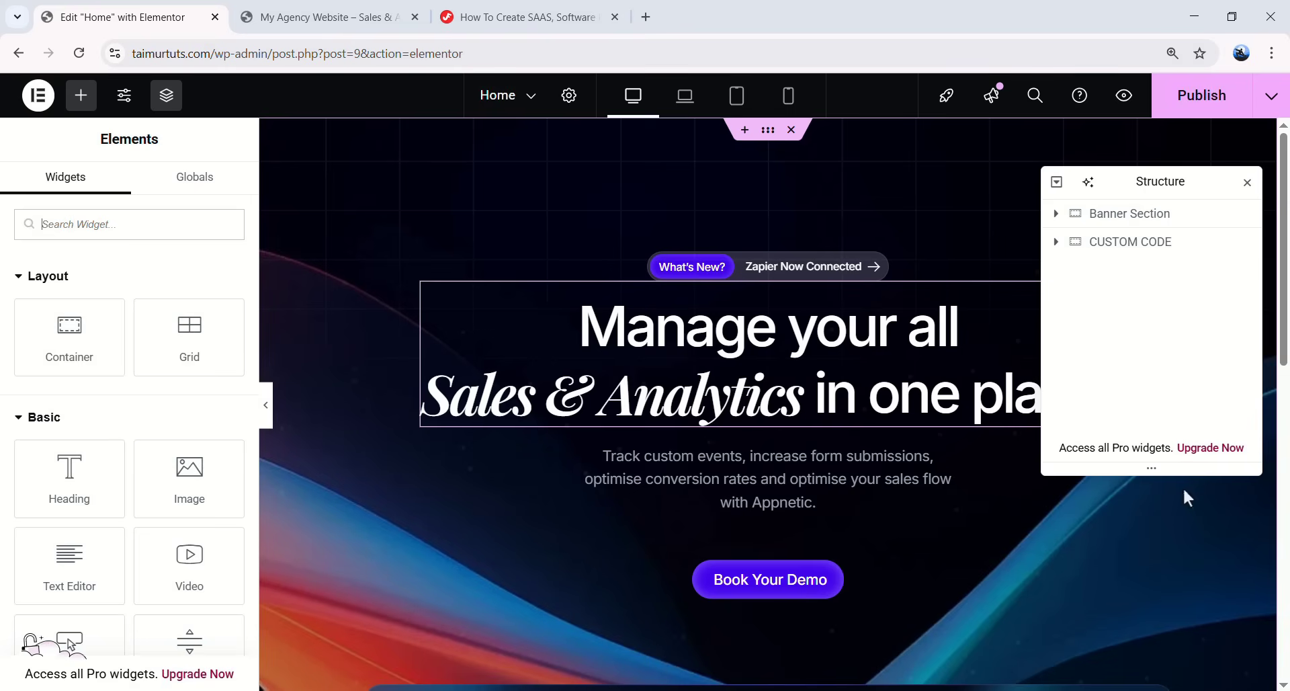
pyautogui.scroll(-3, 844, 299)
pyautogui.scroll(3, 846, 370)
pyautogui.scroll(-7, 369, 426)
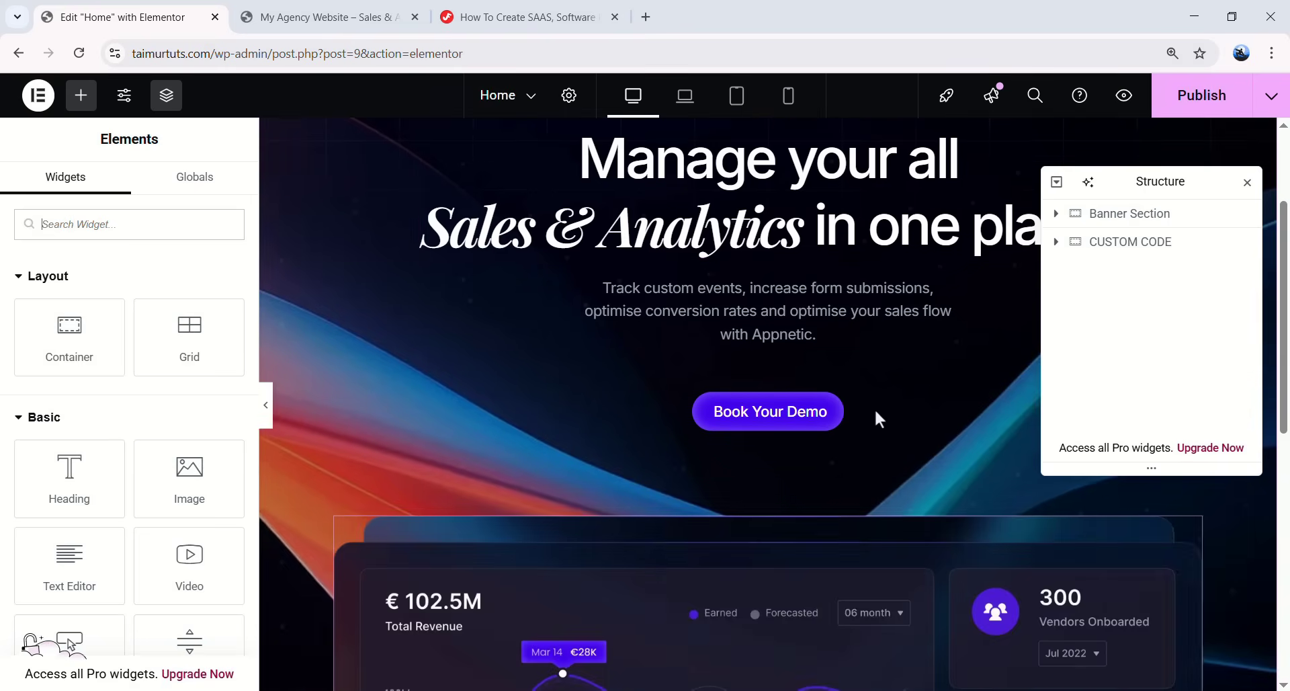
pyautogui.scroll(7, 610, 449)
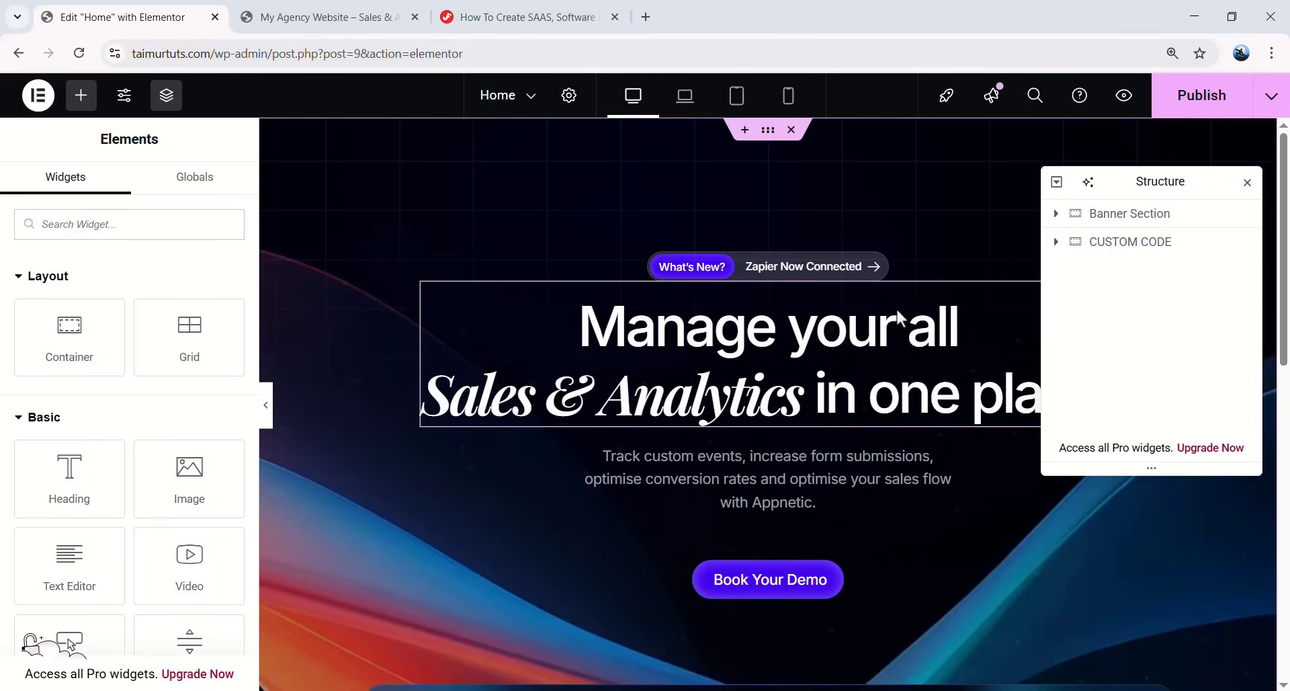
# - Preview the hero at laptop width, scrolling through it
pyautogui.click(685, 100)
pyautogui.scroll(-2, 766, 228)
pyautogui.scroll(-9, 766, 303)
pyautogui.scroll(8, 763, 348)
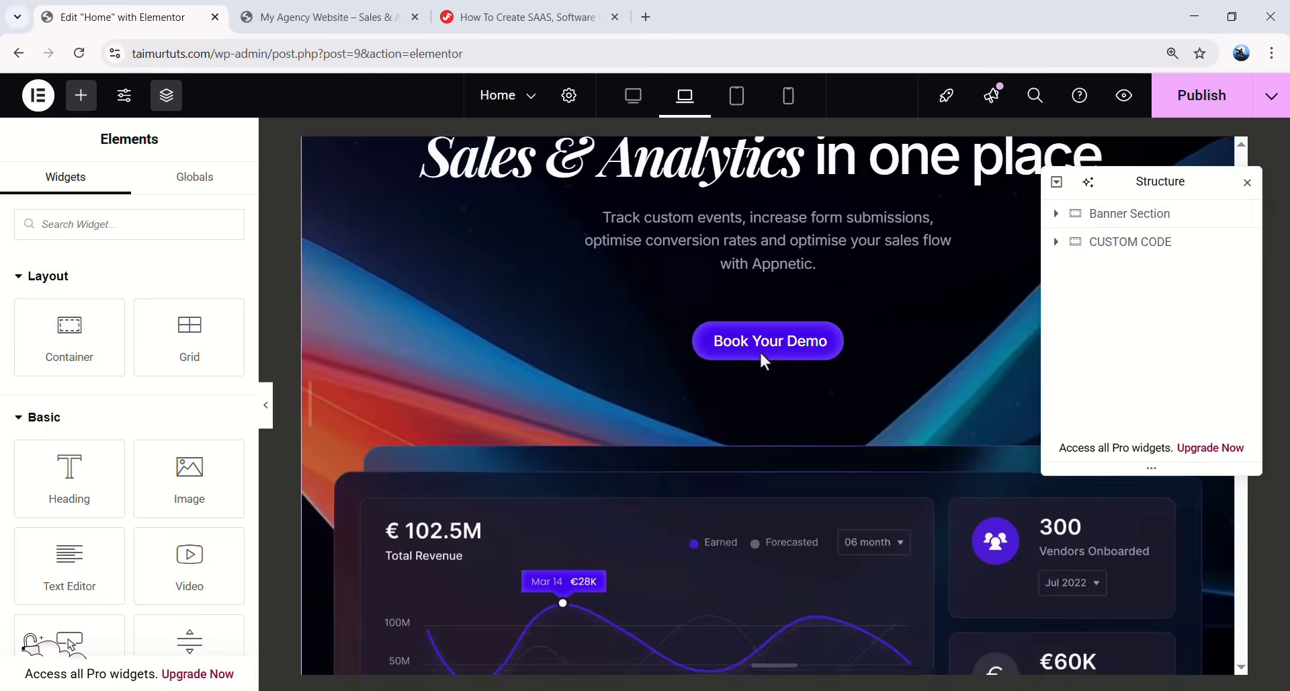
pyautogui.scroll(-5, 762, 355)
pyautogui.scroll(7, 762, 334)
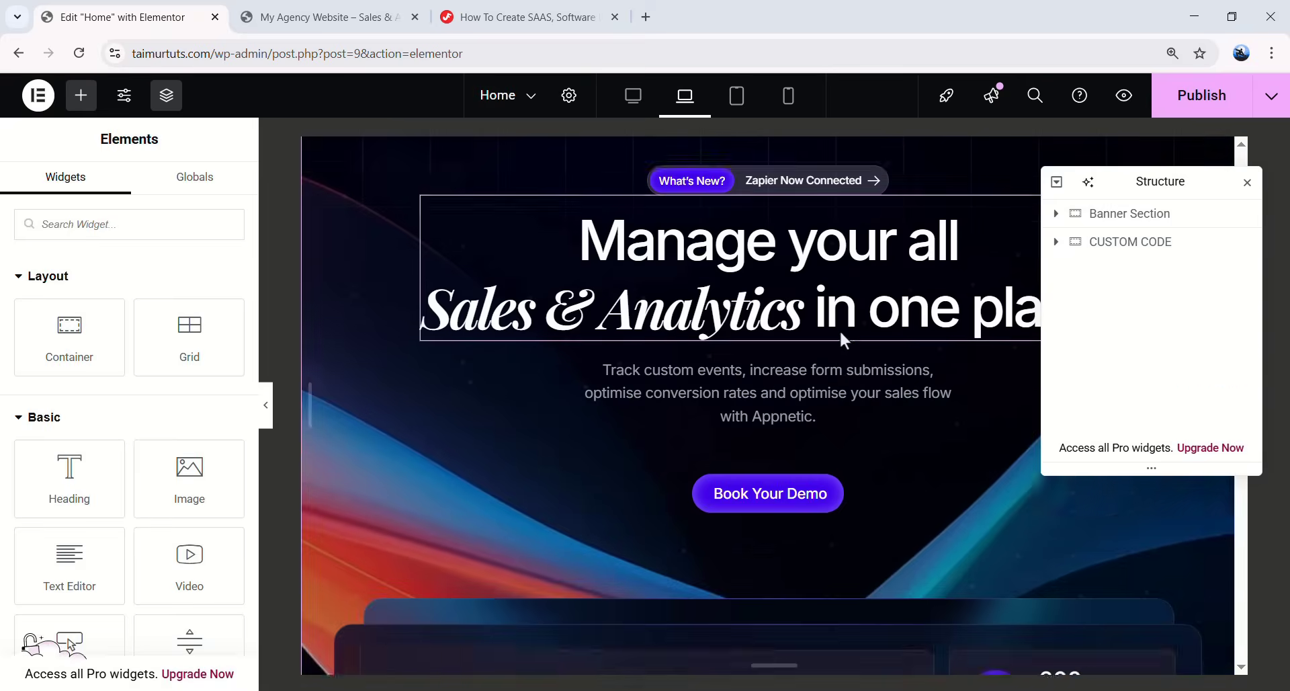
# - Preview the hero at tablet portrait width, then switch to mobile width
pyautogui.click(739, 104)
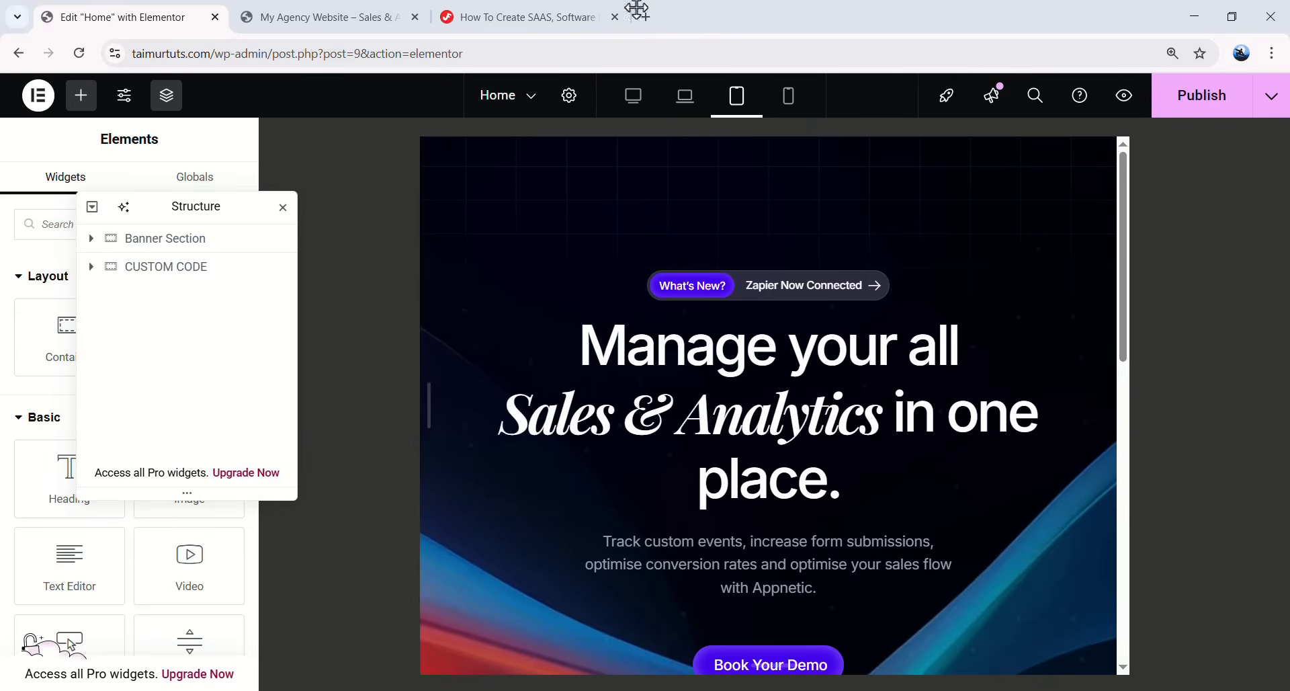
pyautogui.scroll(-5, 811, 251)
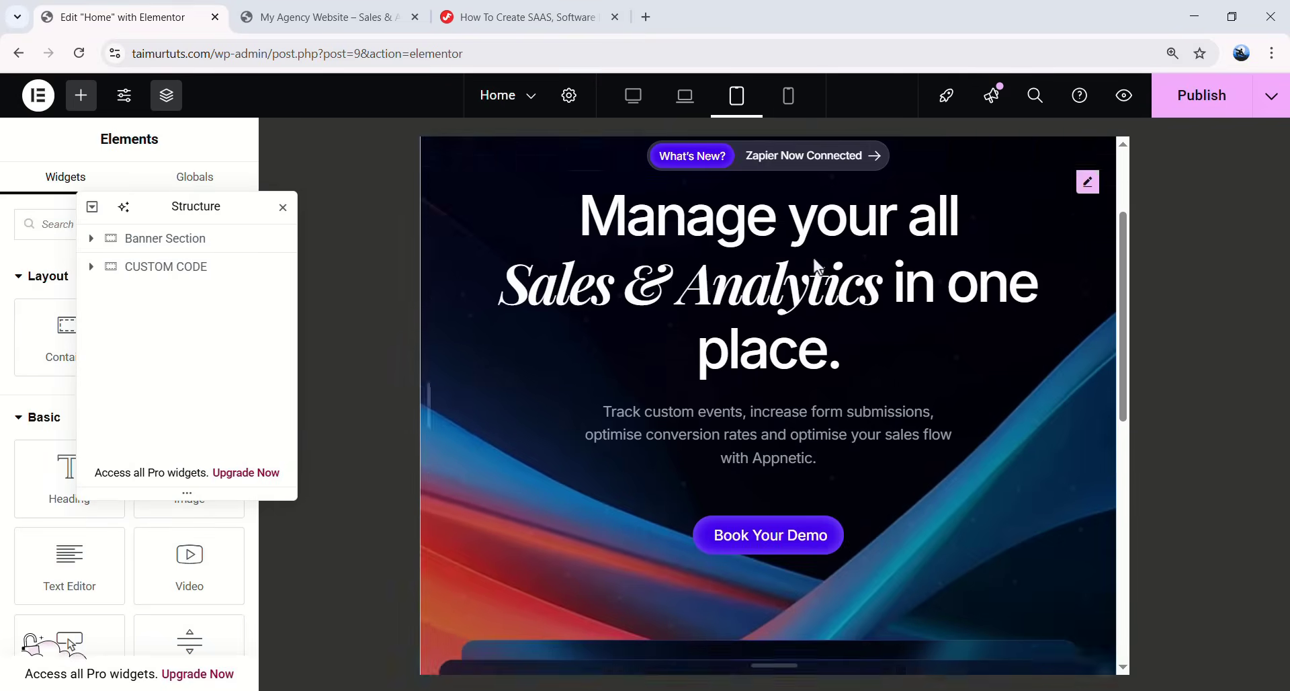
pyautogui.scroll(5, 807, 289)
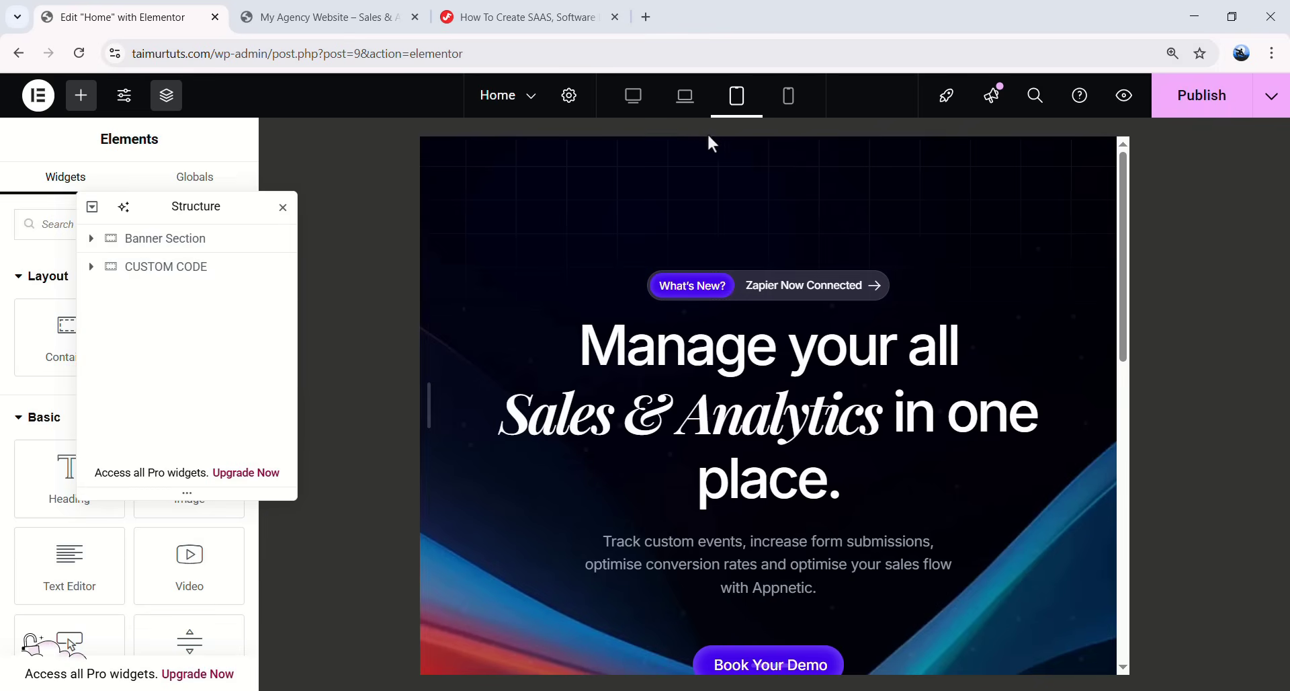
pyautogui.scroll(-3, 867, 373)
pyautogui.scroll(2, 857, 374)
pyautogui.scroll(-5, 873, 371)
pyautogui.scroll(2, 854, 381)
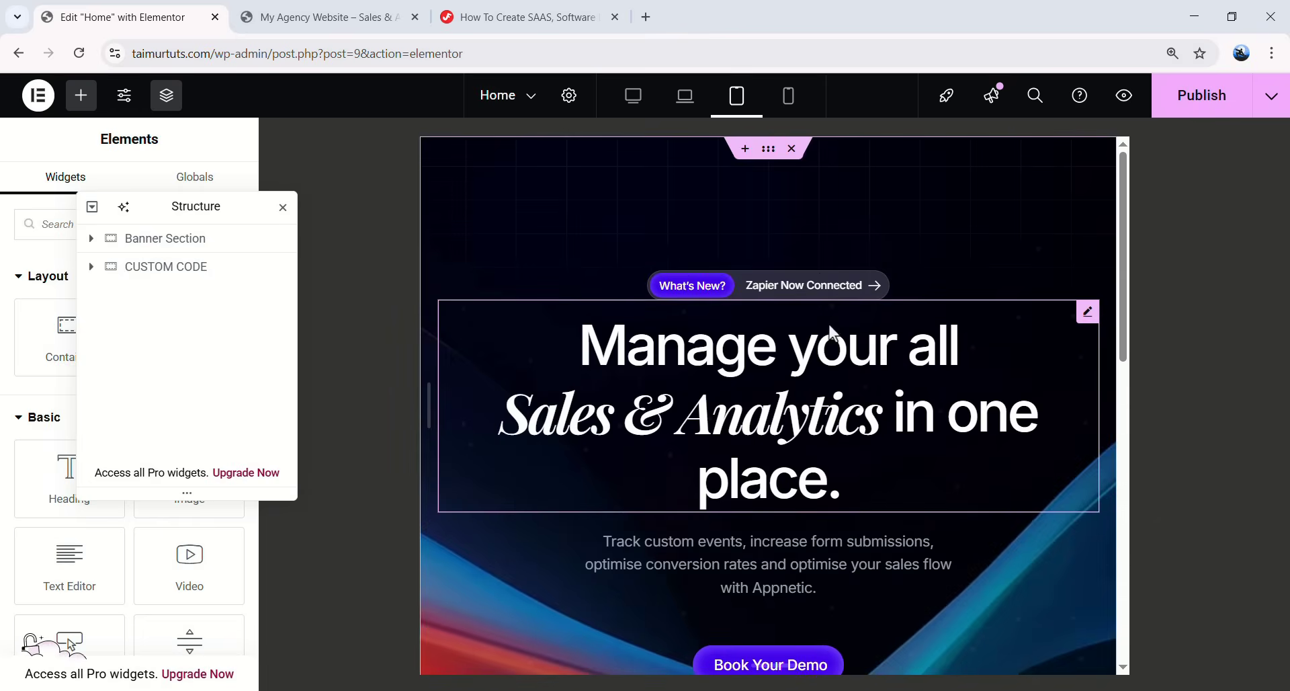
pyautogui.click(789, 101)
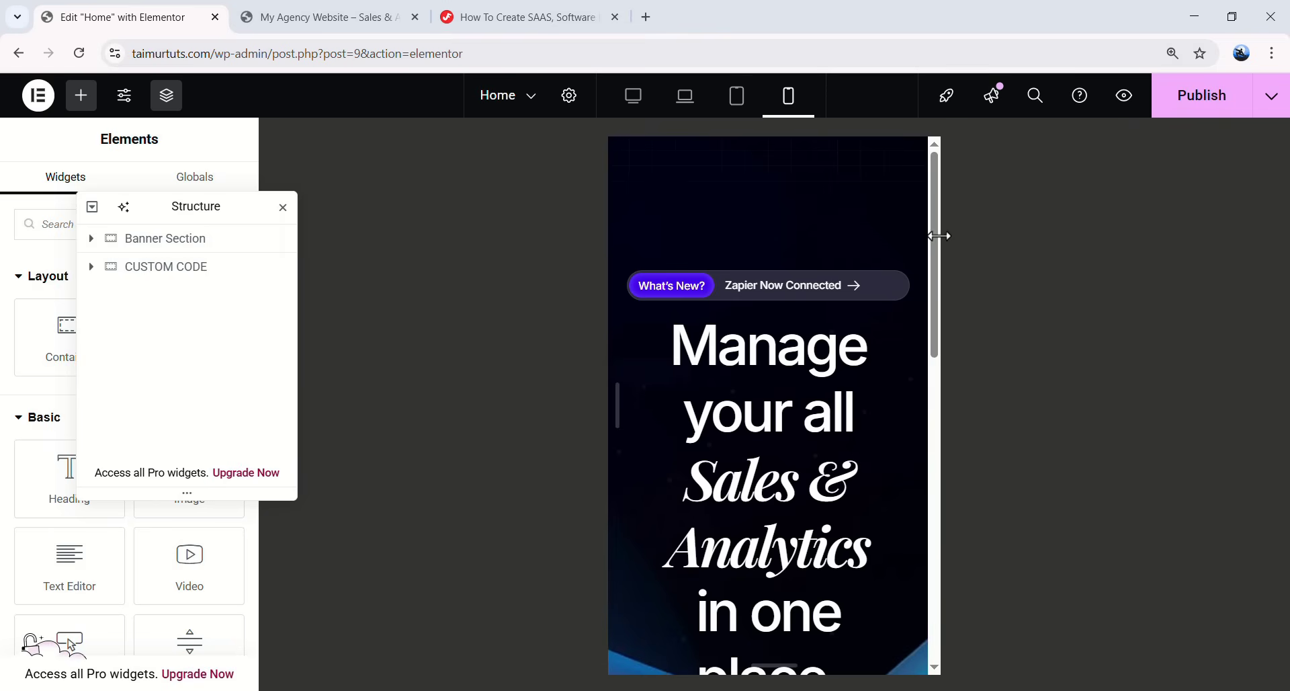
pyautogui.moveTo(930, 230); pyautogui.dragTo(1111, 266)
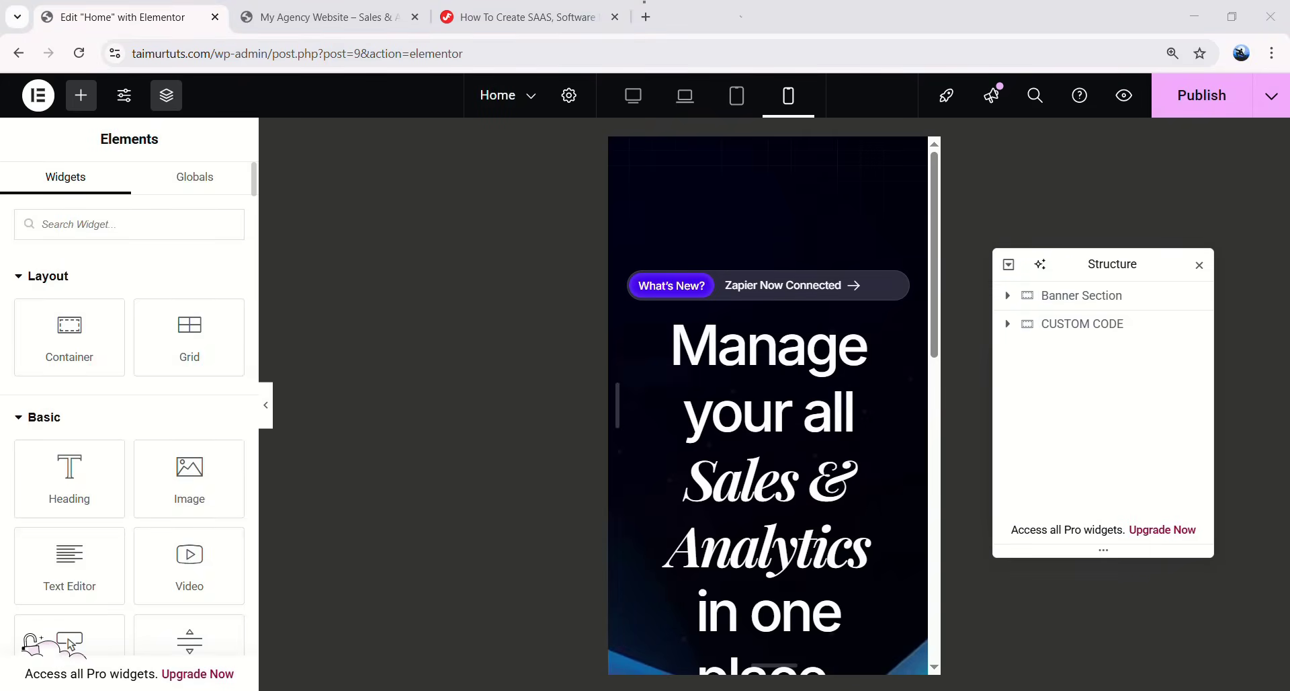
# - Clear the What's New badge container's fixed width on mobile
pyautogui.click(638, 289)
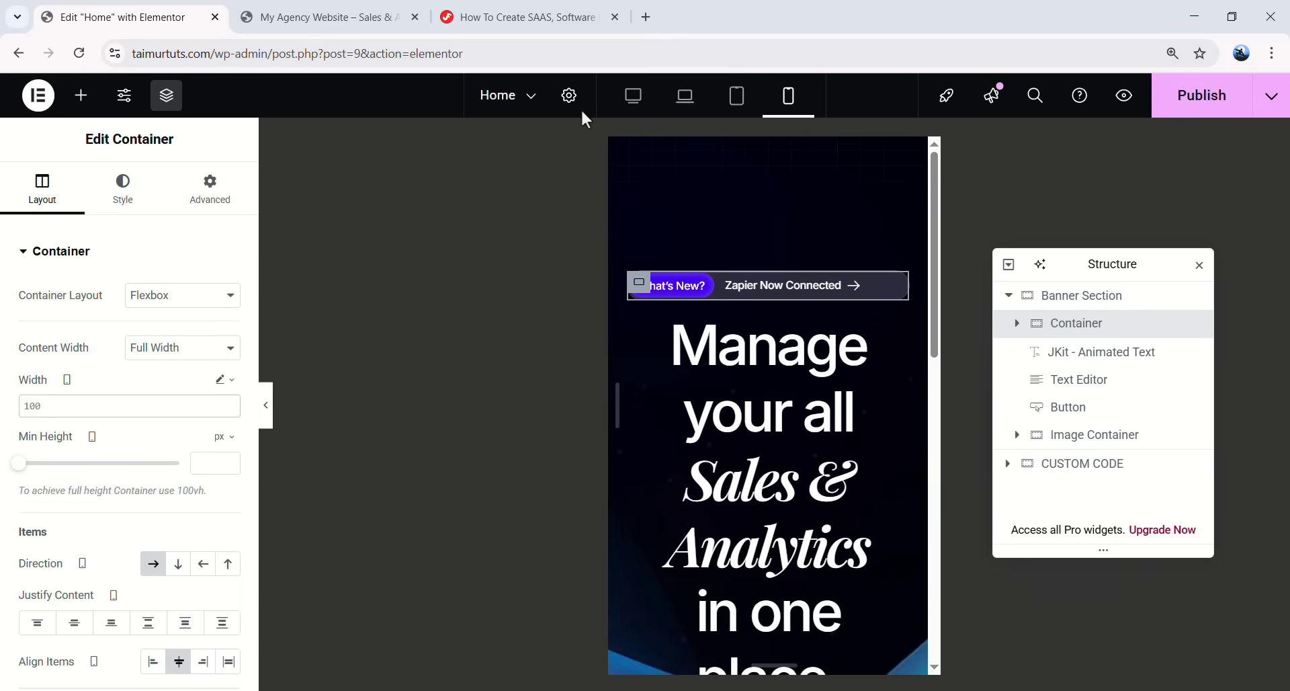
pyautogui.click(634, 95)
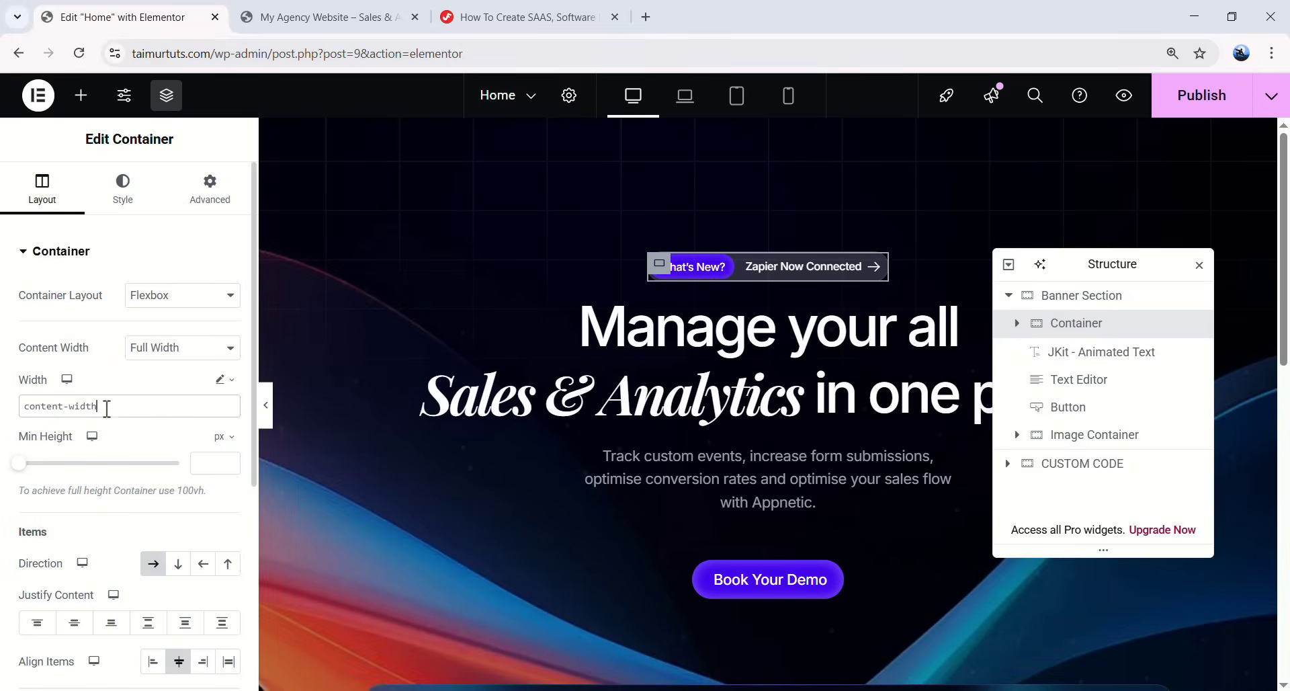
pyautogui.moveTo(108, 406); pyautogui.dragTo(32, 408)
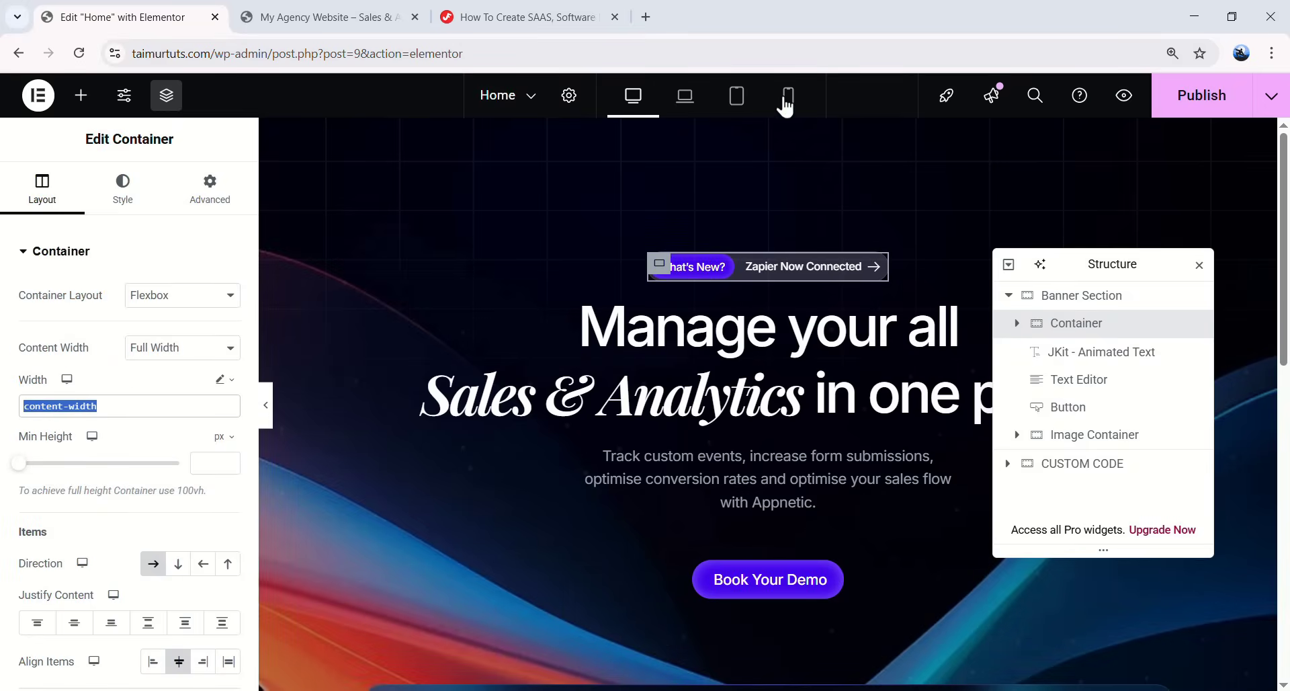
pyautogui.click(788, 95)
pyautogui.press('BackSpace')
pyautogui.press('BackSpace')
pyautogui.press('BackSpace')
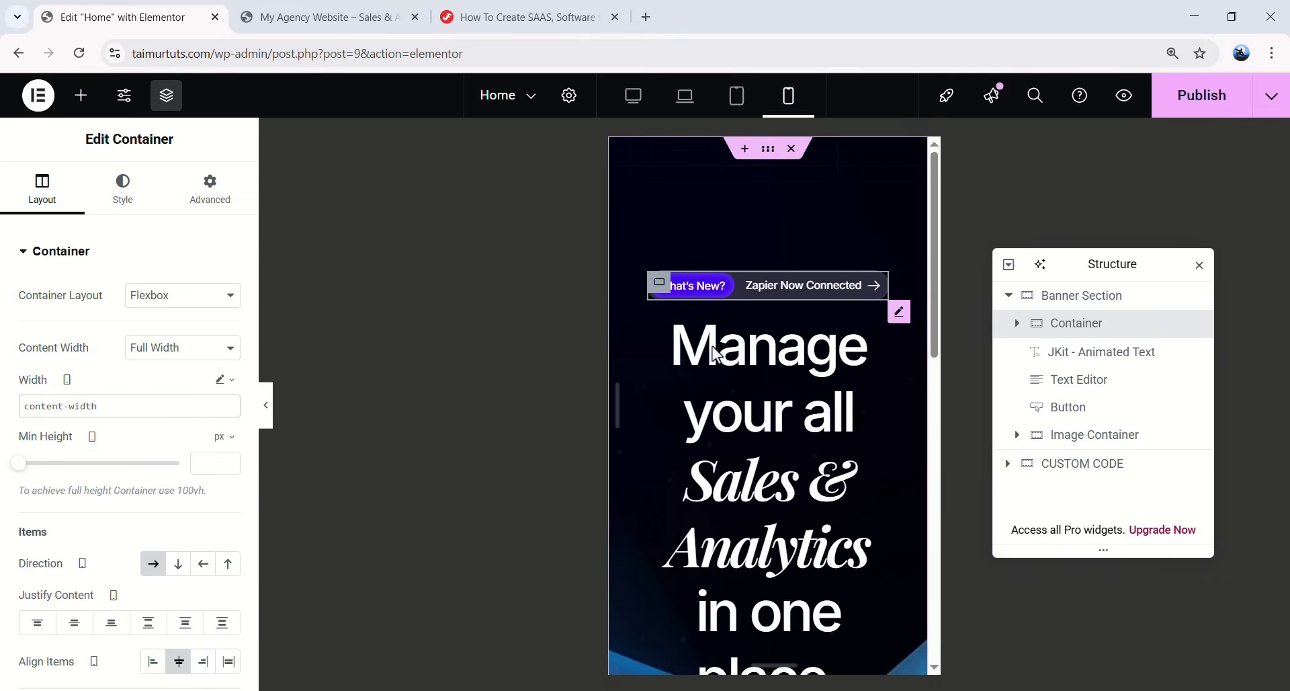
# - Set the hero heading's plain text to 42 px size and 52 px line height
pyautogui.click(899, 311)
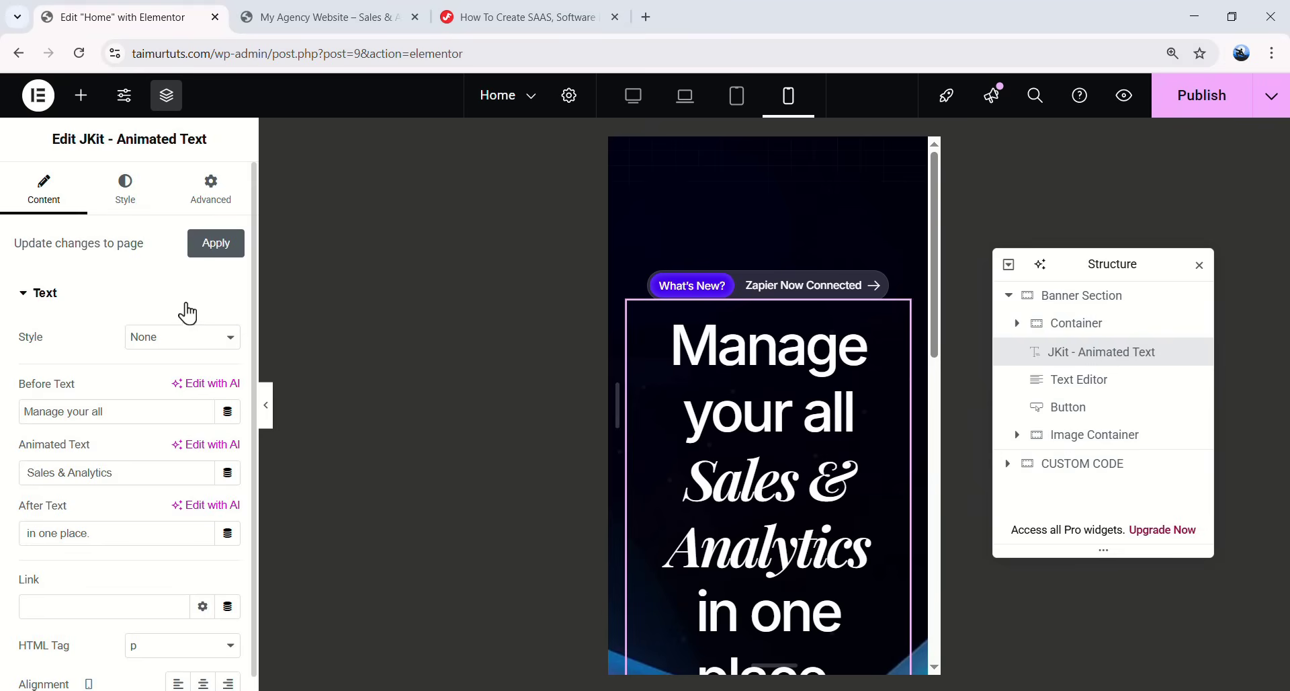
pyautogui.click(132, 213)
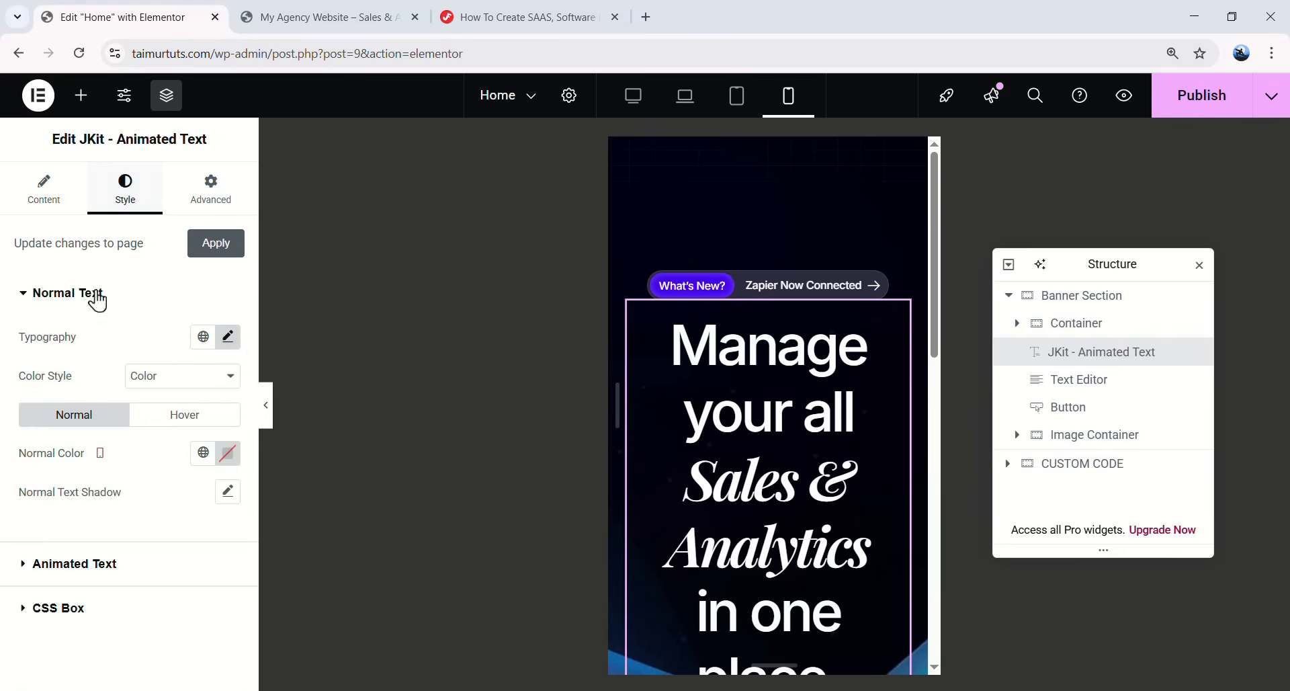
pyautogui.click(226, 338)
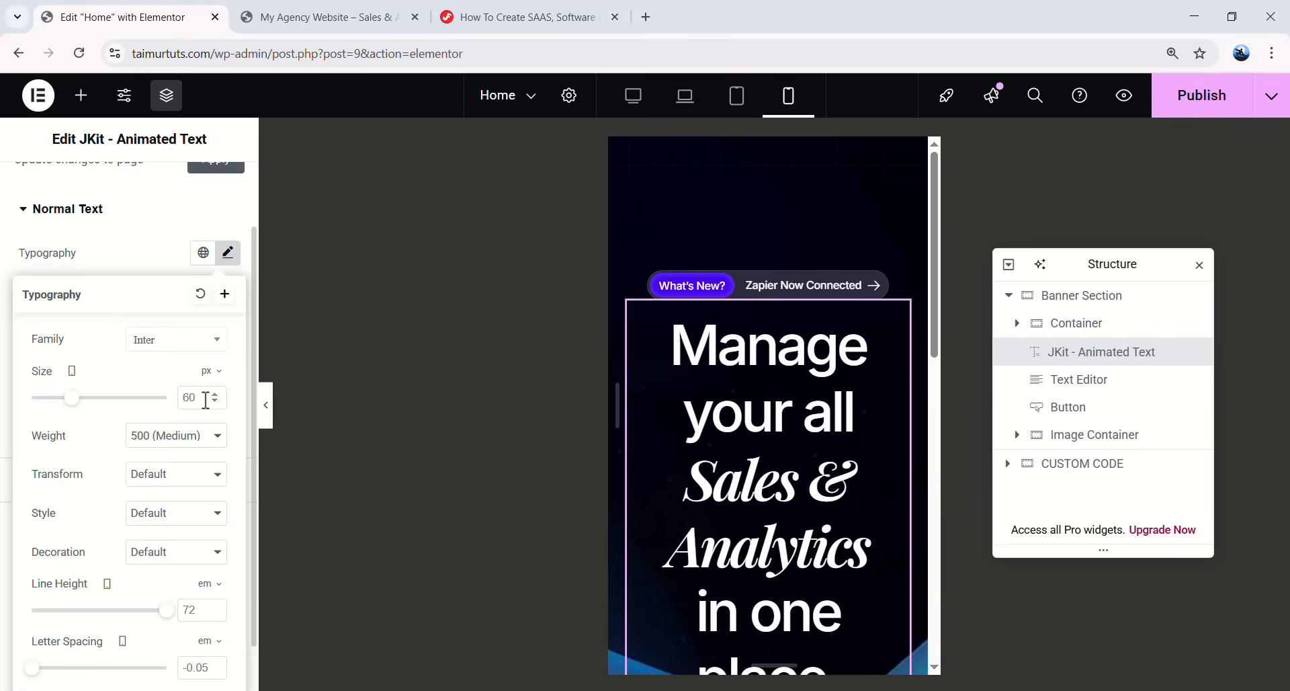
pyautogui.write('42')
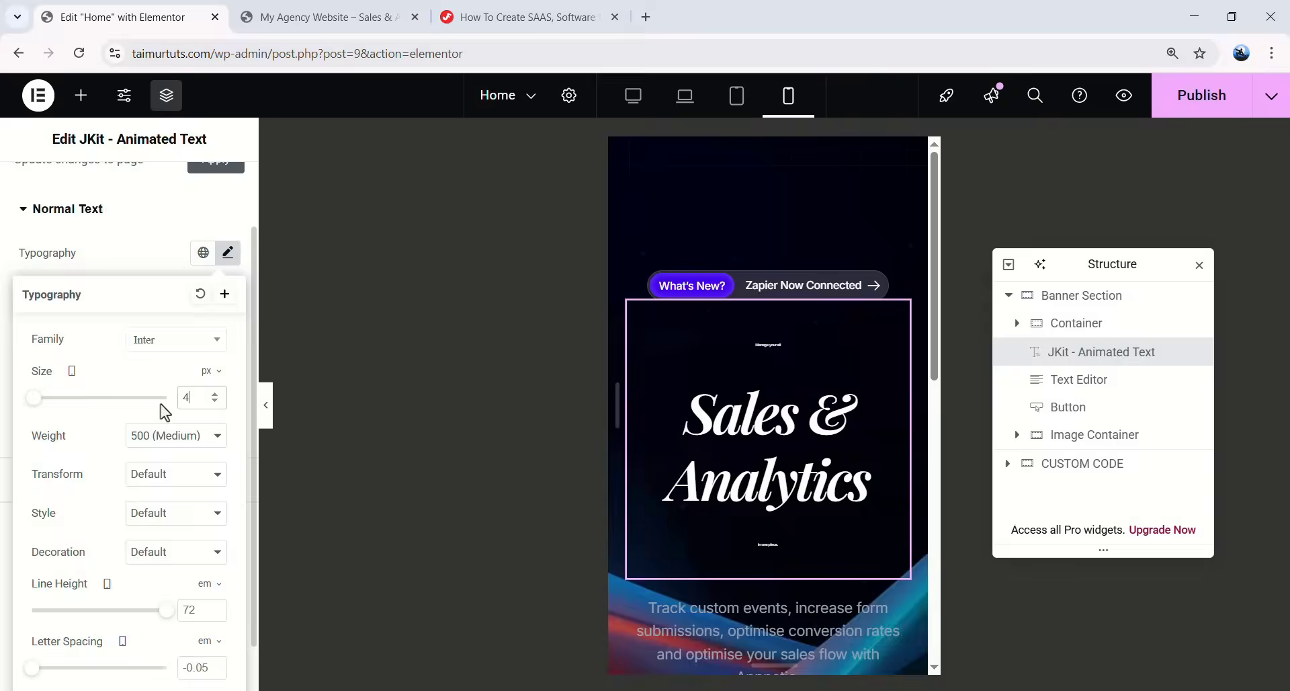
pyautogui.scroll(-1, 202, 519)
pyautogui.click(209, 527)
pyautogui.click(207, 549)
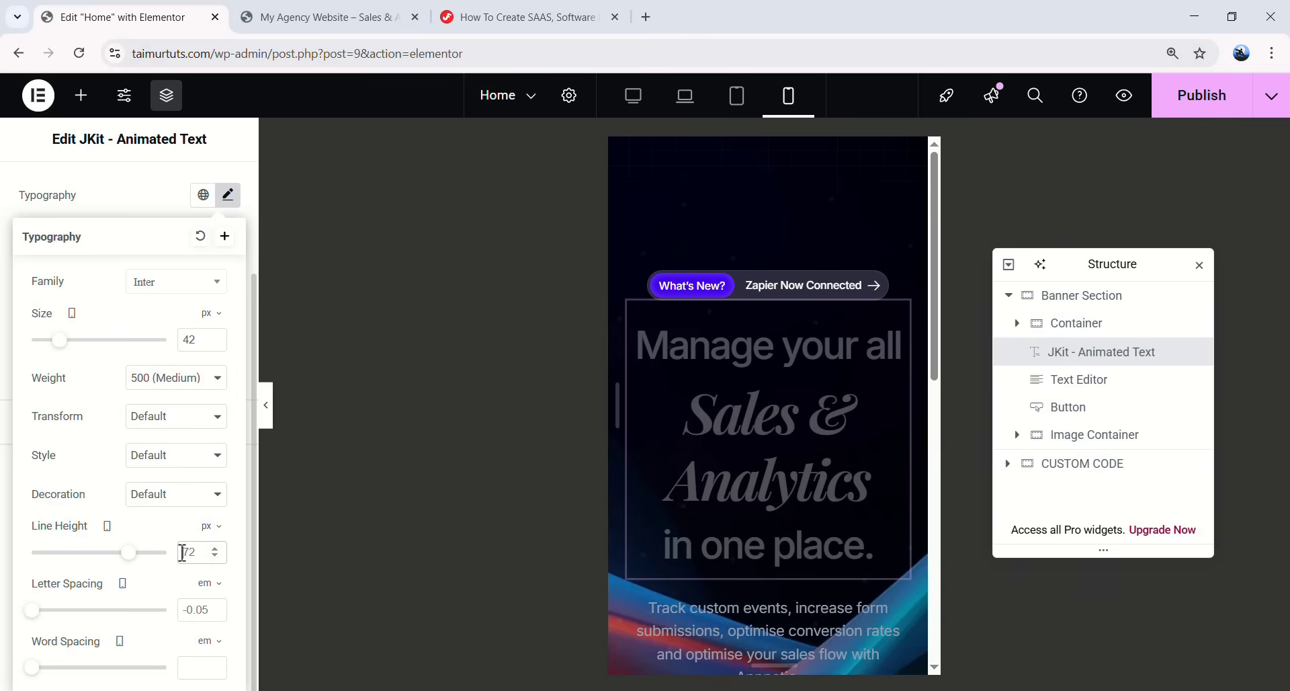
pyautogui.press('Delete')
pyautogui.write('5')
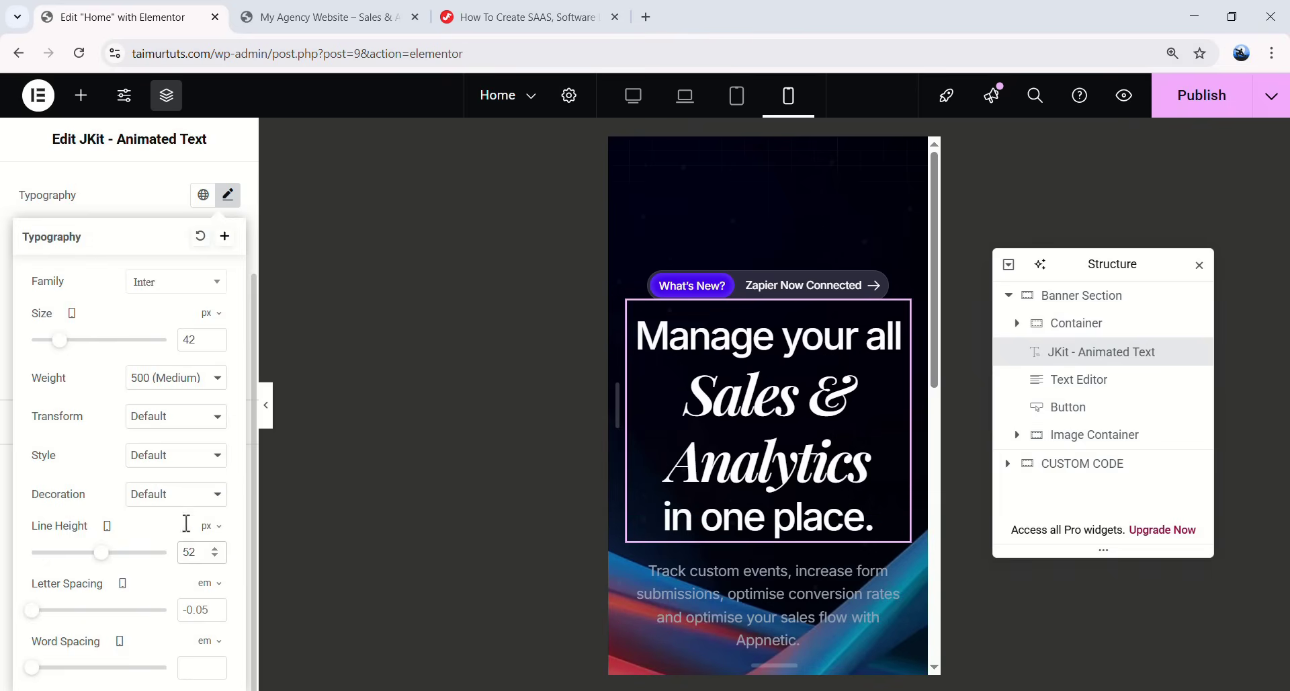
pyautogui.click(228, 202)
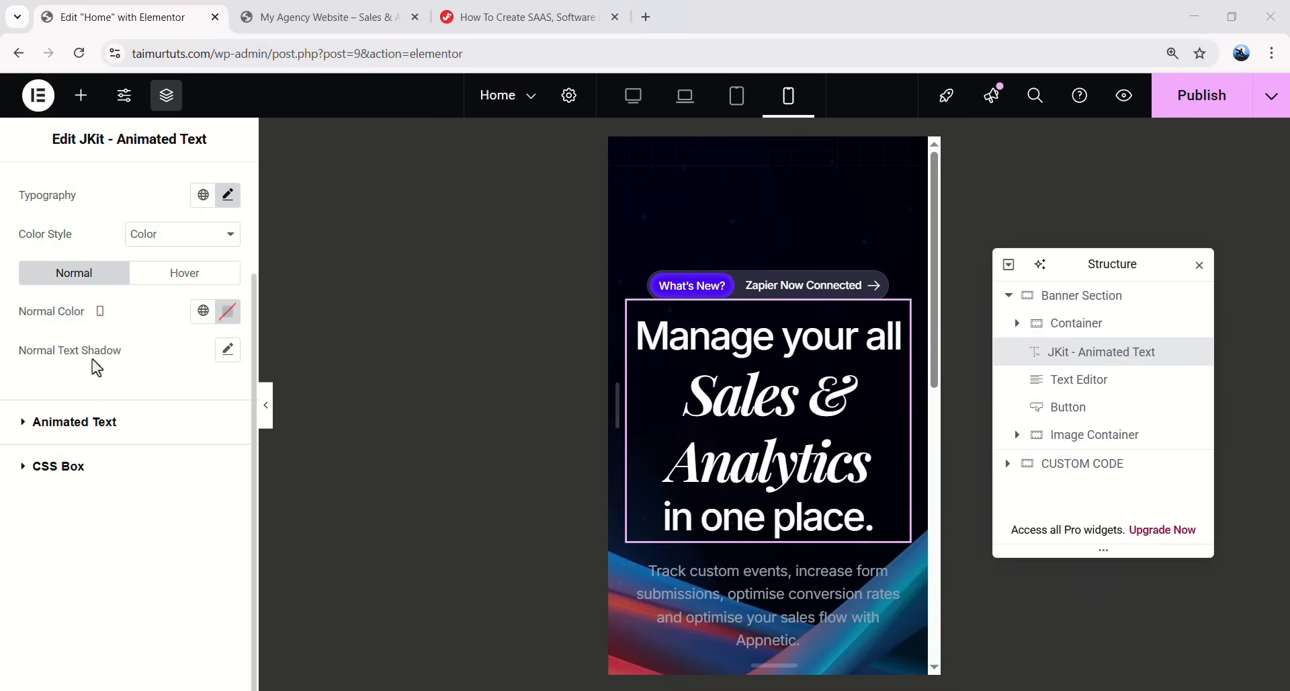
# - Give the animated words 42 px size and a pixel-based line height
pyautogui.click(114, 424)
pyautogui.click(224, 383)
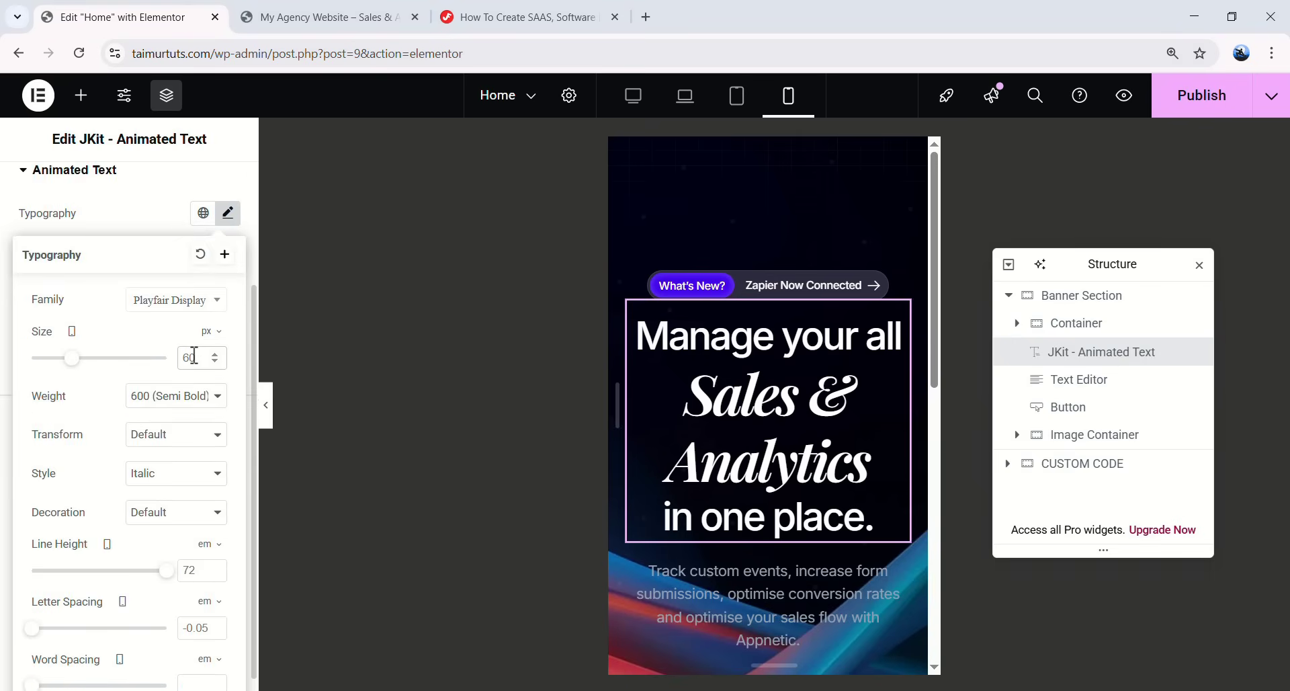
pyautogui.doubleClick(194, 357)
pyautogui.write('42')
pyautogui.scroll(-1, 161, 511)
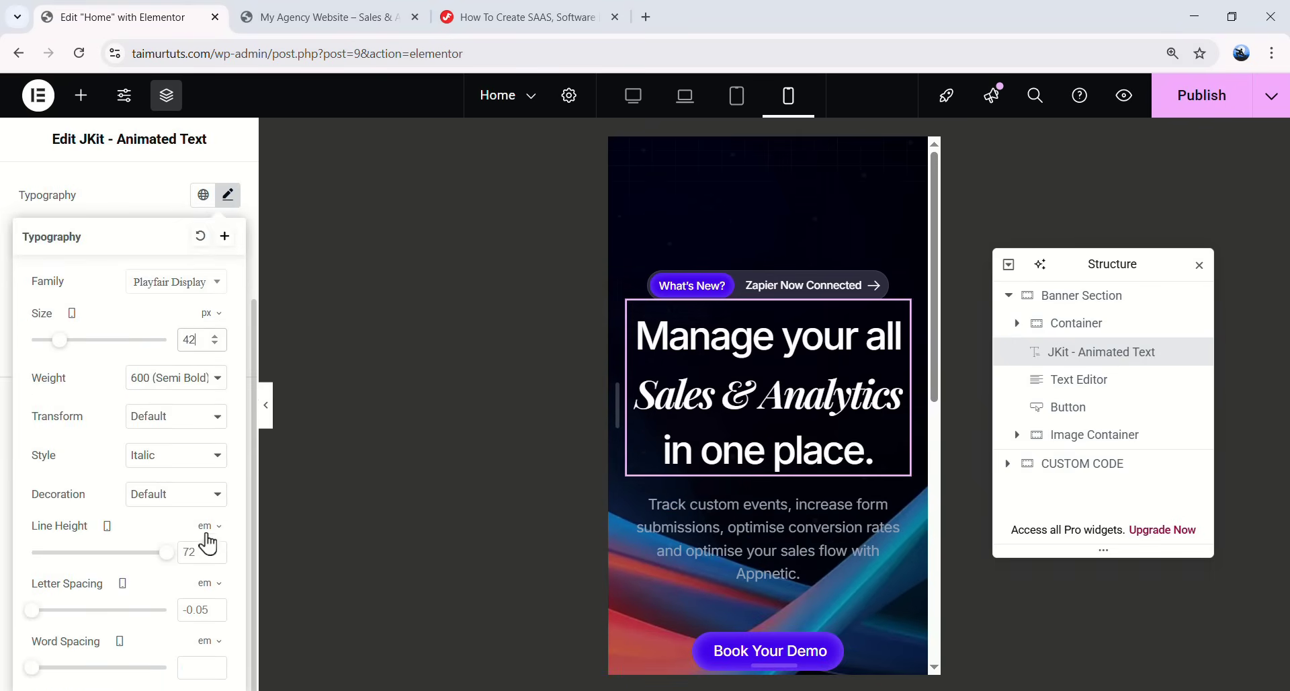
pyautogui.click(209, 535)
pyautogui.click(208, 546)
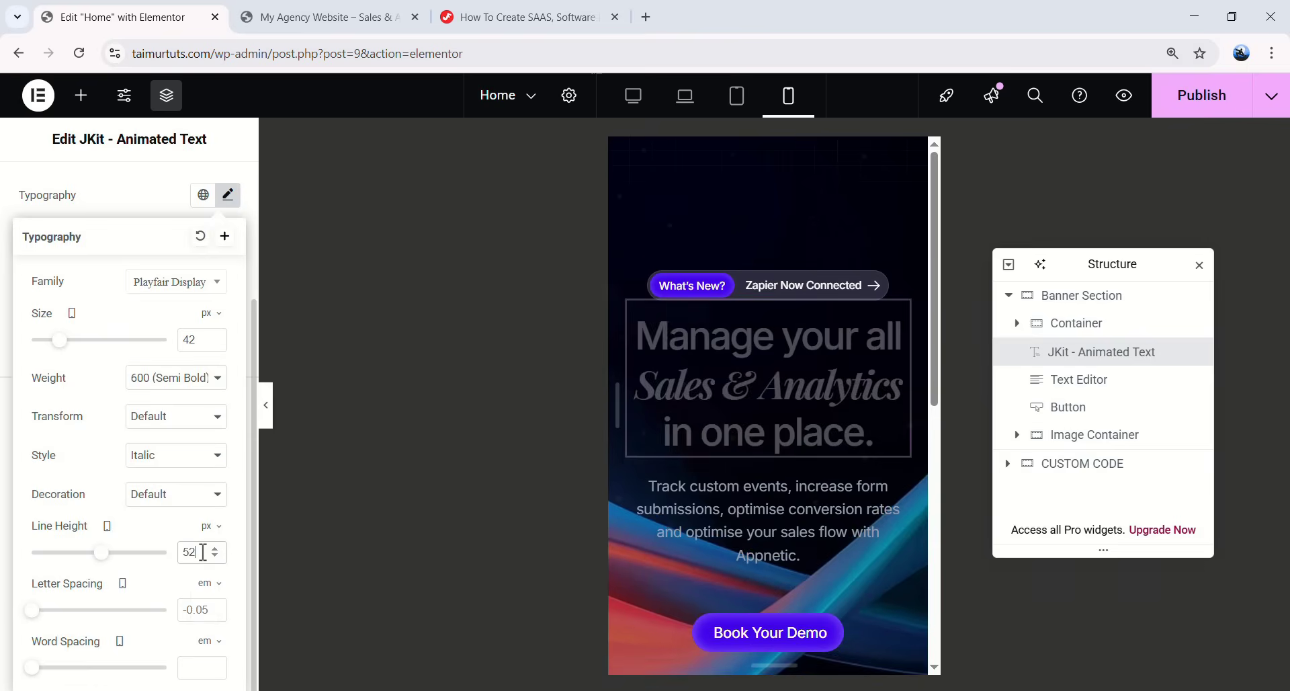
pyautogui.scroll(3, 134, 510)
pyautogui.click(226, 367)
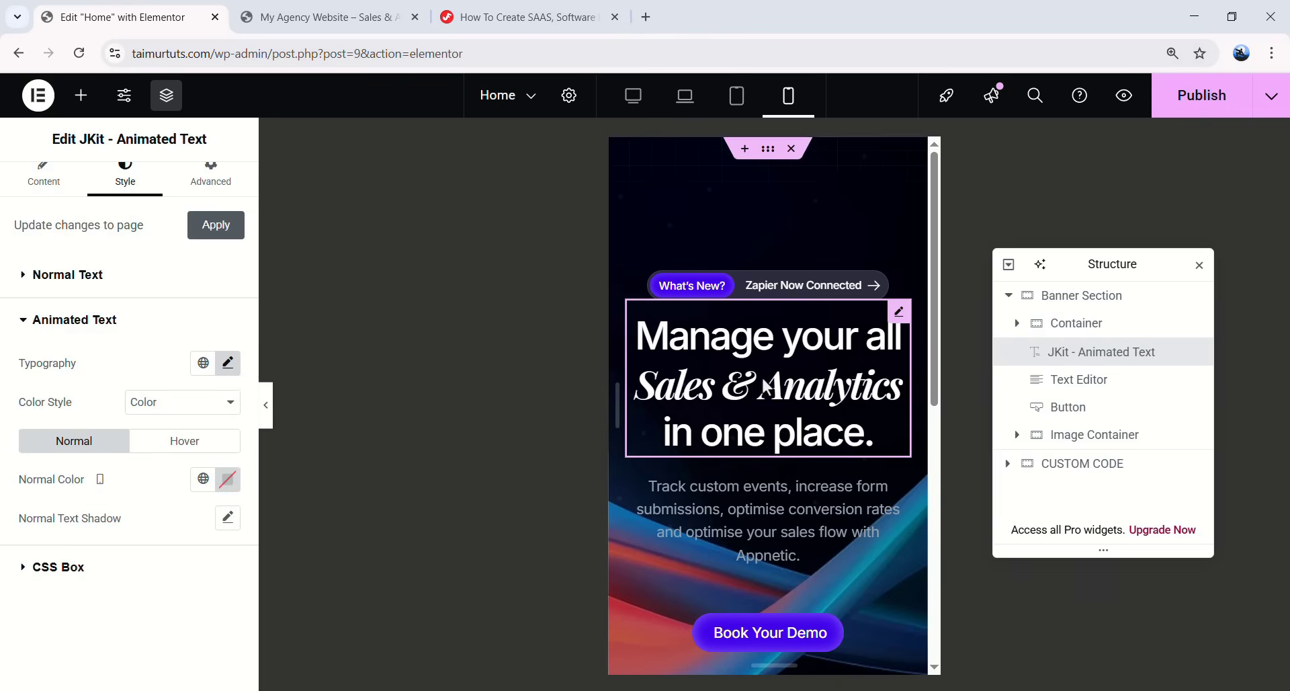
# - Check the mobile hero without the editor panel, then restore the side panels
pyautogui.click(266, 420)
pyautogui.scroll(-3, 753, 403)
pyautogui.moveTo(805, 326); pyautogui.dragTo(808, 404)
pyautogui.scroll(3, 739, 431)
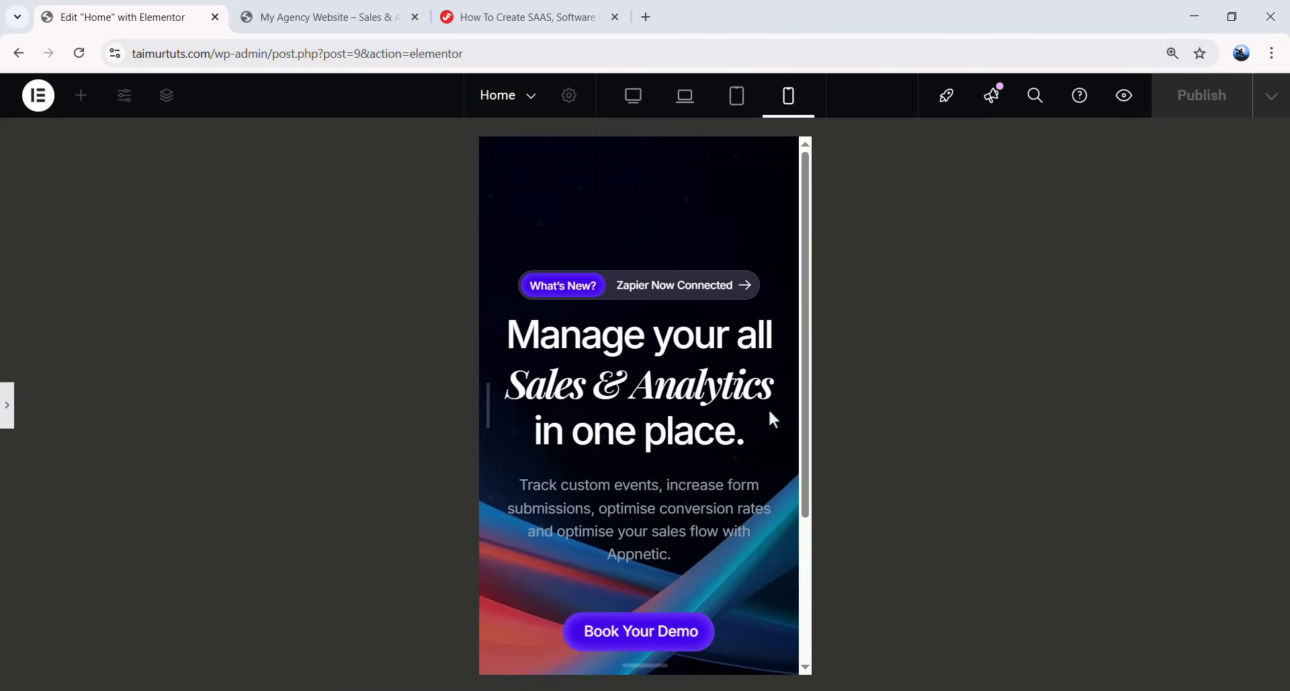
pyautogui.click(9, 404)
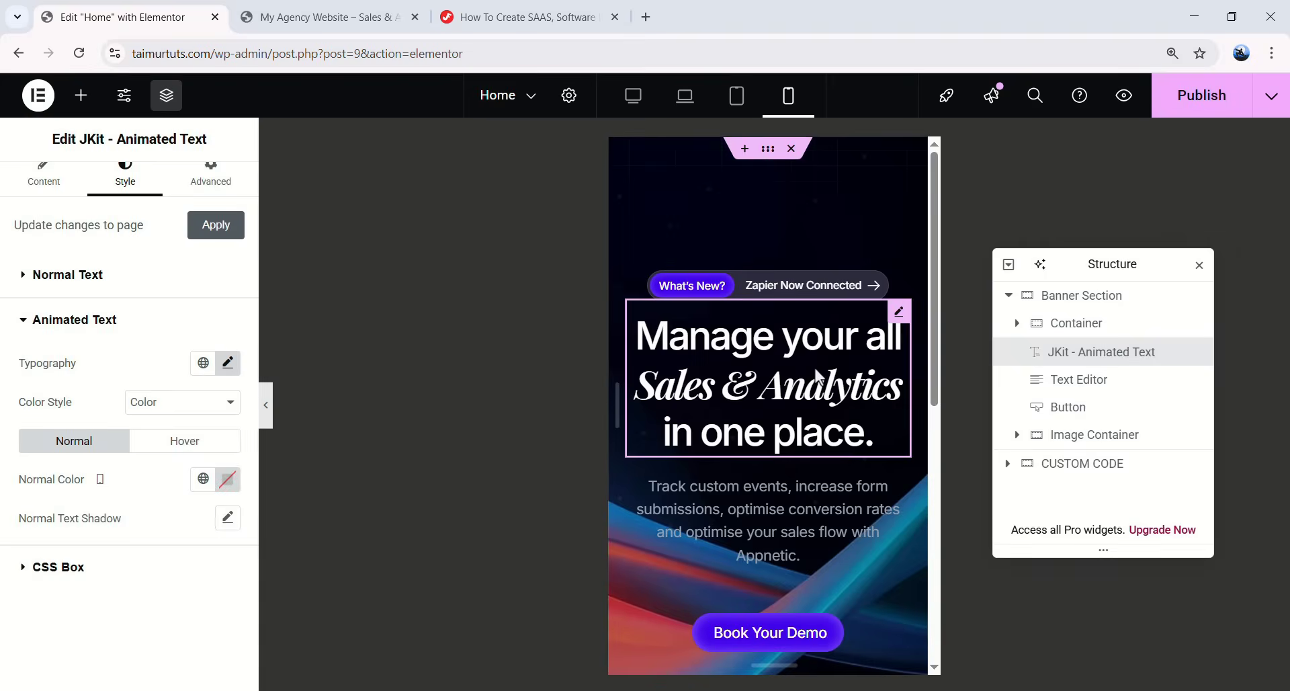
pyautogui.scroll(-3, 808, 427)
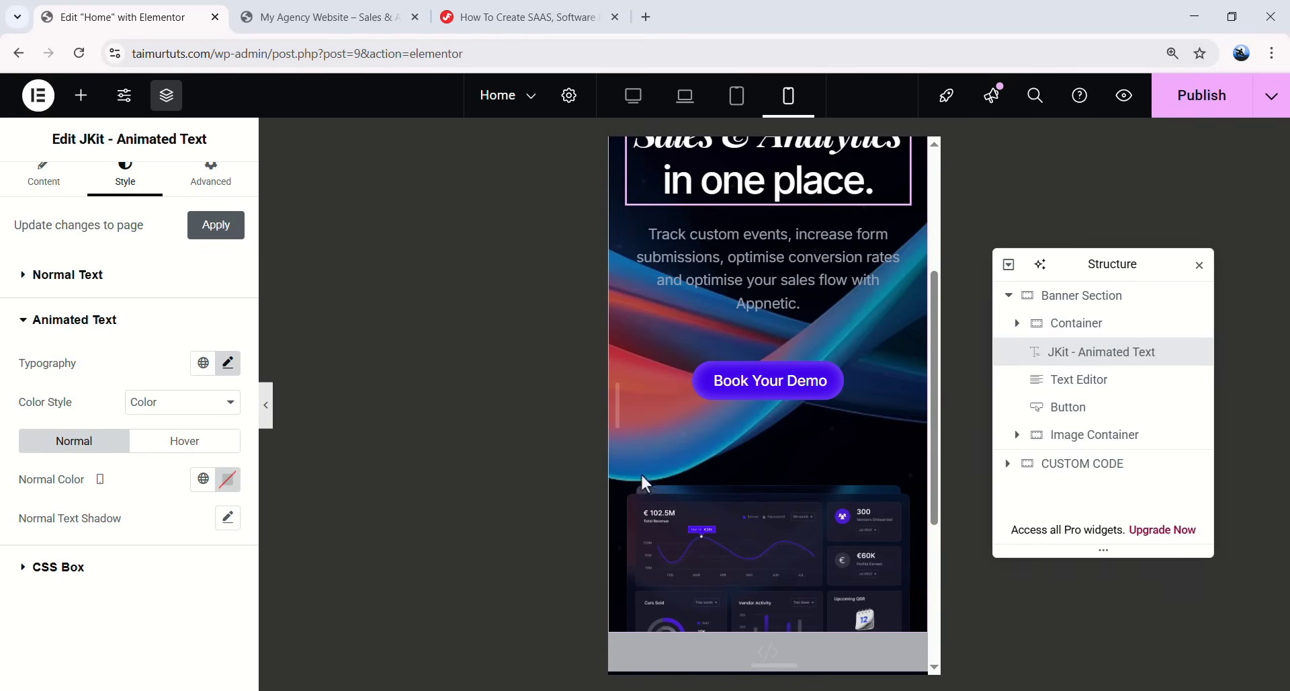
# - Give the Image Container an unlinked 50 px top margin on mobile
pyautogui.click(638, 498)
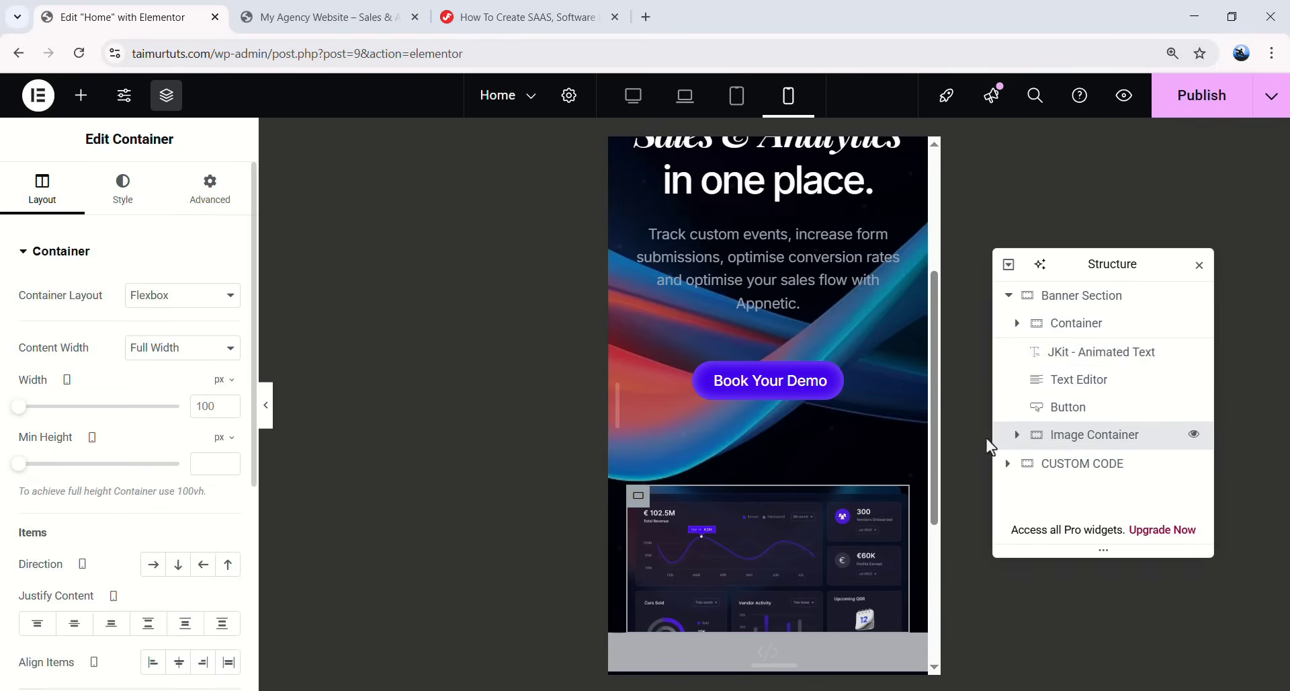
pyautogui.click(214, 207)
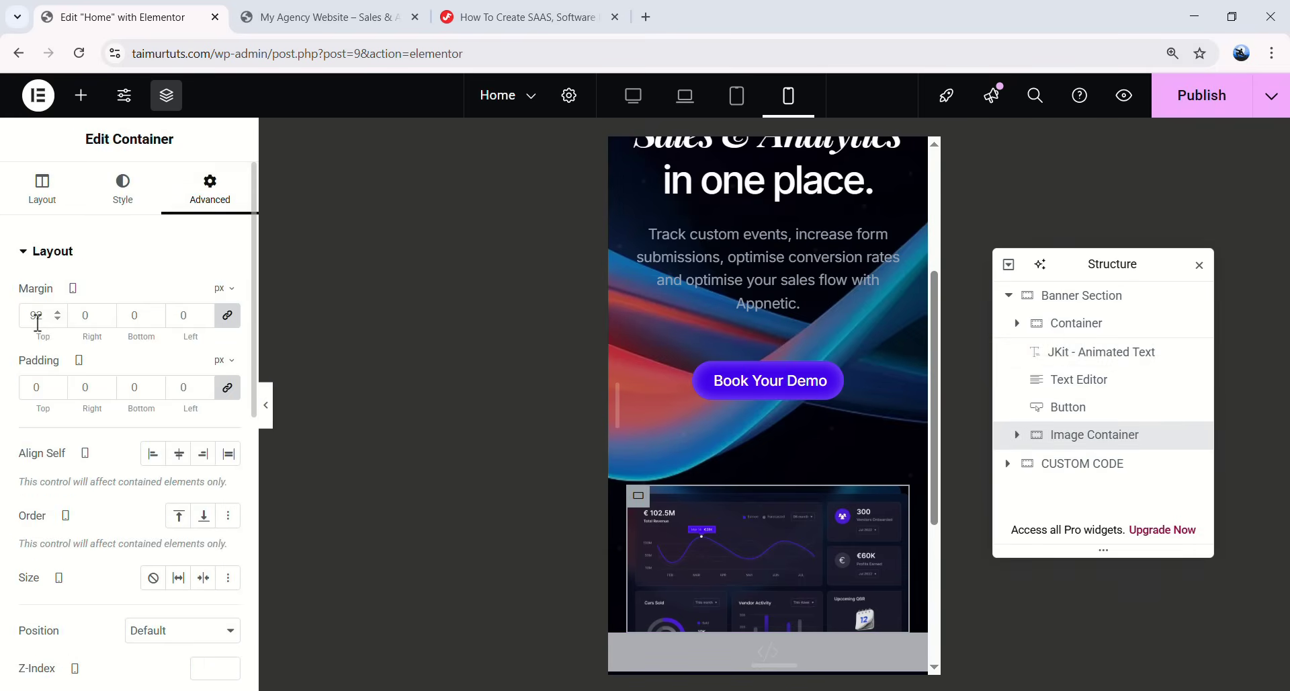
pyautogui.click(229, 316)
pyautogui.doubleClick(22, 315)
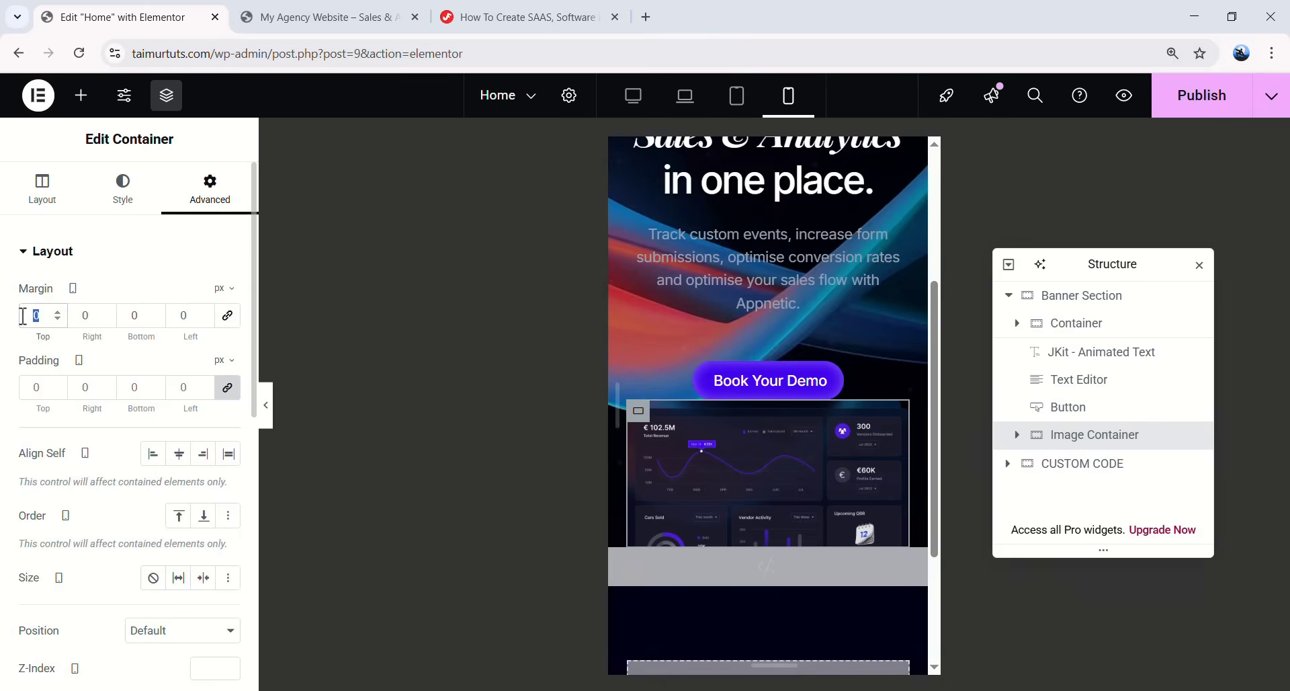
pyautogui.write('50')
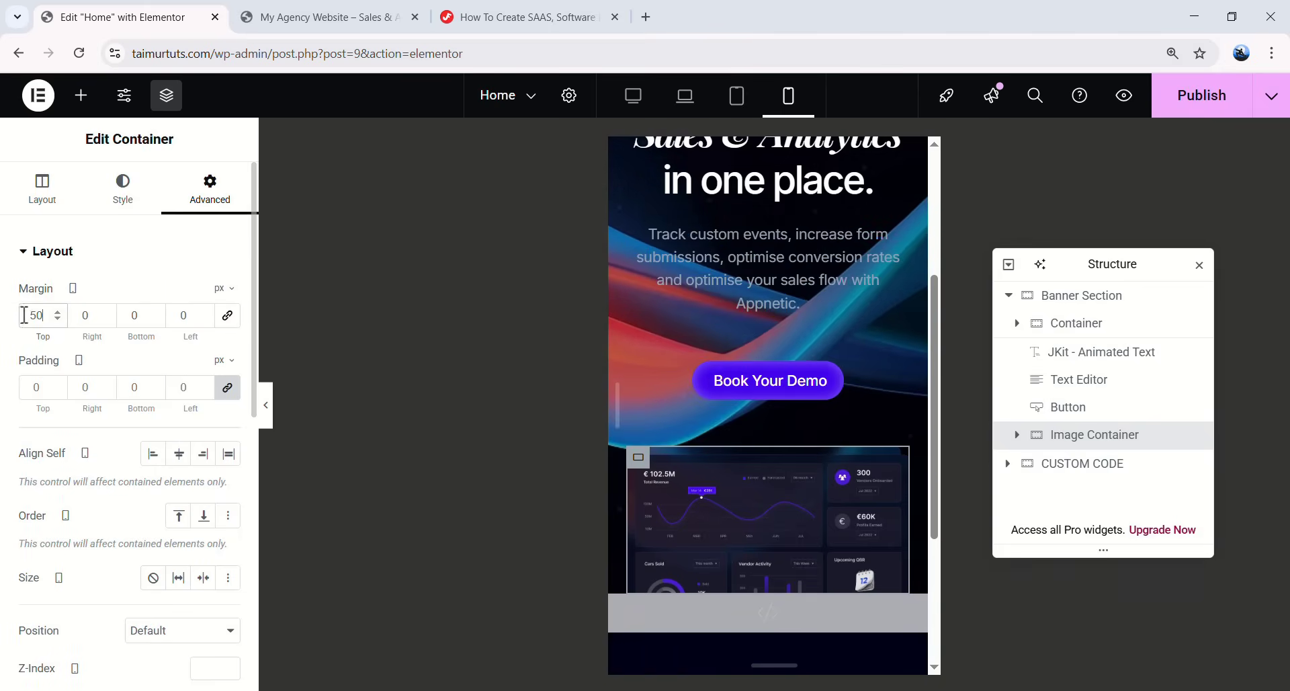
pyautogui.scroll(5, 878, 366)
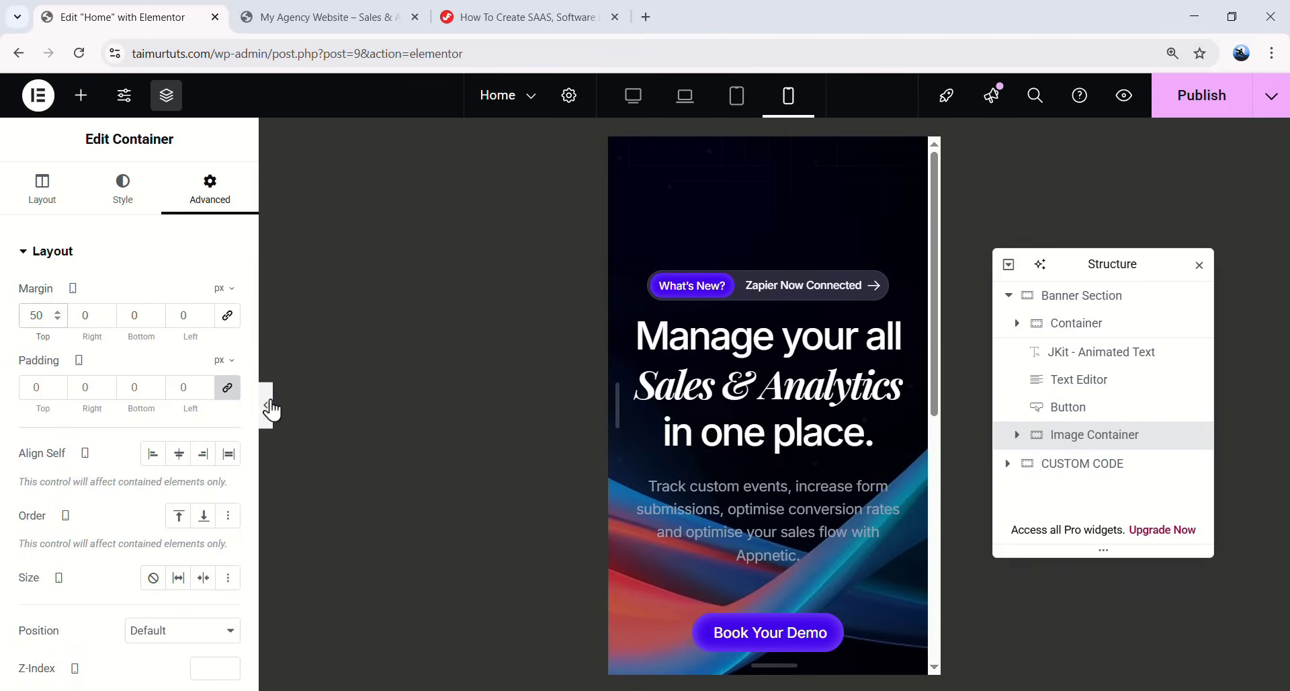
# - Switch the preview to desktop width and restore the editor panels
pyautogui.click(271, 407)
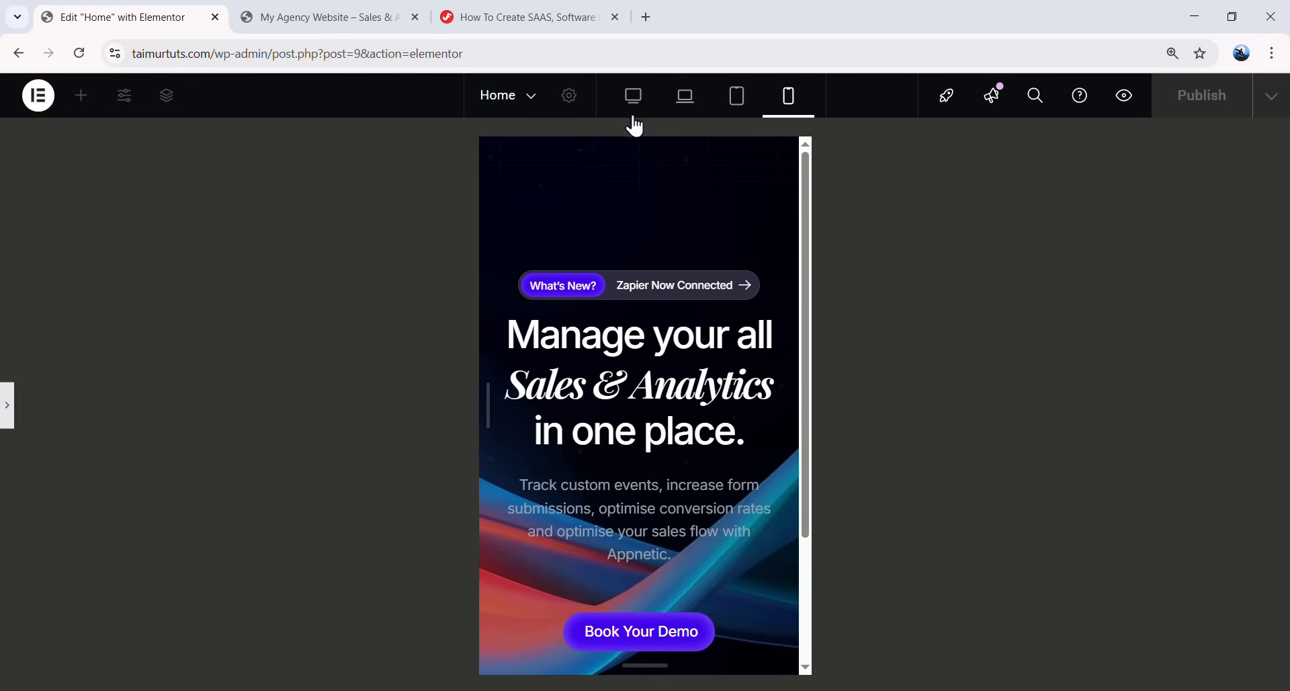
pyautogui.click(634, 102)
pyautogui.scroll(-5, 699, 340)
pyautogui.scroll(5, 690, 339)
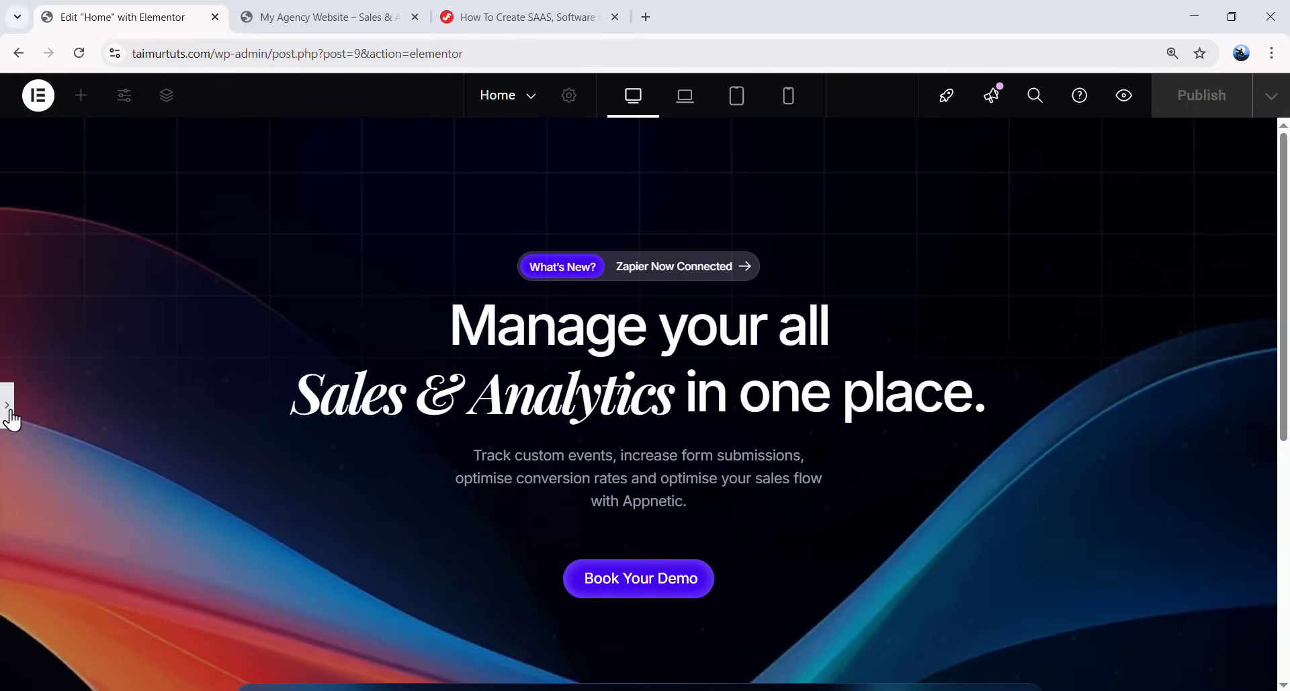
pyautogui.click(8, 407)
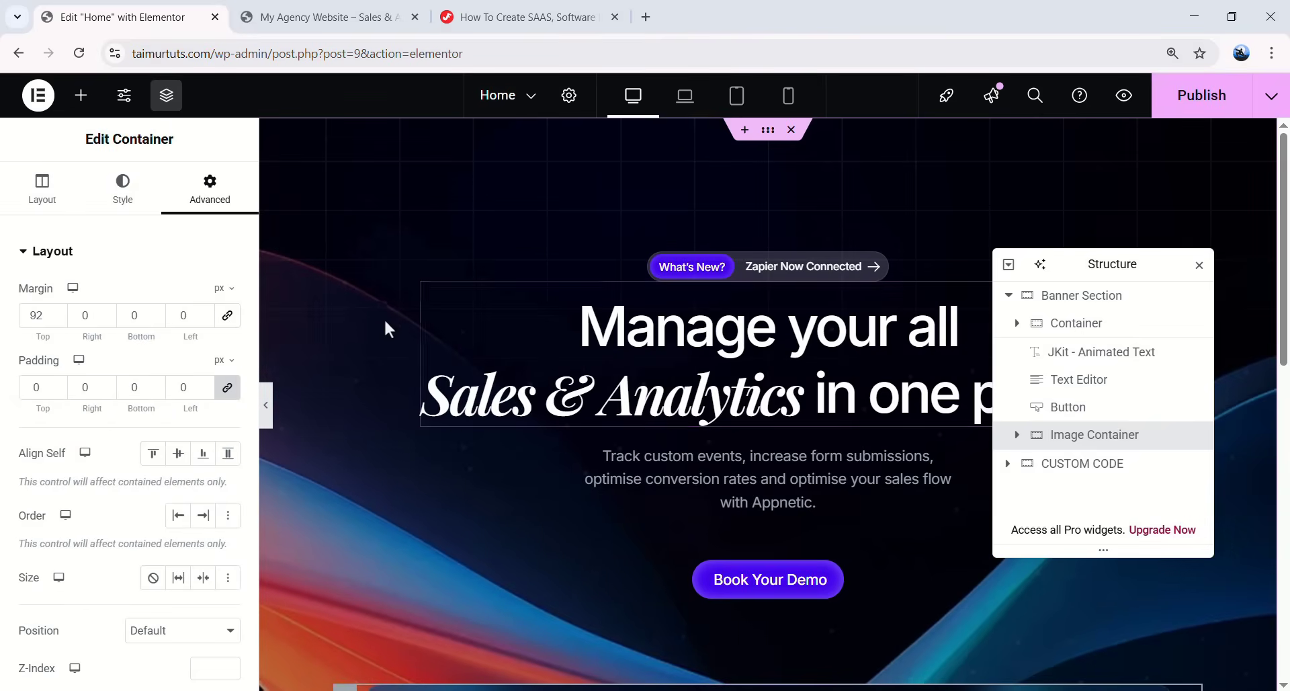
# - Add a container below the hero and rename it Product Section
pyautogui.scroll(-10, 509, 259)
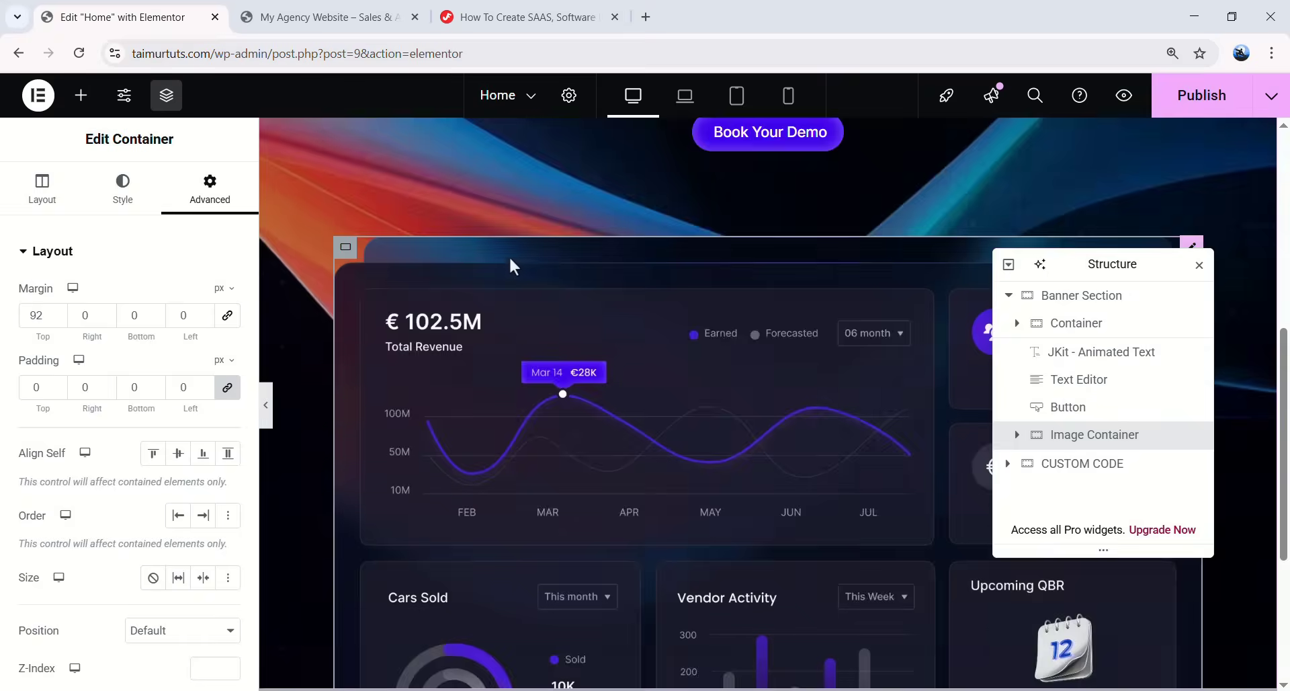
pyautogui.click(80, 101)
pyautogui.moveTo(65, 333); pyautogui.dragTo(581, 555)
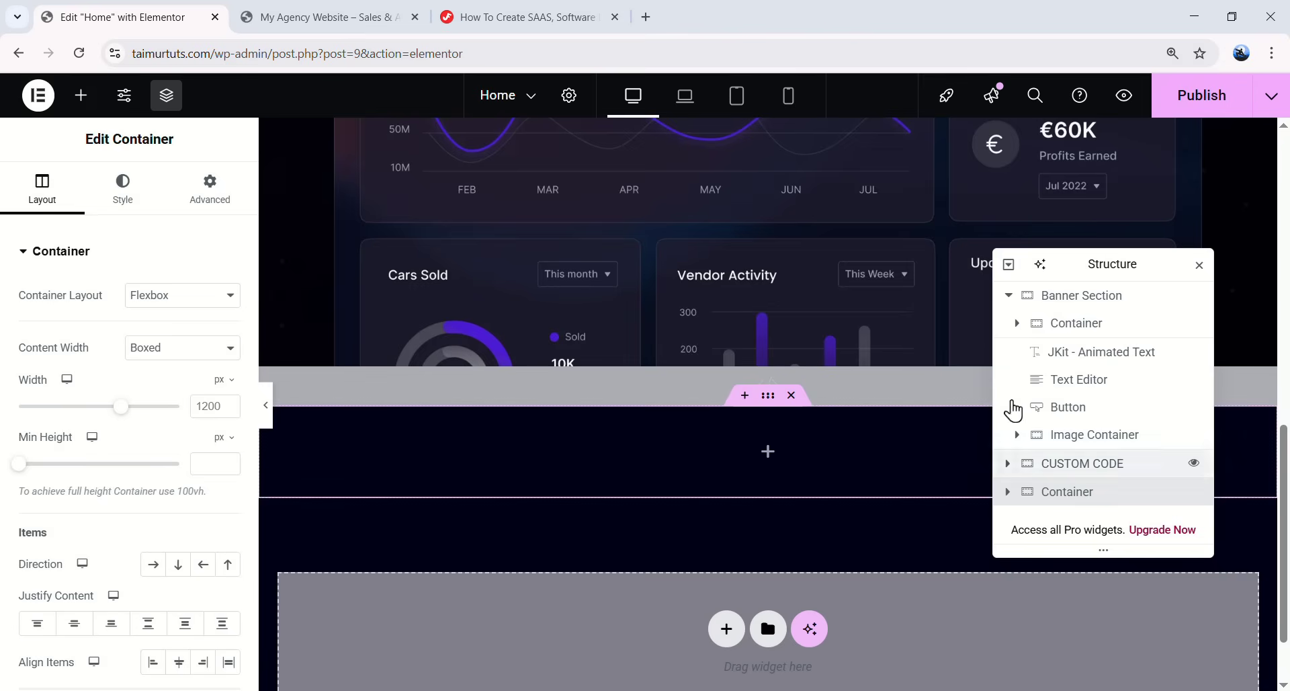
pyautogui.click(1009, 296)
pyautogui.doubleClick(1067, 357)
pyautogui.write('Product Section')
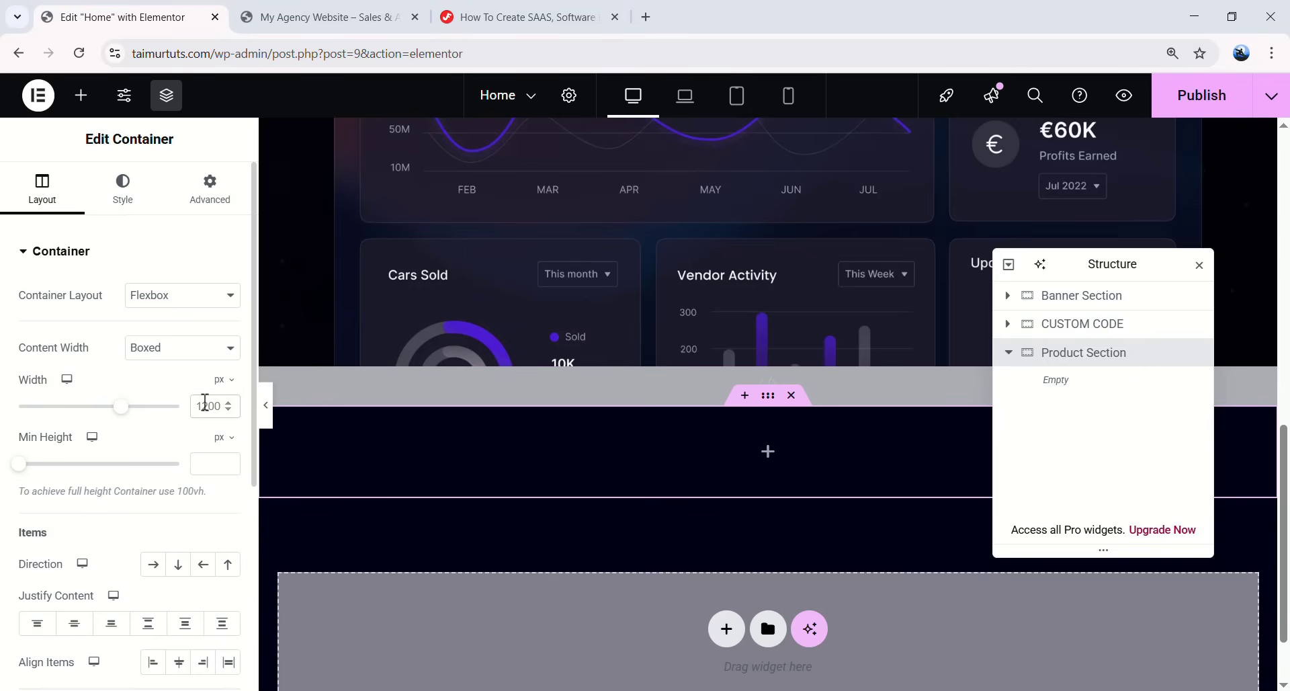
# - Set Justify Content and Align Items to Center for the Product Section
pyautogui.scroll(-1, 134, 447)
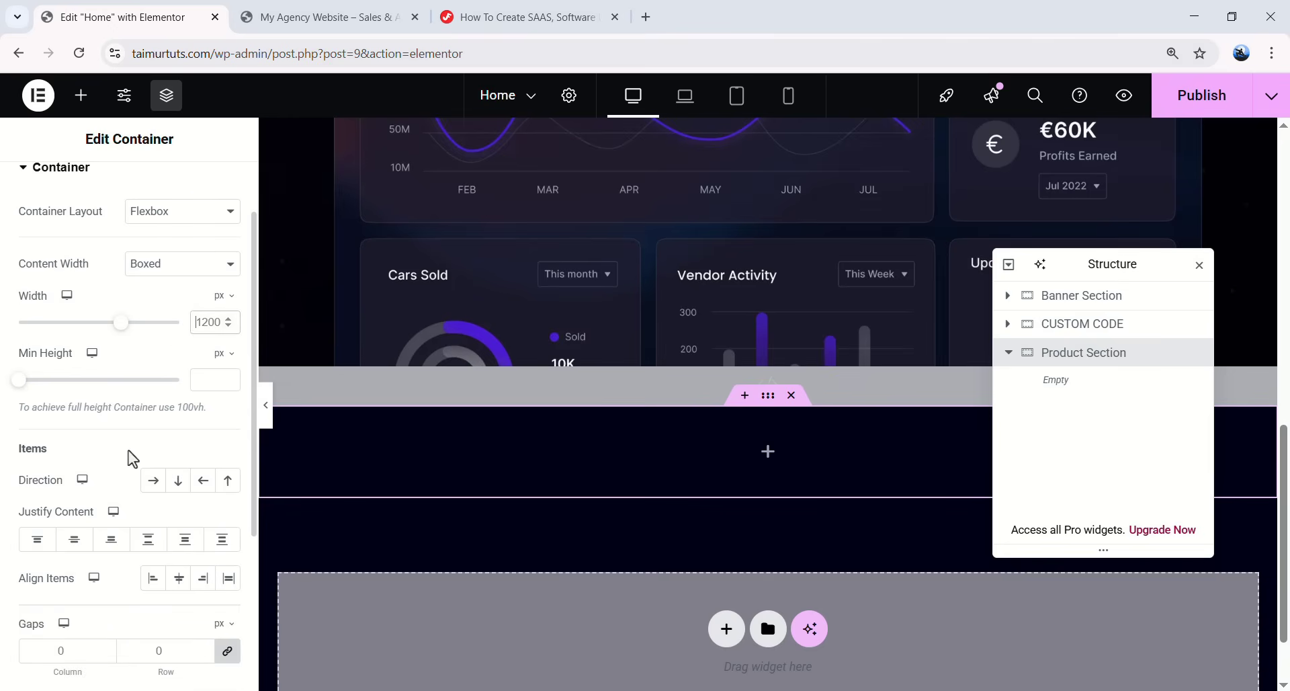
pyautogui.click(78, 538)
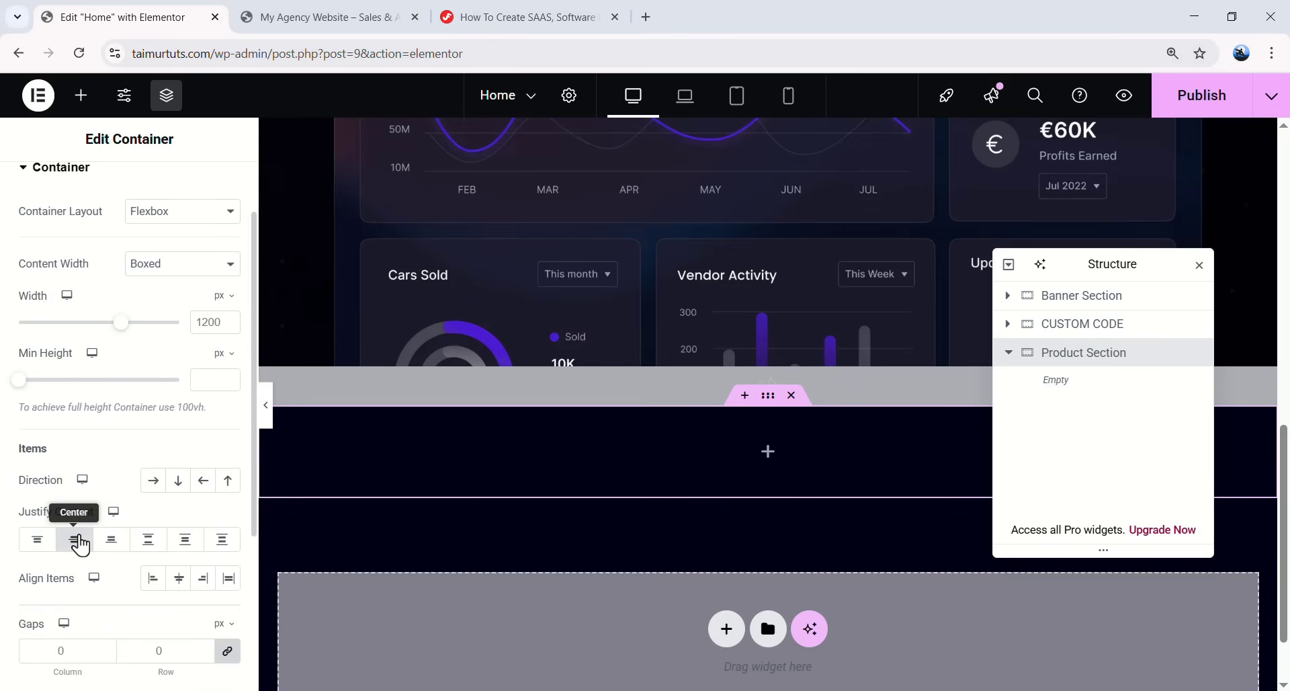
pyautogui.click(179, 578)
pyautogui.scroll(-1, 111, 610)
pyautogui.click(55, 567)
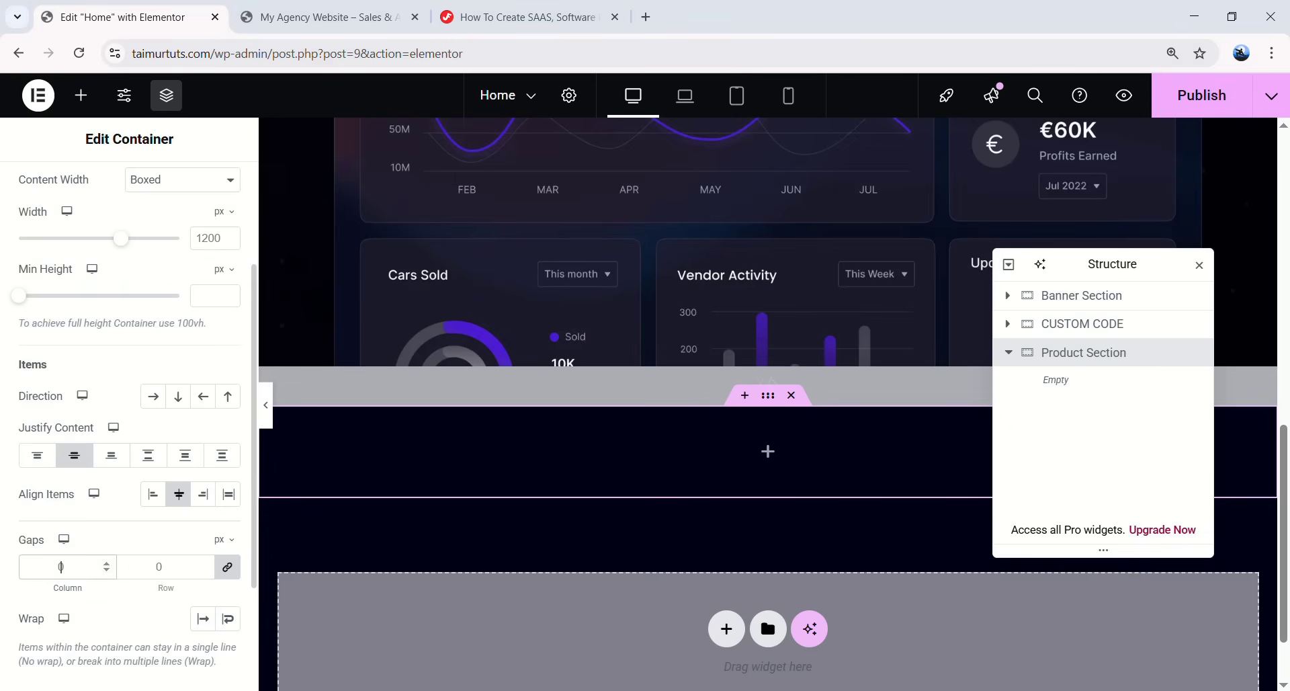
pyautogui.scroll(3, 132, 210)
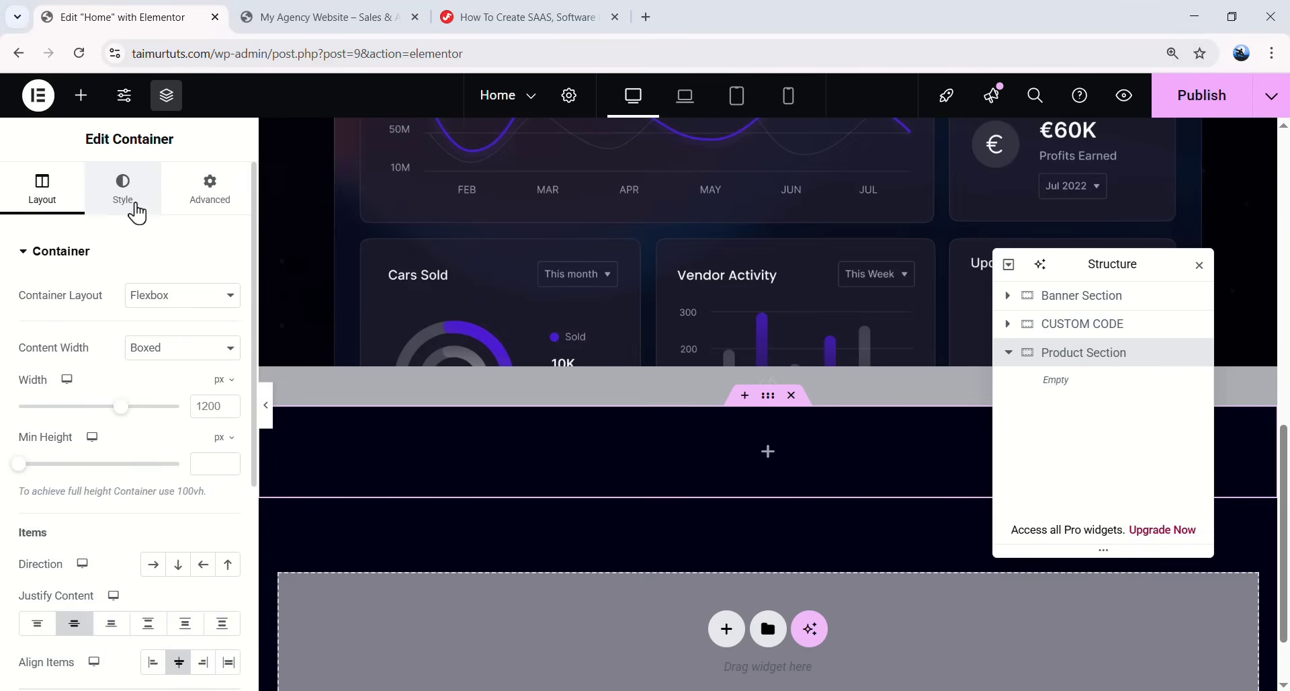
# - Set the Product Section background colour to #0f0f22
pyautogui.click(129, 202)
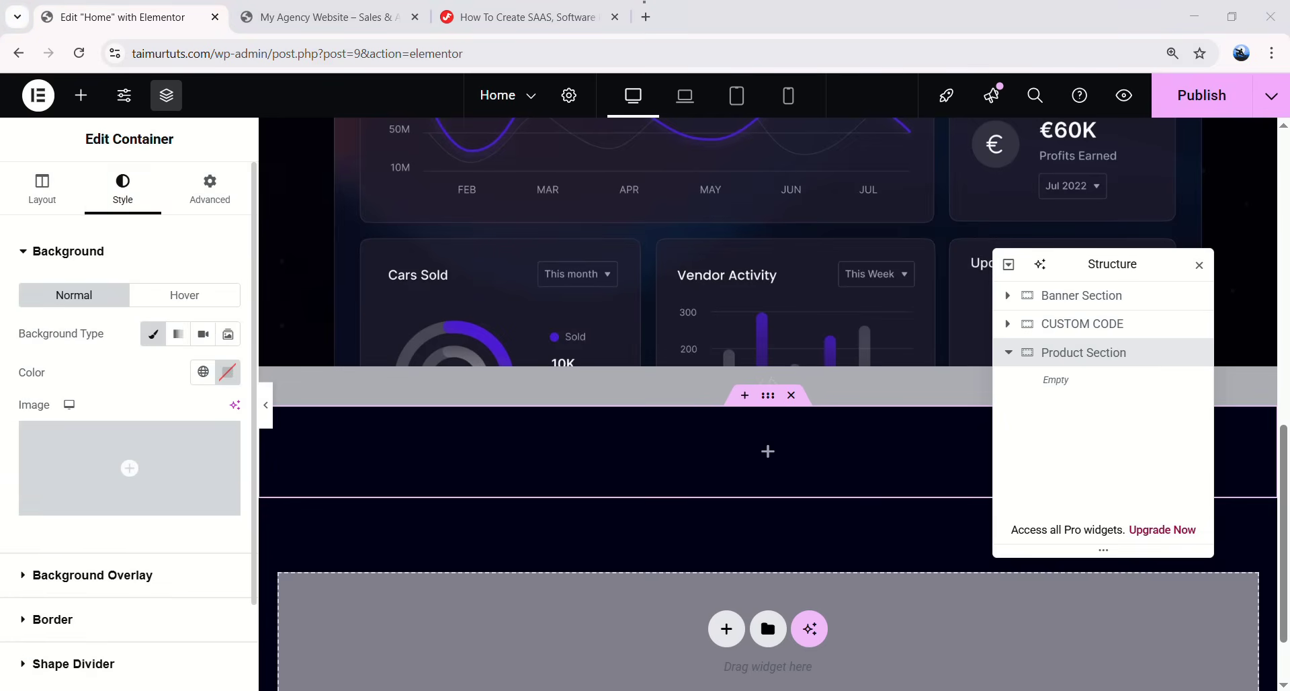
pyautogui.click(227, 373)
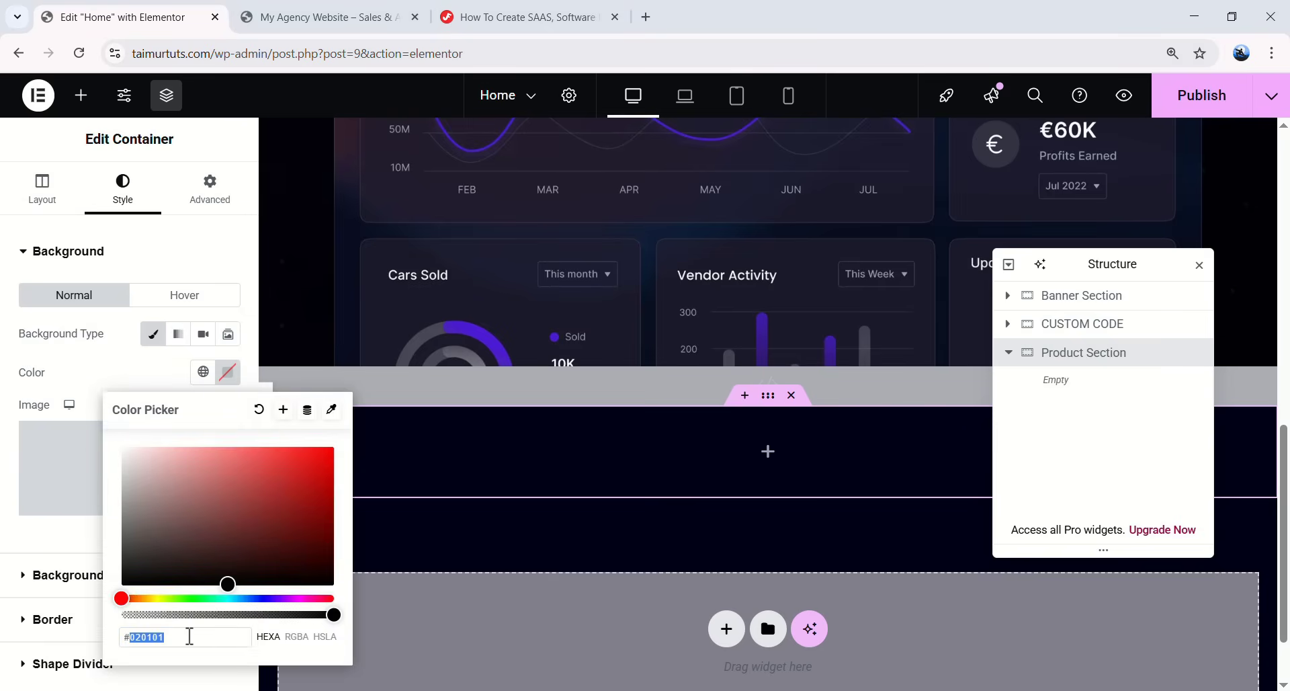
pyautogui.write('0f0')
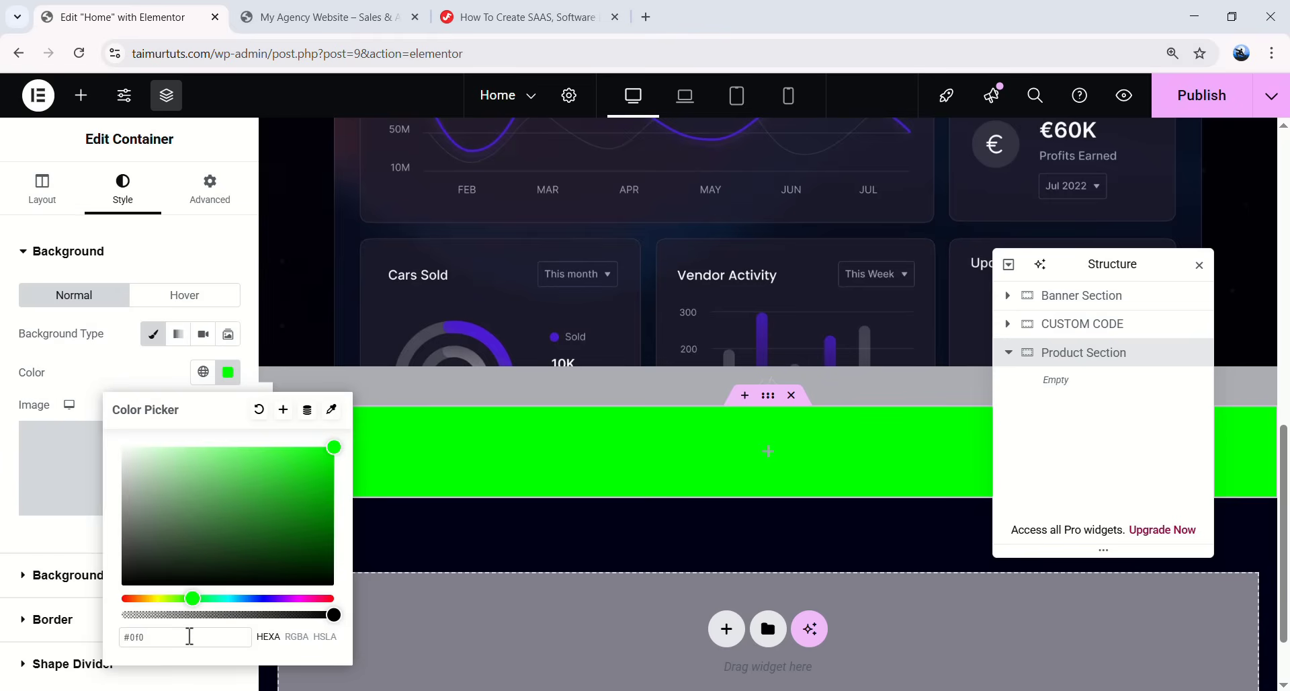
pyautogui.write('f22')
pyautogui.click(622, 449)
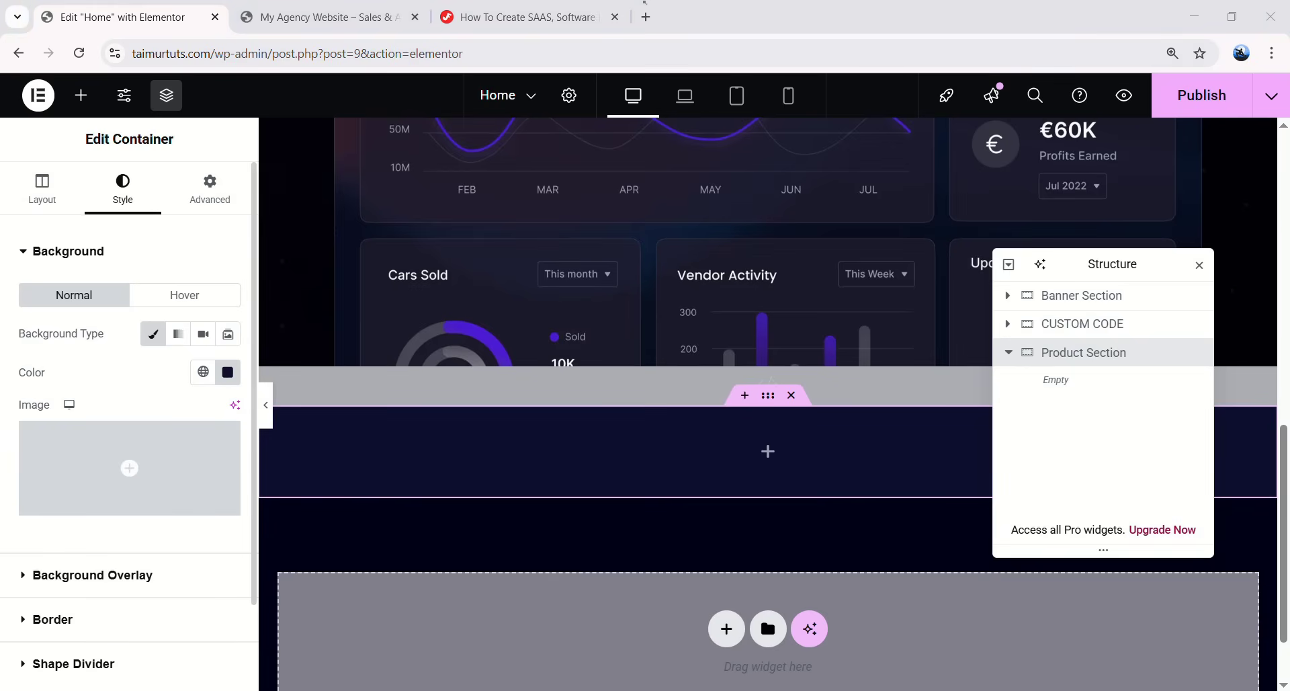
# - Set the section padding to 124 px top and bottom, 20 px left and right
pyautogui.click(210, 191)
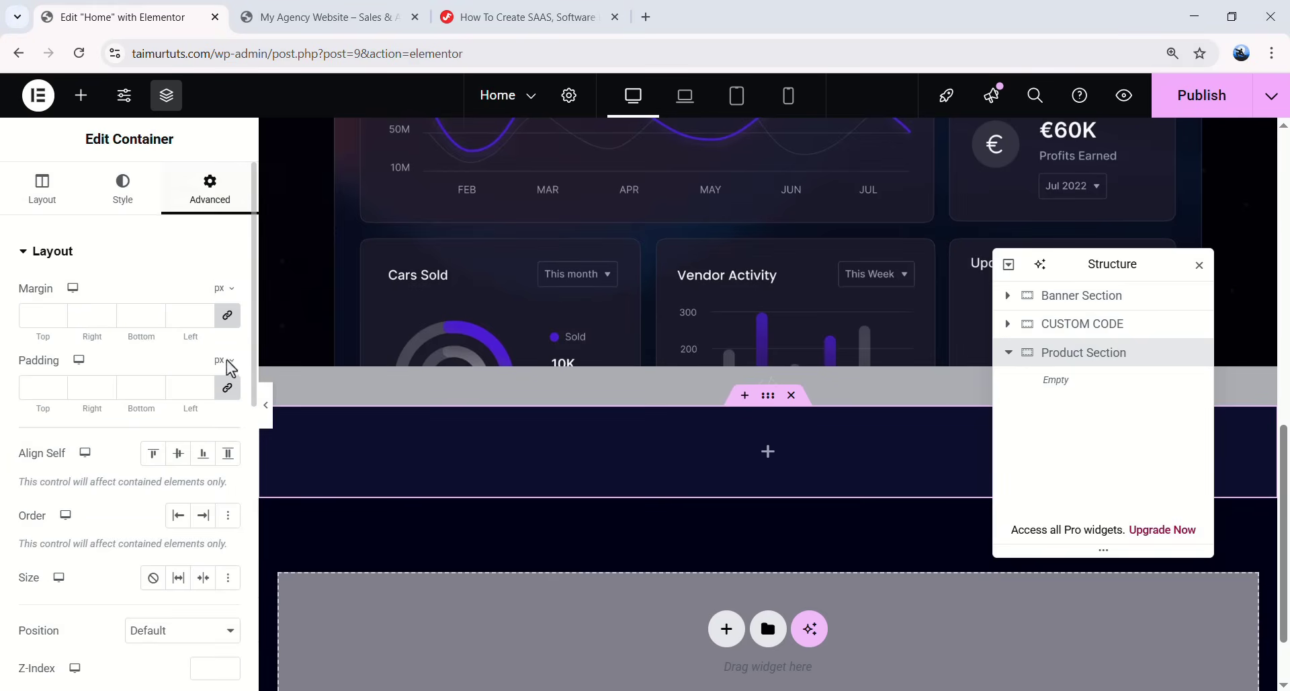
pyautogui.doubleClick(31, 388)
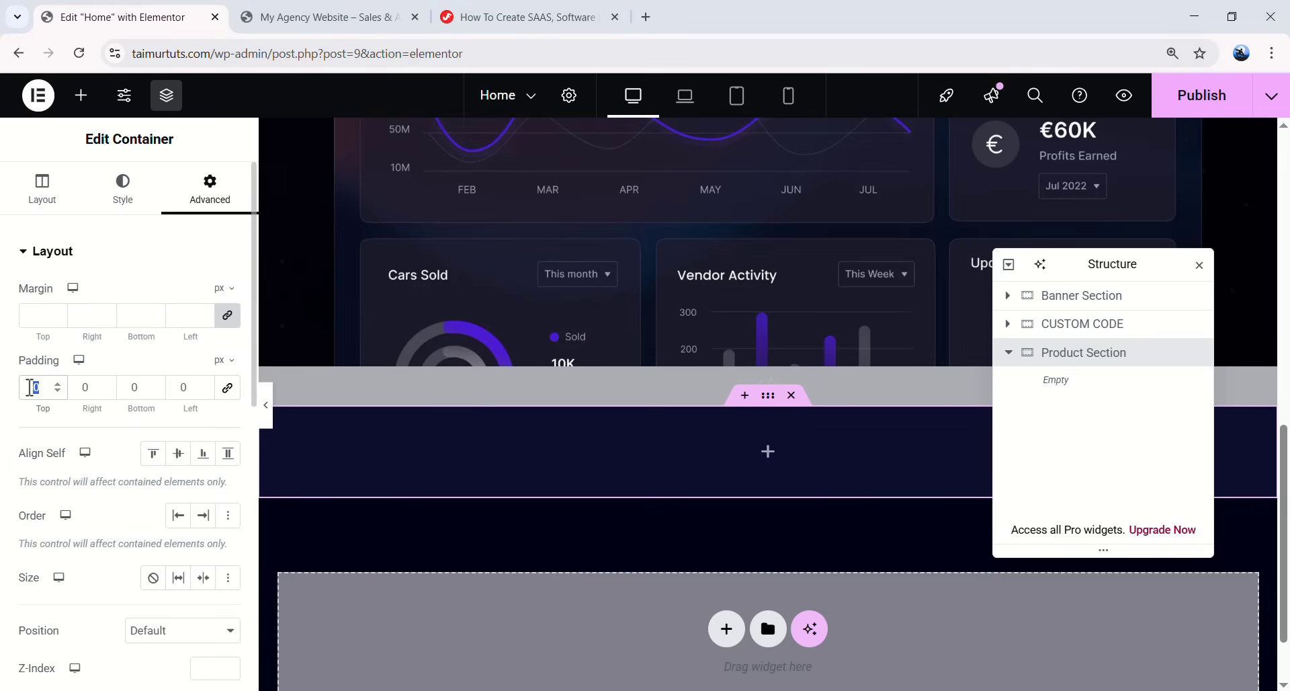
pyautogui.write('11')
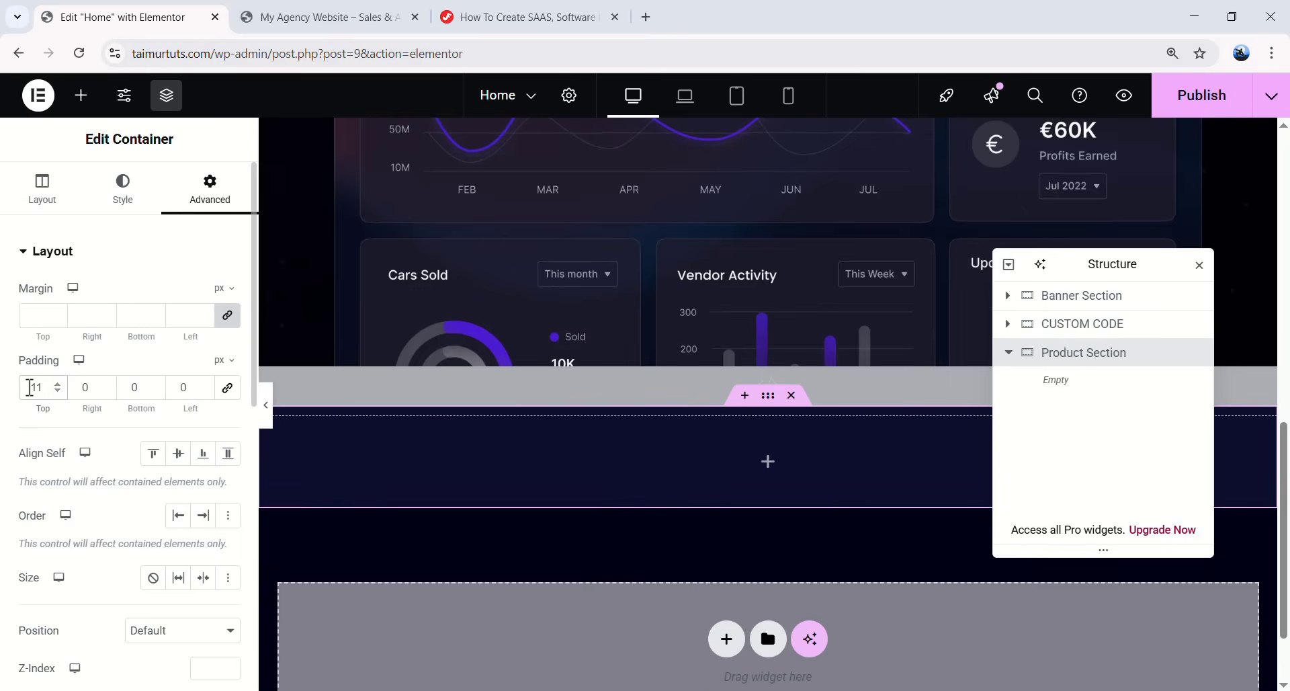
pyautogui.write('4')
pyautogui.doubleClick(86, 388)
pyautogui.write('20')
pyautogui.doubleClick(131, 388)
pyautogui.write('124')
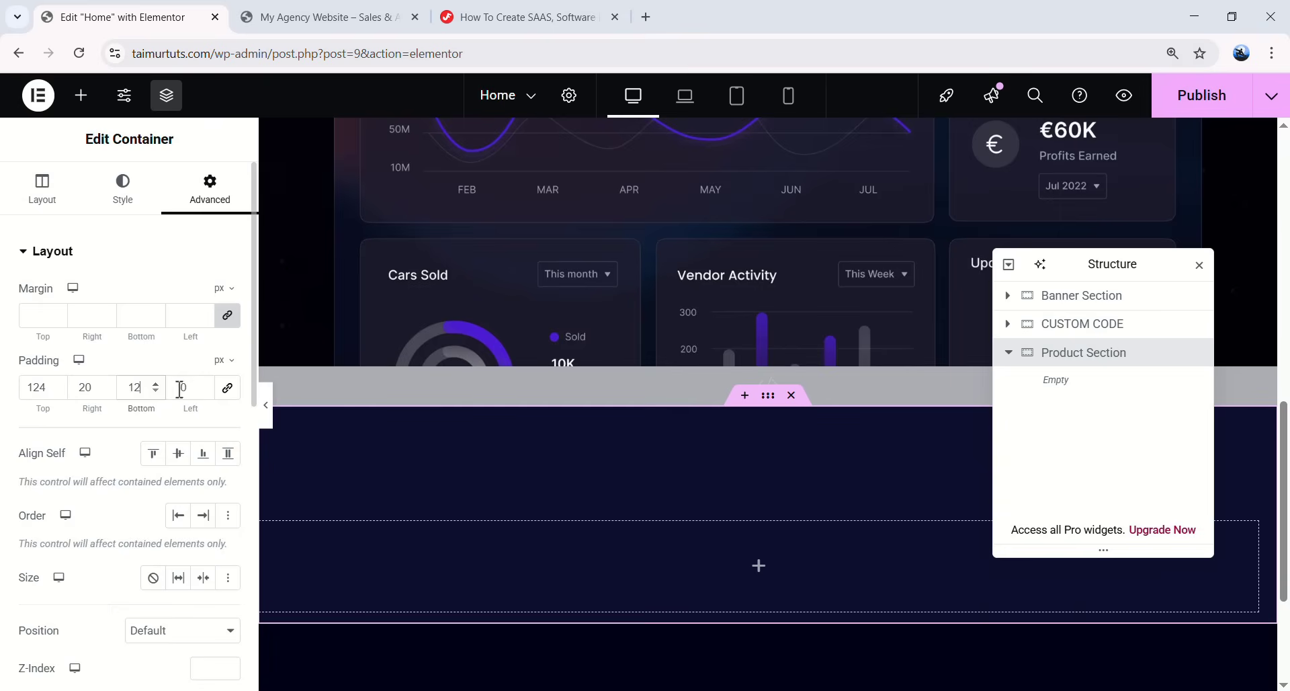
pyautogui.click(195, 389)
pyautogui.write('20')
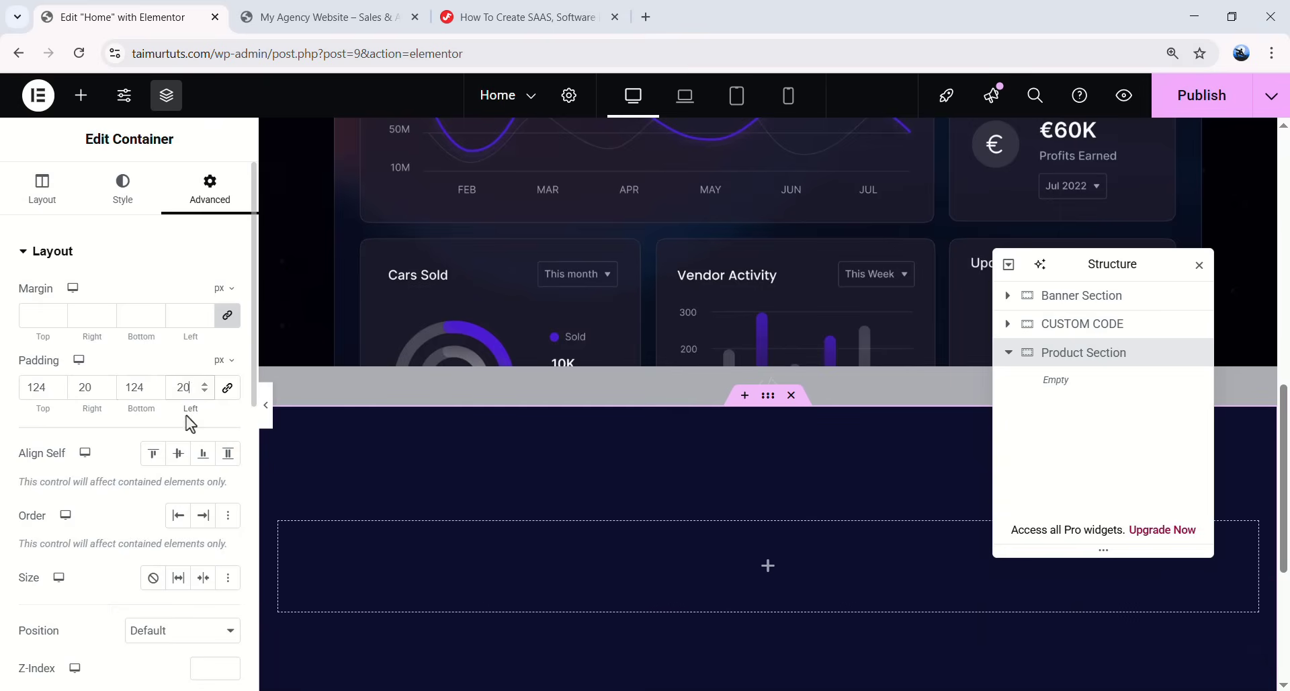
pyautogui.click(1008, 354)
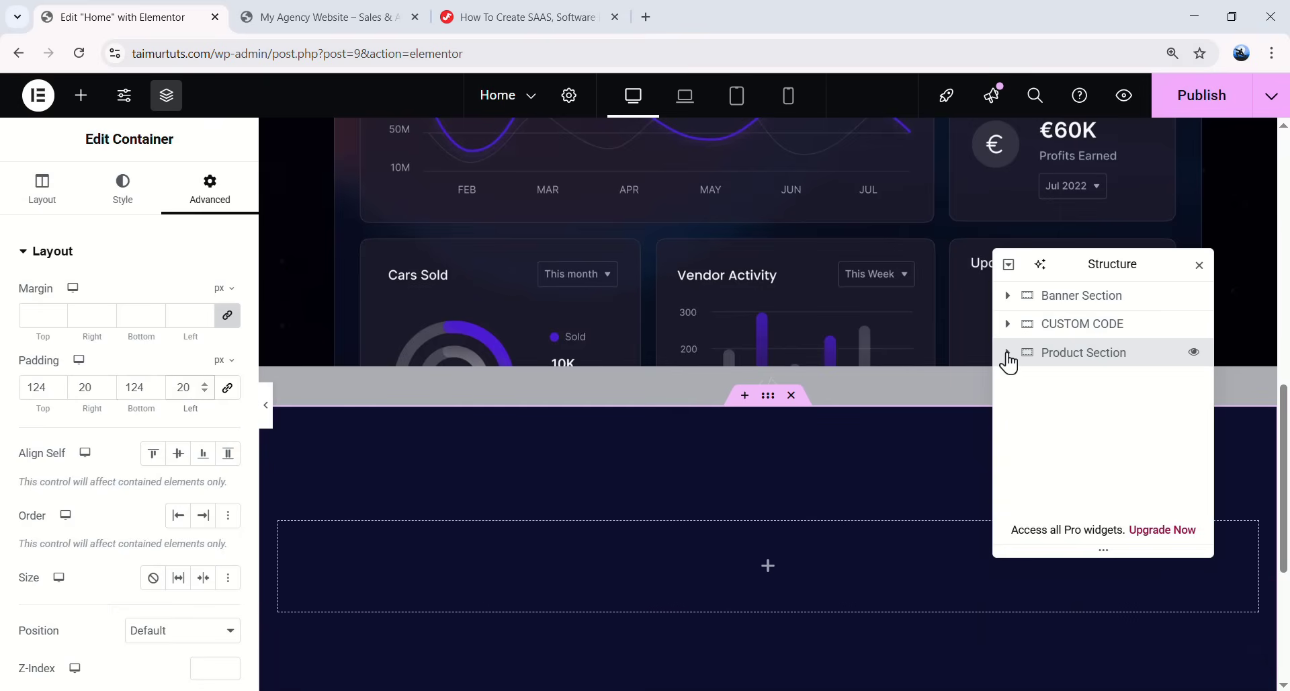
pyautogui.scroll(-3, 788, 509)
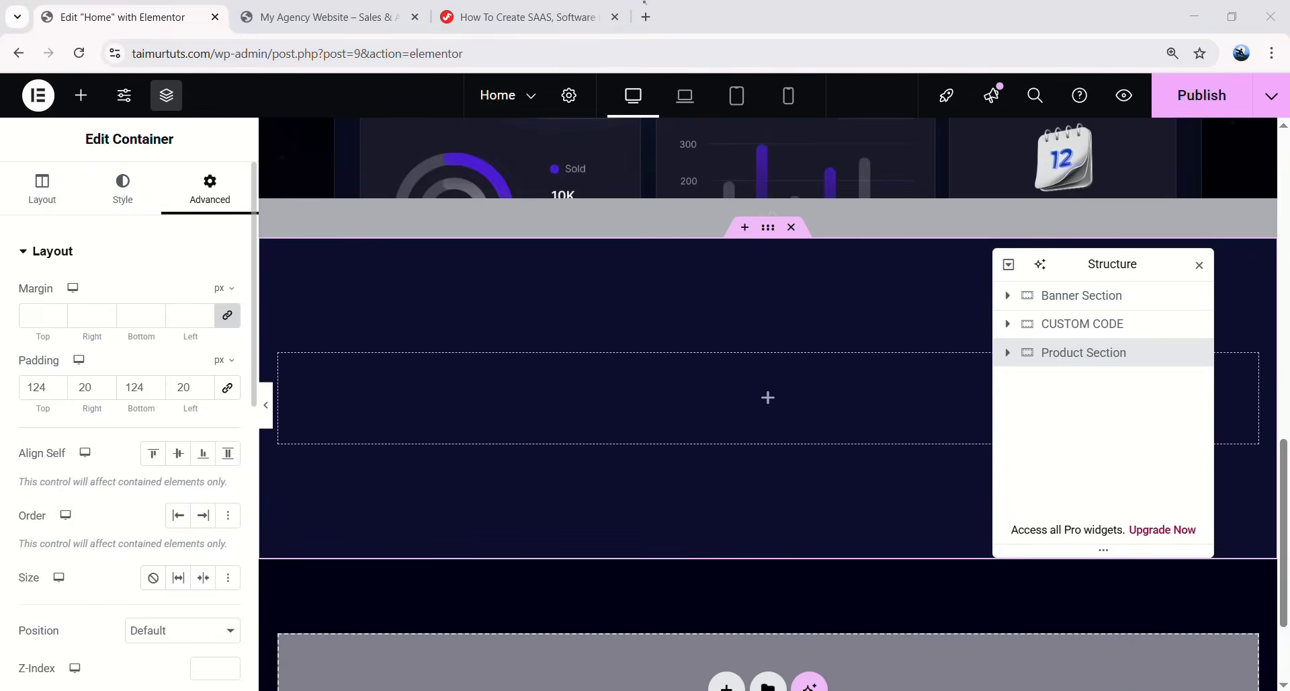
# - Add a Heading widget reading 'Product' inside the Product Section
pyautogui.moveTo(121, 460); pyautogui.dragTo(688, 384)
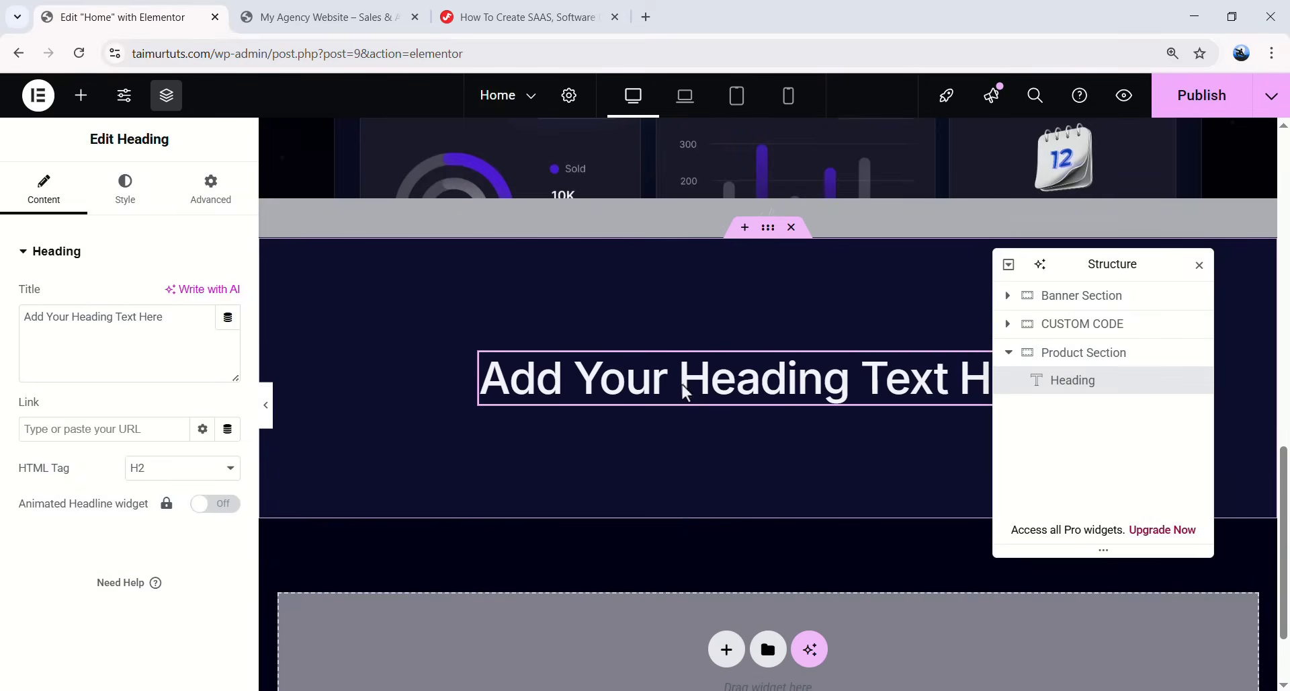
pyautogui.moveTo(155, 316); pyautogui.dragTo(29, 317)
pyautogui.write('Product')
# - Set the heading typography to 14 px size and 14 px line height
pyautogui.click(125, 192)
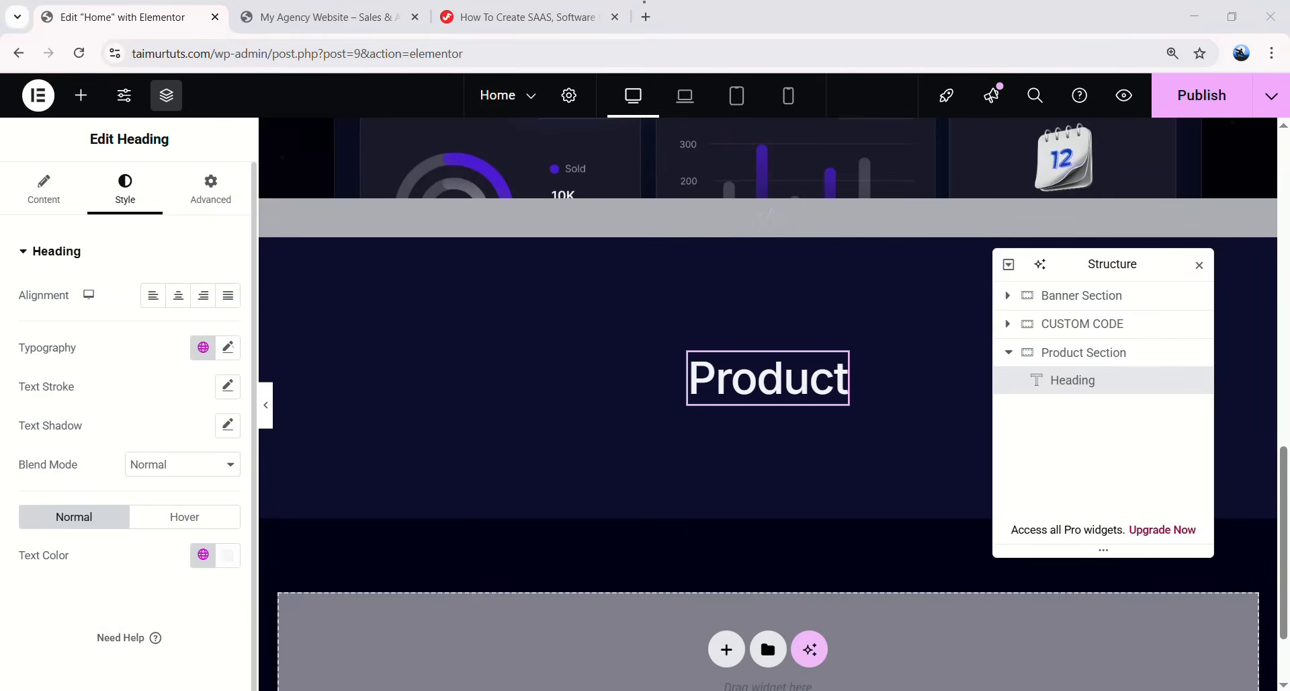
pyautogui.click(228, 347)
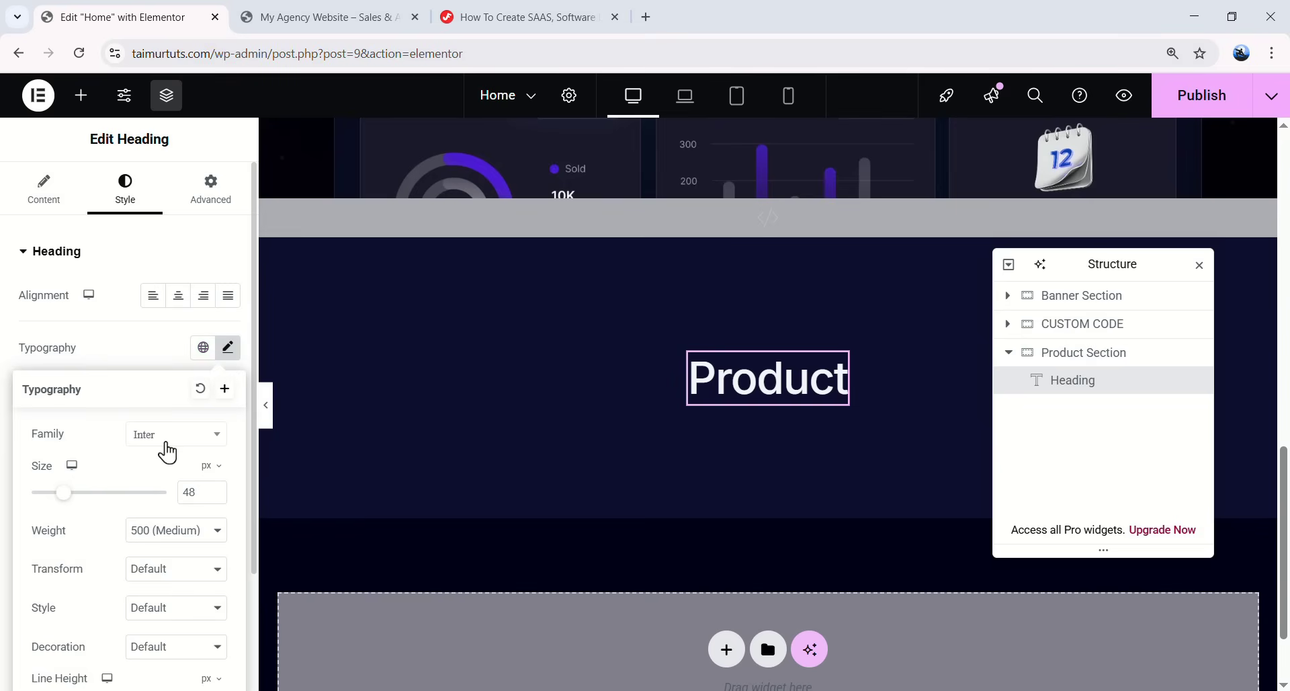
pyautogui.scroll(-2, 155, 491)
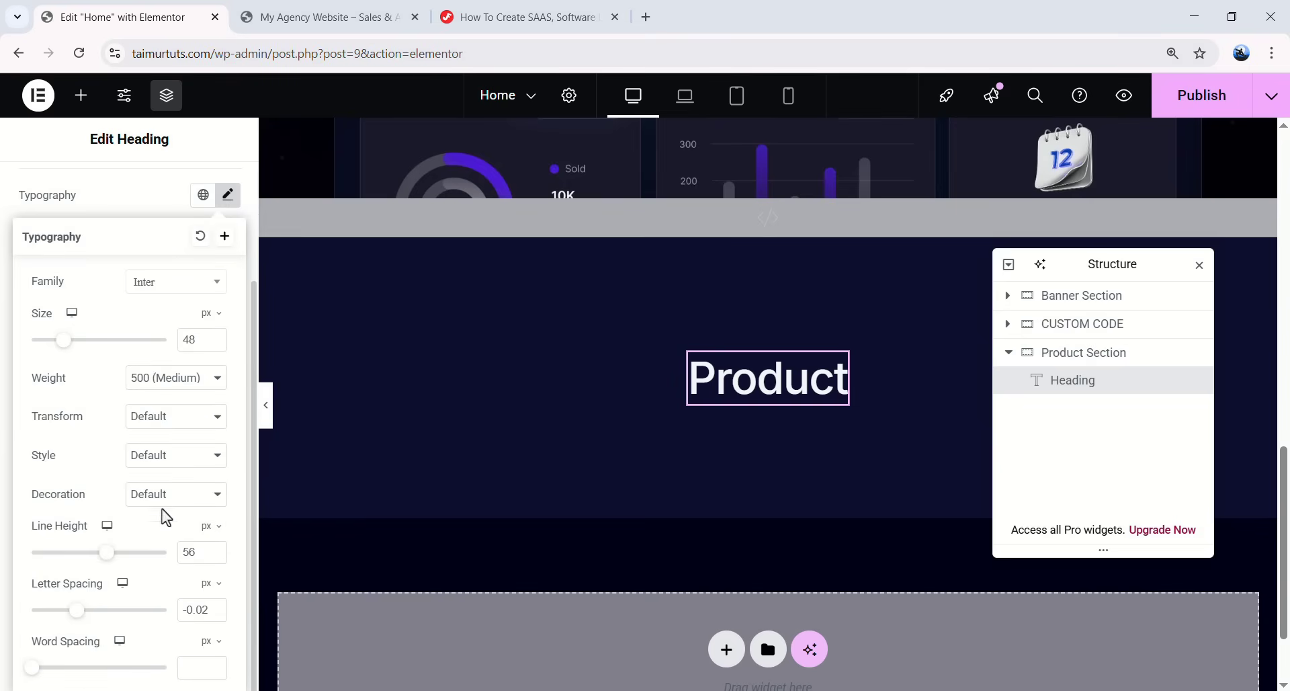
pyautogui.click(202, 552)
pyautogui.click(62, 344)
pyautogui.write('14')
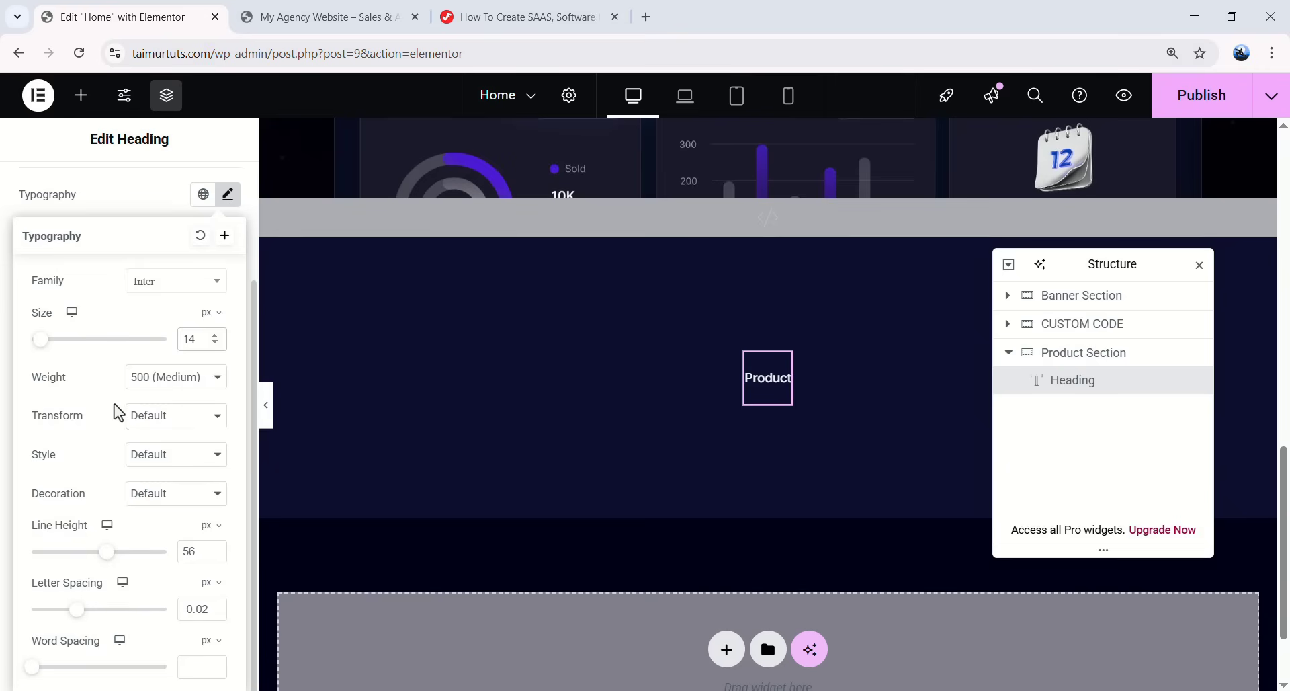
pyautogui.doubleClick(193, 548)
pyautogui.write('14')
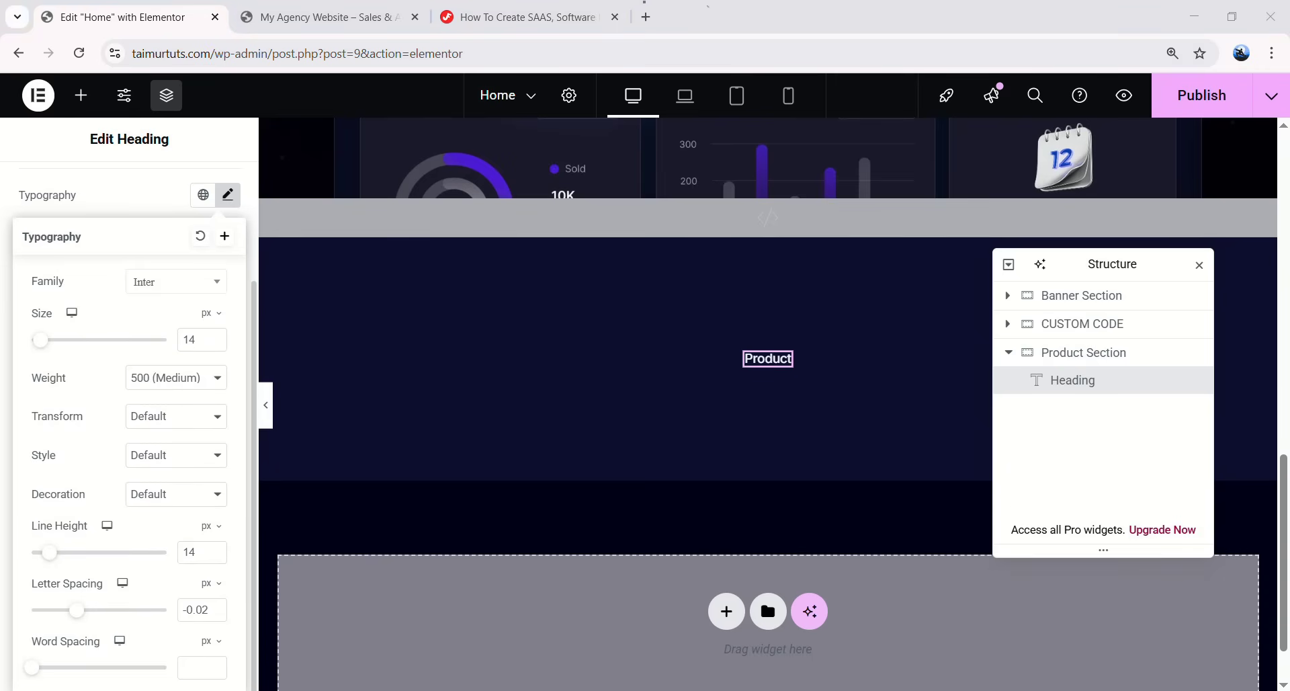
pyautogui.doubleClick(204, 611)
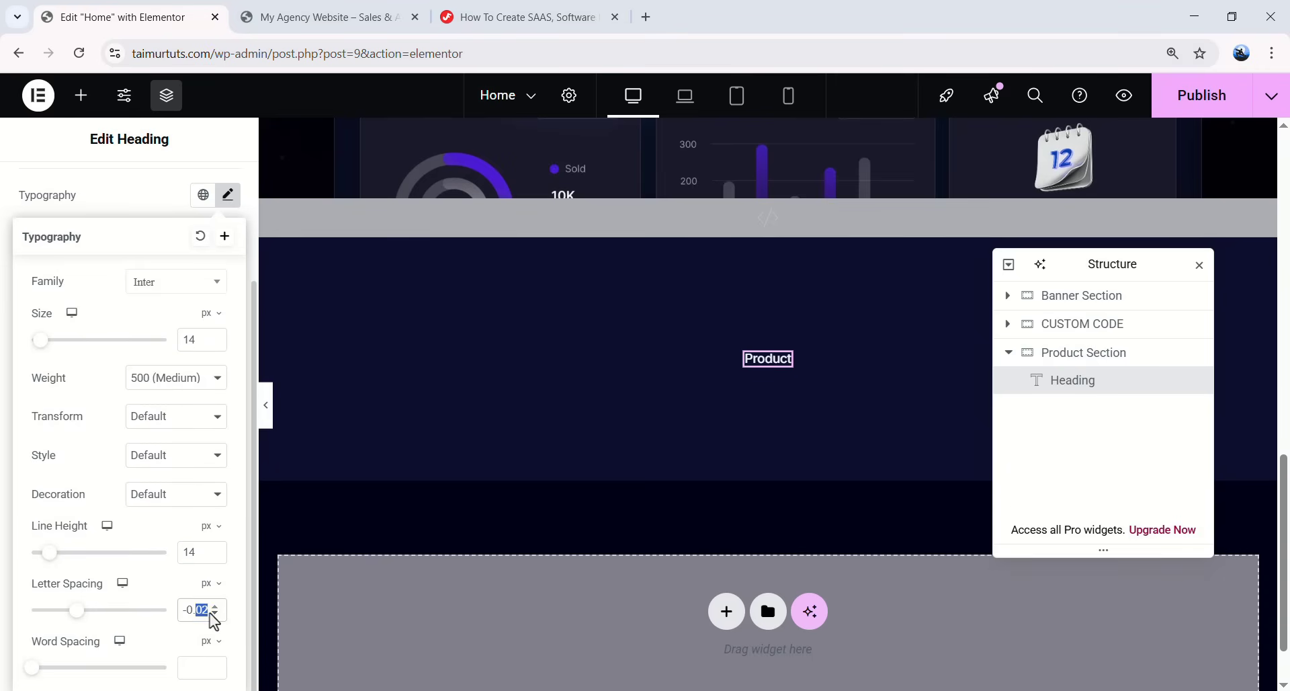
pyautogui.click(228, 195)
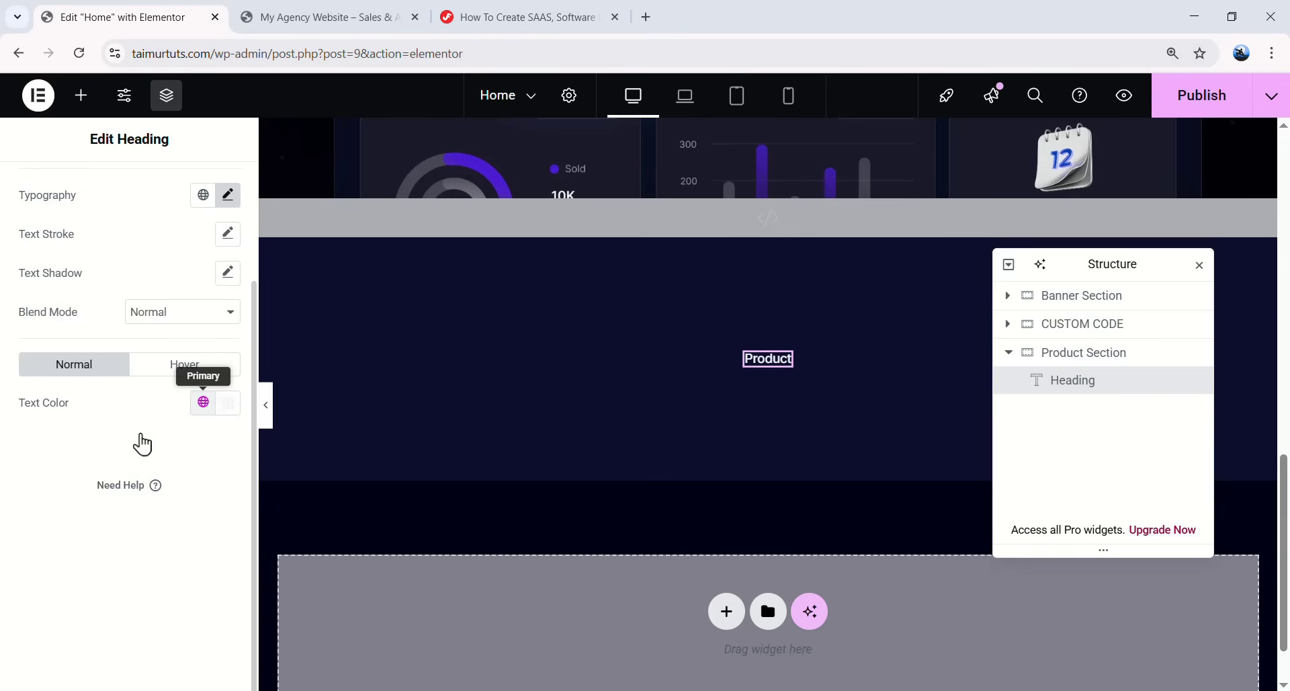
pyautogui.scroll(3, 144, 438)
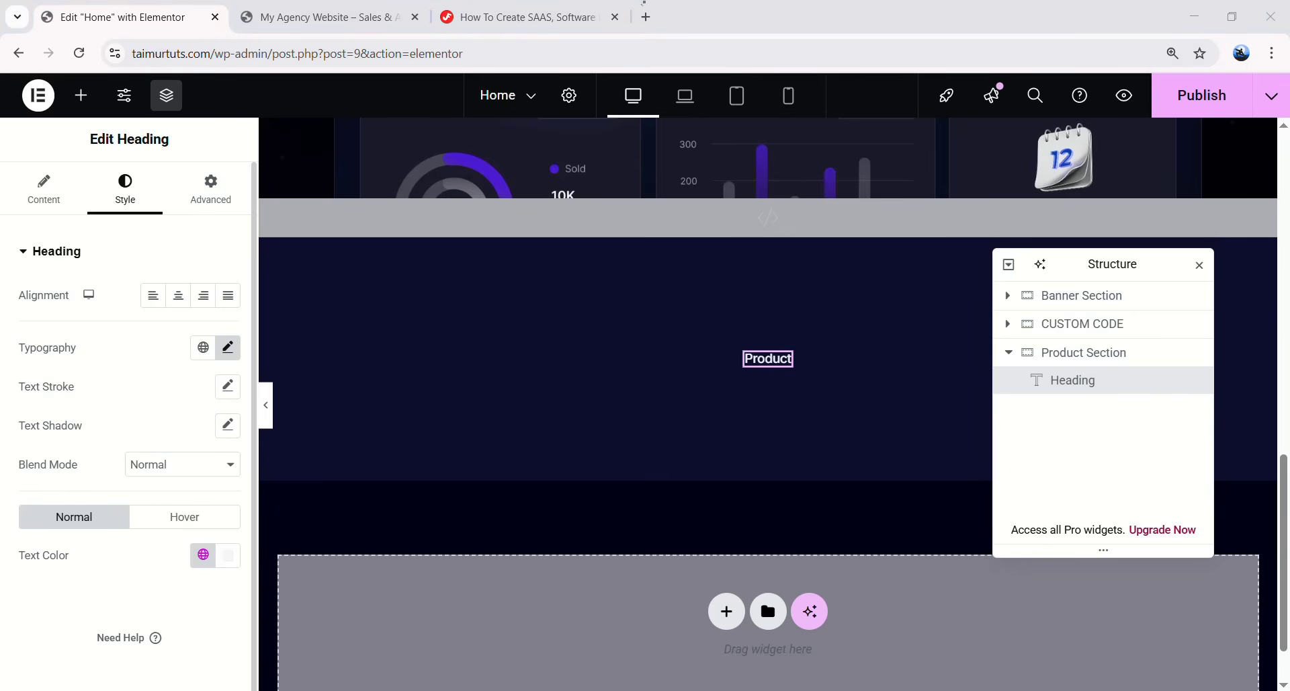
# - Give the heading unlinked padding of 7, 12, 7, 12
pyautogui.click(203, 201)
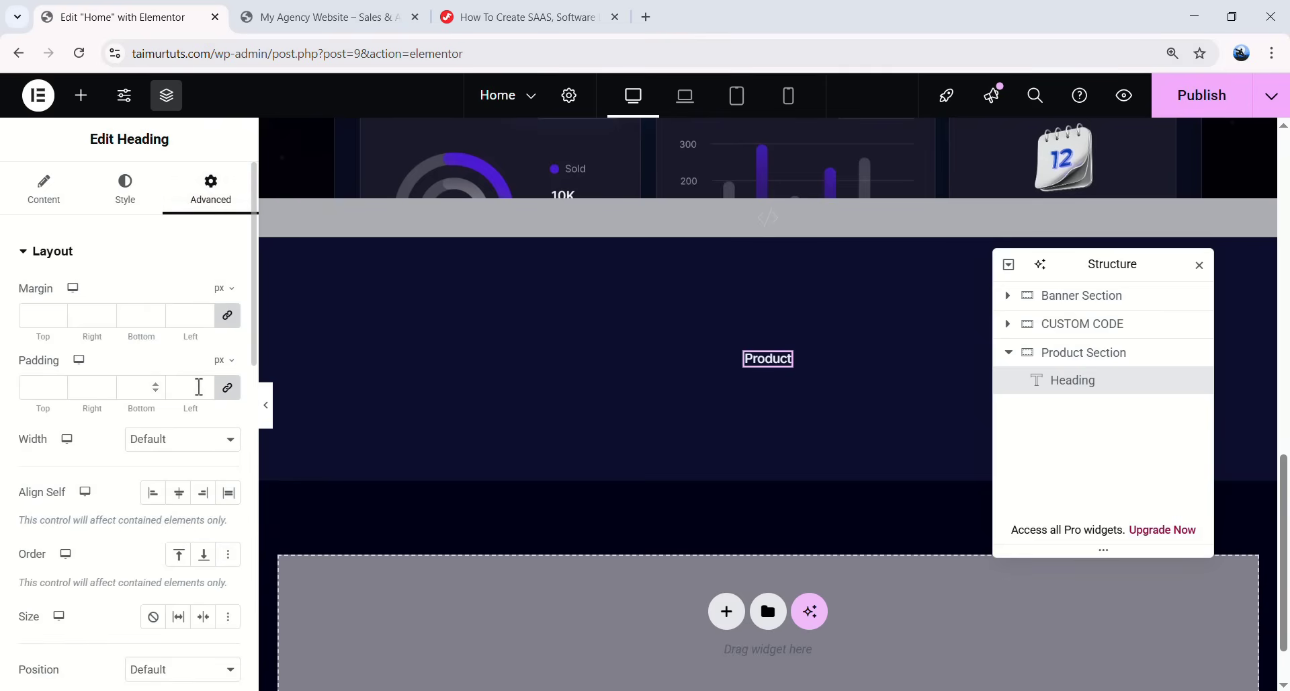
pyautogui.click(227, 388)
pyautogui.write('7')
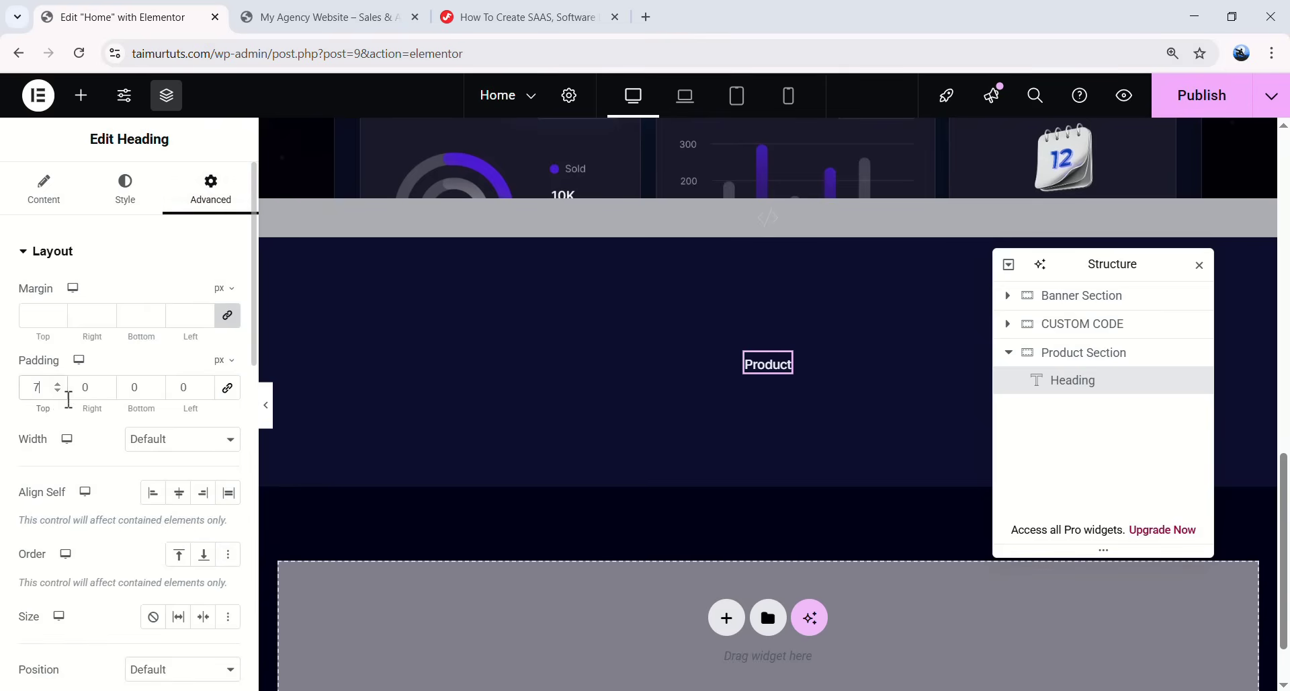
pyautogui.press('Tab')
pyautogui.write('1')
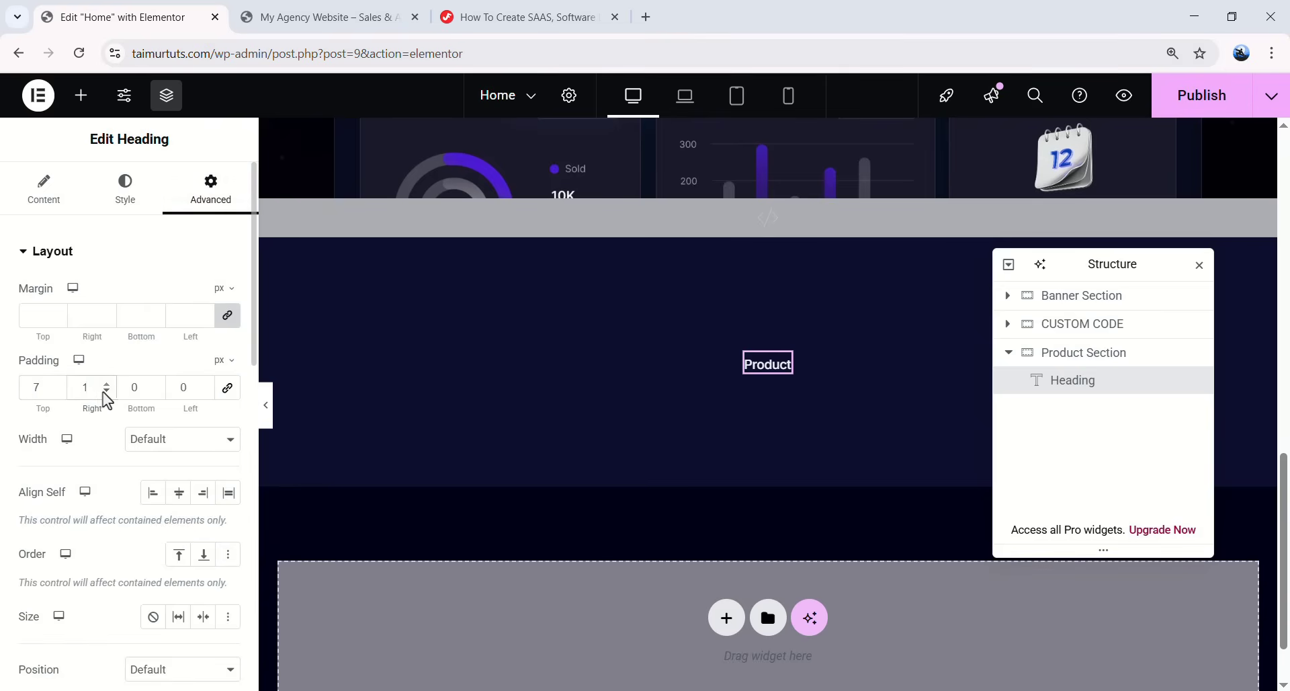
pyautogui.write('2')
pyautogui.press('Tab')
pyautogui.write('7')
pyautogui.press('Tab')
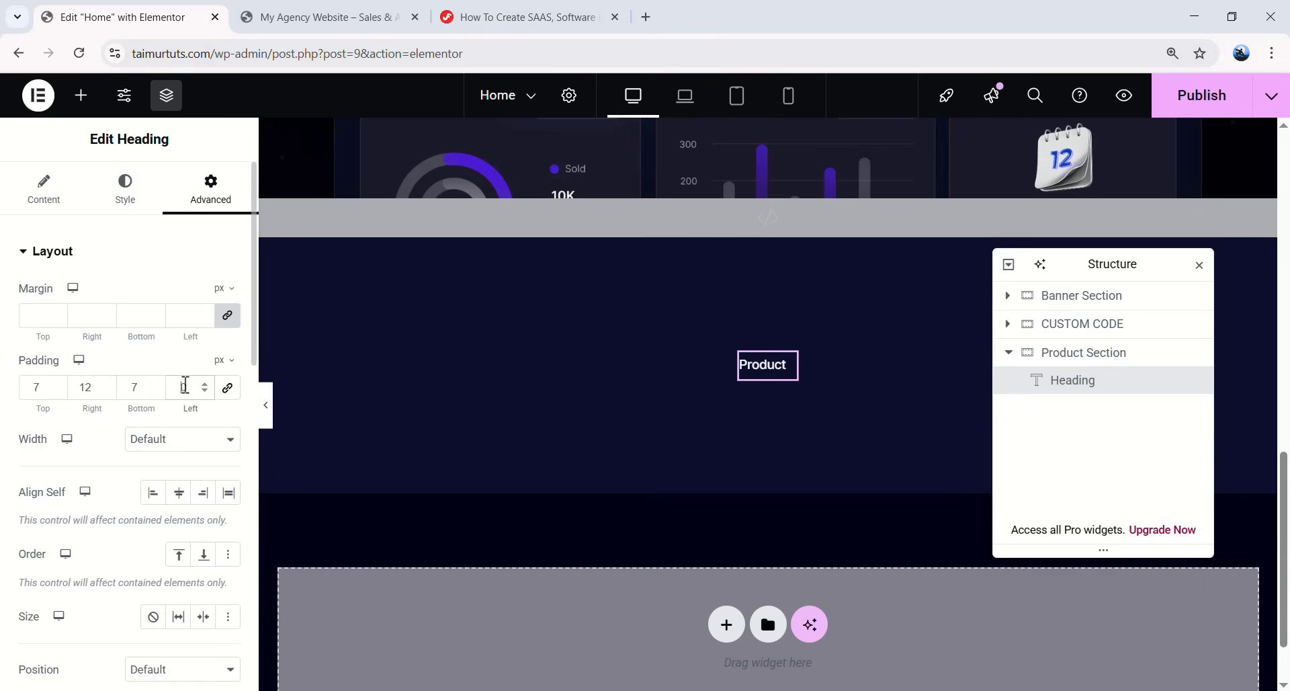
pyautogui.write('12')
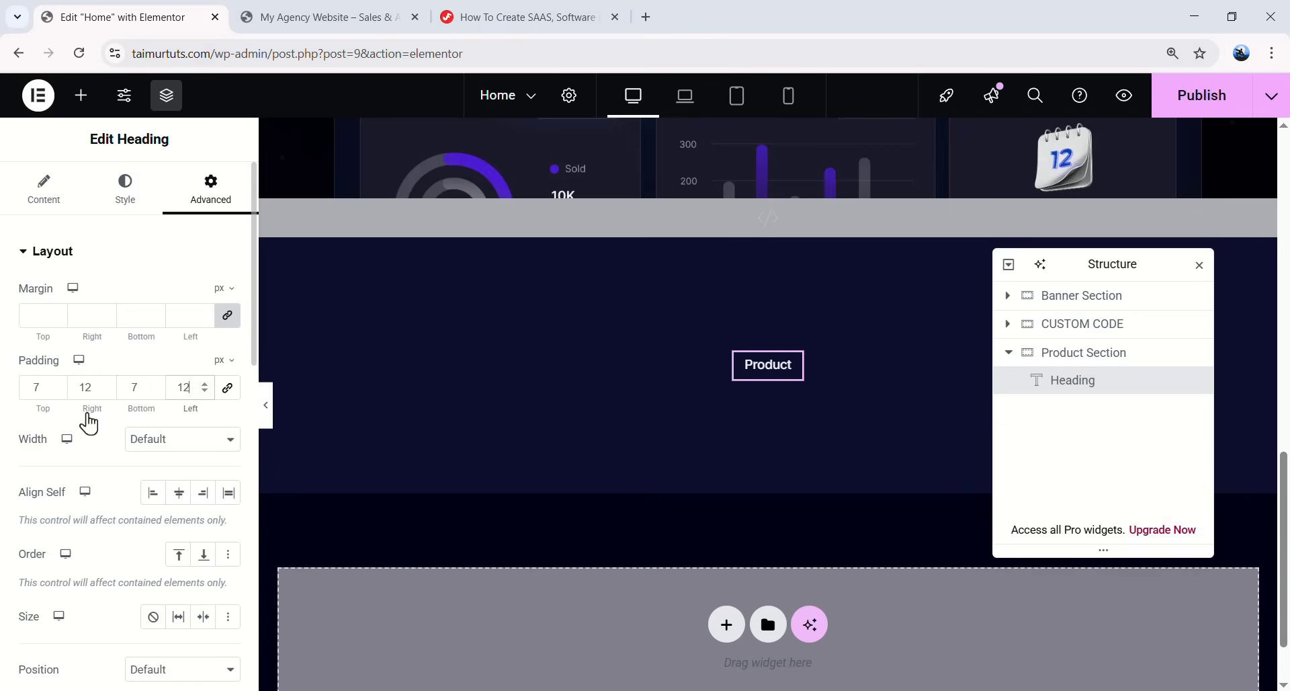
pyautogui.scroll(-8, 161, 417)
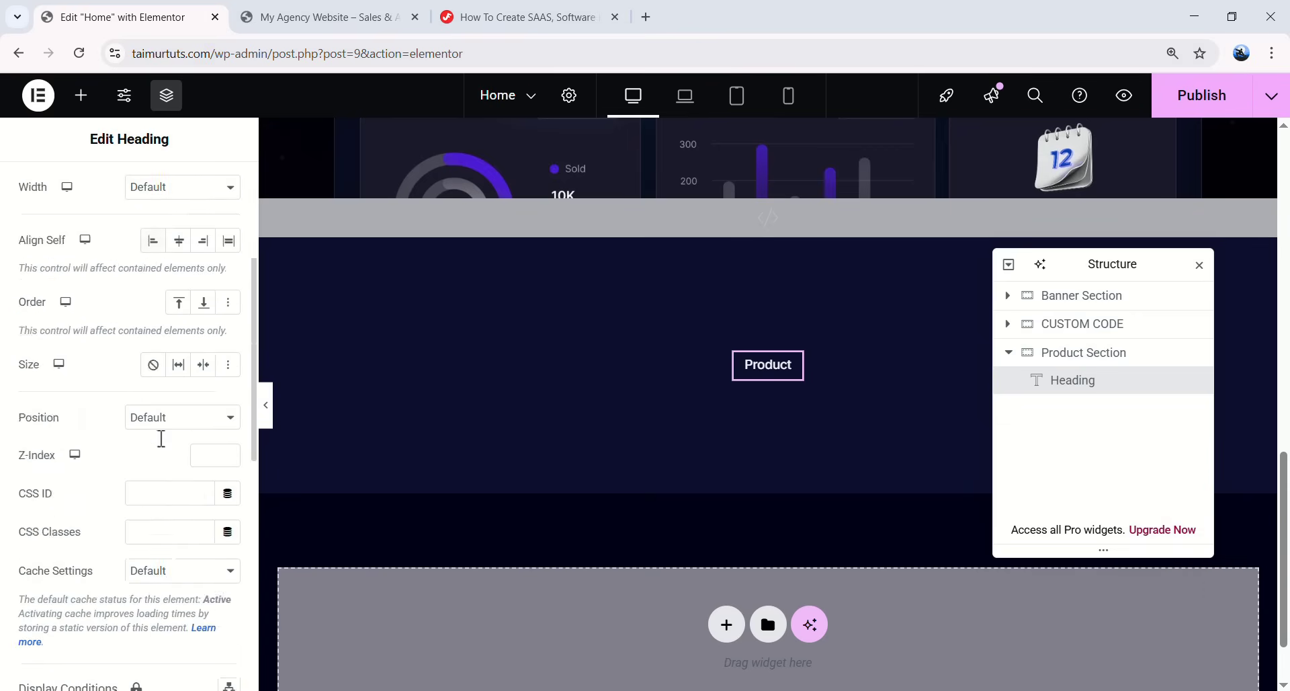
pyautogui.scroll(-4, 155, 393)
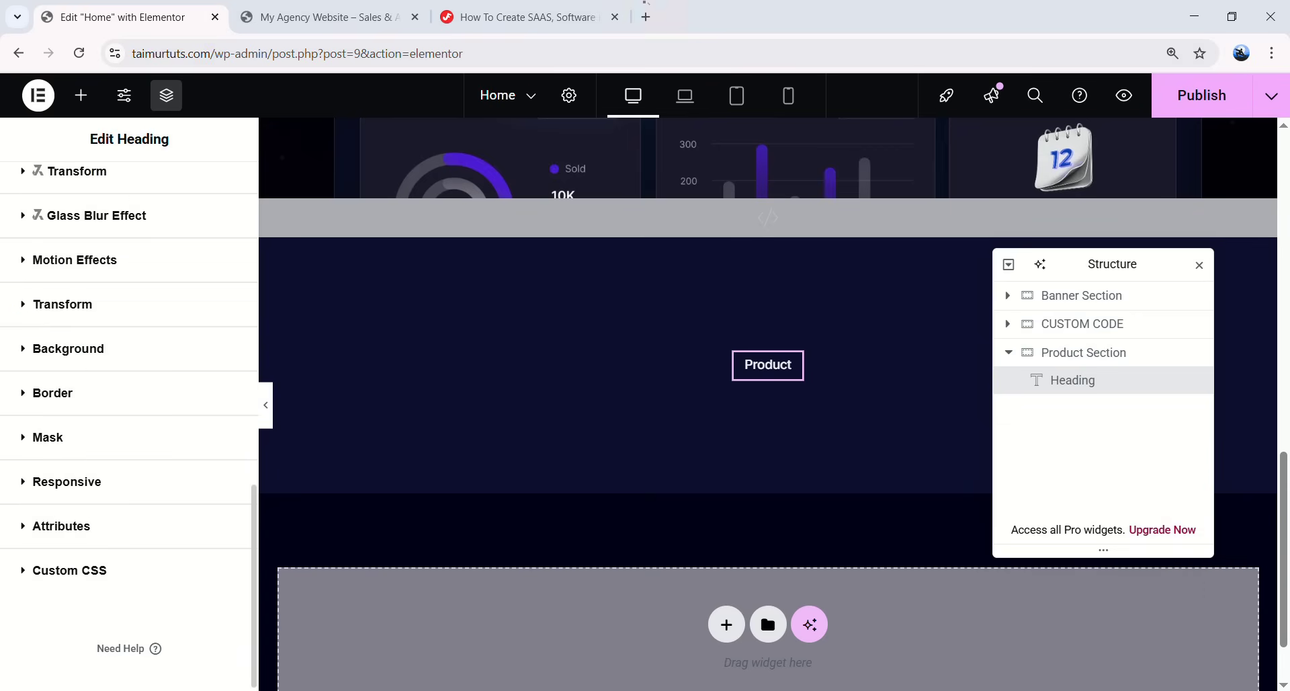
# - Make the heading background a gradient running from blue to red
pyautogui.click(77, 361)
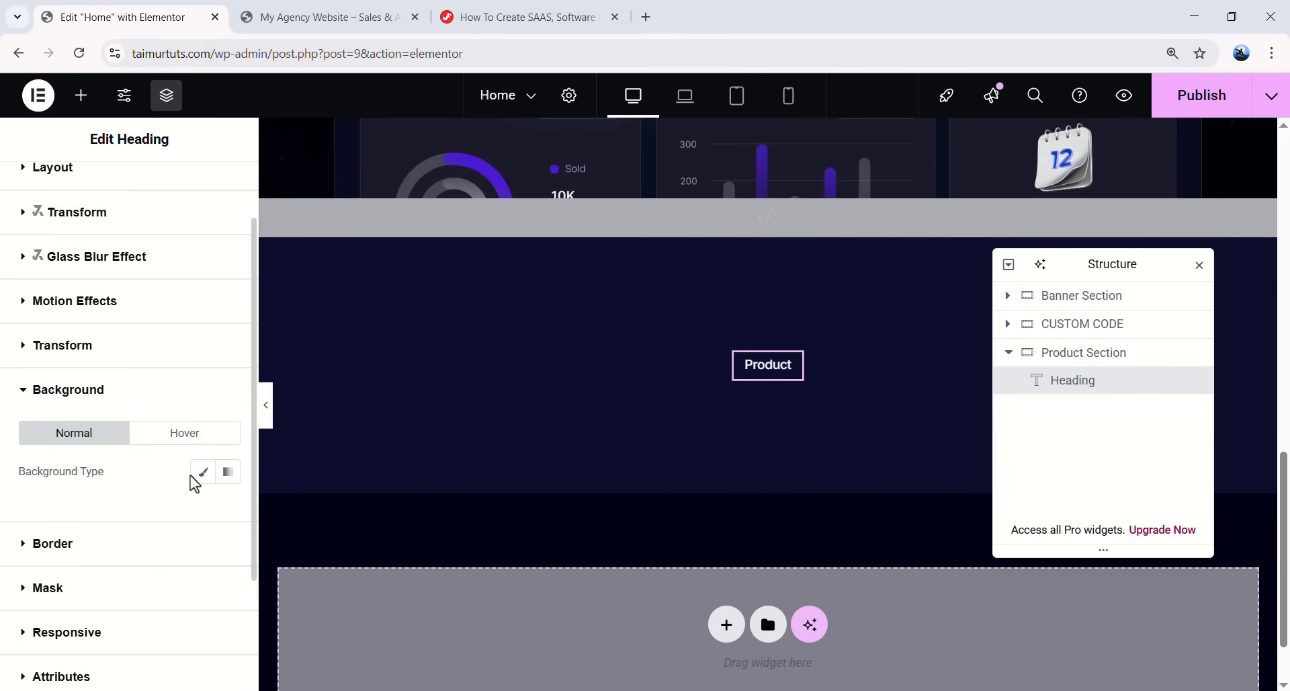
pyautogui.click(229, 474)
pyautogui.scroll(-3, 107, 430)
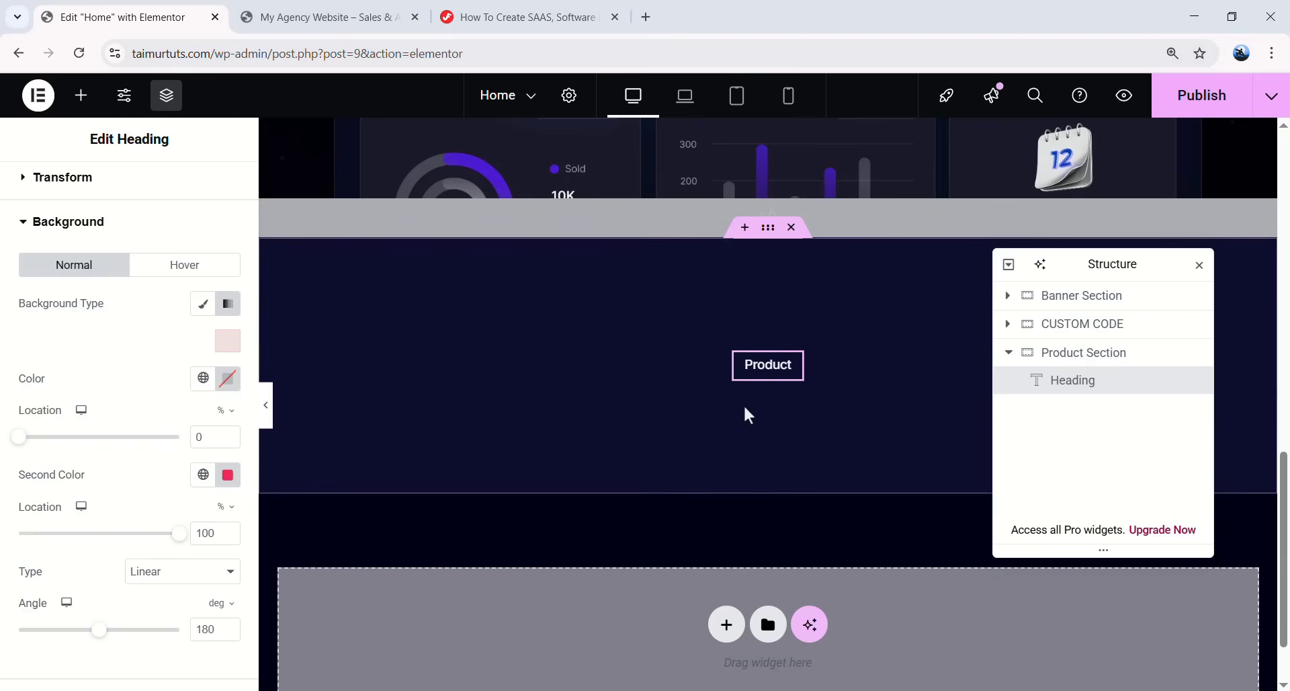
pyautogui.click(227, 387)
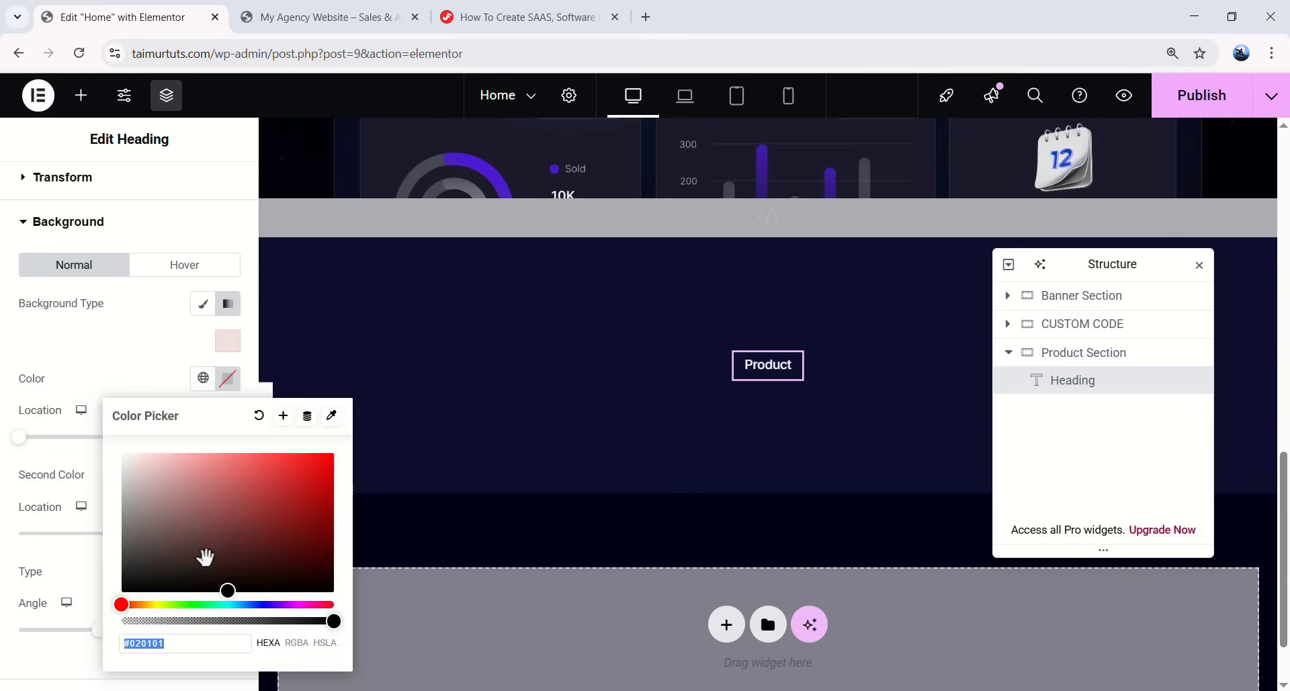
pyautogui.write('#305FBF')
pyautogui.click(327, 454)
pyautogui.click(215, 390)
pyautogui.click(229, 477)
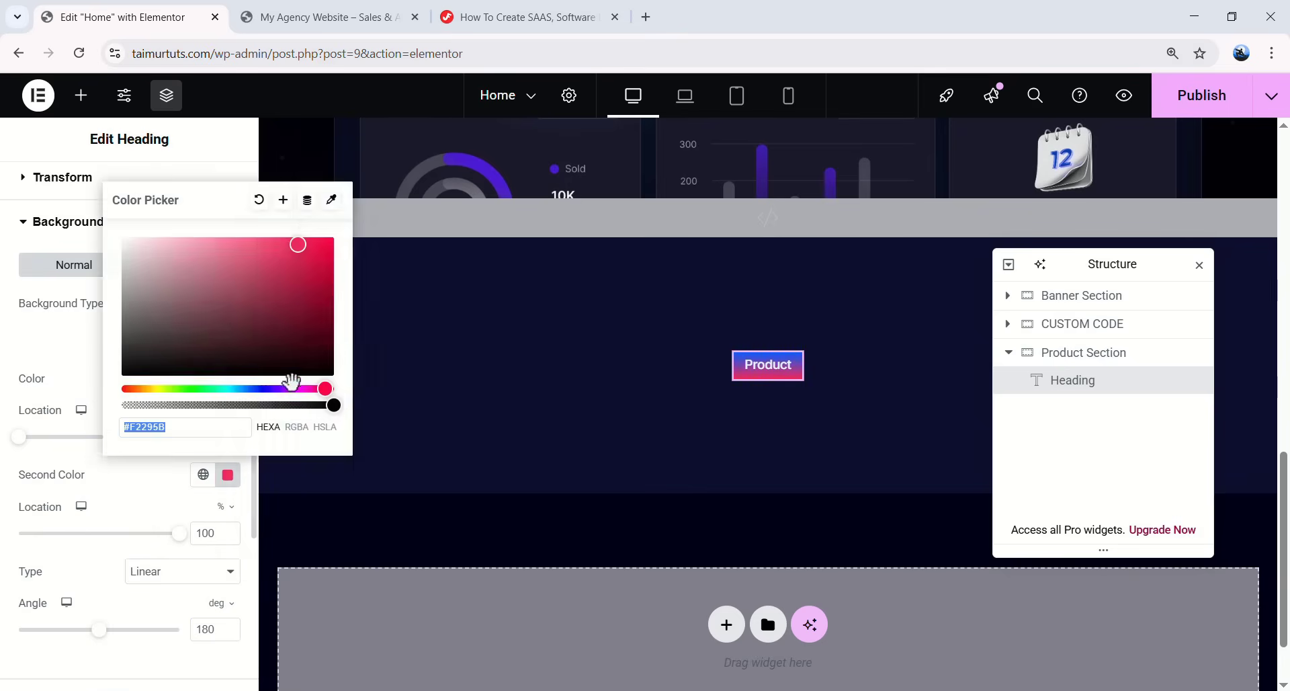
pyautogui.hotkey('ctrl', 'v')
pyautogui.click(106, 512)
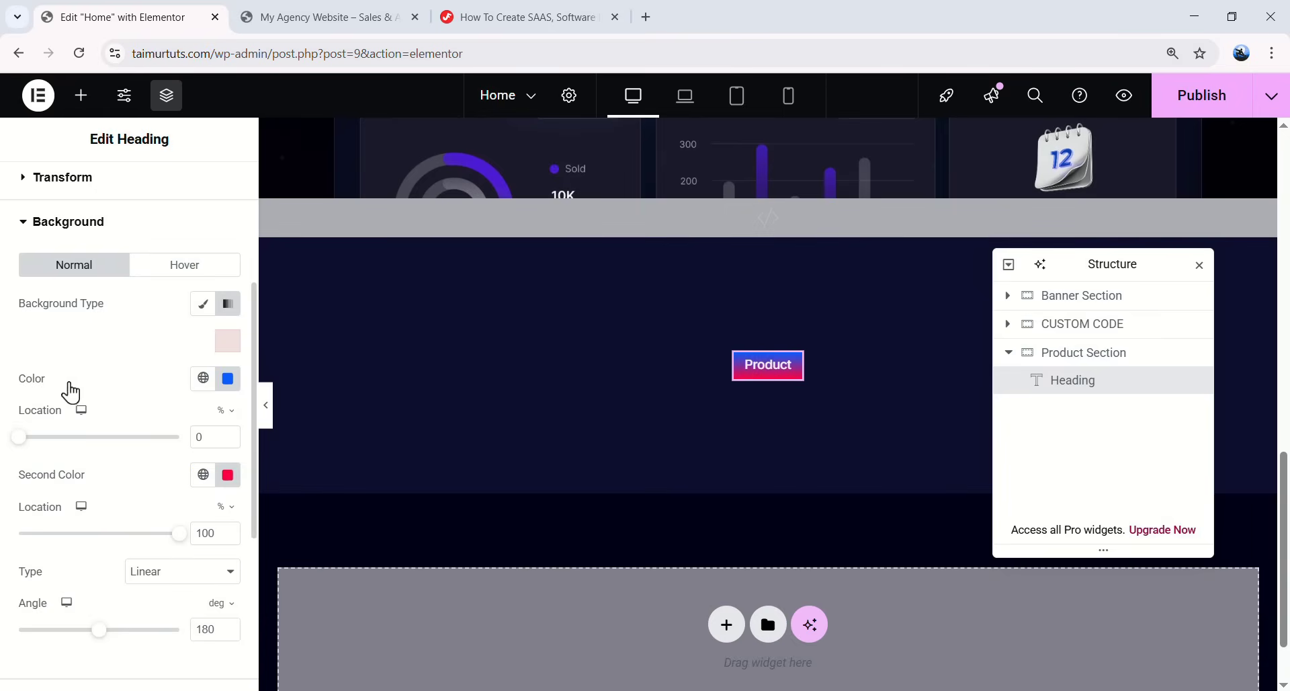
# - Change the first gradient colour to translucent #3D23B259
pyautogui.click(228, 378)
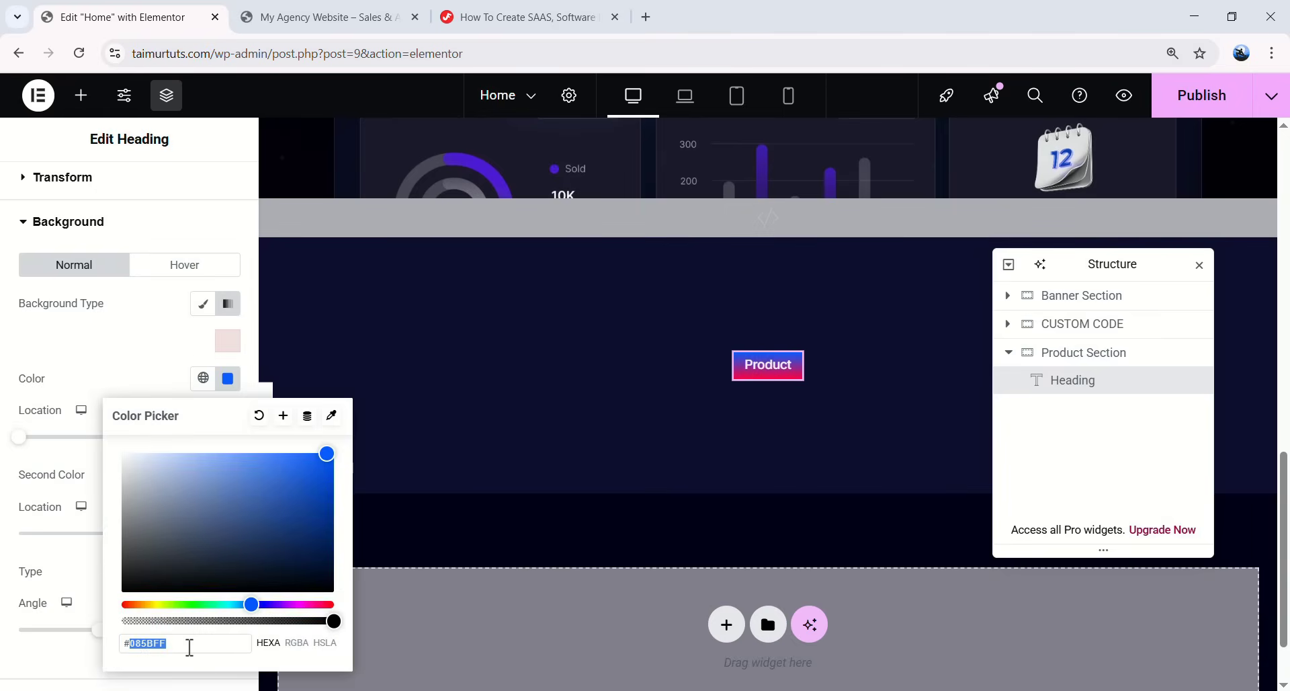
pyautogui.write('#3d2')
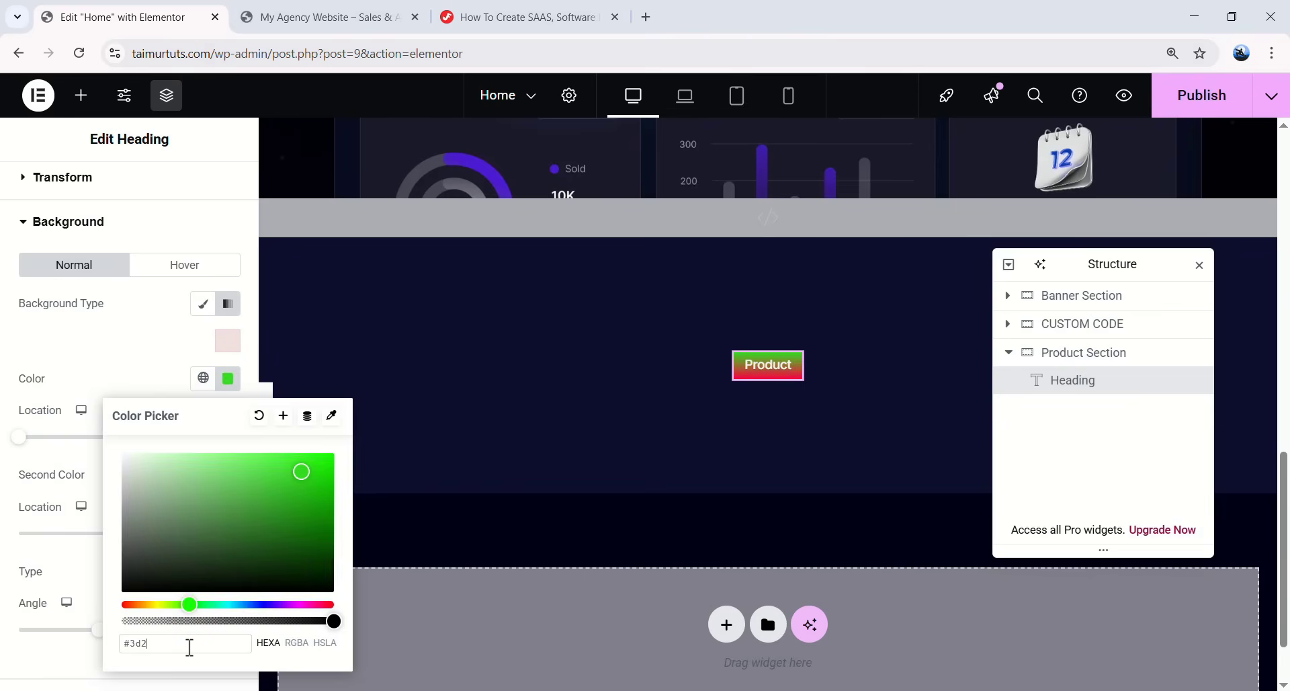
pyautogui.write('3b2')
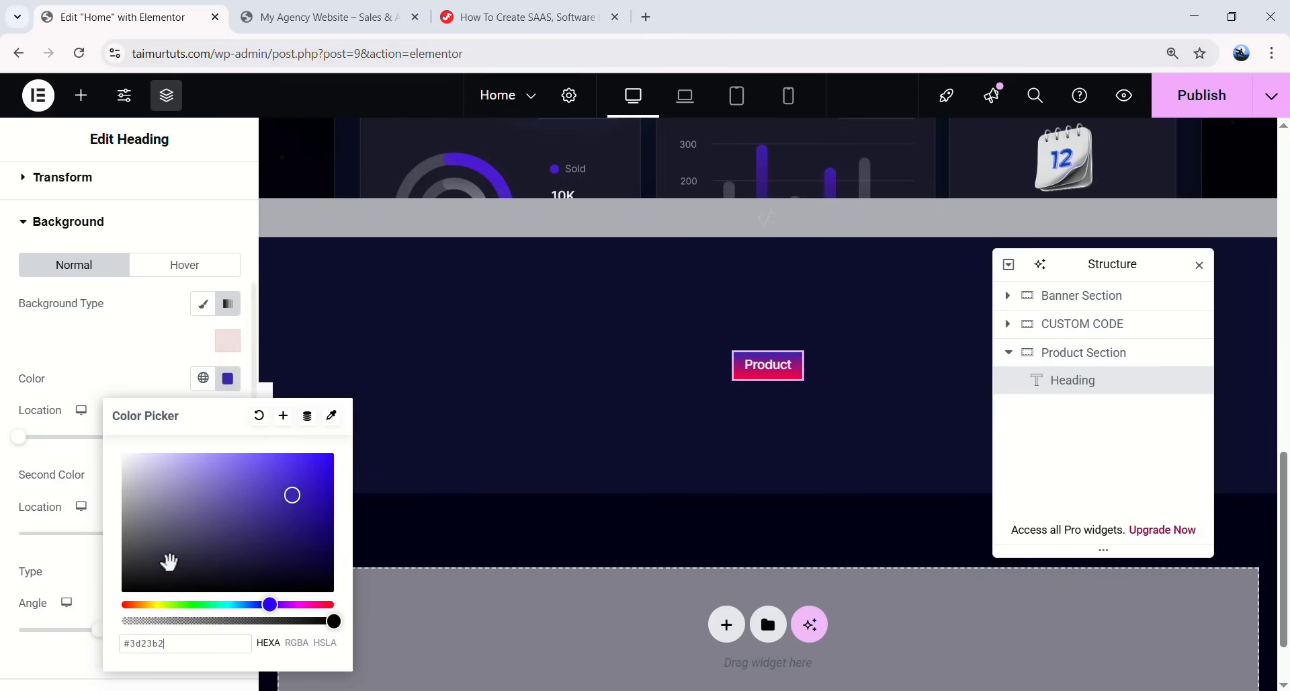
pyautogui.moveTo(333, 621); pyautogui.dragTo(185, 637)
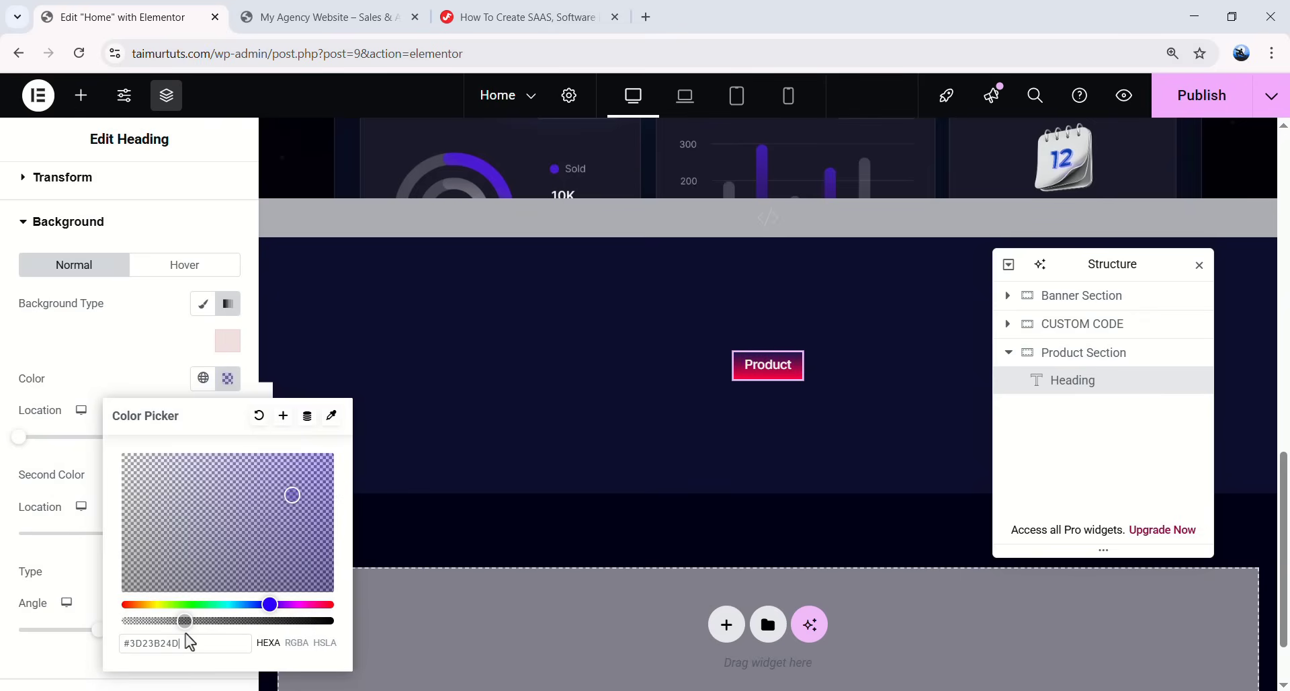
pyautogui.press('BackSpace')
# - Set the gradient's second colour to #030116
pyautogui.write('9')
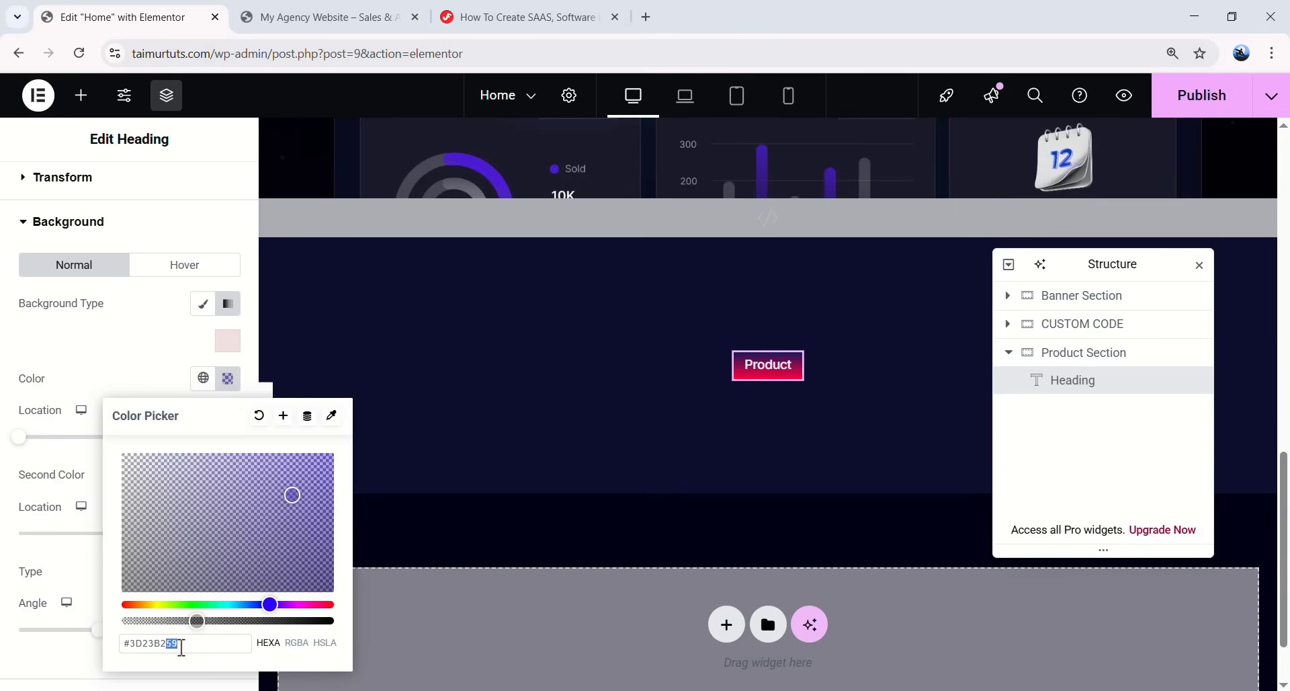
# - Set the gradient's second colour to #030116
pyautogui.write('66')
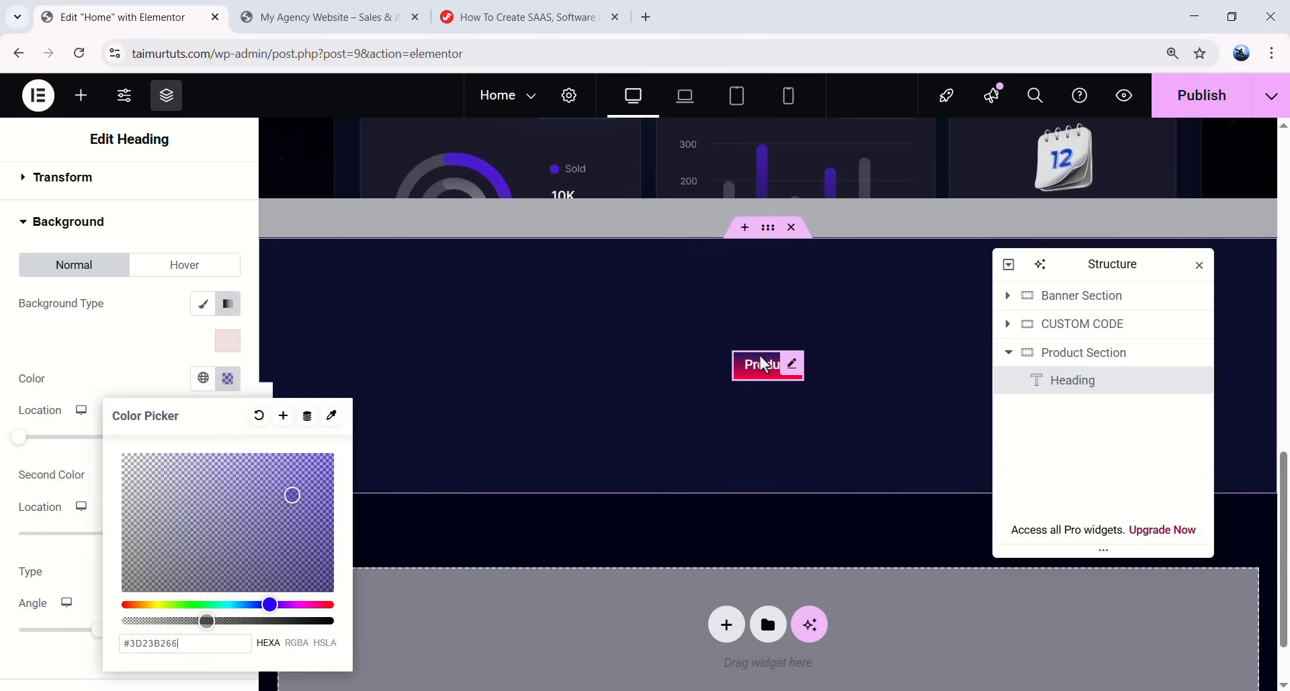
pyautogui.click(10, 548)
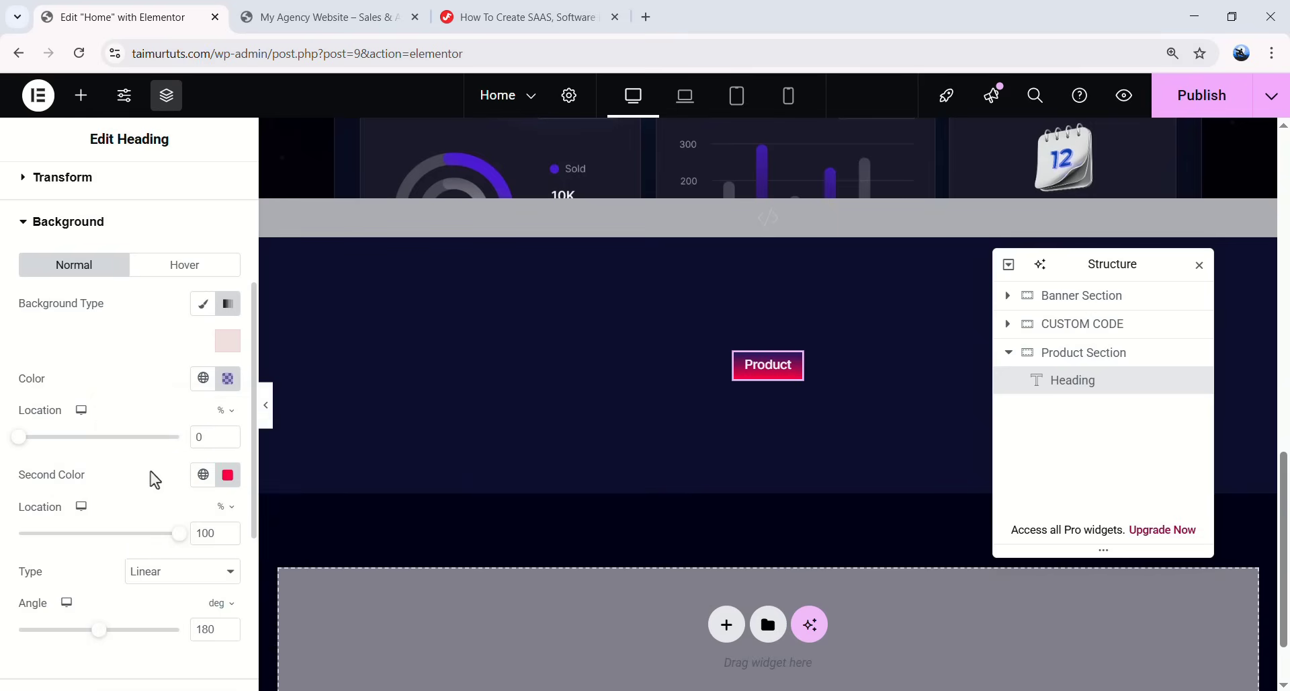
pyautogui.click(203, 474)
pyautogui.click(227, 475)
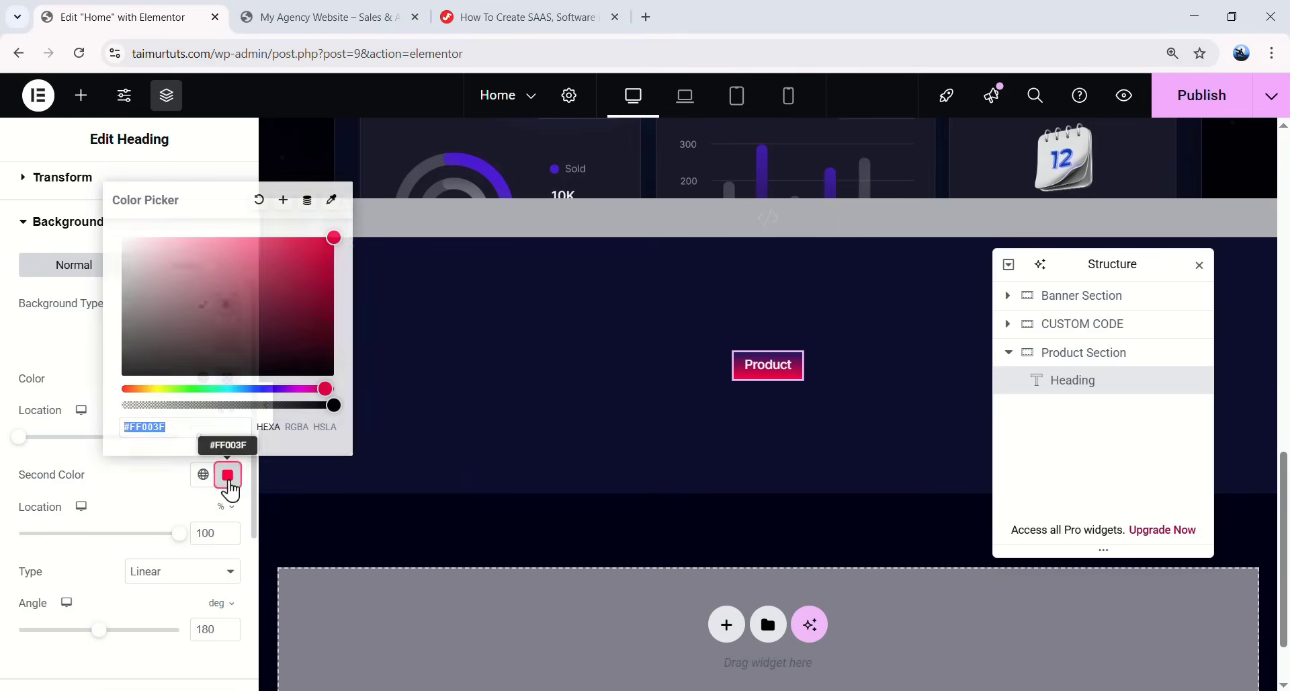
pyautogui.write('030116')
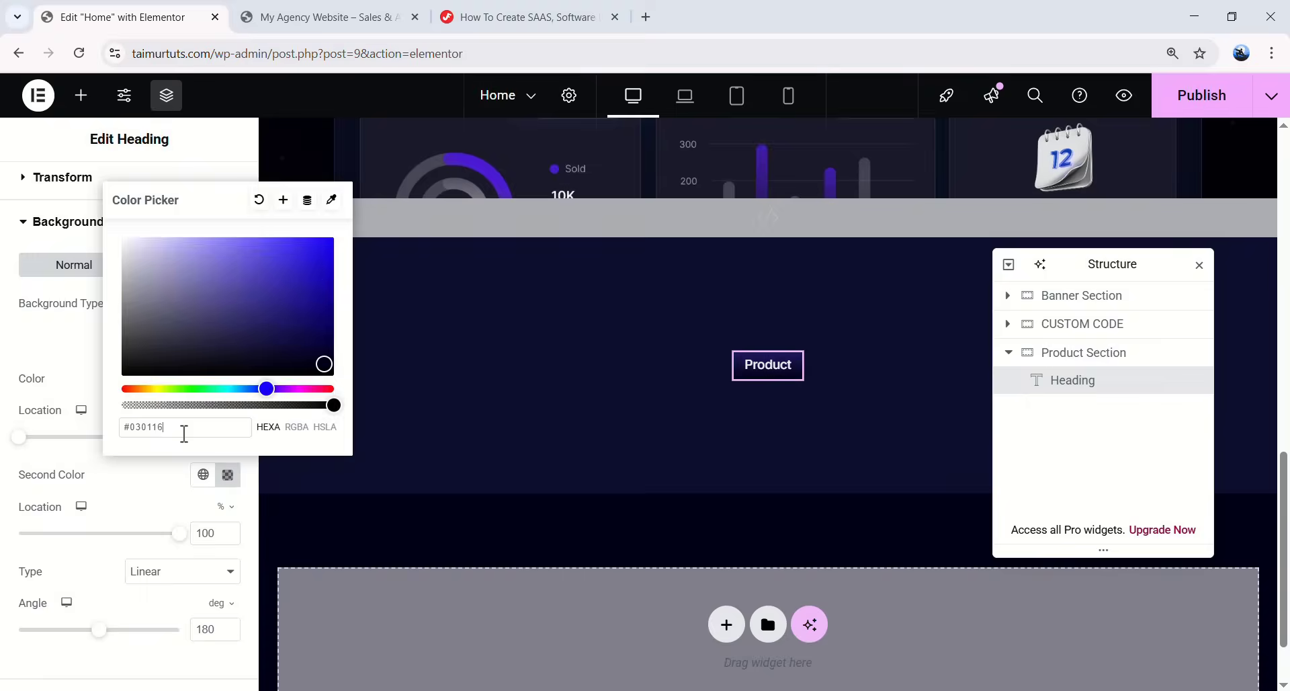
pyautogui.doubleClick(132, 430)
pyautogui.click(174, 430)
pyautogui.click(148, 427)
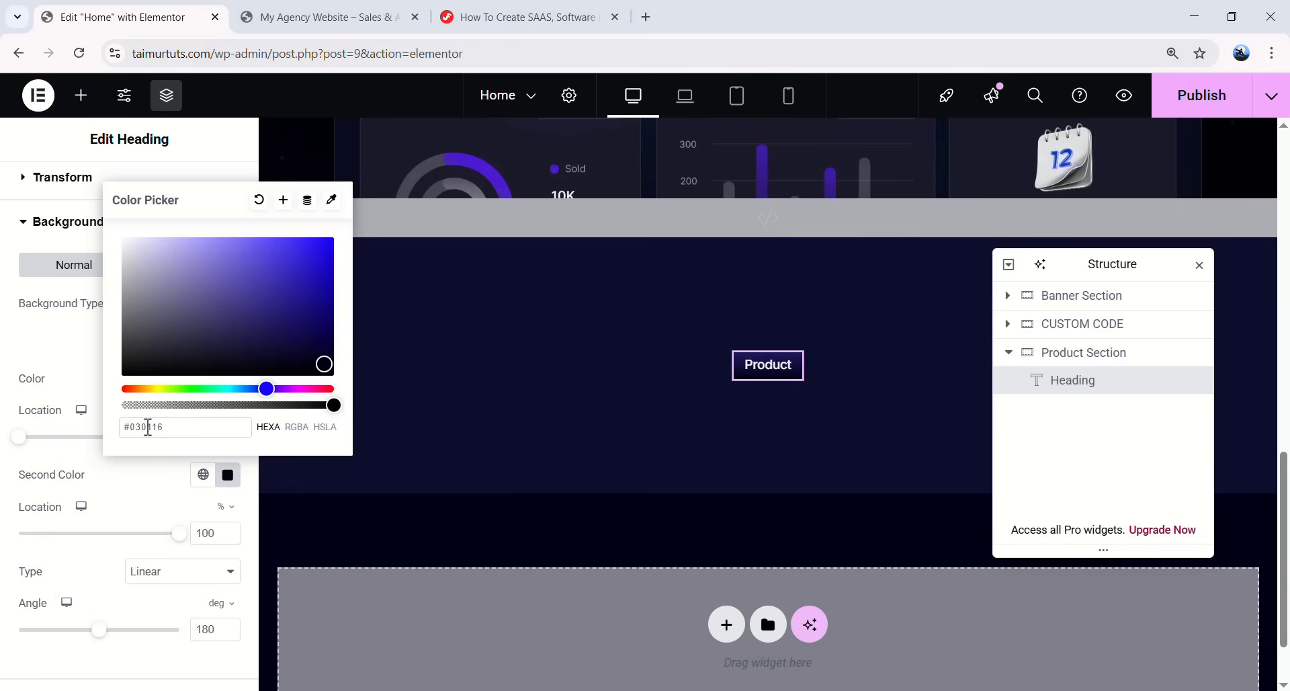
# - Save #030116 as a new global colour named '030'
pyautogui.click(283, 200)
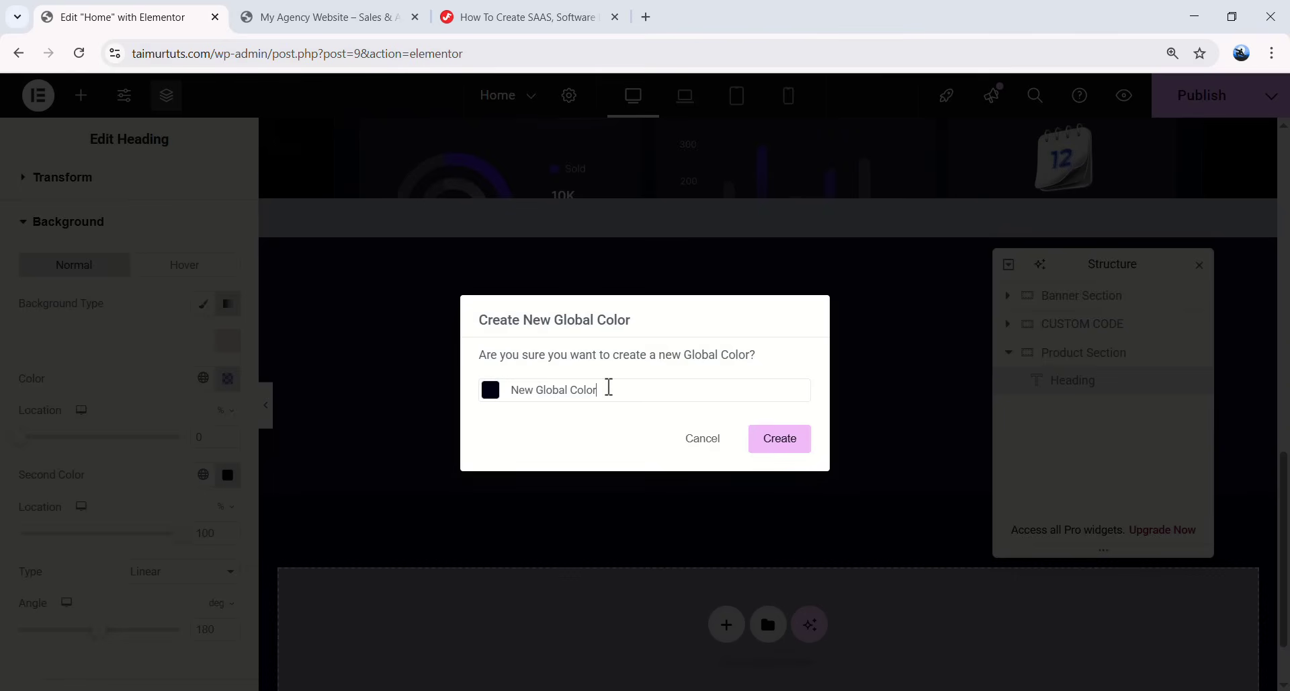
pyautogui.moveTo(597, 390); pyautogui.dragTo(496, 400)
pyautogui.write('030116')
pyautogui.click(777, 445)
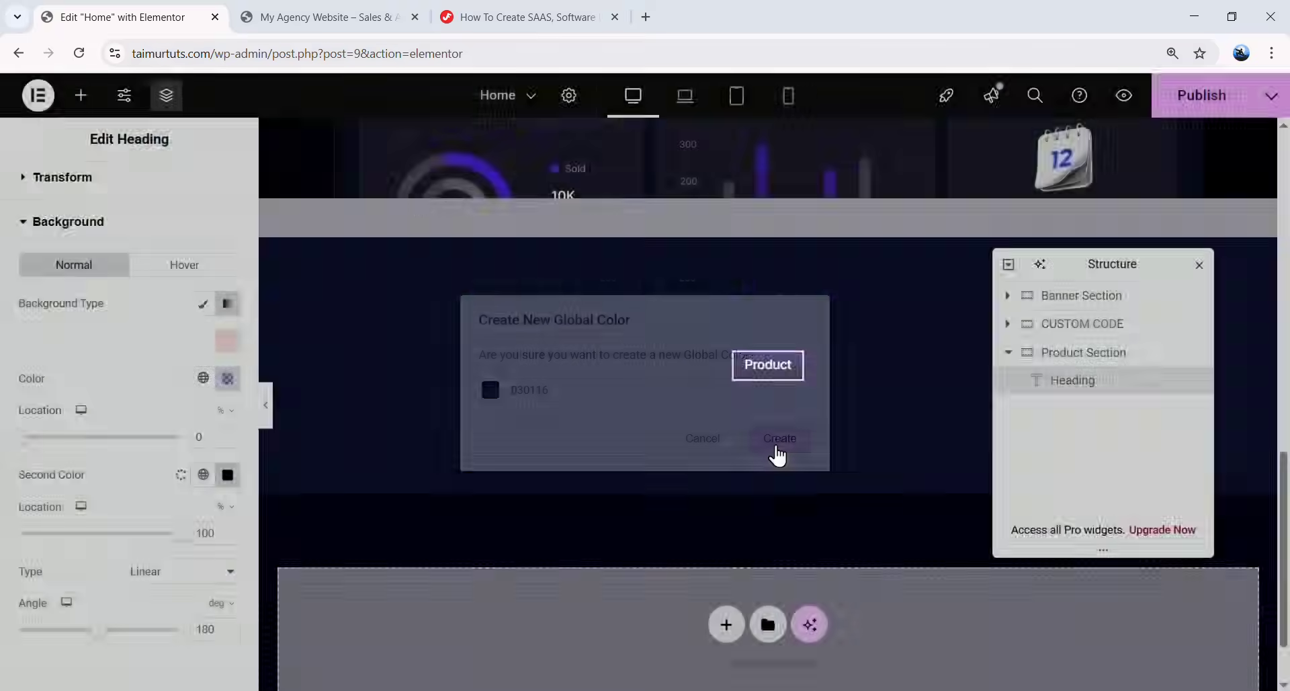
pyautogui.click(203, 474)
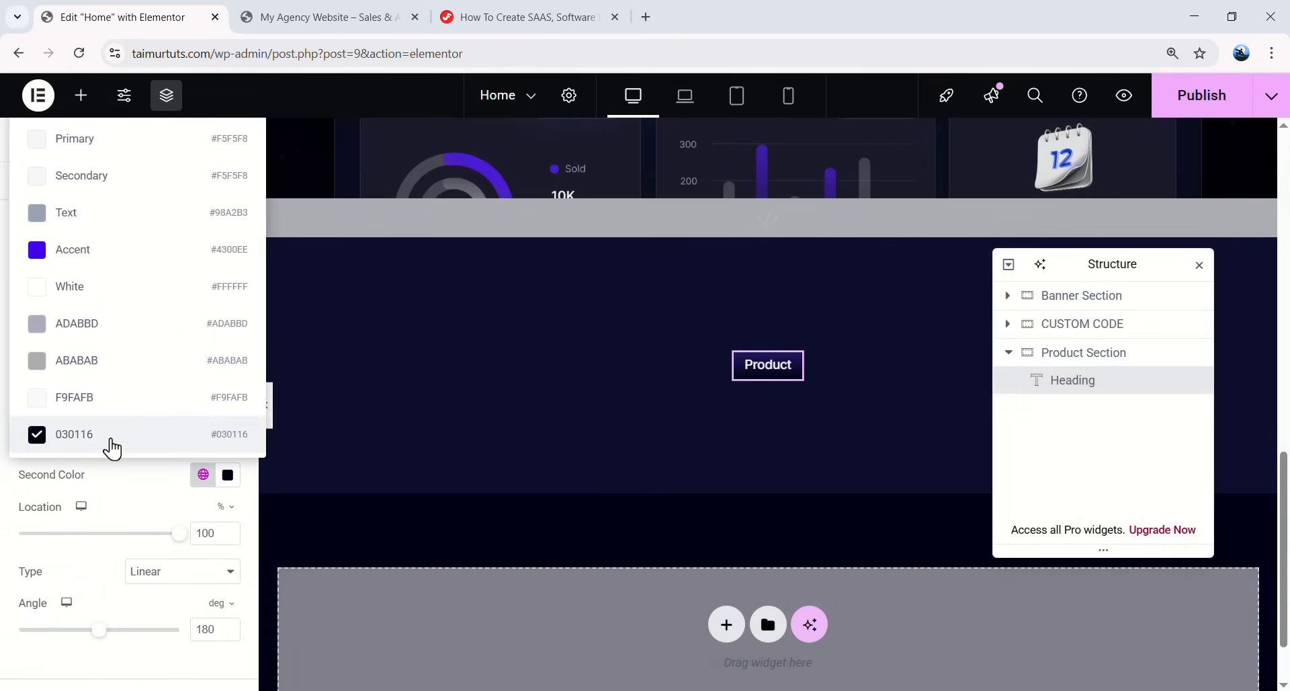
pyautogui.click(111, 449)
# - Lower the second colour's alpha to #03011666 and preview the heading
pyautogui.click(228, 477)
pyautogui.click(189, 428)
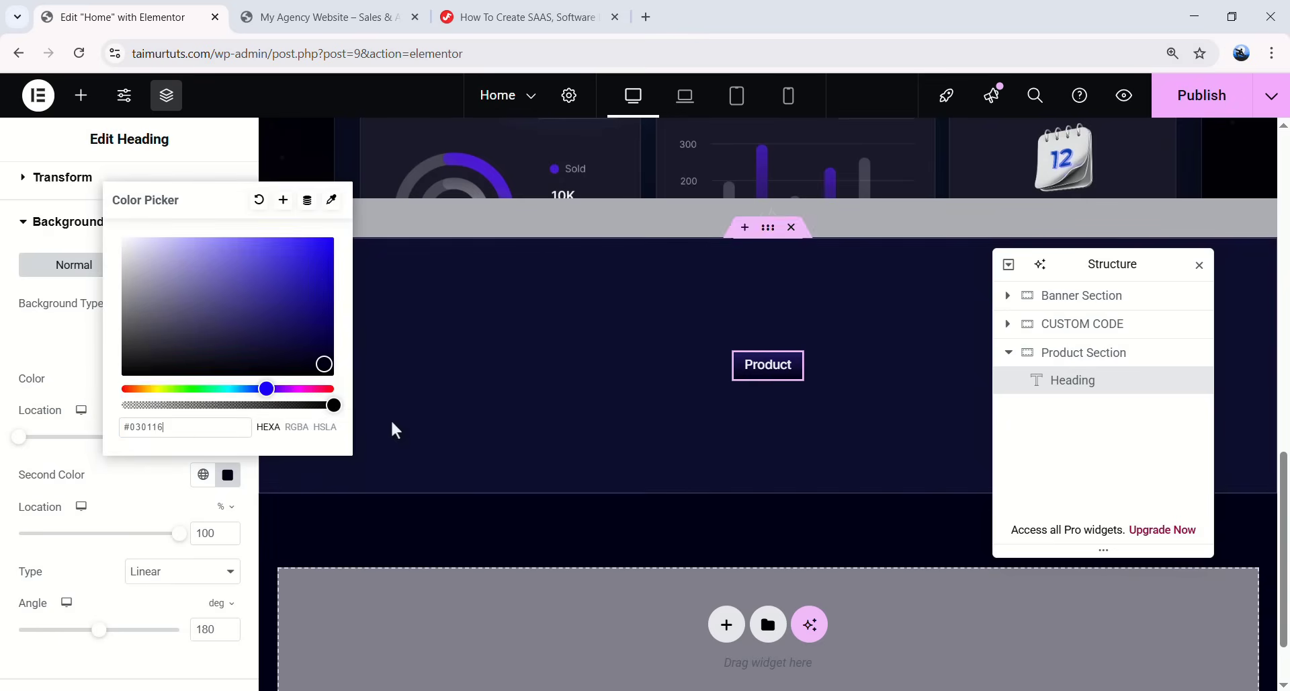
pyautogui.moveTo(334, 404); pyautogui.dragTo(187, 405)
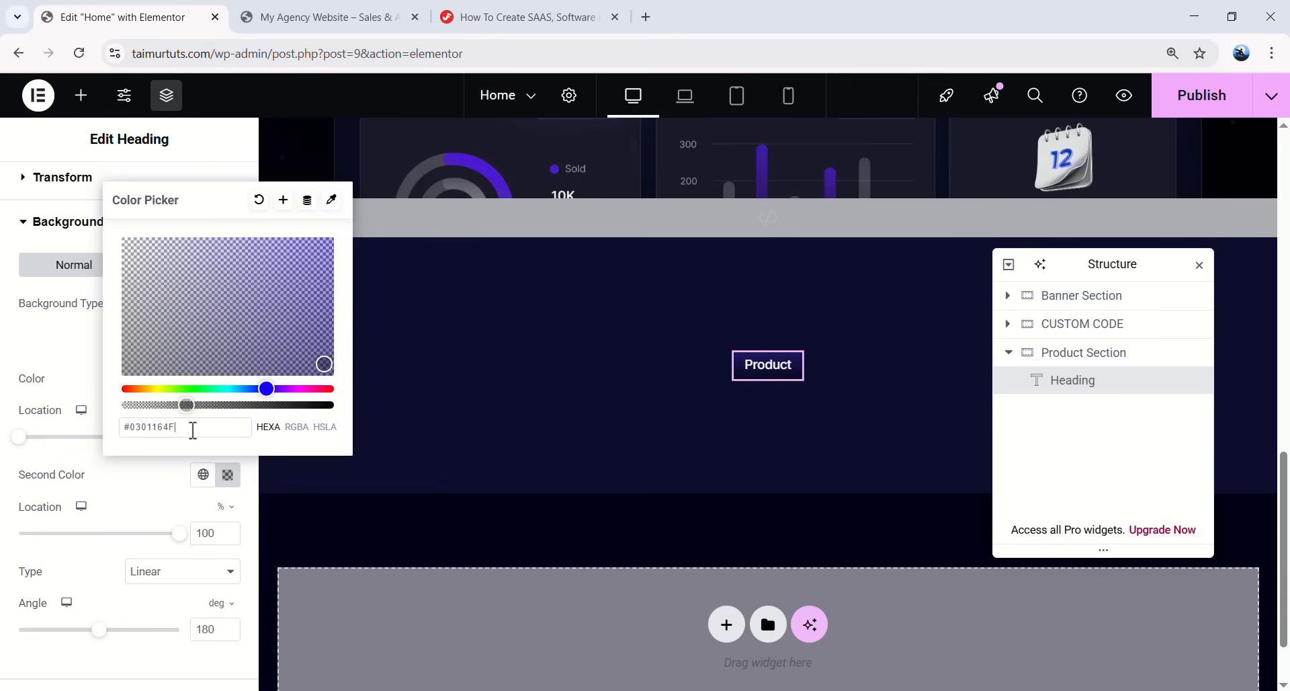
pyautogui.write('66')
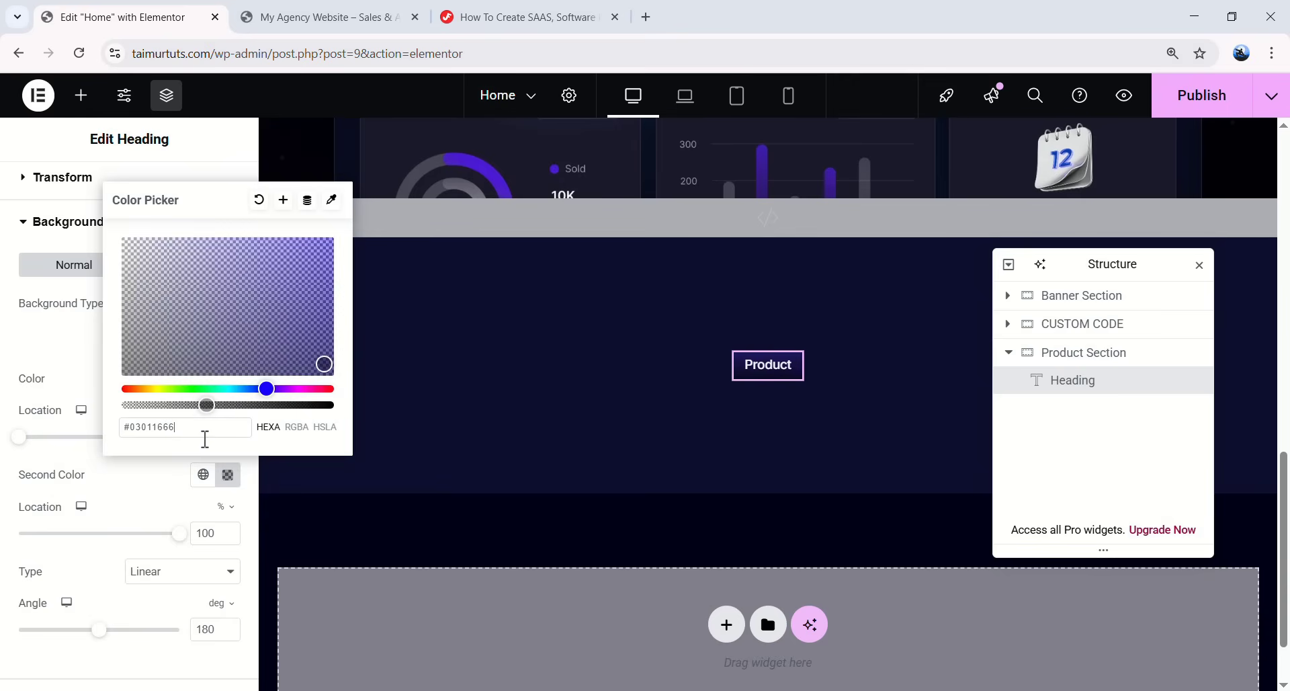
pyautogui.click(173, 475)
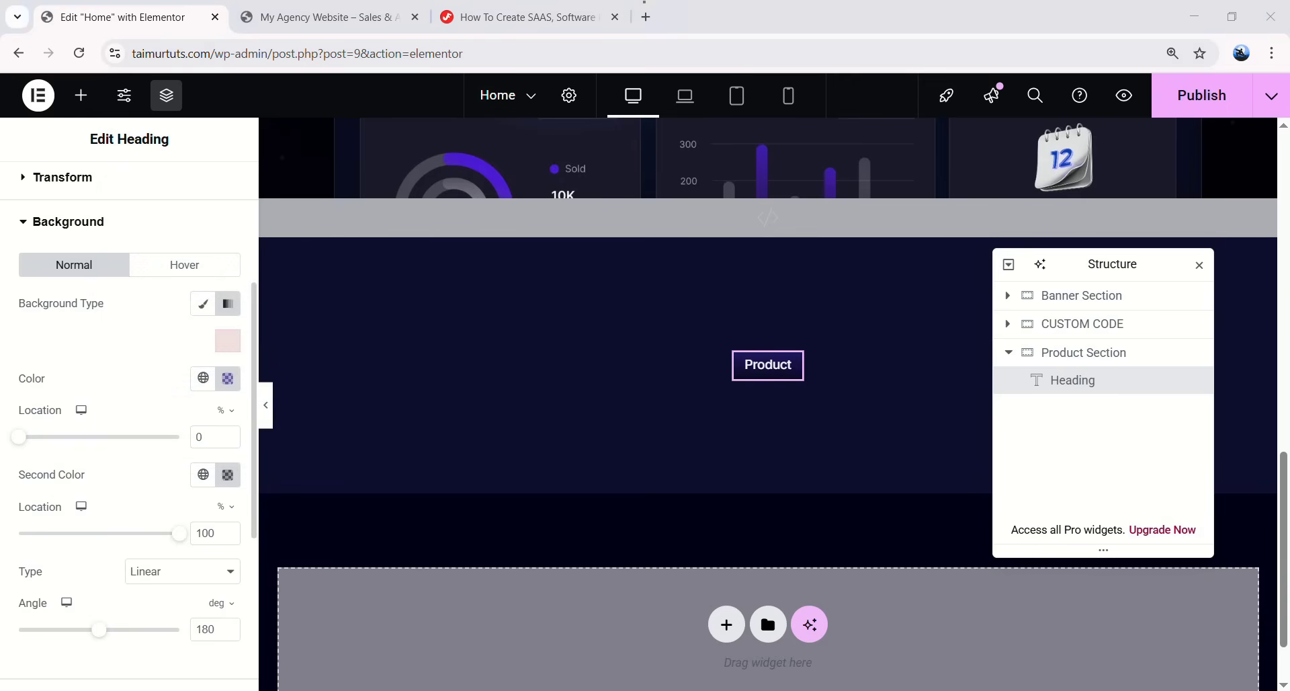
pyautogui.click(265, 410)
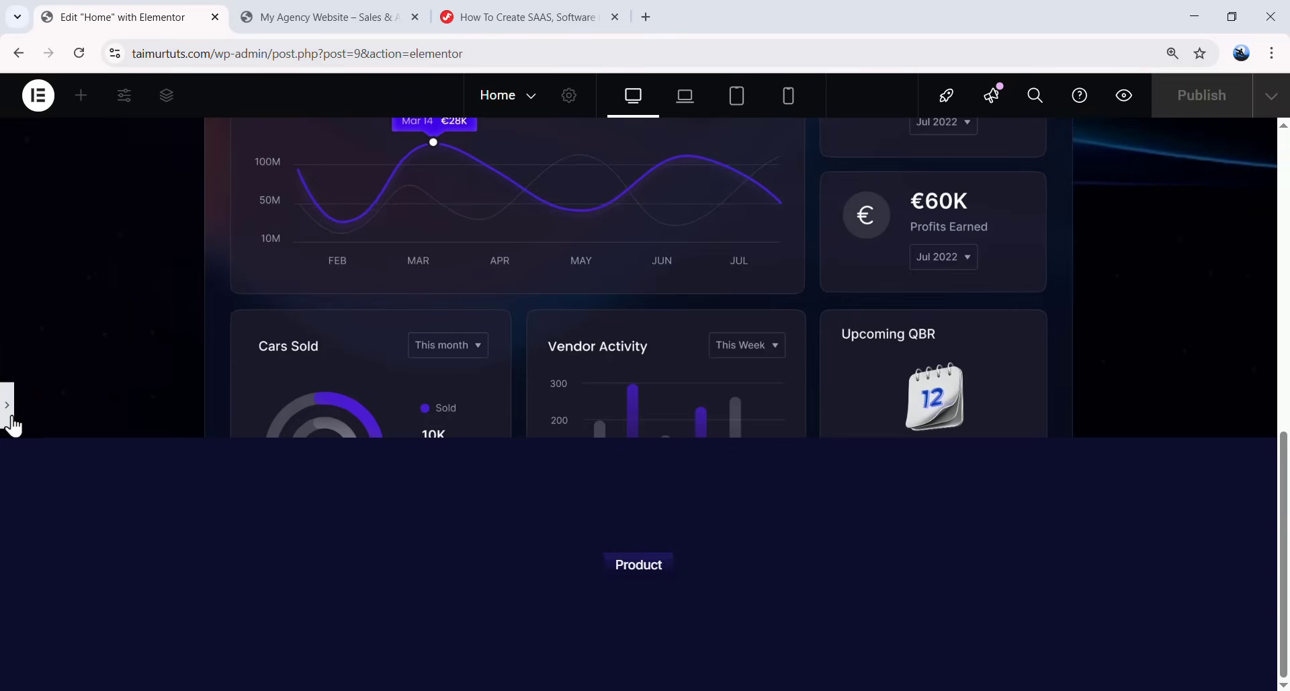
pyautogui.click(10, 422)
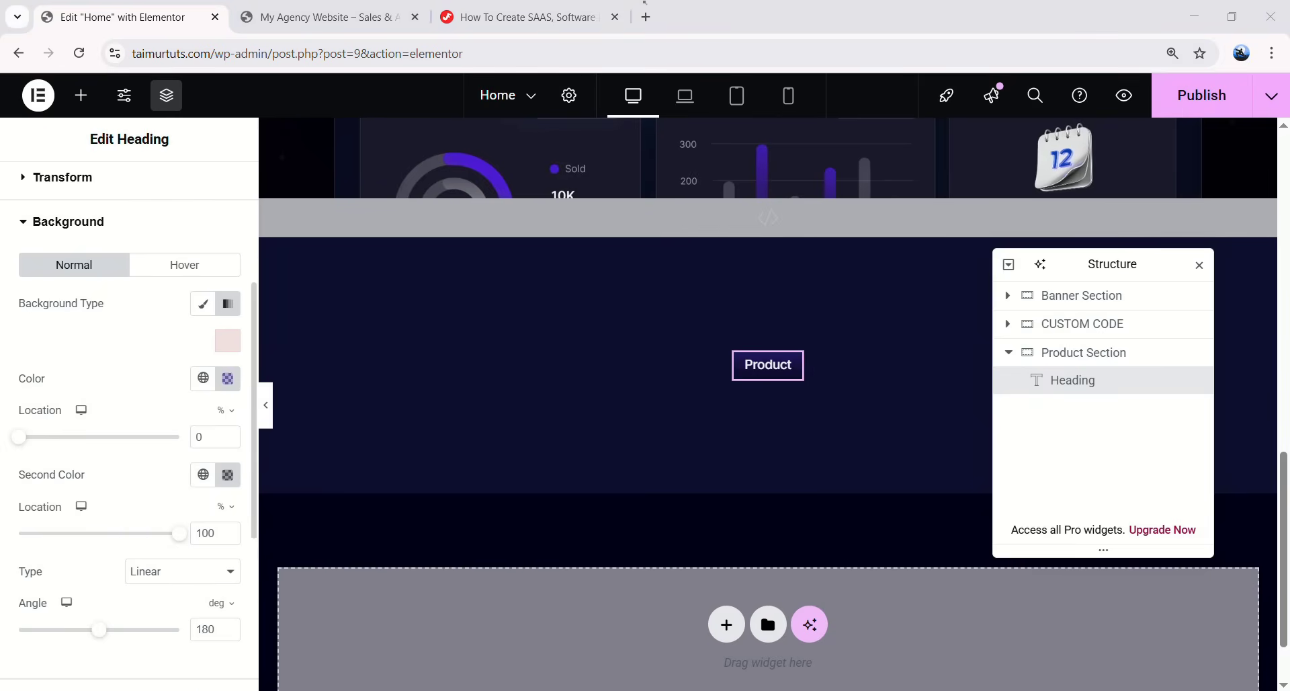
pyautogui.scroll(-4, 158, 420)
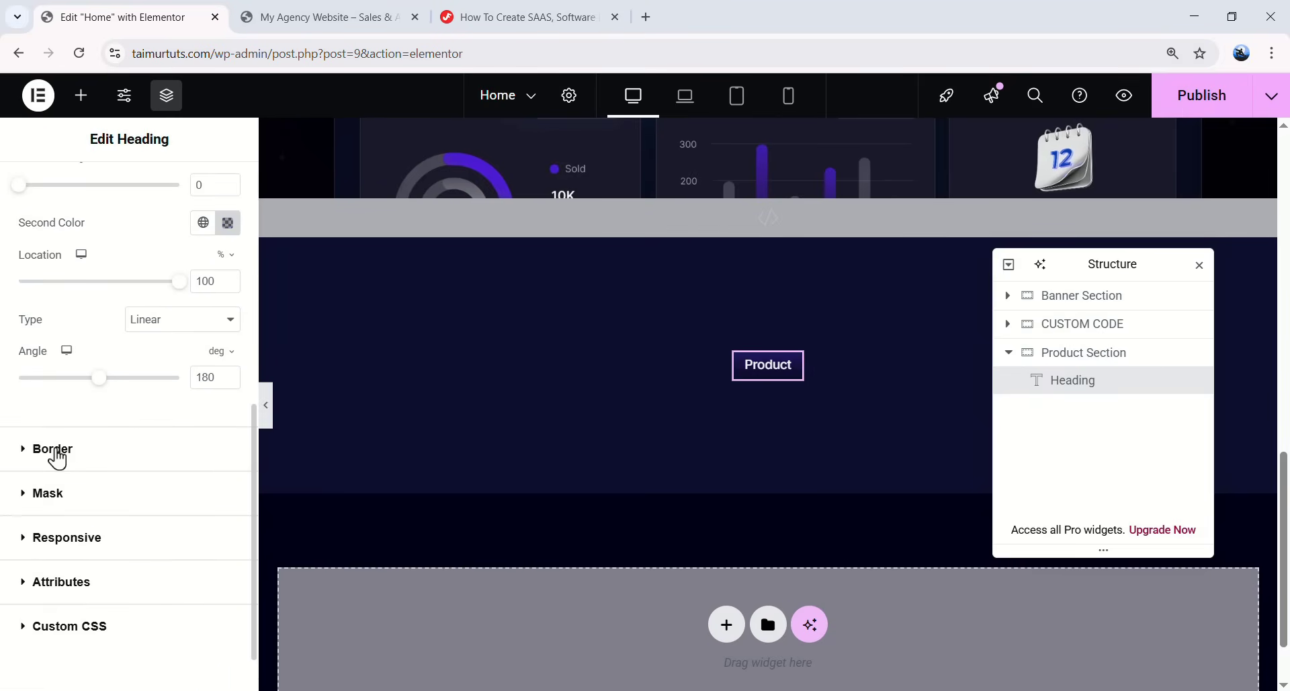
# - Give the heading a solid 1px border in the Accent global colour
pyautogui.click(65, 459)
pyautogui.scroll(-3, 121, 410)
pyautogui.click(168, 433)
pyautogui.click(154, 498)
pyautogui.click(48, 485)
pyautogui.write('1')
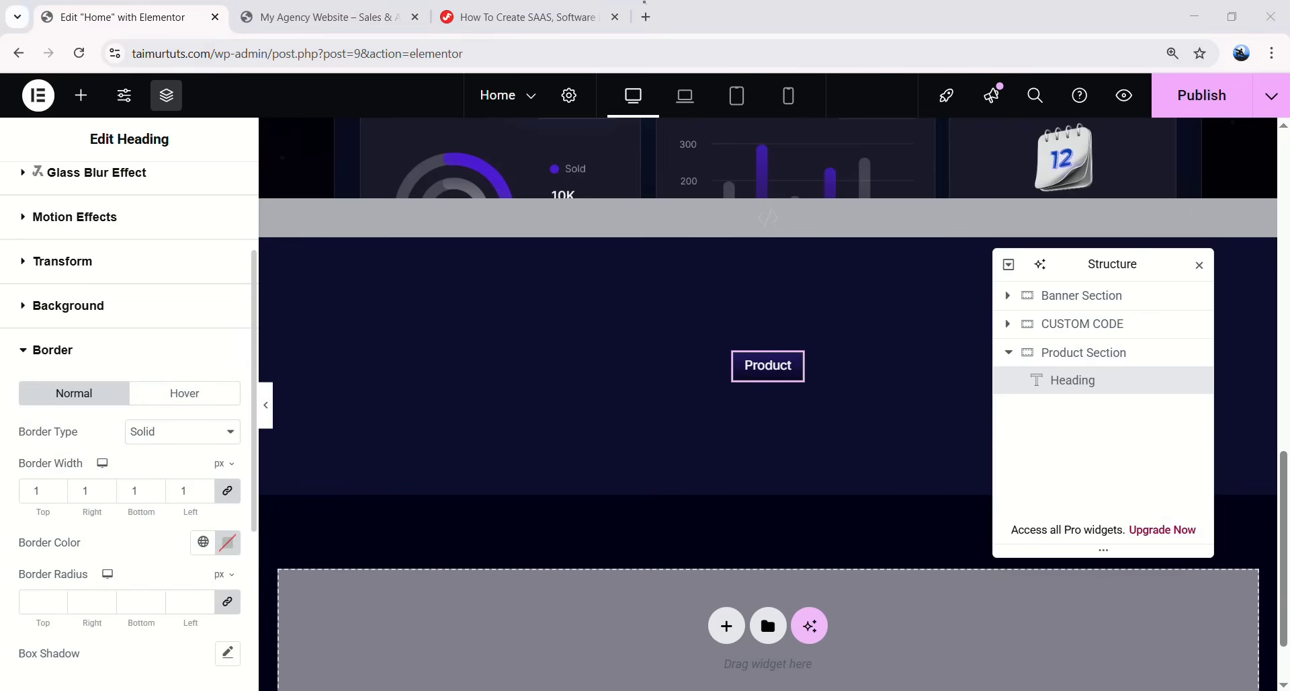
pyautogui.click(203, 542)
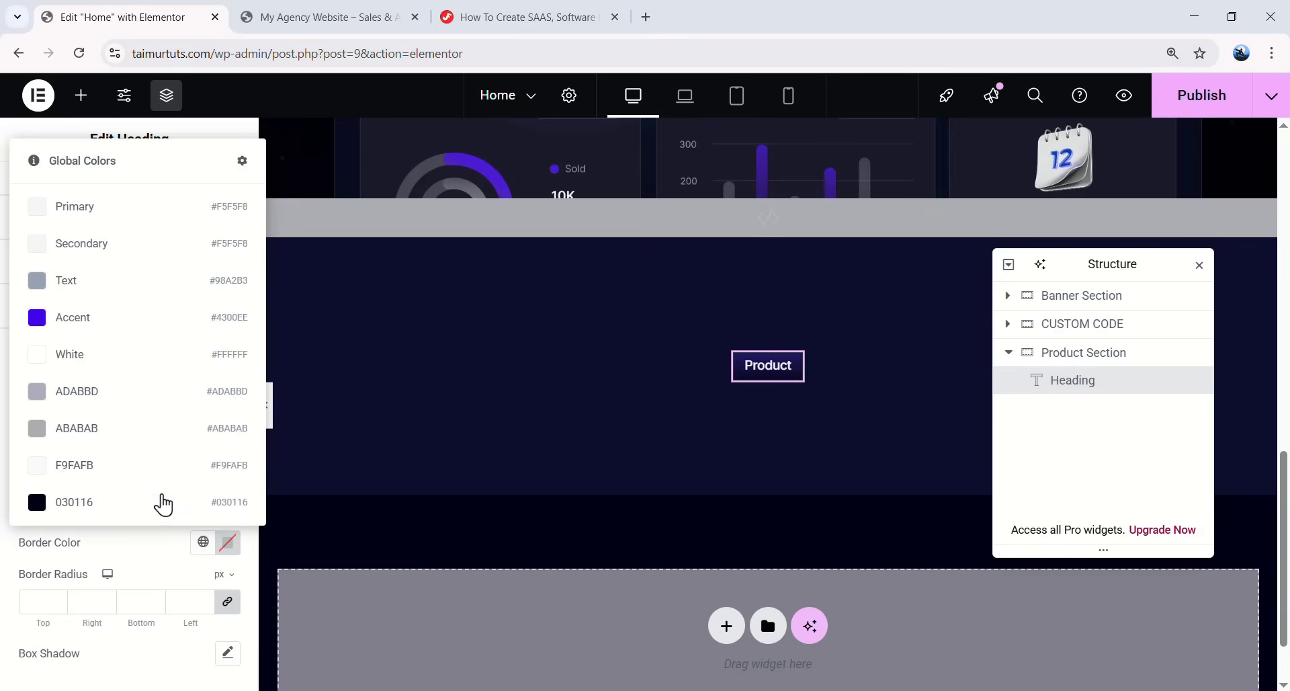
pyautogui.click(125, 332)
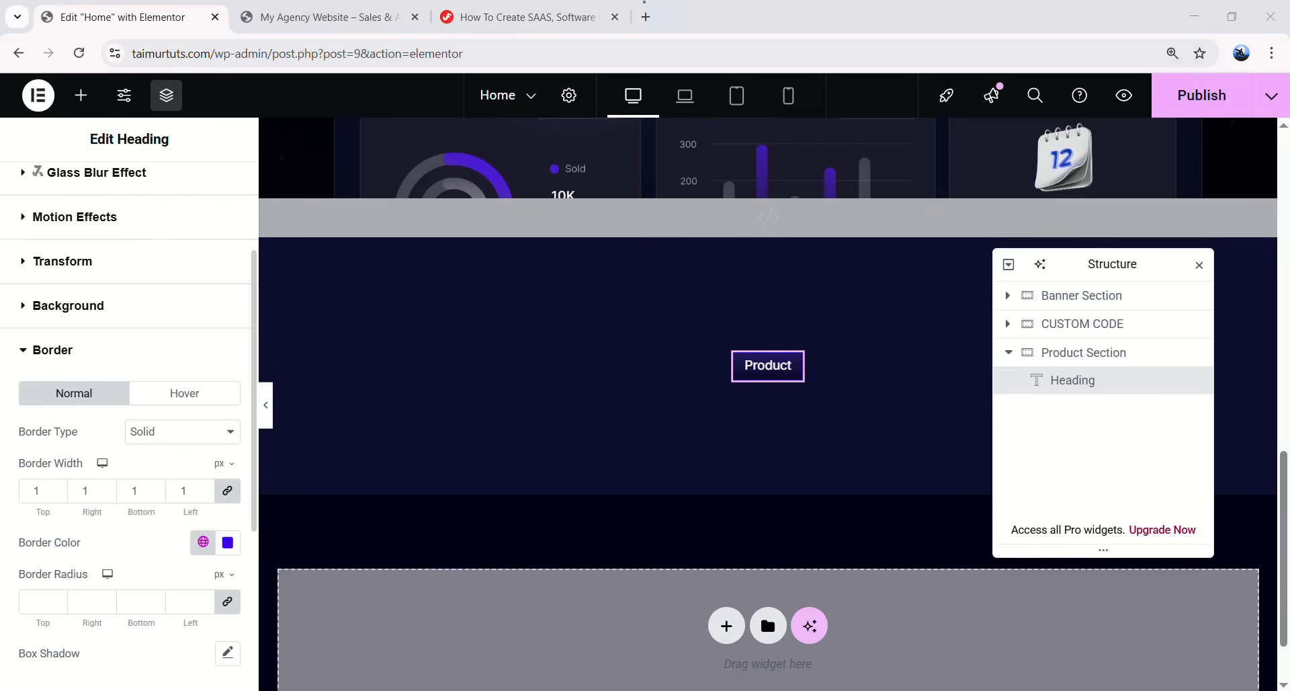
# - Round the heading's border corners to a 50px radius and preview it
pyautogui.click(36, 608)
pyautogui.write('50')
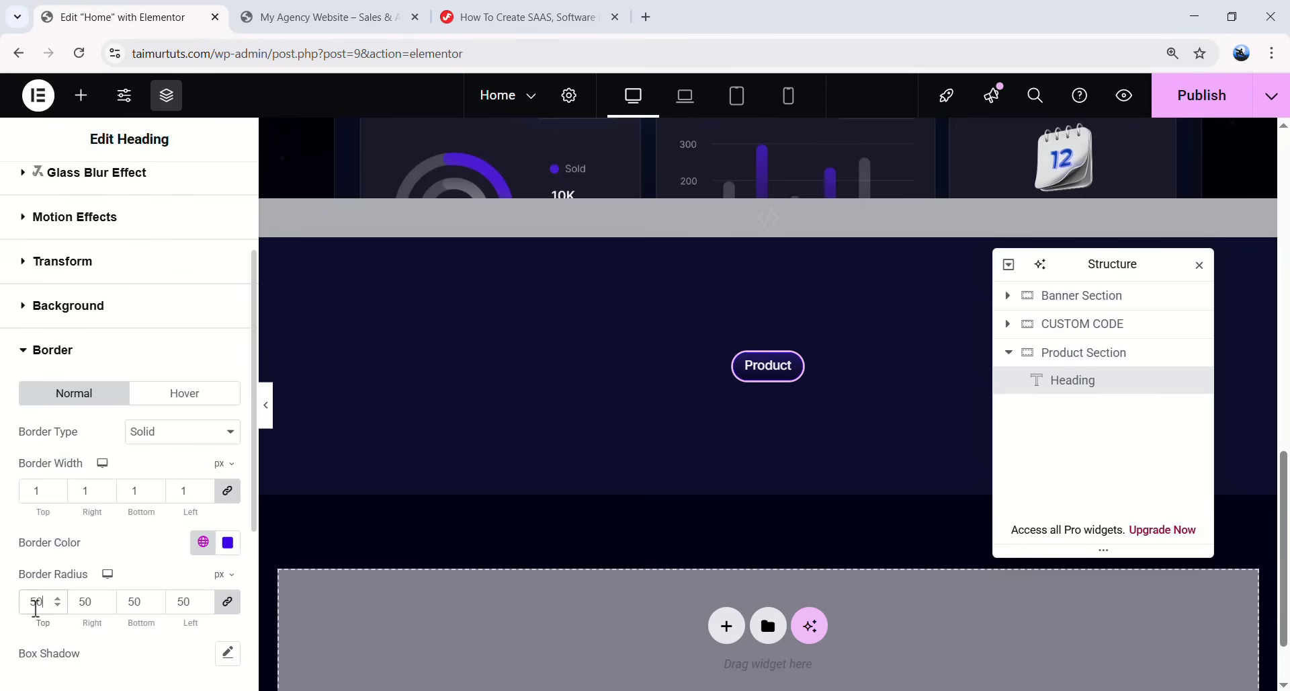
pyautogui.click(267, 405)
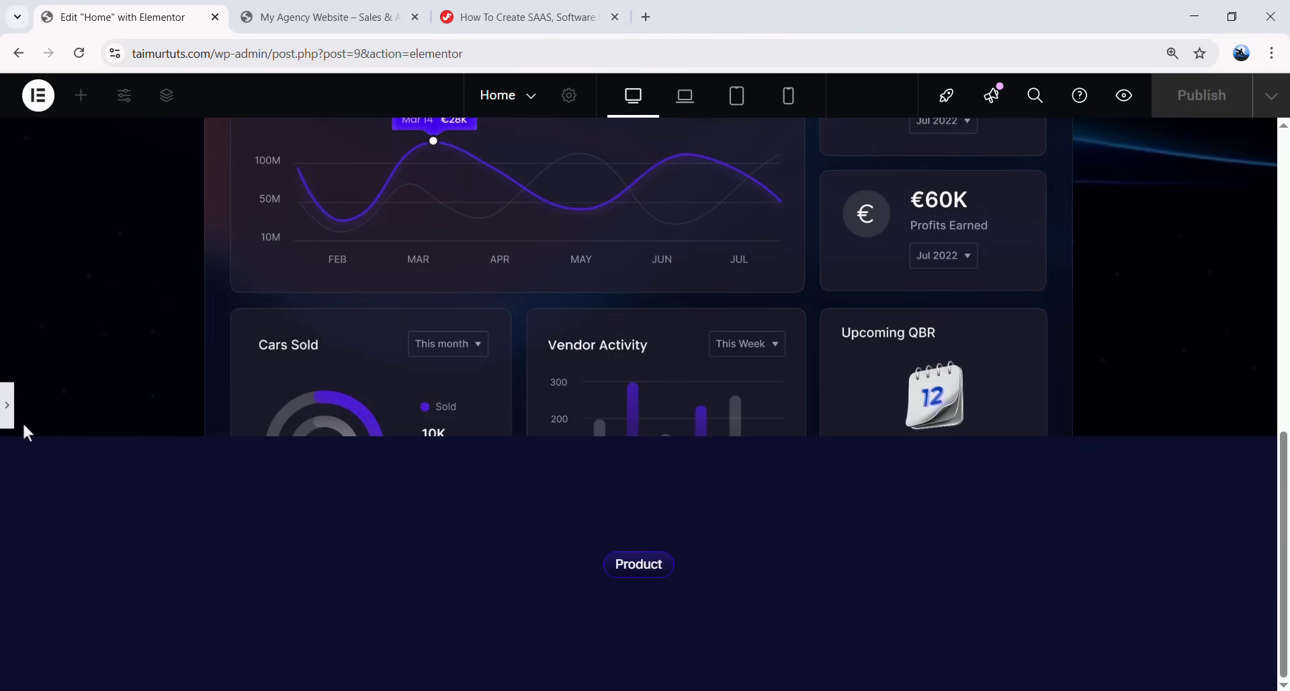
pyautogui.click(10, 420)
pyautogui.scroll(-1, 151, 462)
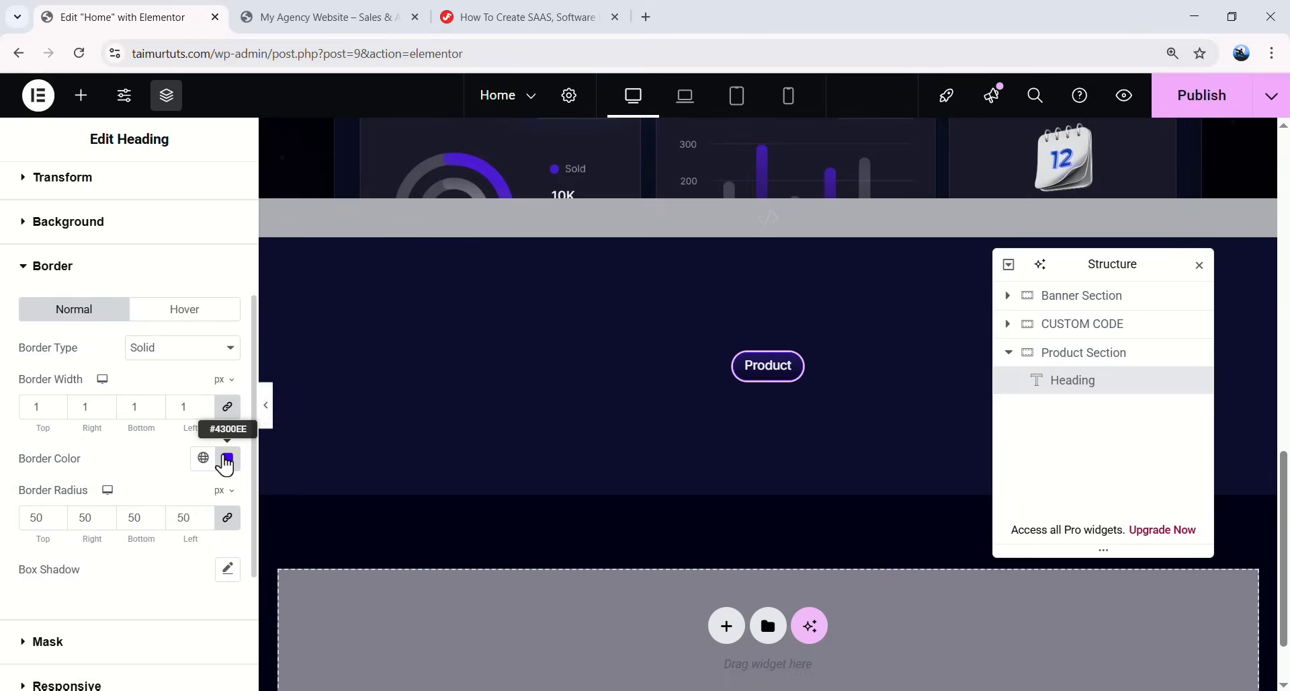
# - Change the border colour to #5f26f1 and preview the result
pyautogui.click(228, 459)
pyautogui.doubleClick(187, 415)
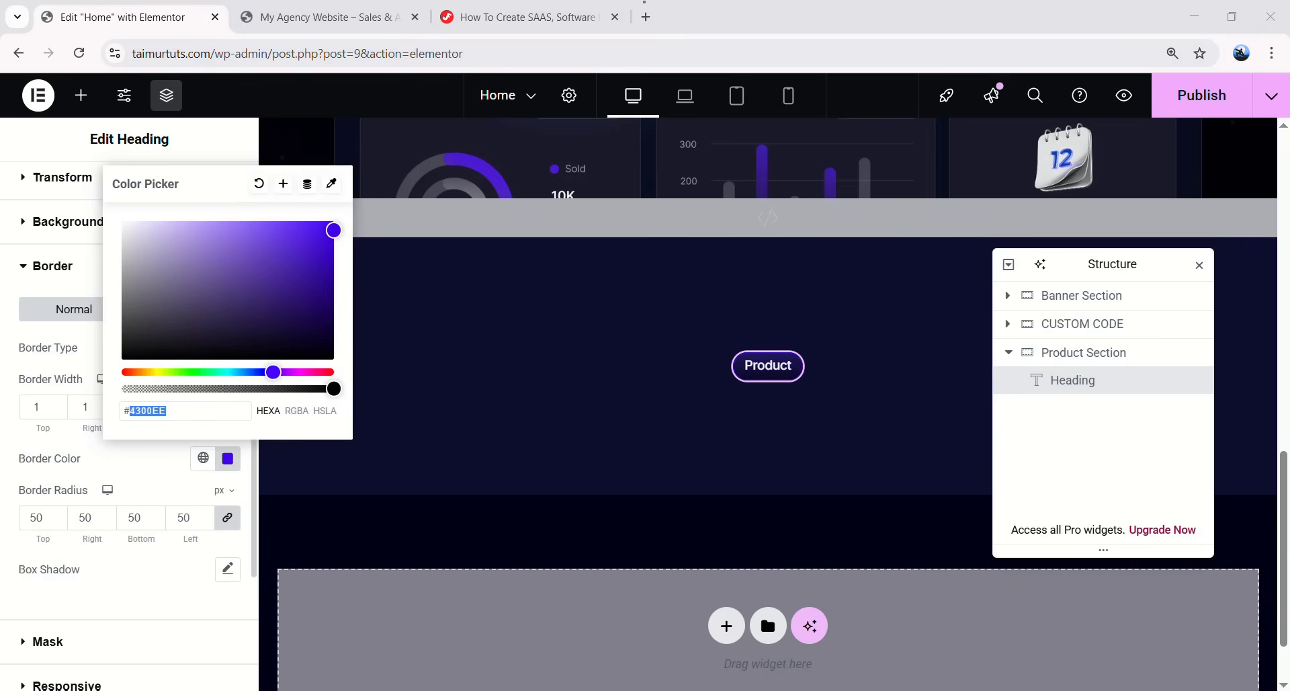
pyautogui.write('5f2')
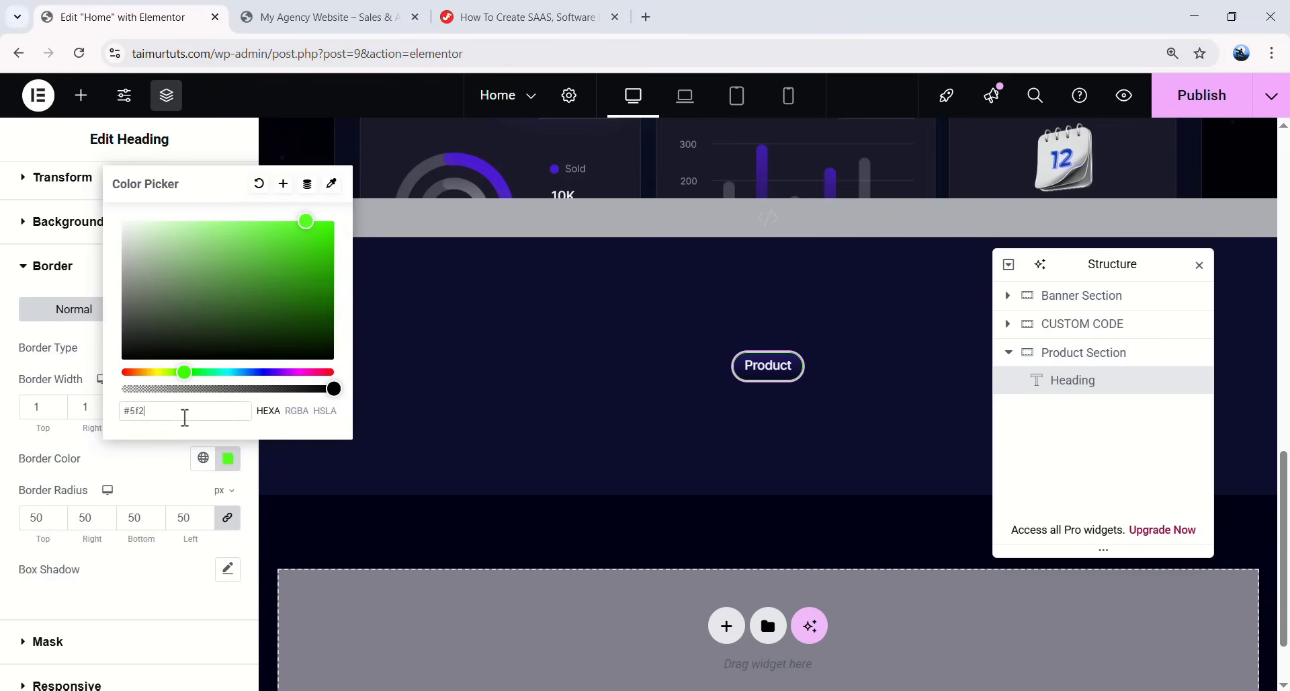
pyautogui.write('6f1')
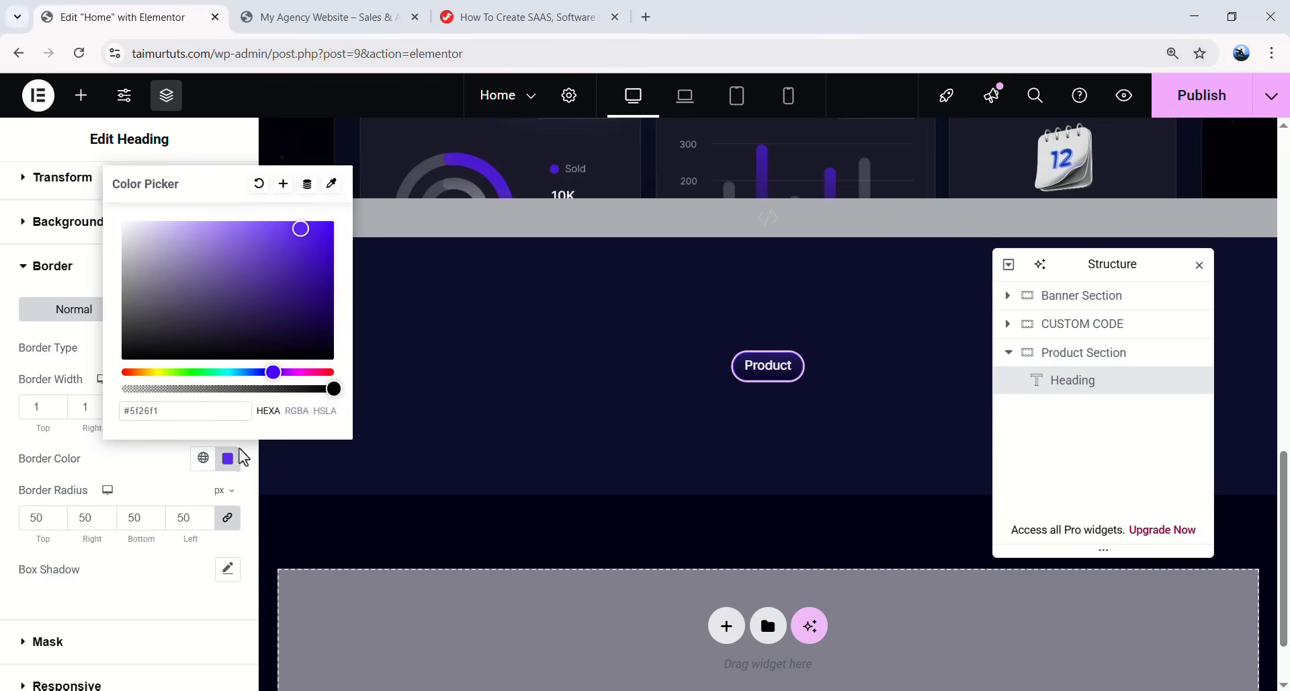
pyautogui.click(186, 591)
pyautogui.click(261, 422)
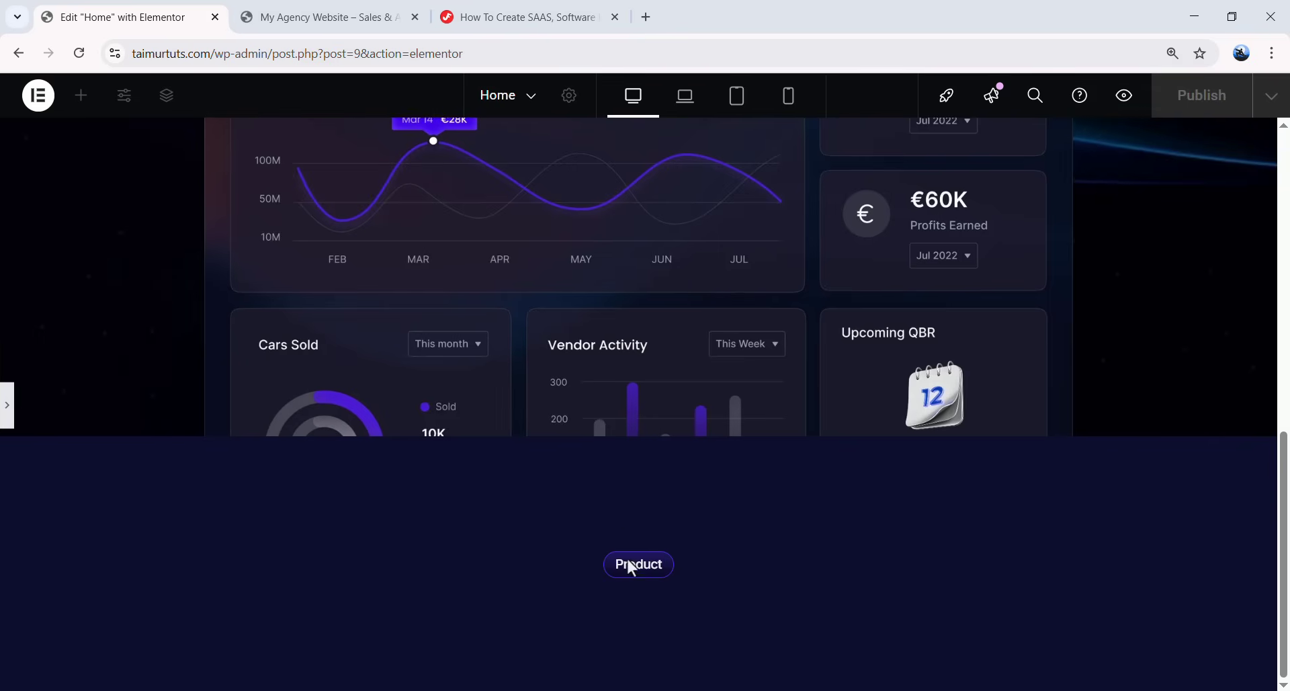
pyautogui.click(10, 407)
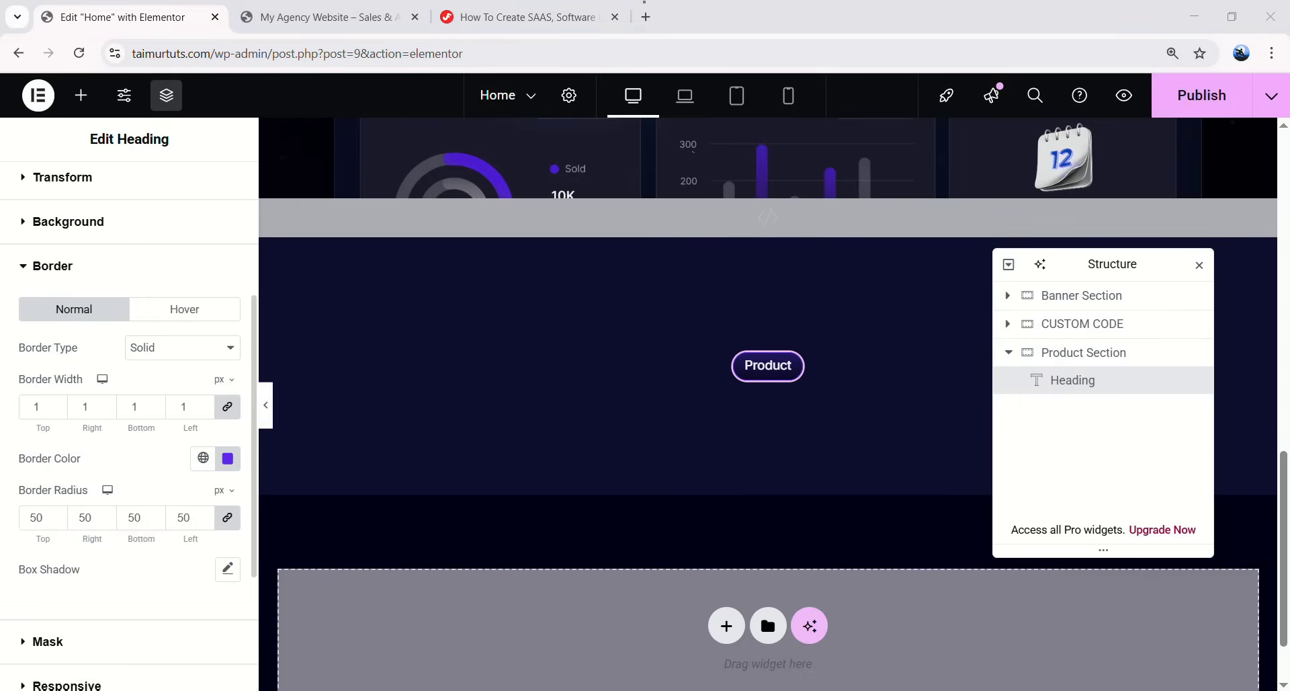
pyautogui.scroll(13, 760, 368)
pyautogui.scroll(-10, 761, 373)
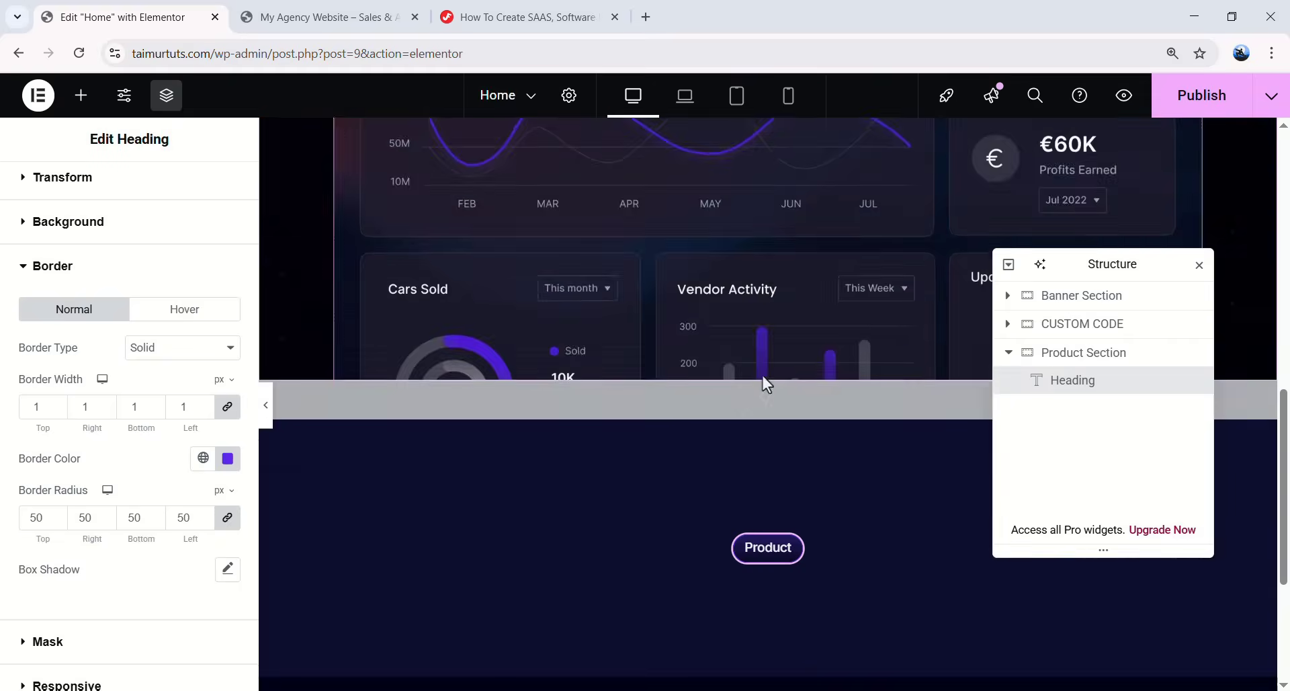
pyautogui.scroll(-4, 763, 378)
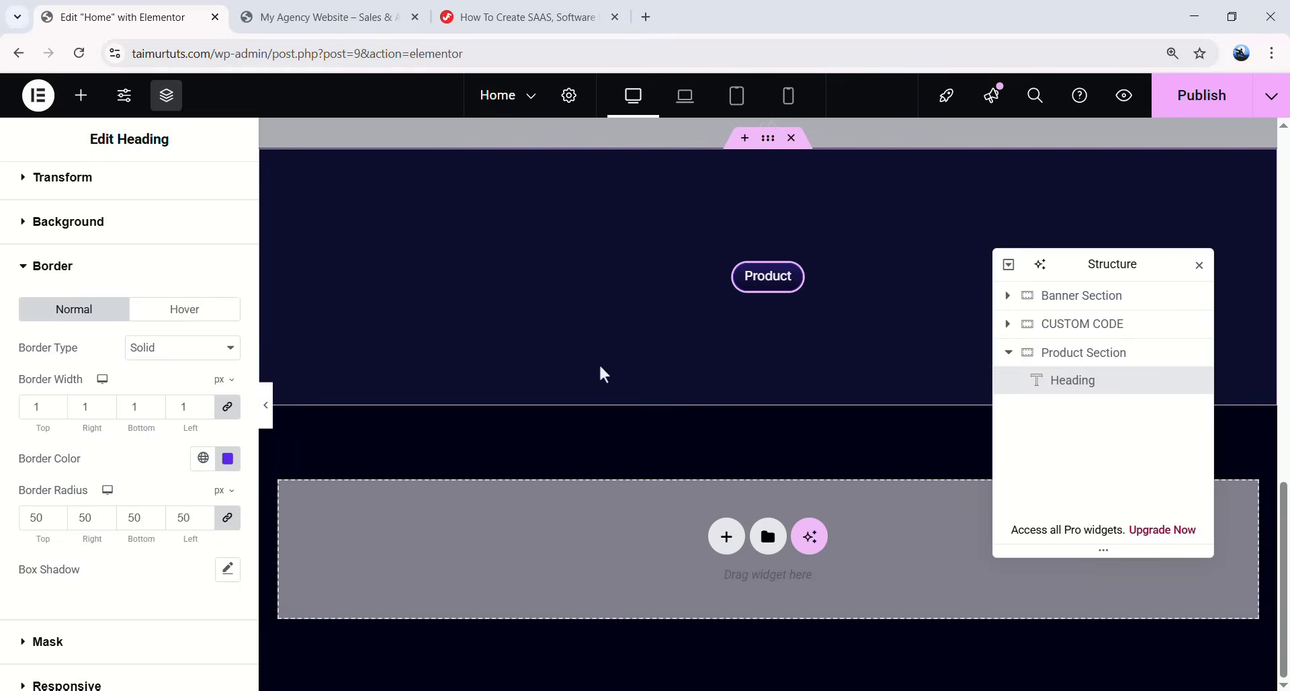
pyautogui.scroll(12, 764, 305)
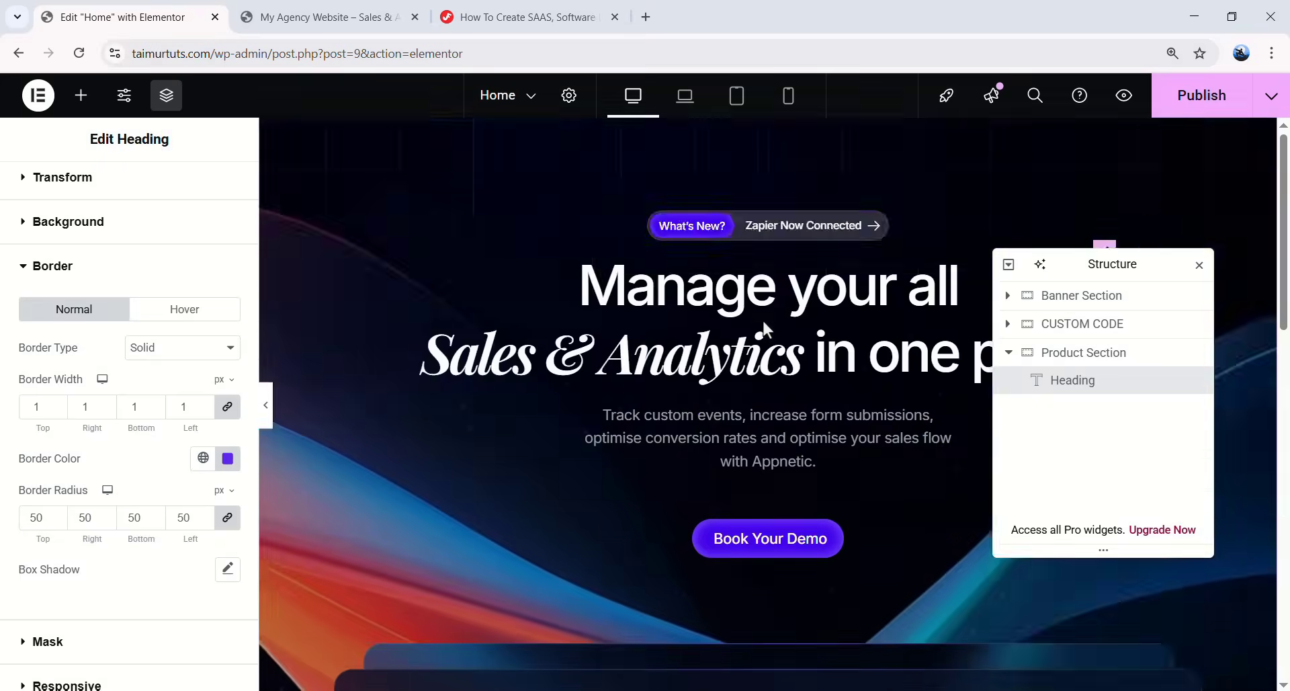
pyautogui.scroll(1, 764, 323)
# - Copy the banner's animated headline and paste it into the Product section
pyautogui.click(714, 342)
pyautogui.rightClick(714, 341)
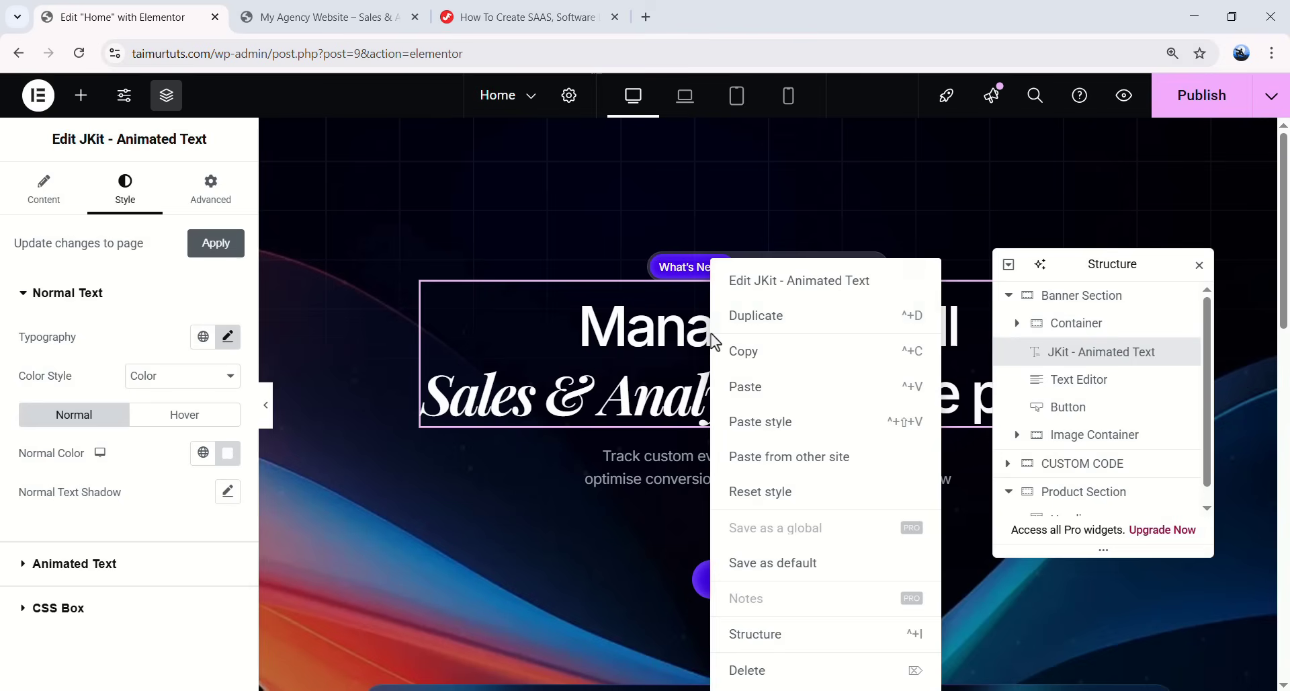
pyautogui.click(745, 353)
pyautogui.rightClick(736, 346)
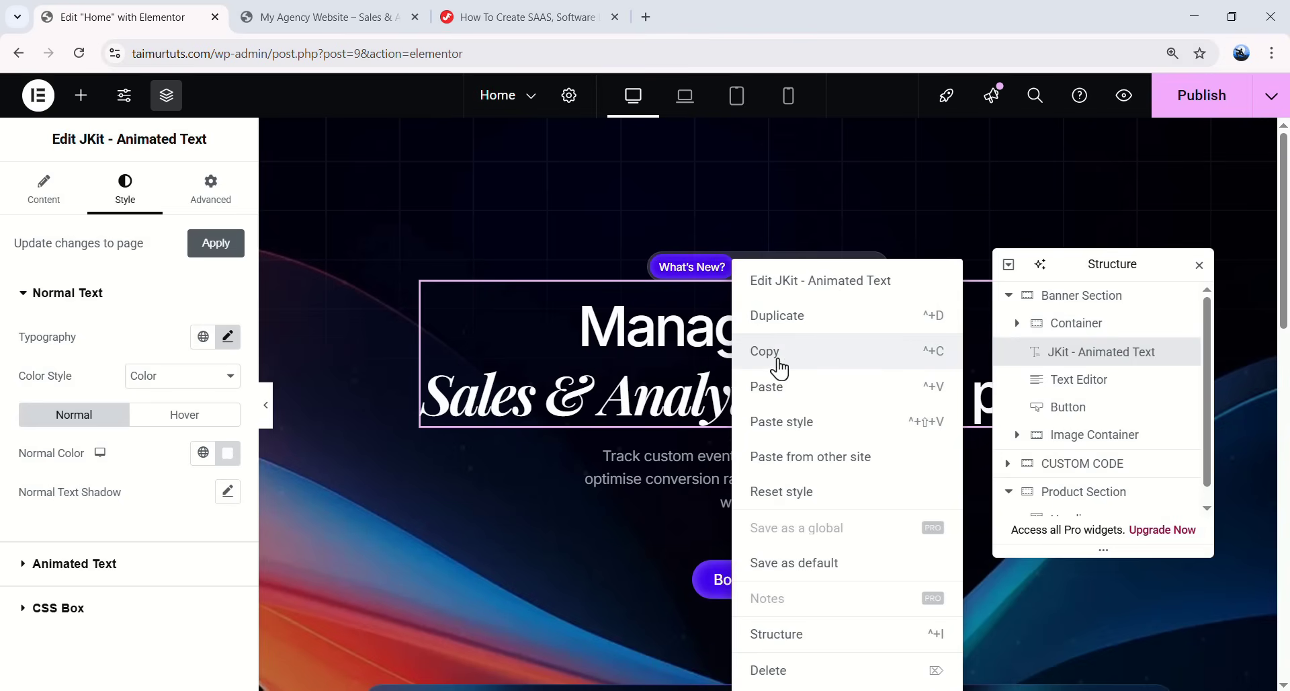
pyautogui.click(763, 363)
pyautogui.scroll(-10, 734, 356)
pyautogui.scroll(-3, 773, 504)
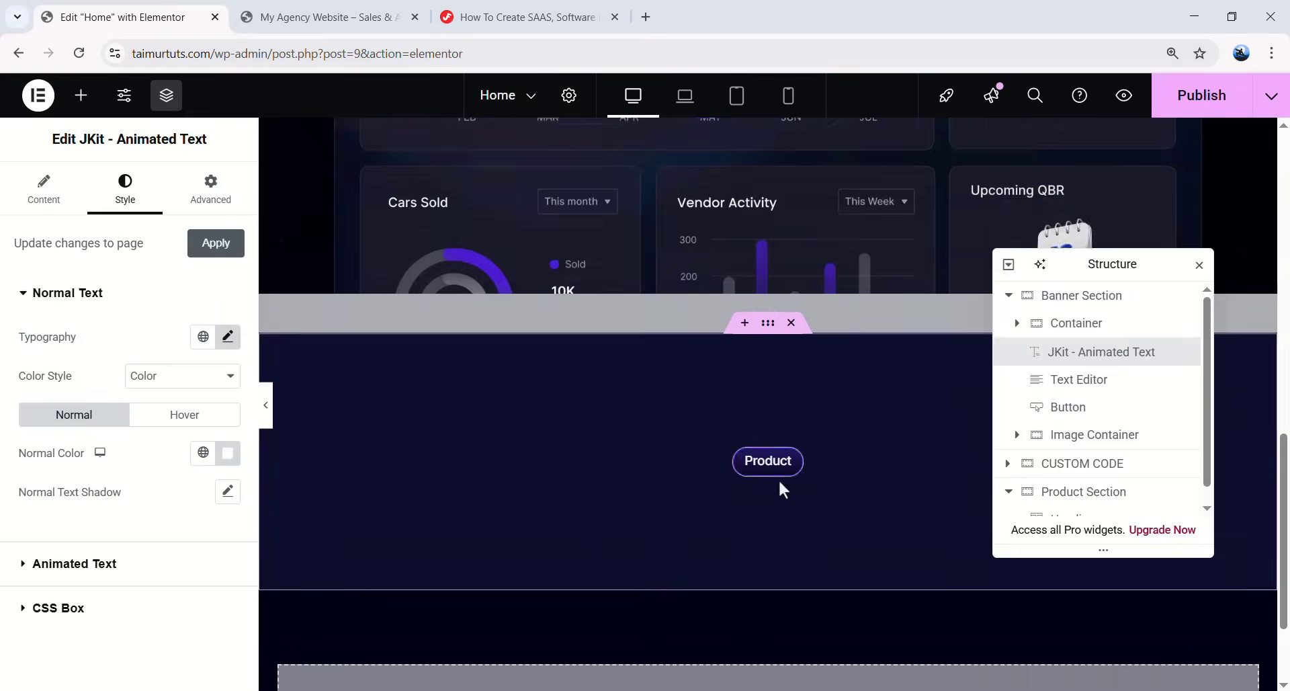
pyautogui.rightClick(782, 292)
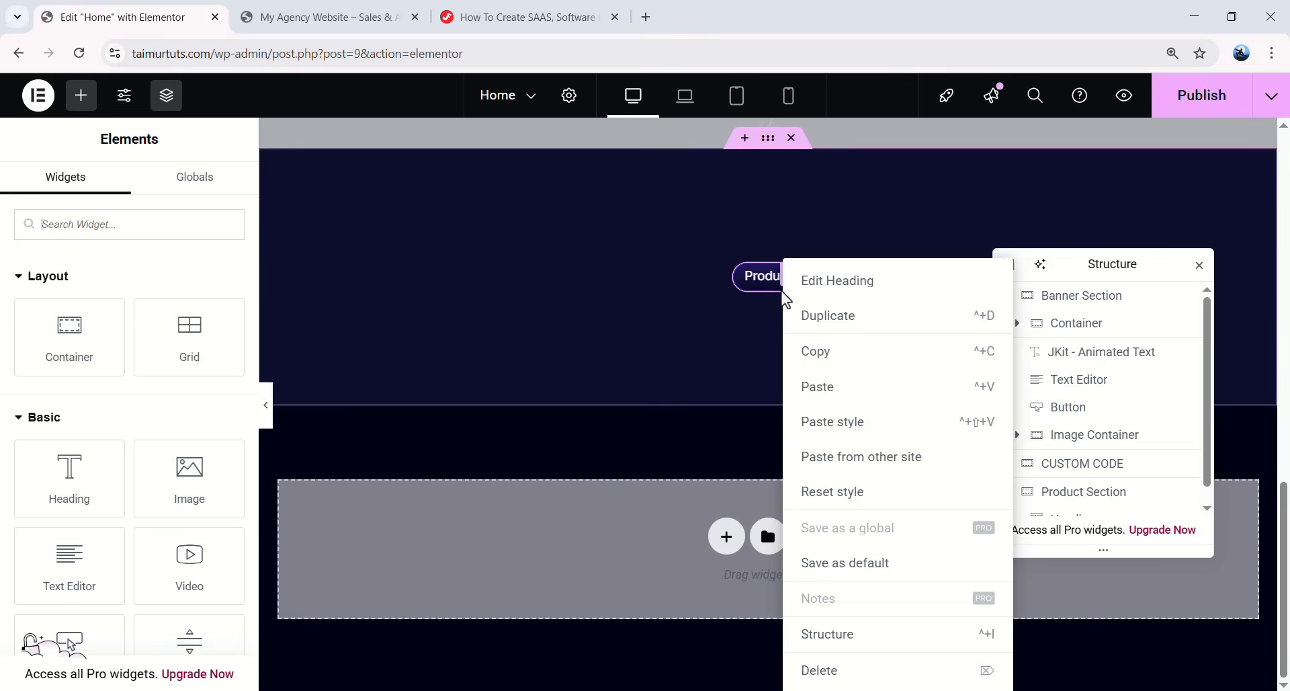
pyautogui.click(817, 388)
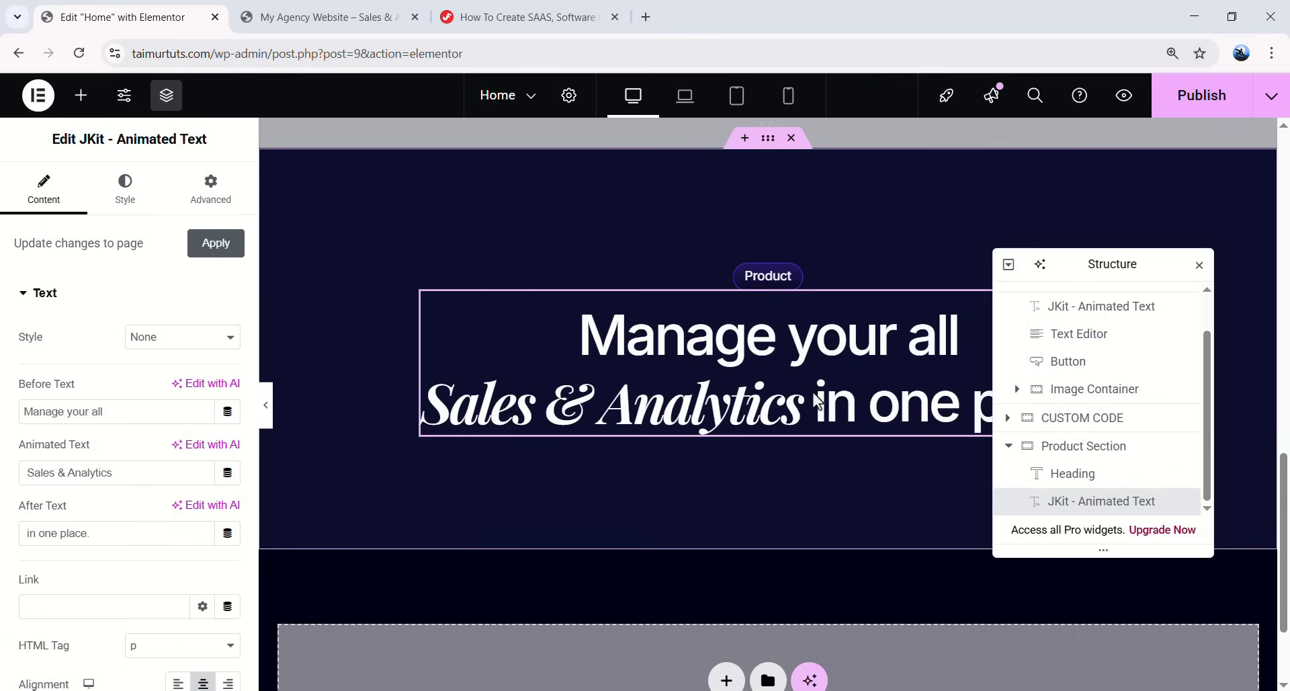
# - Reword the pasted headline to 'Track the things that matter most to you.' and clear its After Text
pyautogui.moveTo(1103, 266); pyautogui.dragTo(1115, 225)
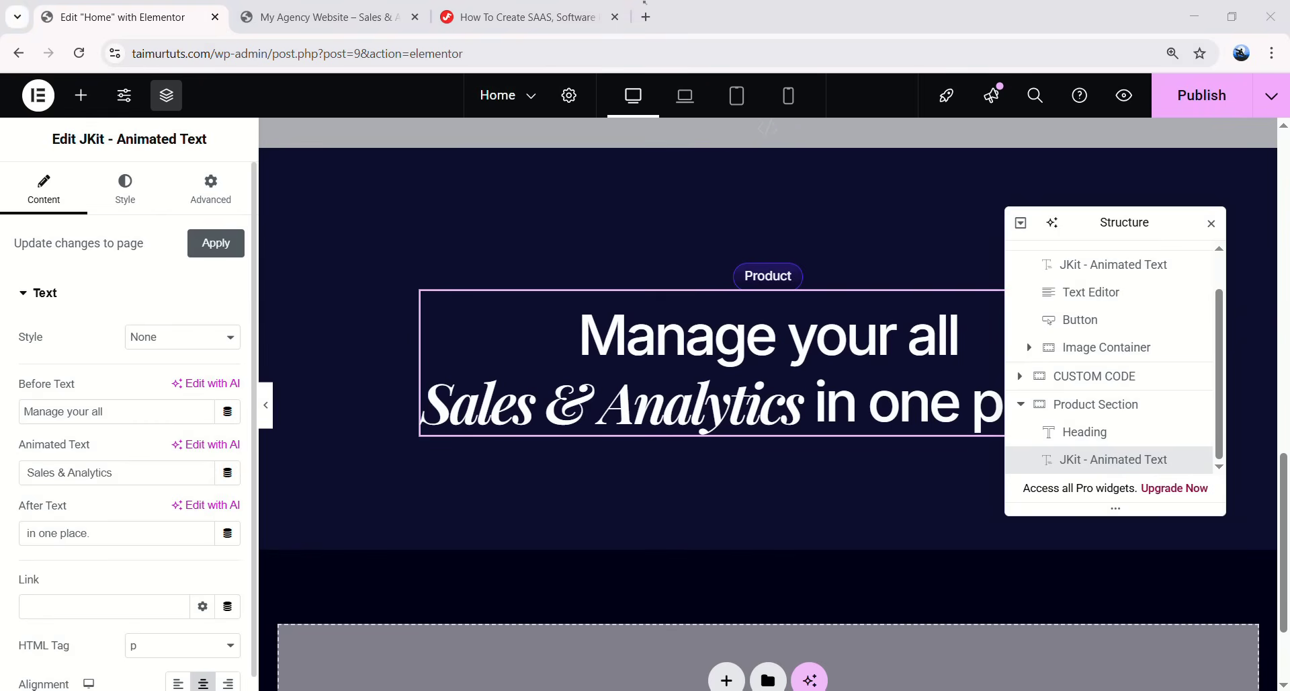
pyautogui.hotkey('ctrl', 'a')
pyautogui.hotkey('ctrl', 'v')
pyautogui.press('Tab')
pyautogui.press('Tab')
pyautogui.hotkey('ctrl', 'v')
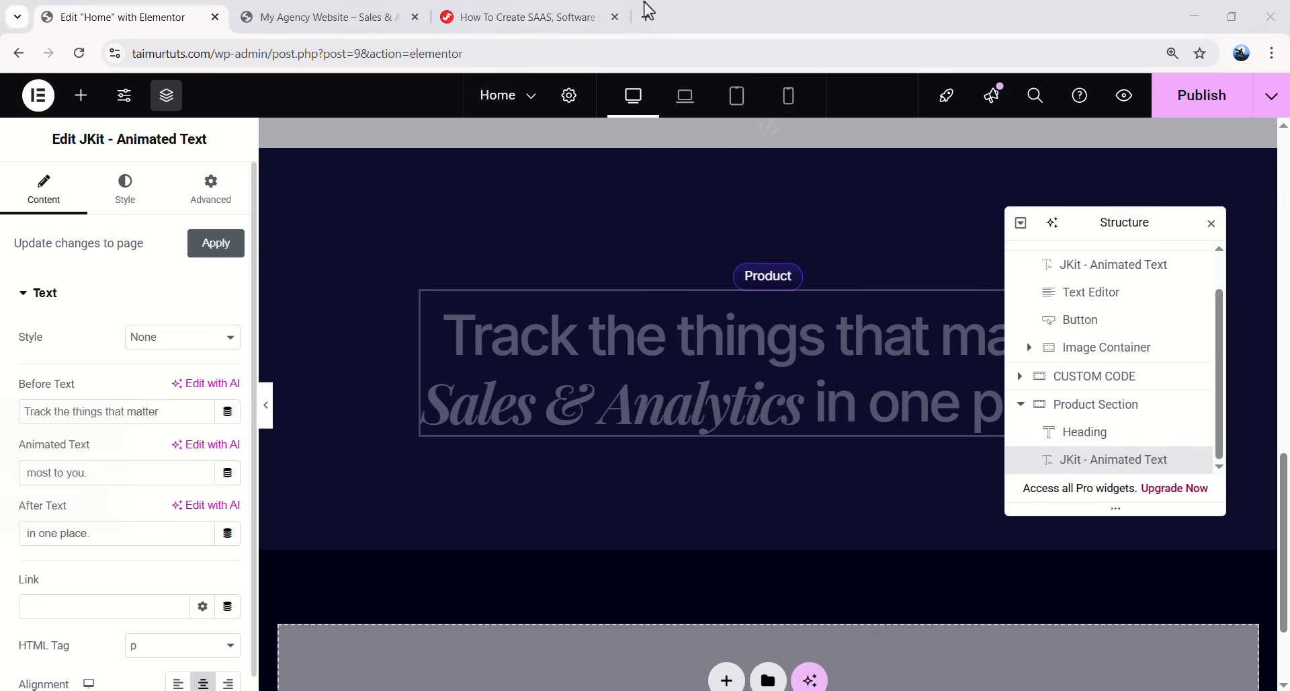
pyautogui.hotkey('ctrl', 'a')
pyautogui.press('Tab')
pyautogui.press('Tab')
pyautogui.press('BackSpace')
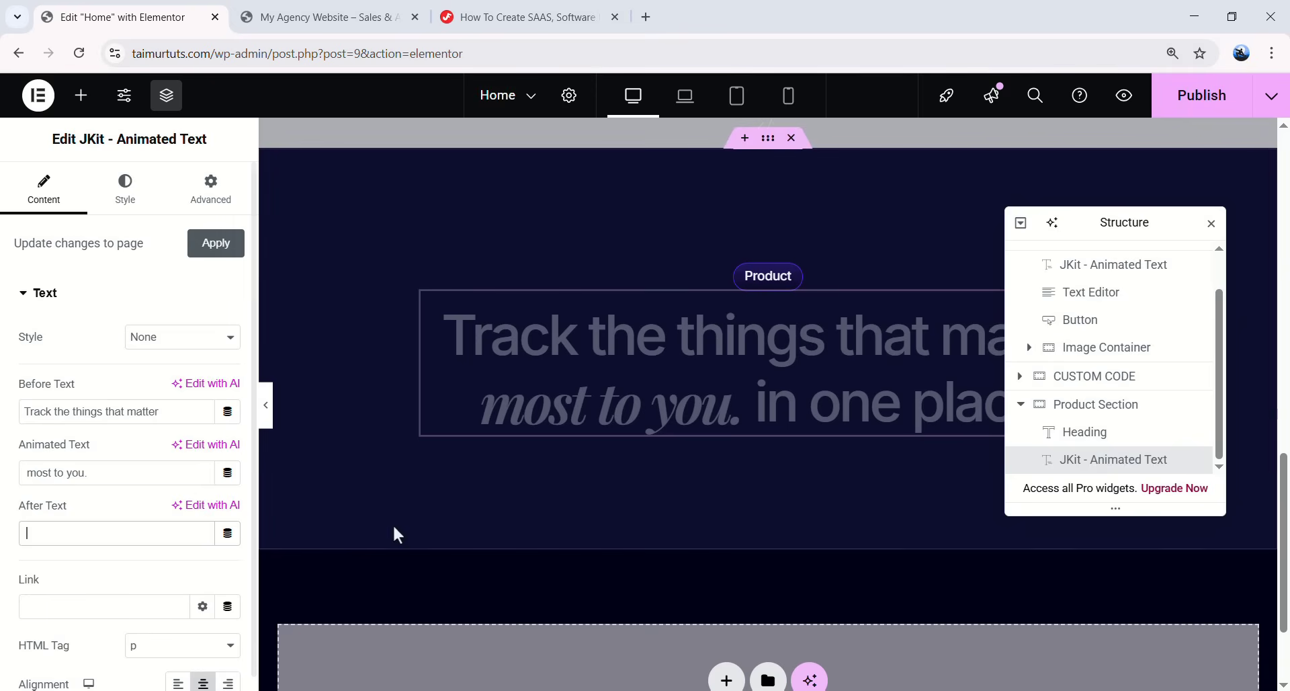
pyautogui.moveTo(1083, 224); pyautogui.dragTo(1086, 455)
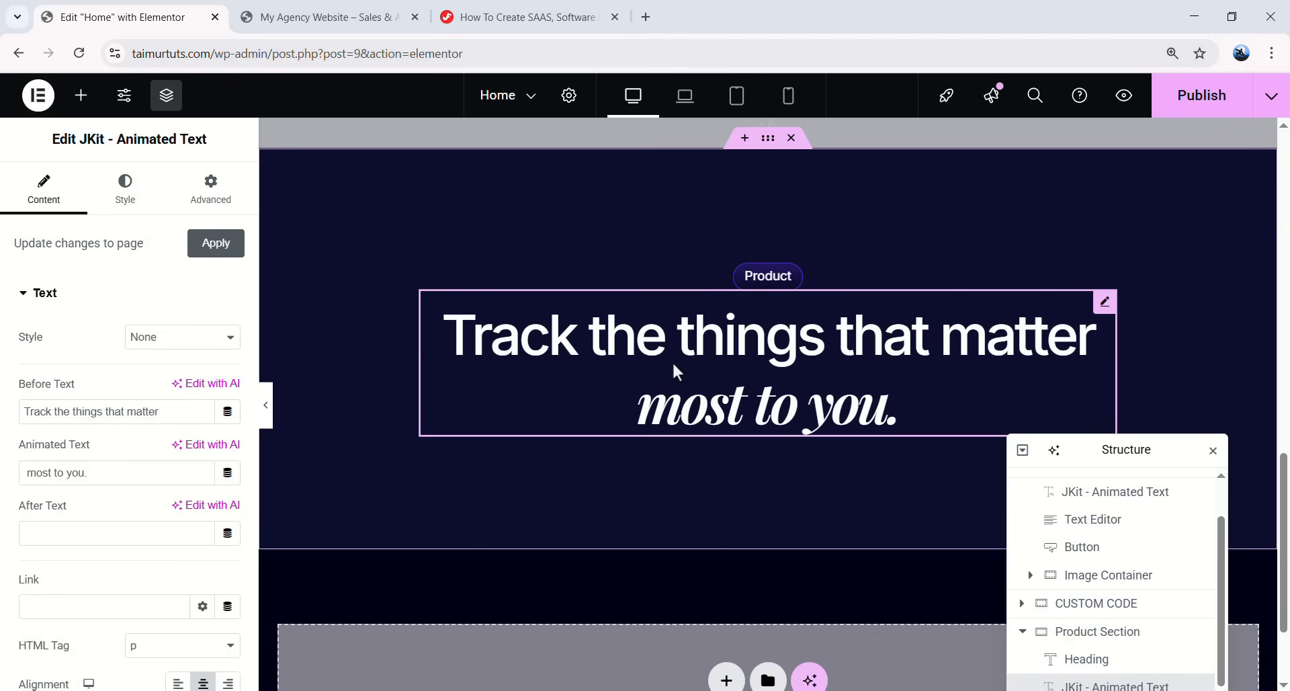
# - Apply the Primary global font to the headline's normal text
pyautogui.click(125, 191)
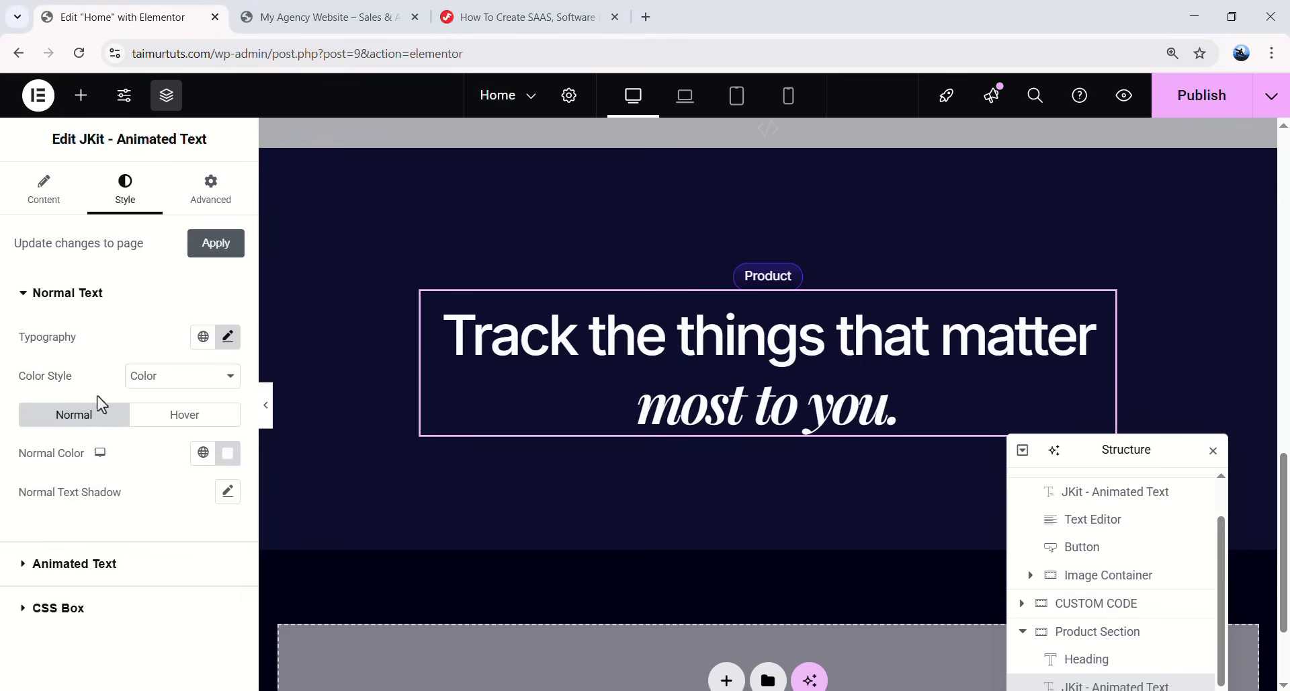
pyautogui.click(203, 336)
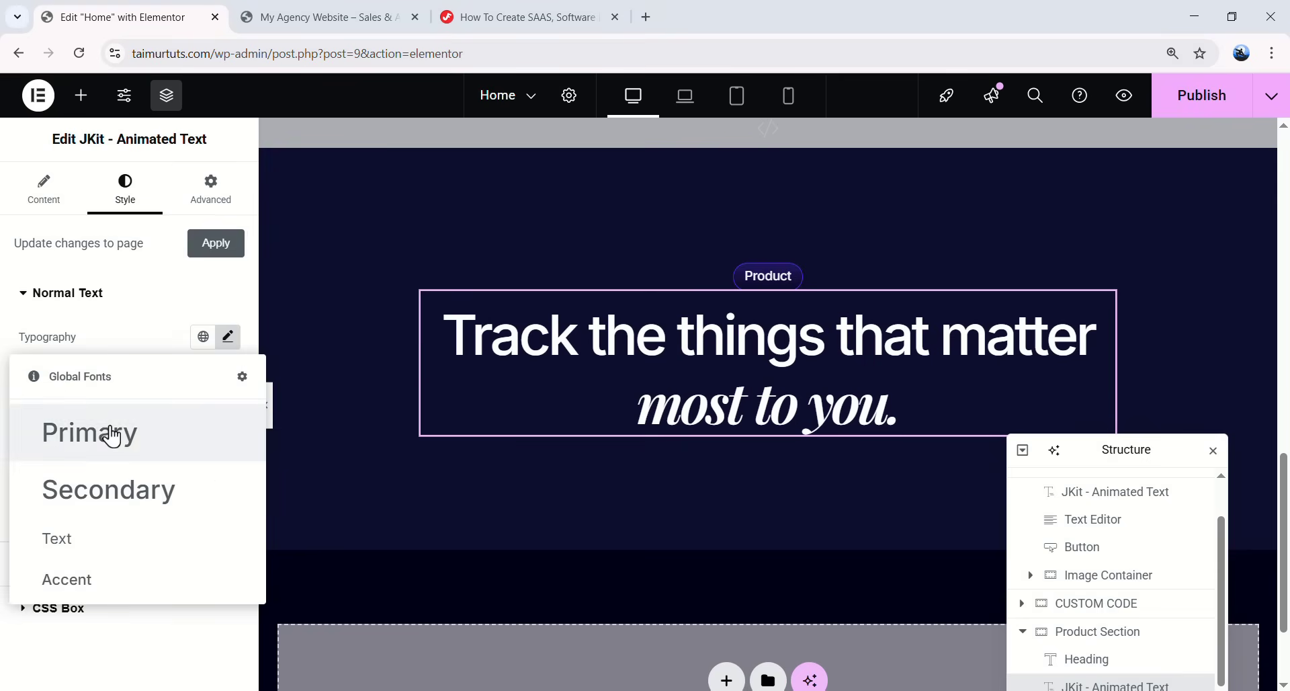
pyautogui.click(109, 434)
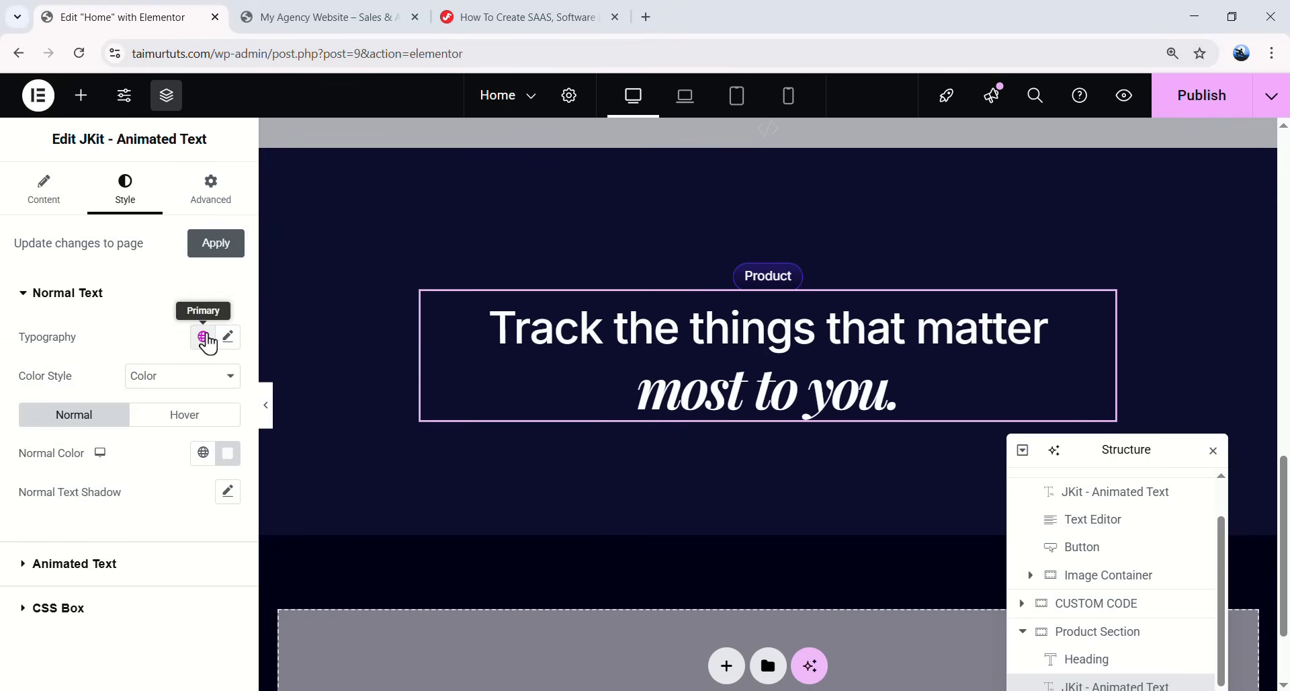
pyautogui.click(227, 338)
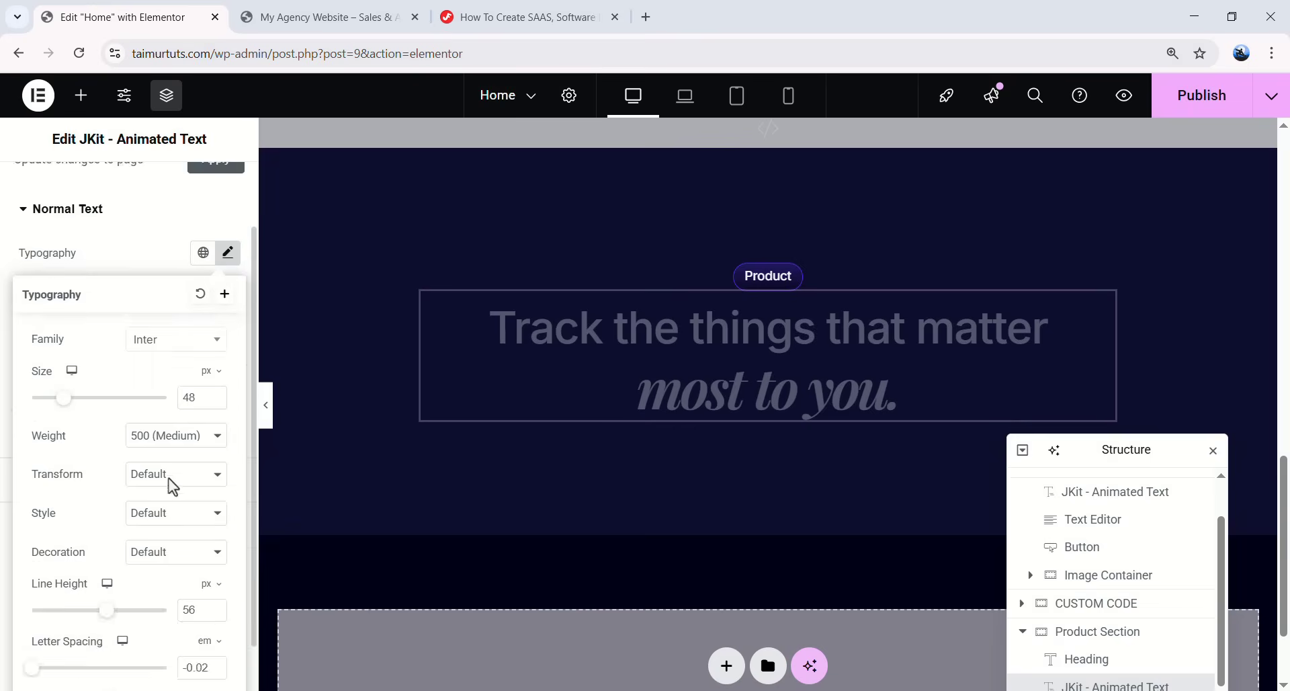
pyautogui.click(228, 339)
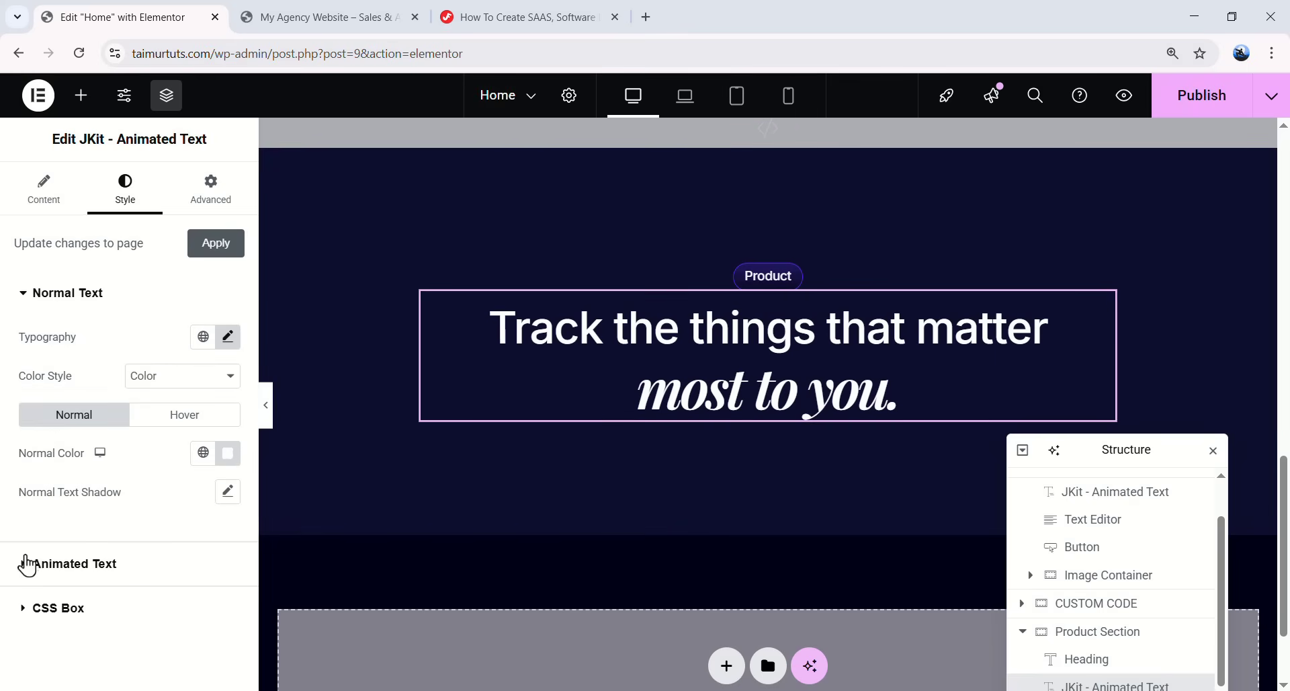
# - Set the animated words' font family to Playfair Display
pyautogui.click(122, 562)
pyautogui.click(205, 386)
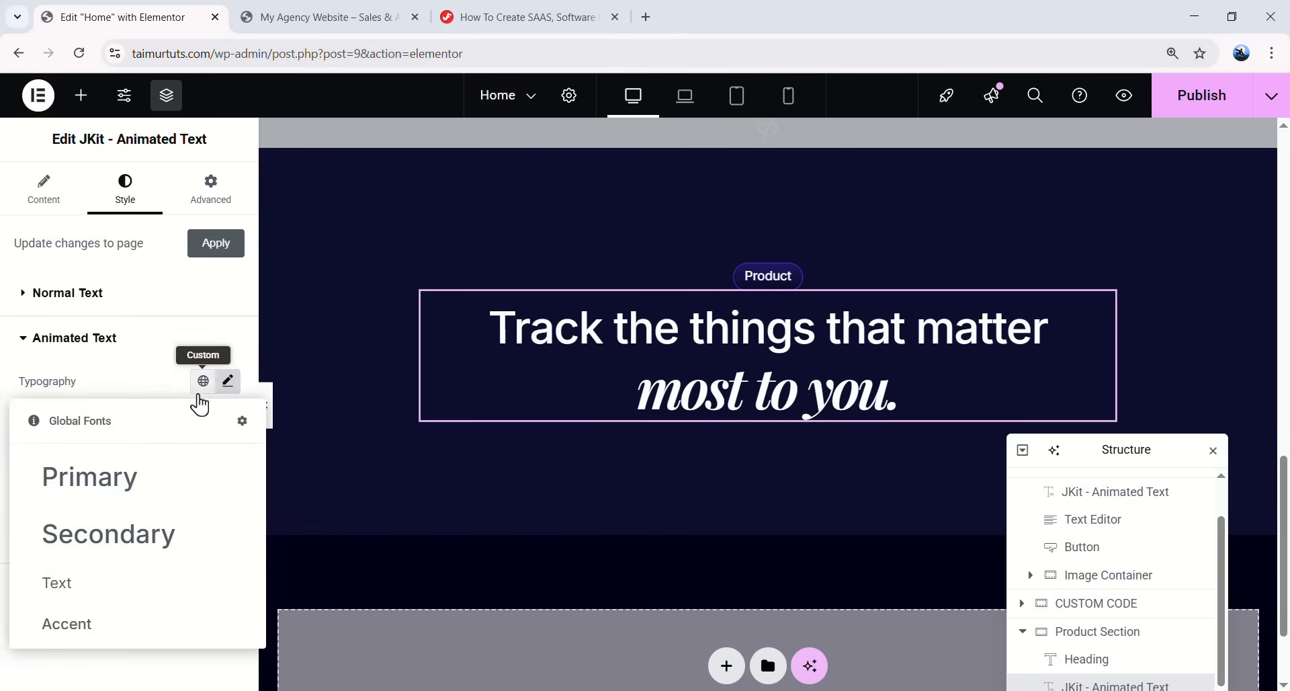
pyautogui.click(135, 487)
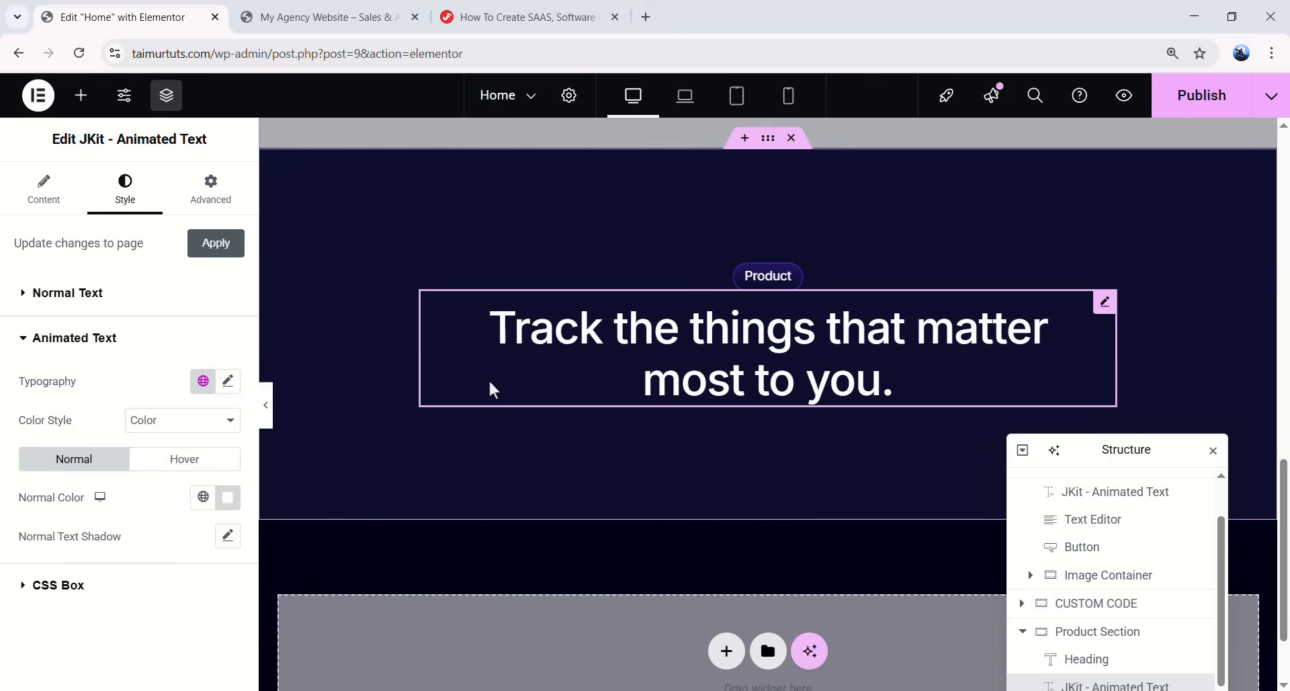
pyautogui.click(229, 381)
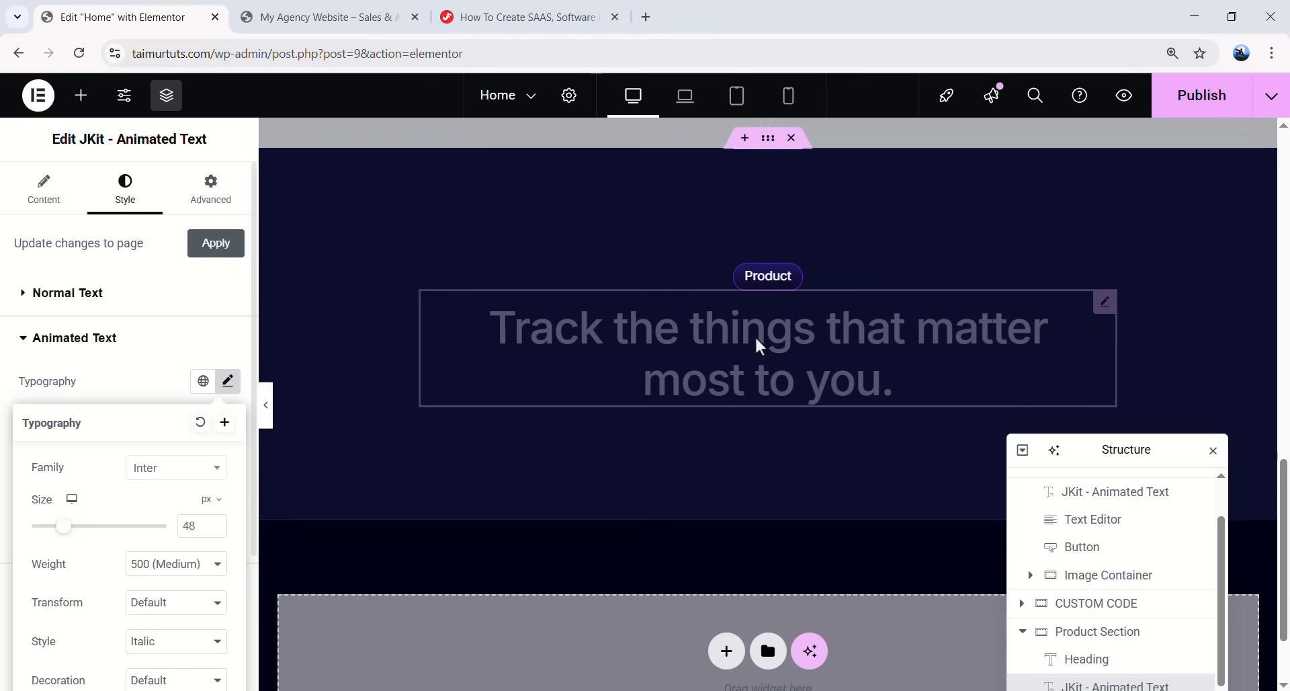
pyautogui.click(172, 469)
pyautogui.write('playfair')
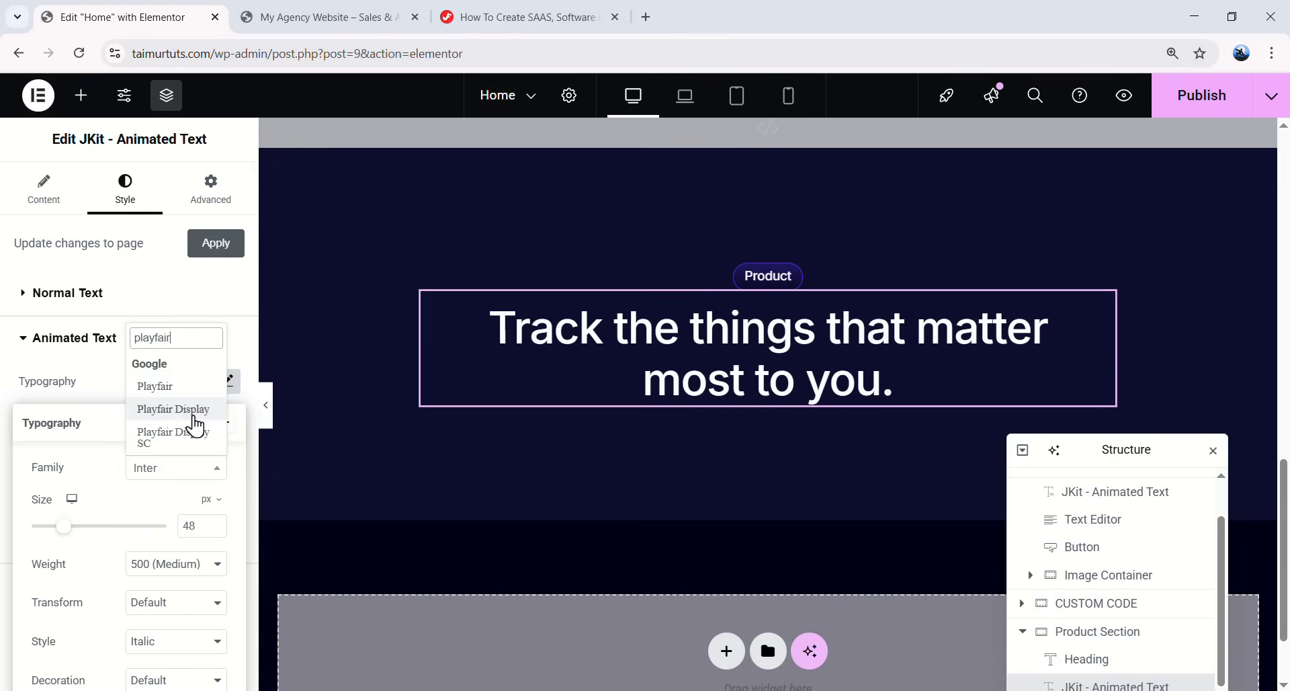
pyautogui.click(185, 414)
# - Make the animated words italic
pyautogui.scroll(-3, 122, 542)
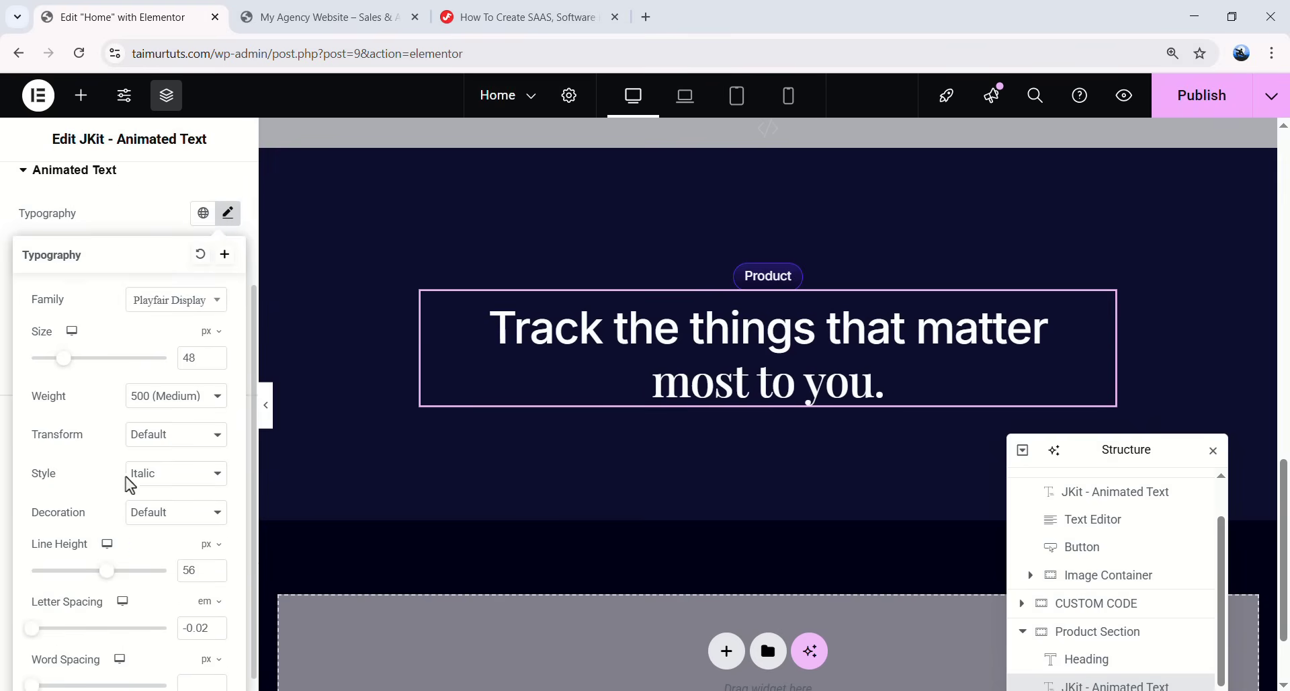
pyautogui.click(158, 482)
pyautogui.click(160, 496)
pyautogui.click(162, 479)
pyautogui.click(165, 536)
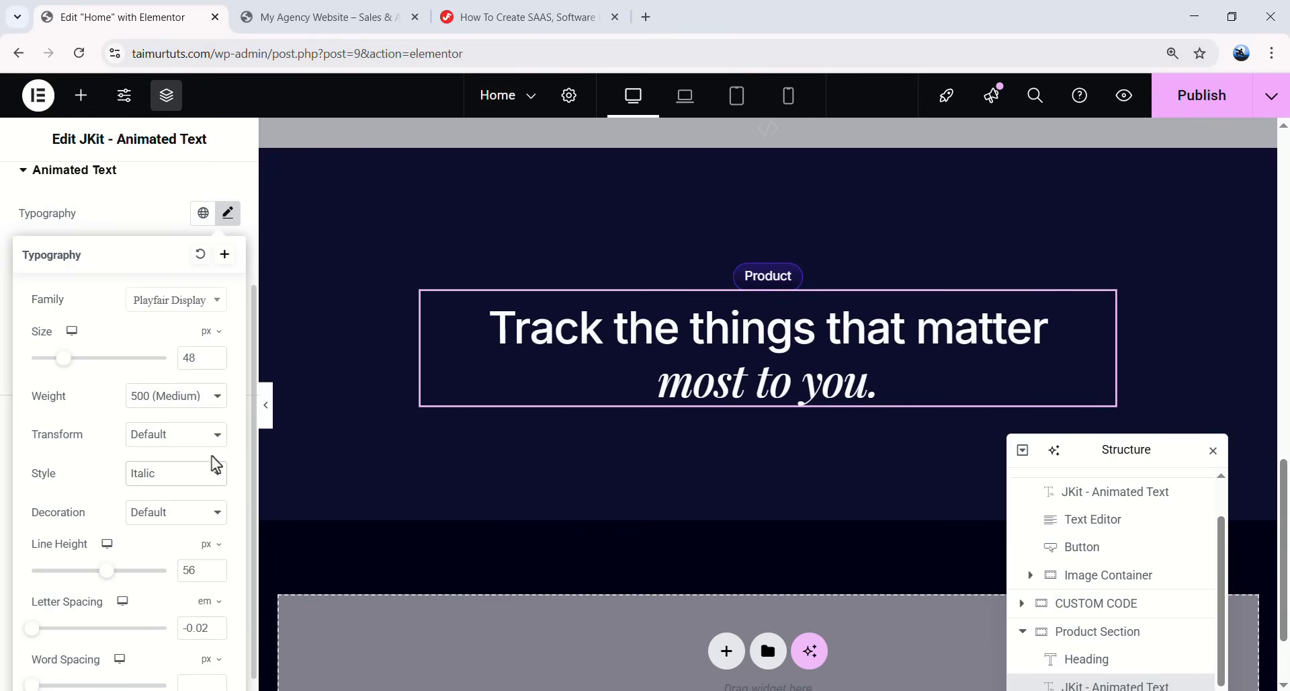
pyautogui.scroll(2, 223, 310)
pyautogui.click(229, 300)
pyautogui.click(229, 298)
pyautogui.click(230, 298)
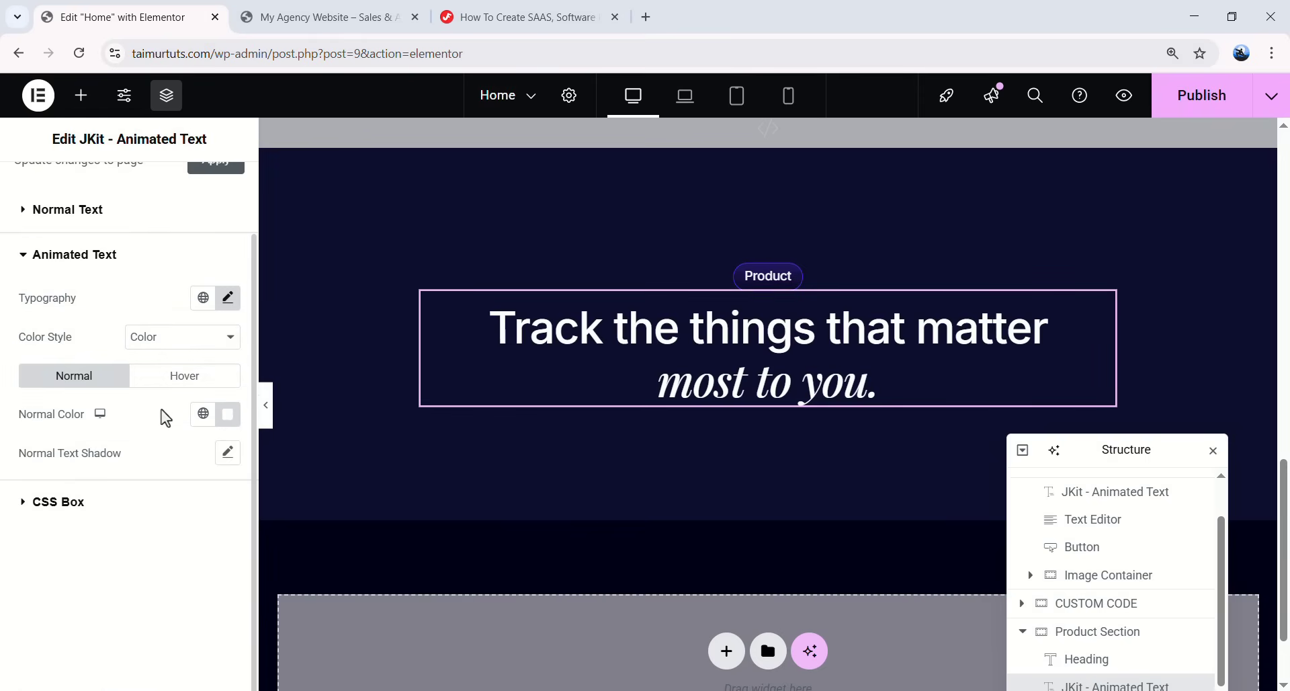
pyautogui.scroll(2, 165, 406)
pyautogui.click(211, 191)
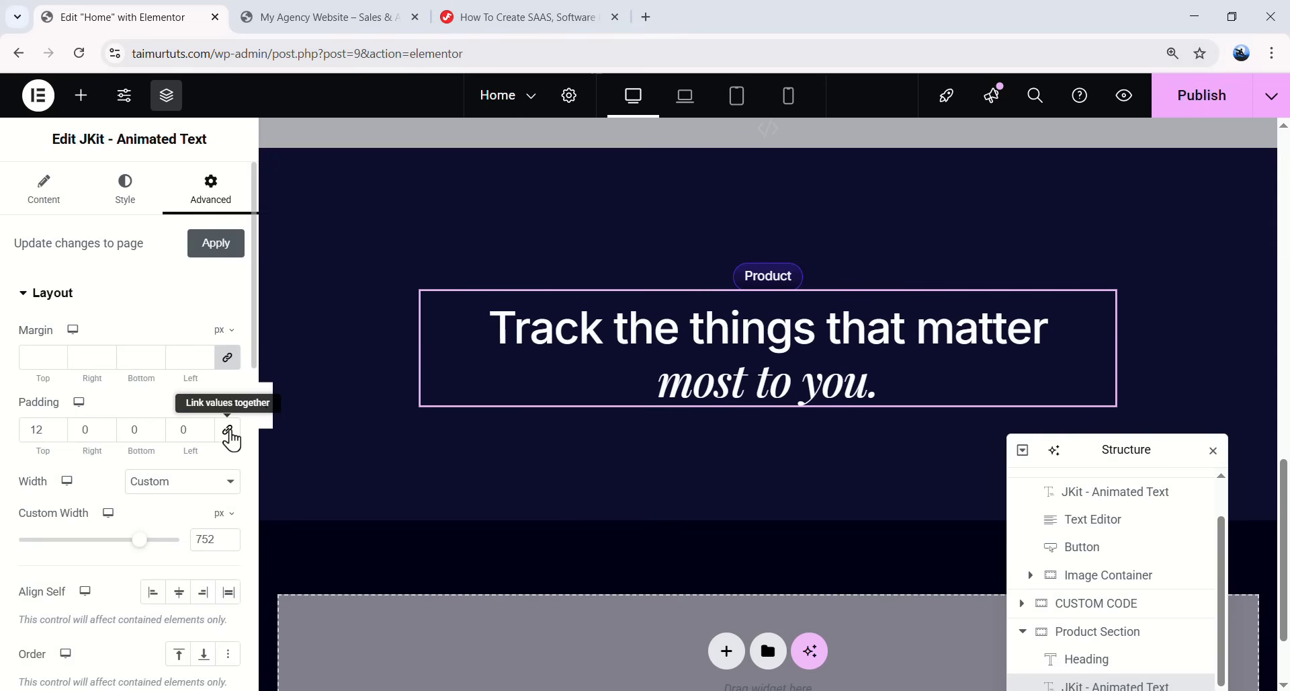
# - Give the Product headline 16 px top padding and a 460 px custom width, then preview it
pyautogui.doubleClick(37, 430)
pyautogui.write('16')
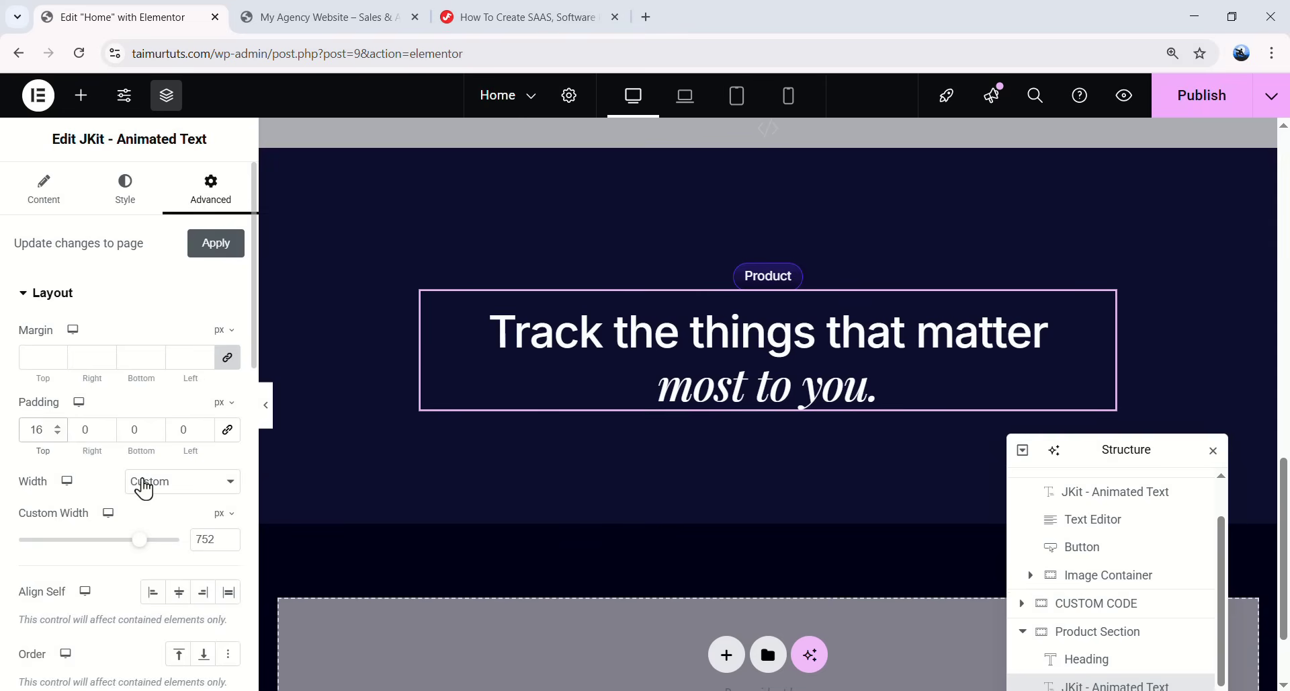
pyautogui.doubleClick(203, 539)
pyautogui.write('460')
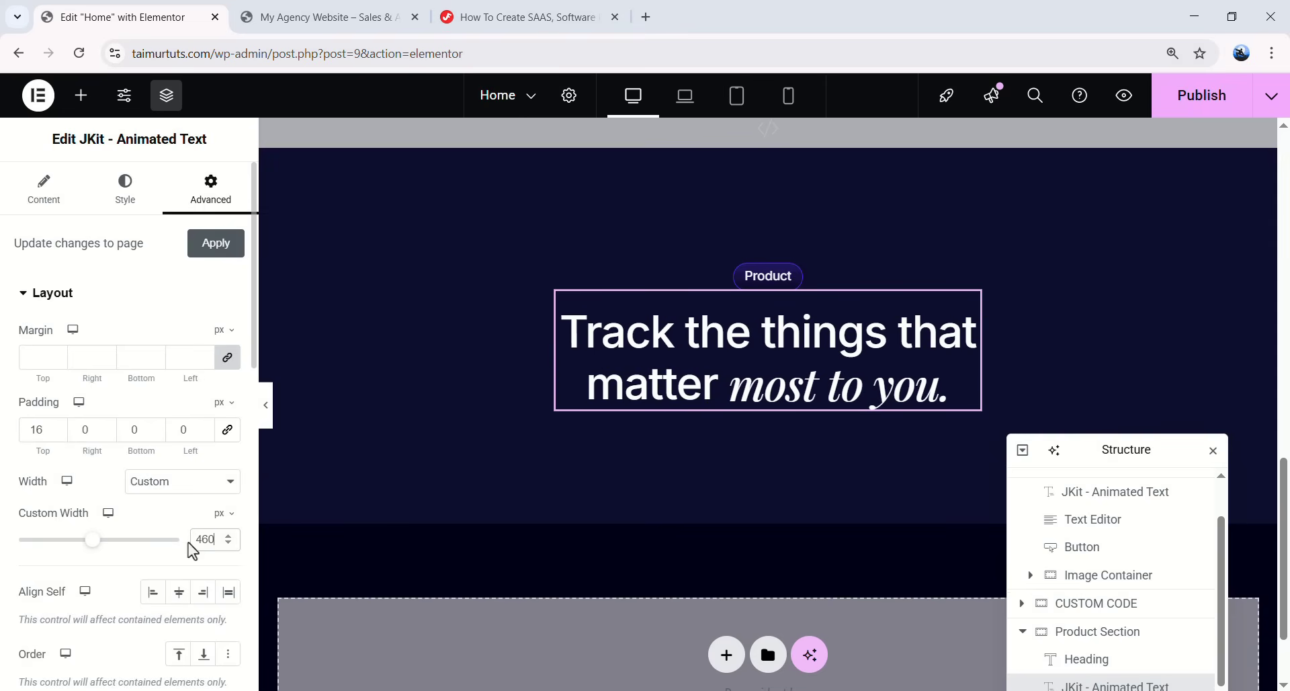
pyautogui.click(266, 405)
pyautogui.scroll(5, 699, 464)
pyautogui.scroll(-7, 714, 478)
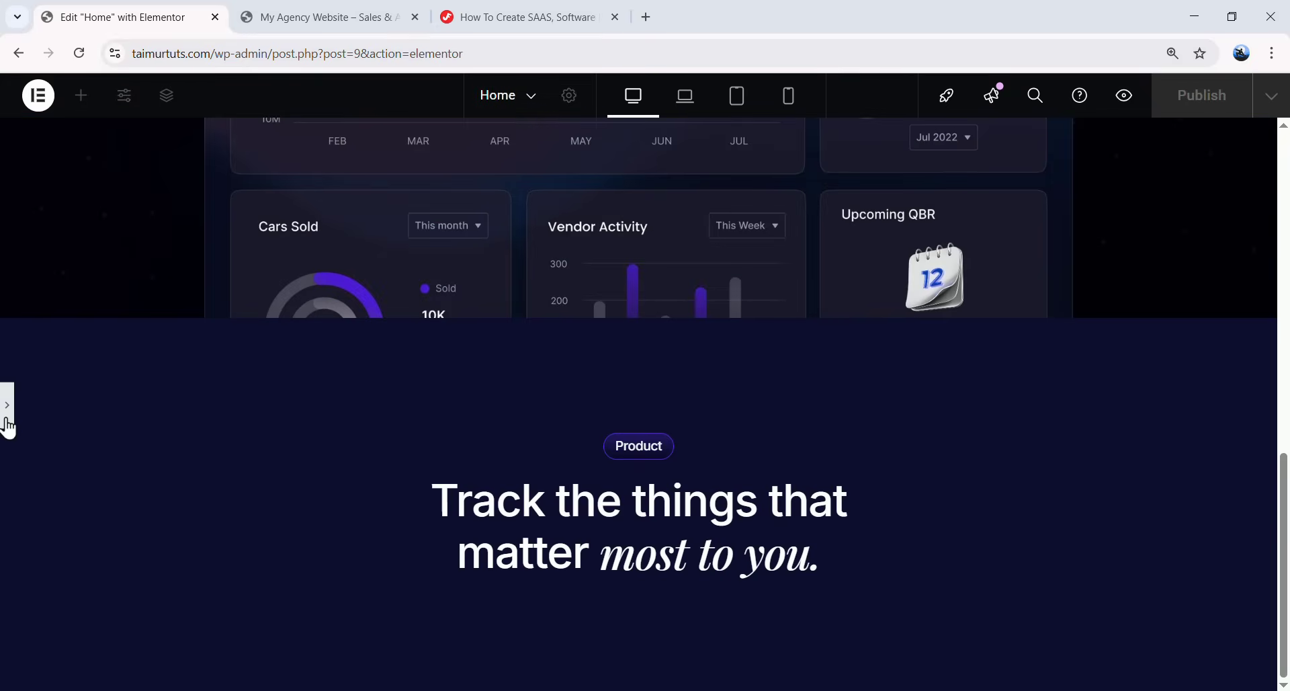
pyautogui.click(8, 424)
pyautogui.scroll(-3, 723, 375)
pyautogui.scroll(2, 1043, 456)
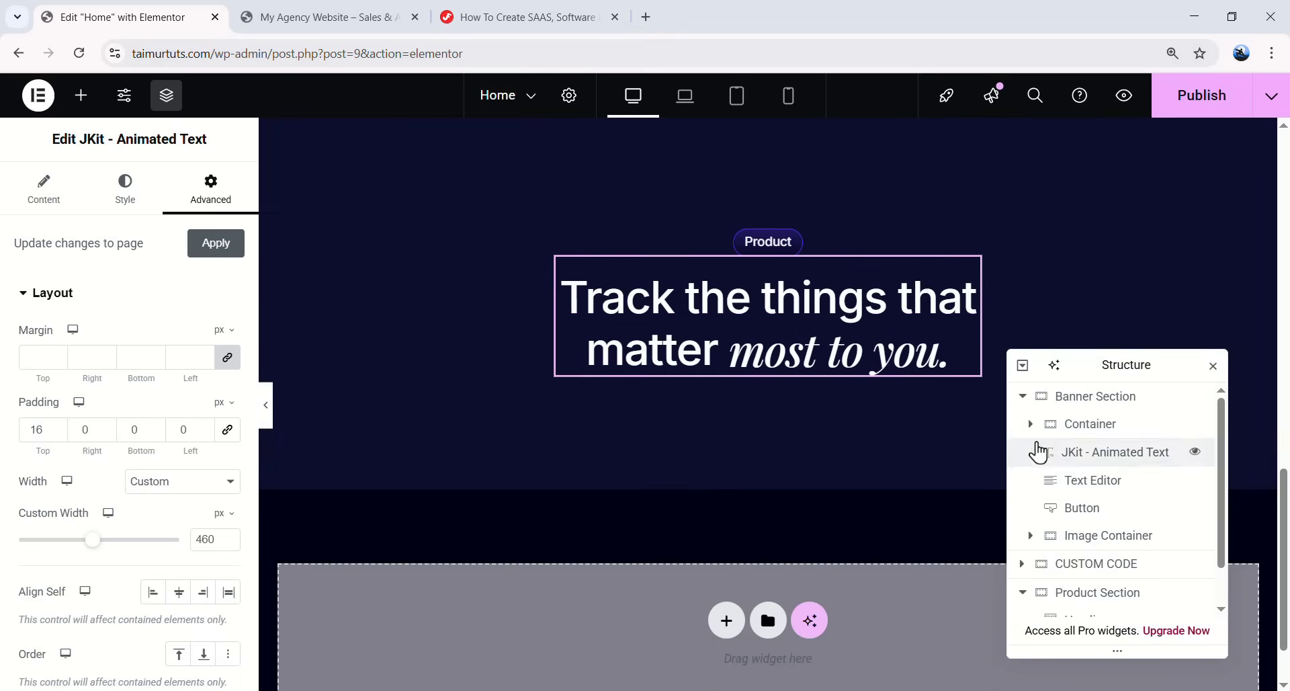
pyautogui.click(1022, 398)
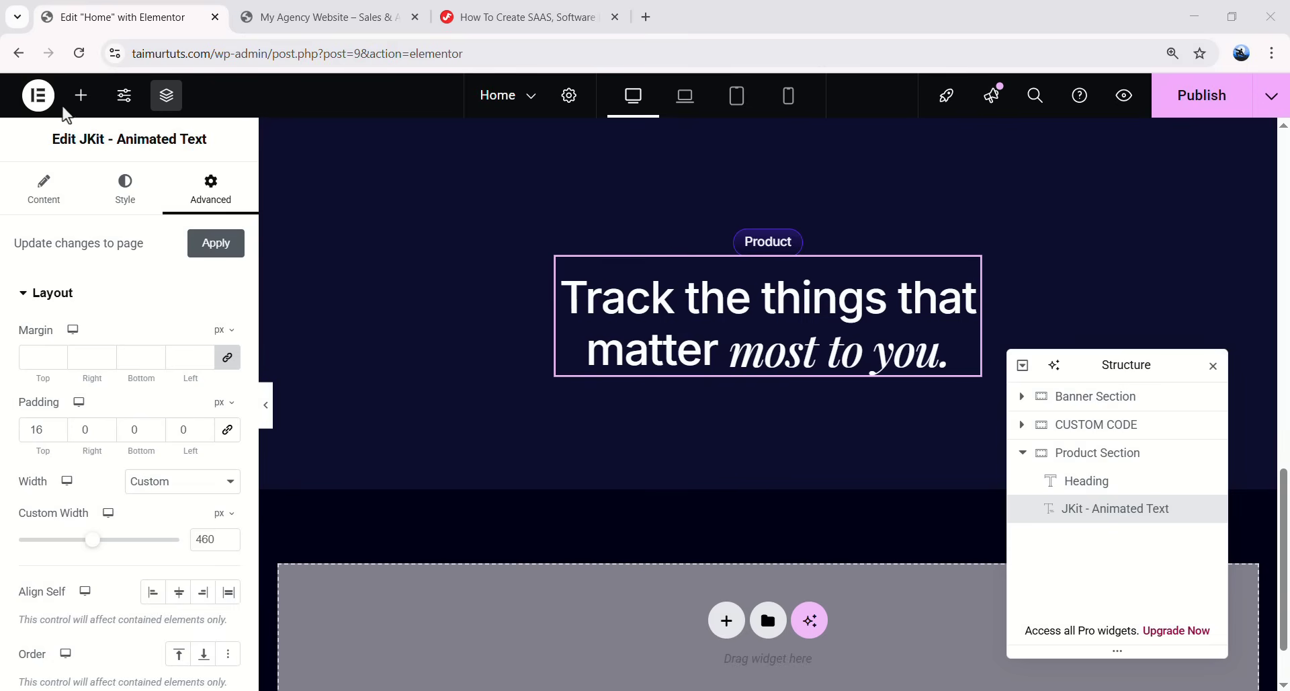
# - Add a new container below the headline and name it Product Row
pyautogui.click(81, 94)
pyautogui.moveTo(47, 316); pyautogui.dragTo(773, 356)
pyautogui.moveTo(1181, 387); pyautogui.dragTo(1128, 289)
pyautogui.doubleClick(1097, 392)
pyautogui.write('Product Row')
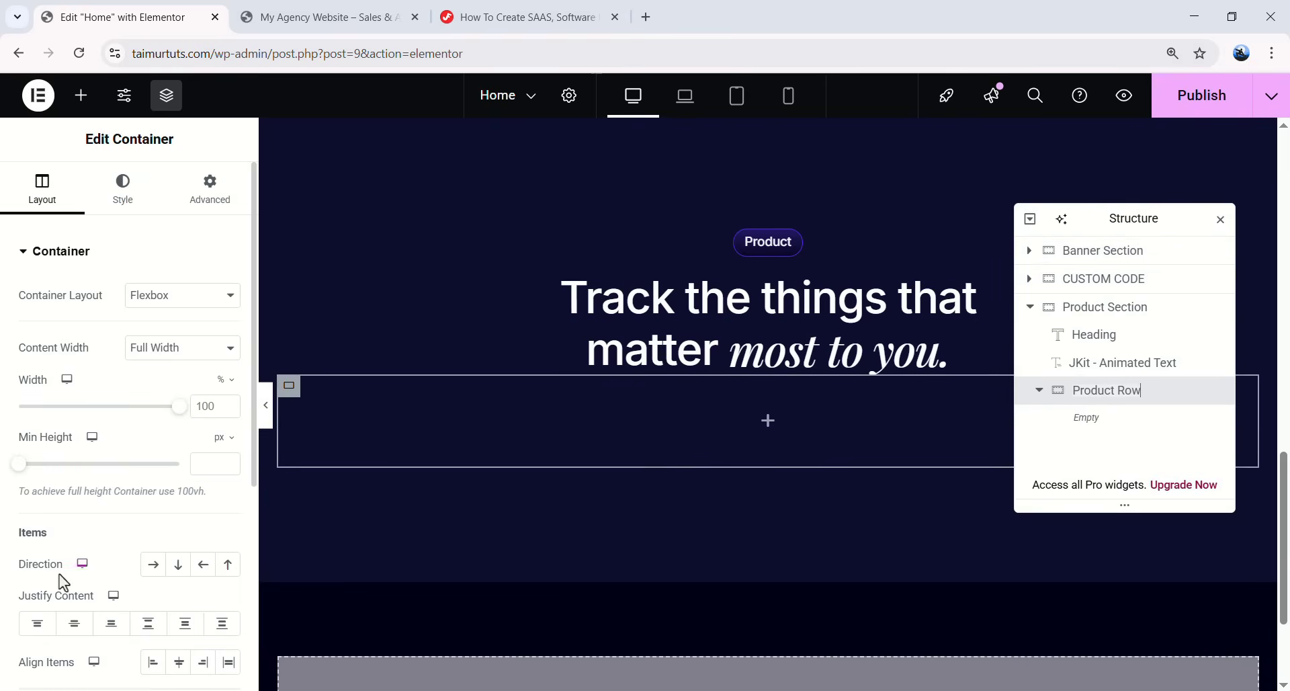
# - Set Product Row to row direction with a 40 px top margin
pyautogui.click(152, 567)
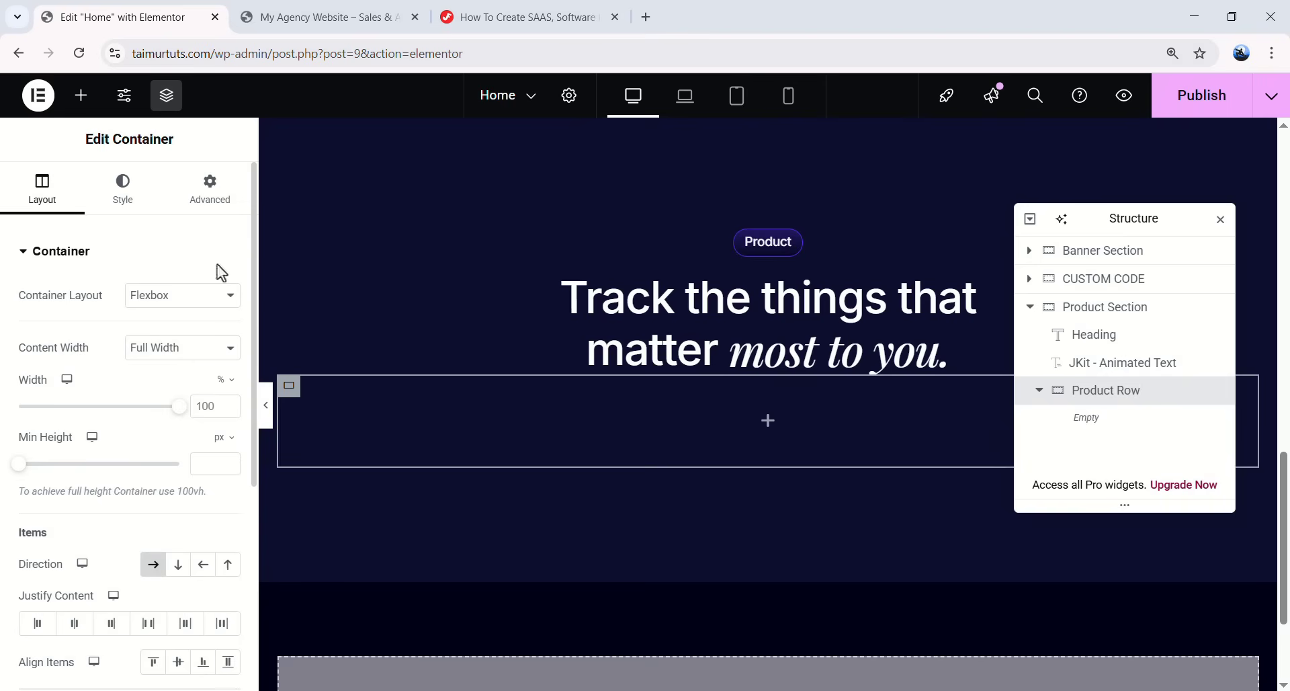
pyautogui.click(220, 199)
pyautogui.doubleClick(28, 314)
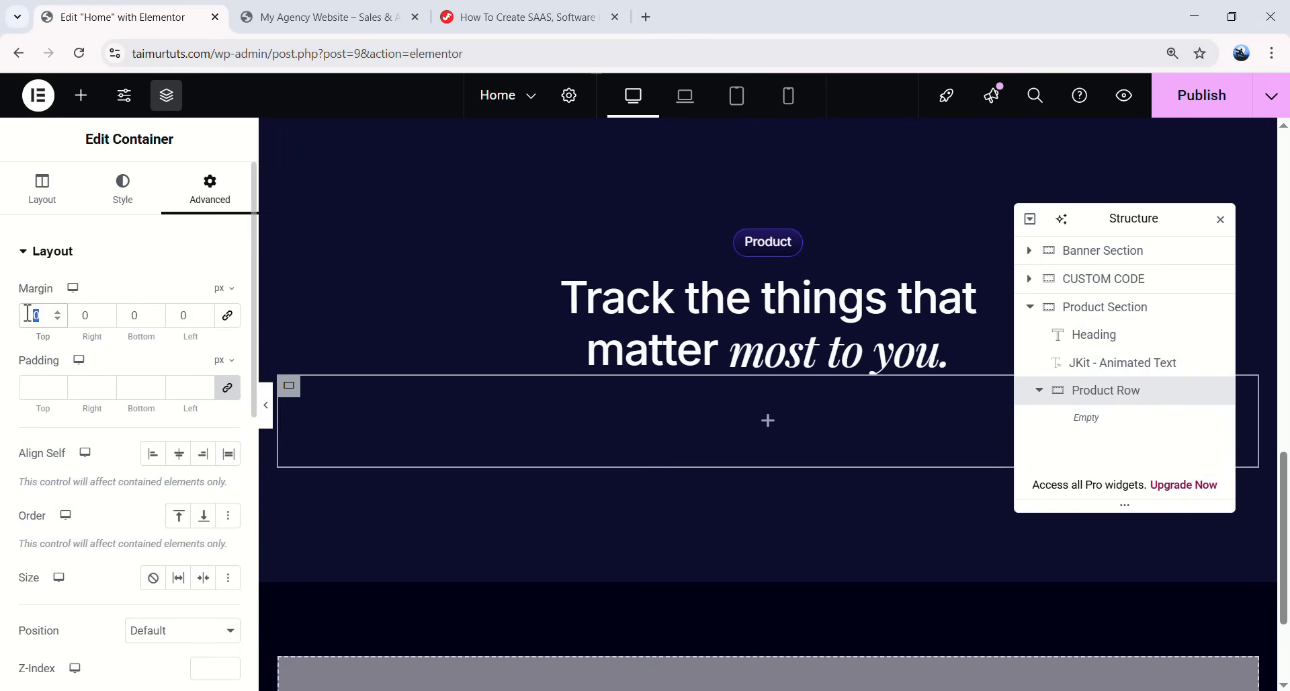
pyautogui.write('40')
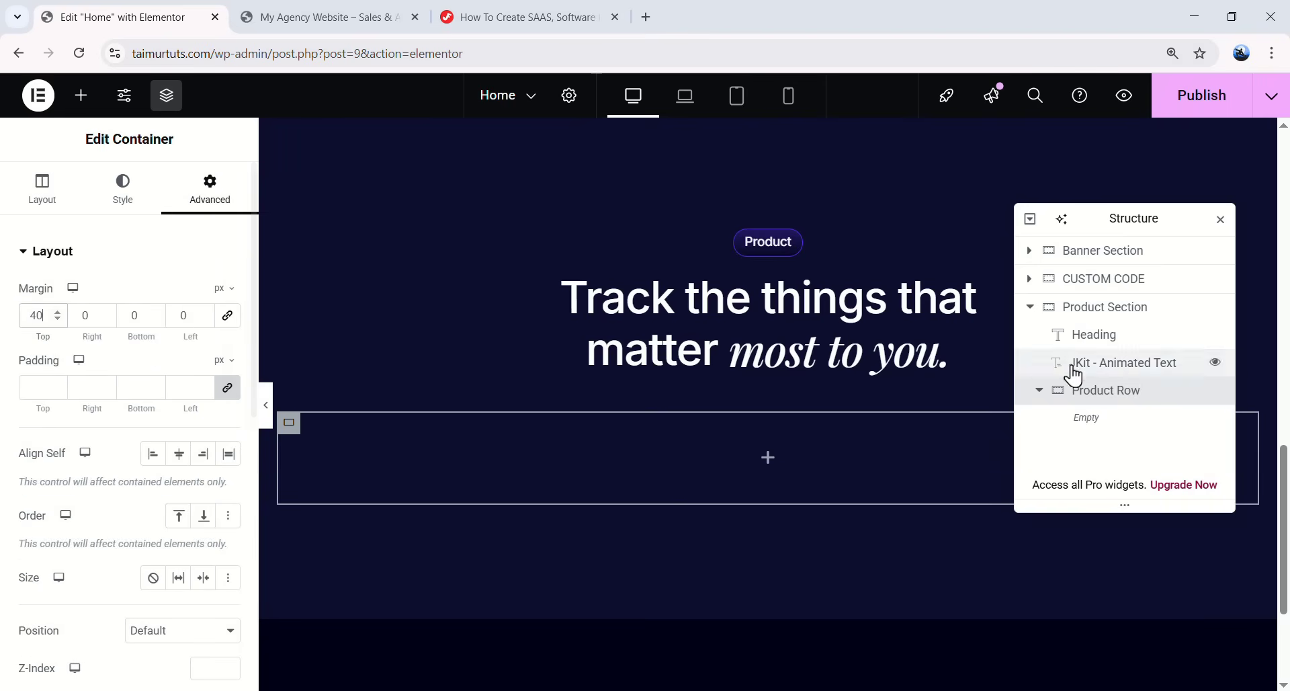
pyautogui.click(74, 108)
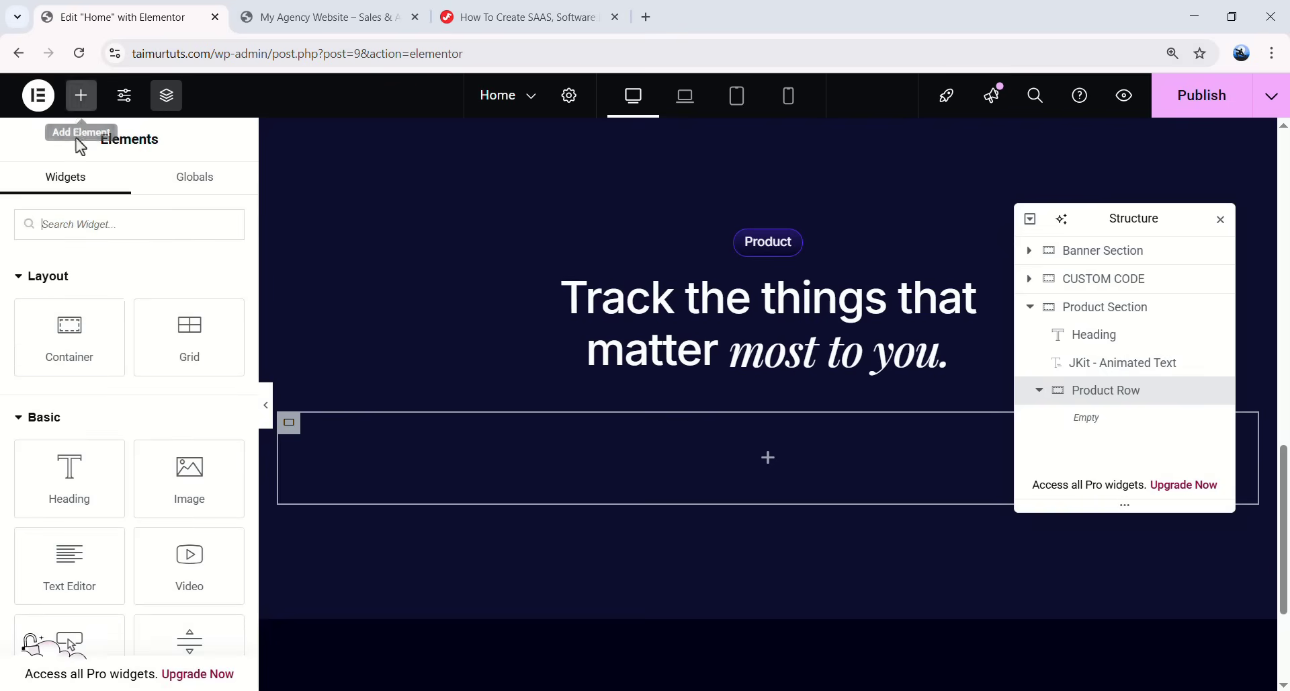
# - Add a 50%-wide container named Item inside Product Row
pyautogui.moveTo(86, 325); pyautogui.dragTo(678, 443)
pyautogui.doubleClick(1099, 422)
pyautogui.write('Irem')
pyautogui.press('Return')
pyautogui.doubleClick(206, 406)
pyautogui.write('50')
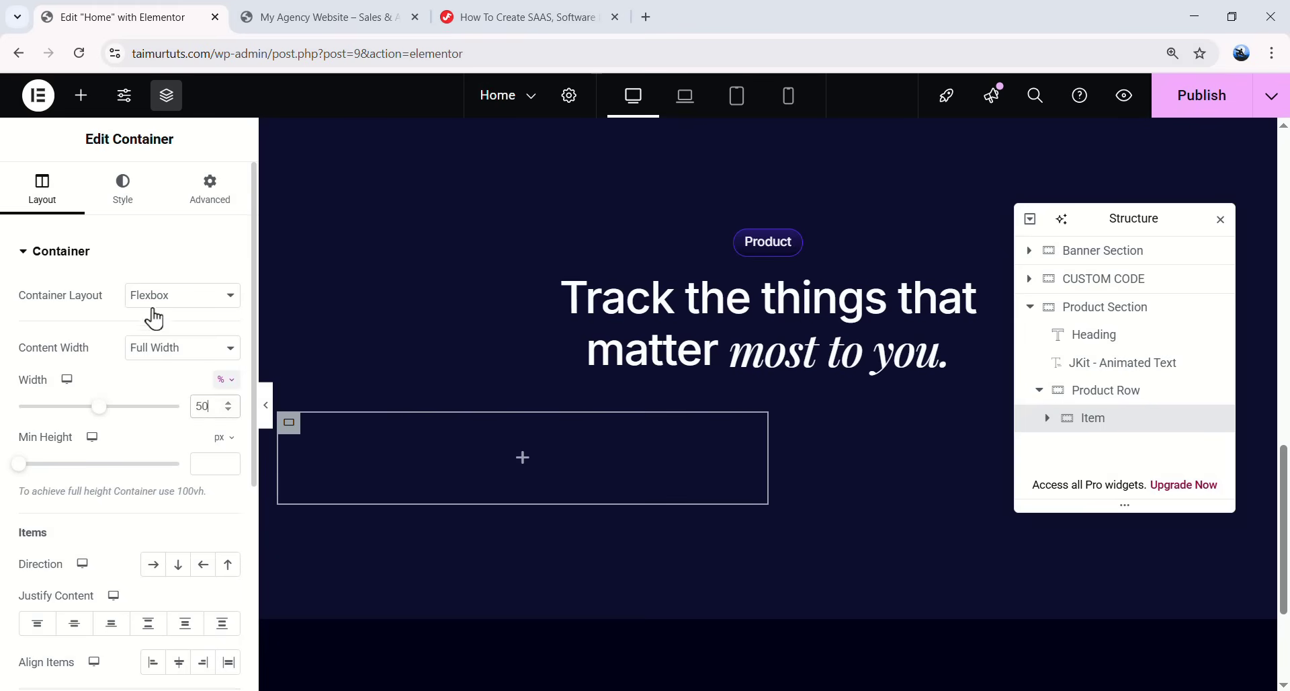
# - Give the Item container a solid 1px border
pyautogui.click(123, 202)
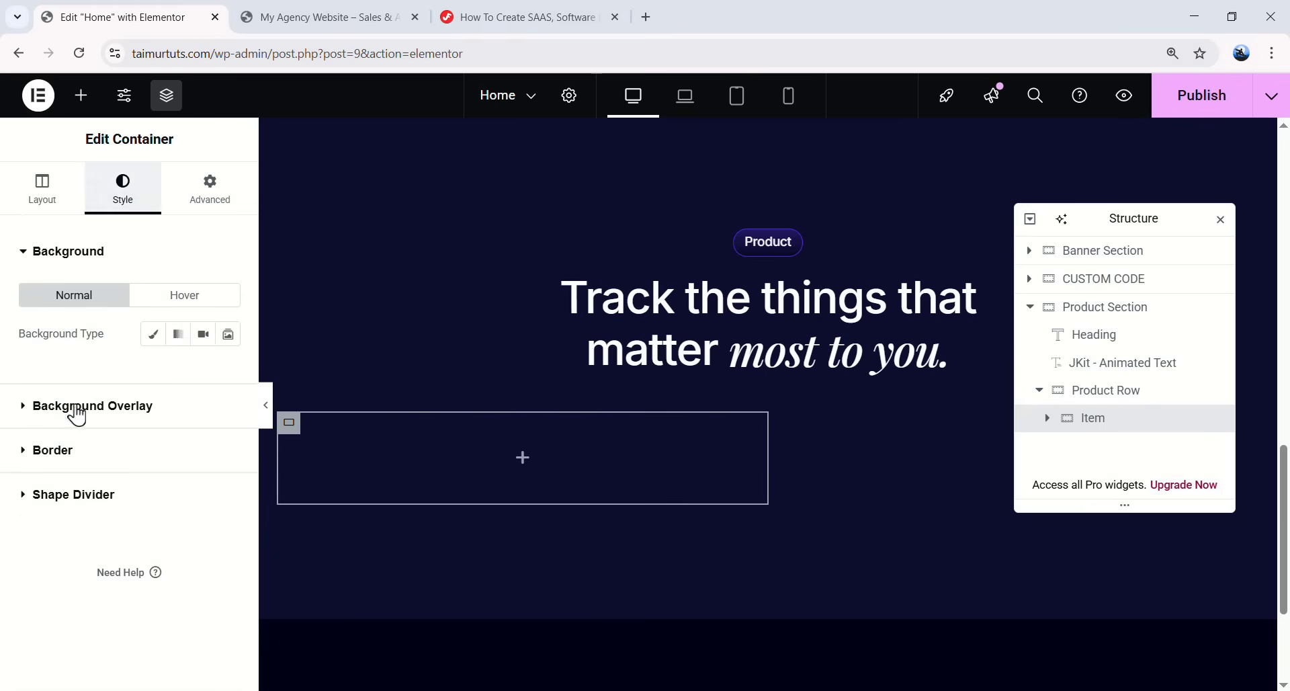
pyautogui.click(84, 451)
pyautogui.click(183, 424)
pyautogui.click(149, 485)
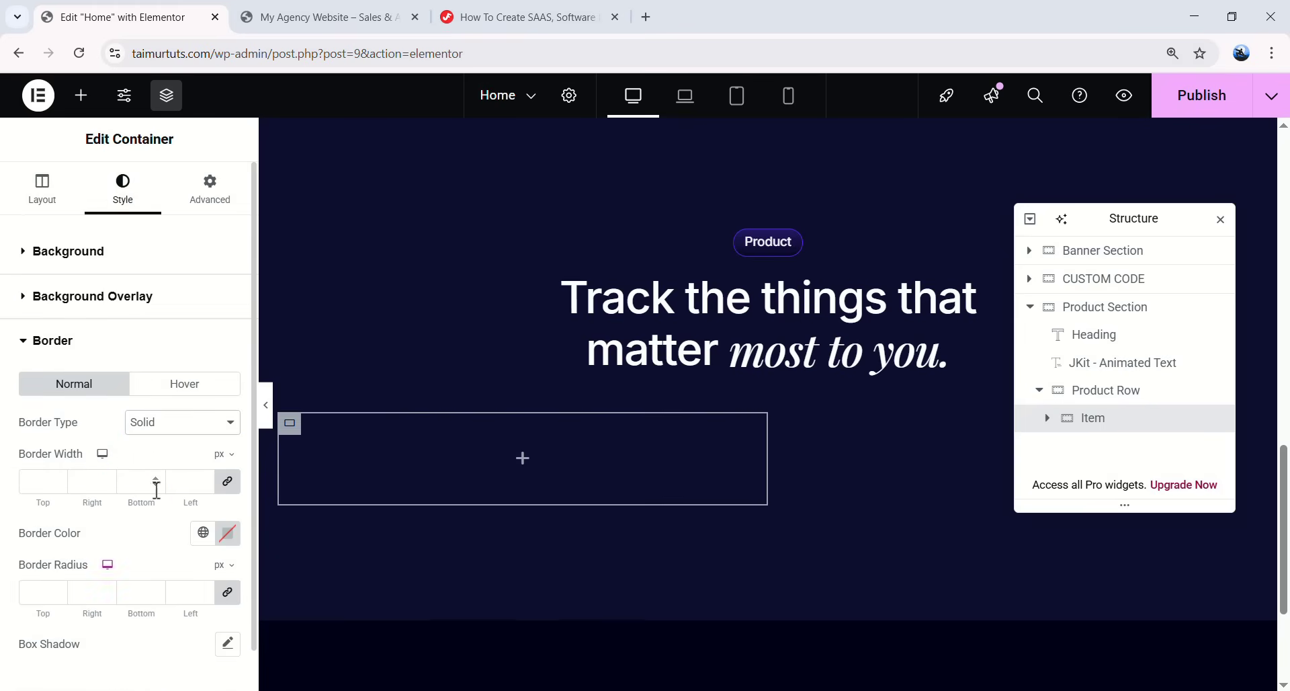
pyautogui.write('1')
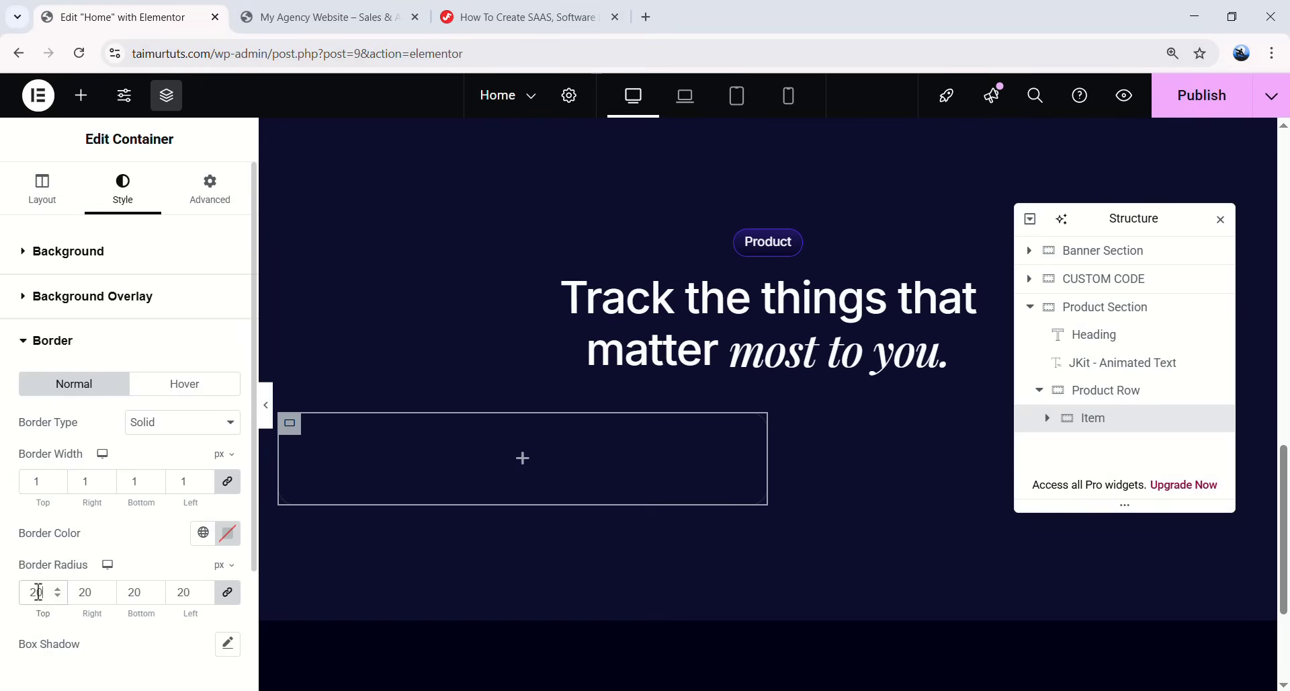
# - Set the Item's unlinked padding to 32 top and 27 on the left and right sides
pyautogui.click(210, 195)
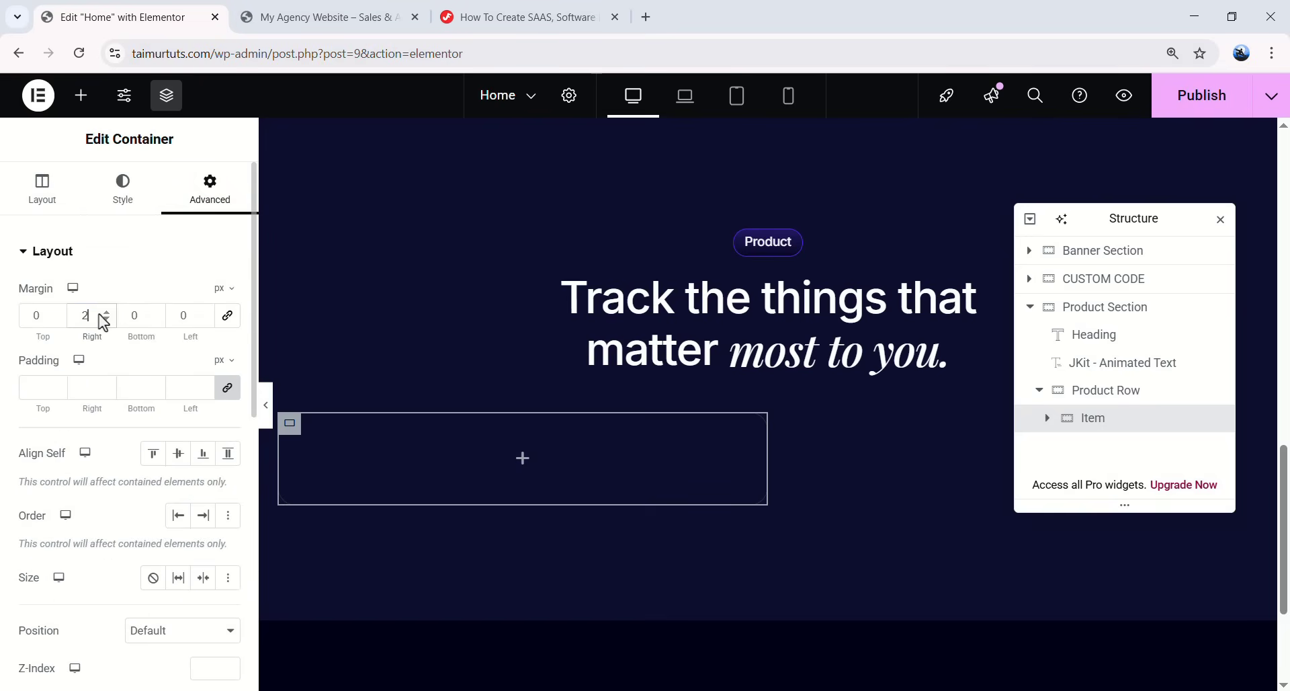
pyautogui.click(227, 387)
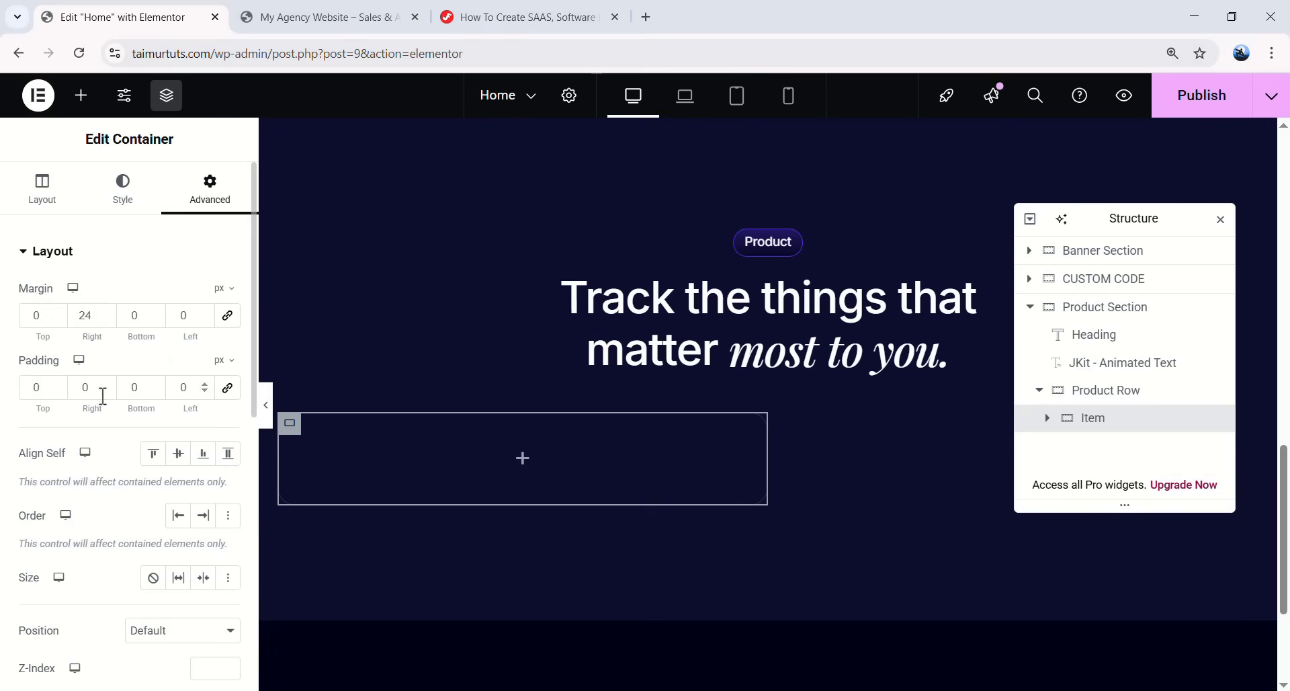
pyautogui.doubleClick(39, 389)
pyautogui.write('32')
pyautogui.press('Tab')
pyautogui.write('27')
pyautogui.doubleClick(183, 384)
pyautogui.write('27')
pyautogui.scroll(-1, 138, 457)
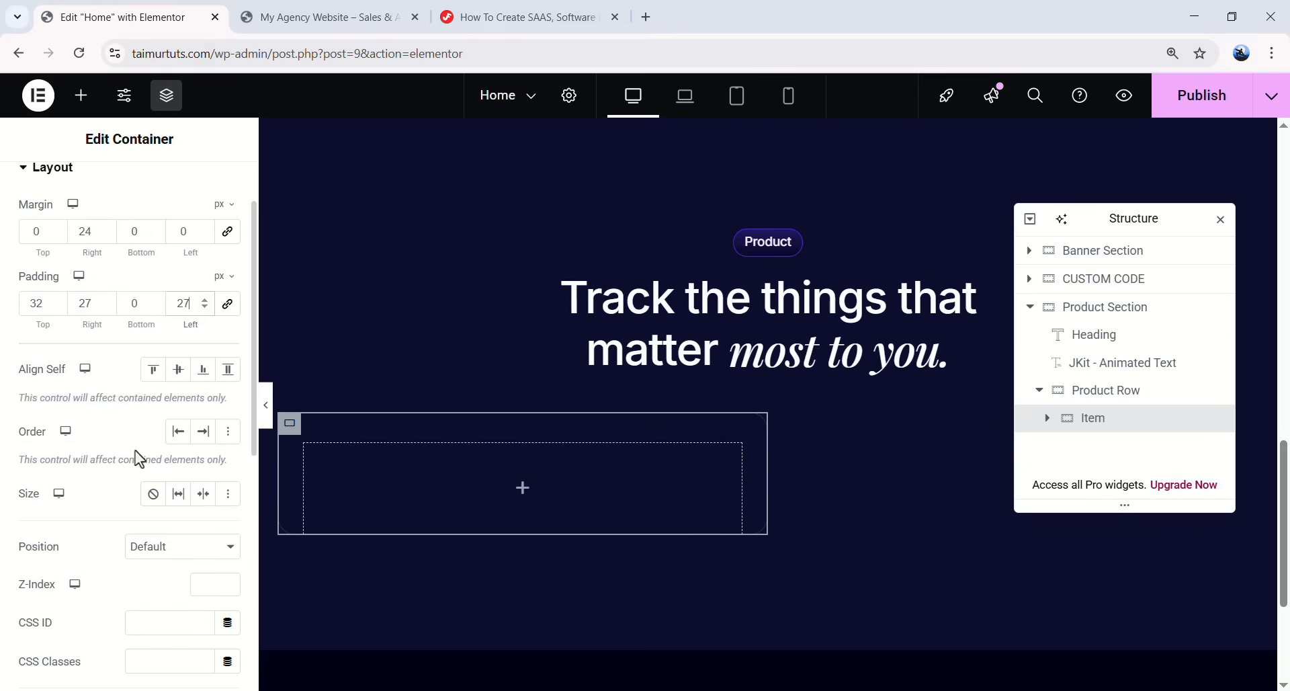
pyautogui.click(179, 496)
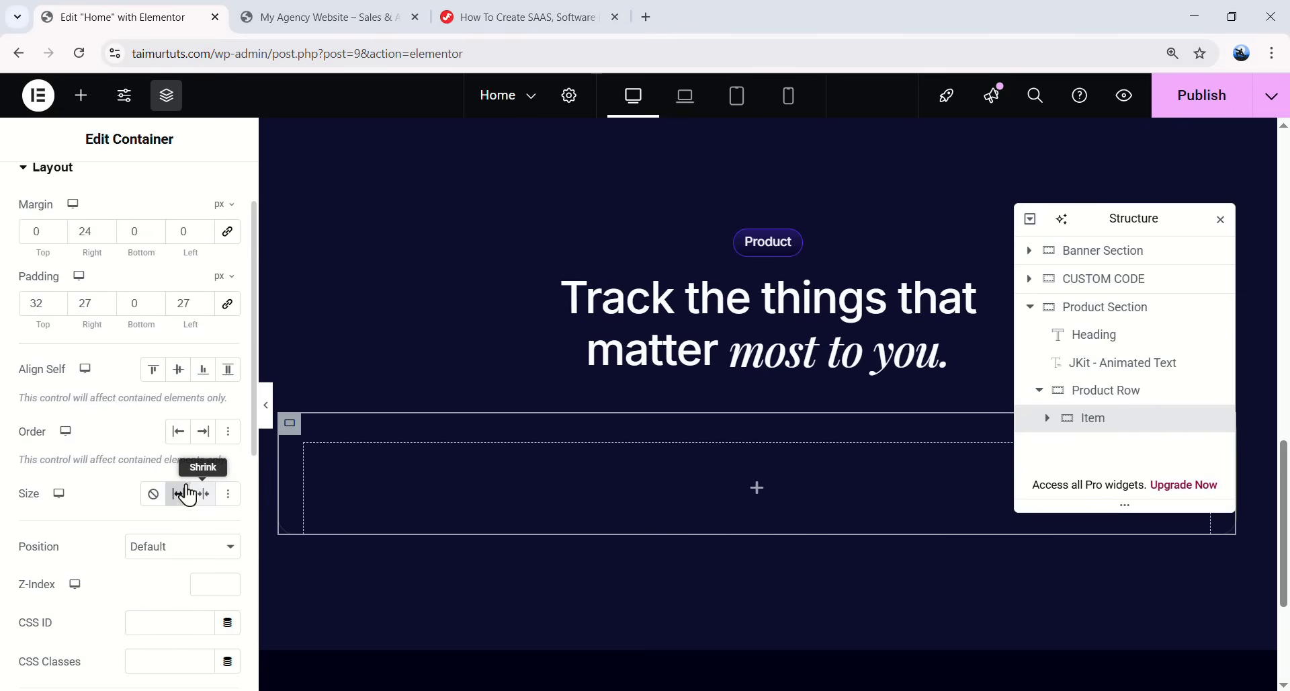
pyautogui.hotkey('ctrl', 'z')
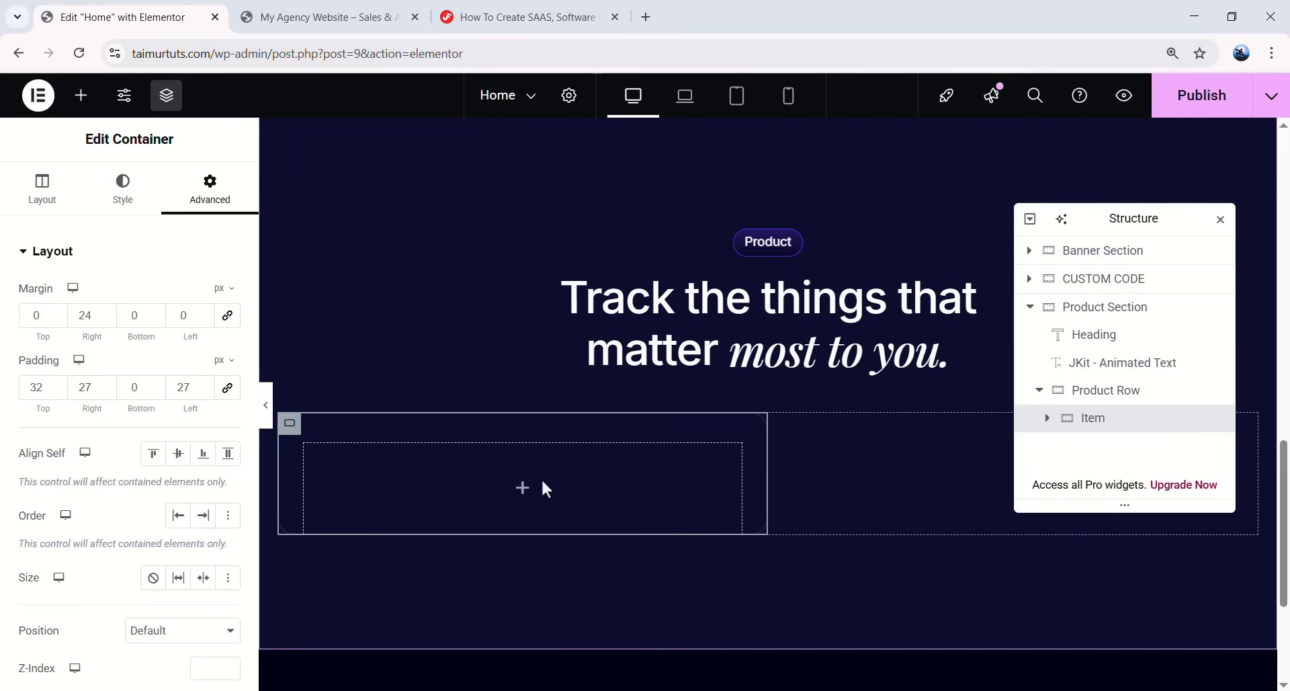
# - Add a Heading widget to the Item card titled 'Simple Analytics'
pyautogui.click(81, 95)
pyautogui.moveTo(66, 475); pyautogui.dragTo(523, 488)
pyautogui.moveTo(224, 336); pyautogui.dragTo(21, 308)
pyautogui.write('Simple Analytics')
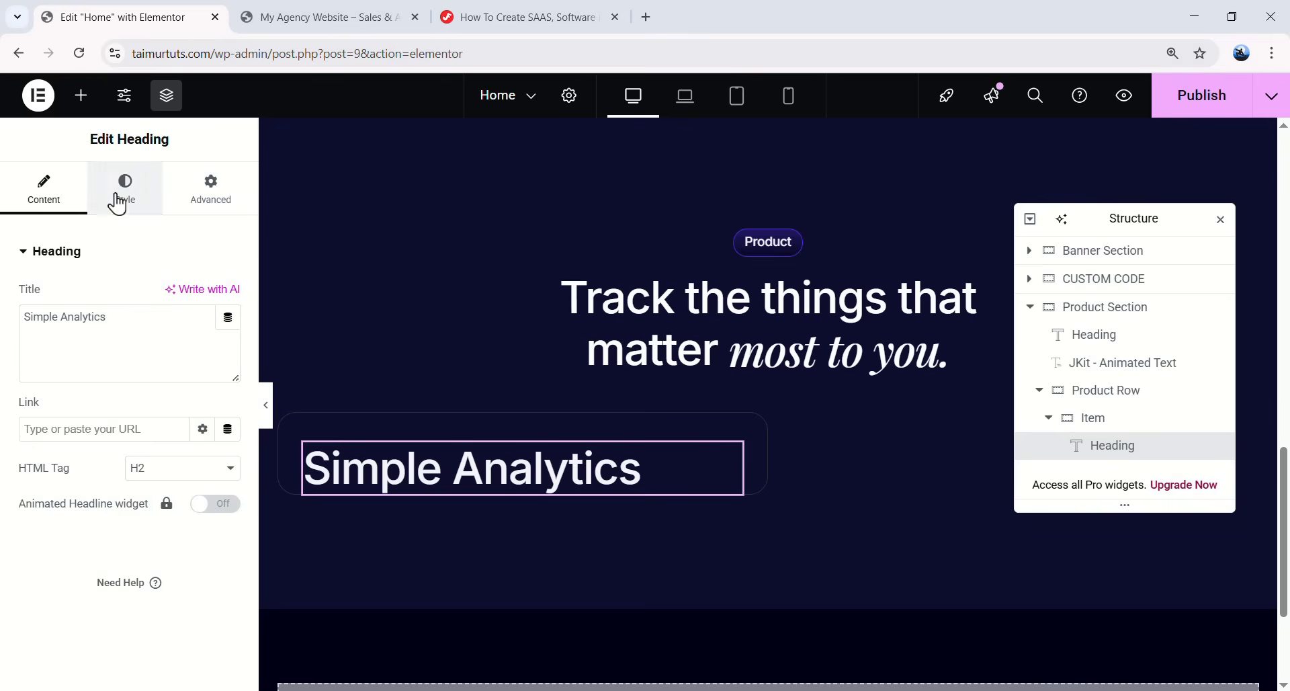
# - Set the heading typography to 24px font size and 28px line height
pyautogui.click(121, 197)
pyautogui.click(227, 353)
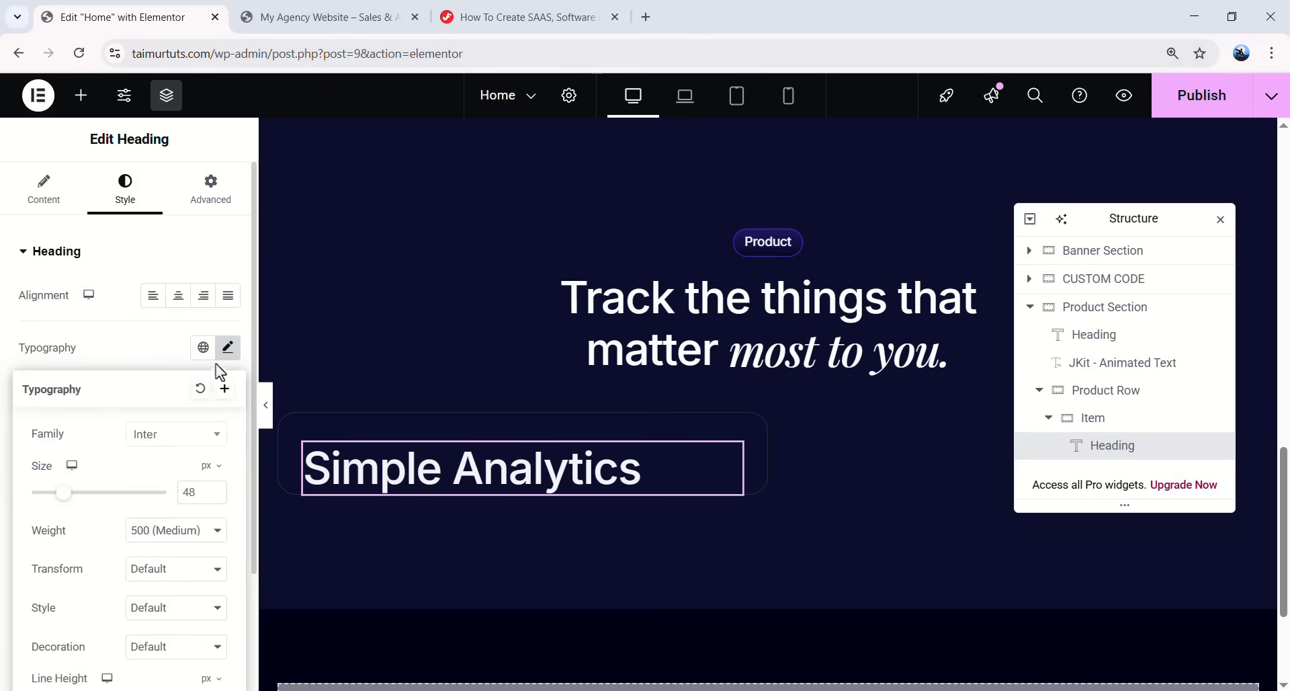
pyautogui.moveTo(198, 491); pyautogui.dragTo(164, 489)
pyautogui.write('24')
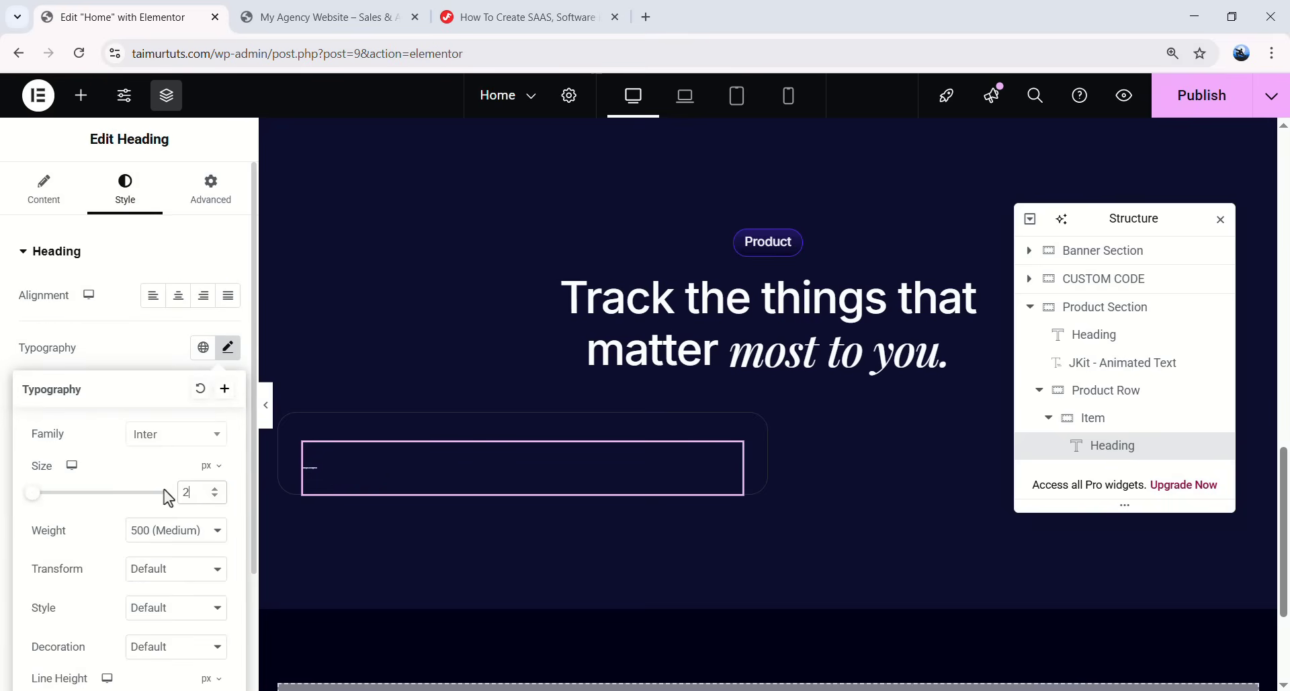
pyautogui.scroll(-1, 154, 497)
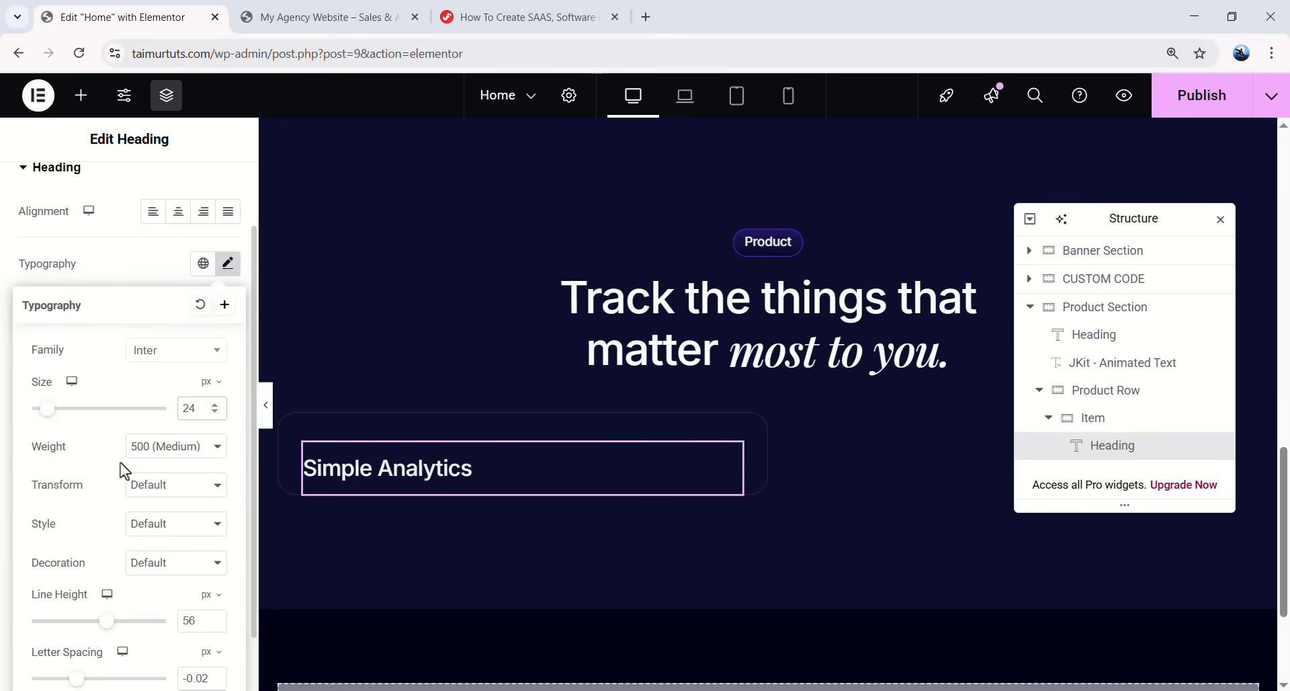
pyautogui.scroll(-1, 139, 530)
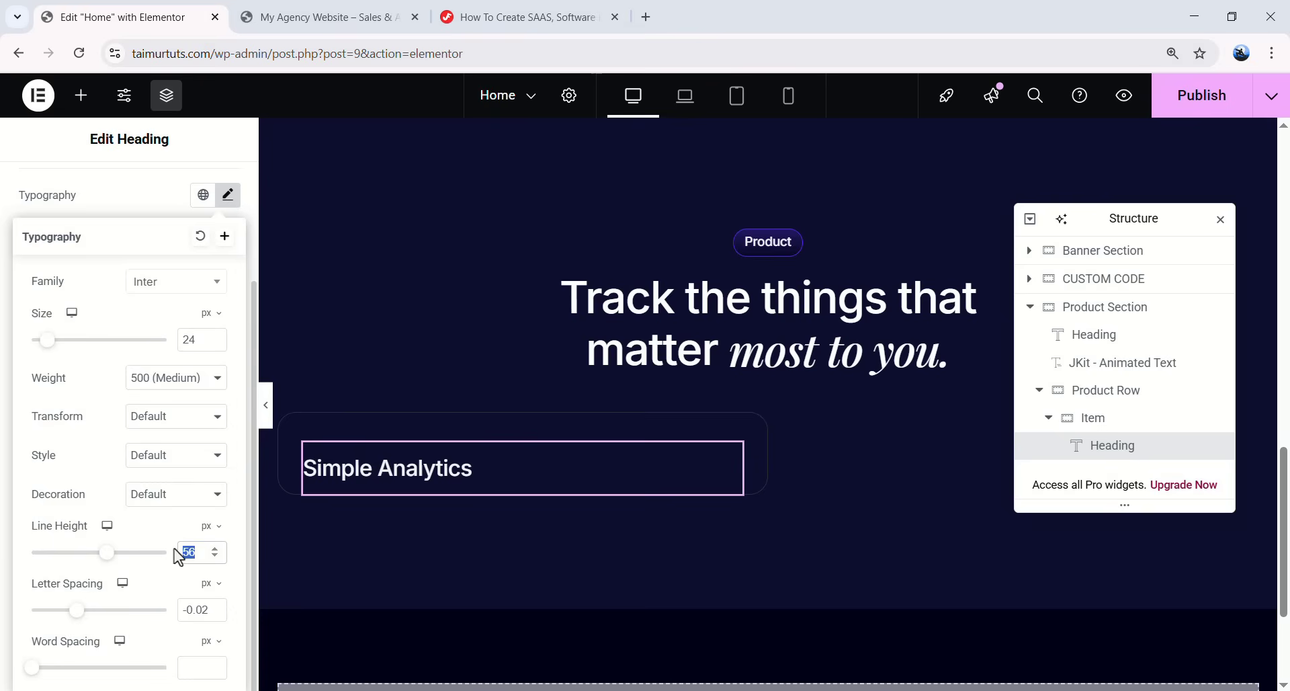
pyautogui.write('28')
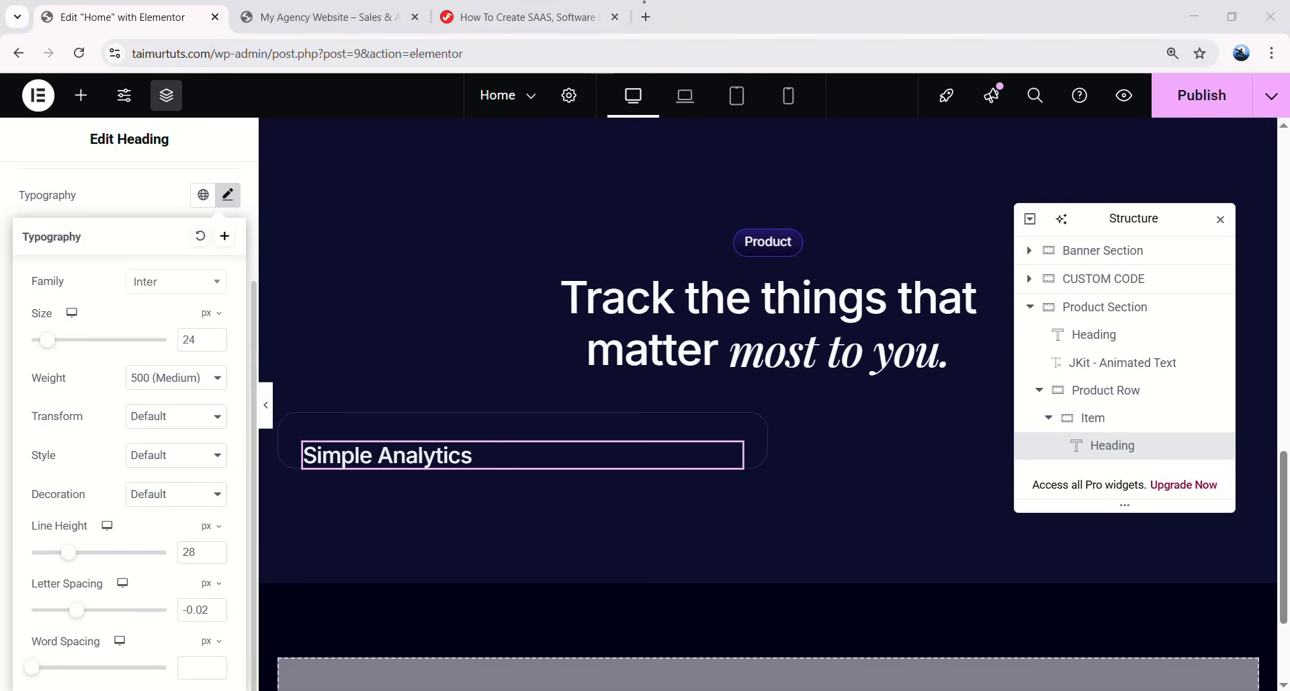
pyautogui.click(206, 583)
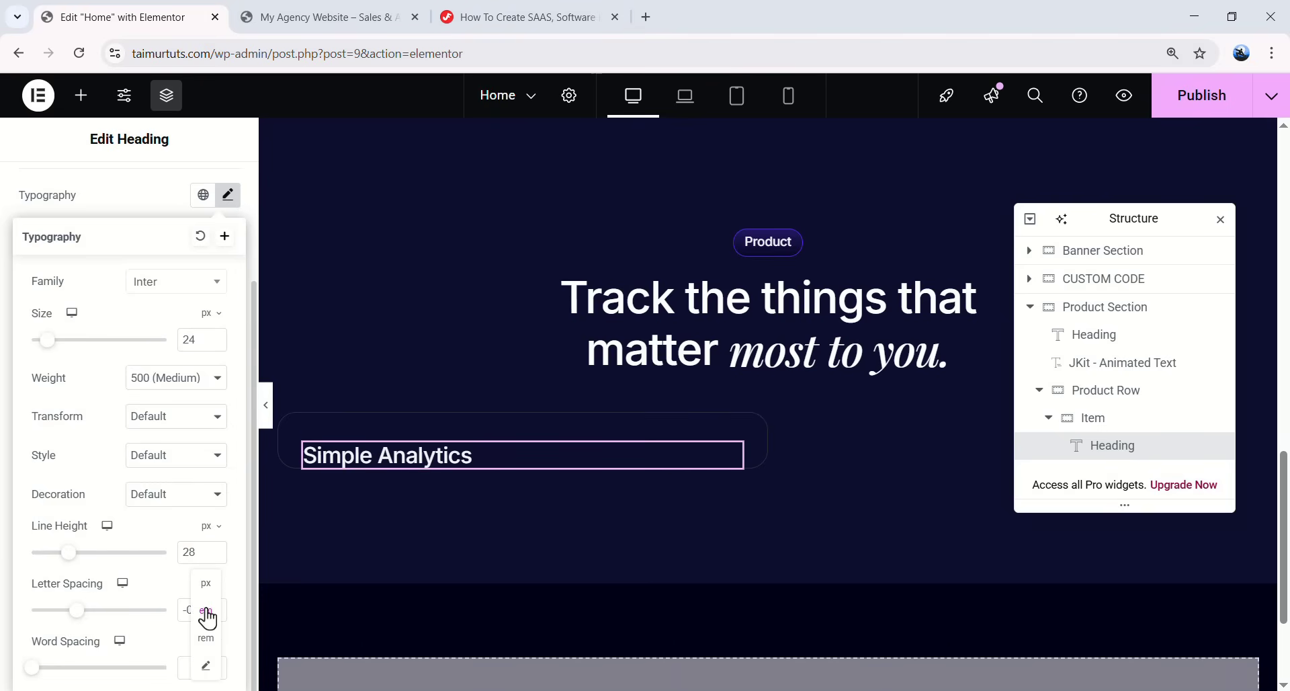
pyautogui.doubleClick(202, 611)
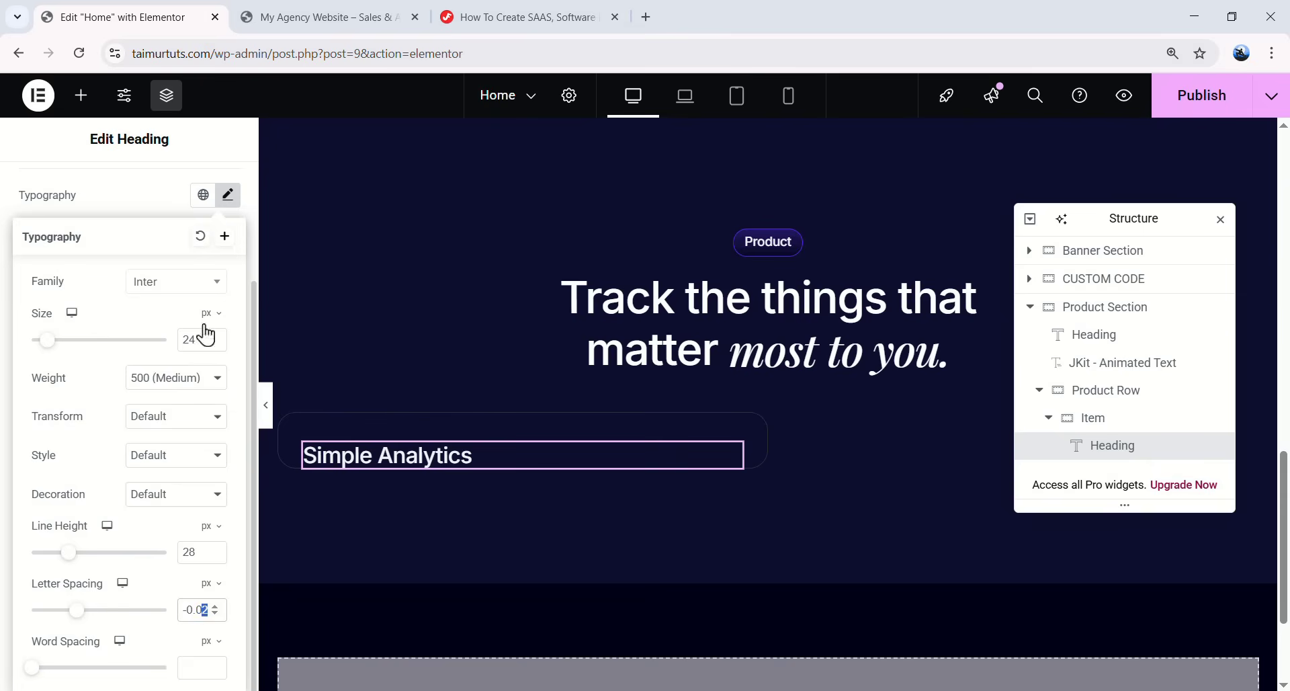
pyautogui.click(224, 201)
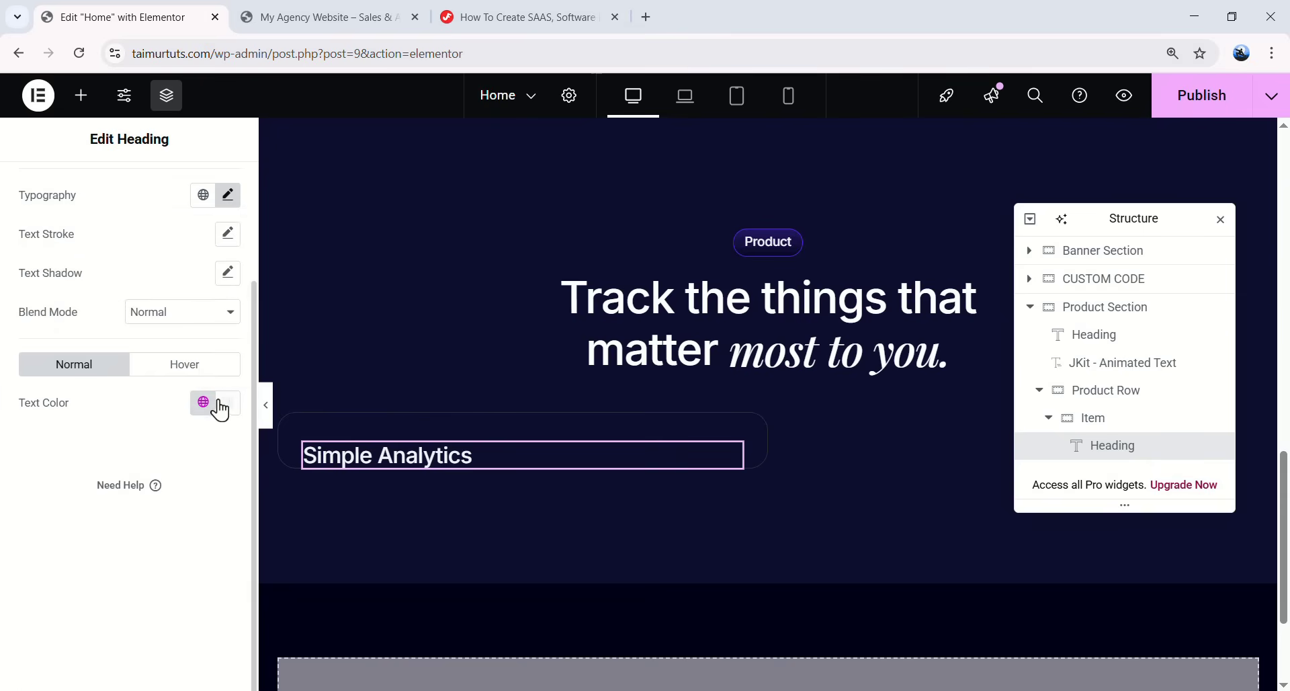
# - Unlink the heading padding and set the bottom padding to 12px
pyautogui.scroll(3, 182, 239)
pyautogui.click(208, 201)
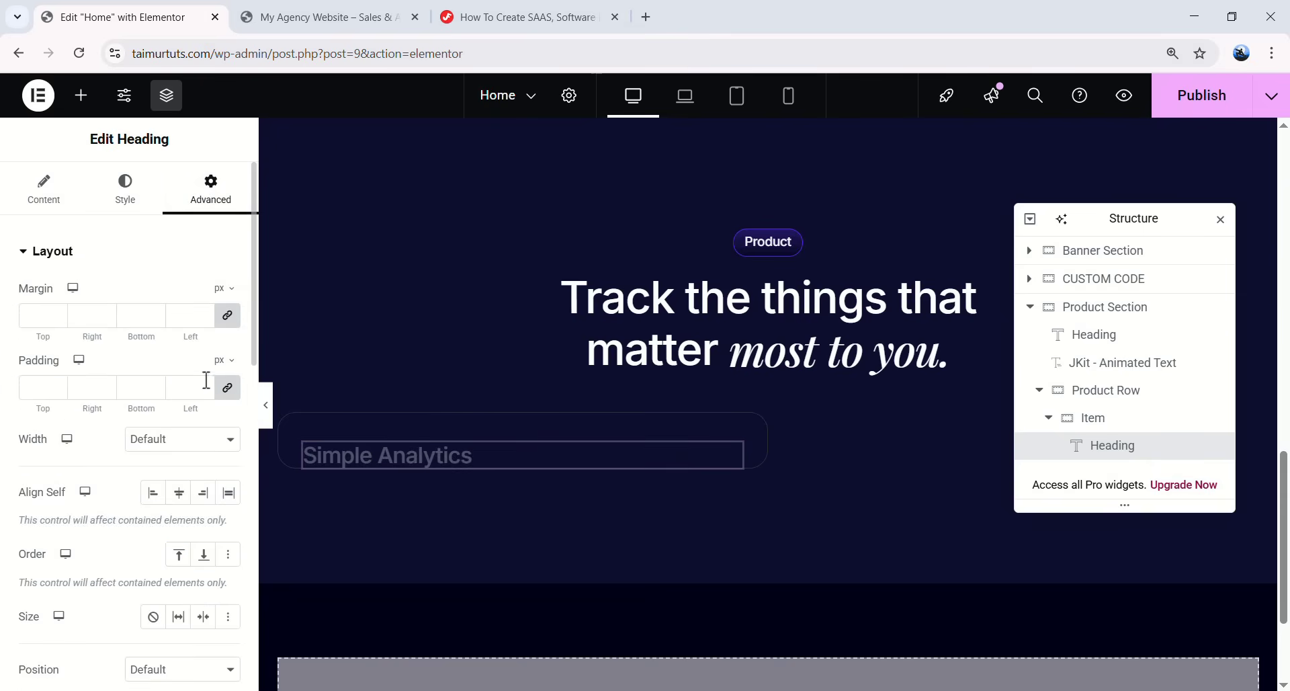
pyautogui.click(227, 390)
pyautogui.click(149, 388)
pyautogui.write('12')
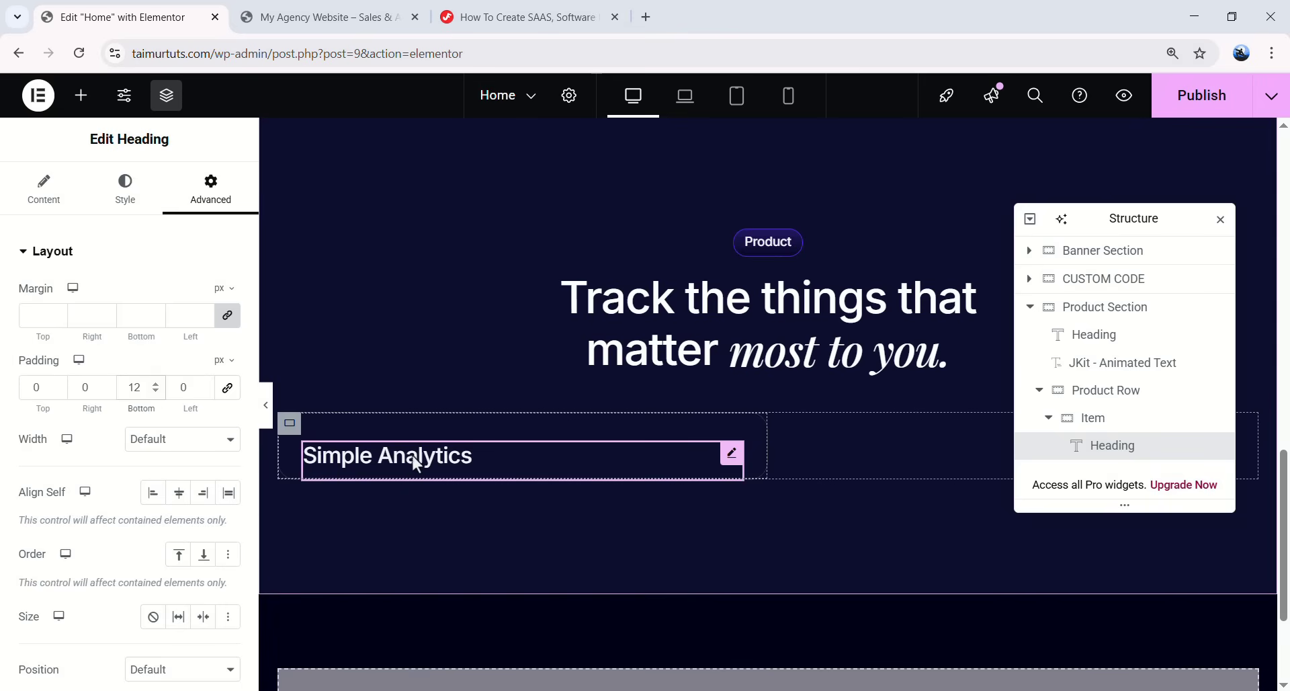
# - Add a Text Editor below the heading and paste in the product description
pyautogui.click(81, 95)
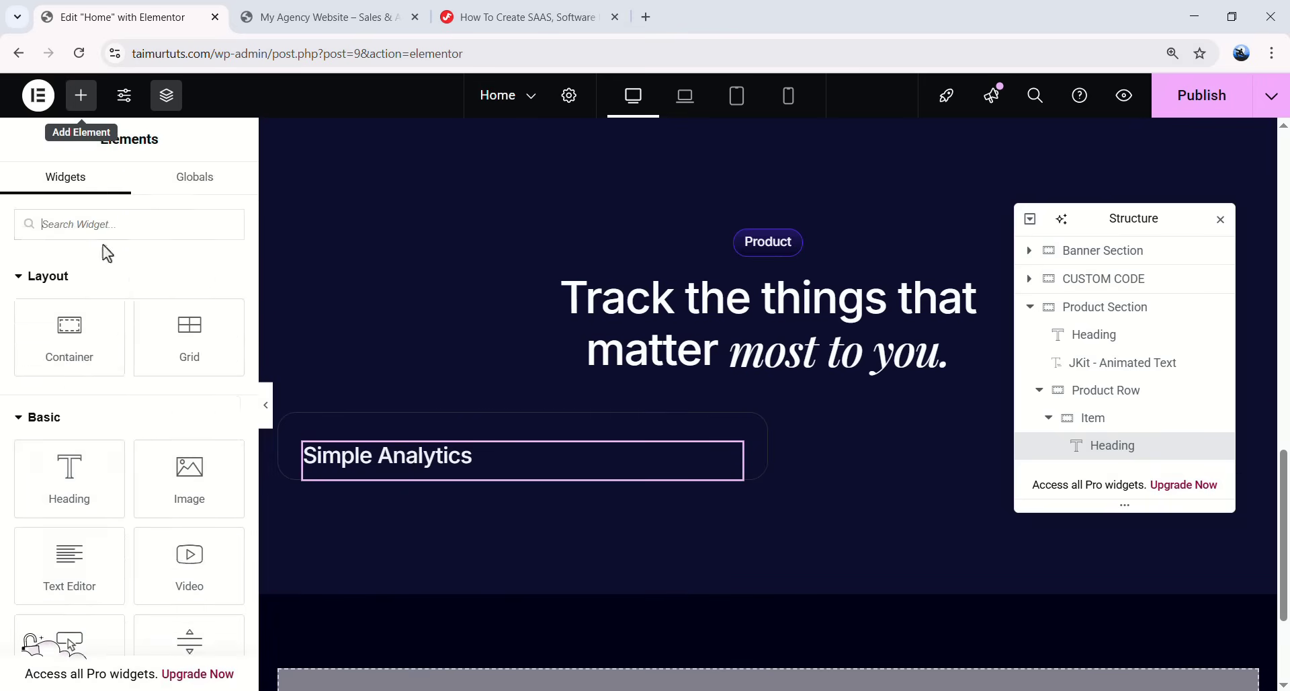
pyautogui.moveTo(95, 498); pyautogui.dragTo(467, 490)
pyautogui.tripleClick(31, 420)
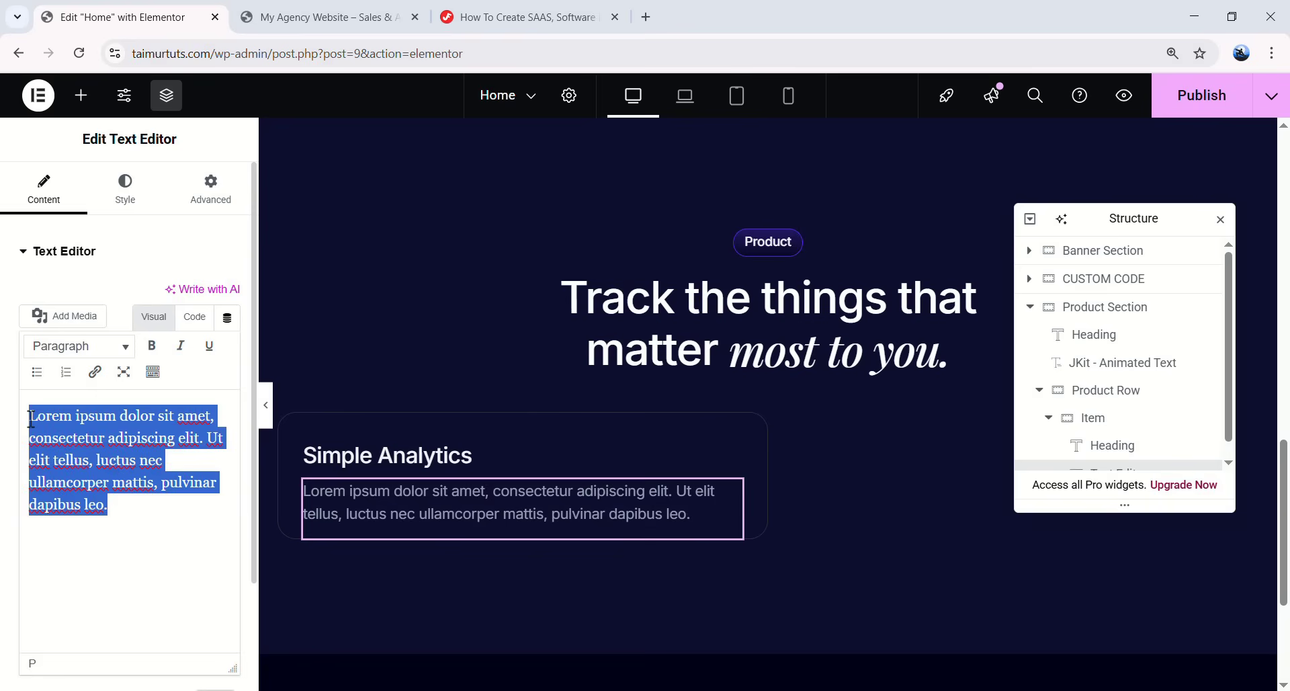
pyautogui.write('Empower your choices with insights derived from our real-time data streams.')
# - Set the description typography to 14px size with 22 line height
pyautogui.click(136, 195)
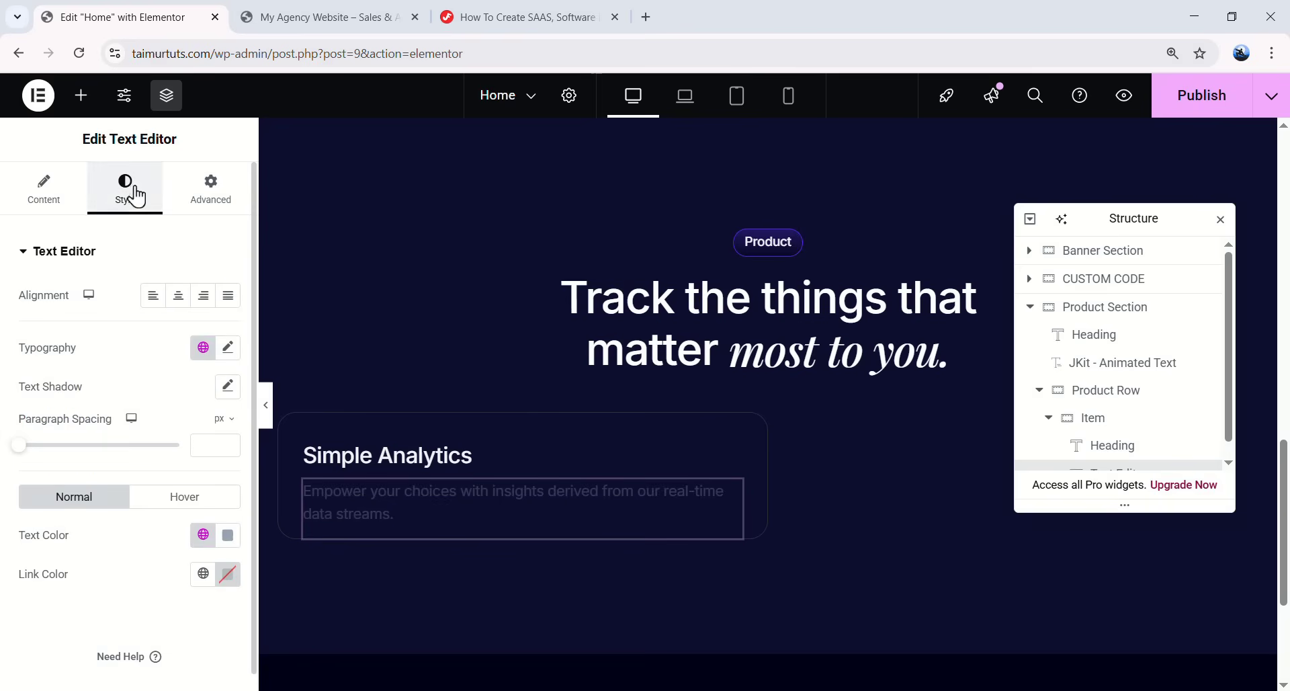
pyautogui.click(228, 347)
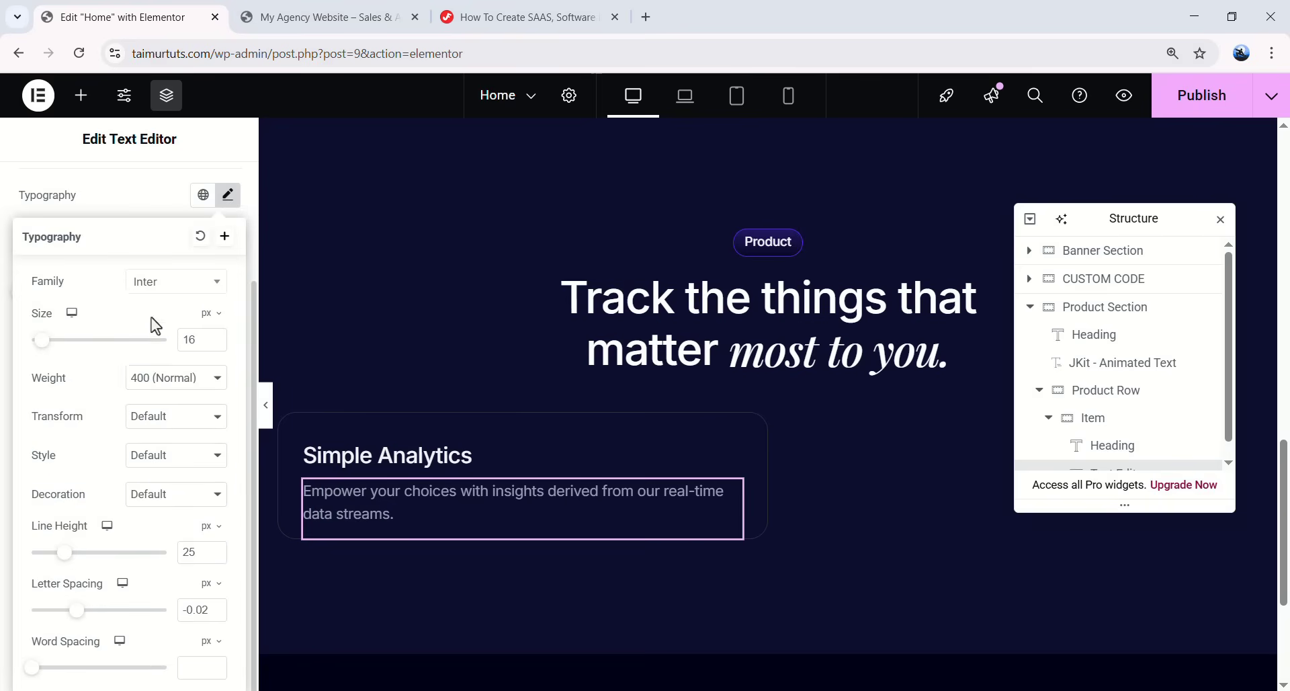
pyautogui.write('14')
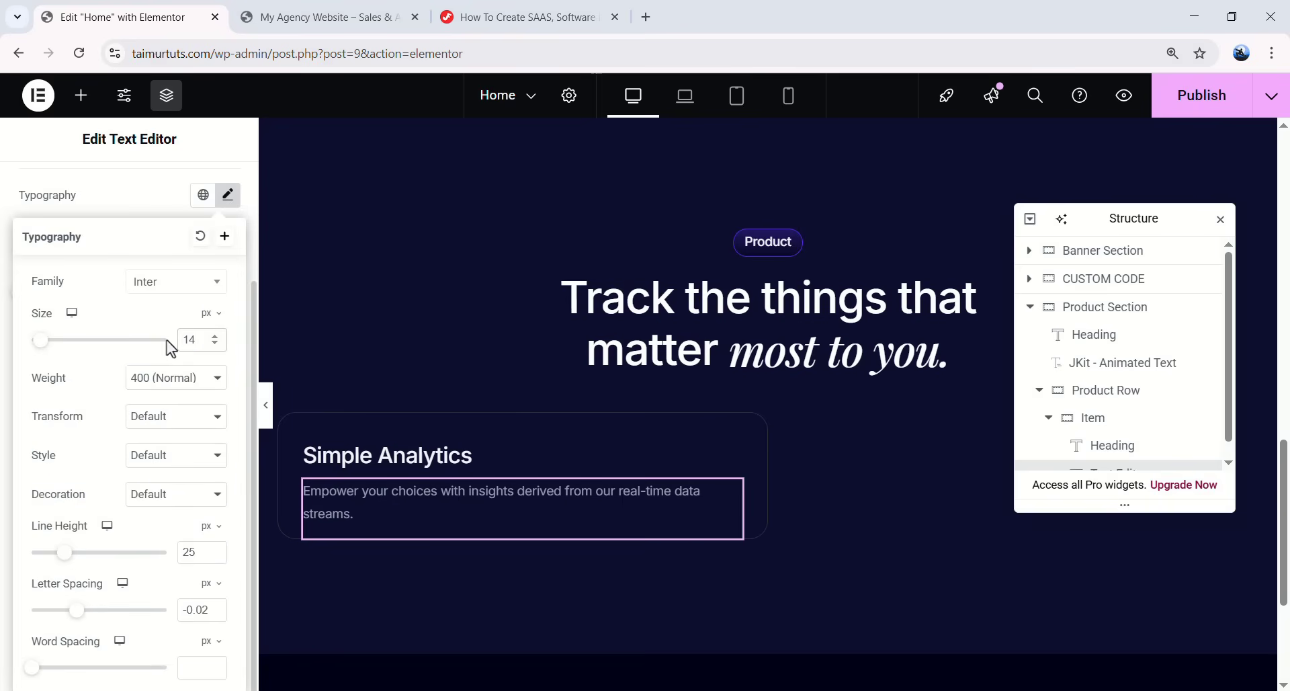
pyautogui.doubleClick(191, 551)
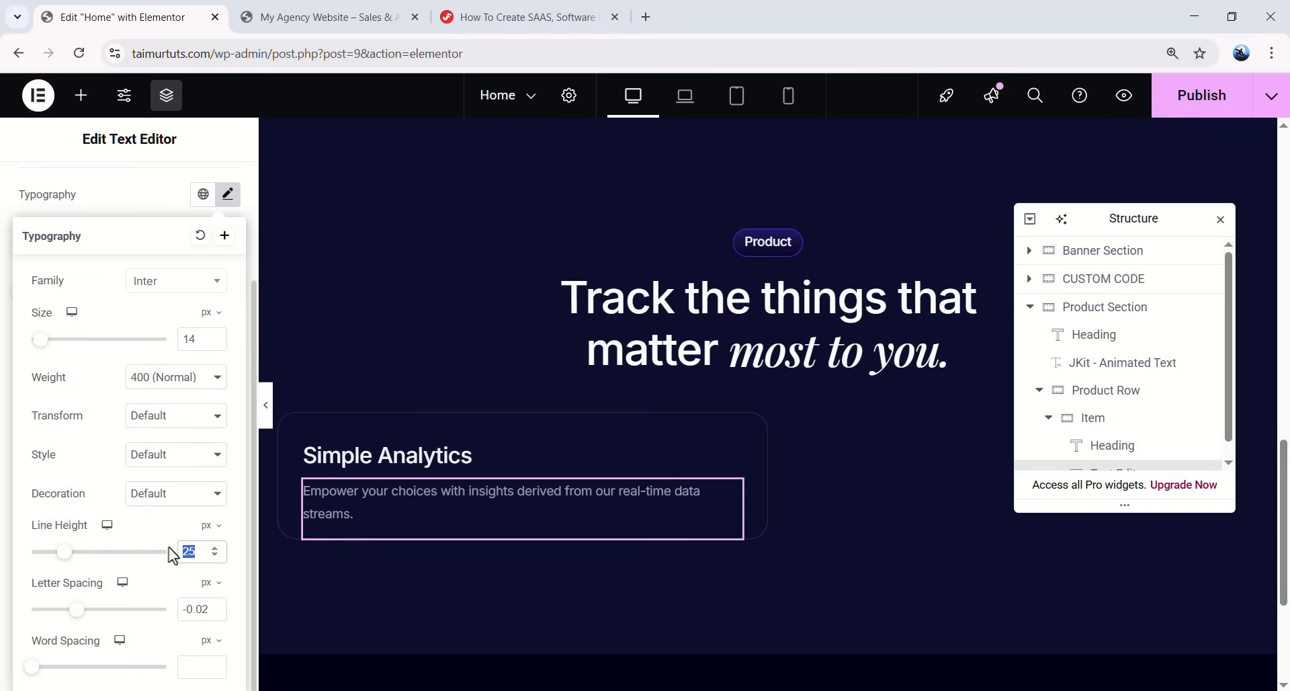
pyautogui.write('22')
pyautogui.scroll(1, 257, 229)
pyautogui.click(228, 279)
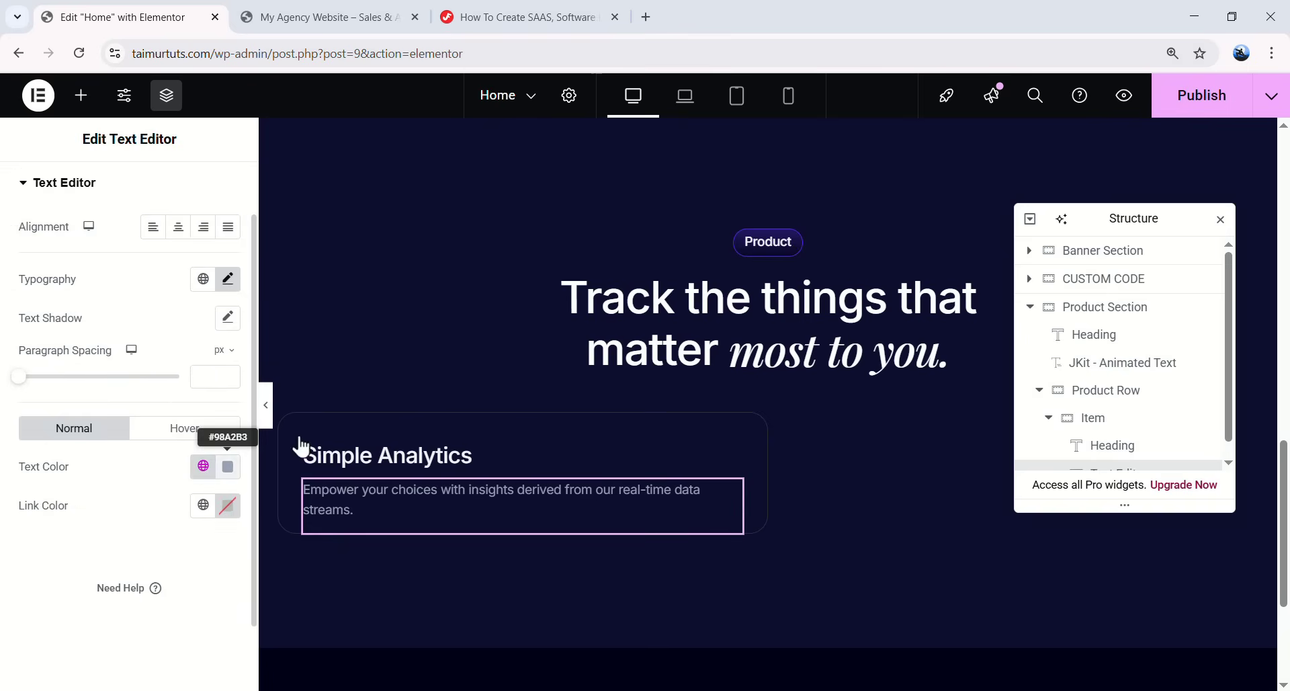
# - Give the description 24px bottom padding and a custom width of 345px
pyautogui.scroll(2, 139, 254)
pyautogui.click(209, 190)
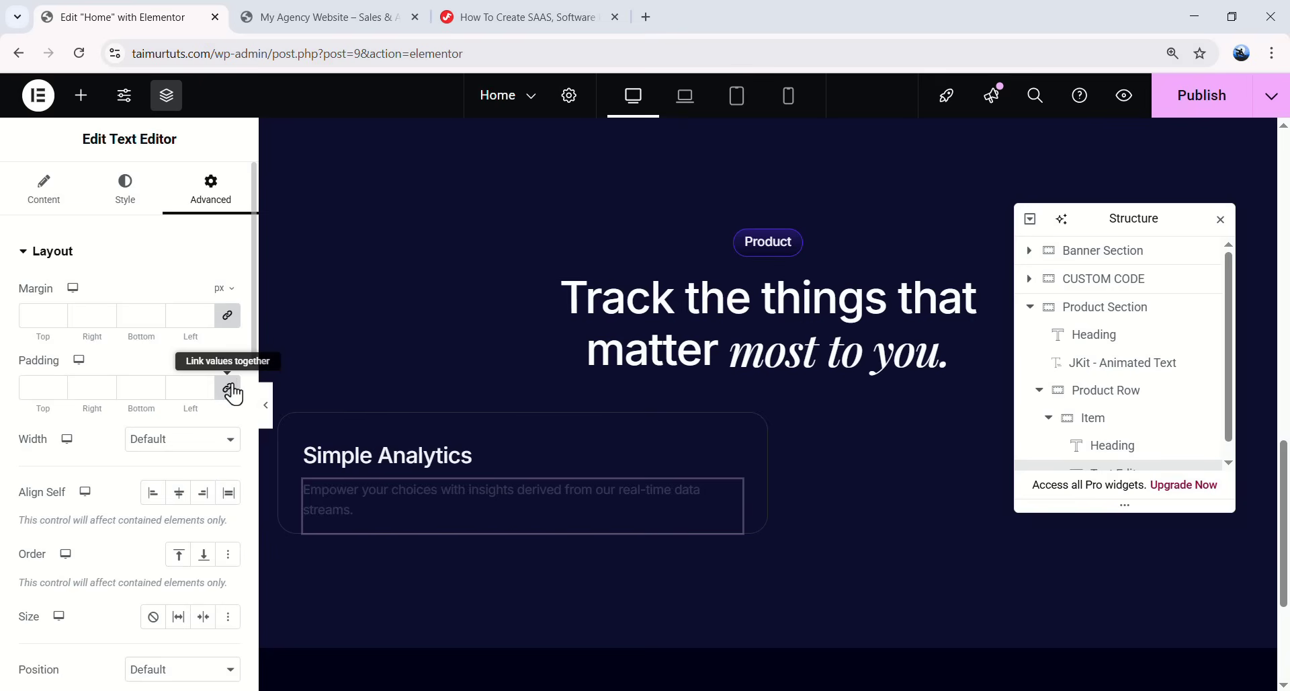
pyautogui.click(229, 386)
pyautogui.write('24')
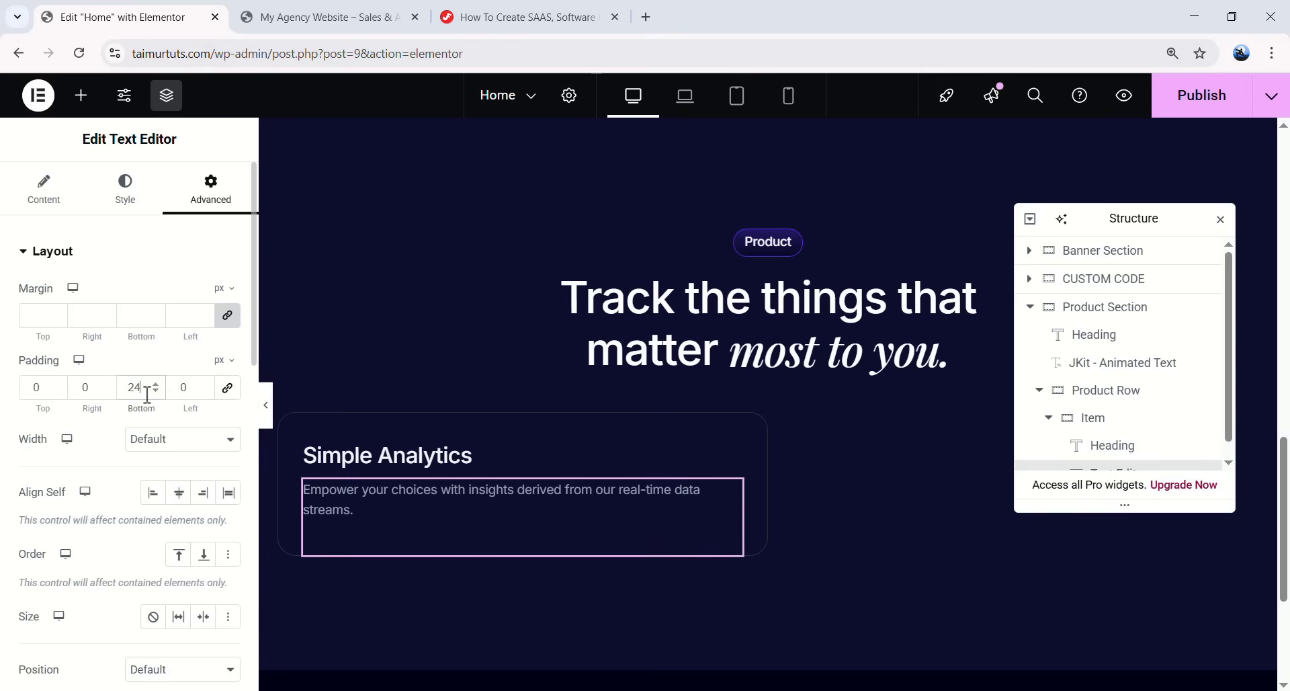
pyautogui.click(142, 440)
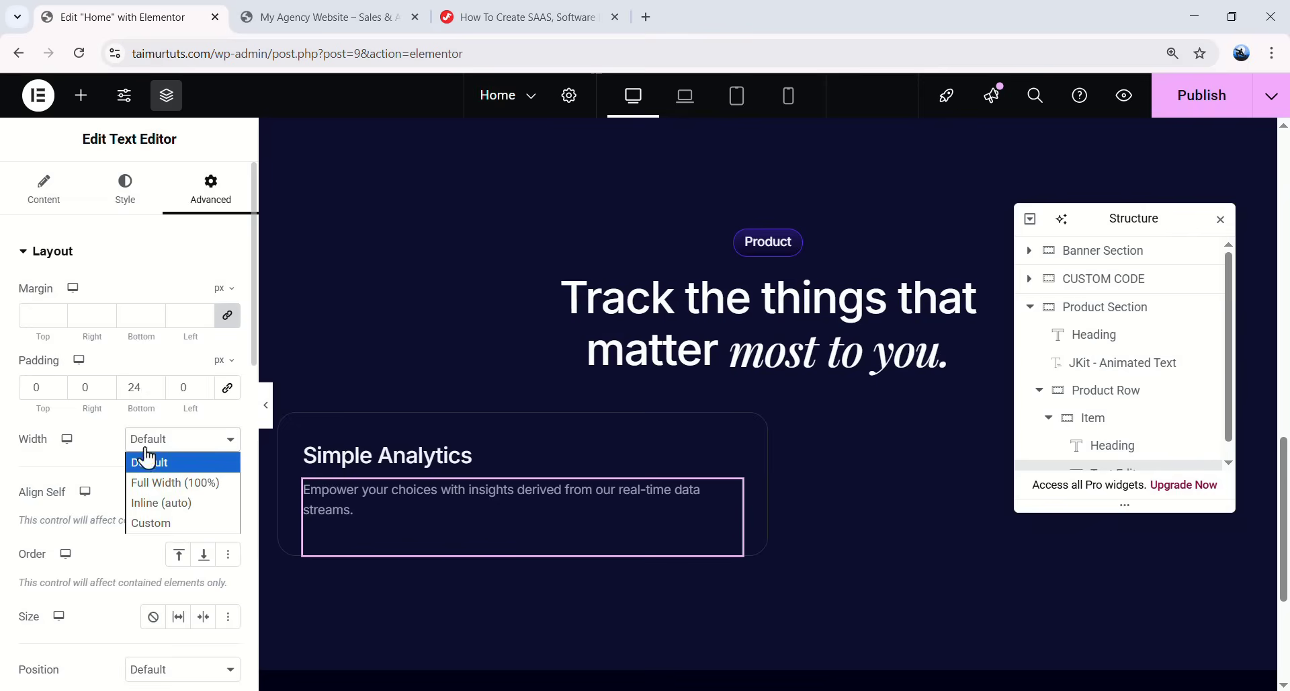
pyautogui.click(150, 523)
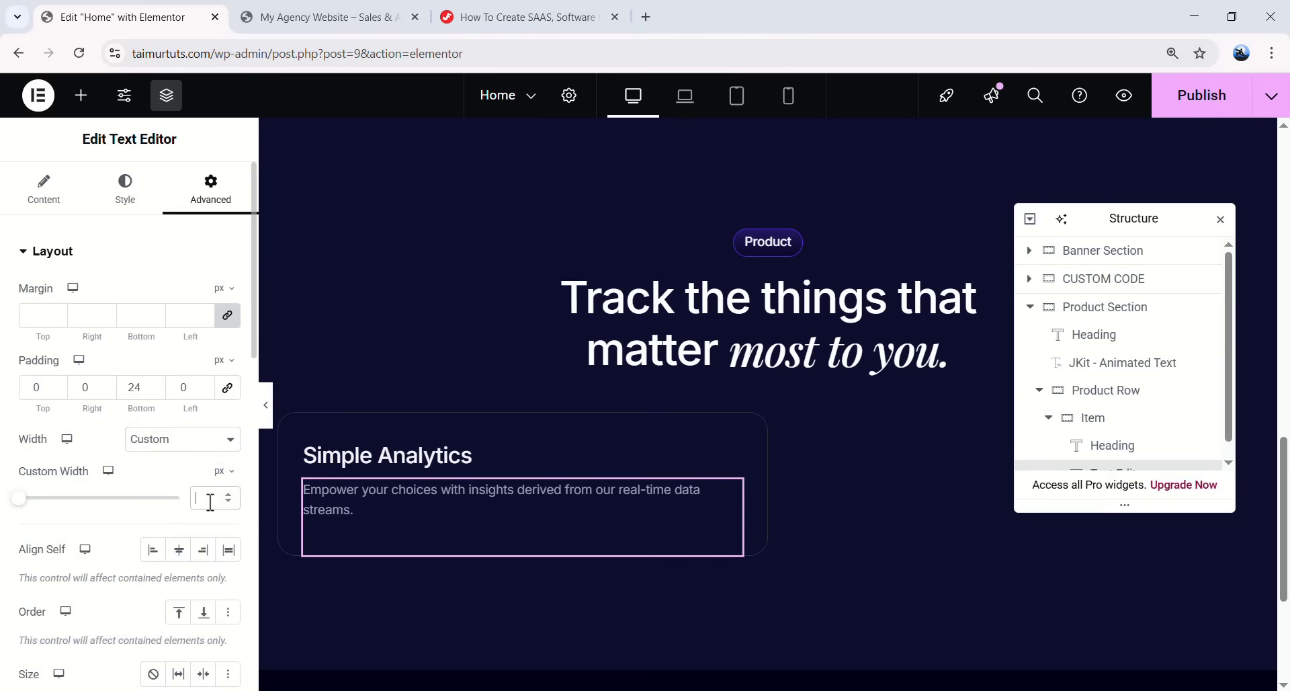
pyautogui.write('345')
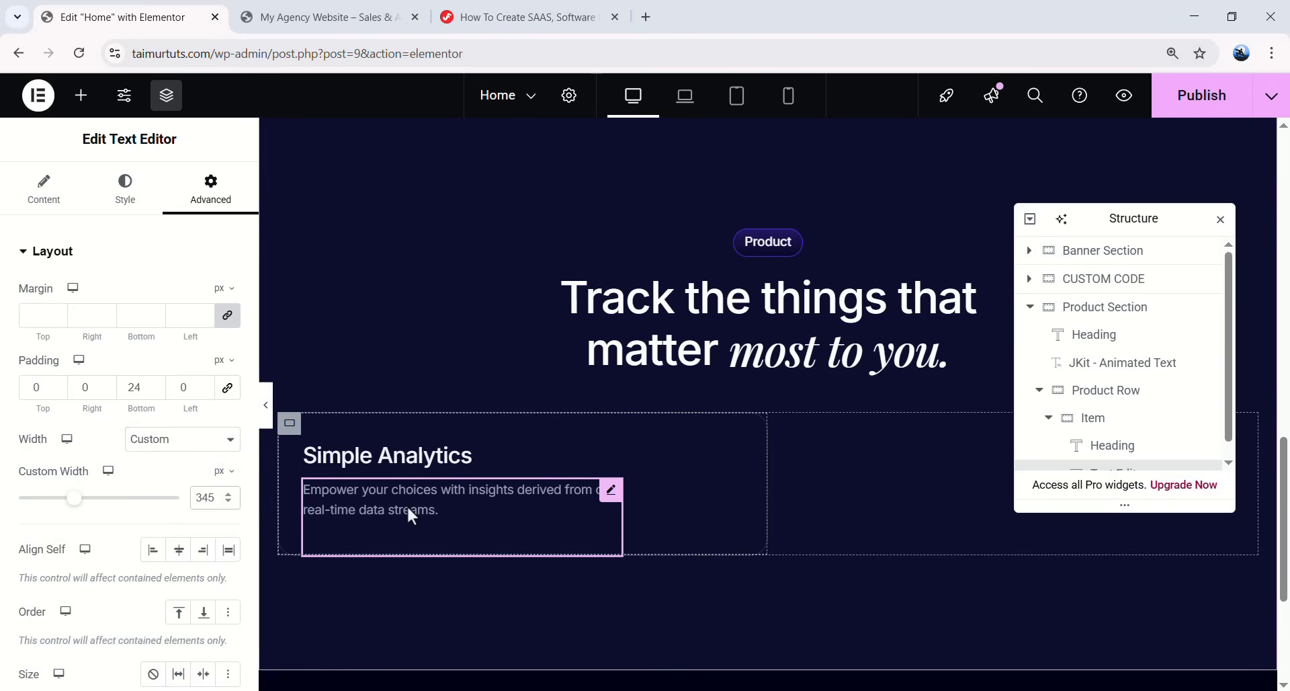
pyautogui.scroll(-1, 411, 517)
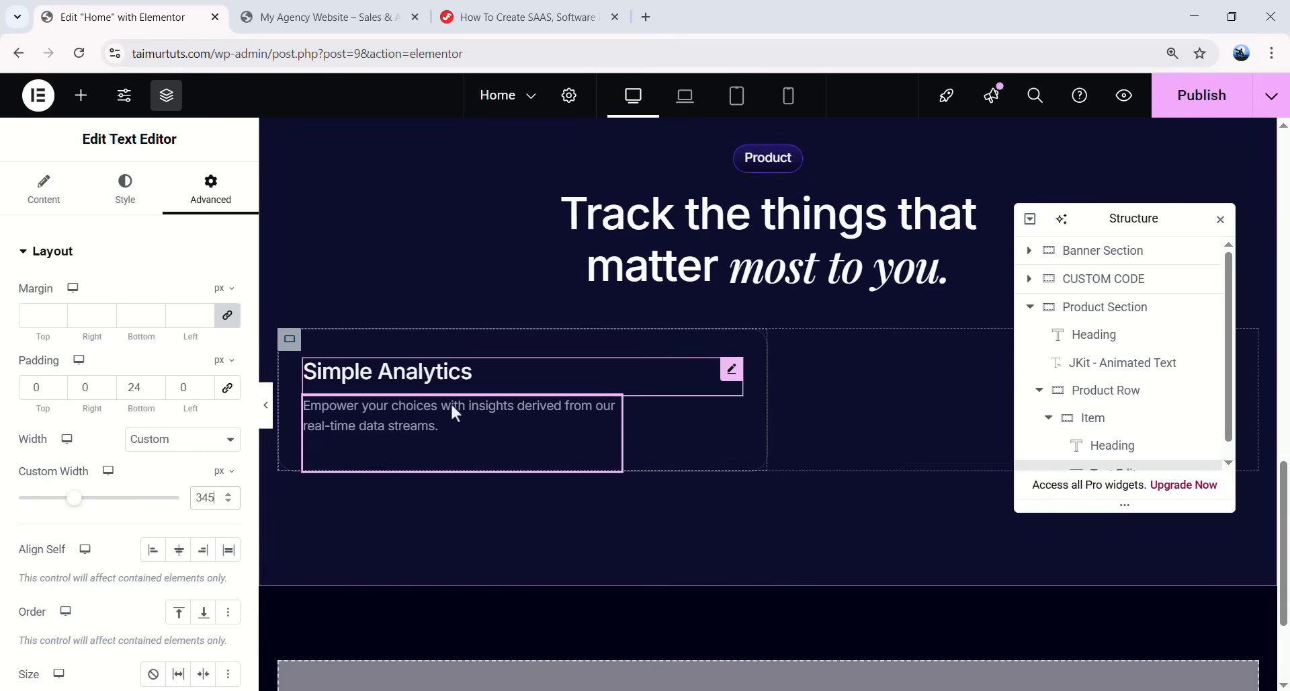
# - Add an Image widget below the description using Card_mask-group.png from the Media Library
pyautogui.click(76, 108)
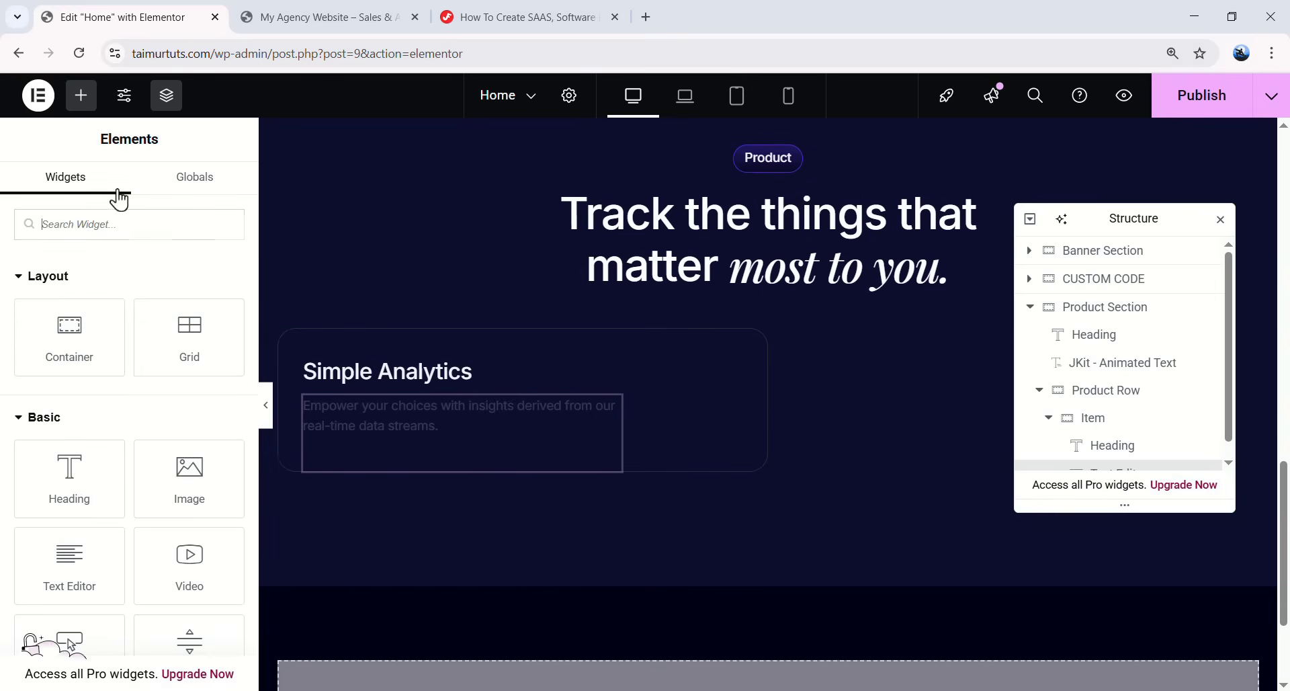
pyautogui.scroll(-1, 132, 397)
pyautogui.moveTo(190, 393); pyautogui.dragTo(471, 460)
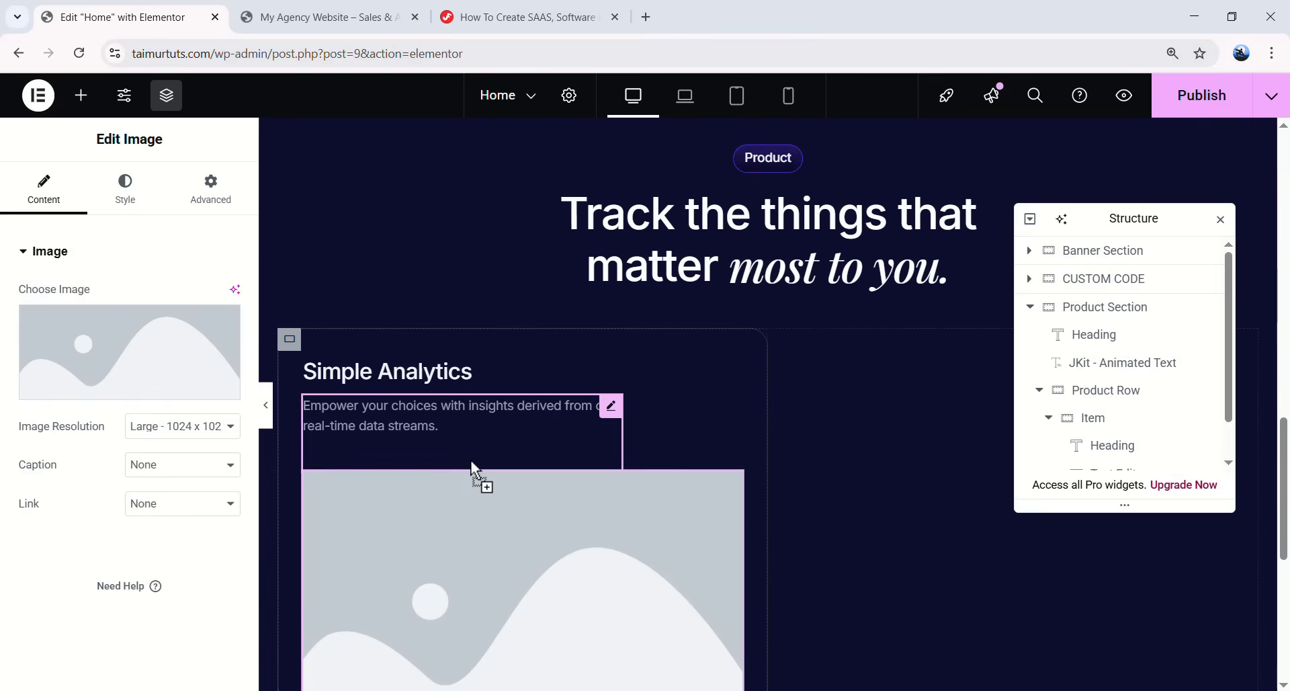
pyautogui.click(138, 402)
pyautogui.scroll(-5, 639, 424)
pyautogui.scroll(3, 366, 453)
pyautogui.click(296, 455)
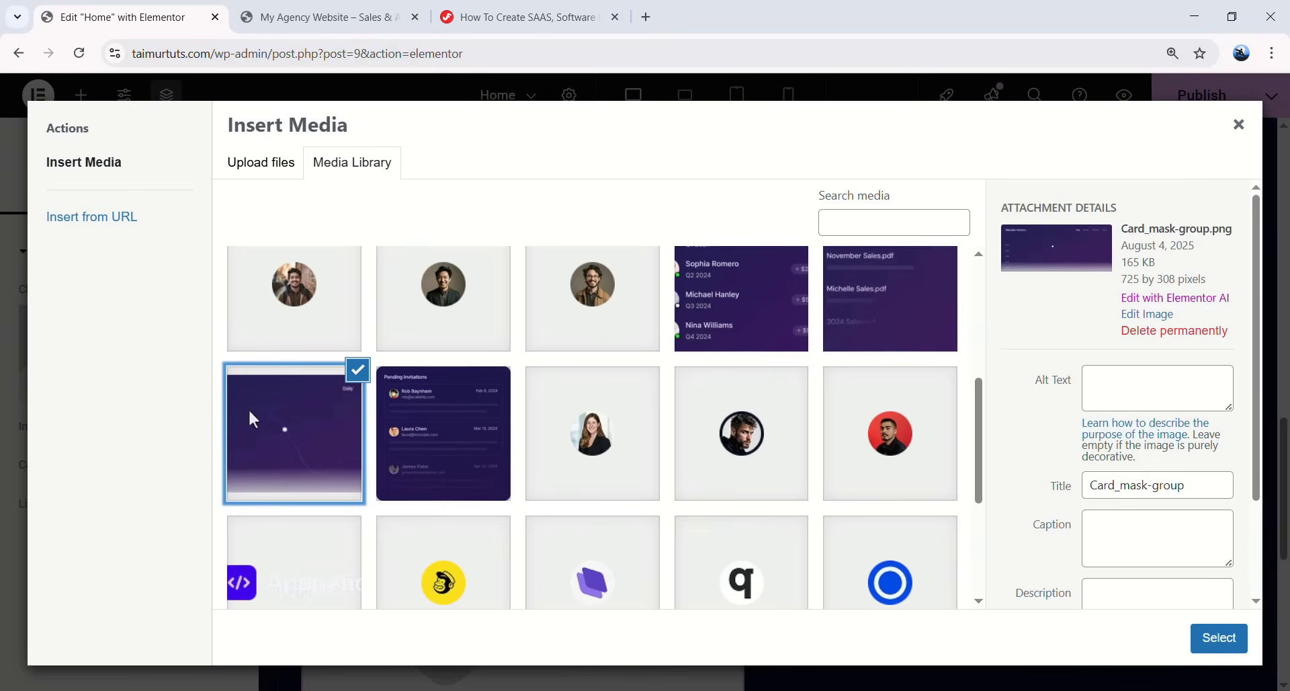
pyautogui.moveTo(1143, 234); pyautogui.dragTo(1195, 231)
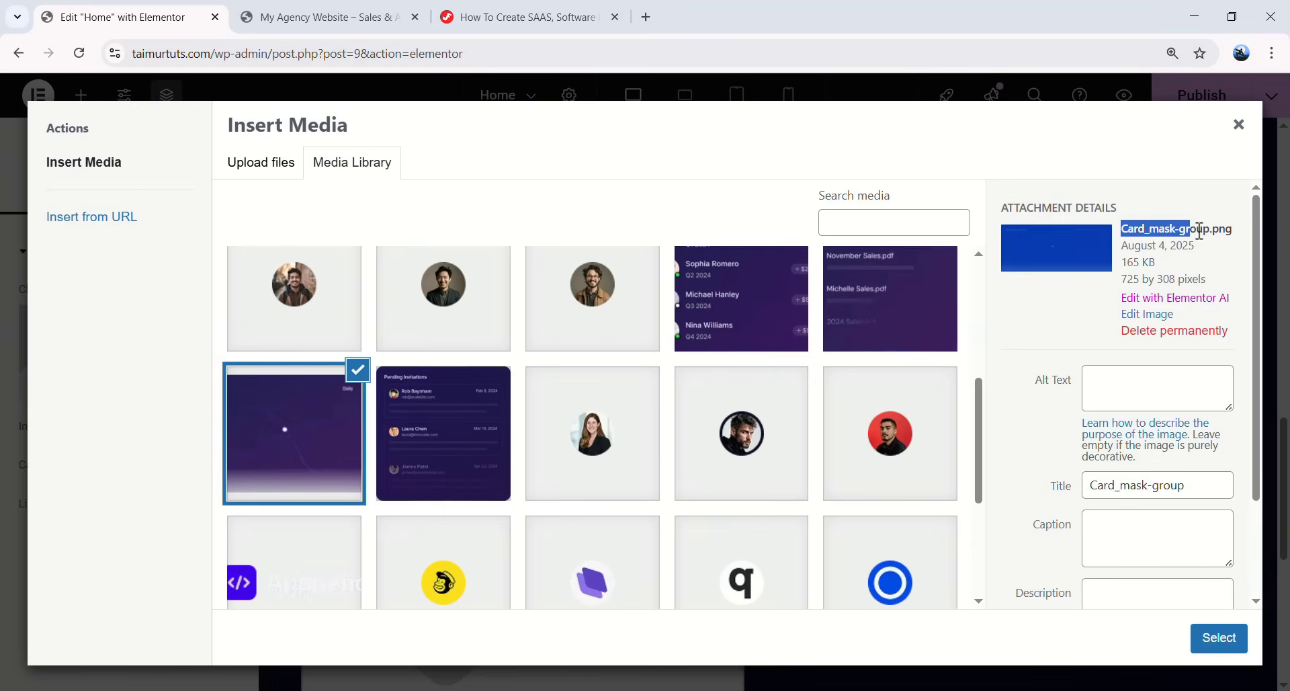
pyautogui.click(1213, 230)
pyautogui.click(1218, 639)
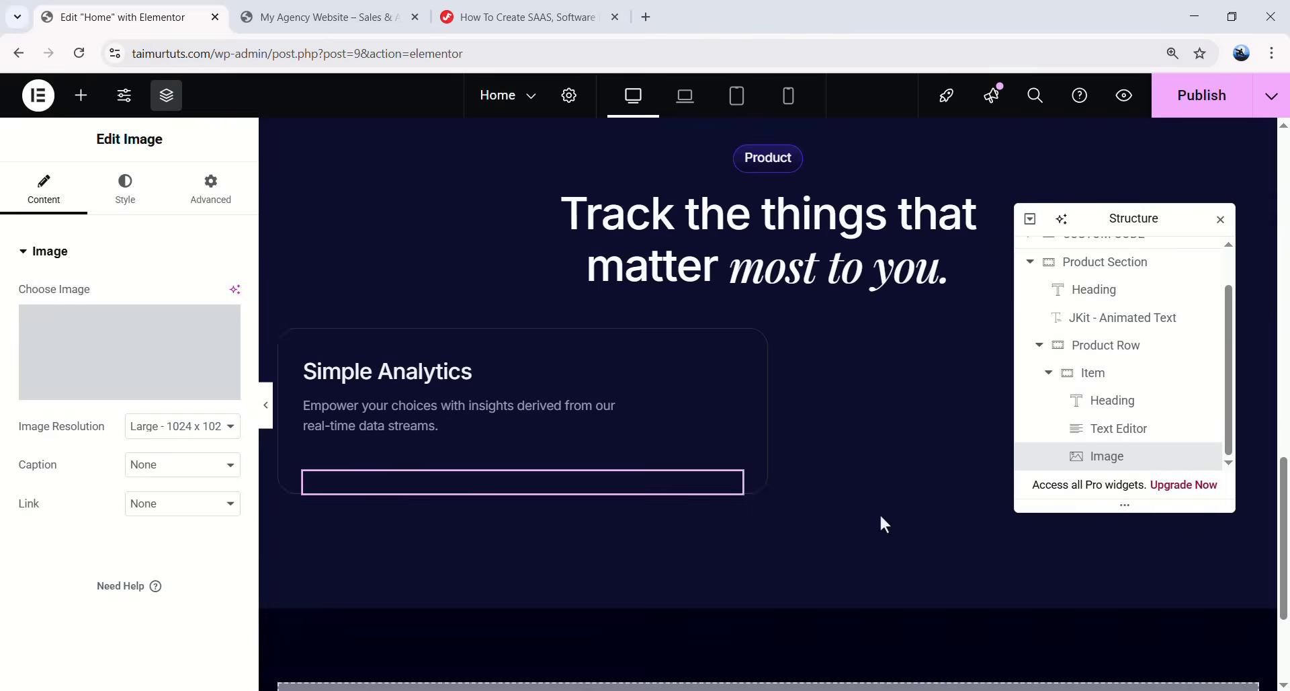
# - Set the image to Full resolution and 100% width, then preview the card
pyautogui.scroll(-1, 739, 460)
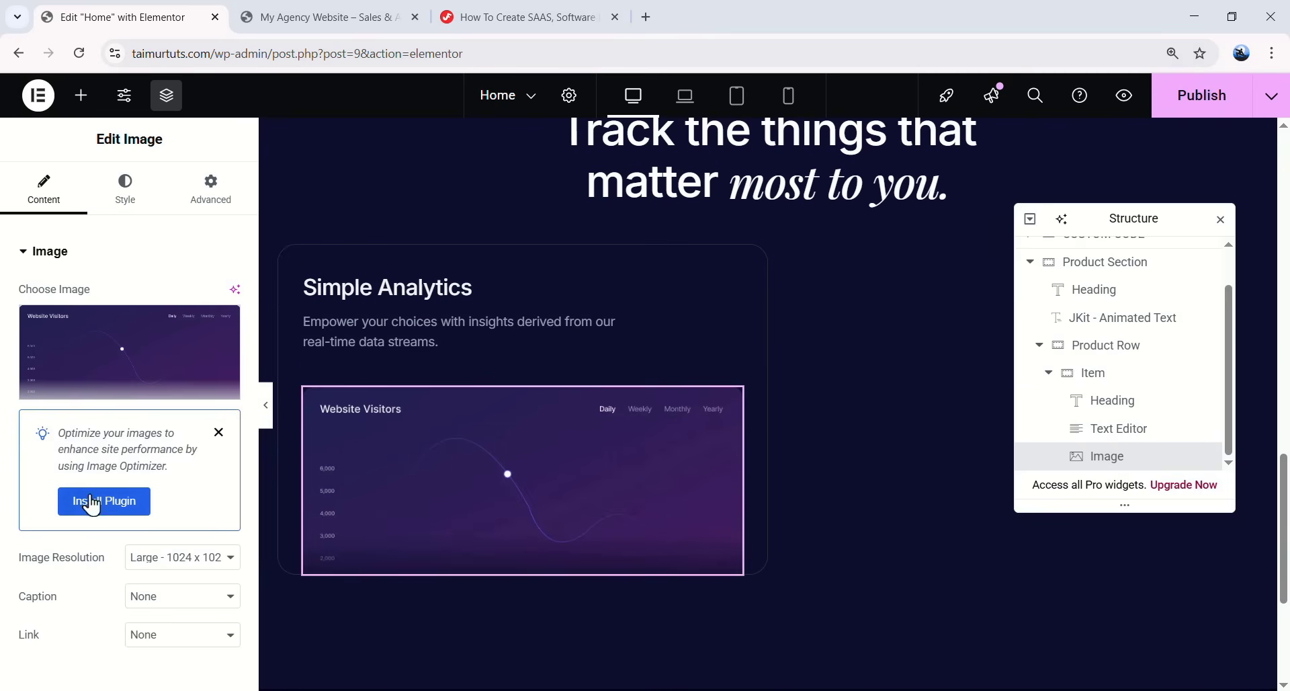
pyautogui.click(176, 562)
pyautogui.click(165, 515)
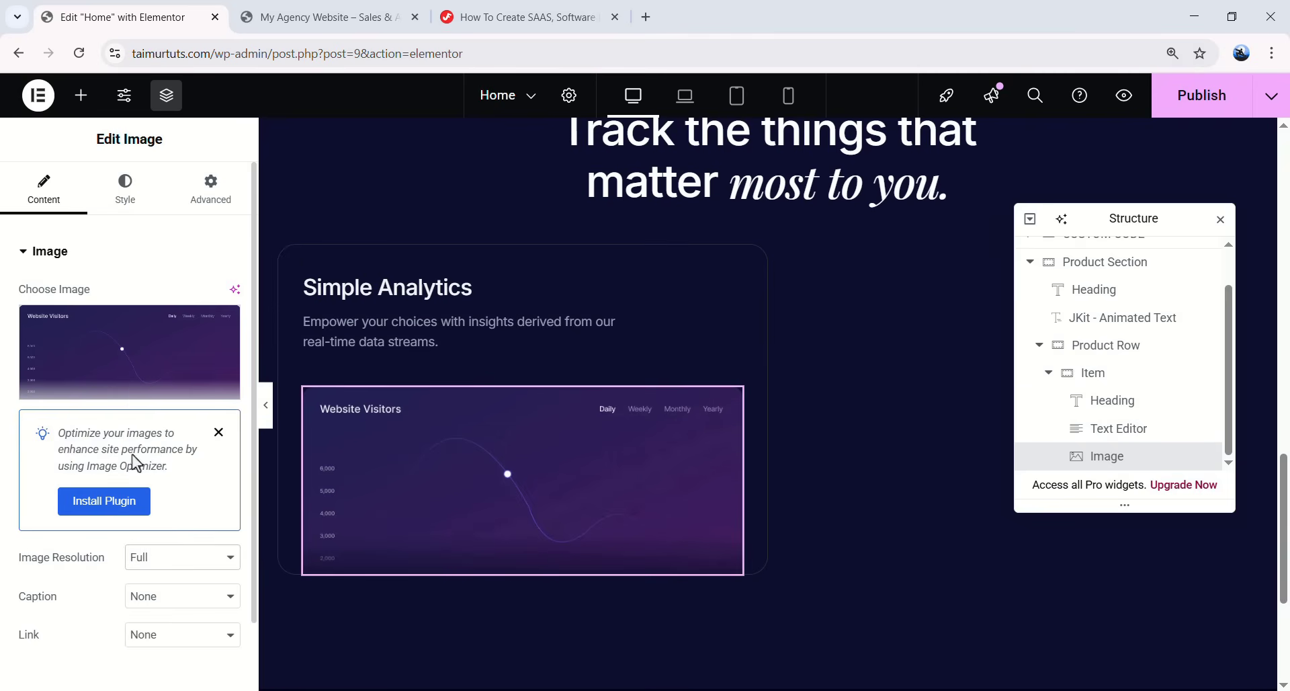
pyautogui.click(141, 196)
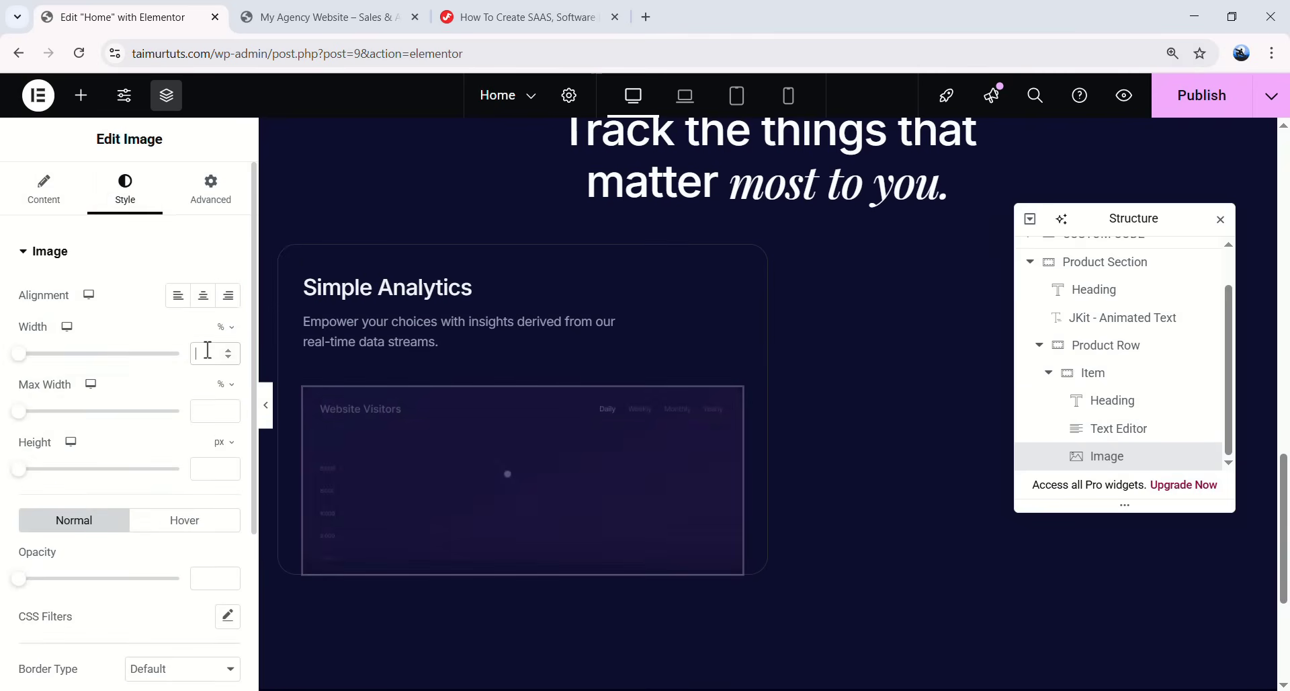
pyautogui.write('100')
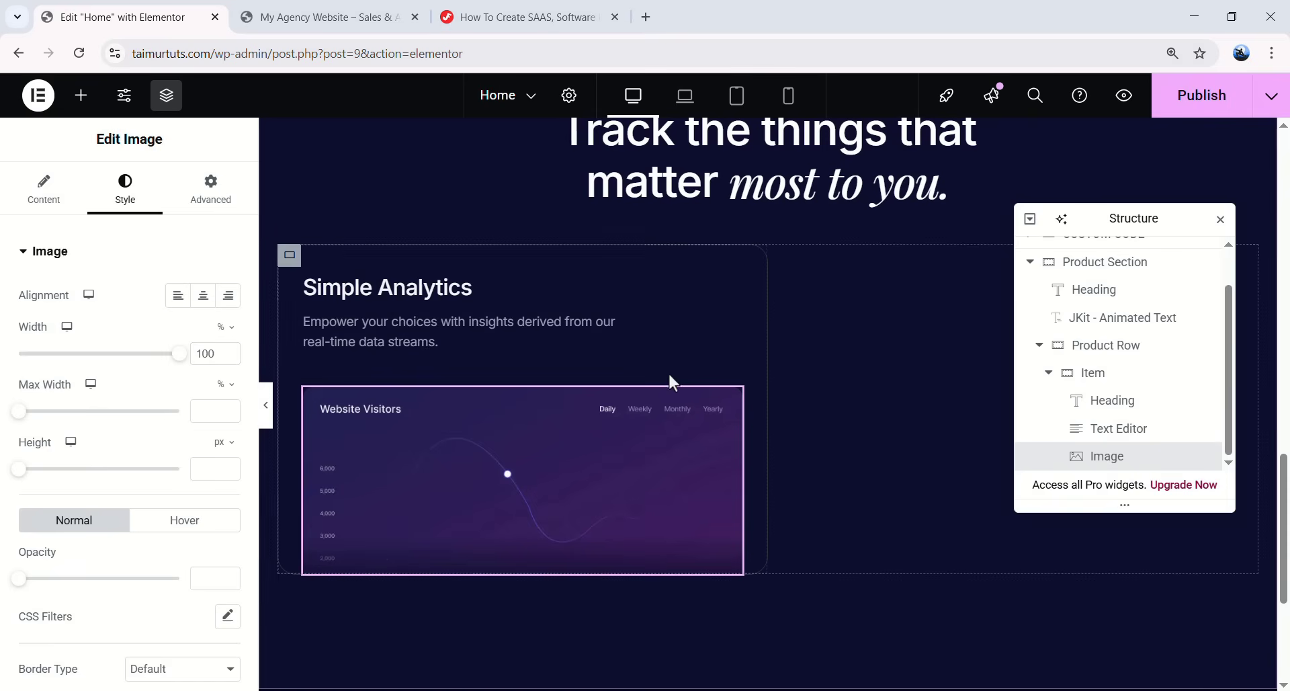
pyautogui.click(264, 406)
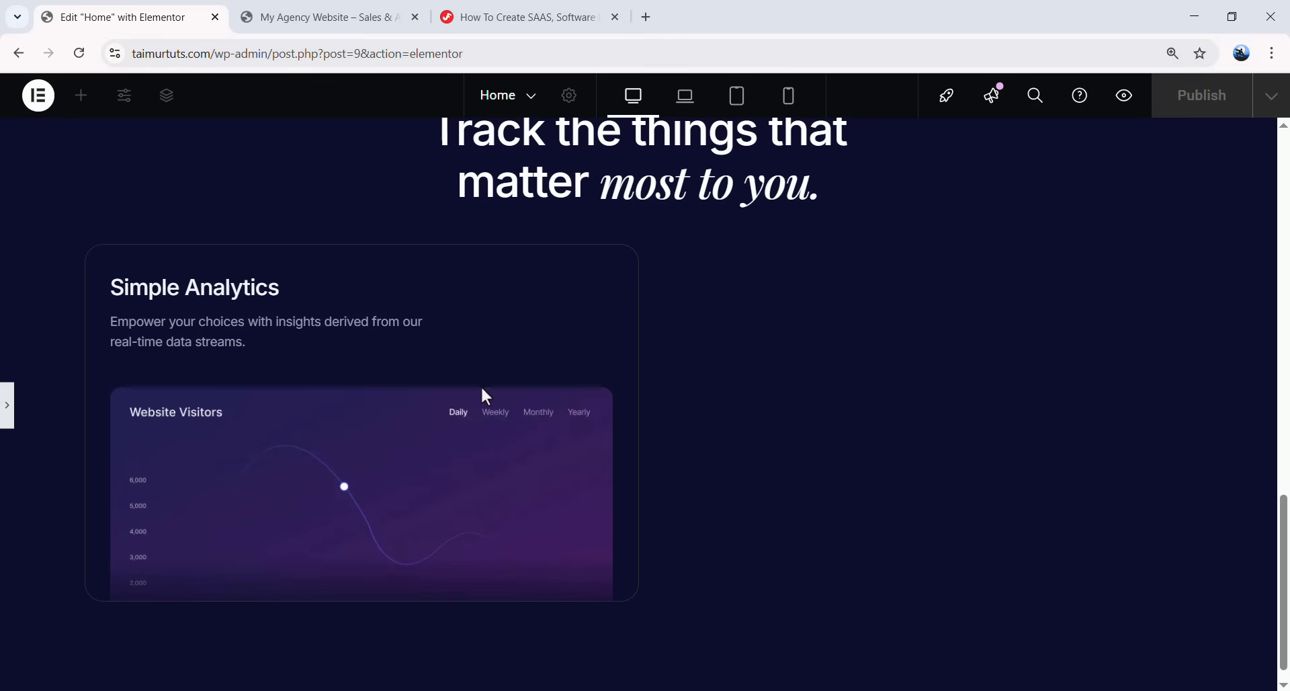
pyautogui.click(7, 404)
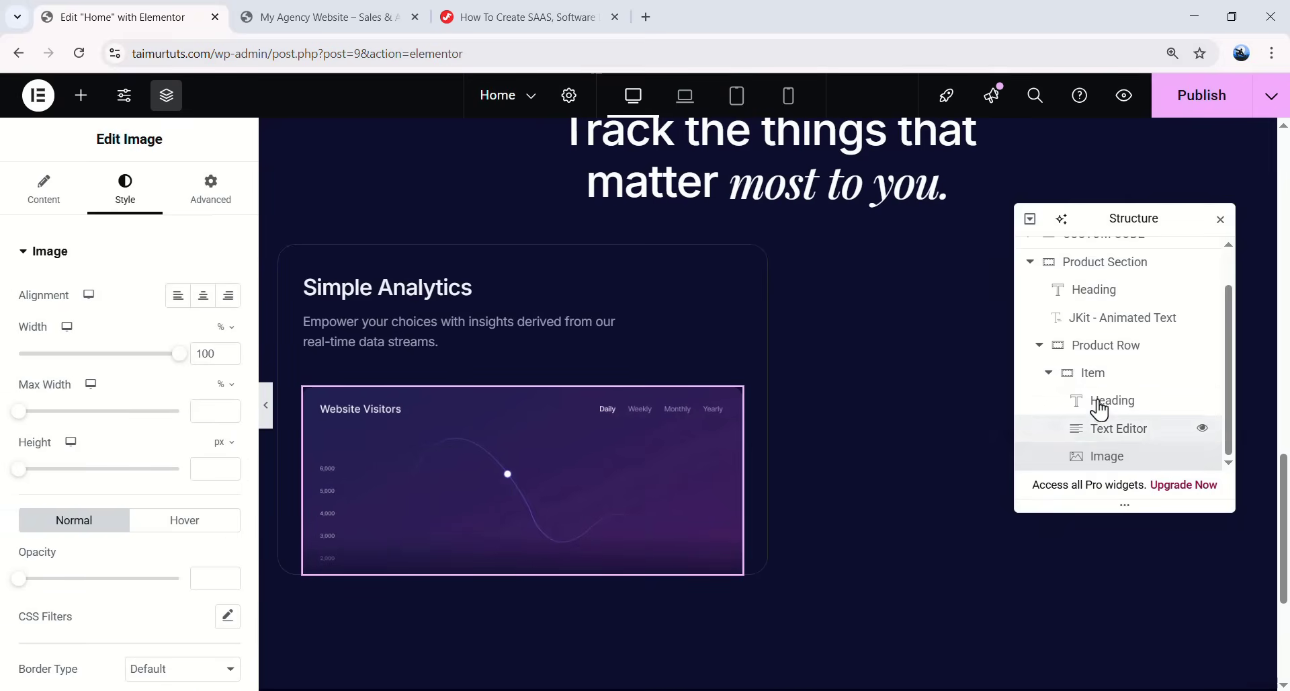
pyautogui.click(1048, 375)
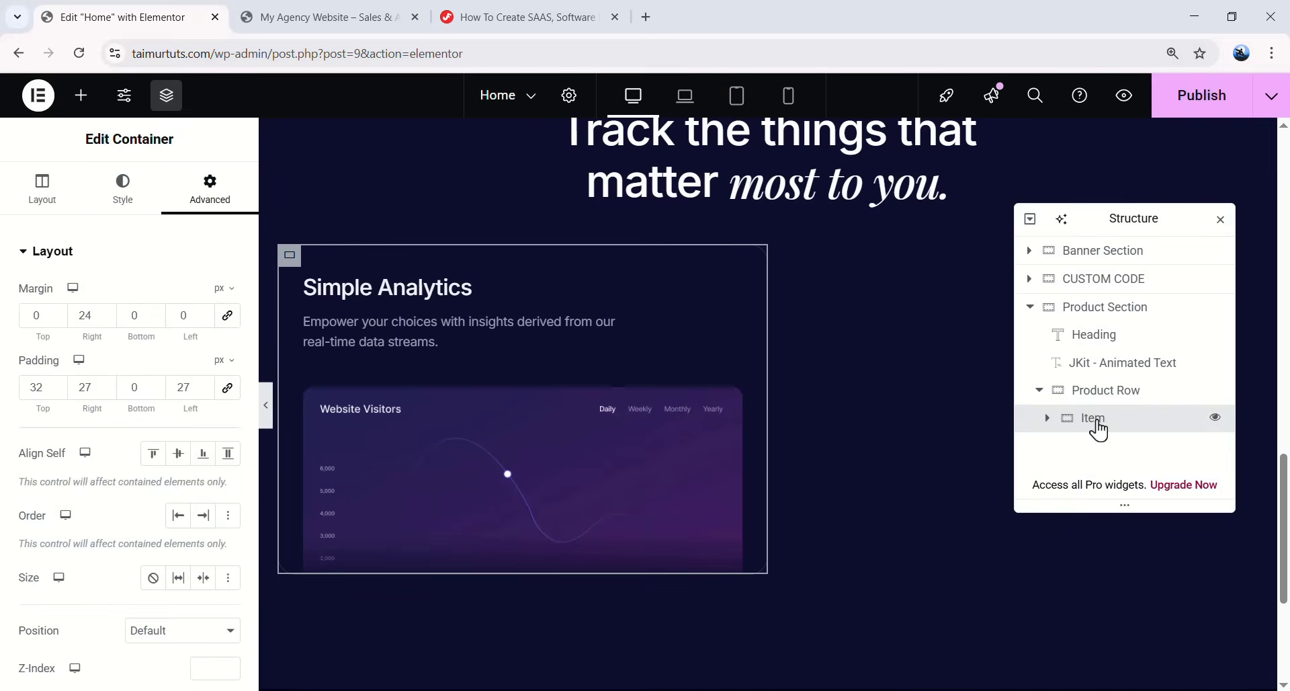
# - Duplicate the Simple Analytics Item card and move the Structure navigator aside
pyautogui.rightClick(1100, 430)
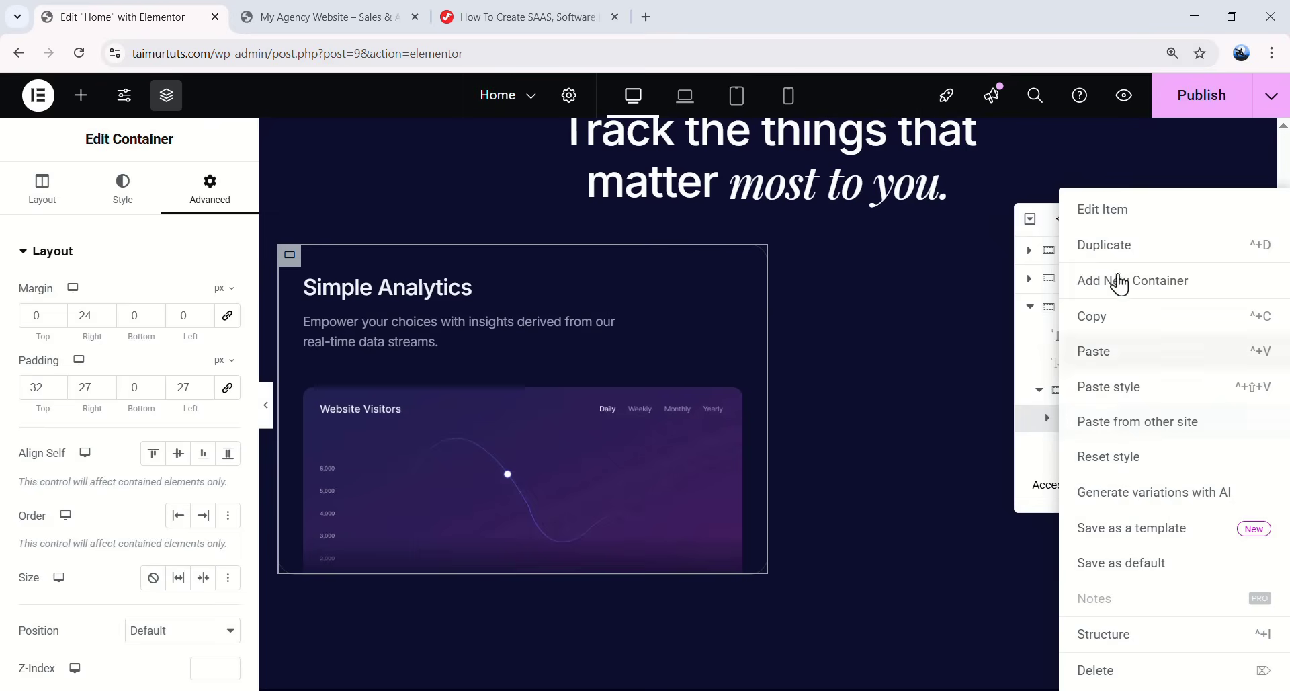
pyautogui.click(1118, 246)
pyautogui.moveTo(1116, 219); pyautogui.dragTo(985, 596)
pyautogui.moveTo(988, 287); pyautogui.dragTo(610, 303)
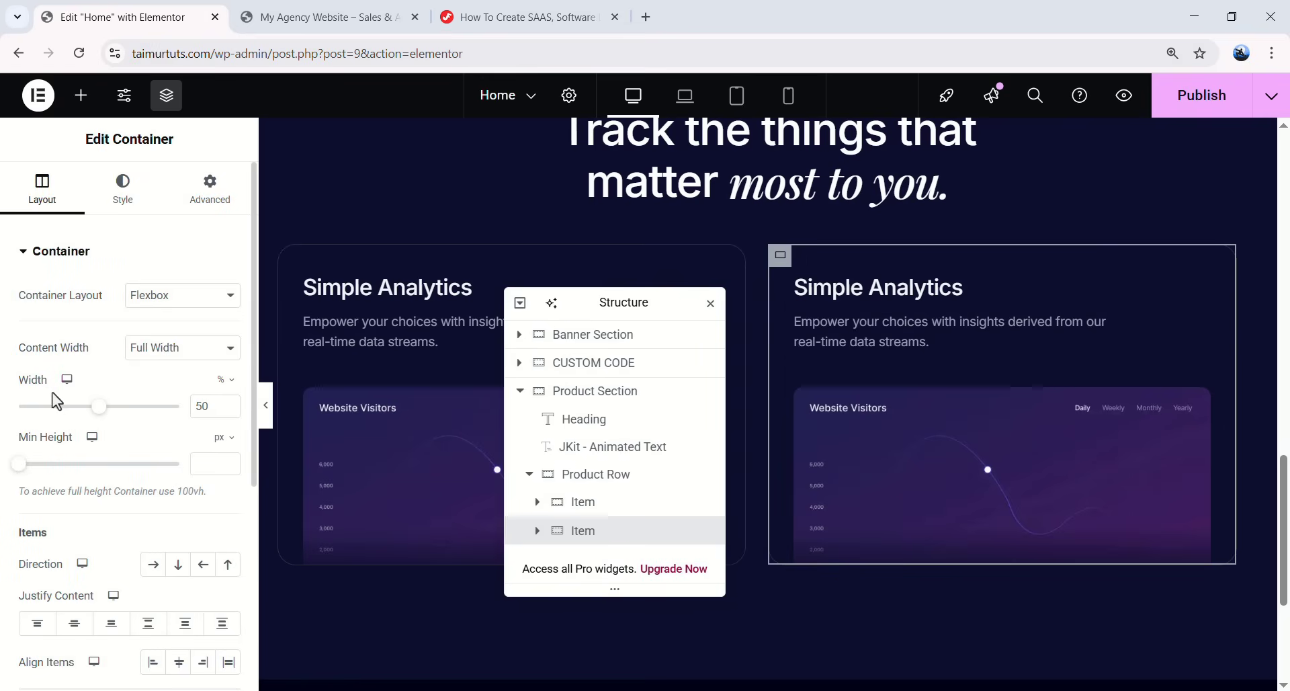
# - Set the card width to 396px
pyautogui.click(222, 380)
pyautogui.click(219, 390)
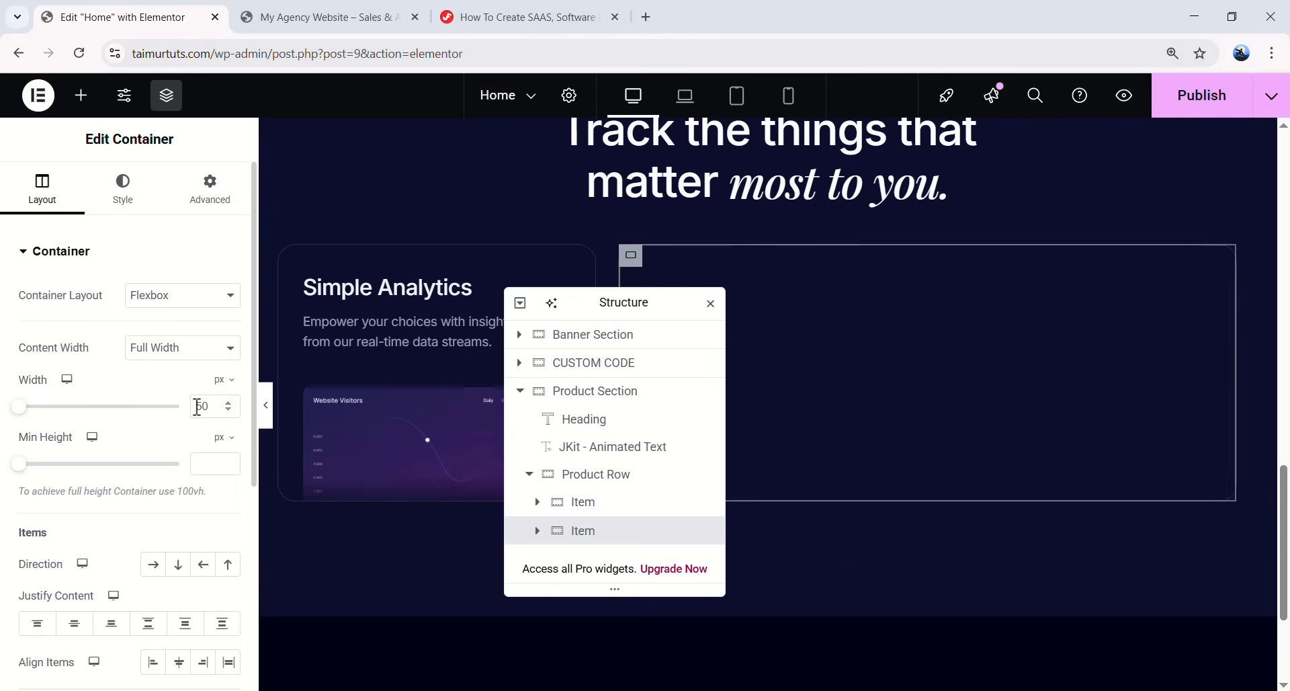
pyautogui.moveTo(199, 407); pyautogui.dragTo(182, 404)
pyautogui.write('396')
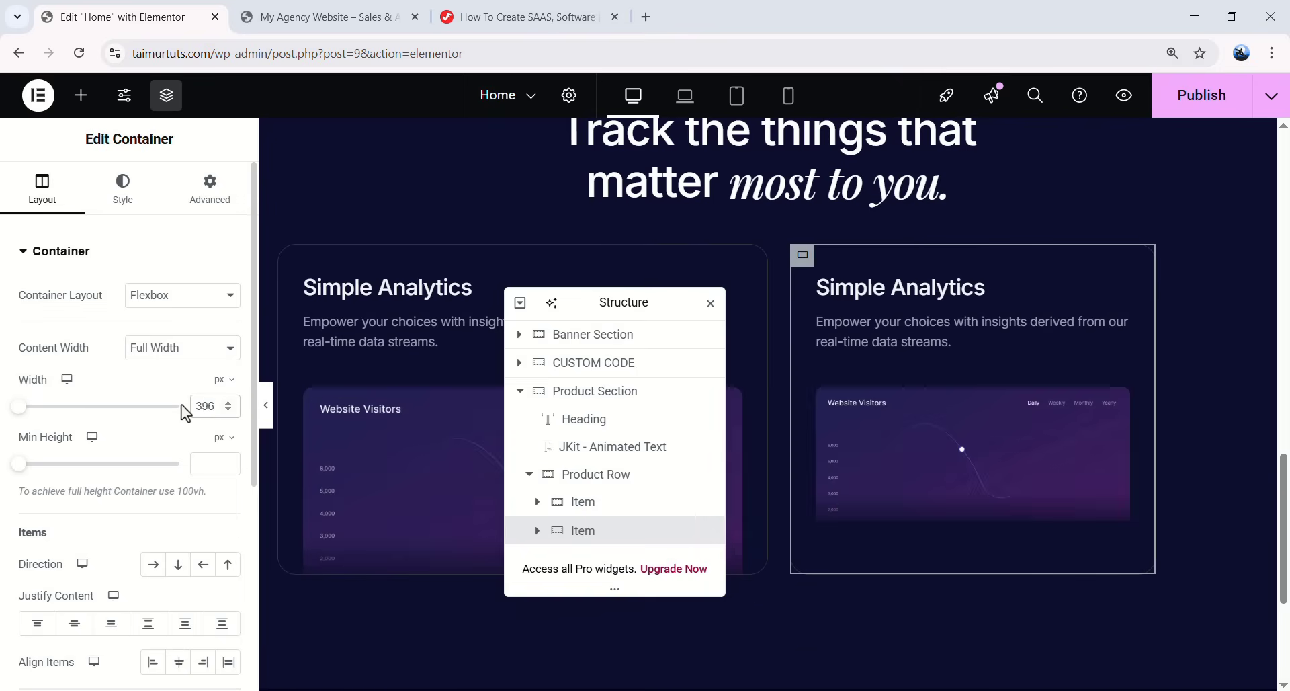
pyautogui.scroll(-1, 165, 459)
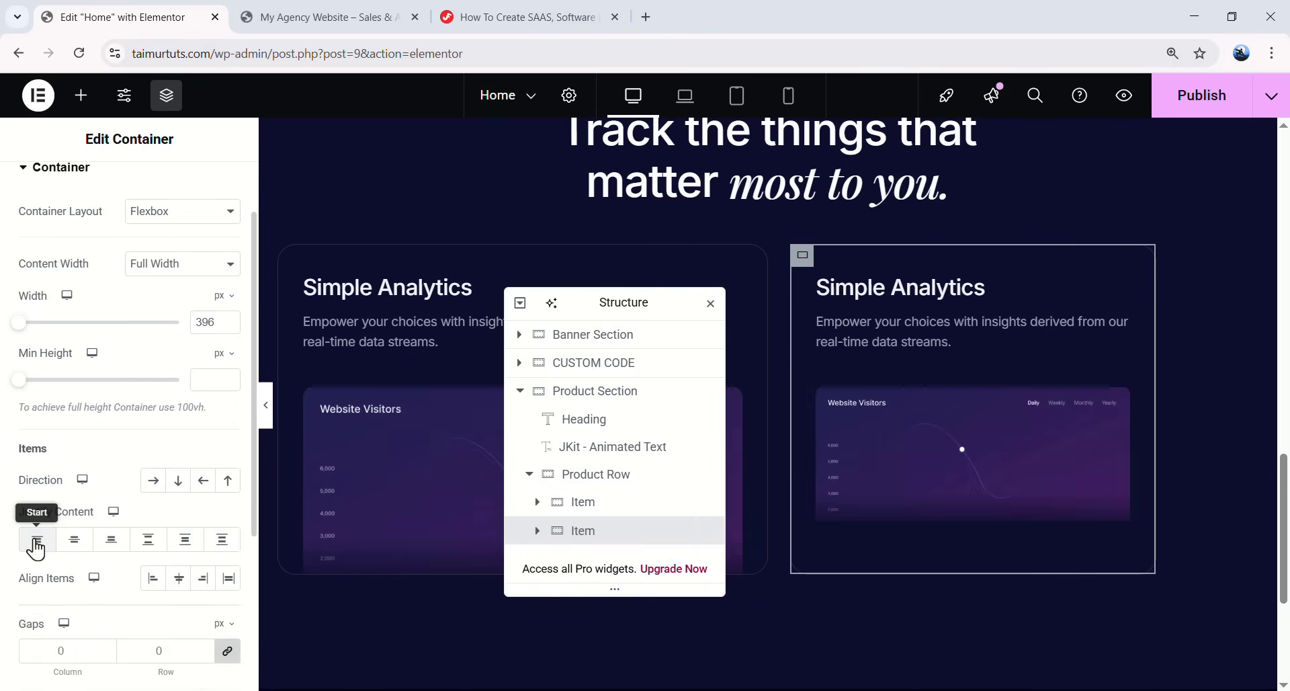
pyautogui.scroll(2, 111, 309)
# - Set the card padding to 24 top, 24 right and 324 bottom
pyautogui.click(196, 195)
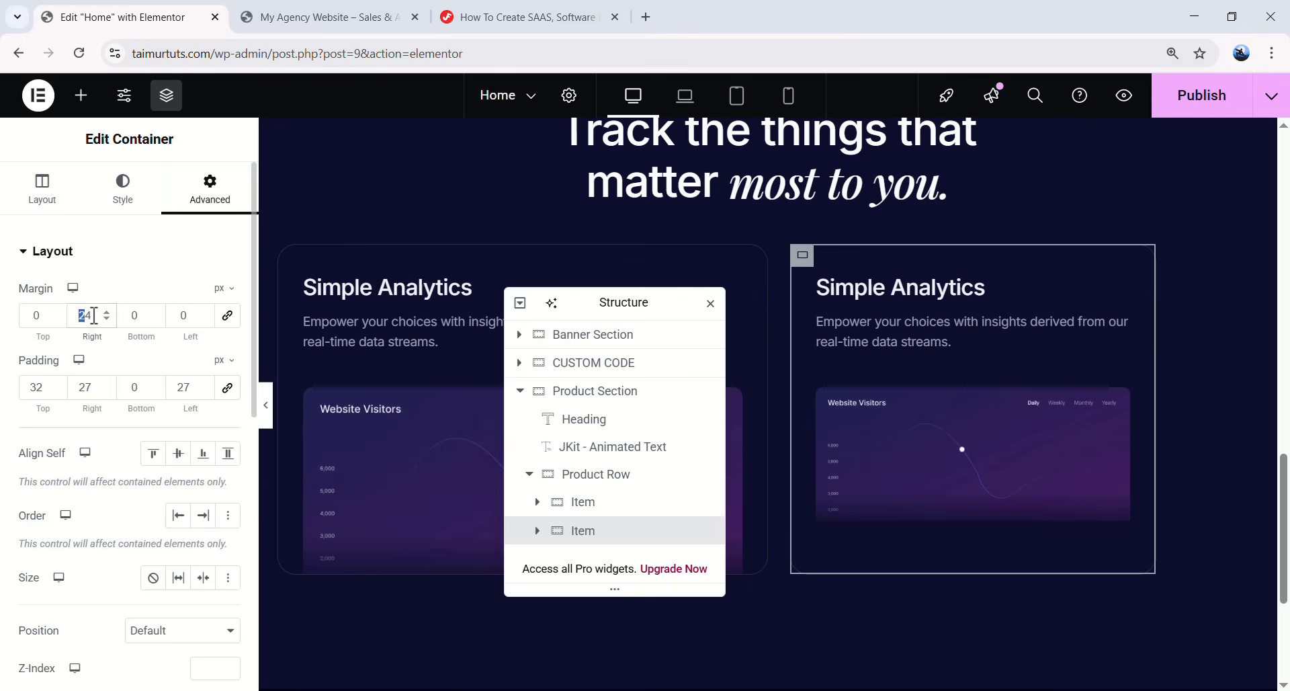
pyautogui.press('Tab')
pyautogui.press('Tab')
pyautogui.press('Tab')
pyautogui.press('Tab')
pyautogui.write('24')
pyautogui.press('Tab')
pyautogui.write('24')
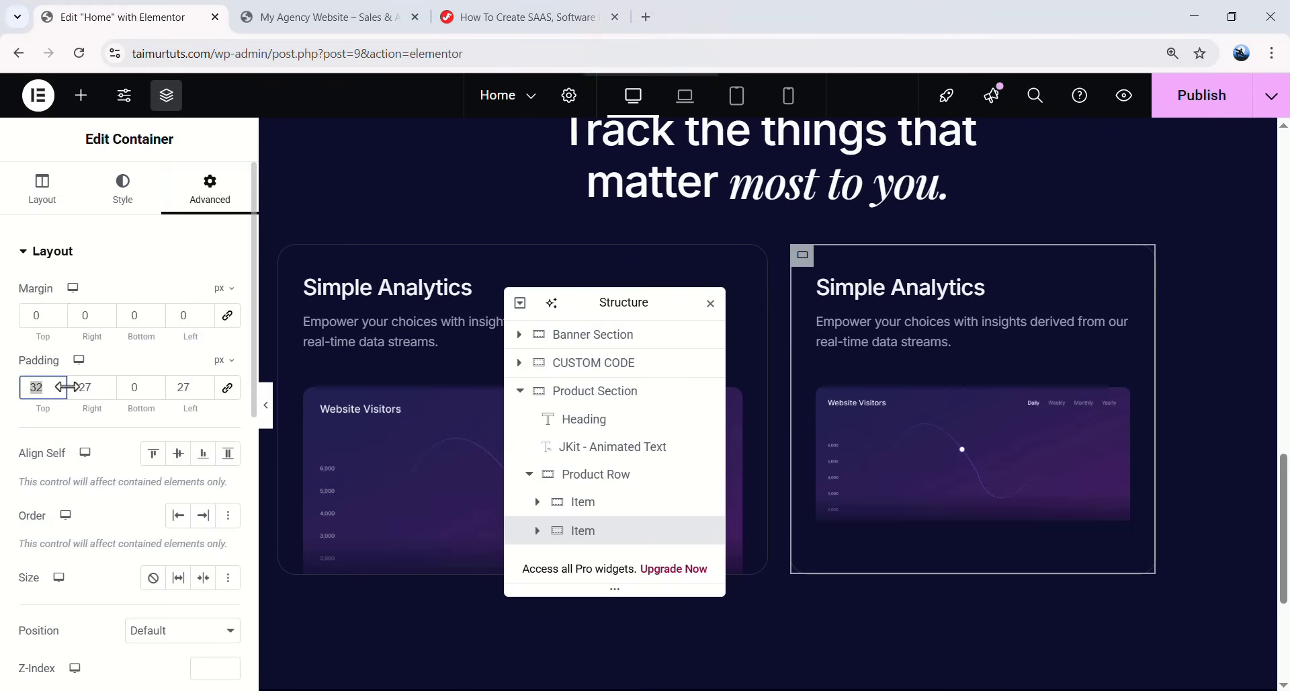
pyautogui.press('Tab')
pyautogui.write('3')
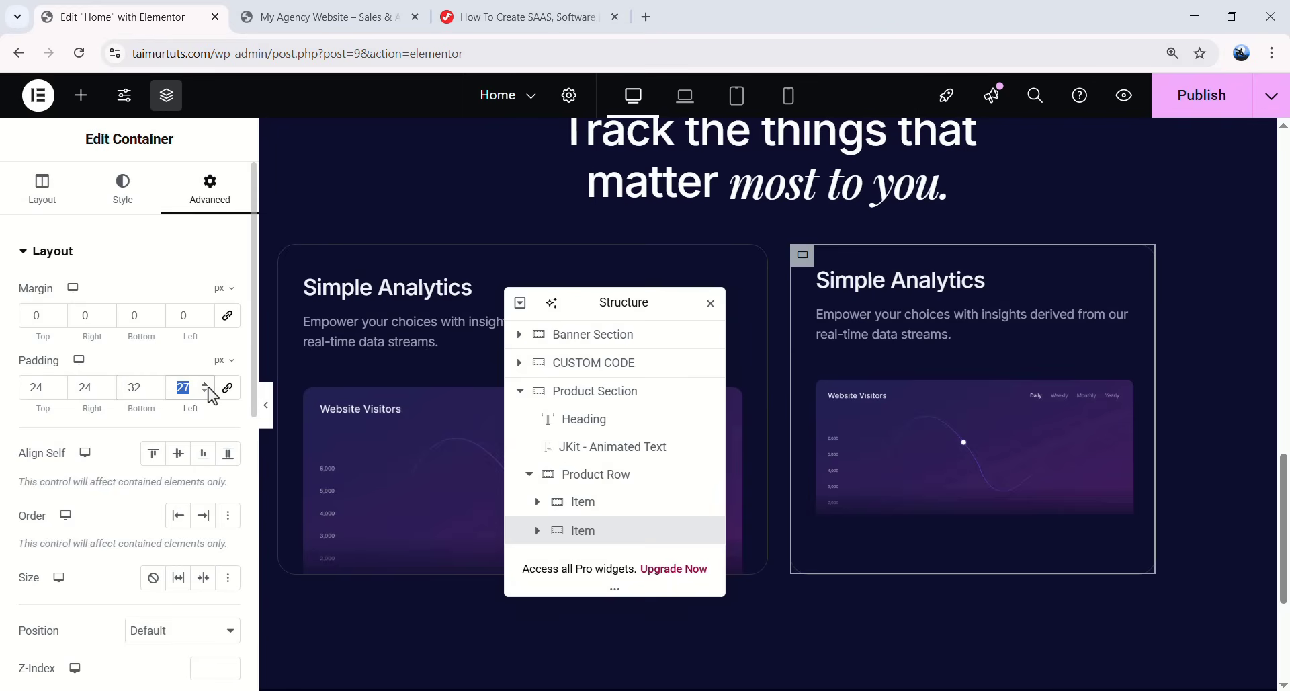
pyautogui.write('24')
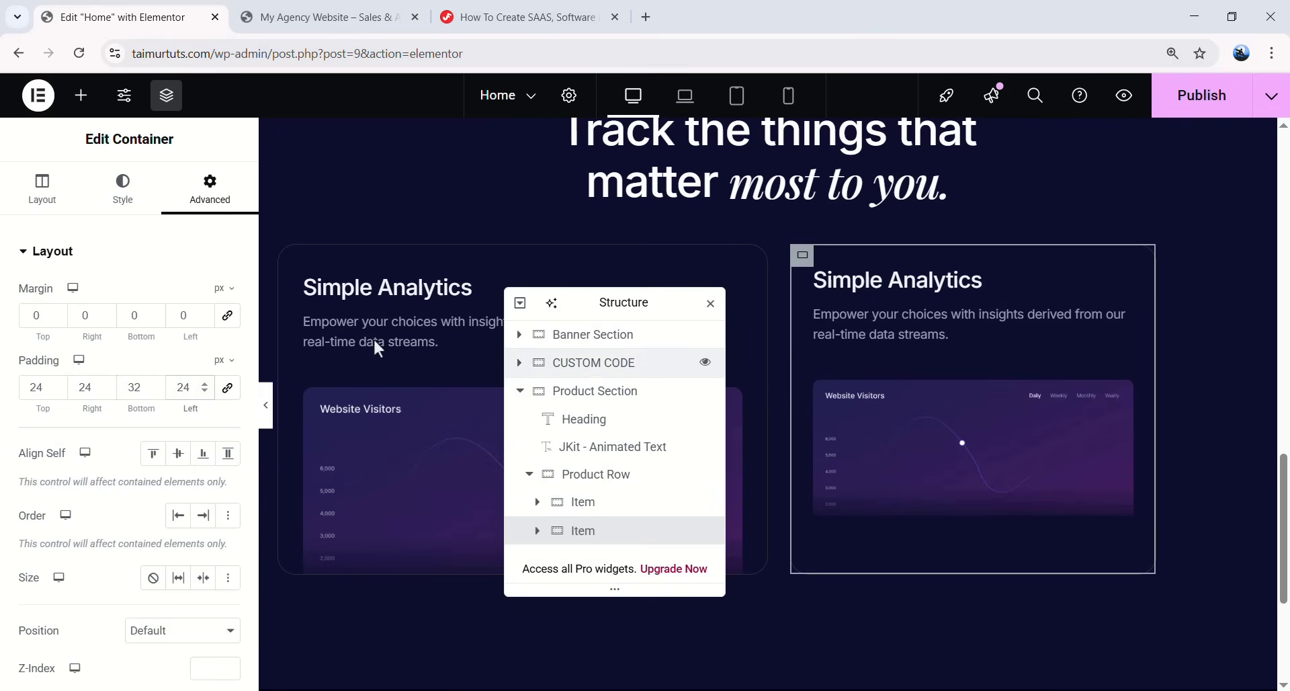
# - Set the first card's Size to Grow so it fills the row
pyautogui.click(595, 516)
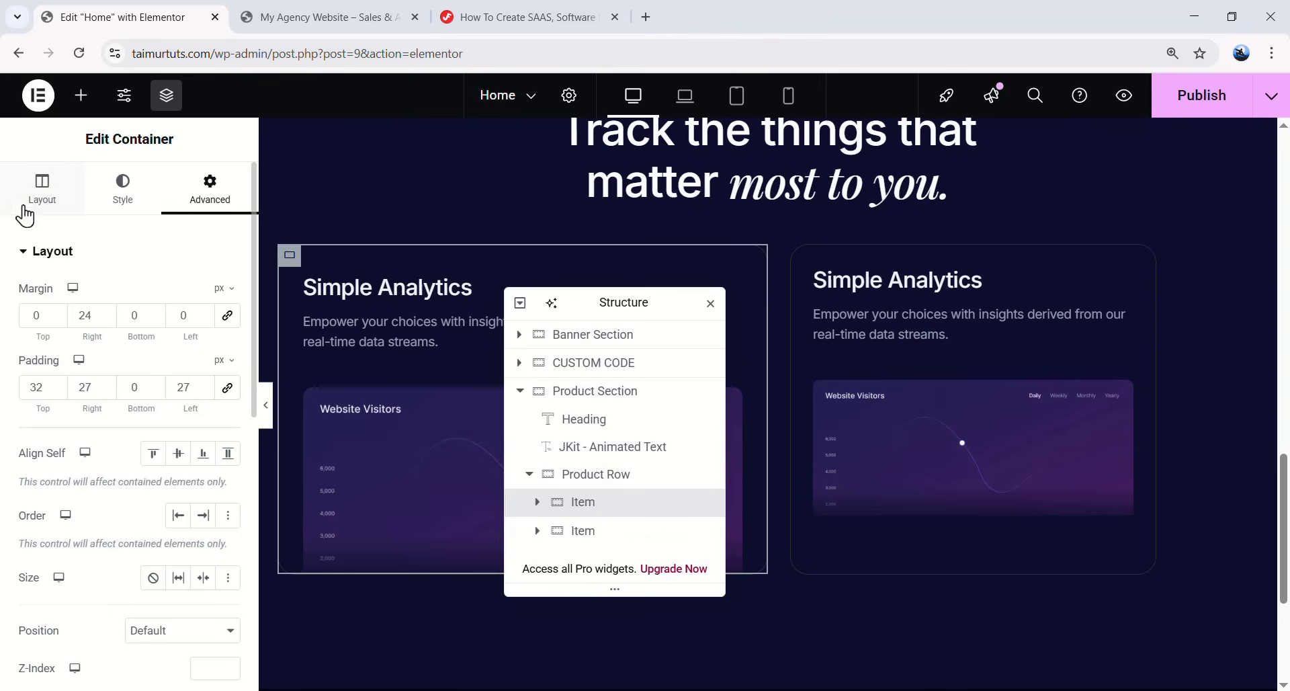
pyautogui.scroll(-1, 103, 462)
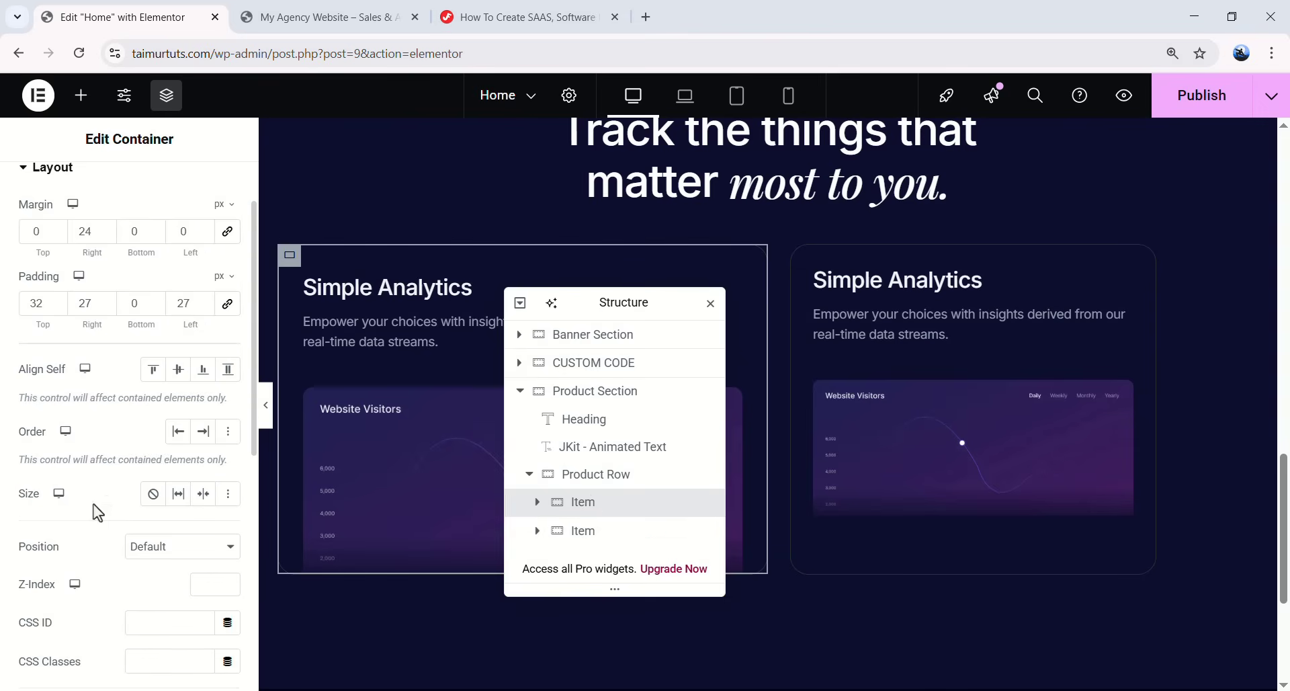
pyautogui.click(182, 497)
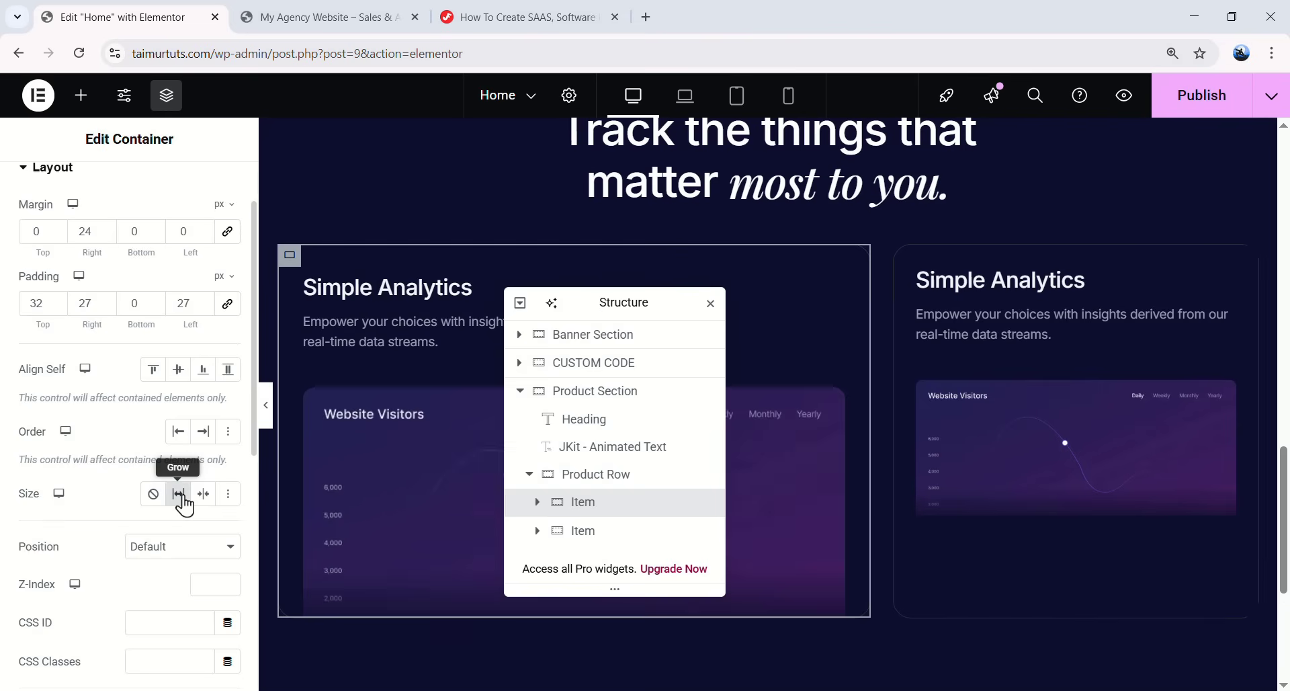
pyautogui.moveTo(605, 301); pyautogui.dragTo(716, 299)
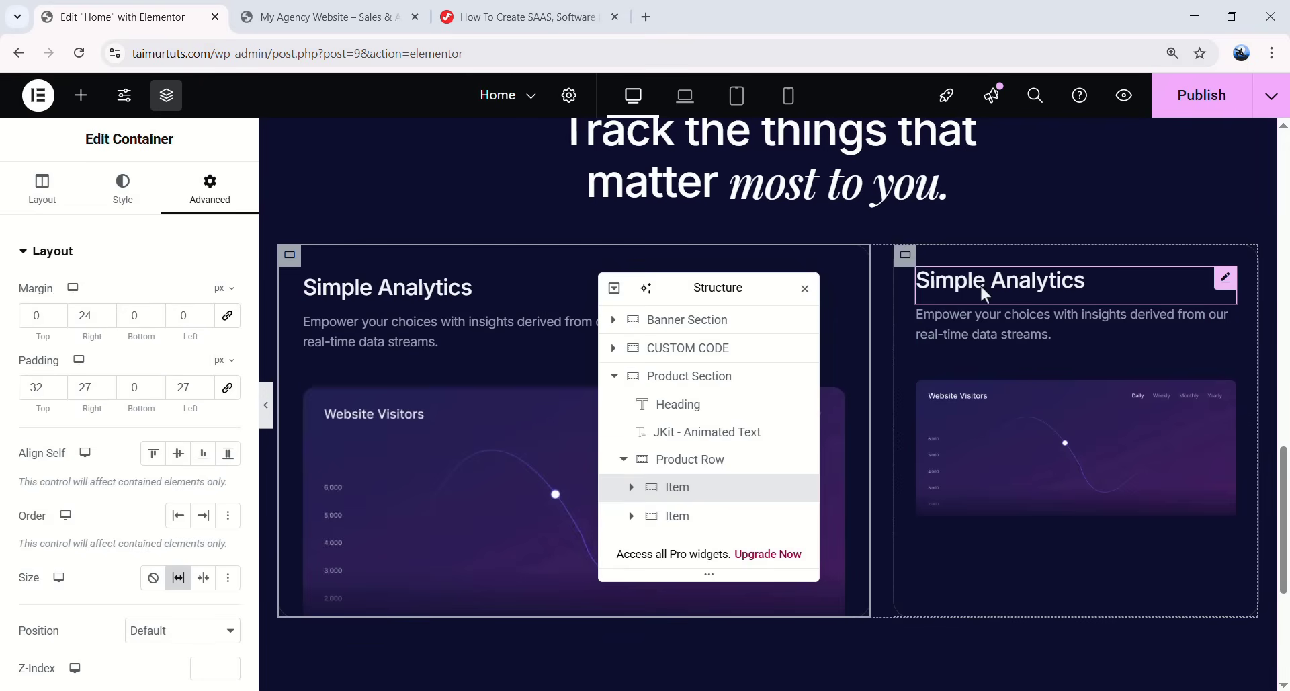
# - Change the right card's heading to 'Generate Reports with Ease' with a line break
pyautogui.click(1008, 295)
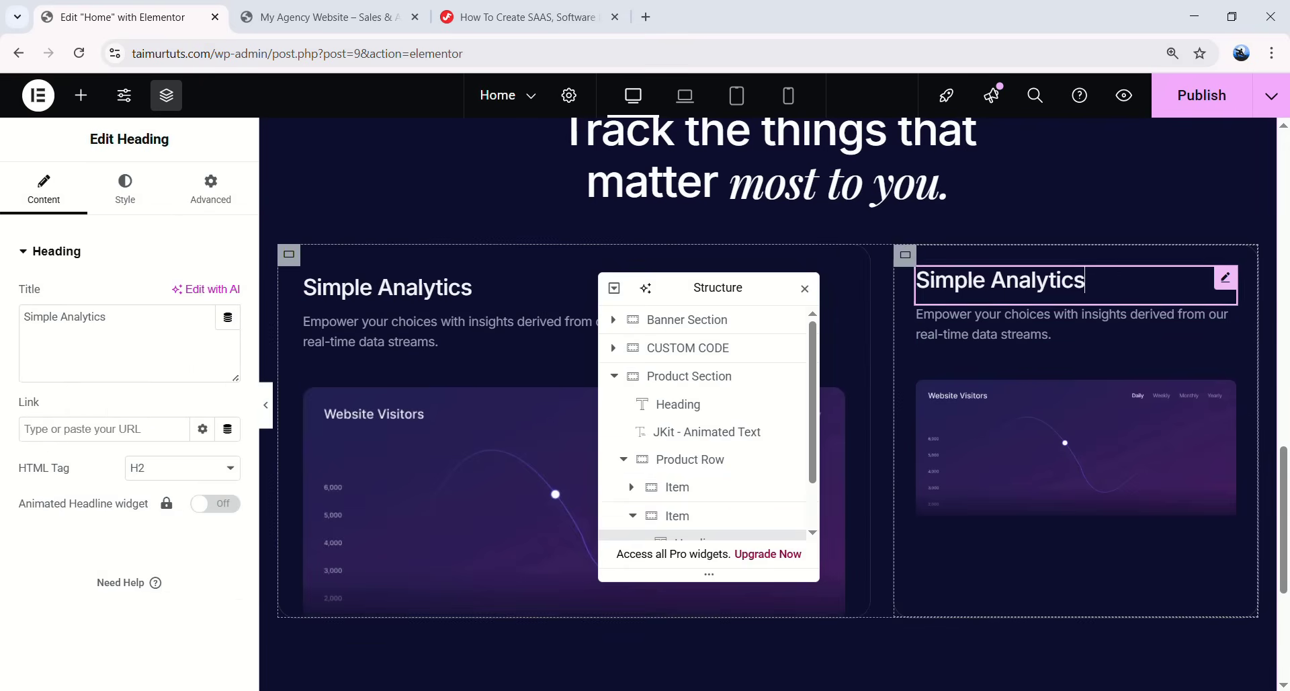
pyautogui.tripleClick(32, 323)
pyautogui.write('Generate Reports with Ease')
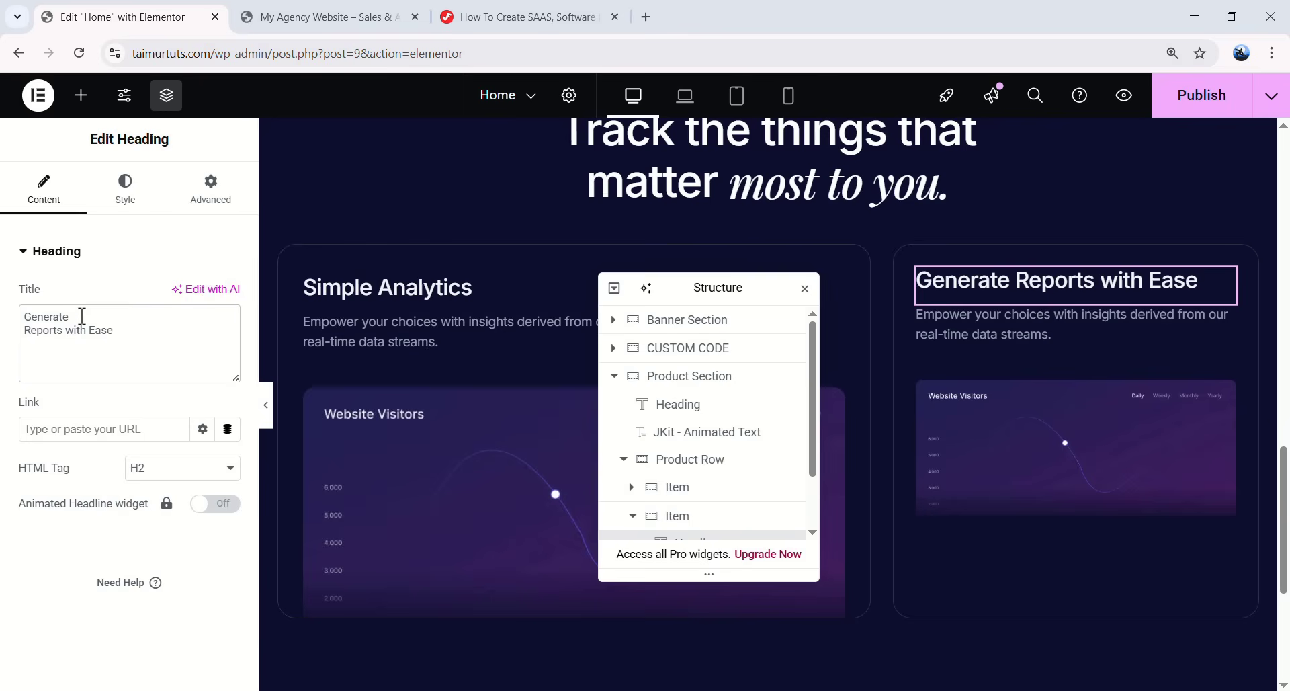
pyautogui.write('<')
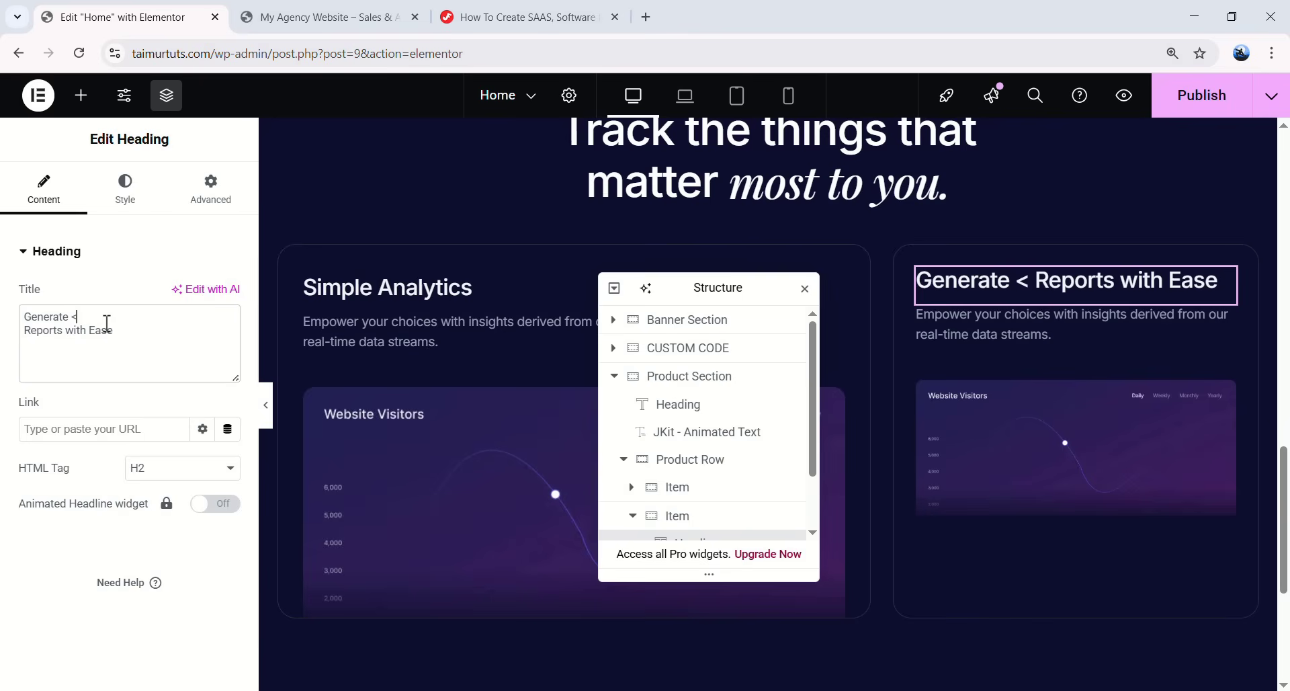
pyautogui.write('br>')
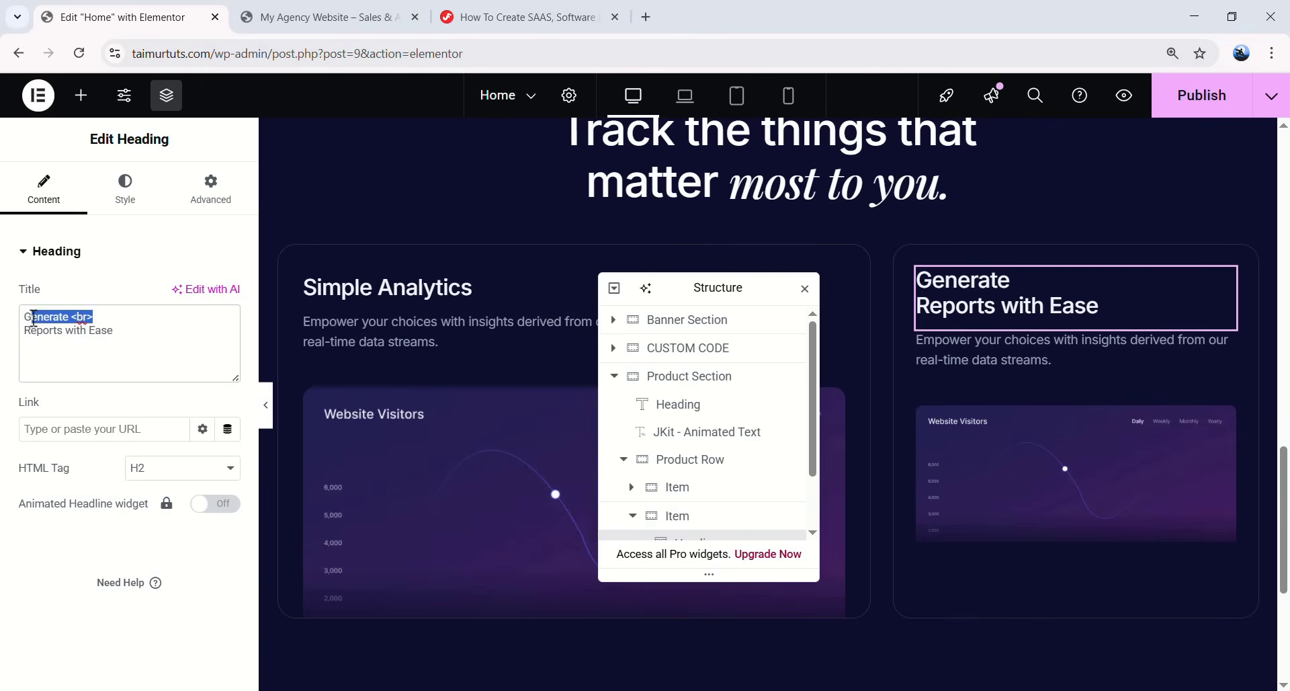
pyautogui.scroll(-1, 699, 328)
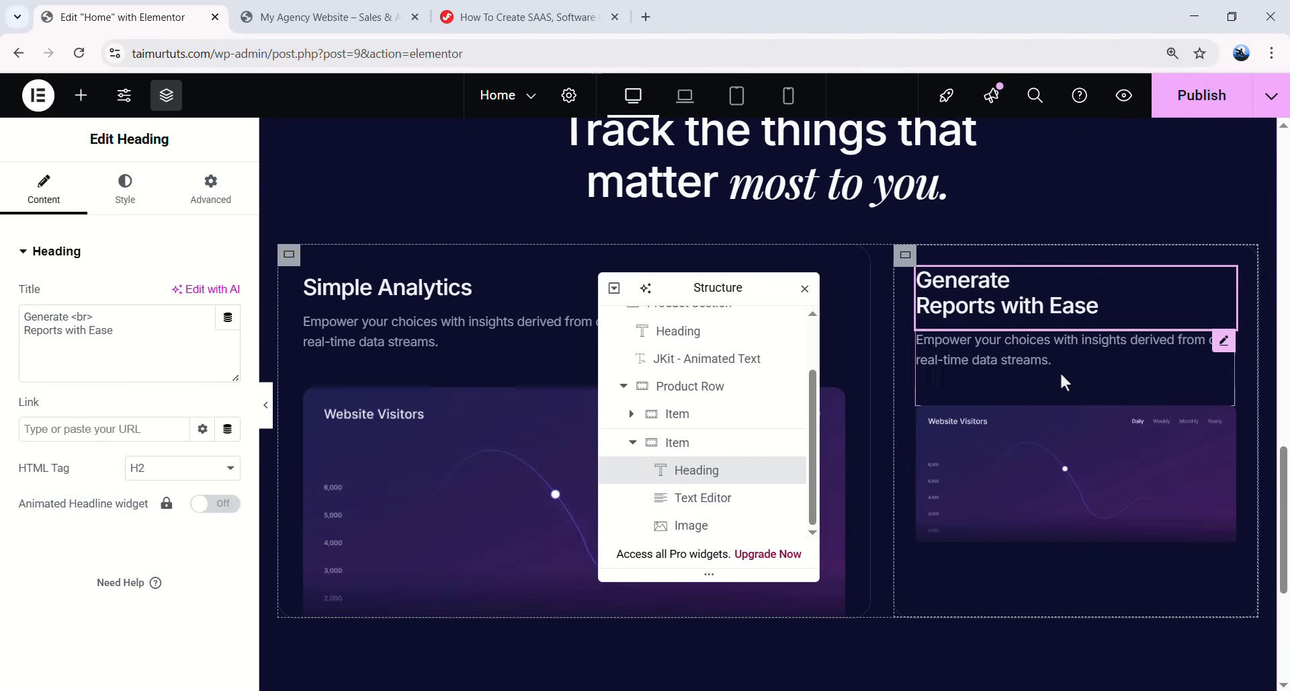
# - Replace the right card's description with the download-reports text
pyautogui.click(1024, 349)
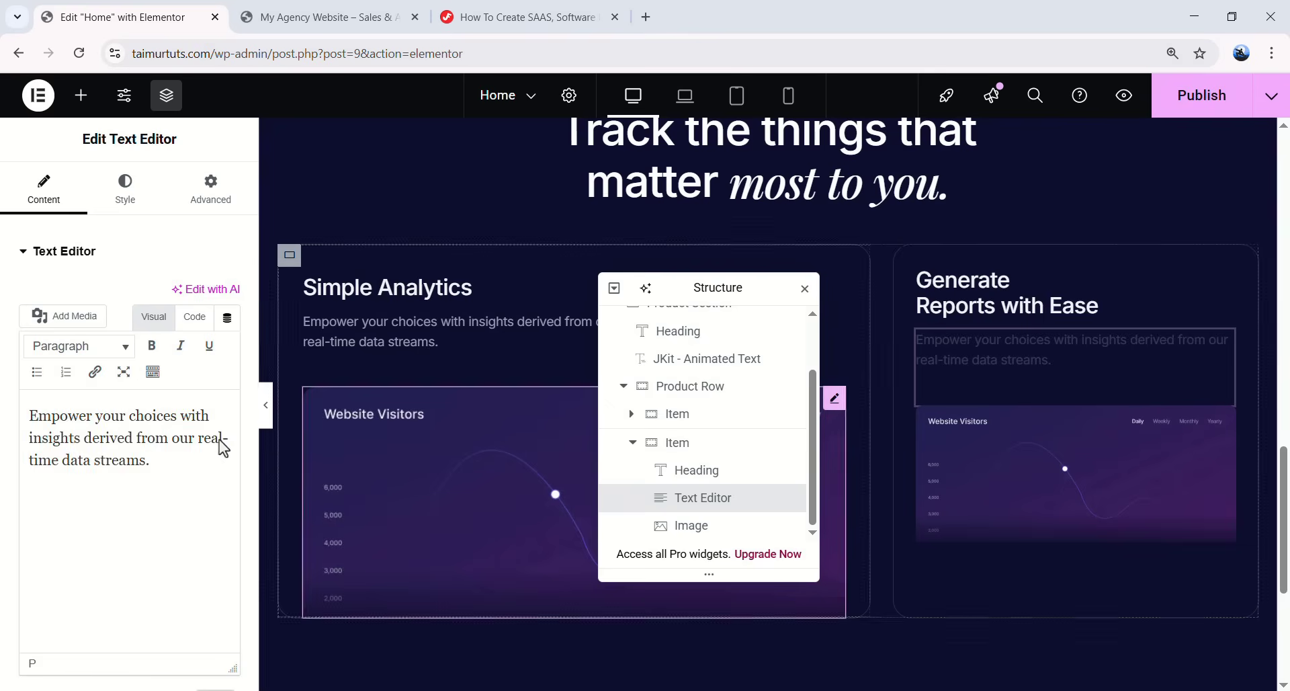
pyautogui.click(143, 433)
pyautogui.hotkey('ctrl', 'a')
pyautogui.write('Easily download reports comprising of data from your sales reps or a custom date range.')
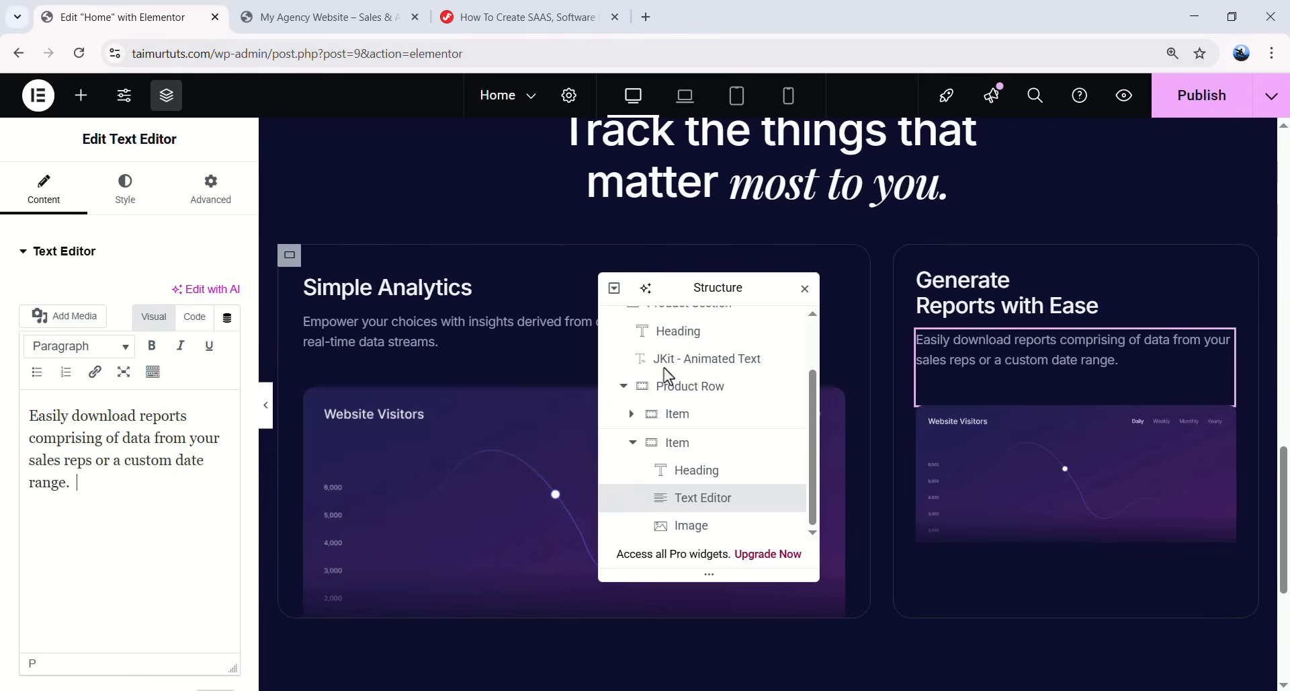
# - Swap the right card's image for the Sales Report image, Card_mask-group-1.png
pyautogui.click(1070, 458)
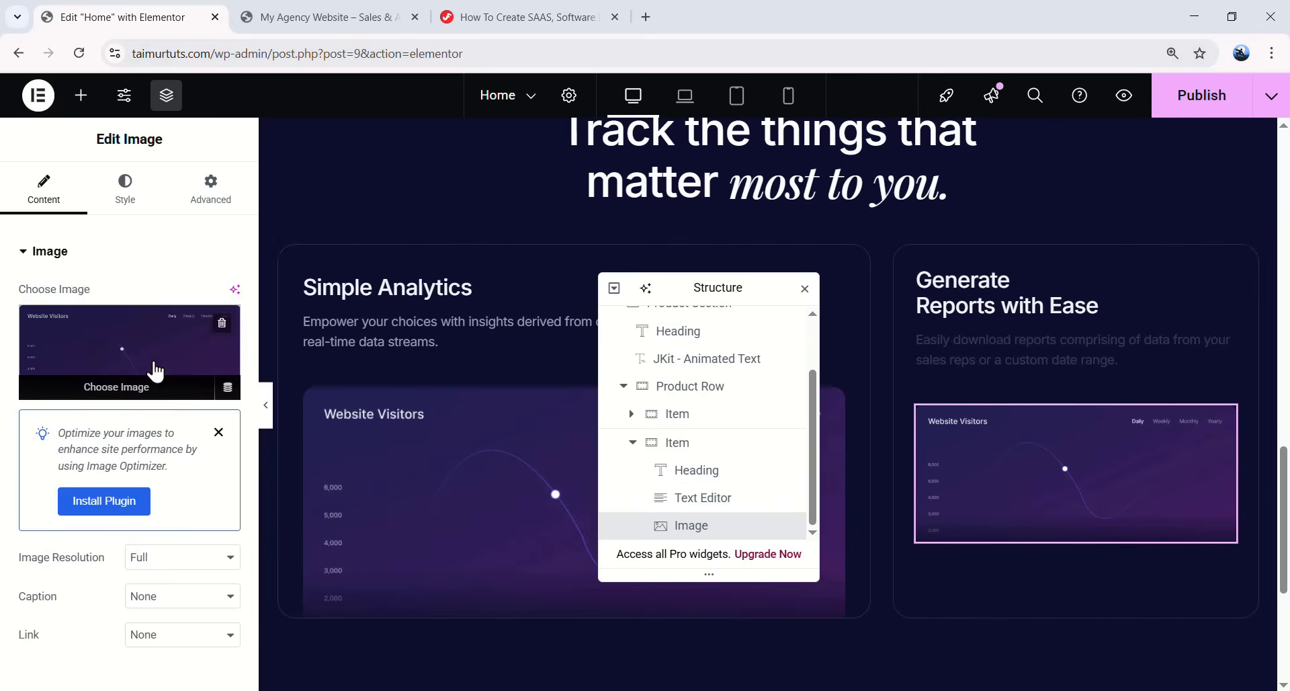
pyautogui.click(151, 369)
pyautogui.scroll(-3, 703, 405)
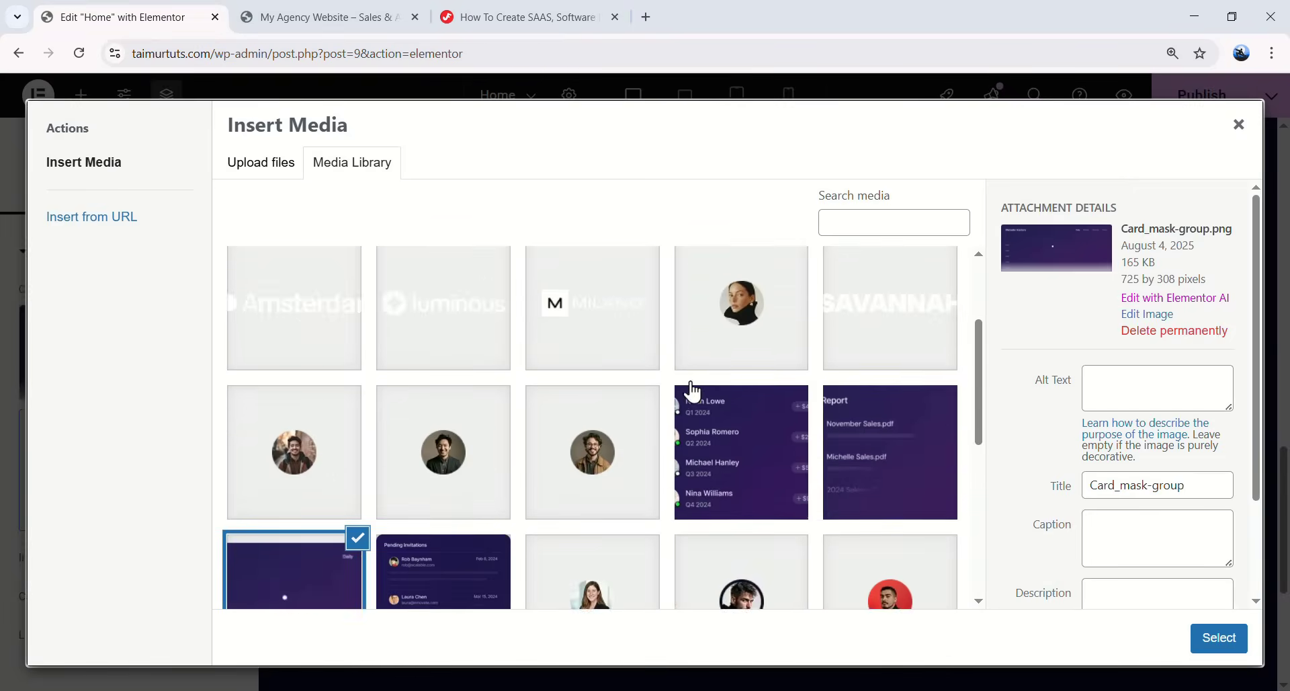
pyautogui.scroll(1, 746, 416)
pyautogui.click(879, 454)
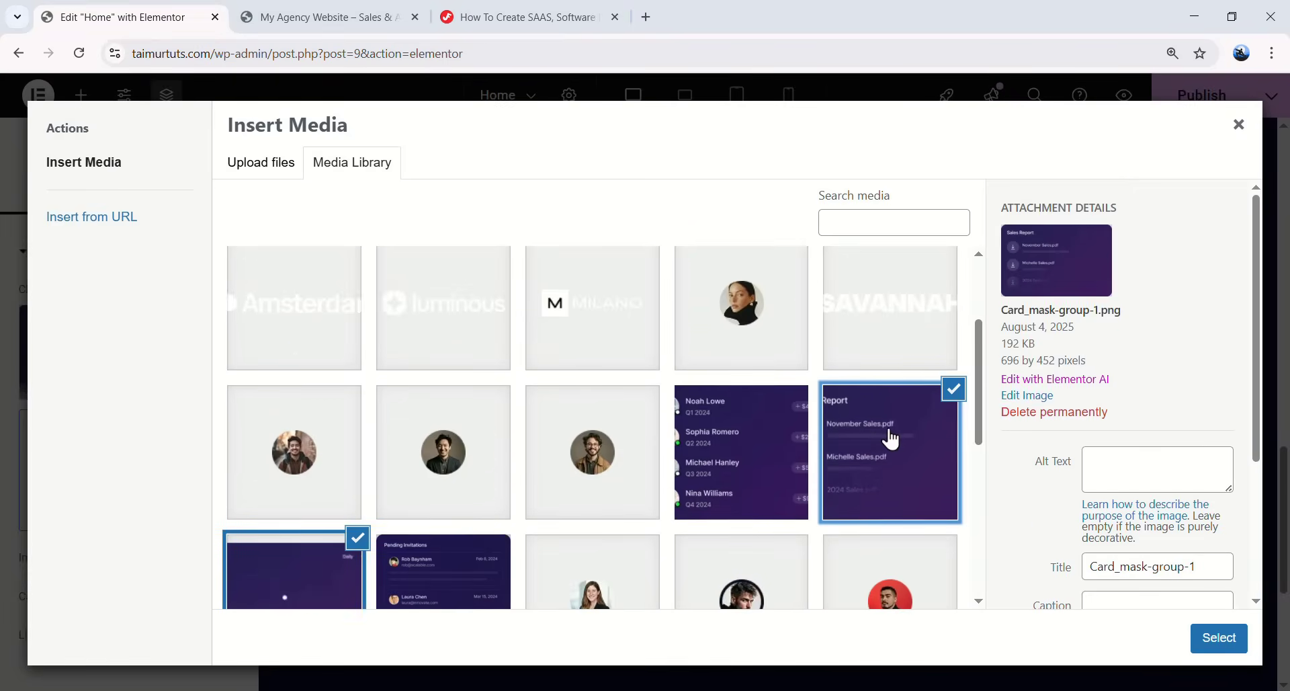
pyautogui.moveTo(996, 327); pyautogui.dragTo(1043, 310)
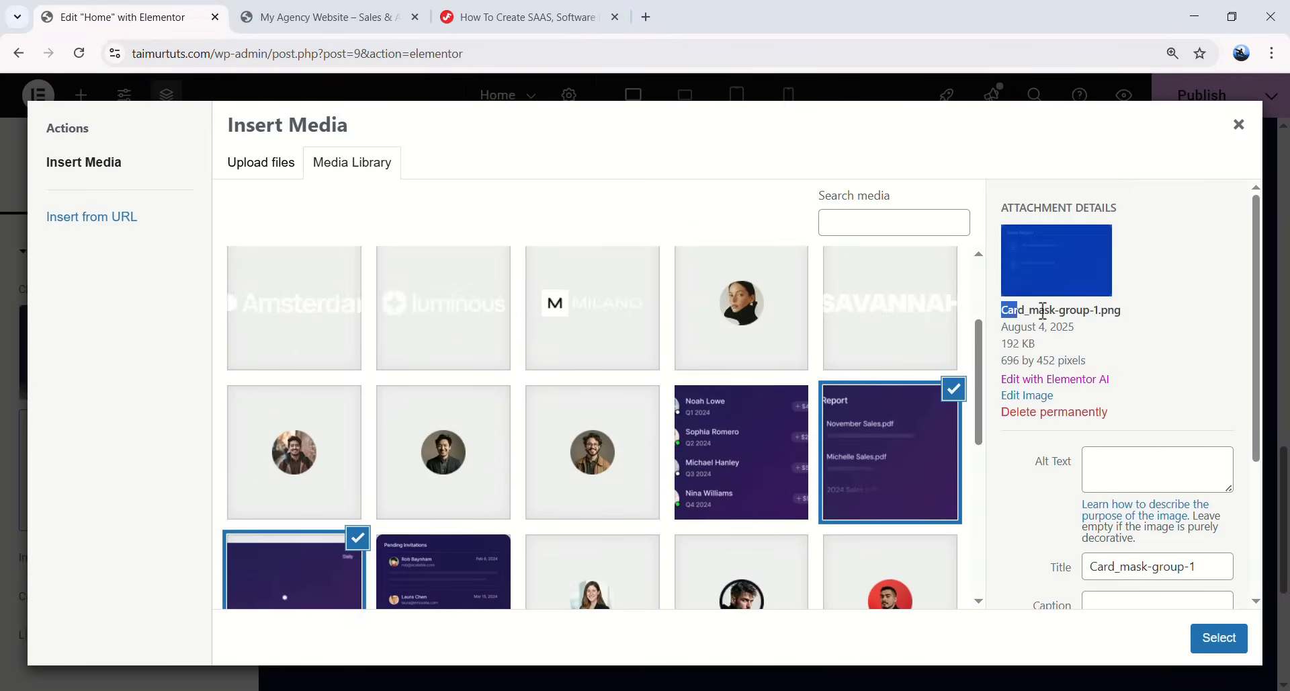
pyautogui.click(1092, 319)
pyautogui.click(1215, 638)
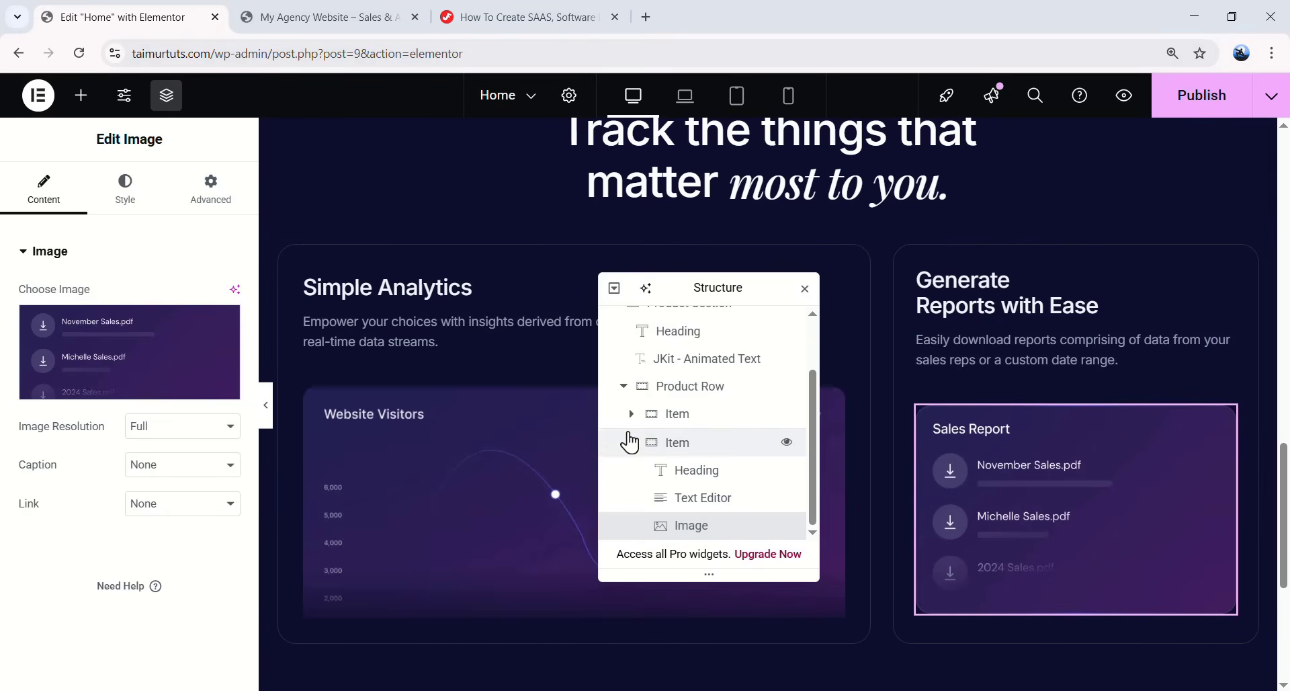
pyautogui.click(623, 386)
pyautogui.click(677, 462)
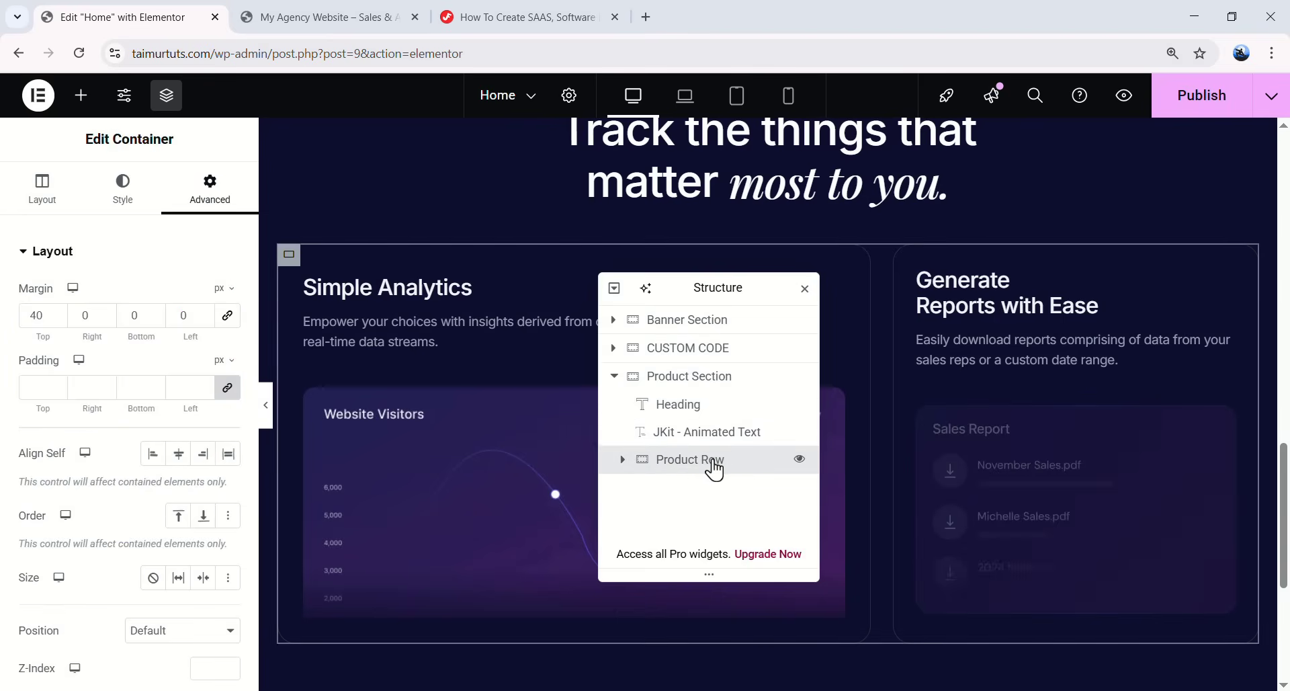
# - Duplicate the Product Row to create a second row of cards
pyautogui.moveTo(725, 285); pyautogui.dragTo(982, 237)
pyautogui.scroll(-3, 636, 311)
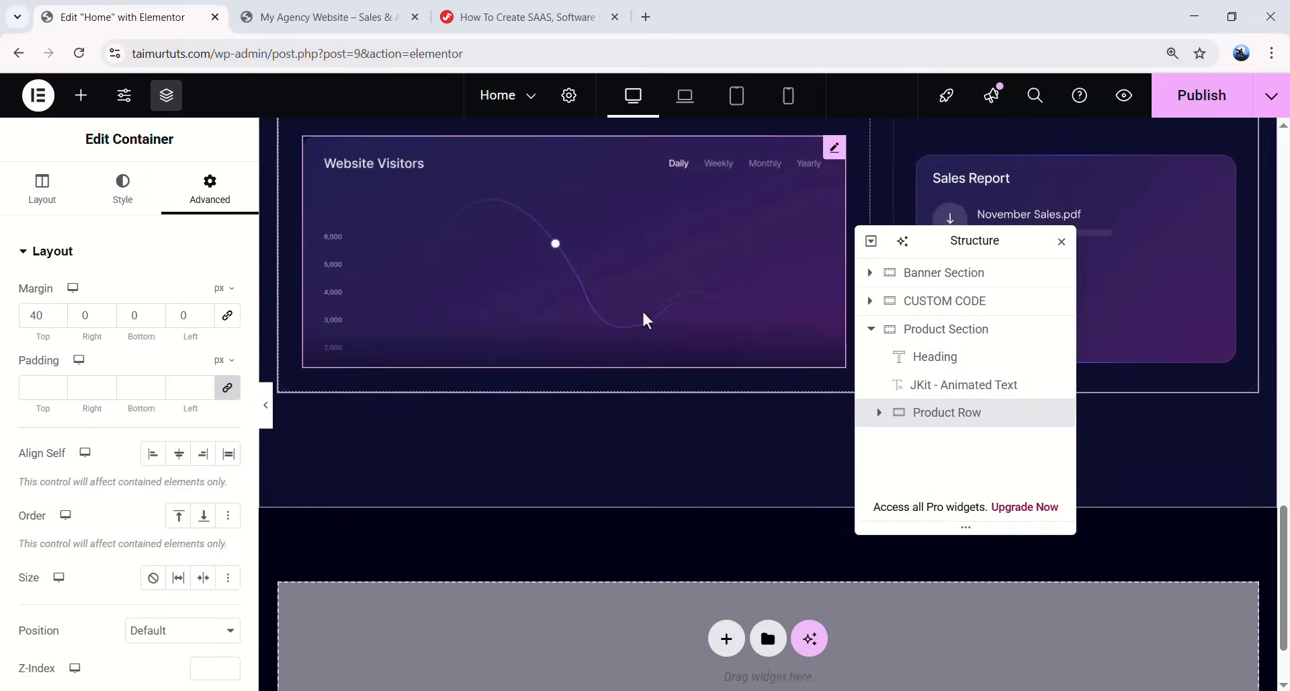
pyautogui.scroll(1, 635, 311)
pyautogui.rightClick(952, 422)
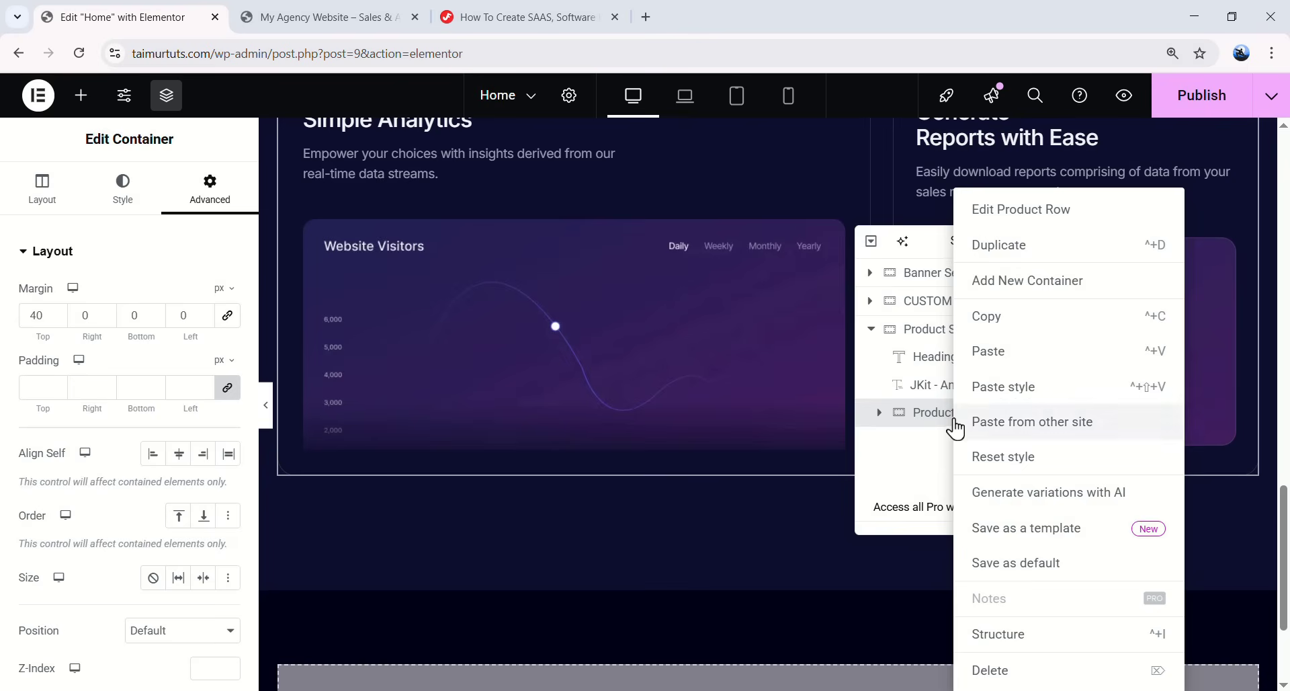
pyautogui.click(1008, 250)
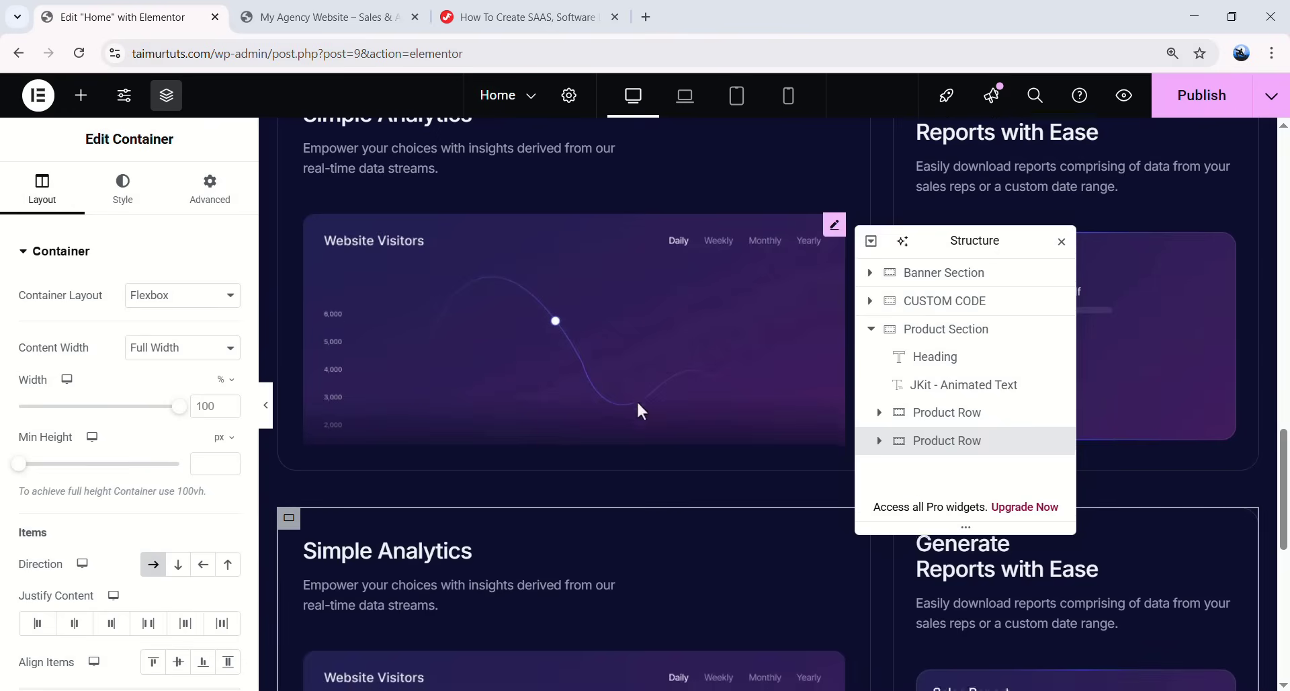
pyautogui.scroll(-4, 636, 401)
pyautogui.scroll(1, 619, 402)
pyautogui.moveTo(962, 241); pyautogui.dragTo(722, 174)
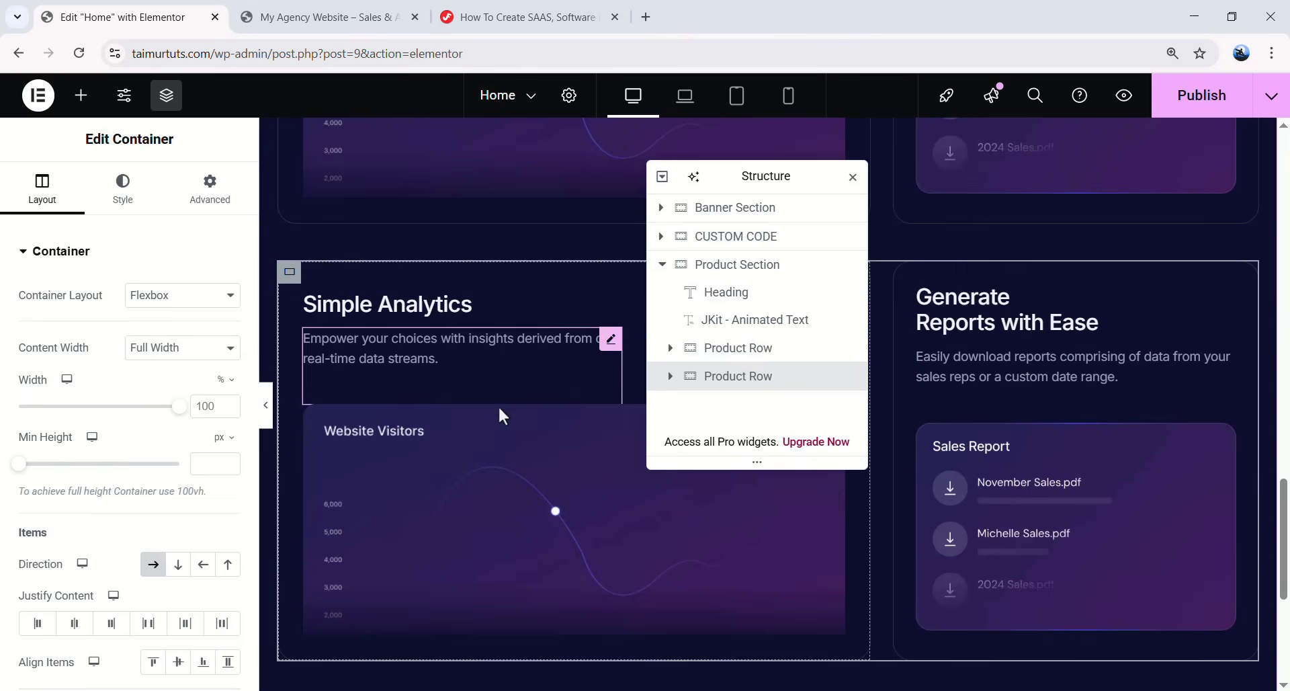
# - Set the new row's left card to a fixed 396px width
pyautogui.click(291, 274)
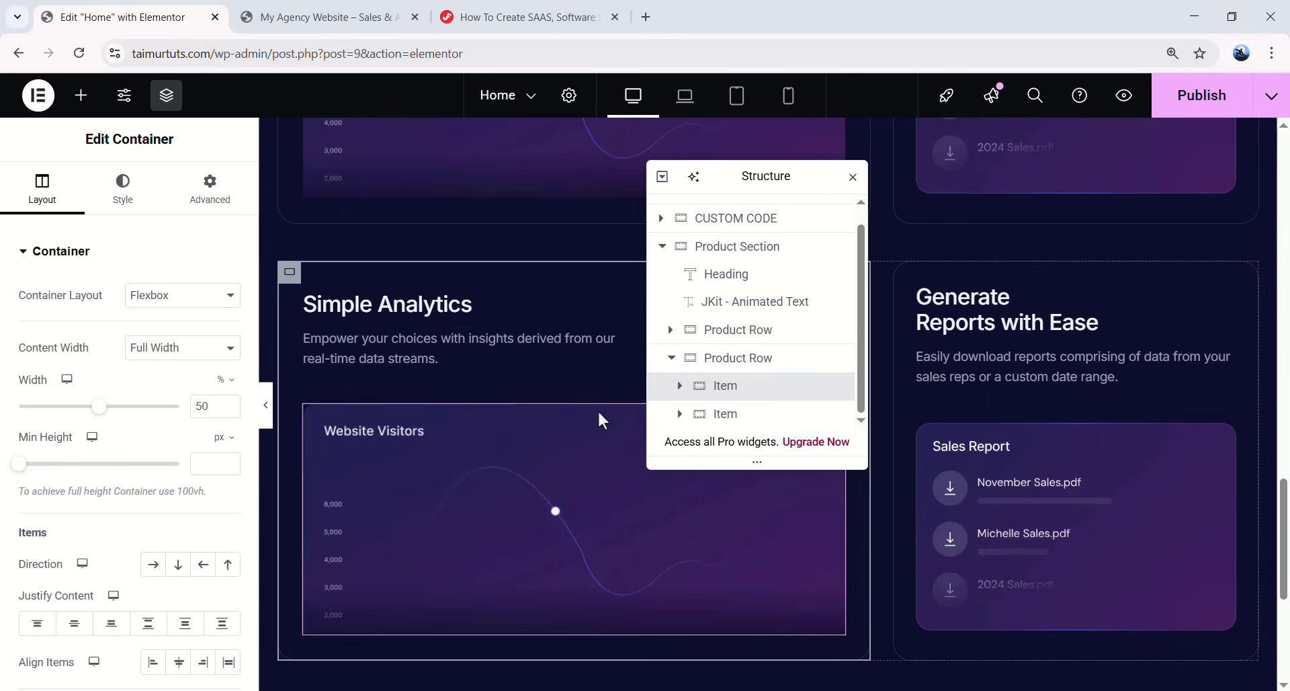
pyautogui.click(225, 381)
pyautogui.click(216, 388)
pyautogui.moveTo(215, 405); pyautogui.dragTo(174, 405)
pyautogui.write('3')
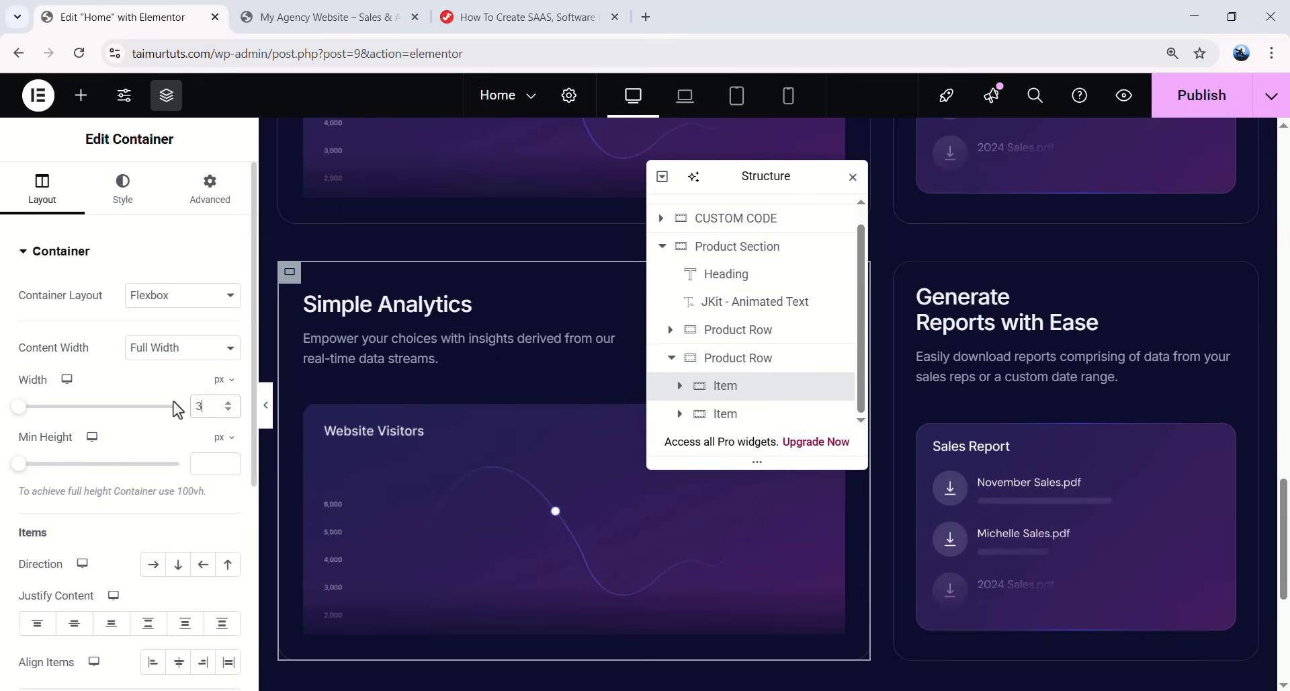
pyautogui.write('96')
pyautogui.click(196, 196)
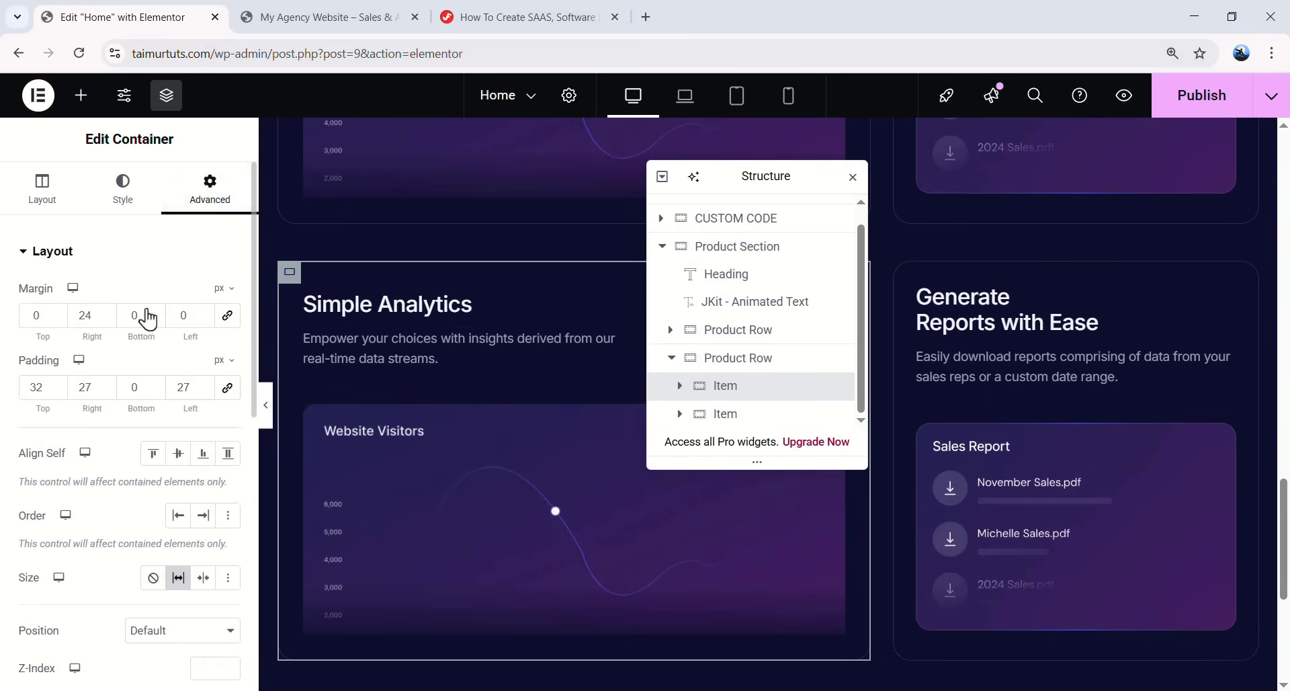
pyautogui.click(178, 578)
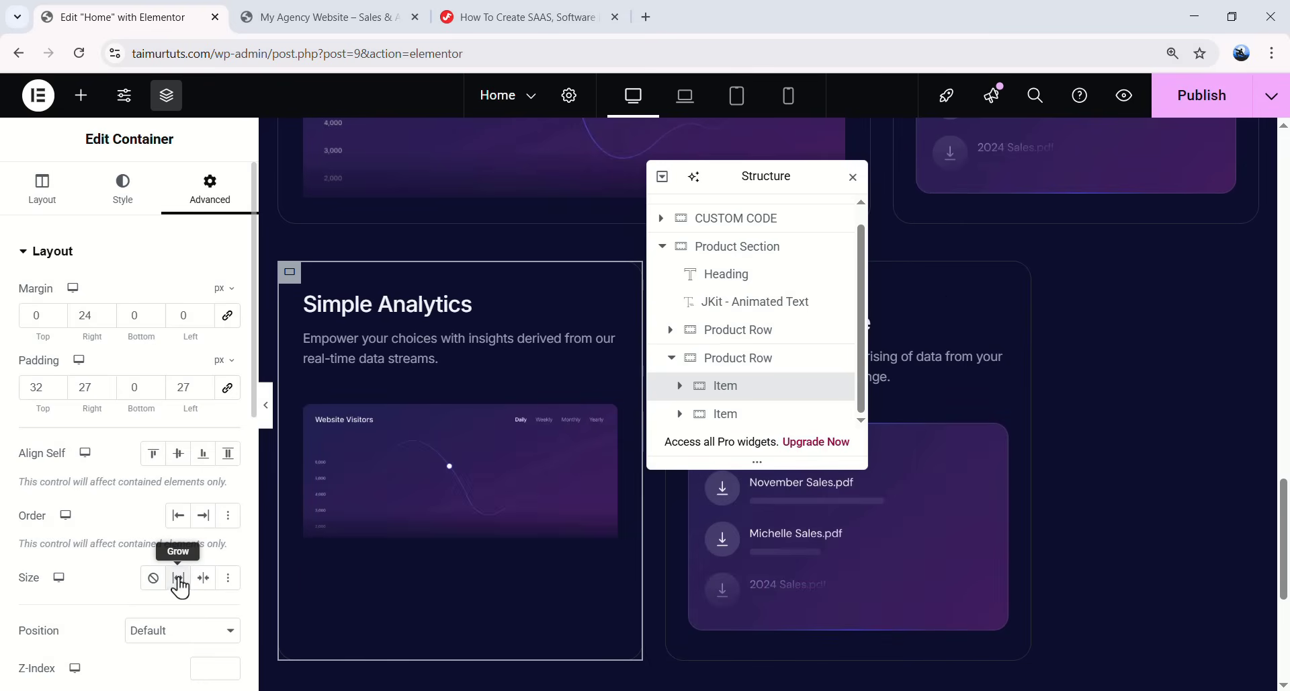
# - Set the new row's right card to 50% width with Size Grow
pyautogui.click(740, 418)
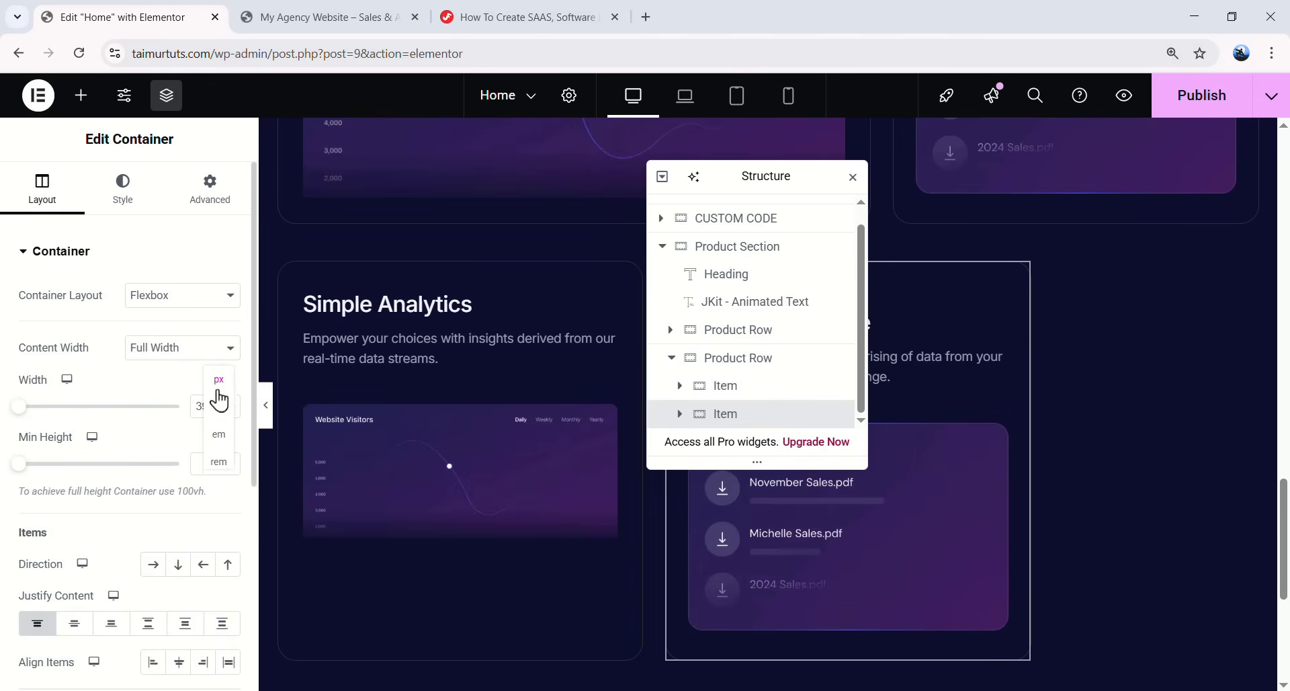
pyautogui.click(218, 407)
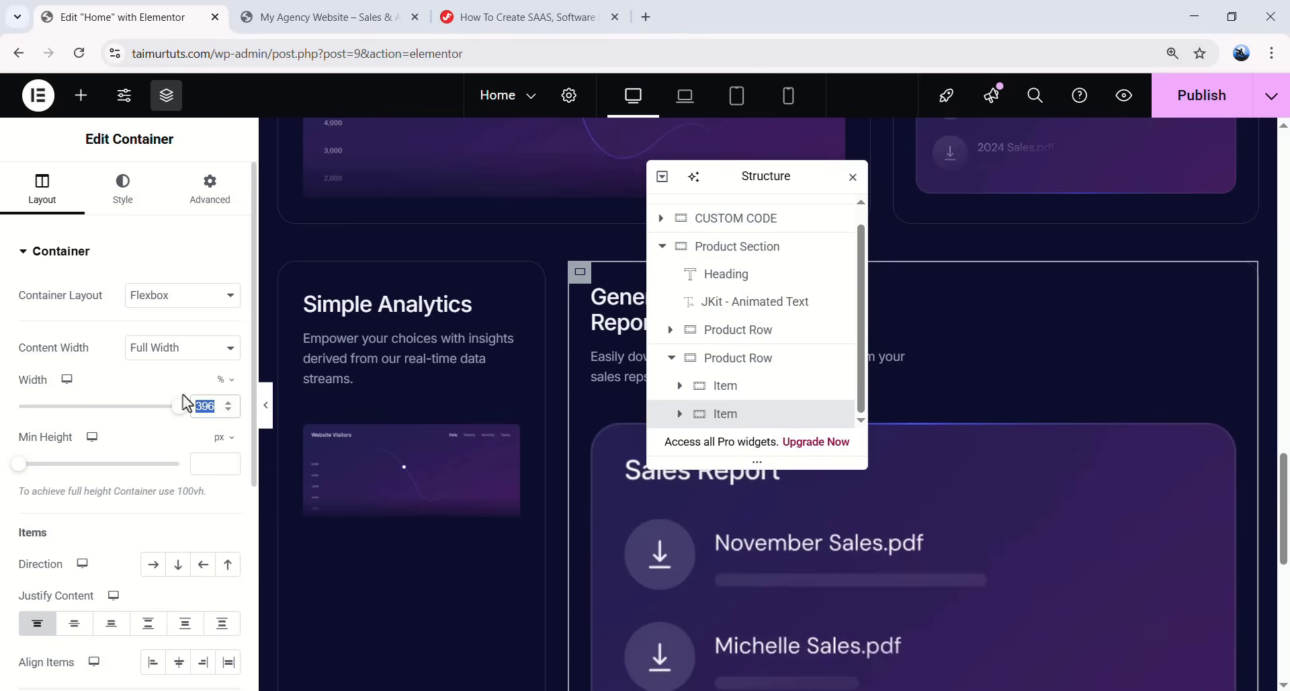
pyautogui.write('50')
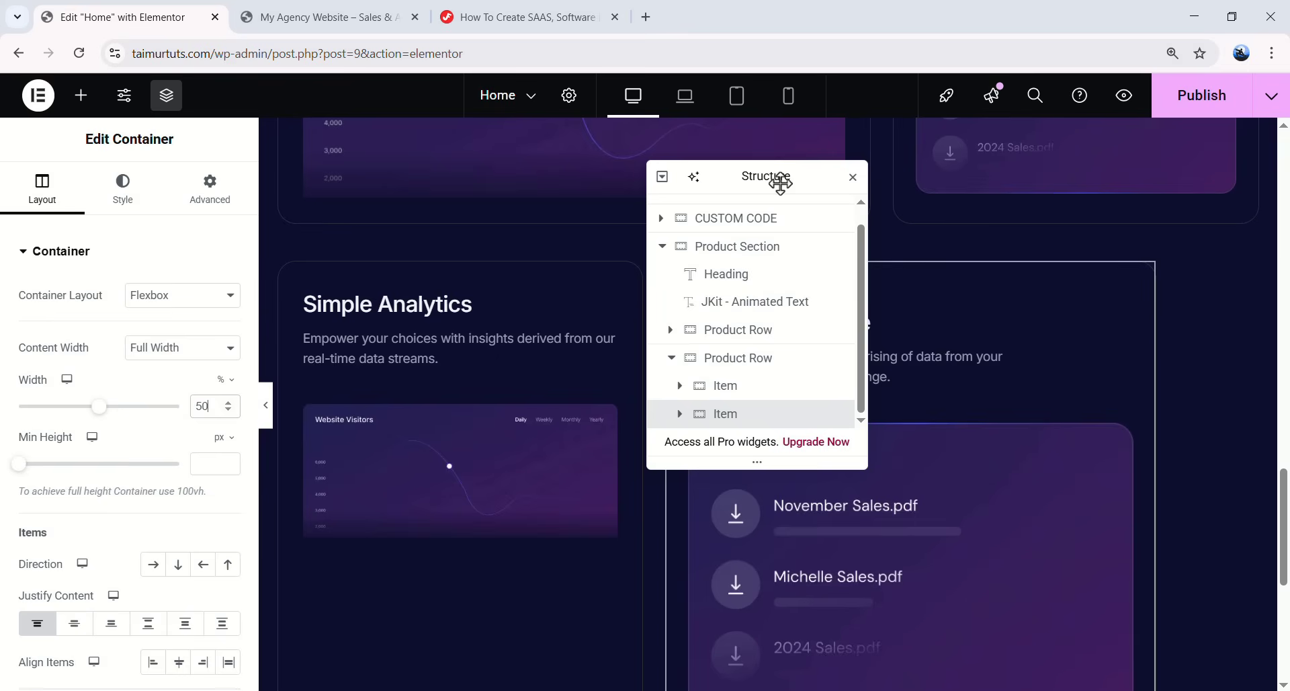
pyautogui.moveTo(775, 182); pyautogui.dragTo(625, 226)
pyautogui.click(209, 185)
pyautogui.scroll(-1, 176, 343)
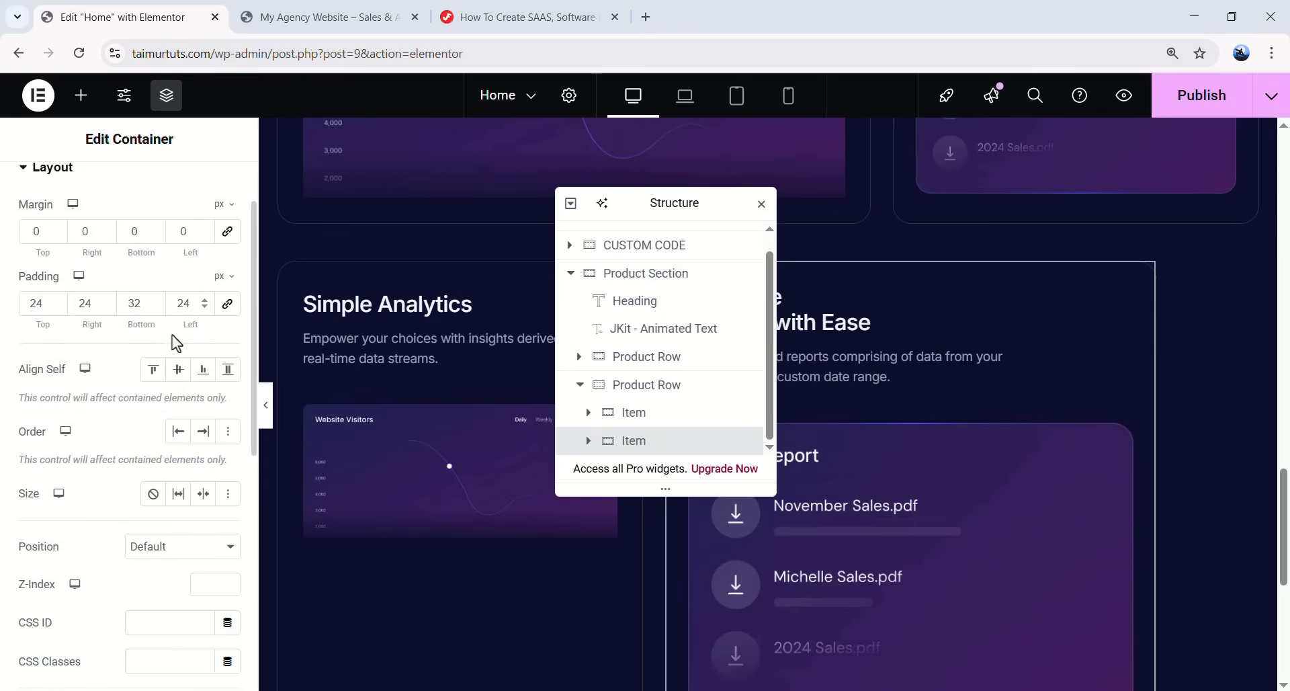
pyautogui.click(170, 496)
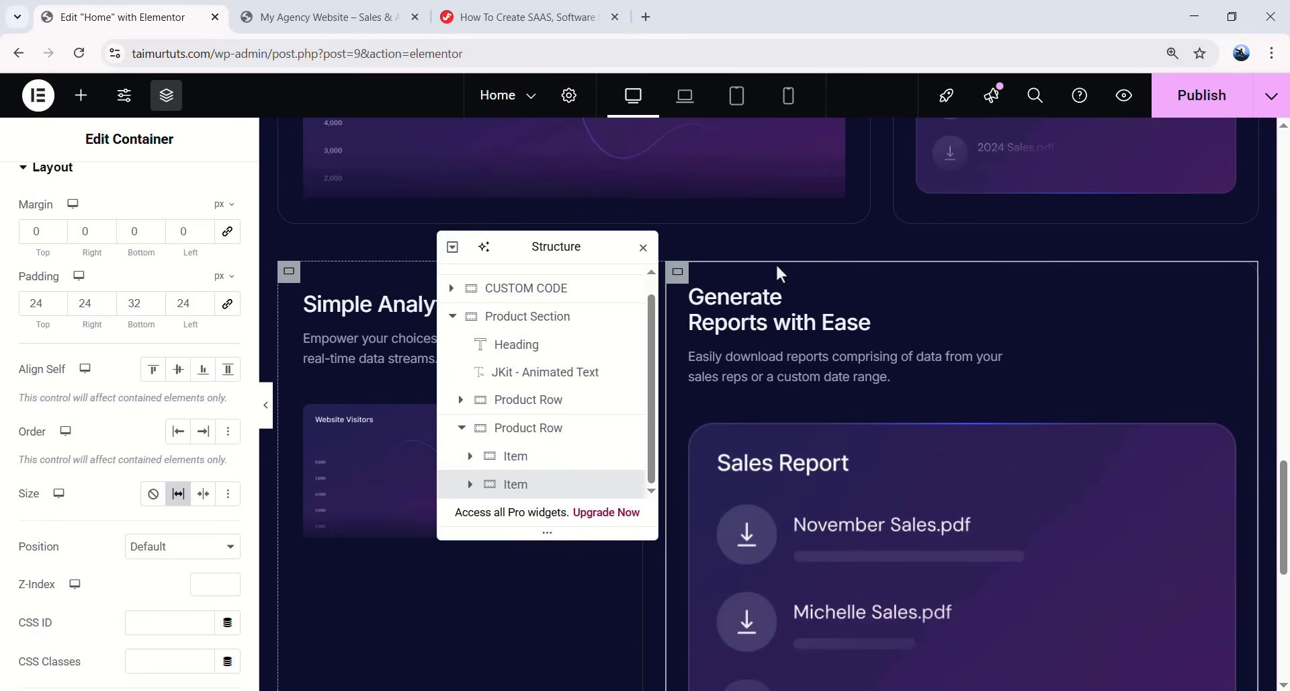
pyautogui.moveTo(552, 249); pyautogui.dragTo(914, 256)
pyautogui.click(441, 307)
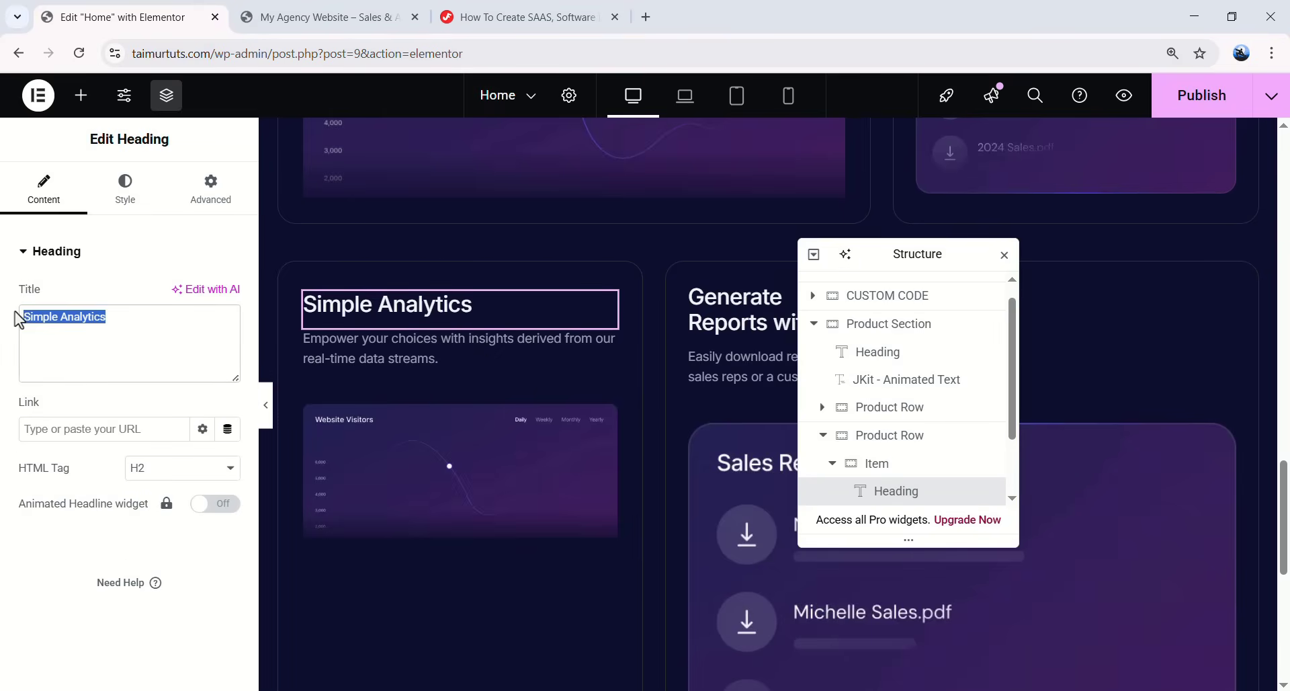
# - Fill the Transparent Sales Tracking card's heading and description, and swap in the team-sales image
pyautogui.write('Transparent <br> Sales Tracking')
pyautogui.click(461, 375)
pyautogui.click(127, 457)
pyautogui.hotkey('ctrl', 'a')
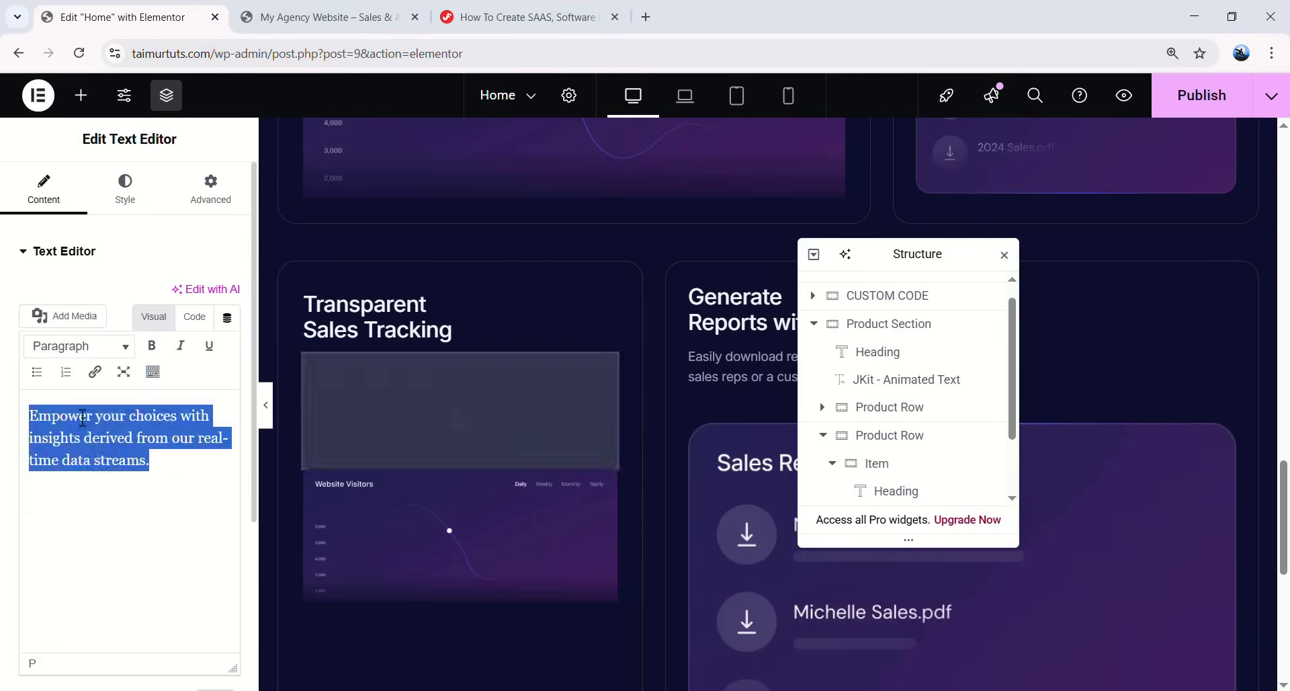
pyautogui.hotkey('ctrl', 'v')
pyautogui.click(458, 484)
pyautogui.click(161, 331)
pyautogui.scroll(-5, 579, 307)
pyautogui.click(742, 370)
pyautogui.click(1219, 637)
# - Give the next card the Invite Unlimited Team Members heading, invite description and Pending Invitations image
pyautogui.click(746, 305)
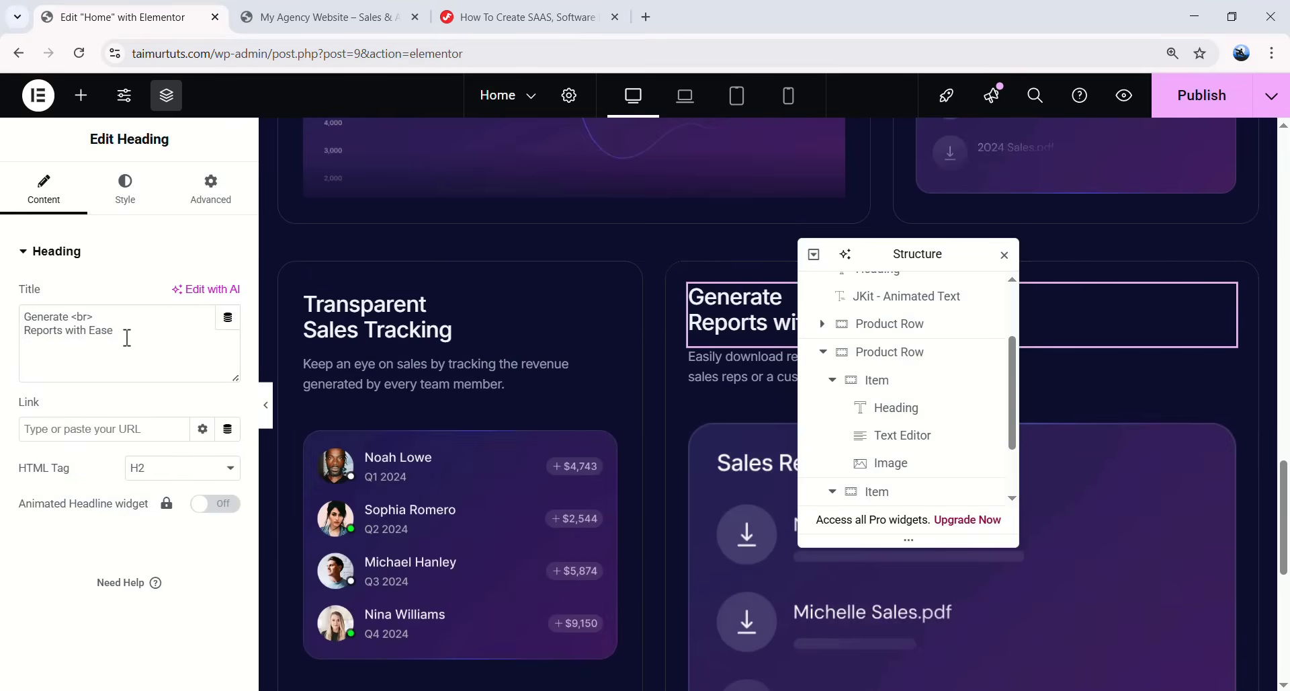
pyautogui.hotkey('ctrl', 'a')
pyautogui.write('Invite Unlimited Team Members')
pyautogui.click(739, 343)
pyautogui.hotkey('ctrl', 'a')
pyautogui.write("Don't leave the team behind and easily invite unlimited team members onboard.")
pyautogui.click(742, 468)
pyautogui.click(131, 351)
pyautogui.scroll(-5, 409, 441)
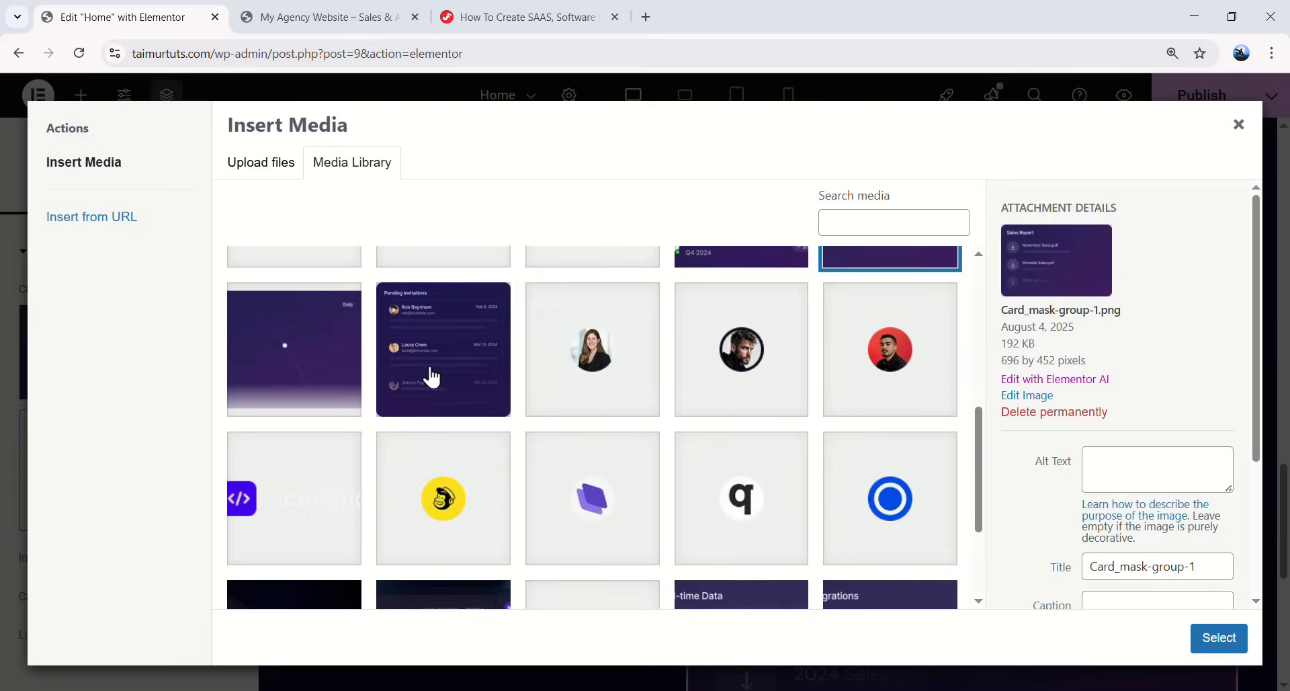
pyautogui.click(435, 363)
pyautogui.click(1218, 638)
pyautogui.moveTo(910, 253); pyautogui.dragTo(506, 569)
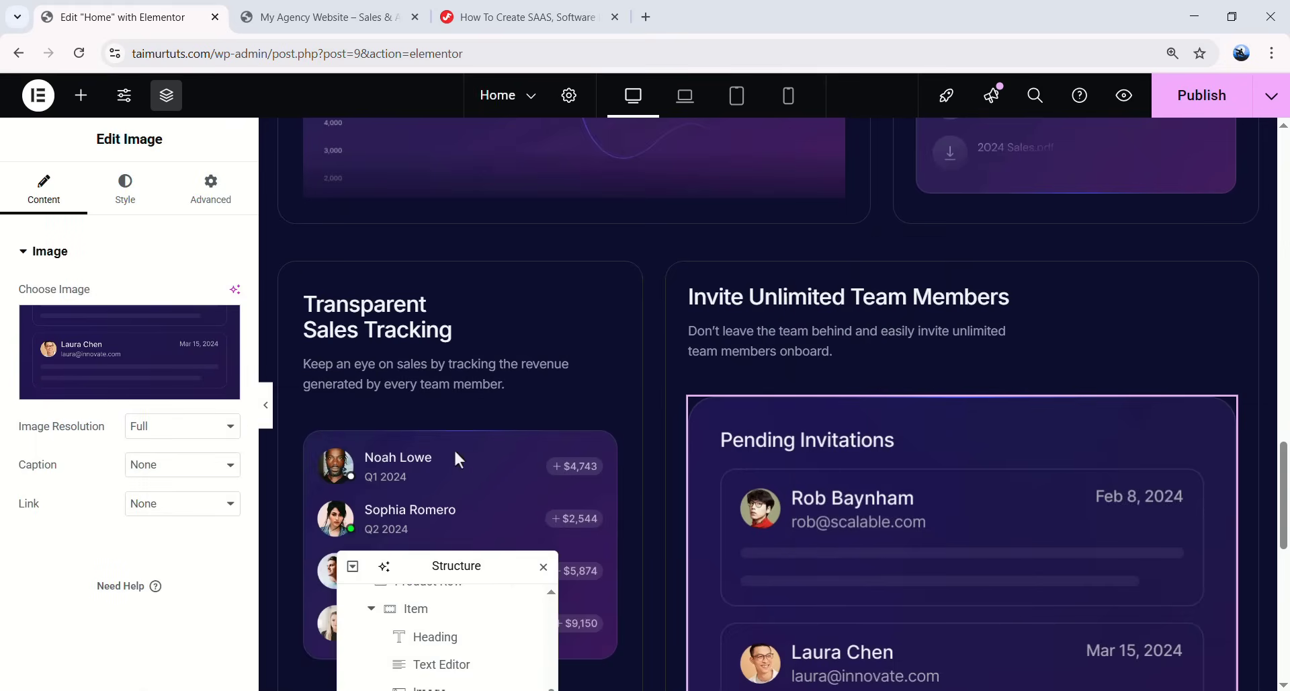
pyautogui.scroll(-1, 860, 443)
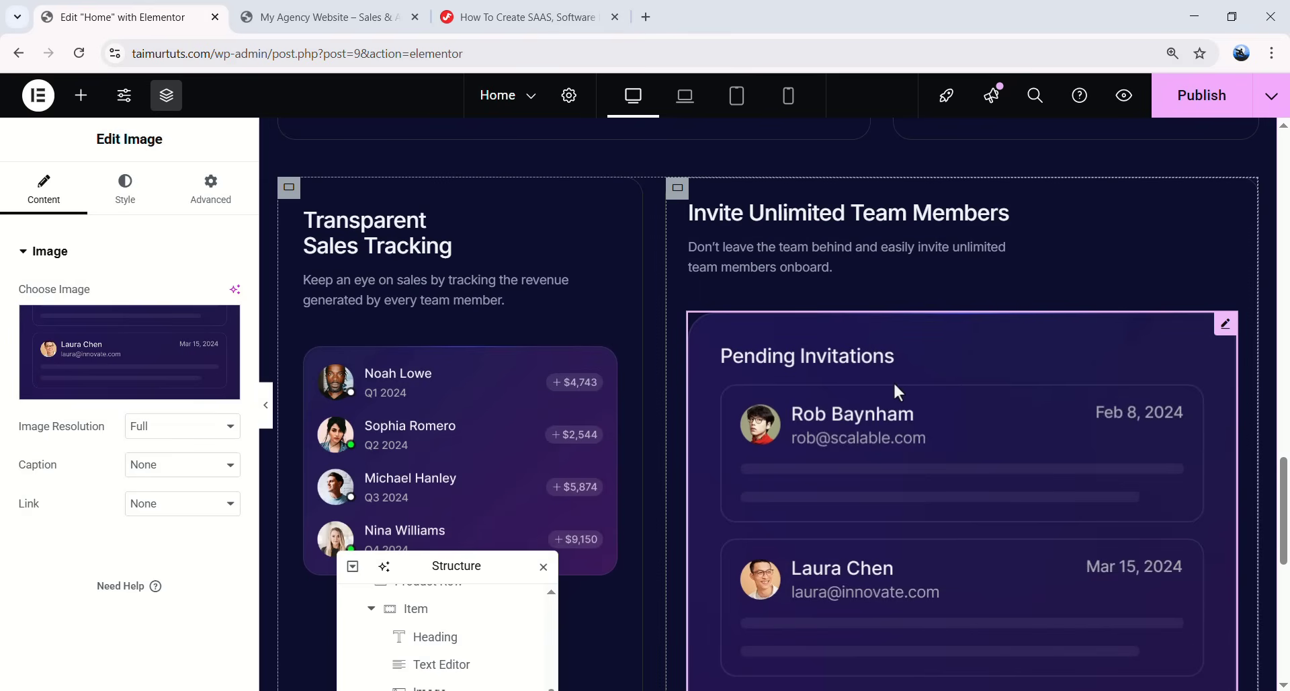
# - Add a new container to the invite card, placed above its heading
pyautogui.moveTo(464, 566); pyautogui.dragTo(506, 194)
pyautogui.click(480, 376)
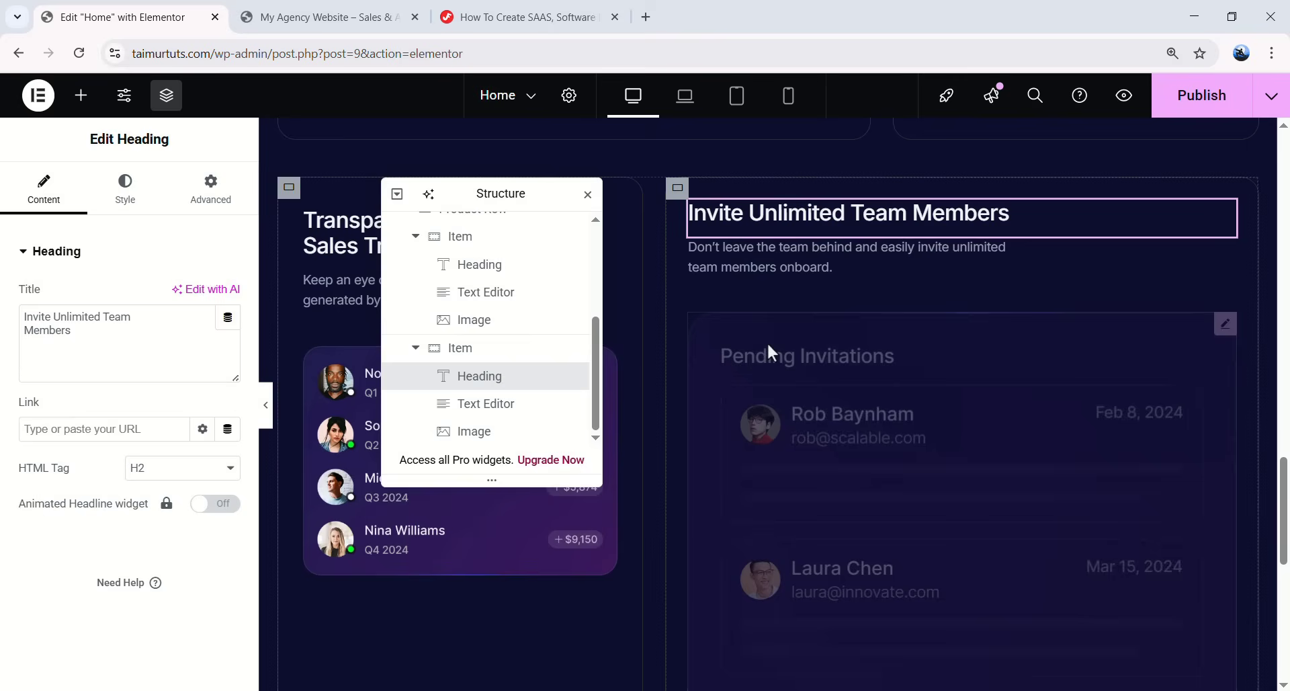
pyautogui.click(81, 97)
pyautogui.moveTo(44, 357); pyautogui.dragTo(856, 285)
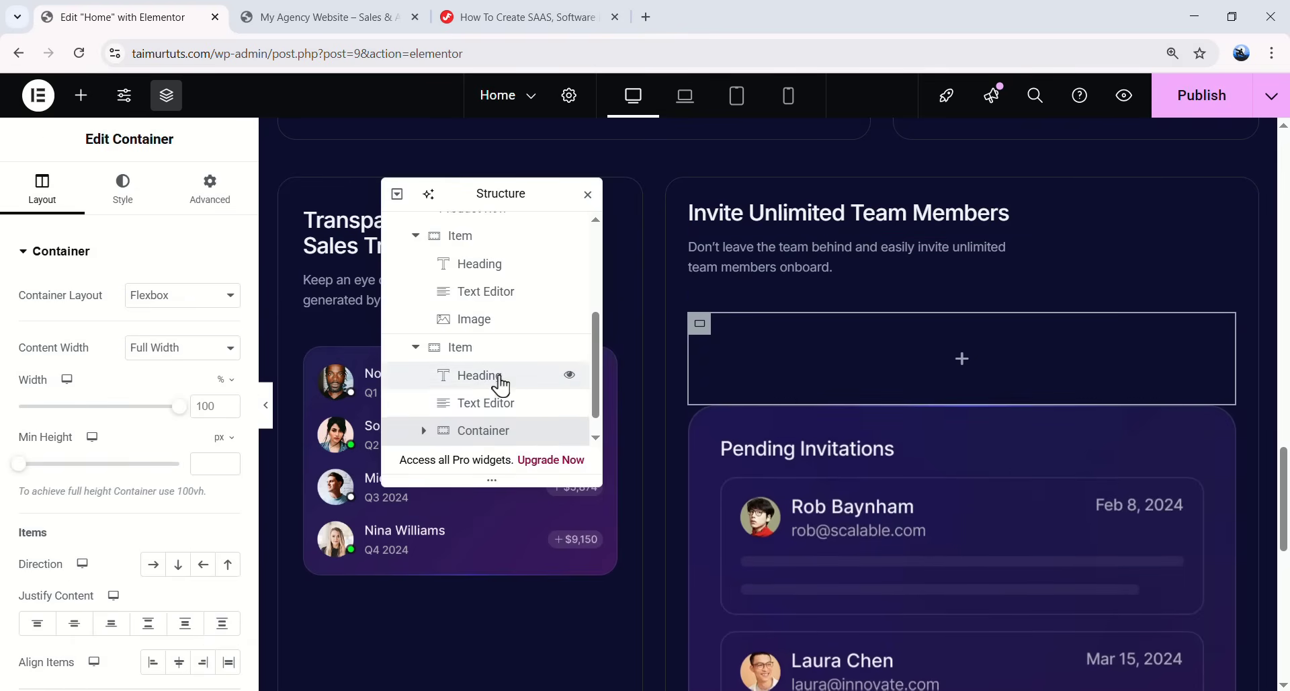
pyautogui.moveTo(475, 416); pyautogui.dragTo(497, 385)
pyautogui.click(424, 347)
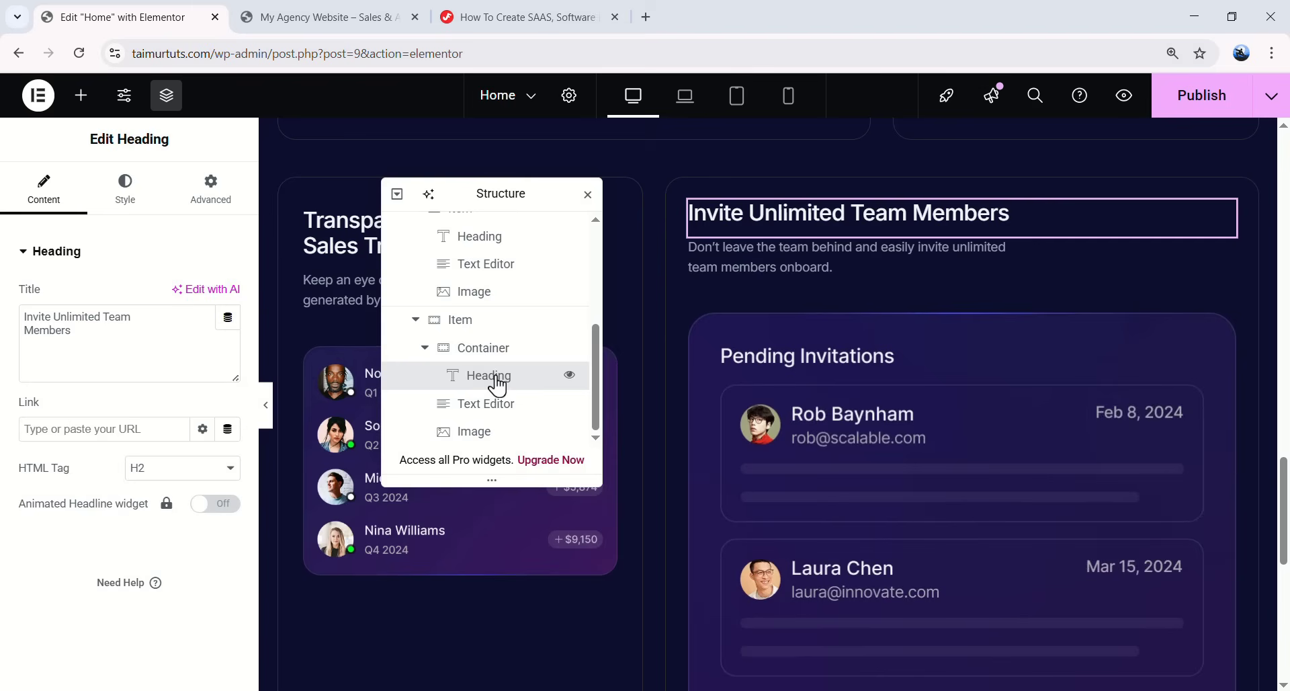
# - Move the invite card's heading and description into the new container
pyautogui.click(497, 401)
pyautogui.scroll(1, 491, 401)
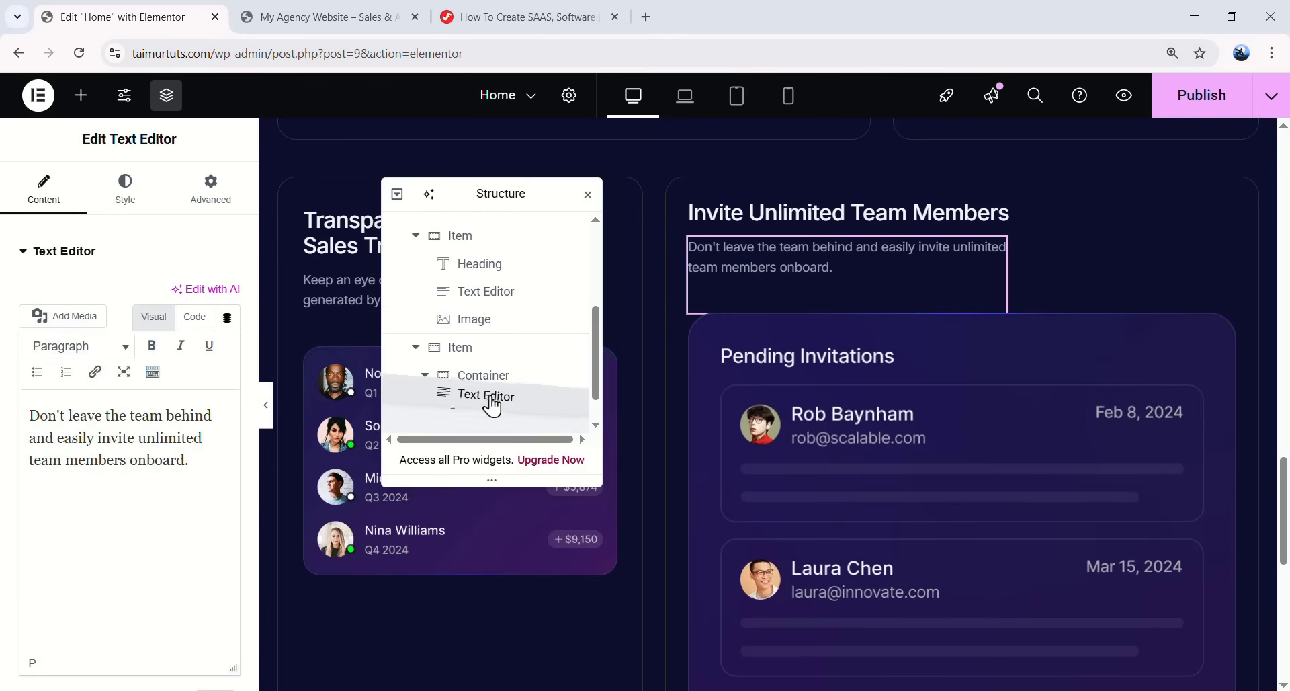
pyautogui.scroll(-1, 498, 410)
pyautogui.moveTo(490, 373); pyautogui.dragTo(507, 421)
pyautogui.scroll(-1, 481, 397)
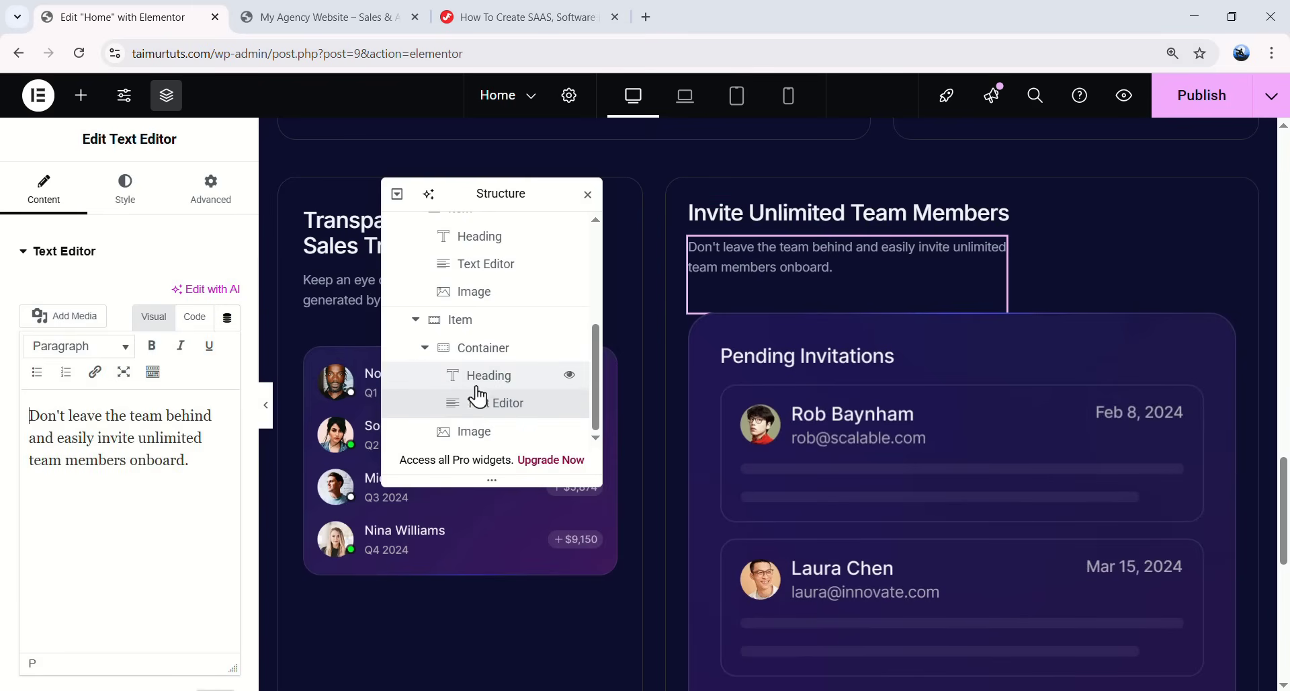
pyautogui.scroll(2, 437, 390)
pyautogui.click(425, 403)
pyautogui.click(425, 403)
pyautogui.scroll(-2, 426, 406)
pyautogui.click(430, 360)
pyautogui.click(424, 403)
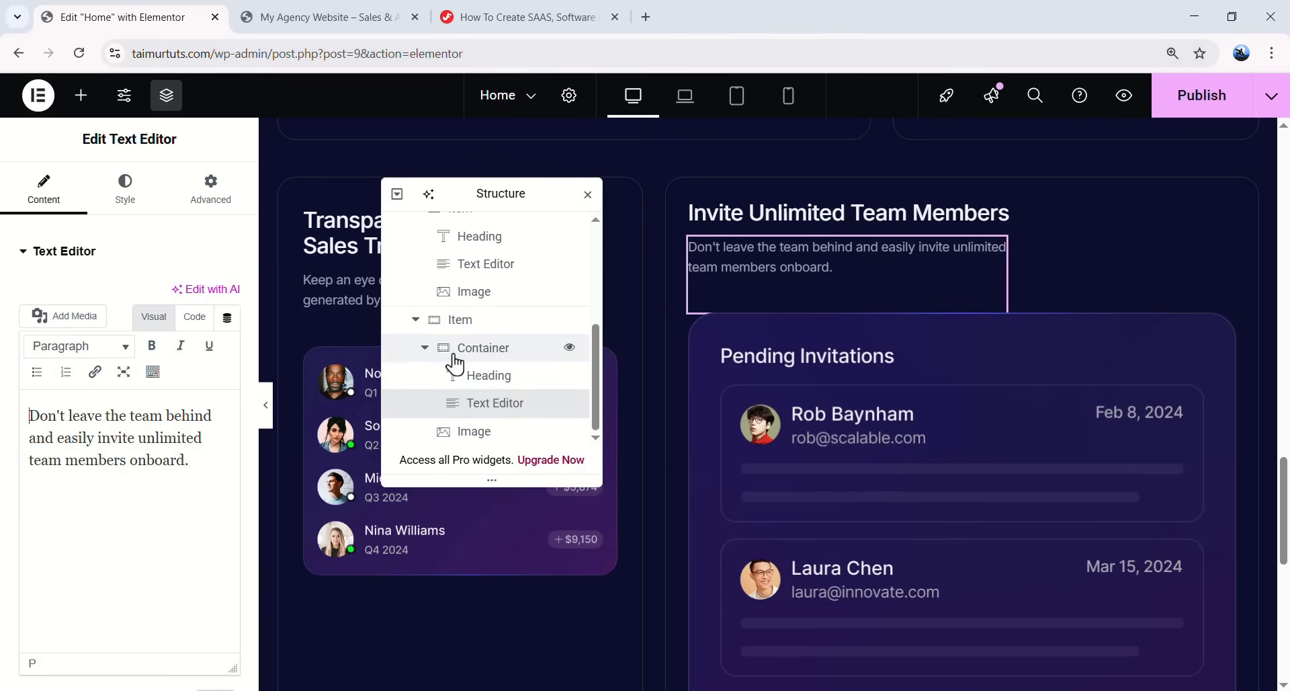
pyautogui.click(424, 349)
# - Add a second container and move the Pending Invitations image into it
pyautogui.click(498, 406)
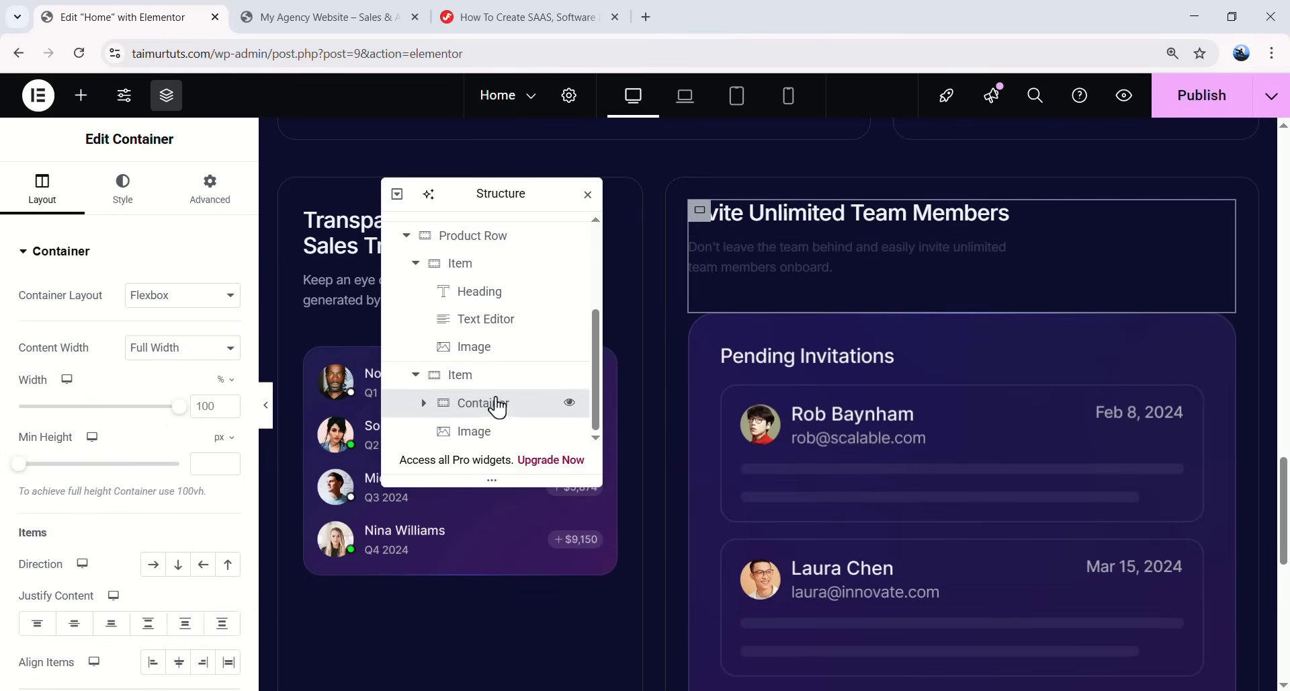
pyautogui.click(80, 95)
pyautogui.moveTo(73, 335); pyautogui.dragTo(836, 337)
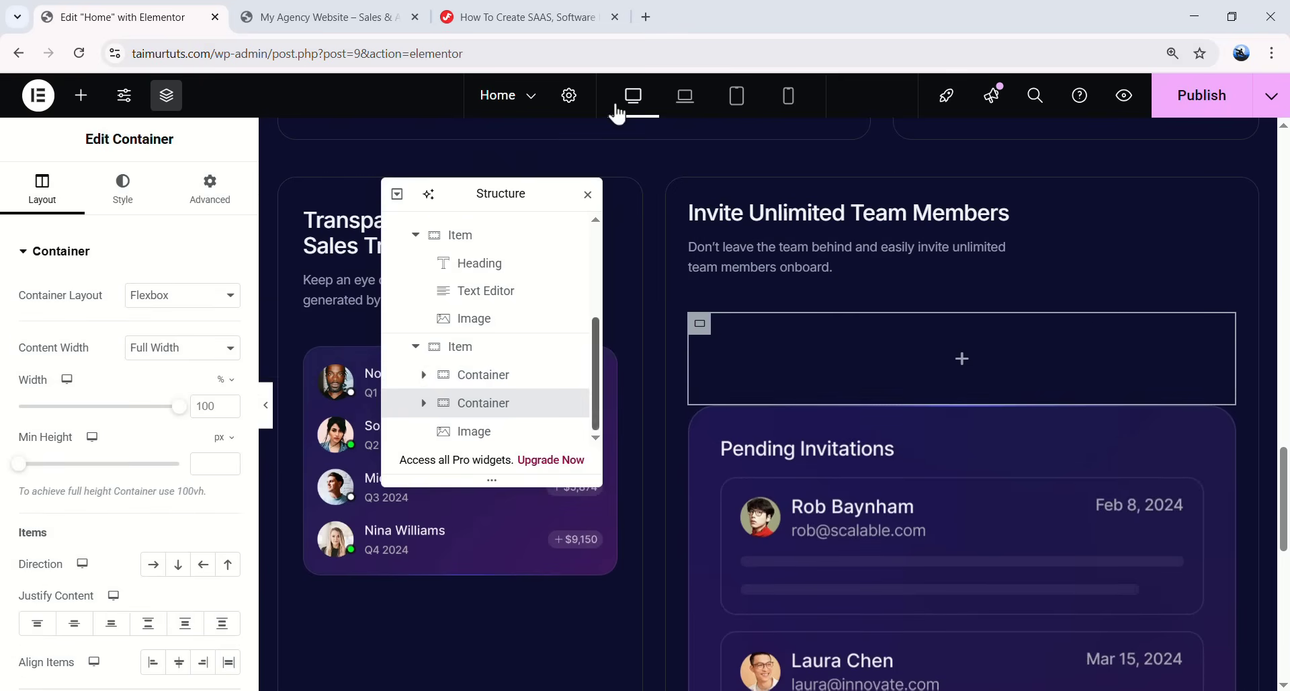
pyautogui.click(424, 402)
pyautogui.scroll(-1, 474, 376)
pyautogui.click(484, 442)
pyautogui.moveTo(484, 441); pyautogui.dragTo(493, 397)
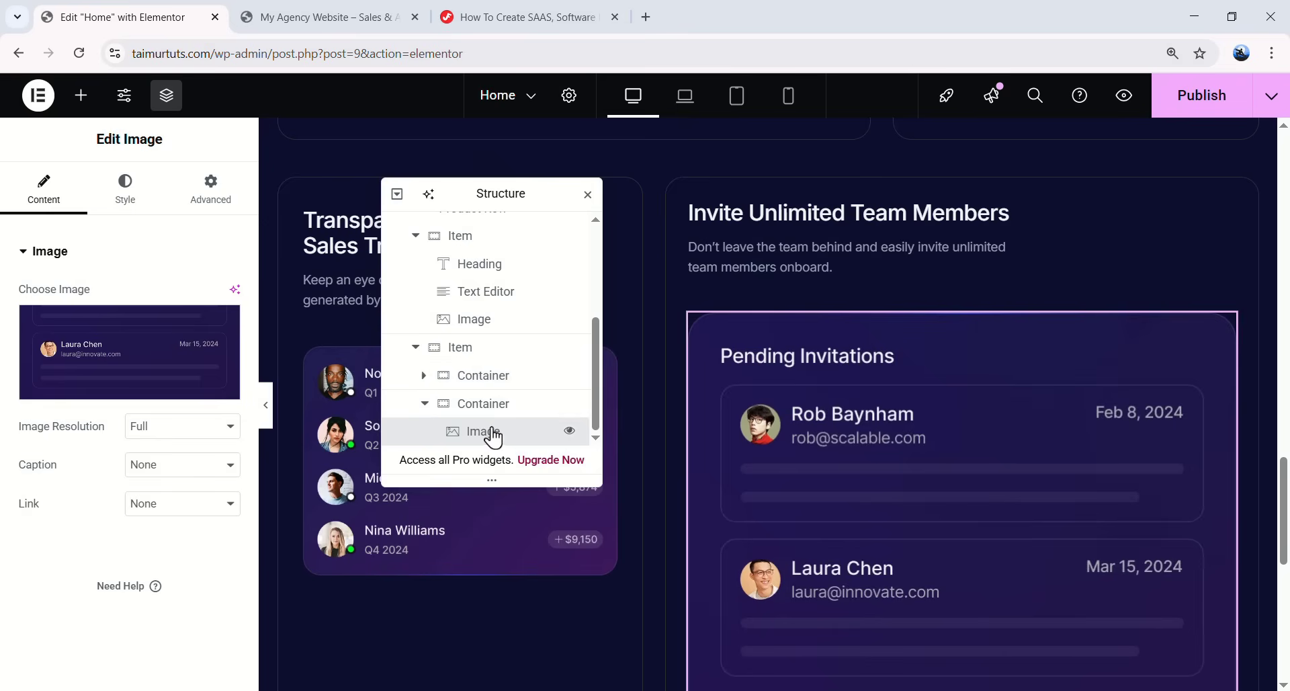
pyautogui.click(426, 405)
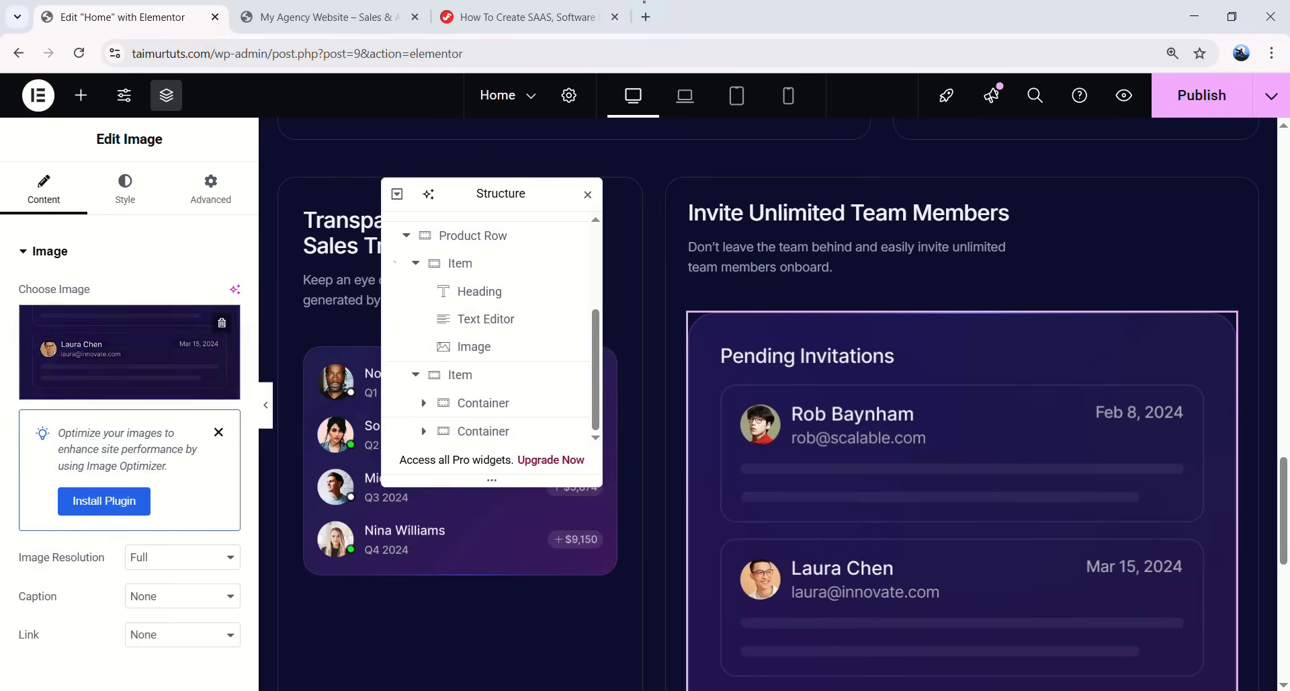
# - Set the text container width to 284 px and the image container width to 31%
pyautogui.click(505, 402)
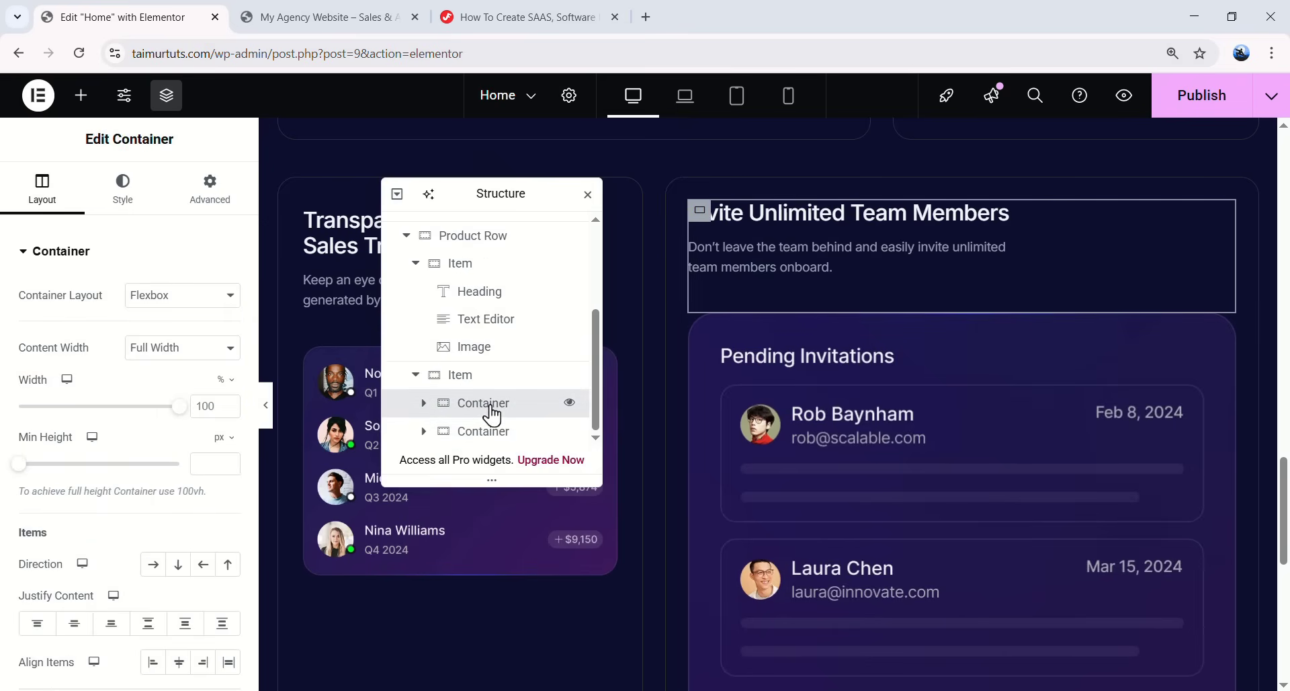
pyautogui.write('284')
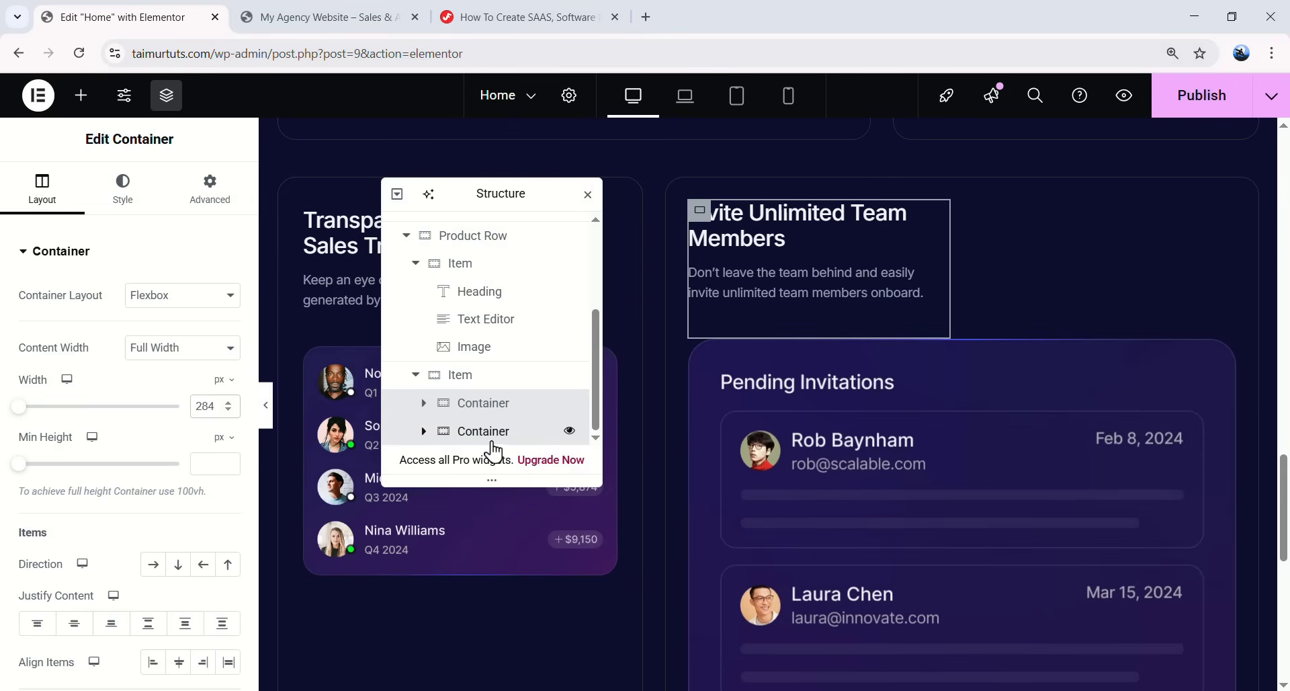
pyautogui.click(462, 434)
pyautogui.doubleClick(216, 405)
pyautogui.write('31')
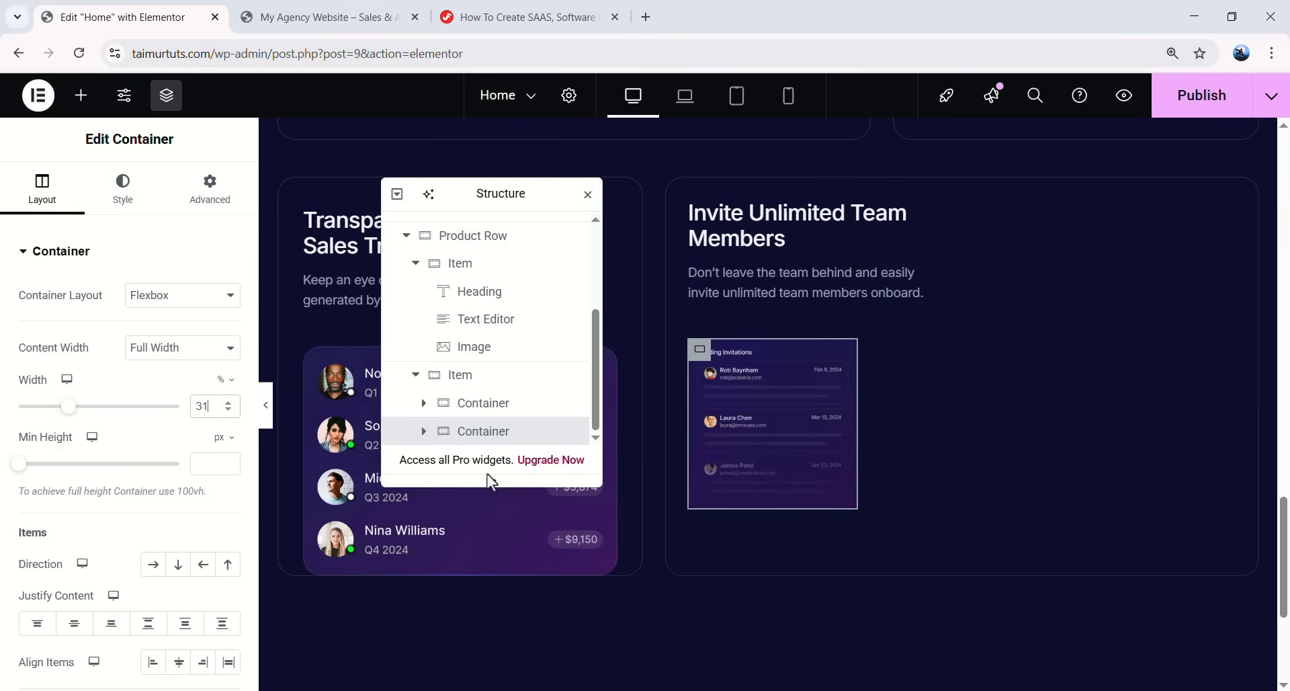
# - Lay the invite card's text and image containers side by side
pyautogui.click(479, 386)
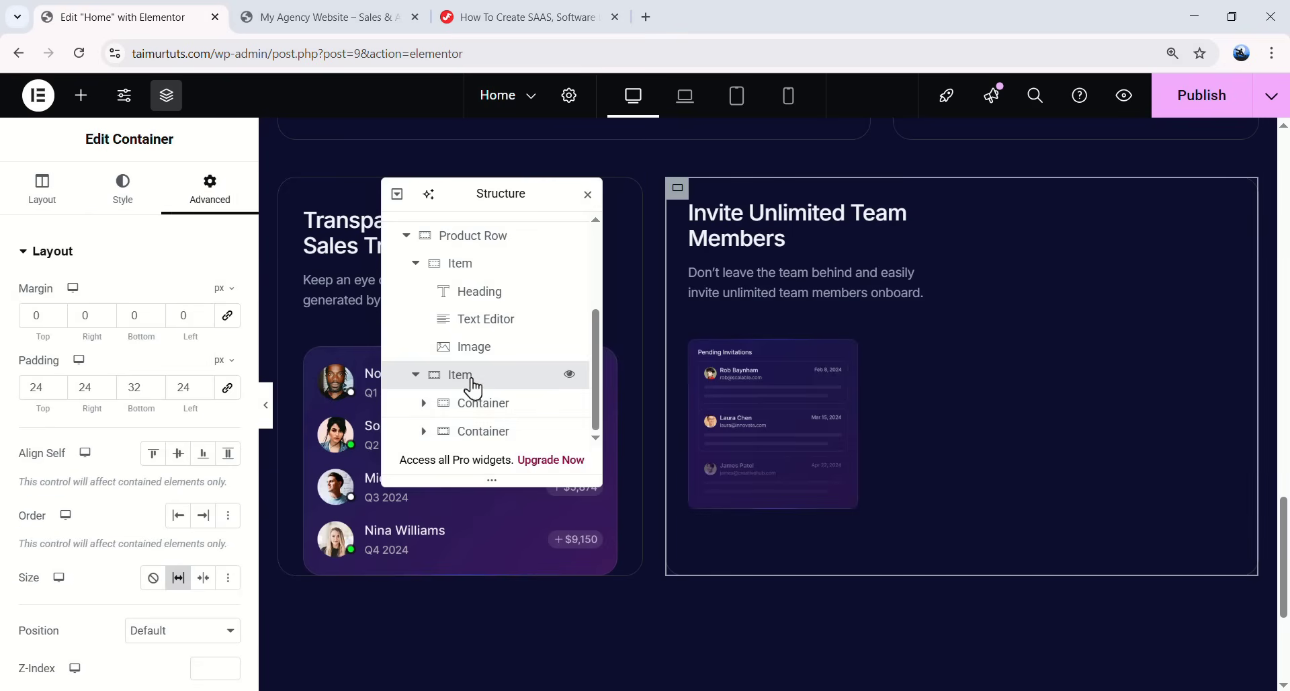
pyautogui.click(42, 188)
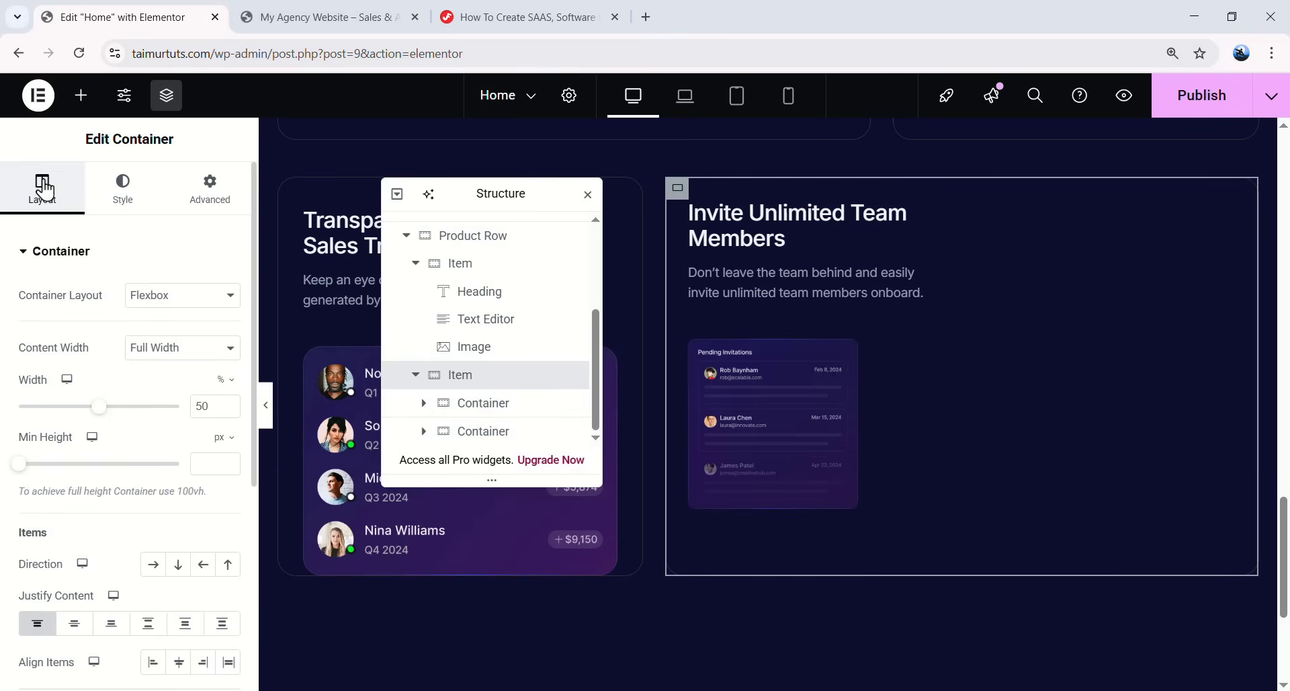
pyautogui.scroll(-2, 99, 325)
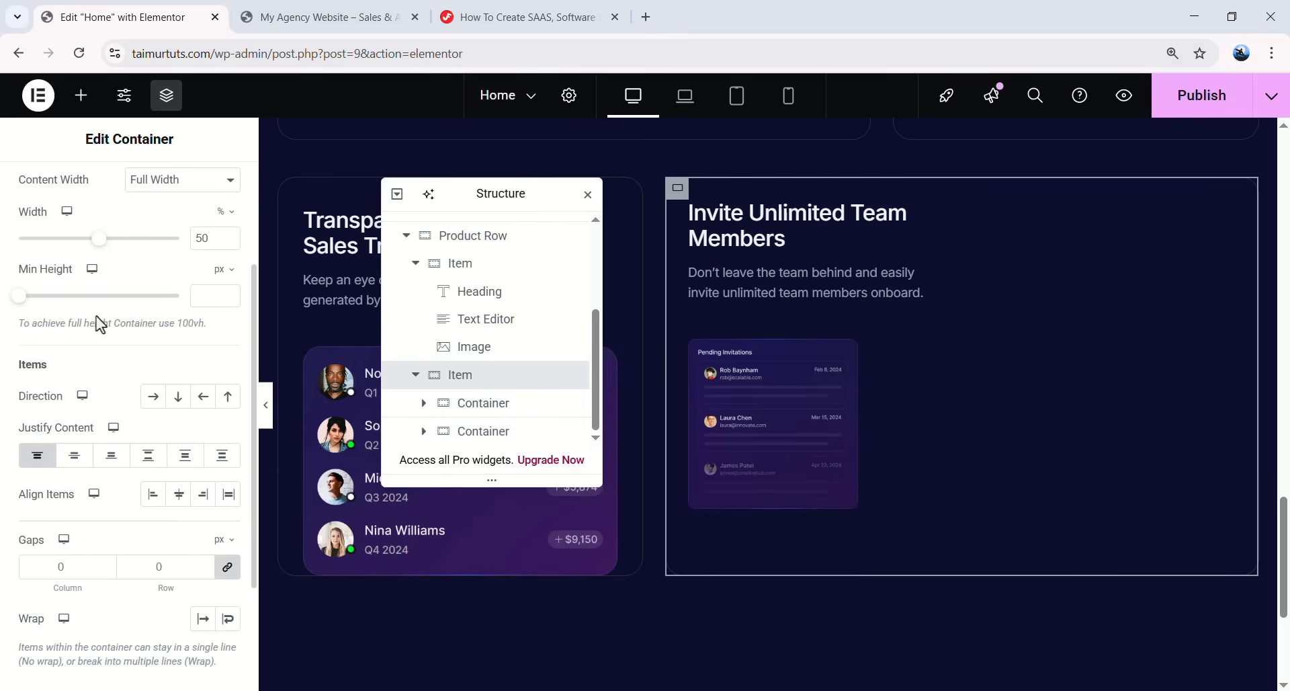
pyautogui.click(153, 397)
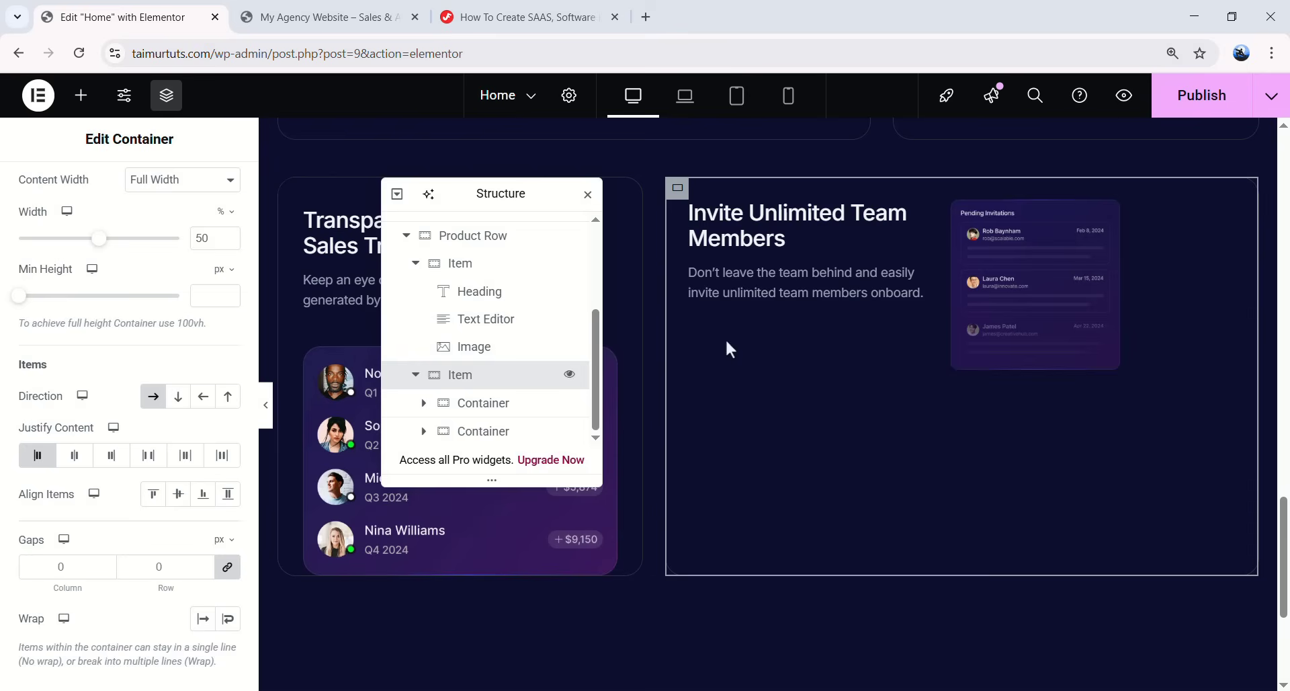
# - Let the image container grow to fill space and give it a 39 px left margin
pyautogui.click(998, 235)
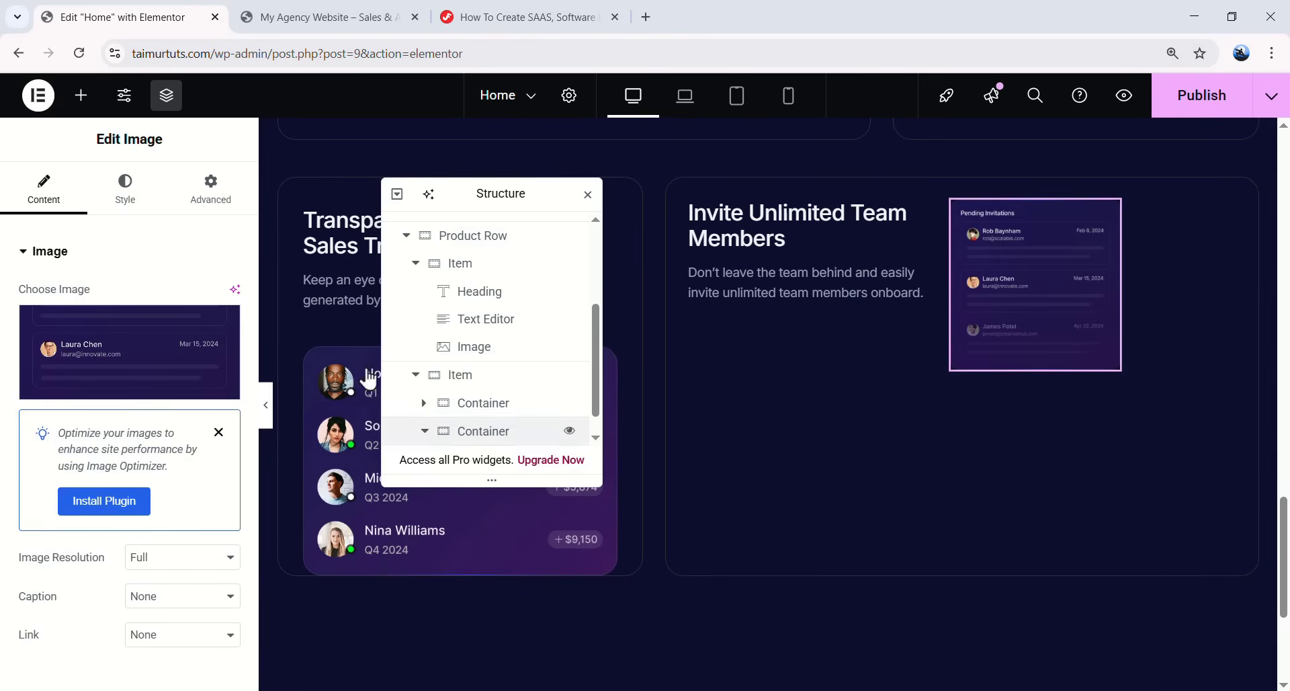
pyautogui.click(484, 431)
pyautogui.click(208, 195)
pyautogui.scroll(-4, 159, 366)
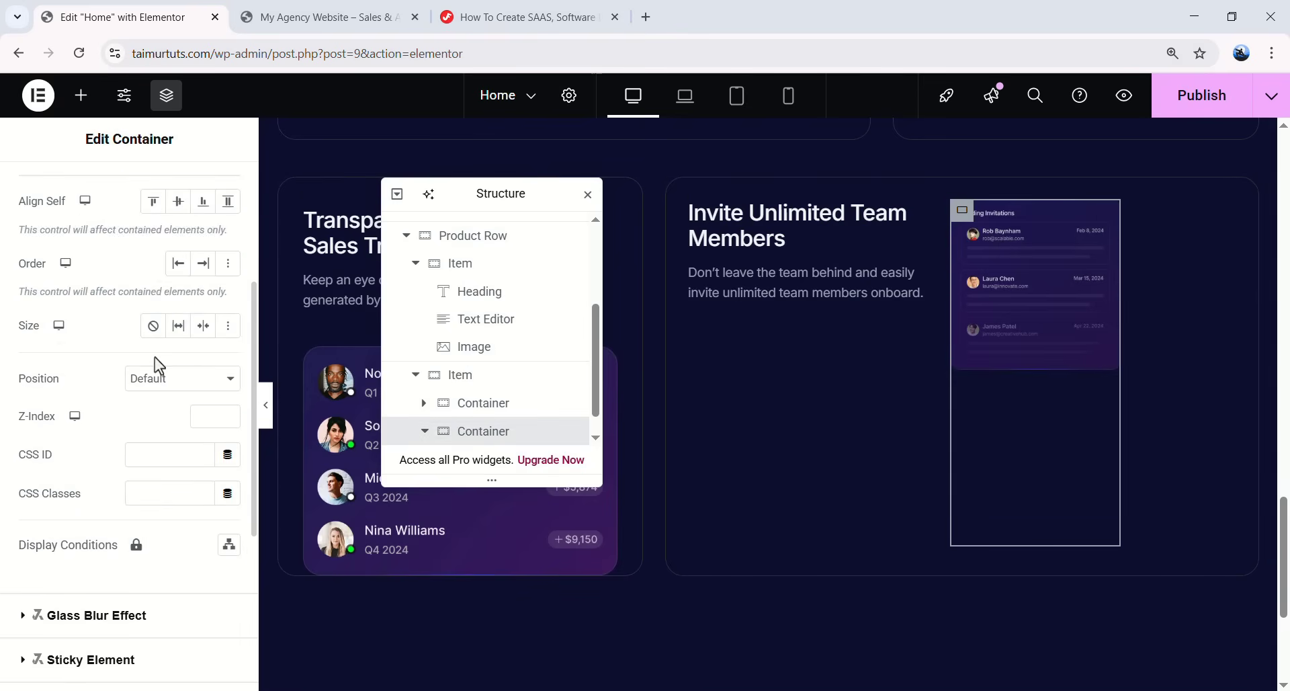
pyautogui.click(178, 325)
pyautogui.scroll(4, 200, 306)
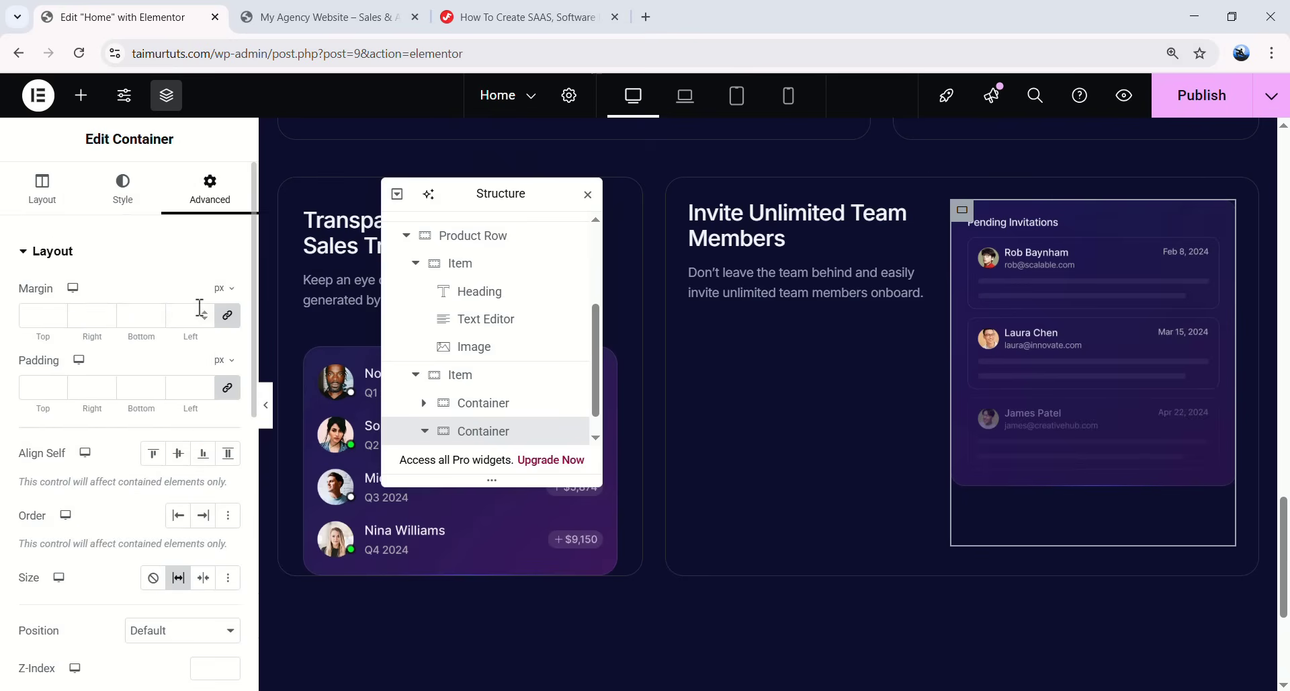
pyautogui.click(219, 321)
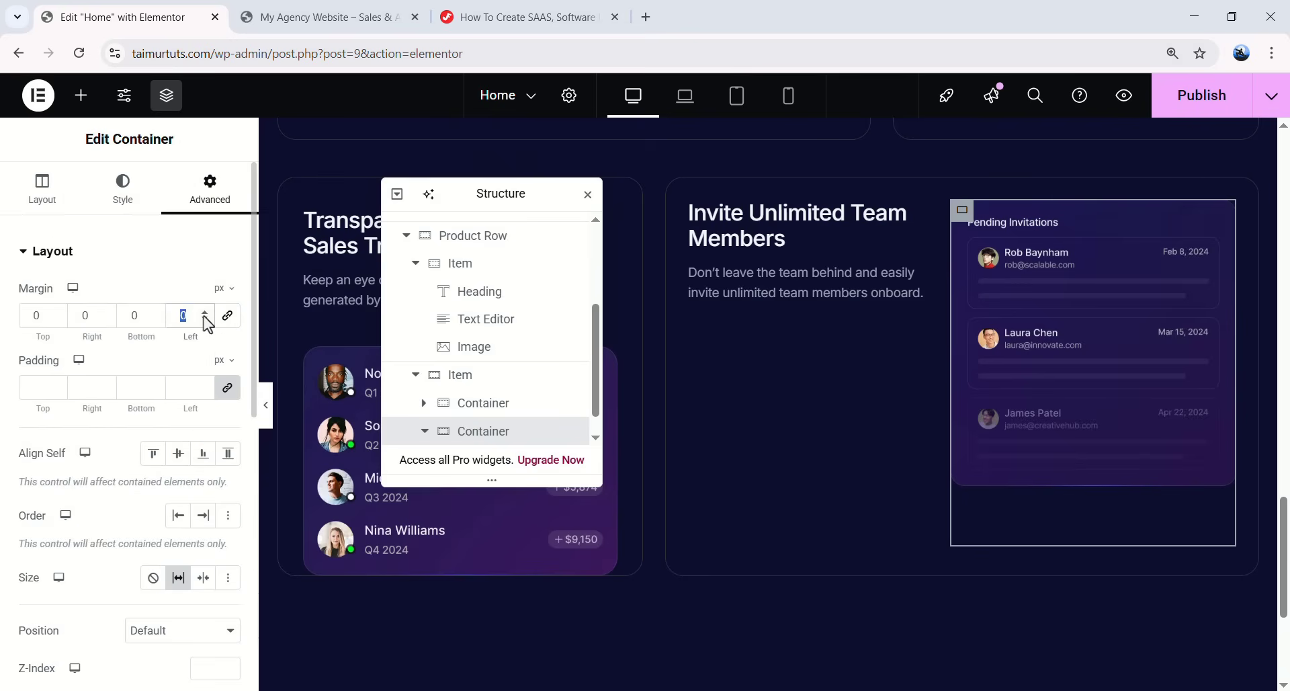
pyautogui.write('39')
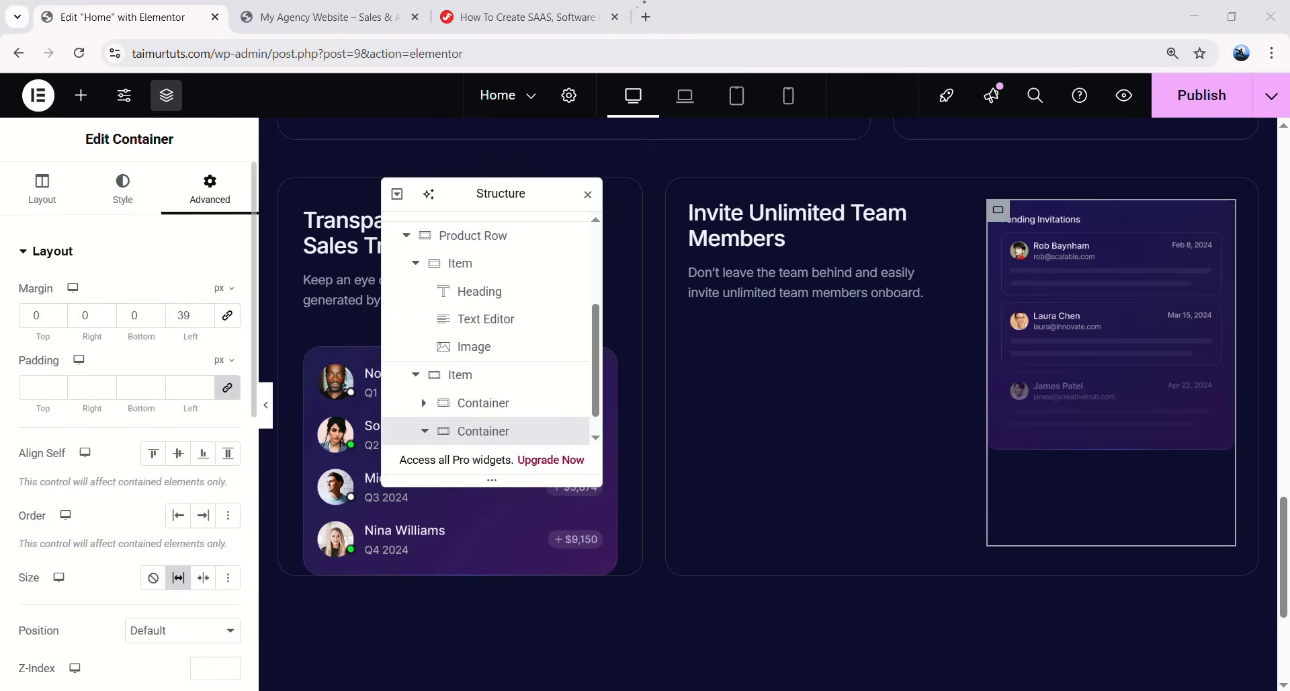
# - Hide the editor panel and scroll through the four Product Section cards
pyautogui.click(267, 406)
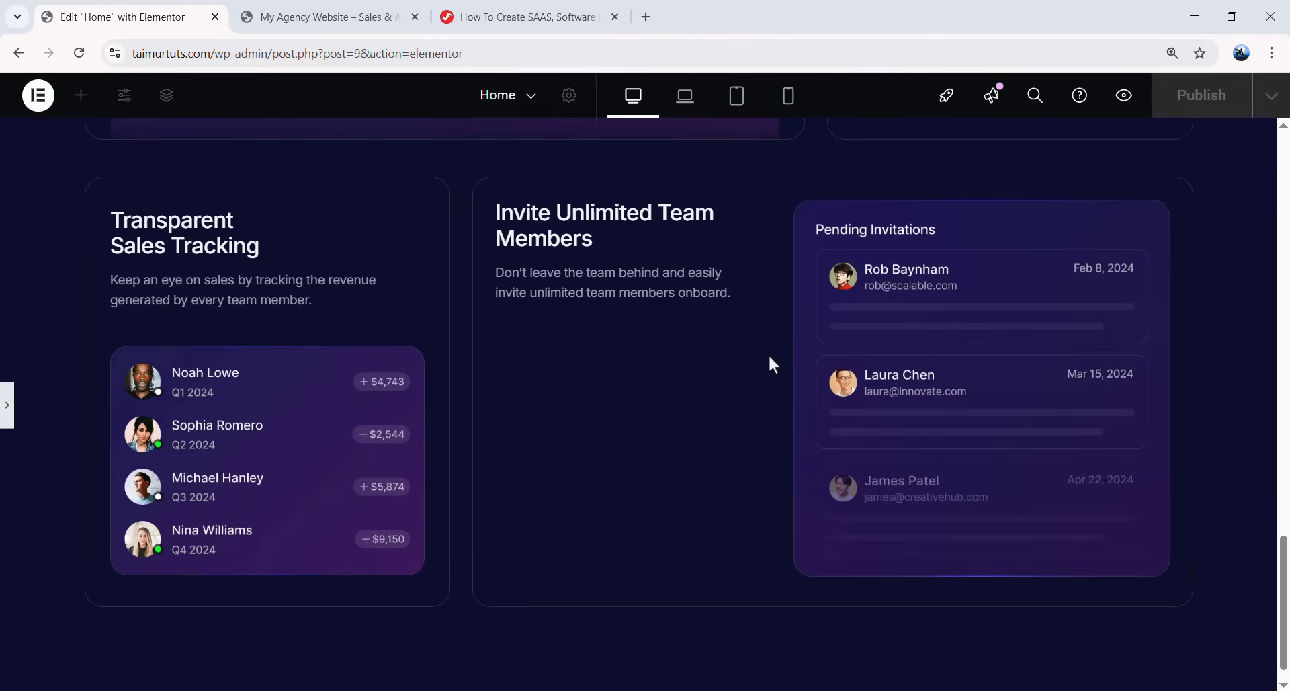
pyautogui.scroll(2, 768, 353)
pyautogui.scroll(8, 772, 353)
pyautogui.scroll(-7, 720, 317)
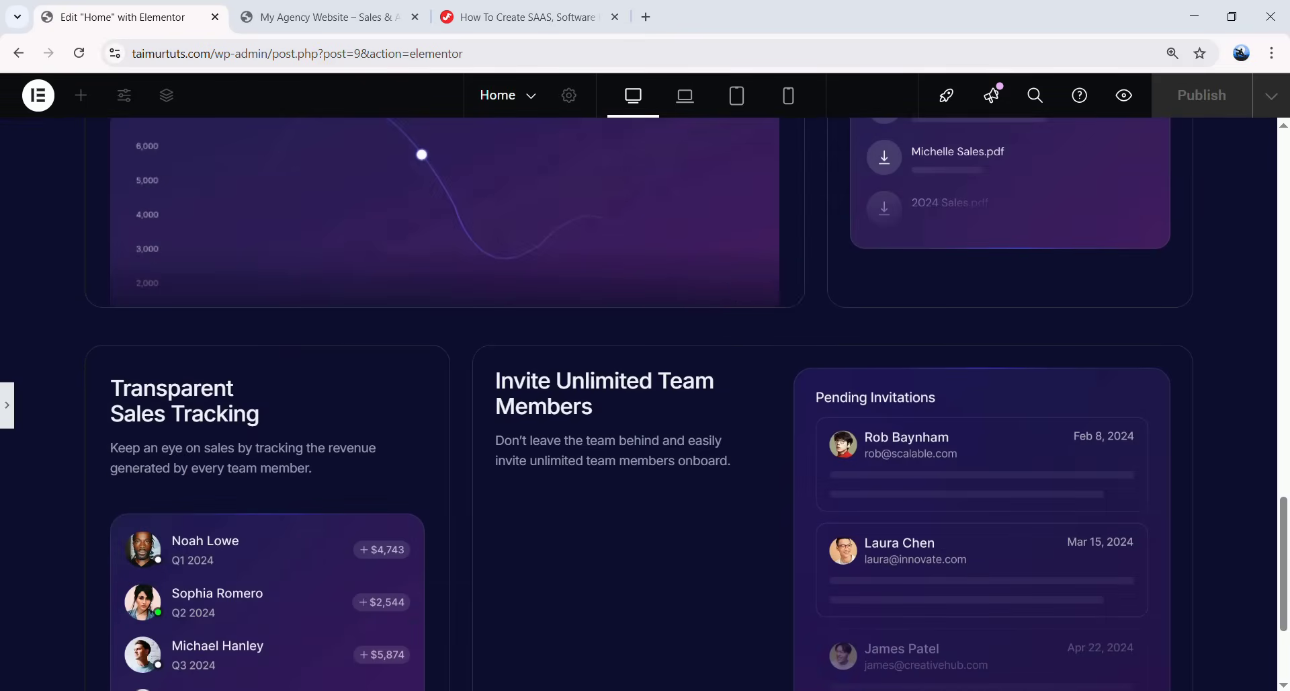
pyautogui.scroll(6, 535, 469)
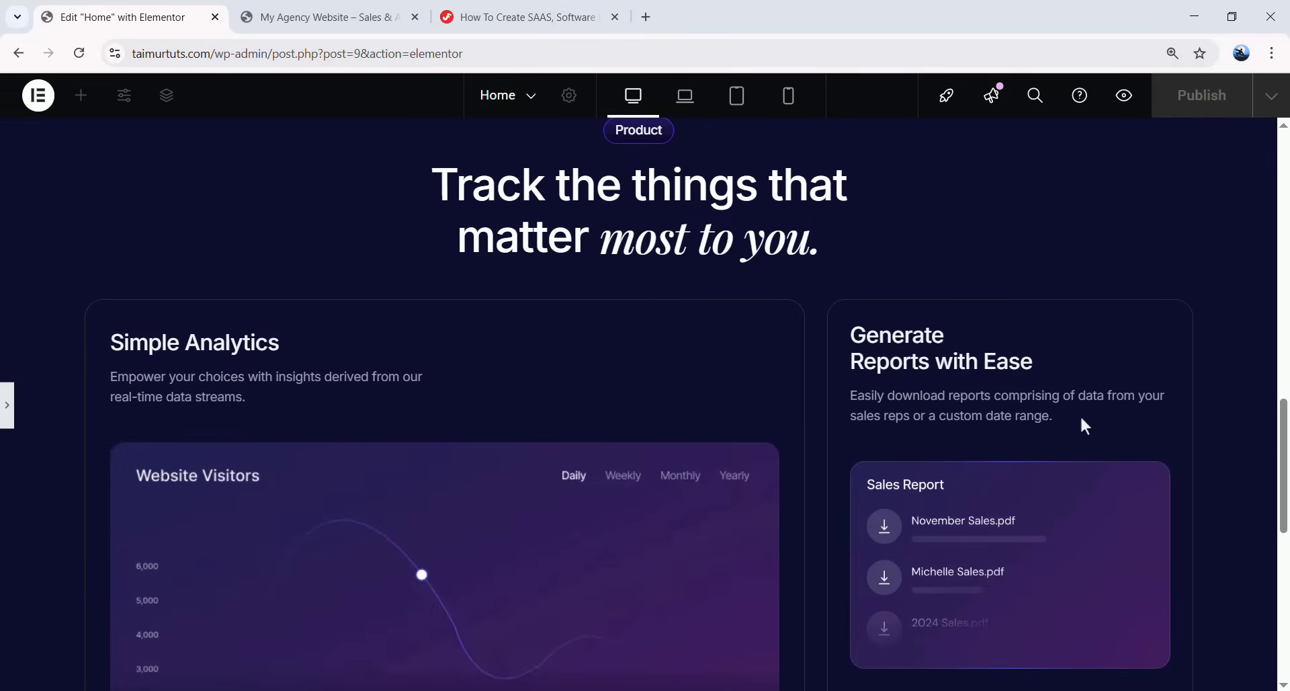
pyautogui.scroll(-5, 1131, 435)
# - Copy the Product Item BG Style CSS from the tutorial and return to Elementor with the structure outline shown
pyautogui.click(500, 3)
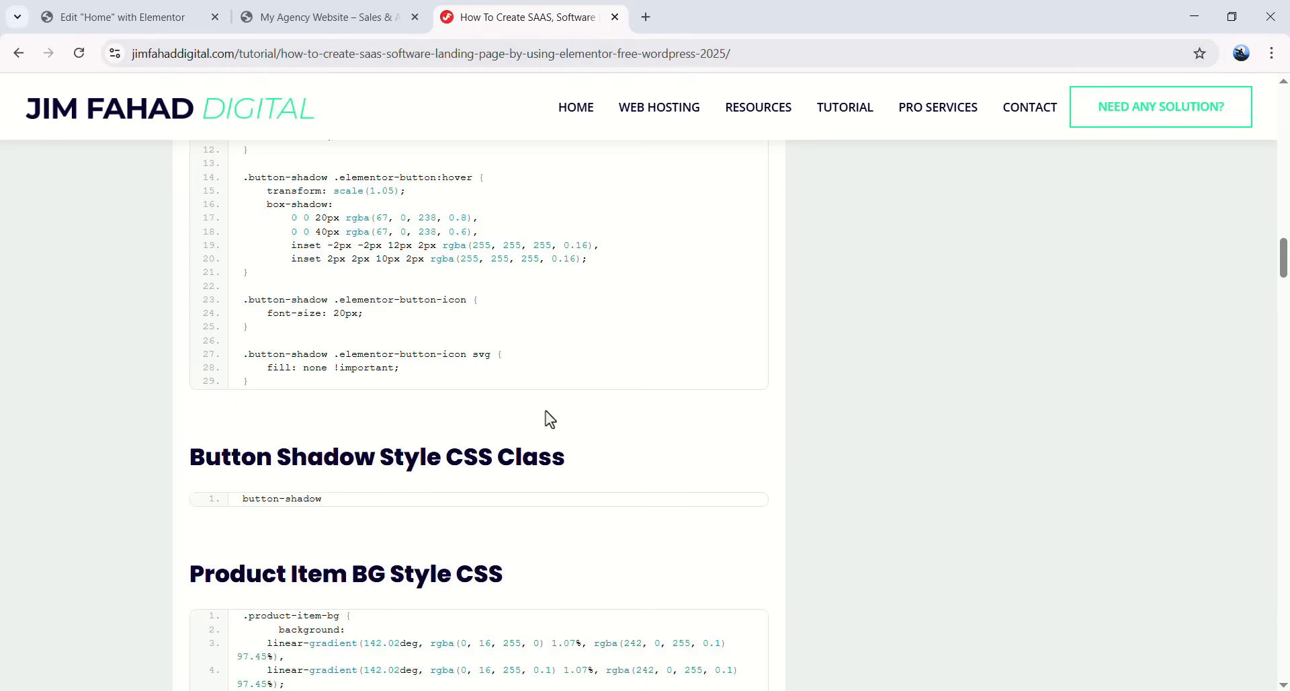
pyautogui.scroll(-5, 531, 423)
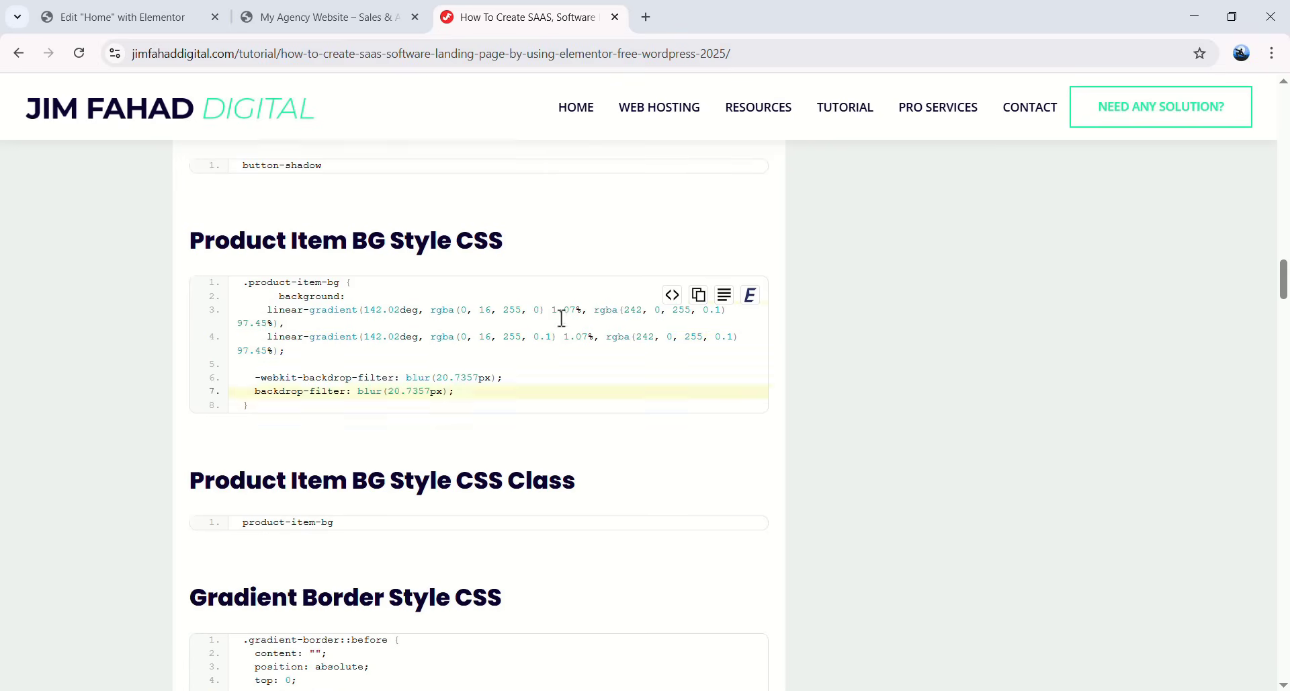
pyautogui.click(693, 296)
pyautogui.click(106, 10)
pyautogui.scroll(-3, 639, 368)
pyautogui.click(8, 417)
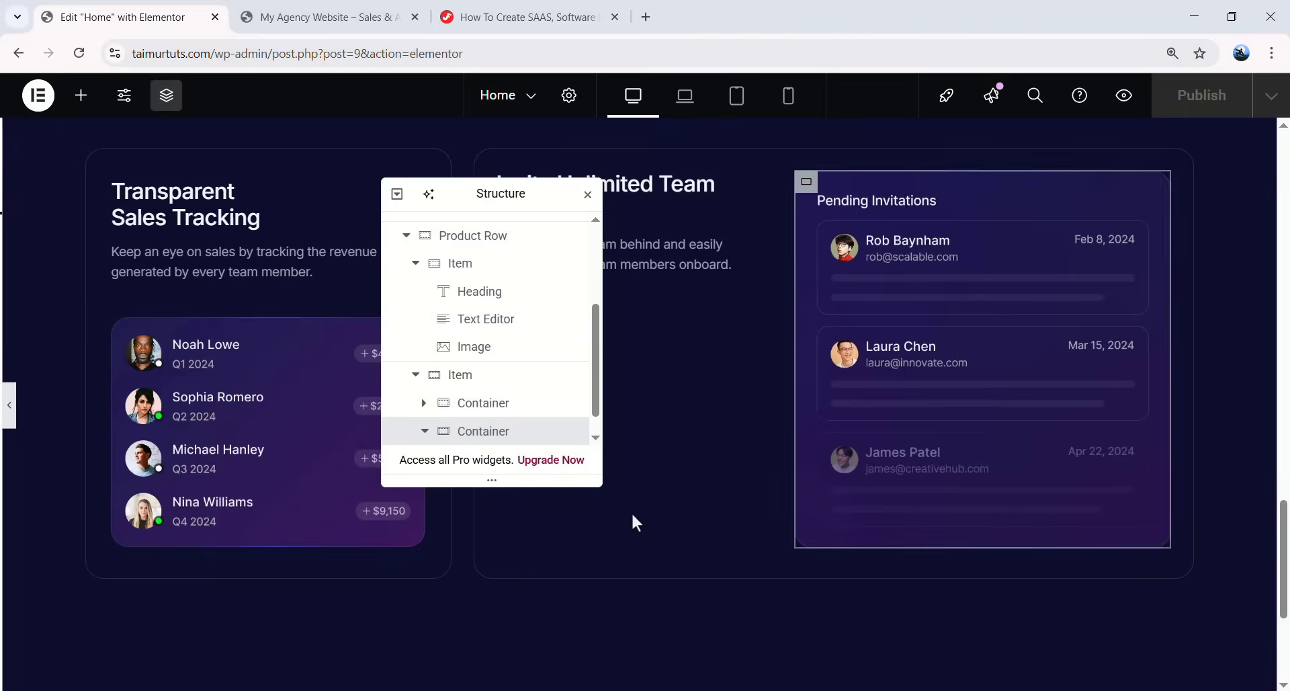
# - Move the CUSTOM CODE block below the Product Section and preview the page
pyautogui.scroll(3, 685, 429)
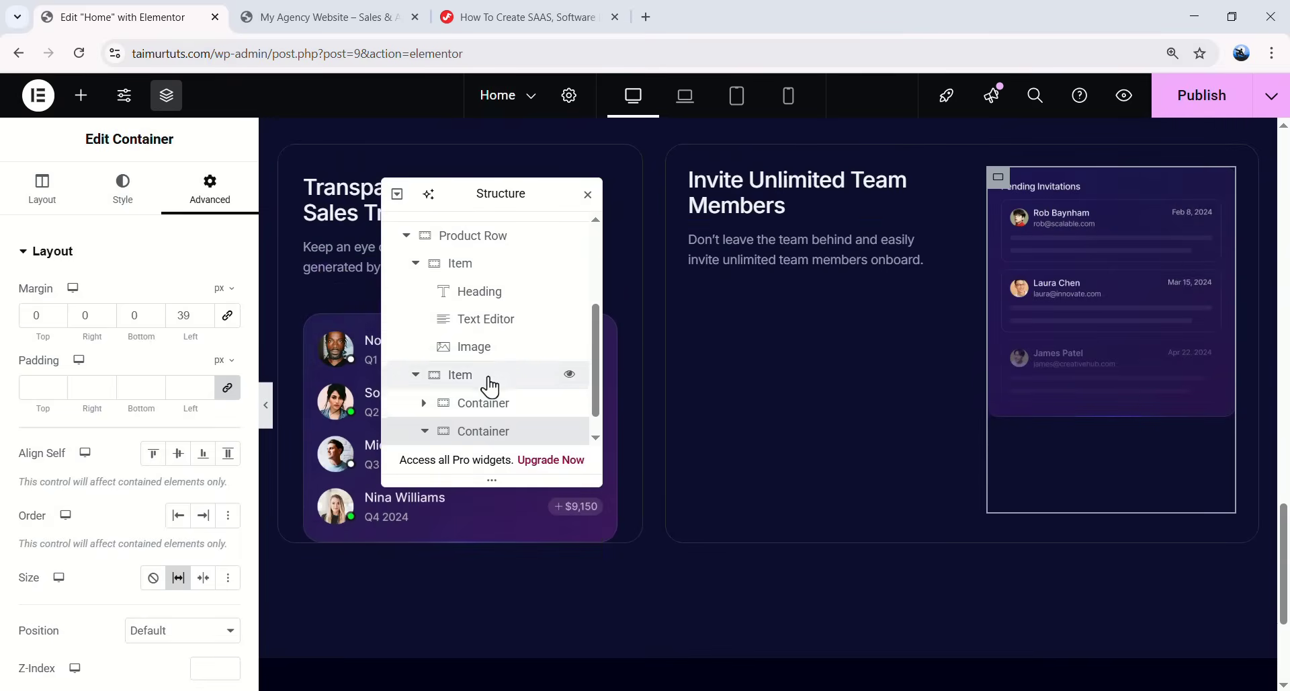
pyautogui.scroll(3, 490, 383)
pyautogui.click(407, 285)
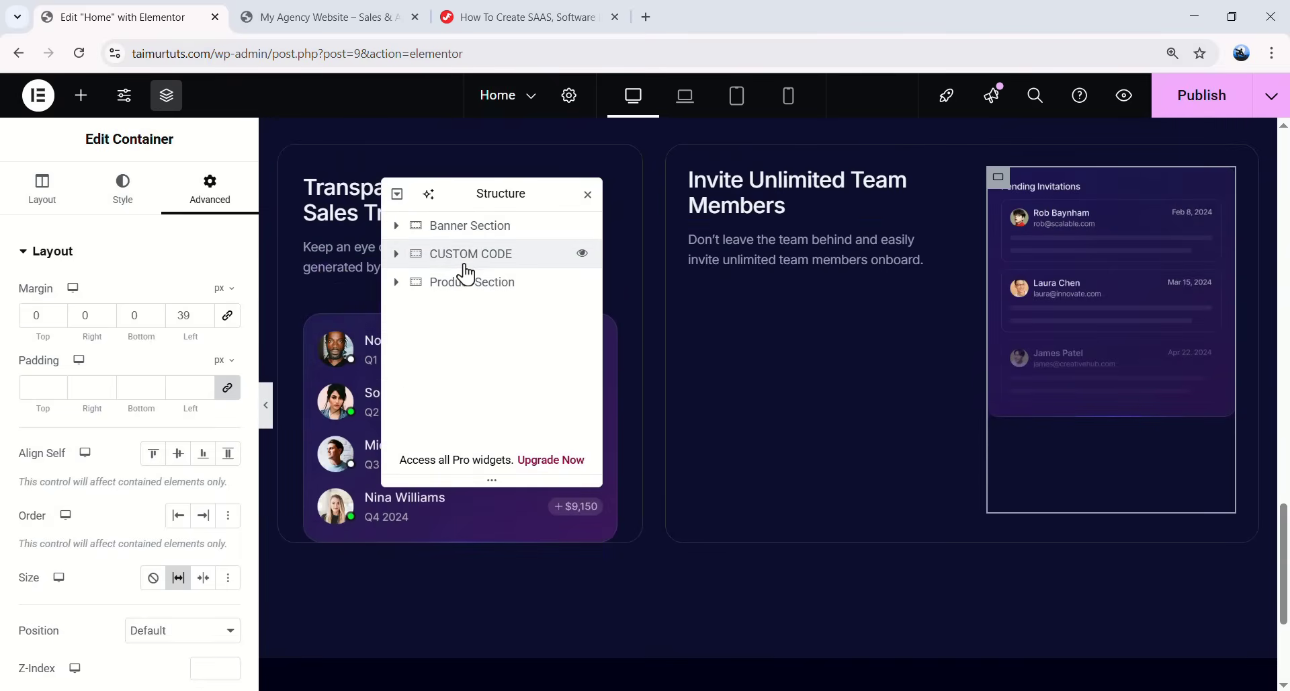
pyautogui.click(504, 282)
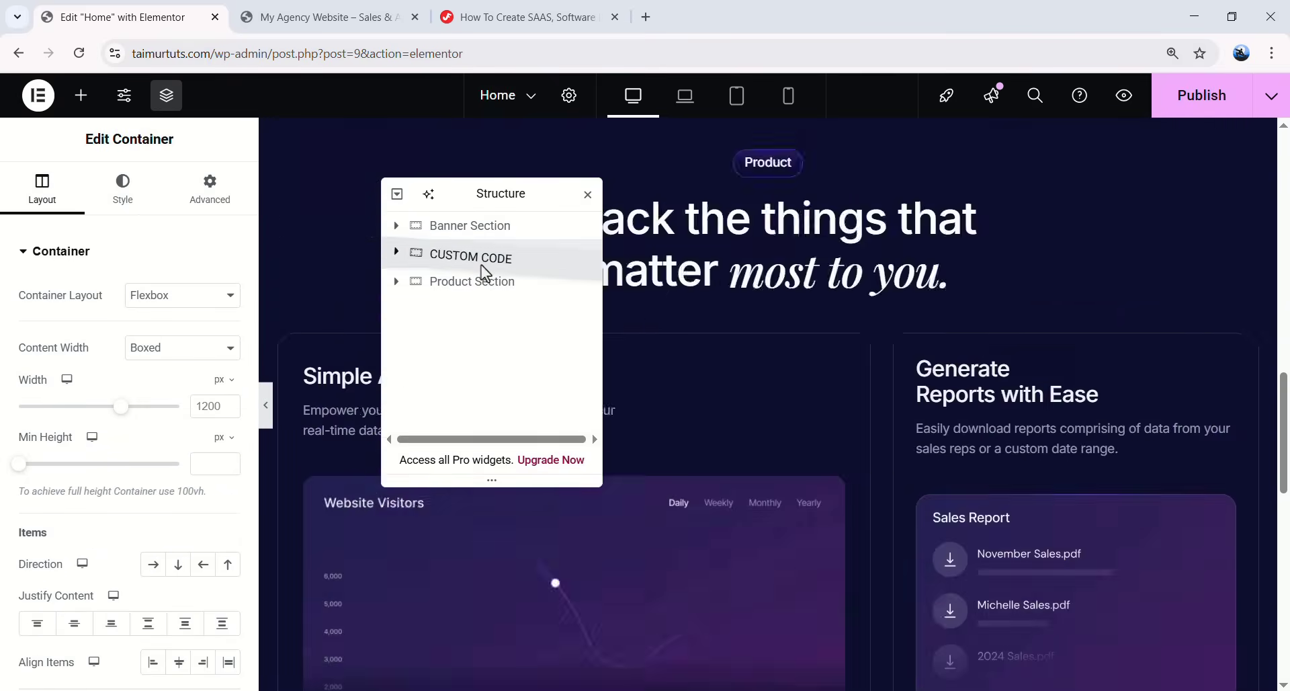
pyautogui.moveTo(481, 264); pyautogui.dragTo(494, 301)
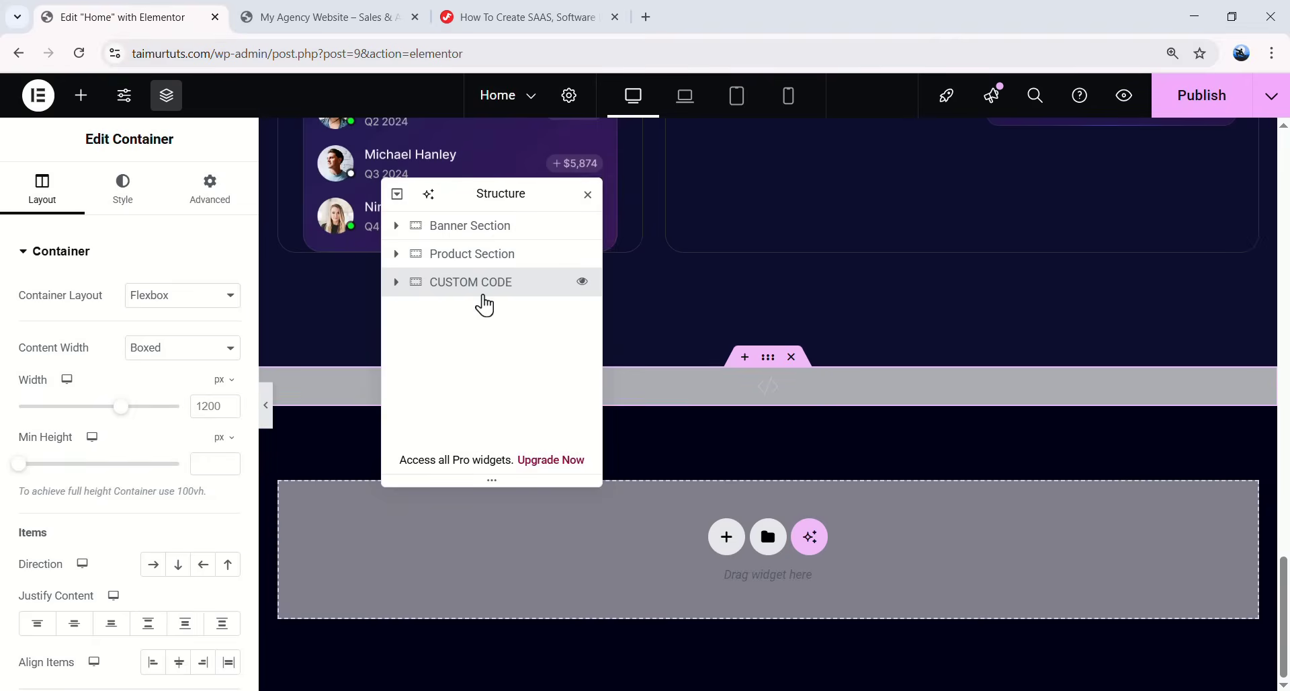
pyautogui.click(267, 405)
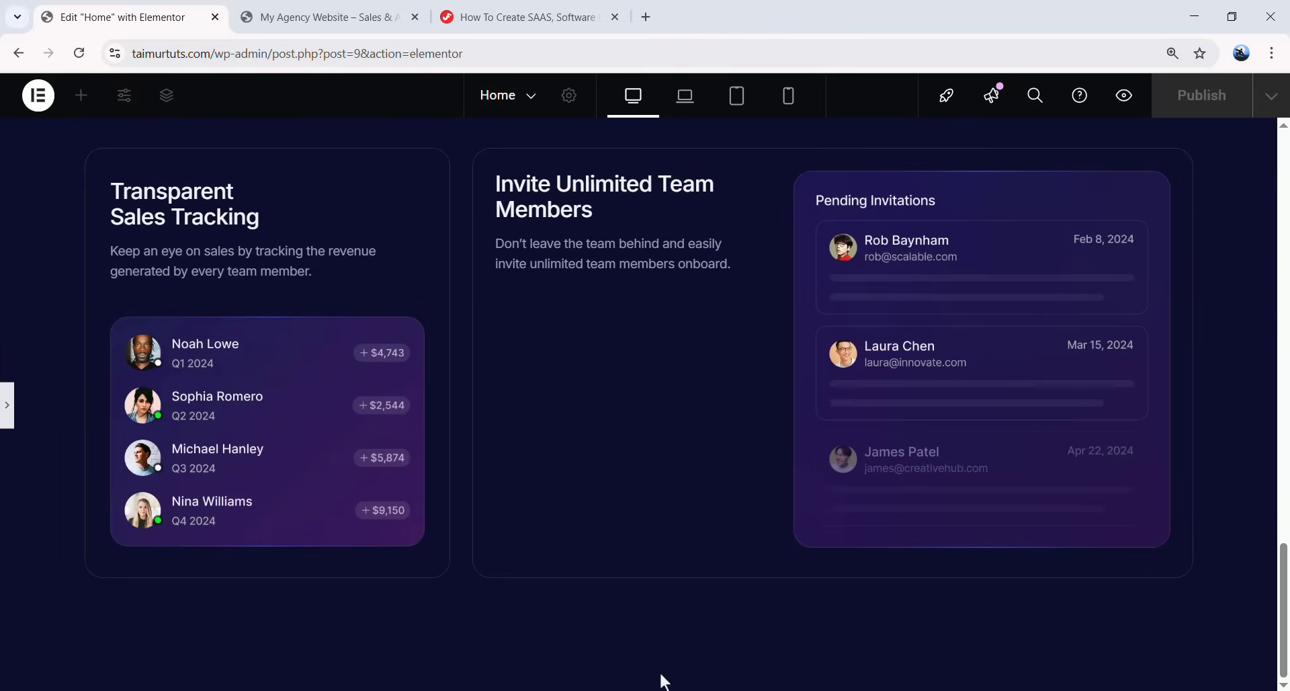
pyautogui.click(7, 405)
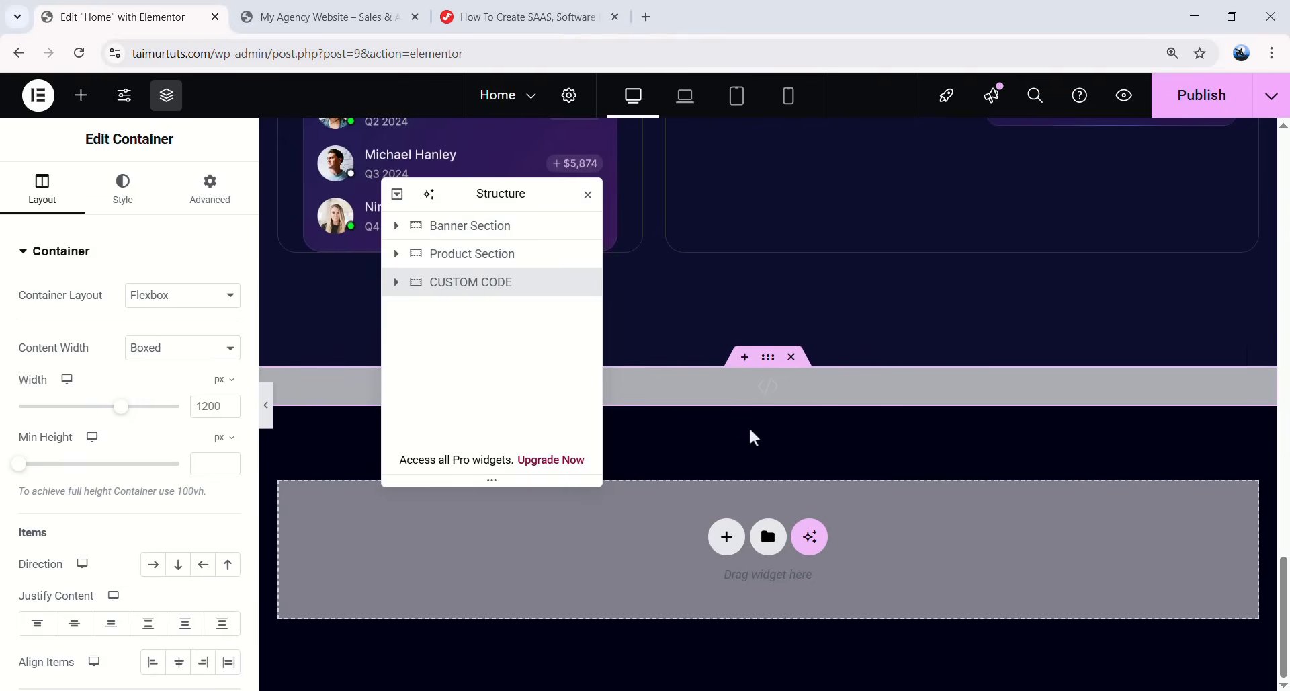
# - Paste the .product-item-bg CSS on a new line after the last rule in the HTML widget
pyautogui.click(840, 391)
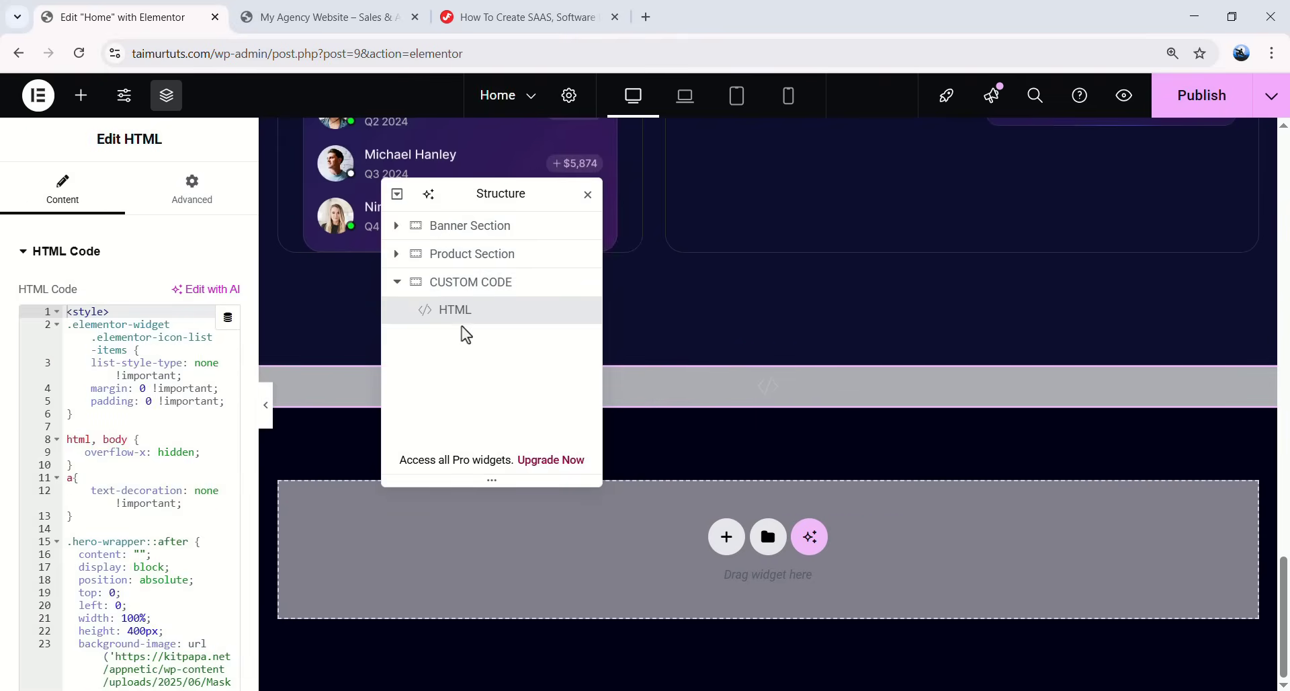
pyautogui.scroll(-15, 175, 438)
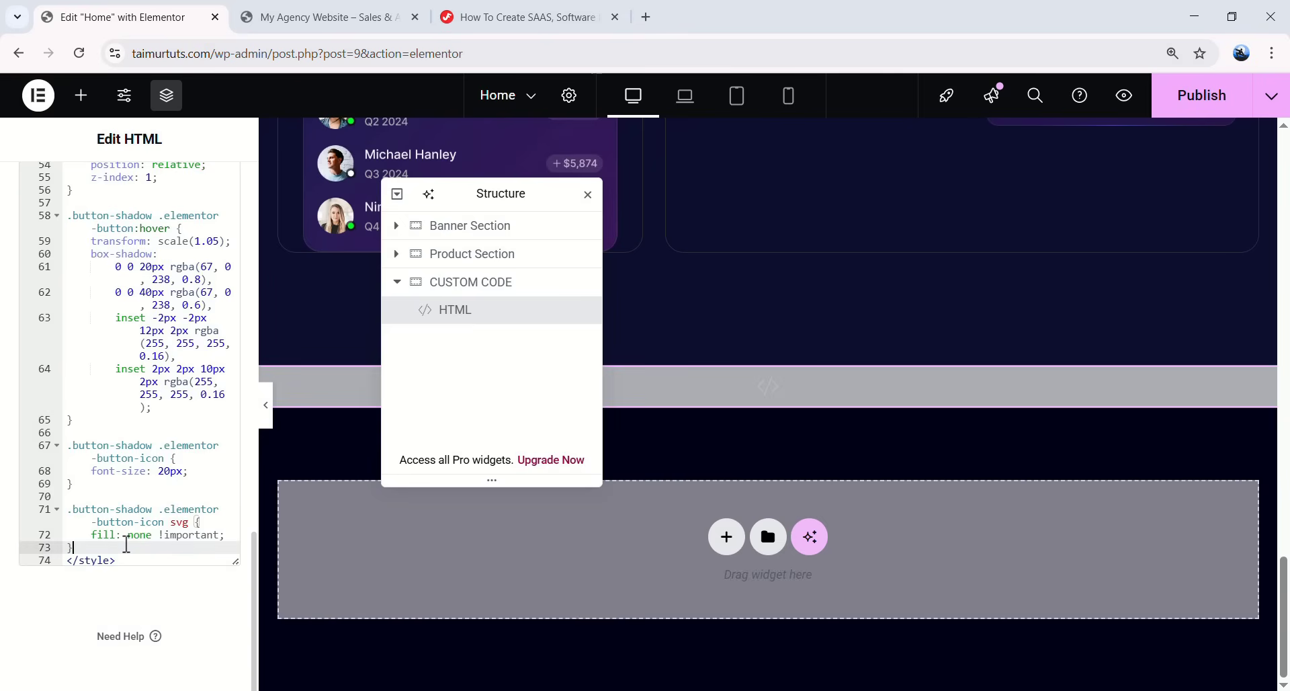
pyautogui.press('Return')
pyautogui.write('.product-item-bg {   background:   linear-gradient(142.02deg, rgba(0, 16, 255, 0) 1.07%, rgba(242, 0, 255, 0.1) 97.45%),   linear-gradient(142.02deg, rgba(0, 16, 255, 0.1) 1.07%, rgba(242, 0, 255, 0.1) 97.45%);    -webkit-backdrop-filter: blur(20.7357px);   backdrop-filter: blur(20.7357px); }')
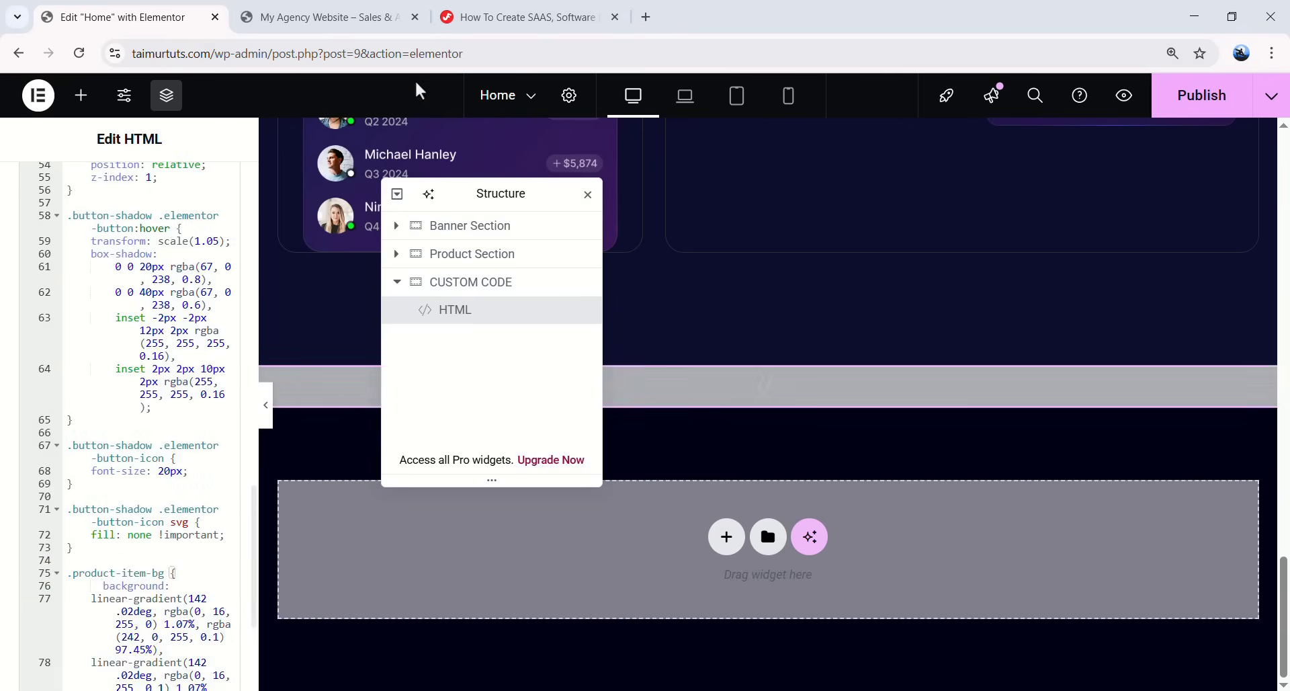
pyautogui.click(509, 5)
pyautogui.scroll(-2, 397, 429)
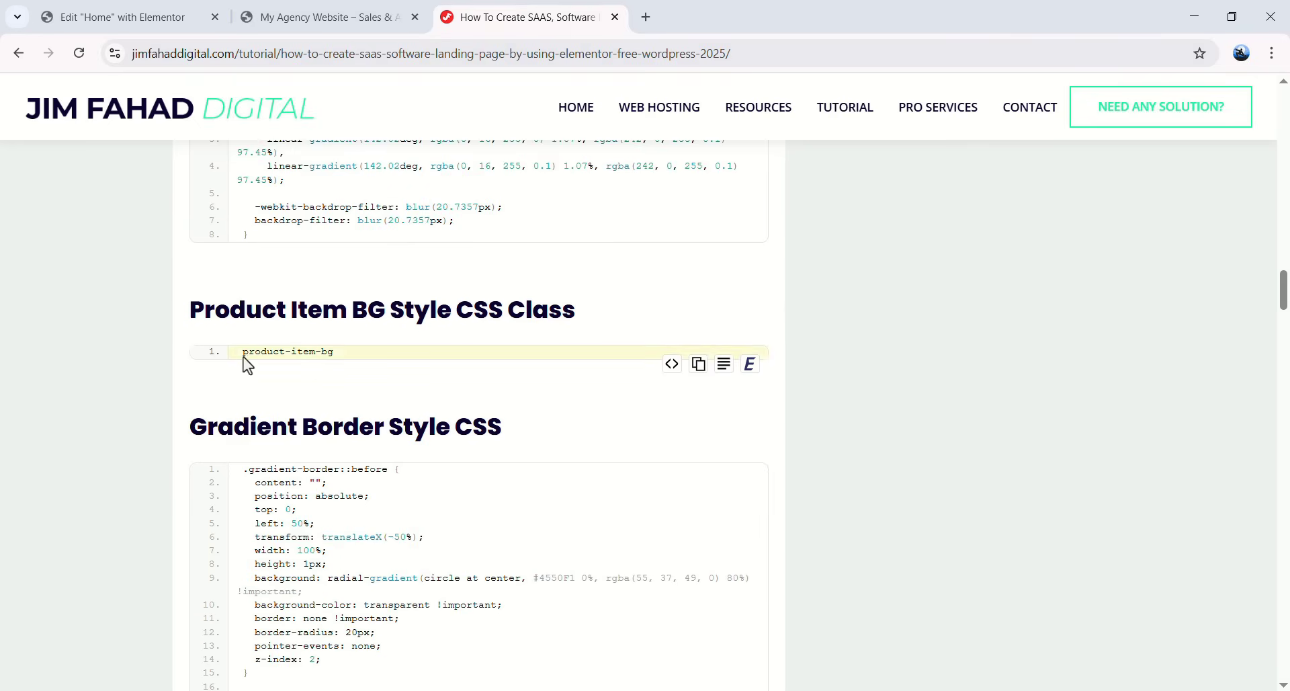
pyautogui.click(121, 17)
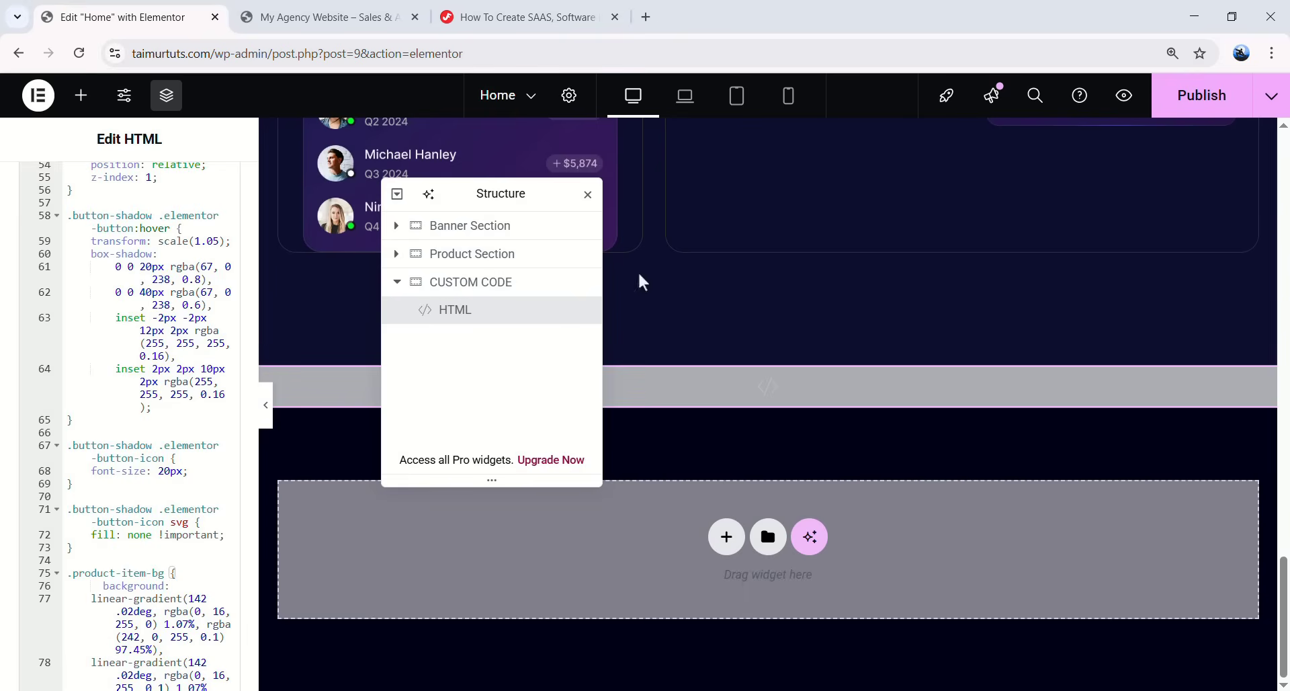
pyautogui.scroll(10, 651, 327)
# - Add the product-item-bg CSS class to the first Item in Product Row
pyautogui.click(414, 283)
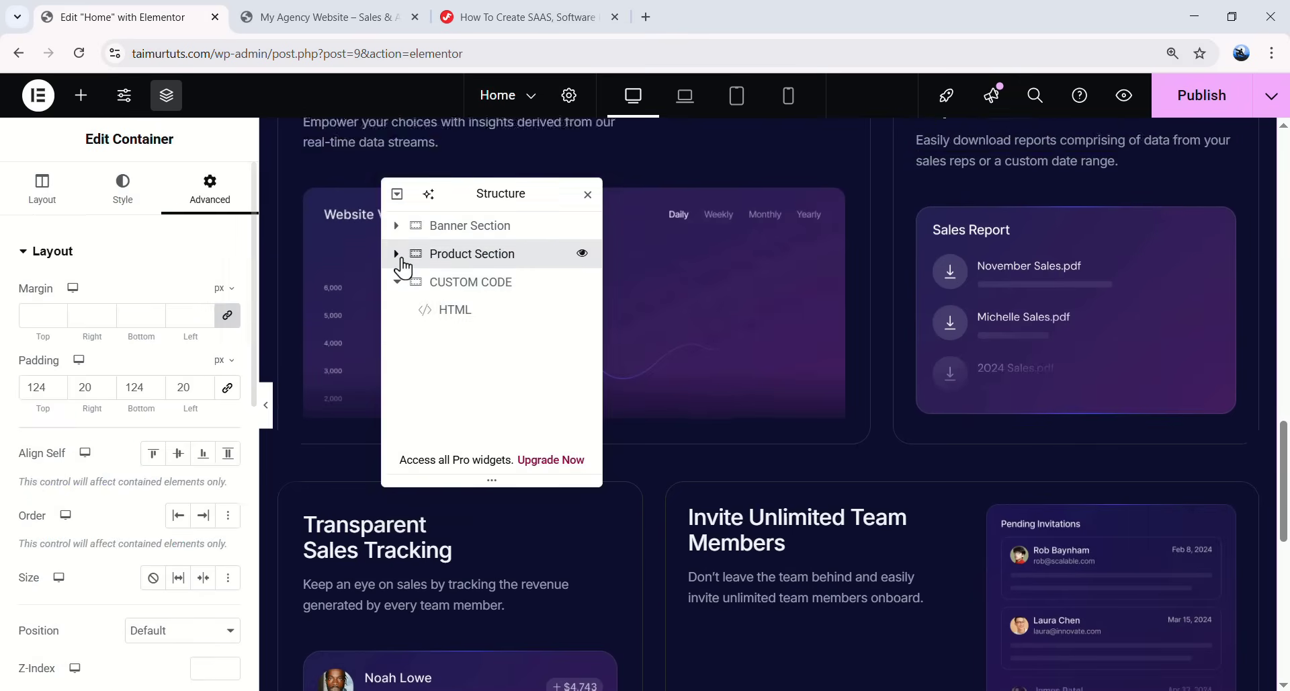
pyautogui.click(401, 255)
pyautogui.click(407, 338)
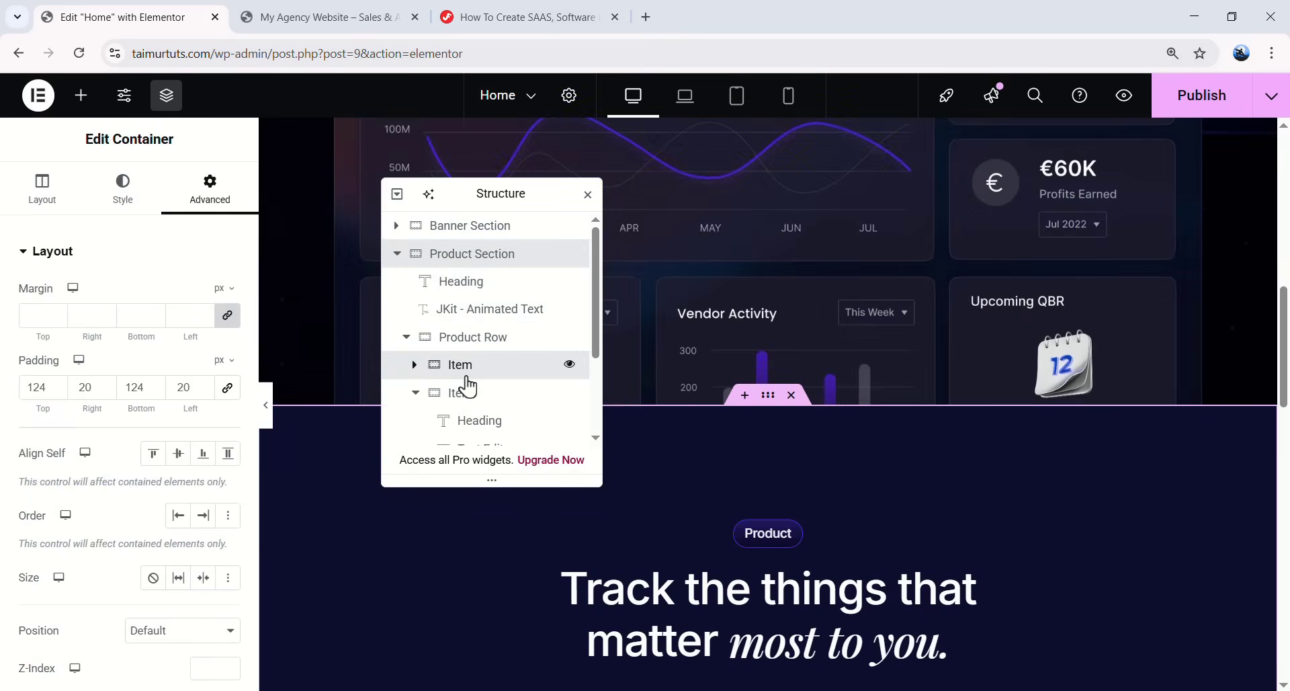
pyautogui.click(462, 378)
pyautogui.scroll(-4, 169, 336)
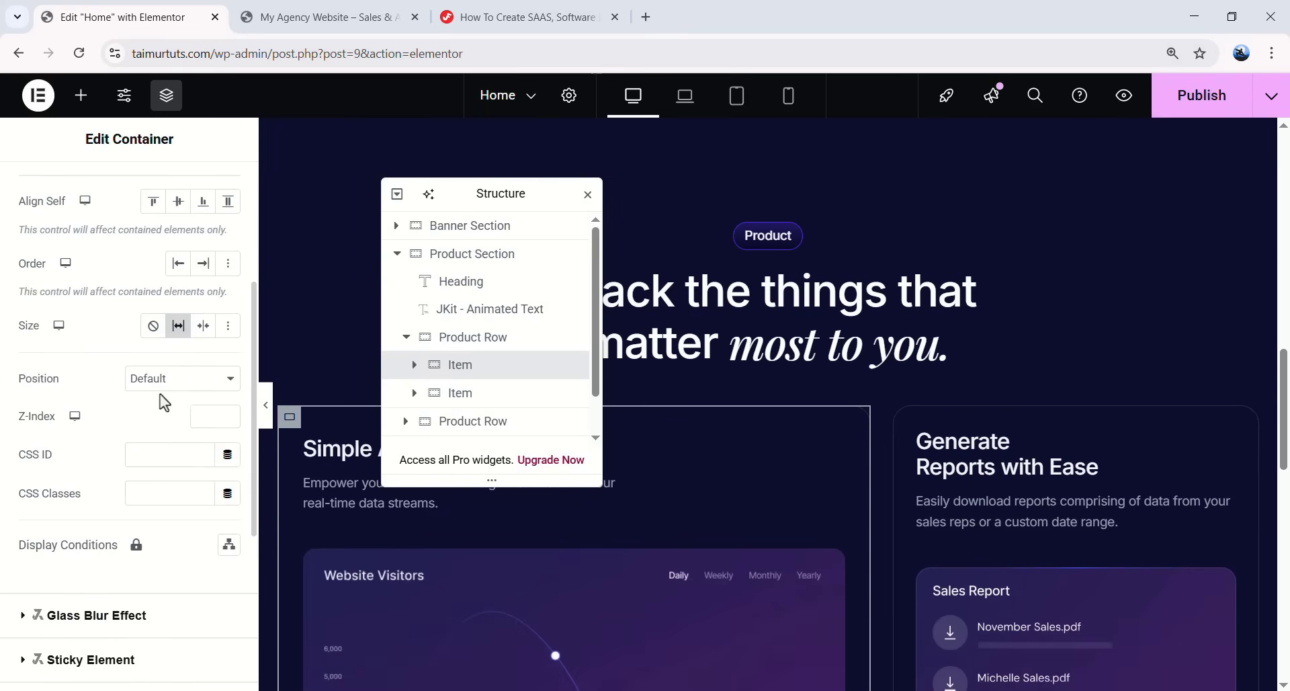
pyautogui.write('product-item-bg')
# - Preview the Simple Analytics card's glassy gradient background without the editing panels
pyautogui.moveTo(511, 194); pyautogui.dragTo(1000, 192)
pyautogui.click(264, 404)
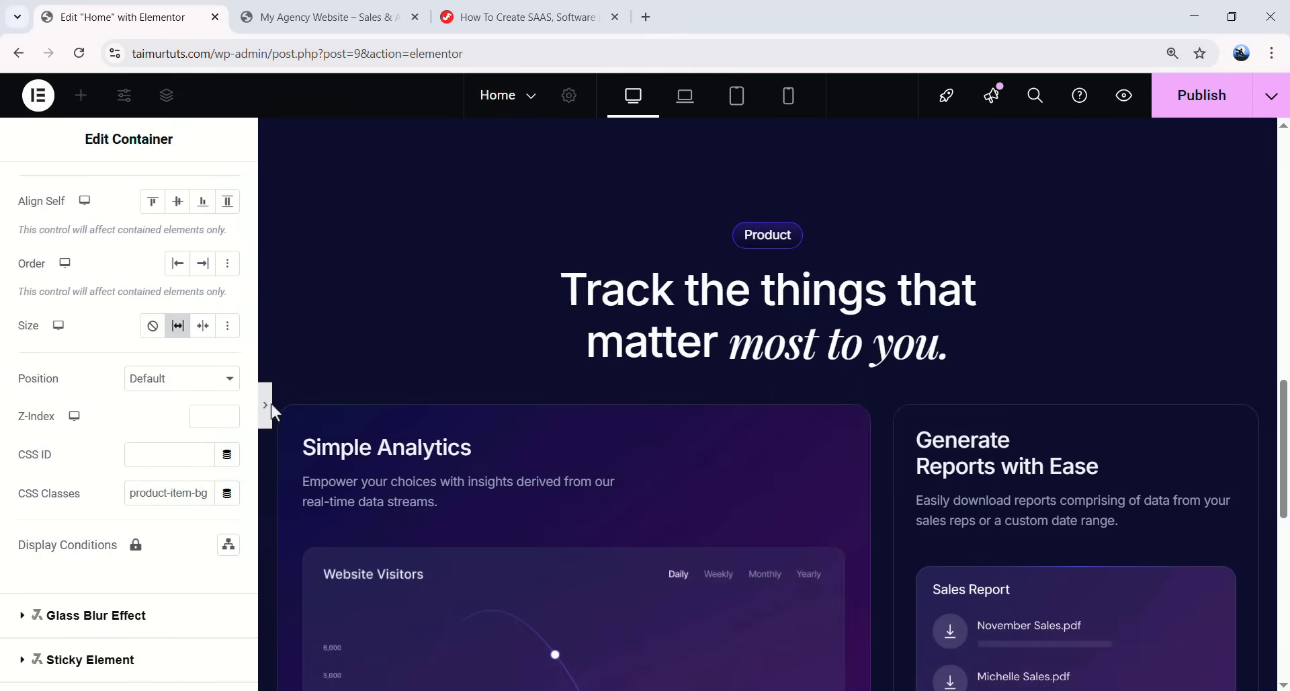
pyautogui.scroll(-4, 362, 413)
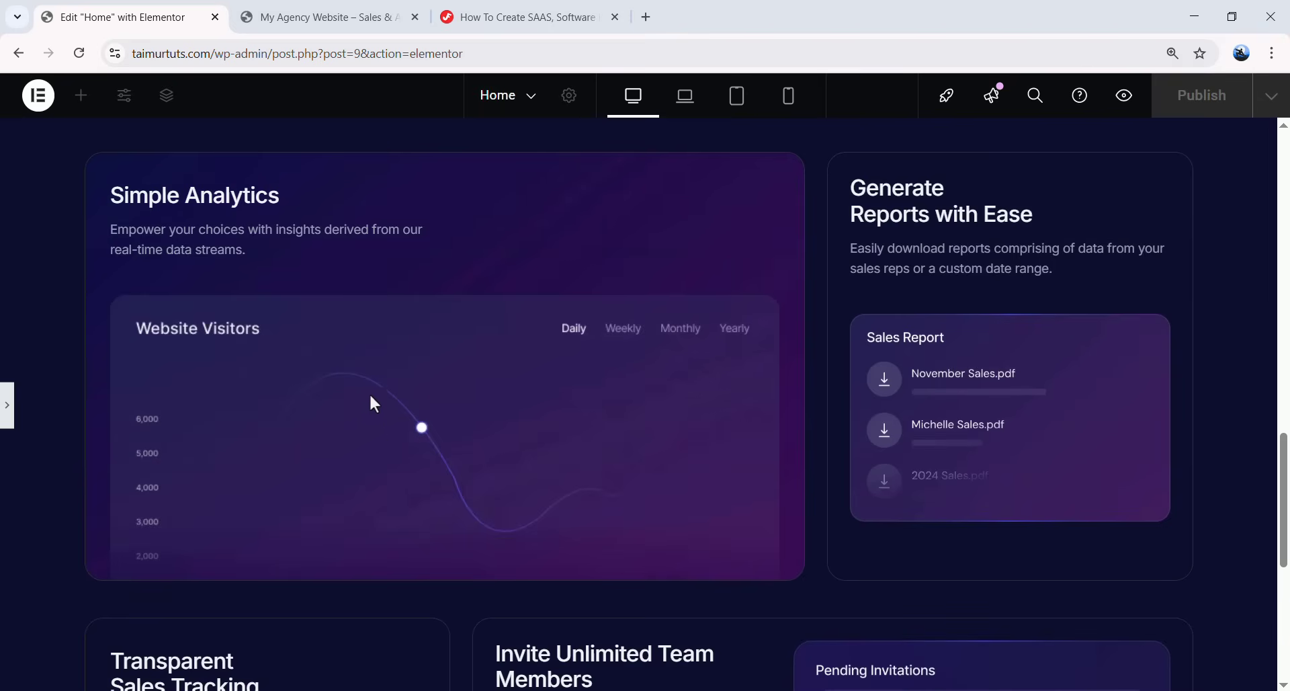
pyautogui.hotkey('ctrl', 'shift', 'p')
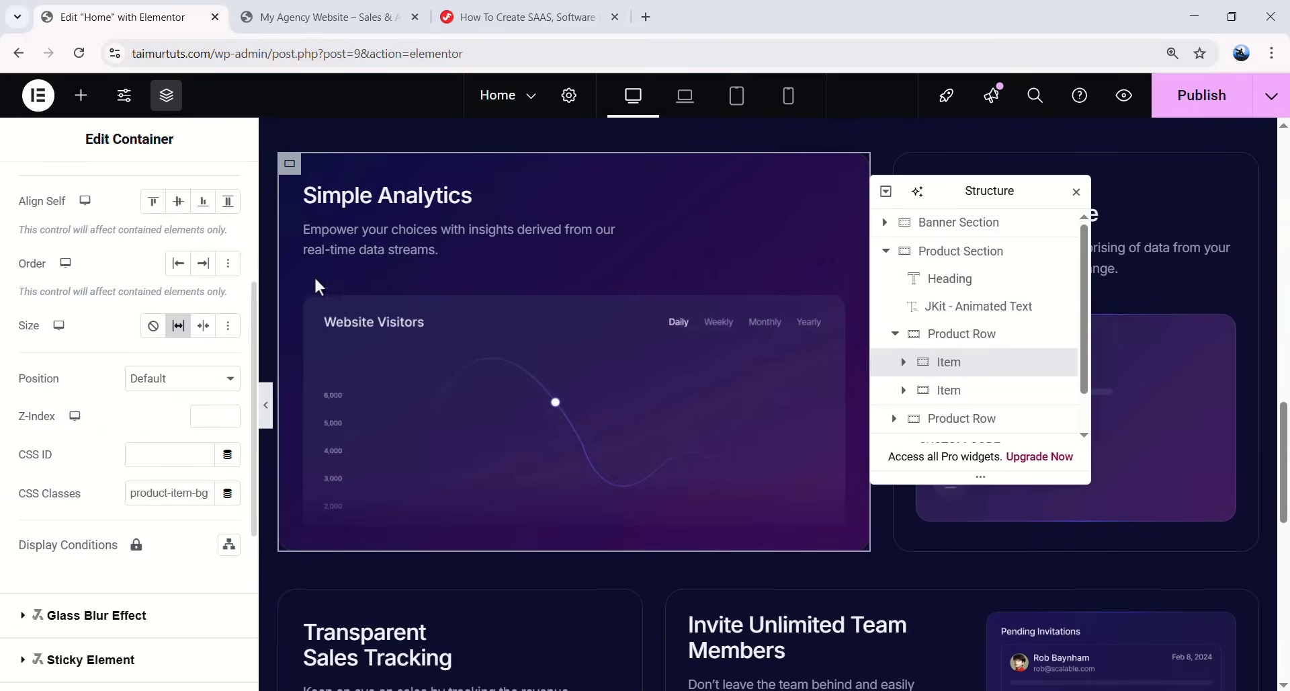
pyautogui.click(490, 27)
# - Copy the Gradient Border Style CSS and paste it after the .product-item-bg rule
pyautogui.scroll(-3, 368, 341)
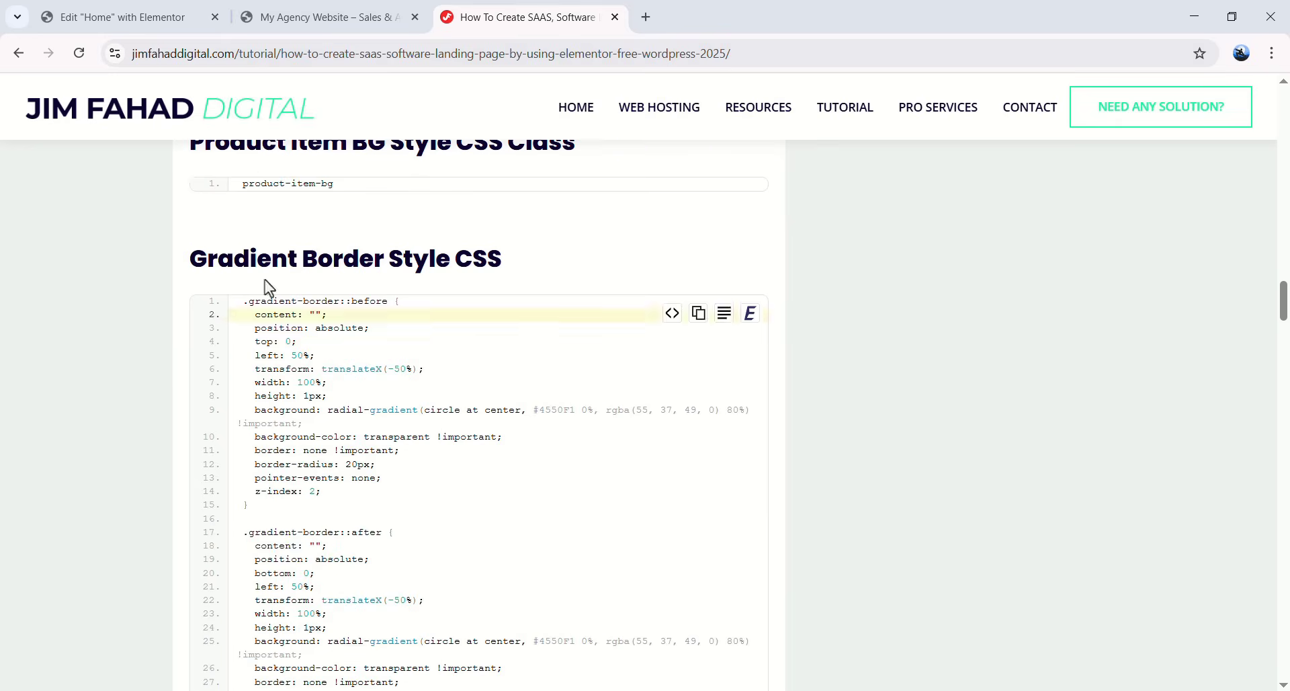
pyautogui.moveTo(192, 259); pyautogui.dragTo(519, 259)
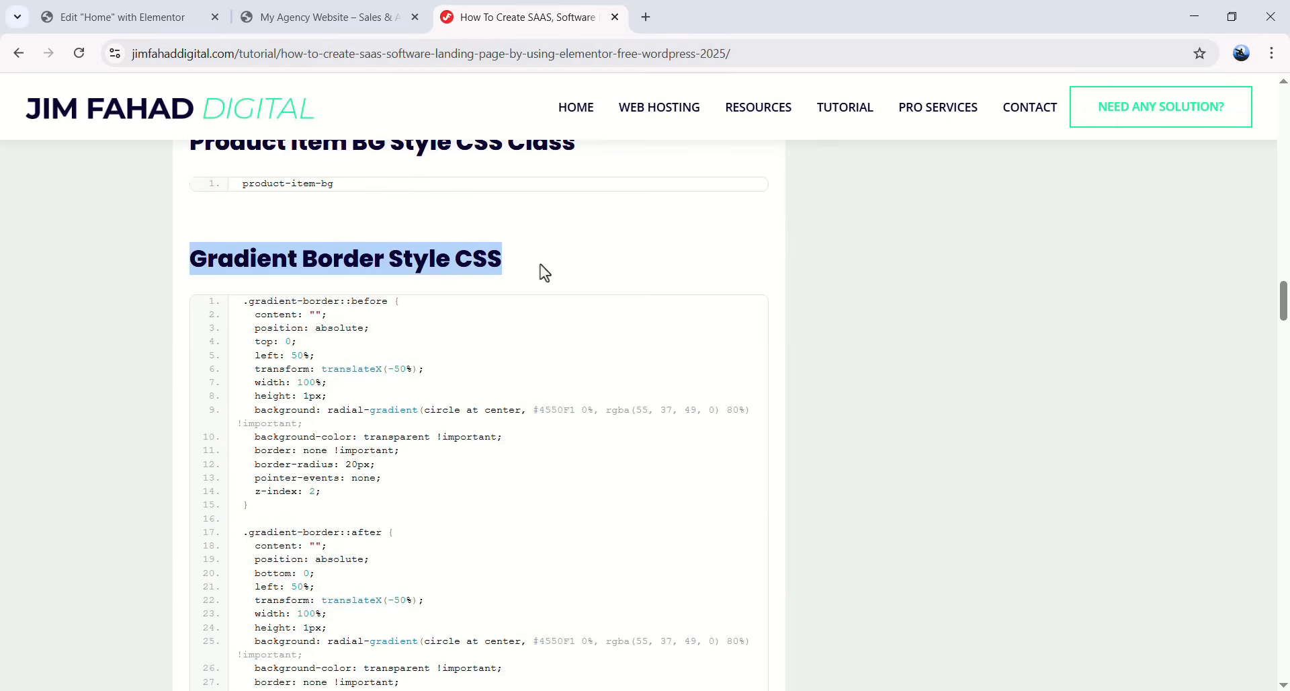
pyautogui.click(696, 309)
pyautogui.click(121, 16)
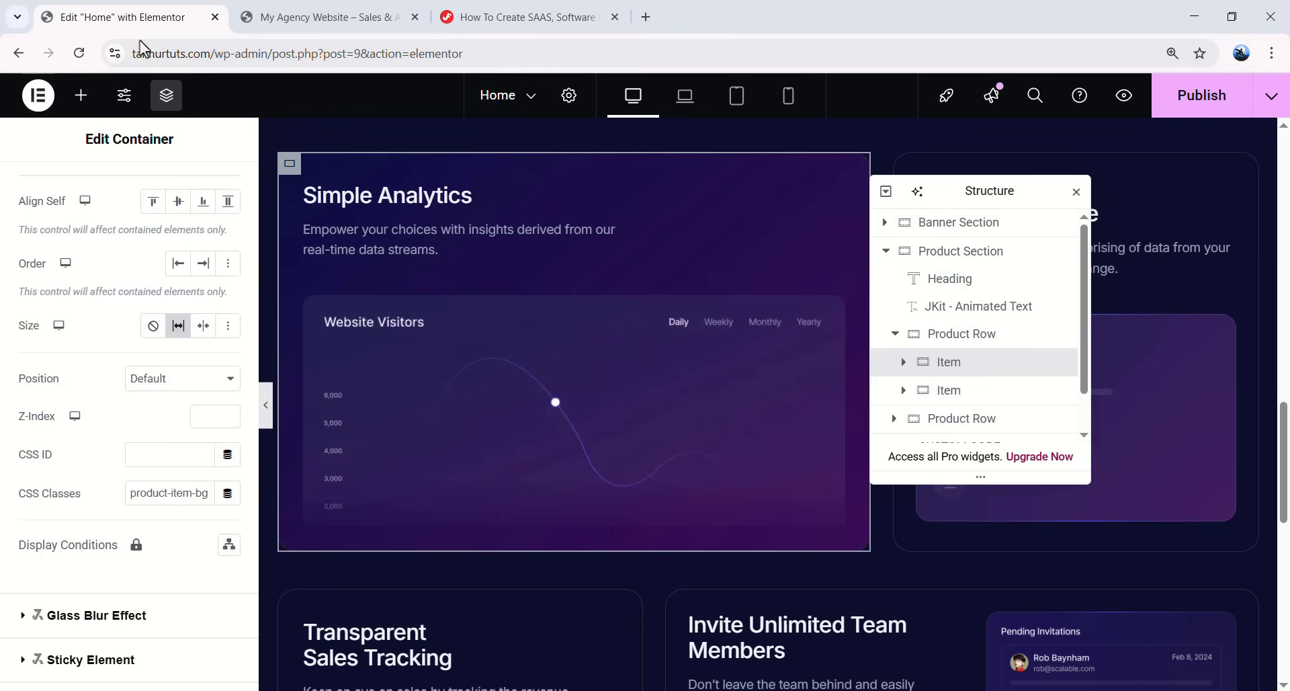
pyautogui.scroll(-10, 577, 466)
pyautogui.click(568, 471)
pyautogui.scroll(-10, 201, 470)
pyautogui.hotkey('ctrl', 'v')
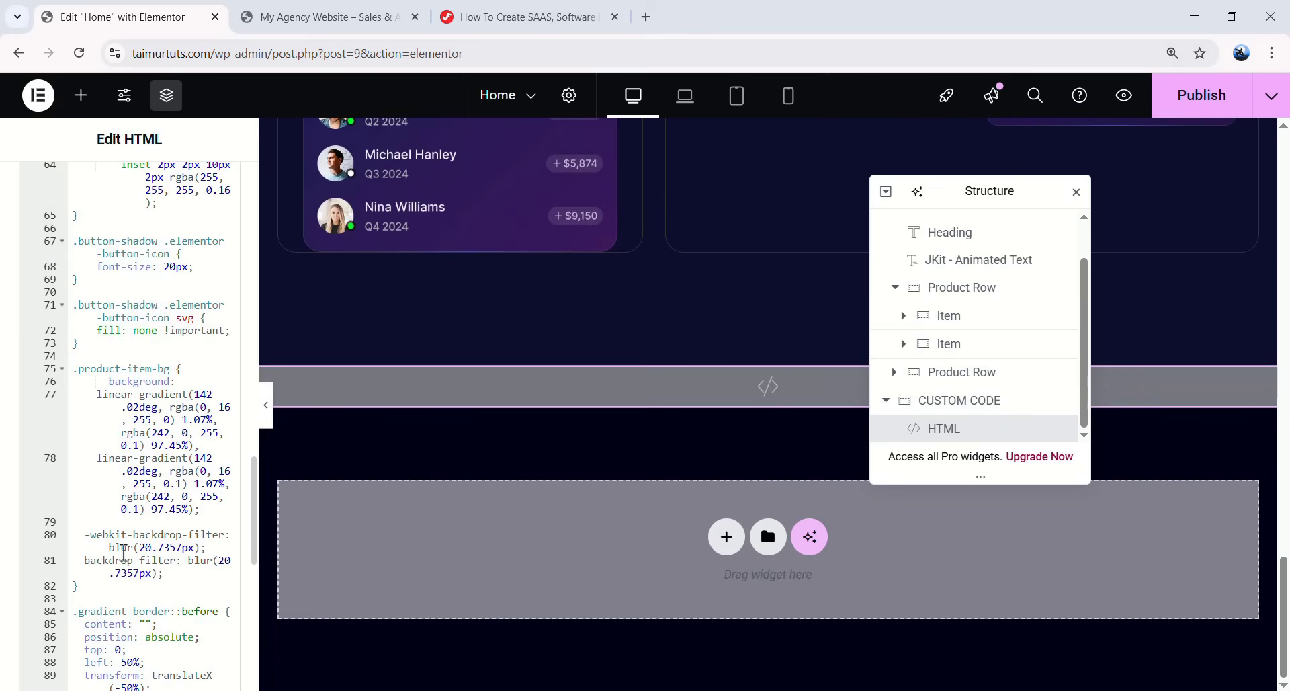
# - Check the tutorial again, then reselect the first product card item in the editor
pyautogui.click(500, 16)
pyautogui.scroll(-5, 397, 446)
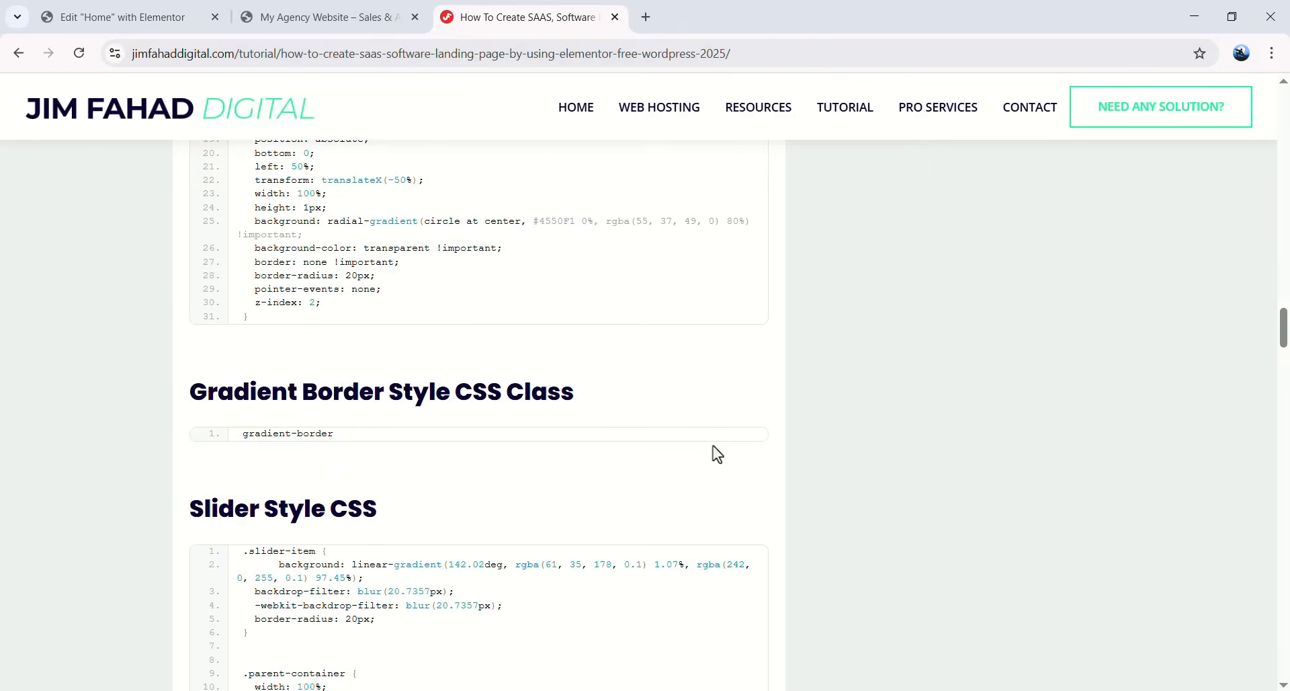
pyautogui.click(195, 17)
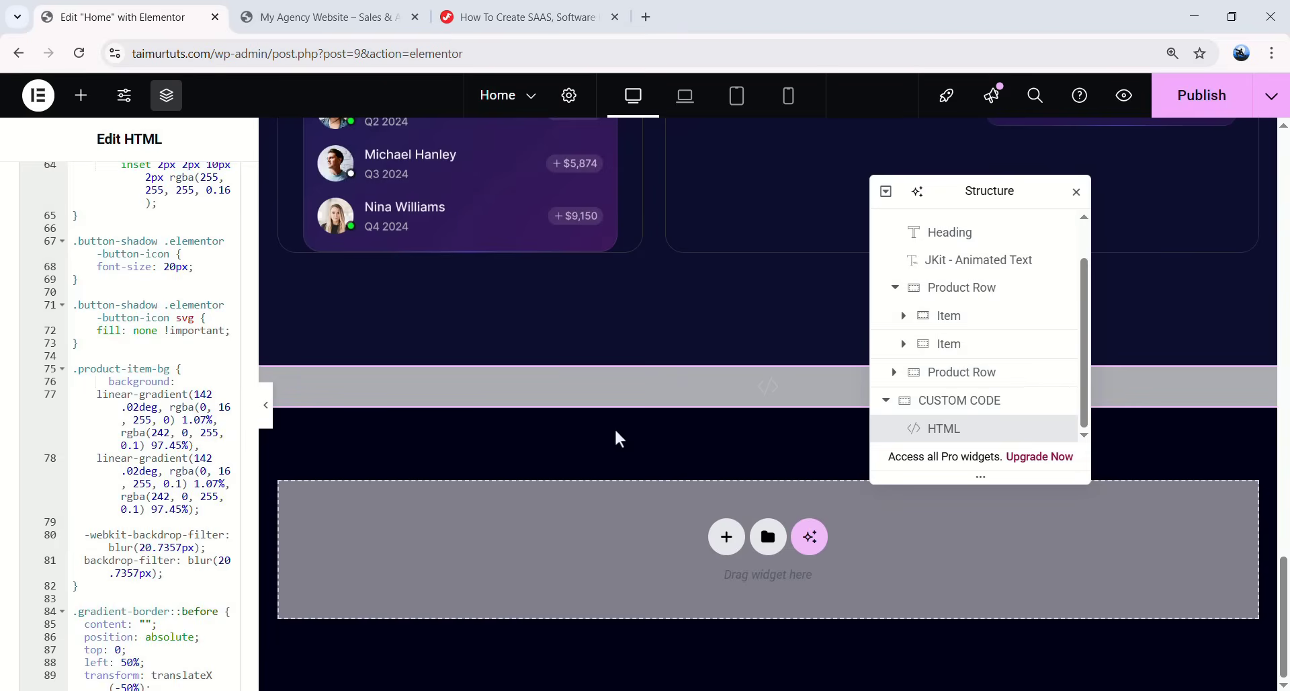
pyautogui.scroll(5, 614, 437)
pyautogui.click(987, 322)
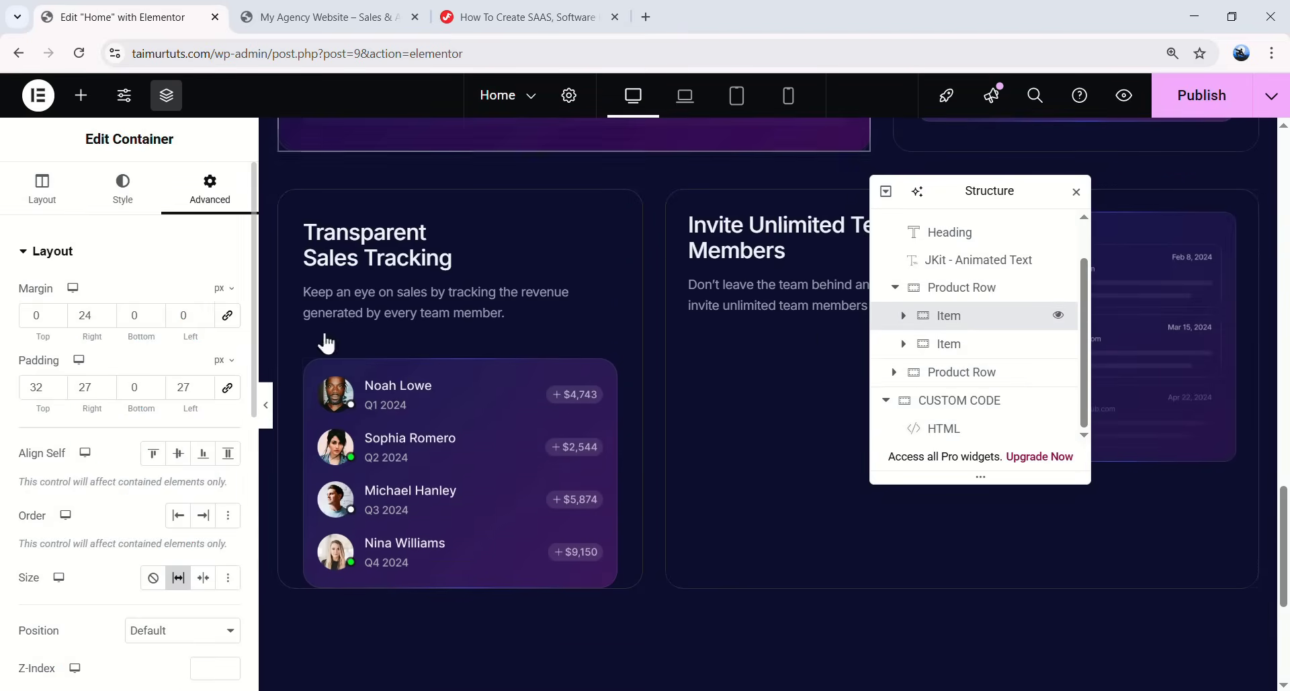
# - Preview the Simple Analytics card without the editor panels, then bring the panels back
pyautogui.scroll(-6, 168, 390)
pyautogui.moveTo(133, 325); pyautogui.dragTo(235, 340)
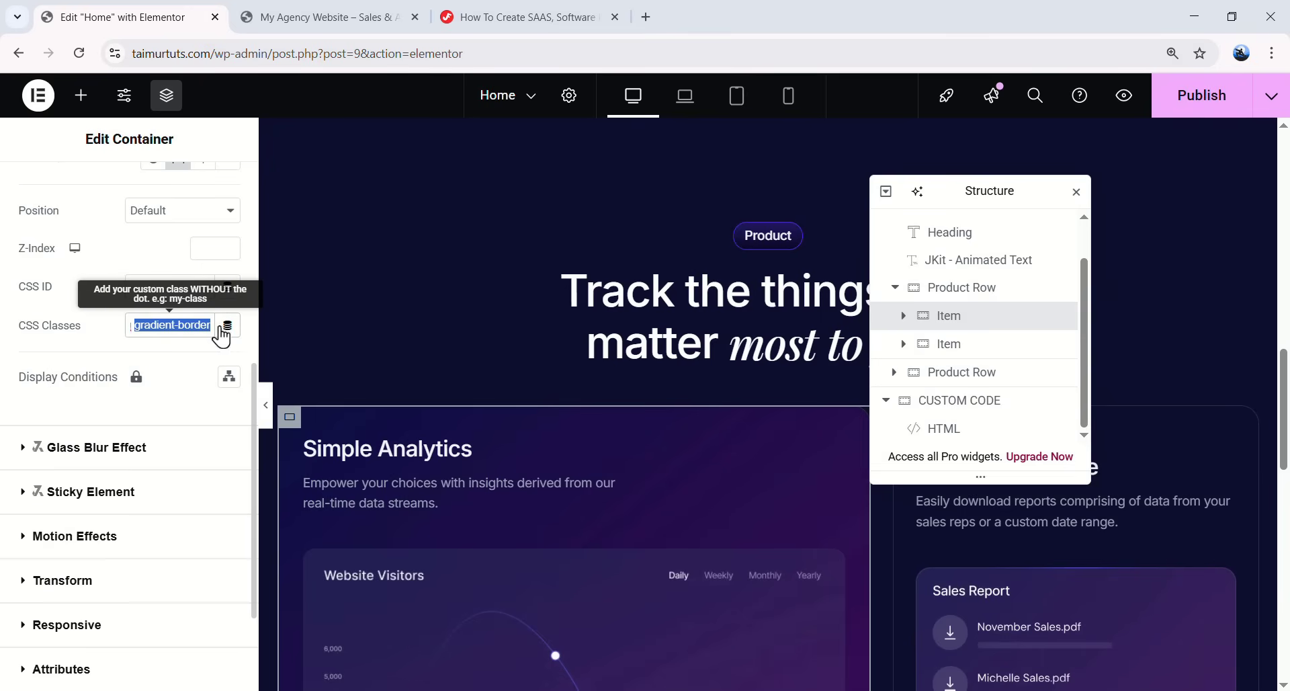
pyautogui.click(266, 406)
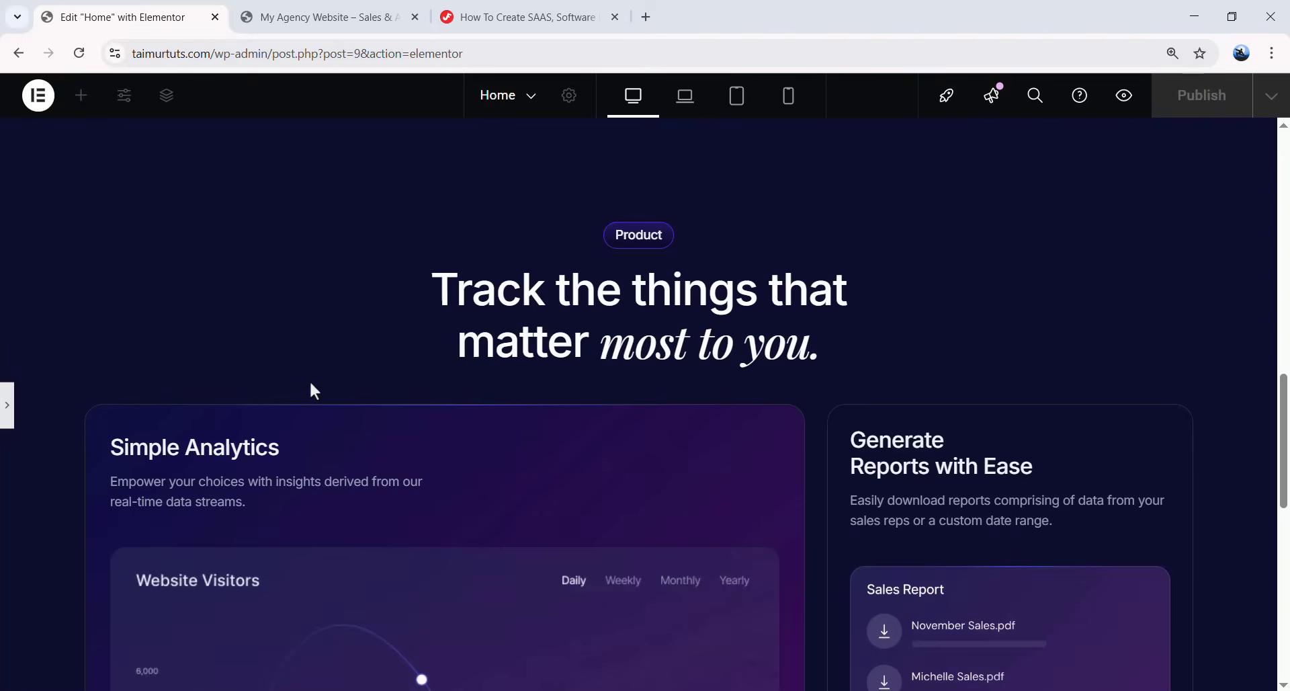
pyautogui.scroll(-5, 309, 383)
pyautogui.scroll(1, 331, 317)
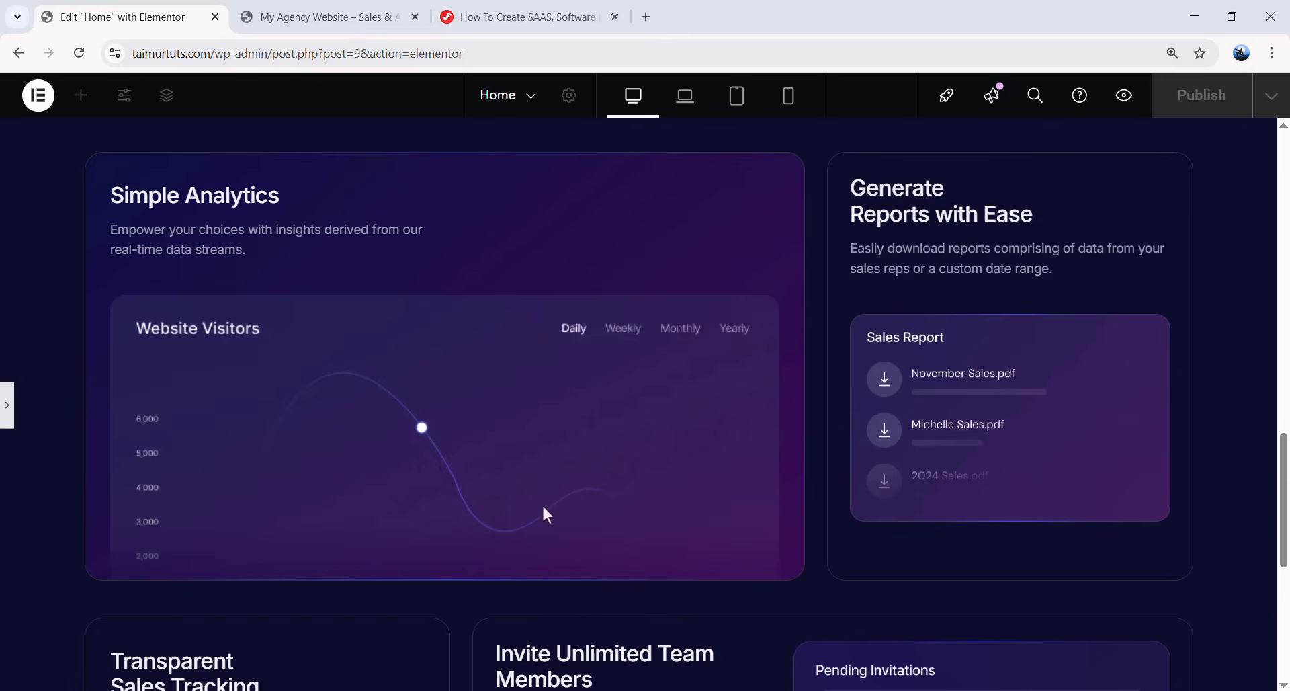
pyautogui.scroll(-5, 993, 369)
pyautogui.click(7, 403)
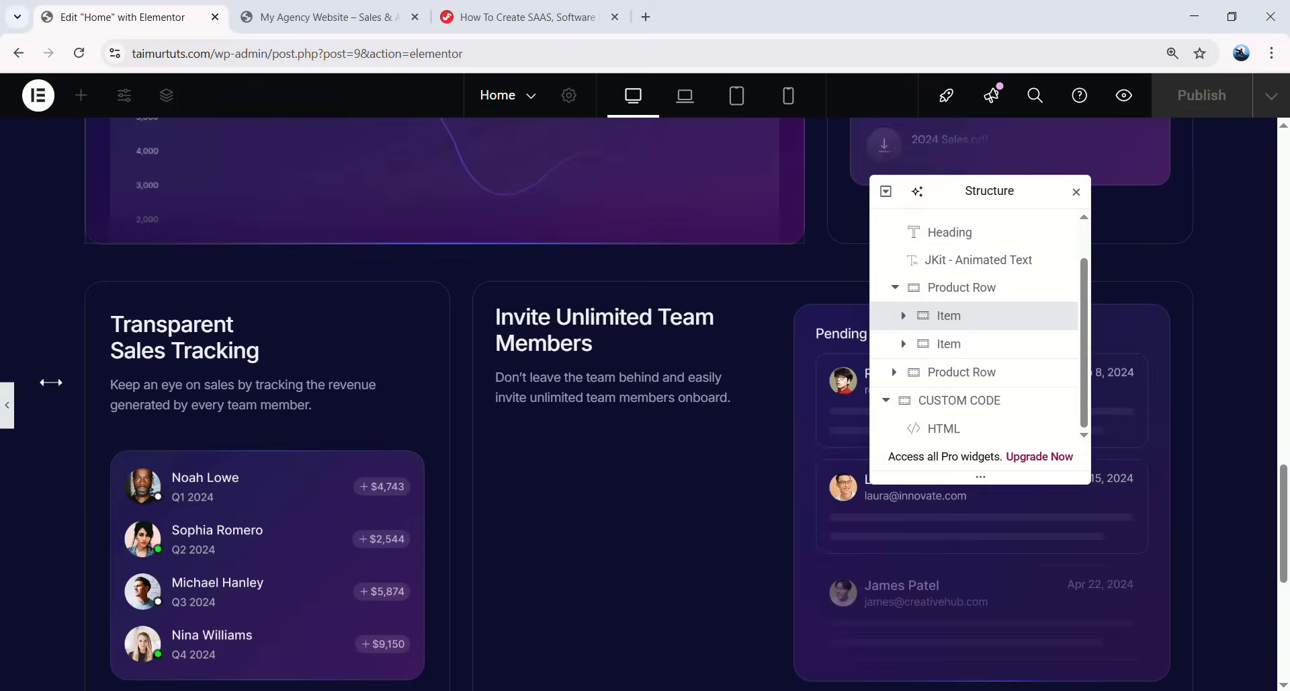
# - Copy the gradient-border class and paste it onto the Generate Reports card
pyautogui.moveTo(132, 325); pyautogui.dragTo(230, 334)
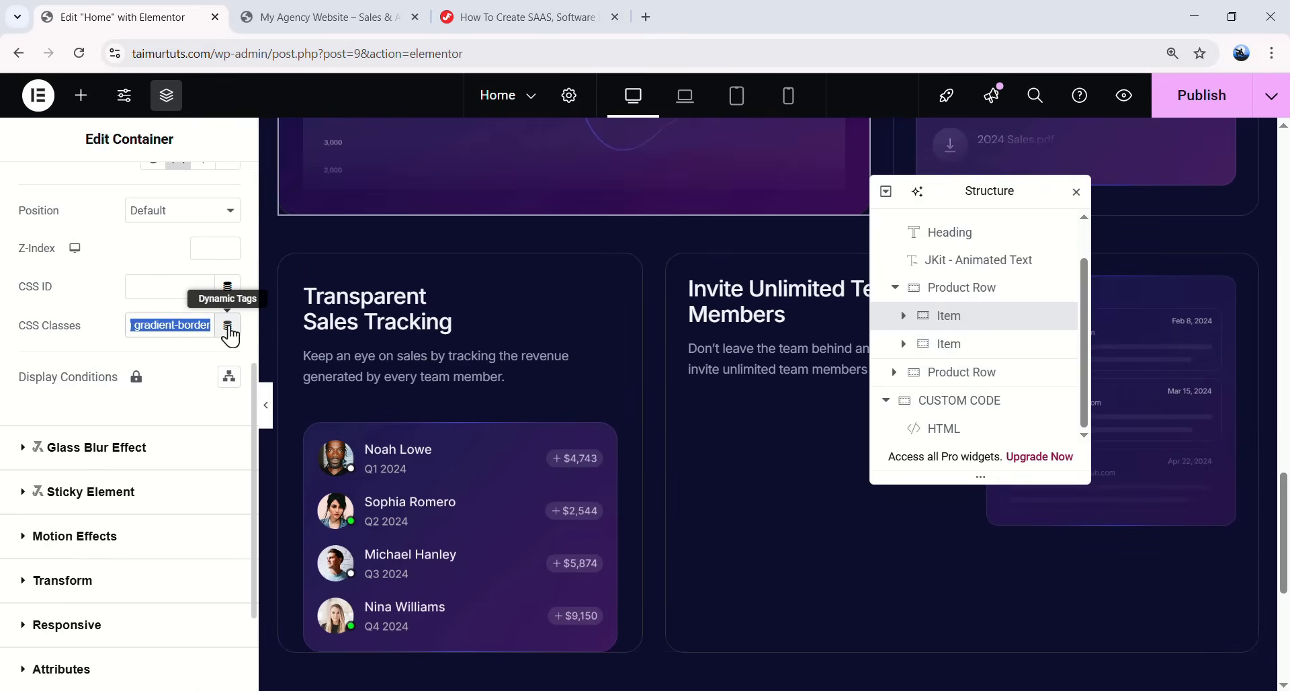
pyautogui.scroll(3, 739, 350)
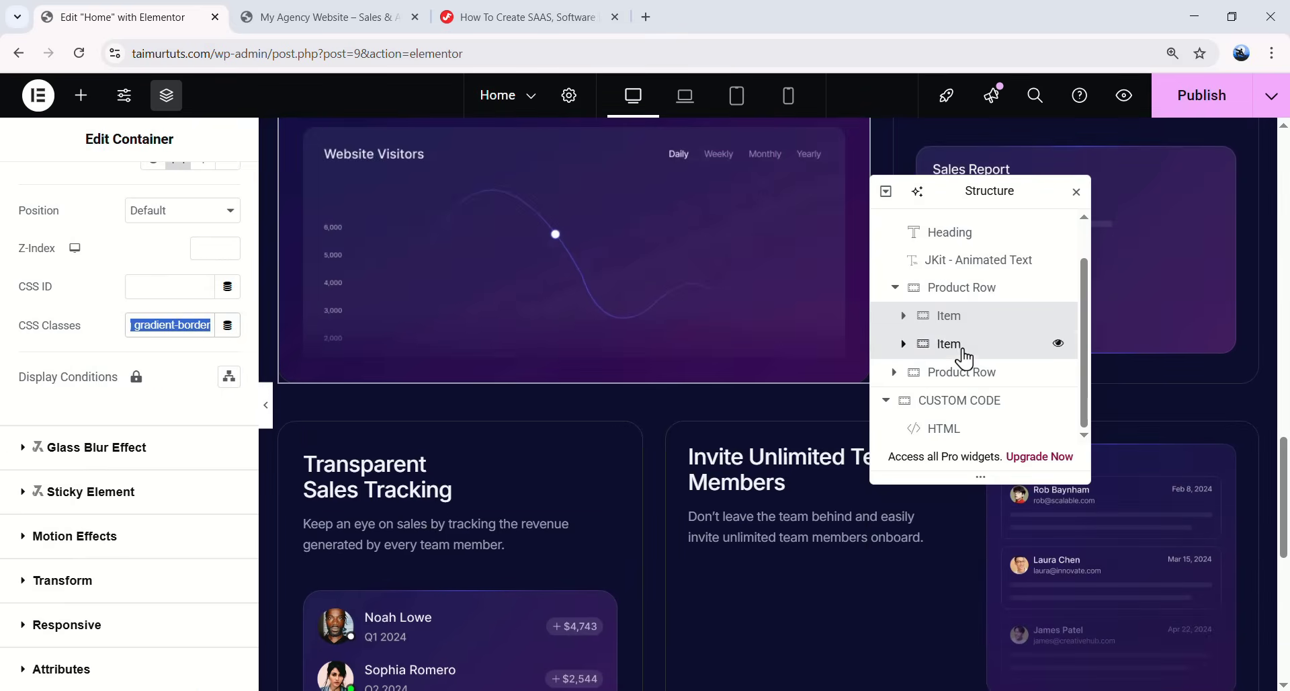
pyautogui.click(950, 356)
pyautogui.scroll(6, 594, 362)
pyautogui.scroll(-4, 134, 413)
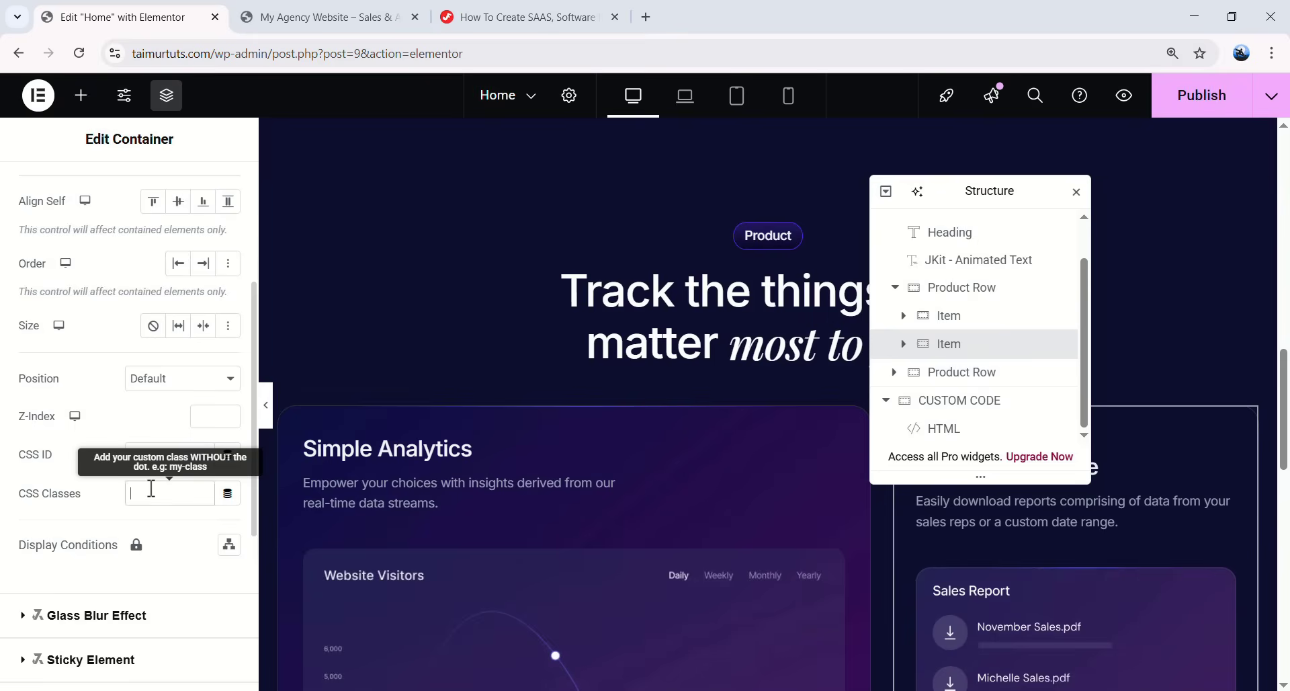
pyautogui.write('gradient-border')
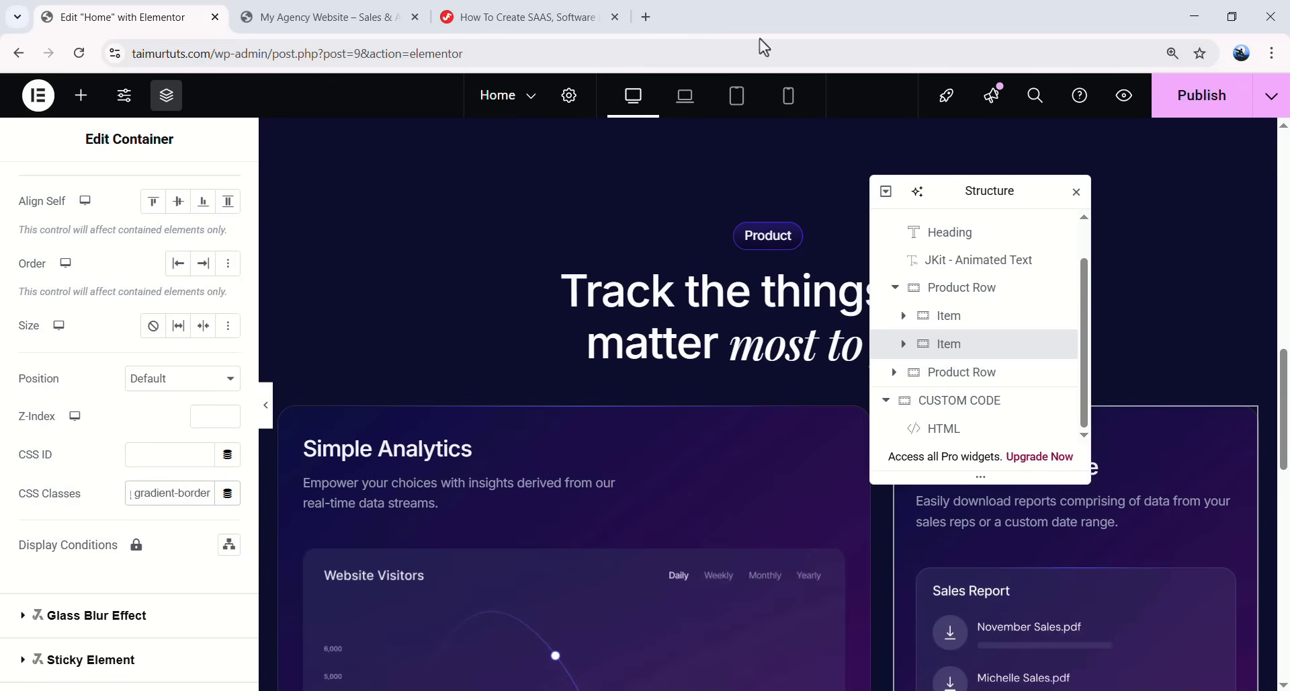
# - Preview the Generate Reports card's new gradient border and return to the editor
pyautogui.hotkey('ctrl', 'p')
pyautogui.scroll(-5, 867, 430)
pyautogui.scroll(2, 868, 433)
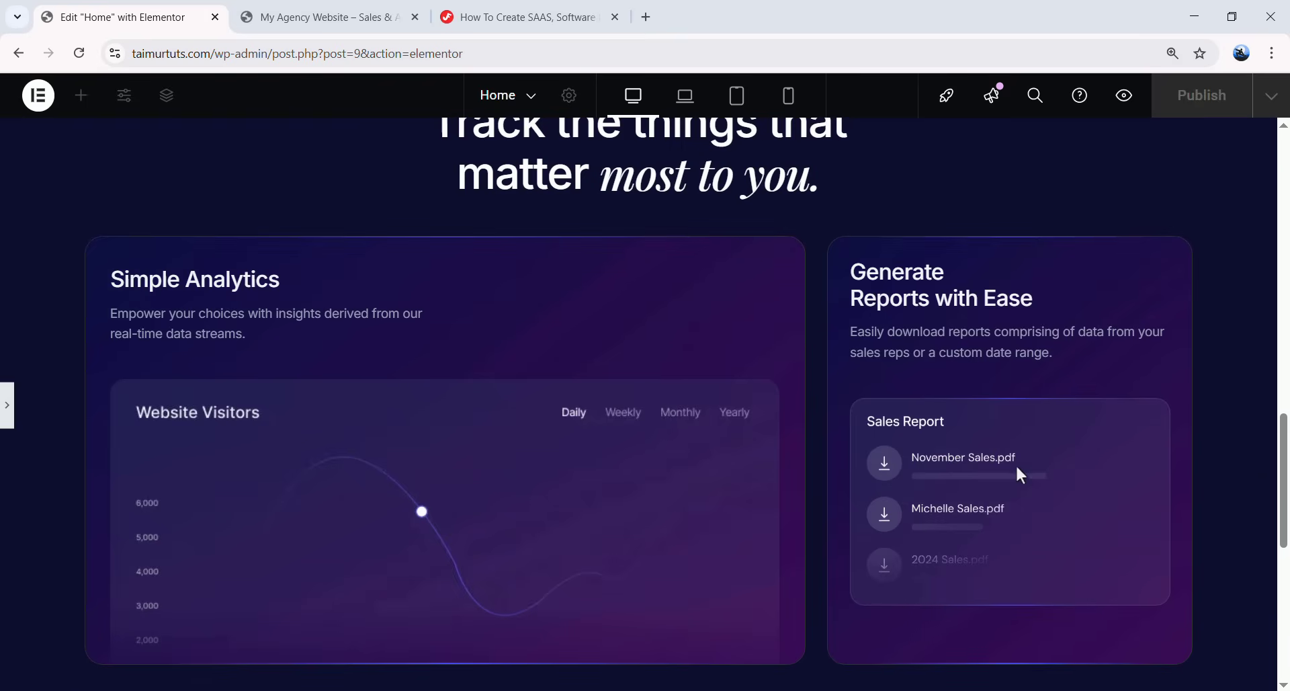
pyautogui.scroll(-3, 851, 470)
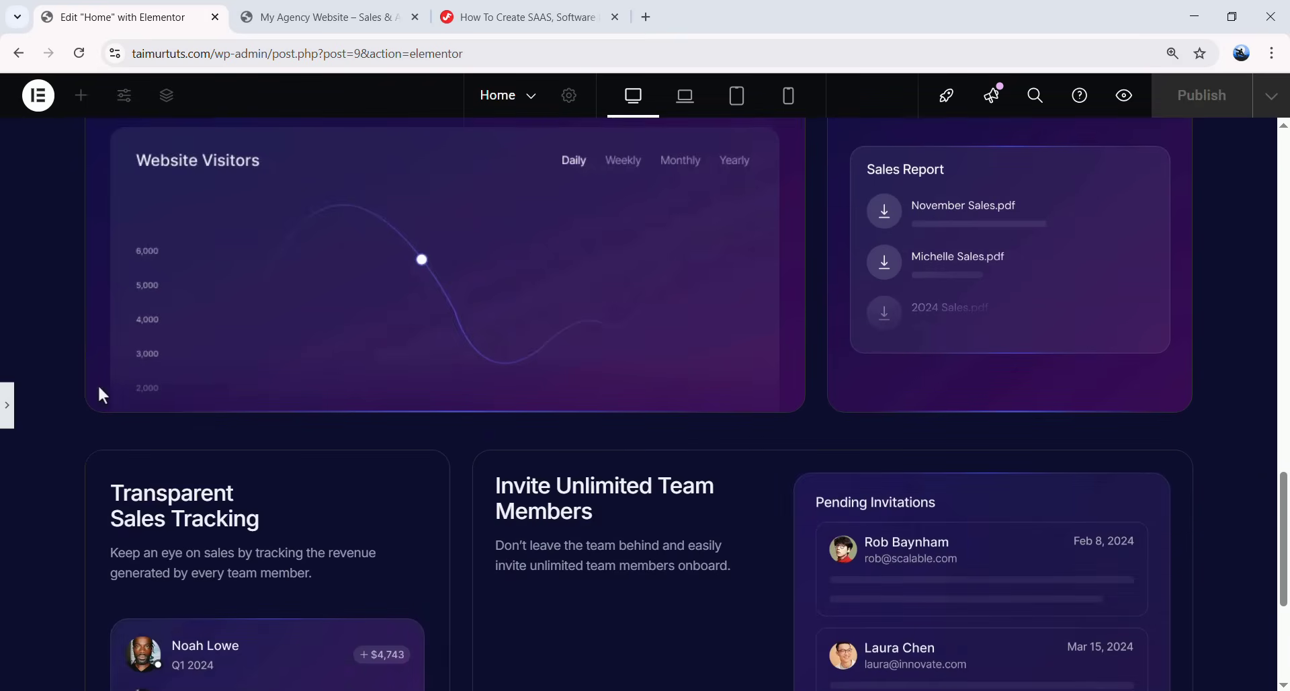
pyautogui.click(12, 406)
# - Paste gradient-border into the Transparent Sales Tracking card's CSS Classes via the Navigator
pyautogui.scroll(-3, 671, 336)
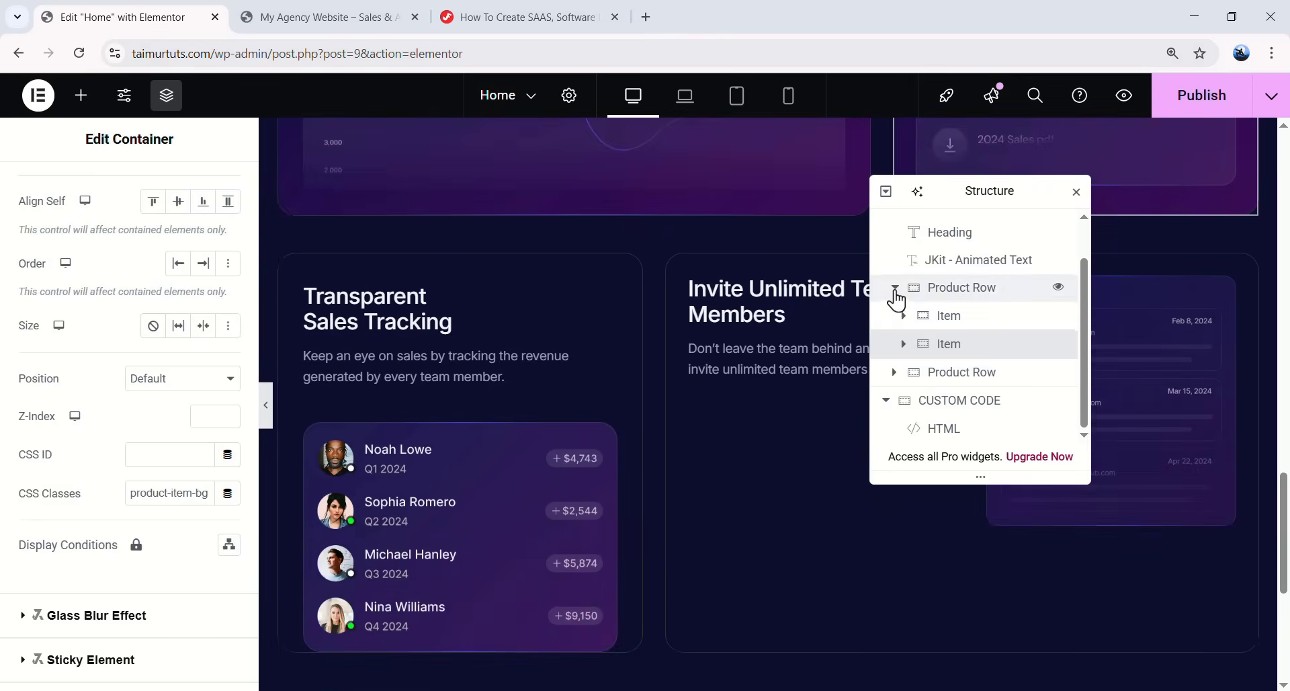
pyautogui.click(894, 298)
pyautogui.click(950, 362)
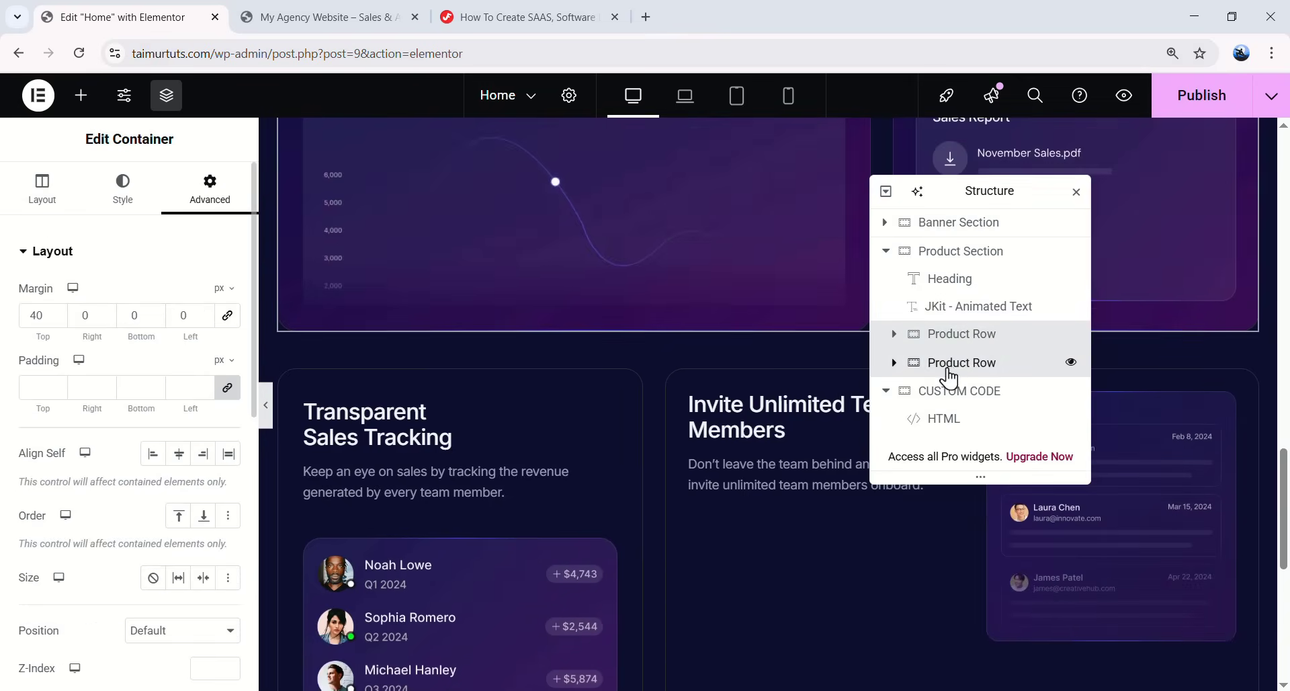
pyautogui.click(894, 362)
pyautogui.scroll(-1, 927, 341)
pyautogui.click(961, 311)
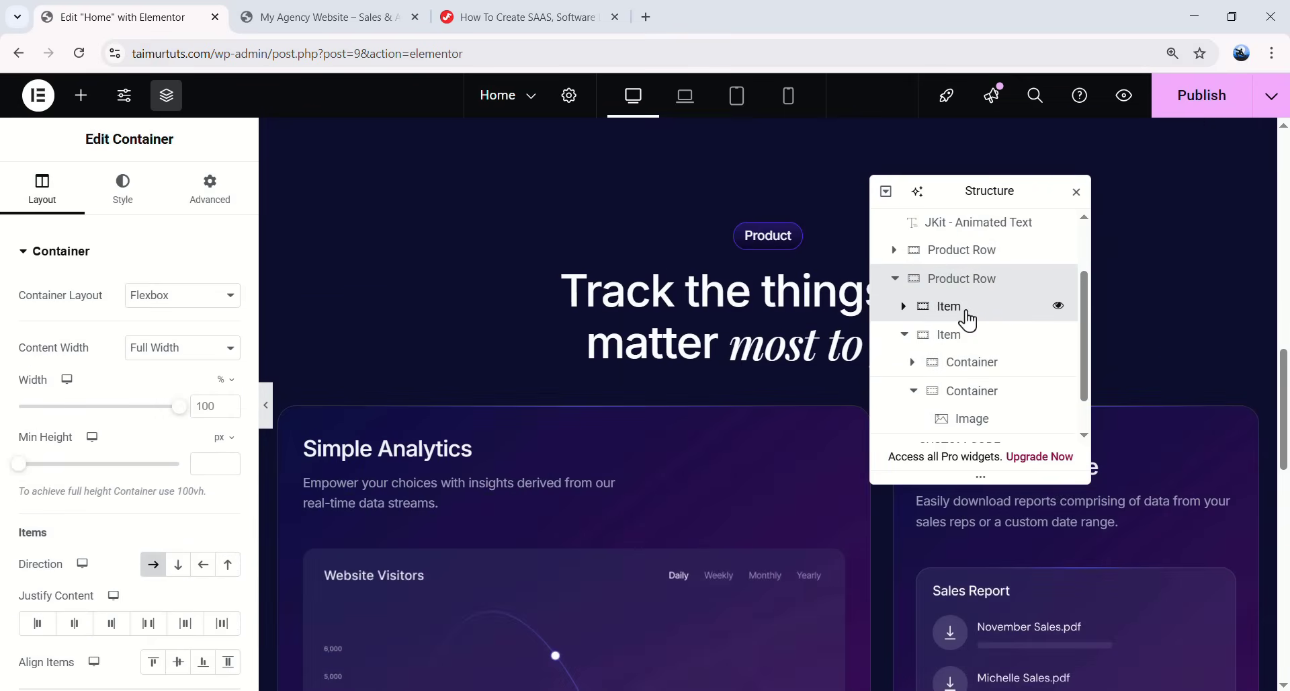
pyautogui.click(210, 189)
pyautogui.scroll(-3, 169, 414)
pyautogui.click(170, 415)
pyautogui.write('gradient-border')
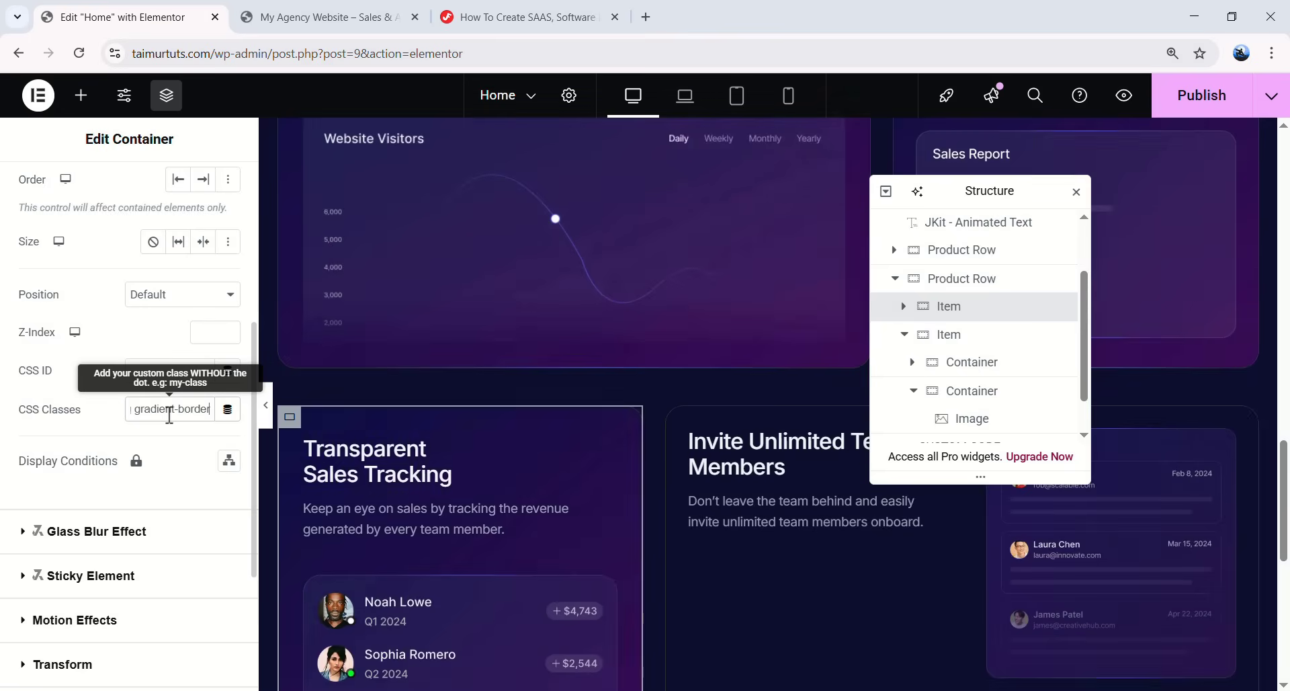
# - Paste gradient-border into the Invite Unlimited Team Members card's CSS Classes
pyautogui.click(994, 334)
pyautogui.click(997, 376)
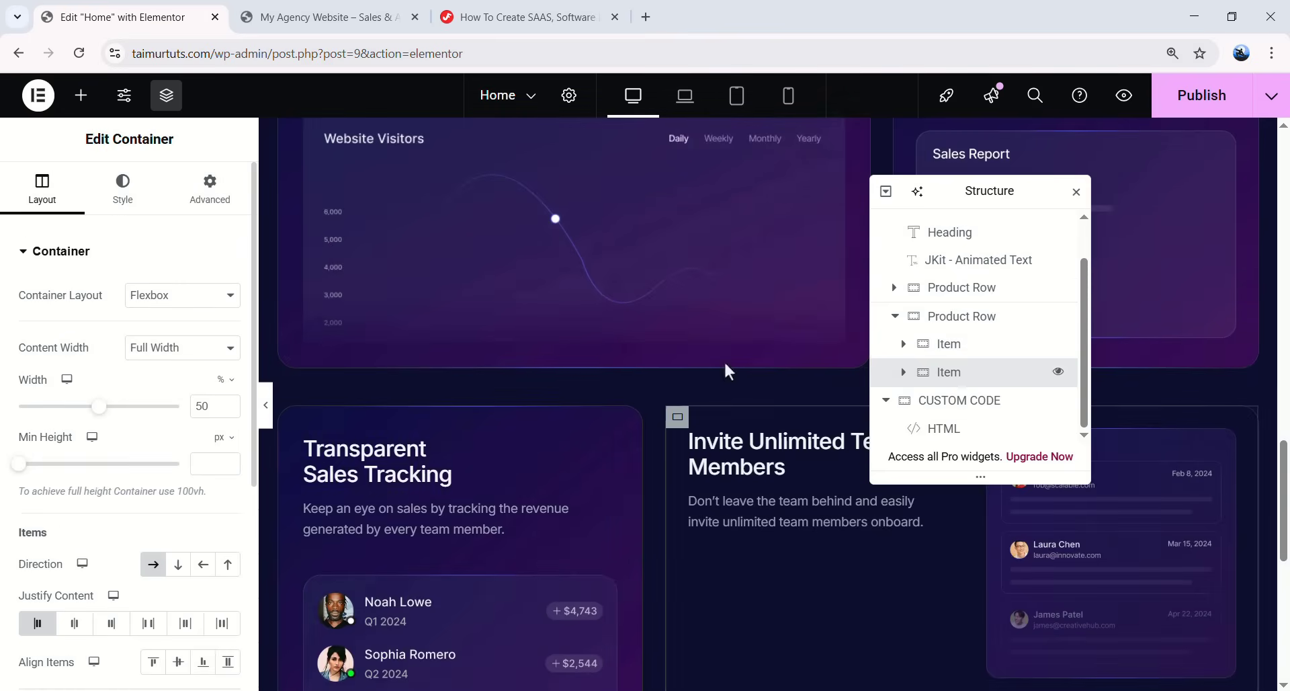
pyautogui.click(208, 190)
pyautogui.scroll(-3, 178, 490)
pyautogui.click(178, 490)
pyautogui.write('gradient-border')
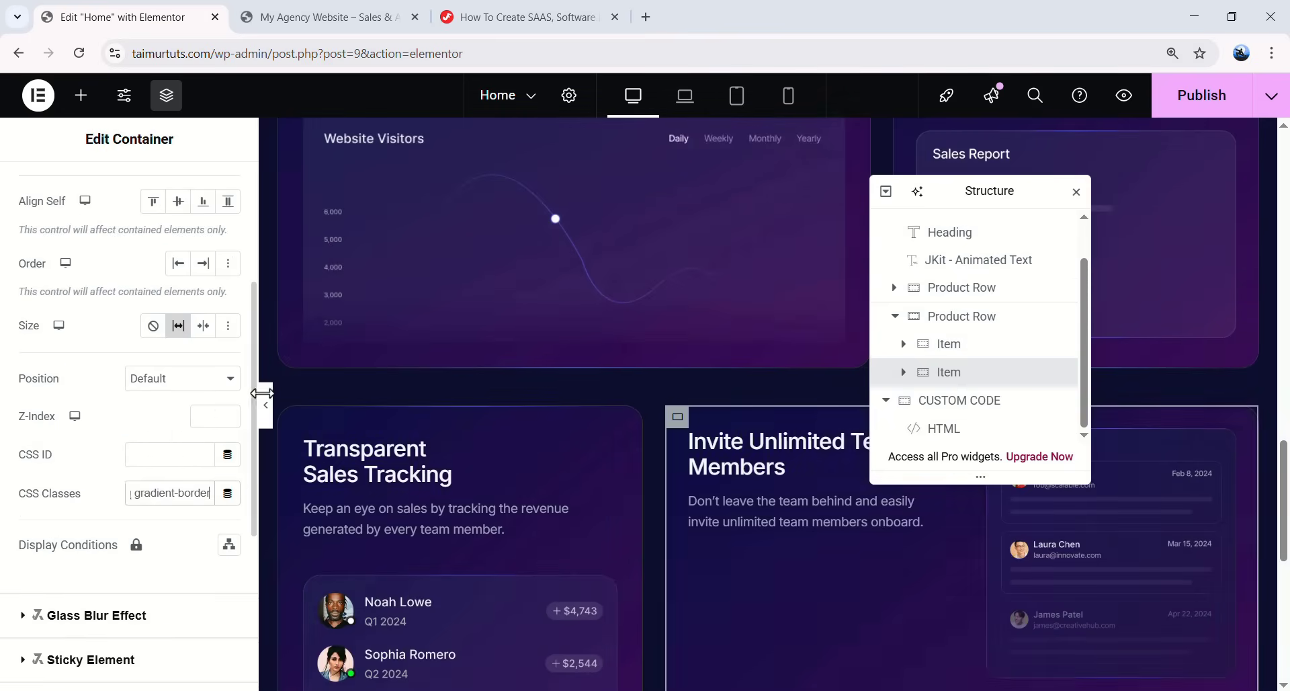
# - Preview all four feature cards with their glassy gradient backgrounds and borders
pyautogui.click(267, 405)
pyautogui.scroll(-3, 670, 390)
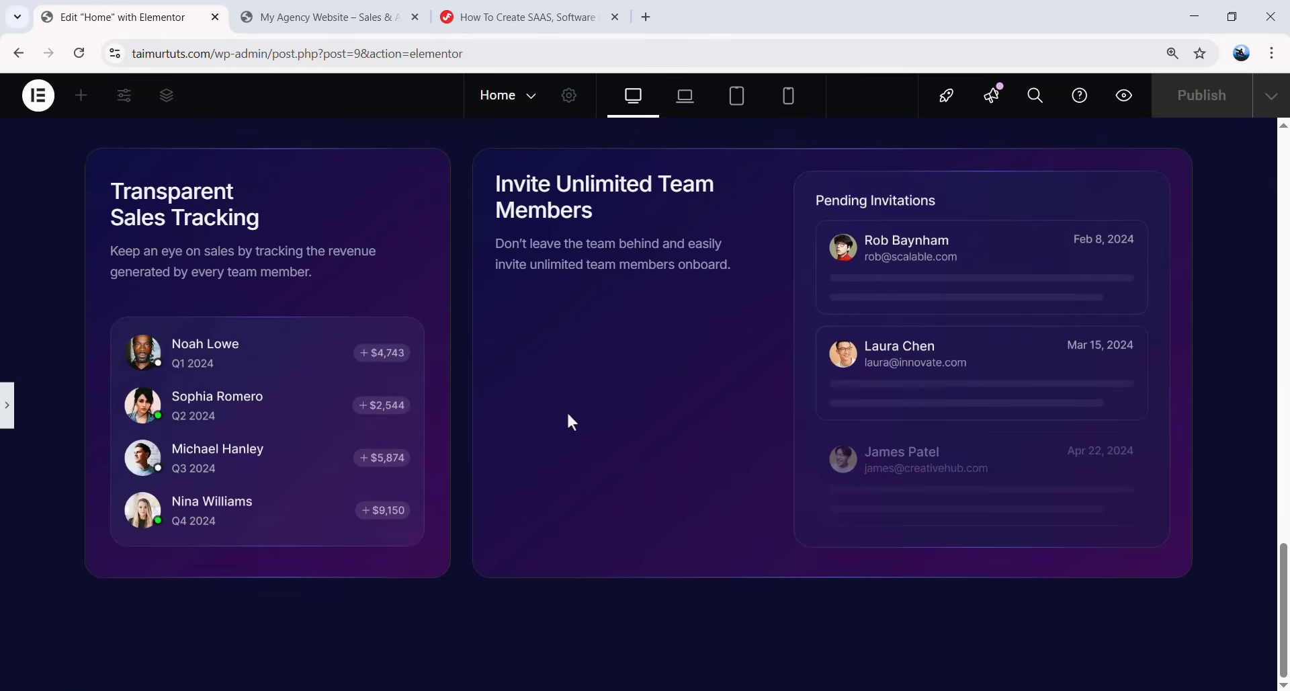
pyautogui.scroll(10, 223, 267)
pyautogui.scroll(-5, 224, 267)
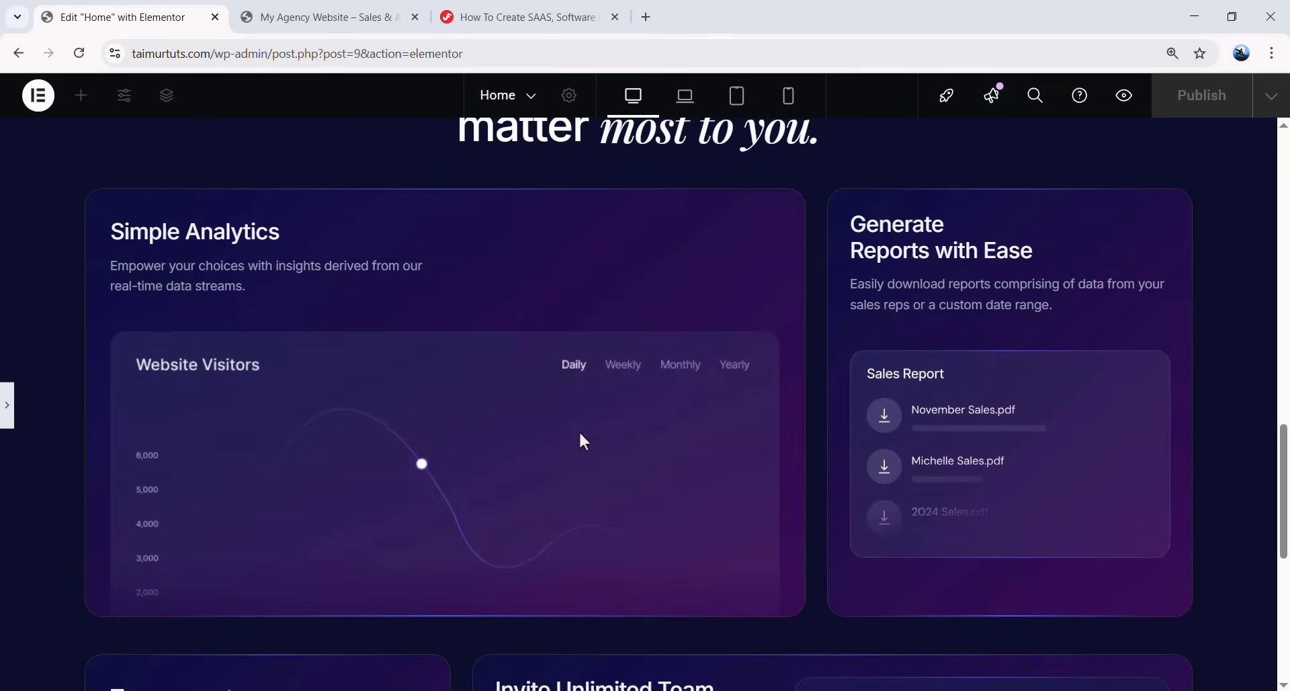
pyautogui.scroll(-6, 231, 257)
pyautogui.scroll(1, 231, 257)
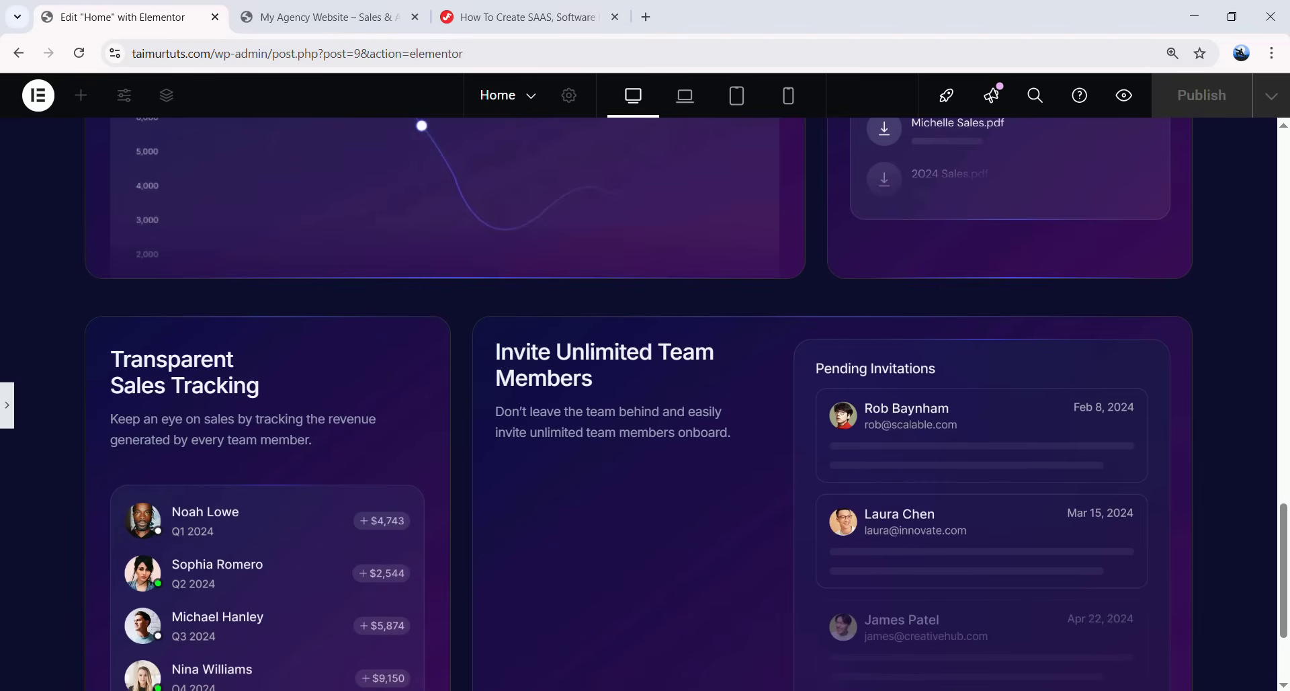
pyautogui.scroll(3, 133, 381)
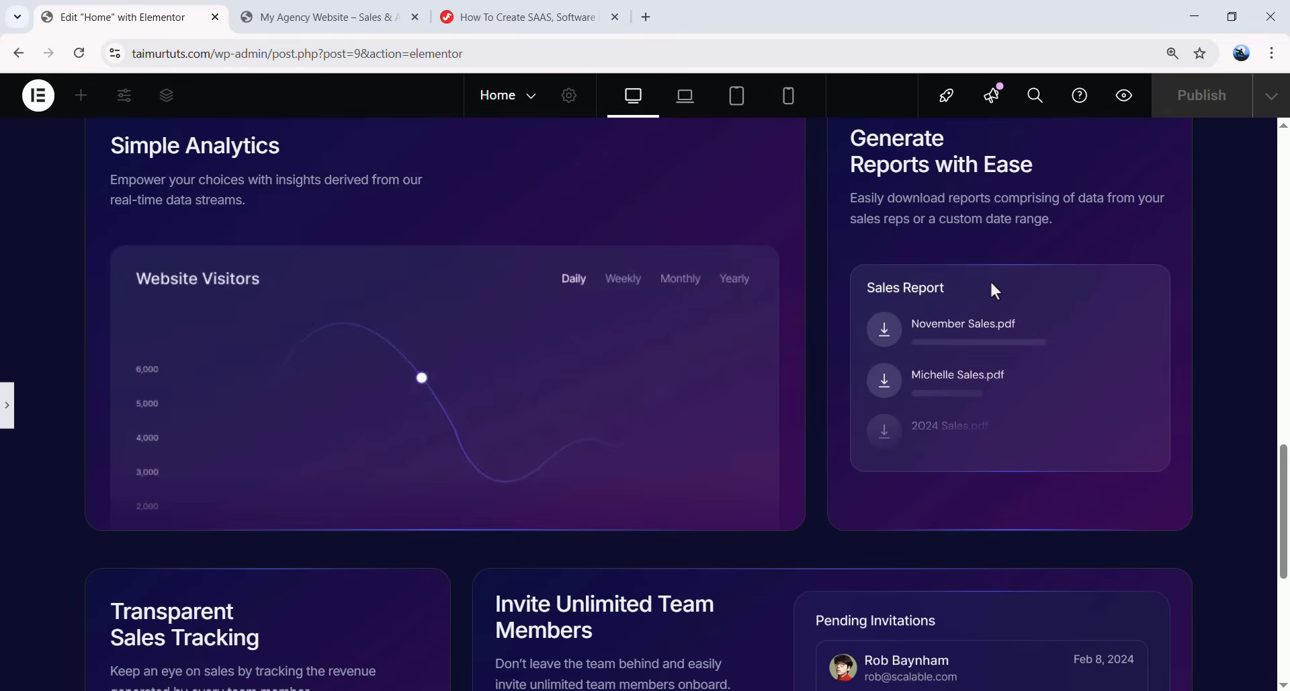
pyautogui.scroll(-4, 928, 476)
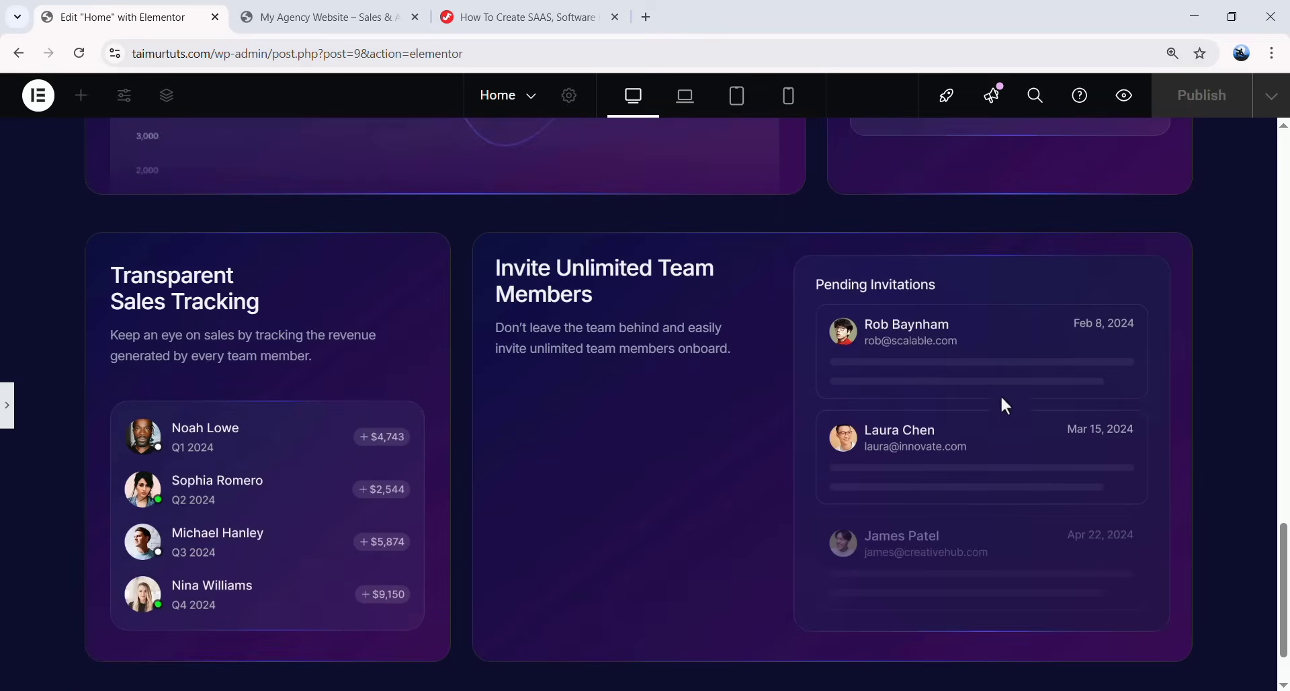
pyautogui.scroll(5, 1006, 411)
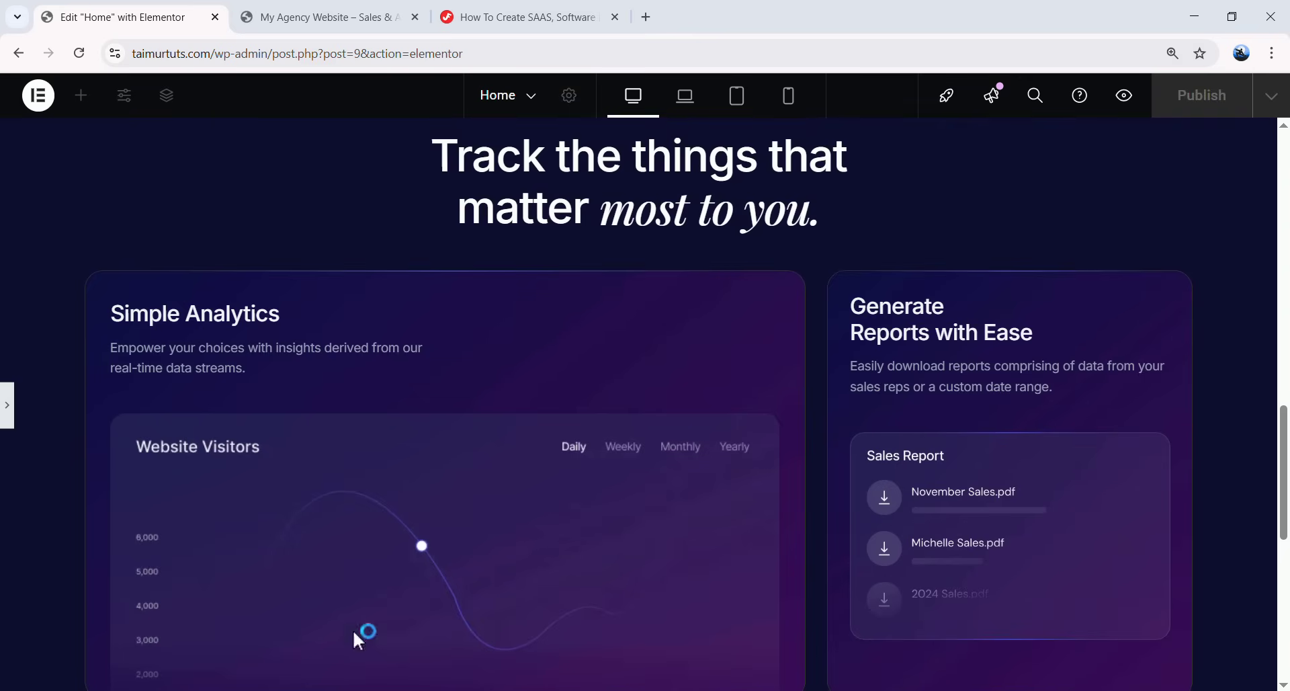
pyautogui.scroll(-4, 603, 679)
# - Select the Simple Analytics card and collapse the Product Section in the Navigator
pyautogui.click(656, 445)
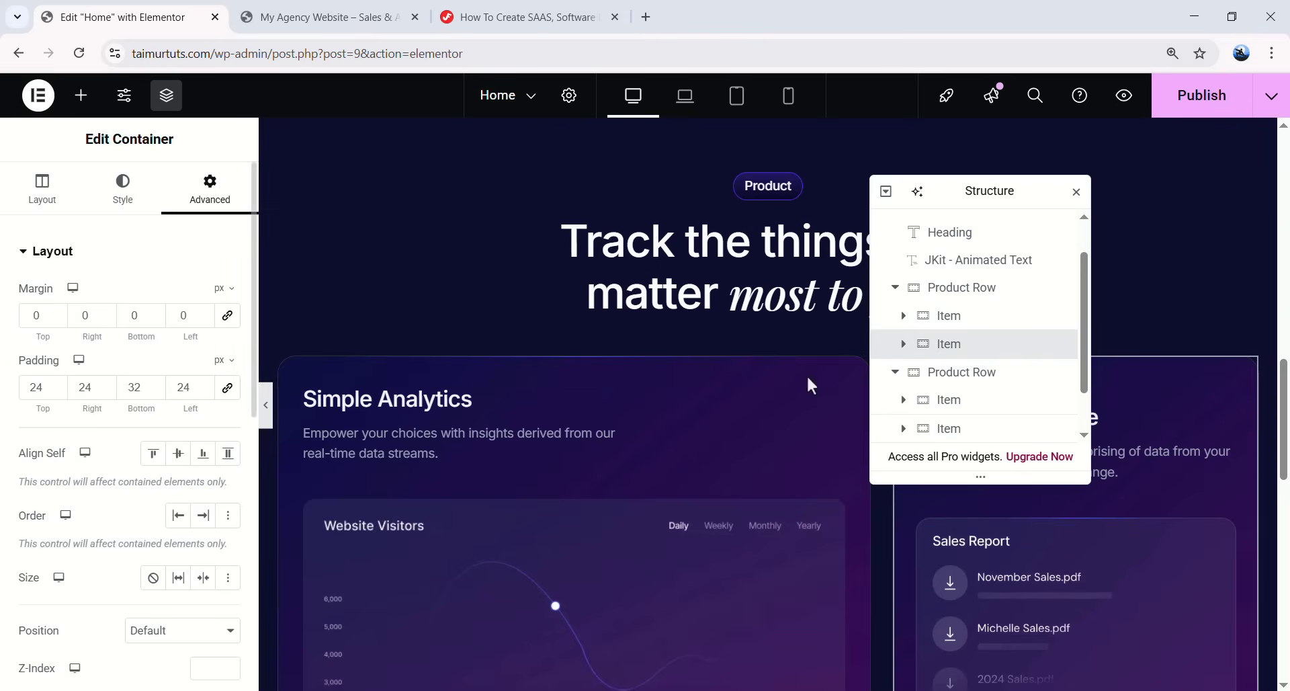
pyautogui.moveTo(962, 196); pyautogui.dragTo(1029, 196)
pyautogui.scroll(1, 971, 383)
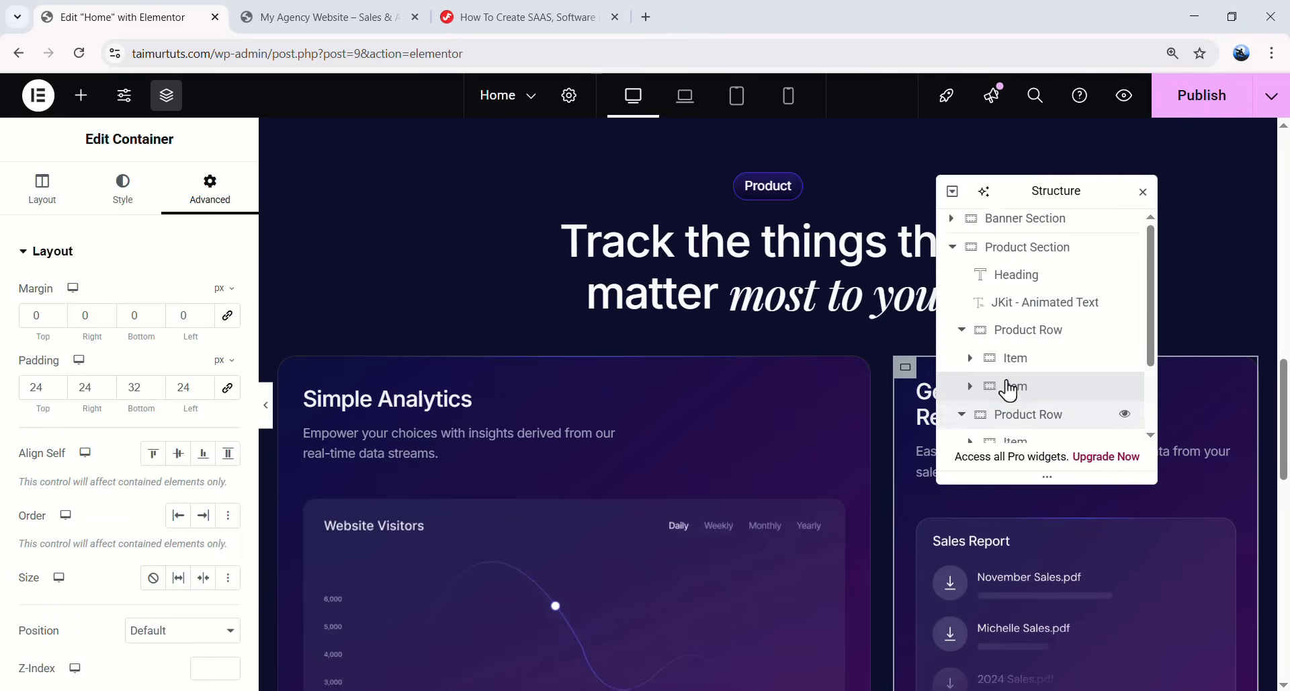
pyautogui.click(952, 251)
pyautogui.scroll(-7, 804, 325)
pyautogui.scroll(6, 717, 430)
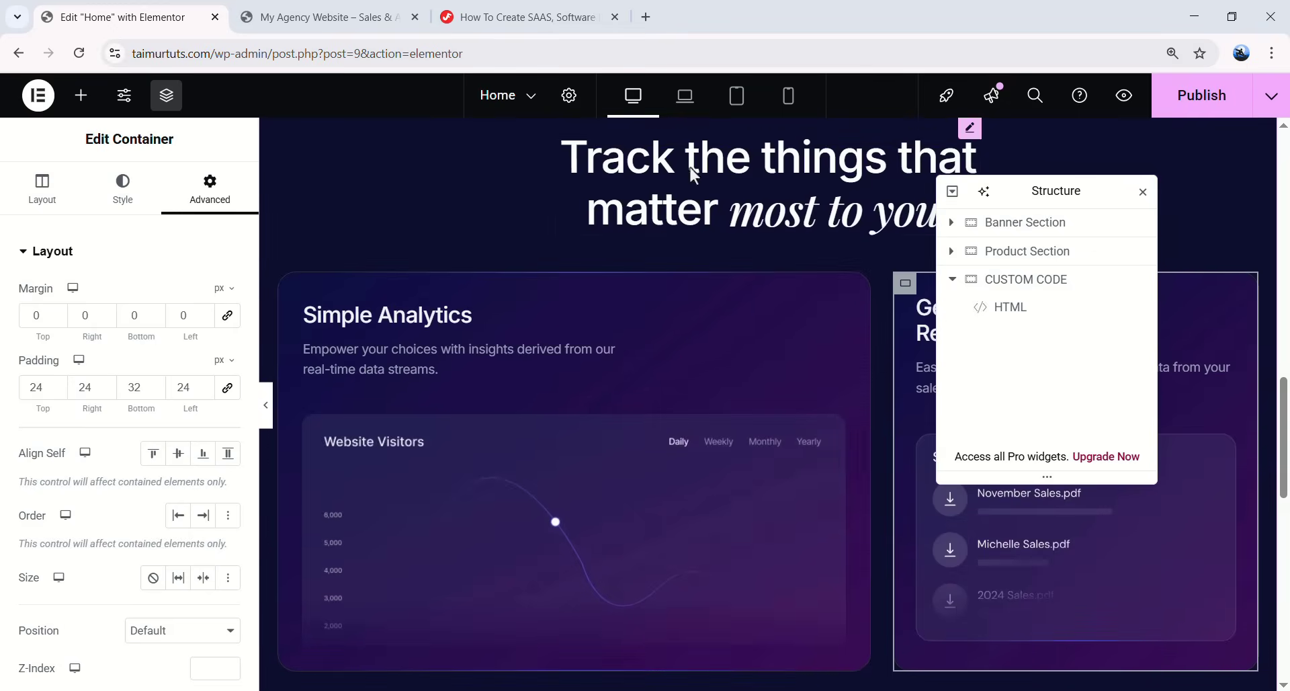
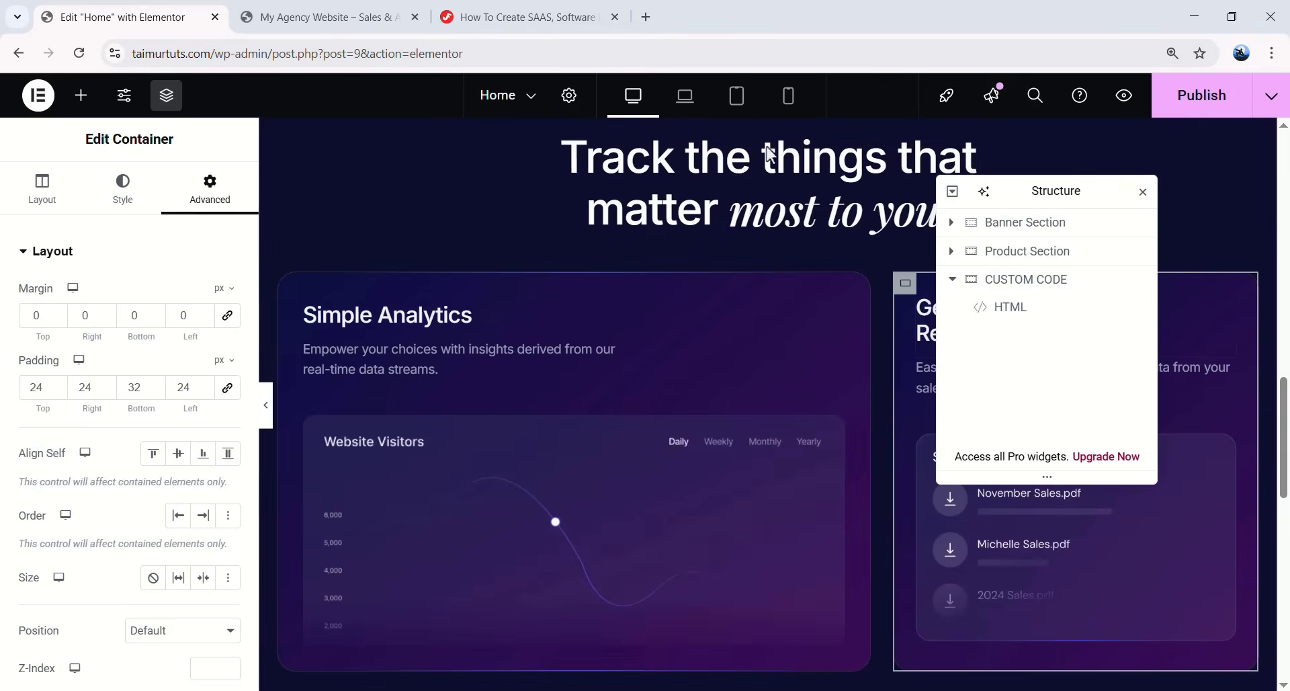
# - In Laptop view, set the Invite Unlimited Team Members text container's width to 35%
pyautogui.click(685, 96)
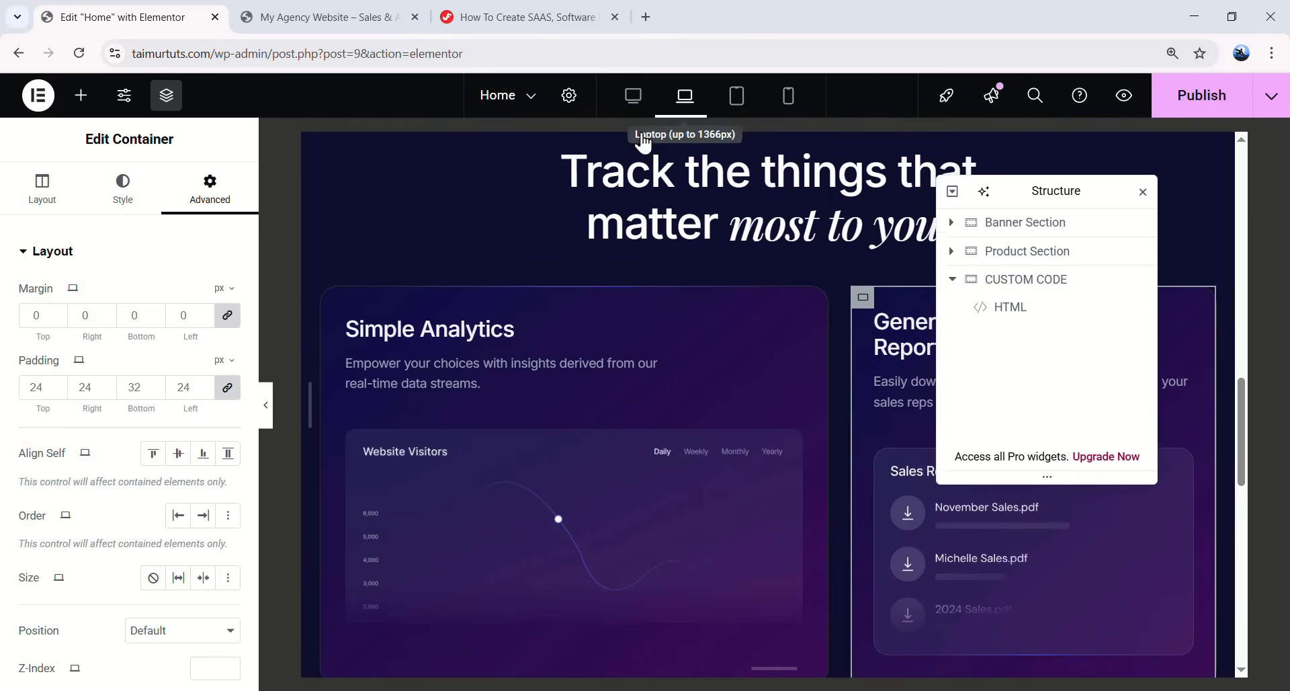
pyautogui.click(267, 404)
pyautogui.scroll(-8, 808, 383)
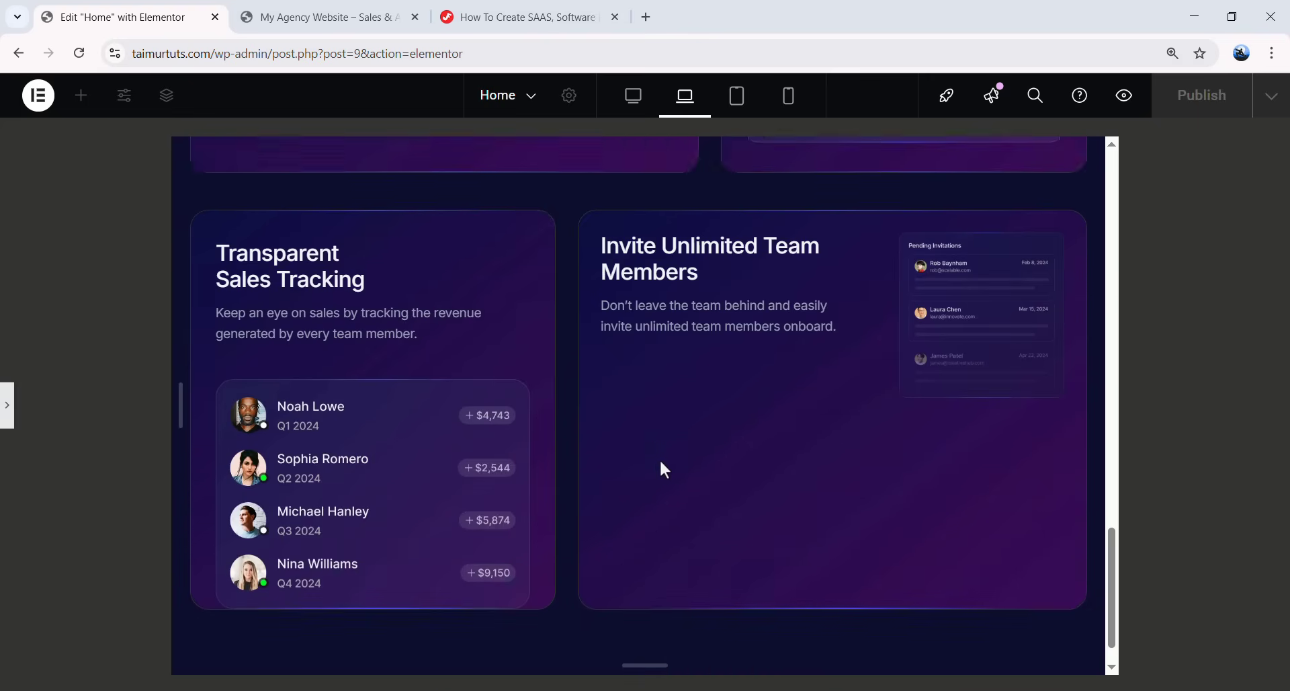
pyautogui.scroll(1, 884, 379)
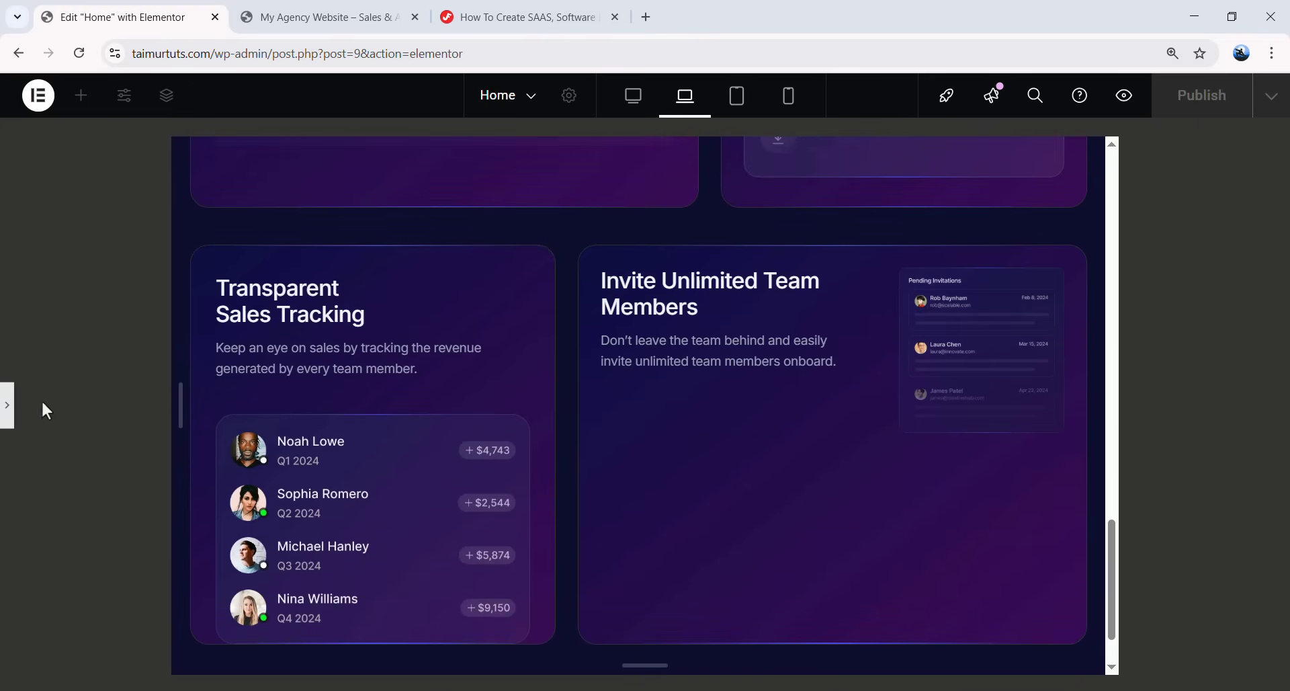
pyautogui.click(8, 407)
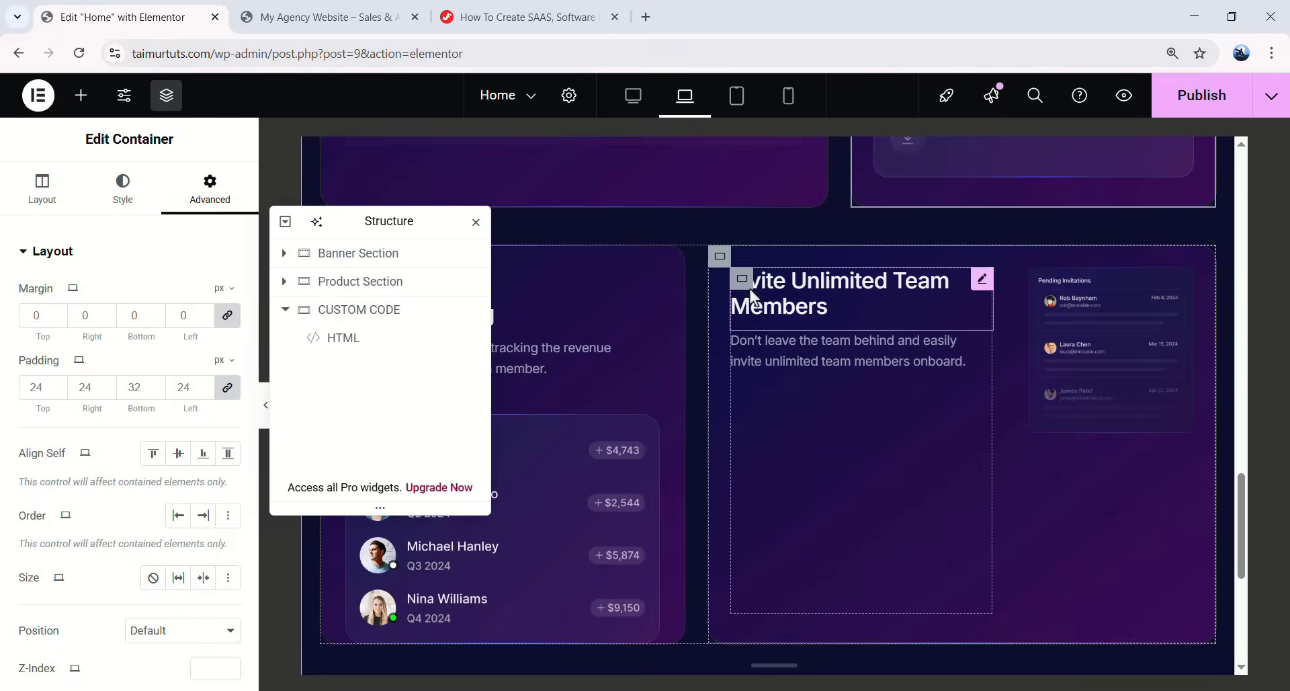
pyautogui.click(743, 281)
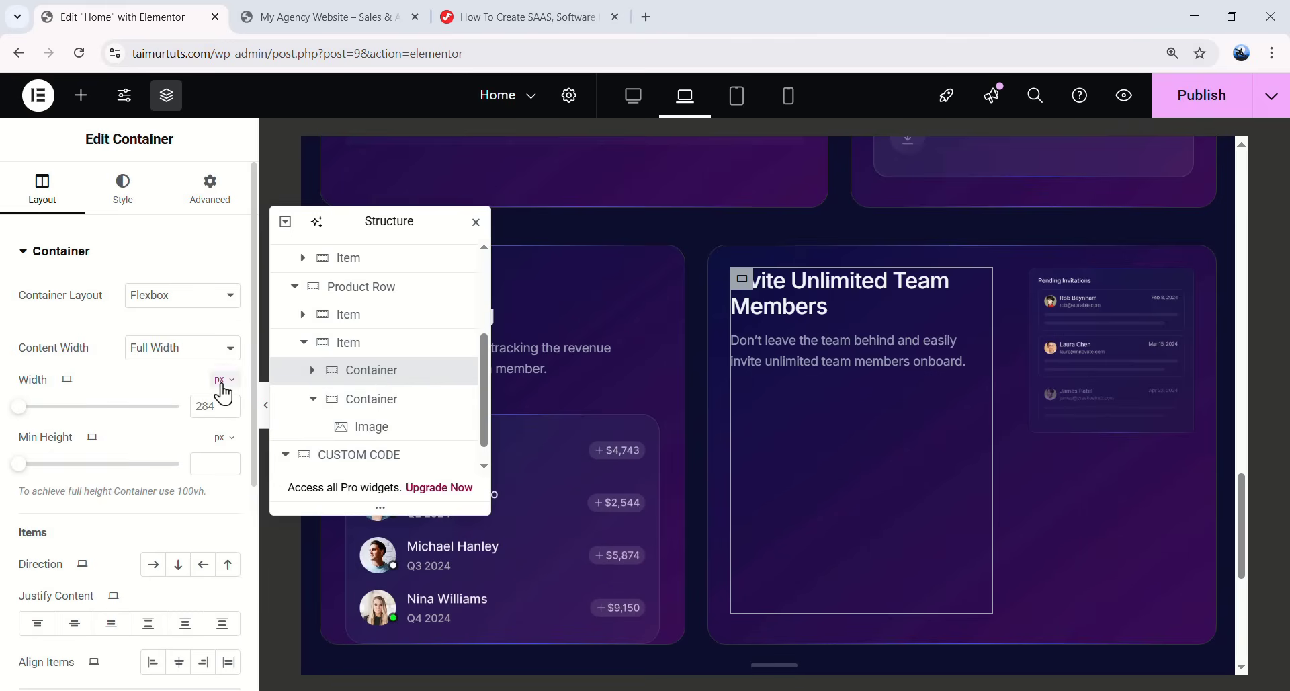
pyautogui.click(218, 407)
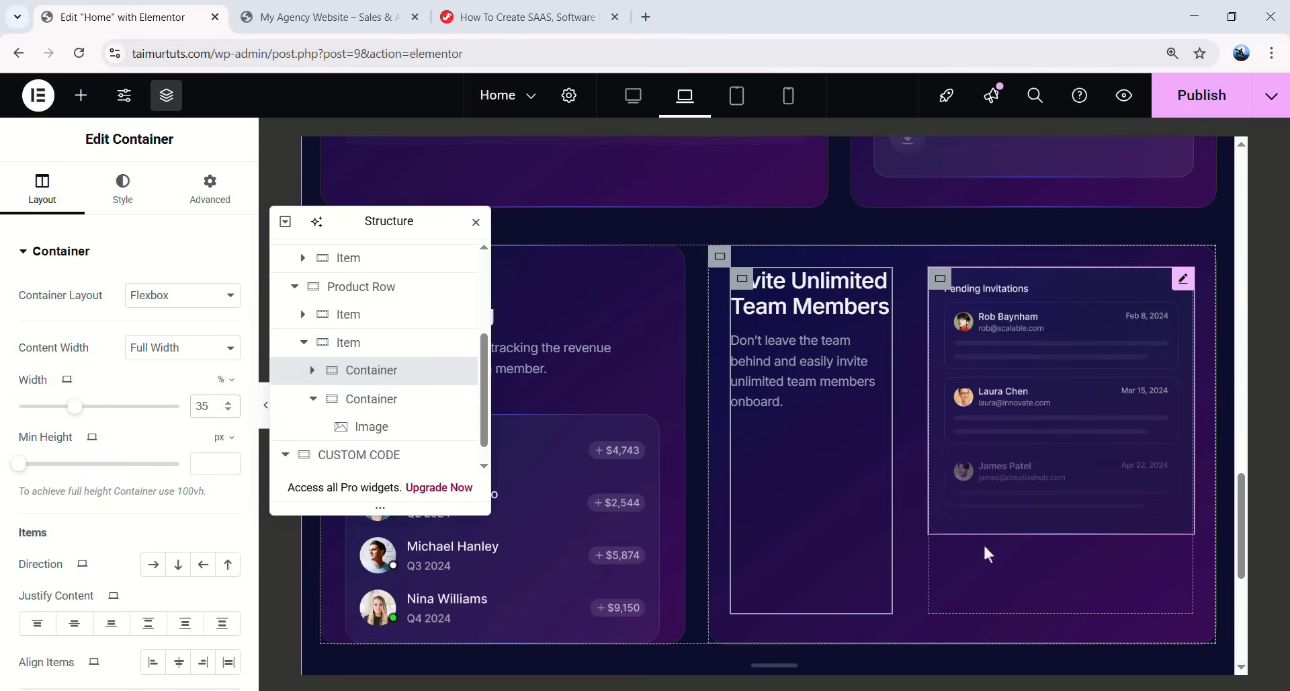
pyautogui.scroll(10, 809, 598)
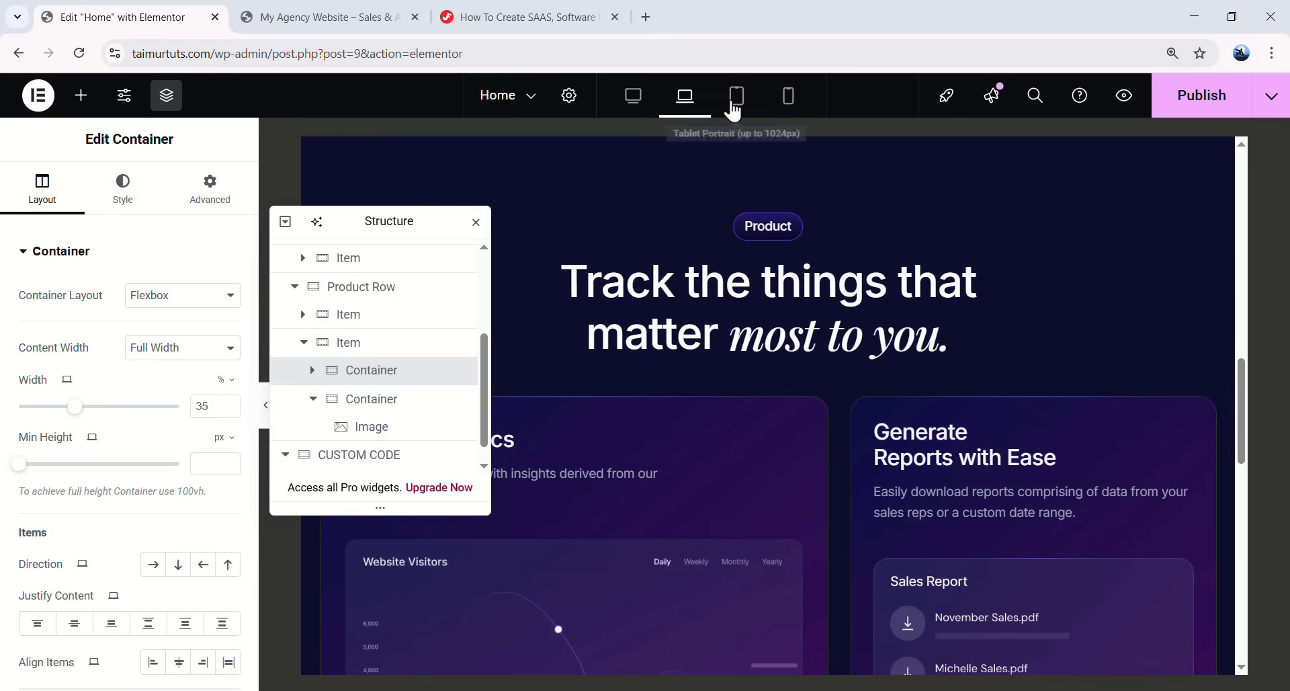
# - In Tablet view, set the Invite card's direction to column and its text container width to 100%
pyautogui.click(735, 101)
pyautogui.scroll(-5, 746, 285)
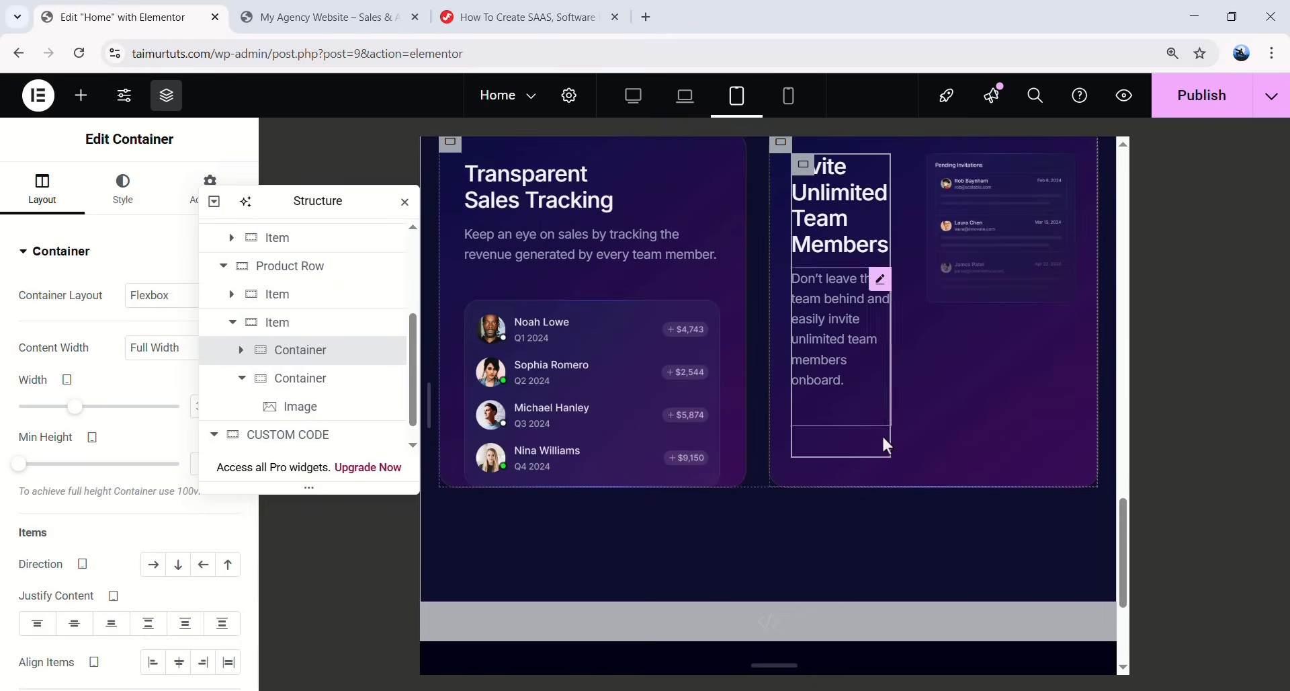
pyautogui.scroll(5, 974, 442)
pyautogui.scroll(-5, 967, 434)
pyautogui.scroll(1, 930, 422)
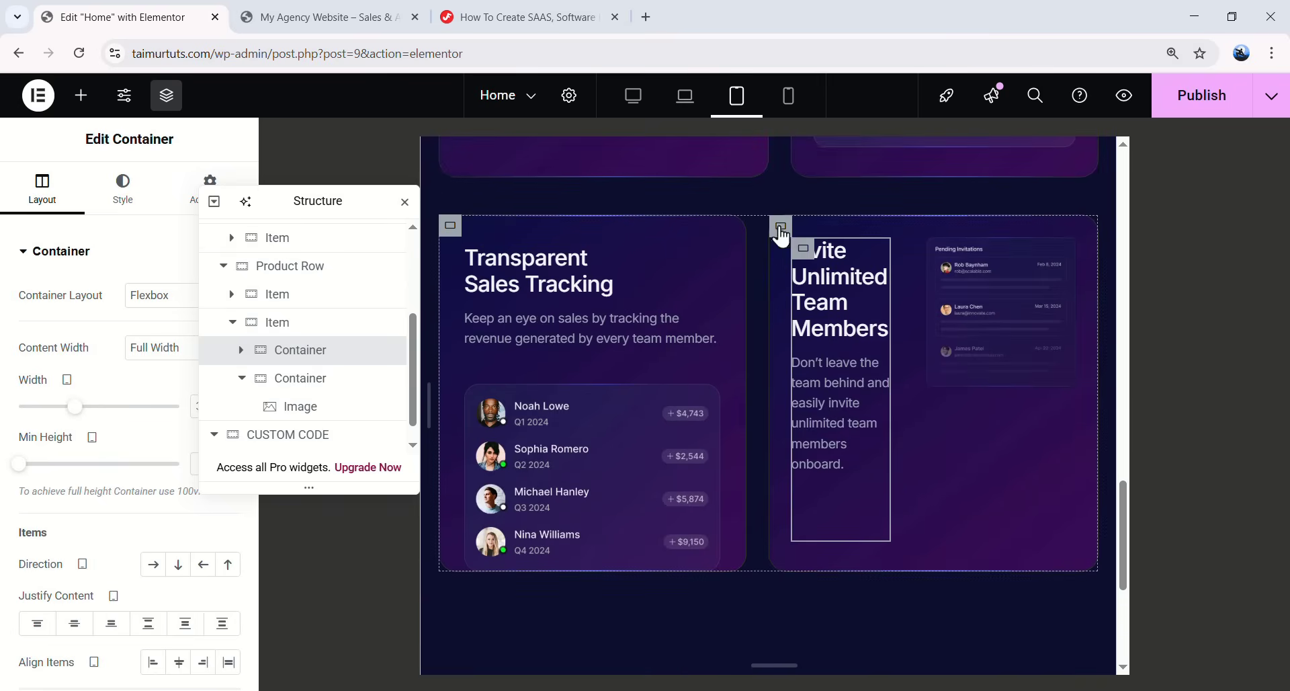
pyautogui.click(347, 328)
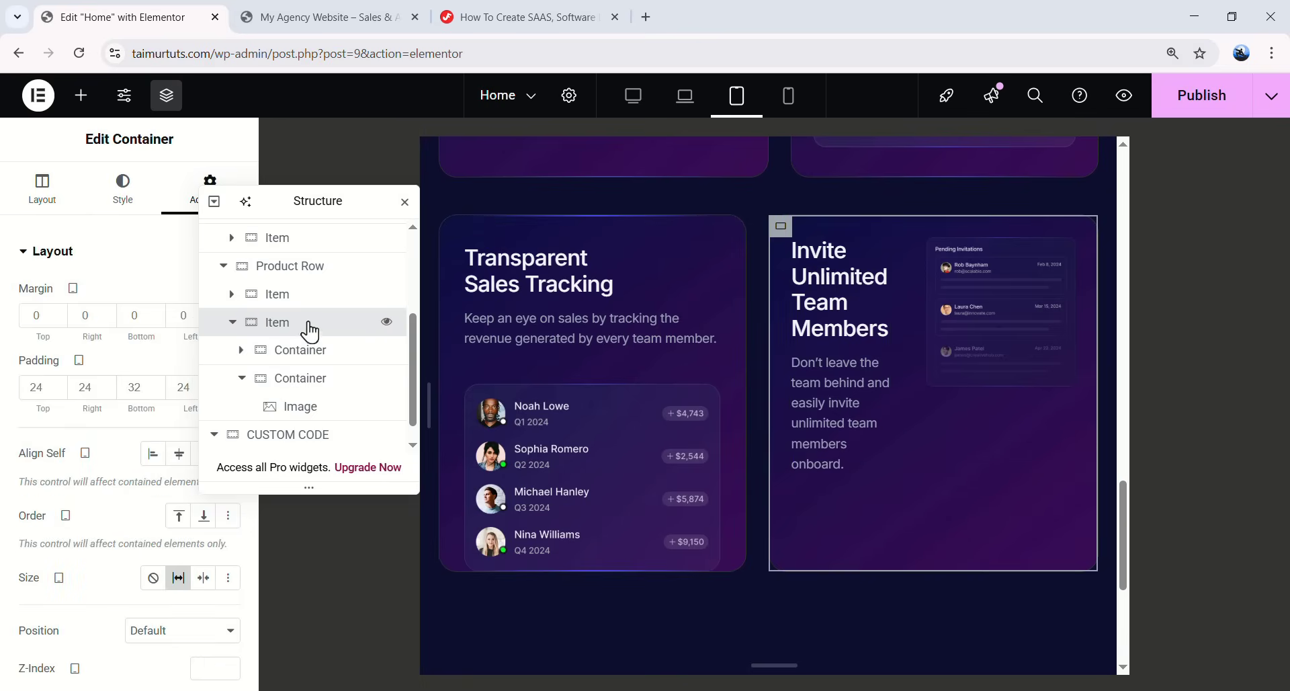
pyautogui.click(42, 188)
pyautogui.scroll(-1, 110, 496)
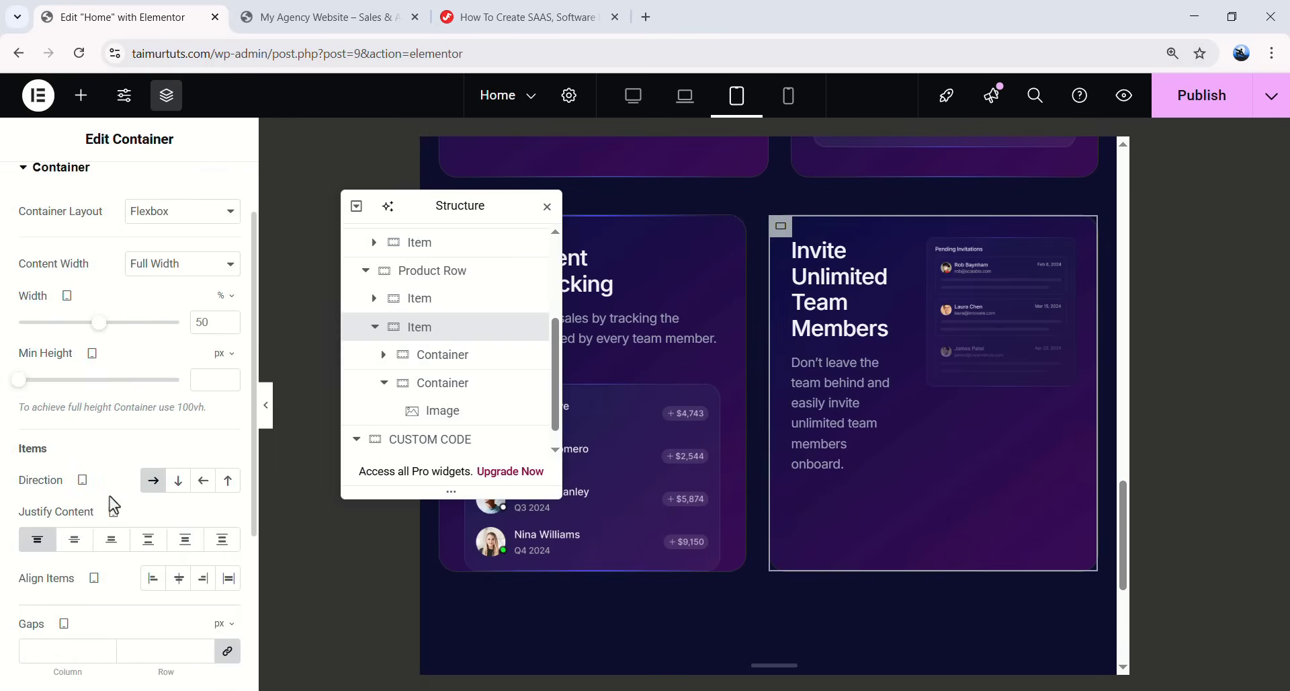
pyautogui.click(178, 481)
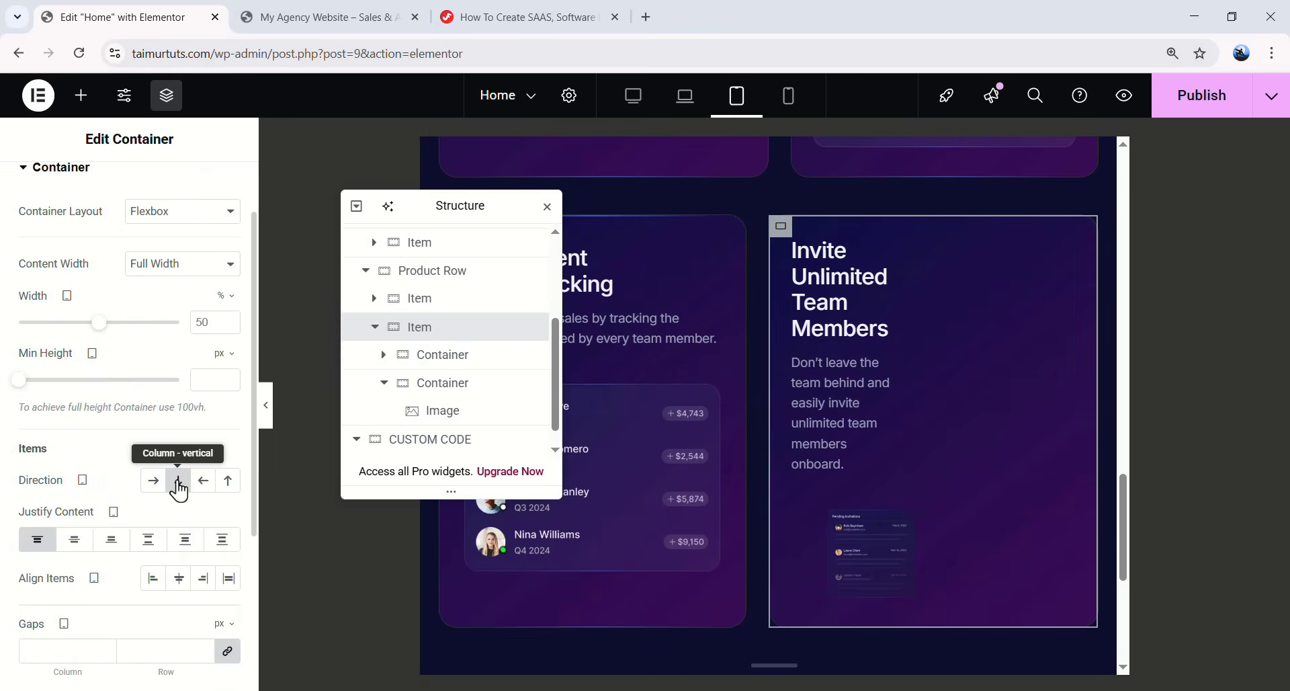
pyautogui.click(449, 356)
pyautogui.write('100')
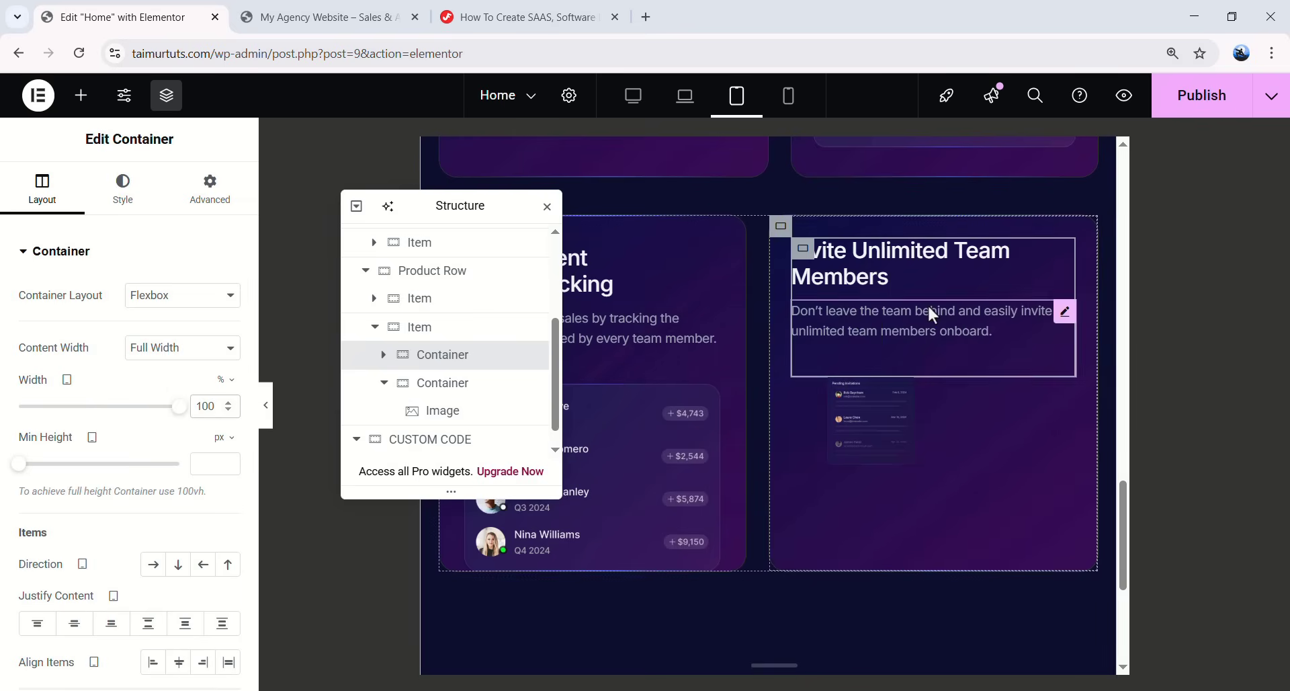
# - Make the Pending Invitations image container 100% wide with no left margin, then preview on mobile
pyautogui.click(436, 383)
pyautogui.click(54, 190)
pyautogui.click(220, 408)
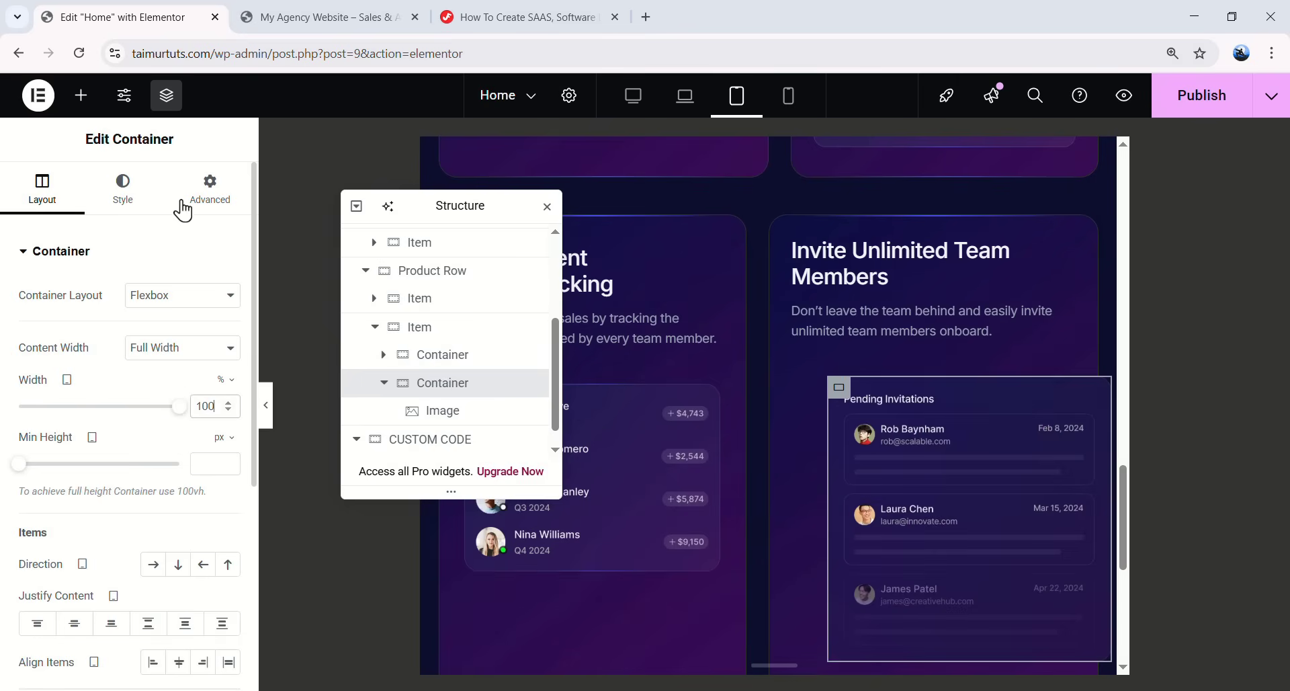
pyautogui.click(194, 200)
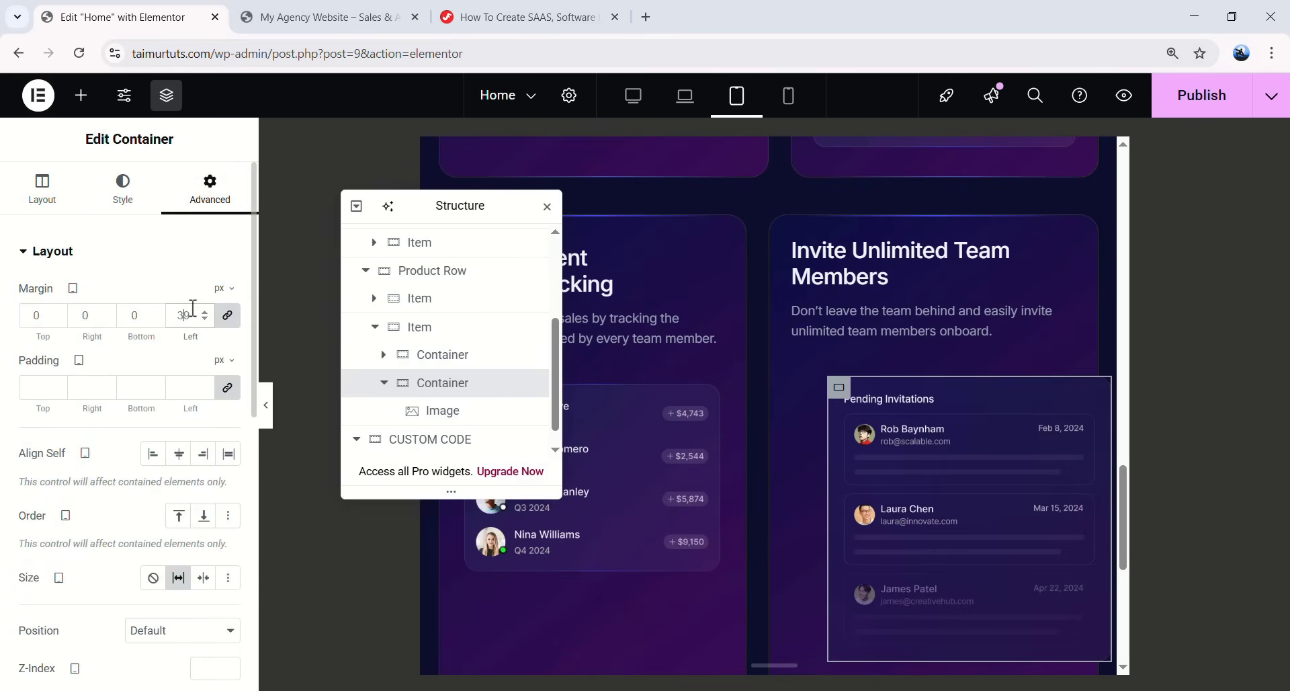
pyautogui.click(271, 412)
pyautogui.scroll(-1, 605, 269)
pyautogui.click(7, 406)
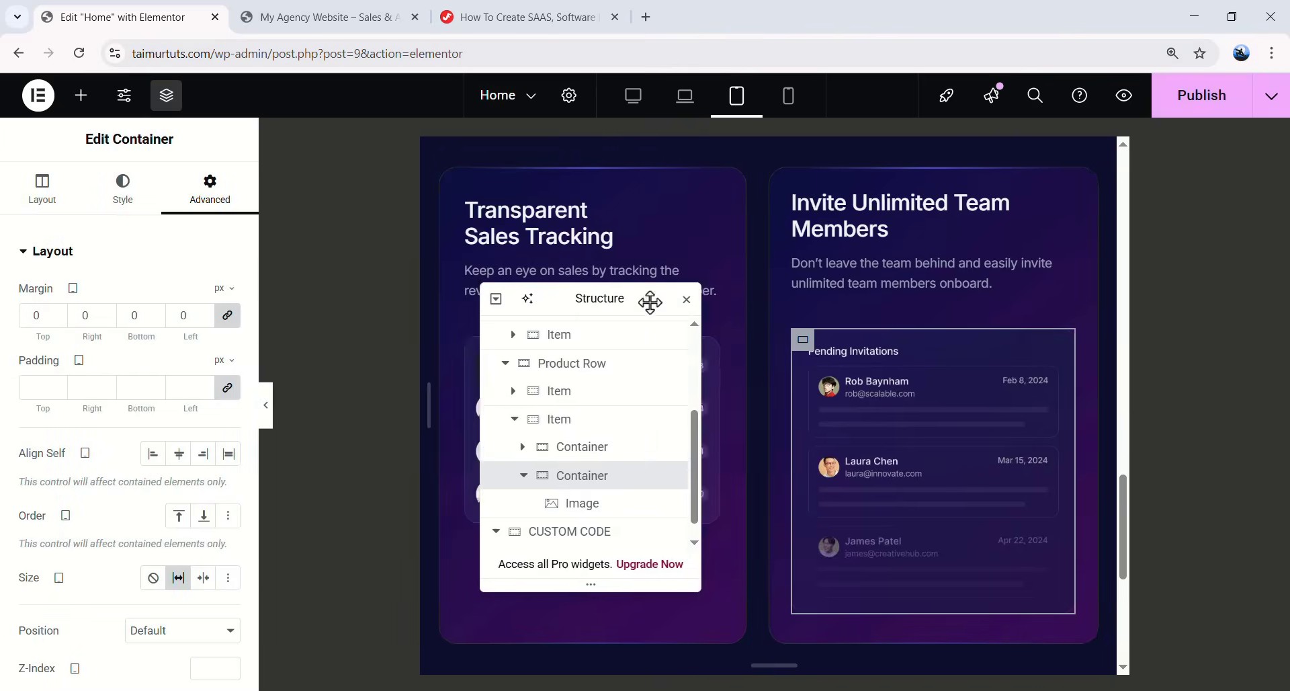
pyautogui.moveTo(648, 302); pyautogui.dragTo(362, 279)
pyautogui.scroll(10, 783, 386)
pyautogui.scroll(-3, 763, 385)
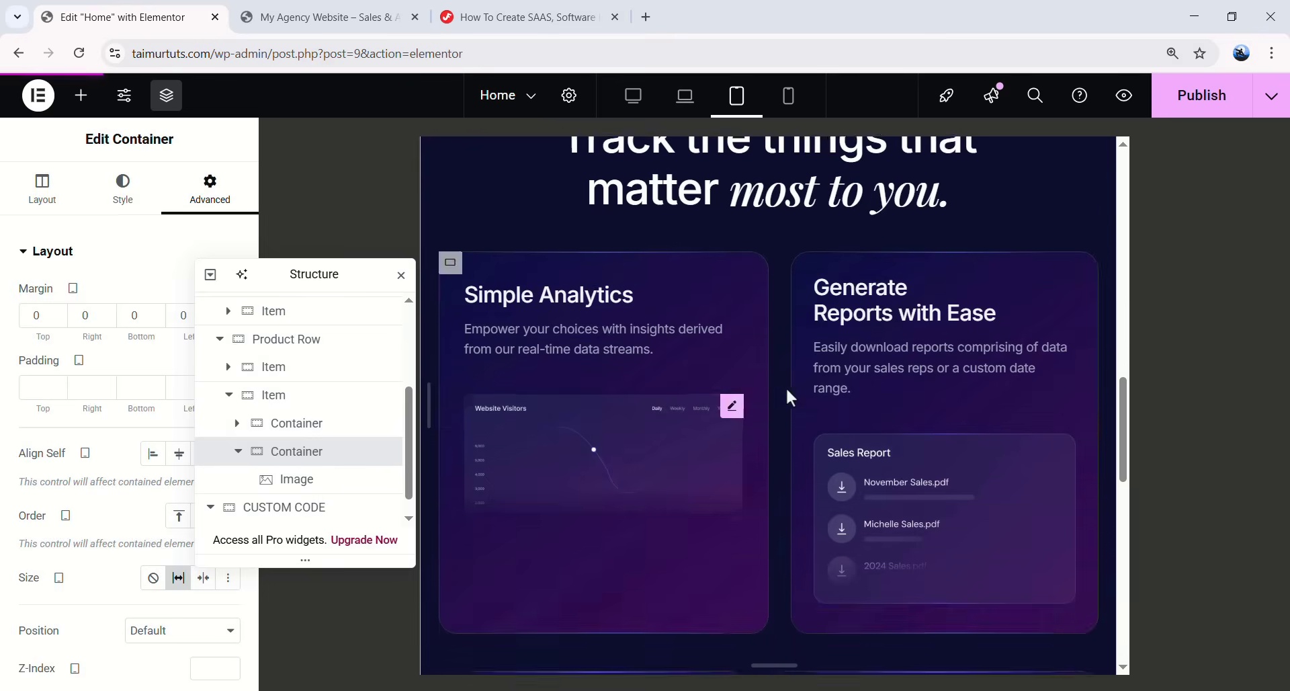
pyautogui.scroll(2, 789, 410)
pyautogui.click(789, 94)
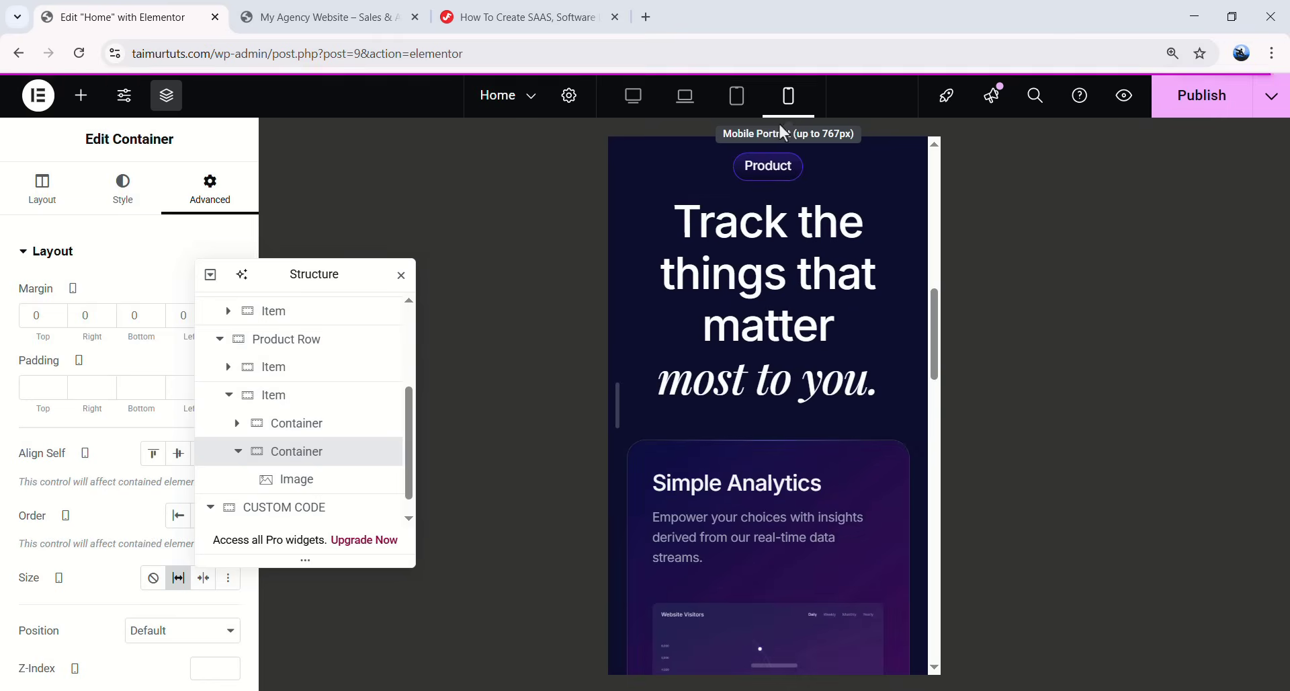
# - Unlink the Transparent Sales Tracking card's margins in the Navigator and enter a 20 margin
pyautogui.scroll(-8, 784, 407)
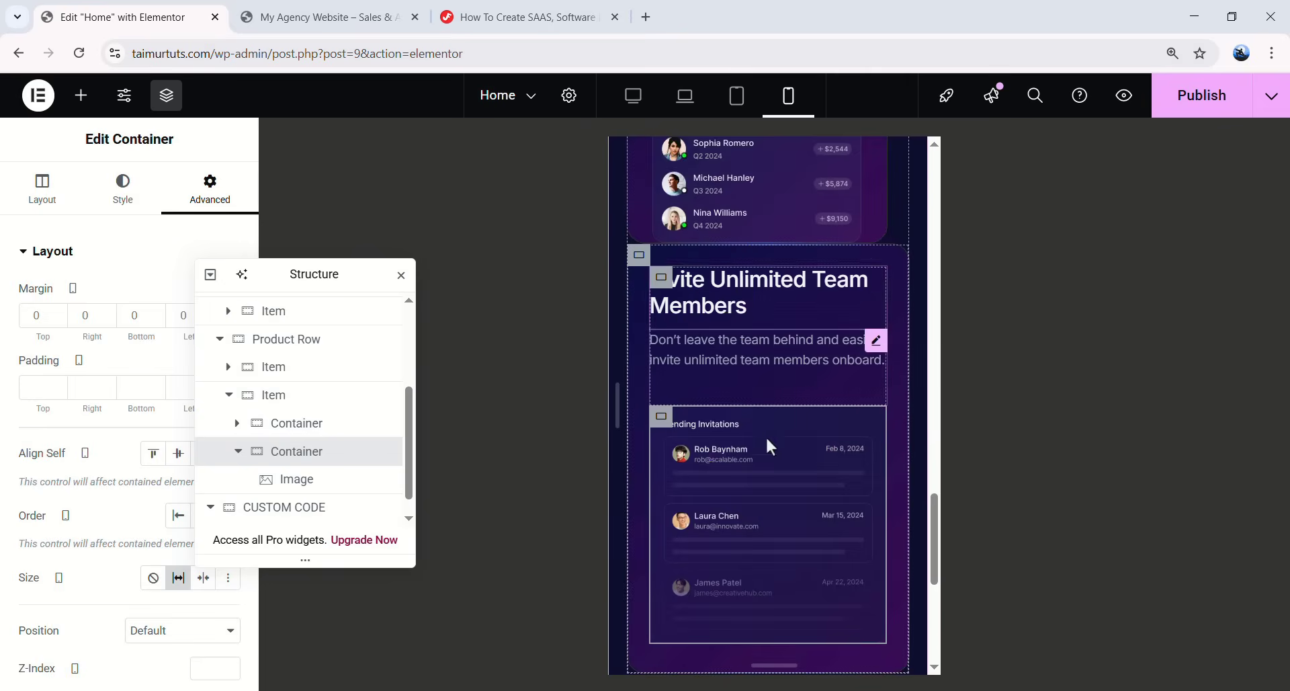
pyautogui.scroll(-4, 837, 345)
pyautogui.scroll(6, 824, 542)
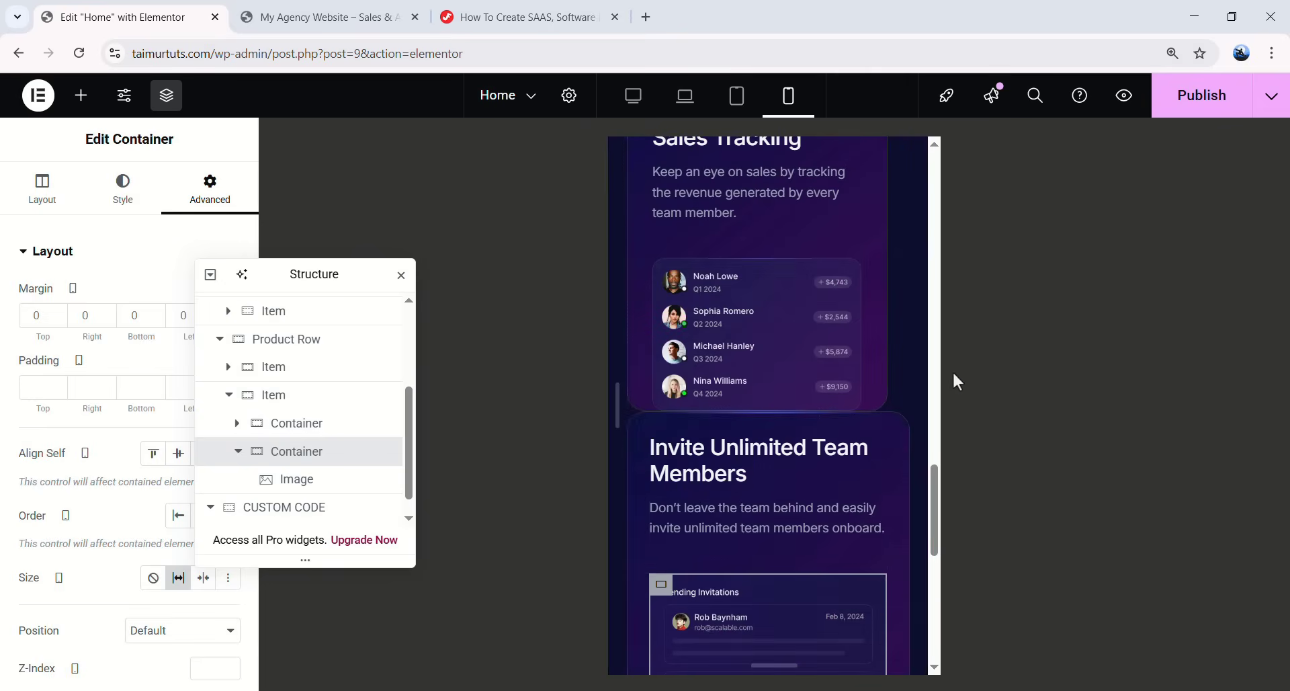
pyautogui.scroll(6, 913, 401)
pyautogui.scroll(-3, 901, 392)
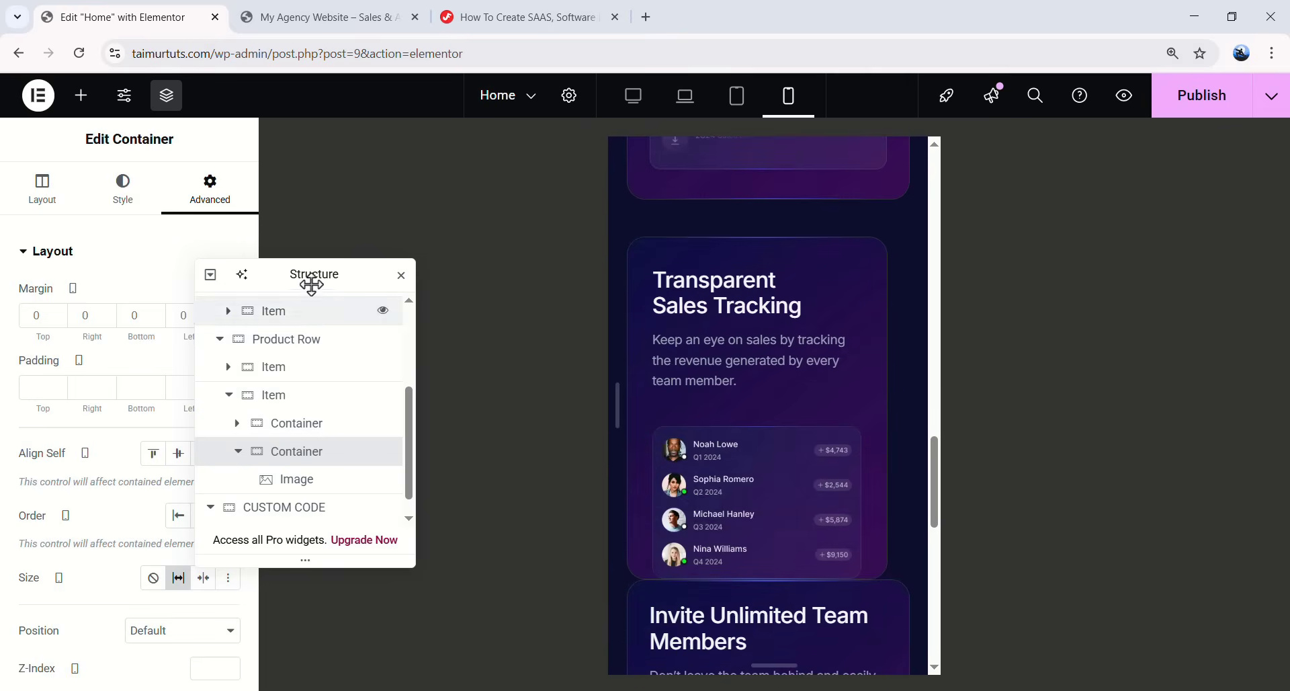
pyautogui.moveTo(311, 275); pyautogui.dragTo(413, 271)
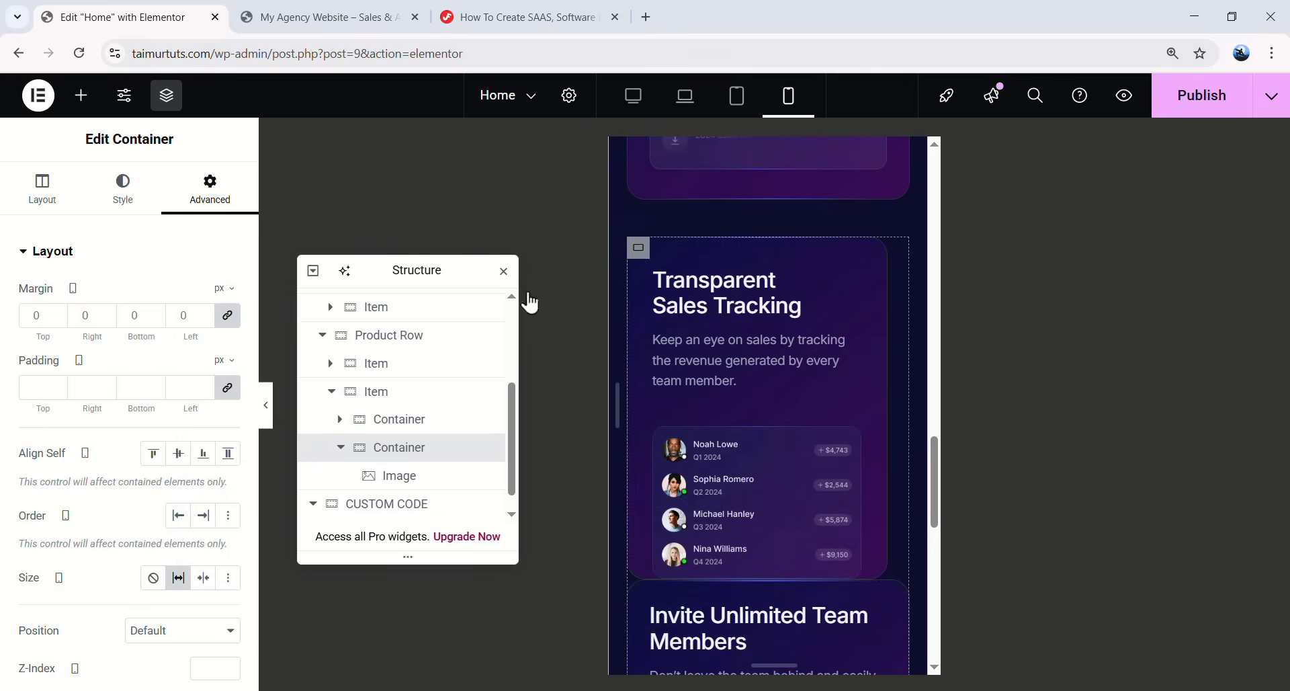
pyautogui.click(345, 344)
pyautogui.click(322, 334)
pyautogui.scroll(6, 726, 312)
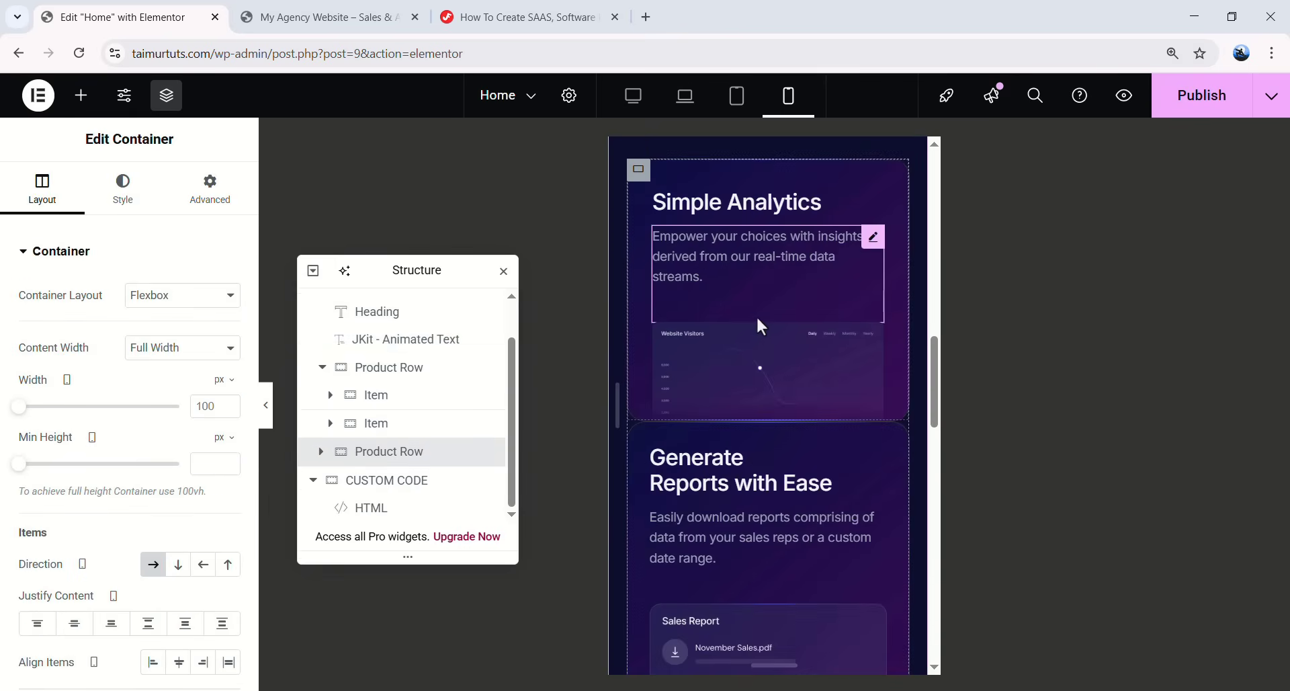
pyautogui.scroll(-8, 760, 319)
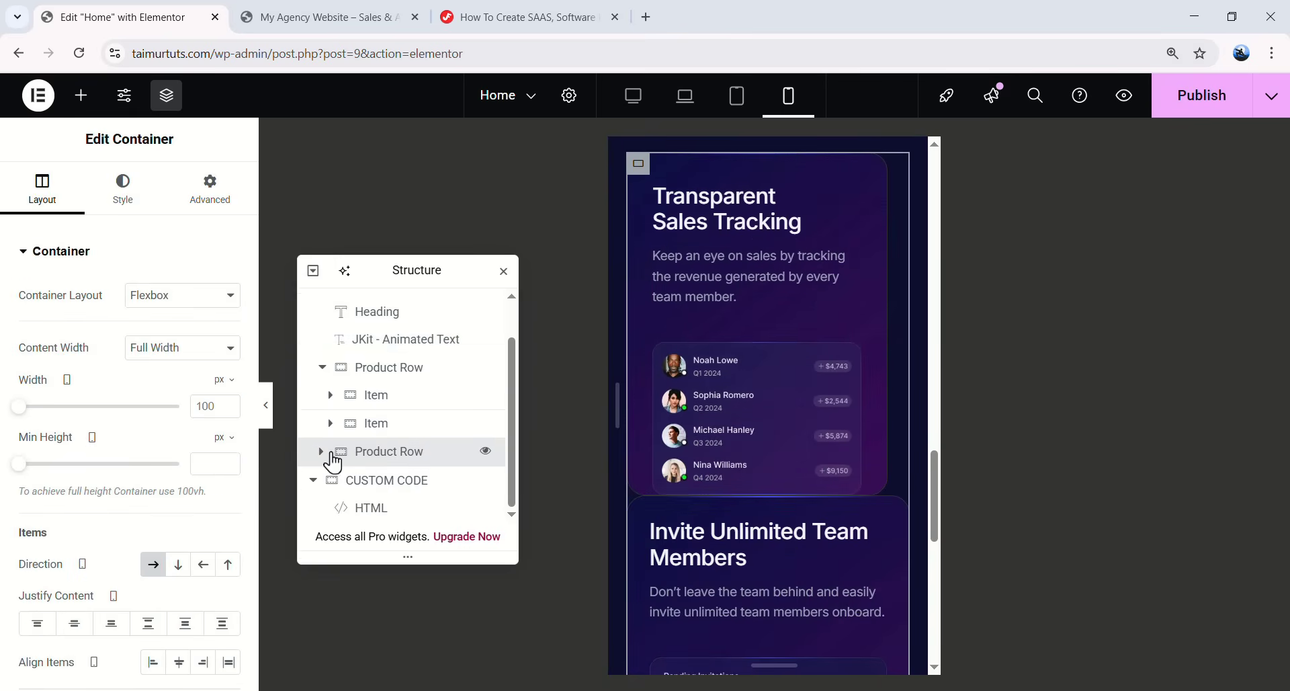
pyautogui.click(321, 452)
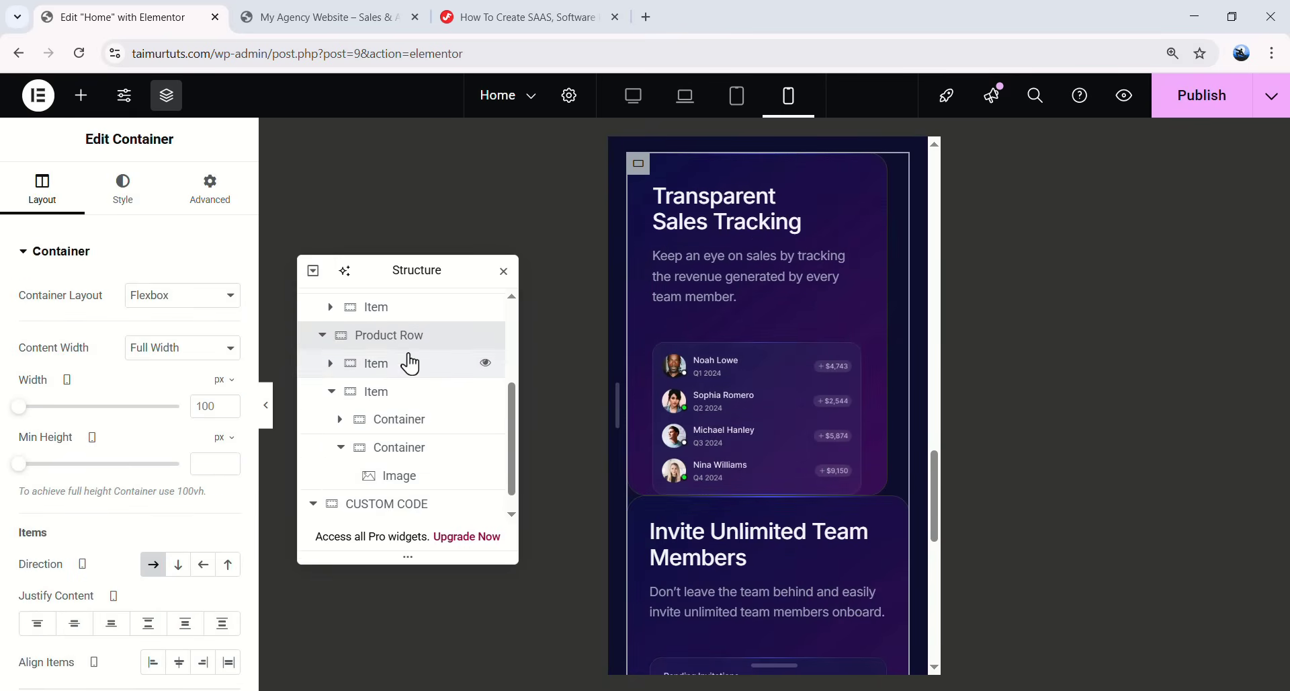
pyautogui.click(343, 423)
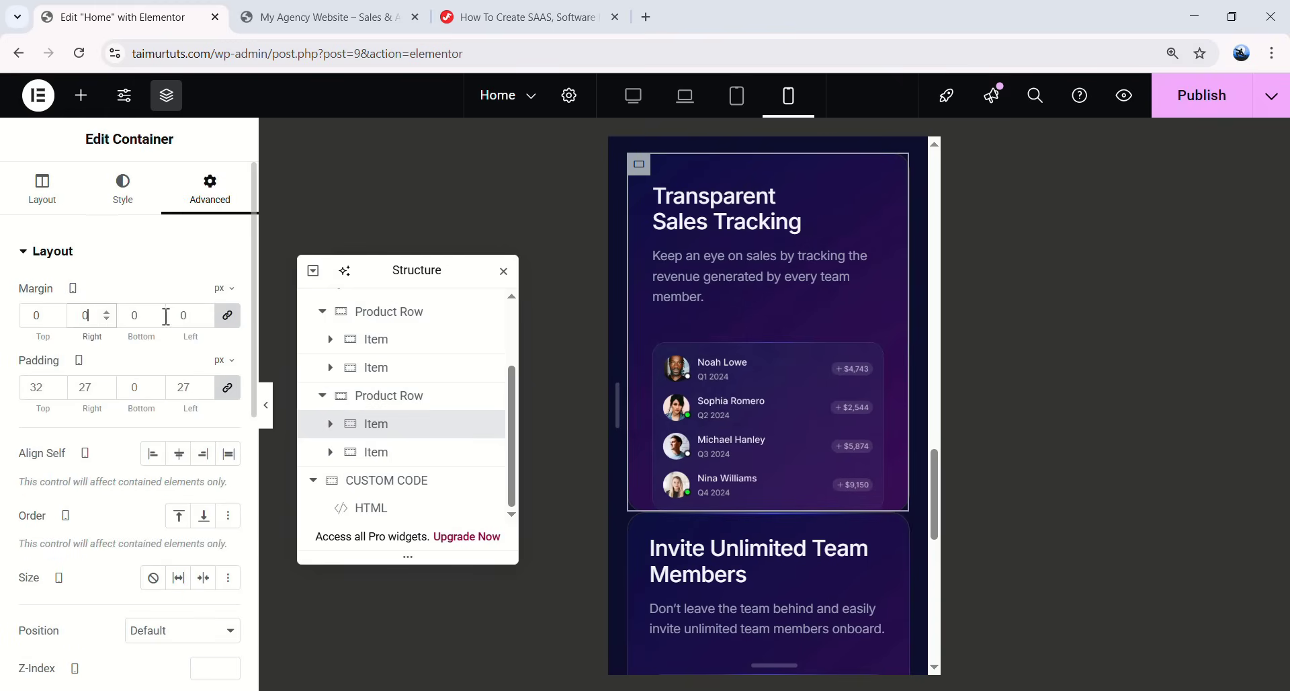
pyautogui.click(228, 316)
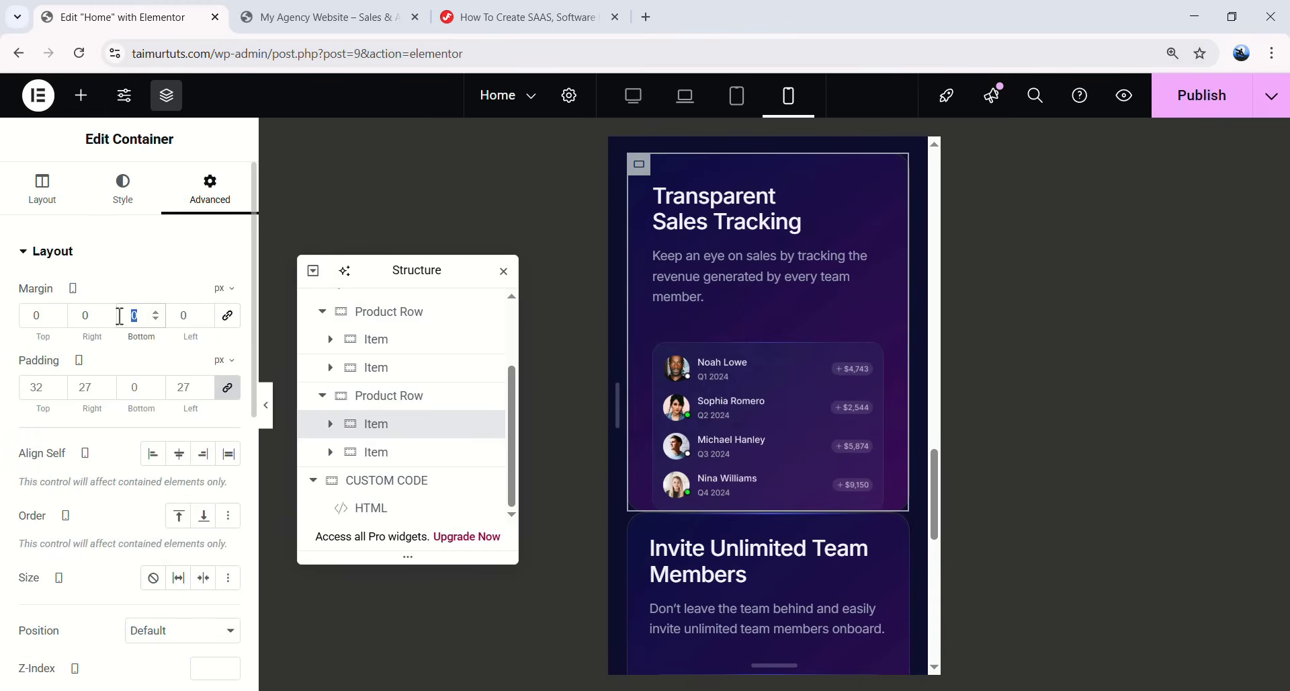
pyautogui.write('20')
pyautogui.scroll(10, 815, 377)
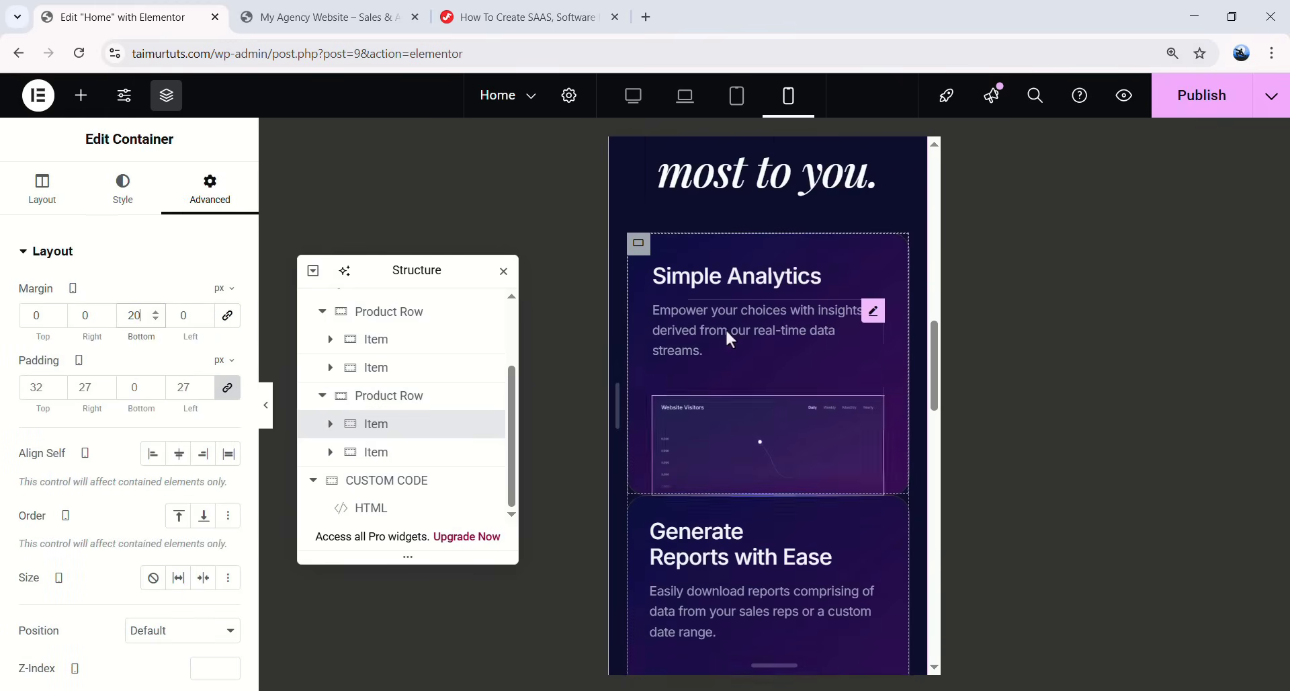
# - Change the second Product Row's top margin from 40 px to 0
pyautogui.click(637, 257)
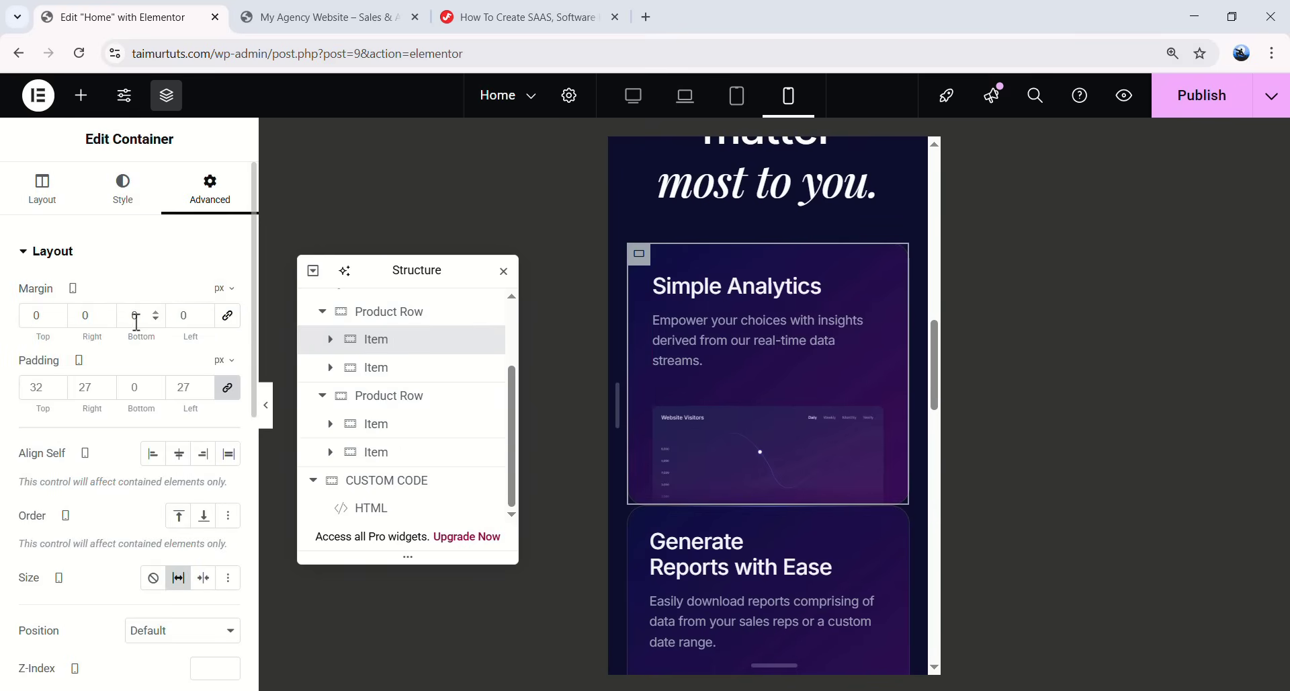
pyautogui.scroll(-5, 645, 409)
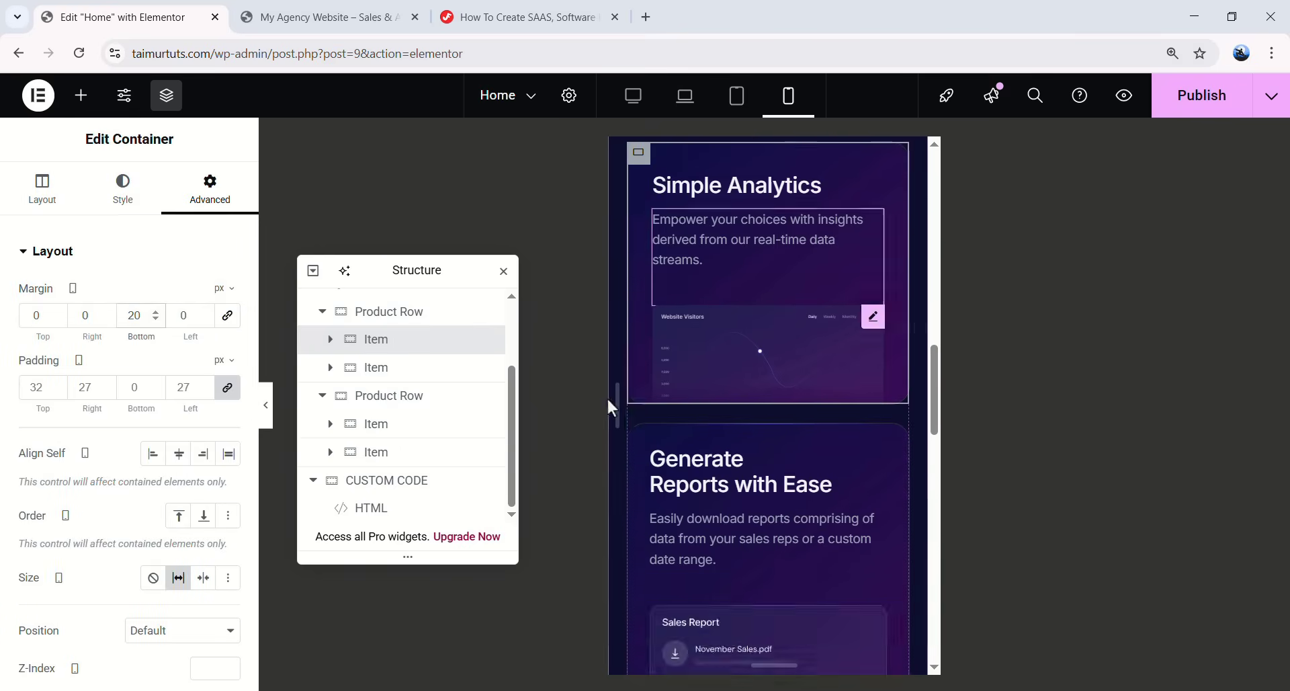
pyautogui.click(385, 403)
pyautogui.click(213, 192)
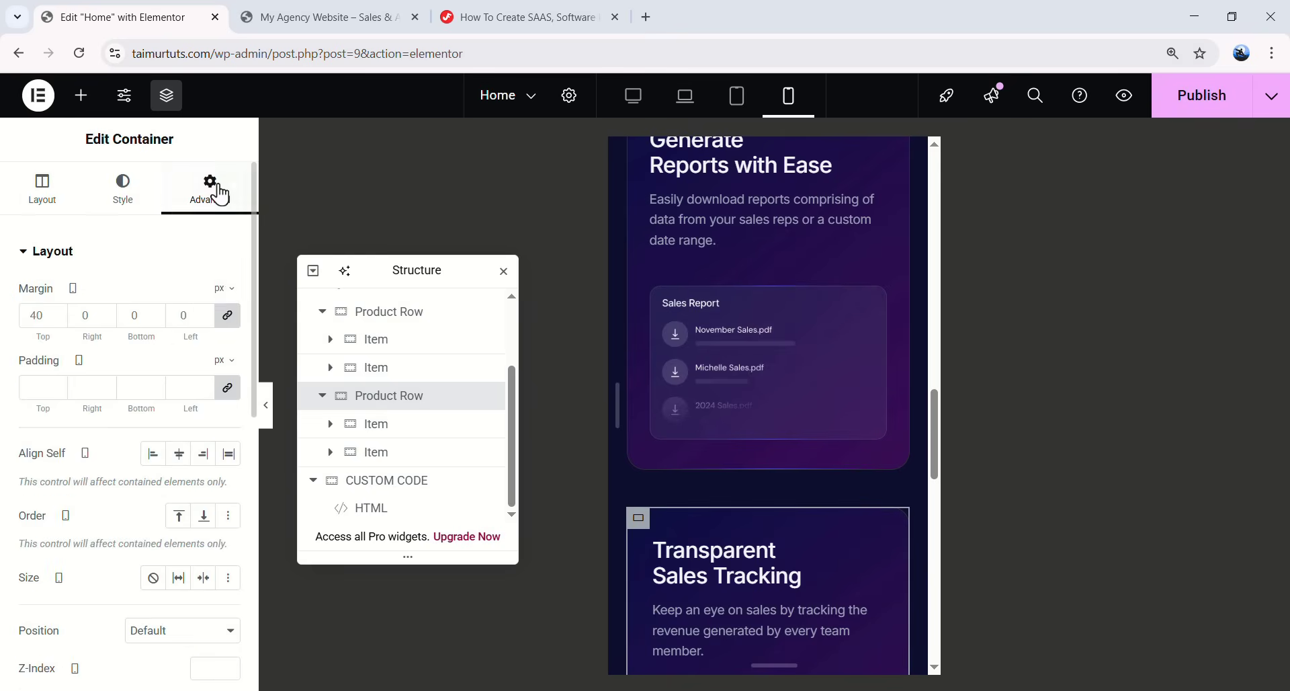
pyautogui.doubleClick(41, 320)
pyautogui.write('0')
pyautogui.scroll(3, 636, 336)
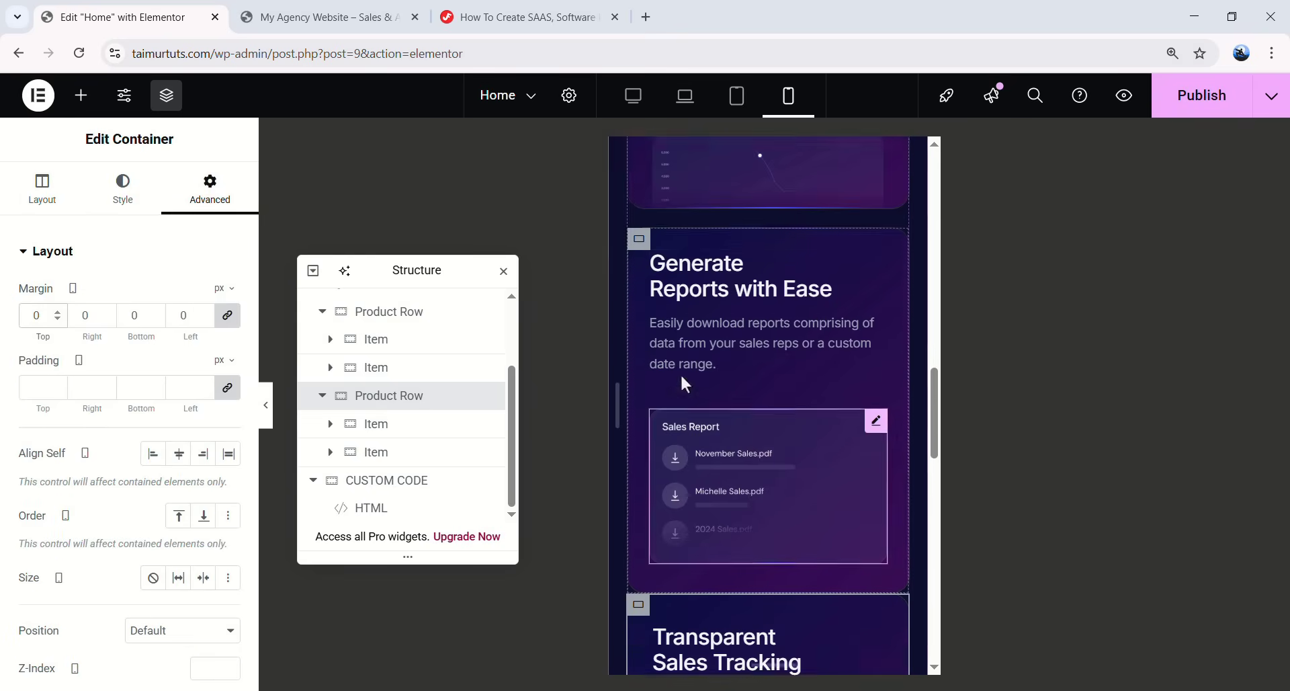
# - Give the Generate Reports card an unlinked 20 px bottom margin and check the mobile preview
pyautogui.click(386, 378)
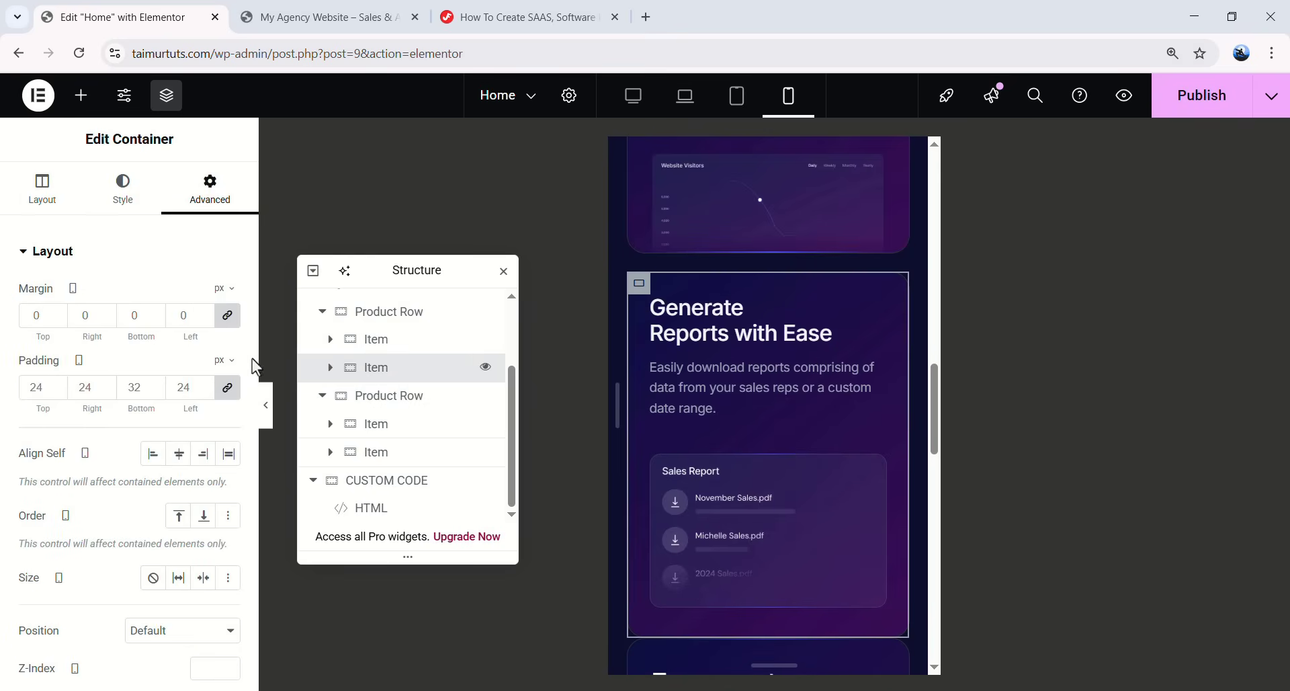
pyautogui.click(227, 316)
pyautogui.write('20')
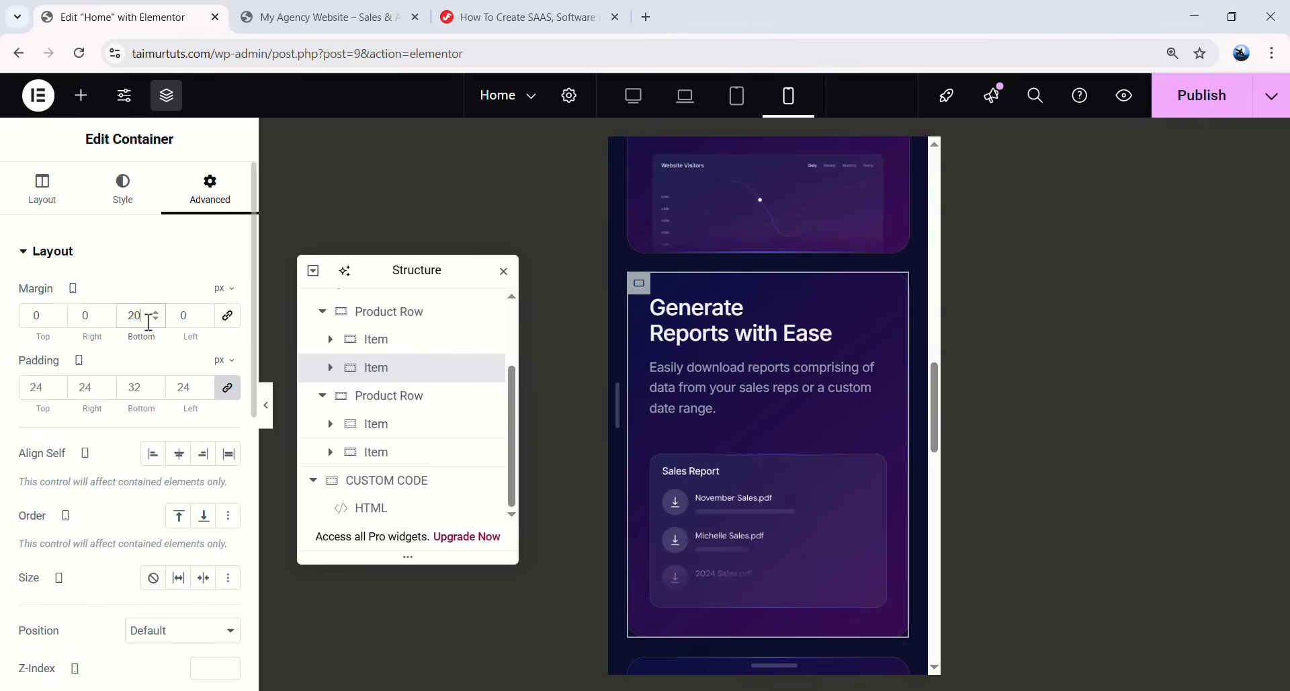
pyautogui.click(266, 404)
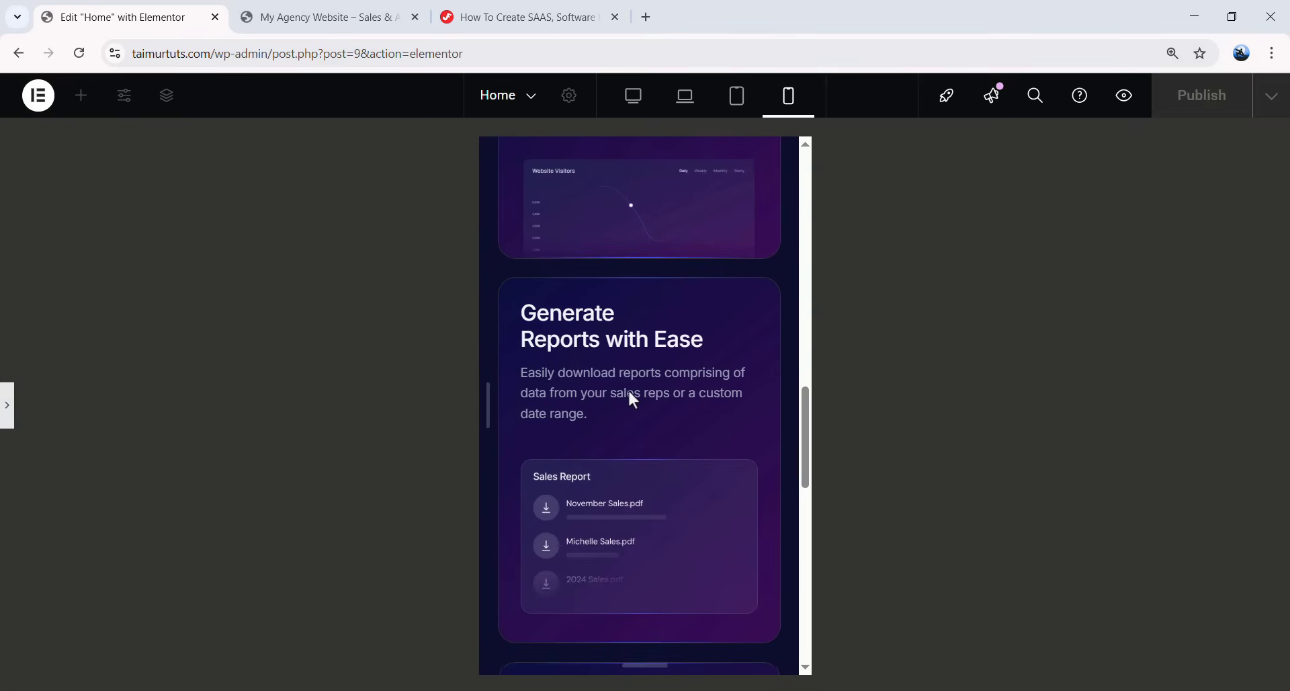
pyautogui.scroll(6, 630, 397)
pyautogui.scroll(-5, 634, 394)
pyautogui.scroll(-15, 635, 388)
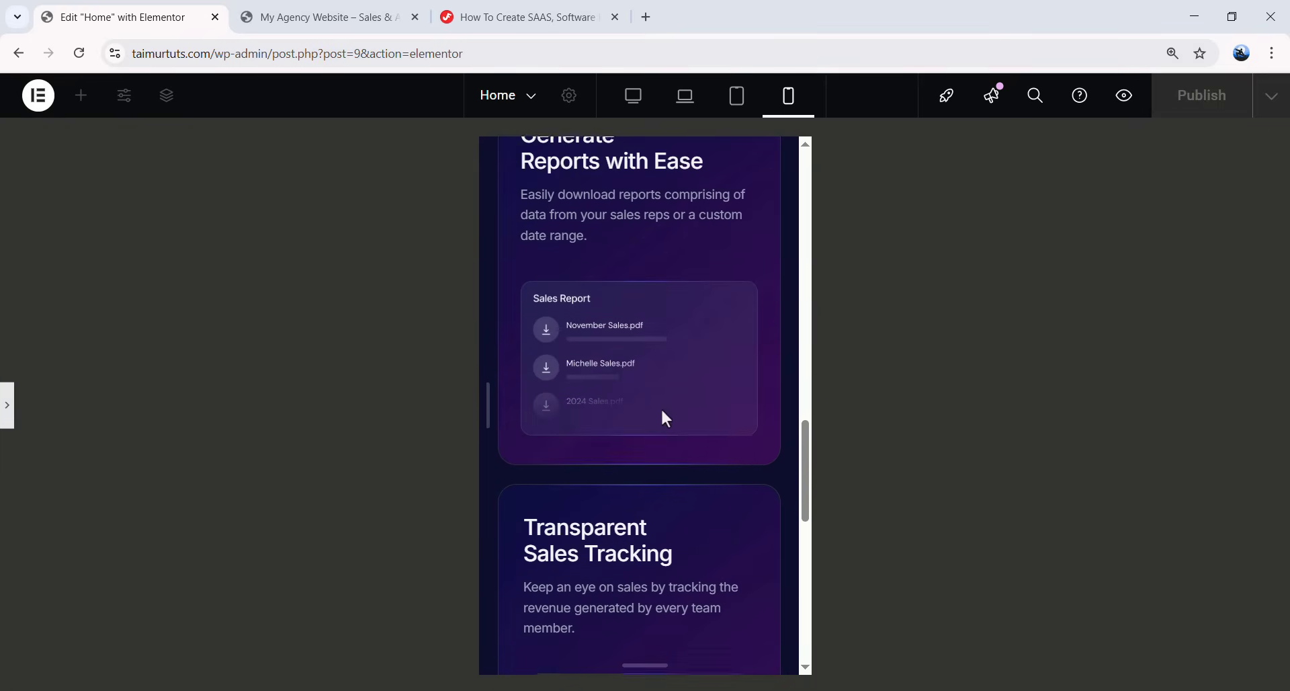
pyautogui.scroll(18, 664, 463)
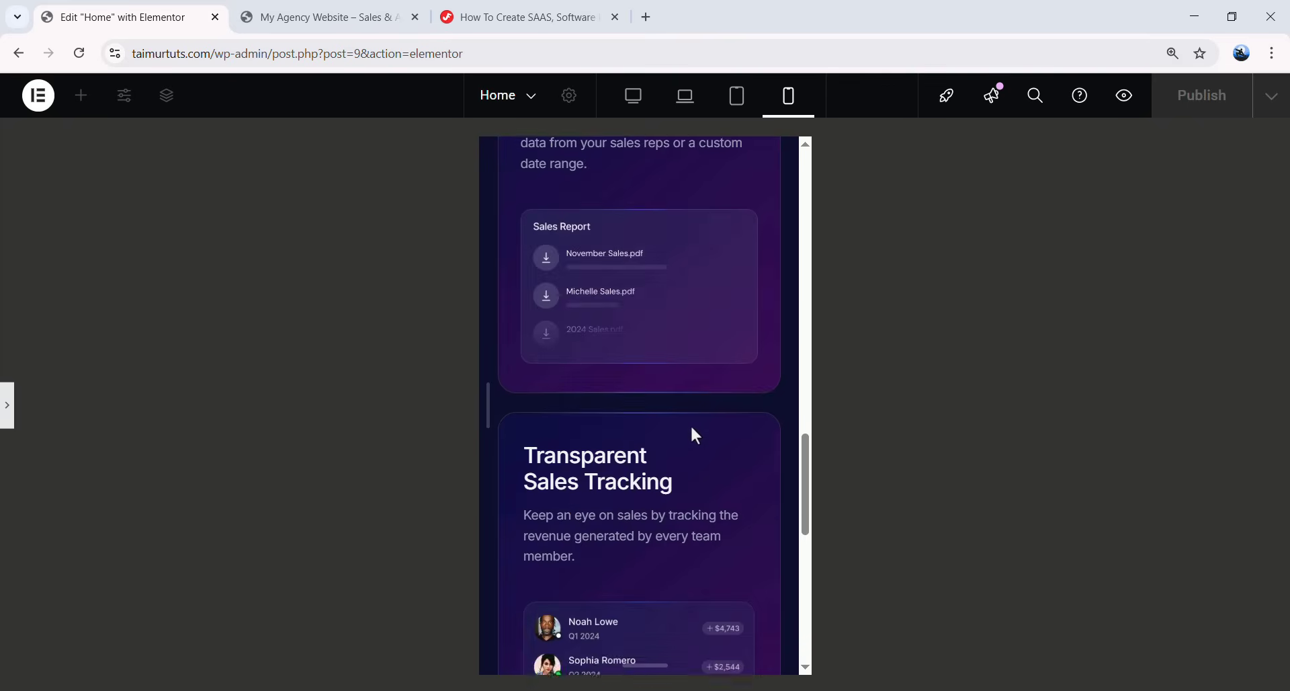
pyautogui.scroll(-1, 616, 432)
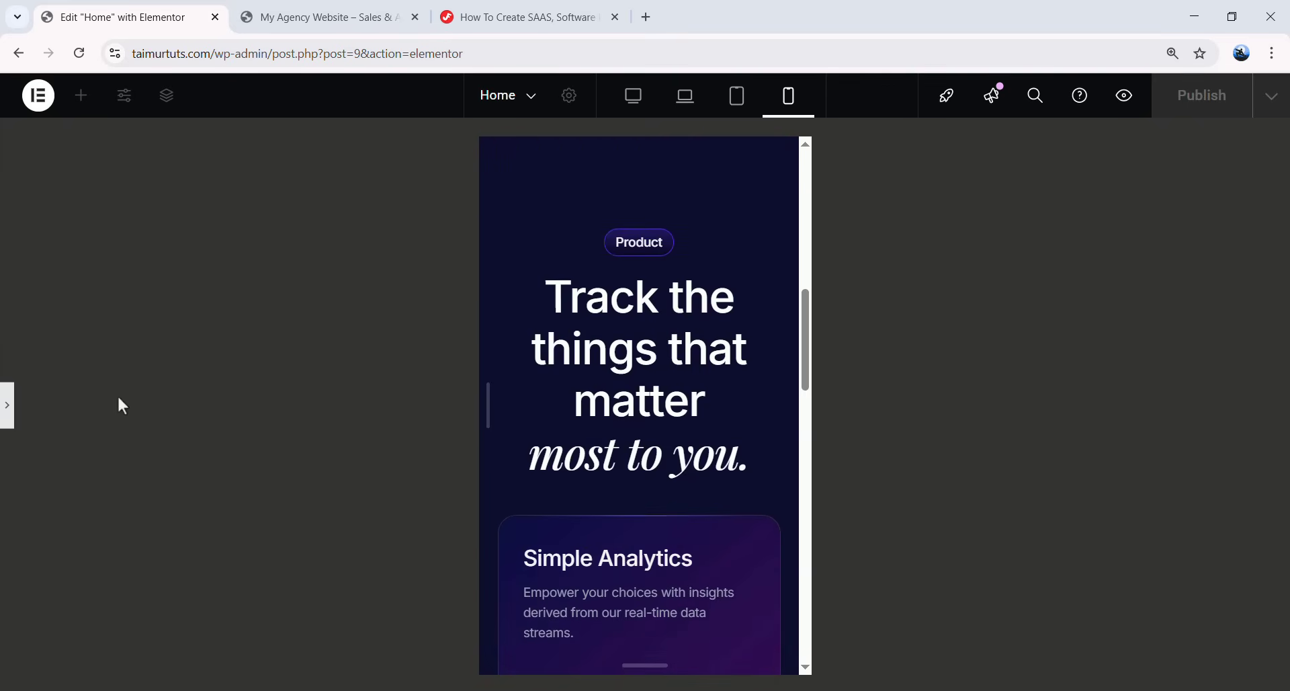
pyautogui.click(8, 405)
# - Set the Track the things that matter normal text to 32 px size and 40 px line height on mobile
pyautogui.click(728, 363)
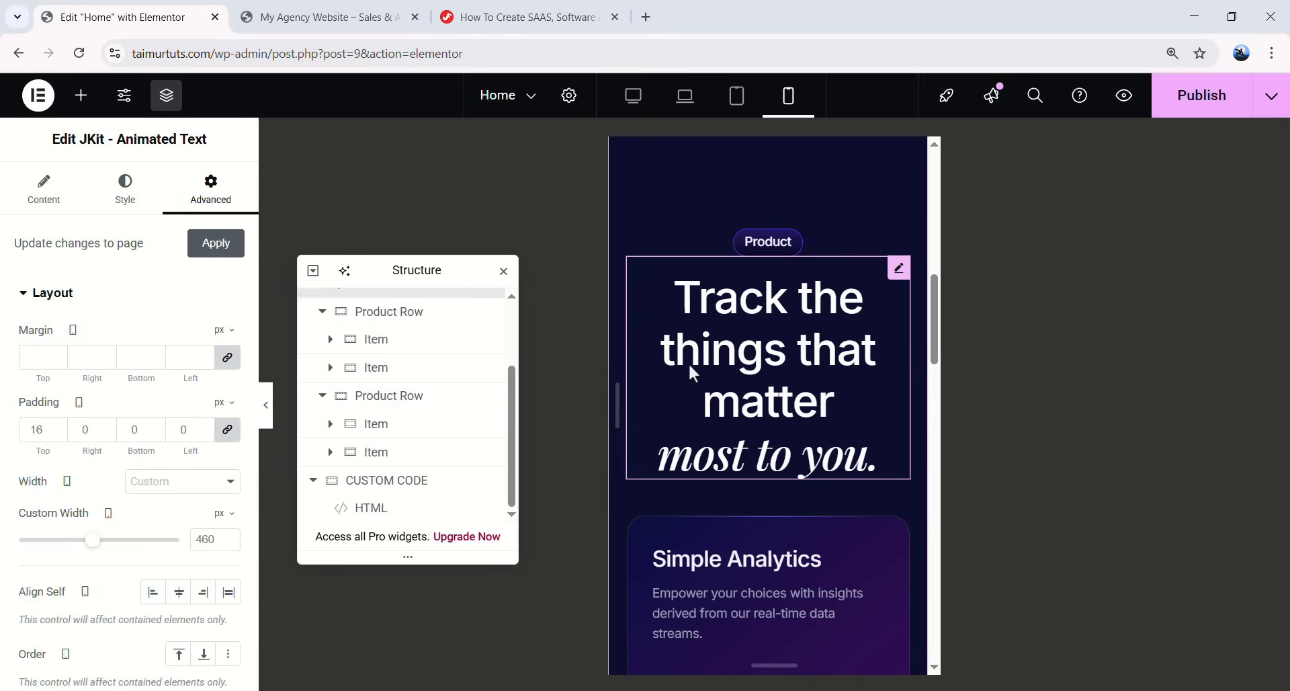
pyautogui.click(120, 197)
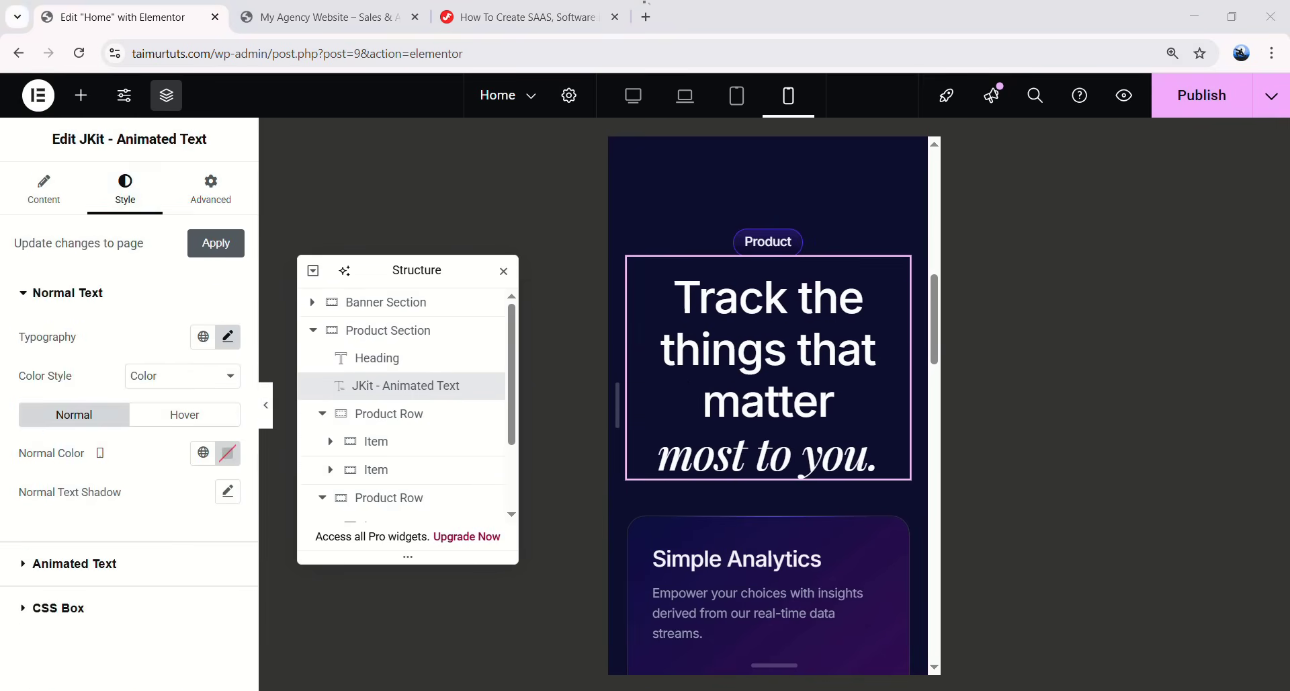
pyautogui.click(228, 337)
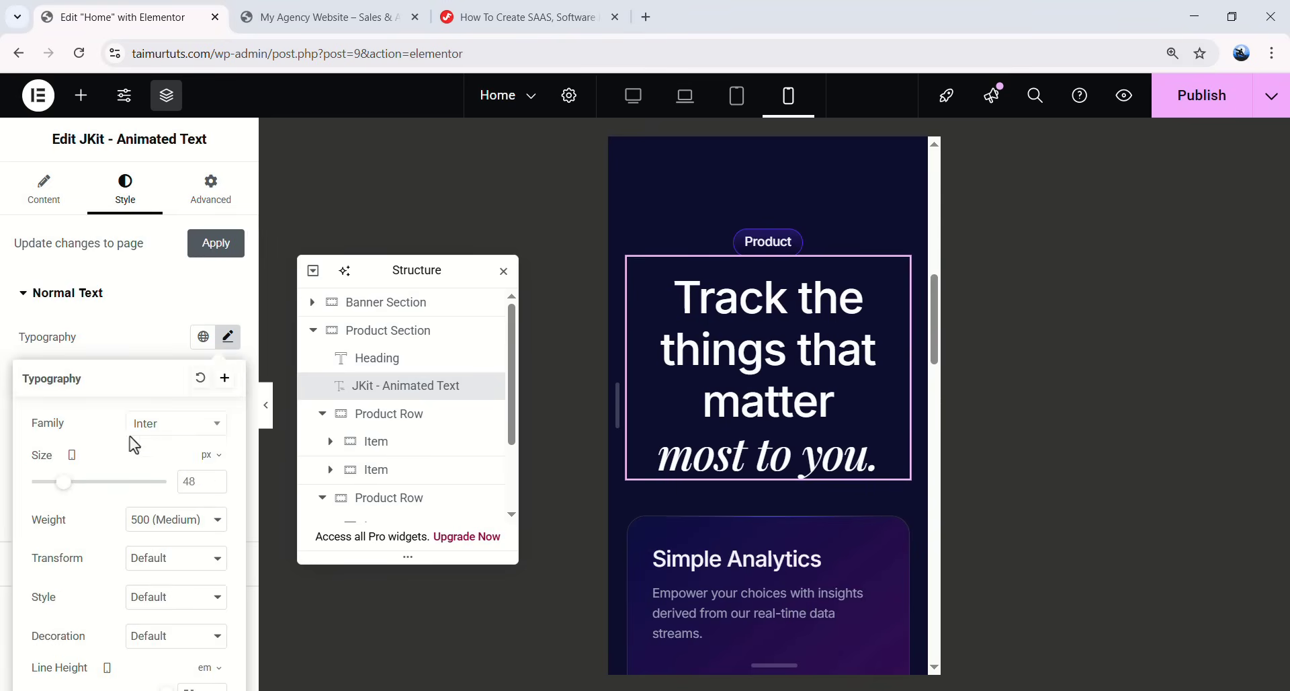
pyautogui.doubleClick(193, 481)
pyautogui.write('32')
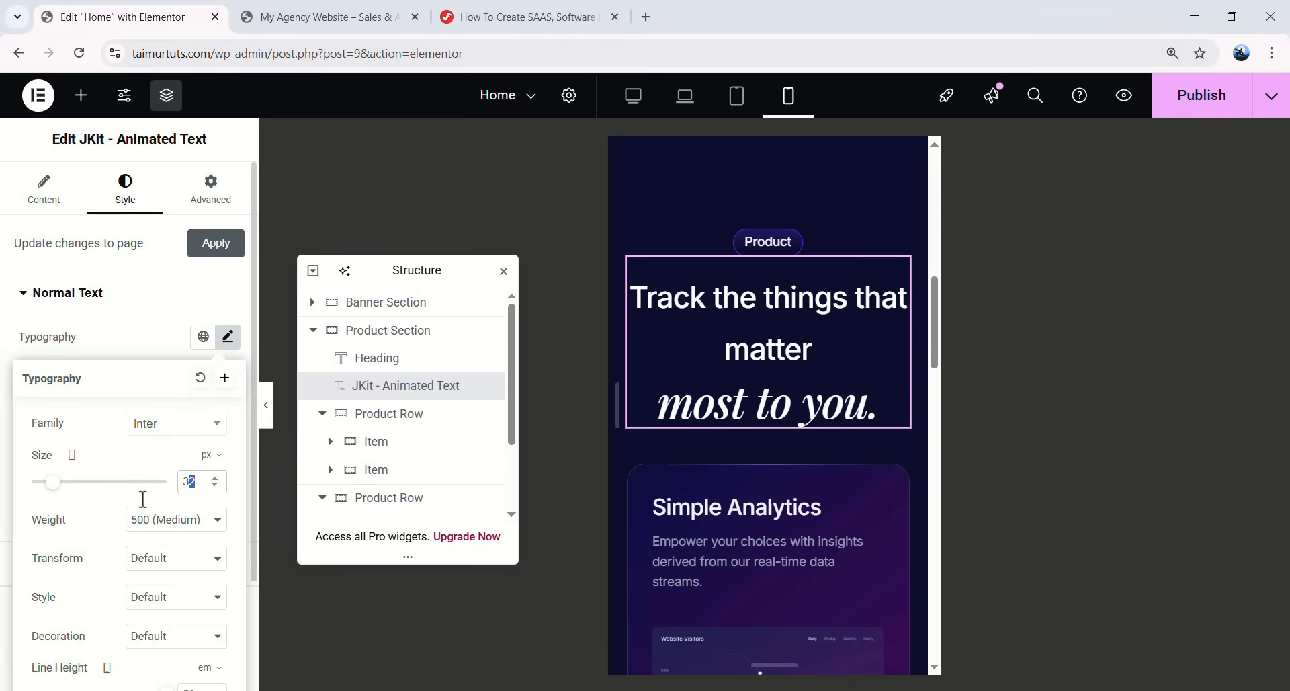
pyautogui.scroll(-1, 169, 537)
pyautogui.click(203, 585)
pyautogui.click(193, 608)
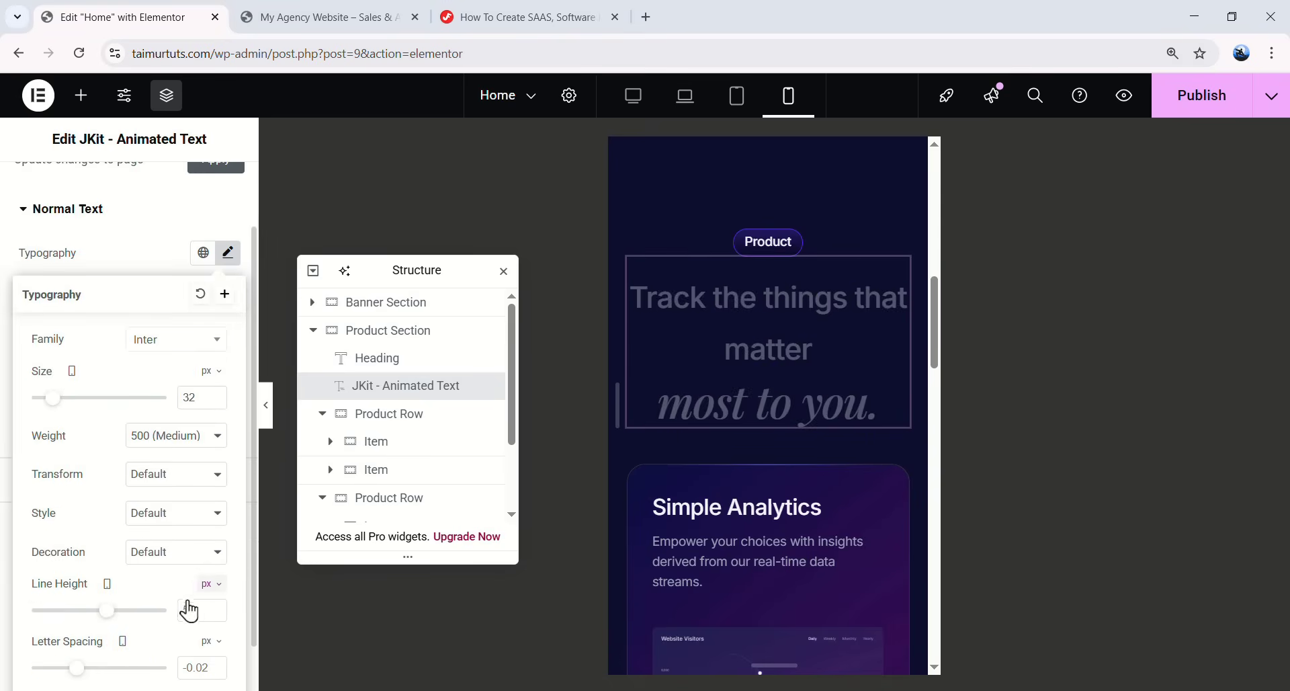
pyautogui.write('40')
pyautogui.scroll(-1, 103, 538)
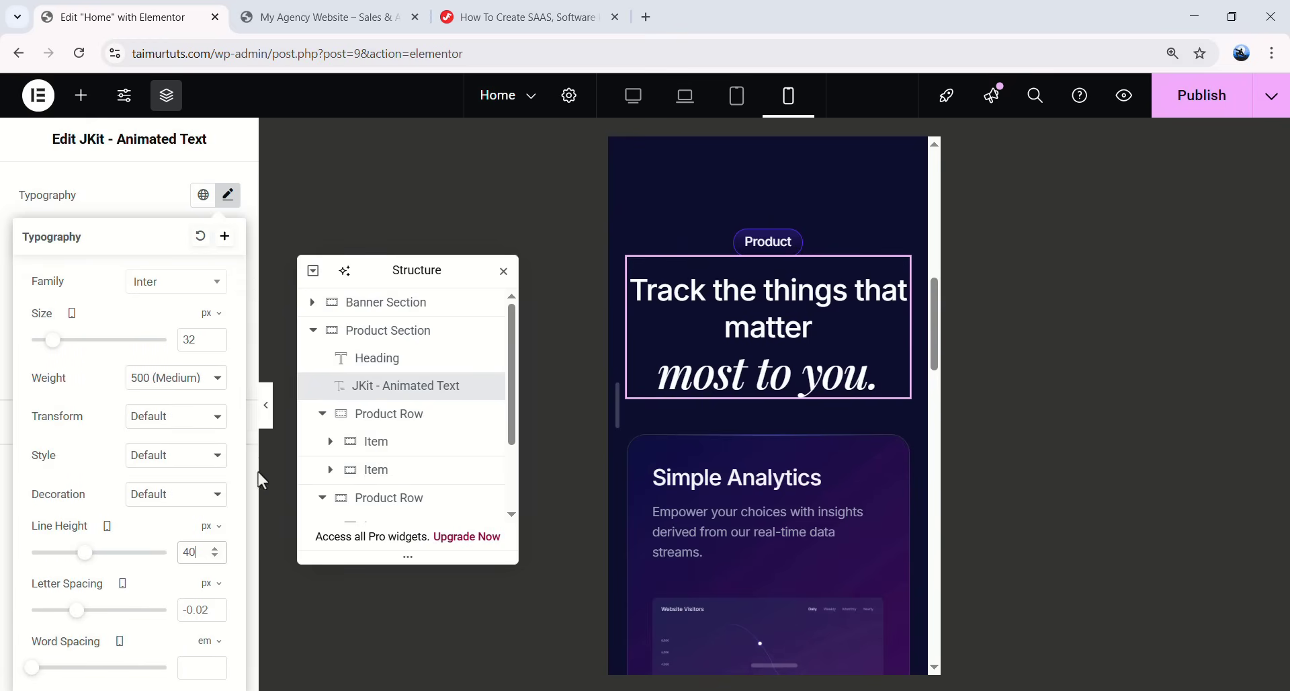
pyautogui.click(226, 200)
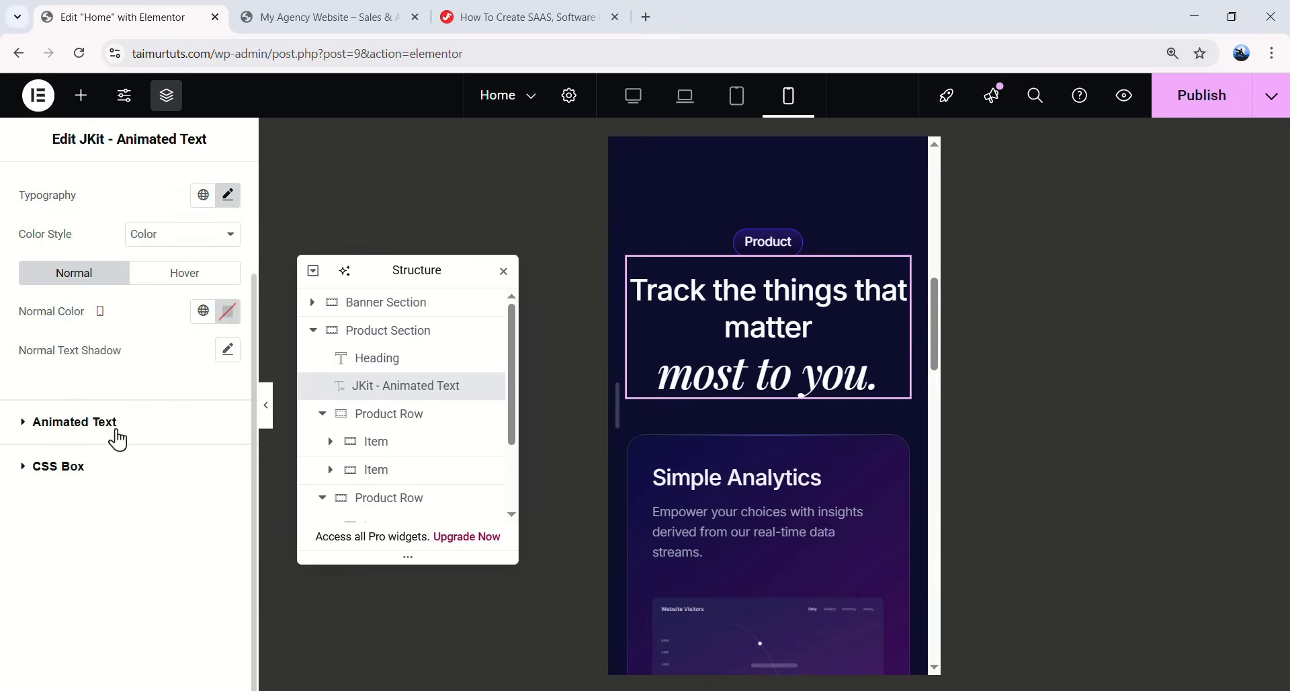
# - Set the animated text typography to 32 px size and 40 px line height on mobile
pyautogui.click(74, 422)
pyautogui.click(228, 381)
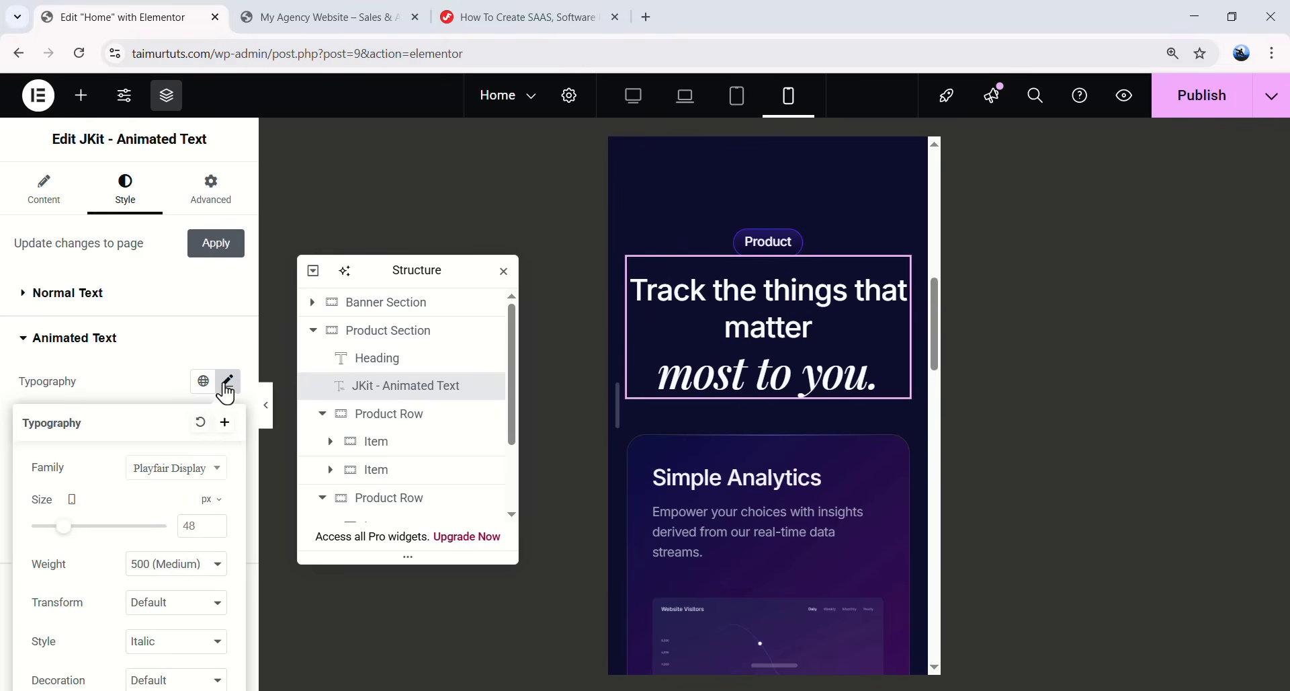
pyautogui.click(180, 526)
pyautogui.write('32')
pyautogui.scroll(-3, 149, 536)
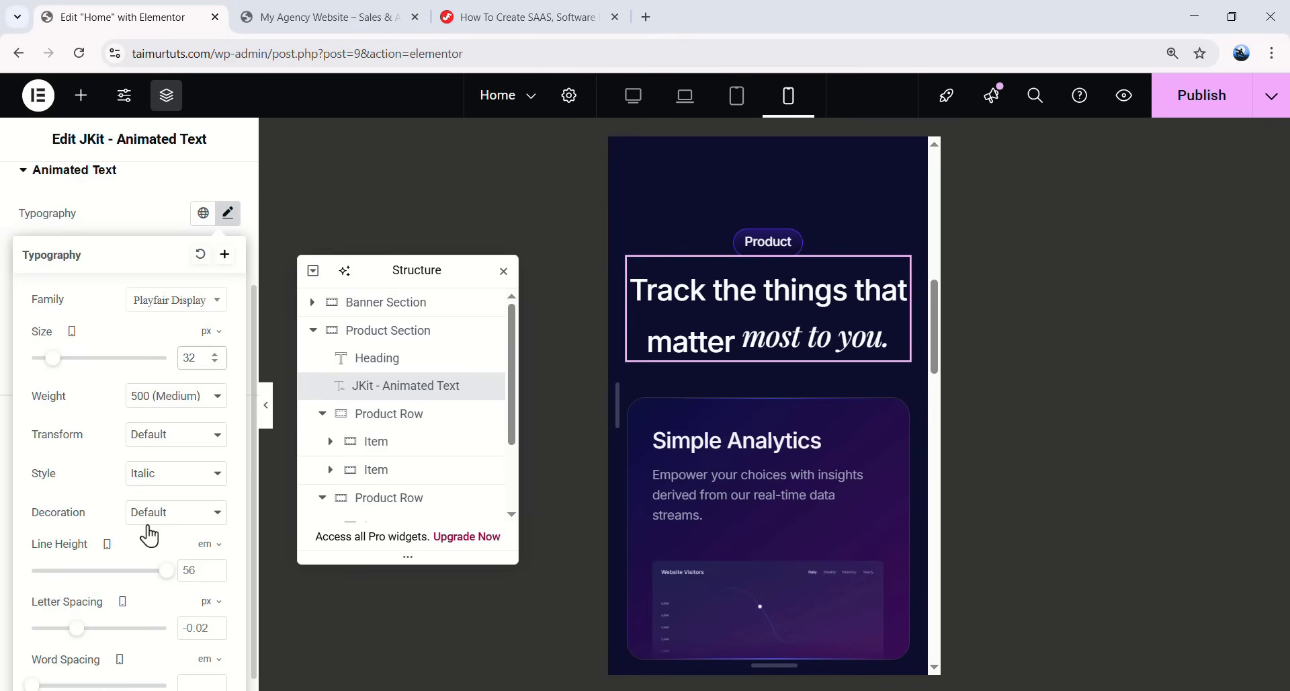
pyautogui.click(191, 569)
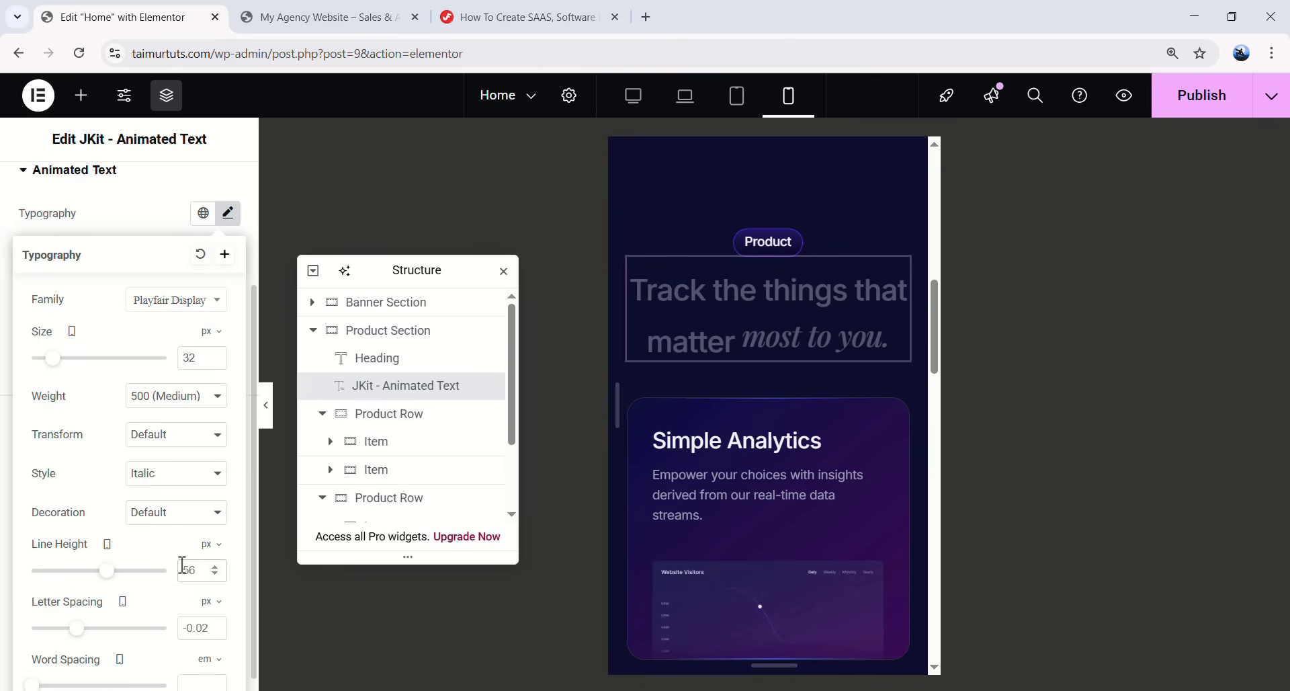
pyautogui.write('40')
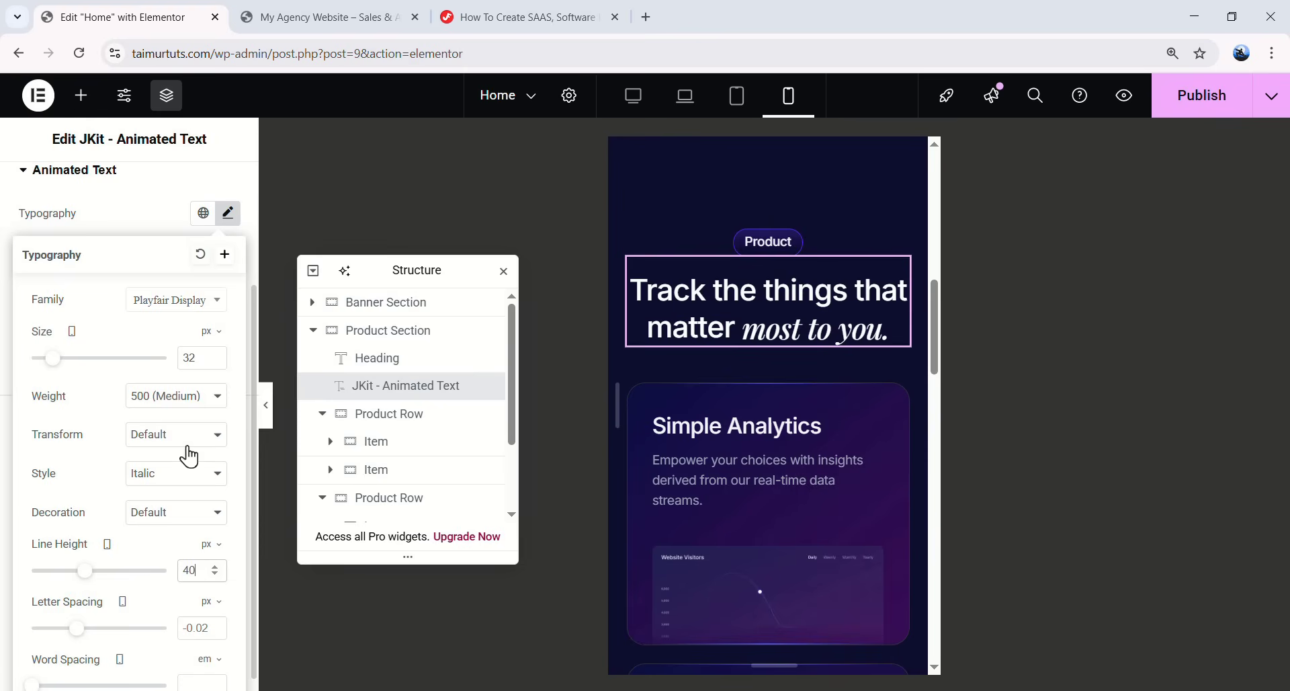
pyautogui.click(166, 407)
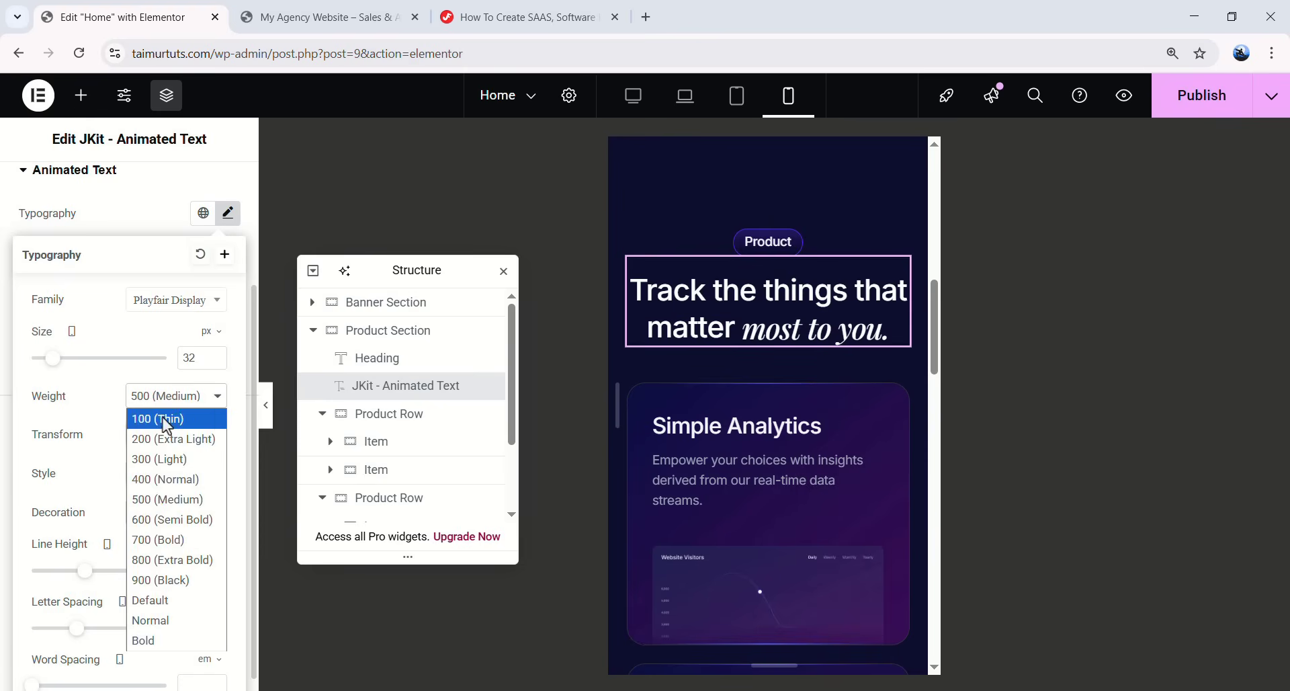
pyautogui.click(173, 401)
pyautogui.click(173, 404)
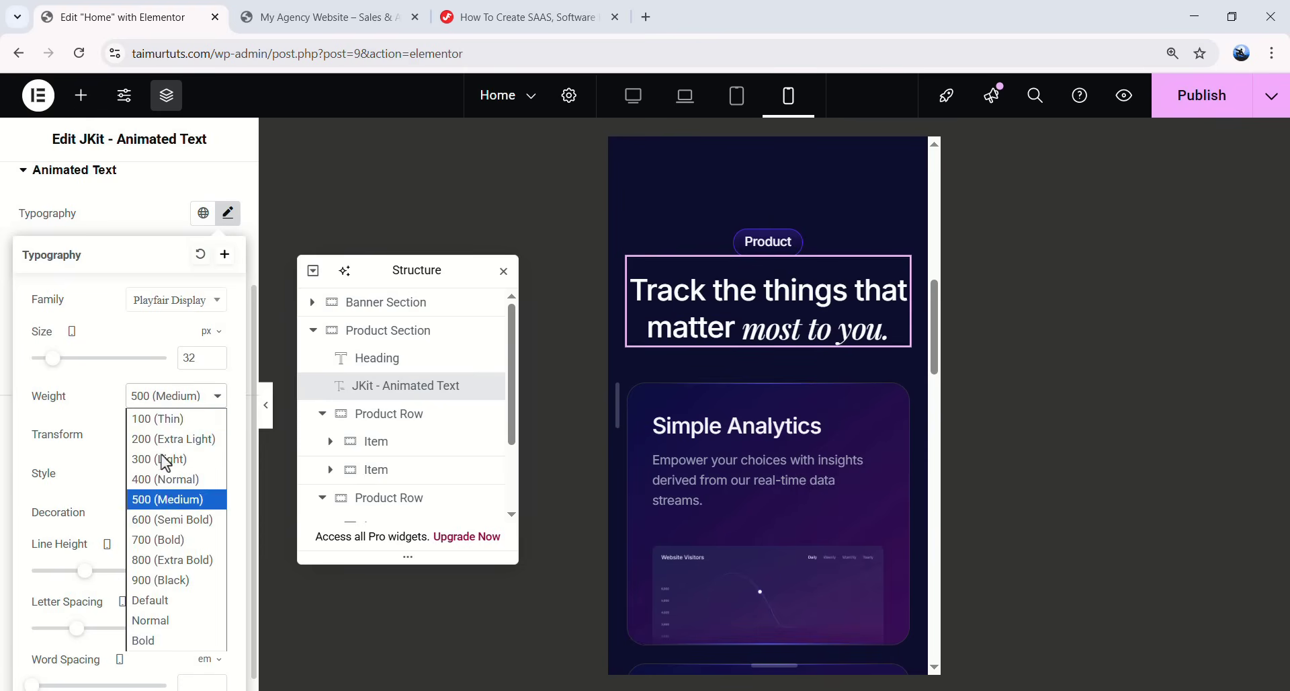
pyautogui.click(178, 397)
# - On desktop, set the animated italic words to weight 400 (Normal), then compare on mobile
pyautogui.click(635, 97)
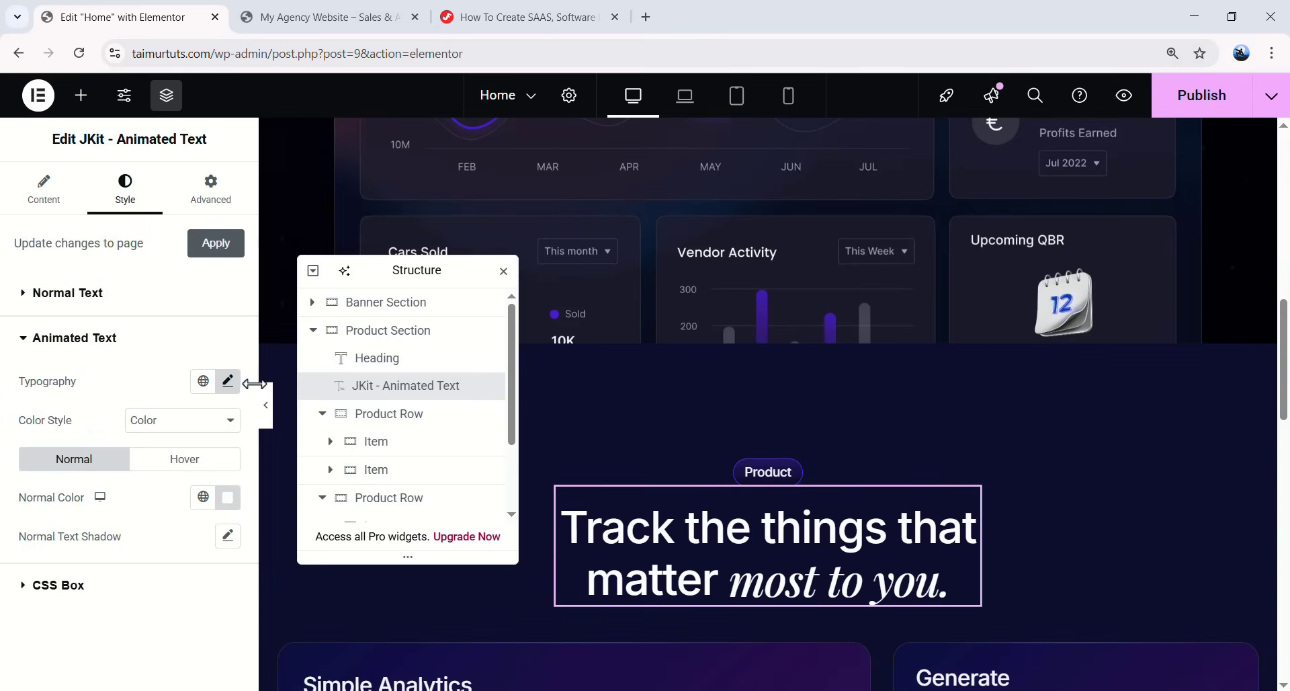
pyautogui.click(228, 381)
pyautogui.scroll(-3, 143, 444)
pyautogui.click(167, 399)
pyautogui.click(165, 481)
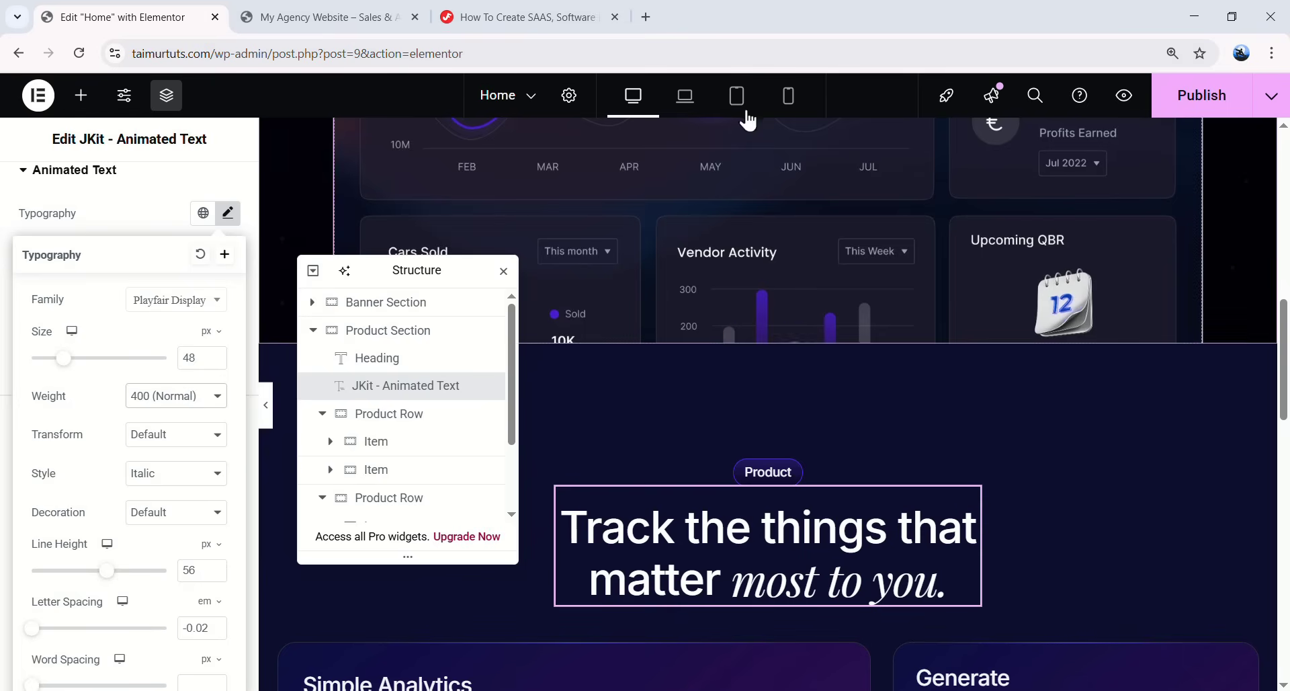
pyautogui.click(789, 96)
pyautogui.scroll(-15, 779, 304)
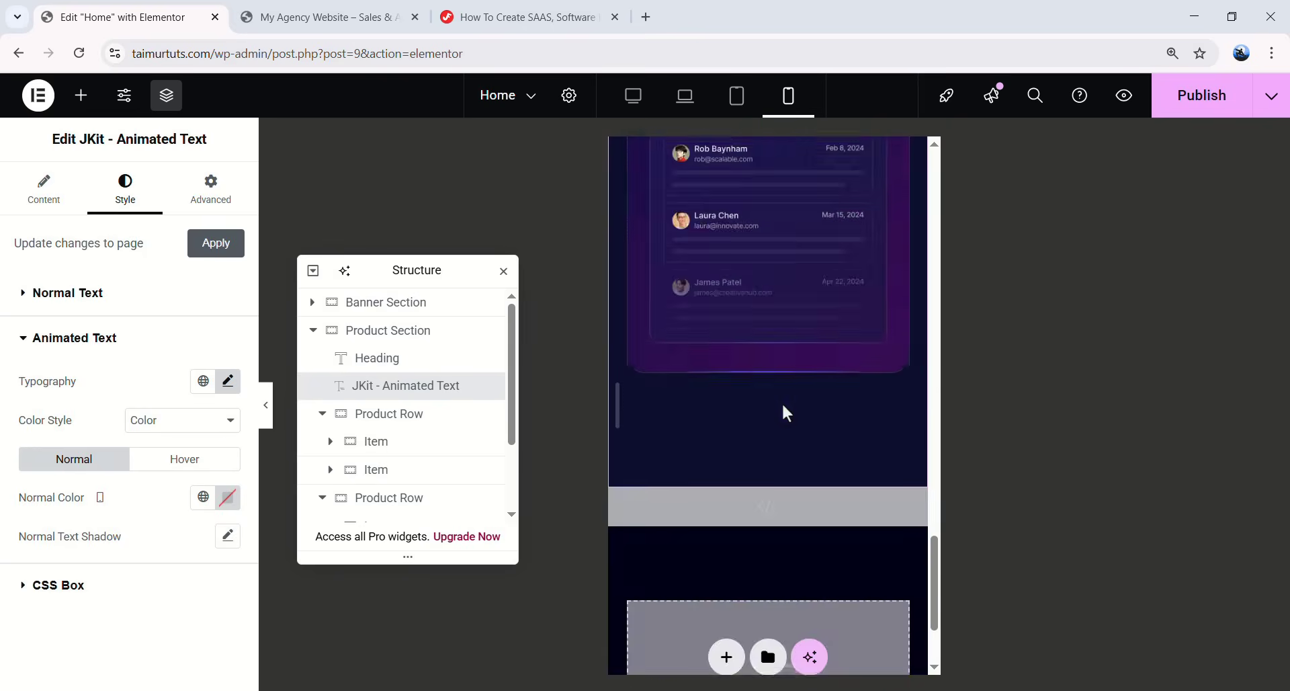
pyautogui.scroll(15, 781, 415)
pyautogui.click(632, 99)
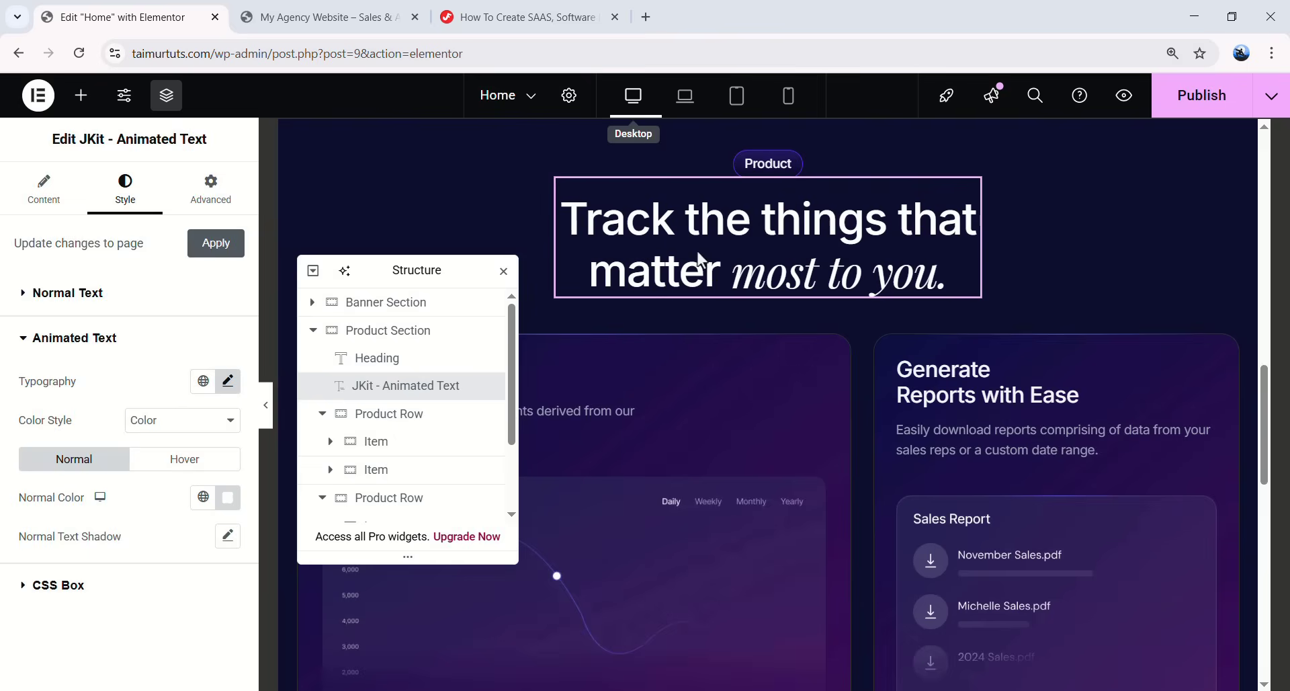
# - Collapse the Product Section and CUSTOM CODE in the Navigator and move the Navigator aside
pyautogui.click(336, 299)
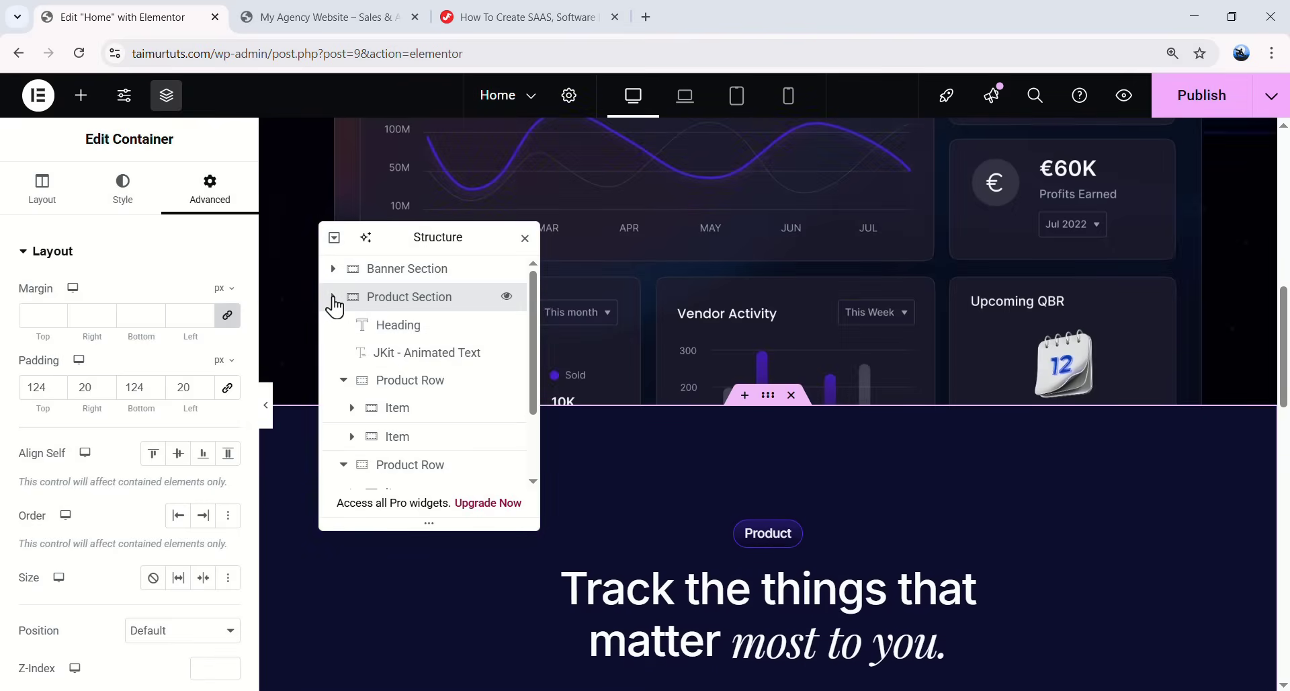
pyautogui.click(334, 306)
pyautogui.click(337, 326)
pyautogui.scroll(-5, 894, 430)
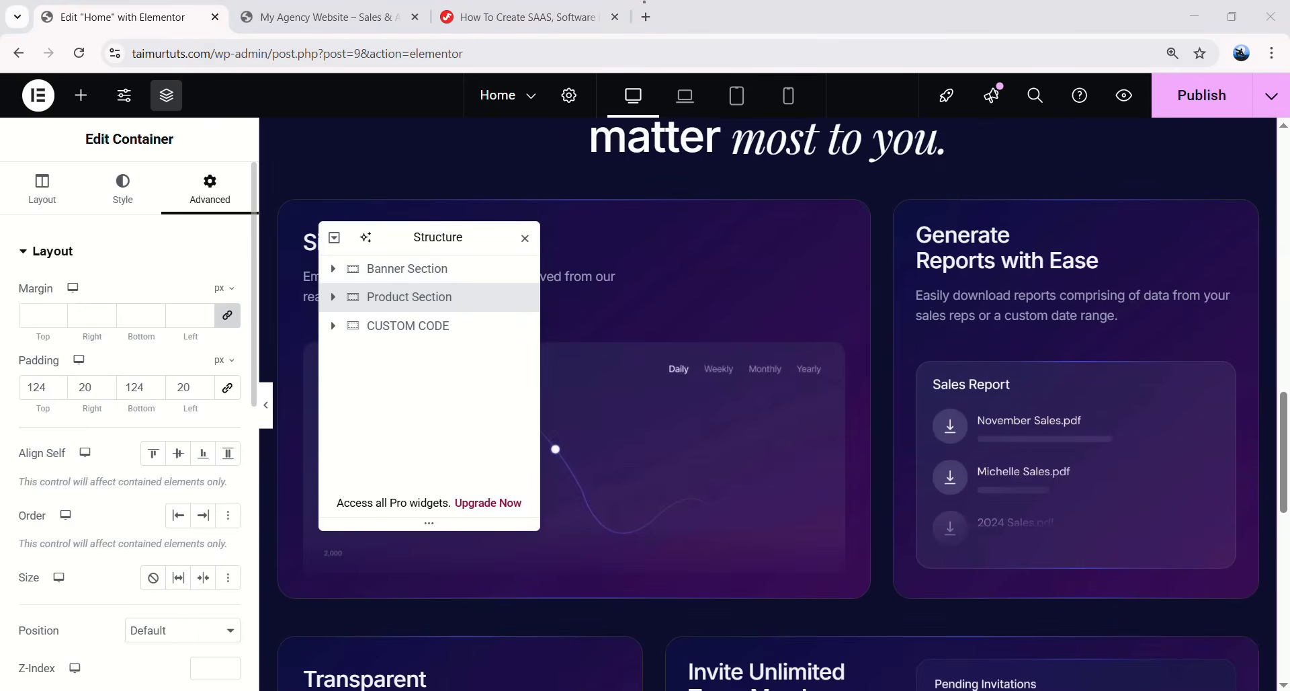
pyautogui.scroll(-10, 657, 380)
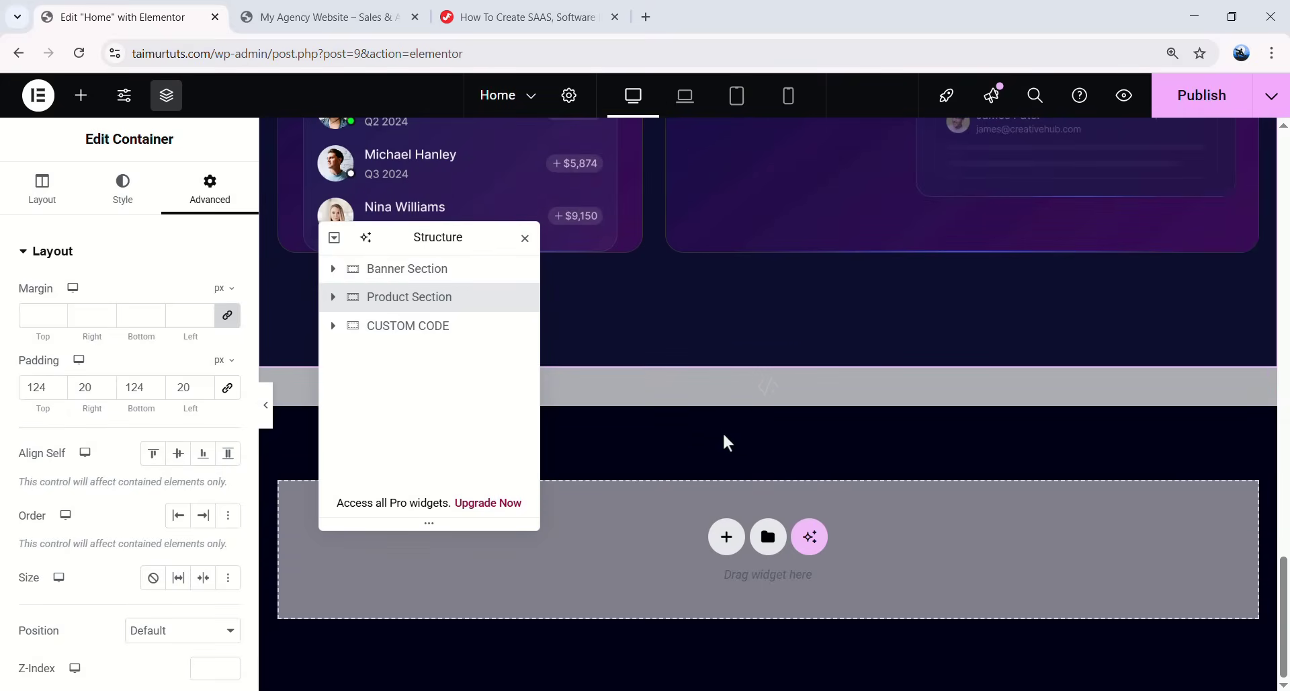
pyautogui.moveTo(467, 242); pyautogui.dragTo(1046, 222)
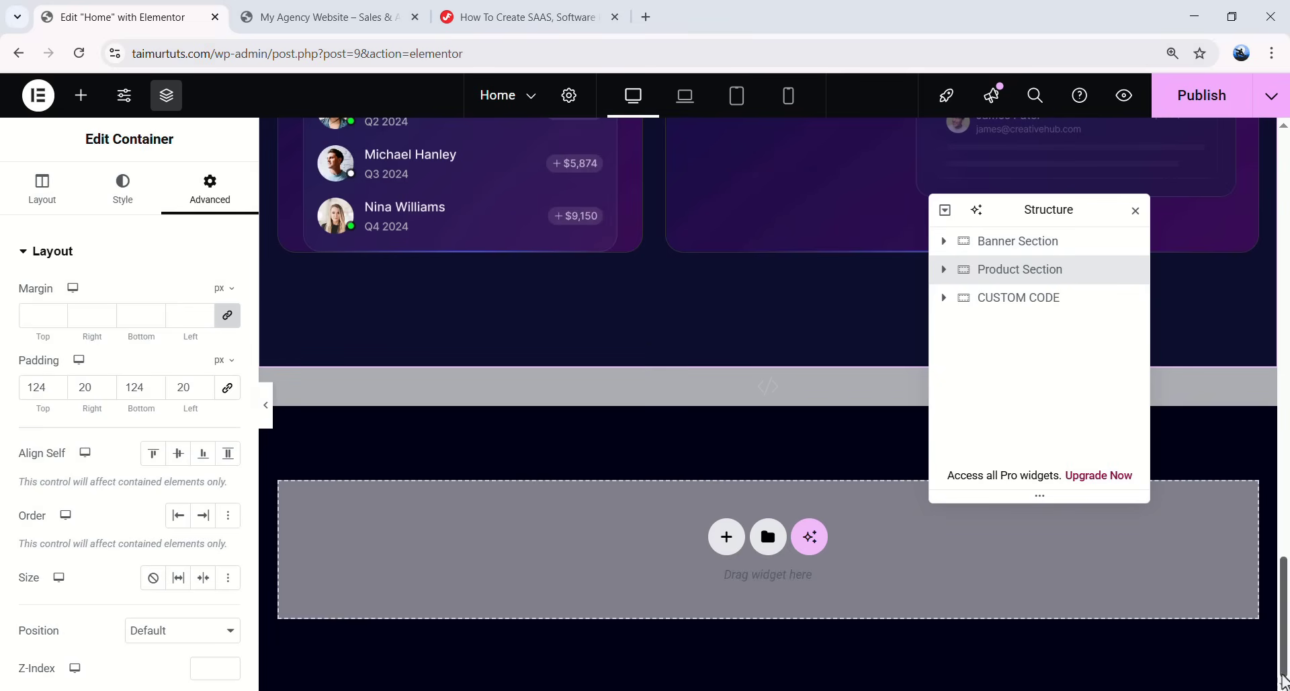
# - Add a new container named 'Testimonial Section' and place it above CUSTOM CODE
pyautogui.click(80, 95)
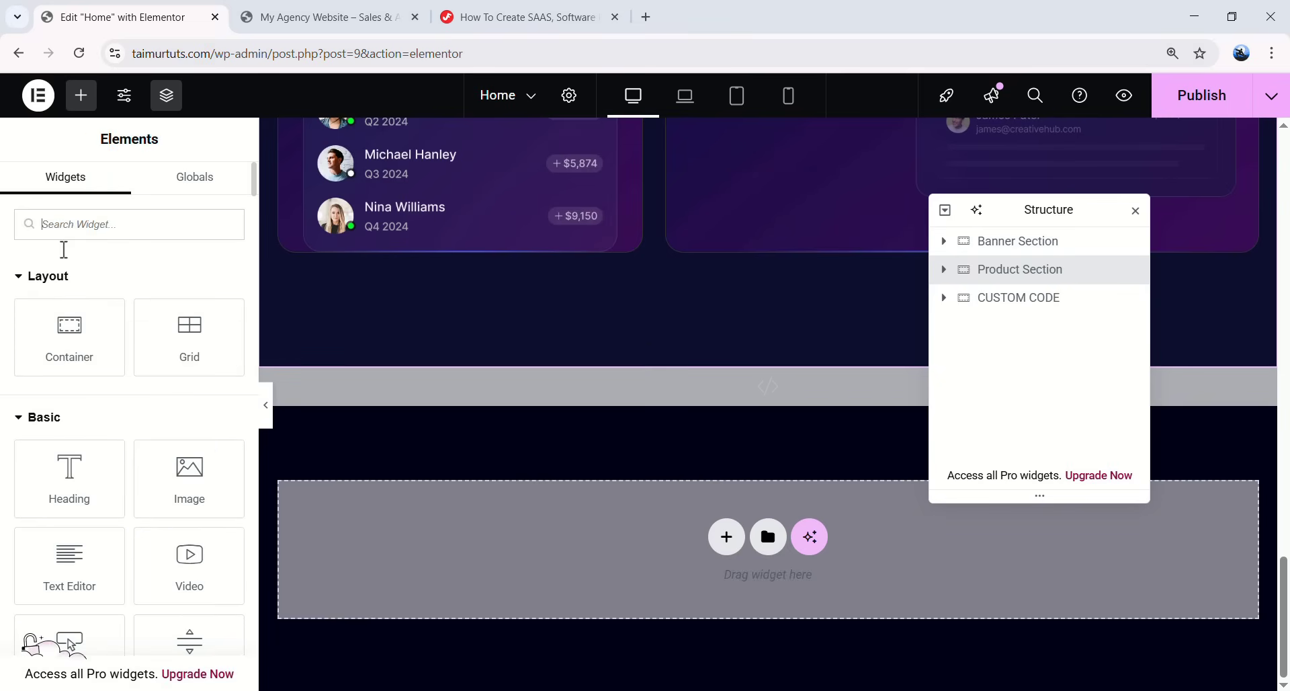
pyautogui.moveTo(32, 326); pyautogui.dragTo(480, 504)
pyautogui.doubleClick(1001, 330)
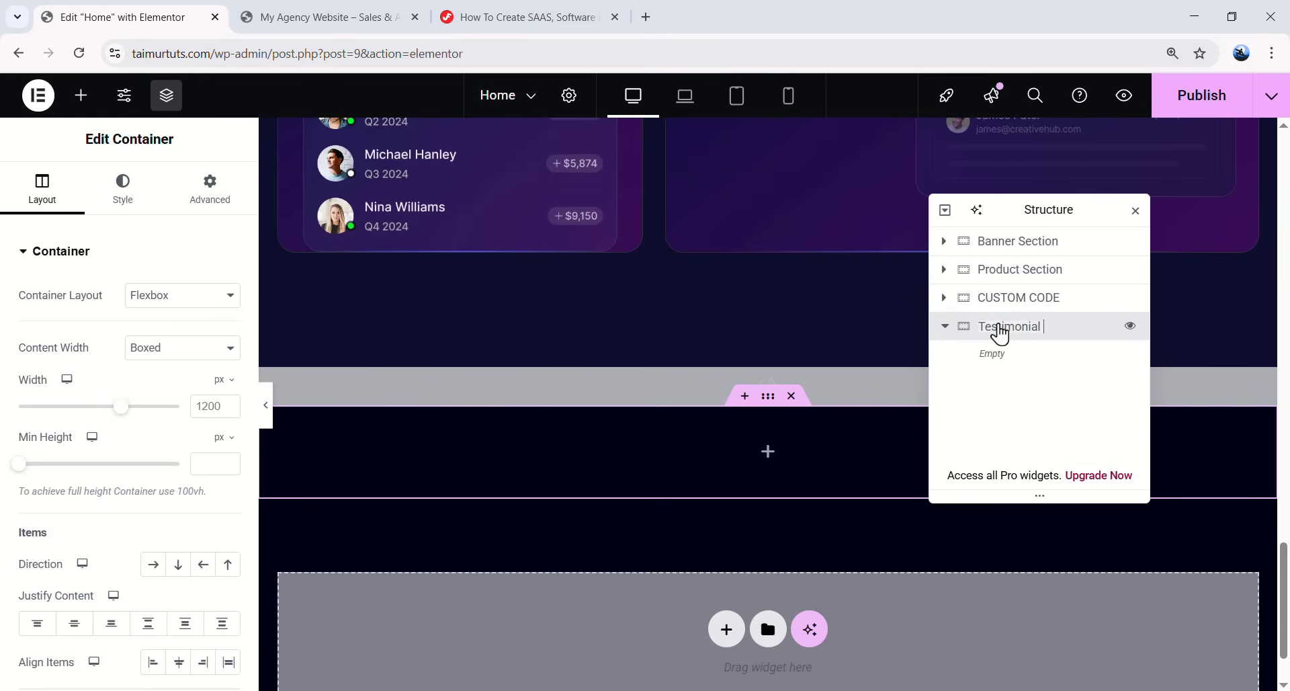
pyautogui.write('Testimonial Section')
pyautogui.click(950, 331)
pyautogui.moveTo(1001, 309); pyautogui.dragTo(1004, 353)
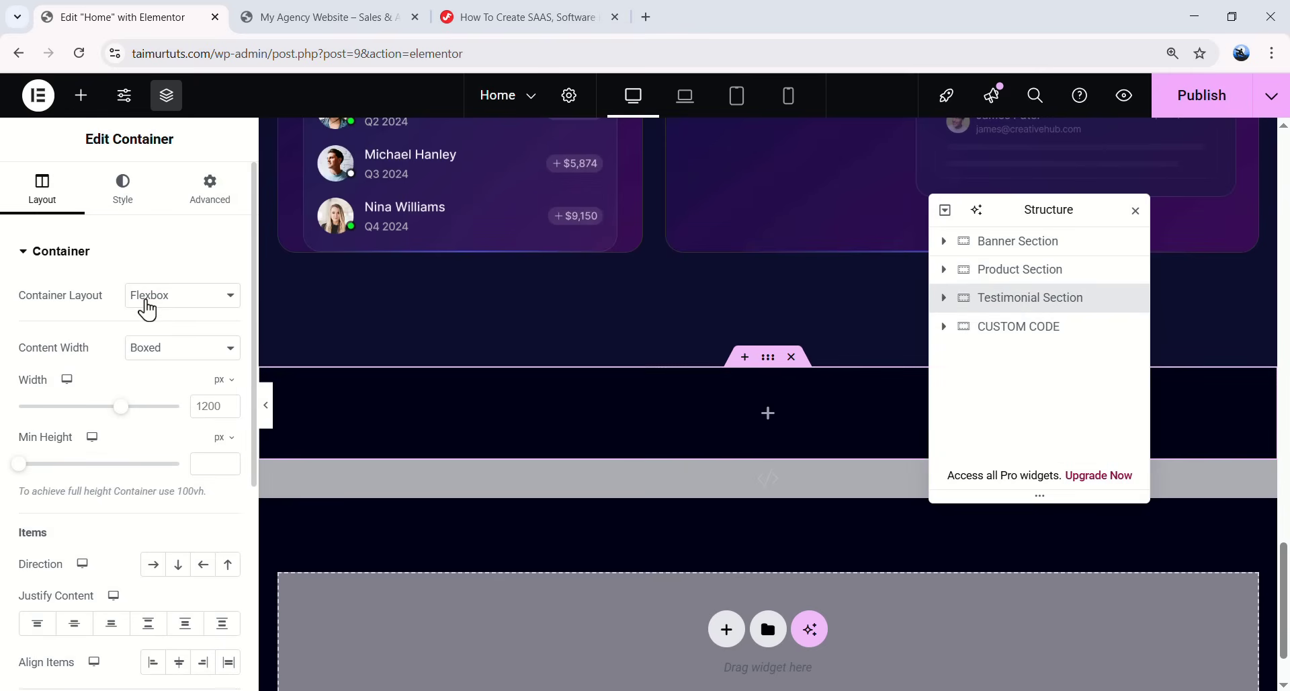
# - Make the Testimonial Section full width with its content centred
pyautogui.click(133, 357)
pyautogui.click(146, 386)
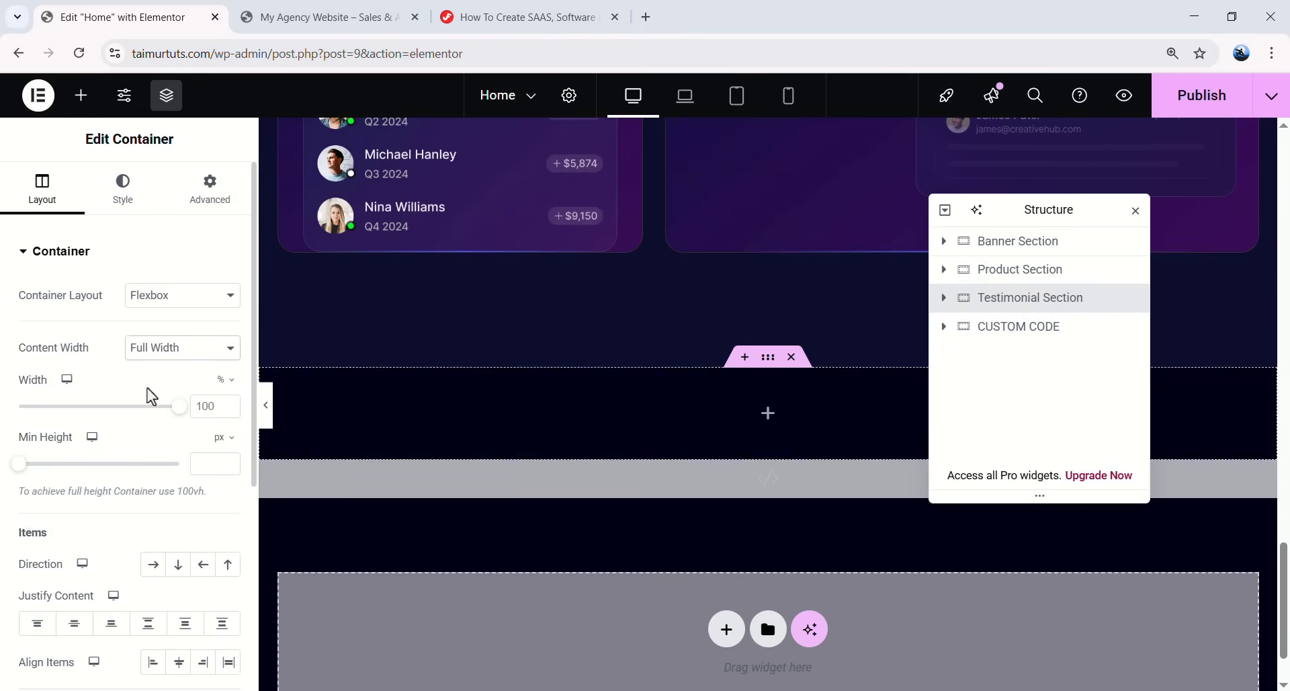
pyautogui.scroll(-1, 134, 423)
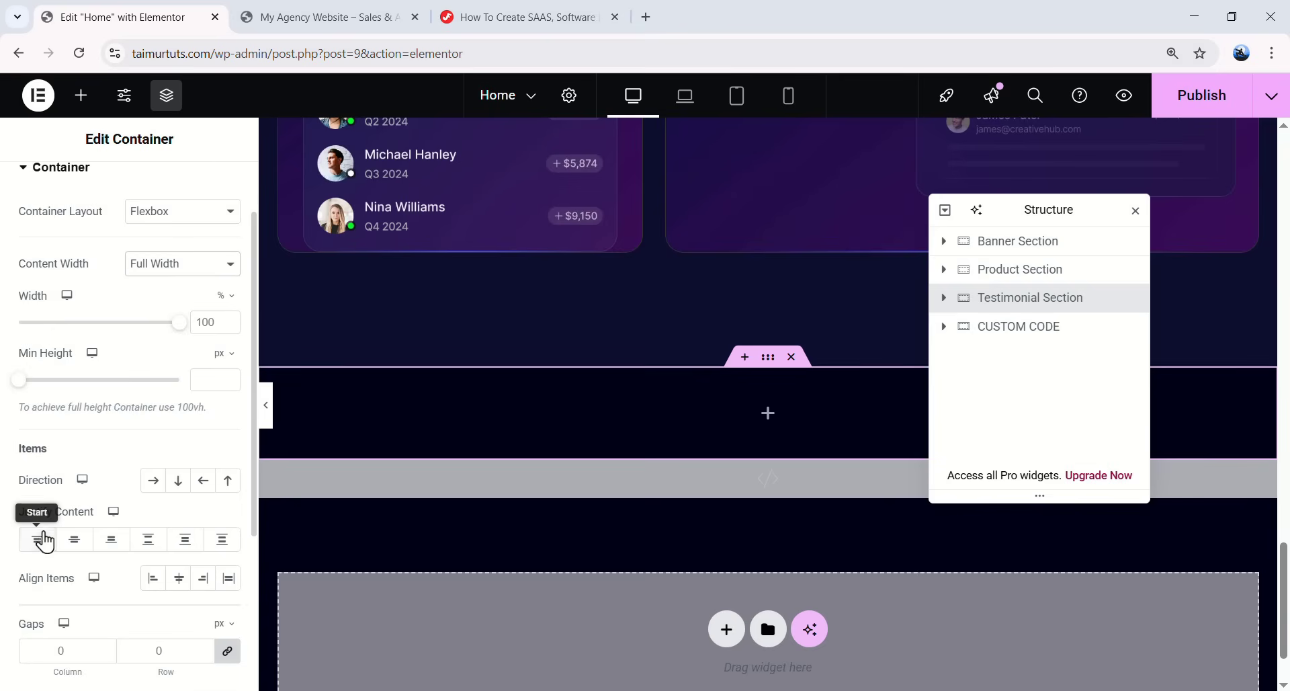
pyautogui.click(74, 539)
pyautogui.scroll(-1, 101, 511)
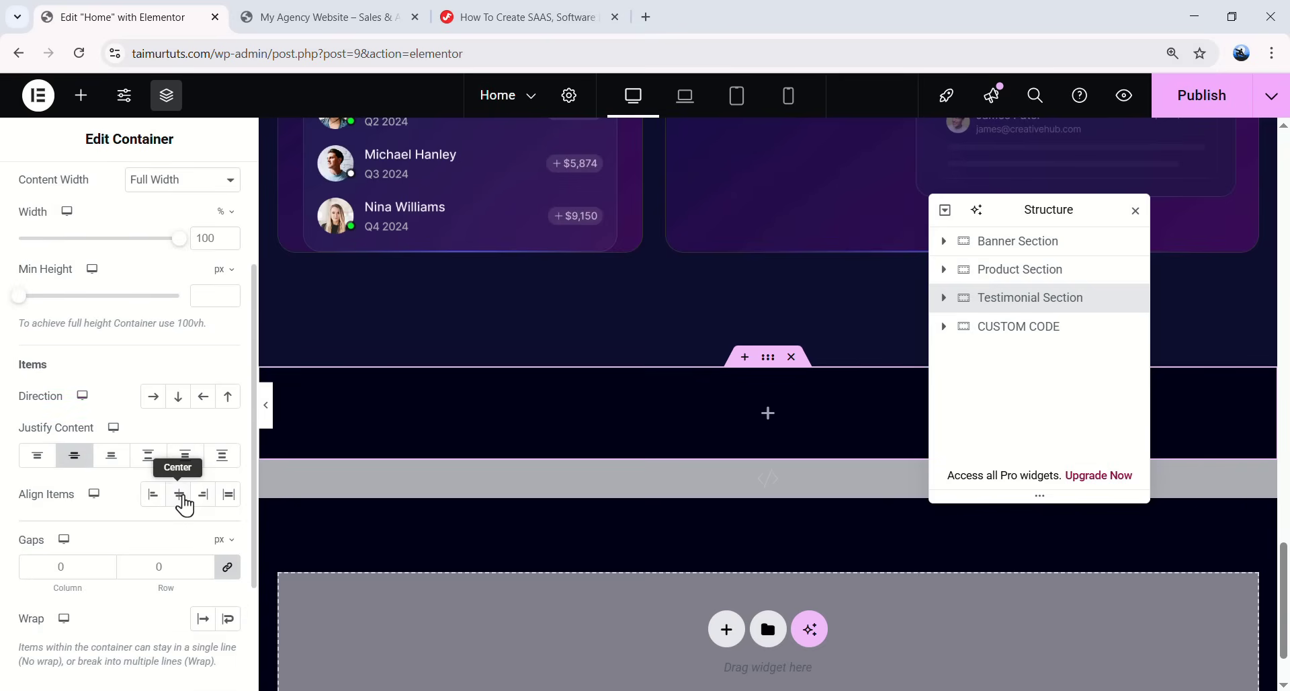
pyautogui.scroll(2, 165, 389)
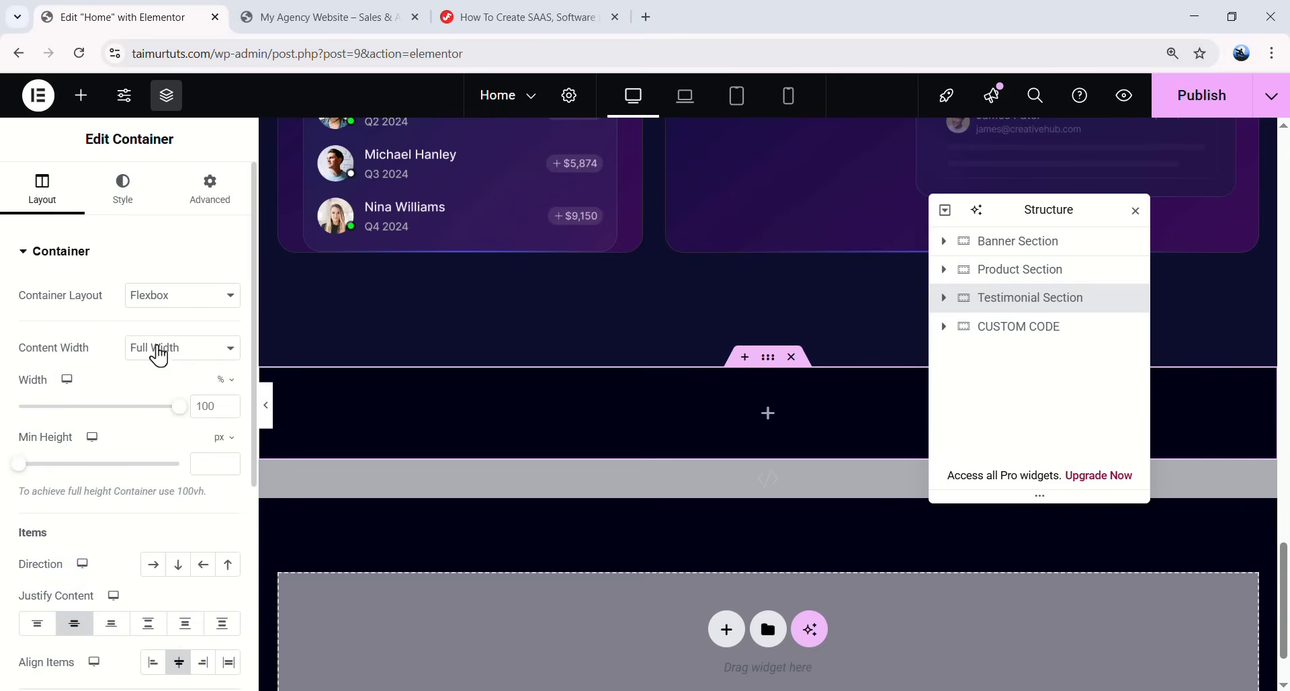
# - Set the Testimonial Section's unlinked padding to 124 px top and 132 px bottom
pyautogui.click(203, 199)
pyautogui.click(227, 387)
pyautogui.click(41, 388)
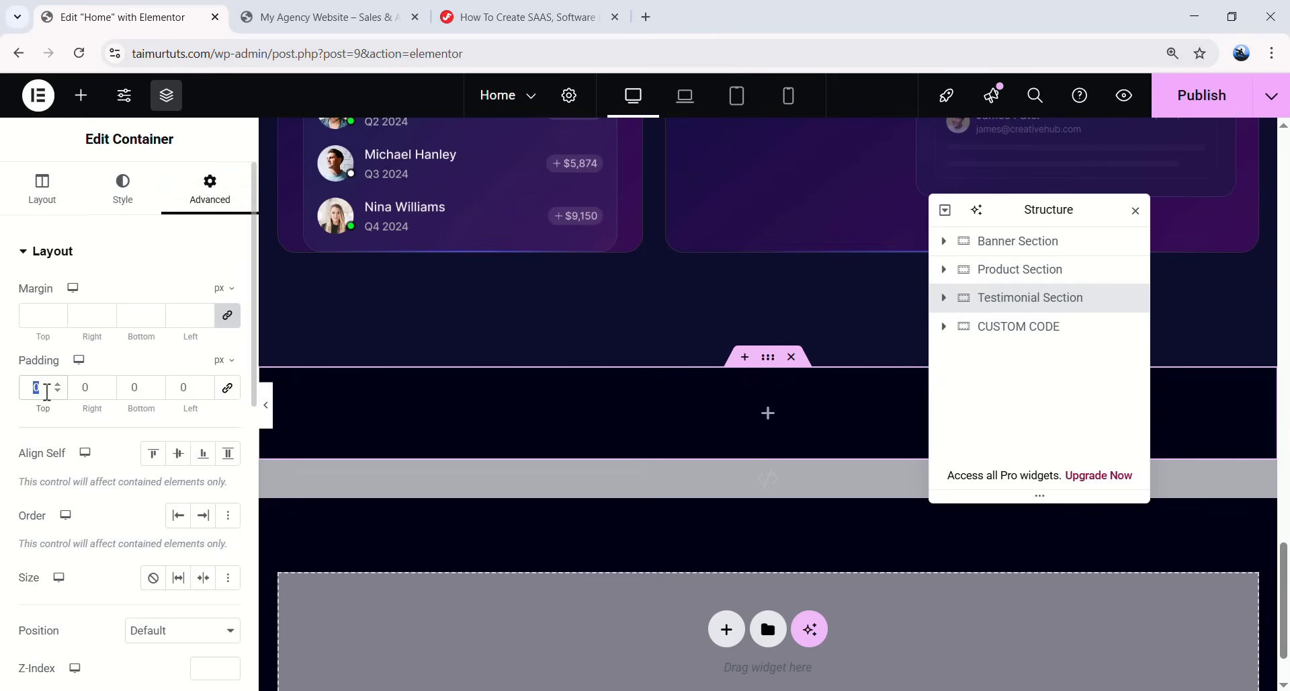
pyautogui.write('124')
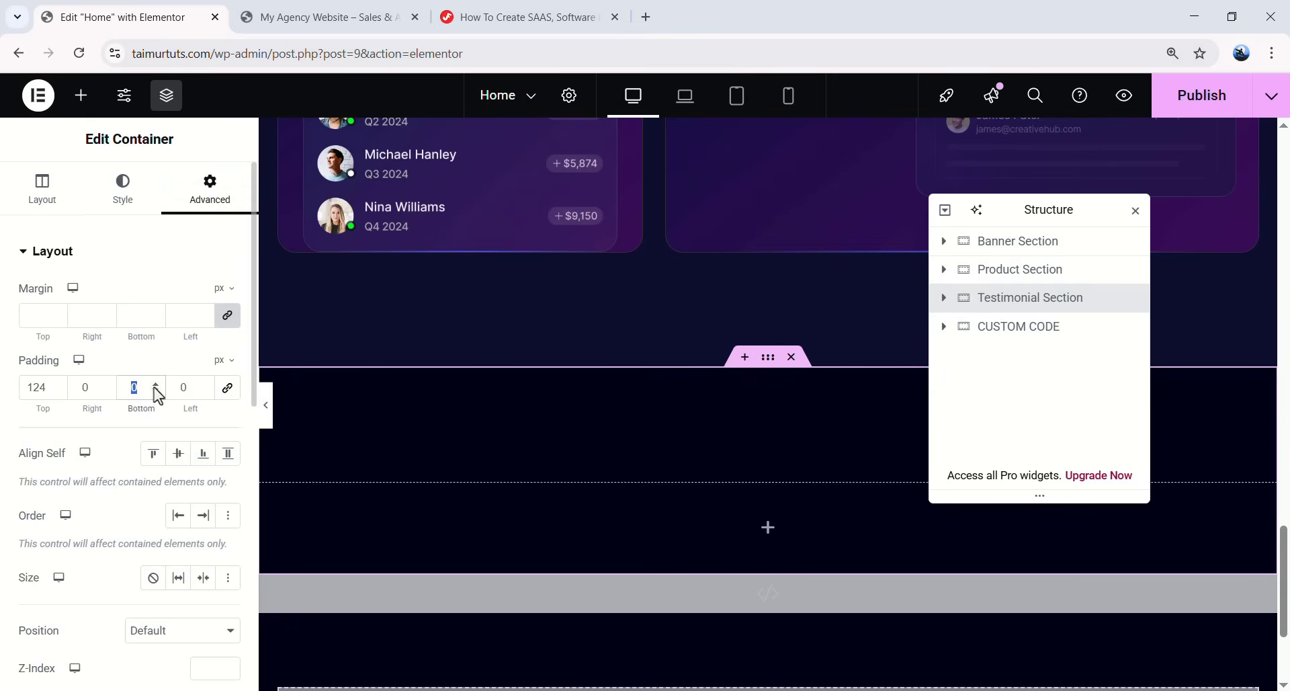
pyautogui.write('132')
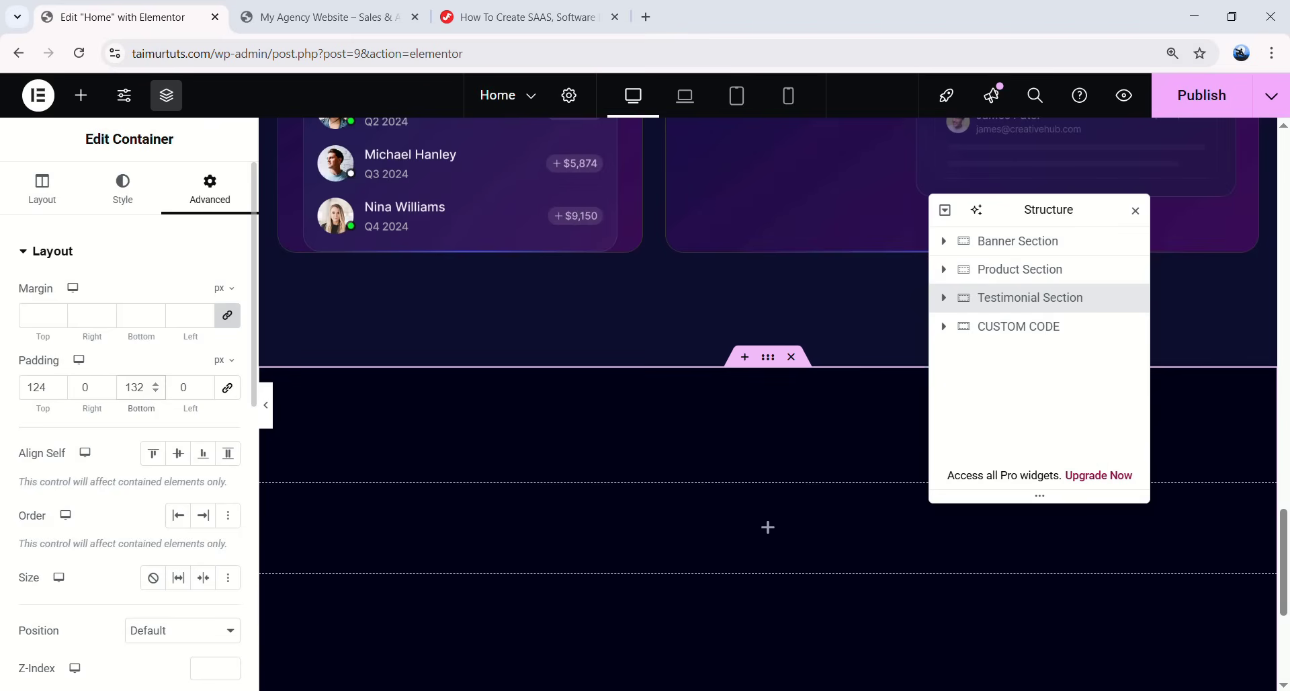
pyautogui.scroll(-3, 728, 387)
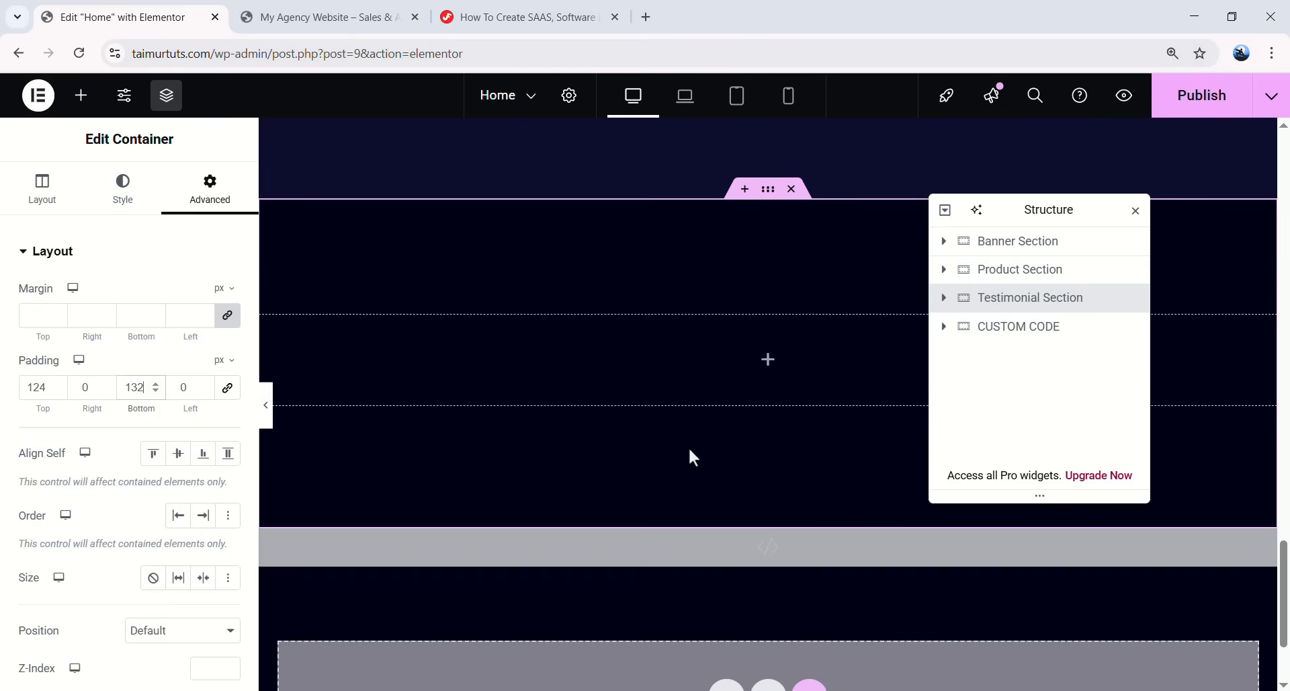
pyautogui.scroll(20, 681, 409)
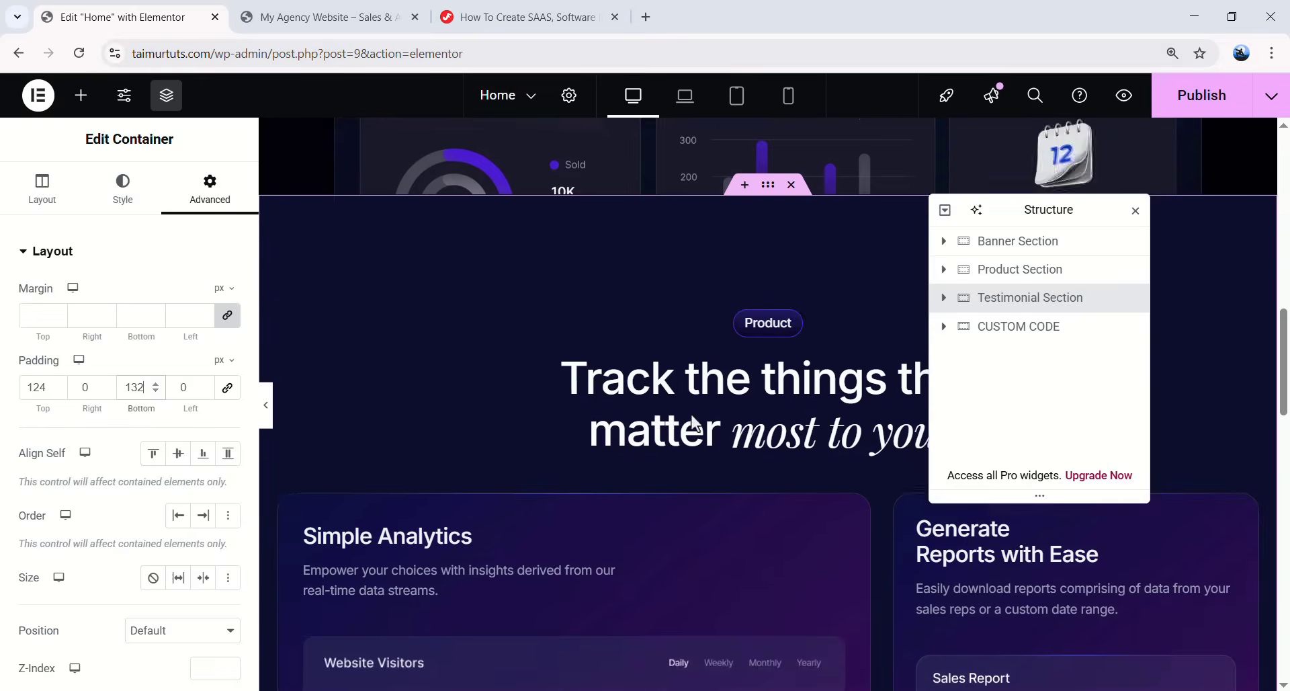
# - Copy the Product badge and animated heading and paste them into the Testimonial Section
pyautogui.click(795, 422)
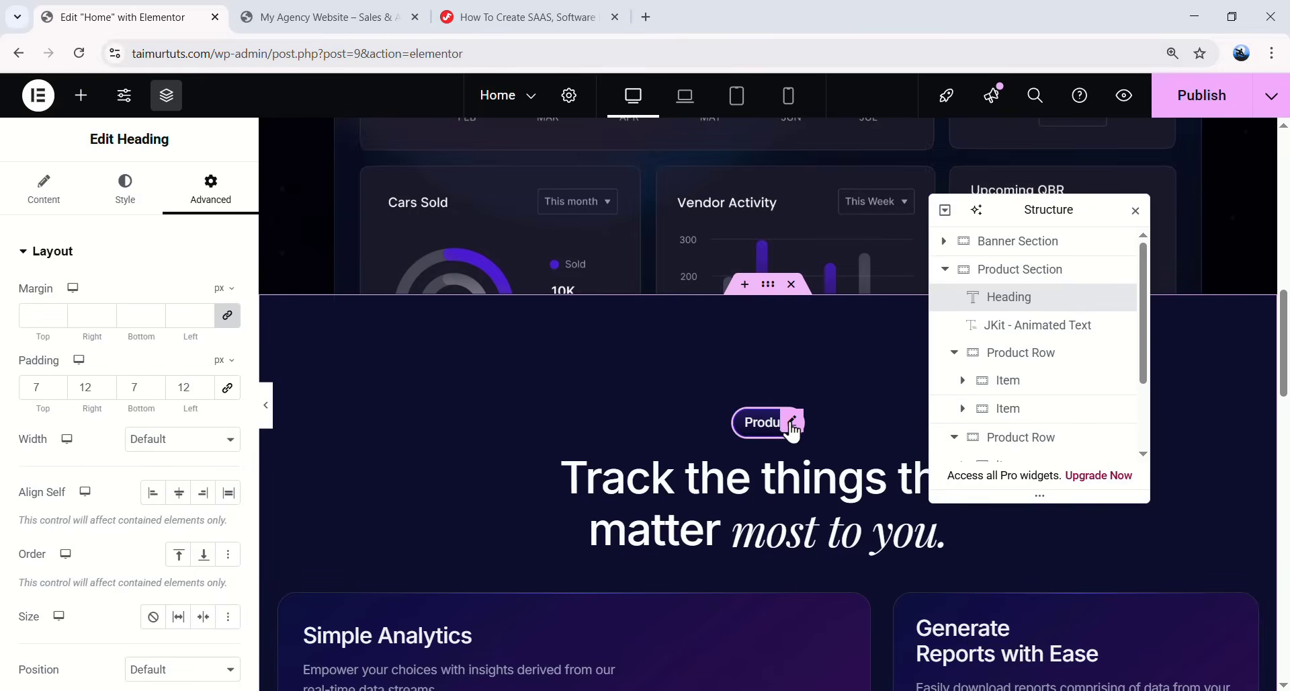
pyautogui.press('Escape')
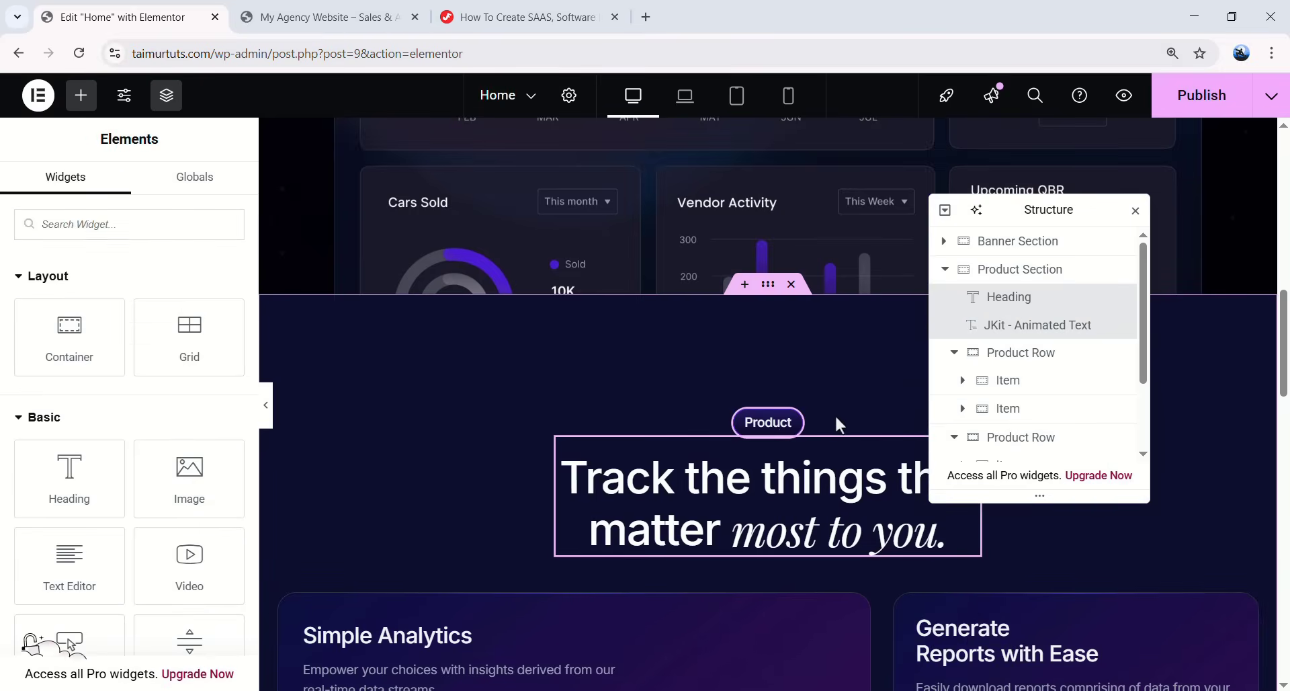
pyautogui.click(794, 421)
pyautogui.press('Escape')
pyautogui.scroll(-1, 844, 471)
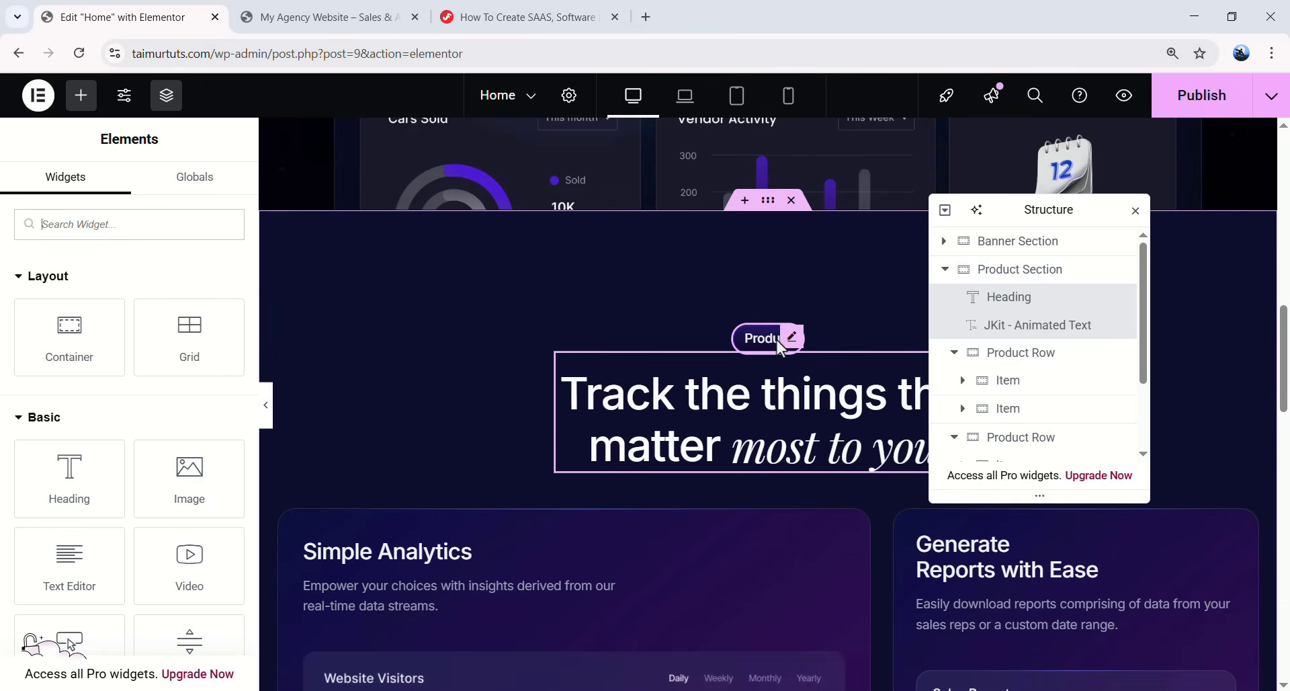
pyautogui.rightClick(790, 344)
pyautogui.click(795, 356)
pyautogui.scroll(-10, 773, 393)
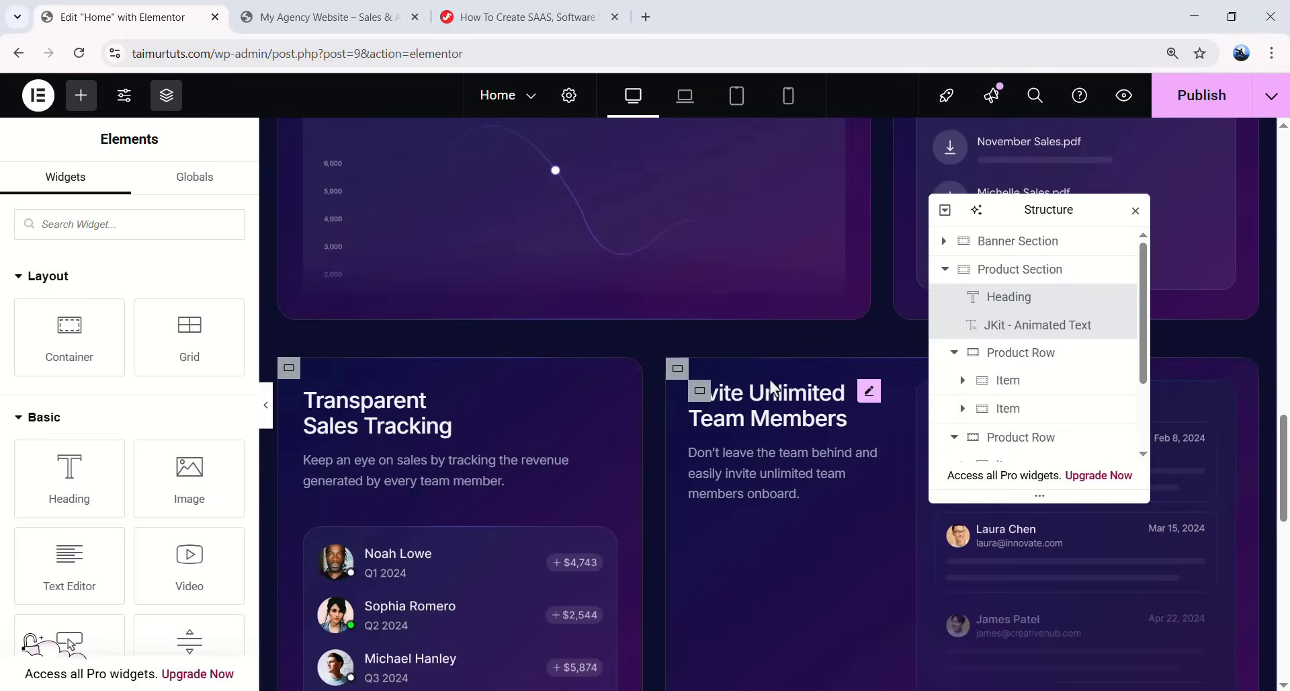
pyautogui.scroll(-5, 770, 387)
pyautogui.rightClick(766, 370)
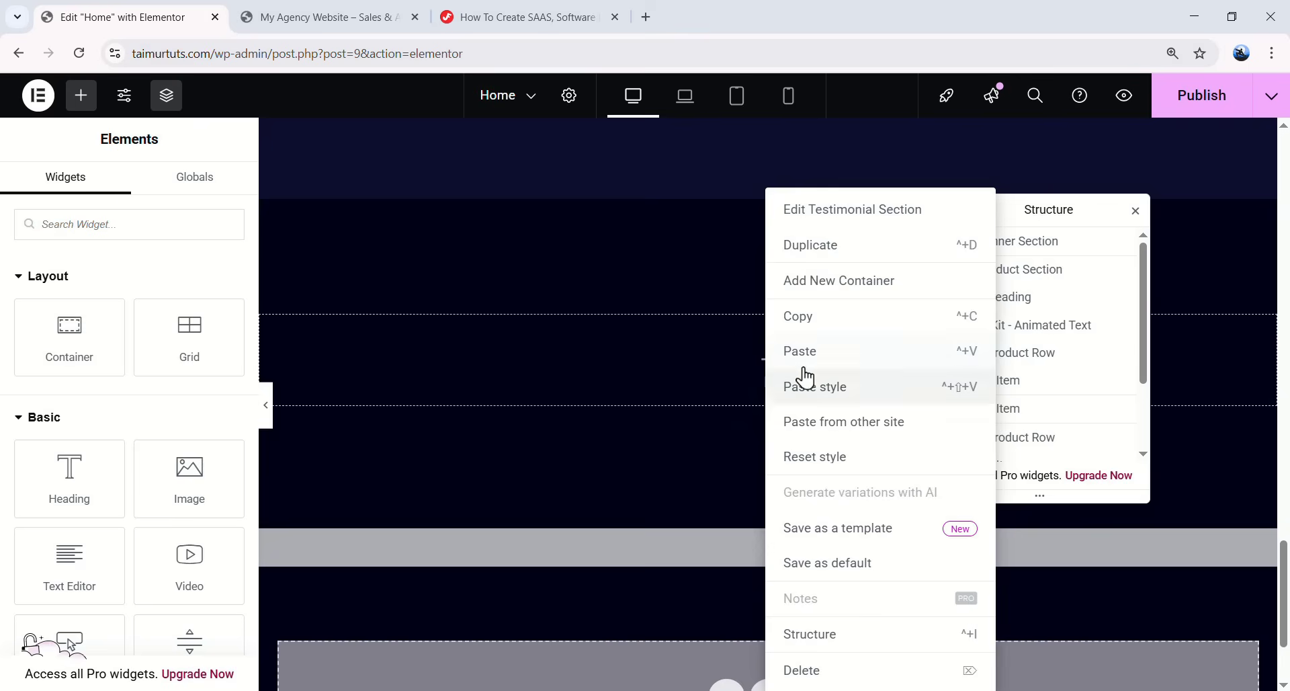
pyautogui.click(808, 366)
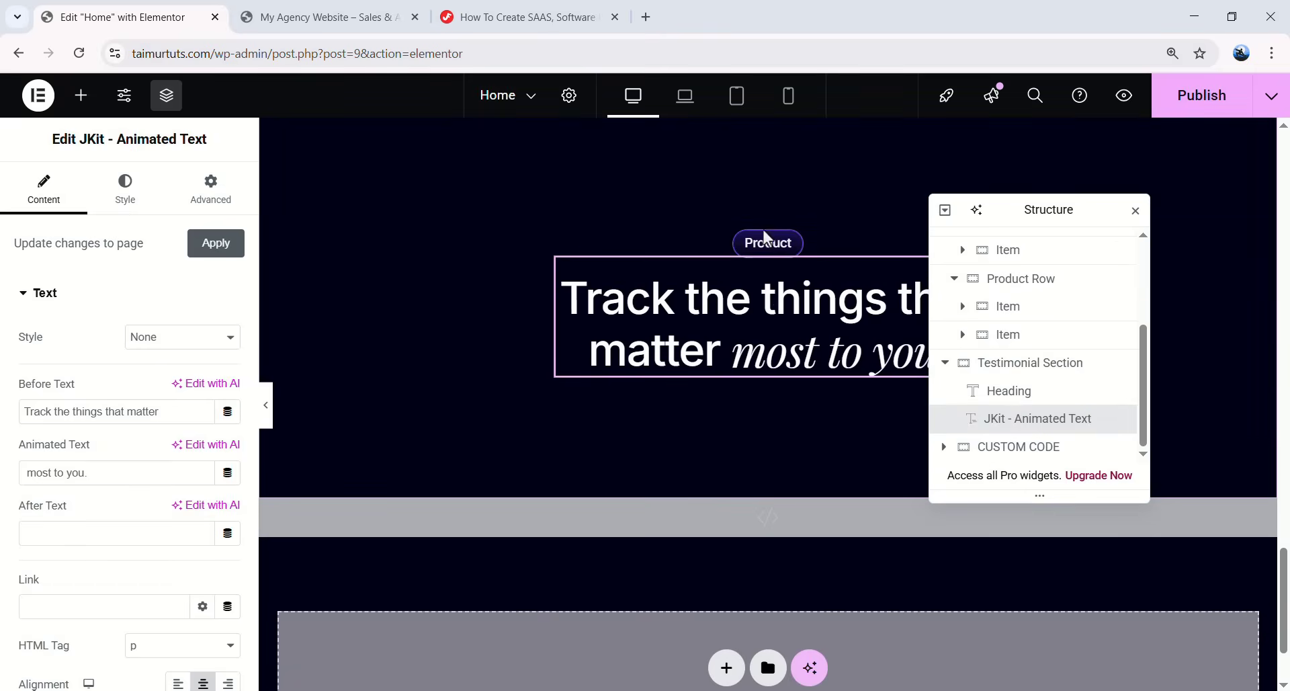
# - Change the pasted badge to 'Customer Stories' and the animated words to 'Satisfaction'
pyautogui.click(793, 242)
pyautogui.tripleClick(104, 326)
pyautogui.write('Customer Stories')
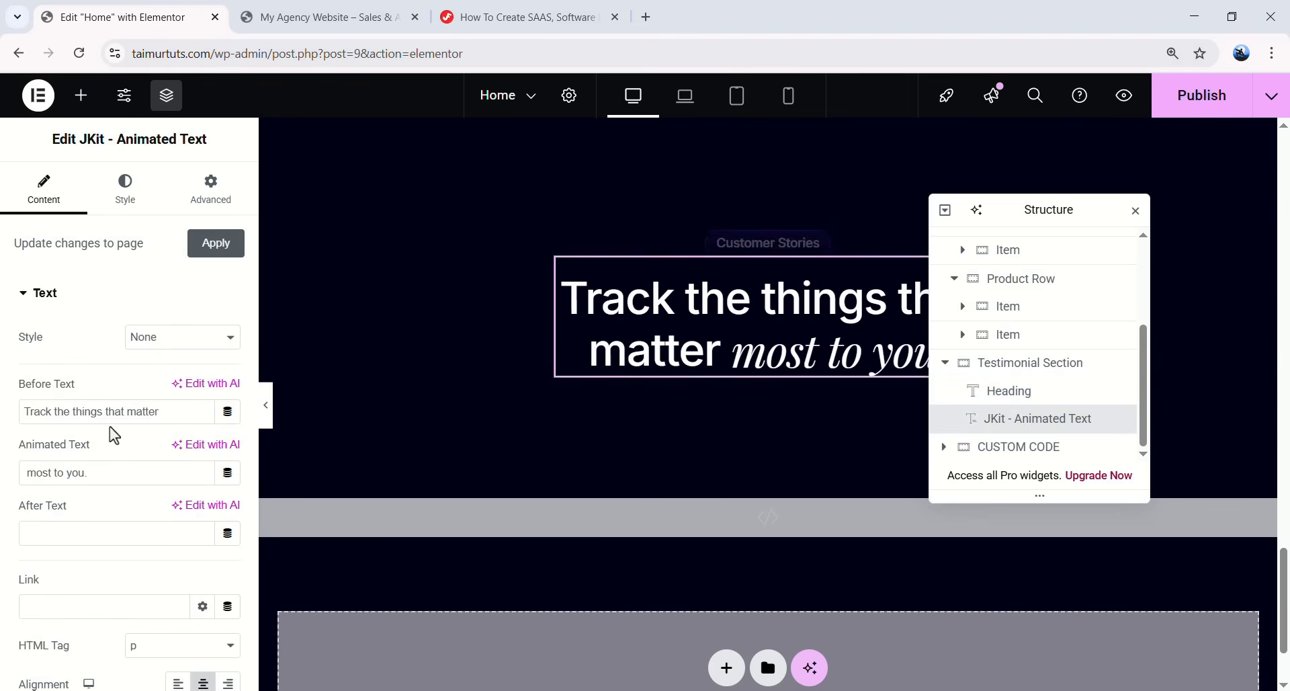
pyautogui.click(767, 298)
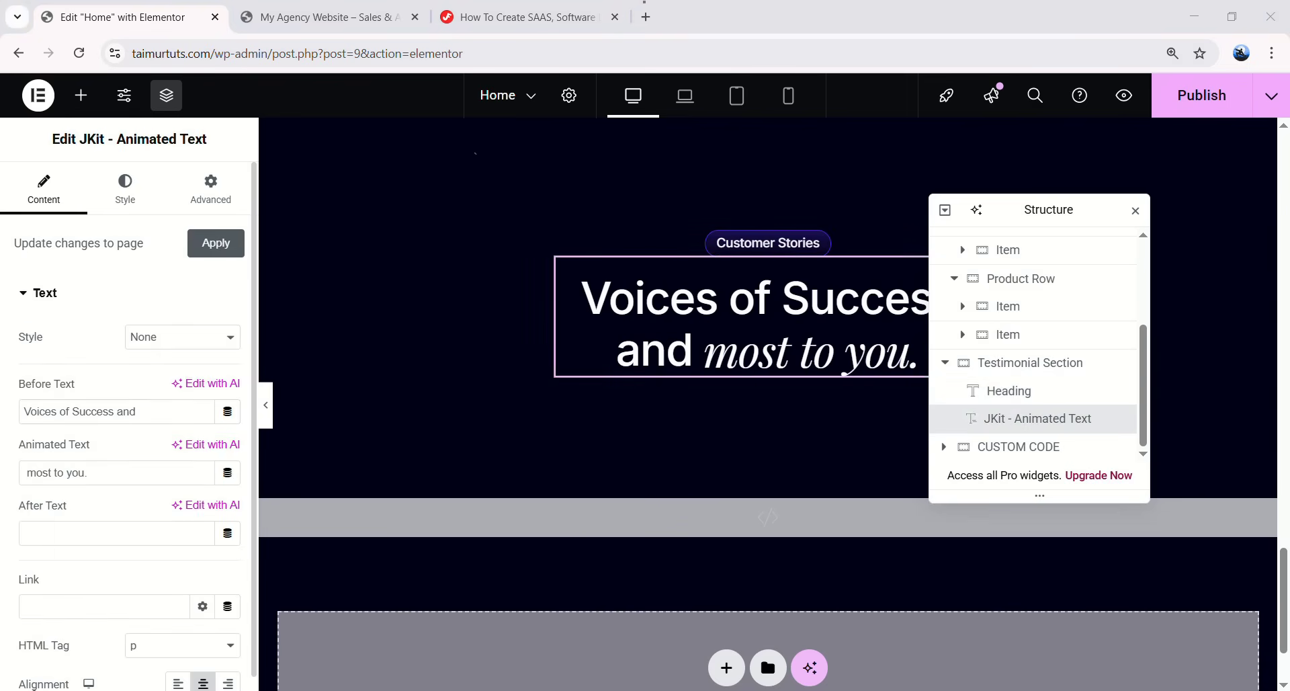
pyautogui.moveTo(90, 473); pyautogui.dragTo(22, 475)
pyautogui.write('Satisfaction')
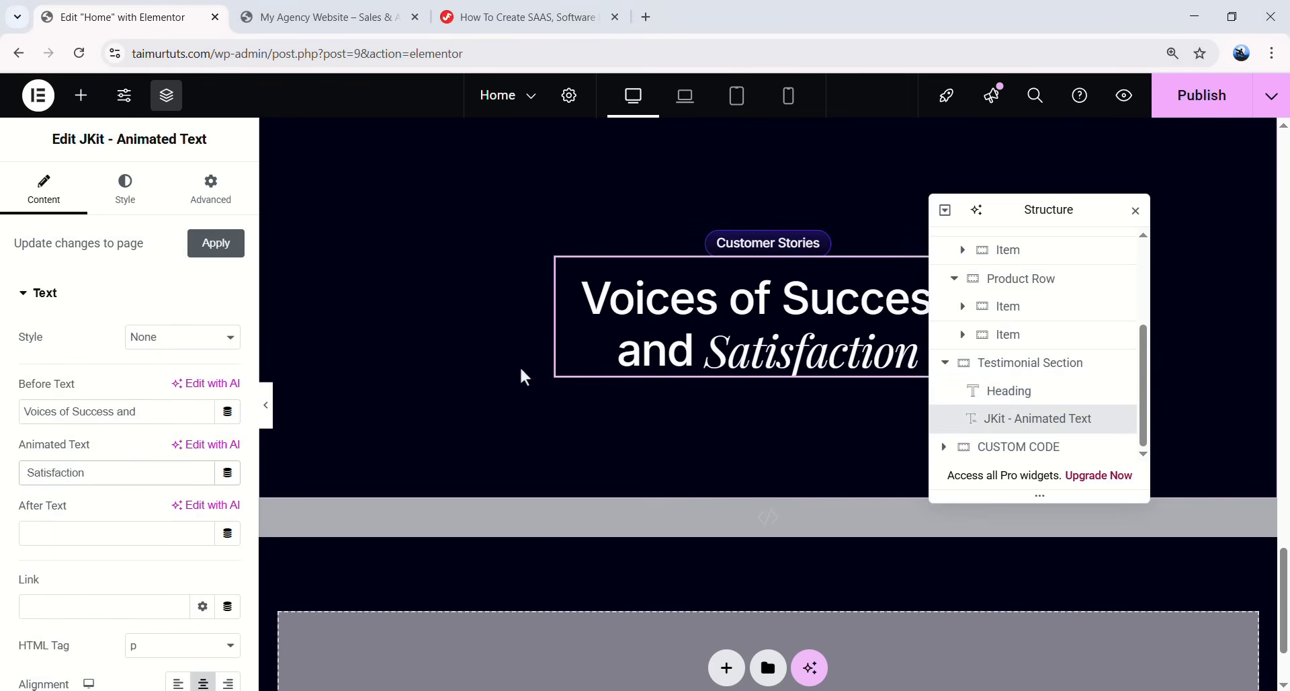
pyautogui.scroll(-1, 516, 374)
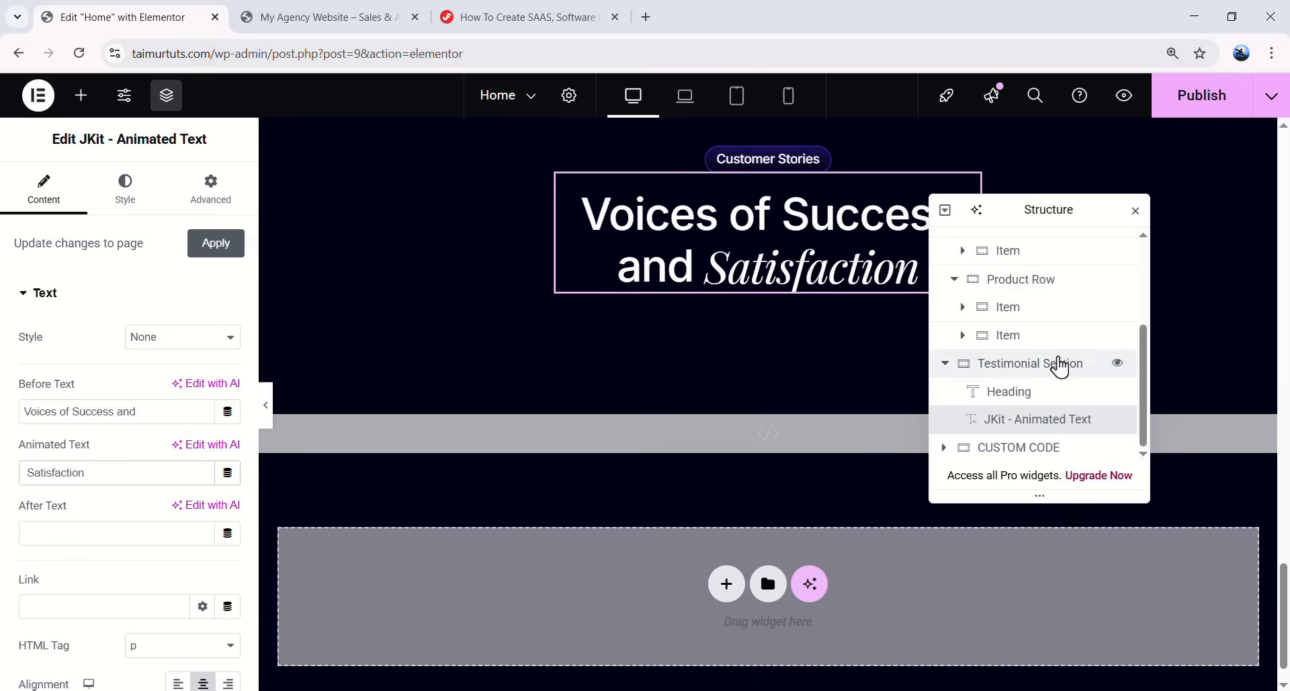
# - Add a container below the heading, name it Slider Container, and give it a 40 px top margin
pyautogui.click(81, 95)
pyautogui.moveTo(111, 316); pyautogui.dragTo(1008, 437)
pyautogui.doubleClick(1012, 430)
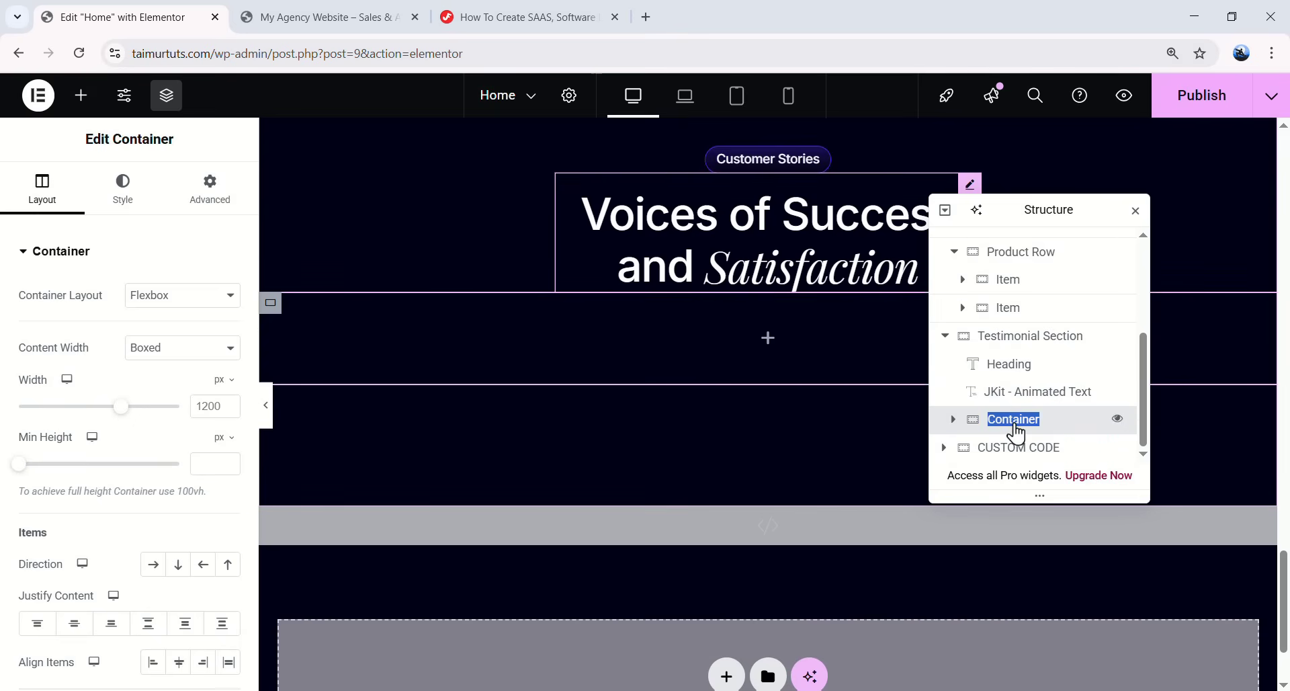
pyautogui.write('Slider')
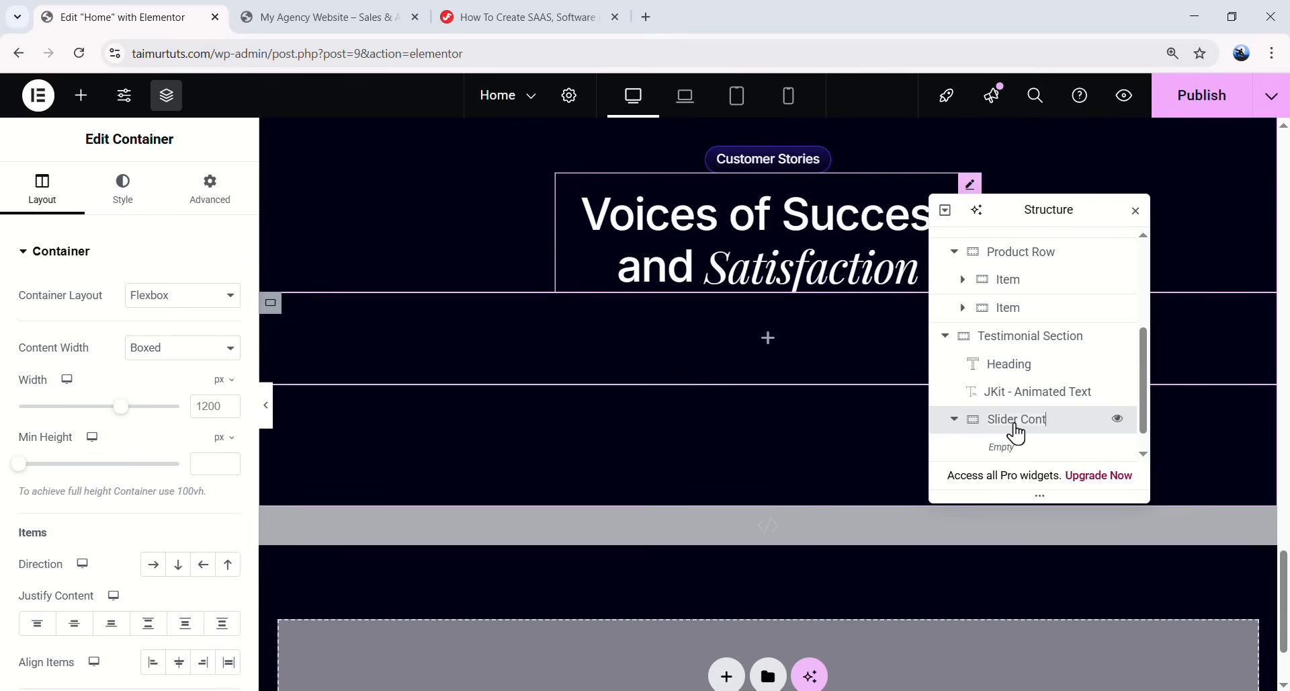
pyautogui.click(208, 192)
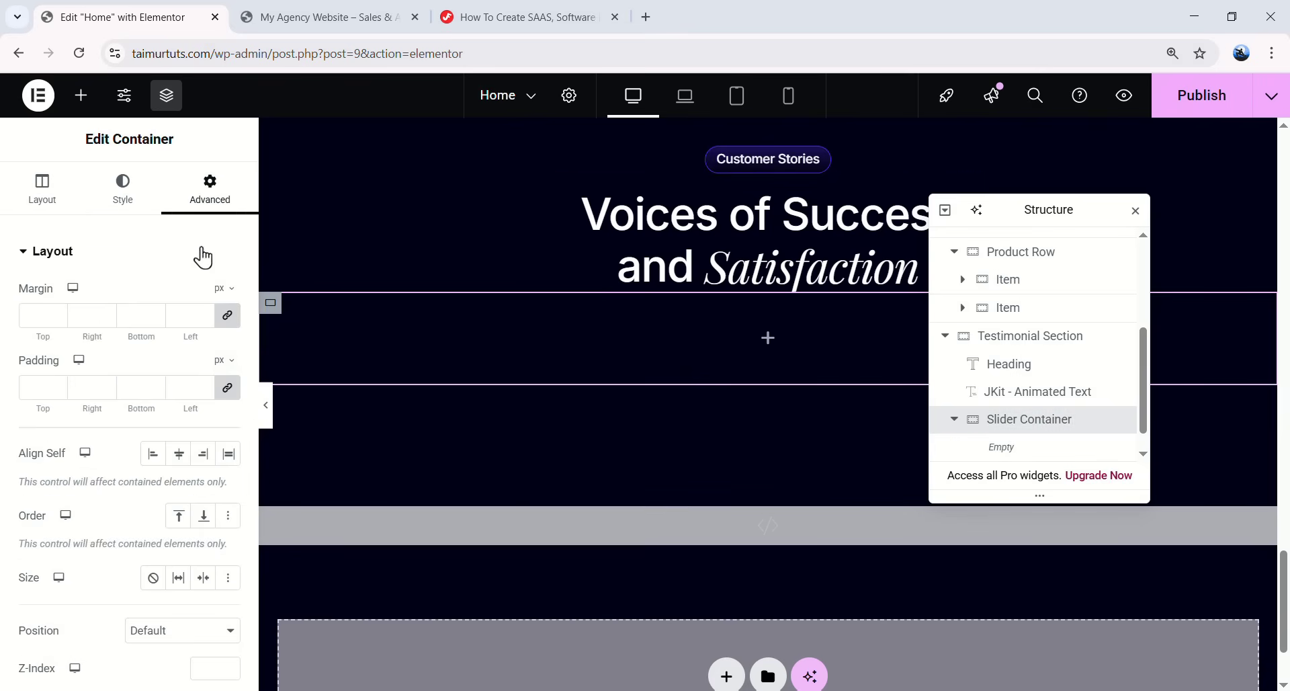
pyautogui.doubleClick(24, 315)
pyautogui.write('40')
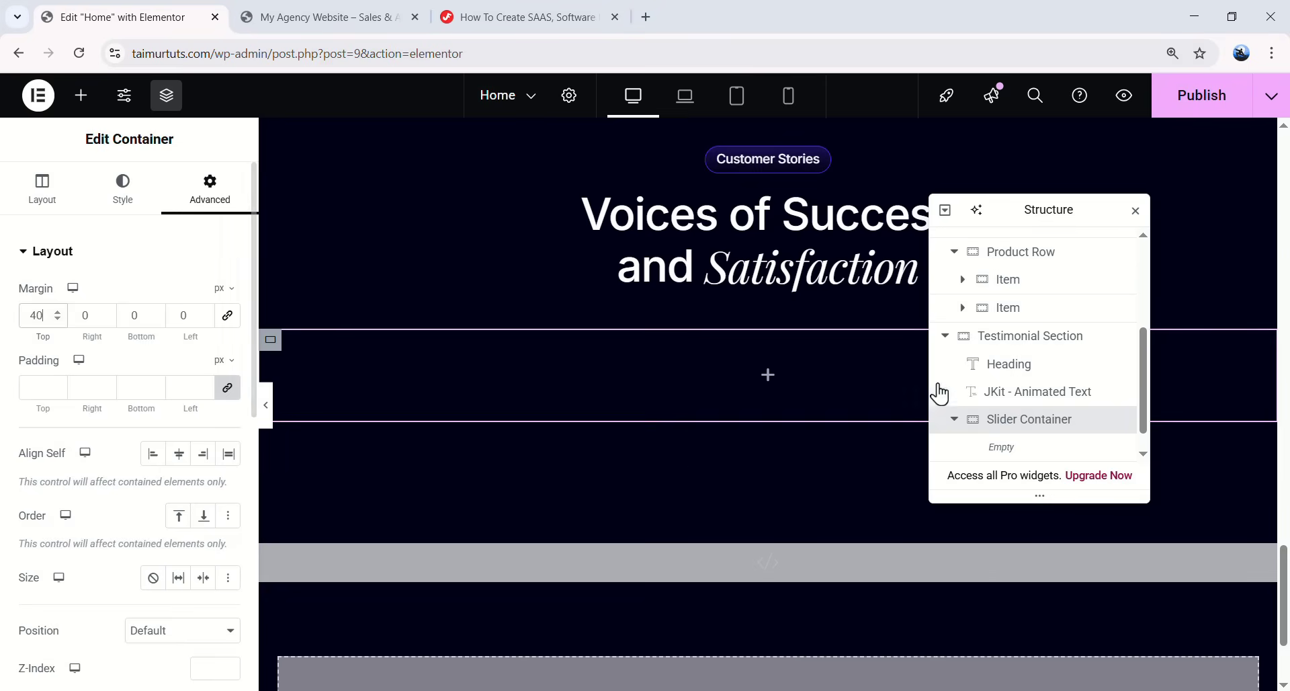
# - Nest a Slider Track container inside it, with row direction and no wrap
pyautogui.click(768, 374)
pyautogui.moveTo(92, 334); pyautogui.dragTo(1040, 449)
pyautogui.doubleClick(1026, 419)
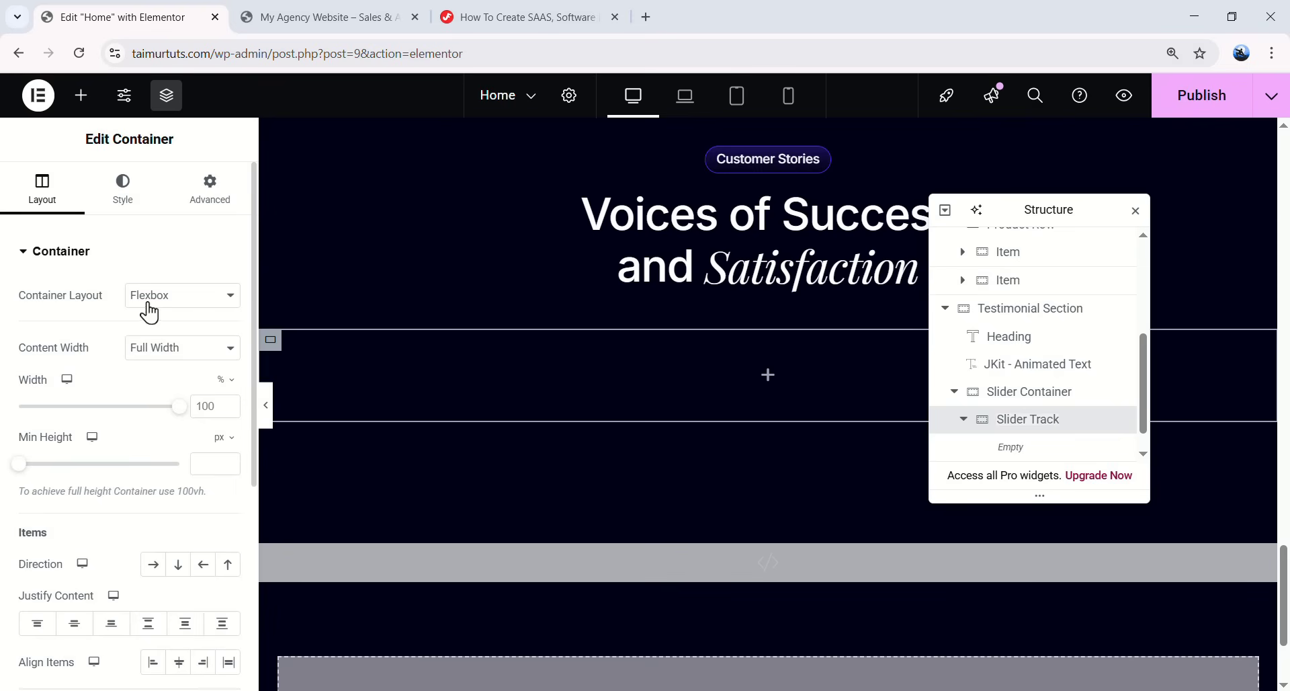
pyautogui.click(153, 565)
pyautogui.scroll(-3, 159, 504)
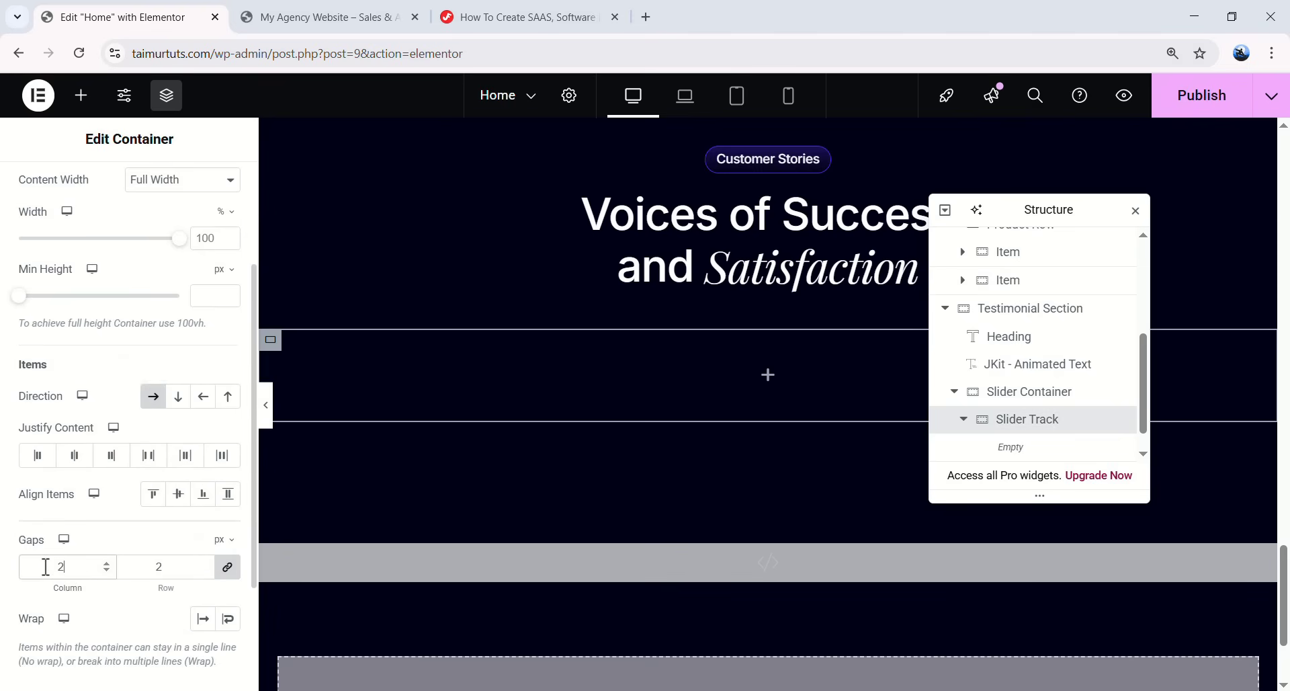
pyautogui.scroll(-2, 101, 585)
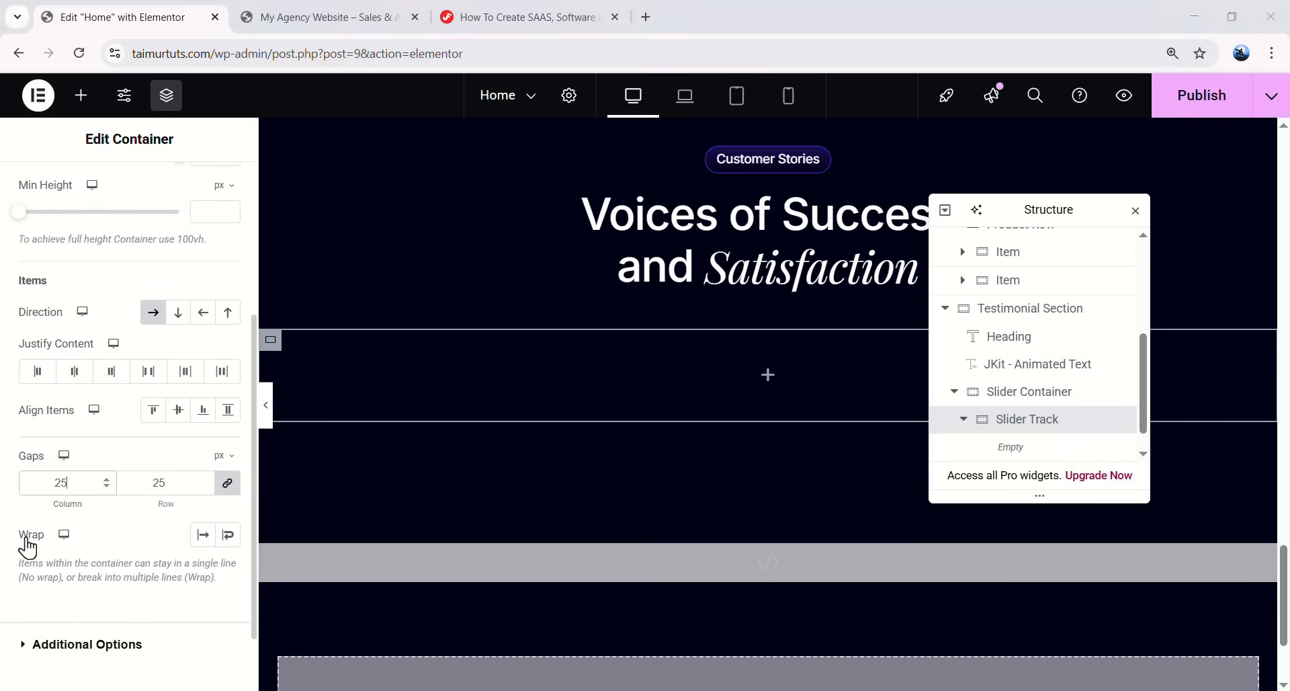
pyautogui.click(202, 535)
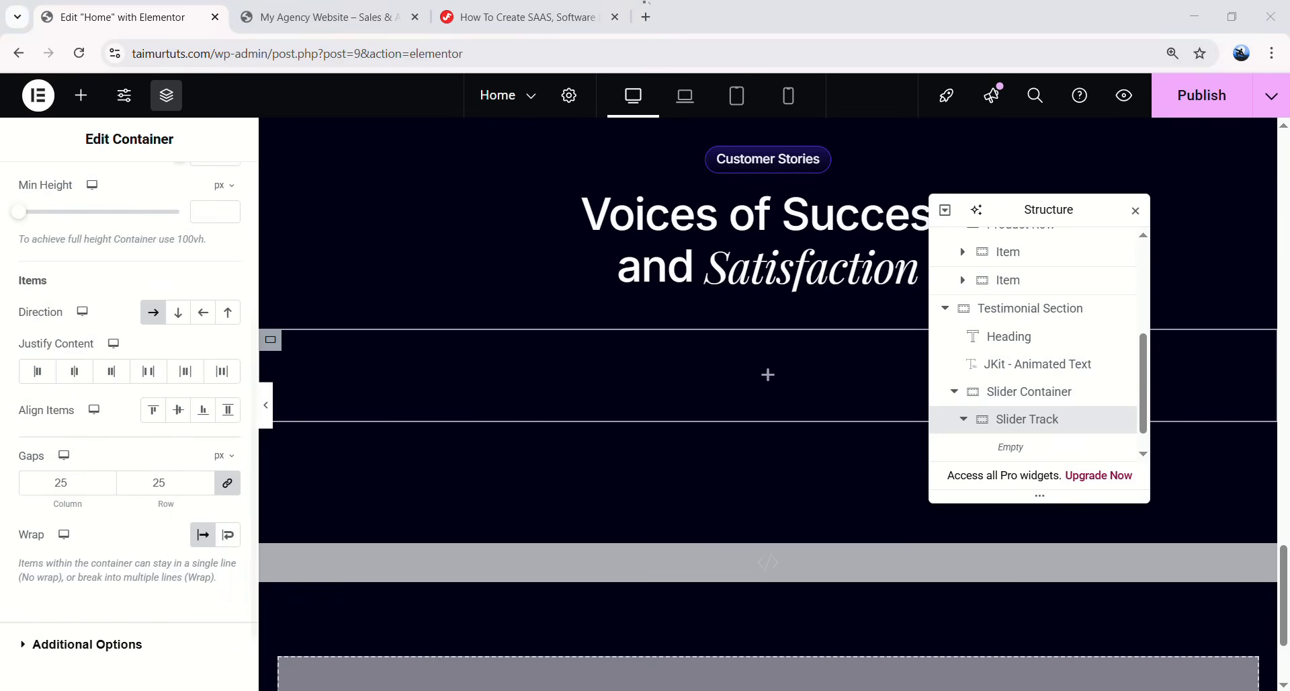
# - Nest a Content Area container inside Slider Track with row direction
pyautogui.click(83, 101)
pyautogui.moveTo(66, 336); pyautogui.dragTo(1048, 462)
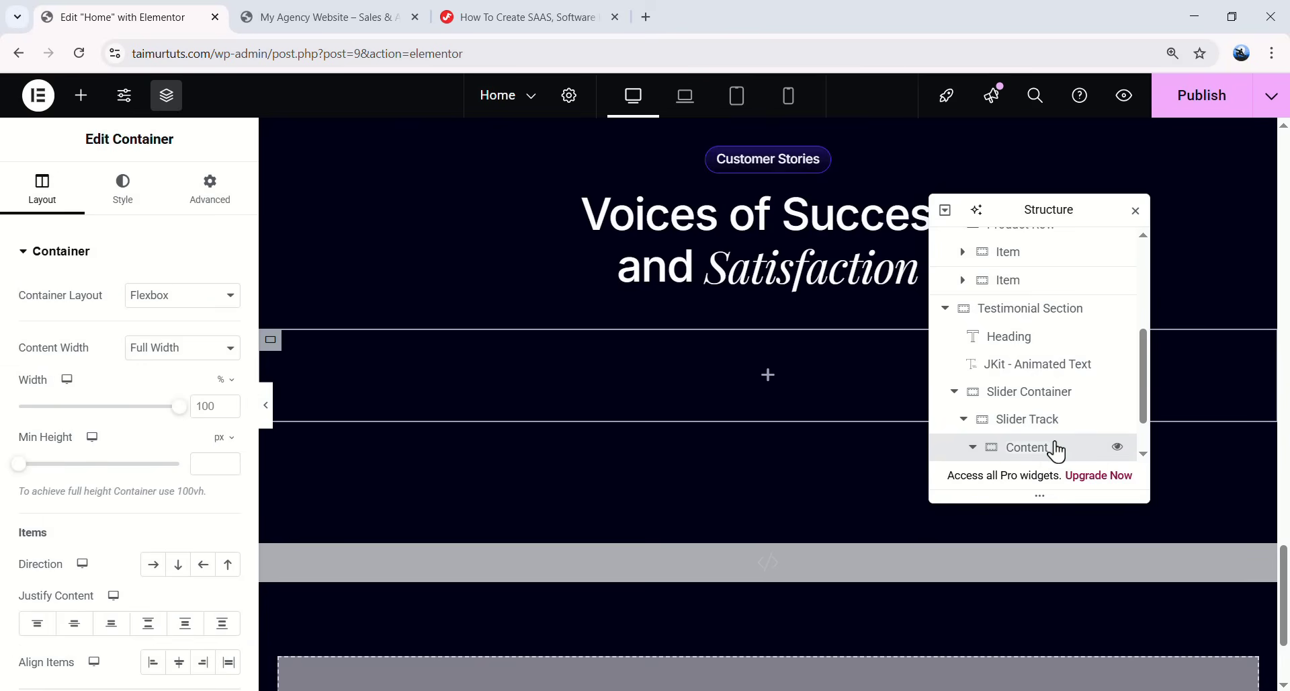
pyautogui.press('Return')
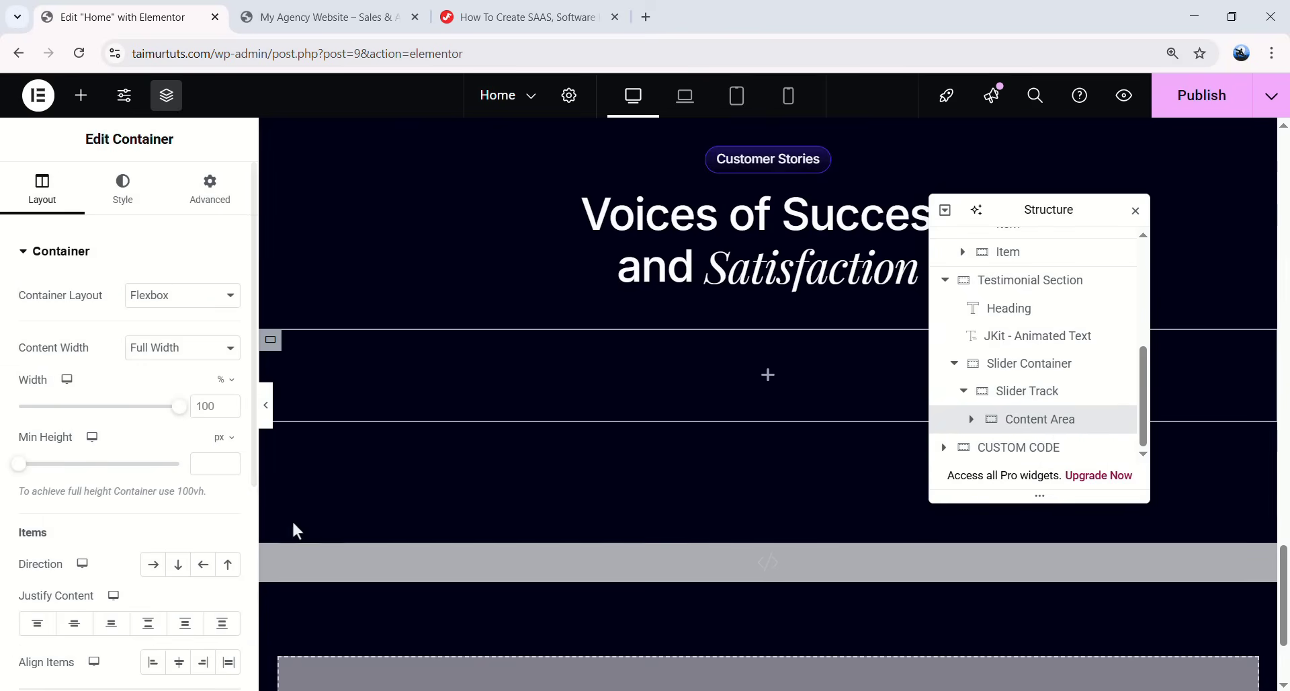
pyautogui.scroll(-3, 84, 409)
pyautogui.click(154, 398)
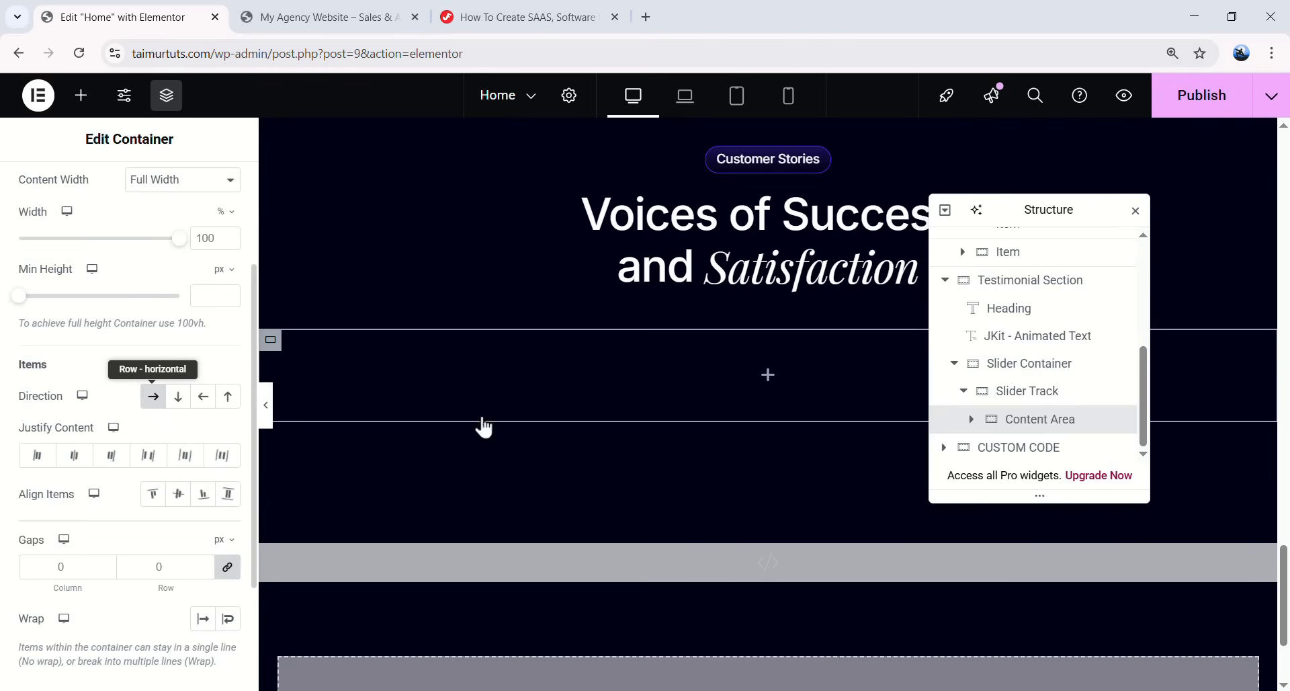
pyautogui.click(972, 418)
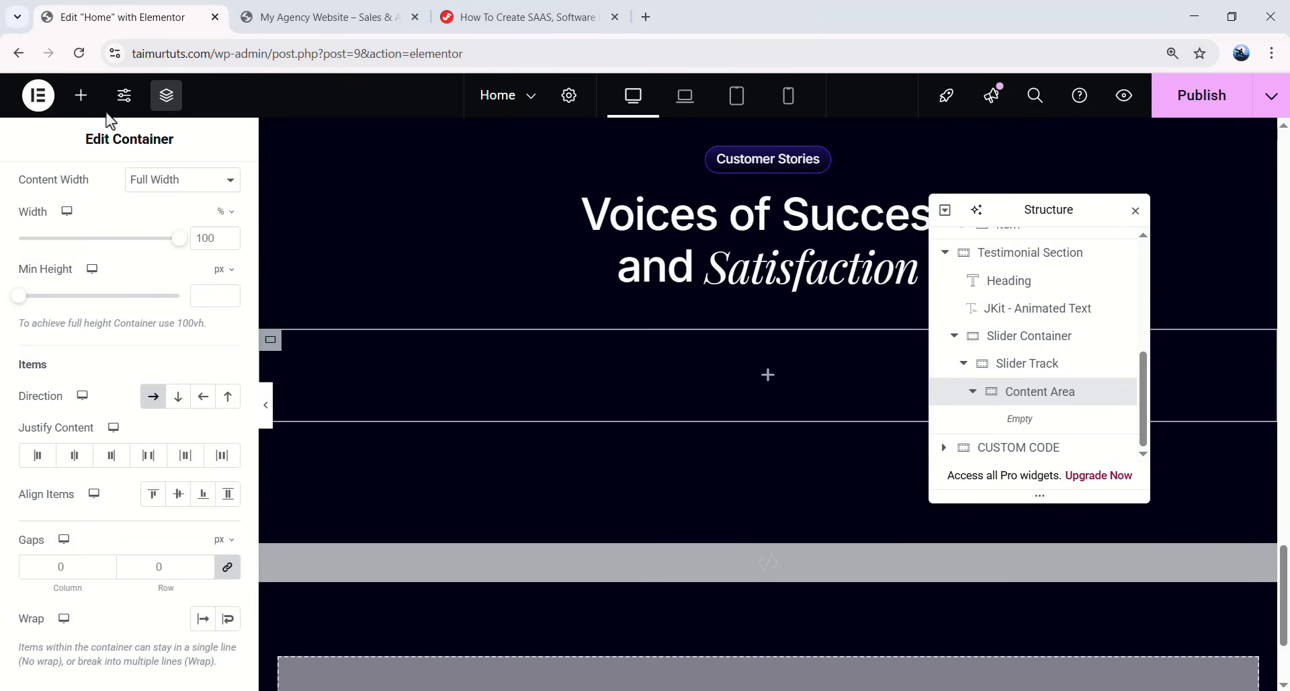
# - Add a container named Content into Content Area and lay its items out in a row
pyautogui.click(81, 95)
pyautogui.moveTo(69, 336); pyautogui.dragTo(703, 367)
pyautogui.doubleClick(1035, 424)
pyautogui.write('Content')
pyautogui.press('Return')
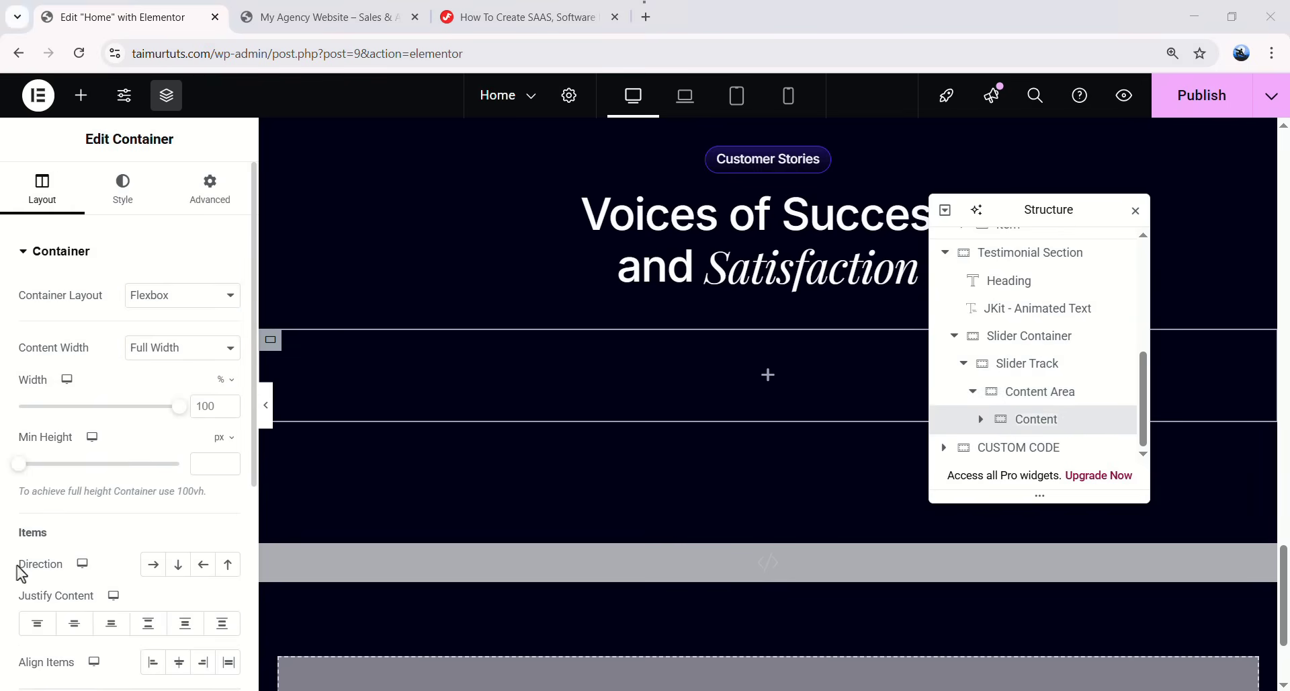
pyautogui.click(153, 564)
pyautogui.click(961, 423)
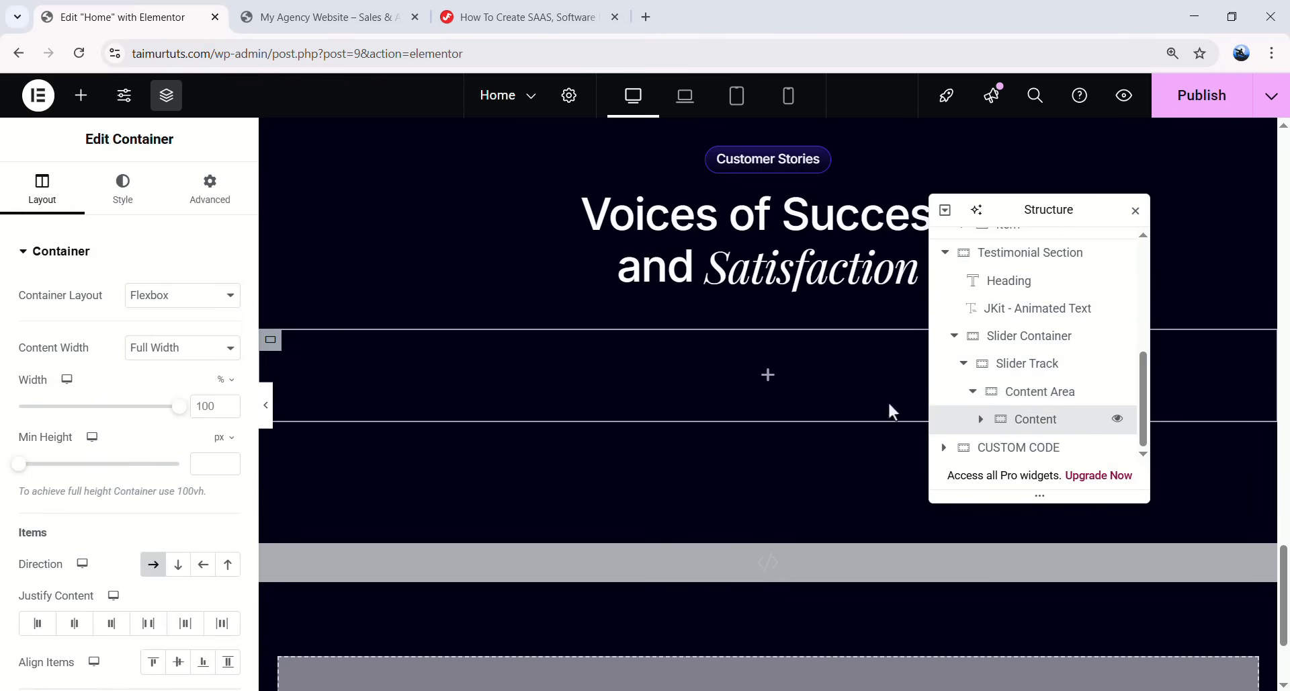
# - Nest a new container named Item inside the Content container
pyautogui.click(768, 375)
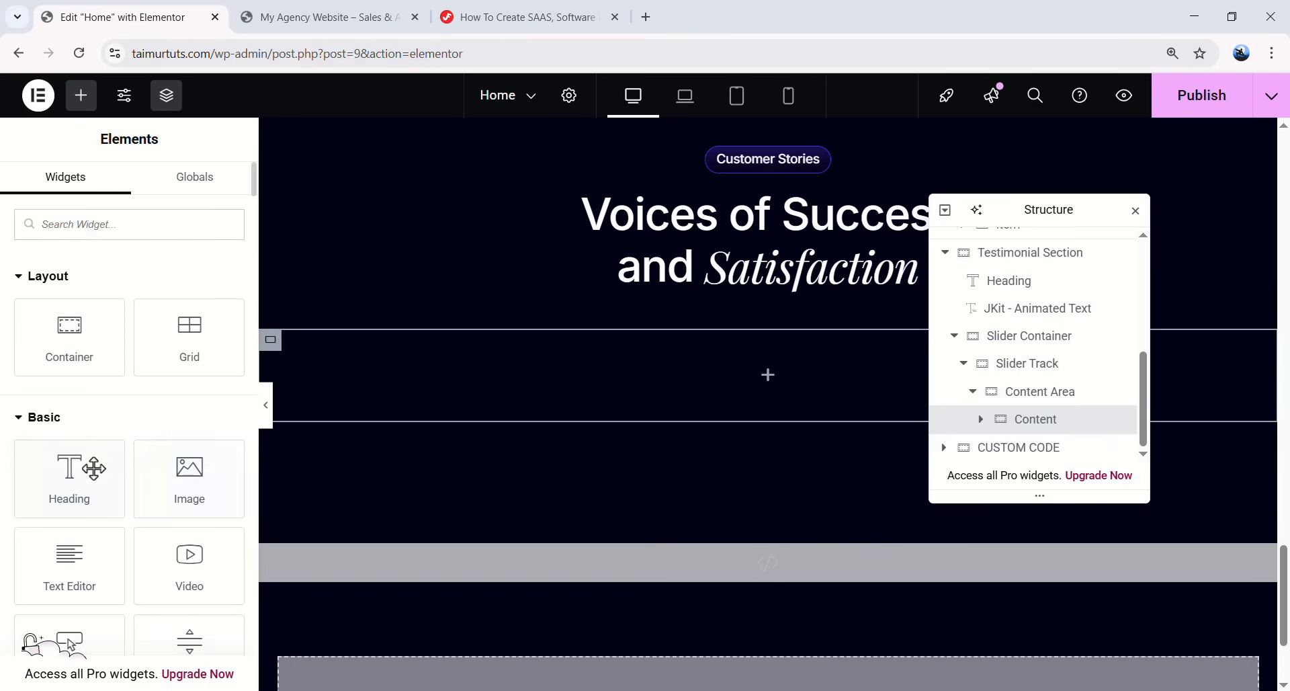
pyautogui.moveTo(81, 350); pyautogui.dragTo(547, 370)
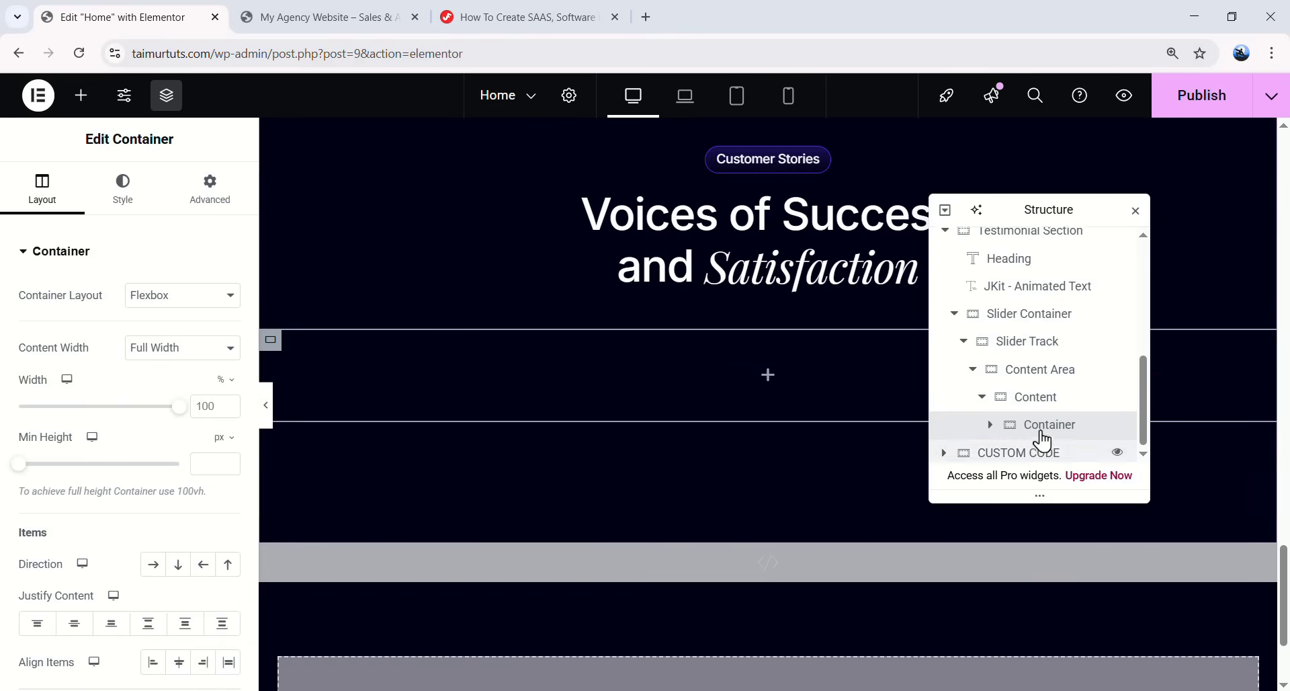
pyautogui.doubleClick(1038, 434)
pyautogui.write('Item')
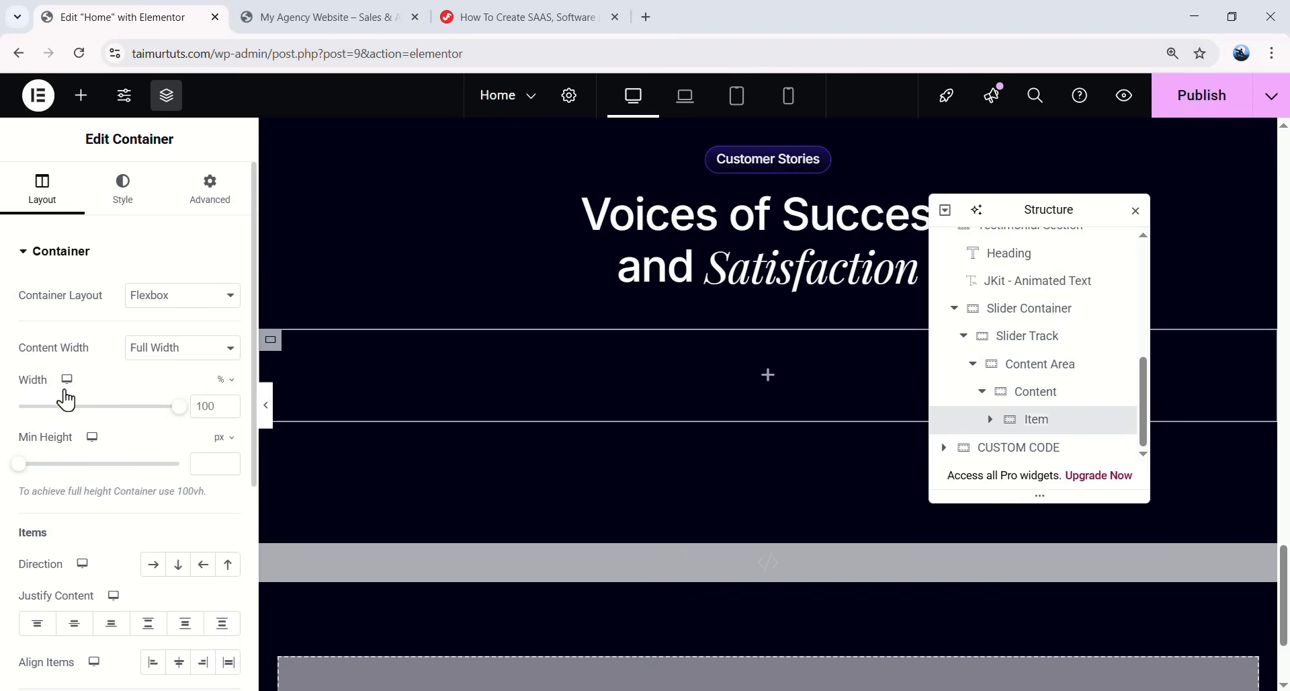
pyautogui.click(225, 383)
# - Make the Item container 410 px wide with 24/20/24/20 padding
pyautogui.click(221, 380)
pyautogui.click(211, 405)
pyautogui.write('410')
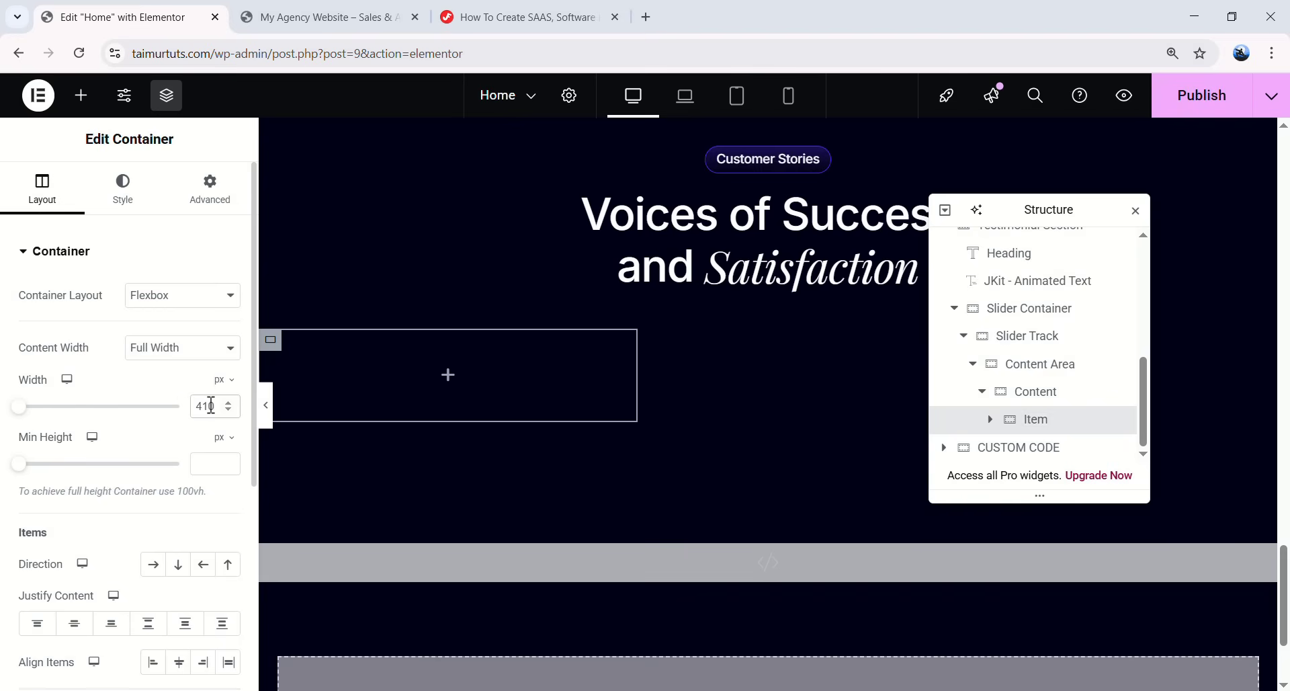
pyautogui.click(224, 208)
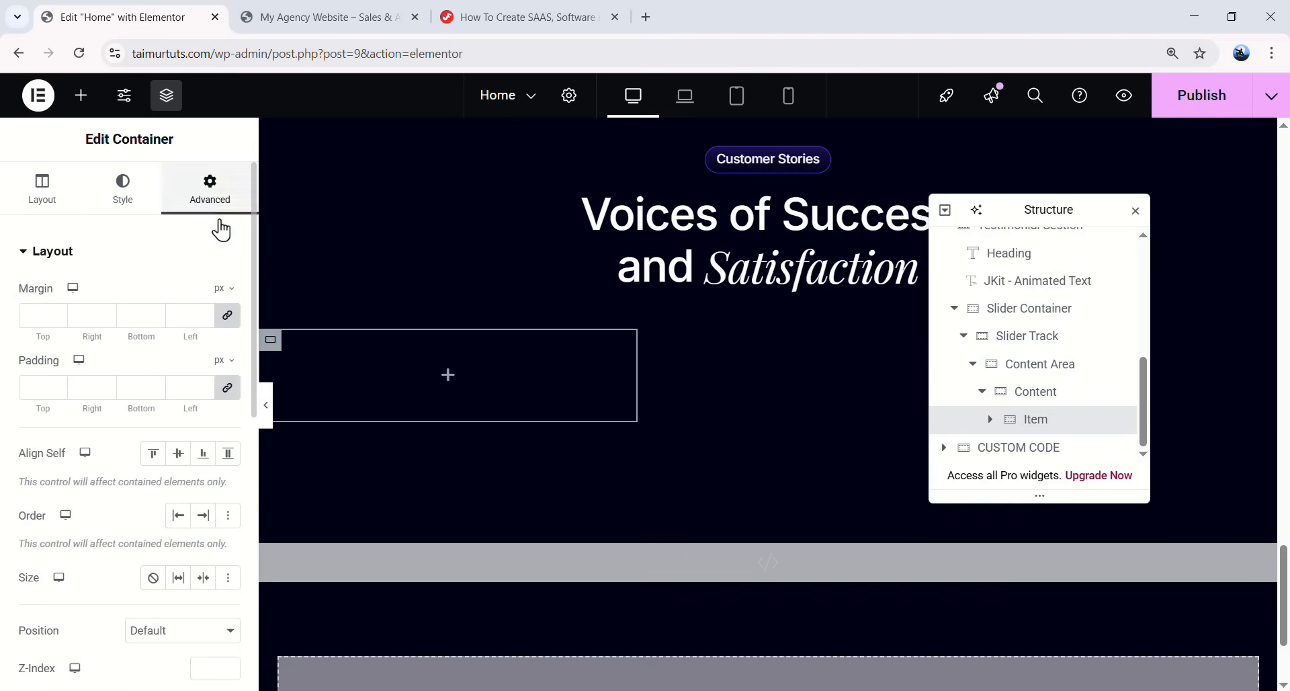
pyautogui.click(227, 387)
pyautogui.write('24')
pyautogui.write('20')
pyautogui.doubleClick(134, 383)
pyautogui.write('24')
pyautogui.doubleClick(192, 380)
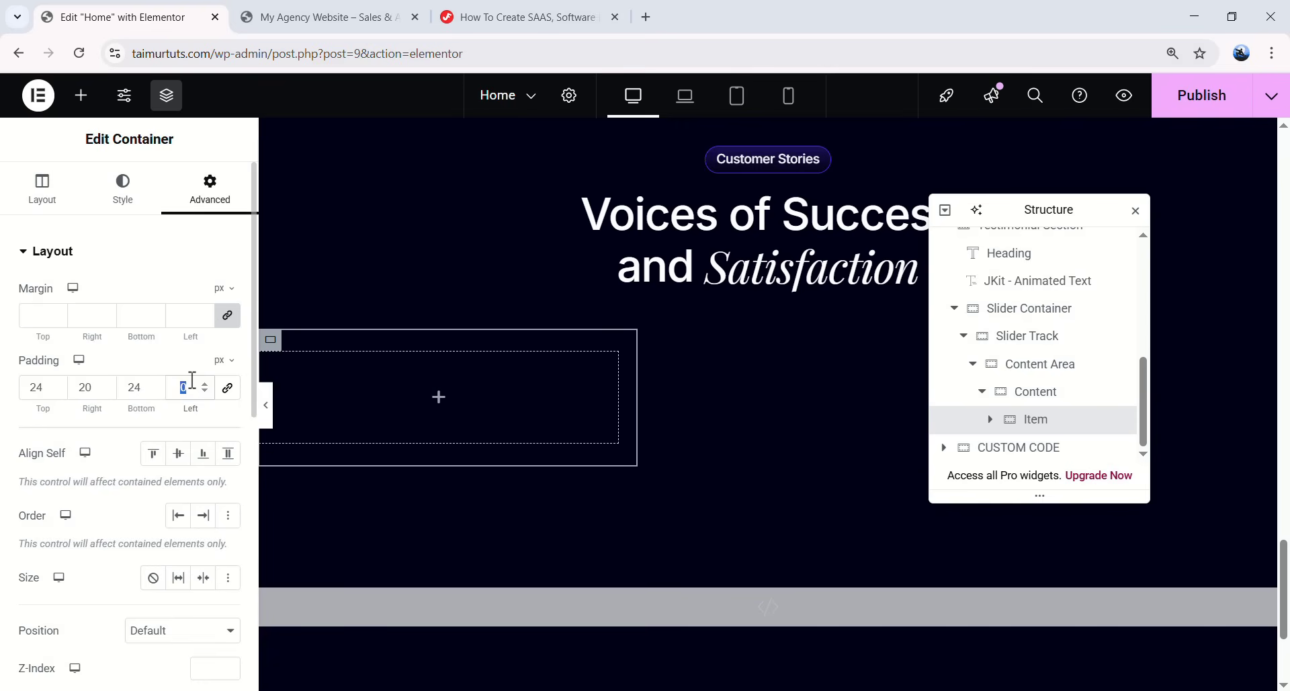
pyautogui.write('20')
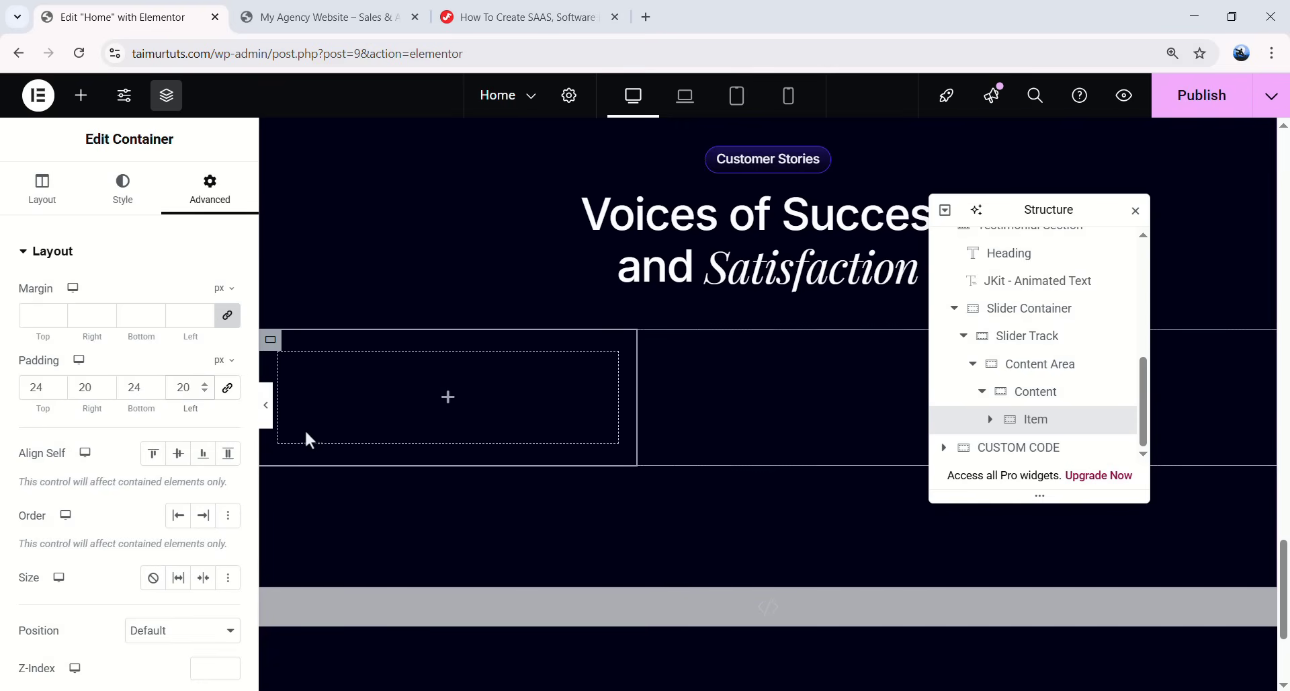
# - Give Item a solid 1 px translucent white border with 20 px rounded corners
pyautogui.click(119, 200)
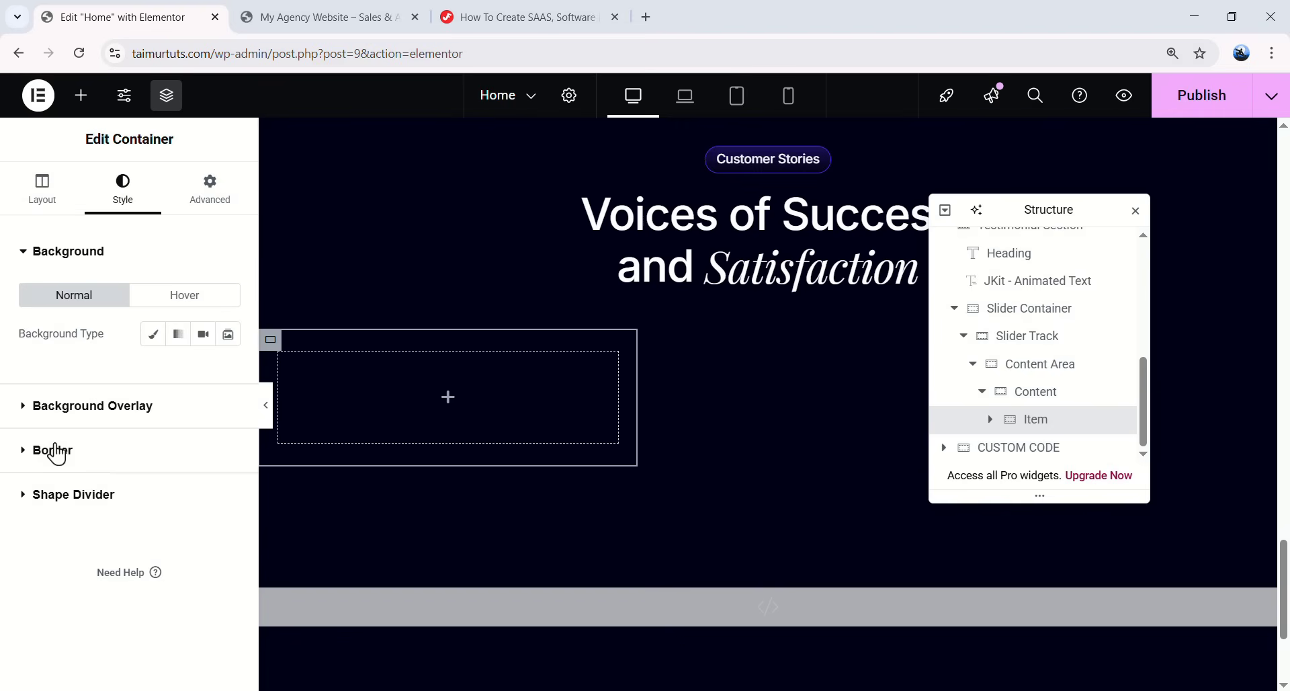
pyautogui.click(55, 452)
pyautogui.click(142, 423)
pyautogui.click(159, 489)
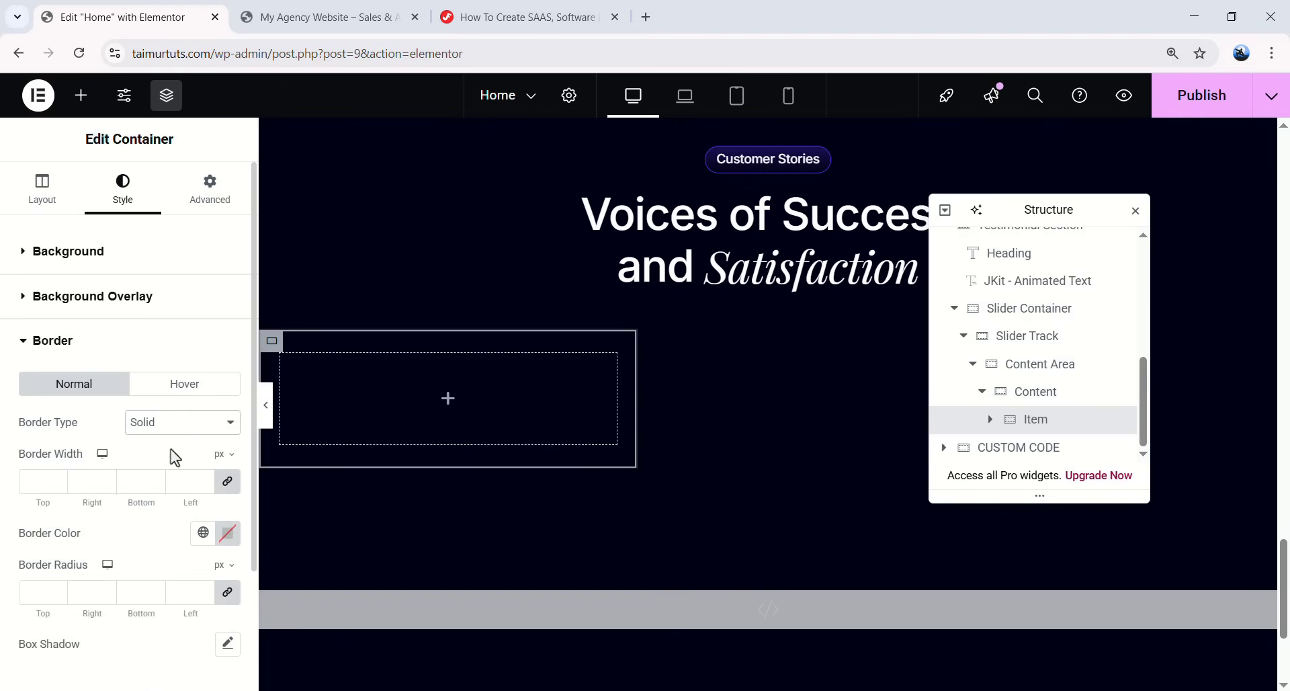
pyautogui.write('1')
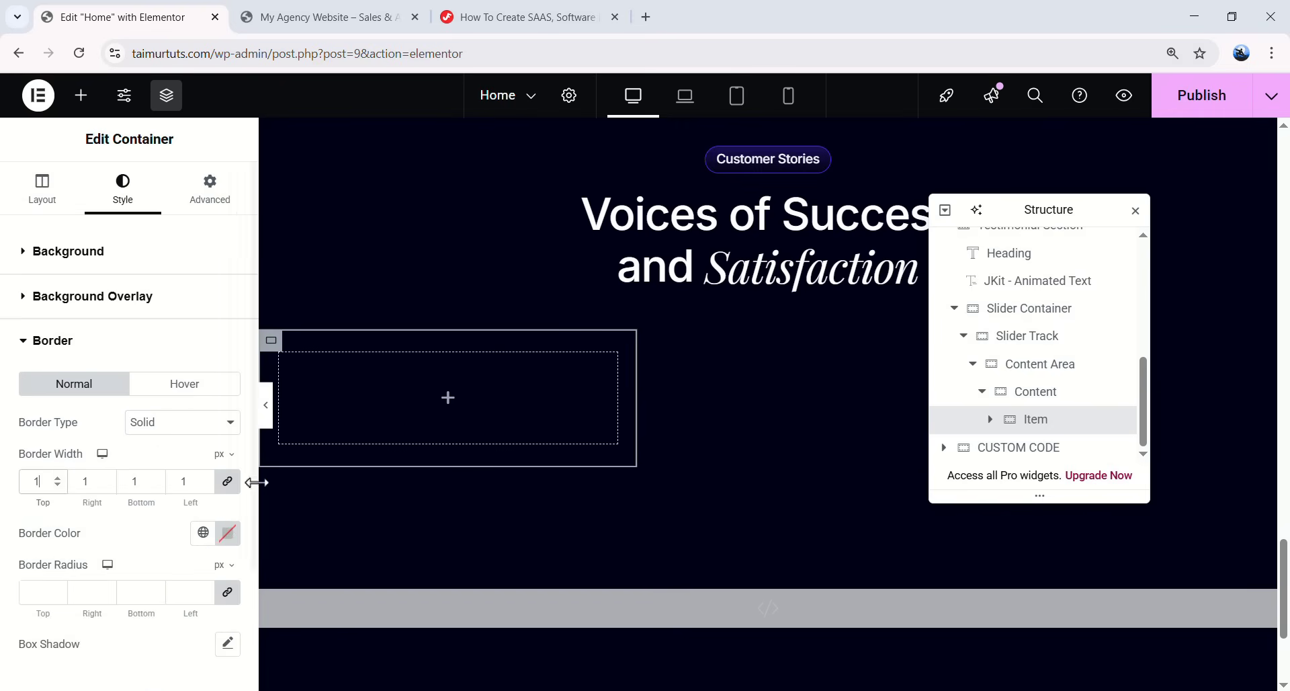
pyautogui.click(199, 535)
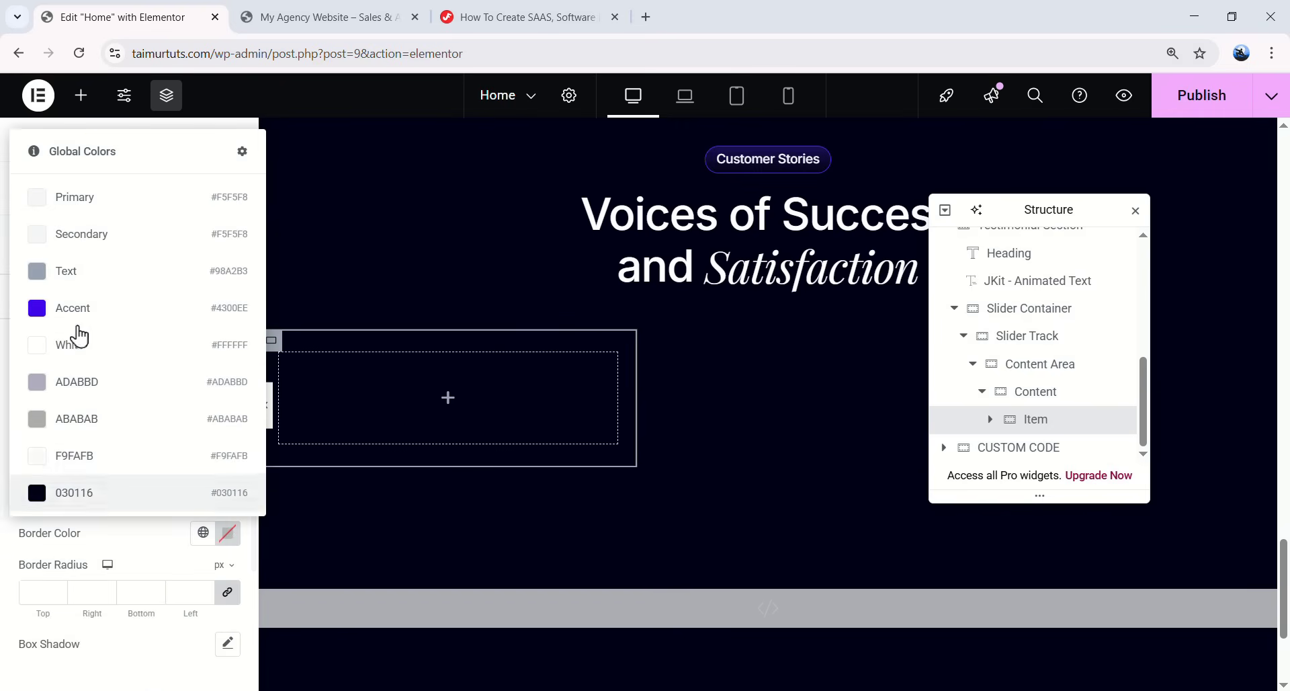
pyautogui.click(83, 360)
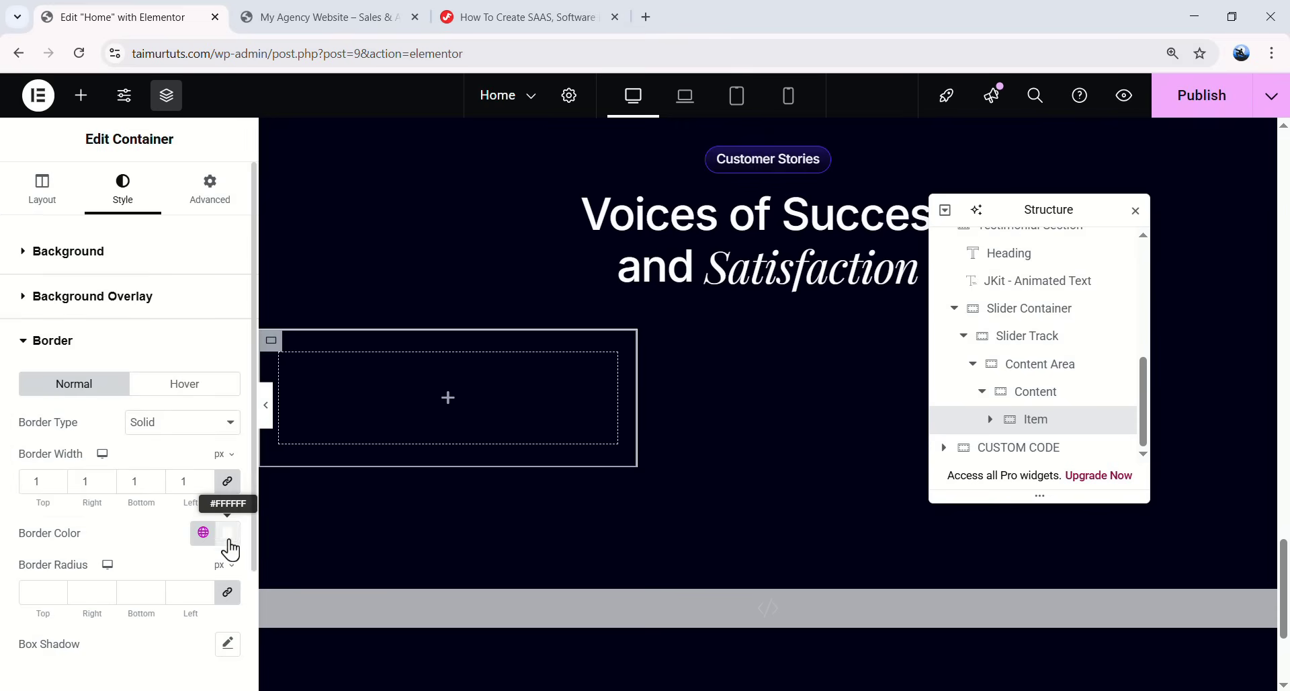
pyautogui.click(228, 534)
pyautogui.click(189, 490)
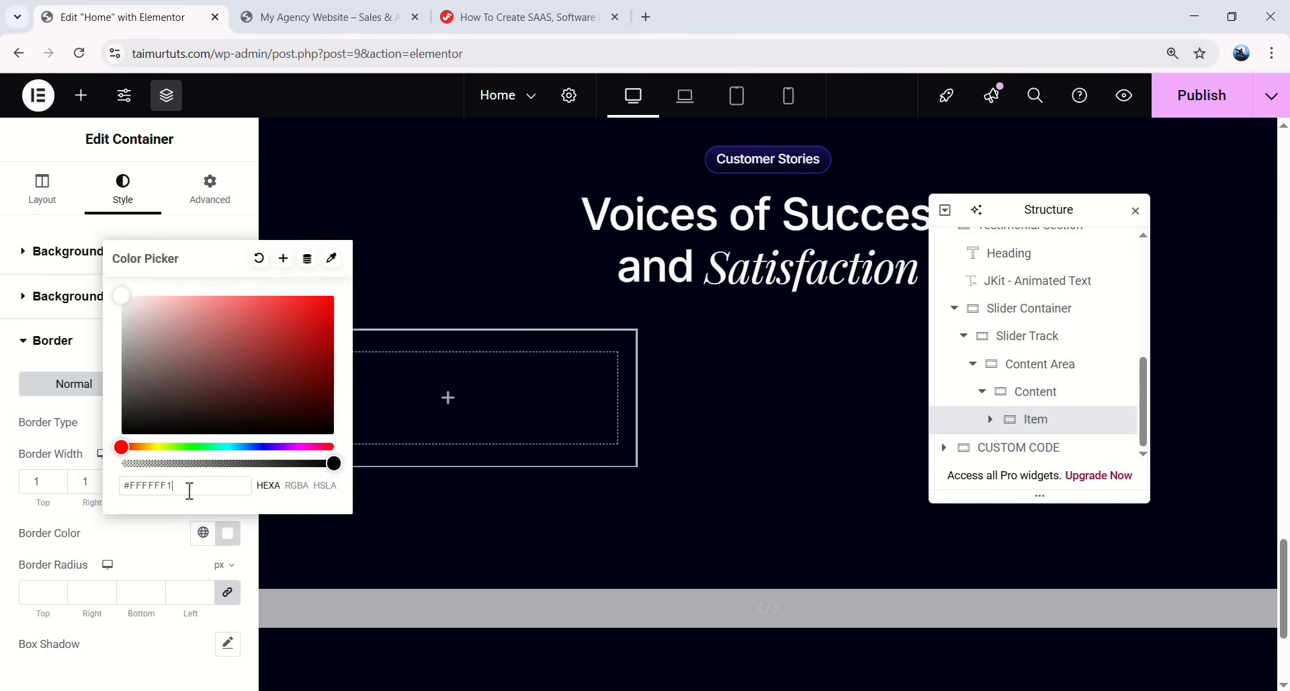
pyautogui.click(170, 558)
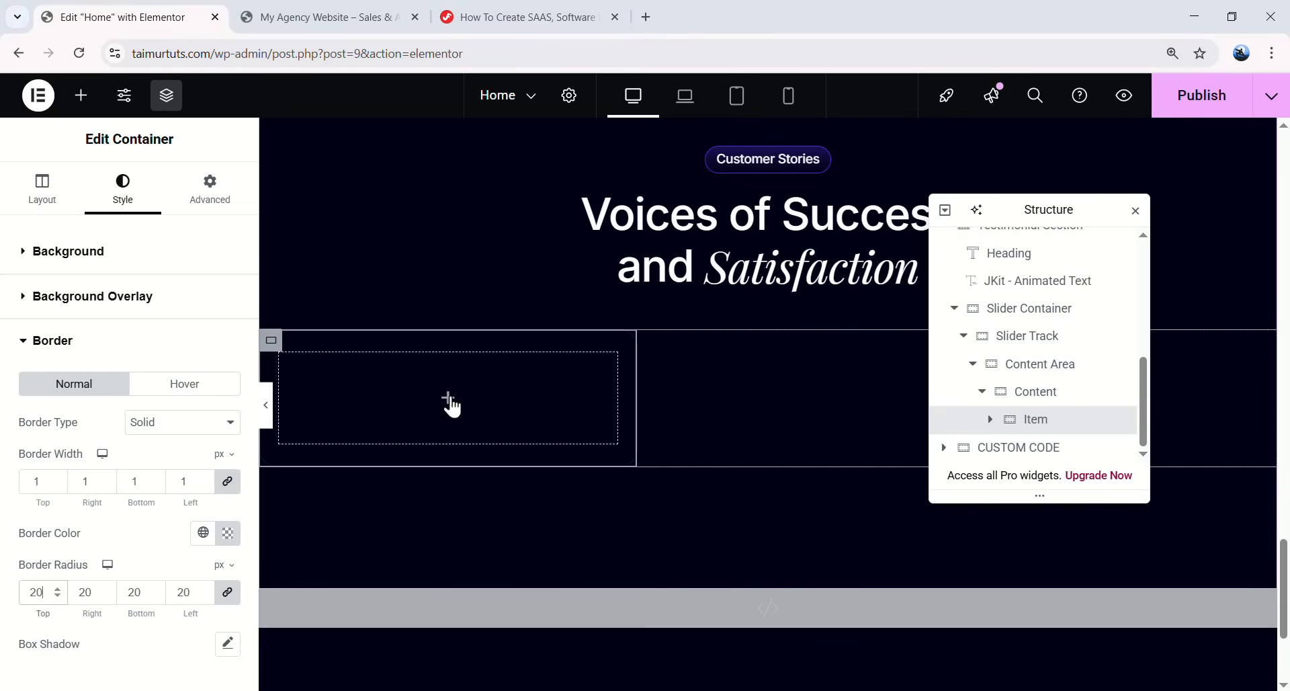
pyautogui.click(81, 104)
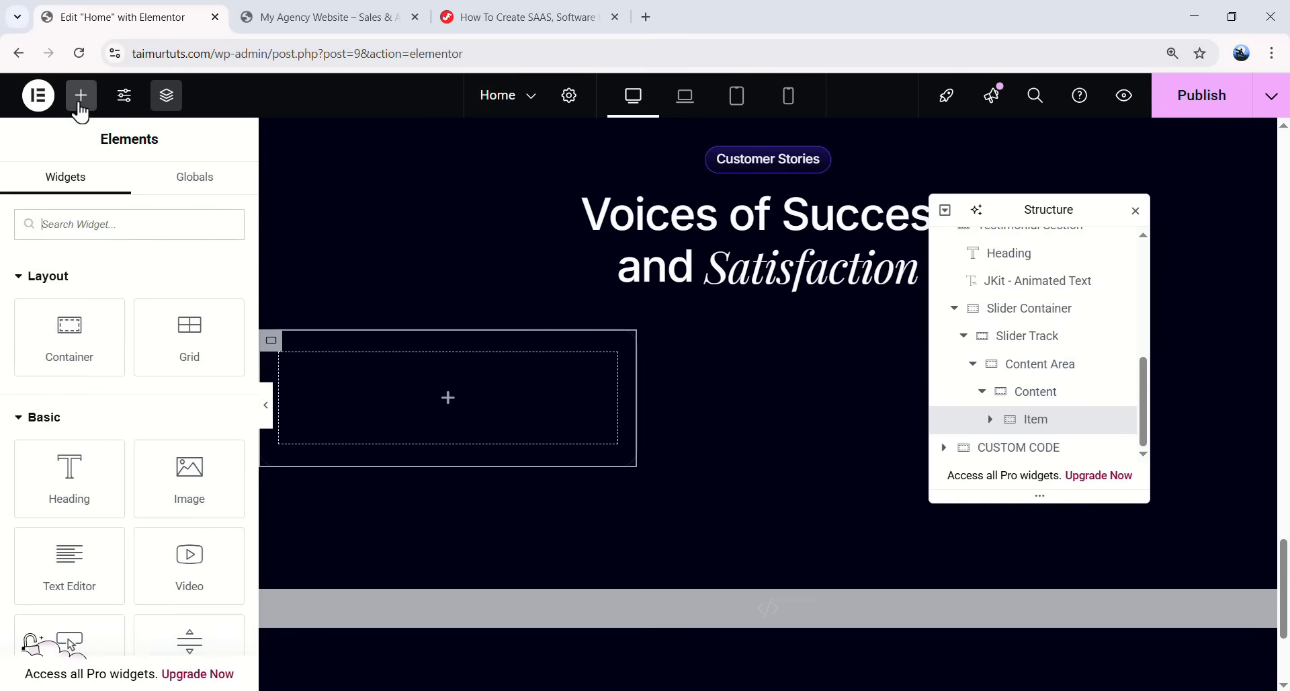
# - Drag a Rating widget into Item and set both rating scale and rating to 5
pyautogui.write('rating')
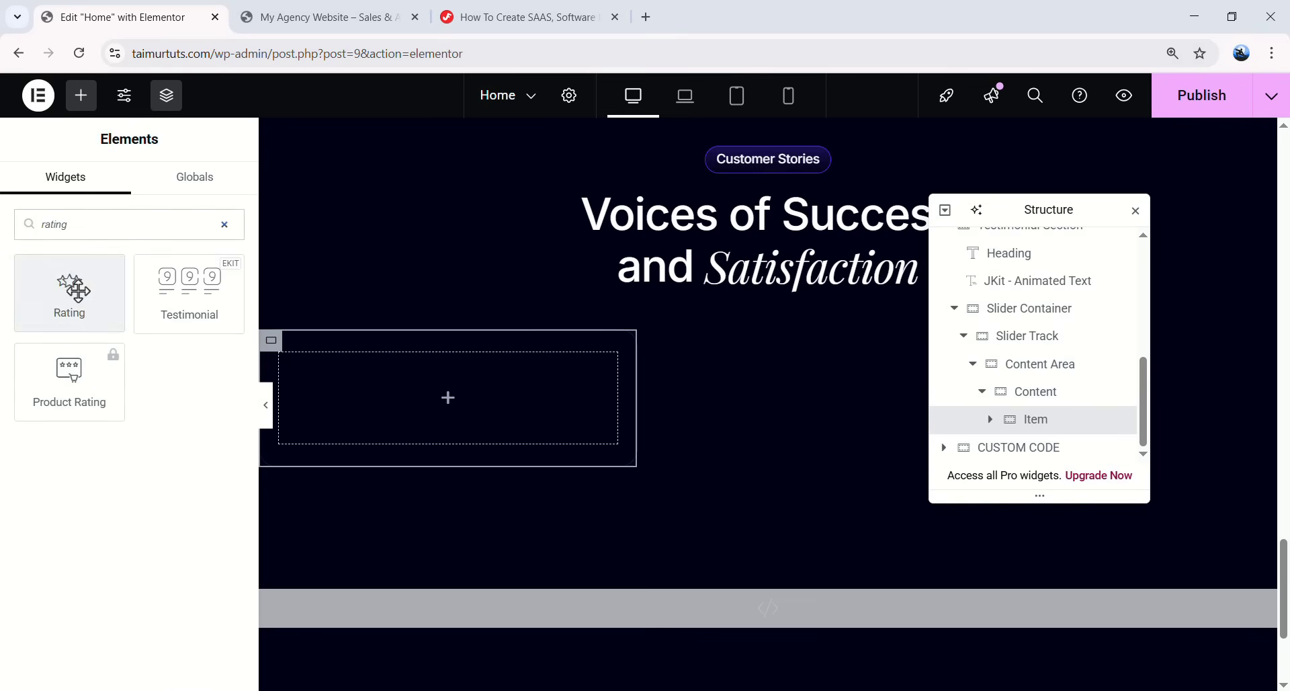
pyautogui.moveTo(76, 289); pyautogui.dragTo(485, 390)
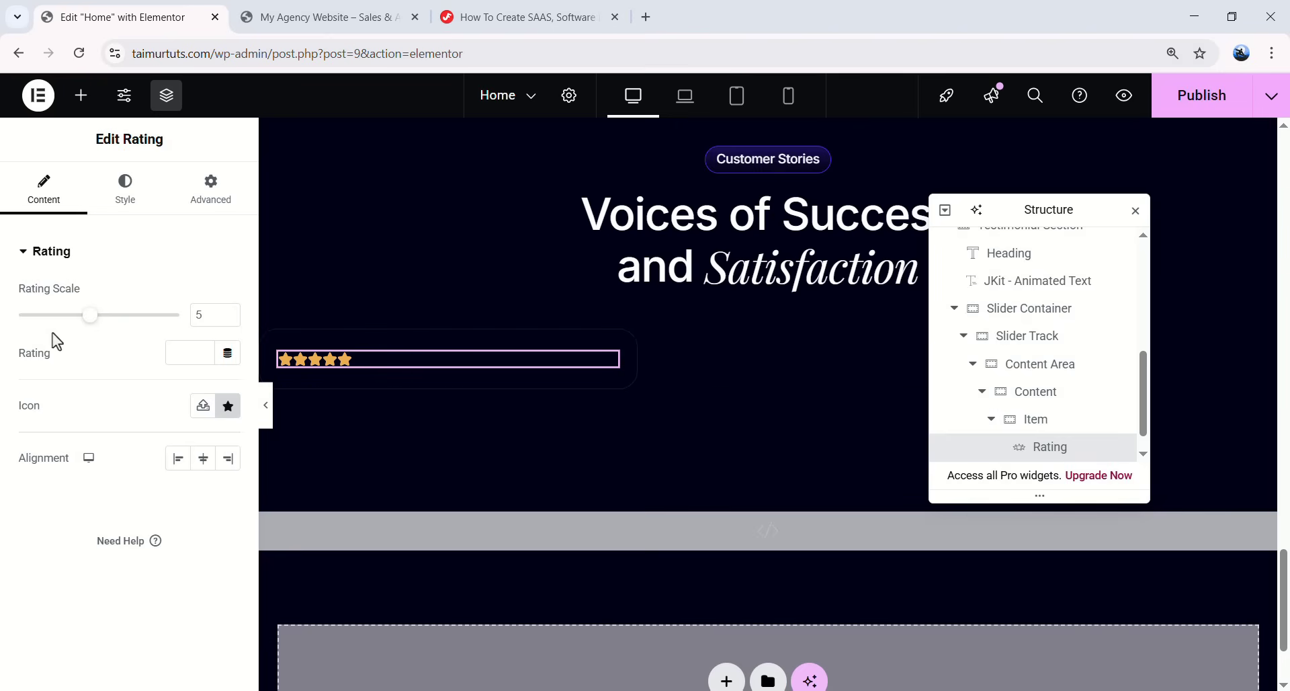
pyautogui.moveTo(90, 314); pyautogui.dragTo(183, 323)
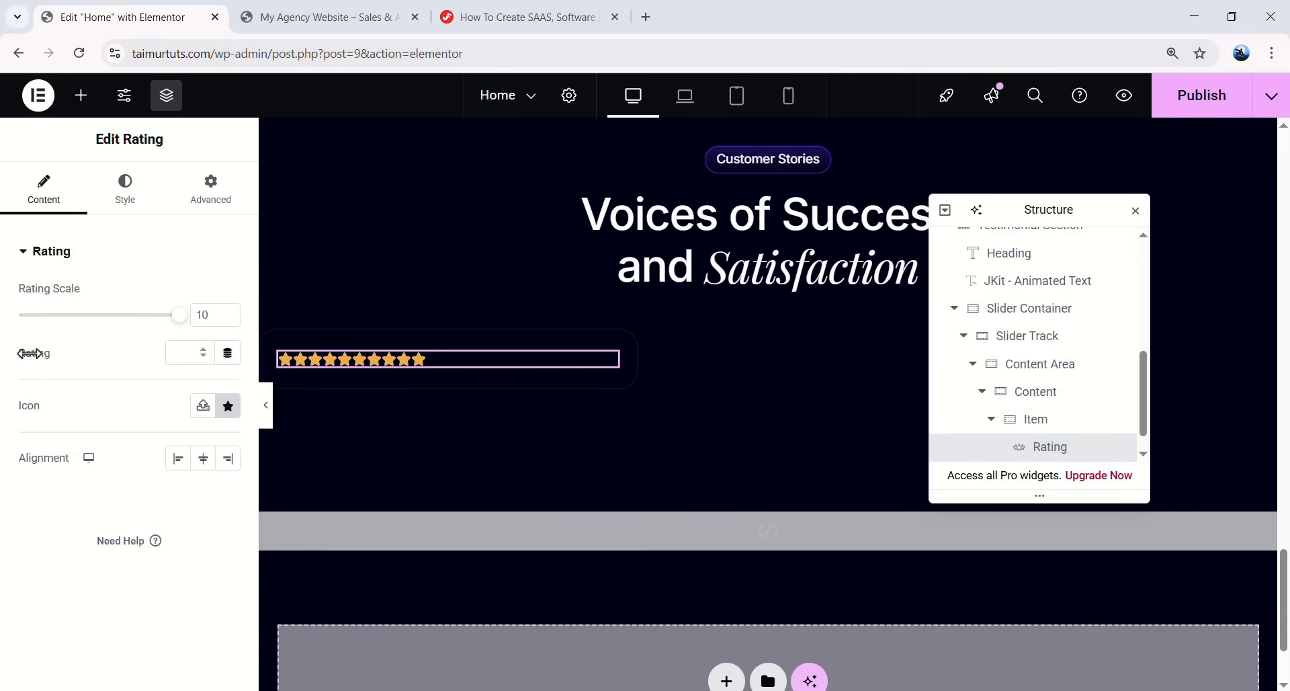
pyautogui.click(189, 352)
pyautogui.write('5')
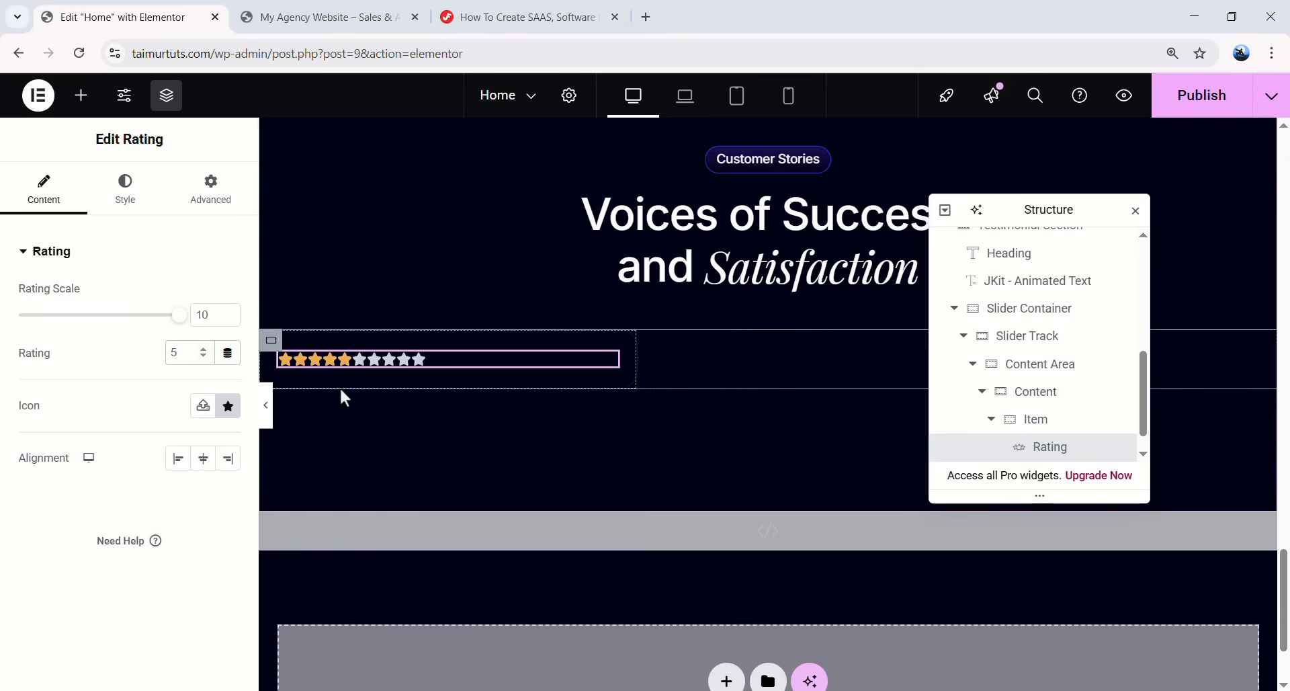
pyautogui.moveTo(211, 315); pyautogui.dragTo(193, 315)
pyautogui.write('5')
pyautogui.press('BackSpace')
pyautogui.write('5')
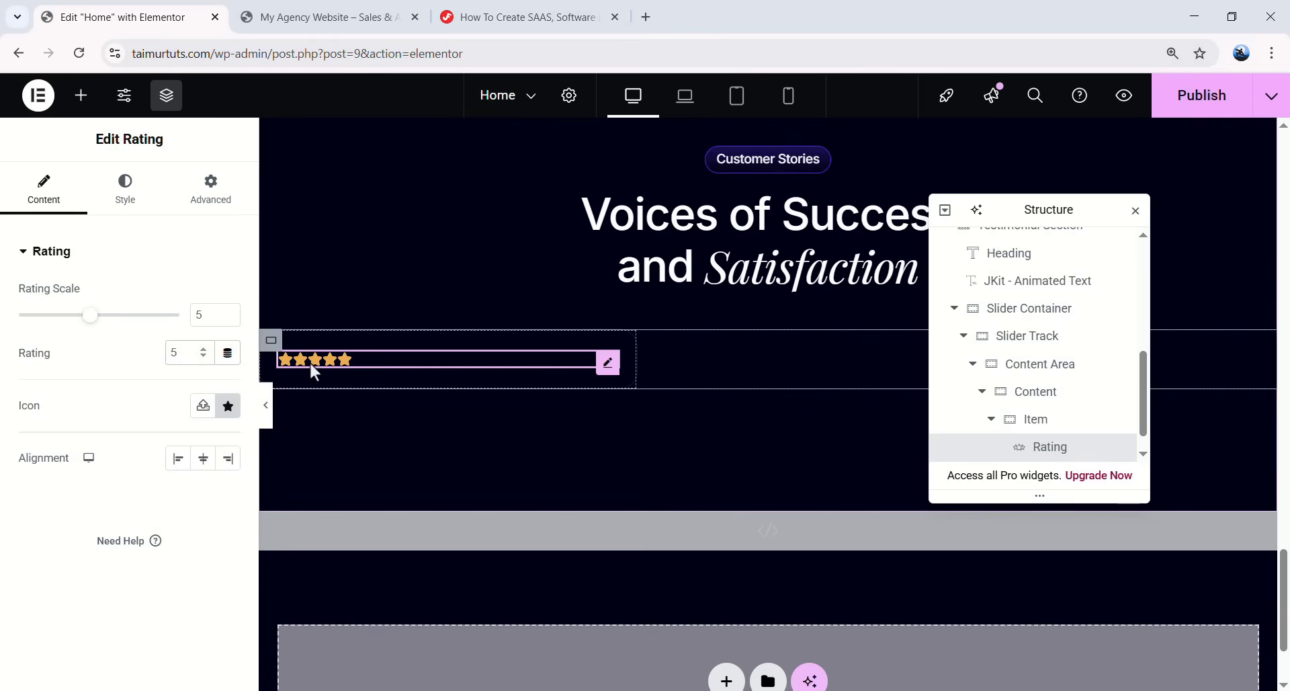
# - Apply the Angry icon to the rating as a trial and re-enter the rating value 5
pyautogui.click(227, 406)
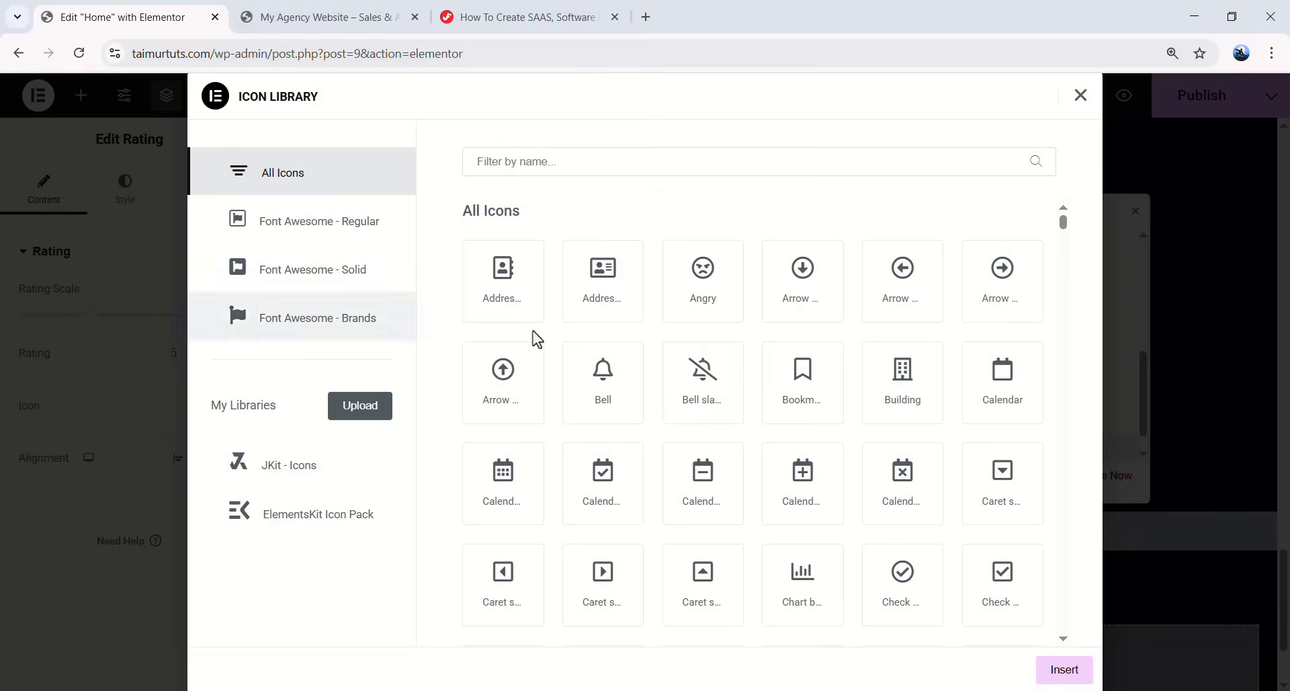
pyautogui.scroll(-3, 645, 374)
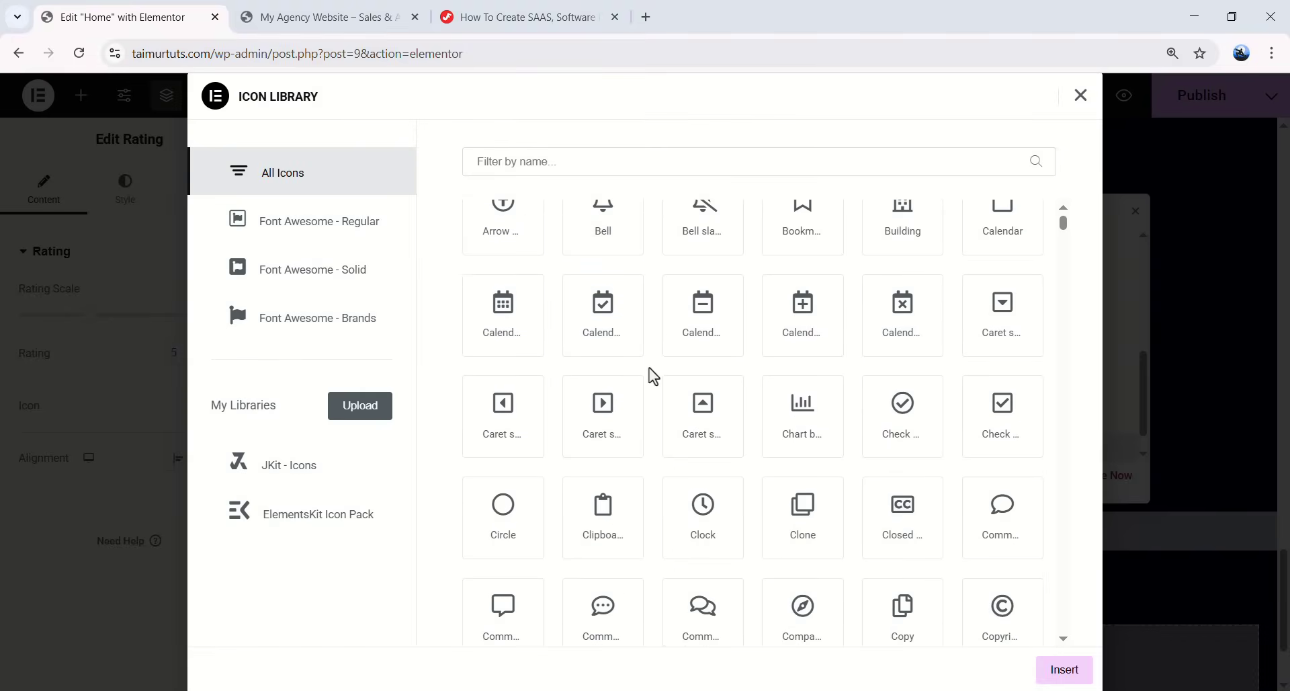
pyautogui.scroll(3, 653, 375)
pyautogui.click(721, 290)
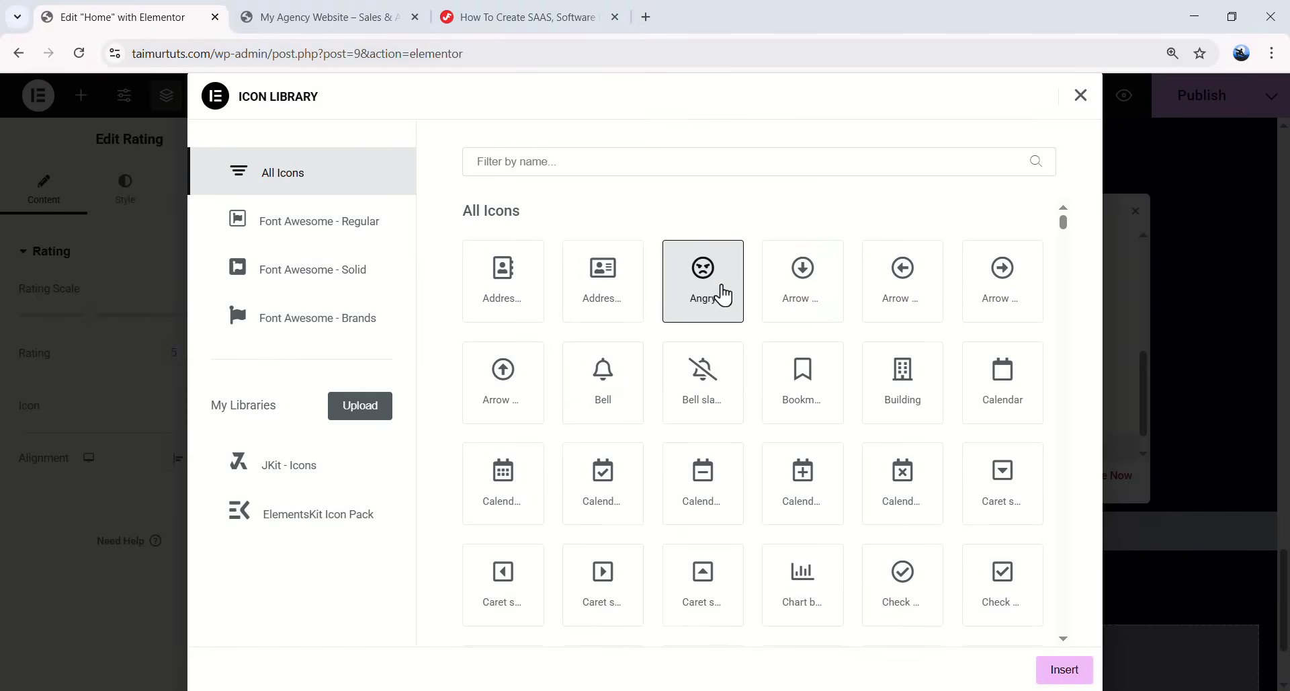
pyautogui.click(1064, 673)
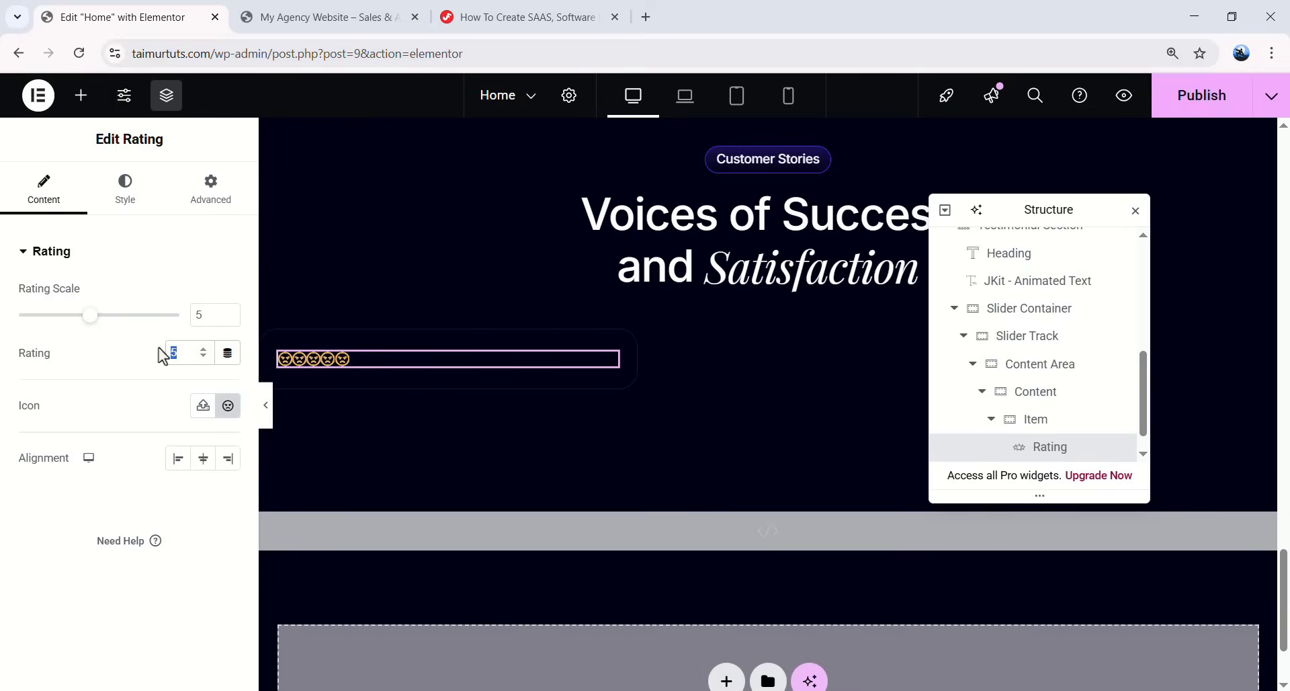
pyautogui.click(203, 357)
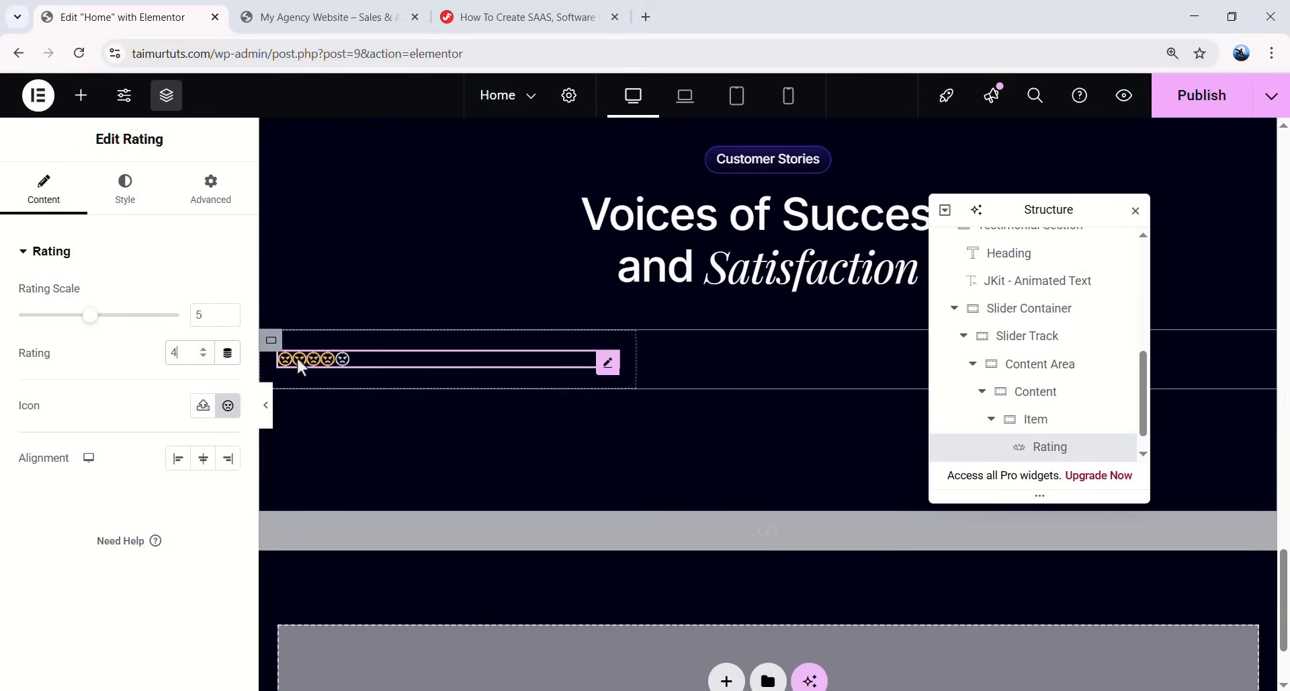
pyautogui.write('.5')
pyautogui.doubleClick(196, 353)
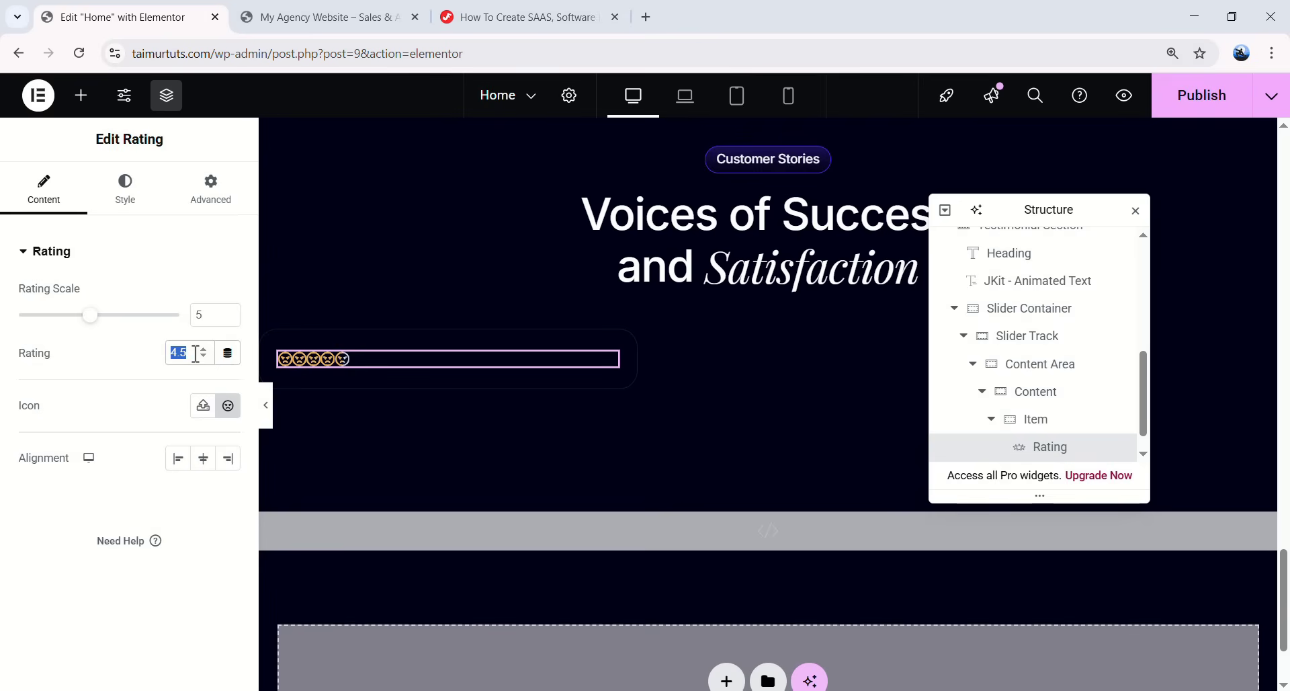
pyautogui.write('5')
# - Search 'star' in the icon library and insert the JKit Star solid icon
pyautogui.click(228, 405)
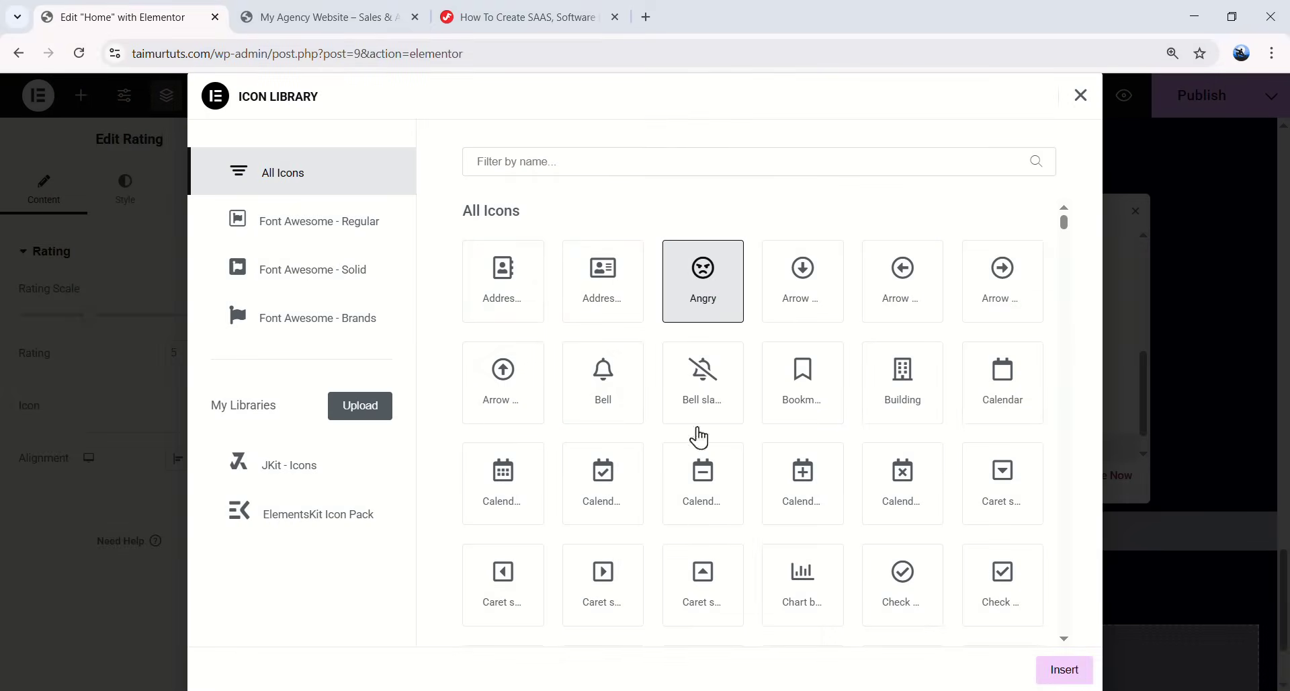
pyautogui.click(556, 164)
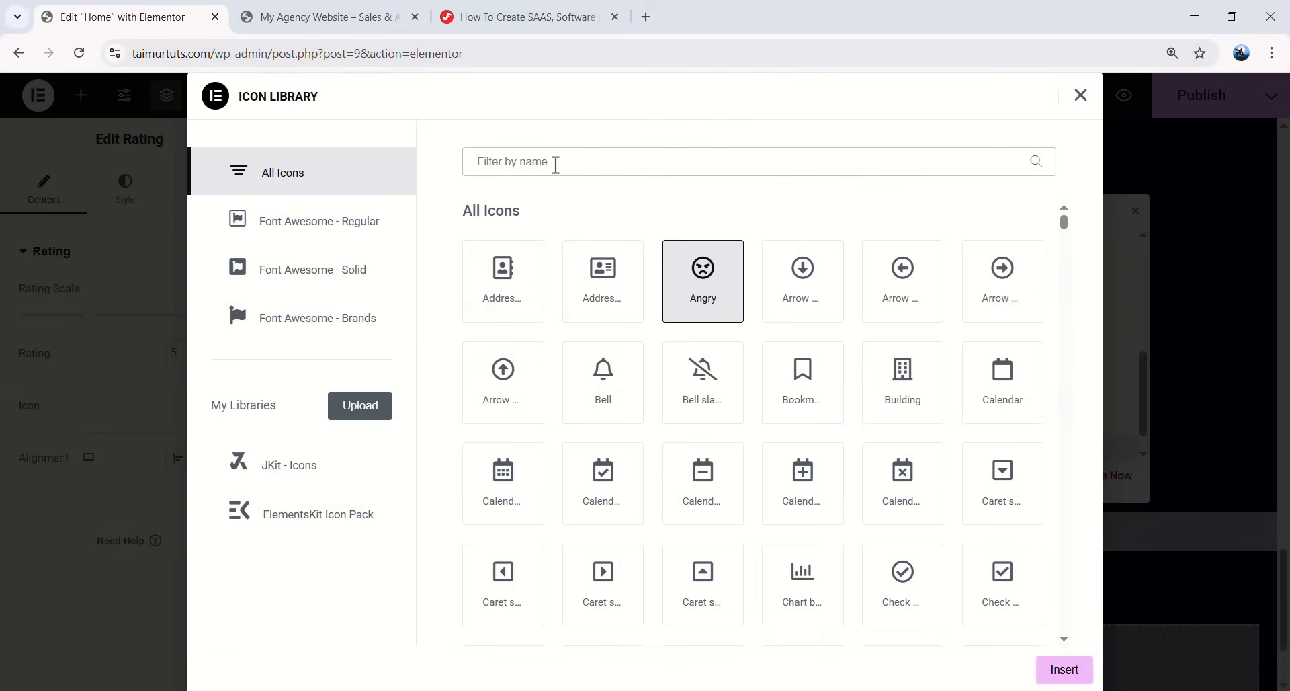
pyautogui.write('star')
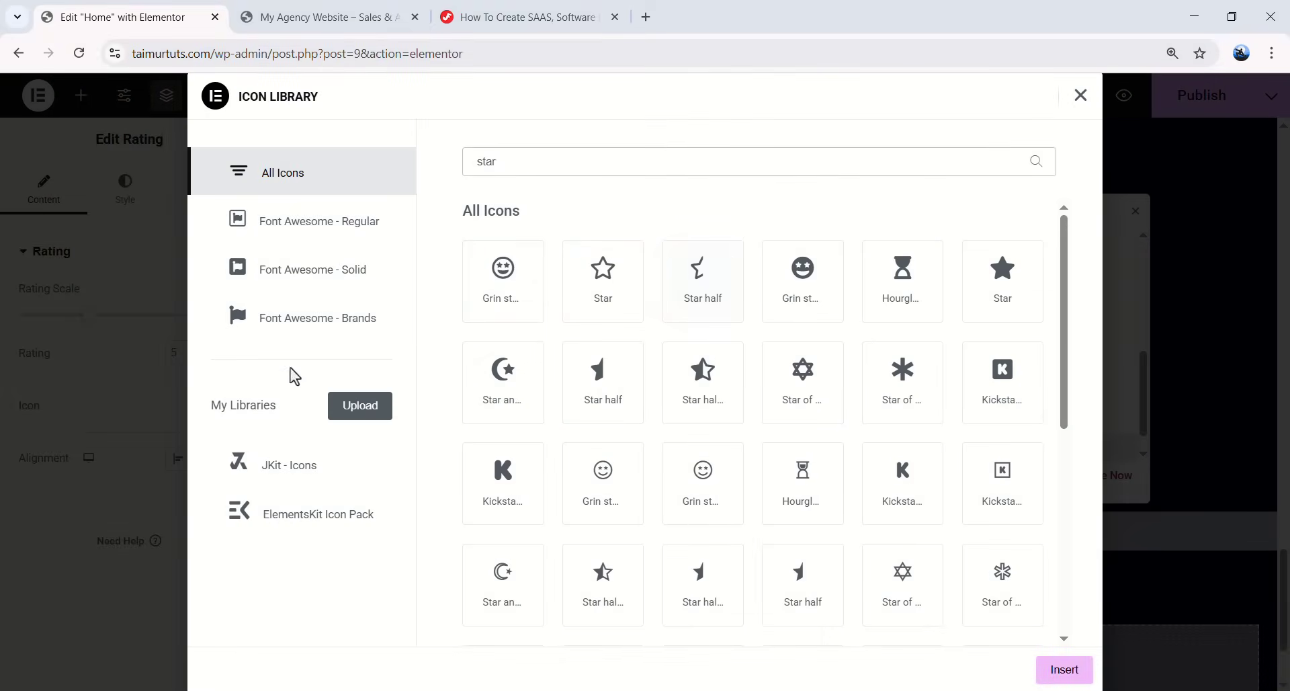
pyautogui.click(307, 476)
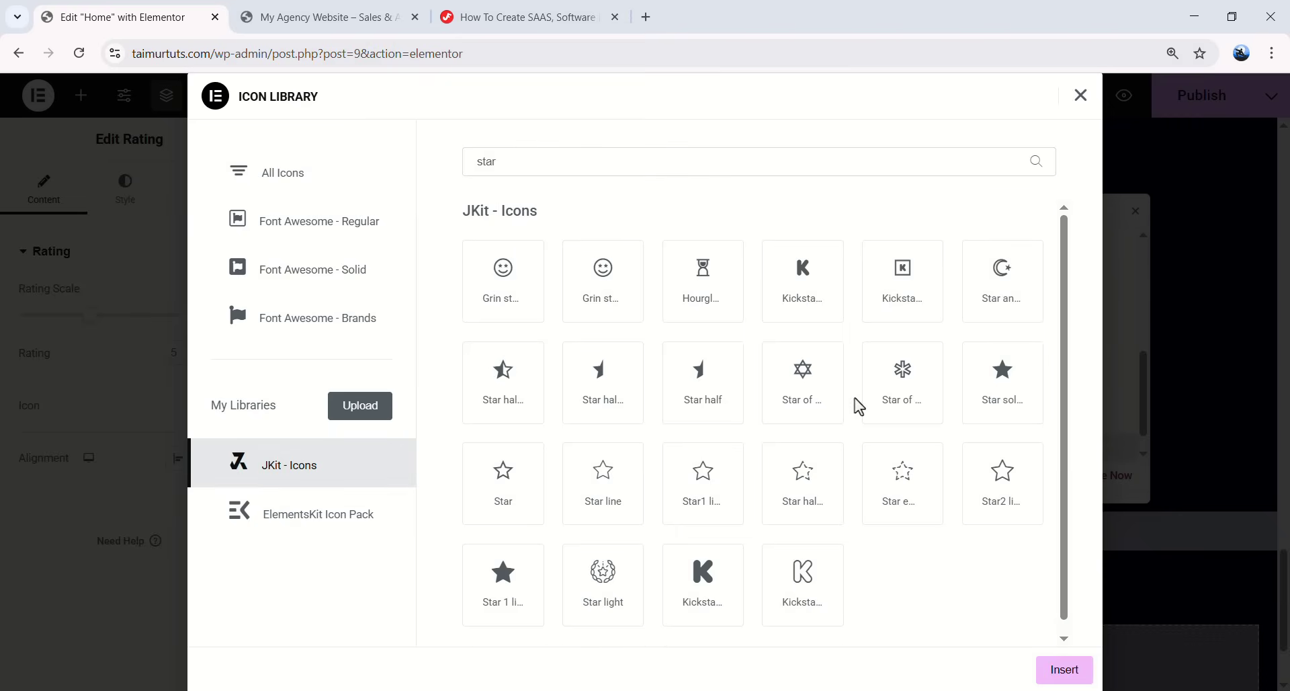
pyautogui.click(1002, 390)
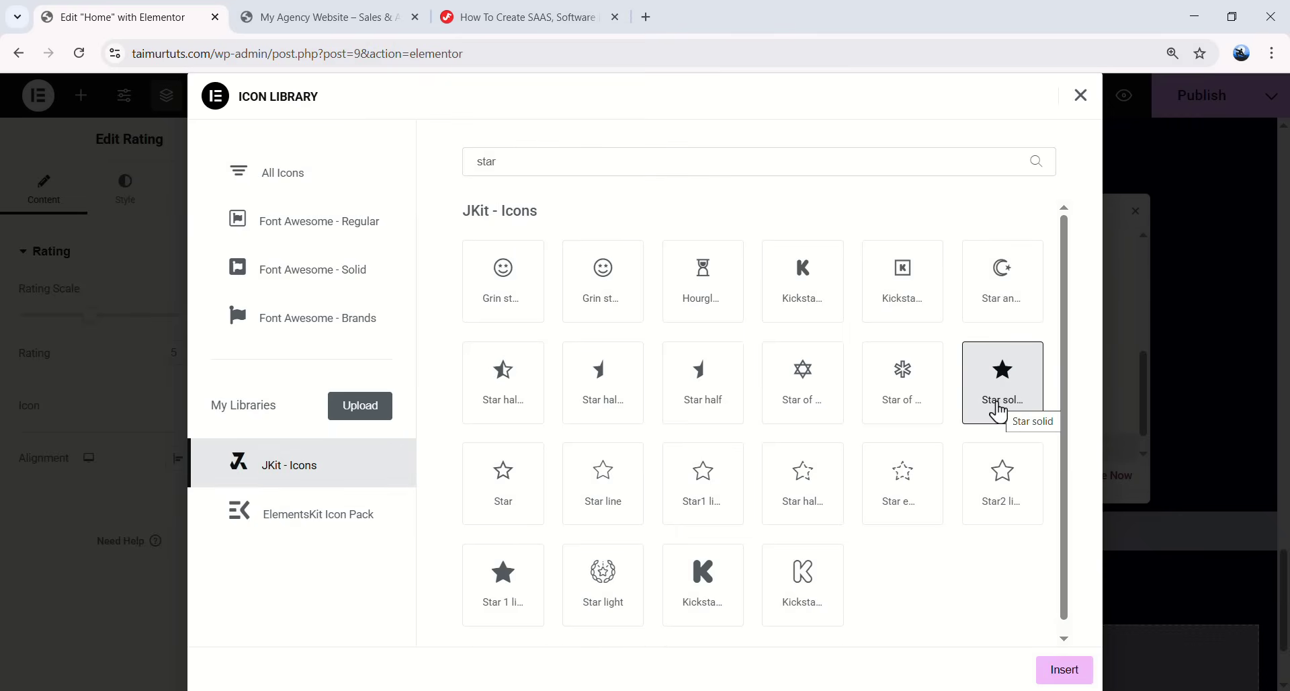
pyautogui.click(1073, 670)
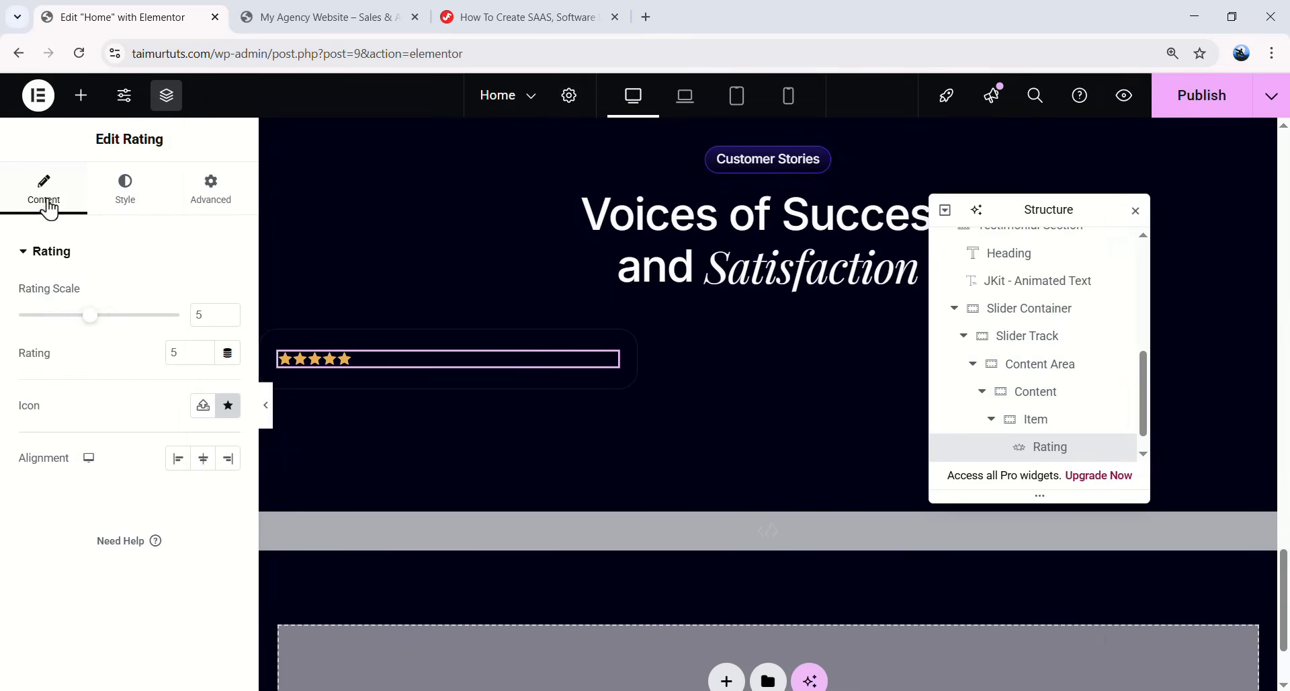
# - Style the stars at 24 px size, white filled and grey unmarked
pyautogui.click(130, 200)
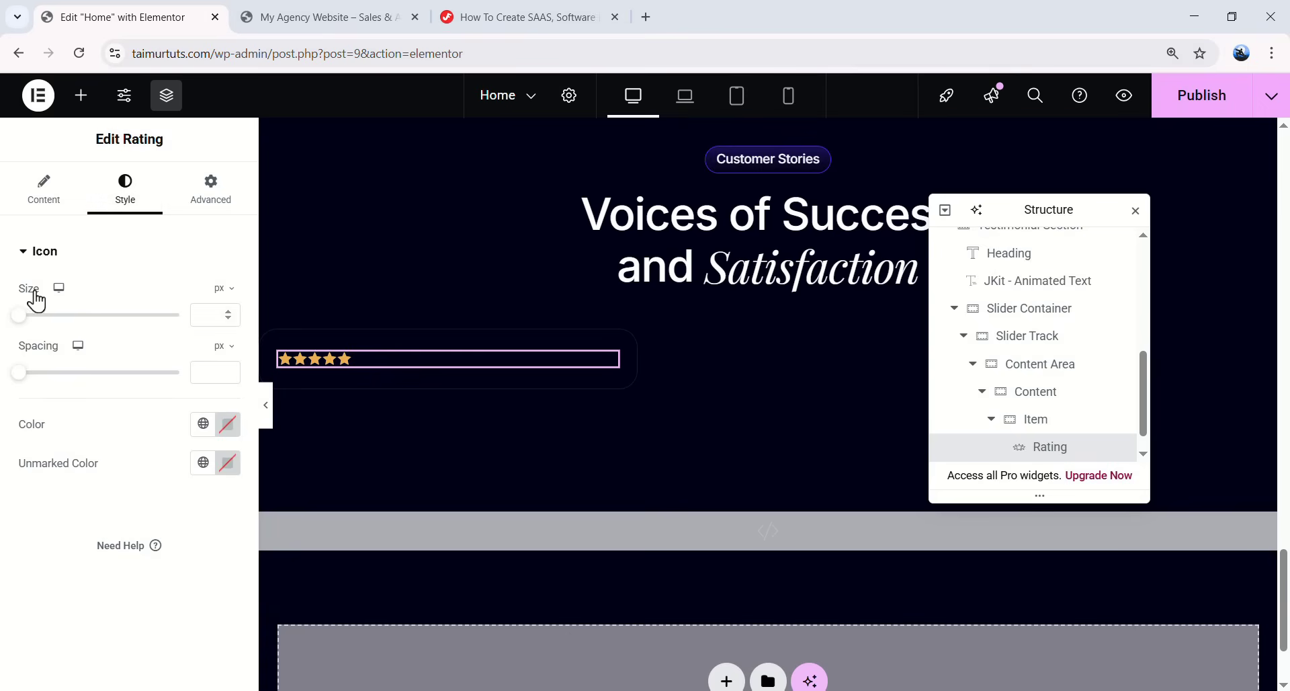
pyautogui.click(206, 314)
pyautogui.write('24')
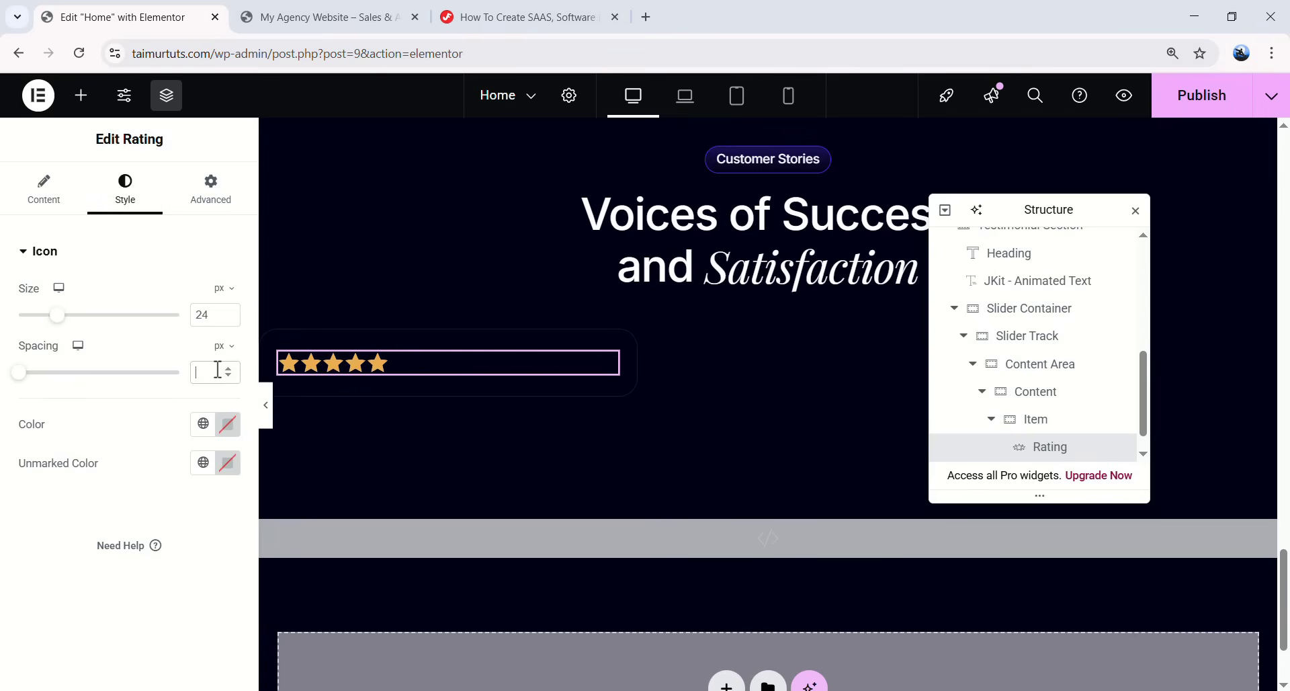
pyautogui.write('4')
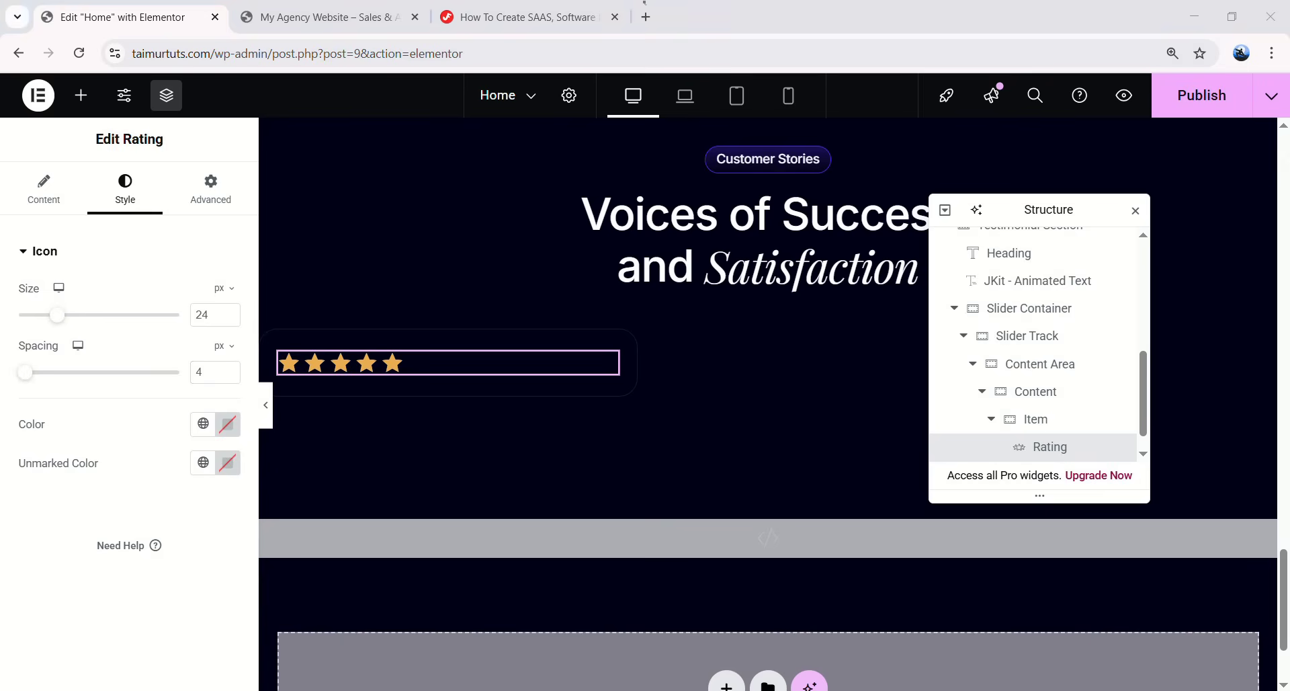
pyautogui.click(203, 423)
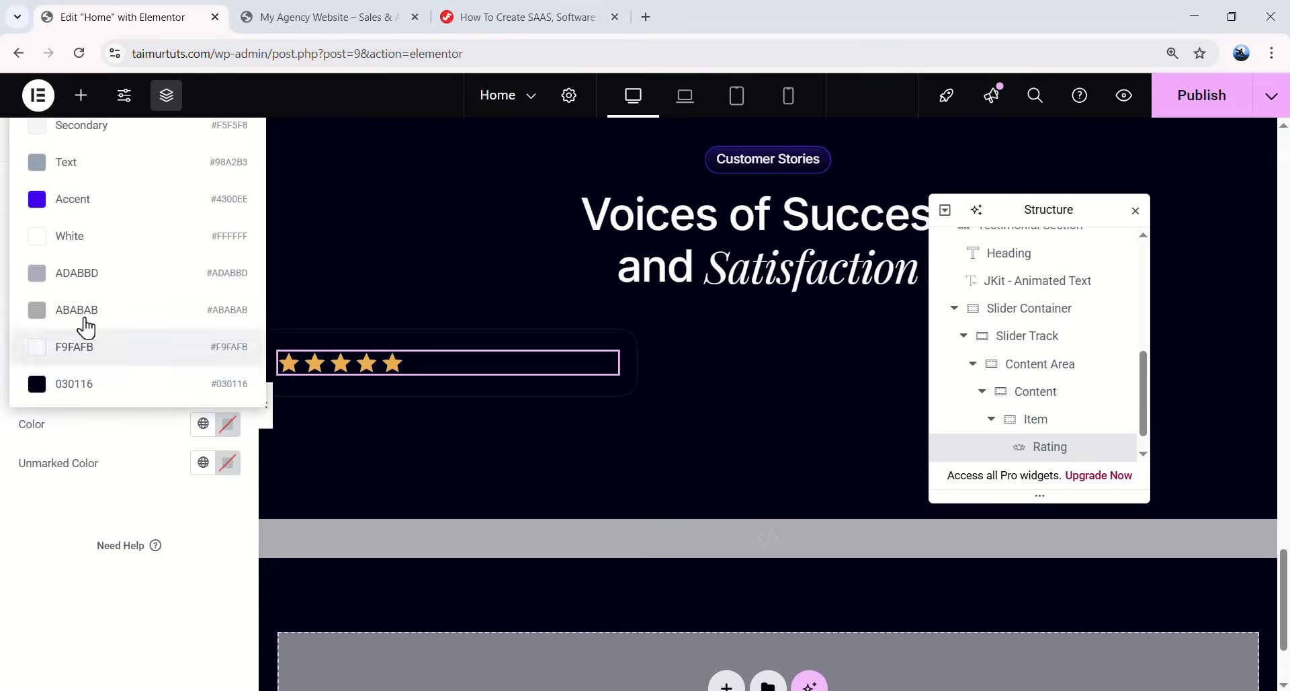
pyautogui.click(95, 243)
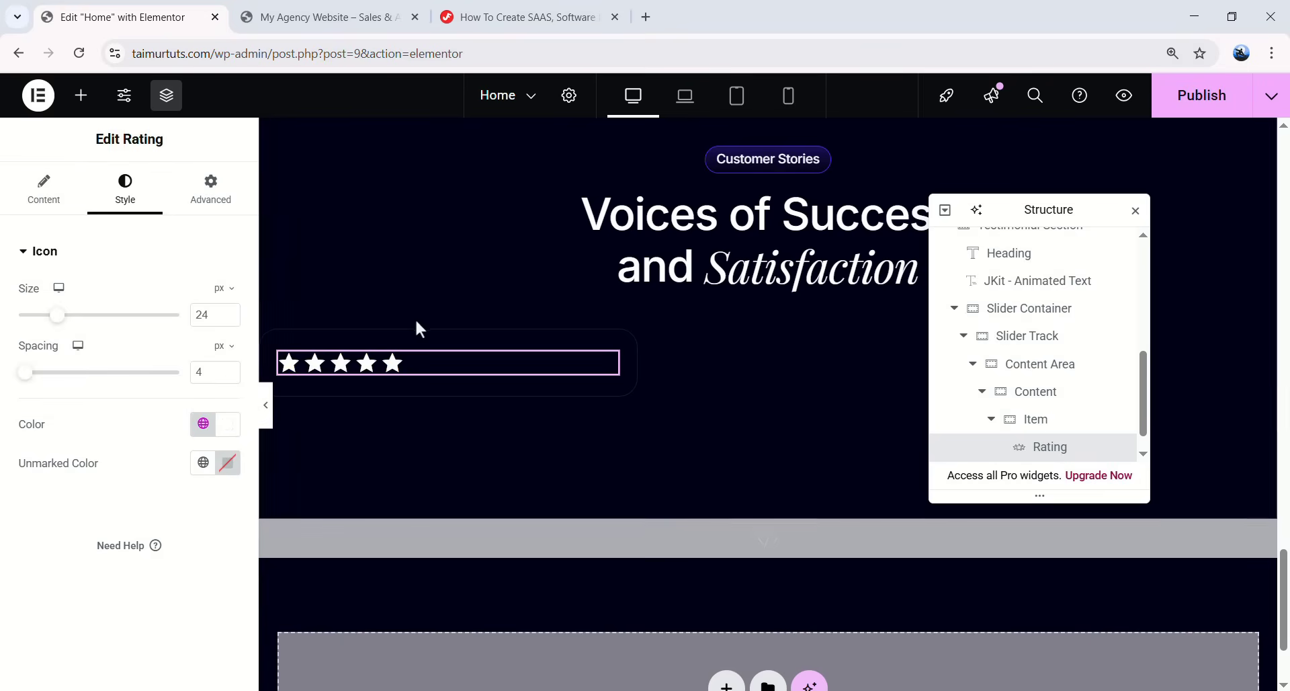
pyautogui.click(201, 463)
pyautogui.click(92, 337)
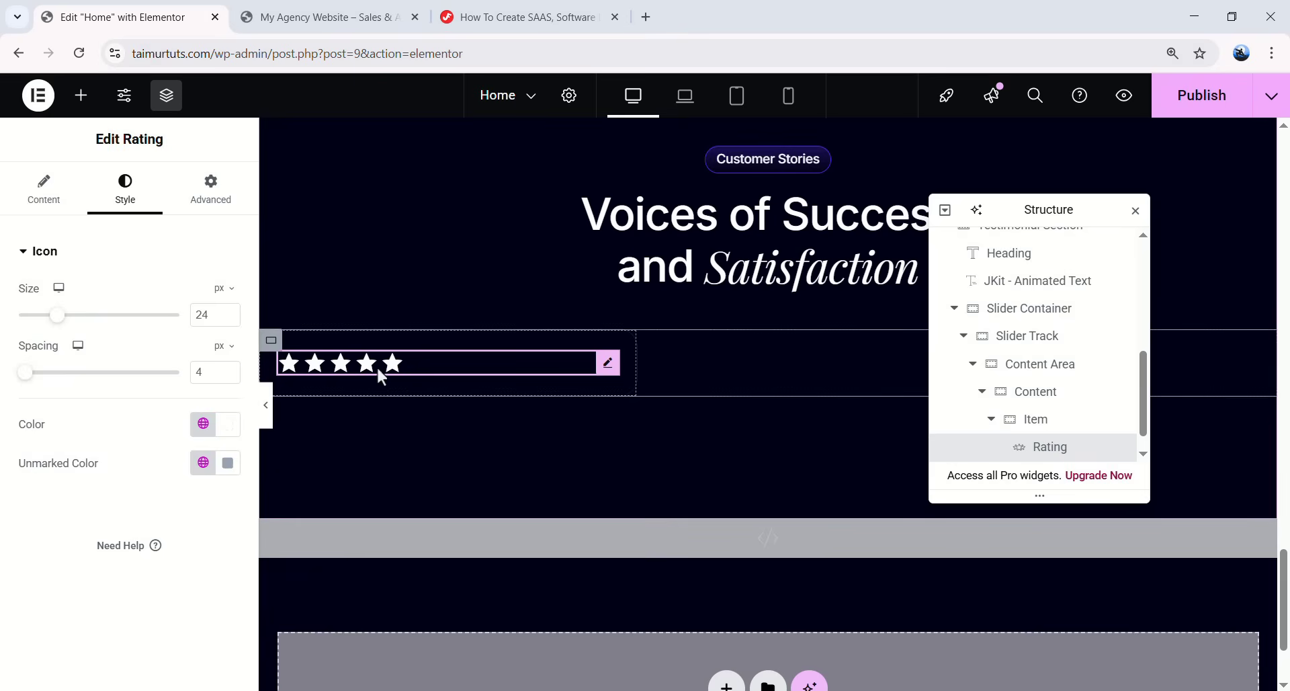
# - Change the rating to 4 and add 16 px bottom padding
pyautogui.click(47, 199)
pyautogui.press('BackSpace')
pyautogui.write('4')
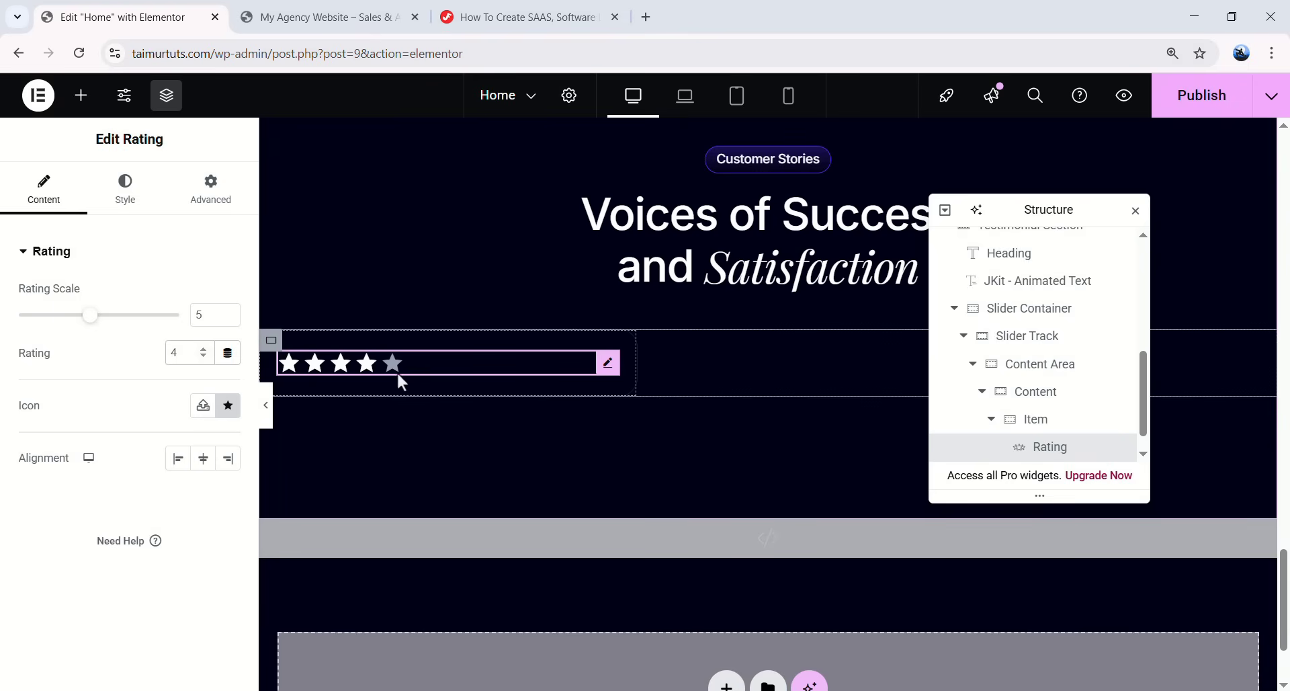
pyautogui.click(125, 192)
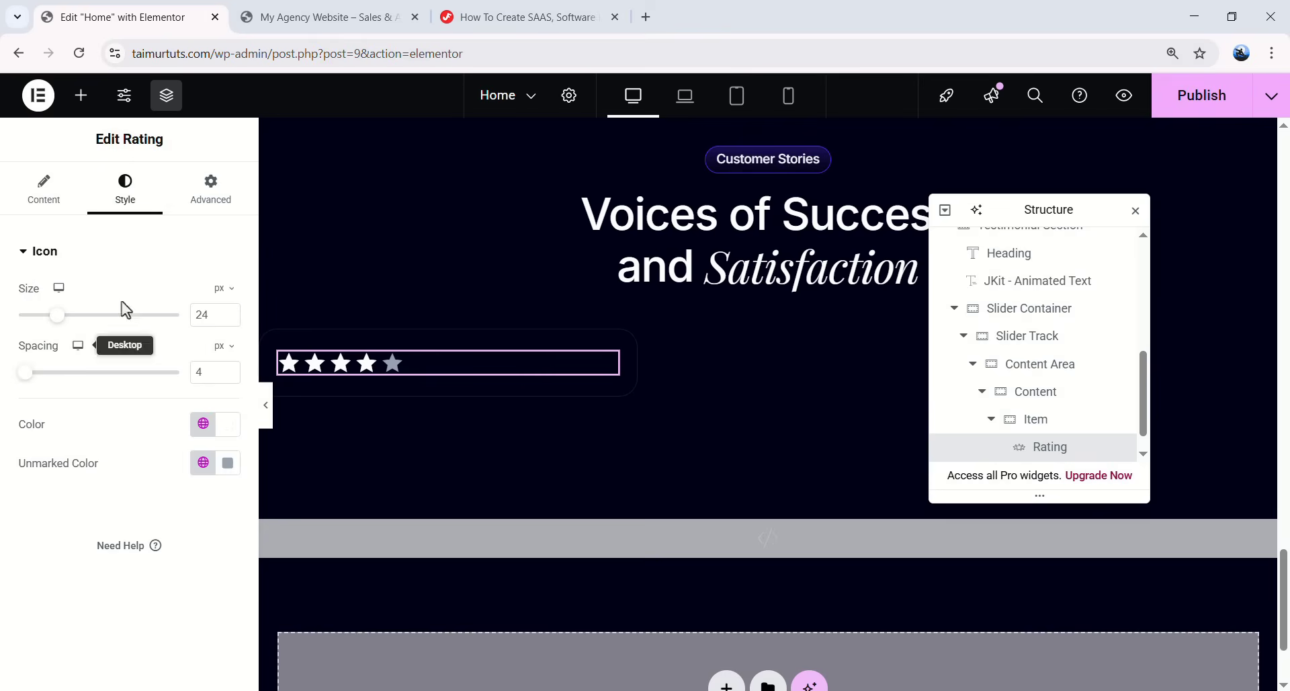
pyautogui.click(210, 189)
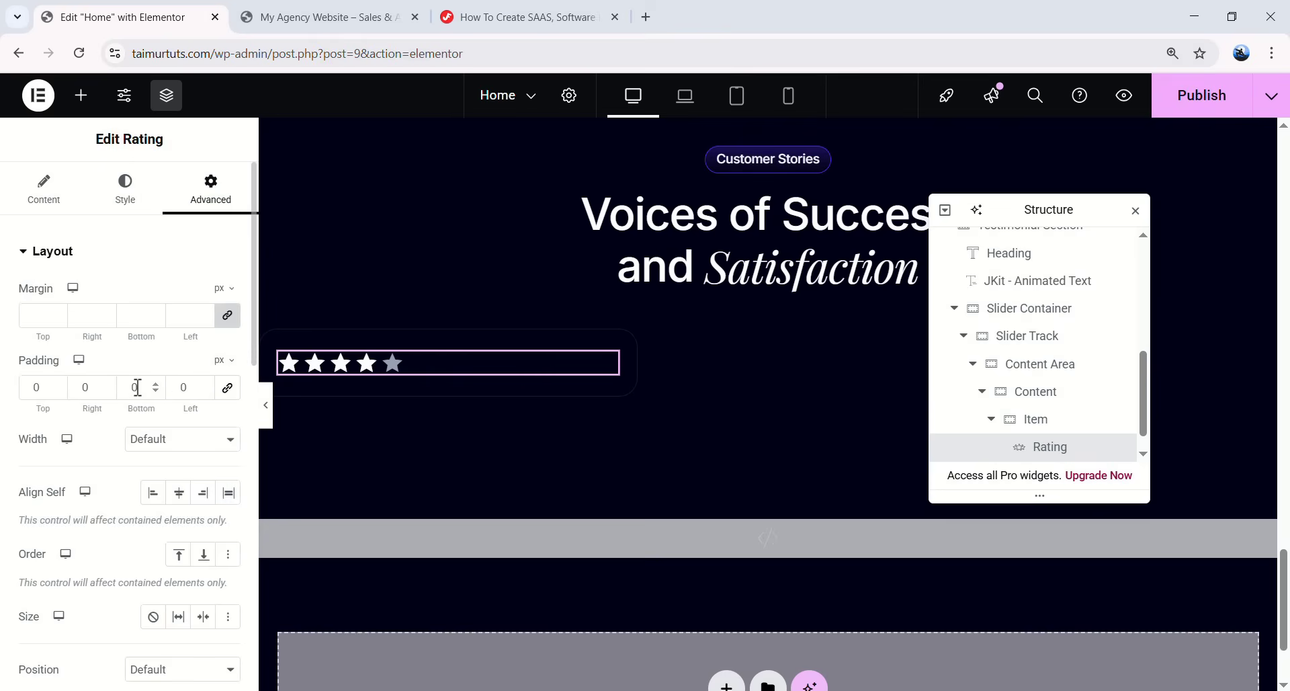
pyautogui.write('16')
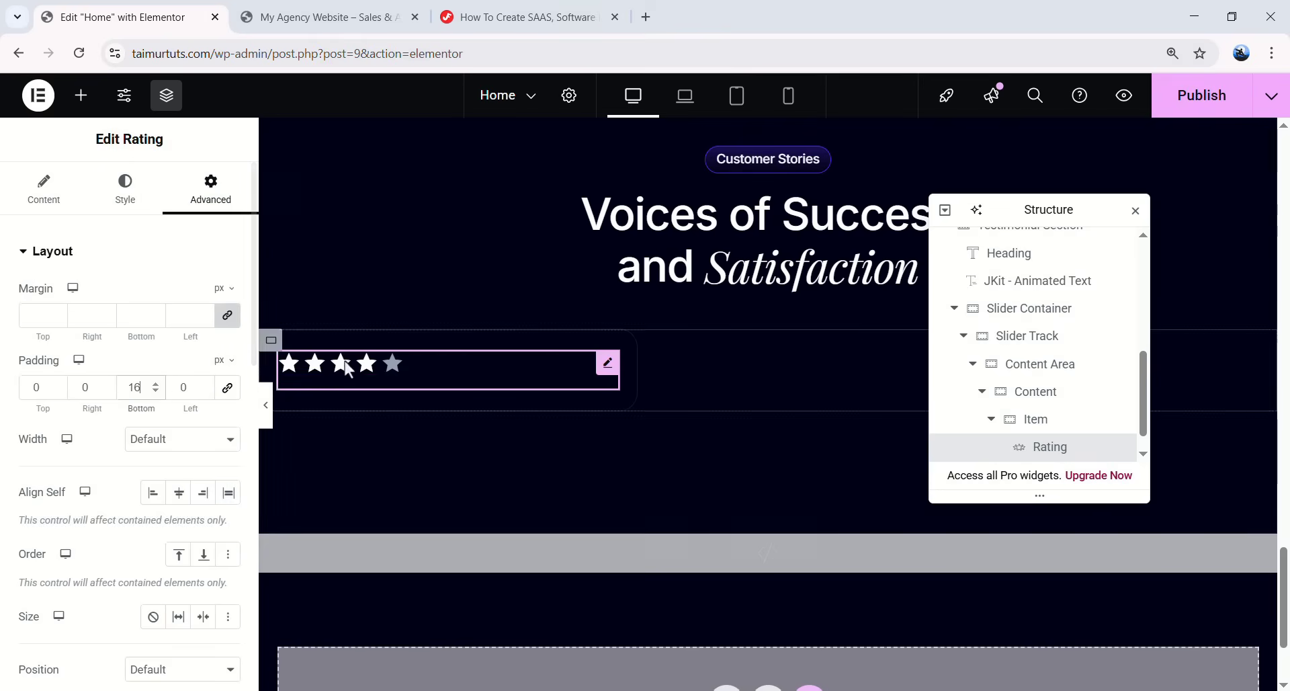
pyautogui.click(81, 95)
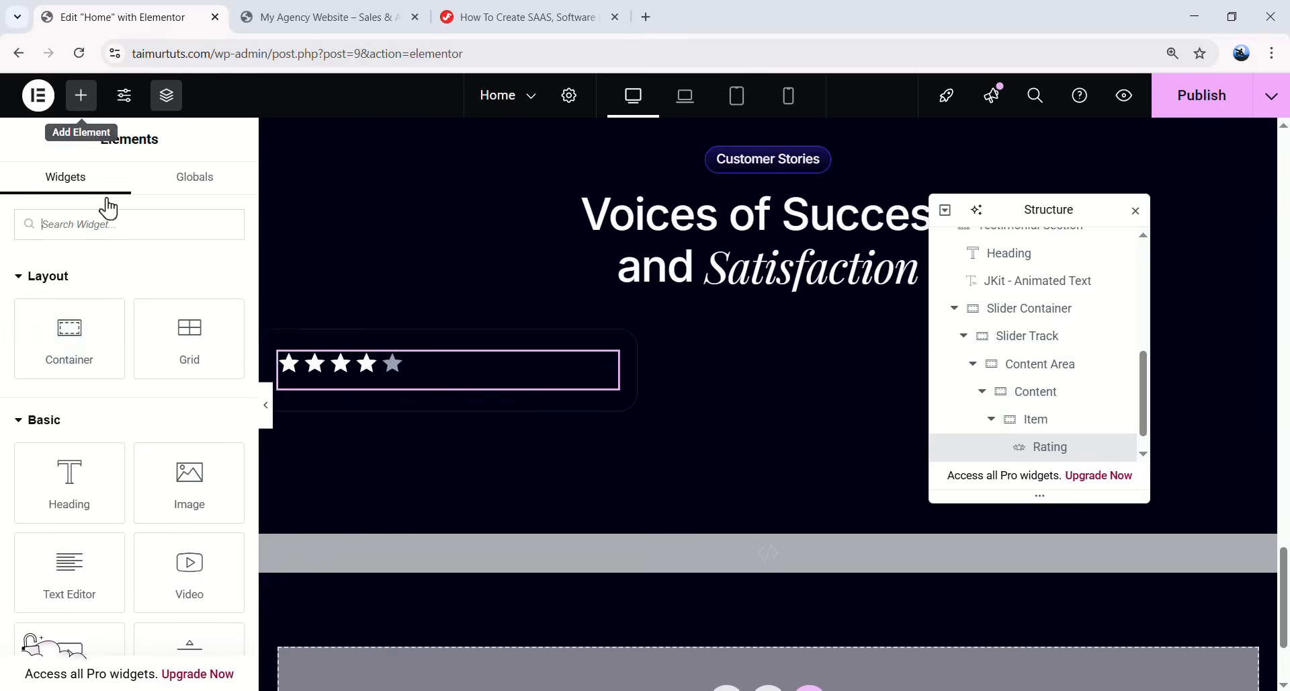
pyautogui.scroll(-3, 108, 326)
# - Add a Text Editor under the stars with the pasted testimonial quote in 500 (Medium) weight
pyautogui.moveTo(70, 327); pyautogui.dragTo(405, 373)
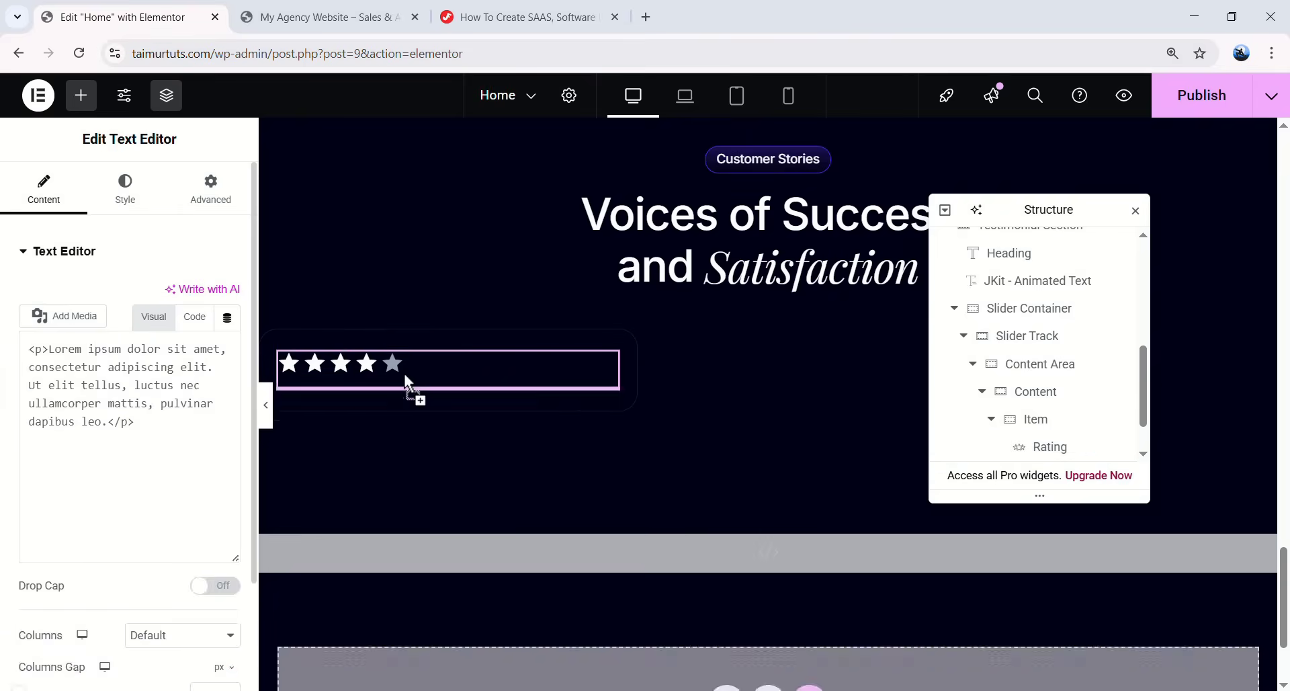
pyautogui.moveTo(142, 504); pyautogui.dragTo(26, 410)
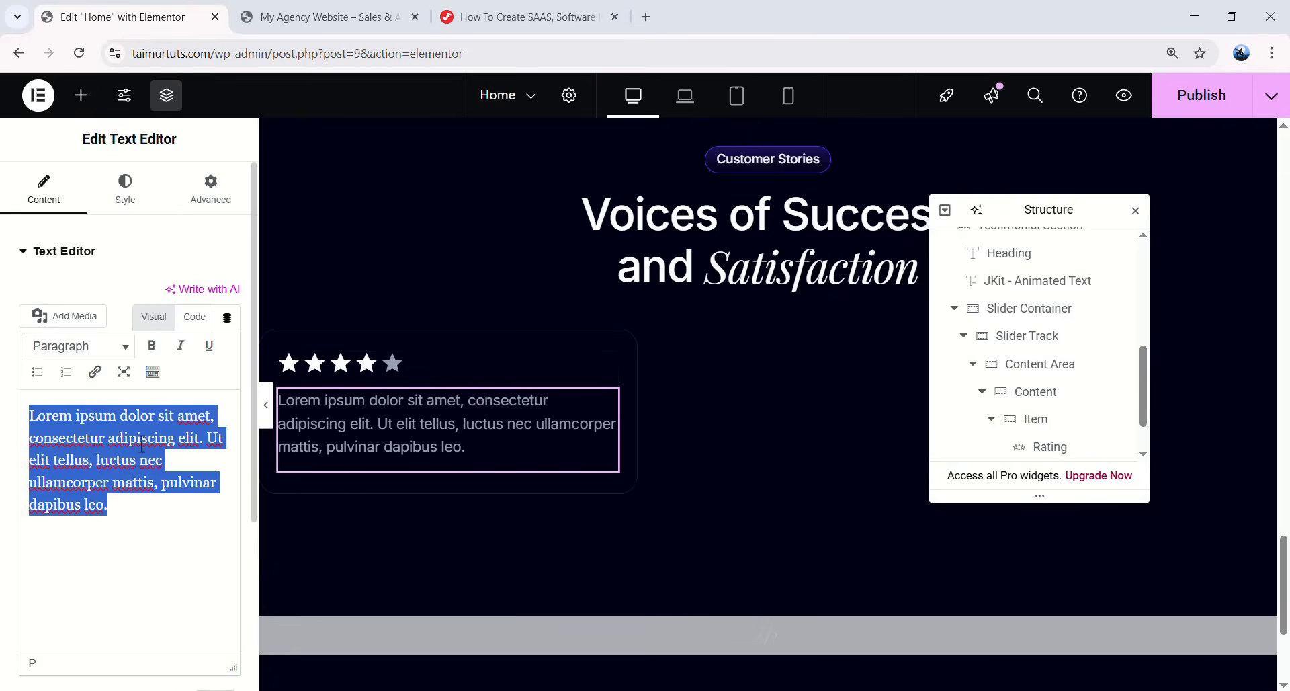
pyautogui.write('"This Platform Transformed How We Work—Faster Teams, Better Collaboration, and Real Results in Just Weeks. Couldn\'t Imagine Managing Projects Without It Anymore.')
pyautogui.click(126, 195)
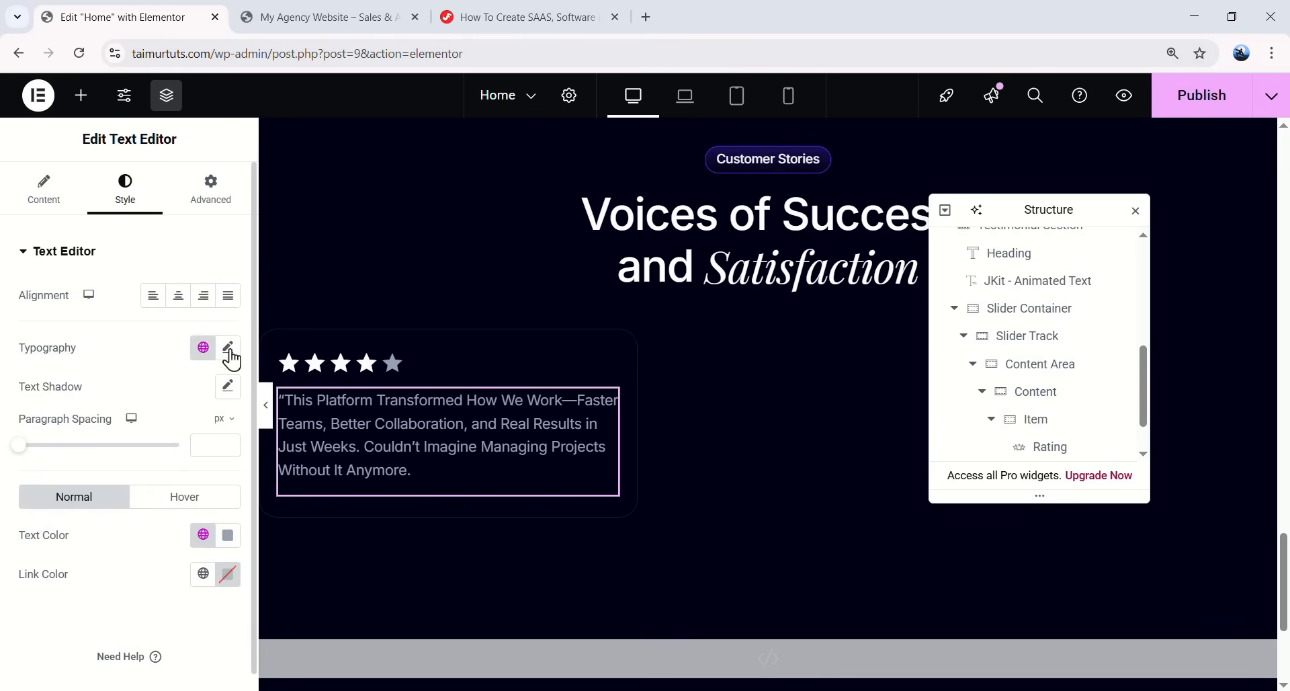
pyautogui.click(228, 348)
pyautogui.scroll(-2, 212, 353)
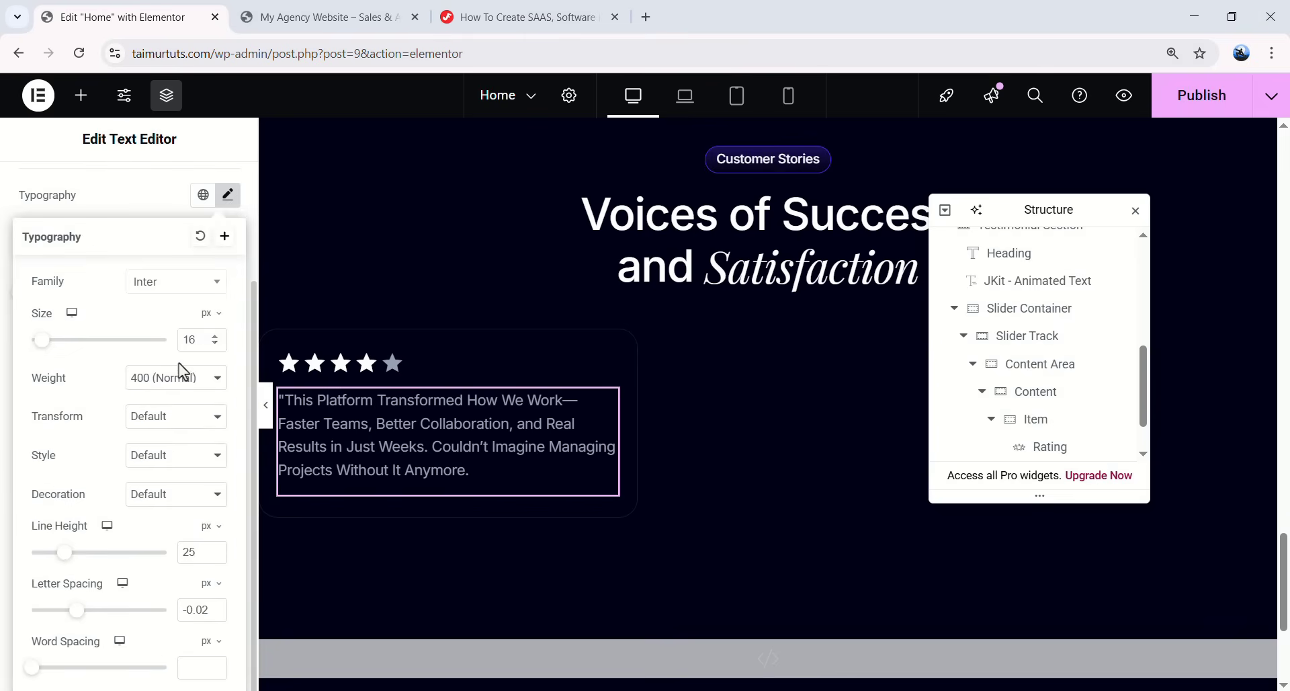
pyautogui.click(153, 379)
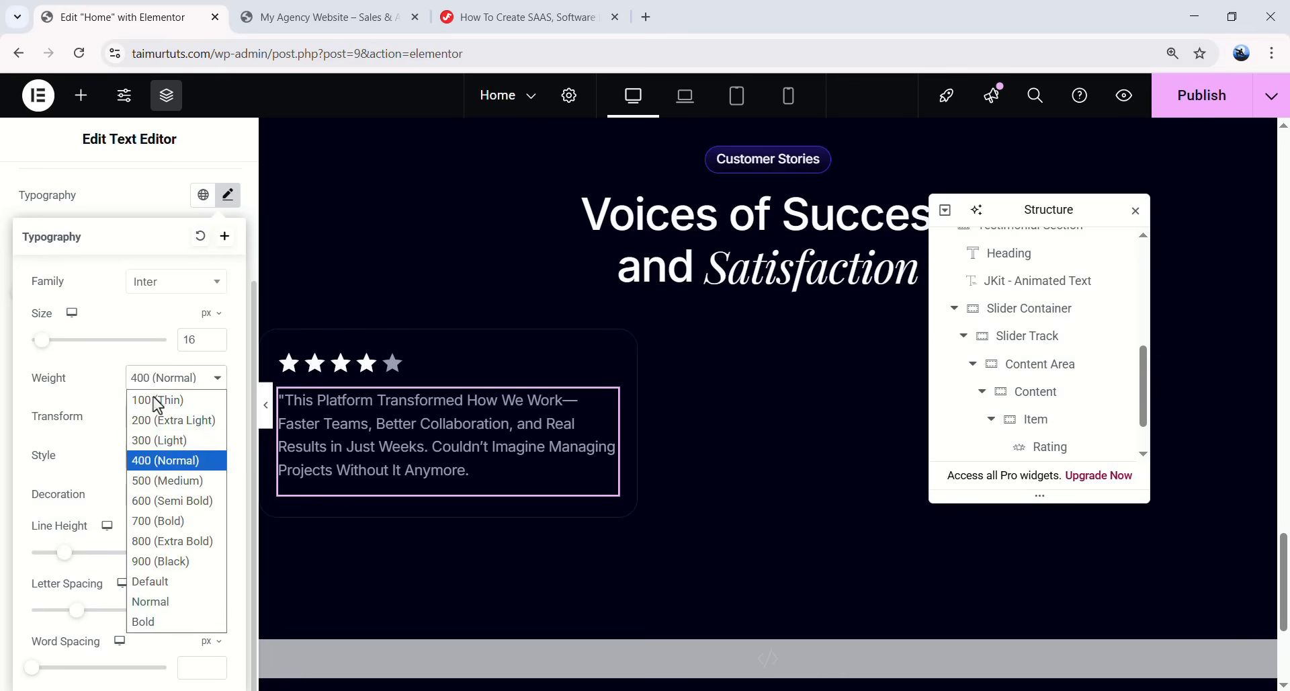
pyautogui.click(161, 480)
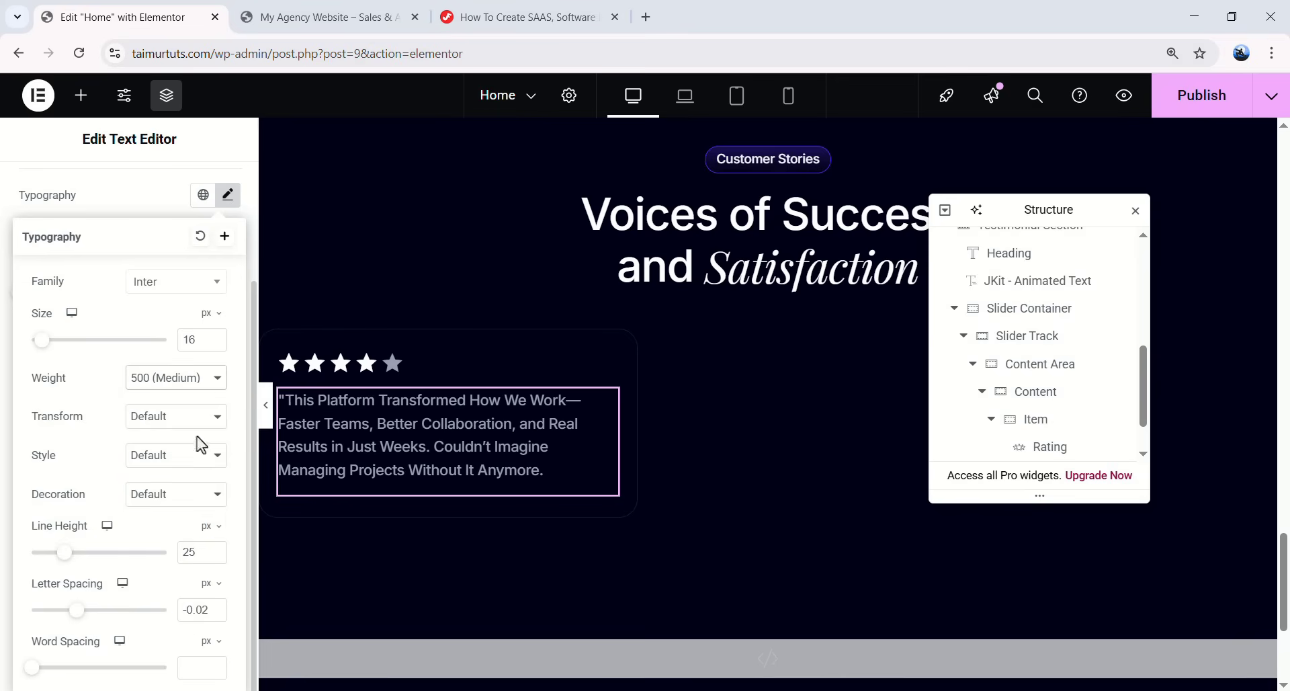
# - Add an empty container below the quote
pyautogui.scroll(1, 221, 144)
pyautogui.scroll(-1, 228, 193)
pyautogui.click(228, 195)
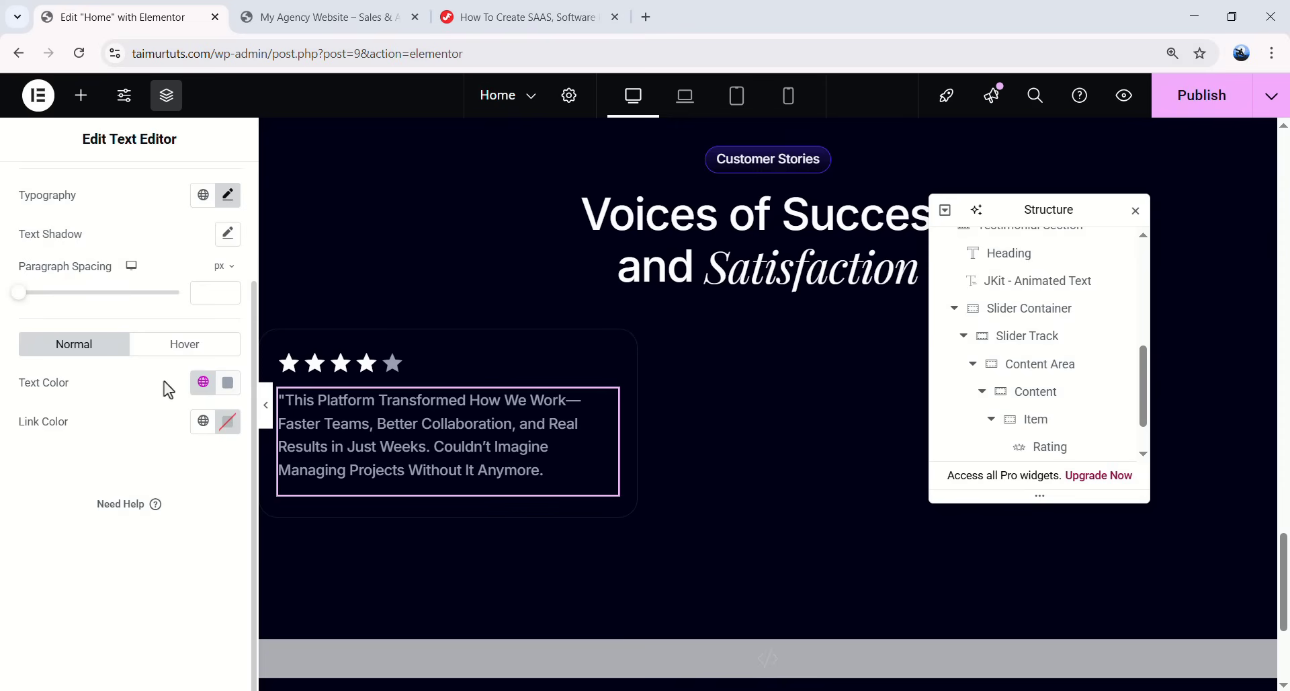
pyautogui.scroll(3, 208, 303)
pyautogui.click(209, 183)
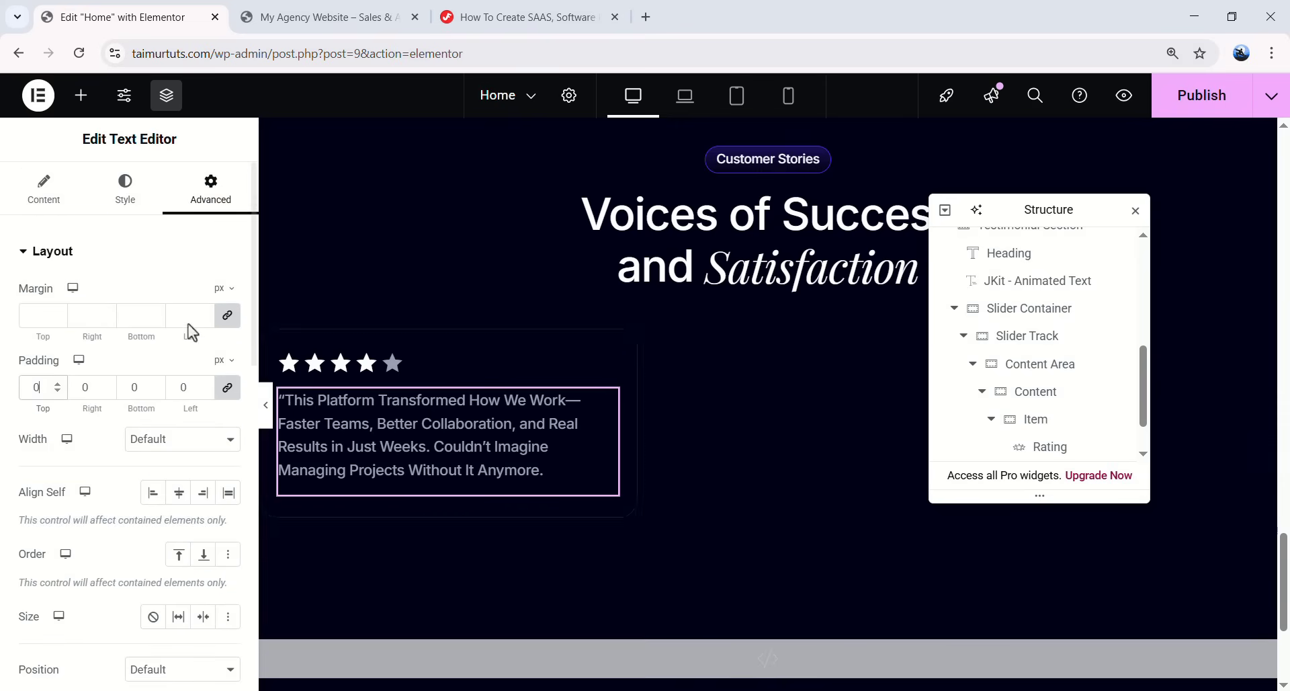
pyautogui.click(80, 96)
pyautogui.moveTo(64, 340); pyautogui.dragTo(632, 497)
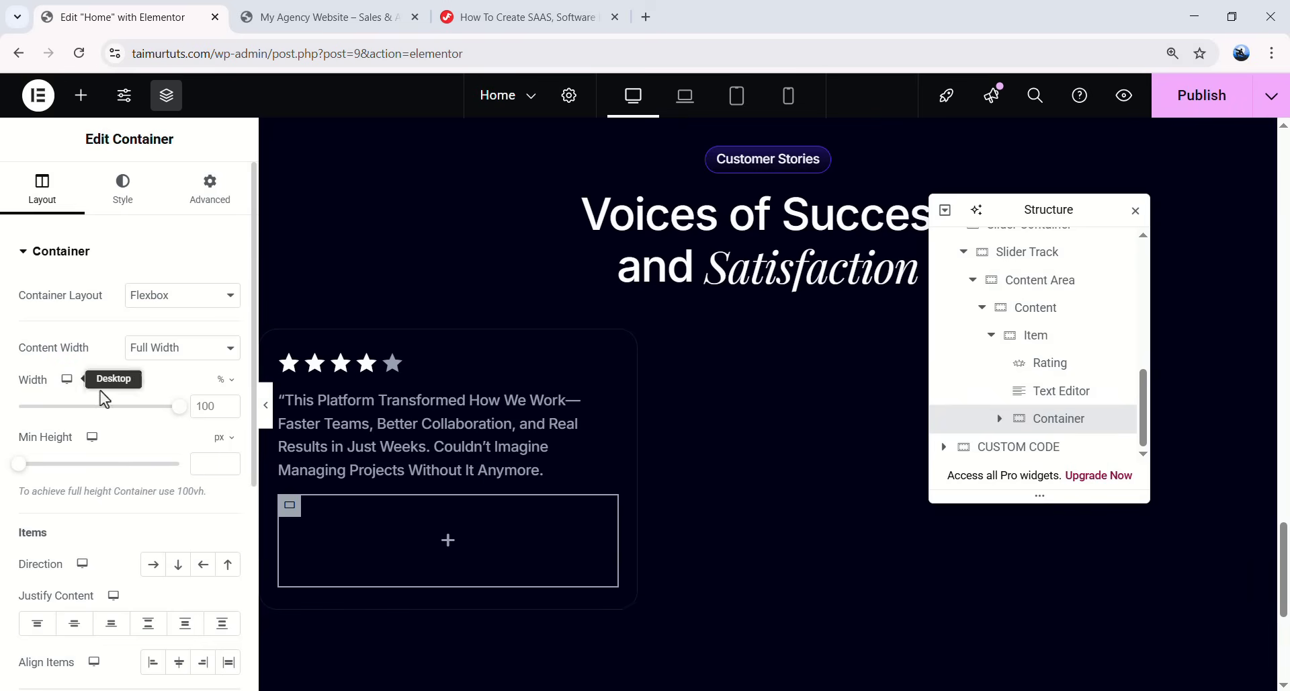
# - Make the new container 84 px wide with its items in a row
pyautogui.click(212, 395)
pyautogui.click(209, 389)
pyautogui.click(198, 406)
pyautogui.write('84')
pyautogui.scroll(-1, 155, 518)
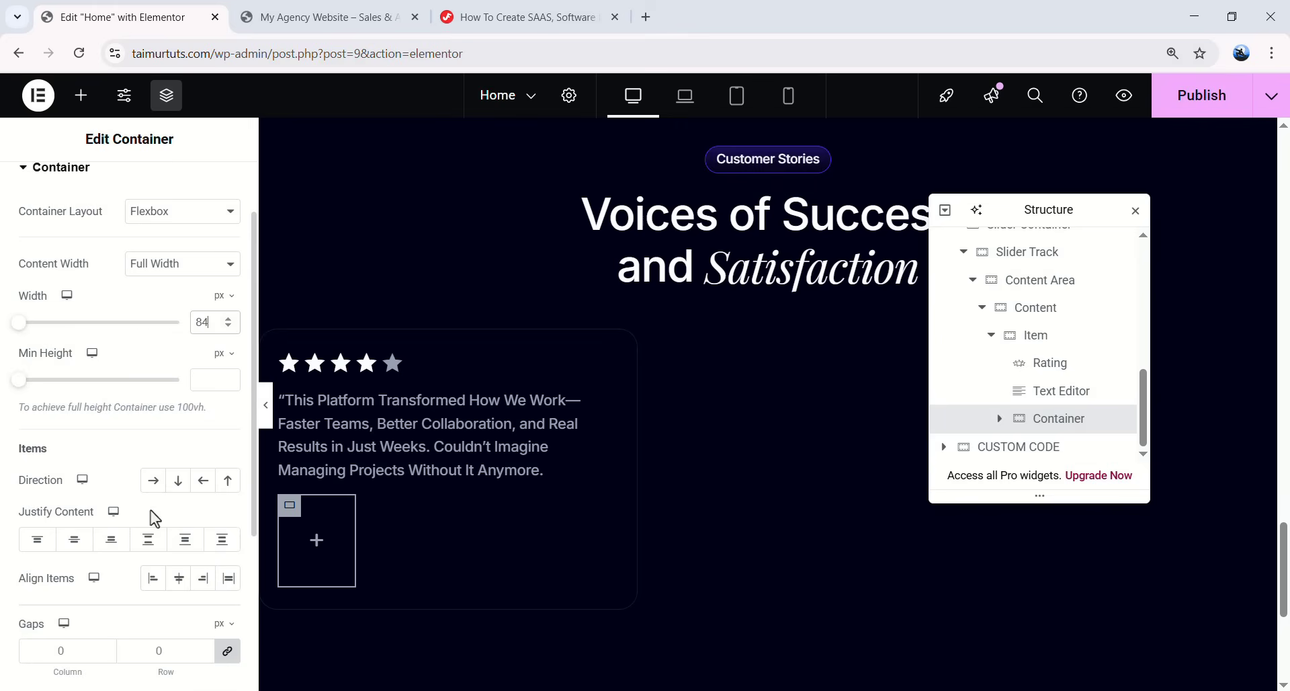
pyautogui.click(153, 480)
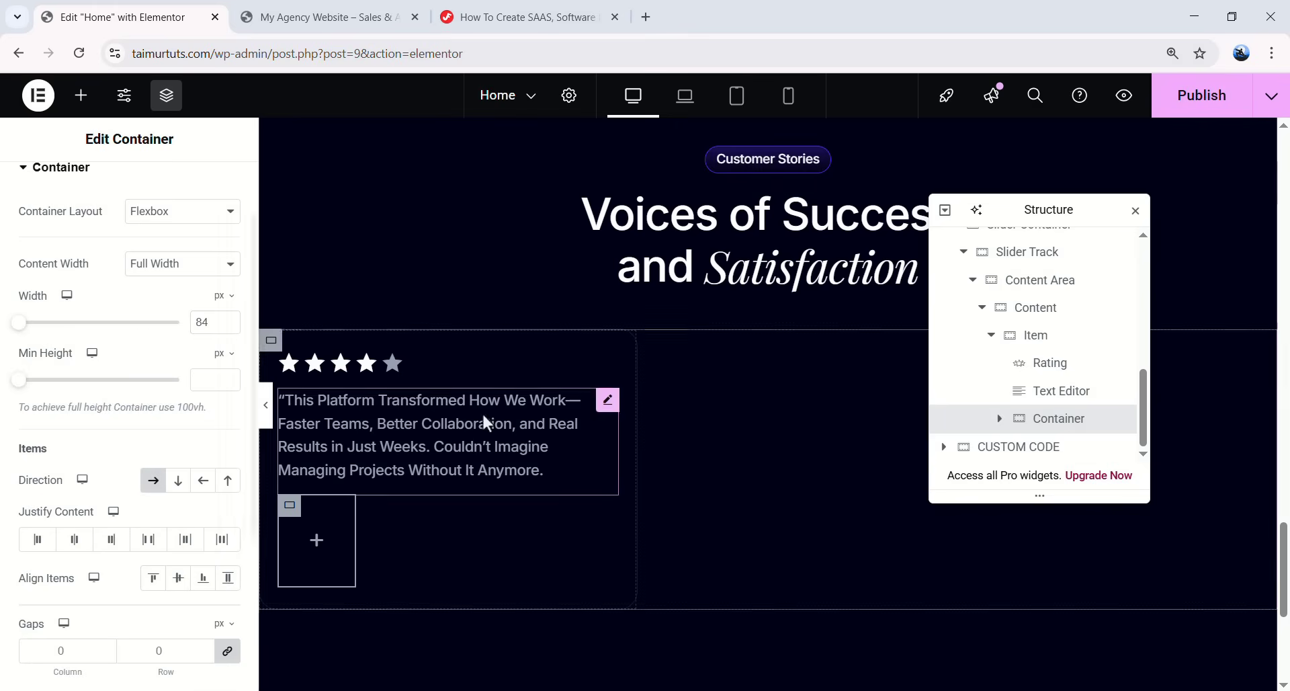
# - Insert the turtleneck portrait photo into it as an image 48 px wide
pyautogui.click(317, 542)
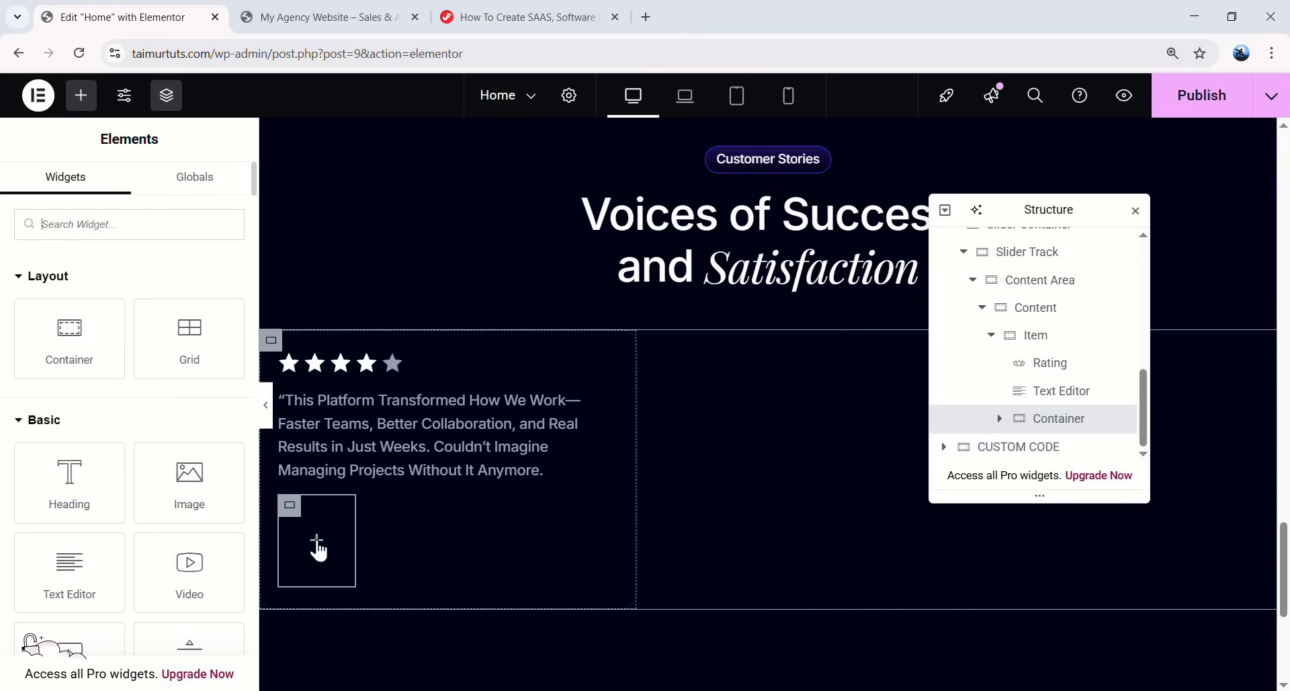
pyautogui.moveTo(189, 482); pyautogui.dragTo(296, 531)
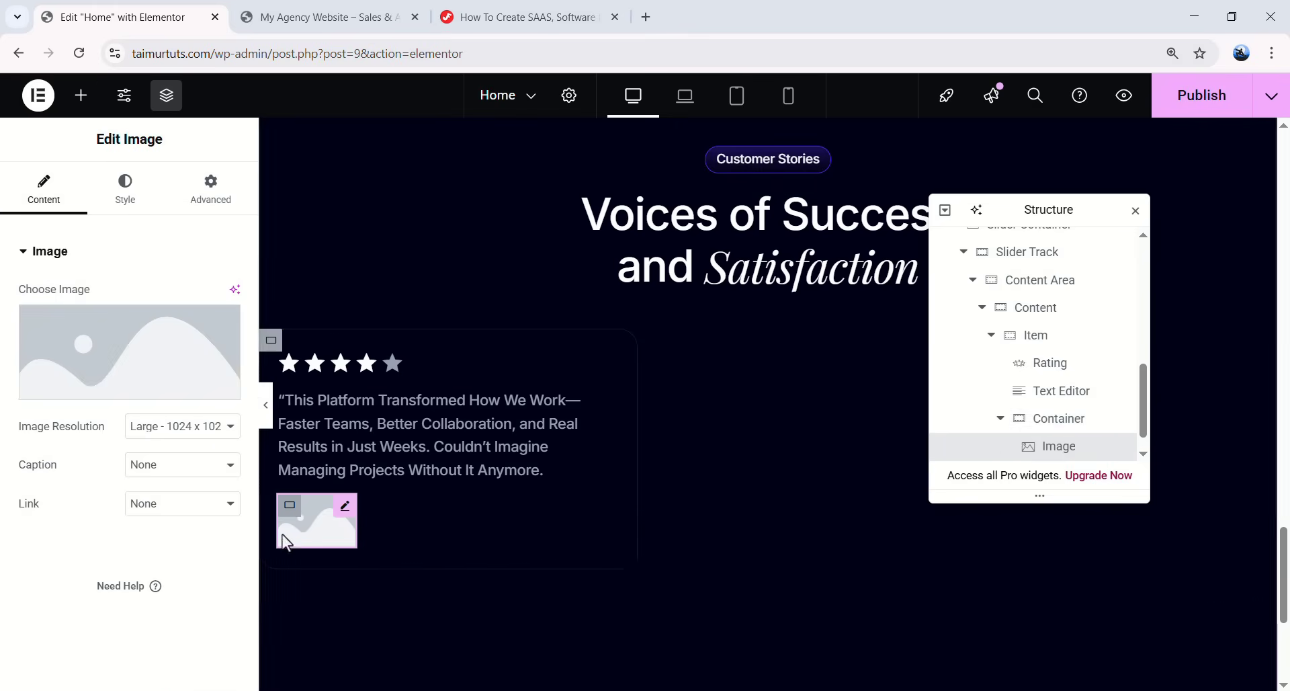
pyautogui.click(108, 357)
pyautogui.click(767, 501)
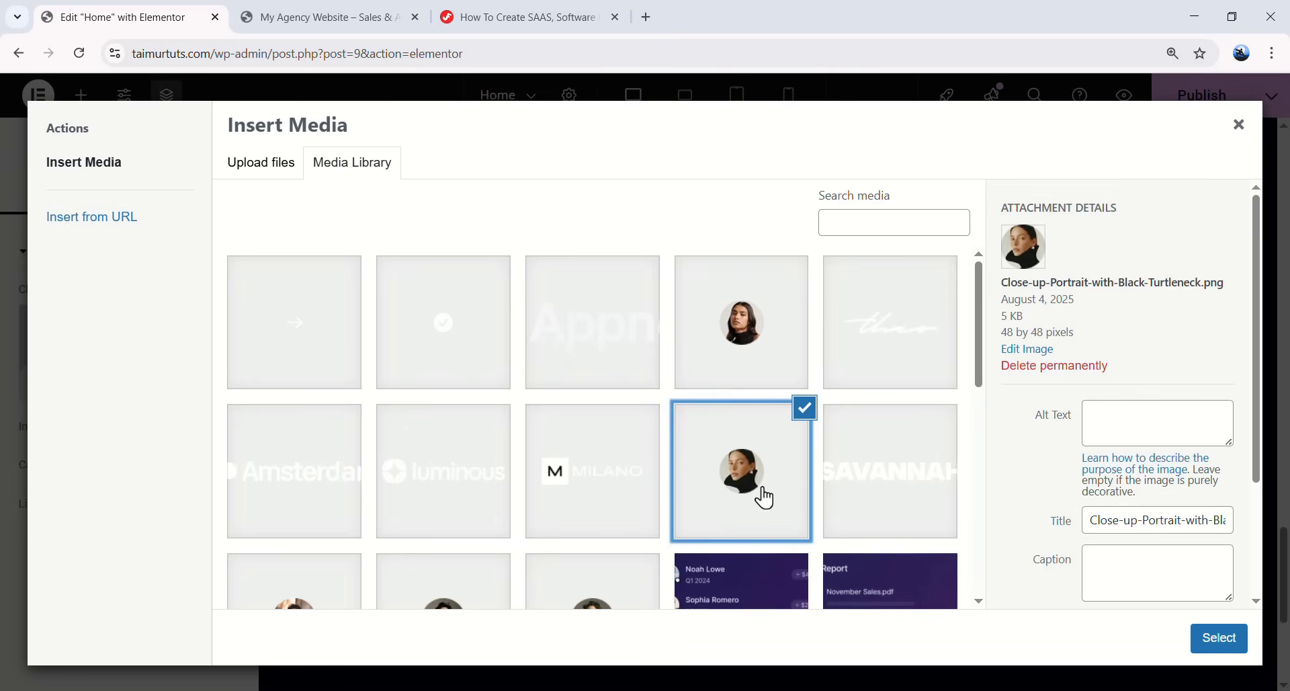
pyautogui.click(1220, 635)
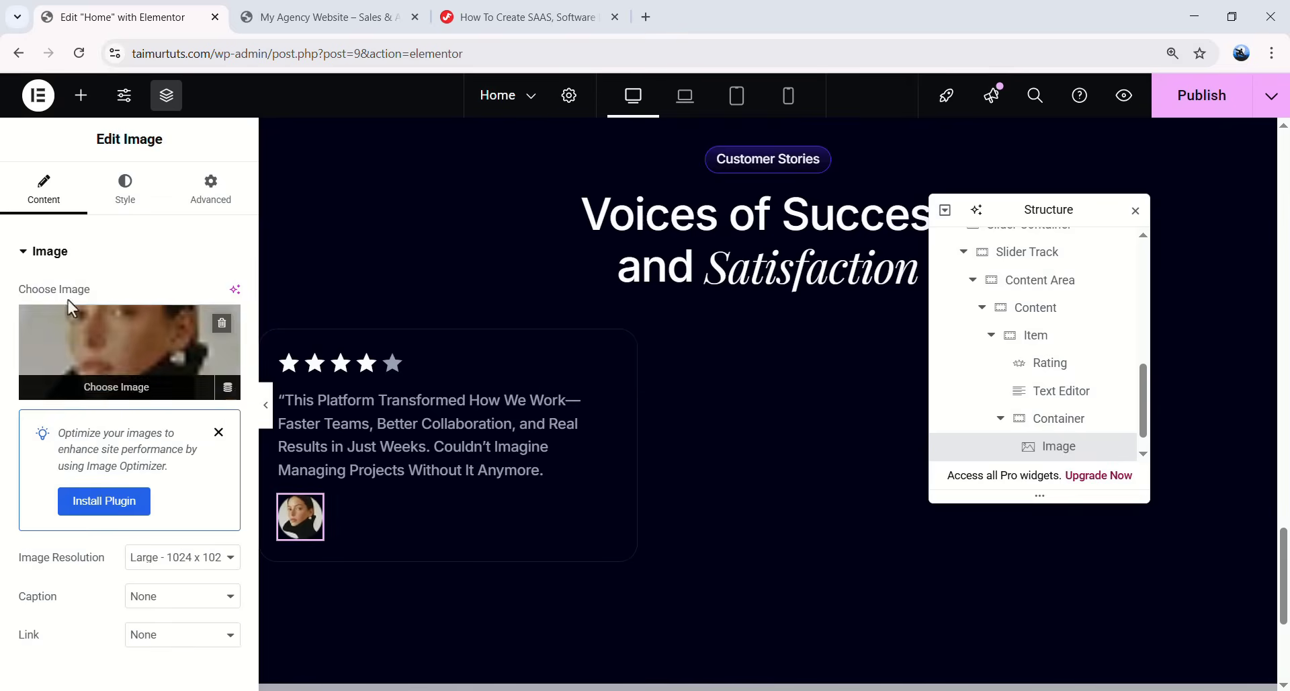
pyautogui.click(125, 186)
pyautogui.click(216, 329)
pyautogui.click(216, 351)
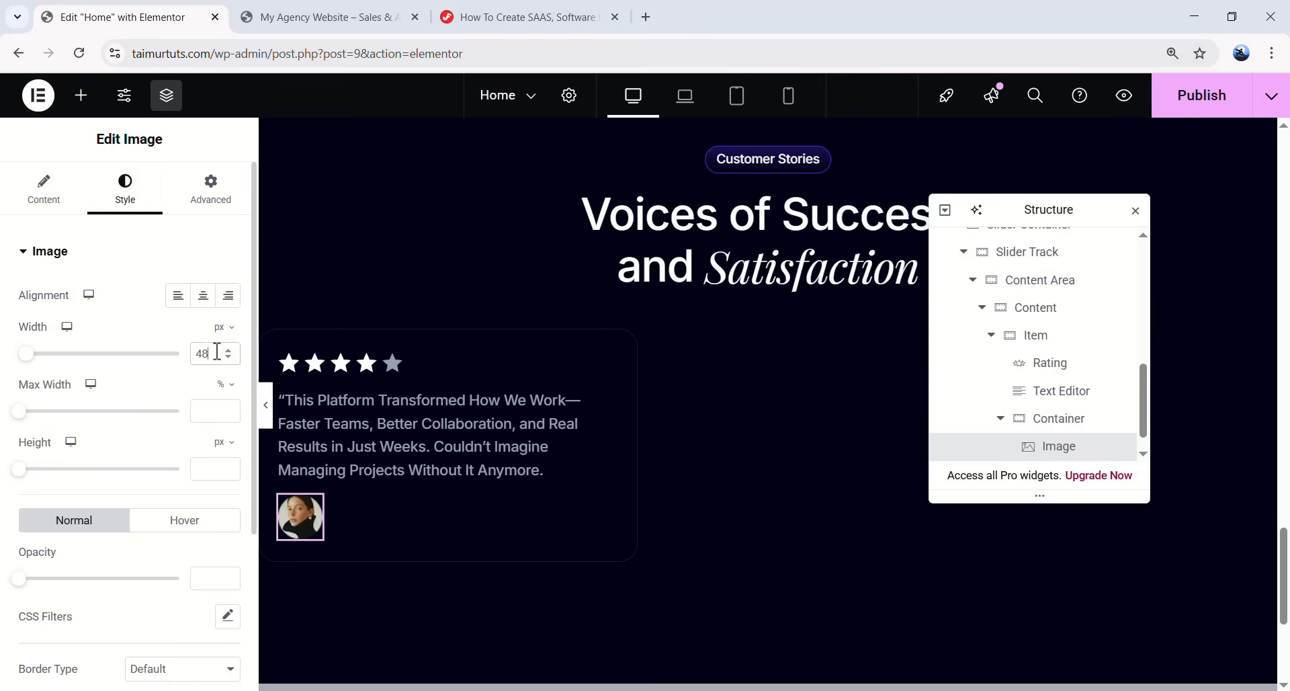
pyautogui.write('48')
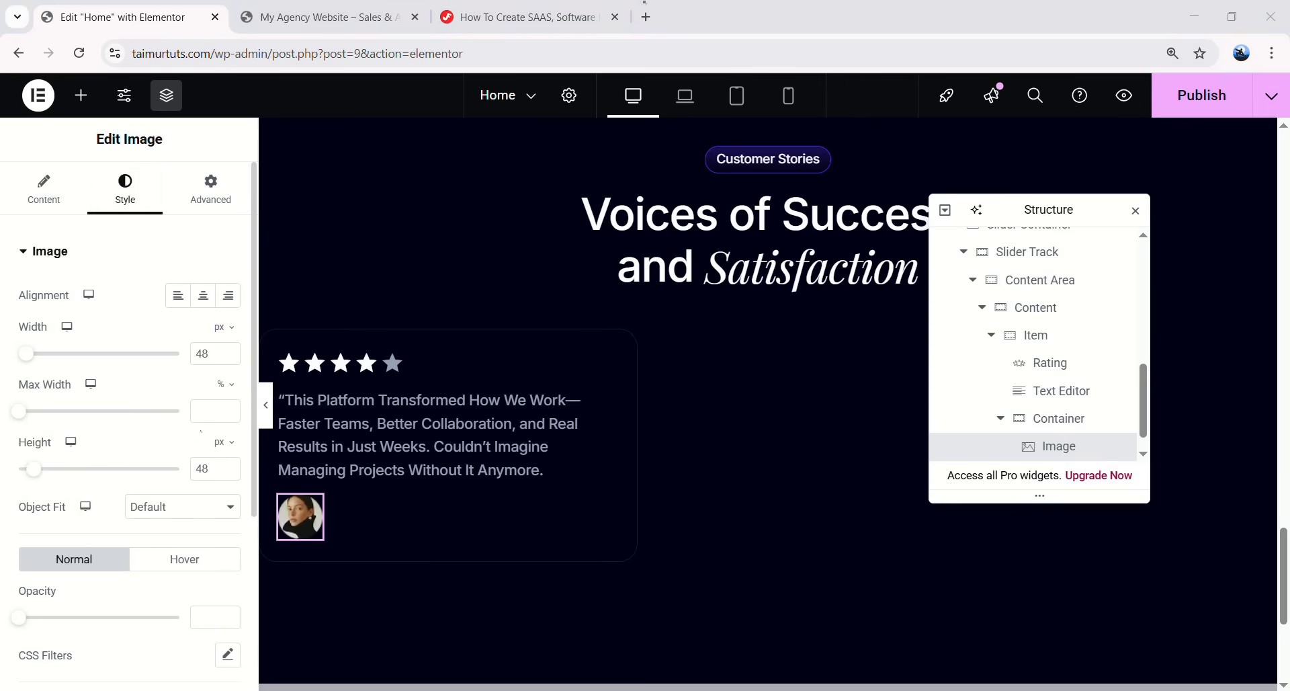
# - Give the portrait a solid 3 px #080c21 border and 100 px corner radius
pyautogui.scroll(-4, 22, 462)
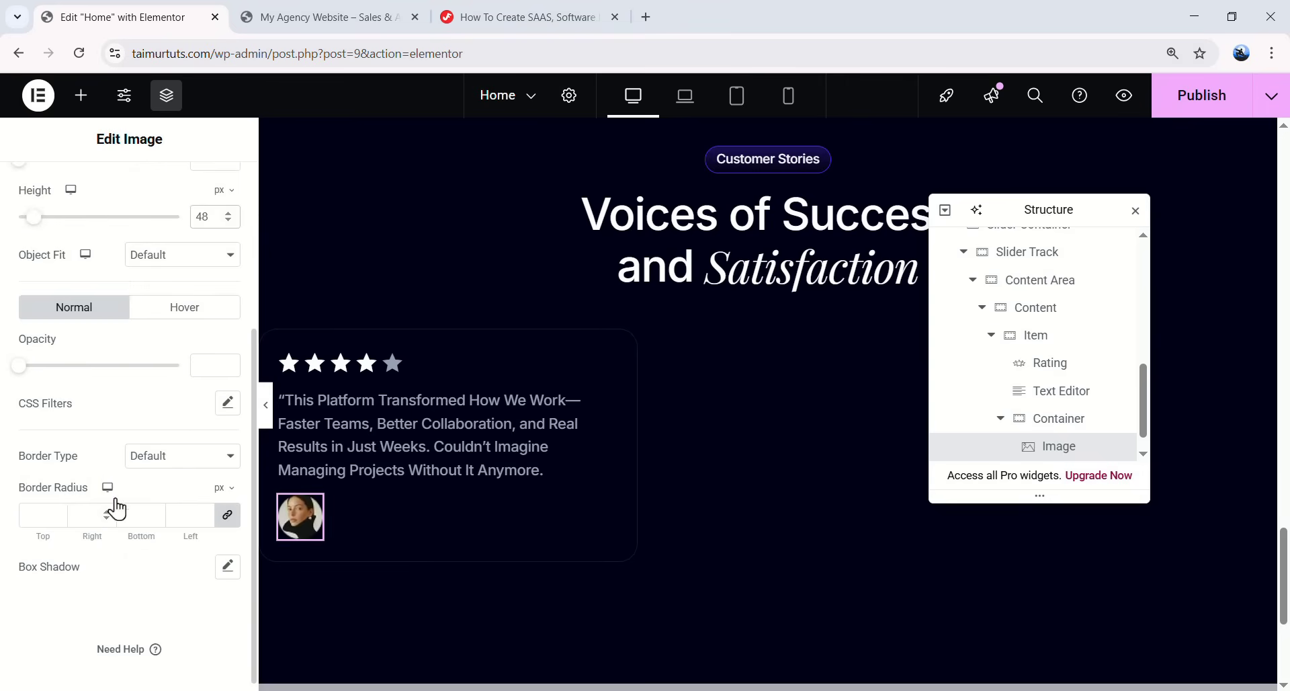
pyautogui.click(160, 464)
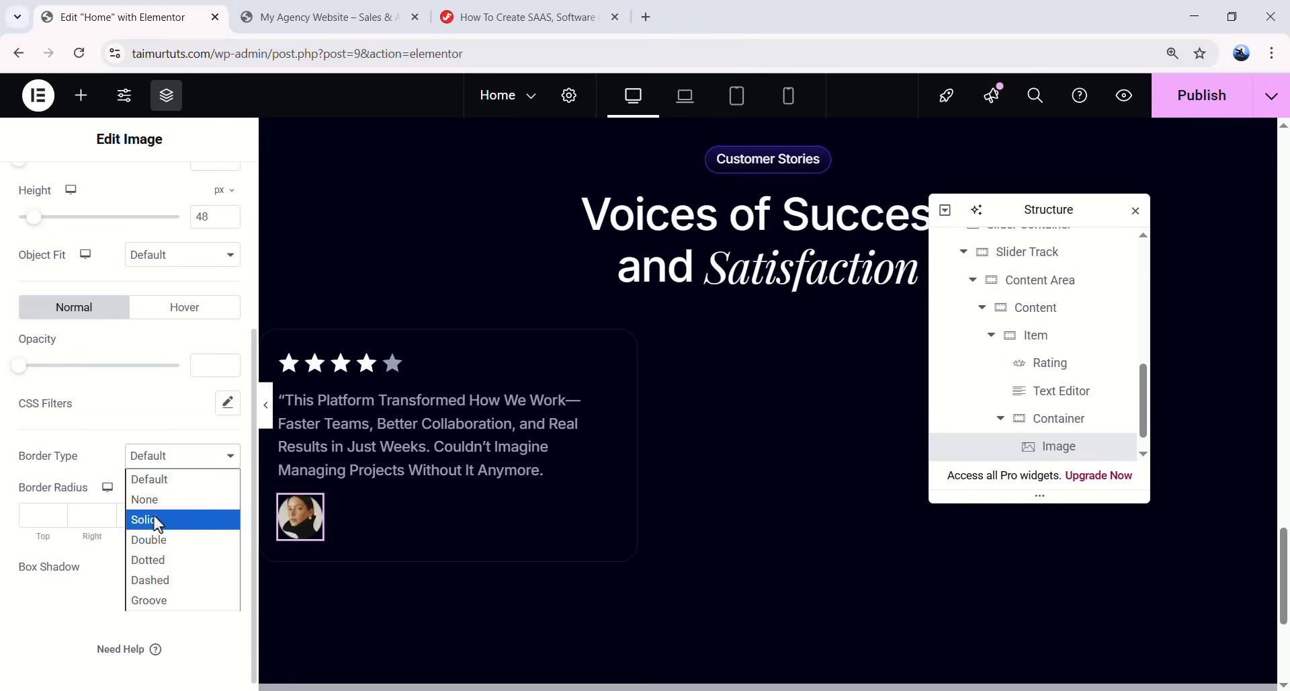
pyautogui.click(154, 516)
pyautogui.write('3')
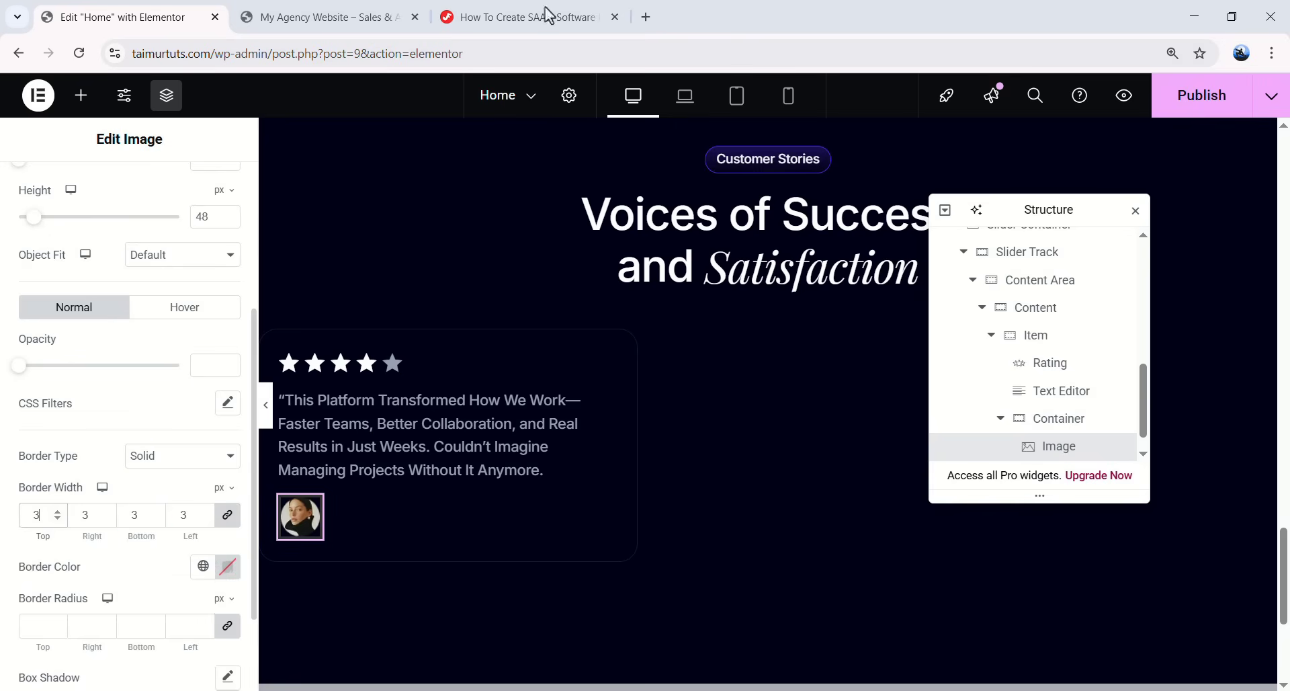
pyautogui.press('BackSpace')
pyautogui.press('BackSpace')
pyautogui.press('BackSpace')
pyautogui.press('BackSpace')
pyautogui.press('BackSpace')
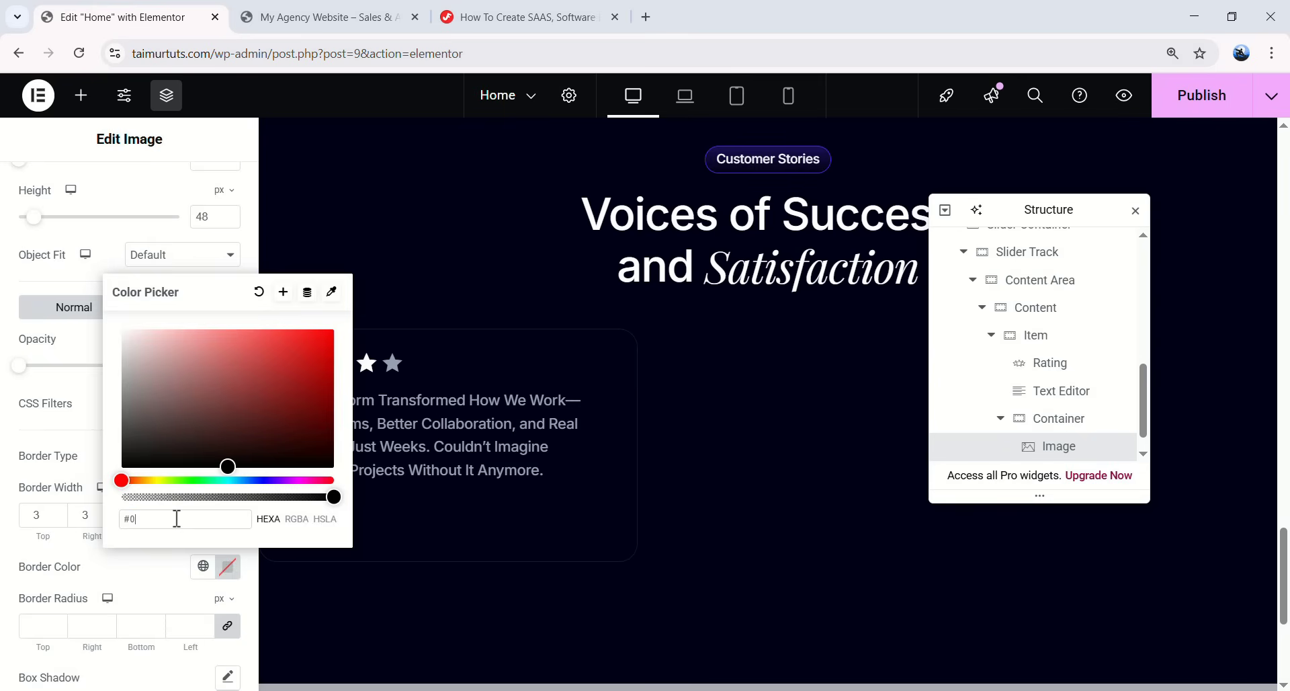
pyautogui.write('80')
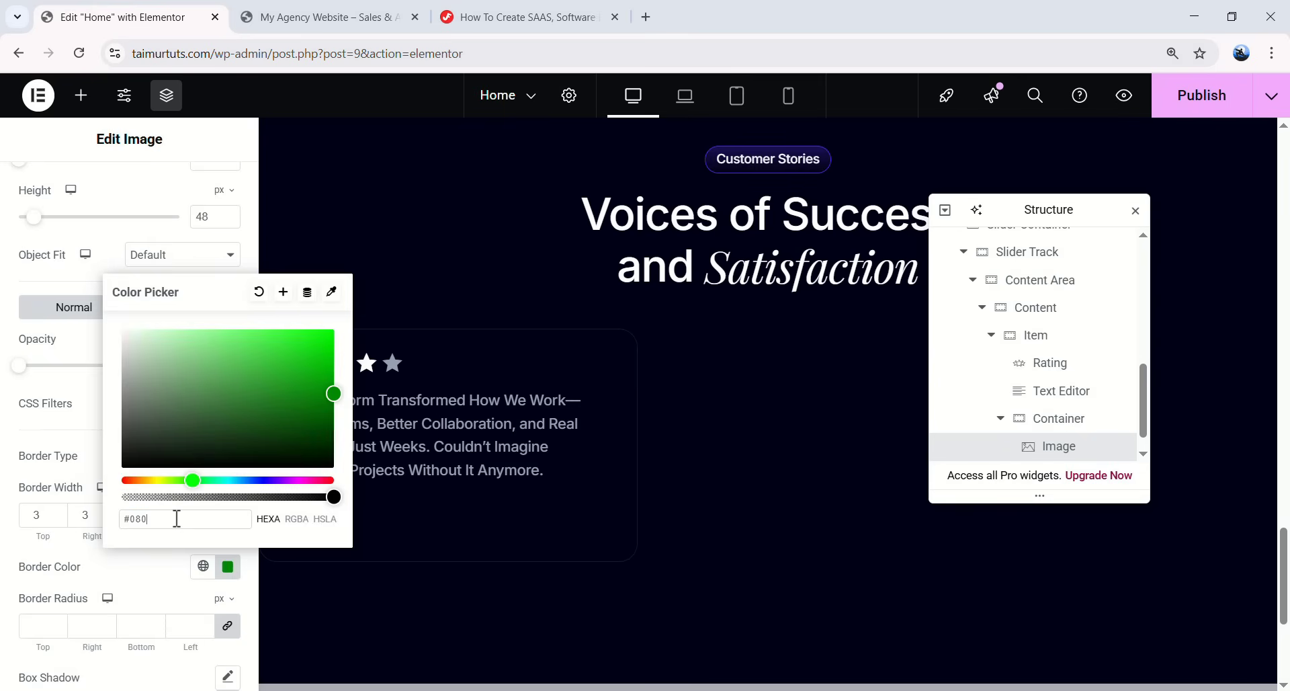
pyautogui.write('c21')
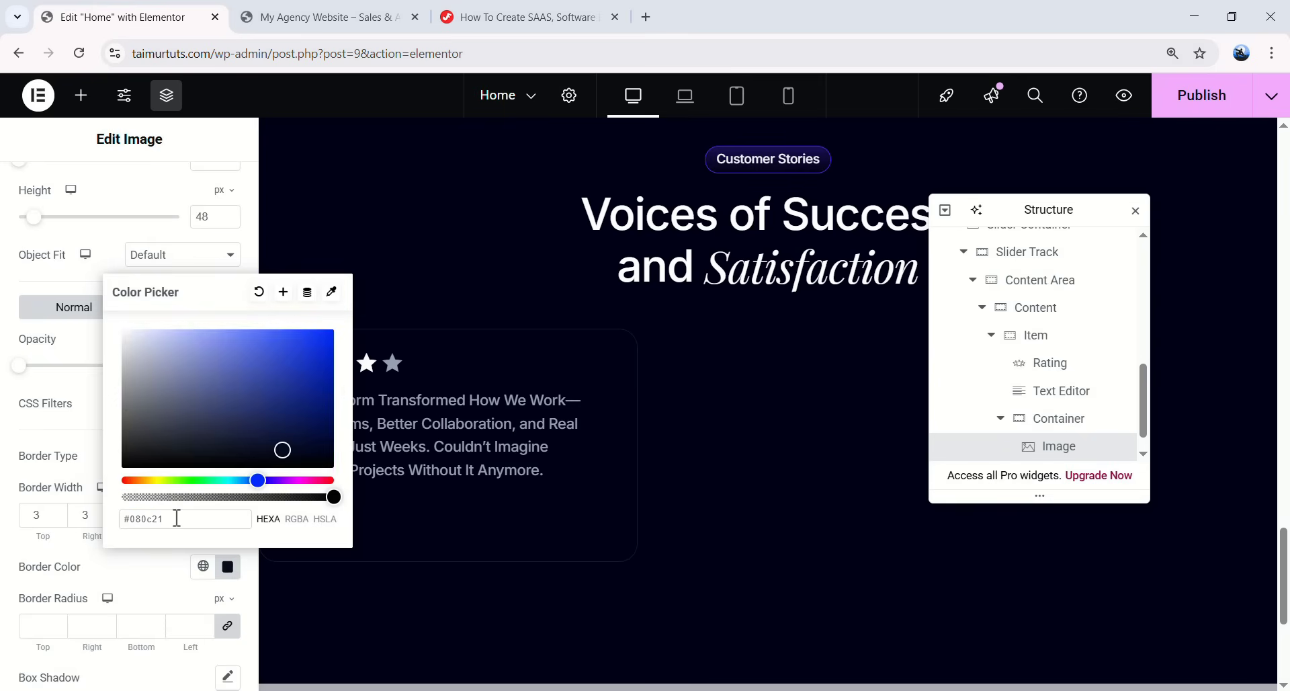
pyautogui.click(171, 562)
pyautogui.click(47, 626)
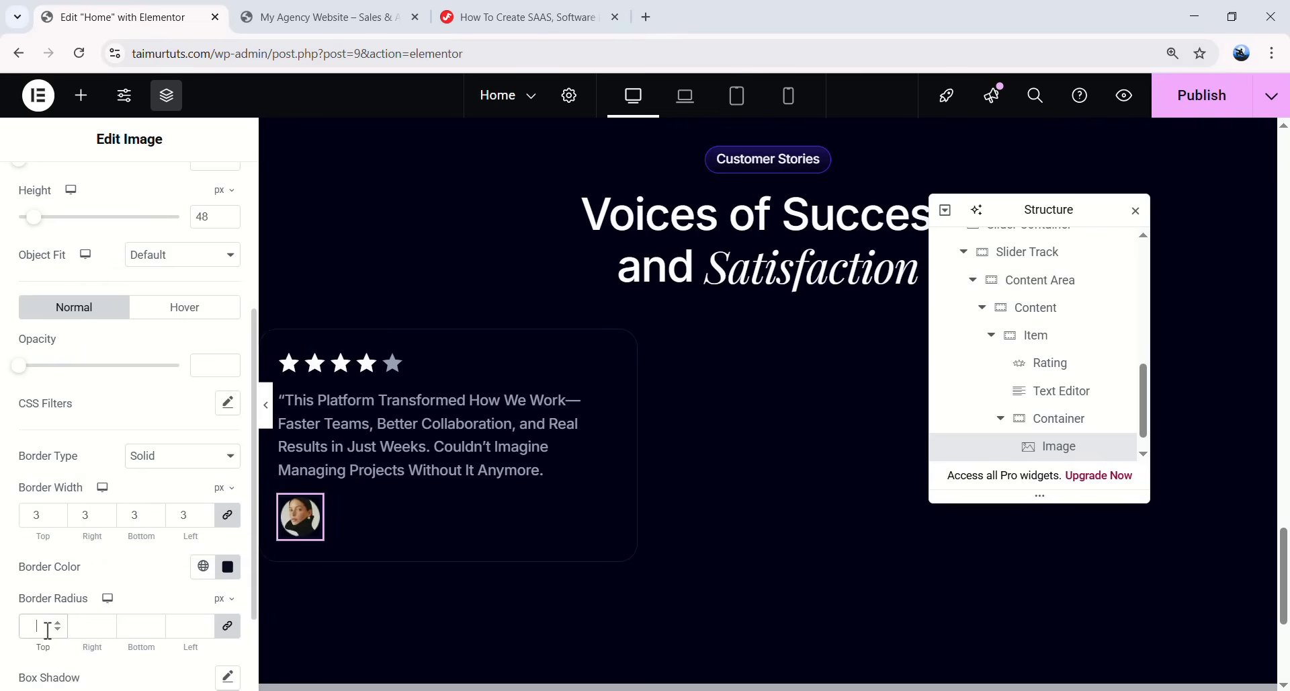
pyautogui.write('100')
# - Place a new Image widget beside the portrait in the card
pyautogui.scroll(-1, 1061, 435)
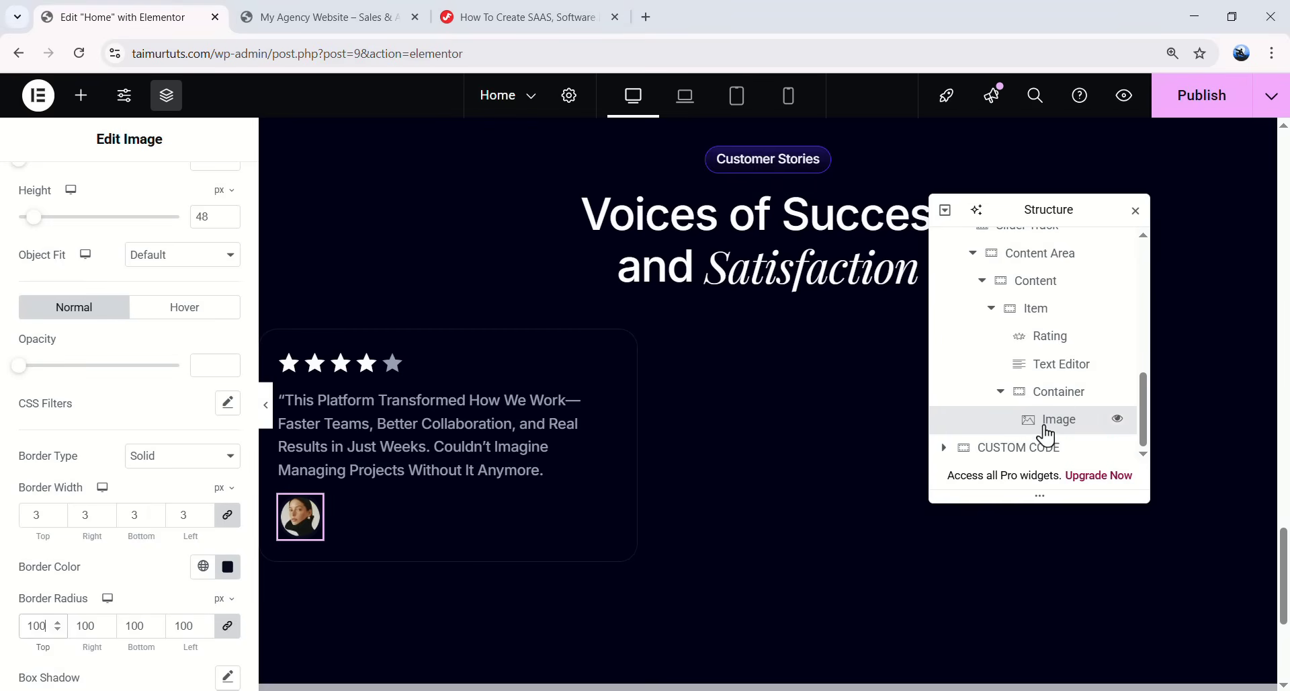
pyautogui.click(82, 95)
pyautogui.moveTo(141, 490); pyautogui.dragTo(323, 518)
# - Insert image-711.png as the logo and size it 48 × 48 px
pyautogui.click(135, 354)
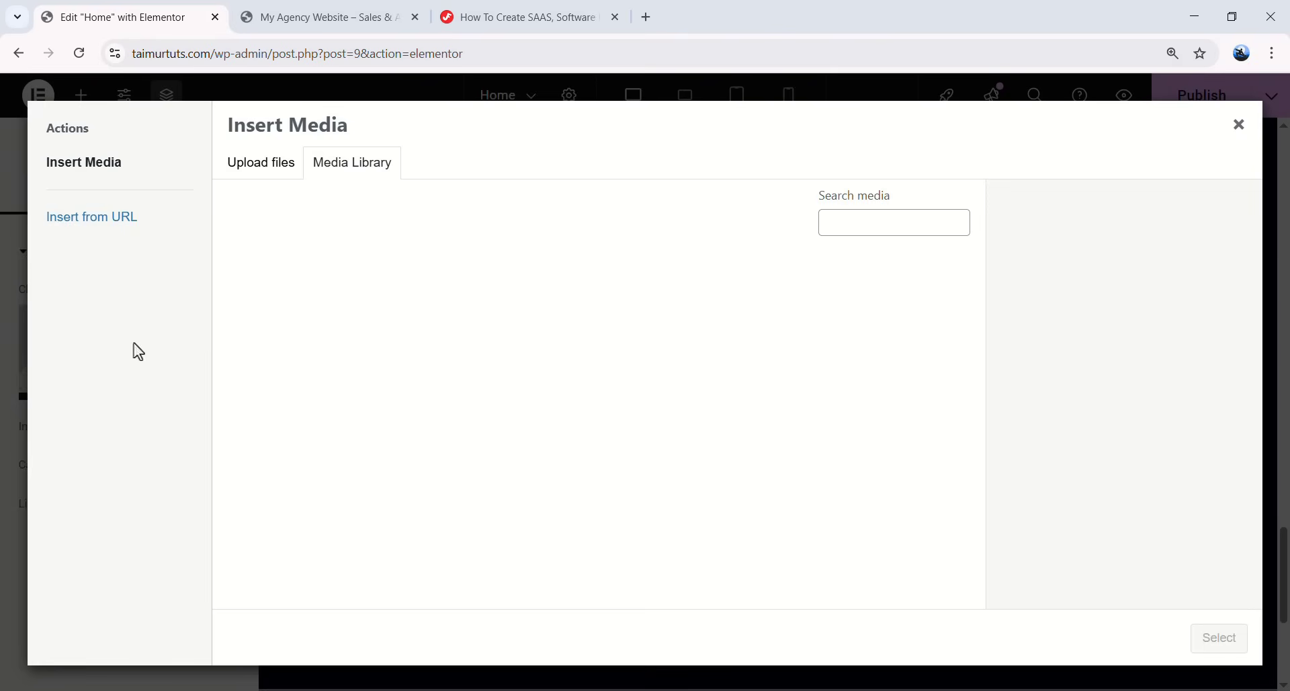
pyautogui.scroll(-8, 616, 332)
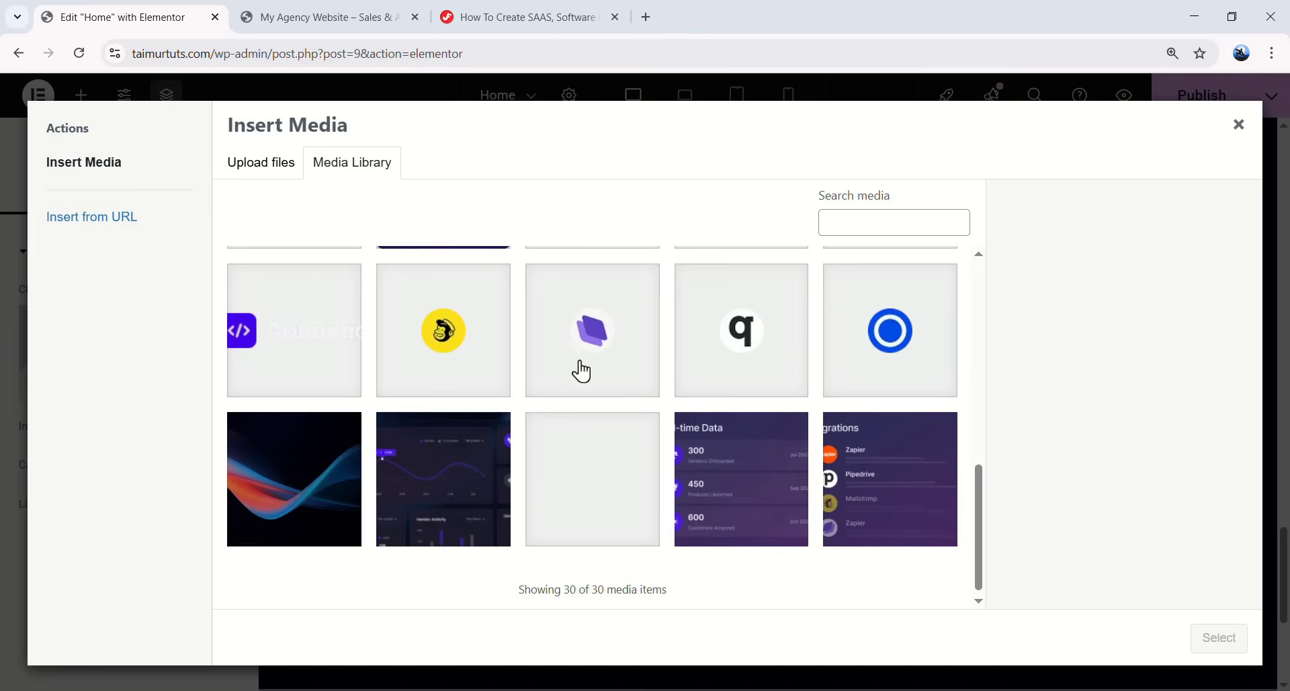
pyautogui.click(625, 362)
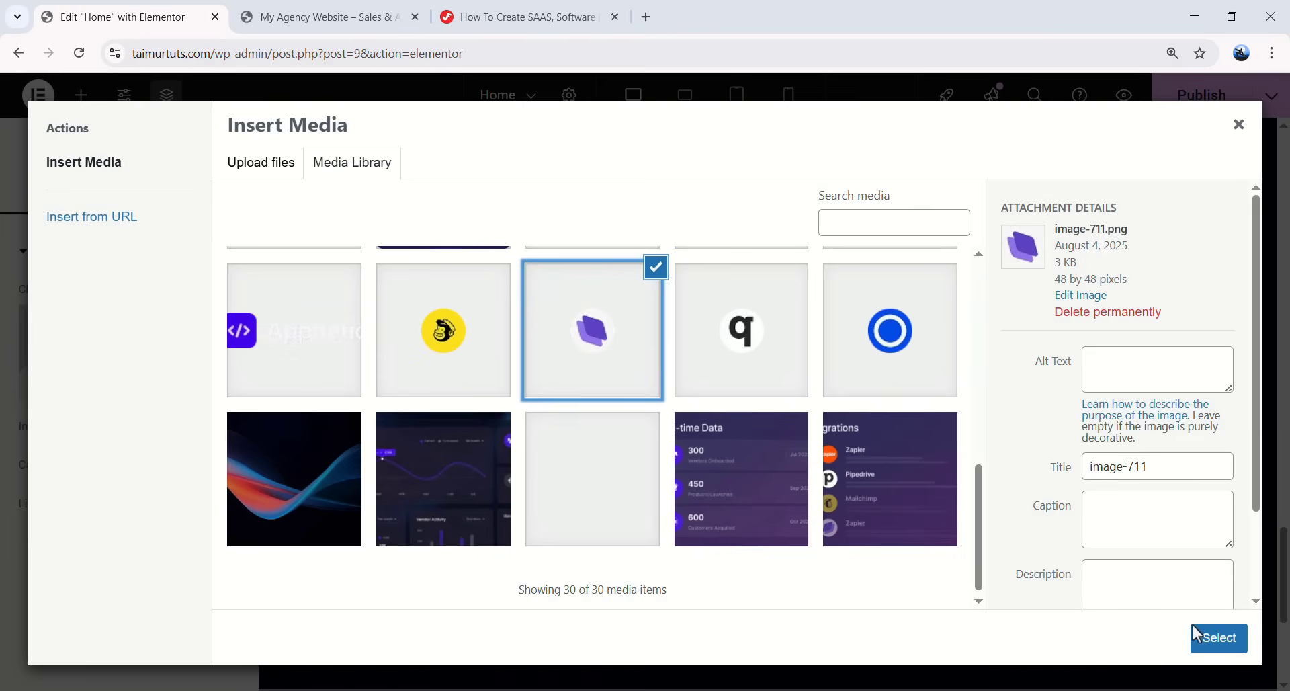
pyautogui.click(1203, 635)
pyautogui.click(126, 192)
pyautogui.click(216, 331)
pyautogui.click(222, 342)
pyautogui.click(210, 353)
pyautogui.write('48')
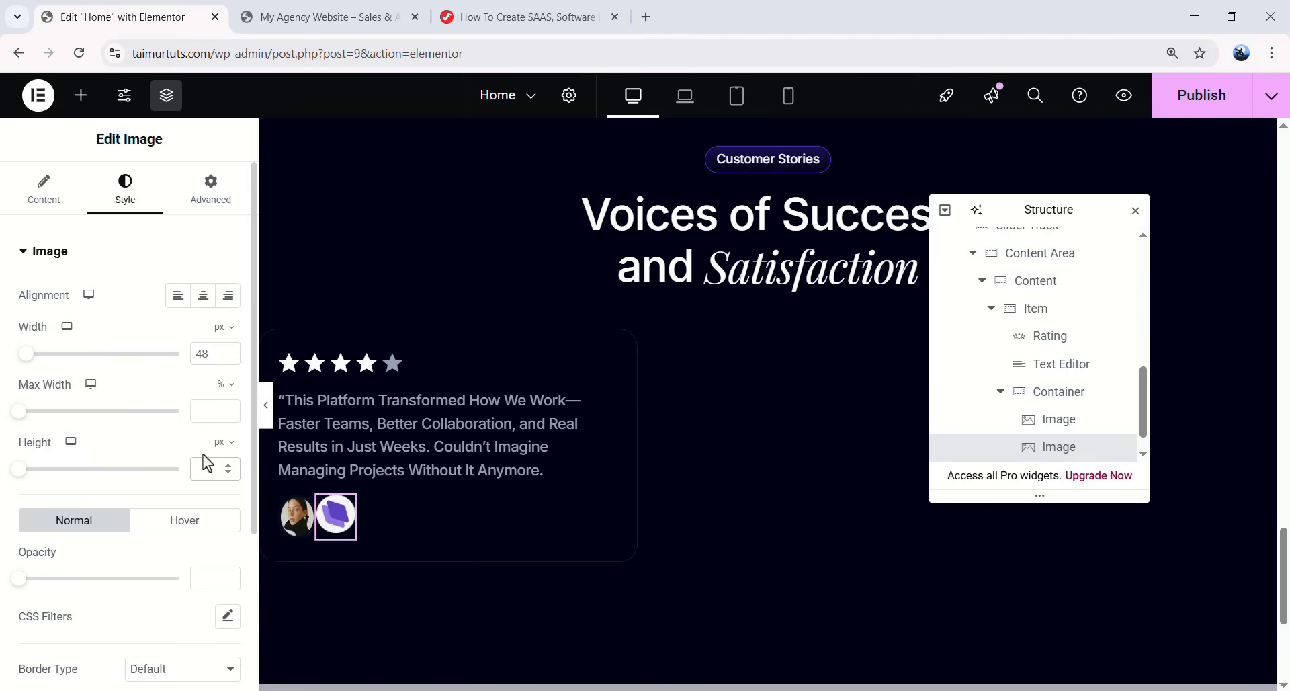
pyautogui.write('48')
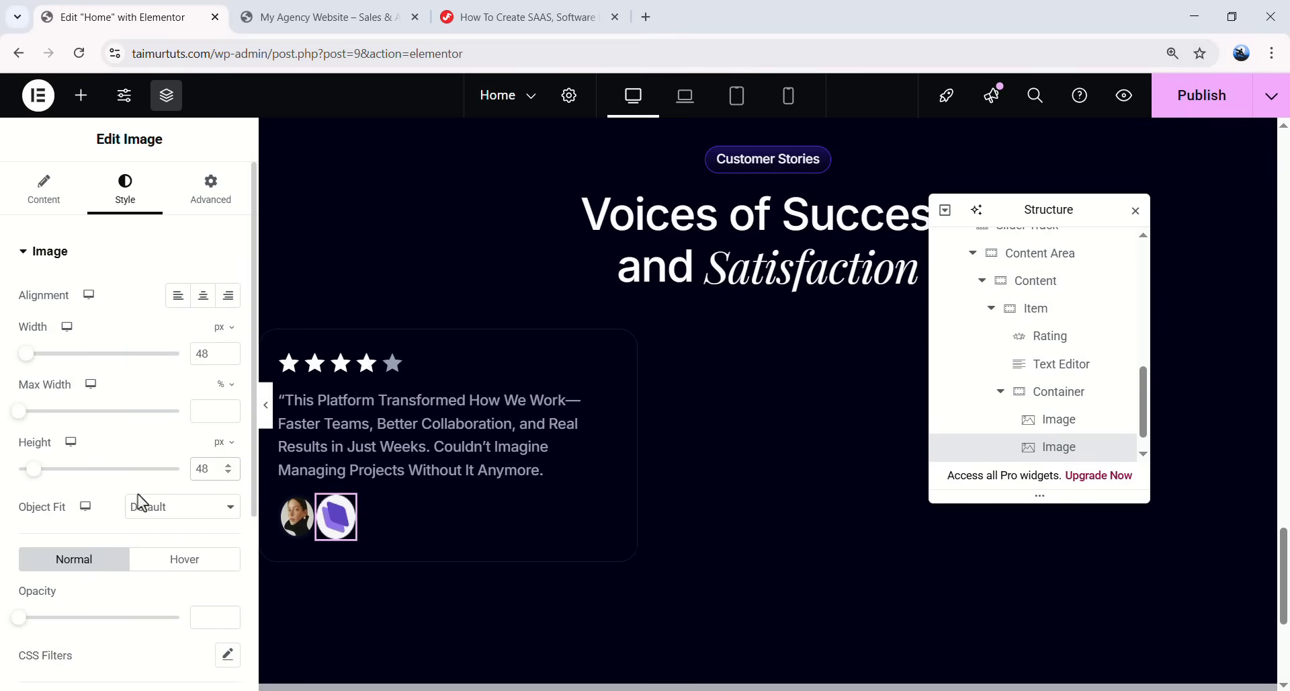
# - Give the logo Object Fit Cover, border radius 100 and a -15 px left margin
pyautogui.click(167, 510)
pyautogui.click(159, 570)
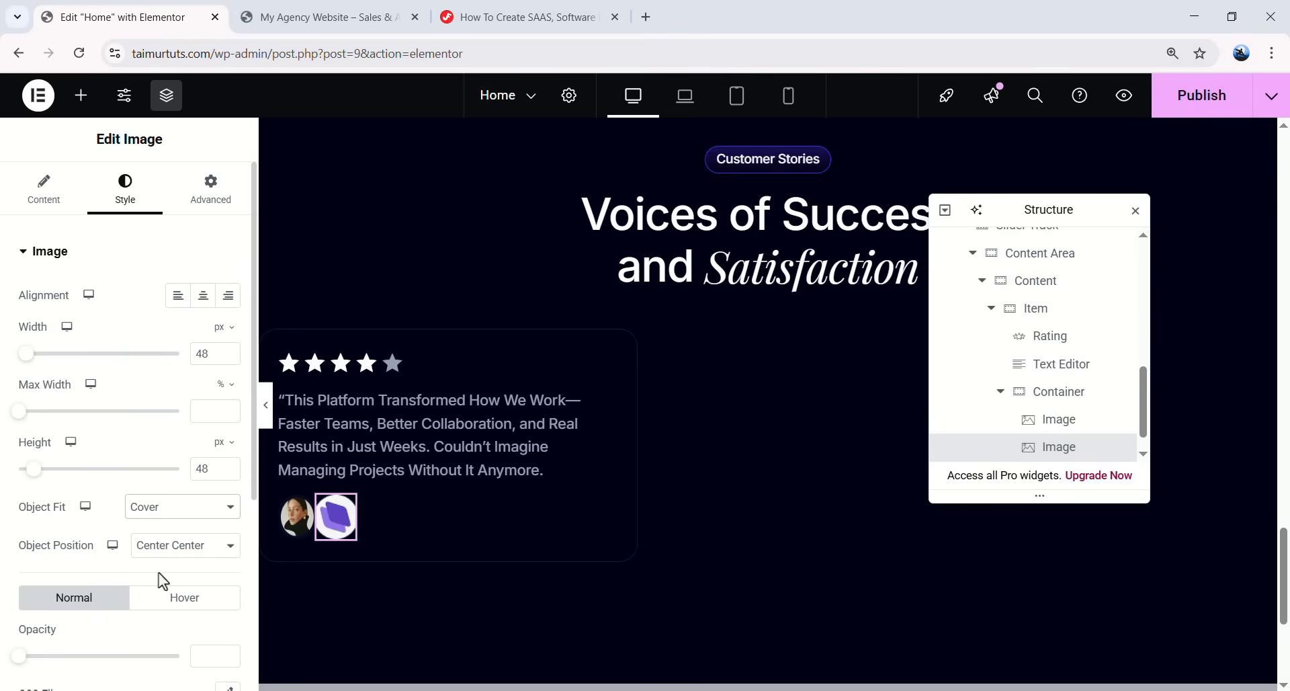
pyautogui.scroll(-5, 80, 457)
pyautogui.click(46, 504)
pyautogui.write('100')
pyautogui.scroll(5, 96, 474)
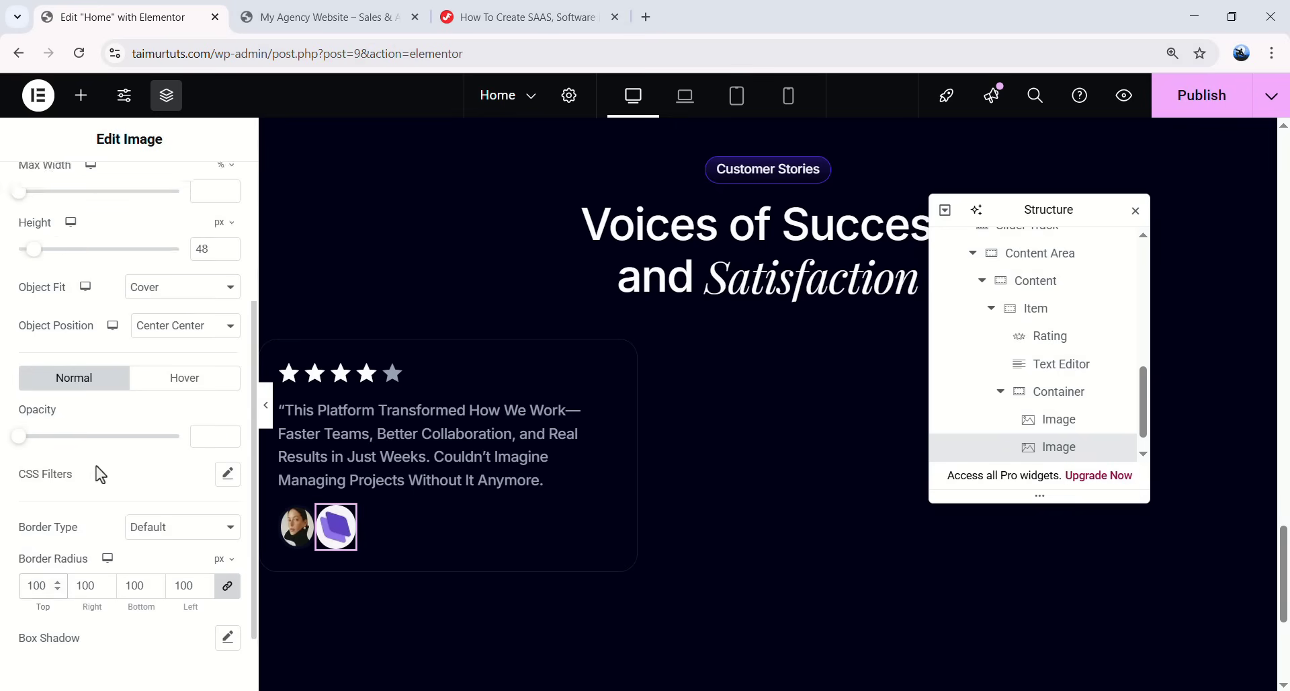
pyautogui.click(207, 185)
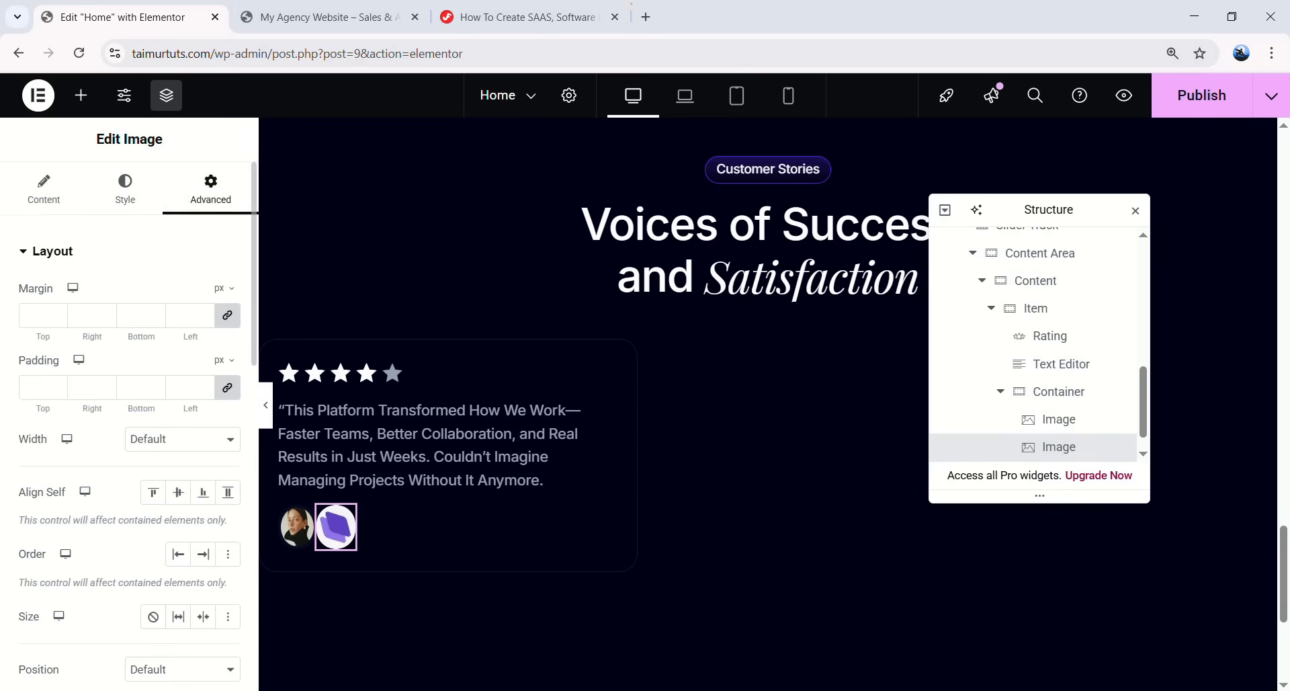
pyautogui.click(229, 316)
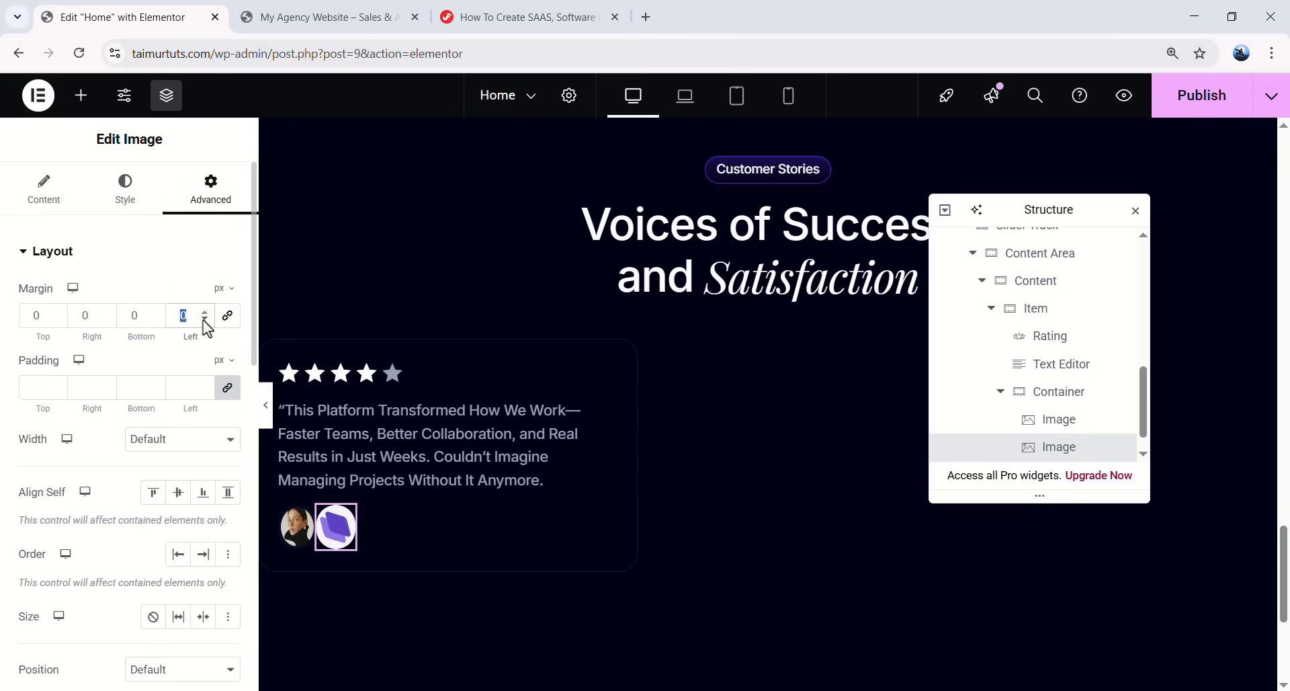
pyautogui.write('5')
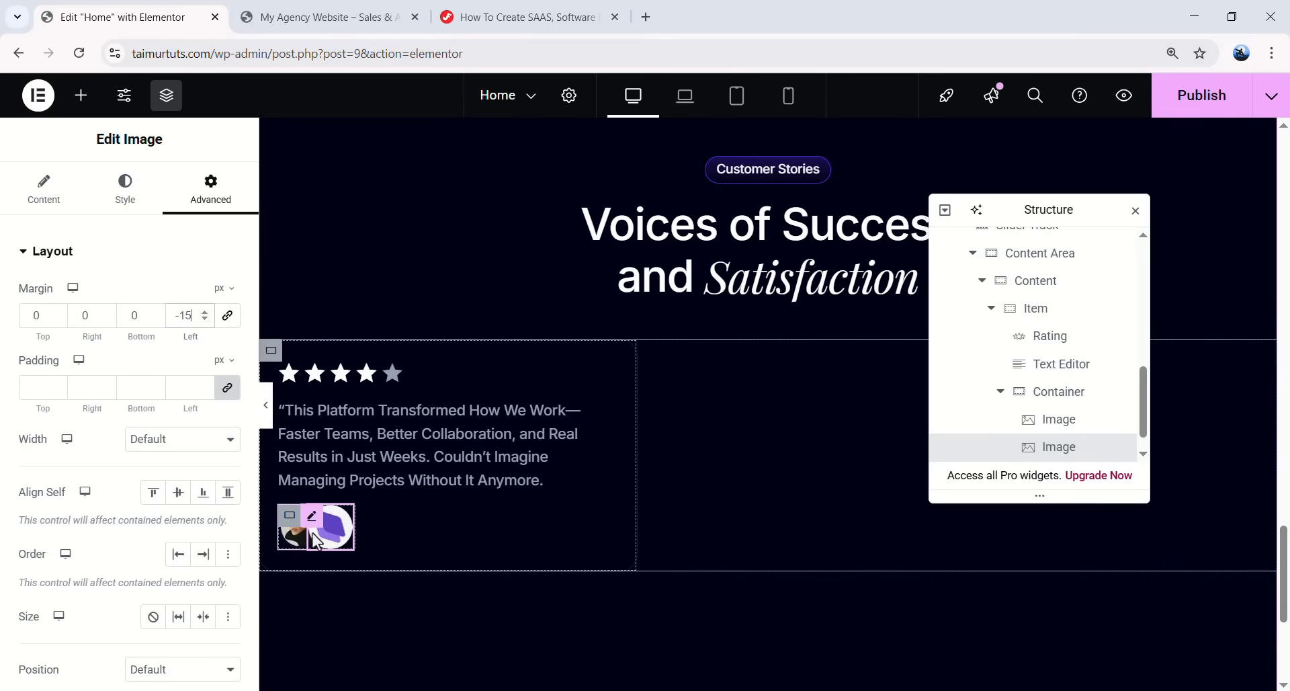
# - Check the portrait and logo overlap in preview, then collapse the avatar container
pyautogui.click(1063, 422)
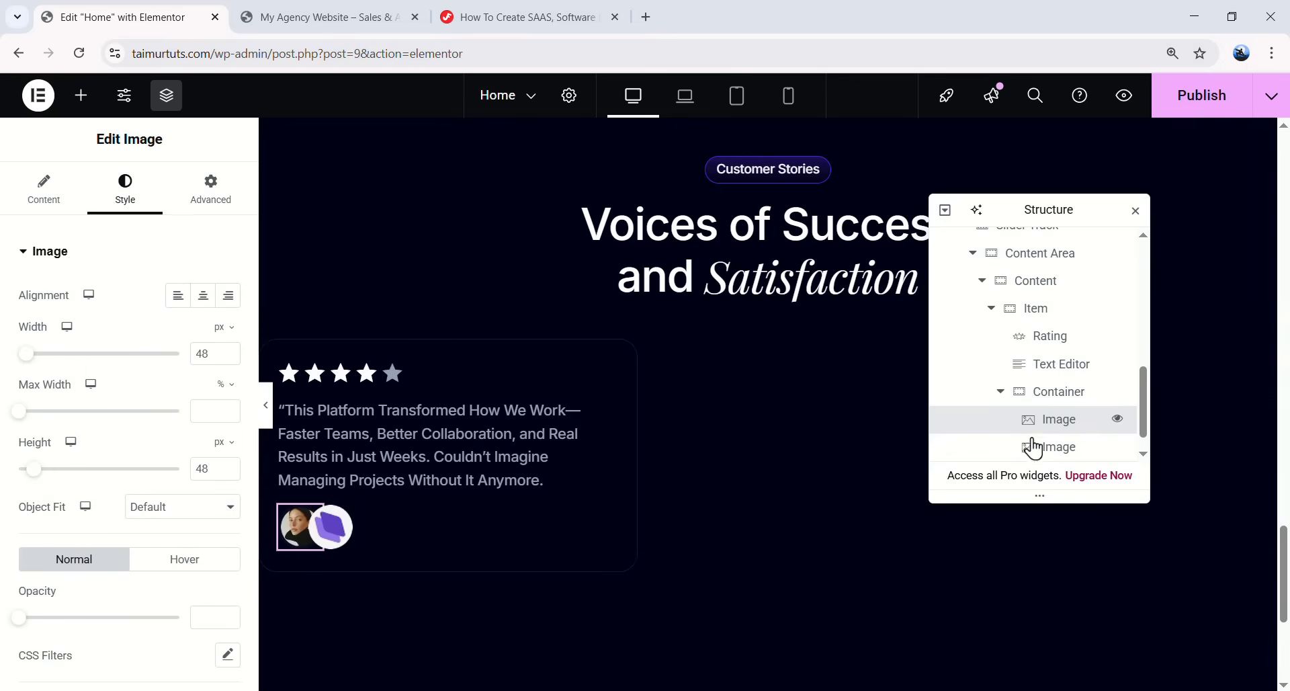
pyautogui.click(209, 190)
pyautogui.scroll(-4, 175, 332)
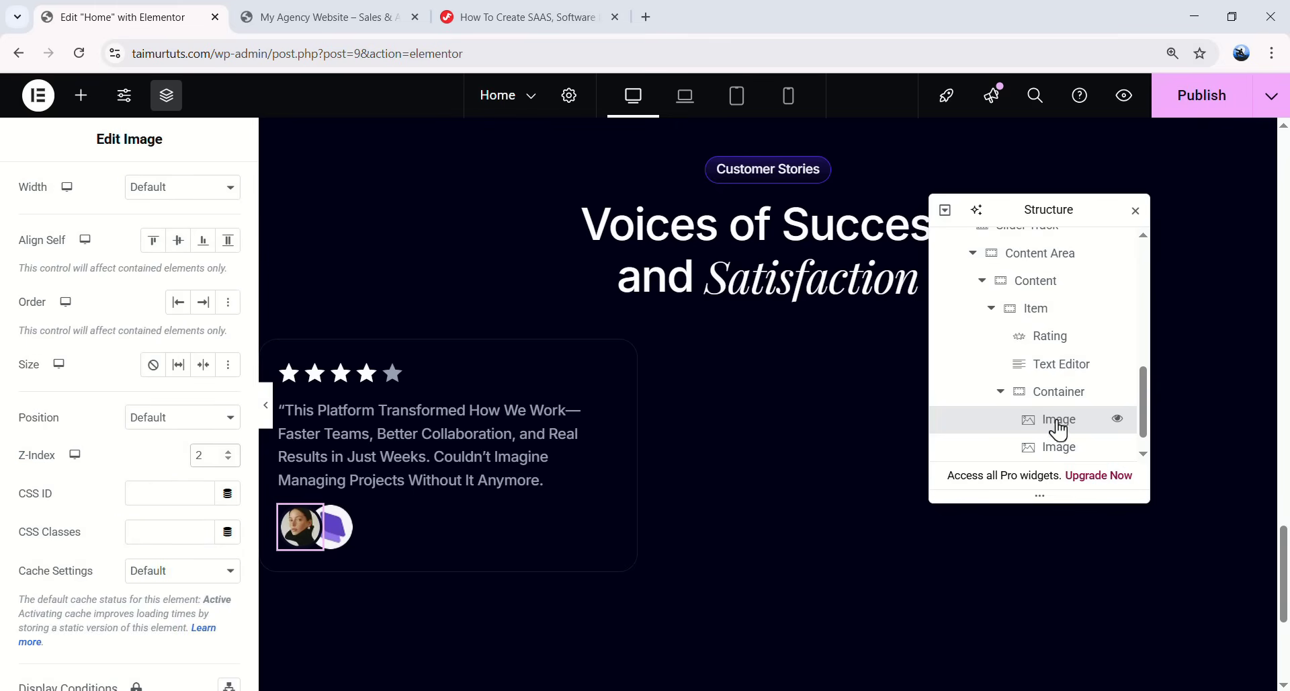
pyautogui.click(353, 529)
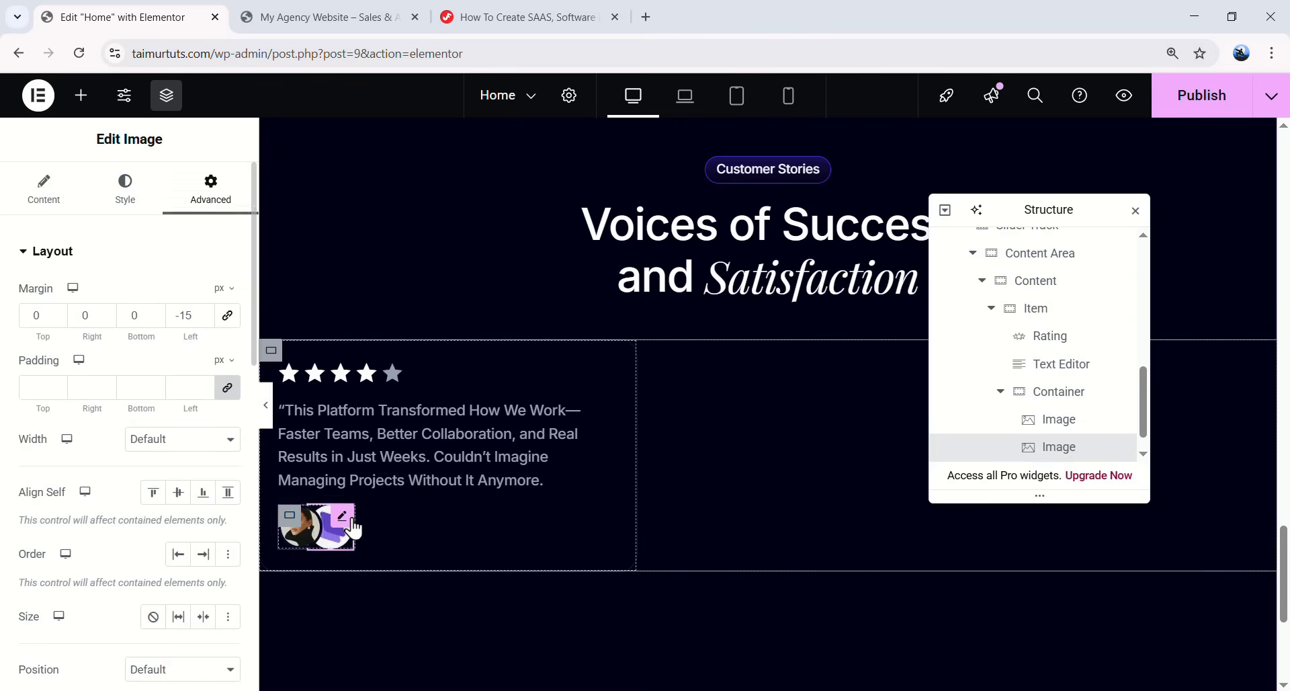
pyautogui.click(267, 407)
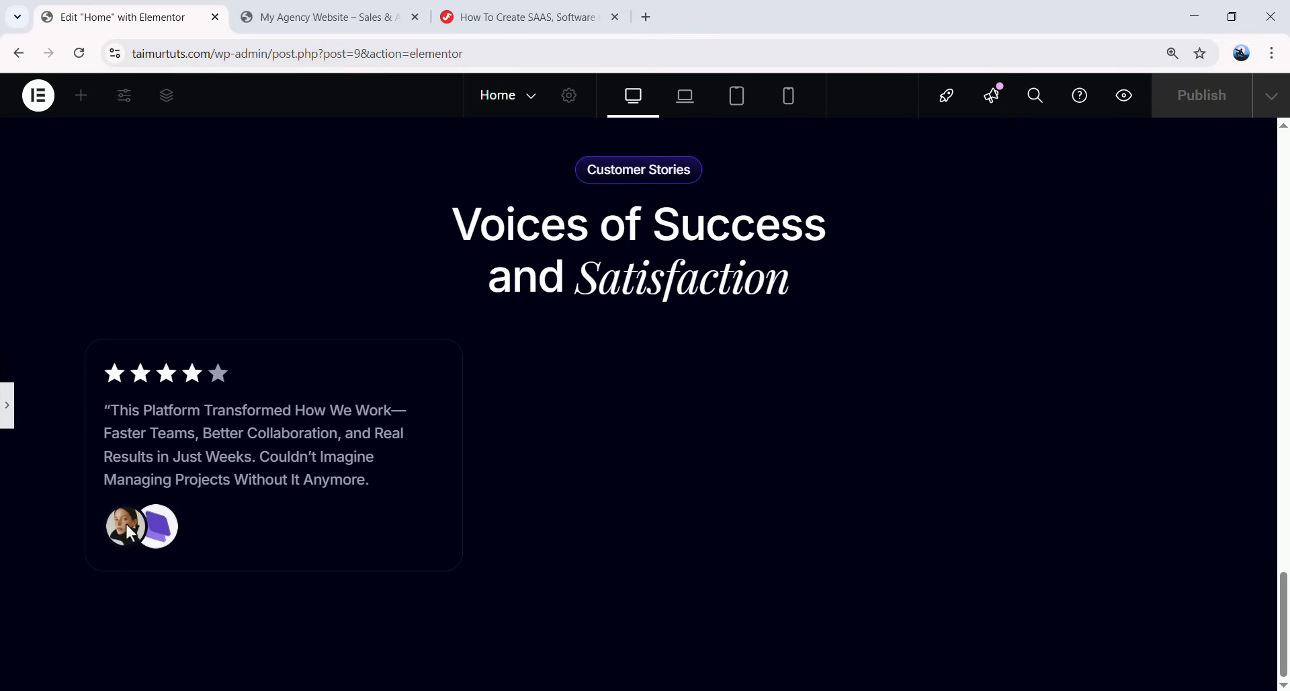
pyautogui.click(8, 413)
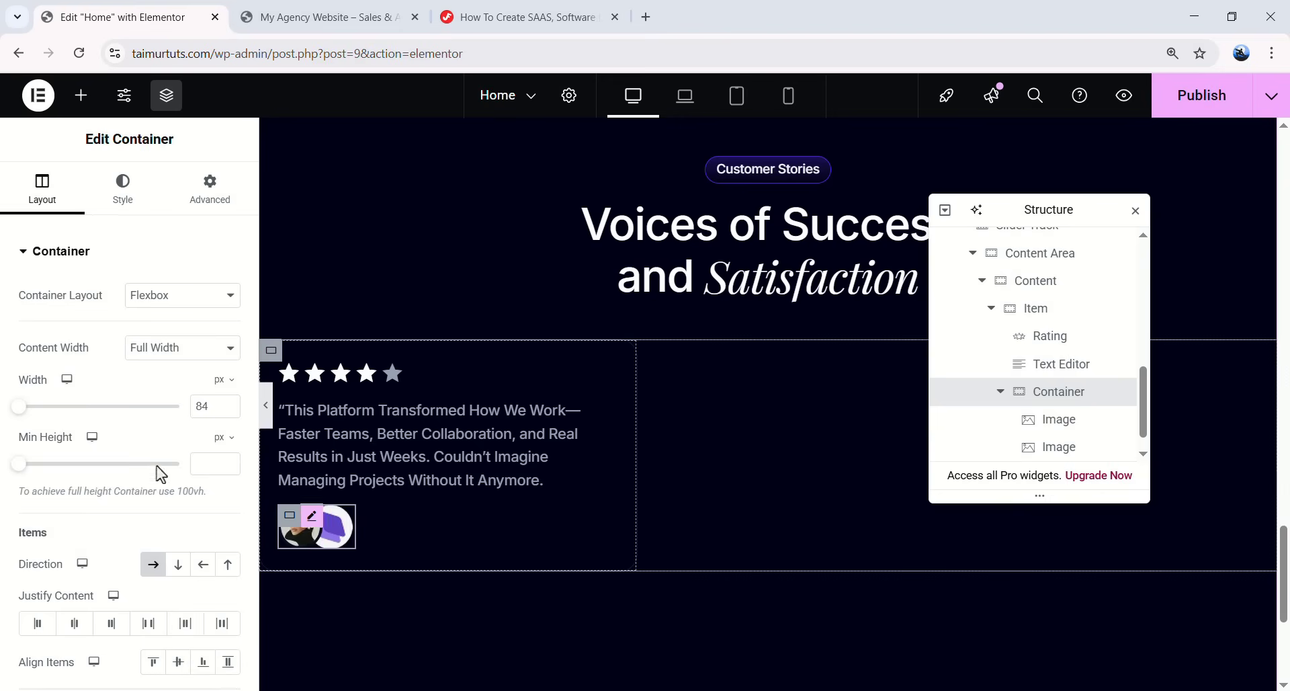
pyautogui.click(1043, 423)
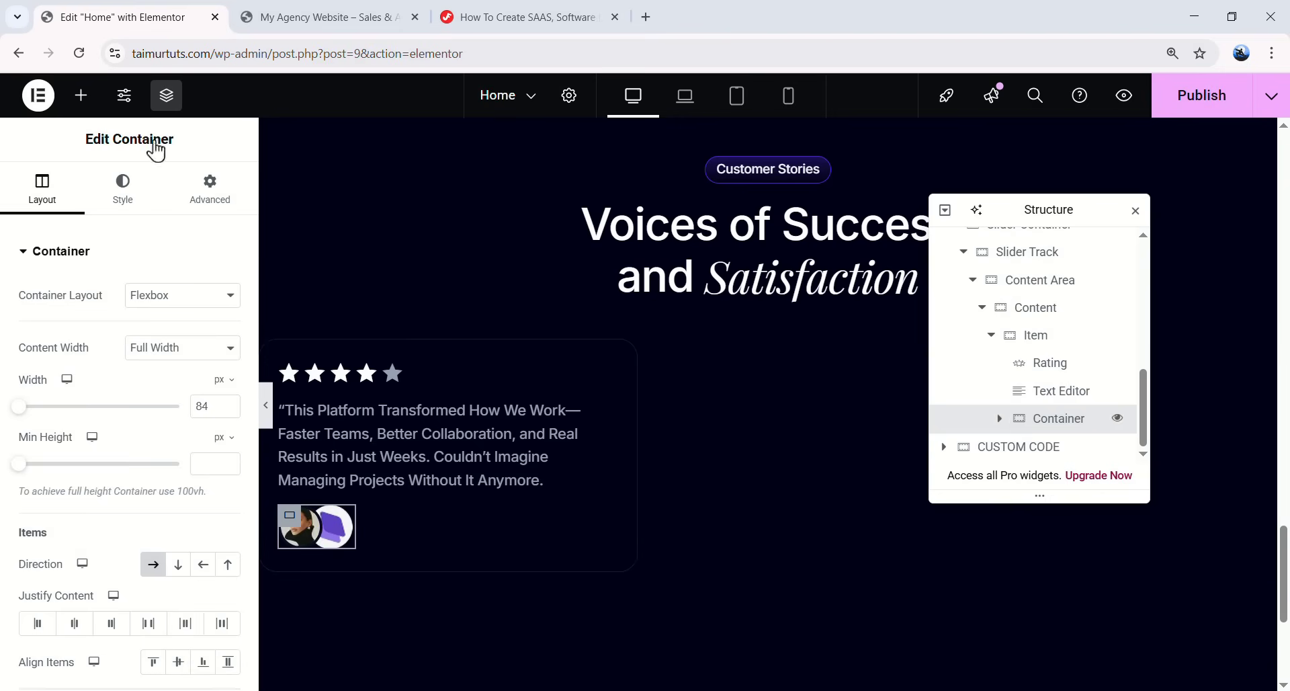
pyautogui.click(81, 95)
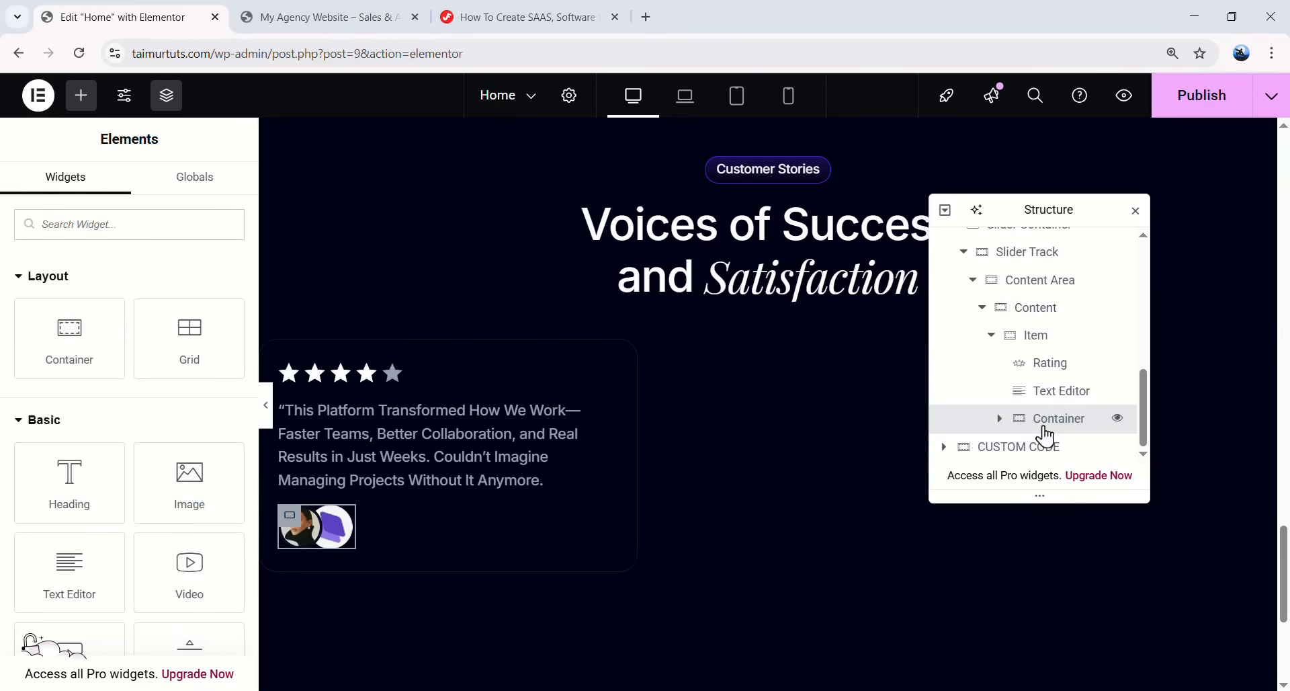
# - Add a new container after the avatar container, 70% wide, with unlinked margin sides
pyautogui.rightClick(1045, 436)
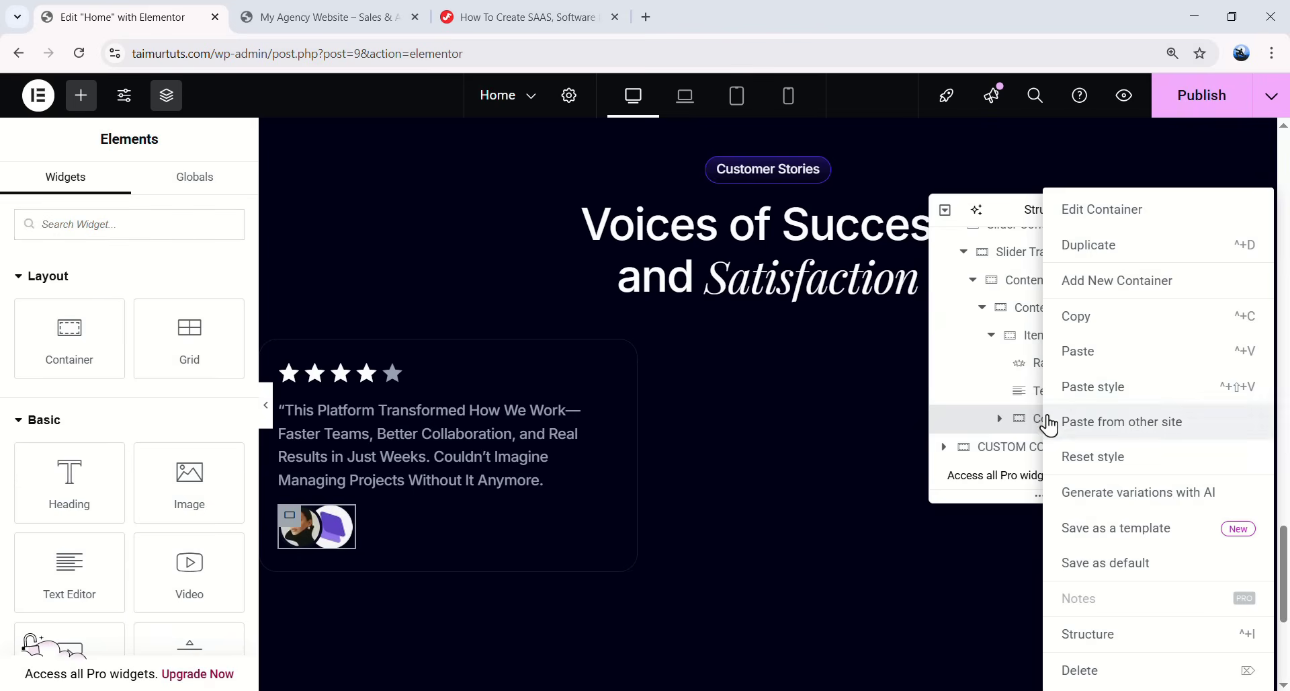
pyautogui.click(1121, 283)
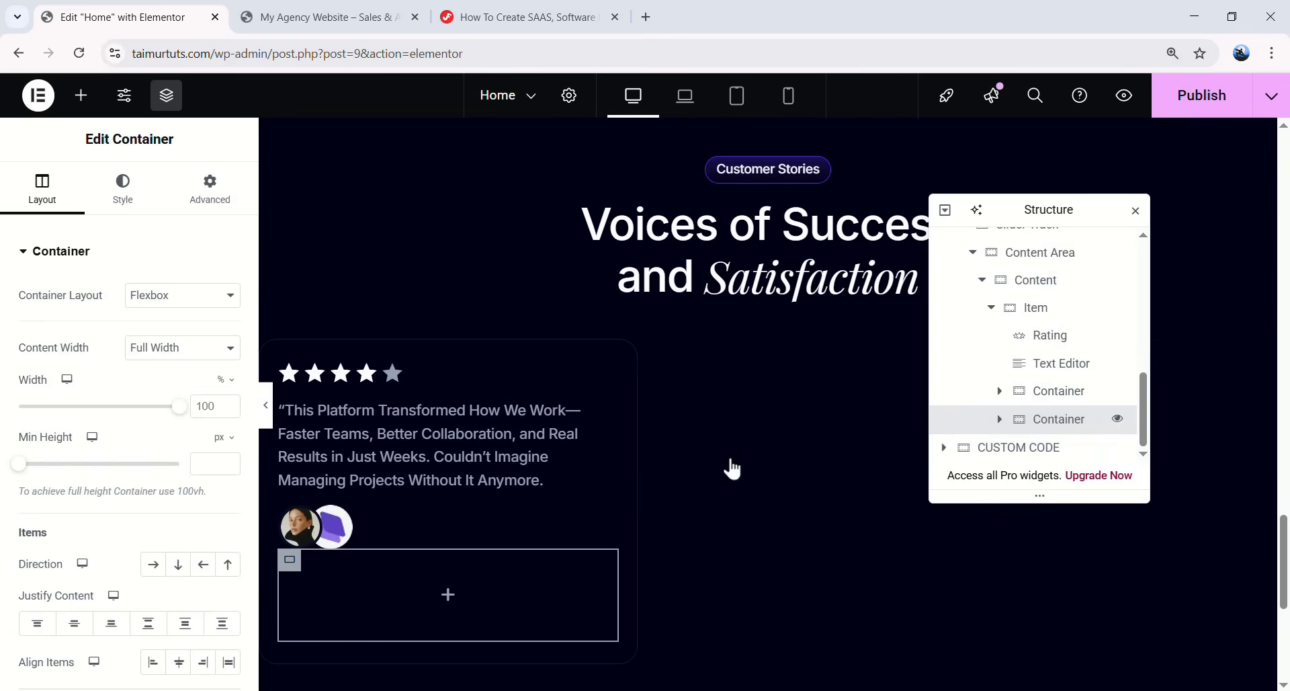
pyautogui.doubleClick(204, 406)
pyautogui.write('70')
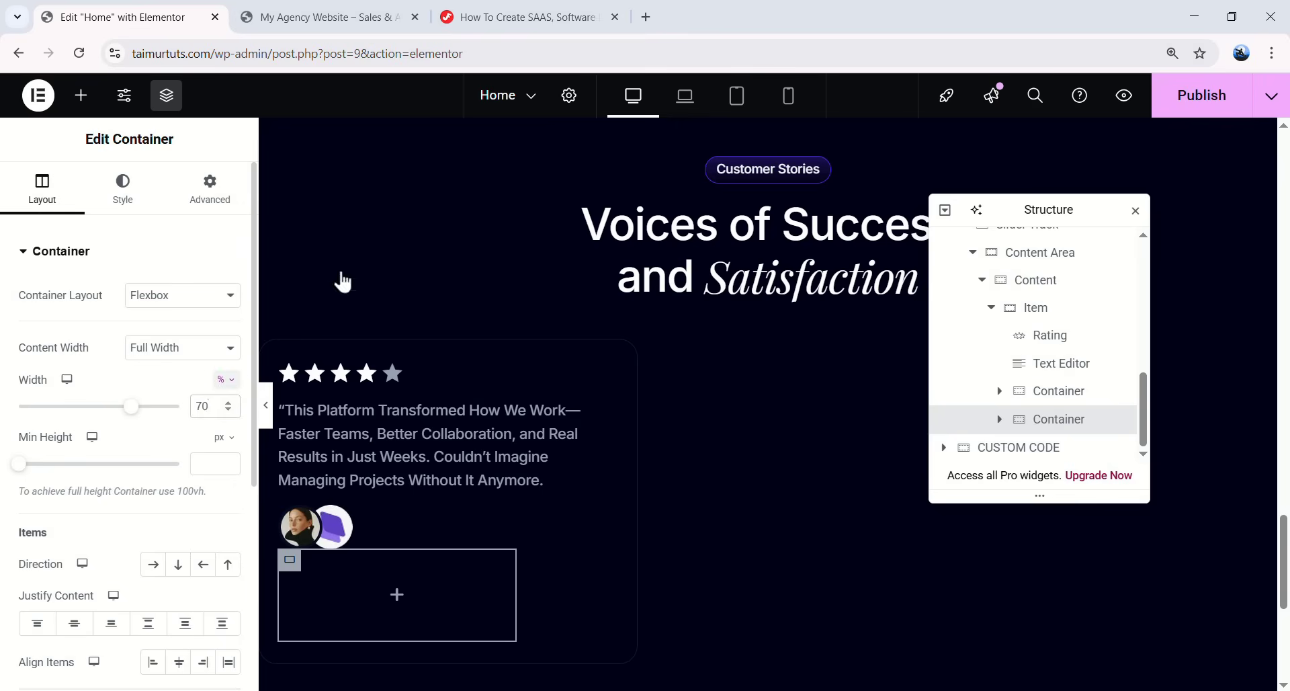
pyautogui.click(230, 203)
pyautogui.click(227, 315)
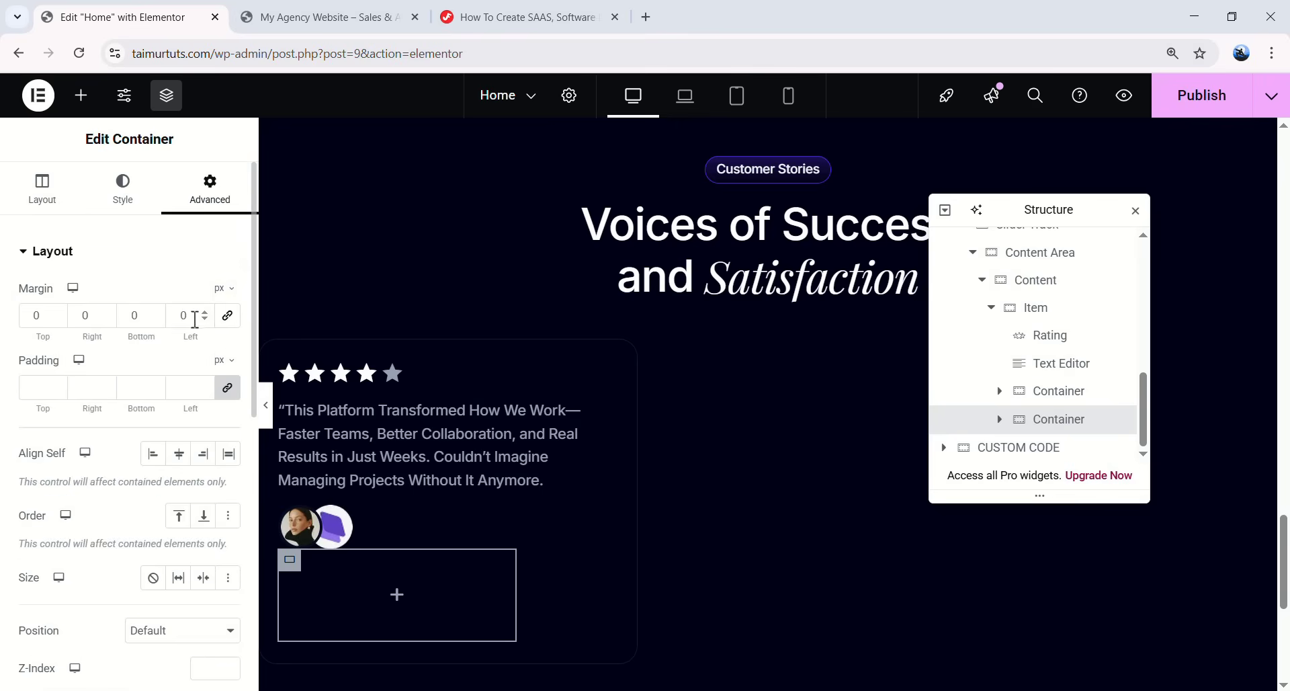
pyautogui.write('12')
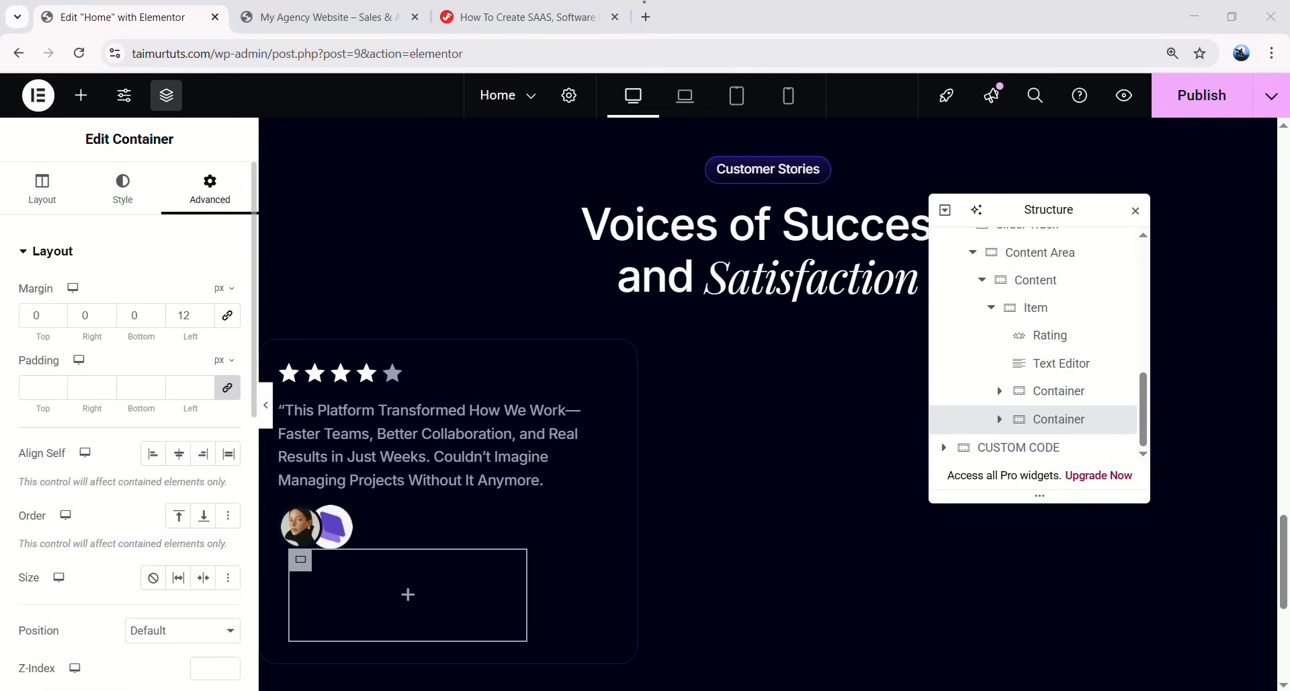
pyautogui.click(410, 599)
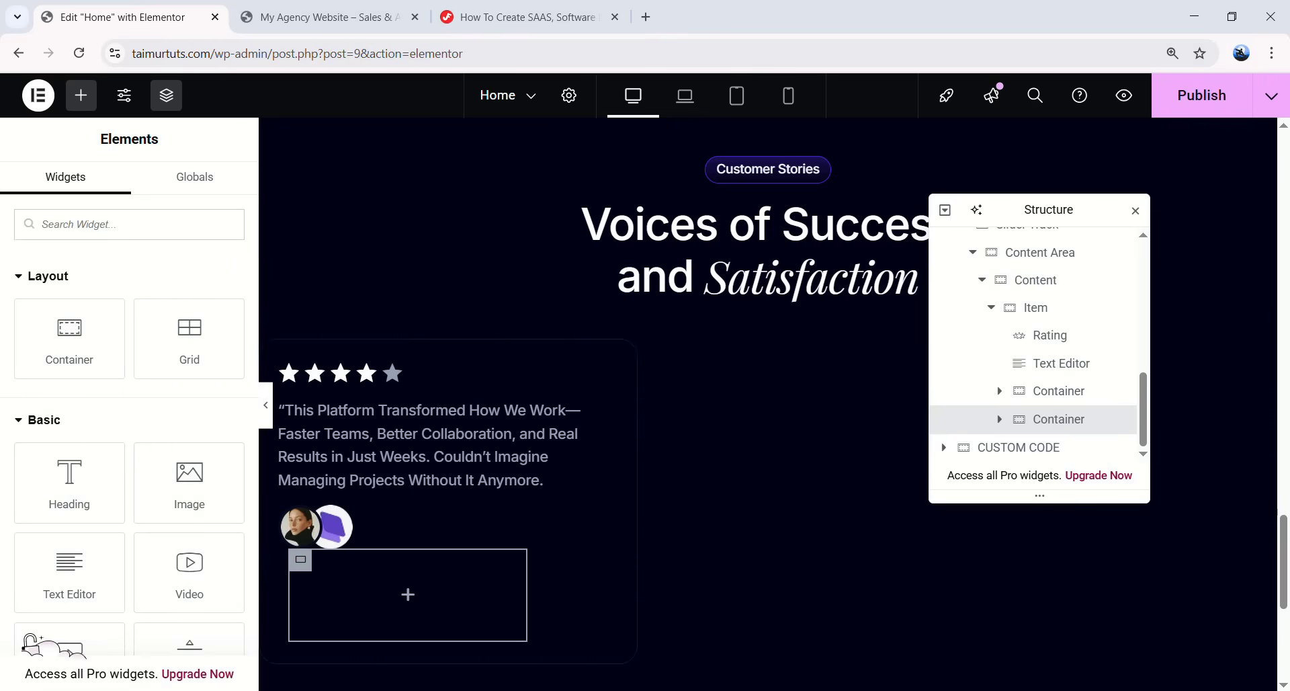
pyautogui.moveTo(71, 482); pyautogui.dragTo(426, 585)
pyautogui.moveTo(164, 340); pyautogui.dragTo(37, 318)
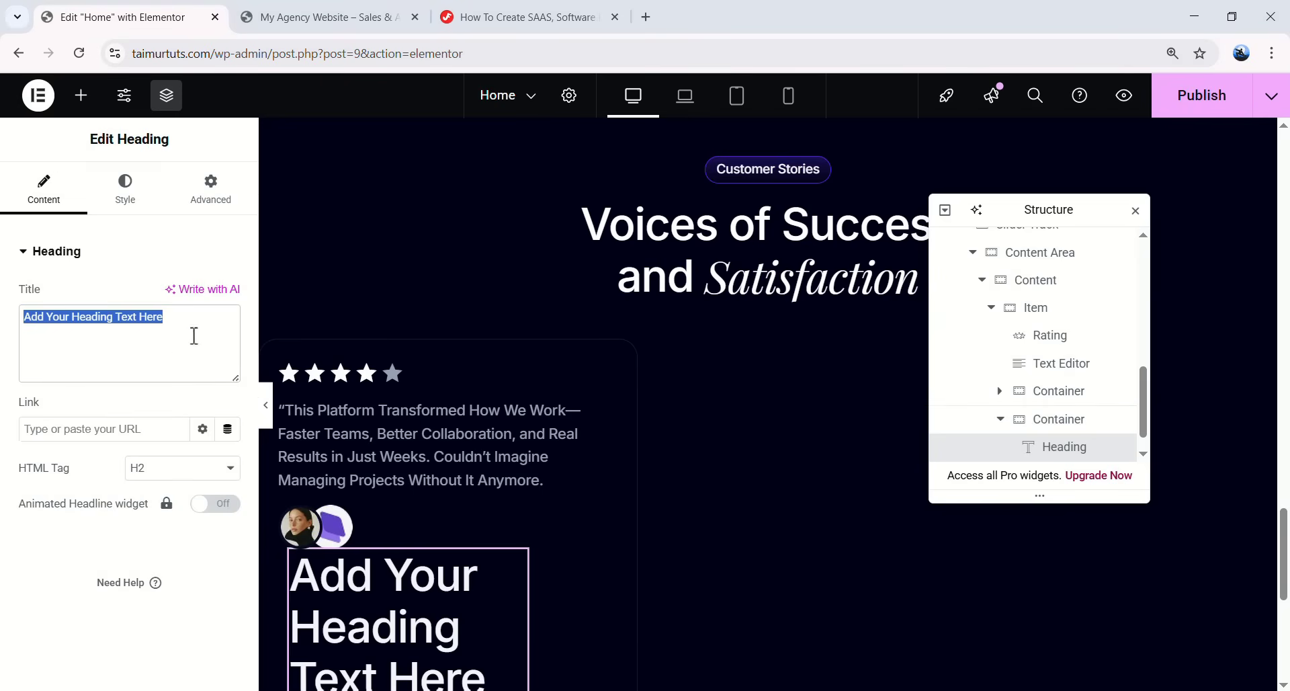
# - Set the name heading's typography to size 18 with 26 line height
pyautogui.click(125, 189)
pyautogui.click(228, 346)
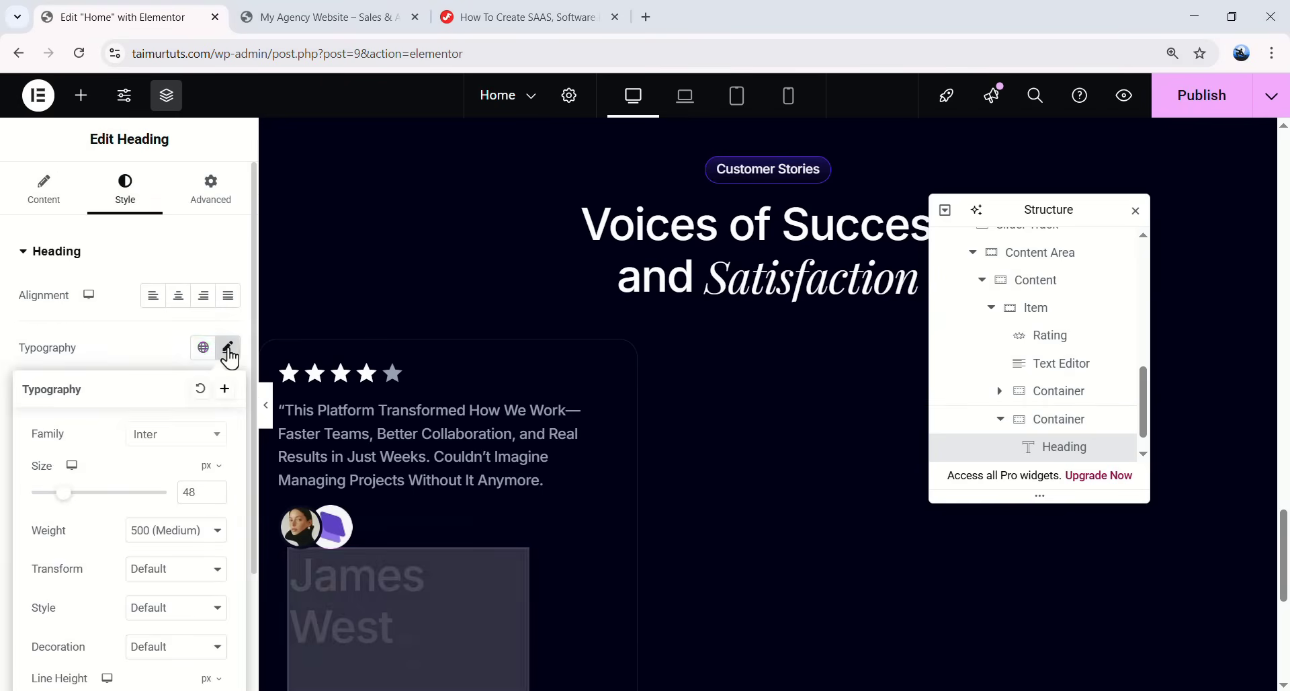
pyautogui.scroll(-1, 190, 397)
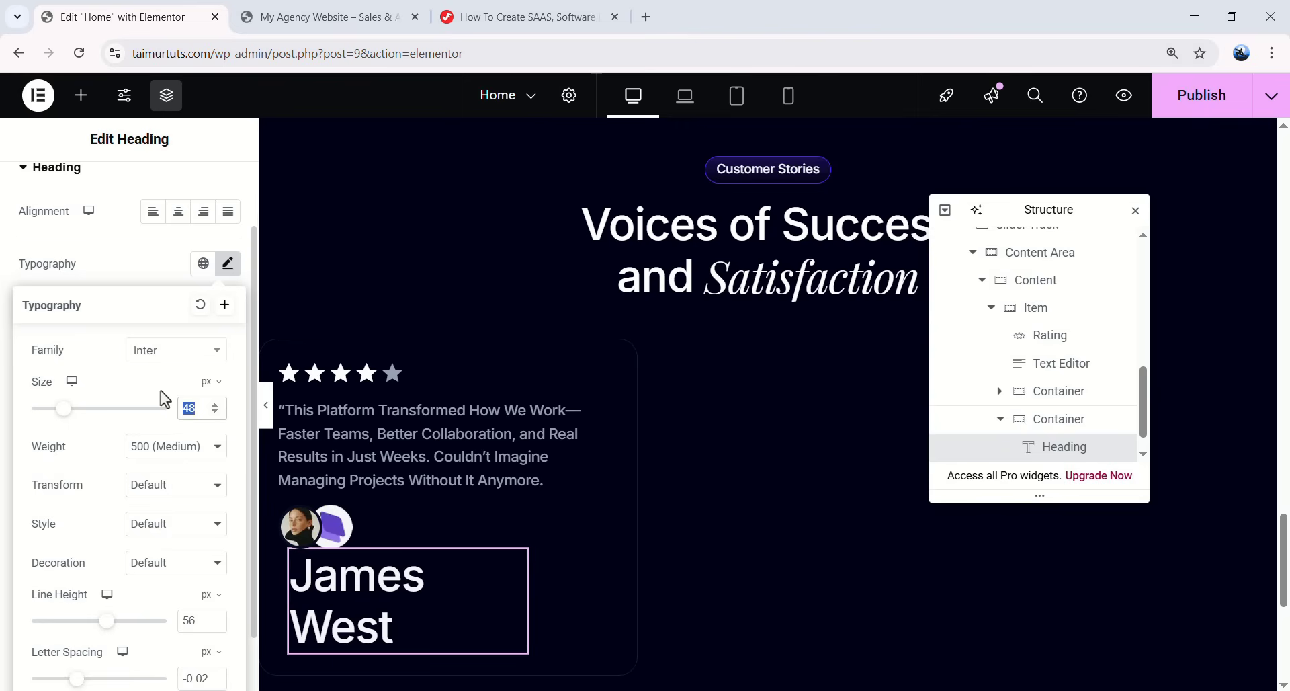
pyautogui.write('18')
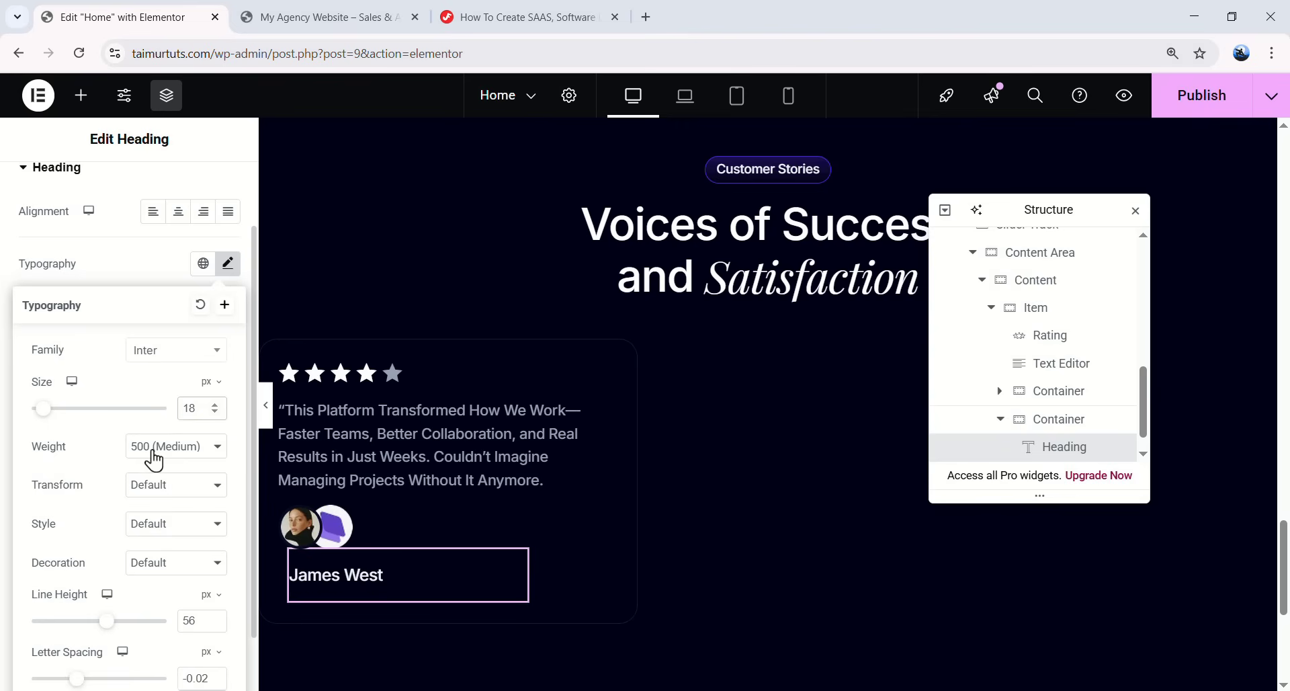
pyautogui.scroll(-1, 121, 445)
pyautogui.doubleClick(175, 550)
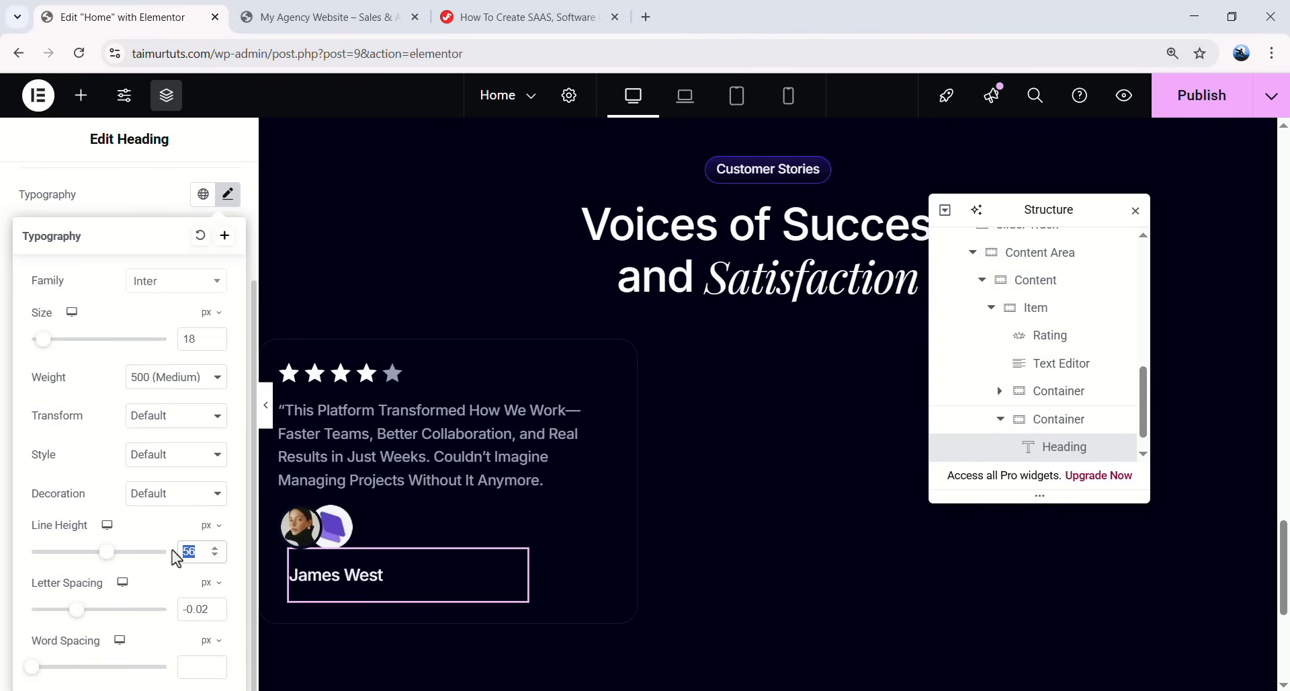
pyautogui.write('26')
pyautogui.click(644, 2)
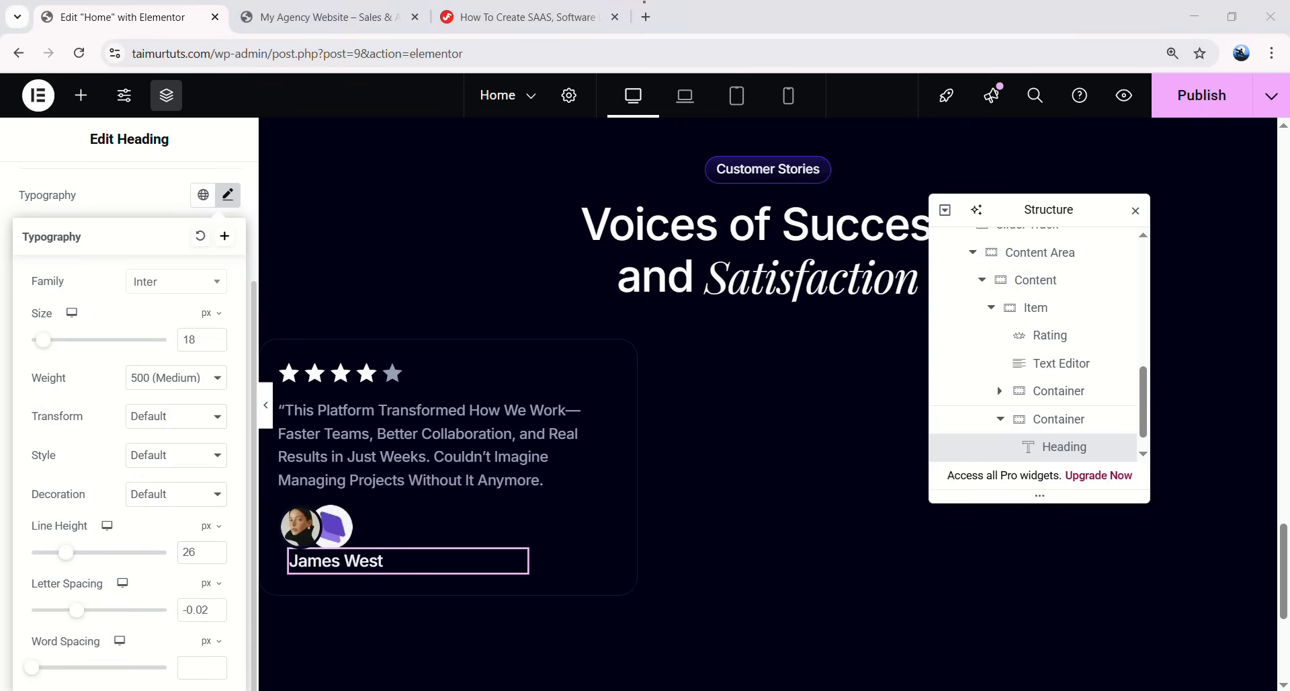
pyautogui.click(226, 197)
# - Make the name global White and give it 4 px bottom padding
pyautogui.click(203, 403)
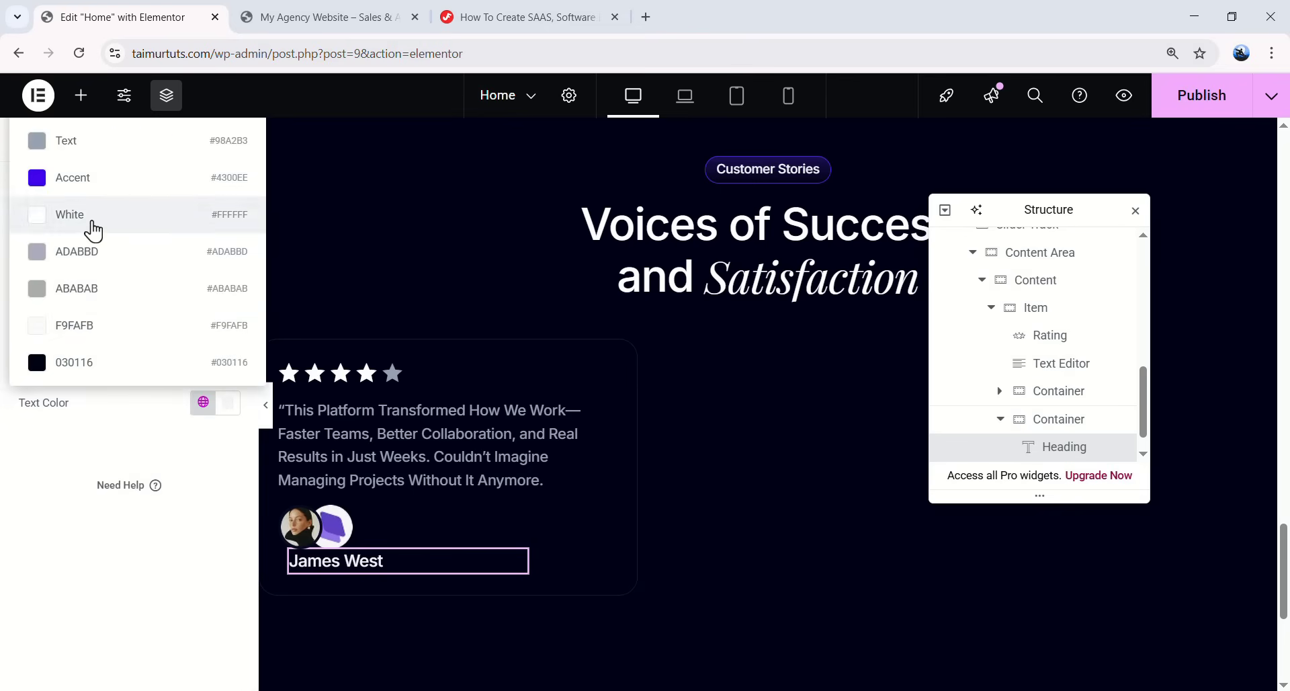
pyautogui.click(88, 216)
pyautogui.click(220, 202)
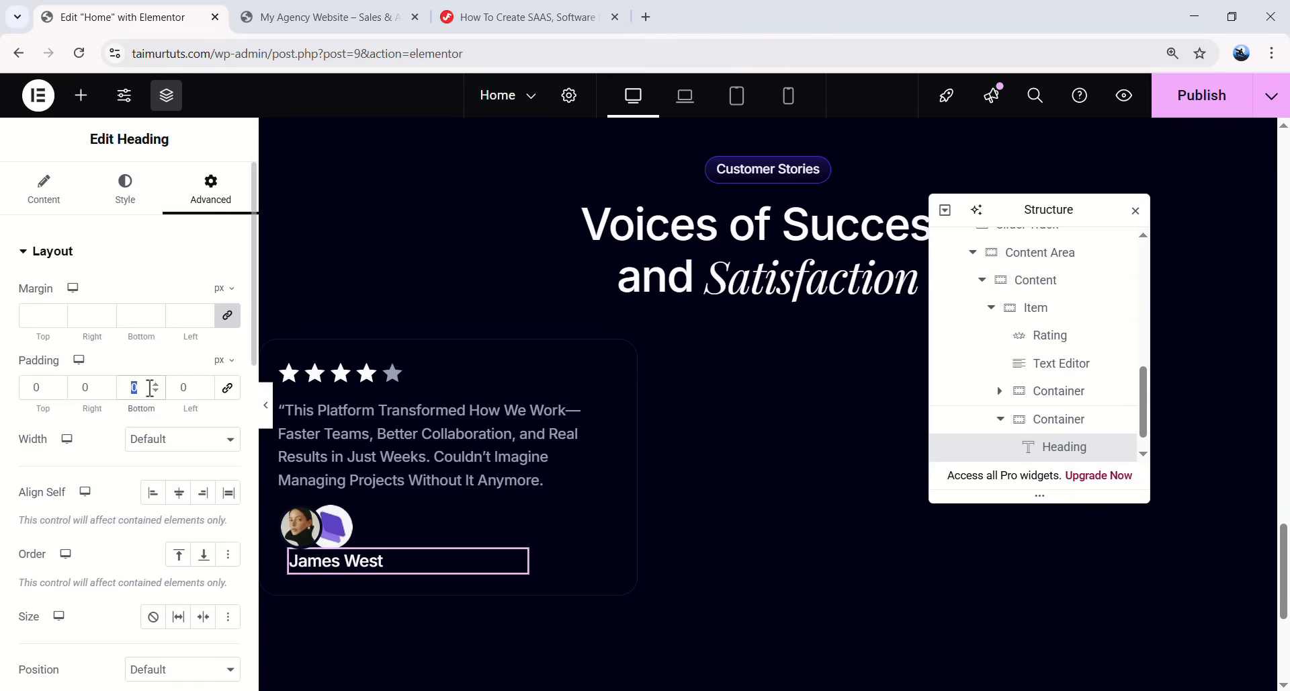
pyautogui.write('4')
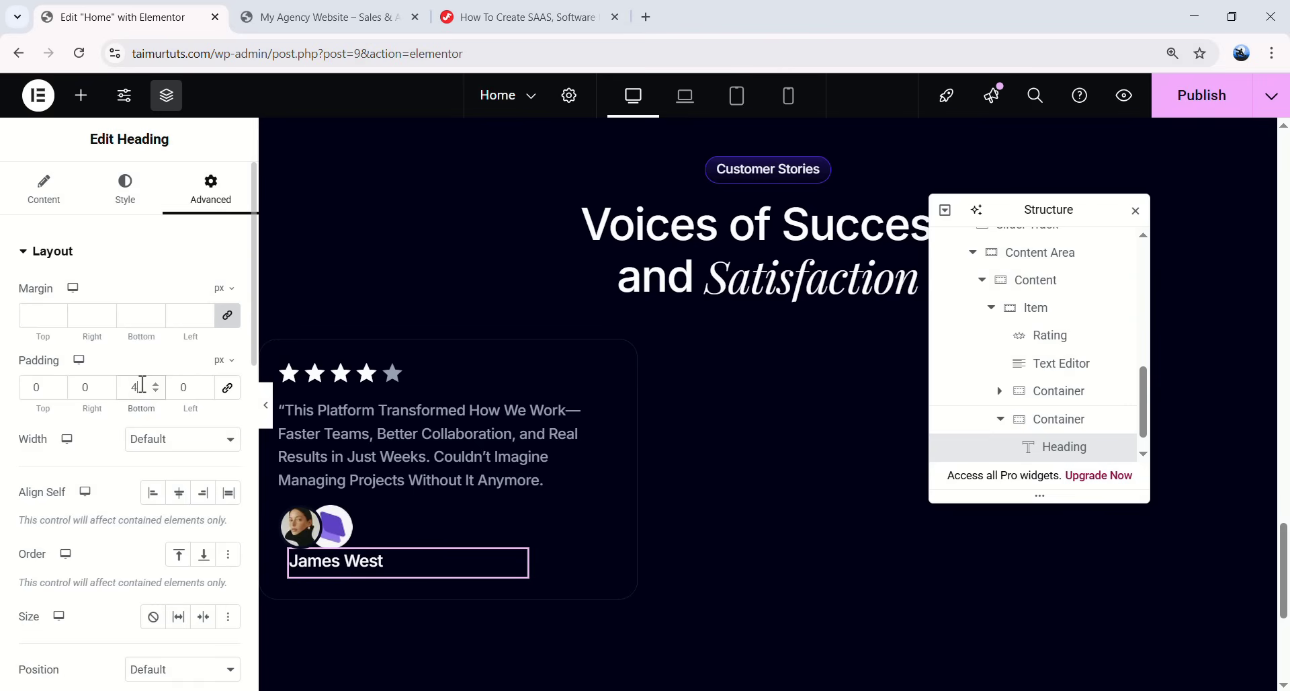
pyautogui.click(81, 95)
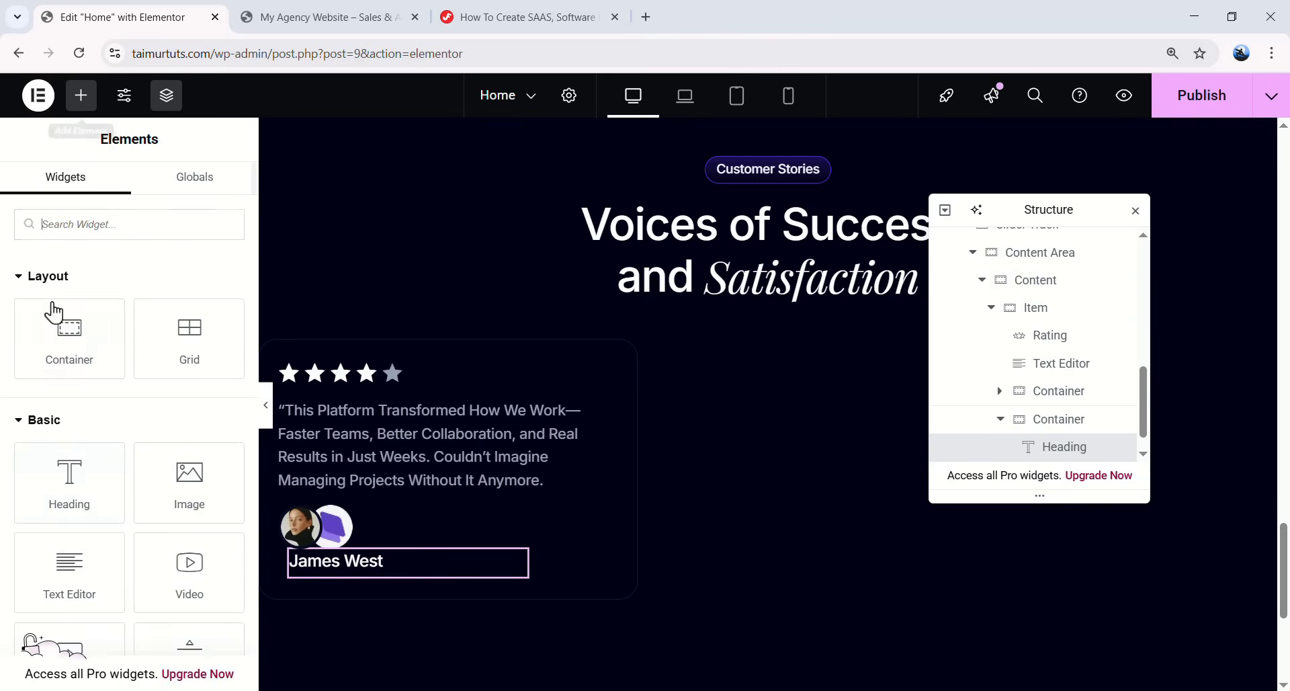
# - Add a Text Editor under the name reading 'Creative Director'
pyautogui.moveTo(96, 538); pyautogui.dragTo(531, 329)
pyautogui.hotkey('ctrl', 'a')
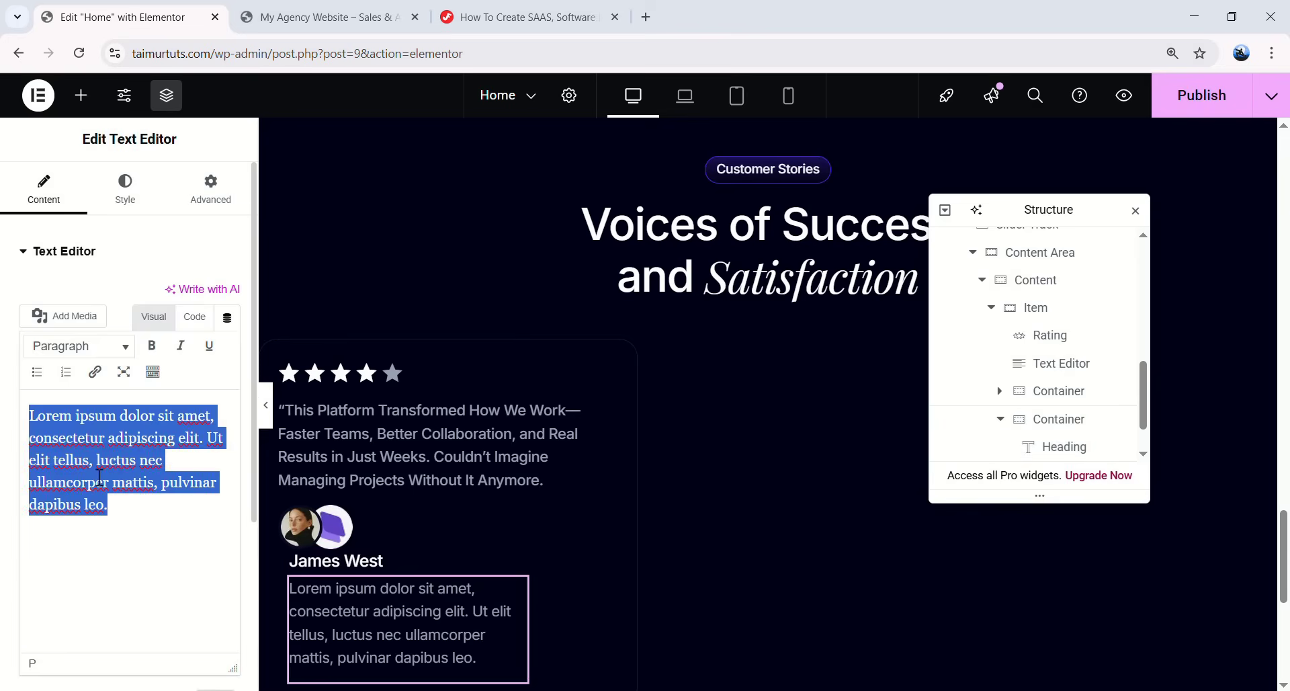
pyautogui.write('Fitness Coach')
pyautogui.hotkey('ctrl', 'a')
pyautogui.write('Creative Director')
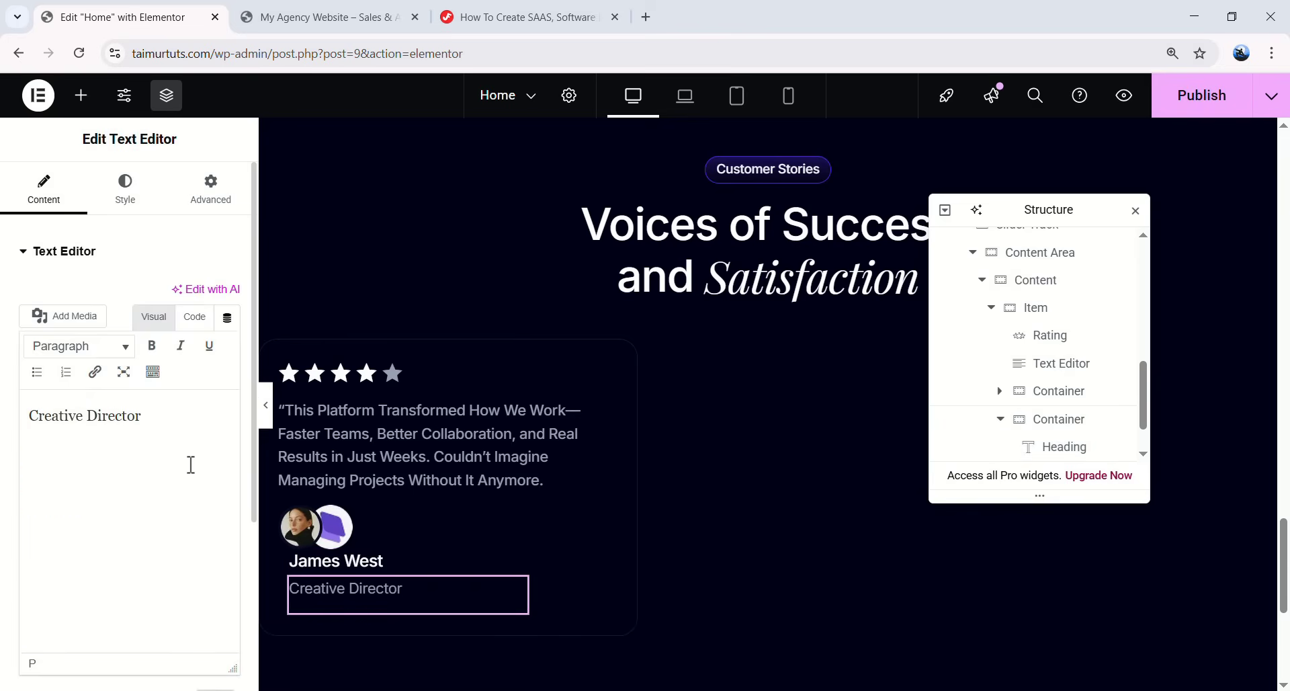
# - Set the job title's typography to size 14 with 22 line height
pyautogui.click(130, 198)
pyautogui.click(203, 347)
pyautogui.click(228, 347)
pyautogui.press('Down')
pyautogui.press('Down')
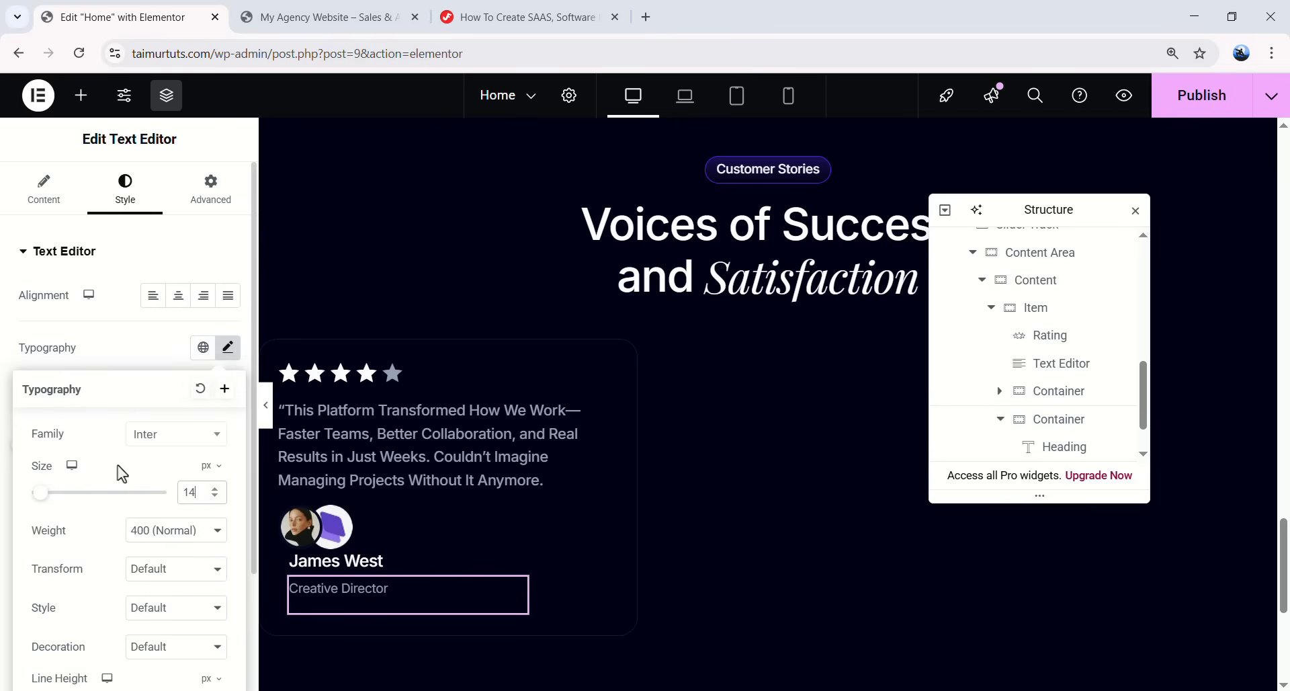
pyautogui.scroll(-2, 161, 464)
pyautogui.moveTo(198, 553); pyautogui.dragTo(101, 506)
pyautogui.write('22')
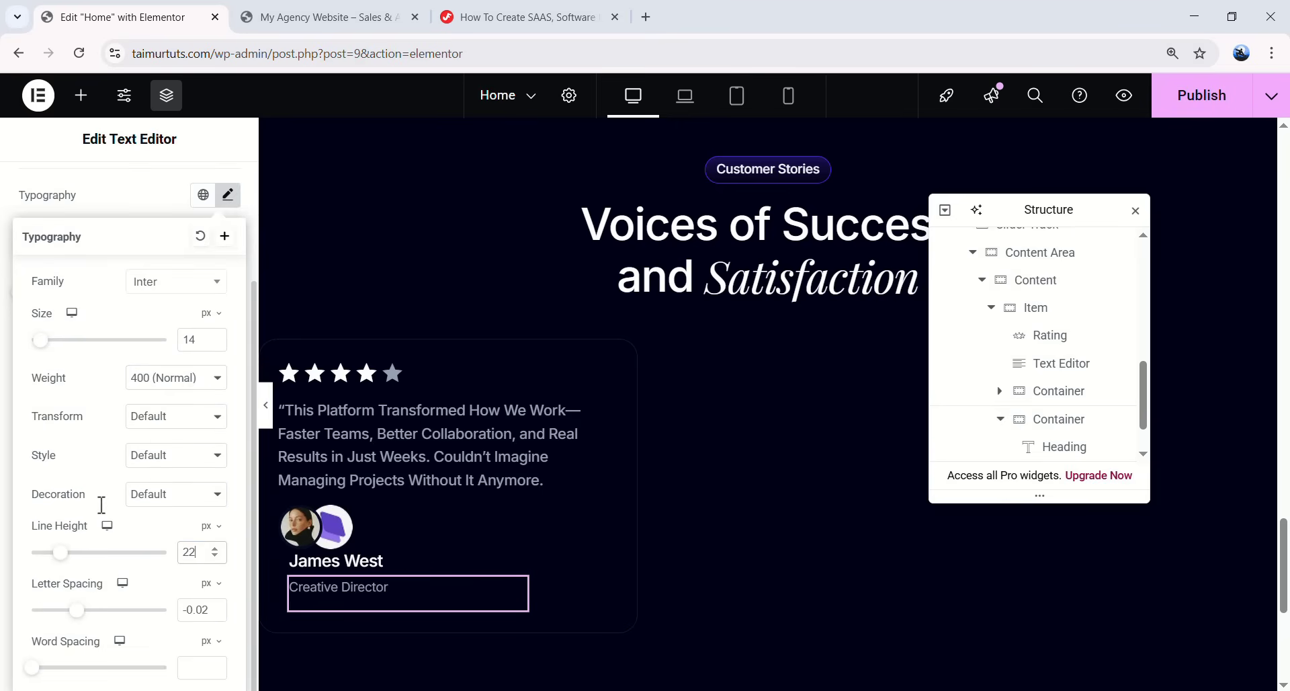
pyautogui.click(228, 196)
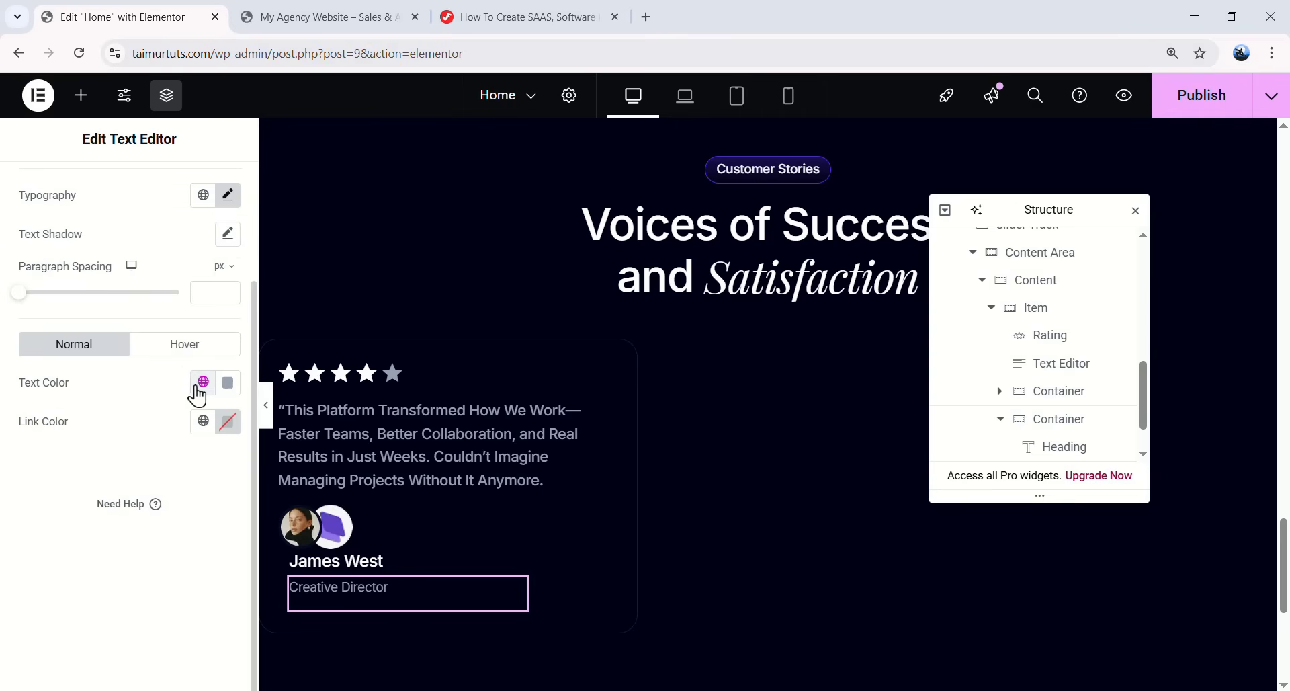
# - Colour the job title semi-transparent white, #FFFFFFA0
pyautogui.click(202, 383)
pyautogui.click(99, 625)
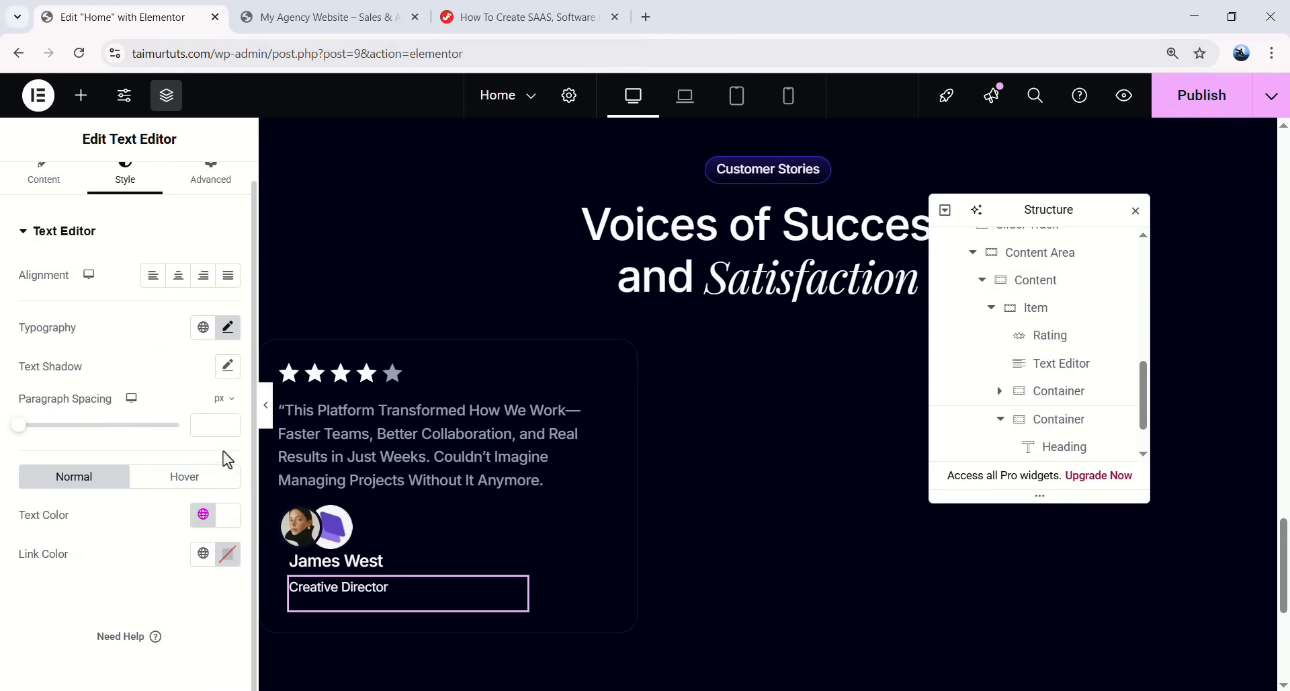
pyautogui.click(225, 517)
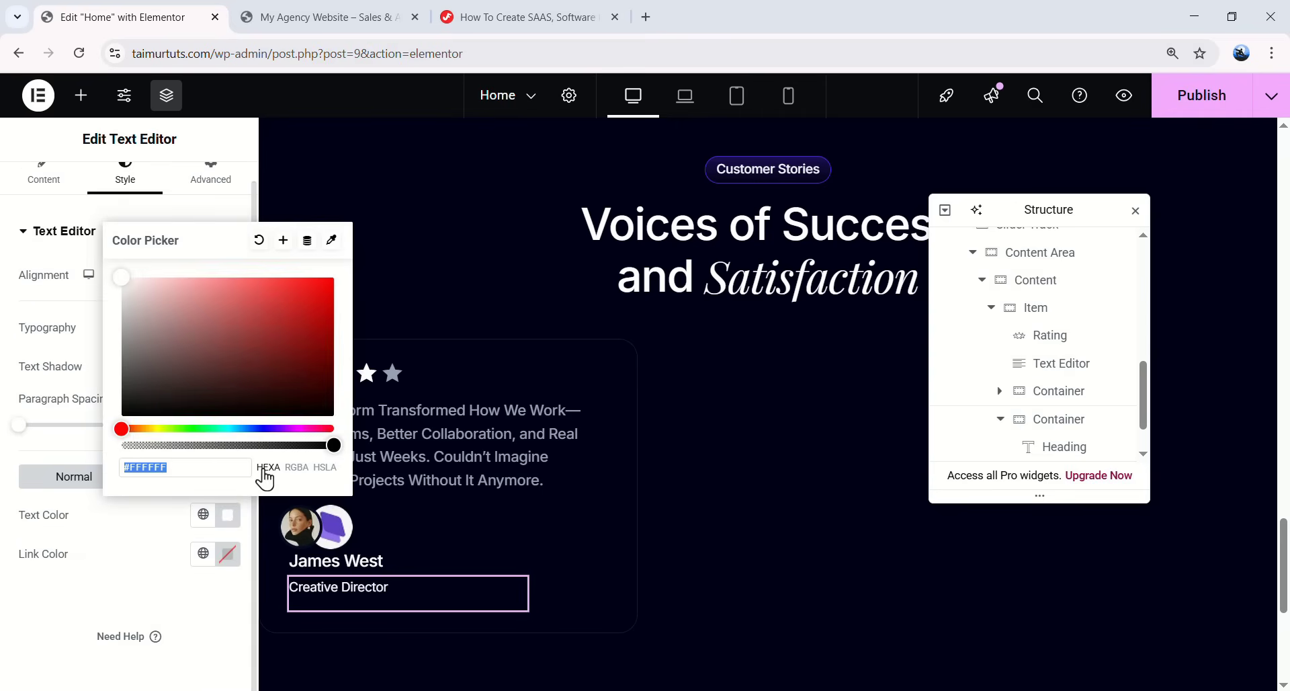
pyautogui.moveTo(334, 445); pyautogui.dragTo(259, 450)
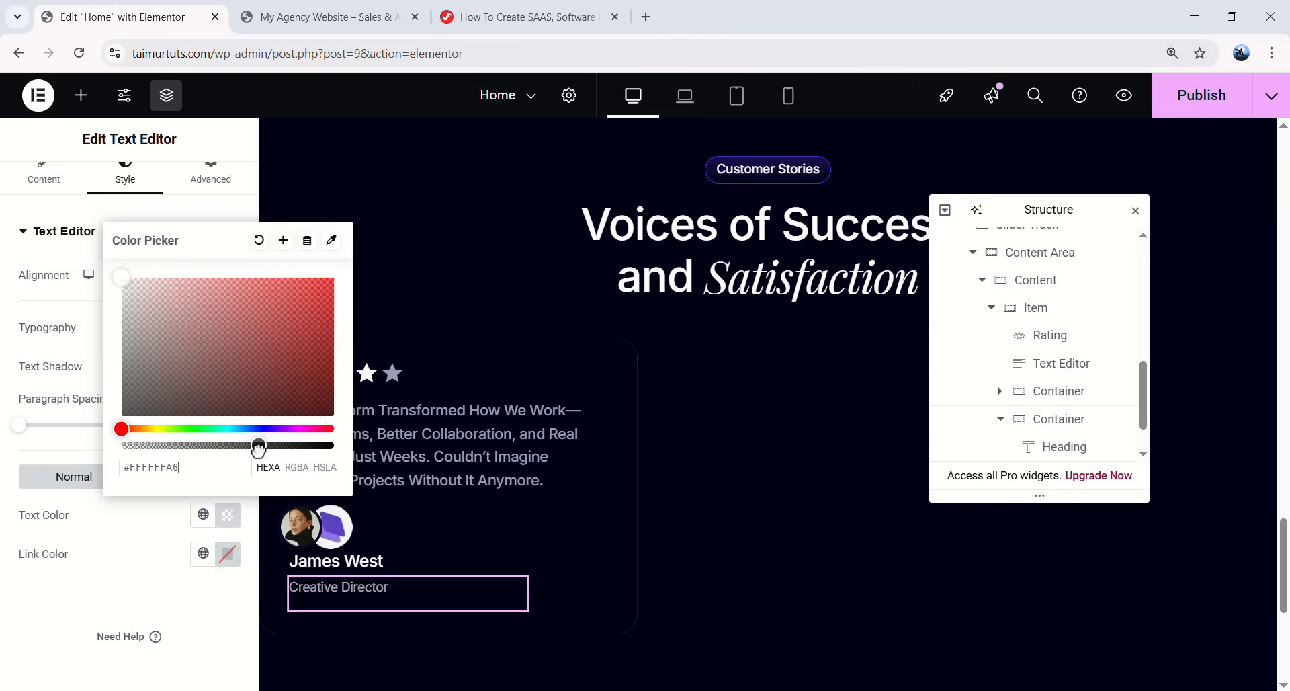
pyautogui.write('A0')
pyautogui.click(195, 610)
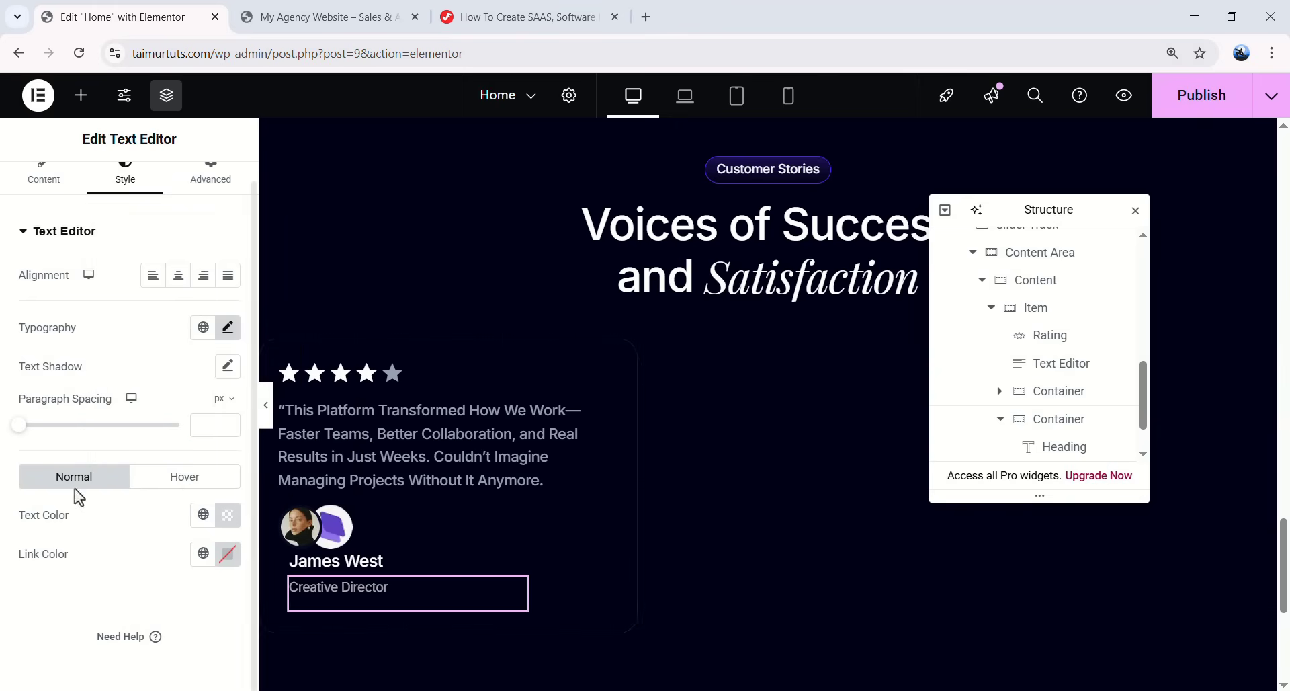
# - Add a new wrapper container next to the avatar container in the card
pyautogui.click(1000, 420)
pyautogui.click(1042, 402)
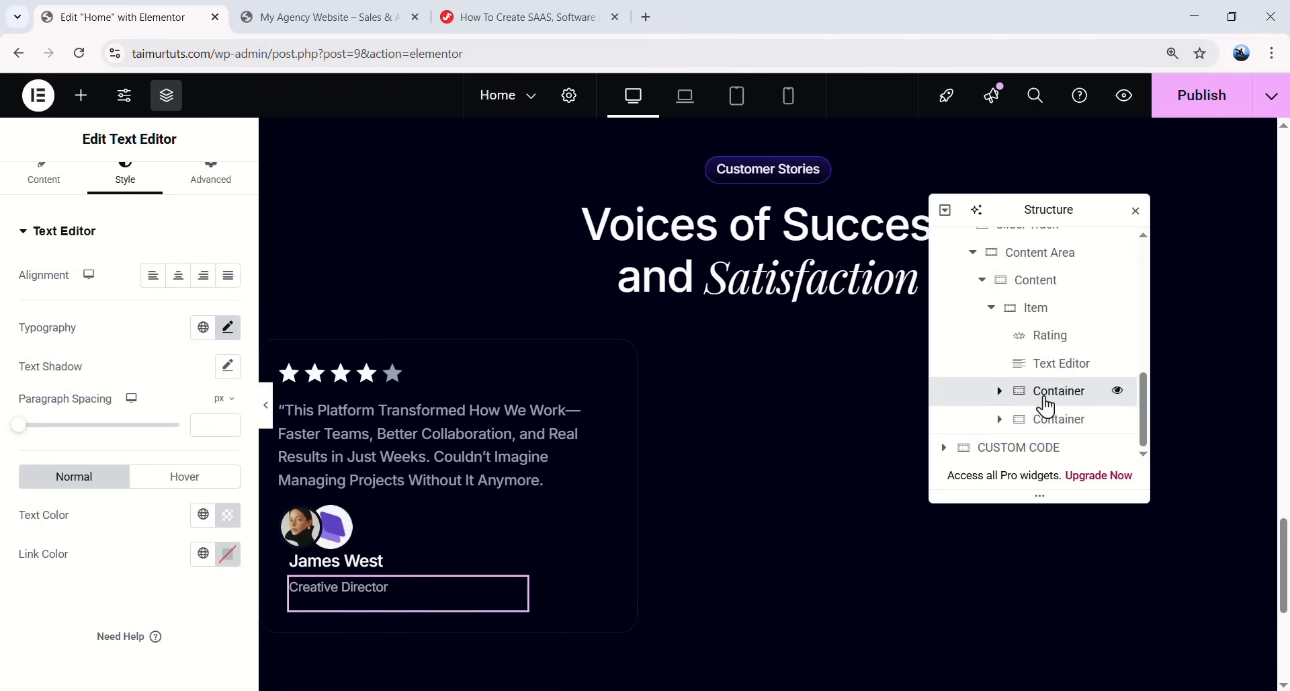
pyautogui.rightClick(1047, 393)
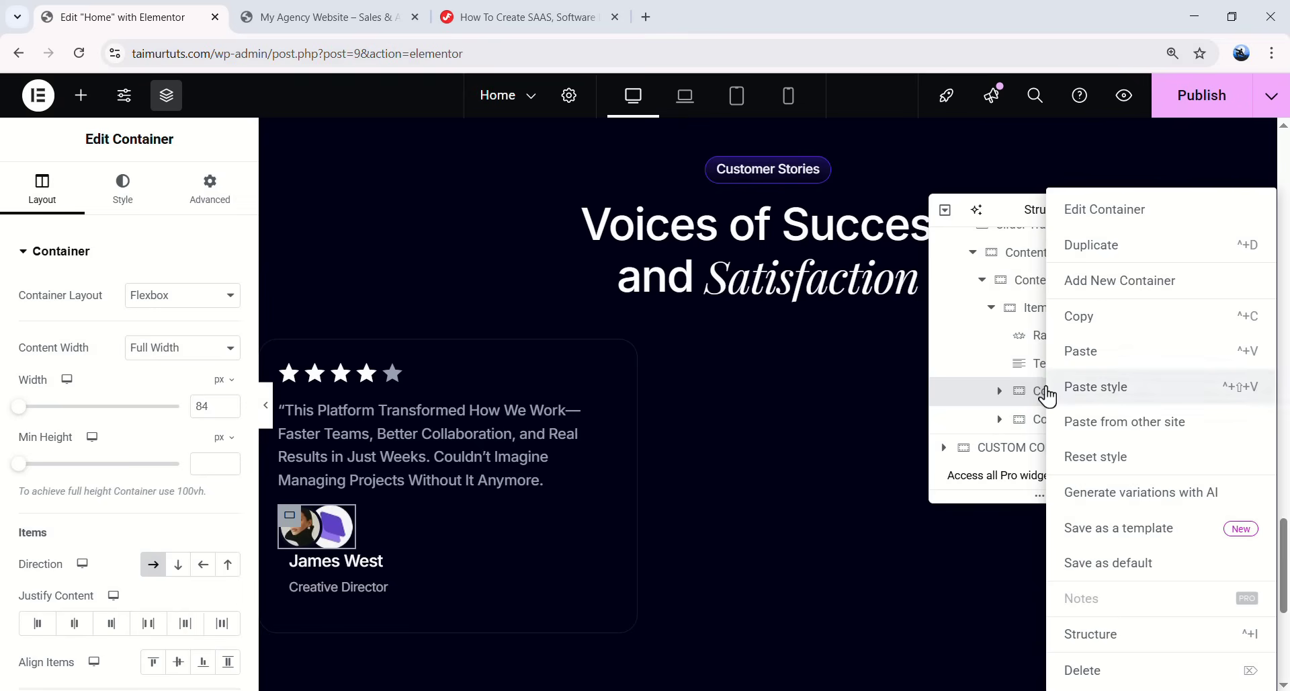
pyautogui.click(1101, 303)
pyautogui.moveTo(1059, 446); pyautogui.dragTo(1043, 375)
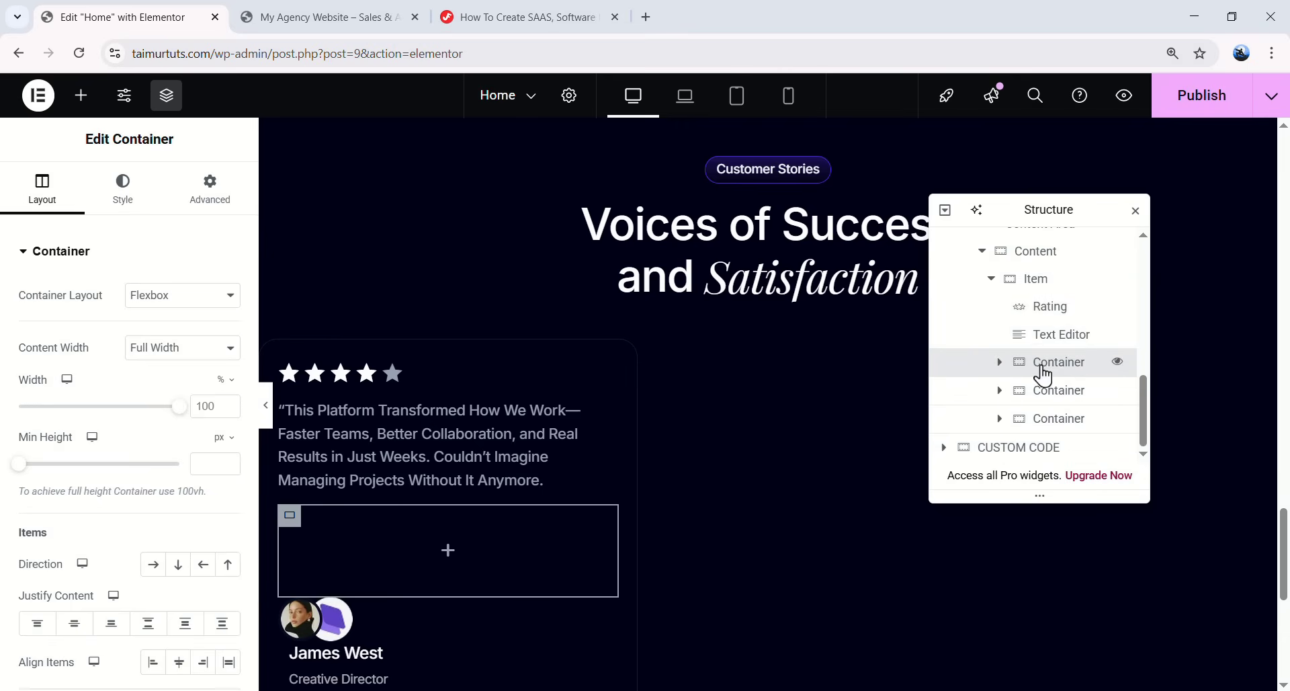
# - Move the avatar and name blocks into the wrapper, avatars first
pyautogui.click(999, 362)
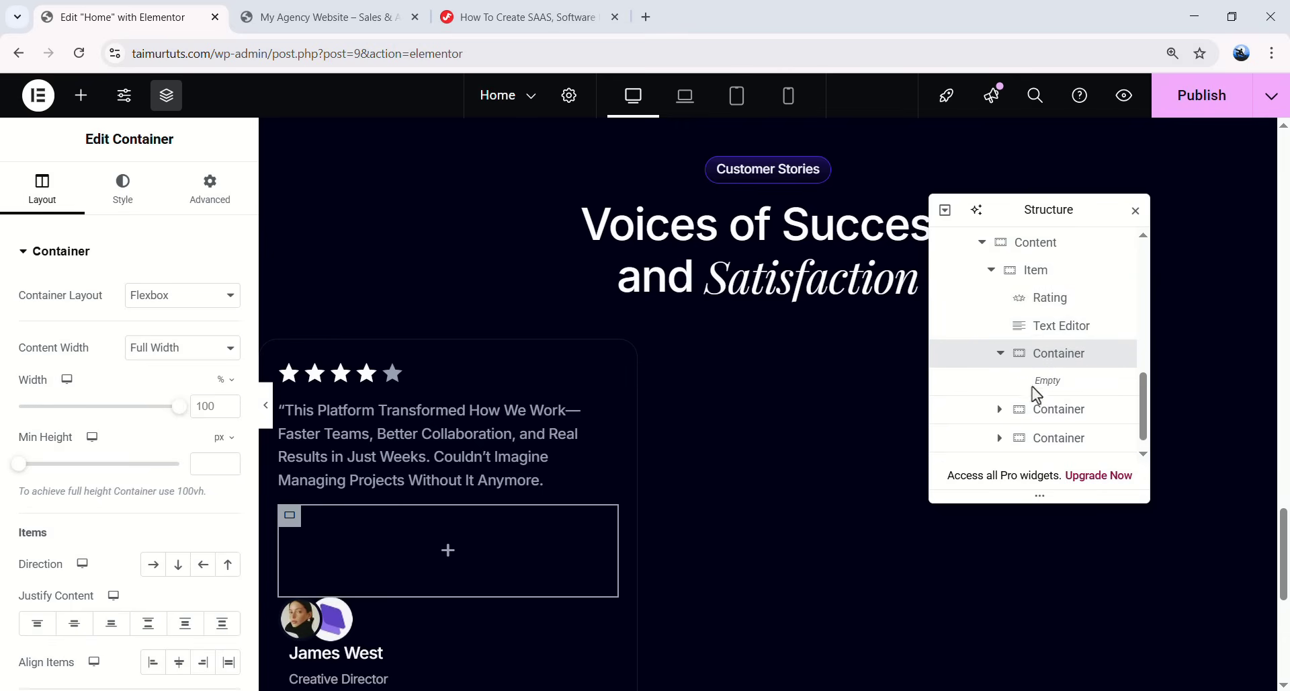
pyautogui.click(1061, 420)
pyautogui.moveTo(1057, 446); pyautogui.dragTo(1066, 392)
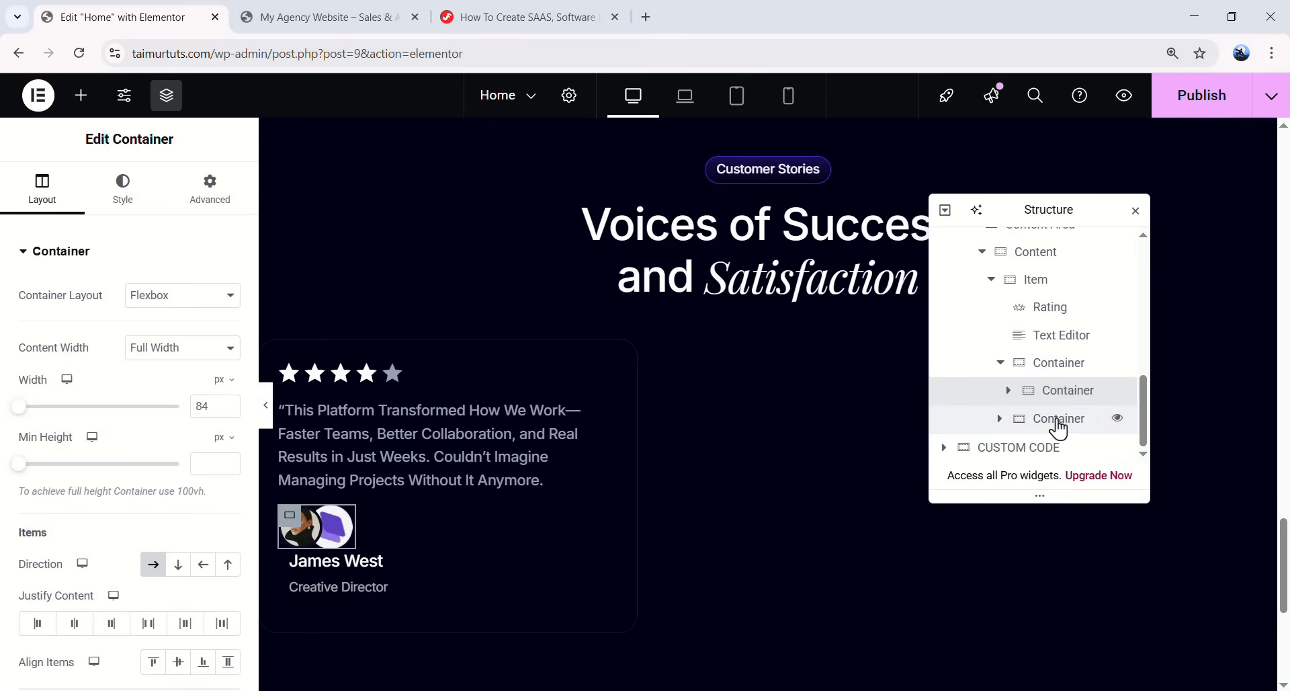
pyautogui.moveTo(1045, 427); pyautogui.dragTo(1045, 344)
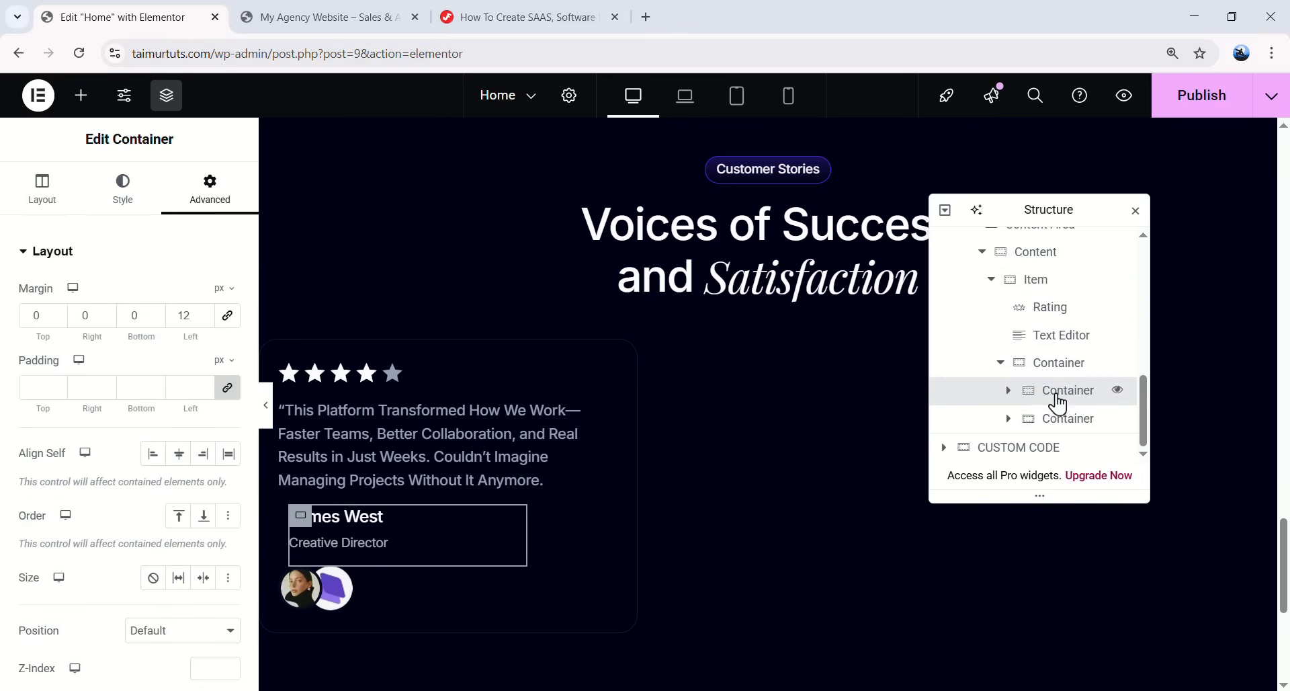
pyautogui.moveTo(1062, 425)
pyautogui.mouseDown()
pyautogui.moveTo(1068, 410)
pyautogui.moveTo(1065, 430)
pyautogui.moveTo(1062, 420)
pyautogui.mouseUp()
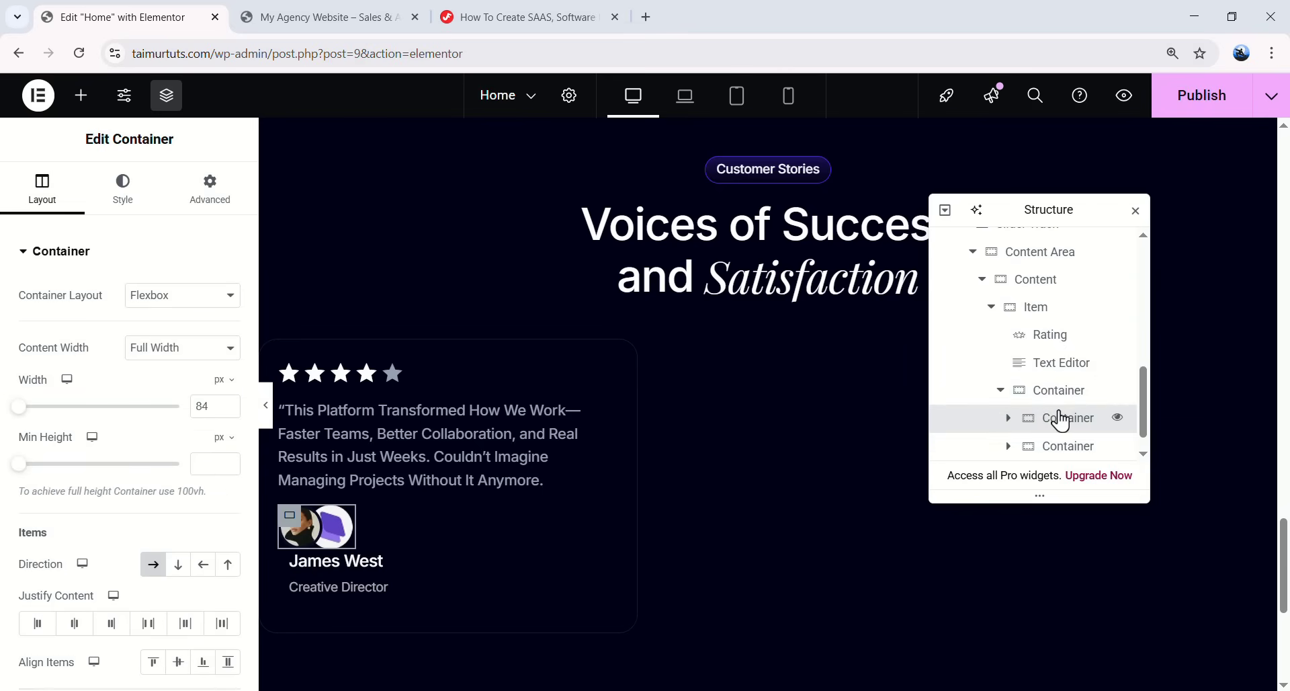
# - Lay the wrapper out as a vertically centred row with a 36 px margin, and preview
pyautogui.scroll(-1, 1058, 431)
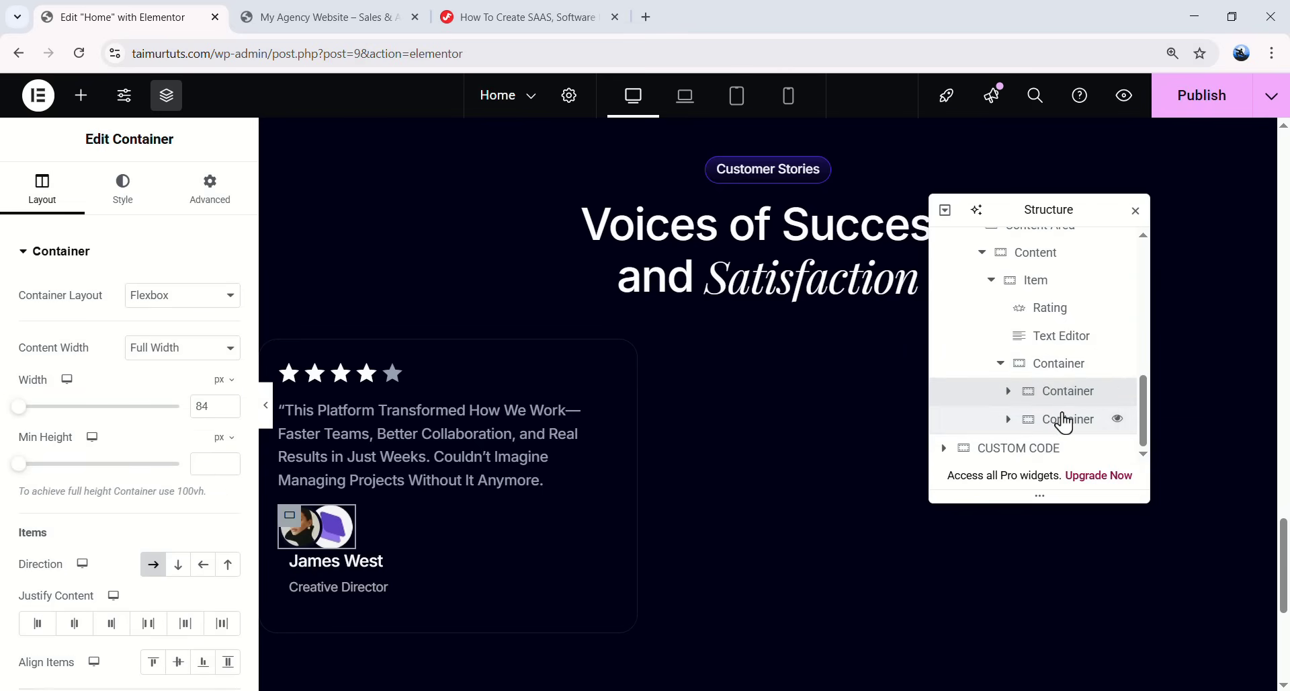
pyautogui.click(1066, 365)
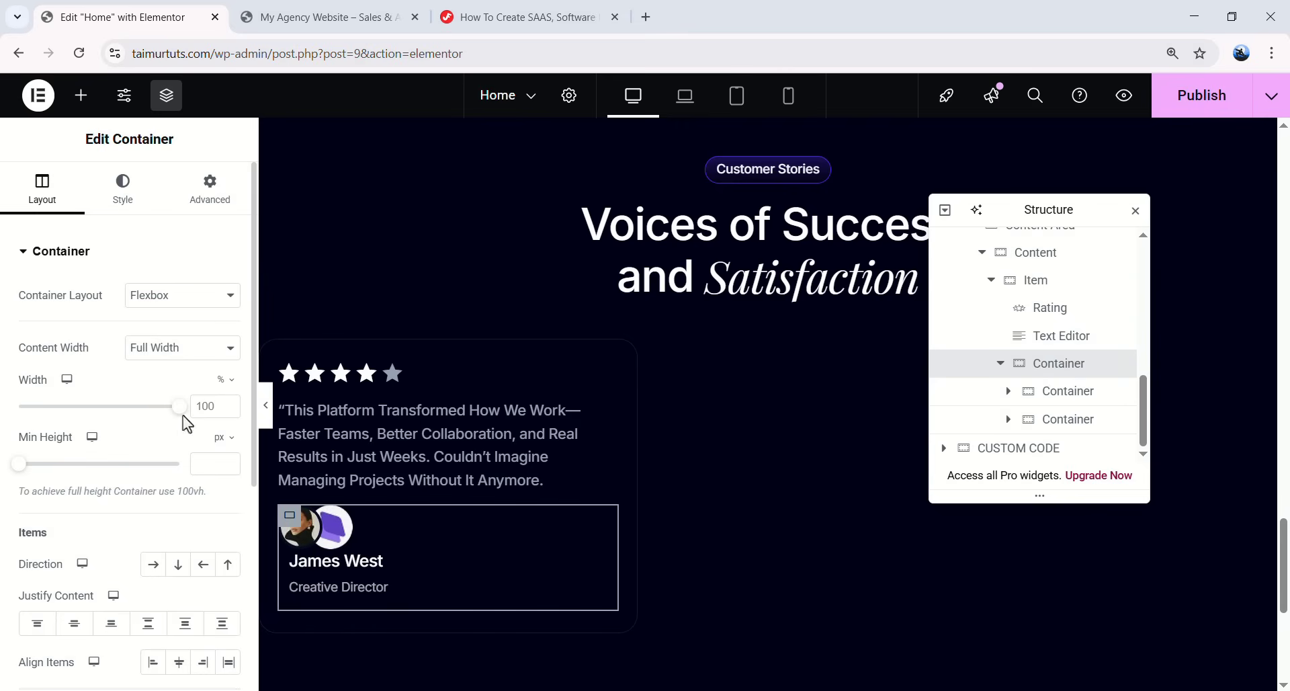
pyautogui.click(154, 564)
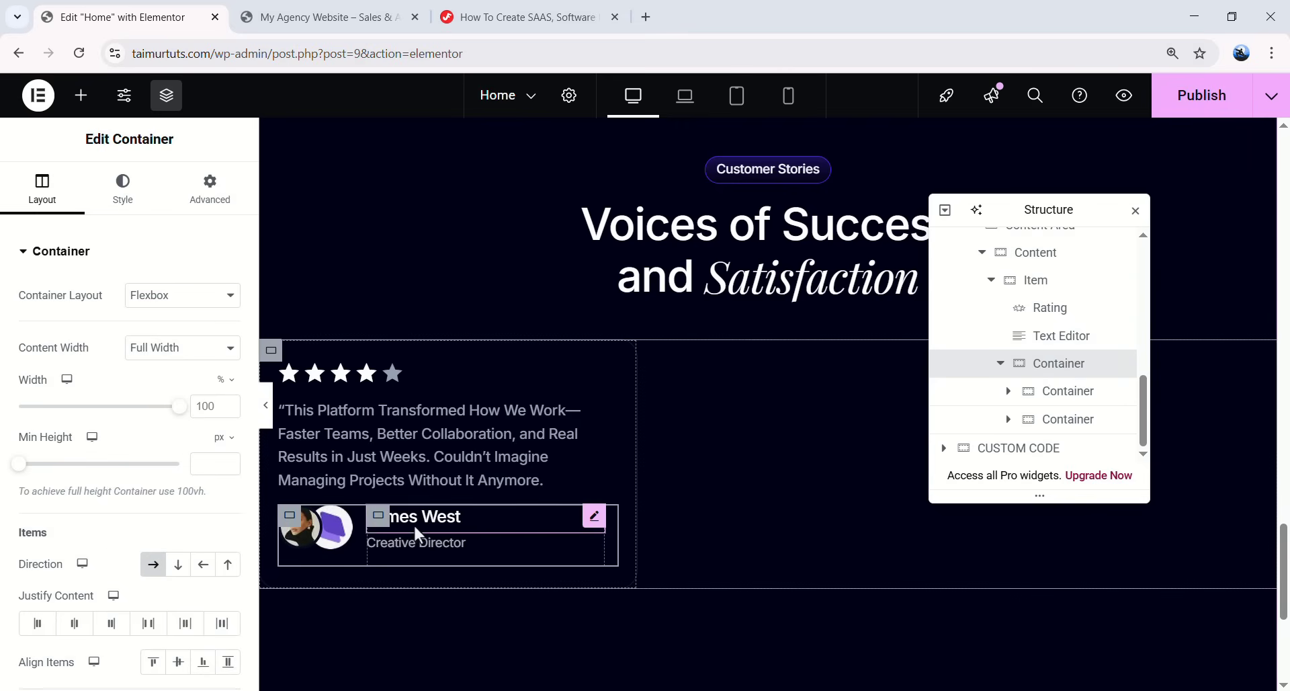
pyautogui.scroll(-1, 183, 611)
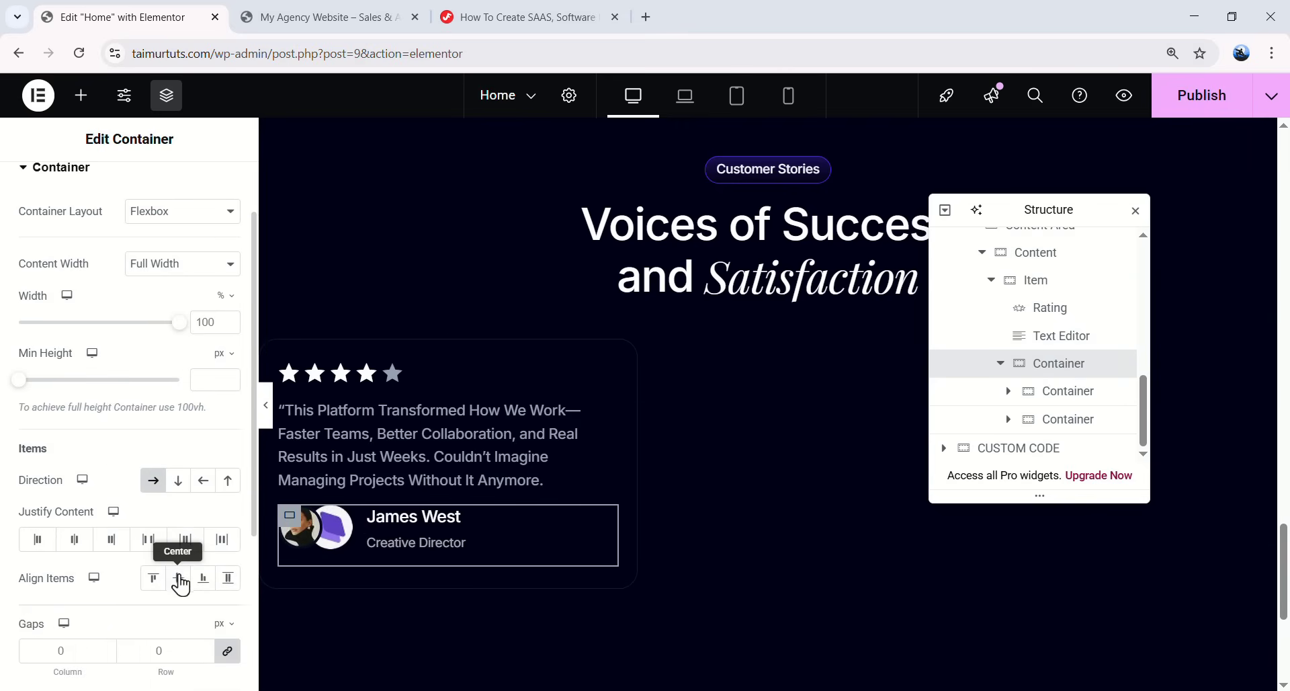
pyautogui.click(181, 585)
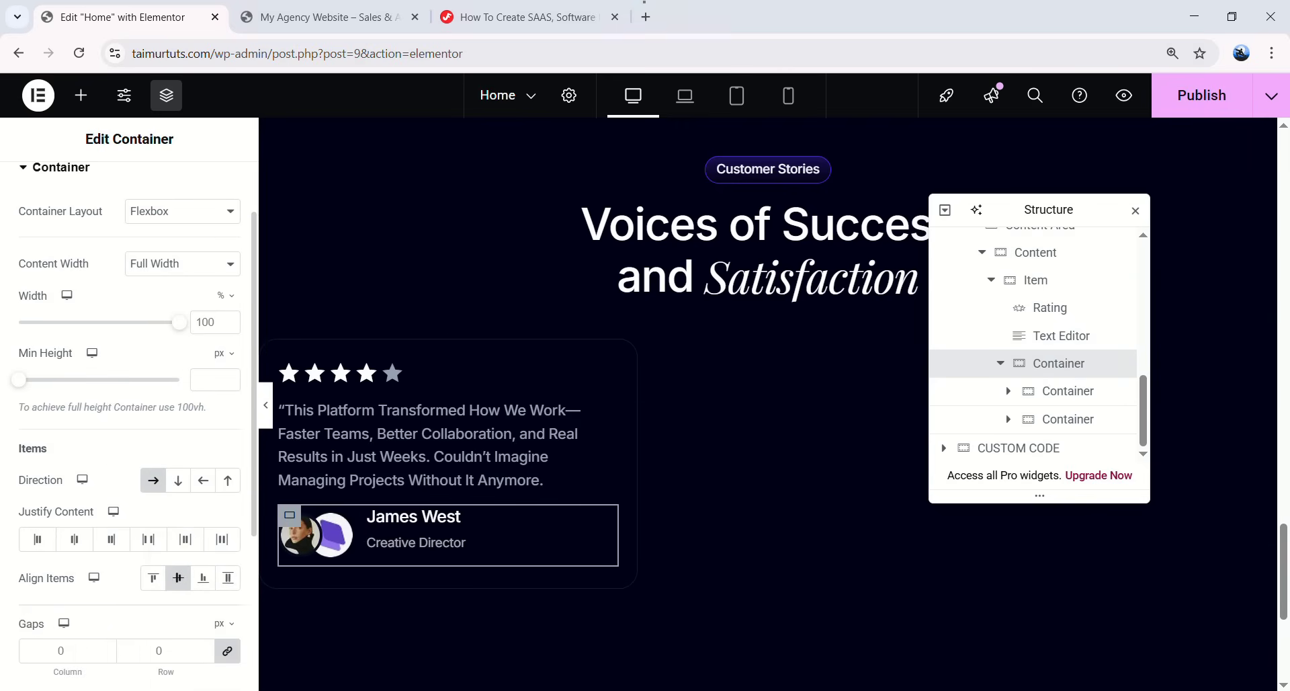
pyautogui.scroll(1, 202, 195)
pyautogui.click(207, 191)
pyautogui.click(229, 318)
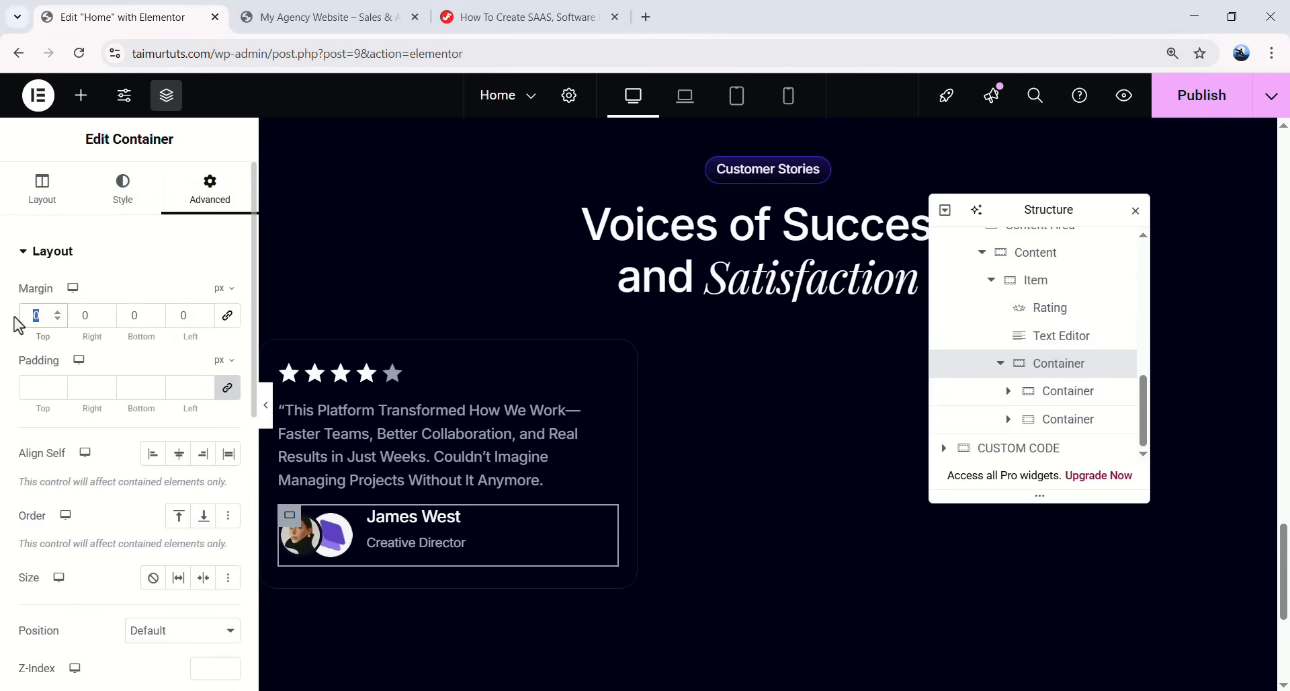
pyautogui.write('36')
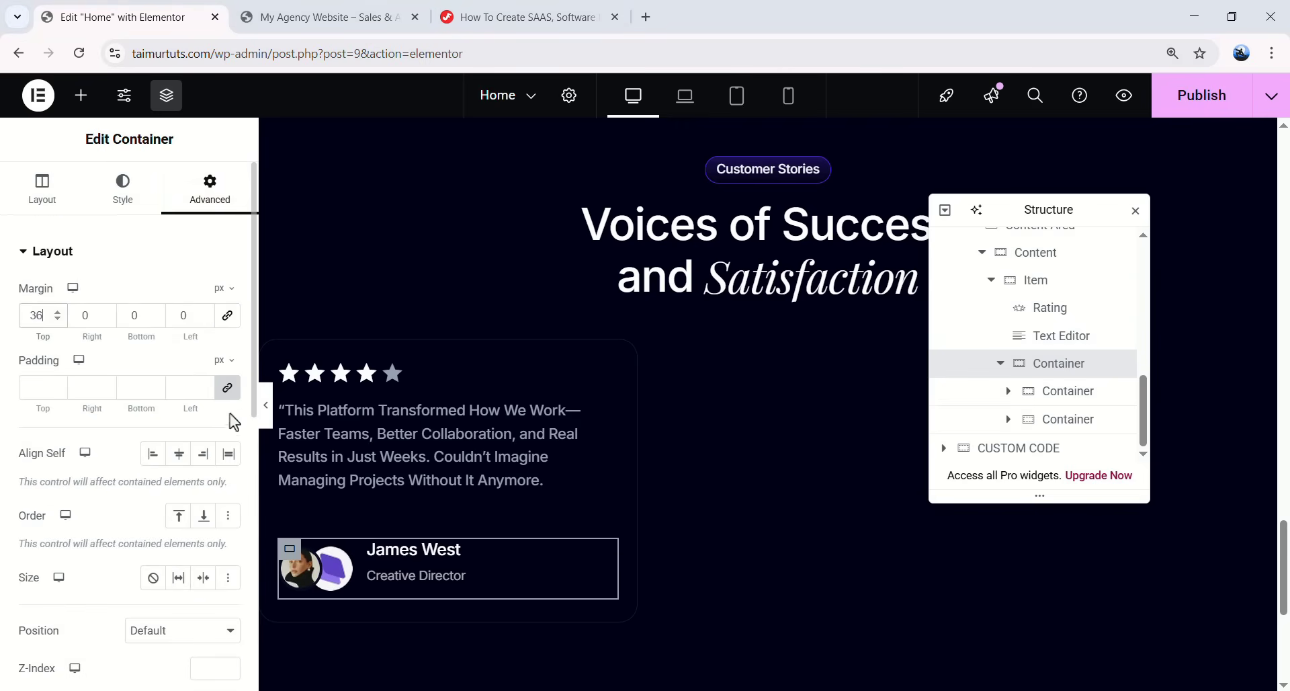
pyautogui.click(266, 406)
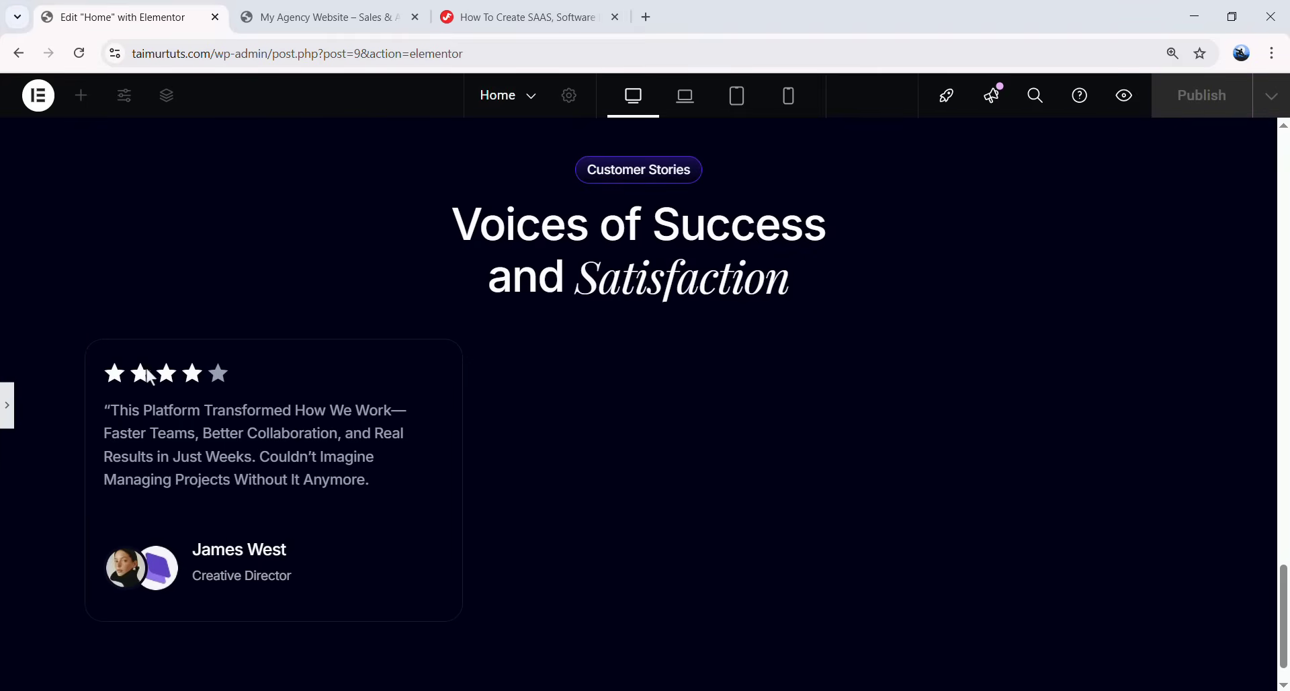
pyautogui.moveTo(172, 380); pyautogui.dragTo(285, 452)
pyautogui.click(5, 420)
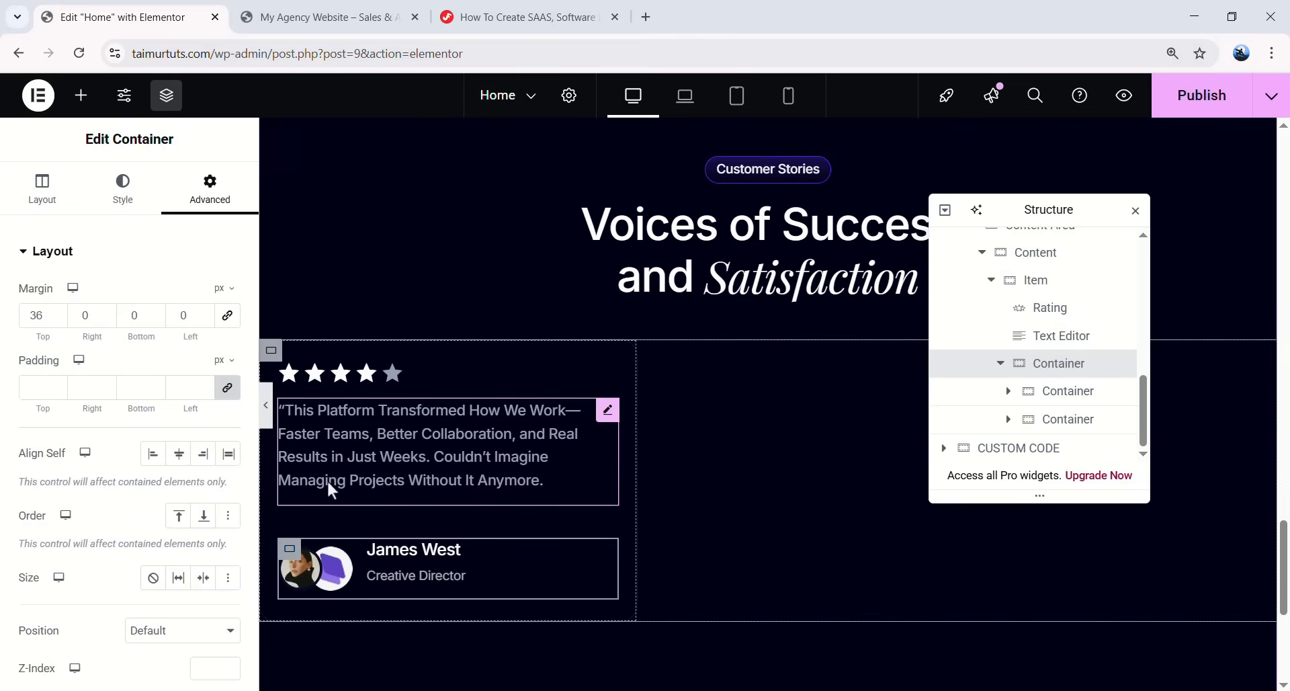
# - Copy the Slider Style CSS from the tutorial and select the custom-code HTML widget
pyautogui.click(514, 17)
pyautogui.scroll(-5, 483, 364)
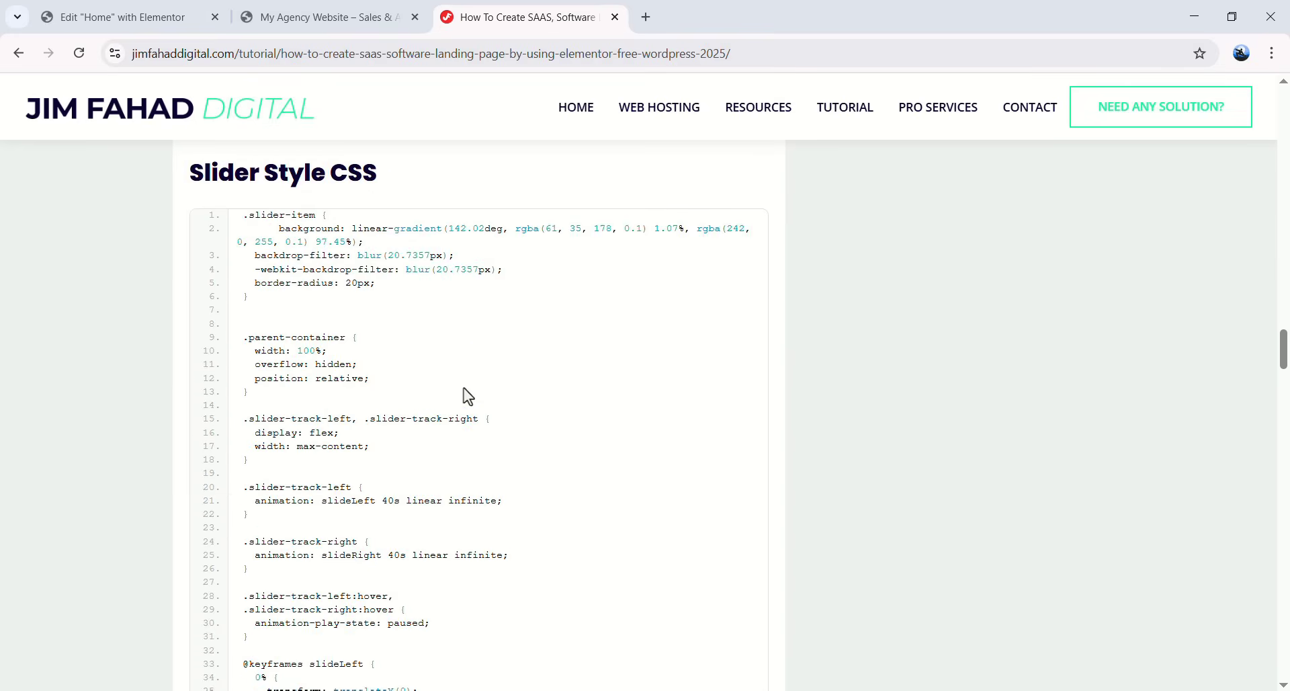
pyautogui.scroll(2, 468, 396)
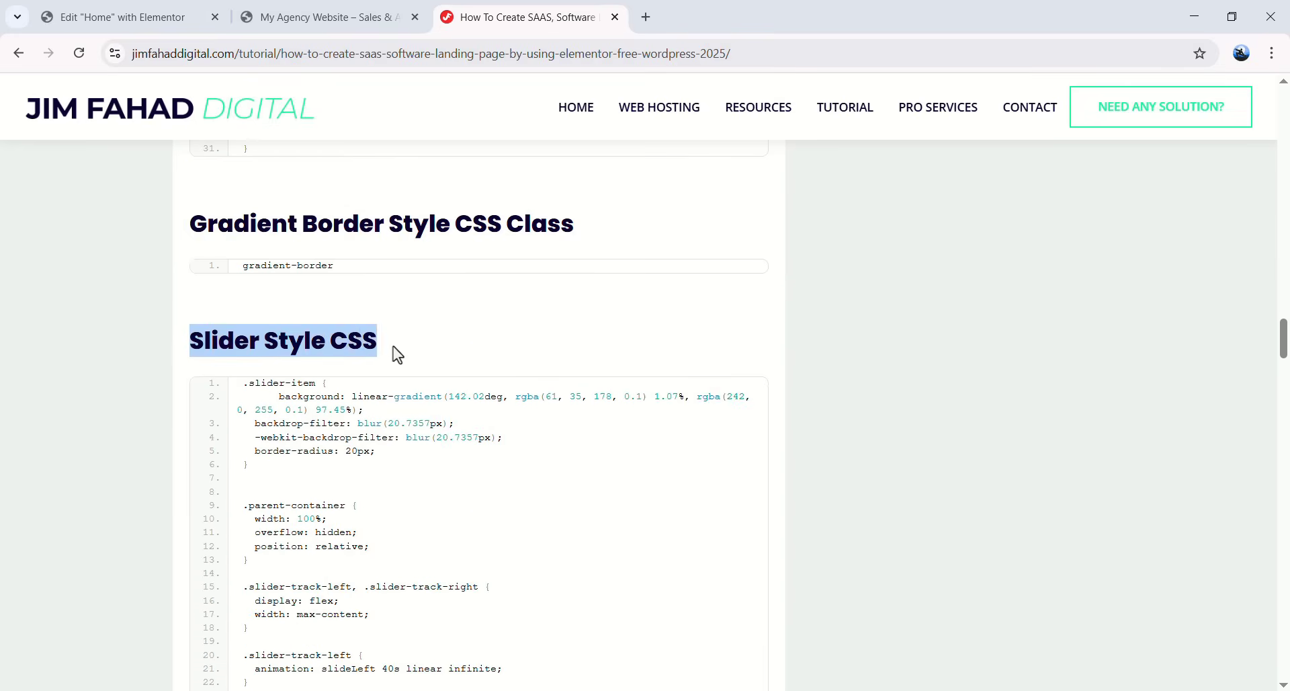
pyautogui.scroll(-4, 483, 363)
pyautogui.scroll(4, 599, 356)
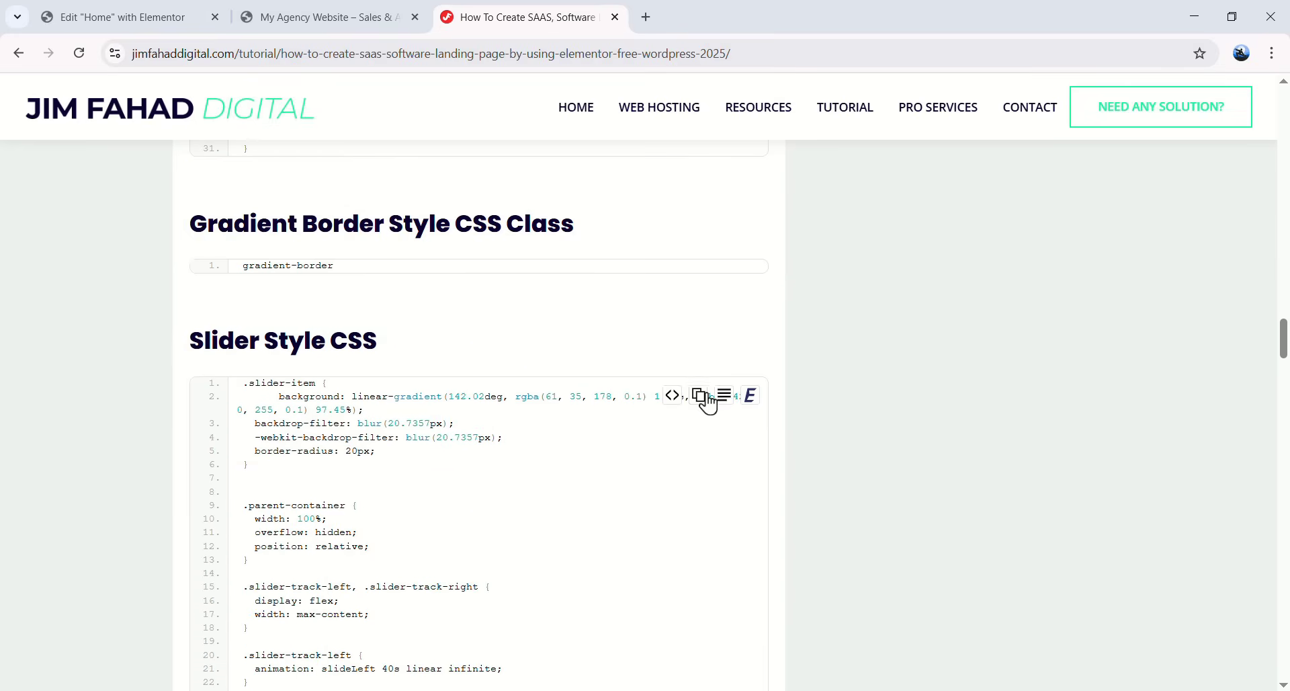
pyautogui.click(144, 15)
pyautogui.scroll(-5, 581, 374)
pyautogui.click(600, 394)
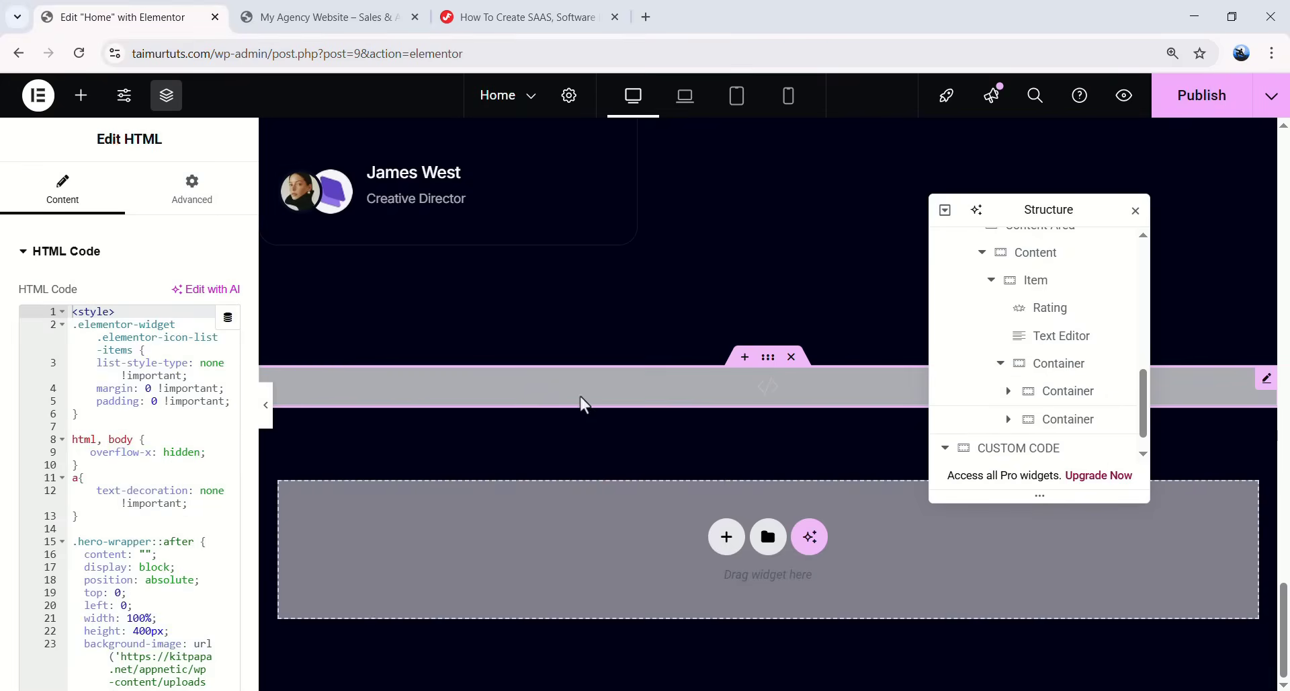
# - Paste the slider-item CSS rules before </style> in the HTML widget
pyautogui.scroll(-5, 183, 445)
pyautogui.scroll(-10, 183, 446)
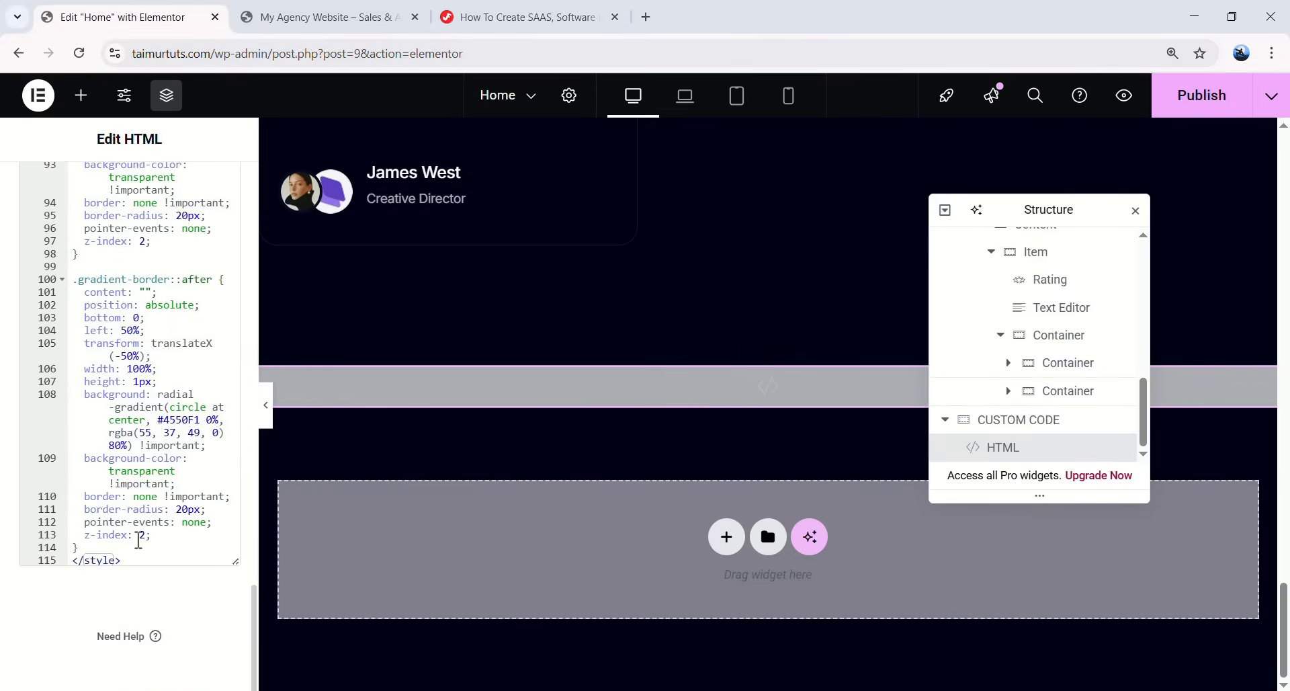
pyautogui.click(139, 547)
pyautogui.press('Return')
pyautogui.press('Return')
pyautogui.hotkey('ctrl', 'v')
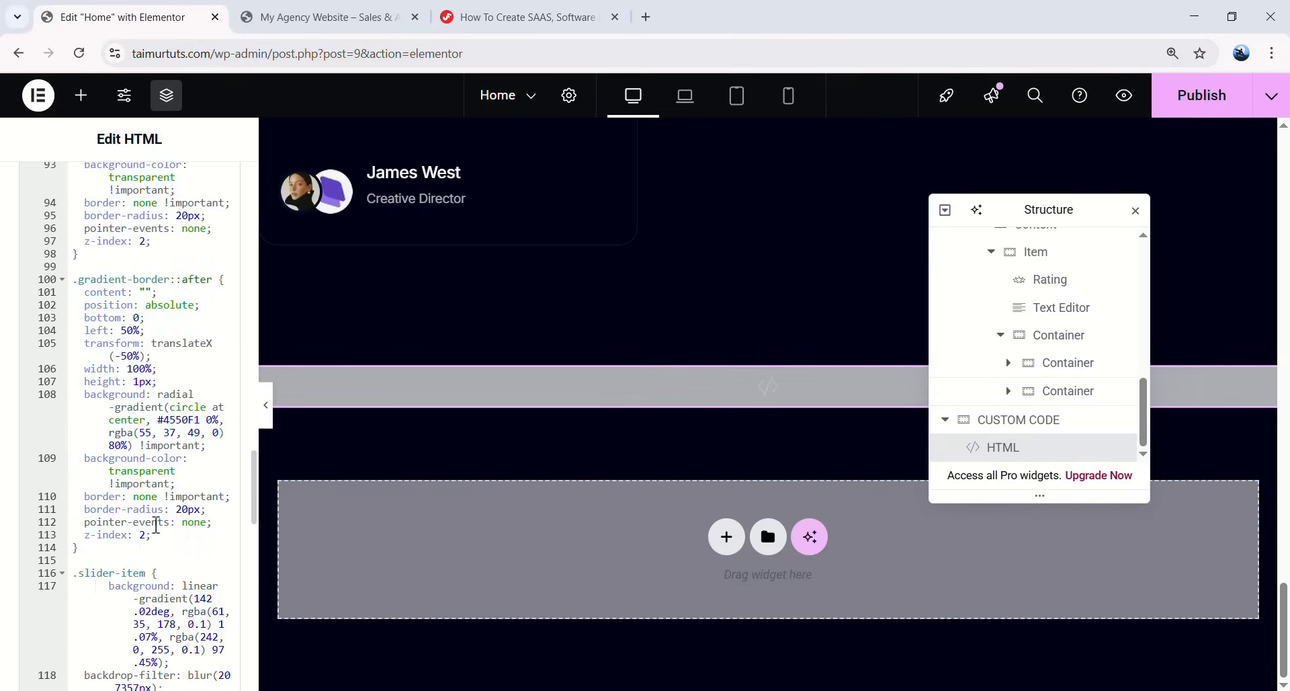
# - Give the Slider Container the CSS class parent-container and preview the slider
pyautogui.click(588, 15)
pyautogui.scroll(-10, 368, 377)
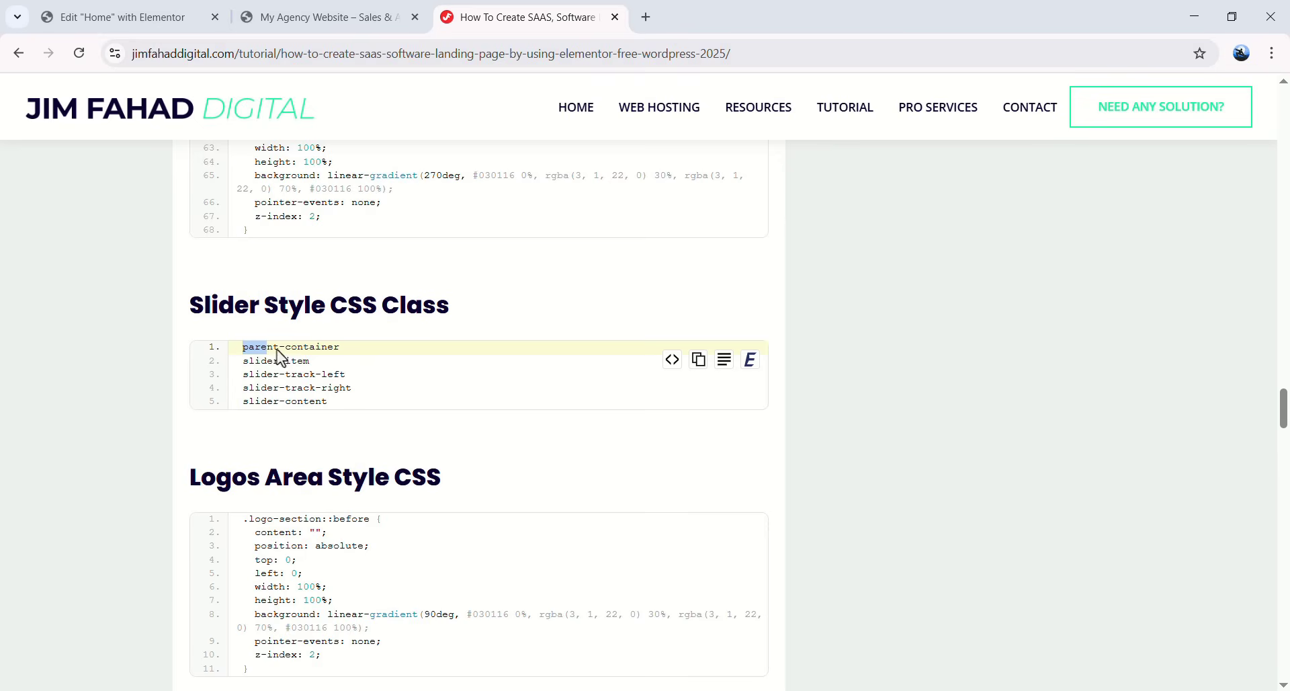
pyautogui.click(156, 15)
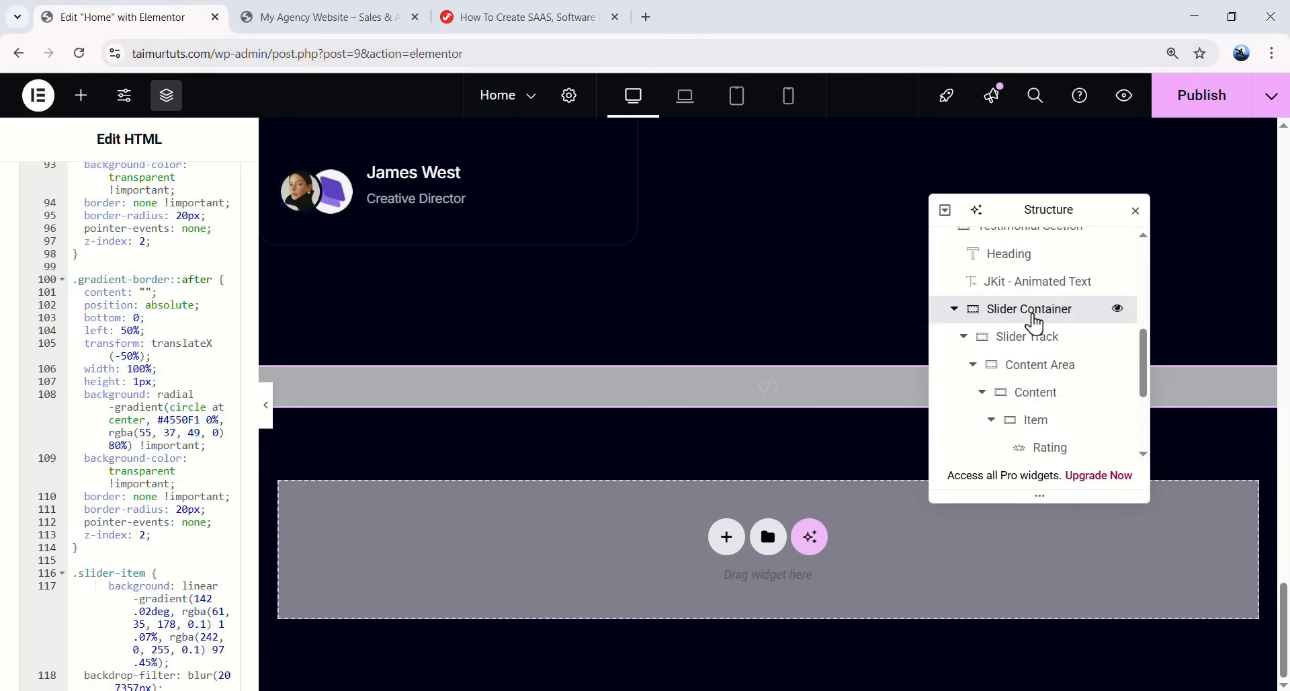
pyautogui.click(1043, 316)
pyautogui.scroll(-5, 155, 410)
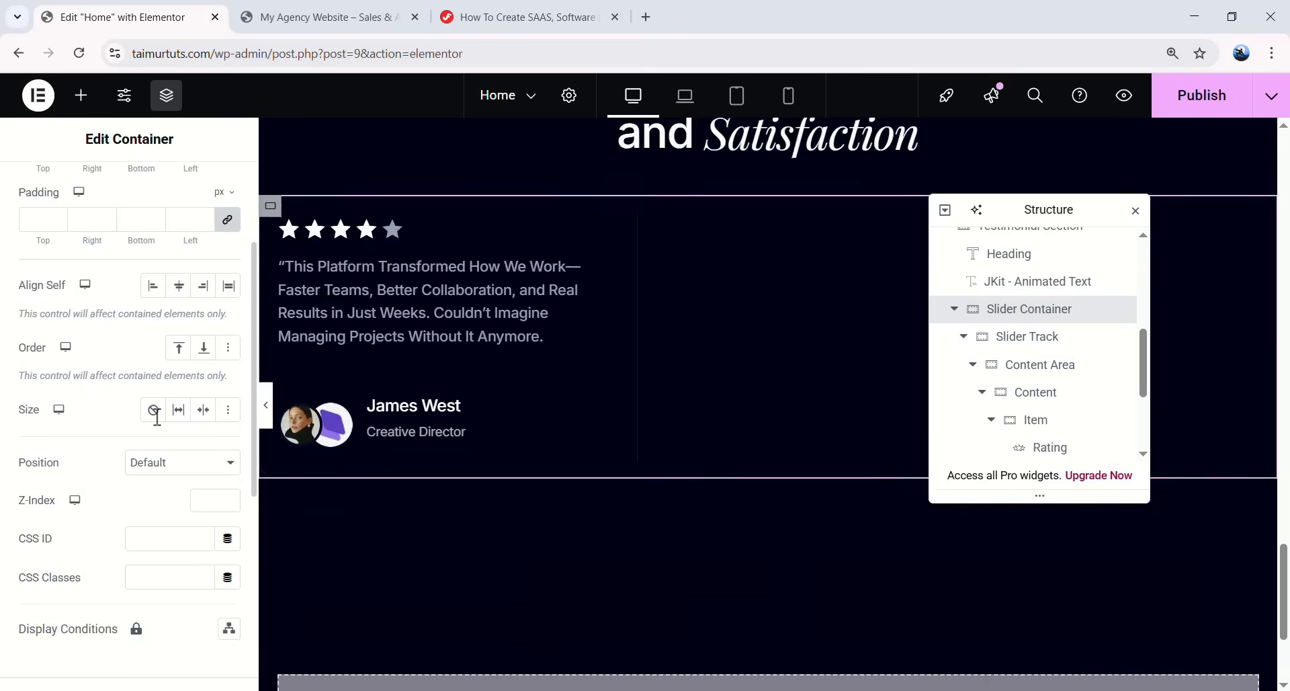
pyautogui.click(185, 408)
pyautogui.write('parent-container')
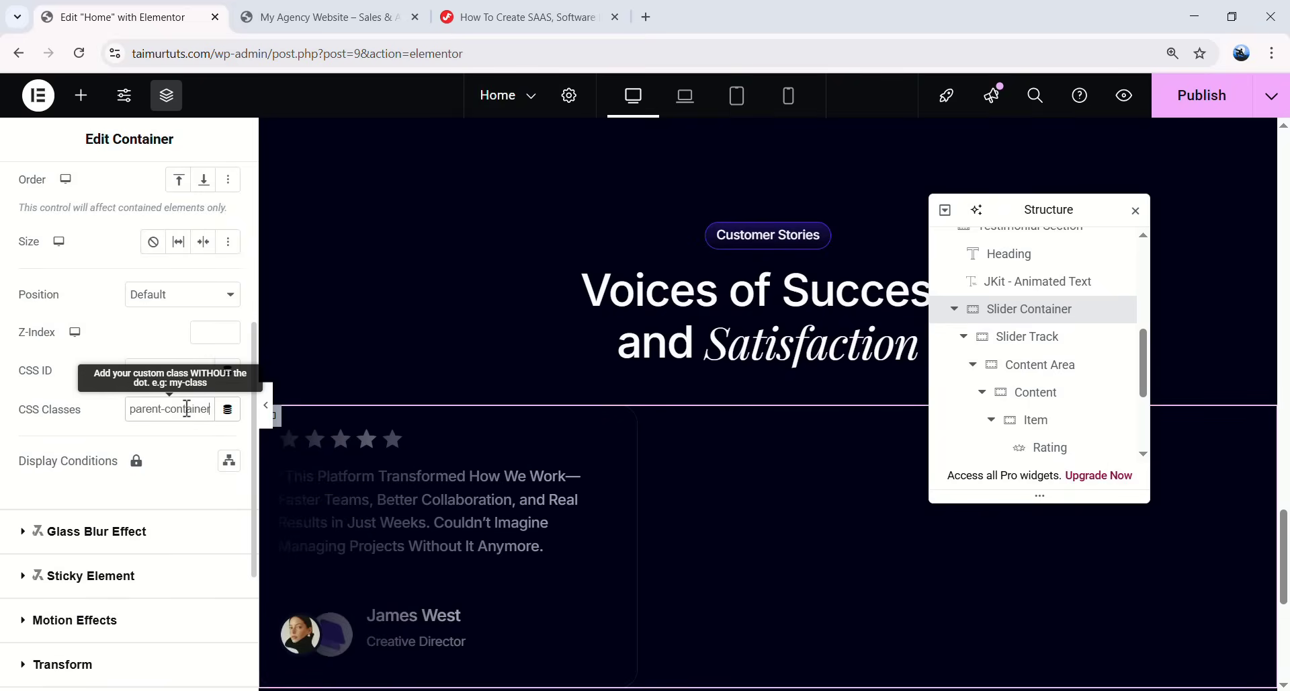
pyautogui.scroll(-3, 441, 414)
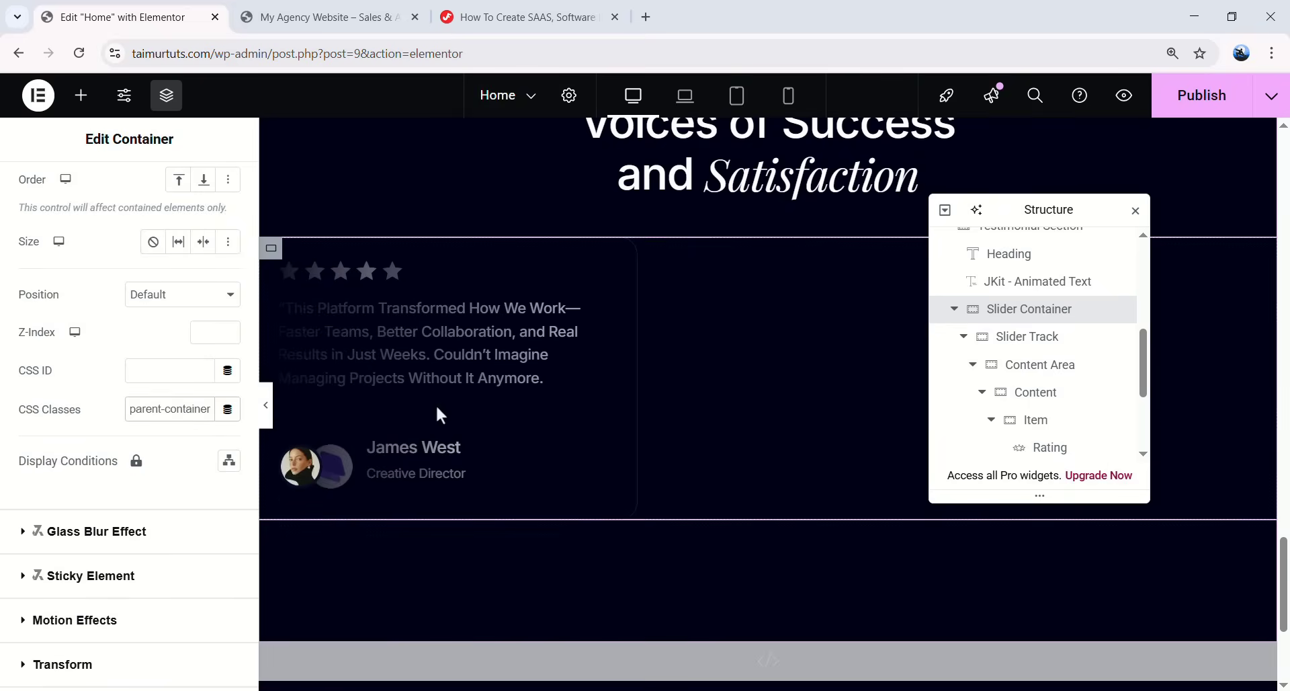
pyautogui.click(268, 411)
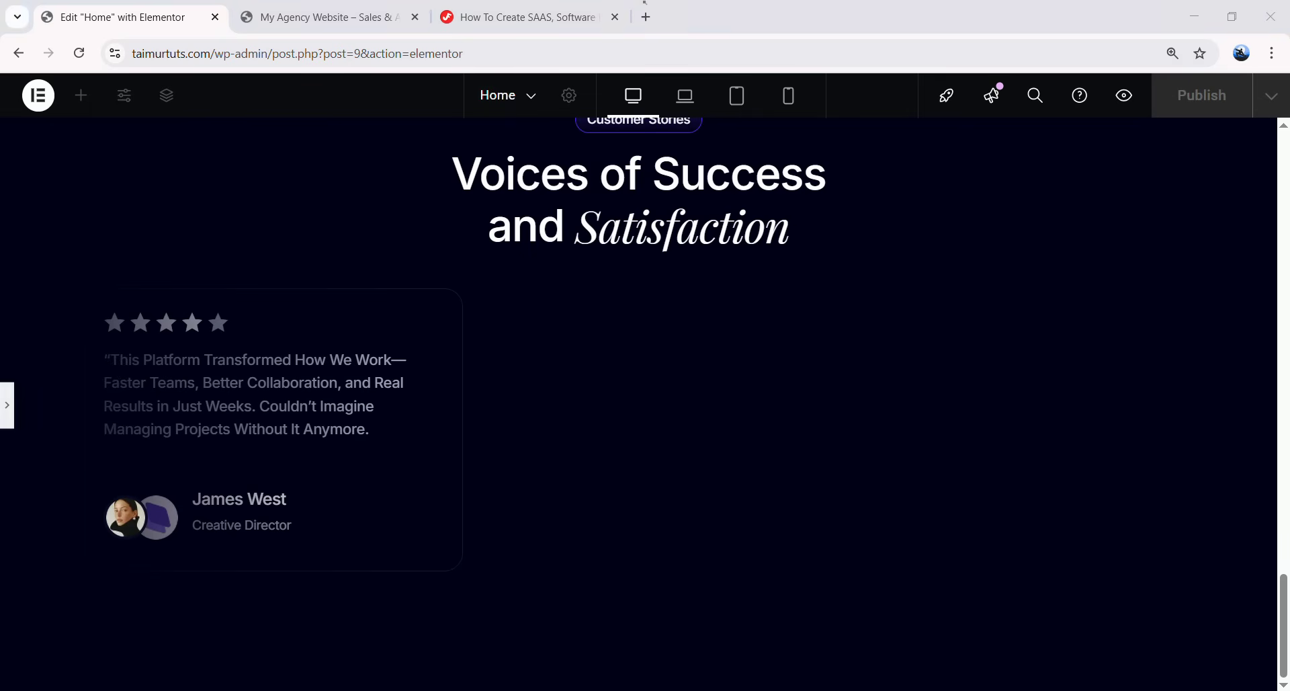
pyautogui.hotkey('ctrl', 'p')
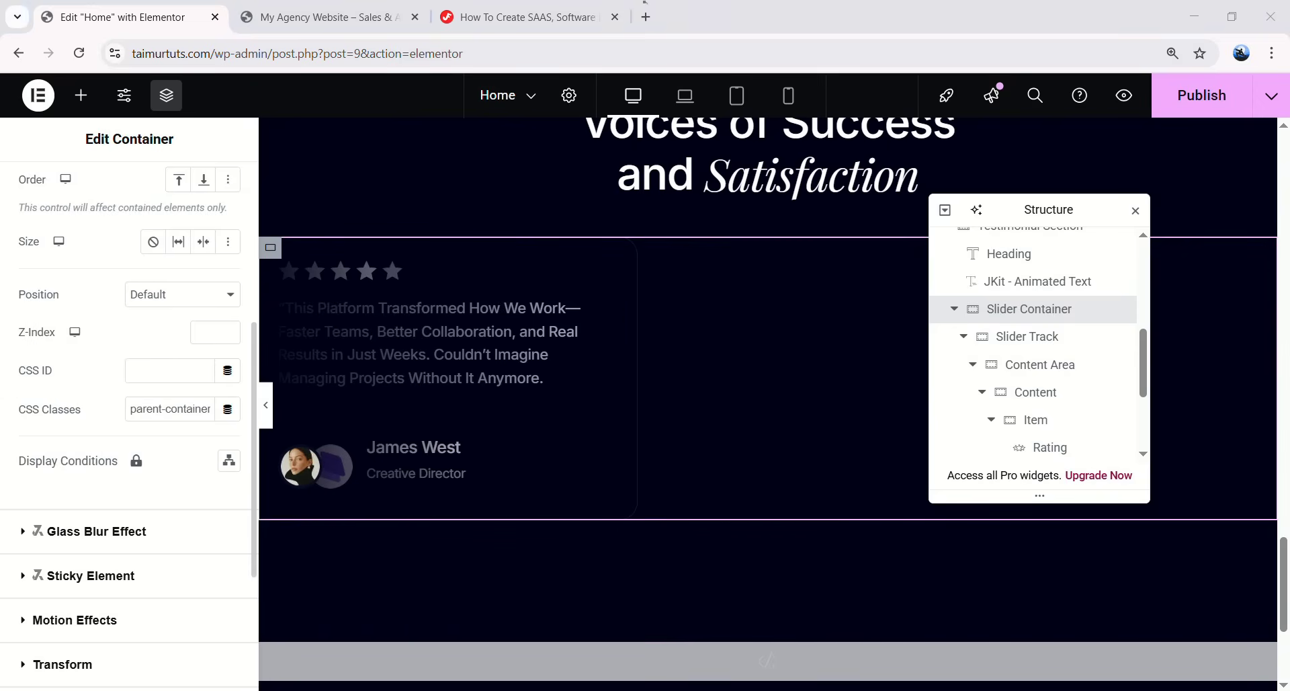
# - Copy the slider-track-left class name from the tutorial's class list
pyautogui.click(482, 21)
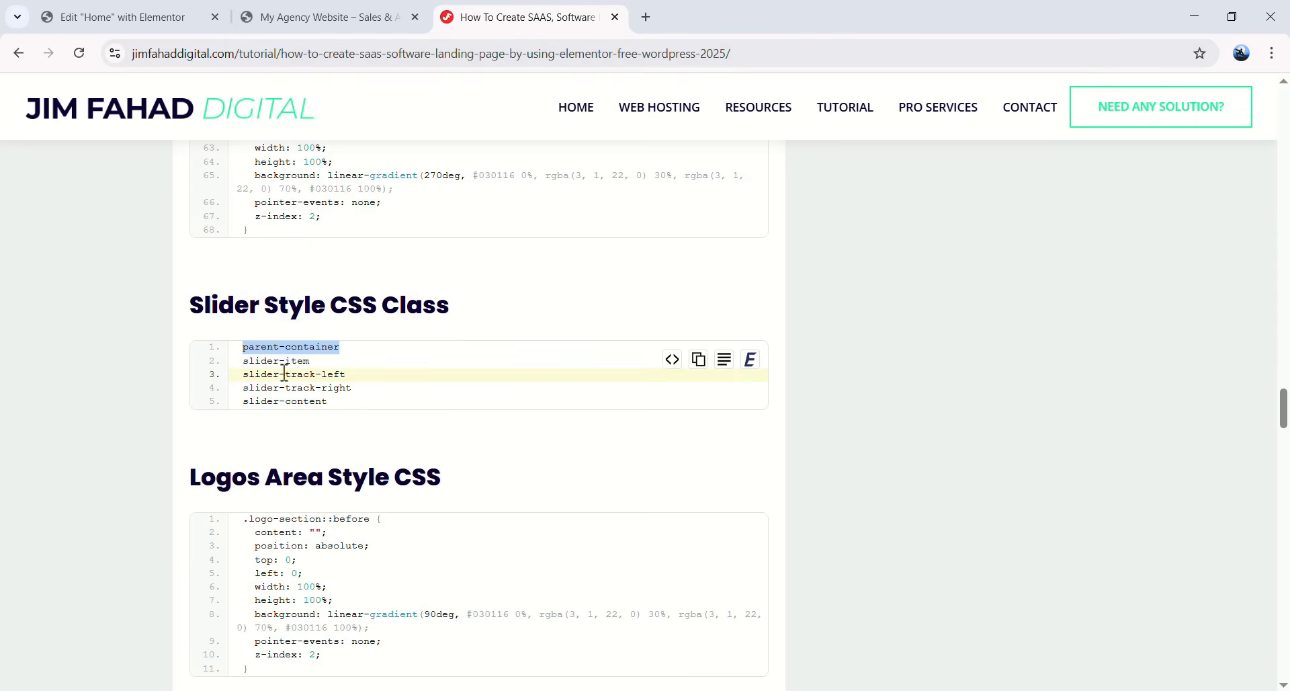
pyautogui.moveTo(275, 365); pyautogui.dragTo(309, 364)
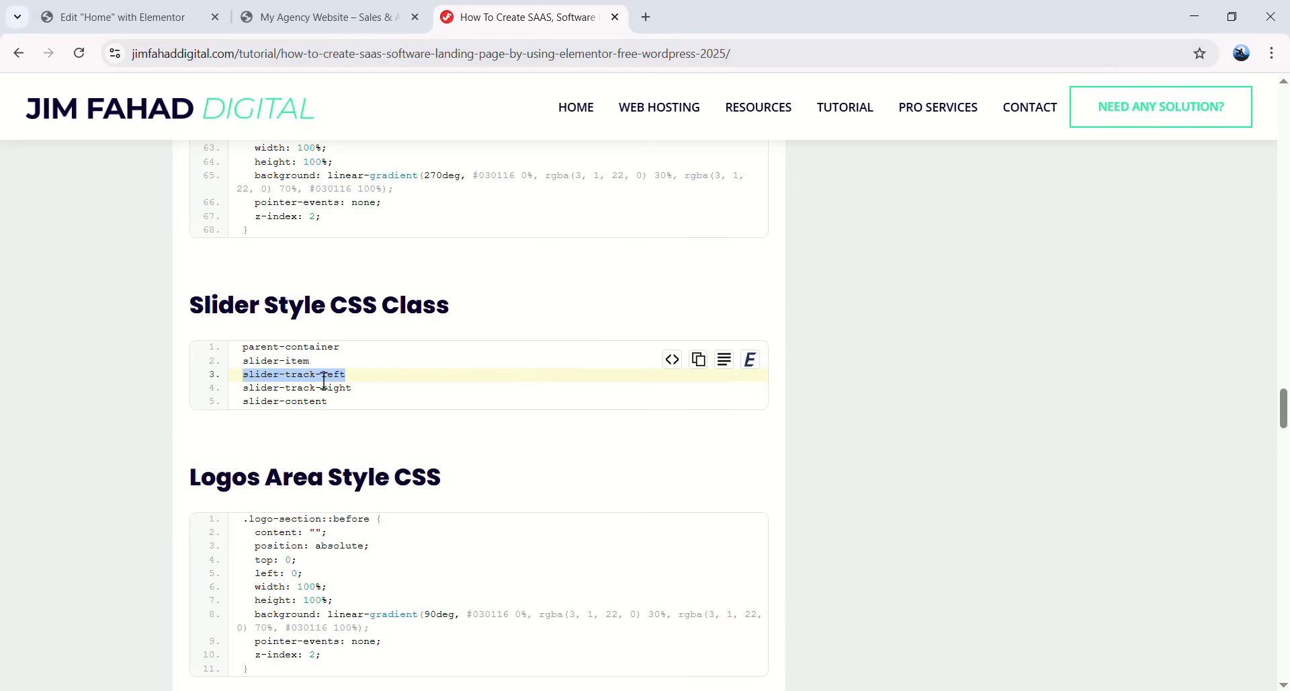
pyautogui.click(194, 29)
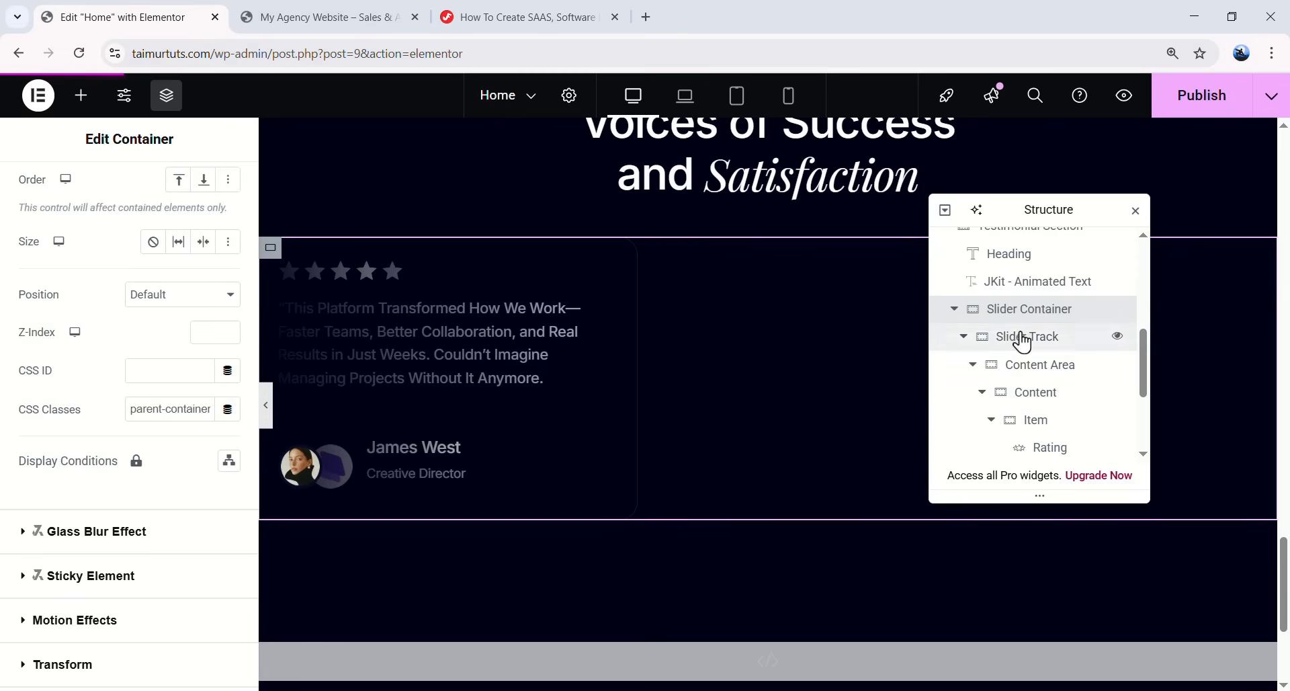
# - Give the Slider Track the CSS class slider-track-left
pyautogui.click(1057, 348)
pyautogui.click(221, 193)
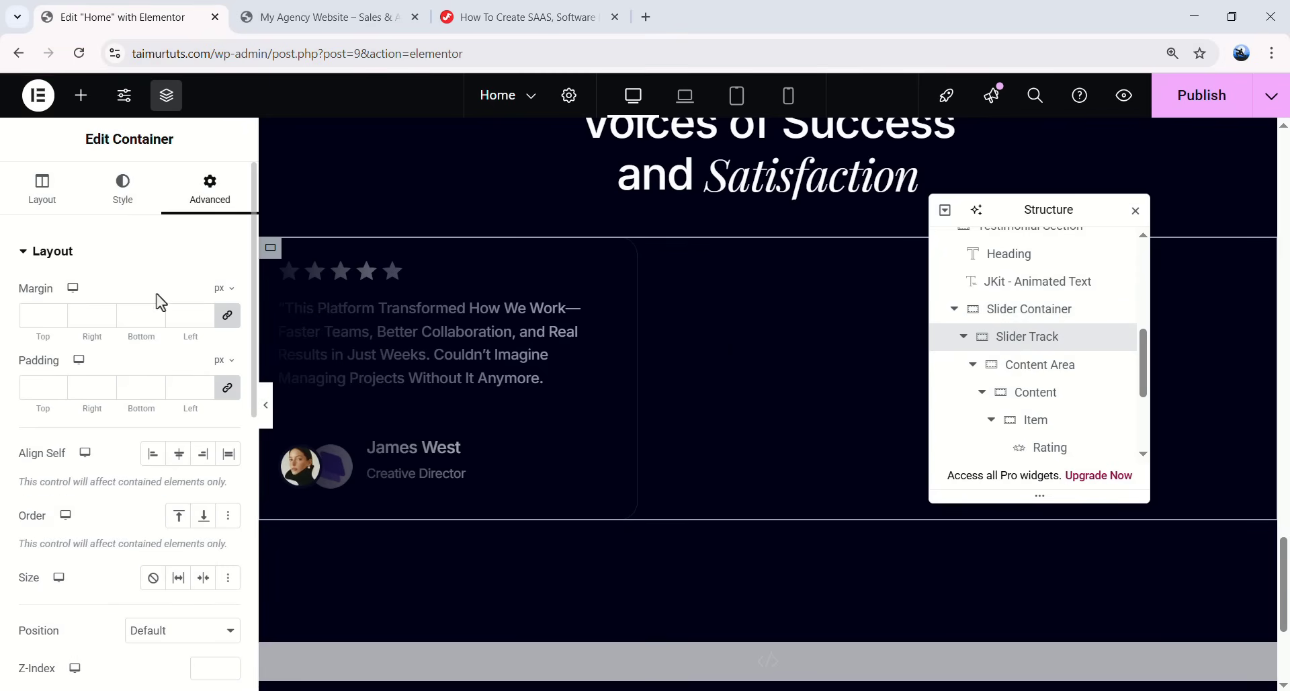
pyautogui.scroll(-3, 162, 299)
pyautogui.write('slider-track-left')
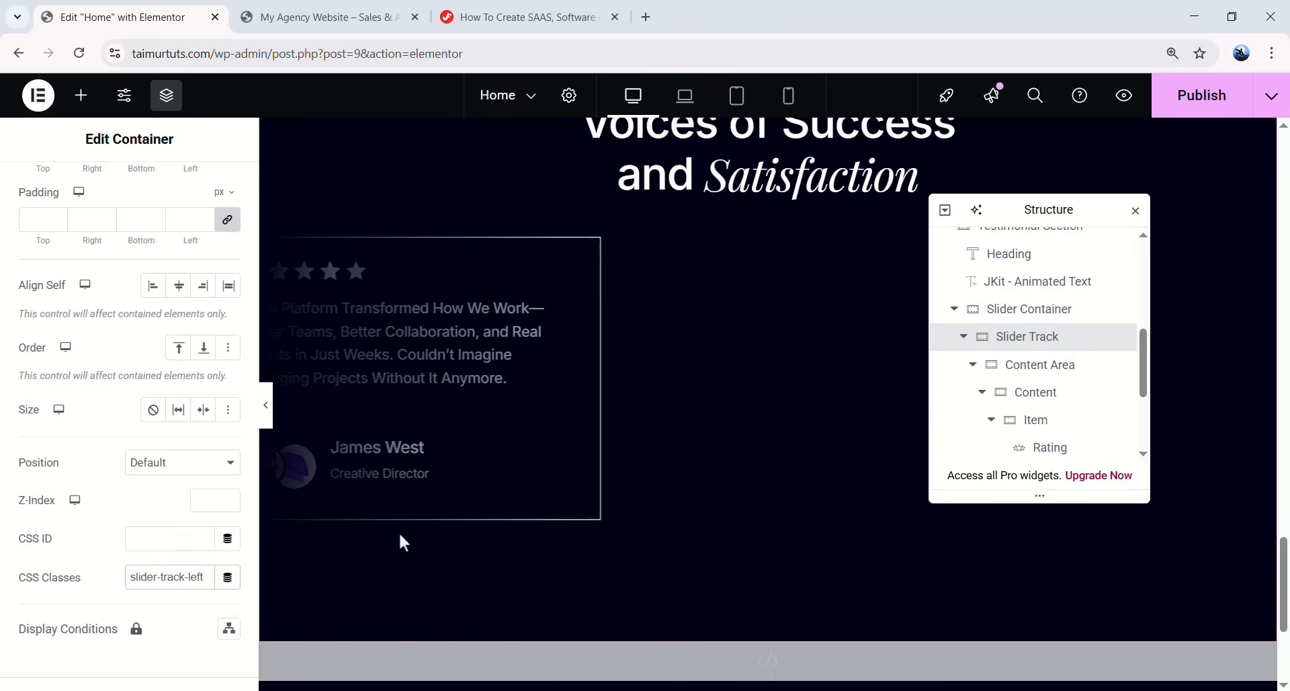
pyautogui.click(517, 17)
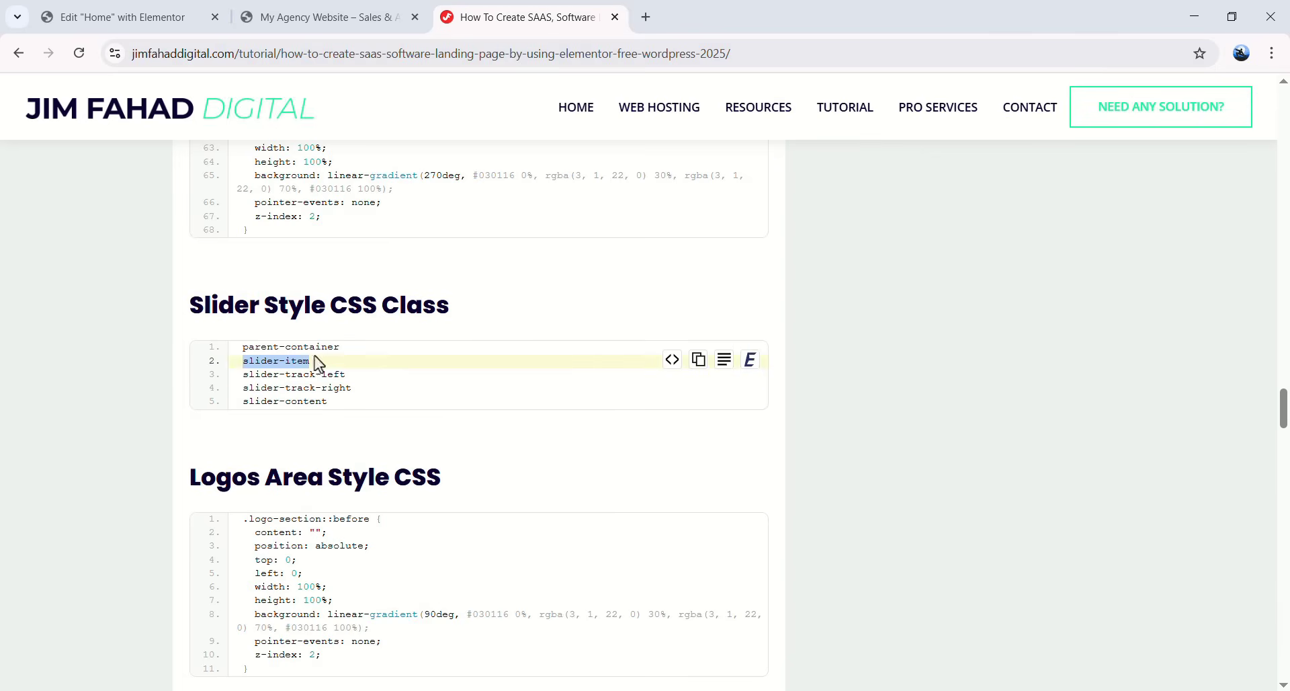
pyautogui.click(165, 17)
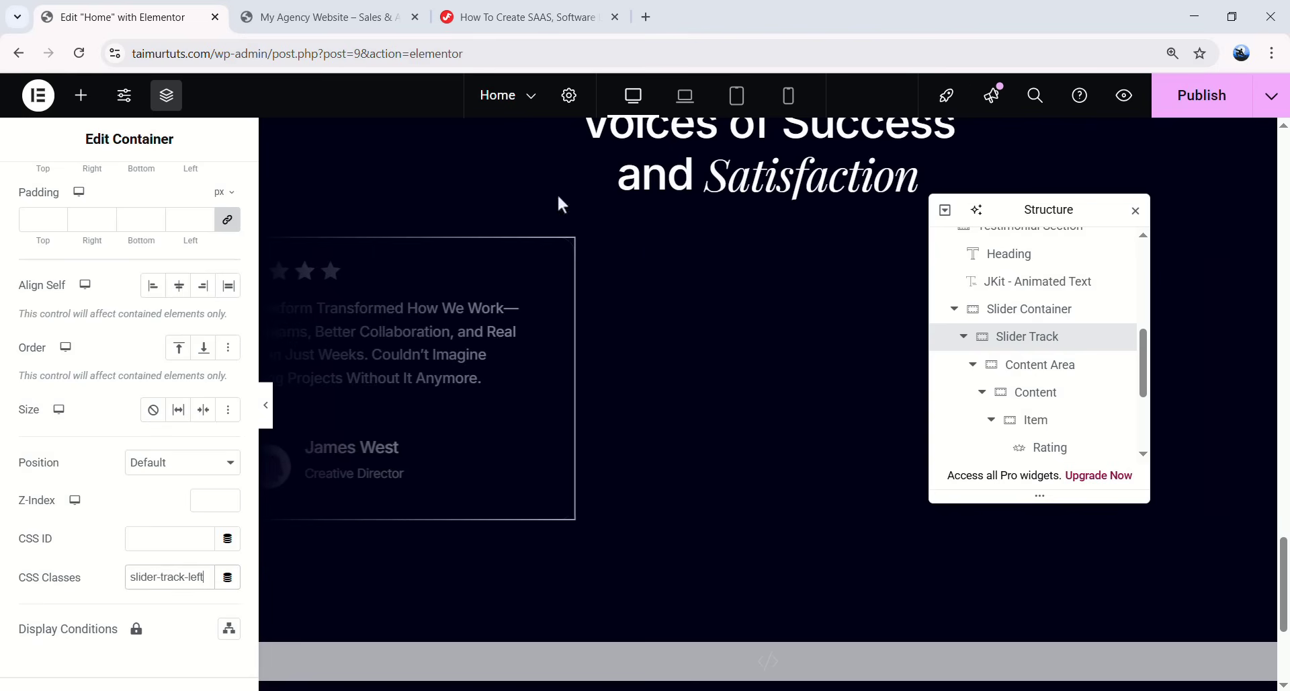
# - Enter the slider-item class on the testimonial Item and preview the card
pyautogui.click(1041, 424)
pyautogui.click(202, 202)
pyautogui.scroll(-3, 168, 336)
pyautogui.click(161, 410)
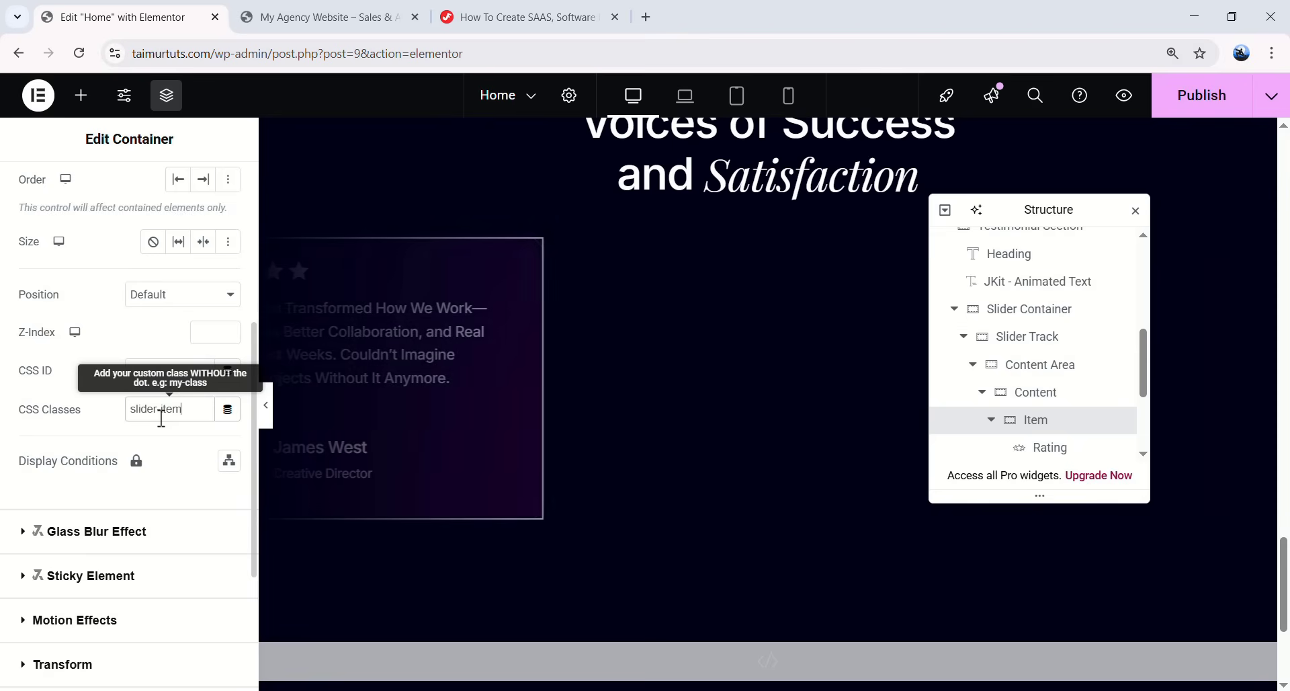
pyautogui.click(265, 413)
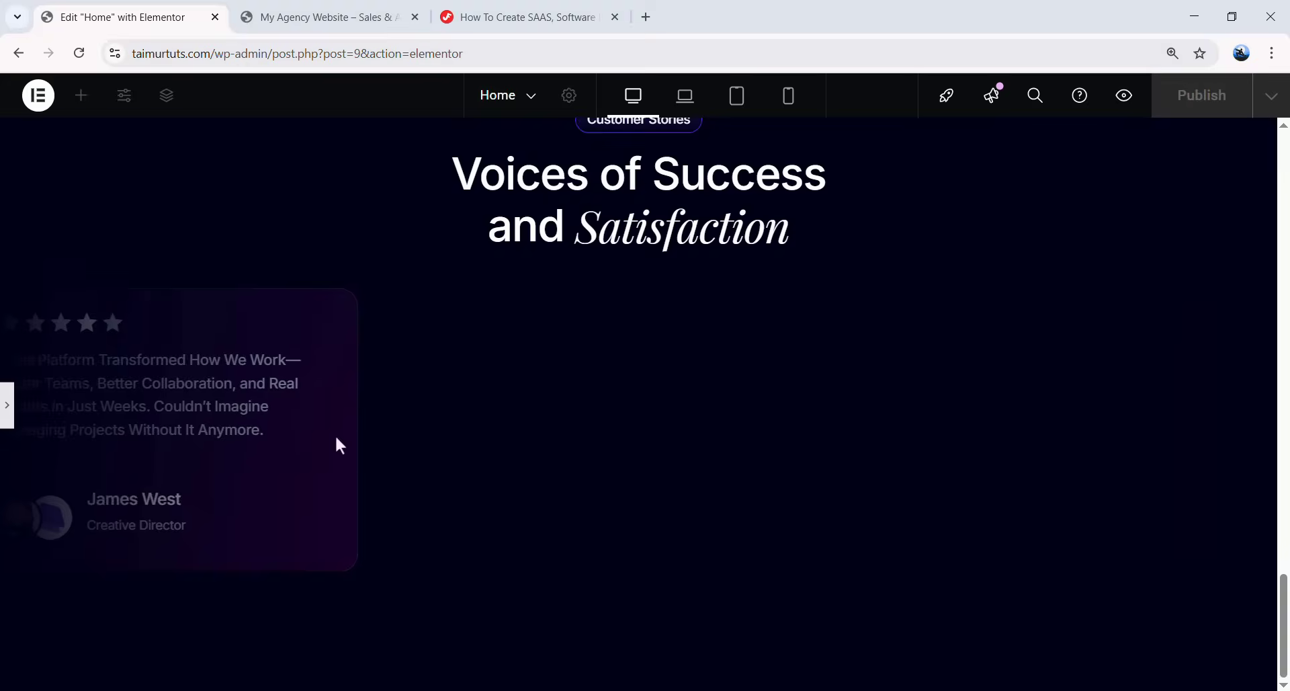
pyautogui.click(7, 405)
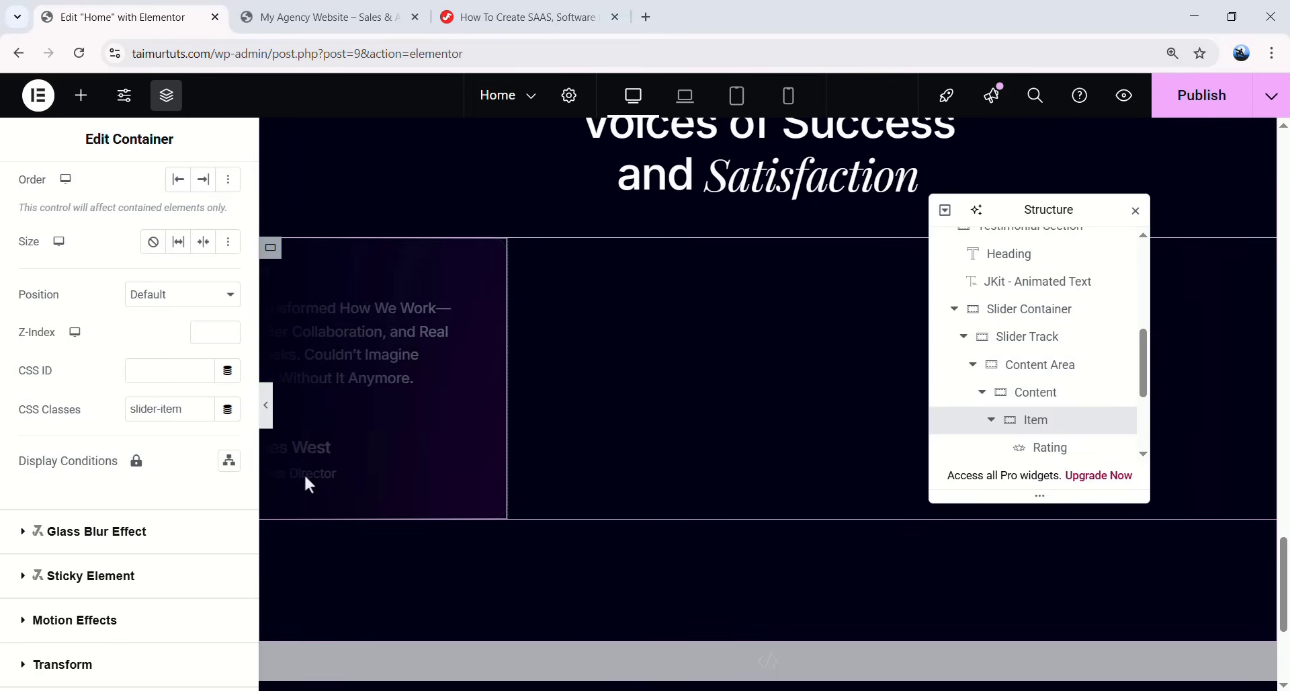
# - Copy gradient-border from the tutorial, add it to the Item's classes, and preview
pyautogui.click(518, 18)
pyautogui.scroll(15, 466, 362)
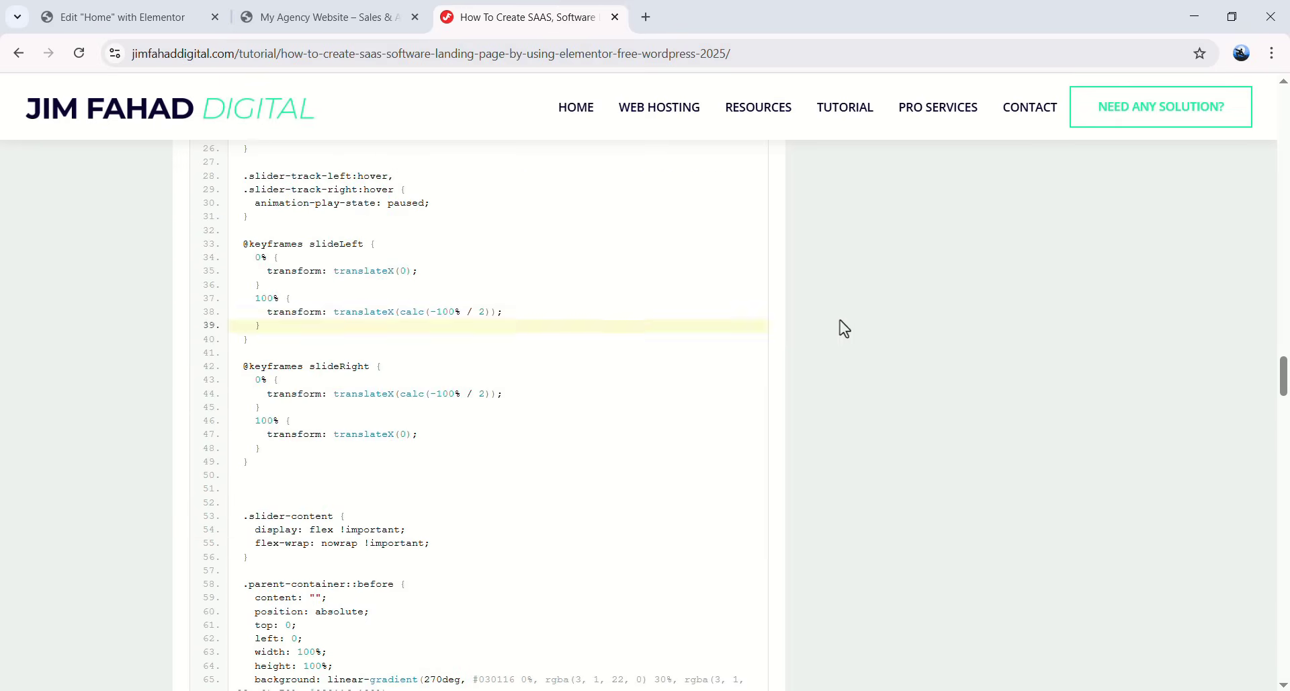
pyautogui.scroll(9, 440, 321)
pyautogui.scroll(-11, 406, 312)
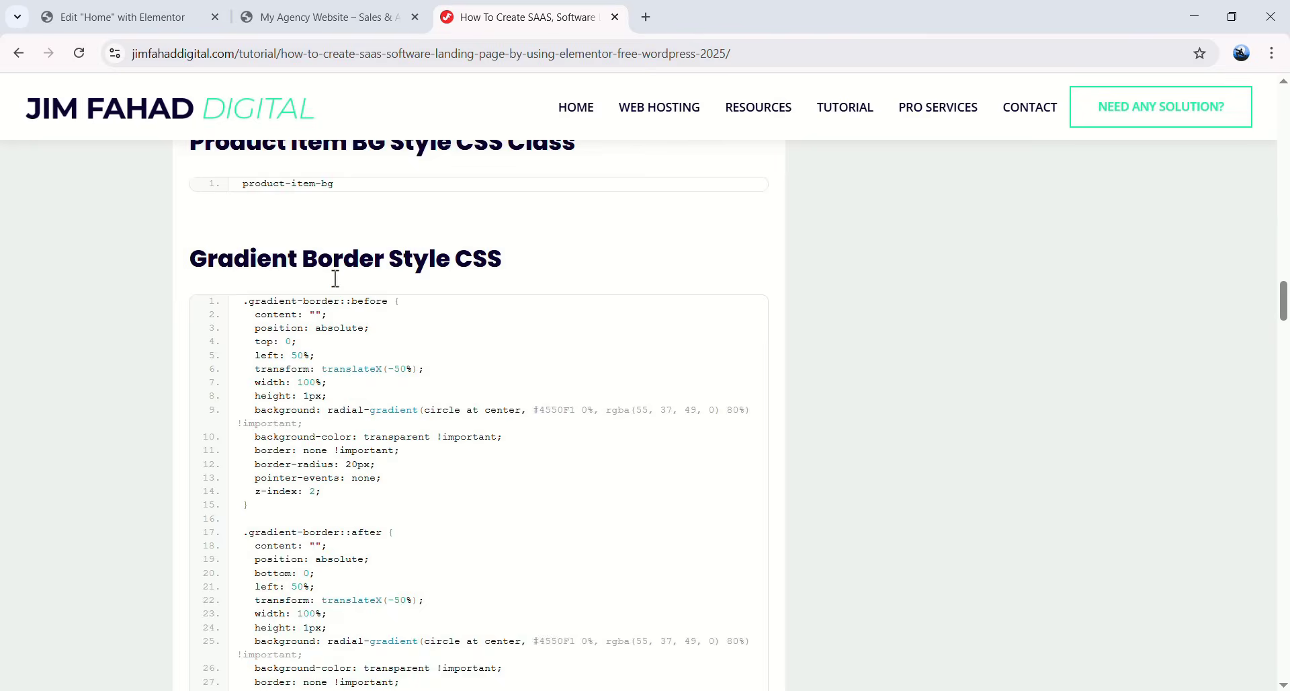
pyautogui.rightClick(340, 356)
pyautogui.click(356, 375)
pyautogui.click(121, 17)
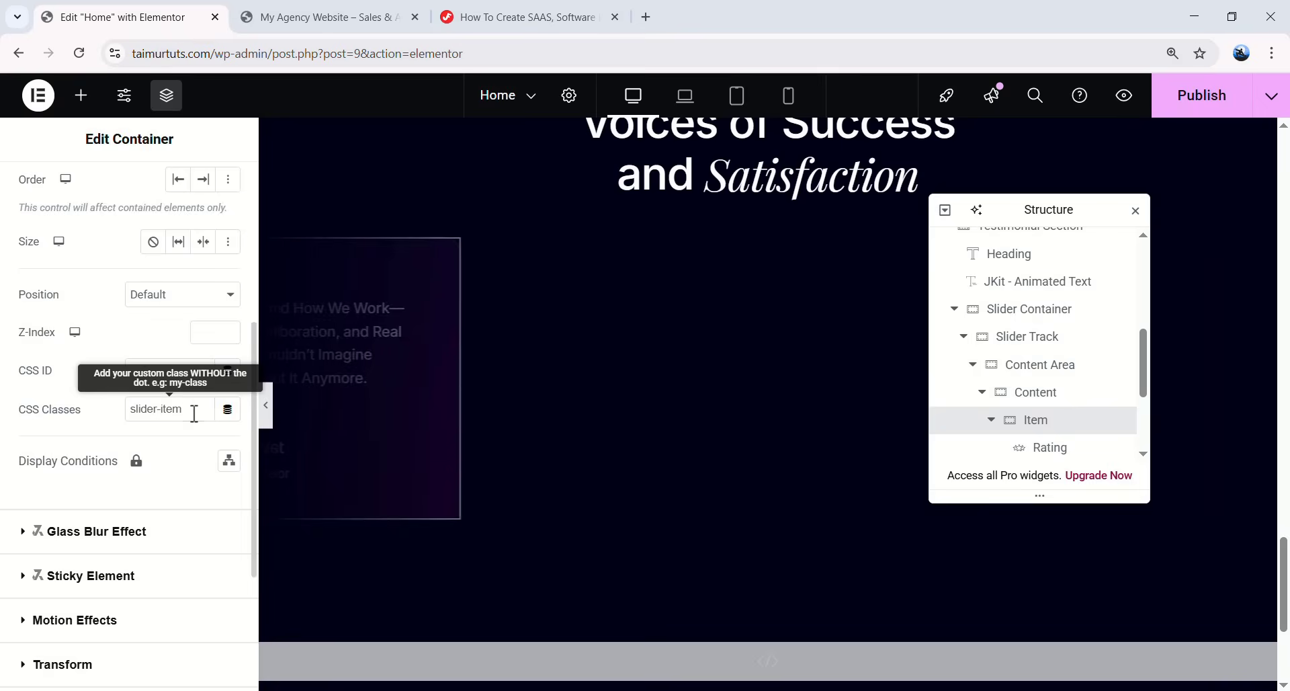
pyautogui.tripleClick(138, 411)
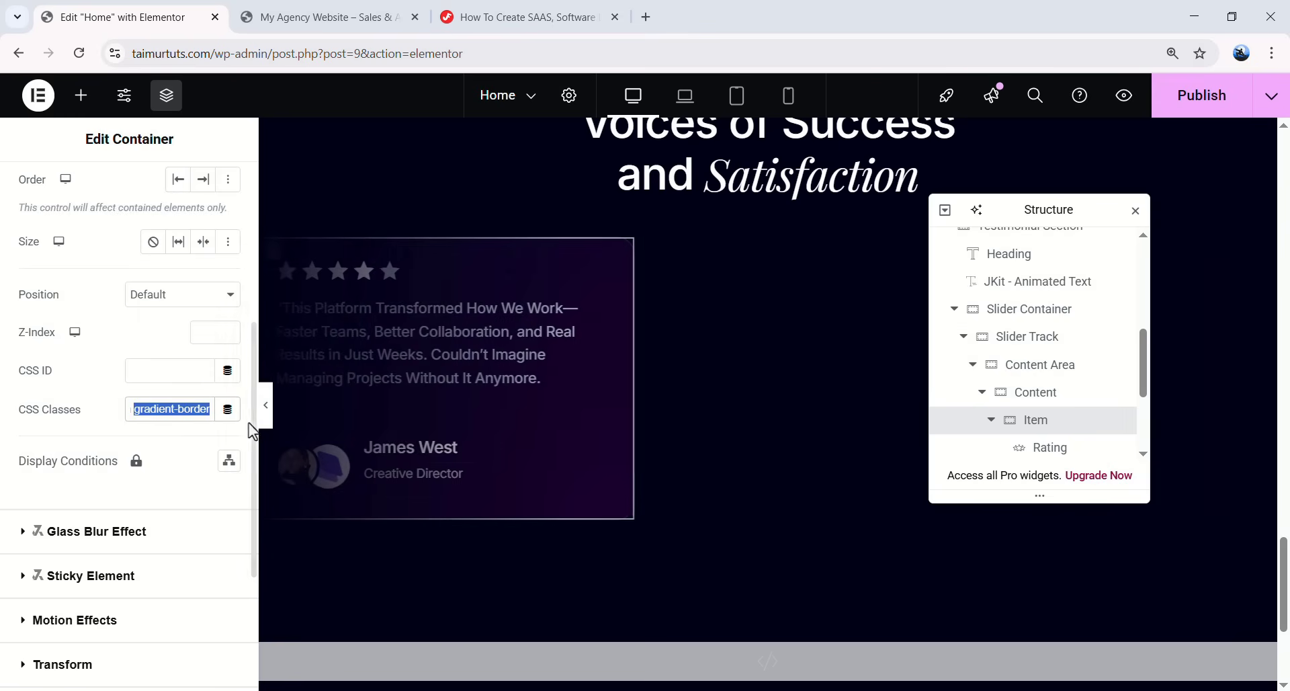
pyautogui.click(267, 410)
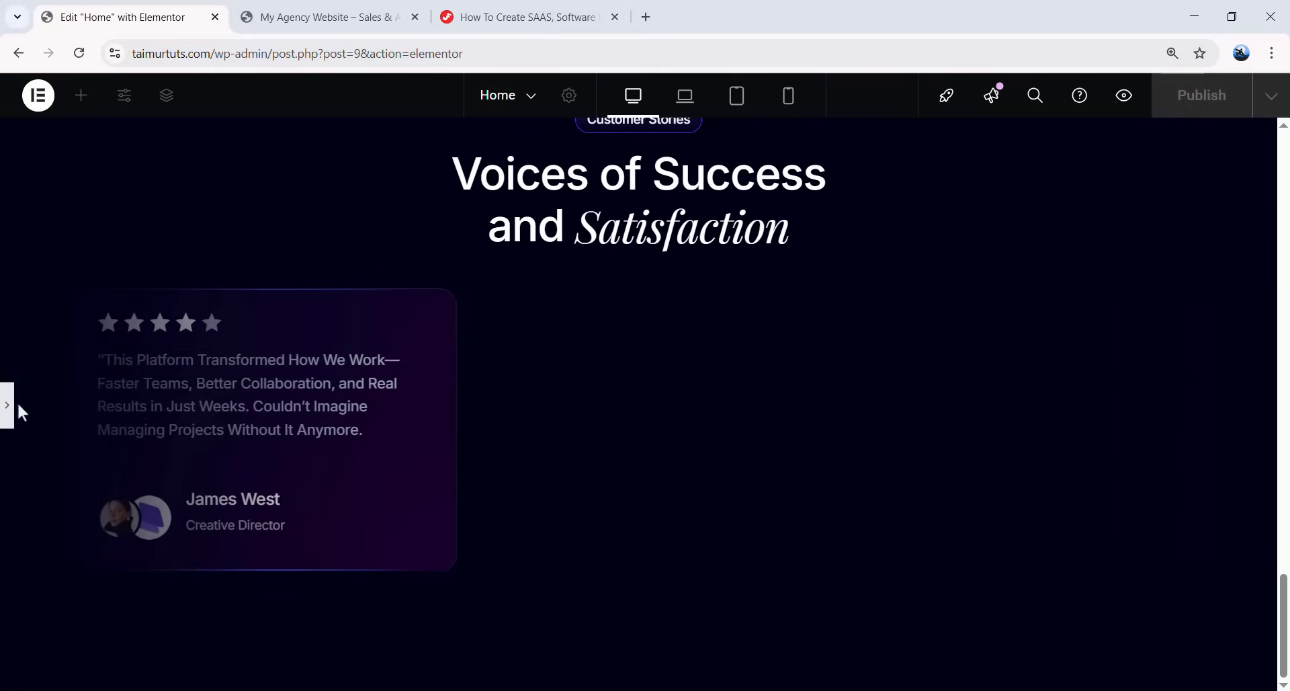
pyautogui.click(7, 405)
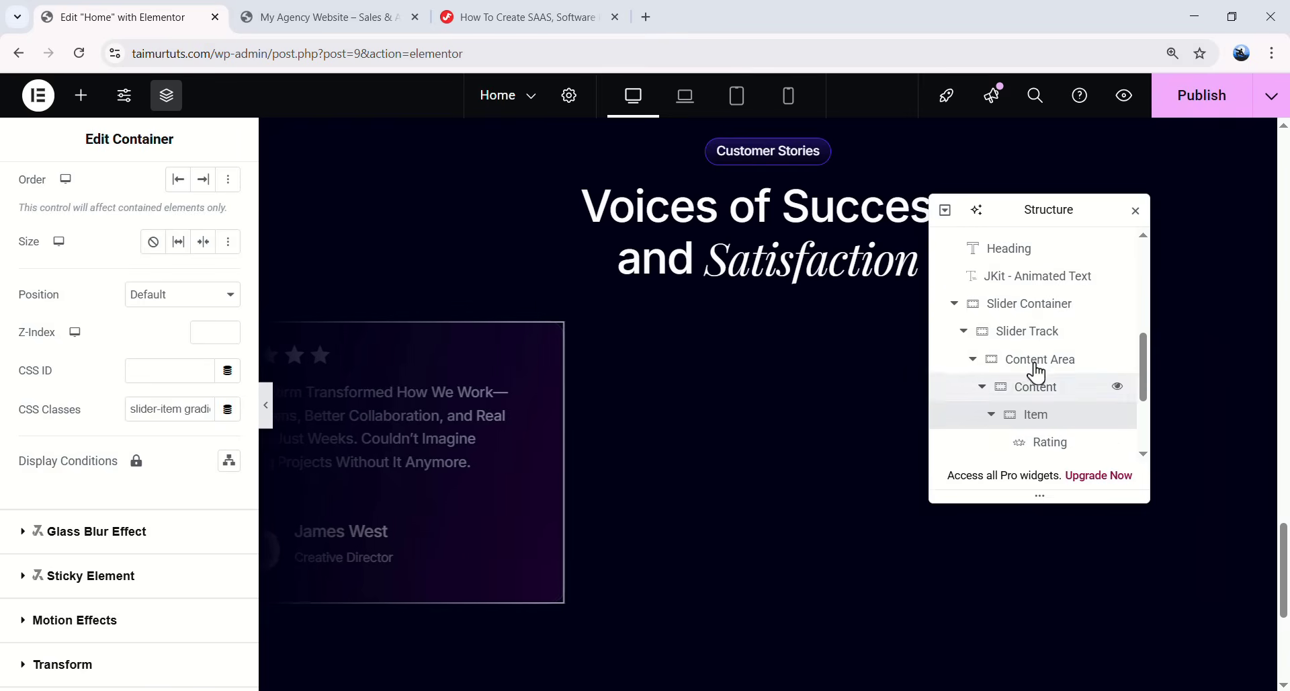
# - Duplicate the testimonial Item twice with Ctrl+D, making four cards in Content
pyautogui.scroll(-2, 1008, 357)
pyautogui.click(990, 340)
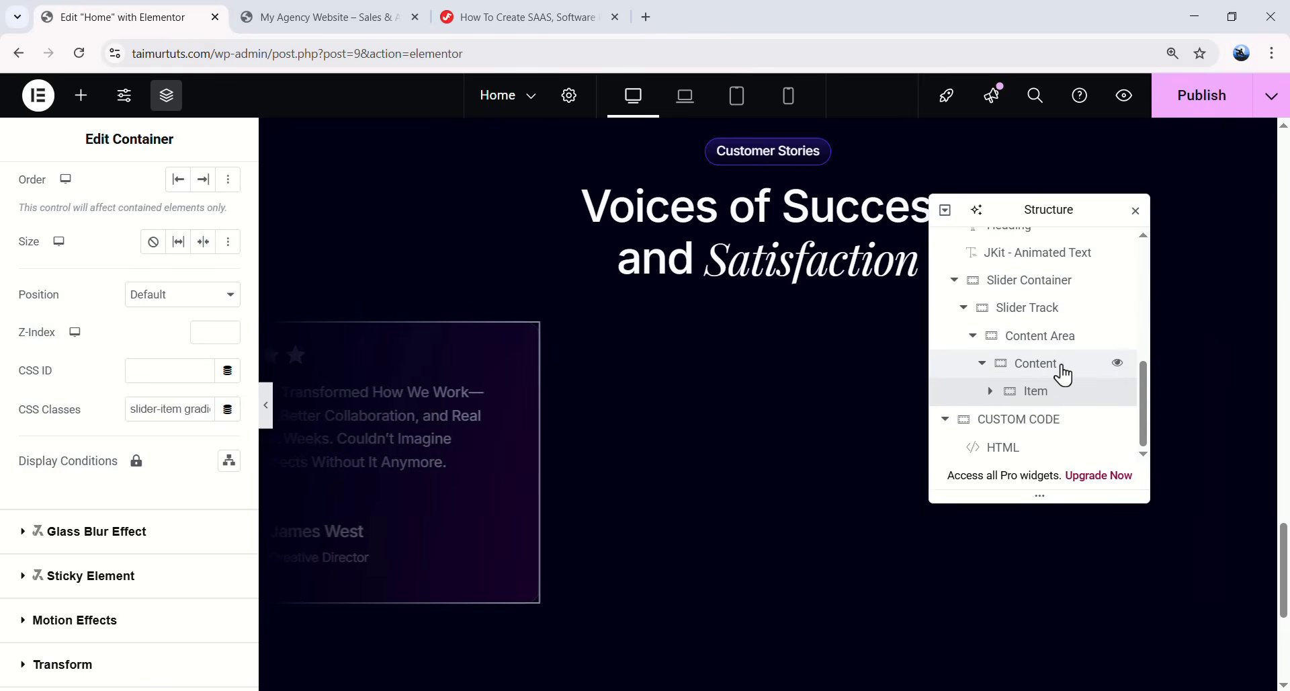
pyautogui.rightClick(1035, 402)
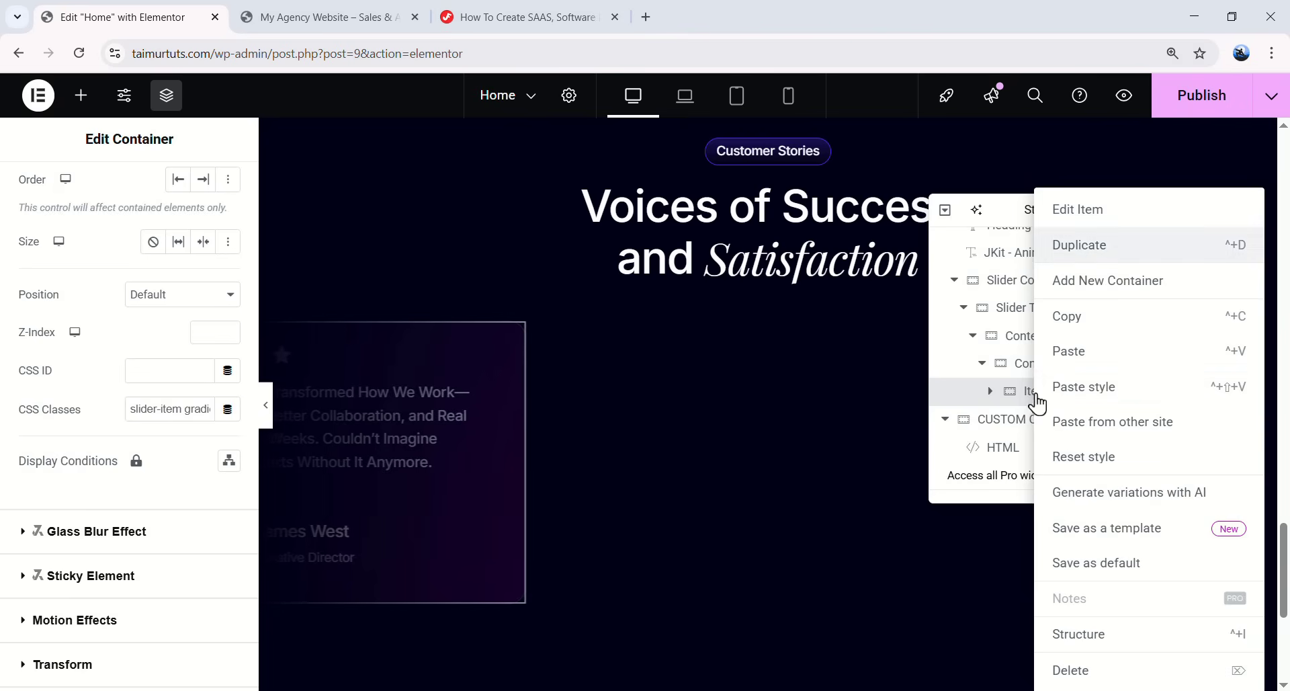
pyautogui.hotkey('ctrl', 'd')
pyautogui.rightClick(1056, 388)
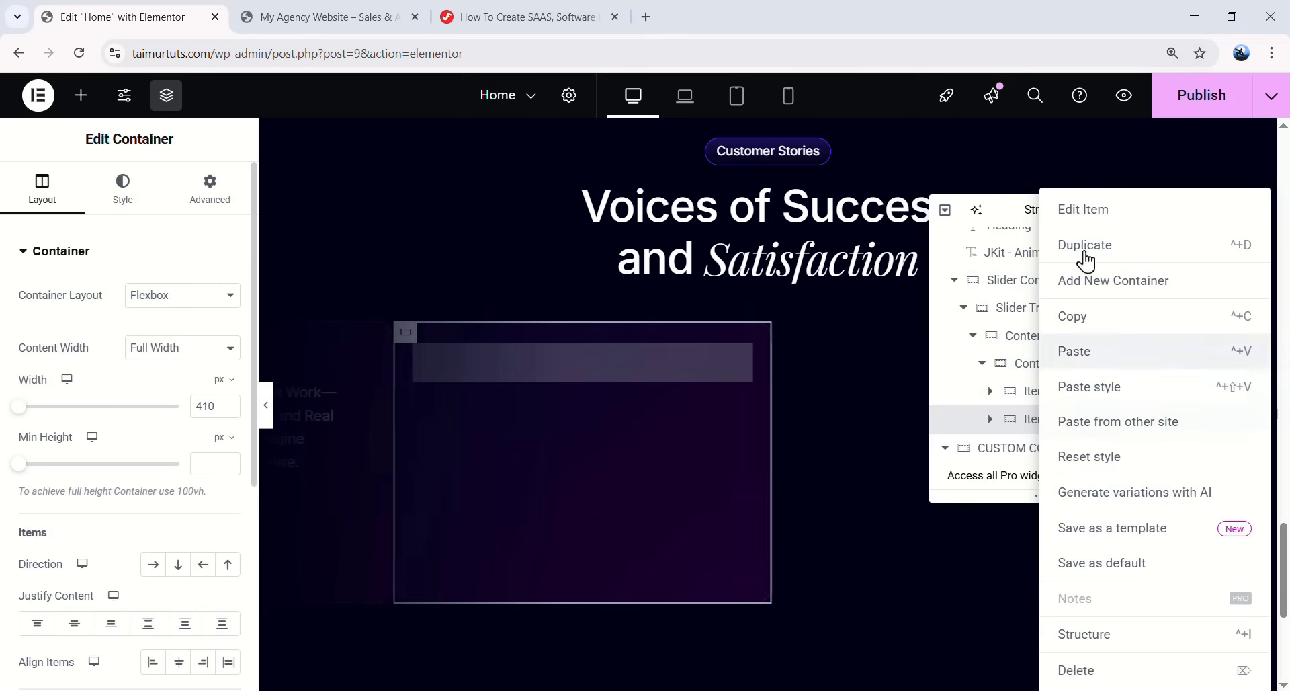
pyautogui.hotkey('ctrl', 'd')
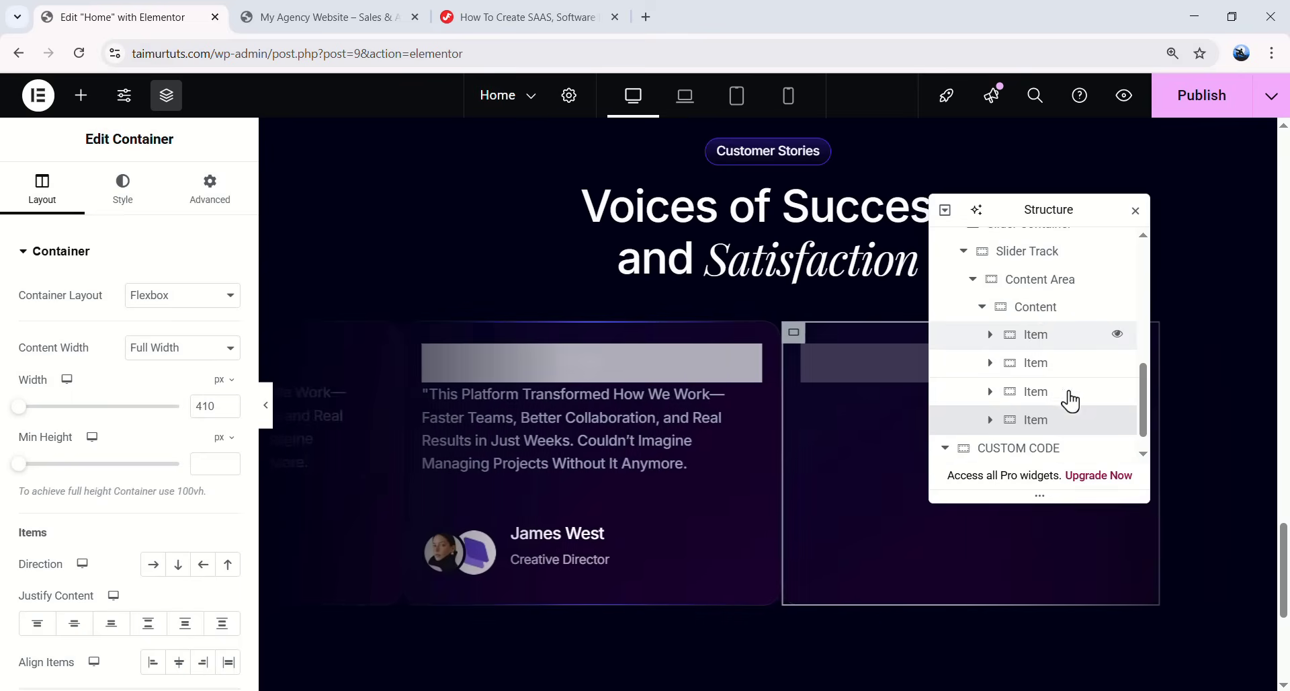
pyautogui.moveTo(1058, 205); pyautogui.dragTo(1008, 339)
# - Scroll the CSS tutorial page to the Slider Style CSS Class list
pyautogui.click(518, 17)
pyautogui.click(84, 16)
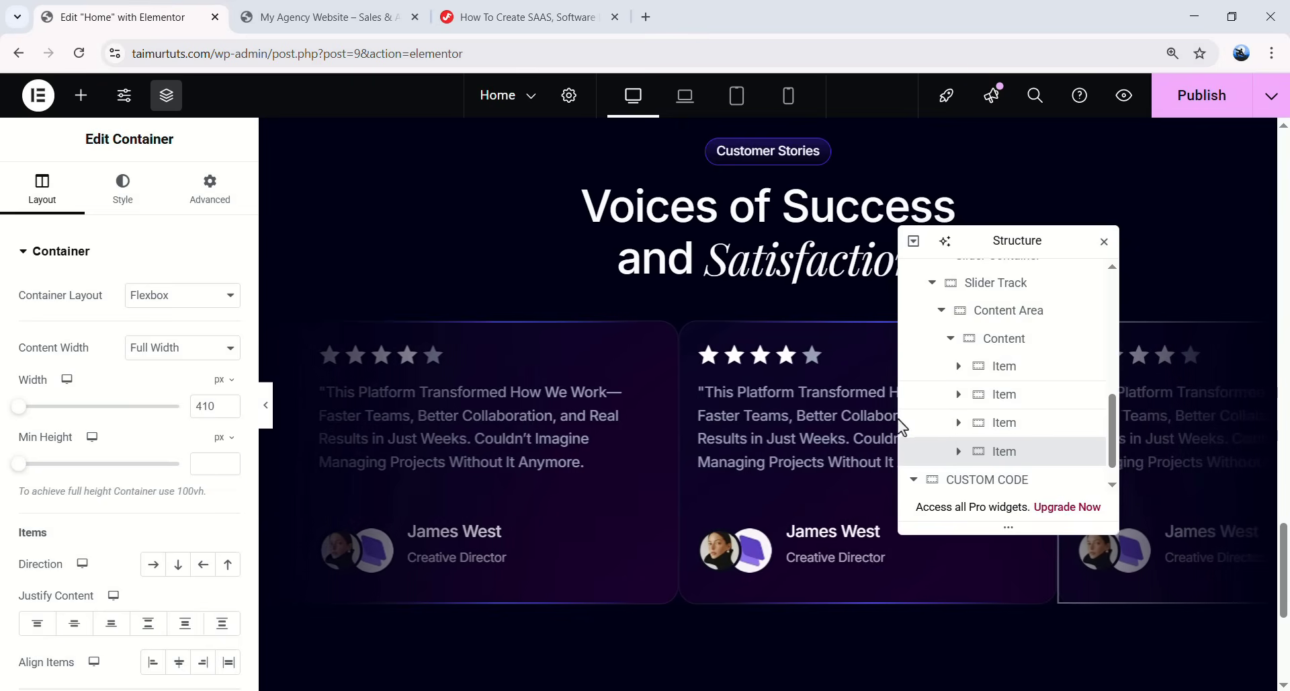
pyautogui.click(517, 16)
pyautogui.scroll(-10, 491, 282)
pyautogui.scroll(-5, 490, 293)
pyautogui.scroll(4, 490, 294)
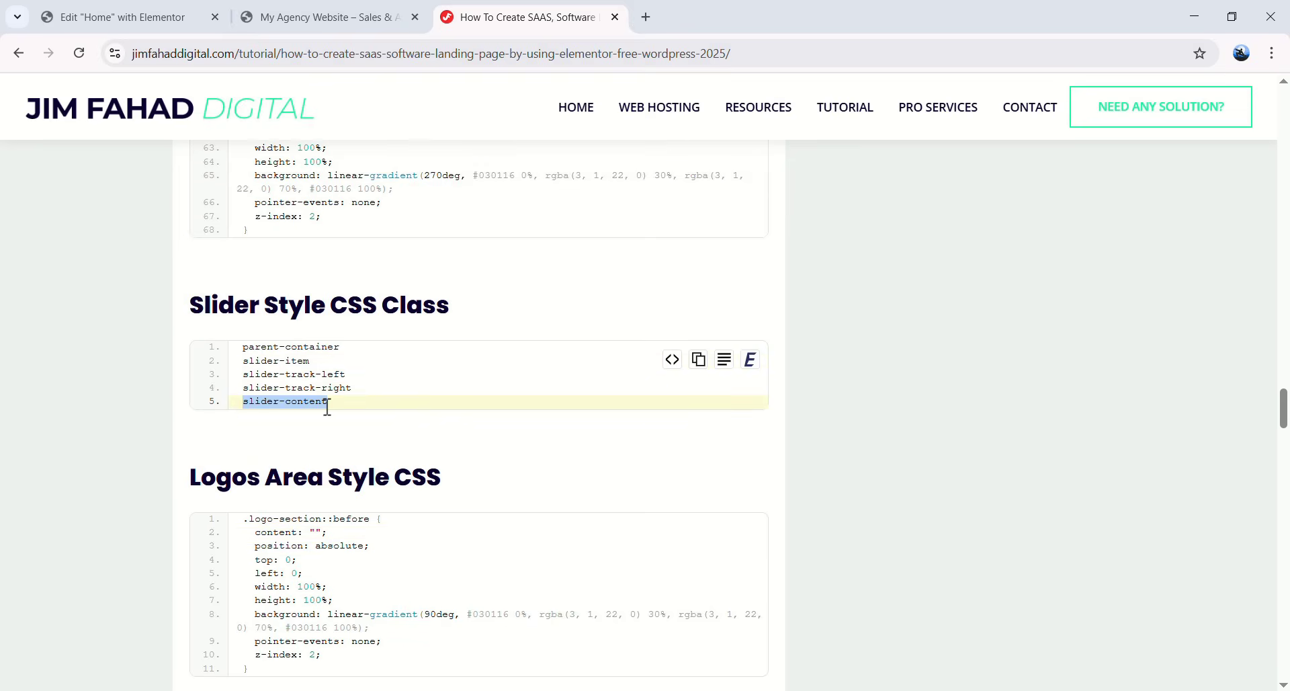
# - Give the Content Area the slider-content CSS class and preview the sliding cards
pyautogui.click(187, 11)
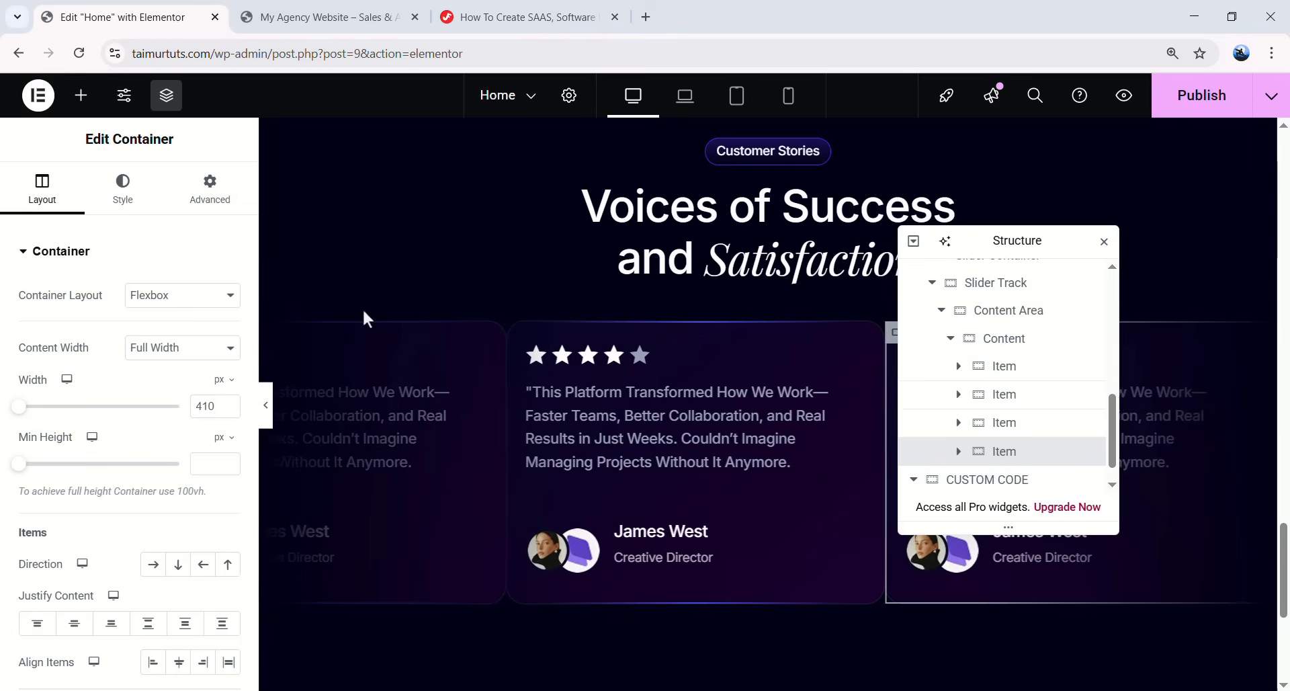
pyautogui.click(1003, 312)
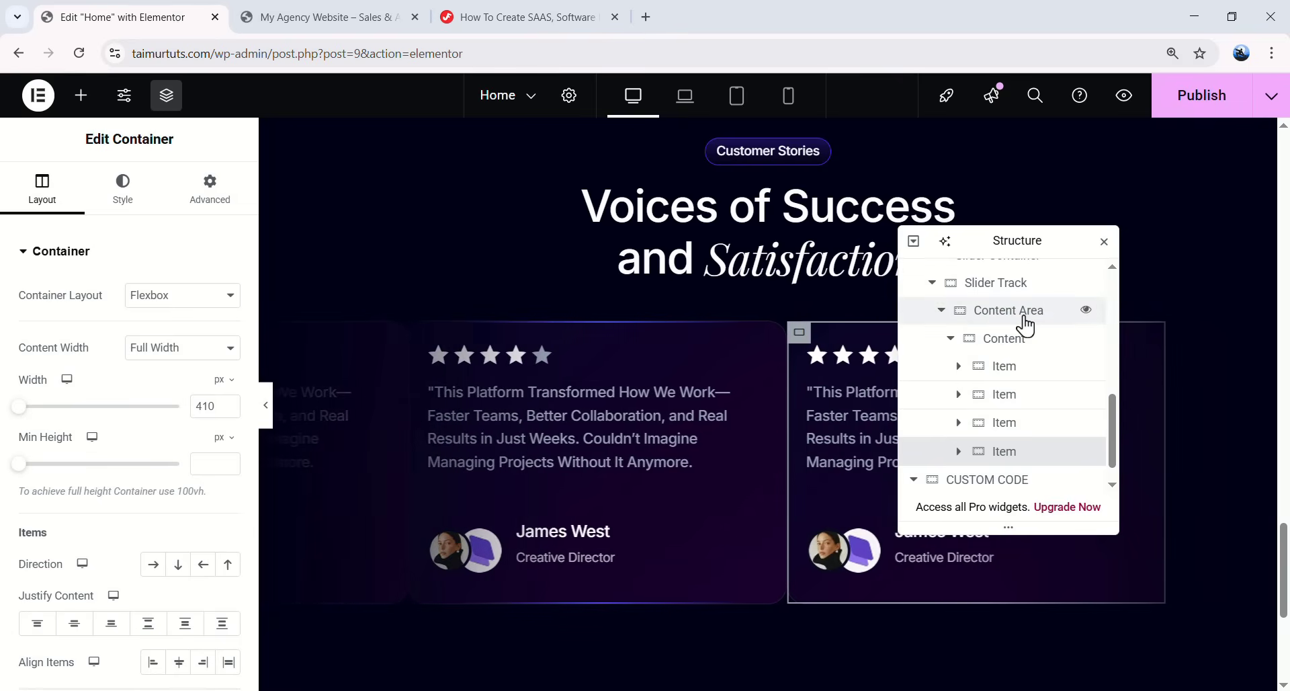
pyautogui.click(210, 188)
pyautogui.scroll(-5, 151, 377)
pyautogui.click(160, 409)
pyautogui.write('slider-content')
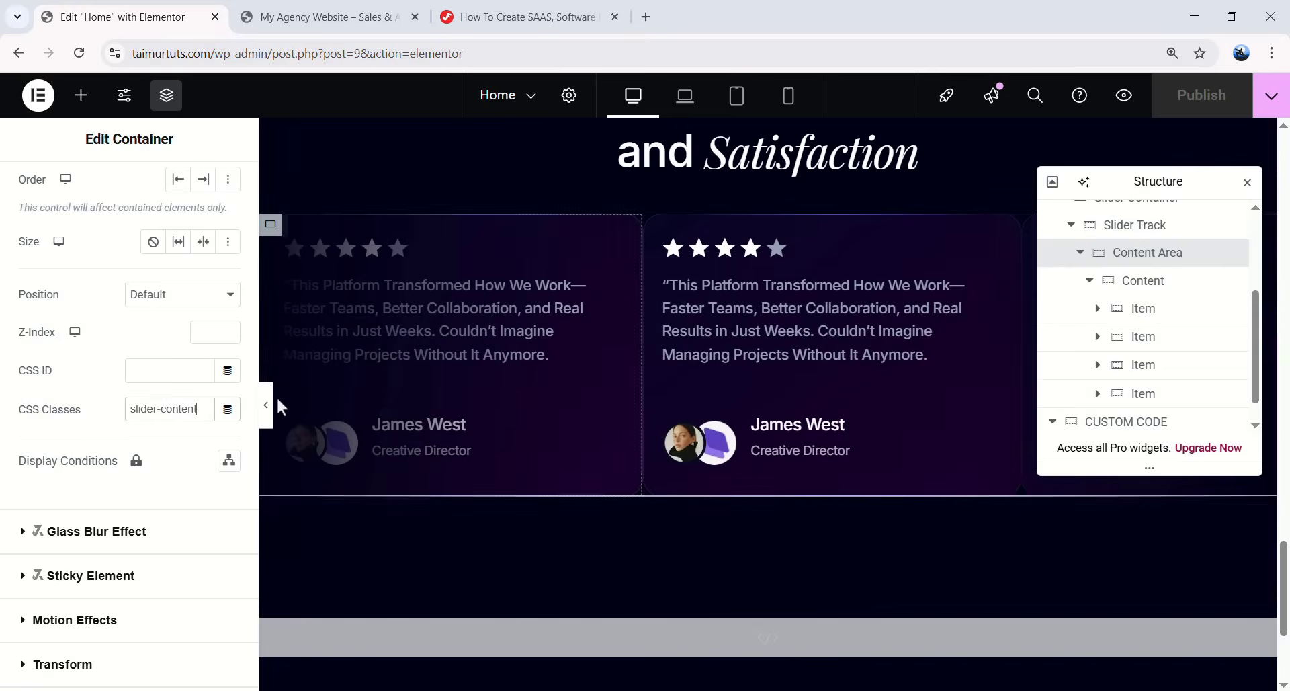
pyautogui.click(266, 405)
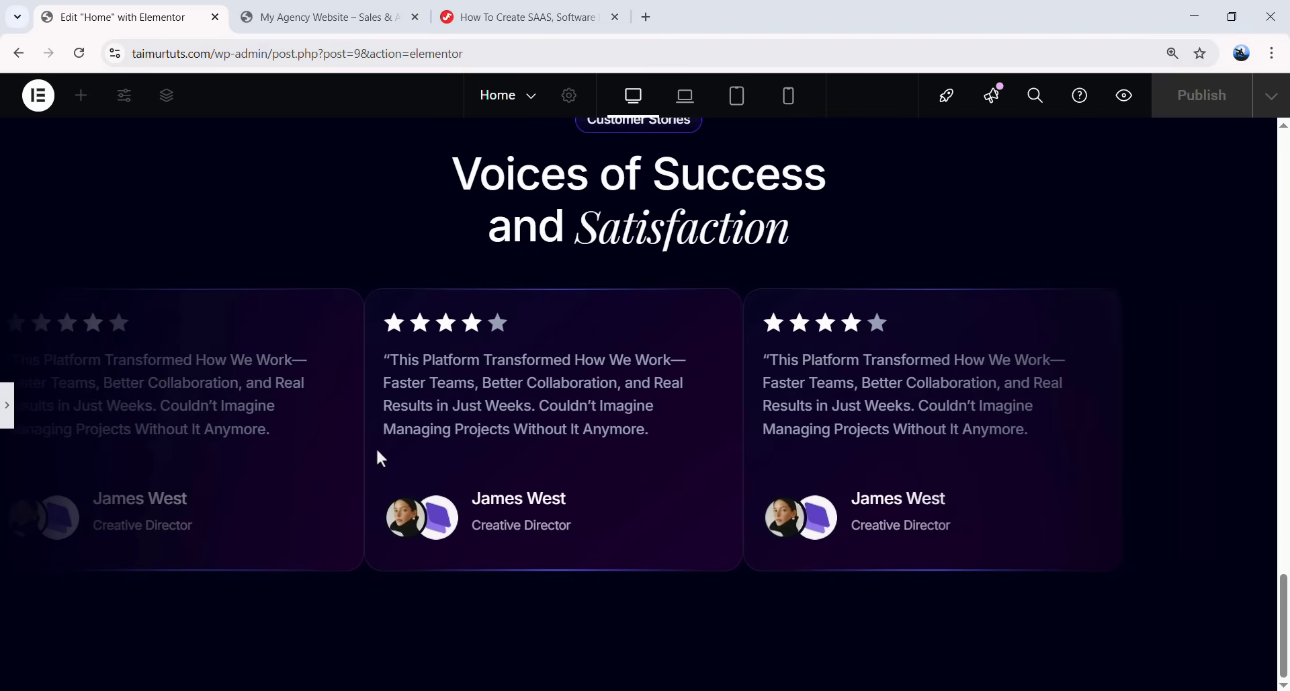
pyautogui.click(9, 423)
# - Unlink the Content container's gaps and set its column gap to 25 px
pyautogui.click(1143, 282)
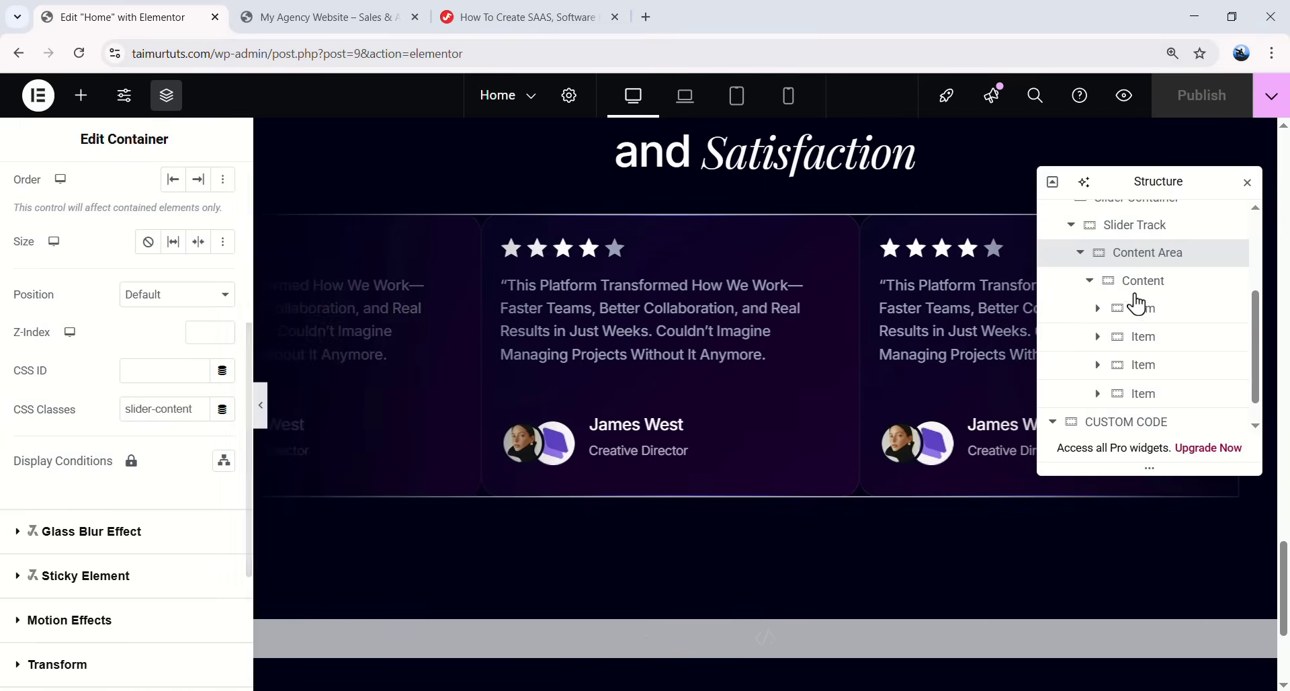
pyautogui.click(1144, 289)
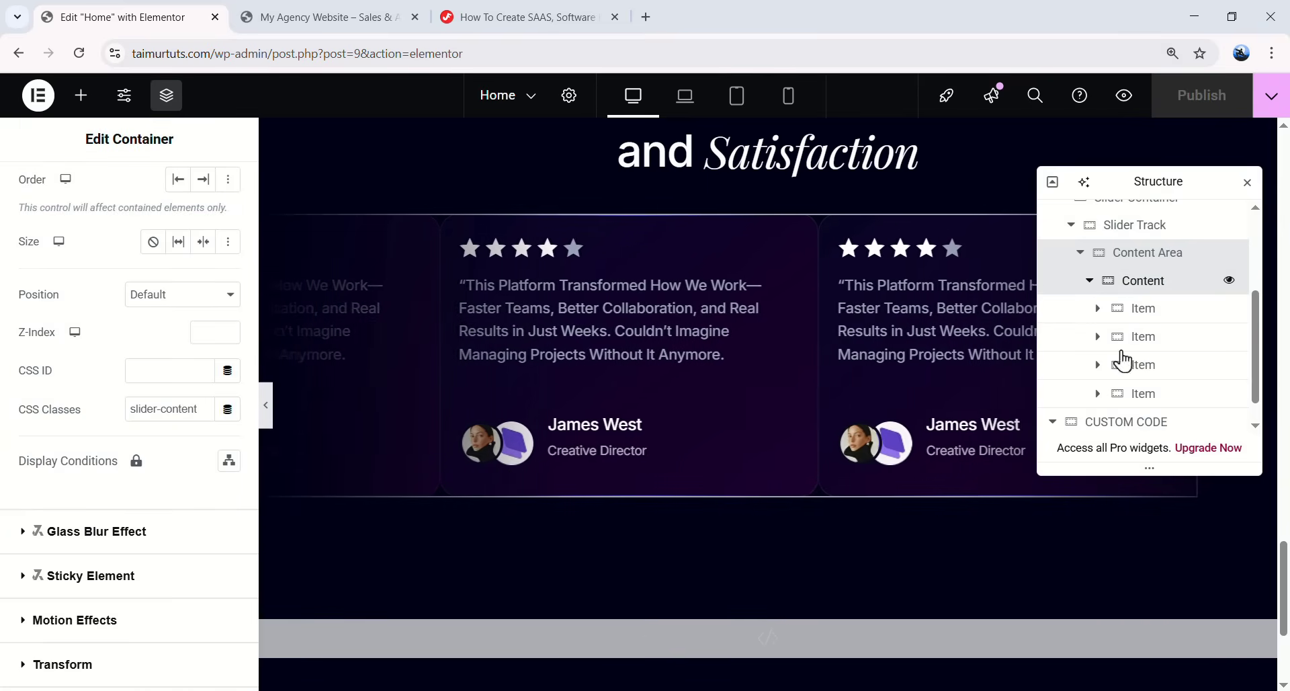
pyautogui.click(227, 483)
pyautogui.doubleClick(50, 484)
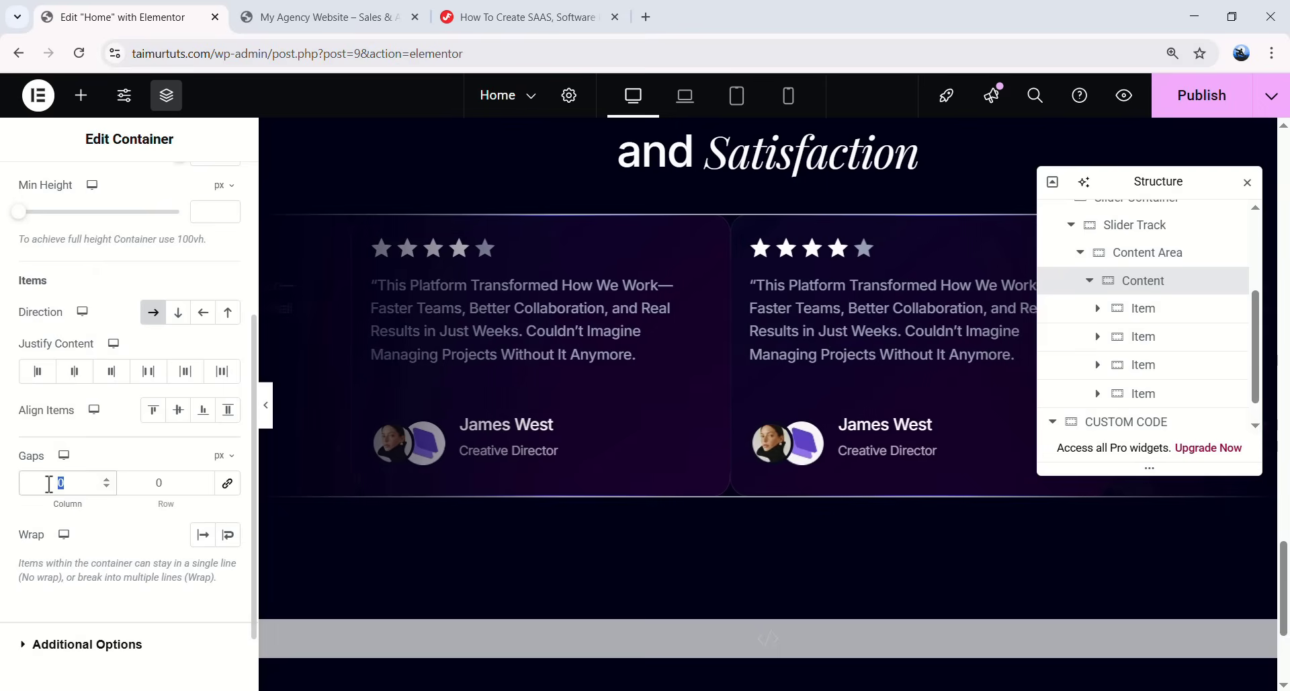
pyautogui.write('25')
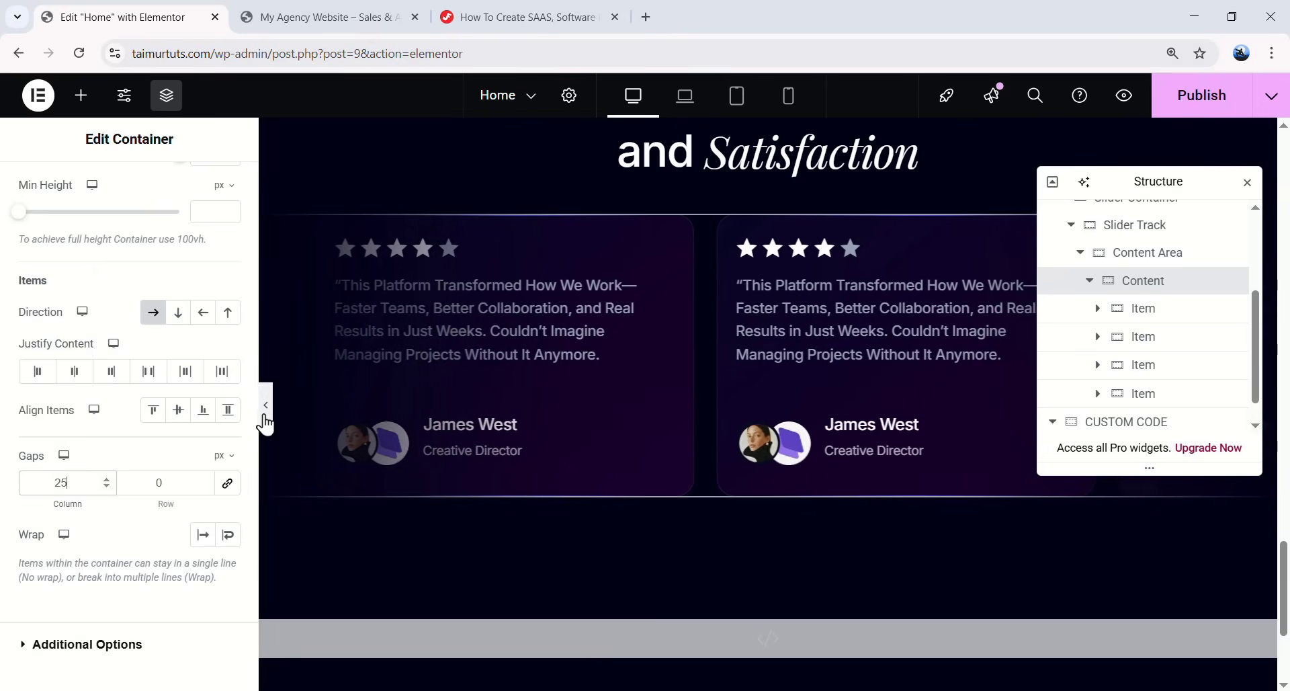
pyautogui.click(266, 415)
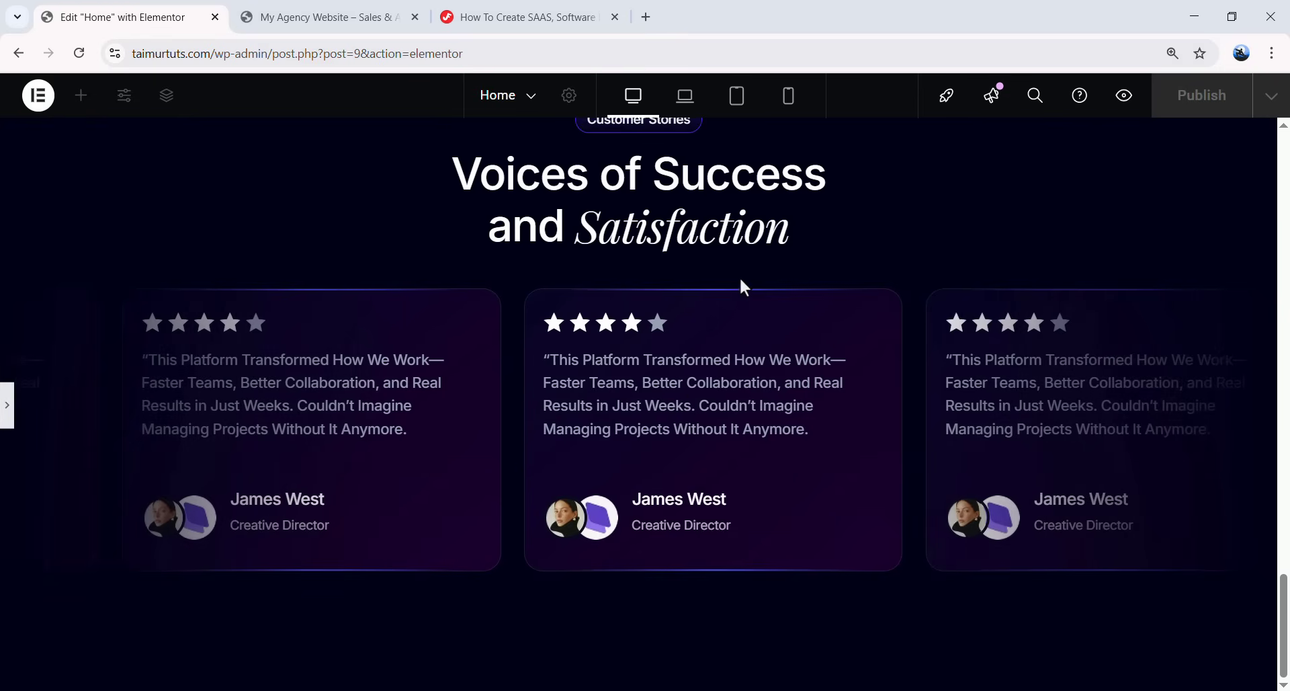
pyautogui.hotkey('ctrl', 'p')
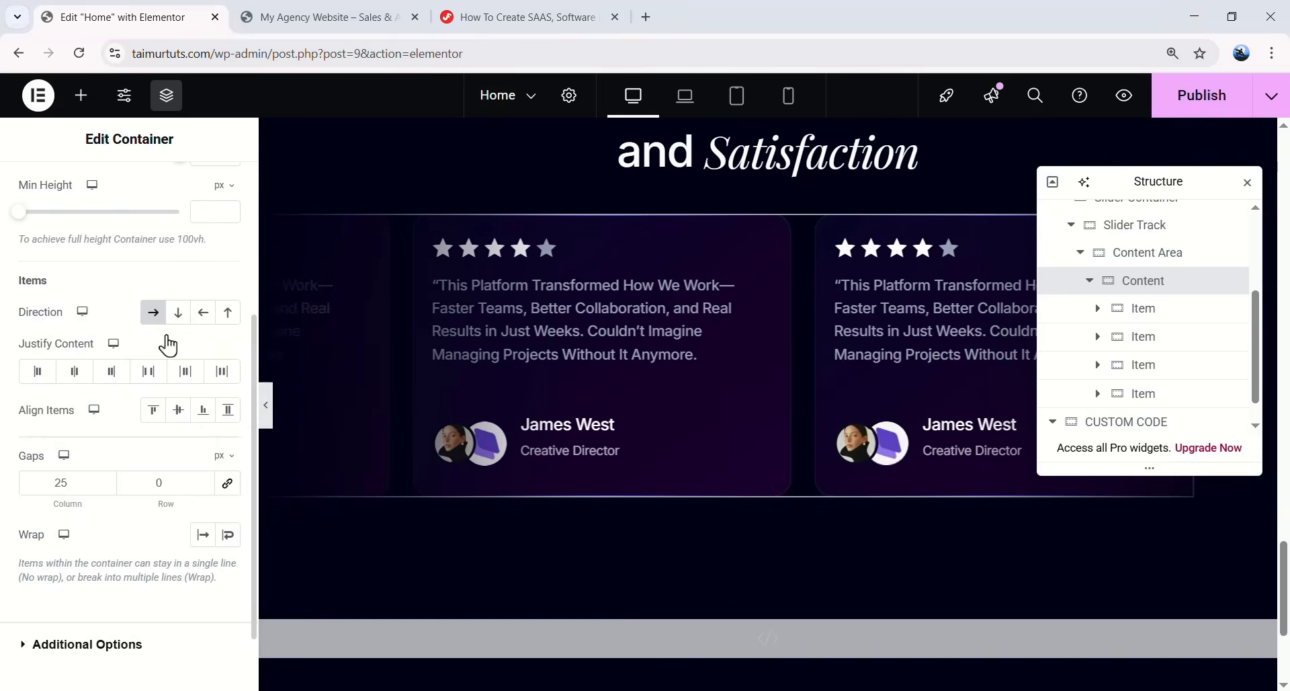
pyautogui.click(267, 415)
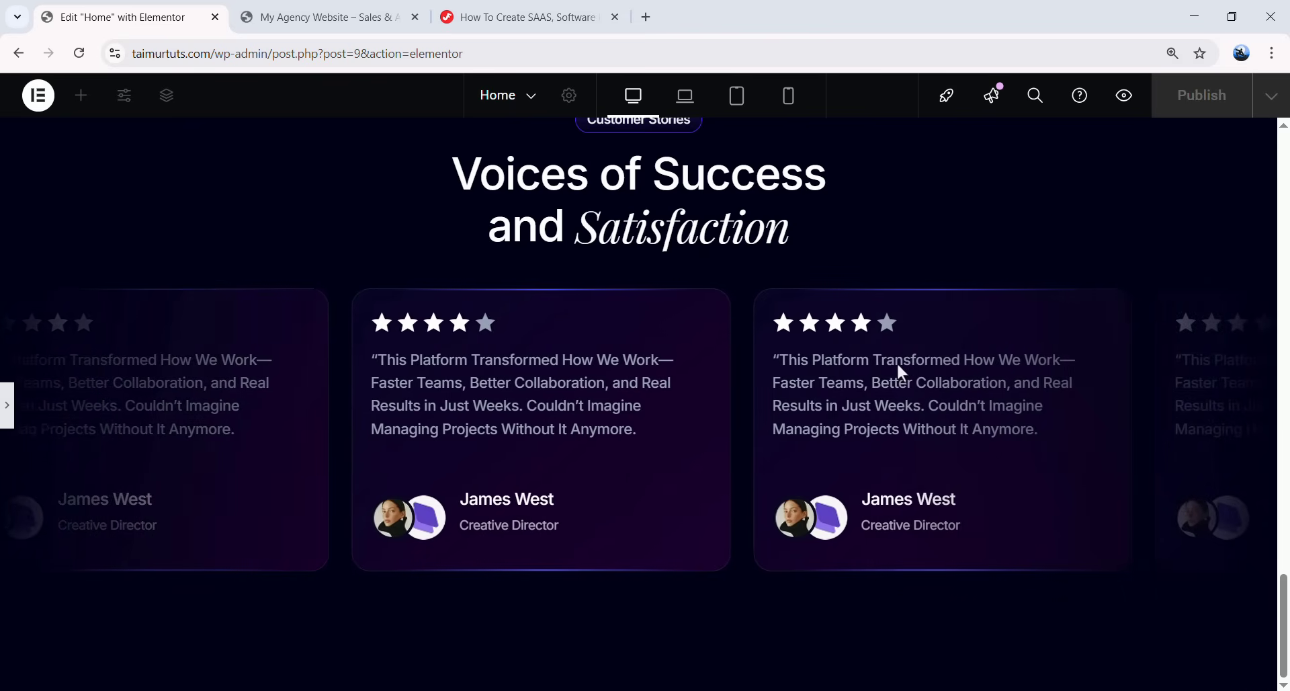
# - Collapse and duplicate the Content Area in Navigator, then preview the longer testimonial track
pyautogui.hotkey('ctrl', 'i')
pyautogui.scroll(-1, 706, 340)
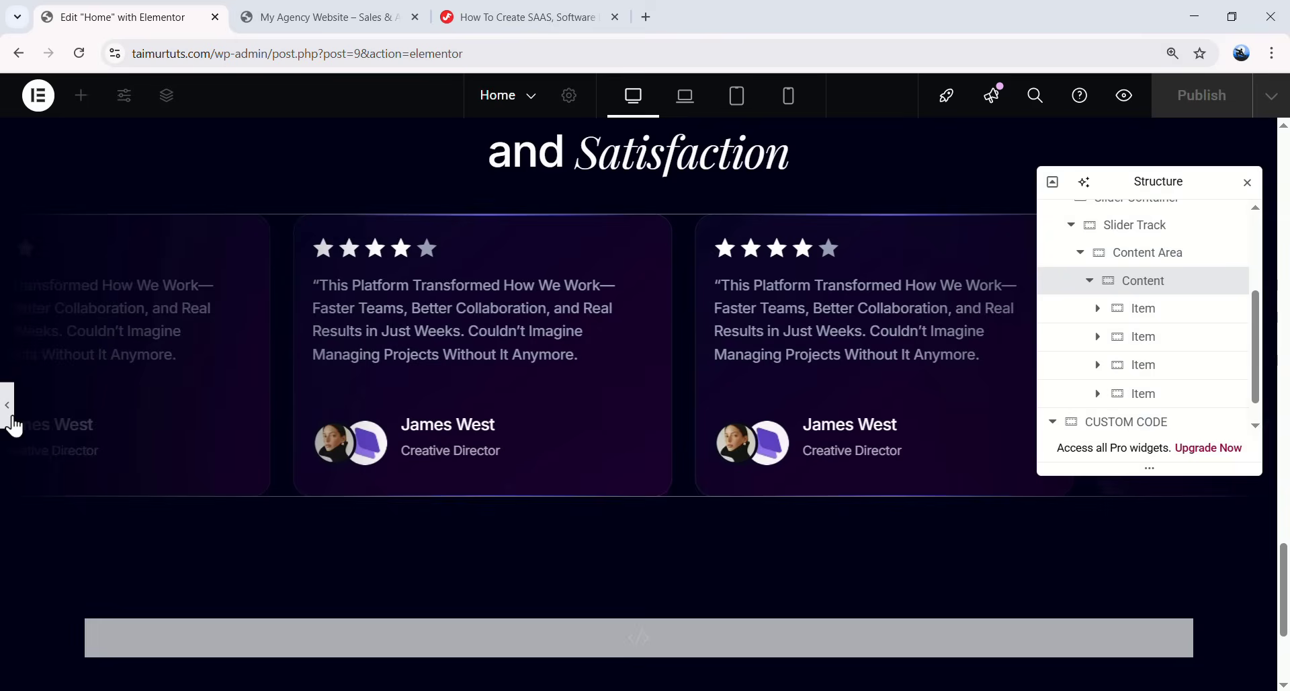
pyautogui.click(1132, 286)
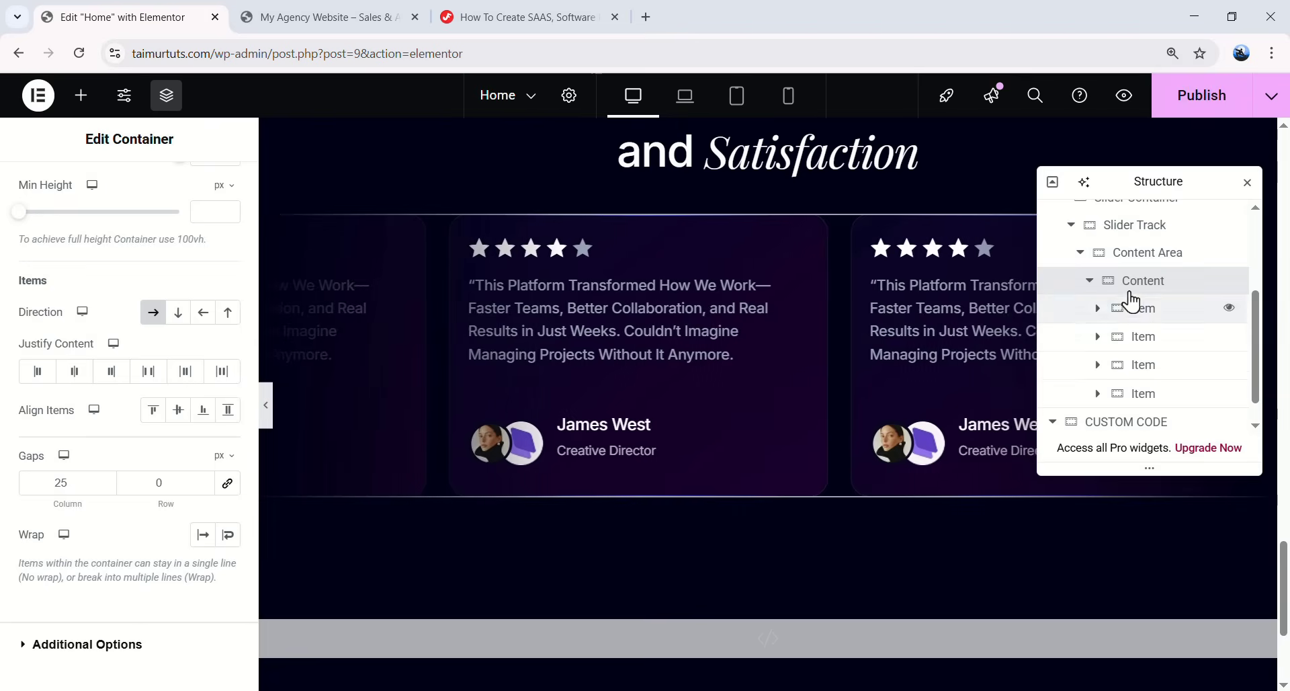
pyautogui.click(1081, 253)
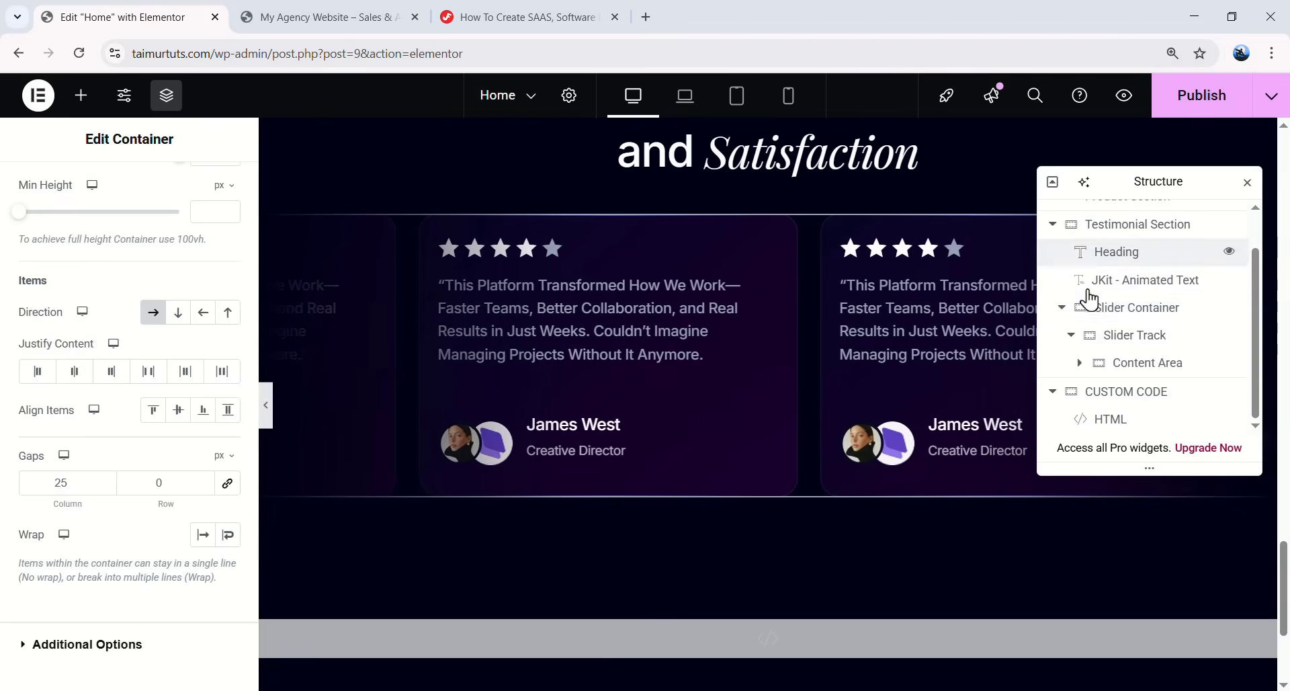
pyautogui.click(1156, 376)
pyautogui.rightClick(1140, 389)
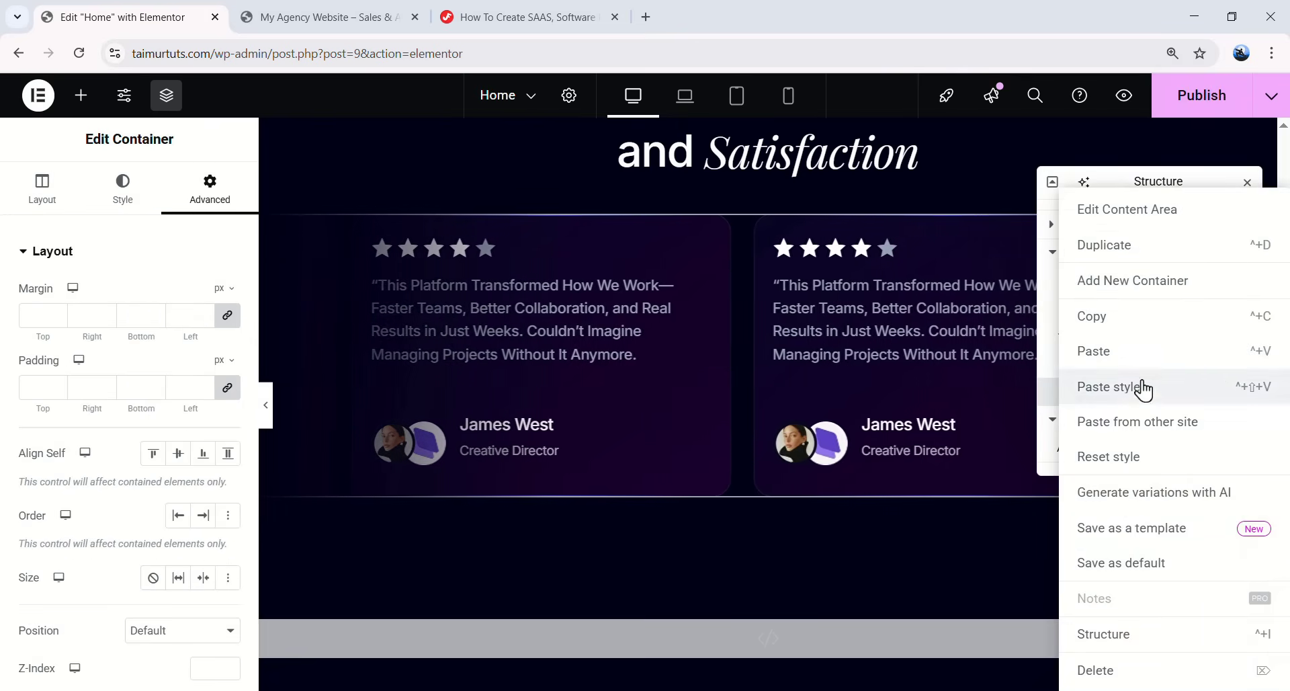
pyautogui.click(1126, 250)
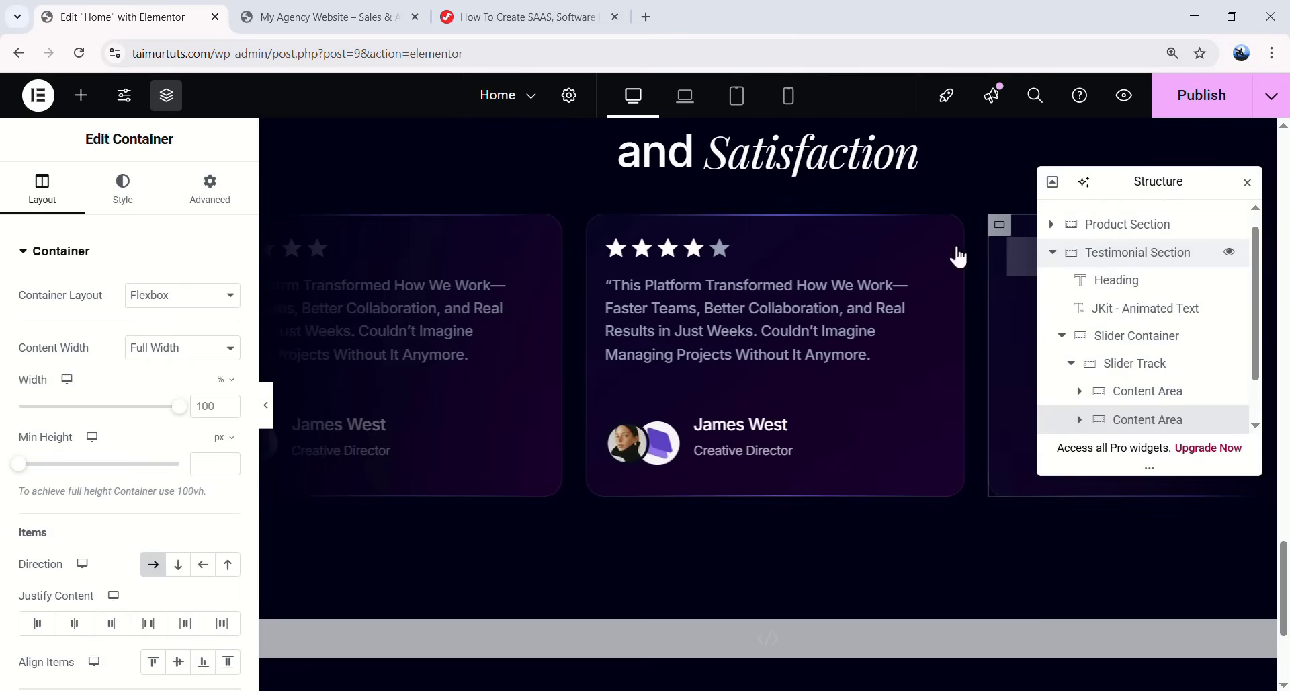
pyautogui.click(266, 406)
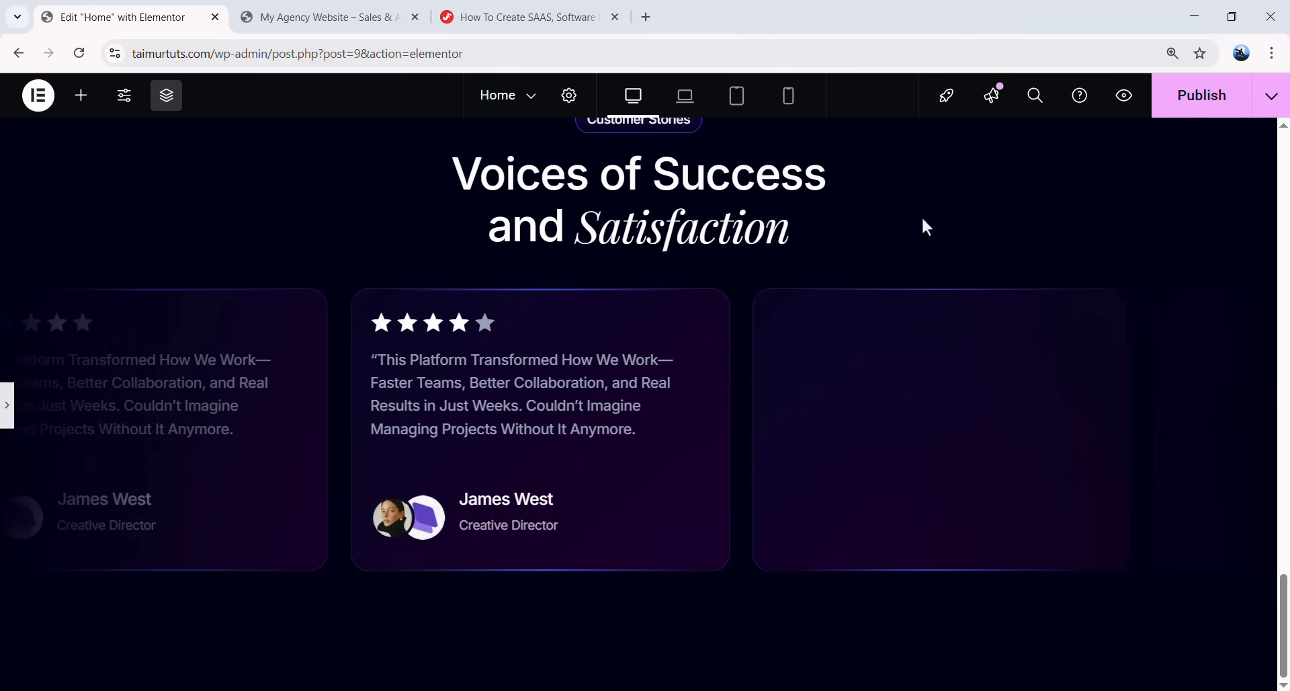
pyautogui.scroll(2, 921, 356)
pyautogui.scroll(-2, 921, 356)
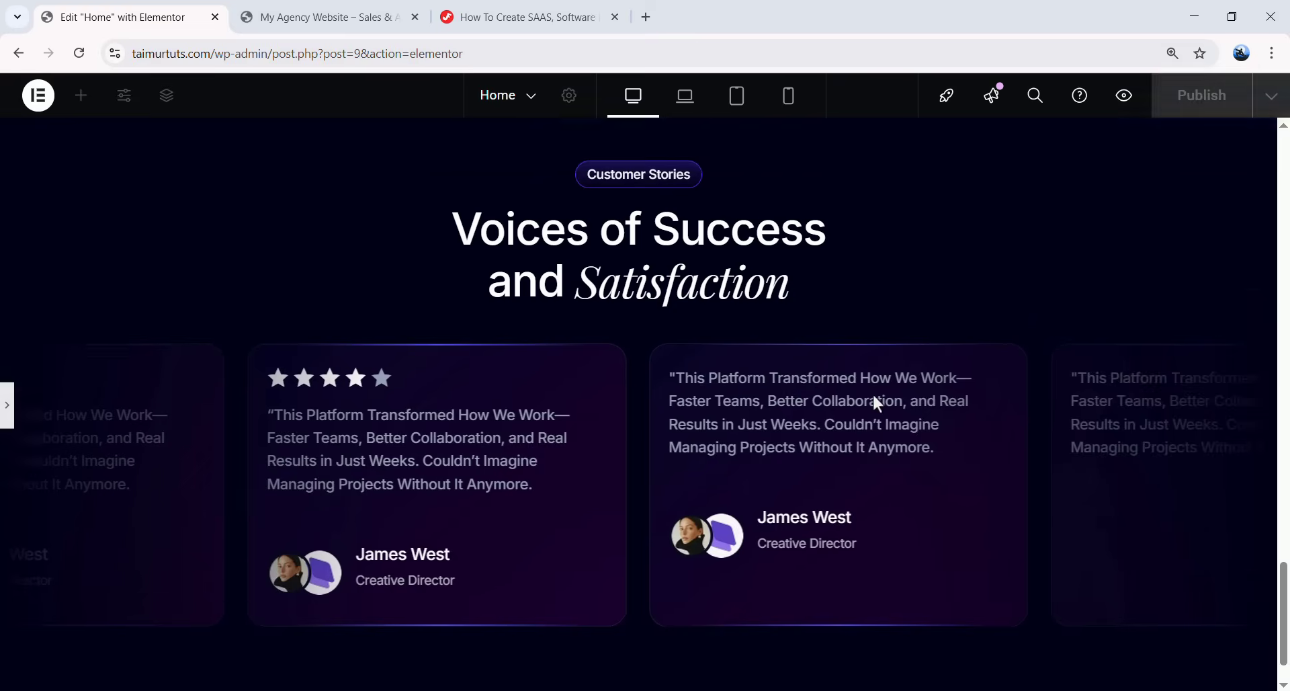
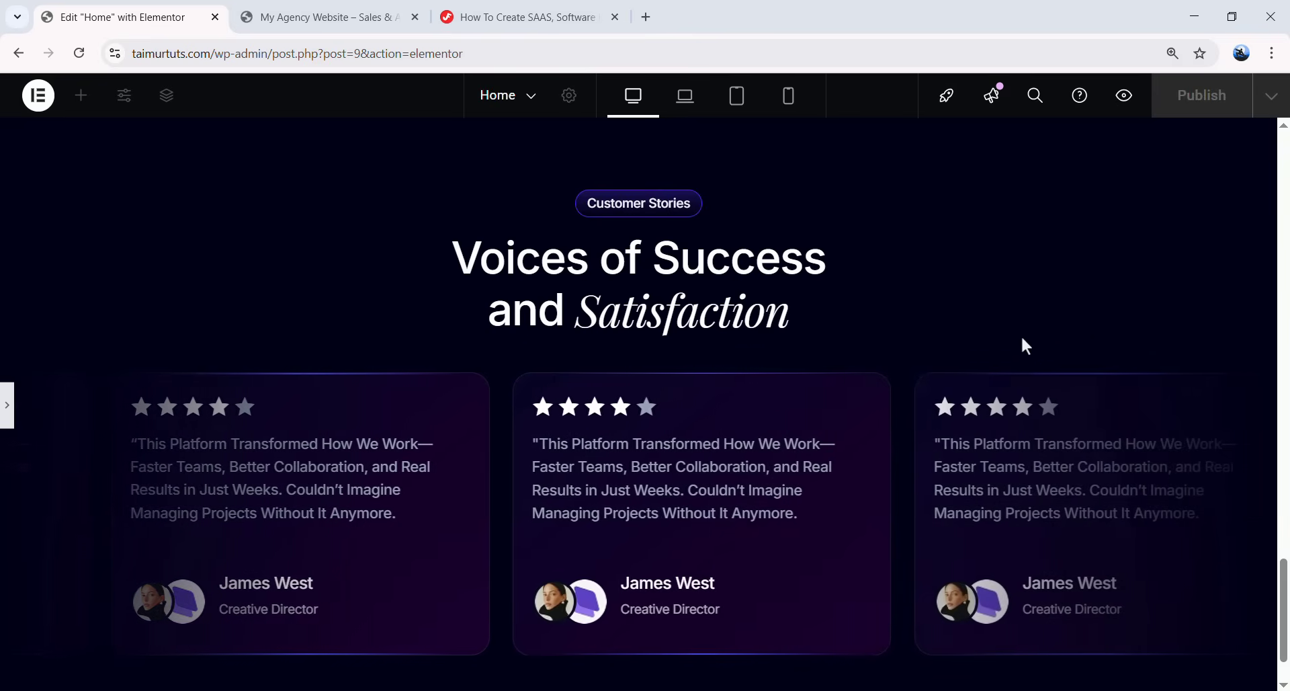
# - Delete the duplicated second Content Area under Slider Track in the Navigator
pyautogui.click(6, 406)
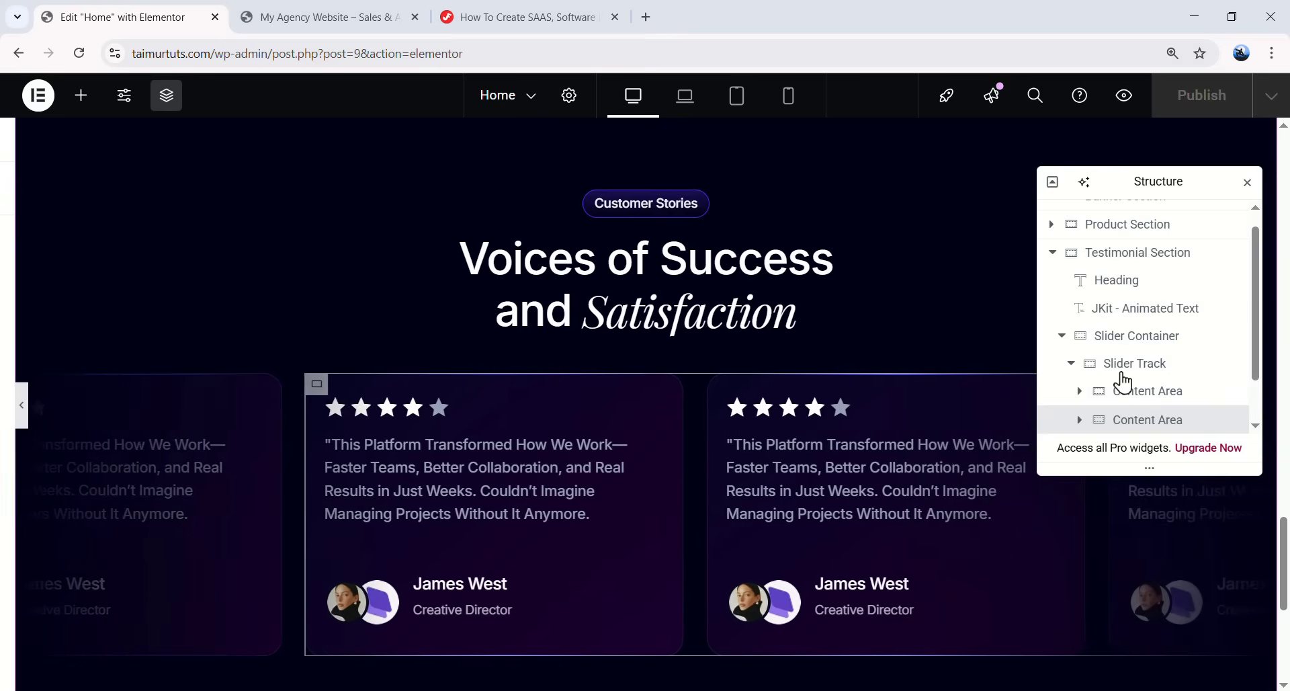
pyautogui.click(1103, 391)
pyautogui.scroll(-2, 1142, 336)
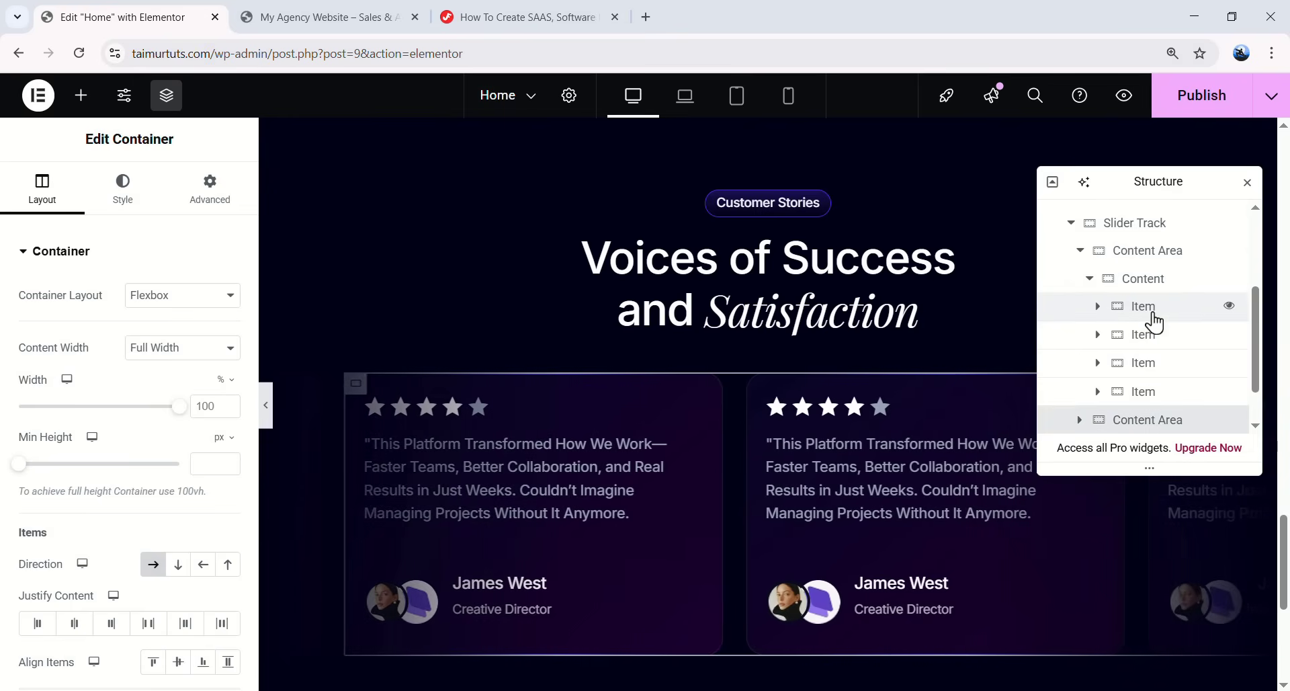
pyautogui.scroll(3, 1109, 322)
pyautogui.click(1080, 335)
pyautogui.scroll(-1, 1103, 337)
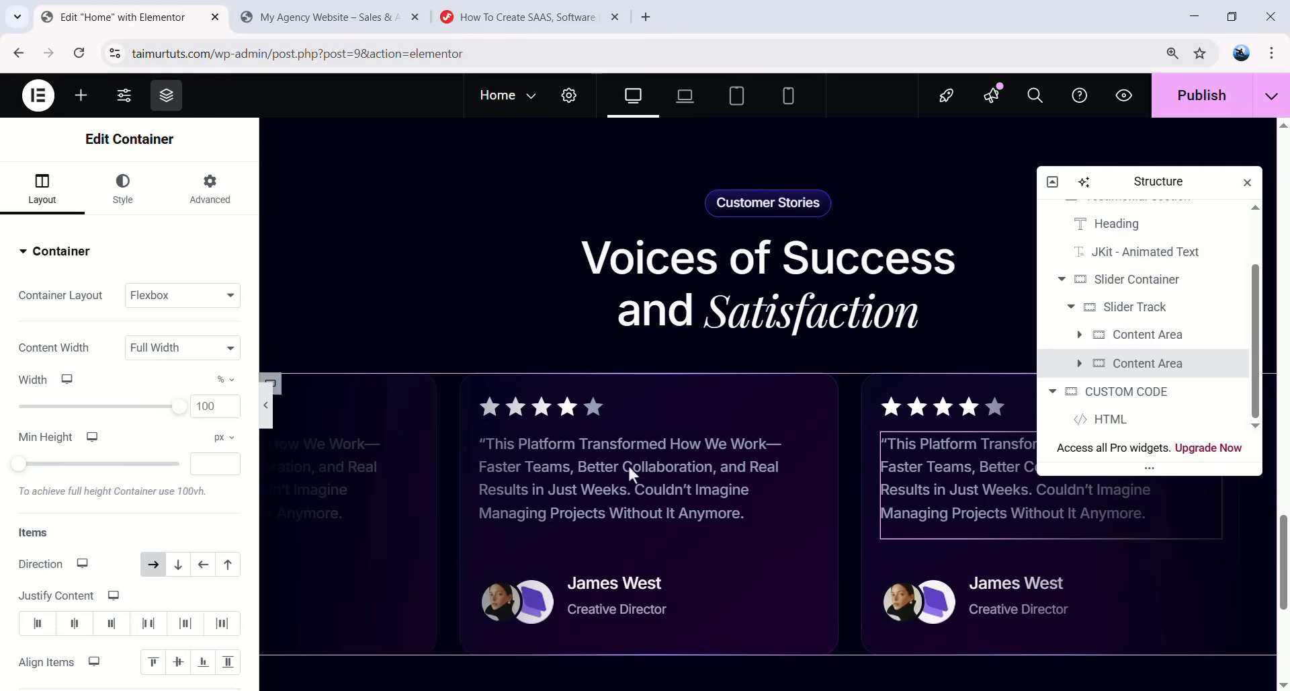
pyautogui.rightClick(1145, 368)
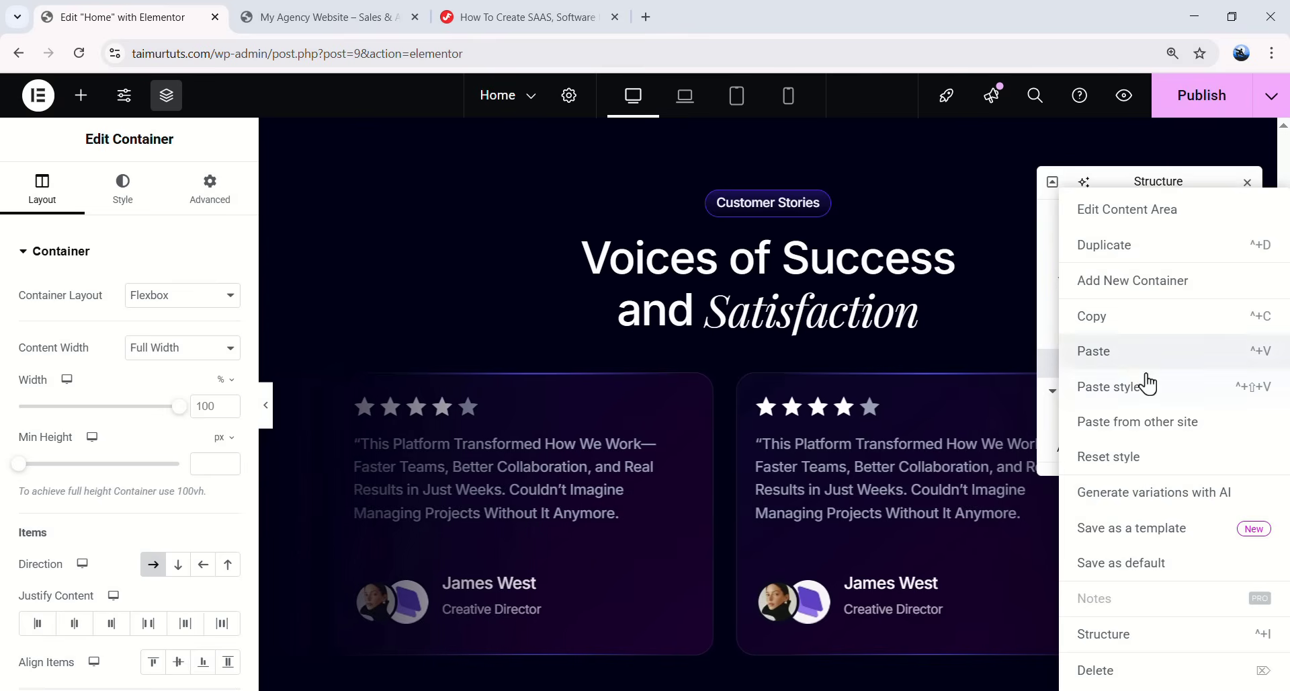
pyautogui.click(1095, 670)
# - Expand the remaining Content Area and inspect the first testimonial card's rating and quote
pyautogui.click(1089, 361)
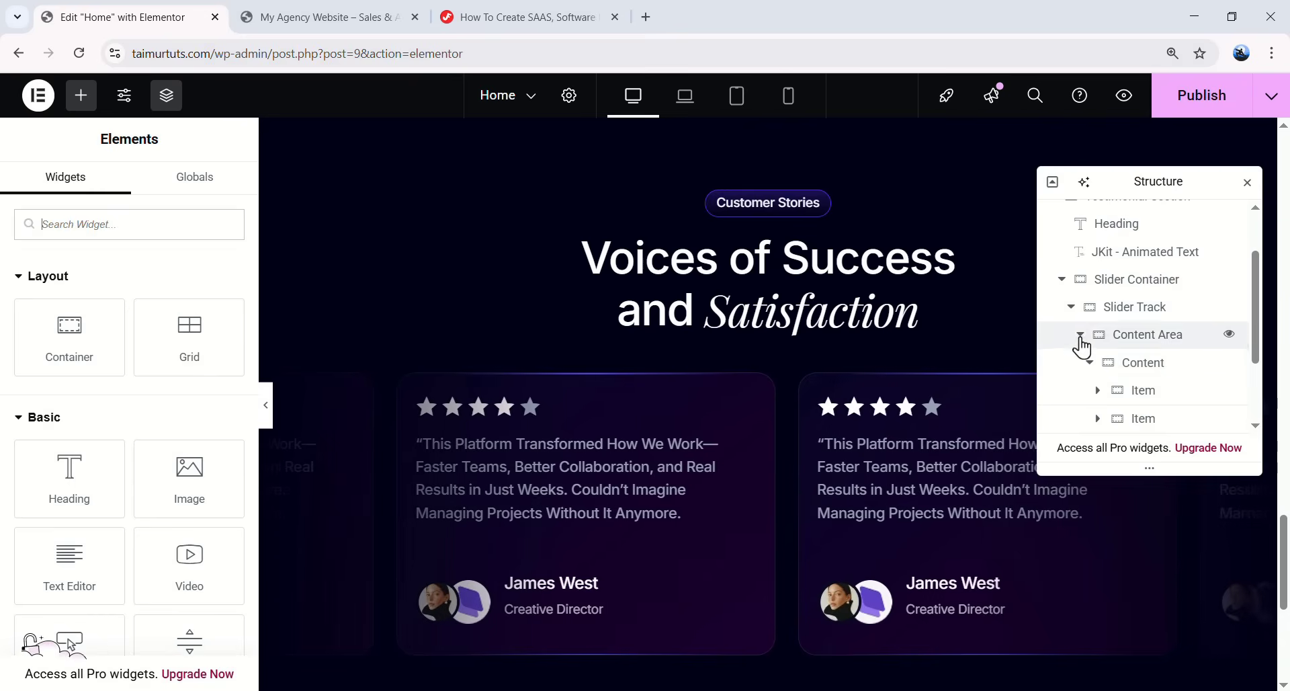
pyautogui.click(1079, 336)
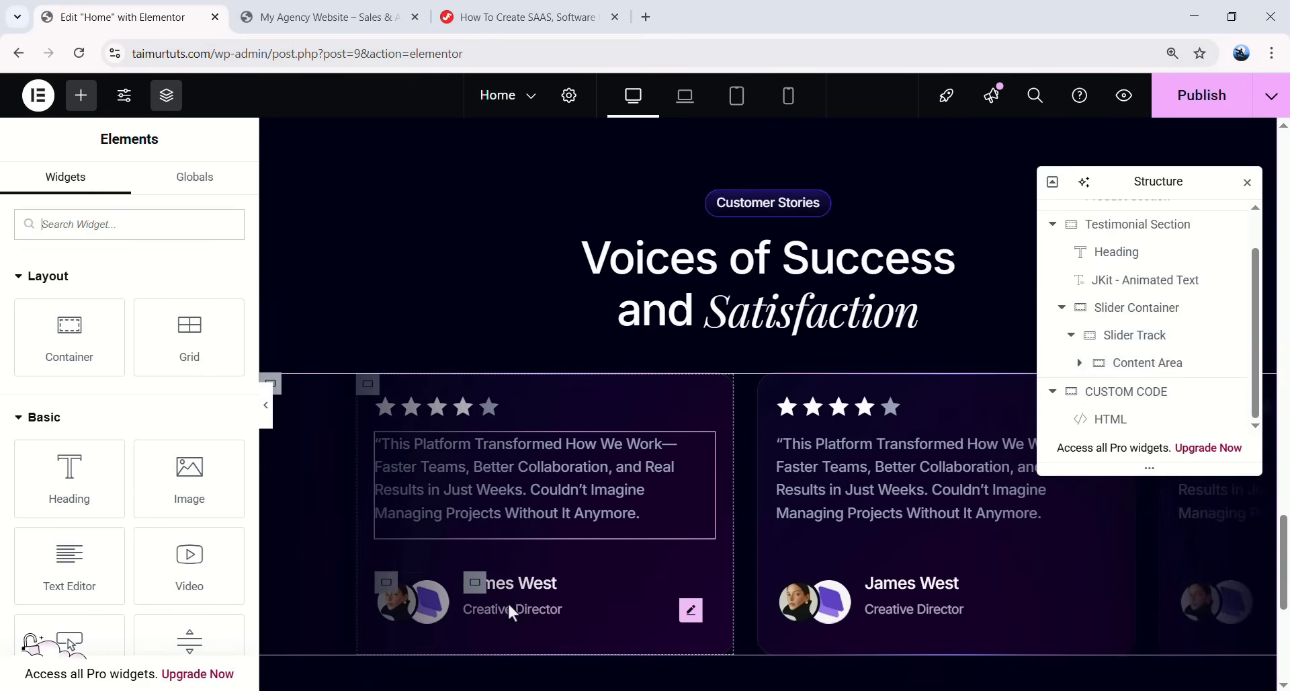
pyautogui.click(1079, 362)
pyautogui.scroll(-2, 1076, 315)
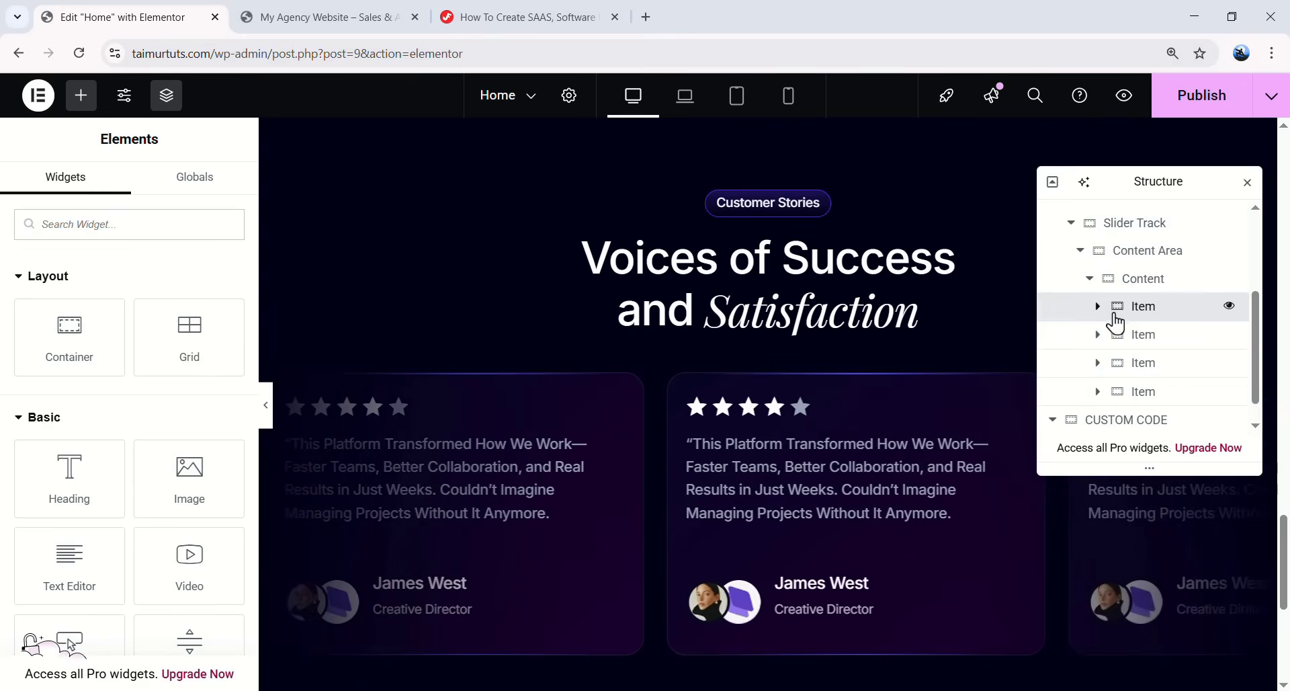
pyautogui.click(1074, 313)
pyautogui.click(1099, 305)
pyautogui.click(1171, 344)
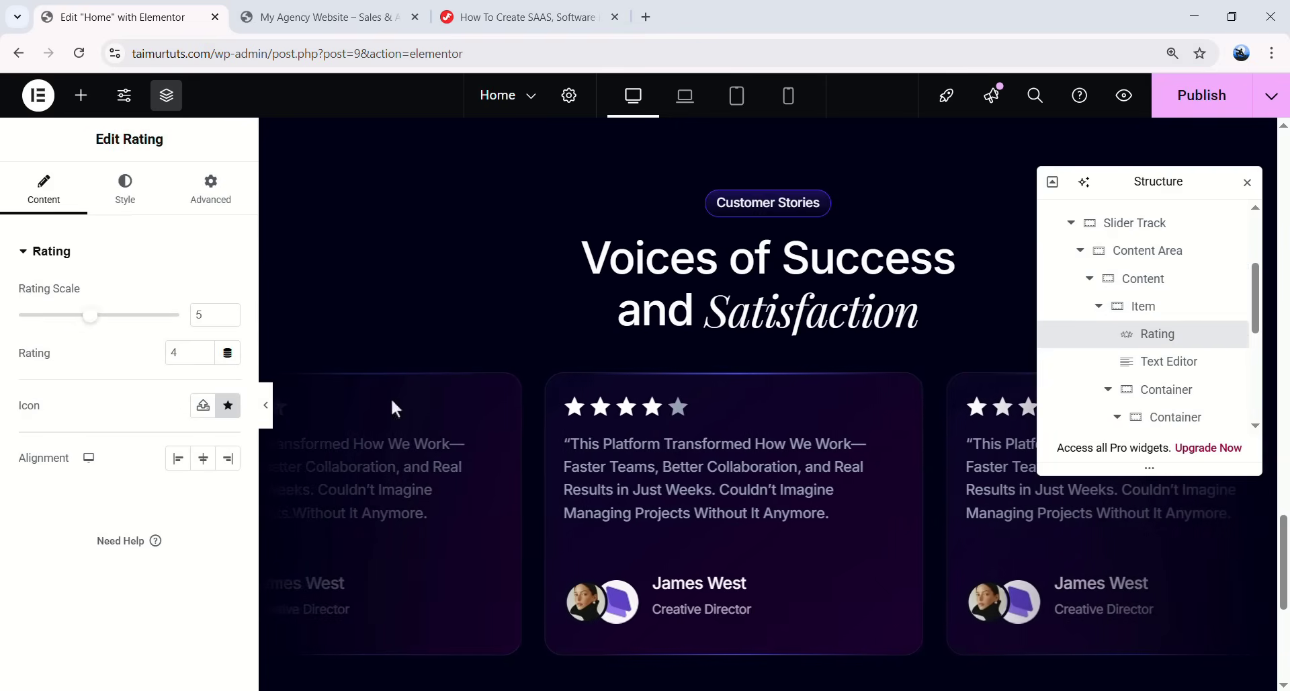
pyautogui.doubleClick(199, 315)
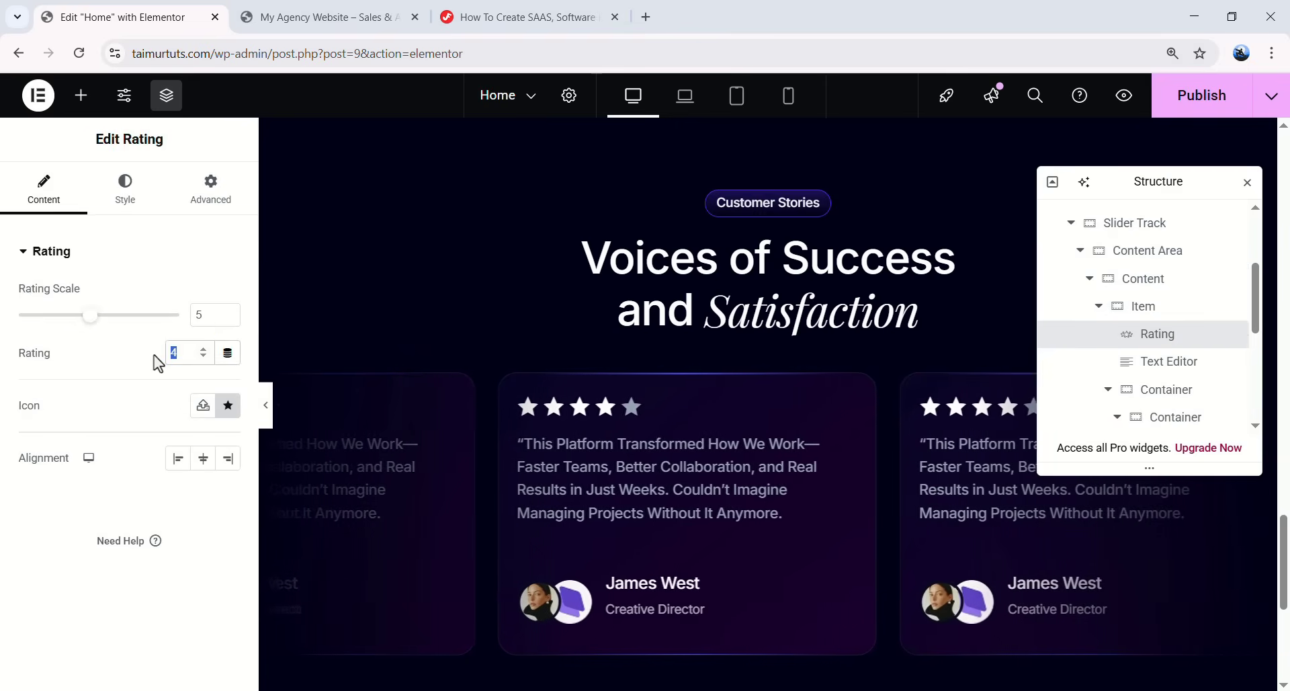
pyautogui.click(1146, 362)
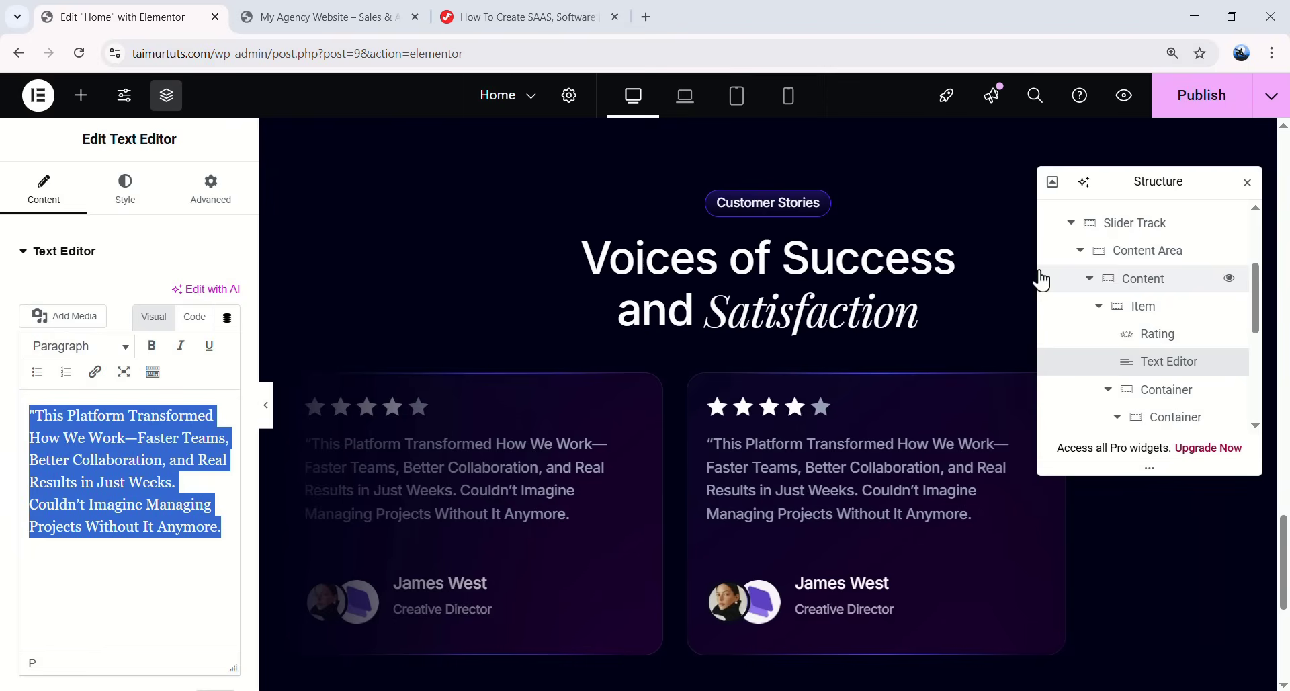
pyautogui.click(1097, 308)
# - Paste the new Customer Support quote into the second card and swap its avatar and company logo
pyautogui.click(1148, 336)
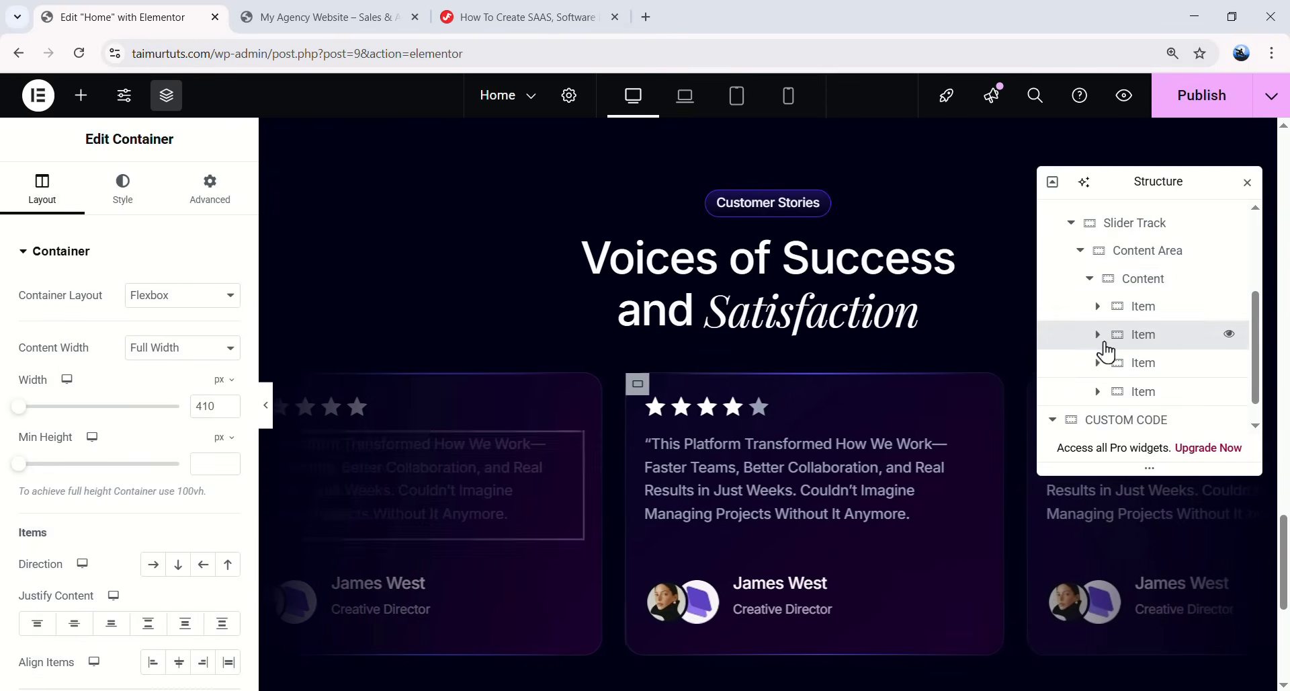
pyautogui.scroll(-2, 1173, 388)
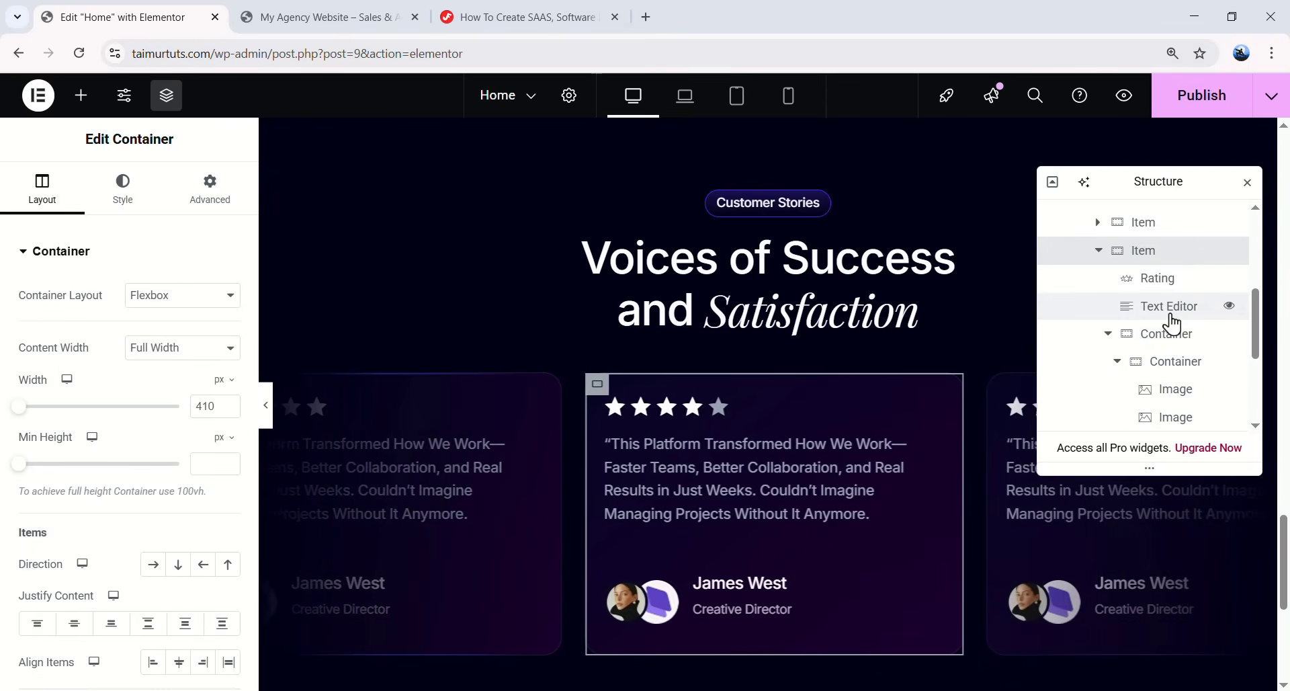
pyautogui.click(1169, 307)
pyautogui.hotkey('ctrl', 'a')
pyautogui.write('"Customer Support Is Lightning-Fast, and the Features Keep Getting Better. Our Productivity Has Doubled Since Switching Over. Best Investment We’ve Made in a Long Time!"')
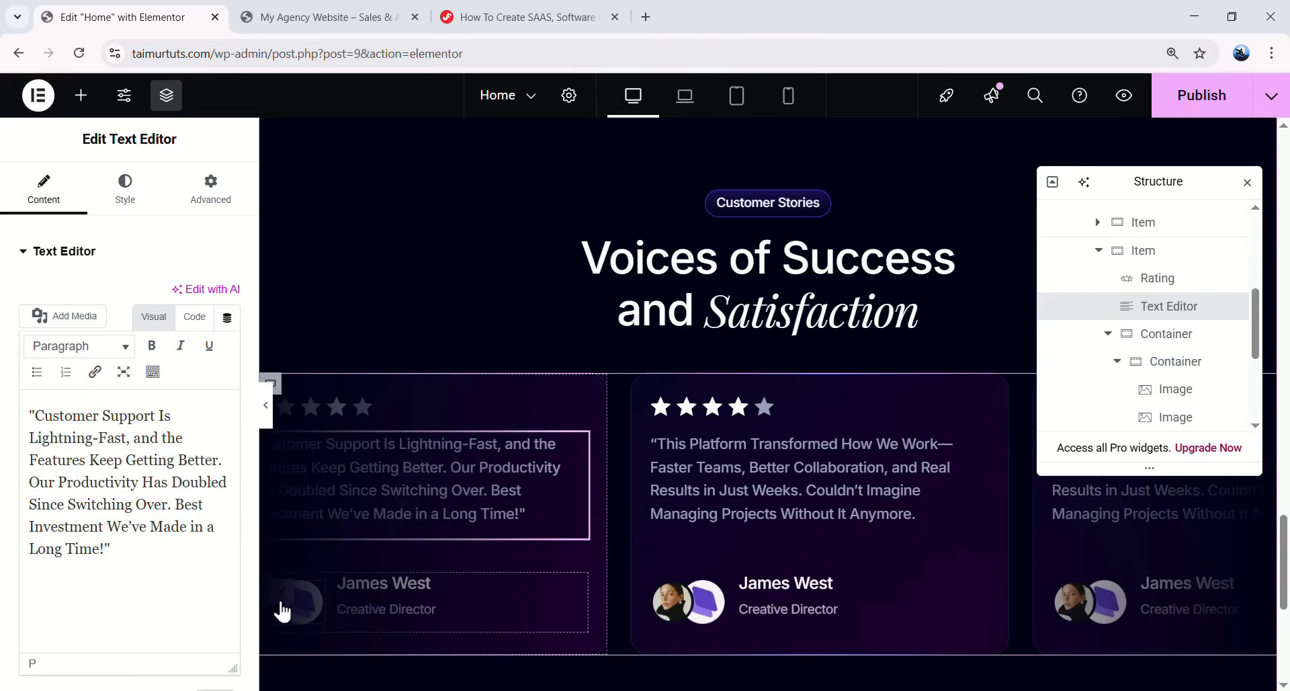
pyautogui.click(283, 606)
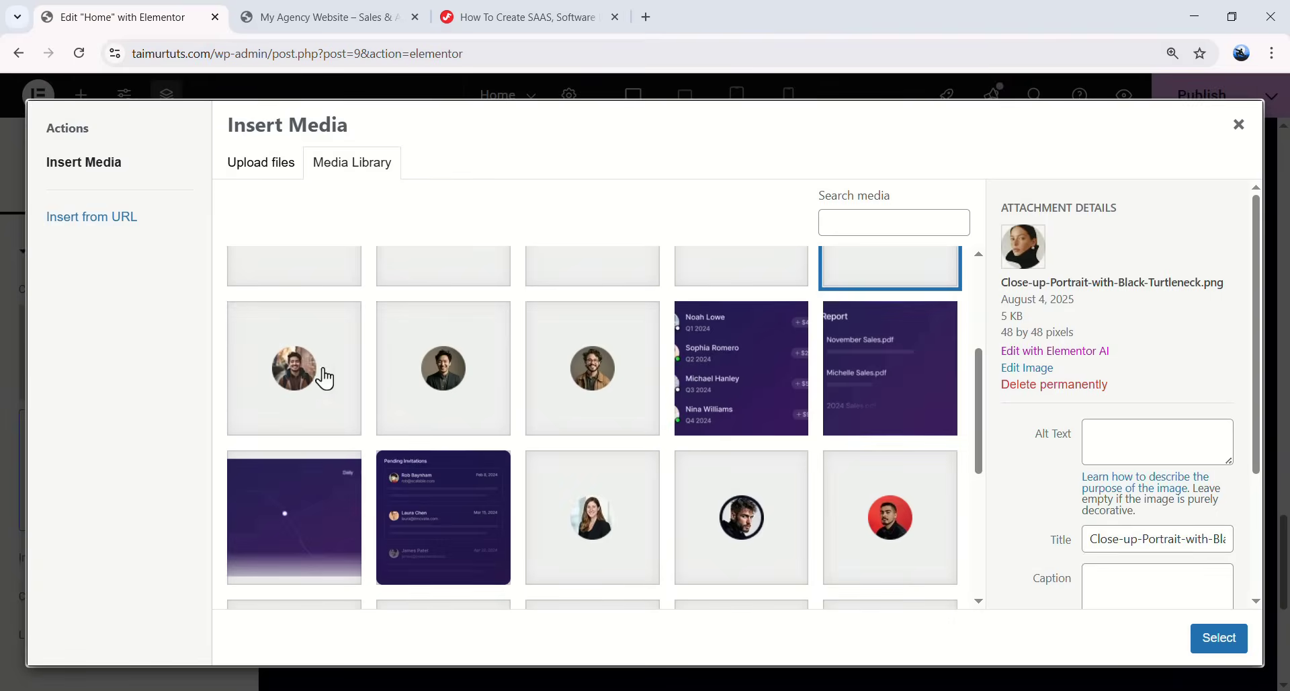
pyautogui.click(325, 378)
pyautogui.click(1219, 638)
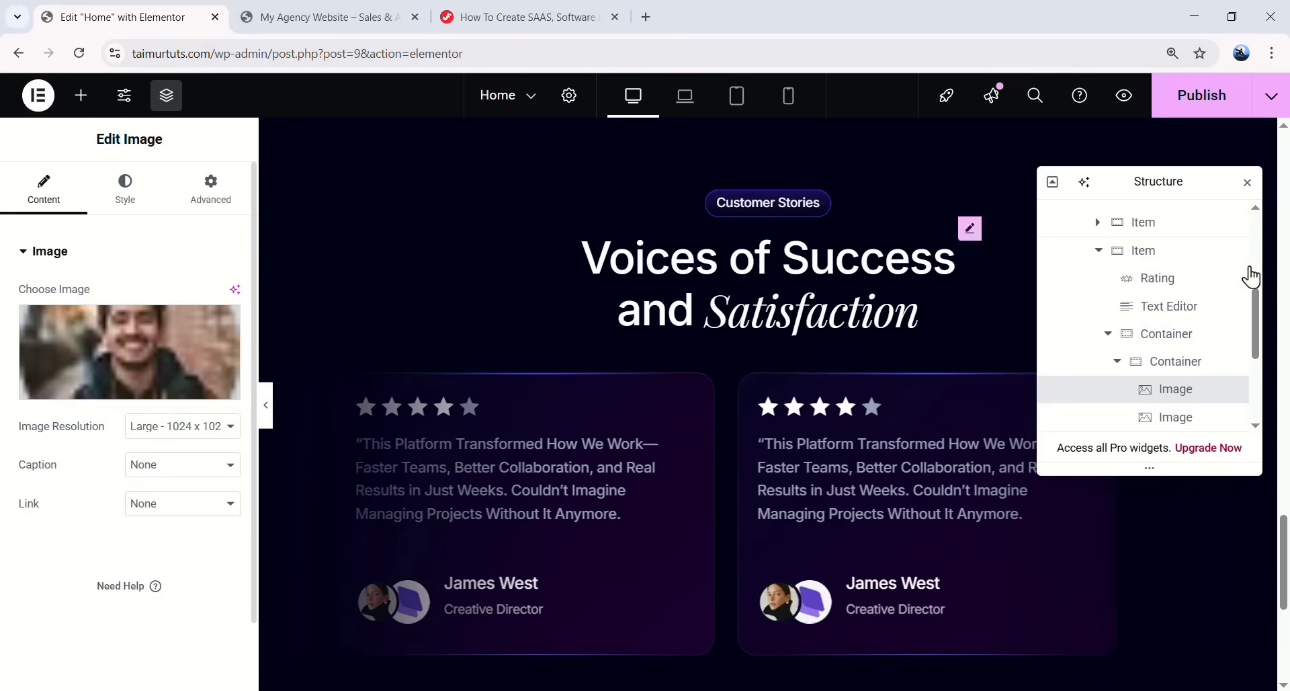
pyautogui.click(1186, 417)
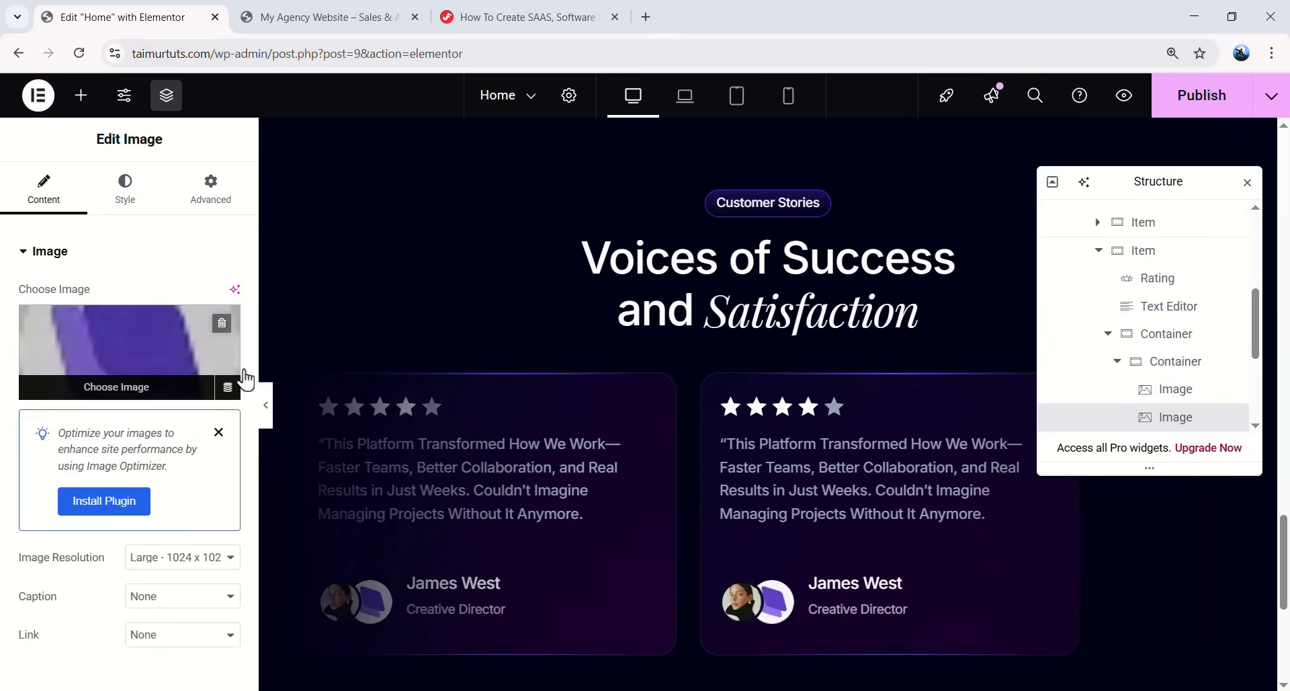
pyautogui.click(212, 377)
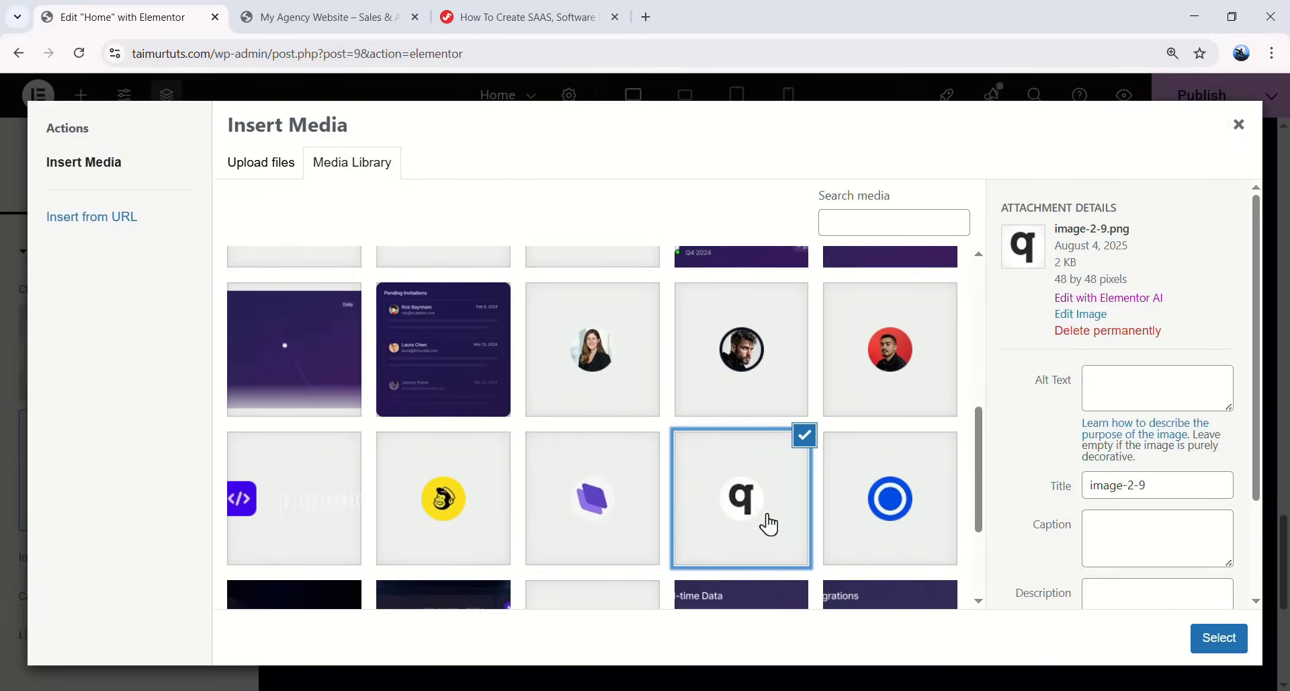
pyautogui.click(1206, 644)
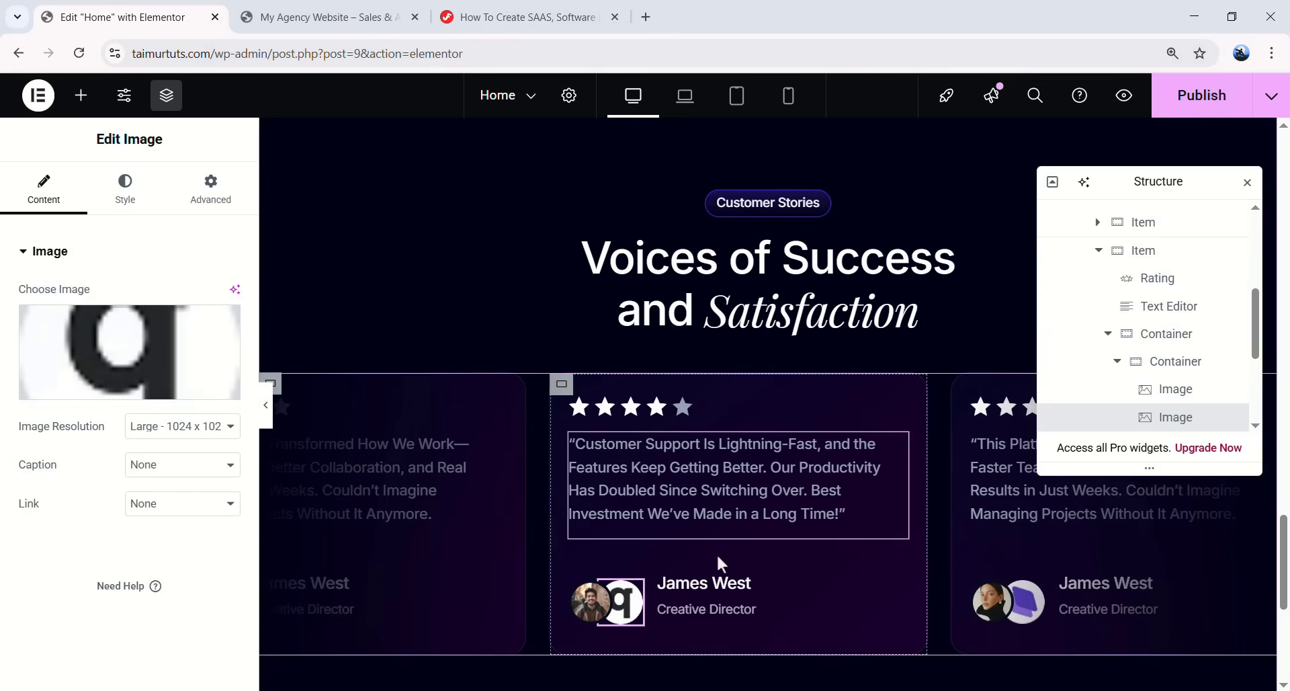
# - Enter the second card's reviewer name and set its job title to 'Marketing Strategist'
pyautogui.click(739, 586)
pyautogui.moveTo(86, 317); pyautogui.dragTo(20, 327)
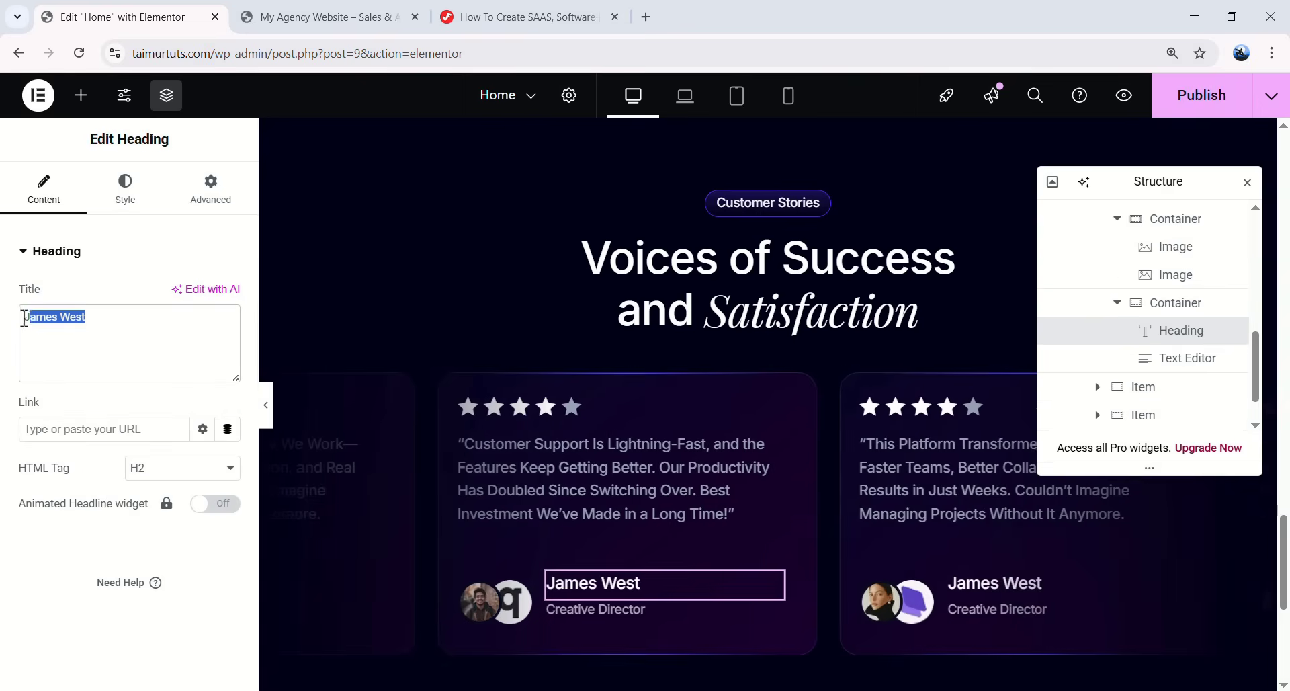
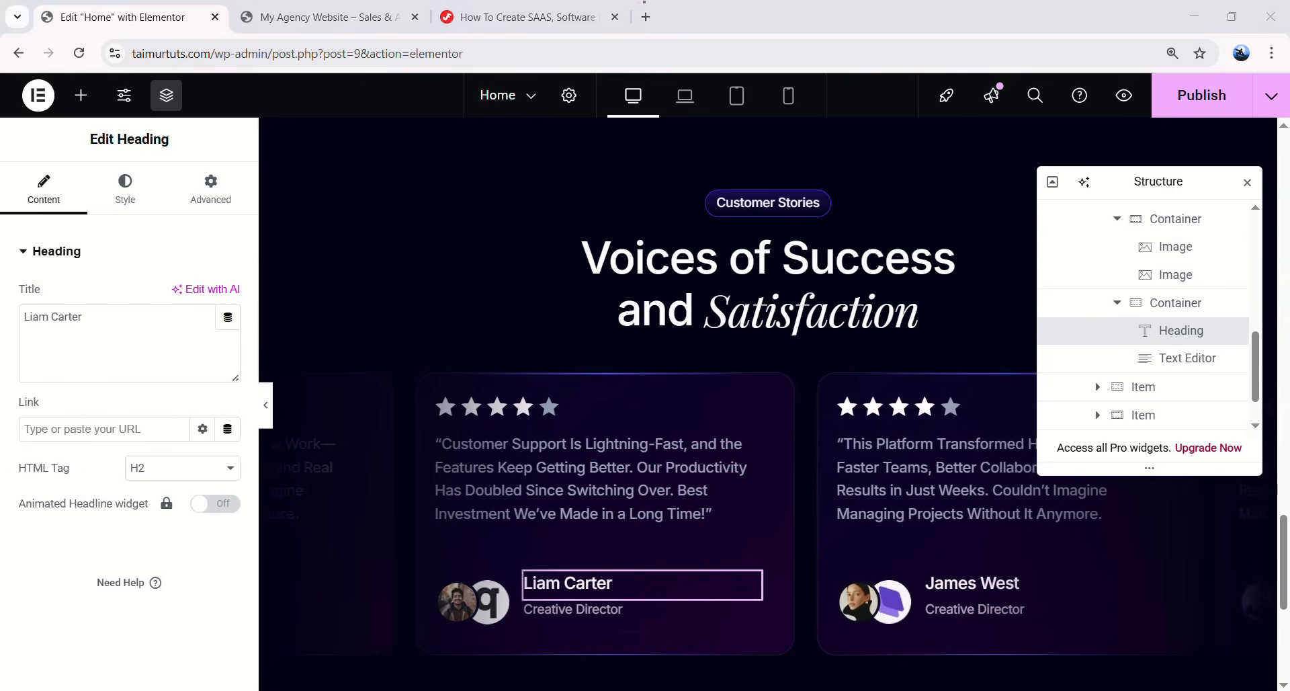
pyautogui.click(538, 610)
pyautogui.hotkey('ctrl', 'a')
pyautogui.write('Marketing Strategist')
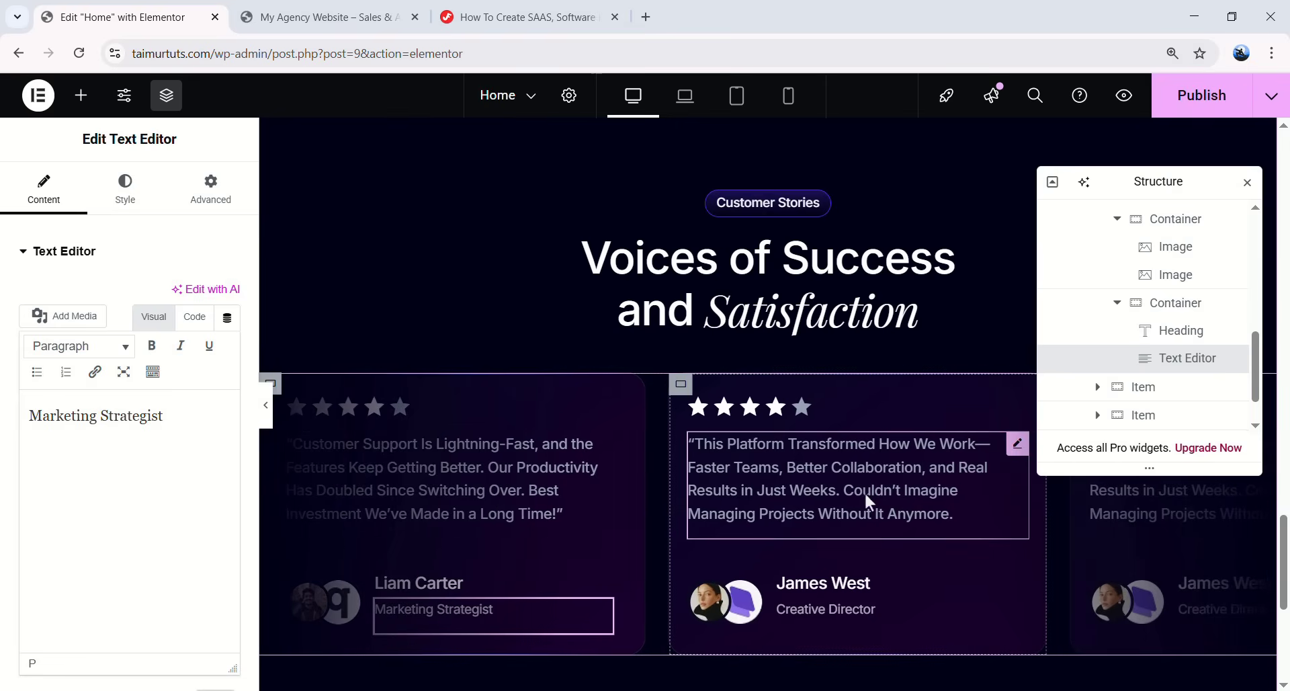
pyautogui.click(721, 611)
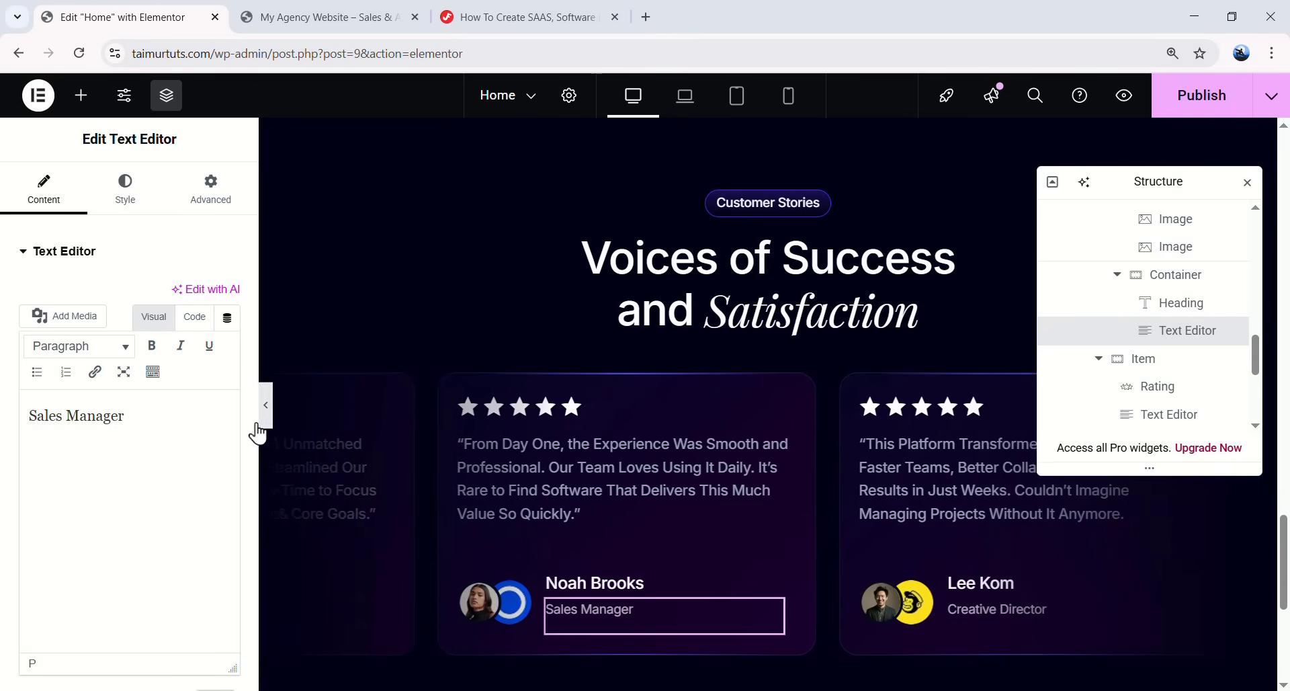
# - Preview the updated testimonial cards and collapse the Content Area in the Navigator
pyautogui.click(266, 405)
pyautogui.scroll(-3, 1162, 403)
pyautogui.scroll(6, 1153, 390)
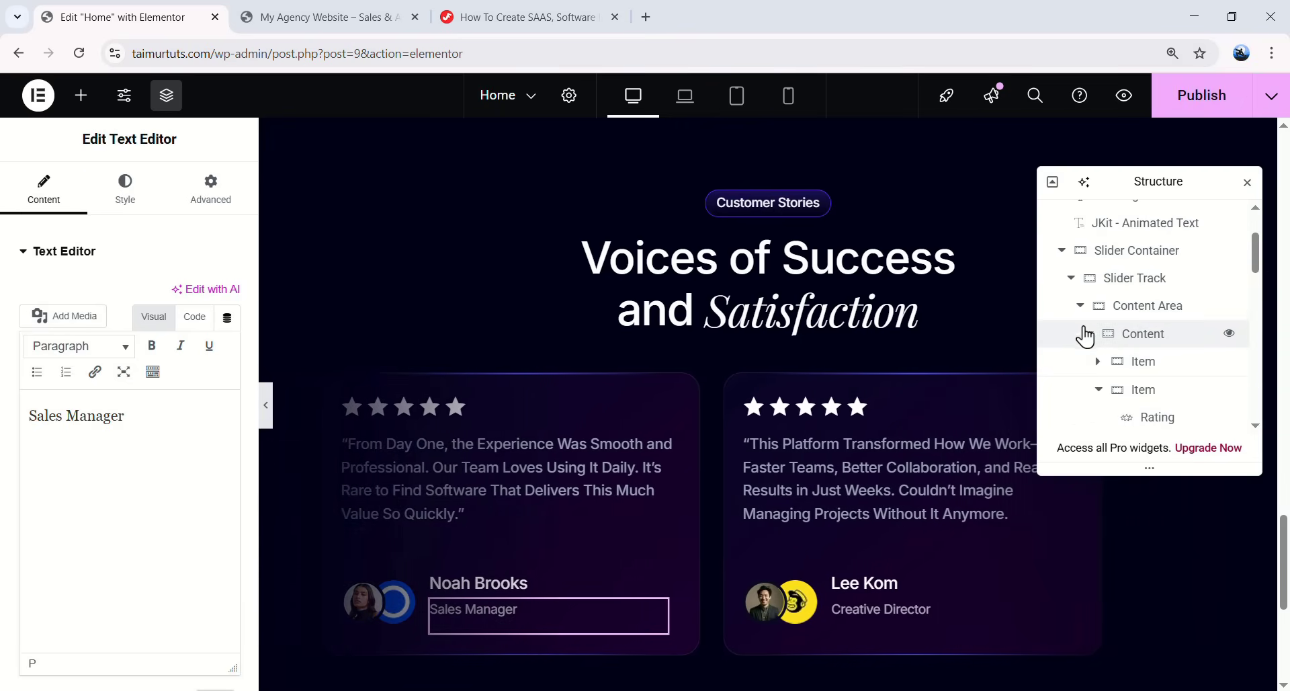
pyautogui.click(1080, 305)
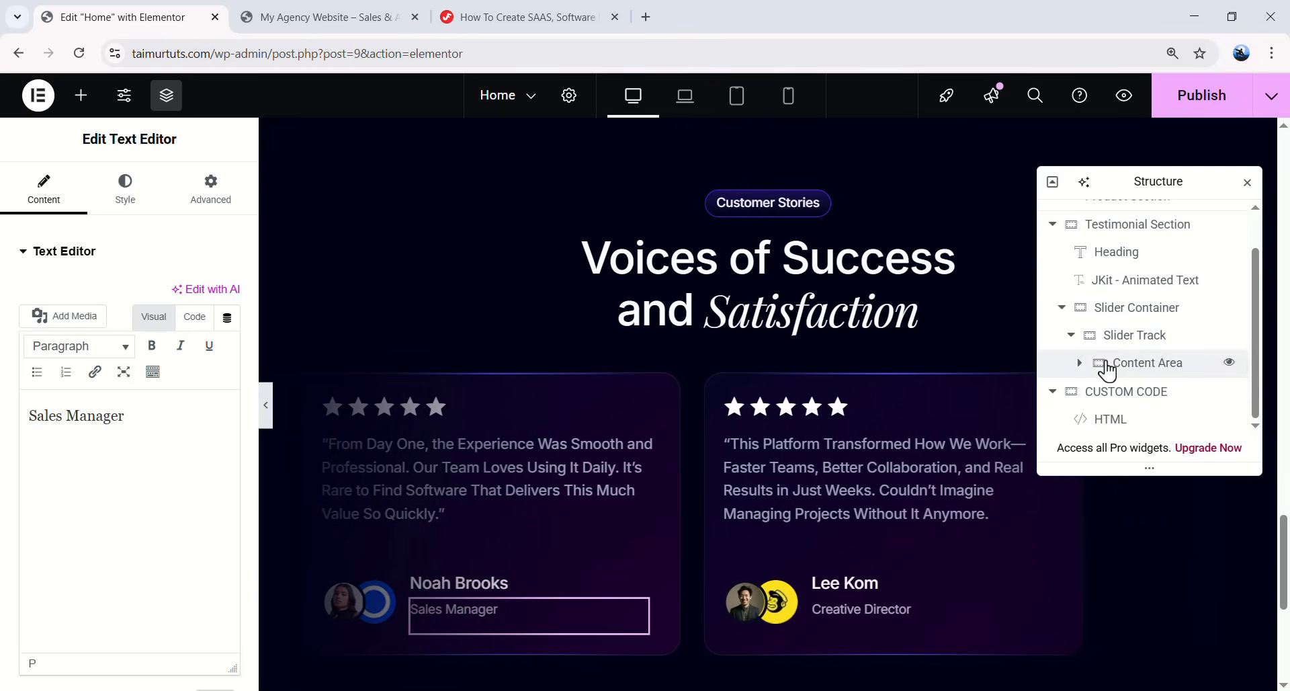
pyautogui.click(1152, 365)
pyautogui.rightClick(1152, 367)
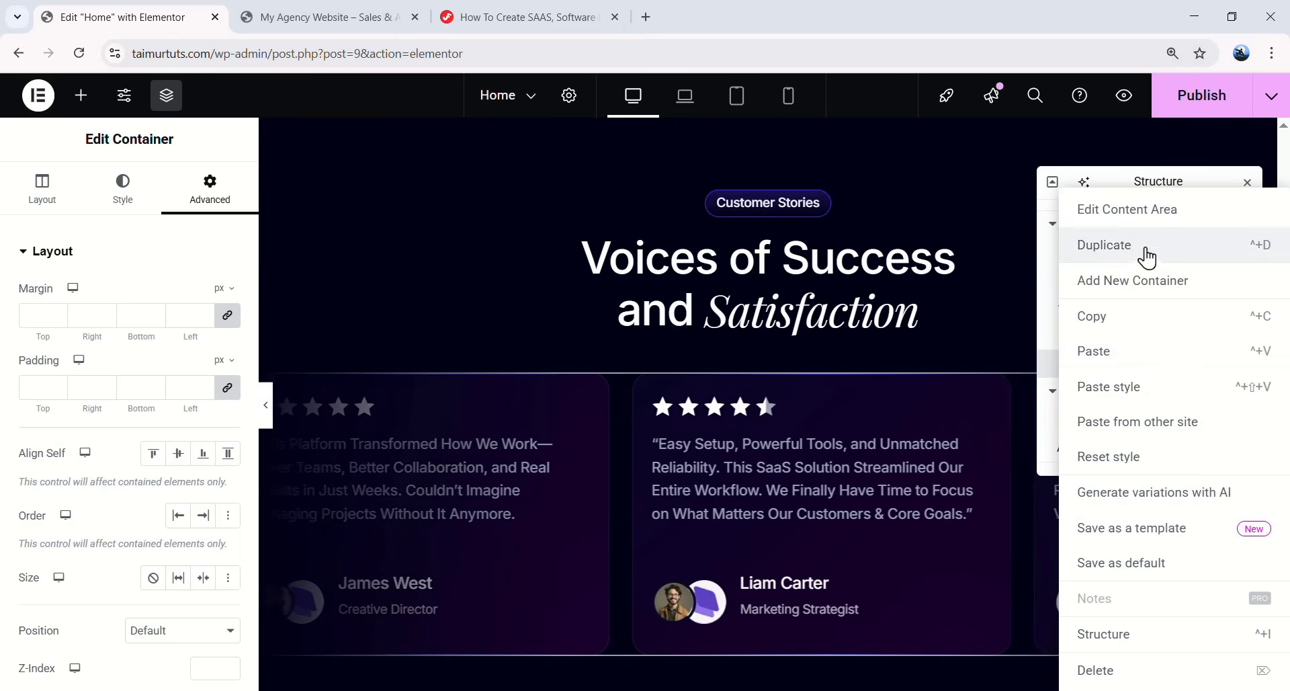
pyautogui.click(1140, 249)
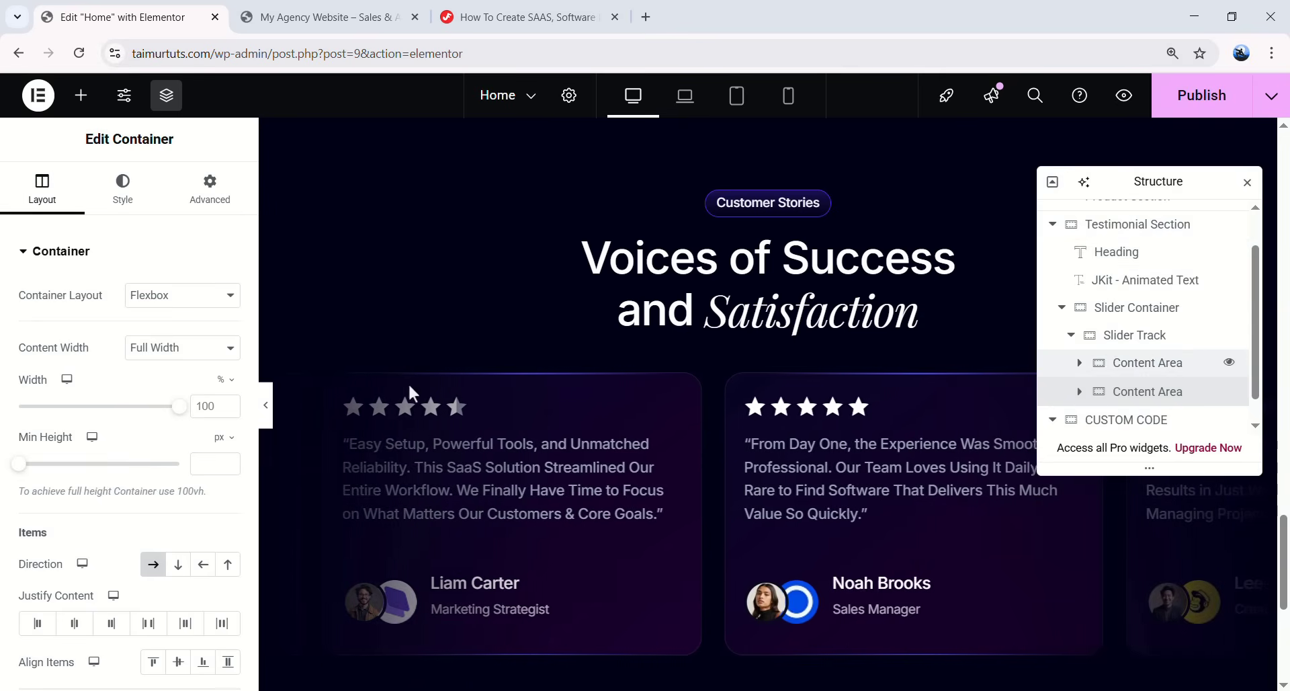
pyautogui.click(266, 404)
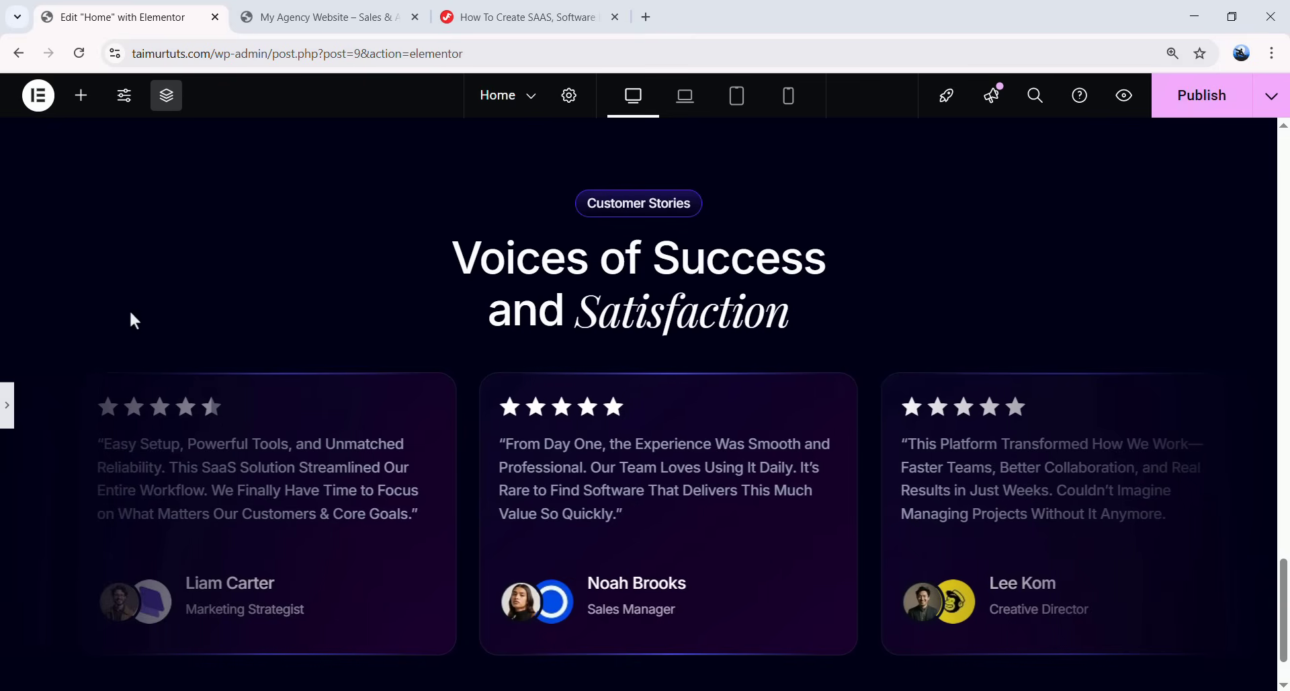
pyautogui.click(7, 406)
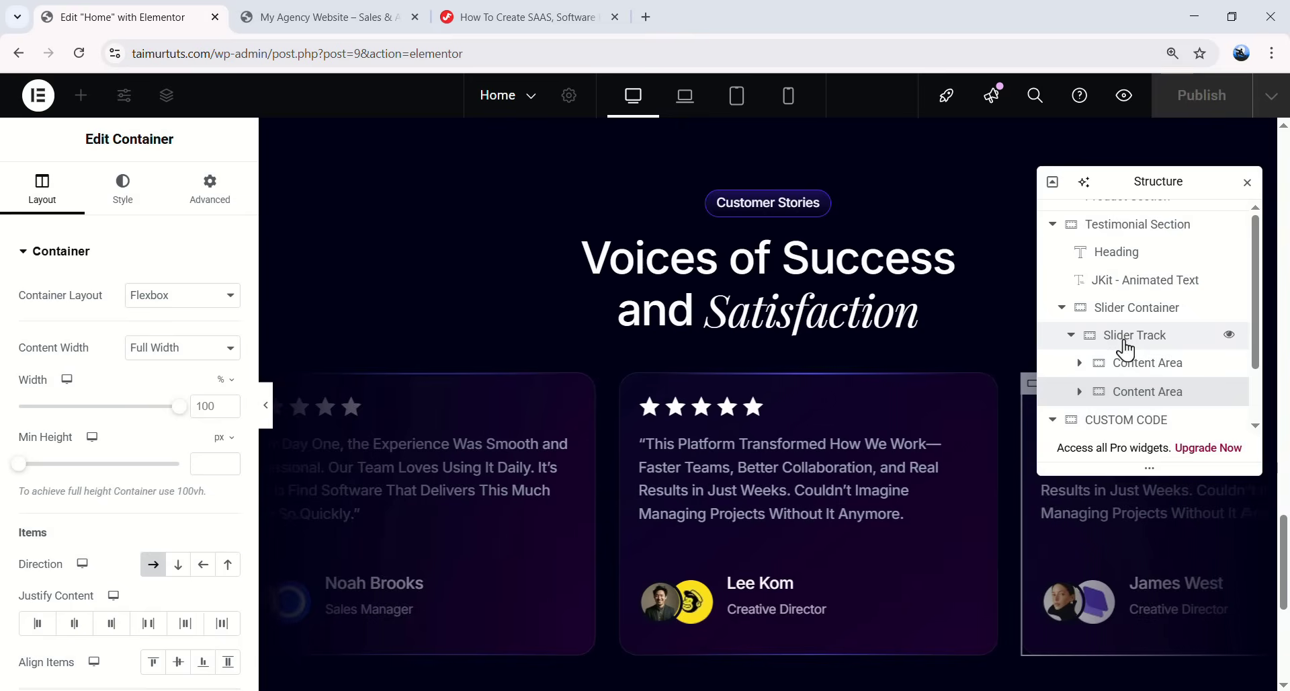
pyautogui.scroll(1, 1126, 350)
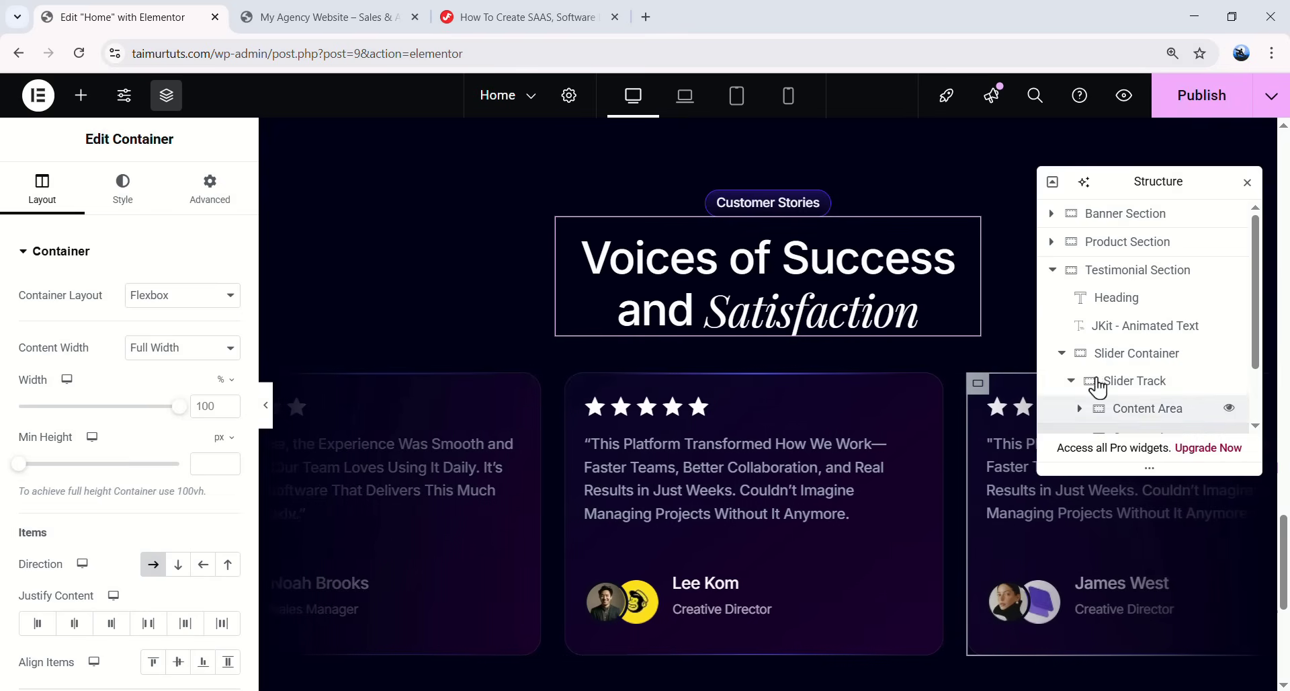
pyautogui.click(266, 405)
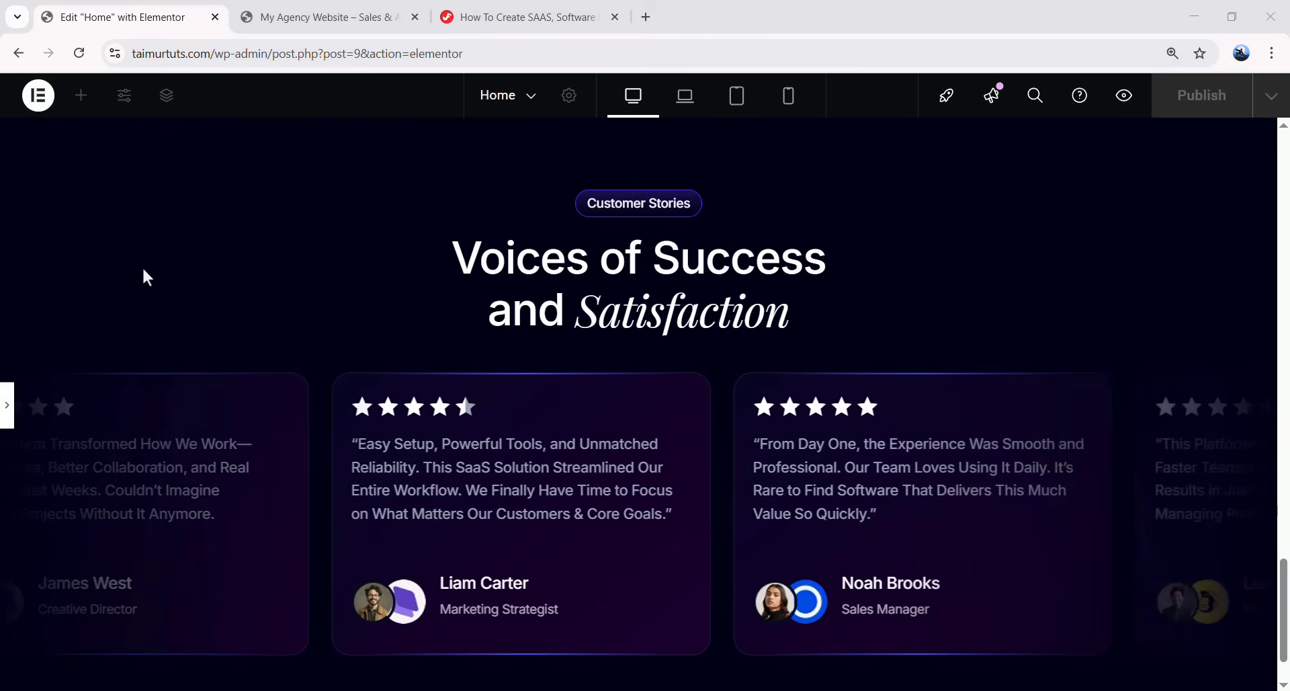
pyautogui.scroll(-1, 497, 444)
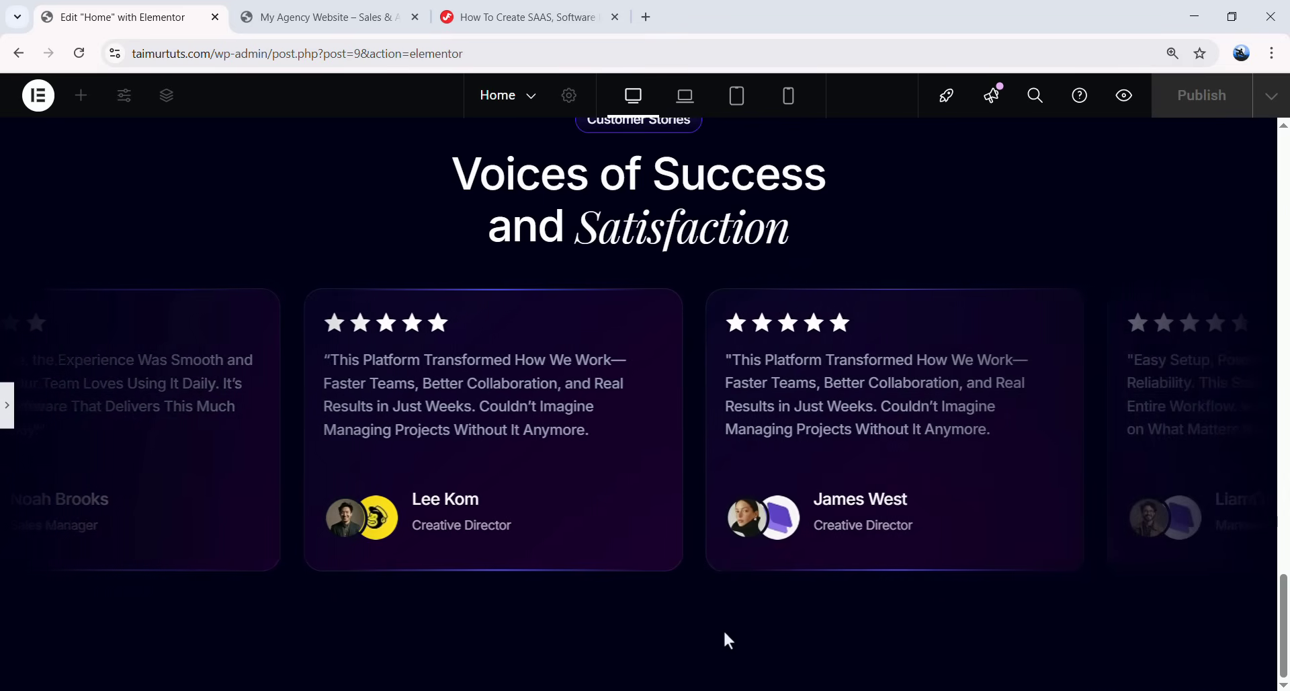
pyautogui.click(6, 405)
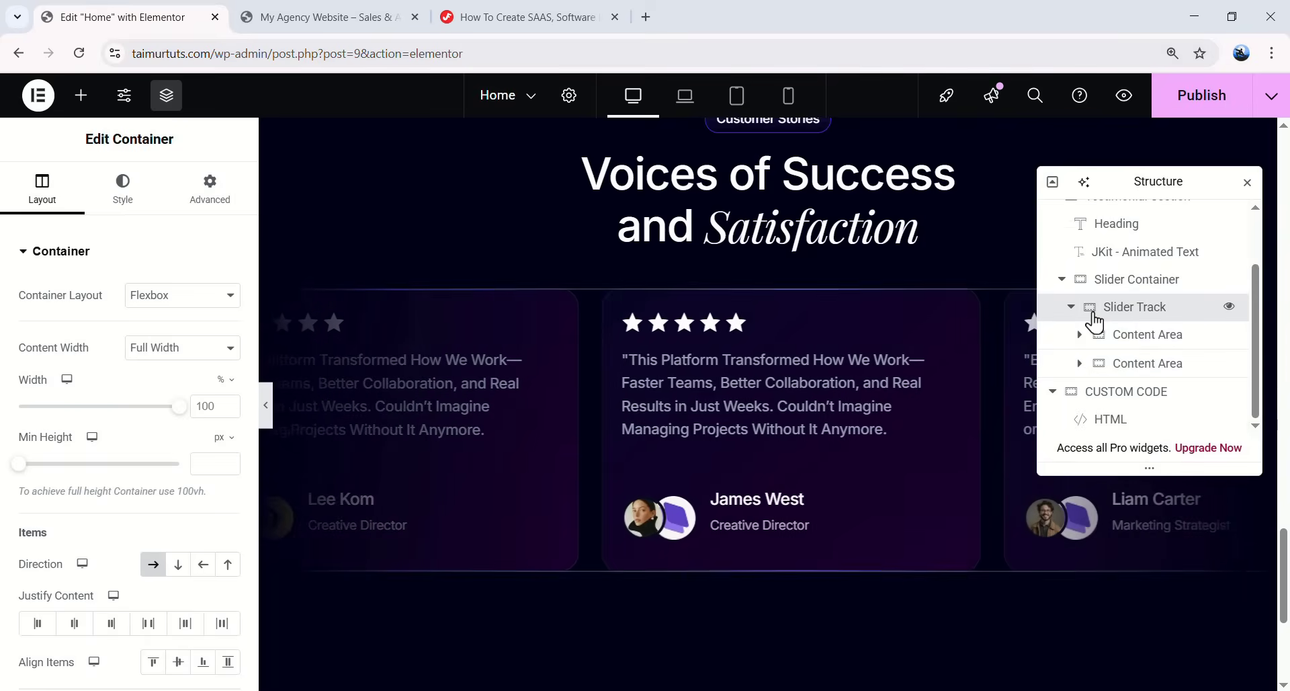
# - Duplicate the Slider Track and preview the second row of testimonial cards
pyautogui.click(1072, 309)
pyautogui.rightClick(1124, 363)
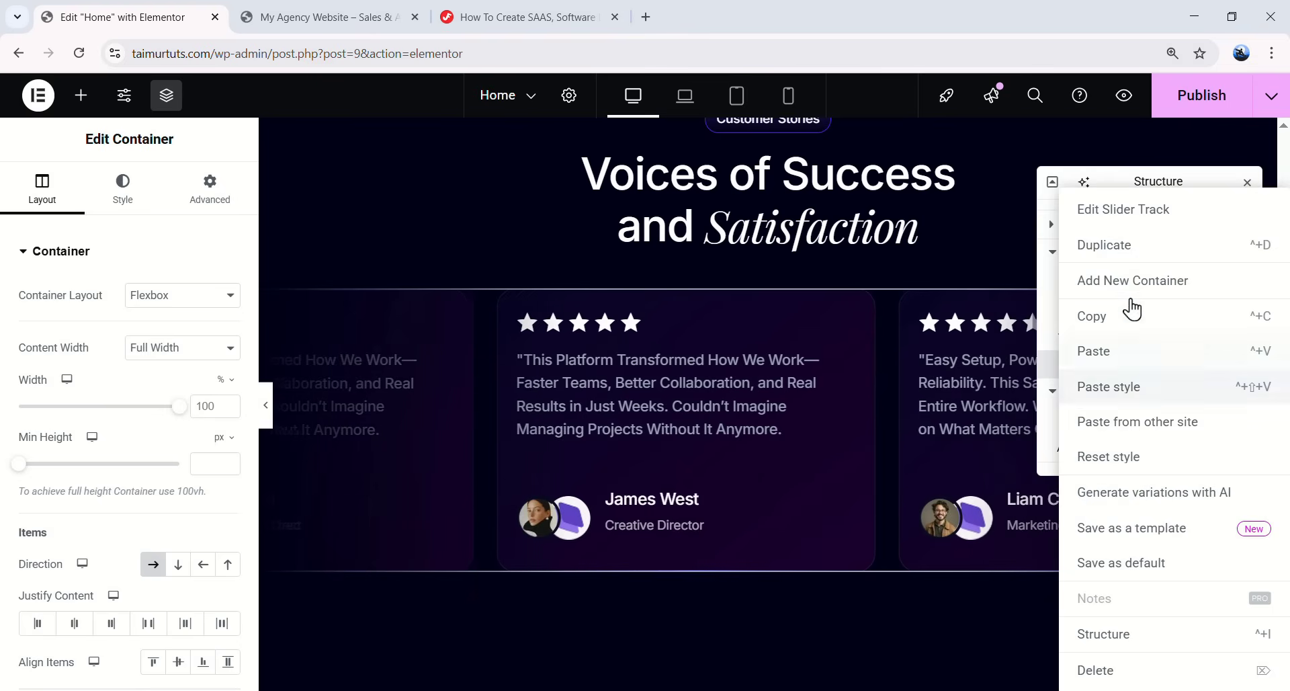
pyautogui.click(1135, 259)
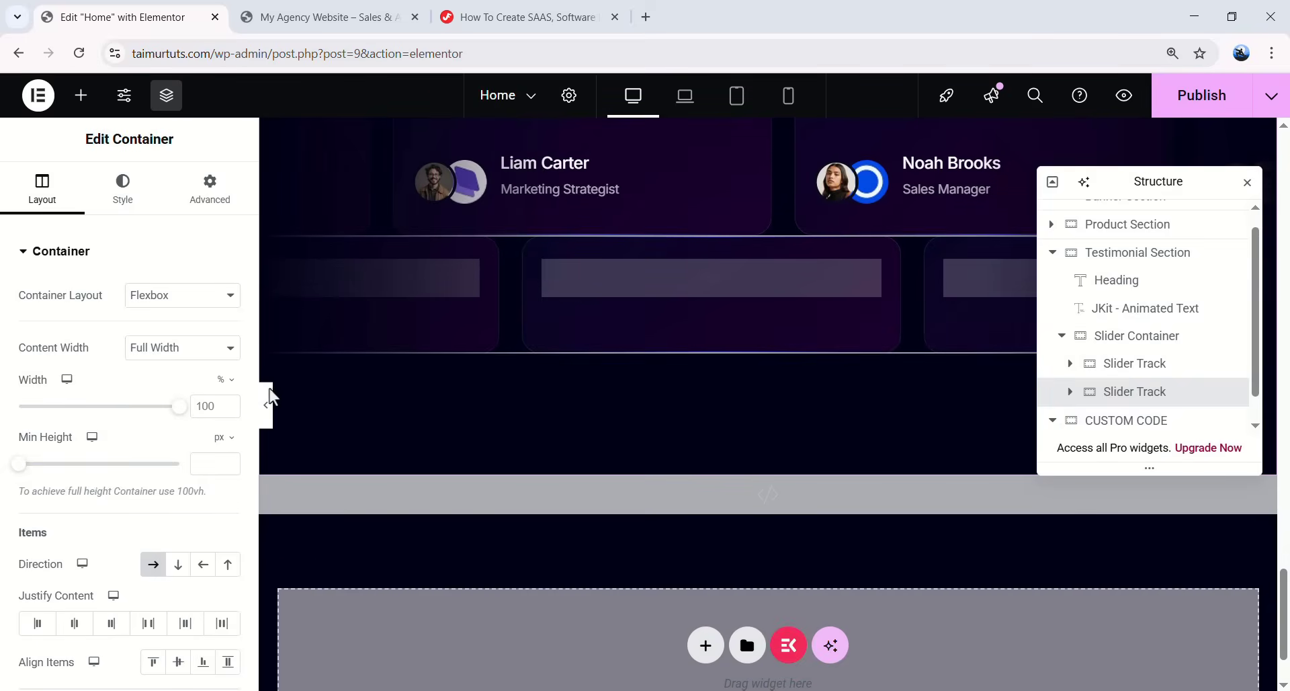
pyautogui.click(268, 411)
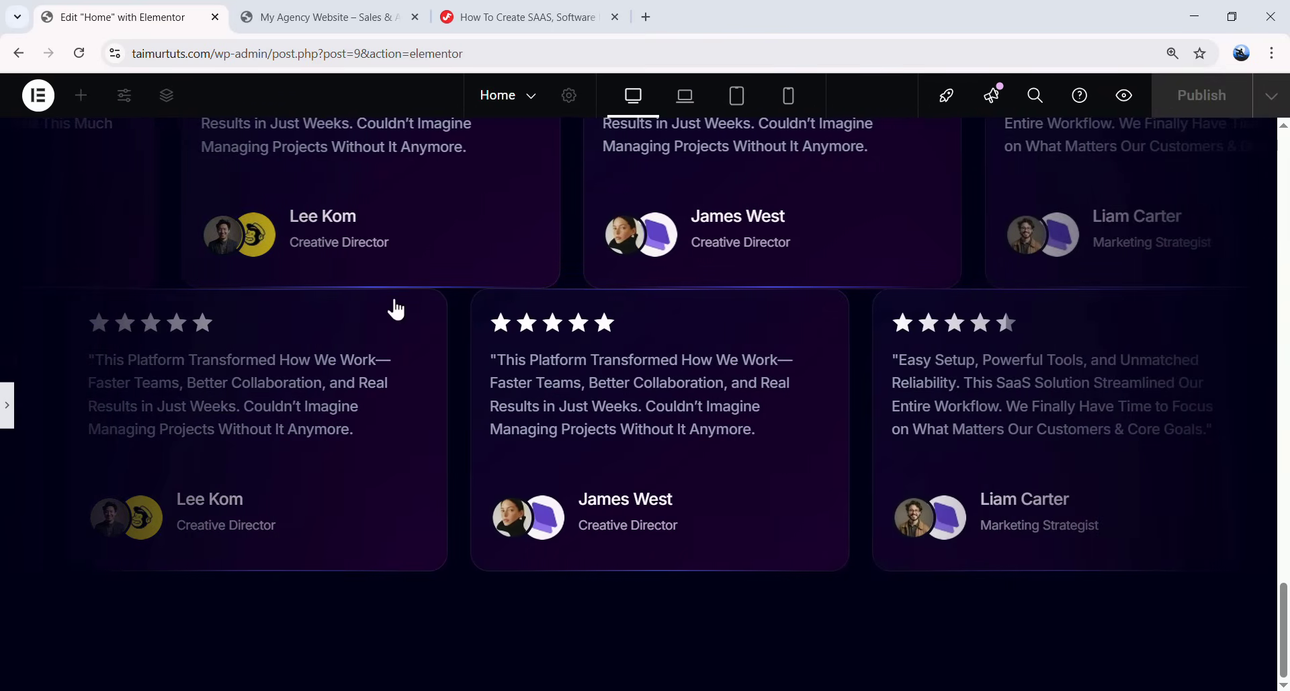
# - Give the new Slider Track a 24 px top margin
pyautogui.hotkey('ctrl', 'i')
pyautogui.click(1136, 396)
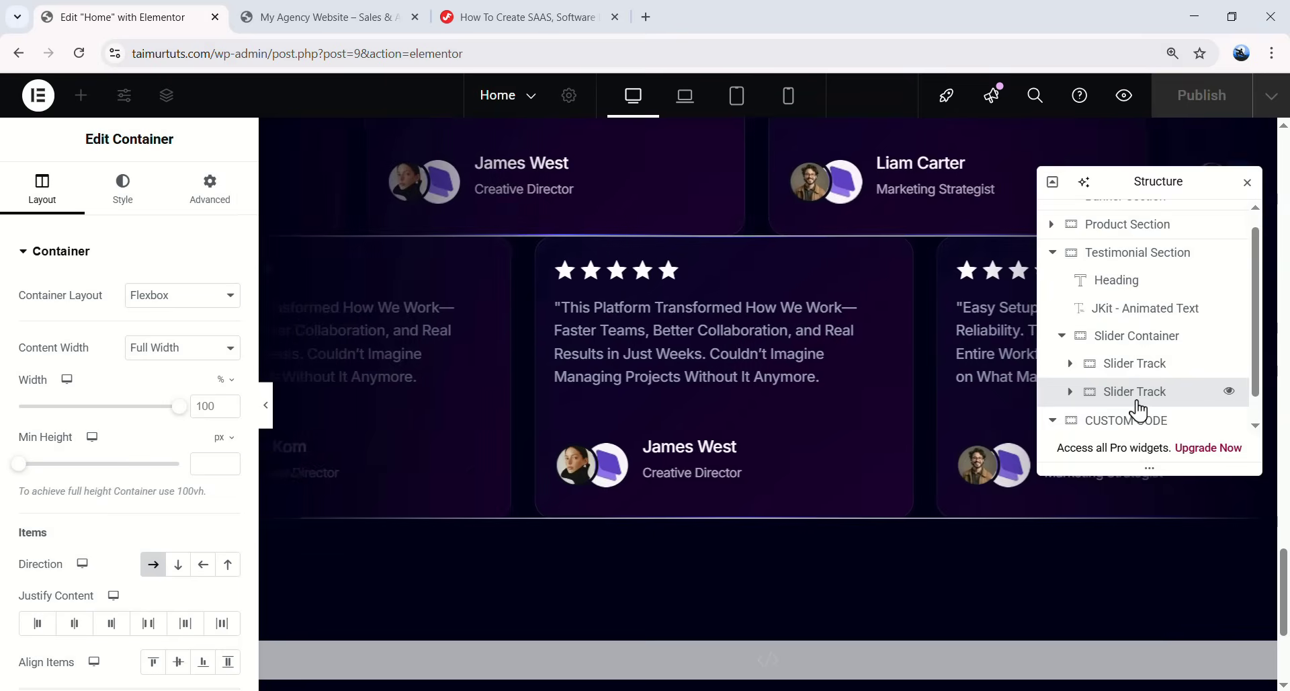
pyautogui.click(219, 206)
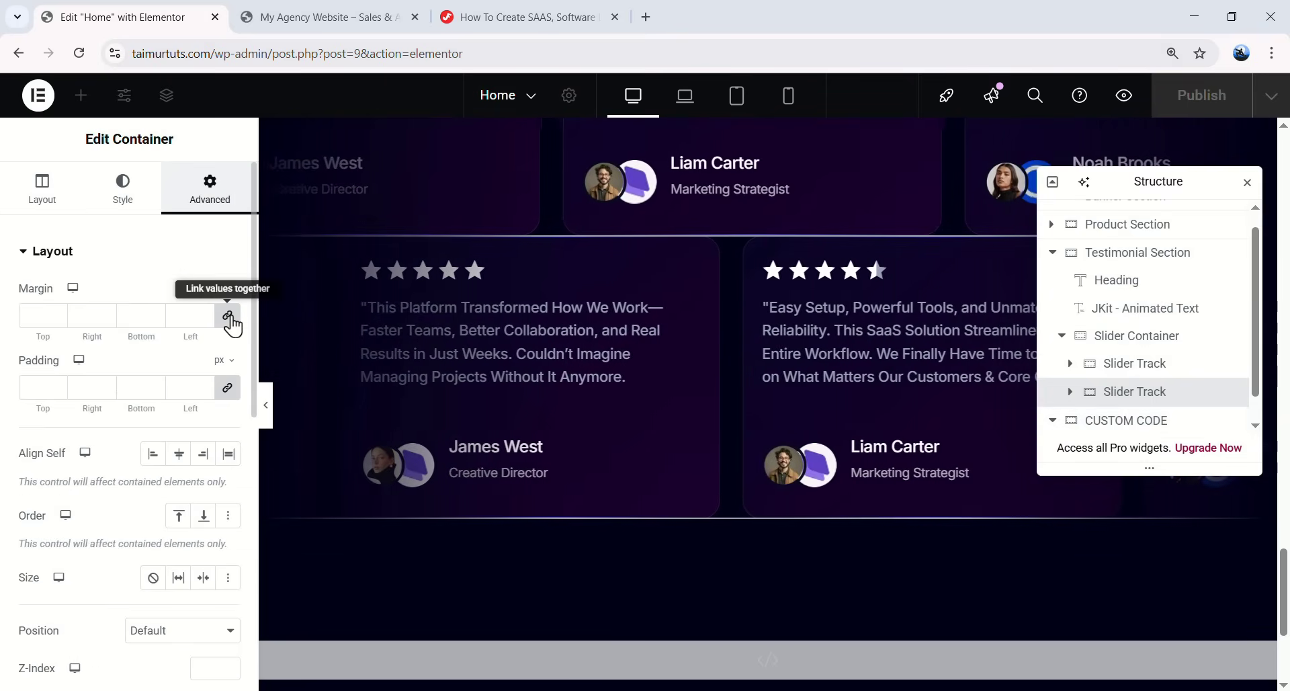
pyautogui.doubleClick(34, 315)
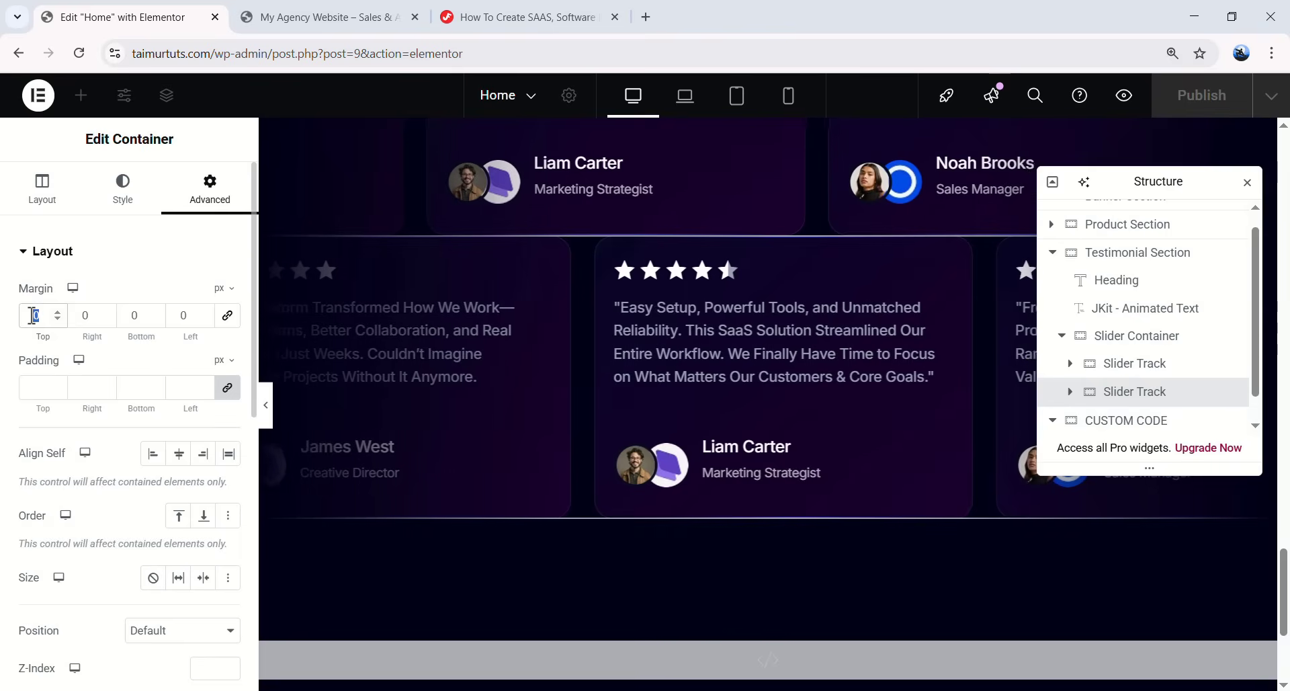
pyautogui.write('24')
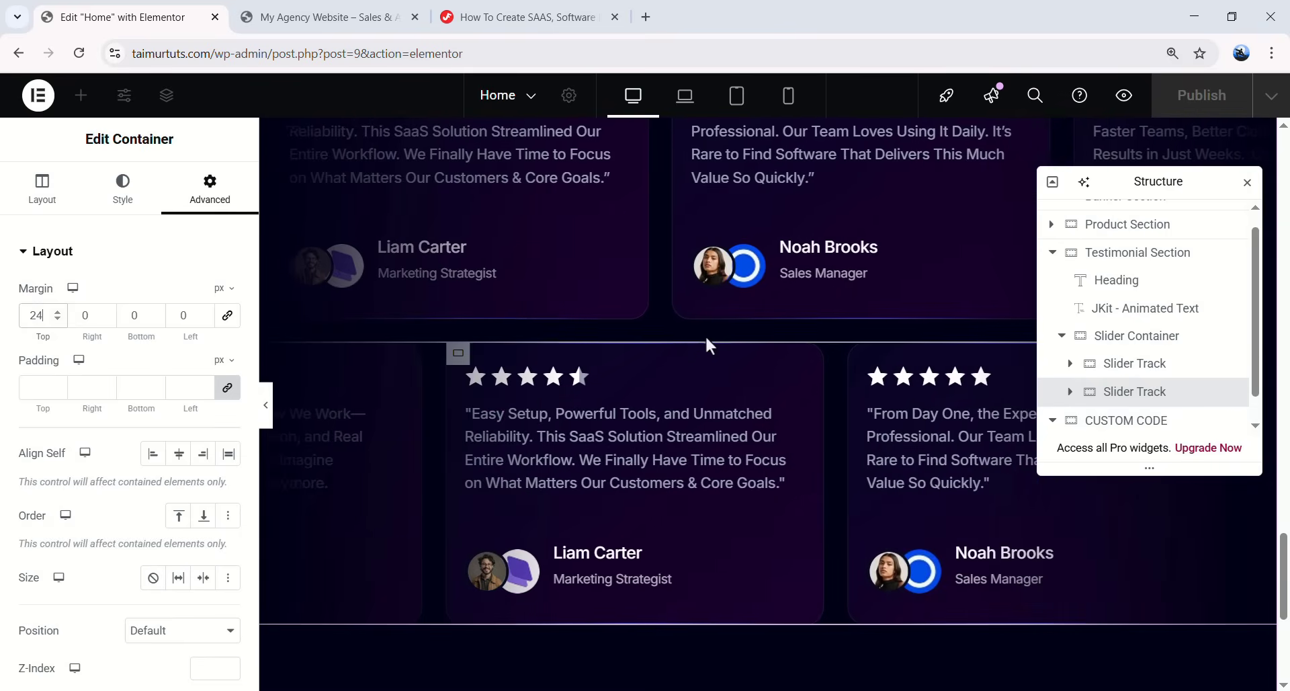
pyautogui.scroll(-1, 748, 539)
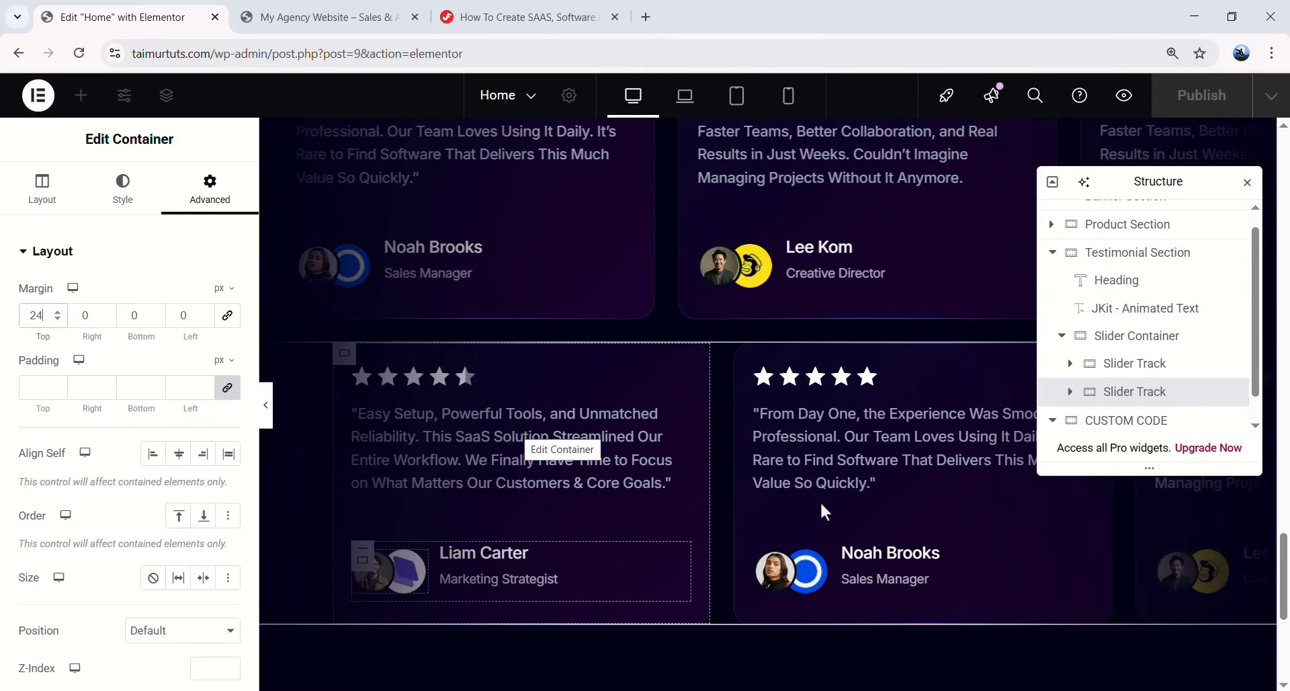
pyautogui.click(531, 583)
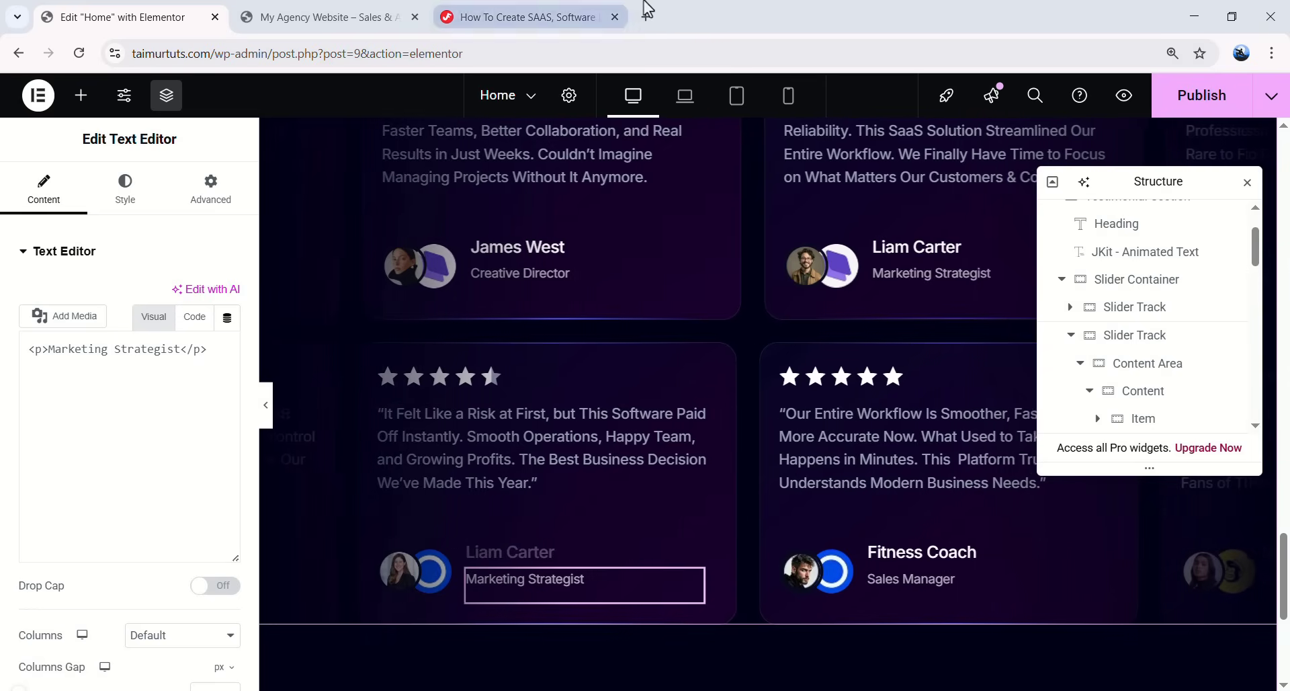
# - Preview the two testimonial rows with the 24 px gap between them
pyautogui.scroll(2, 939, 406)
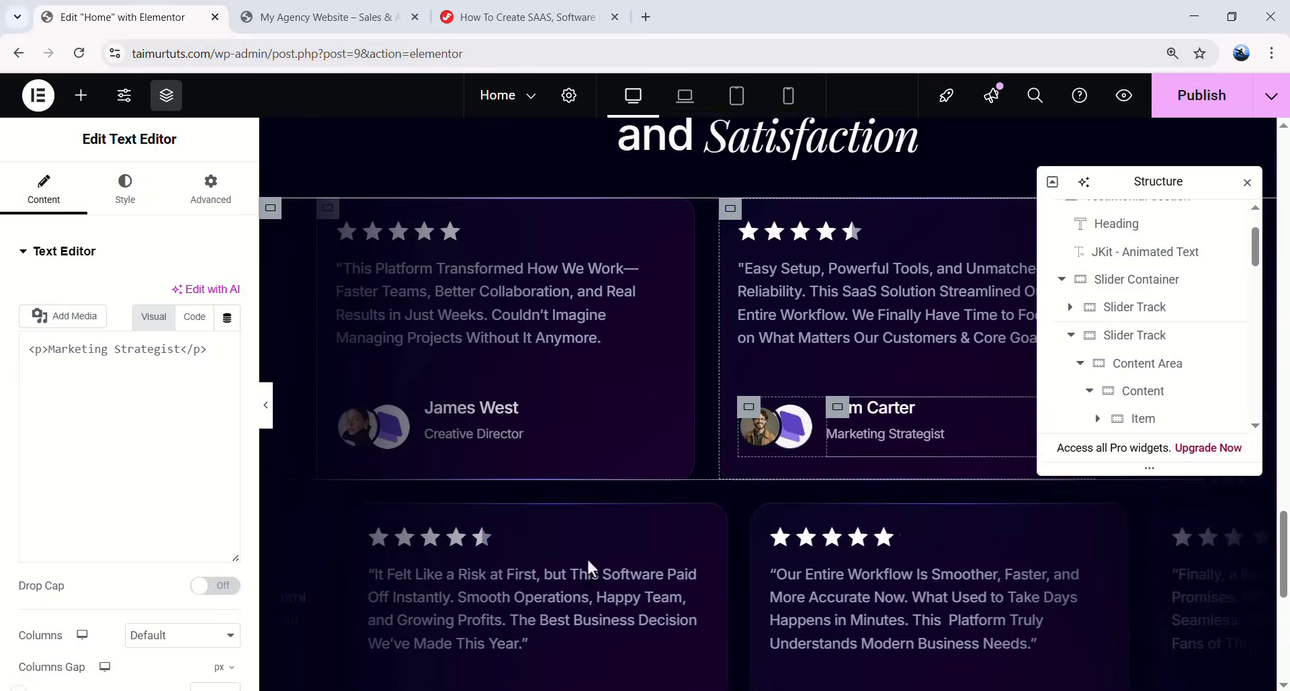
pyautogui.scroll(-3, 674, 543)
pyautogui.scroll(2, 944, 540)
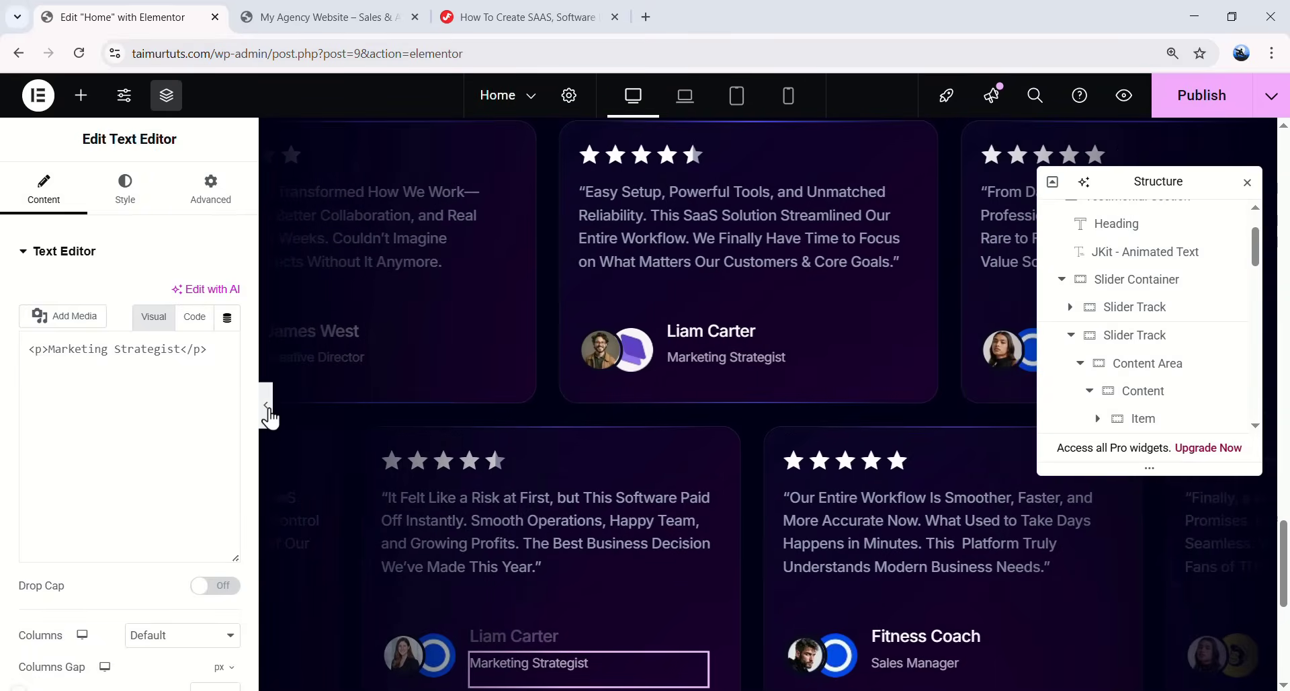
pyautogui.click(267, 408)
pyautogui.scroll(-5, 1071, 420)
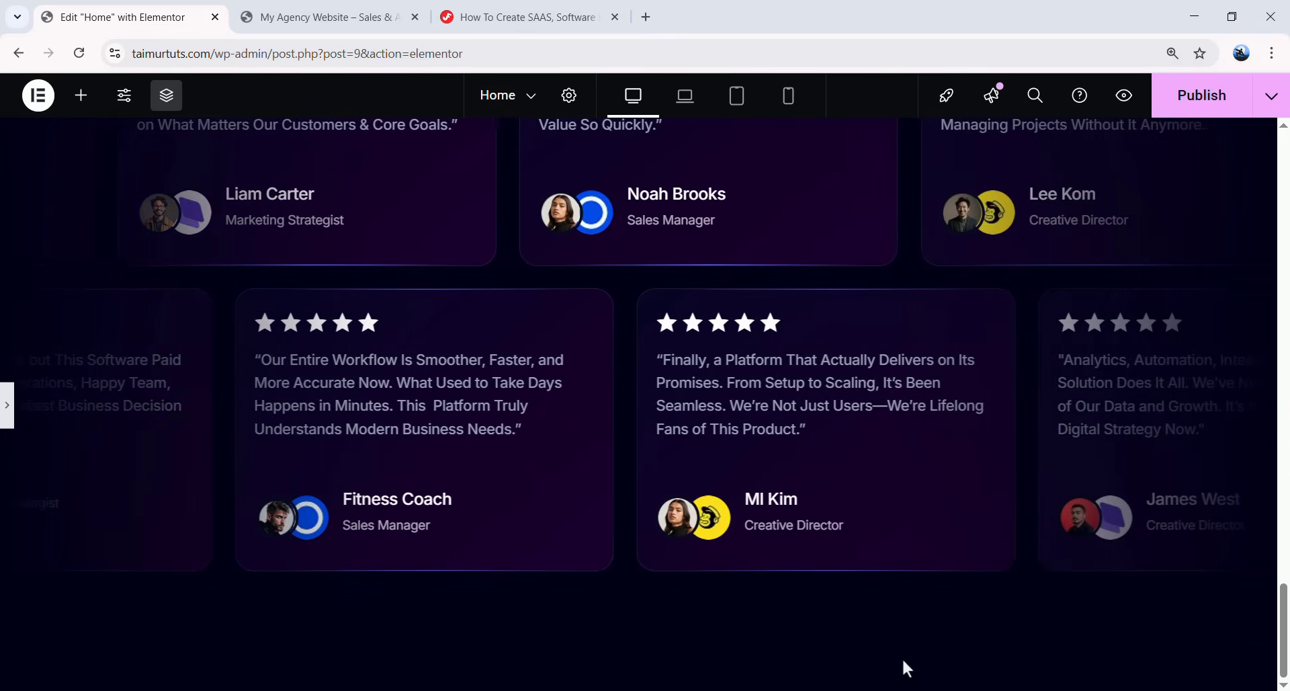
pyautogui.scroll(4, 1051, 275)
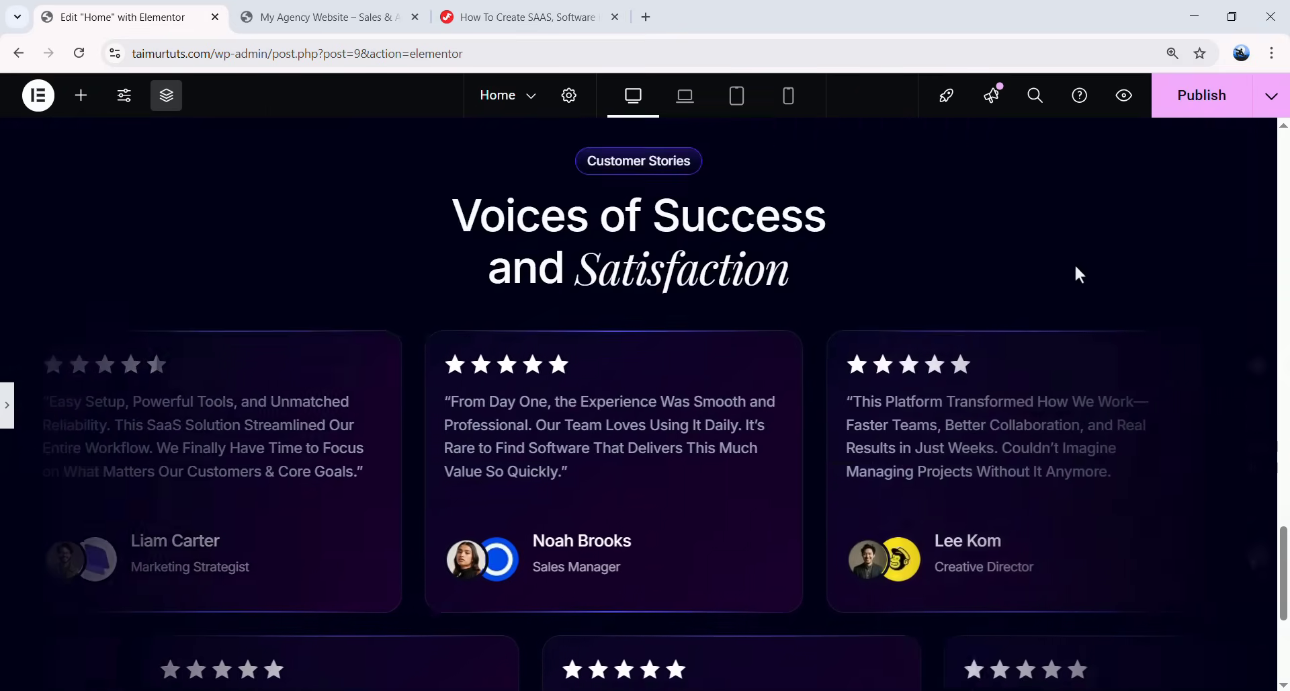
pyautogui.scroll(-2, 1050, 275)
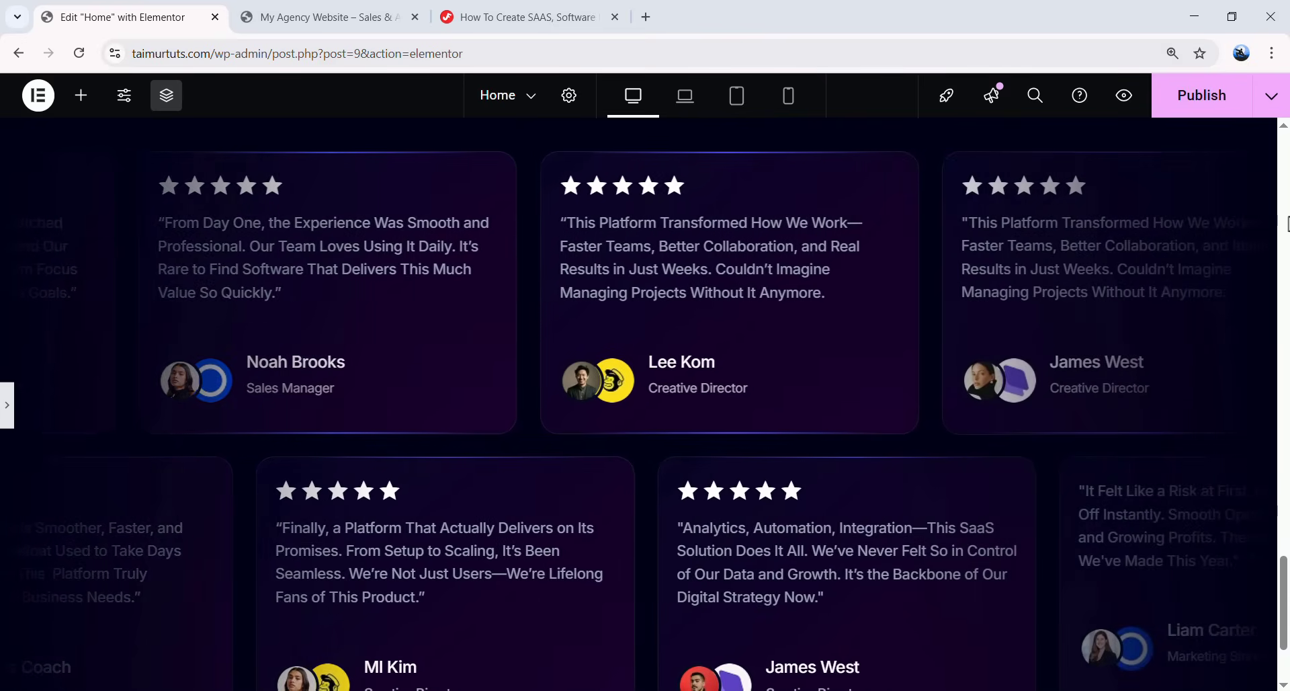
# - Scroll through the testimonial rows and preview them at laptop width
pyautogui.scroll(1, 1286, 239)
pyautogui.scroll(3, 1014, 265)
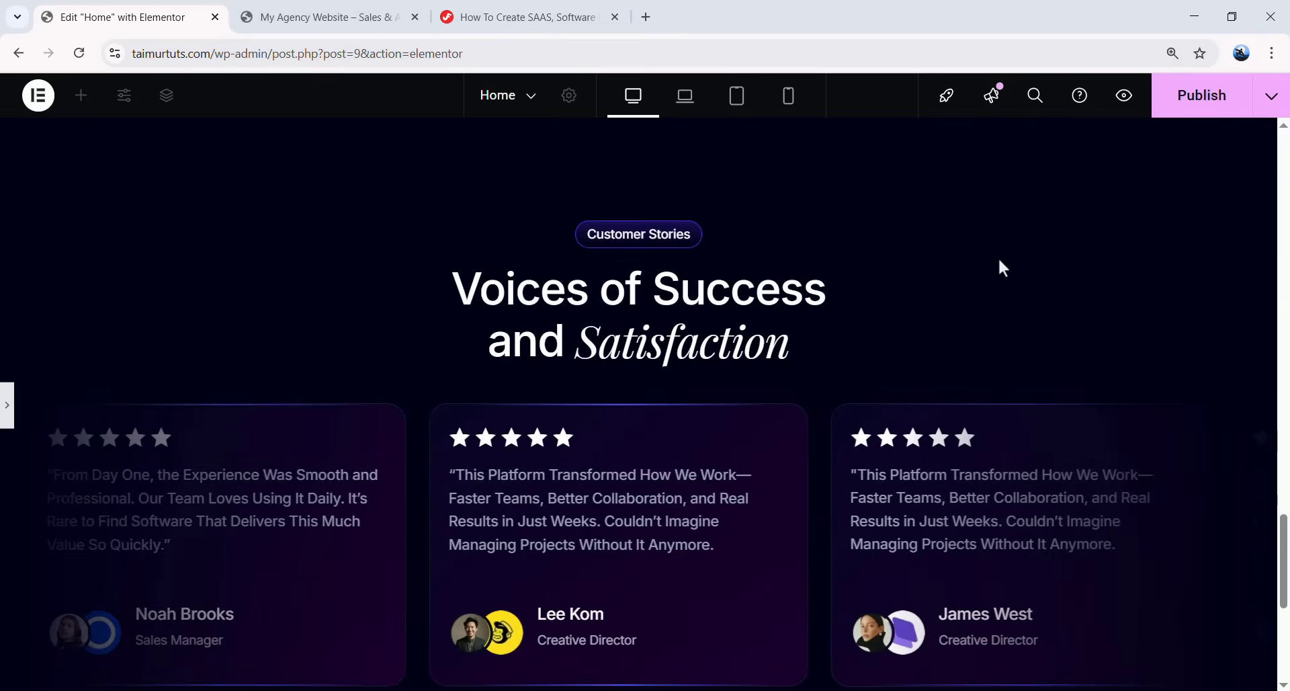
pyautogui.scroll(-4, 1016, 262)
pyautogui.scroll(5, 1138, 368)
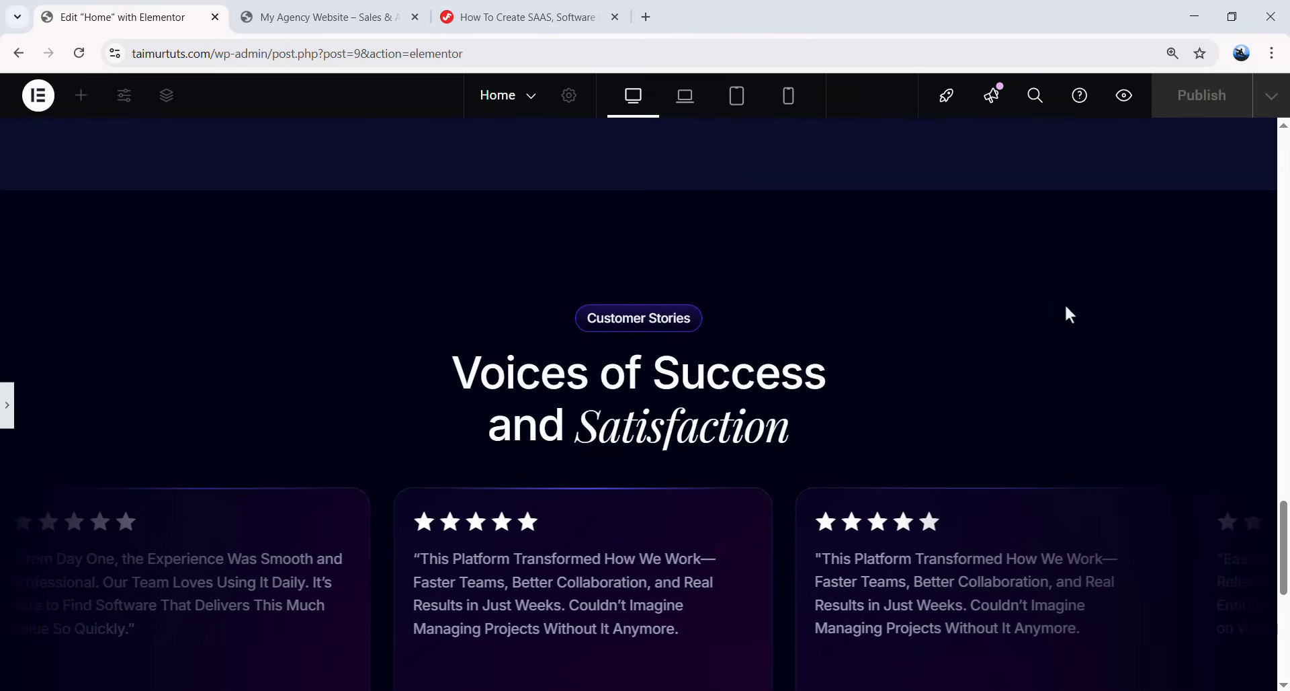
pyautogui.scroll(-2, 1067, 303)
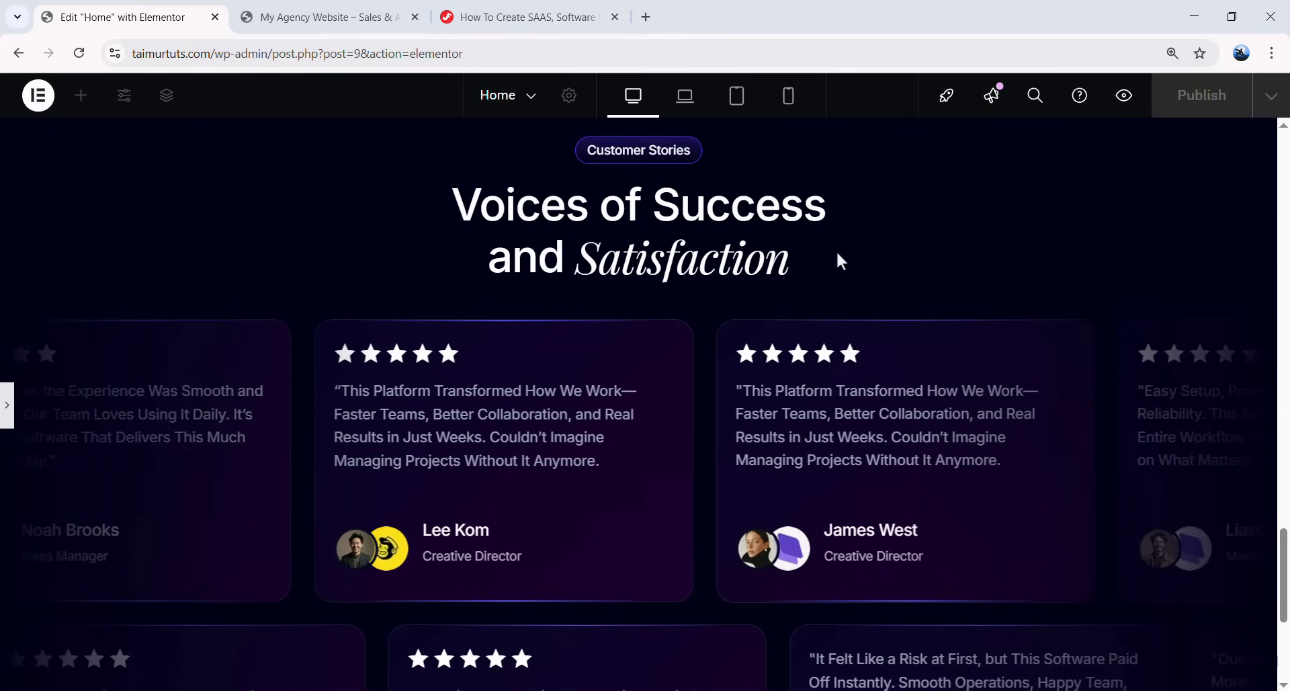
pyautogui.click(686, 103)
pyautogui.scroll(-5, 835, 225)
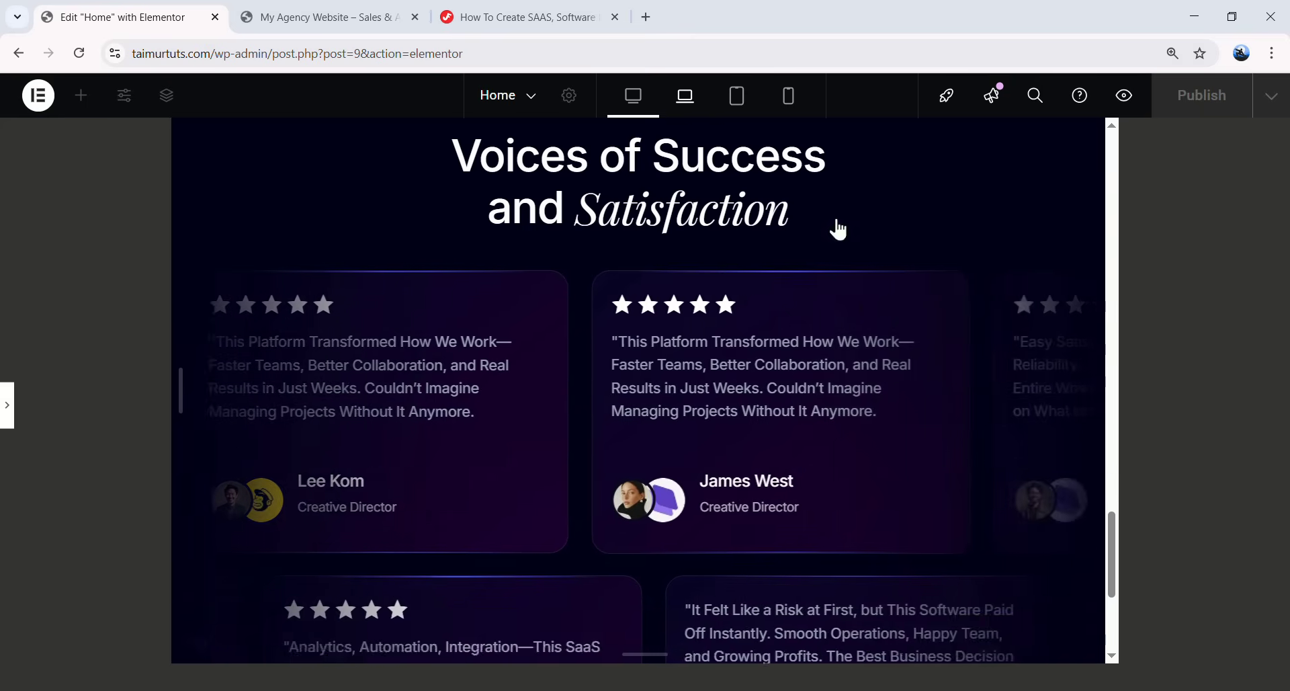
pyautogui.scroll(5, 793, 592)
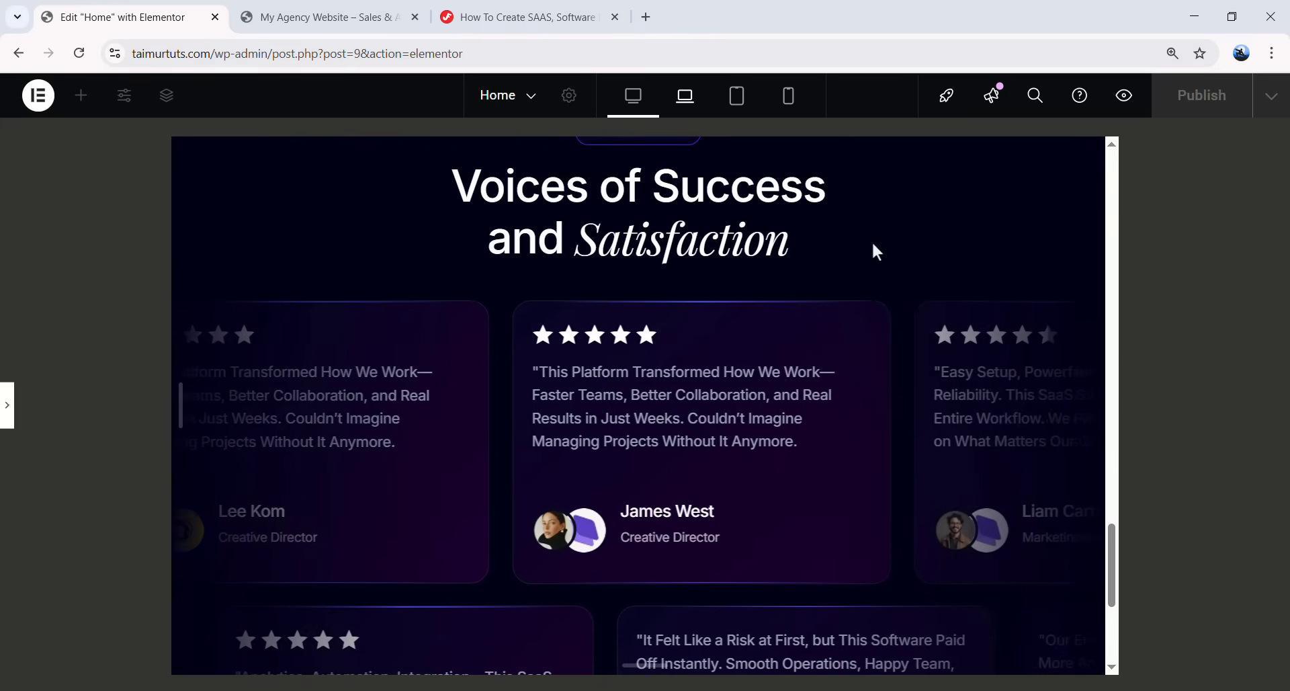
pyautogui.scroll(3, 840, 242)
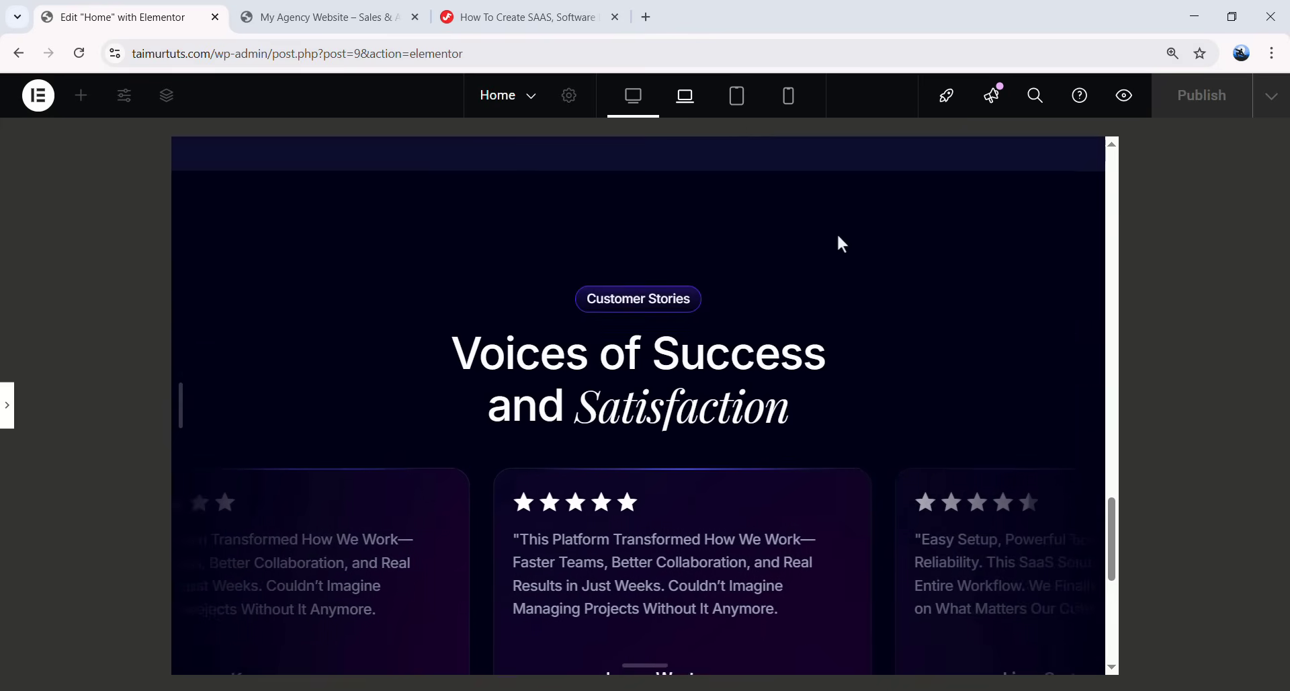
# - Switch the preview to tablet width and scroll through both slider rows
pyautogui.click(737, 96)
pyautogui.scroll(-4, 797, 313)
pyautogui.scroll(1, 651, 405)
pyautogui.scroll(2, 655, 412)
pyautogui.scroll(1, 679, 423)
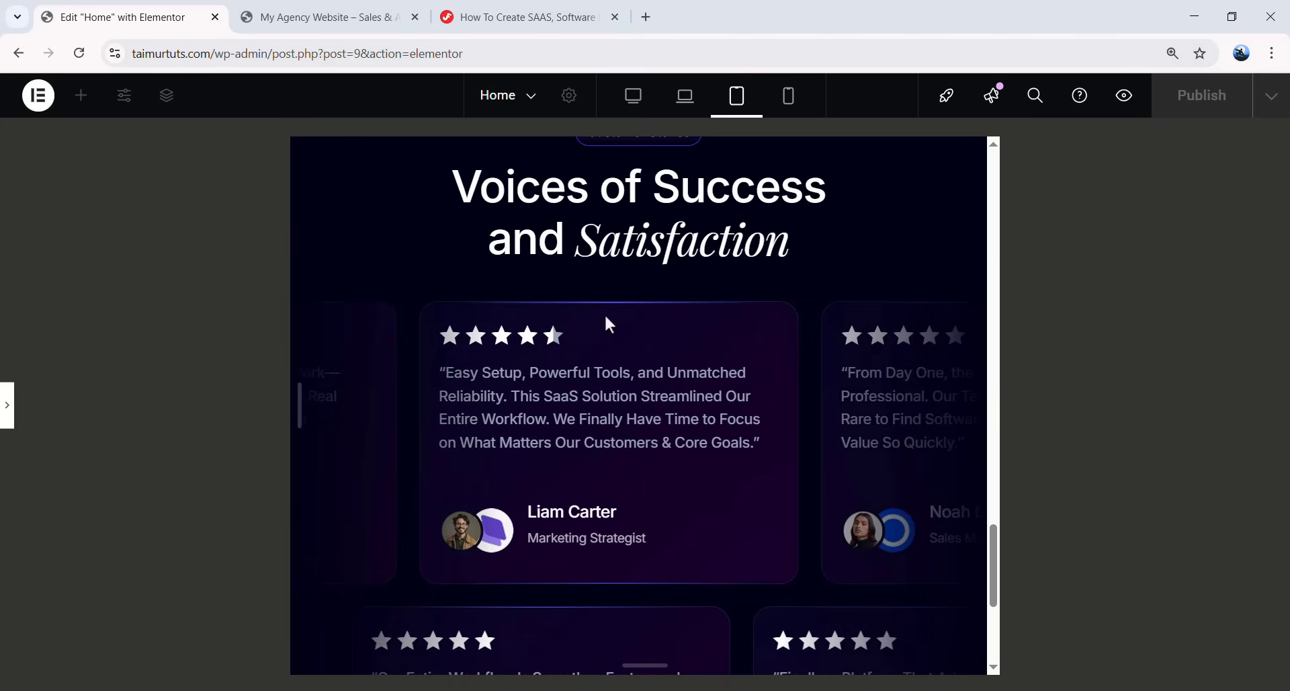
# - Make the first testimonial Item 350 px wide with 18 px padding on all sides
pyautogui.click(7, 405)
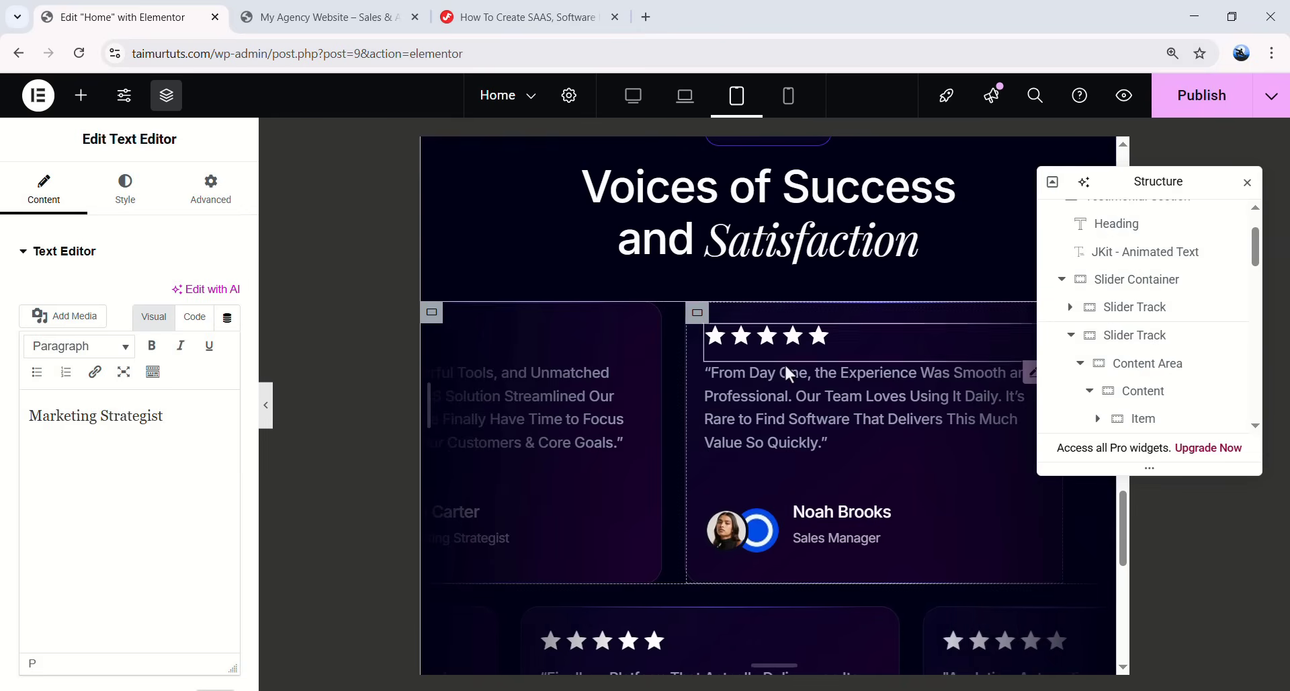
pyautogui.click(1071, 324)
pyautogui.click(1071, 335)
pyautogui.click(1080, 326)
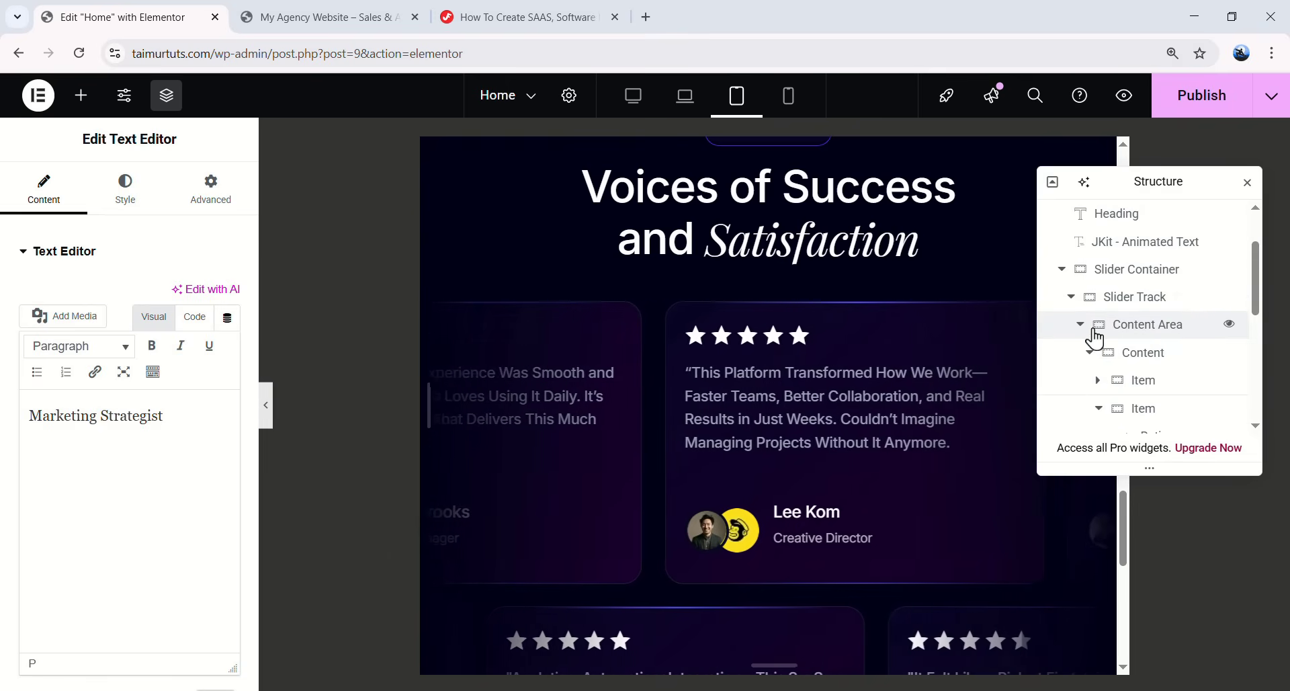
pyautogui.scroll(-1, 1150, 315)
pyautogui.click(1099, 324)
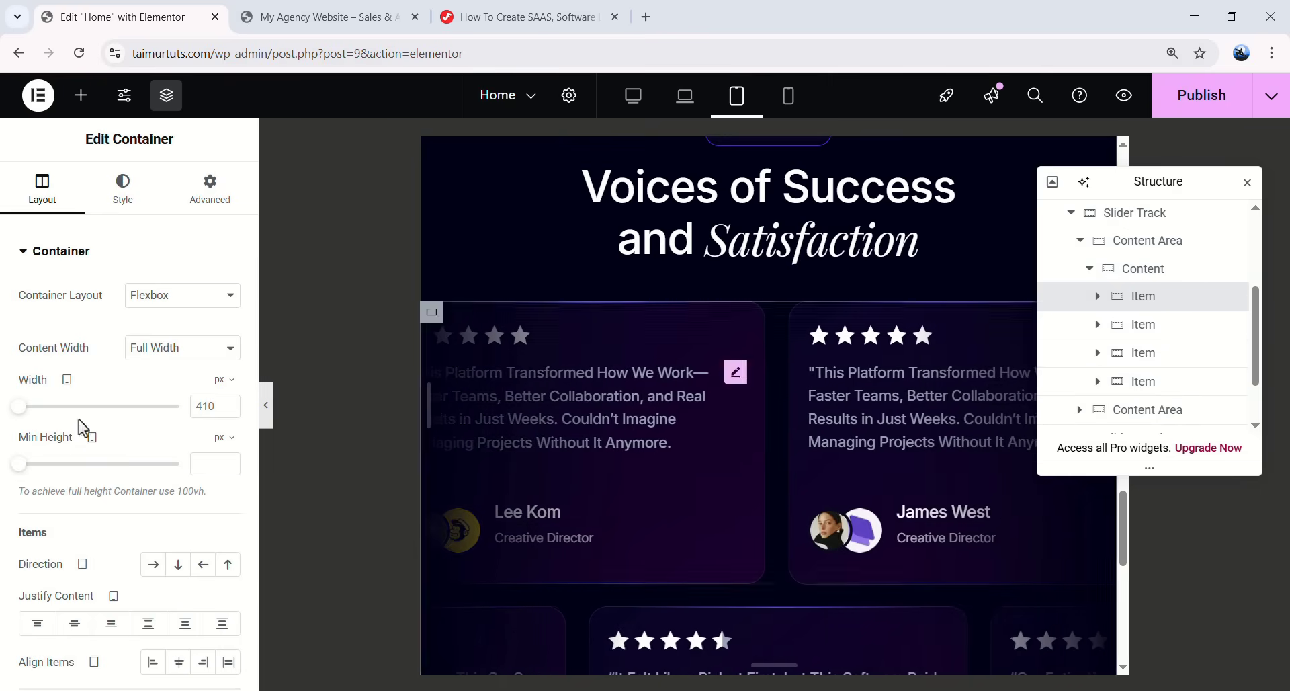
pyautogui.doubleClick(204, 406)
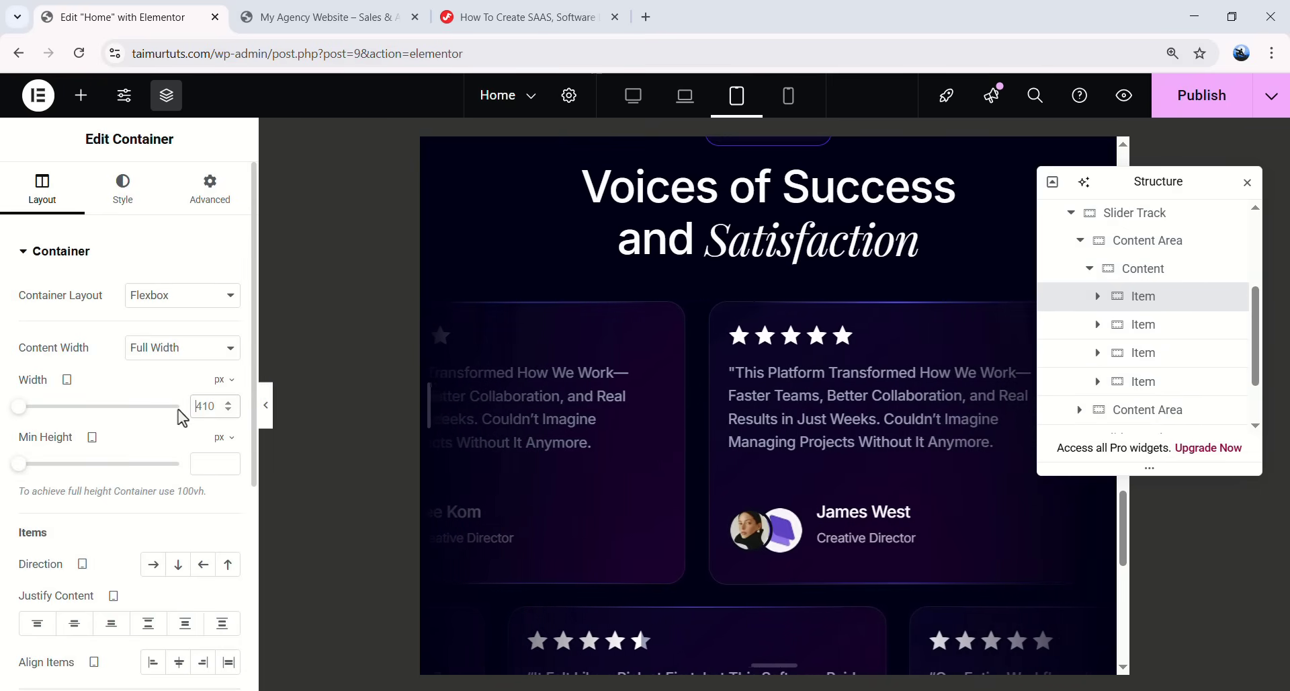
pyautogui.write('35')
pyautogui.write('0')
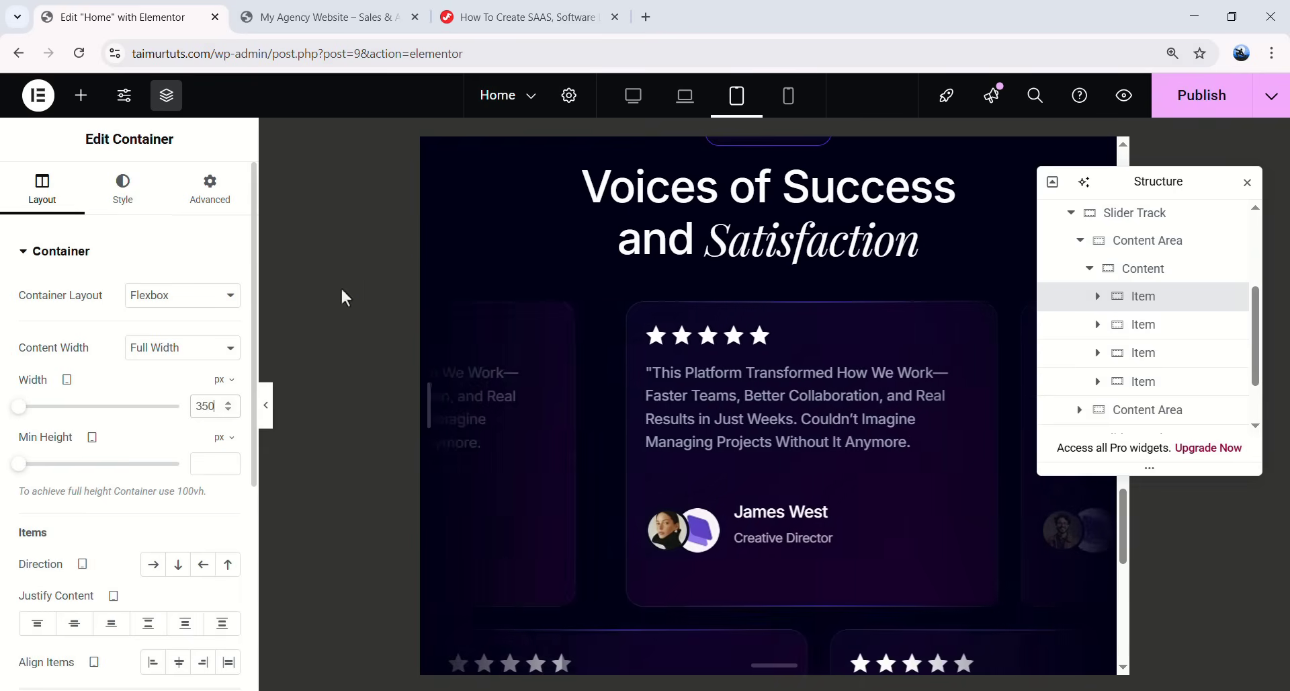
pyautogui.click(210, 213)
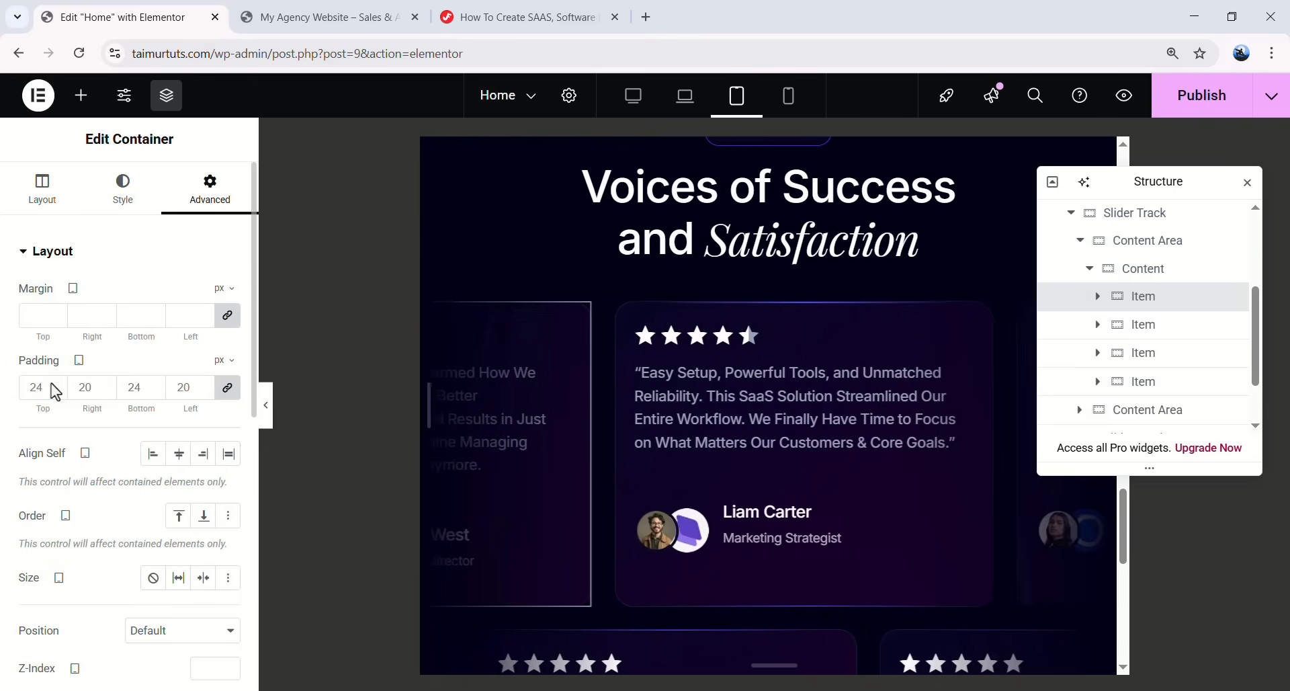
pyautogui.doubleClick(30, 386)
pyautogui.write('18')
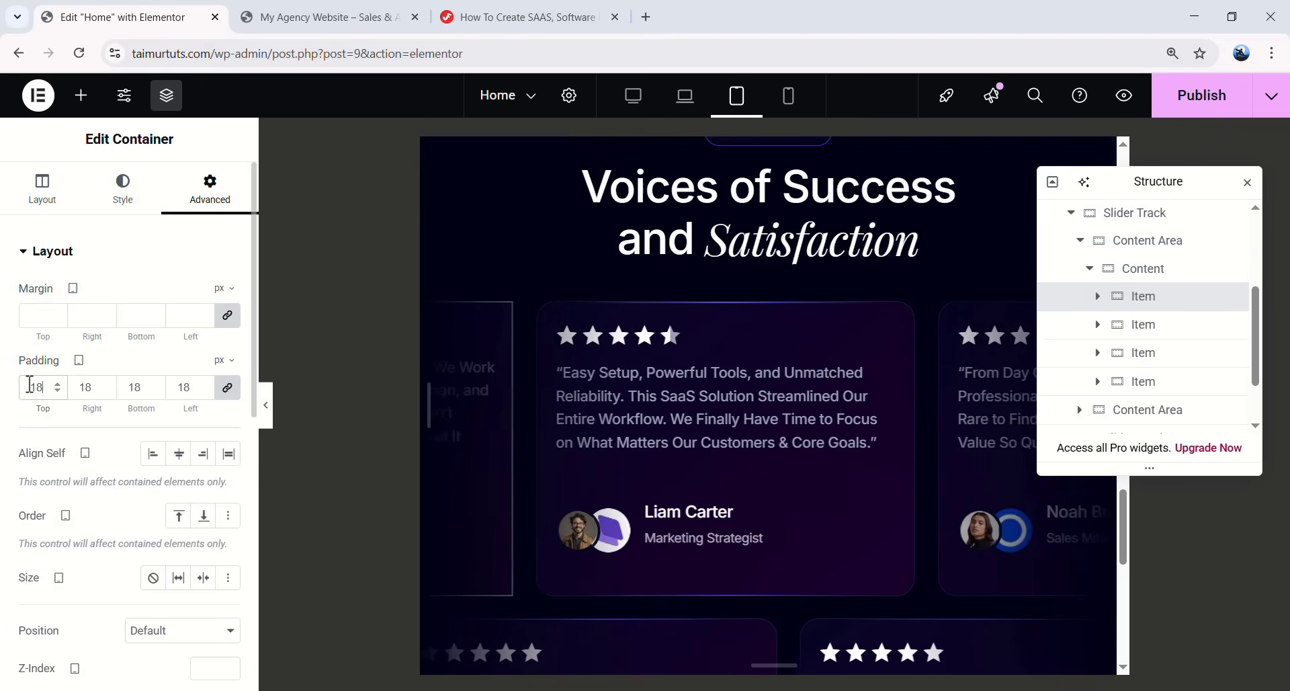
# - Set the first card's quote text typography size to 15
pyautogui.click(1098, 295)
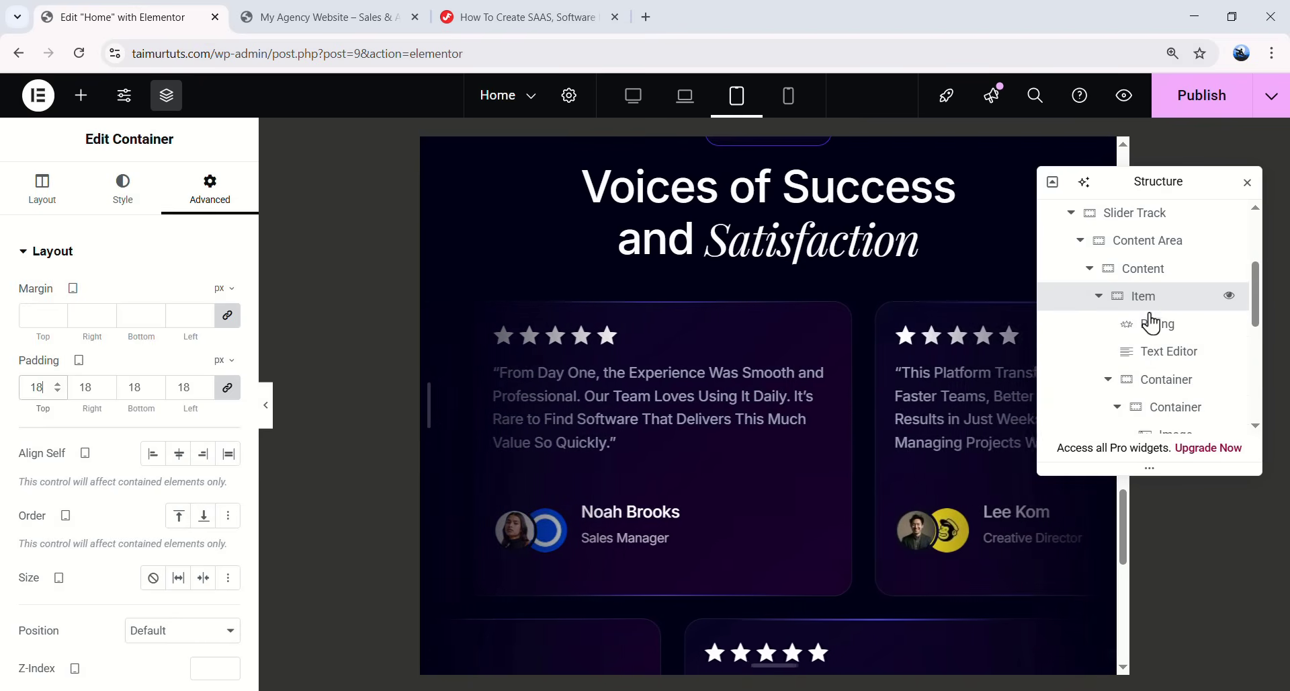
pyautogui.click(1173, 364)
pyautogui.click(124, 189)
pyautogui.click(228, 346)
pyautogui.doubleClick(181, 495)
pyautogui.write('15')
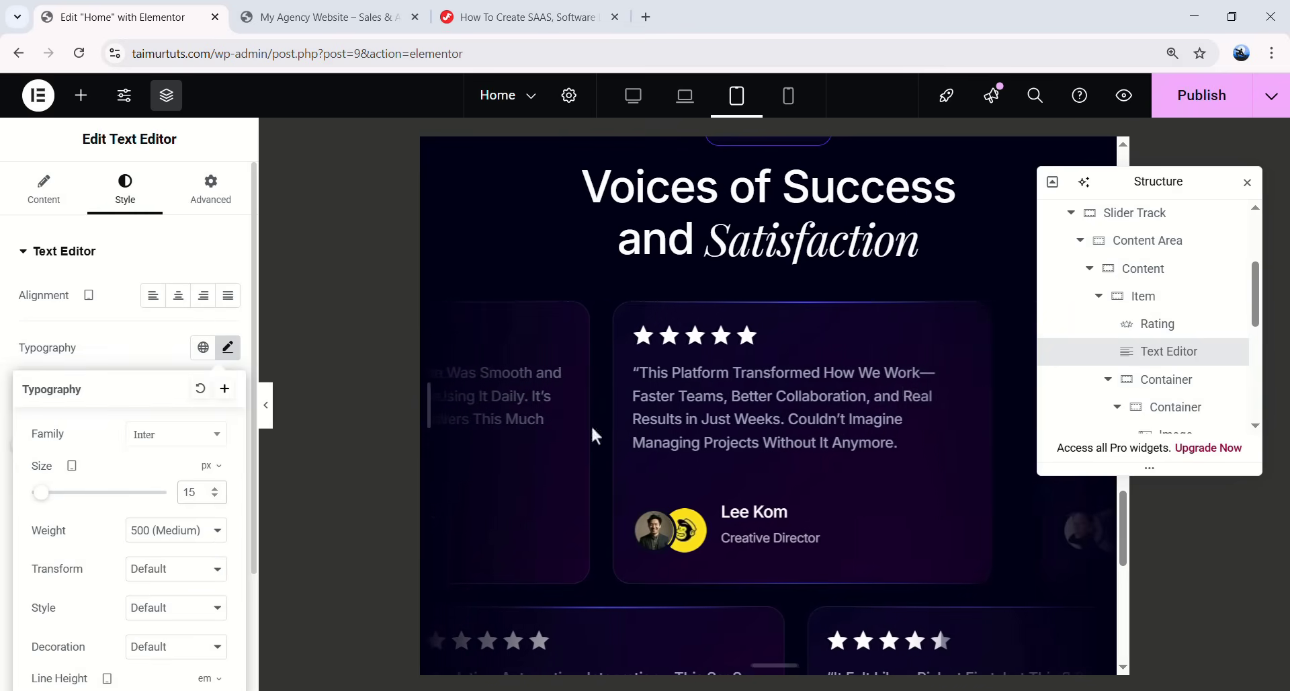
pyautogui.scroll(-2, 1173, 303)
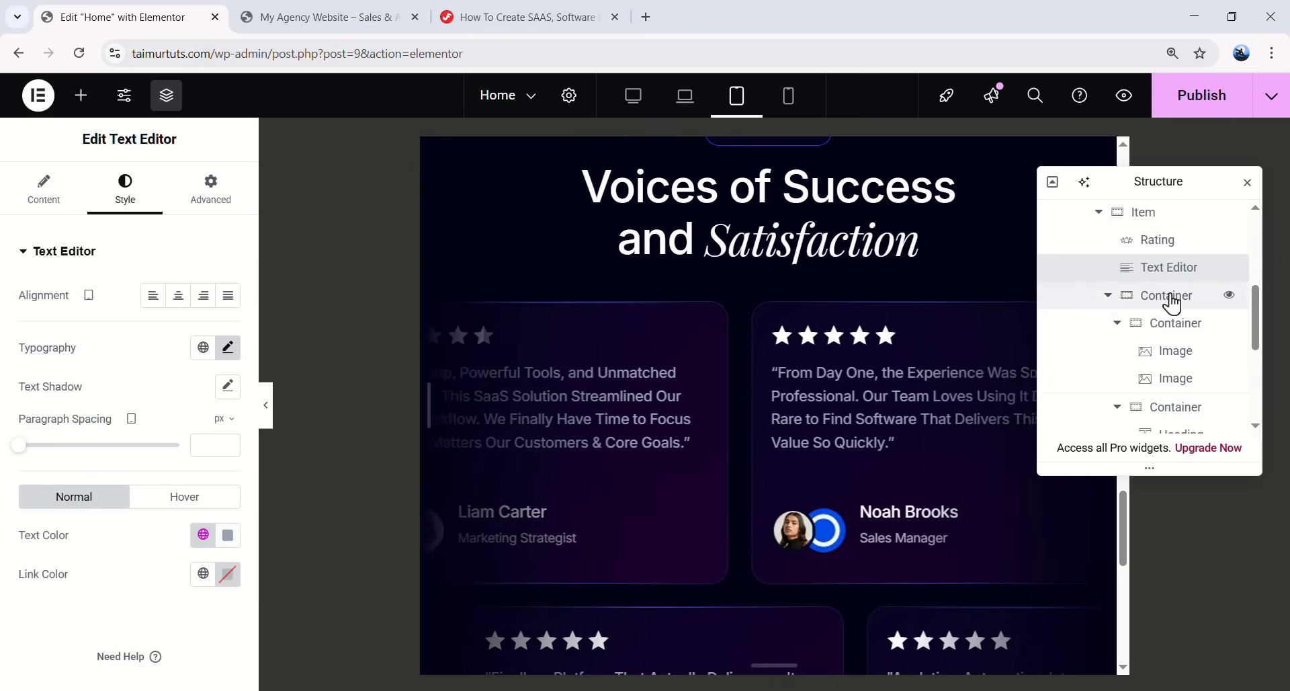
pyautogui.scroll(2, 1173, 303)
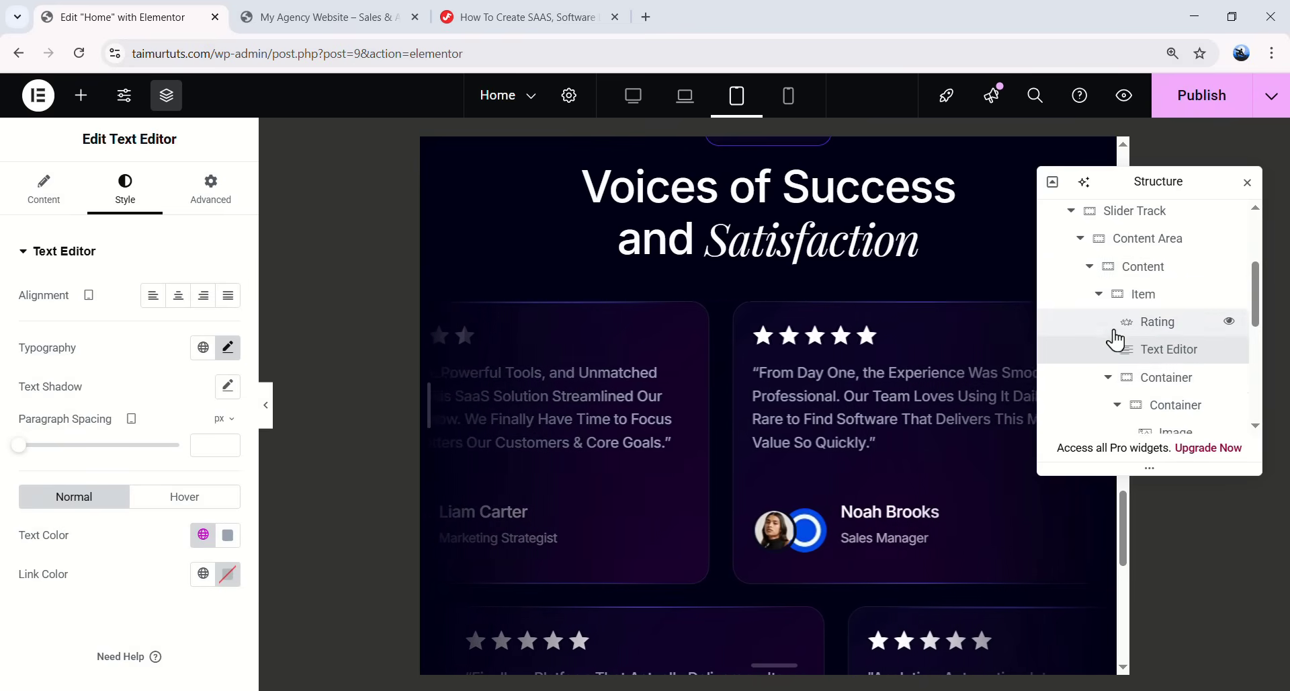
# - Copy the restyled first card and paste its style onto the other three cards in the first Content Area
pyautogui.click(1099, 296)
pyautogui.click(1144, 313)
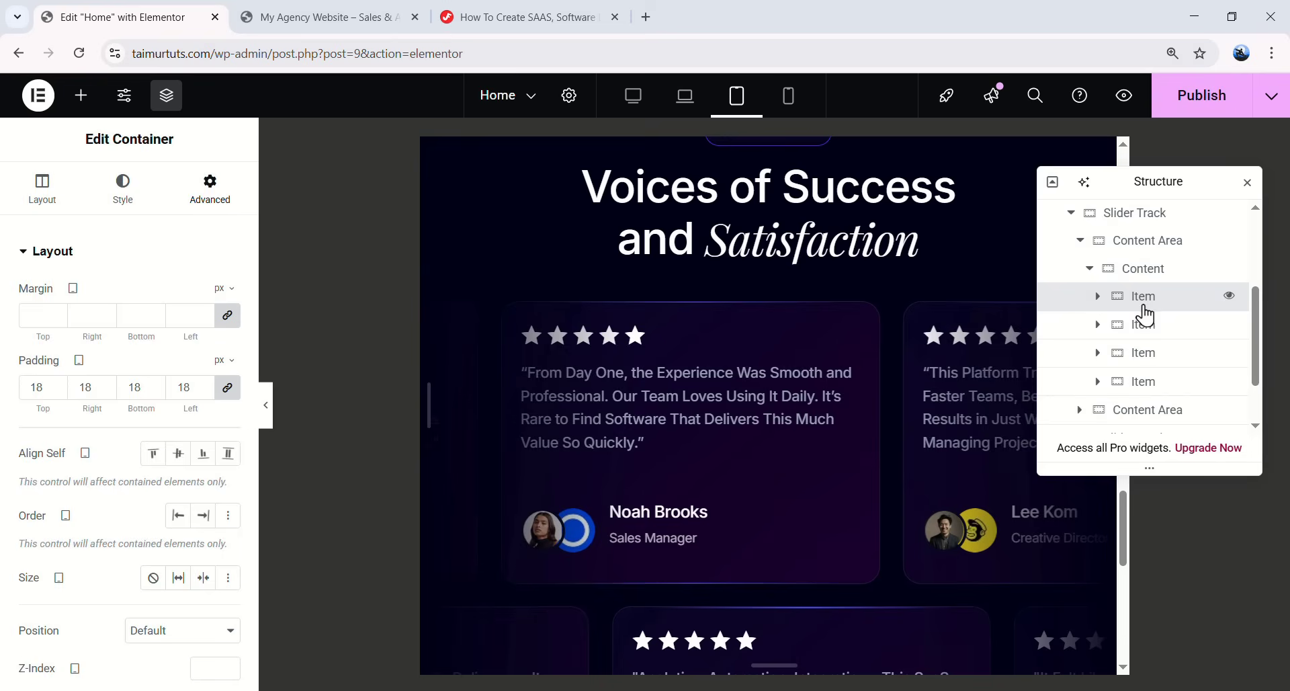
pyautogui.rightClick(1146, 311)
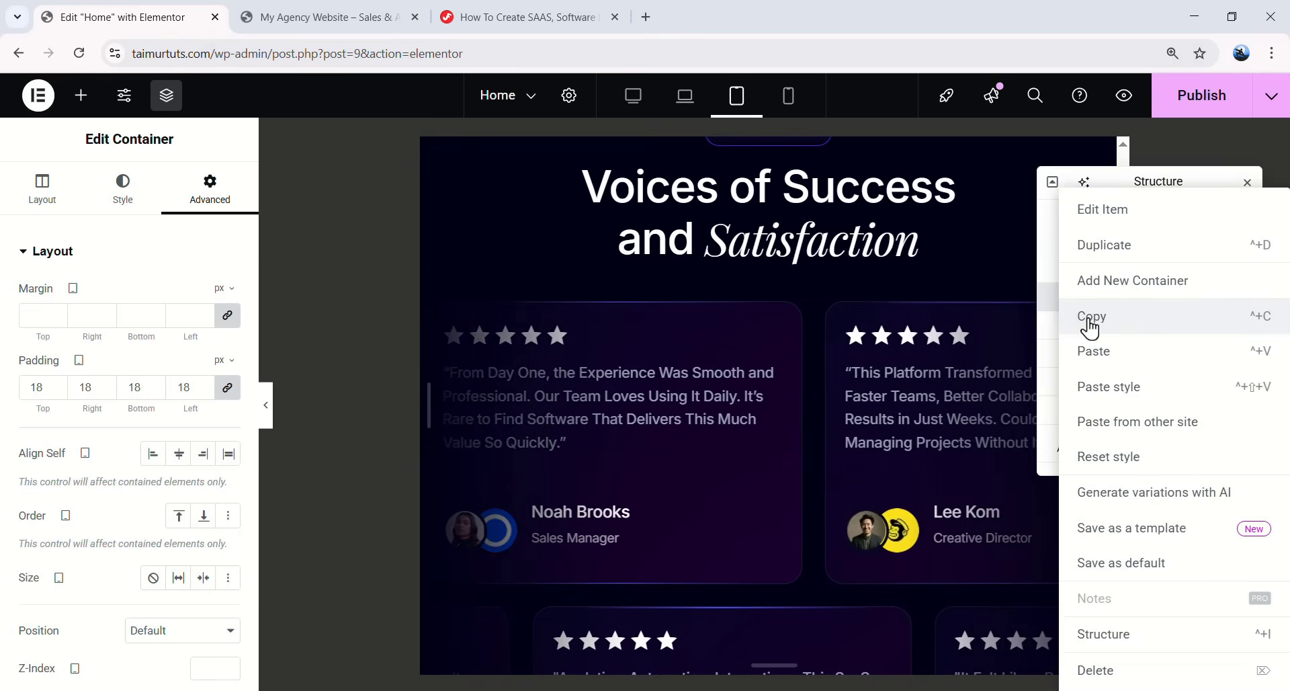
pyautogui.click(1118, 331)
pyautogui.rightClick(1122, 331)
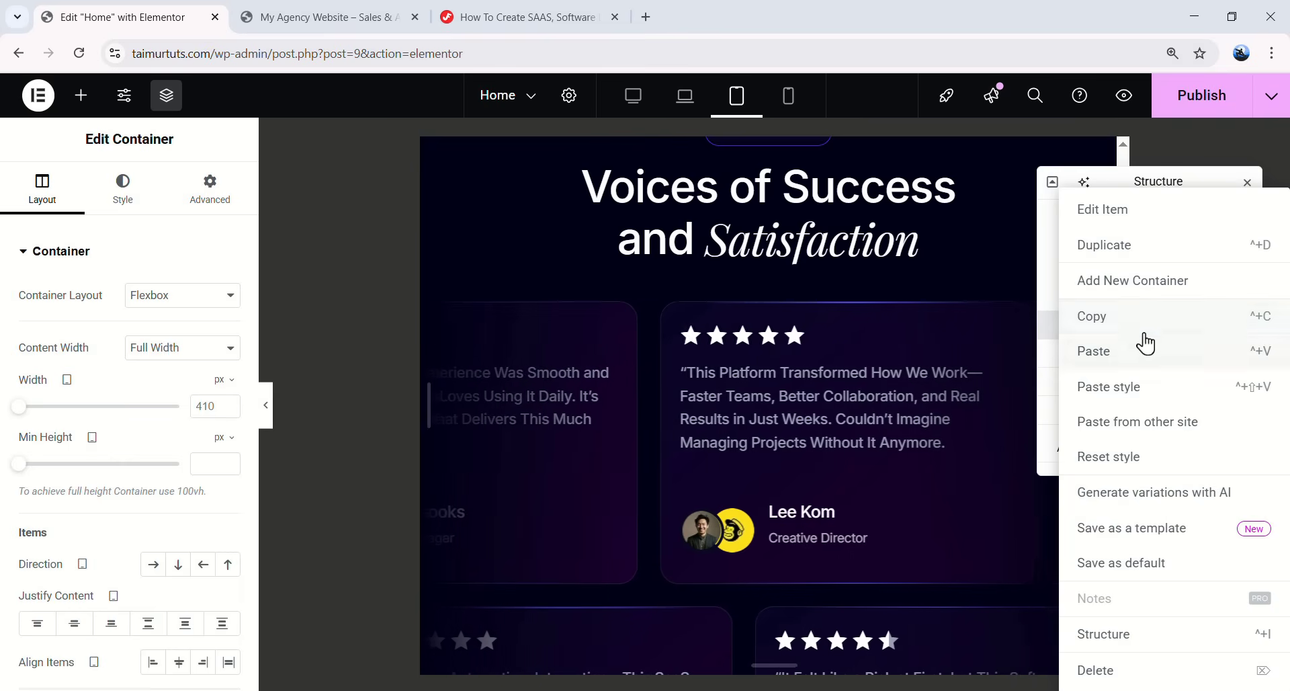
pyautogui.click(1134, 401)
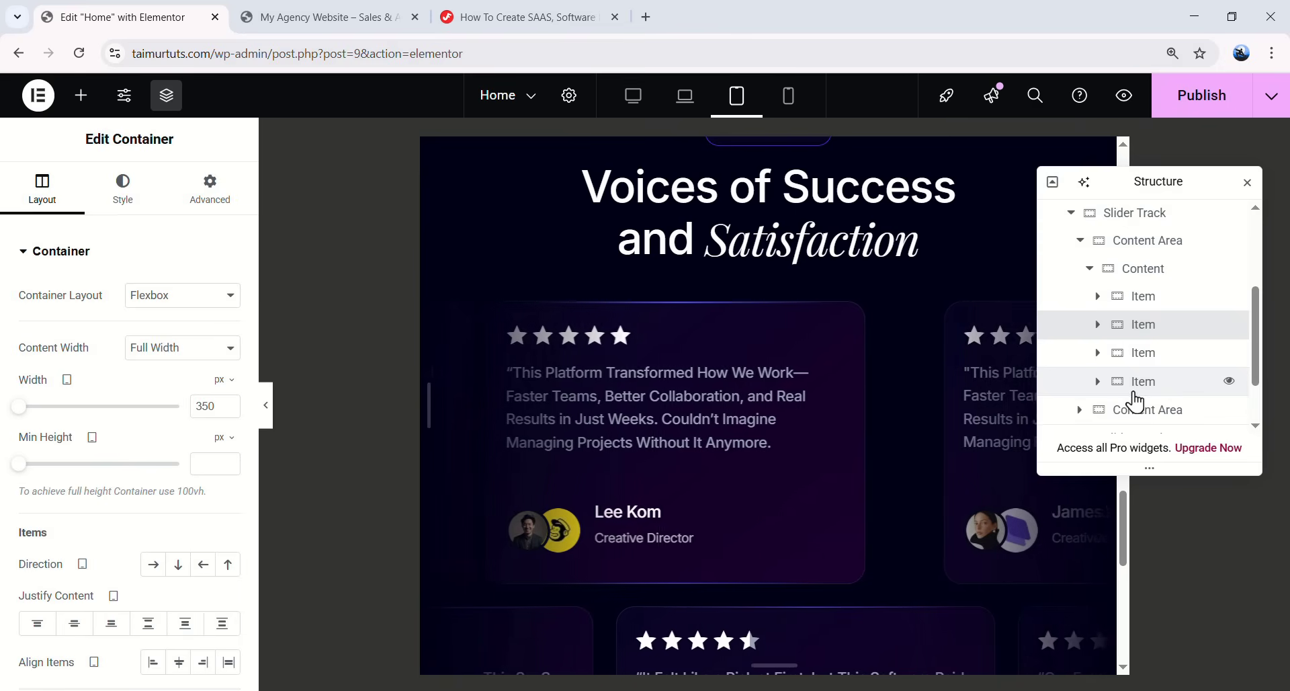
pyautogui.rightClick(1151, 359)
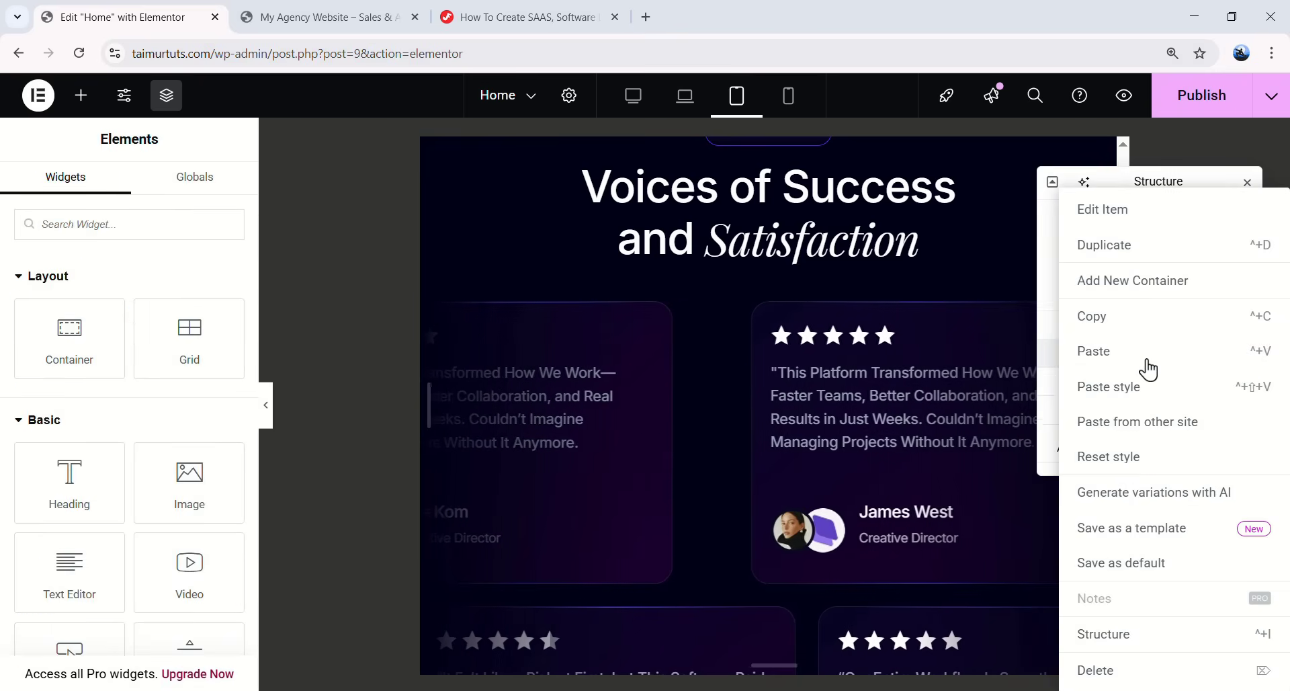
pyautogui.click(1130, 398)
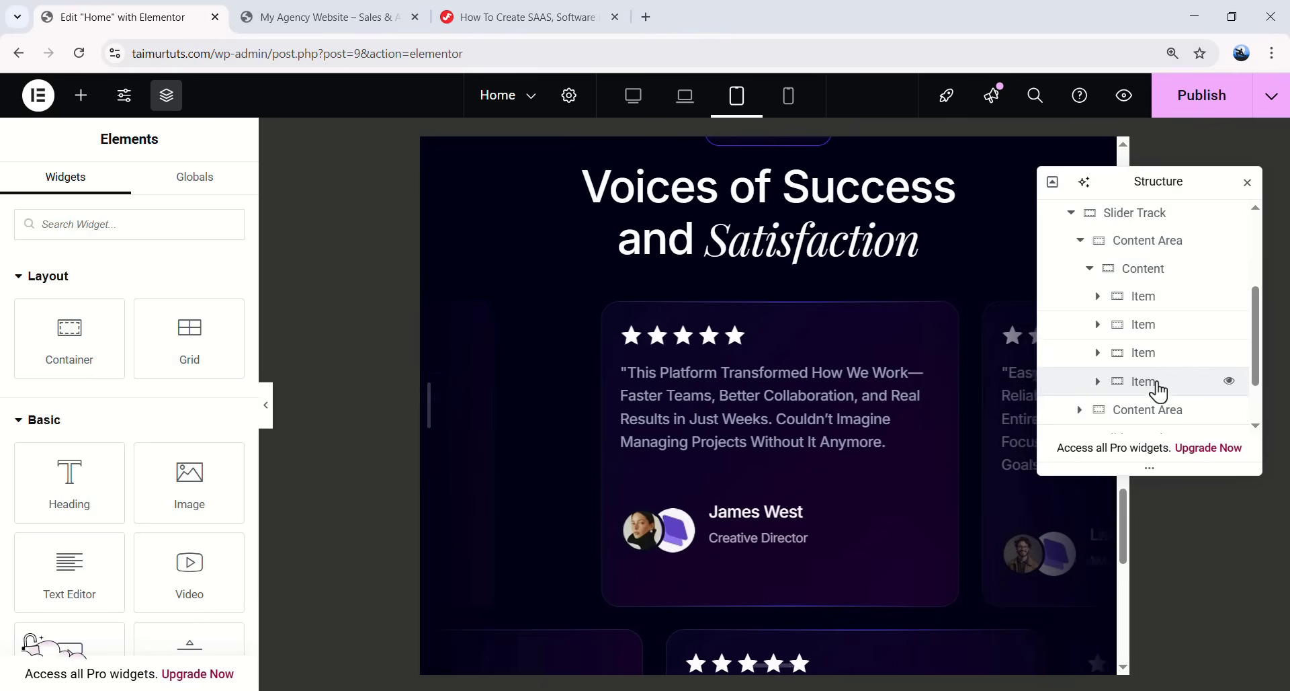
pyautogui.rightClick(1158, 390)
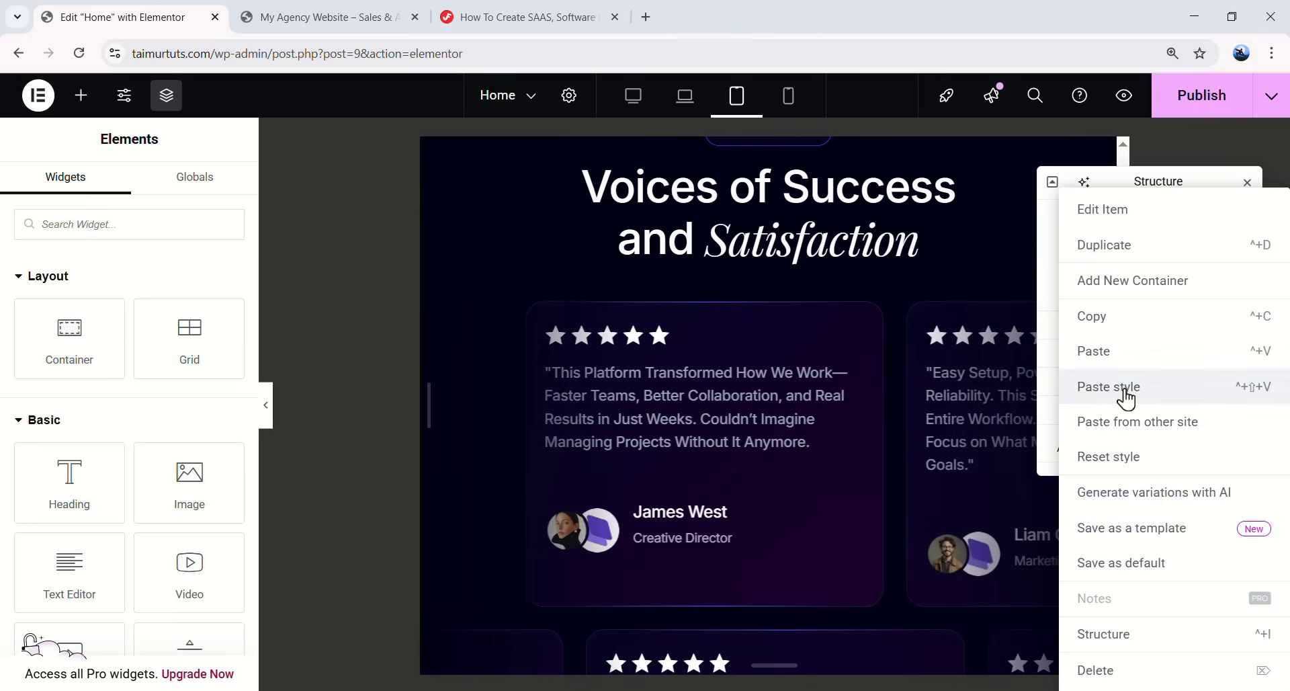
pyautogui.click(1127, 387)
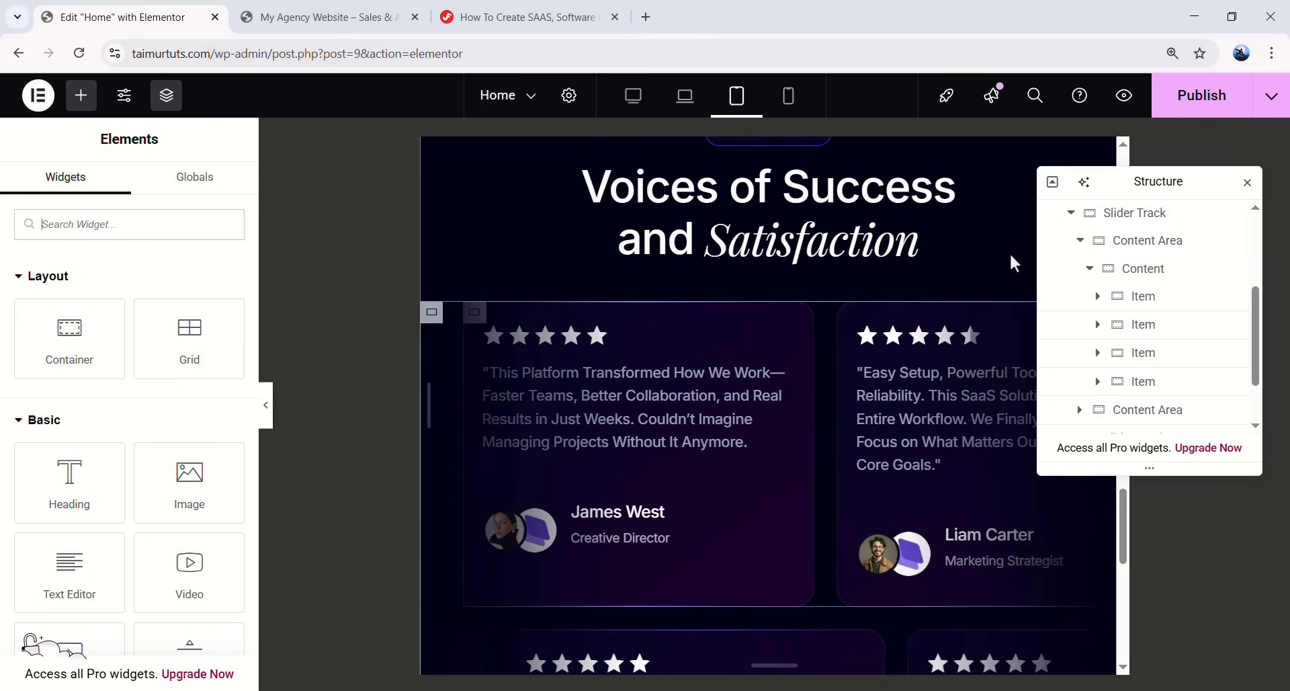
# - Paste the same style onto the cards in the second Content Area, then collapse the Slider Track
pyautogui.click(1167, 270)
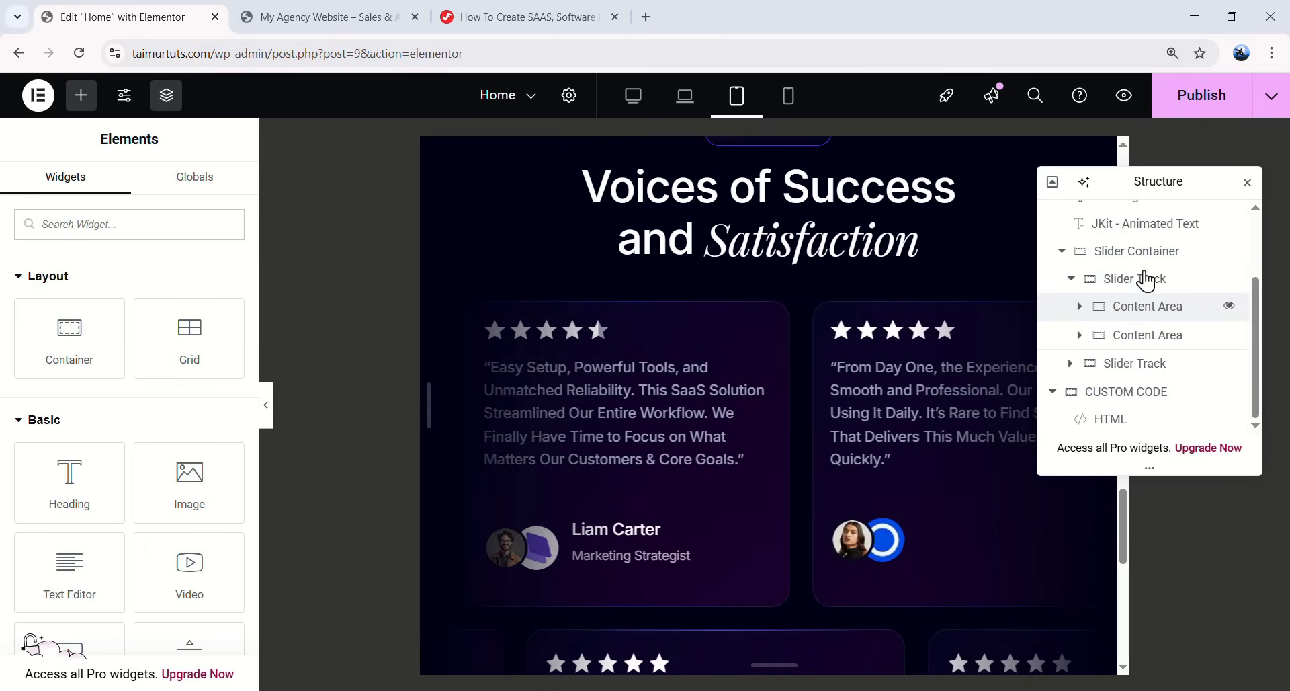
pyautogui.click(1079, 338)
pyautogui.click(1157, 344)
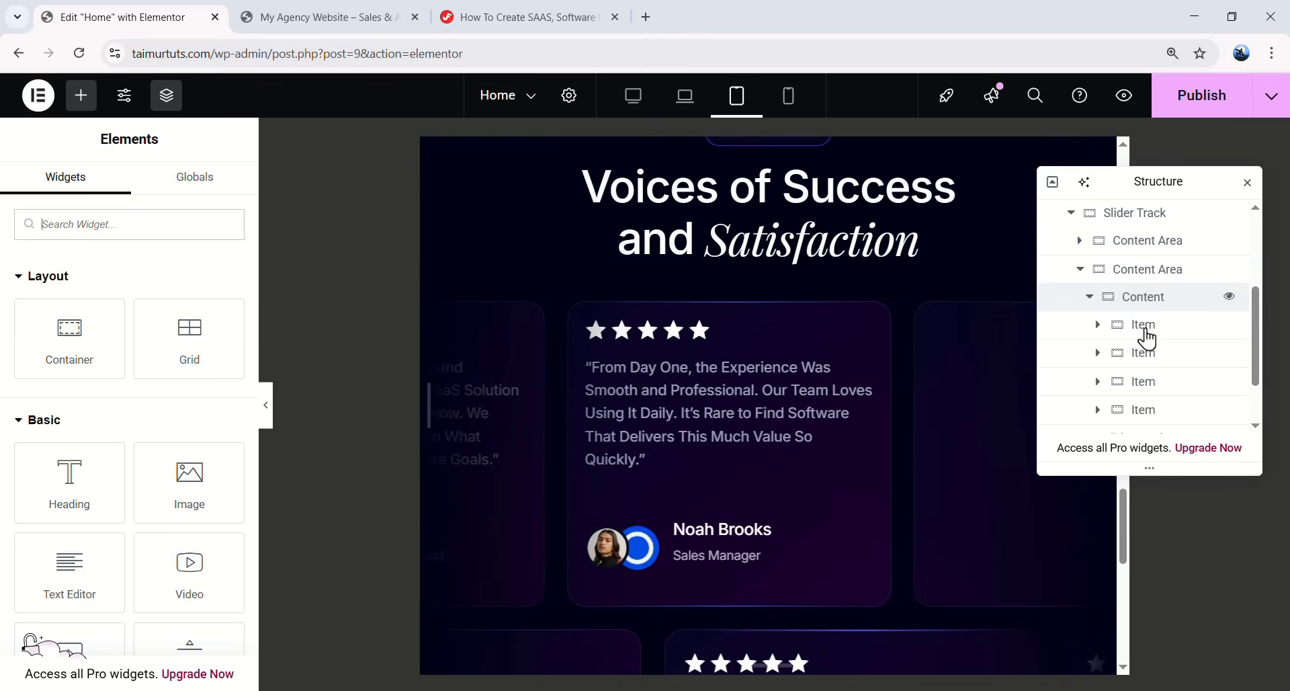
pyautogui.click(1155, 338)
pyautogui.rightClick(1156, 342)
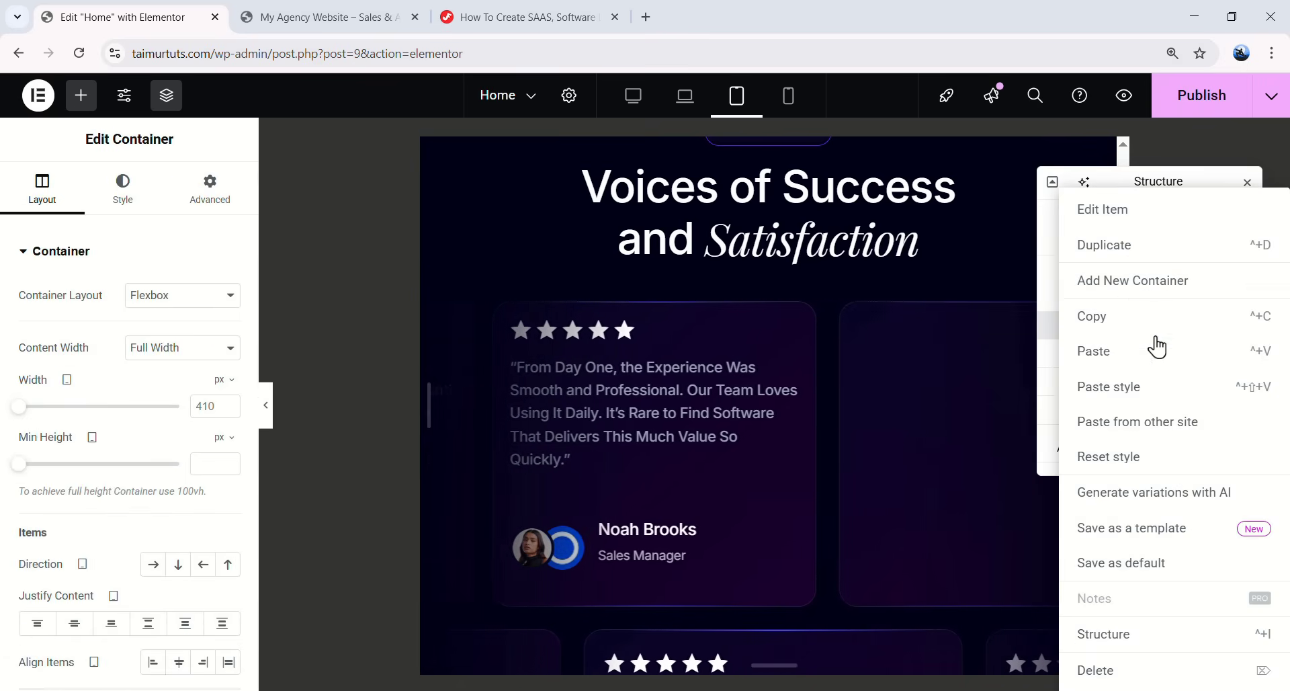
pyautogui.click(1142, 400)
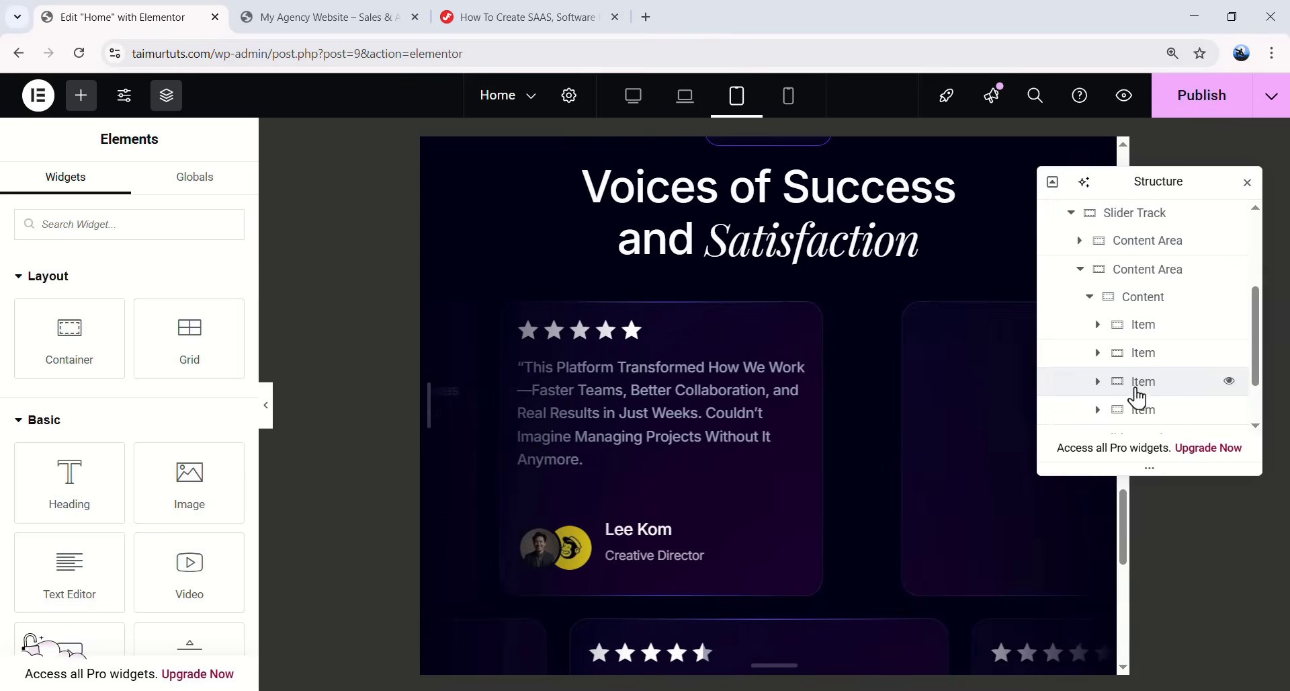
pyautogui.rightClick(1151, 381)
pyautogui.click(1138, 403)
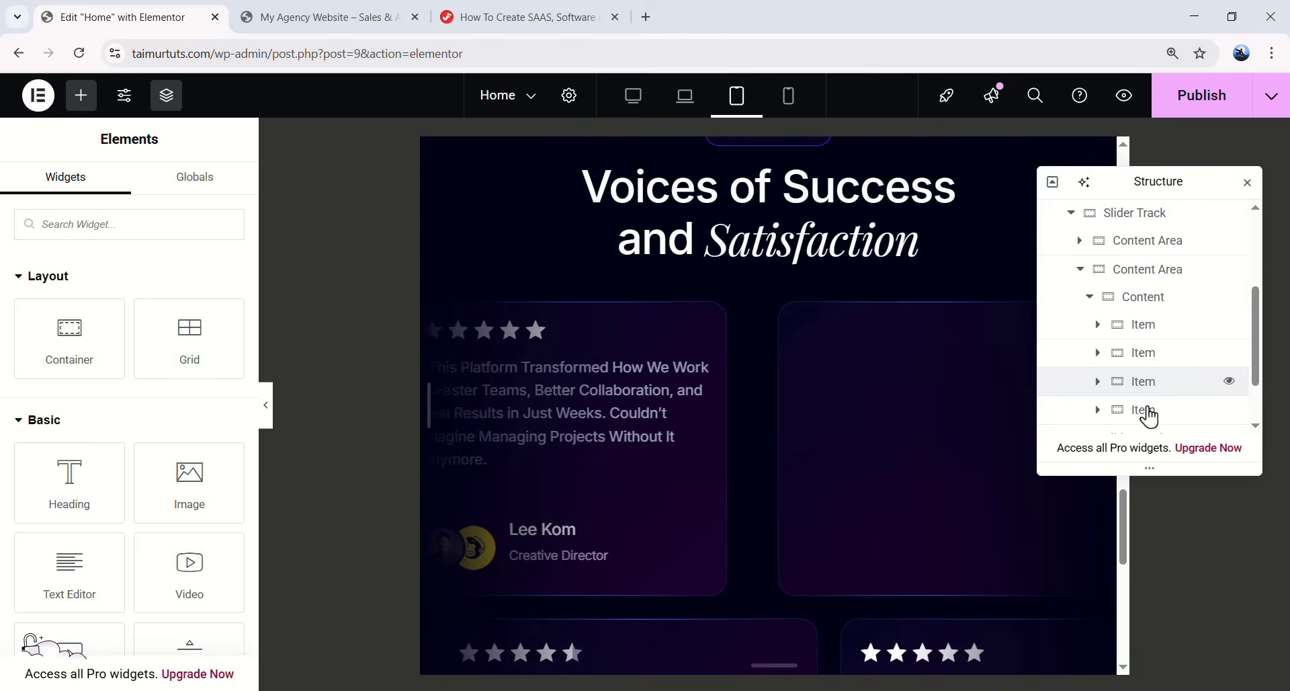
pyautogui.rightClick(1147, 406)
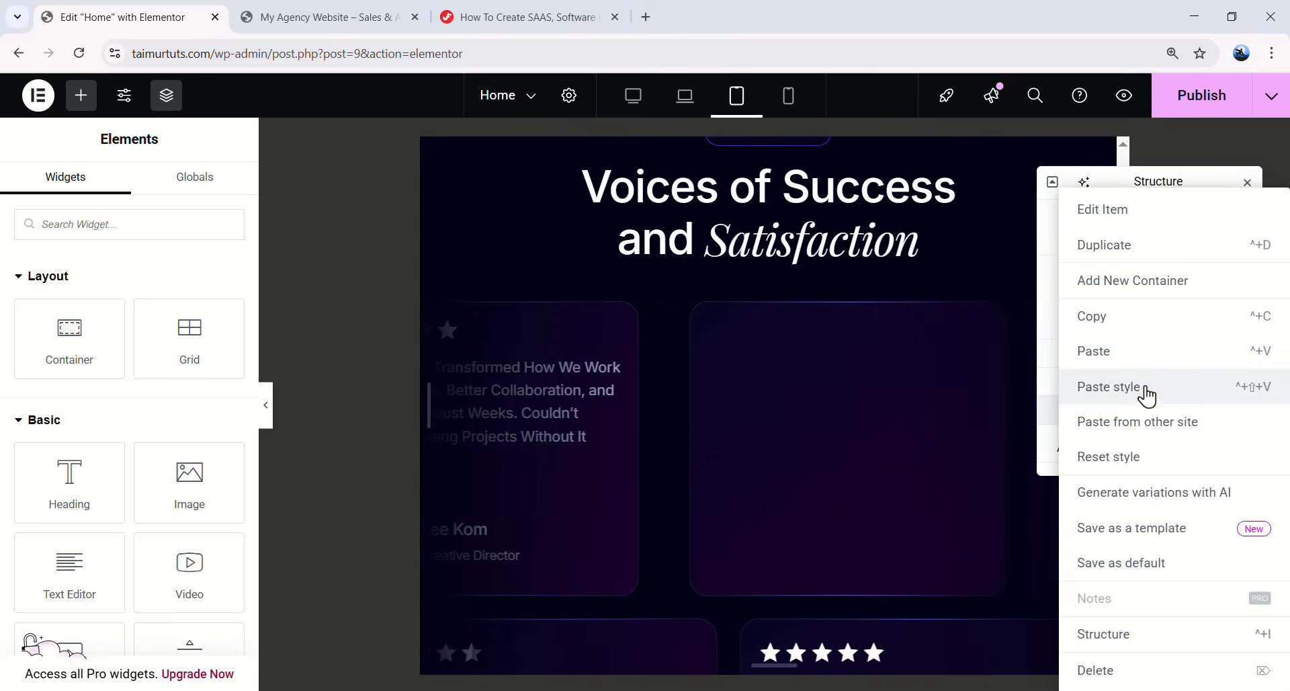
pyautogui.click(1142, 386)
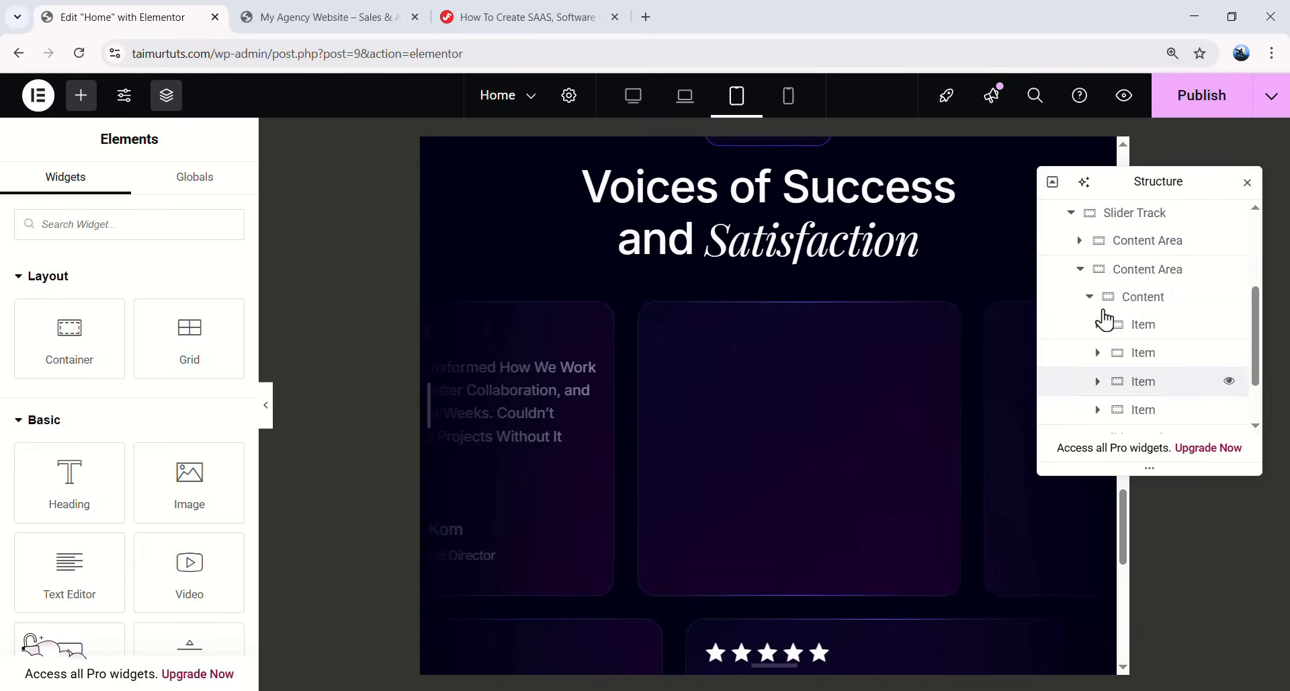
pyautogui.click(1081, 269)
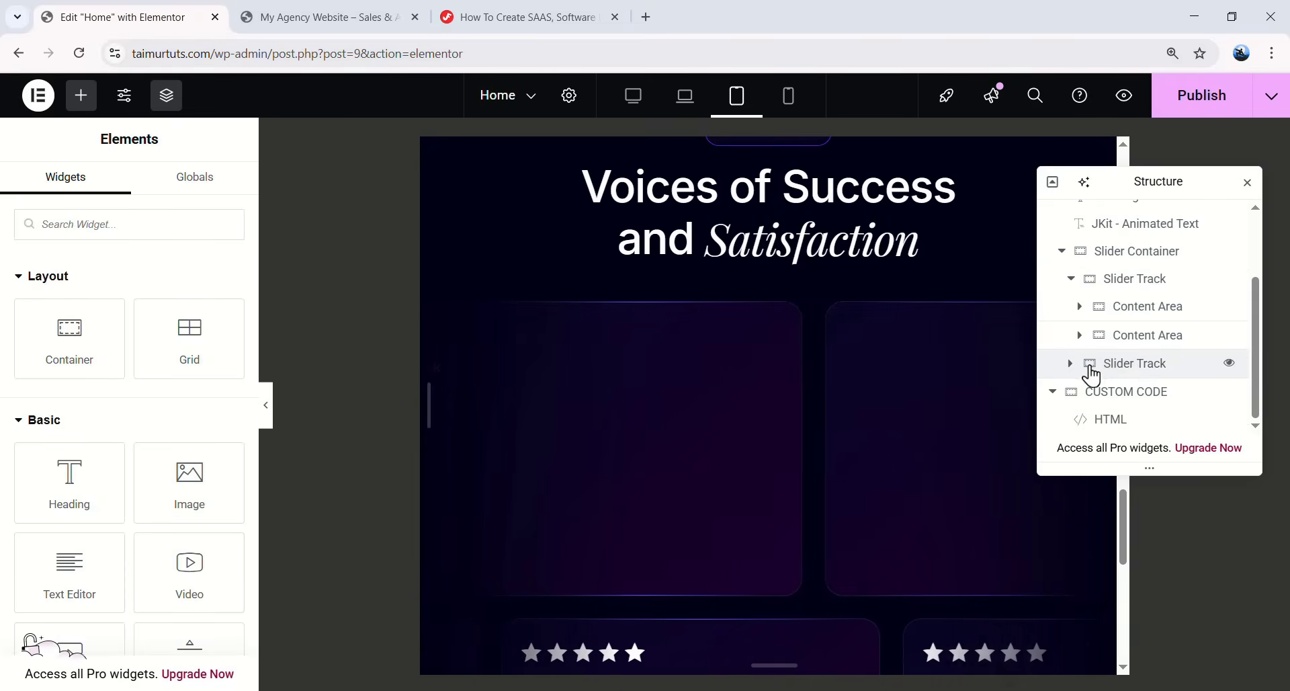
pyautogui.click(1072, 280)
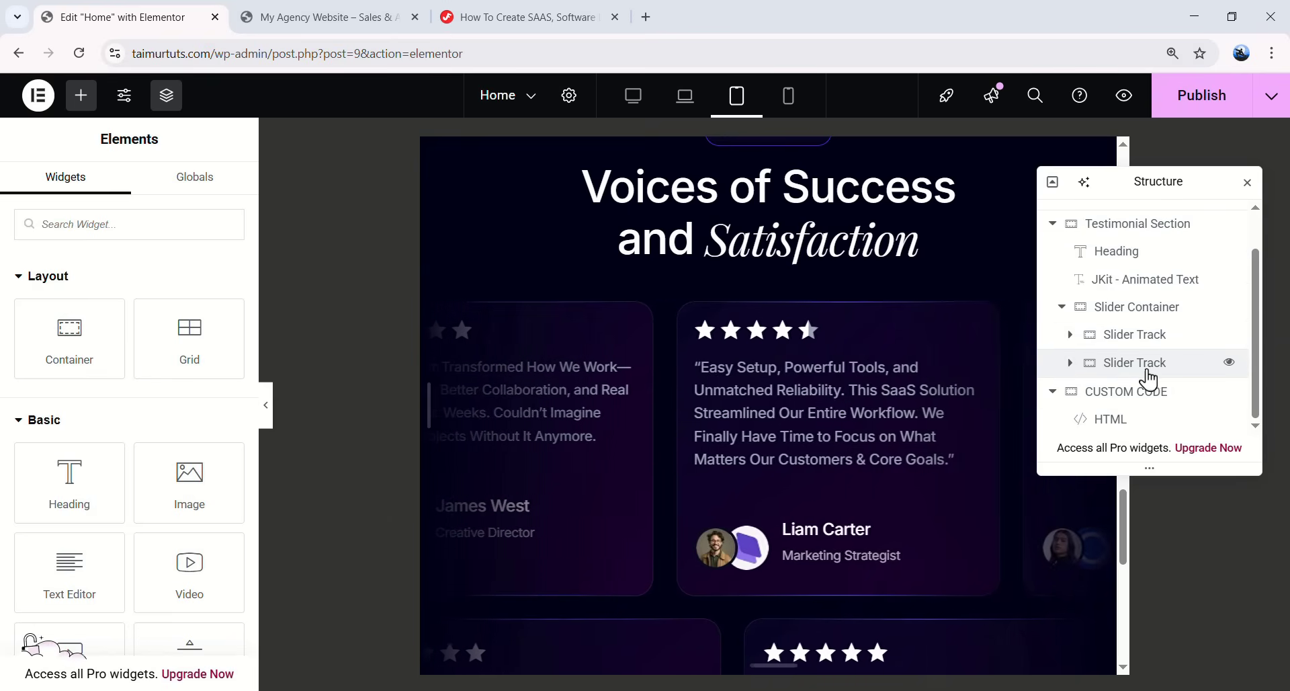
# - Paste the copied style onto the first card of the lower slider track
pyautogui.click(1102, 366)
pyautogui.click(1070, 363)
pyautogui.click(1088, 365)
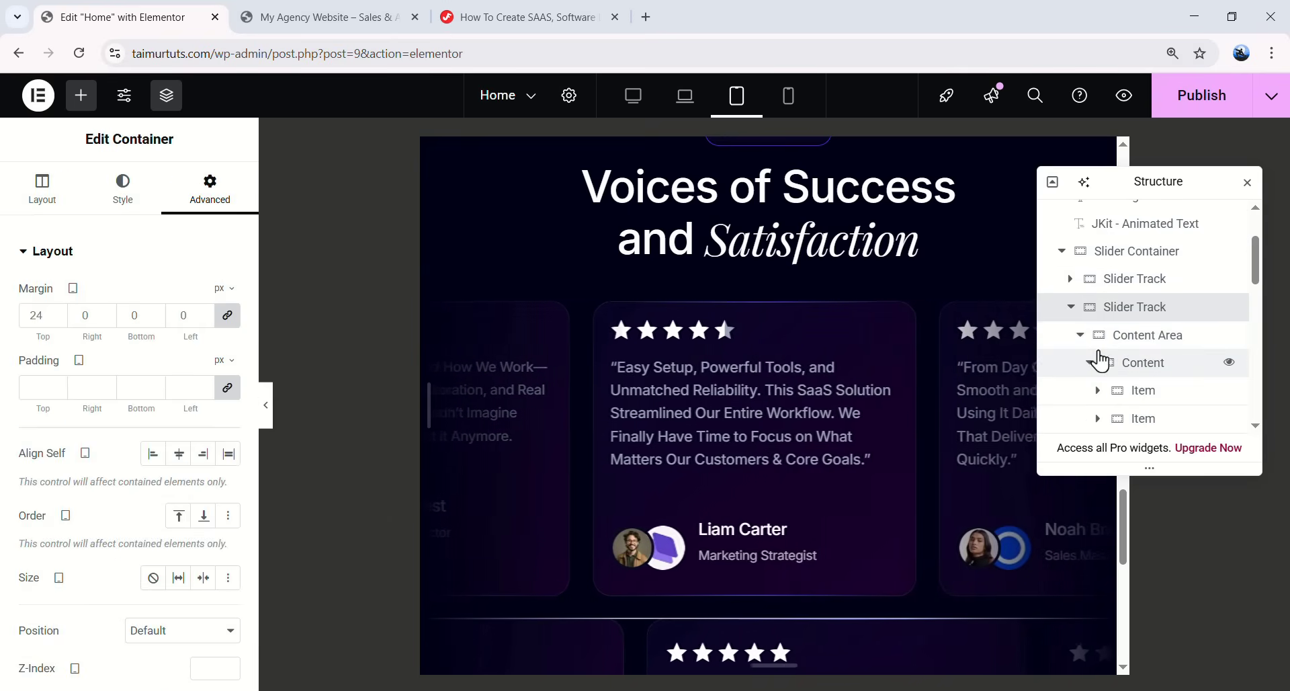
pyautogui.scroll(-2, 1116, 359)
pyautogui.click(1143, 363)
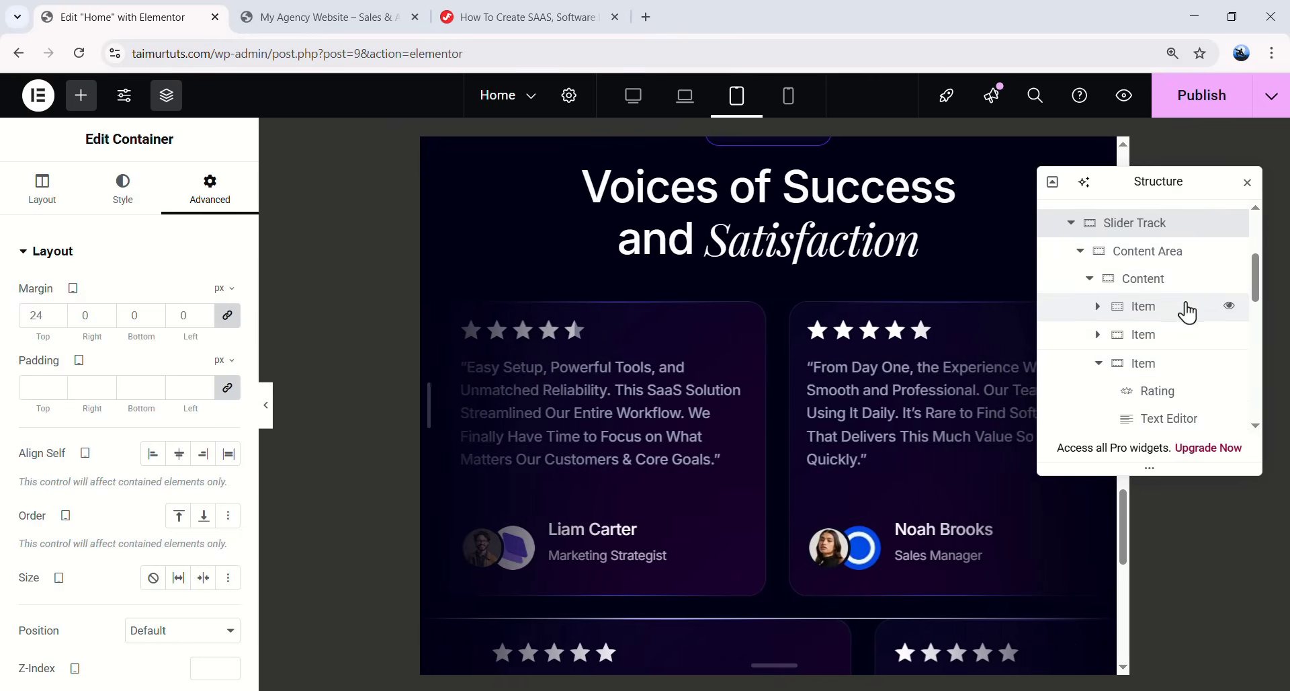
pyautogui.click(1155, 311)
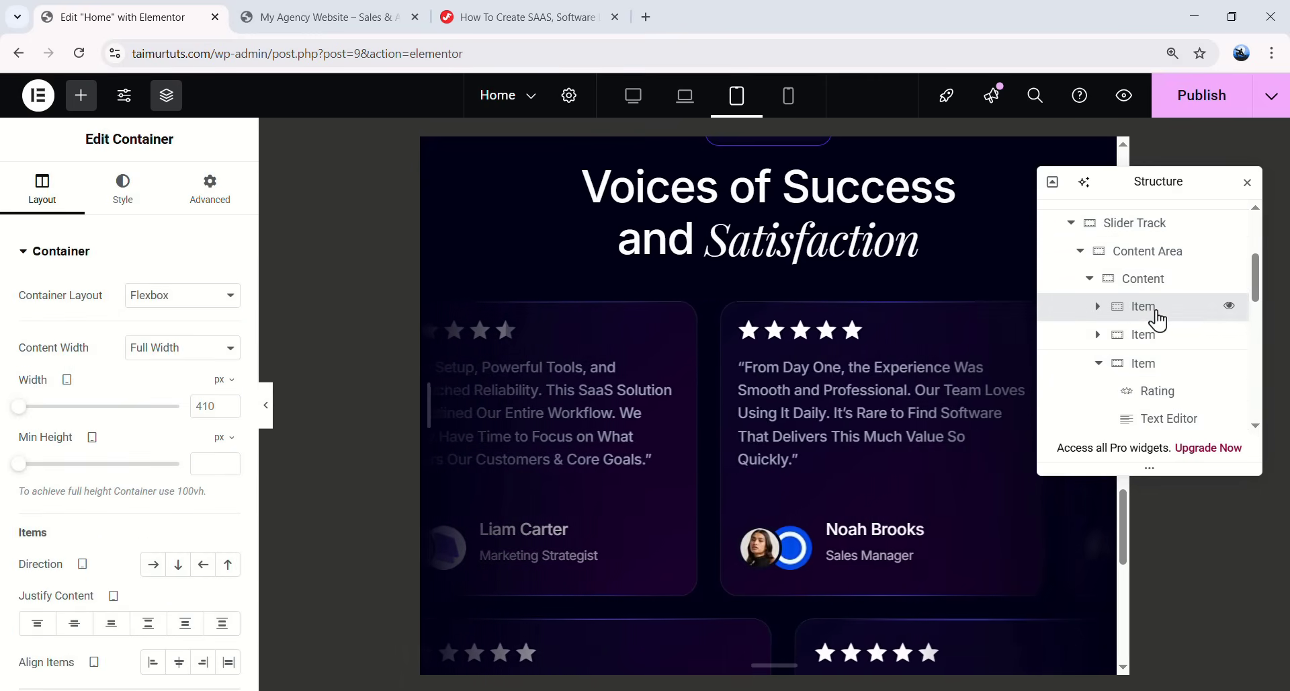
pyautogui.rightClick(1156, 314)
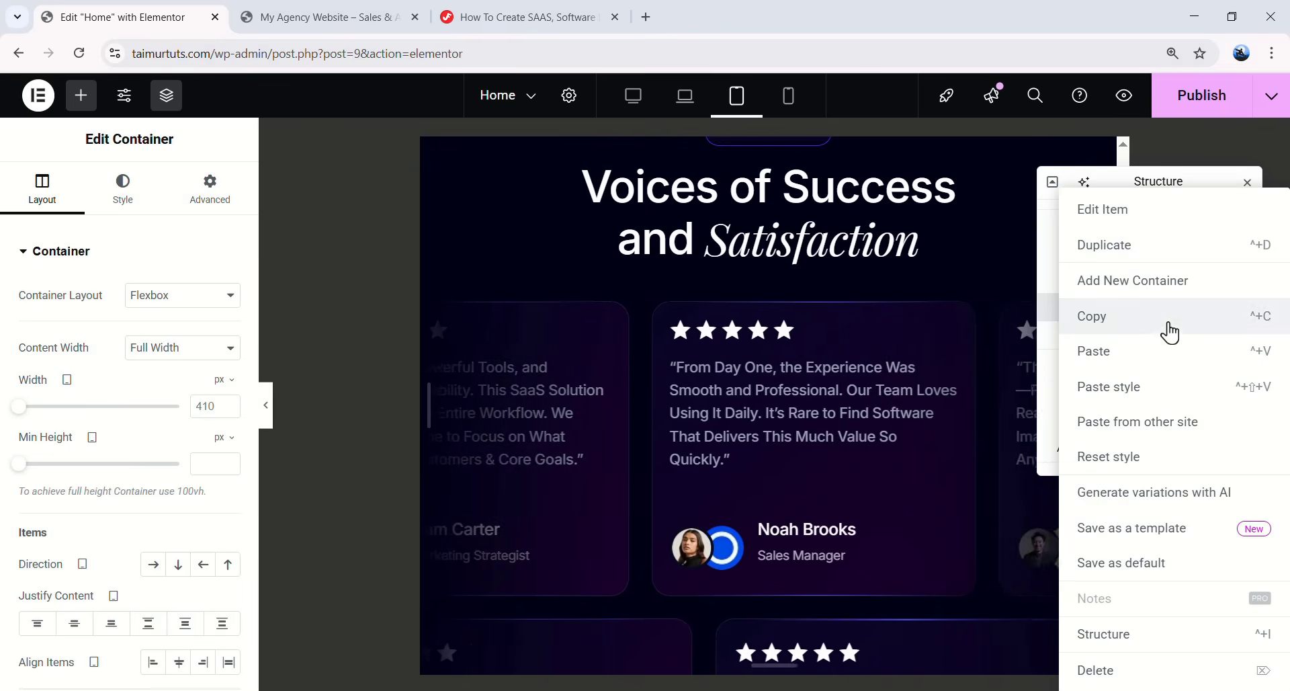
pyautogui.click(1167, 346)
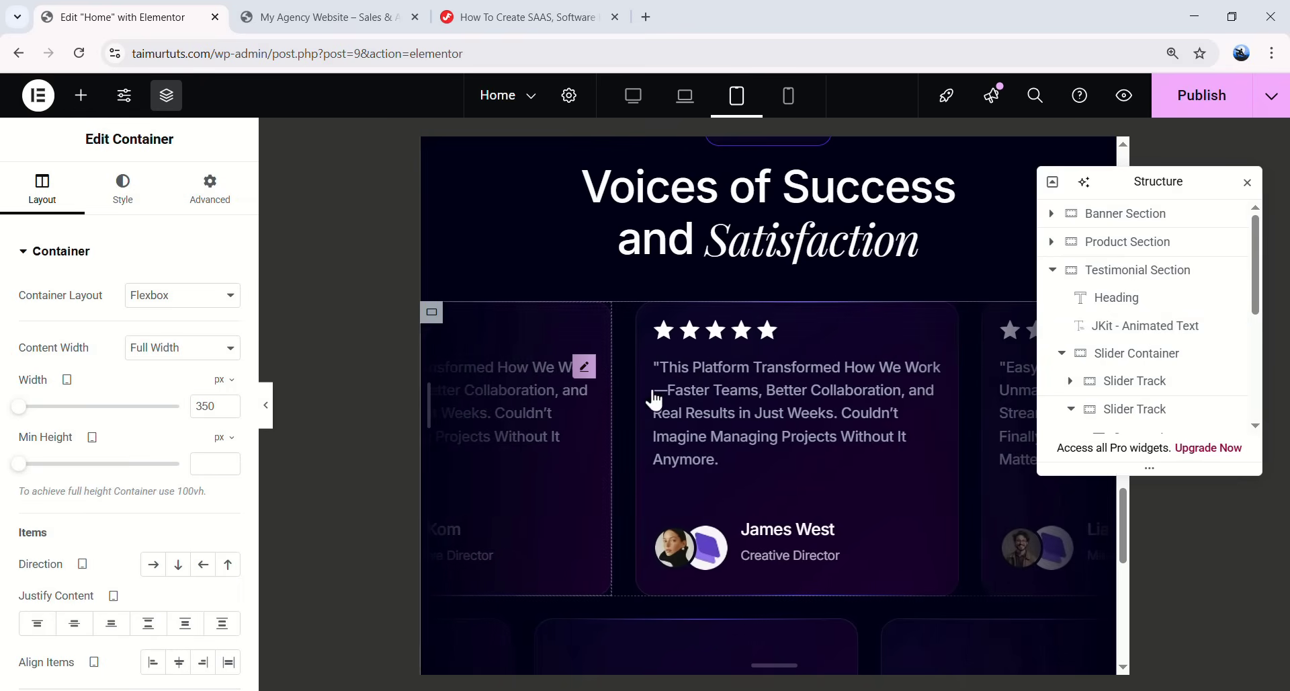
# - Check the first testimonial's quote typography in the Navigator and copy that Text Editor
pyautogui.click(1109, 381)
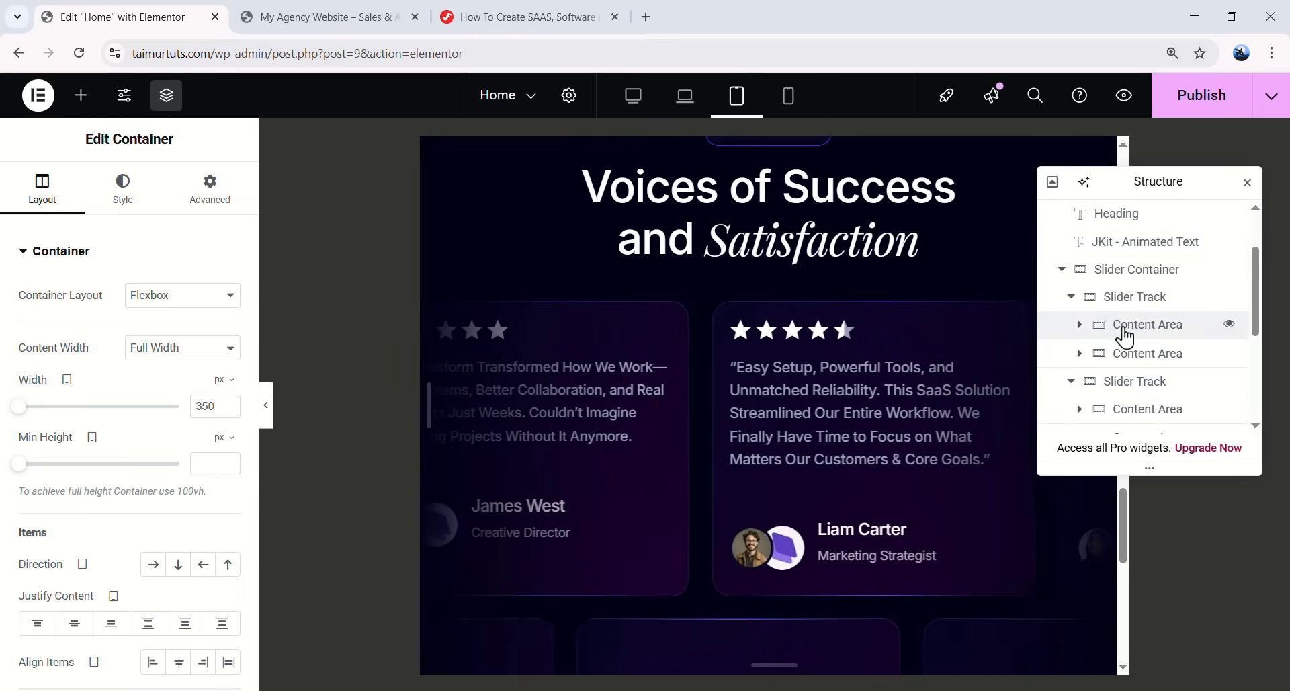
pyautogui.click(1080, 325)
pyautogui.scroll(-1, 1092, 339)
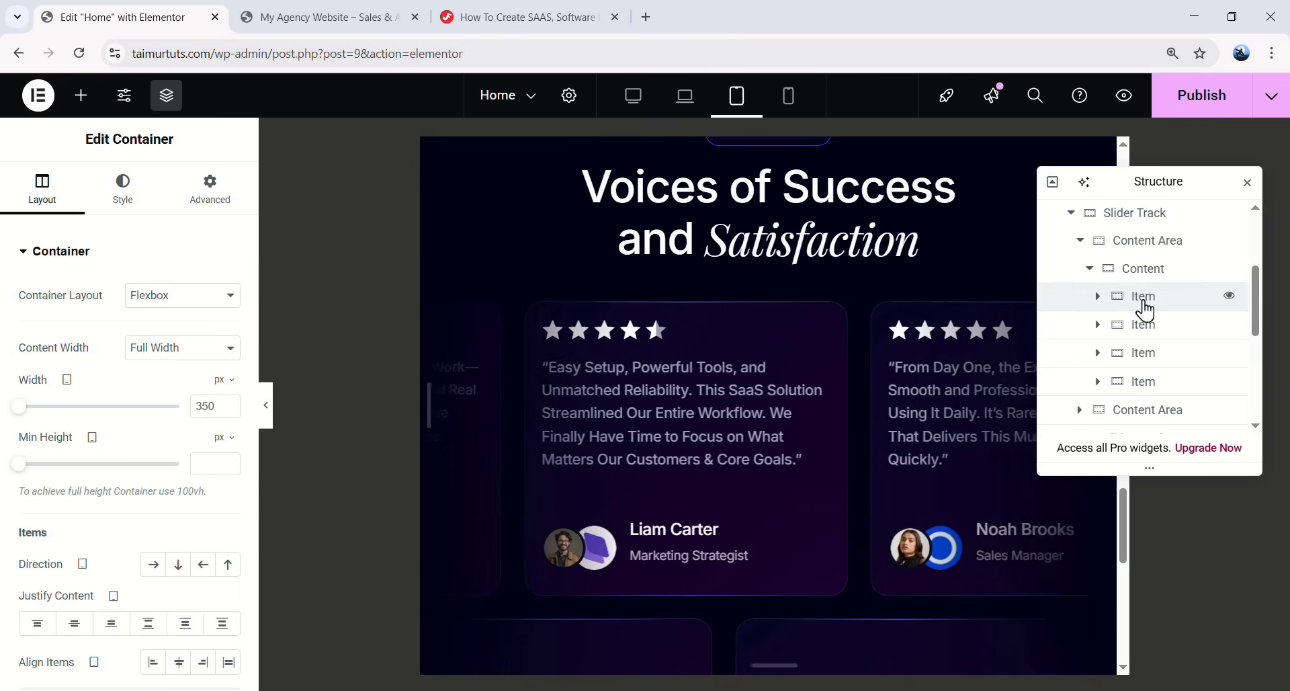
pyautogui.click(1097, 297)
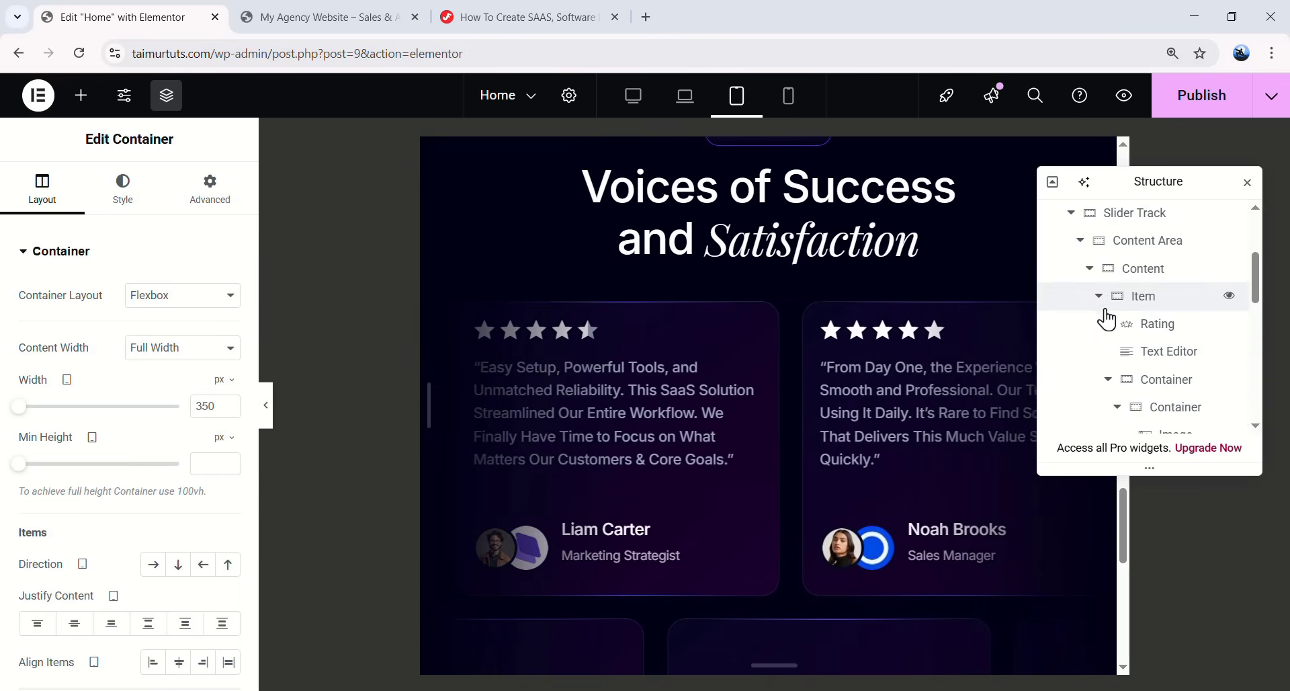
pyautogui.click(1159, 355)
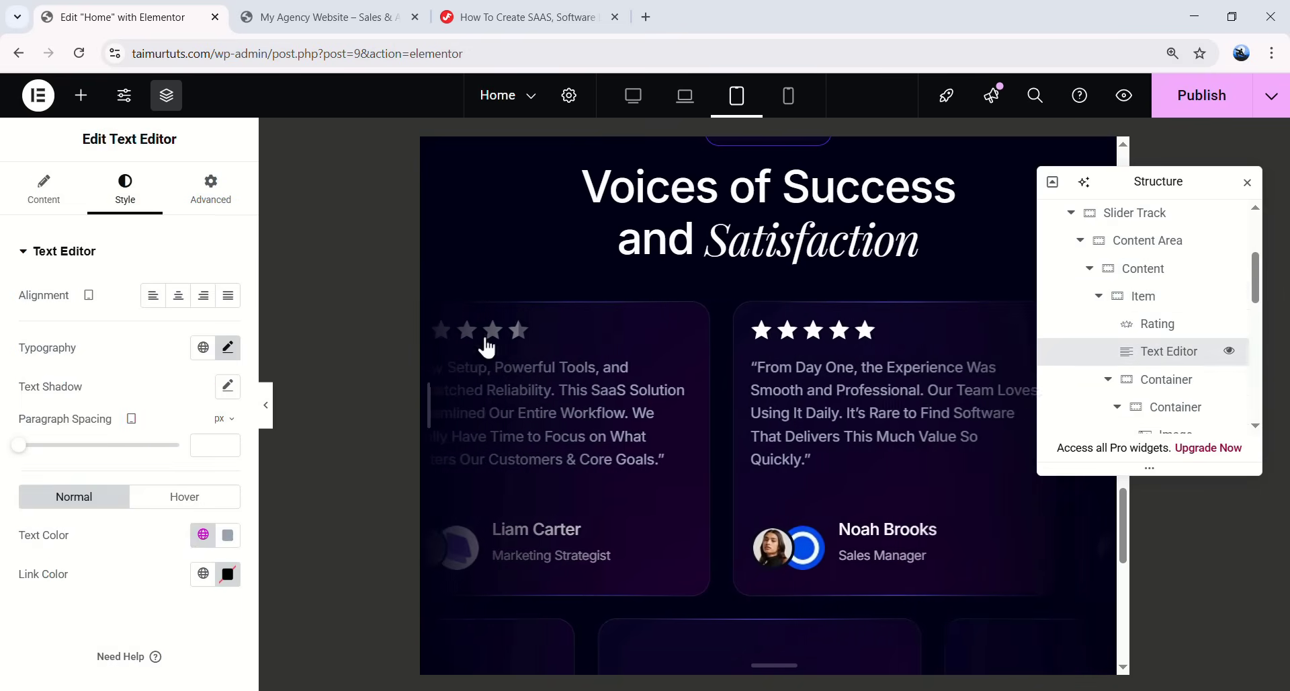
pyautogui.click(226, 348)
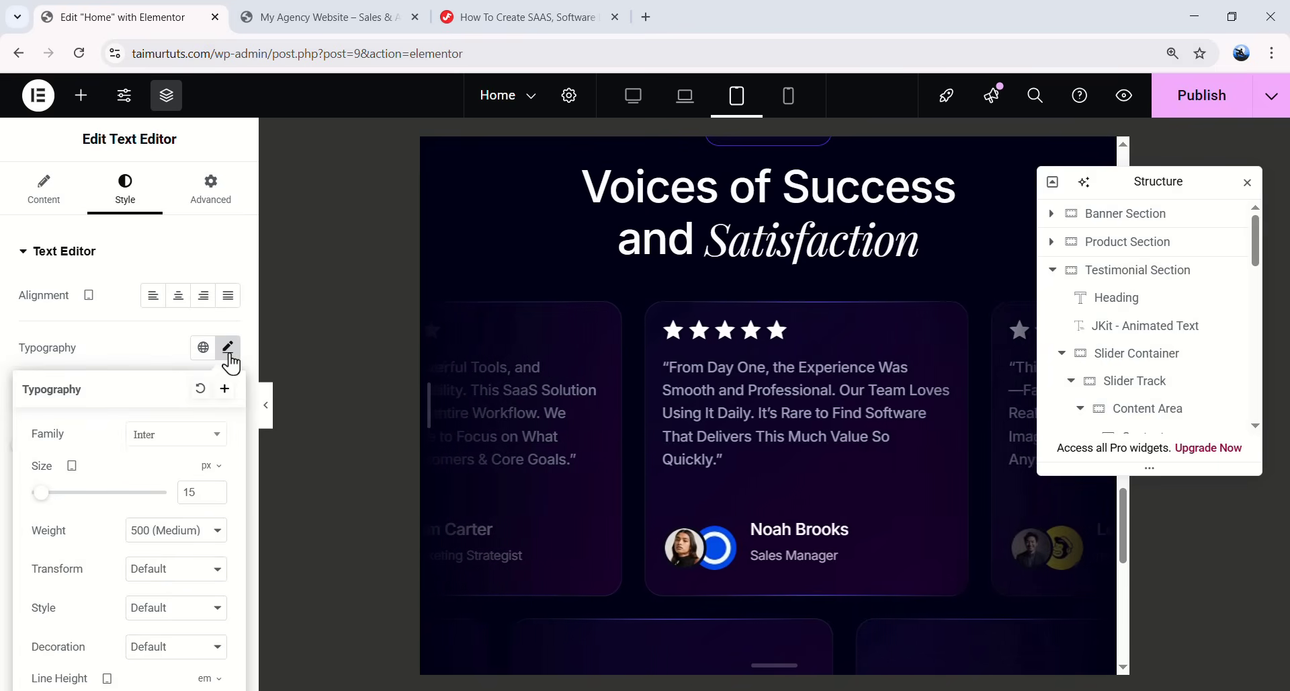
pyautogui.scroll(-3, 1103, 383)
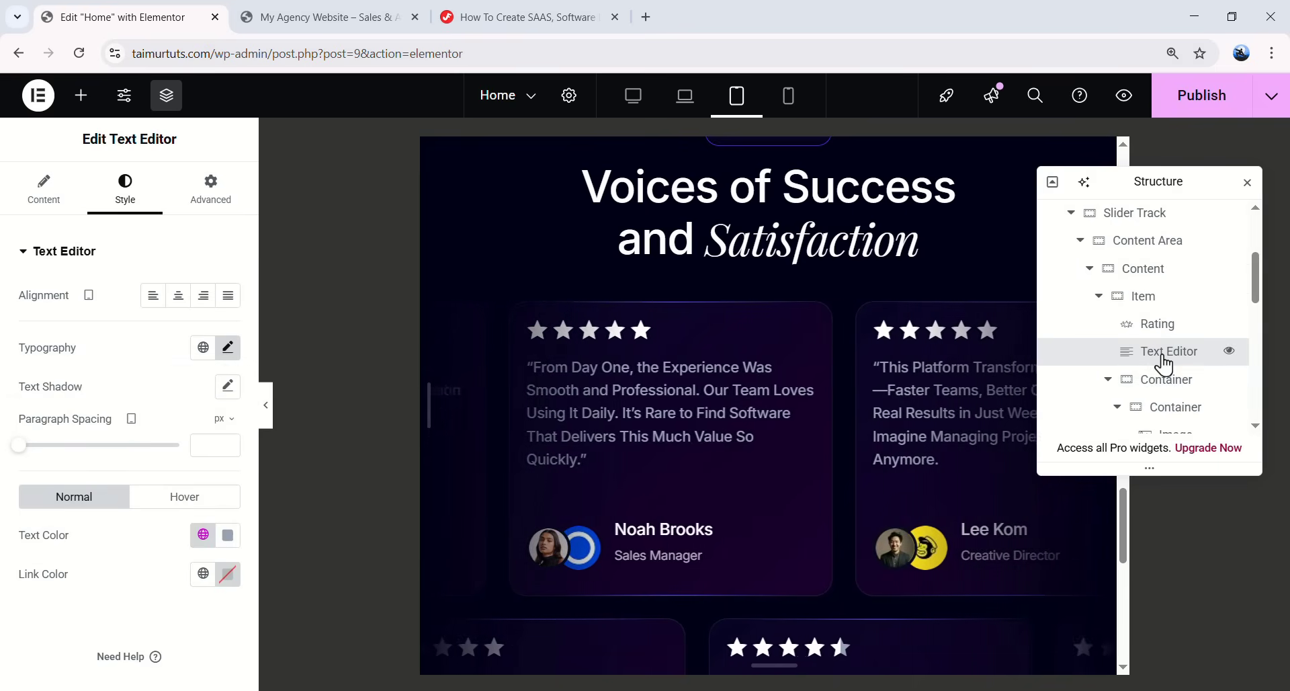
pyautogui.rightClick(1112, 356)
pyautogui.click(1116, 355)
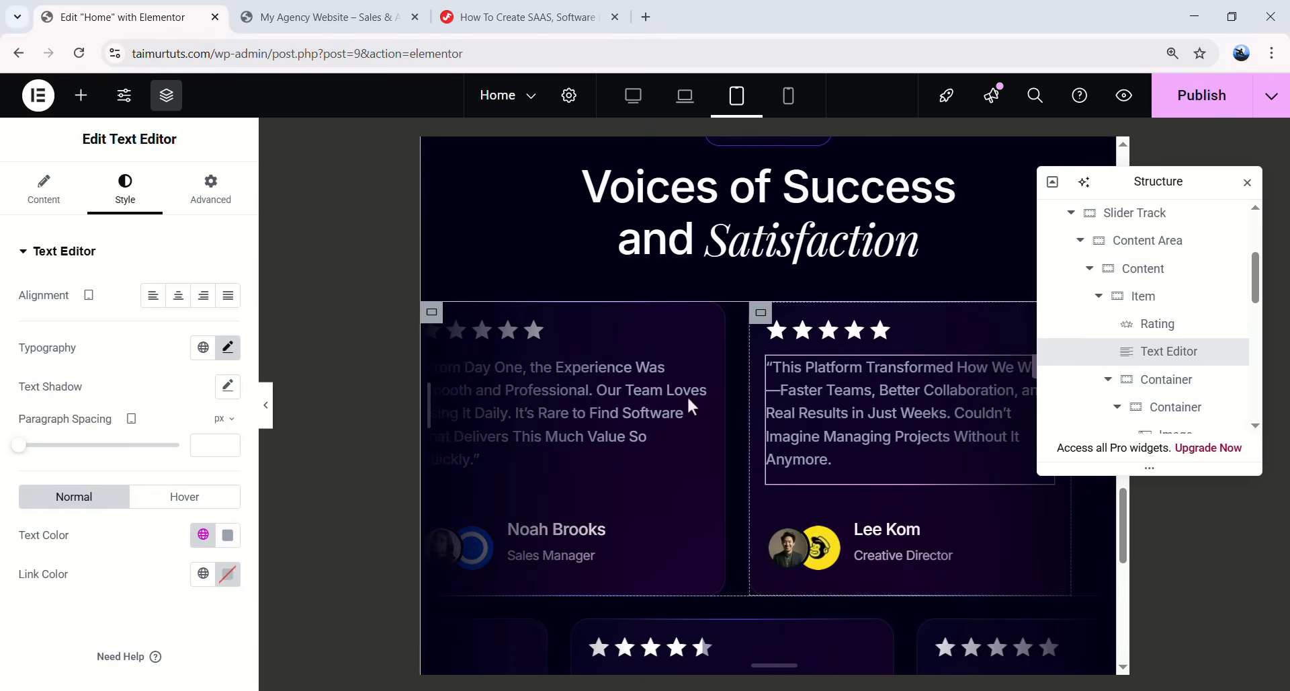
# - Paste style onto the From Day One, This Platform Transformed, next and Finally quotes
pyautogui.click(609, 404)
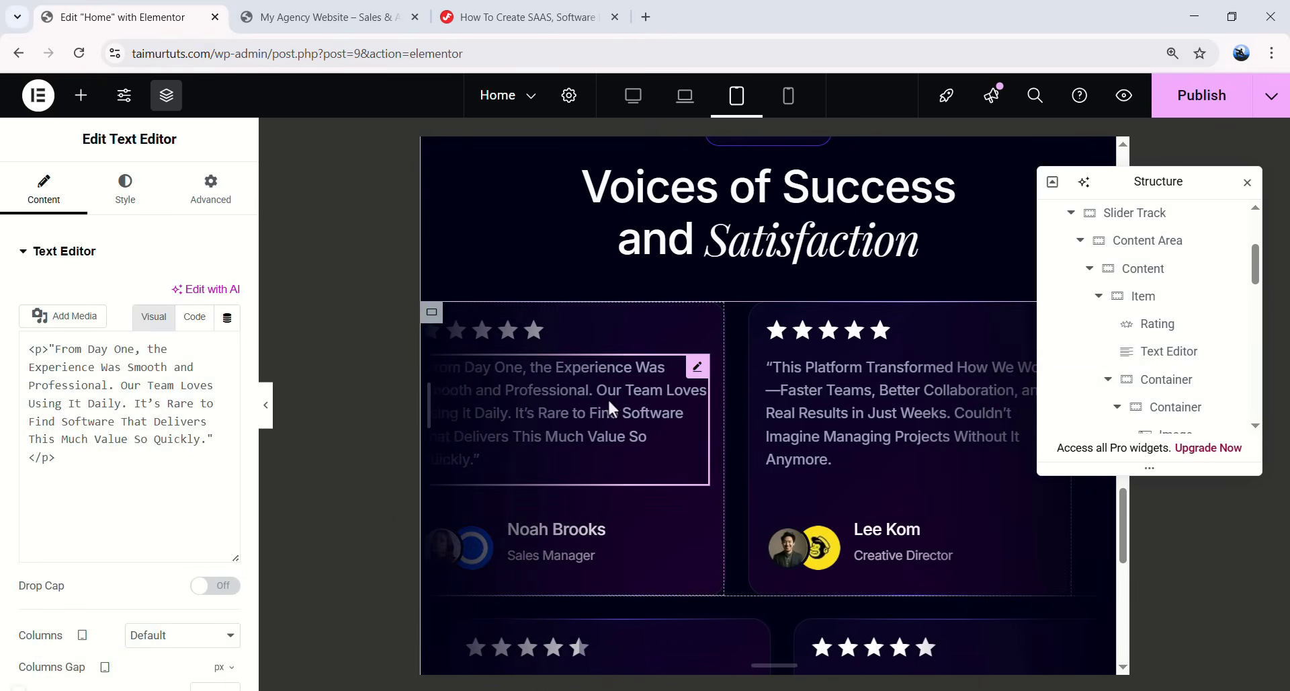
pyautogui.rightClick(696, 377)
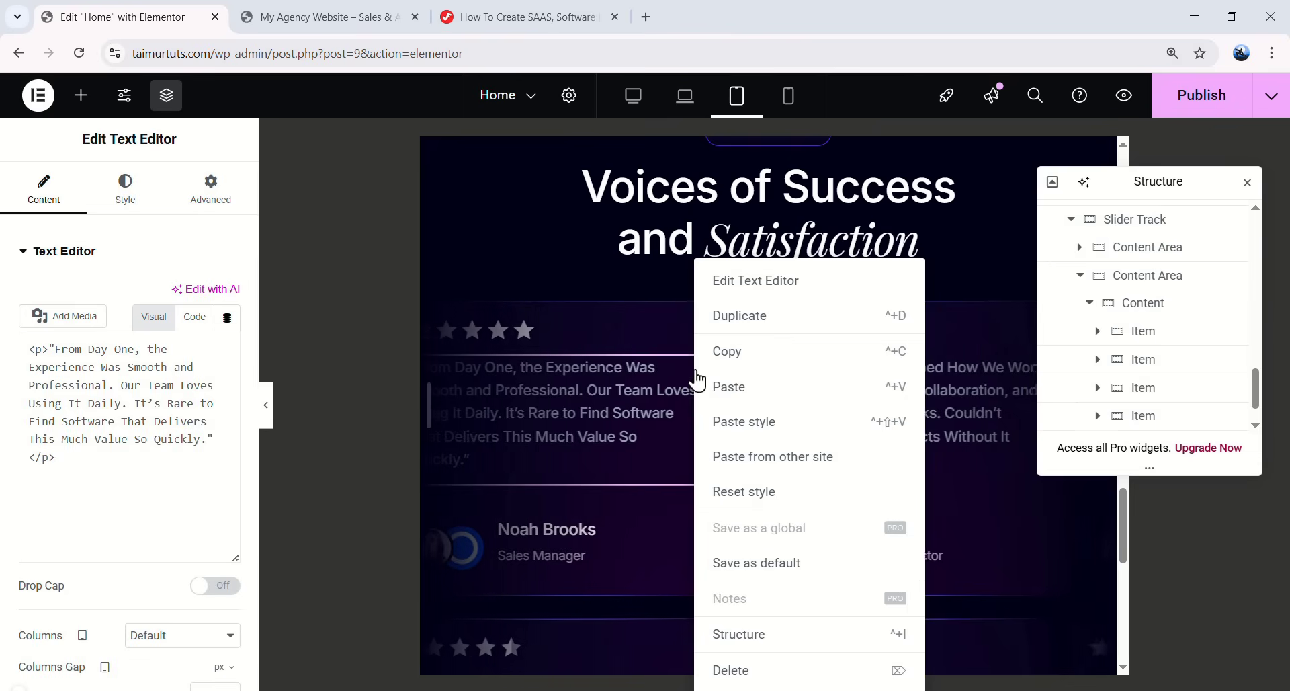
pyautogui.click(730, 430)
pyautogui.click(810, 392)
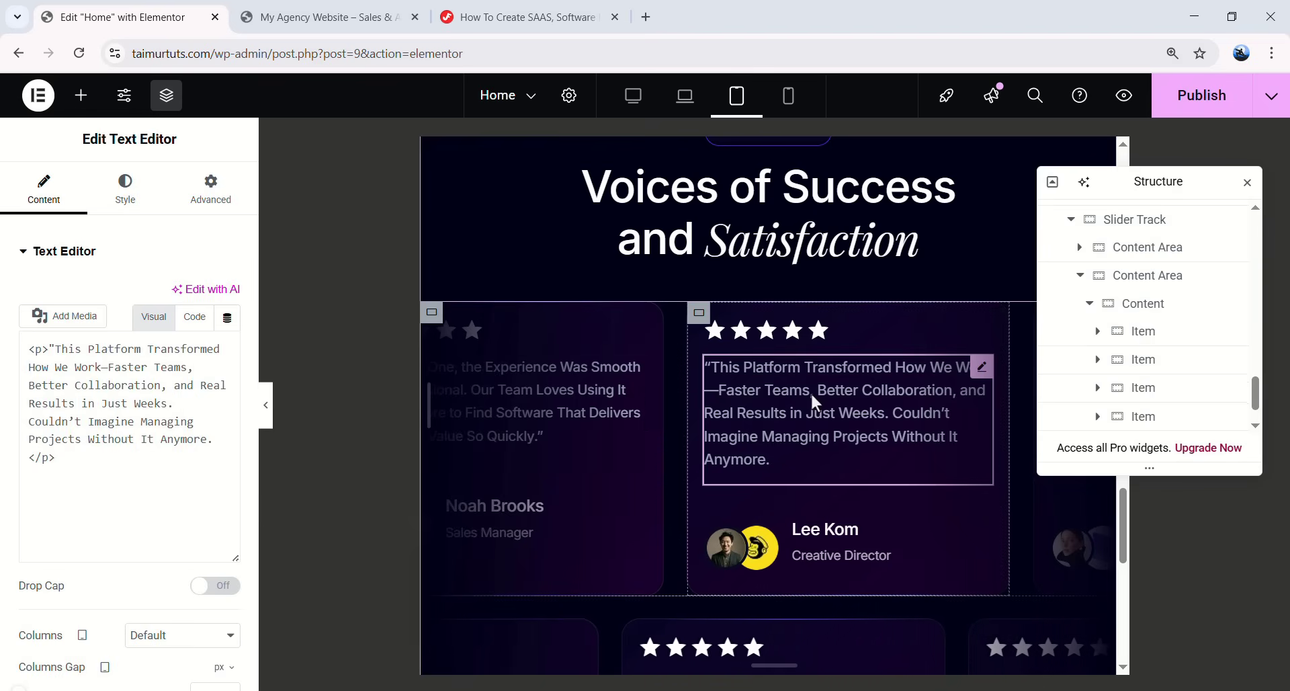
pyautogui.rightClick(811, 393)
pyautogui.click(837, 418)
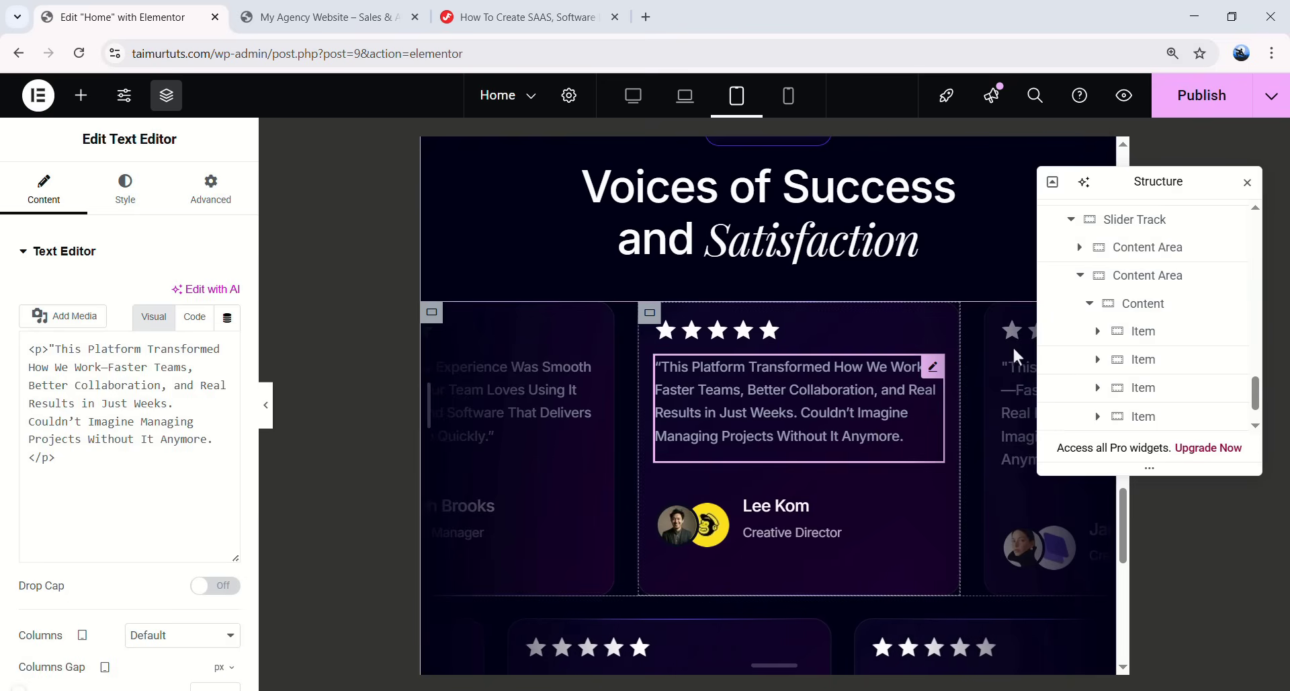
pyautogui.rightClick(994, 396)
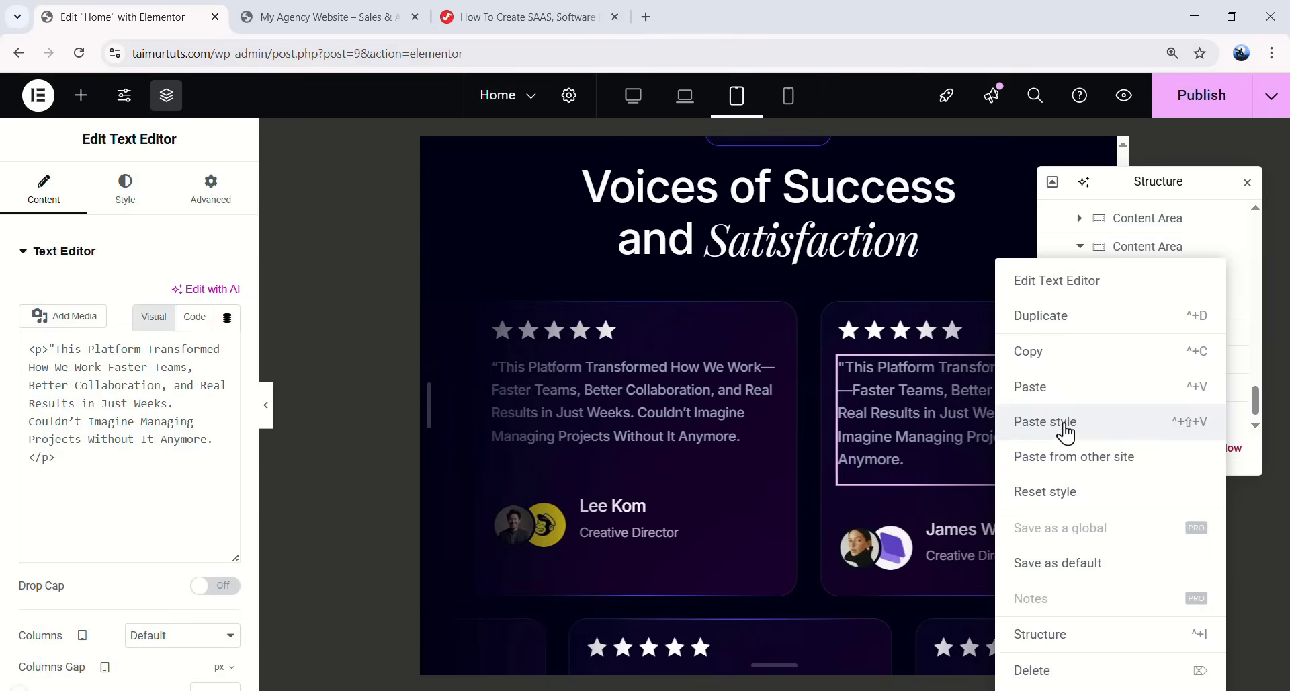
pyautogui.click(1066, 422)
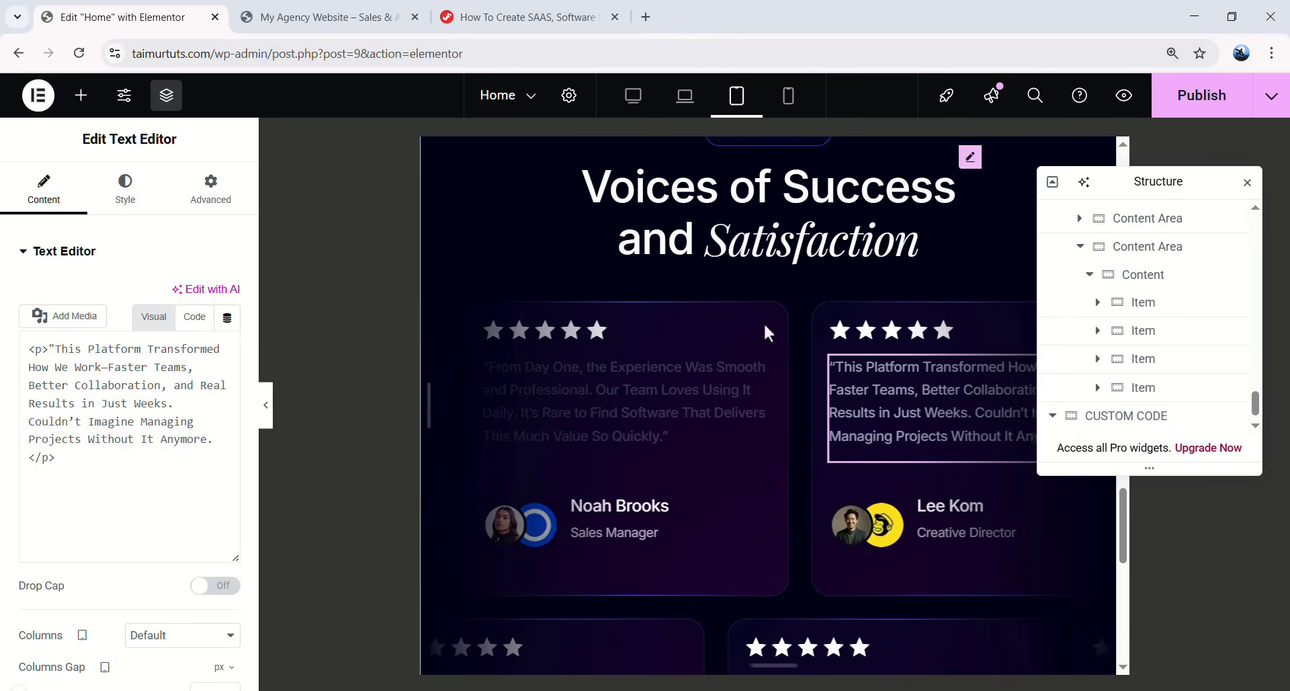
pyautogui.scroll(-5, 697, 377)
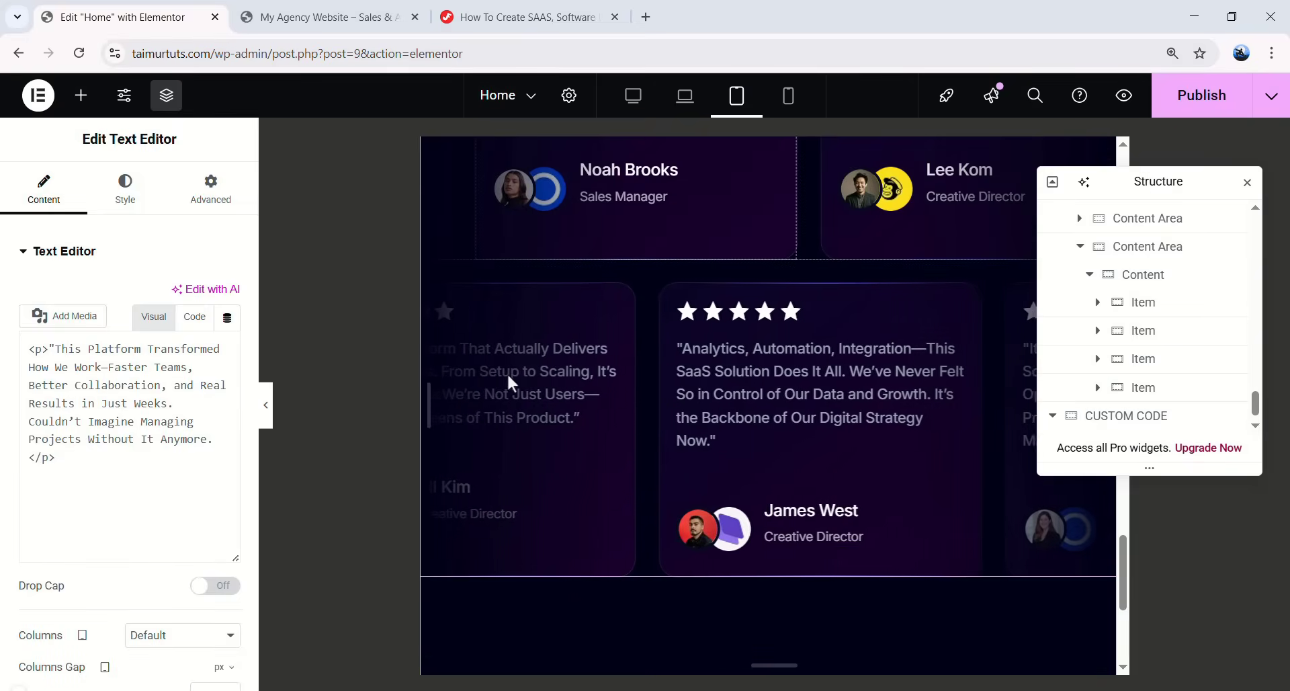
pyautogui.click(549, 380)
pyautogui.rightClick(555, 374)
pyautogui.click(615, 428)
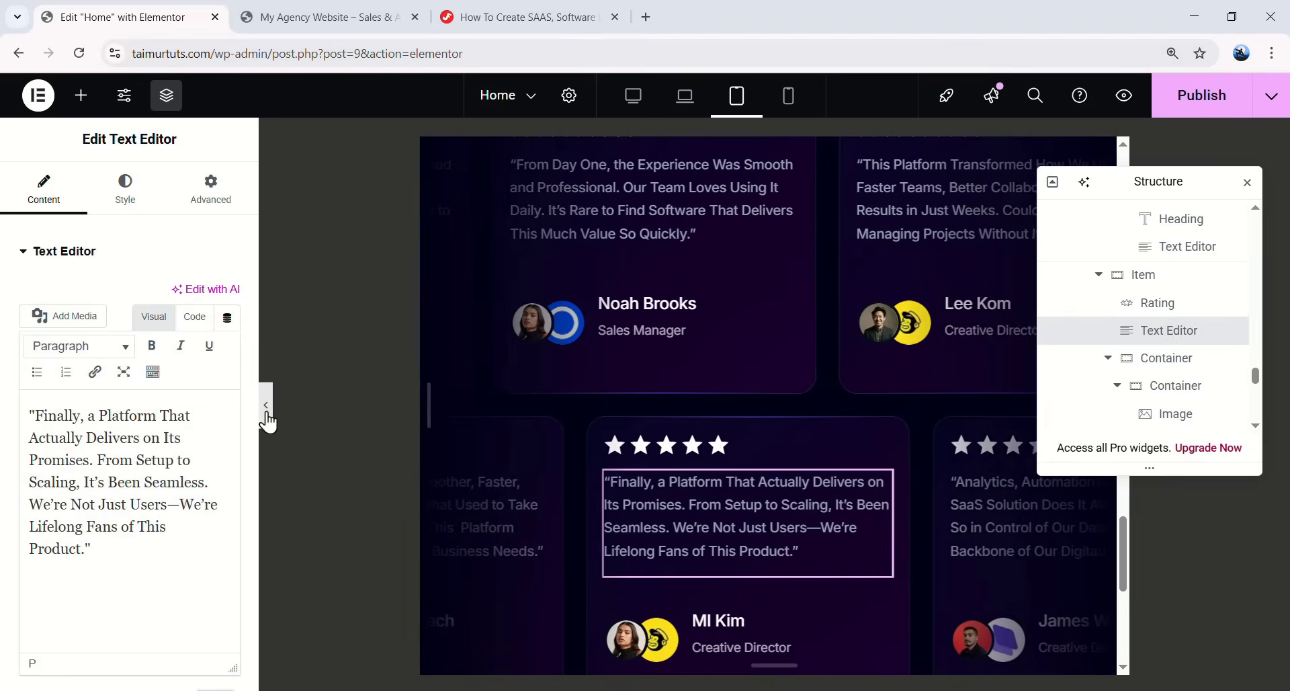
# - Preview the restyled testimonial slider at tablet width with the editor hidden
pyautogui.click(265, 407)
pyautogui.scroll(4, 697, 388)
pyautogui.scroll(-6, 639, 389)
pyautogui.scroll(6, 740, 269)
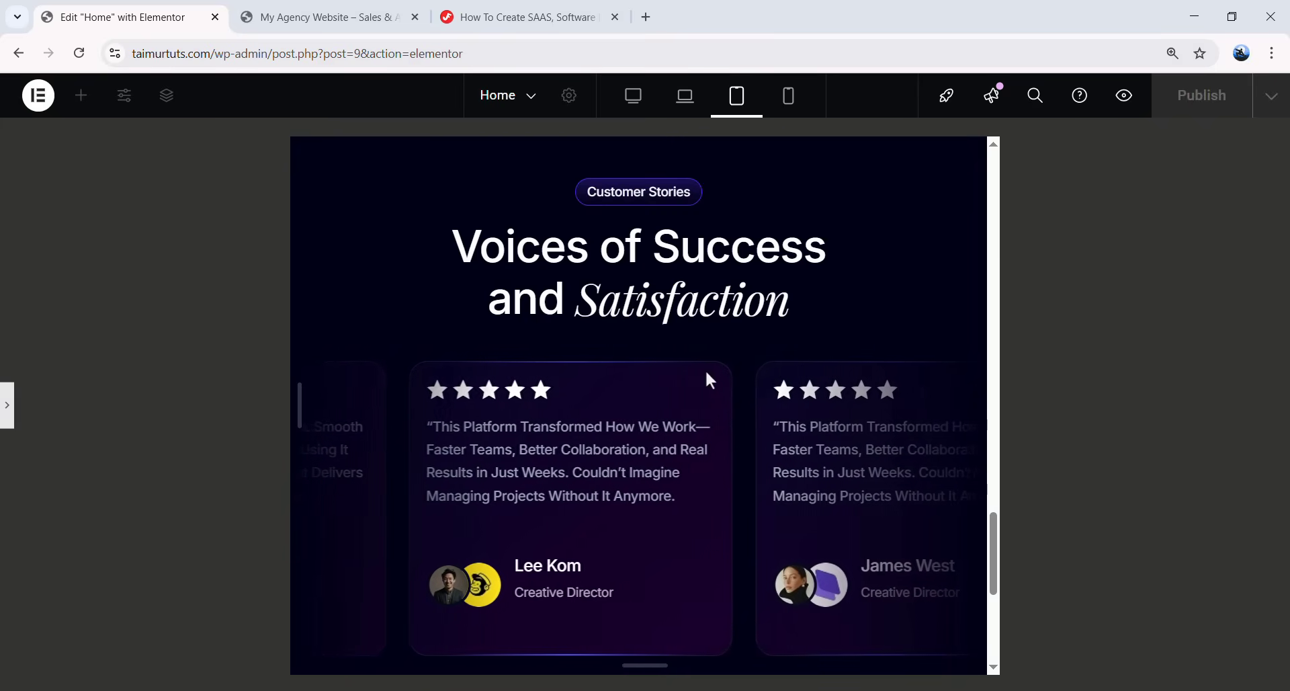
pyautogui.scroll(-2, 744, 401)
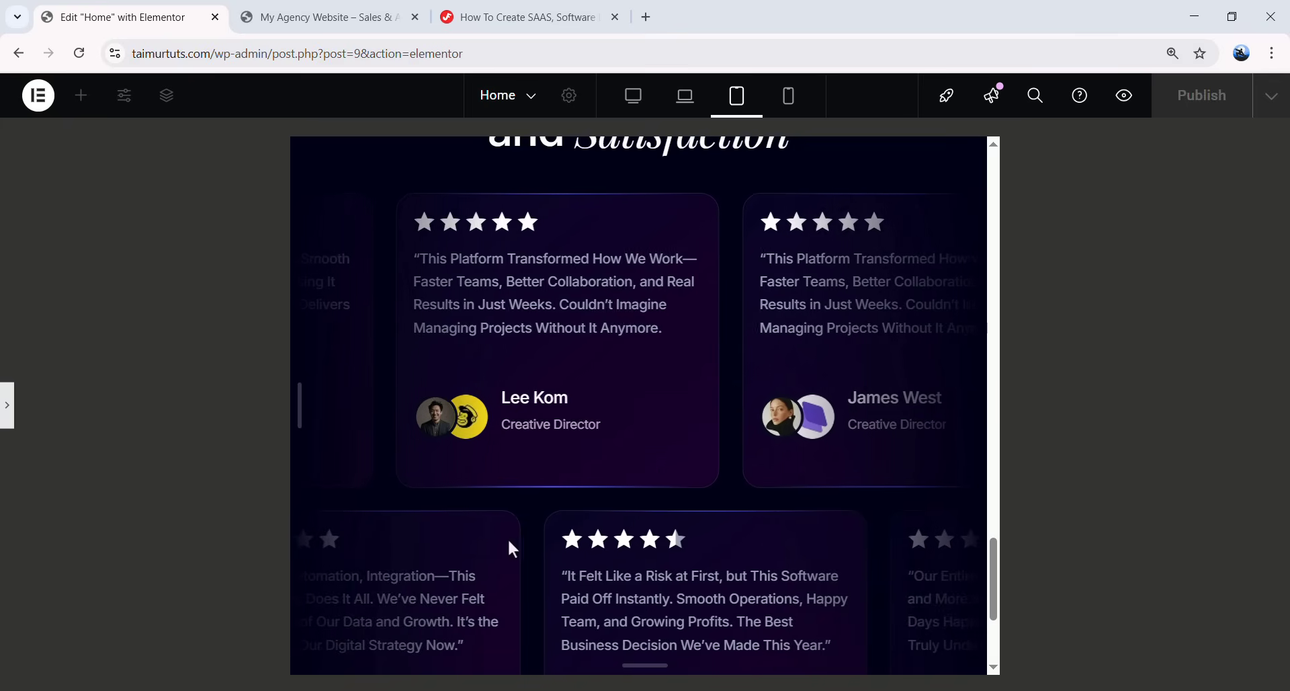
pyautogui.scroll(2, 746, 250)
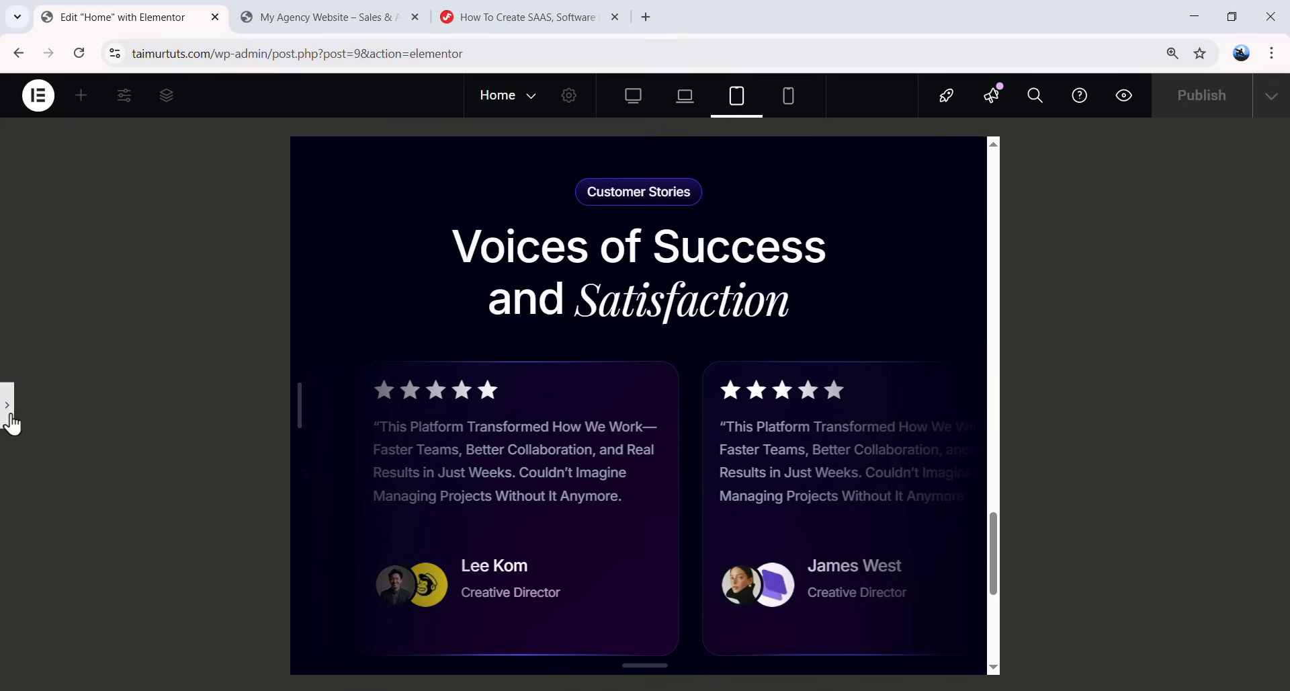
pyautogui.click(431, 324)
pyautogui.scroll(2, 1167, 299)
pyautogui.scroll(-3, 1168, 318)
pyautogui.scroll(-3, 1166, 331)
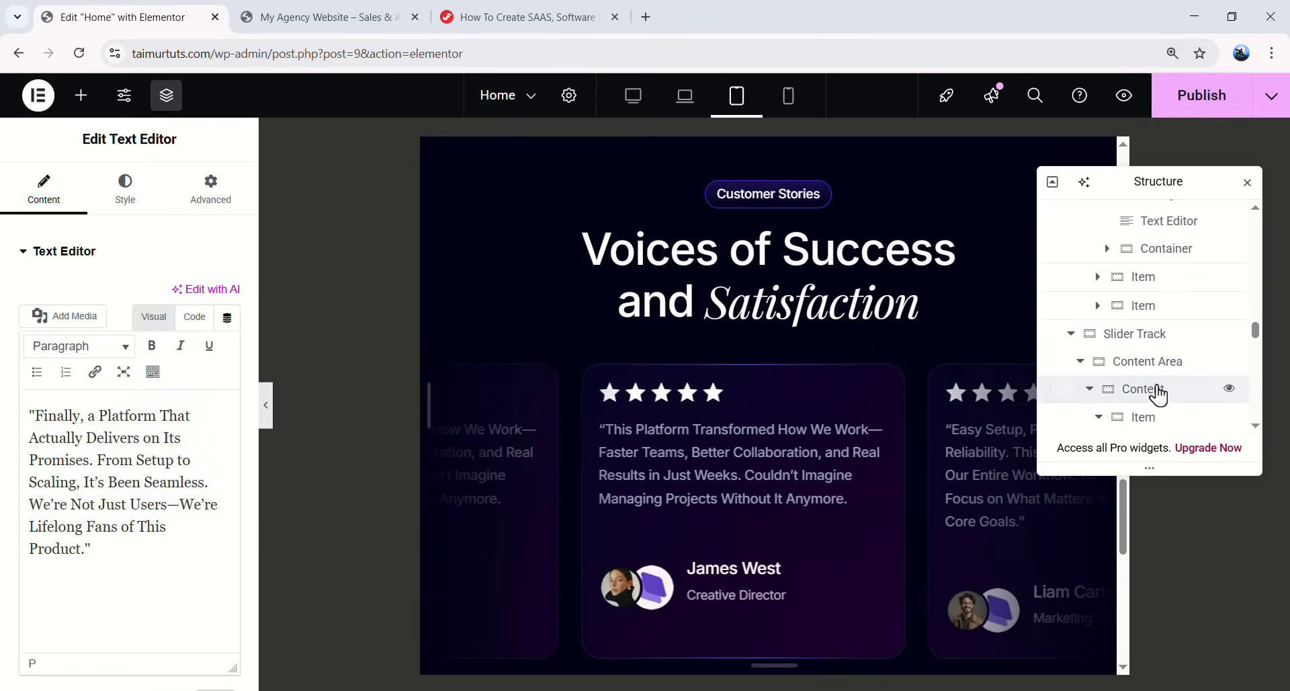
# - Unlink the gaps and set a 15 px column gap on both slide rows' card containers
pyautogui.click(1153, 389)
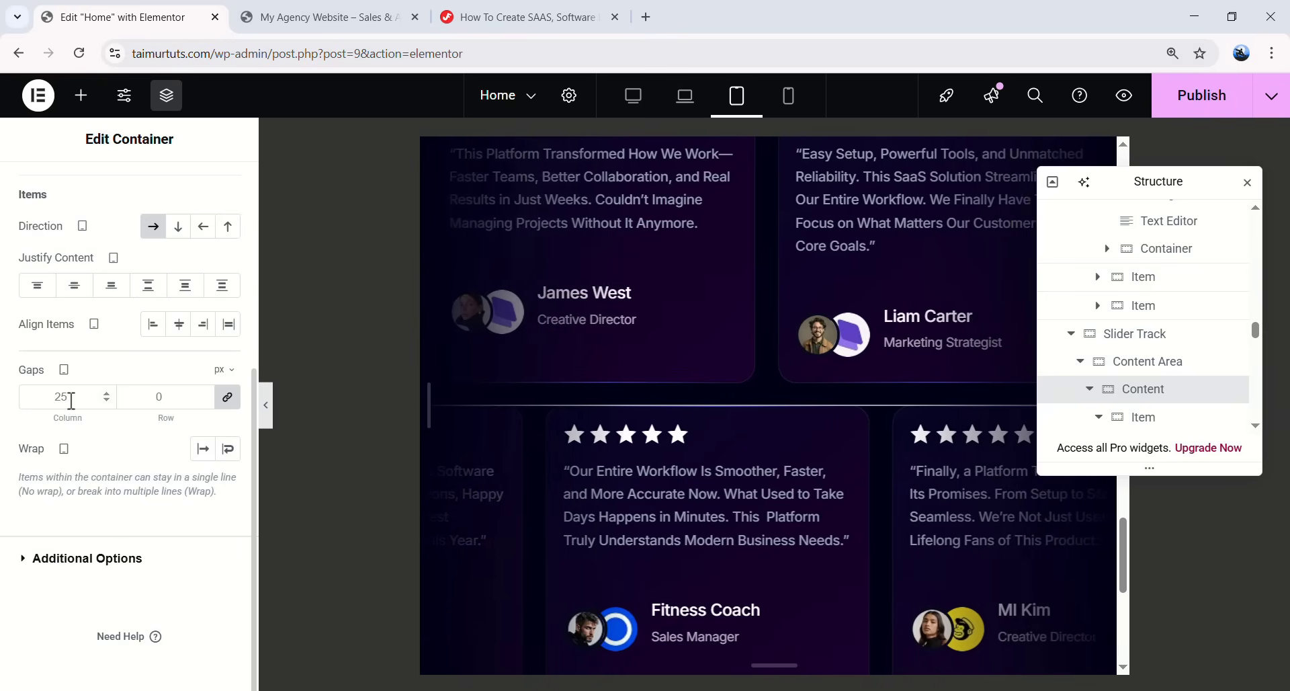
pyautogui.click(228, 397)
pyautogui.doubleClick(59, 396)
pyautogui.write('15')
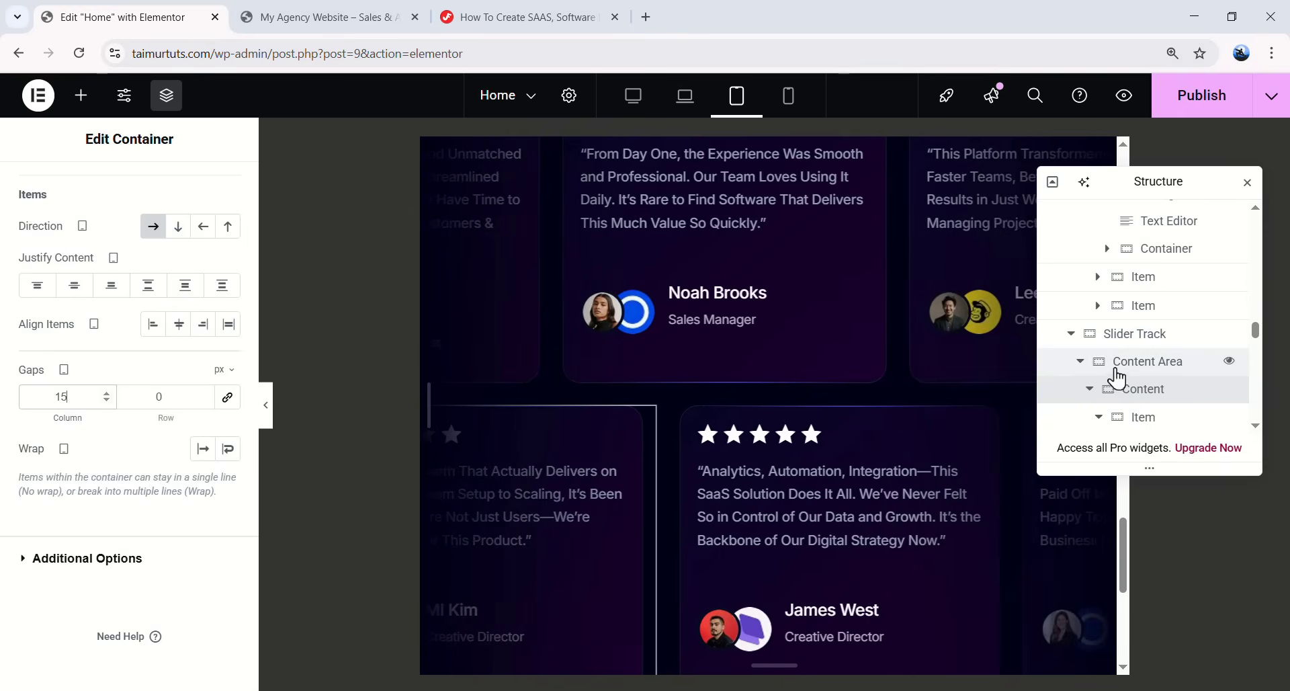
pyautogui.click(1080, 361)
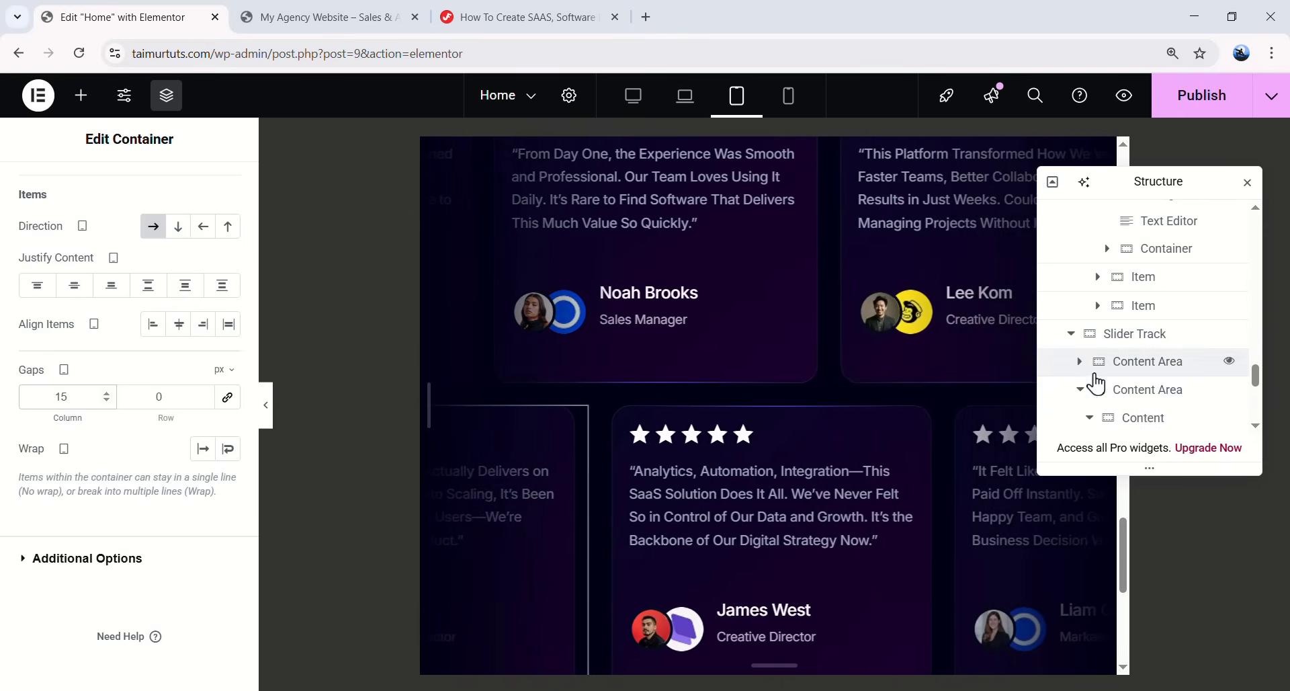
pyautogui.click(1136, 417)
pyautogui.scroll(-5, 130, 461)
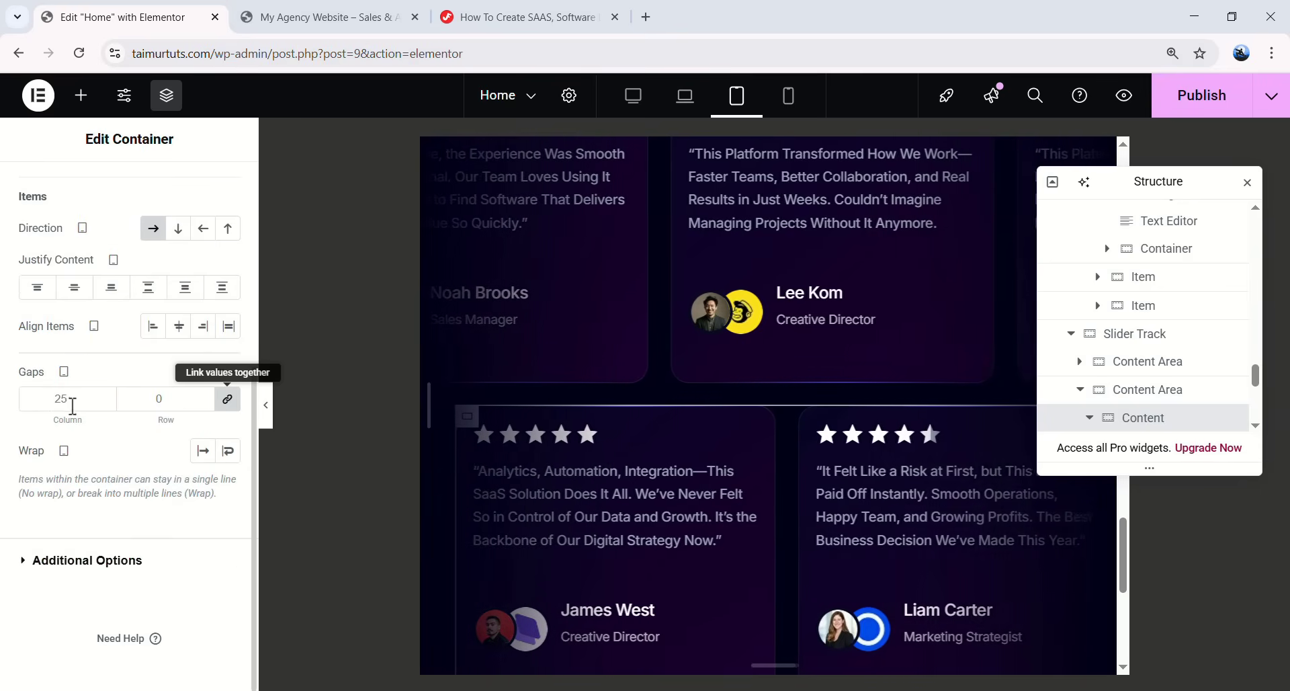
pyautogui.doubleClick(49, 397)
pyautogui.write('15')
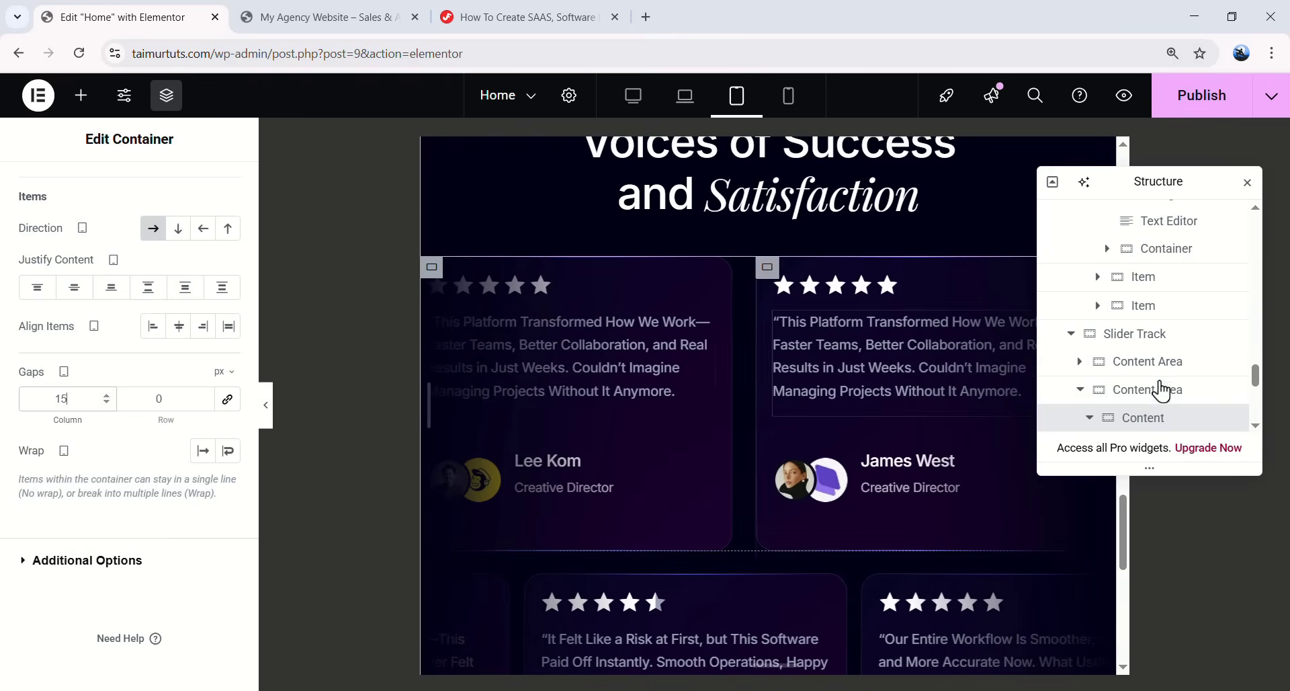
# - Re-enter the 15 px column gap on the first and second rows' card containers
pyautogui.scroll(2, 1163, 383)
pyautogui.scroll(5, 1155, 378)
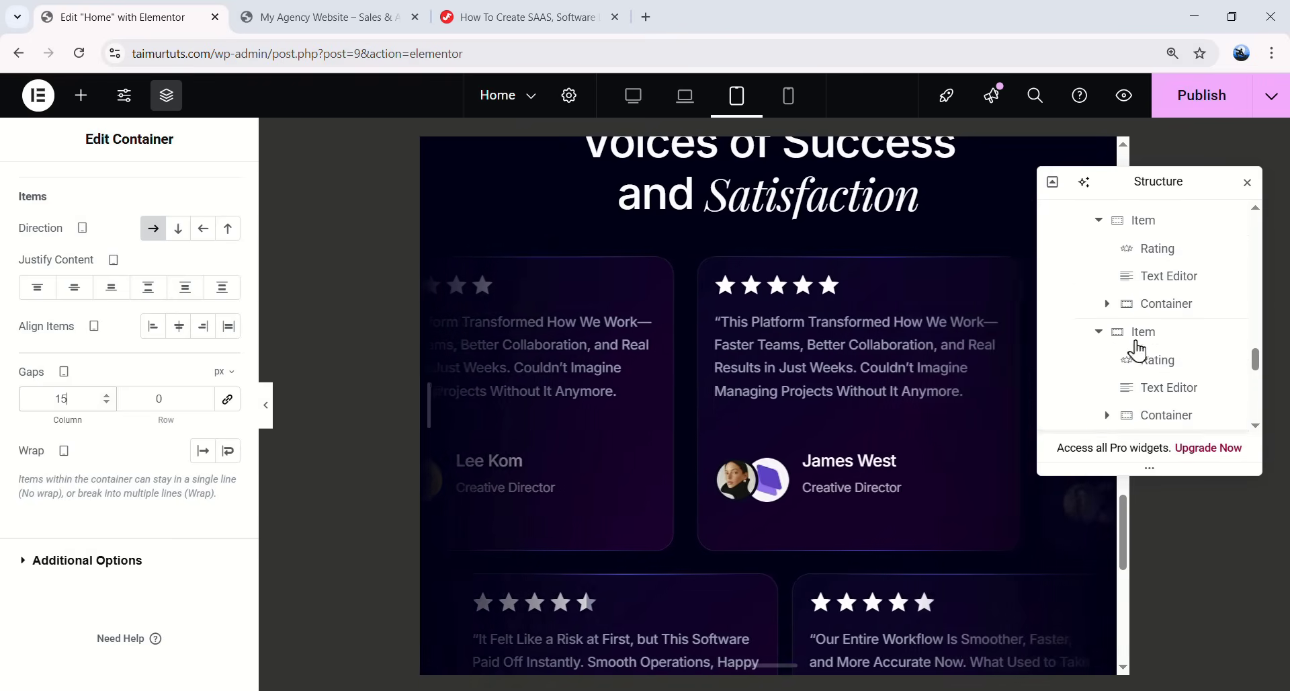
pyautogui.click(1148, 291)
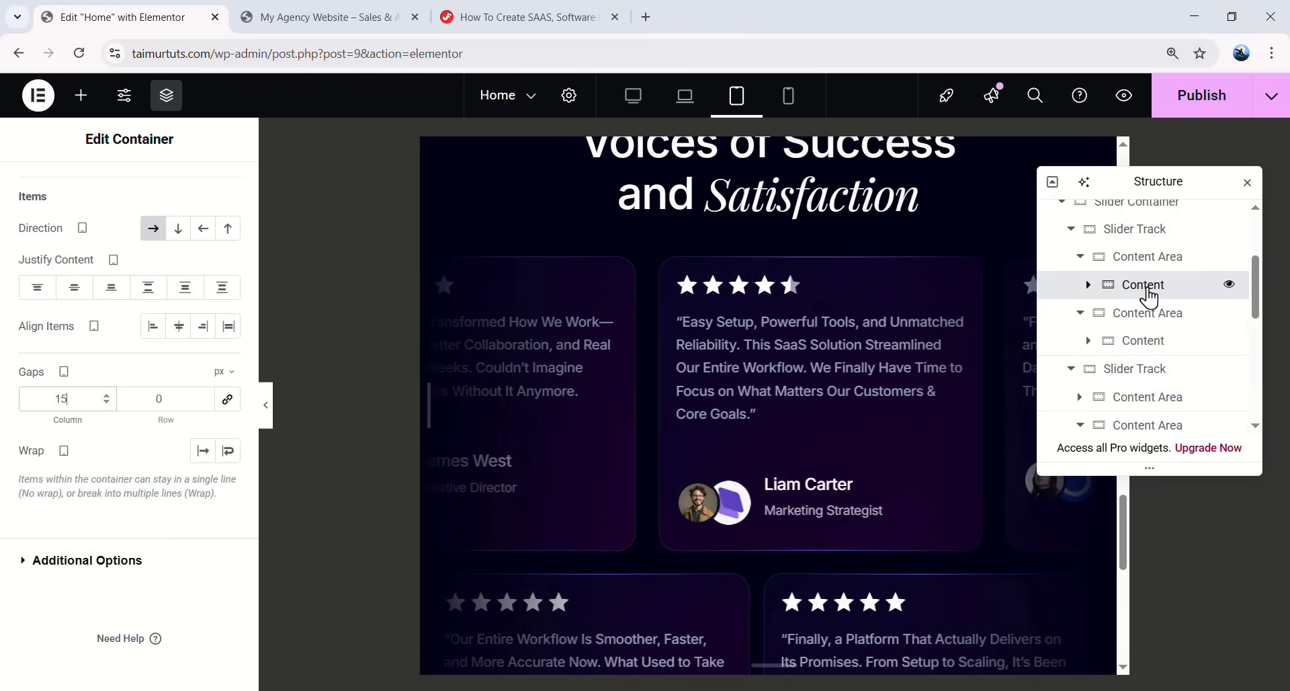
pyautogui.scroll(-3, 134, 490)
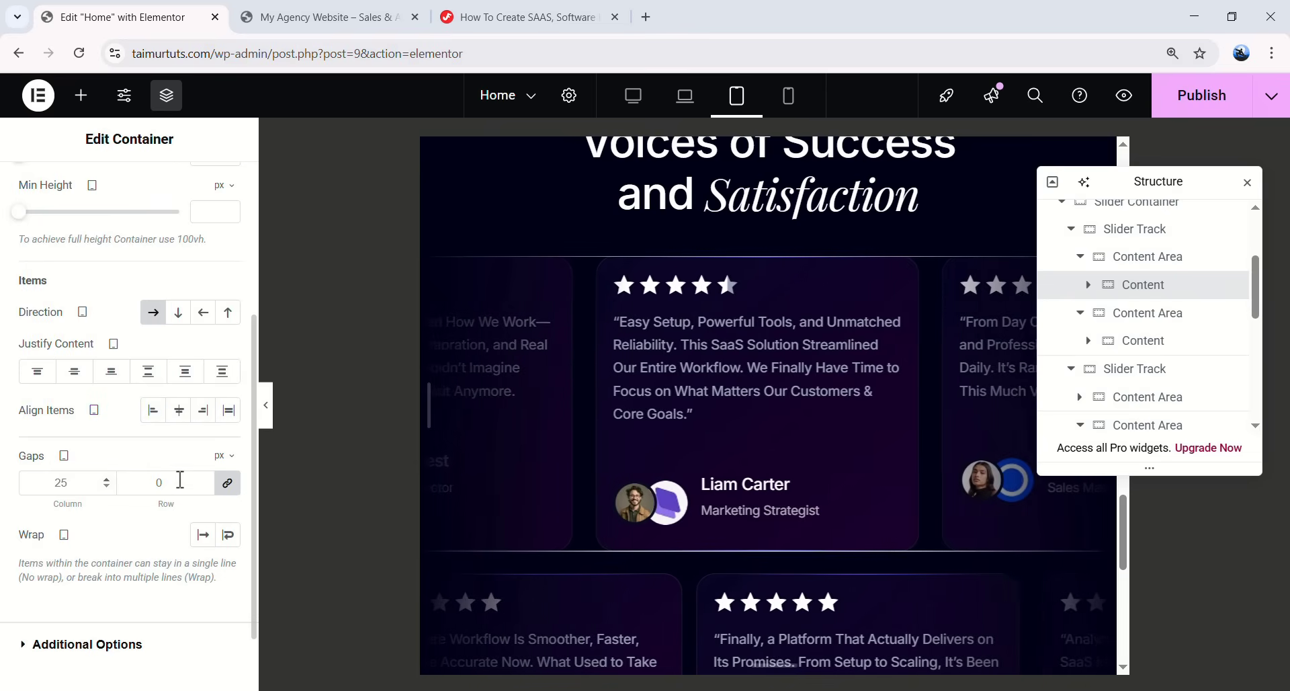
pyautogui.click(227, 484)
pyautogui.moveTo(75, 483); pyautogui.dragTo(32, 480)
pyautogui.write('15')
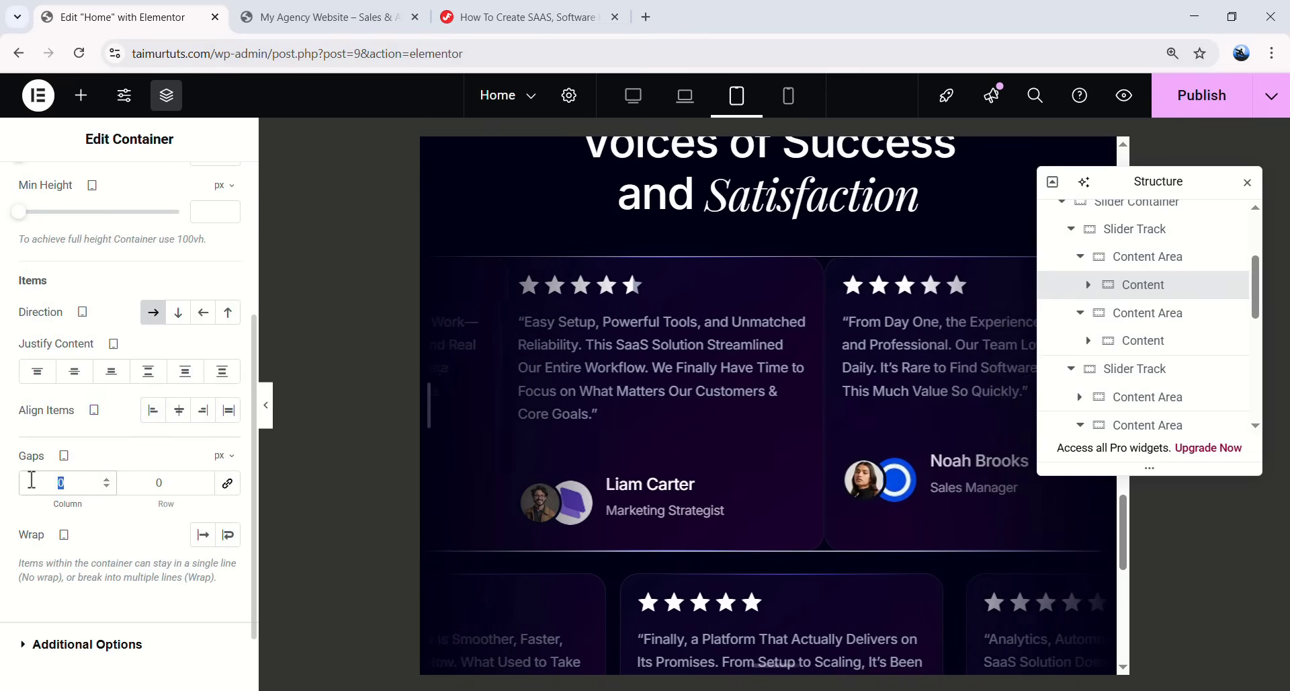
pyautogui.click(1142, 340)
pyautogui.scroll(-5, 145, 294)
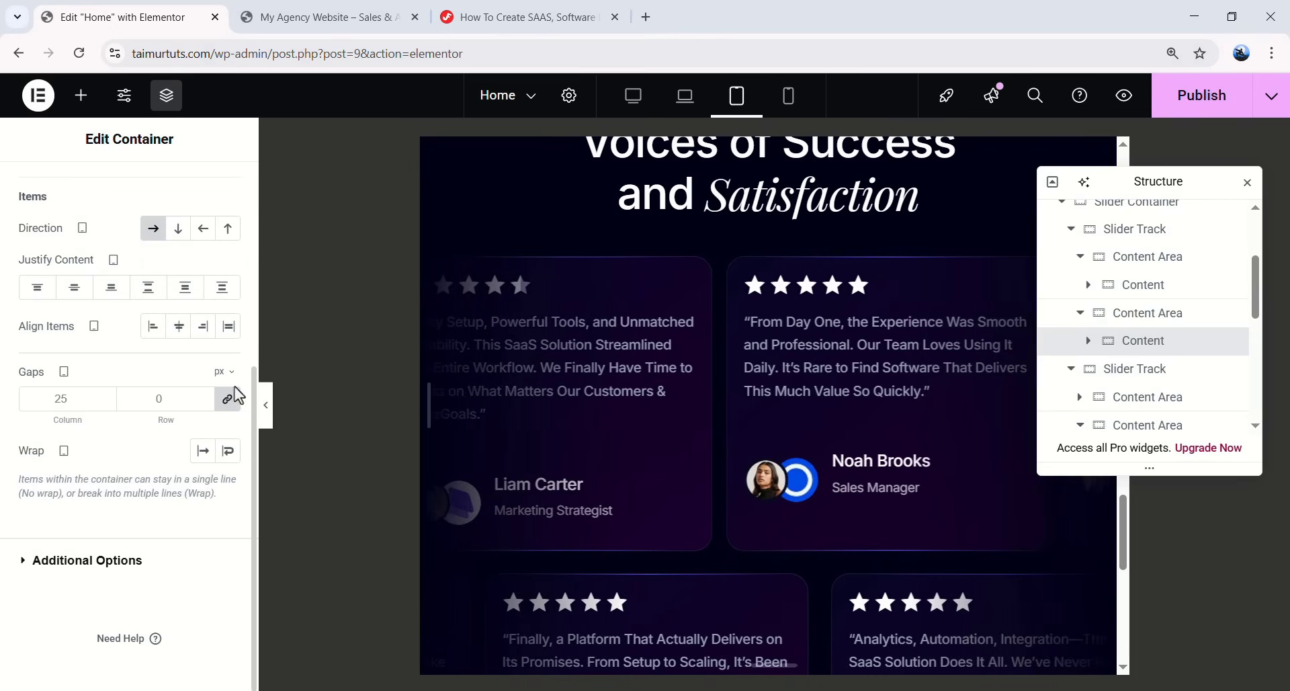
pyautogui.moveTo(57, 402); pyautogui.dragTo(45, 402)
pyautogui.write('15')
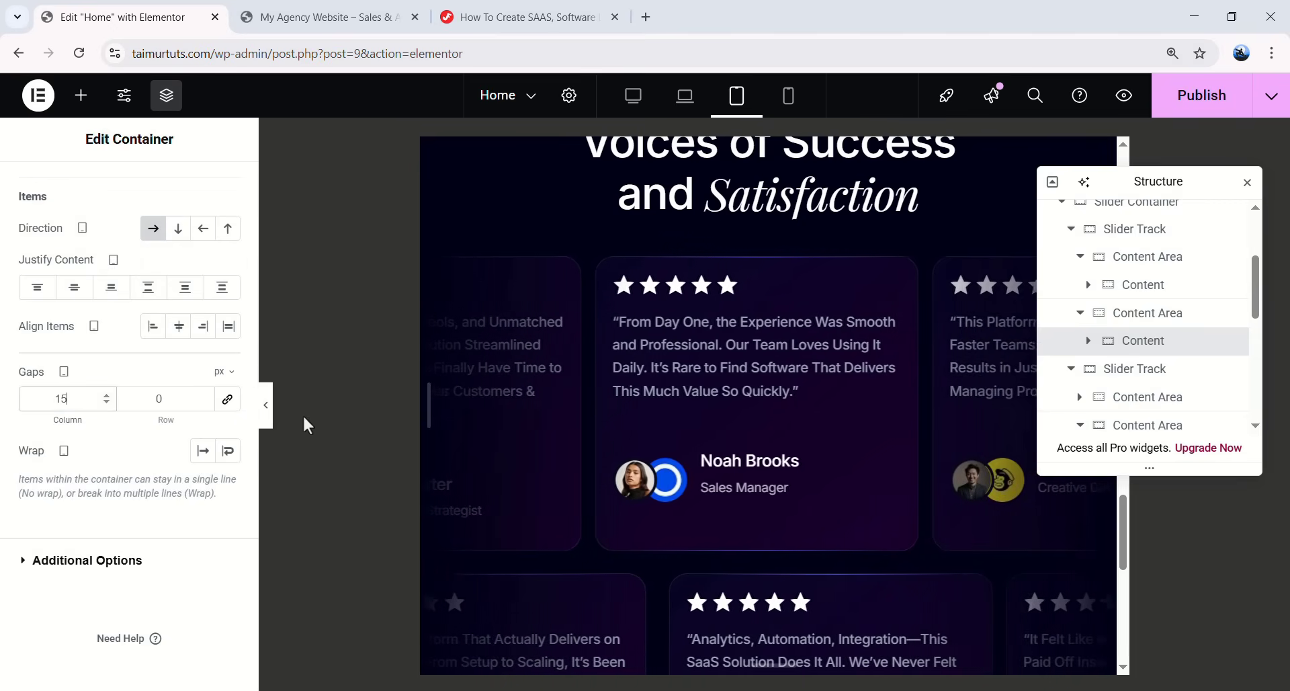
pyautogui.scroll(2, 566, 406)
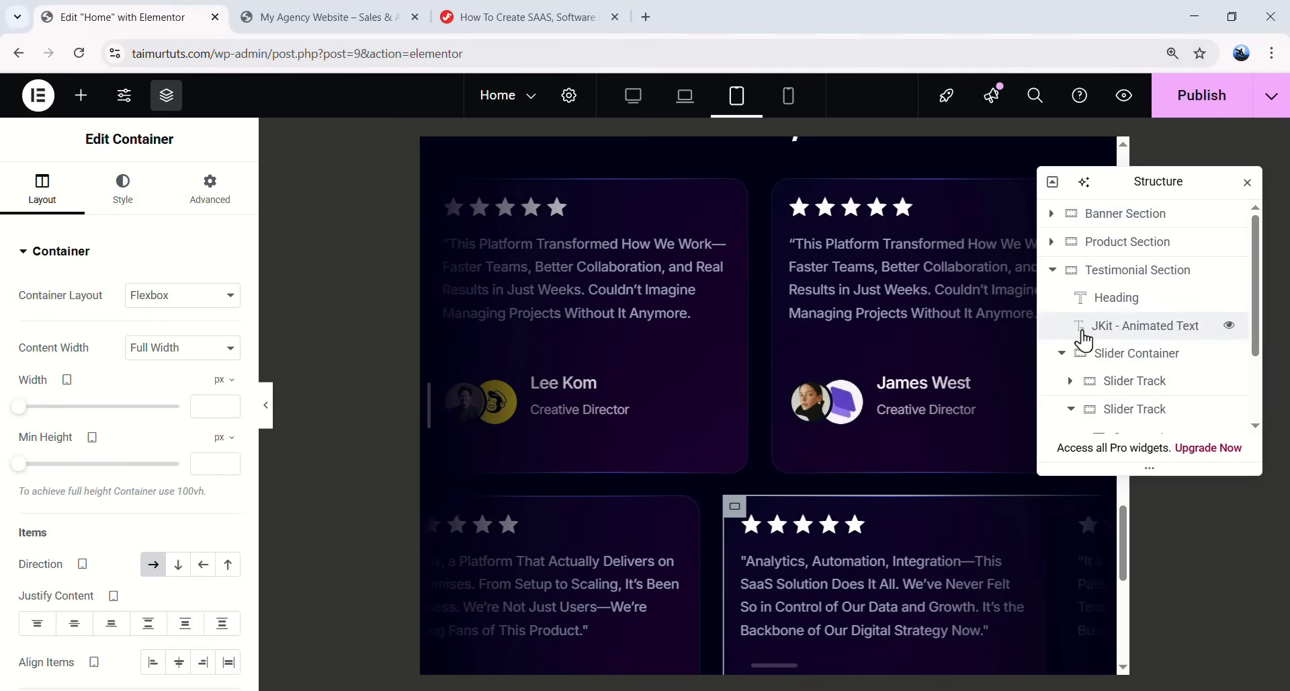
# - Give the second slider track a 15 px top margin, then preview at mobile width
pyautogui.click(1158, 417)
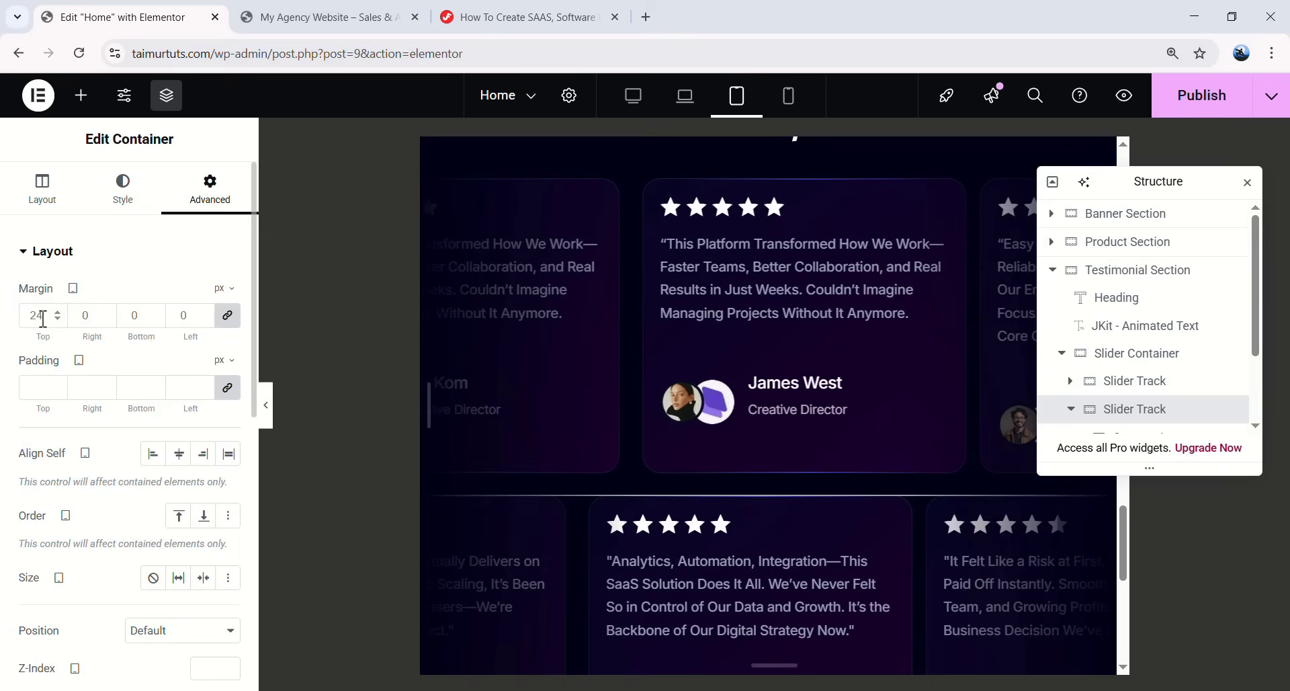
pyautogui.moveTo(35, 319); pyautogui.dragTo(20, 321)
pyautogui.write('015')
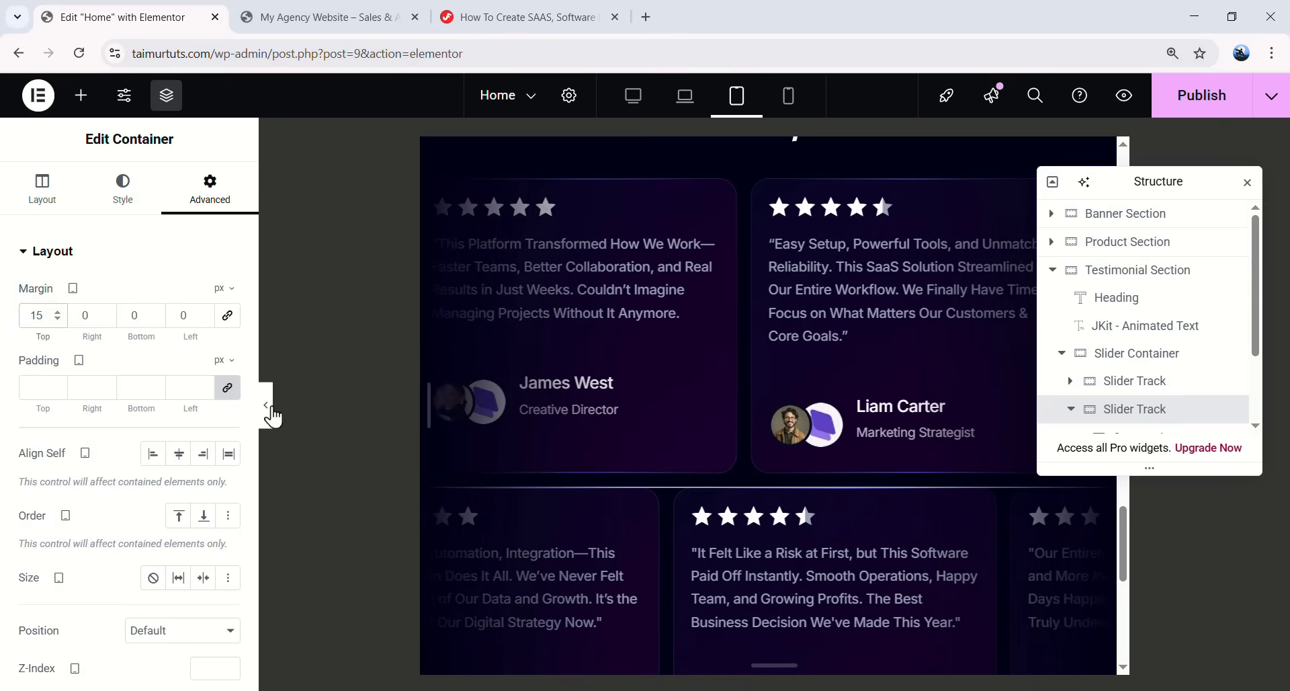
pyautogui.click(790, 104)
pyautogui.scroll(-5, 808, 288)
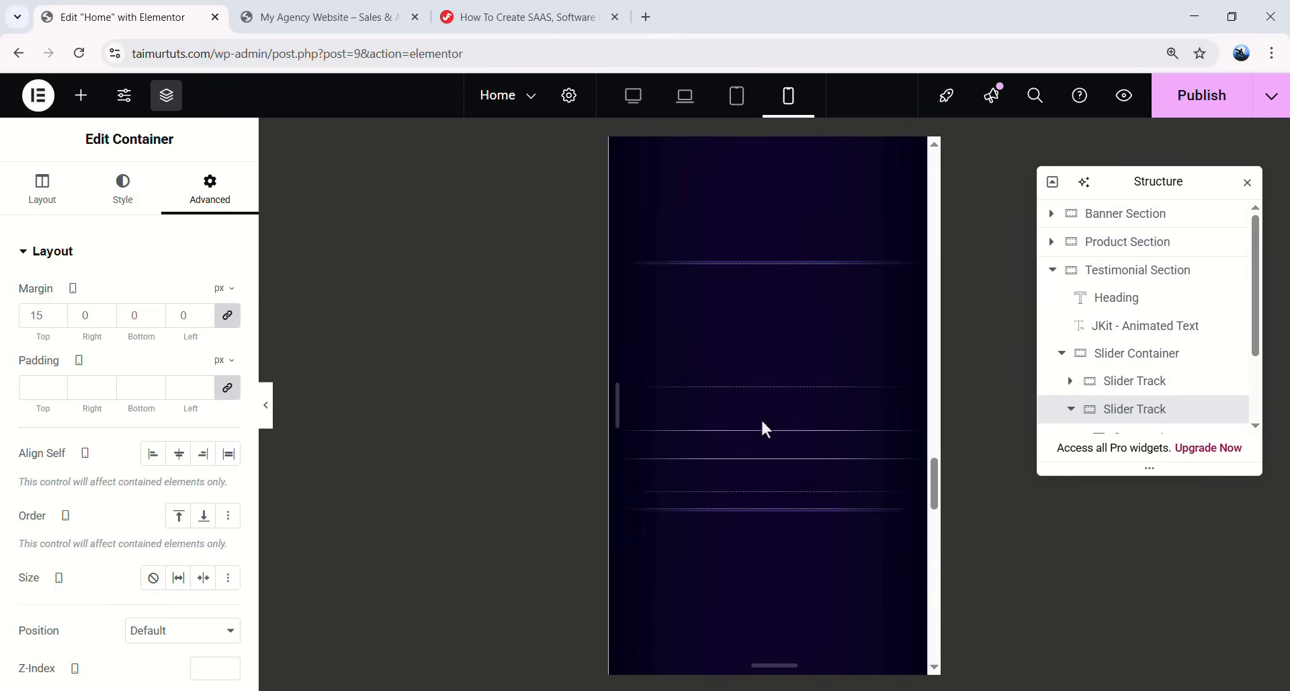
# - Expand the first slider track and inspect its container layout settings
pyautogui.scroll(3, 756, 397)
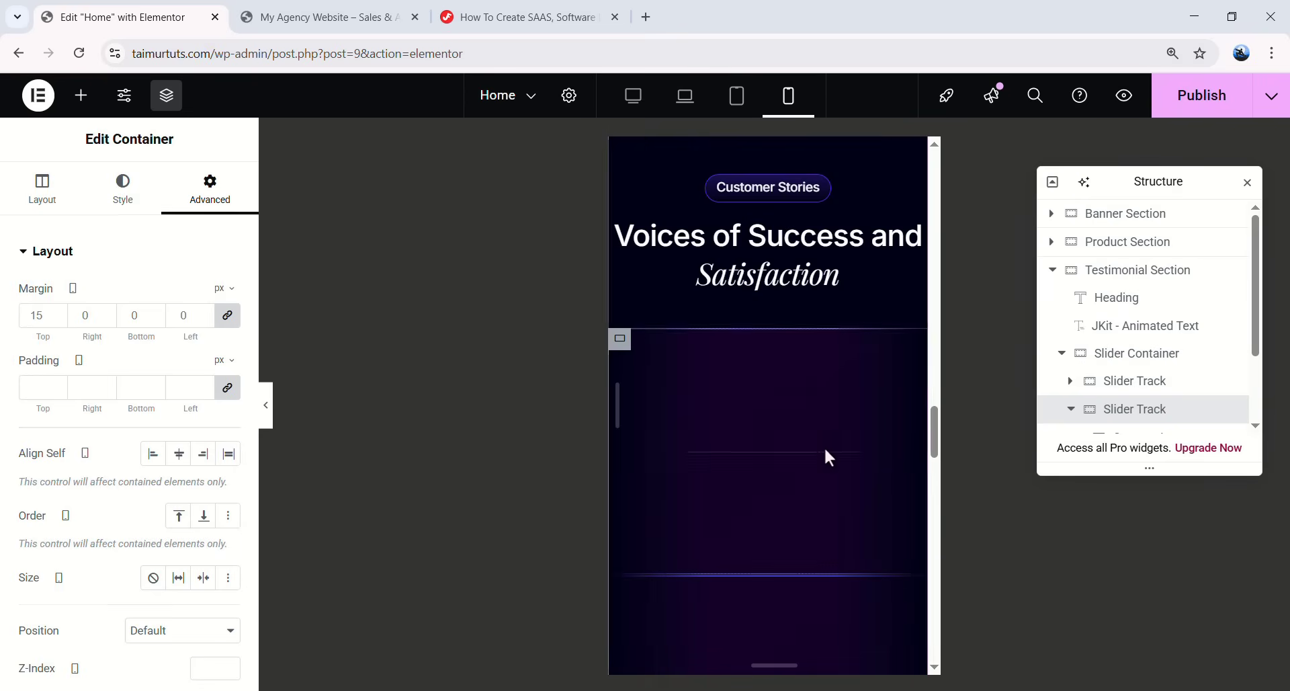
pyautogui.click(1121, 395)
pyautogui.click(1071, 380)
pyautogui.scroll(-1, 1109, 363)
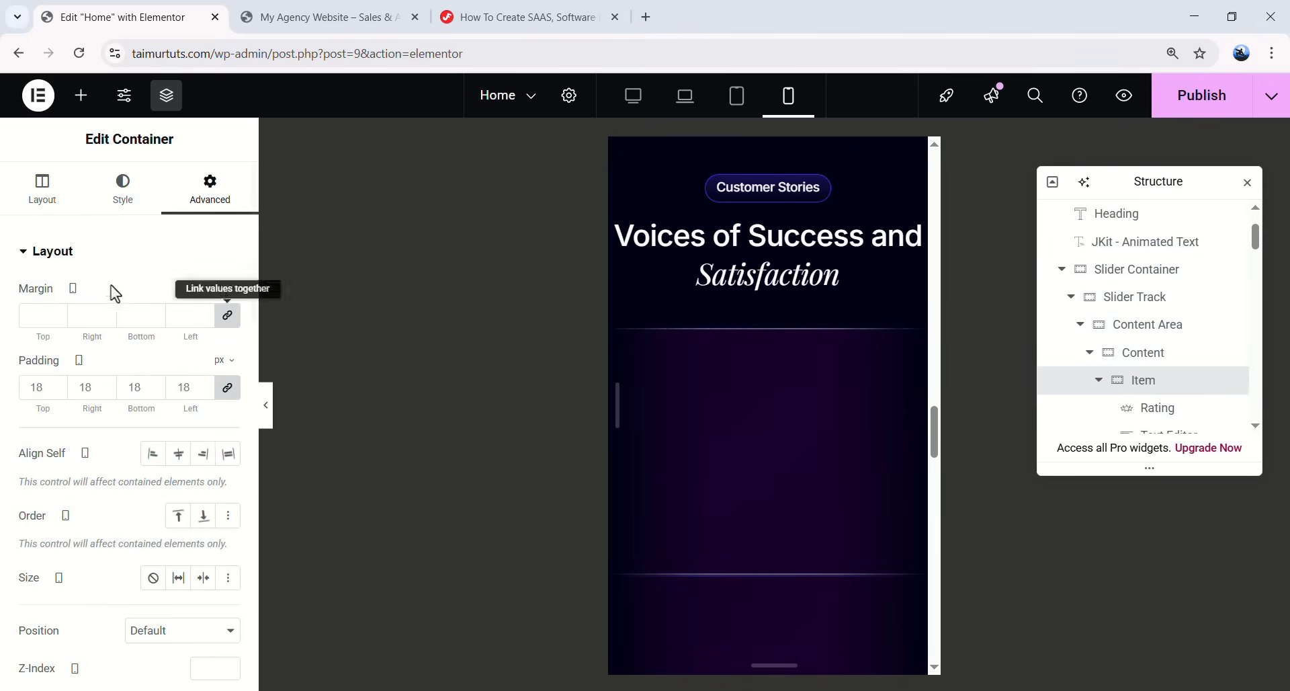
pyautogui.click(39, 199)
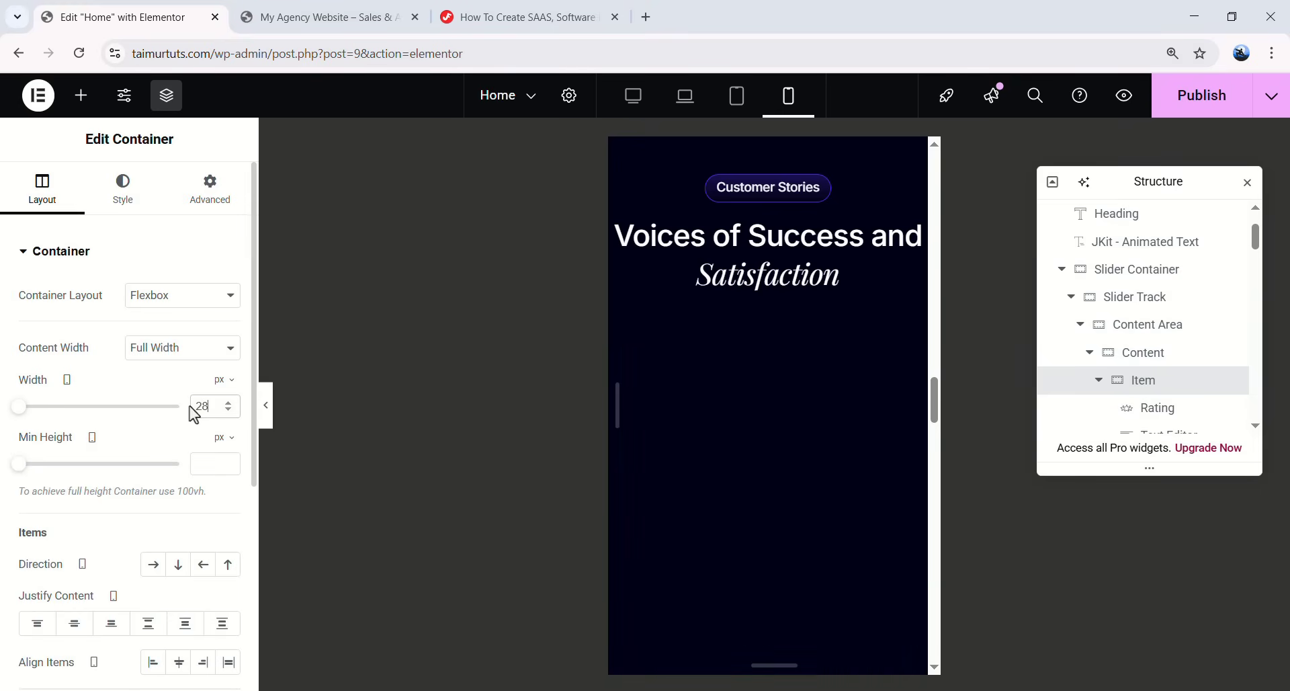
pyautogui.scroll(-3, 748, 376)
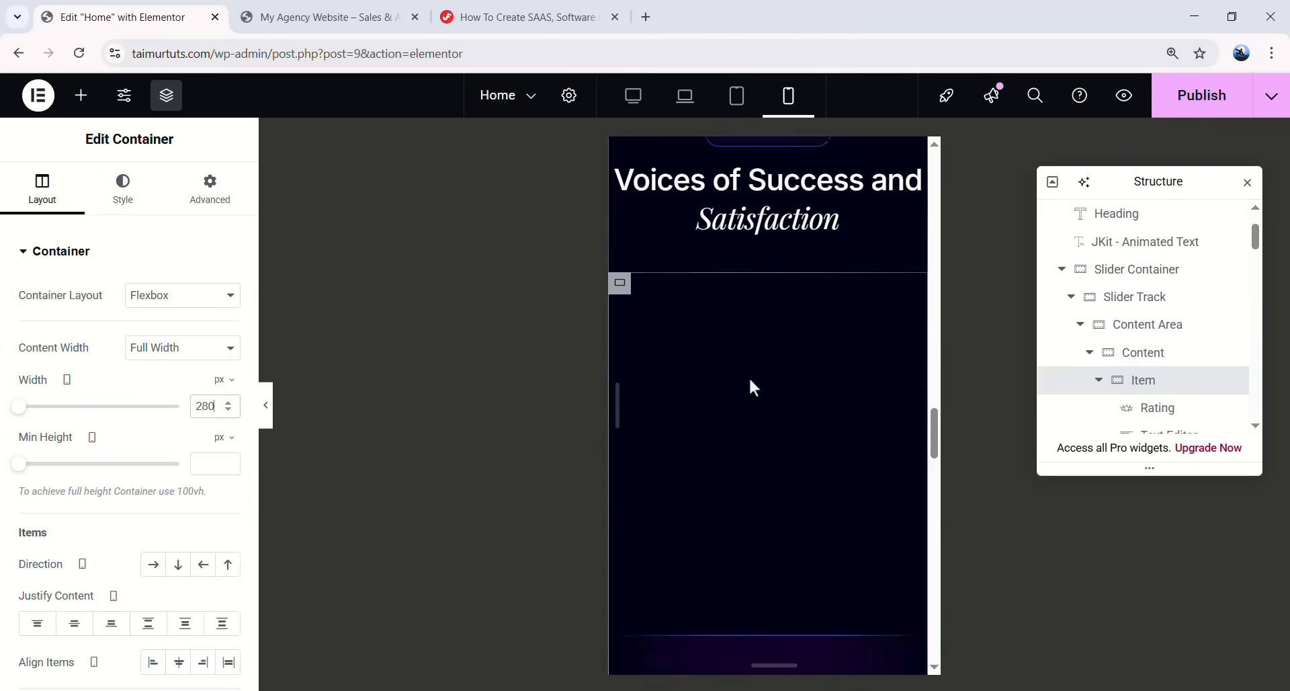
pyautogui.scroll(1, 902, 400)
# - Copy the styled testimonial item and paste its 280 px styling onto two other items
pyautogui.rightClick(1158, 395)
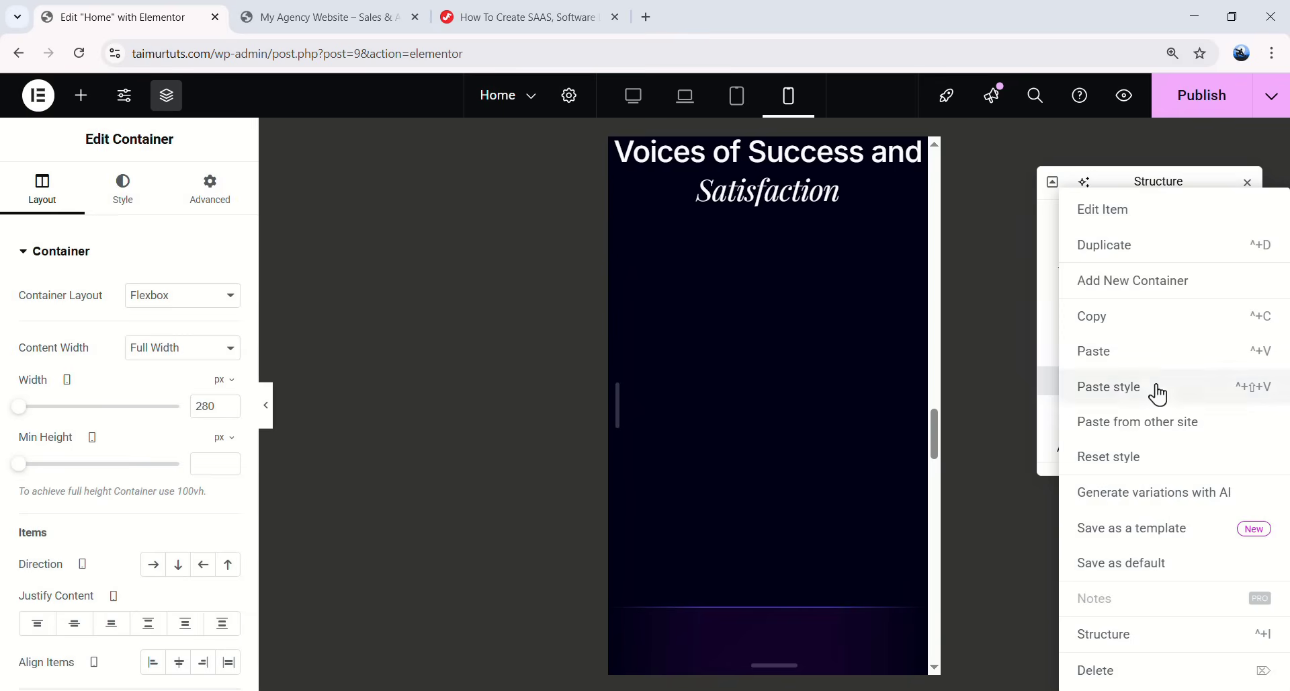
pyautogui.click(1109, 325)
pyautogui.scroll(-1, 1155, 356)
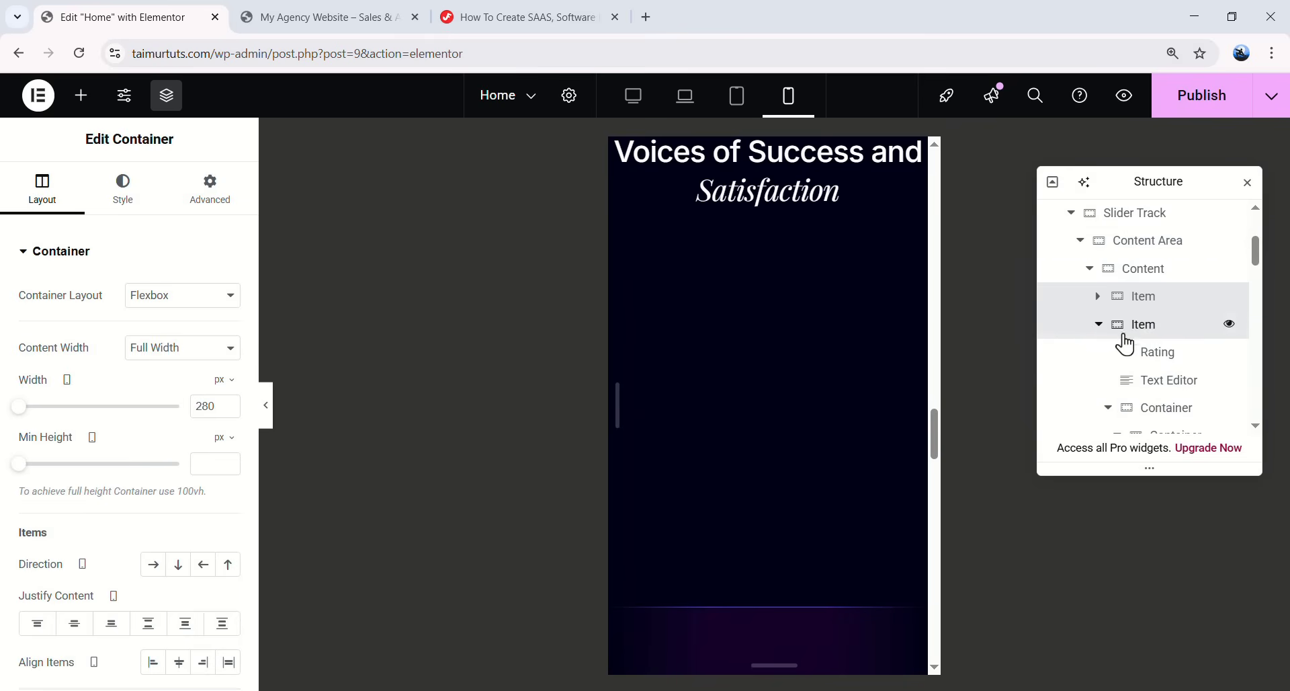
pyautogui.rightClick(1161, 340)
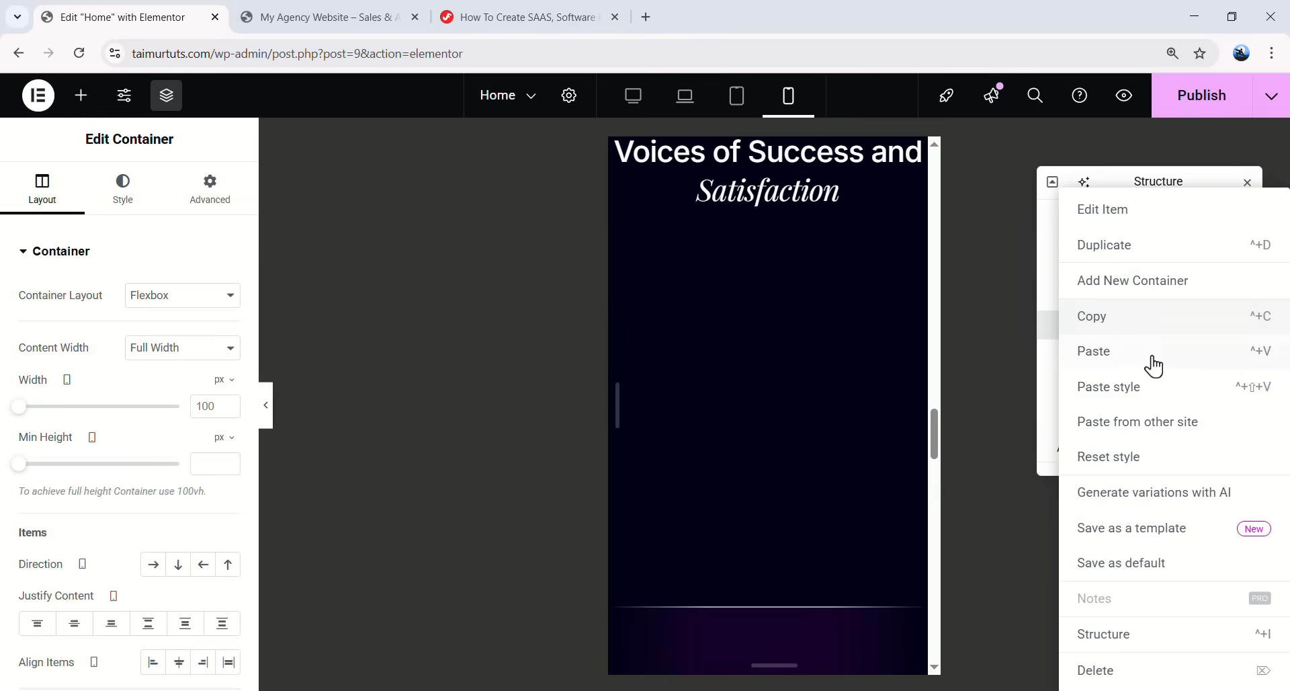
pyautogui.click(1121, 393)
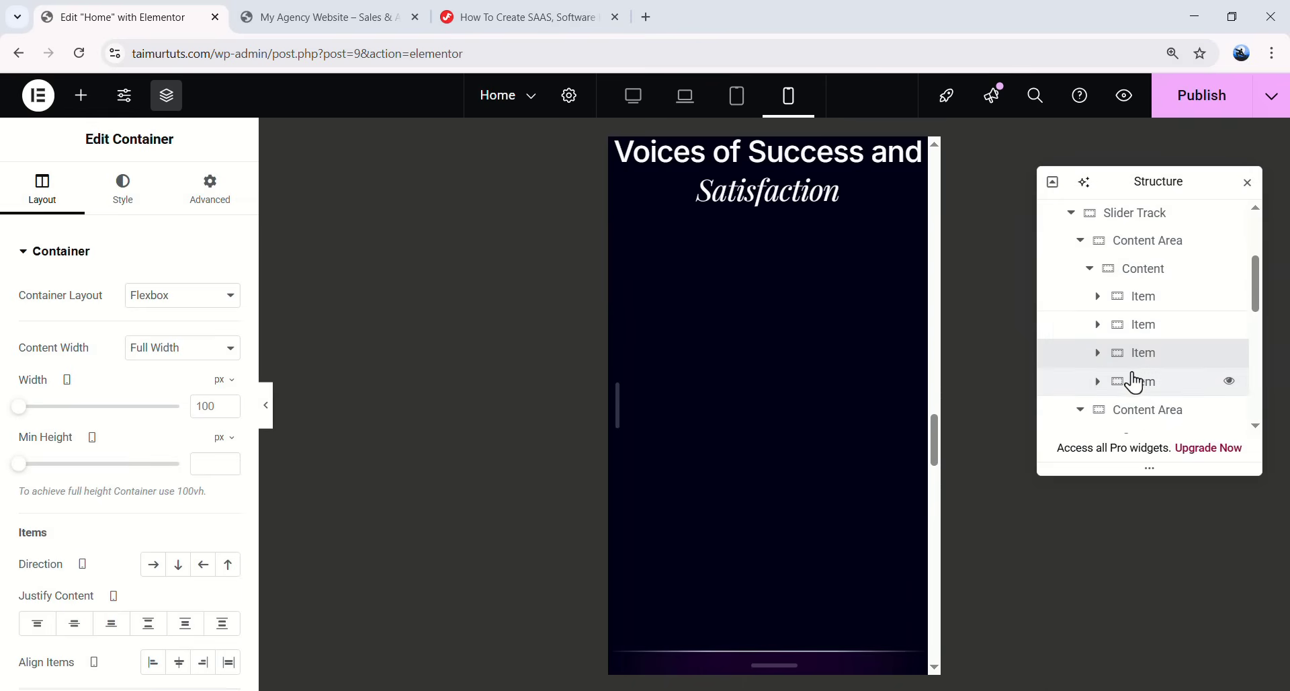
pyautogui.rightClick(1164, 367)
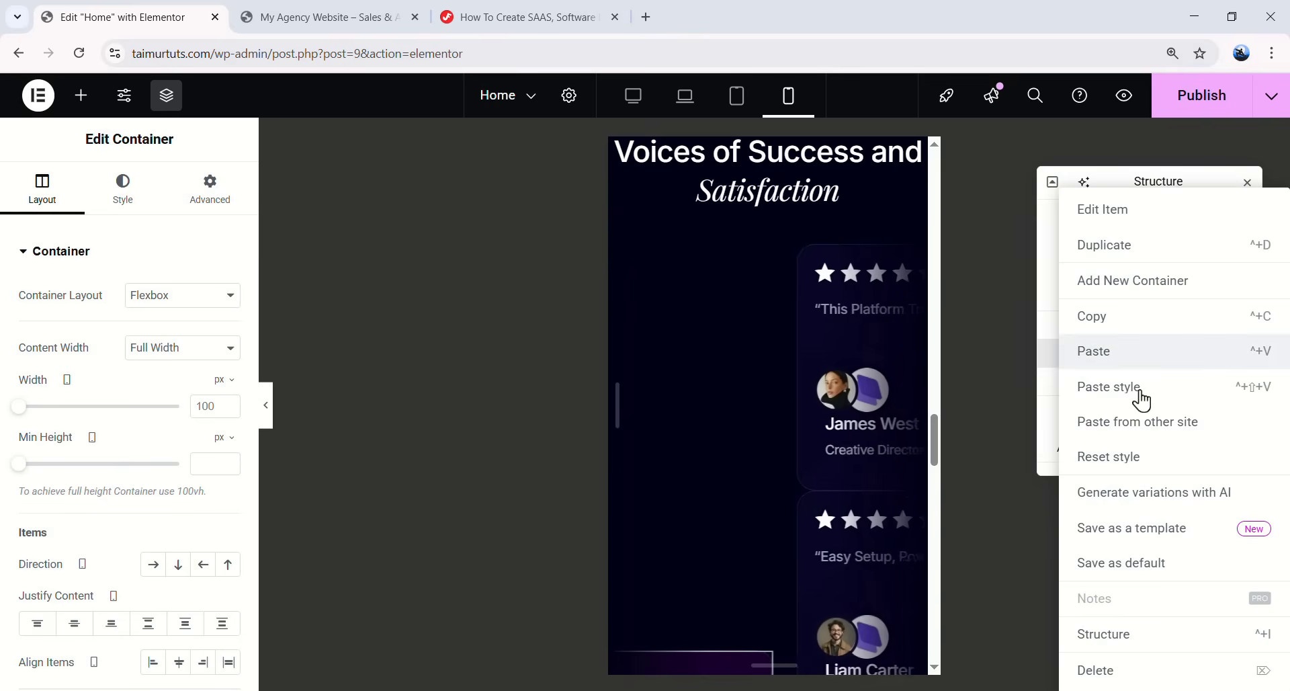
pyautogui.click(1142, 399)
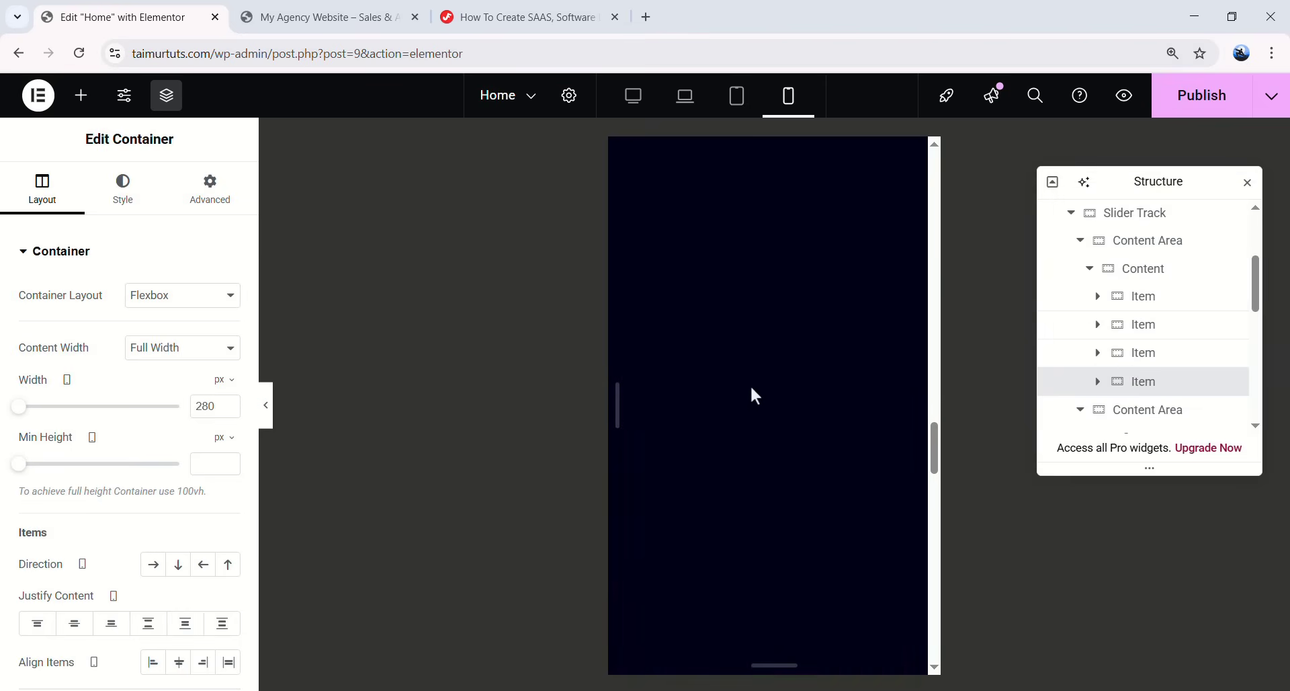
pyautogui.scroll(-3, 844, 398)
pyautogui.scroll(-2, 756, 353)
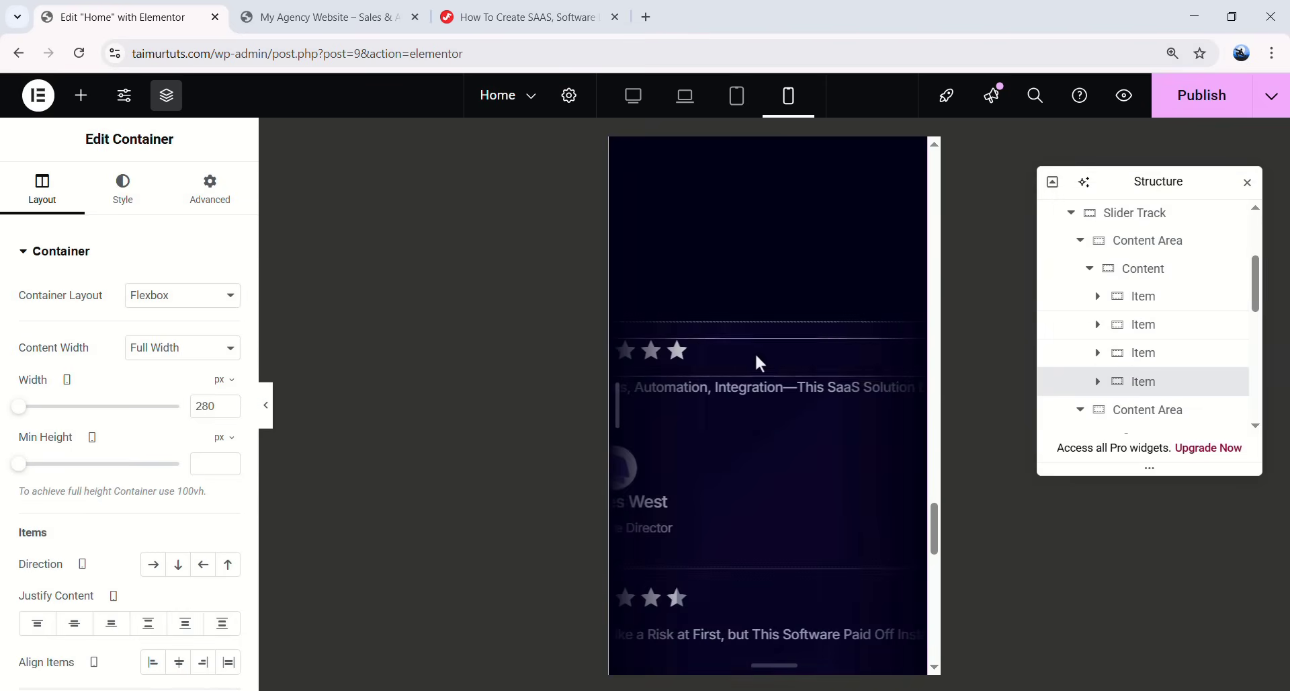
pyautogui.scroll(4, 787, 363)
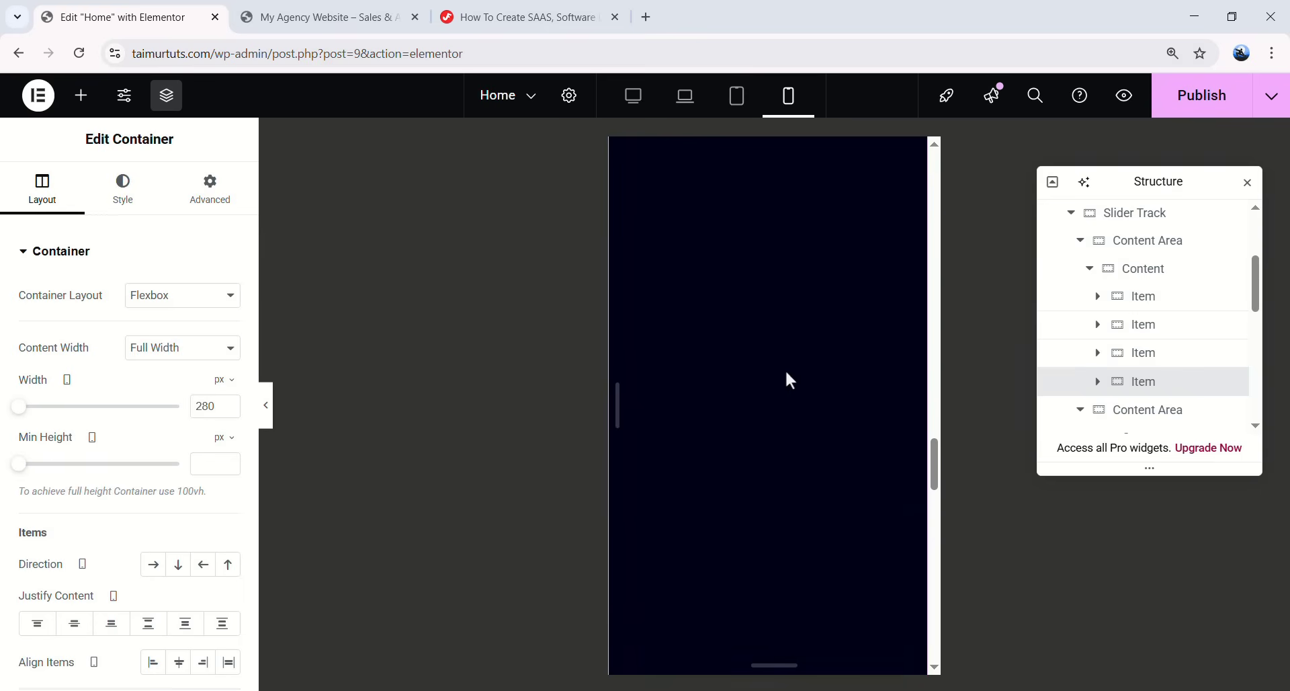
pyautogui.scroll(2, 796, 382)
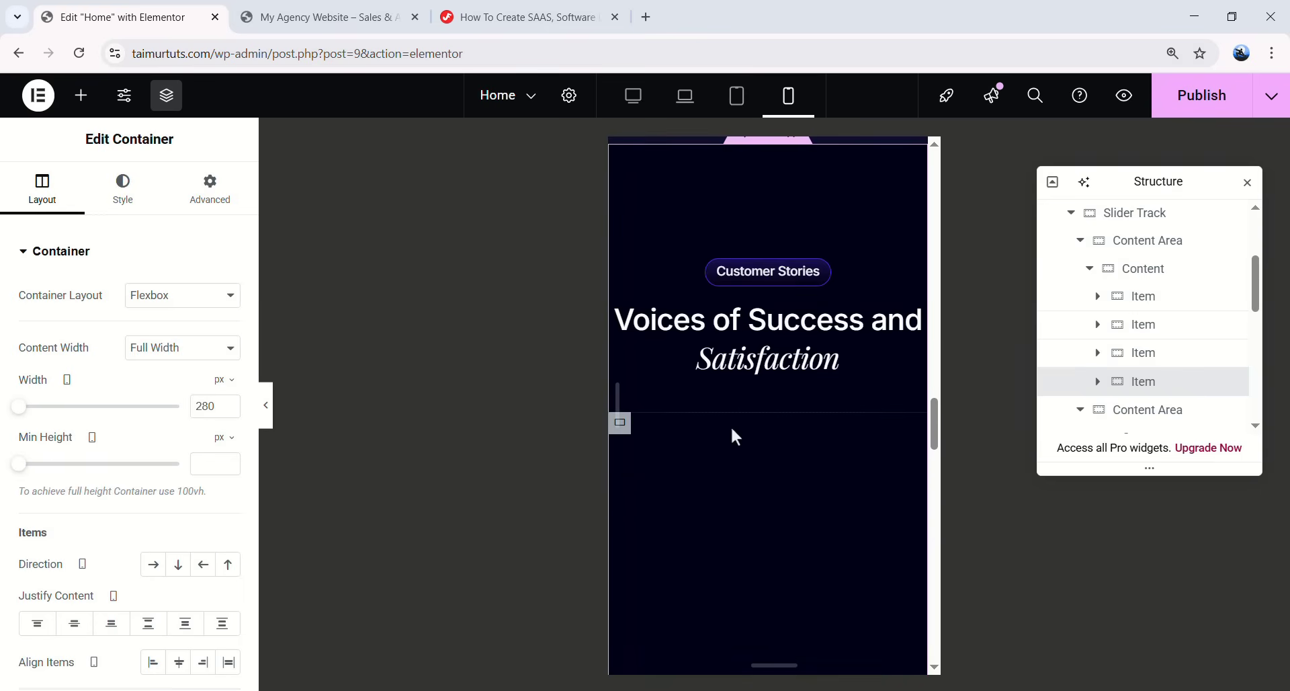
pyautogui.scroll(-6, 798, 344)
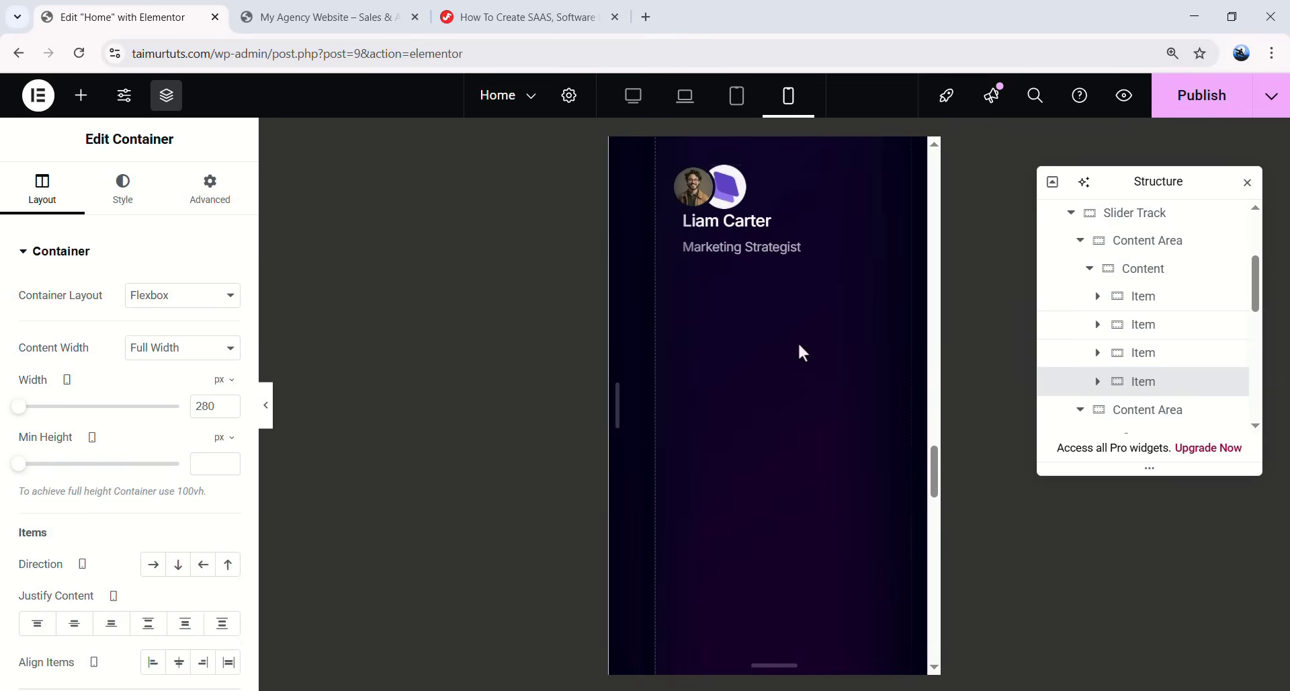
pyautogui.scroll(5, 793, 430)
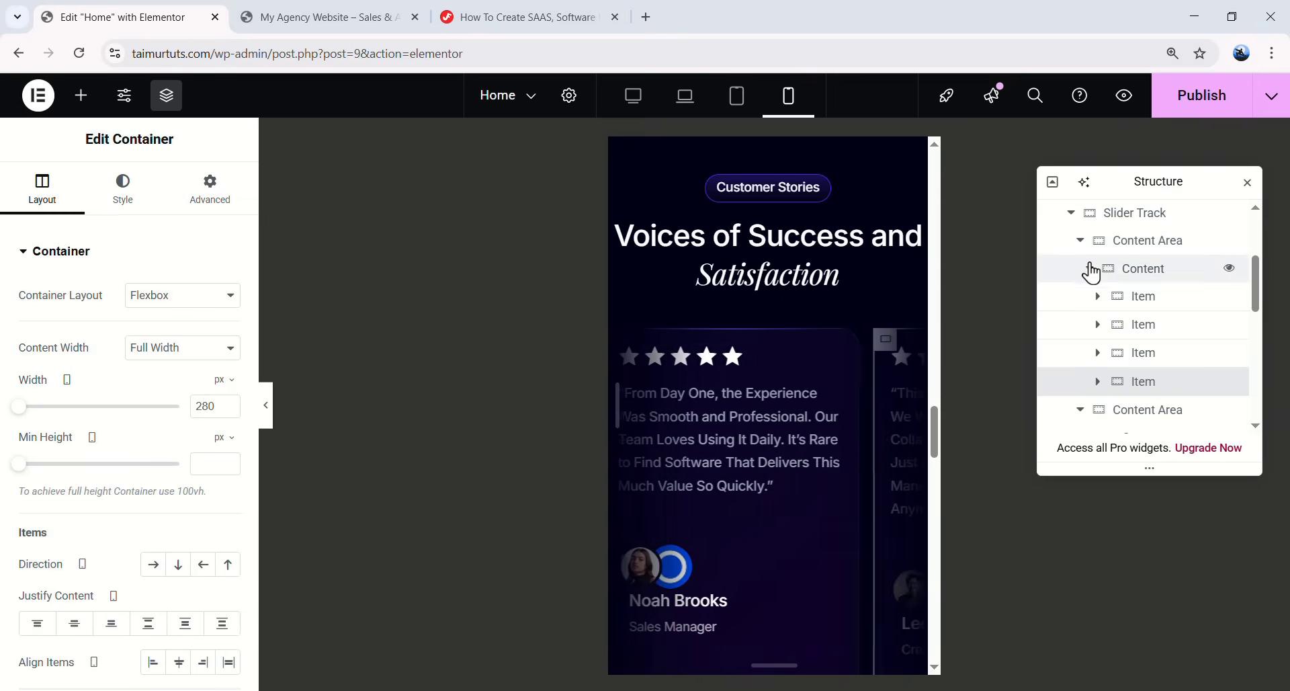
# - Collapse the first row's items and paste the style onto three items in the second row
pyautogui.click(1081, 242)
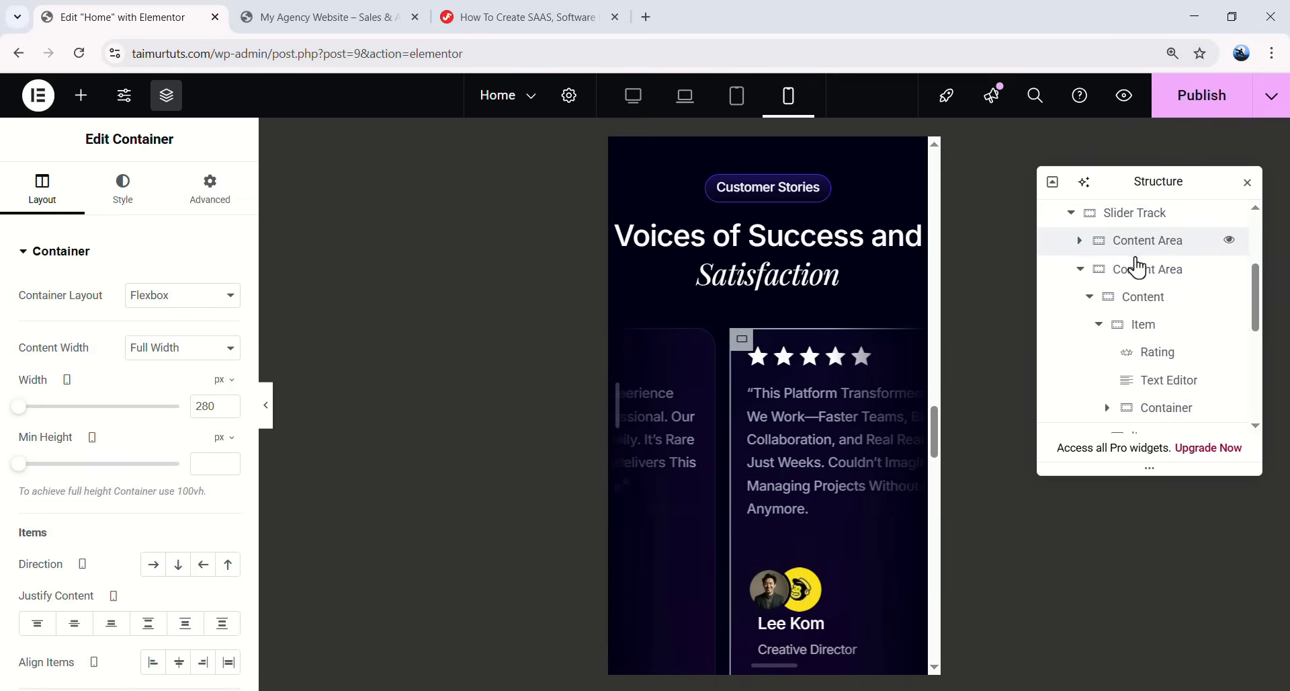
pyautogui.click(1100, 325)
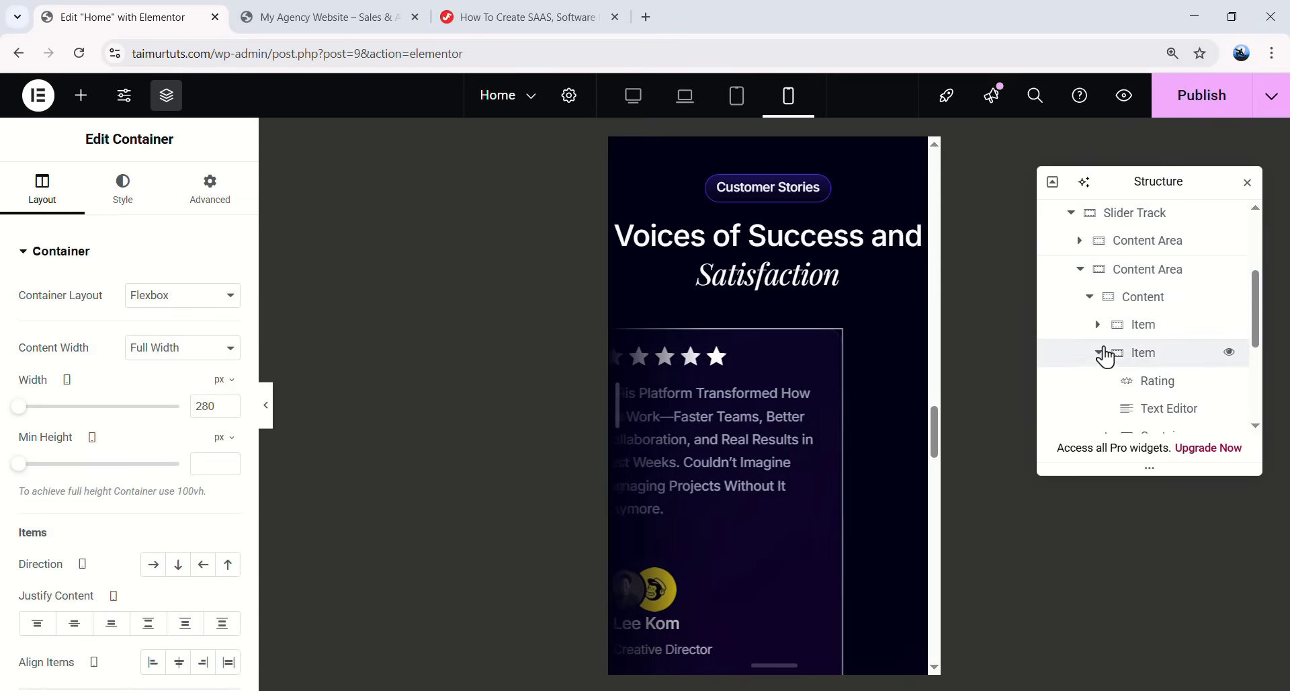
pyautogui.click(1103, 352)
pyautogui.scroll(-1, 1124, 347)
pyautogui.scroll(2, 1135, 356)
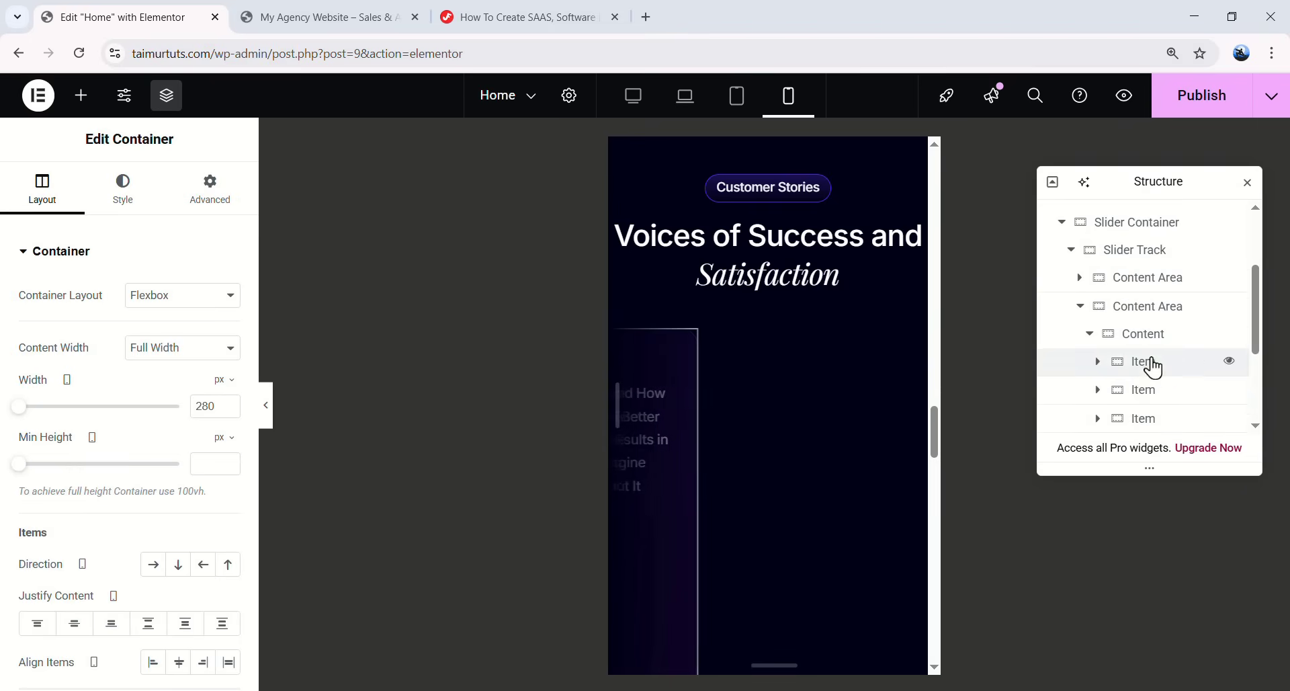
pyautogui.rightClick(1154, 371)
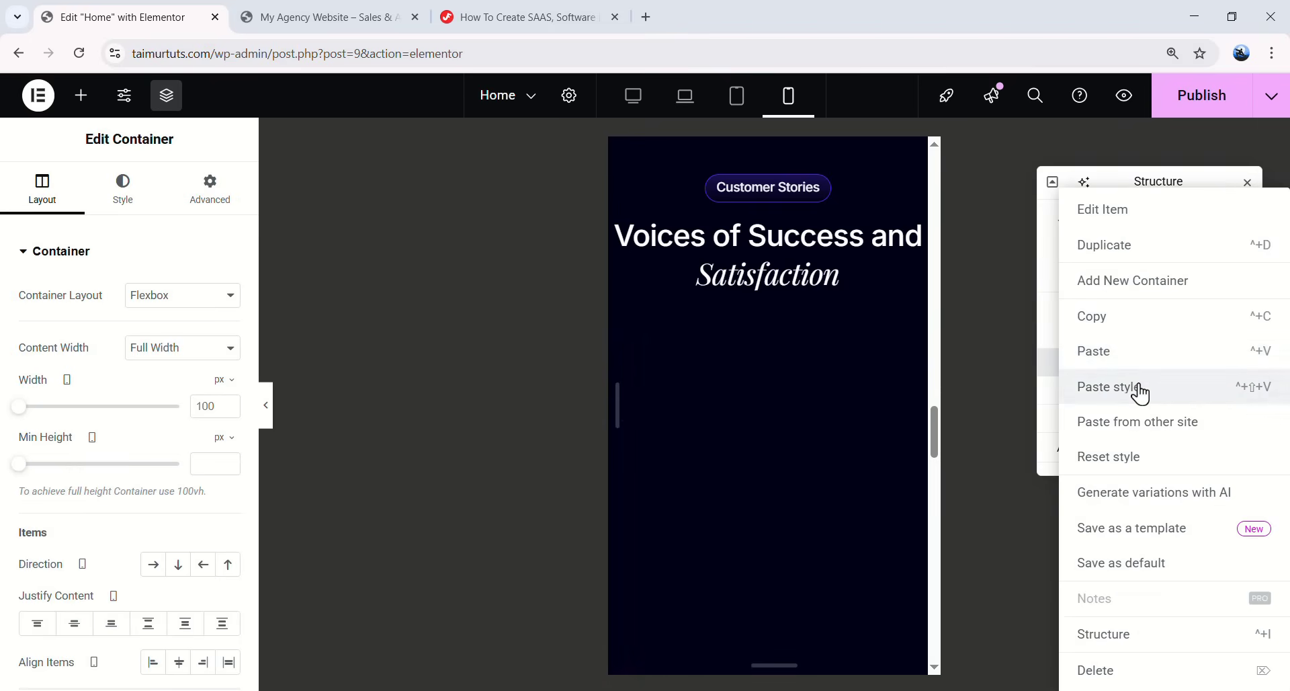
pyautogui.click(1139, 387)
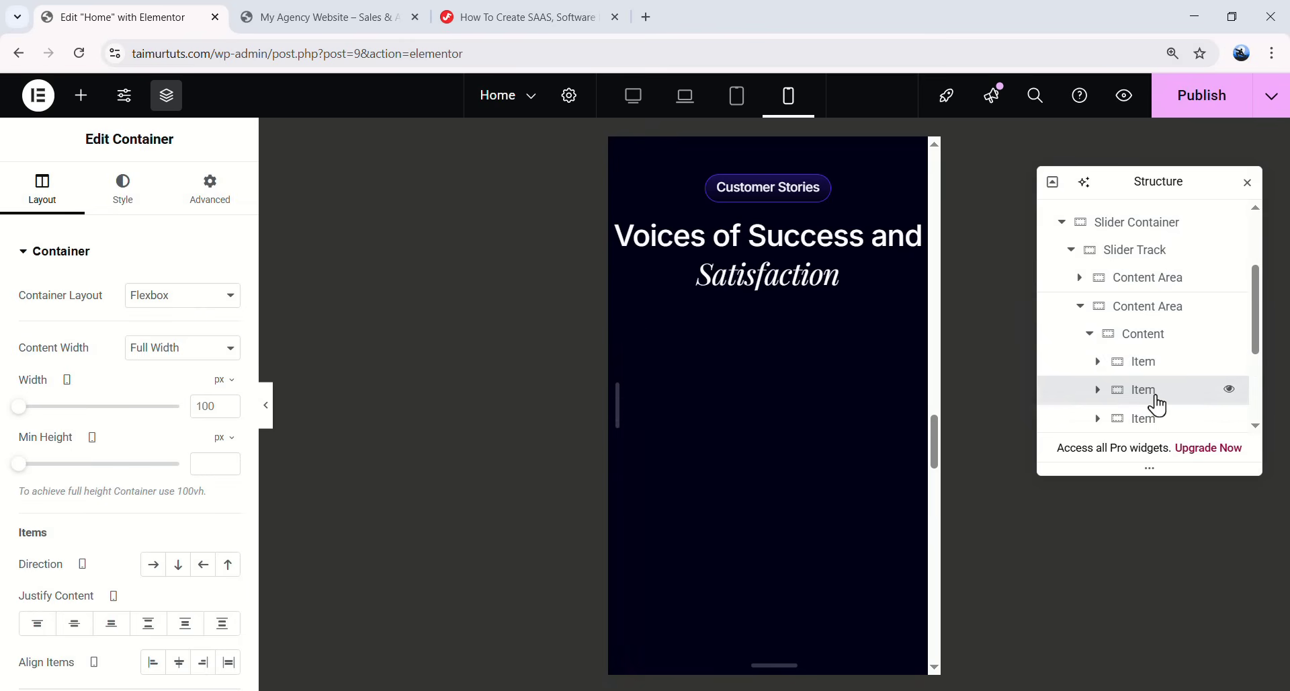
pyautogui.rightClick(1157, 405)
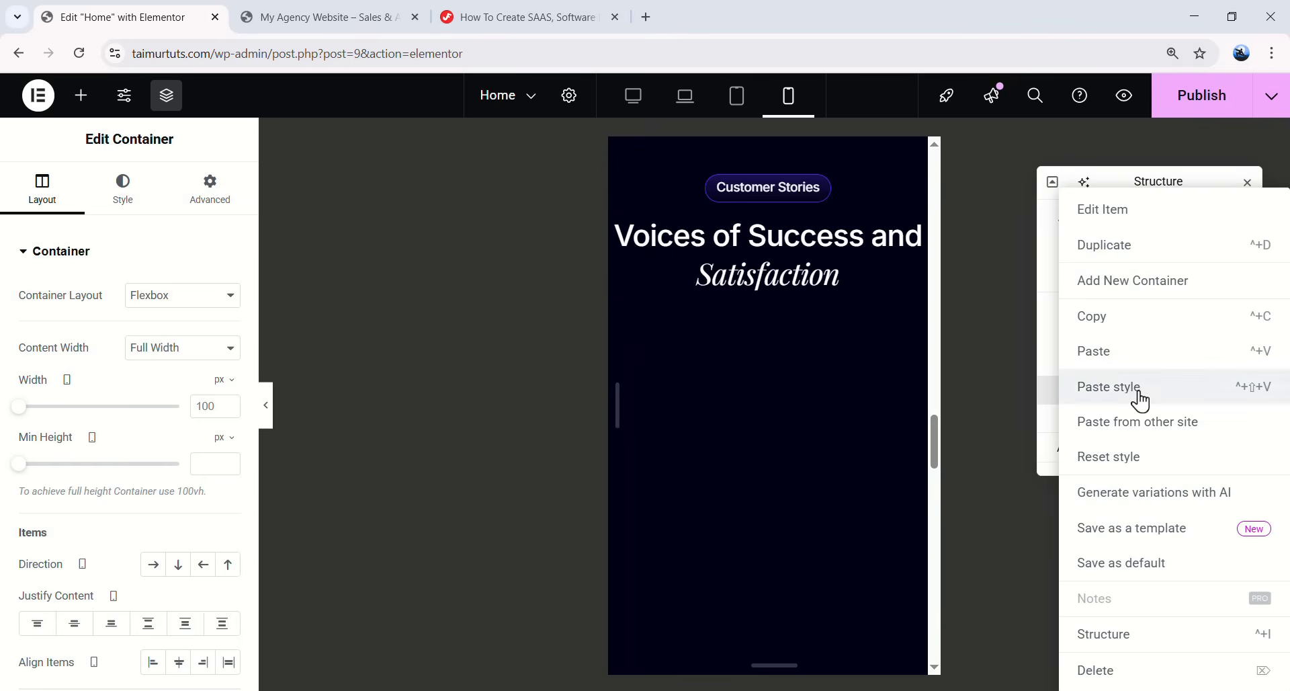
pyautogui.click(1138, 390)
pyautogui.rightClick(1134, 390)
pyautogui.click(1132, 389)
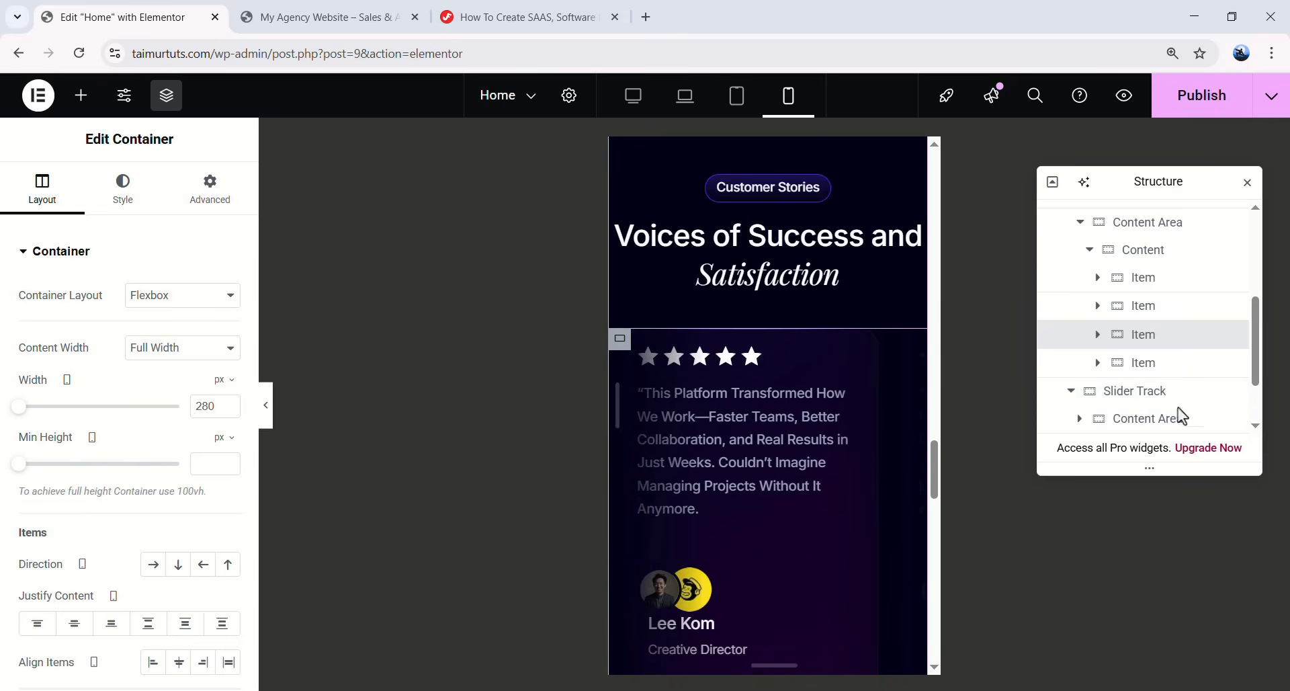
# - Preview the mobile slider with the editing panels hidden
pyautogui.click(267, 406)
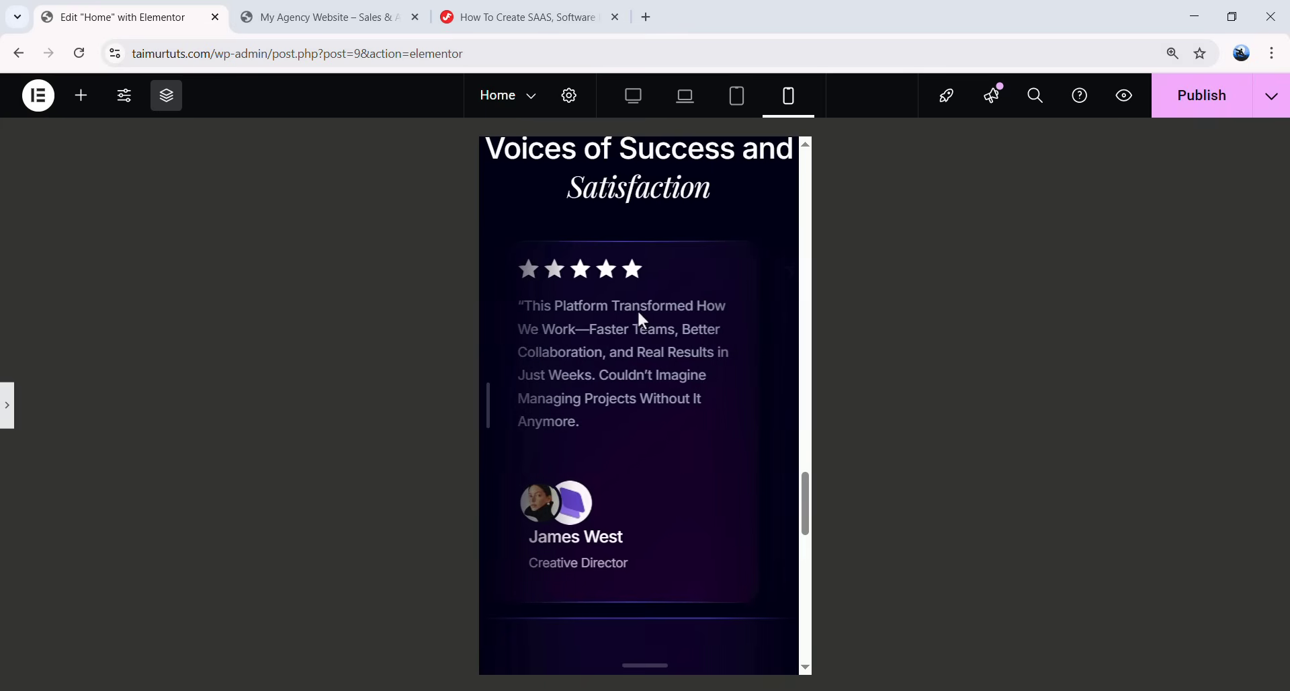
pyautogui.click(11, 417)
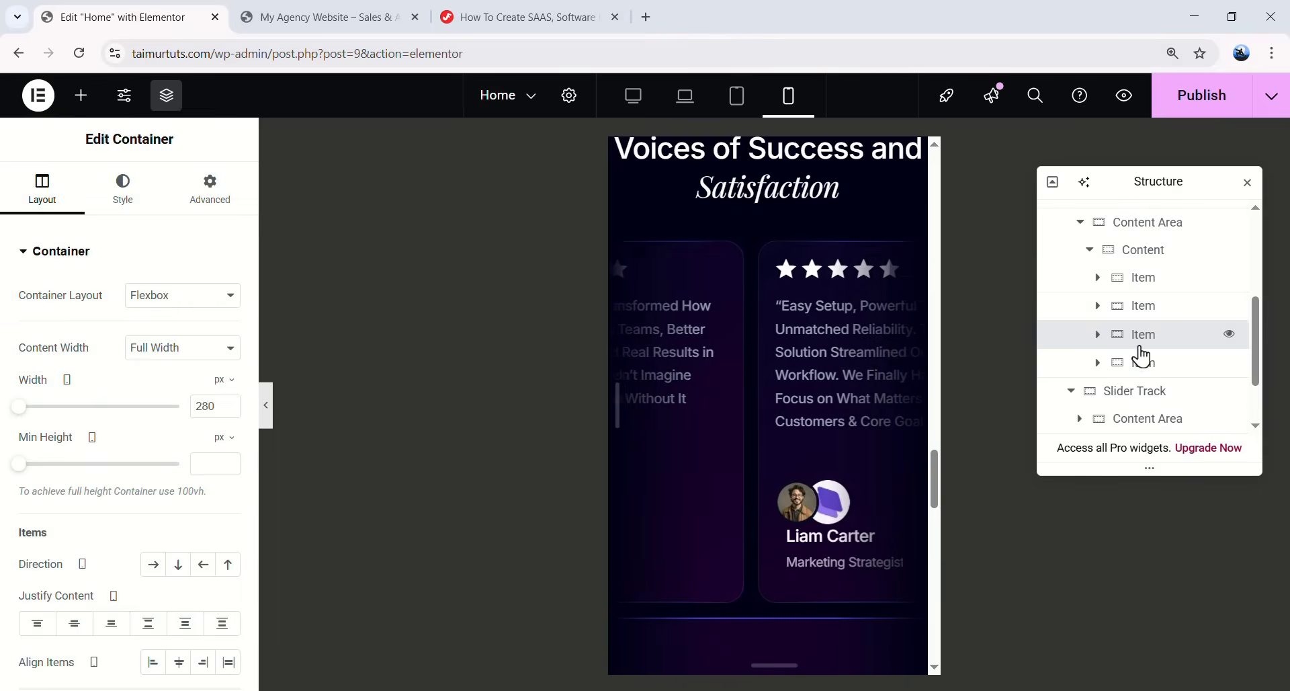
pyautogui.scroll(3, 1142, 356)
pyautogui.scroll(2, 1142, 350)
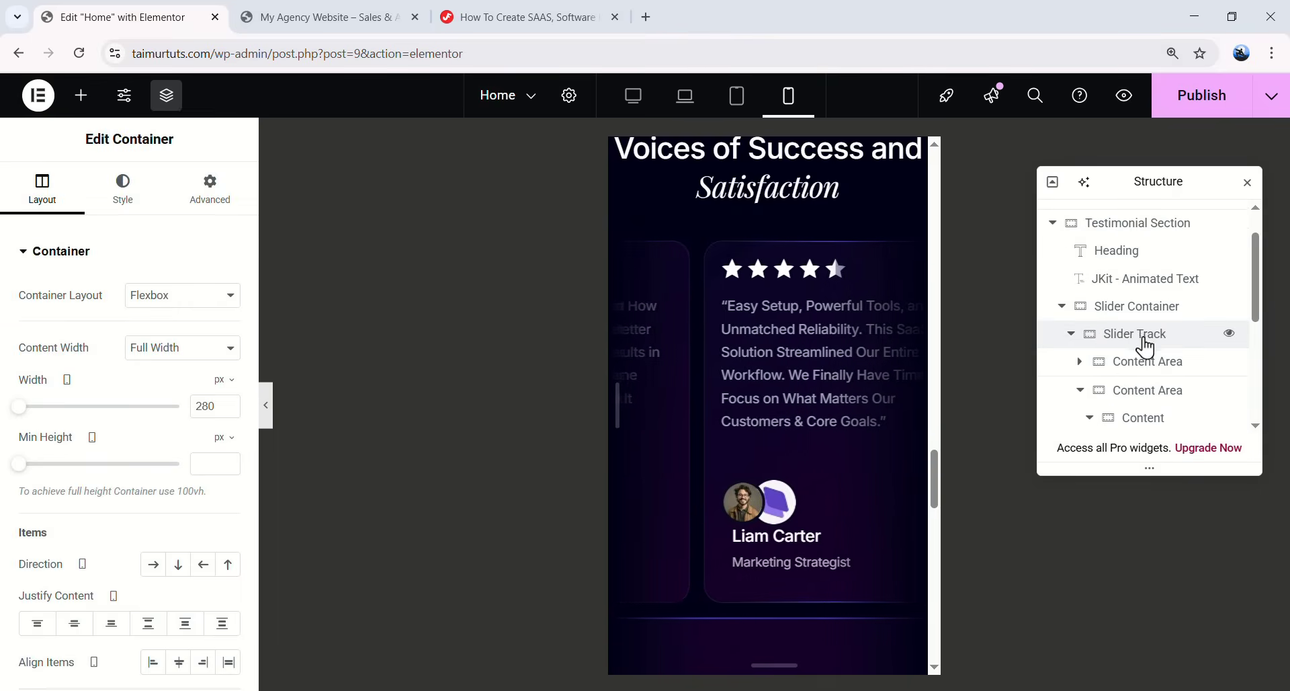
pyautogui.scroll(-3, 1109, 346)
pyautogui.scroll(1, 1075, 269)
# - Paste the copied style onto the first card of the second slider track
pyautogui.click(1067, 223)
pyautogui.scroll(-1, 1075, 296)
pyautogui.click(1070, 295)
pyautogui.click(1079, 323)
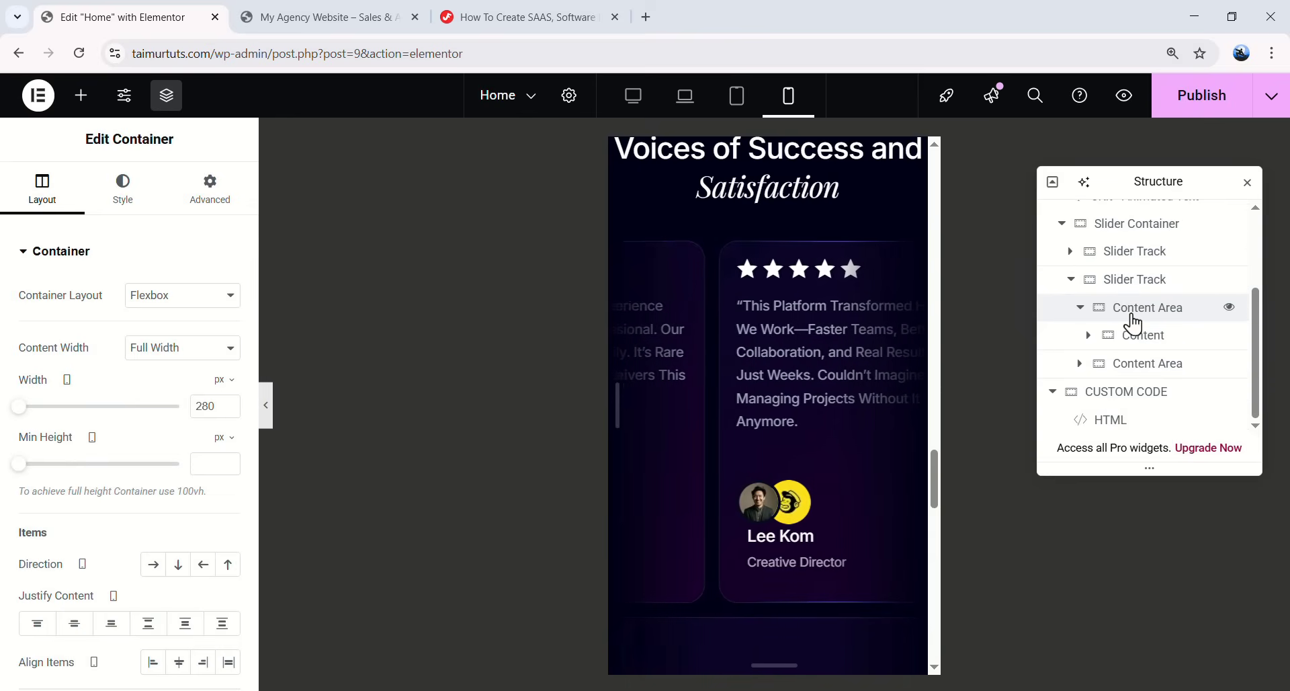
pyautogui.click(1088, 336)
pyautogui.scroll(-1, 1085, 343)
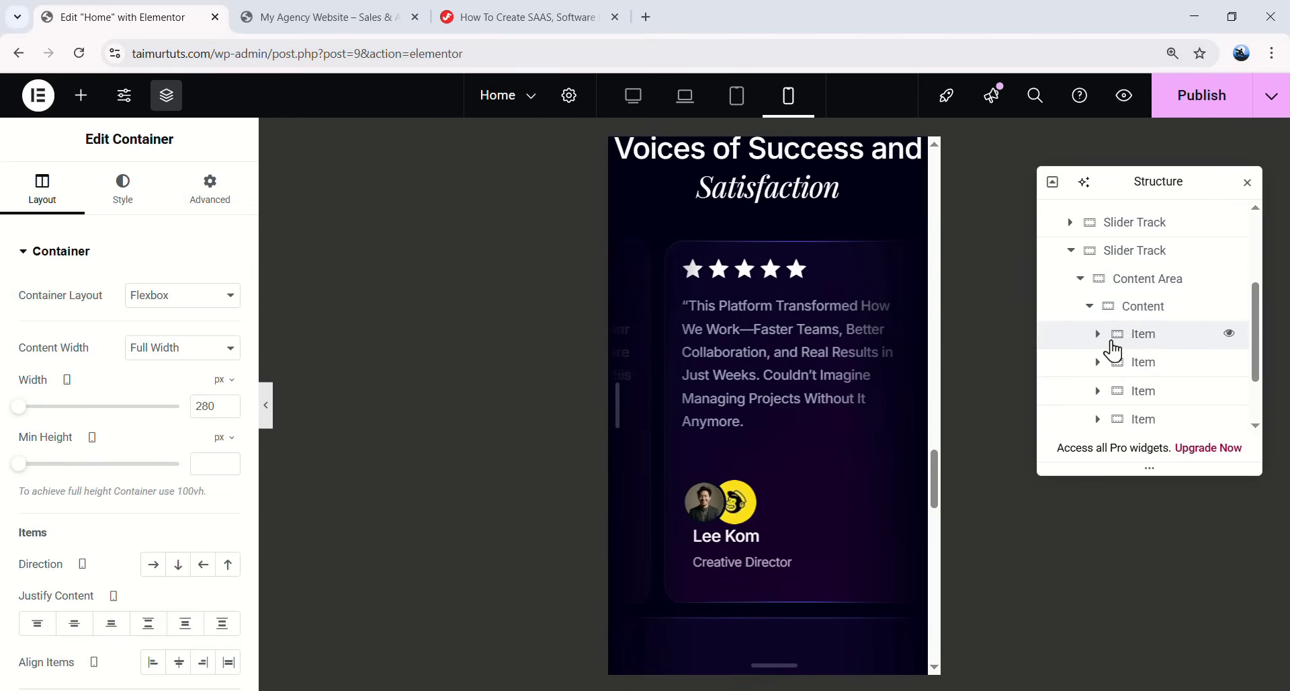
pyautogui.click(1140, 340)
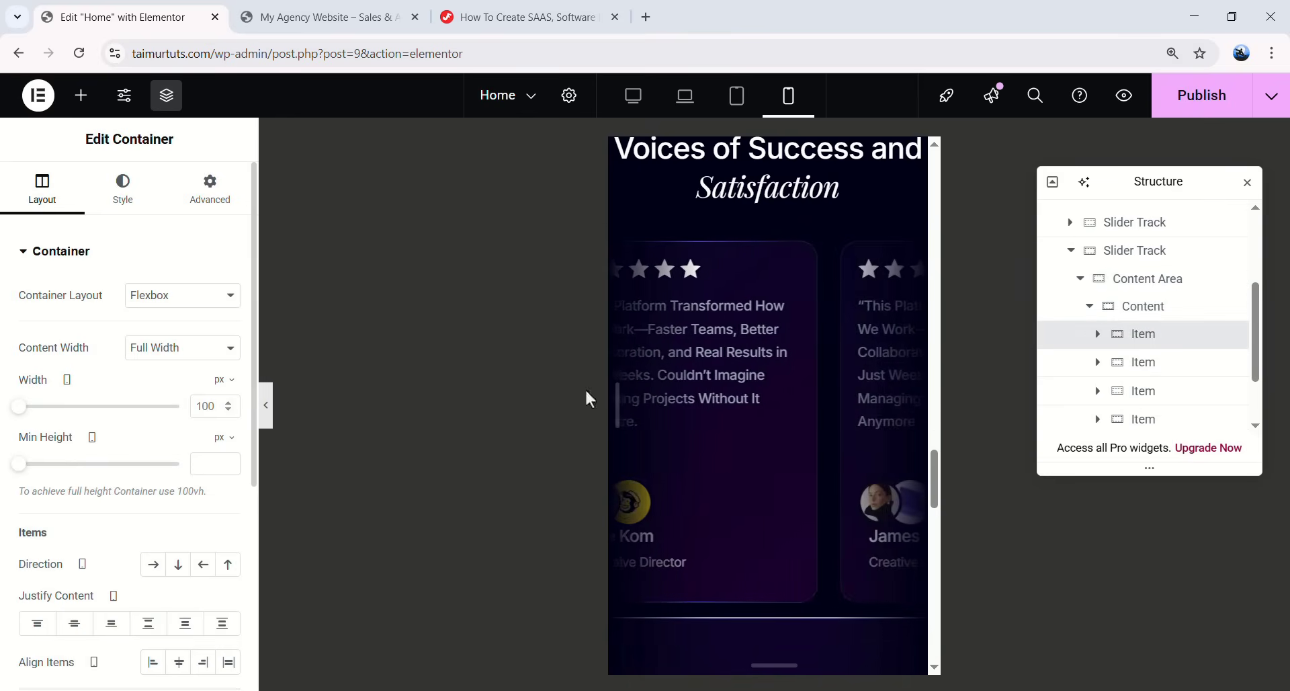
pyautogui.rightClick(1153, 342)
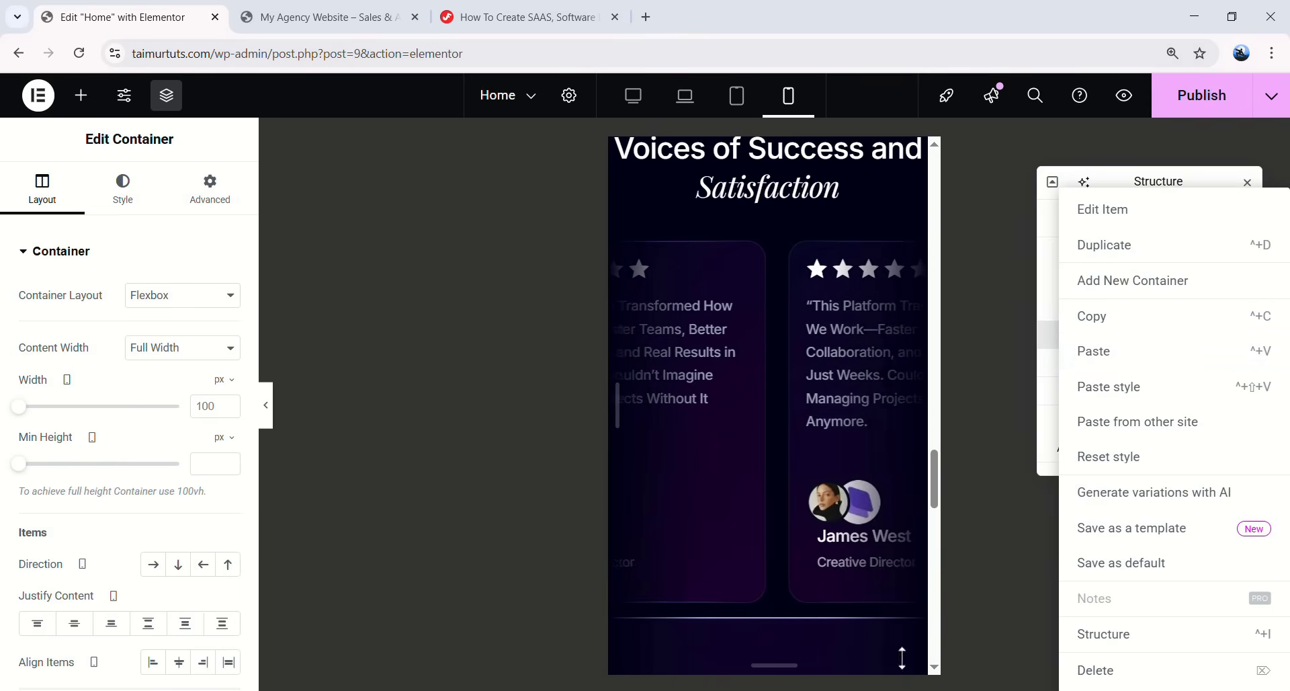
pyautogui.click(1129, 390)
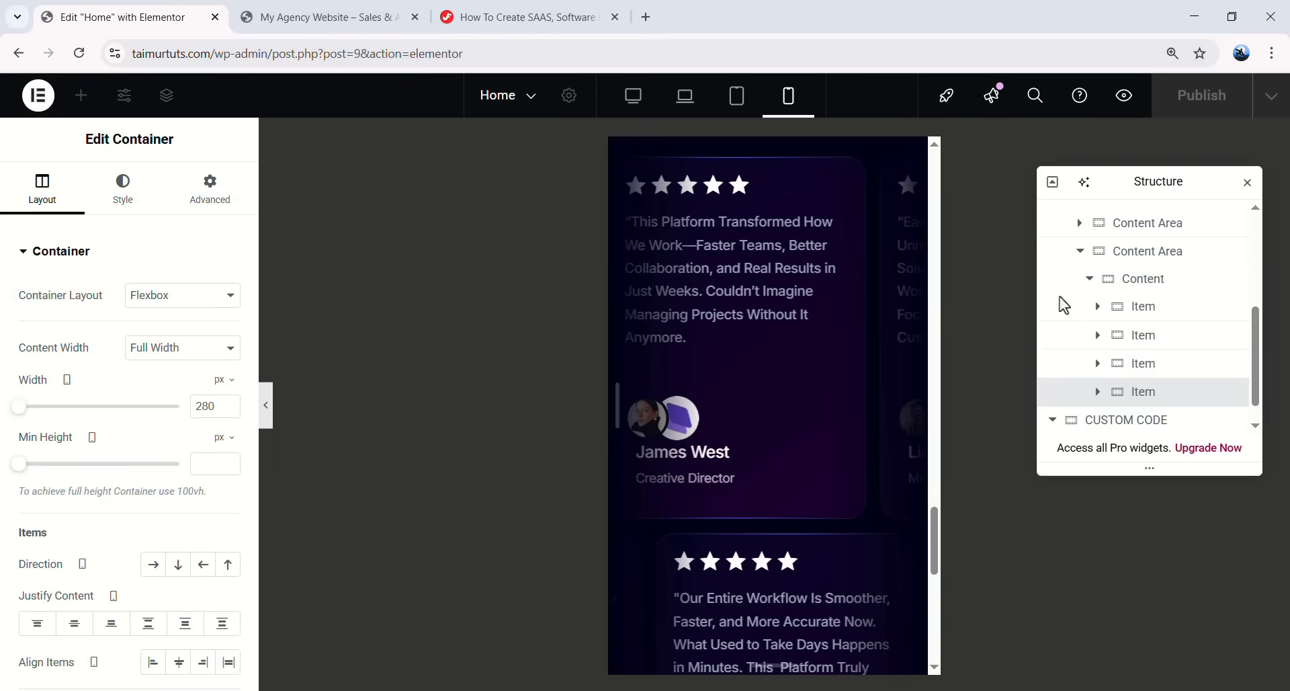
# - Preview both slider rows on mobile with cards at 280 px width
pyautogui.click(265, 407)
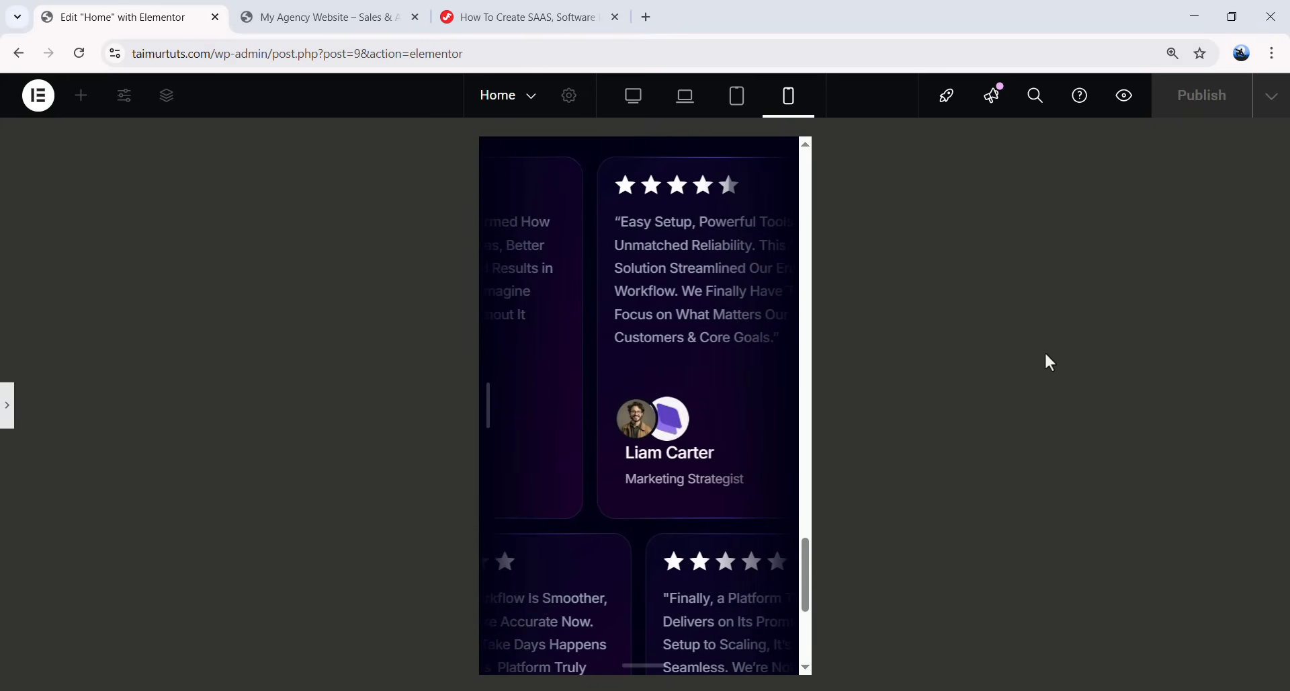
pyautogui.scroll(-5, 736, 410)
pyautogui.scroll(6, 733, 410)
pyautogui.scroll(1, 726, 390)
pyautogui.scroll(-4, 538, 262)
pyautogui.scroll(4, 548, 270)
pyautogui.scroll(-4, 556, 289)
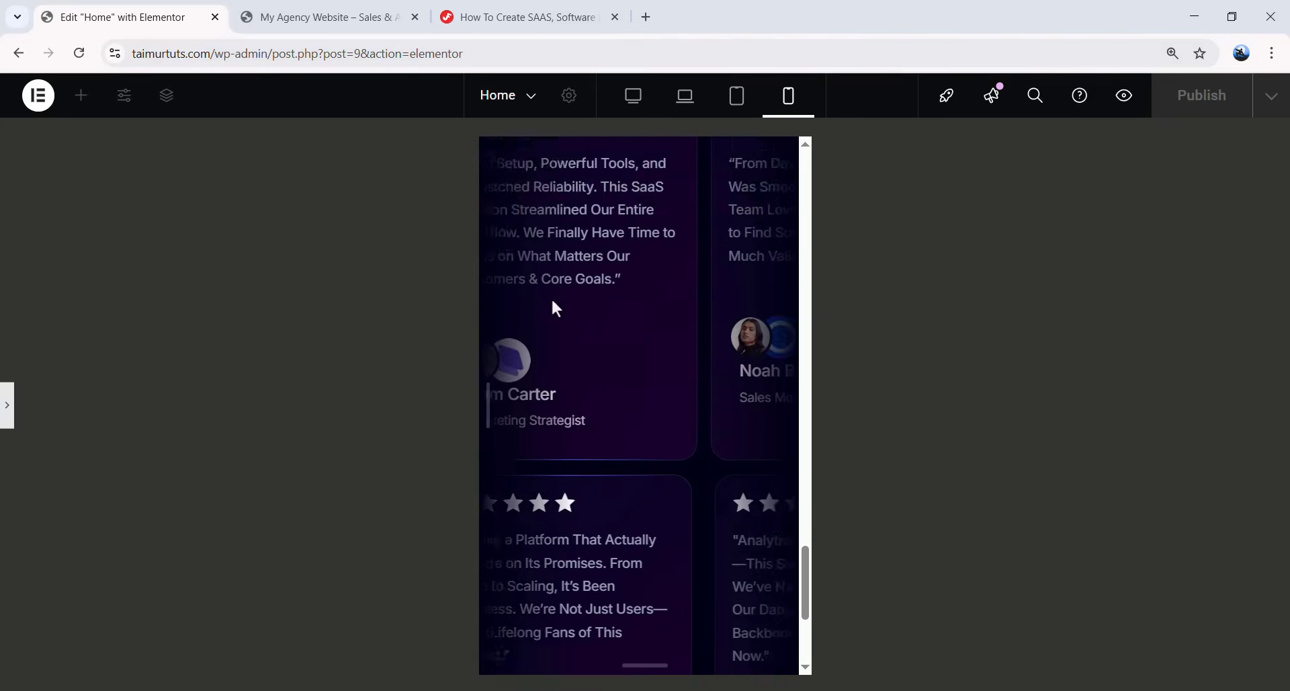
pyautogui.scroll(6, 524, 357)
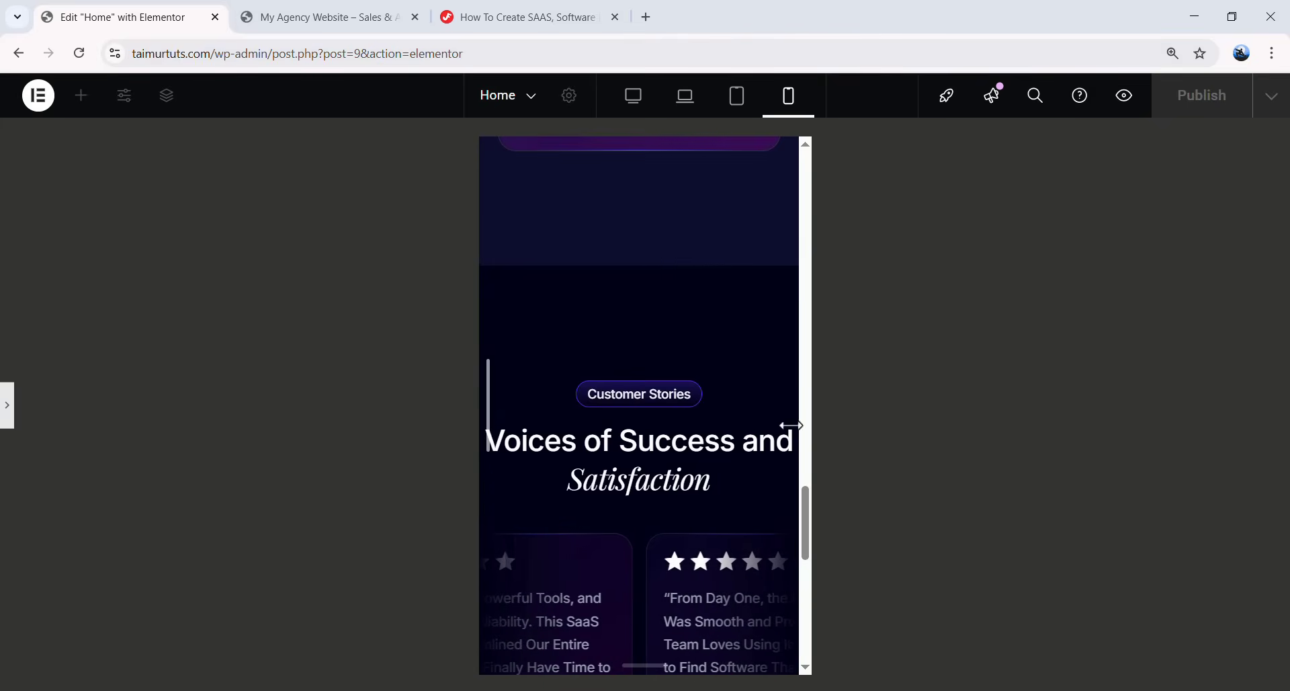
# - Set the JKit Animated Text heading's mobile custom width to 322 px so it wraps
pyautogui.click(8, 413)
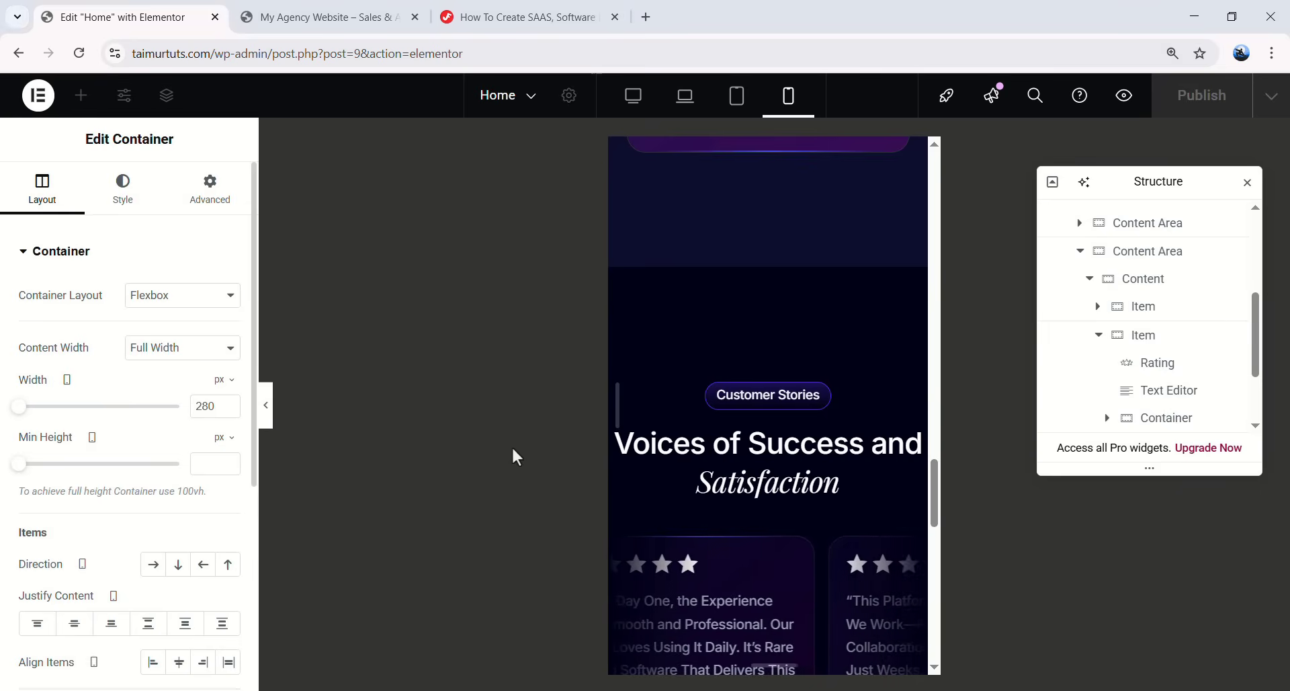
pyautogui.click(768, 457)
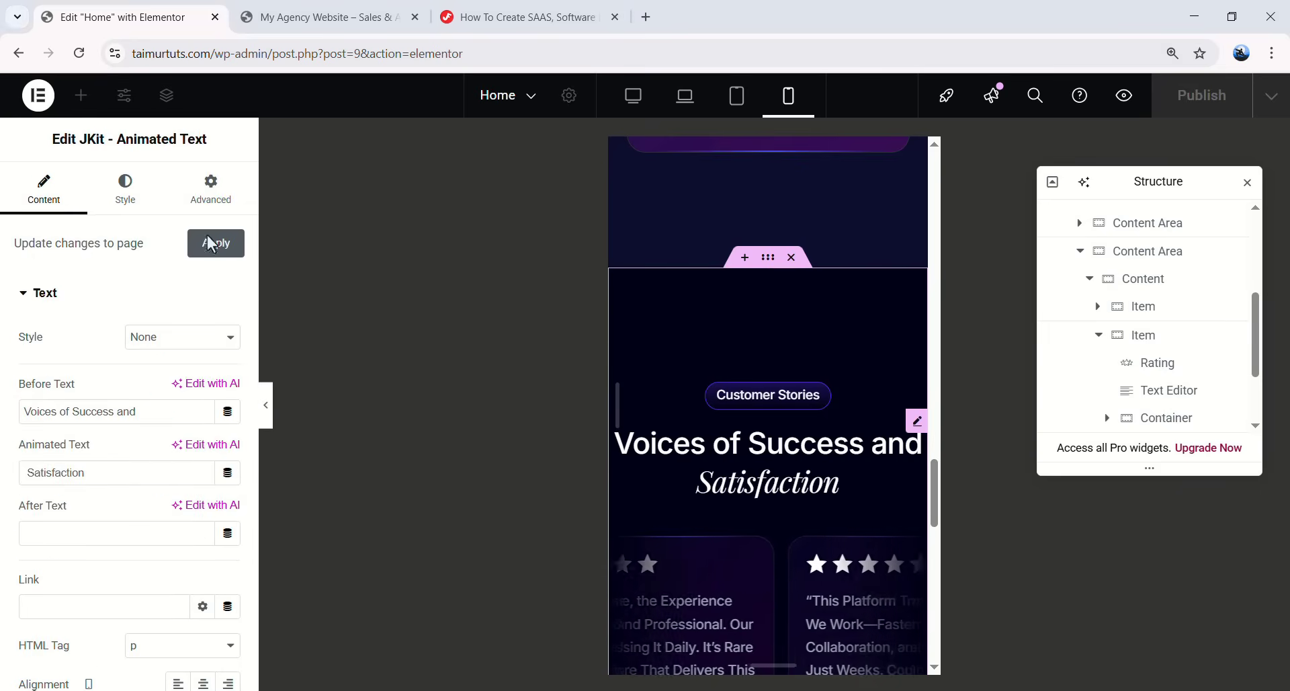
pyautogui.click(125, 191)
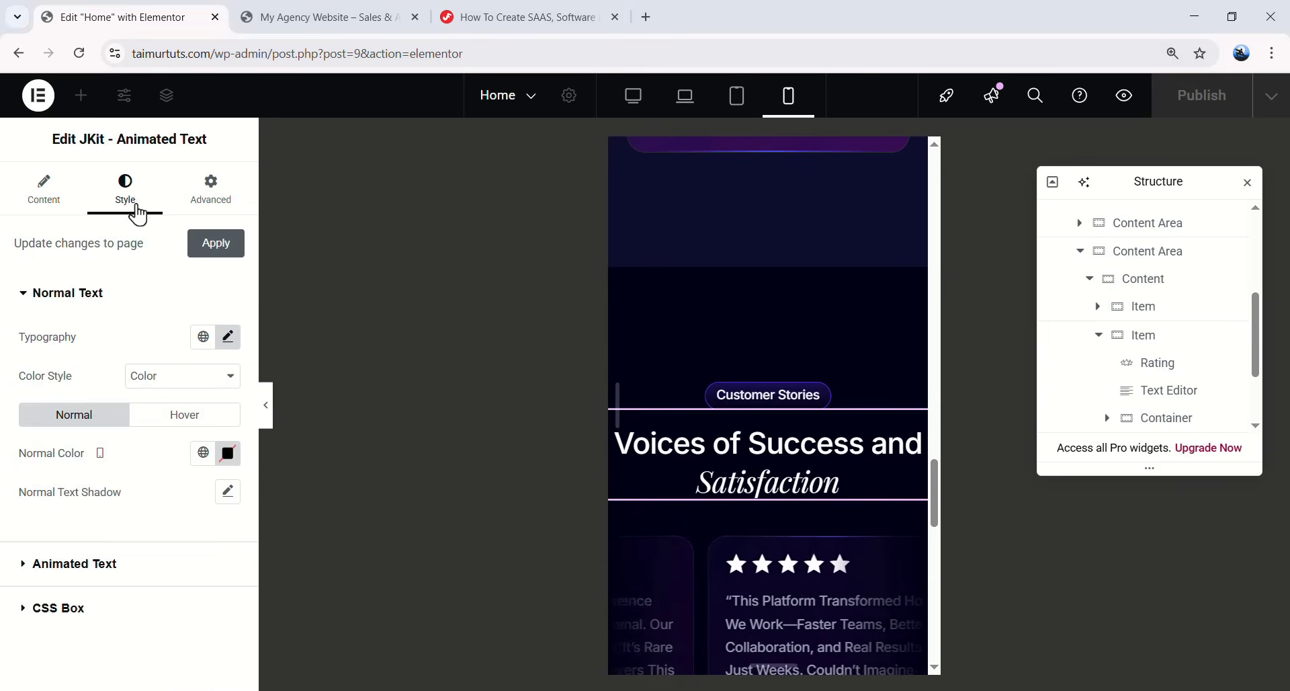
pyautogui.click(207, 192)
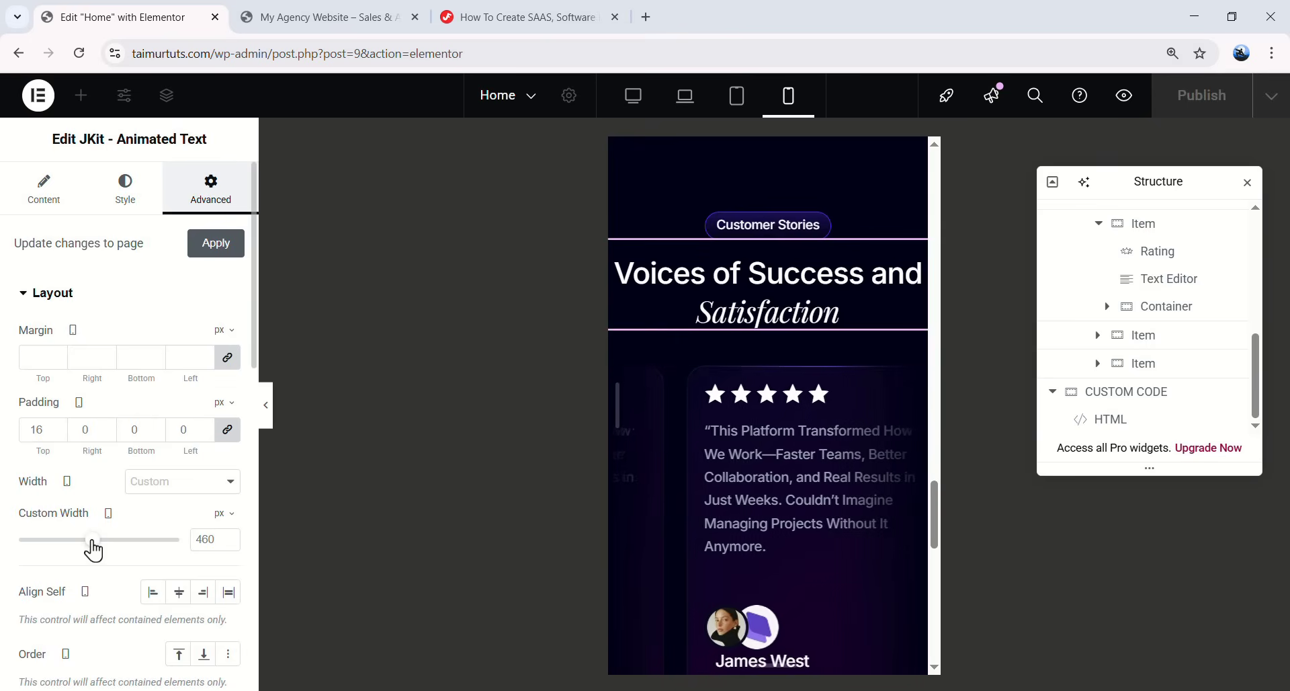
pyautogui.moveTo(80, 545); pyautogui.dragTo(70, 541)
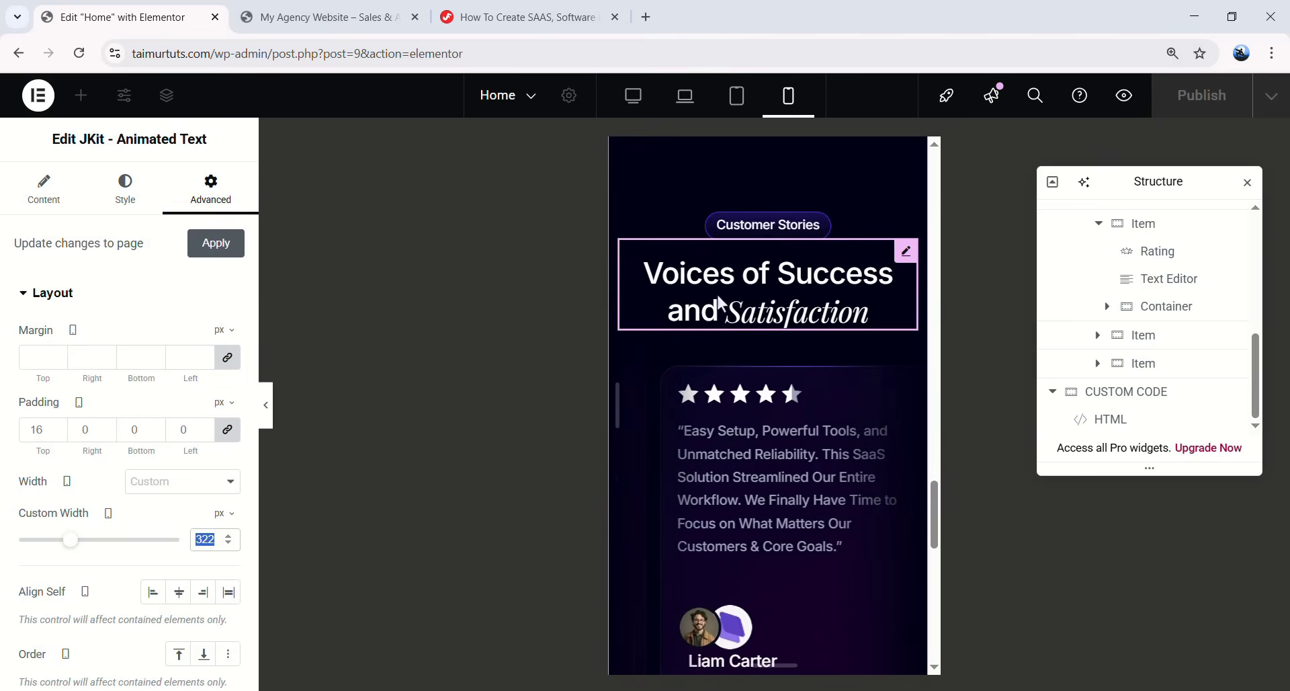
pyautogui.scroll(1, 778, 171)
pyautogui.click(638, 114)
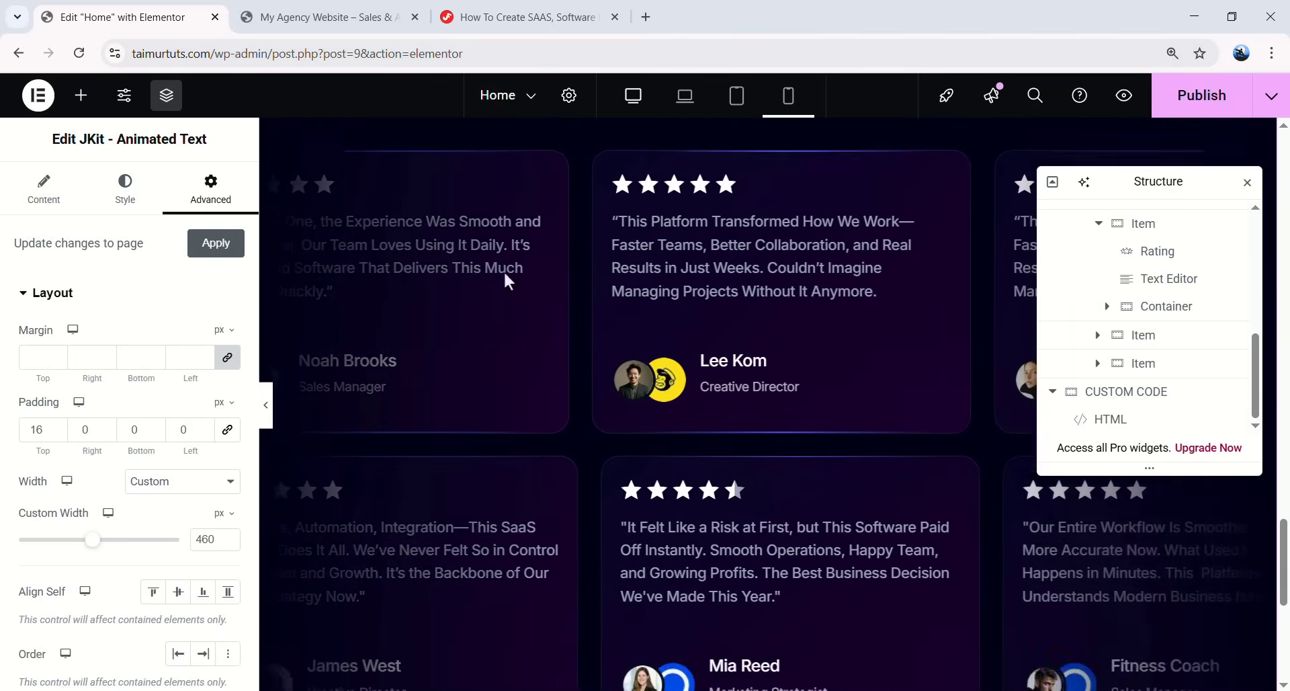
pyautogui.scroll(-3, 582, 406)
pyautogui.scroll(-1, 652, 417)
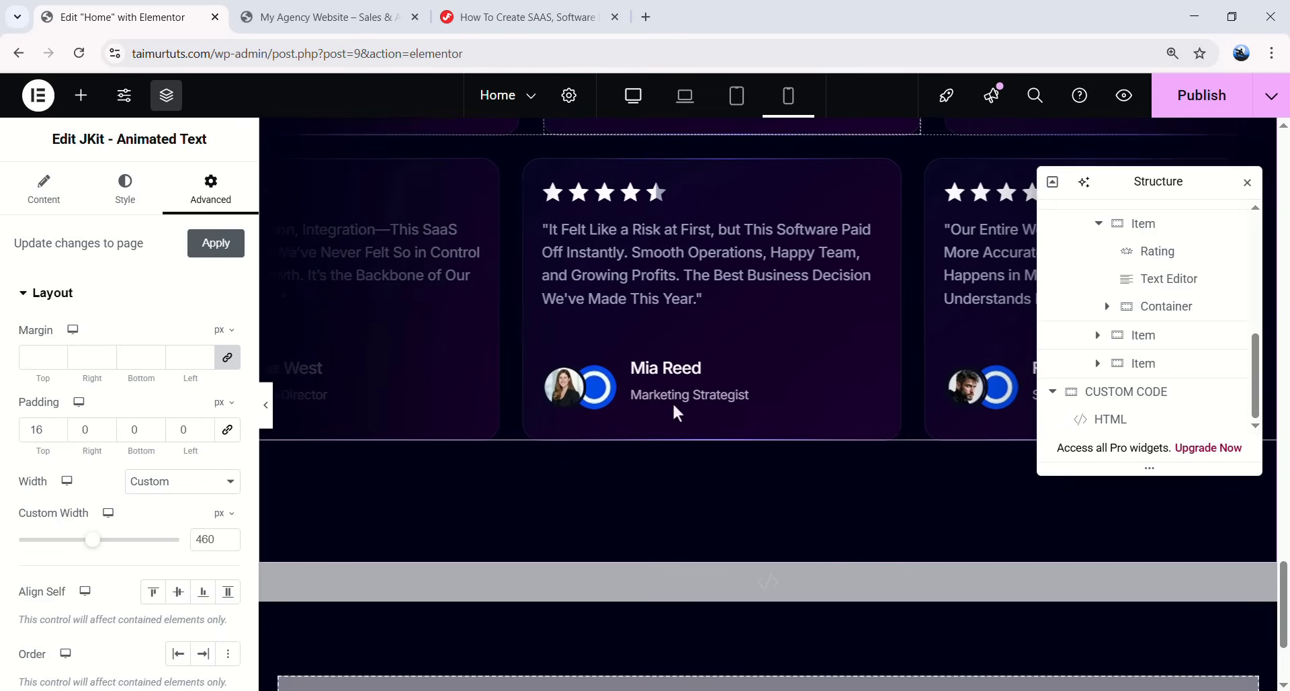
pyautogui.scroll(-1, 656, 409)
pyautogui.scroll(5, 1160, 389)
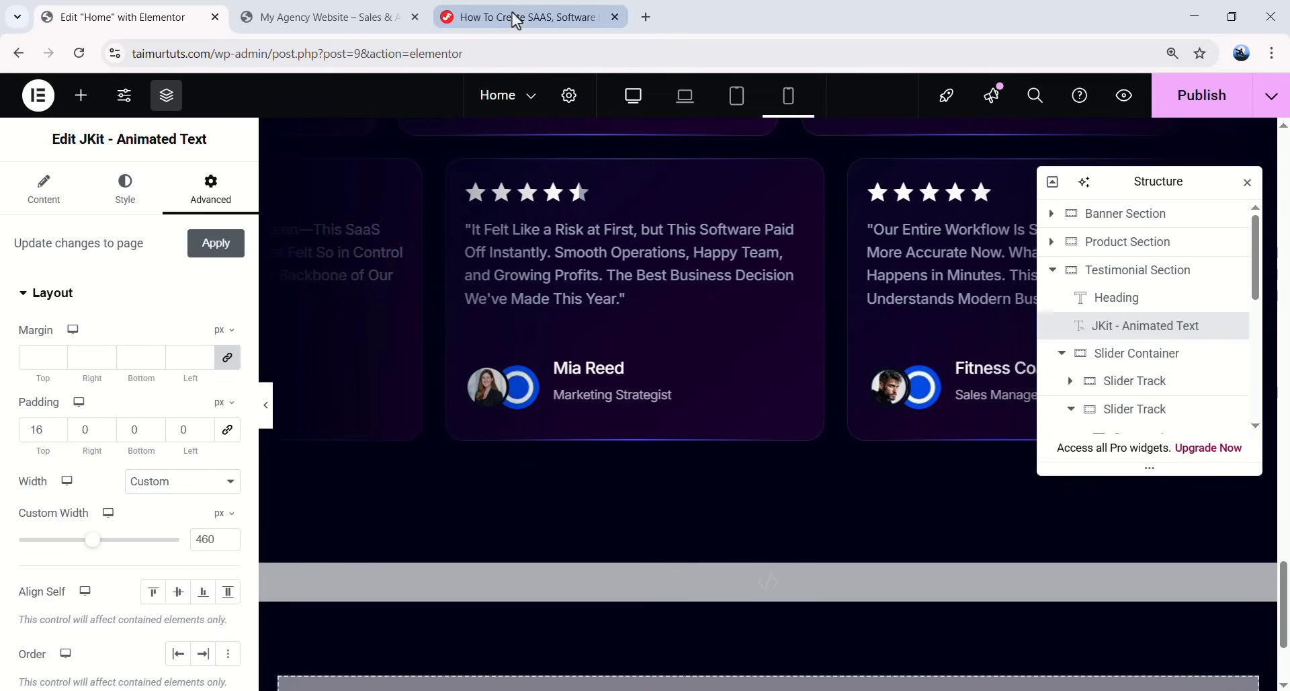
# - Copy the slider-track-right class name from the tutorial page
pyautogui.click(518, 19)
pyautogui.scroll(-14, 529, 323)
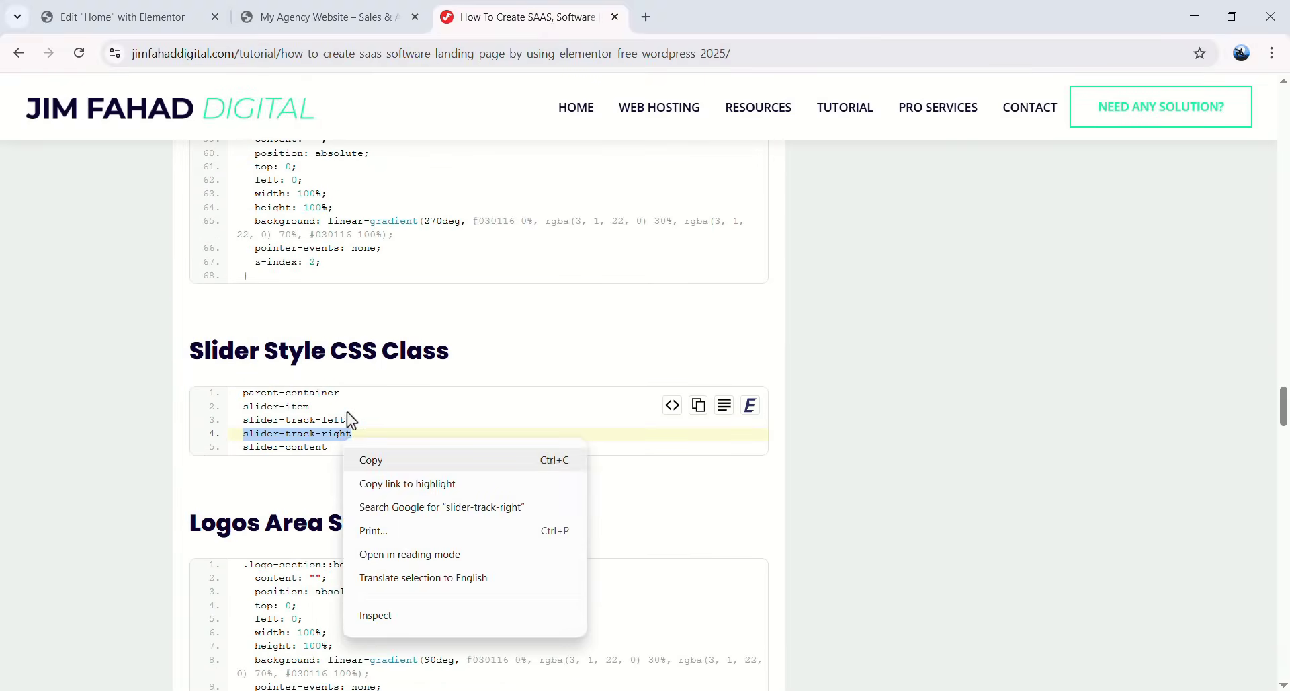
pyautogui.click(369, 460)
pyautogui.click(121, 16)
pyautogui.scroll(3, 844, 380)
# - Change the second Slider Track's CSS class from slider-track-left to slider-track-right
pyautogui.click(1142, 410)
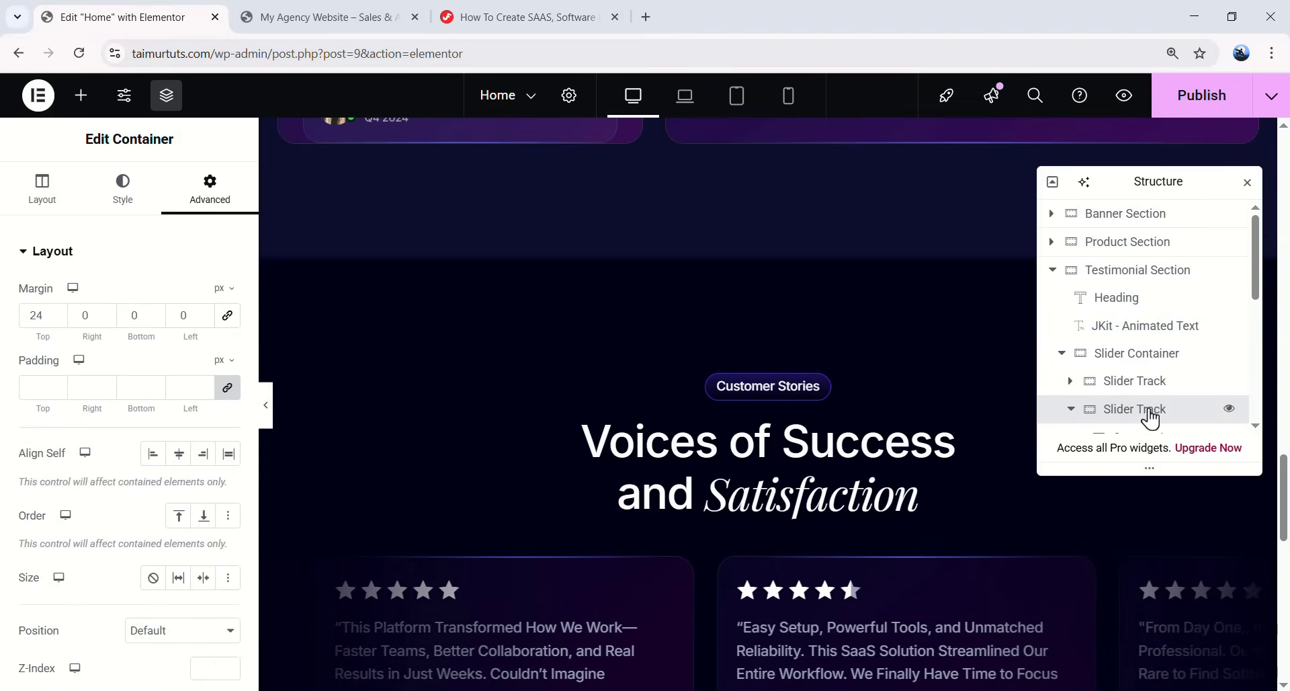
pyautogui.scroll(-5, 175, 369)
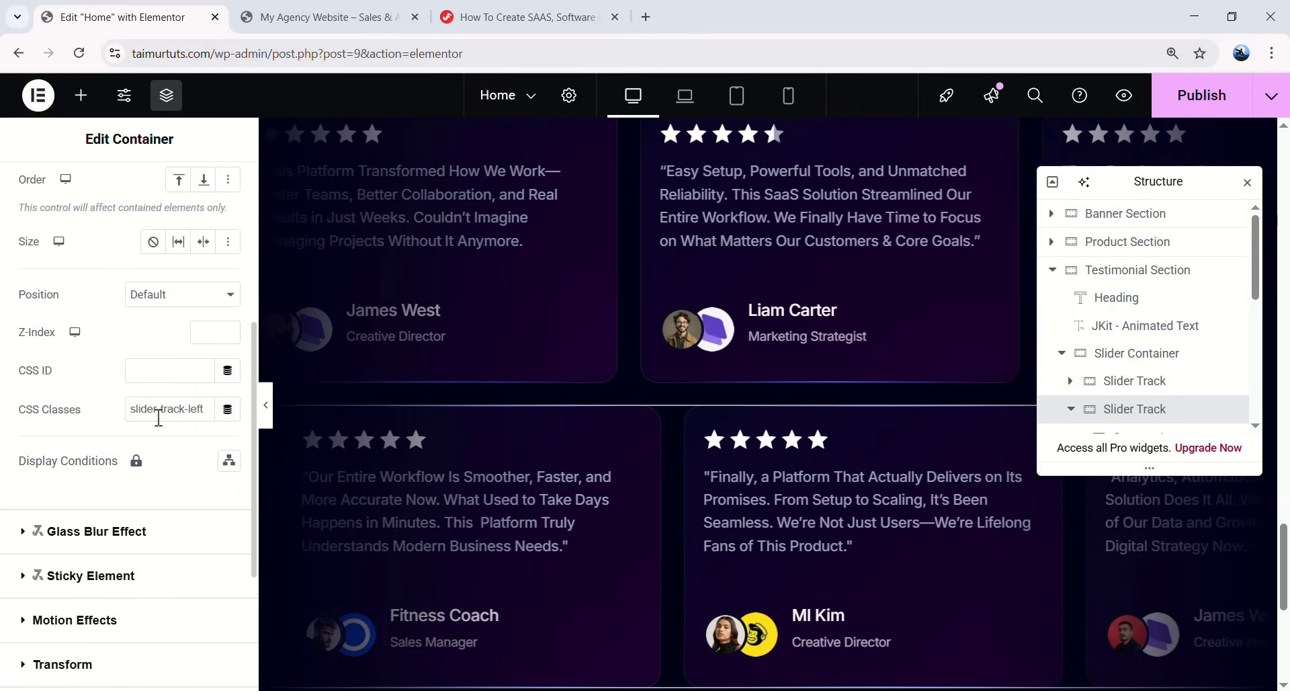
pyautogui.moveTo(131, 410); pyautogui.dragTo(205, 411)
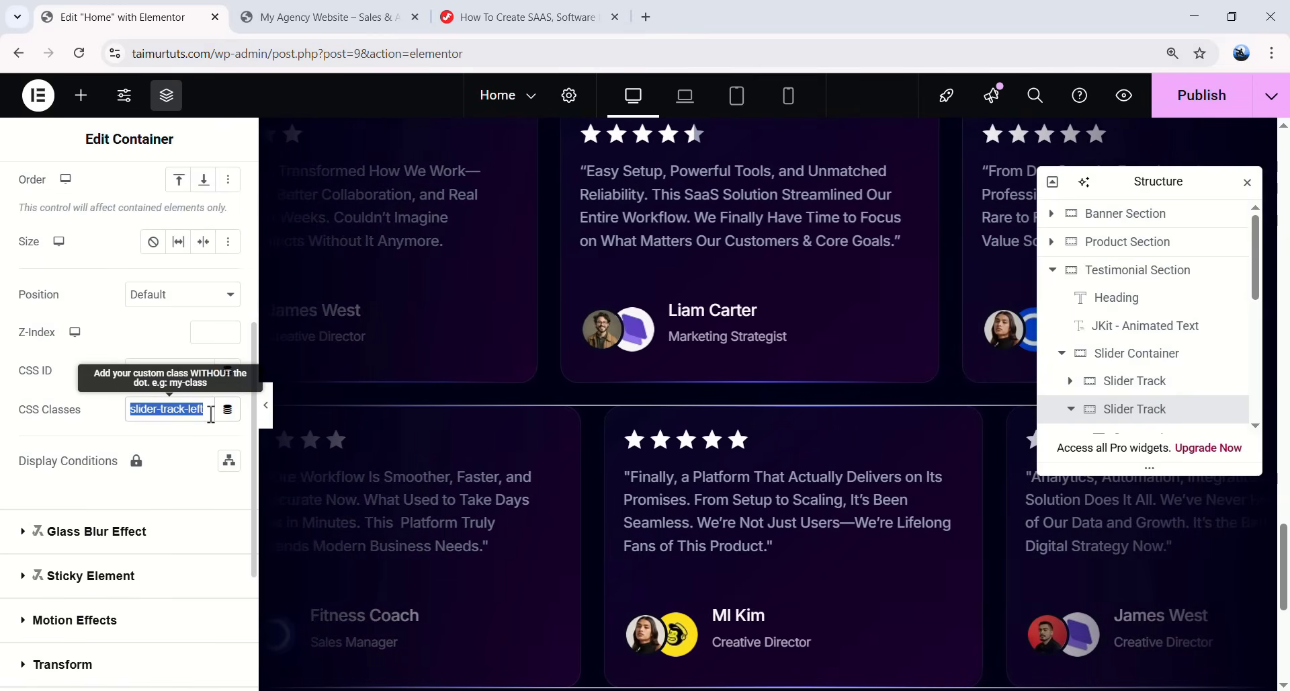
pyautogui.hotkey('ctrl', 'v')
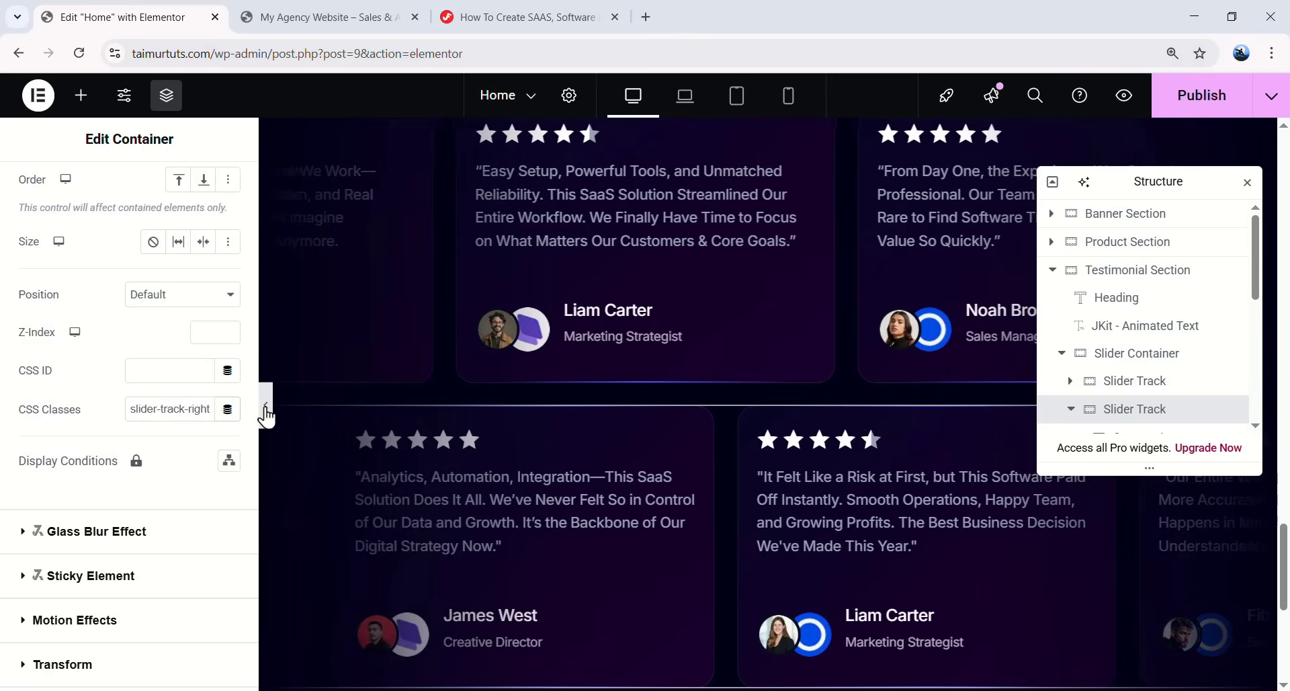
# - Hide the editor panels to preview both testimonial rows, then bring the panels back
pyautogui.click(266, 410)
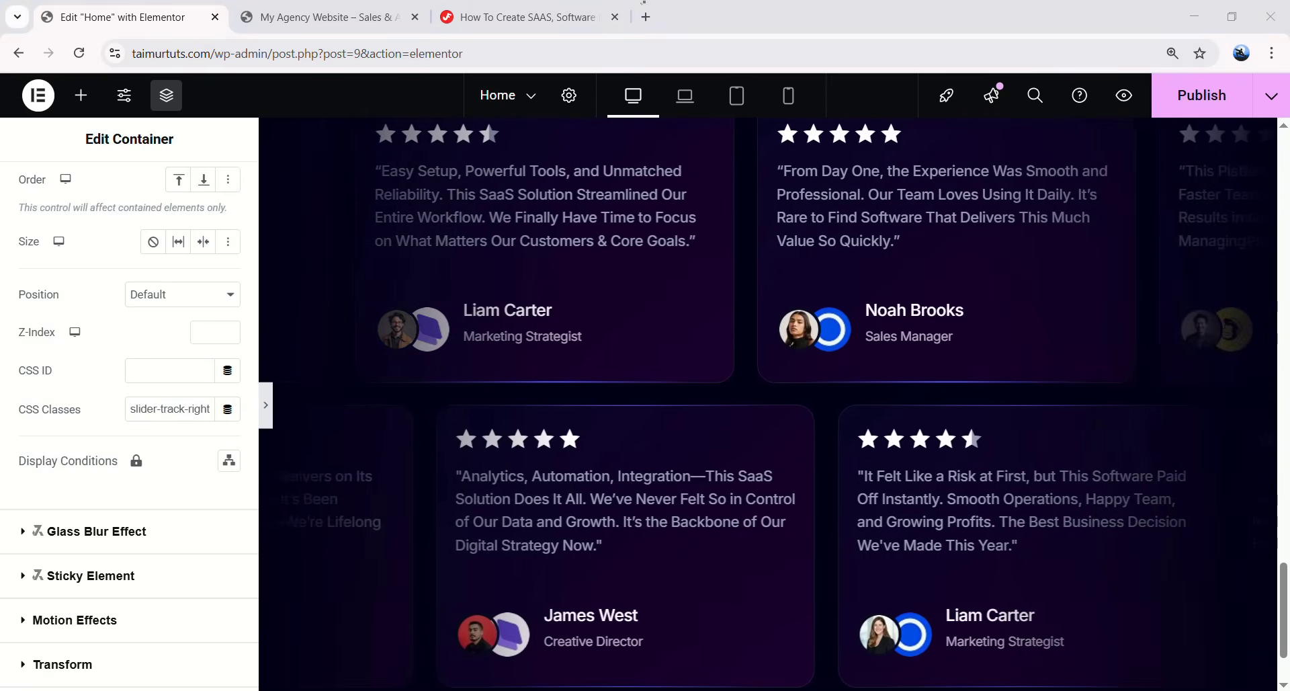
pyautogui.click(266, 407)
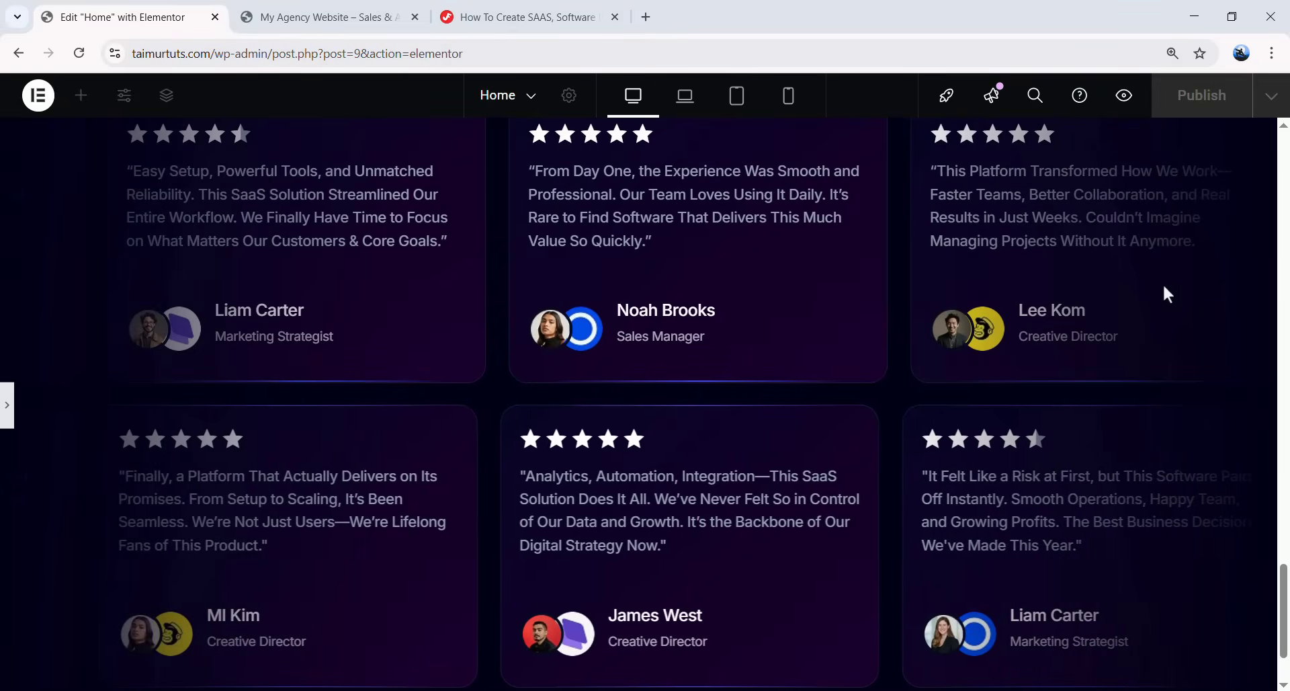
pyautogui.scroll(1, 484, 499)
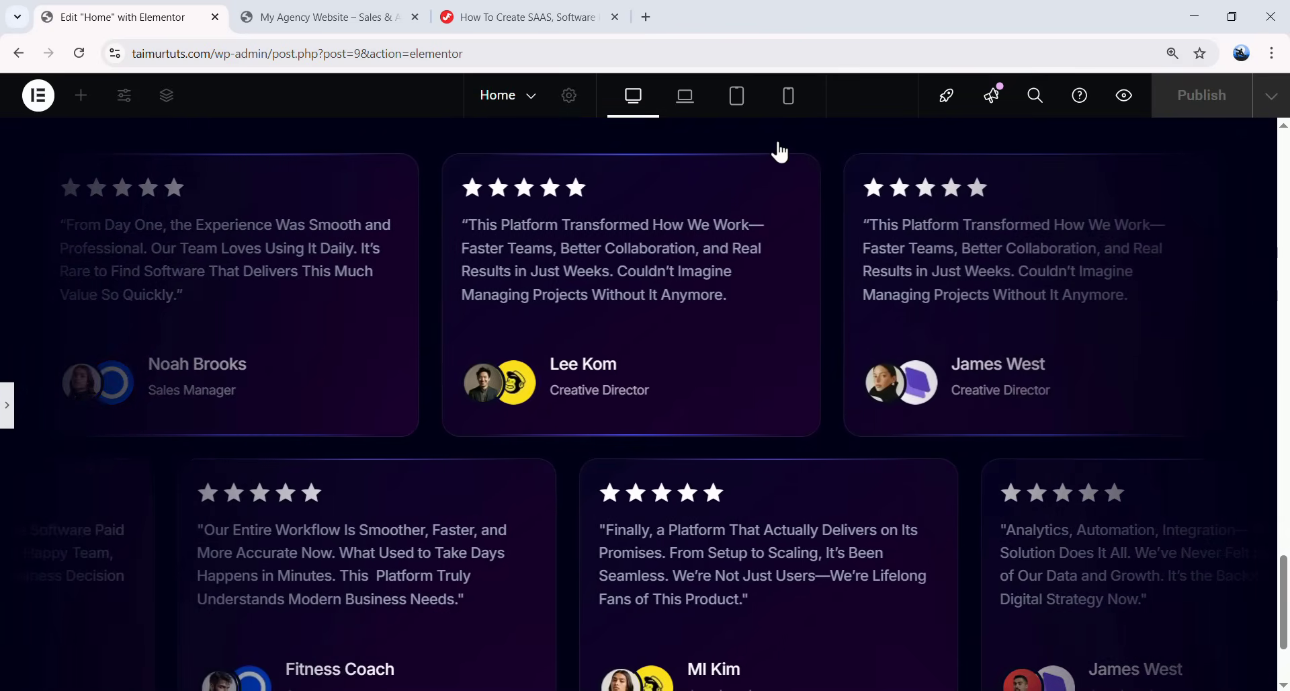
pyautogui.hotkey('ctrl', 'p')
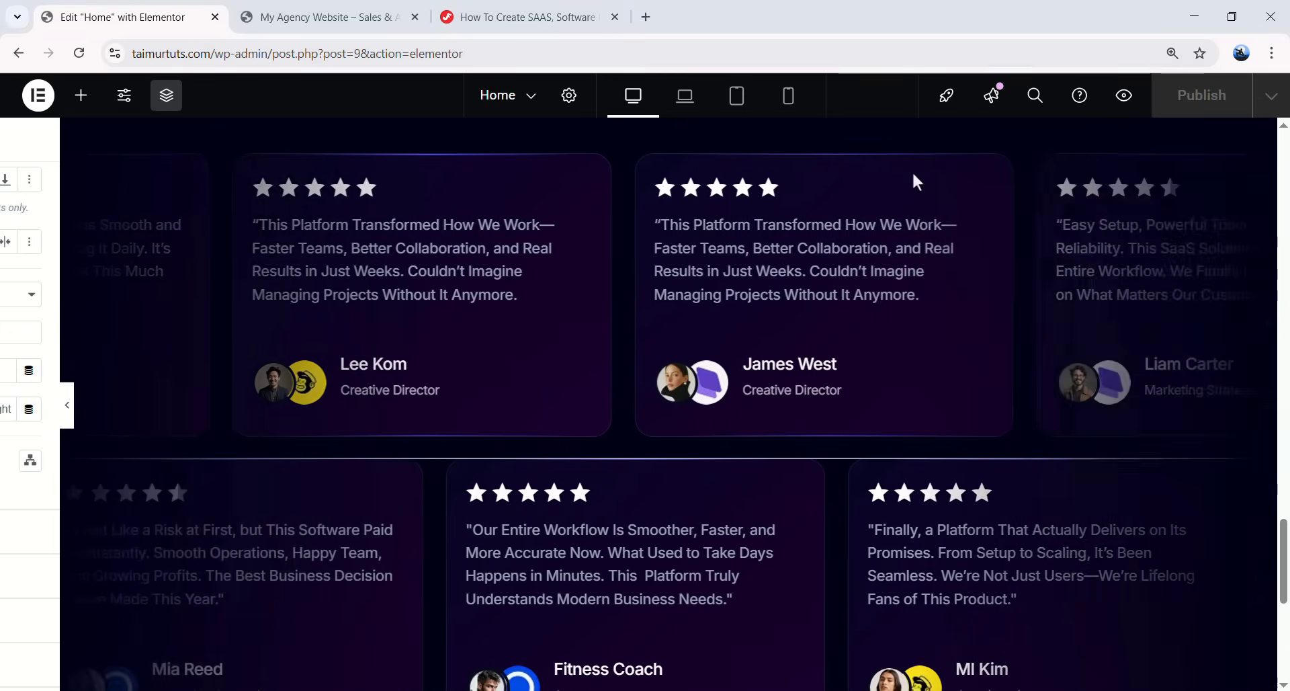
pyautogui.scroll(-6, 662, 437)
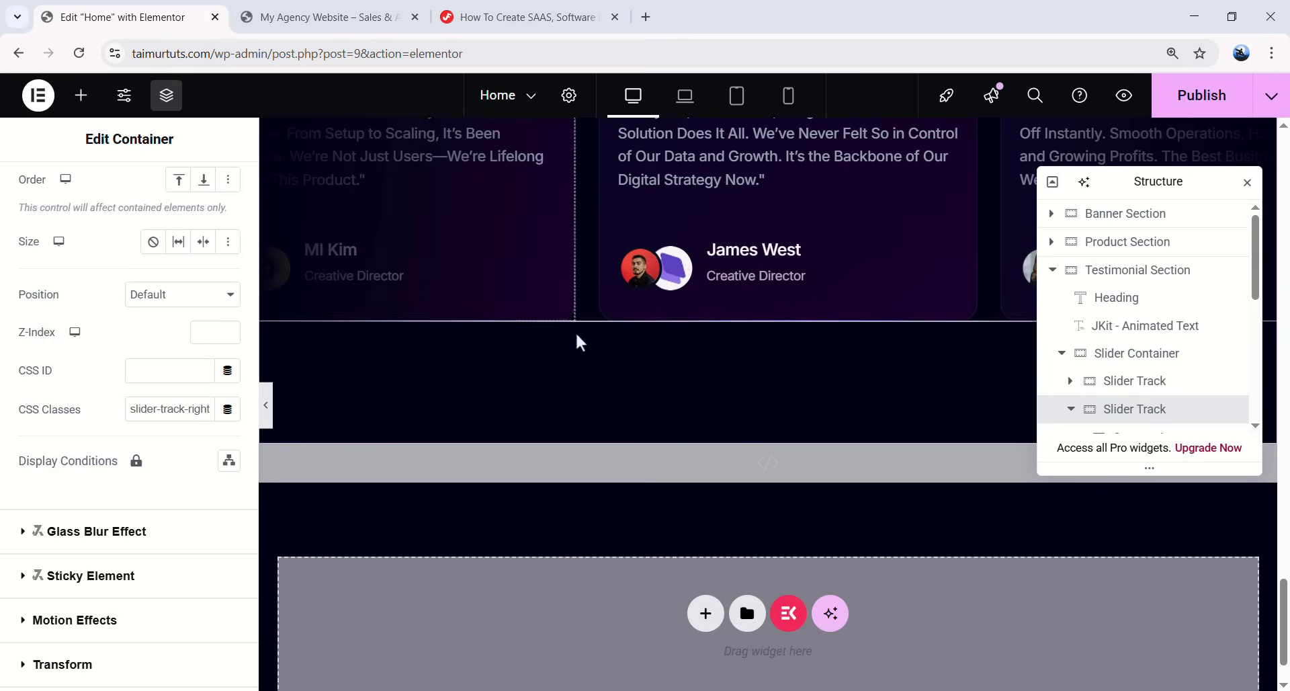
# - Add a new container below the slider container and name it 'Clients logo Area'
pyautogui.click(1148, 361)
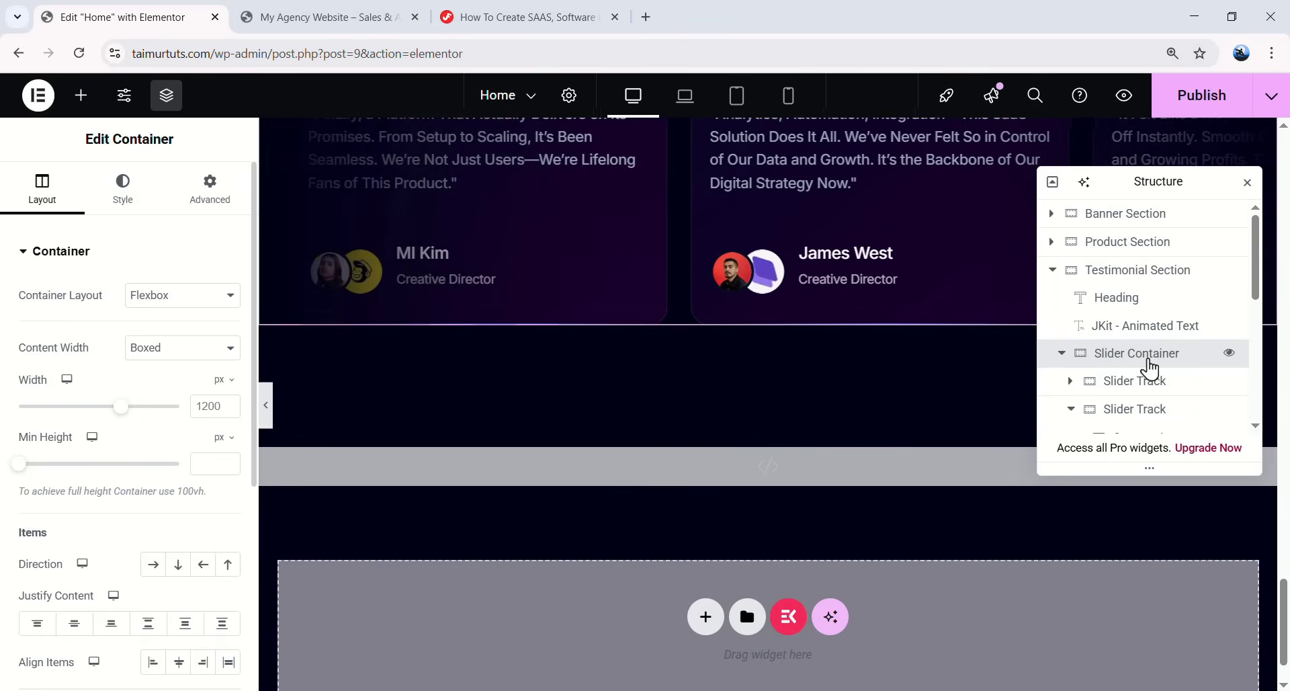
pyautogui.click(1062, 353)
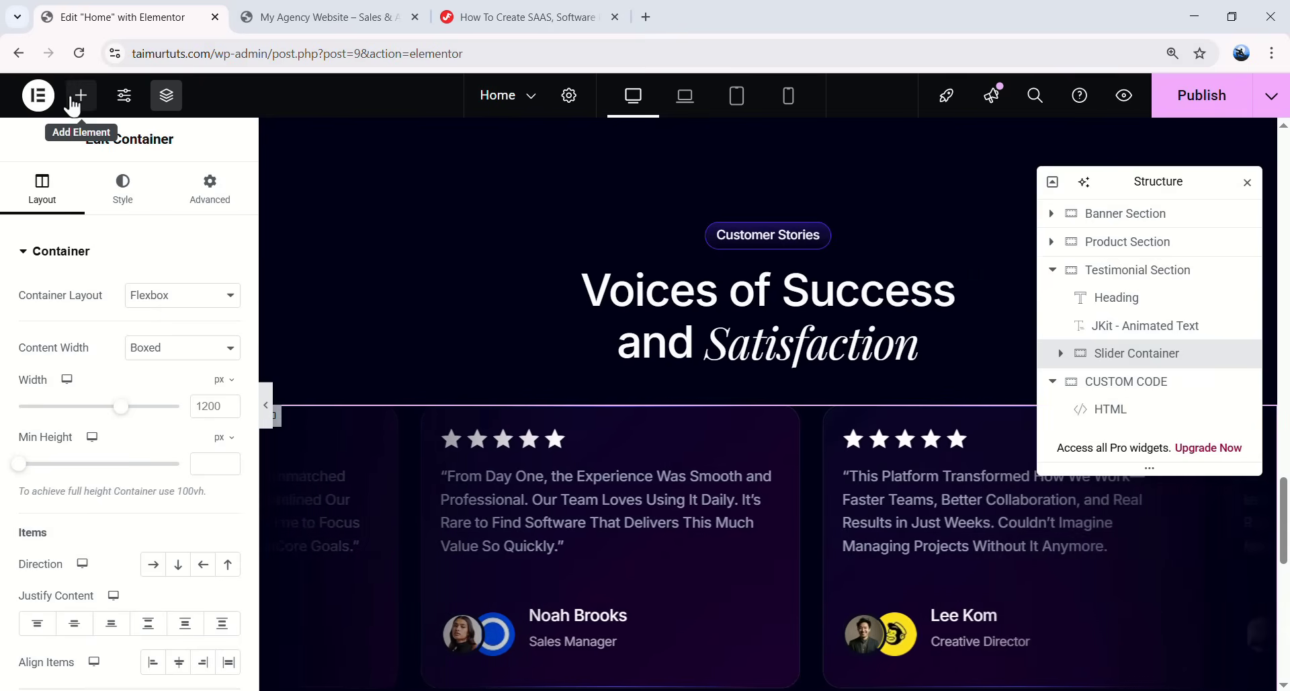
pyautogui.click(73, 104)
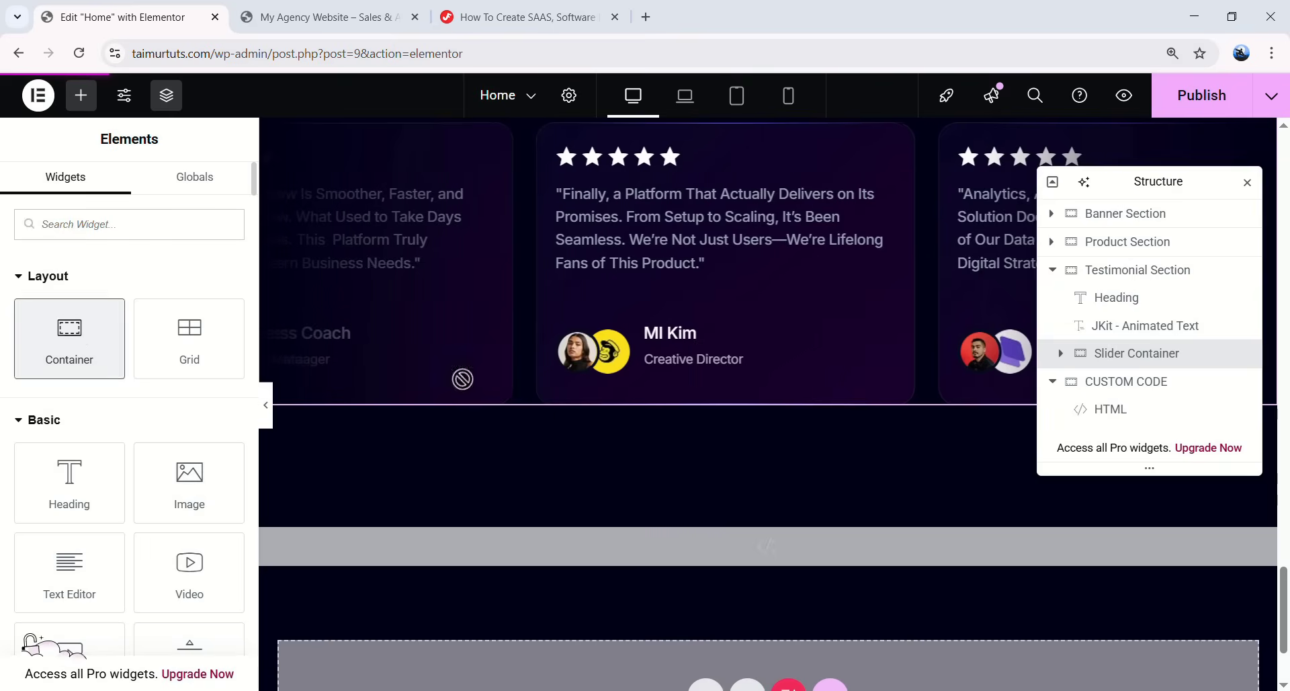
pyautogui.rightClick(1117, 365)
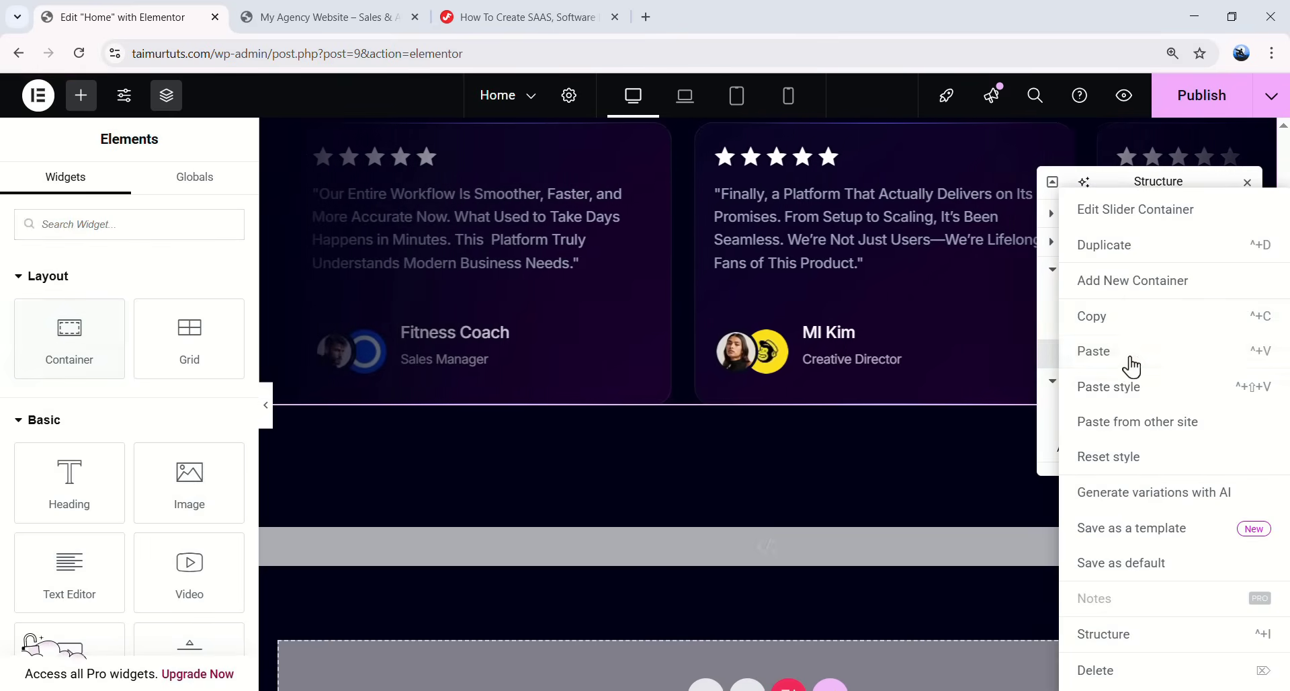
pyautogui.click(1136, 282)
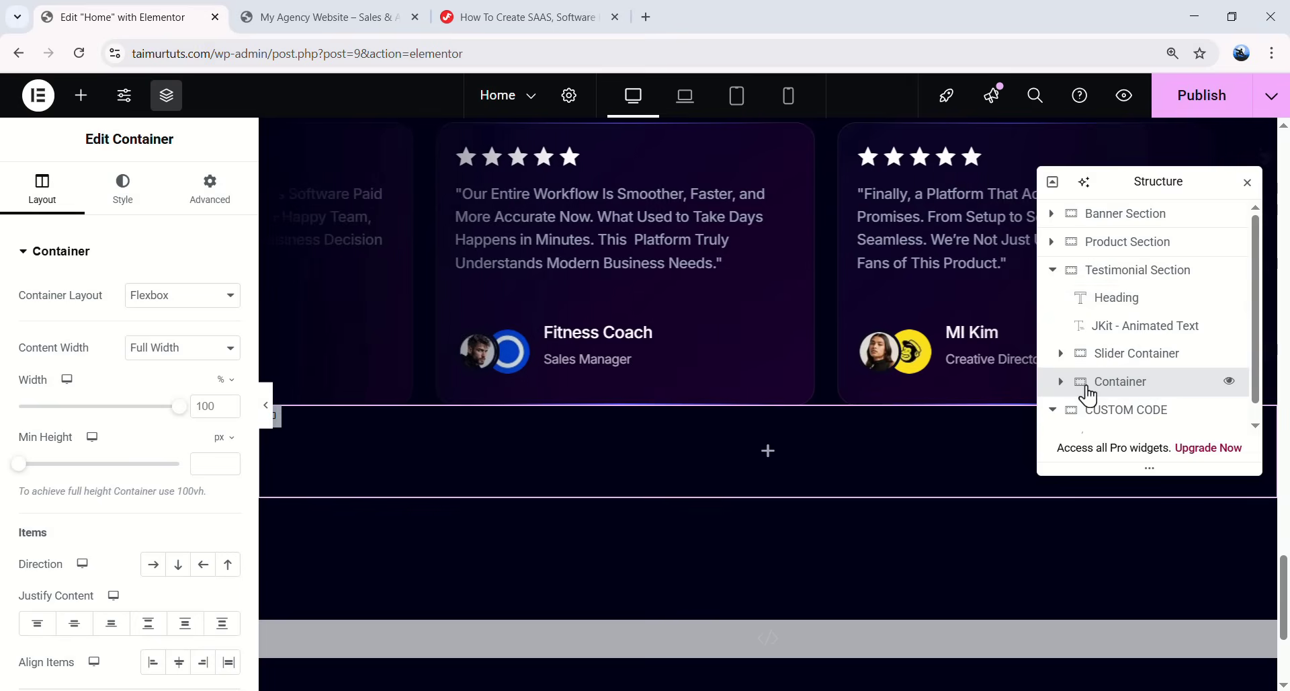
pyautogui.doubleClick(1119, 383)
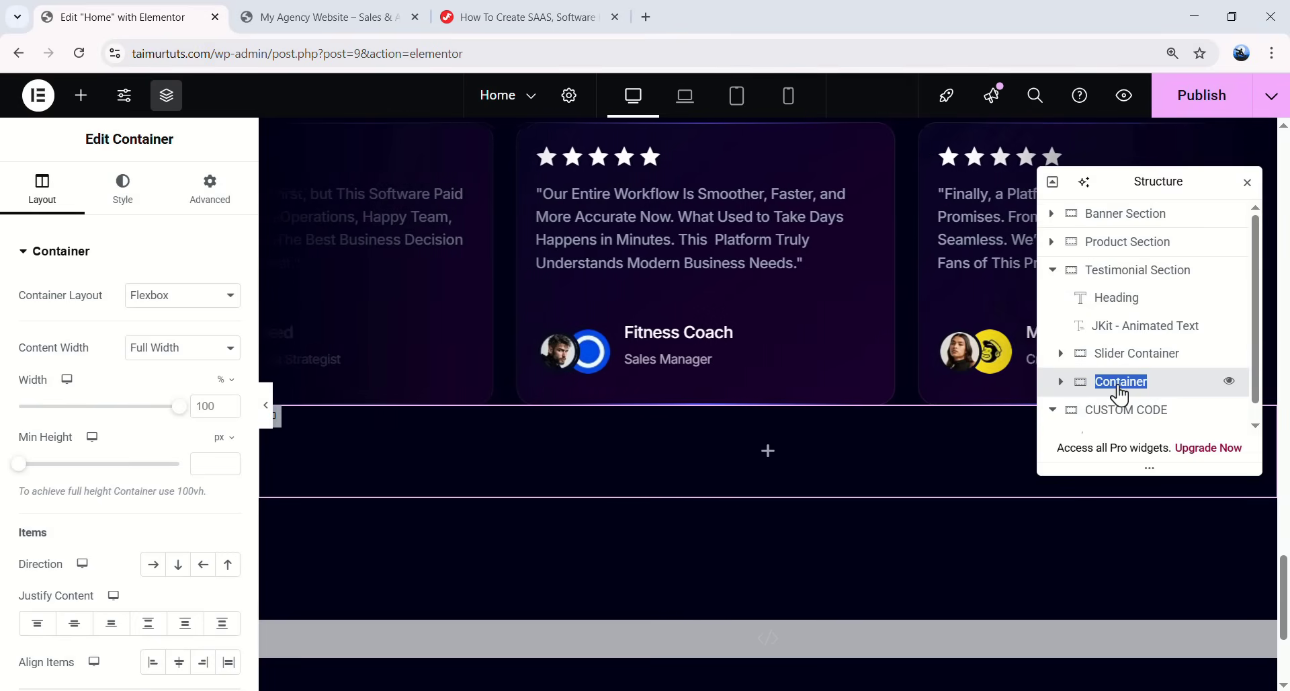
pyautogui.write('Clients logo')
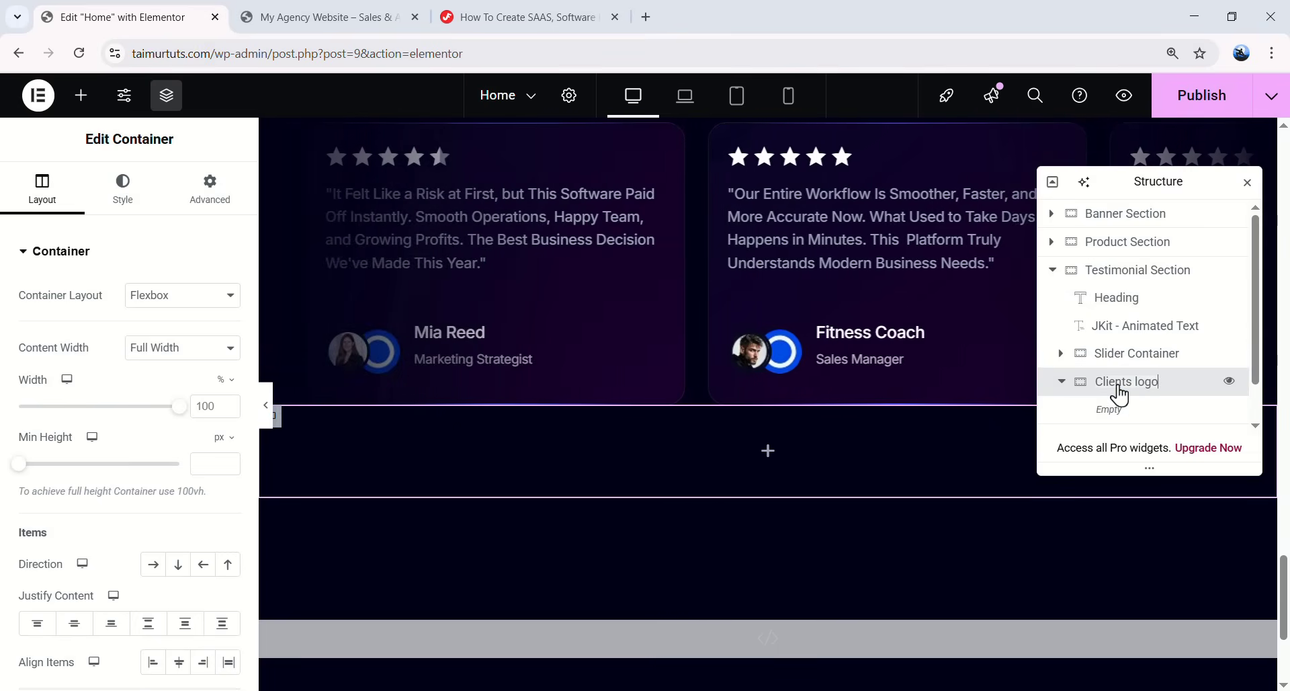
pyautogui.write(' Area')
pyautogui.press('Return')
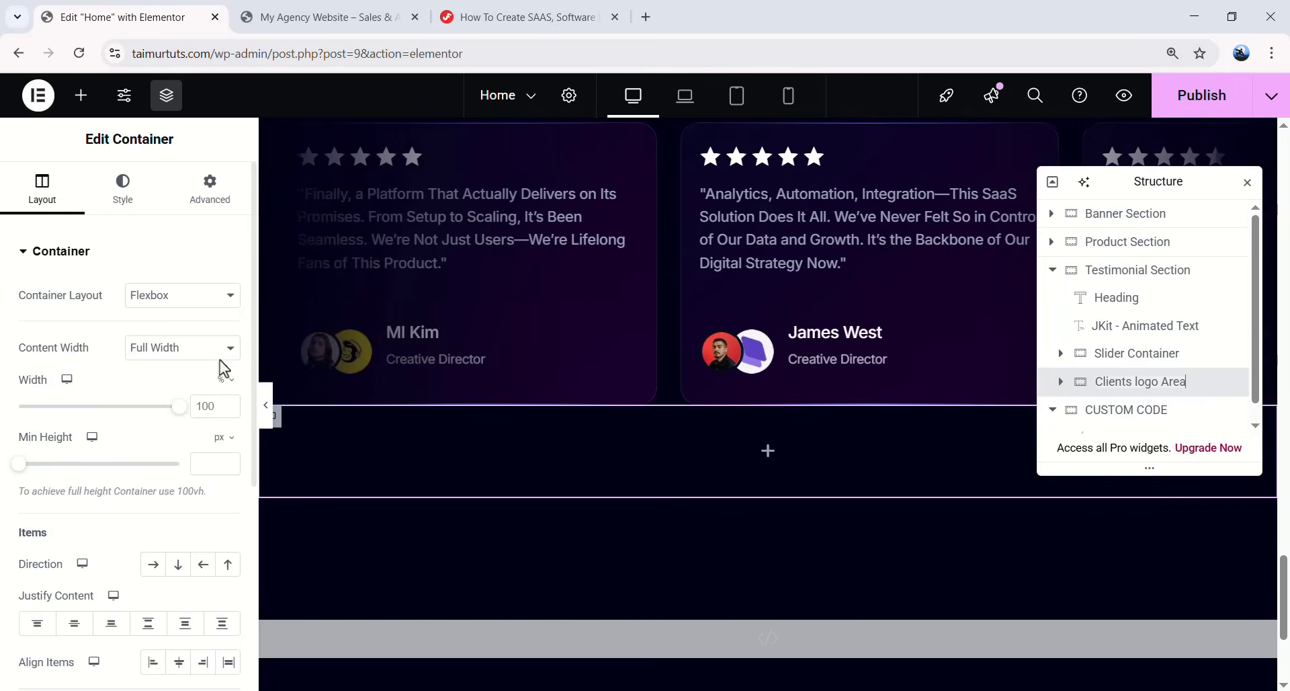
# - Make the container boxed at 1134 px content width, with content centred horizontally
pyautogui.click(167, 346)
pyautogui.click(168, 383)
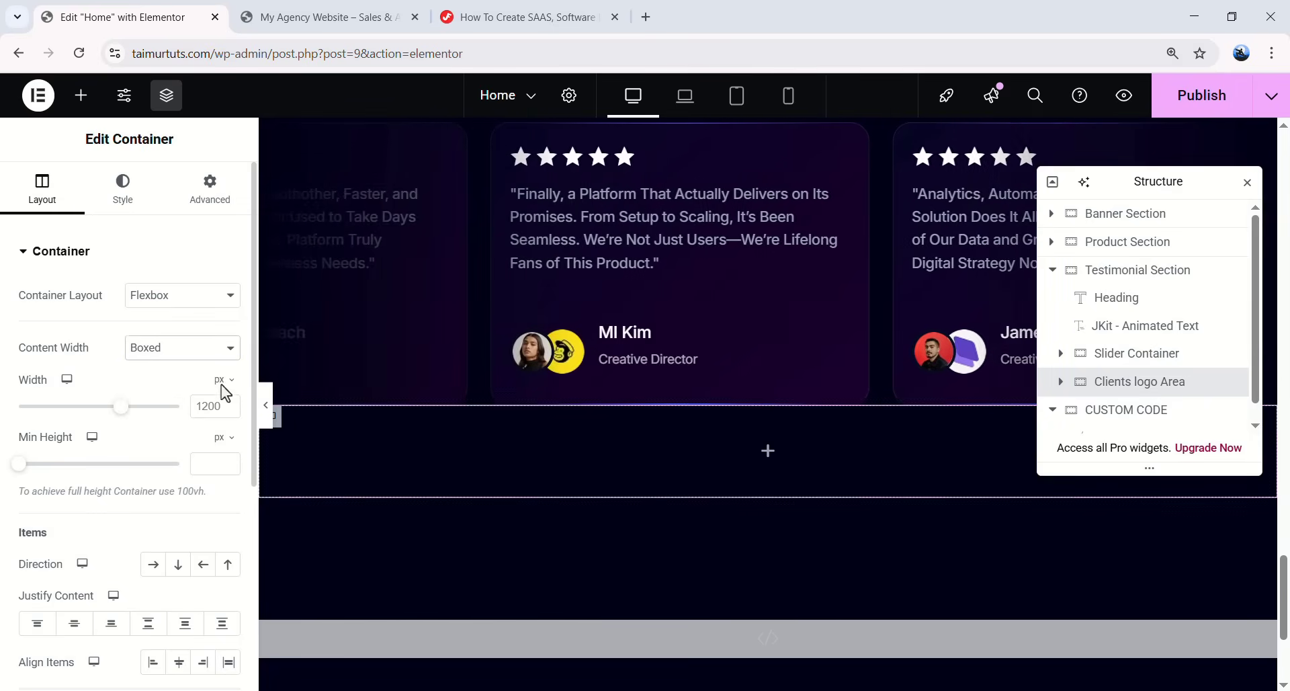
pyautogui.click(214, 405)
pyautogui.write('1134')
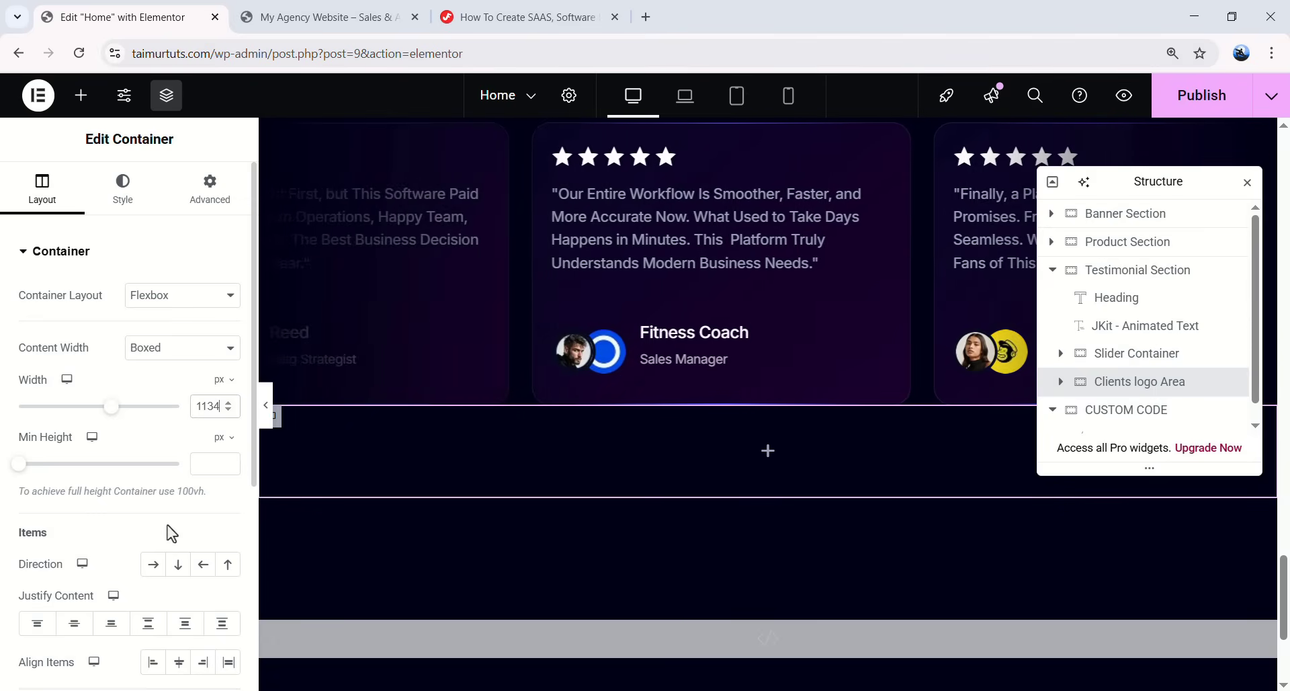
pyautogui.scroll(-1, 174, 531)
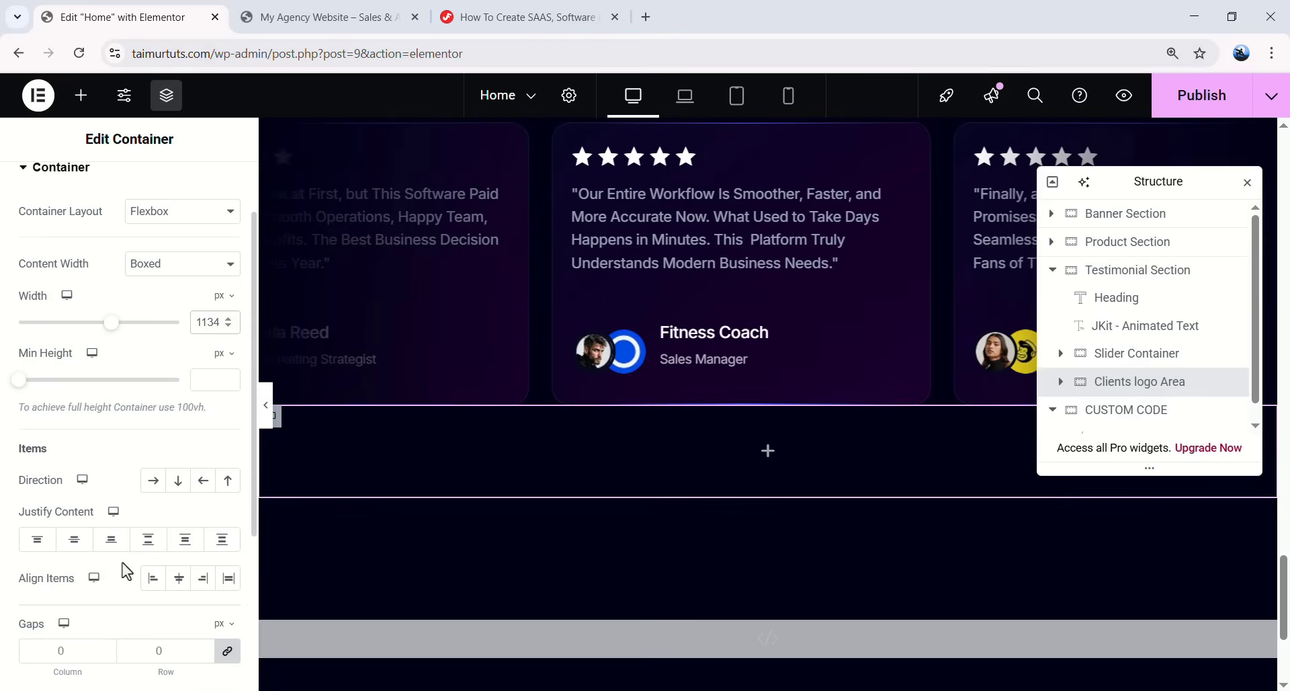
pyautogui.click(76, 547)
pyautogui.scroll(-1, 81, 524)
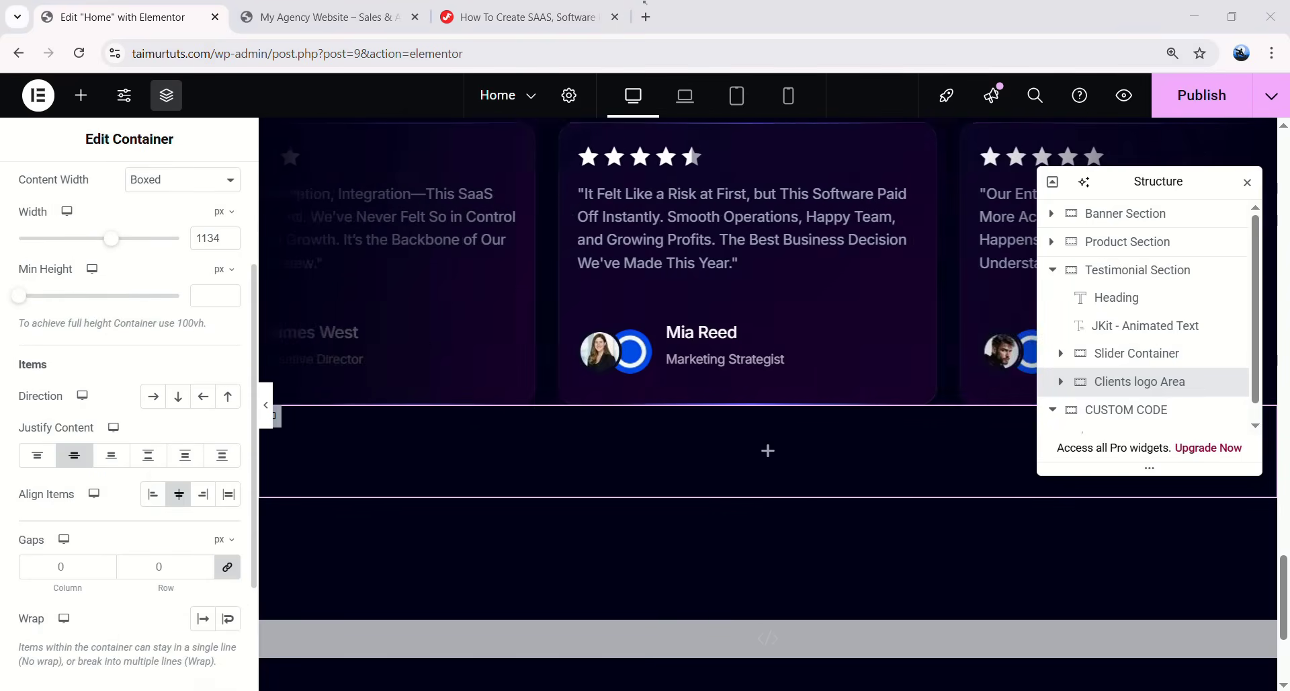
pyautogui.scroll(2, 218, 176)
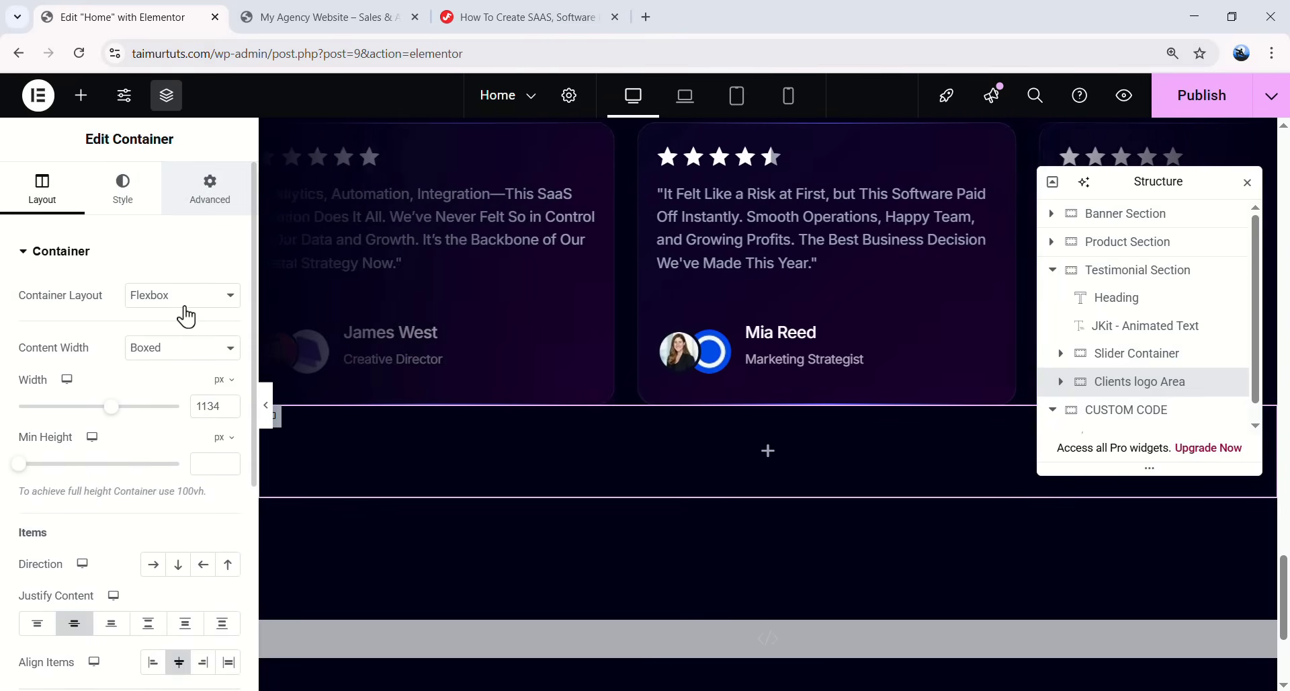
# - Give the container a 40 px top margin and 16/20/0/20 px padding
pyautogui.click(209, 188)
pyautogui.click(37, 316)
pyautogui.write('0')
pyautogui.doubleClick(22, 314)
pyautogui.write('40')
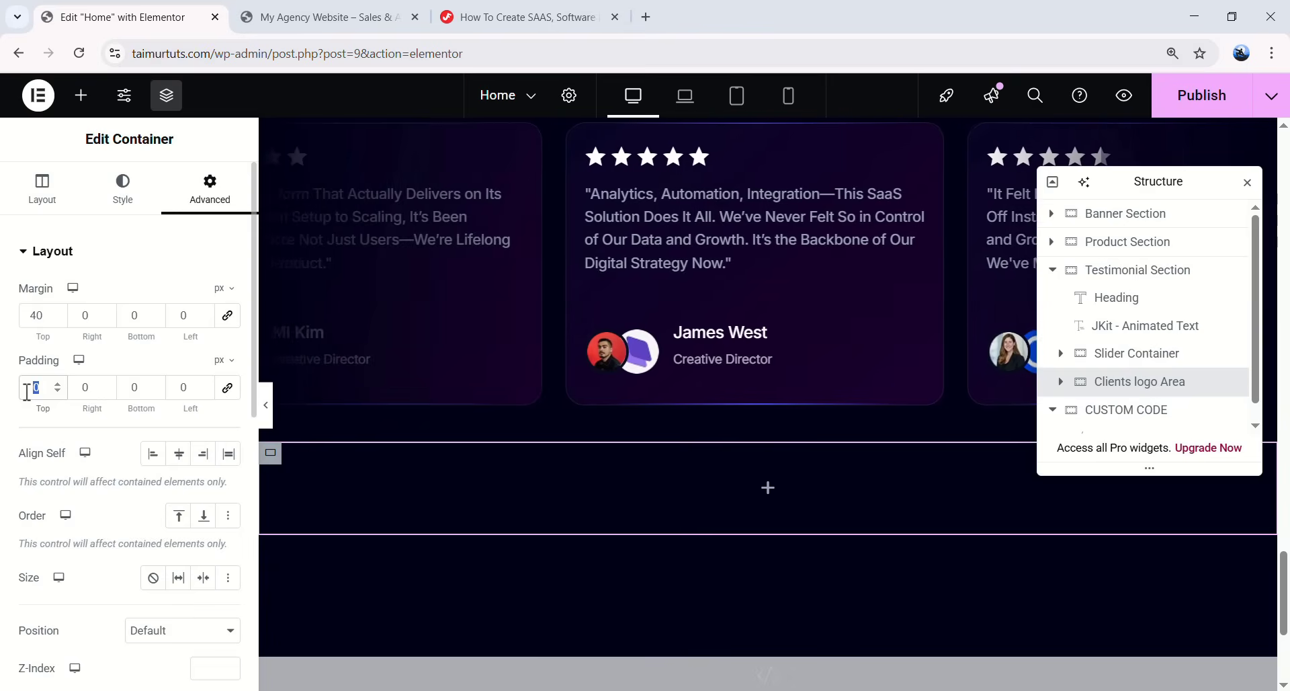
pyautogui.write('16')
pyautogui.click(111, 393)
pyautogui.write('20')
pyautogui.doubleClick(193, 390)
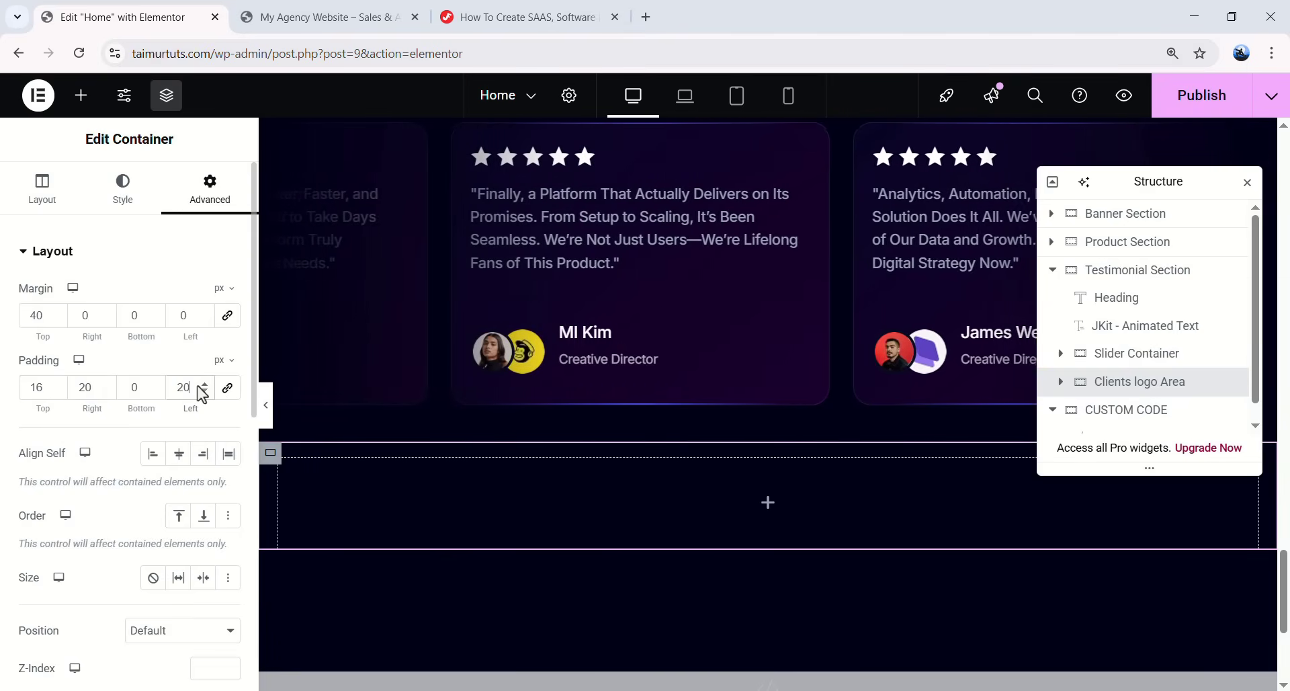
# - Add a Heading to the Clients logo Area reading 'Used by global powerhouses like'
pyautogui.click(769, 503)
pyautogui.moveTo(94, 473); pyautogui.dragTo(623, 467)
pyautogui.moveTo(164, 317); pyautogui.dragTo(22, 316)
pyautogui.write('Used by global powerhouses like')
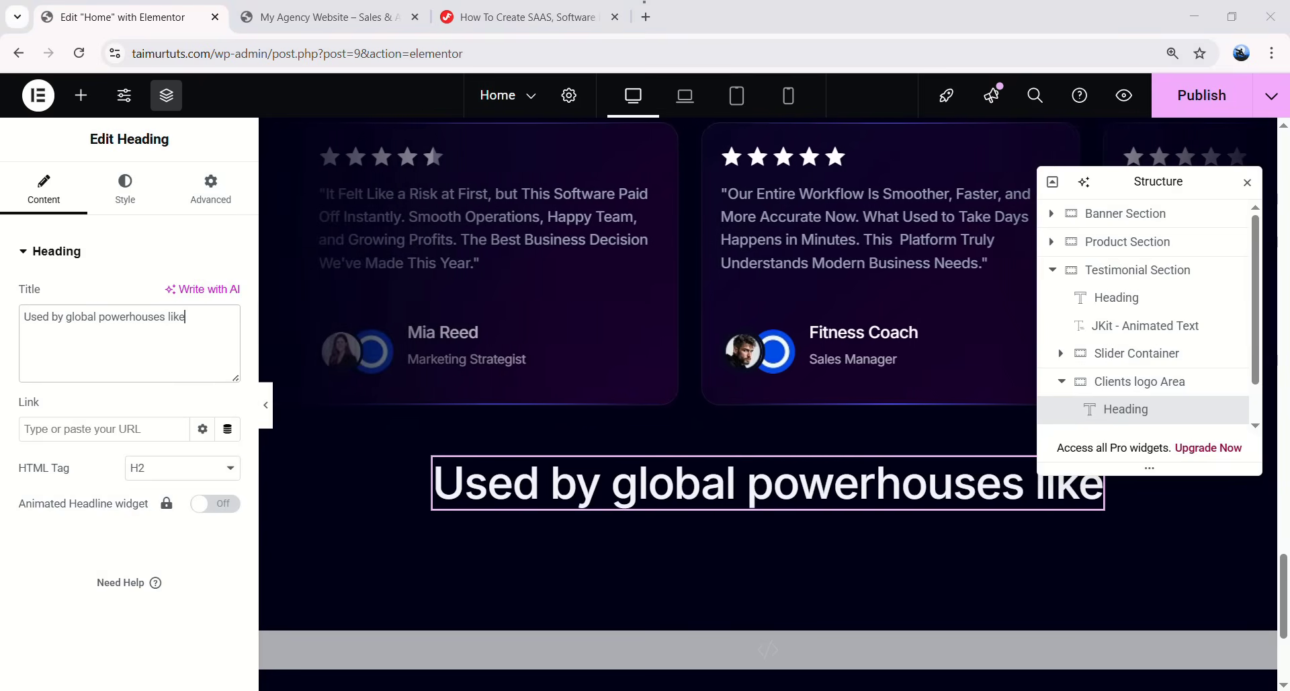
# - Style the heading with the Text global font, 500 (Medium) weight and the Text global colour
pyautogui.click(125, 188)
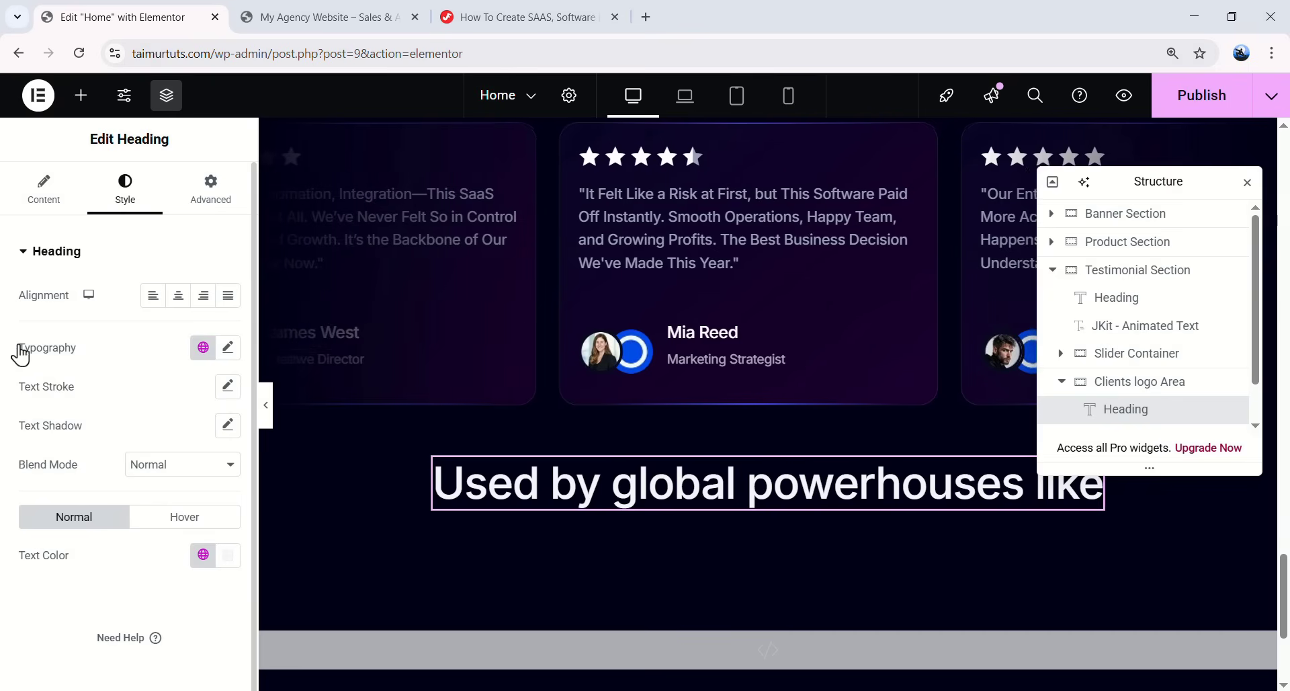
pyautogui.click(203, 348)
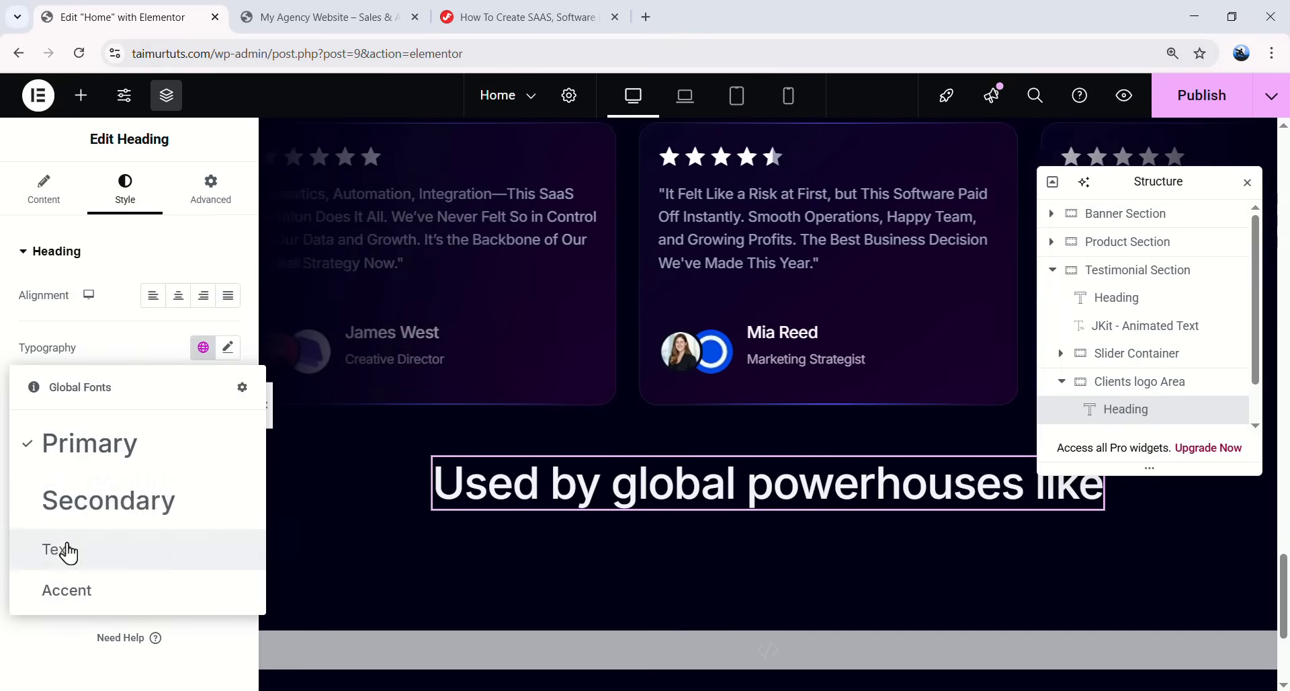
pyautogui.click(68, 552)
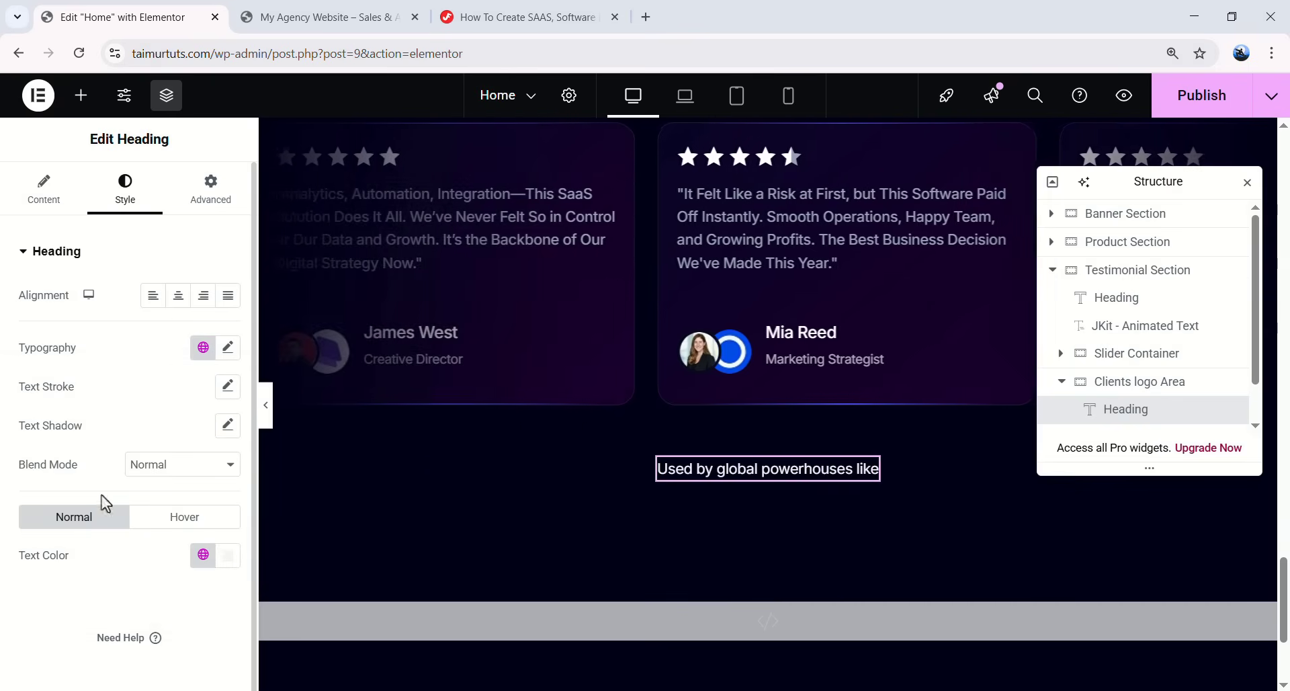
pyautogui.click(228, 348)
pyautogui.click(176, 447)
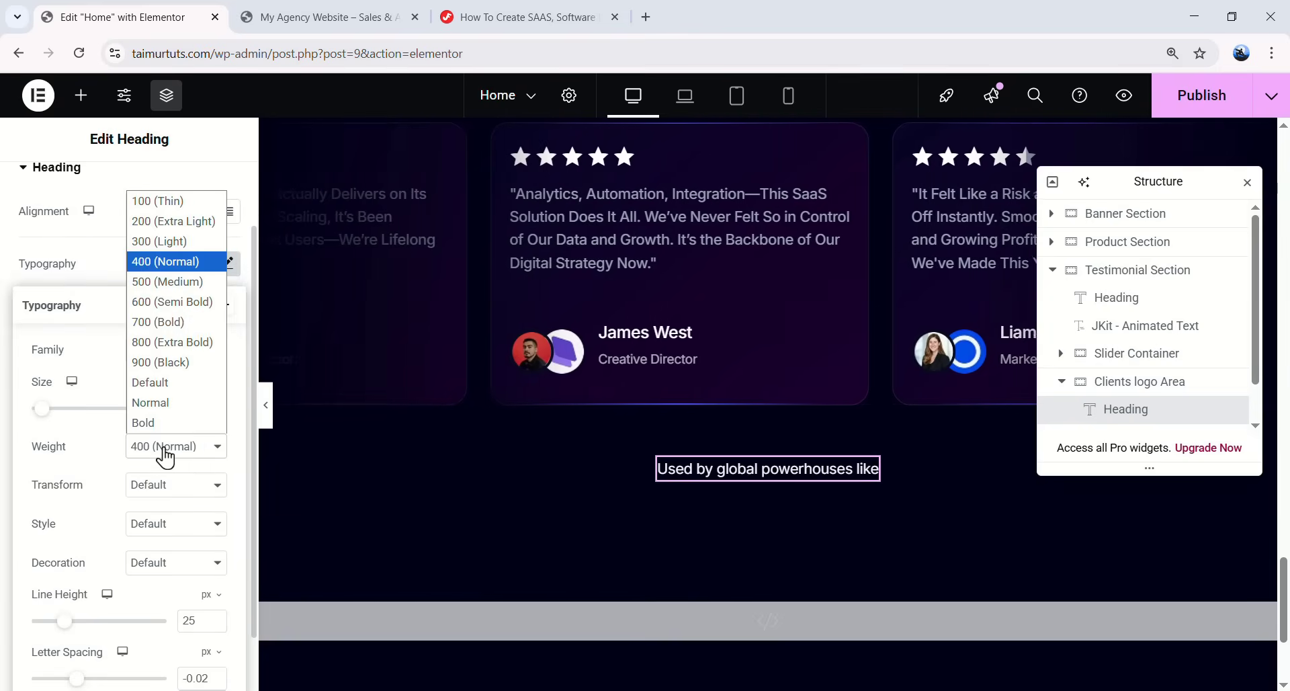
pyautogui.click(167, 276)
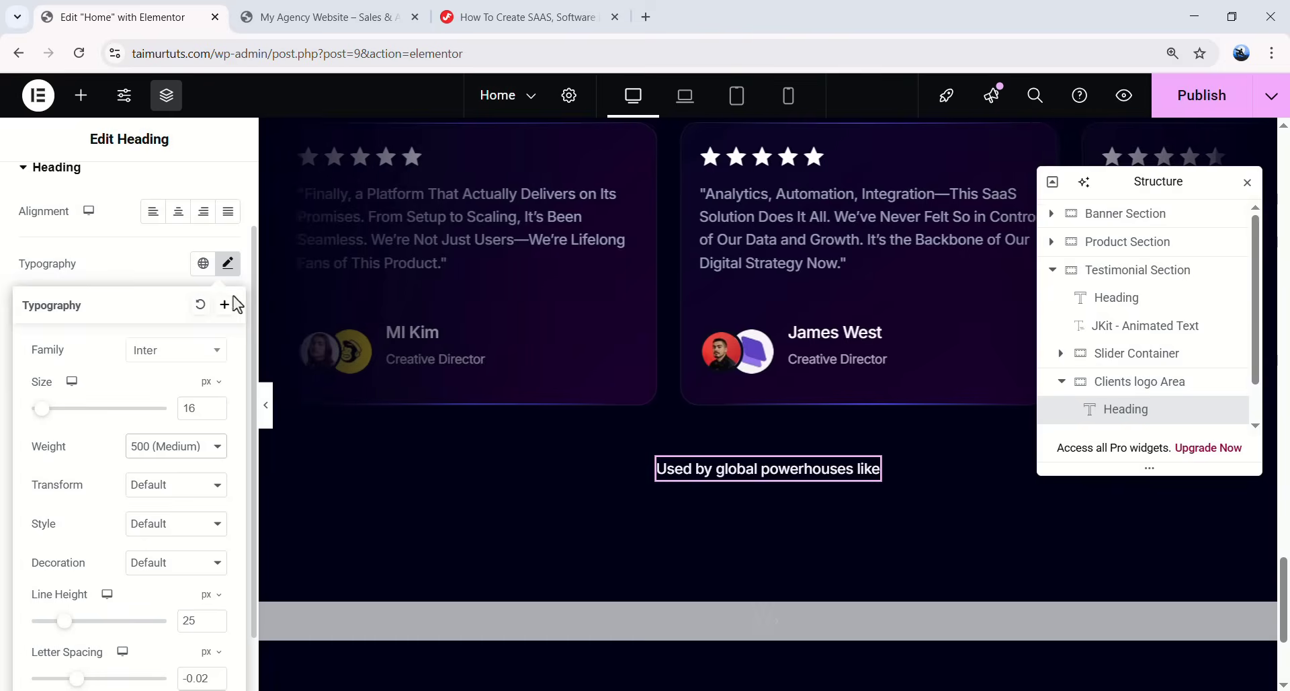
pyautogui.click(161, 266)
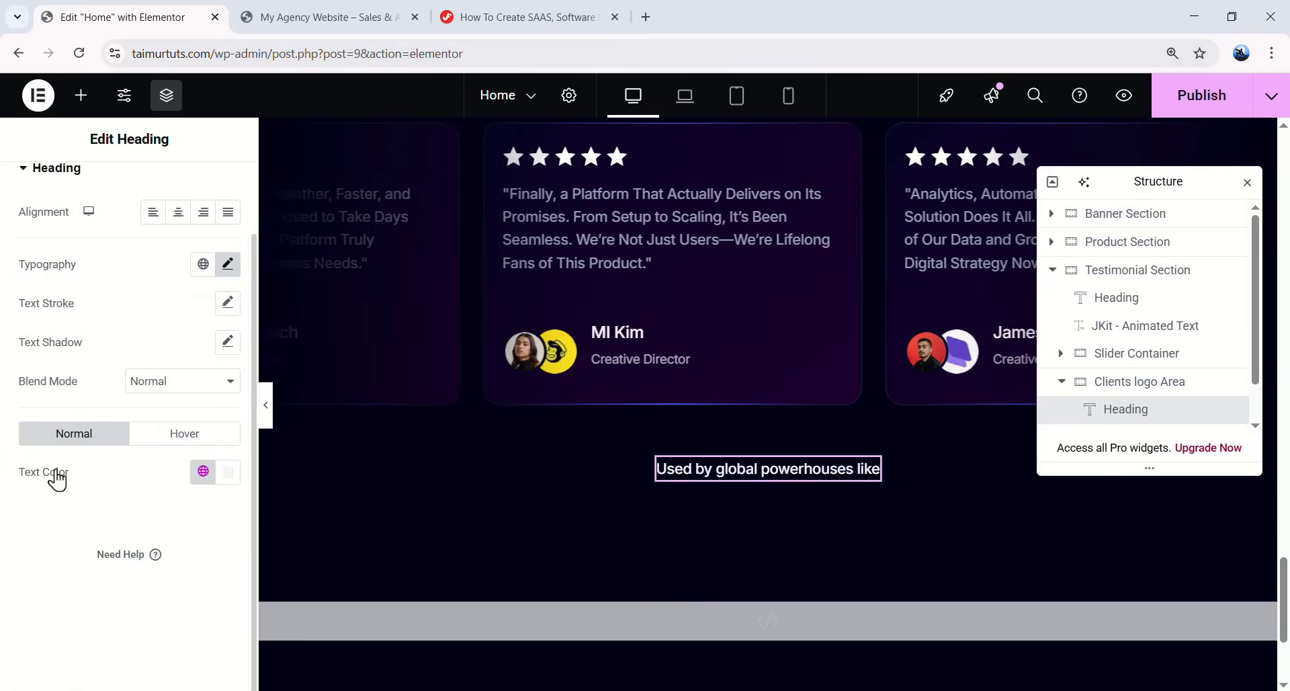
pyautogui.click(203, 471)
pyautogui.click(94, 210)
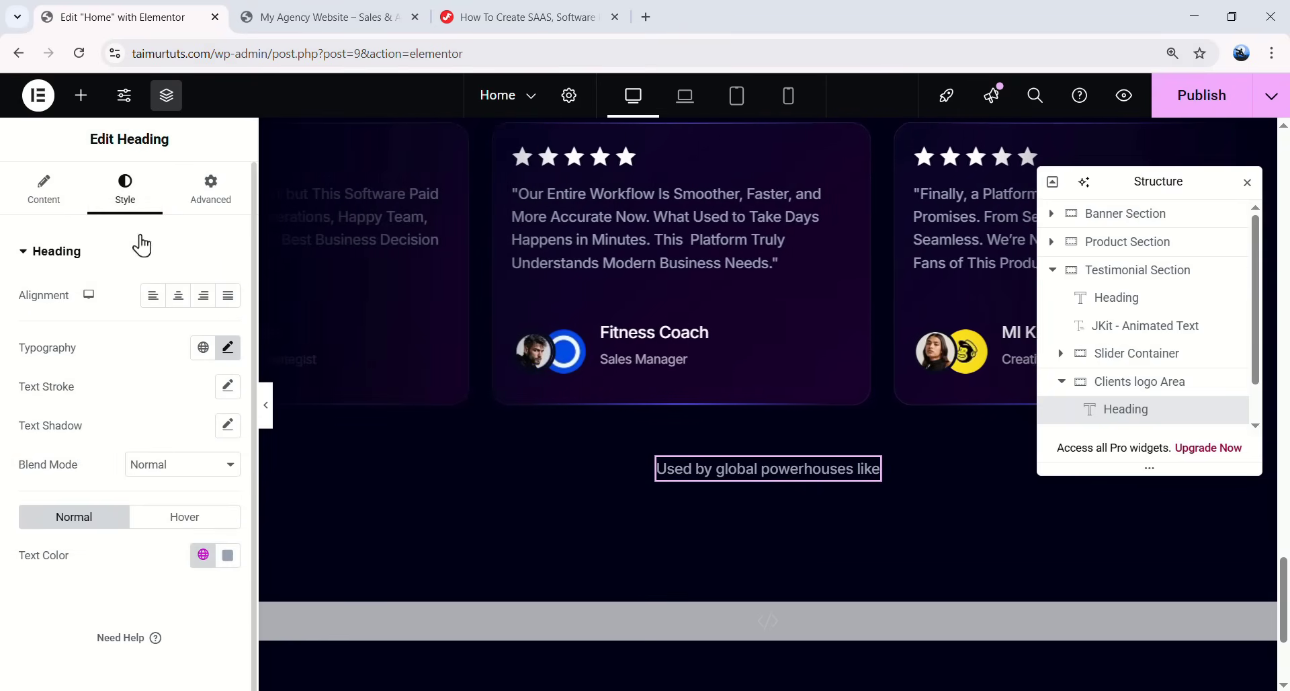
pyautogui.click(85, 104)
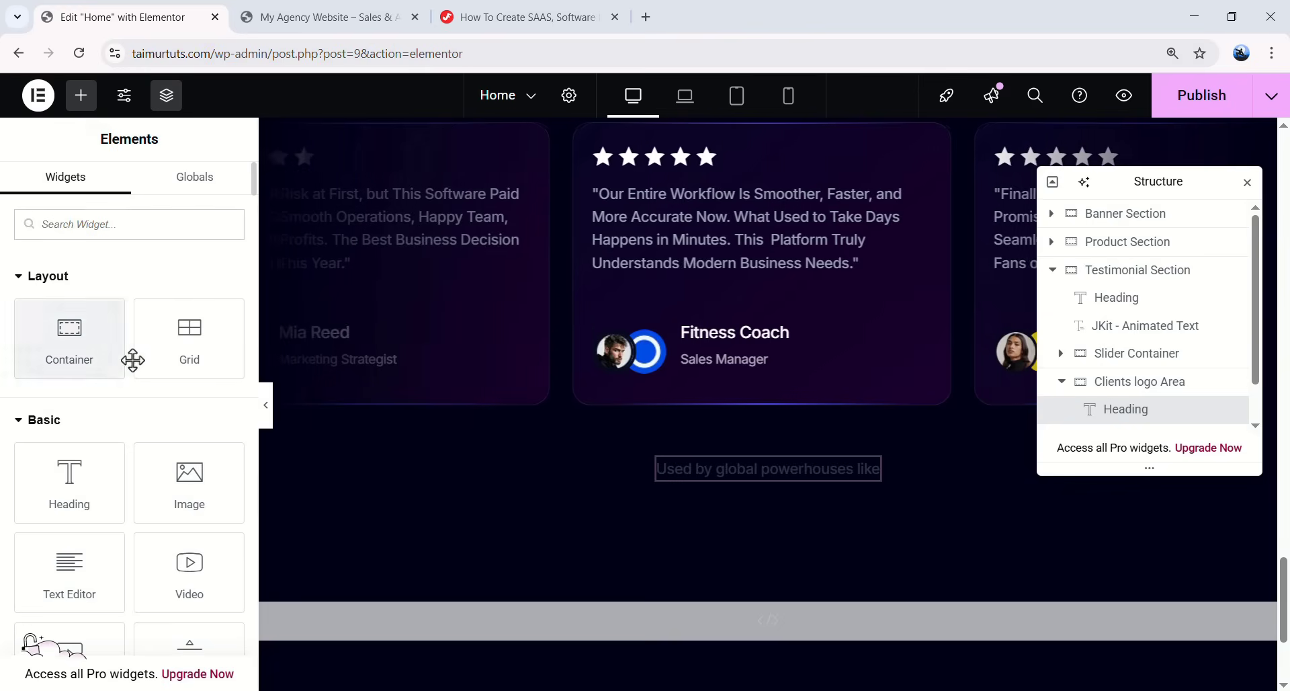
# - Place a Grid below the heading and set it to 6 columns in a single row
pyautogui.moveTo(189, 346); pyautogui.dragTo(583, 474)
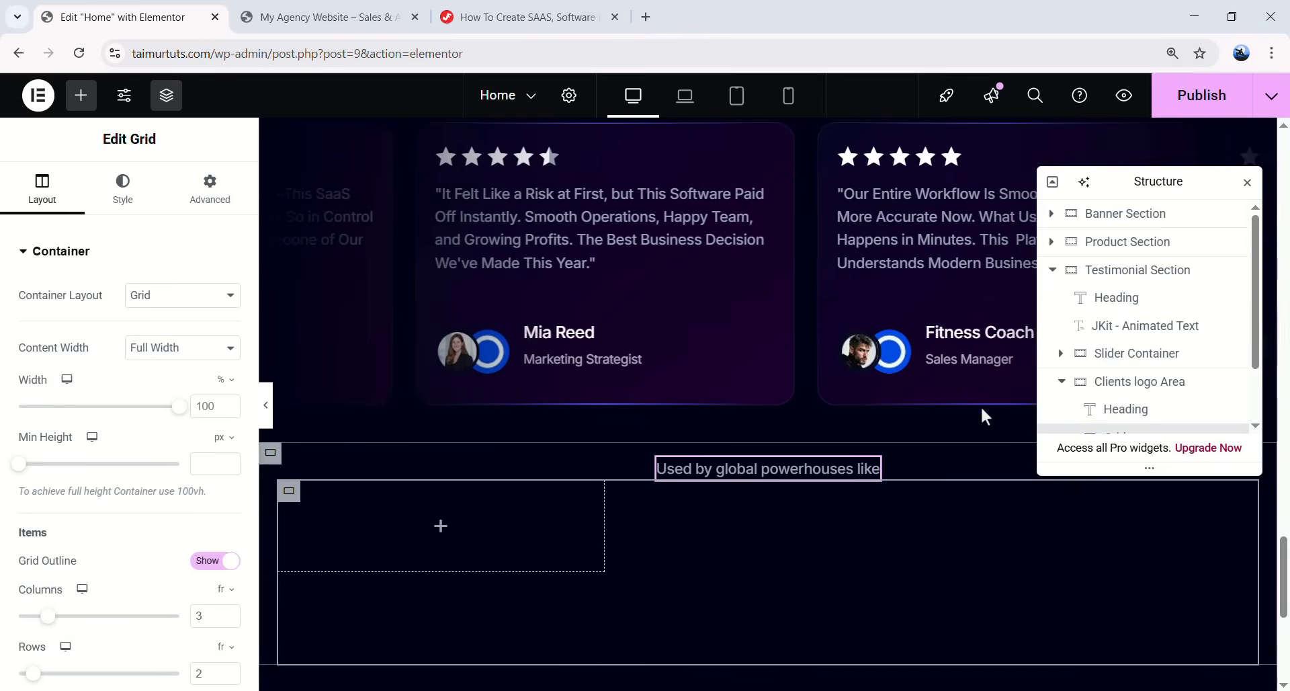
pyautogui.click(81, 96)
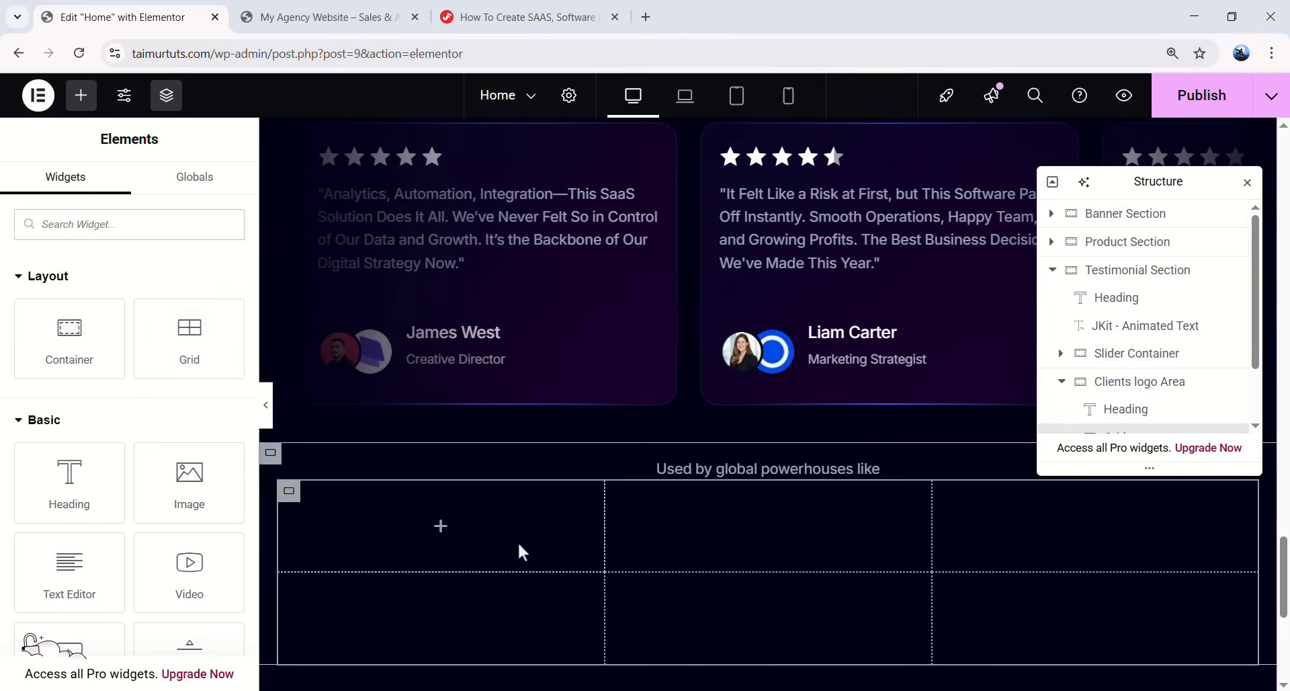
pyautogui.click(321, 498)
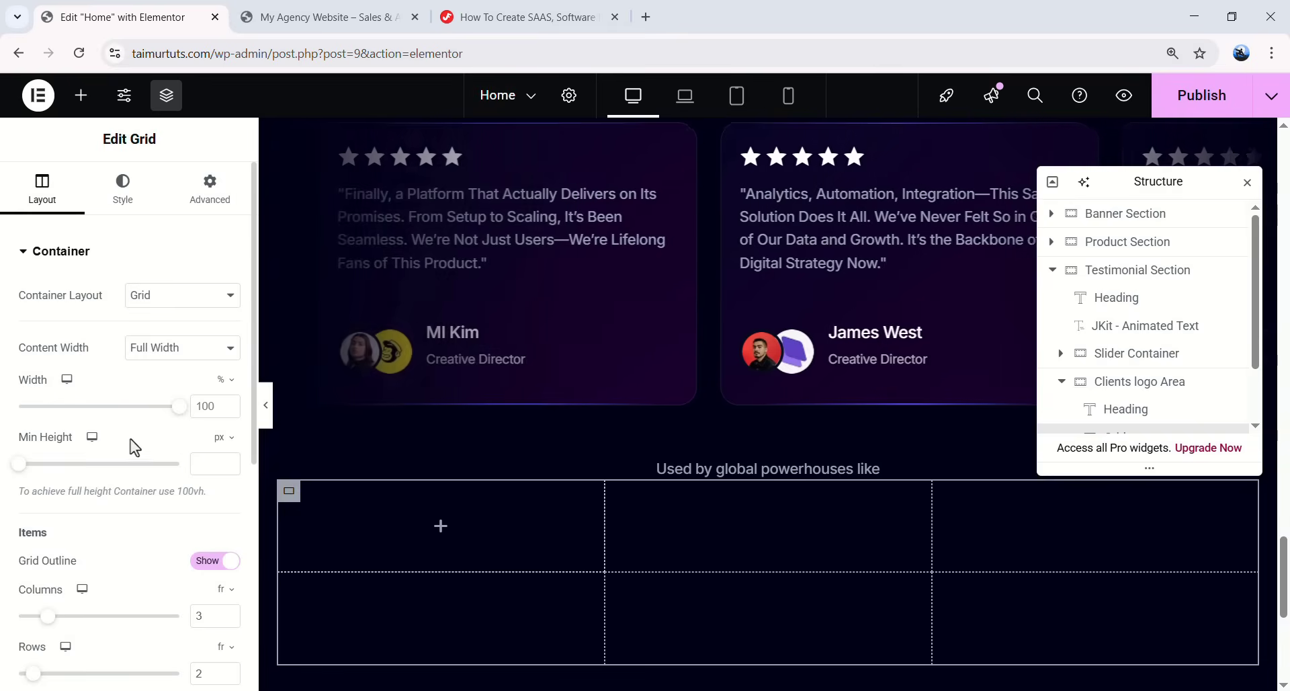
pyautogui.scroll(-3, 130, 438)
pyautogui.doubleClick(199, 448)
pyautogui.write('6')
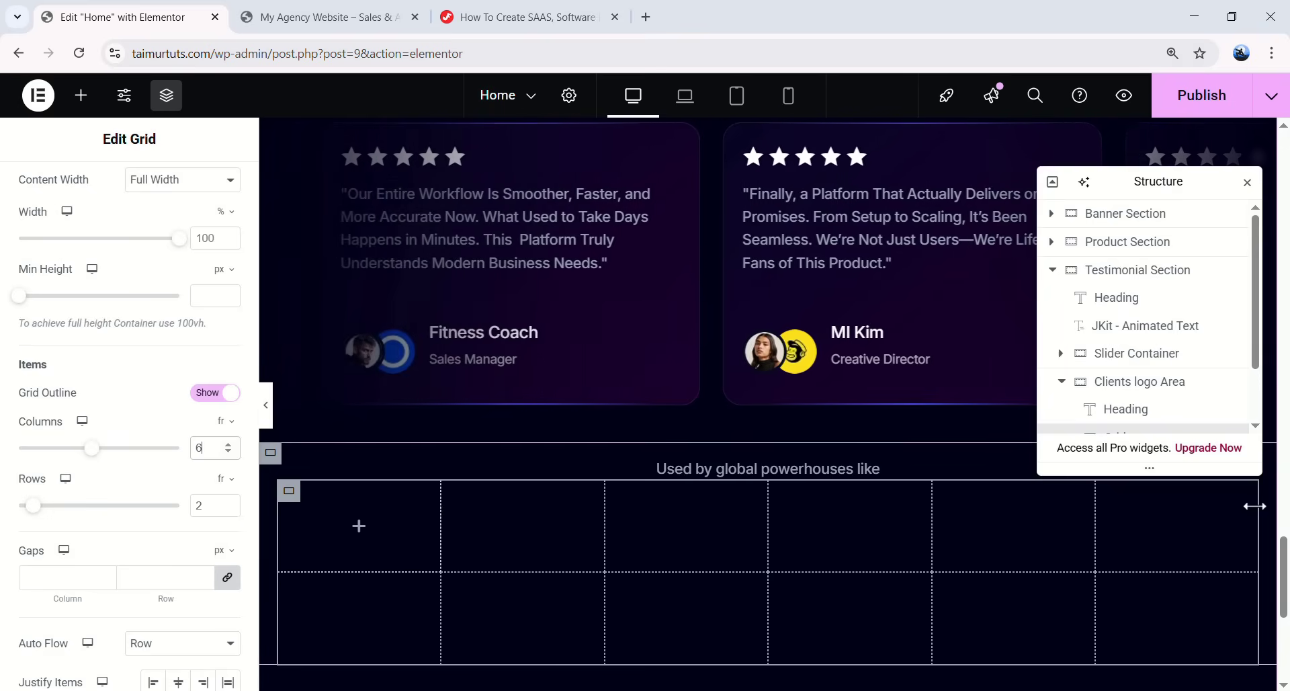
pyautogui.moveTo(32, 509); pyautogui.dragTo(25, 510)
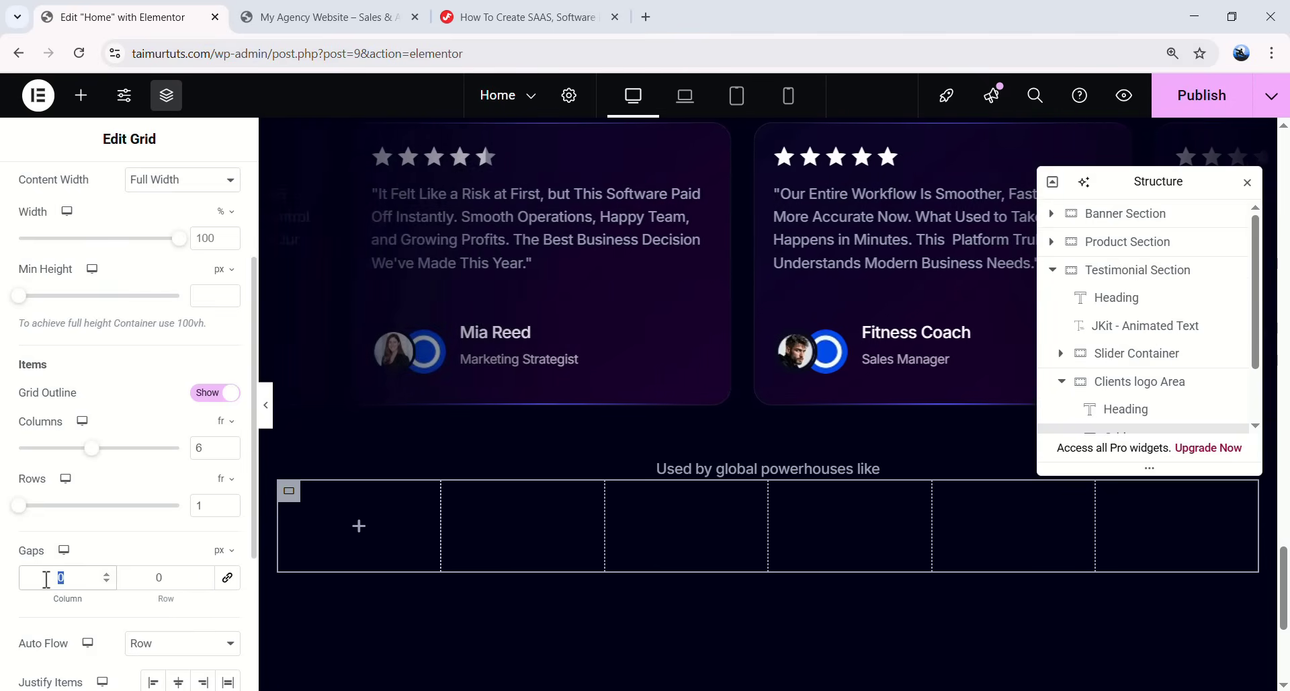
pyautogui.write('64')
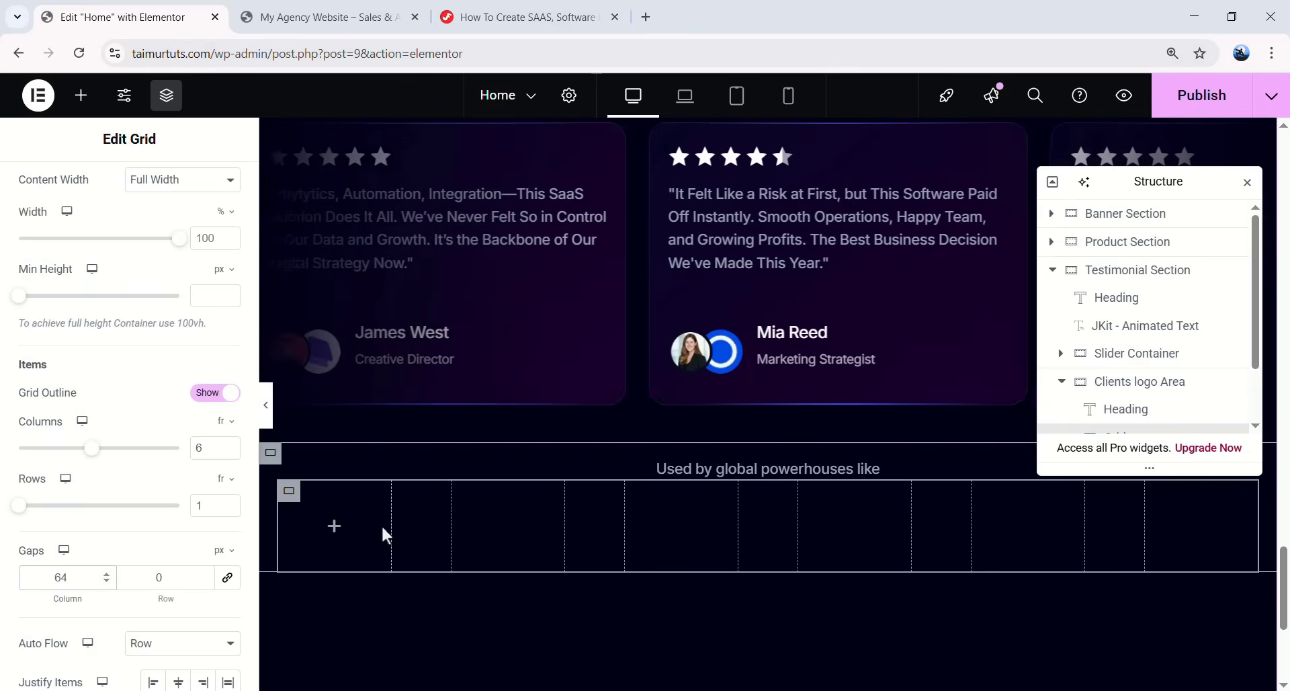
# - Set the grid's top margin to 32 px and open the Elements panel from the first grid cell
pyautogui.scroll(3, 162, 269)
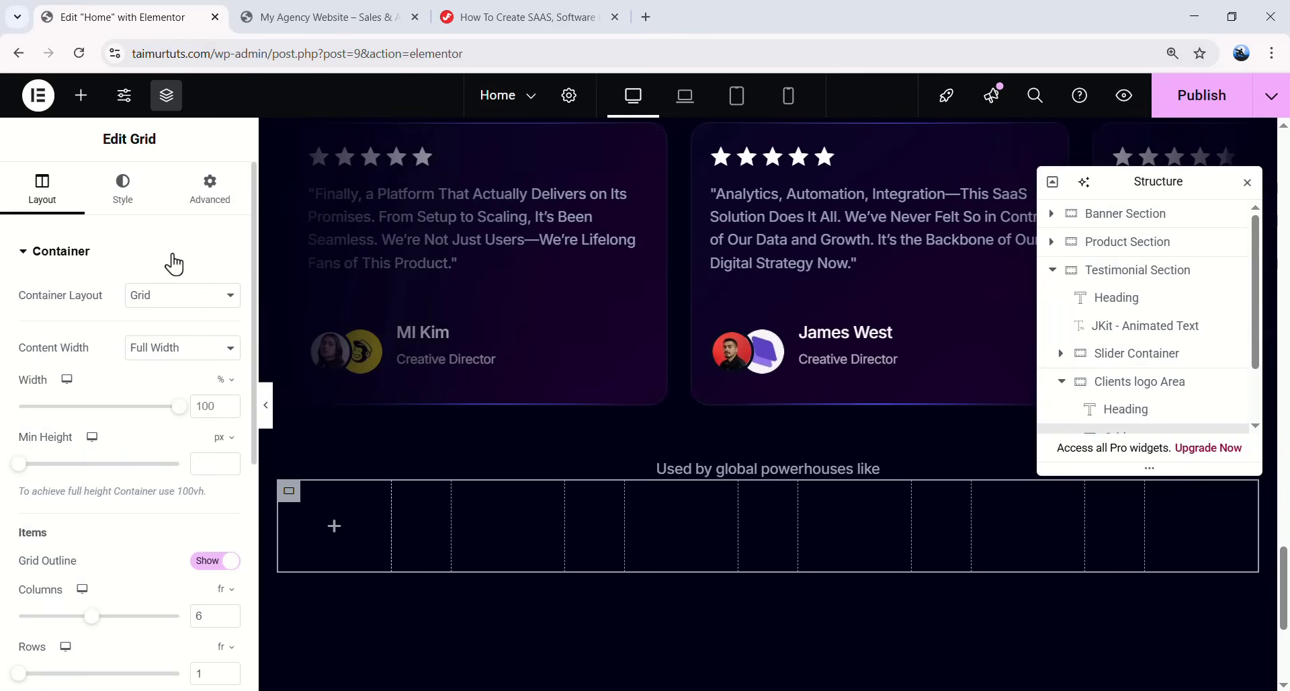
pyautogui.click(210, 188)
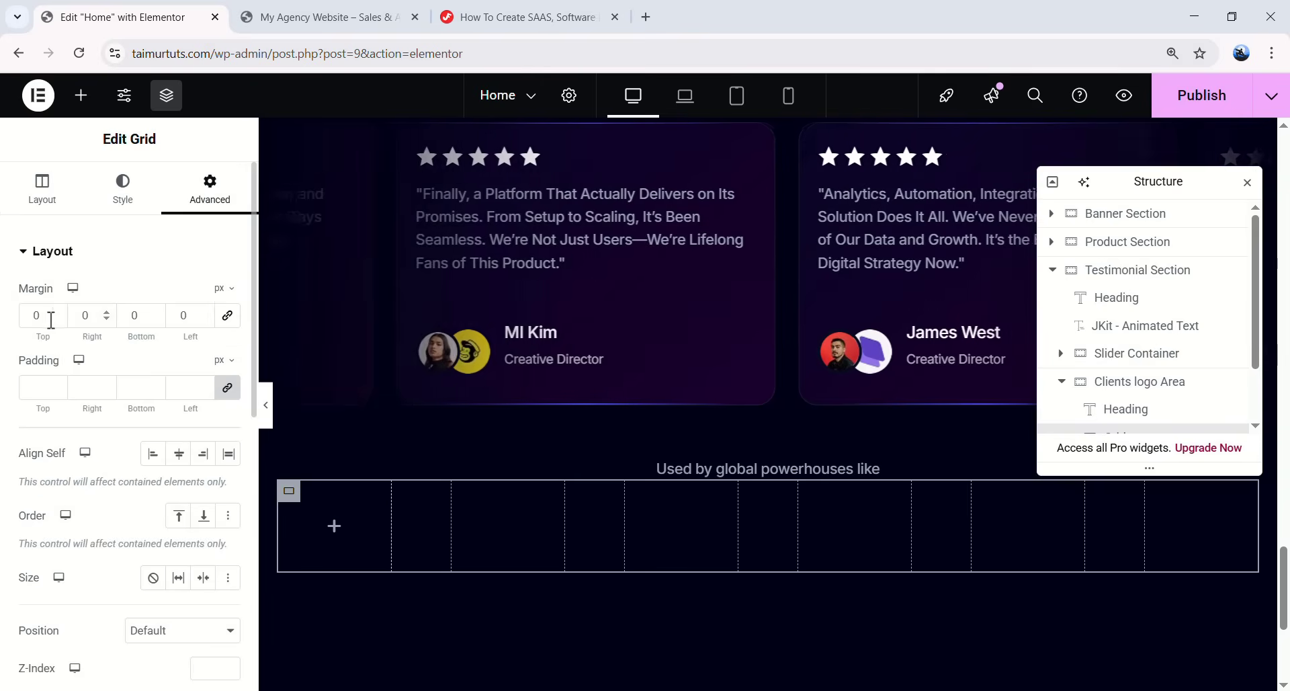
pyautogui.write('32')
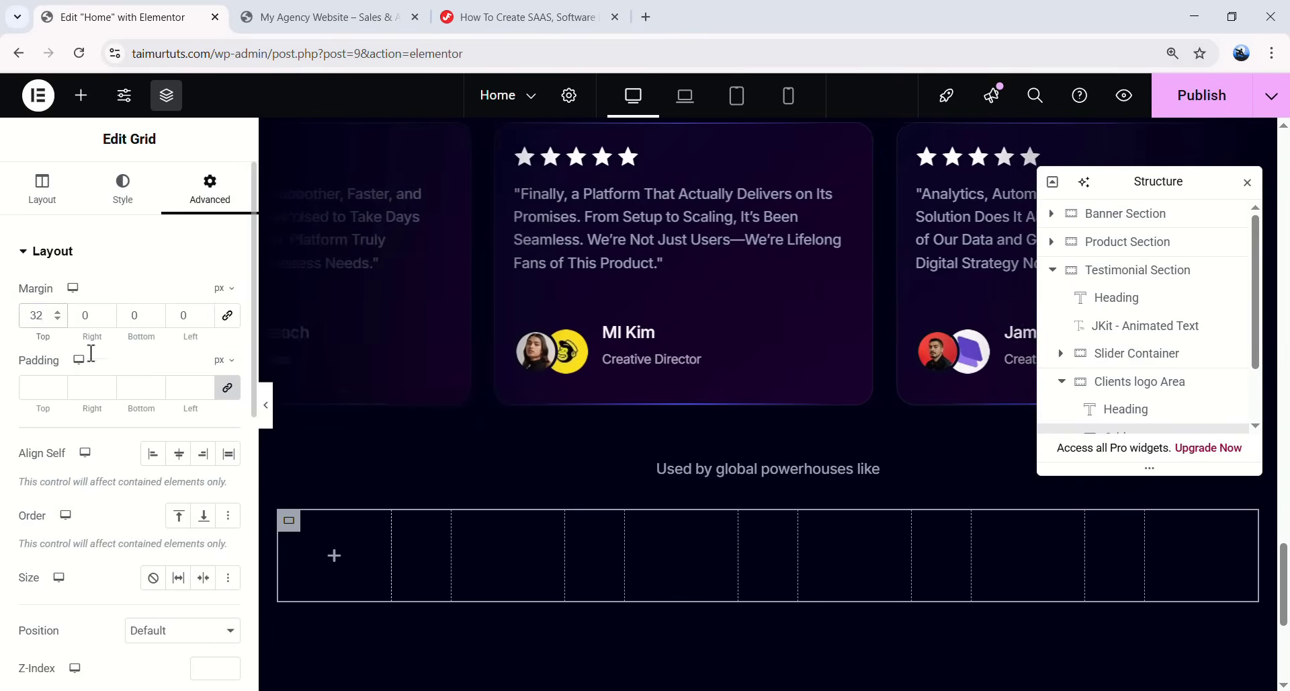
pyautogui.click(334, 556)
pyautogui.scroll(-5, 110, 403)
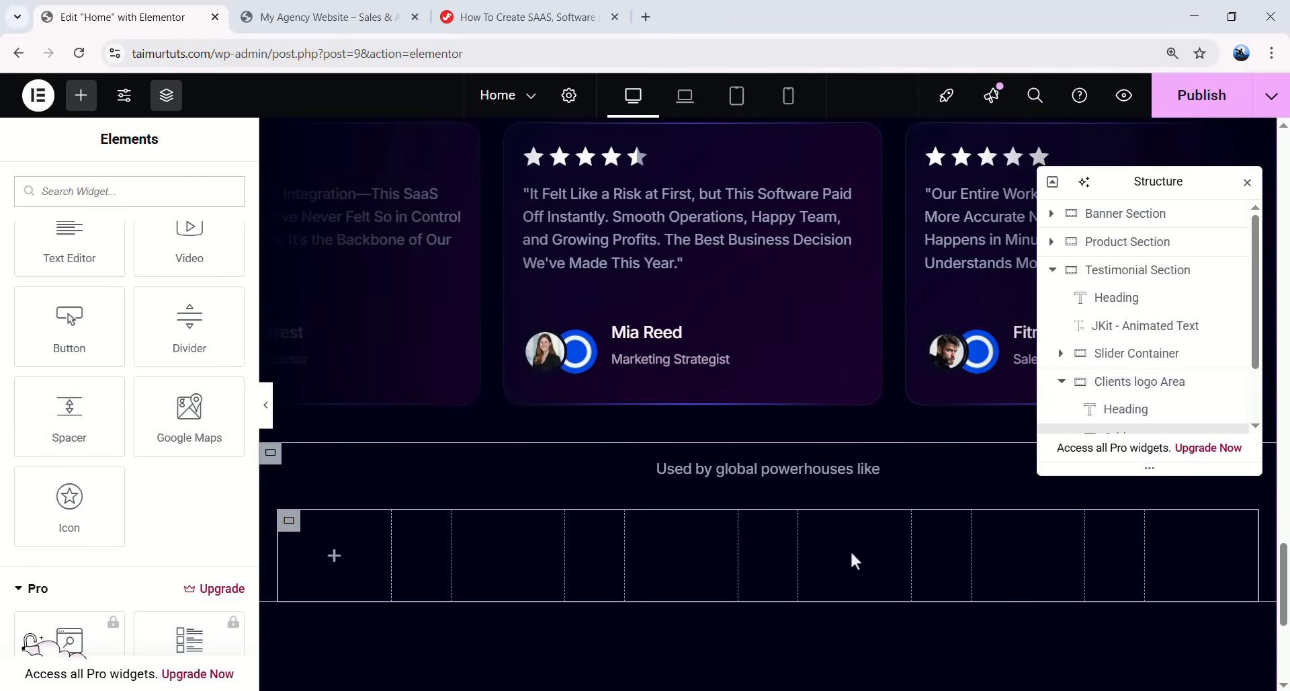
pyautogui.scroll(5, 159, 476)
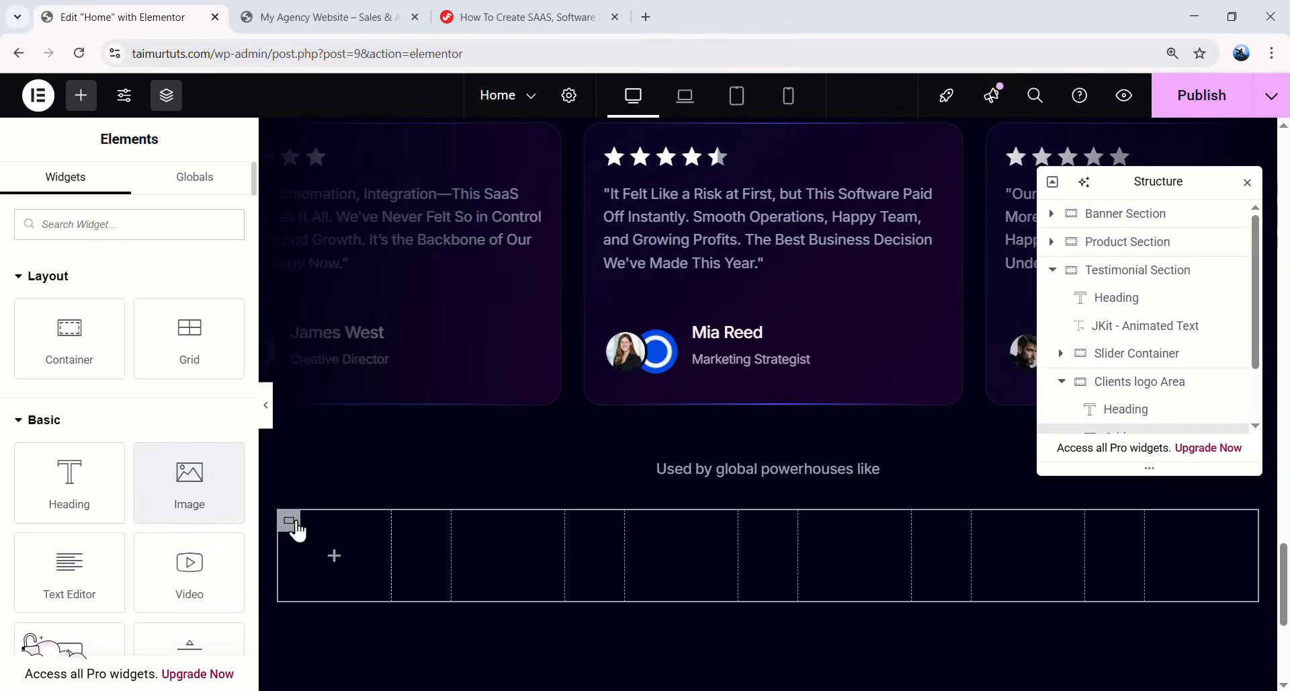
pyautogui.scroll(-2, 168, 403)
# - Drop an Image widget into the first grid cell showing the Component-6 signature logo
pyautogui.moveTo(181, 403); pyautogui.dragTo(321, 551)
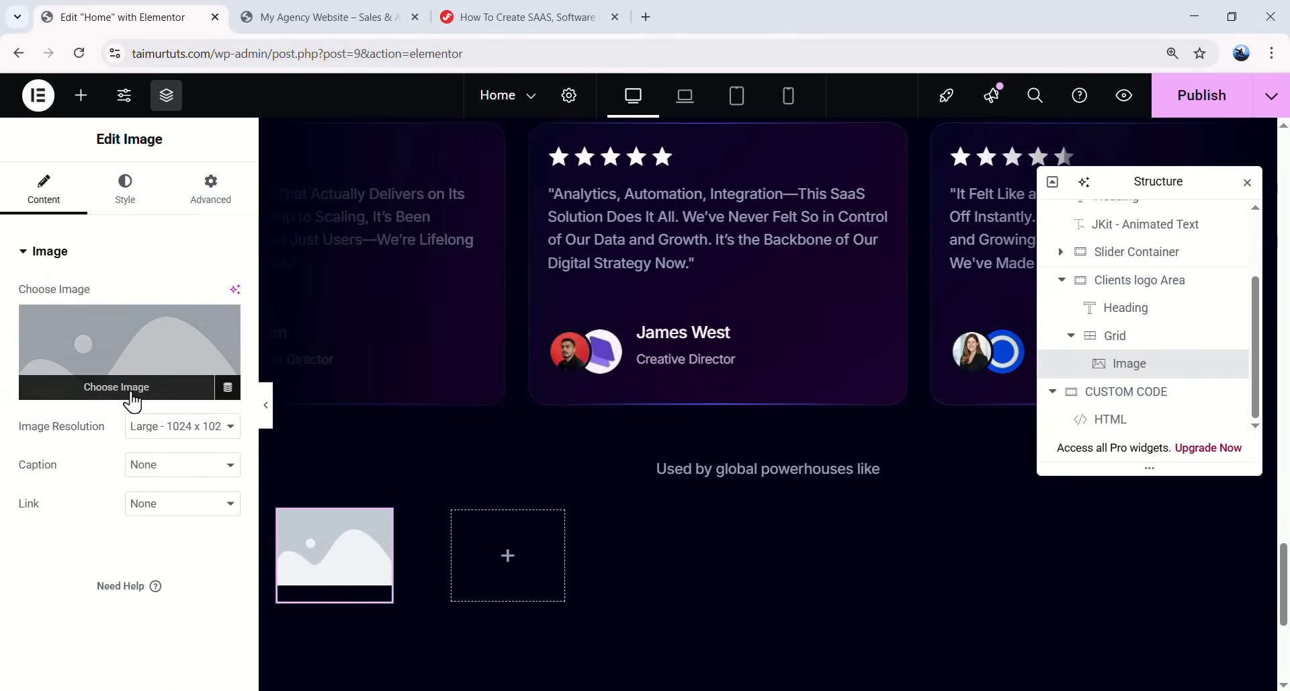
pyautogui.click(131, 393)
pyautogui.scroll(-1, 657, 432)
pyautogui.scroll(1, 592, 366)
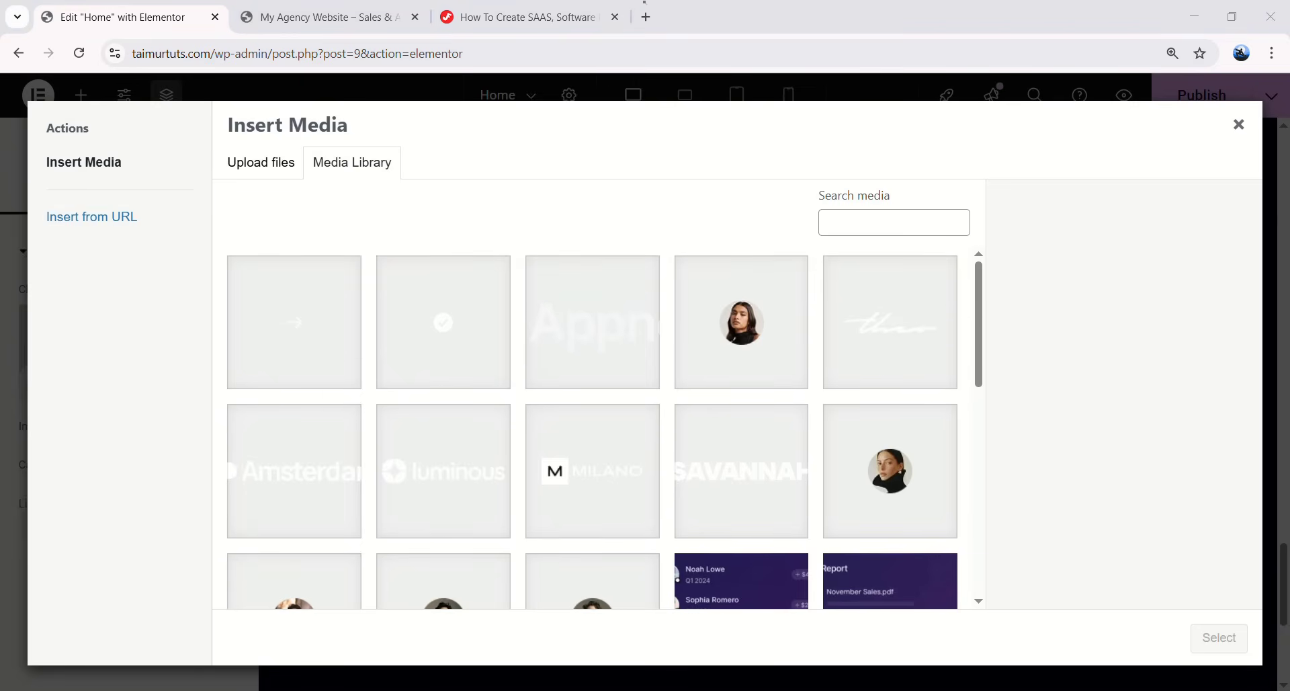
pyautogui.click(901, 354)
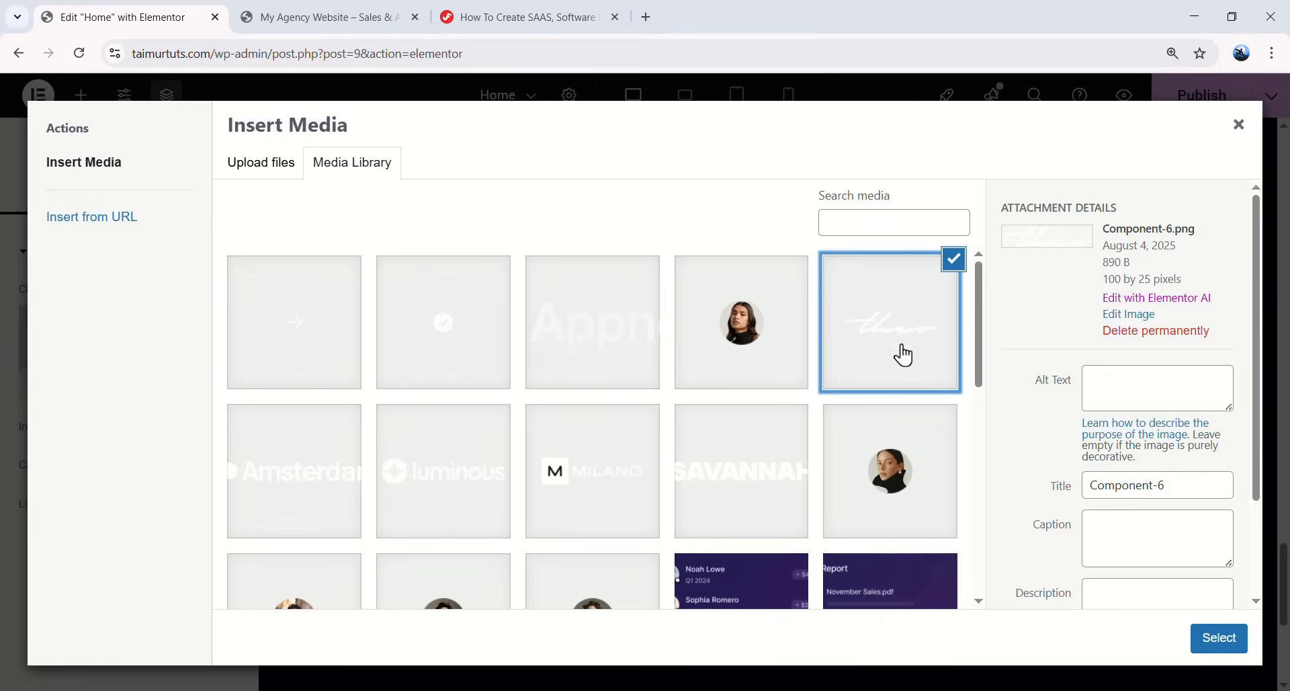
pyautogui.click(1218, 639)
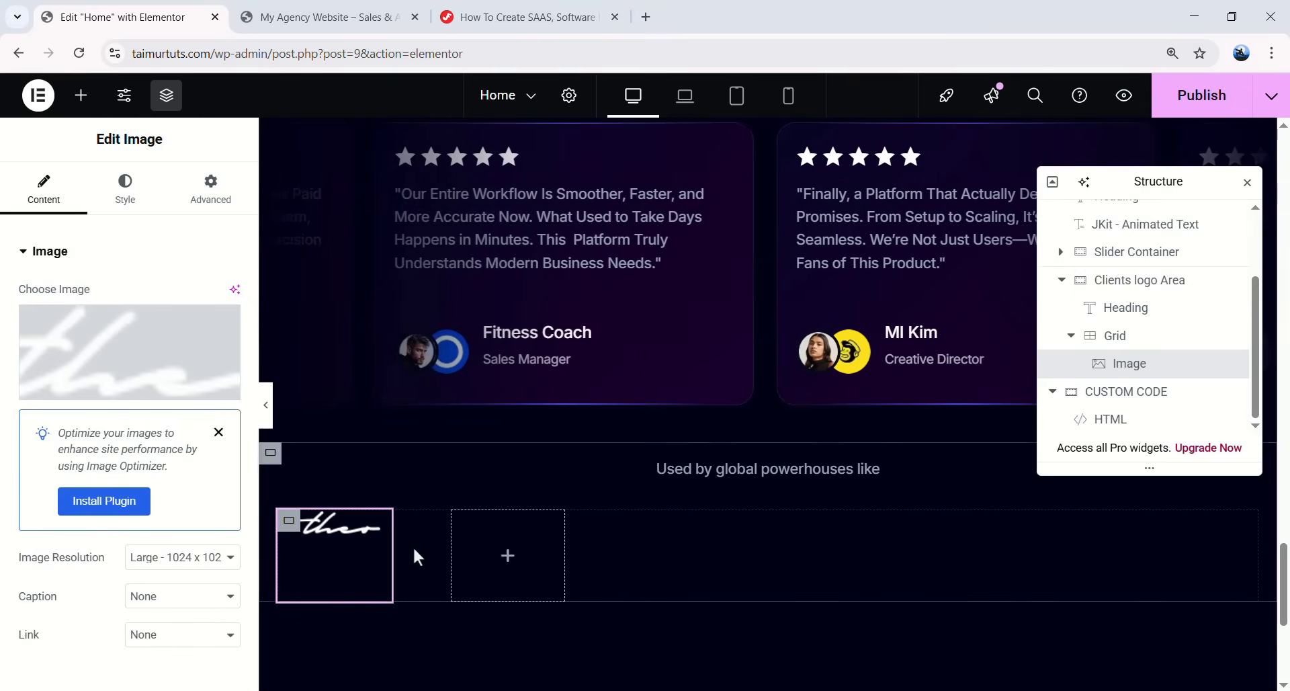
# - Duplicate the signature logo until six copies fill the grid row
pyautogui.rightClick(380, 557)
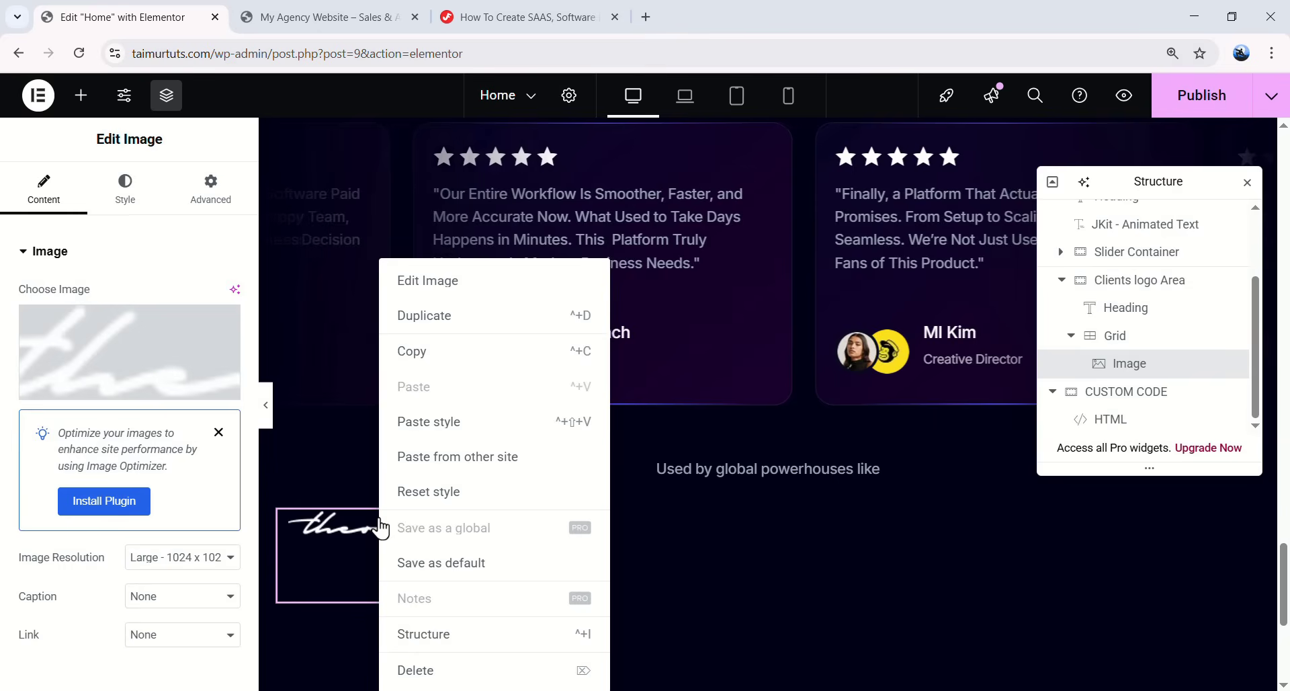
pyautogui.click(438, 318)
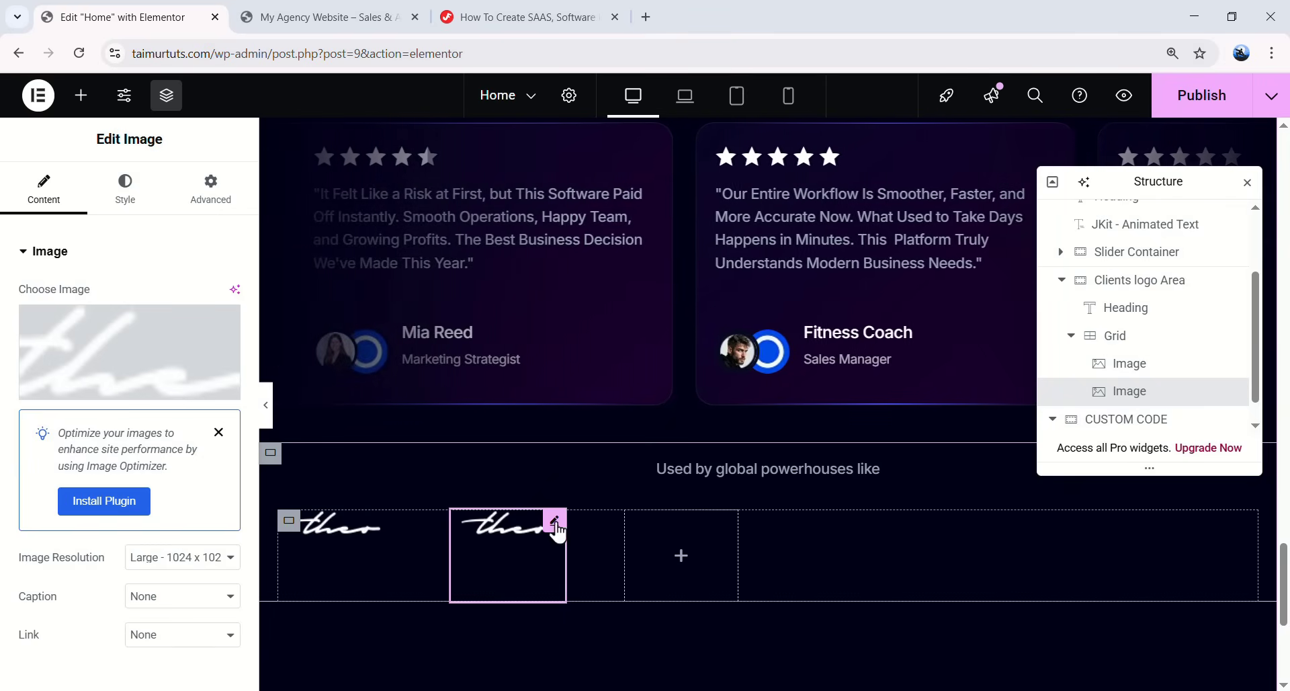
pyautogui.hotkey('ctrl', 'd')
pyautogui.rightClick(738, 510)
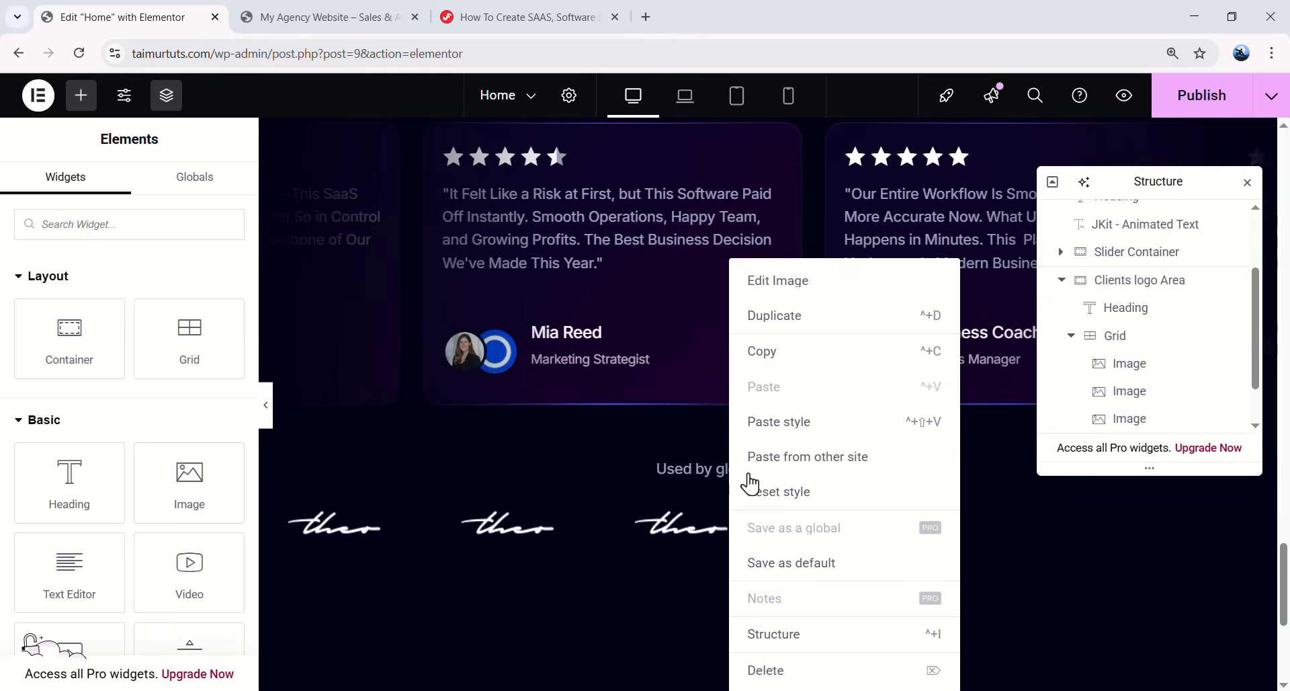
pyautogui.click(798, 339)
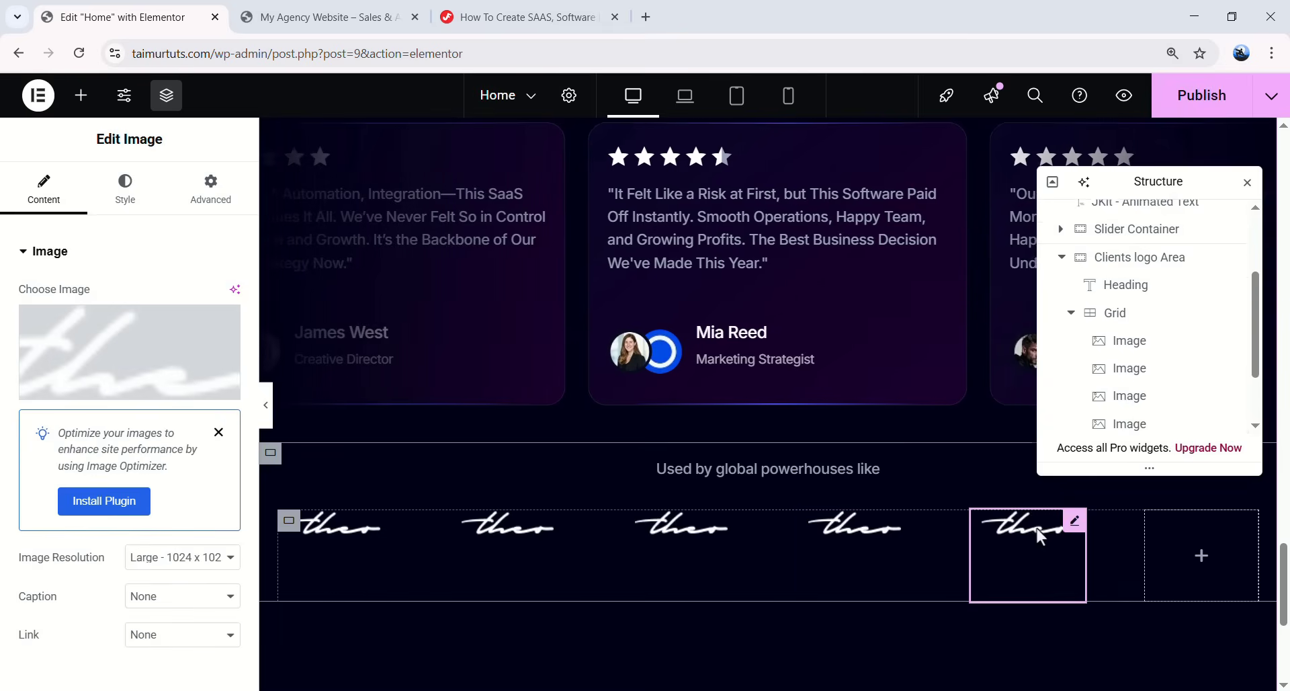
pyautogui.rightClick(1041, 518)
pyautogui.click(1083, 315)
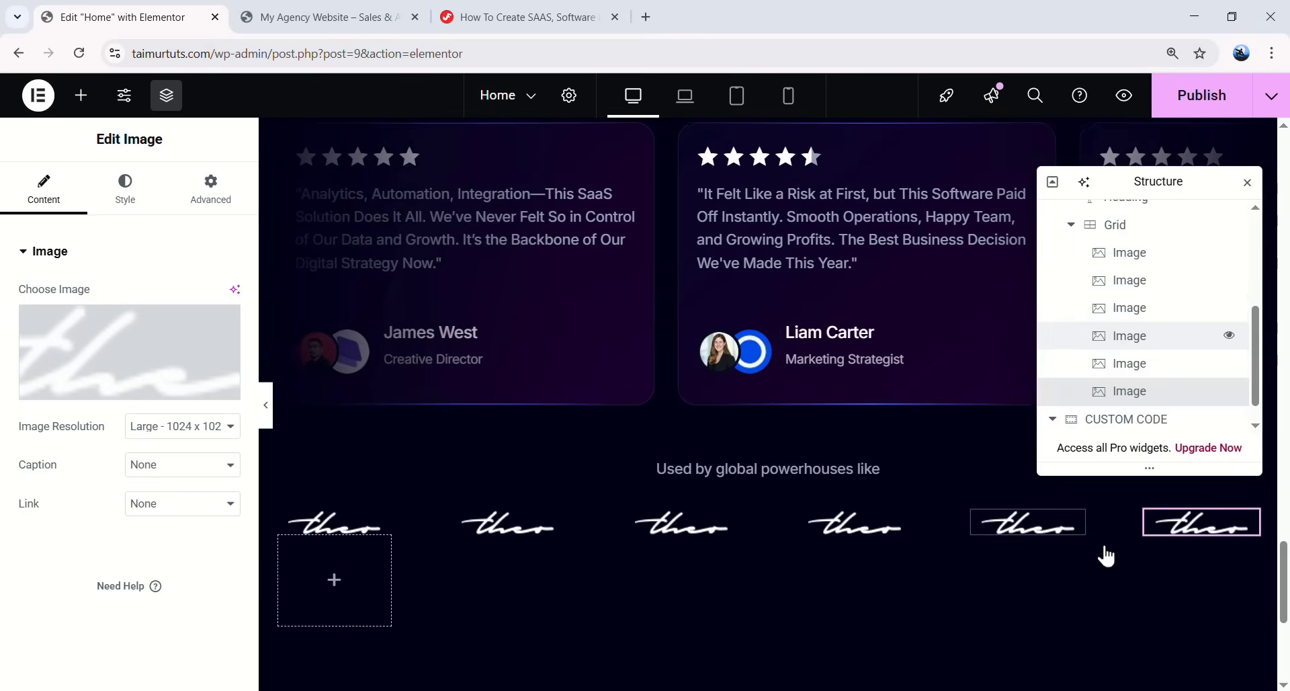
# - Swap the second, third and fourth logos for Amsterdam, SAVANNAH and luminous (Component-4)
pyautogui.click(522, 529)
pyautogui.click(226, 402)
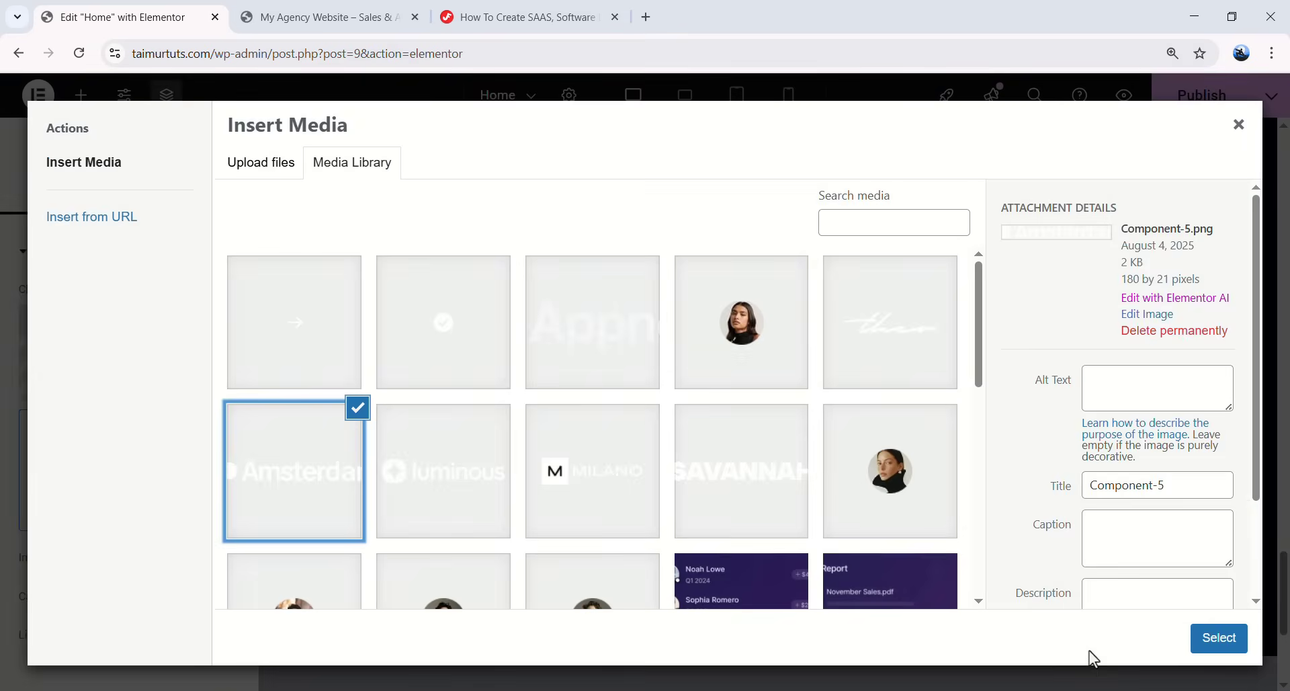
pyautogui.click(1223, 642)
pyautogui.click(687, 527)
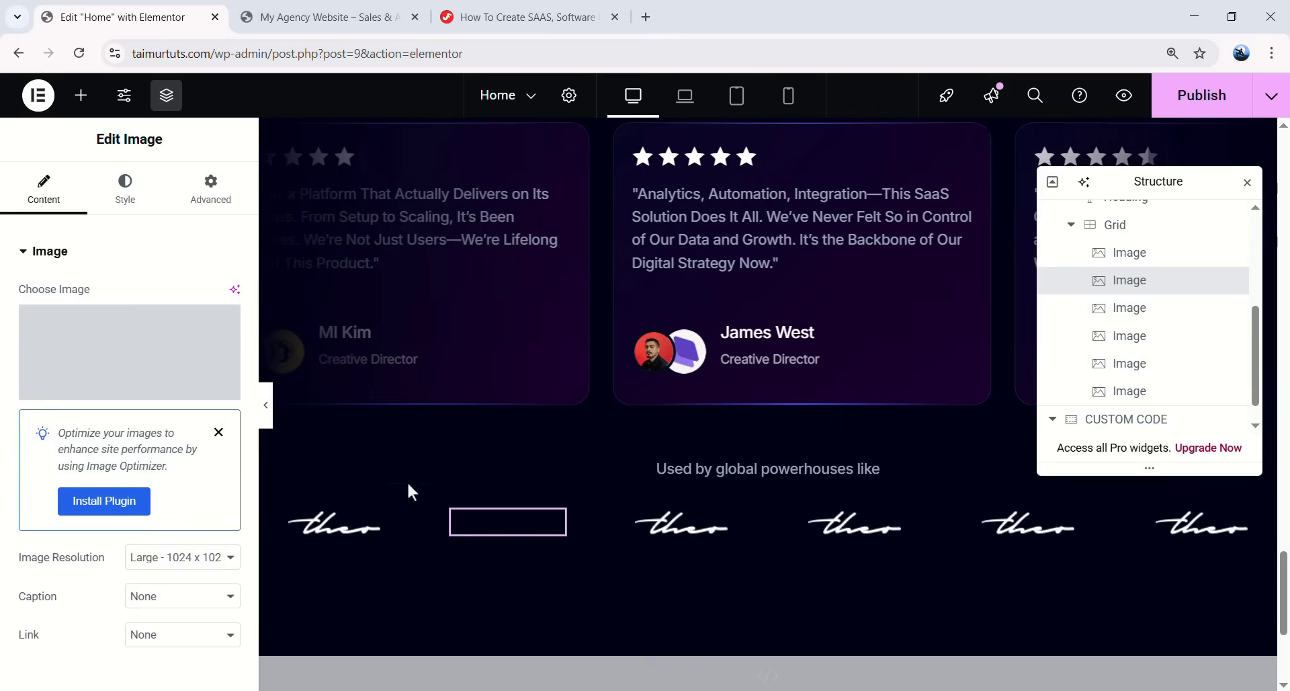
pyautogui.click(158, 374)
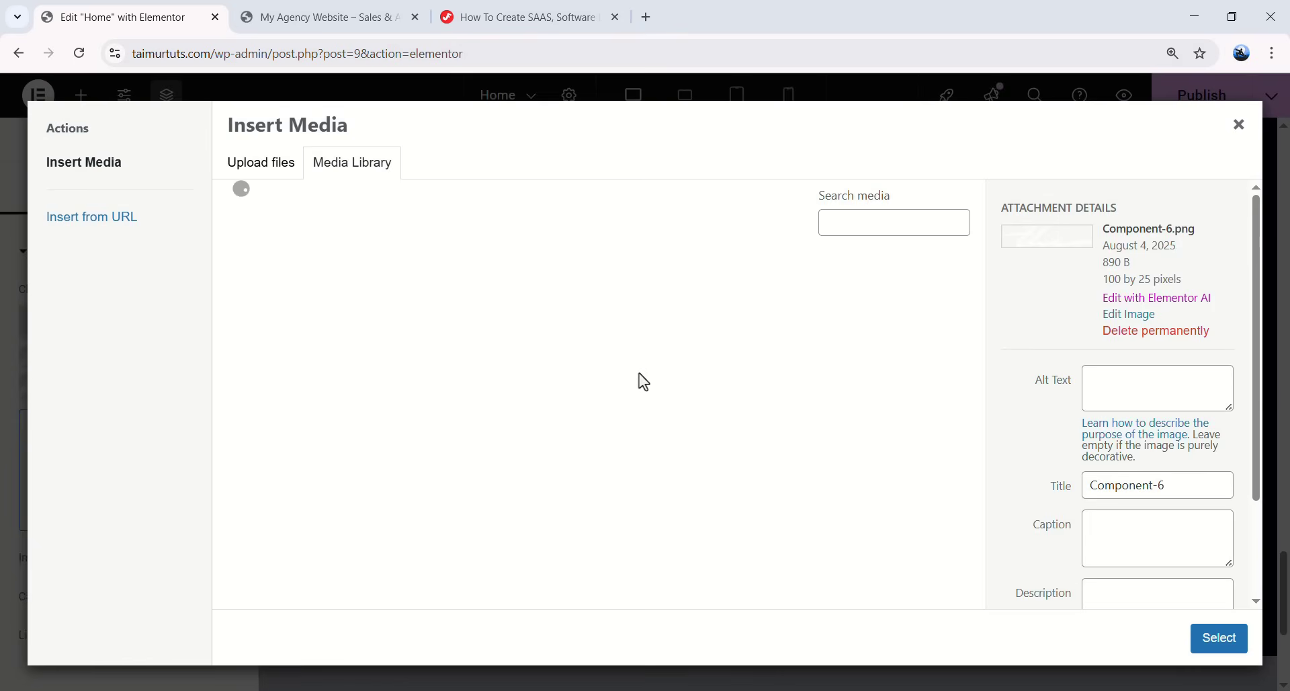
pyautogui.click(722, 470)
pyautogui.click(1218, 638)
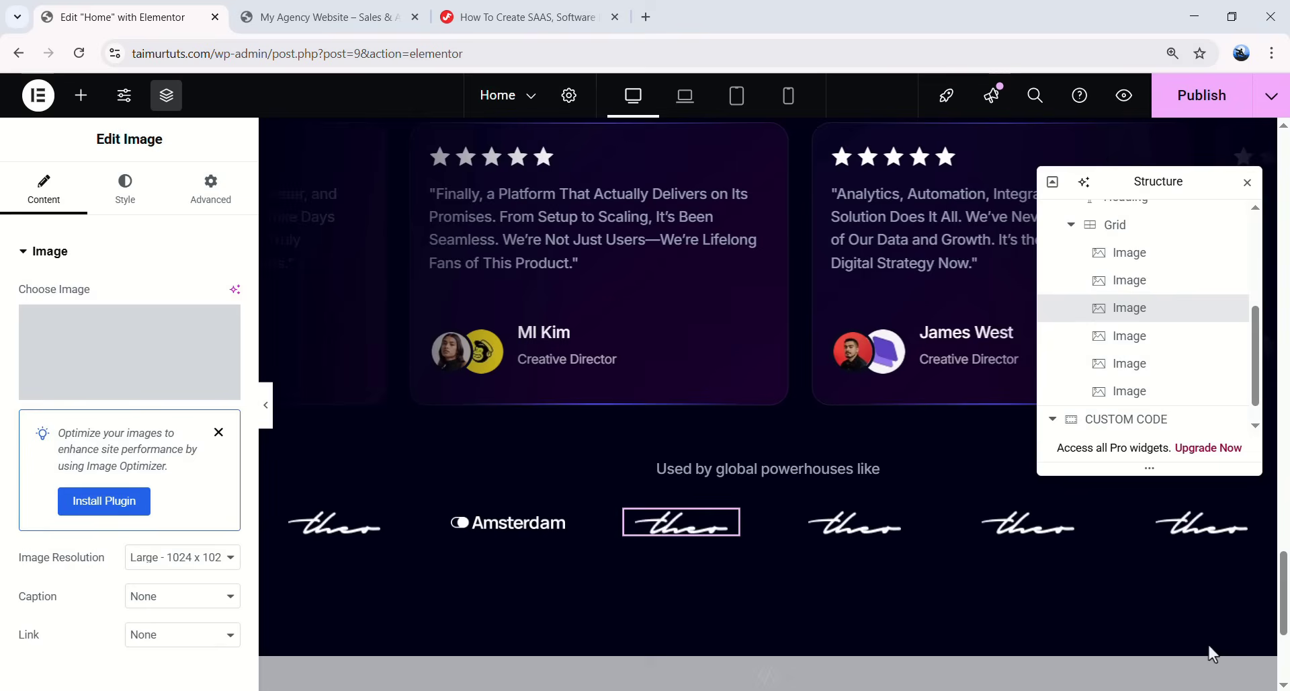
pyautogui.click(877, 527)
pyautogui.click(135, 371)
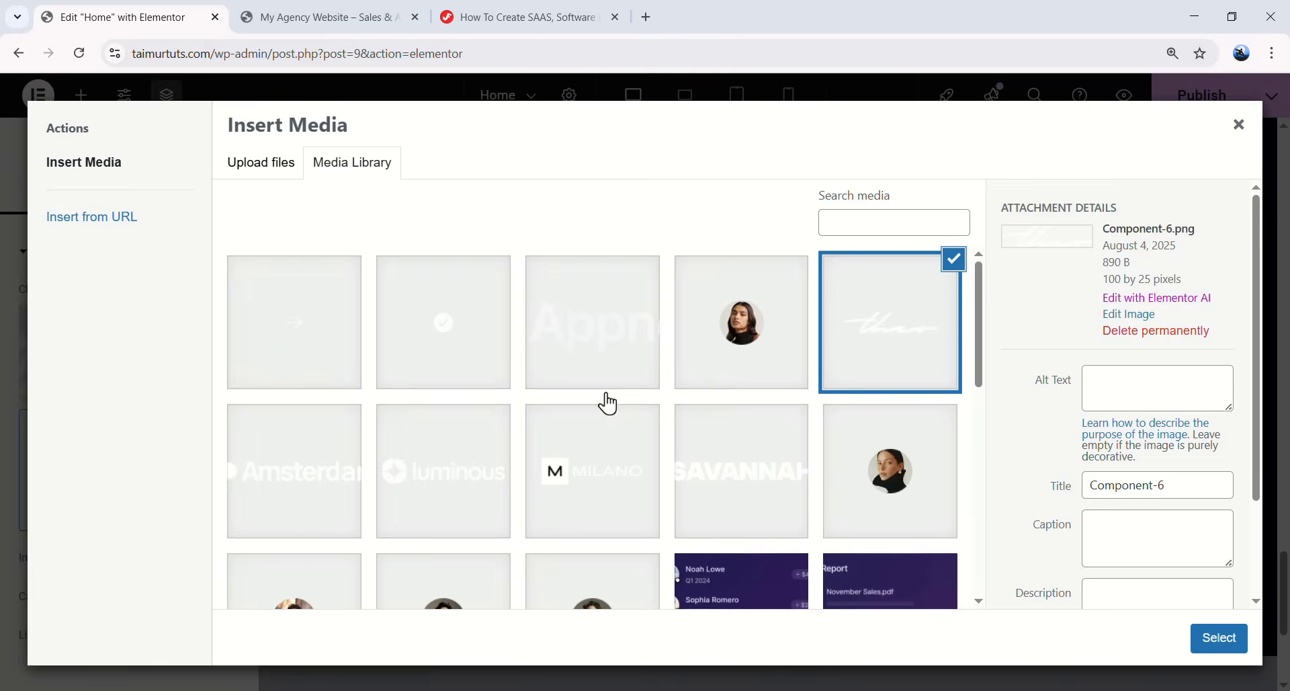
pyautogui.click(479, 465)
pyautogui.click(1227, 638)
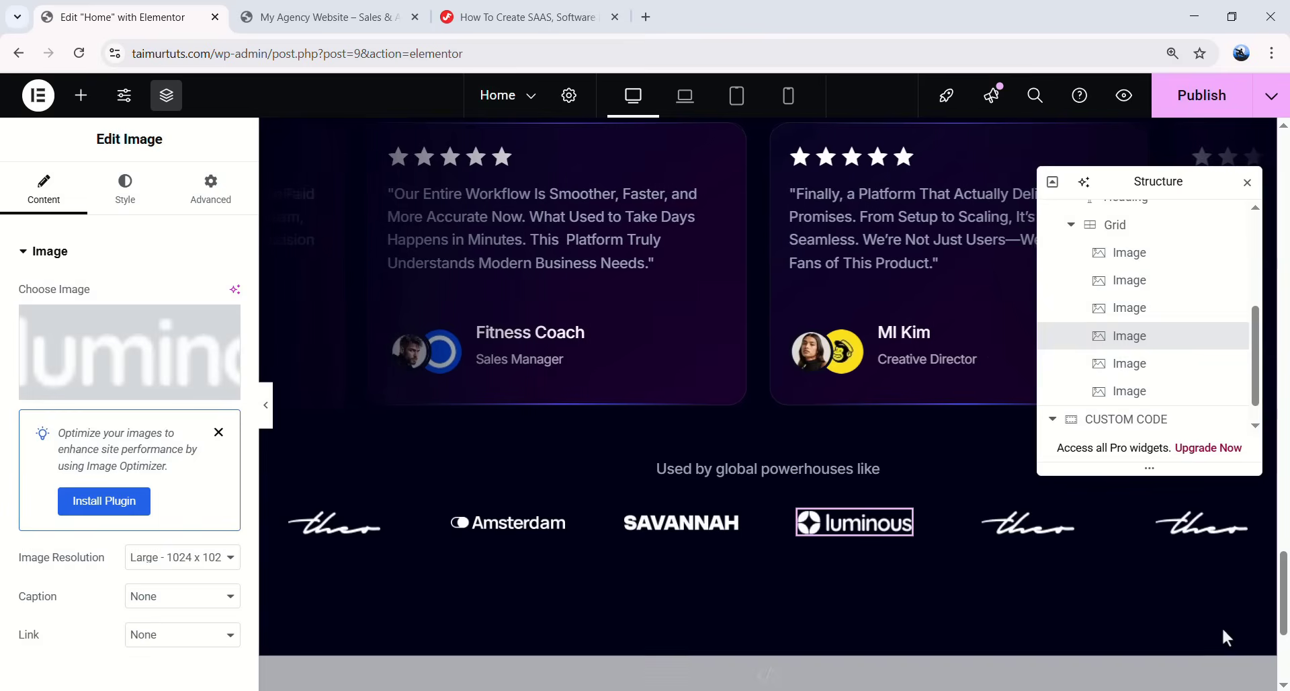
# - Swap the fifth and sixth logos for MILANO and luminous
pyautogui.click(1029, 524)
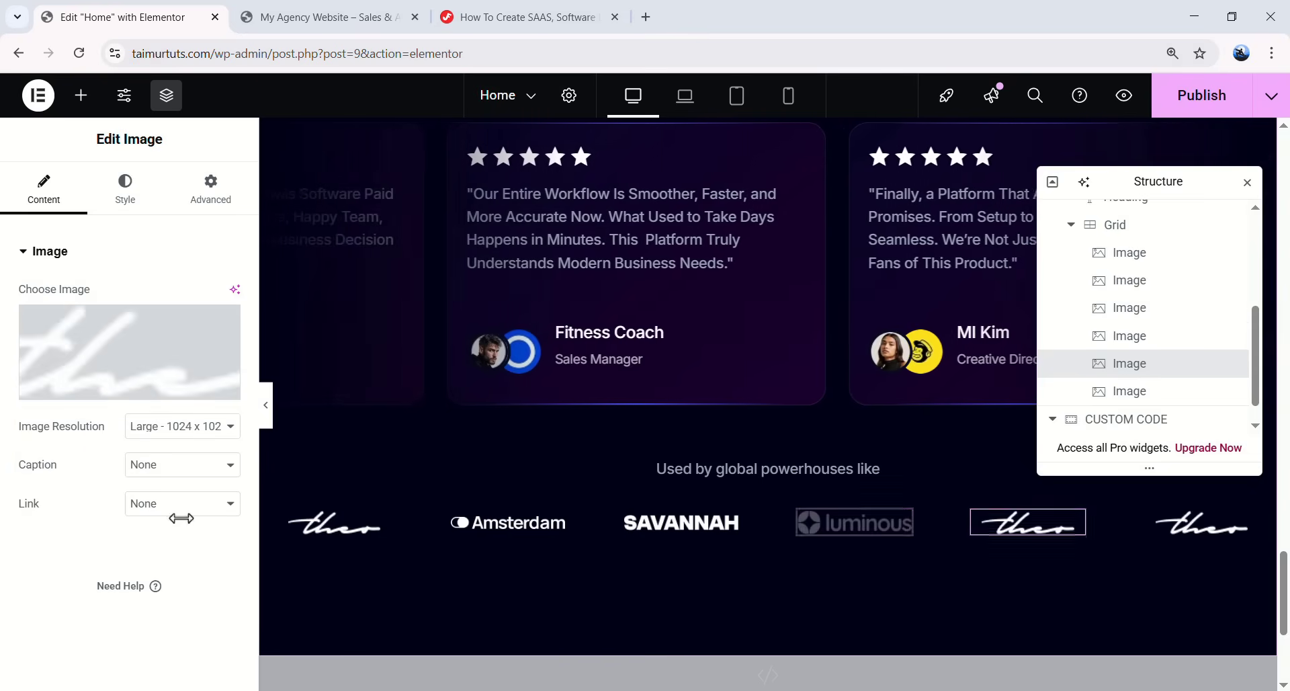
pyautogui.click(125, 372)
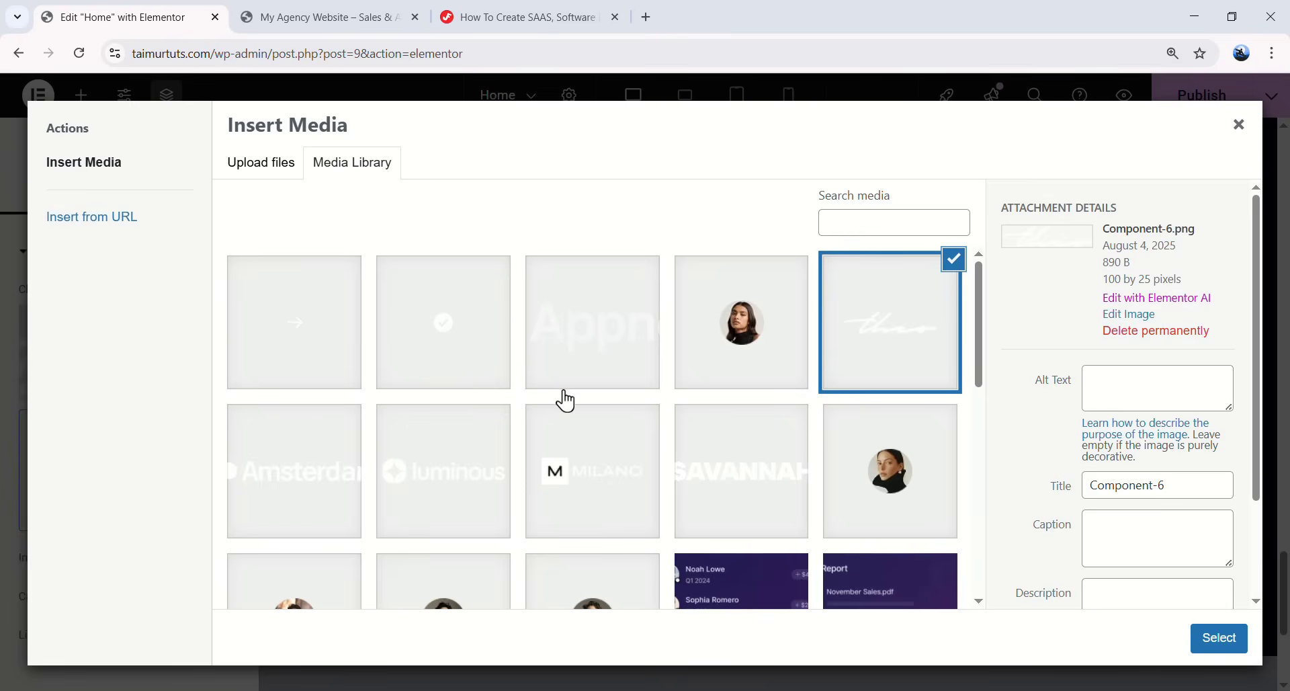
pyautogui.scroll(-1, 580, 405)
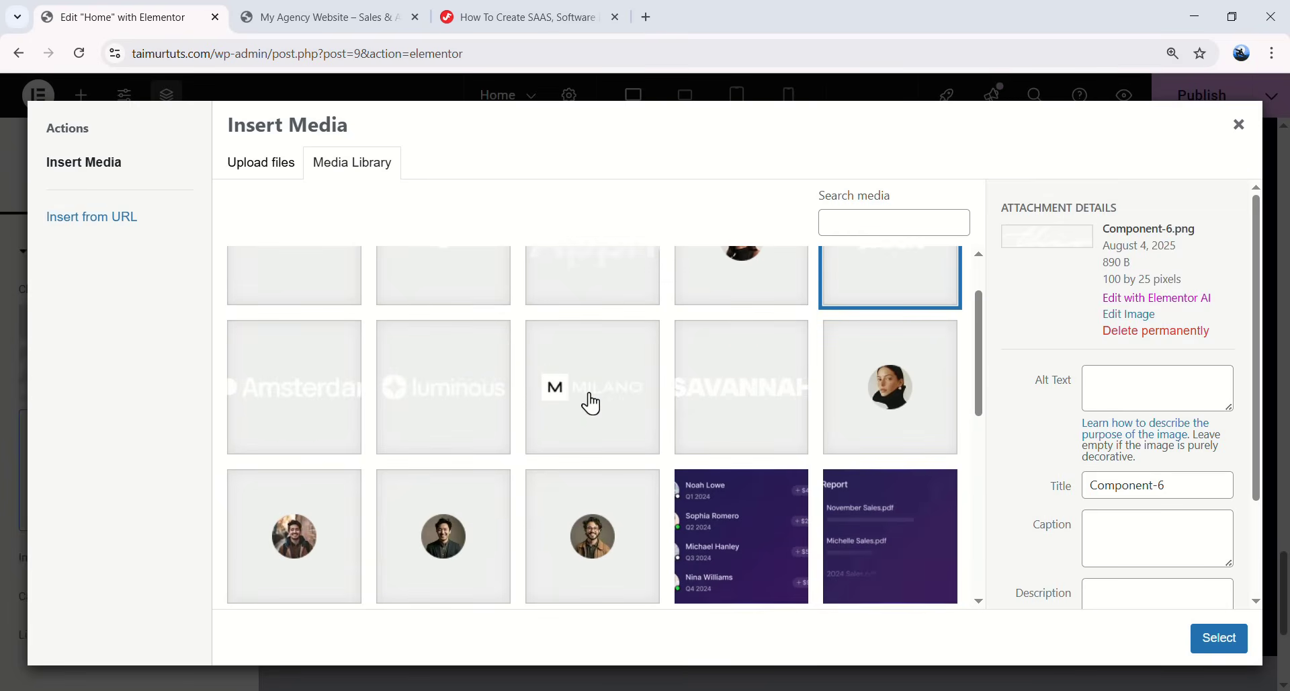
pyautogui.click(589, 404)
pyautogui.click(1213, 643)
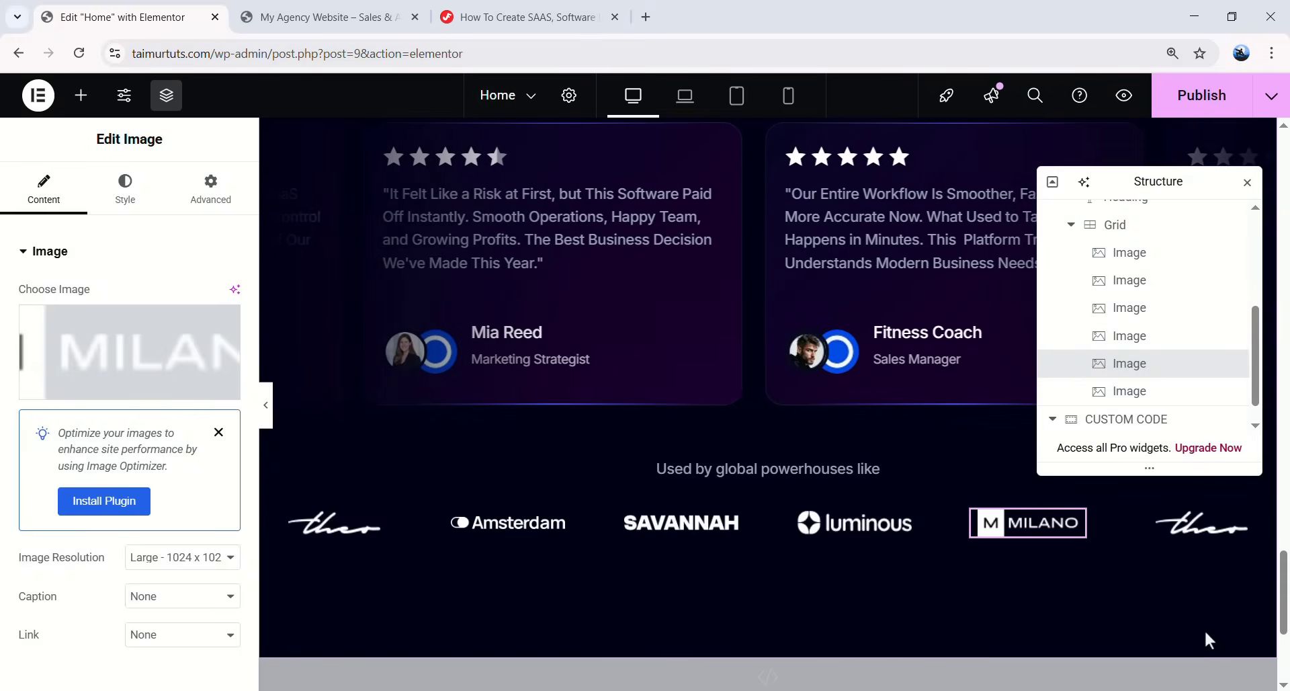
pyautogui.click(1202, 523)
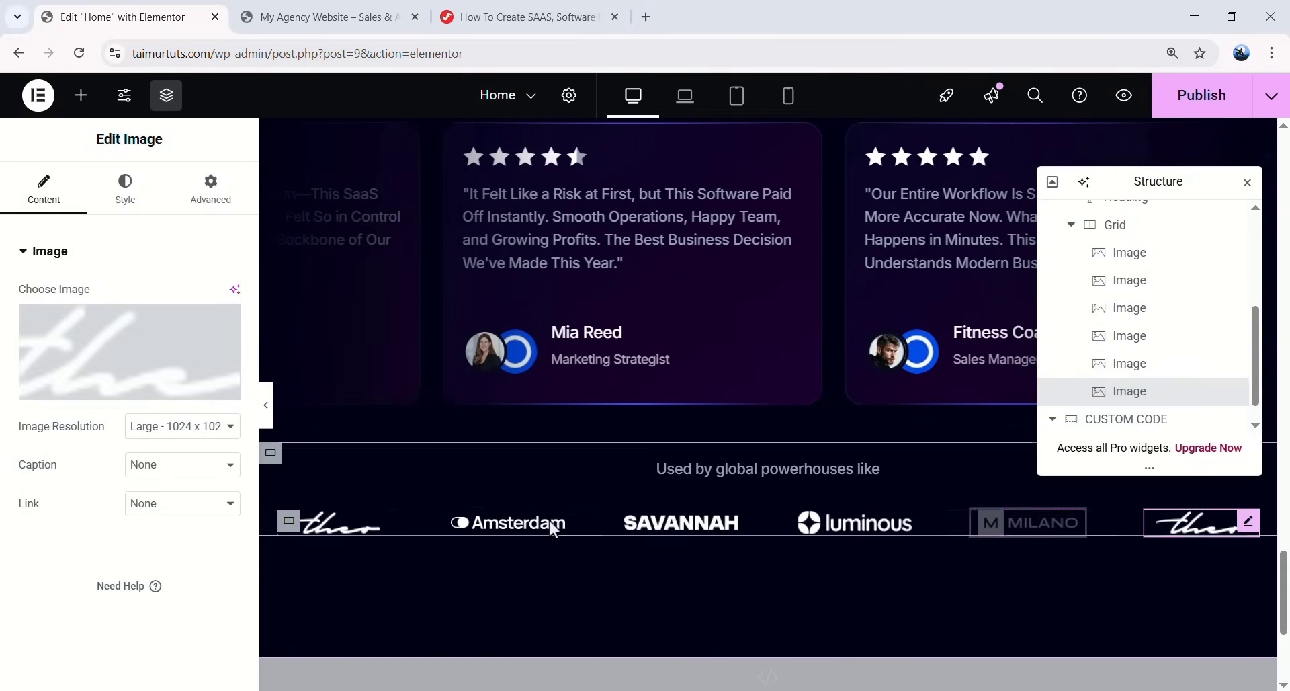
pyautogui.click(136, 364)
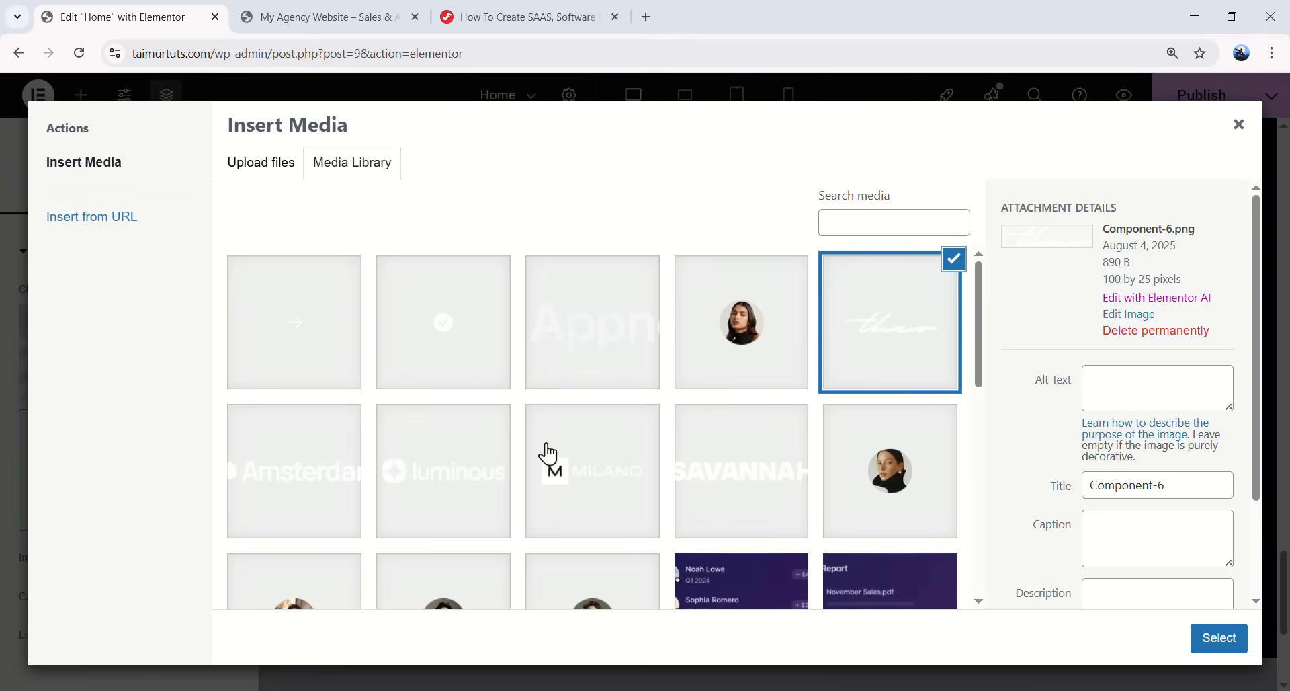
pyautogui.click(470, 469)
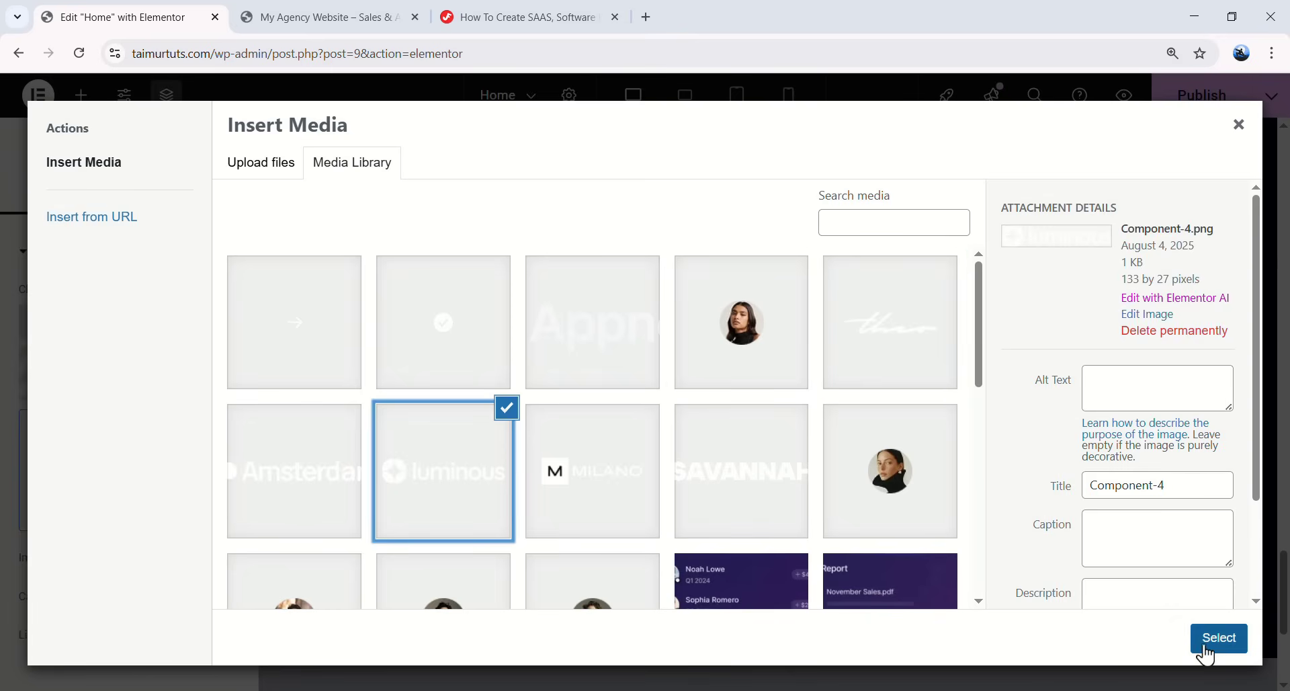
pyautogui.click(1204, 648)
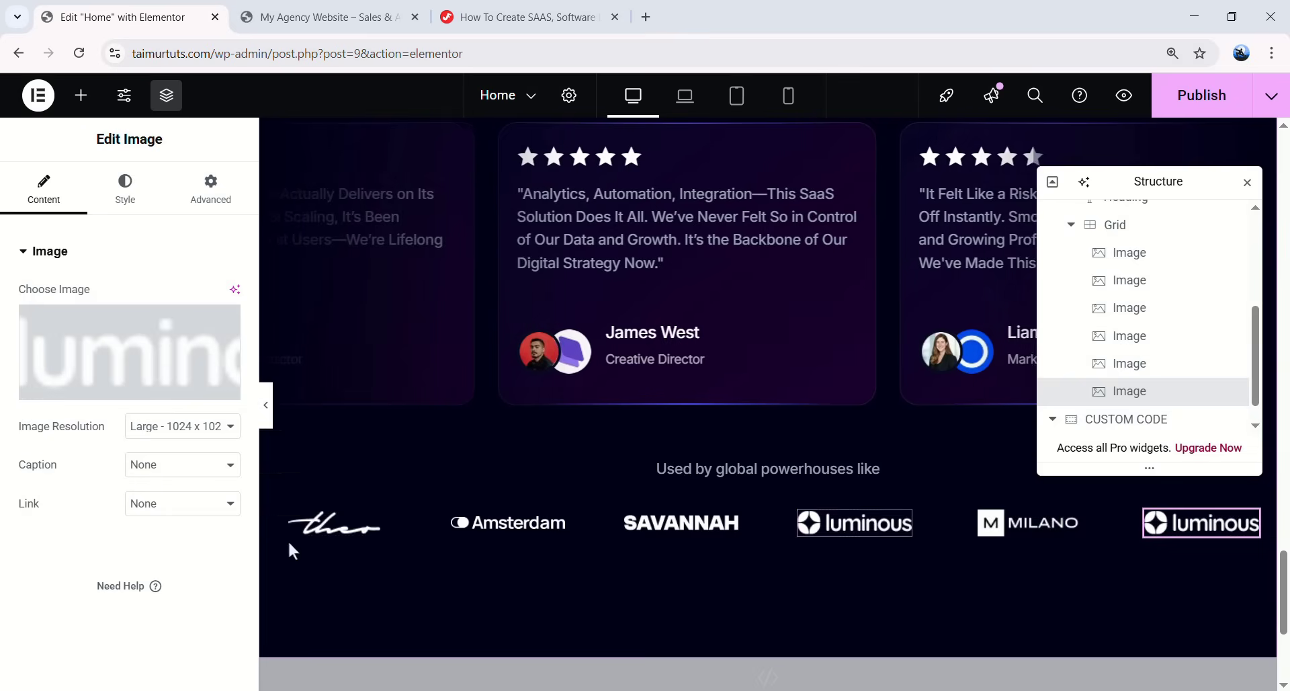
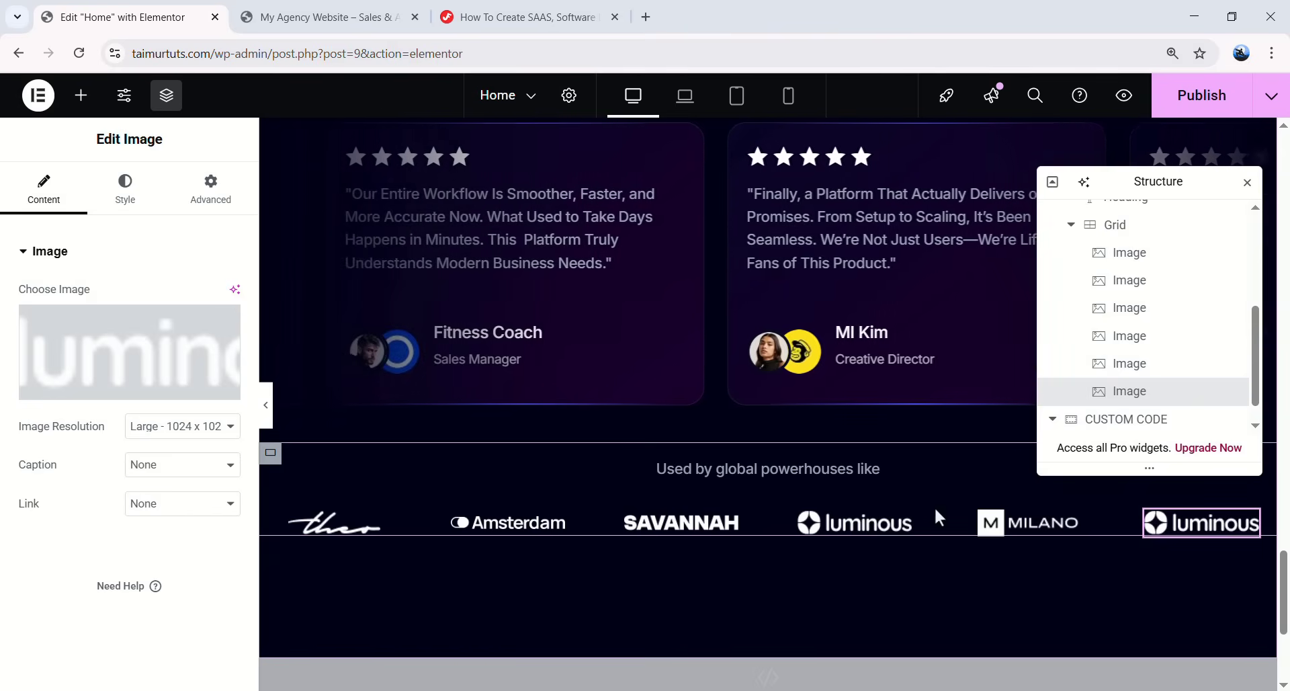
# - Paste the Logos Area fade CSS from the tutorial at the end of the custom code's style block
pyautogui.click(526, 21)
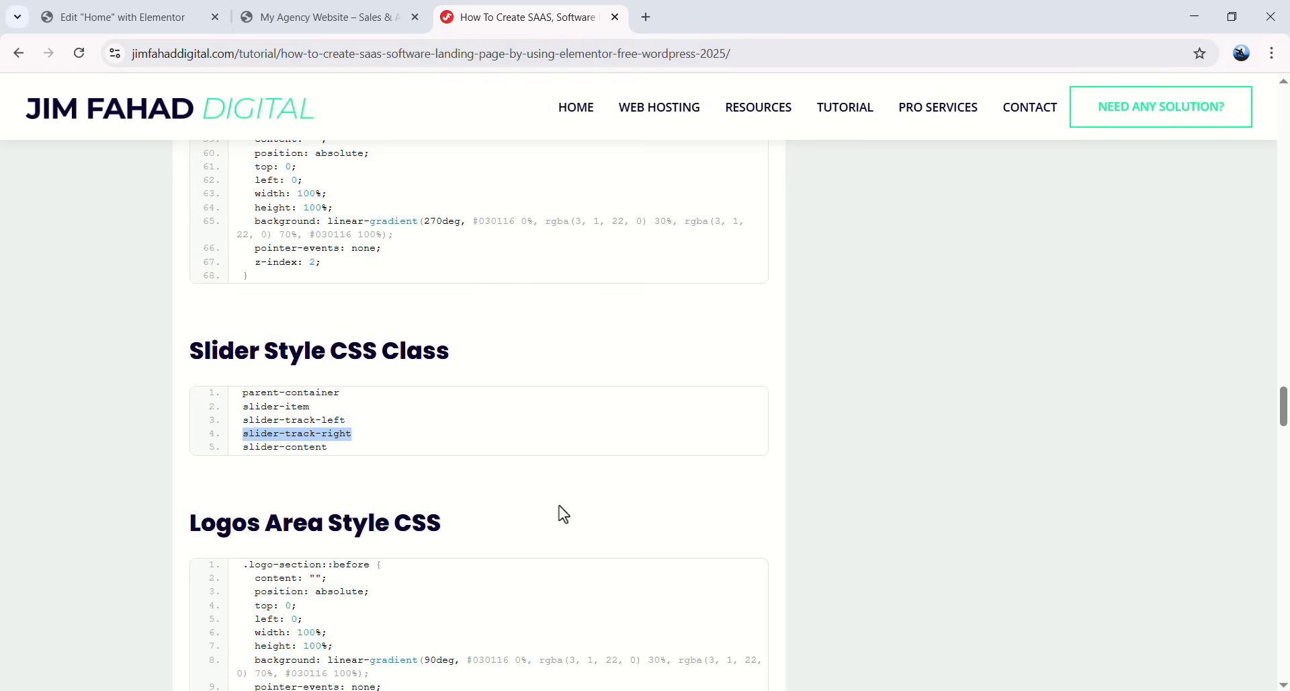
pyautogui.scroll(-4, 435, 461)
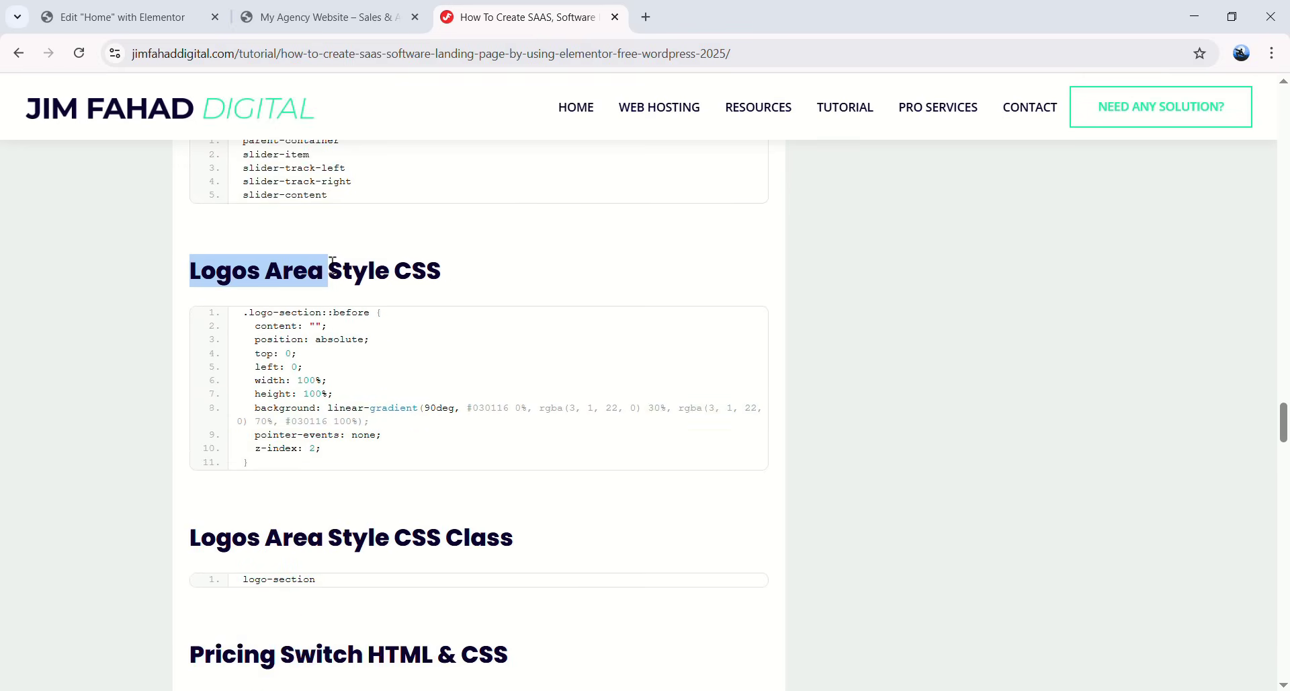
pyautogui.click(688, 308)
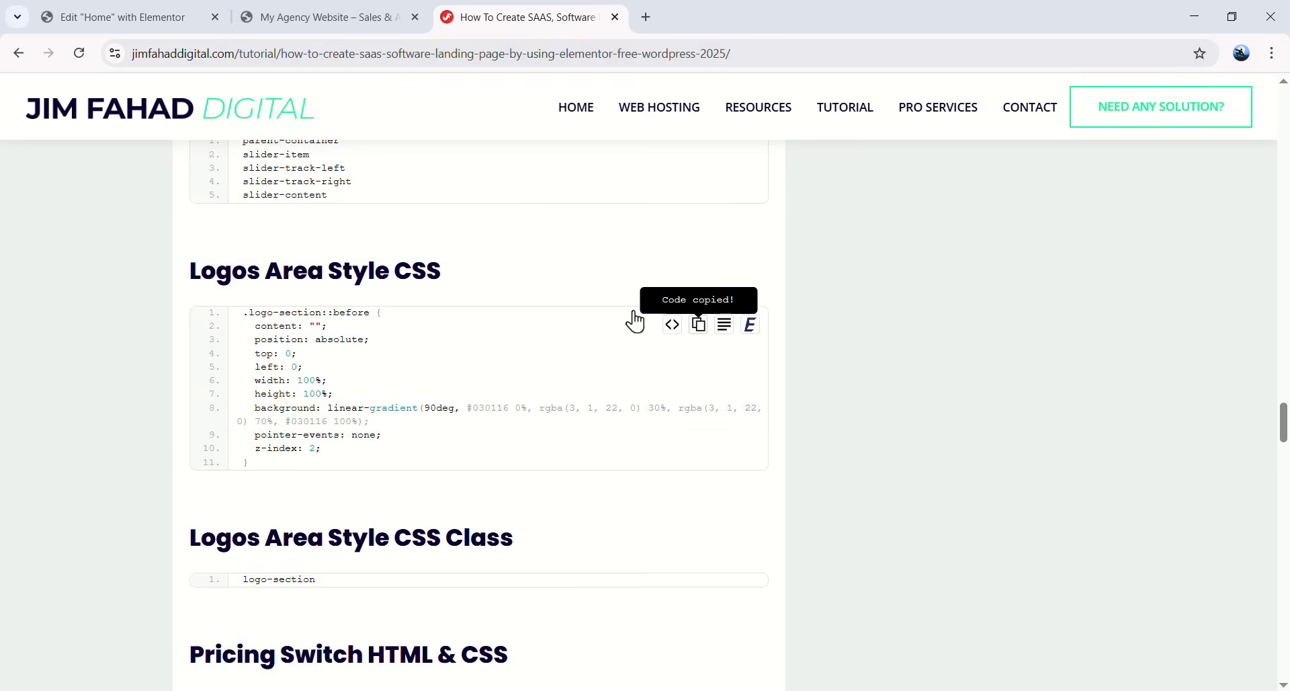
pyautogui.click(159, 9)
pyautogui.scroll(-3, 557, 453)
pyautogui.click(566, 426)
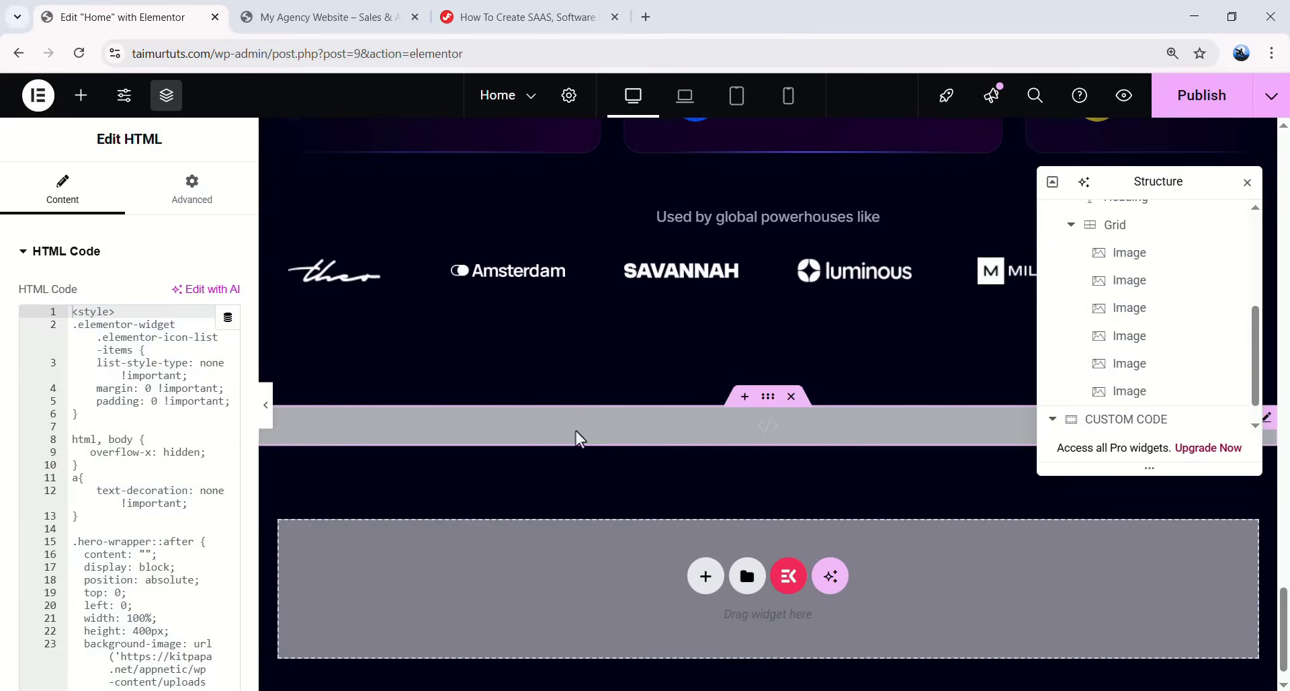
pyautogui.scroll(-20, 163, 443)
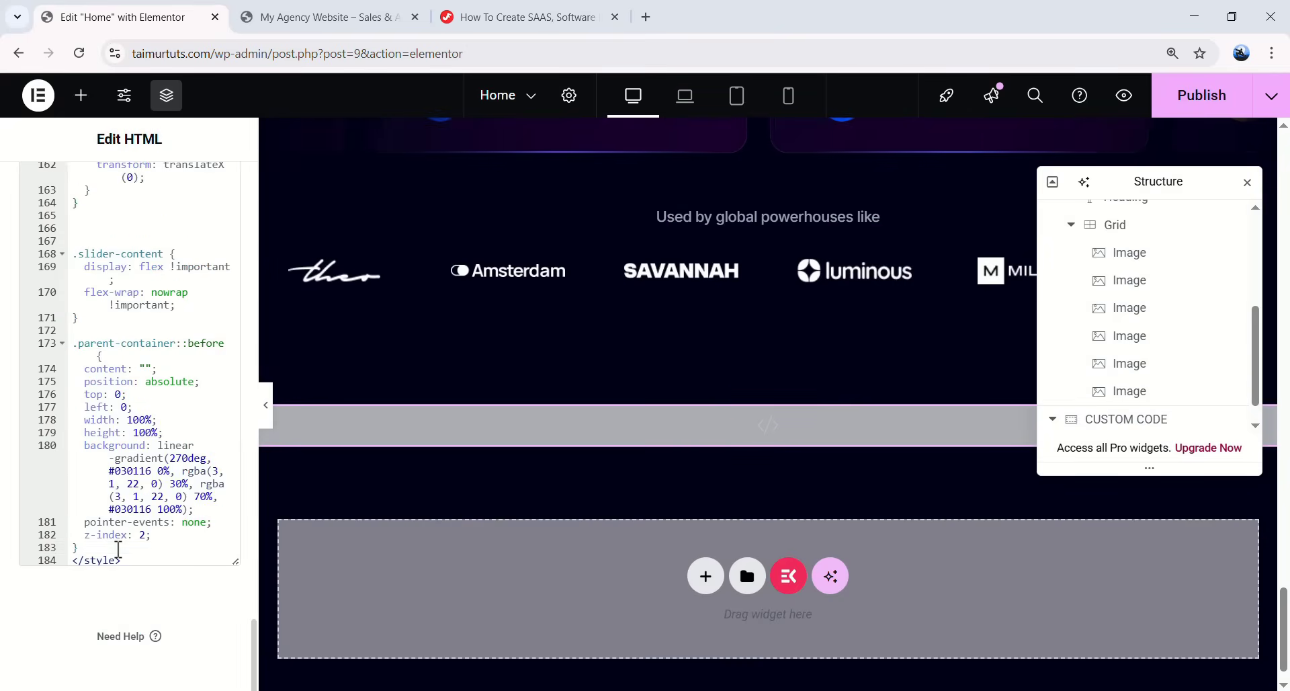
pyautogui.press('Return')
pyautogui.press('Return')
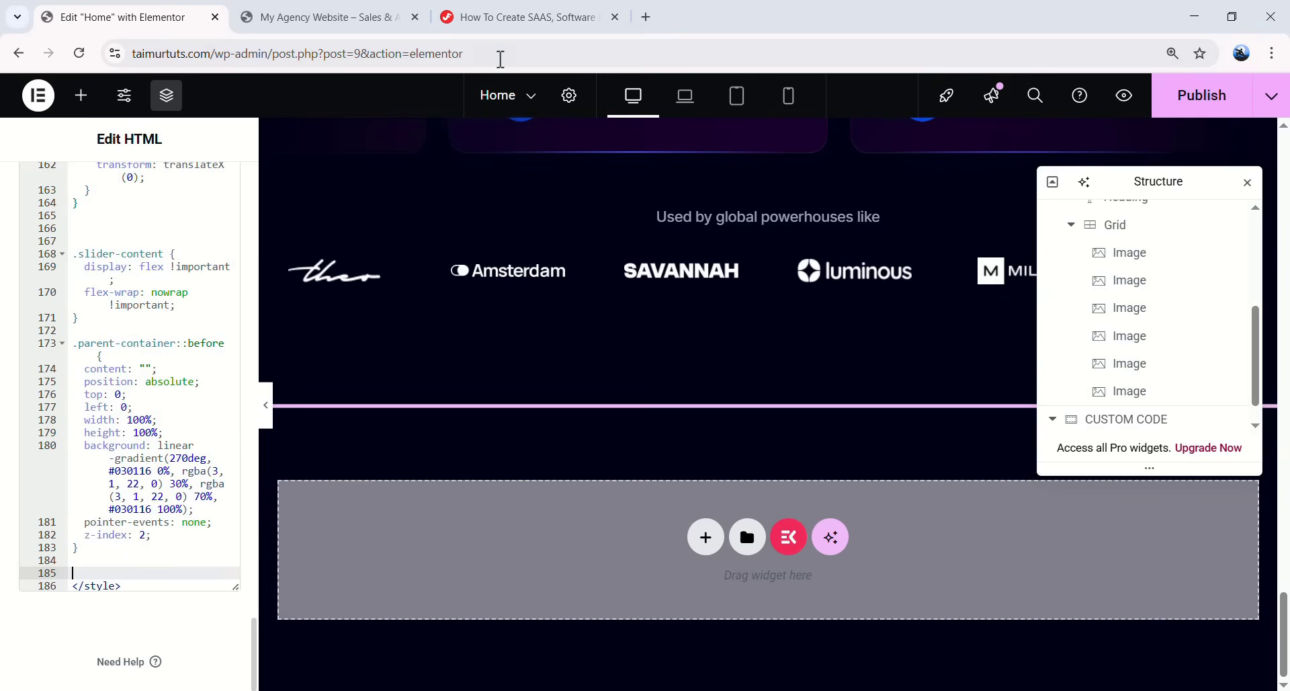
# - Give the client logo grid the logo-section CSS class and preview the page
pyautogui.click(522, 18)
pyautogui.moveTo(240, 585)
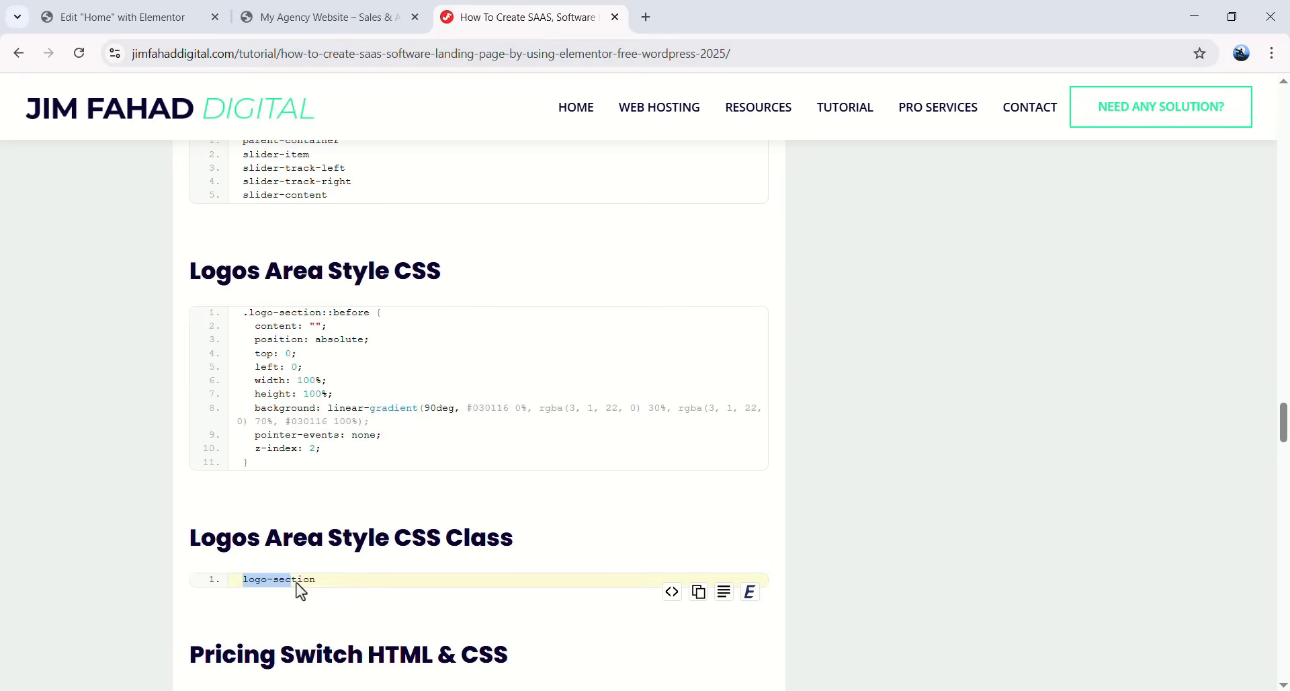
pyautogui.hotkey('ctrl', '1')
pyautogui.scroll(2, 616, 375)
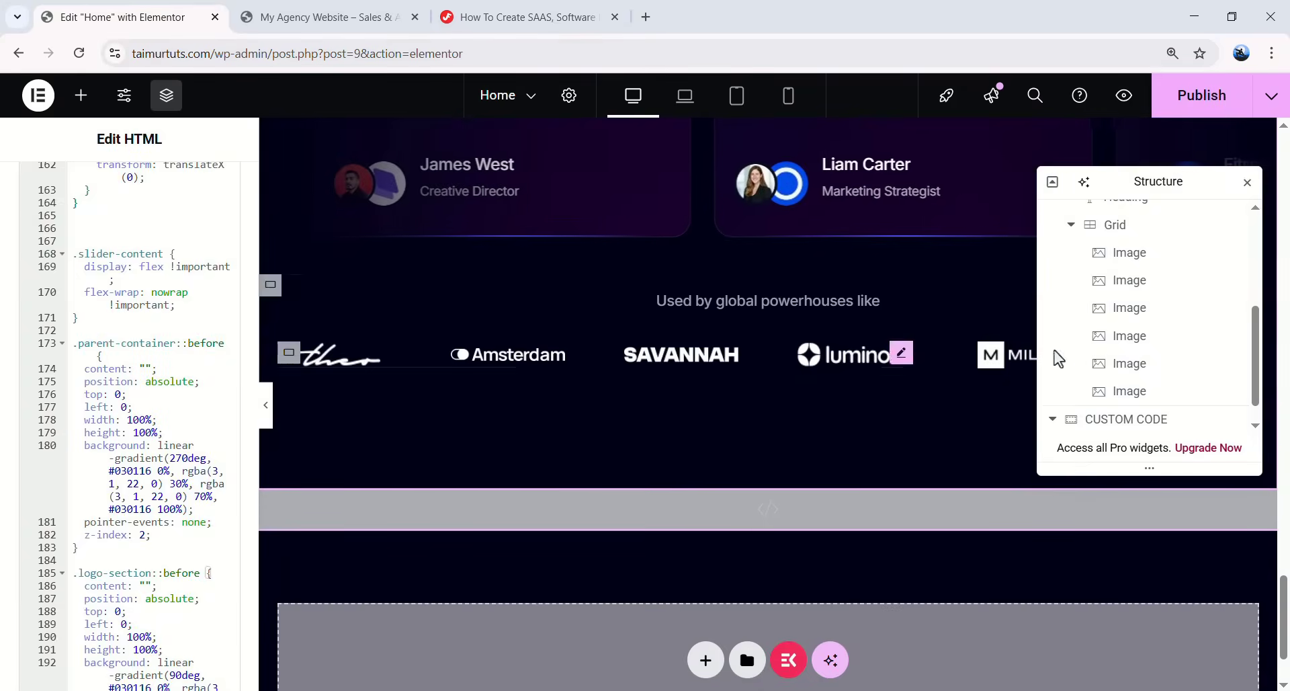
pyautogui.scroll(3, 1129, 350)
pyautogui.click(1132, 395)
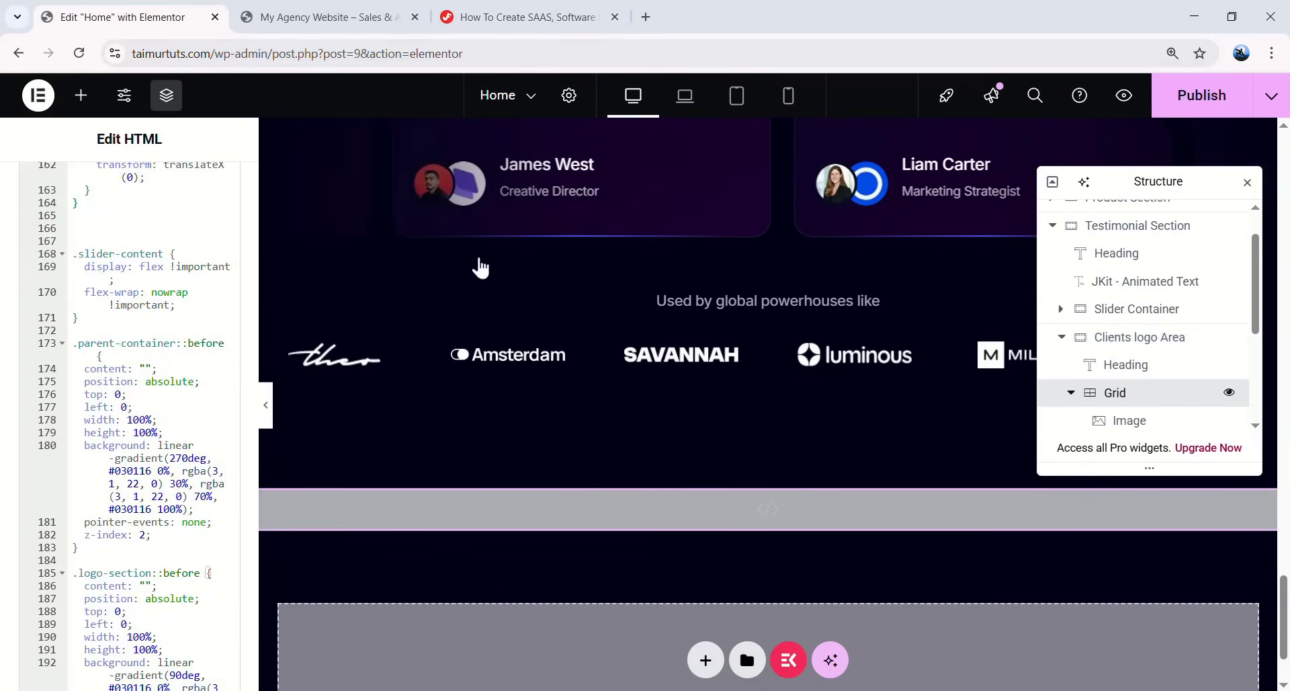
pyautogui.scroll(-4, 135, 461)
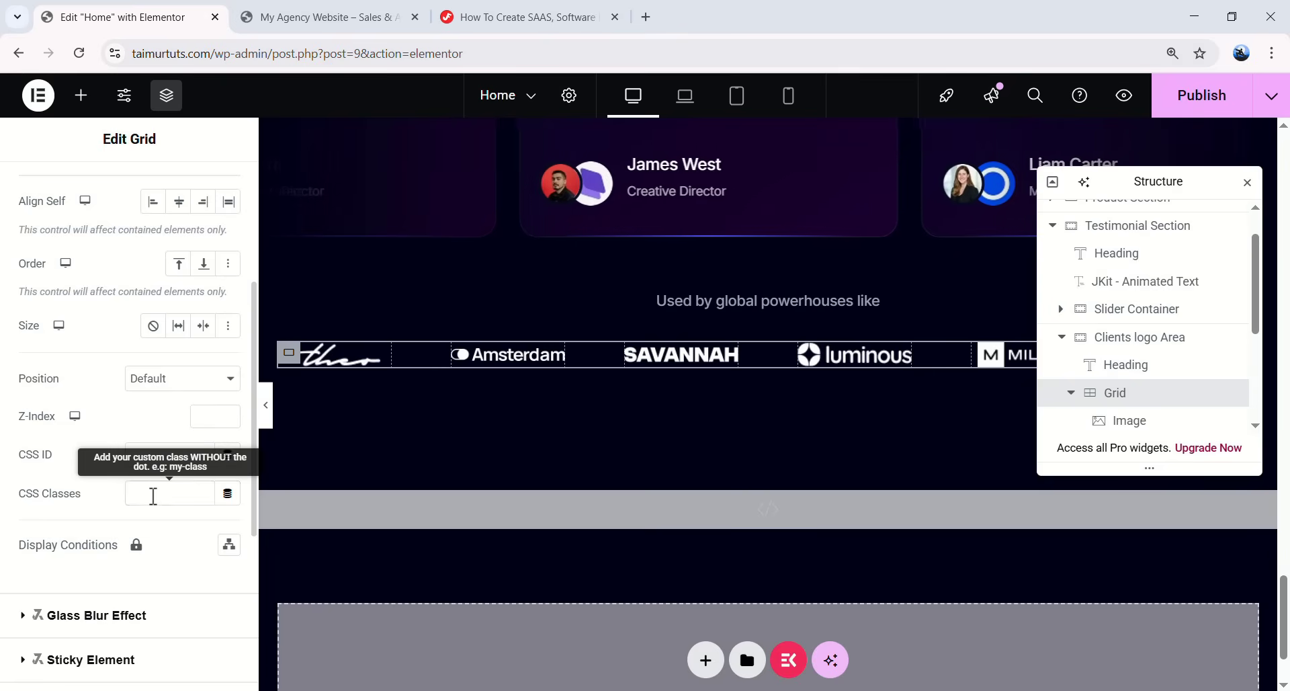
pyautogui.write('logo-section')
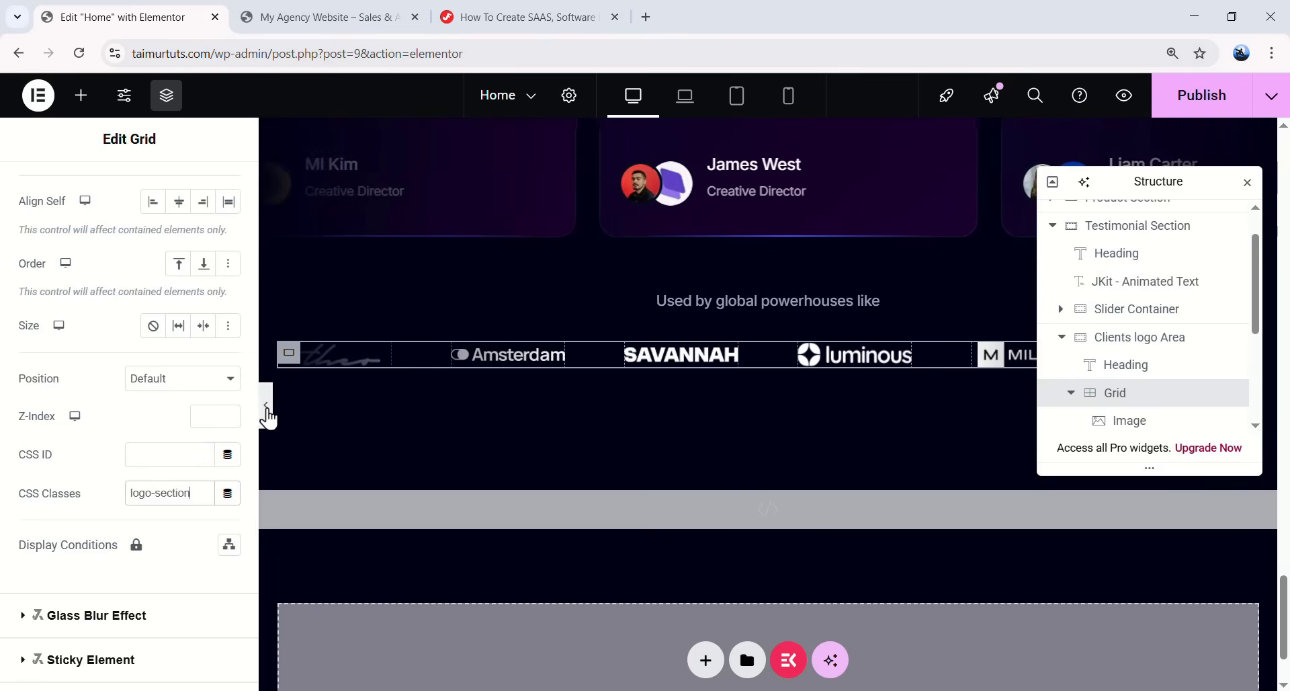
pyautogui.click(266, 406)
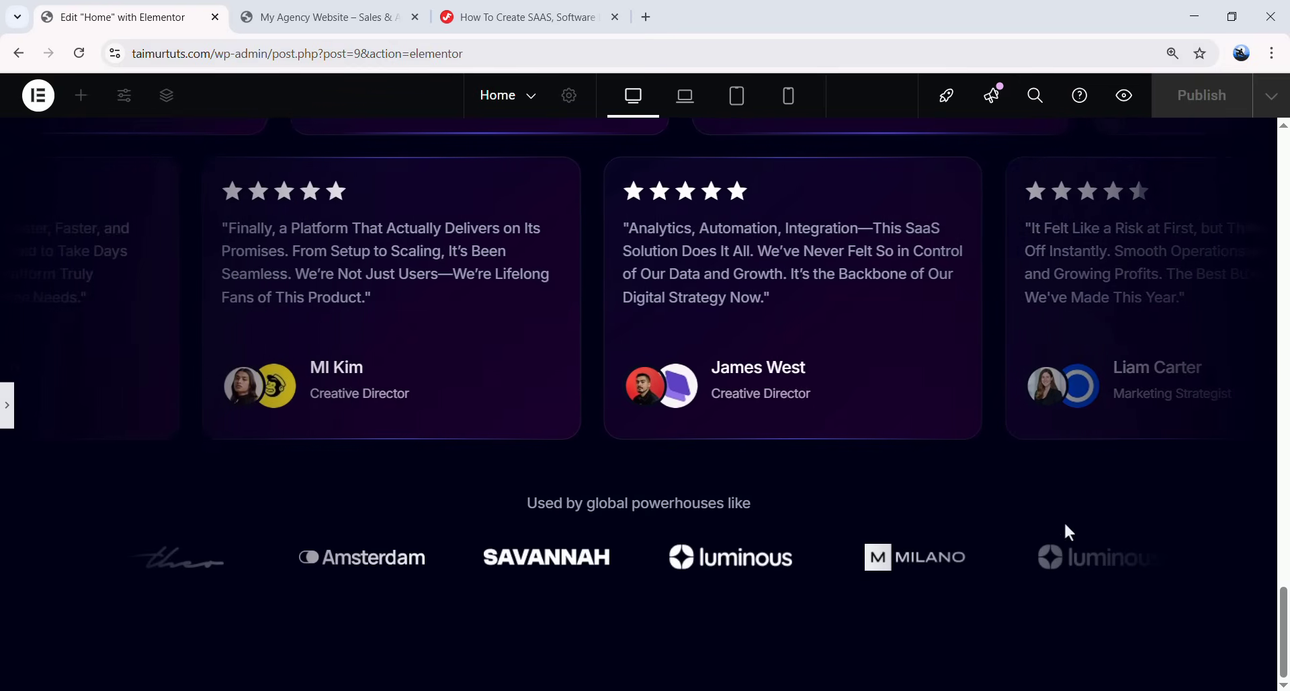
# - Set the logo grid's gap to 24 px in tablet view
pyautogui.click(6, 405)
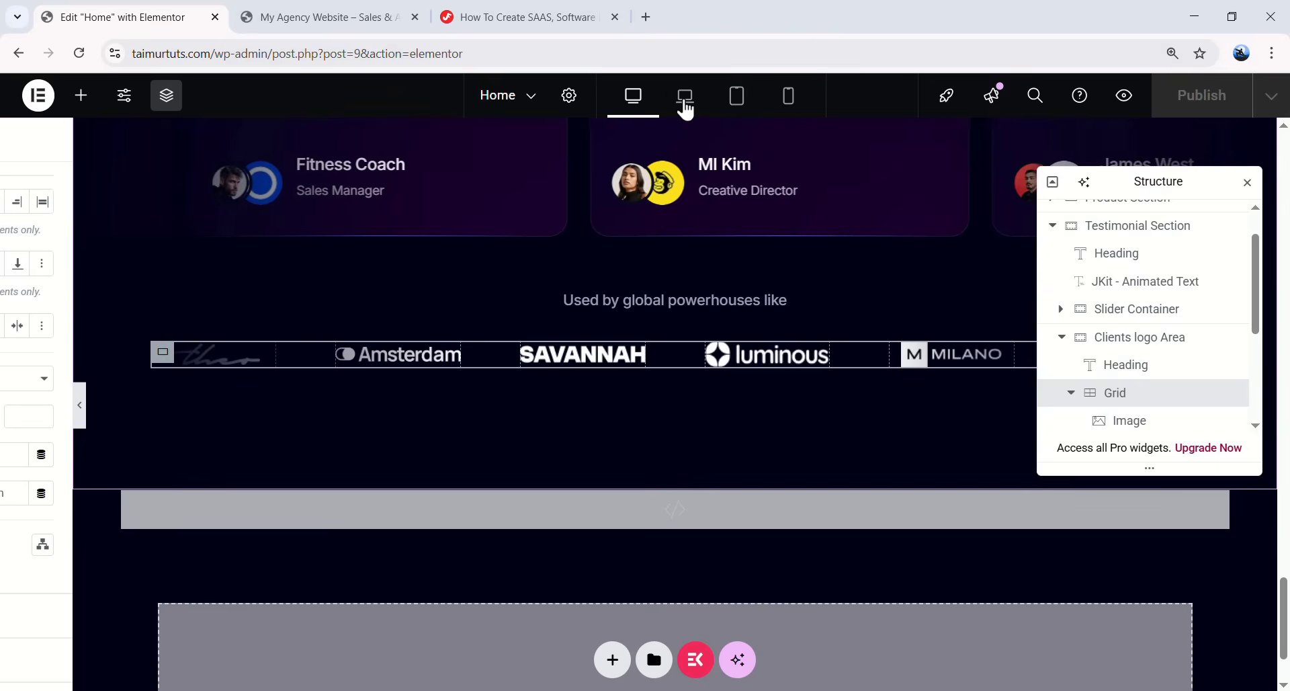
pyautogui.click(686, 106)
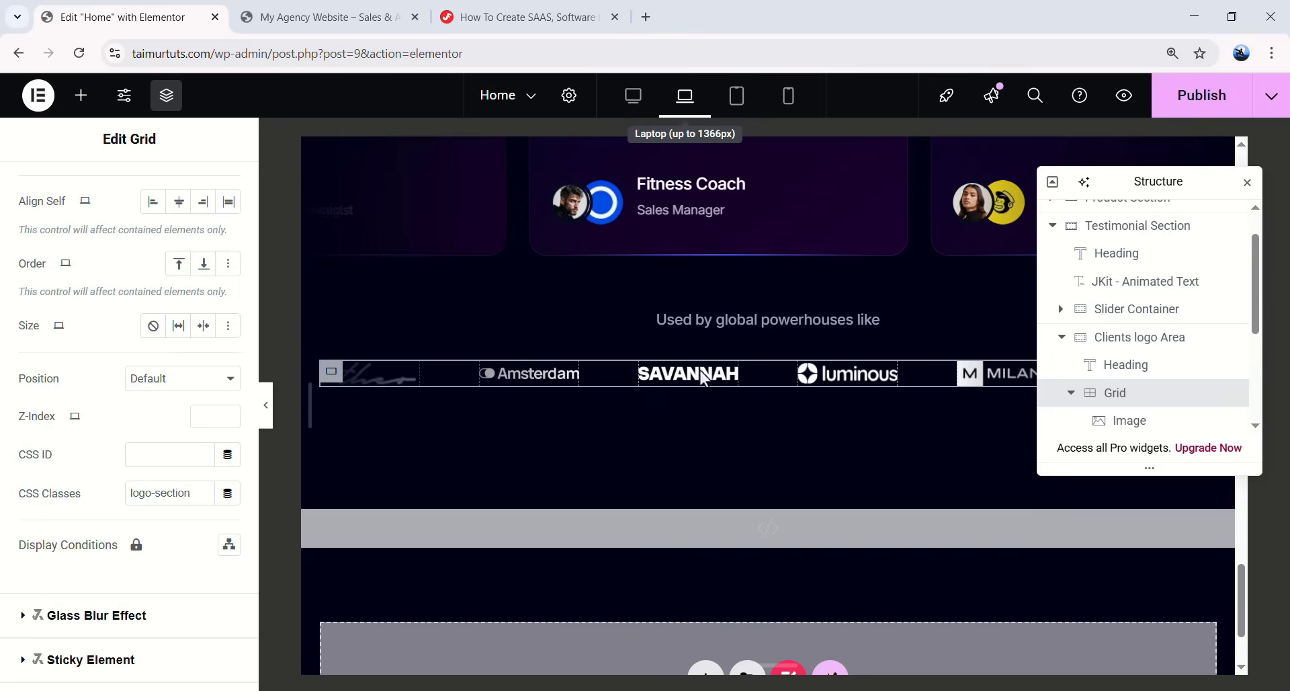
pyautogui.click(737, 101)
pyautogui.scroll(1, 737, 418)
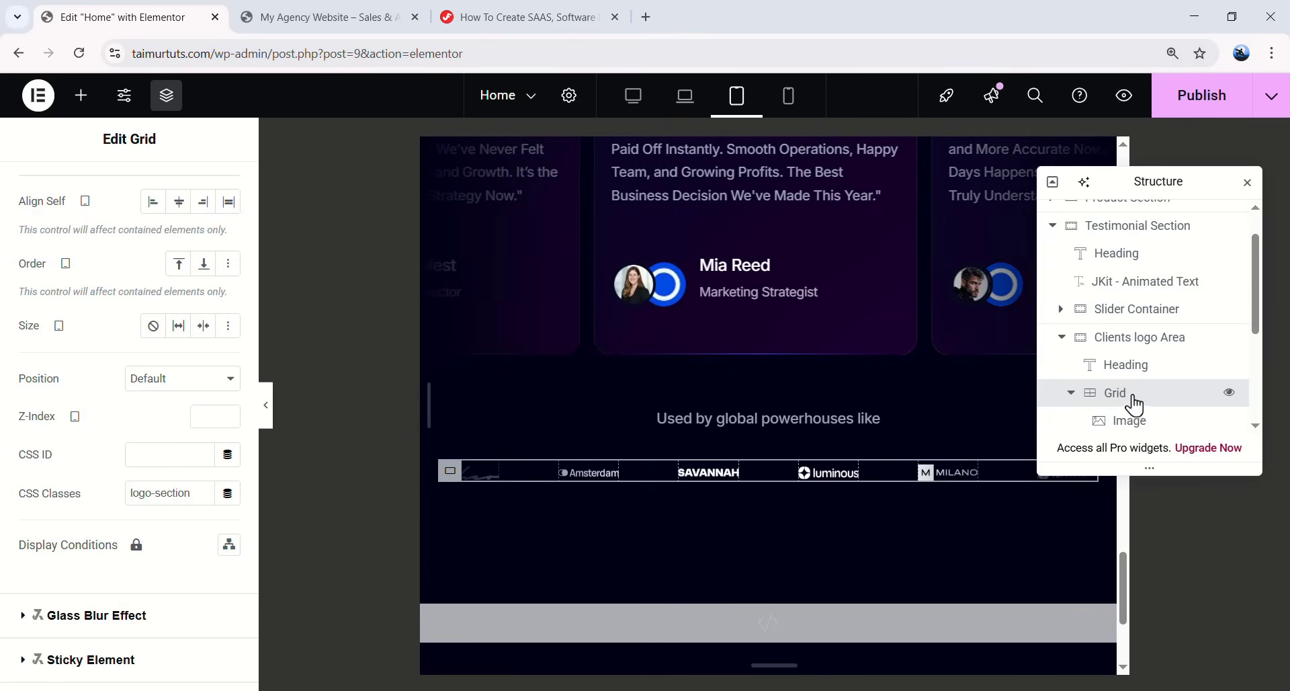
pyautogui.scroll(4, 81, 269)
pyautogui.click(54, 197)
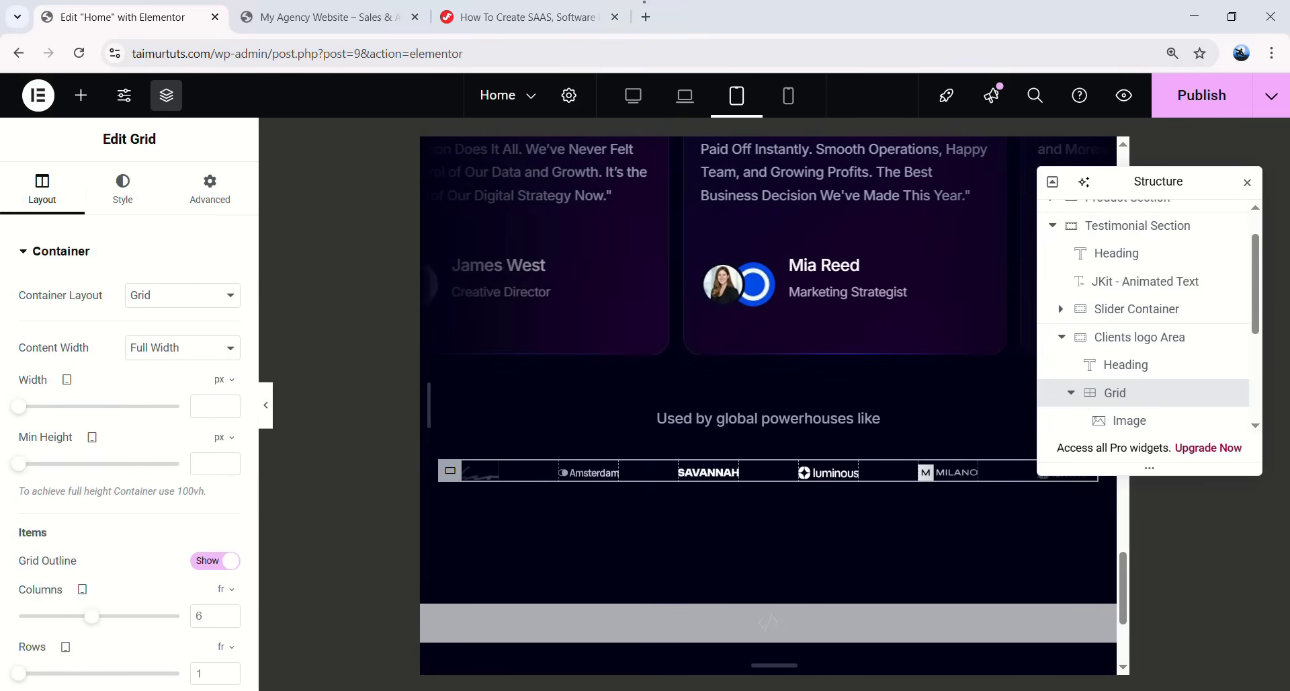
pyautogui.scroll(-2, 138, 385)
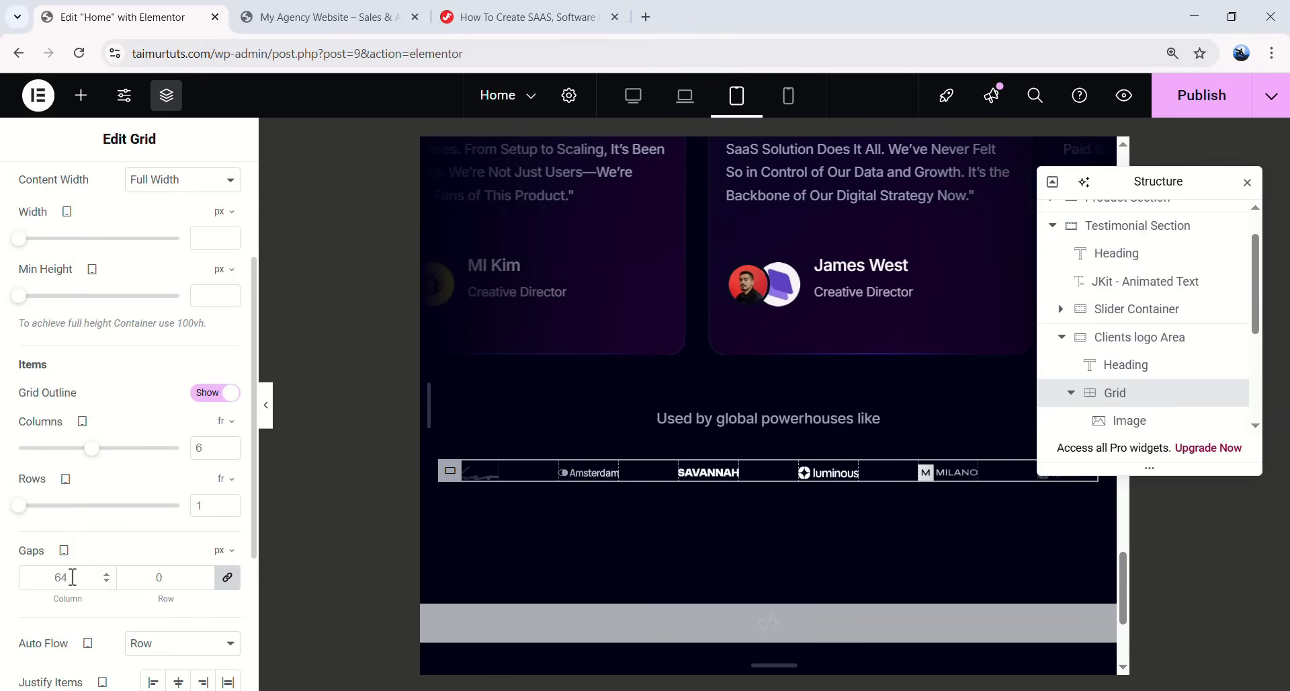
pyautogui.click(60, 577)
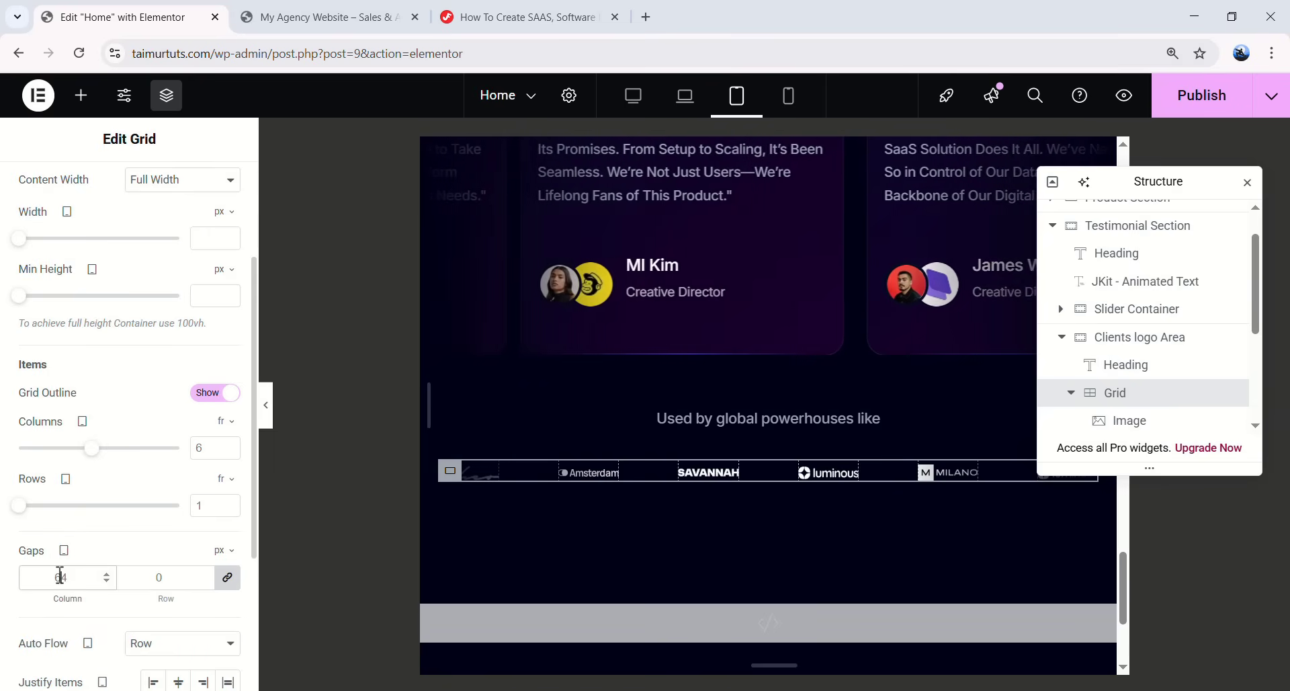
pyautogui.write('24')
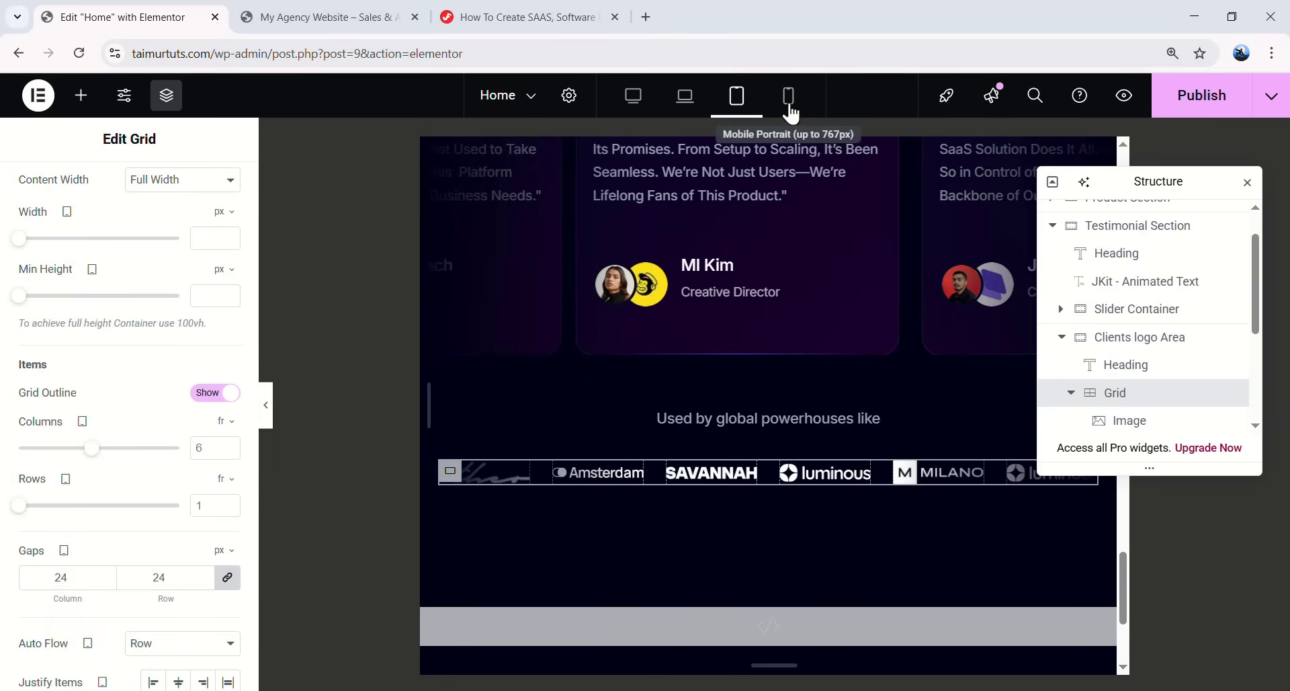
# - Set the logo grid to 2 columns on mobile, then return to desktop view
pyautogui.click(789, 95)
pyautogui.scroll(-5, 777, 409)
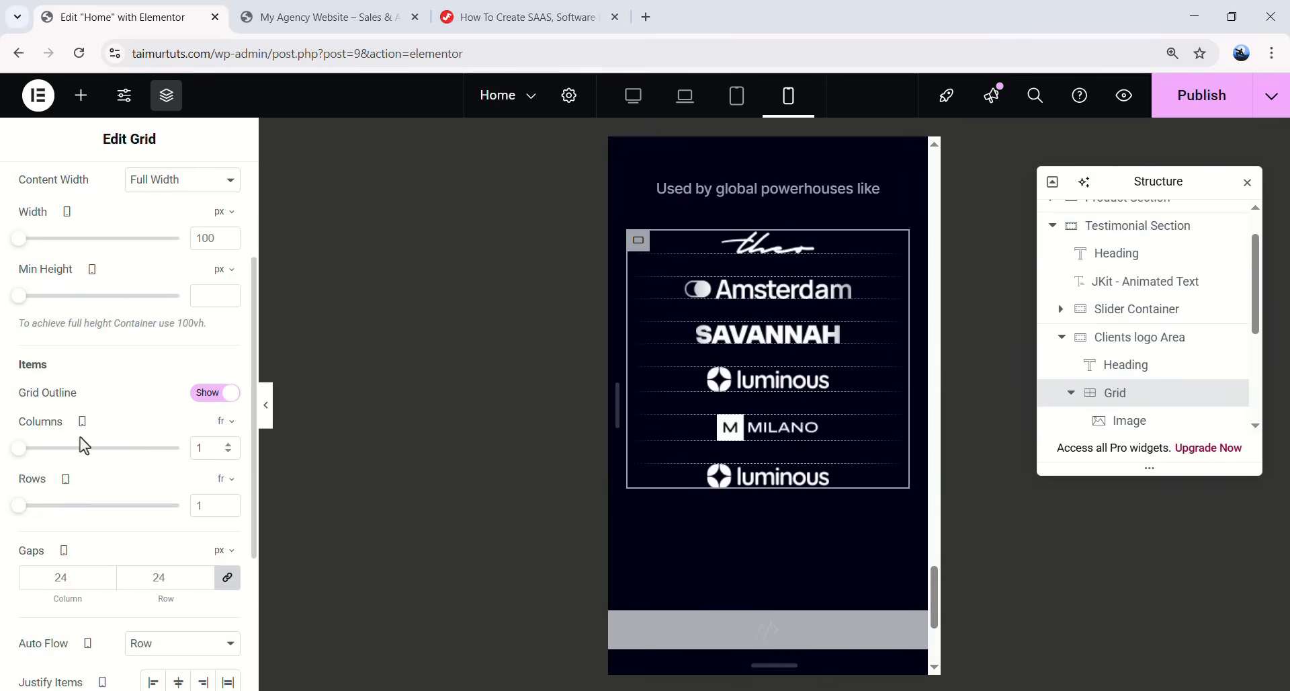
pyautogui.moveTo(28, 450); pyautogui.dragTo(41, 451)
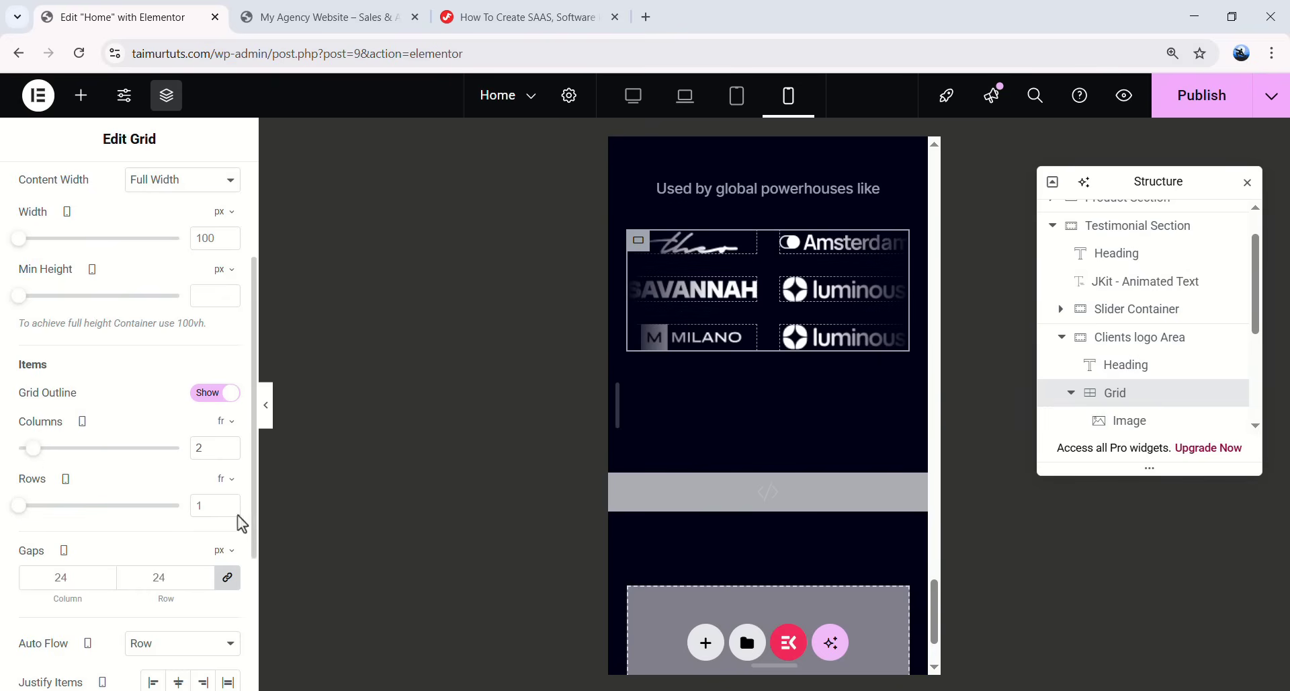
pyautogui.scroll(3, 733, 377)
pyautogui.scroll(-1, 725, 385)
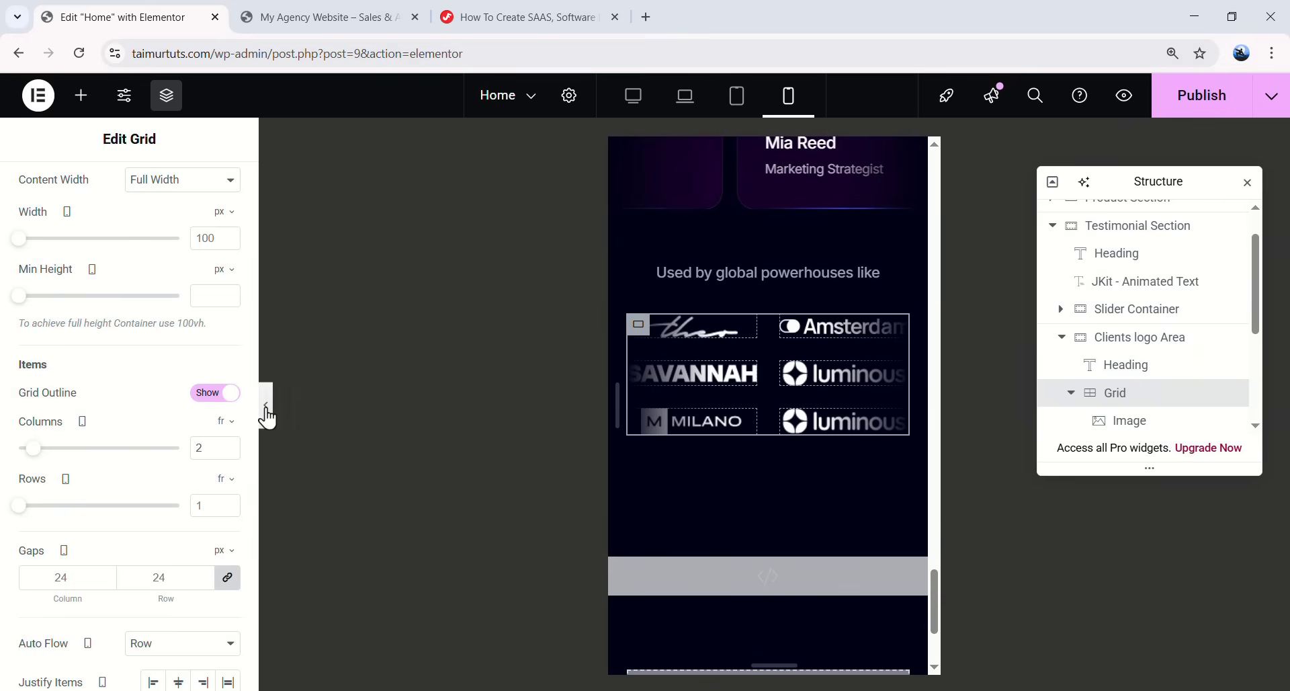
pyautogui.click(265, 407)
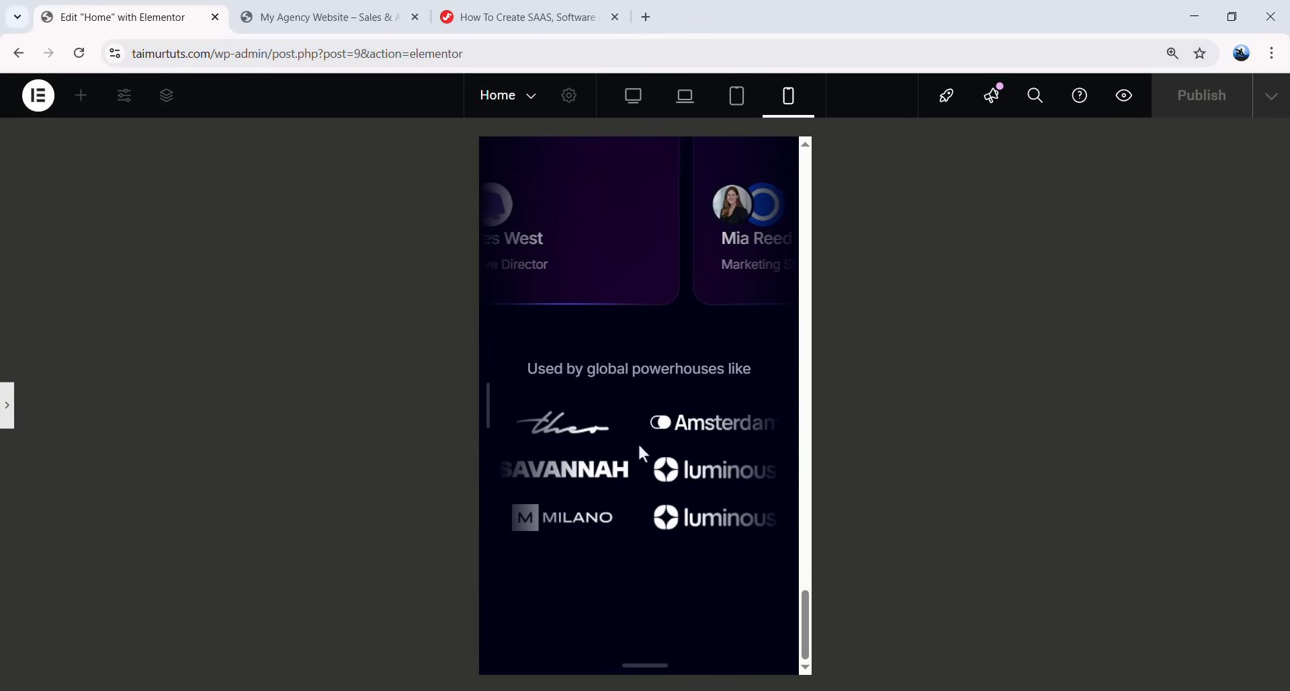
pyautogui.scroll(1, 655, 454)
pyautogui.click(655, 464)
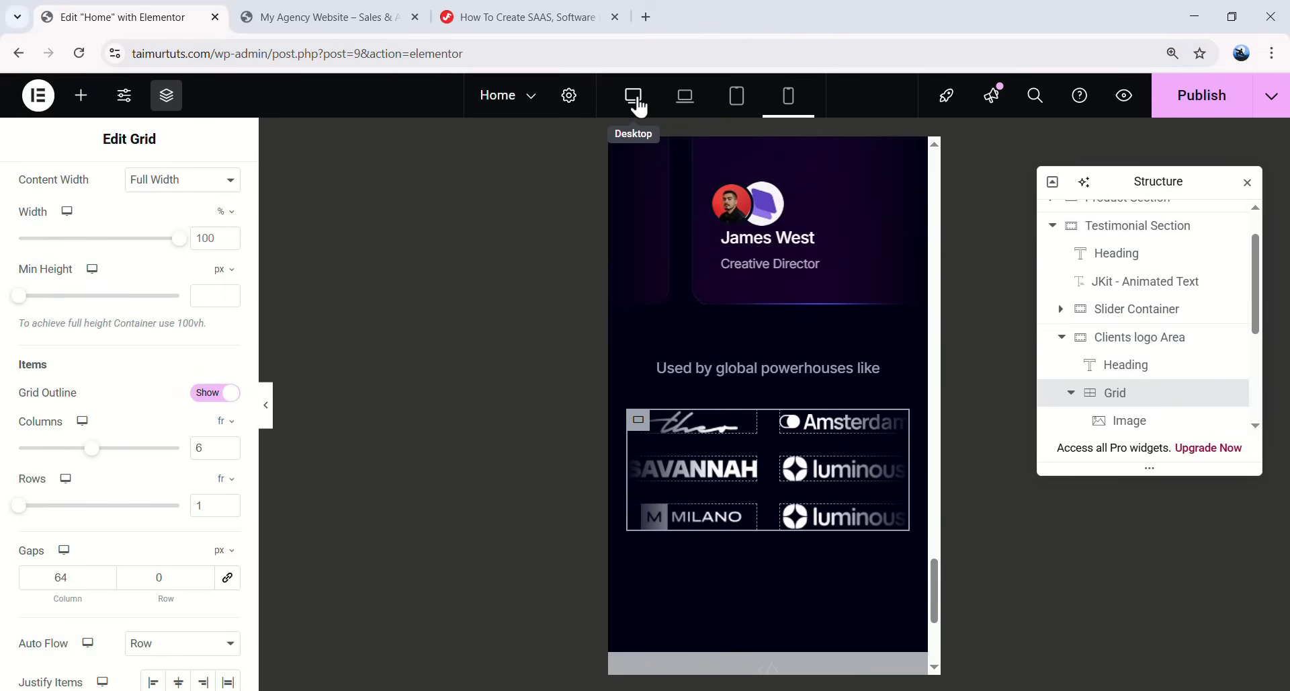
pyautogui.click(638, 106)
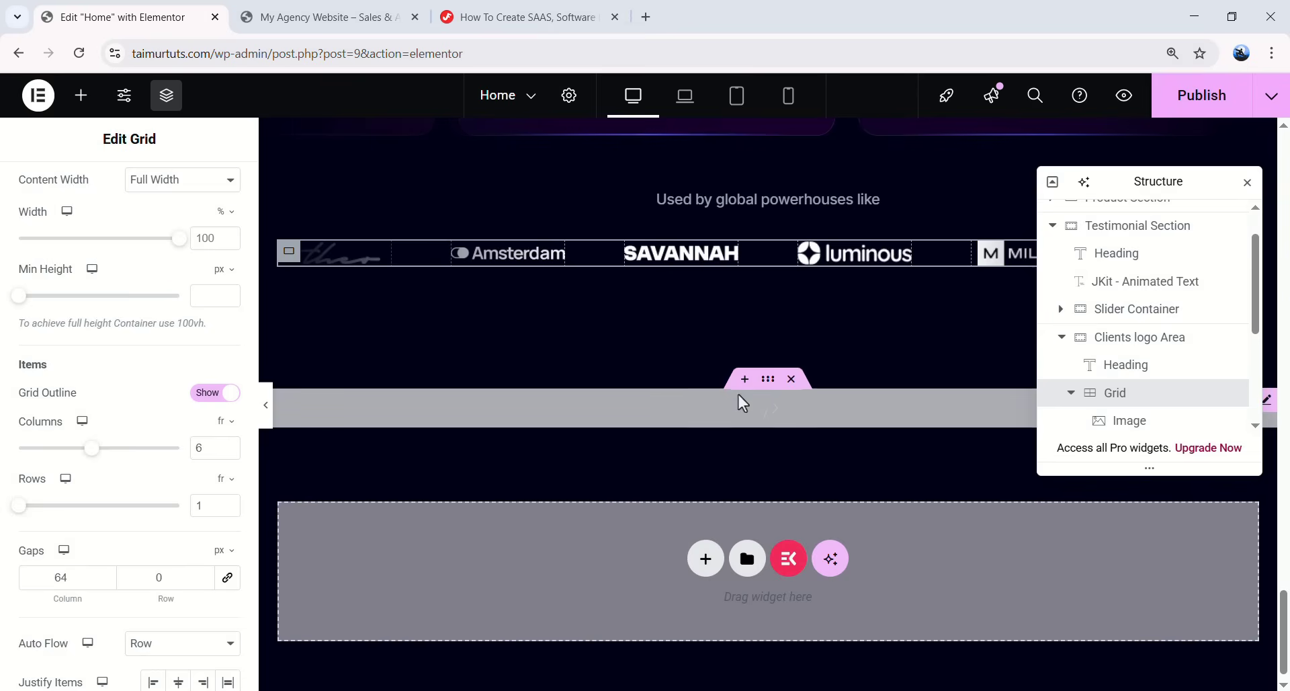
# - Add an empty container named Features Section, with the custom code widget moved below it
pyautogui.scroll(1, 829, 371)
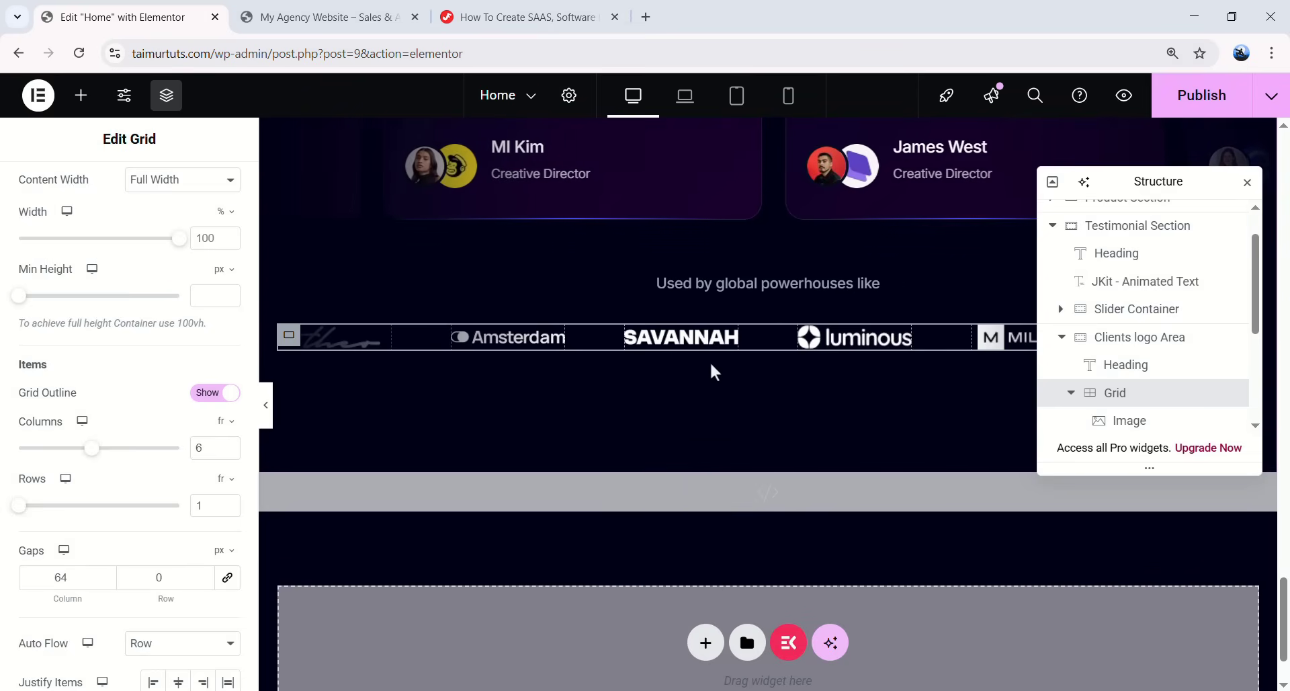
pyautogui.scroll(3, 773, 373)
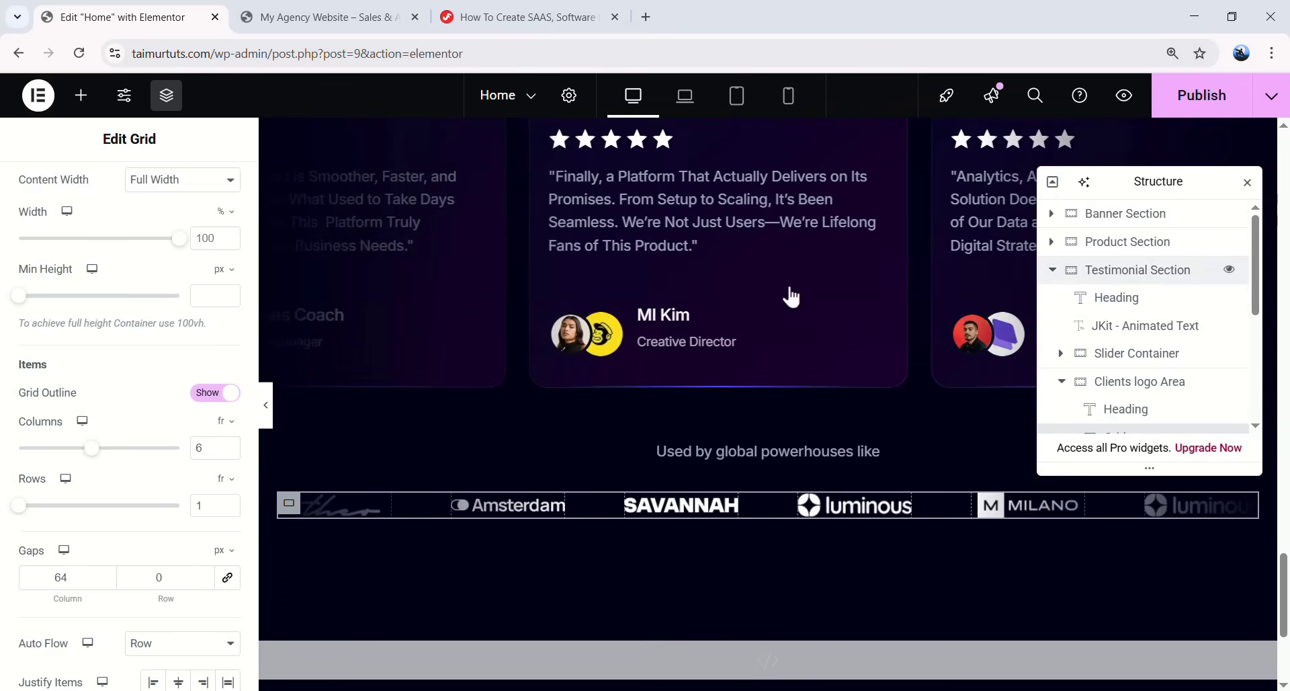
pyautogui.scroll(-4, 471, 242)
pyautogui.click(81, 95)
pyautogui.moveTo(69, 332); pyautogui.dragTo(530, 530)
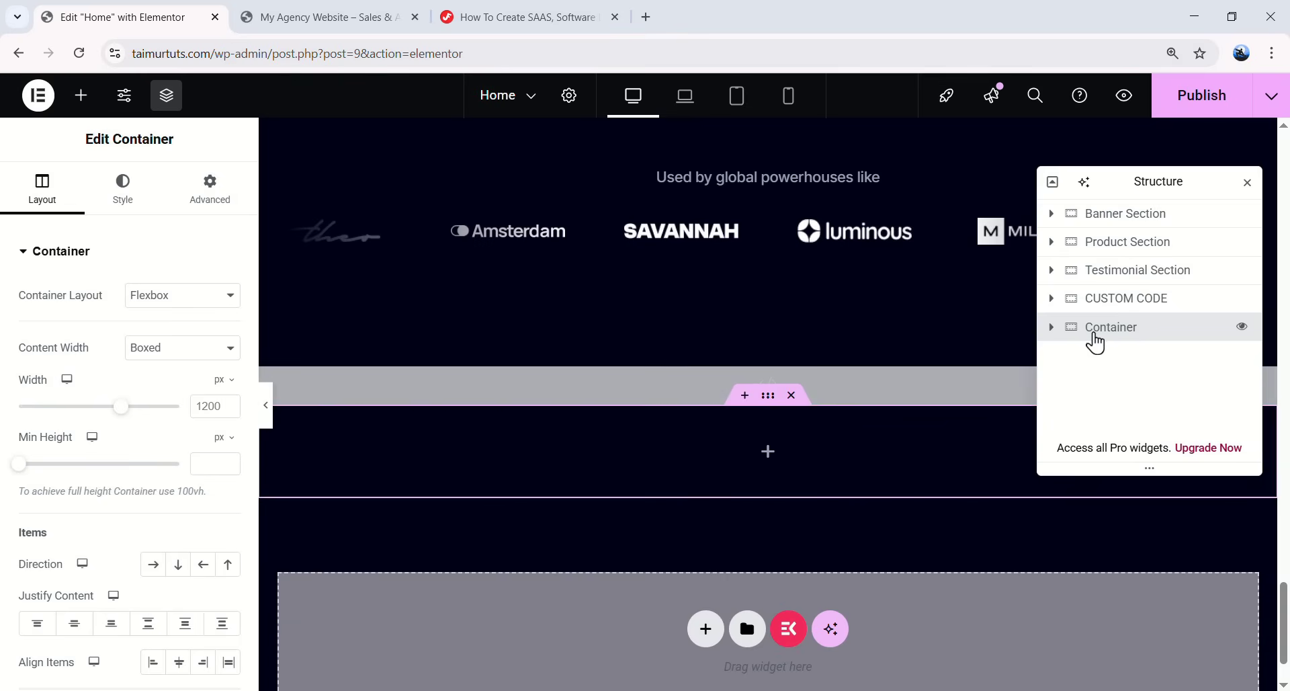
pyautogui.doubleClick(1113, 331)
pyautogui.write('Features Section')
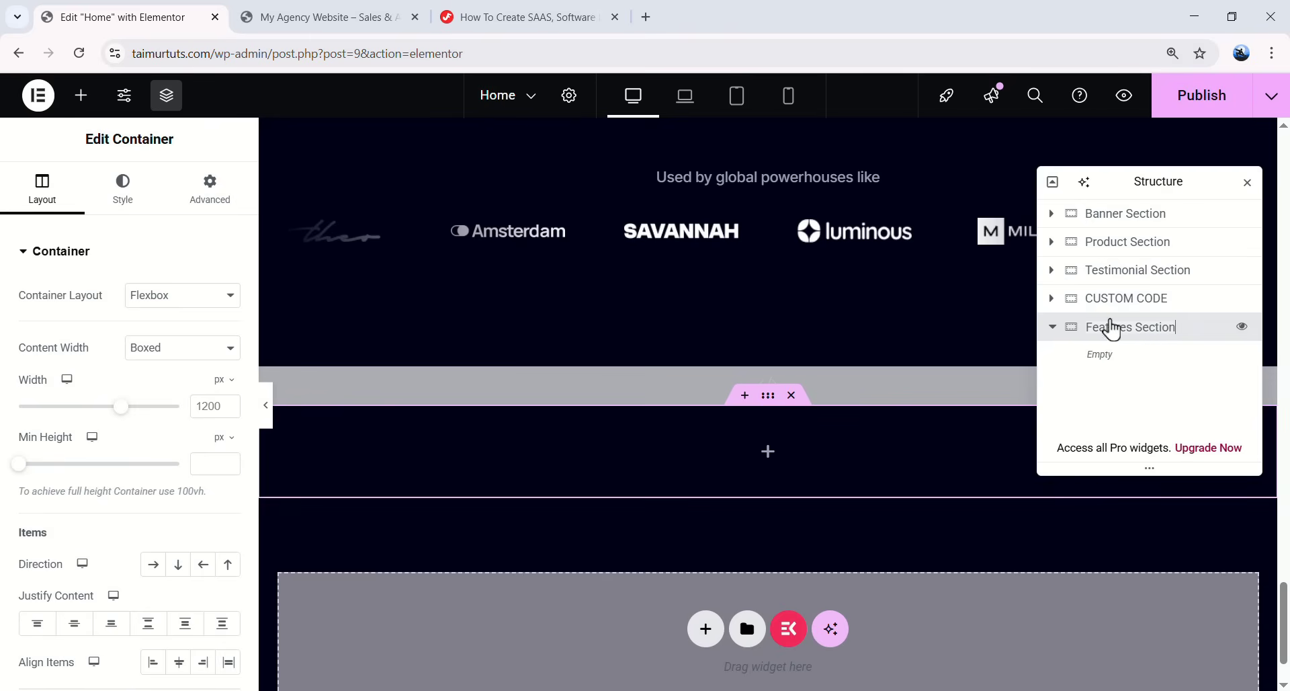
pyautogui.press('Return')
pyautogui.moveTo(1103, 300); pyautogui.dragTo(1110, 339)
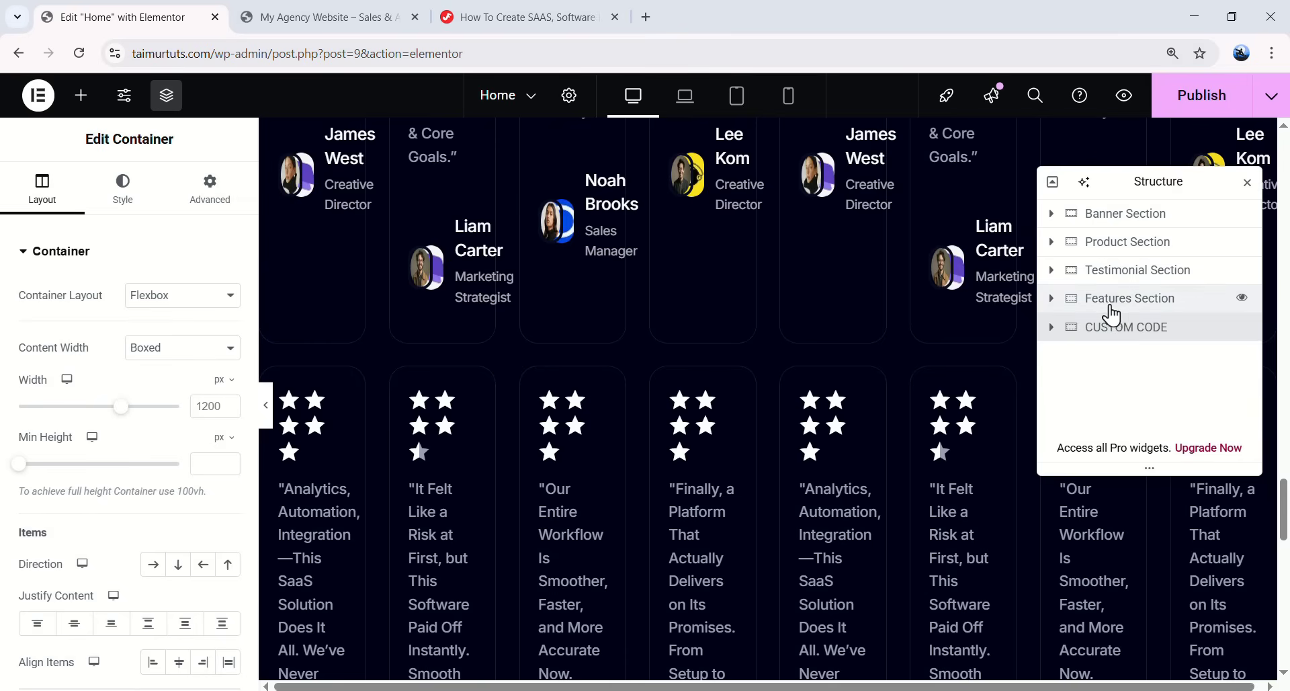
pyautogui.click(1110, 313)
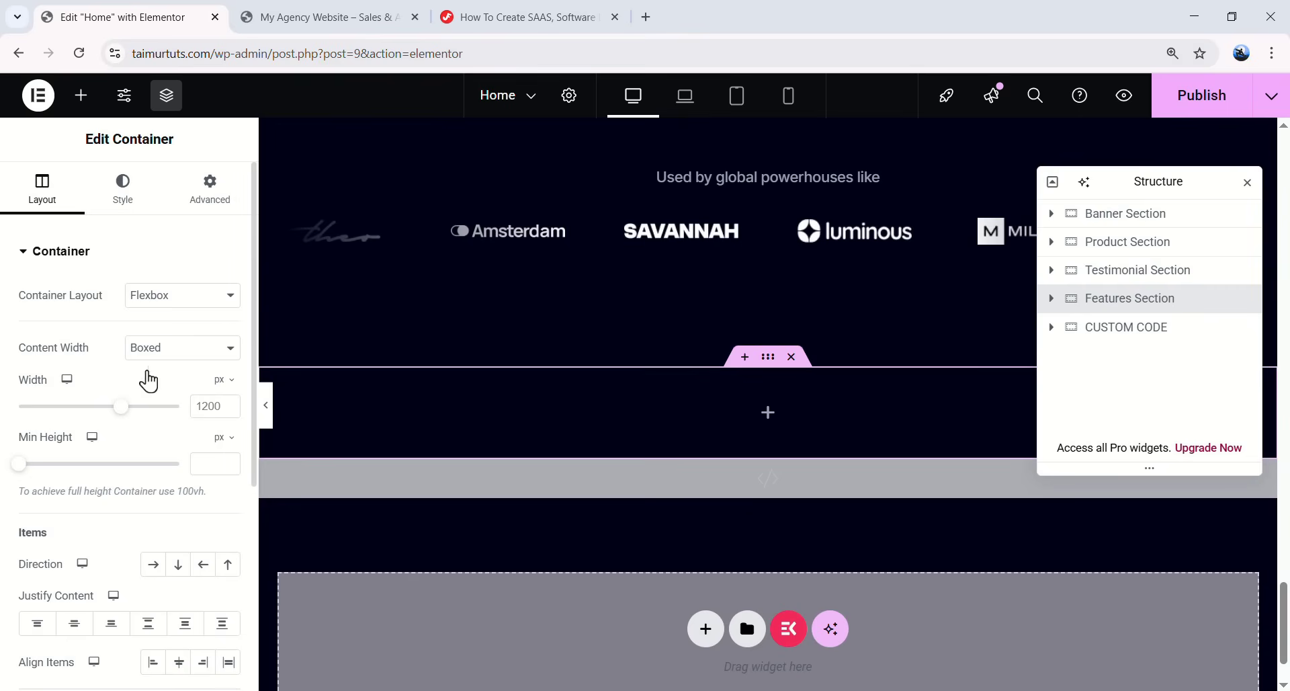
# - Set the Features Section padding to 120 px top and bottom, 20 px sides
pyautogui.click(210, 188)
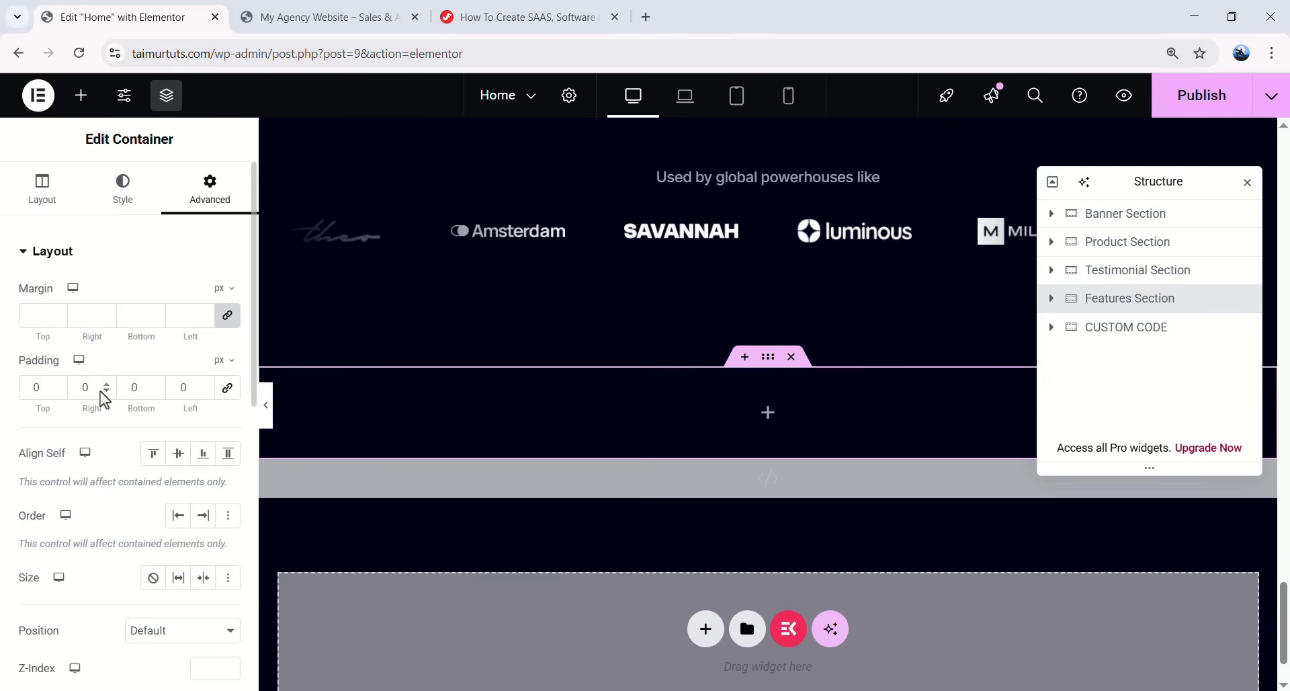
pyautogui.click(55, 393)
pyautogui.write('120')
pyautogui.click(98, 396)
pyautogui.write('20')
pyautogui.click(137, 387)
pyautogui.write('120')
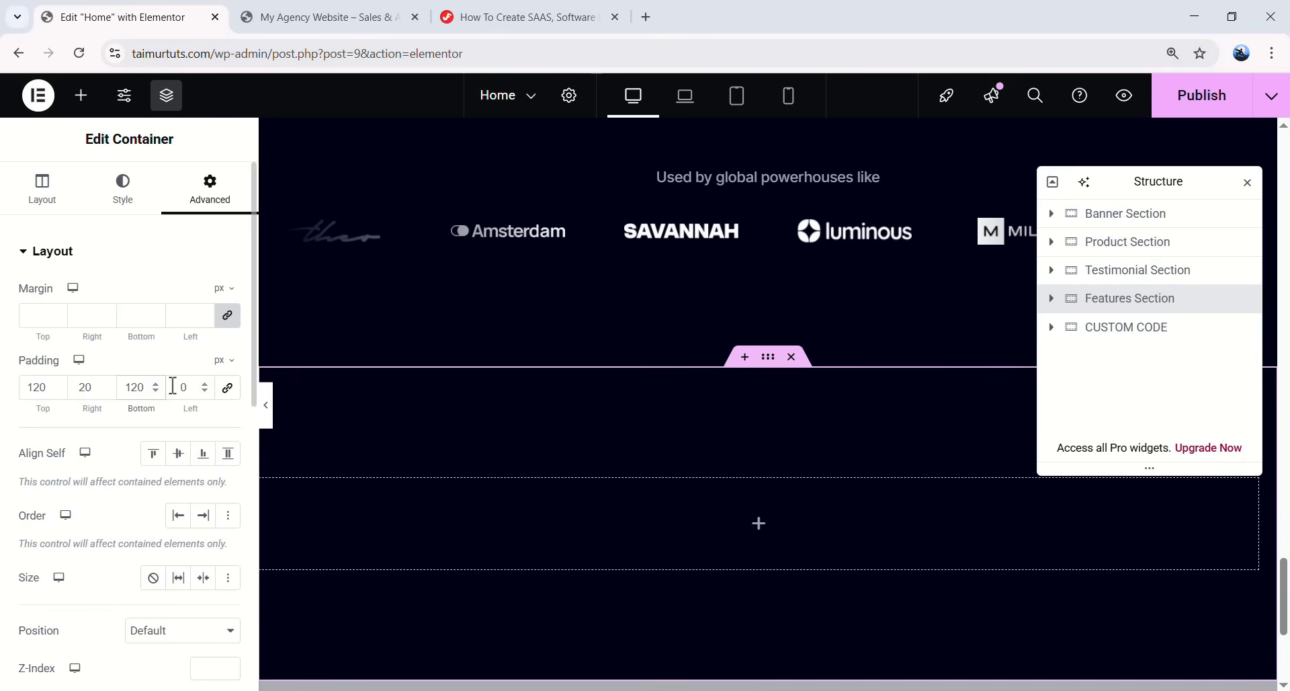
pyautogui.write('20')
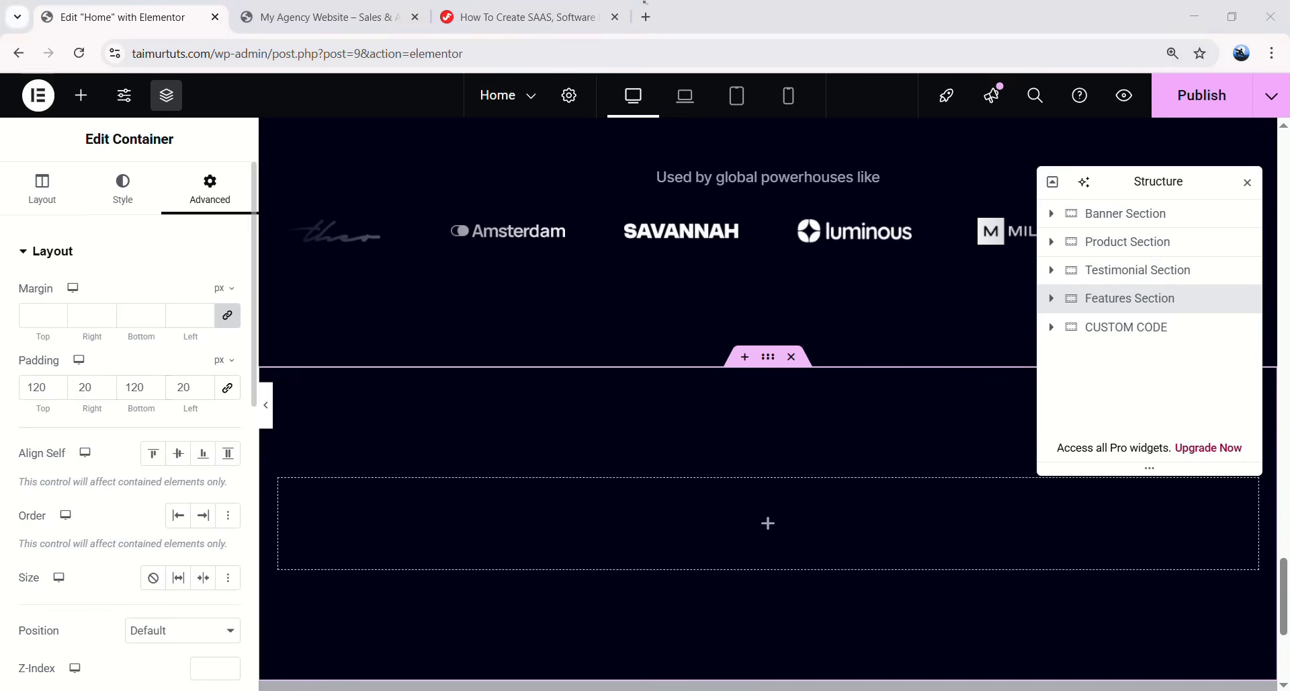
pyautogui.click(78, 115)
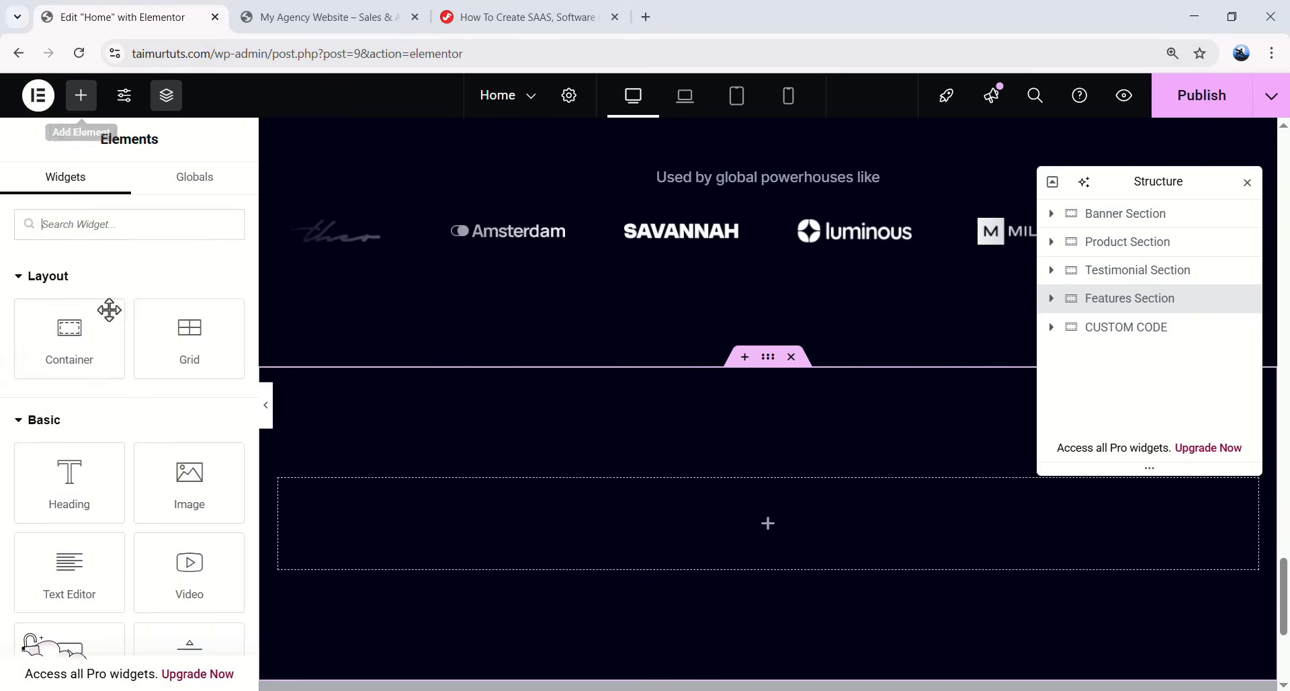
# - Add a row-direction container with a #1d1d31 background, rounded border and 60 px padding
pyautogui.moveTo(70, 333); pyautogui.dragTo(605, 523)
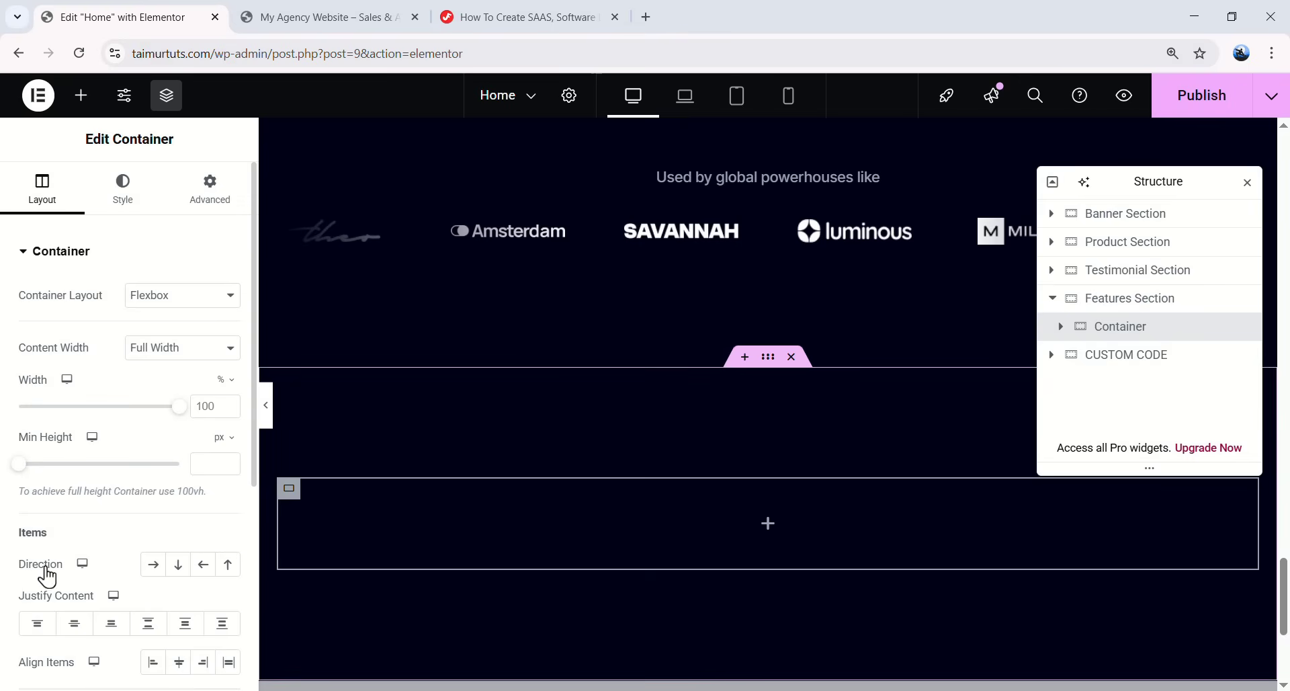
pyautogui.click(154, 565)
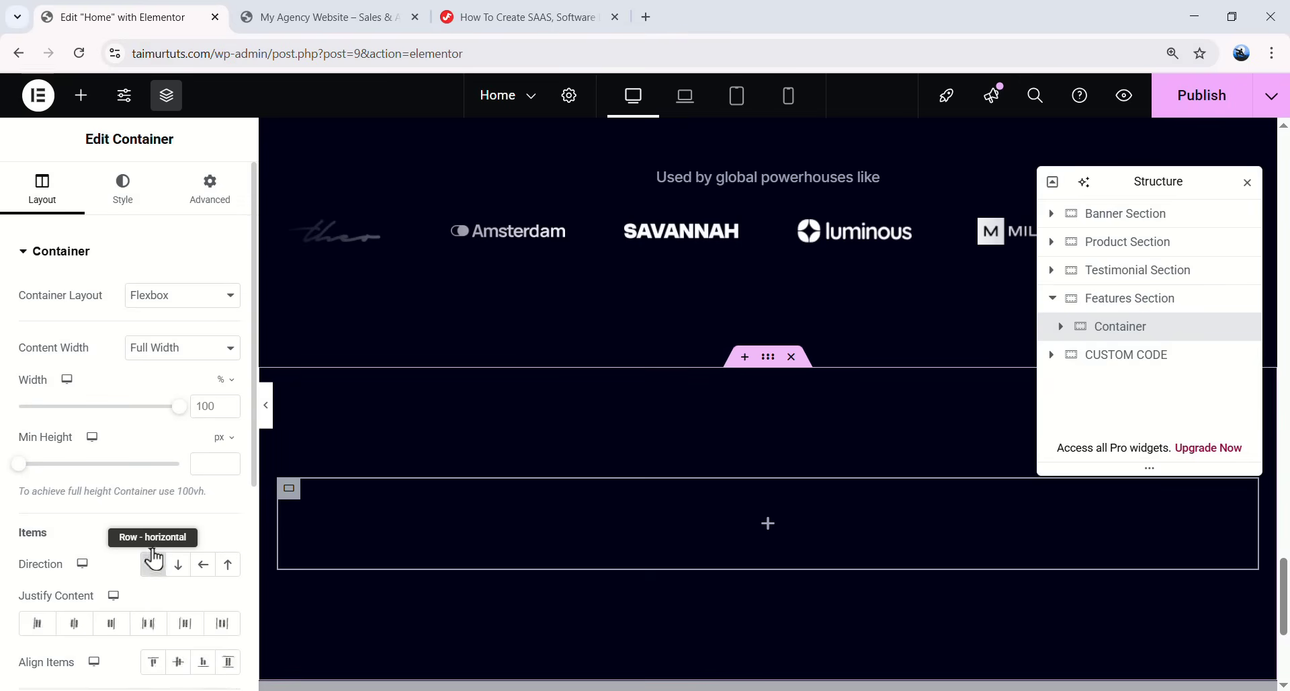
pyautogui.click(135, 205)
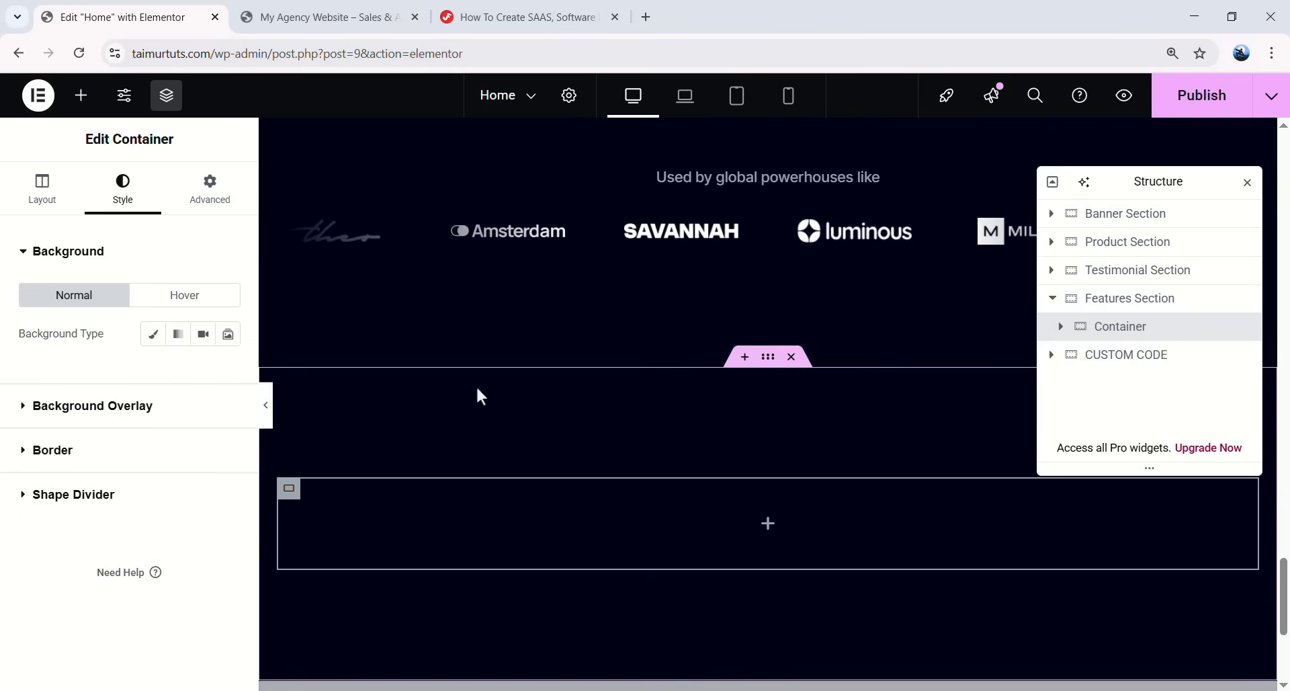
pyautogui.click(153, 336)
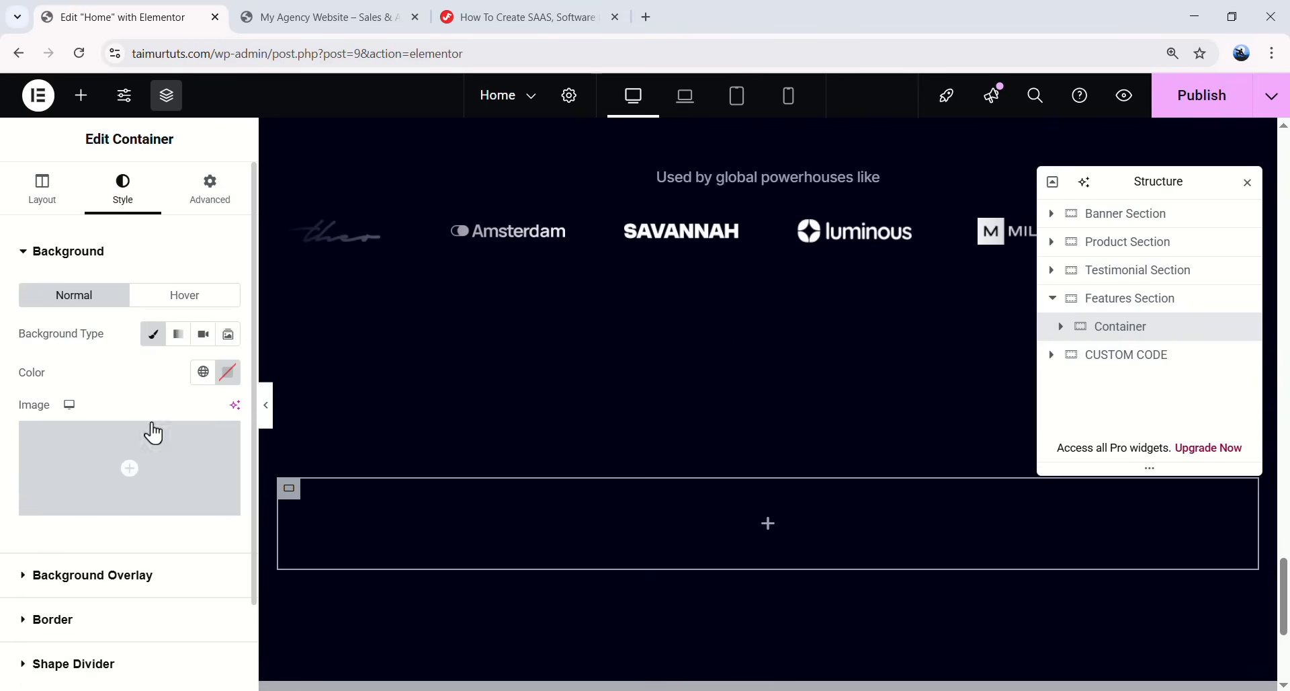
pyautogui.click(228, 372)
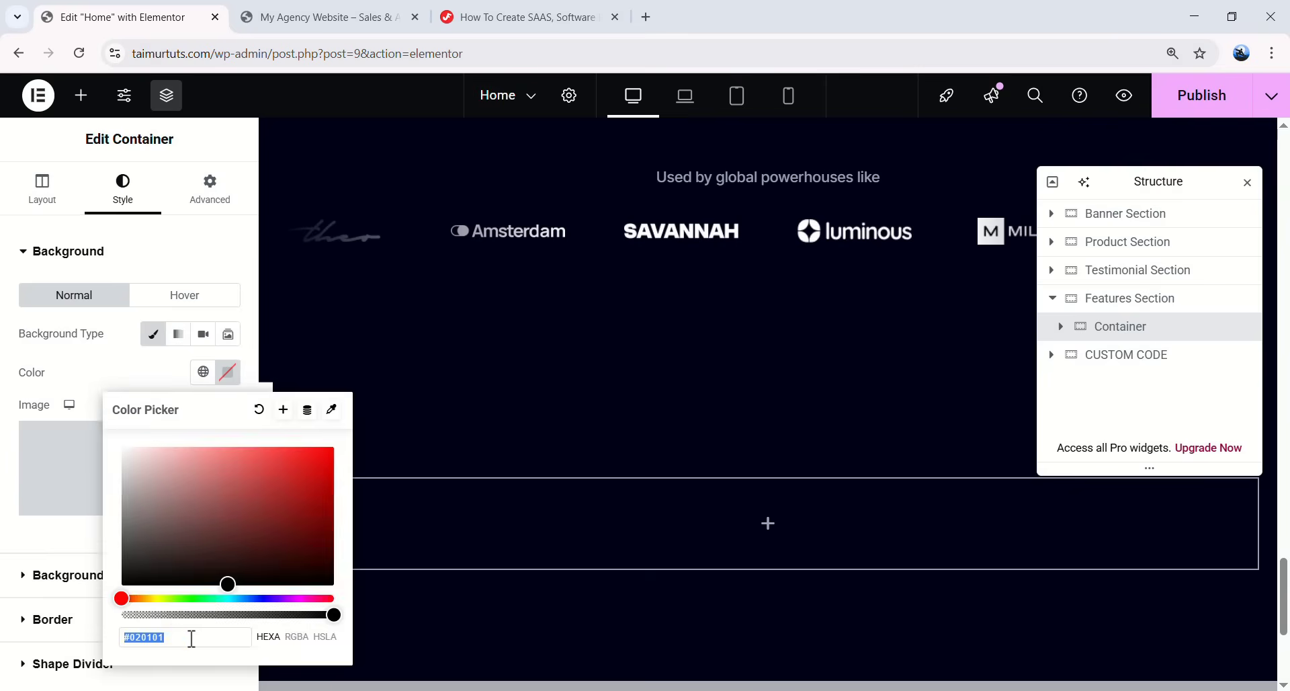
pyautogui.write('#1d1d31')
pyautogui.click(15, 560)
pyautogui.scroll(-2, 138, 553)
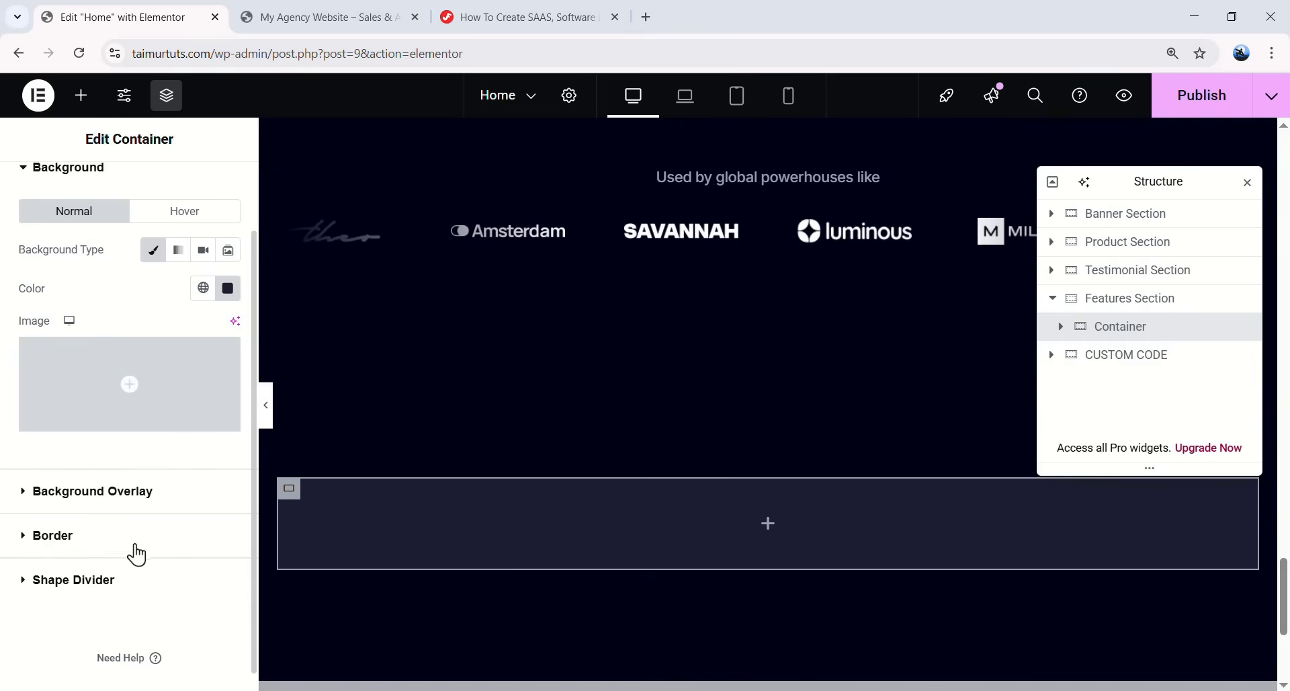
pyautogui.click(126, 541)
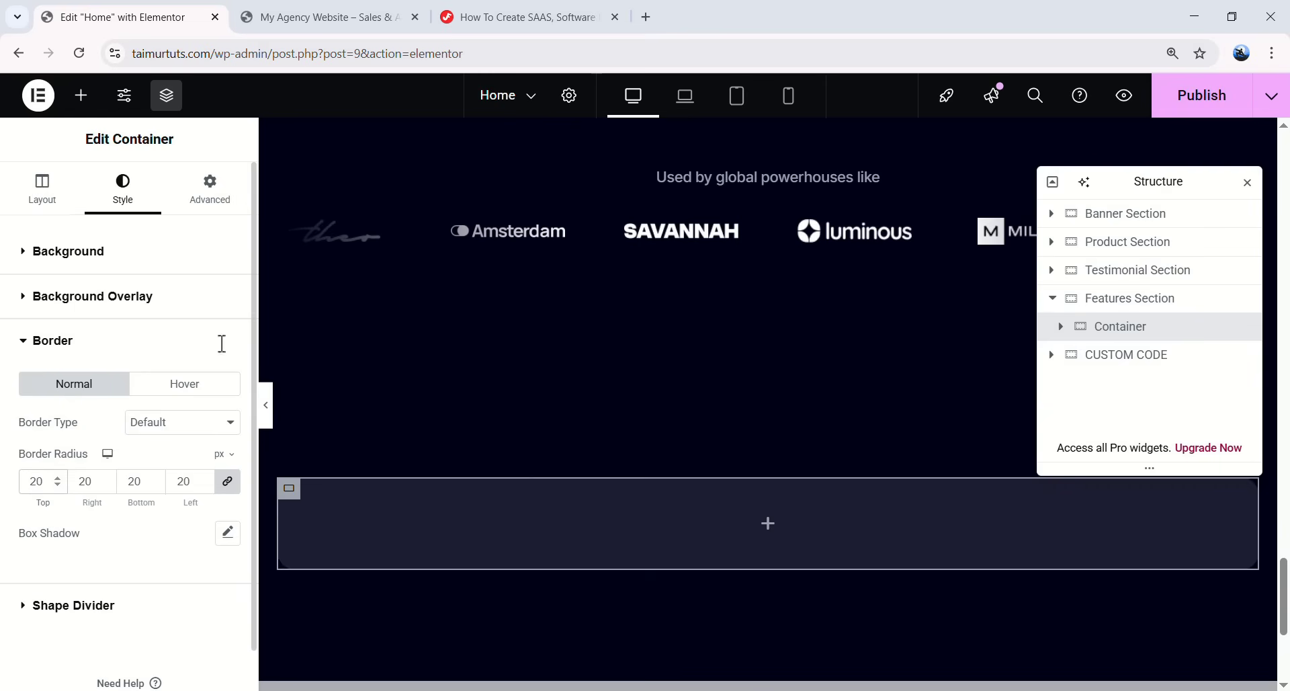
pyautogui.click(267, 407)
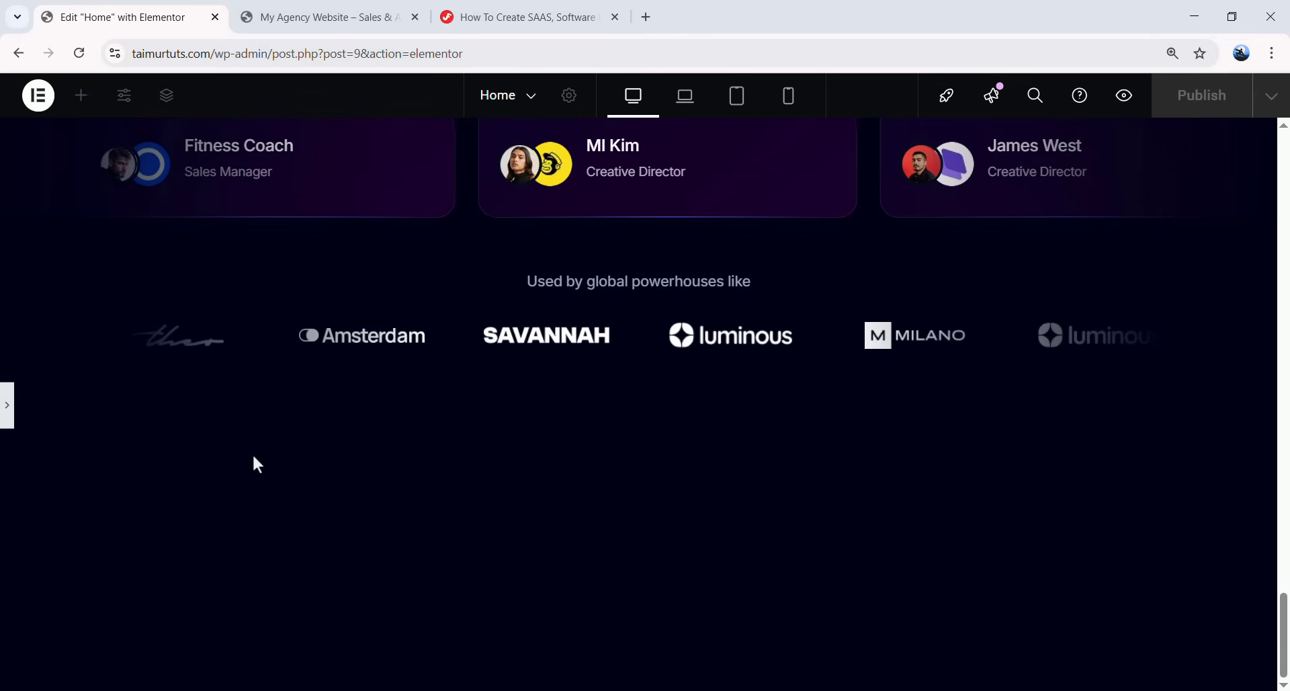
pyautogui.click(8, 422)
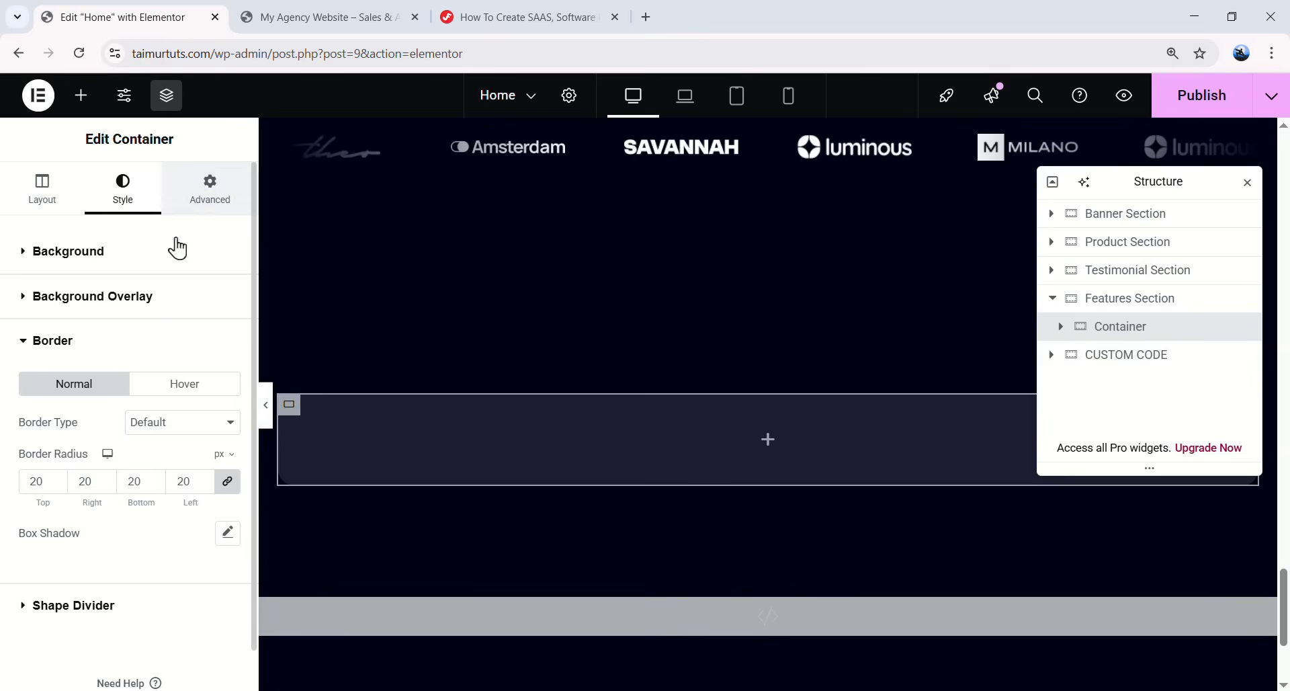
pyautogui.click(200, 209)
pyautogui.click(48, 383)
pyautogui.write('60')
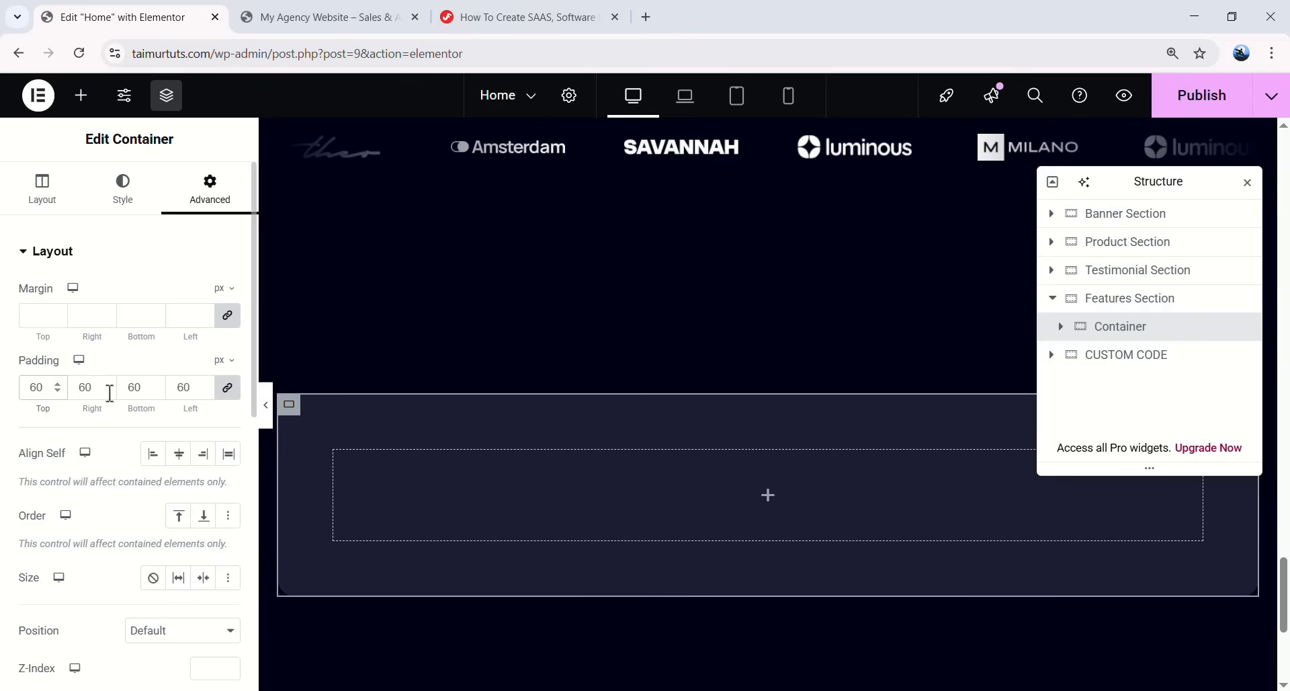
# - Nest an inner container named Cont, centre-justified, with a 48 px right margin
pyautogui.click(769, 497)
pyautogui.moveTo(66, 340); pyautogui.dragTo(632, 470)
pyautogui.doubleClick(1129, 354)
pyautogui.write('Cont')
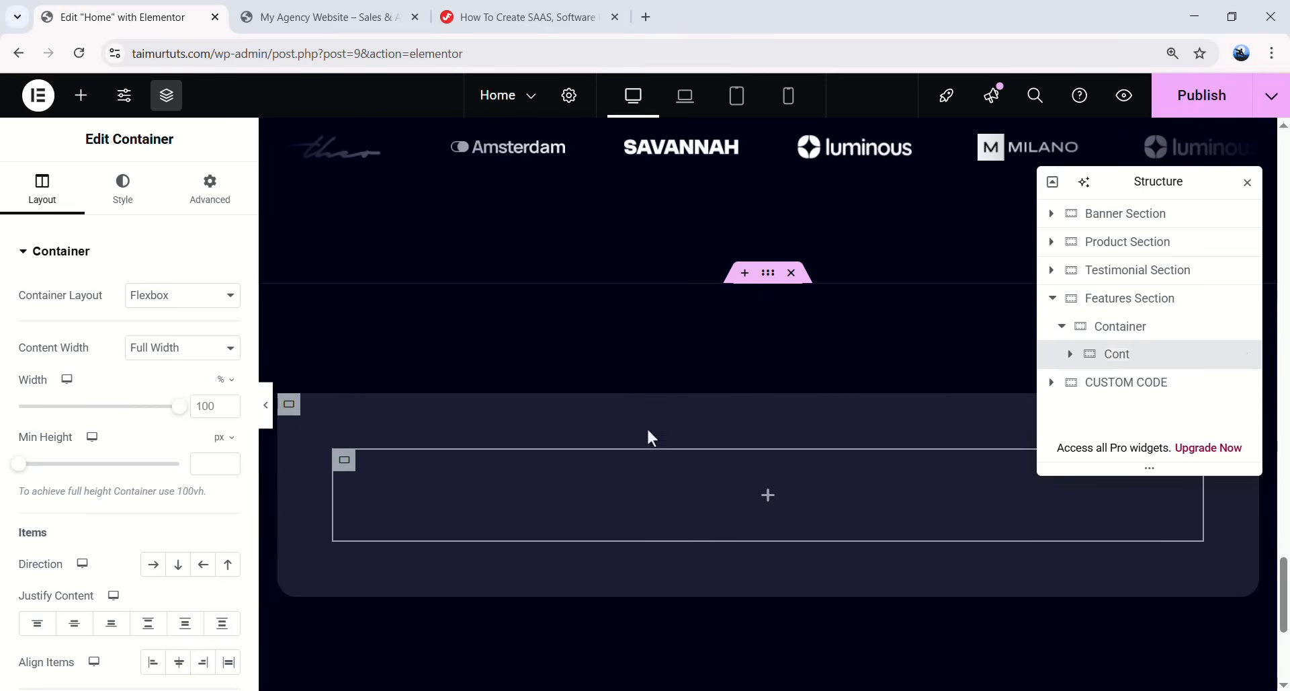
pyautogui.scroll(-1, 92, 571)
pyautogui.click(75, 541)
pyautogui.scroll(2, 27, 309)
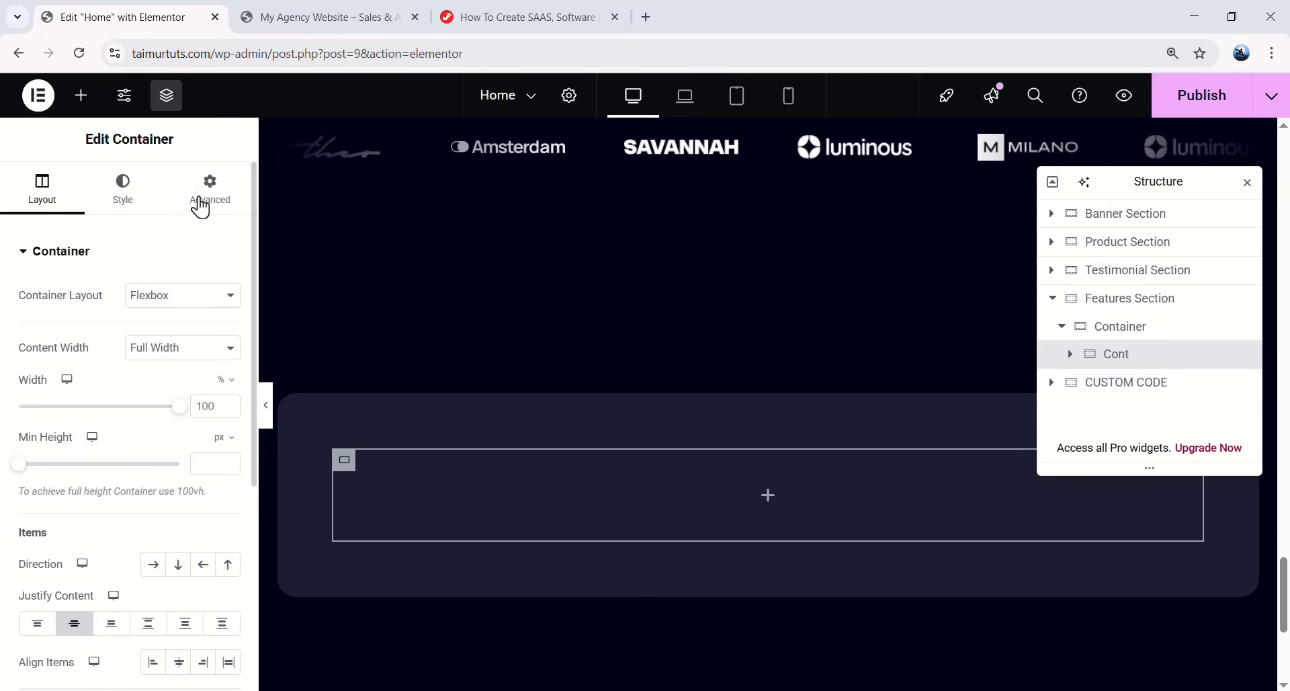
pyautogui.click(202, 200)
pyautogui.write('48')
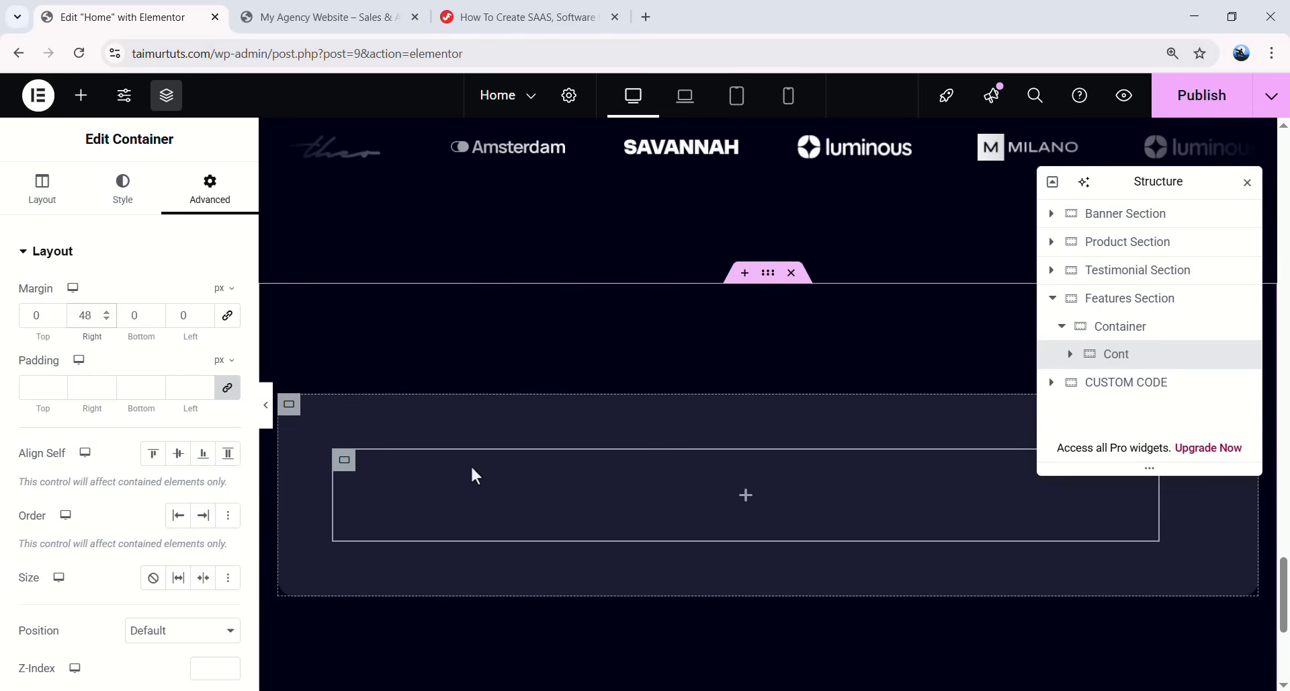
pyautogui.scroll(10, 480, 470)
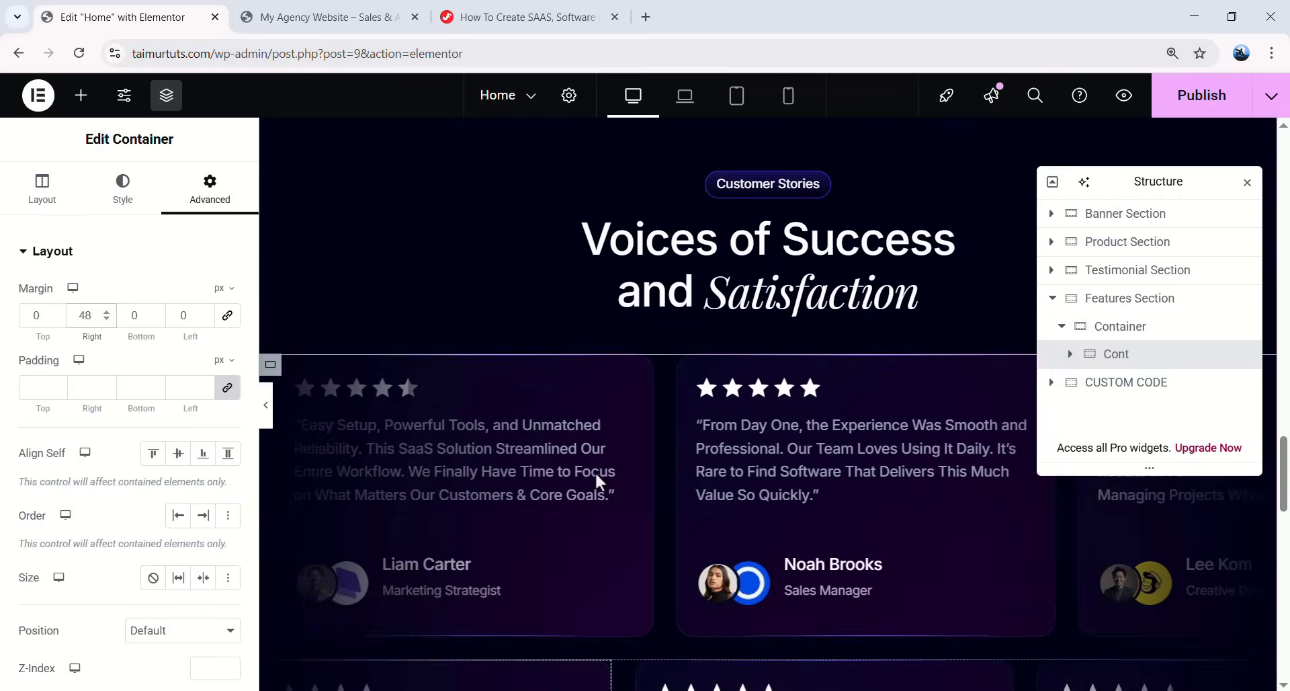
pyautogui.scroll(10, 595, 471)
pyautogui.scroll(-4, 754, 490)
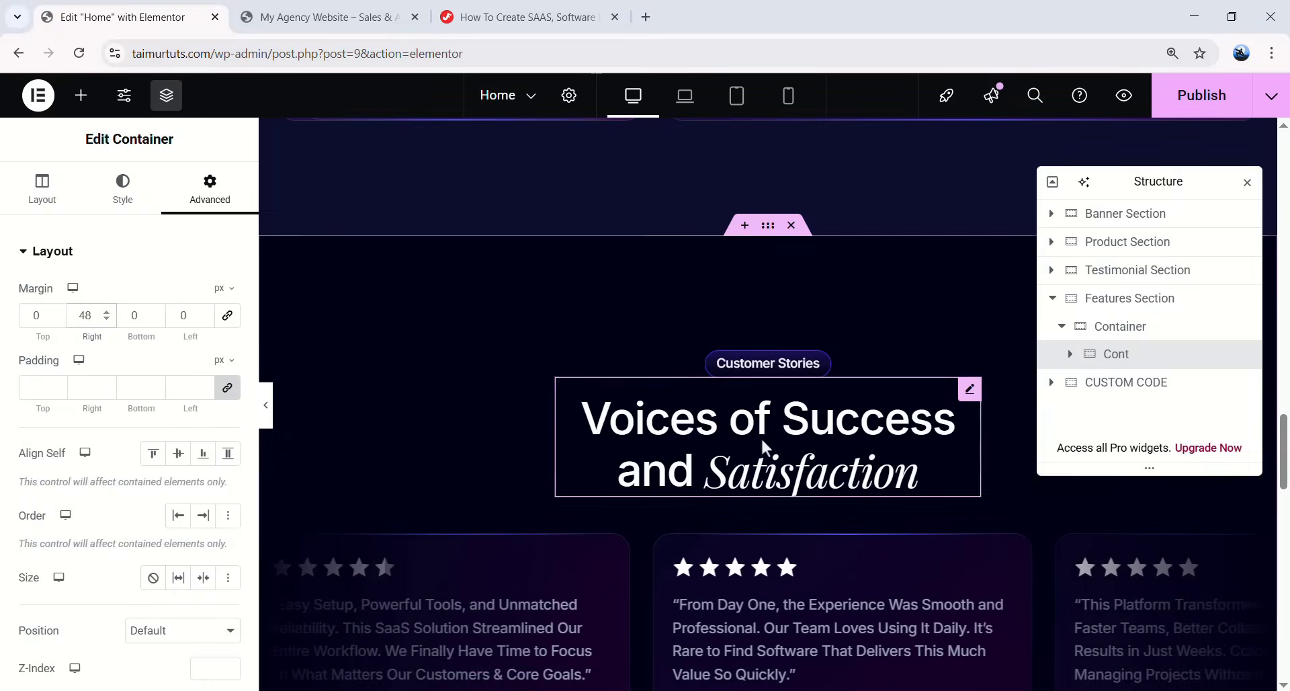
pyautogui.rightClick(965, 389)
# - Paste the Voices of Success heading into Cont as left-aligned 'Spot Issues Faster via Smart Integrations'
pyautogui.click(1002, 348)
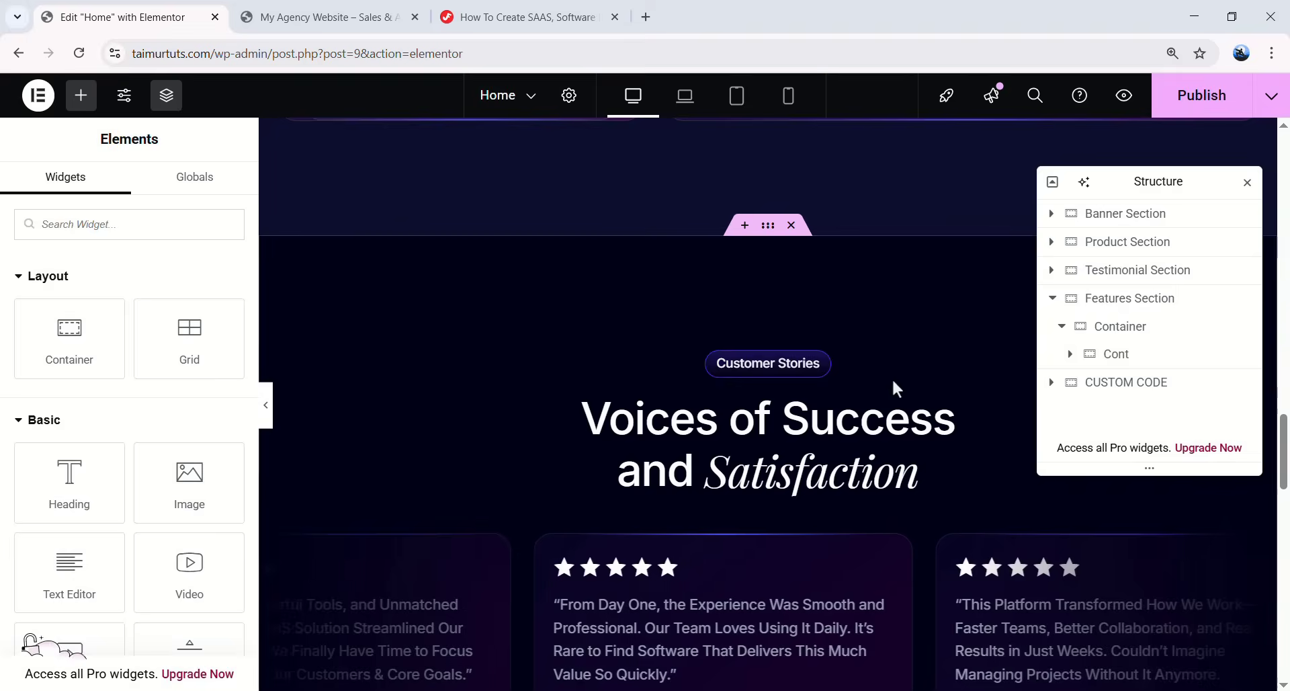
pyautogui.scroll(-10, 874, 379)
pyautogui.rightClick(748, 258)
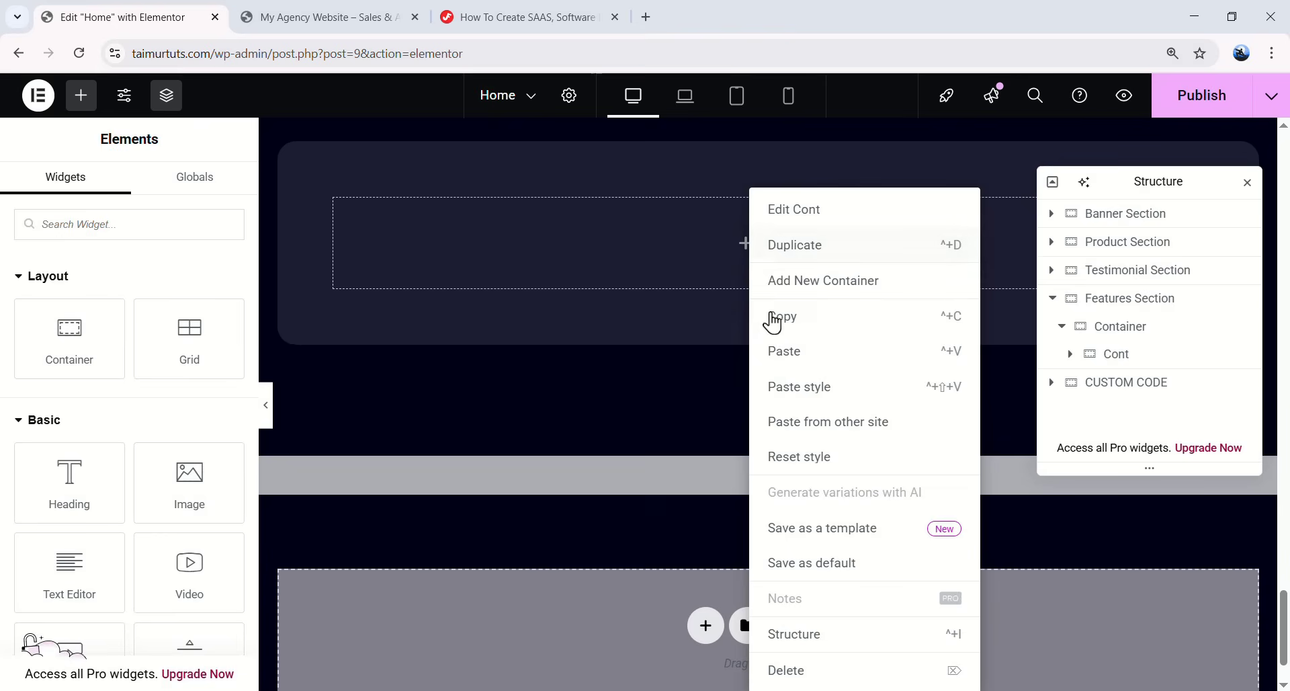
pyautogui.click(798, 352)
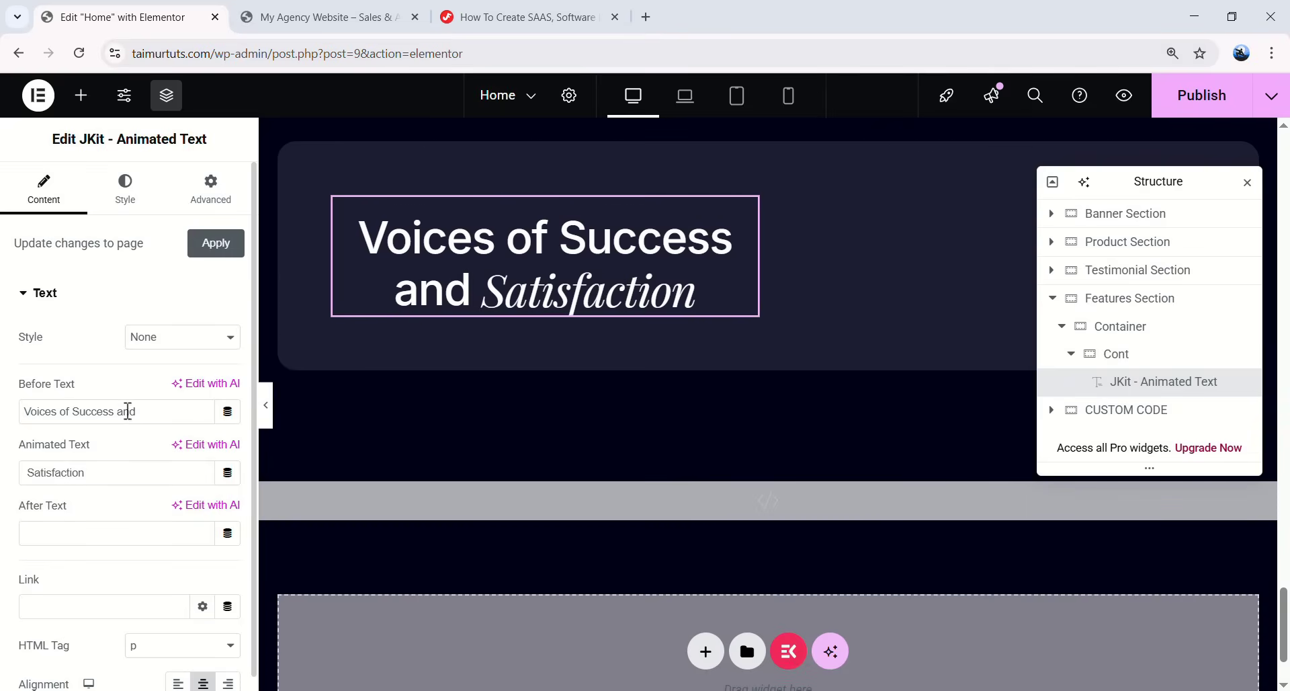
pyautogui.moveTo(142, 411); pyautogui.dragTo(47, 411)
pyautogui.hotkey('ctrl', 'v')
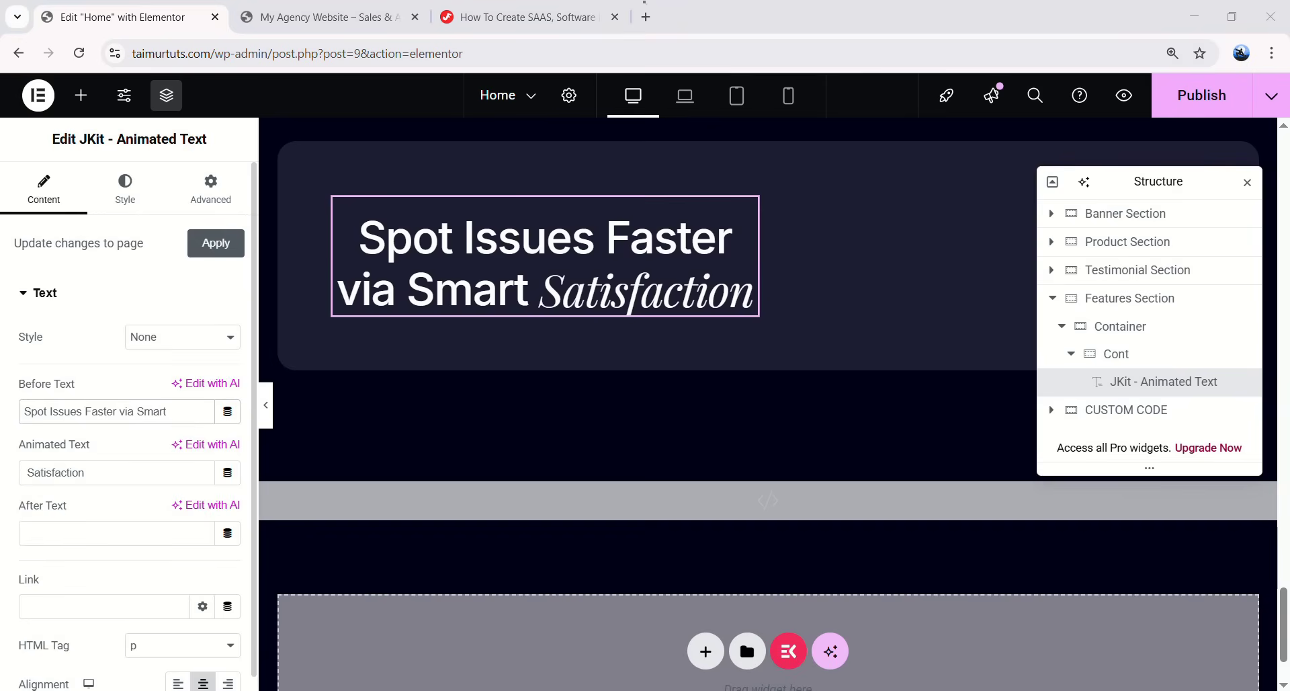
pyautogui.moveTo(86, 472); pyautogui.dragTo(17, 472)
pyautogui.write('Integrations!')
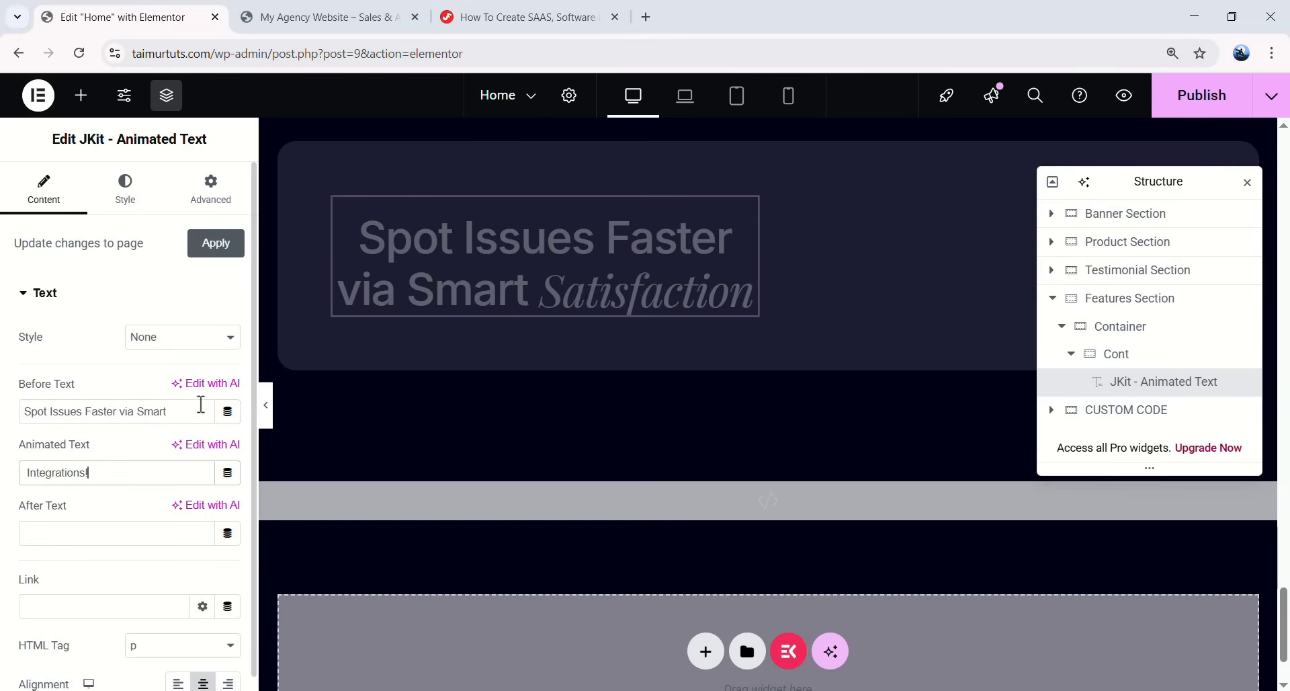
pyautogui.click(142, 201)
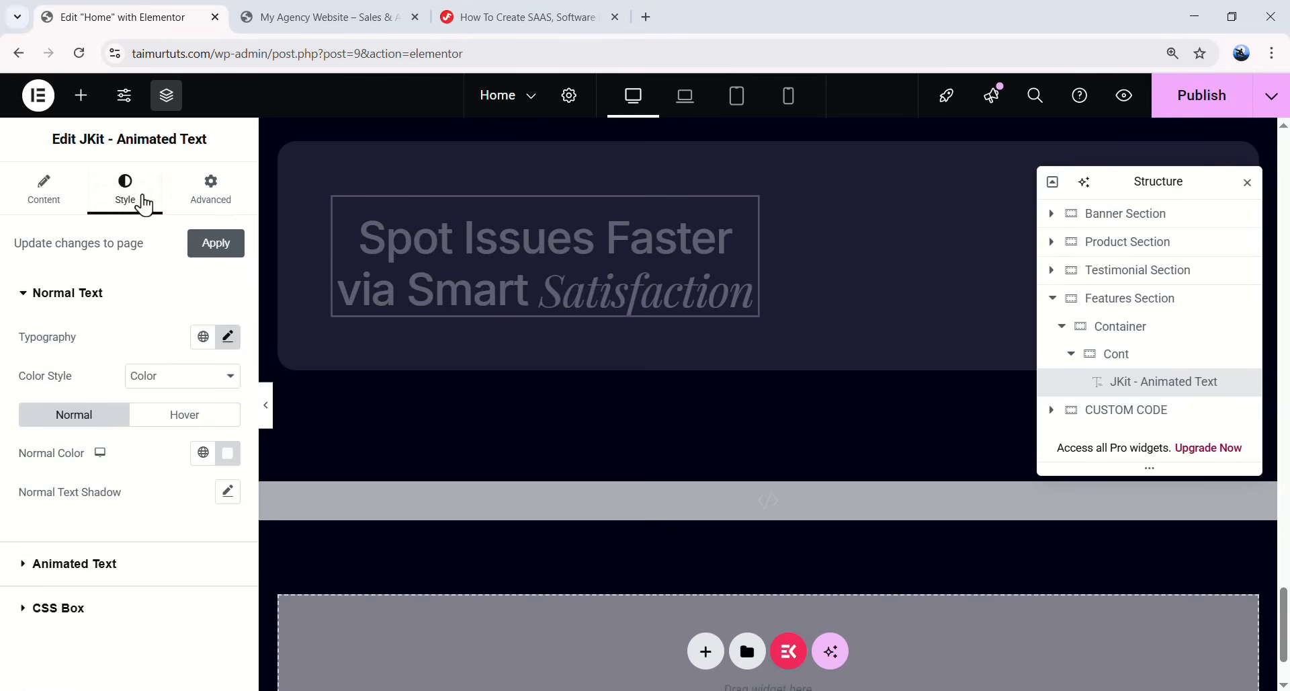
pyautogui.click(59, 202)
pyautogui.scroll(-1, 139, 450)
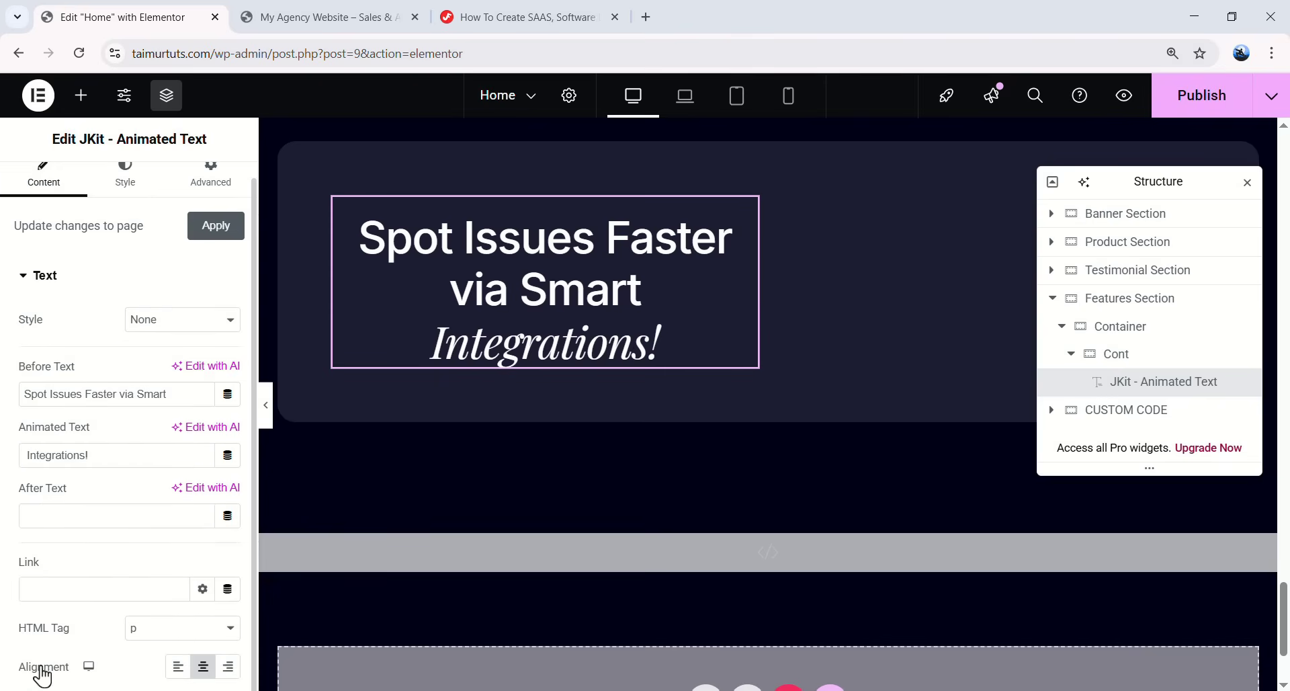
pyautogui.click(177, 667)
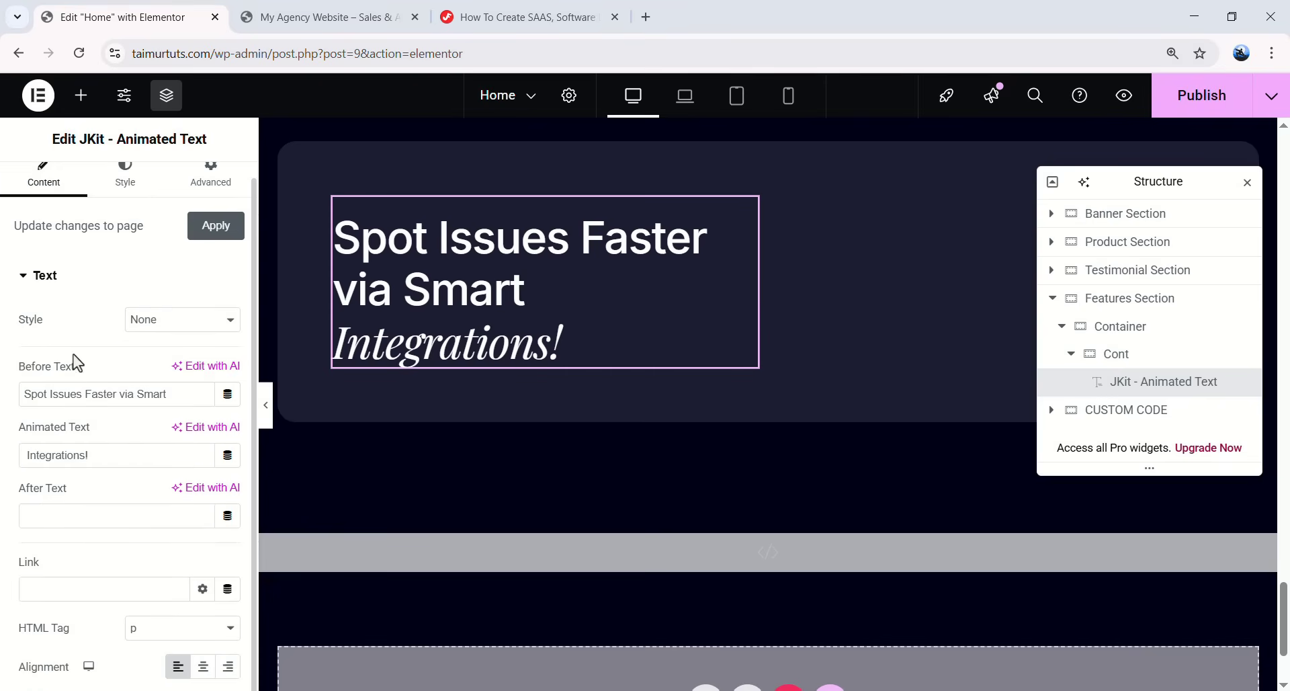
pyautogui.scroll(1, 65, 369)
# - Set a 60 px line height on both the heading's main text and animated word
pyautogui.click(131, 200)
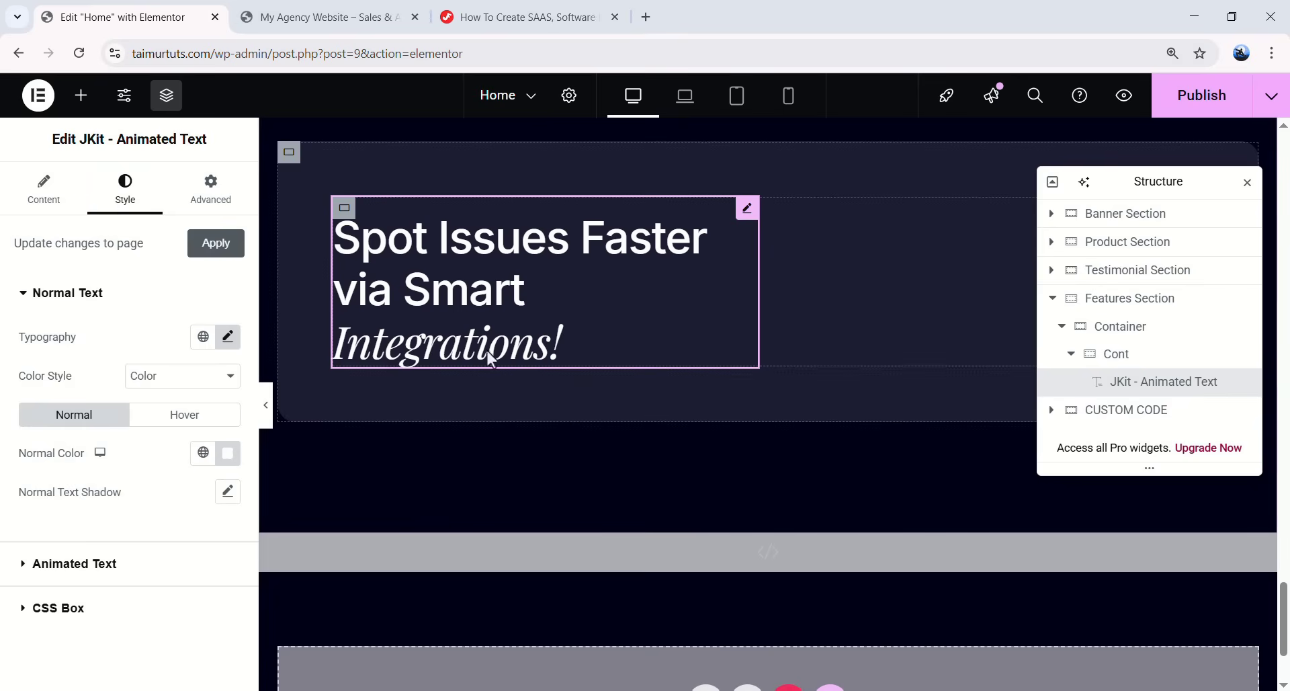
pyautogui.click(228, 336)
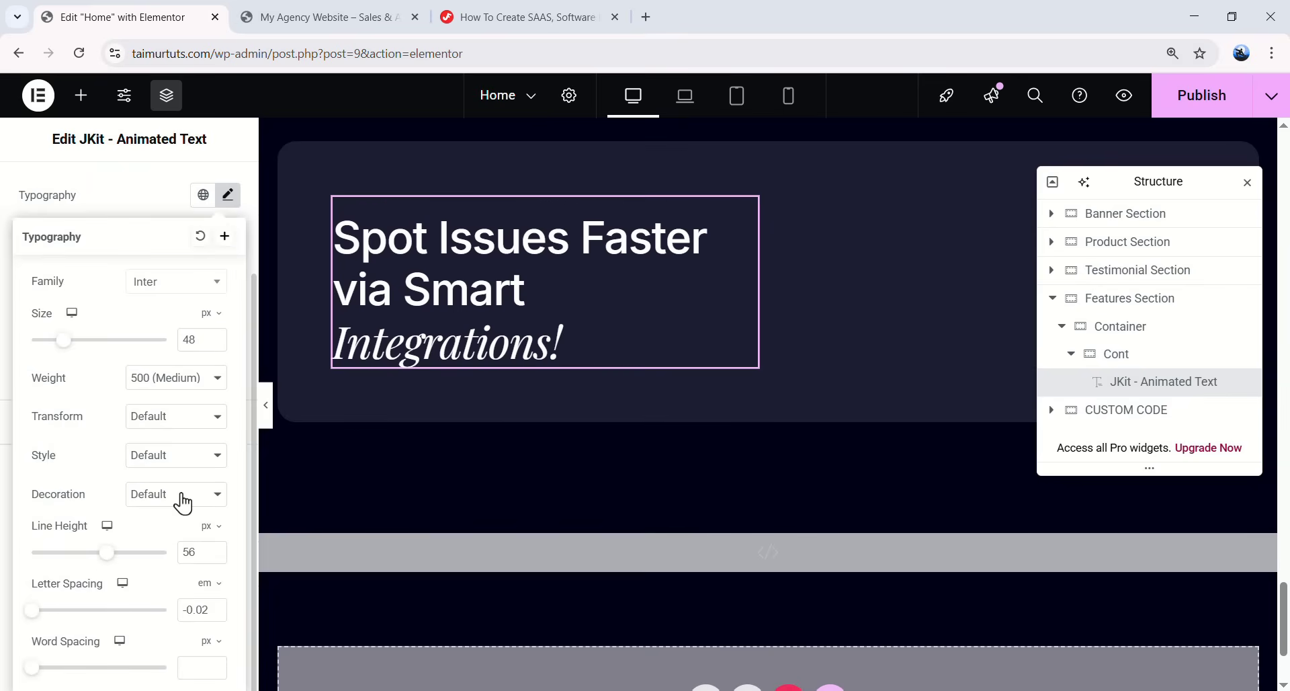
pyautogui.write('60')
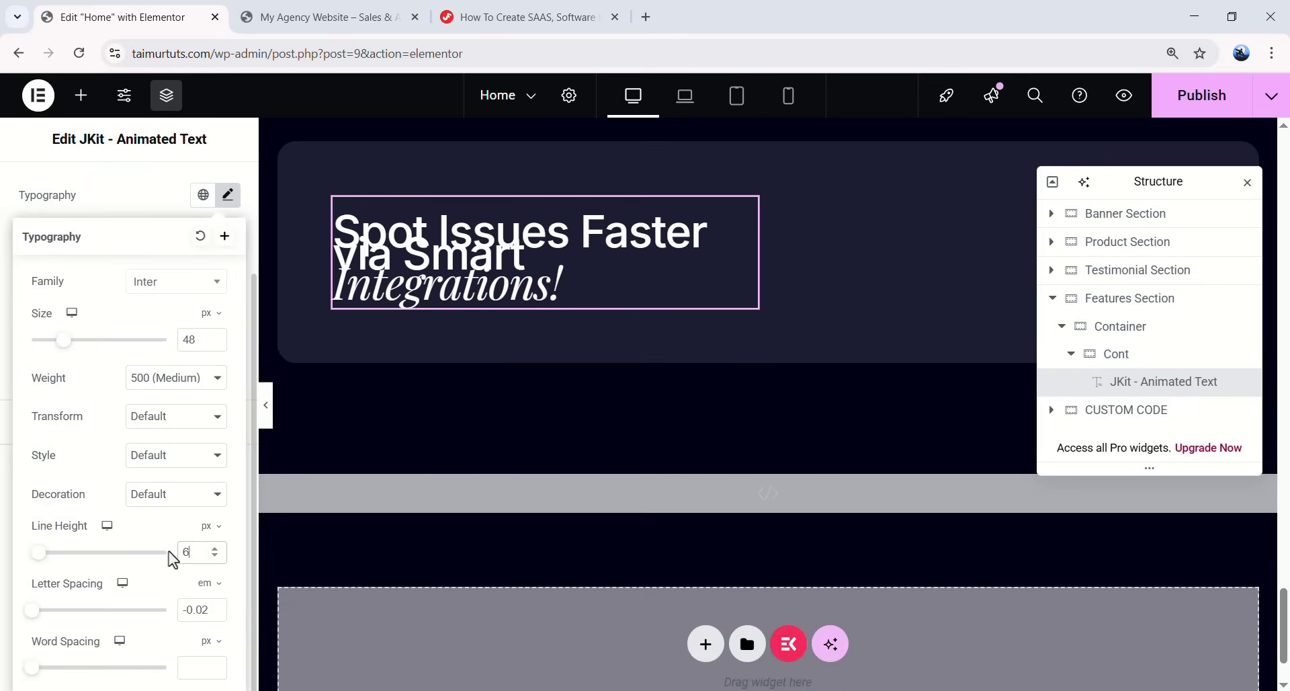
pyautogui.click(228, 278)
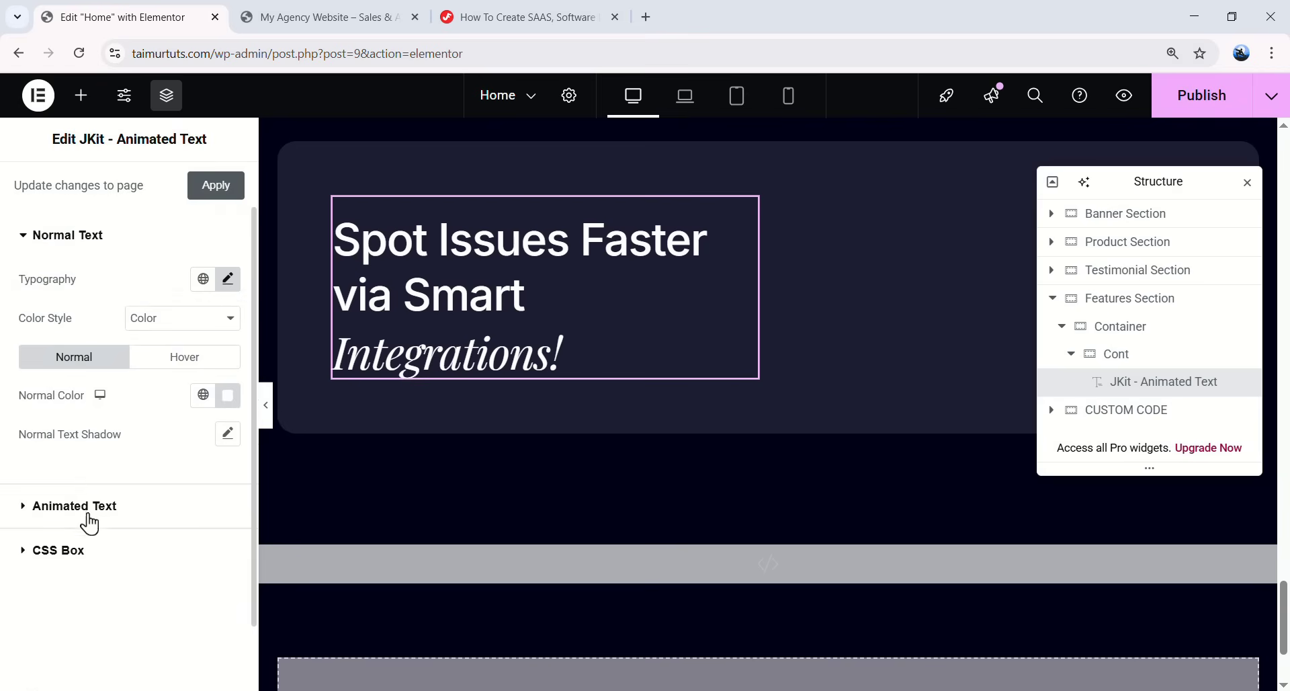
pyautogui.click(205, 505)
pyautogui.click(227, 377)
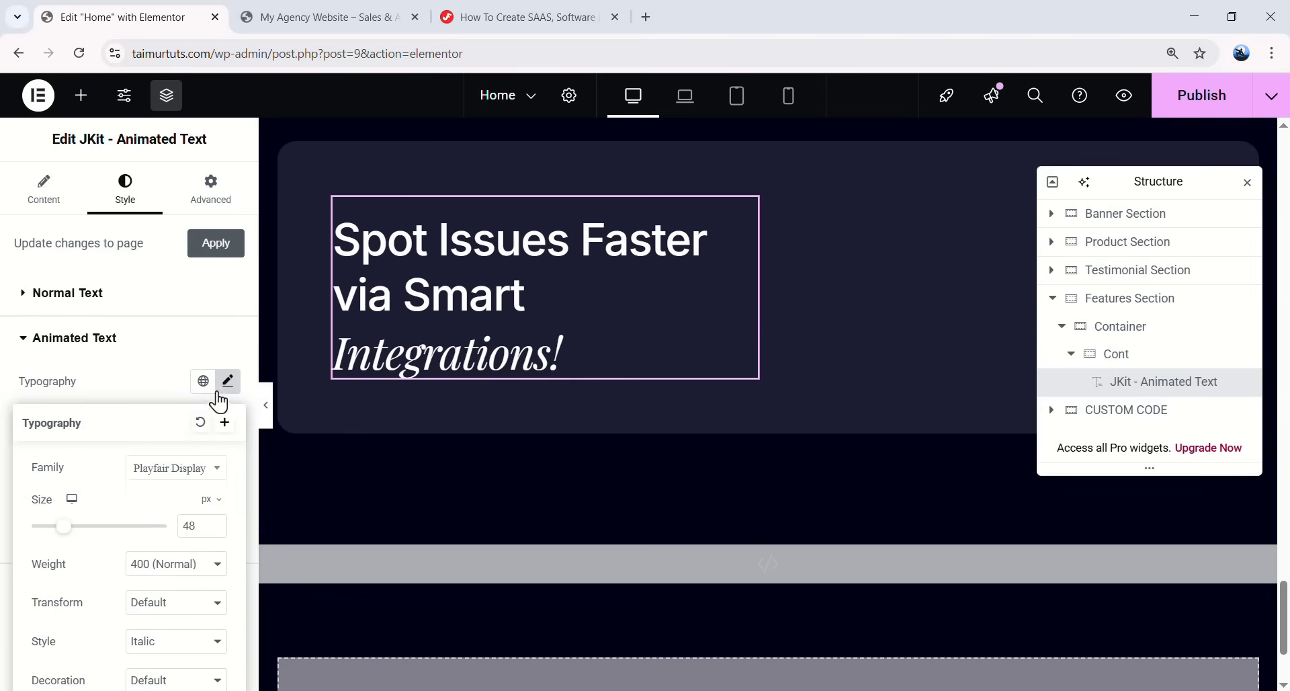
pyautogui.write('60')
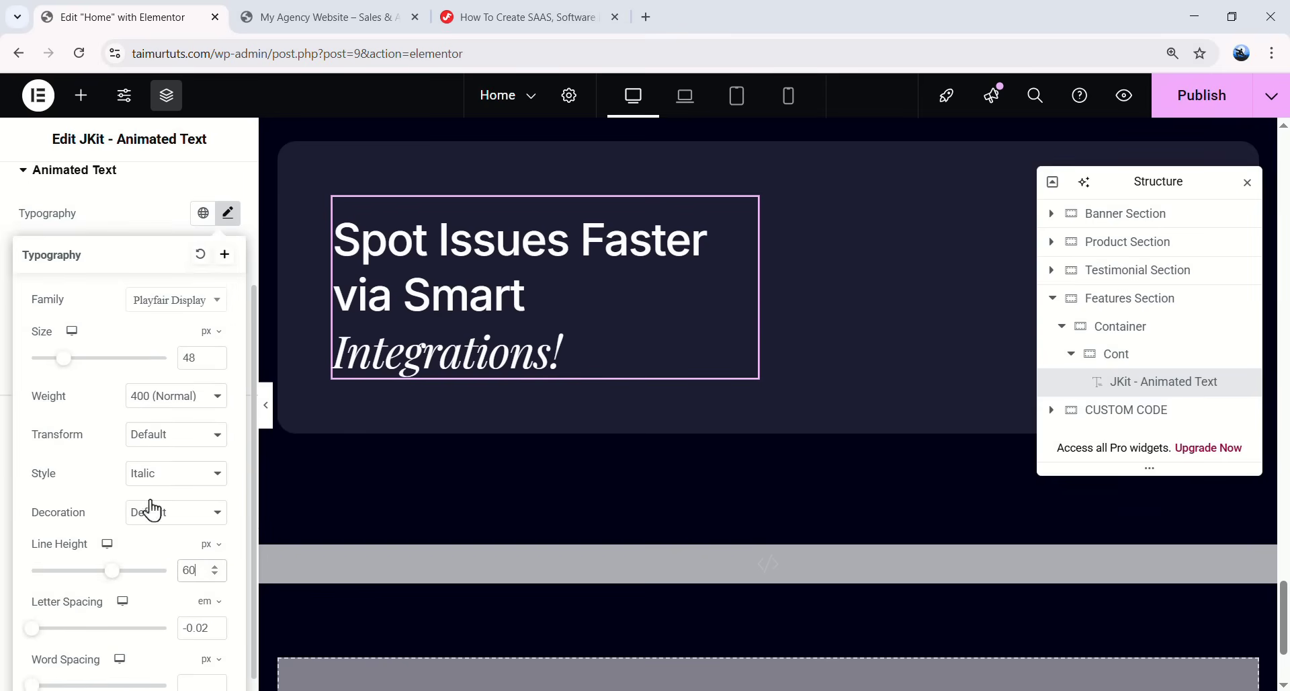
pyautogui.click(228, 213)
# - Give the heading 0/0/16/0 padding and a 380 px custom width
pyautogui.scroll(2, 215, 256)
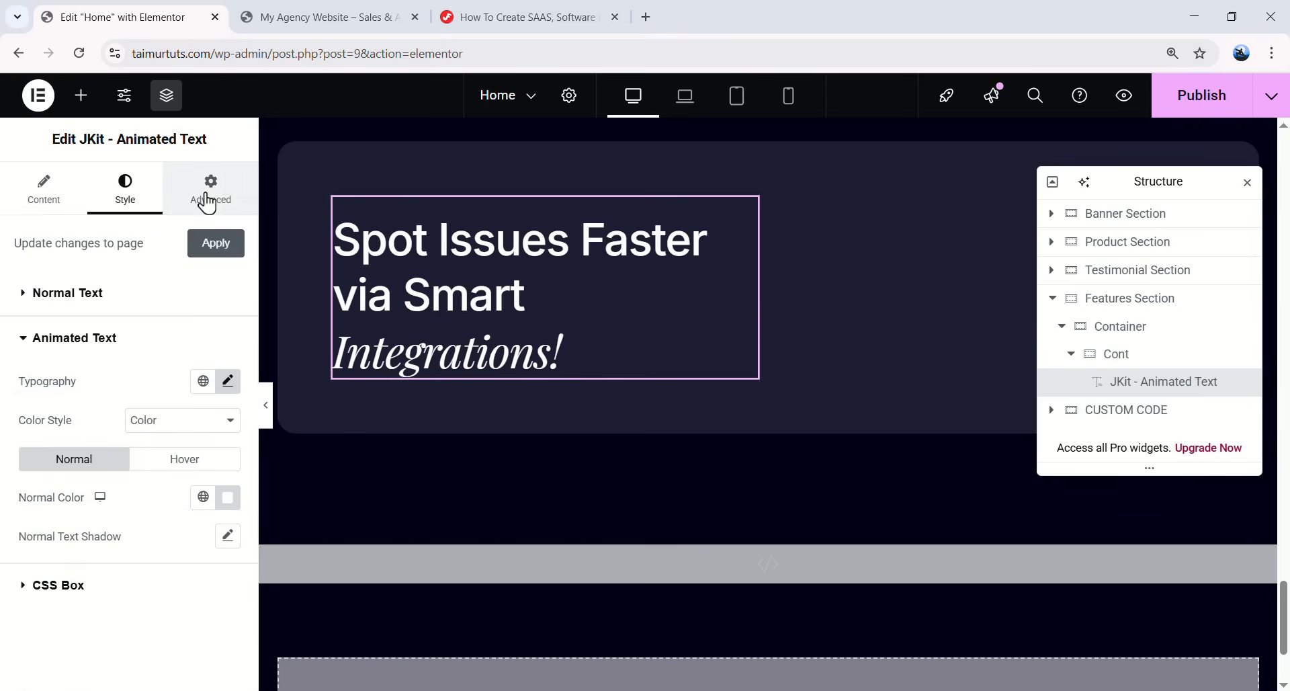
pyautogui.click(209, 191)
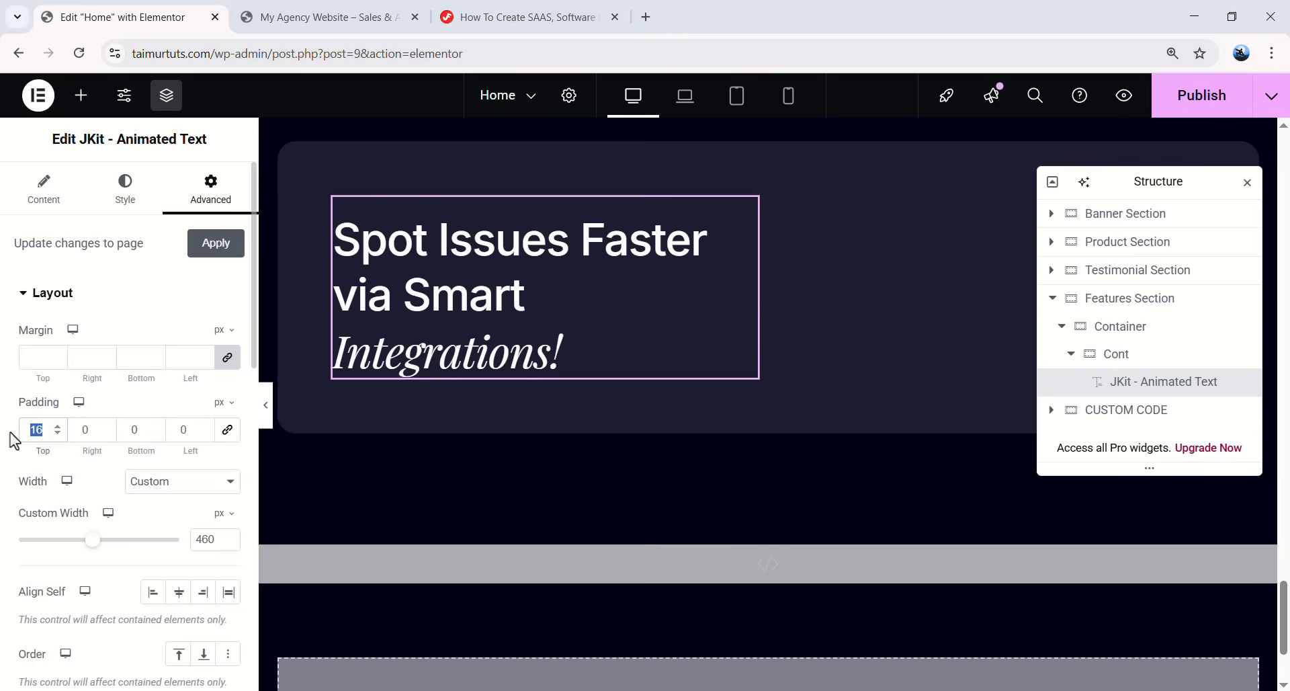
pyautogui.write('0')
pyautogui.write('1')
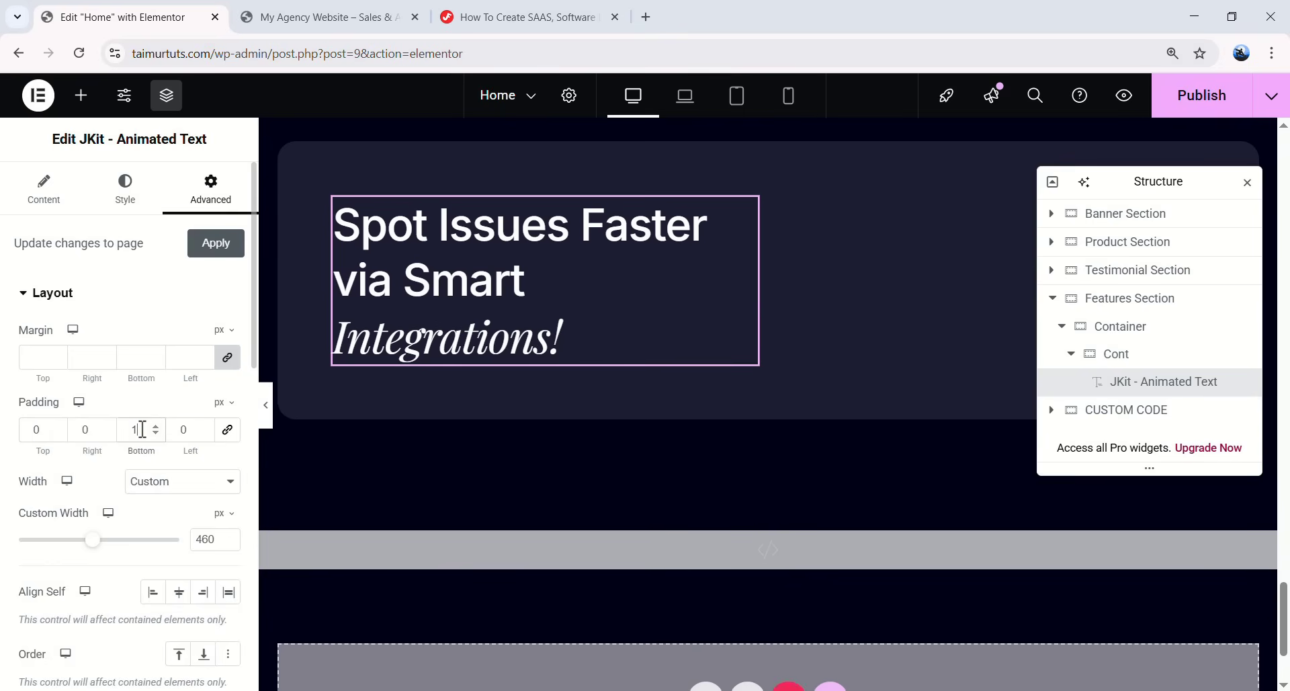
pyautogui.write('6')
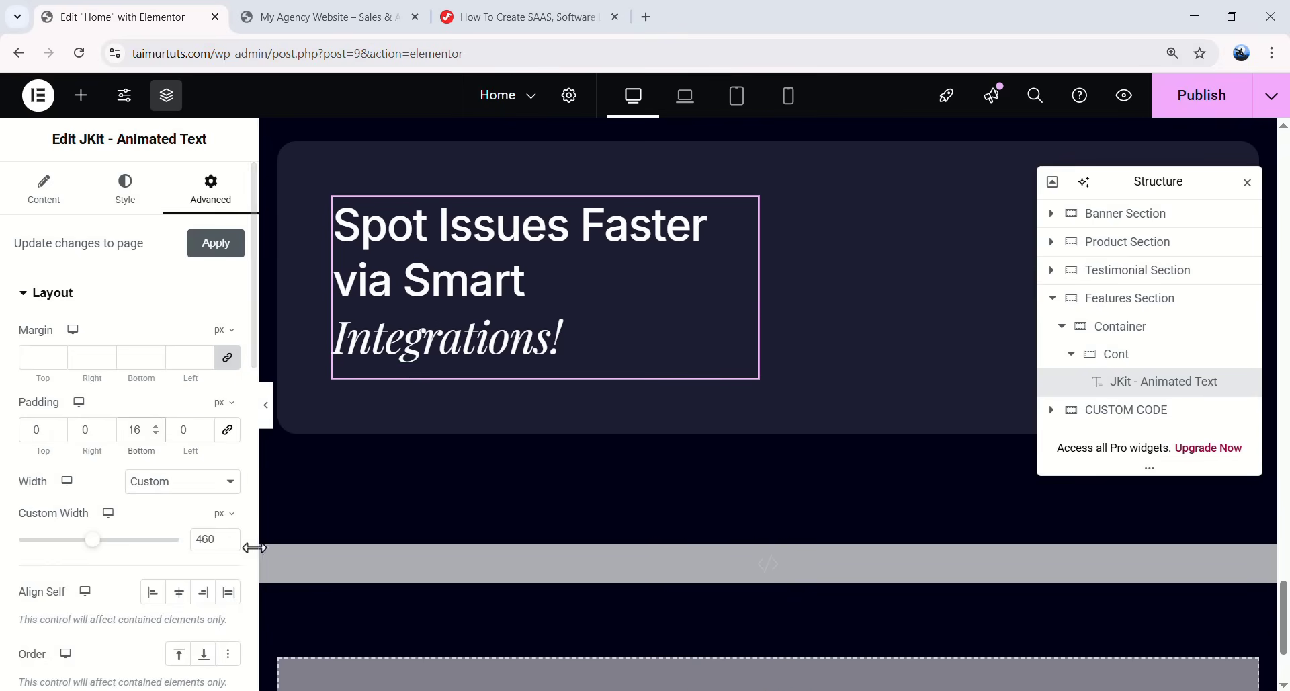
pyautogui.doubleClick(203, 539)
pyautogui.write('340')
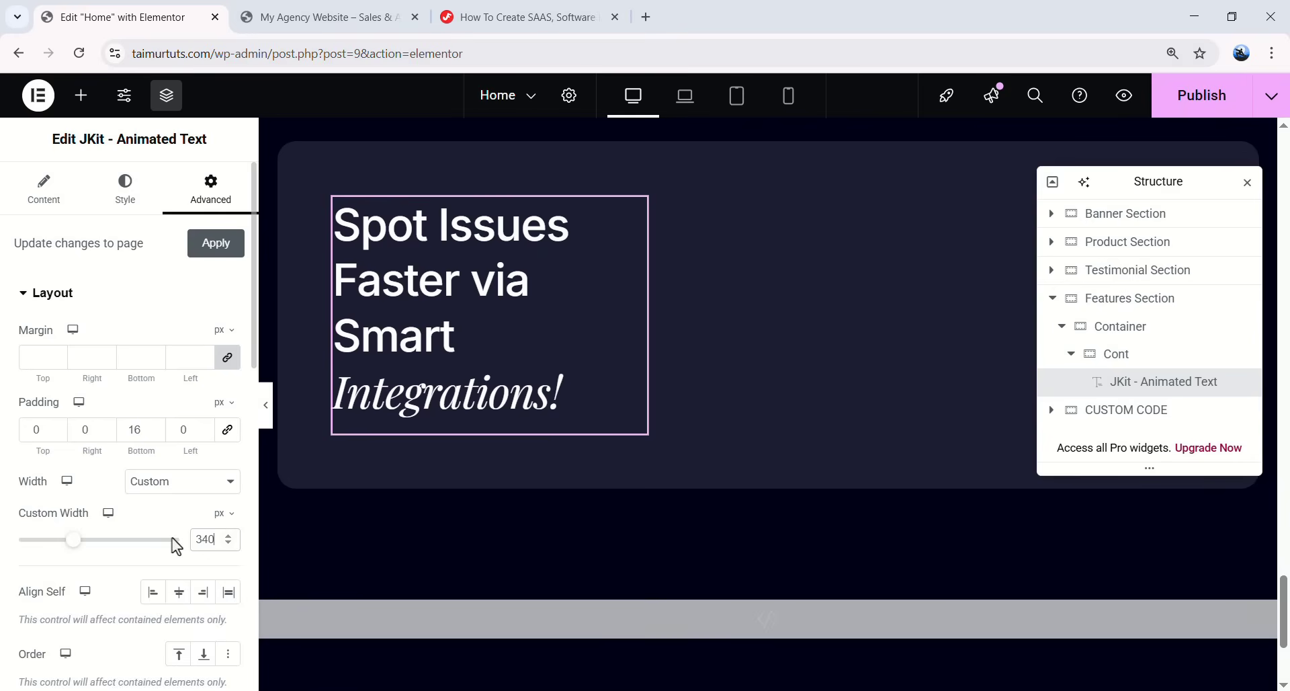
pyautogui.scroll(-1, 172, 537)
pyautogui.moveTo(72, 463); pyautogui.dragTo(79, 462)
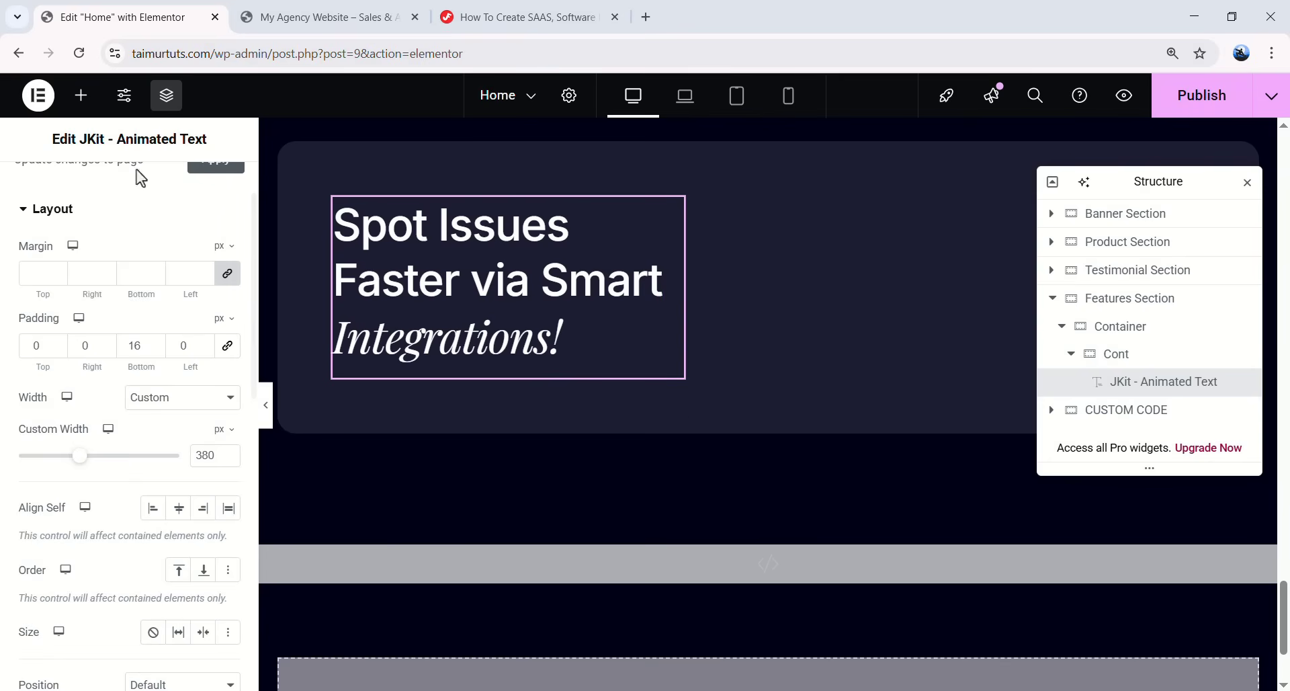
pyautogui.scroll(15, 692, 381)
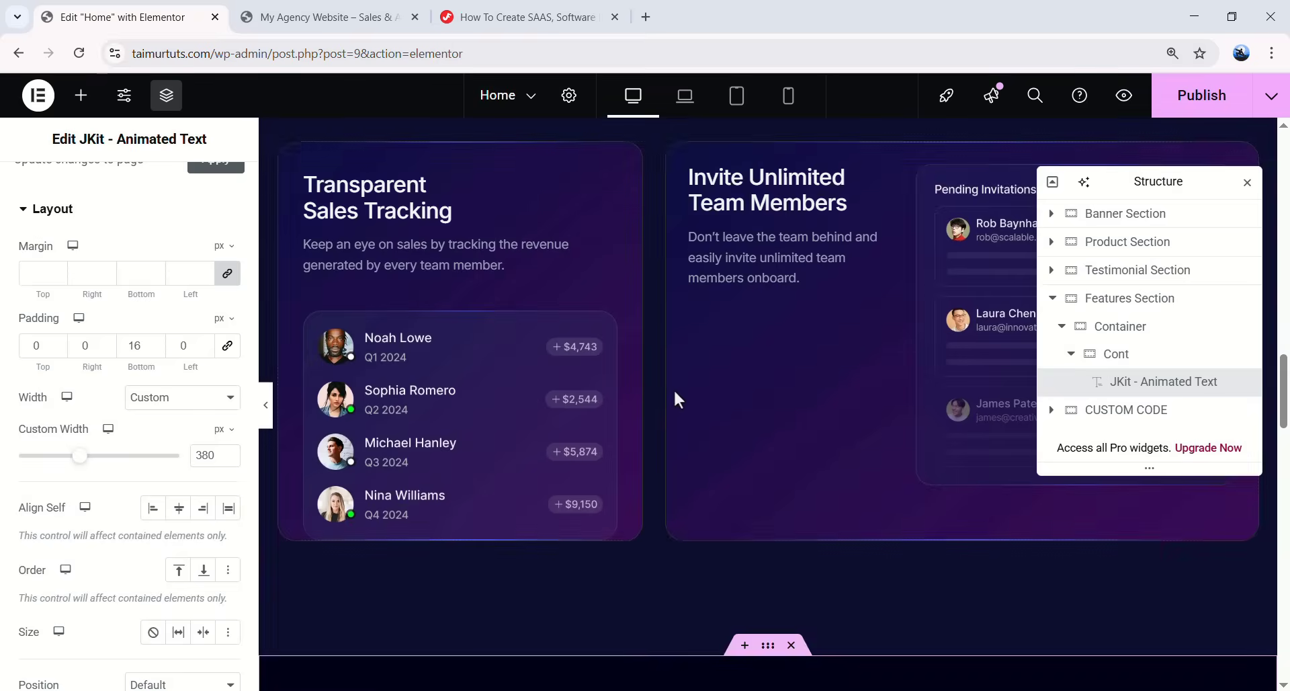
pyautogui.scroll(-5, 675, 390)
pyautogui.scroll(15, 718, 424)
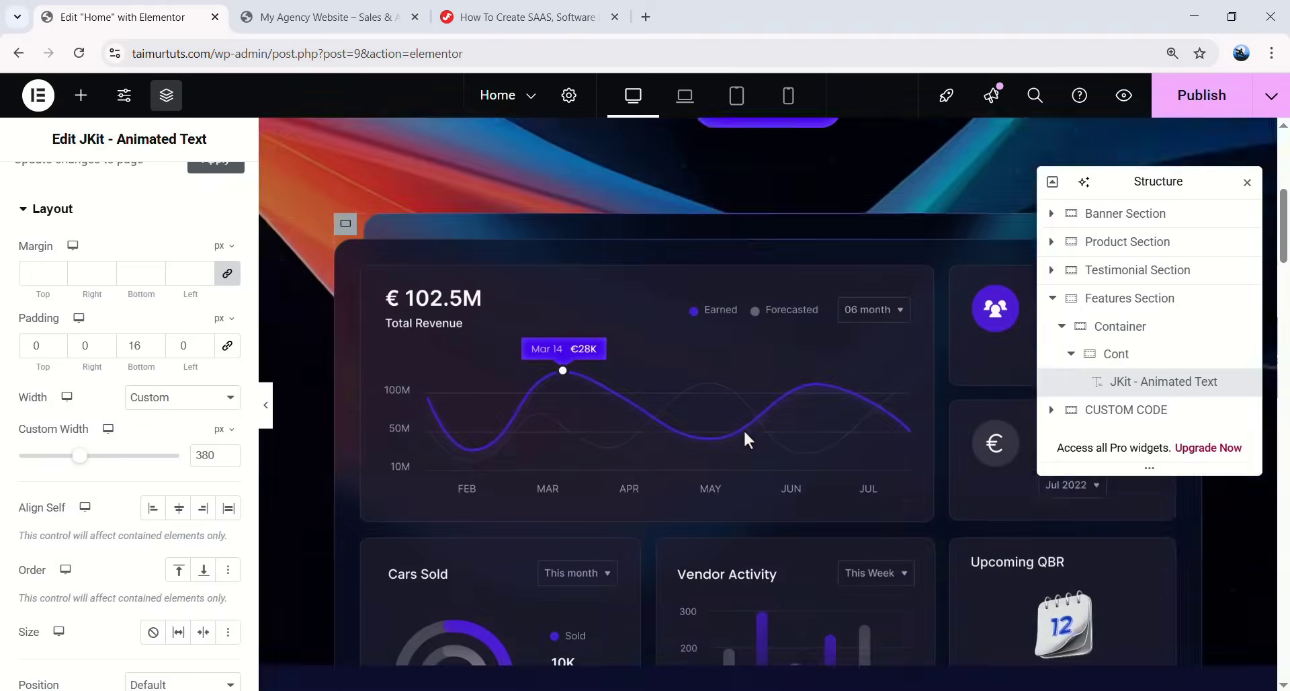
pyautogui.scroll(5, 744, 428)
# - Copy the hero description paragraph under the heading and replace its text with the integrations description
pyautogui.click(739, 473)
pyautogui.rightClick(810, 474)
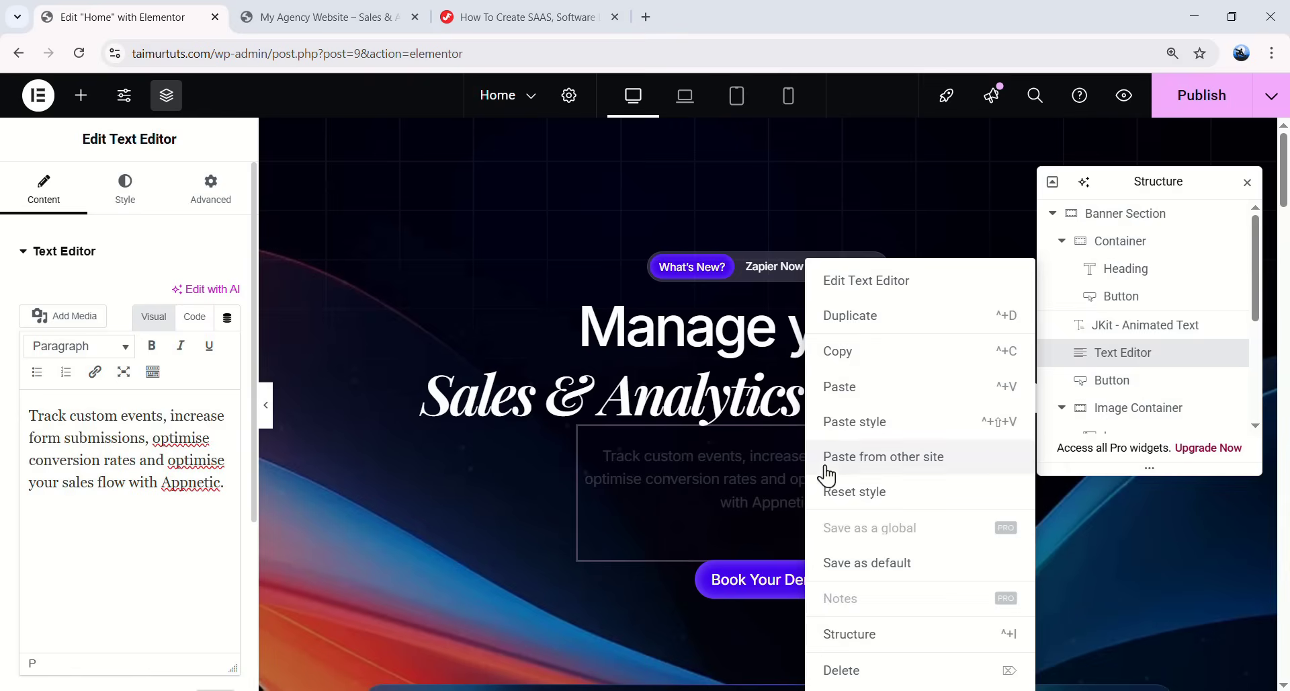
pyautogui.click(837, 351)
pyautogui.scroll(-20, 710, 377)
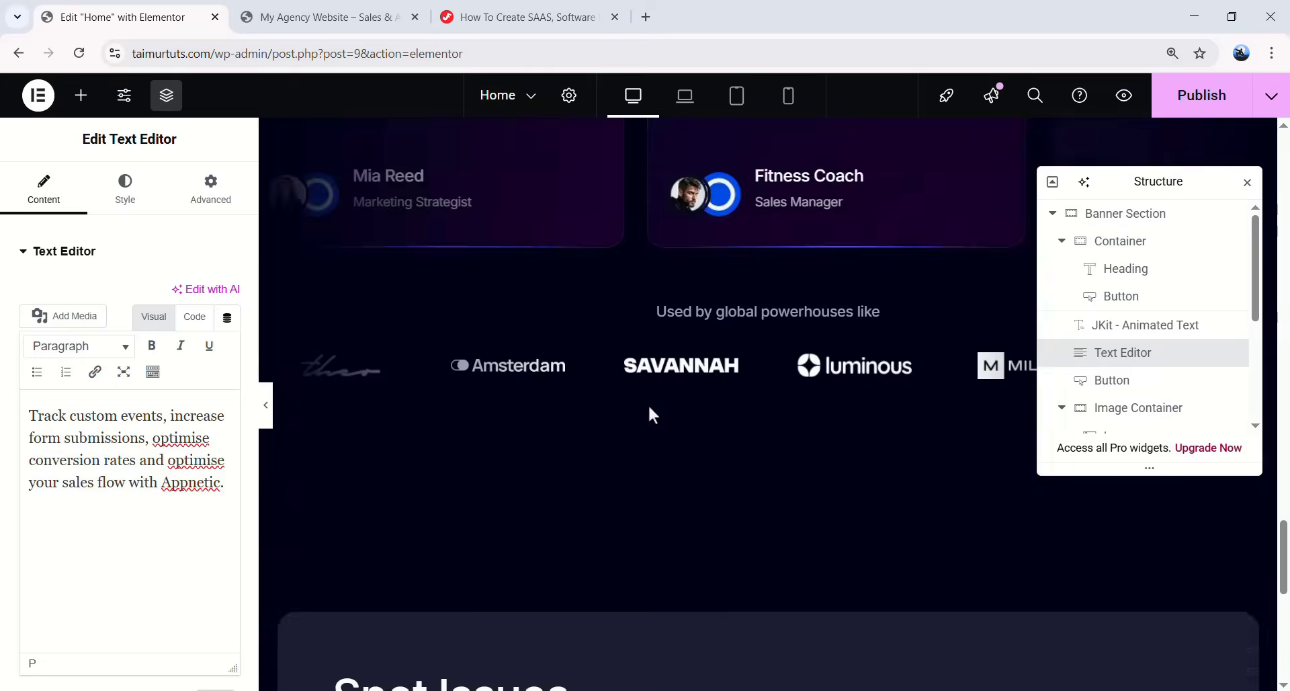
pyautogui.scroll(20, 662, 420)
pyautogui.rightClick(547, 370)
pyautogui.click(592, 384)
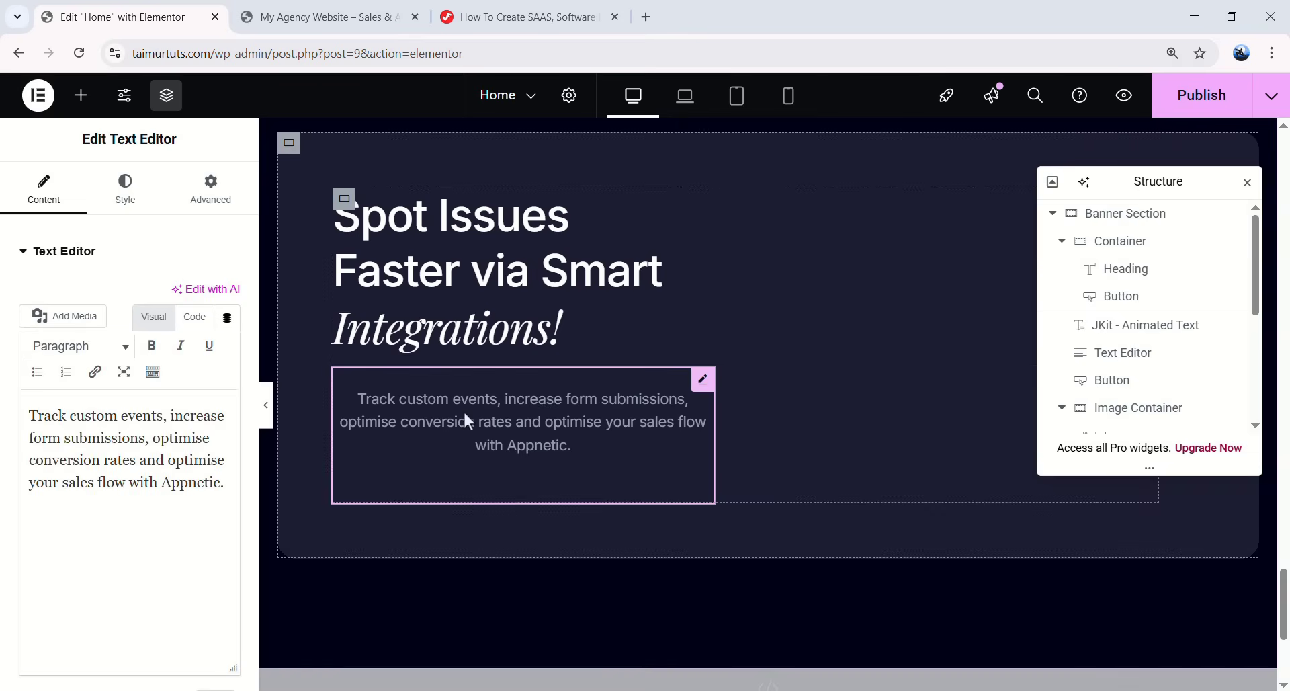
pyautogui.click(129, 438)
pyautogui.hotkey('ctrl', 'a')
pyautogui.write("Effortlessly connect with your favorite tools. Whether it's your CRM, email marketing platform, or project management tool, we've got you covered.")
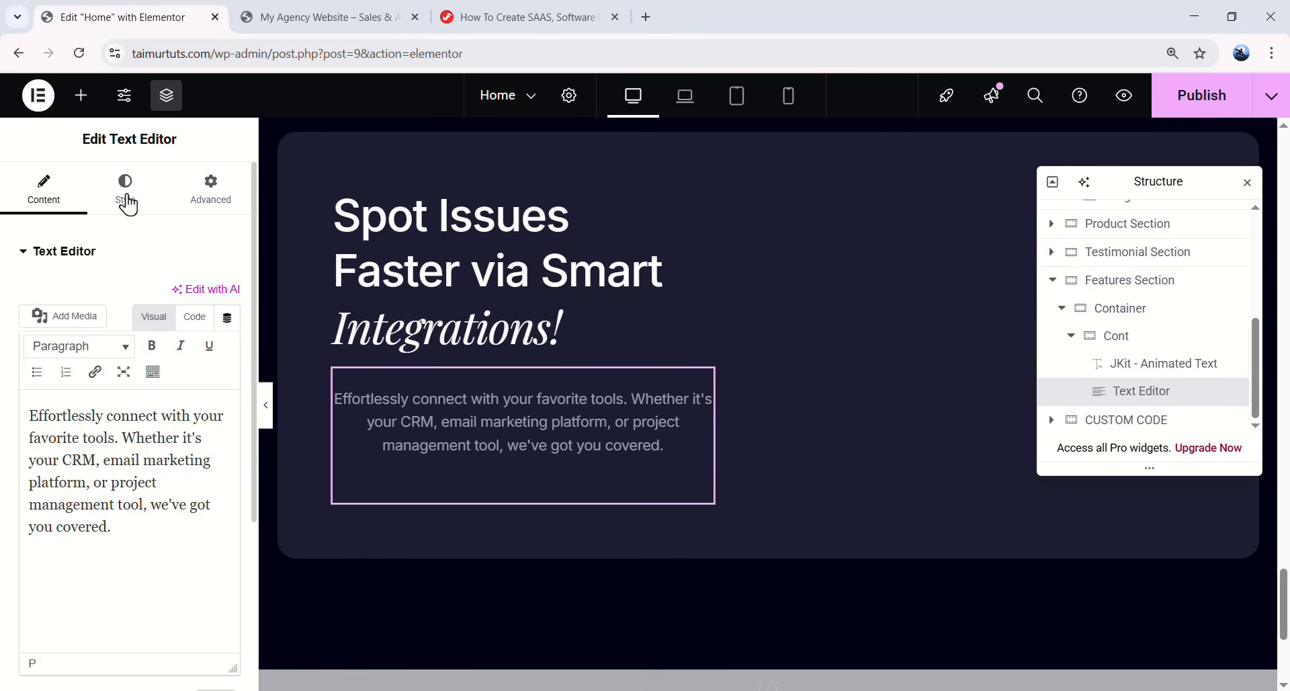
# - Left-align the paragraph, set its padding to 0 and its width to 440 px
pyautogui.click(125, 191)
pyautogui.click(154, 297)
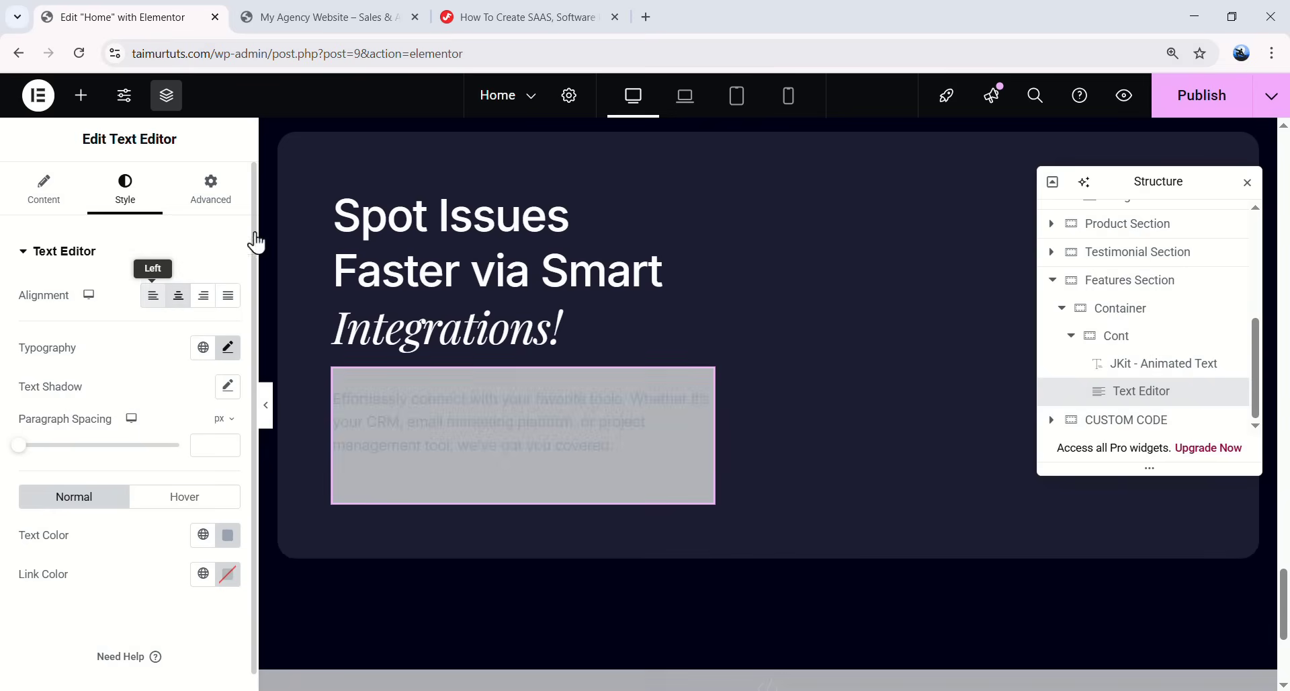
pyautogui.click(209, 190)
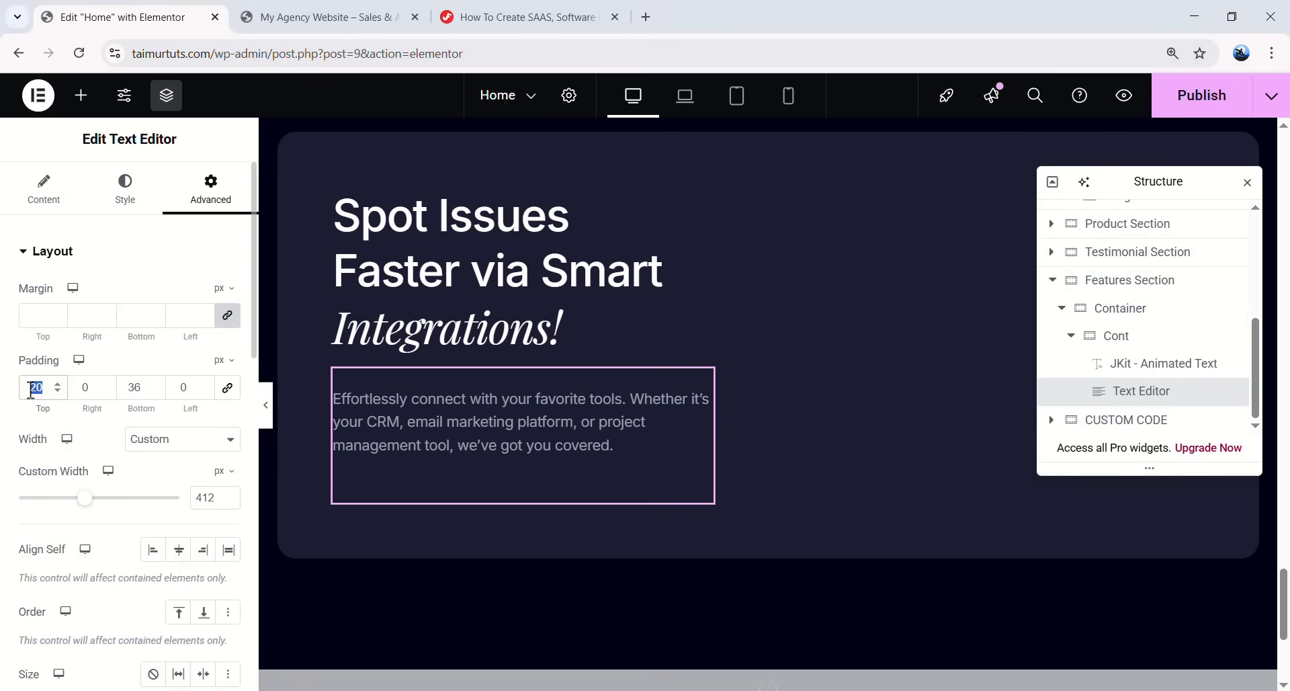
pyautogui.write('0')
pyautogui.moveTo(128, 387); pyautogui.dragTo(134, 387)
pyautogui.write('0')
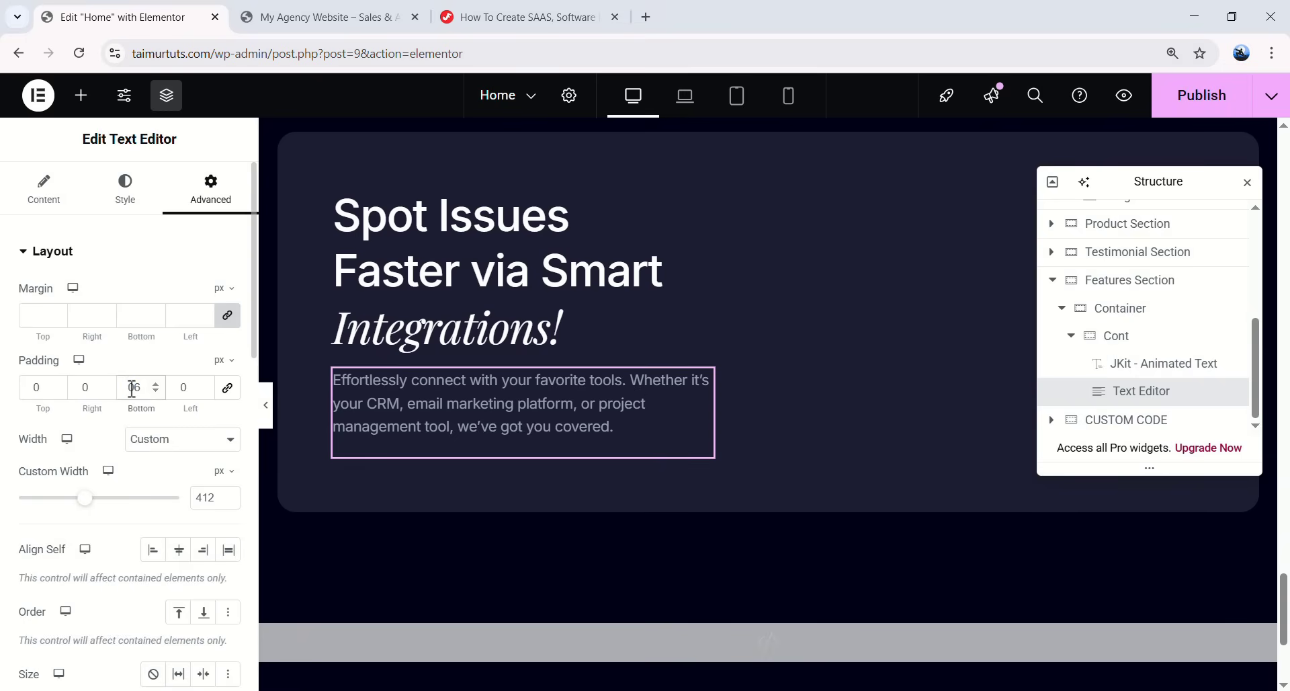
pyautogui.press('Delete')
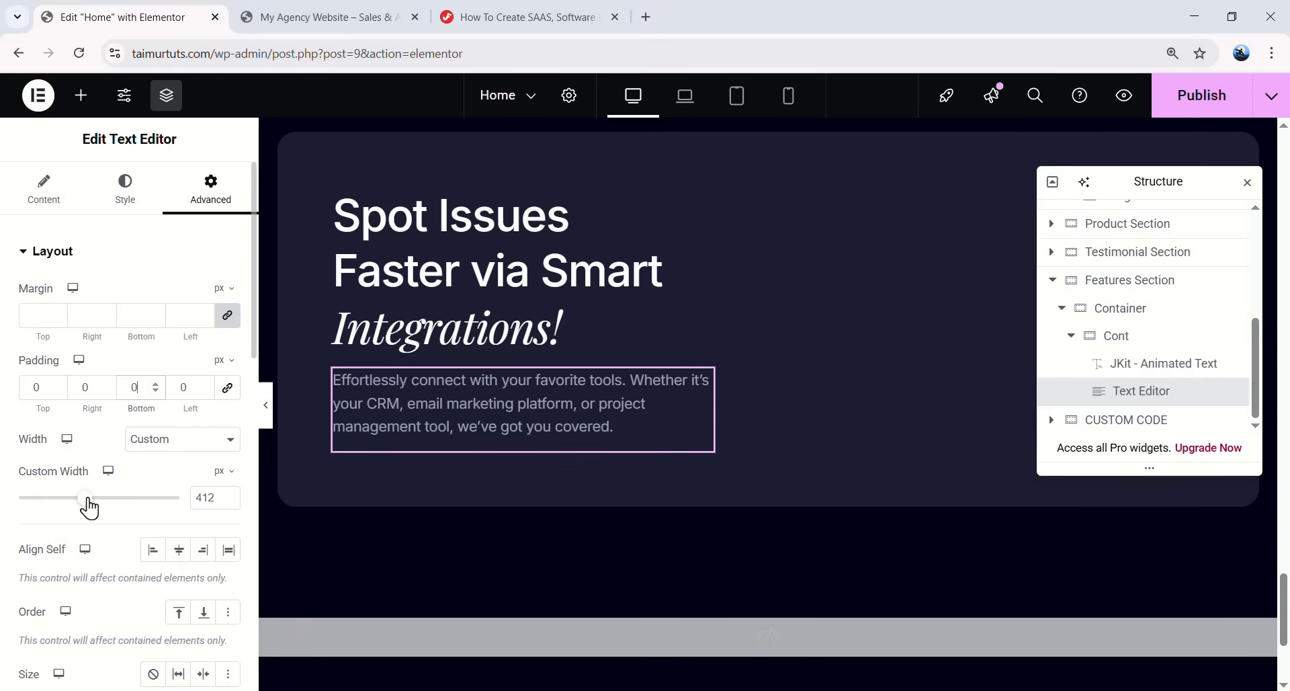
pyautogui.moveTo(89, 500); pyautogui.dragTo(93, 499)
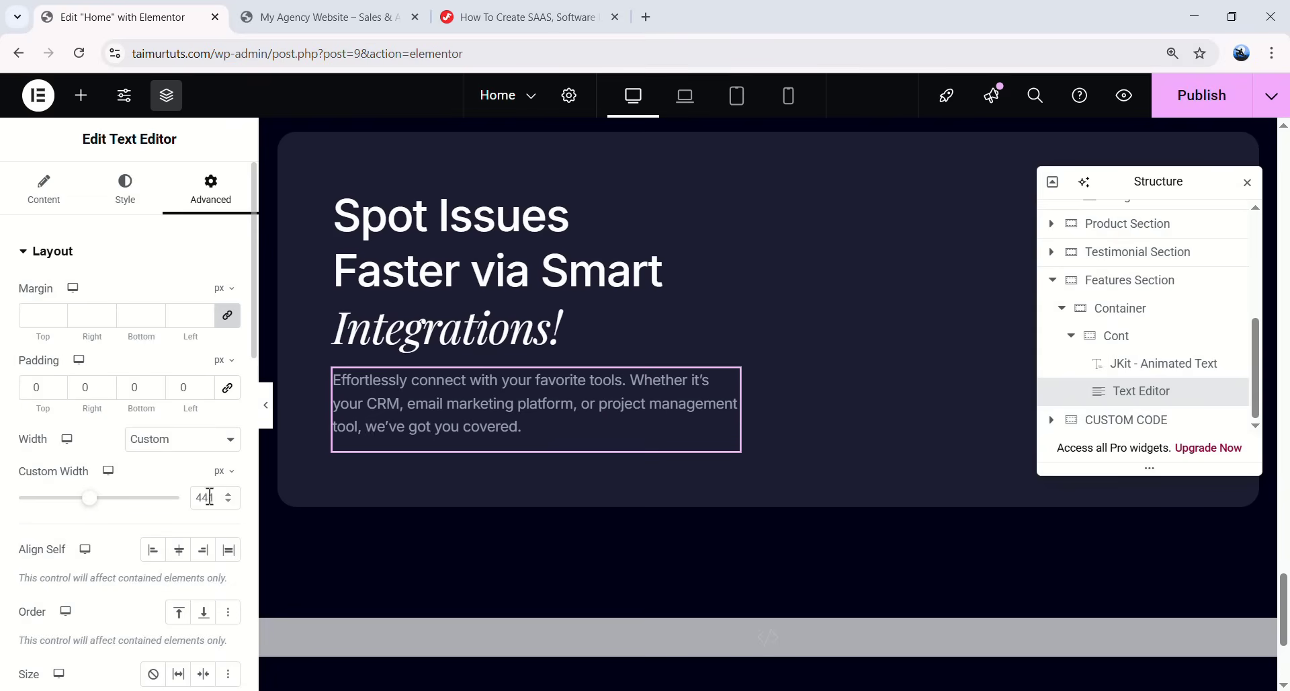
pyautogui.click(645, 4)
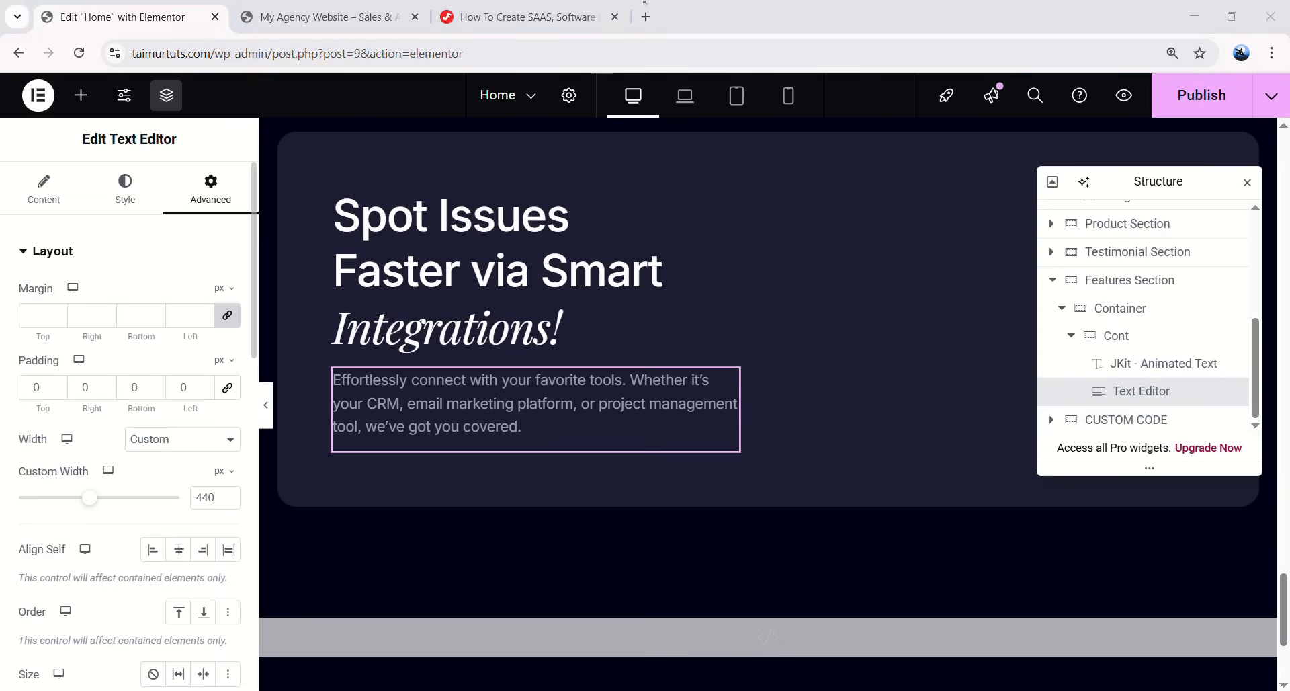
pyautogui.scroll(10, 522, 464)
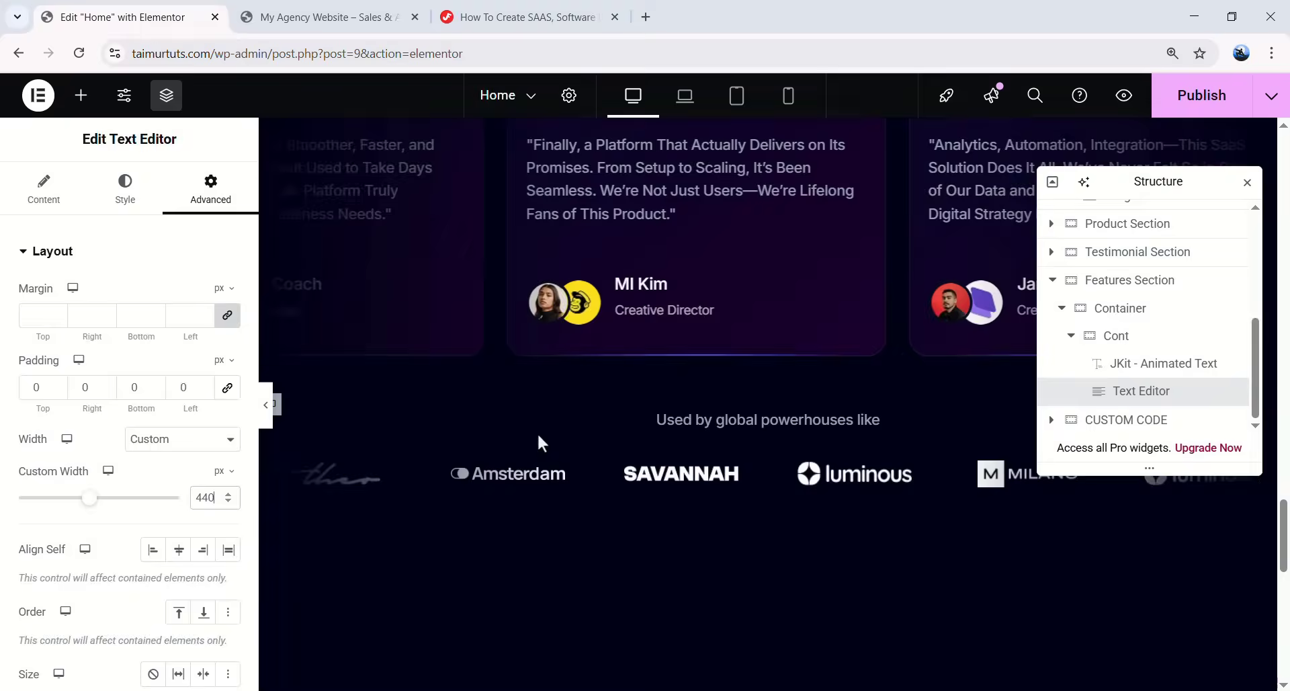
pyautogui.scroll(5, 543, 446)
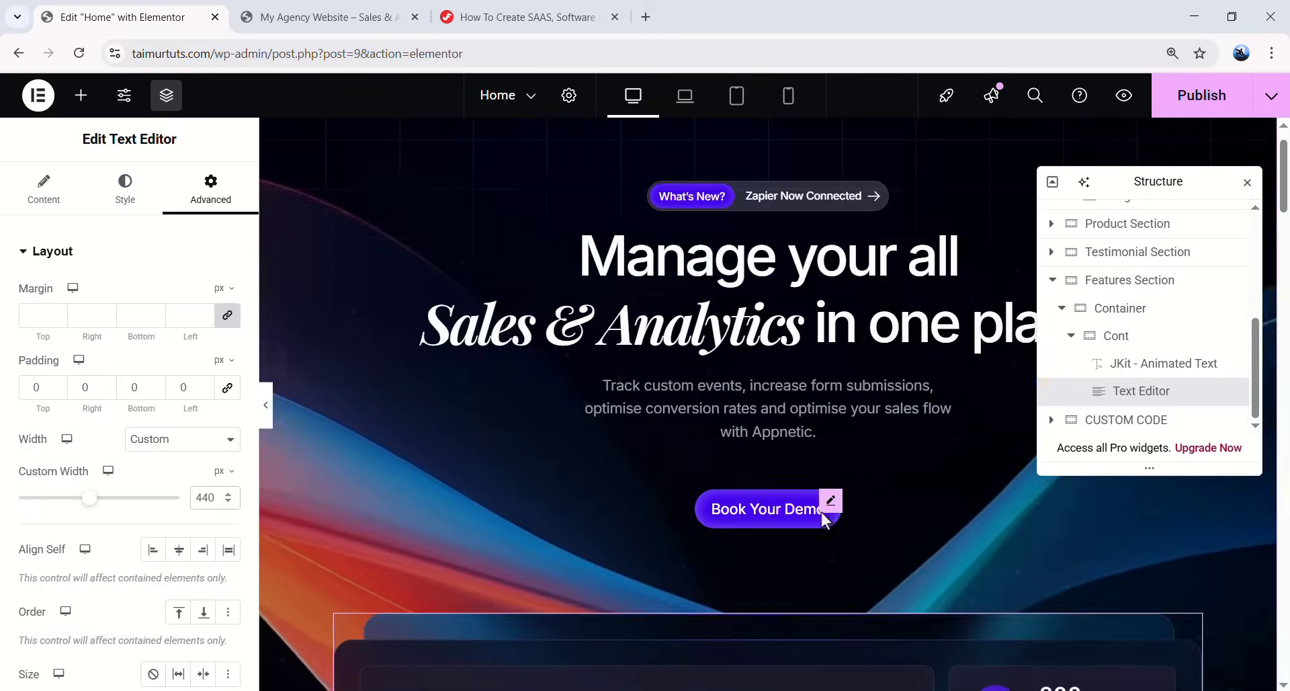
# - Paste the copied Book Your Demo button below the integrations paragraph
pyautogui.rightClick(825, 511)
pyautogui.scroll(-12, 541, 494)
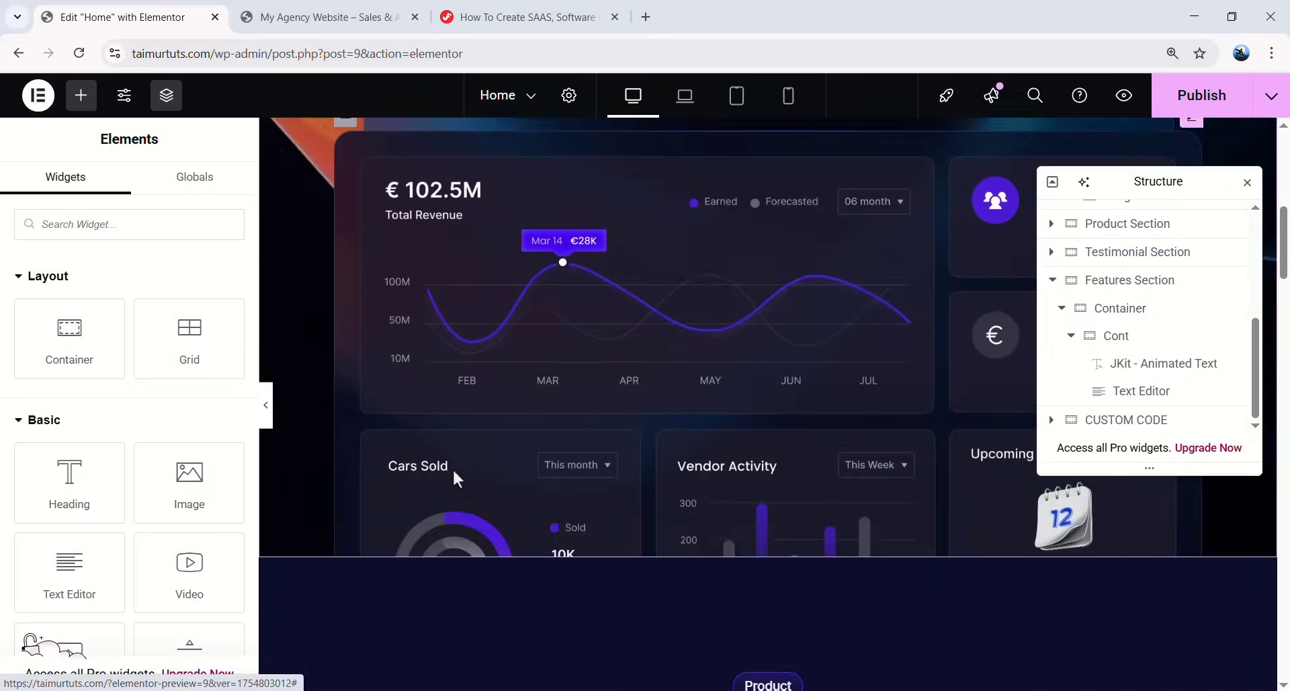
pyautogui.scroll(-10, 761, 483)
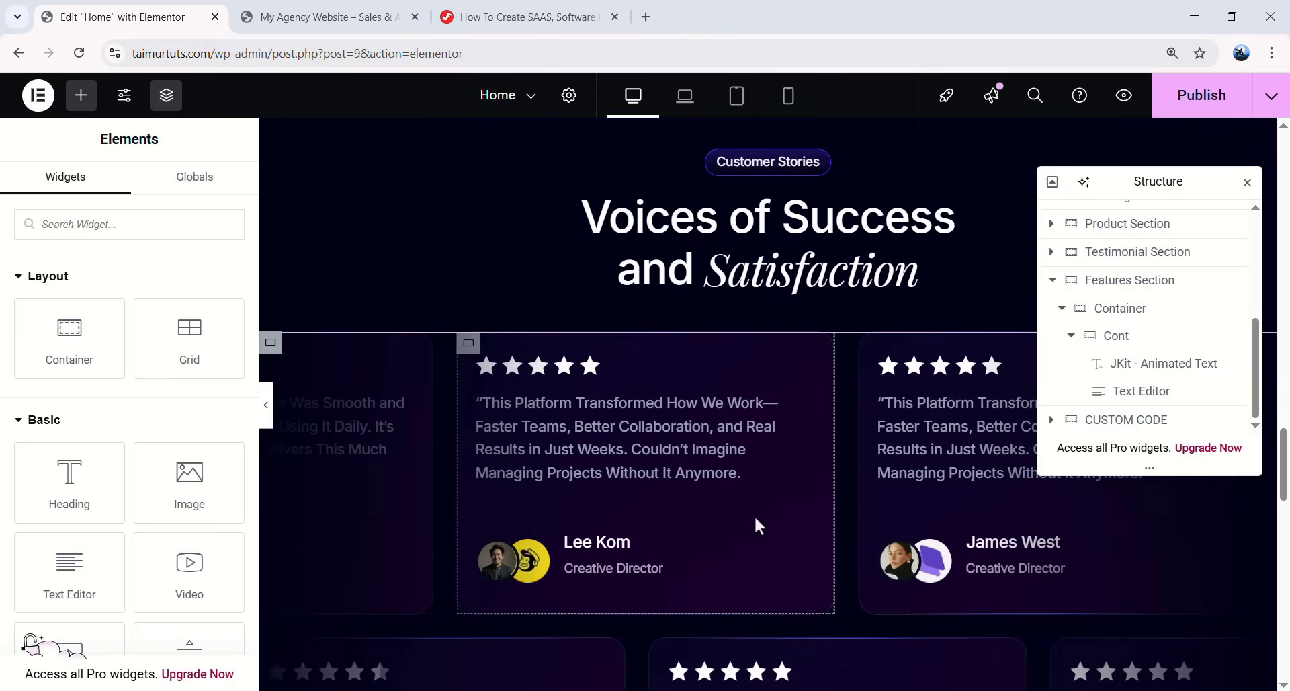
pyautogui.scroll(-10, 537, 481)
pyautogui.scroll(2, 490, 457)
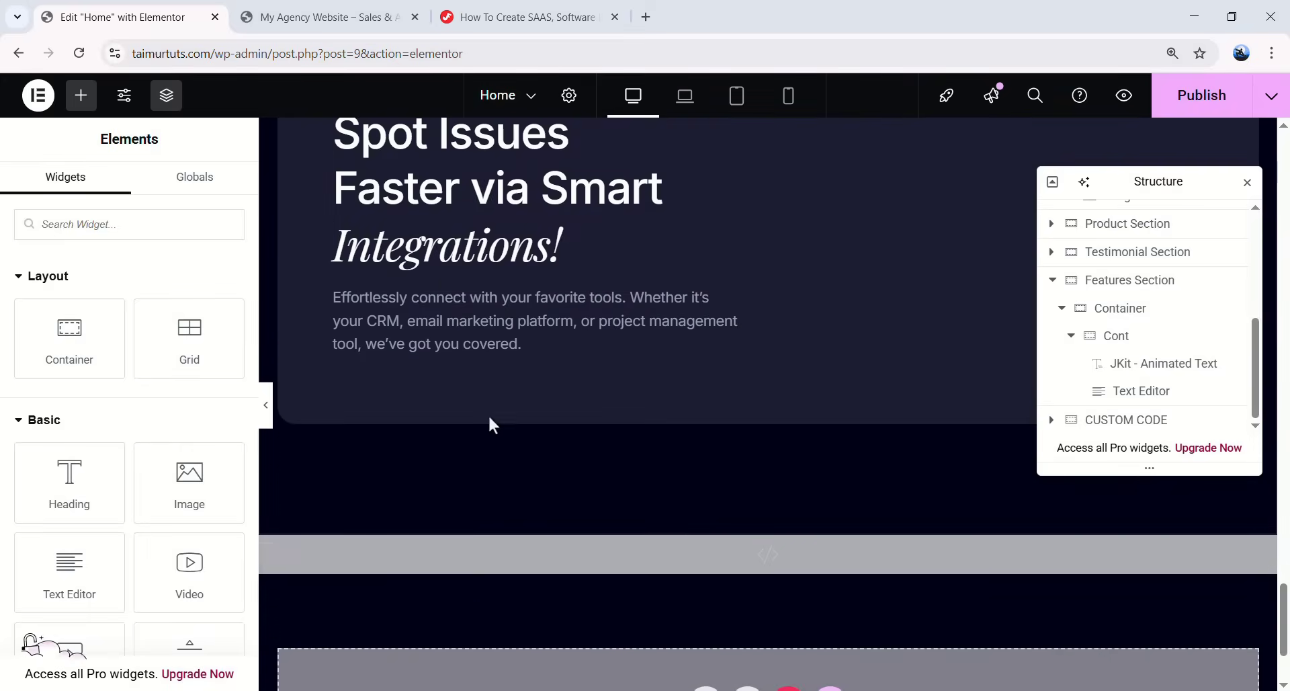
pyautogui.rightClick(512, 368)
pyautogui.click(555, 388)
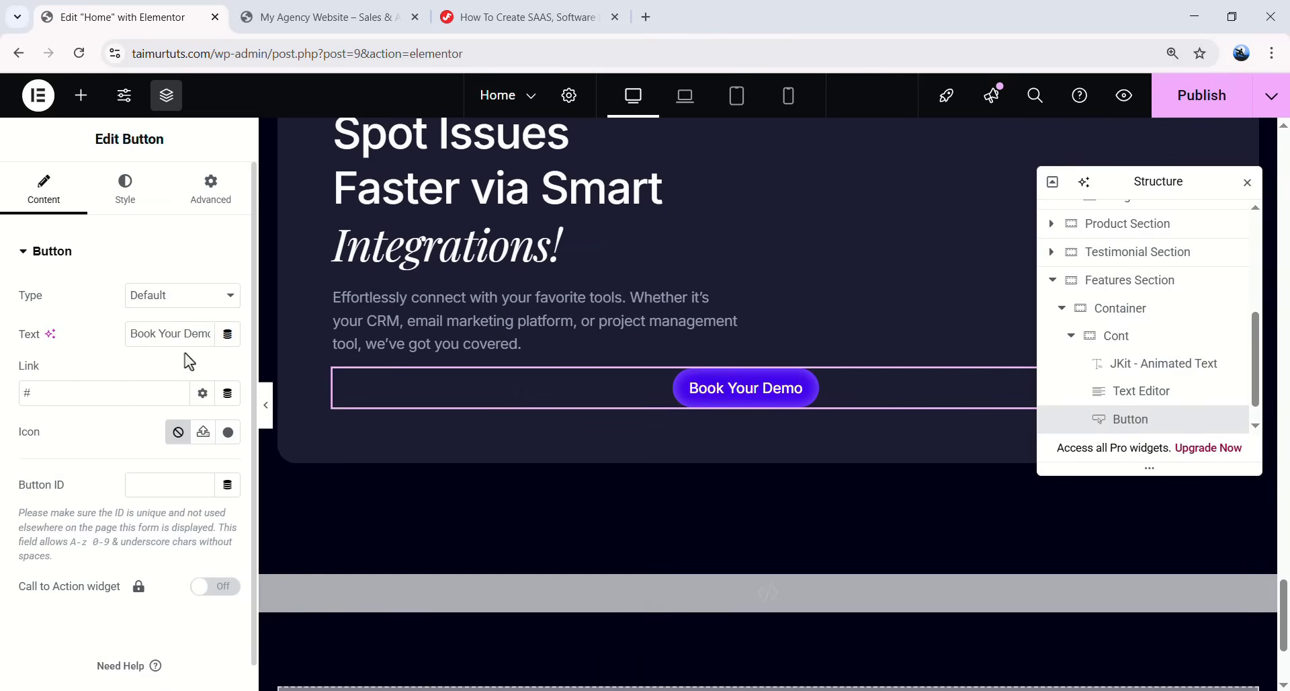
# - Align the button left and give it a 50 px top margin
pyautogui.click(128, 186)
pyautogui.click(152, 296)
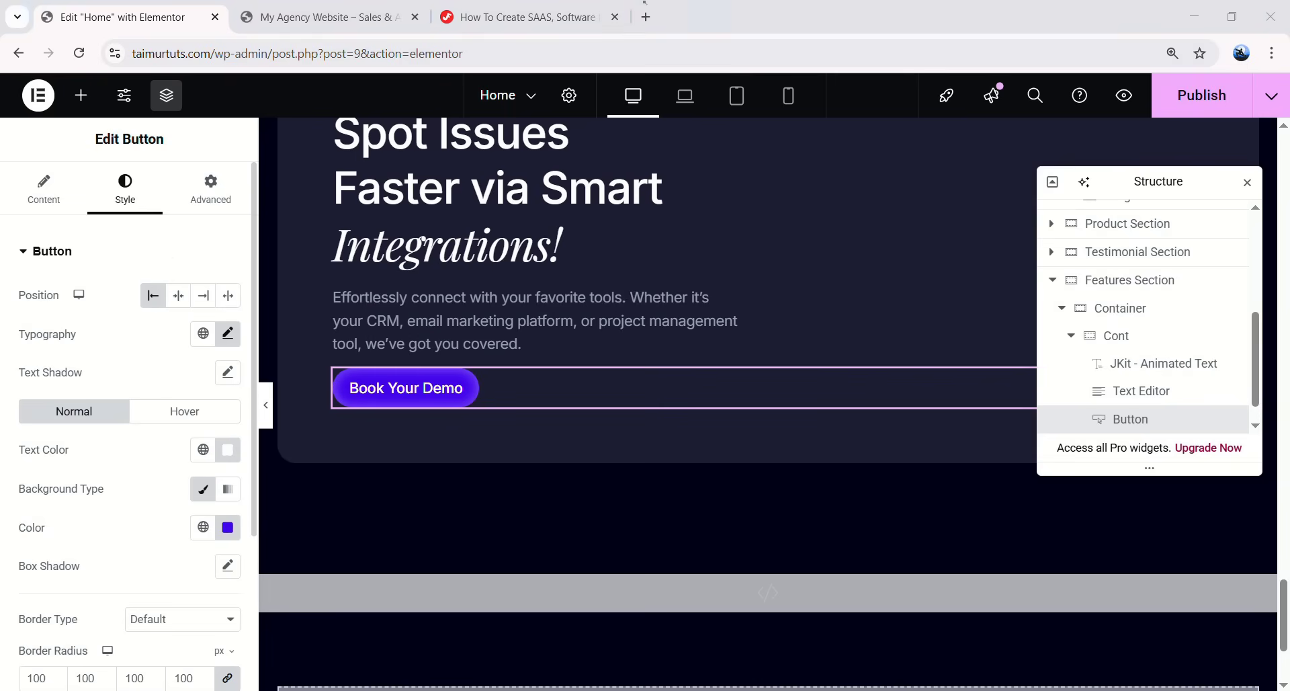
pyautogui.click(211, 190)
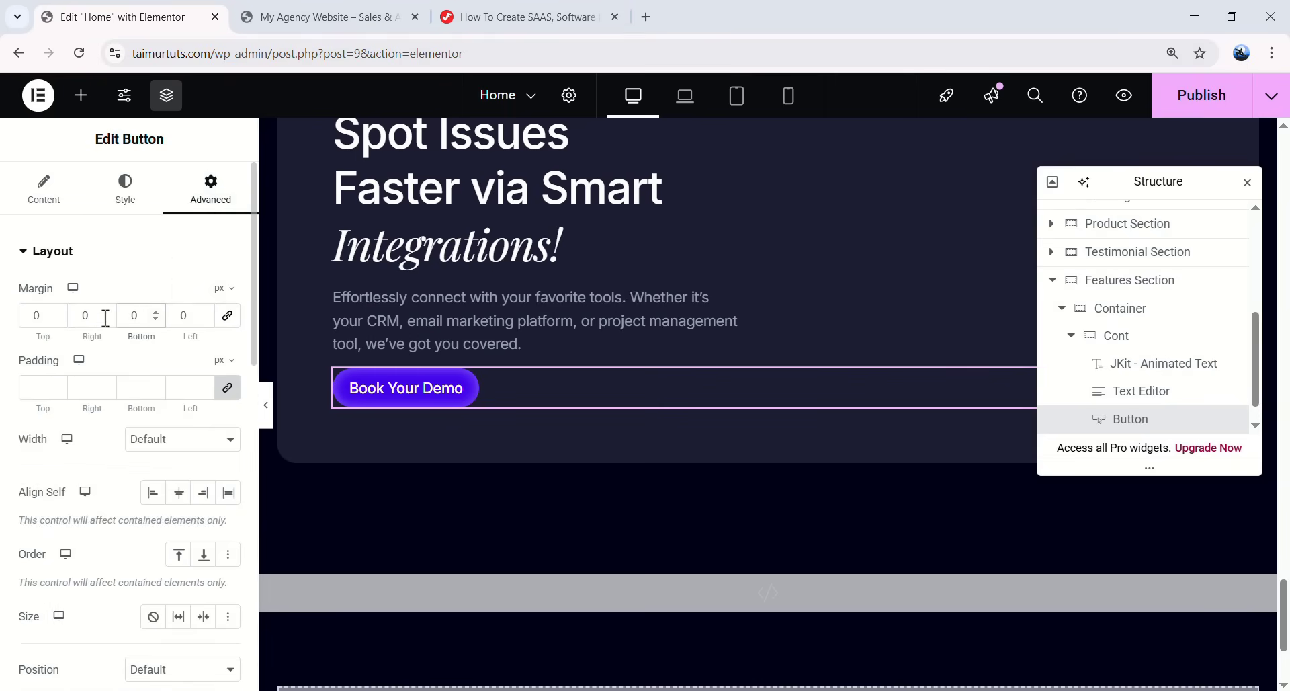
pyautogui.click(46, 315)
pyautogui.write('5')
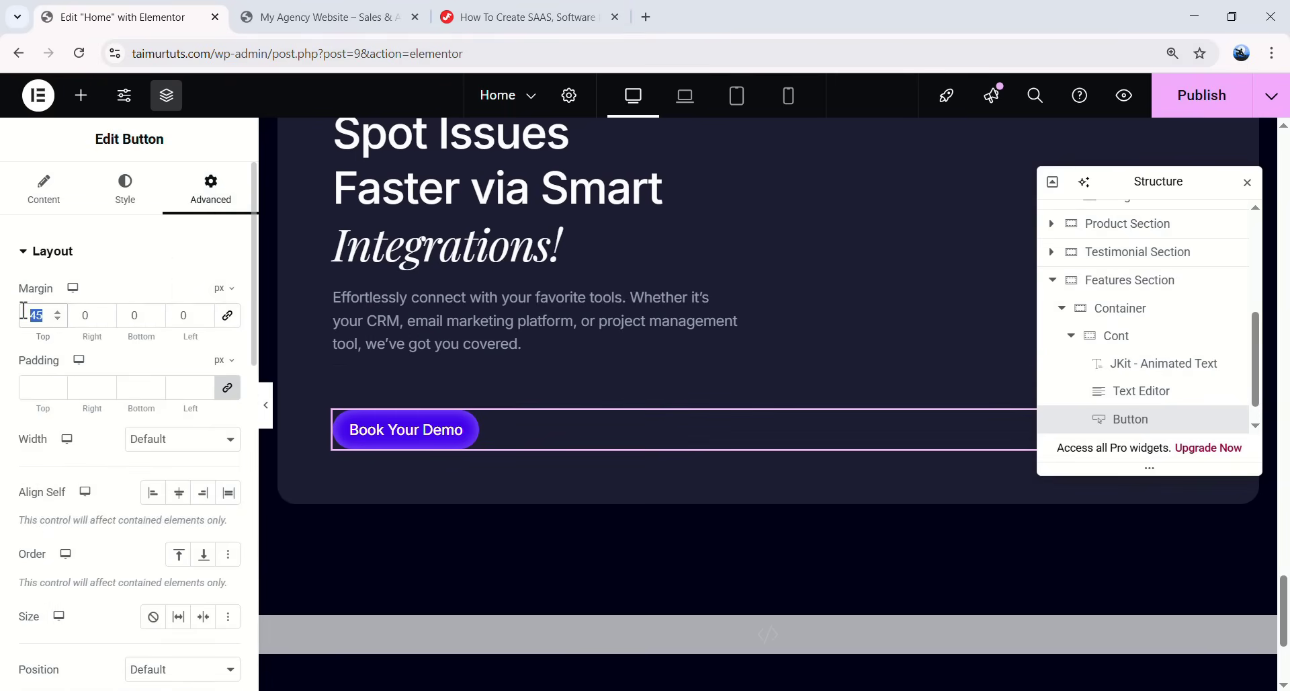
pyautogui.write('0')
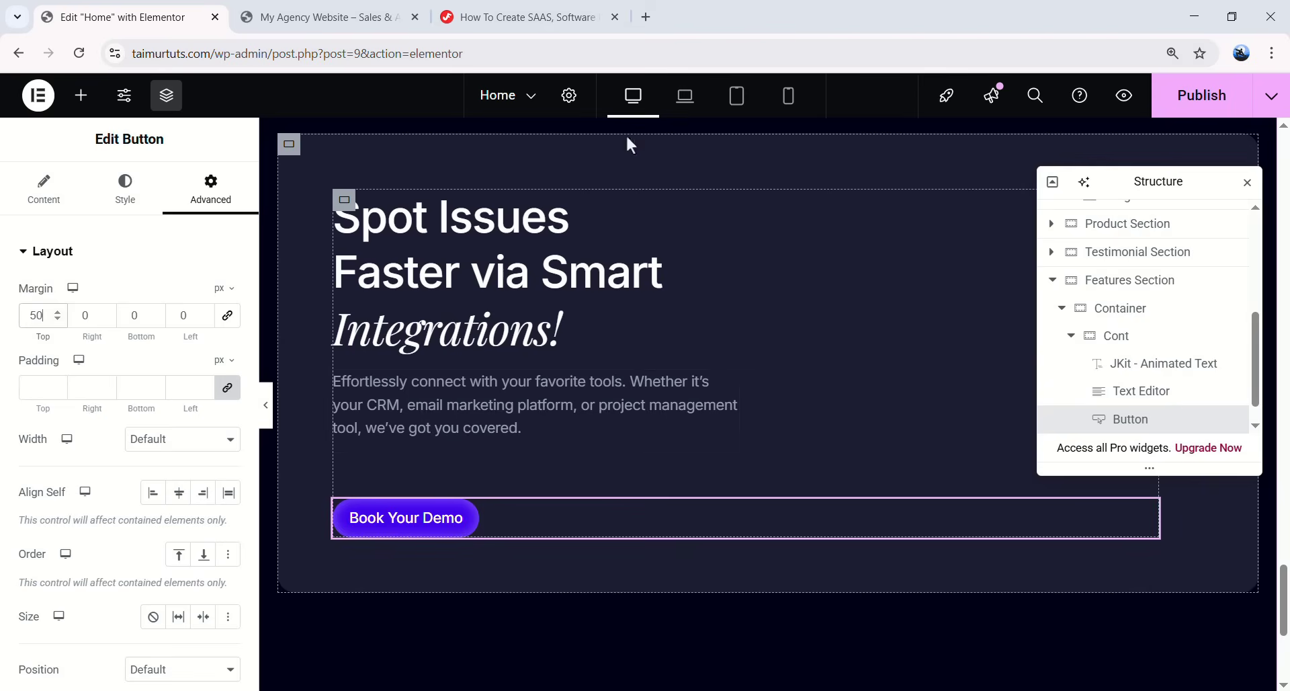
pyautogui.click(1087, 342)
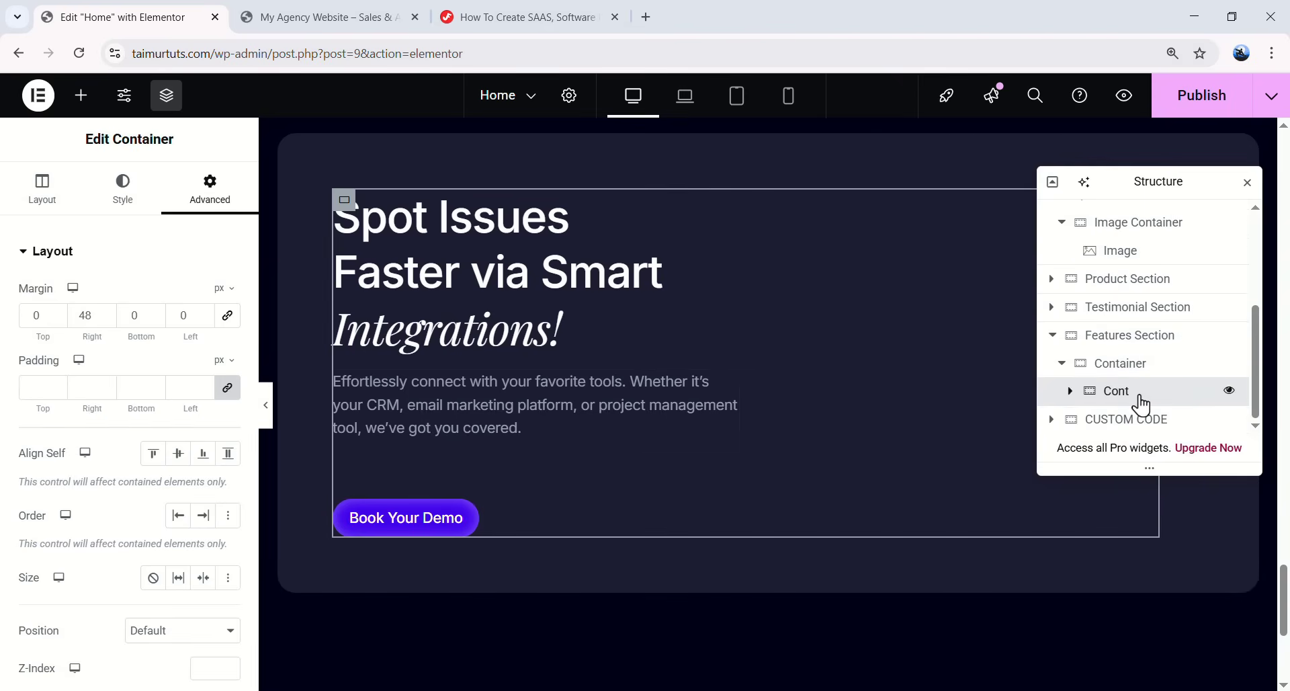
# - Add a new empty container beside the text container and rename it
pyautogui.rightClick(1142, 401)
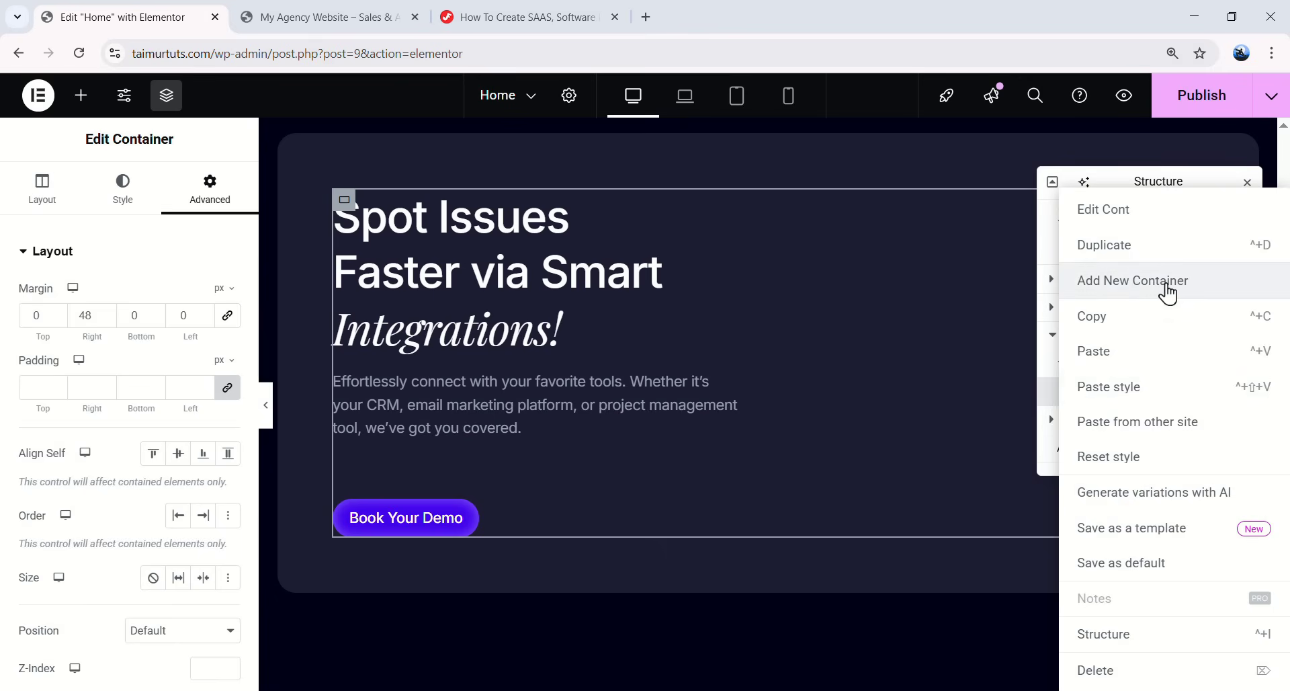
pyautogui.click(1168, 289)
pyautogui.doubleClick(1125, 420)
pyautogui.write('Cont')
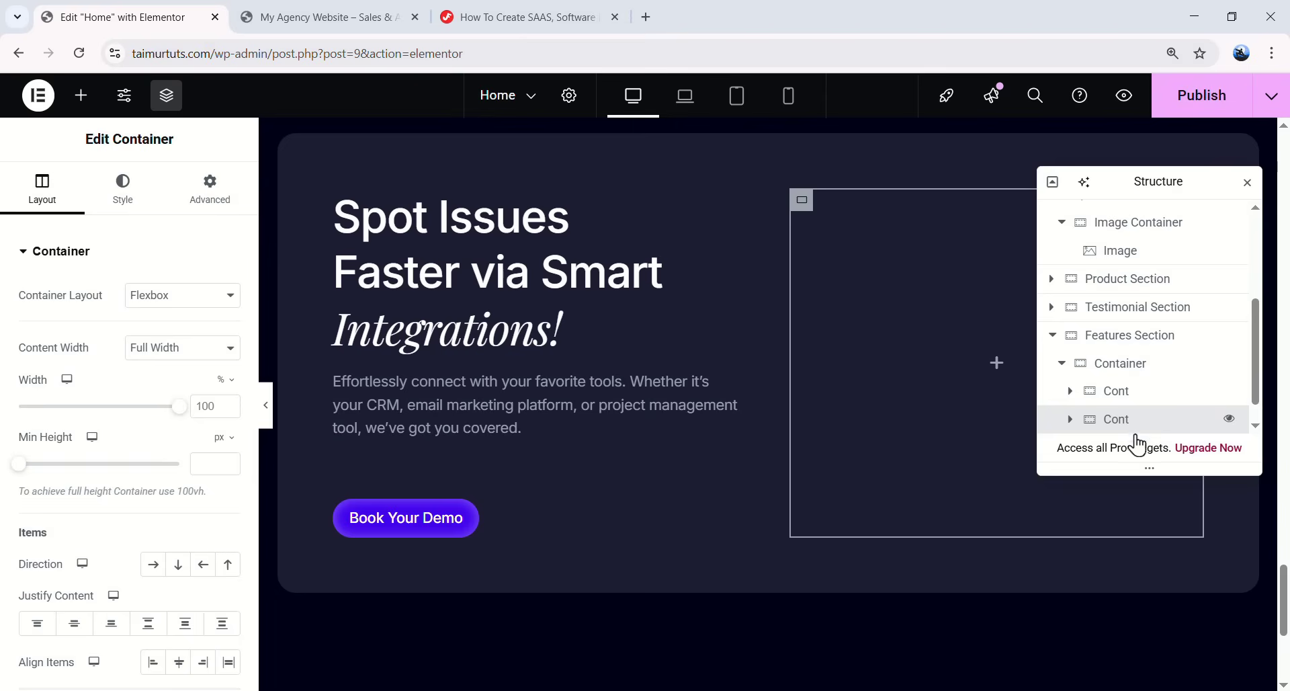
# - Put an Image widget in the new container showing the Integrations screenshot from the Media Library
pyautogui.click(81, 95)
pyautogui.moveTo(165, 474); pyautogui.dragTo(927, 350)
pyautogui.click(167, 368)
pyautogui.scroll(-9, 521, 376)
pyautogui.click(860, 479)
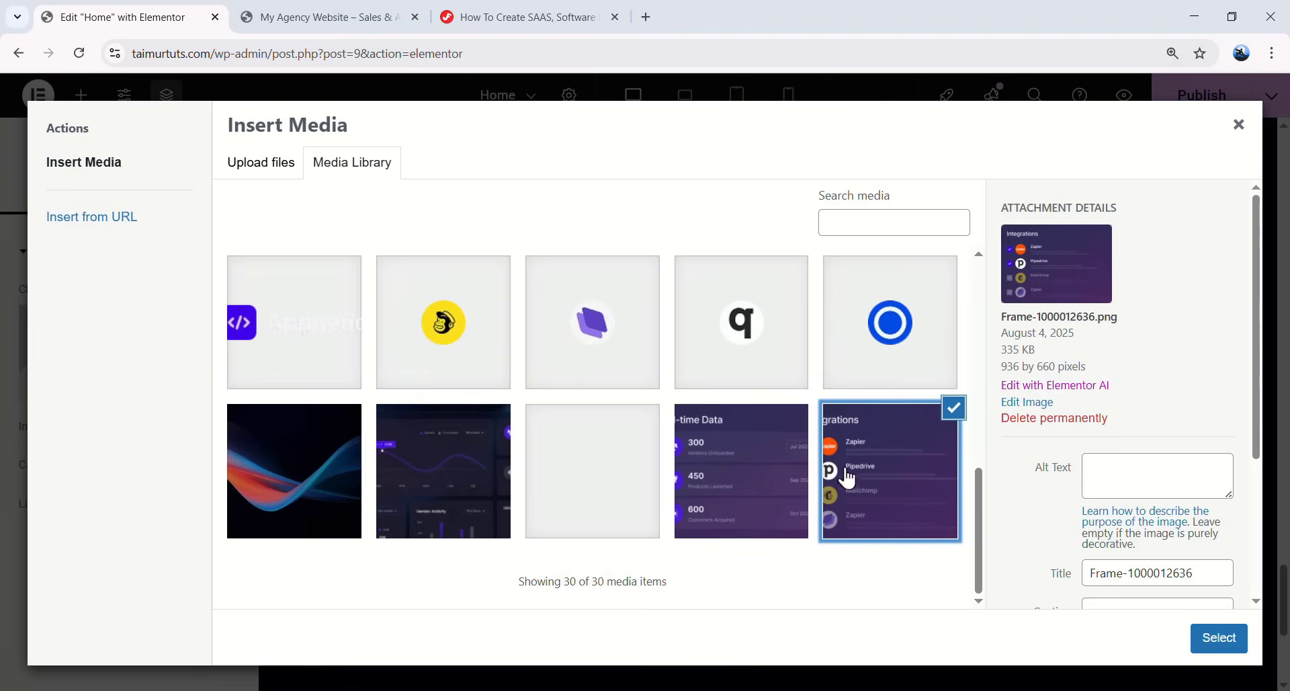
pyautogui.click(1220, 637)
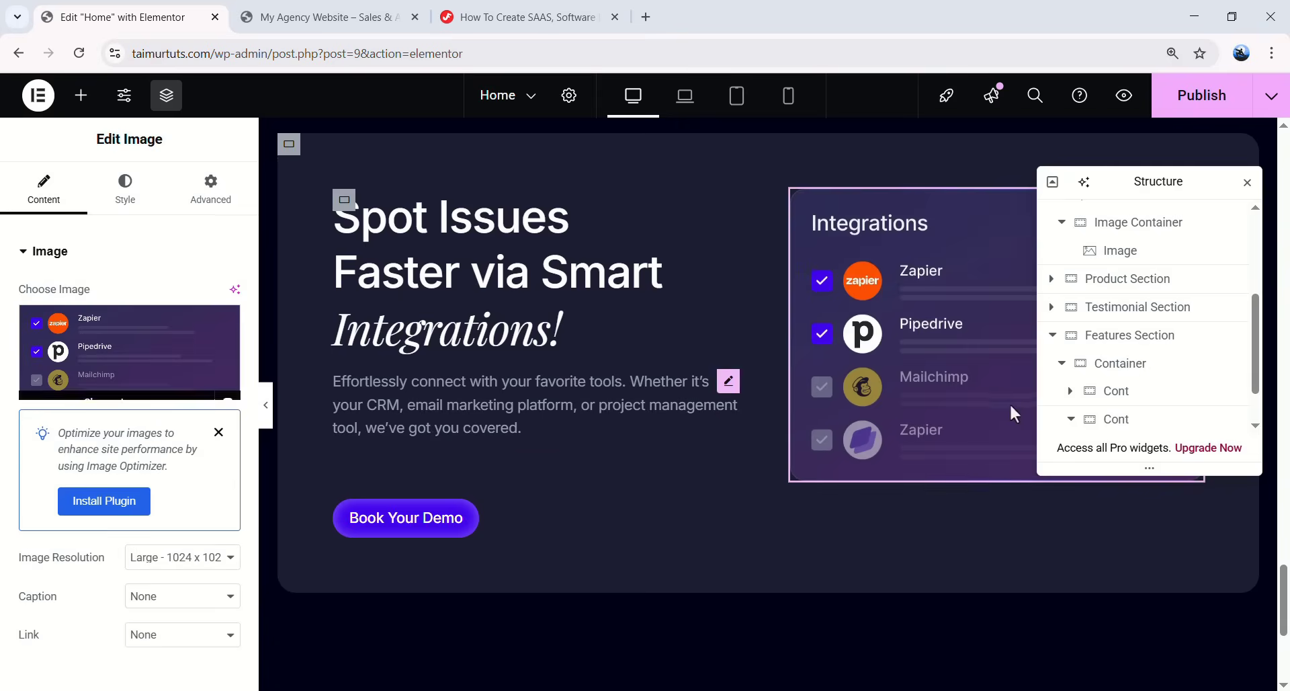
pyautogui.scroll(-1, 1157, 425)
# - Give the integrations image container a solid 1 px border
pyautogui.click(1136, 367)
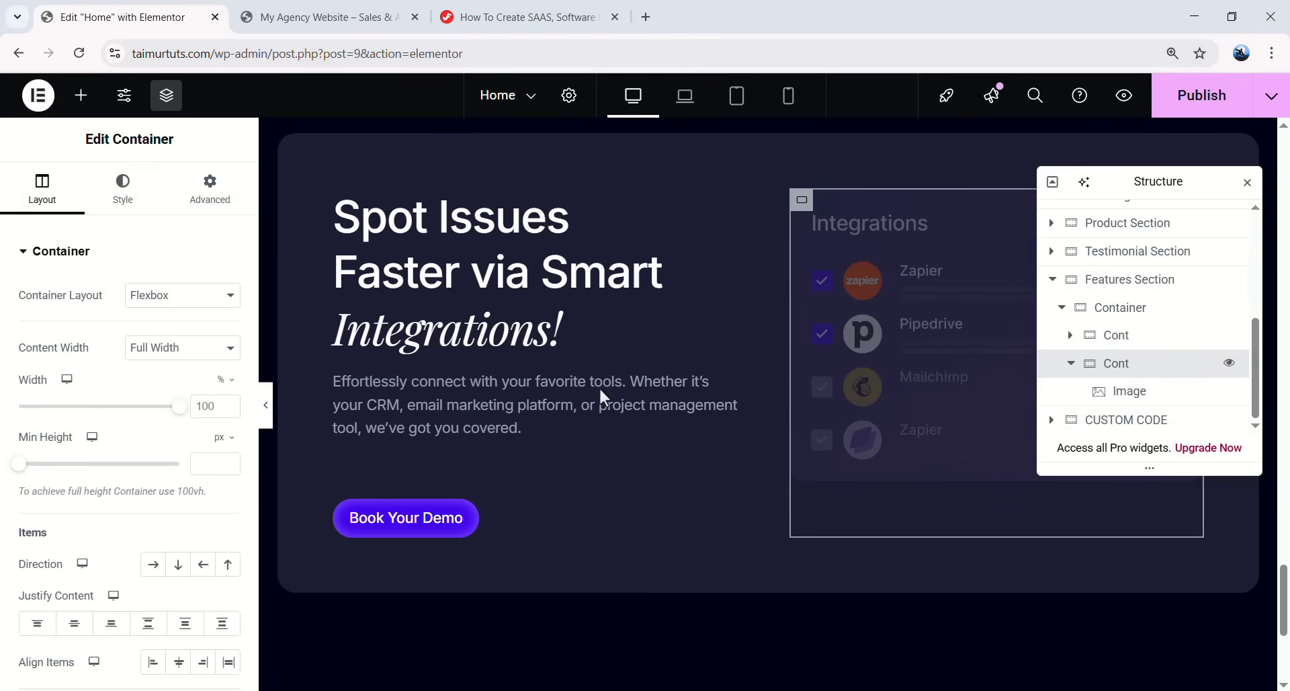
pyautogui.click(133, 195)
pyautogui.click(79, 449)
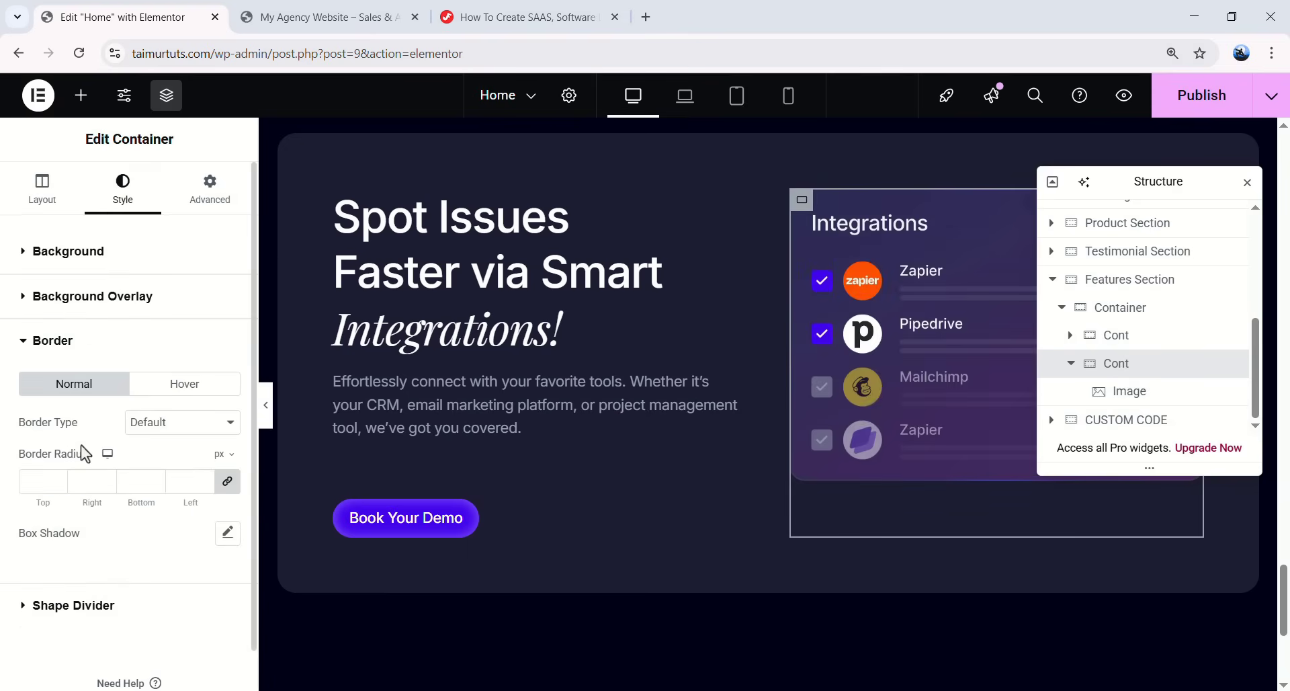
pyautogui.click(167, 422)
pyautogui.click(160, 474)
pyautogui.click(46, 482)
pyautogui.write('1')
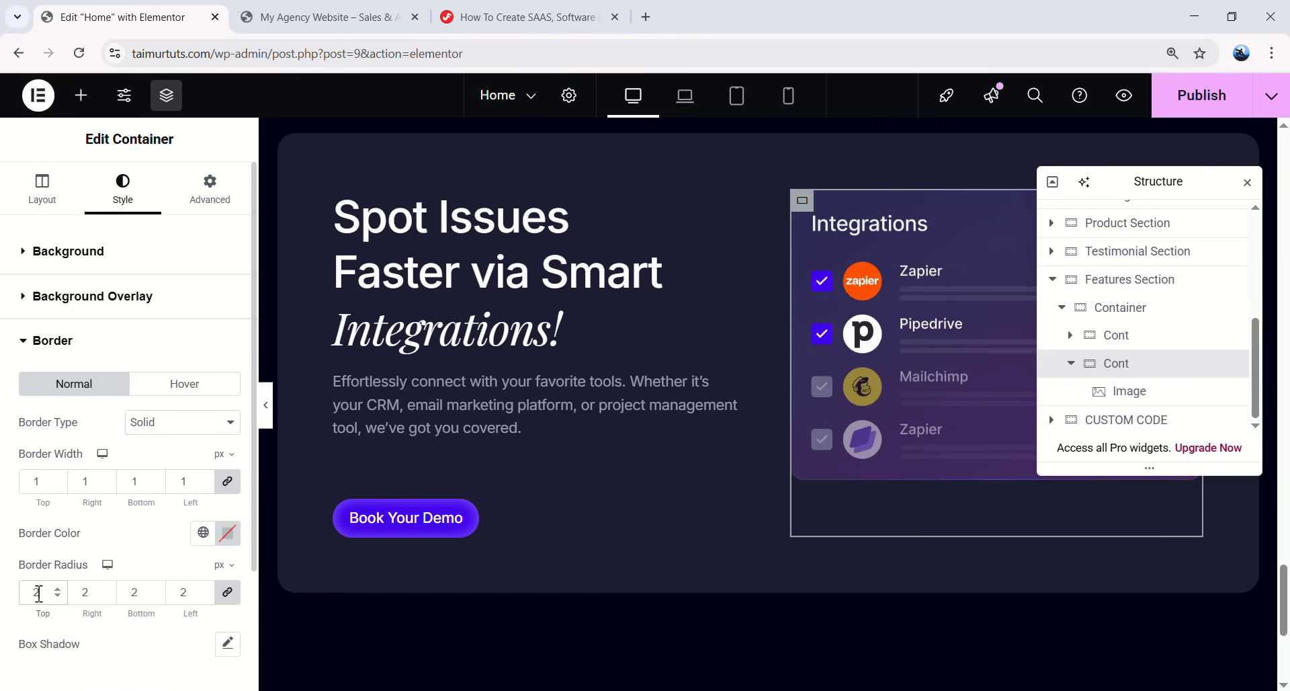
# - Set the container's padding to 24 px on every side and preview the card
pyautogui.click(210, 199)
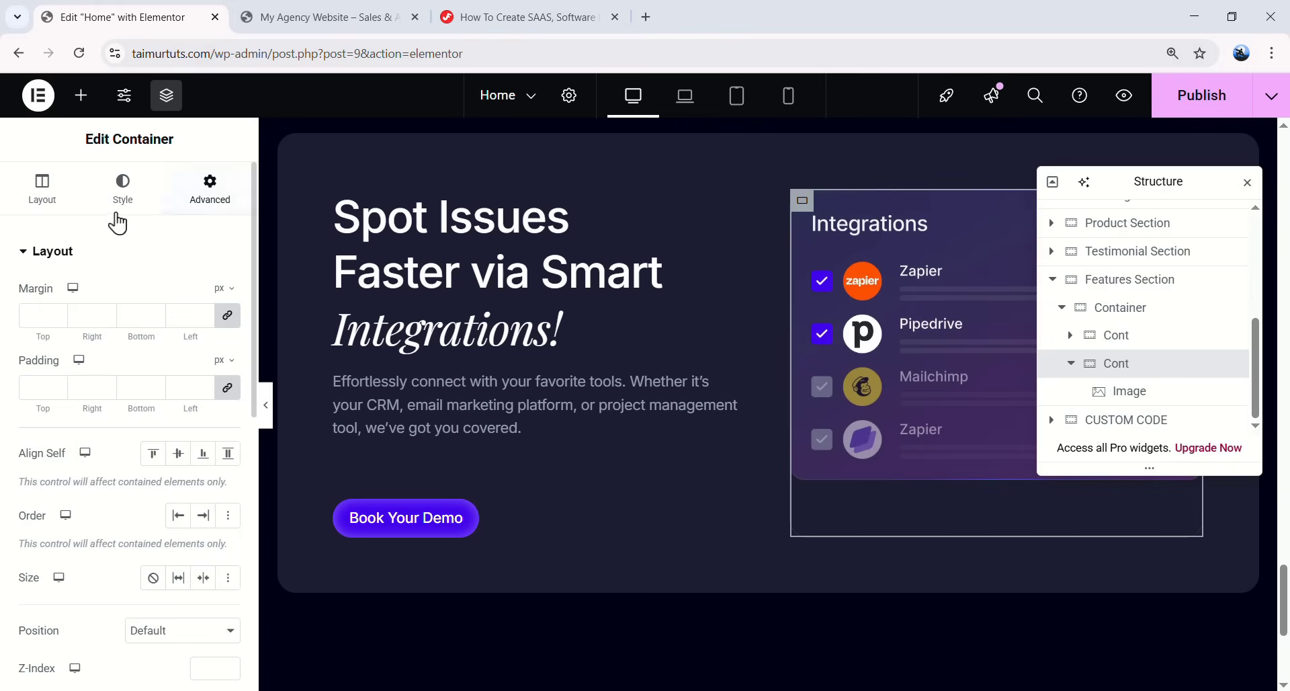
pyautogui.click(35, 388)
pyautogui.write('24')
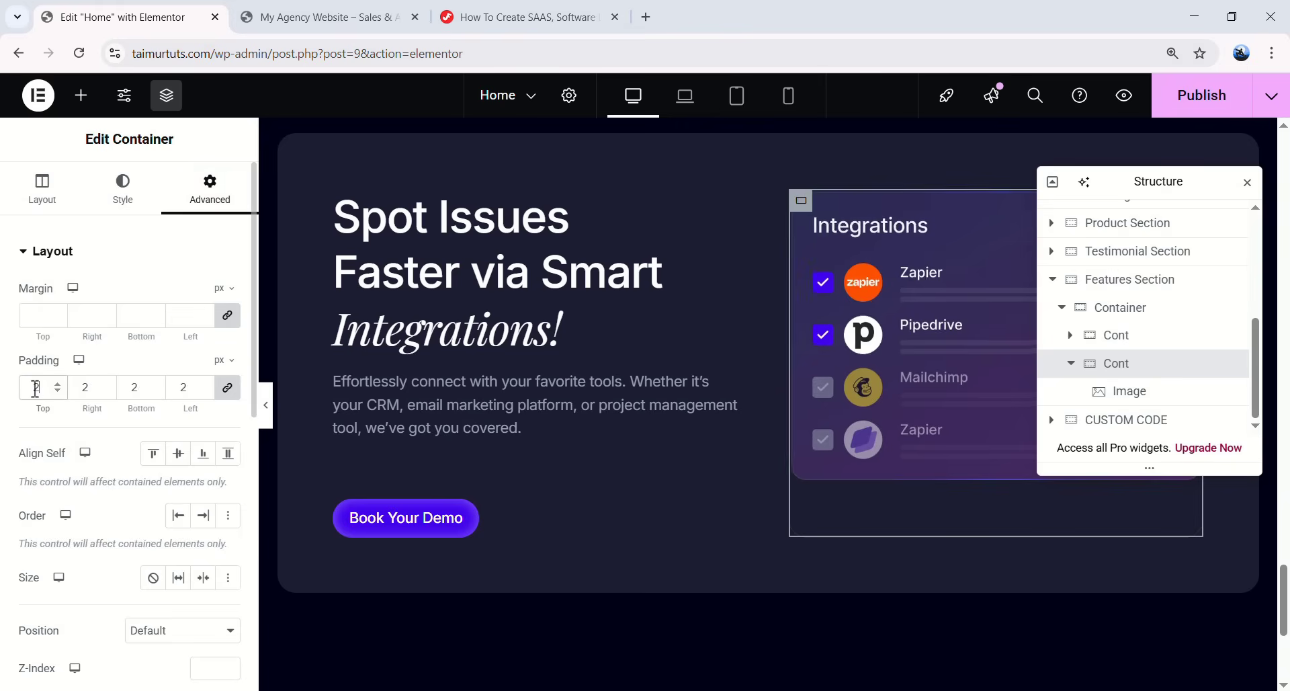
pyautogui.click(266, 405)
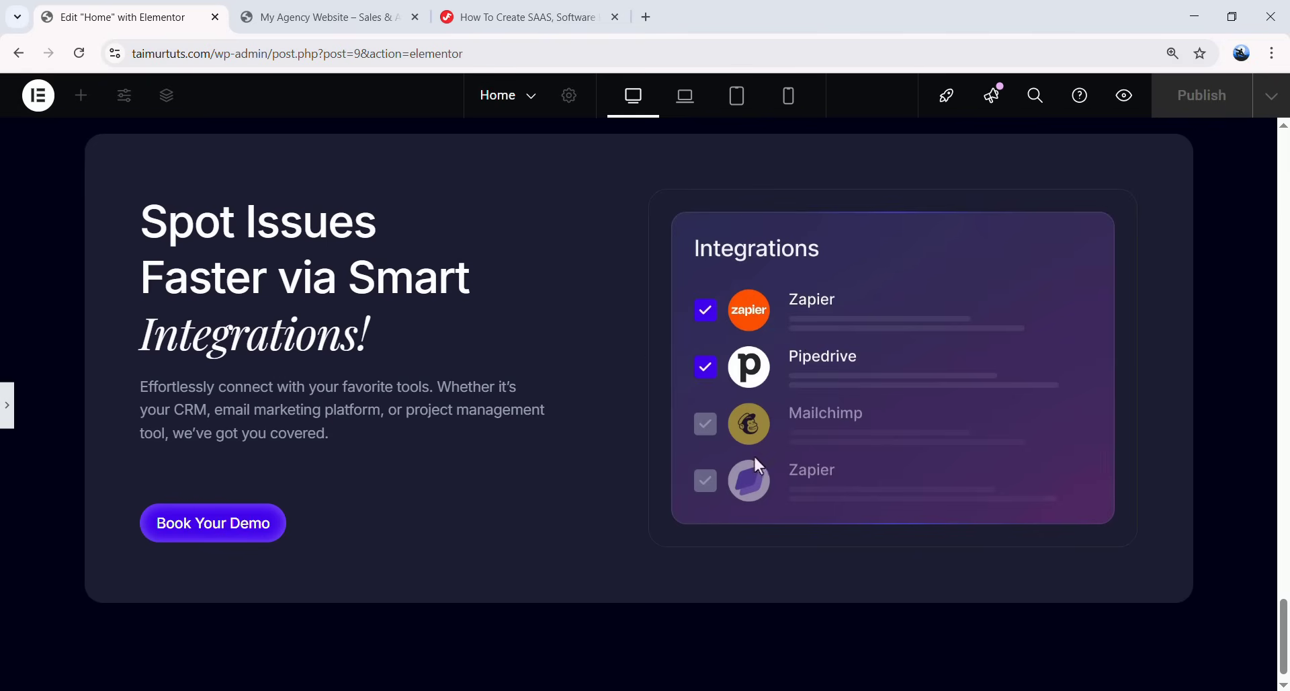
# - Copy the product-item-bg class name from the tutorial's CSS snippets
pyautogui.click(528, 20)
pyautogui.scroll(-6, 535, 466)
pyautogui.scroll(15, 537, 468)
pyautogui.scroll(15, 595, 467)
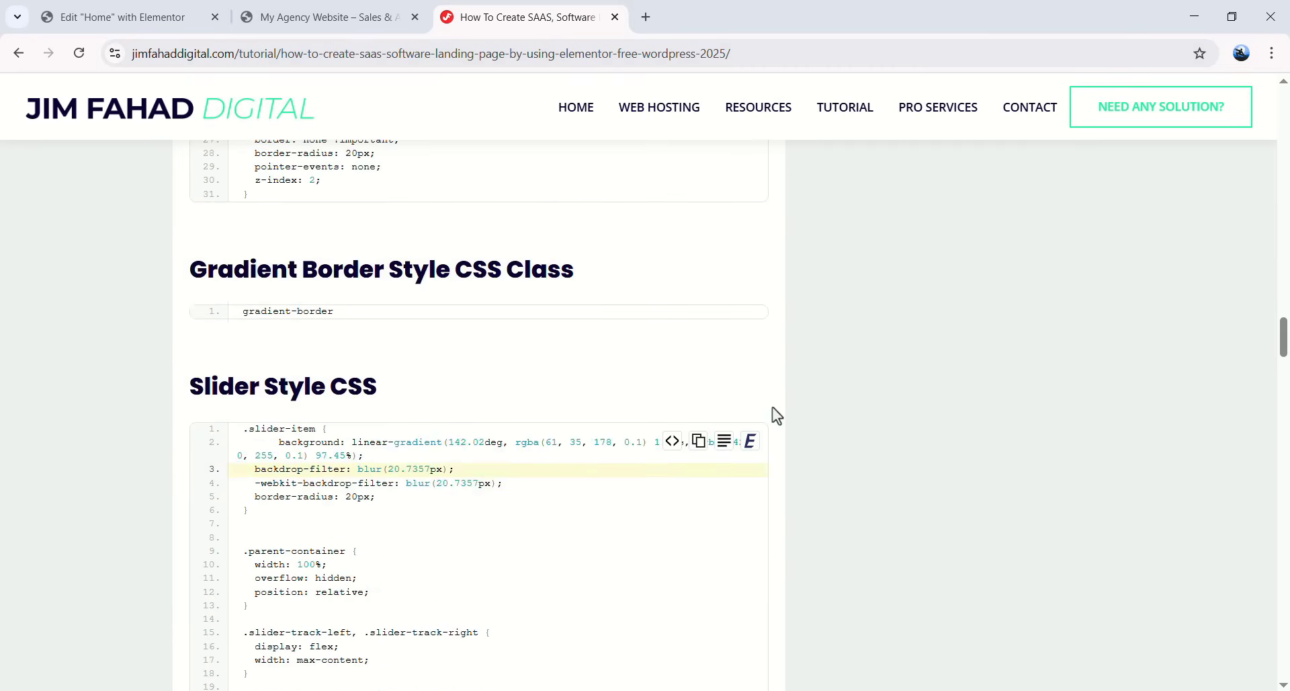
pyautogui.scroll(-5, 498, 355)
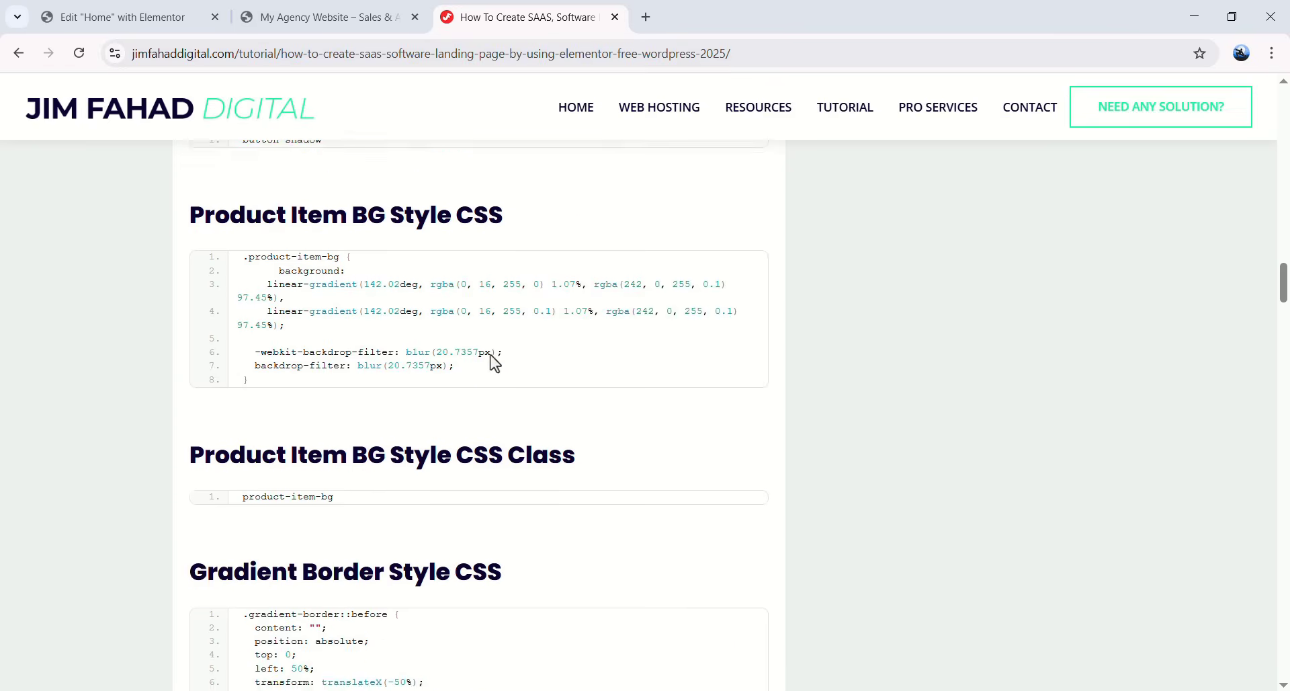
pyautogui.scroll(4, 498, 355)
pyautogui.moveTo(219, 462); pyautogui.dragTo(490, 467)
pyautogui.click(576, 458)
pyautogui.scroll(-3, 577, 458)
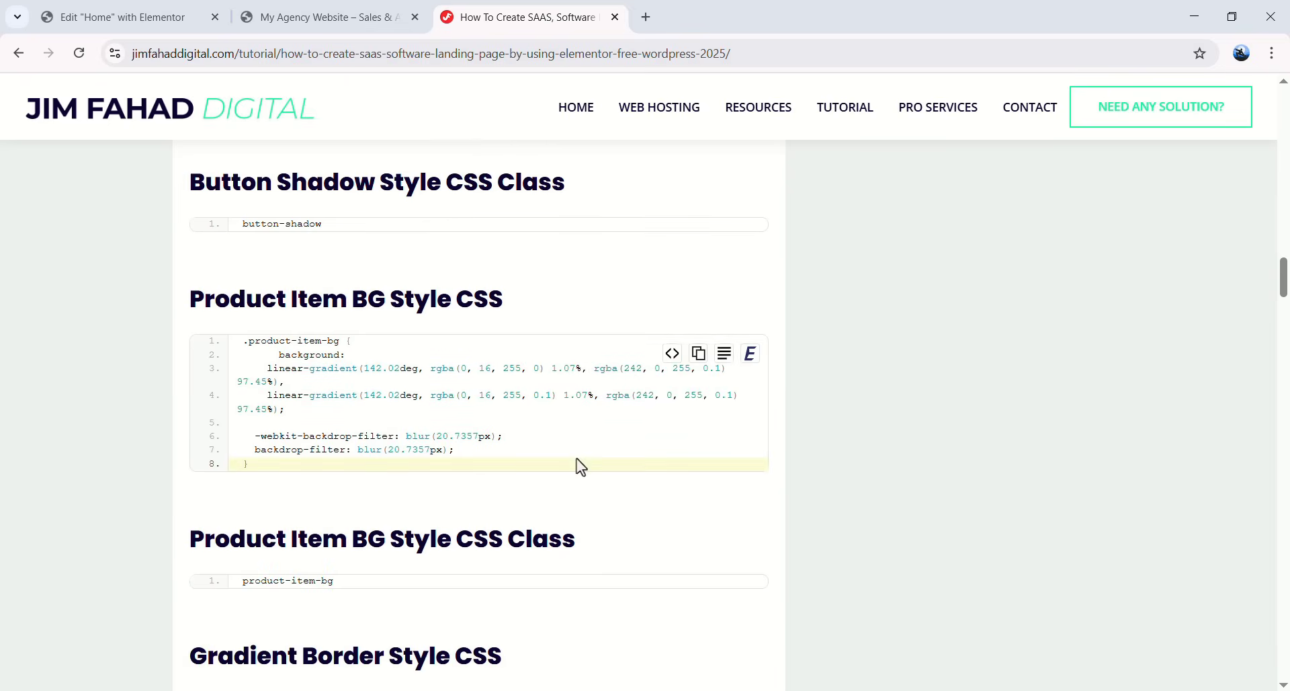
pyautogui.moveTo(326, 582); pyautogui.dragTo(236, 583)
pyautogui.hotkey('ctrl', 'c')
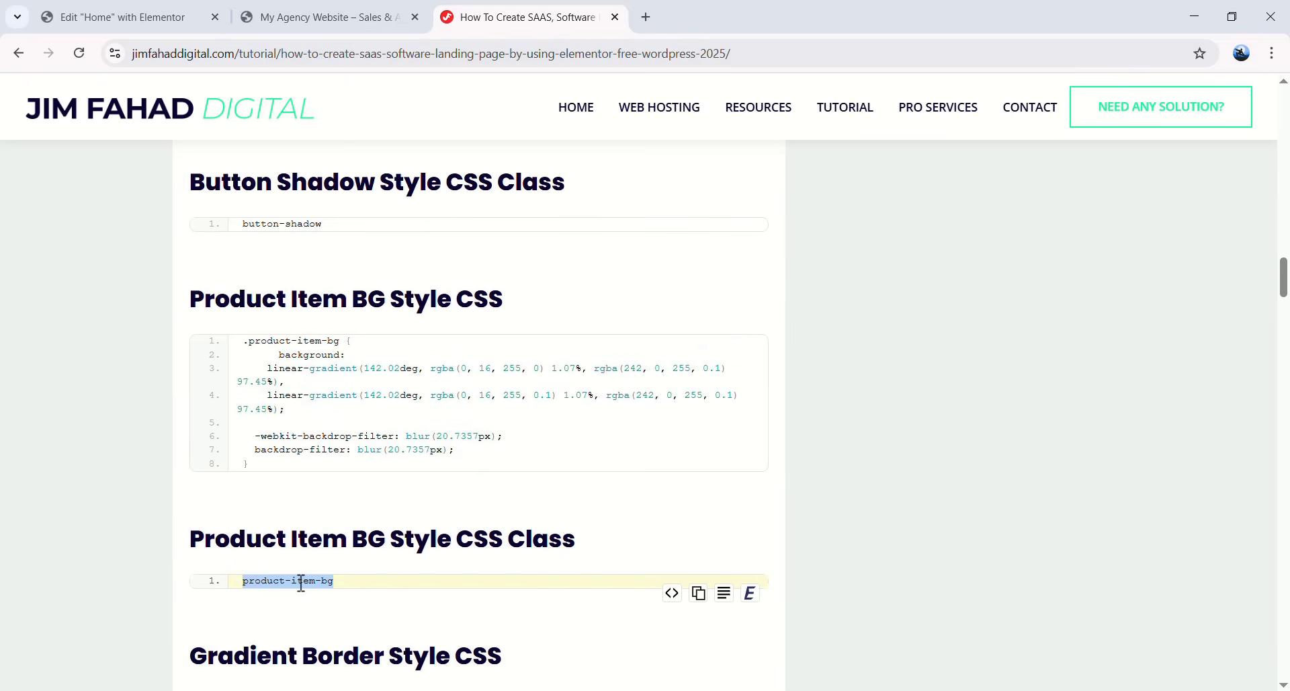
pyautogui.rightClick(299, 582)
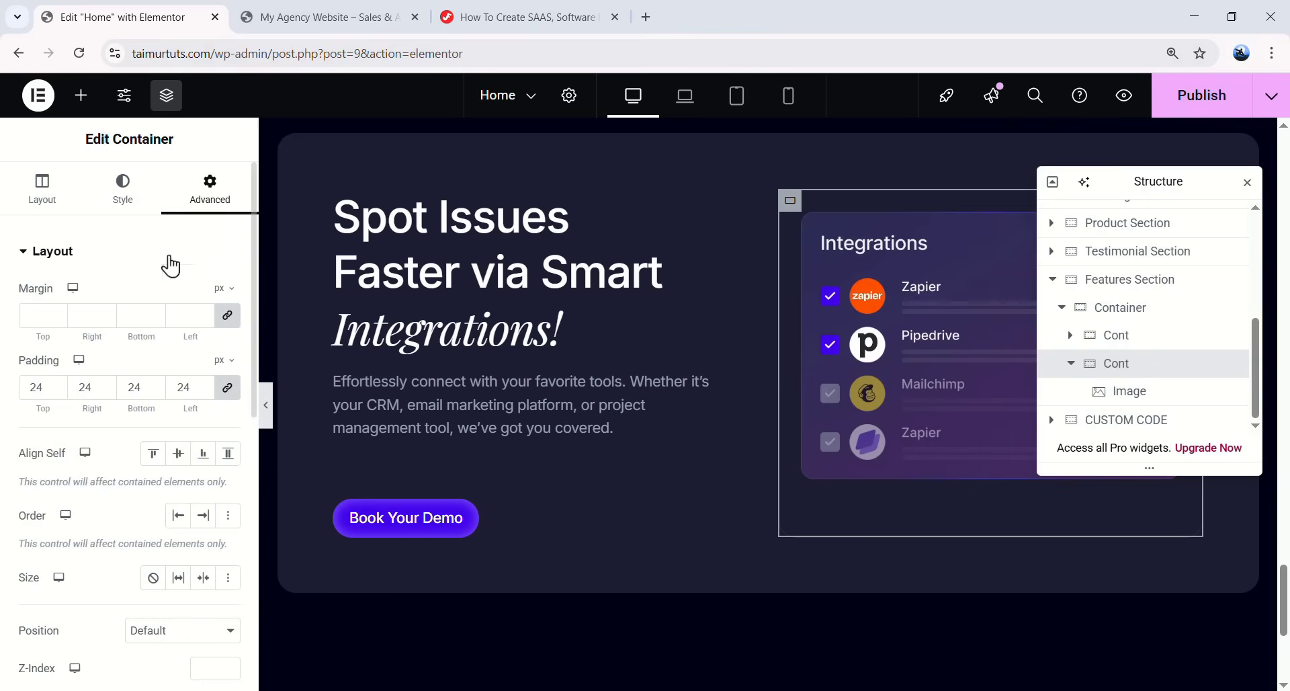
# - Paste product-item-bg into the container's CSS Classes and preview the glassy background
pyautogui.scroll(-5, 163, 404)
pyautogui.hotkey('ctrl', 'v')
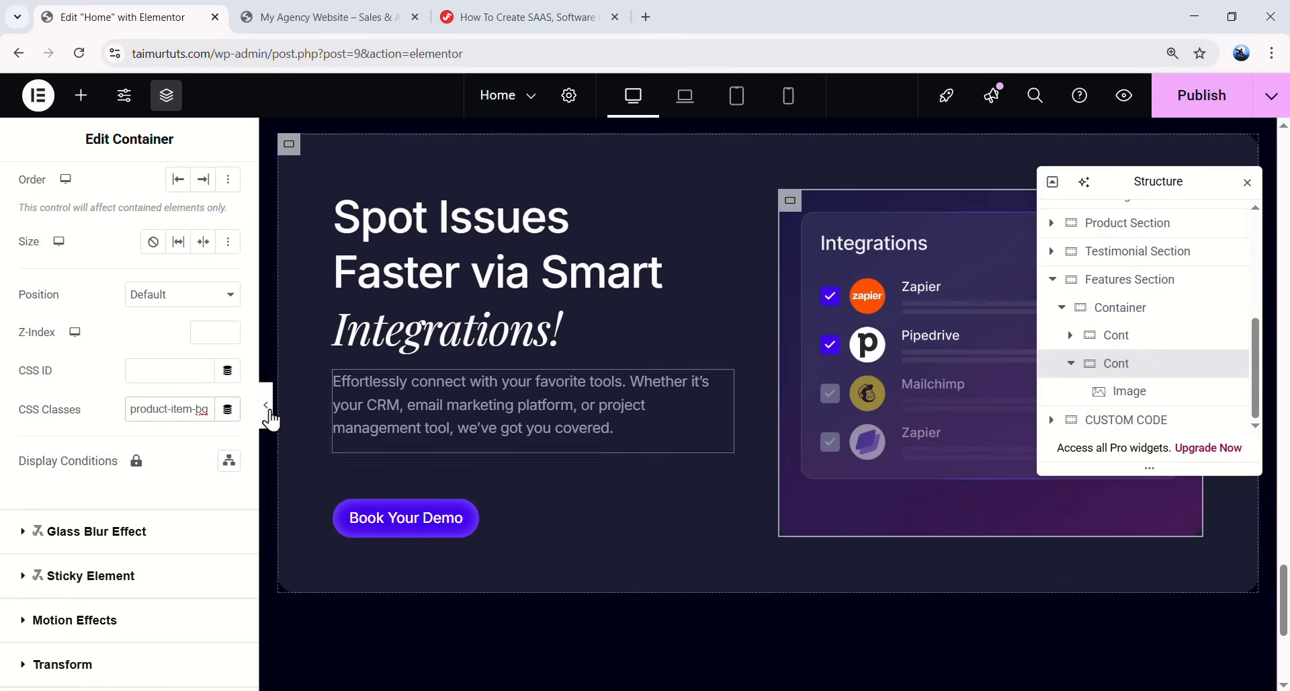
pyautogui.click(266, 405)
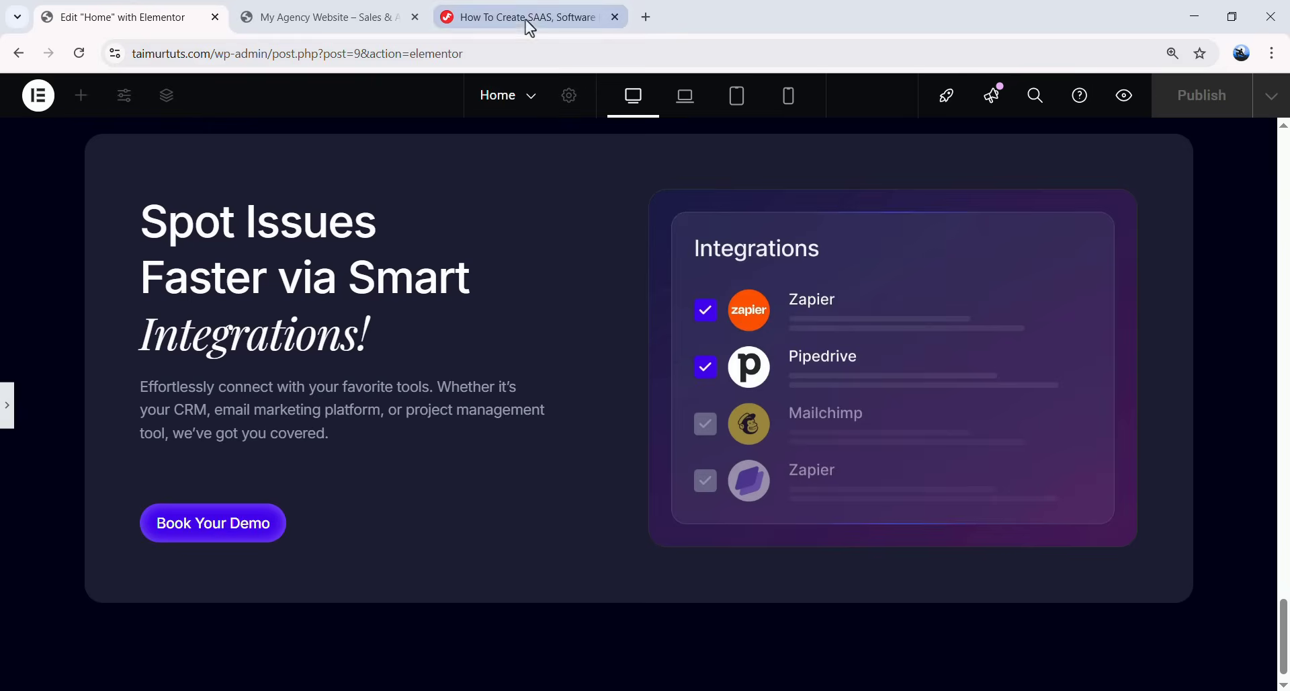
pyautogui.click(527, 17)
pyautogui.scroll(2, 461, 389)
pyautogui.scroll(-4, 653, 427)
pyautogui.scroll(-3, 470, 376)
pyautogui.scroll(-8, 269, 330)
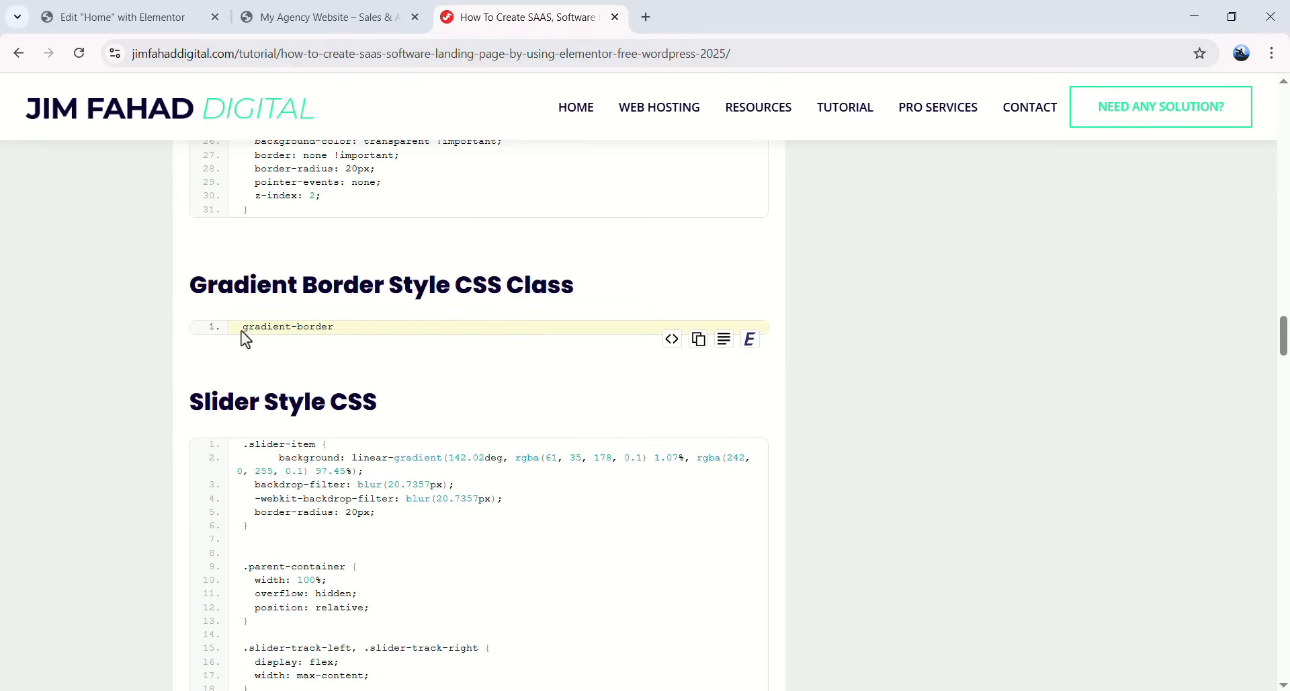
pyautogui.scroll(5, 417, 296)
pyautogui.scroll(-4, 385, 322)
pyautogui.moveTo(243, 495); pyautogui.dragTo(289, 496)
pyautogui.click(243, 456)
pyautogui.hotkey('ctrl', '1')
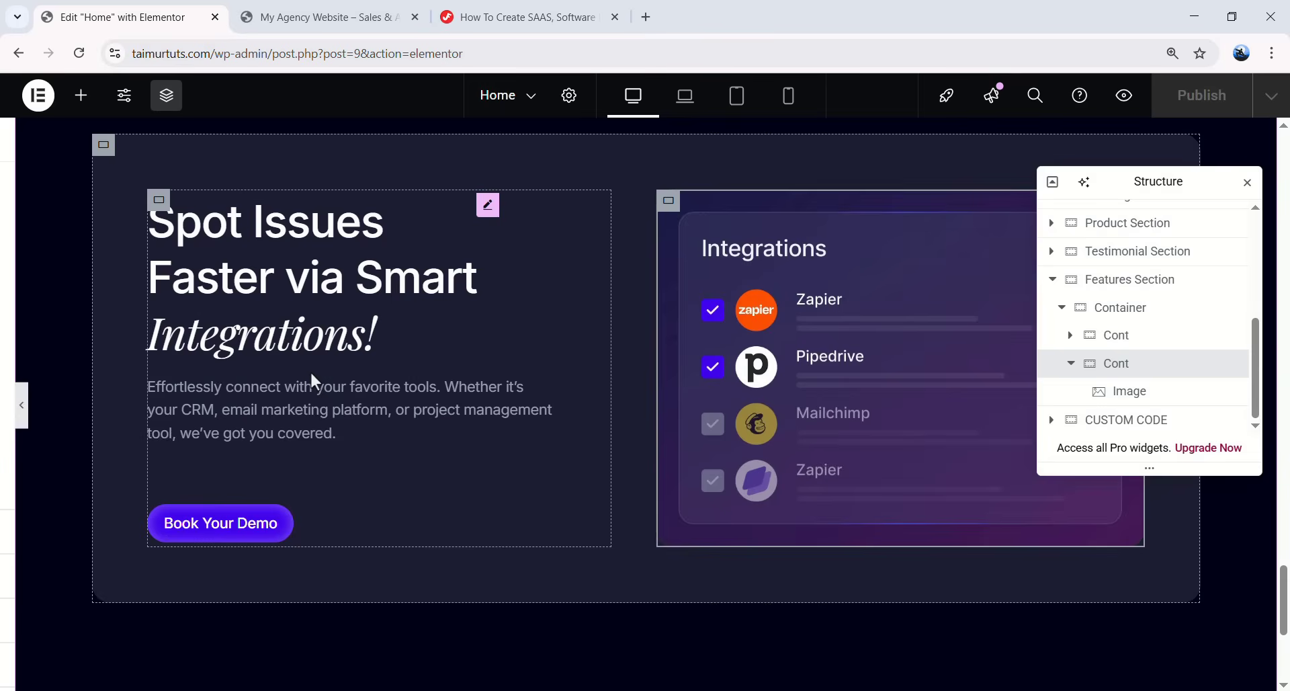
pyautogui.click(310, 370)
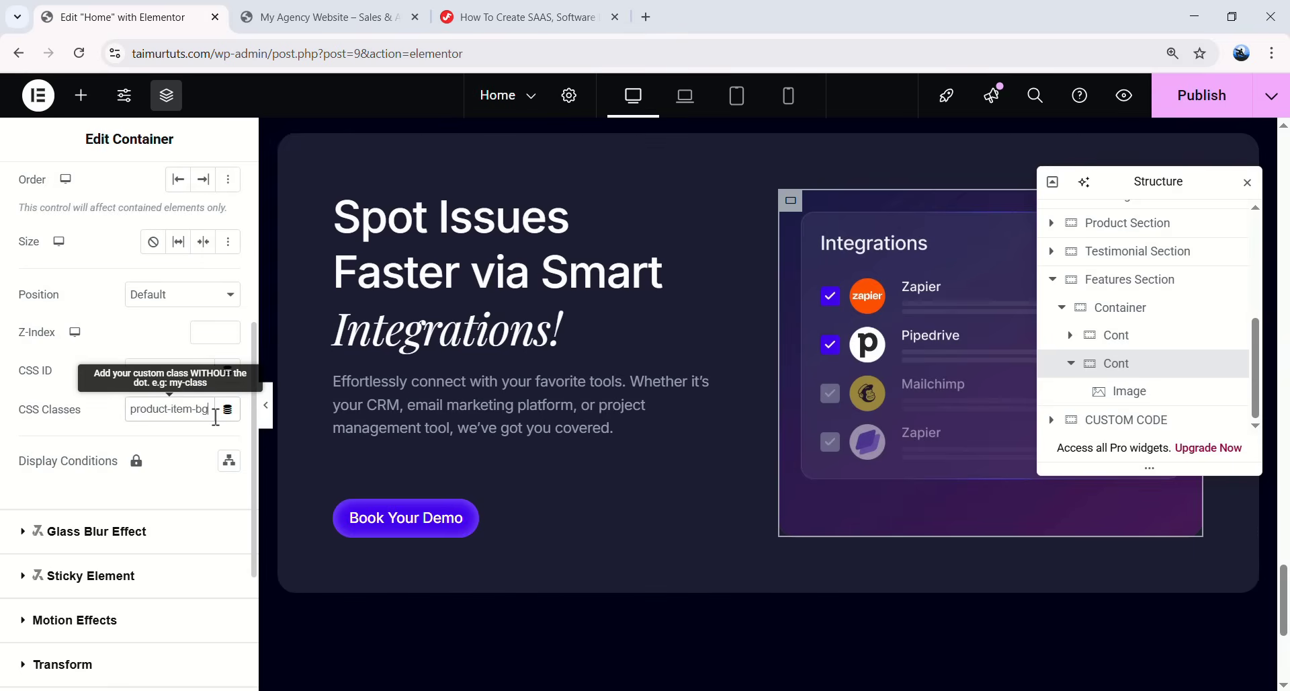
pyautogui.click(267, 405)
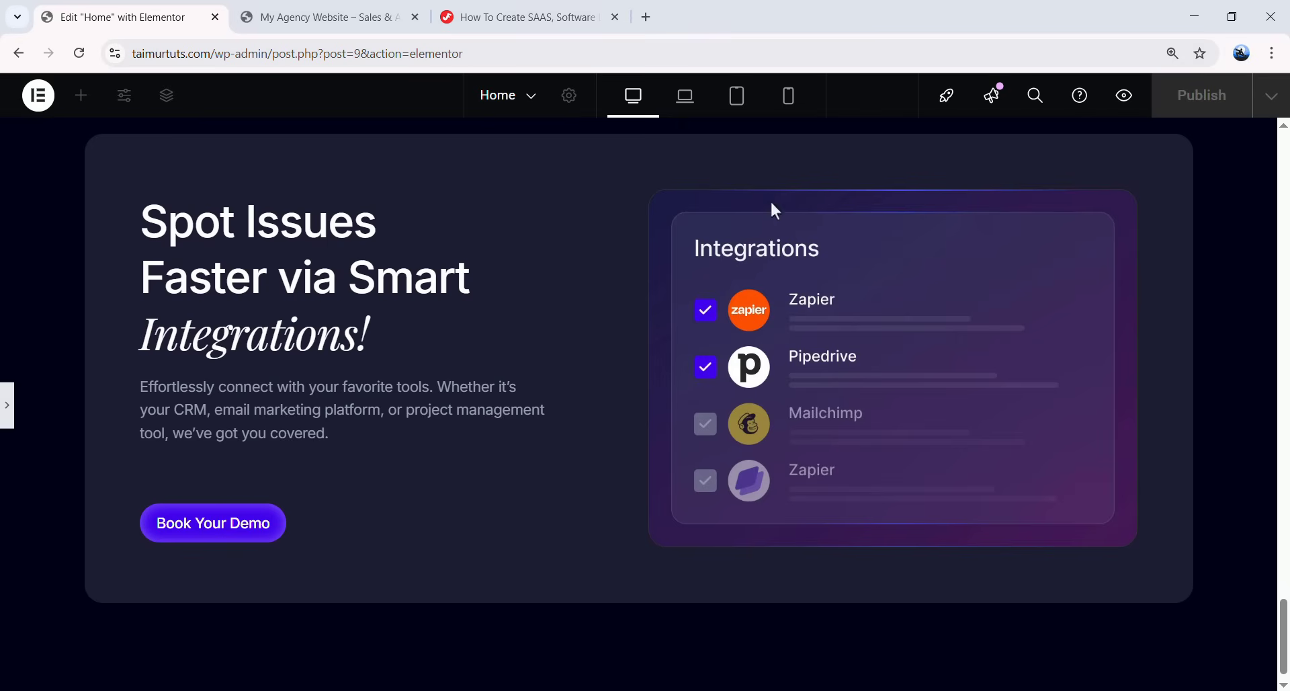
pyautogui.scroll(2, 344, 371)
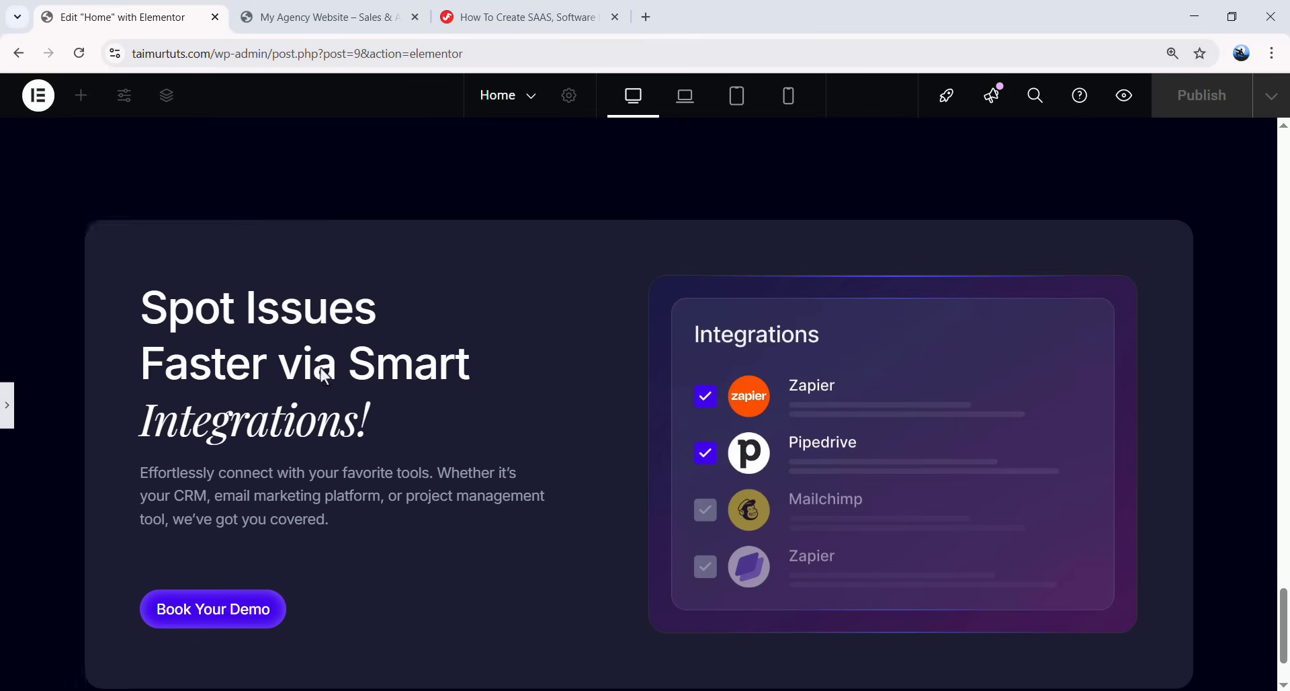
pyautogui.scroll(-3, 437, 405)
pyautogui.click(8, 405)
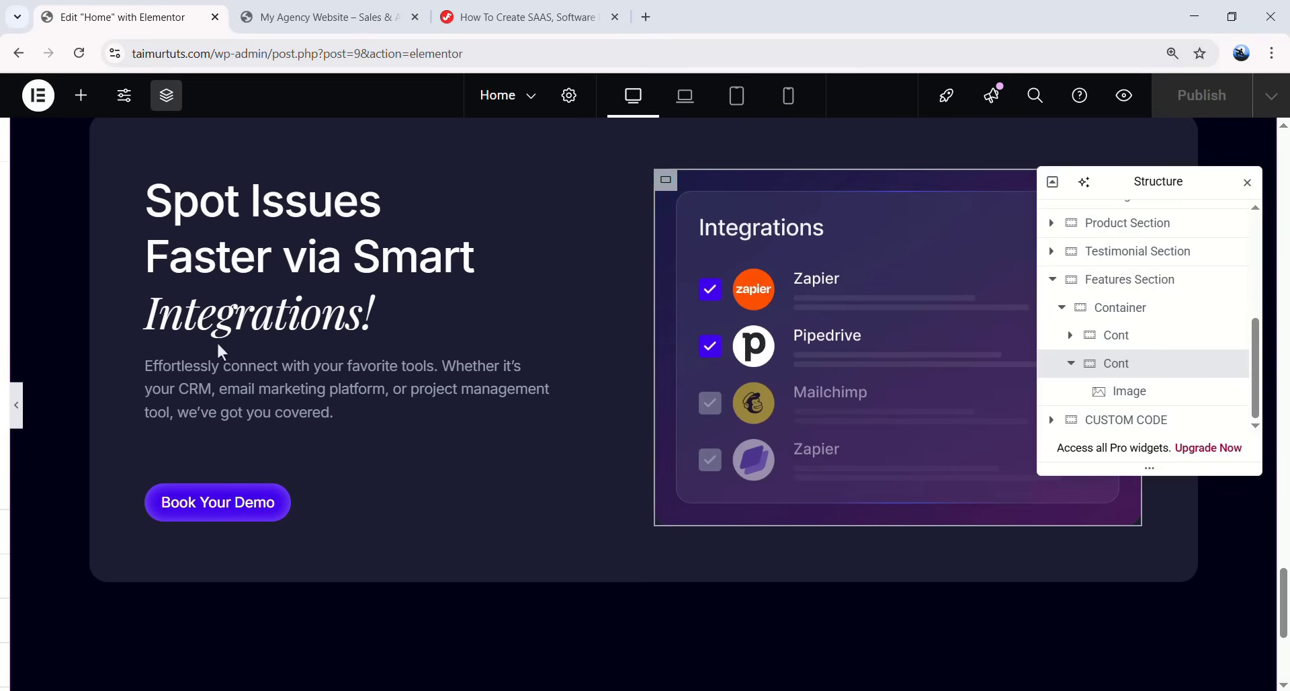
pyautogui.scroll(2, 484, 323)
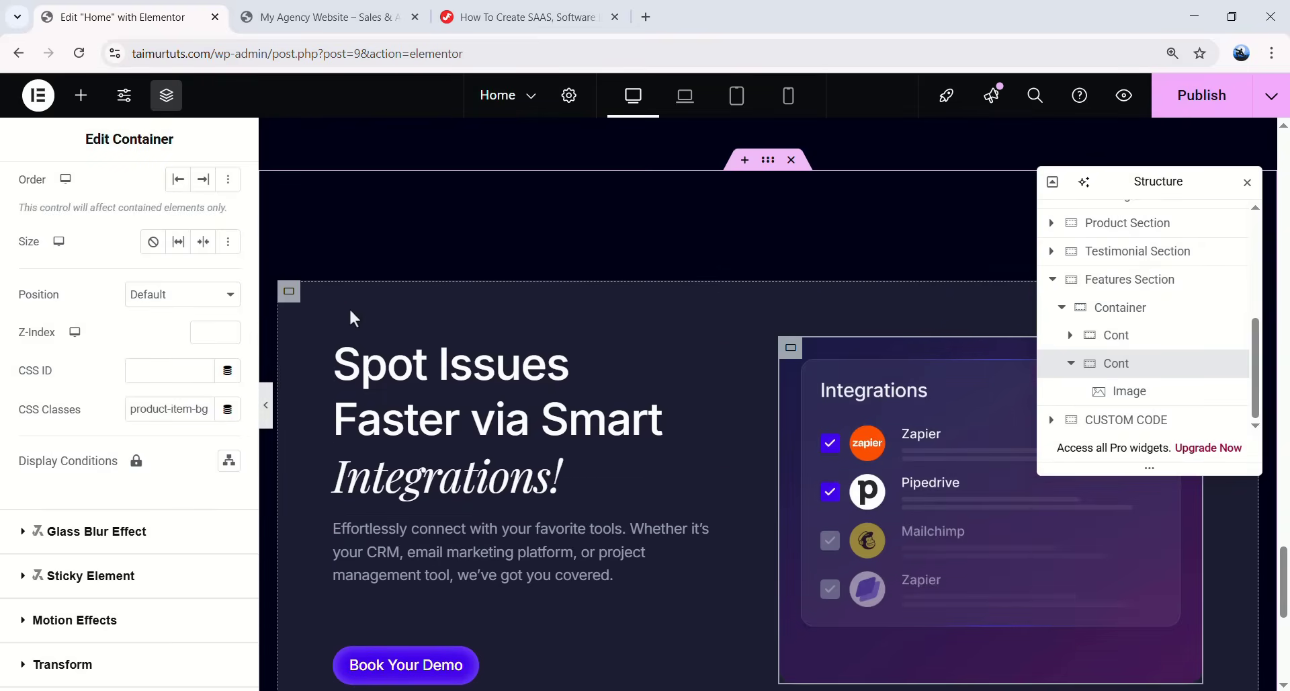
# - Duplicate the Features Section container (Ctrl+D) and move its text column right, with a 48 left margin and 0 right margin
pyautogui.click(1062, 308)
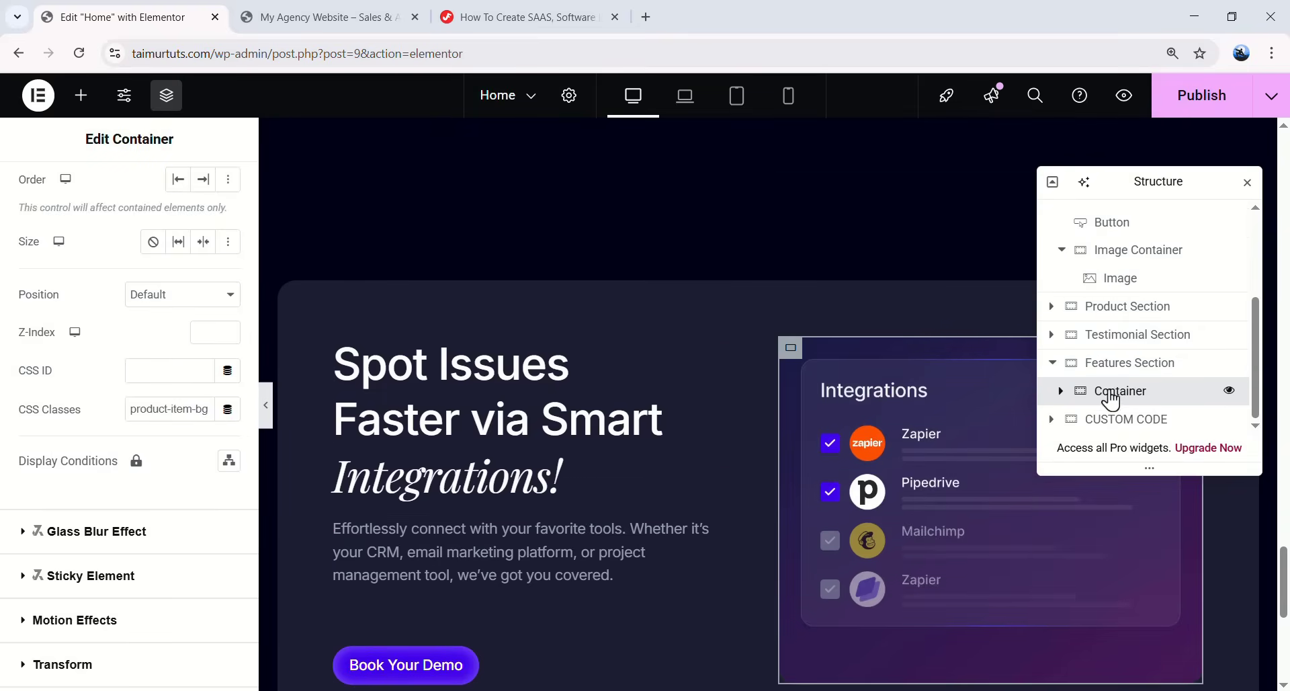
pyautogui.click(1120, 390)
pyautogui.hotkey('ctrl', 'd')
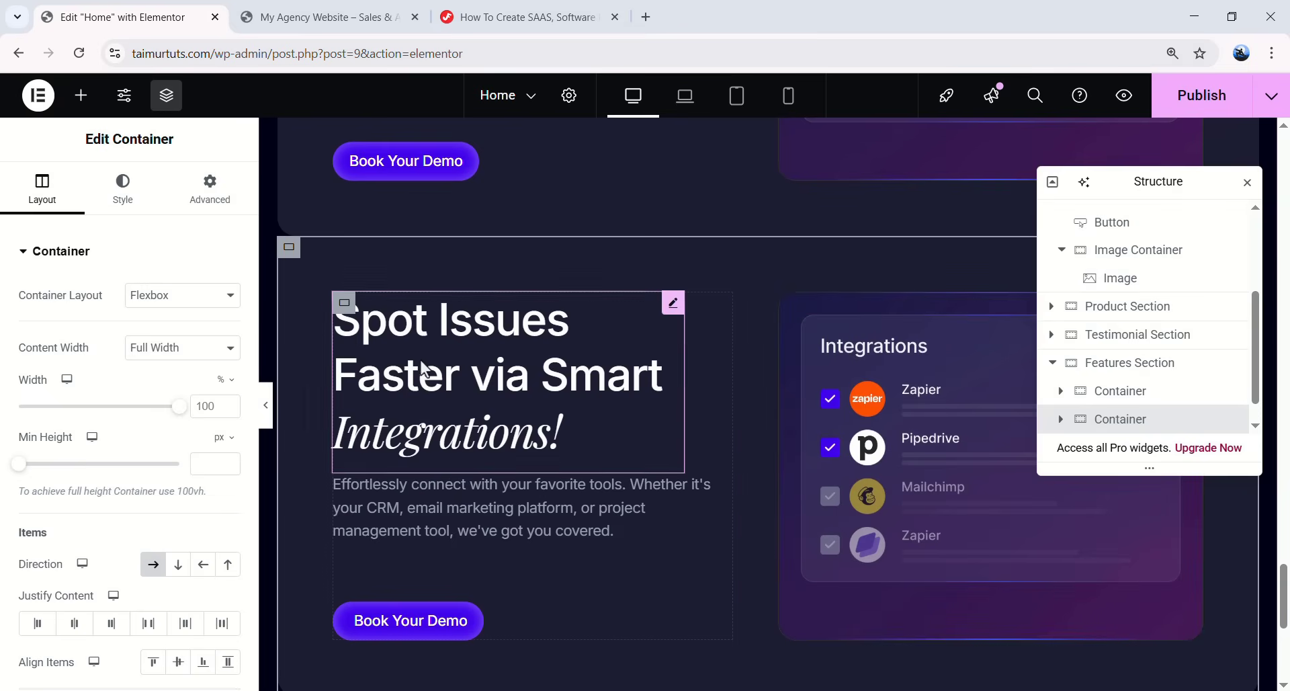
pyautogui.scroll(-1, 1082, 393)
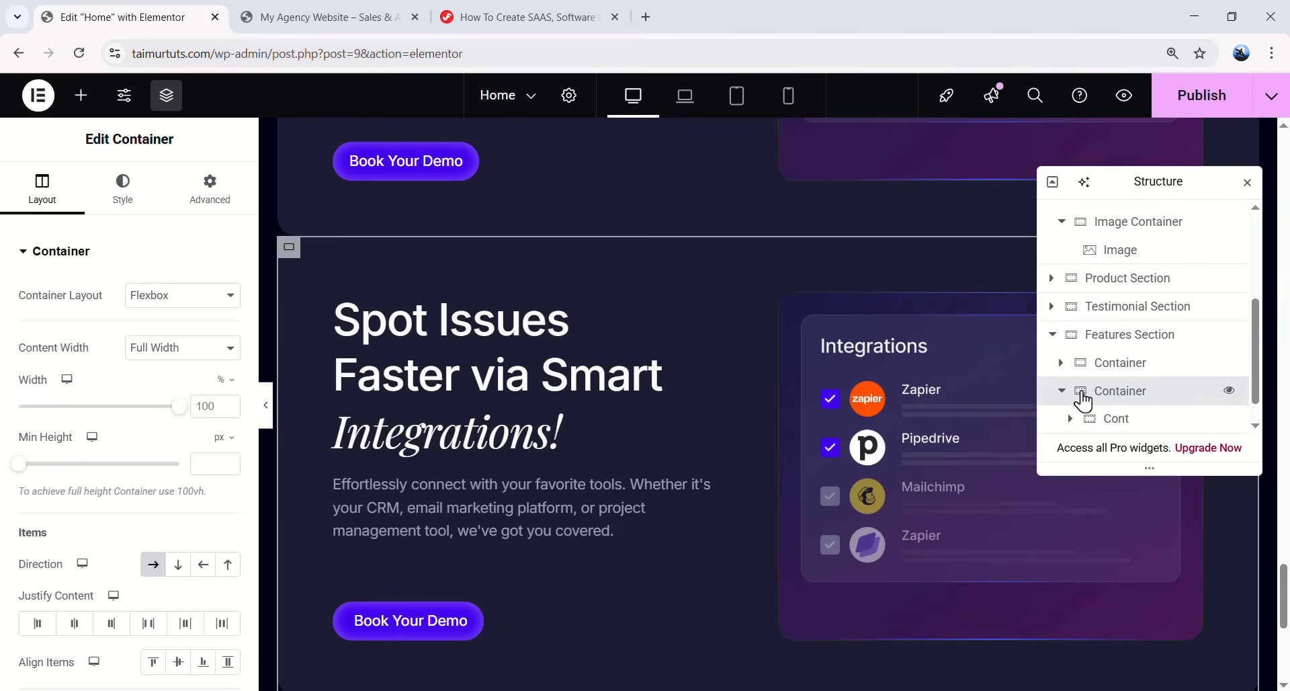
pyautogui.scroll(-2, 1118, 396)
pyautogui.moveTo(1115, 378); pyautogui.dragTo(1076, 403)
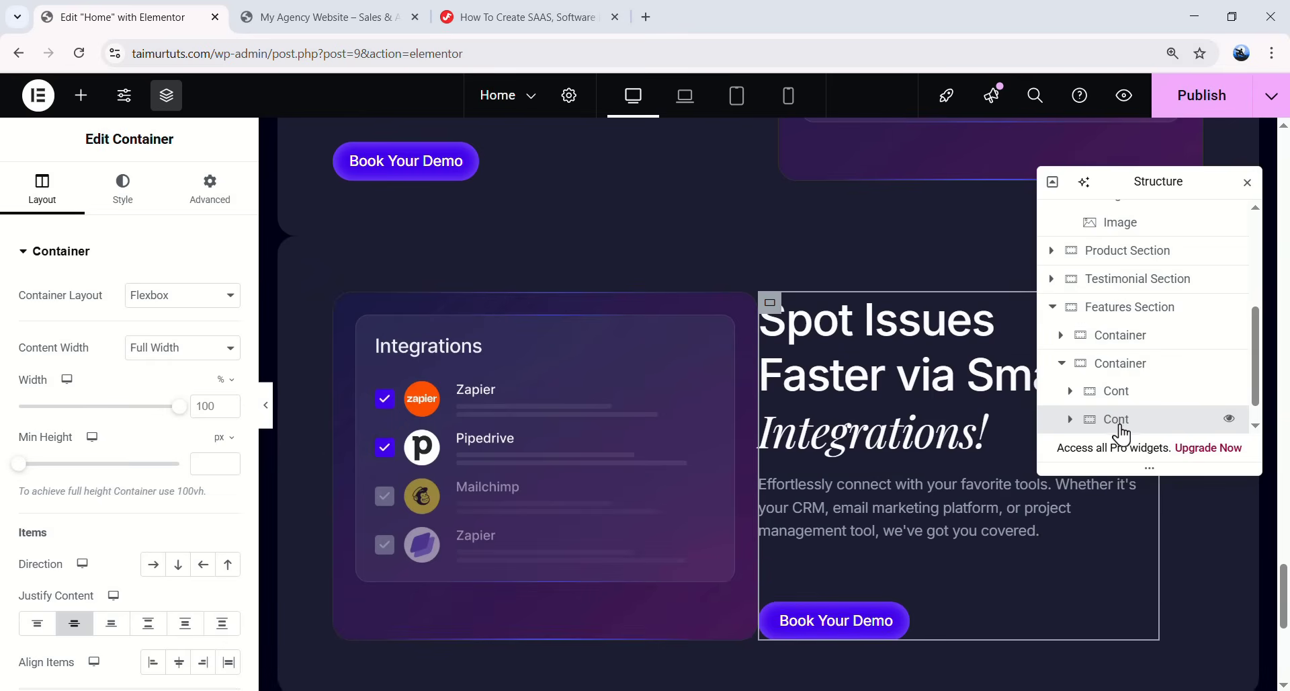
pyautogui.click(208, 195)
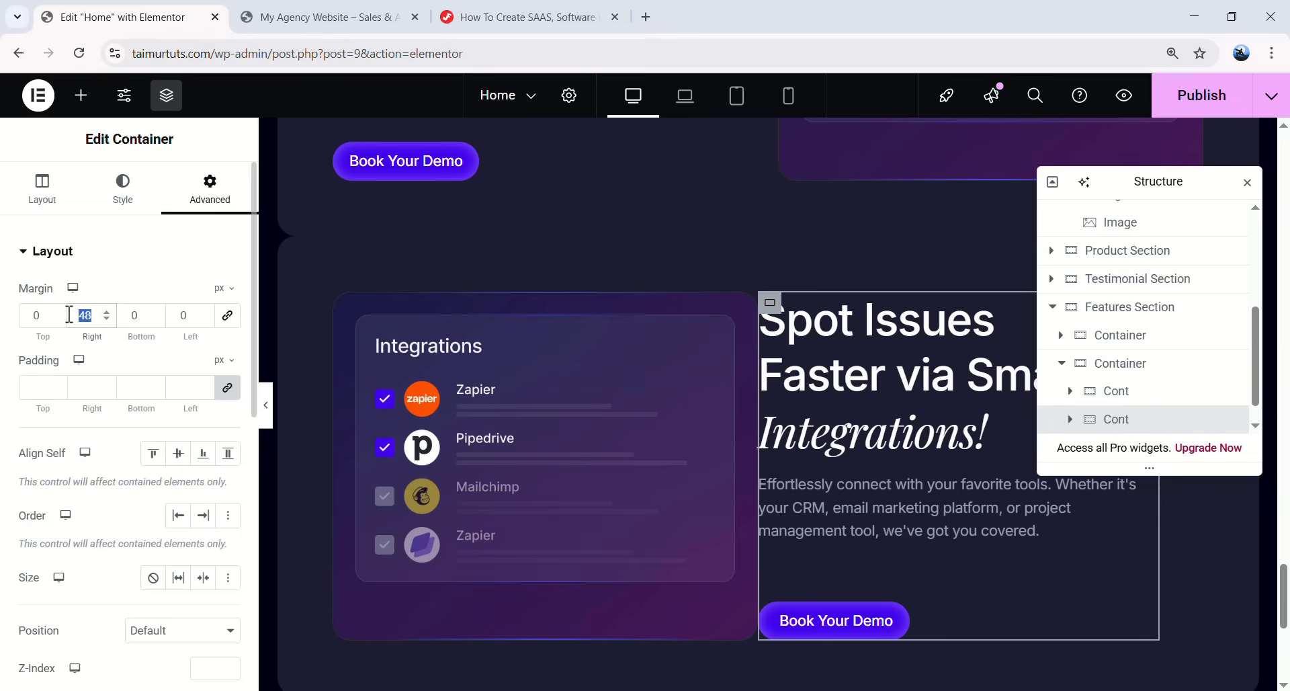
pyautogui.write('0')
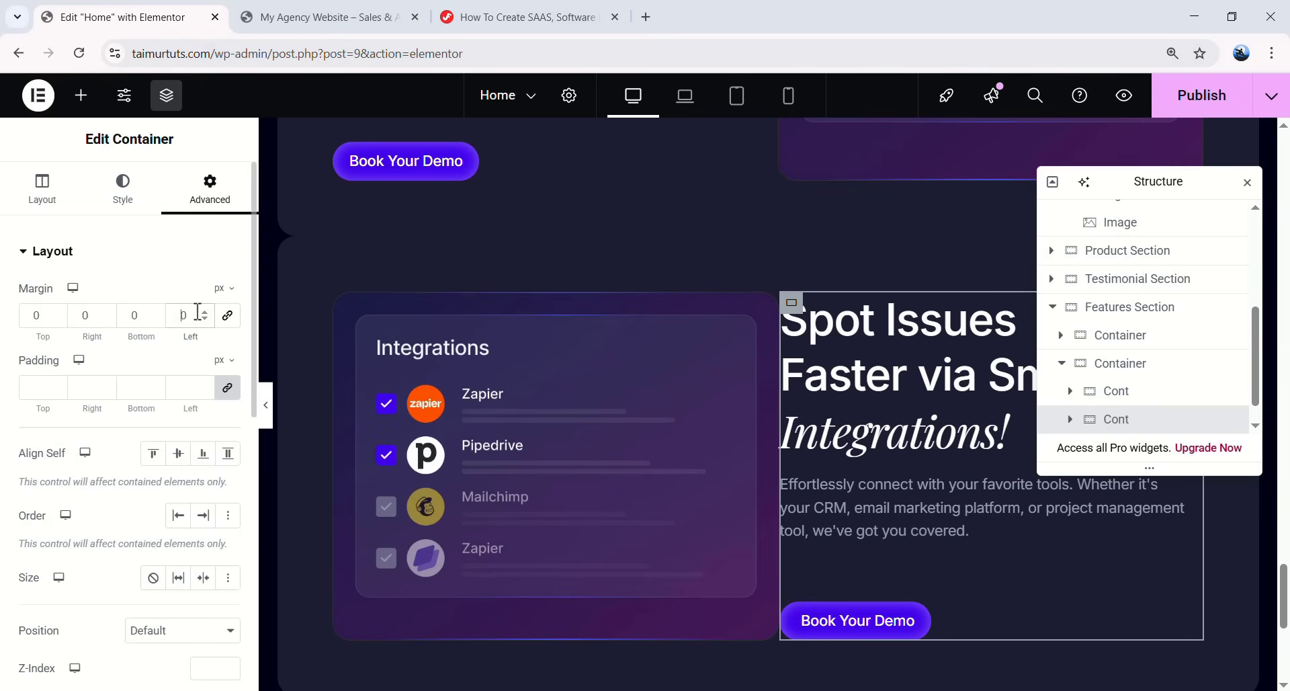
pyautogui.write('48')
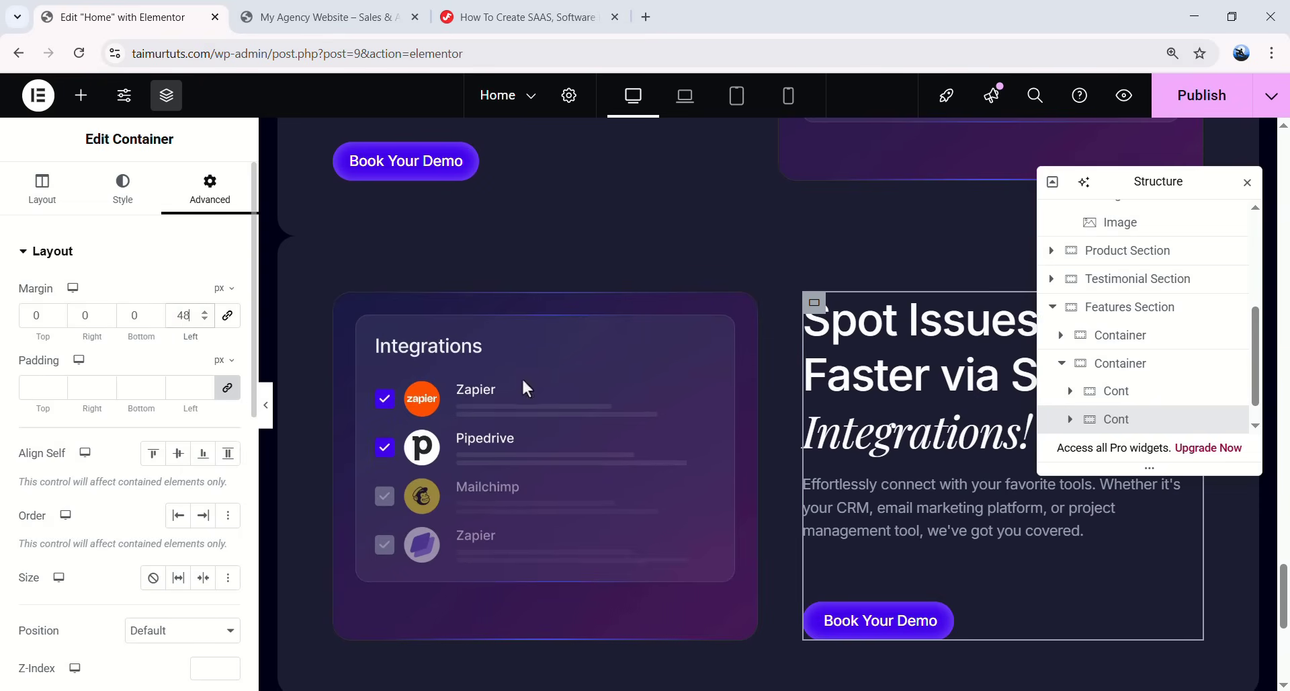
# - Change the heading to 'Data available instantly, always will be updated' and paste the Instant Data Access paragraph
pyautogui.click(915, 397)
pyautogui.moveTo(170, 412); pyautogui.dragTo(37, 411)
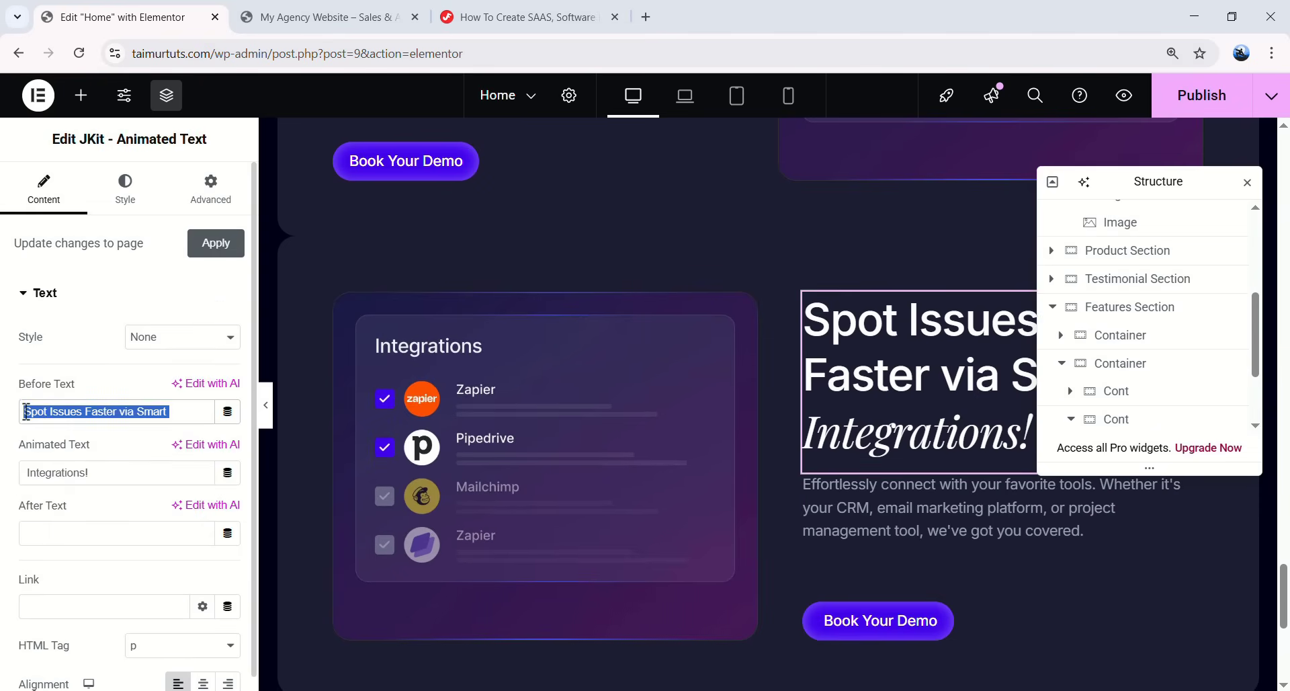
pyautogui.hotkey('ctrl', 'v')
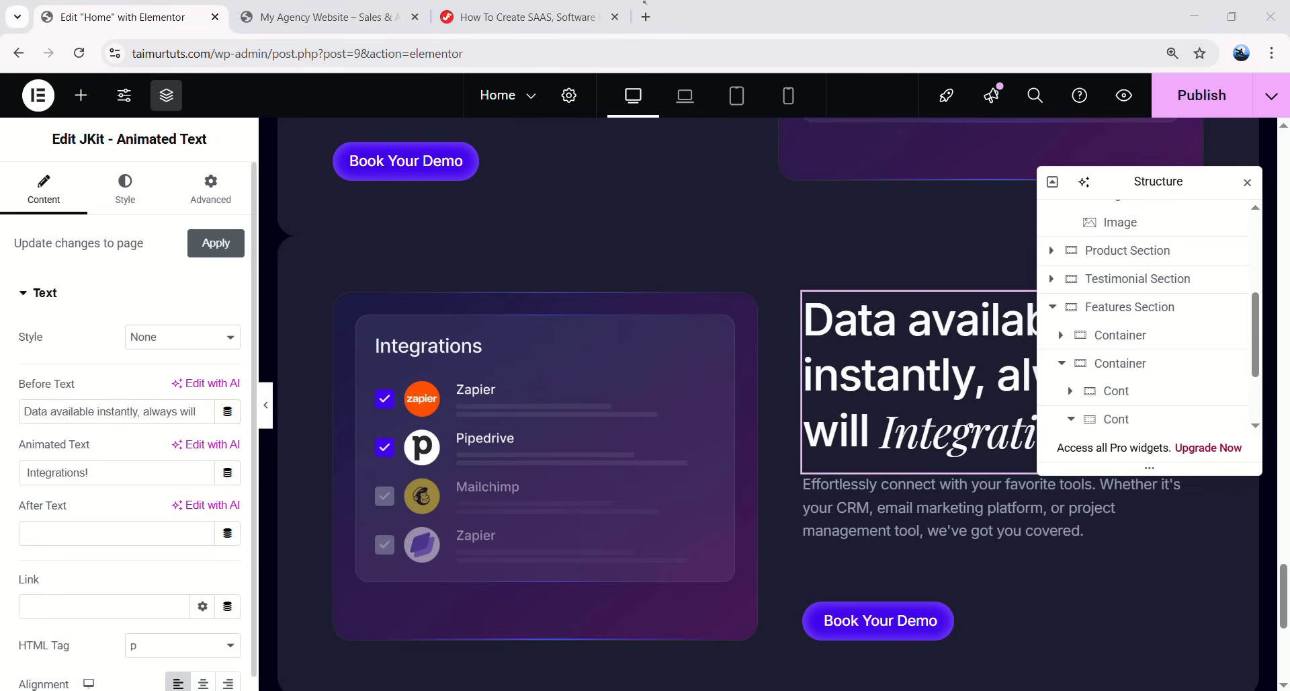
pyautogui.moveTo(89, 473); pyautogui.dragTo(29, 472)
pyautogui.write('be  updated.')
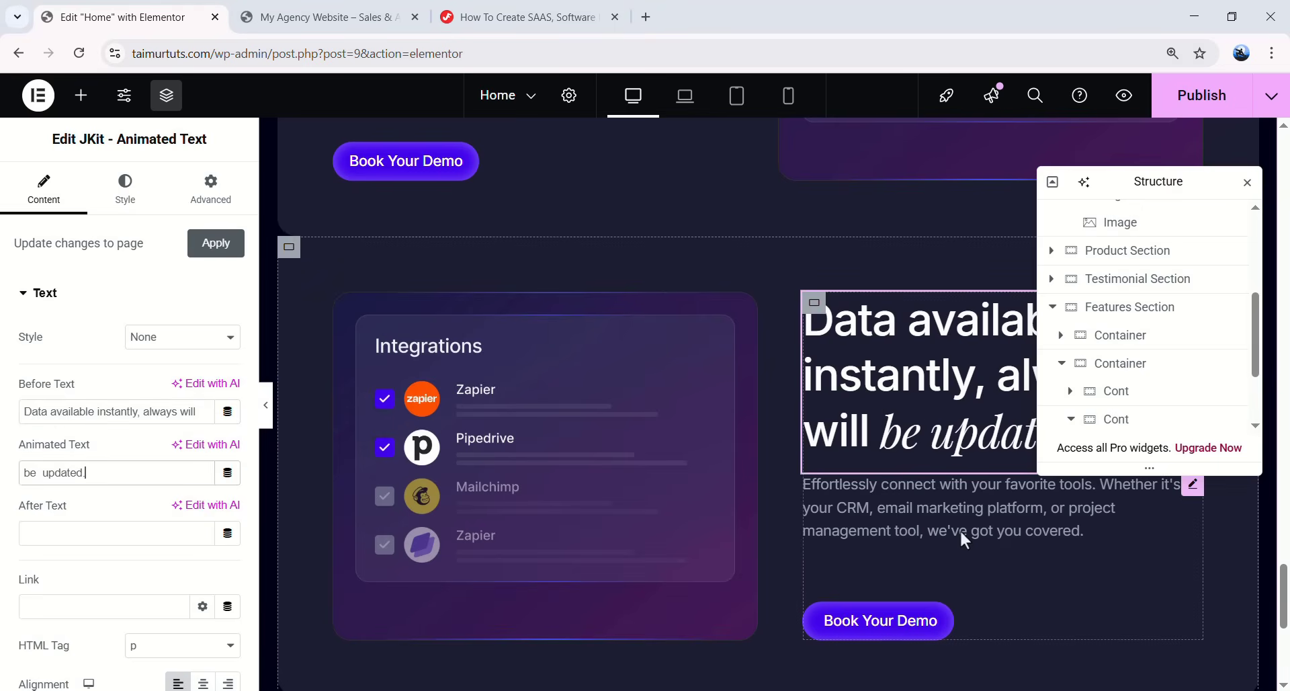
pyautogui.click(975, 511)
pyautogui.click(160, 505)
pyautogui.hotkey('ctrl', 'a')
pyautogui.write('Stay ahead of the game with Instant Data Access. Our platform ensures that you always have the latest updates on sales, analytics, and customer behavior at your fingertips.')
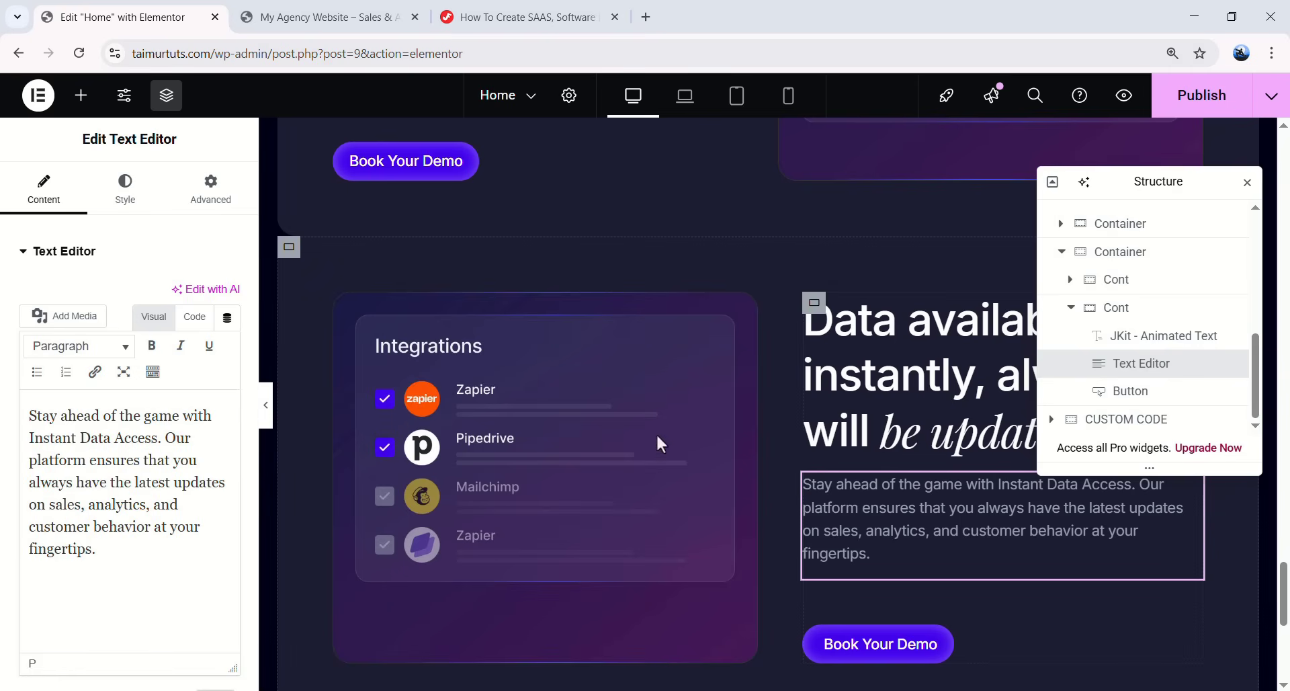
# - Swap the copied Integrations screenshot for the Real-time Data image and check it in preview
pyautogui.click(549, 401)
pyautogui.click(549, 400)
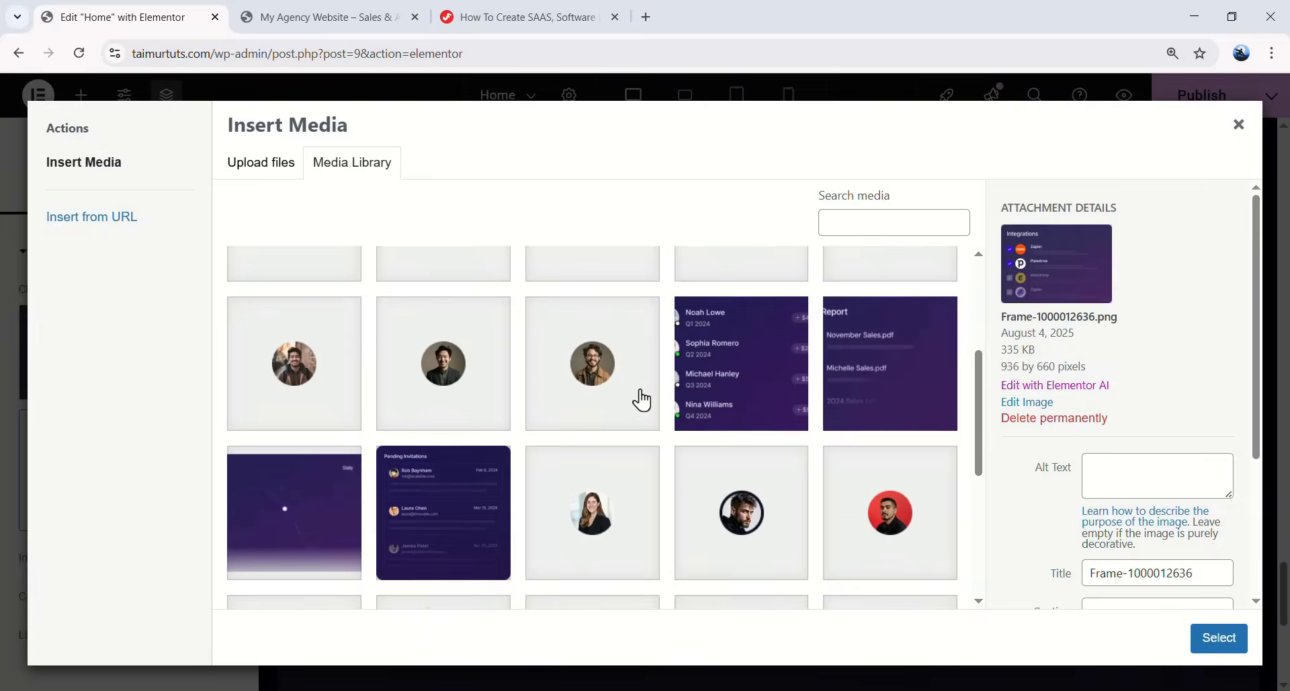
pyautogui.scroll(-5, 637, 397)
pyautogui.click(737, 484)
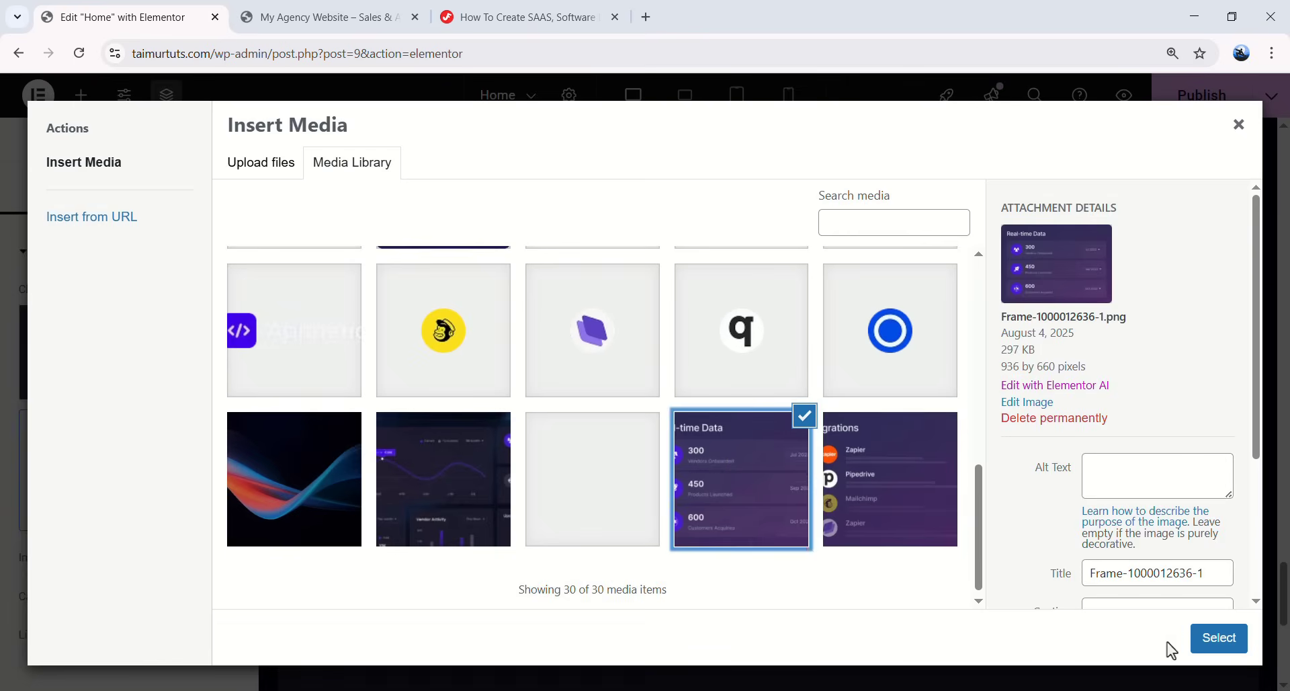
pyautogui.click(1210, 637)
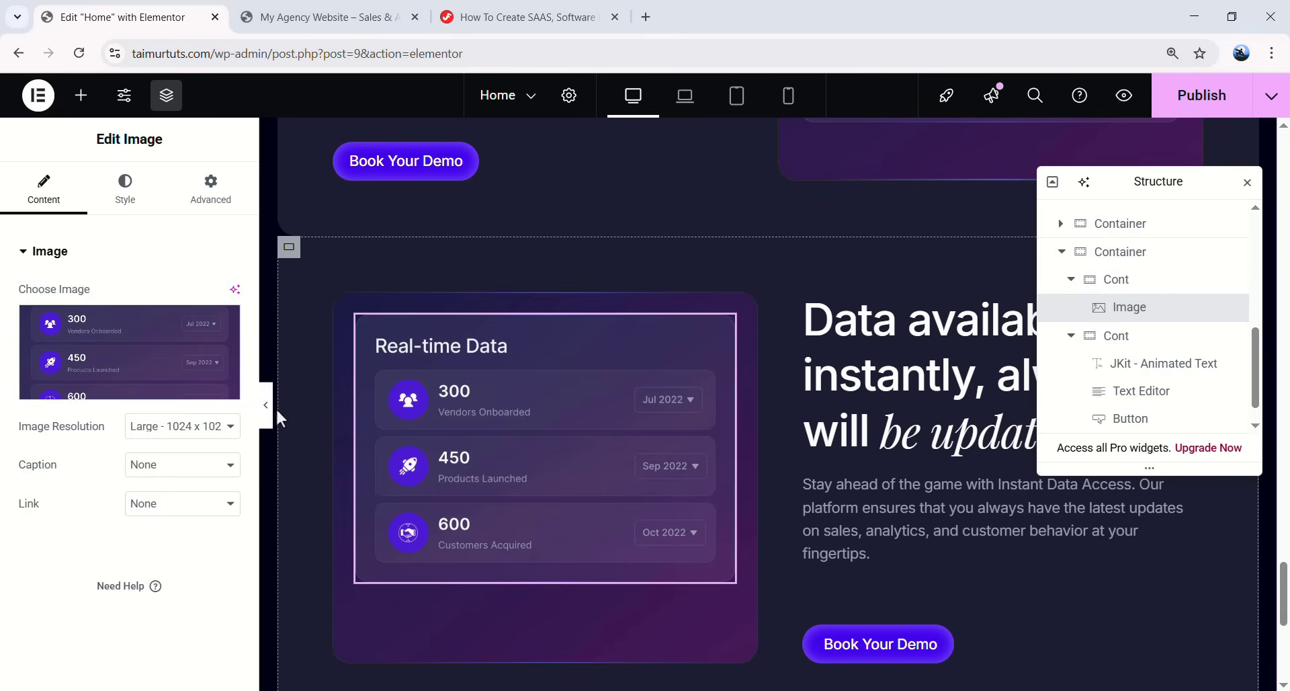
pyautogui.click(266, 405)
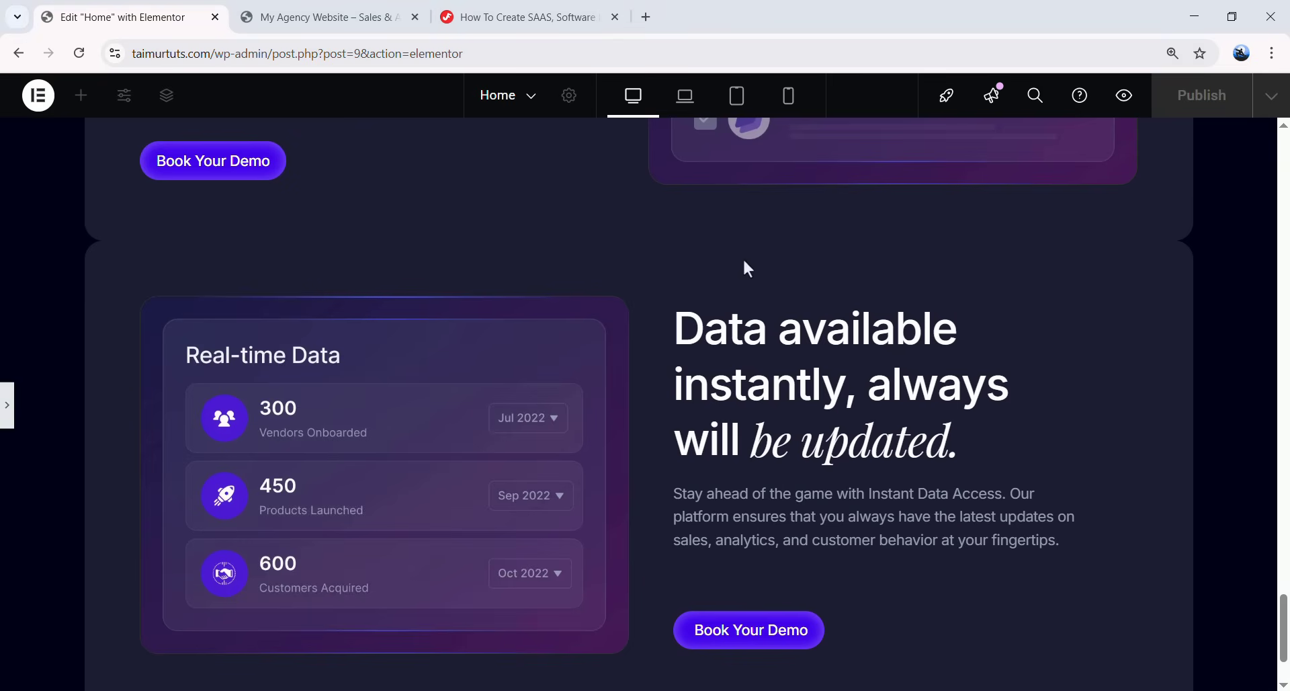
pyautogui.hotkey('ctrl', 'p')
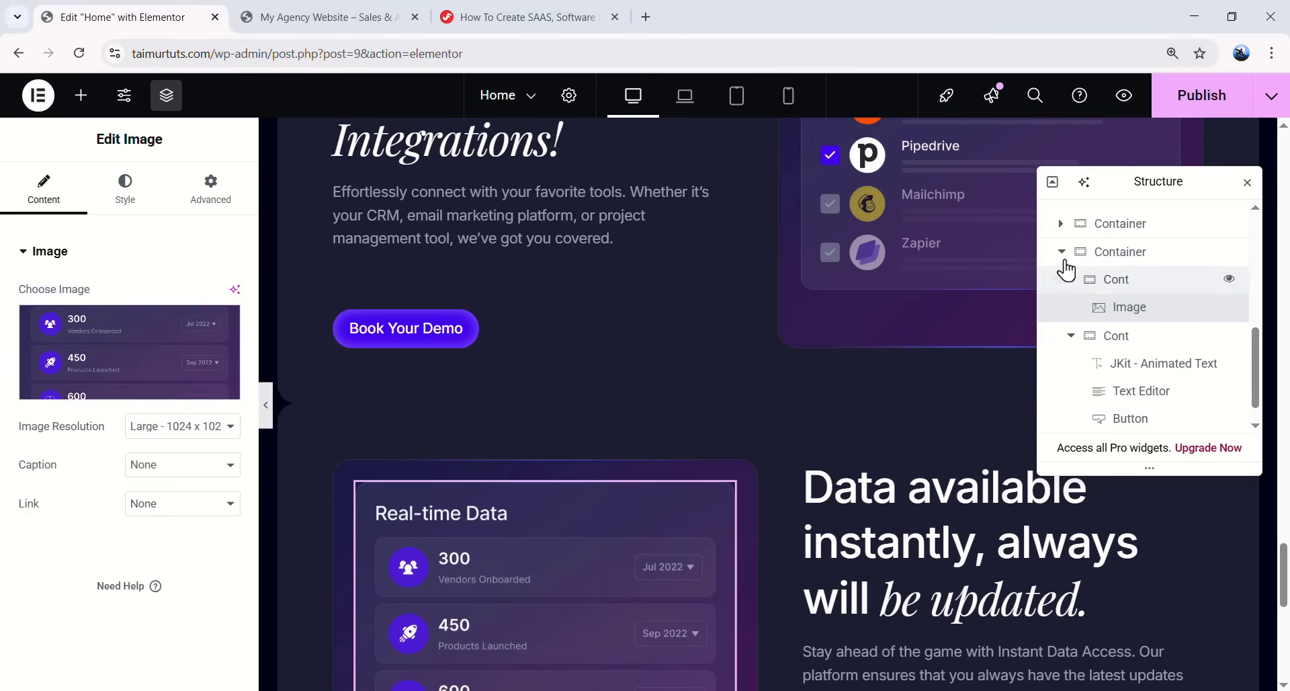
# - Set the Data available container's top margin to 40 px and switch to laptop view
pyautogui.click(1062, 252)
pyautogui.click(1109, 392)
pyautogui.click(229, 204)
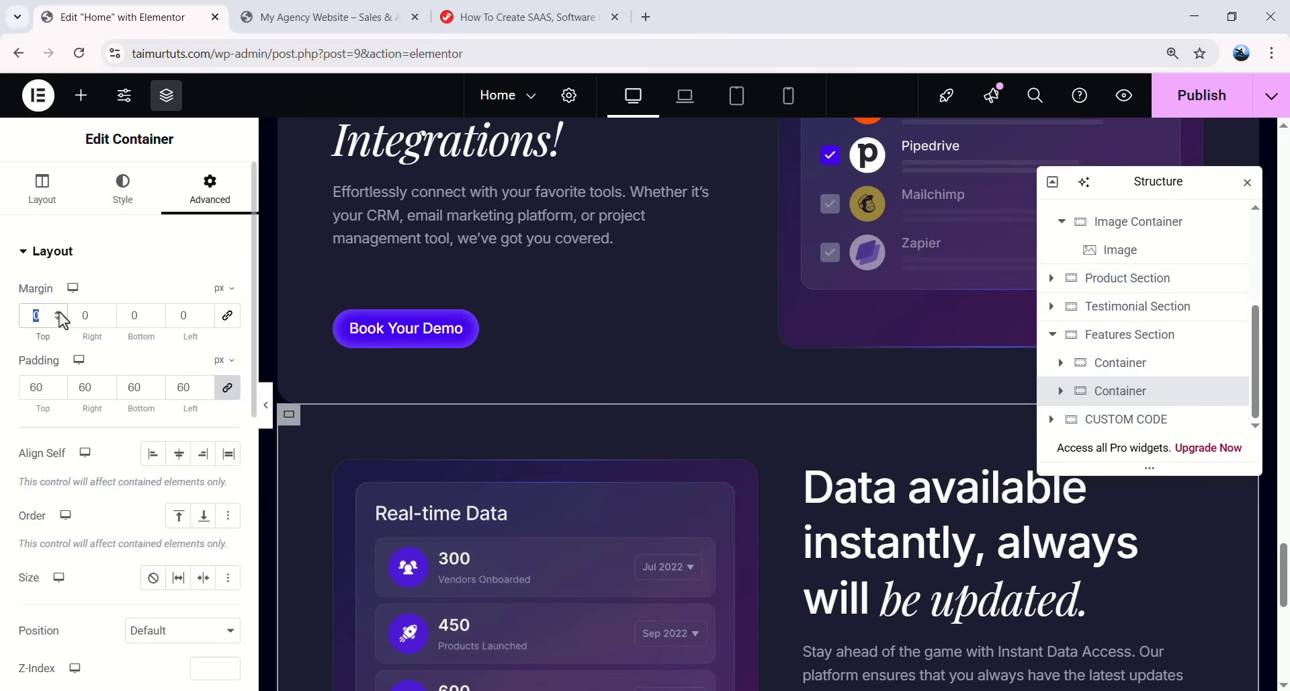
pyautogui.write('40')
pyautogui.scroll(-3, 734, 454)
pyautogui.scroll(5, 705, 450)
pyautogui.scroll(2, 692, 373)
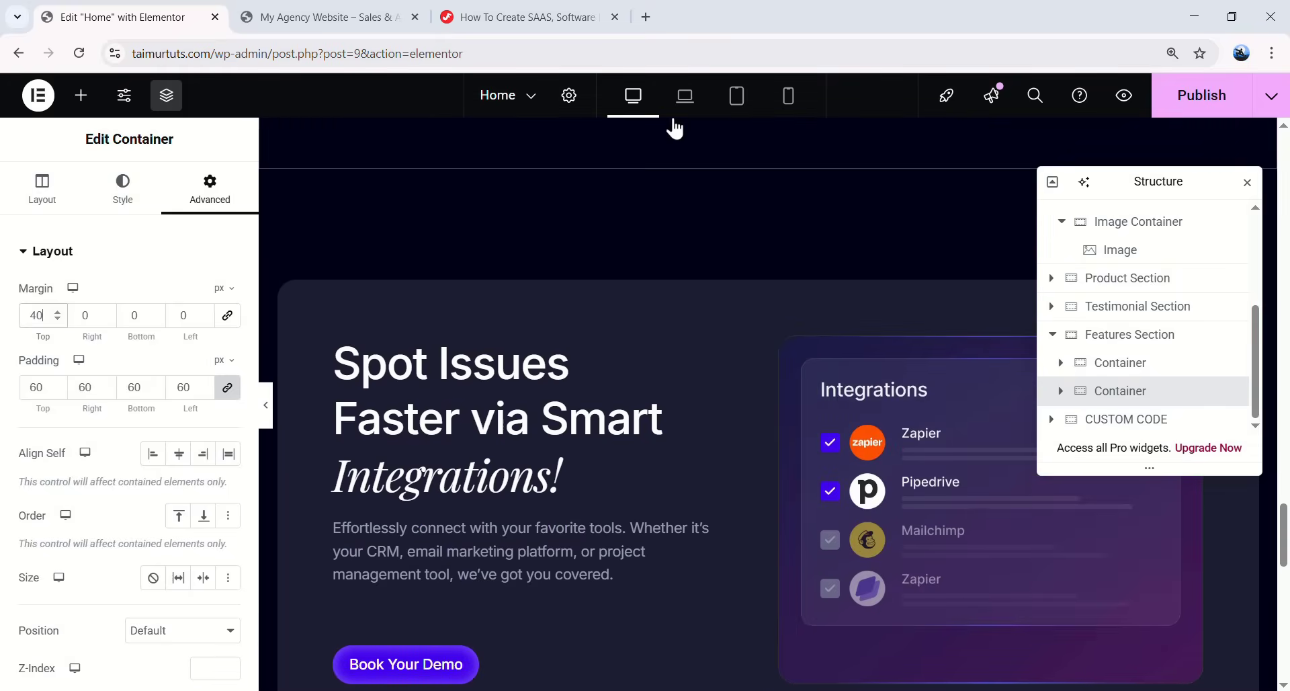
pyautogui.click(685, 99)
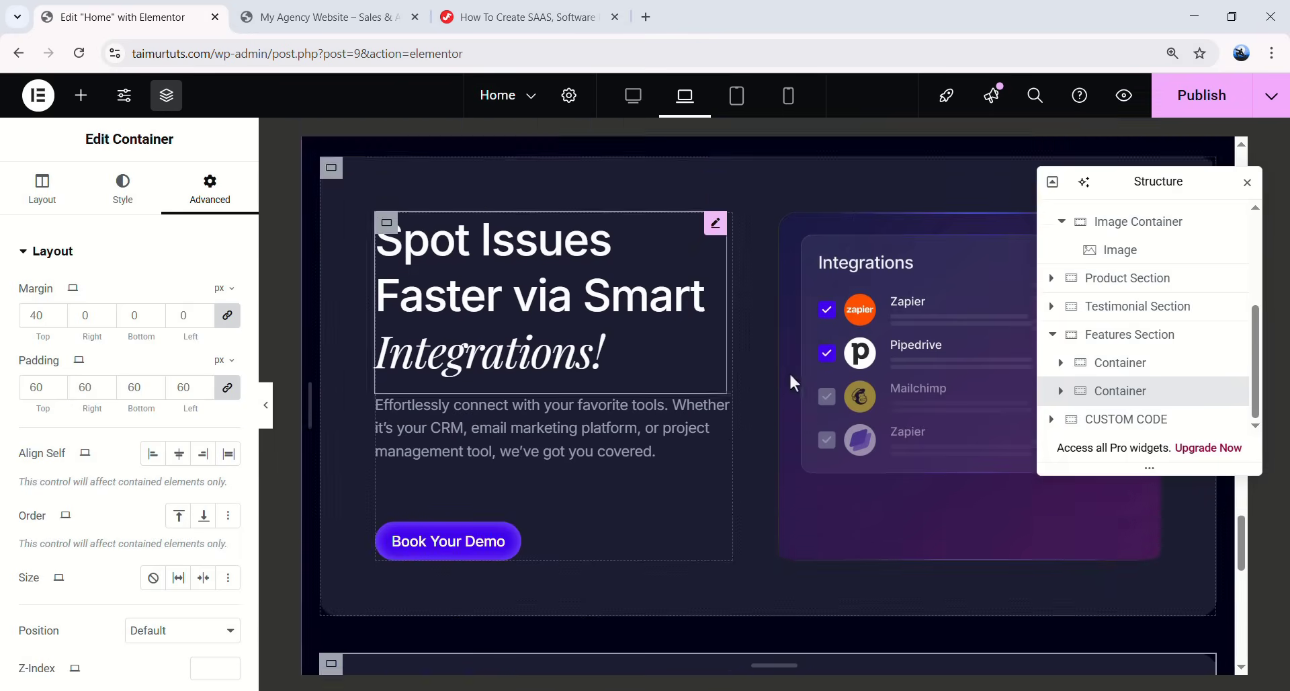
# - Switch to tablet view and set the Spot Issues Faster container padding to 20 px
pyautogui.click(738, 101)
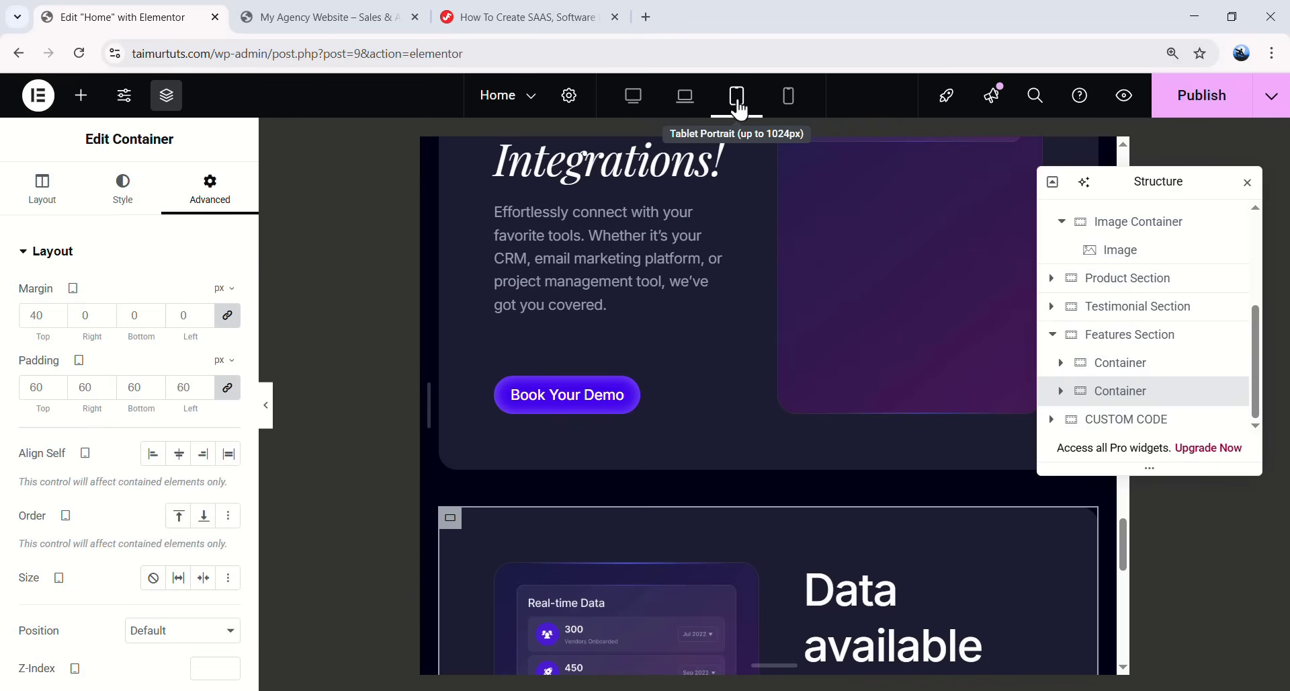
pyautogui.scroll(3, 791, 283)
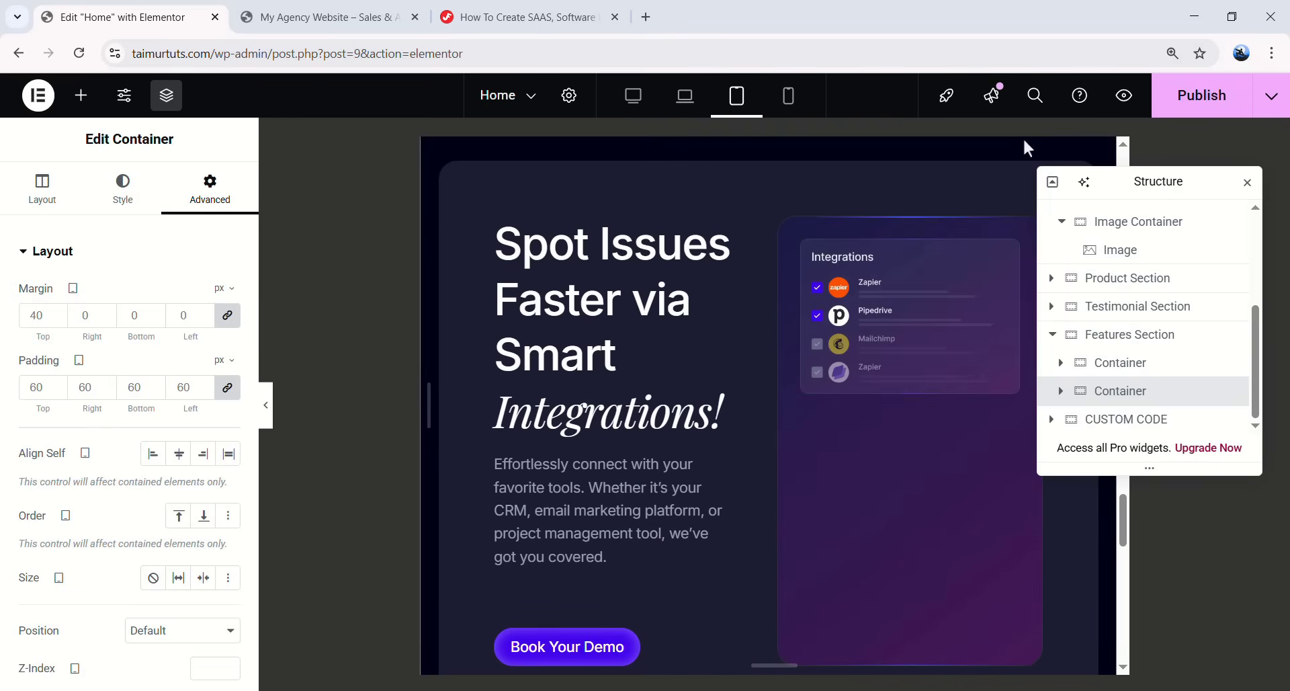
pyautogui.click(869, 353)
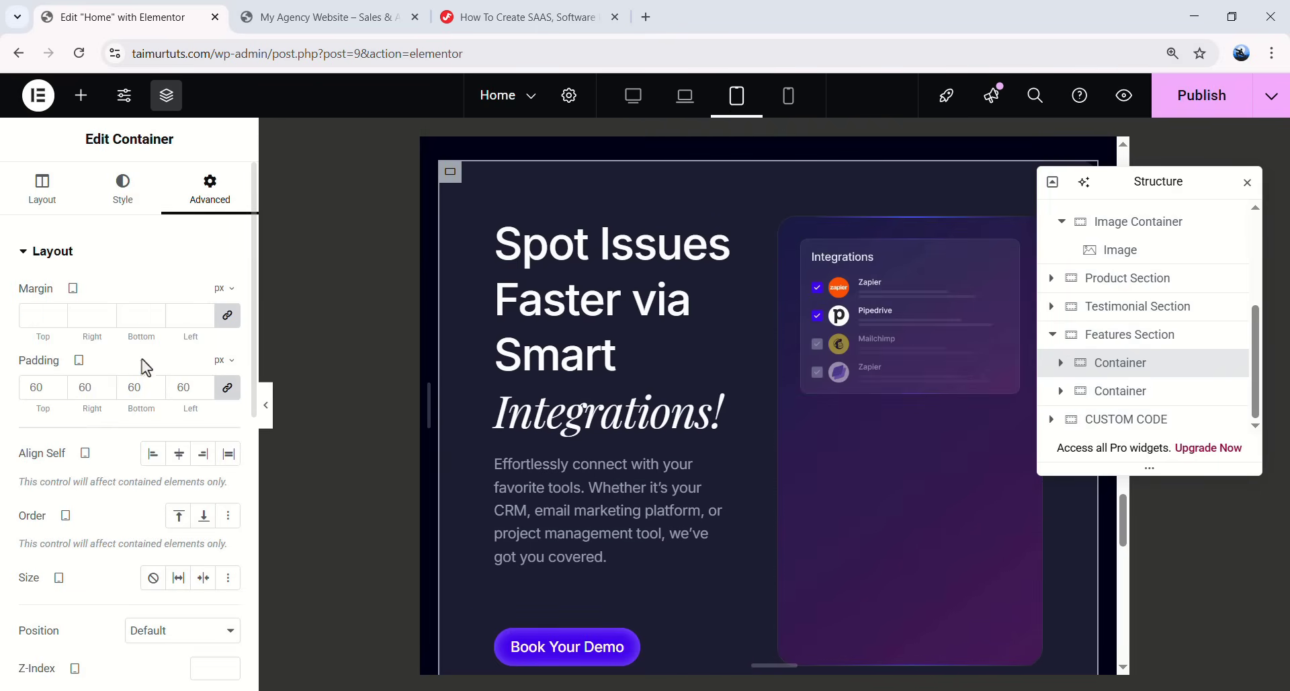
pyautogui.doubleClick(23, 387)
pyautogui.write('20')
# - Set the Spot Issues Faster heading's line height to 48 px
pyautogui.click(582, 254)
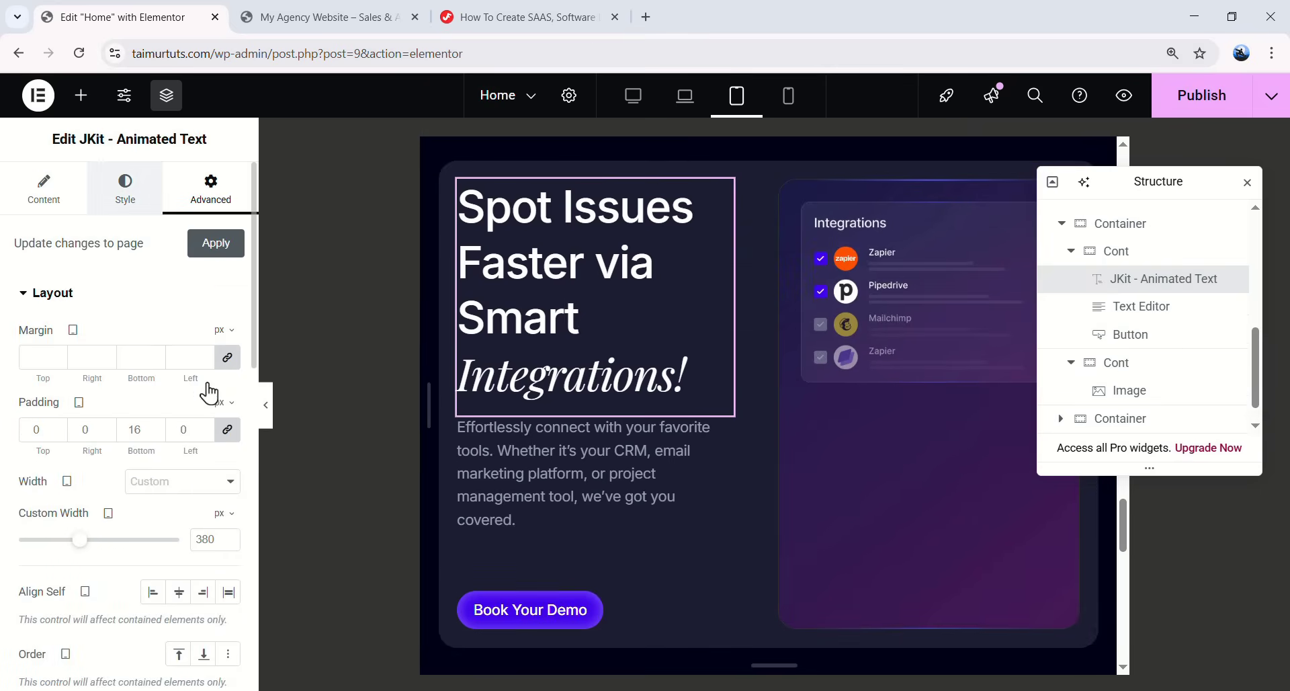
pyautogui.click(125, 188)
pyautogui.click(227, 338)
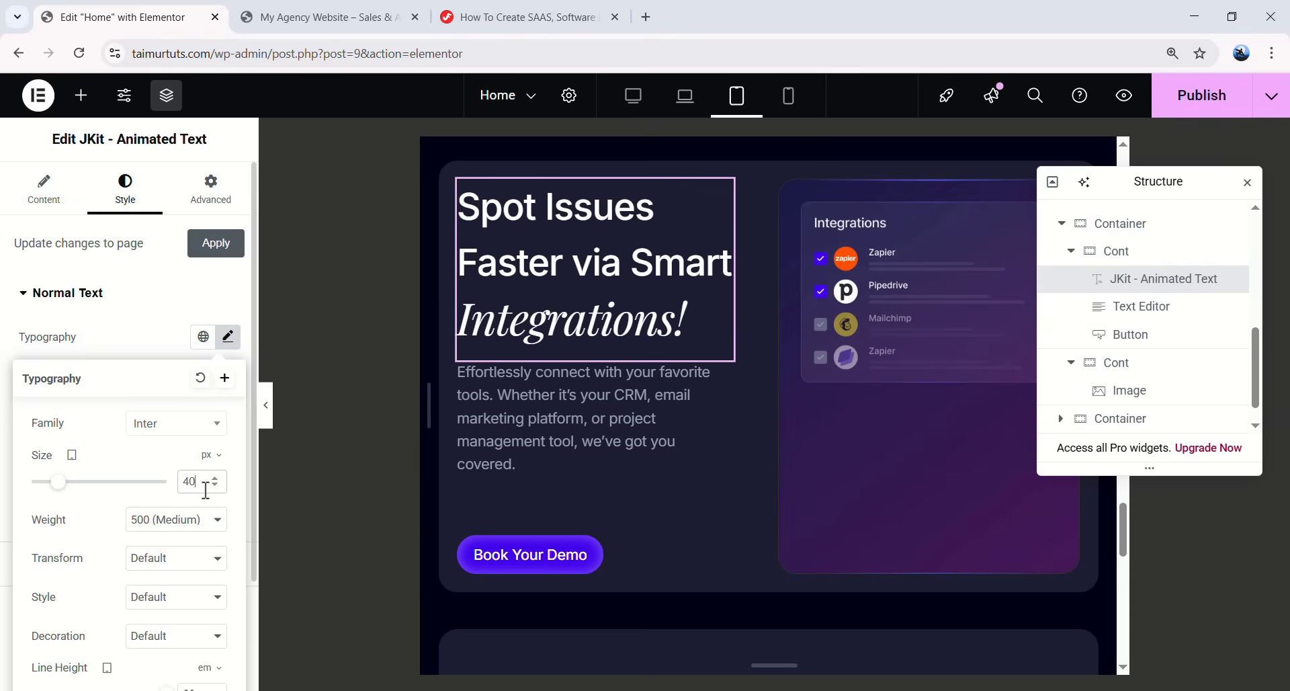
pyautogui.scroll(-1, 209, 558)
pyautogui.click(203, 587)
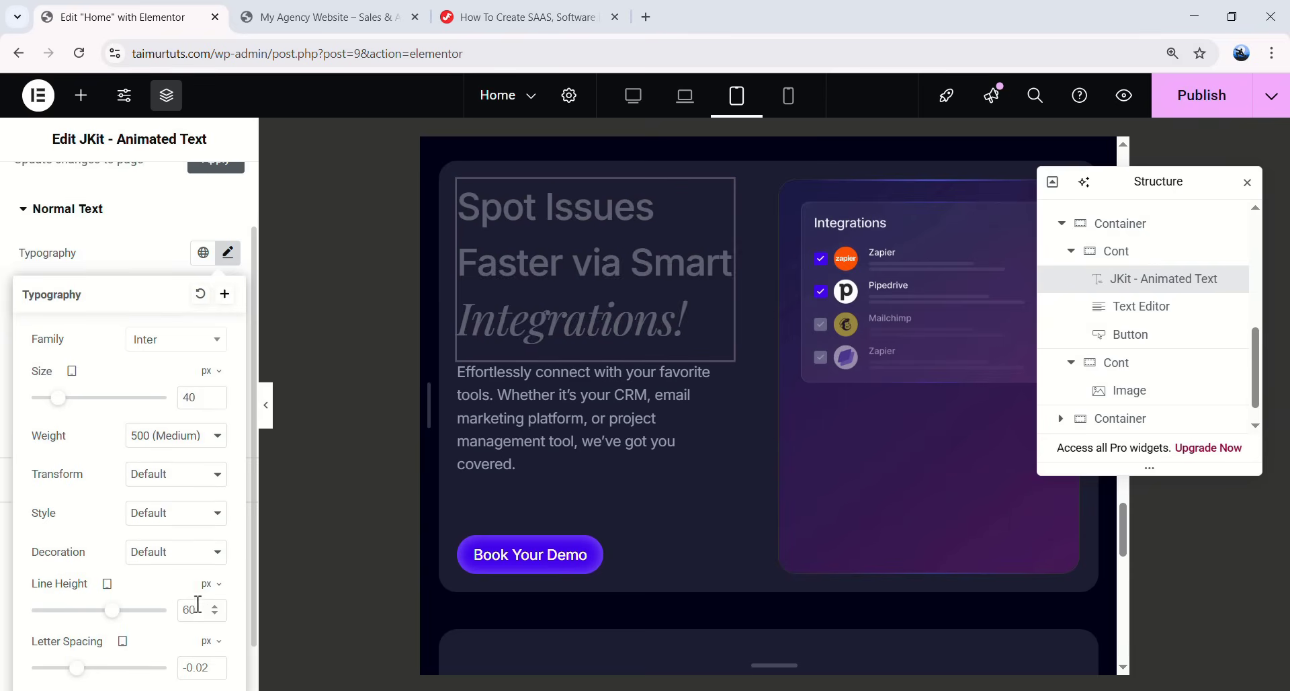
pyautogui.doubleClick(190, 607)
pyautogui.write('48')
pyautogui.click(227, 254)
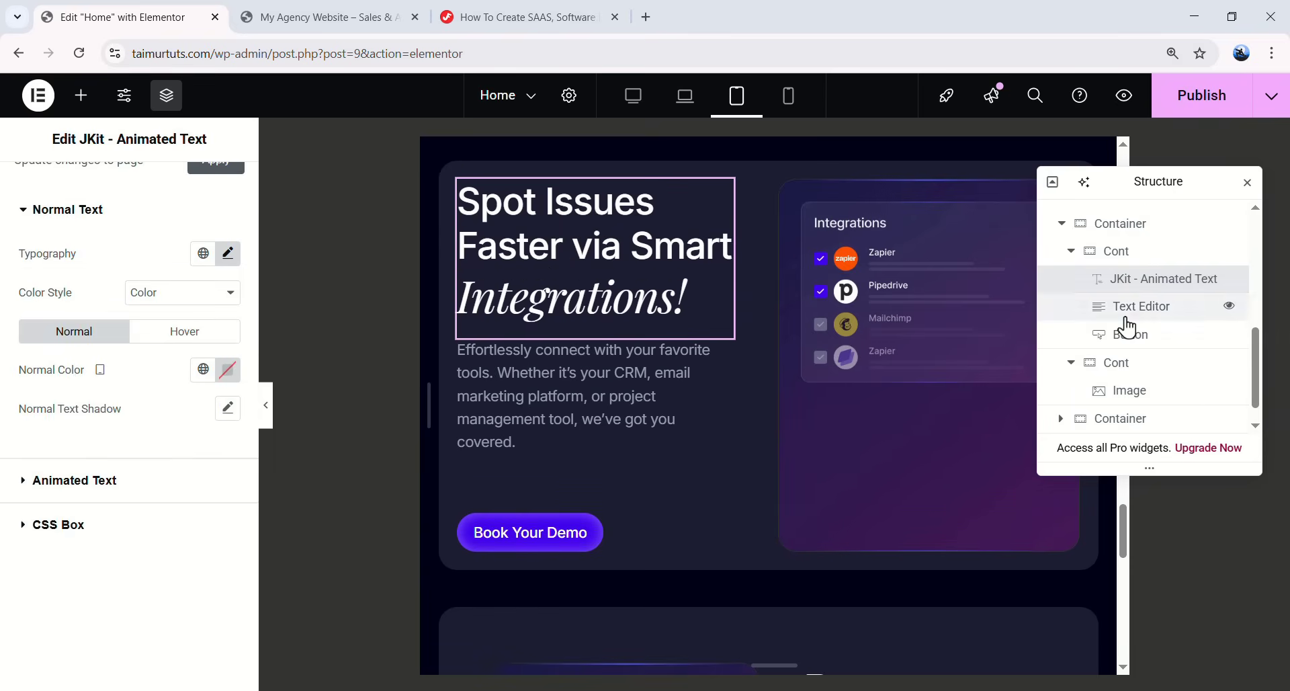
# - Set the Spot Issues text column margins to 20 px and preview the tablet layout
pyautogui.scroll(1, 1129, 332)
pyautogui.click(1152, 343)
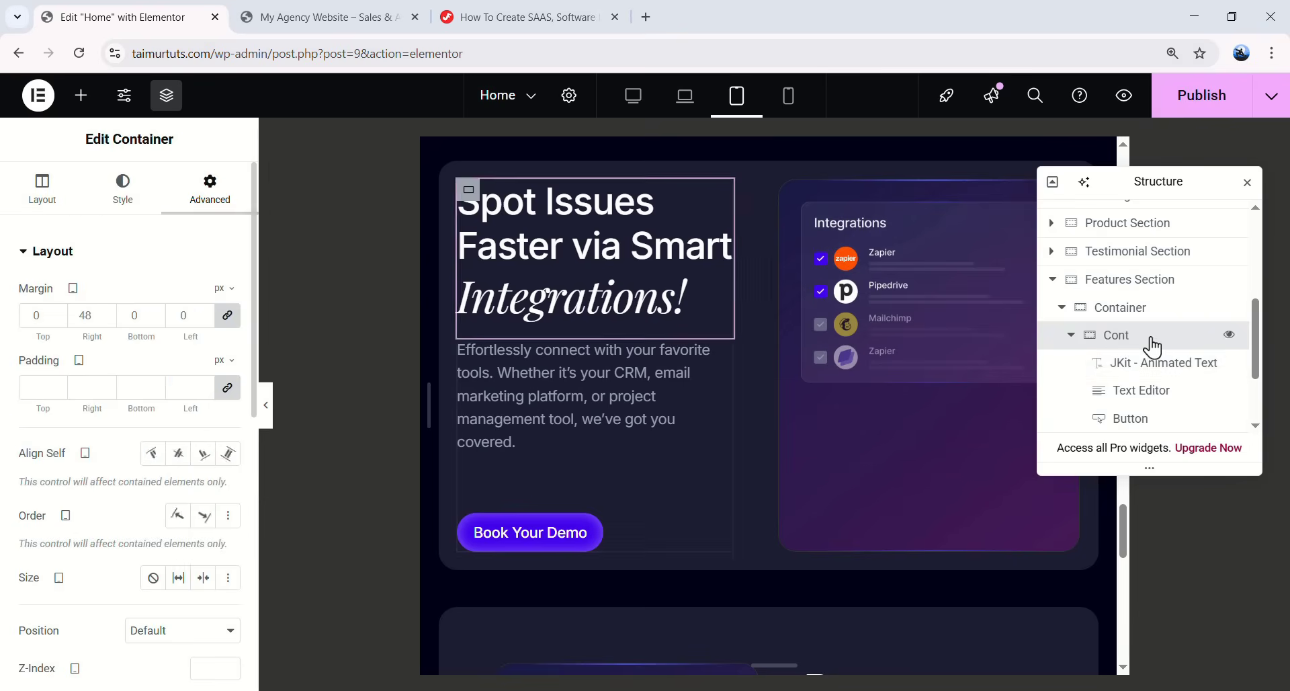
pyautogui.doubleClick(81, 316)
pyautogui.write('20')
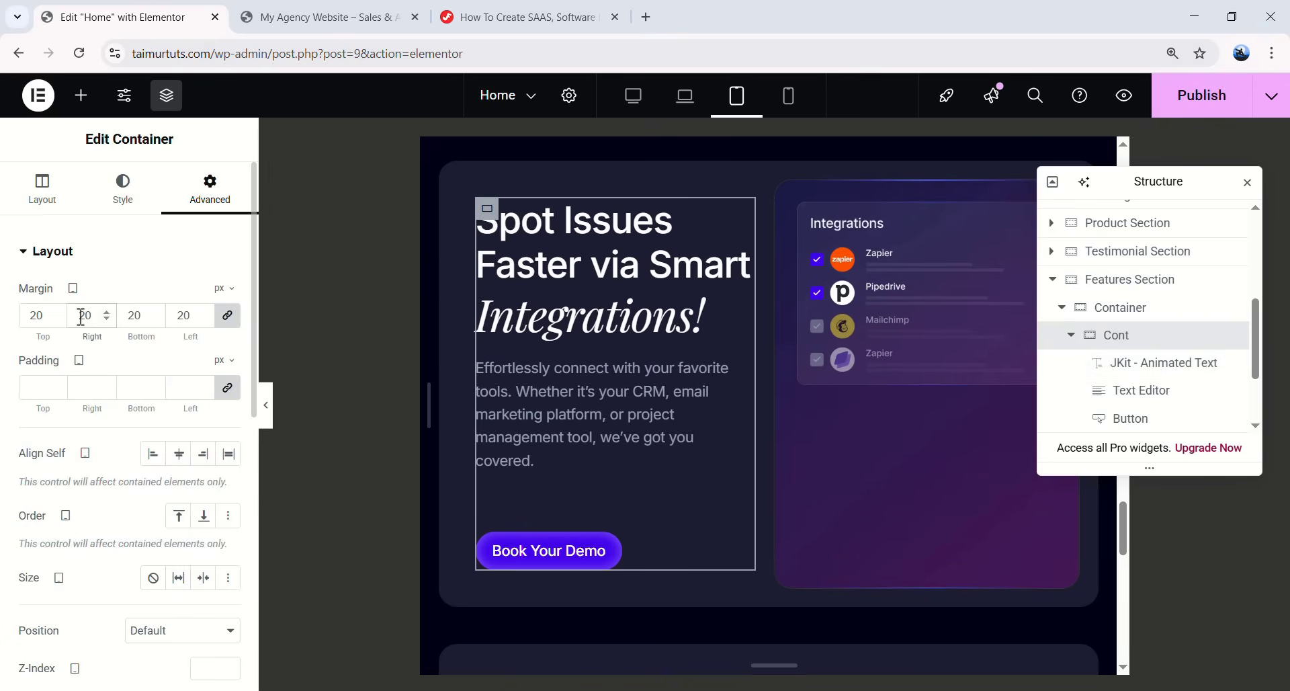
pyautogui.write('0')
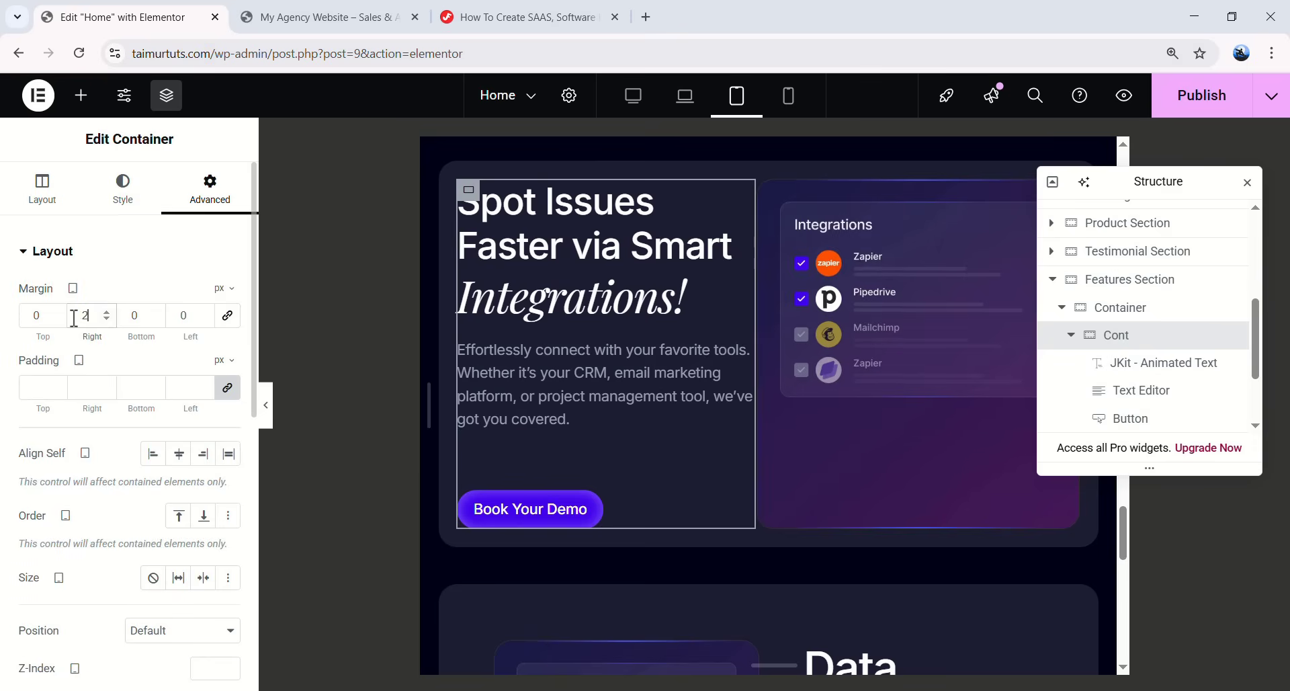
pyautogui.write('20')
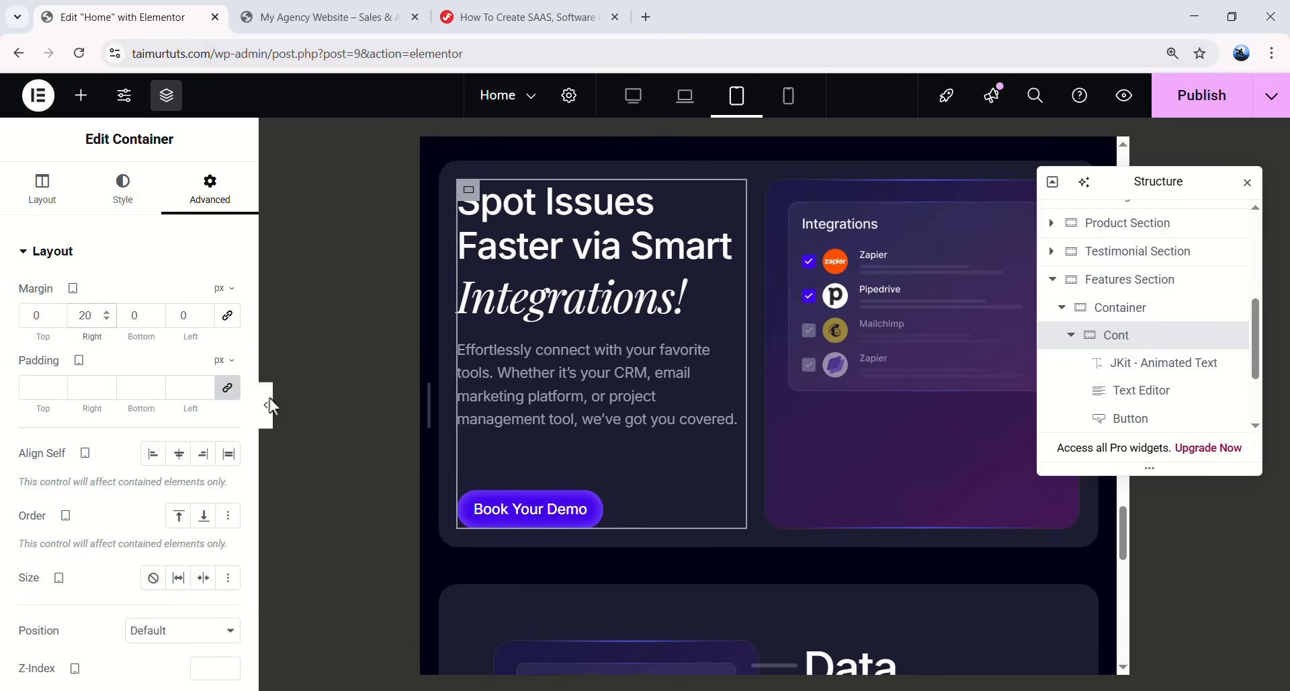
pyautogui.click(267, 405)
pyautogui.scroll(-1, 748, 386)
pyautogui.scroll(1, 753, 386)
pyautogui.hotkey('ctrl', 'p')
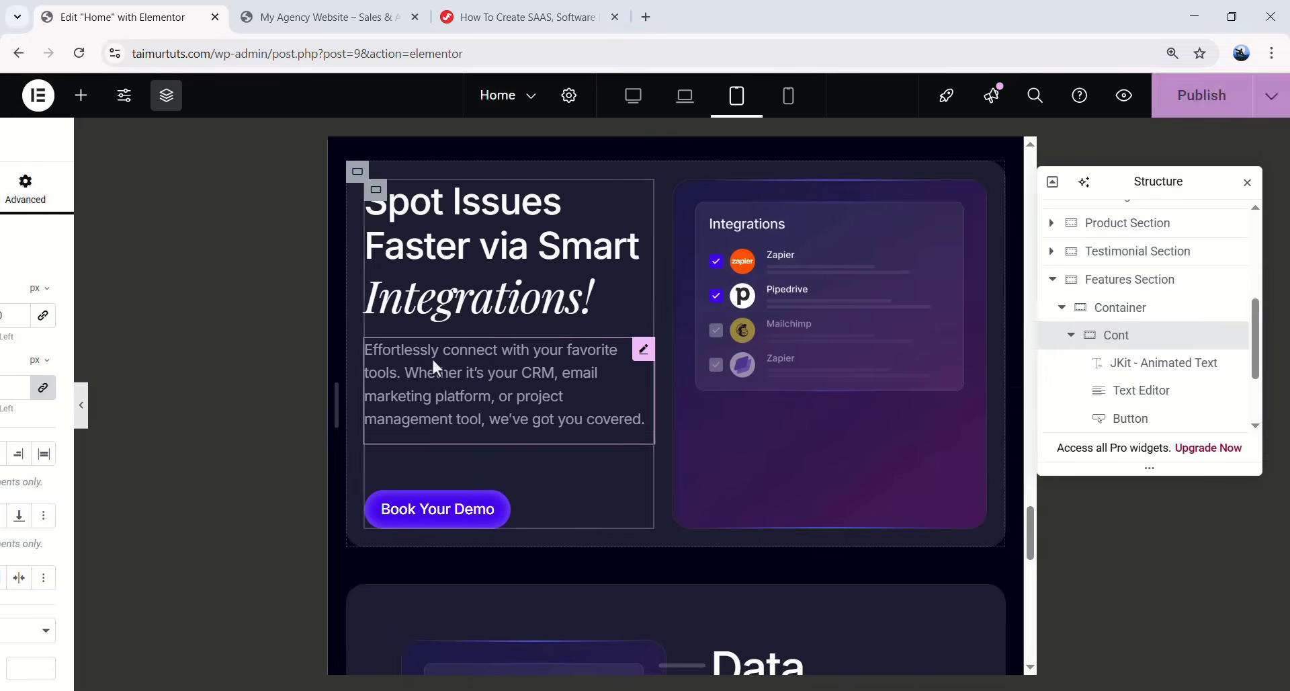
# - Give the Data available card's container 20 px top padding and a 20 px top margin
pyautogui.scroll(-3, 700, 453)
pyautogui.scroll(3, 570, 309)
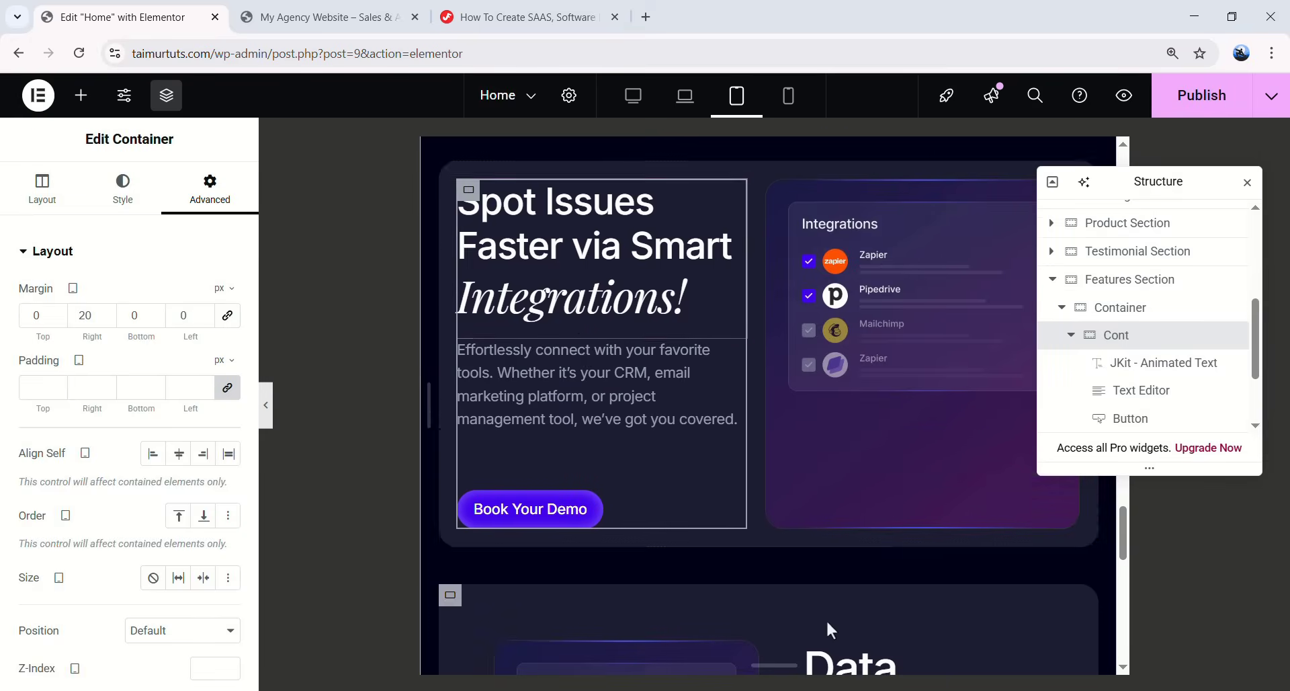
pyautogui.scroll(-3, 828, 607)
pyautogui.scroll(3, 754, 521)
pyautogui.scroll(-3, 529, 390)
pyautogui.click(1070, 336)
pyautogui.click(1064, 310)
pyautogui.click(1061, 340)
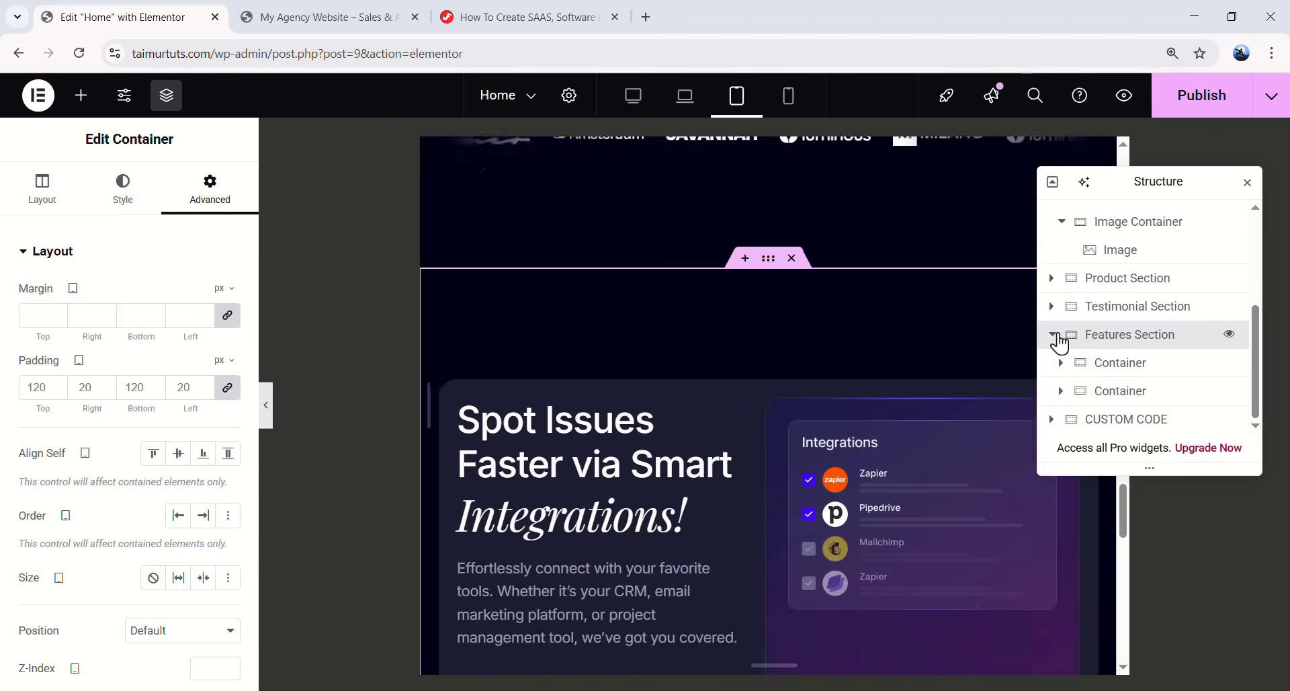
pyautogui.click(1055, 338)
pyautogui.click(1056, 365)
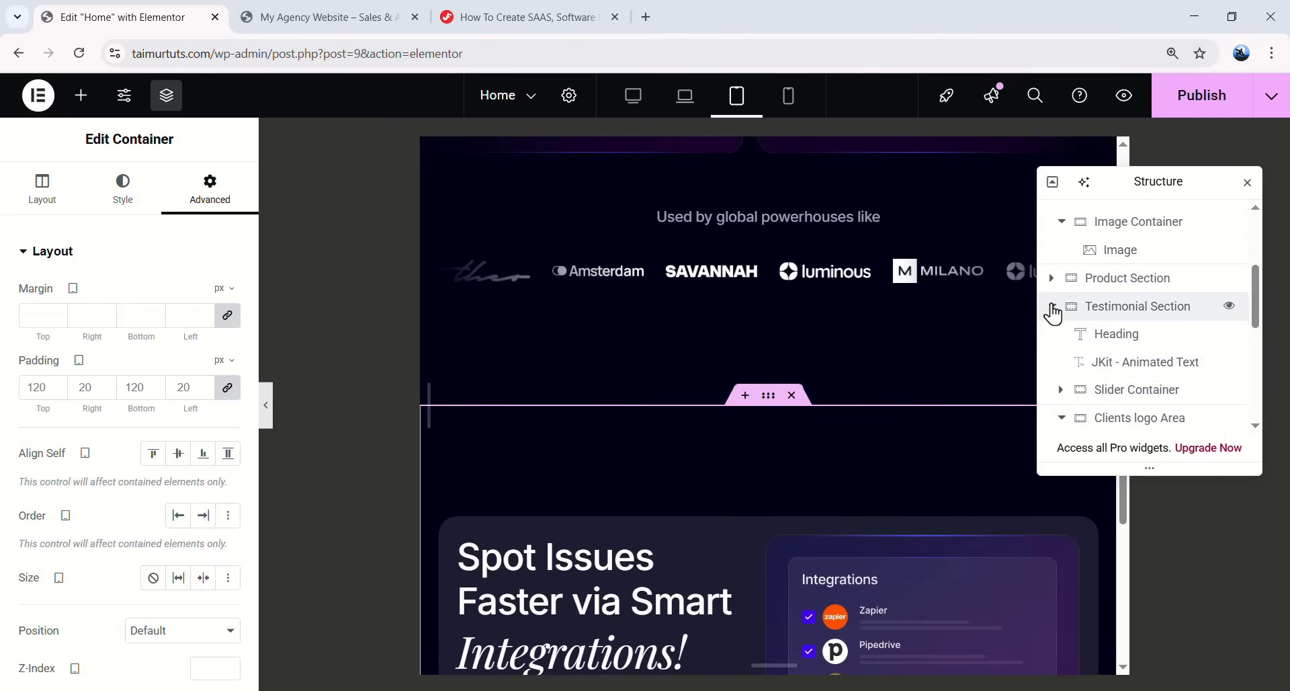
pyautogui.click(1052, 307)
pyautogui.click(1054, 334)
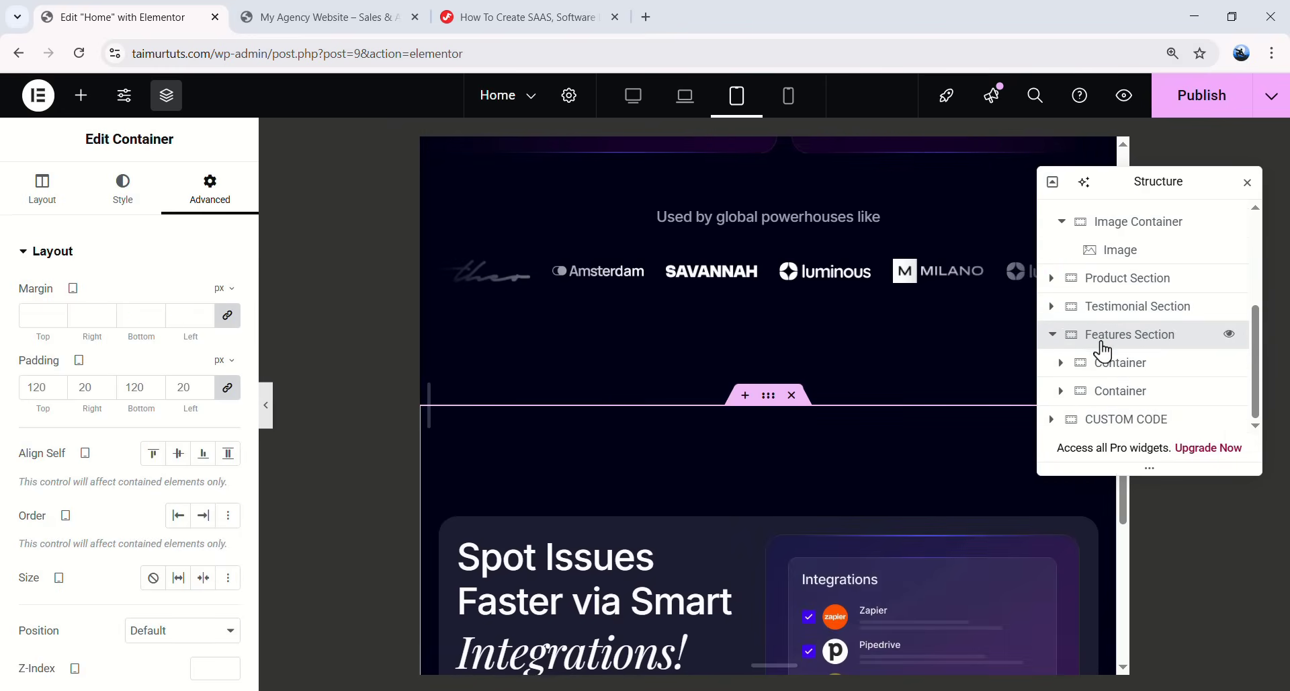
pyautogui.click(1096, 394)
pyautogui.click(1127, 336)
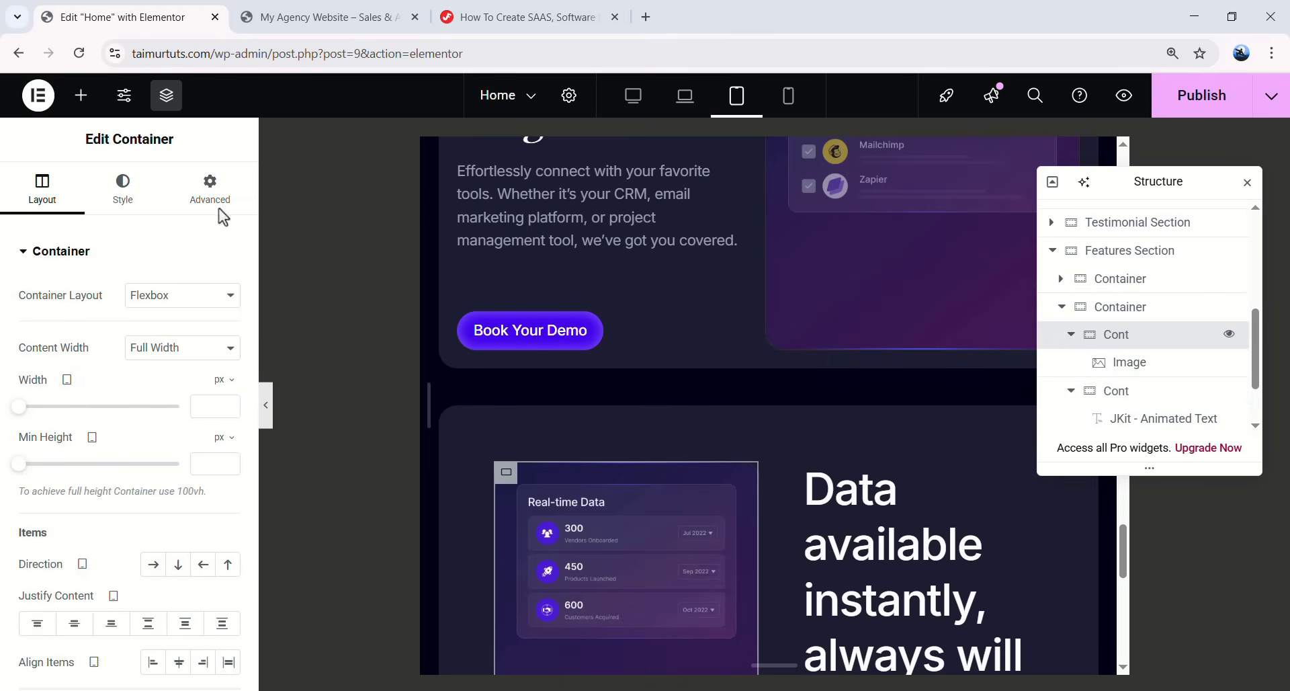
pyautogui.click(213, 200)
pyautogui.click(1130, 308)
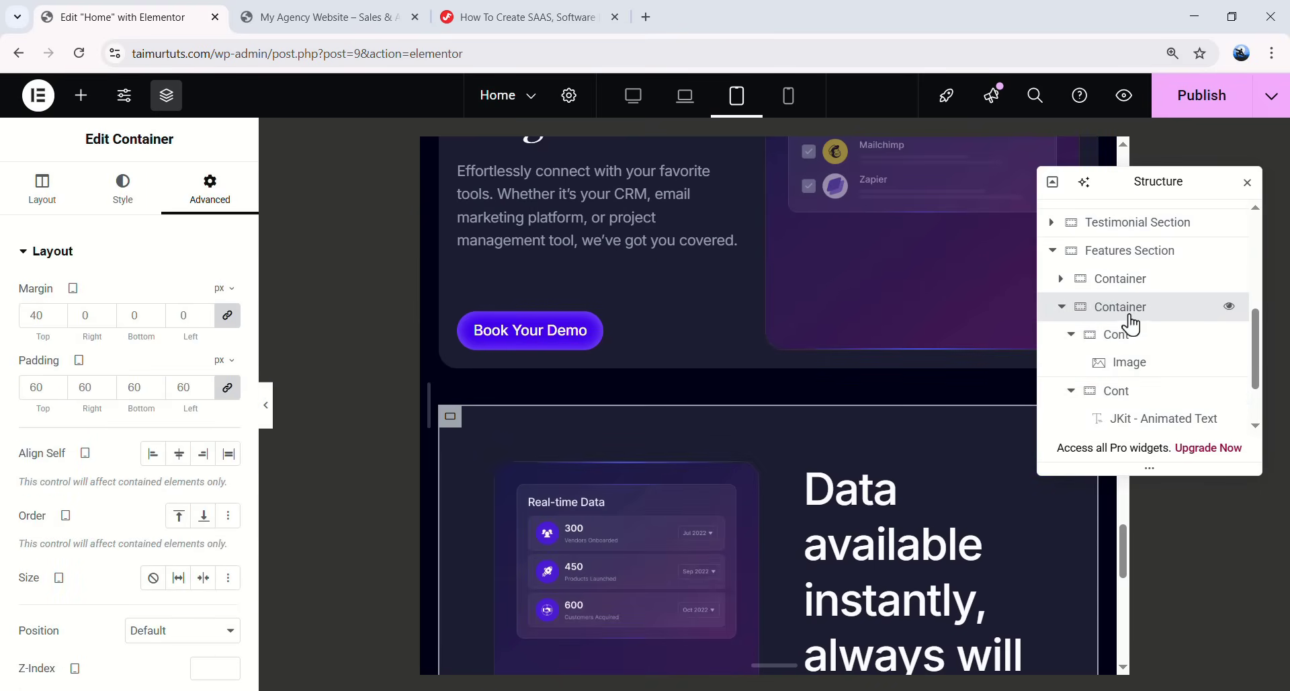
pyautogui.click(45, 388)
pyautogui.write('20')
pyautogui.click(70, 315)
pyautogui.write('020')
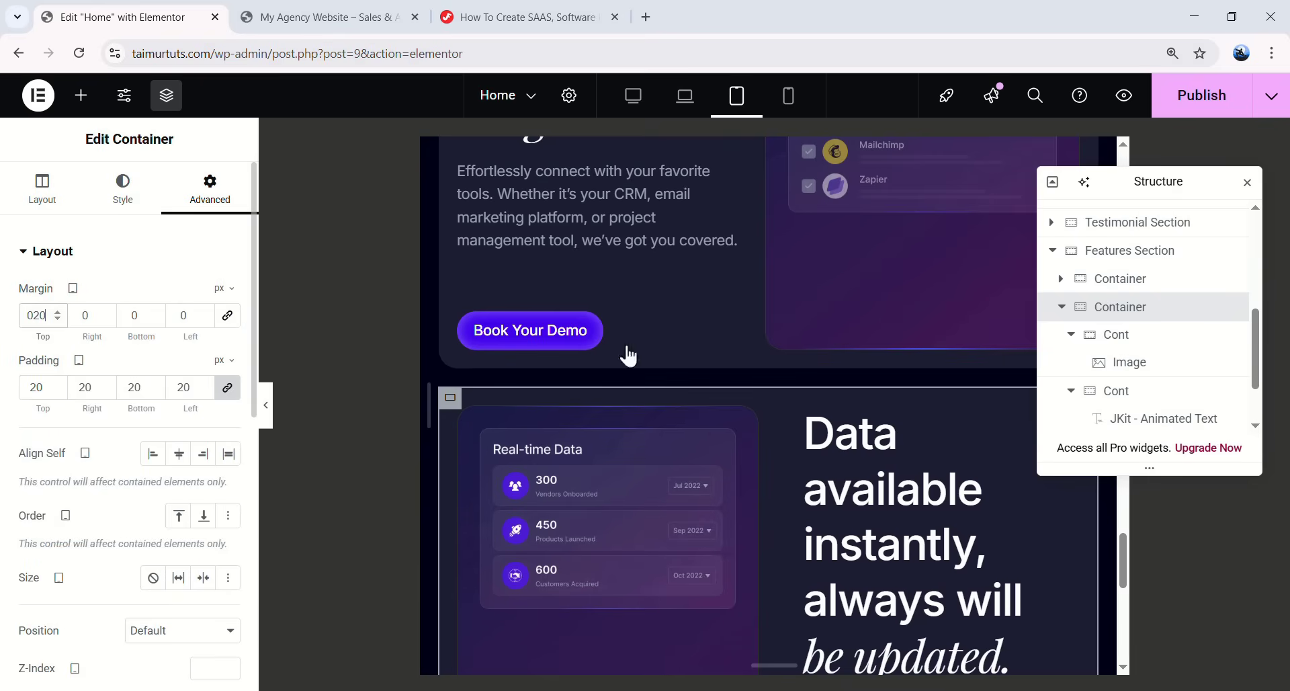
# - Change the Data available text column's left margin from 48 to 20 px
pyautogui.scroll(-3, 552, 336)
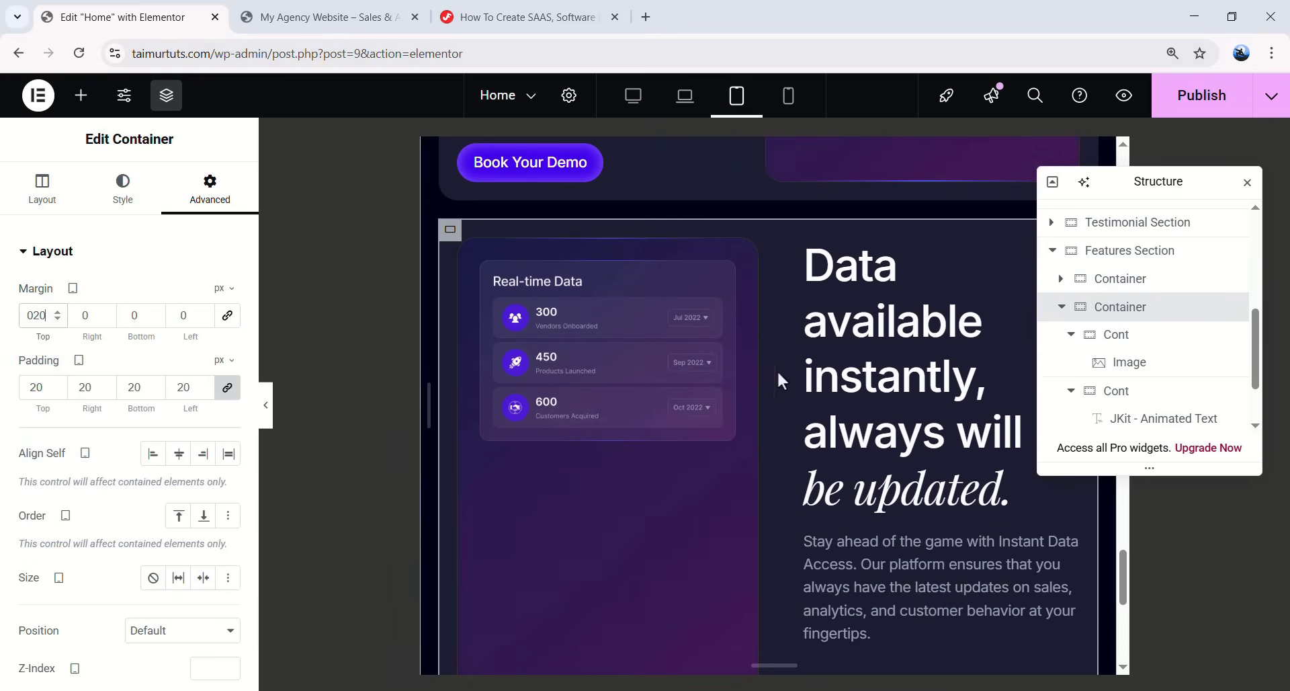
pyautogui.click(1131, 348)
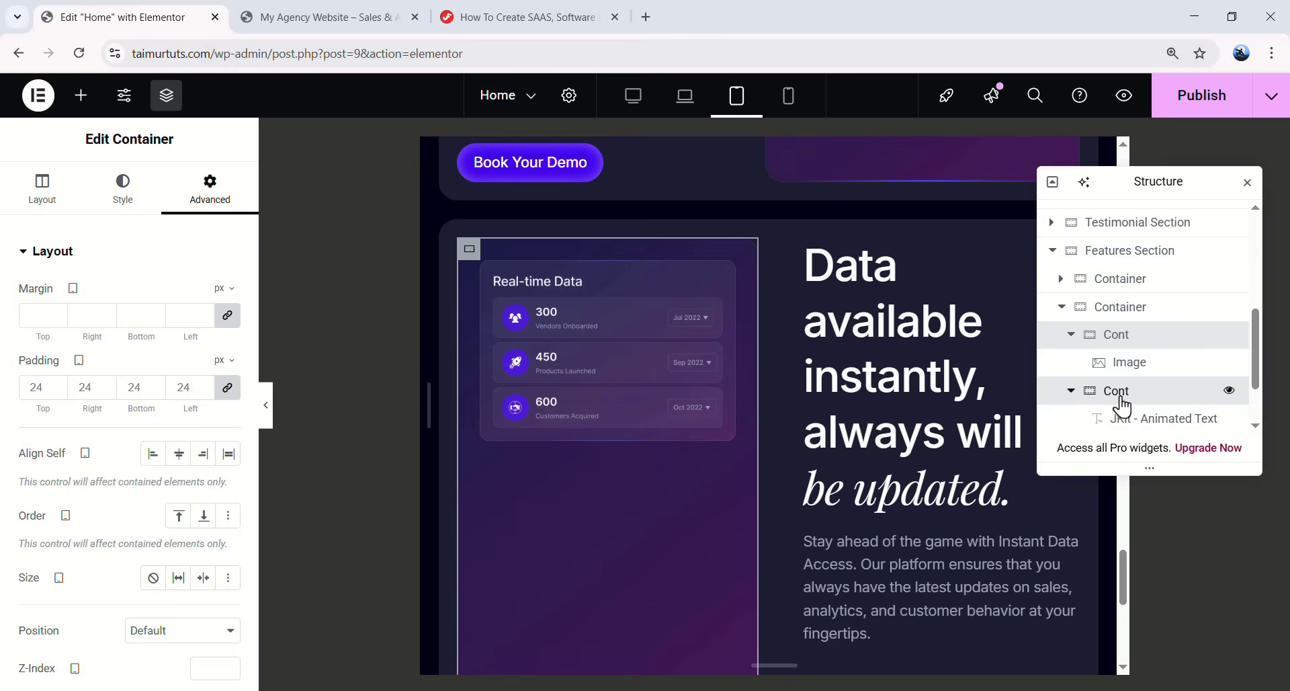
pyautogui.click(1118, 392)
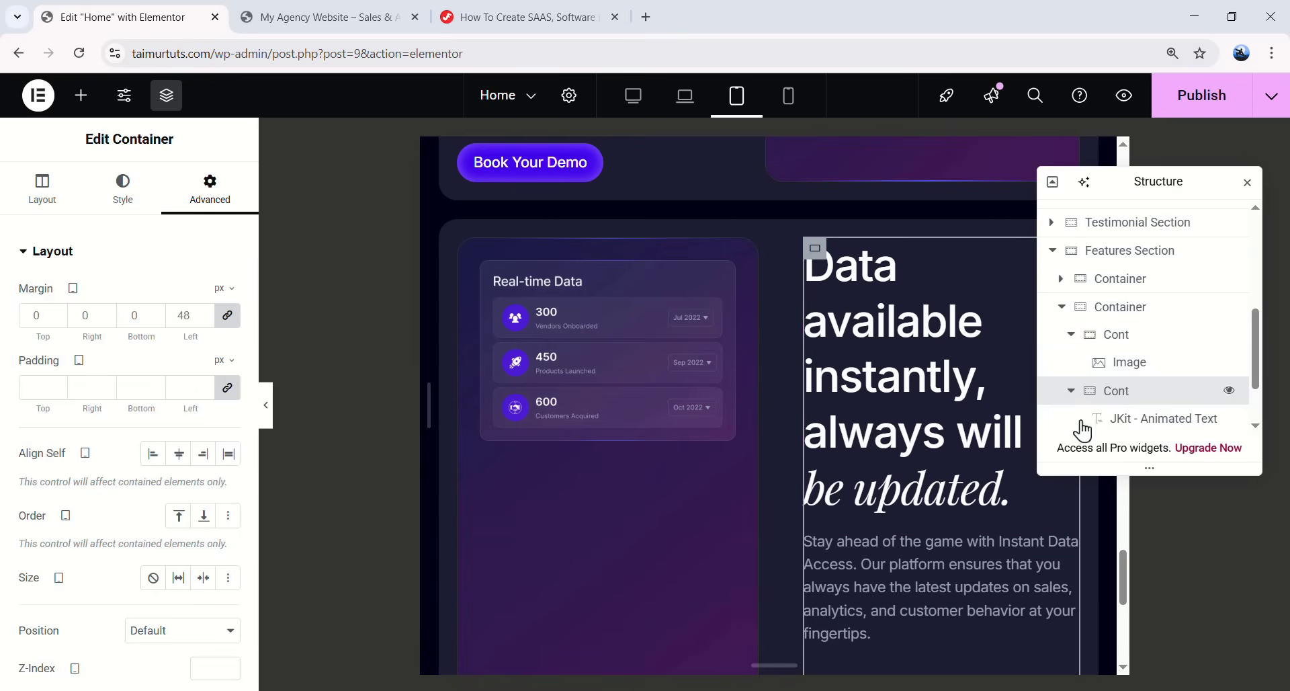
pyautogui.doubleClick(184, 315)
pyautogui.press('BackSpace')
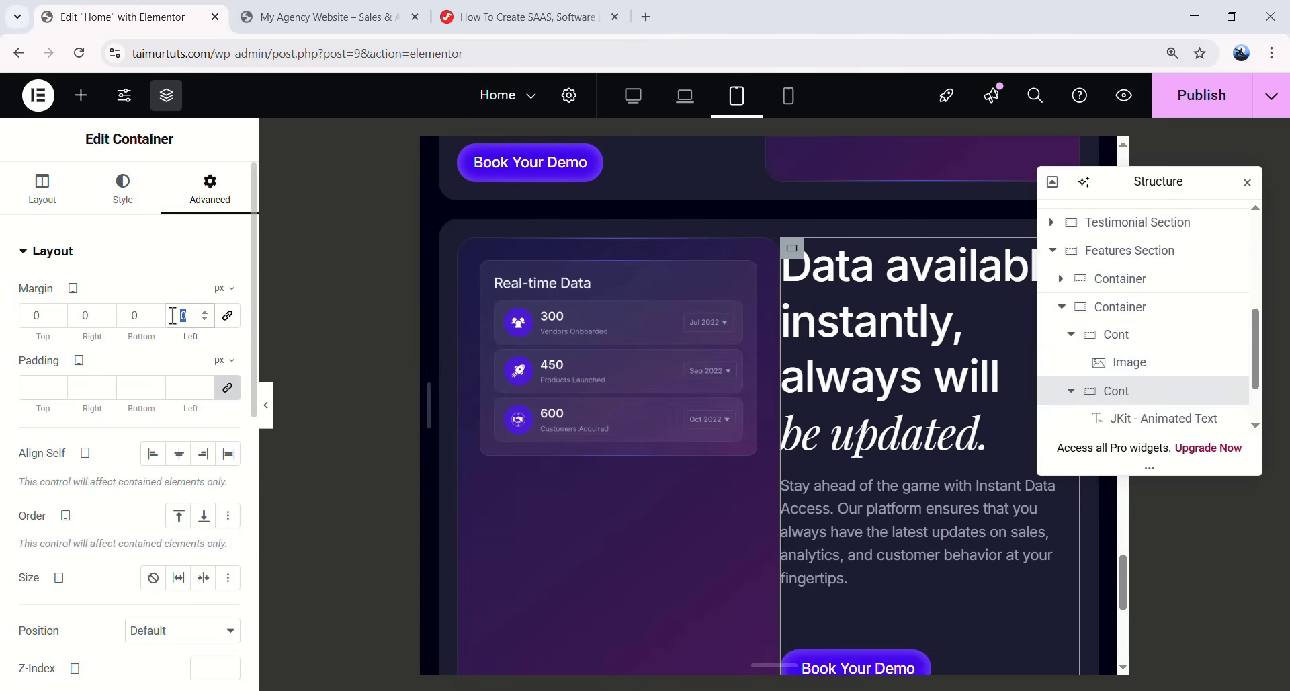
pyautogui.write('20')
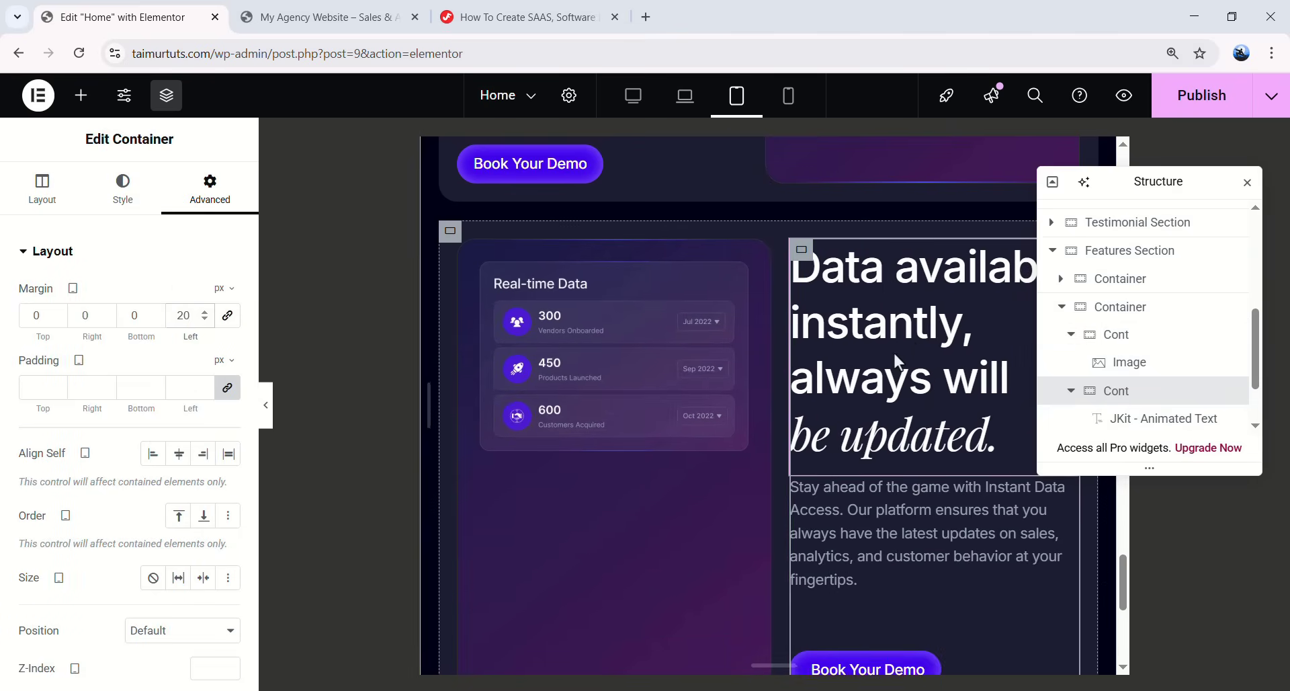
pyautogui.scroll(6, 894, 352)
# - Copy the Spot Issues Faster heading's style and paste it onto the other heading
pyautogui.rightClick(576, 345)
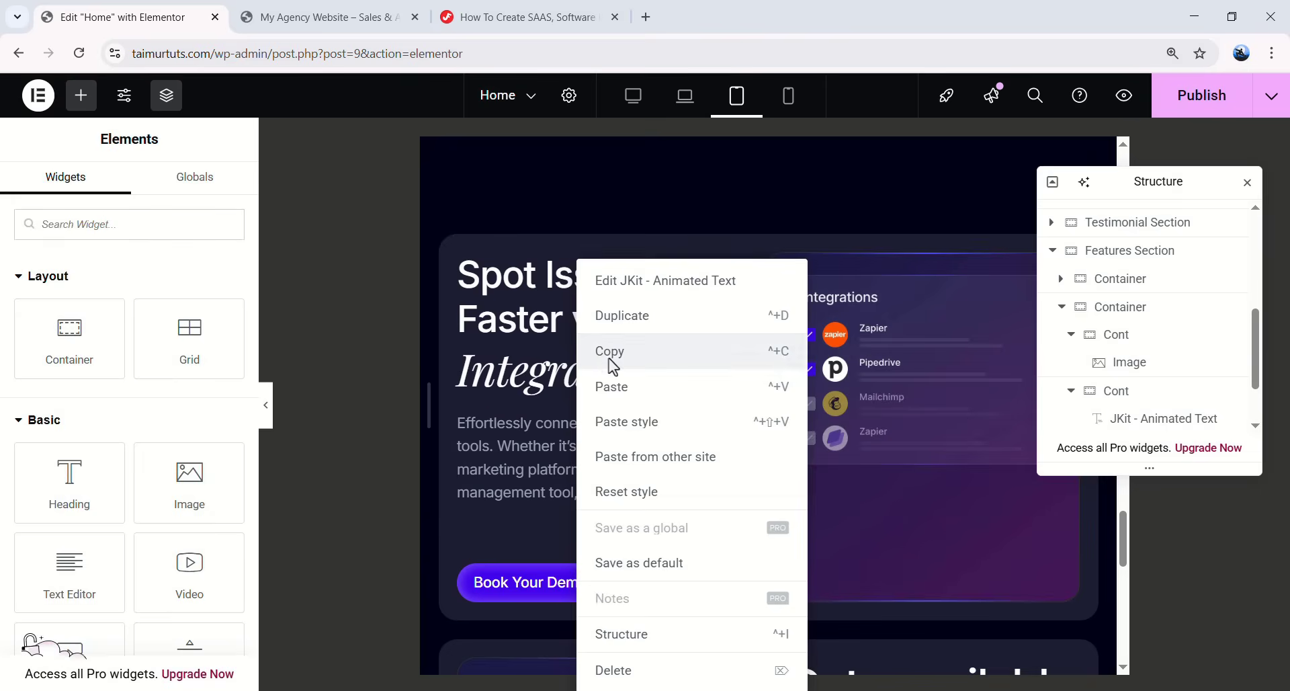
pyautogui.click(607, 352)
pyautogui.scroll(-4, 712, 445)
pyautogui.rightClick(857, 462)
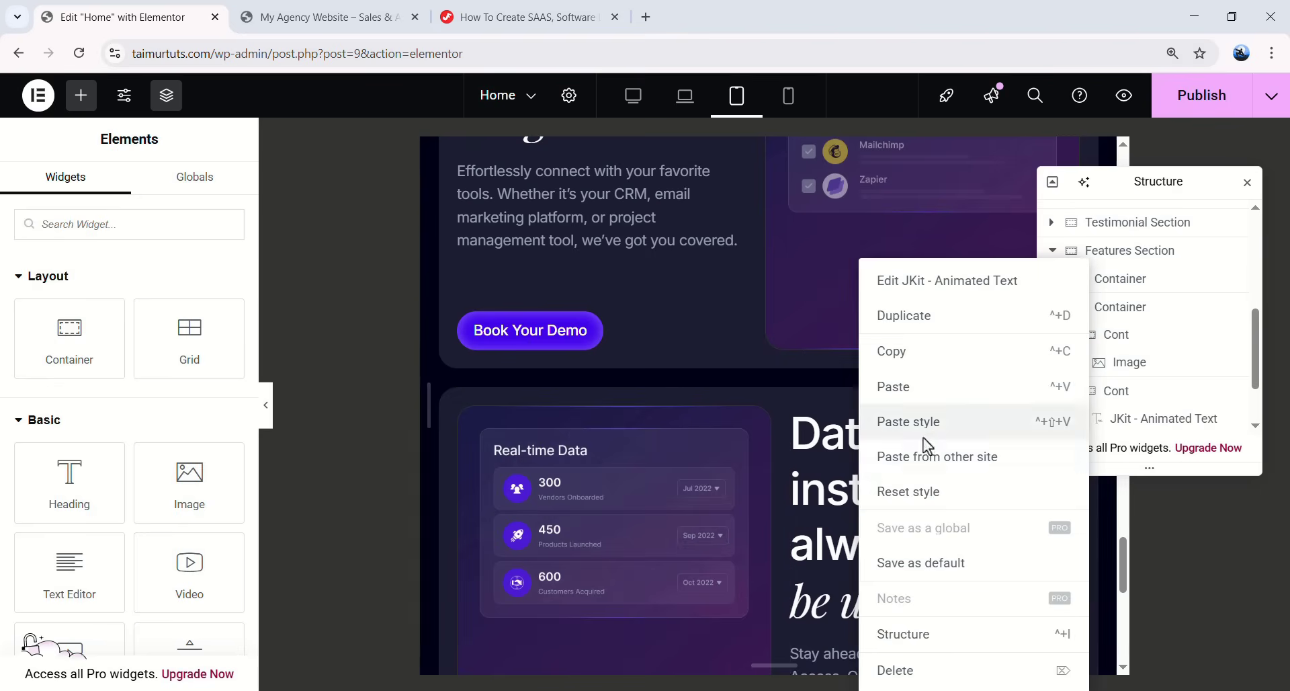
pyautogui.click(919, 424)
# - Hide the editor panels and preview the page at mobile width
pyautogui.scroll(-3, 901, 430)
pyautogui.click(265, 411)
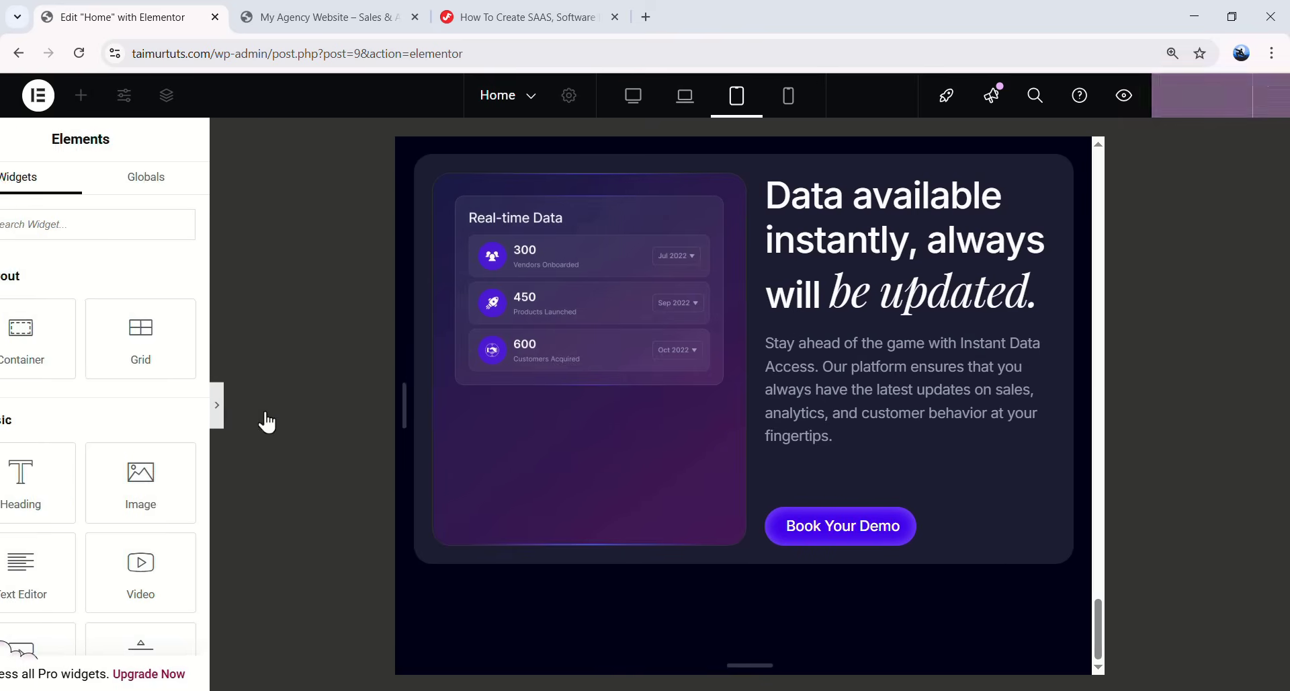
pyautogui.scroll(2, 656, 424)
pyautogui.scroll(8, 729, 451)
pyautogui.scroll(-6, 720, 470)
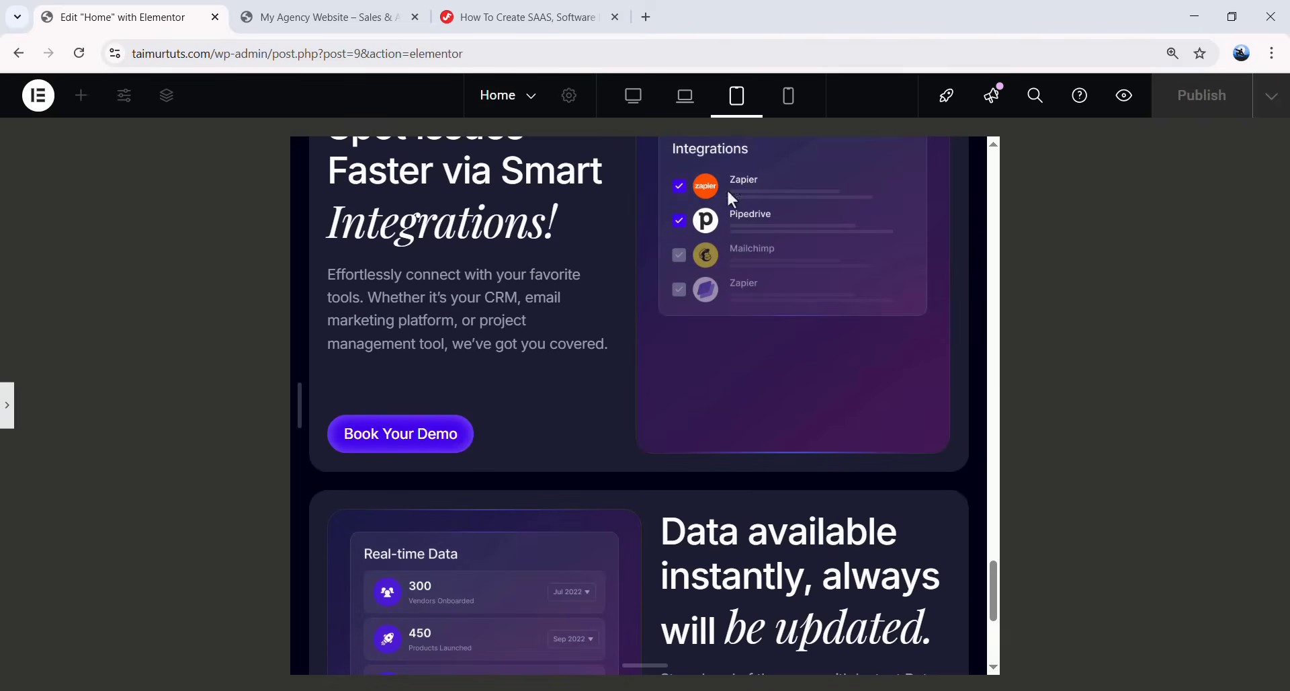
pyautogui.click(797, 126)
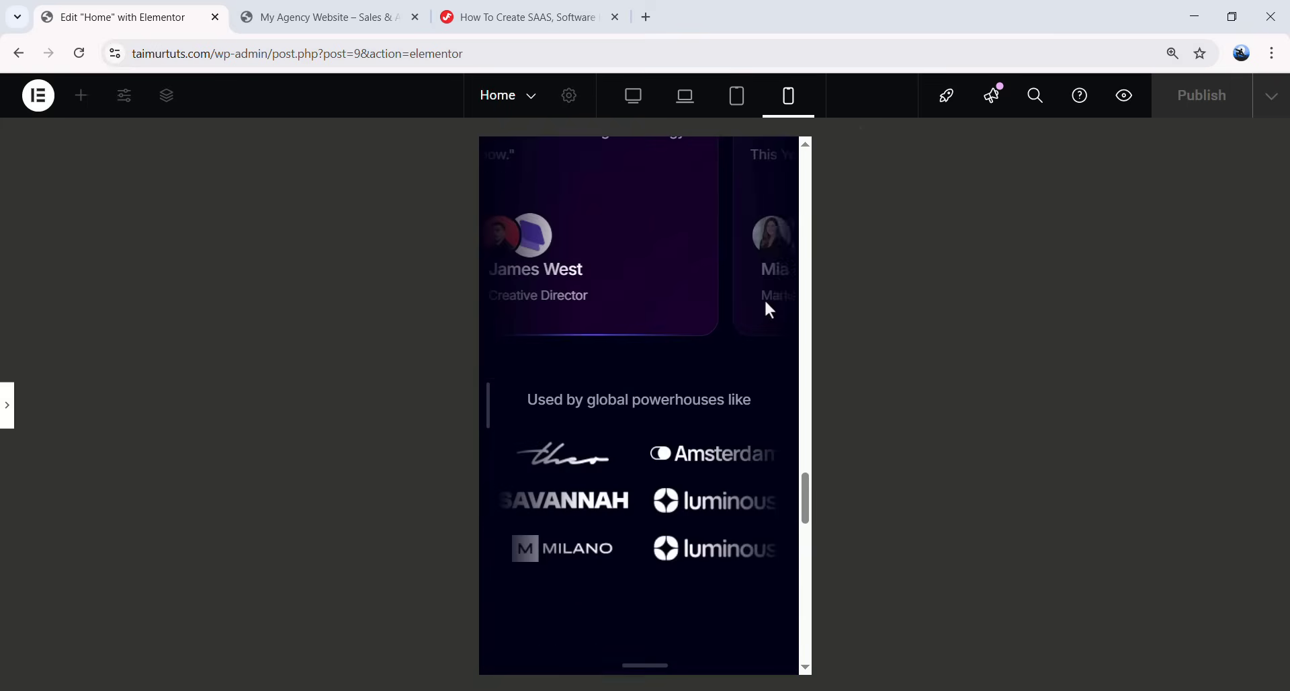
pyautogui.scroll(-5, 754, 317)
pyautogui.scroll(4, 722, 309)
pyautogui.scroll(-2, 605, 346)
pyautogui.scroll(6, 668, 360)
# - Restore the editor panels and select the Features Section
pyautogui.click(7, 404)
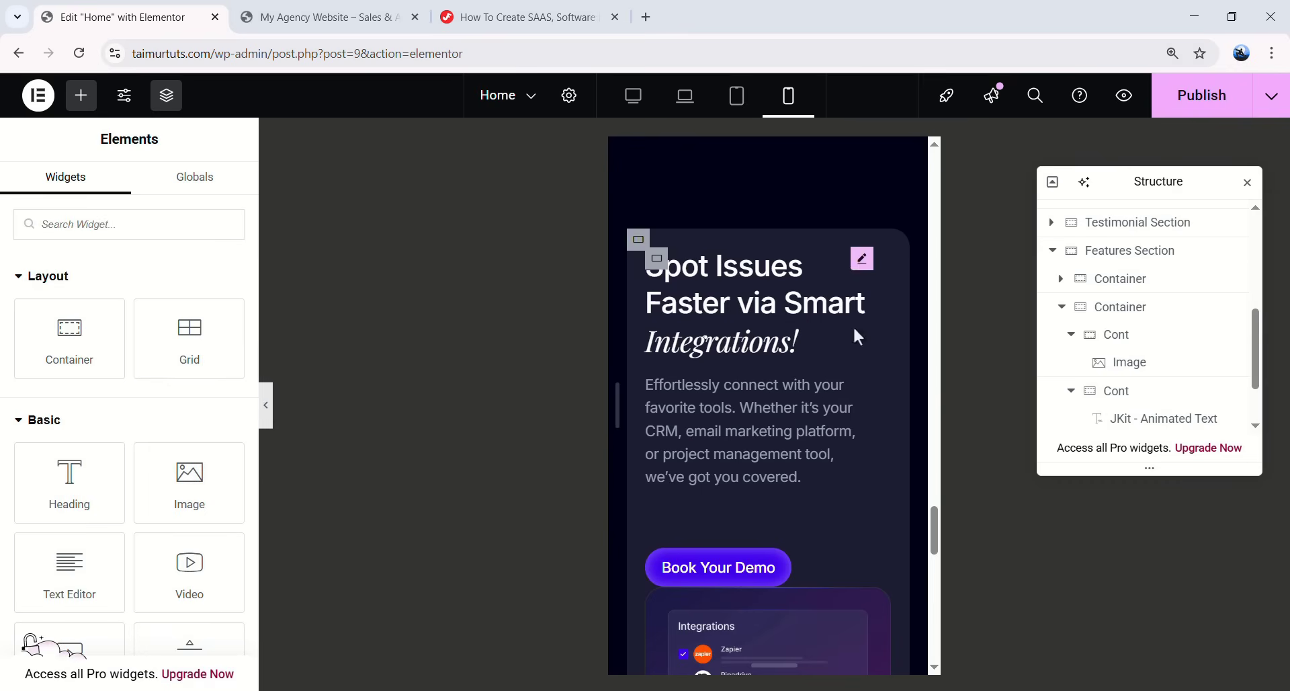
pyautogui.scroll(1, 1135, 346)
pyautogui.click(1137, 347)
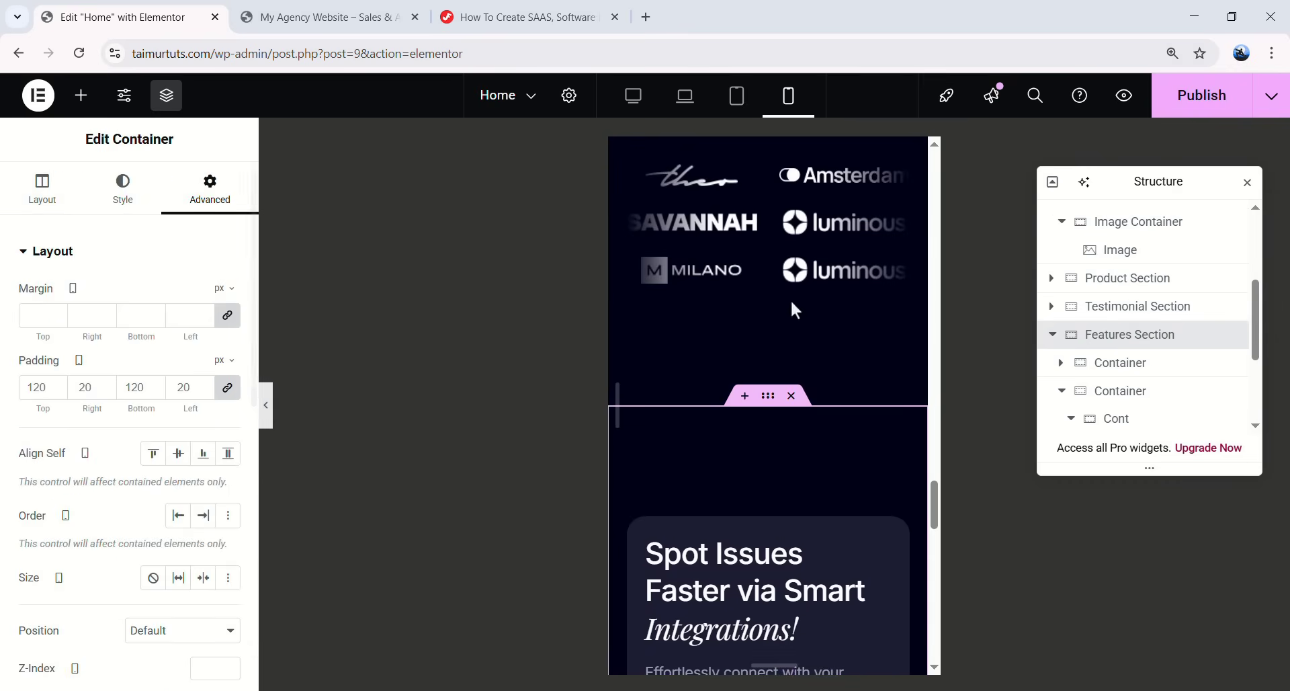
# - Zero the Features Section's mobile padding, then switch to the tablet portrait layout
pyautogui.click(228, 387)
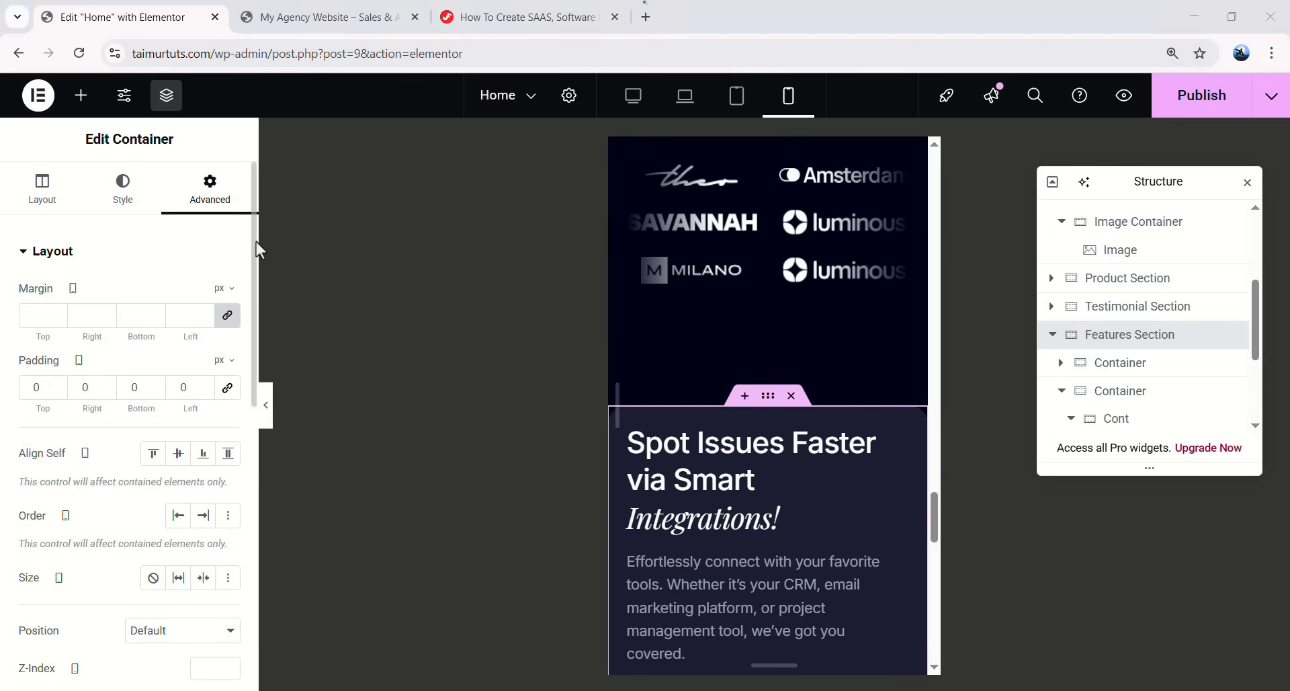
pyautogui.click(737, 108)
pyautogui.click(737, 108)
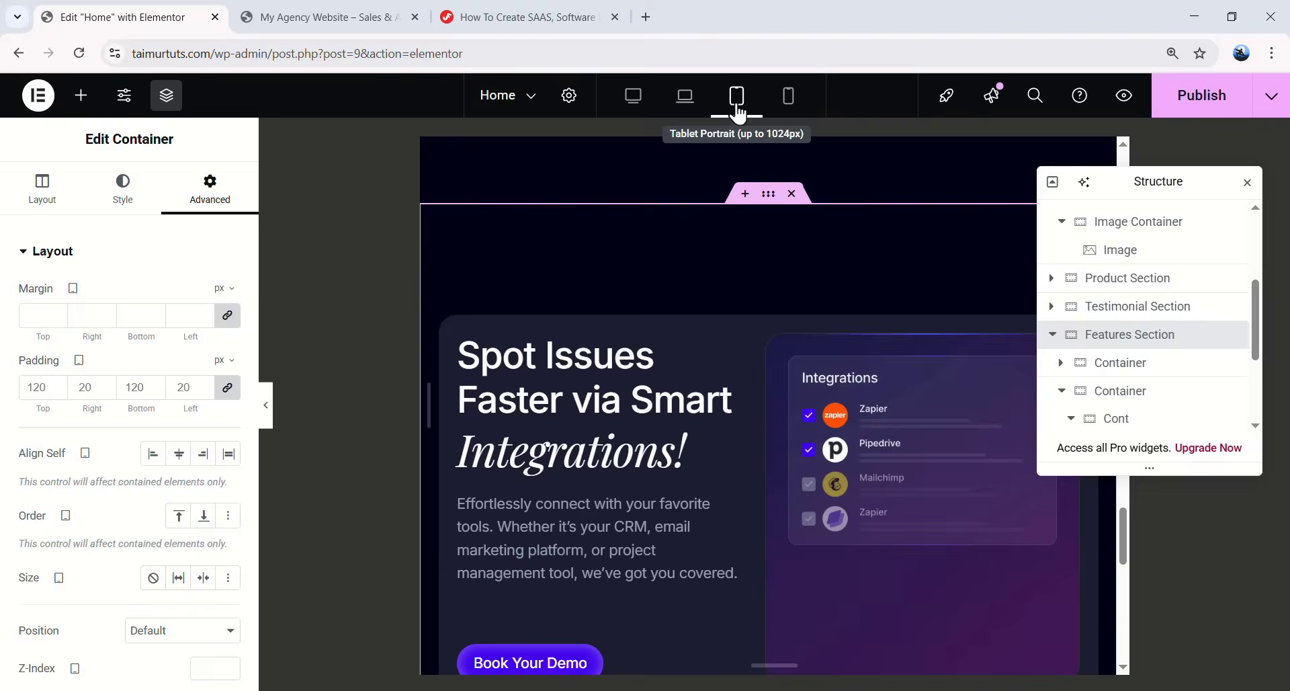
# - Set the tablet padding to 75/20/75/20, then return to the mobile layout
pyautogui.click(229, 389)
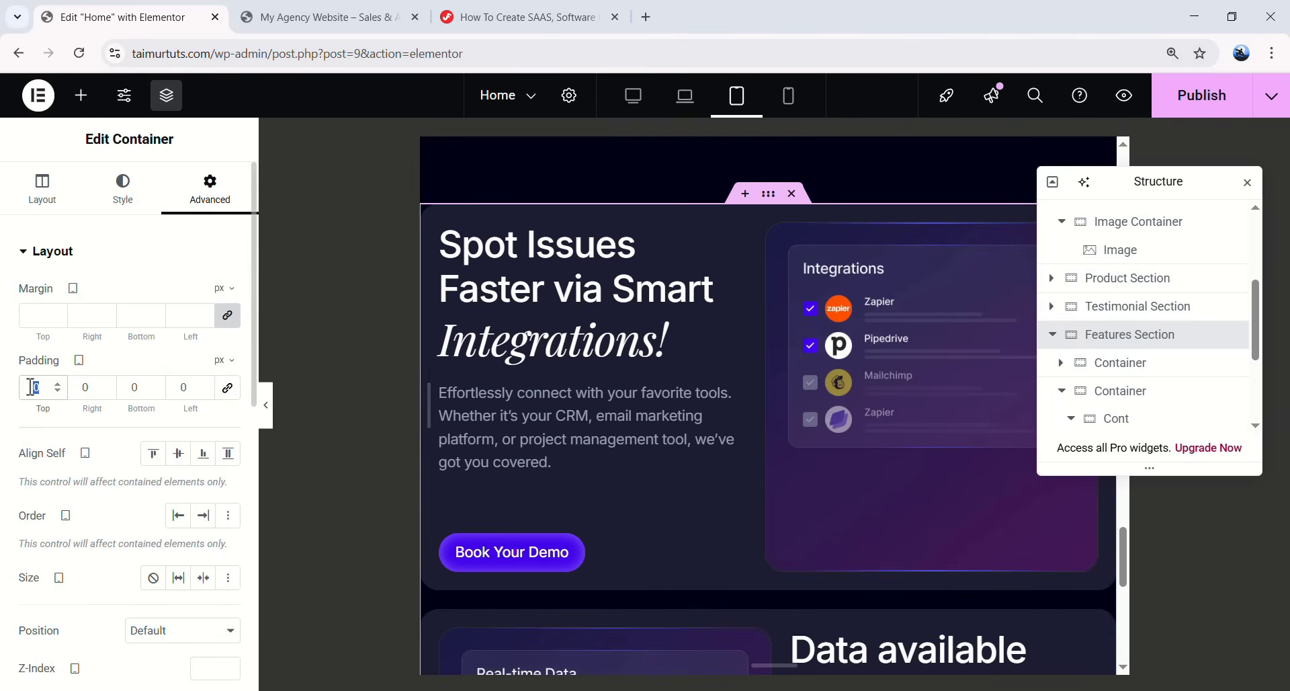
pyautogui.write('75')
pyautogui.press('Tab')
pyautogui.write('20')
pyautogui.press('Tab')
pyautogui.write('75')
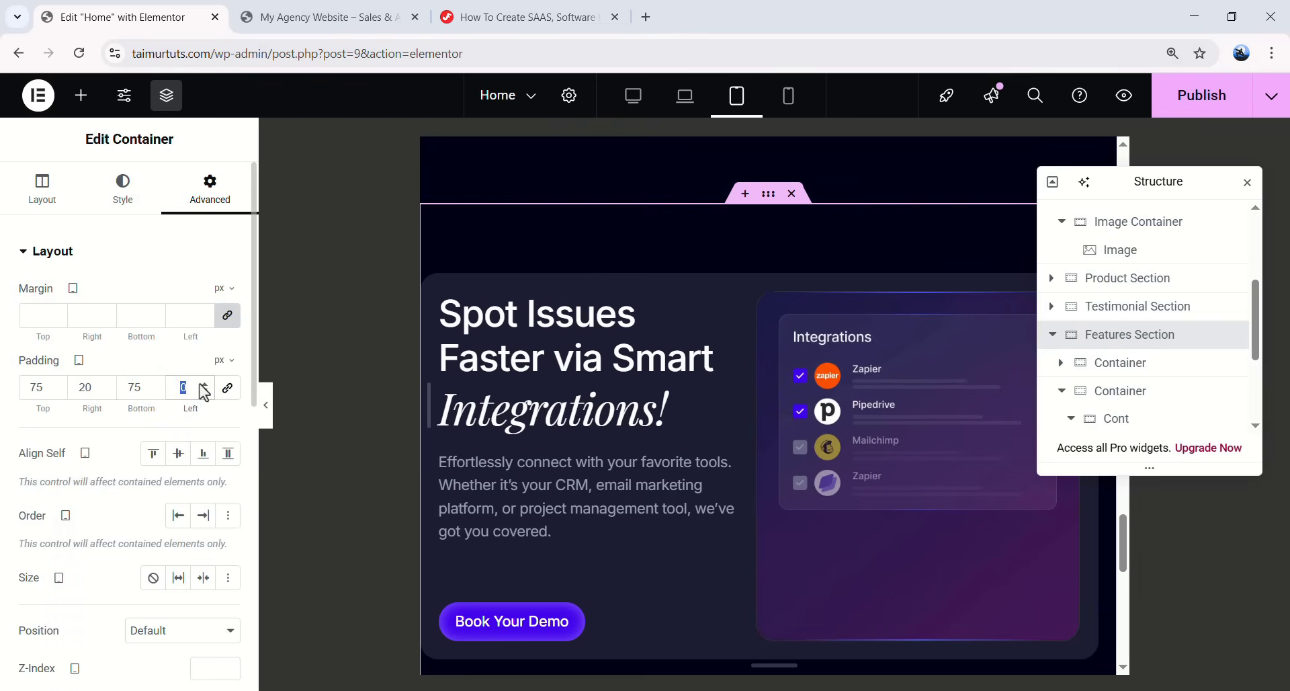
pyautogui.write('20')
pyautogui.scroll(-10, 773, 325)
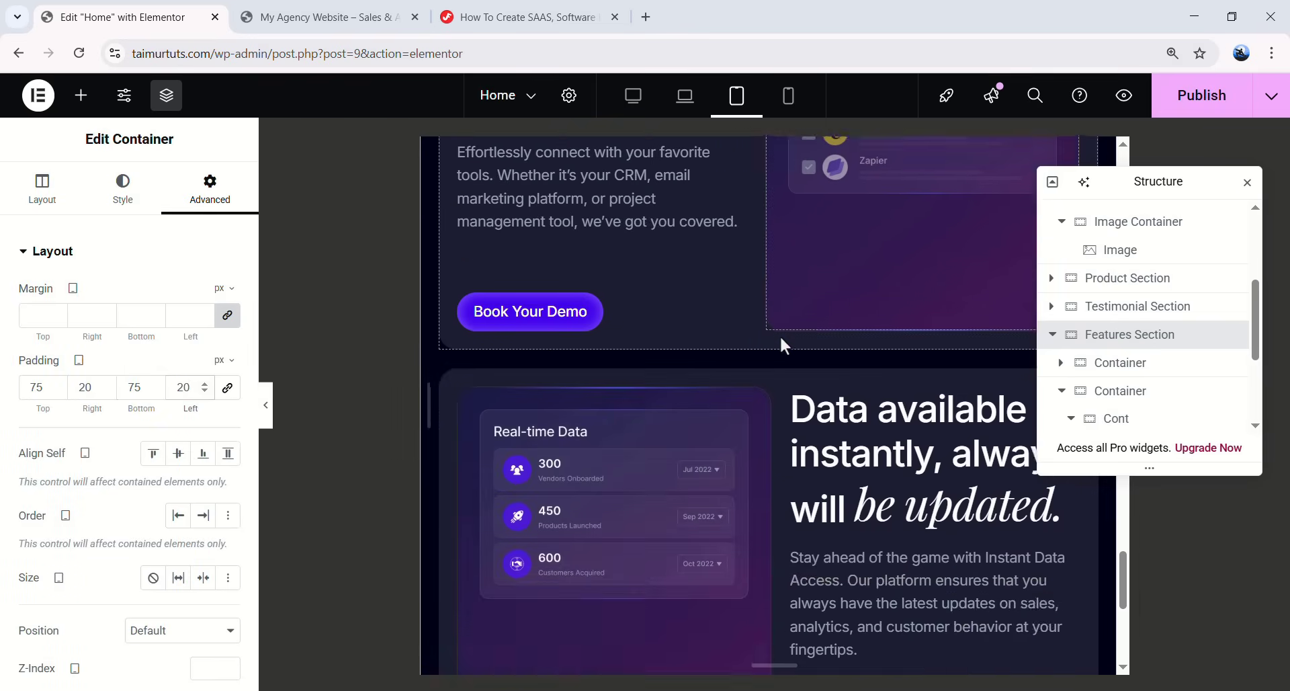
pyautogui.click(788, 95)
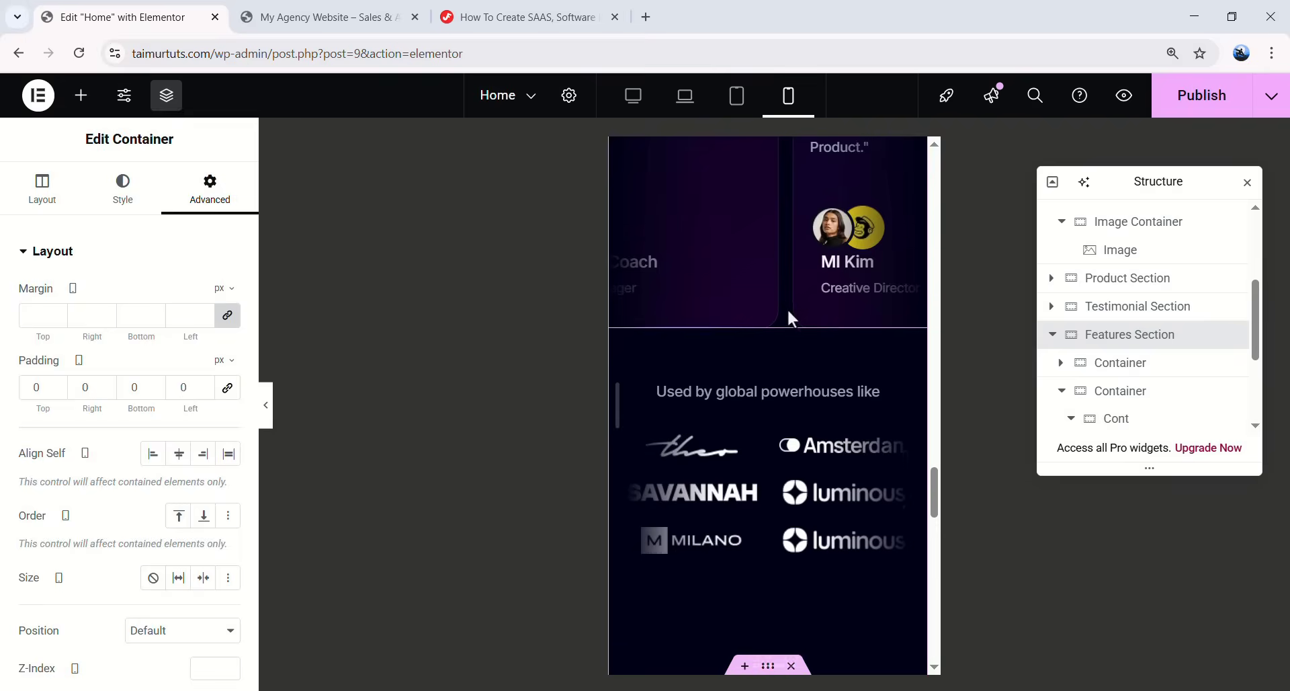
pyautogui.scroll(-10, 788, 309)
pyautogui.scroll(4, 788, 323)
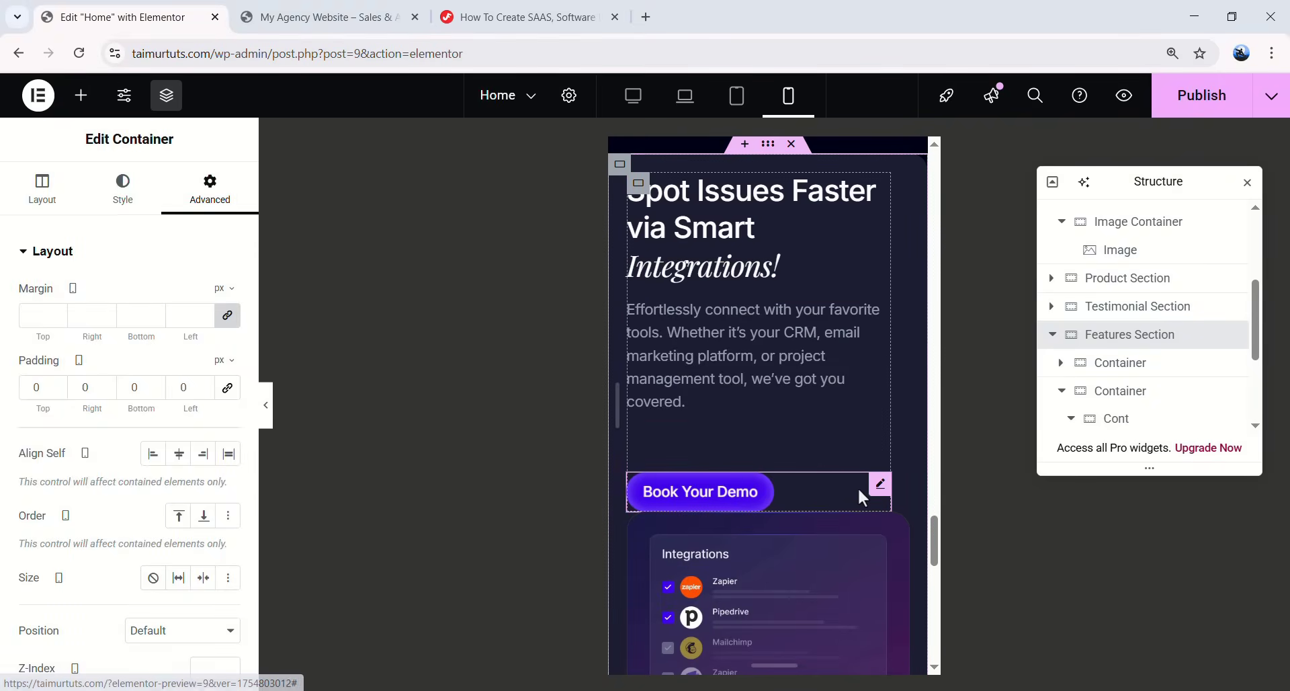
# - Give the Book Your Demo button top and bottom margins of 30
pyautogui.click(879, 485)
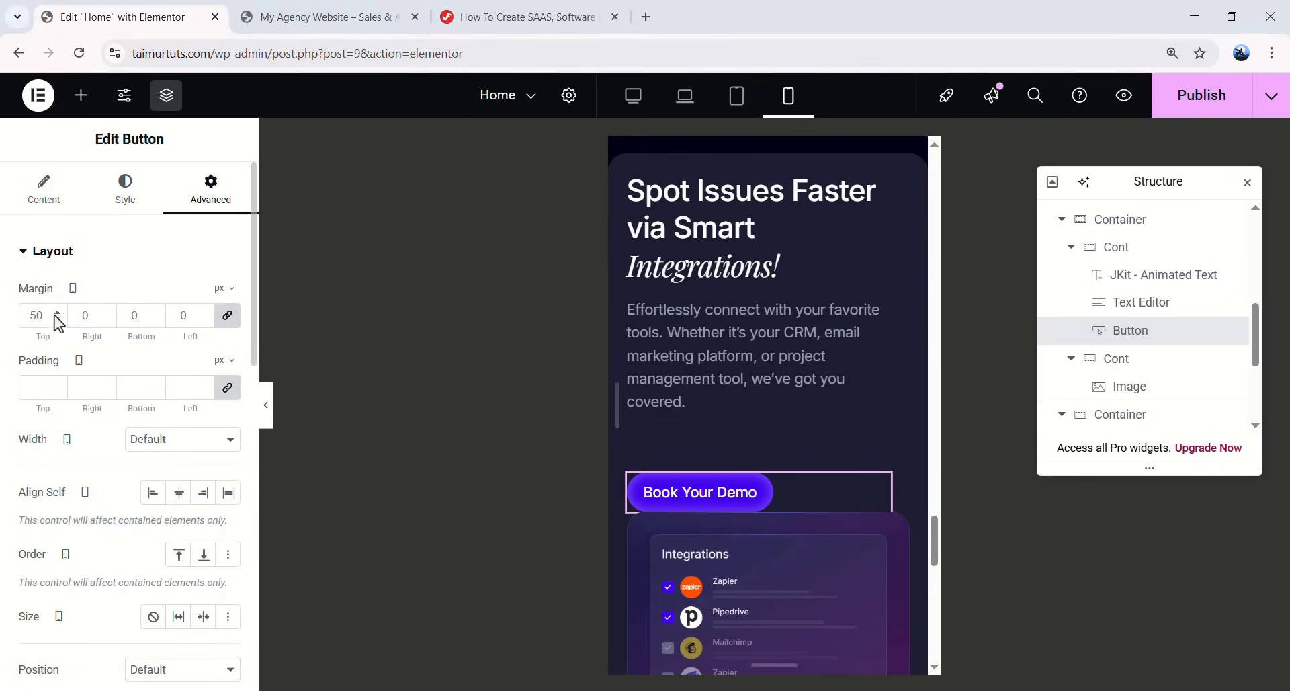
pyautogui.doubleClick(27, 315)
pyautogui.write('0')
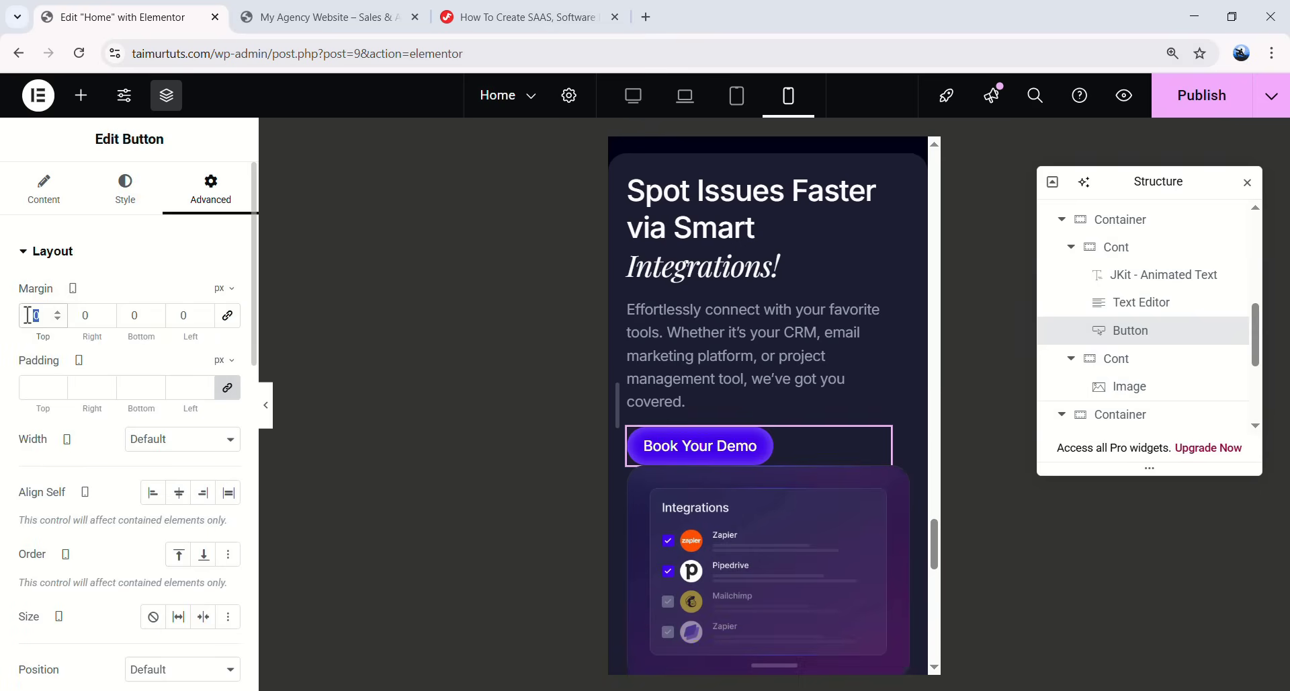
pyautogui.write('30')
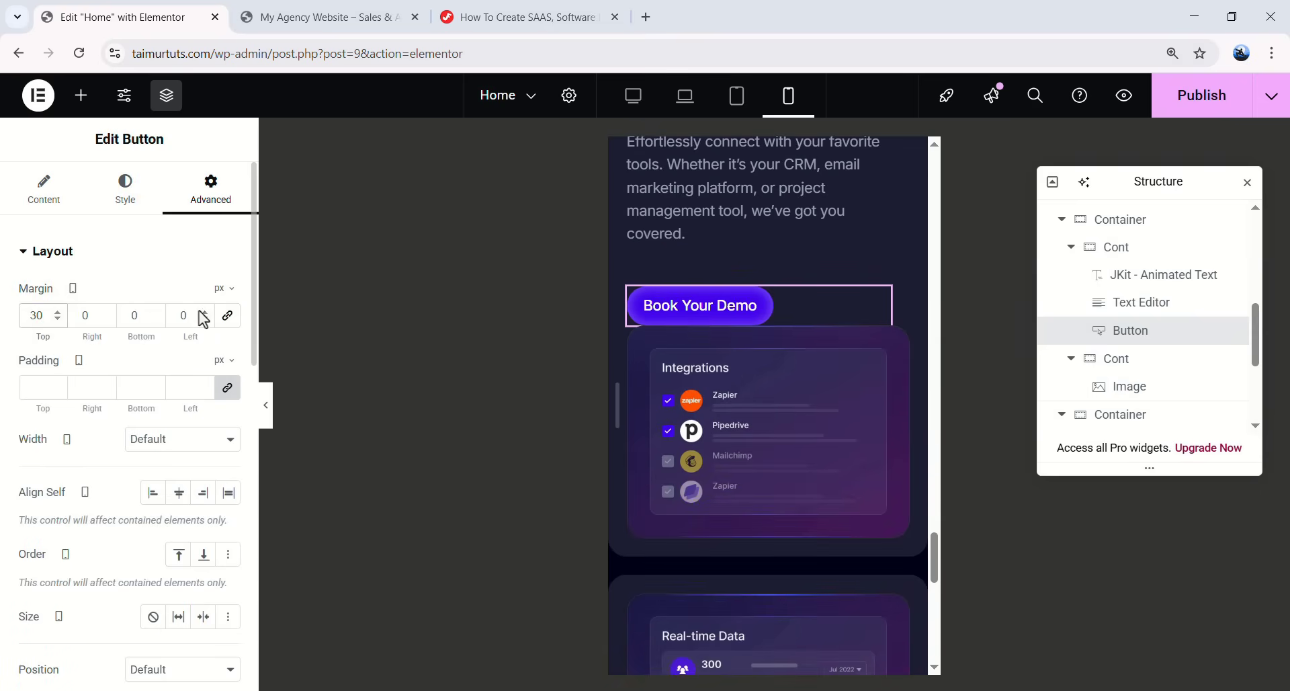
pyautogui.doubleClick(136, 315)
pyautogui.write('30')
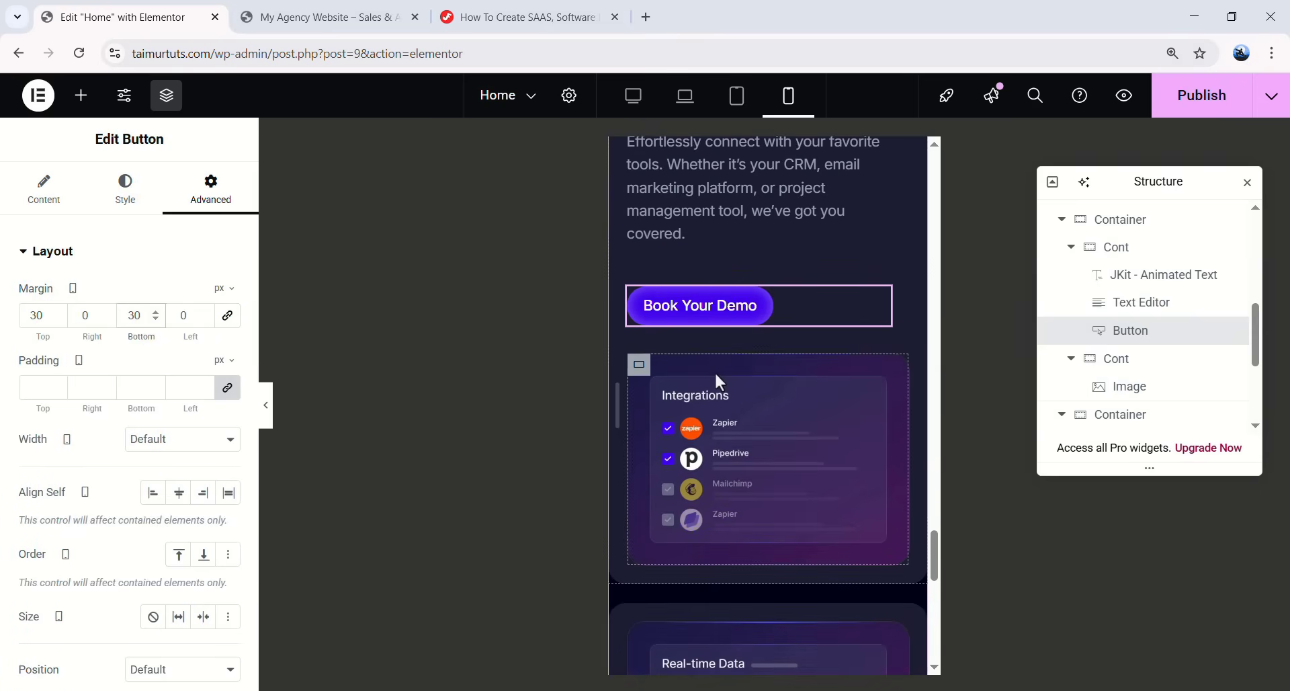
# - Set the Integrations image container's padding to 15
pyautogui.click(640, 364)
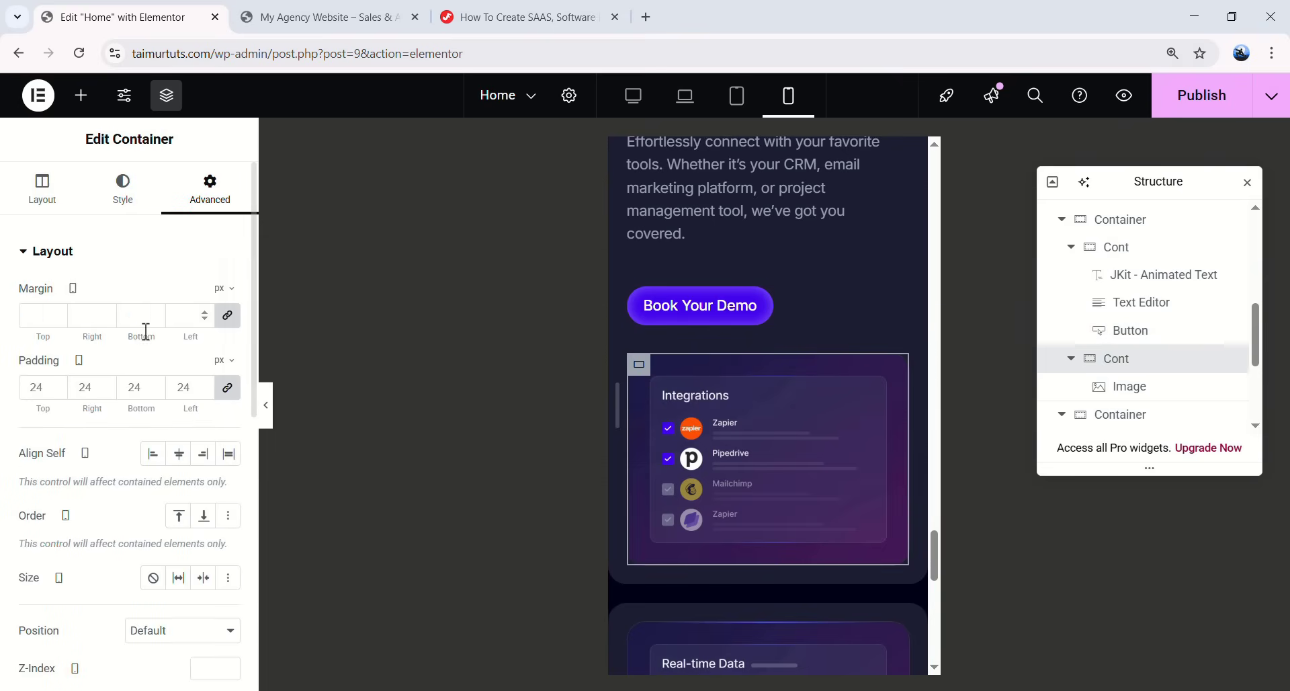
pyautogui.doubleClick(40, 382)
pyautogui.write('15')
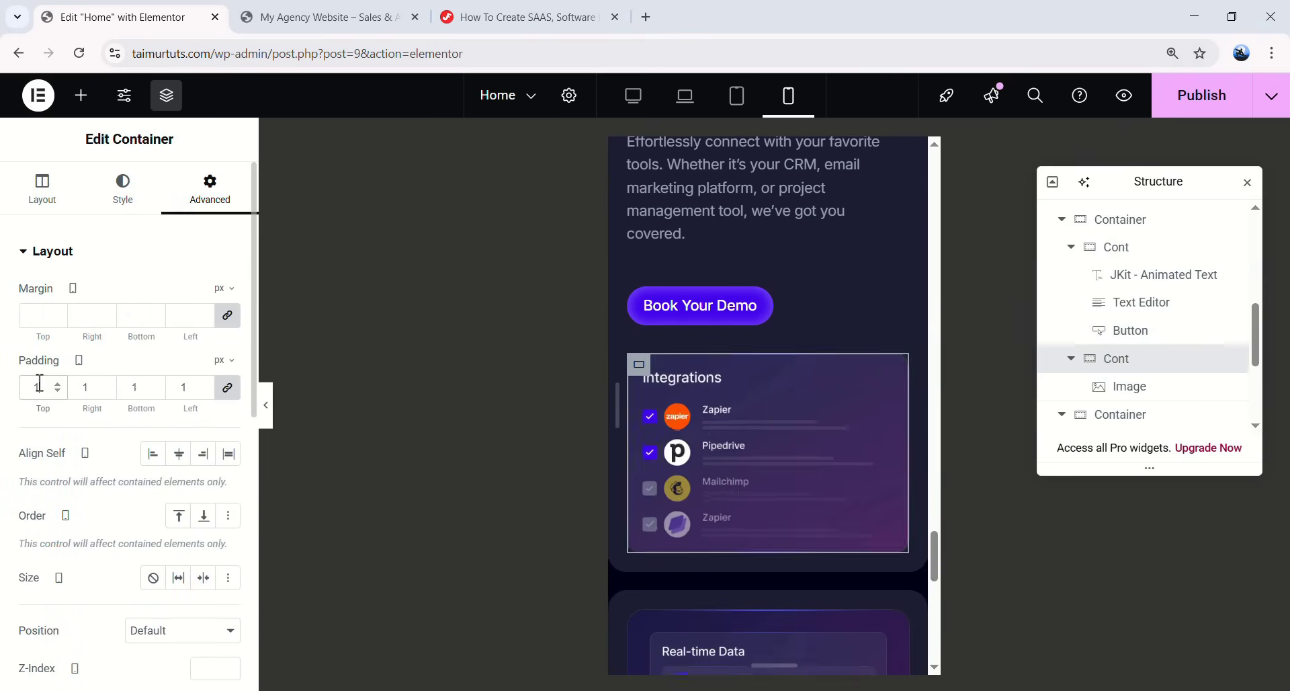
pyautogui.scroll(-6, 780, 389)
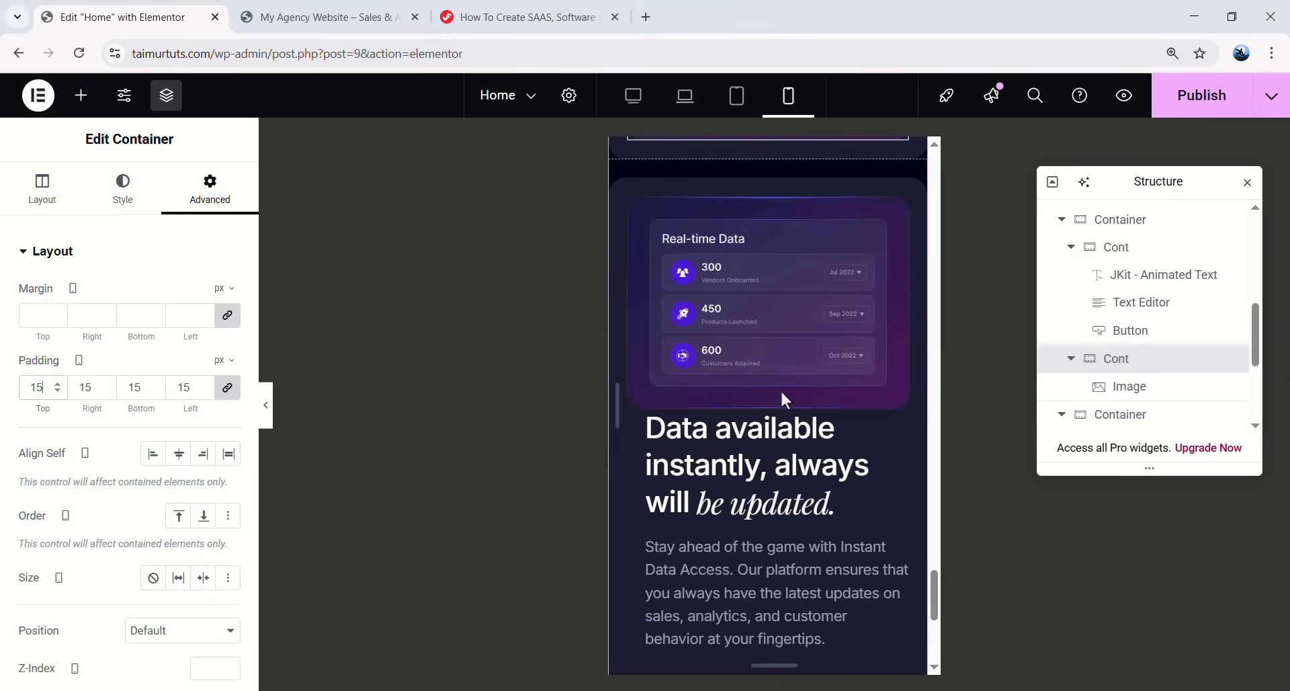
pyautogui.scroll(1, 732, 351)
# - Reset the margins of the text block beside Real-time Data and set 30
pyautogui.click(1142, 363)
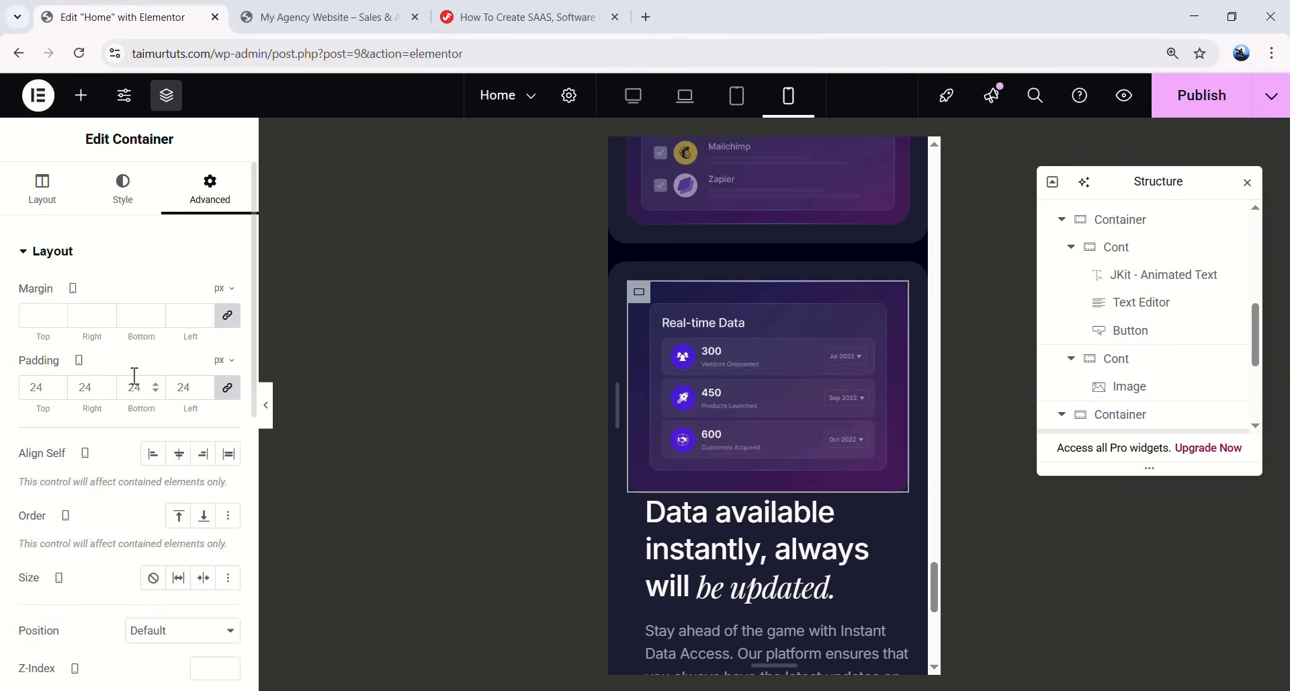
pyautogui.scroll(-2, 773, 403)
pyautogui.click(773, 377)
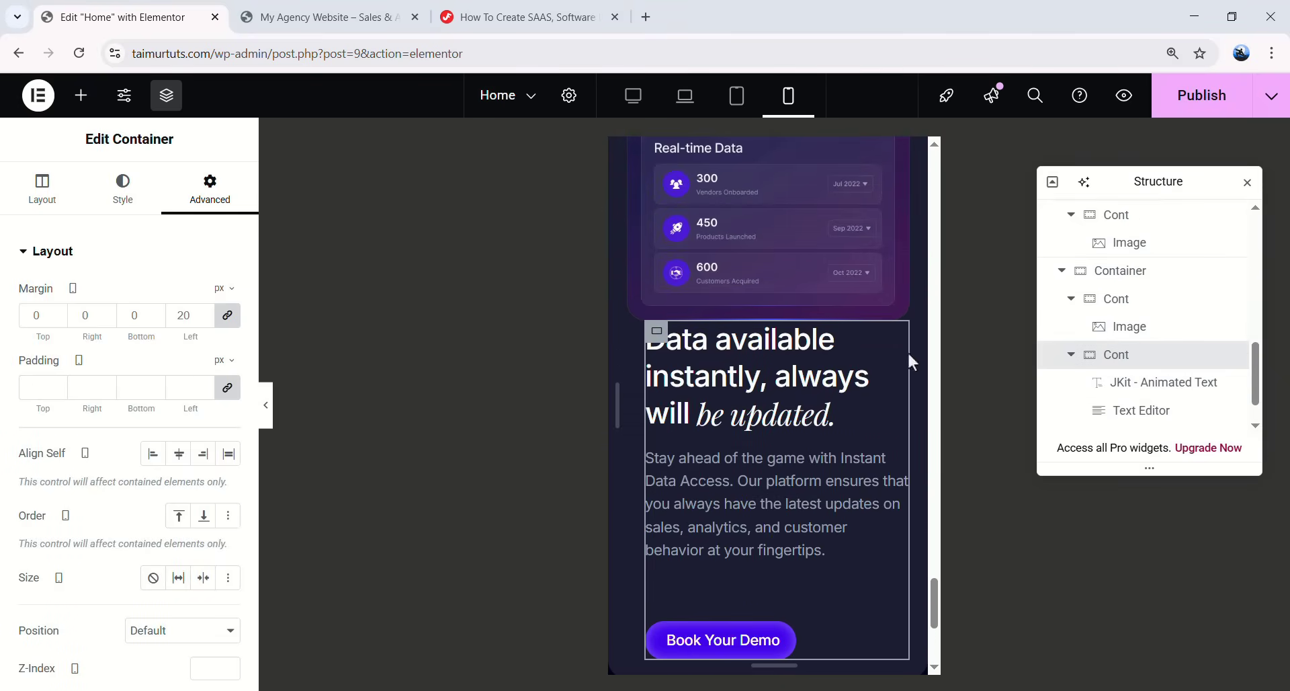
pyautogui.click(227, 315)
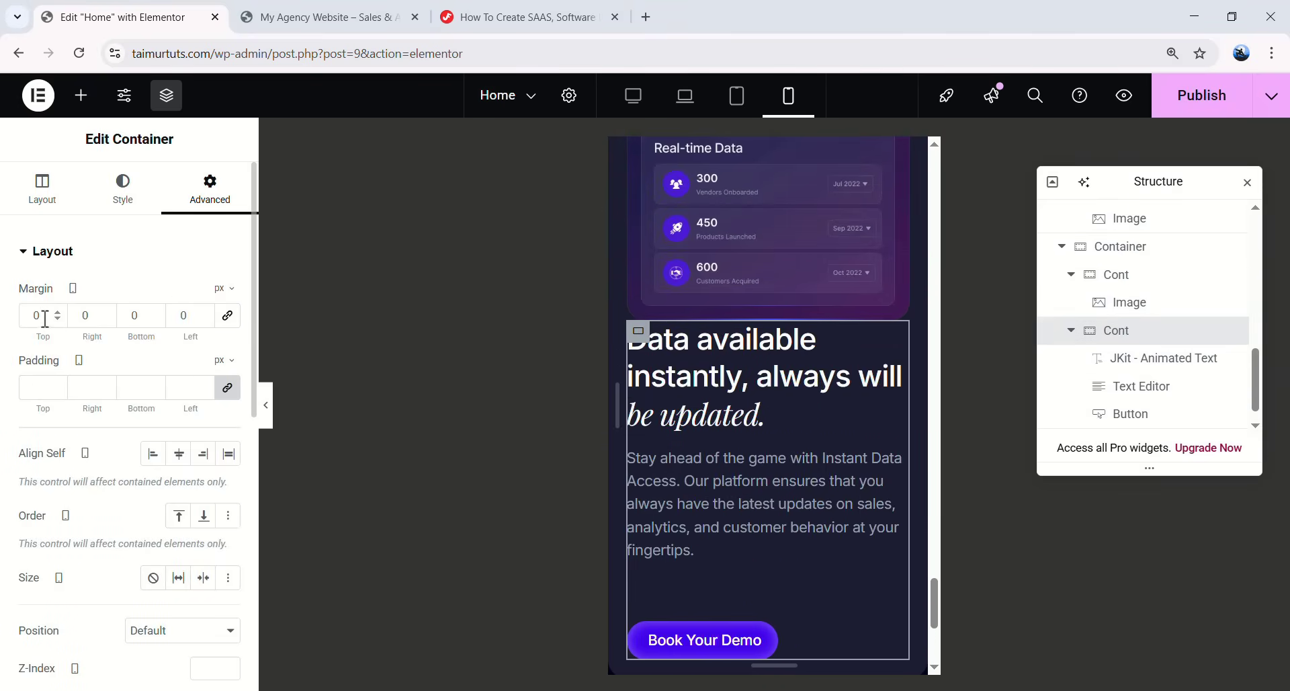
pyautogui.write('30')
pyautogui.scroll(-3, 857, 523)
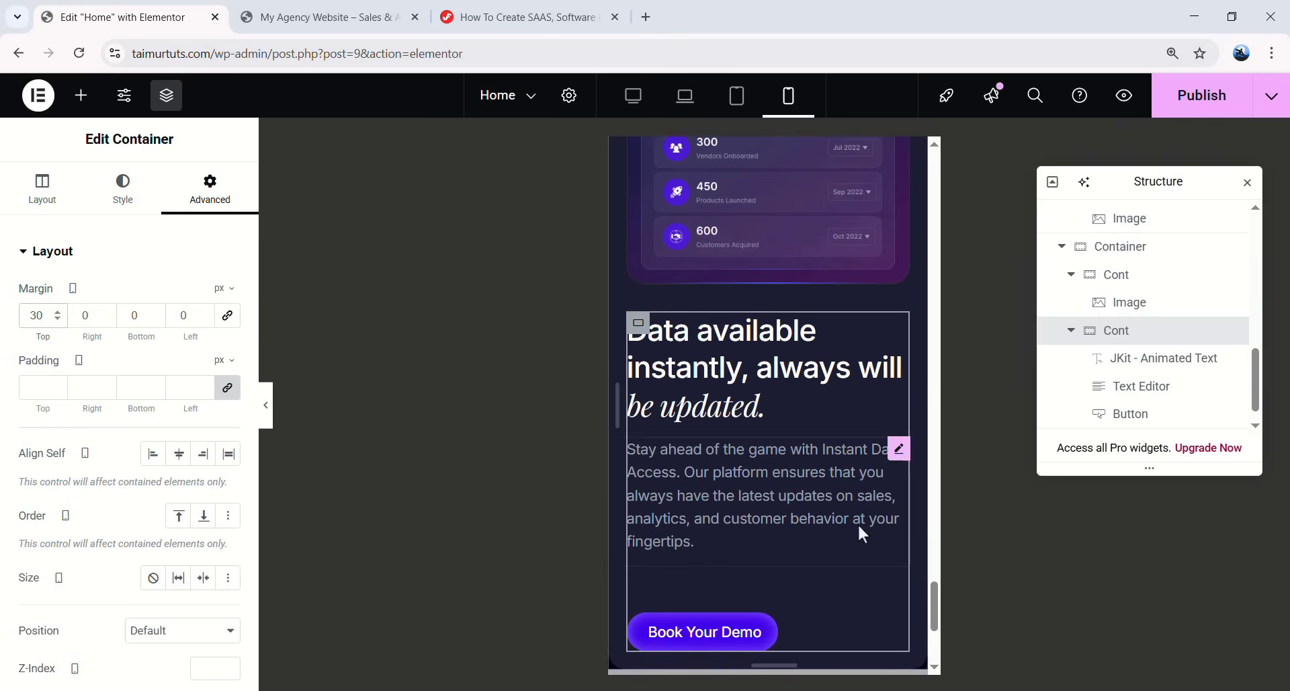
# - Reset the second Book Your Demo button's margins and set 30
pyautogui.click(721, 500)
pyautogui.click(210, 190)
pyautogui.click(227, 315)
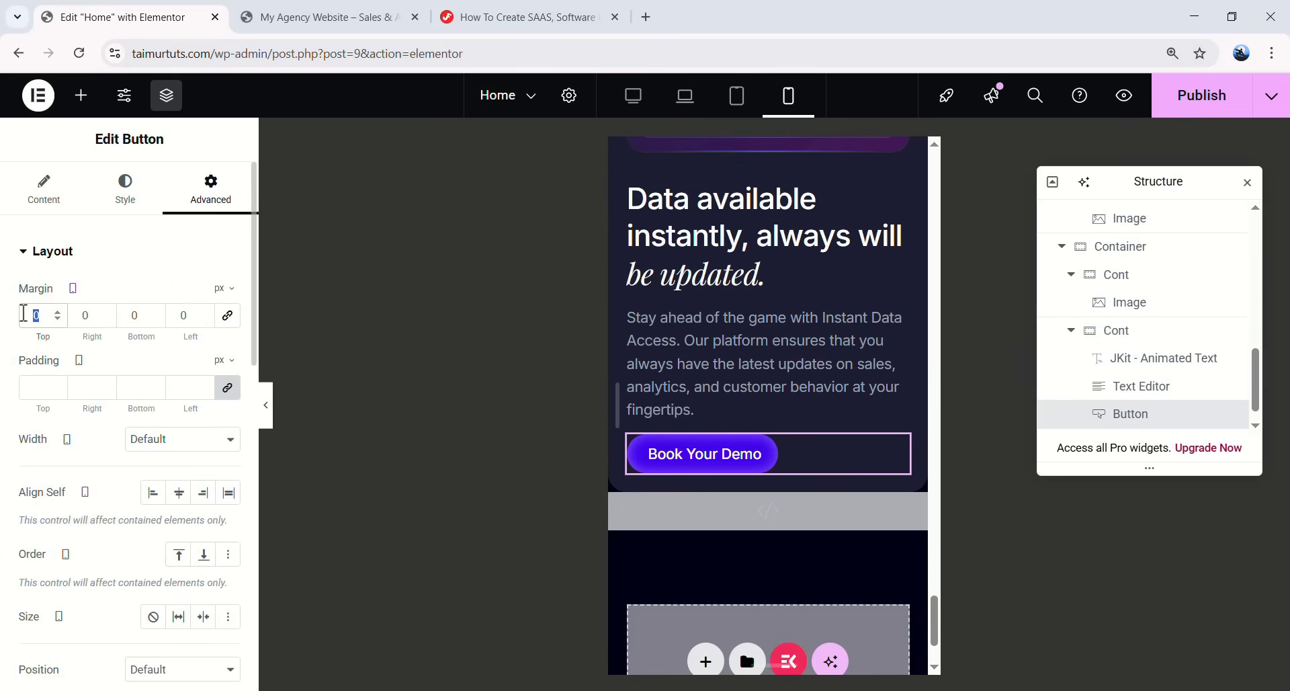
pyautogui.write('30')
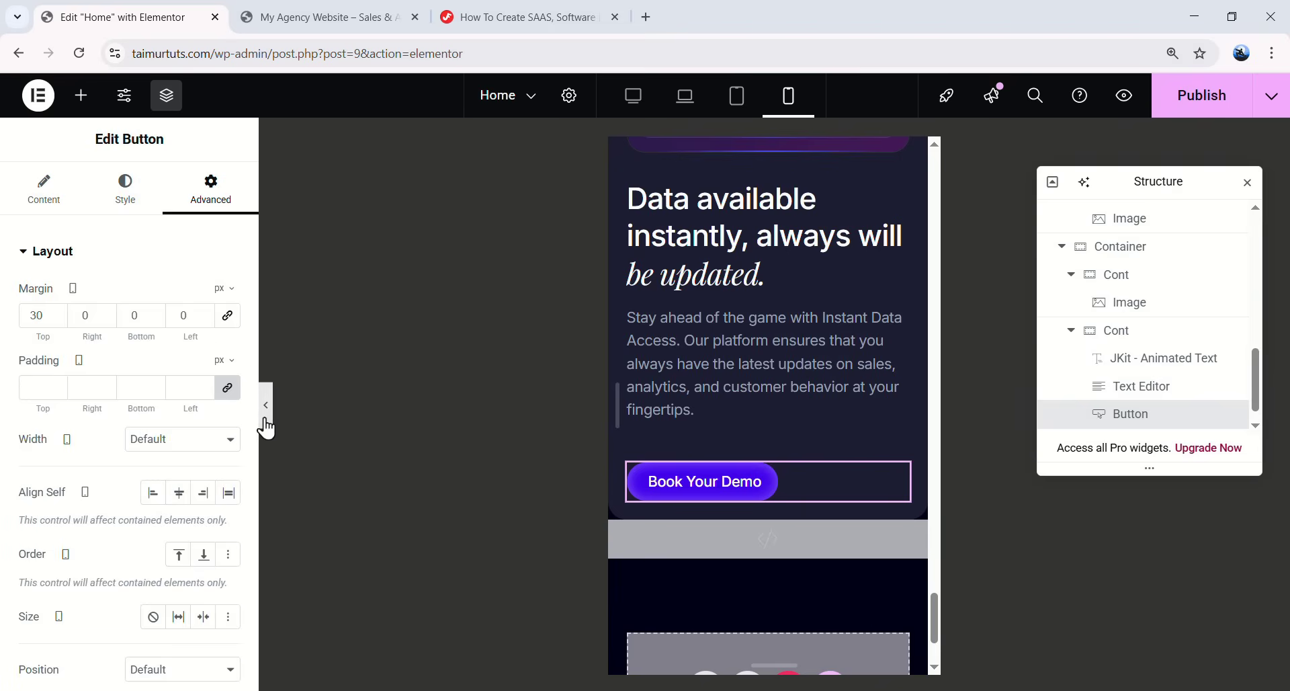
# - Preview the mobile page with the editor panels hidden, then restore them
pyautogui.click(264, 418)
pyautogui.scroll(3, 618, 444)
pyautogui.scroll(5, 632, 454)
pyautogui.scroll(-3, 605, 404)
pyautogui.scroll(3, 590, 348)
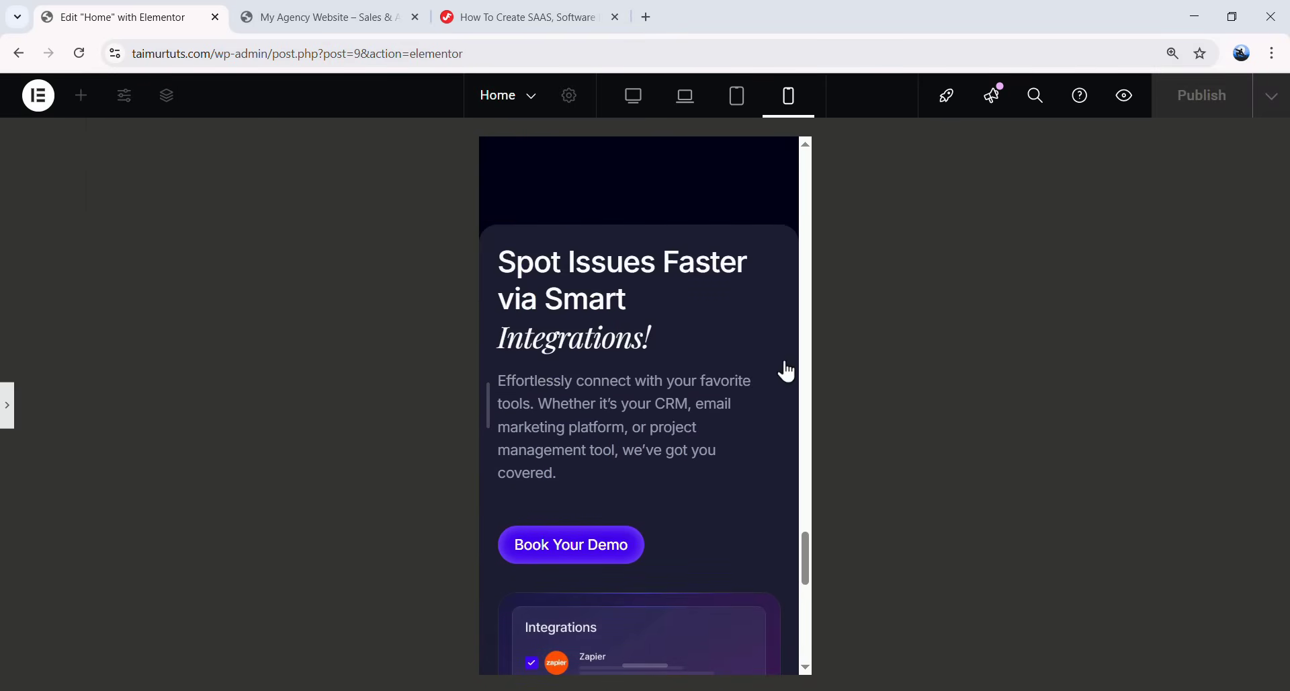
pyautogui.hotkey('ctrl', 'p')
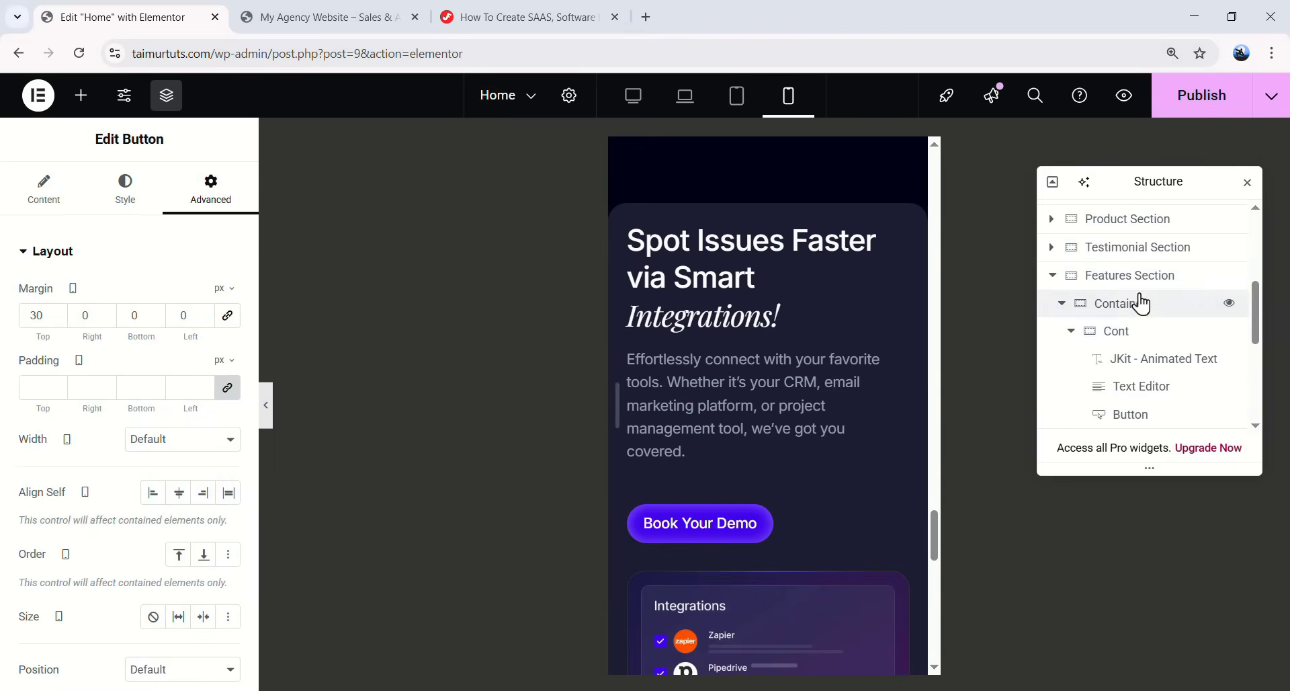
# - Keep the Features Section's 75/20/75/20 mobile padding and switch back to desktop view
pyautogui.click(549, 233)
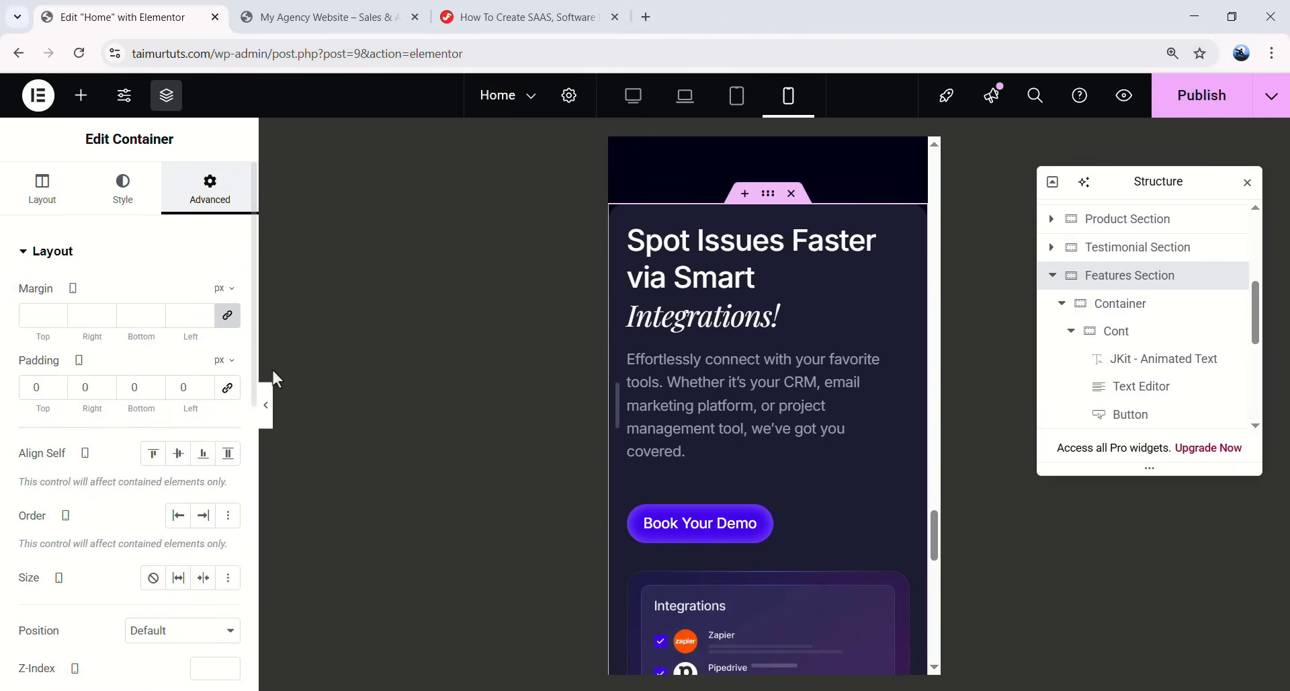
pyautogui.click(225, 389)
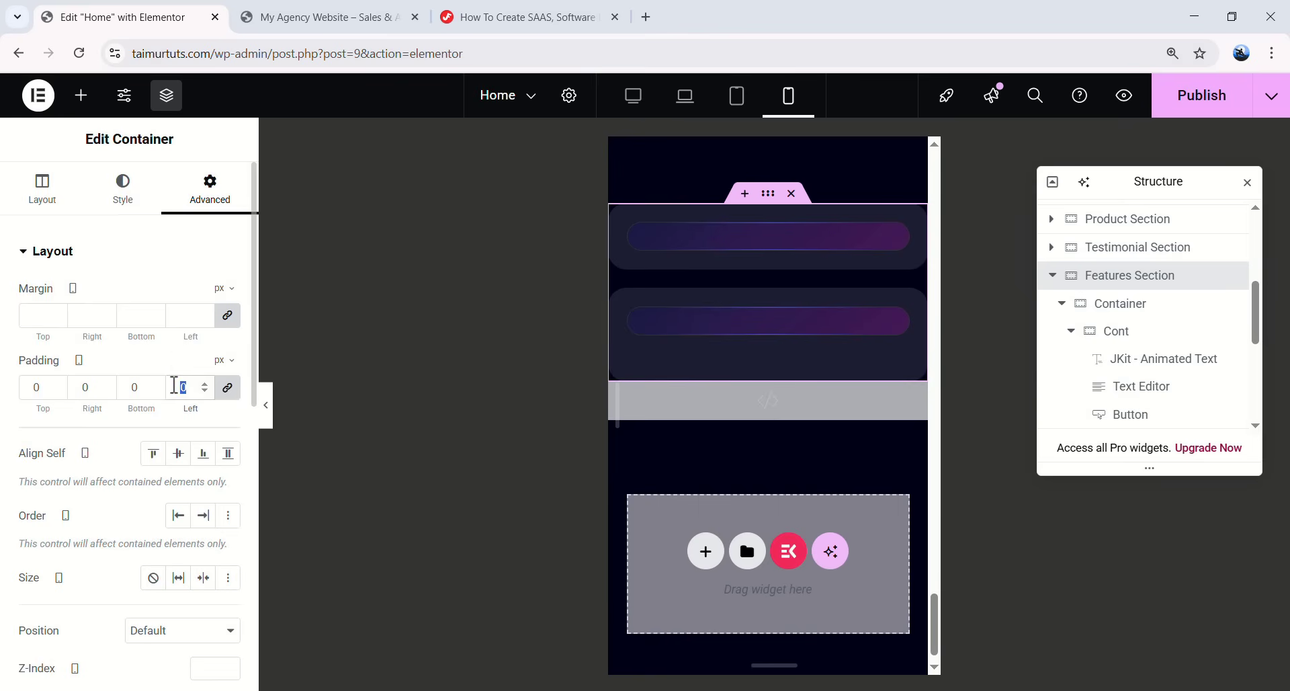
pyautogui.hotkey('ctrl', 'z')
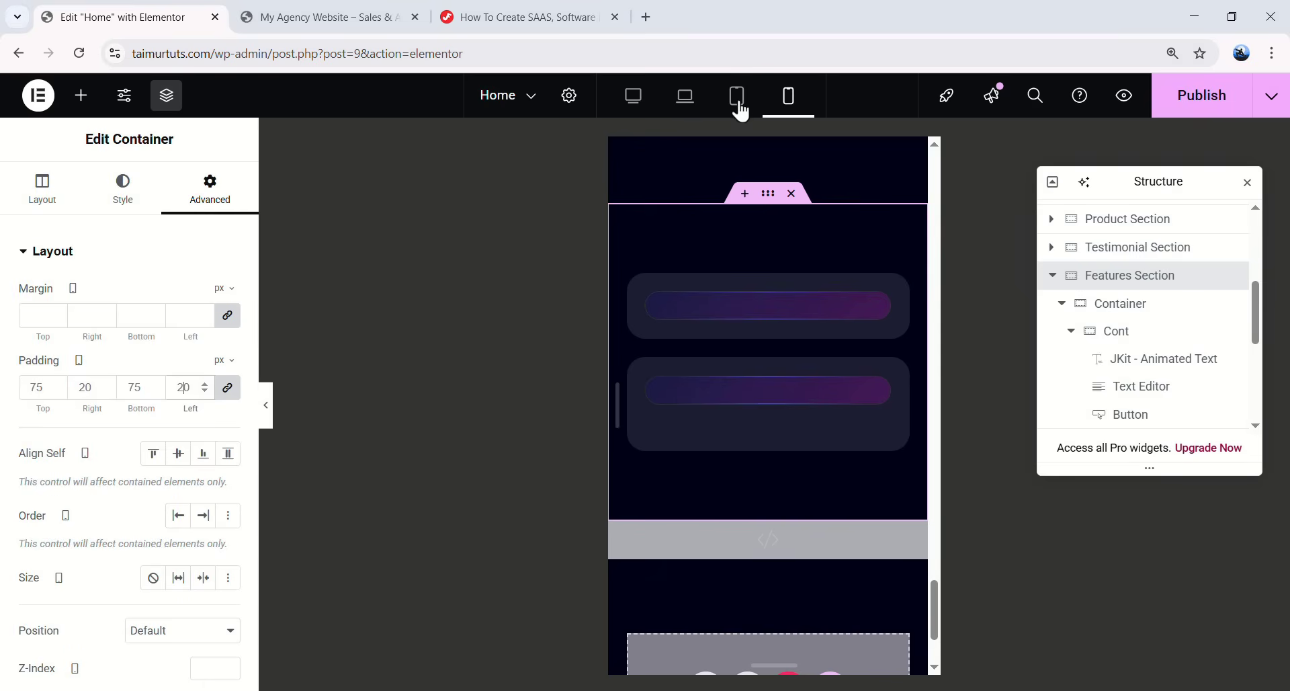
pyautogui.scroll(-12, 845, 337)
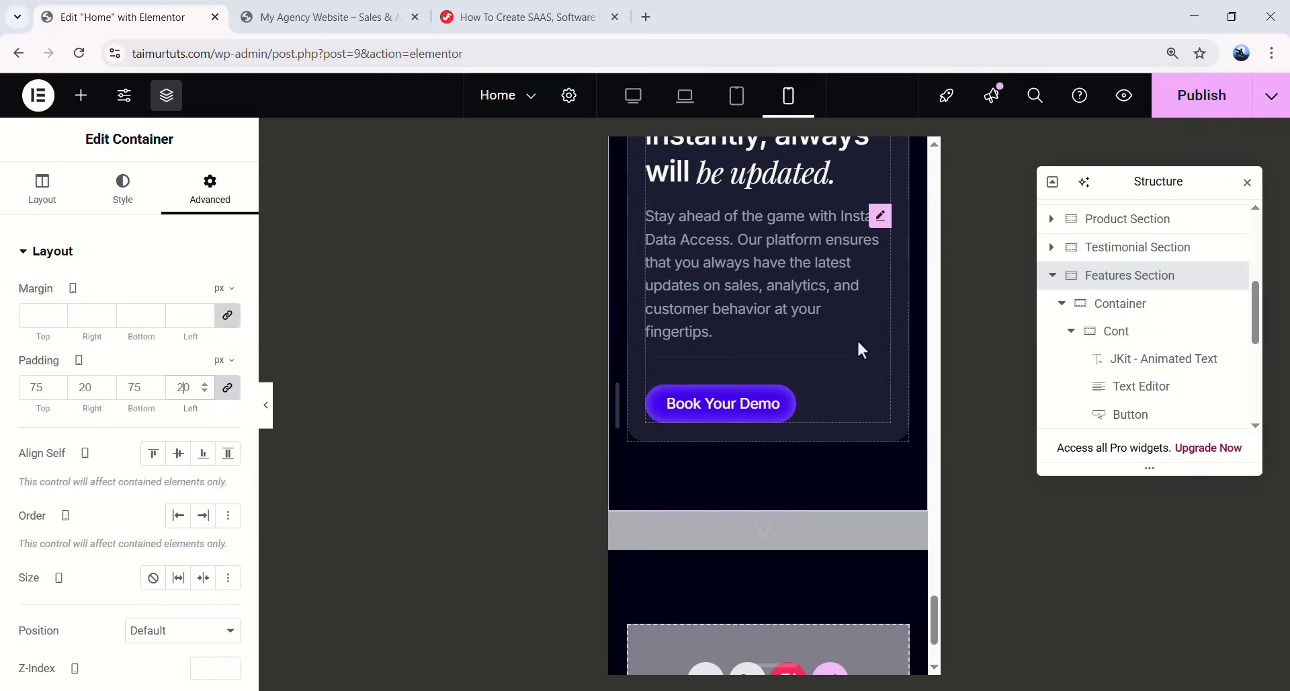
pyautogui.scroll(3, 846, 337)
pyautogui.click(634, 96)
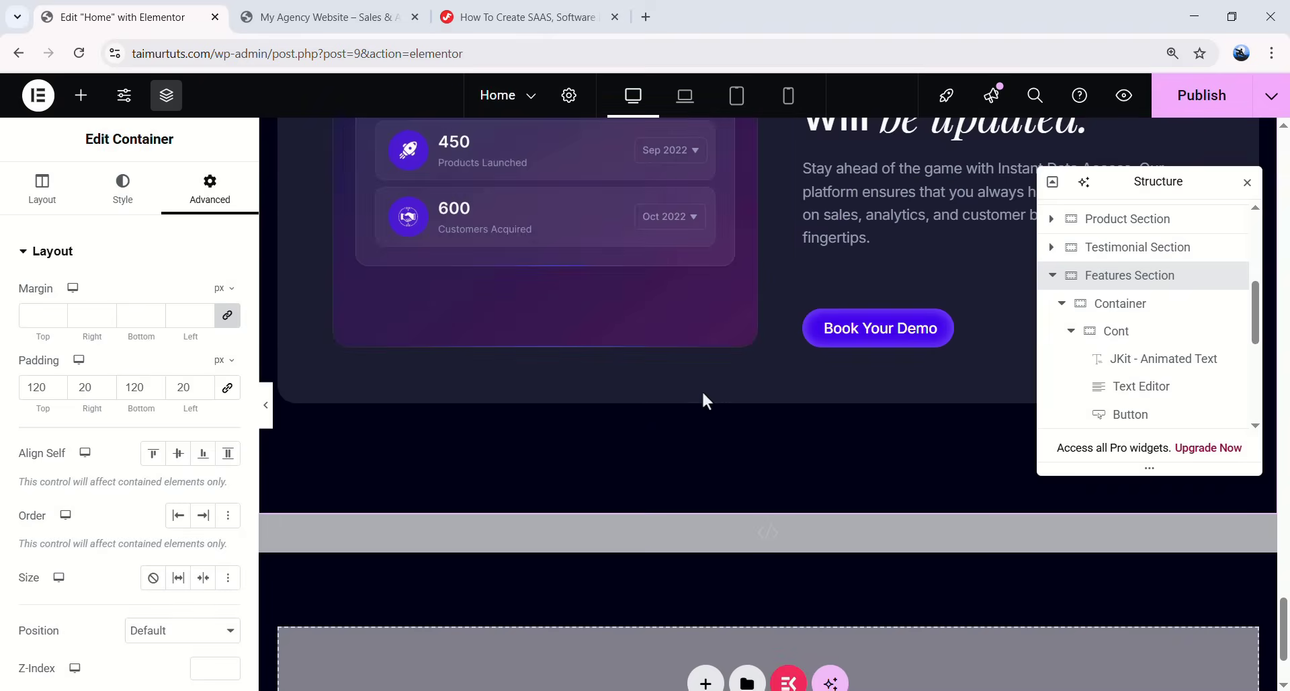
pyautogui.scroll(-2, 766, 405)
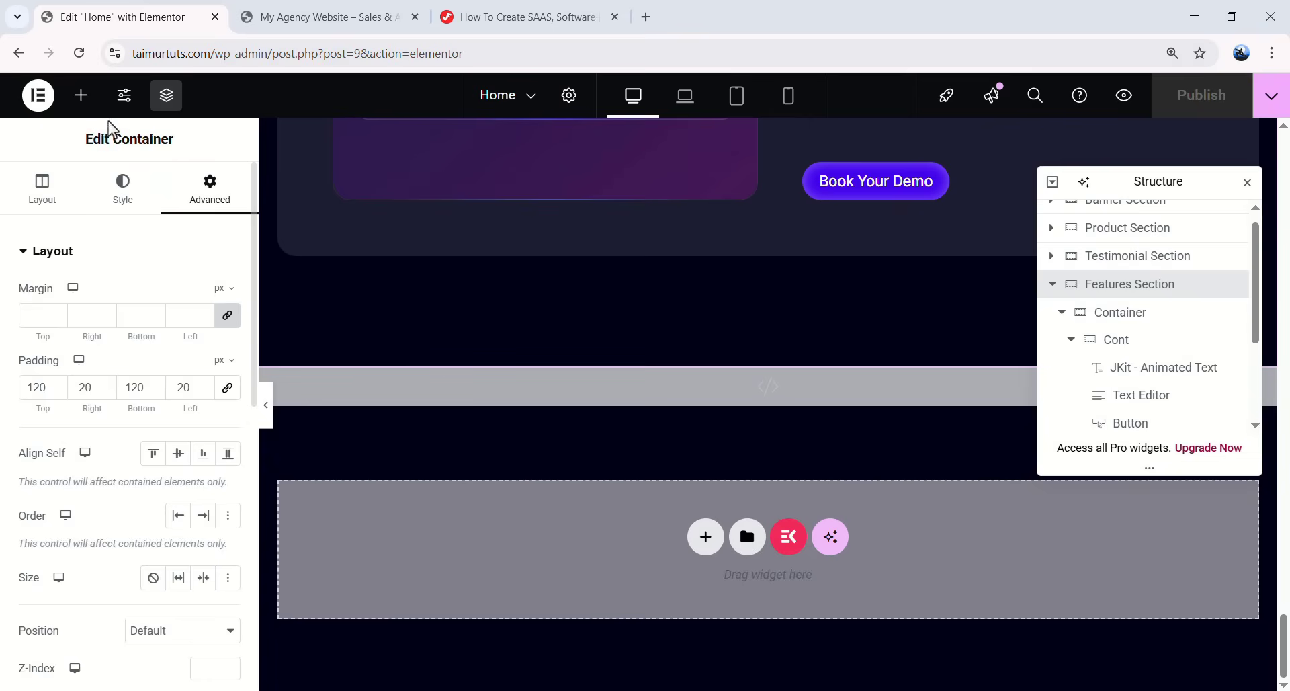
# - Drop a new container below the Features section
pyautogui.click(80, 94)
pyautogui.moveTo(79, 344); pyautogui.dragTo(412, 530)
pyautogui.scroll(-1, 1053, 282)
pyautogui.scroll(-2, 1052, 282)
pyautogui.scroll(2, 1055, 261)
pyautogui.scroll(2, 1061, 254)
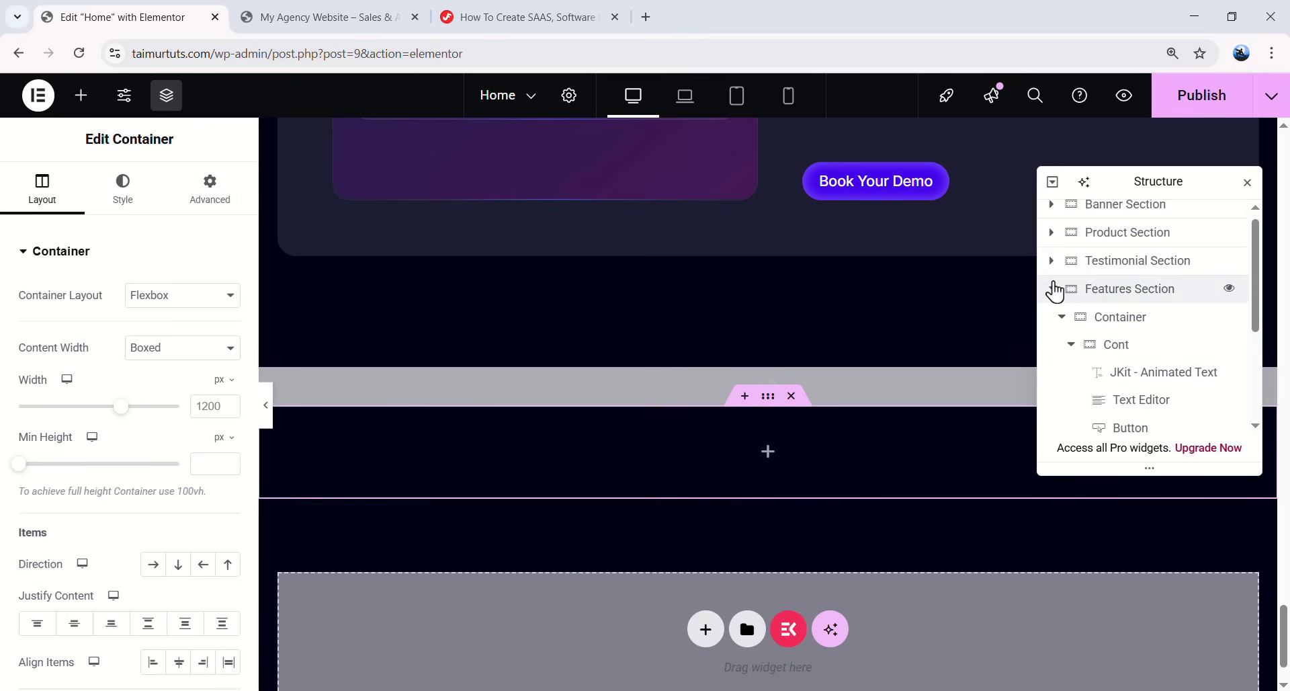
# - Rename the container 'Pricing Section' and move CUSTOM CODE below it
pyautogui.click(1053, 287)
pyautogui.doubleClick(1120, 366)
pyautogui.write('Pricing Se')
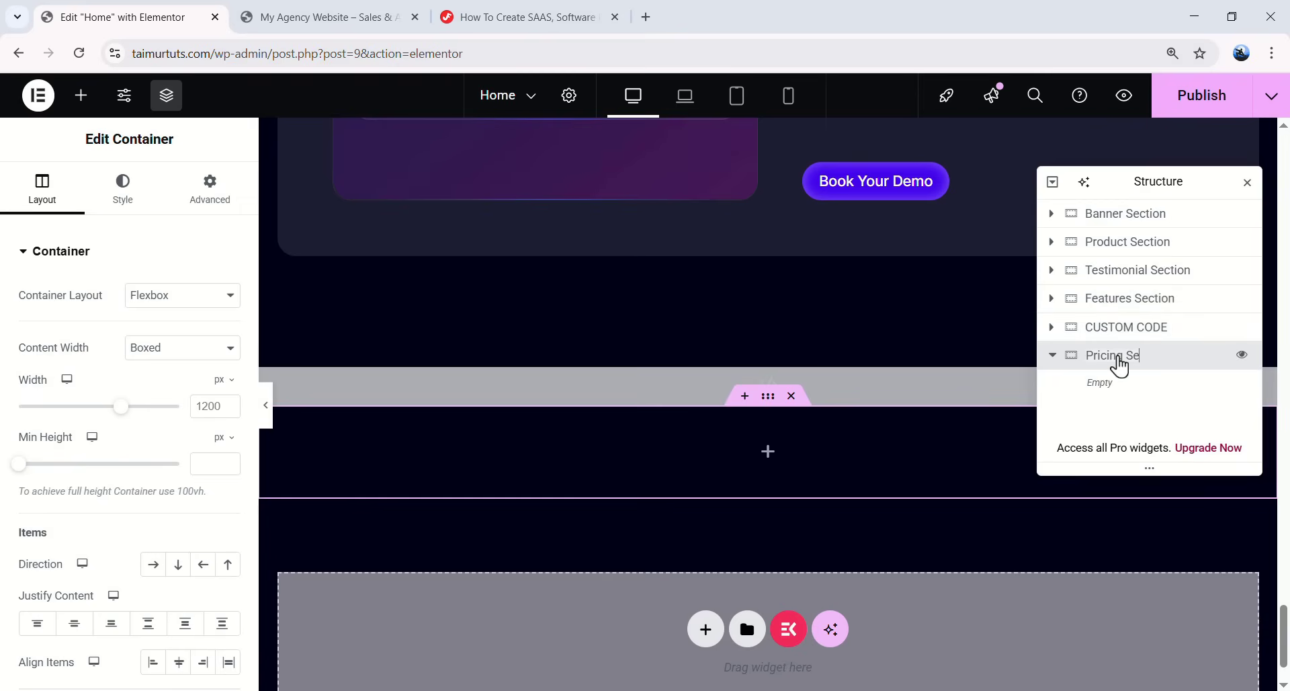
pyautogui.click(1052, 358)
pyautogui.moveTo(1068, 335); pyautogui.dragTo(1124, 366)
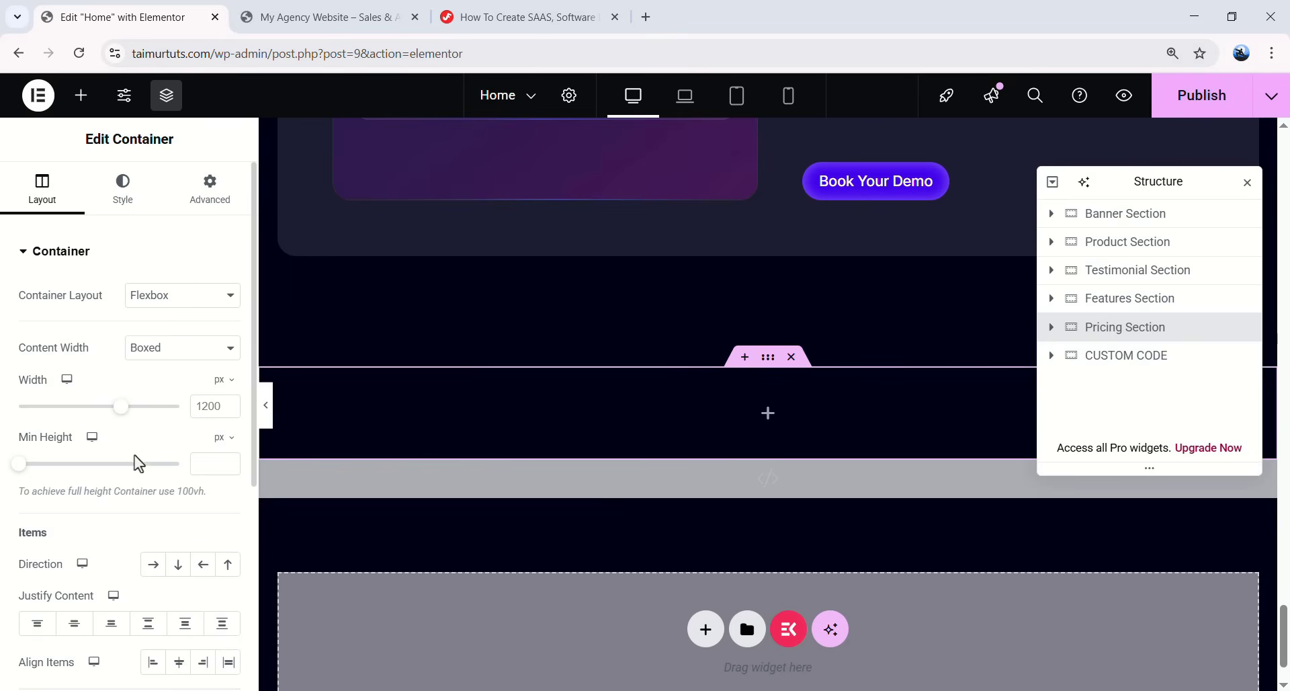
# - Centre the Pricing Section's content on both justify and align axes
pyautogui.scroll(-1, 138, 464)
pyautogui.click(74, 539)
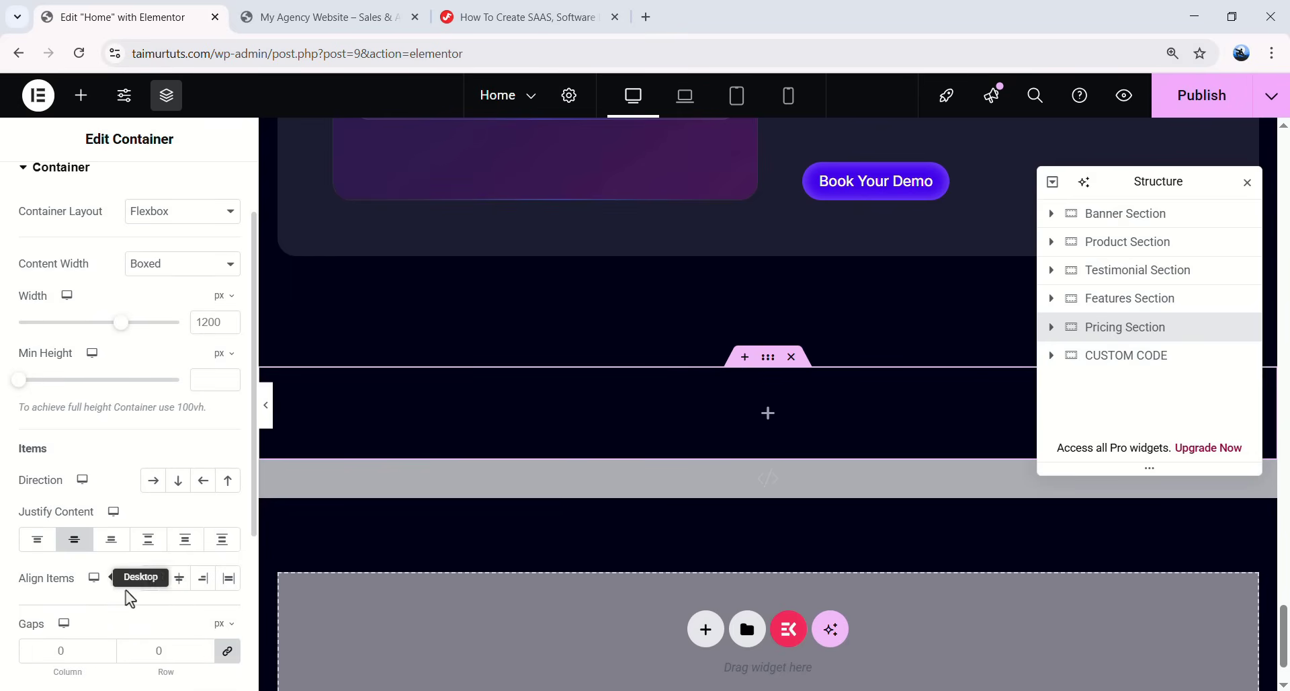
pyautogui.click(179, 578)
pyautogui.scroll(1, 131, 322)
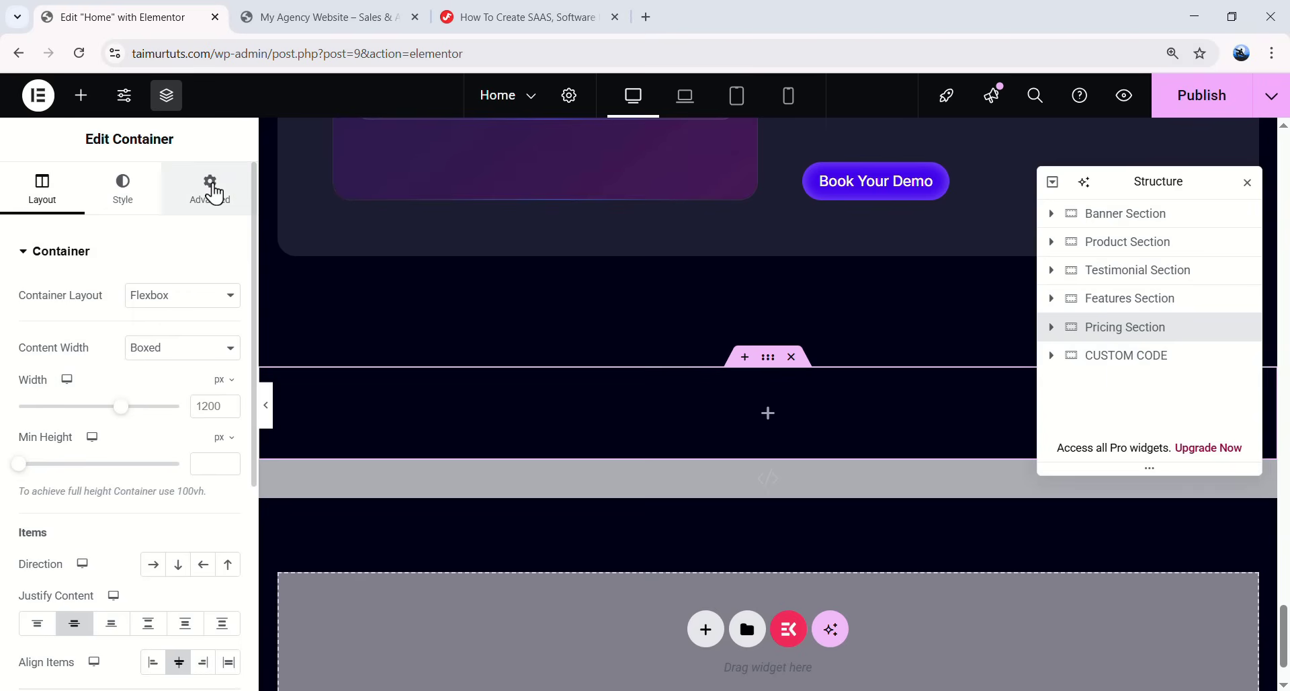
# - Set the Pricing Section padding to 124/20/124/20
pyautogui.click(204, 213)
pyautogui.click(30, 387)
pyautogui.write('124')
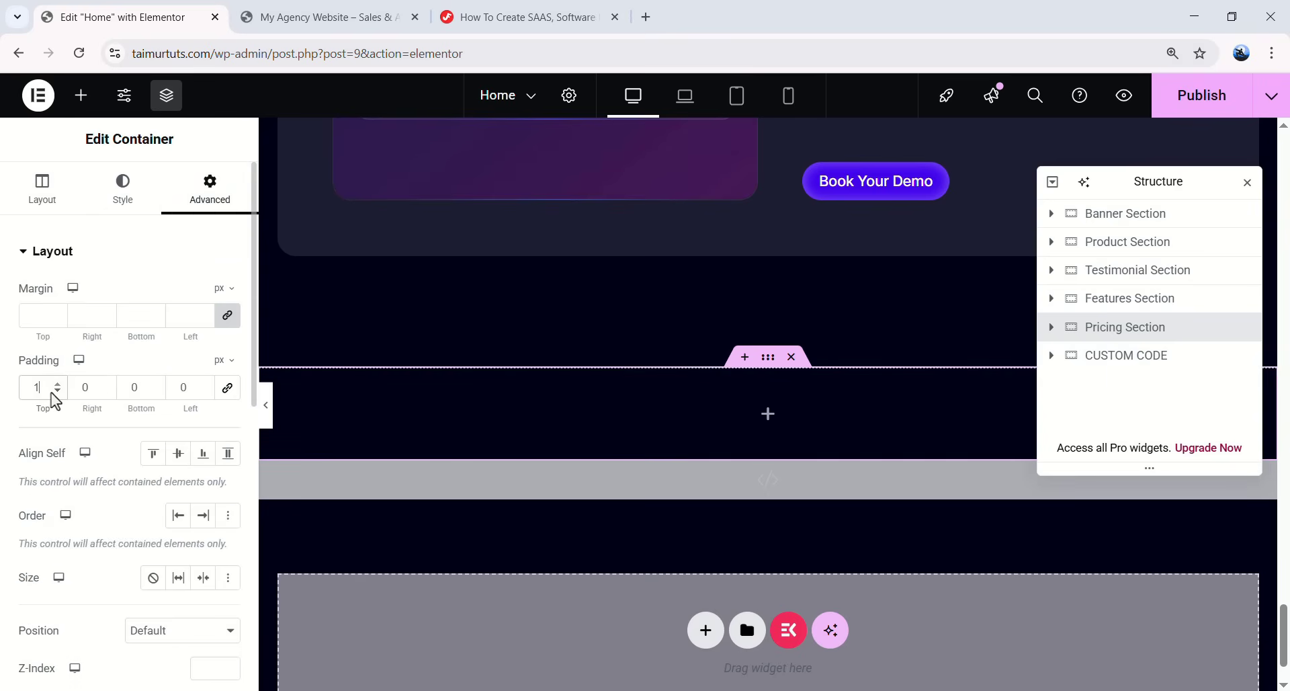
pyautogui.click(82, 387)
pyautogui.write('20')
pyautogui.press('Tab')
pyautogui.write('12420')
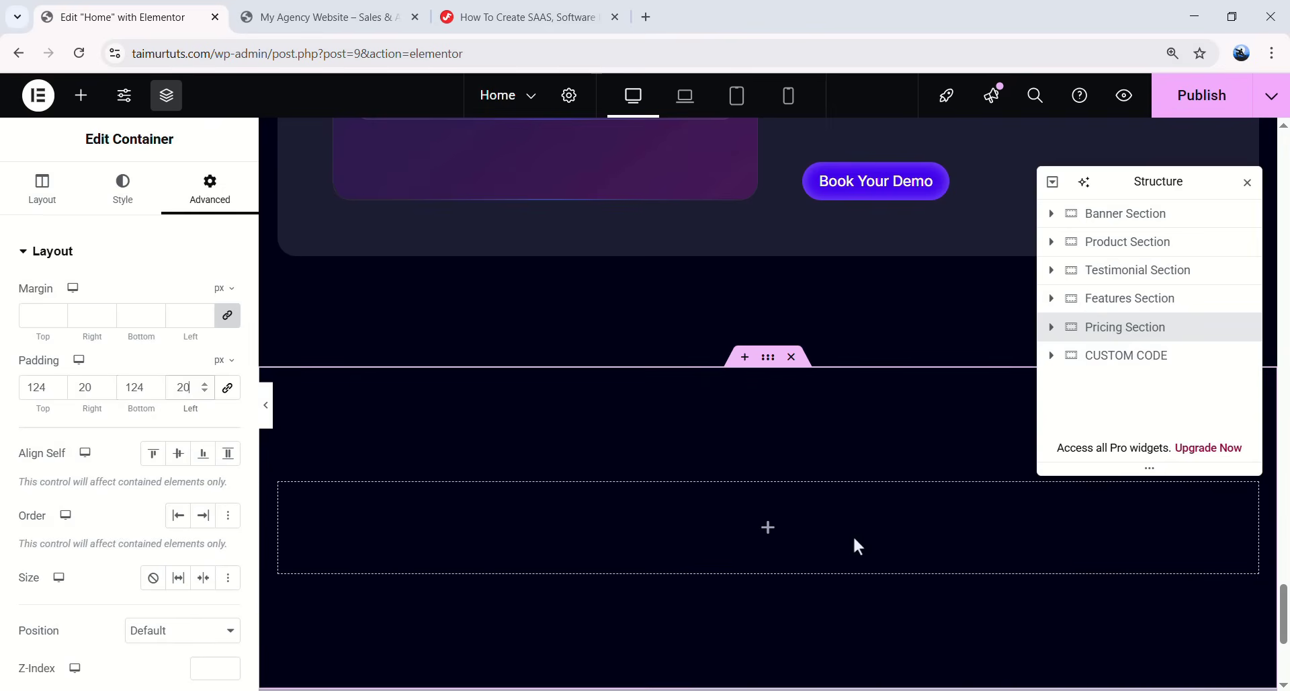
pyautogui.scroll(10, 772, 515)
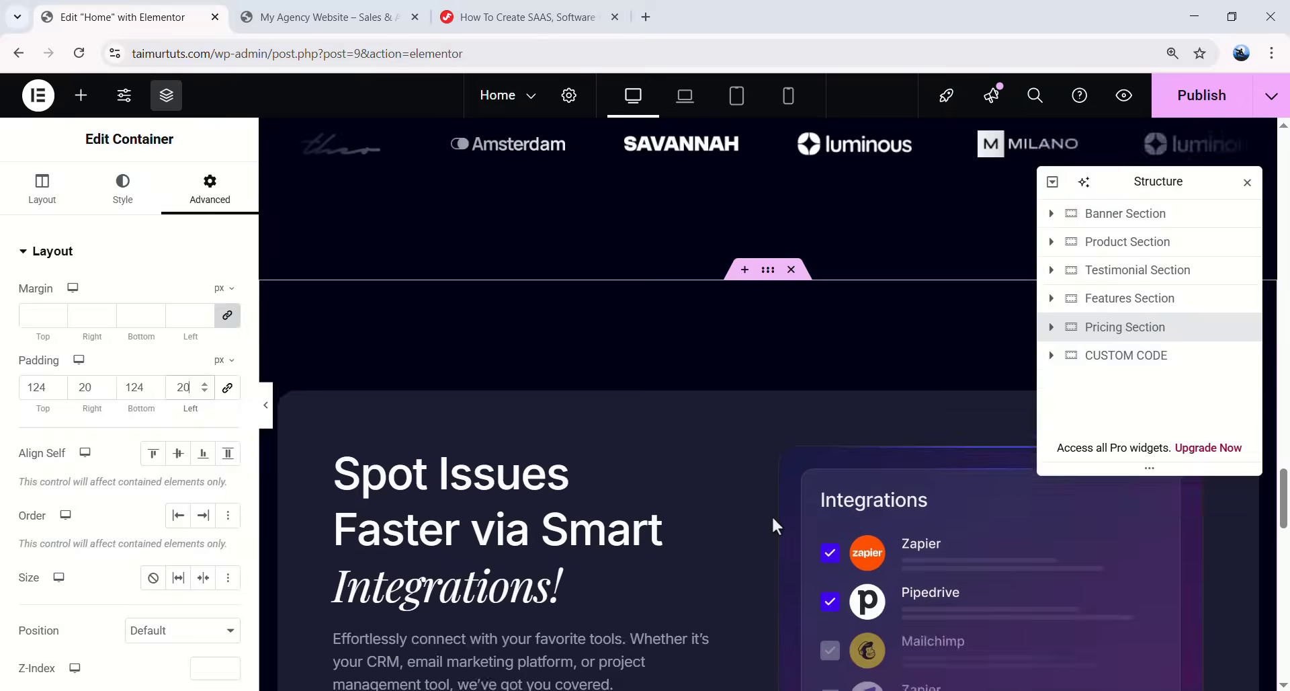
pyautogui.scroll(2, 754, 516)
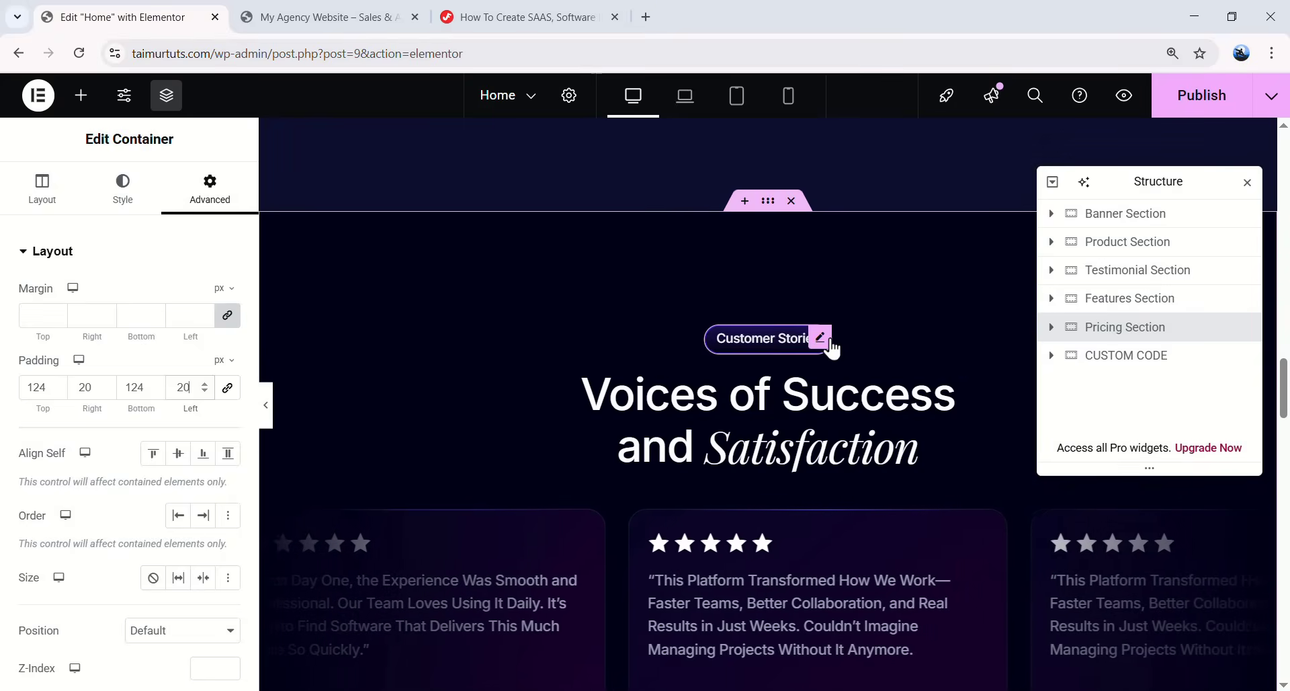
# - Copy the Customer Stories badge and Voices of Success headline into the Pricing Section
pyautogui.click(821, 338)
pyautogui.click(804, 406)
pyautogui.scroll(-3, 764, 438)
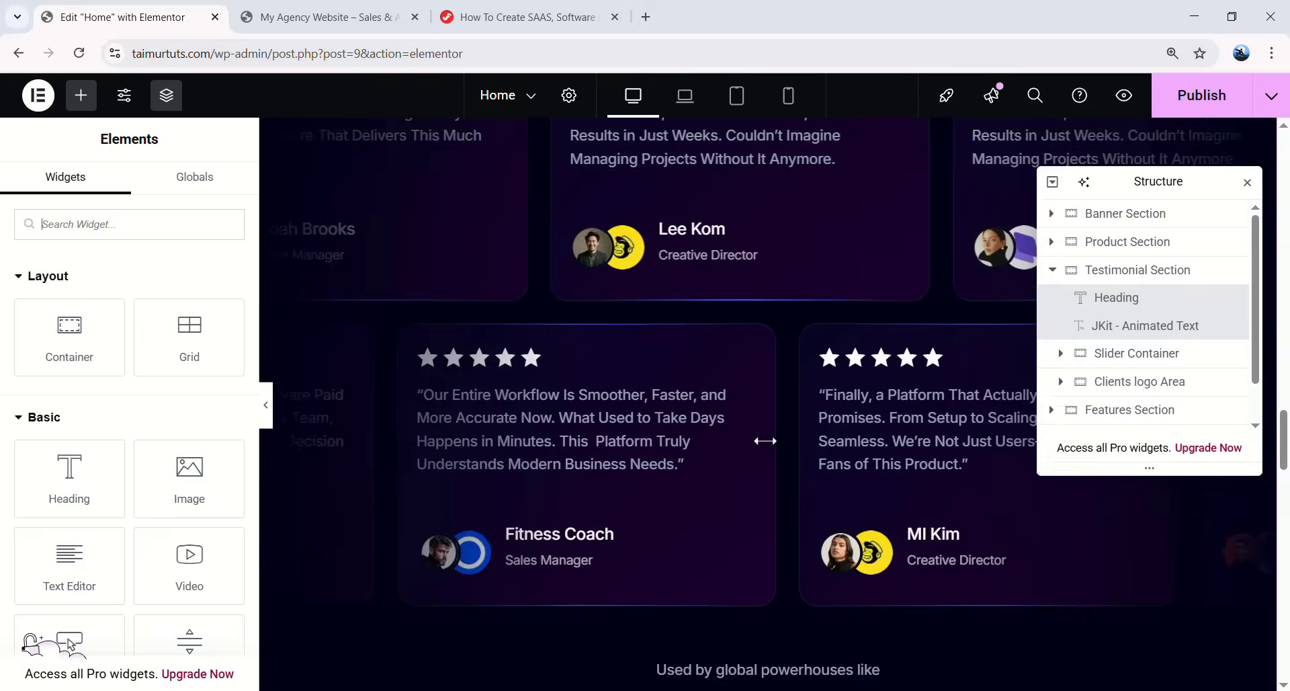
pyautogui.rightClick(776, 287)
pyautogui.scroll(-10, 753, 298)
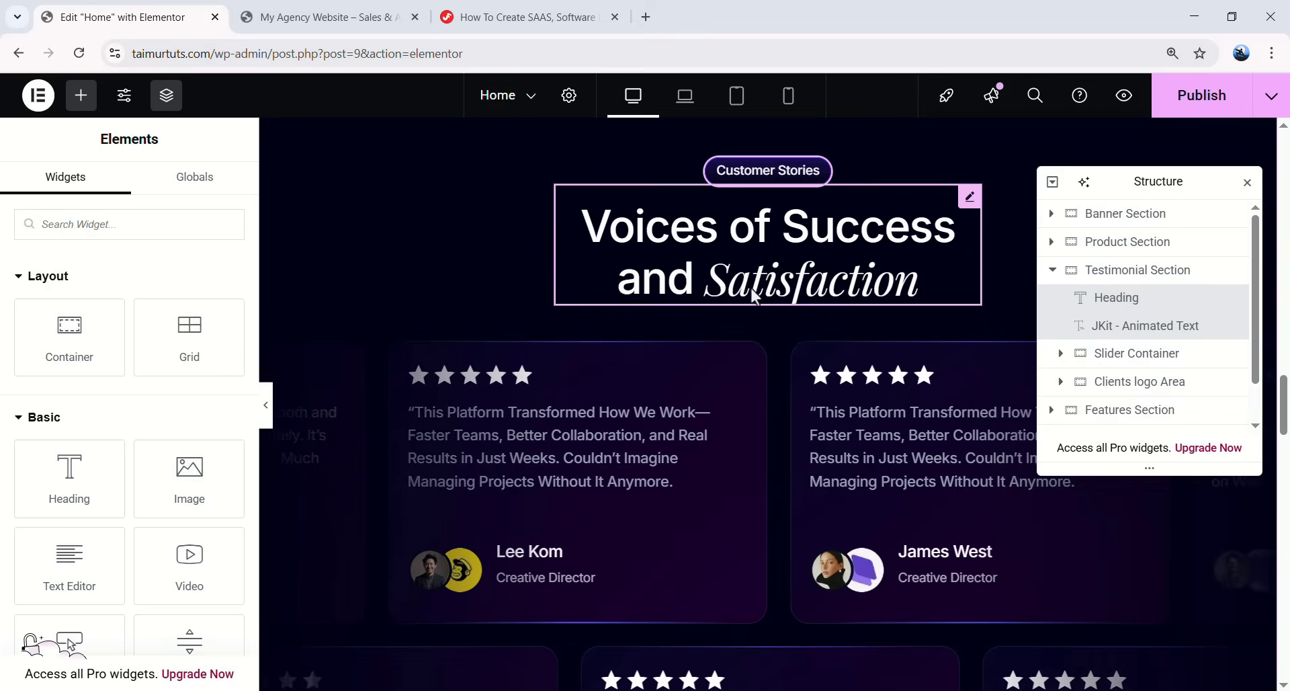
pyautogui.scroll(-10, 754, 312)
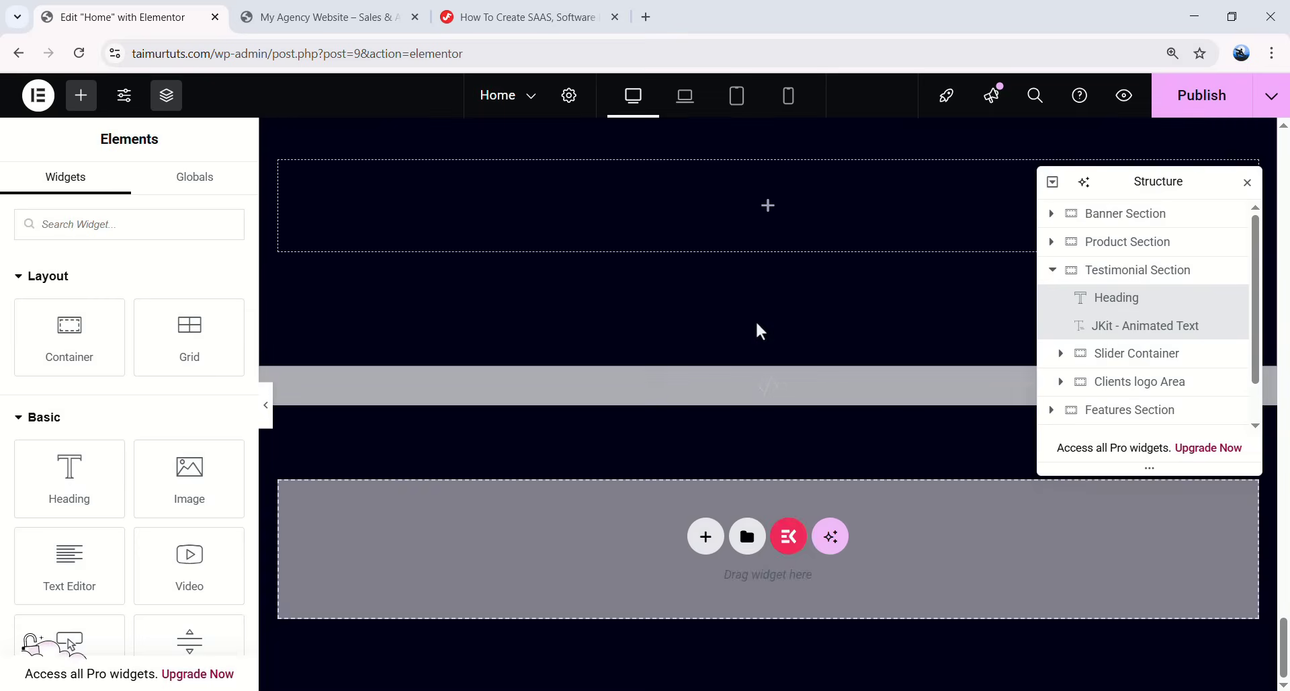
pyautogui.rightClick(762, 309)
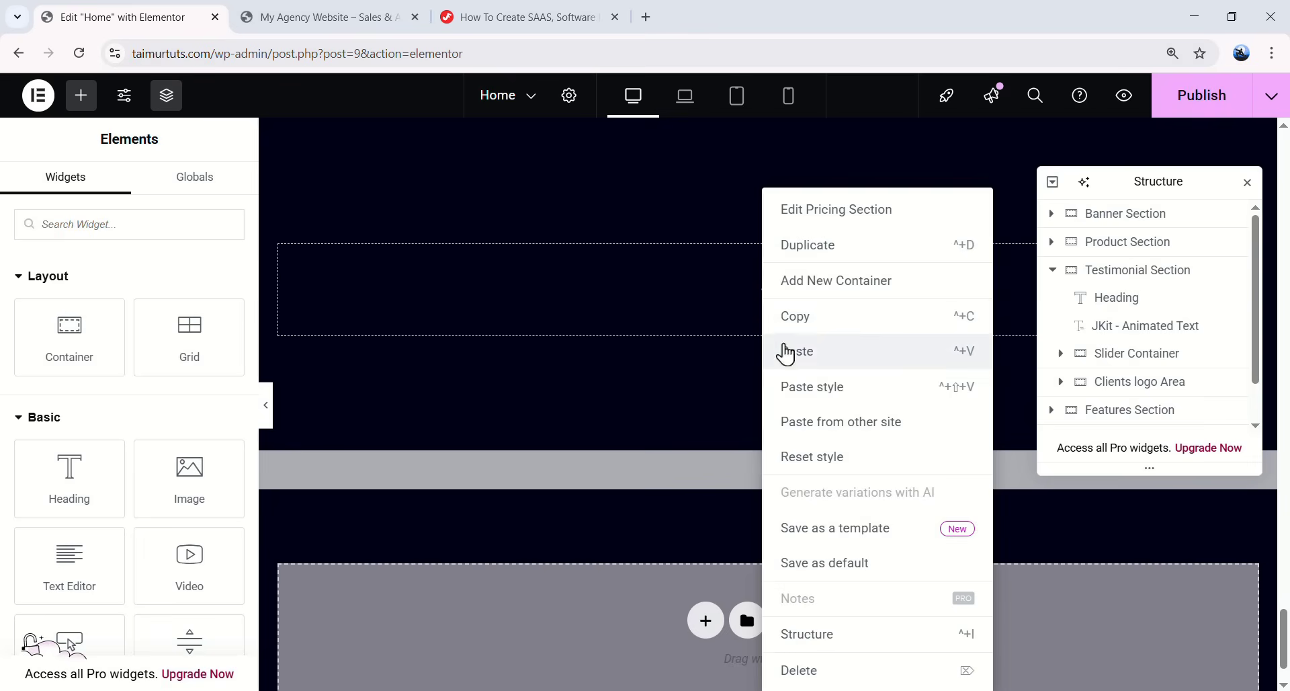
pyautogui.click(793, 352)
# - Change the badge to 'Pricing Plan' and the headline to 'Transparent pricing.'
pyautogui.moveTo(148, 327); pyautogui.dragTo(27, 318)
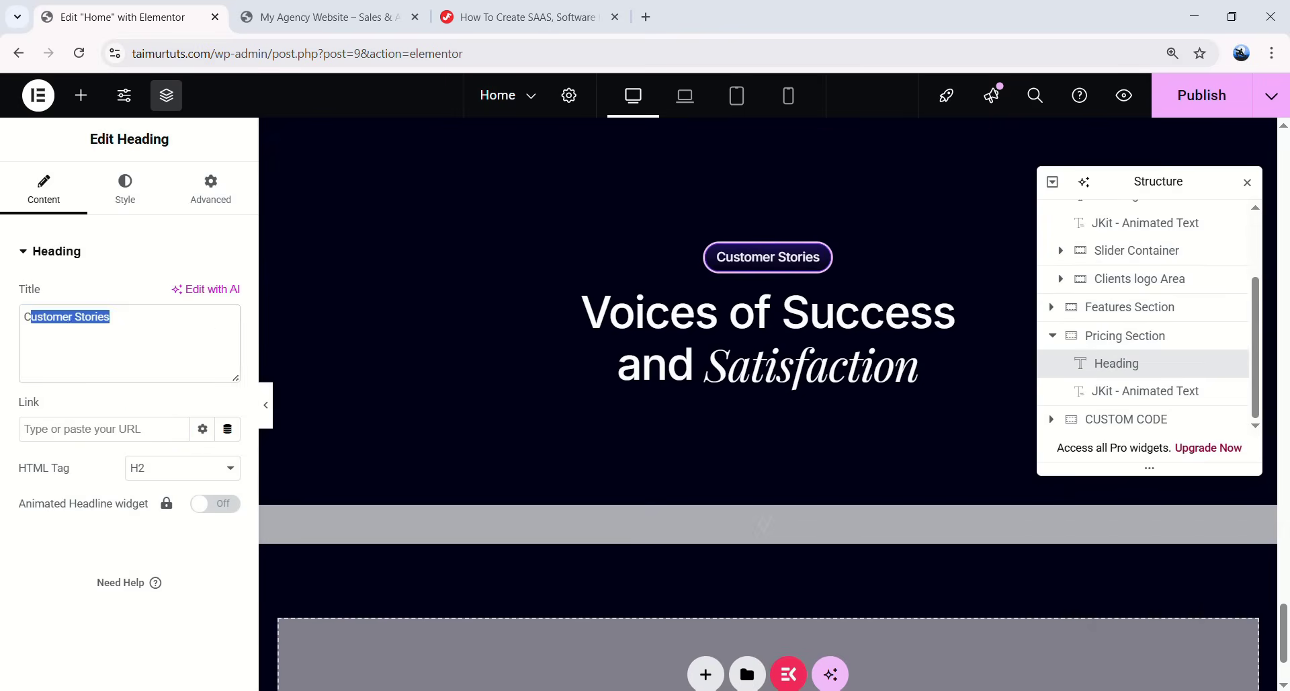
pyautogui.write('Pricing Plan')
pyautogui.click(807, 348)
pyautogui.moveTo(190, 411); pyautogui.dragTo(24, 411)
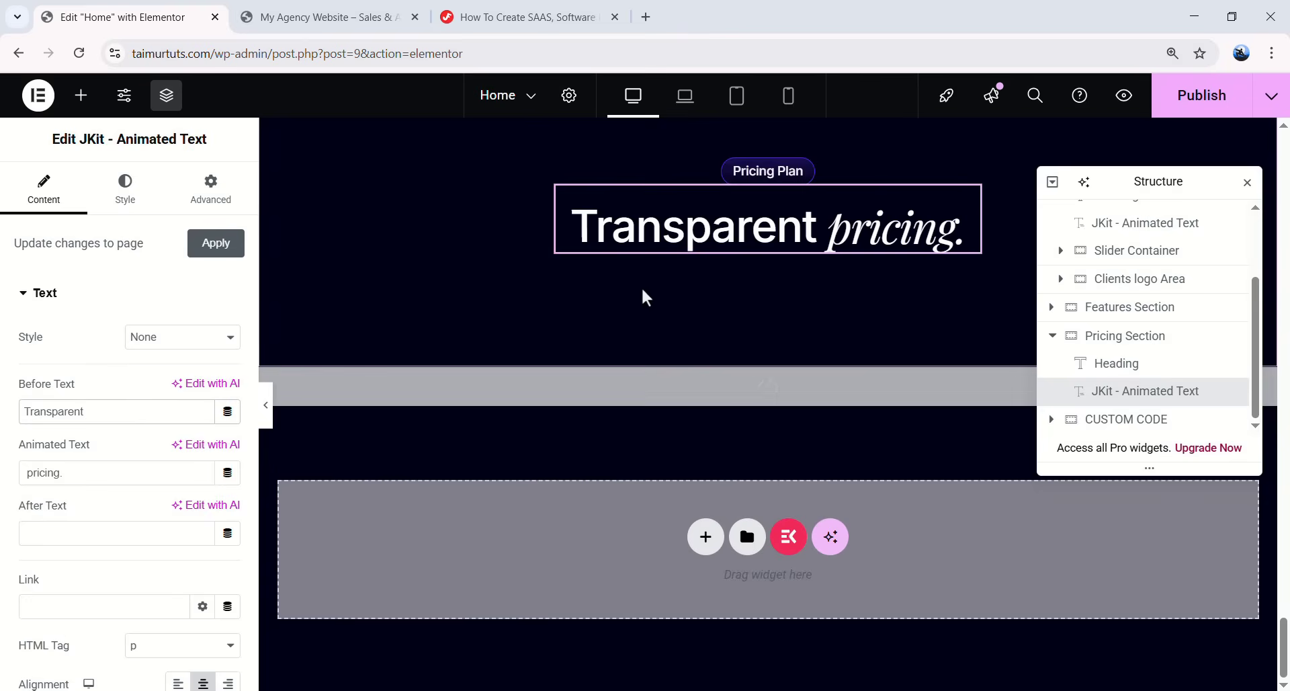
pyautogui.scroll(6, 753, 370)
pyautogui.scroll(8, 753, 370)
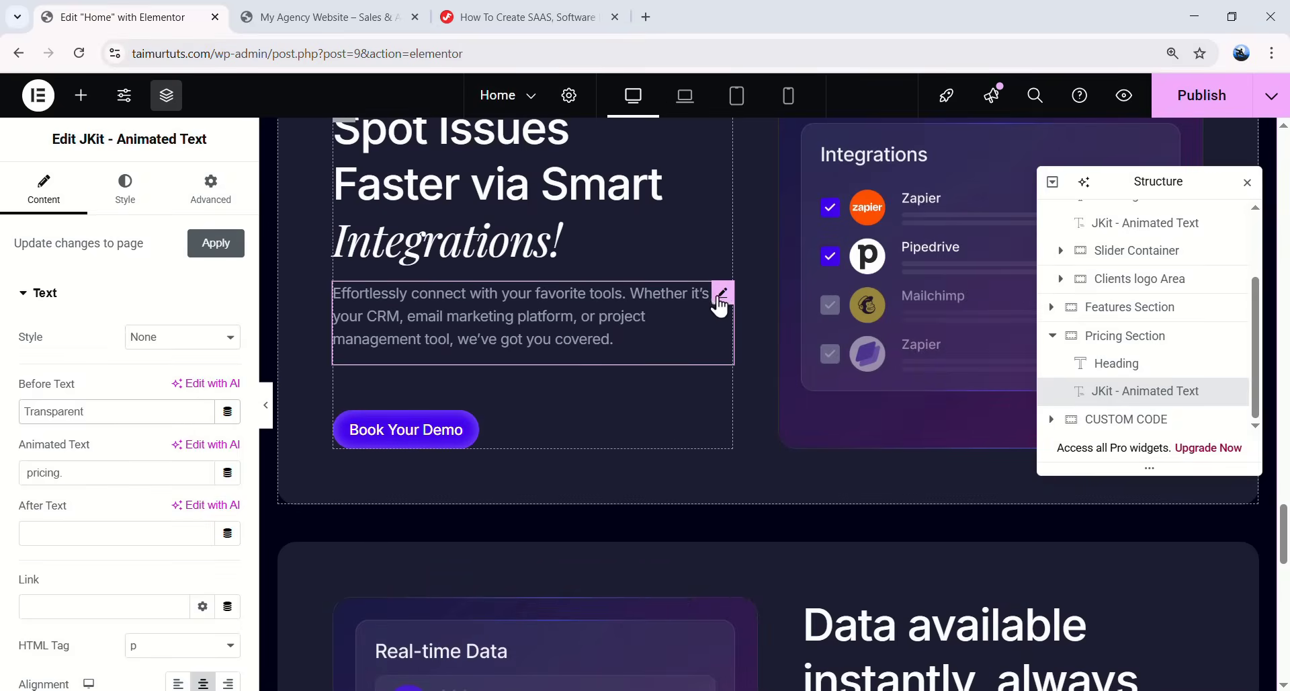
pyautogui.rightClick(720, 304)
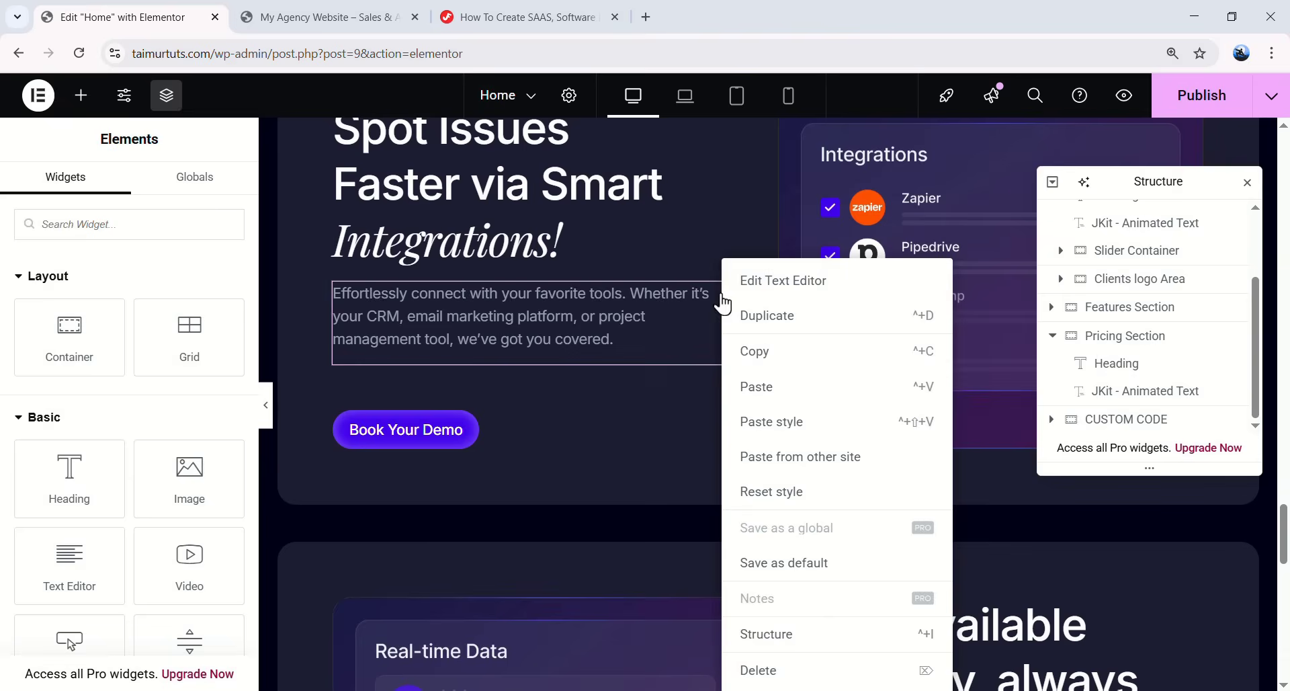
# - Paste the Integrations paragraph into Pricing and replace it with the pricing description text
pyautogui.click(744, 360)
pyautogui.scroll(-1, 591, 365)
pyautogui.hotkey('ctrl', 'v')
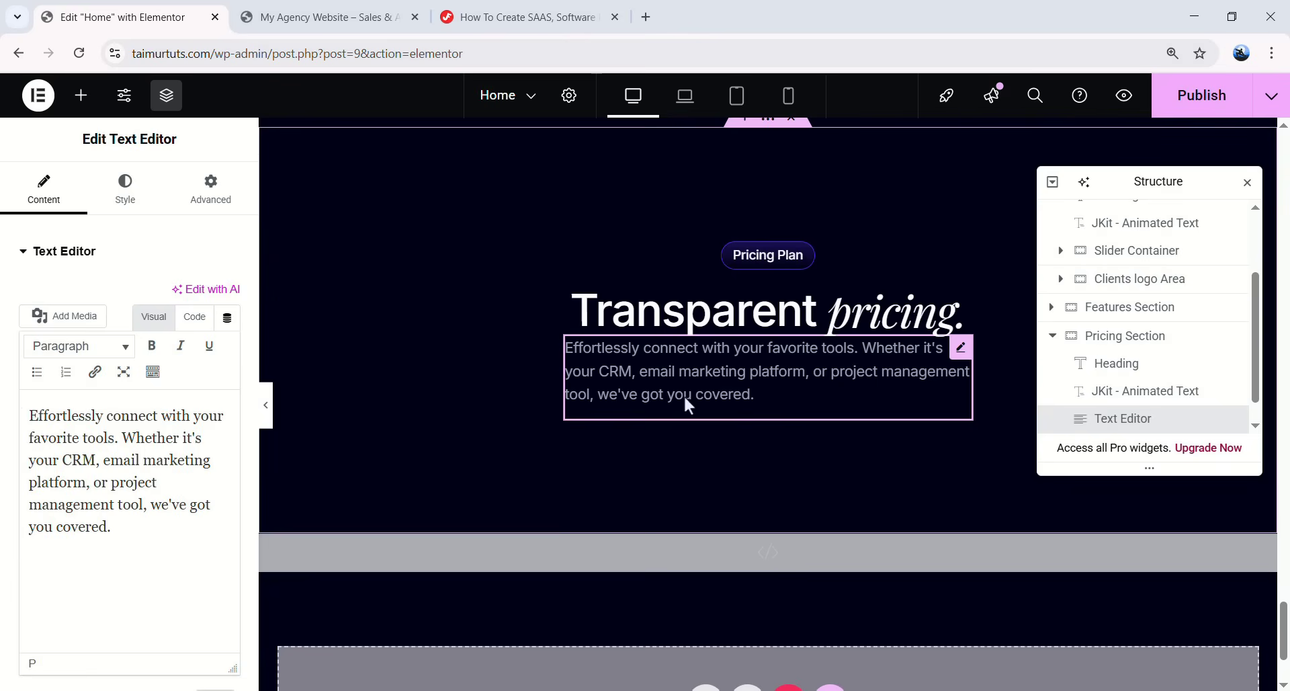
pyautogui.hotkey('ctrl', 'a')
pyautogui.hotkey('ctrl', 'v')
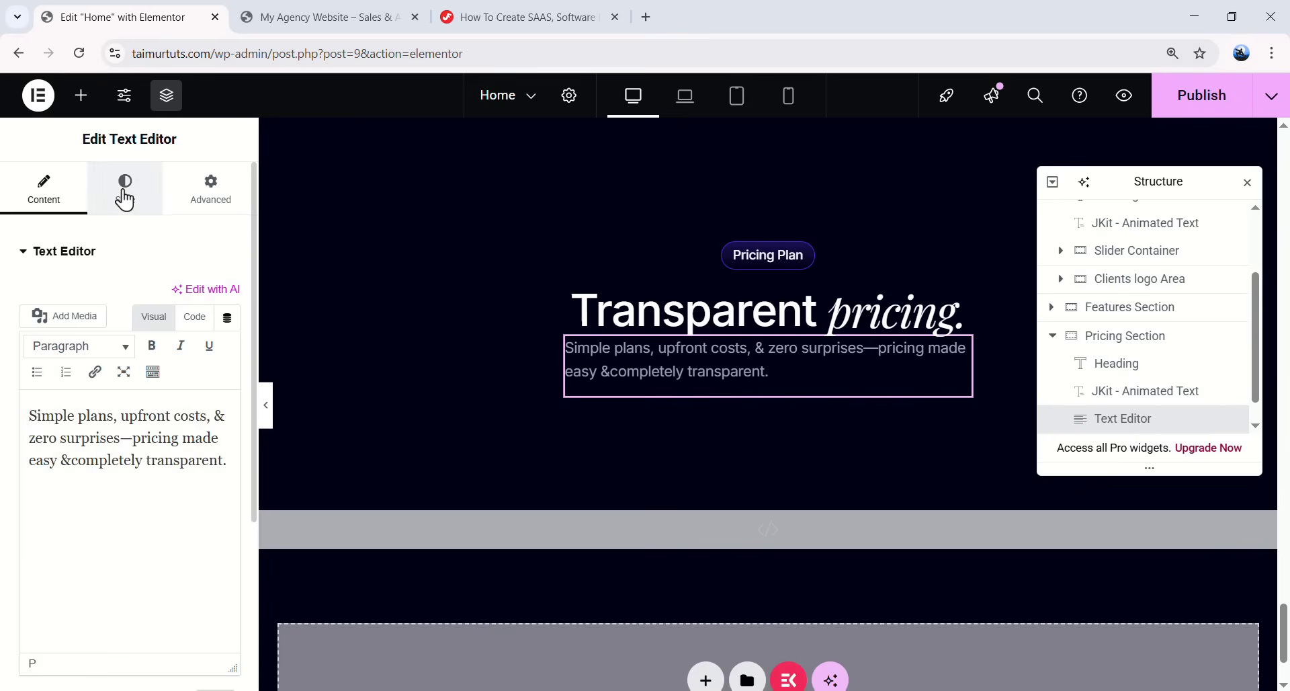
# - Centre the description and give it 24 bottom padding and 570 width
pyautogui.click(123, 189)
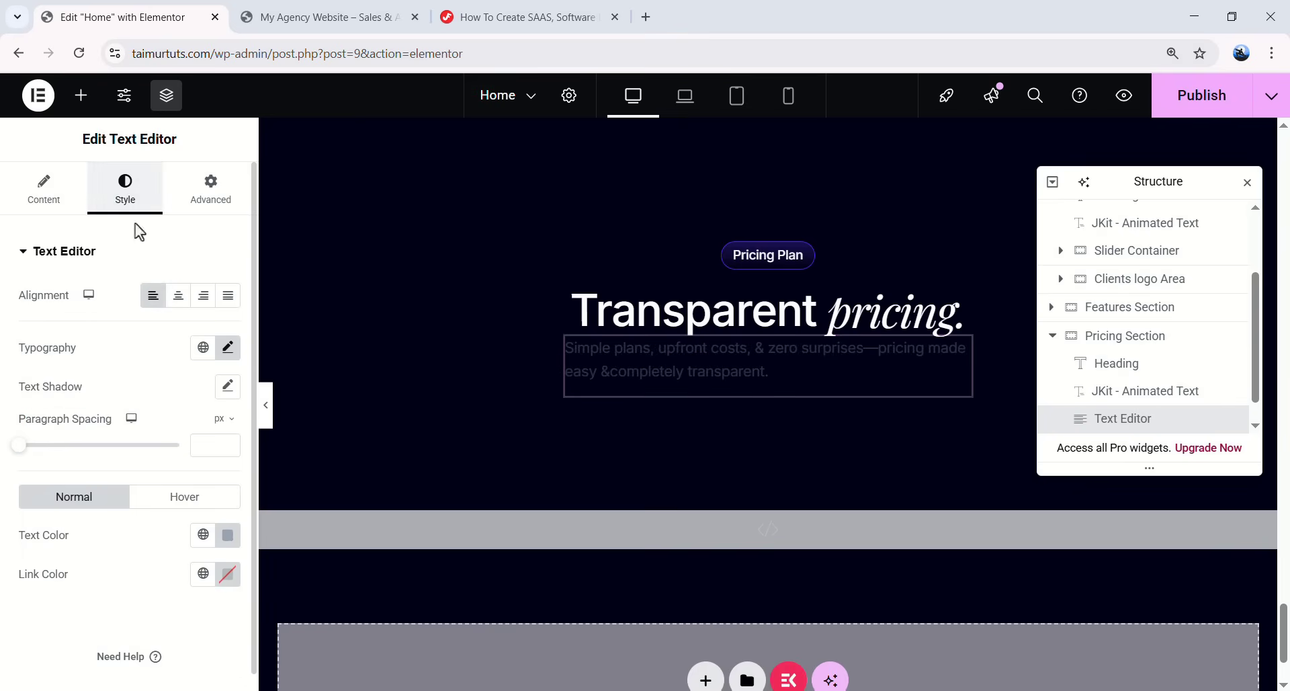
pyautogui.click(180, 301)
pyautogui.click(211, 194)
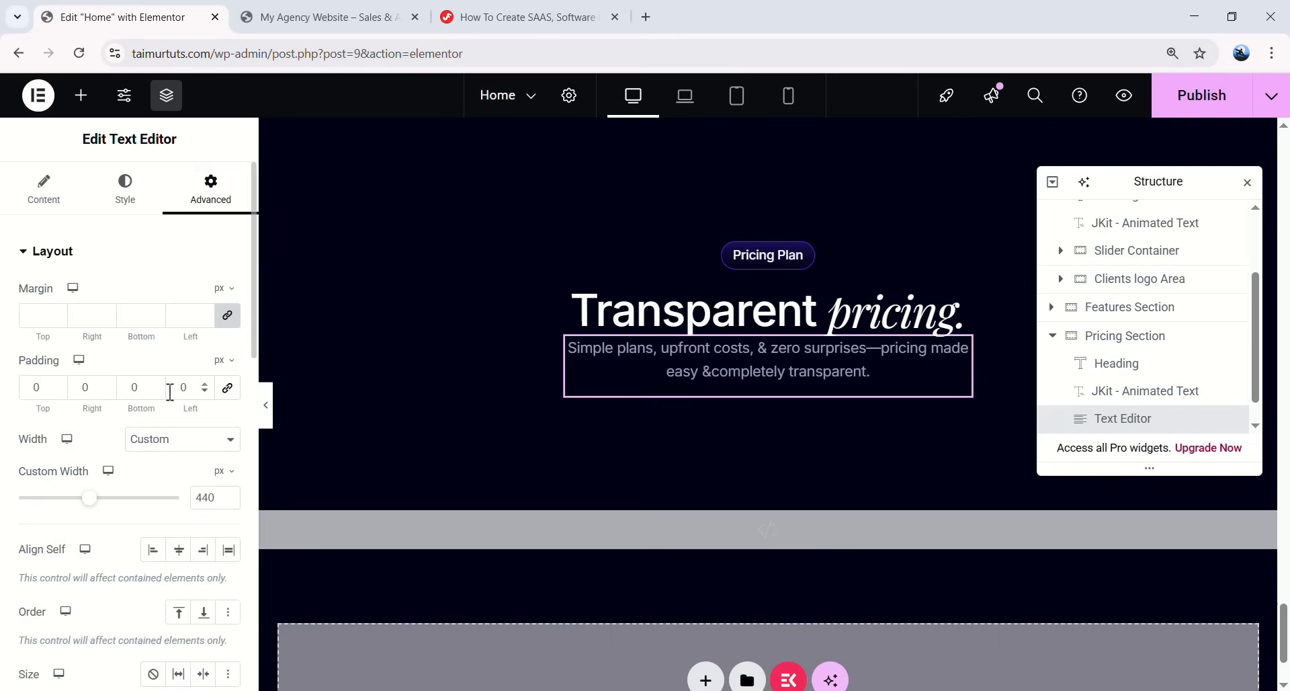
pyautogui.write('24')
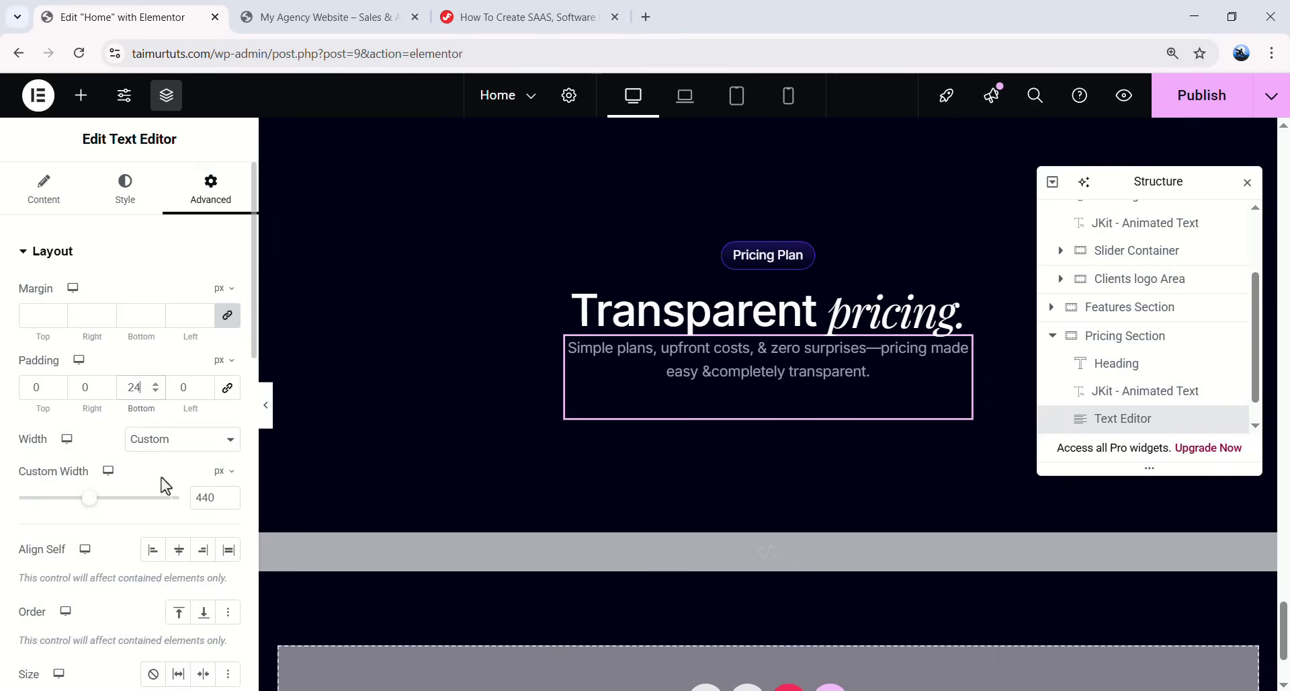
pyautogui.write('570')
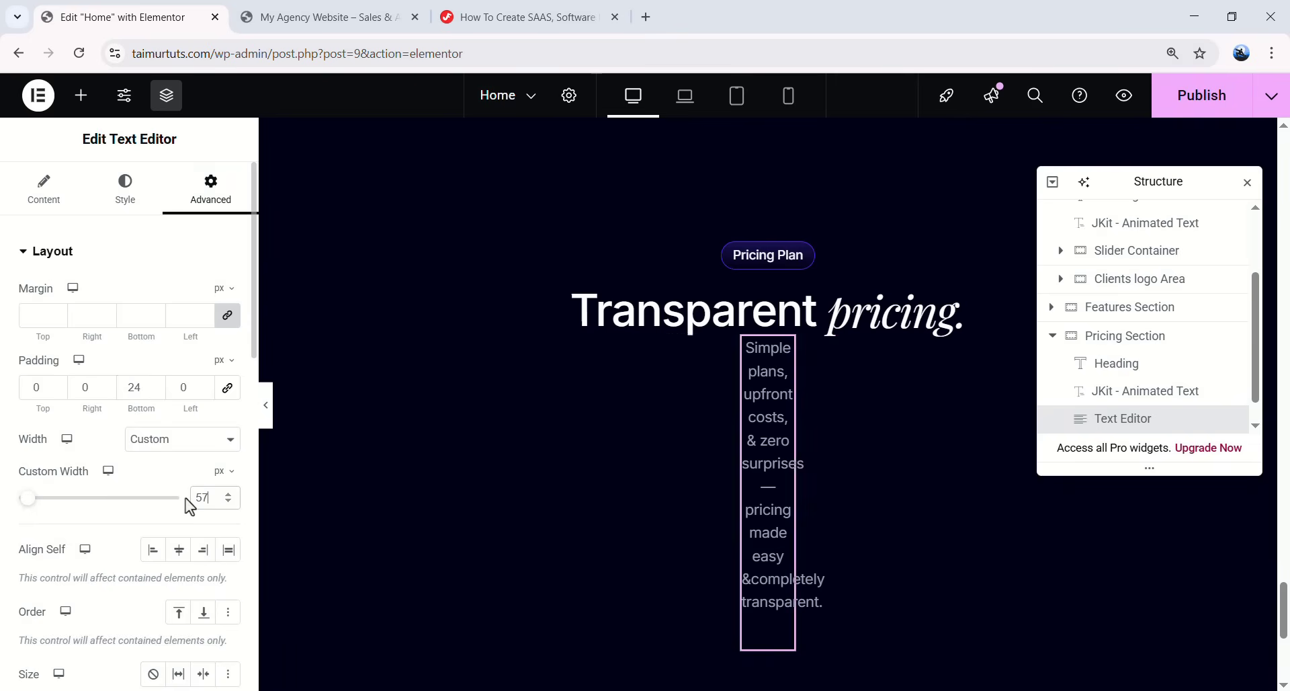
# - Give the headline 24 bottom padding and add an empty container below the description
pyautogui.click(769, 312)
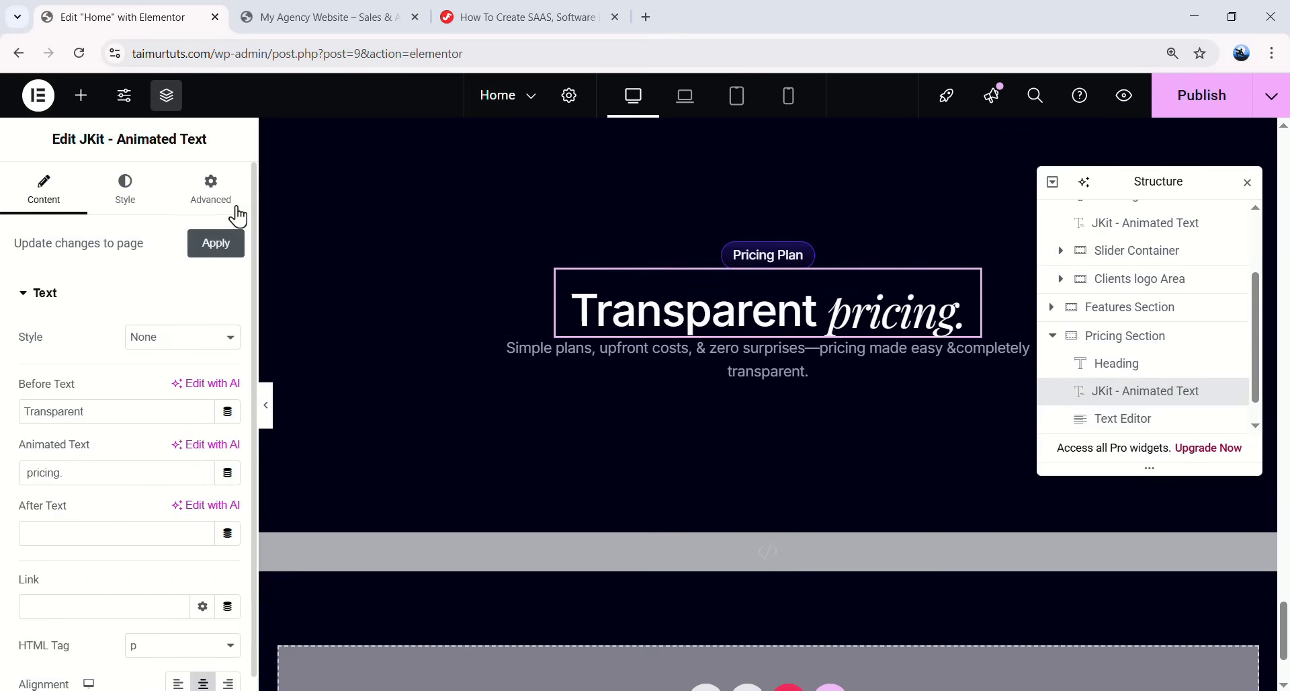
pyautogui.click(211, 189)
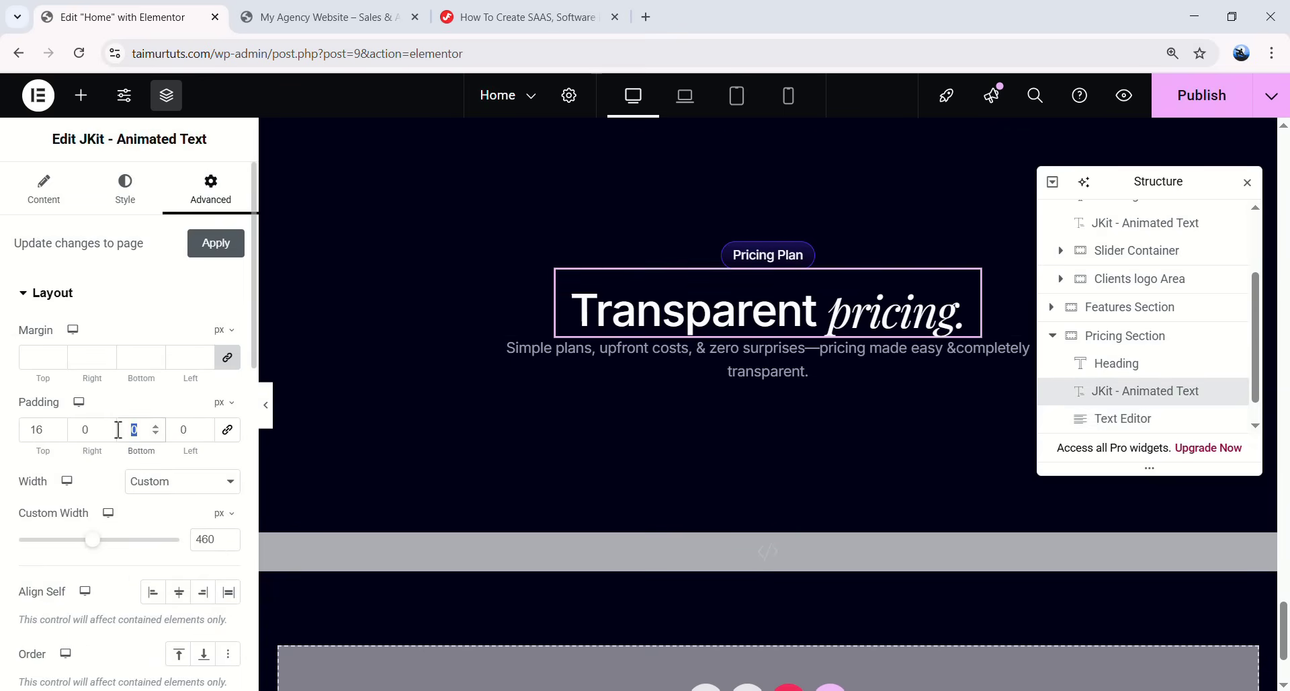
pyautogui.write('24')
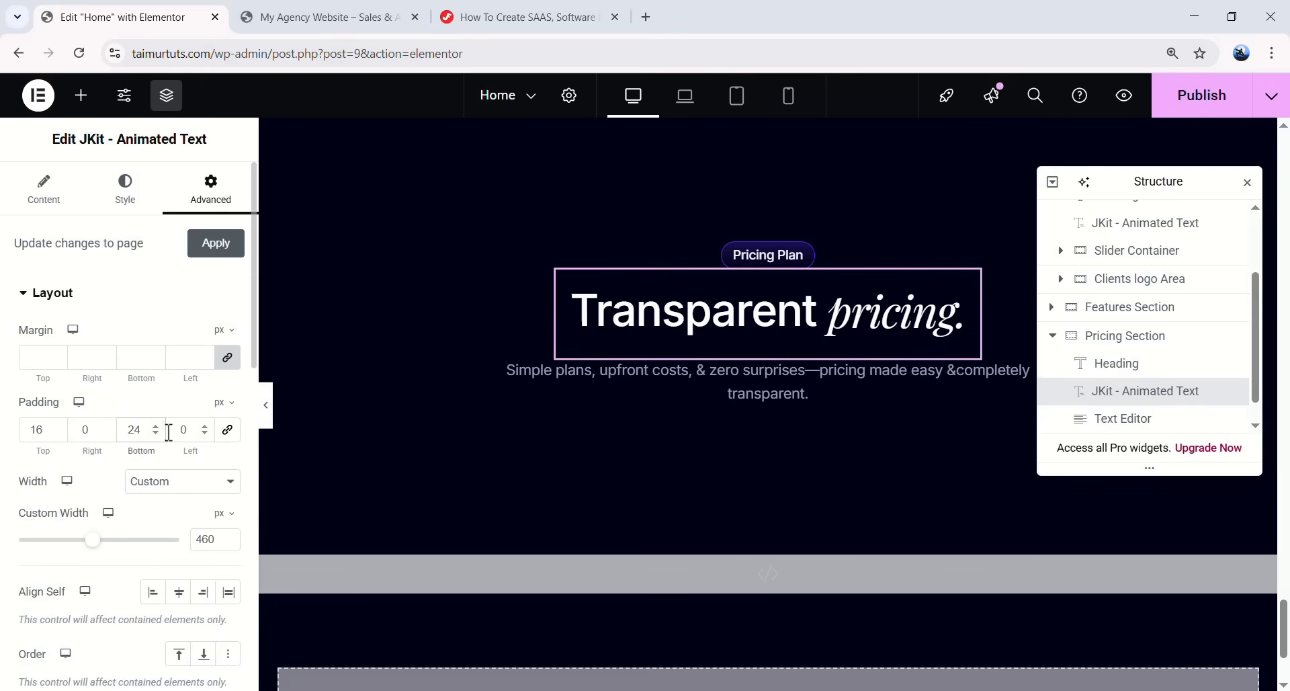
pyautogui.scroll(-1, 757, 446)
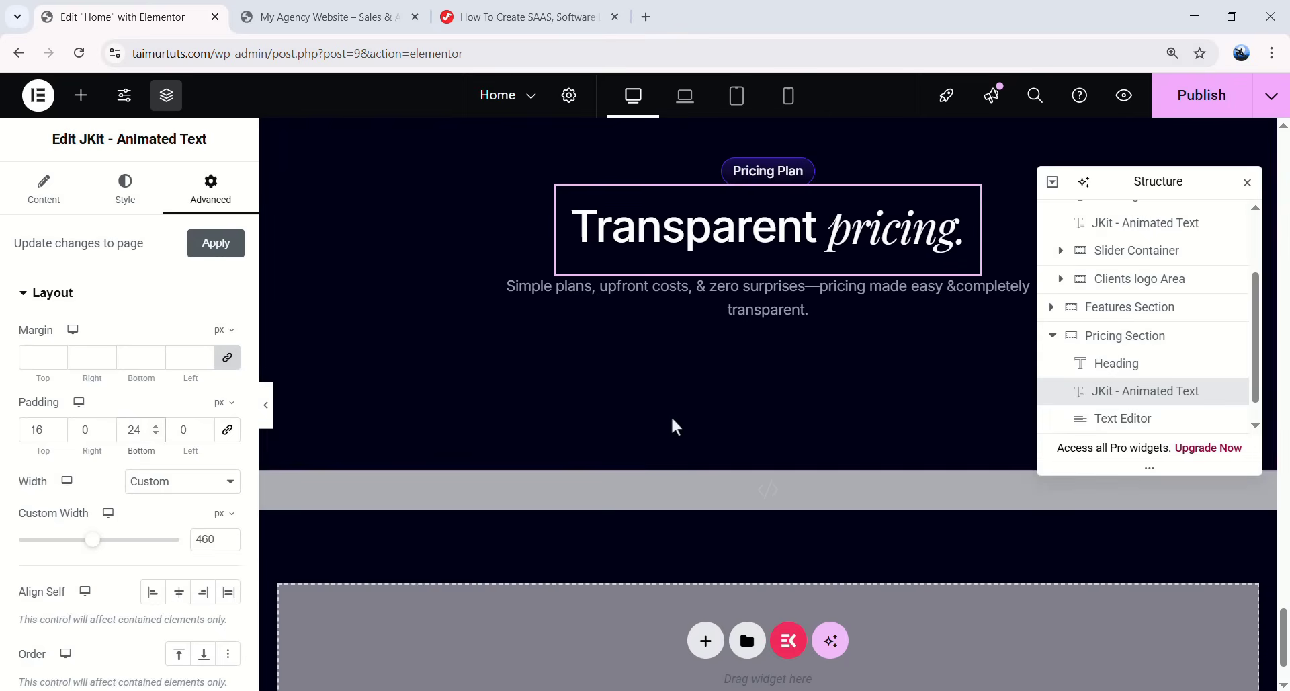
pyautogui.click(81, 95)
pyautogui.moveTo(69, 336); pyautogui.dragTo(806, 390)
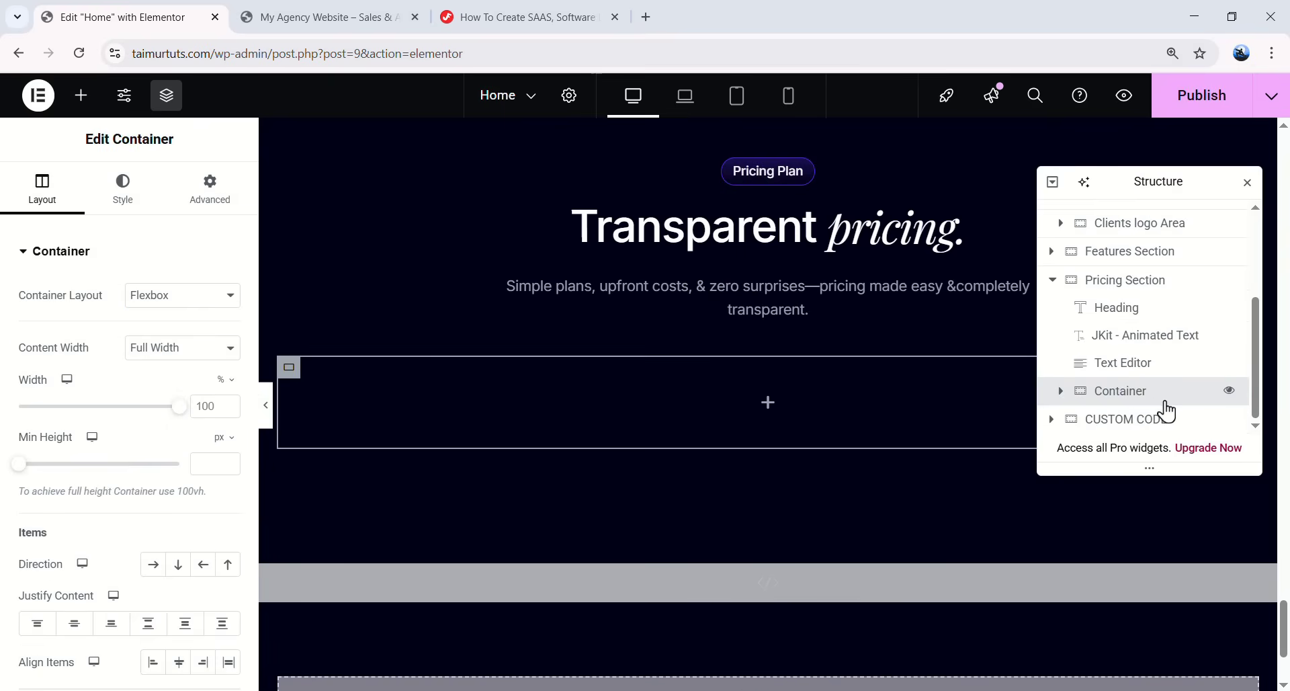
# - Rename the new container 'Month-con' and enter 48 in its settings
pyautogui.doubleClick(1135, 398)
pyautogui.write('Month-con')
pyautogui.press('Return')
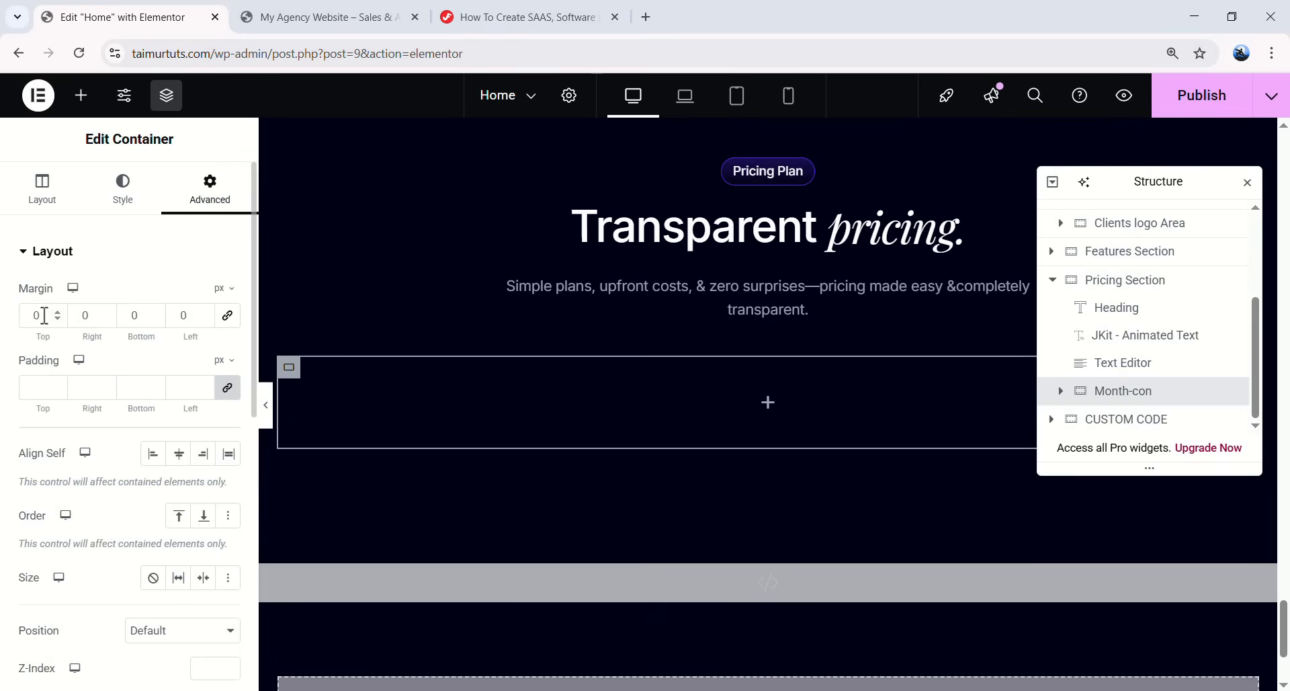
pyautogui.write('48')
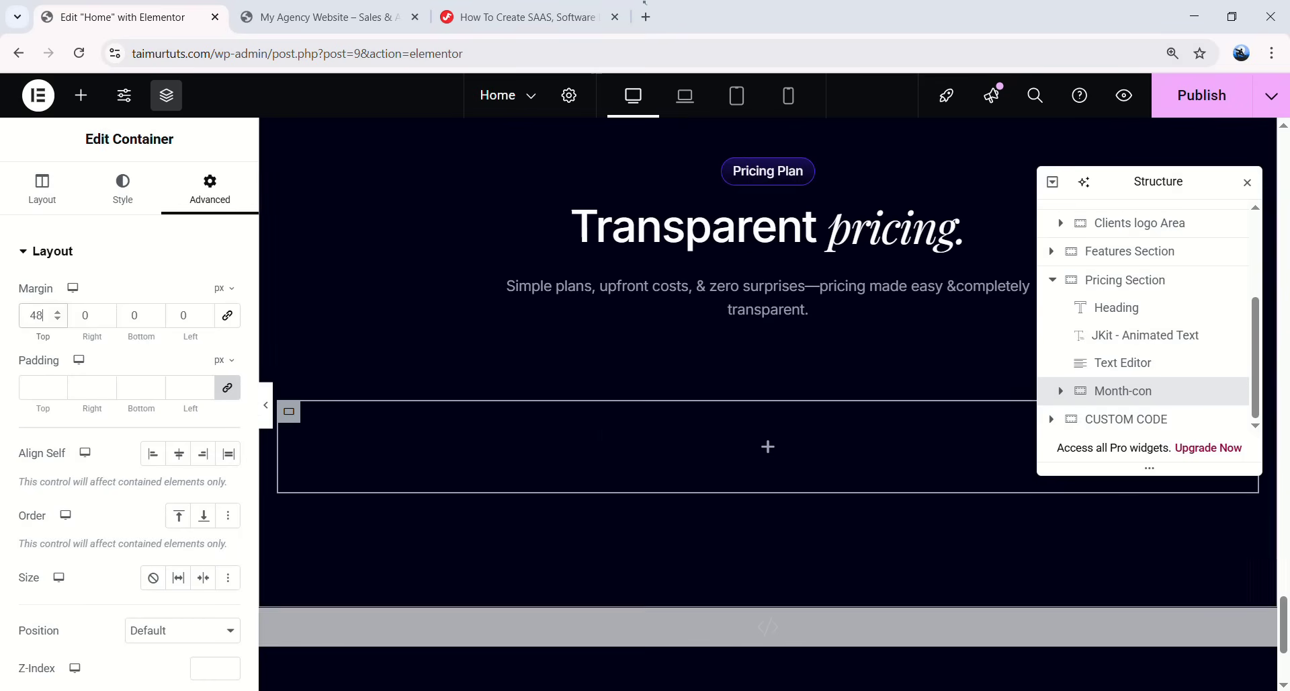
# - Add a grid inside Month-con with 1 row and 24px gaps
pyautogui.click(771, 457)
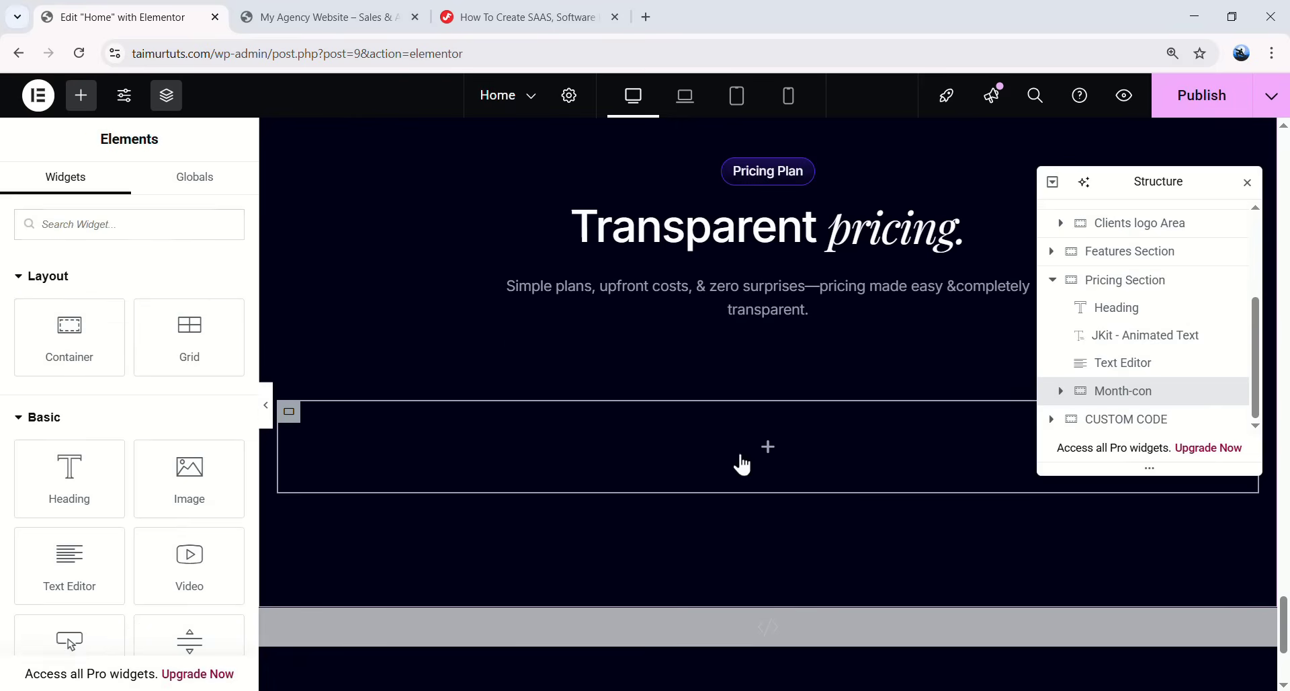
pyautogui.moveTo(189, 336); pyautogui.dragTo(551, 525)
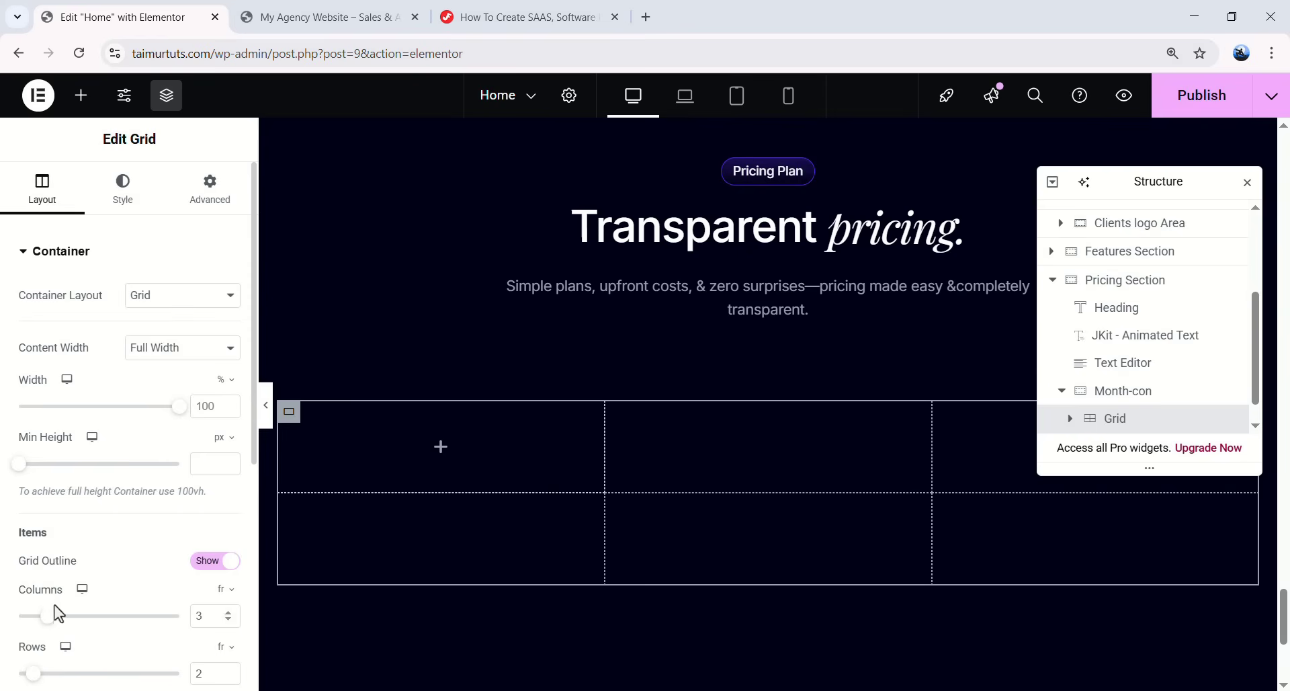
pyautogui.scroll(-1, 137, 578)
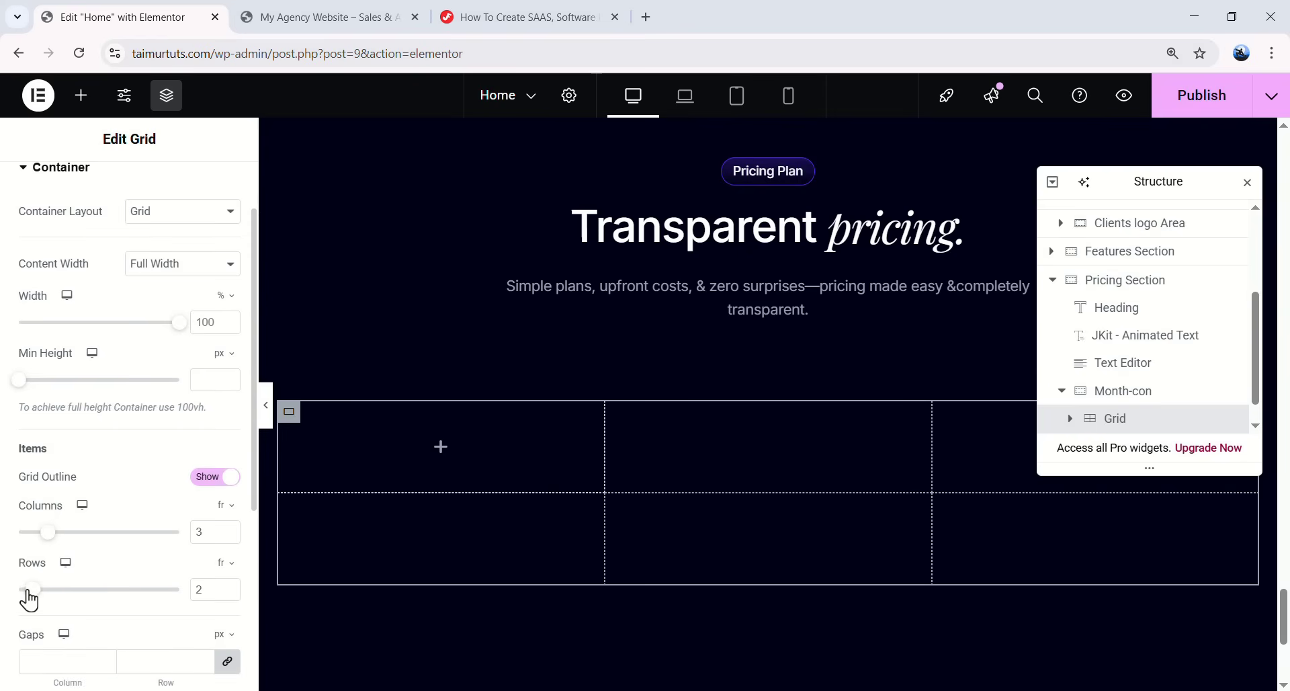
pyautogui.moveTo(28, 591); pyautogui.dragTo(19, 592)
pyautogui.scroll(-1, 101, 549)
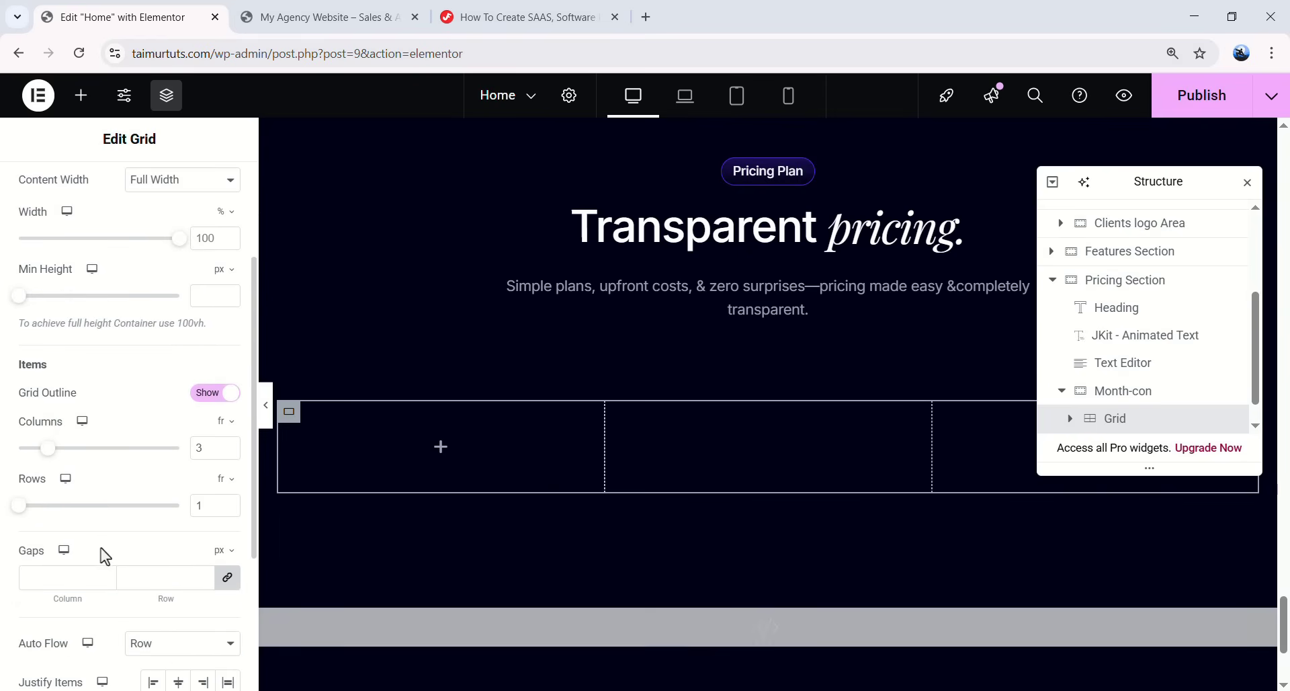
pyautogui.click(86, 570)
pyautogui.write('24')
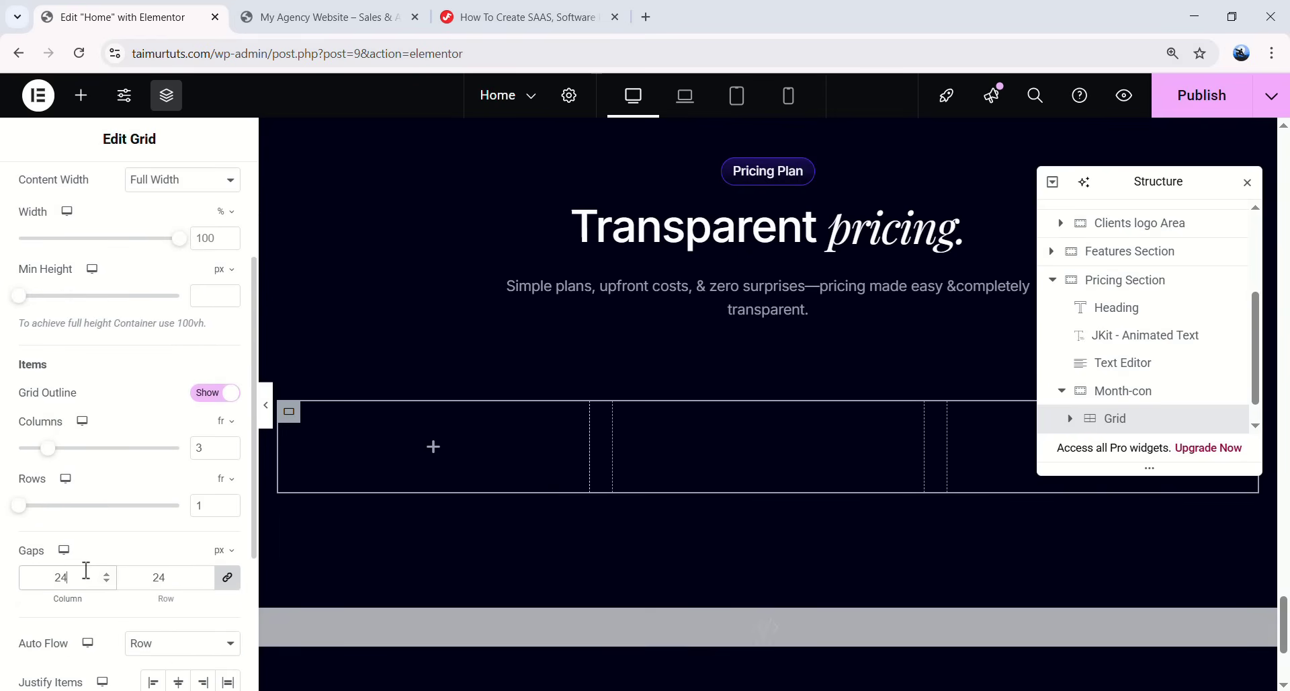
# - Place a container in the grid's first cell and begin renaming it
pyautogui.click(432, 457)
pyautogui.moveTo(103, 366); pyautogui.dragTo(416, 440)
pyautogui.doubleClick(1137, 396)
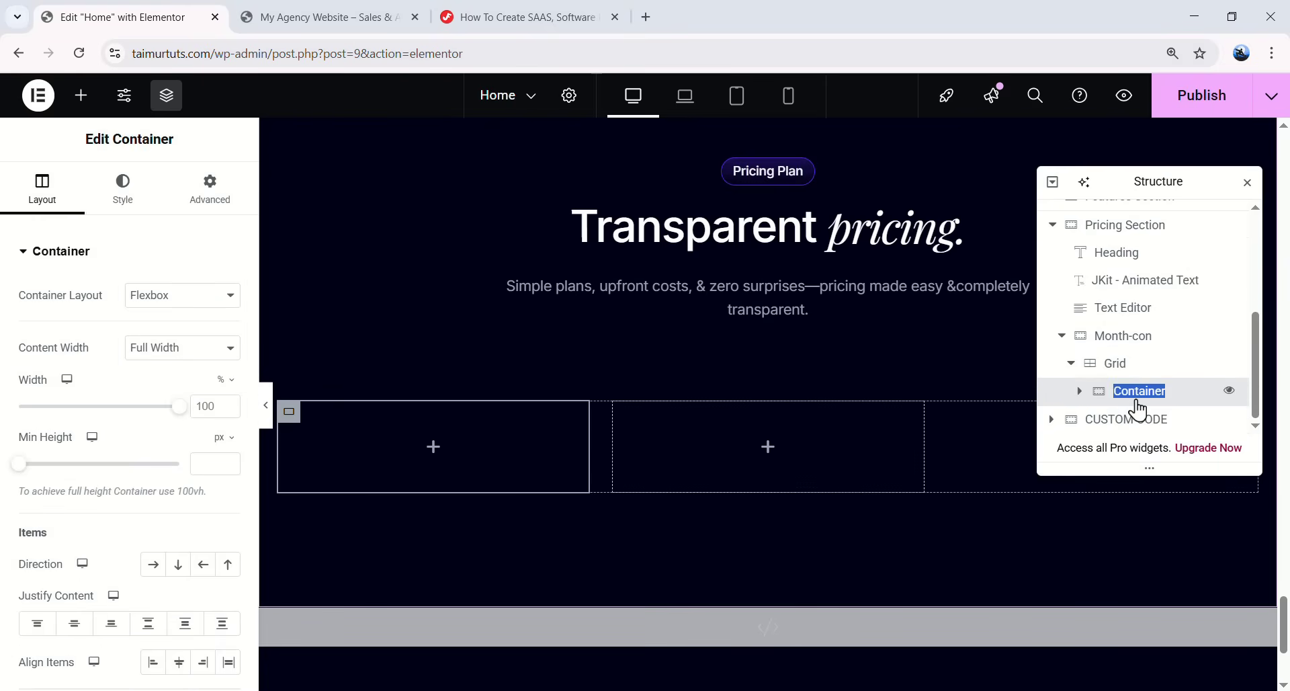
# - Name the container Card and give it a translucent white #FFFFFF17 classic background
pyautogui.write('Card')
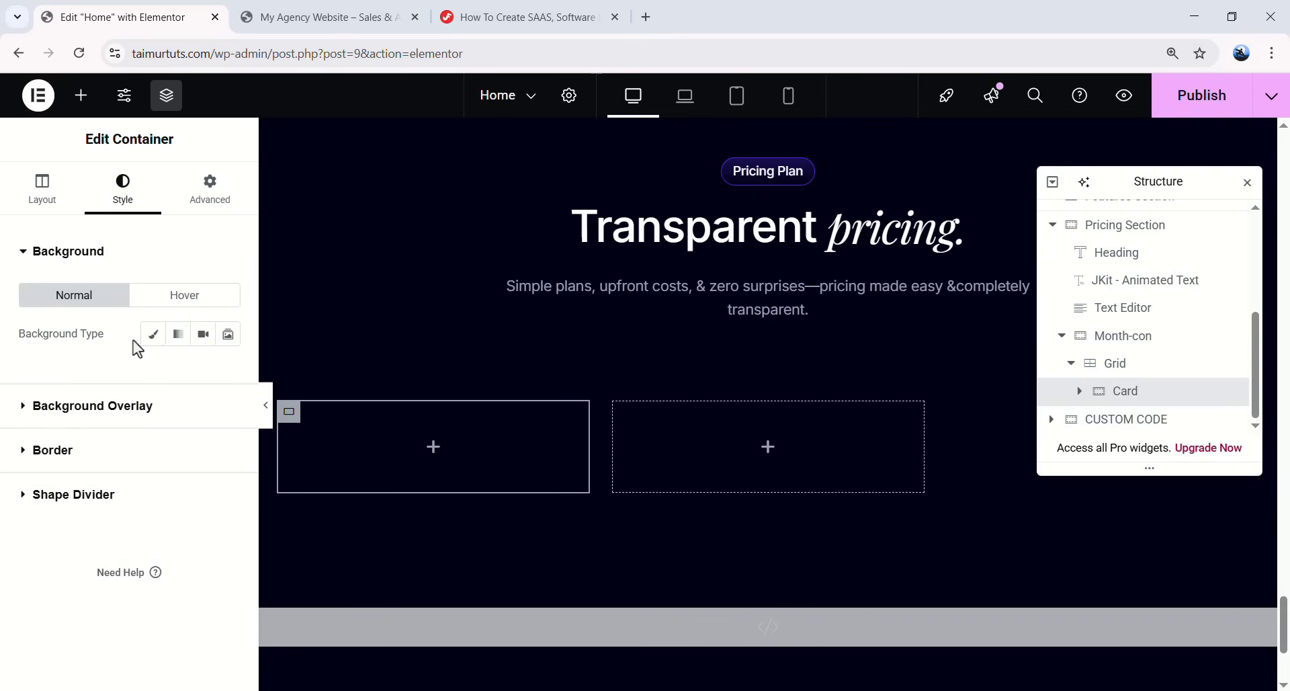
pyautogui.click(148, 336)
pyautogui.click(228, 371)
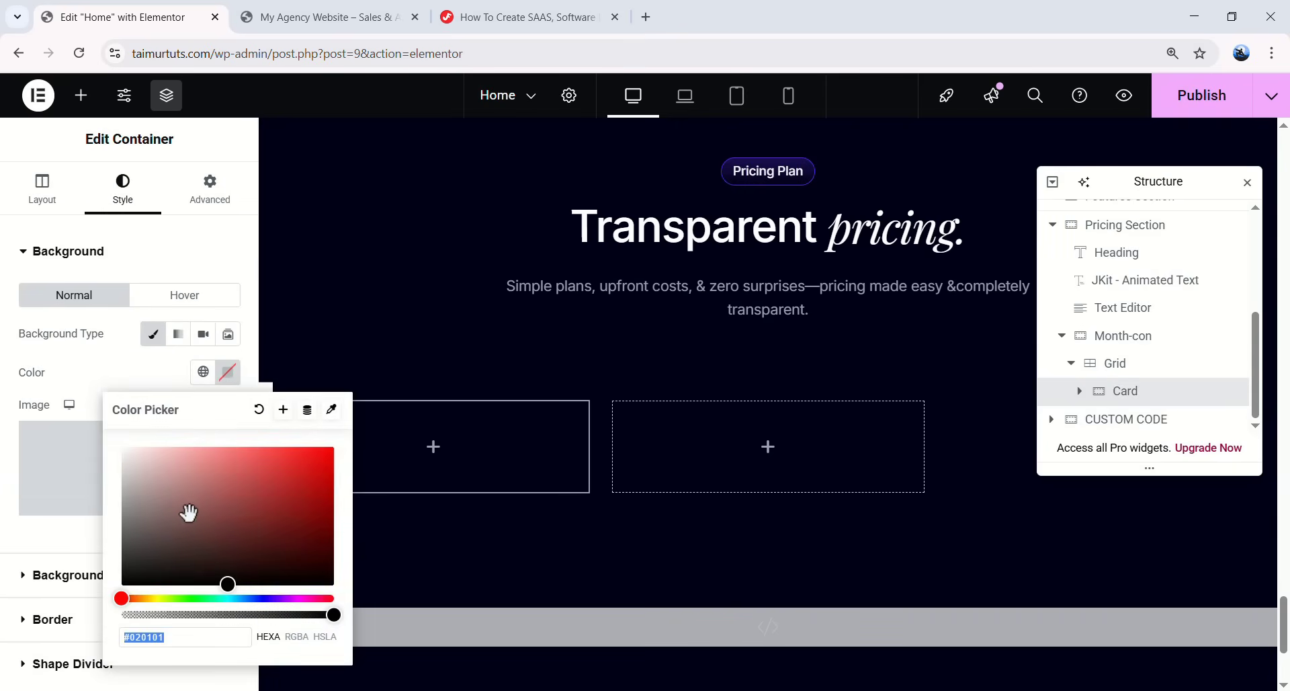
pyautogui.moveTo(222, 576); pyautogui.dragTo(120, 441)
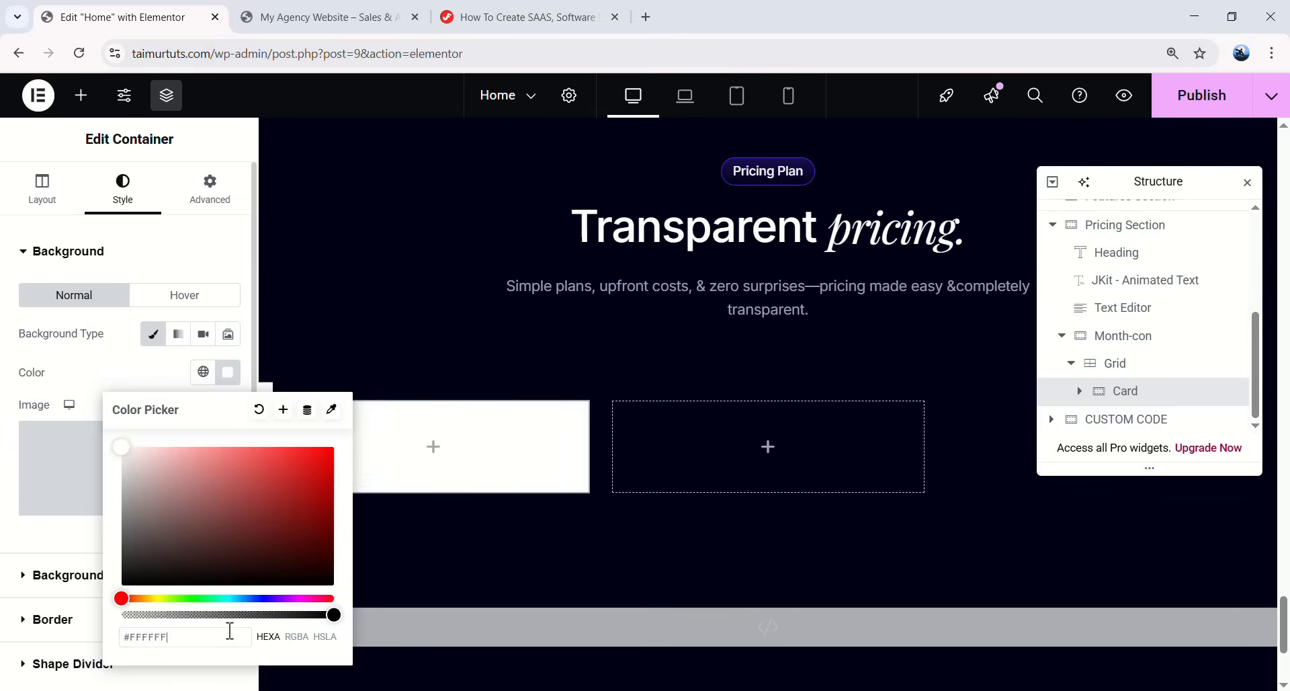
pyautogui.moveTo(332, 616); pyautogui.dragTo(135, 615)
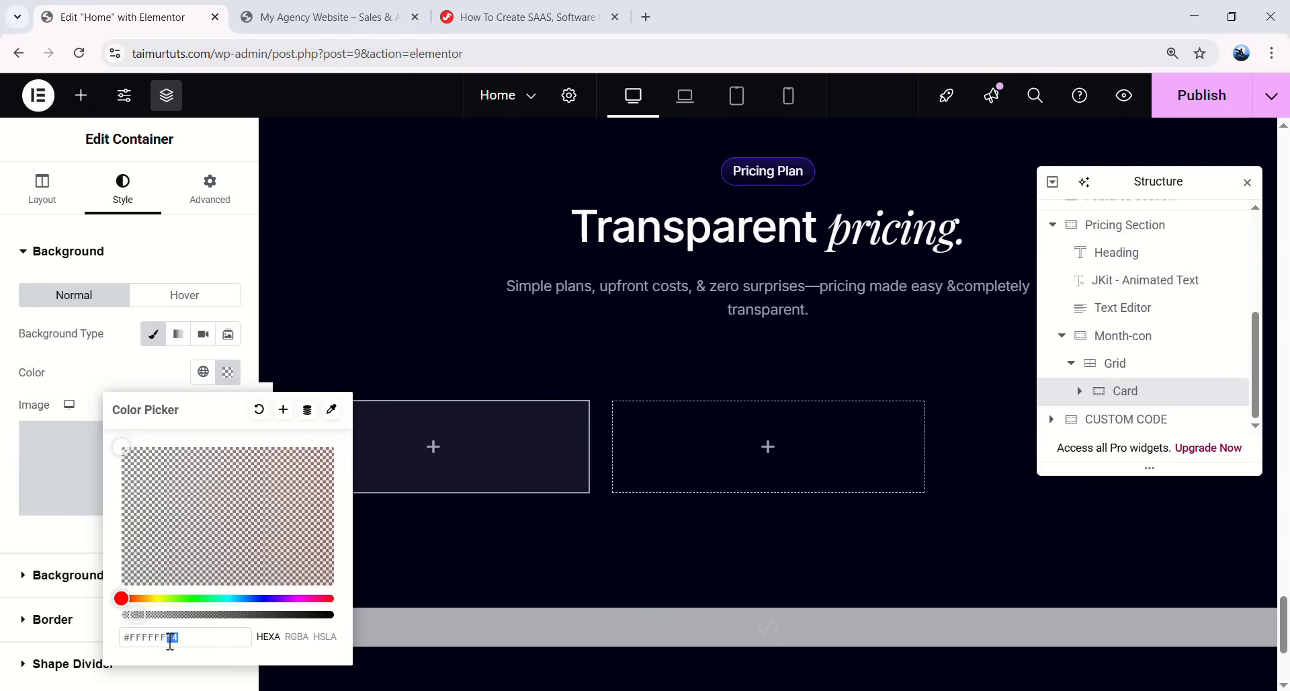
pyautogui.click(71, 559)
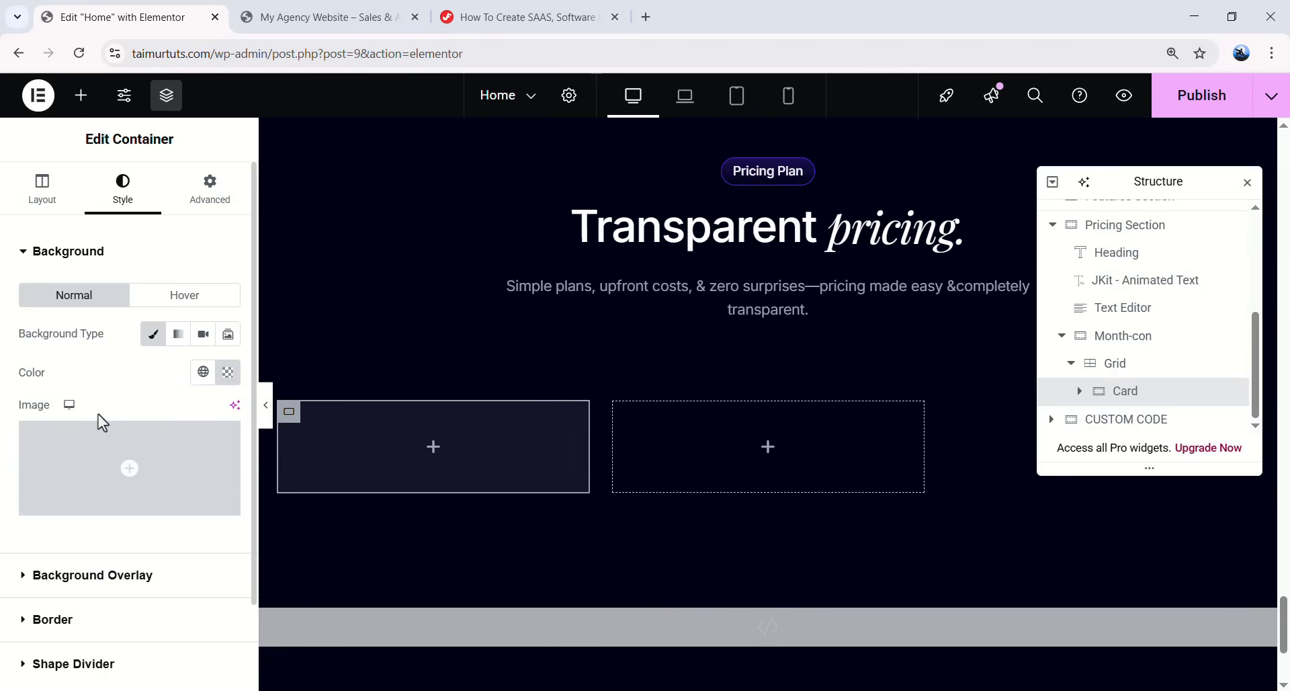
# - Give the Card a 13px border radius and unlinked padding of 24, 24, 18, 24
pyautogui.scroll(-2, 98, 414)
pyautogui.click(50, 532)
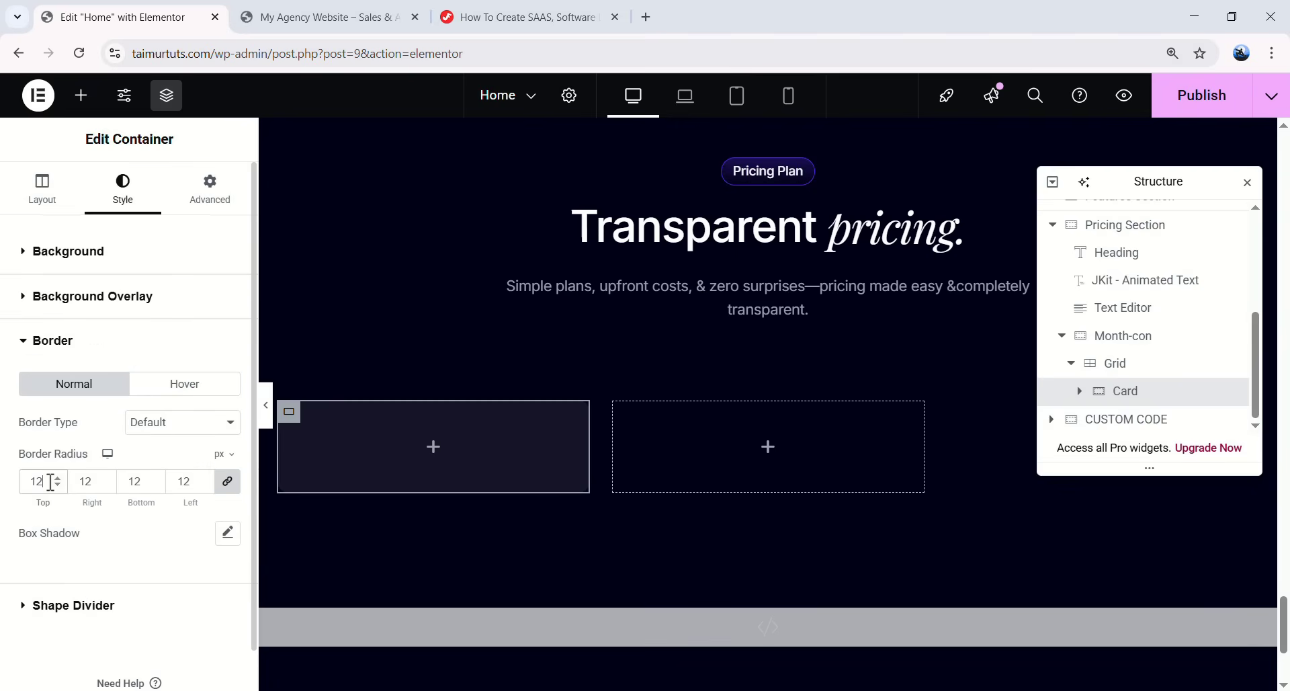
pyautogui.click(211, 189)
pyautogui.click(228, 389)
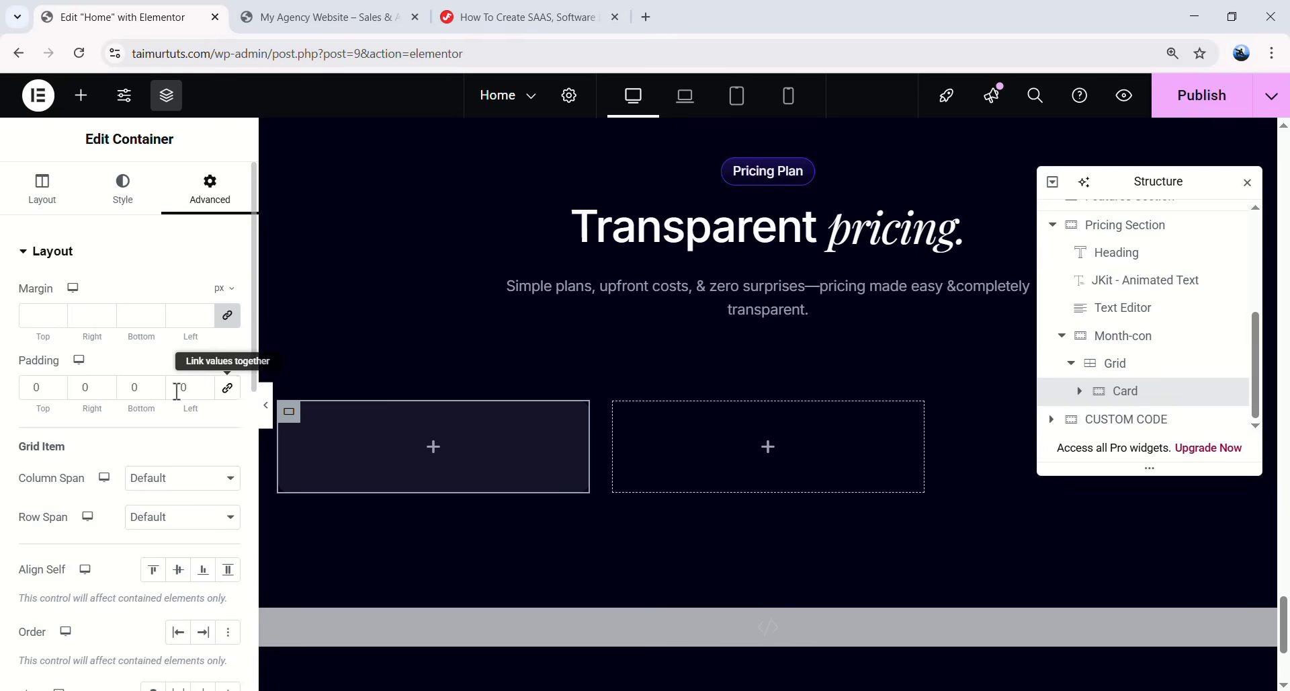
pyautogui.write('24')
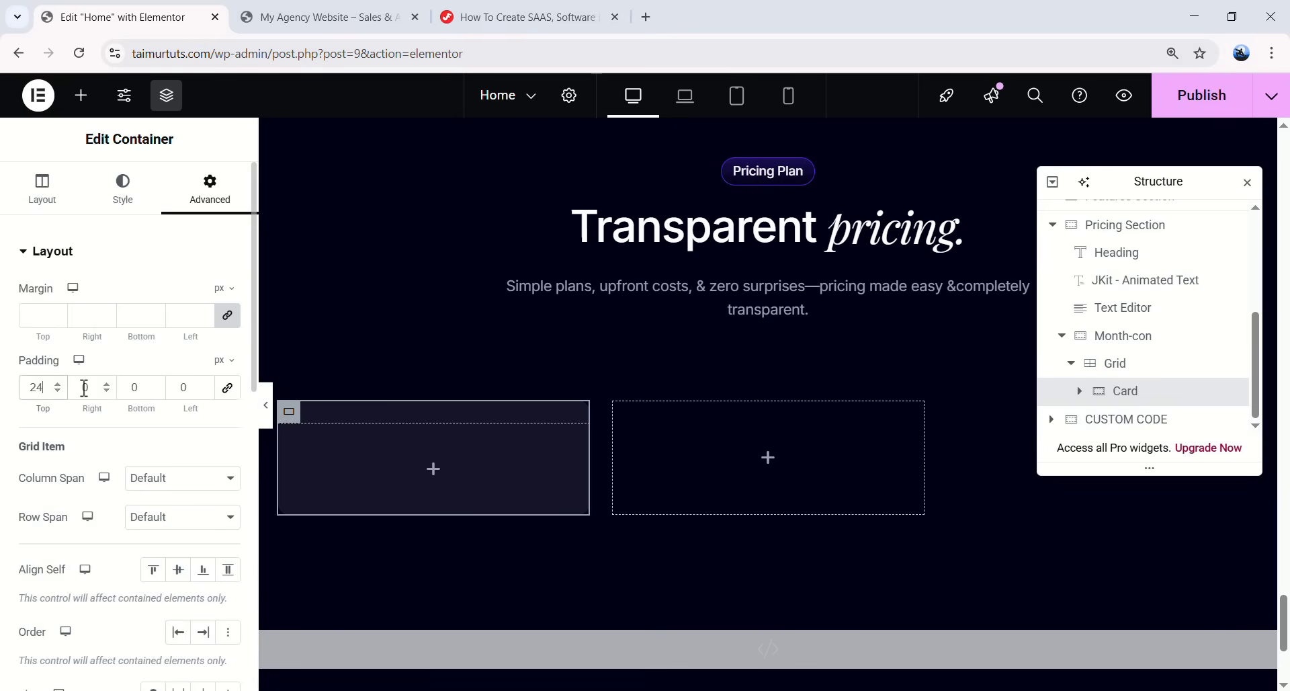
pyautogui.write('24')
pyautogui.press('Tab')
pyautogui.write('18')
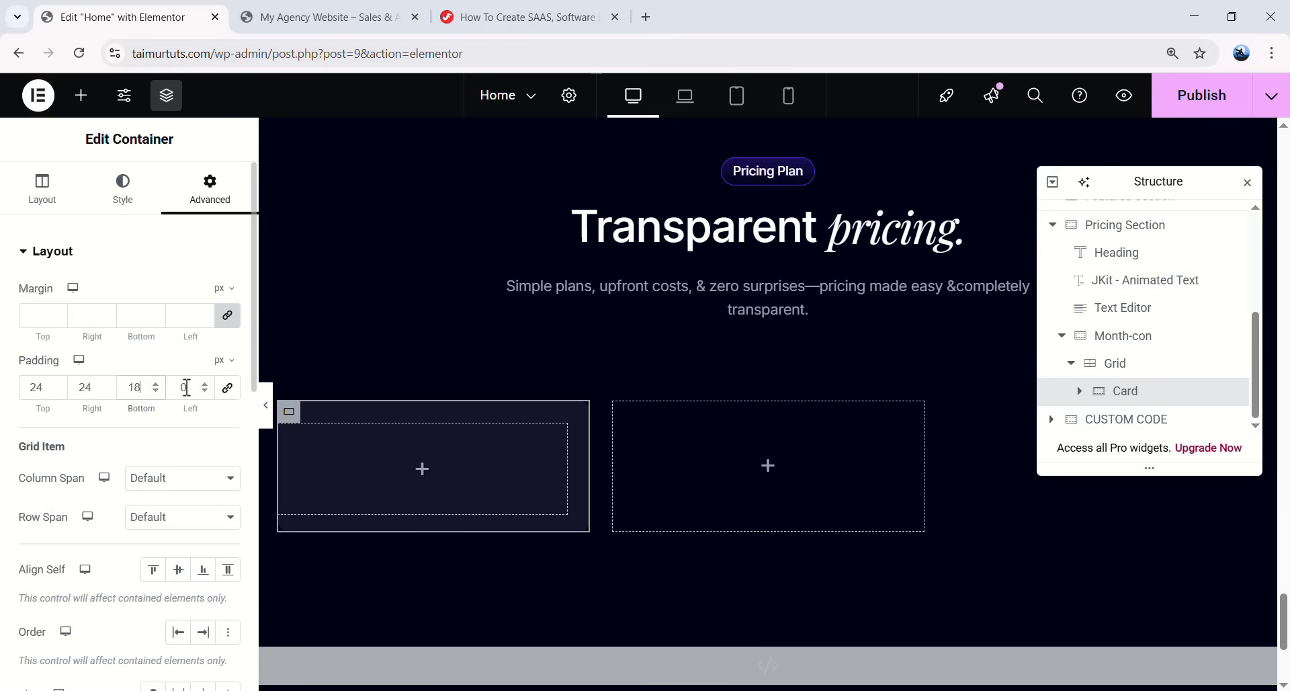
pyautogui.click(196, 387)
pyautogui.write('24')
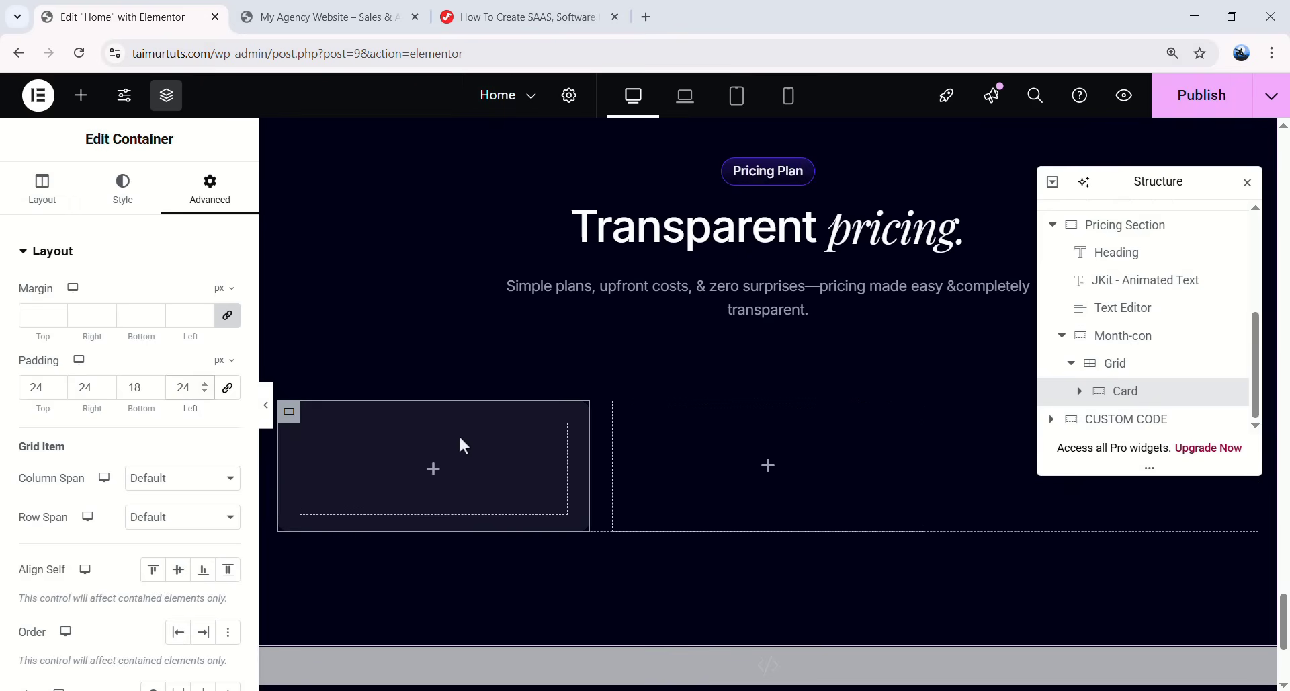
# - Add a 'Starter Plan' heading with the global Text font, White colour and 24 bottom padding
pyautogui.click(434, 469)
pyautogui.moveTo(69, 479); pyautogui.dragTo(336, 468)
pyautogui.moveTo(163, 316); pyautogui.dragTo(23, 322)
pyautogui.write('Starter Plan')
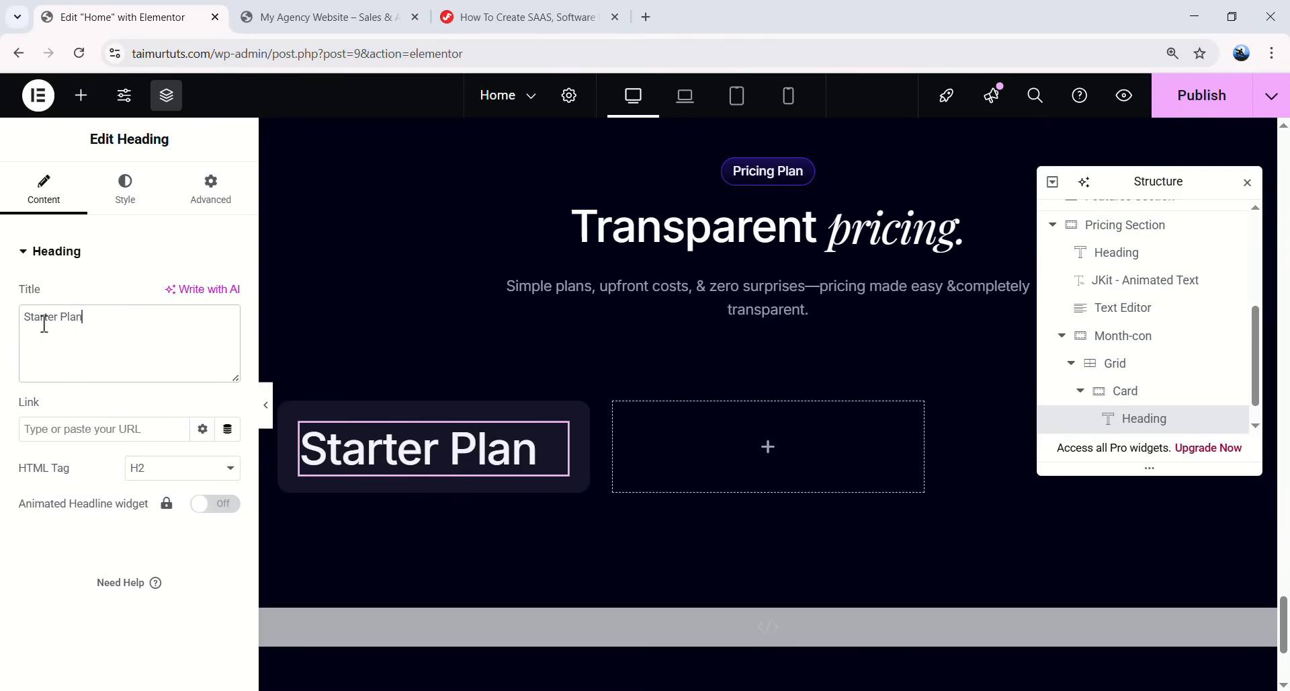
pyautogui.click(128, 195)
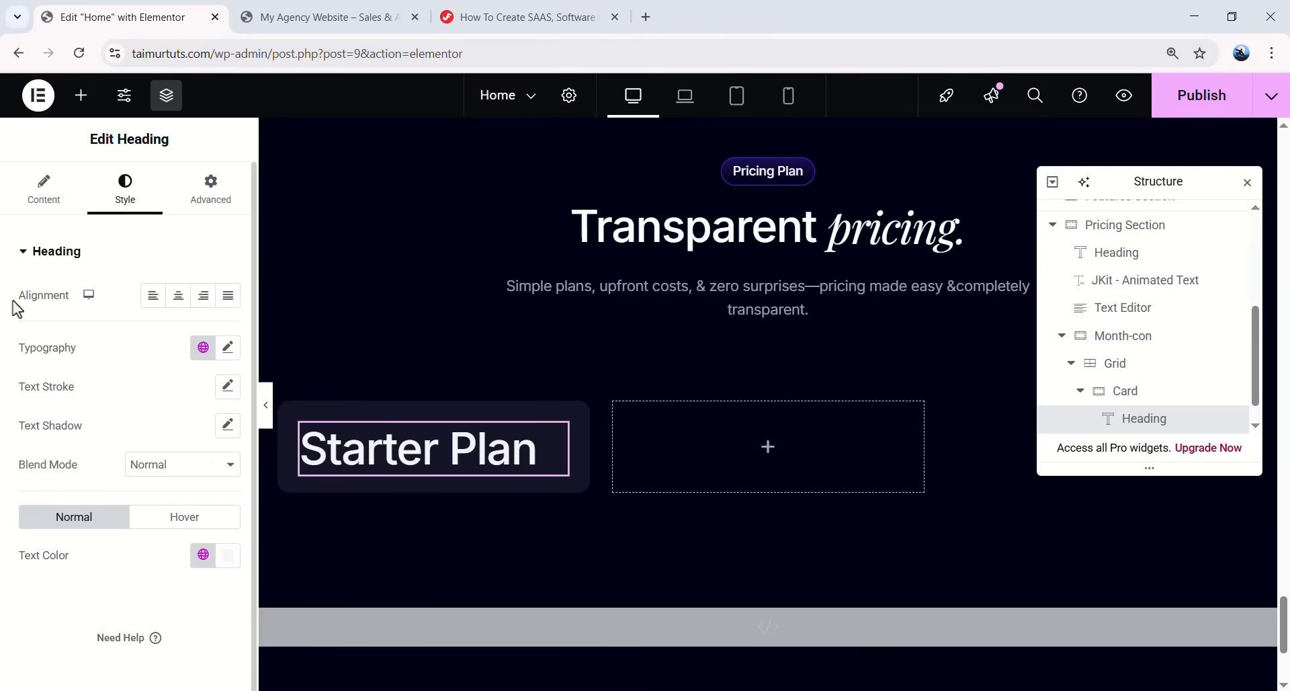
pyautogui.click(203, 347)
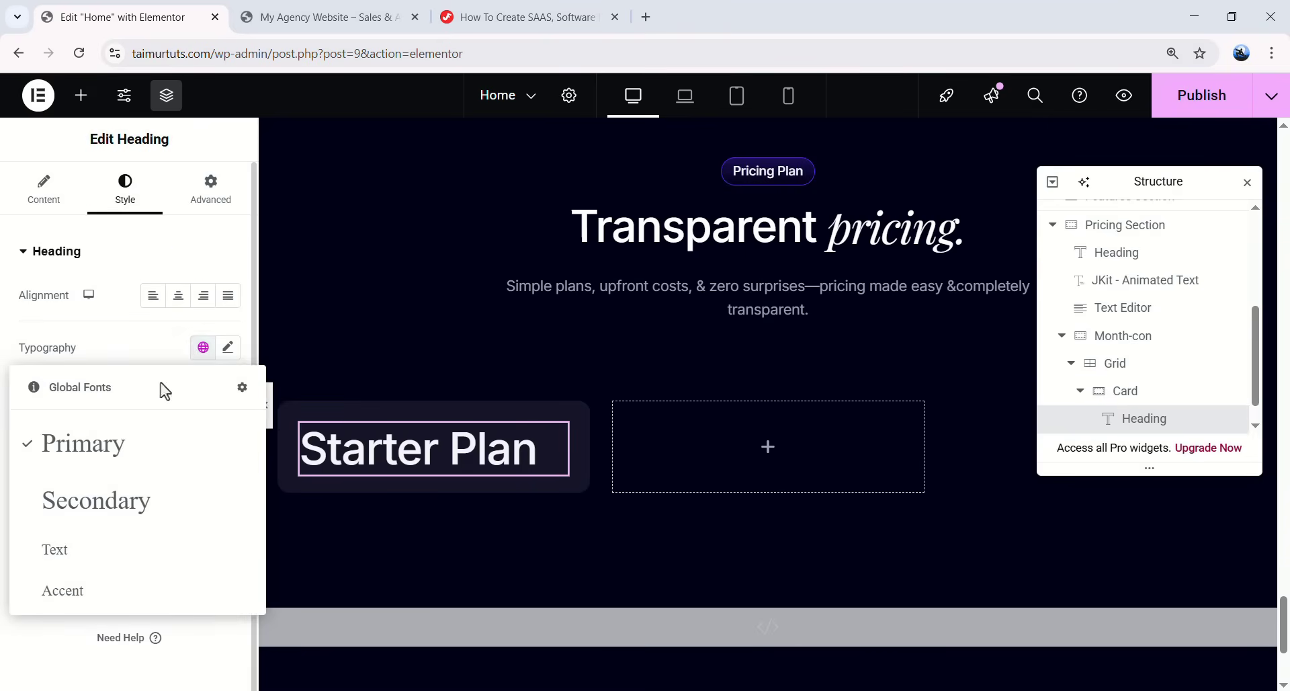
pyautogui.click(102, 547)
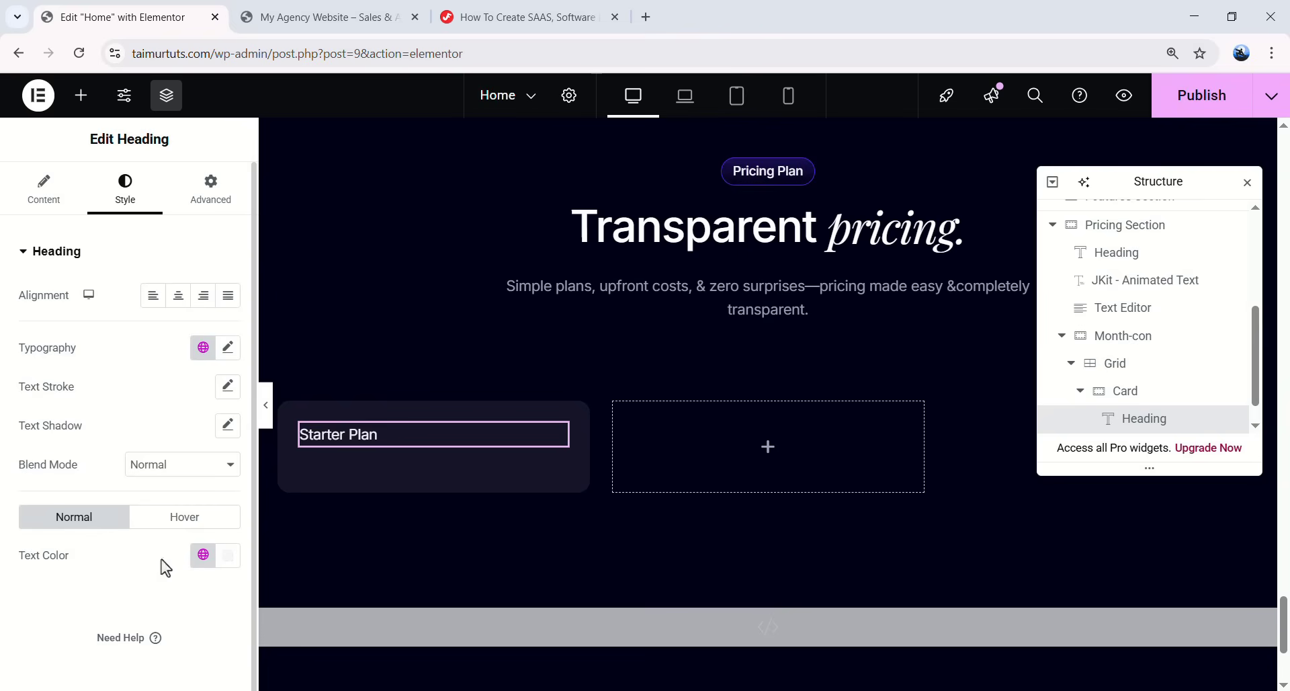
pyautogui.click(204, 555)
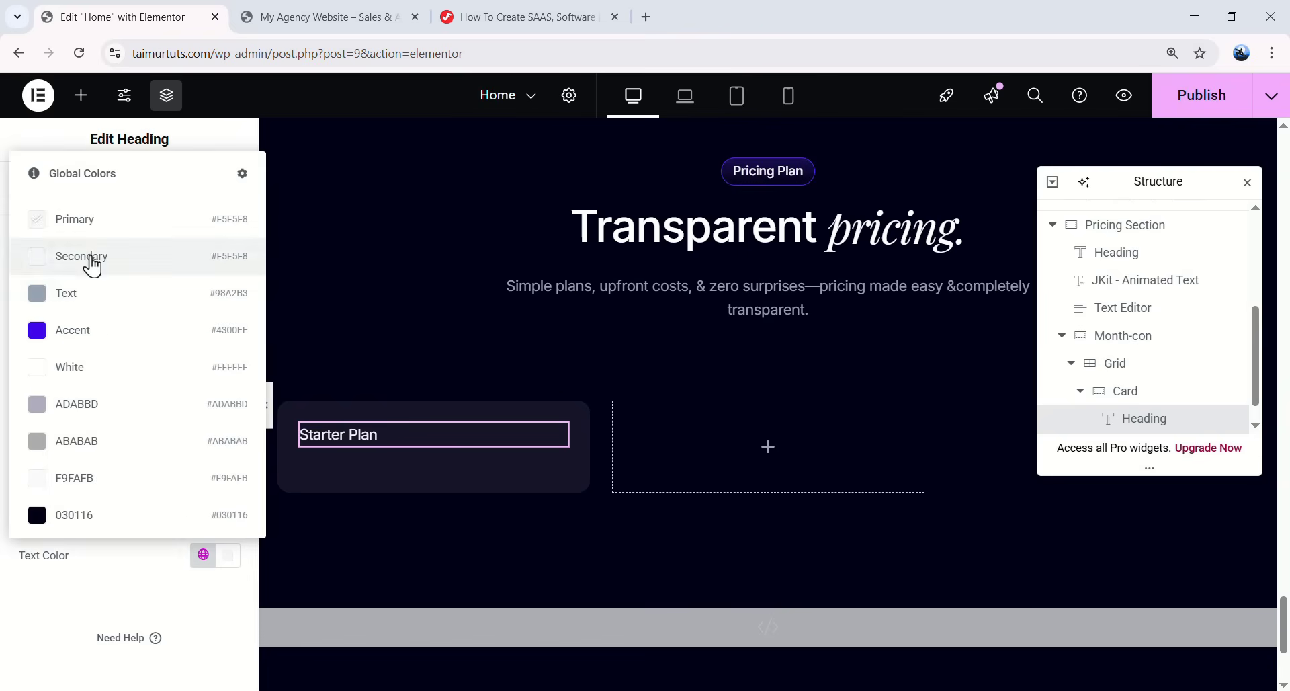
pyautogui.click(97, 389)
pyautogui.click(203, 202)
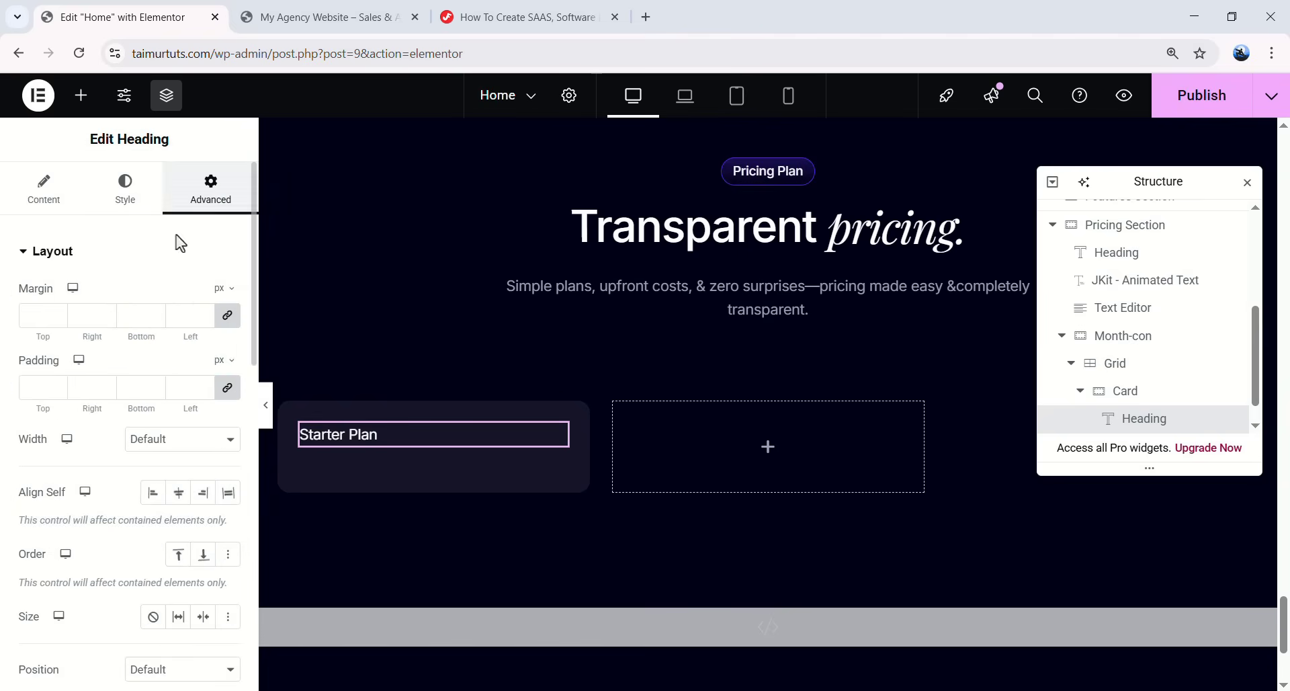
pyautogui.write('24')
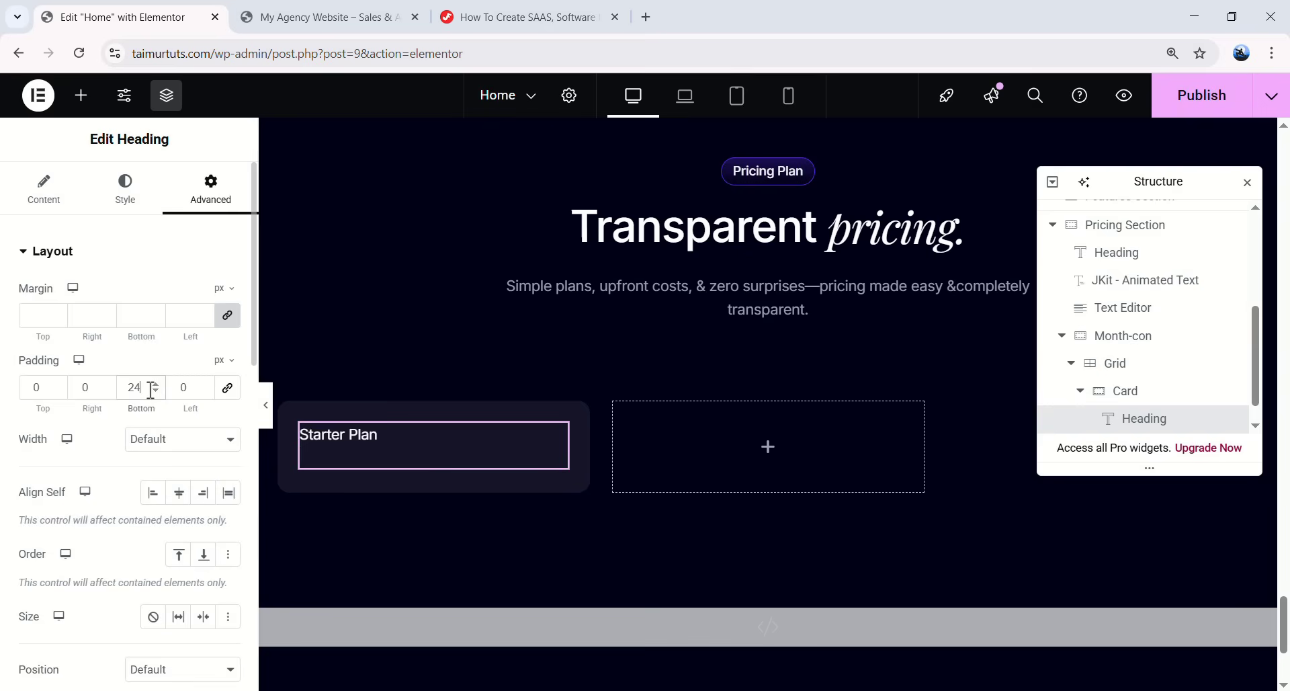
pyautogui.click(642, 5)
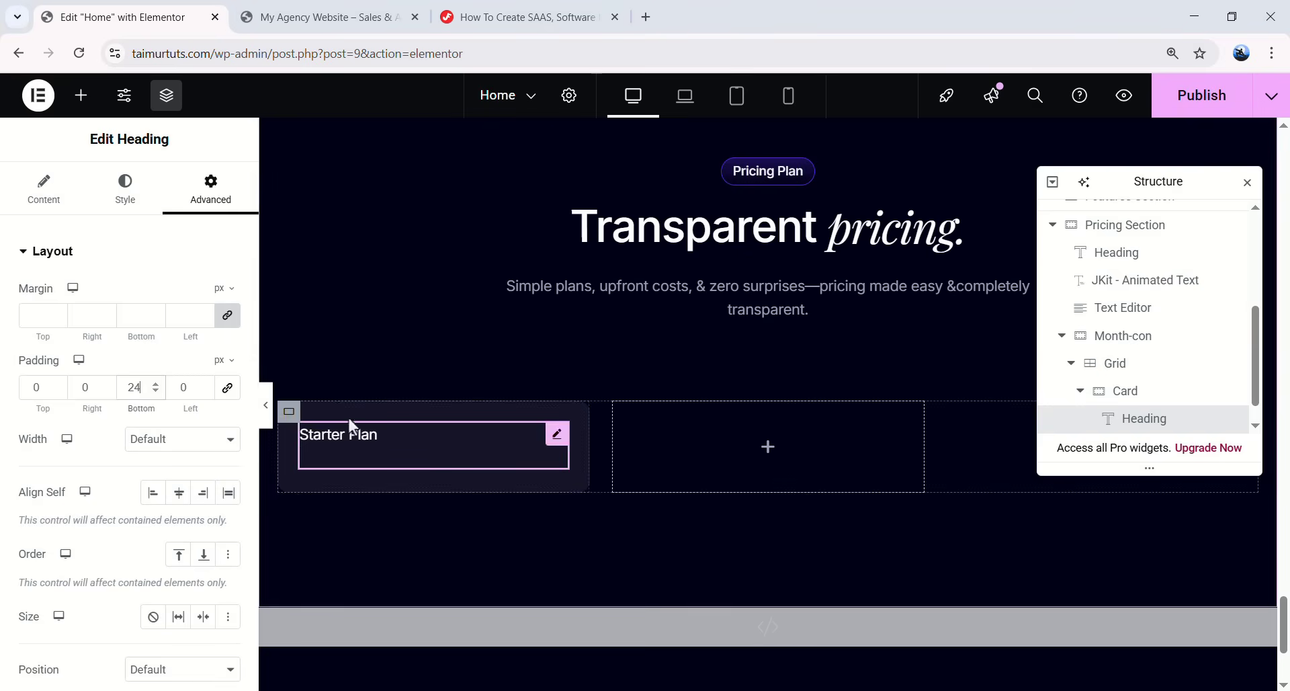
# - Add a 'Free' heading below it using the global Primary font and 8 bottom padding
pyautogui.click(81, 95)
pyautogui.moveTo(83, 454); pyautogui.dragTo(388, 451)
pyautogui.tripleClick(176, 325)
pyautogui.write('Free')
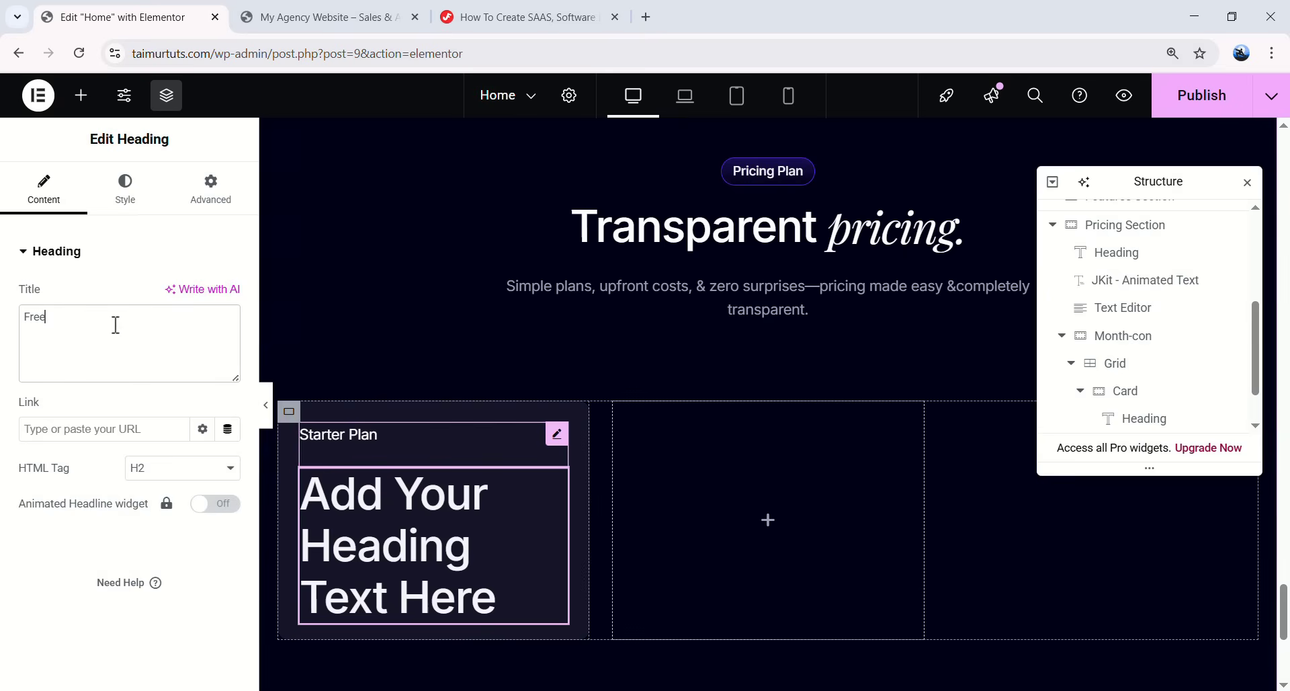
pyautogui.click(125, 188)
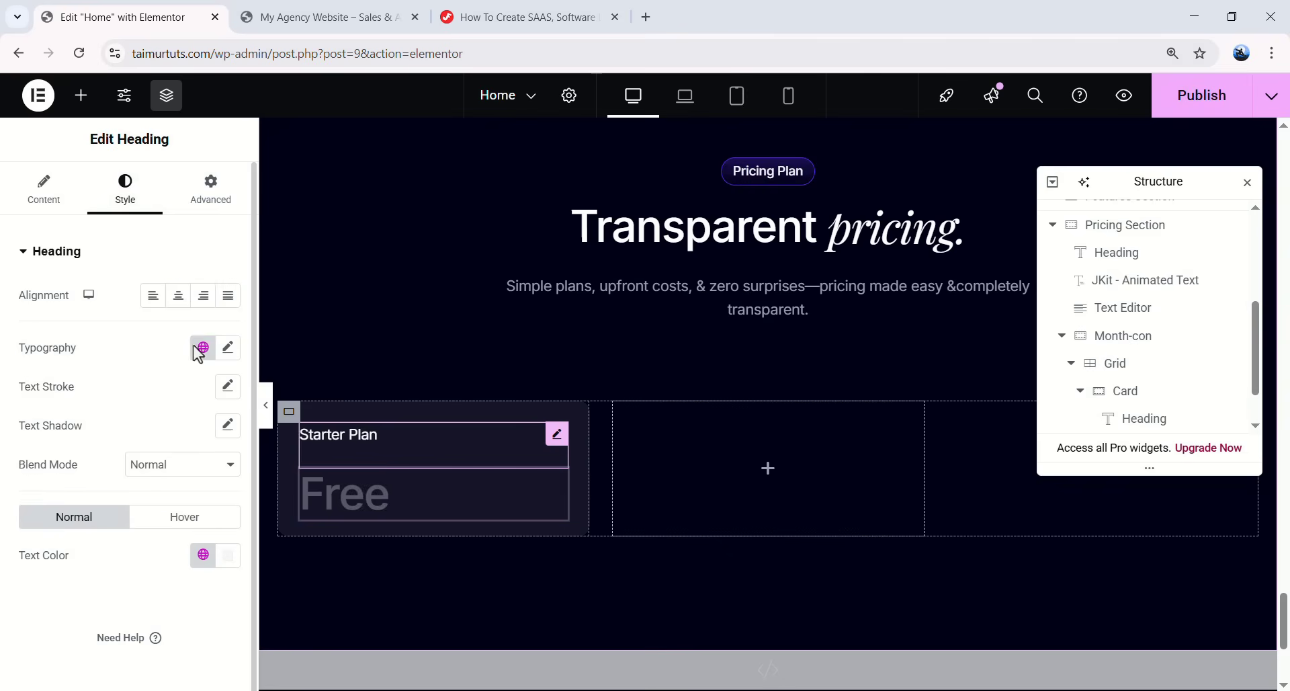
pyautogui.click(203, 347)
pyautogui.click(95, 442)
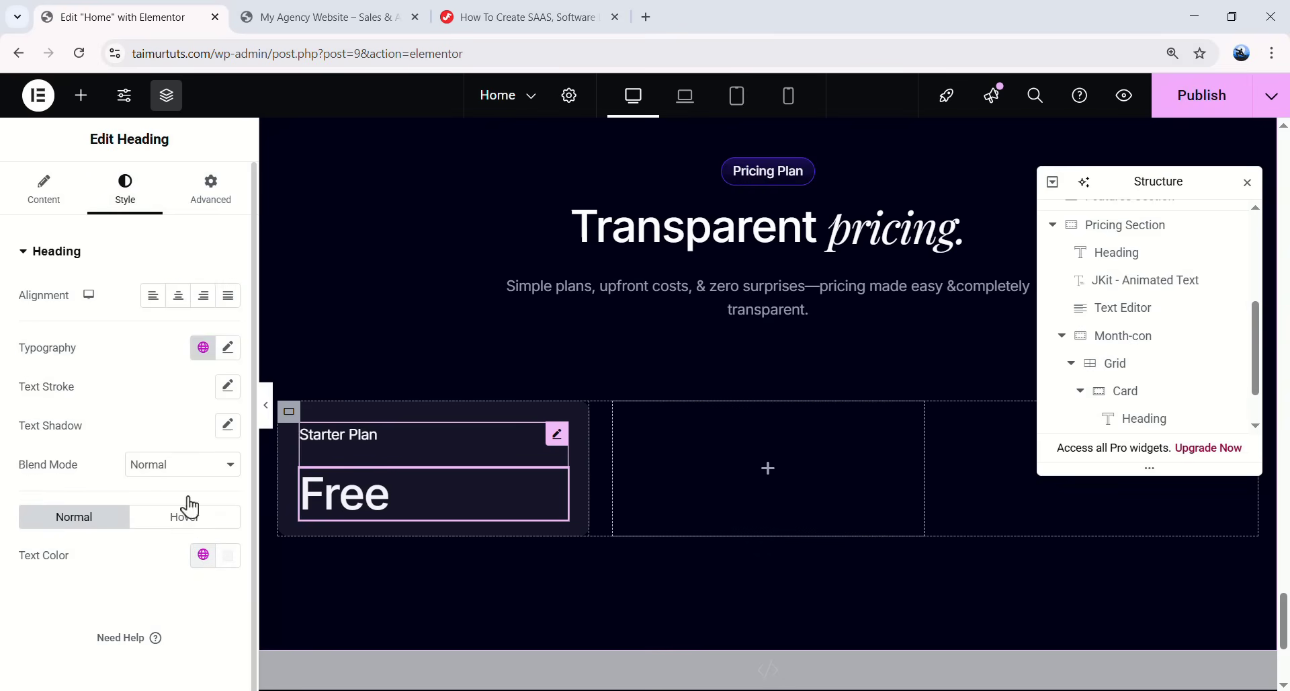
pyautogui.click(205, 212)
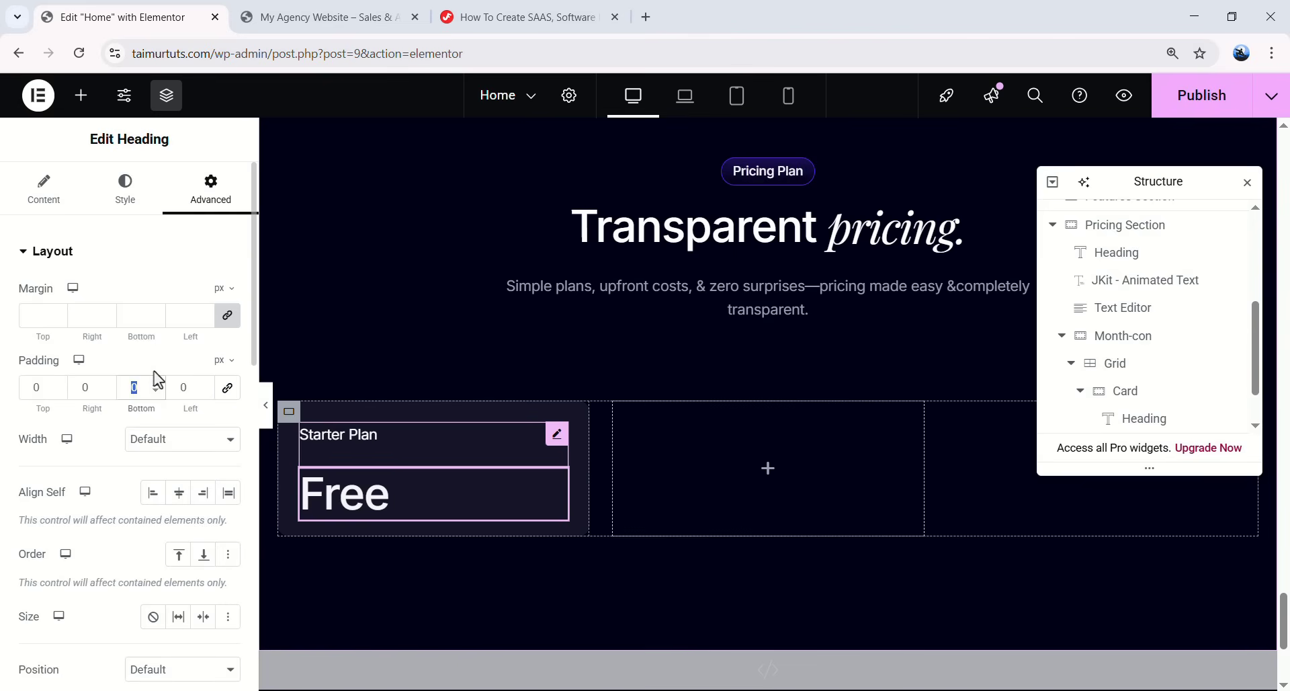
pyautogui.write('8')
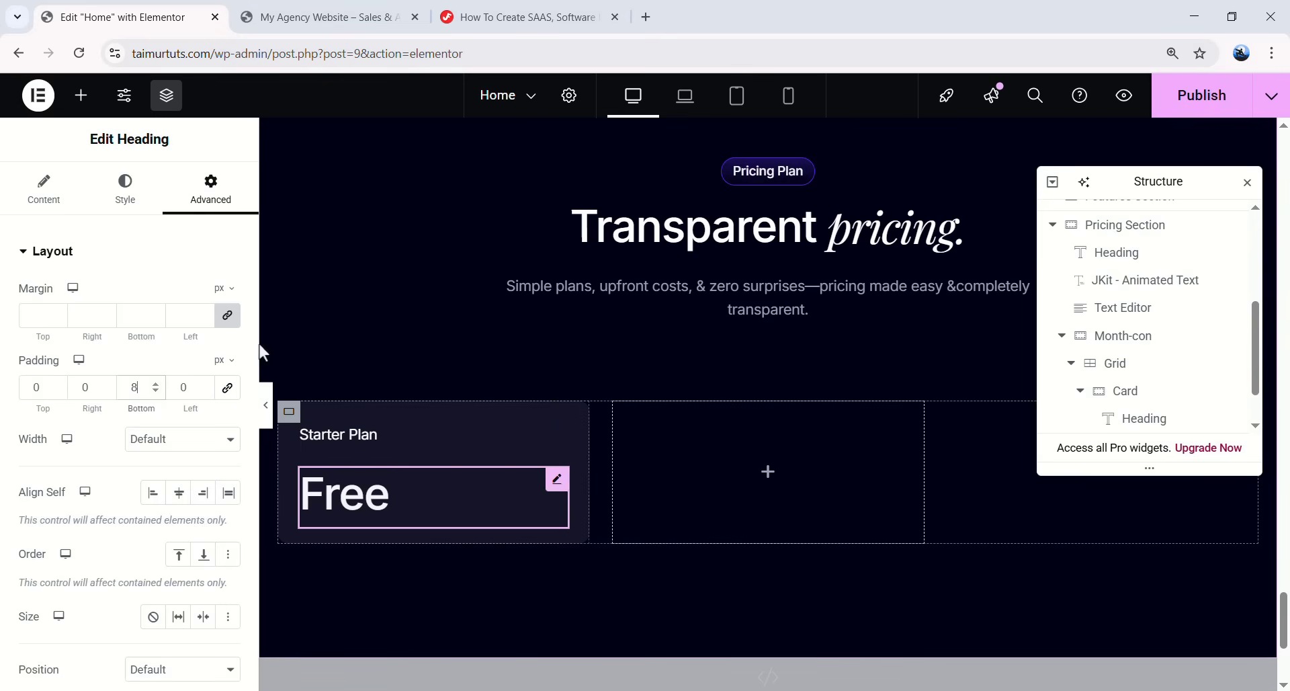
# - Add a Text Editor reading 'Perfect to get started with Appnetic' with 16 bottom padding
pyautogui.click(81, 95)
pyautogui.scroll(-3, 101, 403)
pyautogui.moveTo(59, 376); pyautogui.dragTo(399, 517)
pyautogui.click(141, 475)
pyautogui.hotkey('ctrl', 'a')
pyautogui.write('Perfect to get started with Appnetic')
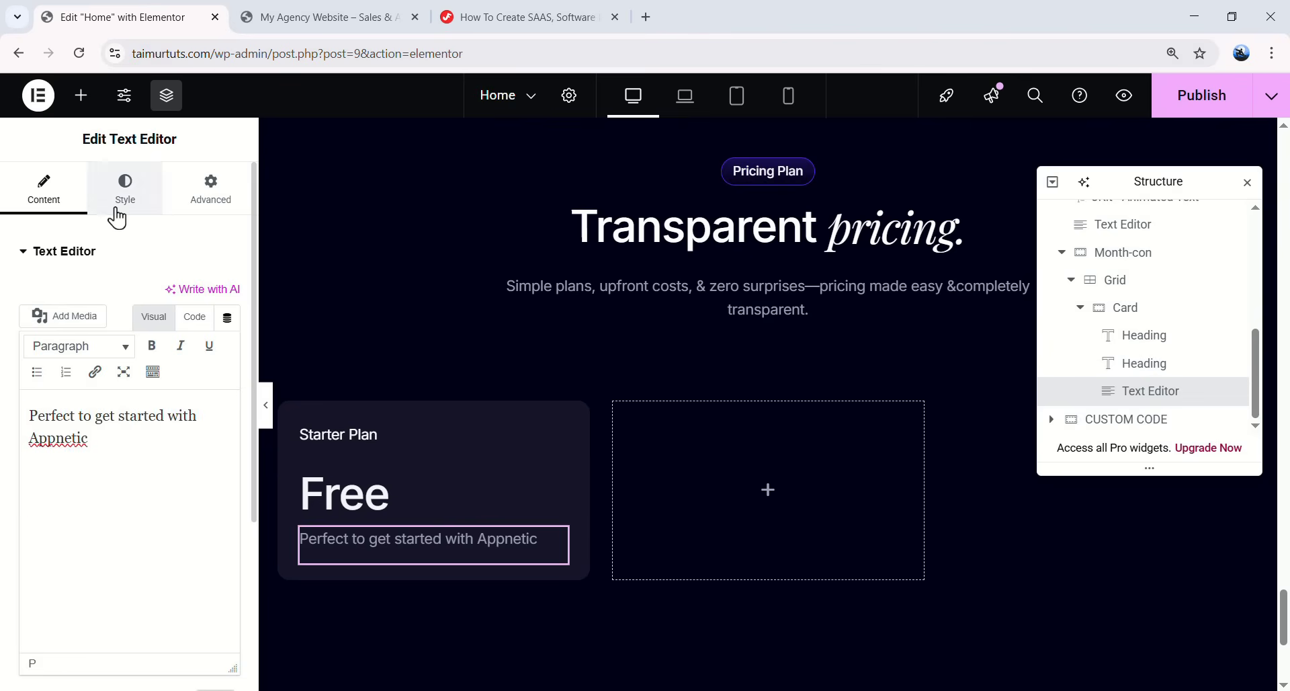
pyautogui.click(117, 204)
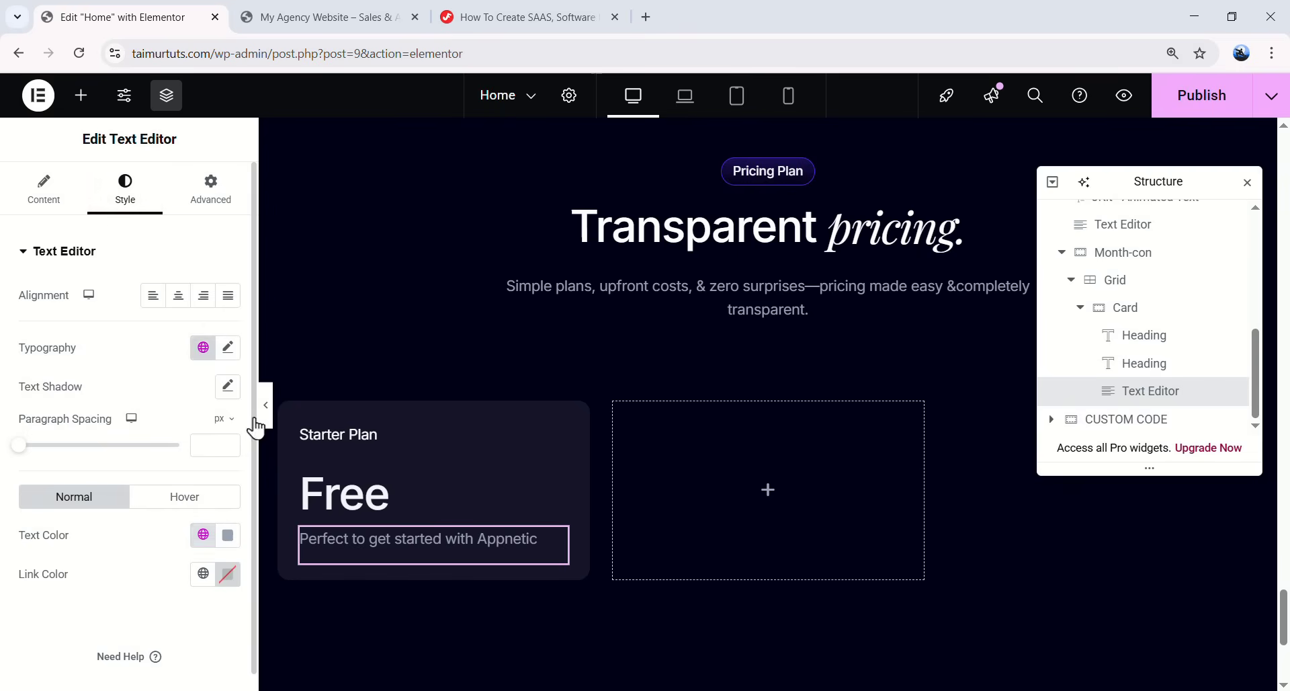
pyautogui.click(228, 192)
pyautogui.click(227, 388)
pyautogui.write('16')
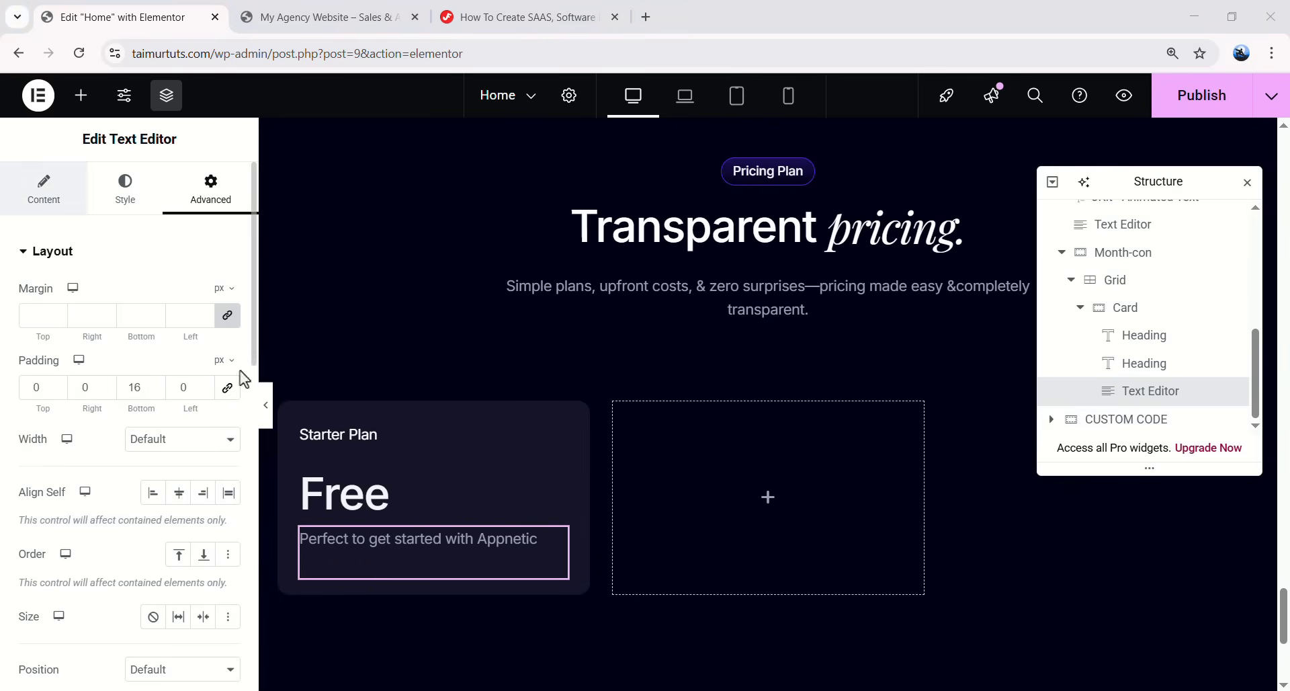
pyautogui.scroll(10, 565, 390)
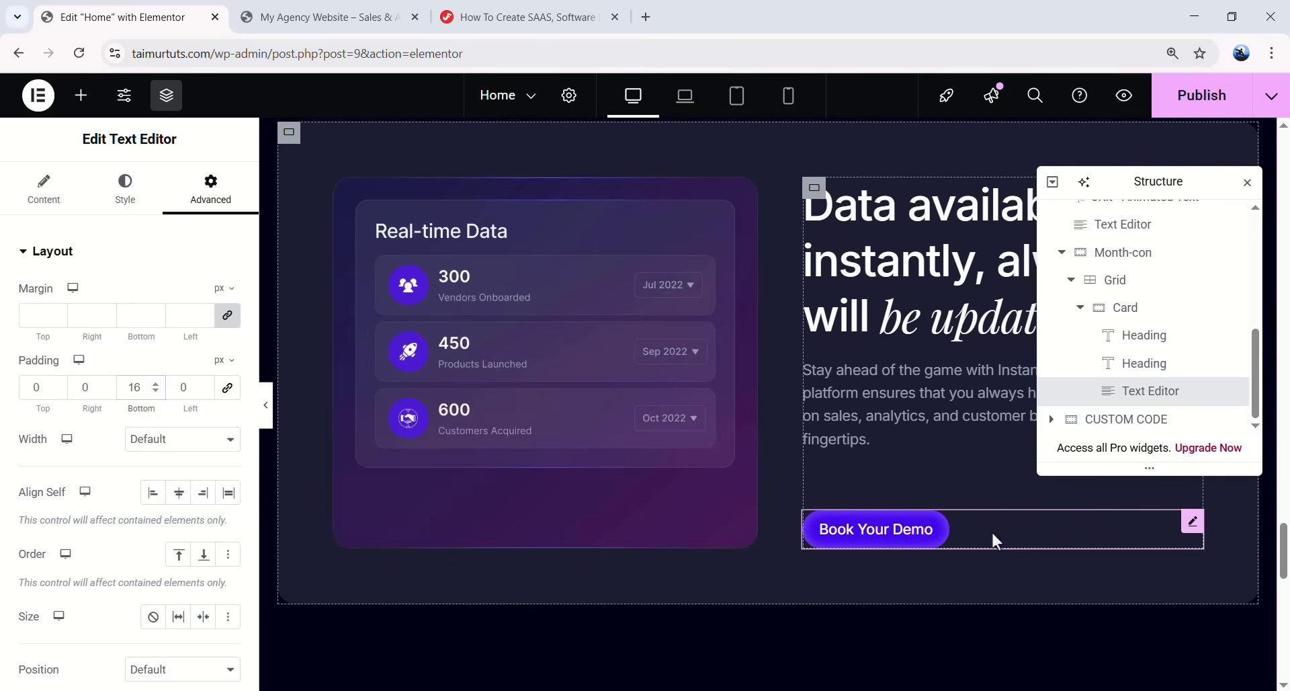
# - Copy the Book Your Demo button and paste it into the Starter Plan card
pyautogui.rightClick(1189, 523)
pyautogui.click(1107, 356)
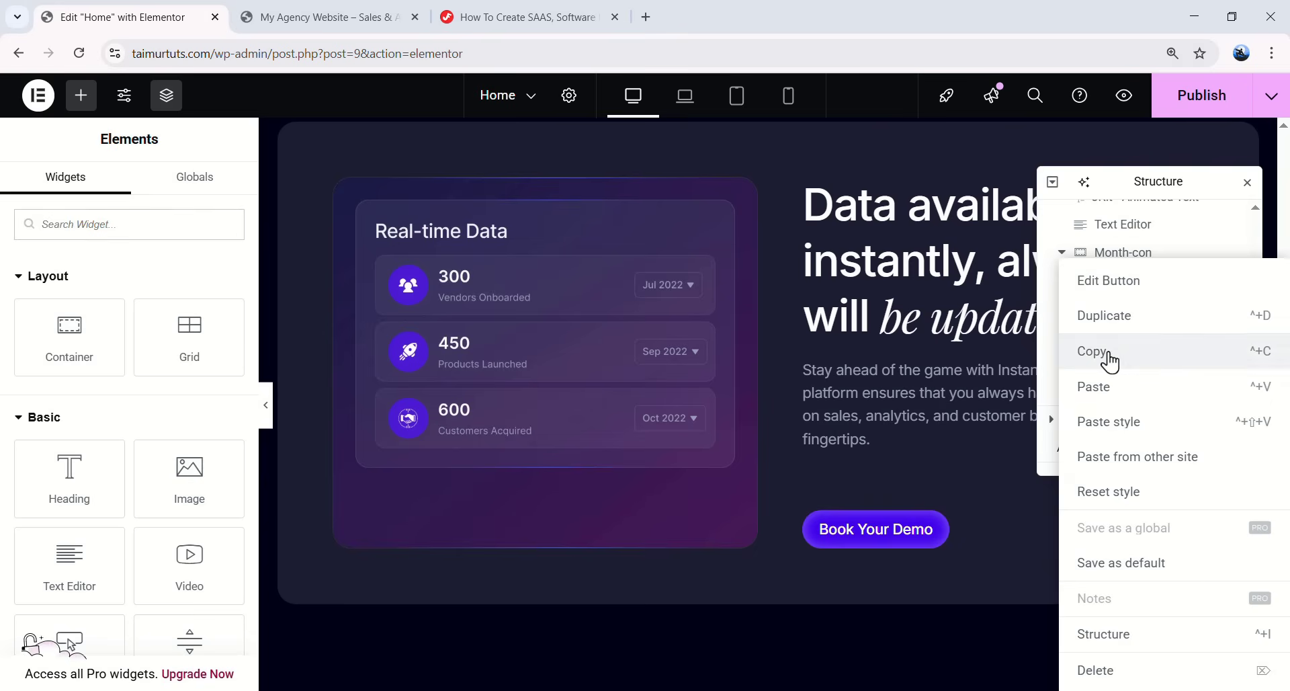
pyautogui.scroll(-10, 449, 411)
pyautogui.rightClick(447, 405)
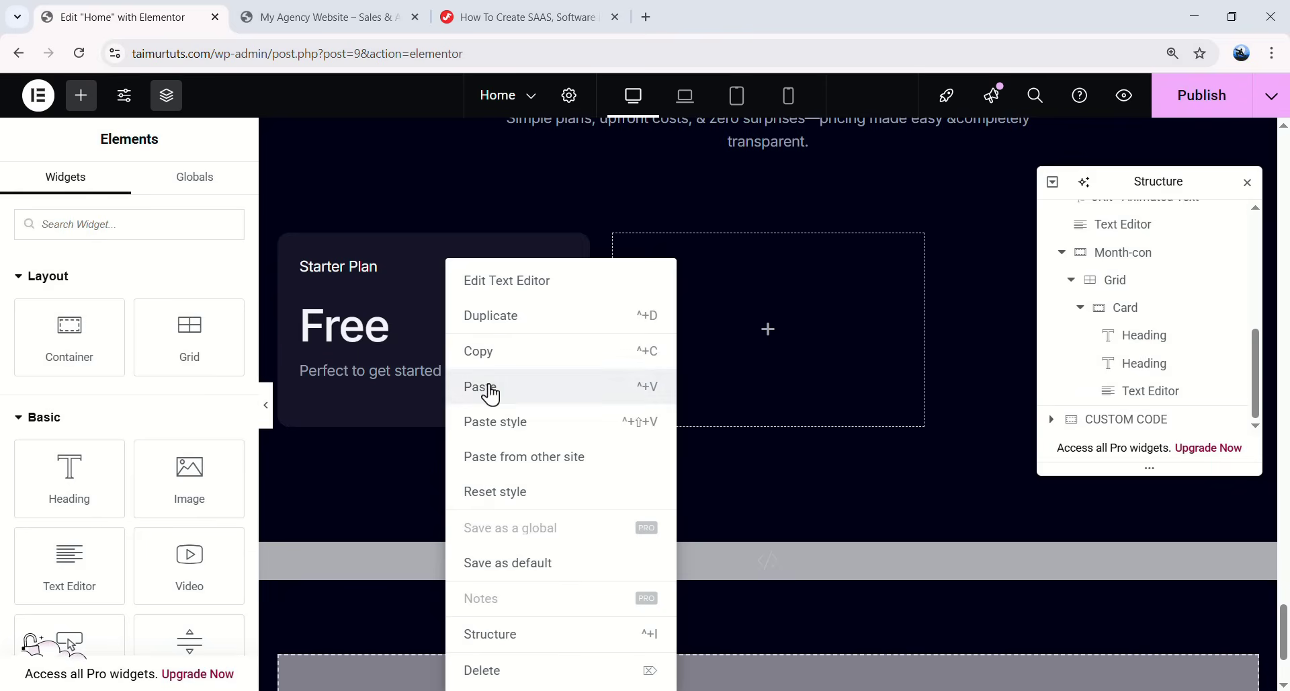
pyautogui.click(489, 390)
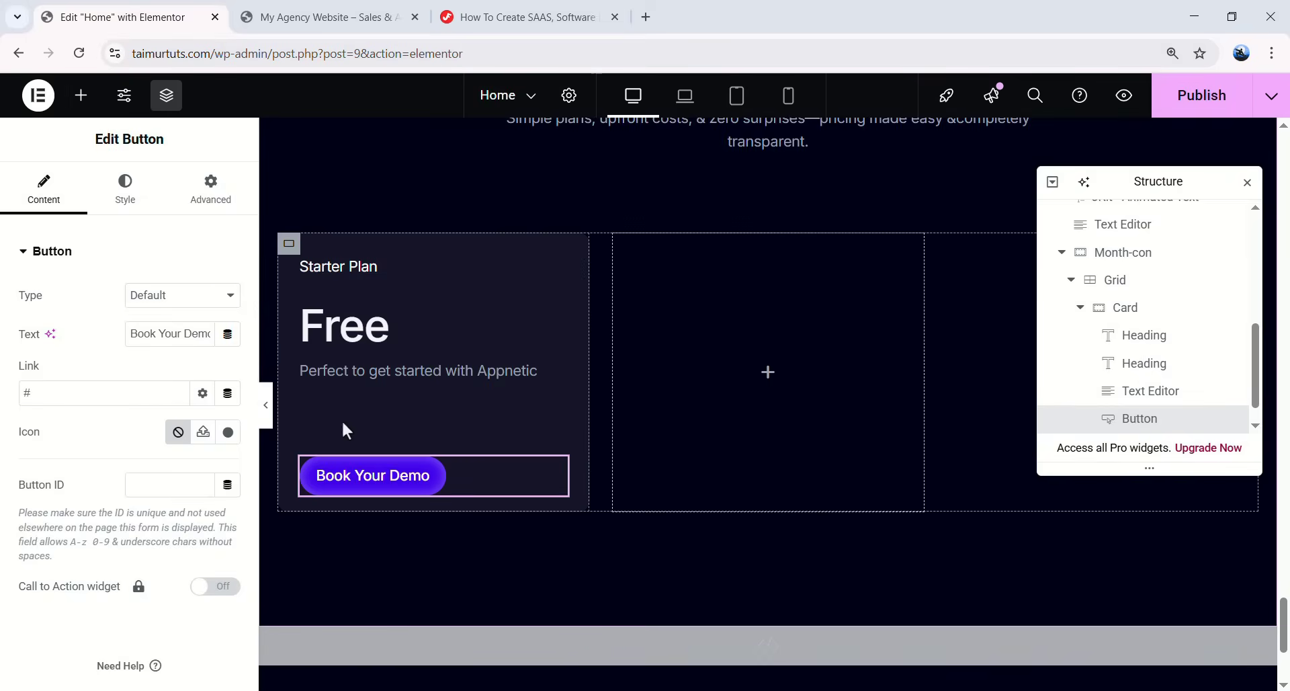
# - Relabel the pasted button 'Get Started - Free', stretch it full width, and set top margin 0
pyautogui.moveTo(132, 335); pyautogui.dragTo(225, 346)
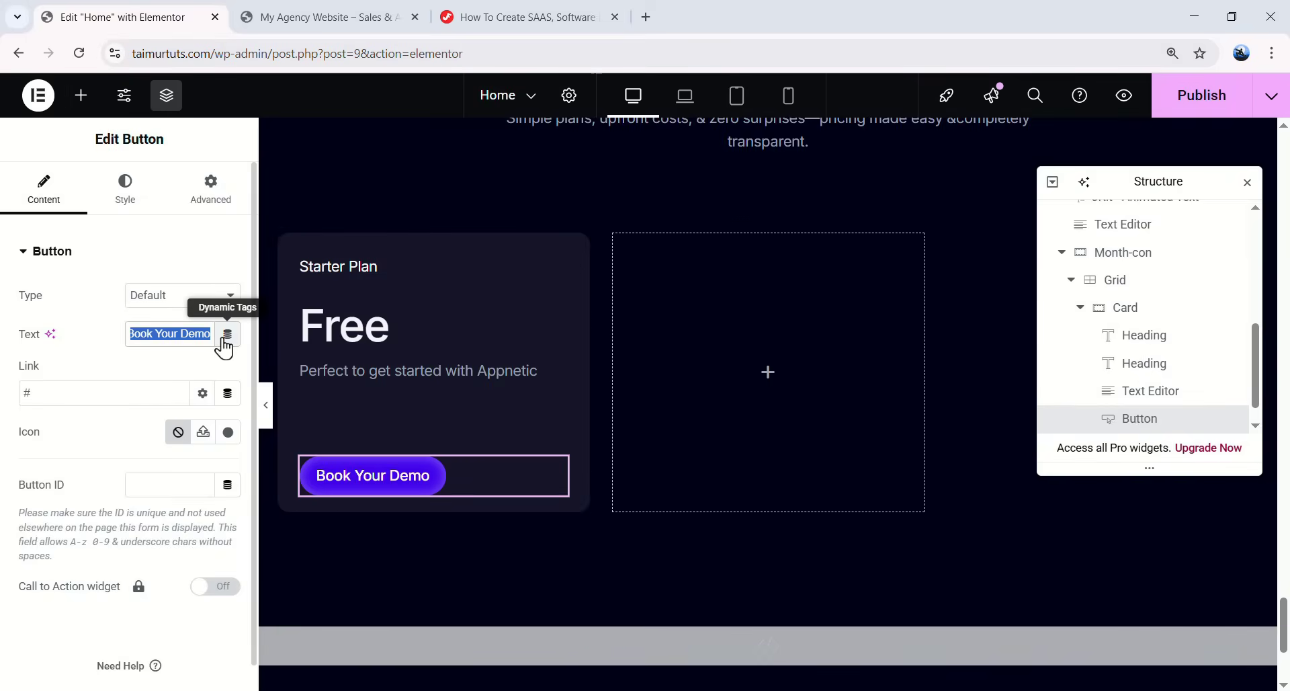
pyautogui.write('Get Starte')
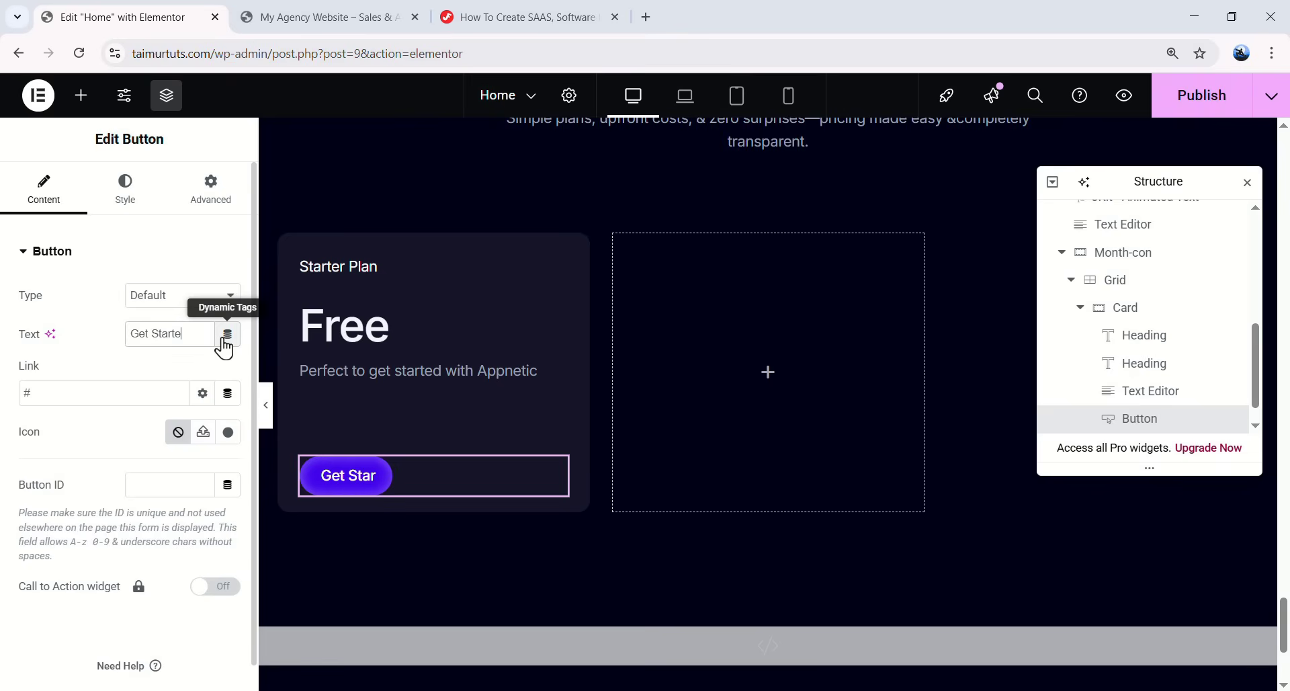
pyautogui.write('d - ')
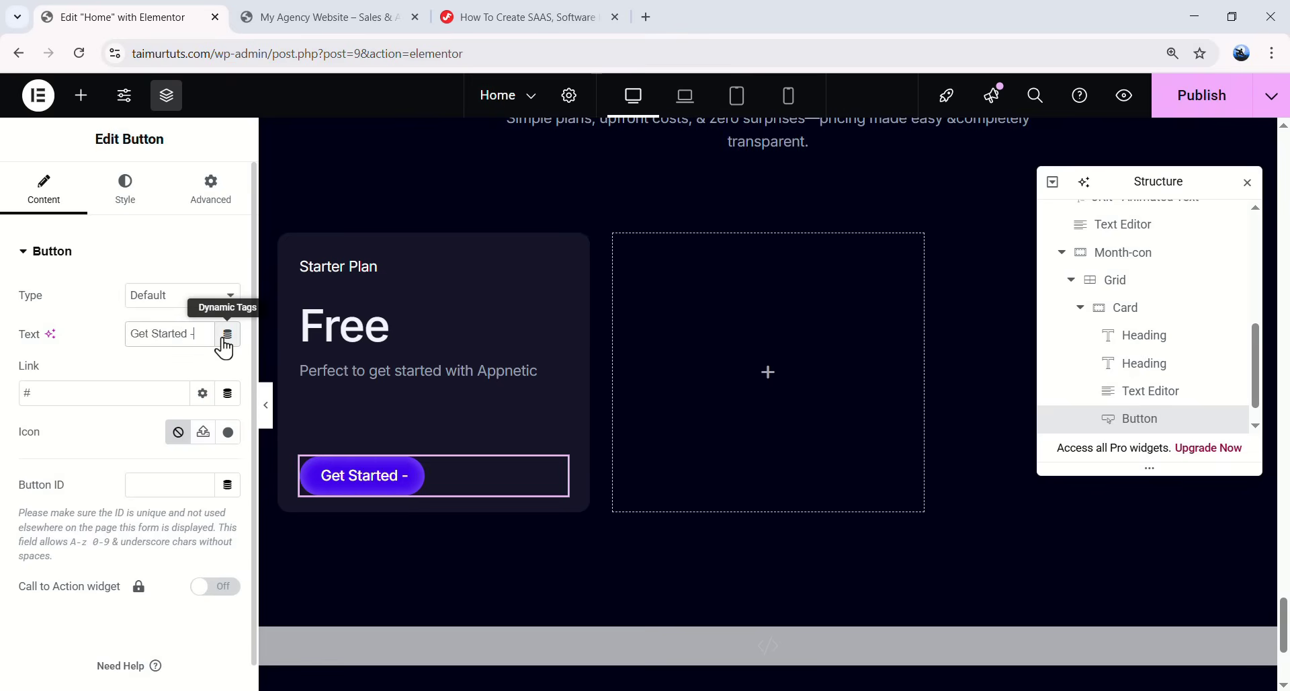
pyautogui.write('Free')
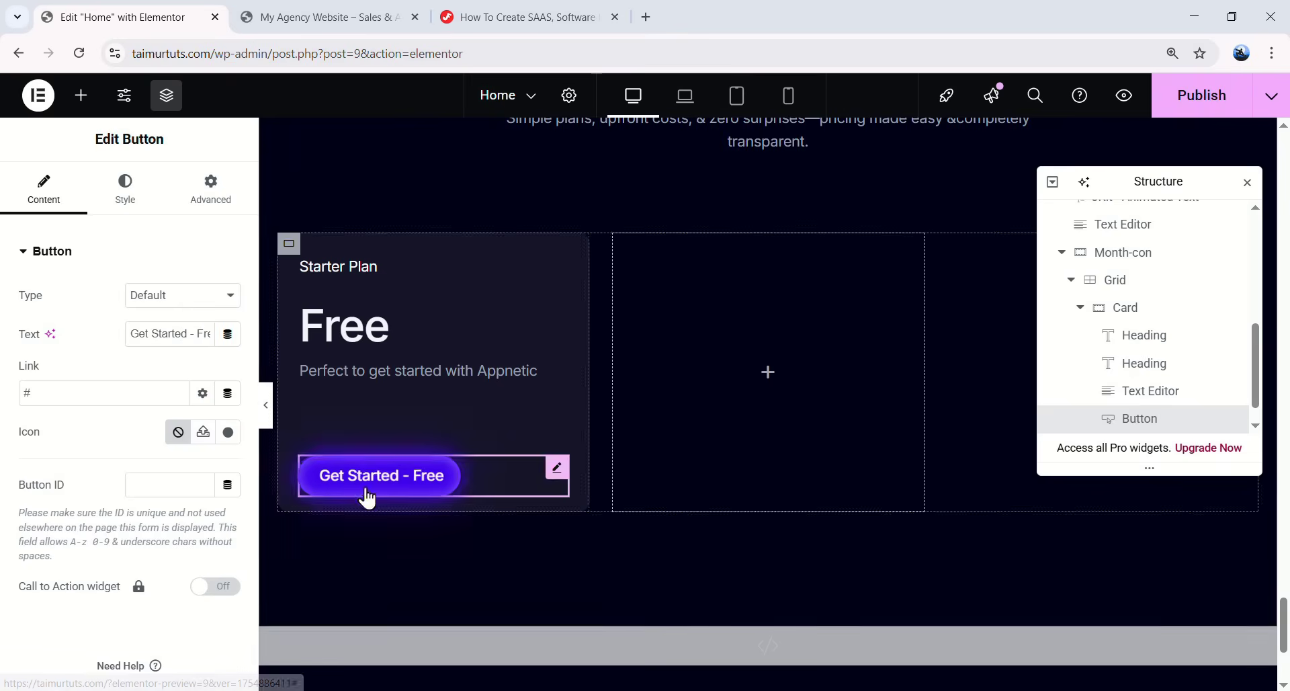
pyautogui.click(137, 198)
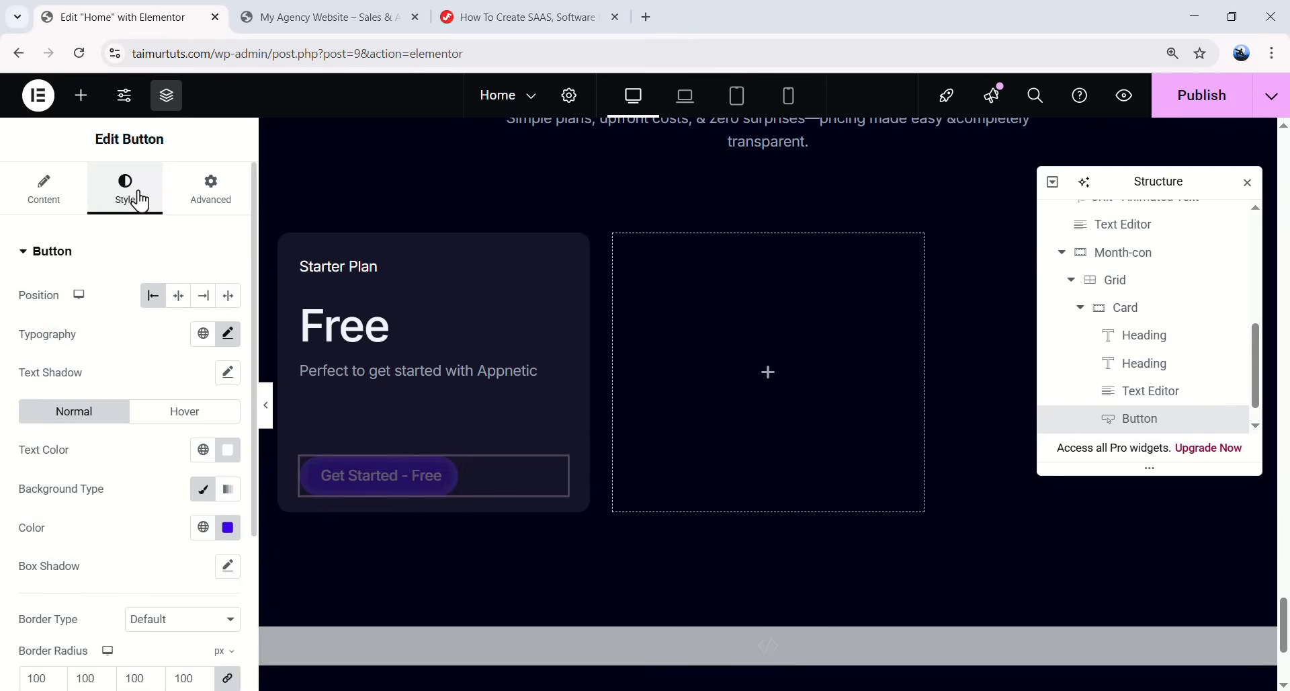
pyautogui.click(233, 300)
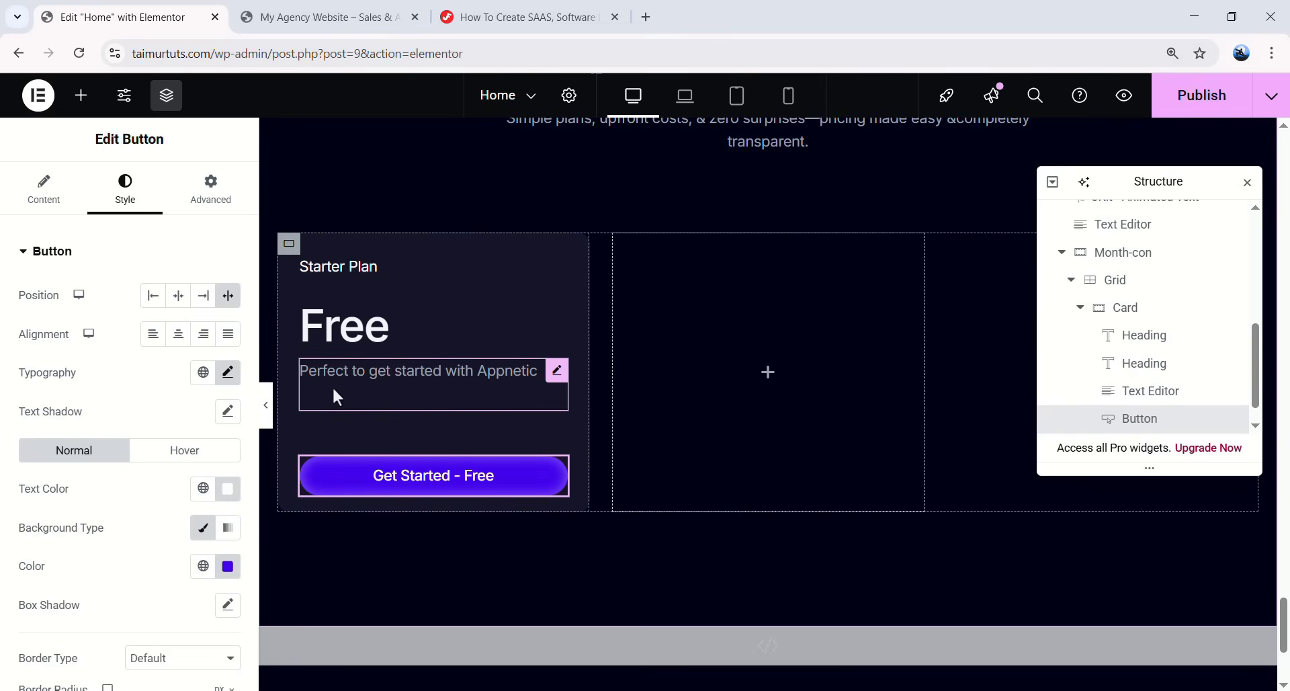
pyautogui.click(215, 214)
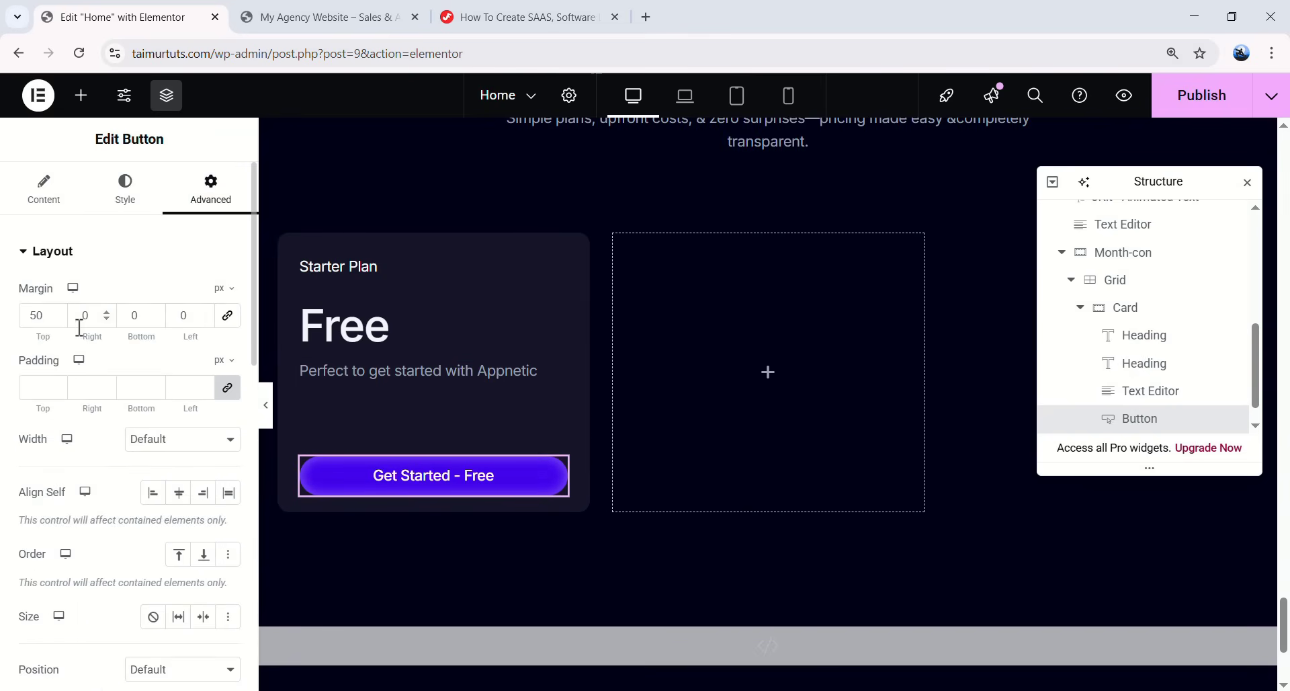
pyautogui.write('0')
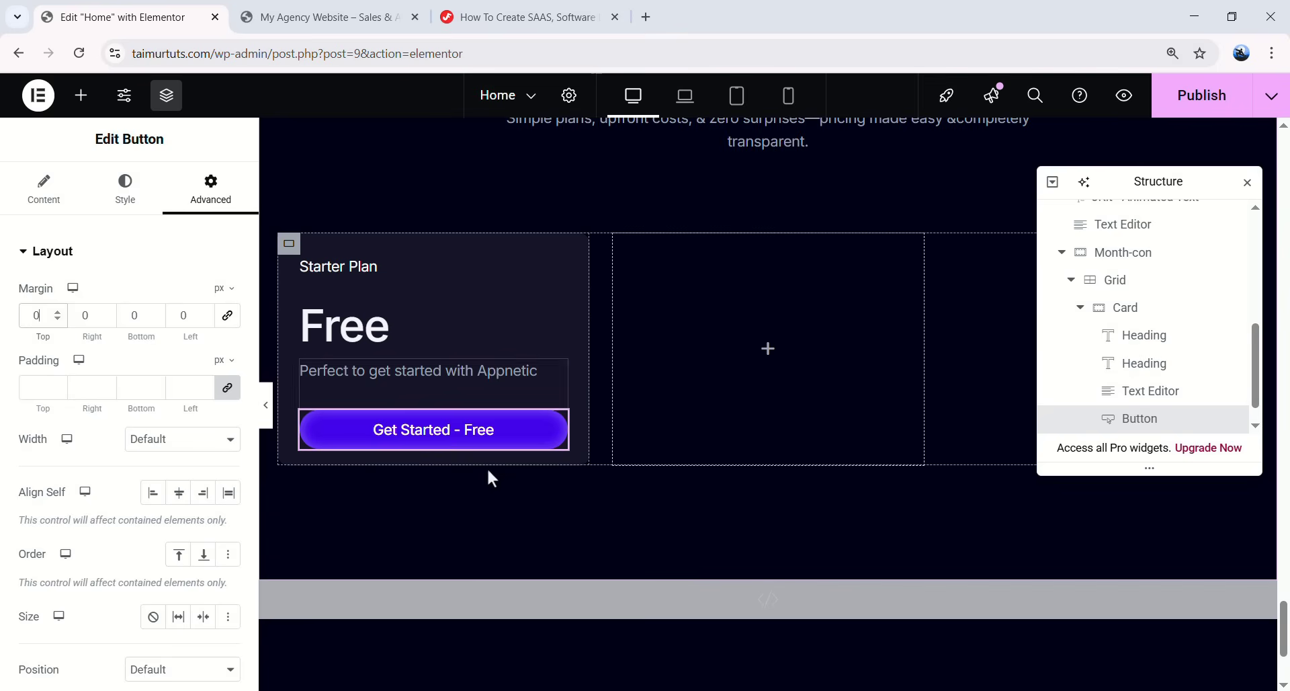
# - Add a Spacer below the button and set its height to 24
pyautogui.click(80, 95)
pyautogui.scroll(-5, 107, 447)
pyautogui.moveTo(64, 417); pyautogui.dragTo(461, 451)
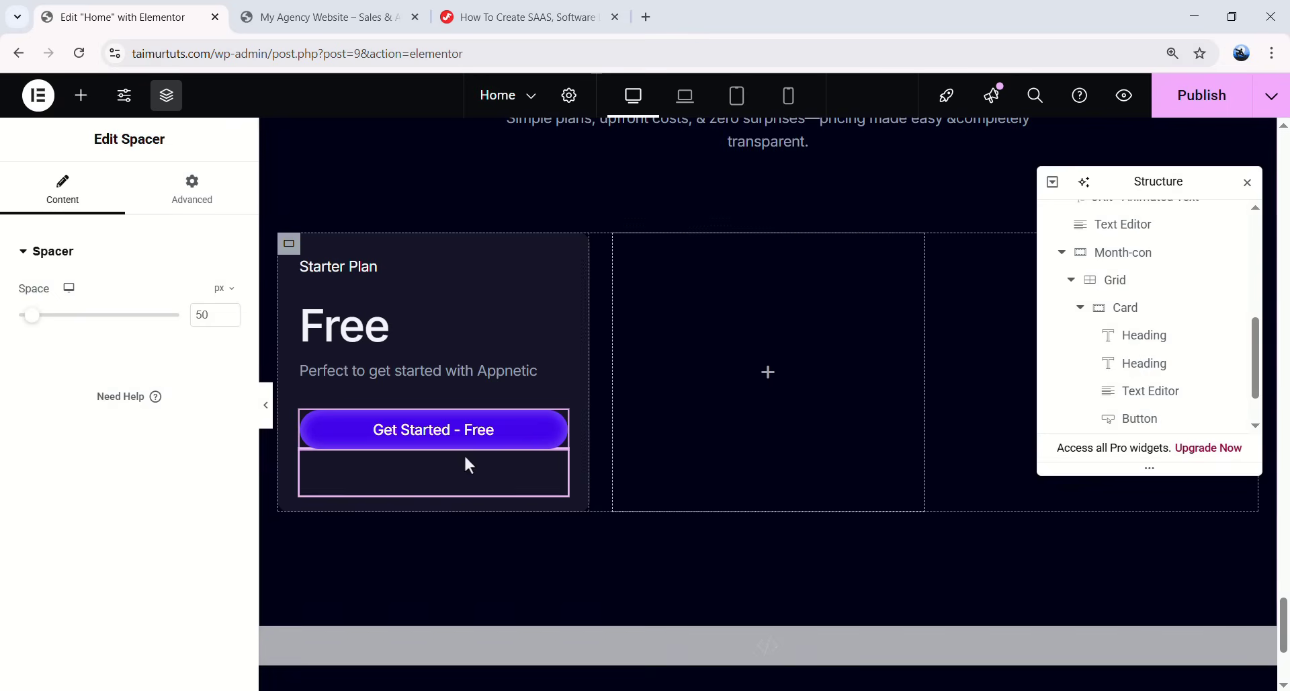
pyautogui.moveTo(42, 325)
pyautogui.mouseDown()
pyautogui.moveTo(64, 325)
pyautogui.moveTo(32, 329)
pyautogui.mouseUp()
pyautogui.moveTo(219, 315); pyautogui.dragTo(172, 314)
pyautogui.write('24')
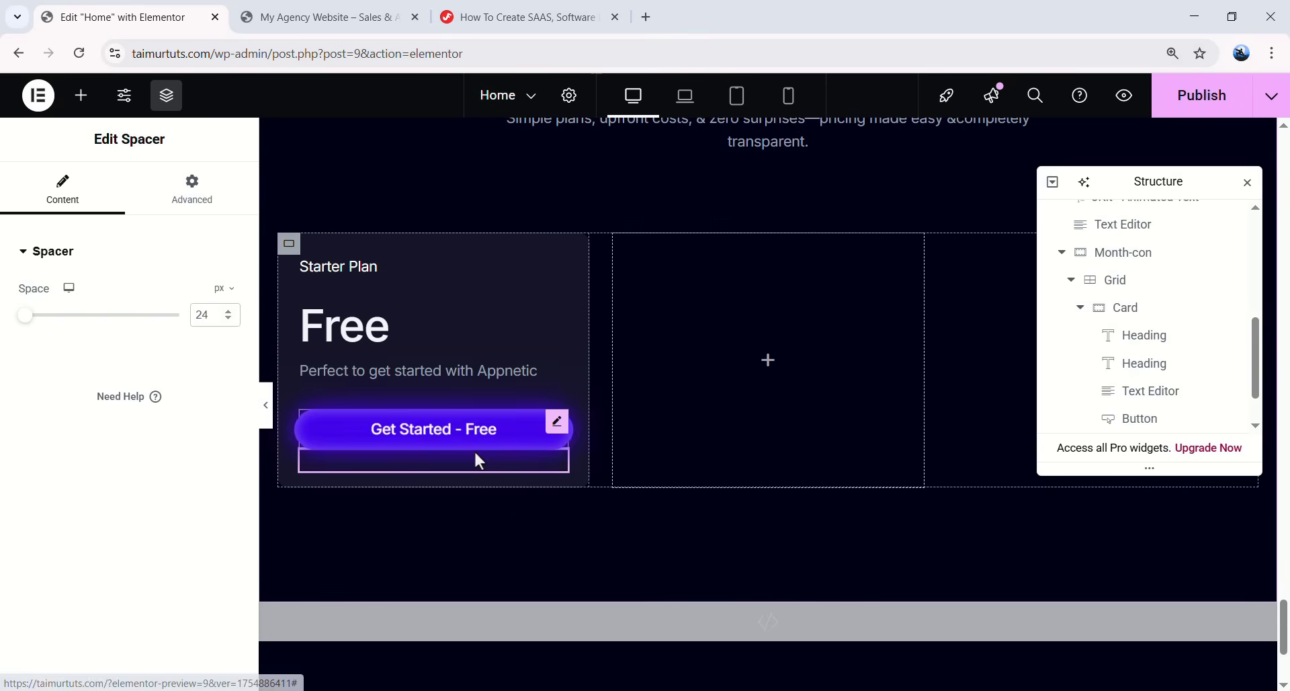
# - Place an Icon List under the spacer and remove its second and third default items
pyautogui.click(81, 94)
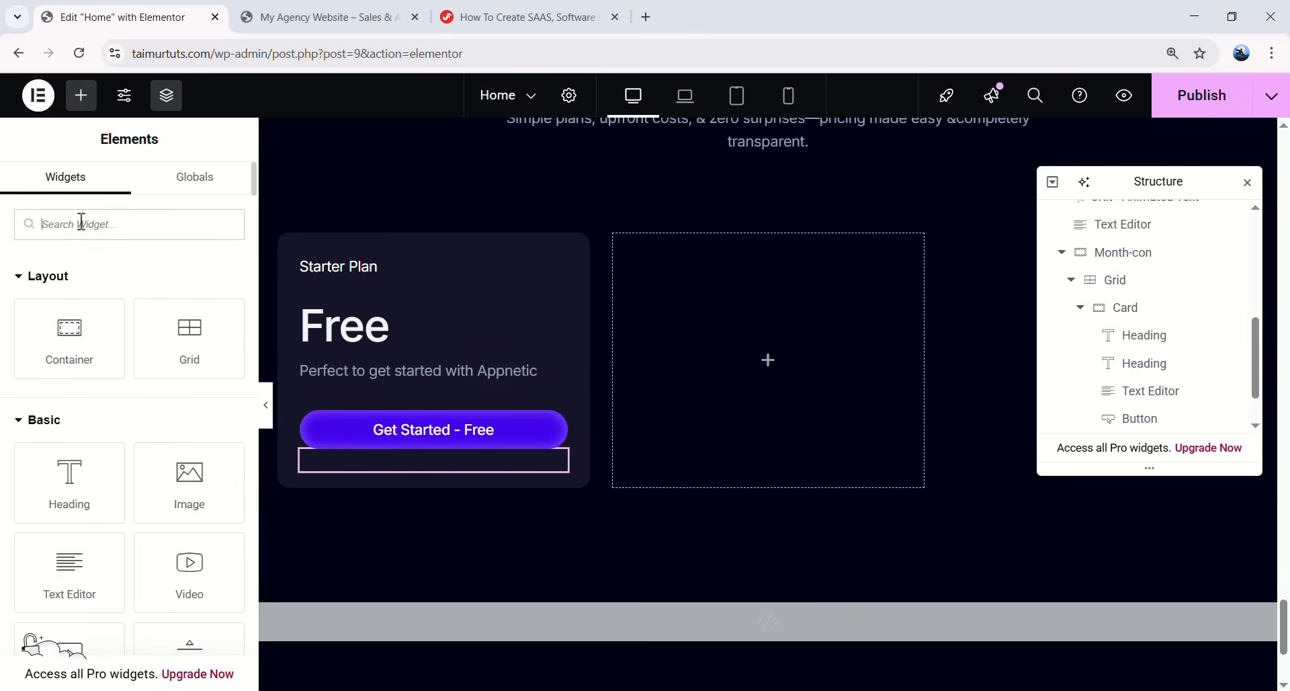
pyautogui.write('icon list')
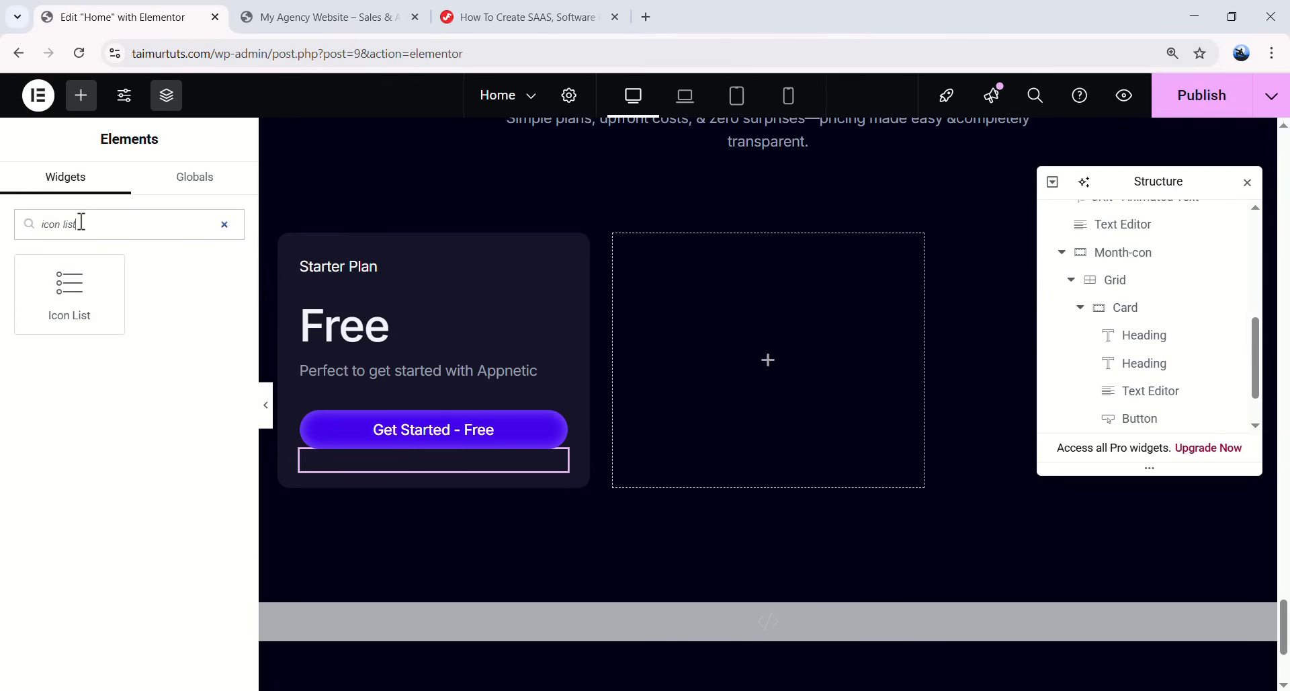
pyautogui.moveTo(88, 266); pyautogui.dragTo(429, 476)
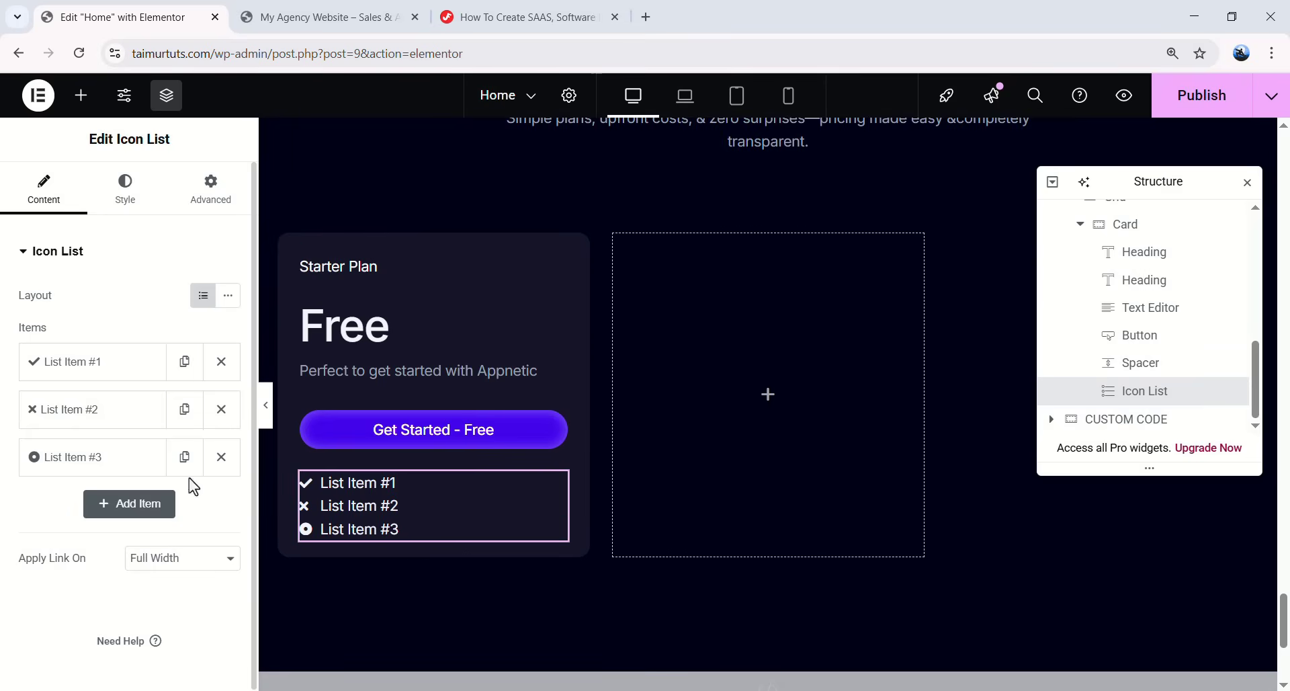
pyautogui.click(215, 474)
pyautogui.click(220, 418)
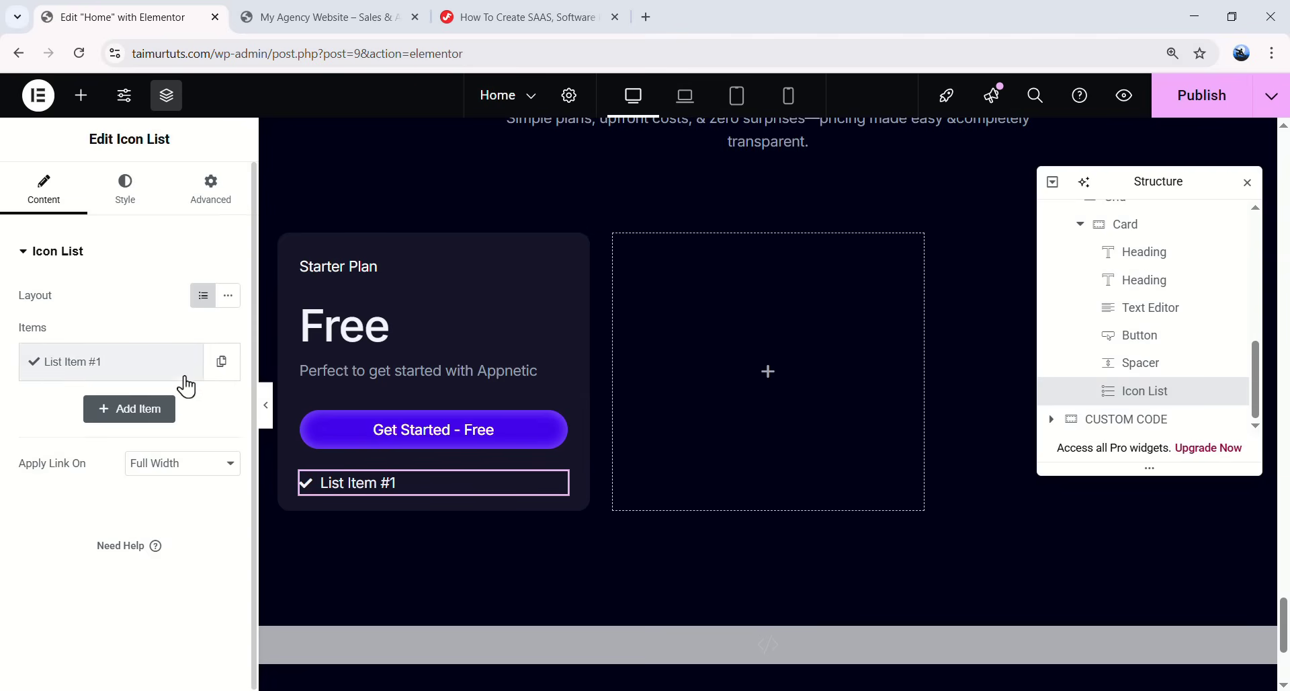
# - Rename the remaining item '1 User Seat' and give it the check mark SVG icon
pyautogui.click(95, 371)
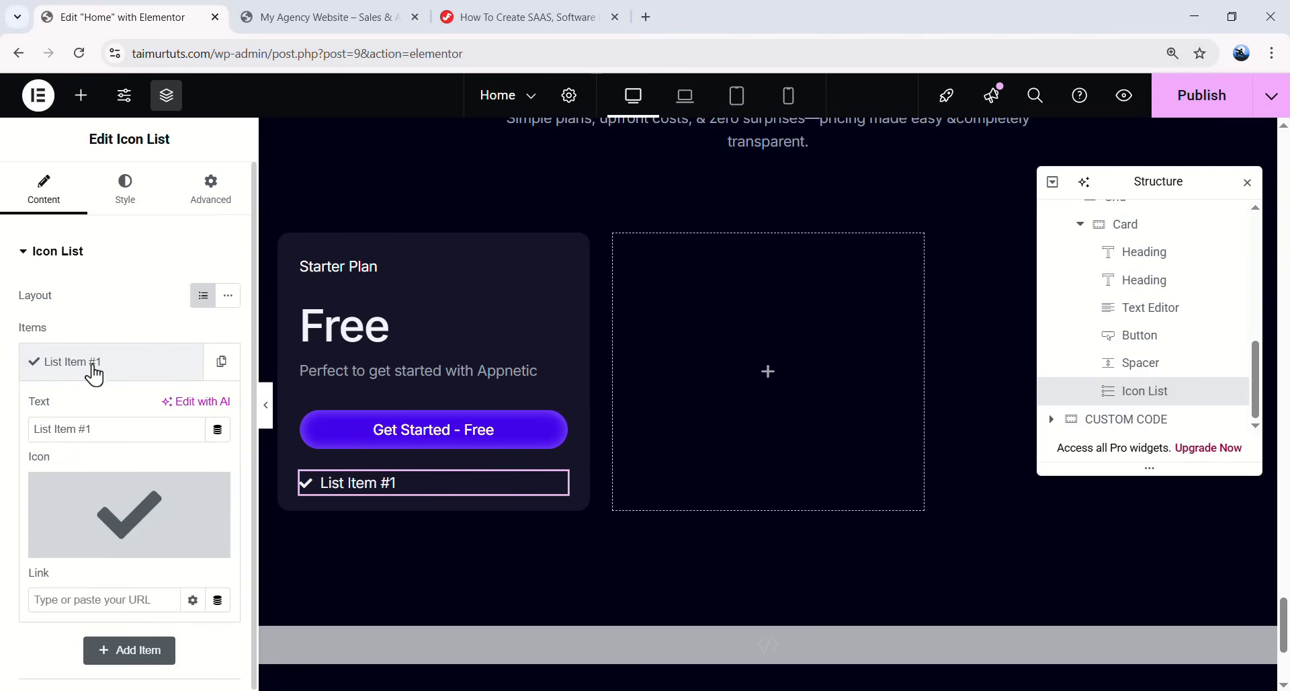
pyautogui.moveTo(104, 432); pyautogui.dragTo(55, 432)
pyautogui.write('1 User Seat')
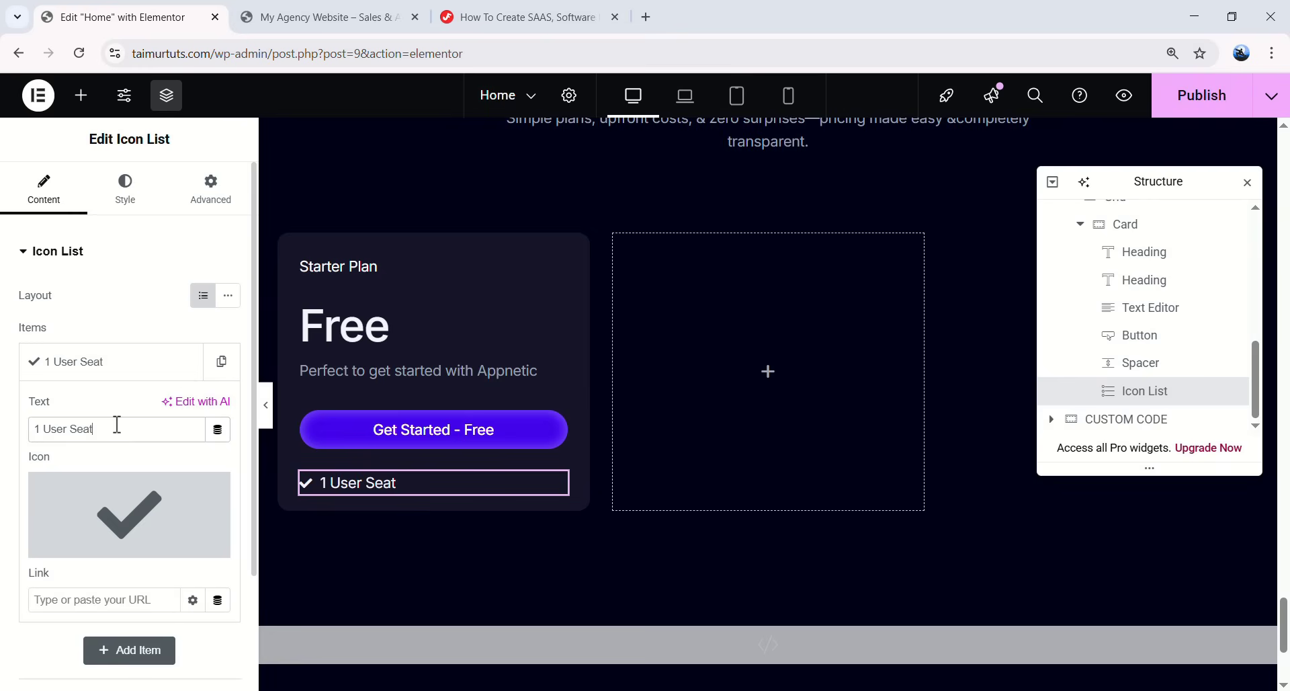
pyautogui.moveTo(138, 558)
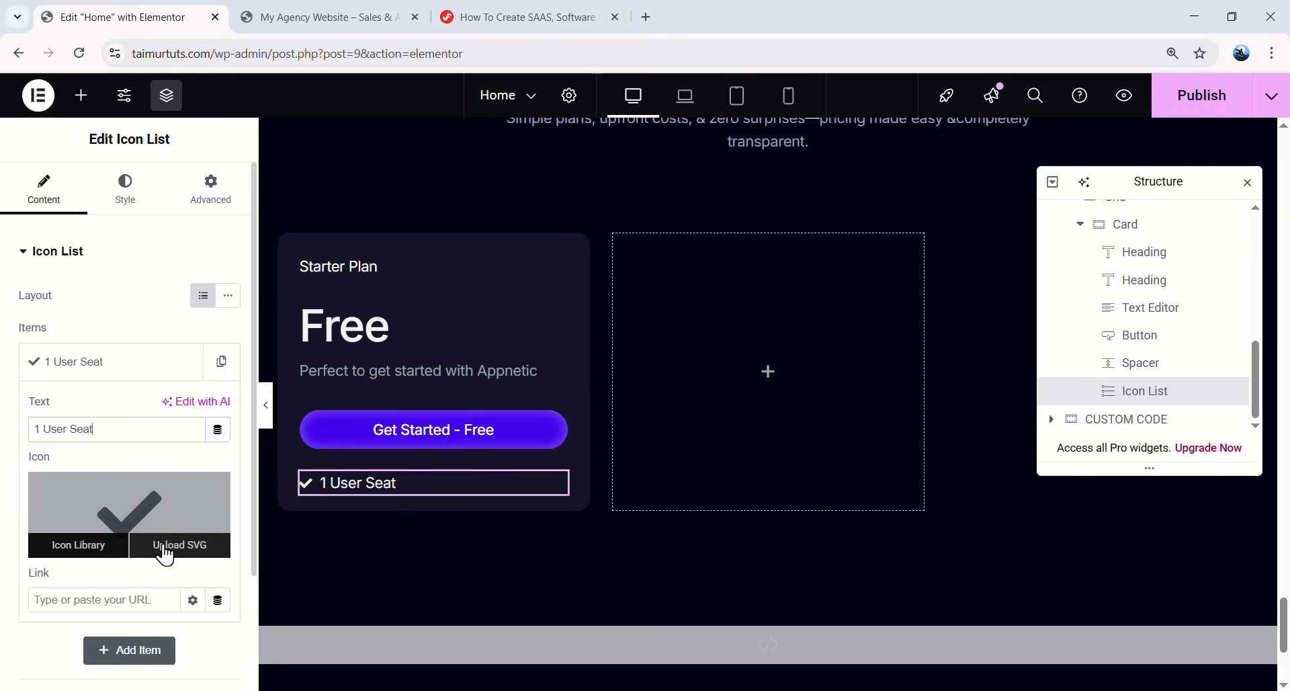
pyautogui.click(175, 556)
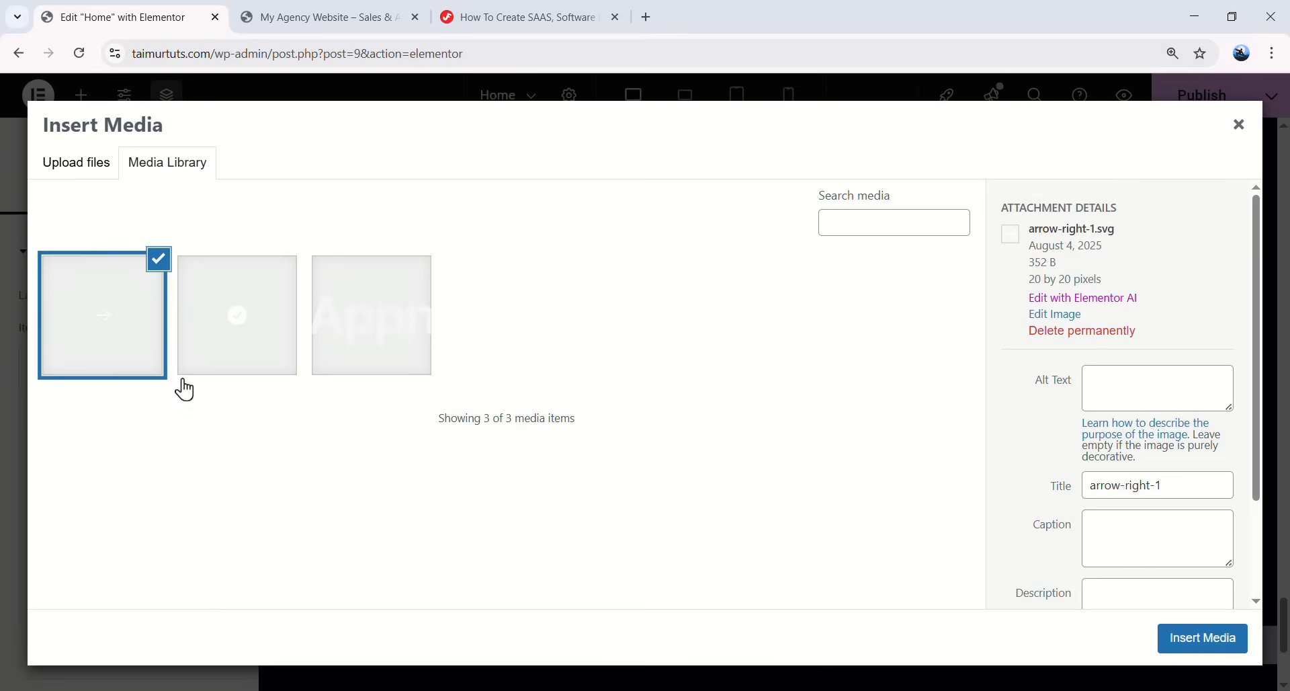
pyautogui.click(238, 339)
pyautogui.click(1183, 642)
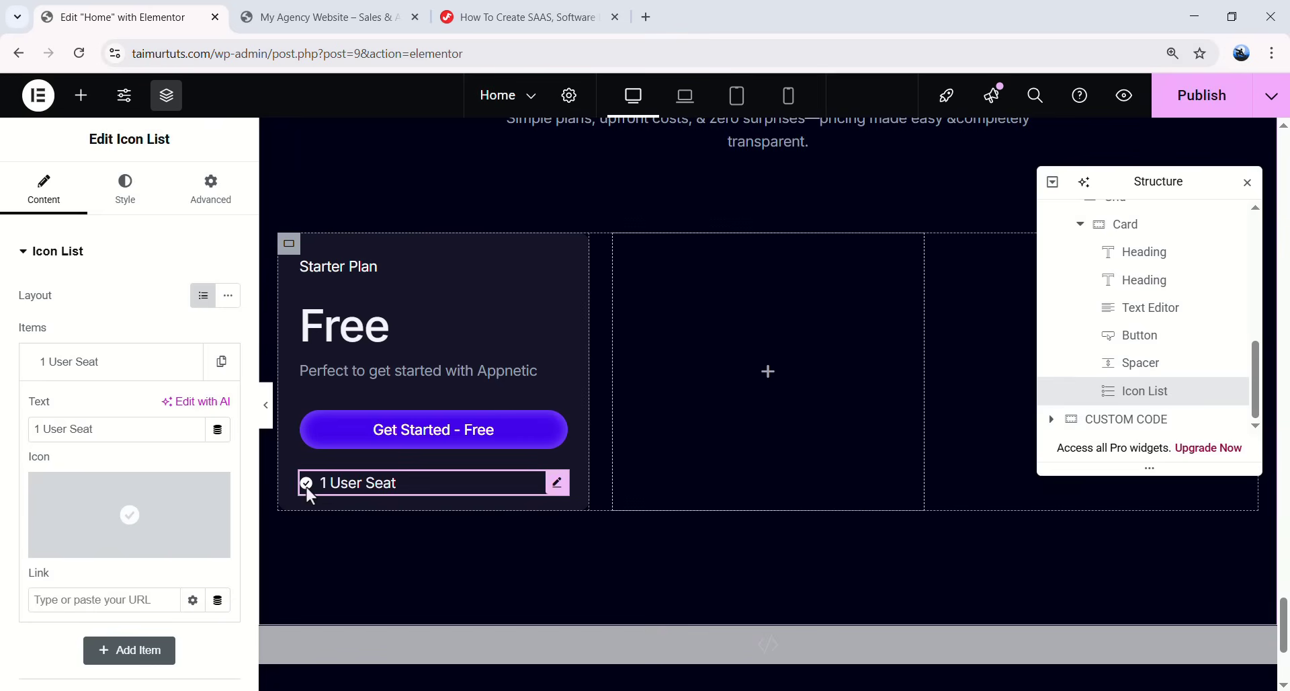
# - Duplicate the '1 User Seat' item four times to make five entries
pyautogui.click(102, 371)
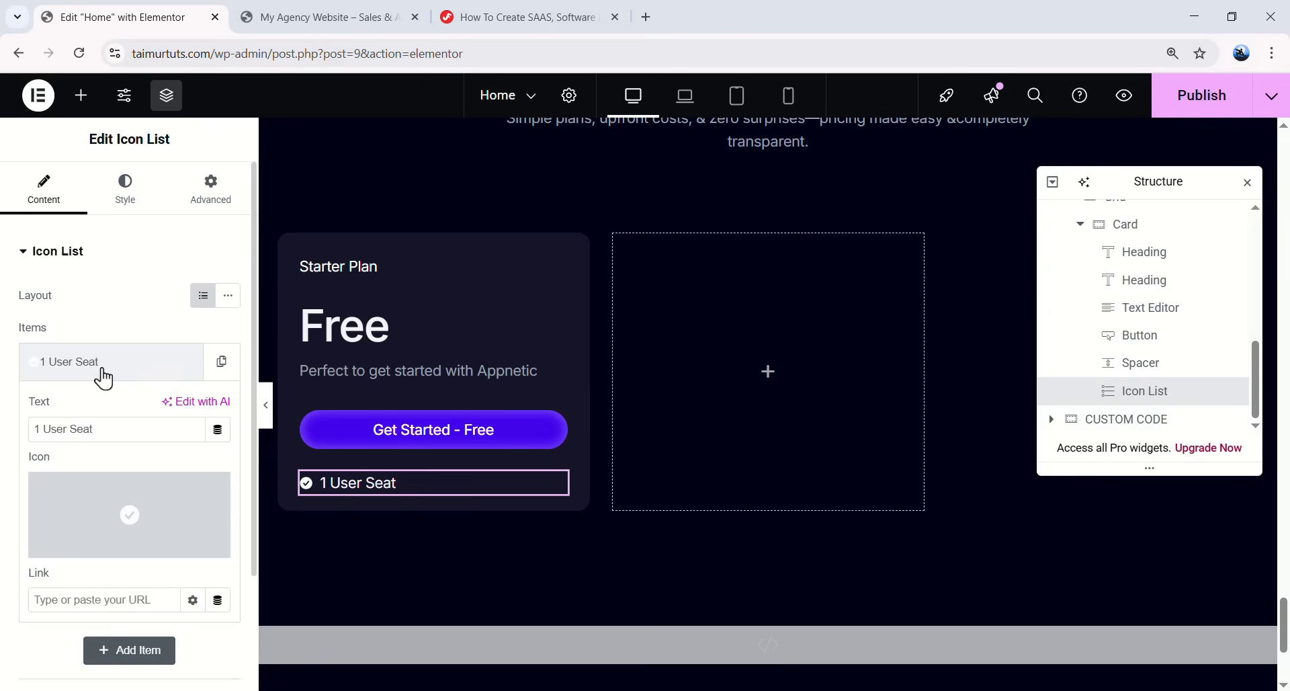
pyautogui.click(222, 366)
pyautogui.click(185, 409)
pyautogui.click(184, 457)
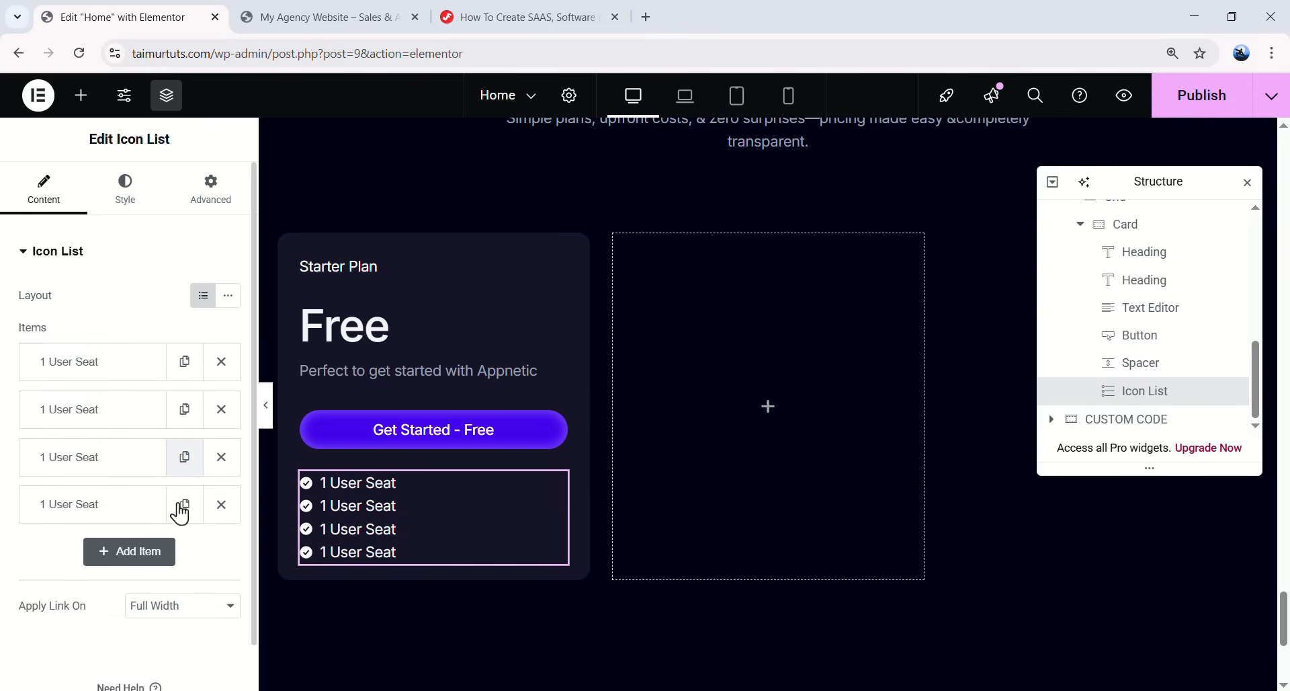
pyautogui.click(181, 505)
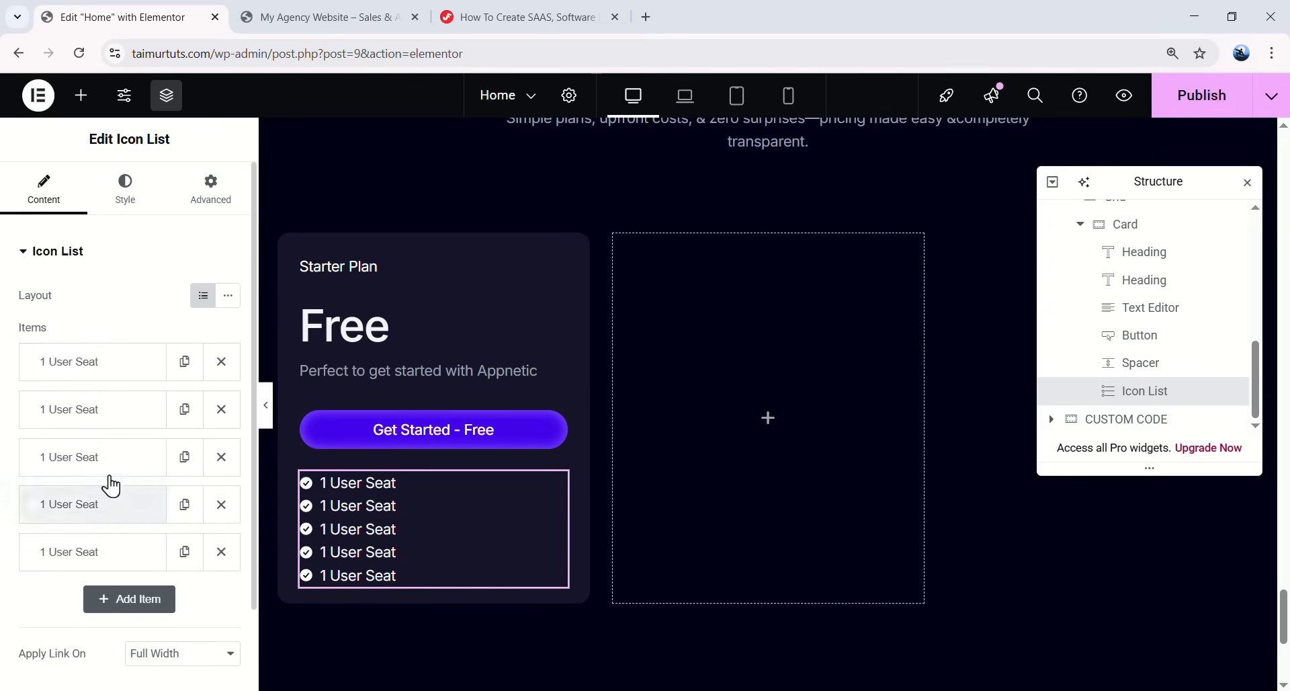
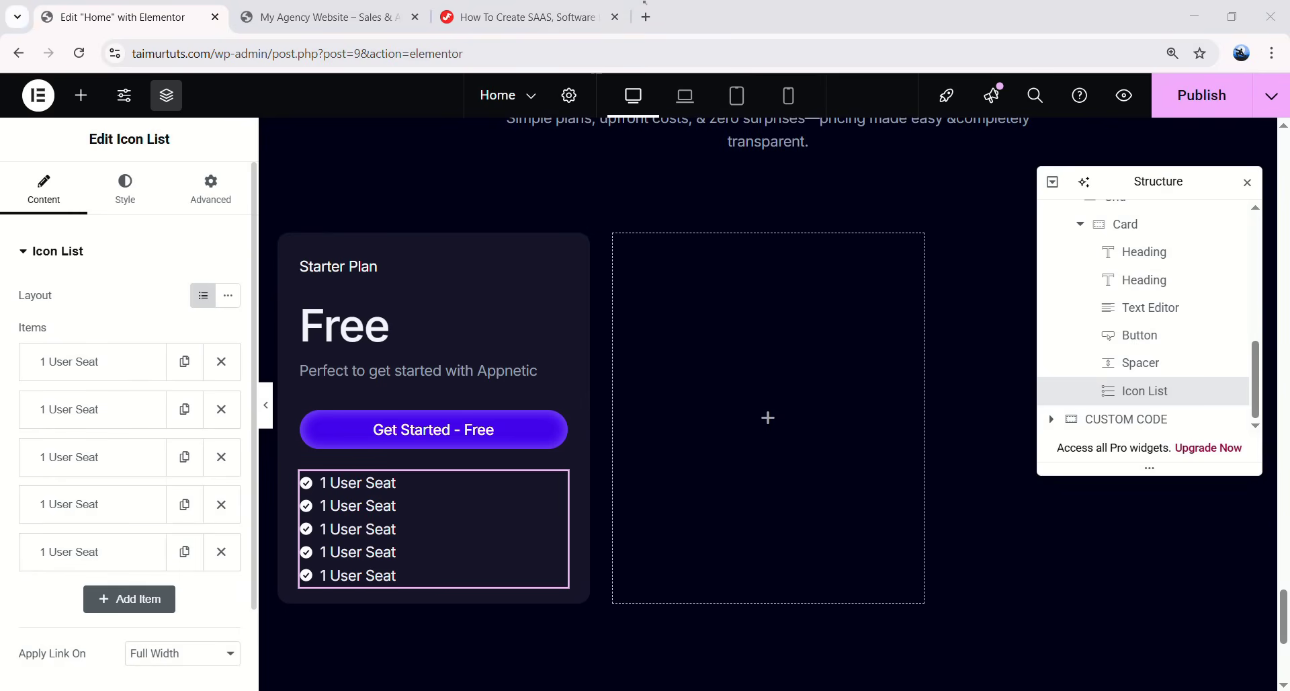
# - Rename feature items 2 and 3 to 'Access to All Core Features' and '5 Active Projects'
pyautogui.click(78, 421)
pyautogui.write('Access to All Core Features')
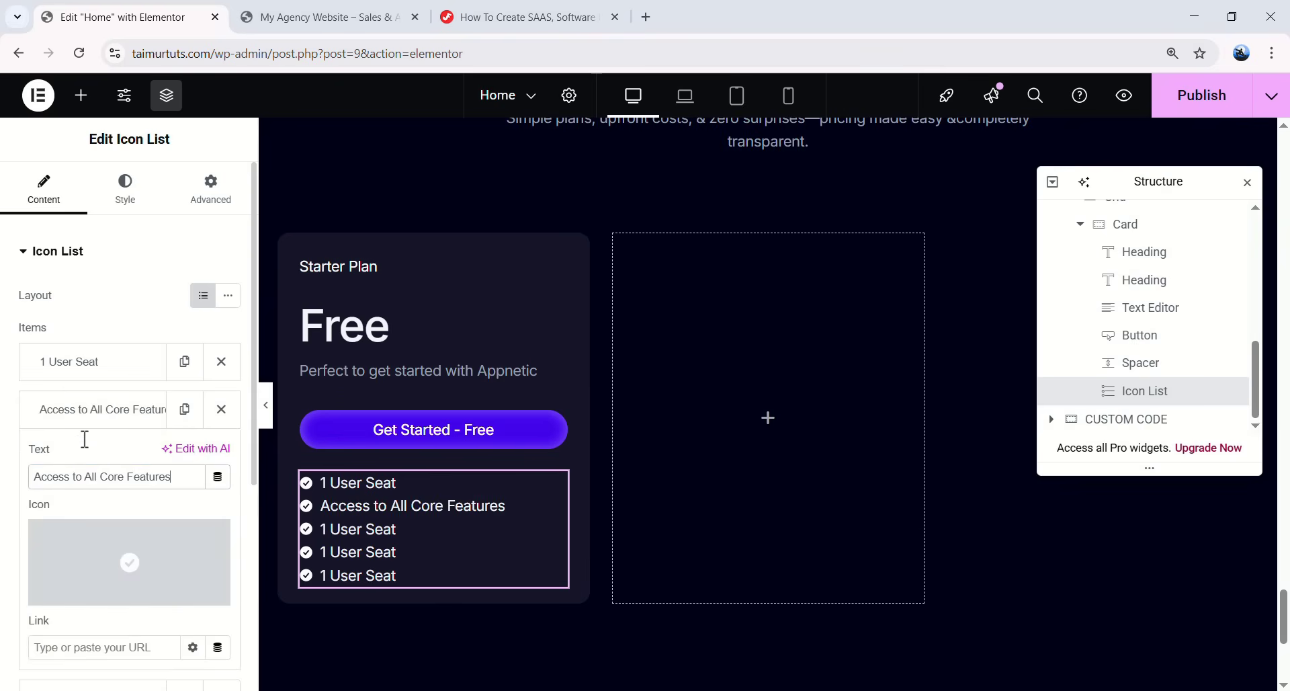
pyautogui.click(92, 409)
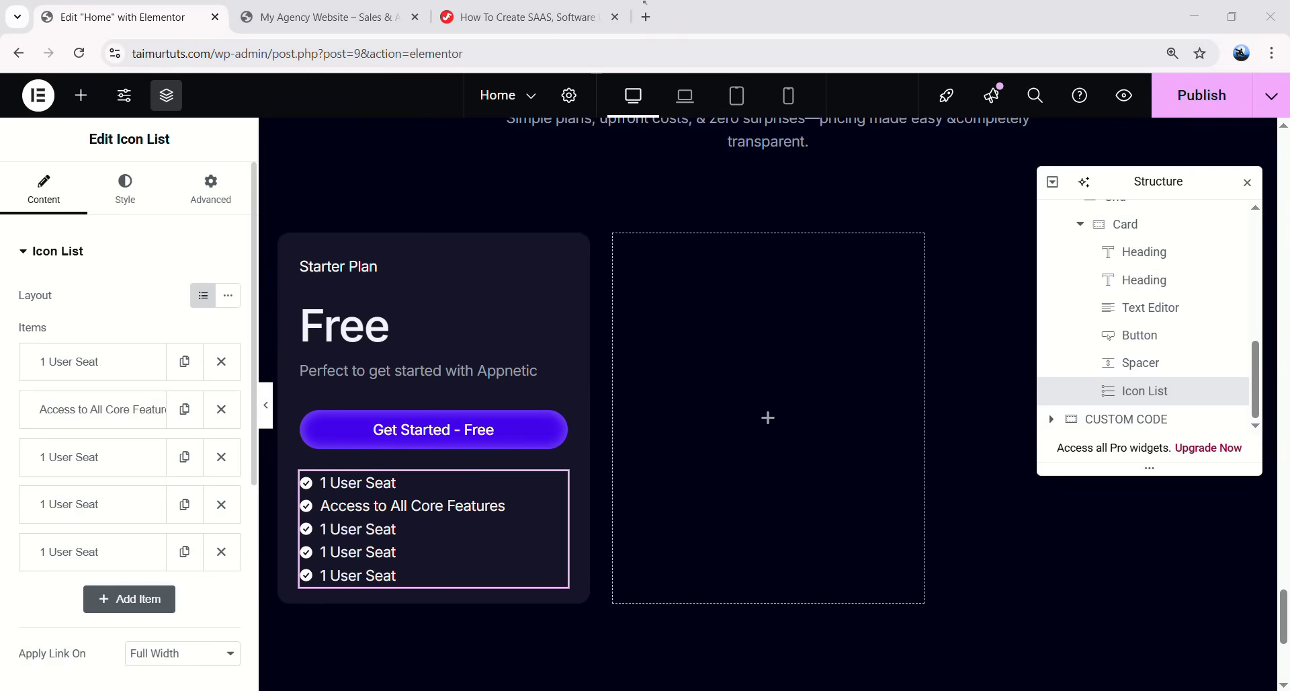
pyautogui.click(88, 464)
pyautogui.doubleClick(90, 524)
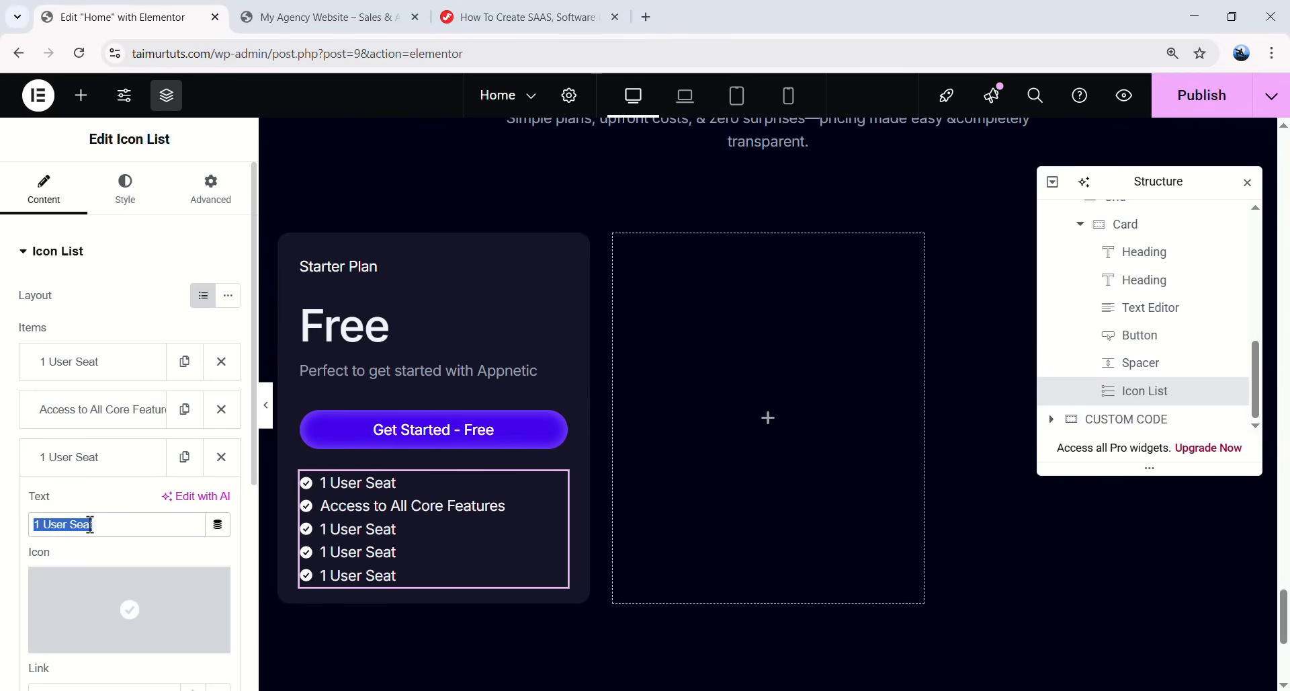
pyautogui.write('5 Active Projects')
pyautogui.click(92, 457)
# - Rename feature items 4 and 5 to '1 GB Cloud Storage' and 'Standard Integrations'
pyautogui.click(89, 503)
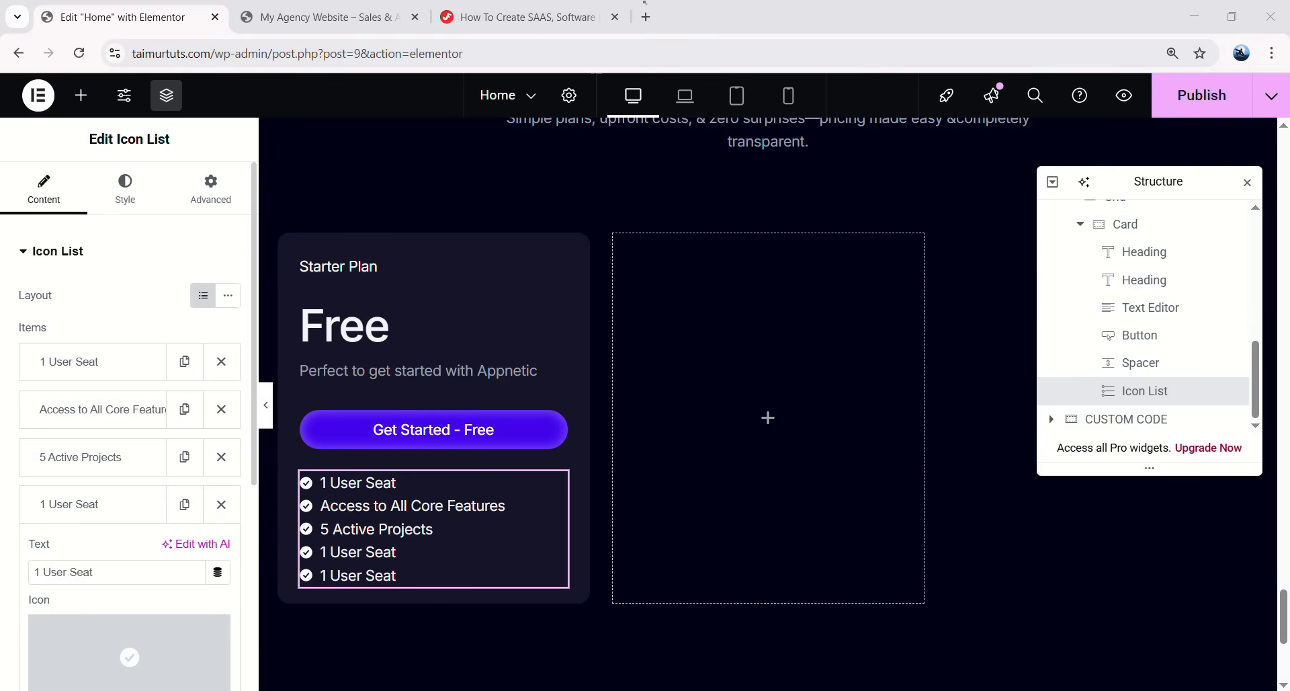
pyautogui.moveTo(95, 572); pyautogui.dragTo(40, 570)
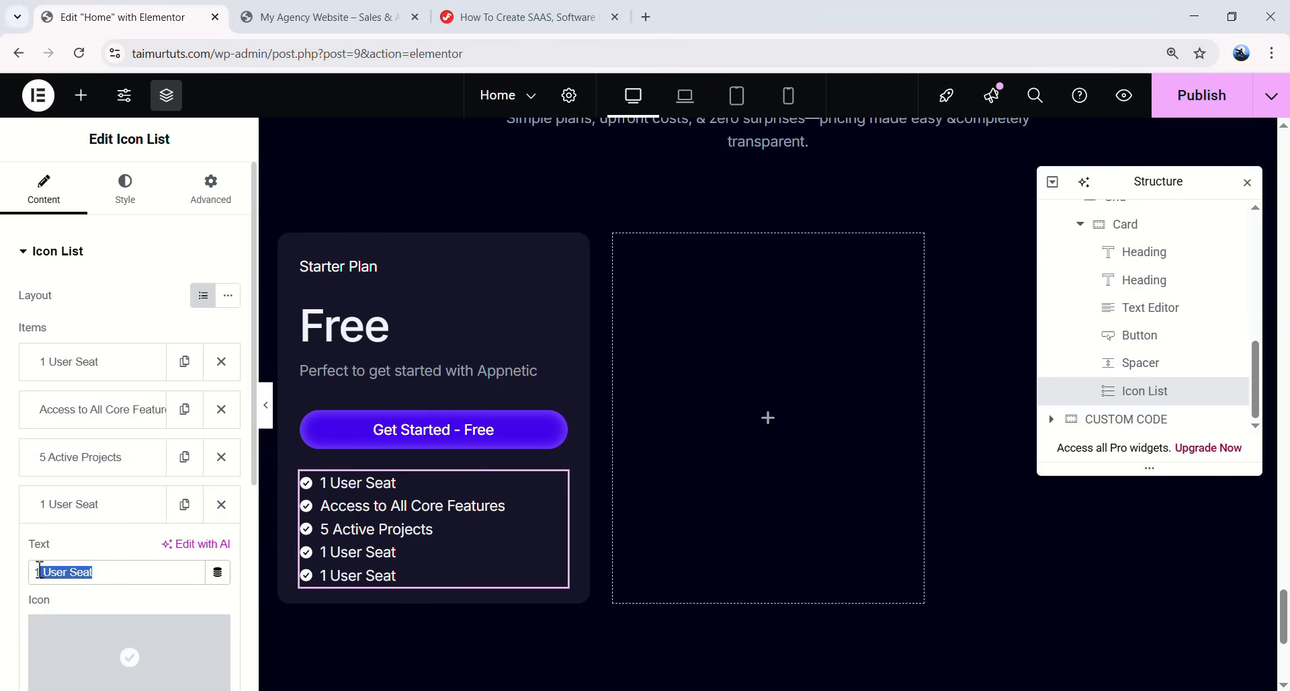
pyautogui.write('1 GB Cloud Storage')
pyautogui.click(85, 504)
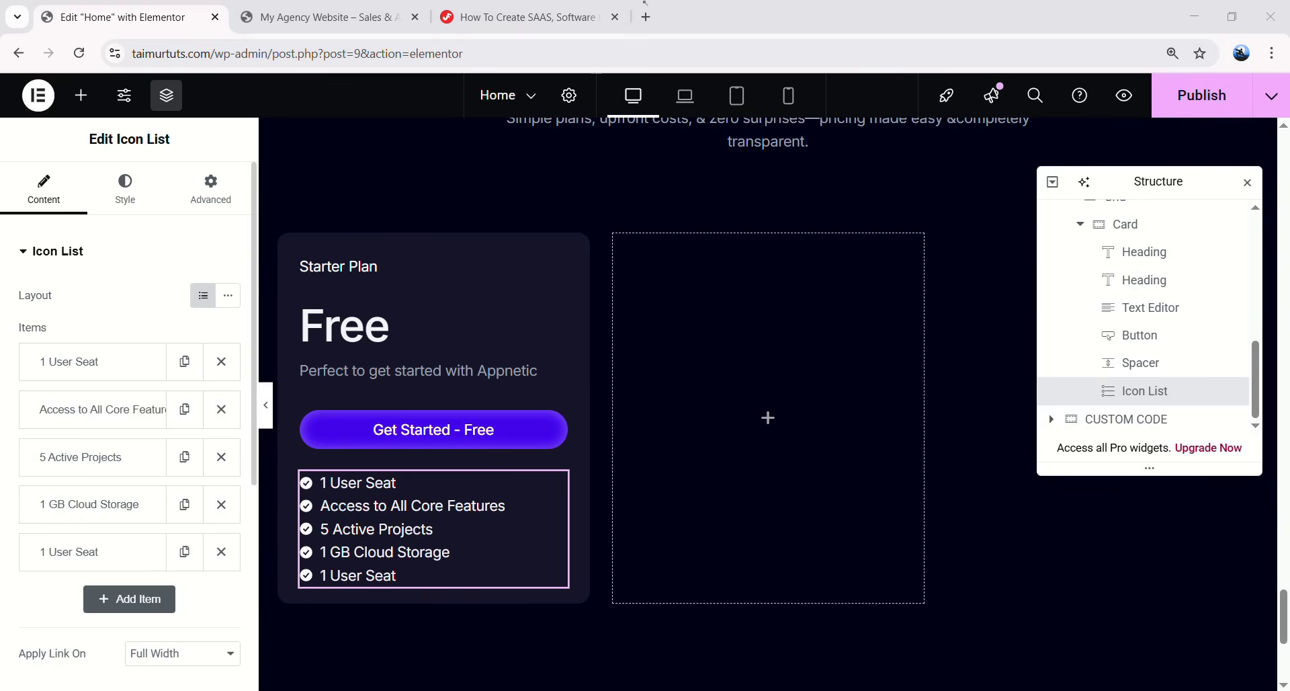
pyautogui.click(98, 554)
pyautogui.moveTo(101, 619); pyautogui.dragTo(32, 617)
pyautogui.write('Standard Integrations')
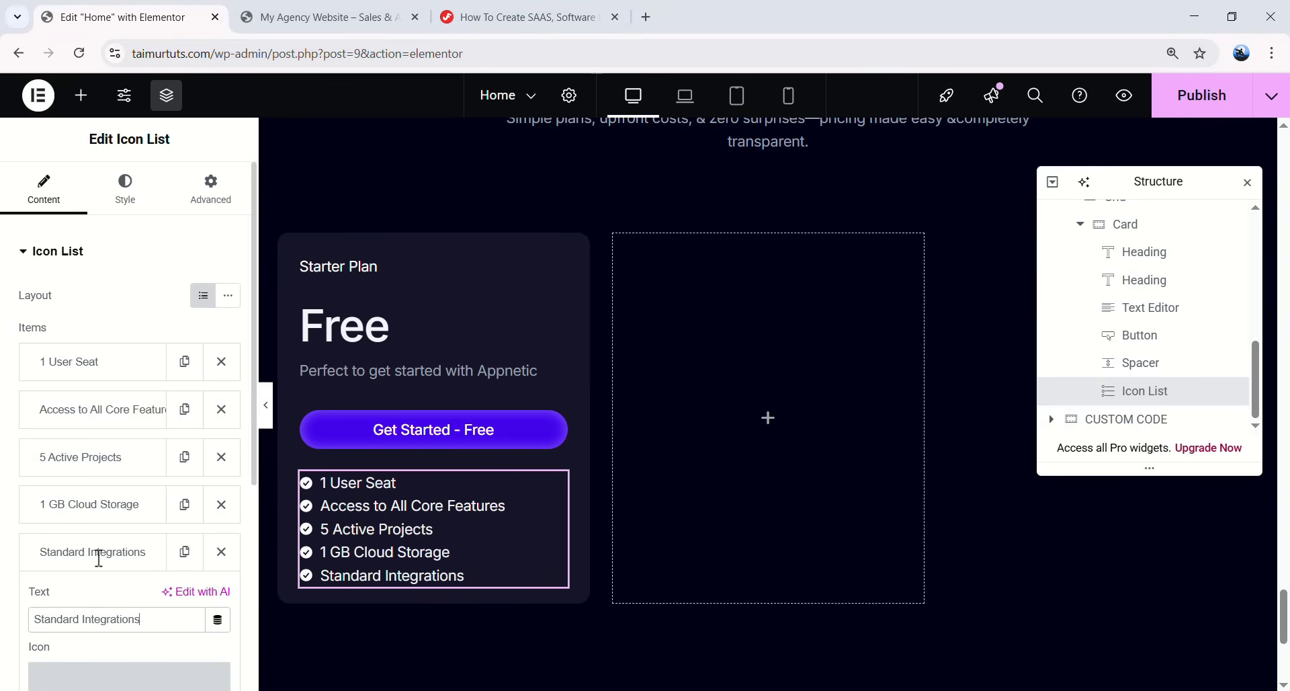
pyautogui.click(99, 553)
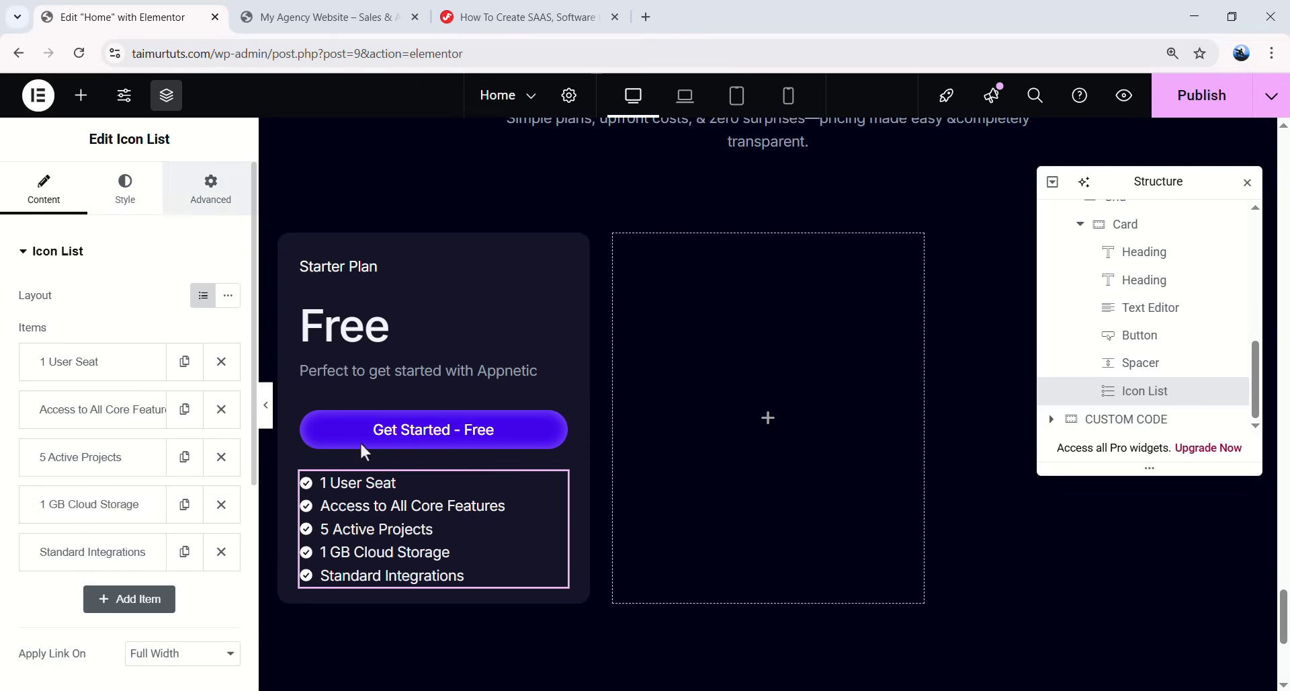
# - Set the feature list's check icon size to 22 px with a 3 px gap
pyautogui.click(134, 205)
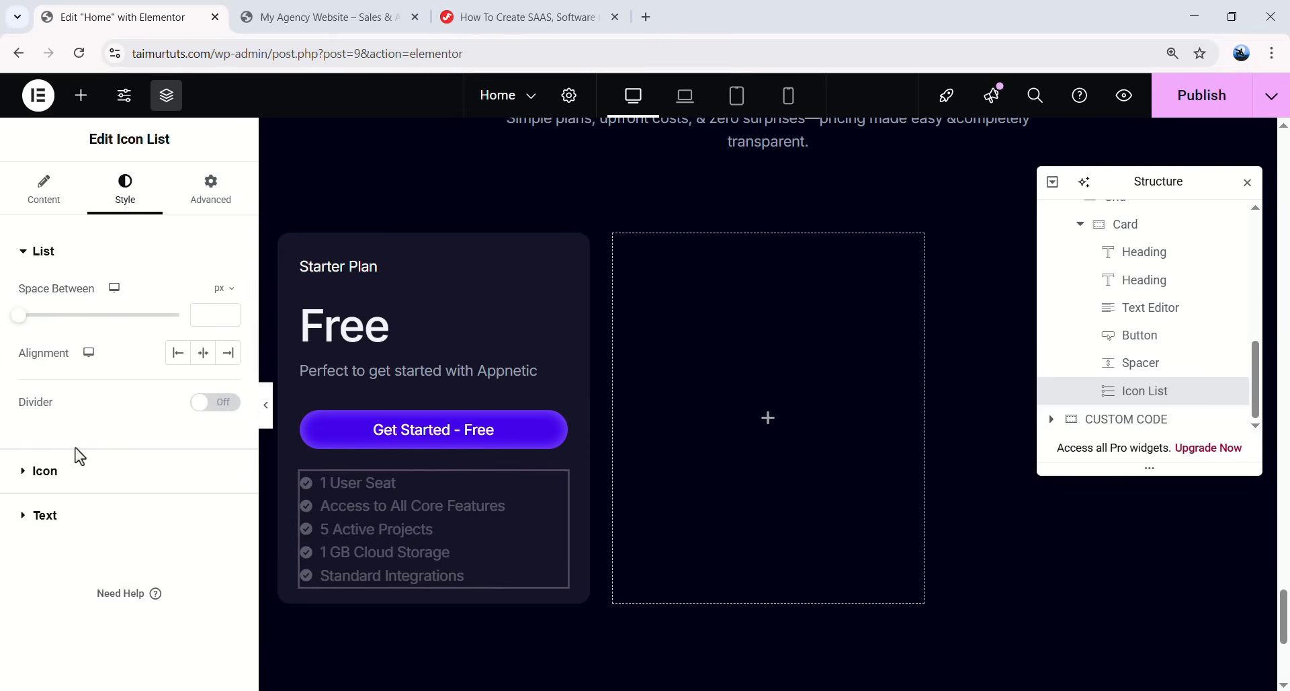
pyautogui.click(44, 472)
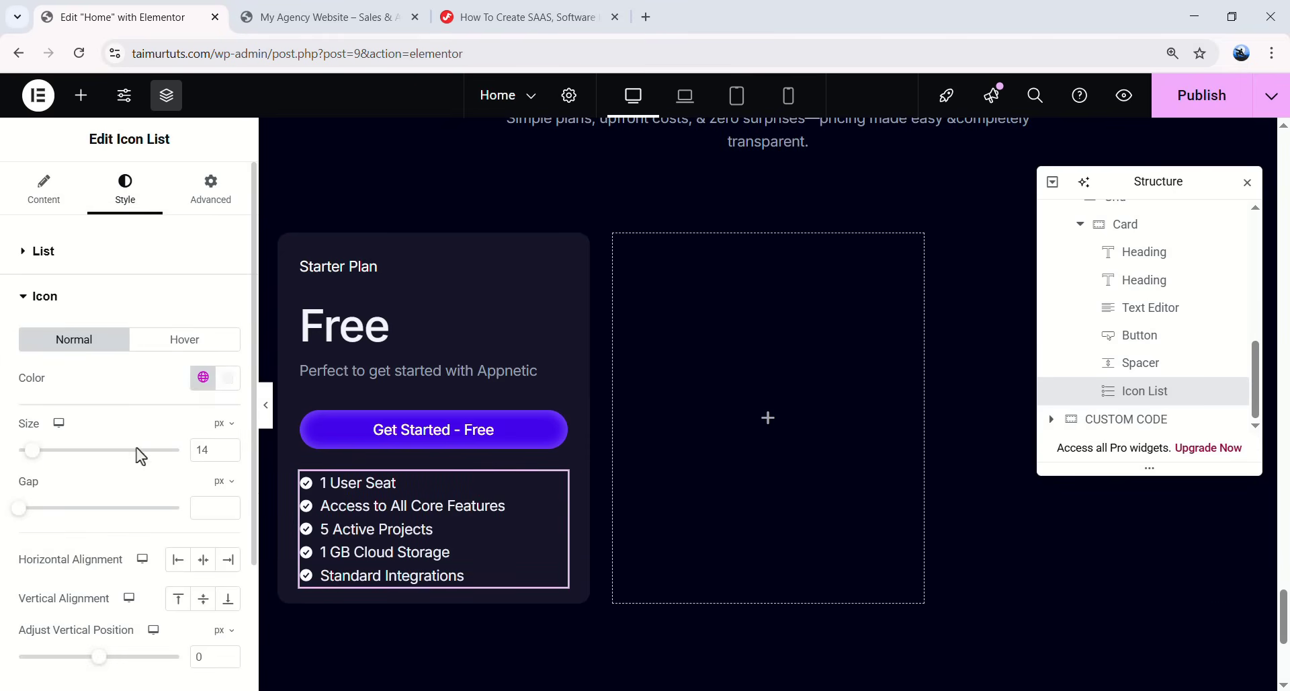
pyautogui.moveTo(26, 460); pyautogui.dragTo(39, 460)
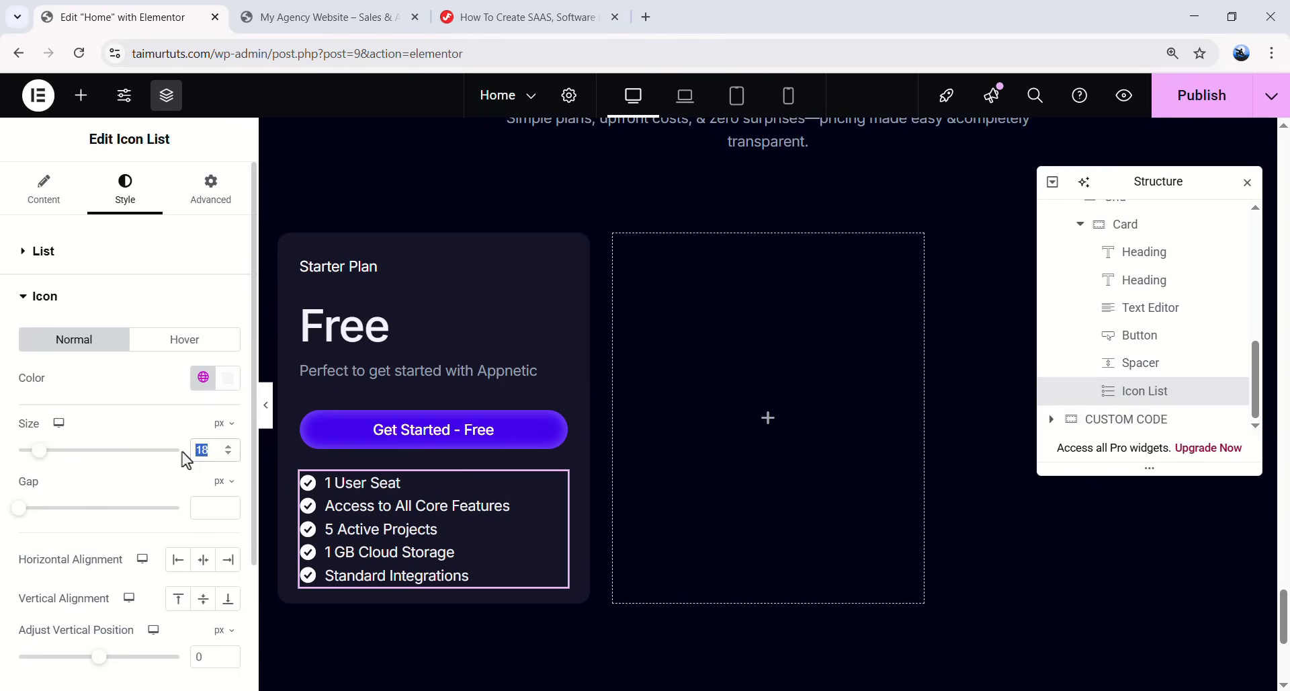
pyautogui.write('22')
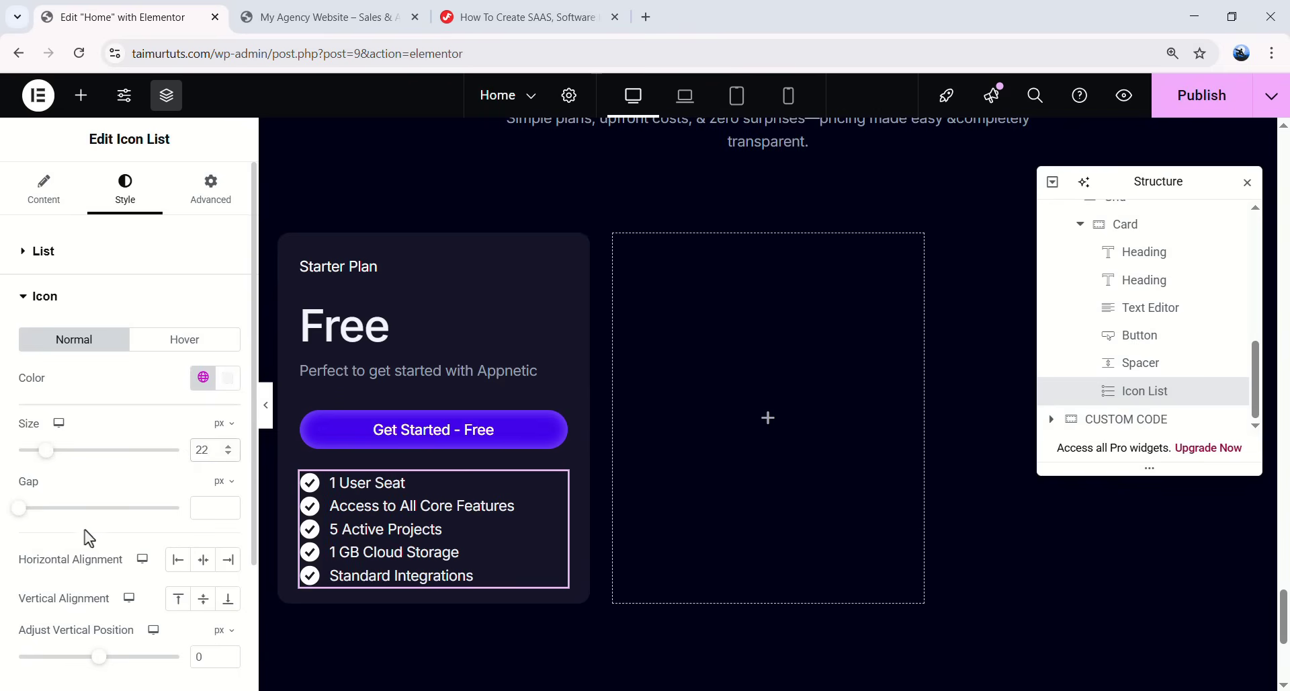
pyautogui.click(204, 508)
pyautogui.write('3')
# - Set the list text typography to Medium (500) weight with 26 px line height
pyautogui.scroll(-3, 154, 447)
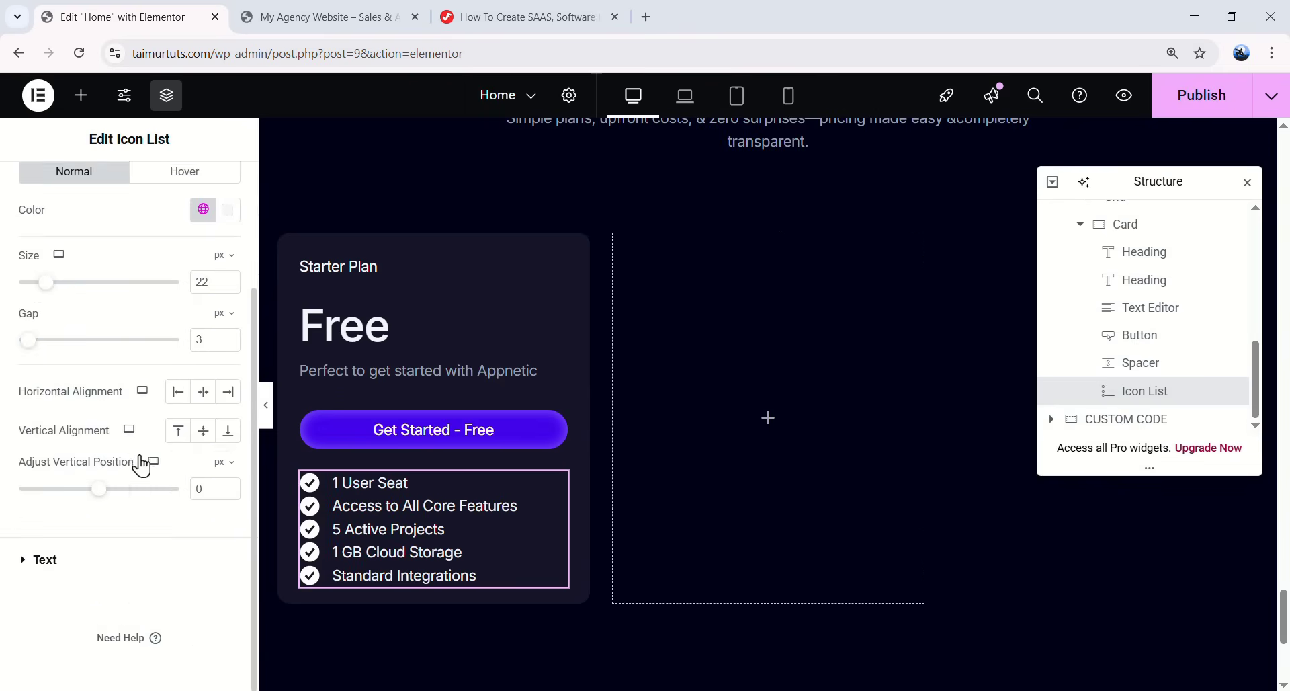
pyautogui.click(46, 559)
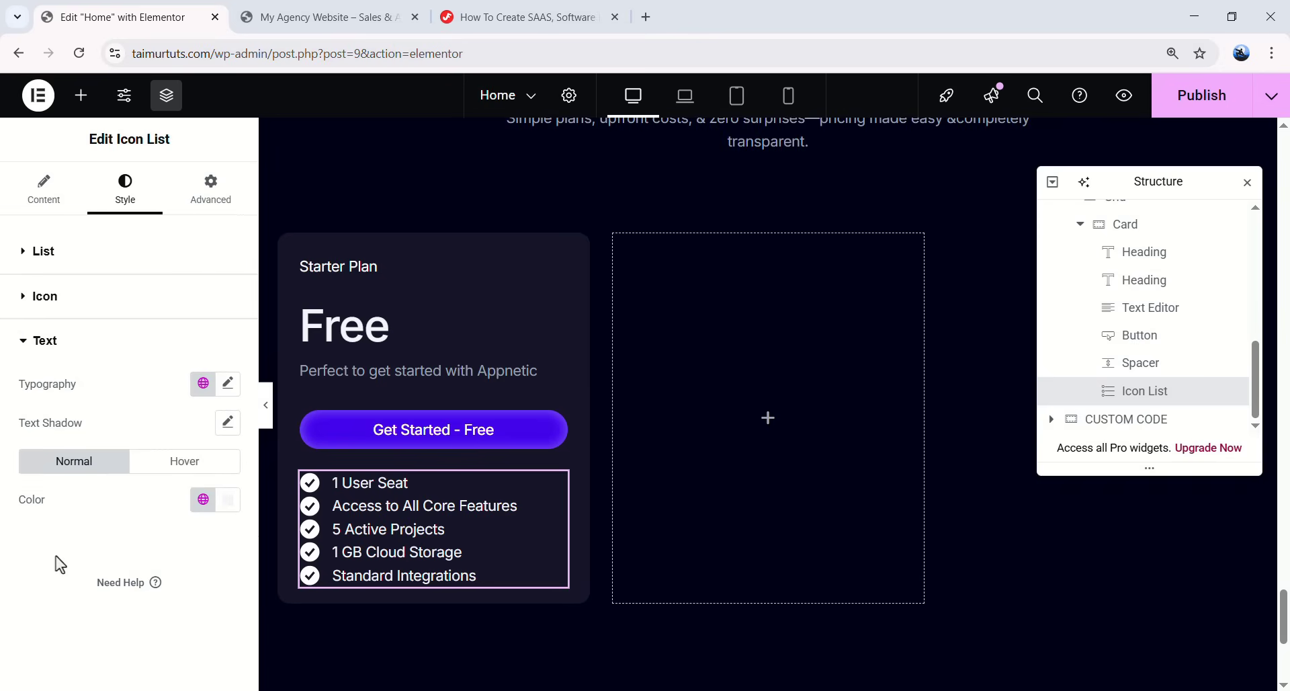
pyautogui.click(228, 384)
pyautogui.scroll(-1, 157, 514)
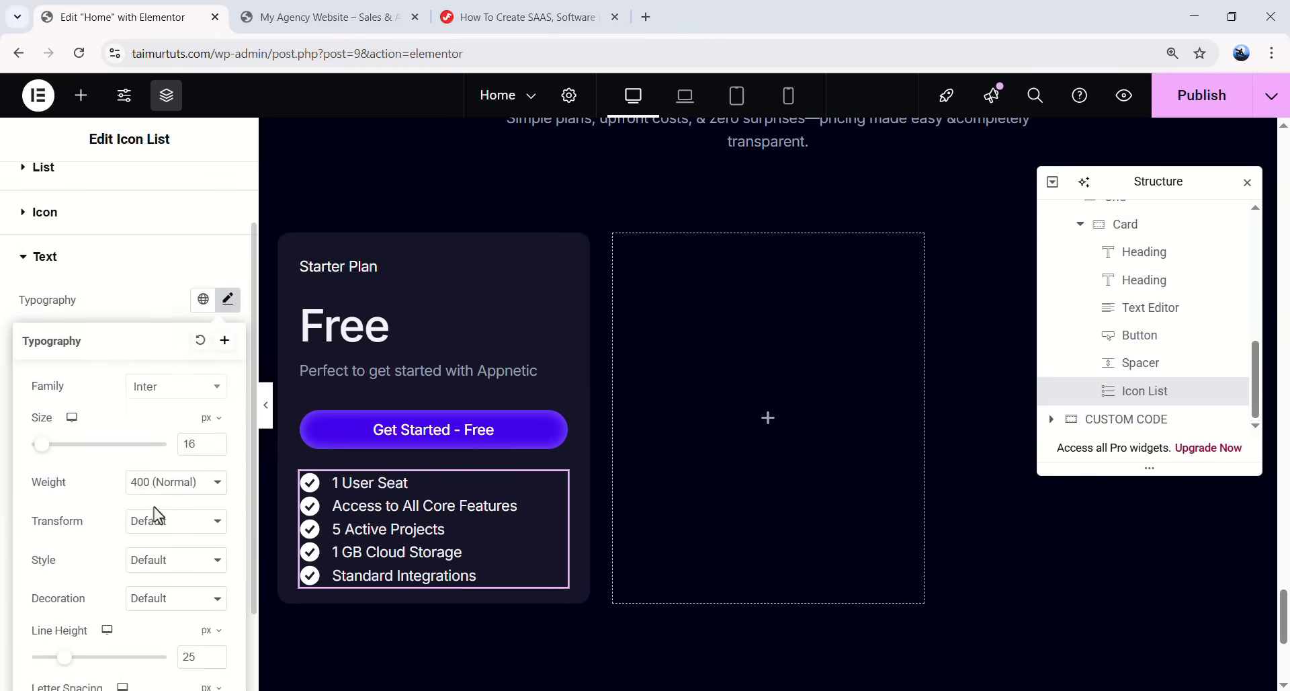
pyautogui.click(151, 484)
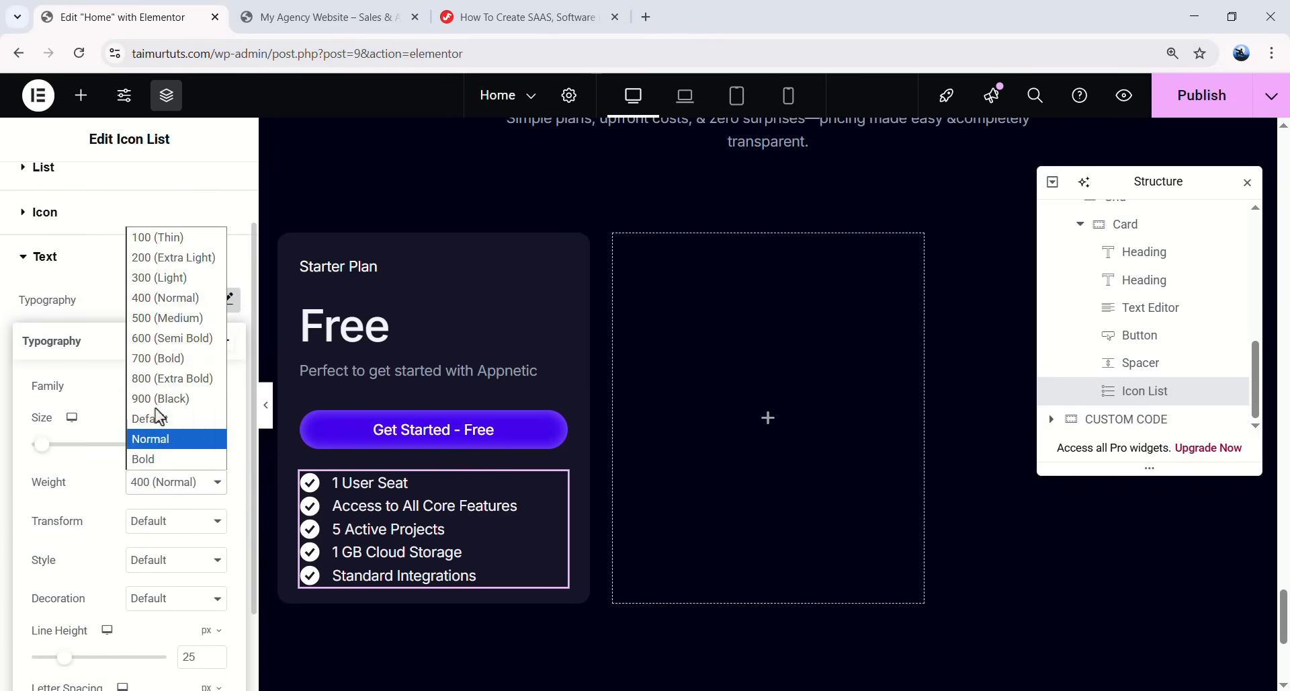
pyautogui.click(166, 318)
pyautogui.scroll(-1, 178, 612)
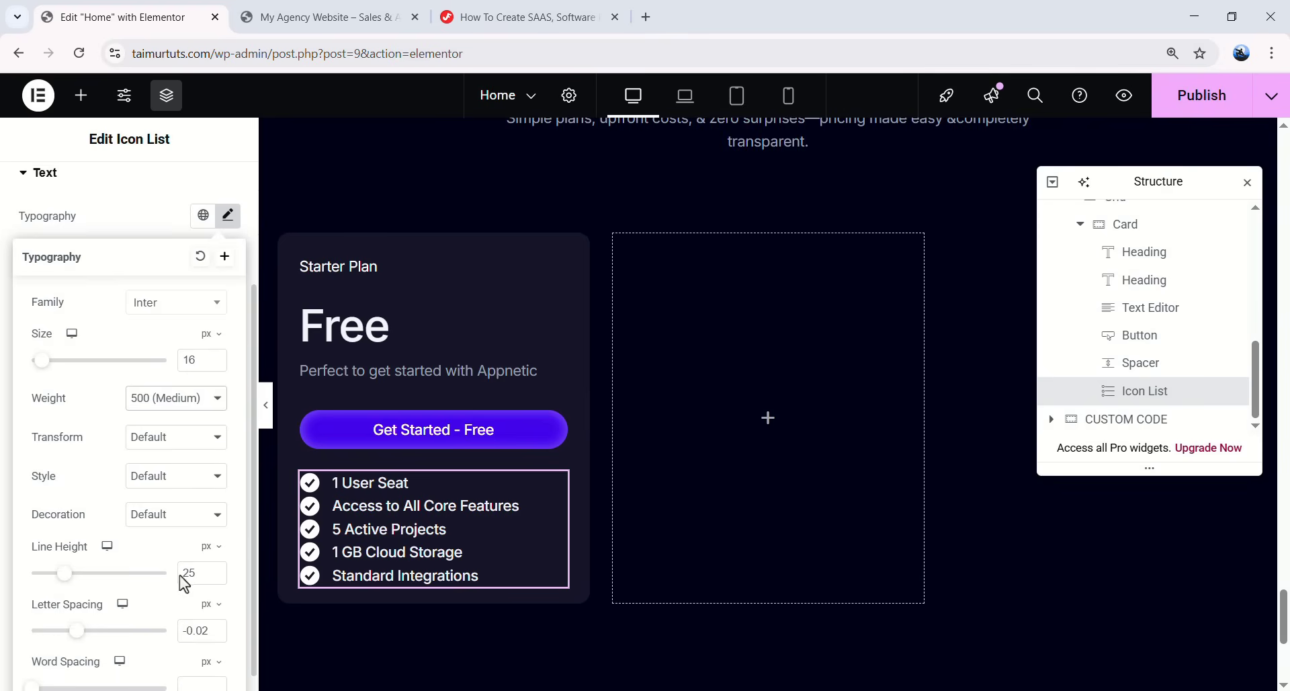
pyautogui.scroll(1, 176, 571)
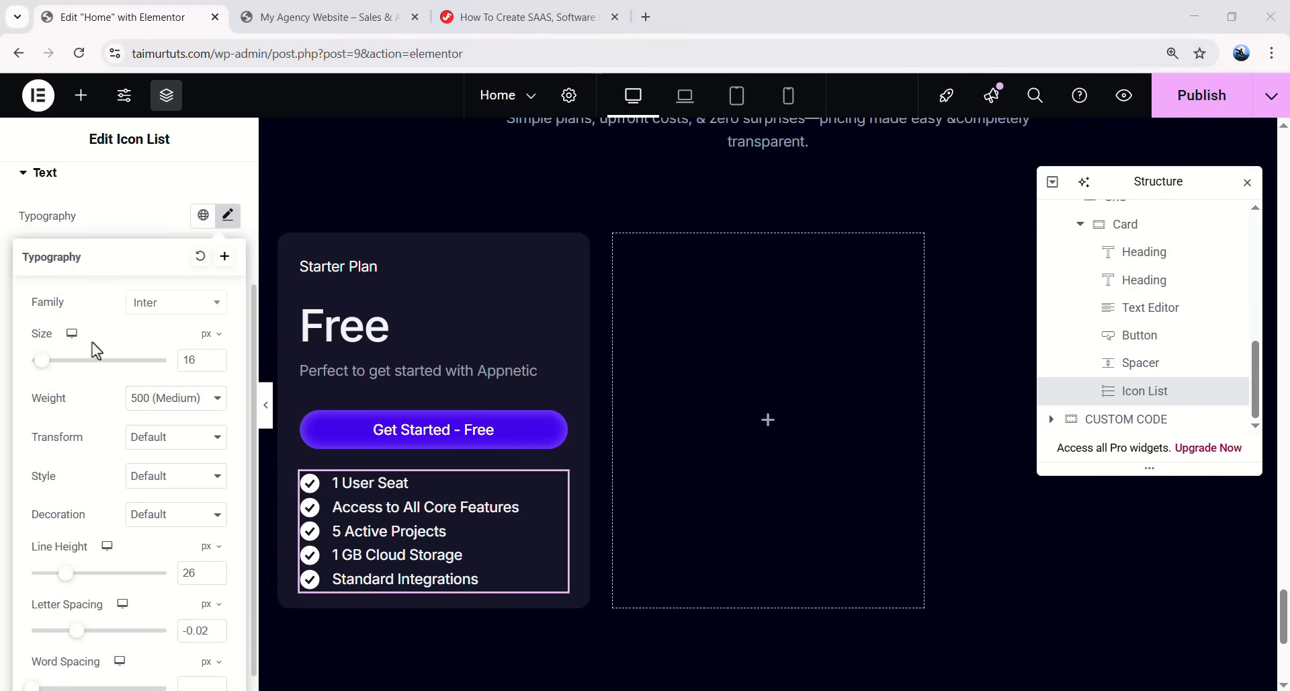
pyautogui.click(226, 216)
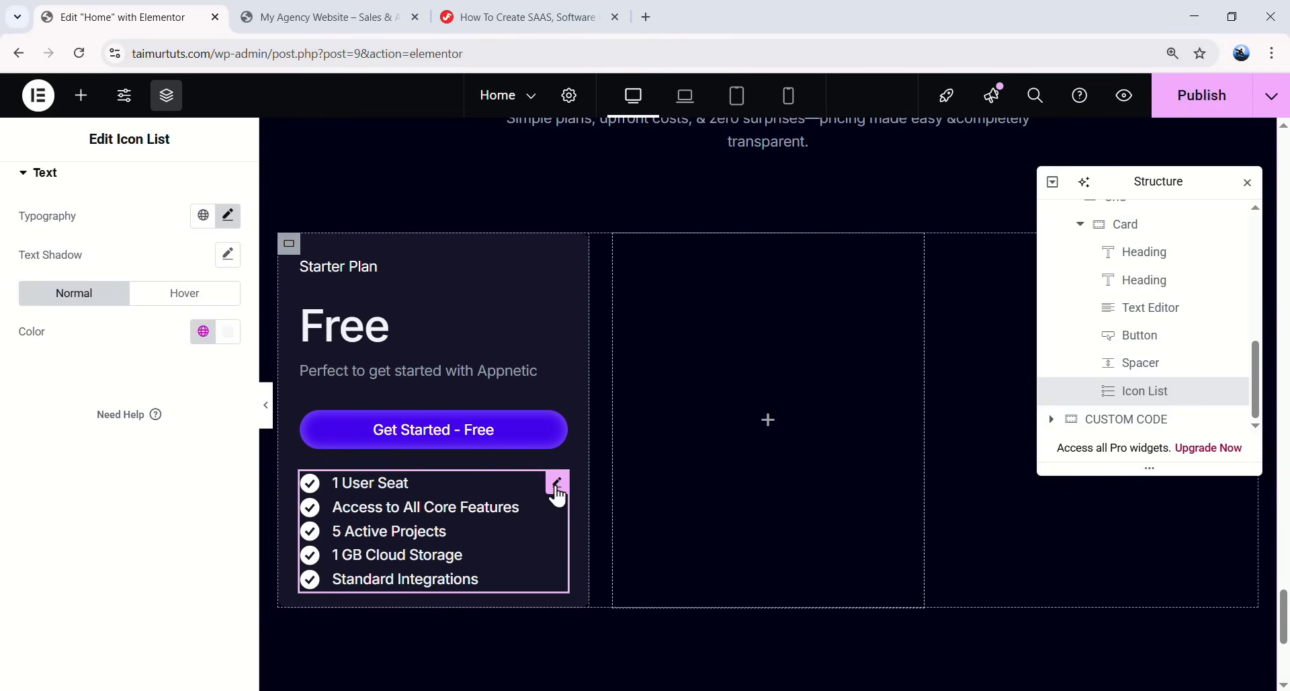
# - Duplicate the Starter Plan feature list and switch to the tutorial page
pyautogui.rightClick(556, 484)
pyautogui.click(636, 317)
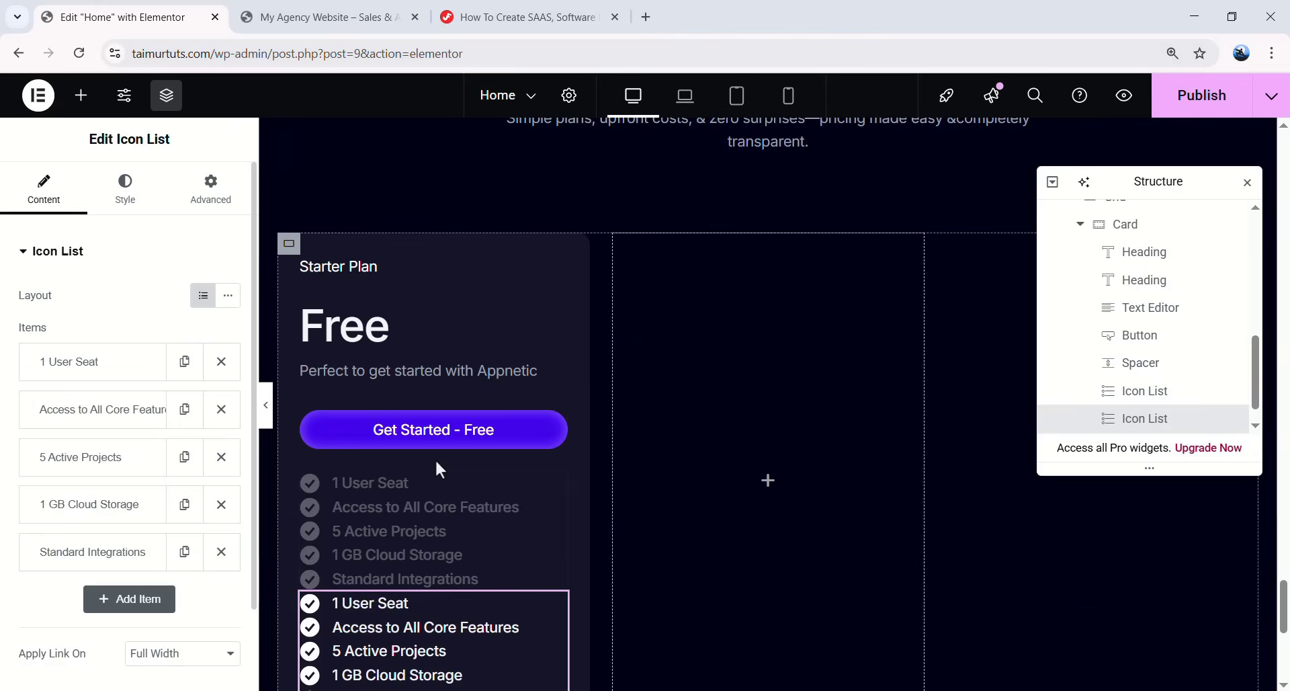
pyautogui.scroll(-3, 418, 480)
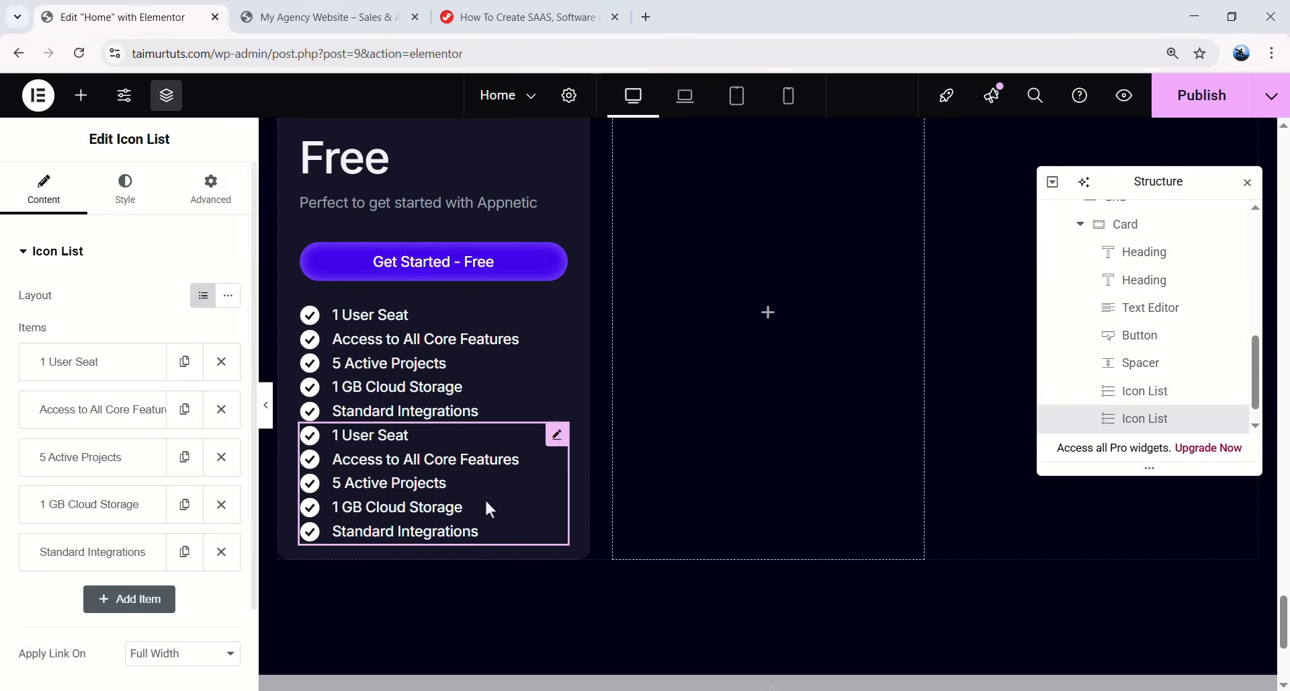
pyautogui.scroll(3, 524, 453)
pyautogui.scroll(-3, 437, 473)
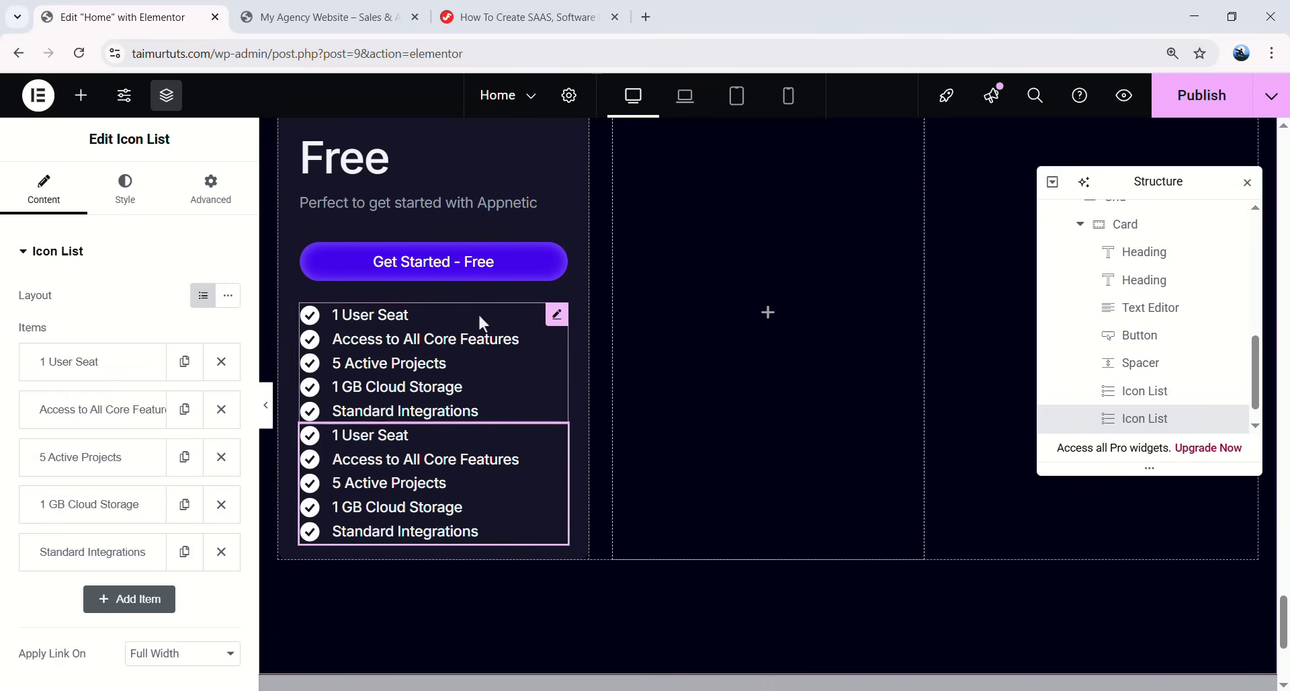
pyautogui.click(539, 18)
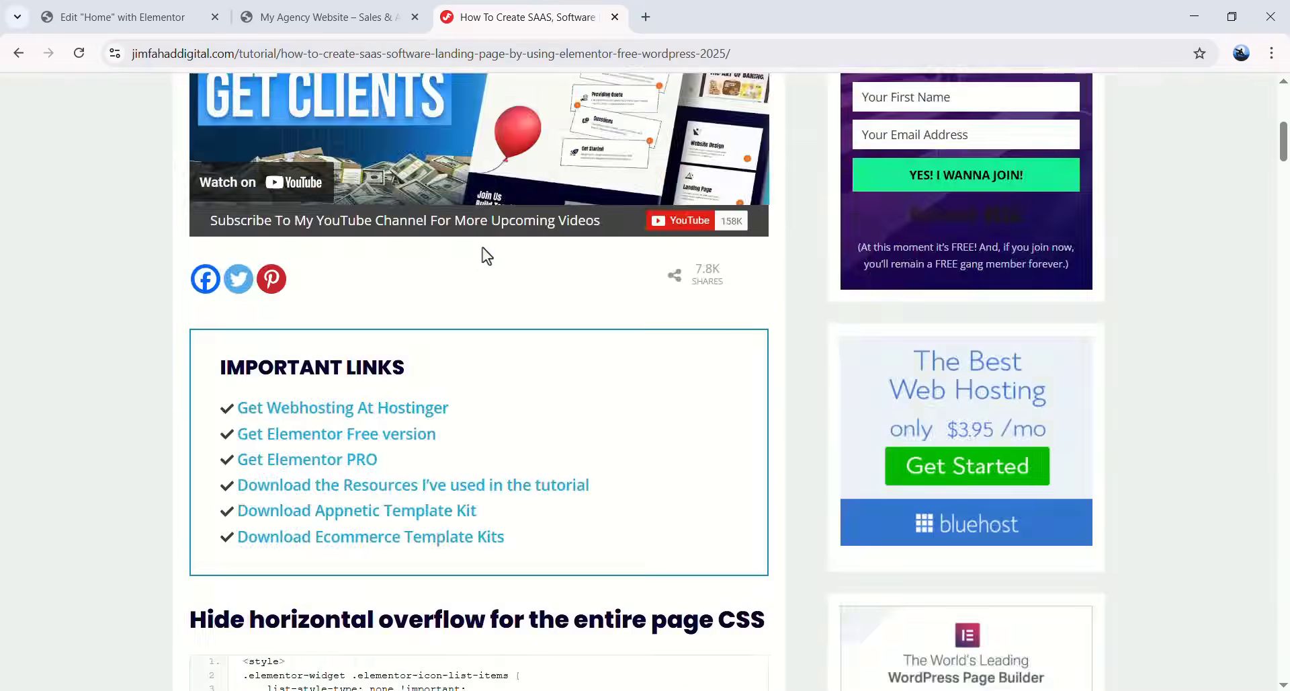
# - Copy the tutorial's Pricing Table List Item Style CSS and go back to Elementor
pyautogui.scroll(-7, 477, 309)
pyautogui.scroll(-20, 468, 384)
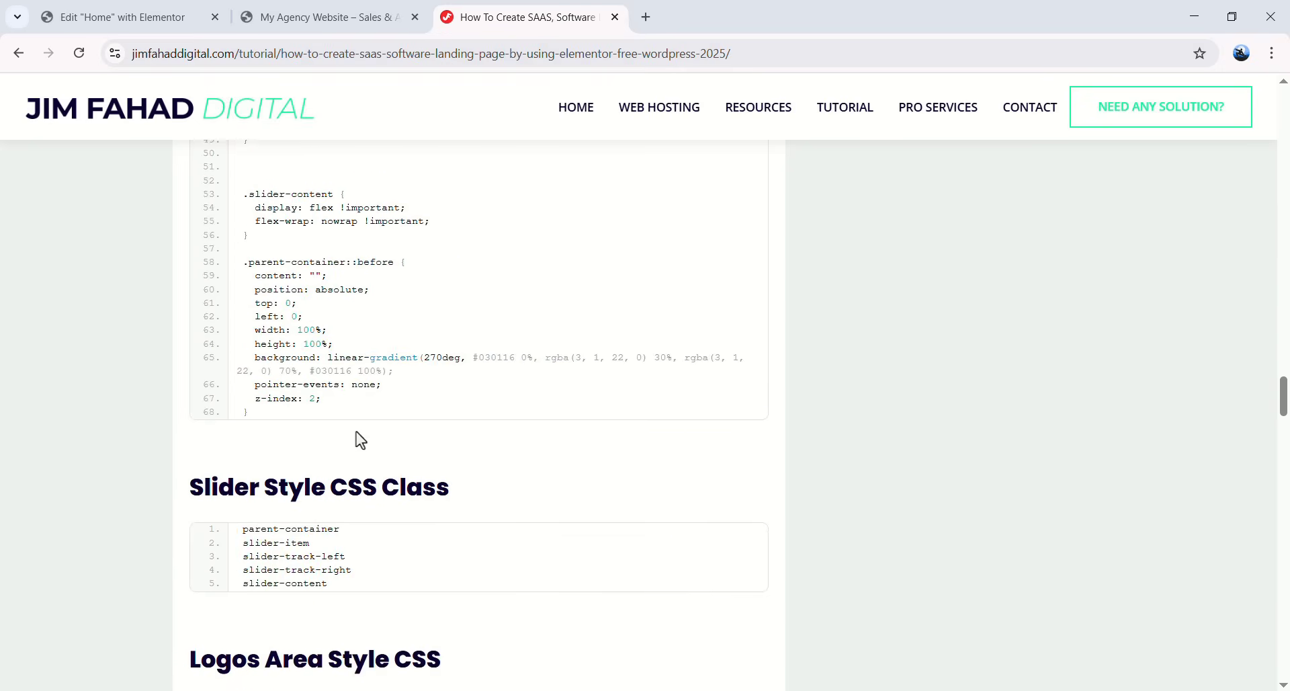
pyautogui.scroll(-15, 318, 282)
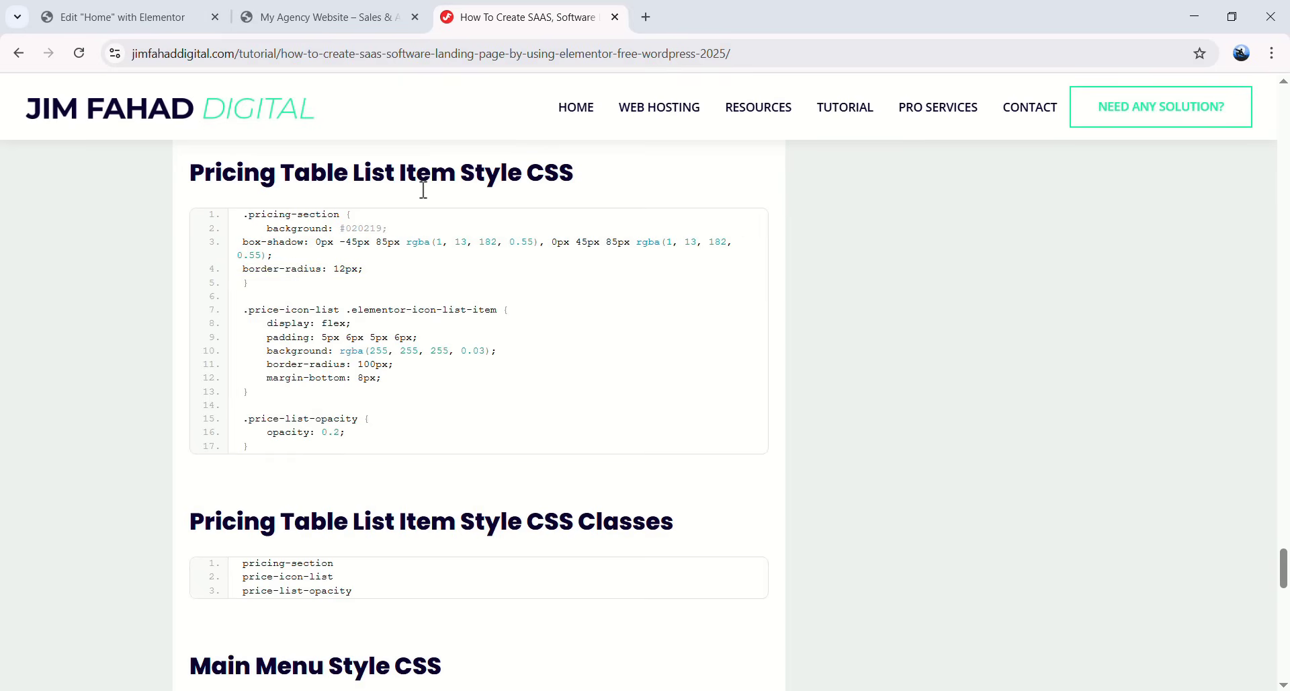
pyautogui.click(697, 223)
pyautogui.click(157, 27)
pyautogui.scroll(-4, 437, 470)
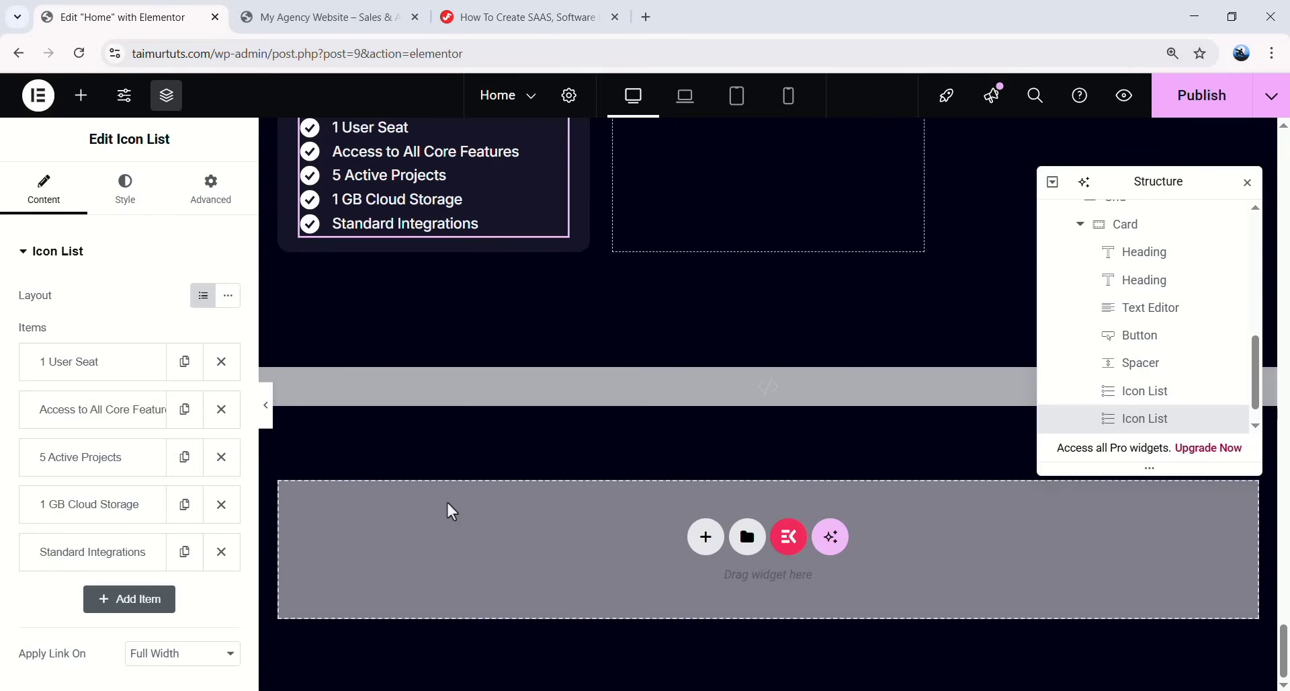
# - Paste the Pricing Table List Item Style CSS at the end of the custom code block
pyautogui.click(456, 384)
pyautogui.scroll(-20, 168, 489)
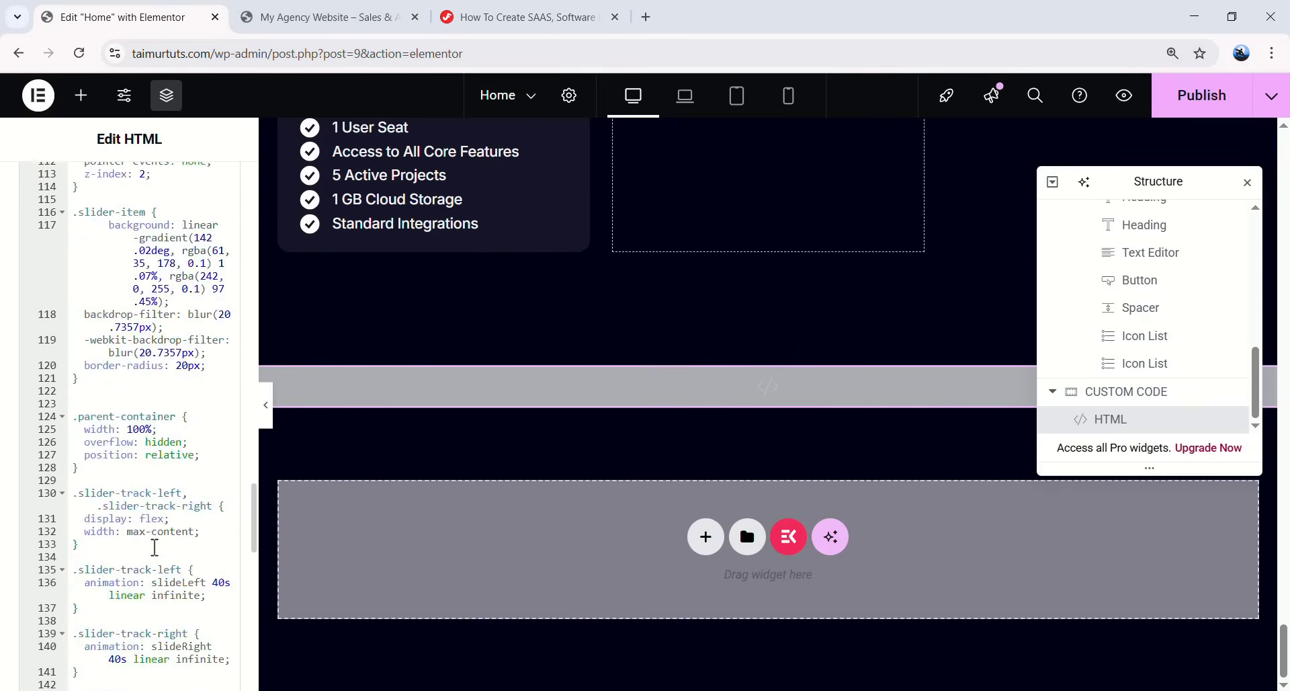
pyautogui.click(141, 548)
pyautogui.hotkey('ctrl', 'v')
pyautogui.click(506, 18)
pyautogui.click(162, 19)
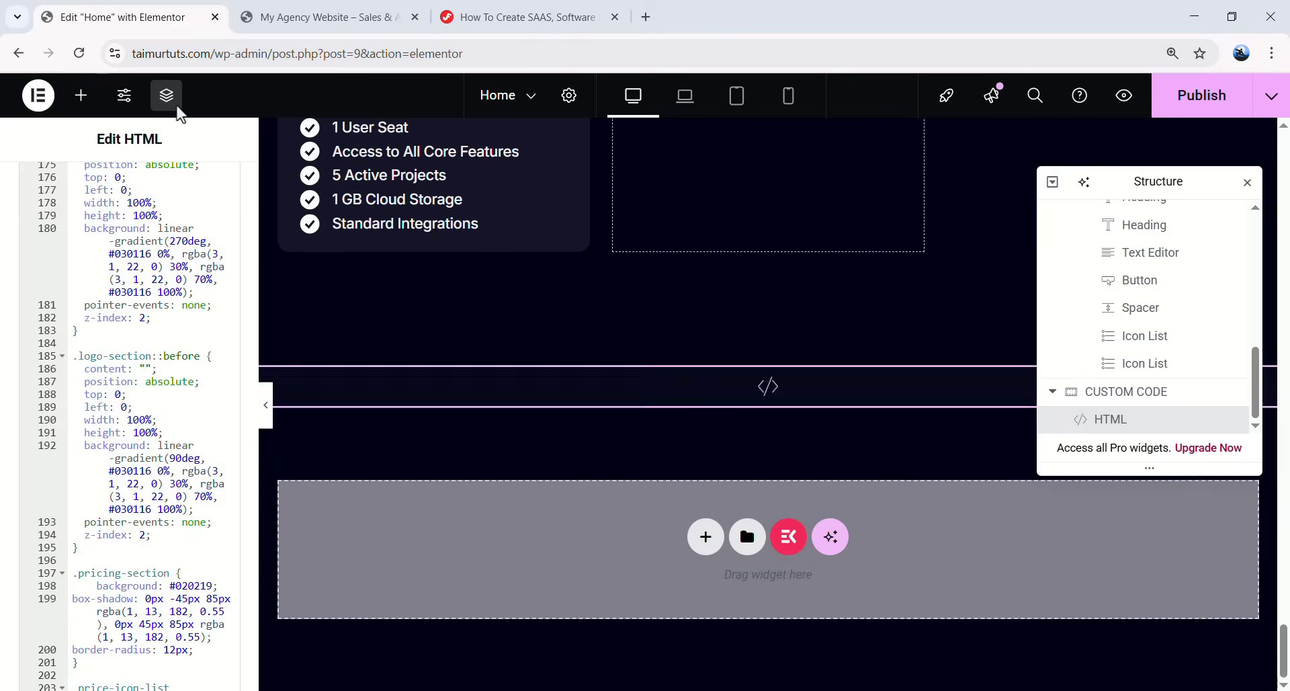
# - Add the pricing-section CSS class to the Pricing Section container
pyautogui.click(594, 13)
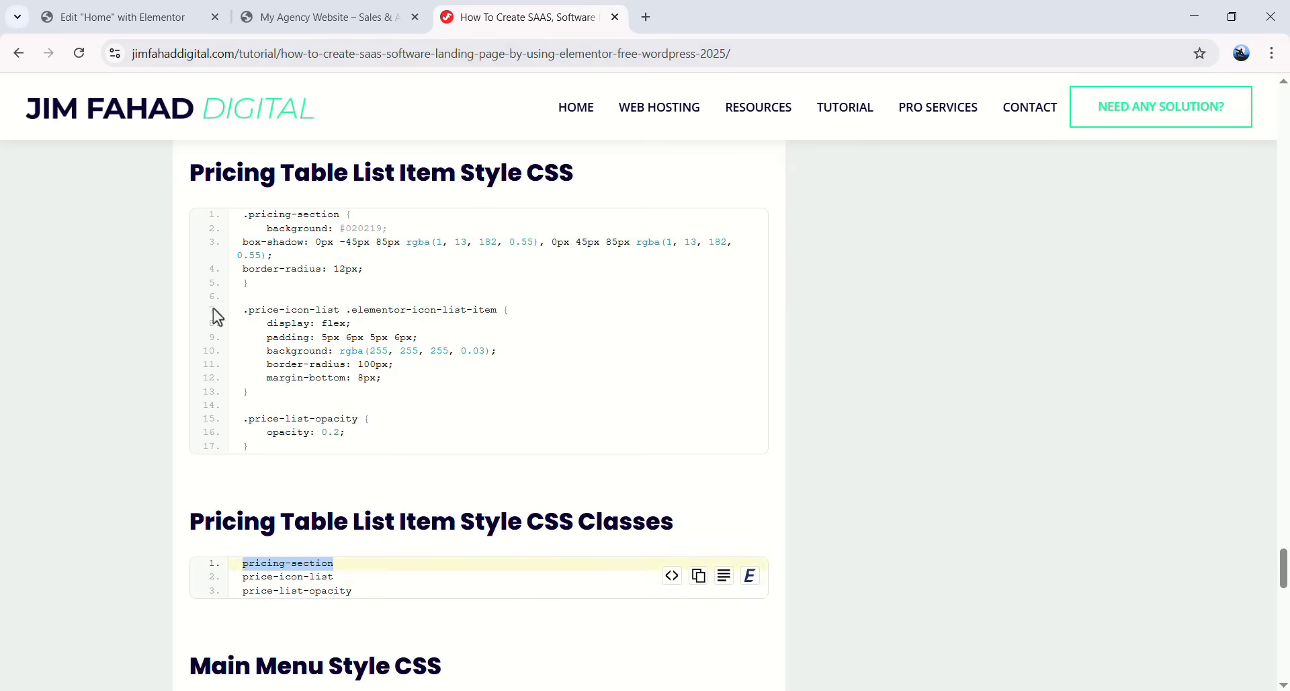
pyautogui.click(121, 17)
pyautogui.scroll(5, 1121, 391)
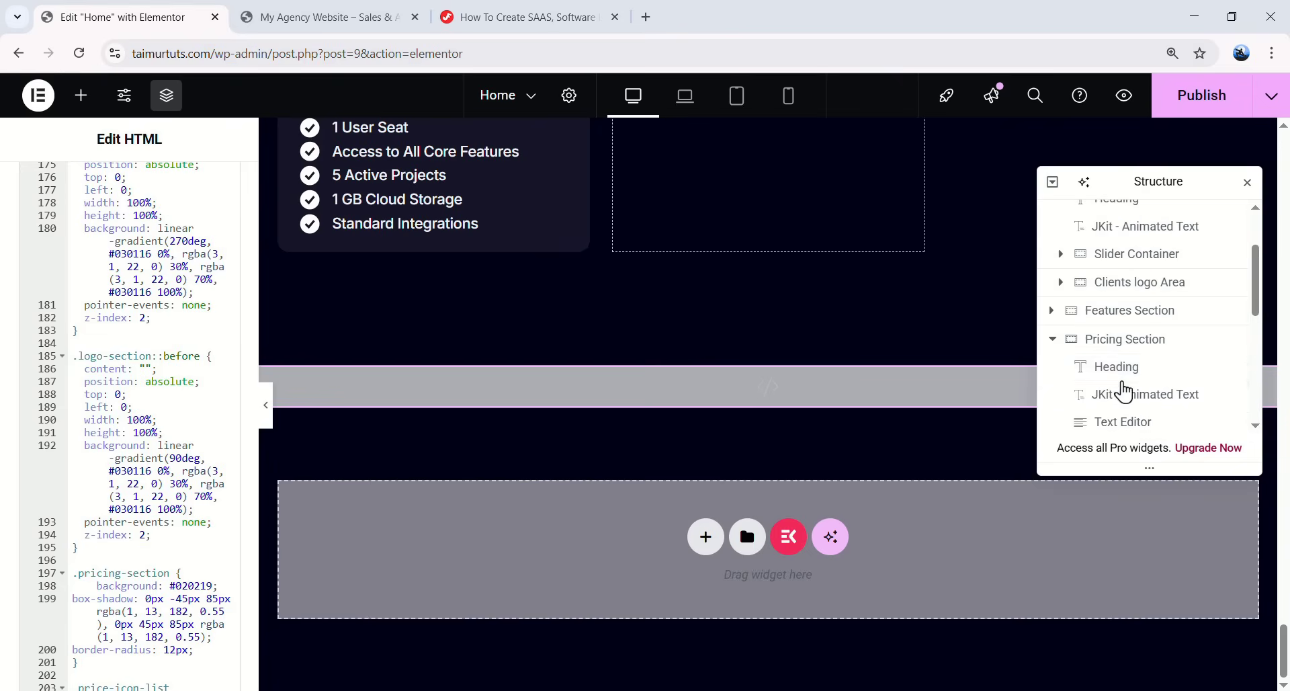
pyautogui.click(1095, 349)
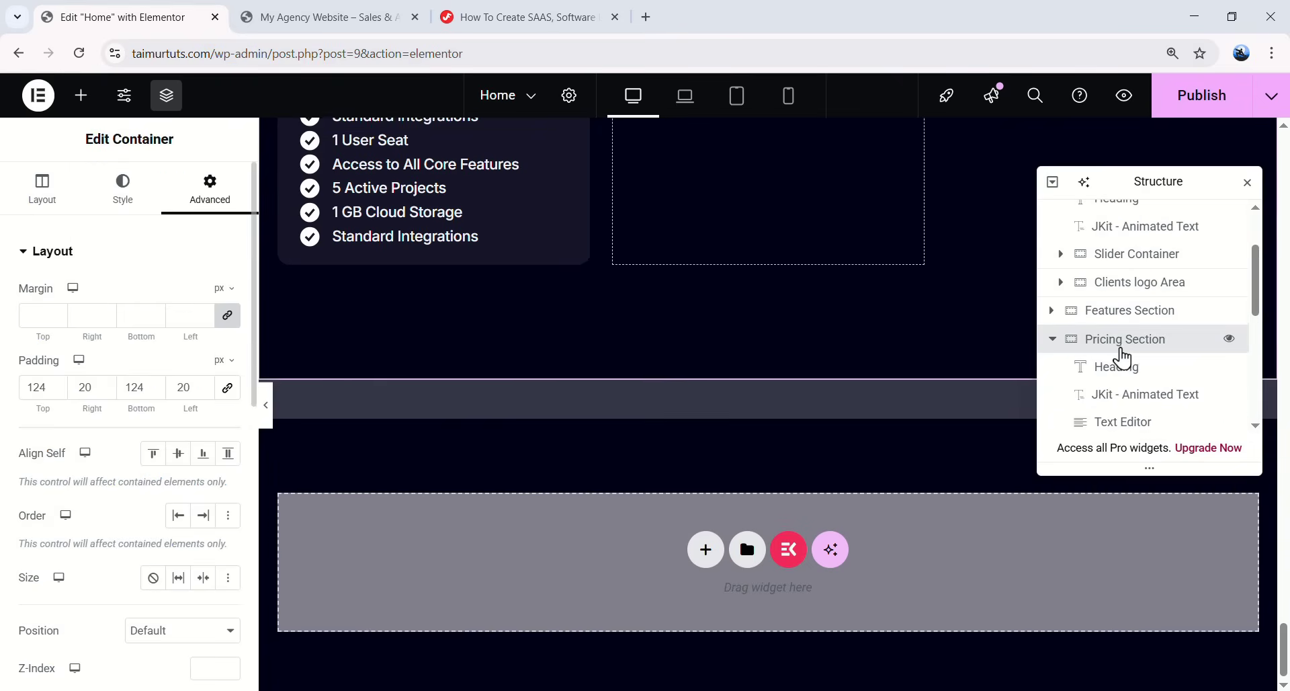
pyautogui.scroll(-5, 147, 403)
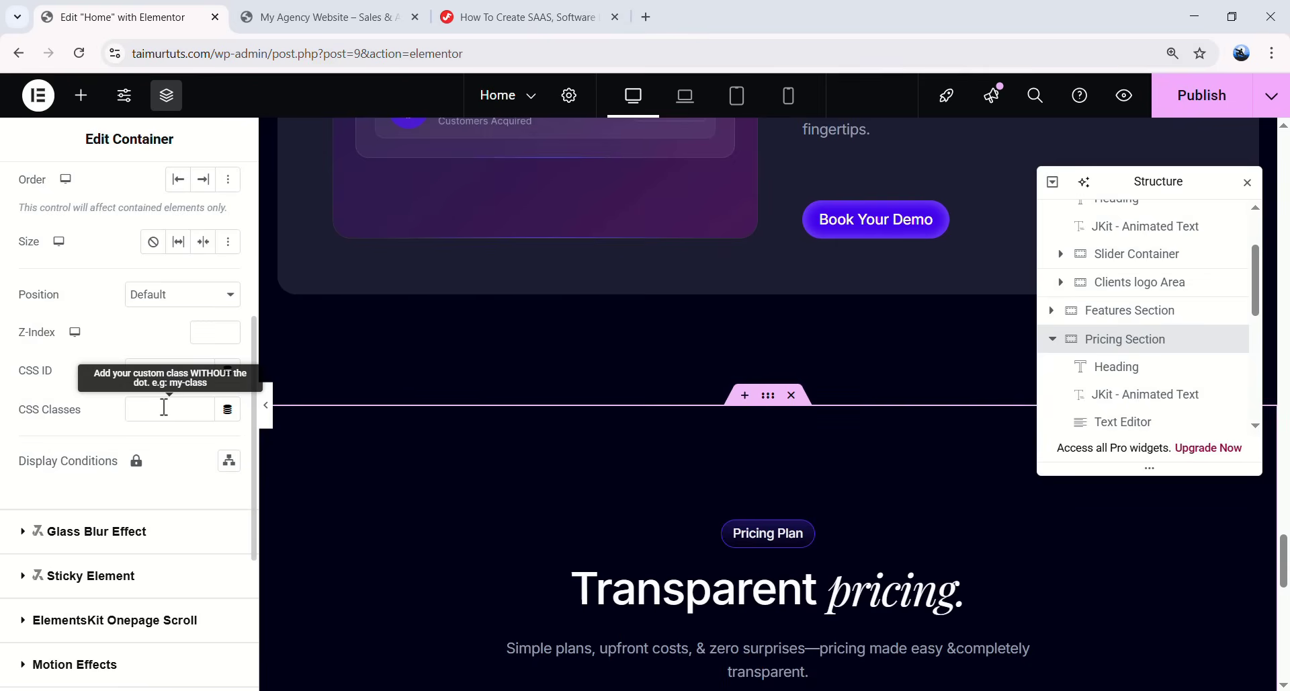
pyautogui.hotkey('ctrl', 'v')
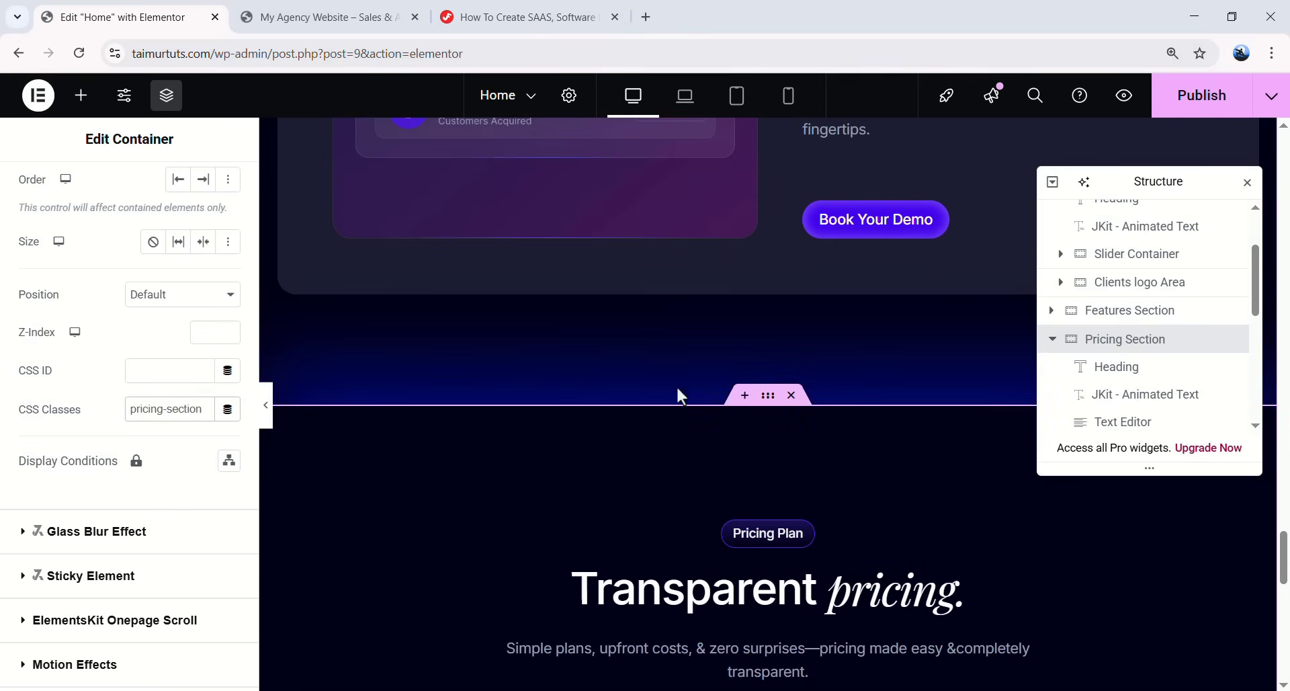
pyautogui.scroll(2, 827, 365)
pyautogui.scroll(-3, 795, 409)
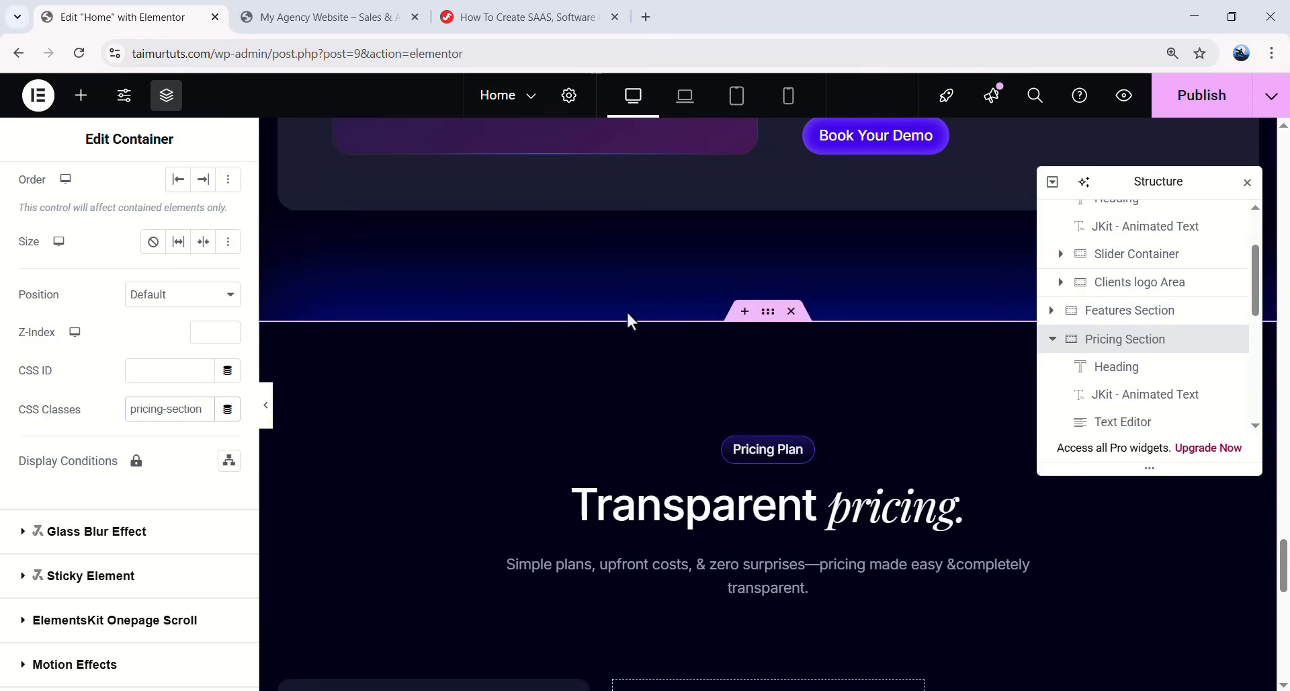
pyautogui.scroll(3, 844, 239)
pyautogui.scroll(-4, 619, 279)
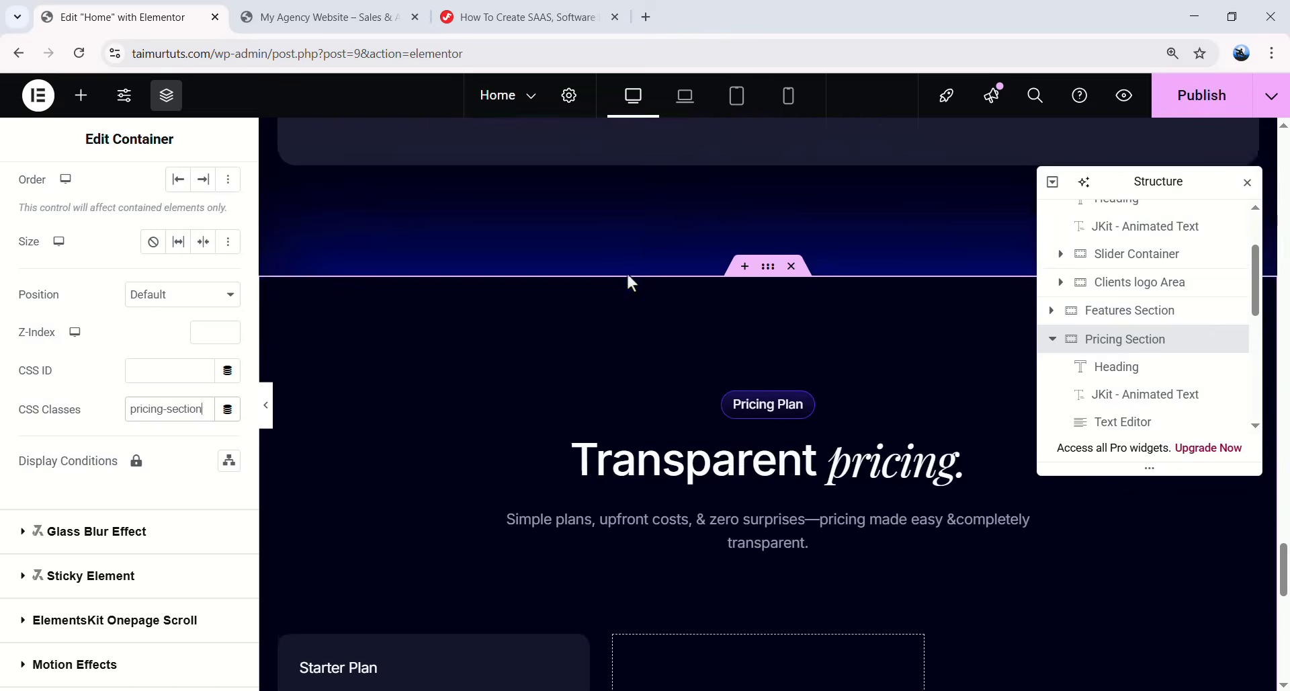
pyautogui.scroll(-3, 628, 273)
# - Add the price-icon-list CSS class to the first Starter Plan feature list
pyautogui.click(563, 23)
pyautogui.moveTo(237, 581); pyautogui.dragTo(314, 582)
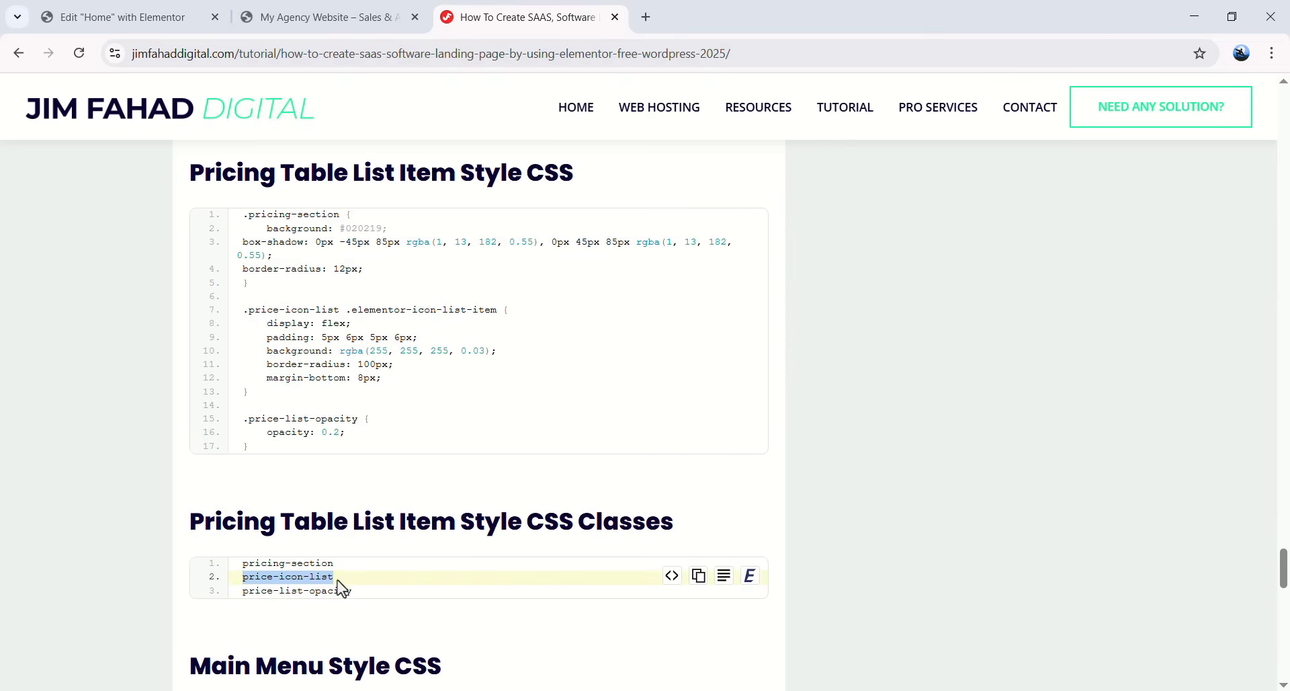
pyautogui.click(128, 17)
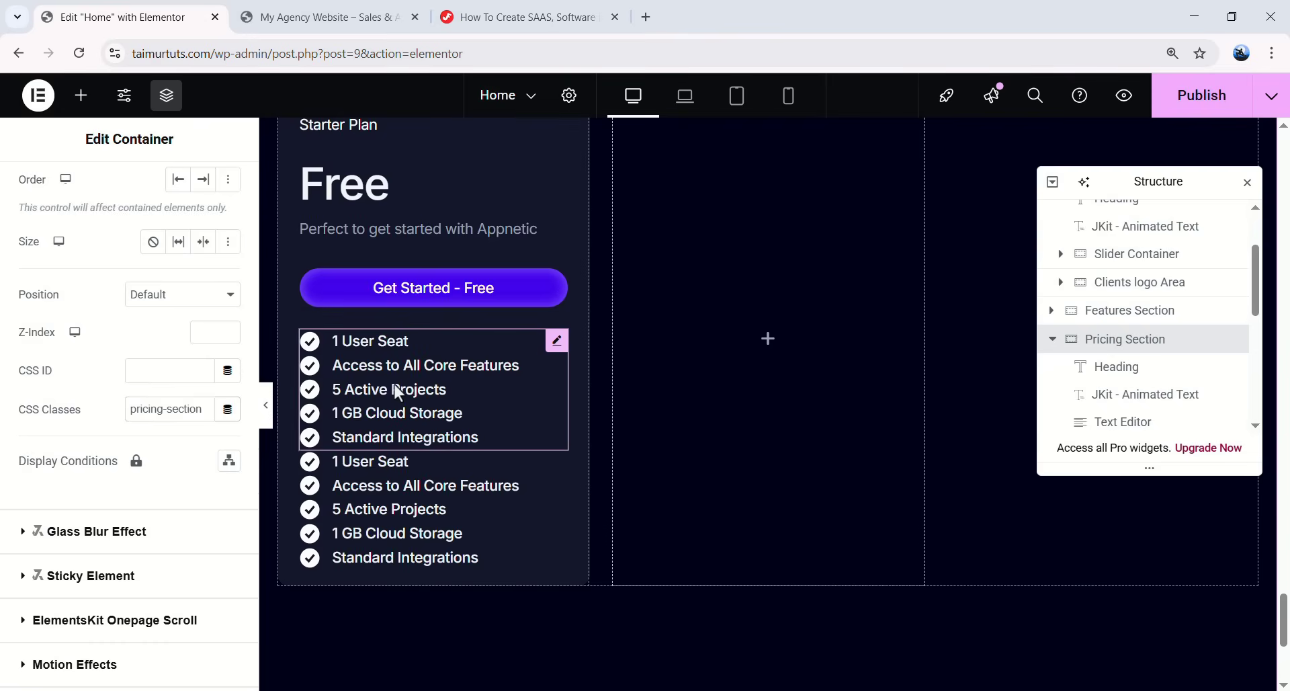
pyautogui.click(394, 384)
pyautogui.click(208, 195)
pyautogui.scroll(-3, 158, 459)
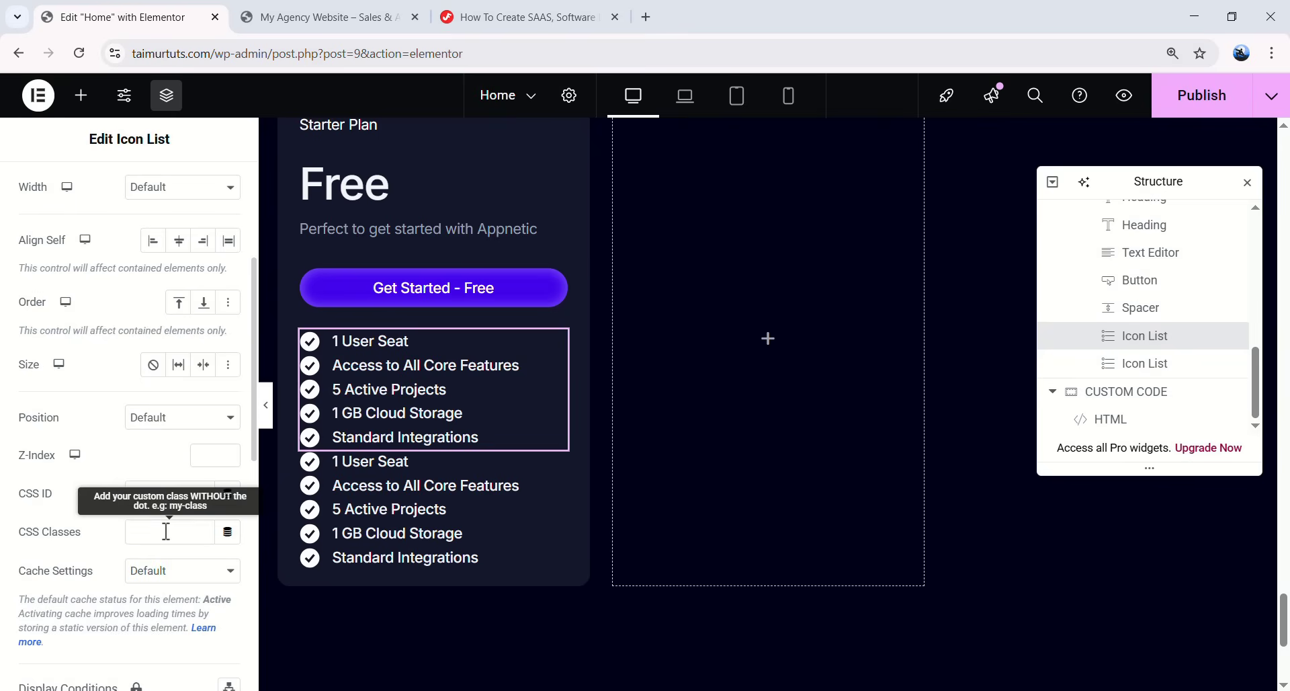
pyautogui.write('price-icon-list')
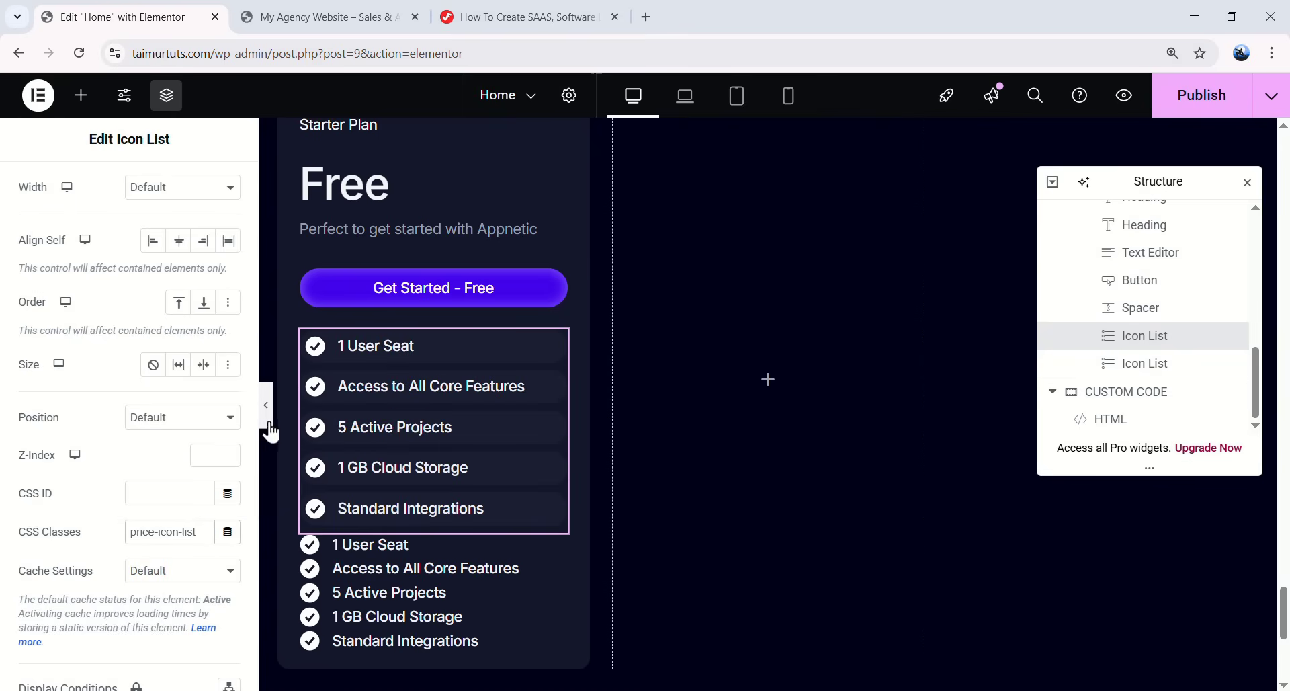
pyautogui.click(264, 416)
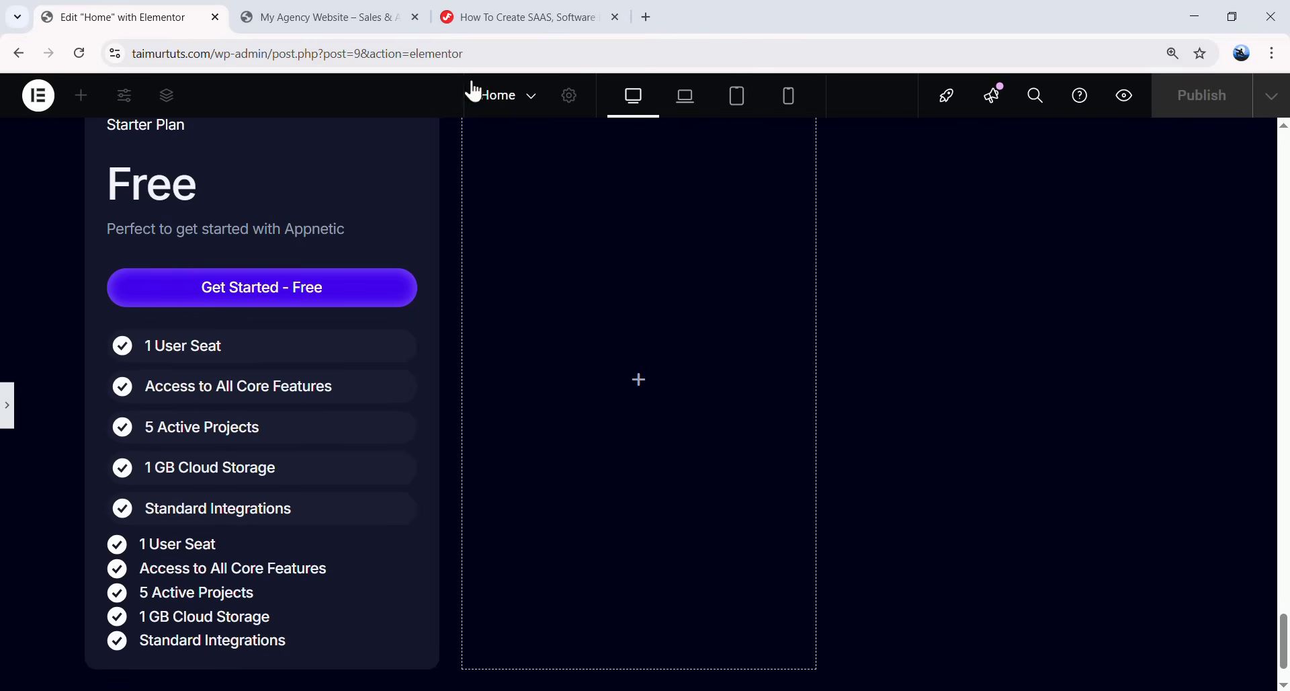
# - Give the second feature list the price-list-opacity class so it appears faded
pyautogui.click(521, 17)
pyautogui.scroll(-1, 285, 489)
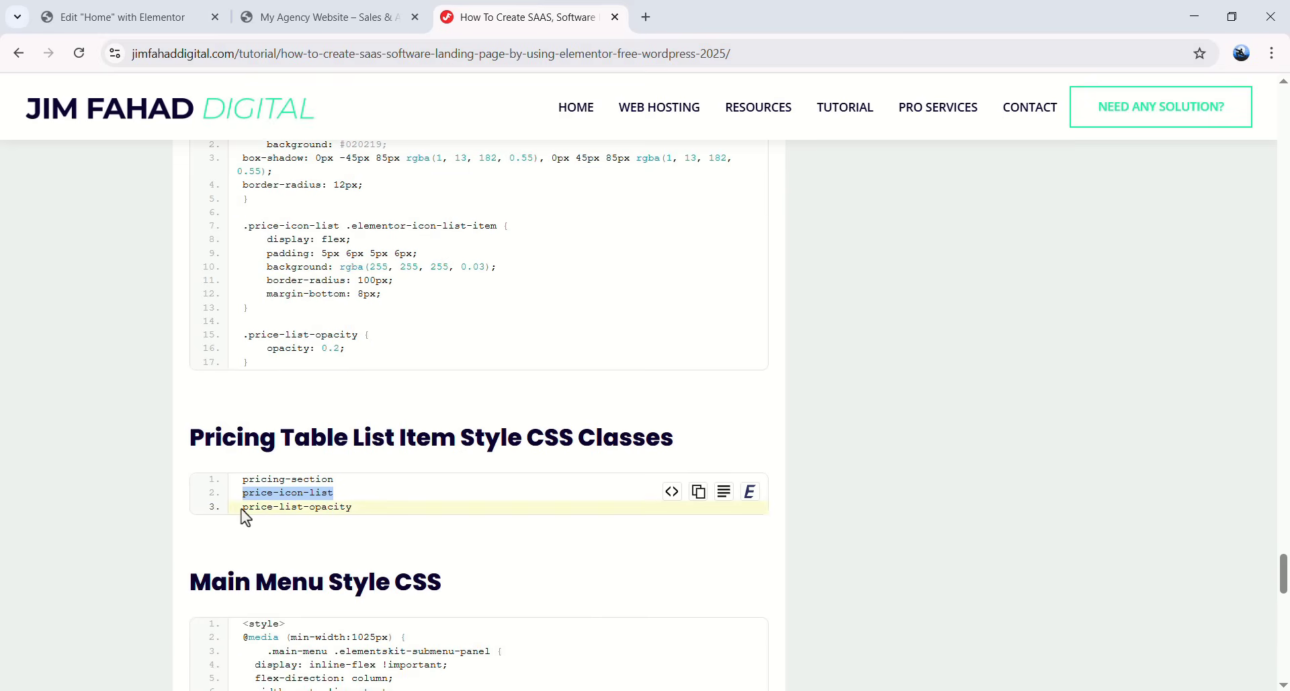
pyautogui.moveTo(240, 508); pyautogui.dragTo(265, 507)
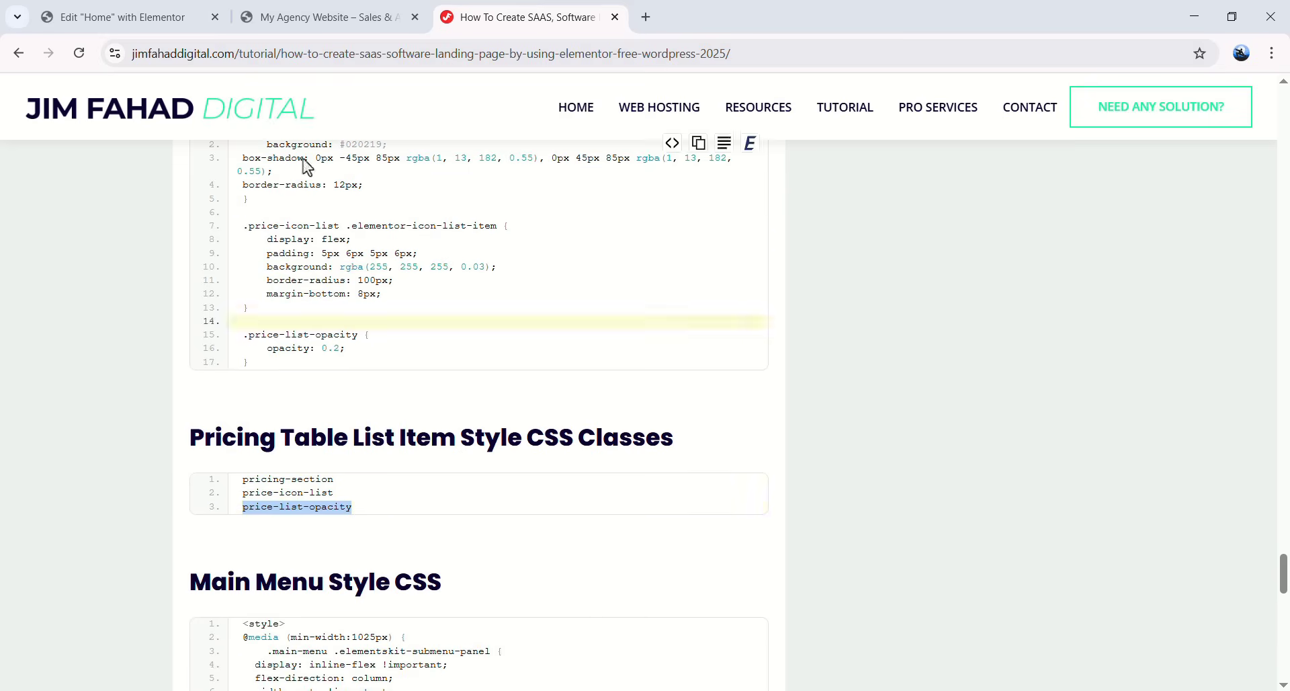
pyautogui.click(184, 12)
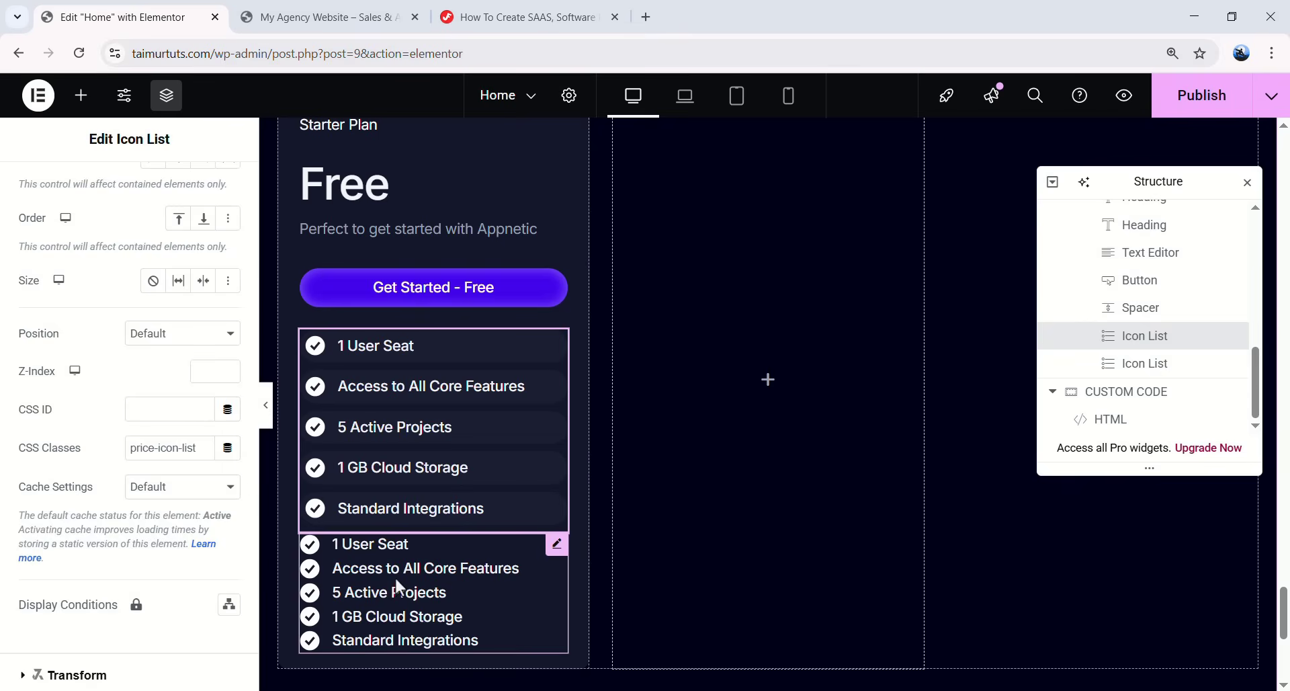
pyautogui.click(394, 577)
pyautogui.click(201, 199)
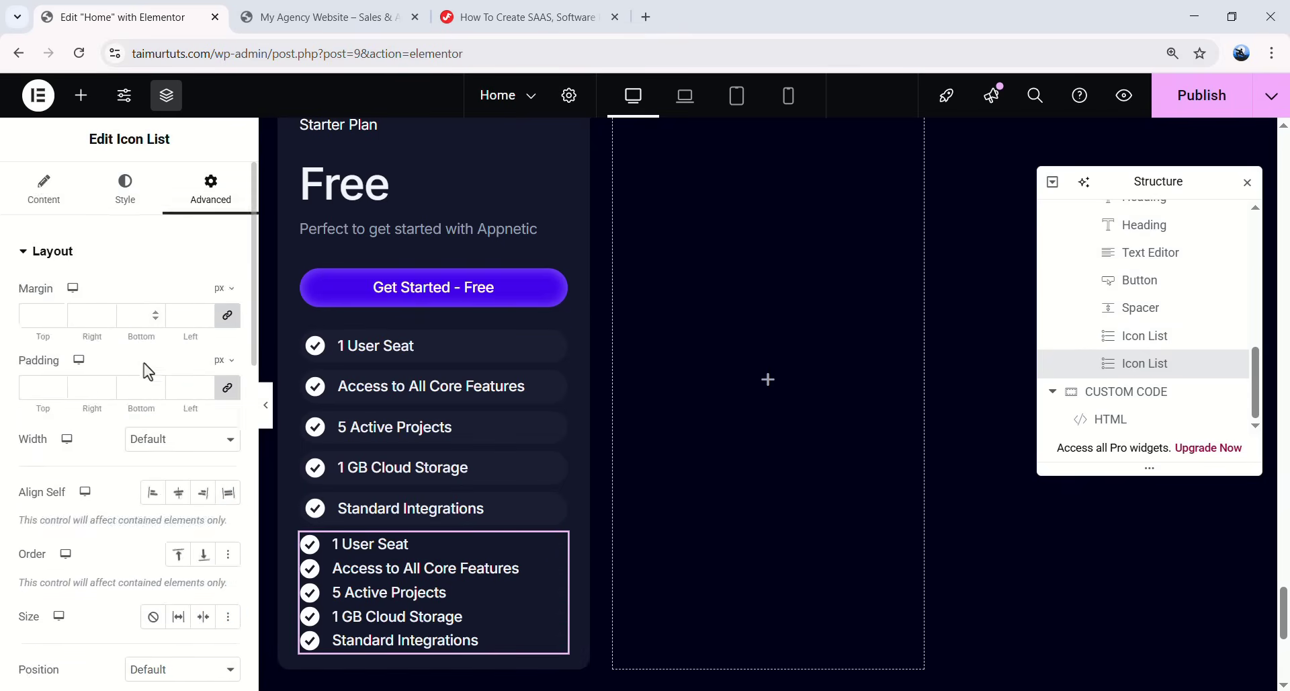
pyautogui.scroll(-5, 146, 356)
pyautogui.click(151, 536)
pyautogui.write('price-list-opacity')
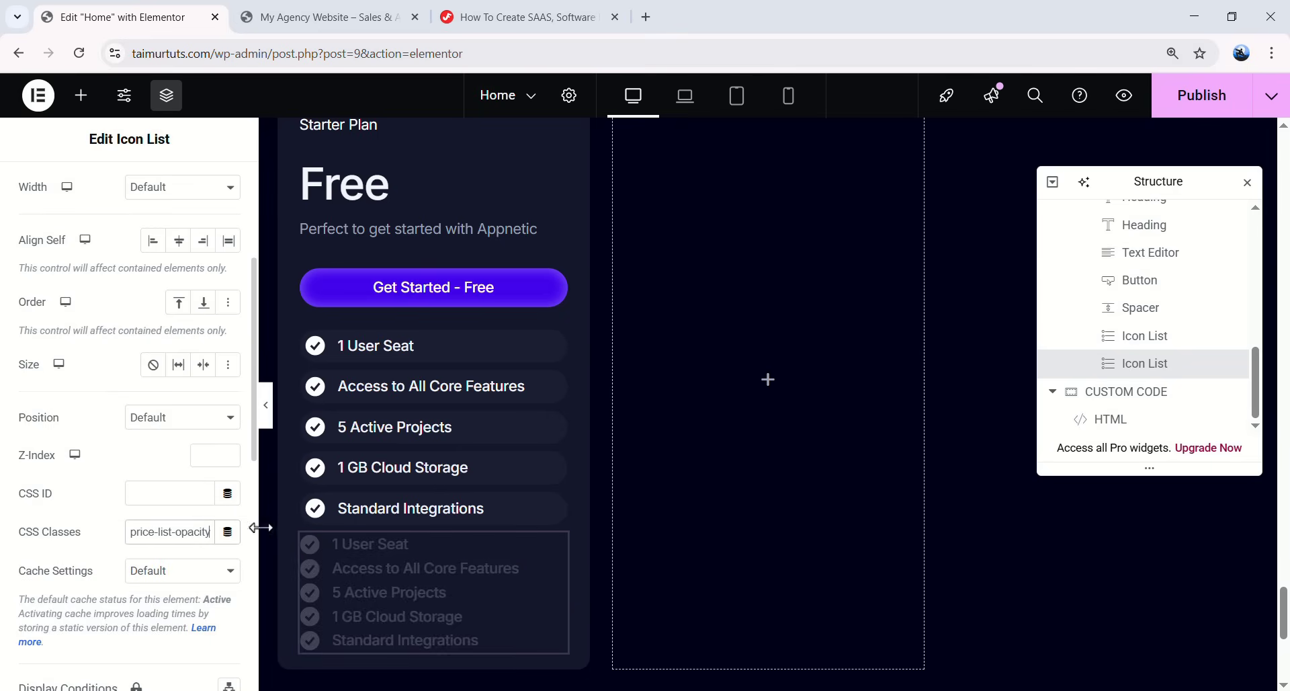
pyautogui.click(268, 422)
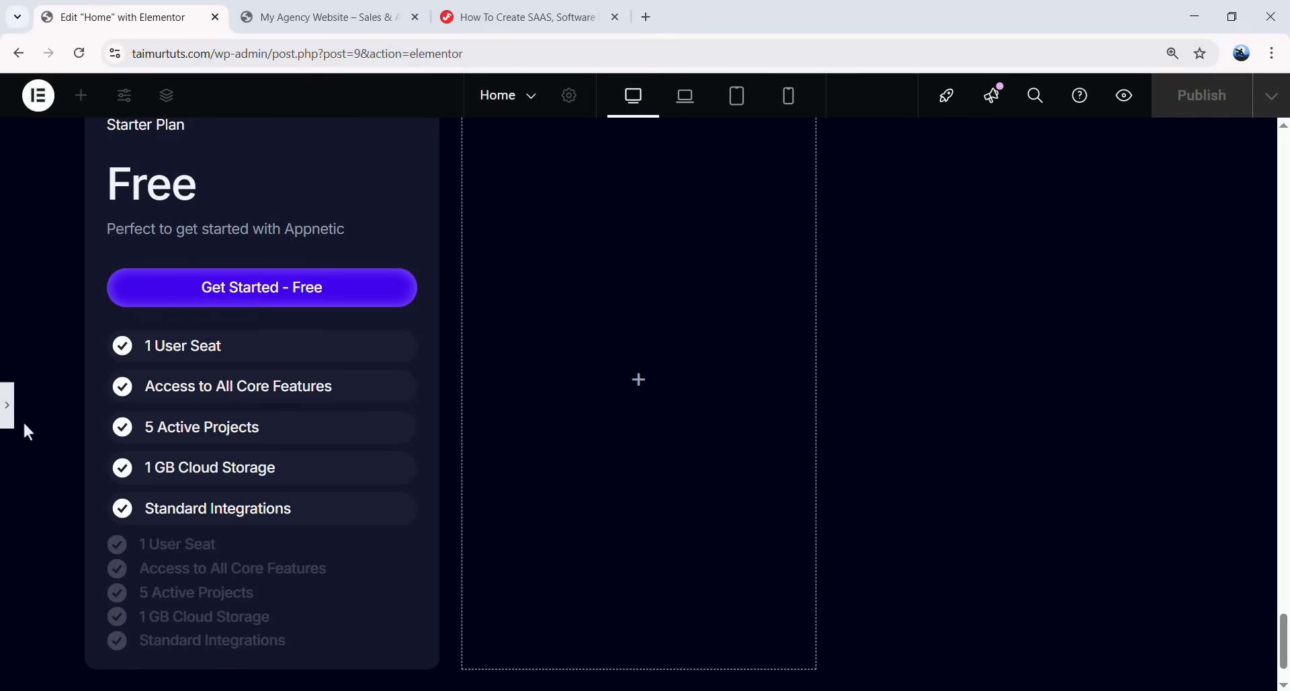
pyautogui.click(9, 411)
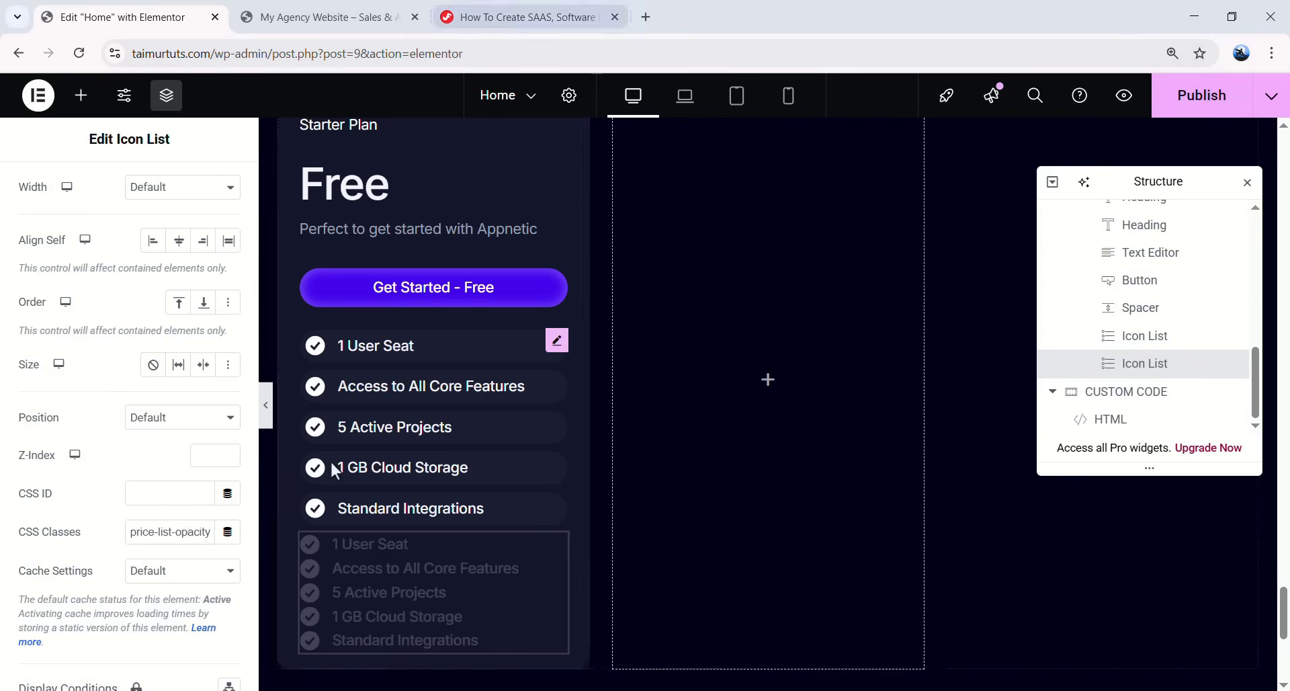
# - Prepend price-icon-list to the second list's CSS classes and preview the card
pyautogui.click(503, 27)
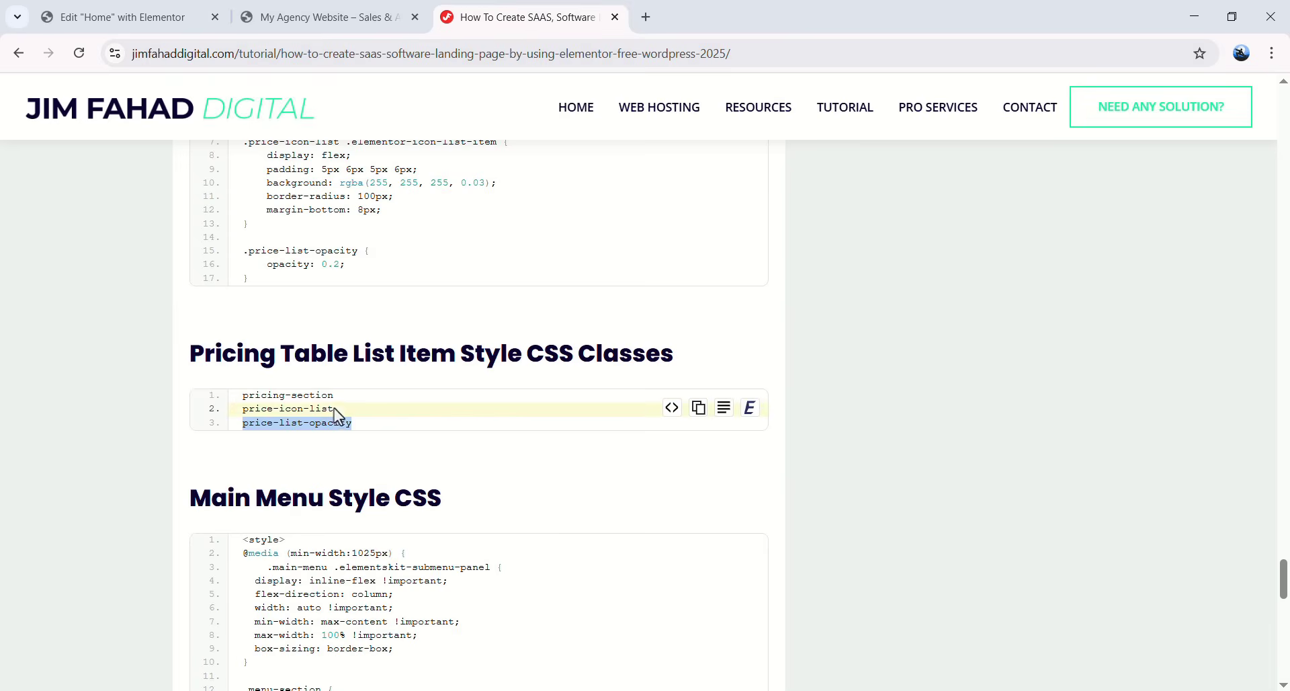
pyautogui.moveTo(256, 418); pyautogui.dragTo(241, 410)
pyautogui.hotkey('ctrl', 'c')
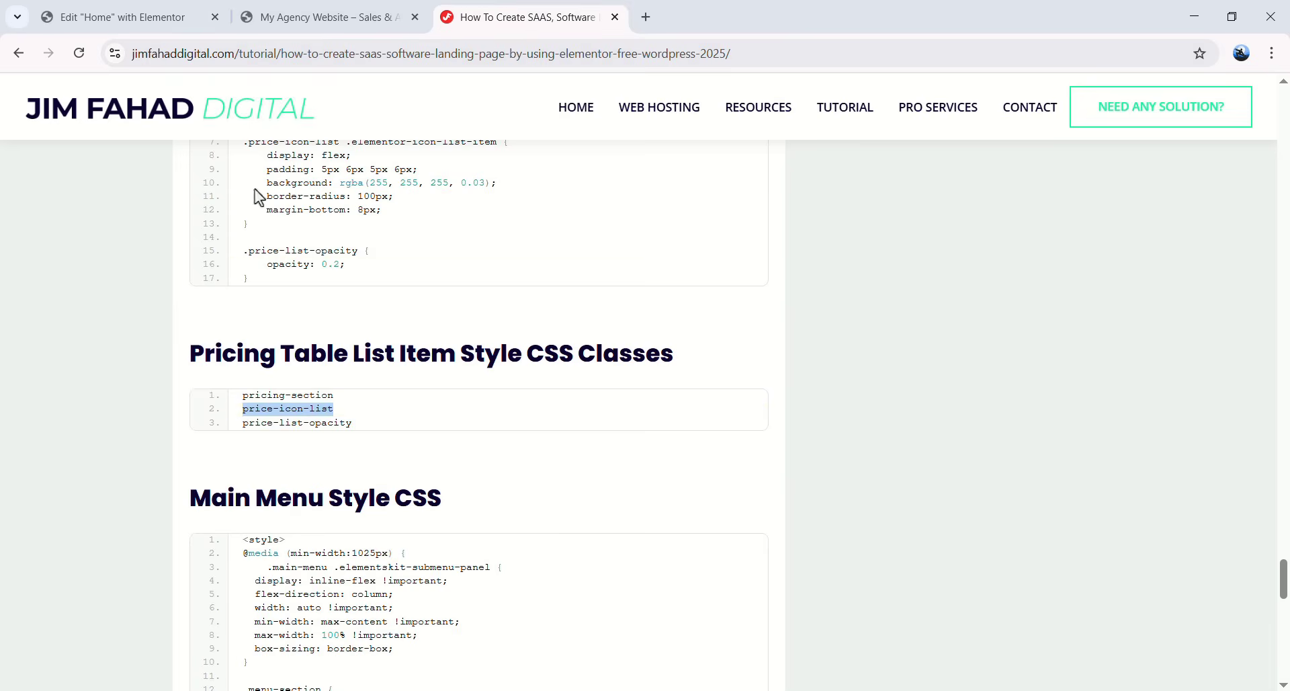
pyautogui.hotkey('ctrl', '1')
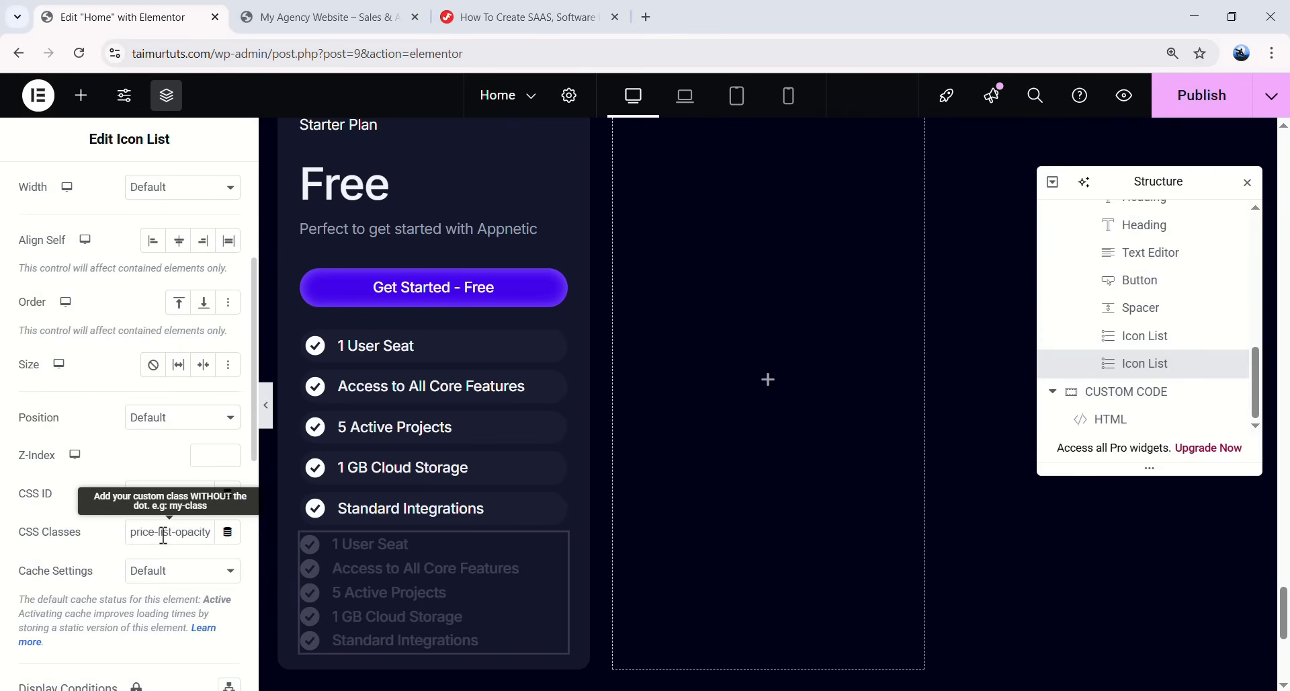
pyautogui.doubleClick(153, 534)
pyautogui.press('Left')
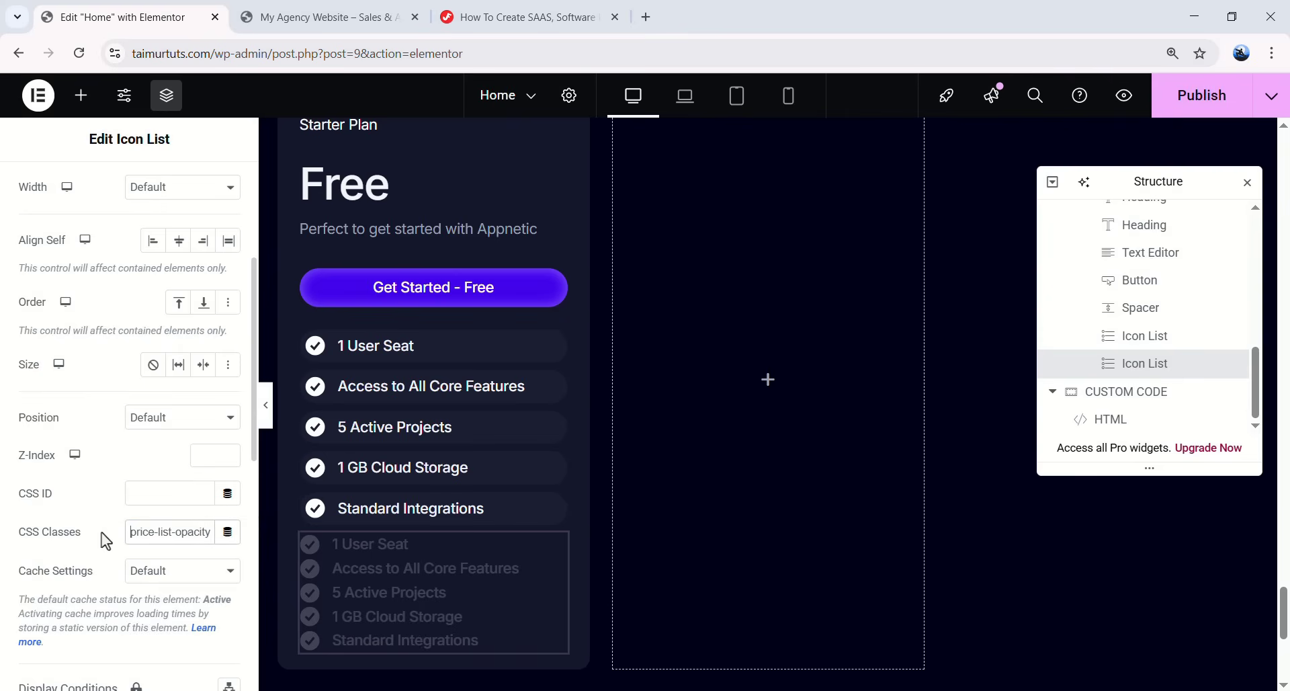
pyautogui.hotkey('ctrl', 'v')
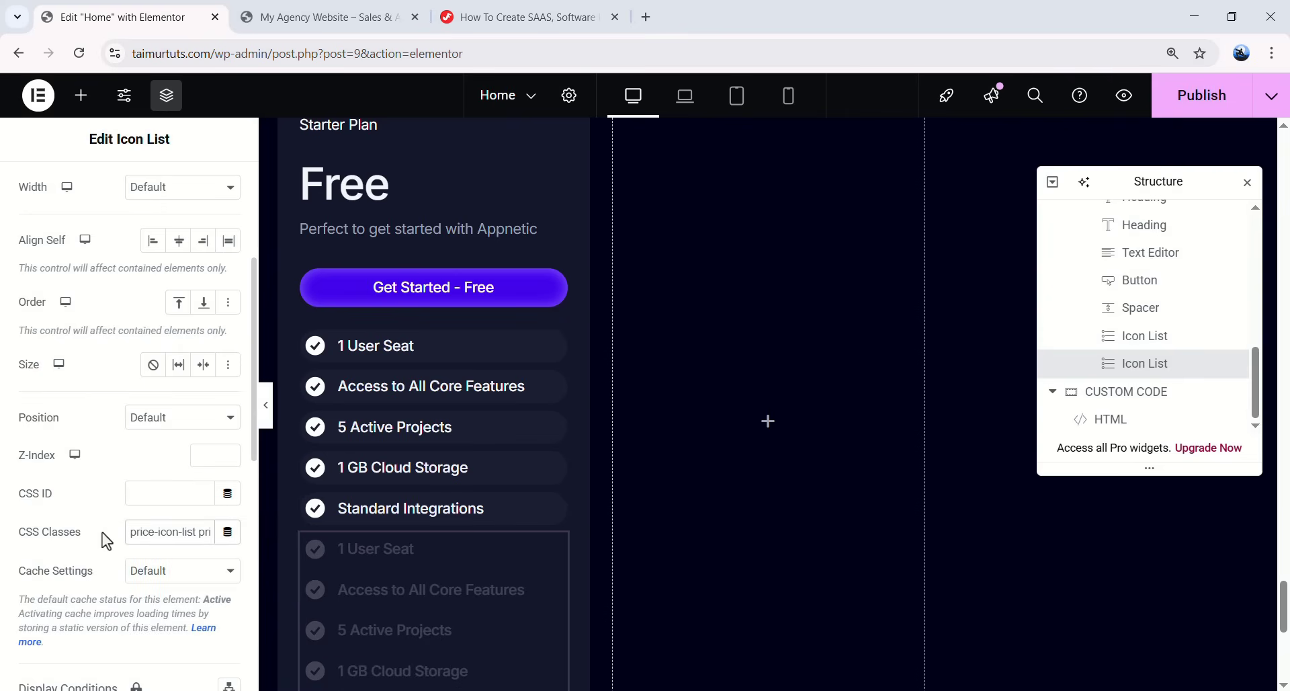
pyautogui.scroll(-1, 439, 530)
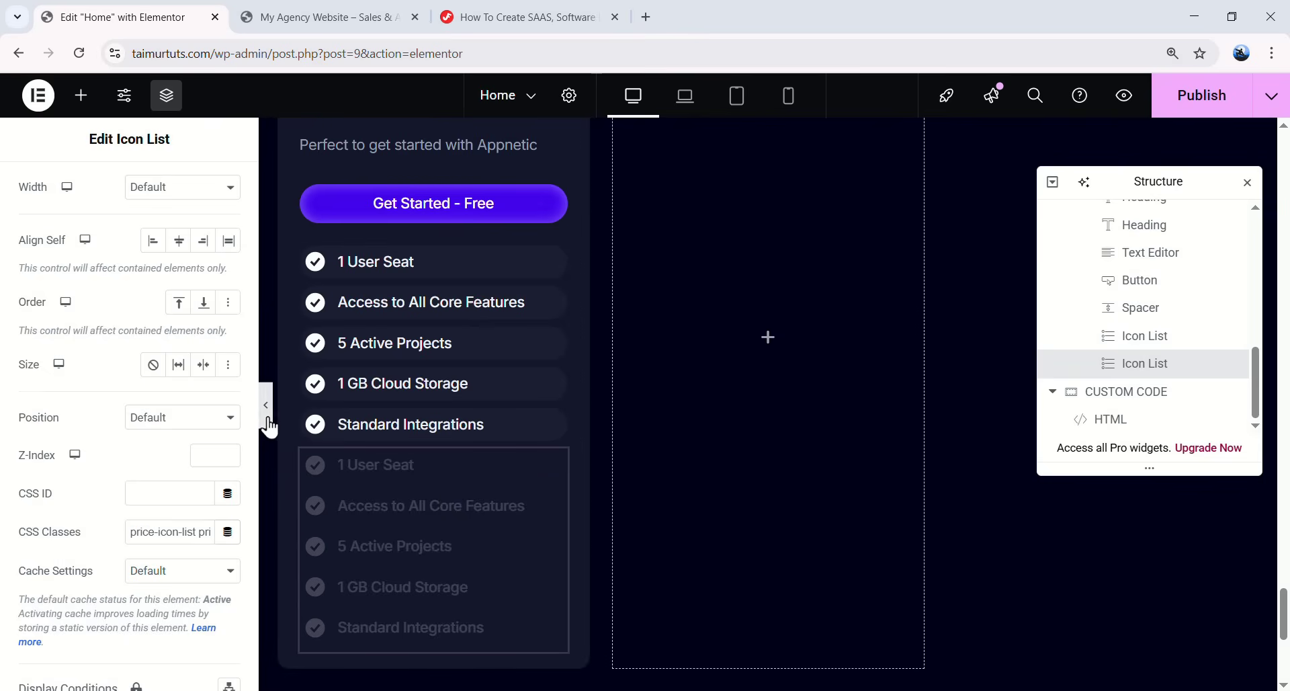
pyautogui.click(266, 404)
pyautogui.scroll(1, 431, 484)
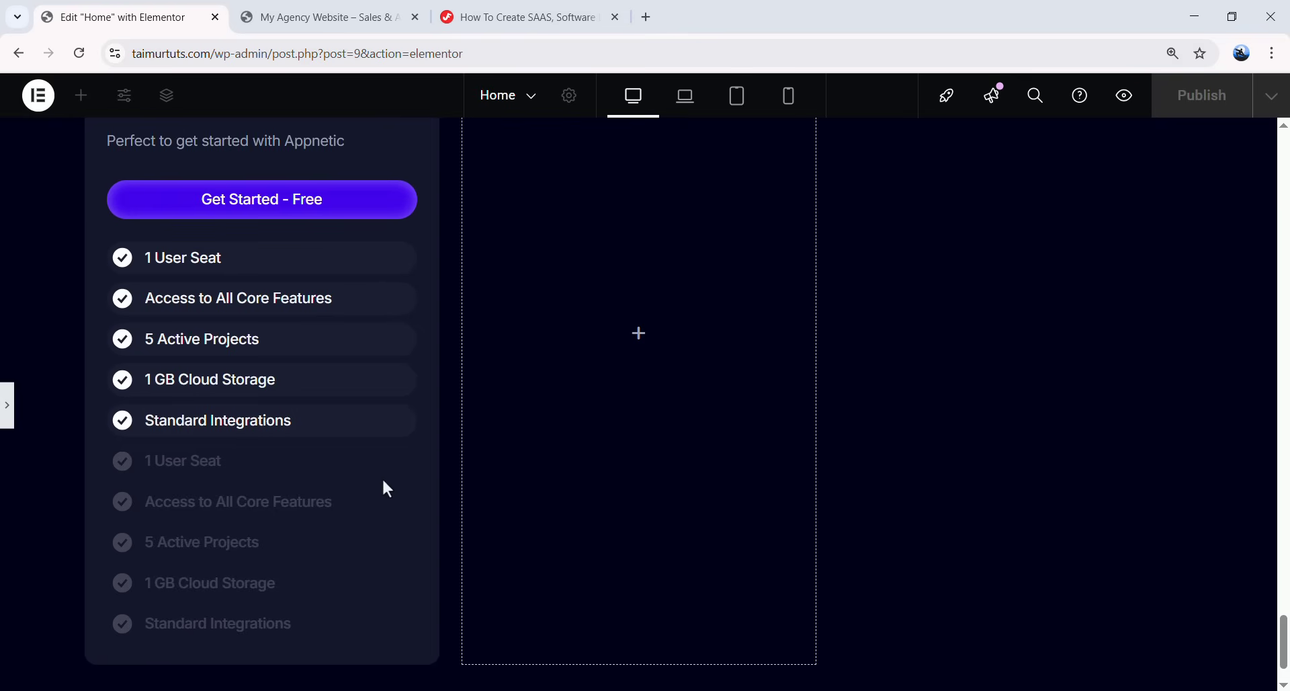
pyautogui.scroll(2, 387, 488)
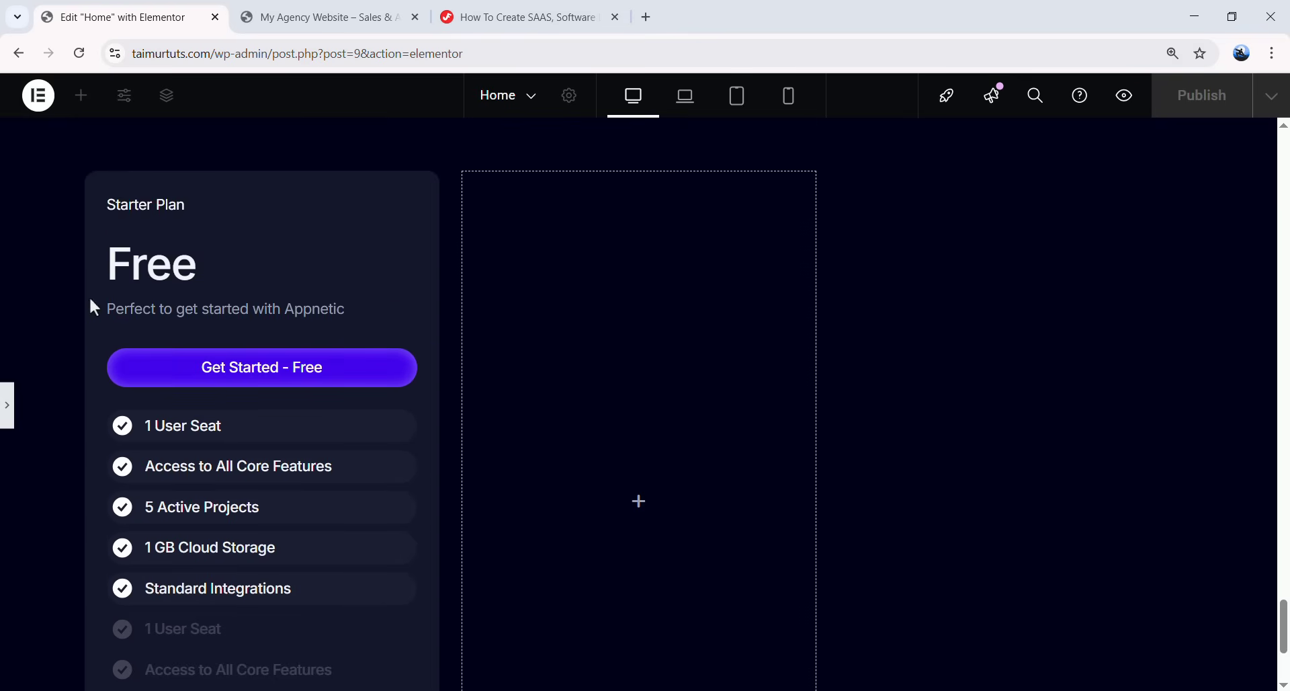
pyautogui.scroll(-3, 246, 481)
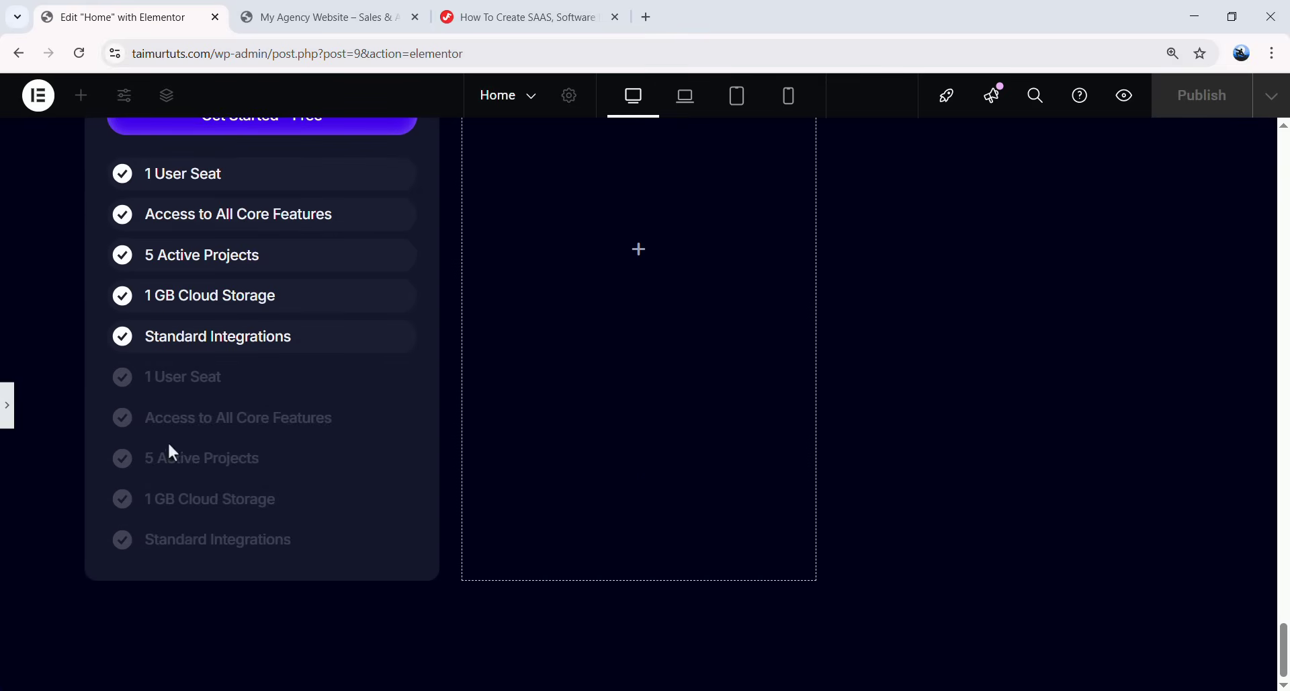
pyautogui.click(9, 416)
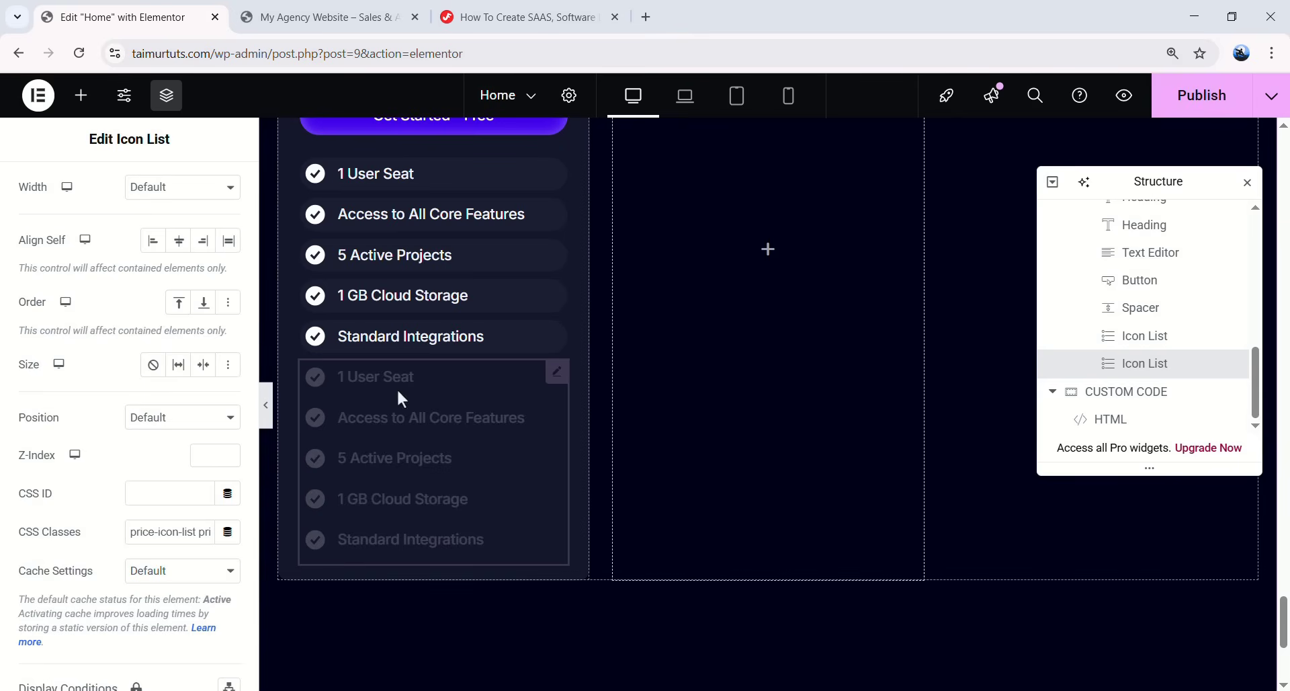
# - Rename the second list's first two items to 'Support (24-48 hour response)' and 'Access to Knowledge Base'
pyautogui.scroll(10, 95, 291)
pyautogui.click(49, 195)
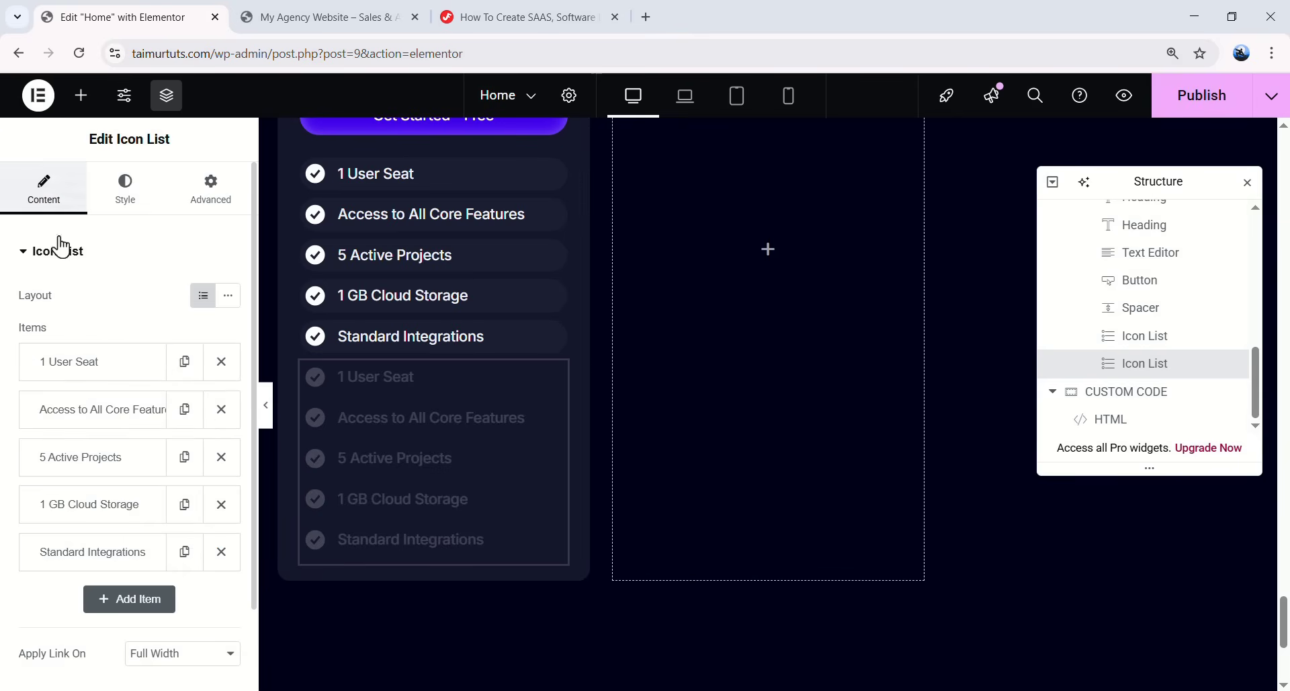
pyautogui.click(91, 378)
pyautogui.moveTo(98, 422); pyautogui.dragTo(37, 417)
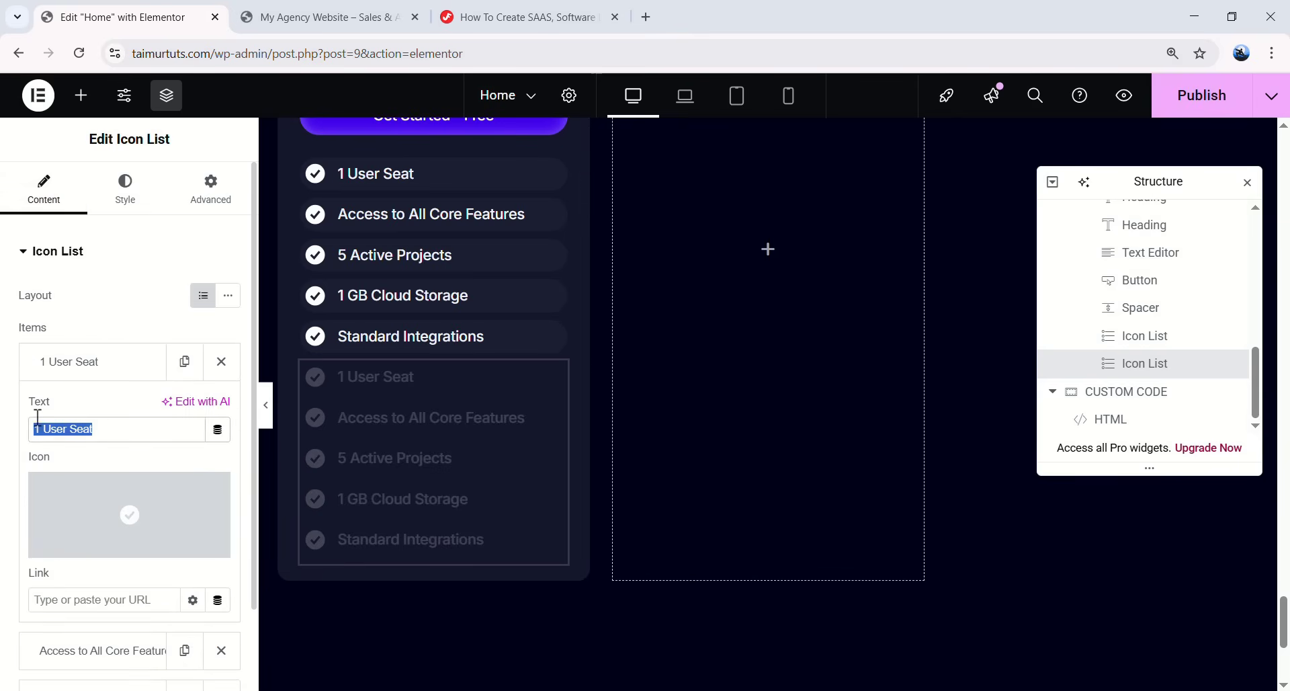
pyautogui.write('Support (24-48 hour response)')
pyautogui.click(152, 361)
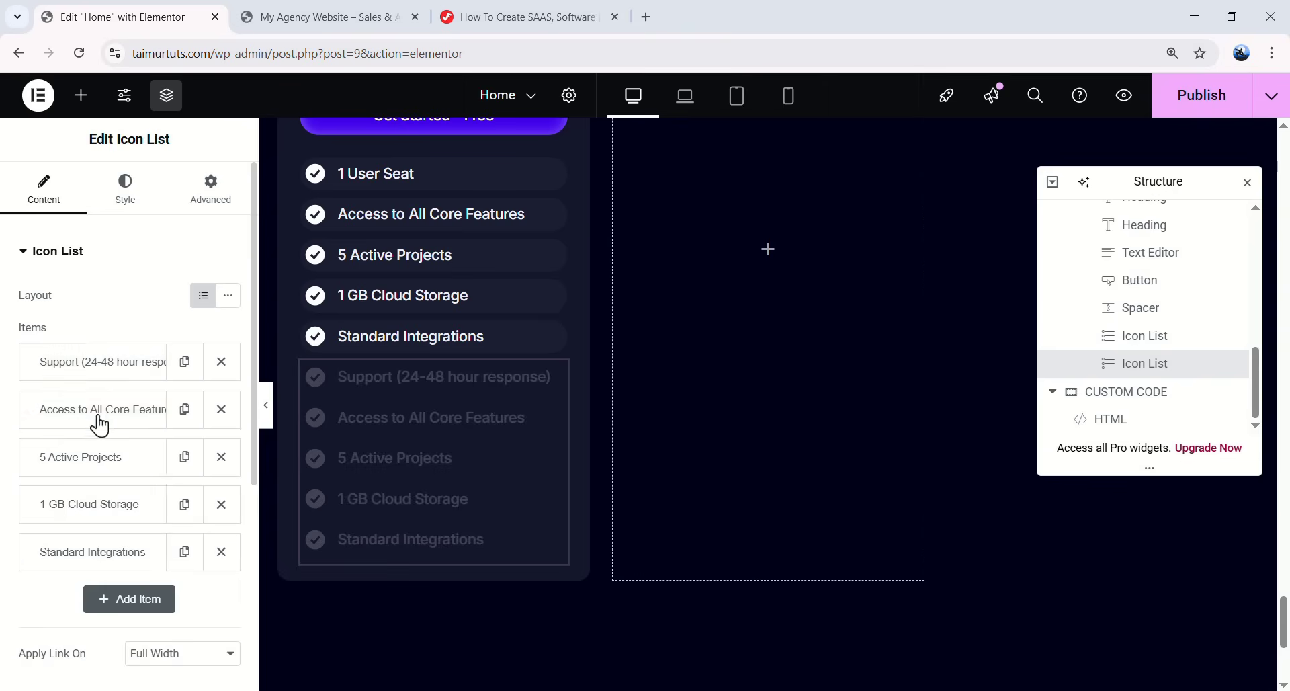
pyautogui.click(101, 411)
pyautogui.moveTo(168, 477); pyautogui.dragTo(12, 477)
pyautogui.write('Access to Knowledge Base')
pyautogui.click(83, 413)
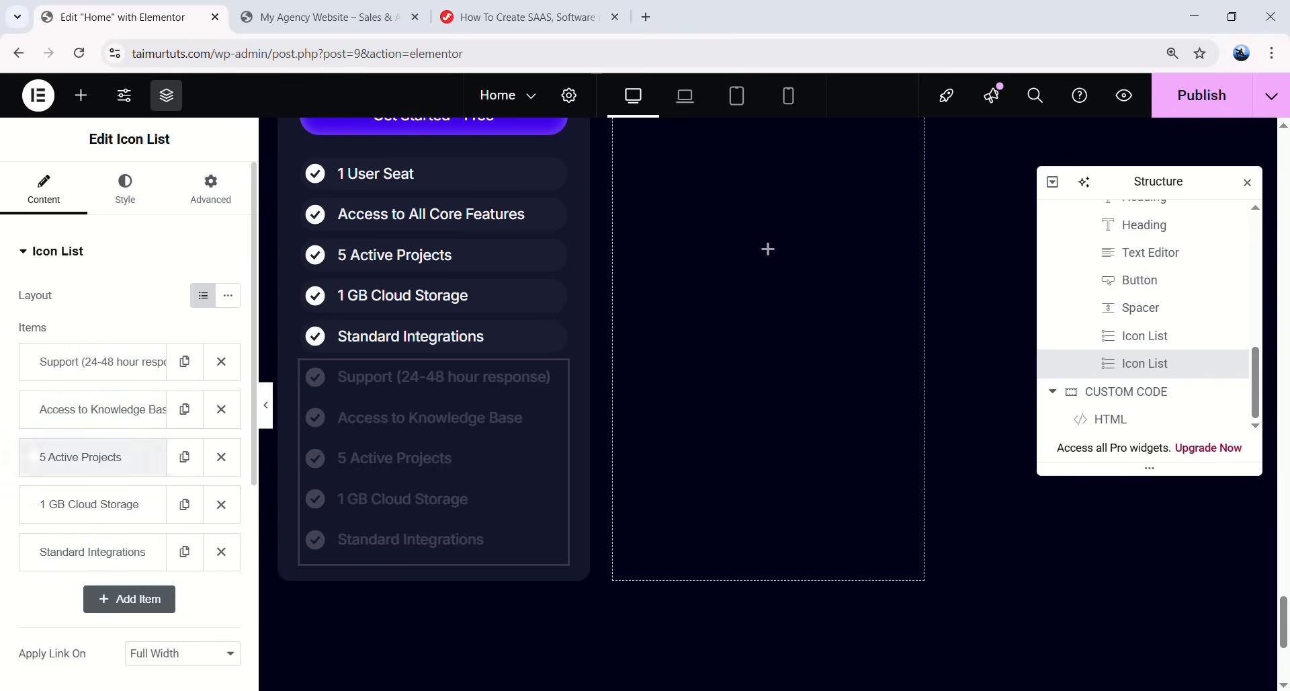
# - Rename the next items to 'No Contracts — Cancel Anytime' and '1 CMS Collection', and delete Standard Integrations
pyautogui.click(104, 460)
pyautogui.moveTo(115, 525); pyautogui.dragTo(21, 530)
pyautogui.write('No Contracts — Cancel Anytime')
pyautogui.click(88, 457)
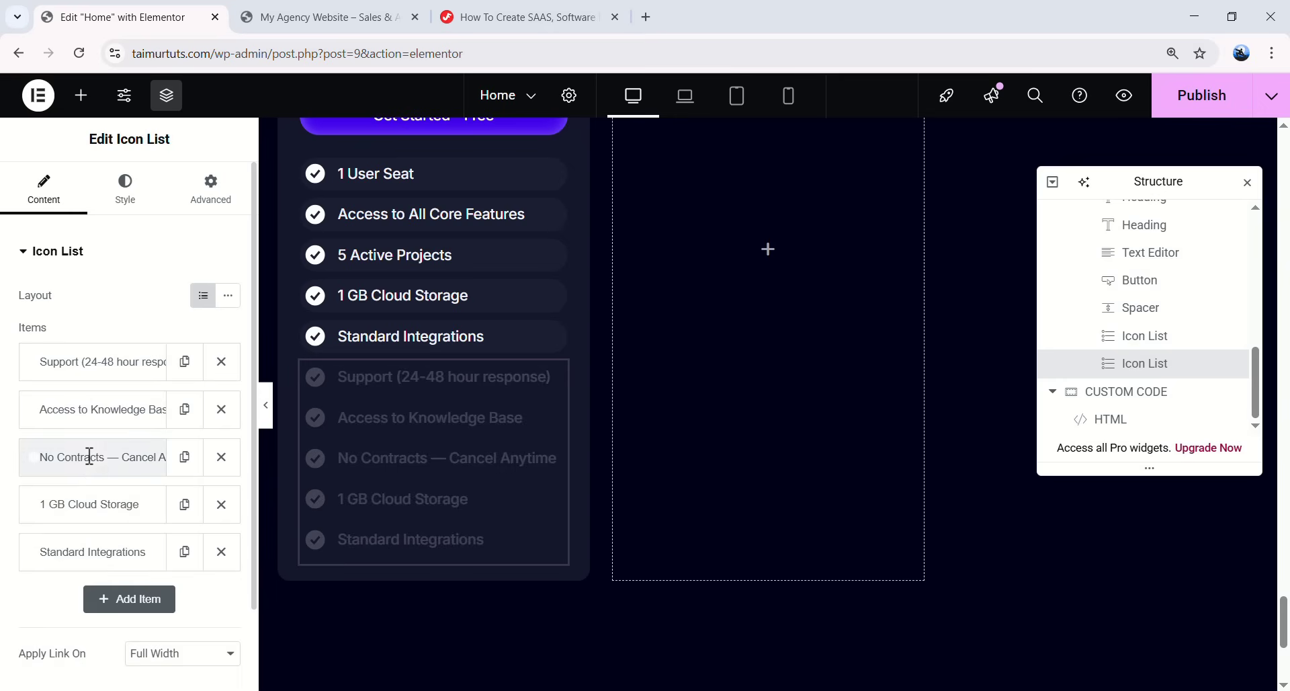
pyautogui.click(86, 506)
pyautogui.moveTo(71, 572); pyautogui.dragTo(35, 572)
pyautogui.write('1 CMS Collection')
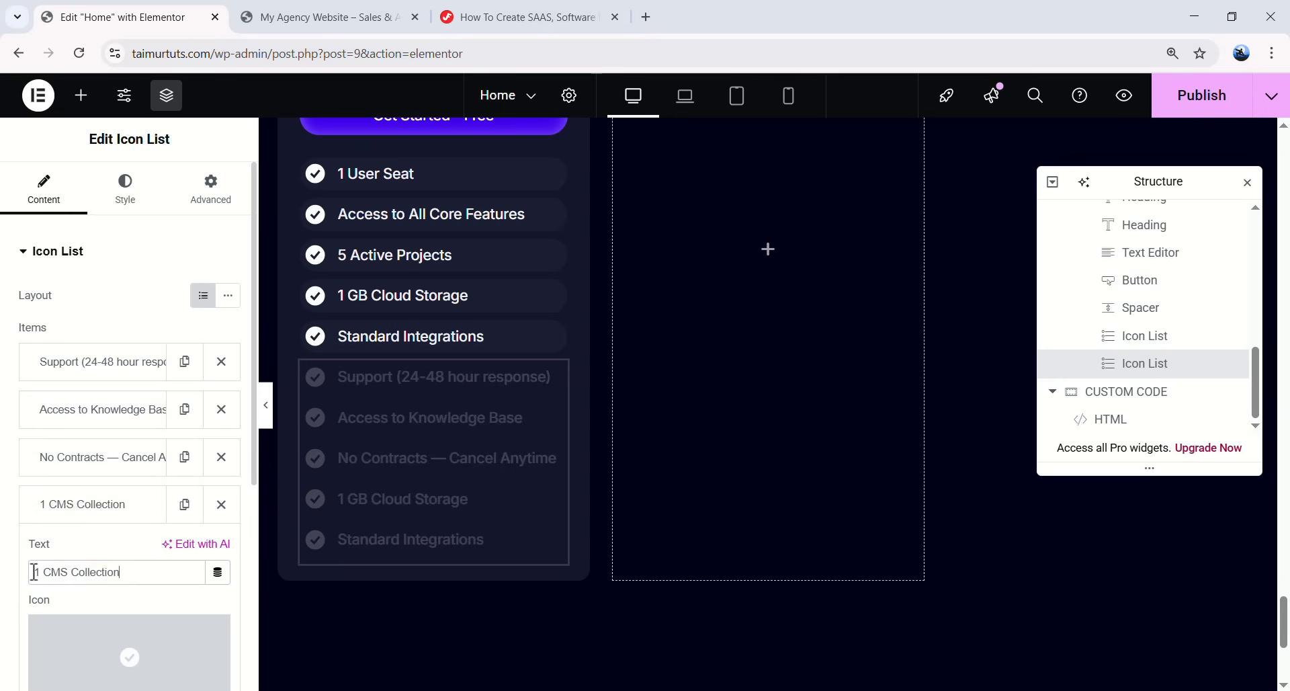
pyautogui.click(103, 514)
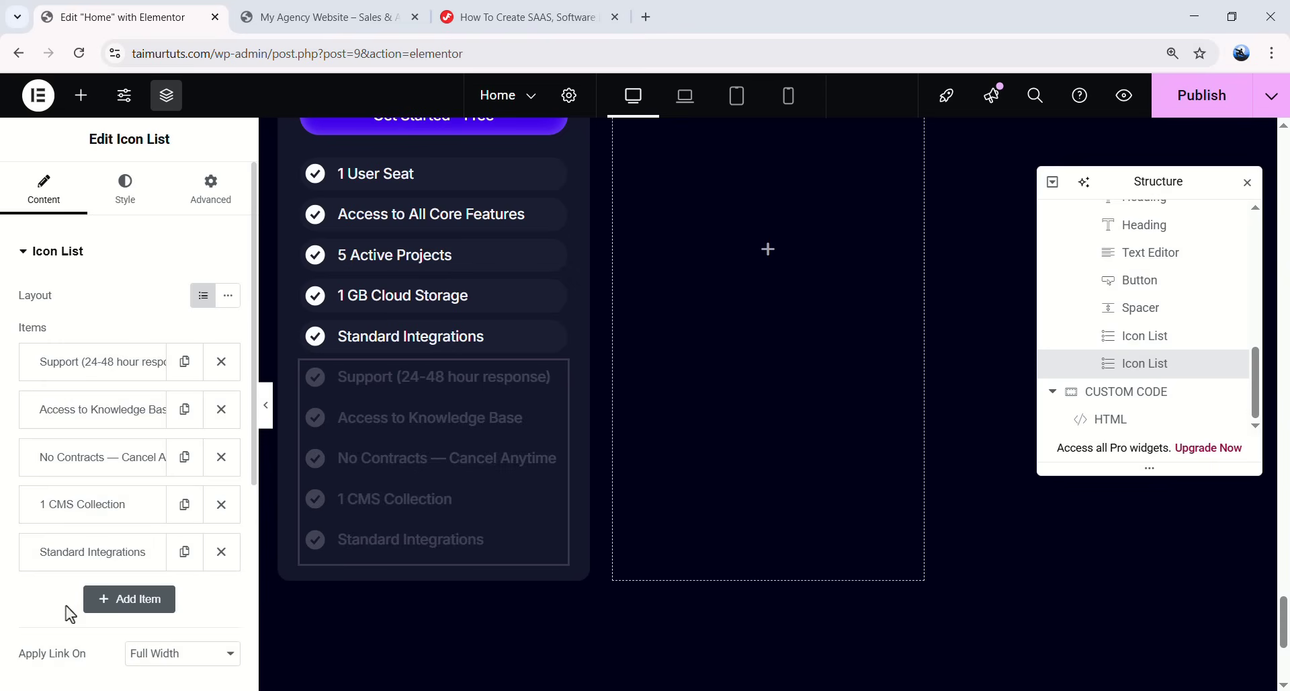
pyautogui.click(216, 565)
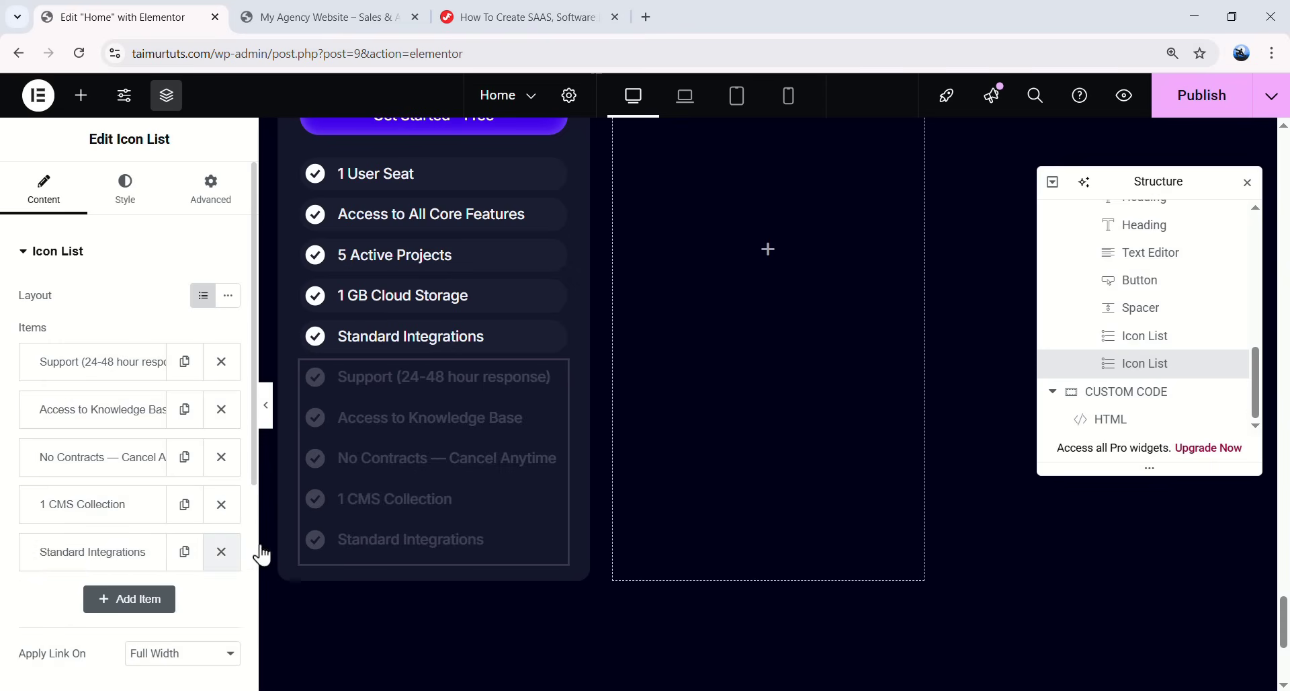
pyautogui.scroll(4, 504, 543)
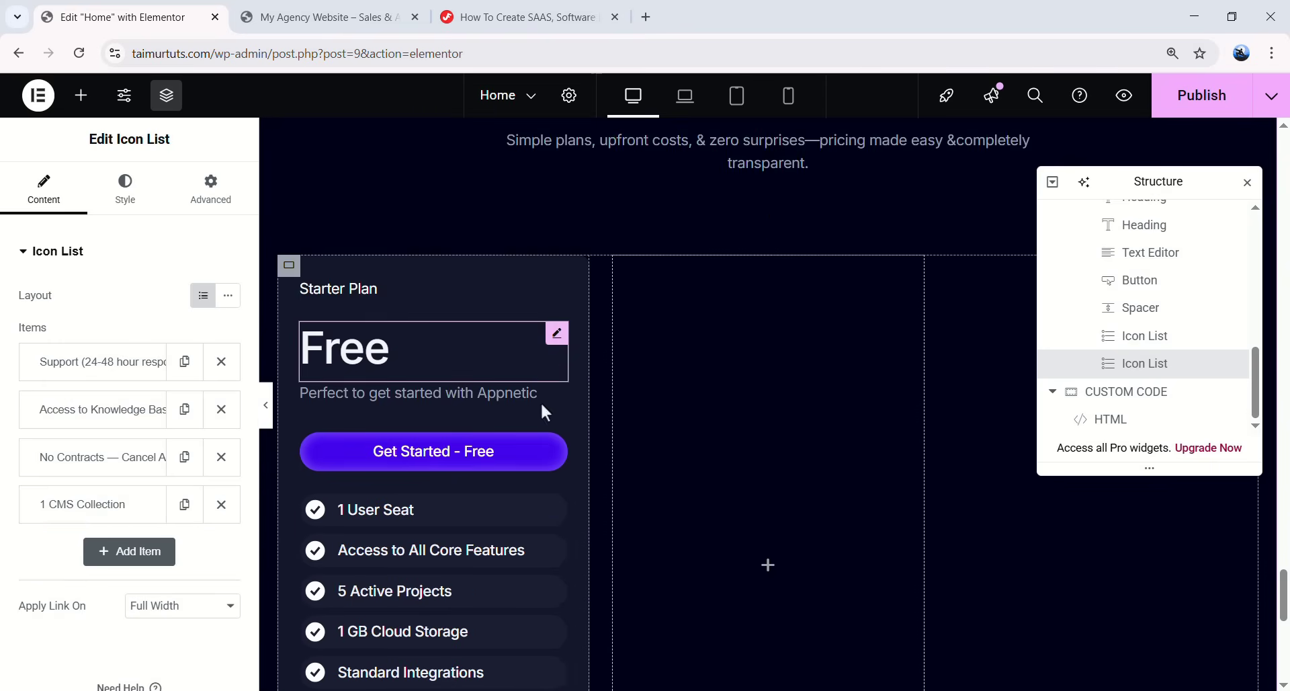
# - Duplicate the Starter Plan card from the Structure navigator
pyautogui.scroll(-2, 495, 368)
pyautogui.scroll(1, 484, 432)
pyautogui.scroll(-1, 490, 383)
pyautogui.scroll(1, 732, 440)
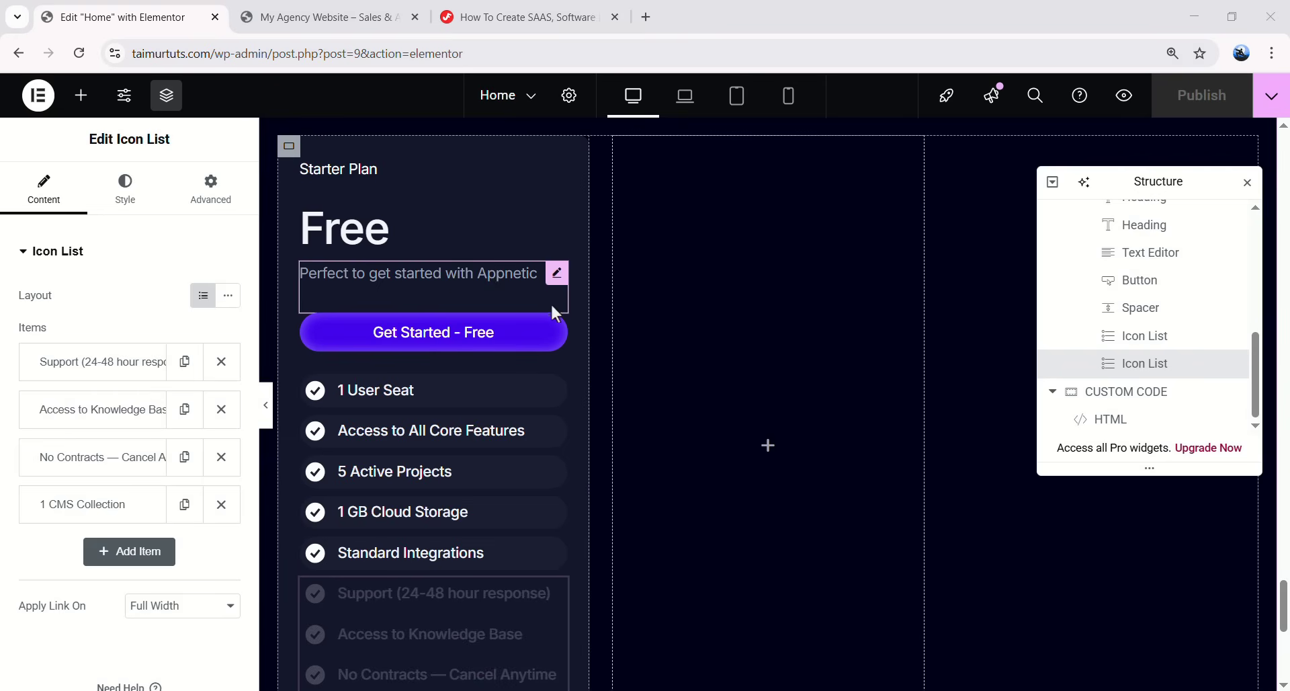
pyautogui.scroll(5, 1136, 316)
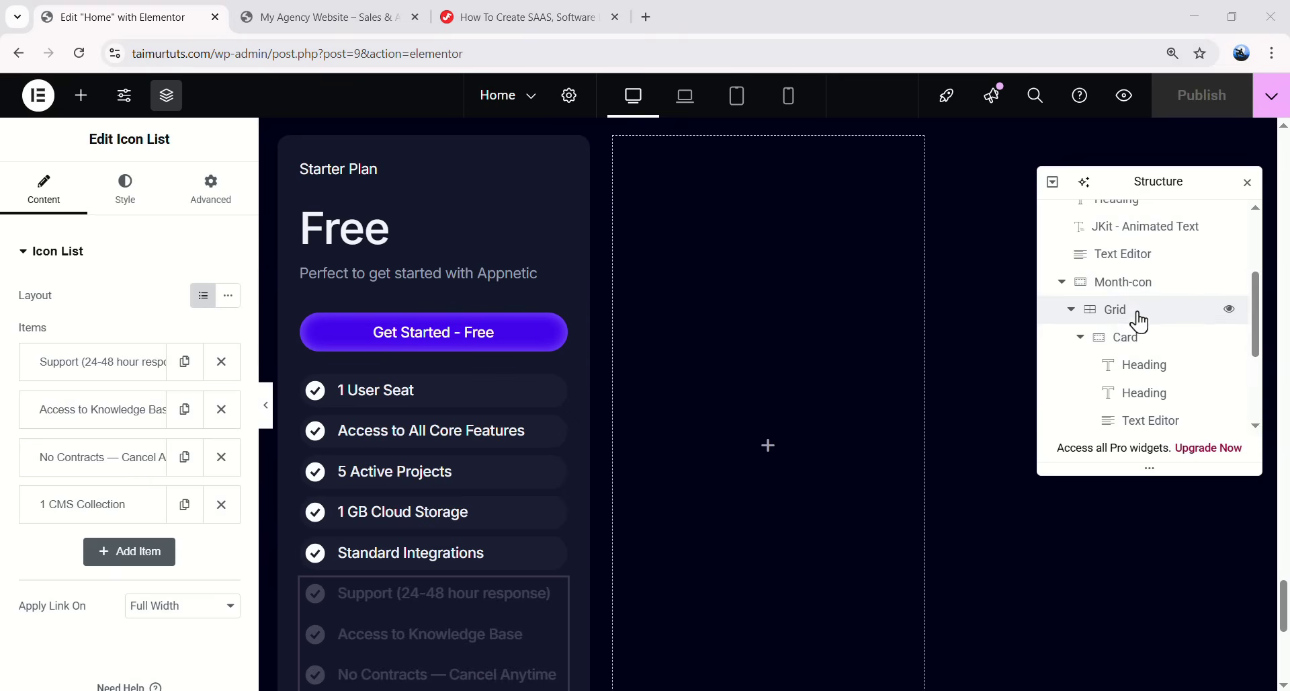
pyautogui.click(1079, 341)
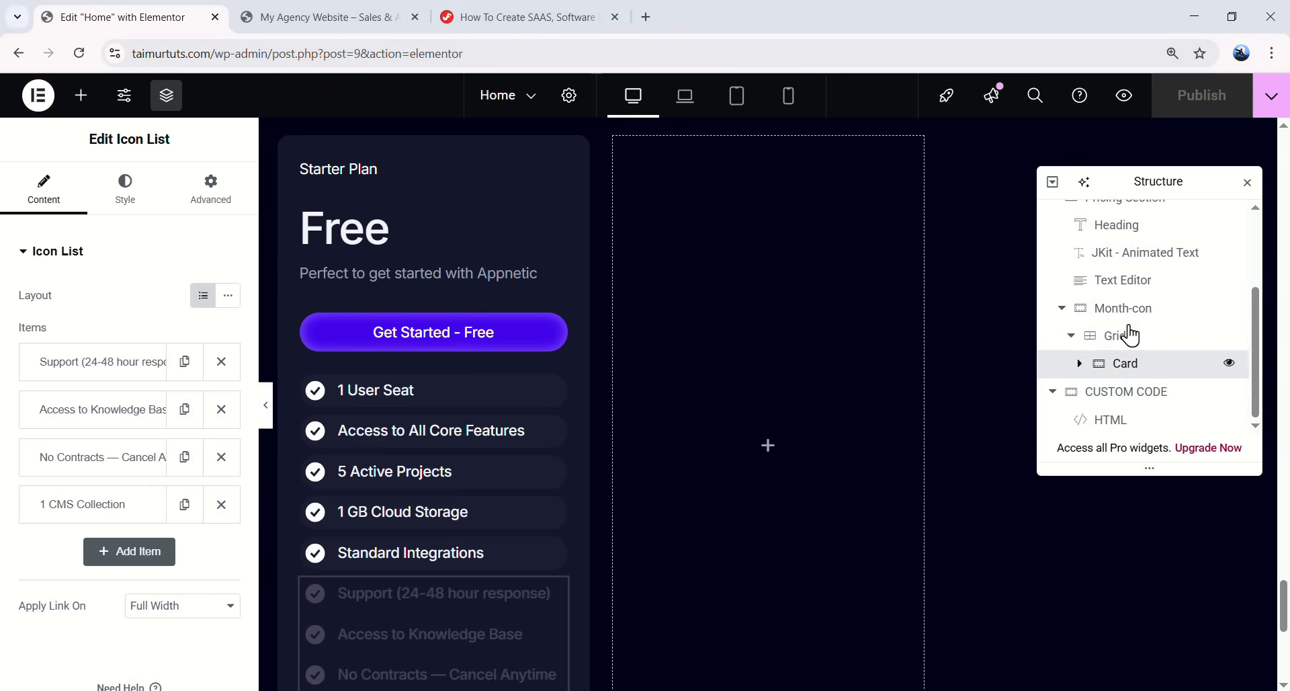
pyautogui.rightClick(1129, 359)
pyautogui.click(1126, 259)
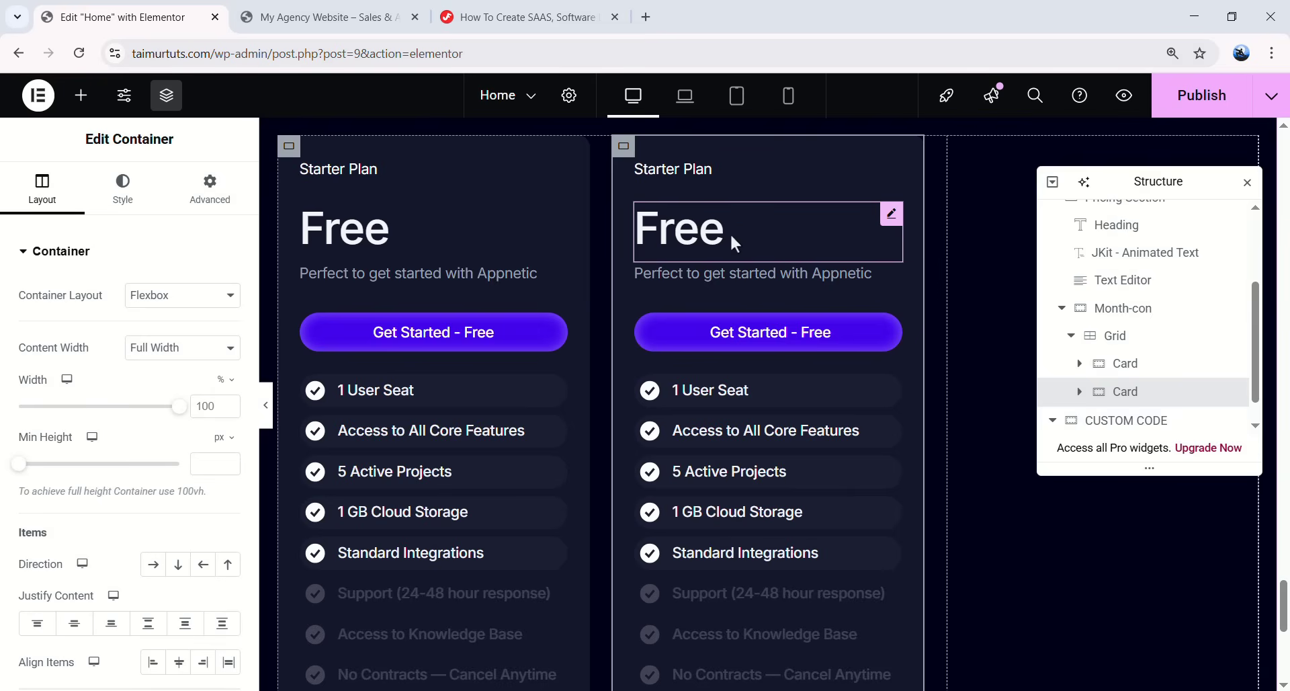
# - Try changing the second card's Free heading to $15, then undo it
pyautogui.click(892, 214)
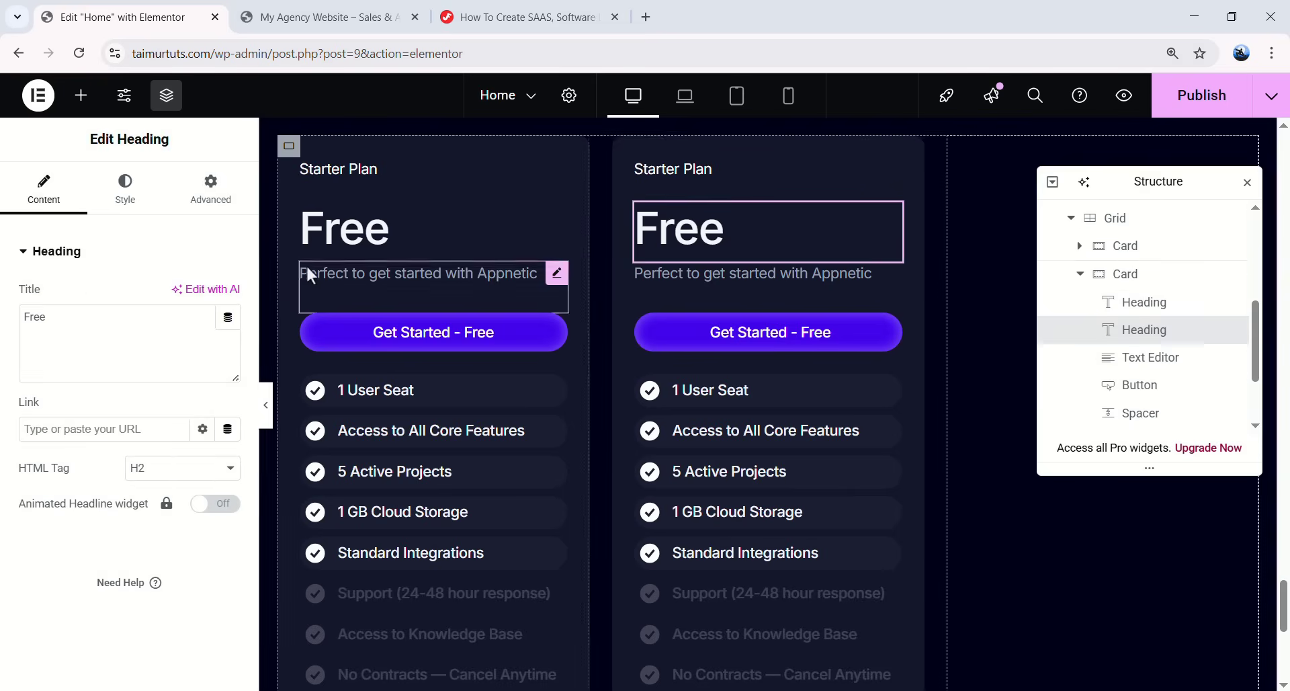
pyautogui.moveTo(92, 314); pyautogui.dragTo(8, 332)
pyautogui.write('$15')
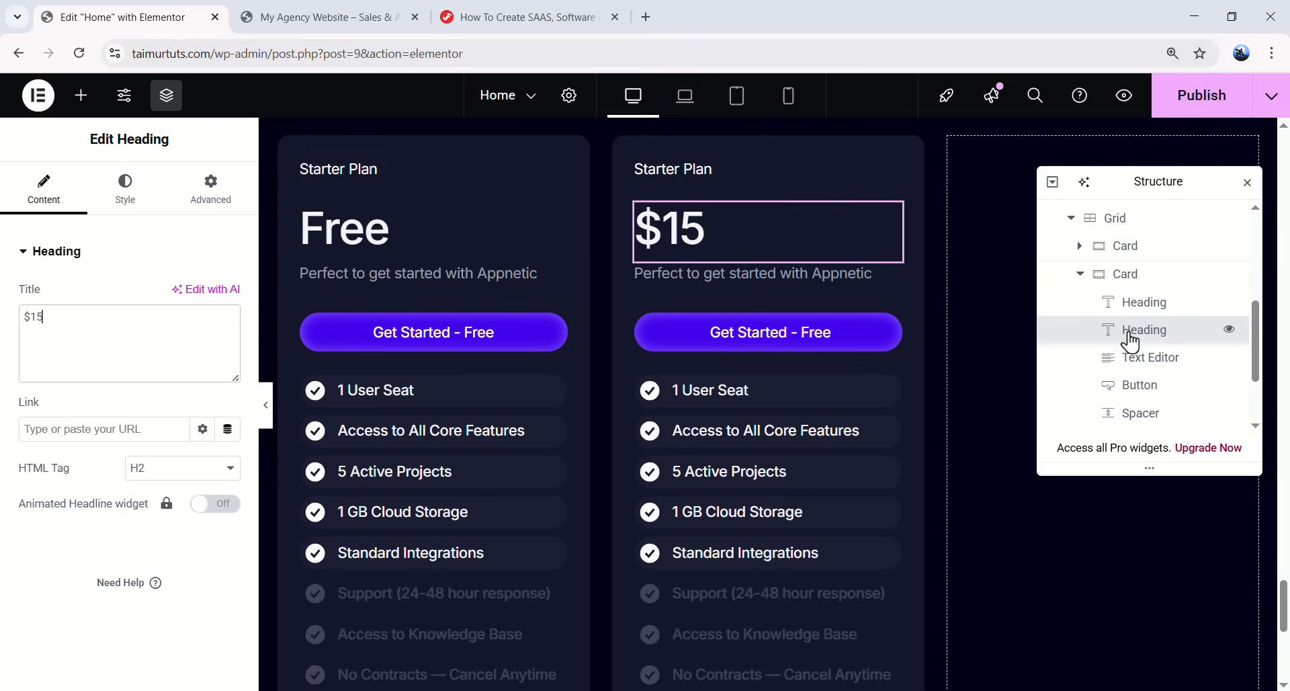
pyautogui.hotkey('ctrl', 'z')
pyautogui.rightClick(893, 215)
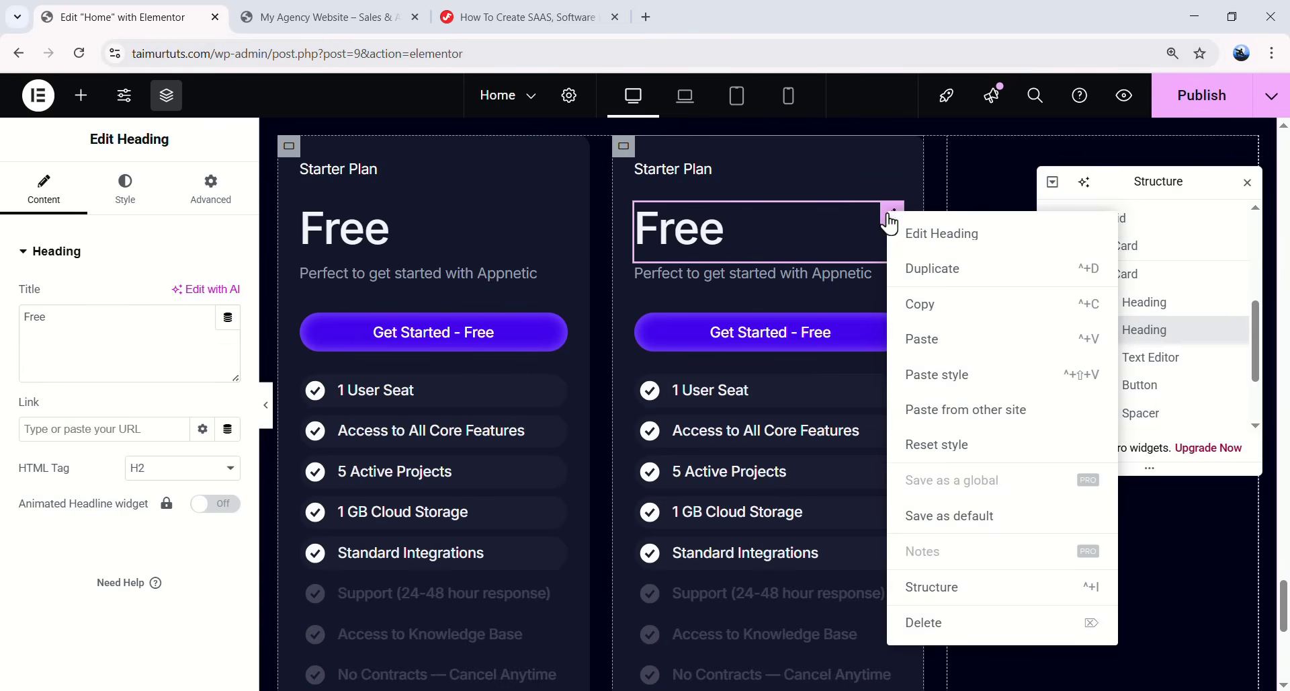
# - Replace the second card's Free heading with a row container named Price, with padding 6
pyautogui.click(939, 627)
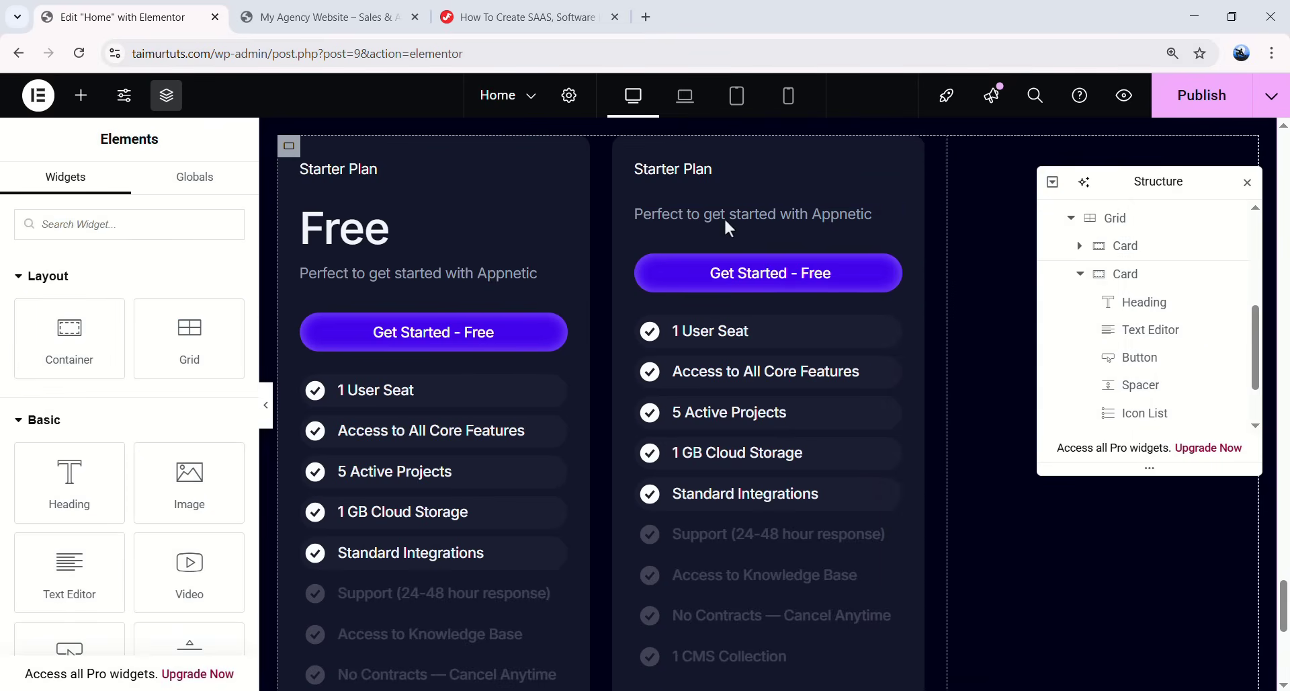
pyautogui.moveTo(87, 303); pyautogui.dragTo(707, 170)
pyautogui.doubleClick(1143, 339)
pyautogui.write('Price')
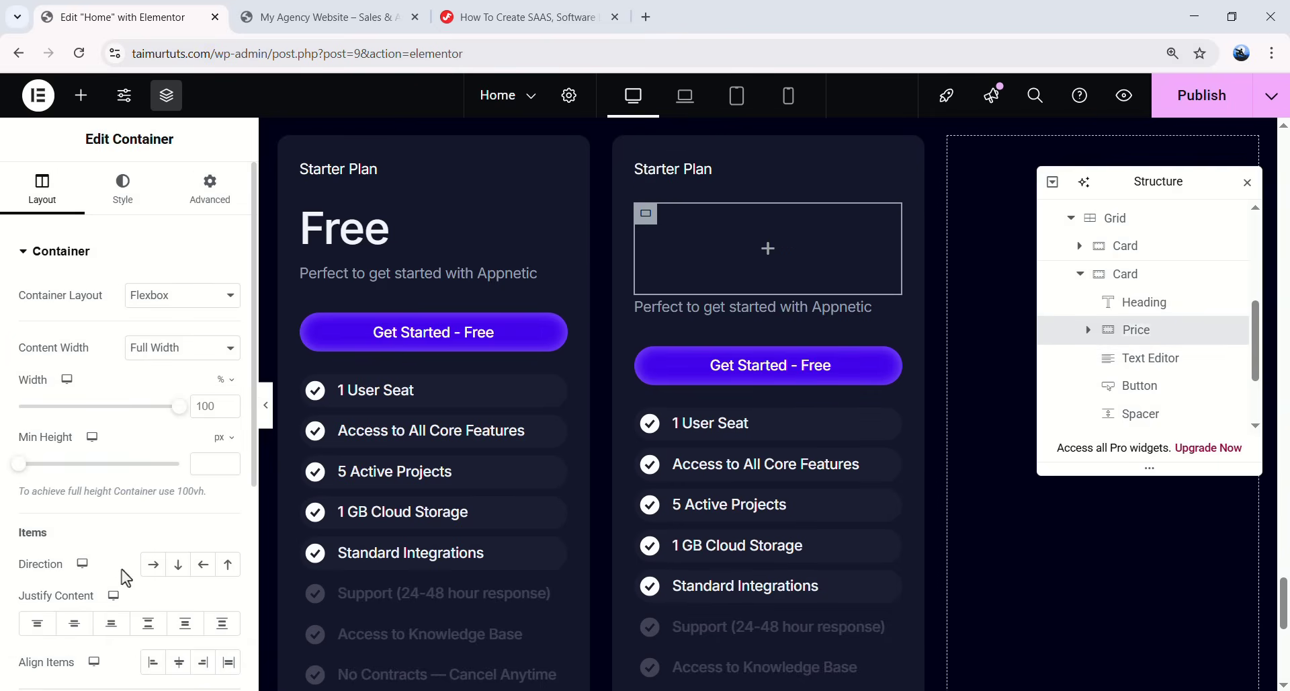
pyautogui.click(153, 563)
pyautogui.scroll(-1, 70, 523)
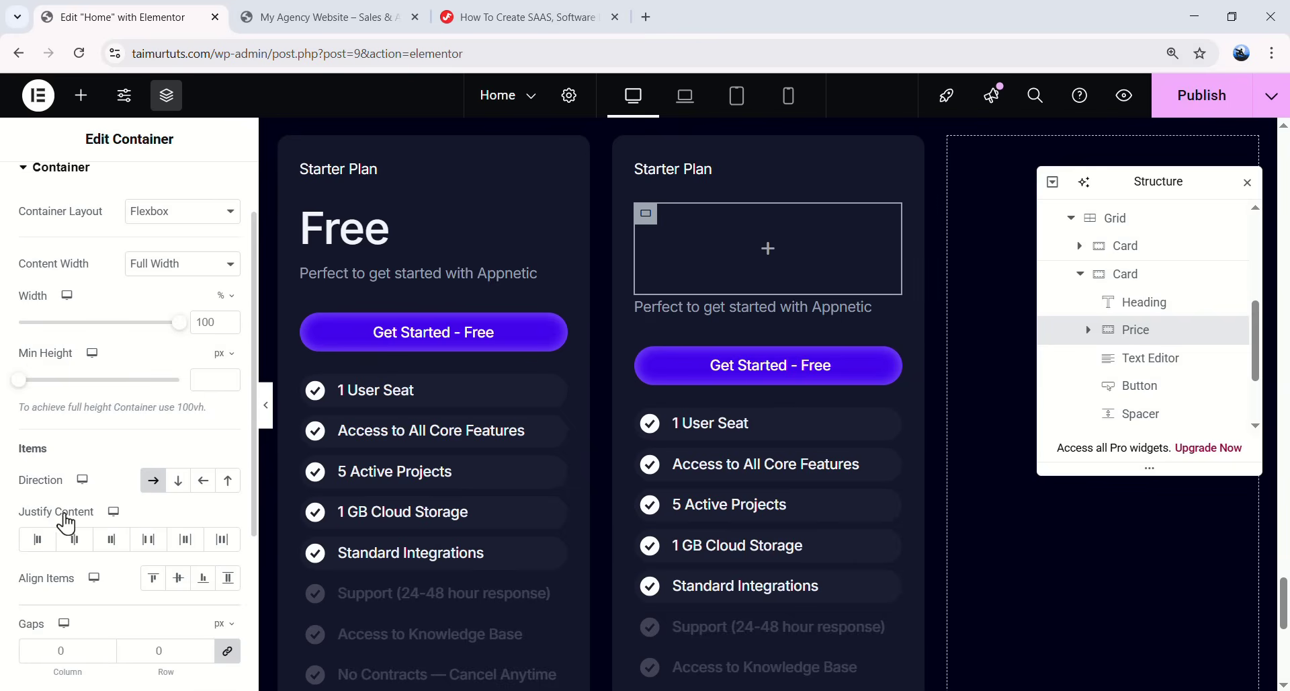
pyautogui.scroll(1, 98, 455)
pyautogui.click(225, 195)
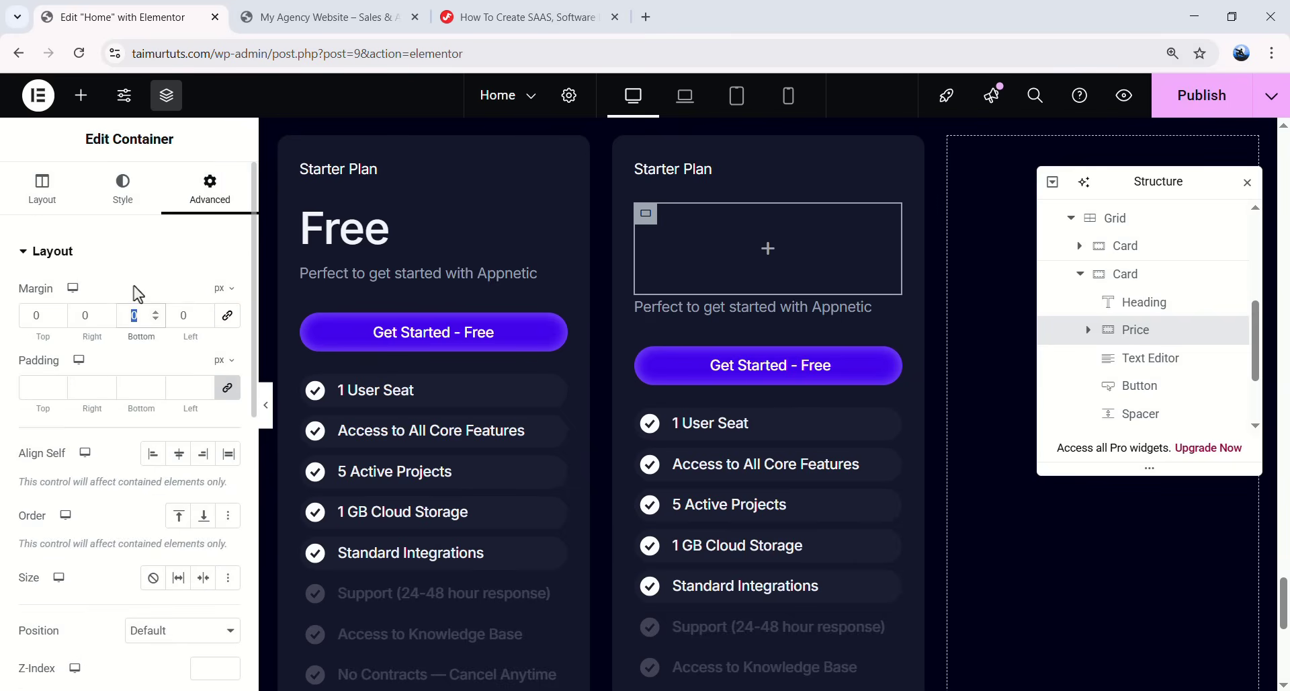
pyautogui.write('6')
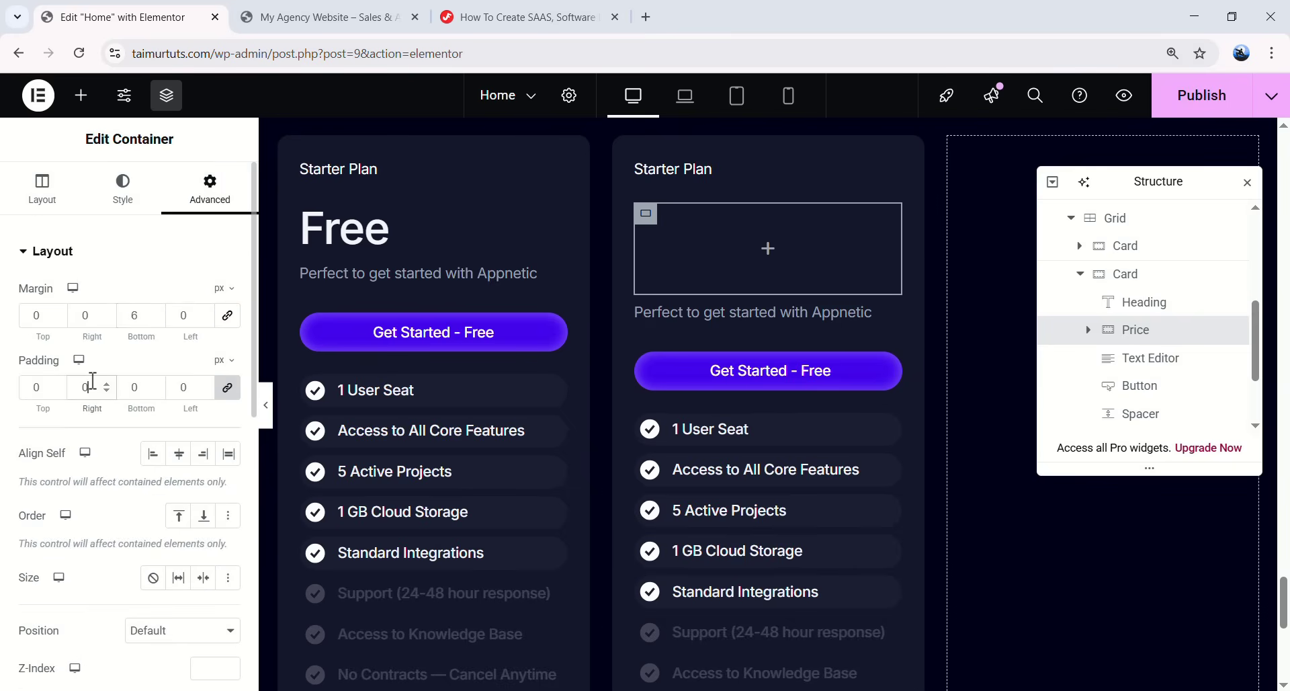
pyautogui.click(92, 380)
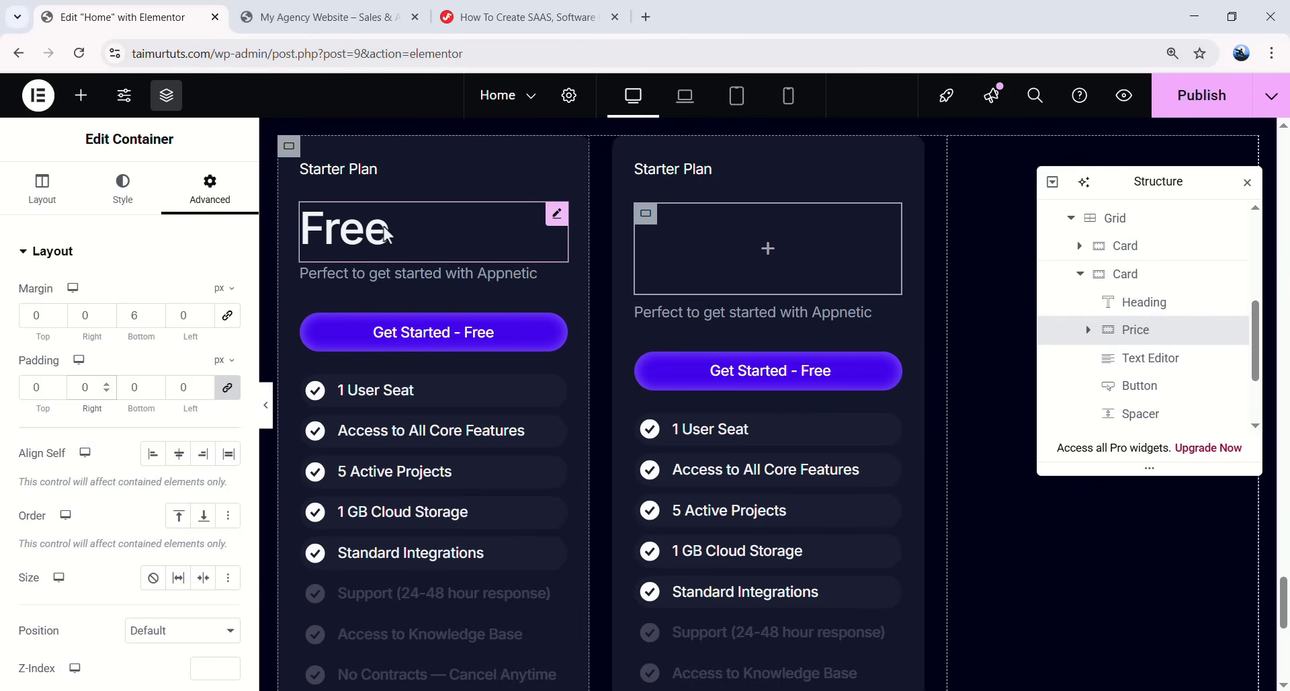
# - Paste the first card's Free heading into the Price container and change it to $15
pyautogui.rightClick(557, 230)
pyautogui.click(590, 308)
pyautogui.rightClick(763, 269)
pyautogui.click(805, 351)
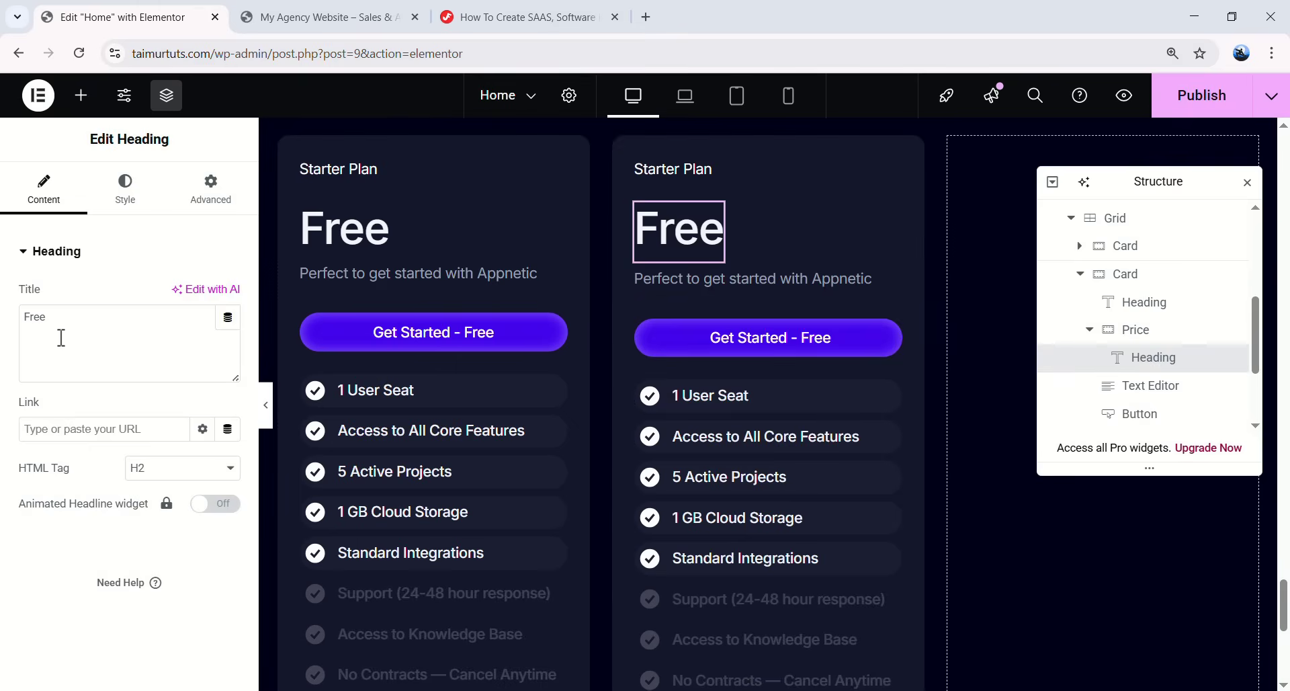
pyautogui.press('BackSpace')
pyautogui.write('$15')
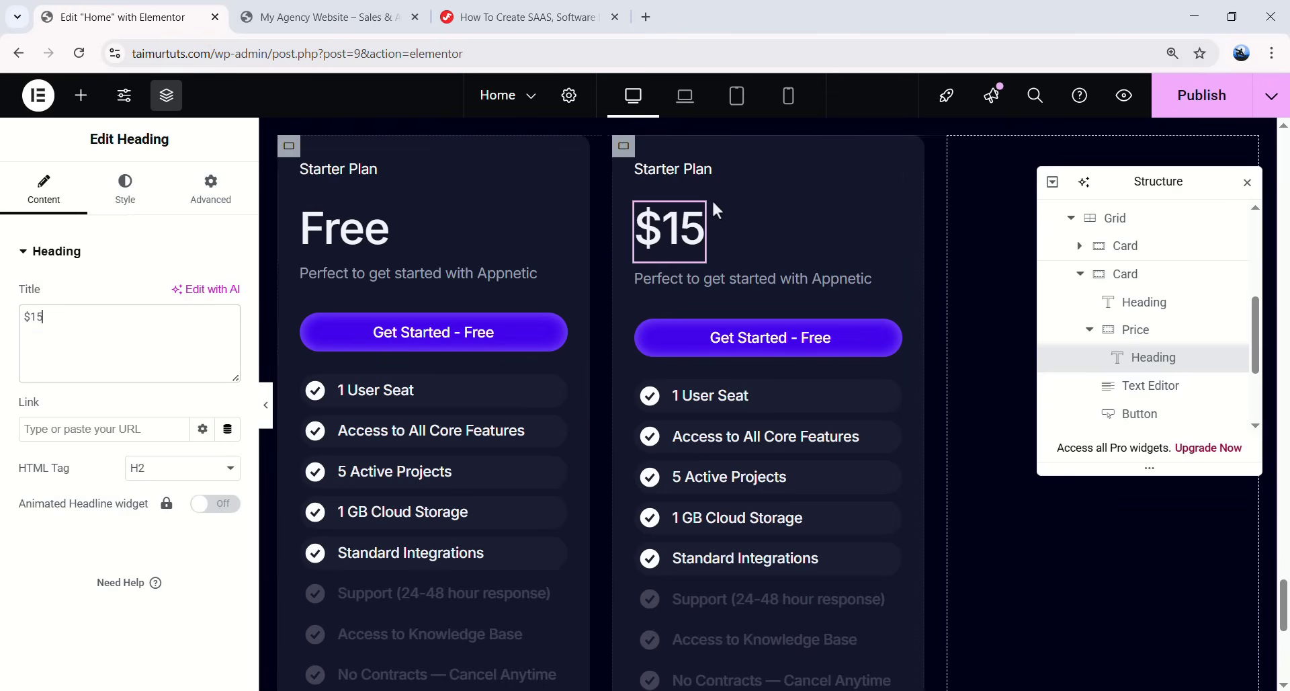
# - Add a text block reading /month beside the $15 price
pyautogui.click(81, 95)
pyautogui.scroll(-3, 75, 202)
pyautogui.moveTo(81, 397); pyautogui.dragTo(672, 232)
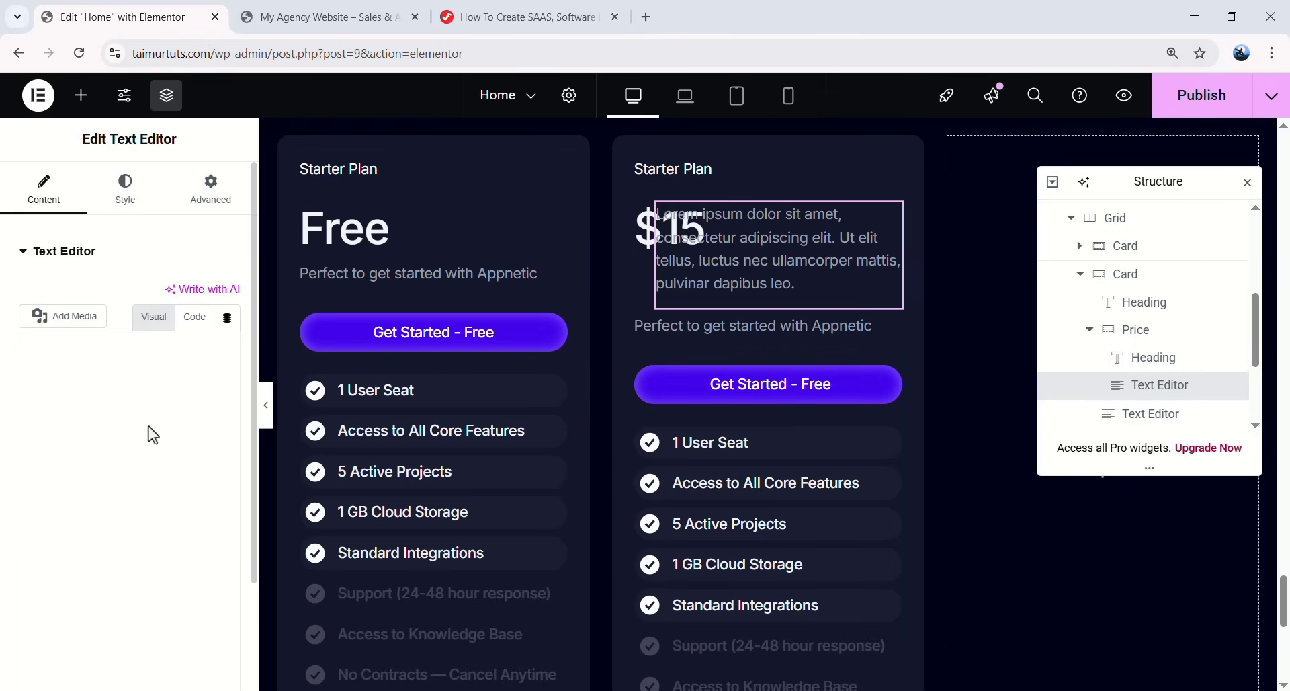
pyautogui.doubleClick(139, 416)
pyautogui.hotkey('ctrl', 'a')
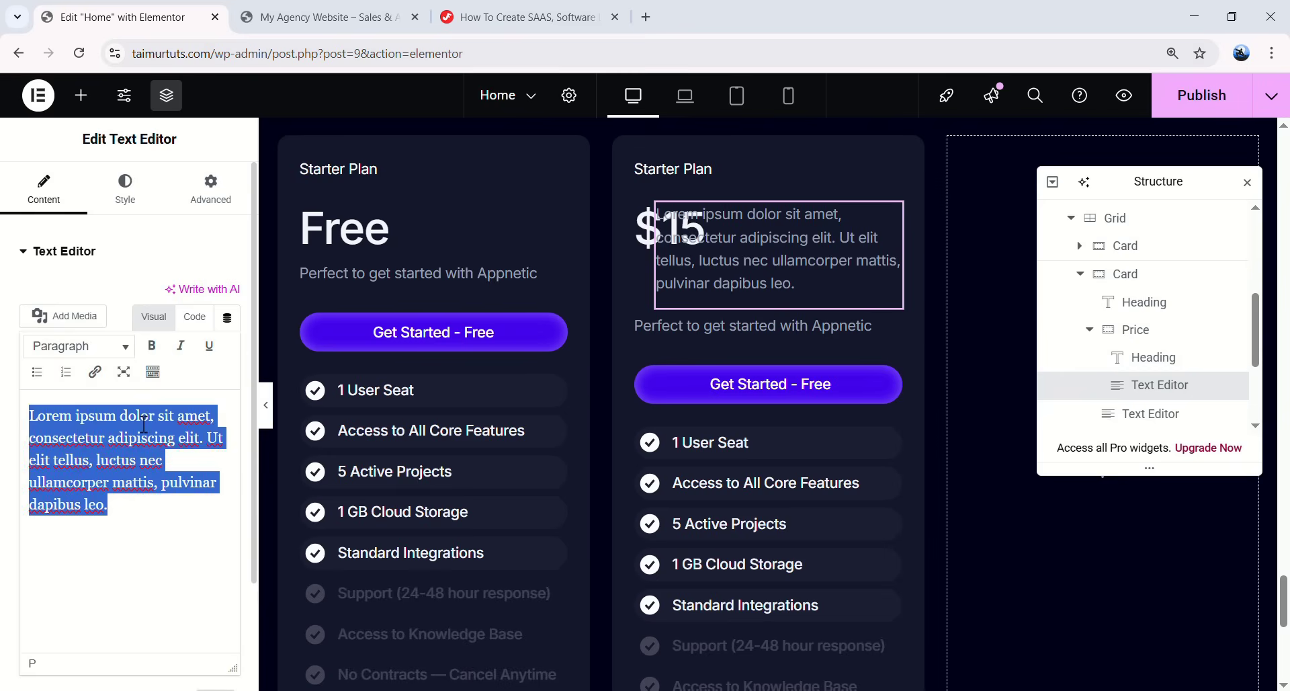
pyautogui.write('/')
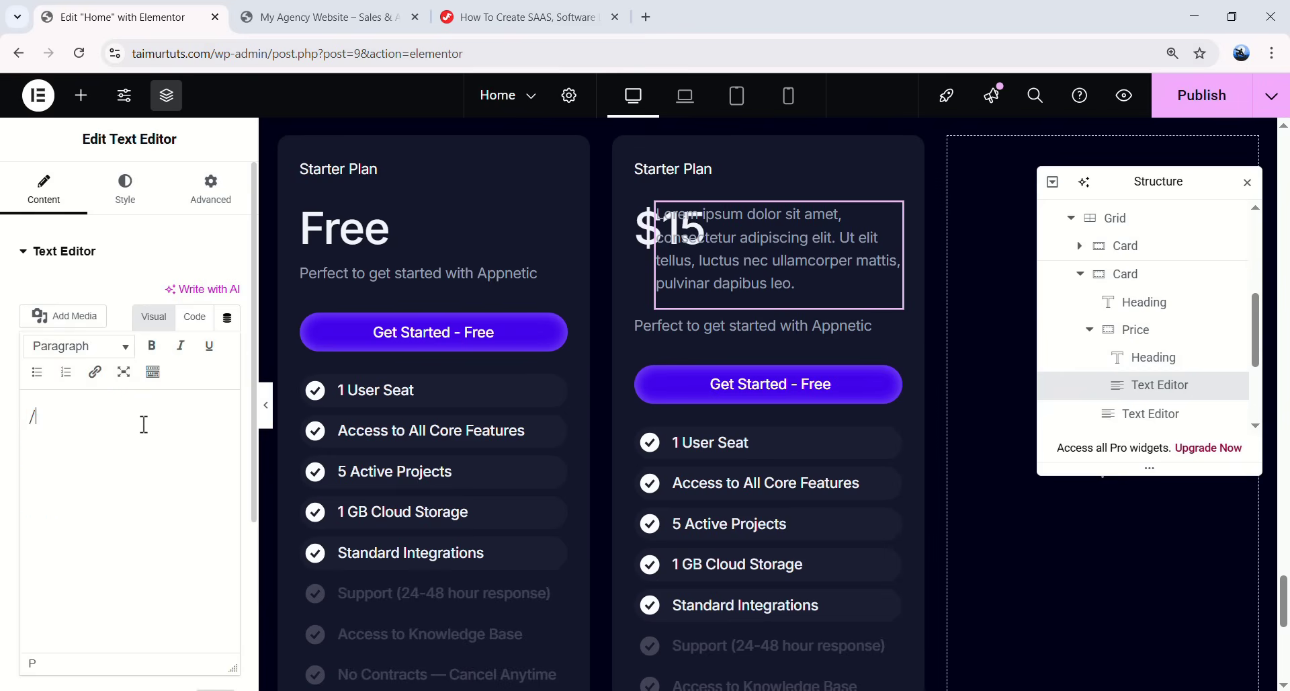
pyautogui.write('month')
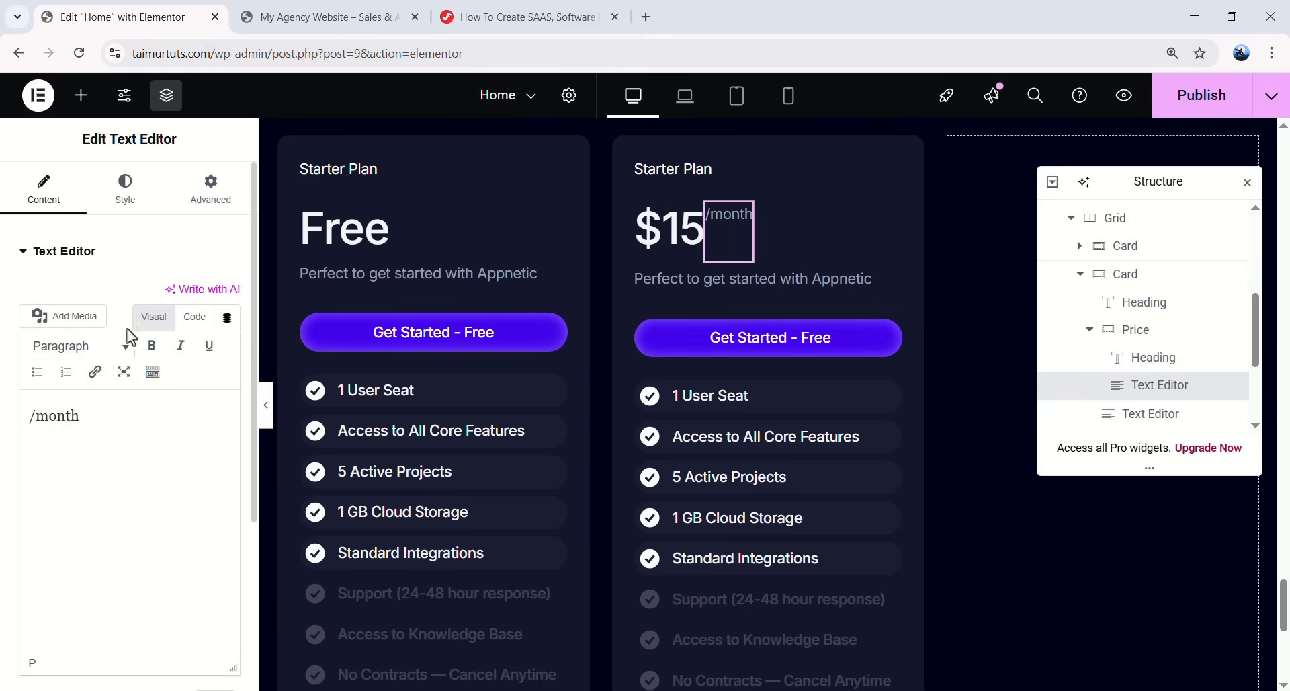
# - Style /month at 18 px, weight 500, white, with padding 3
pyautogui.click(125, 188)
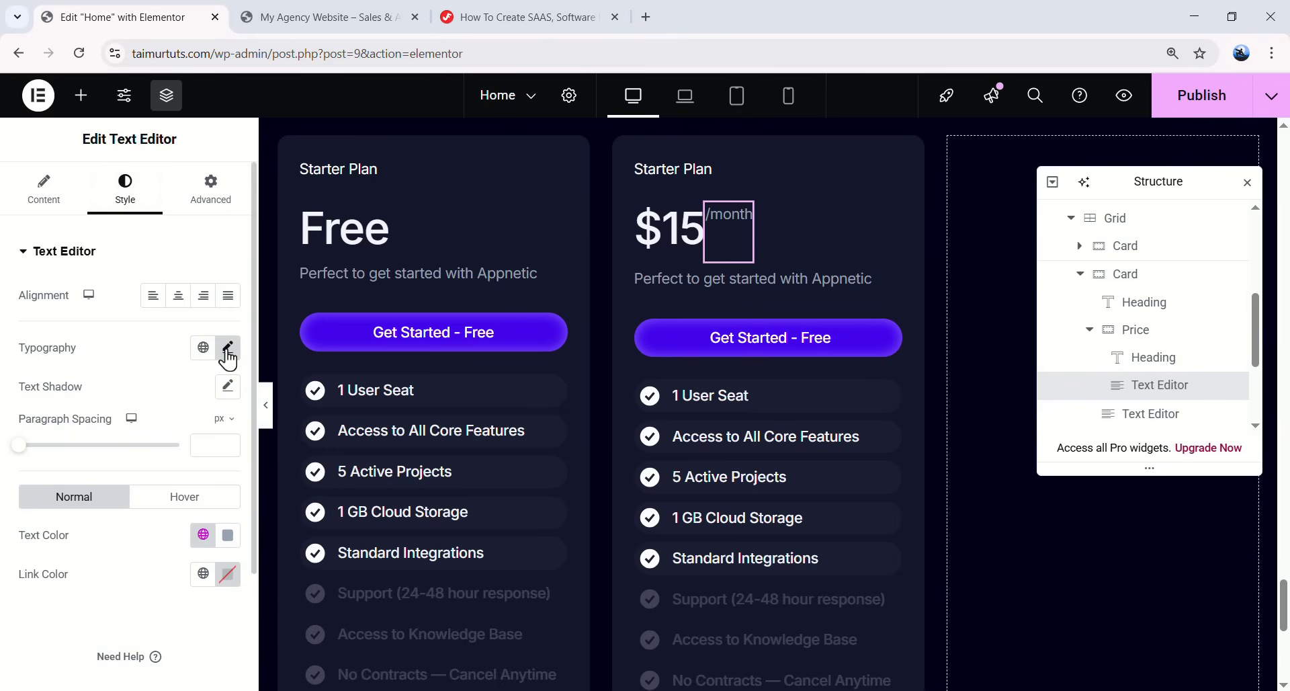
pyautogui.click(228, 347)
pyautogui.click(187, 492)
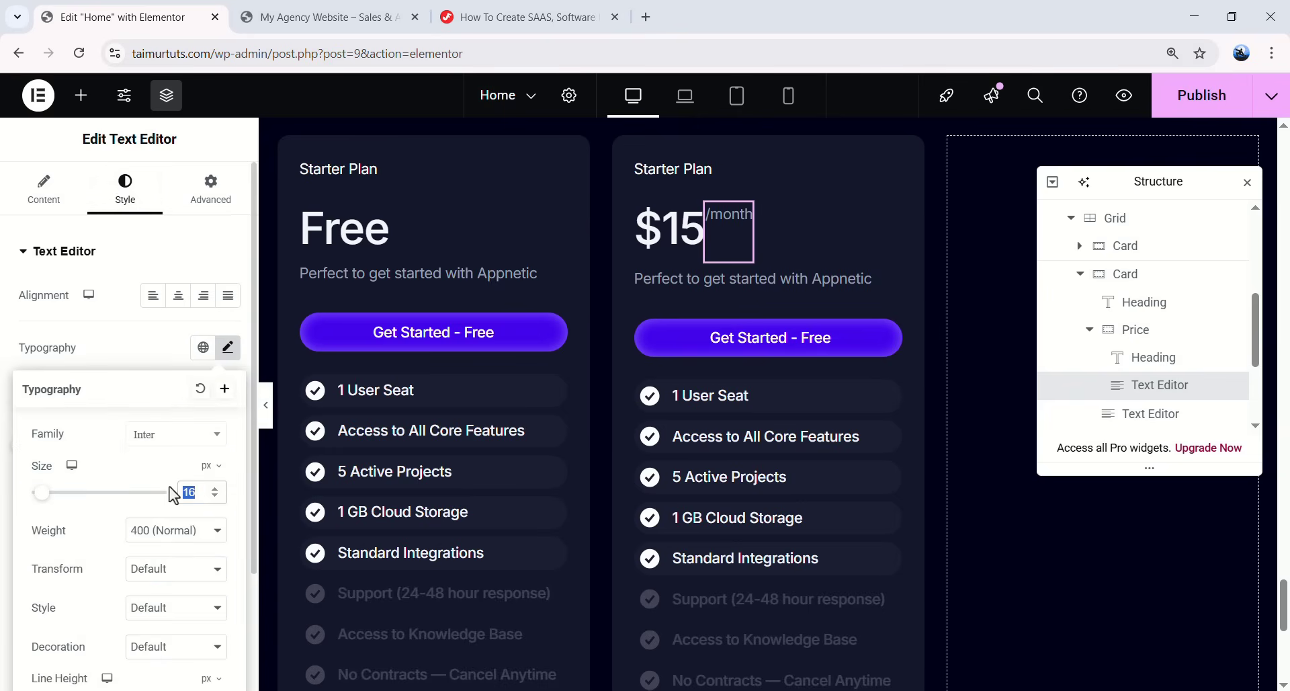
pyautogui.write('18')
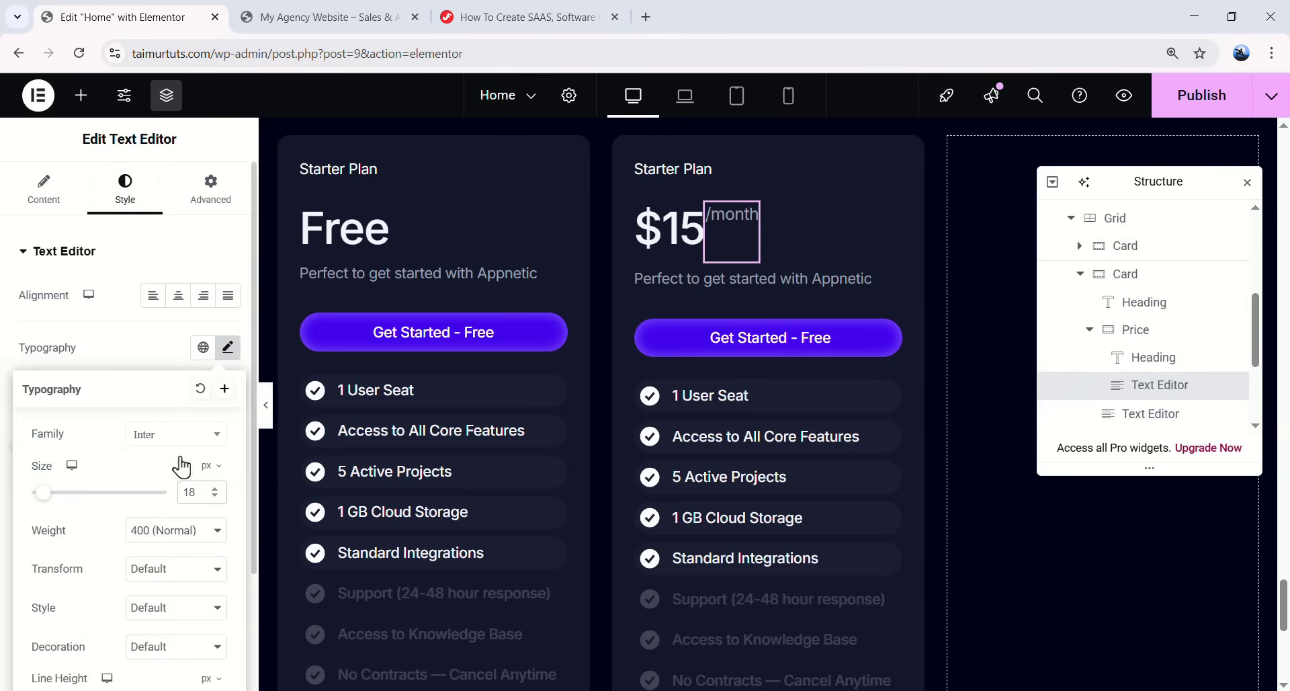
pyautogui.click(123, 529)
pyautogui.click(163, 369)
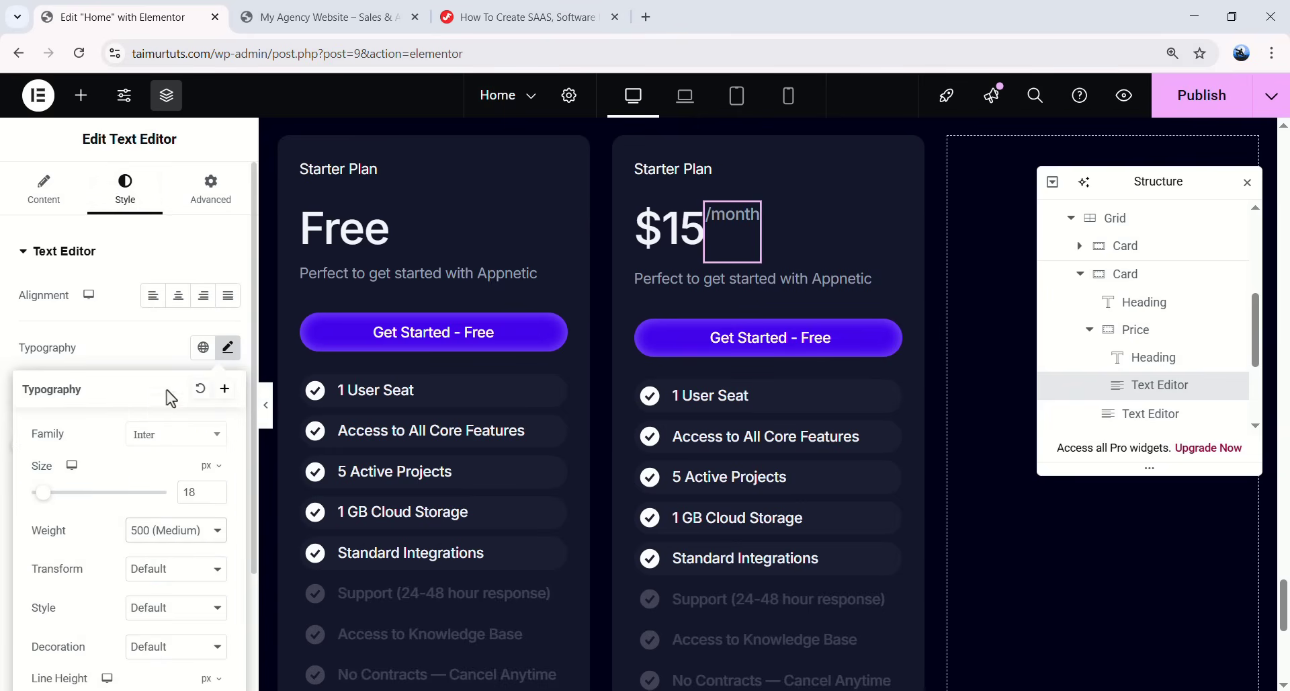
pyautogui.click(228, 355)
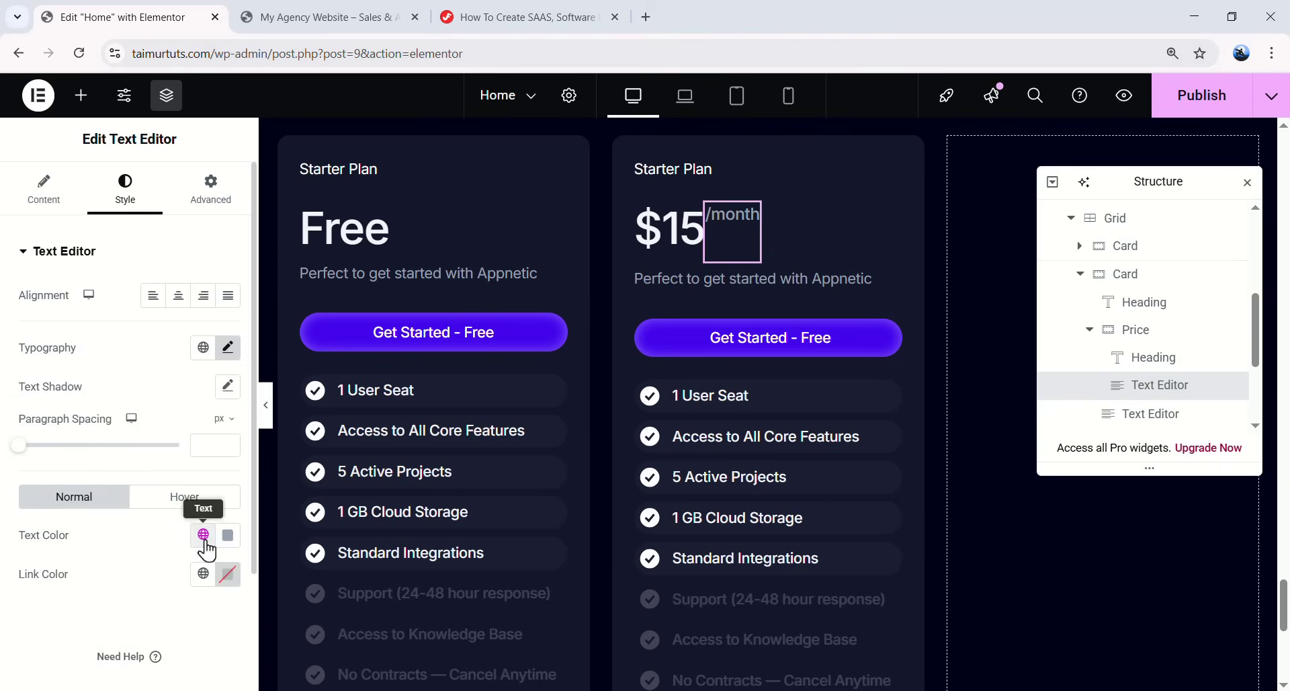
pyautogui.click(203, 535)
pyautogui.click(91, 348)
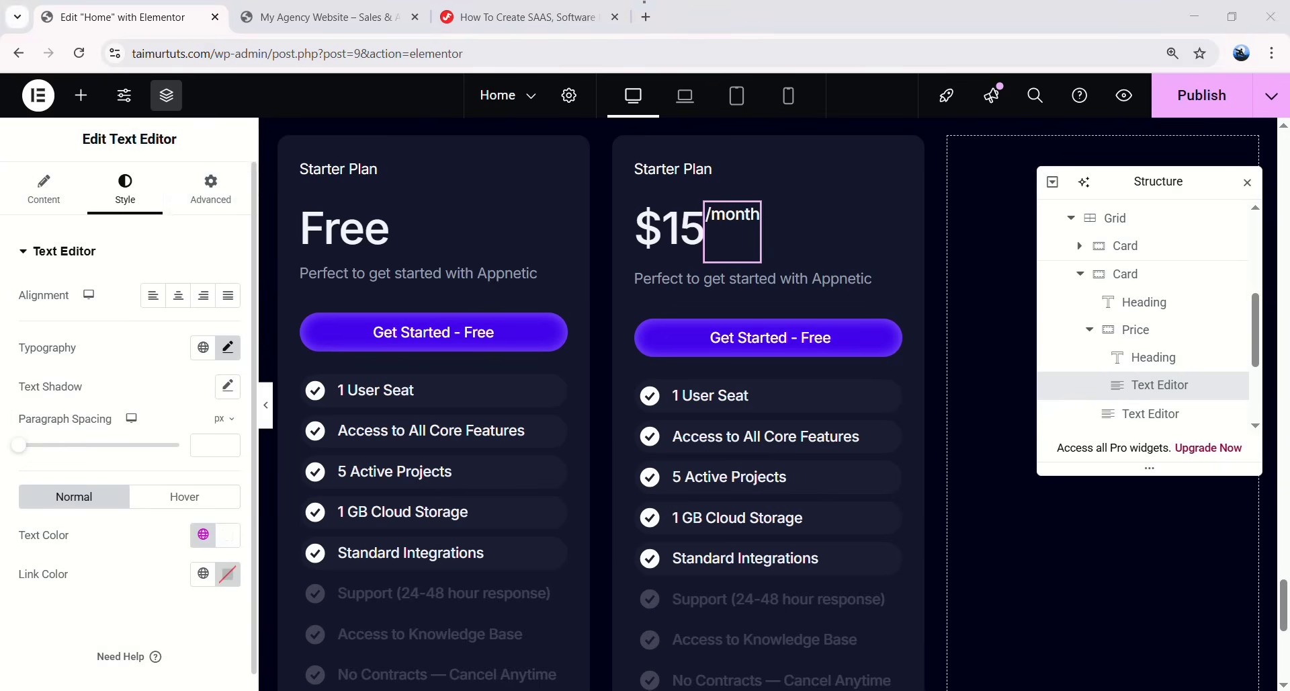
pyautogui.click(214, 186)
pyautogui.click(203, 393)
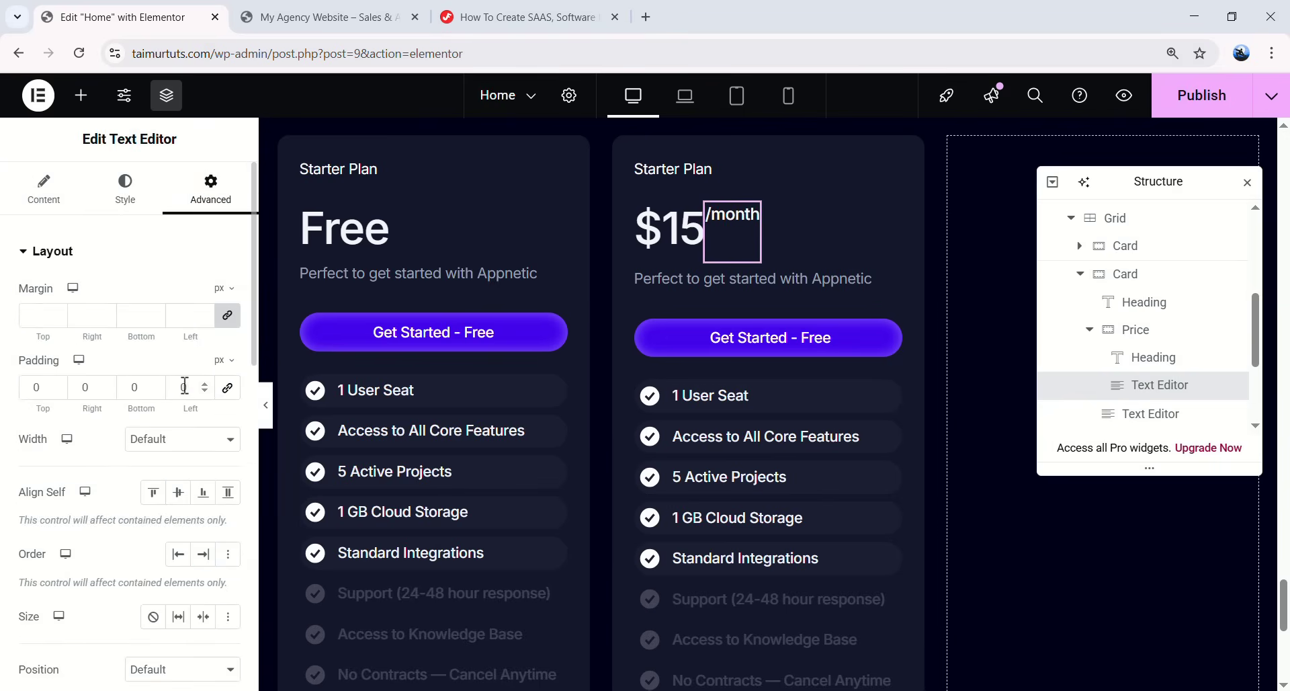
pyautogui.write('3')
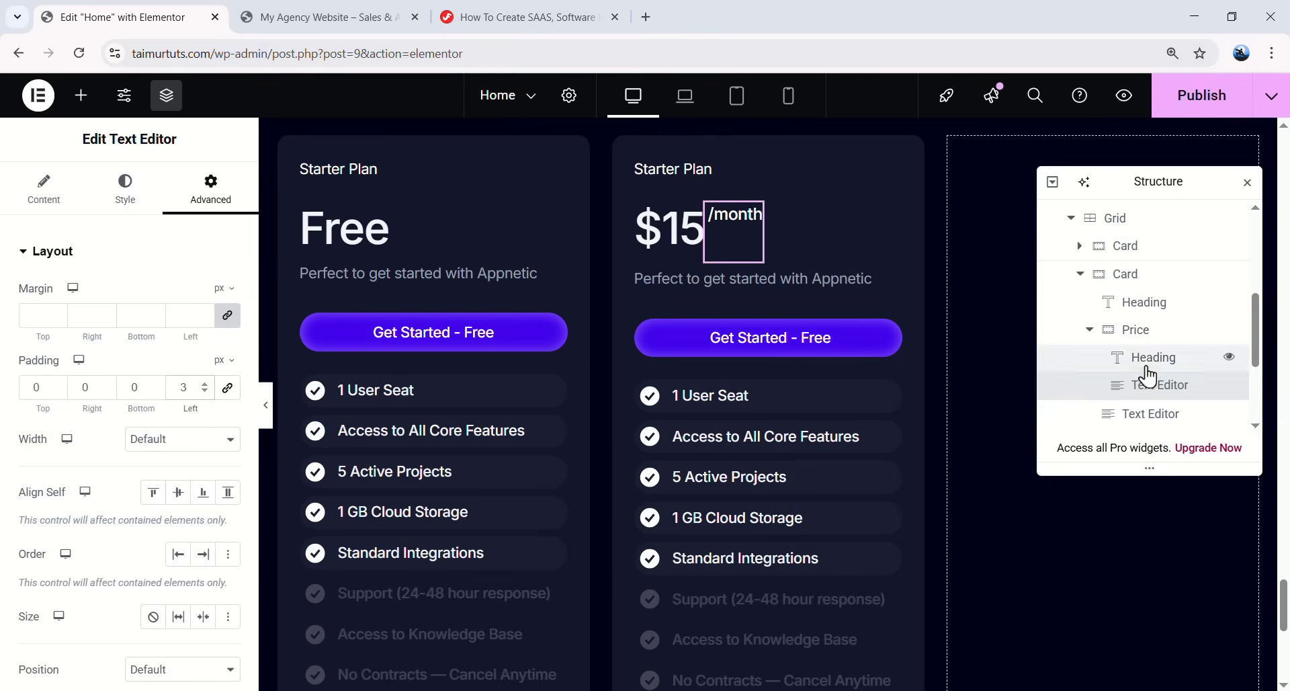
# - Set the Price container's Align Items to End so /month sits at the bottom of $15
pyautogui.click(1187, 336)
pyautogui.click(43, 189)
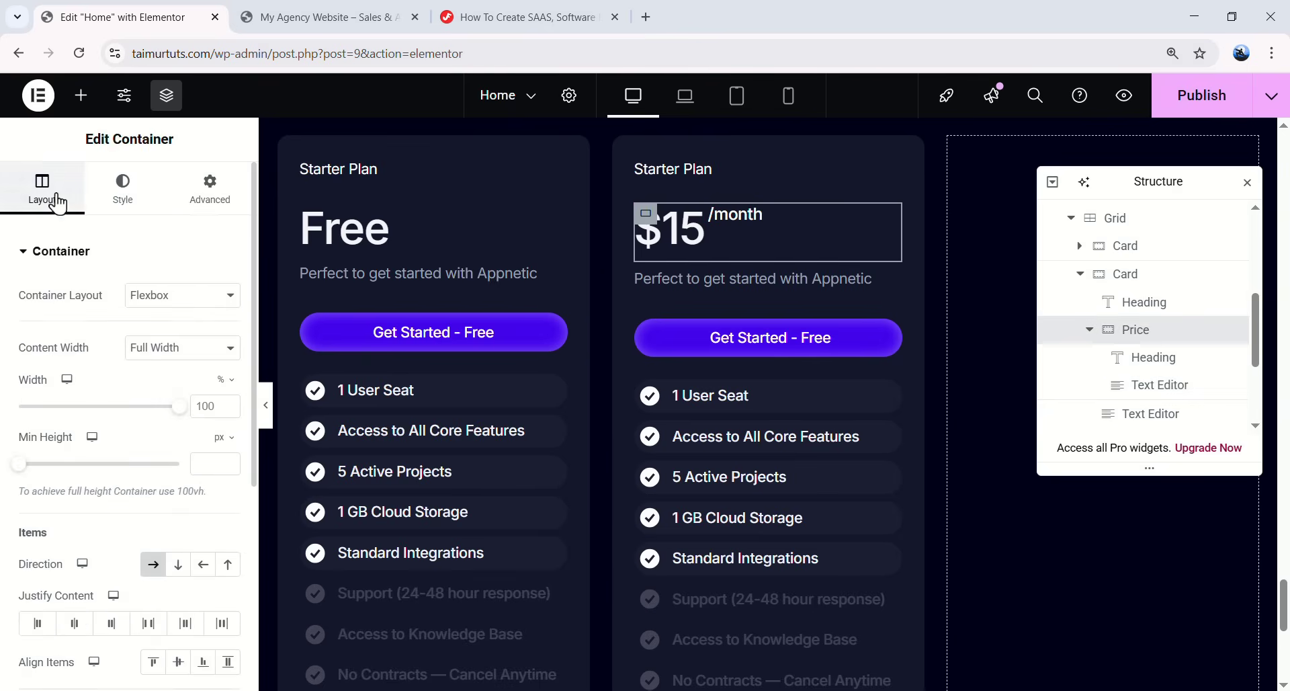
pyautogui.scroll(-3, 138, 464)
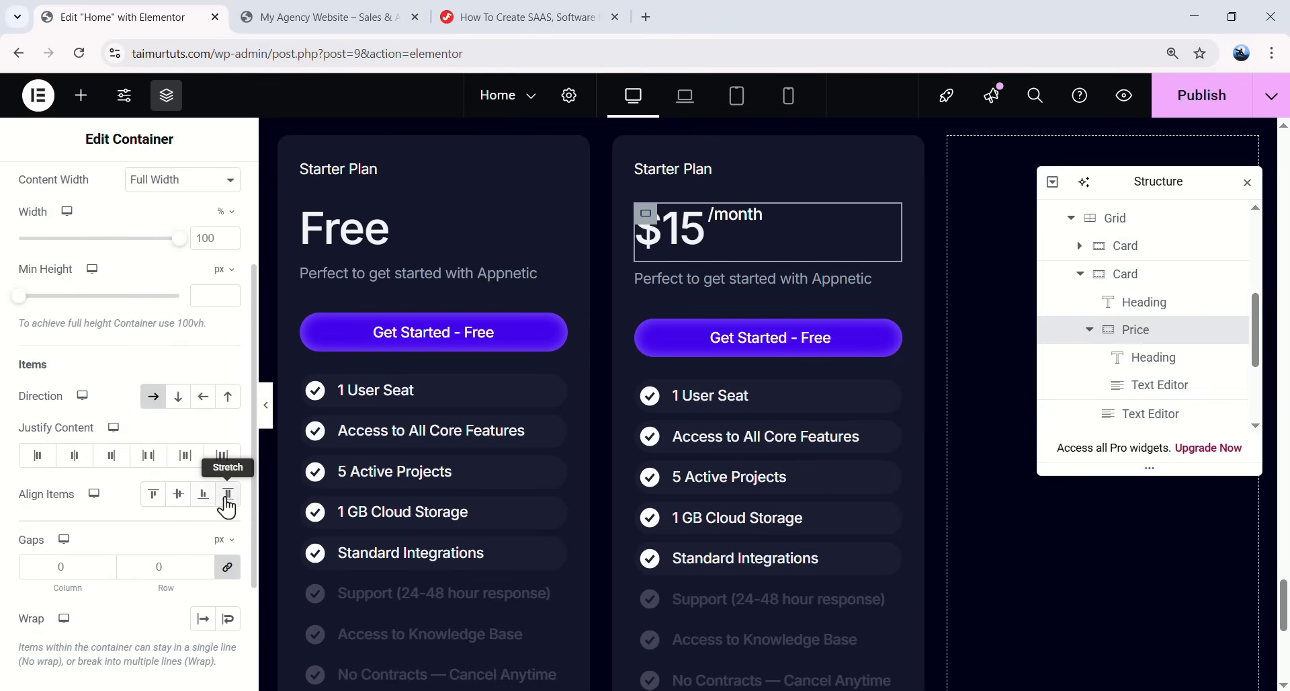
pyautogui.click(203, 494)
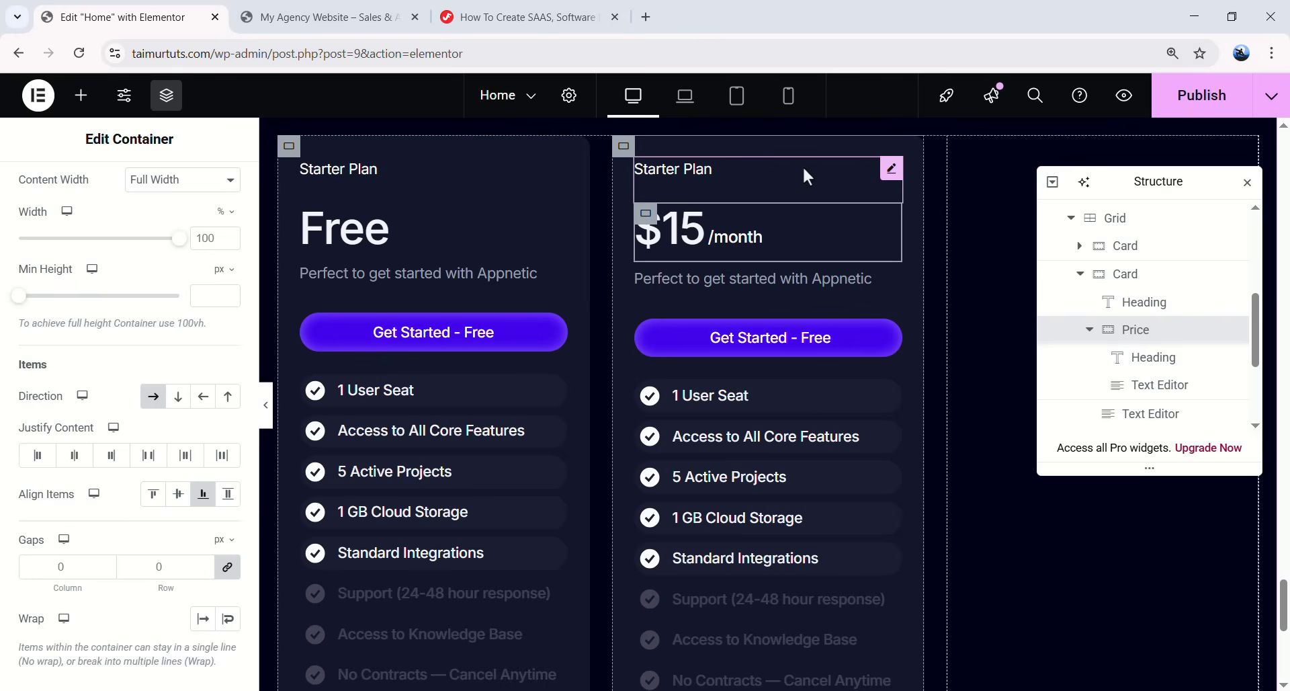
# - Delete the second card's Starter Plan heading and add a container named Plan above Price
pyautogui.click(1090, 329)
pyautogui.click(699, 178)
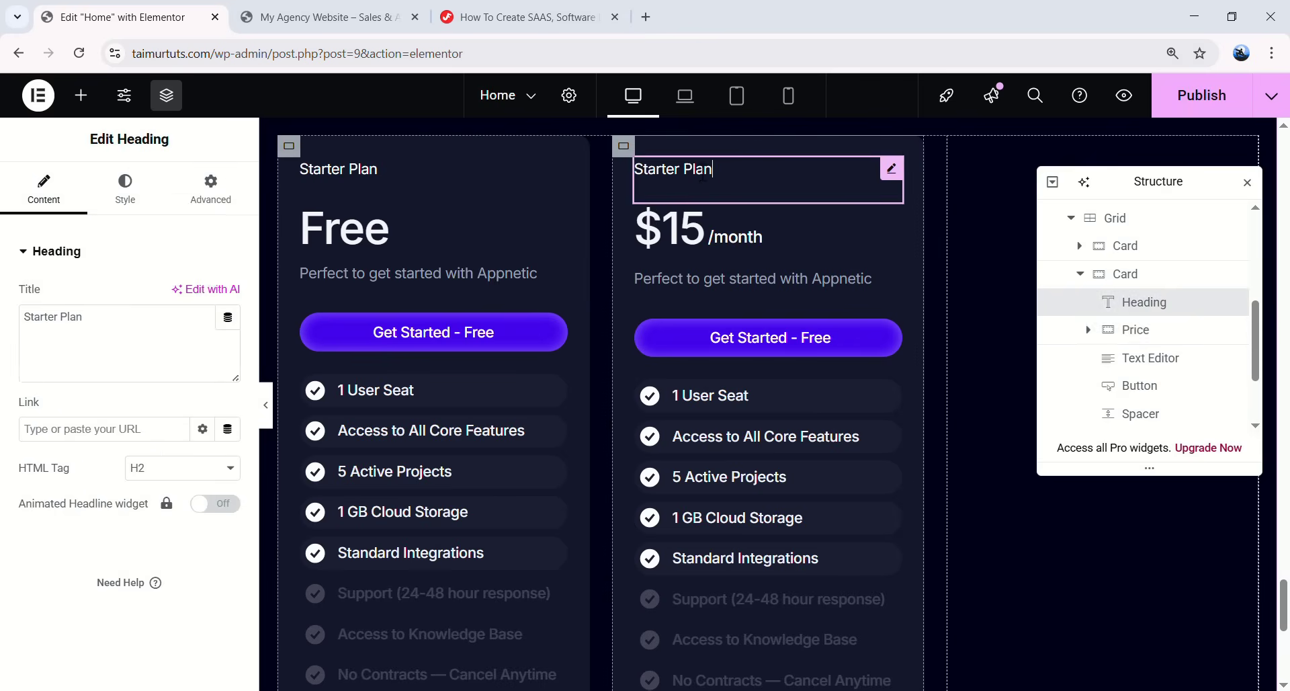
pyautogui.rightClick(699, 176)
pyautogui.click(773, 582)
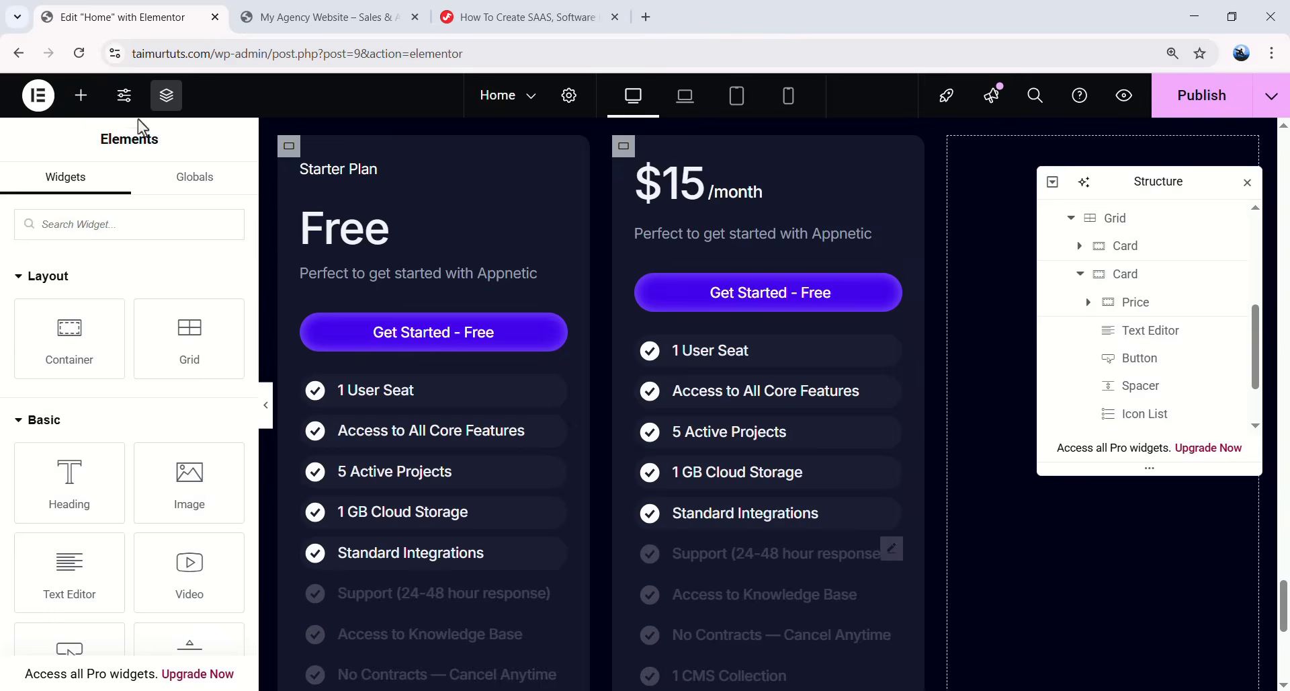
pyautogui.moveTo(91, 313); pyautogui.dragTo(696, 172)
pyautogui.moveTo(1143, 327); pyautogui.dragTo(1147, 314)
pyautogui.click(1089, 331)
pyautogui.doubleClick(1147, 308)
pyautogui.write('Plan')
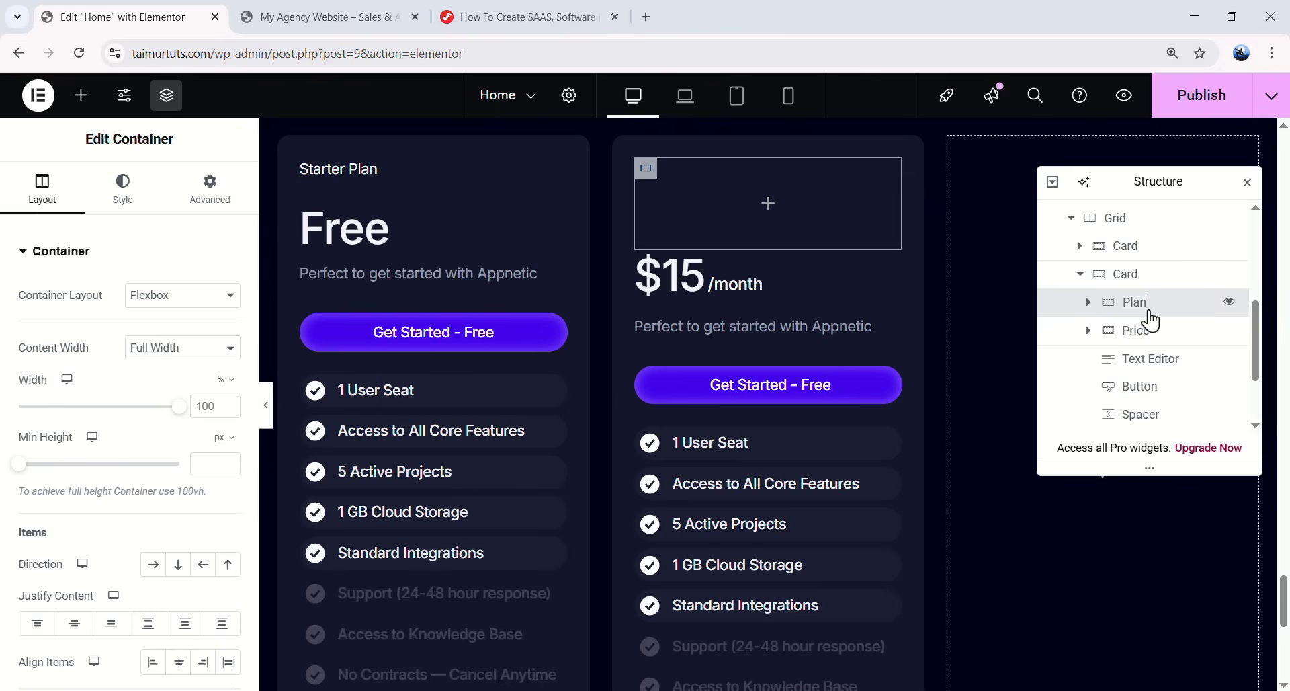
pyautogui.press('Return')
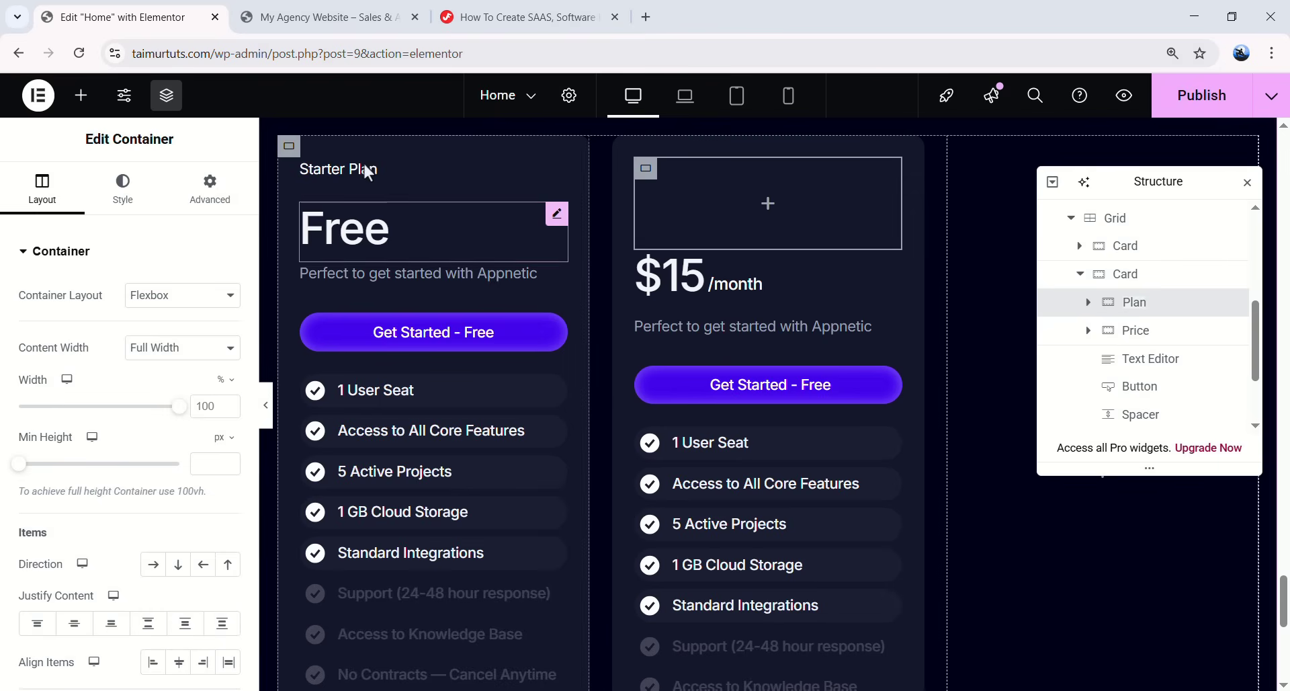
# - Paste the first card's Starter Plan heading into Plan and retitle it Pro Plan
pyautogui.rightClick(361, 164)
pyautogui.click(407, 254)
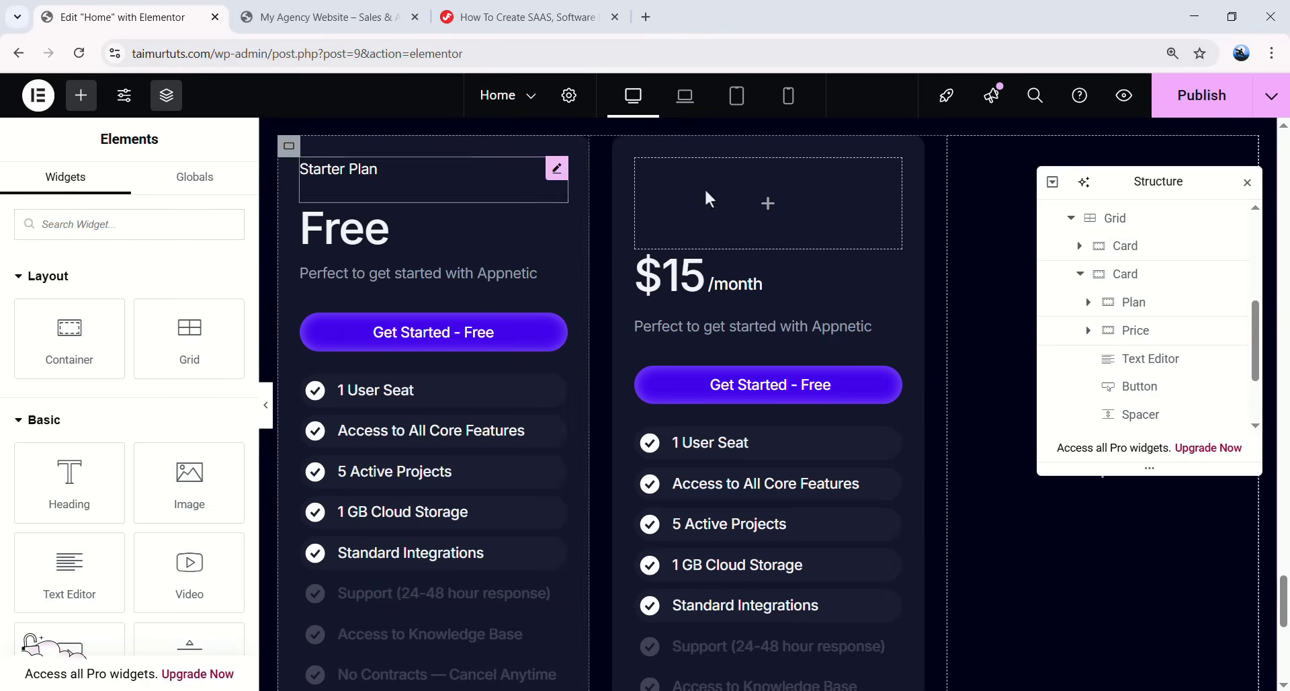
pyautogui.rightClick(769, 191)
pyautogui.click(824, 353)
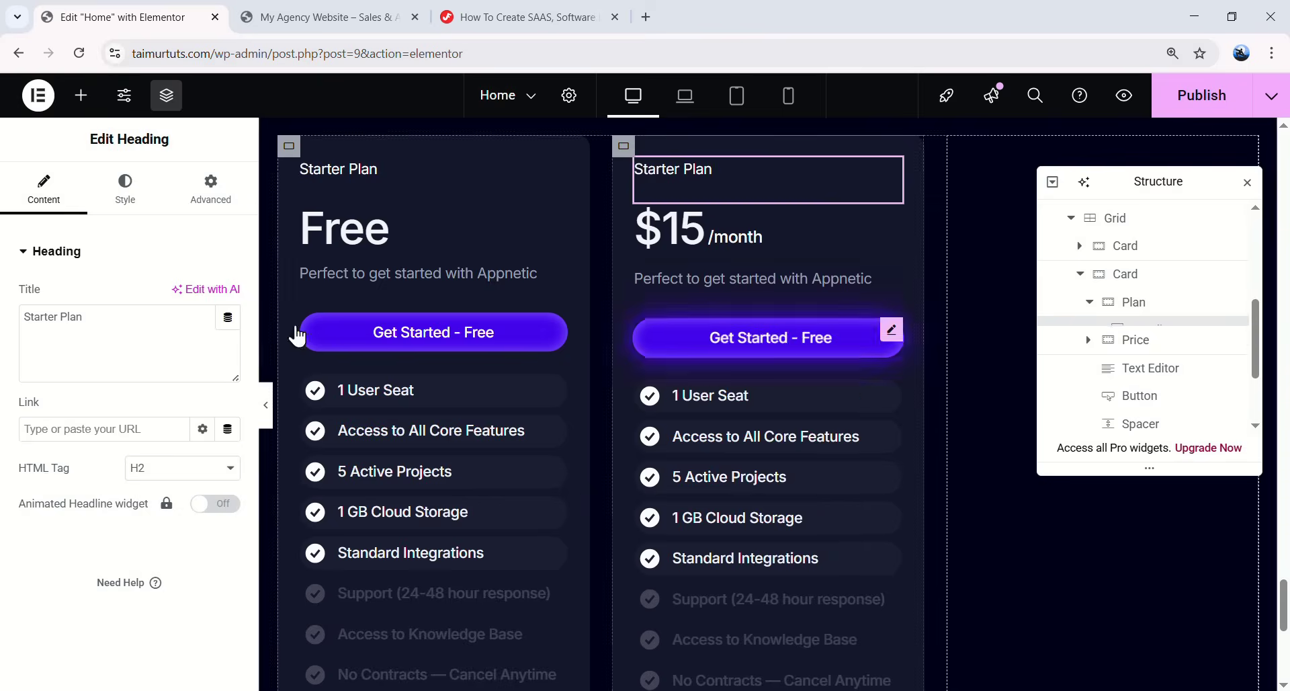
pyautogui.moveTo(59, 316); pyautogui.dragTo(14, 323)
pyautogui.write('Pro')
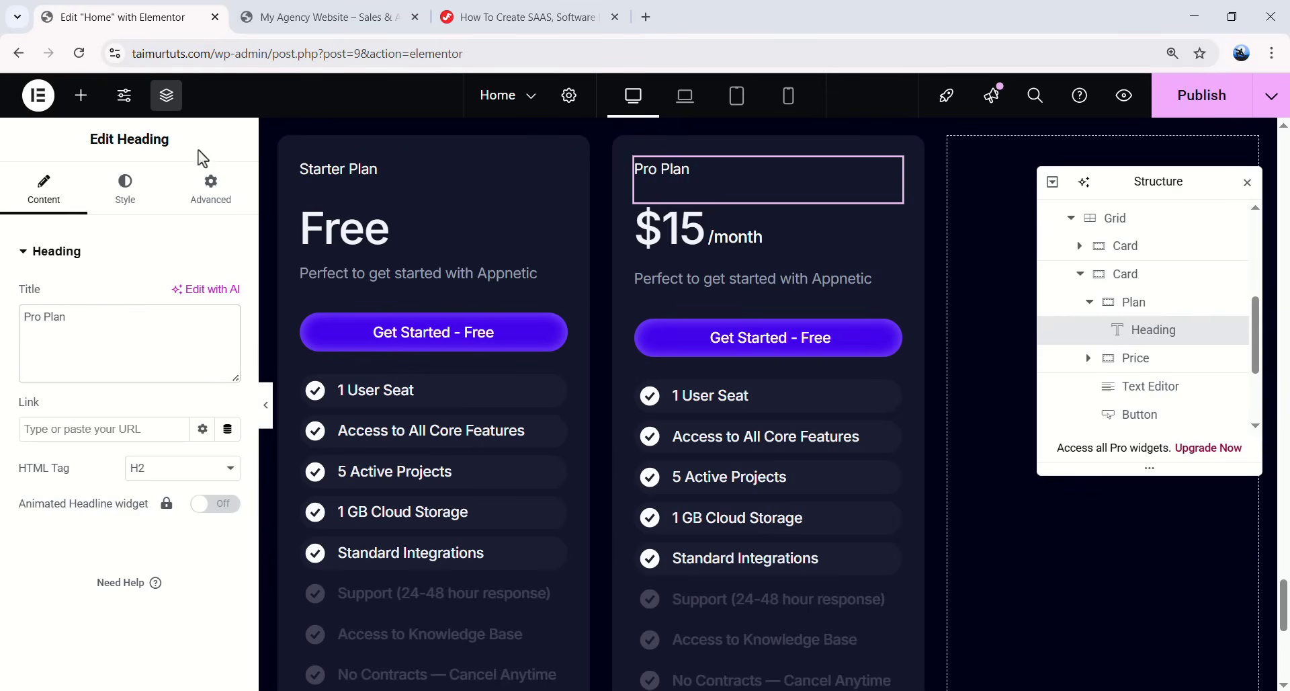
# - Add a new heading reading Save 20% into the Plan container
pyautogui.click(80, 95)
pyautogui.moveTo(84, 487); pyautogui.dragTo(906, 230)
pyautogui.moveTo(1134, 367); pyautogui.dragTo(1146, 350)
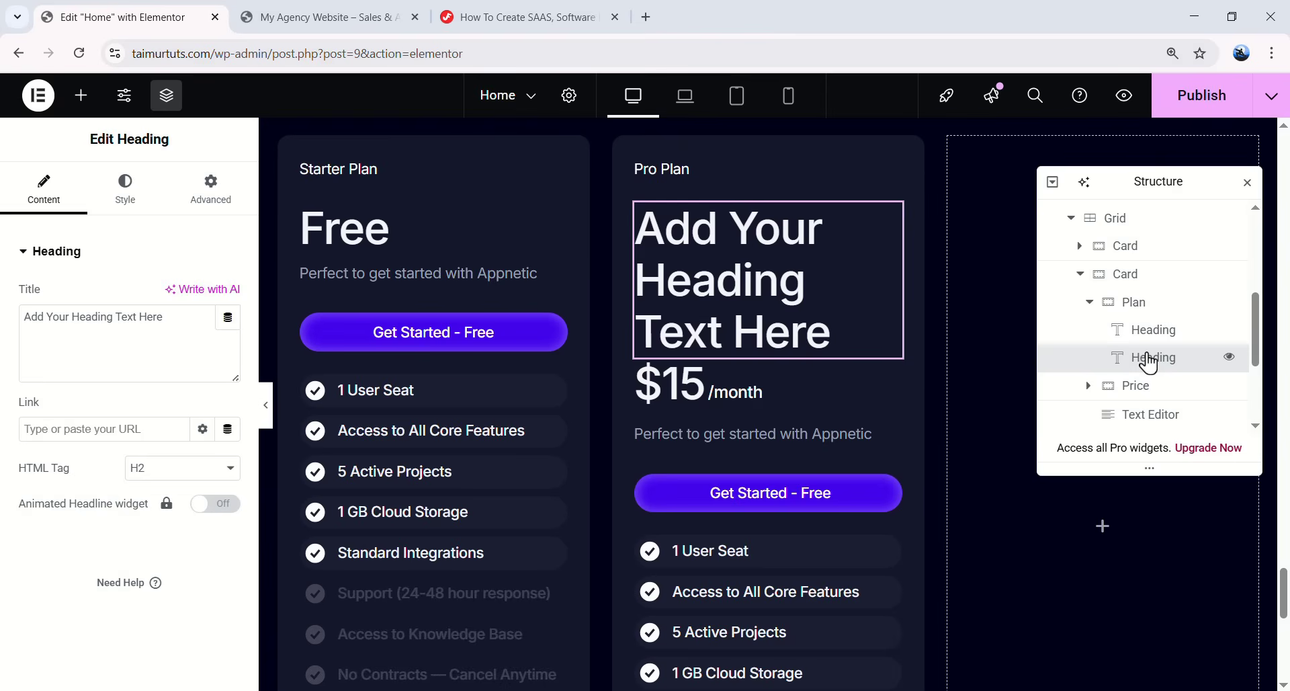
pyautogui.moveTo(163, 316); pyautogui.dragTo(24, 316)
pyautogui.write('Save 20%')
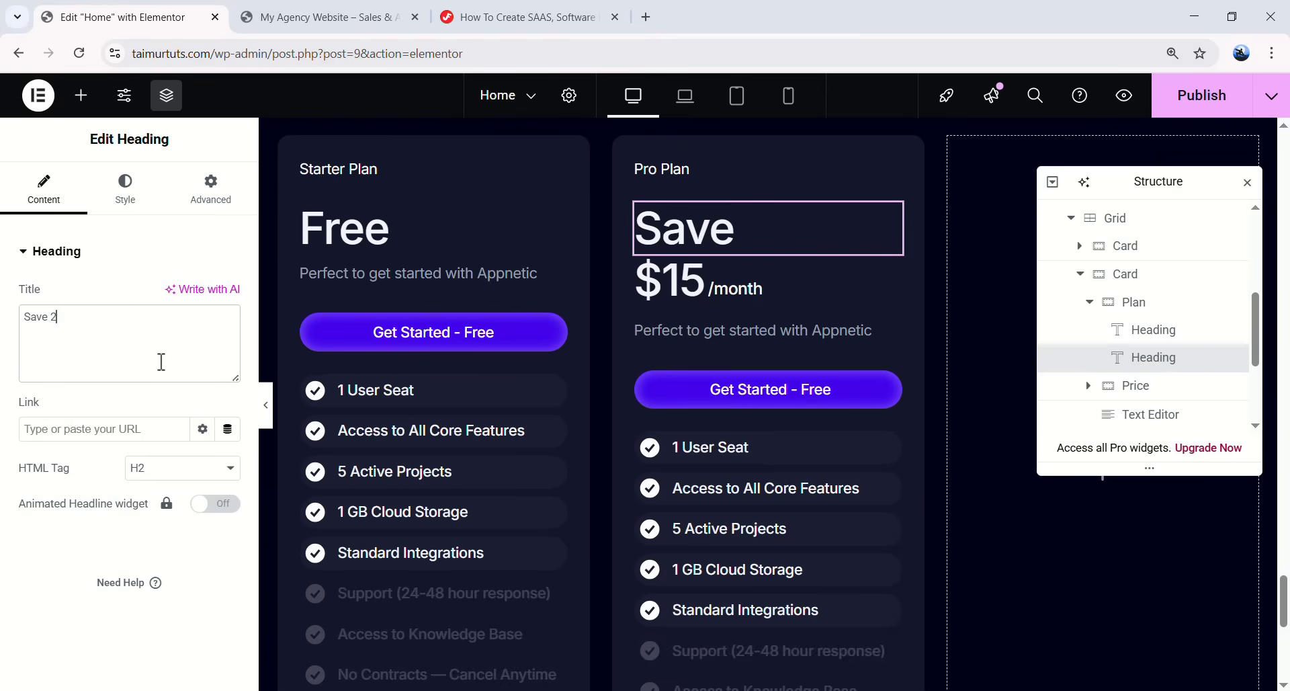
# - Give Save 20% a 14 px font size, 14 px line height and 0.70 letter spacing
pyautogui.click(133, 200)
pyautogui.click(228, 346)
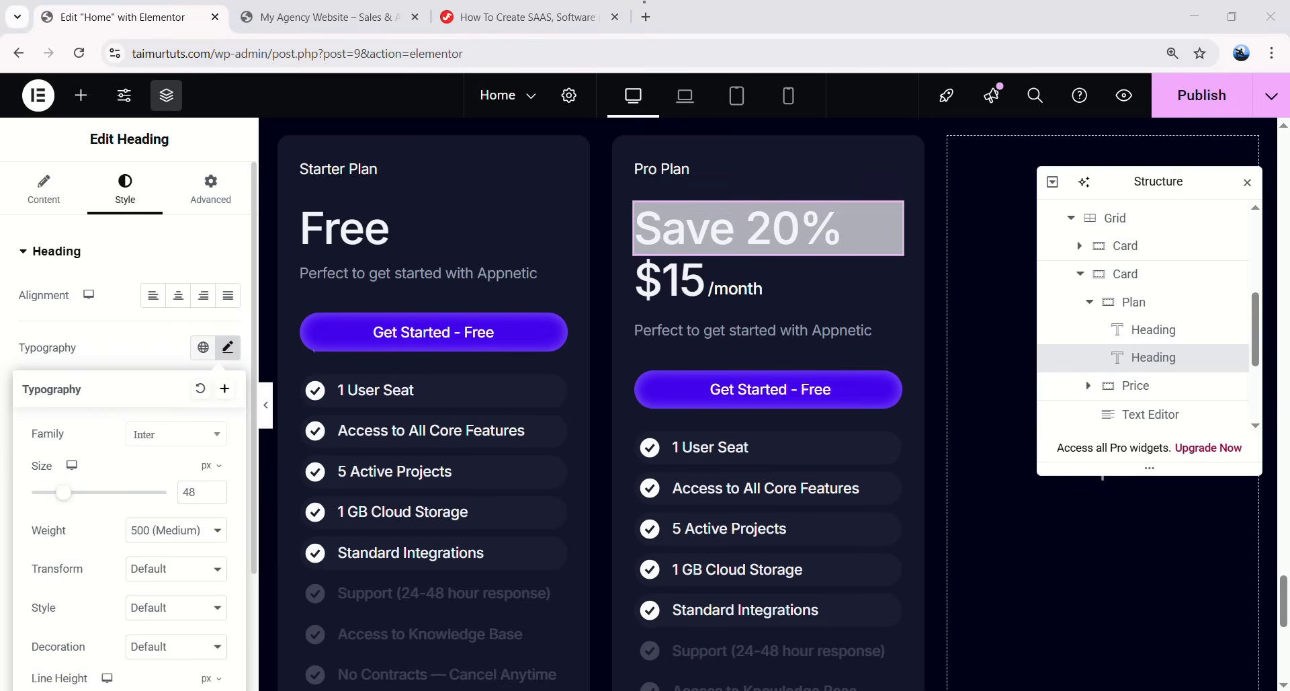
pyautogui.doubleClick(190, 492)
pyautogui.write('14')
pyautogui.scroll(-1, 106, 469)
pyautogui.scroll(-1, 179, 548)
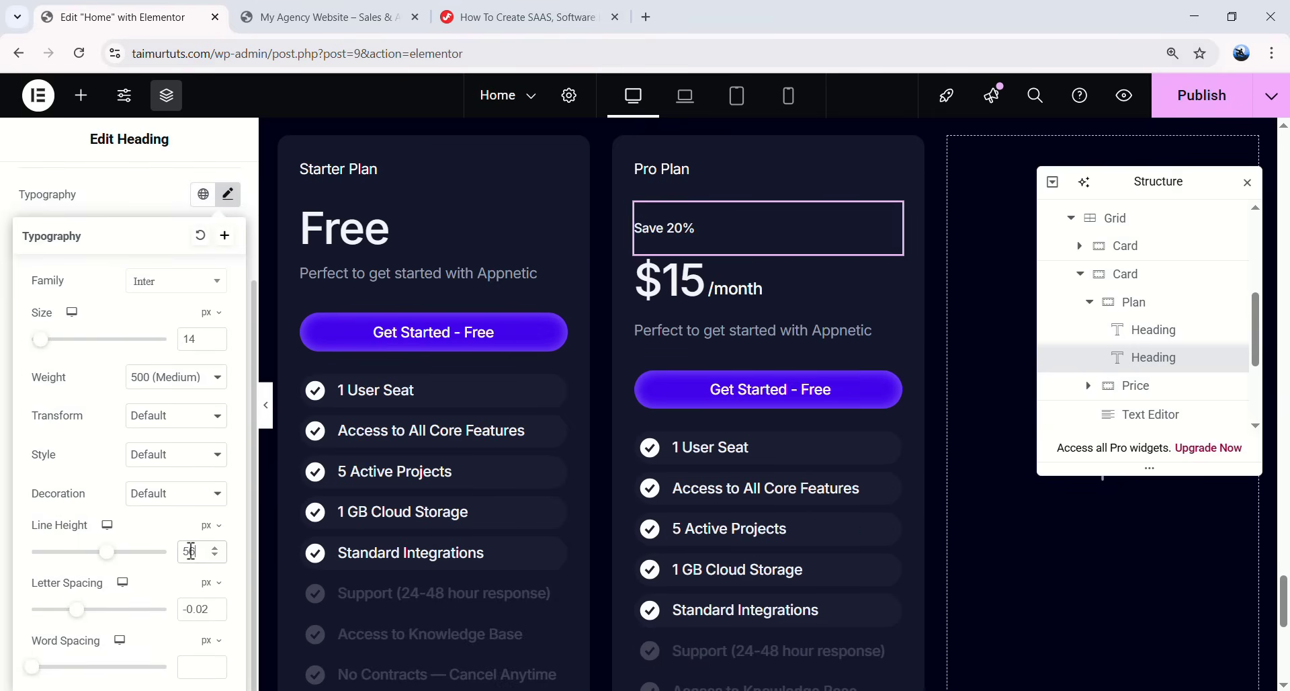
pyautogui.write('14')
pyautogui.doubleClick(190, 609)
pyautogui.write('0.7')
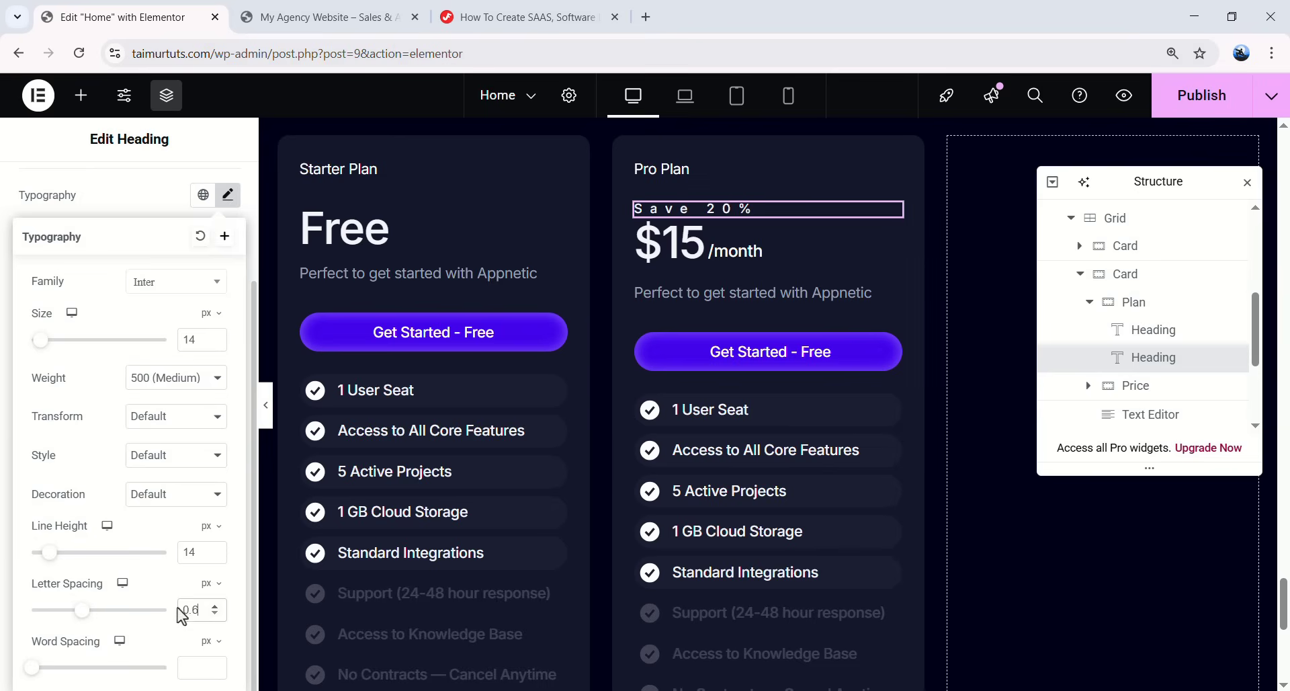
pyautogui.write('0')
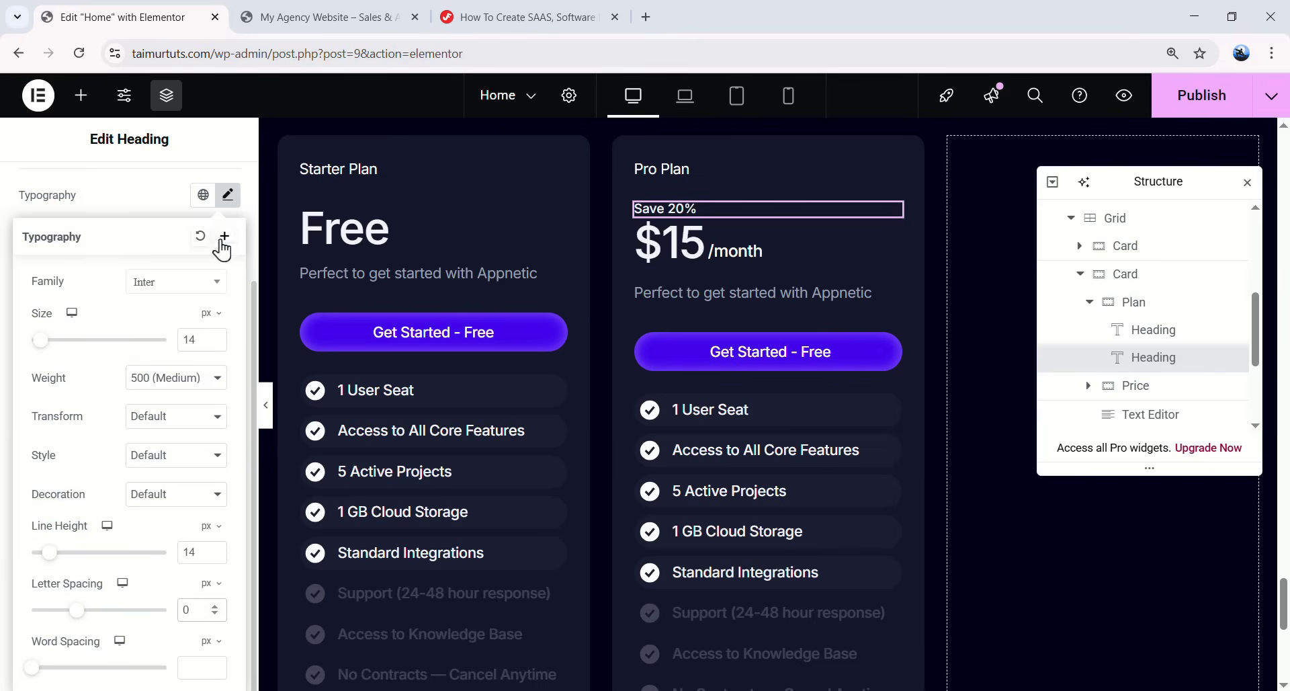
pyautogui.click(228, 213)
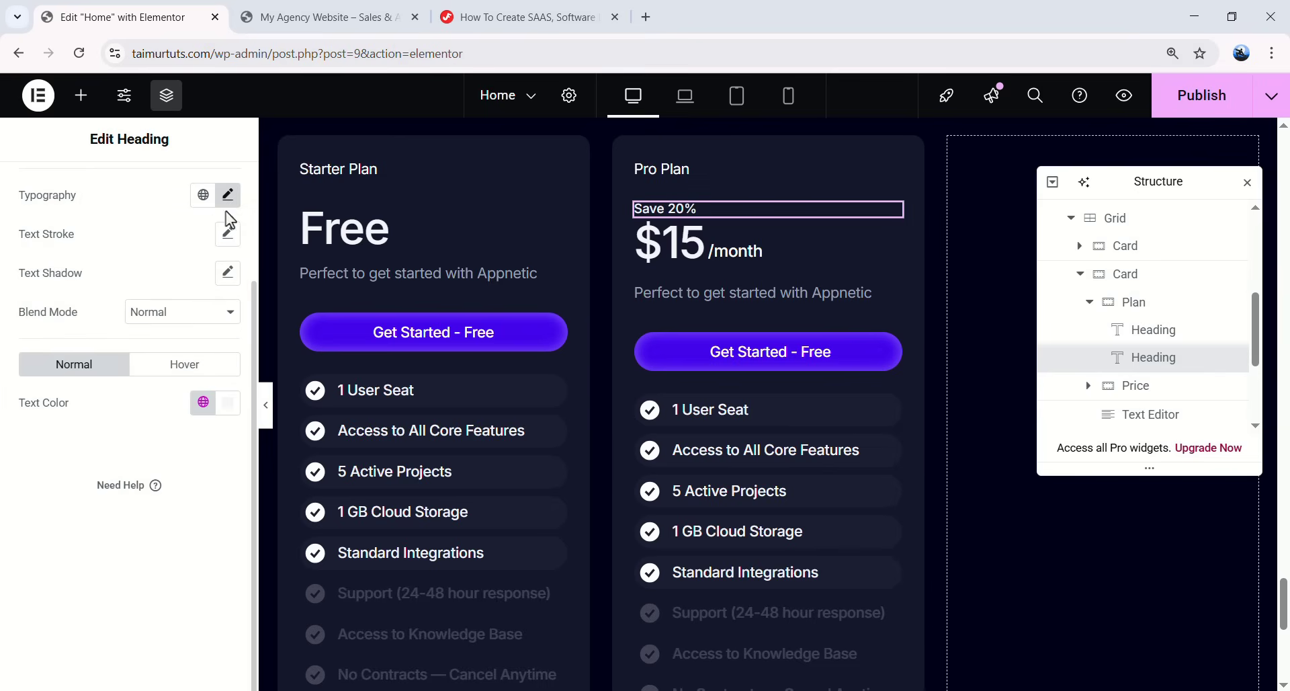
# - Set the Plan container to Row, Justify Space Between, Align Center, with bottom margin 22
pyautogui.click(1161, 311)
pyautogui.click(155, 568)
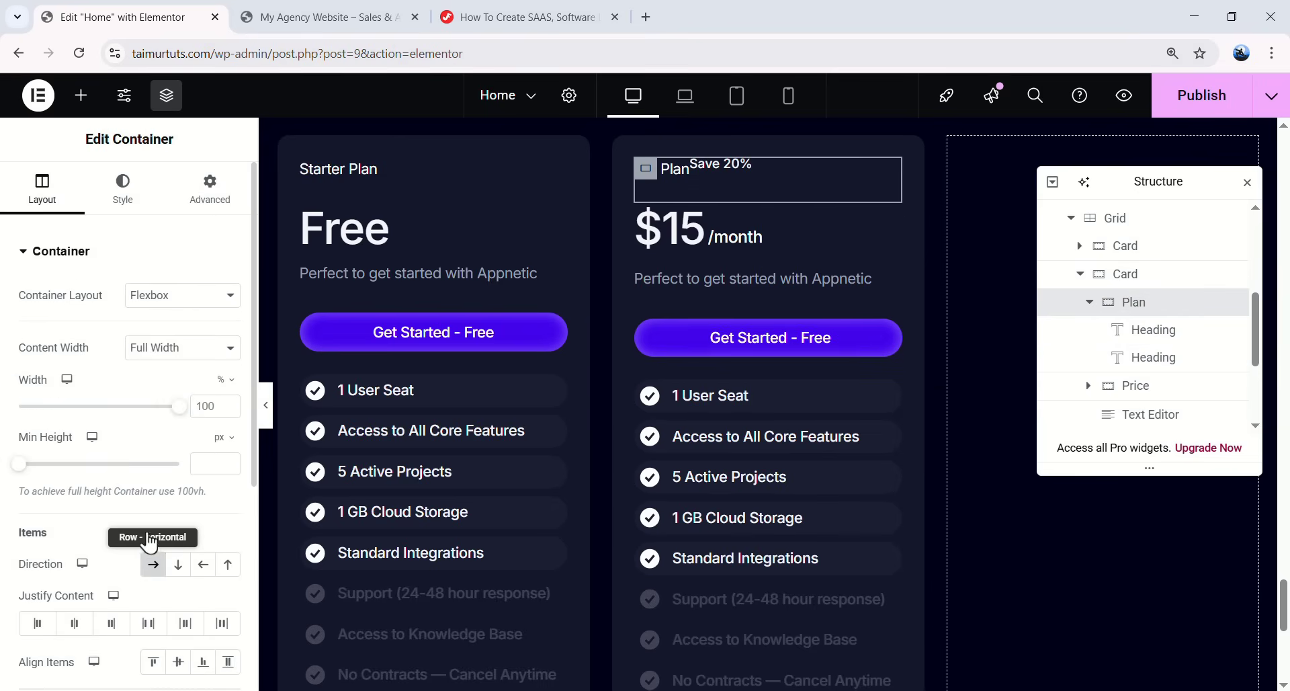
pyautogui.click(148, 627)
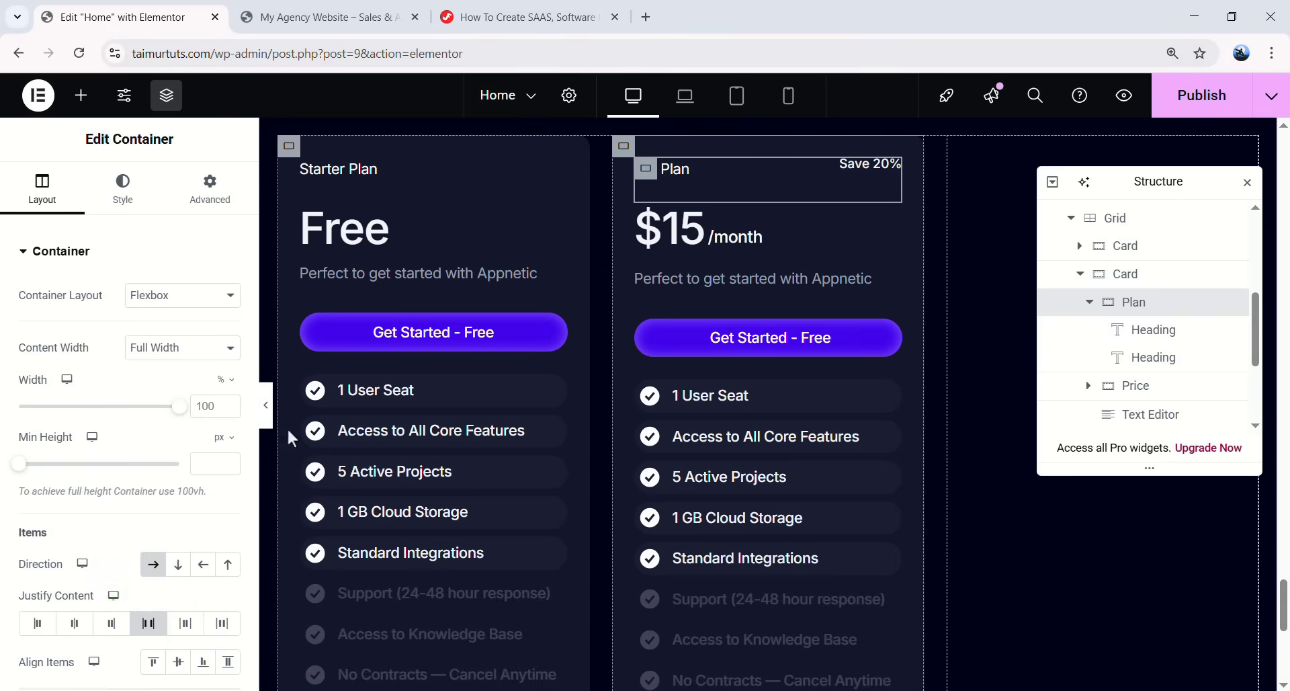
pyautogui.scroll(-1, 101, 537)
pyautogui.click(177, 579)
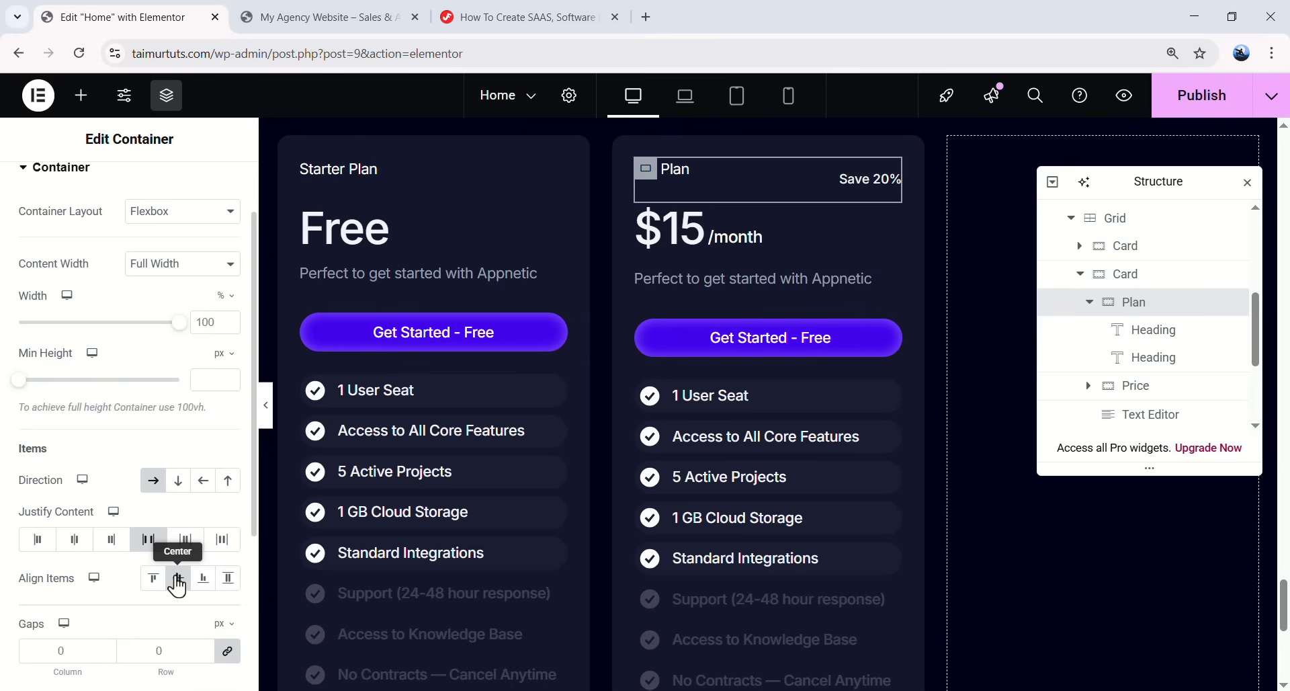
pyautogui.scroll(1, 211, 199)
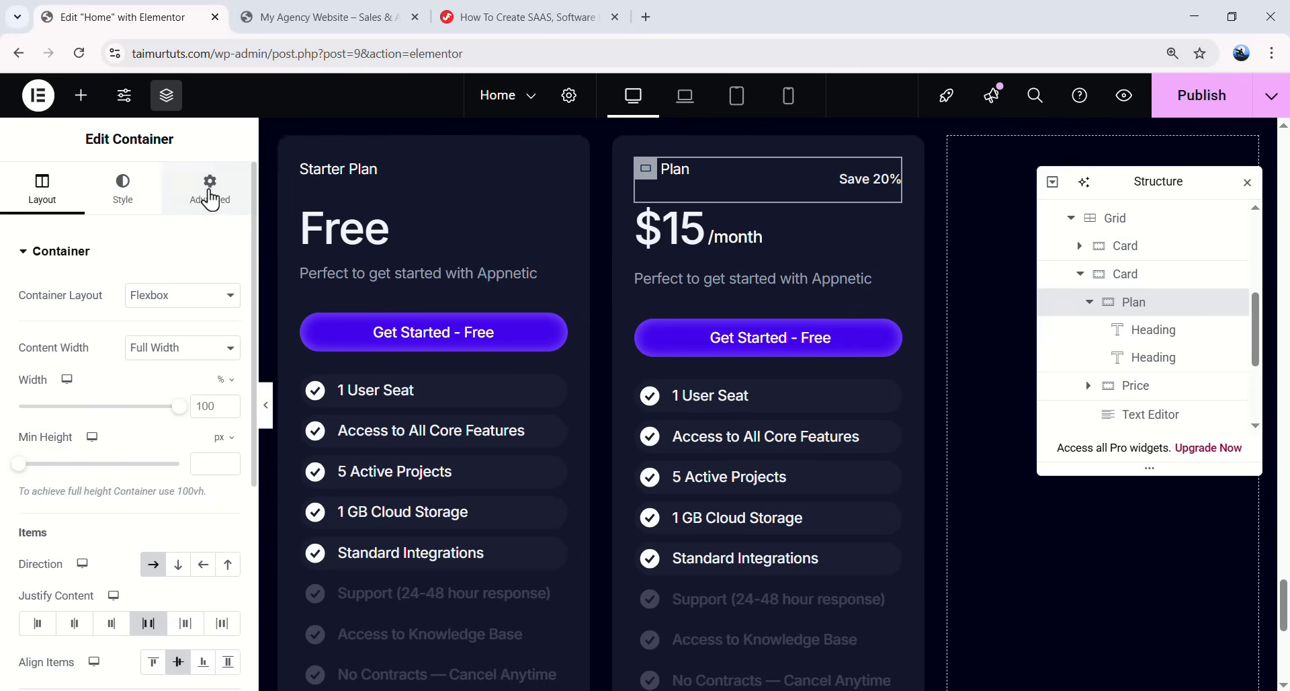
pyautogui.click(212, 199)
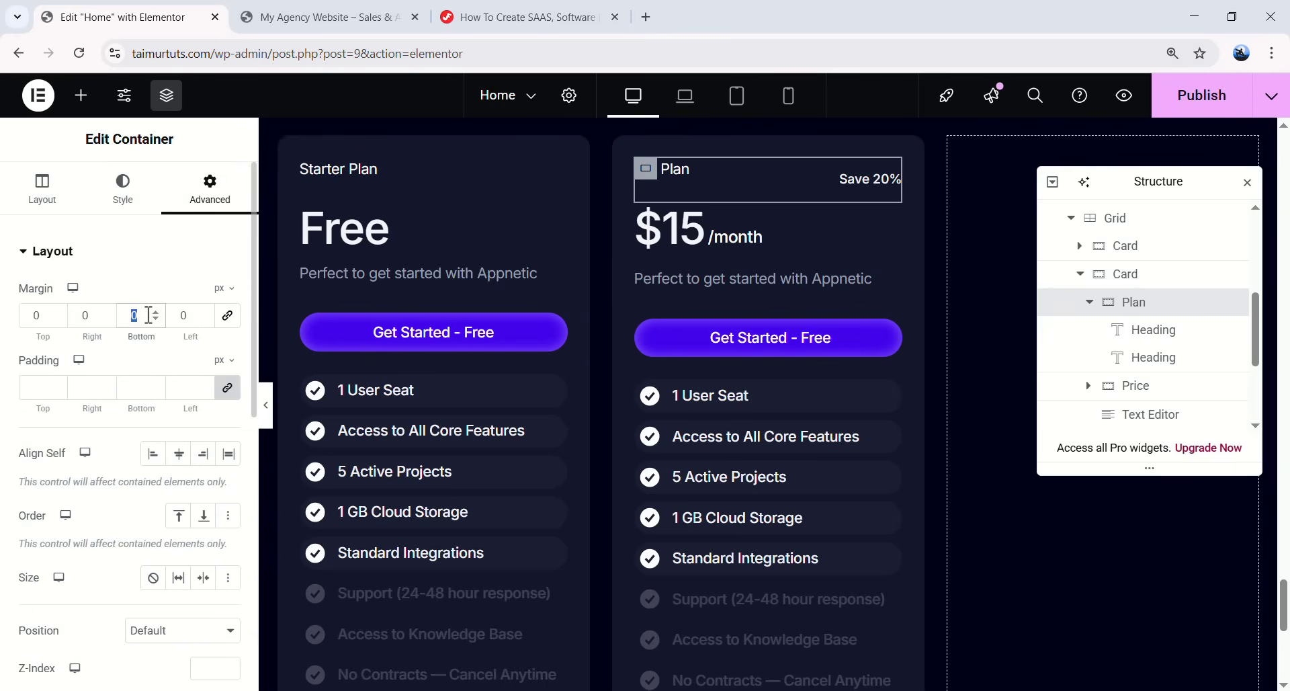
pyautogui.write('22')
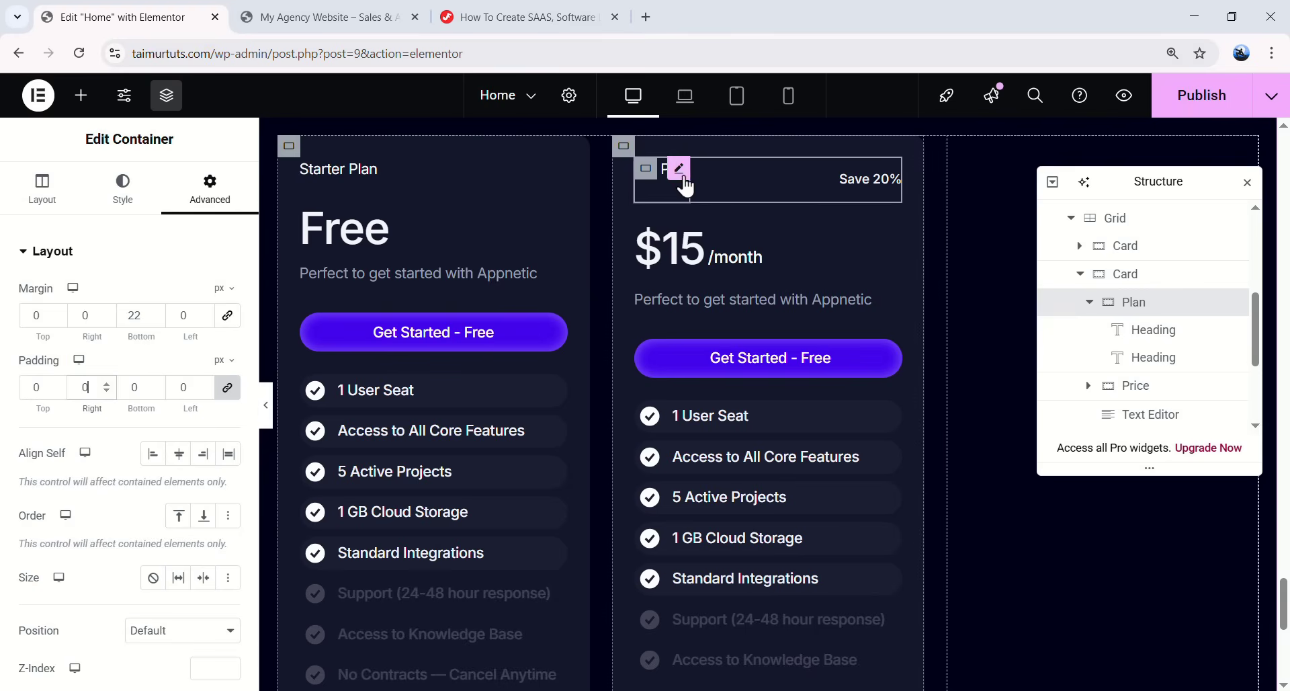
# - Set the Pro Plan heading's bottom padding to 0, then select the Save 20% heading's advanced settings
pyautogui.click(680, 178)
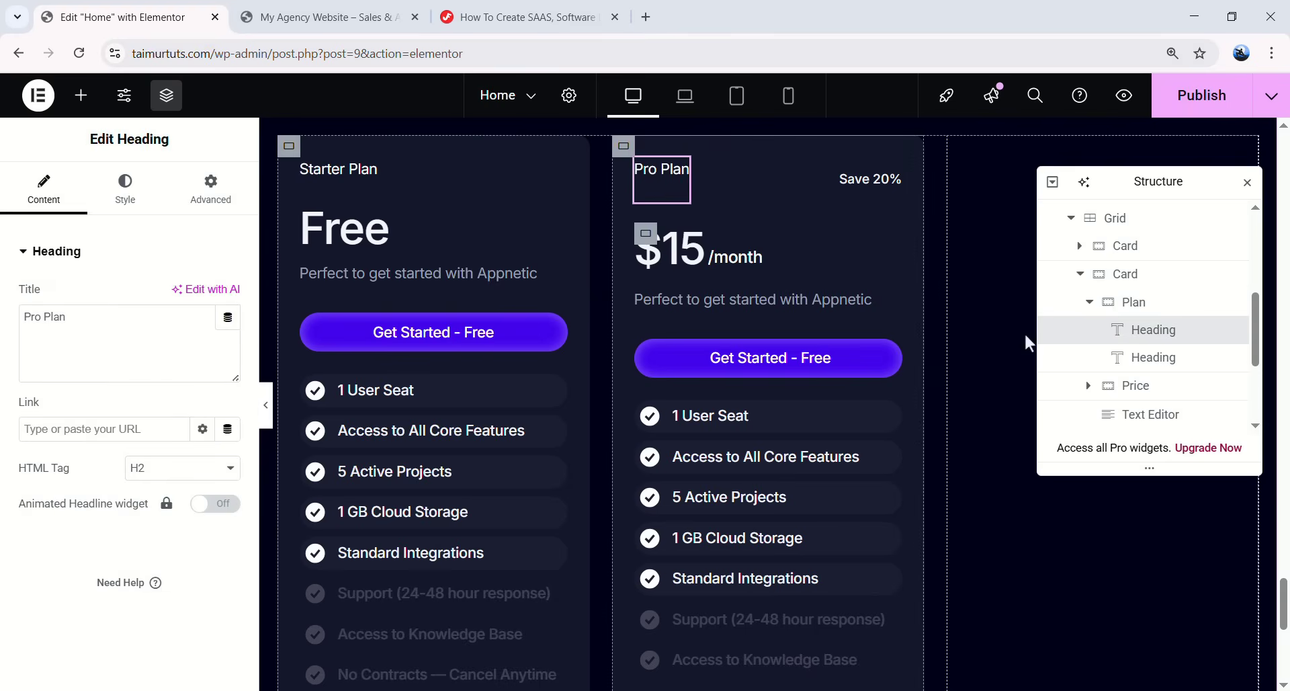
pyautogui.click(211, 195)
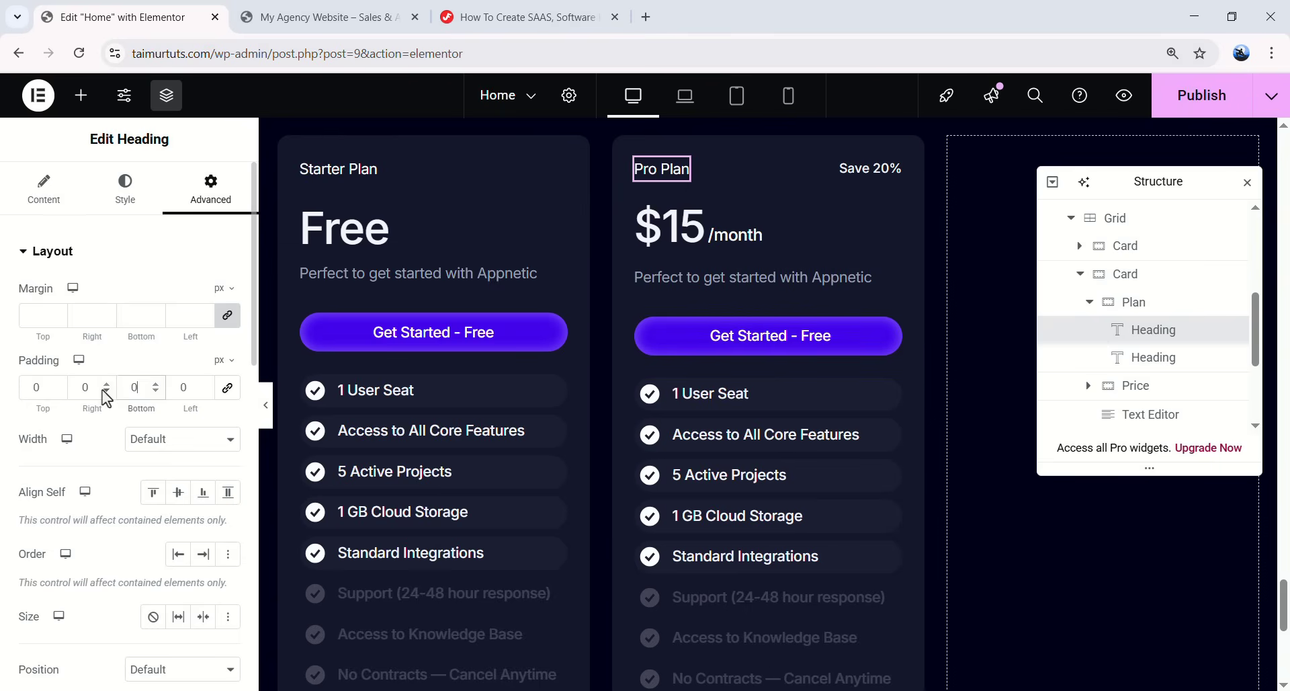
pyautogui.write('0')
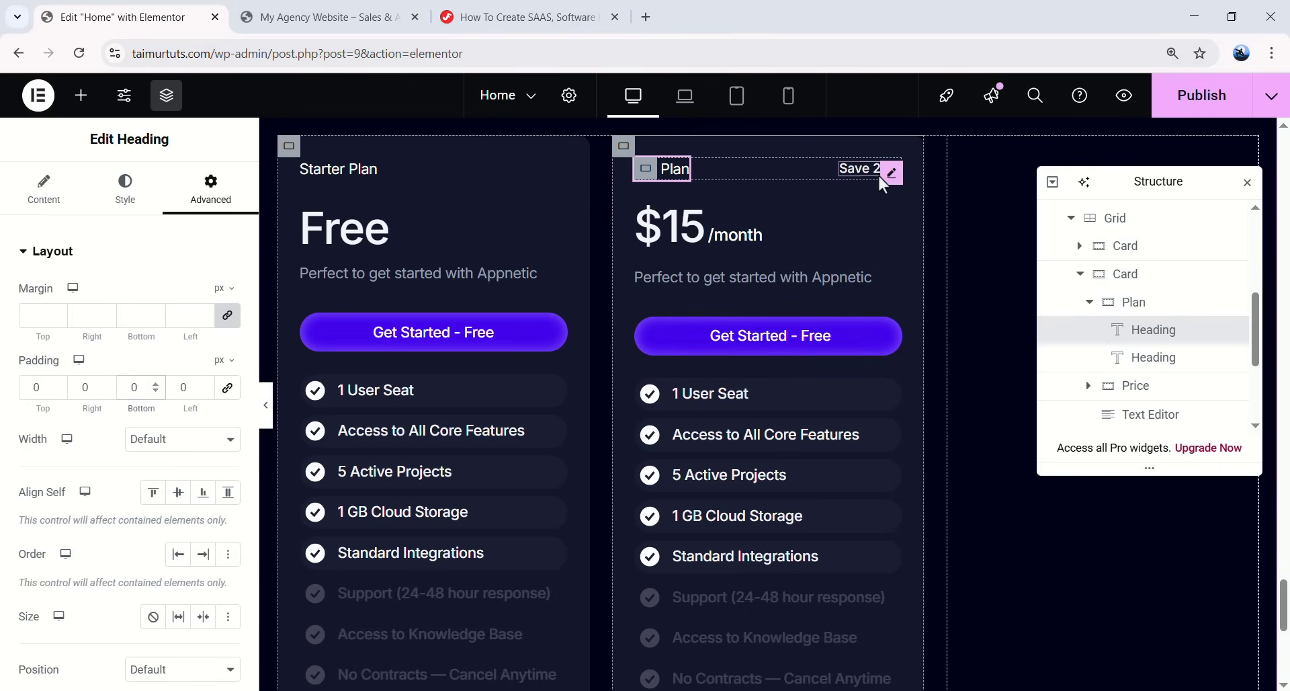
pyautogui.click(892, 174)
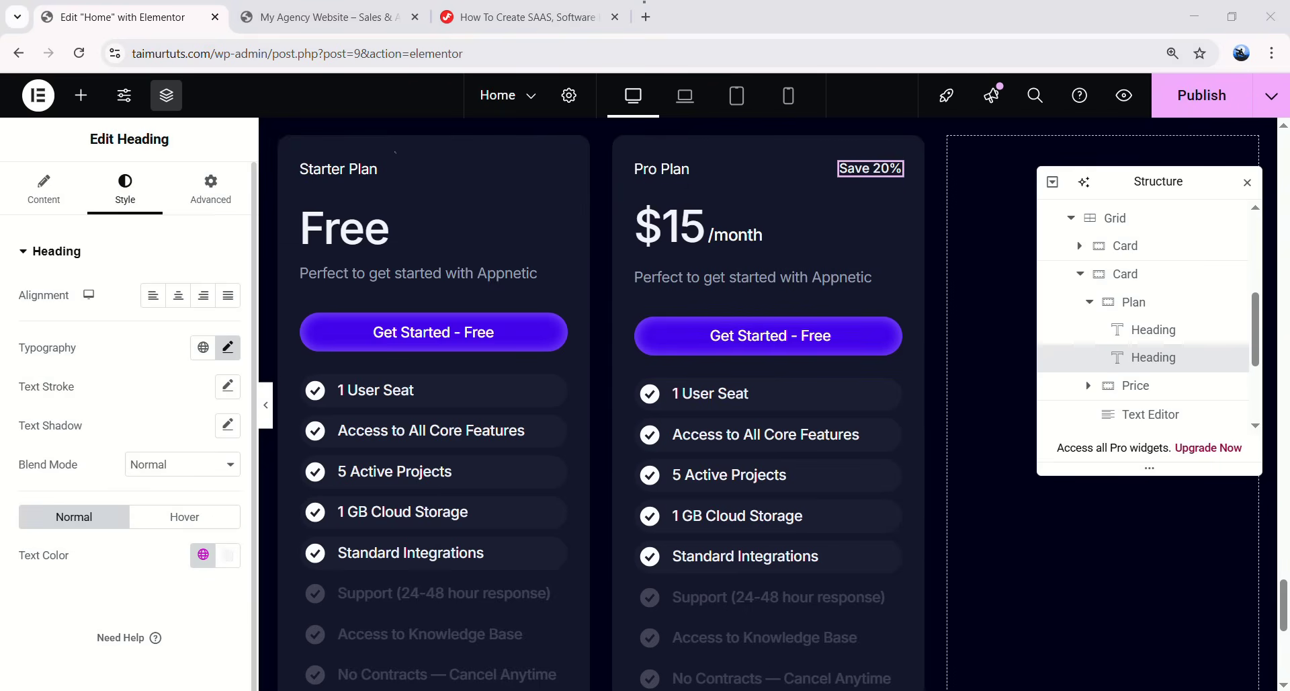
pyautogui.click(206, 195)
pyautogui.scroll(-3, 171, 344)
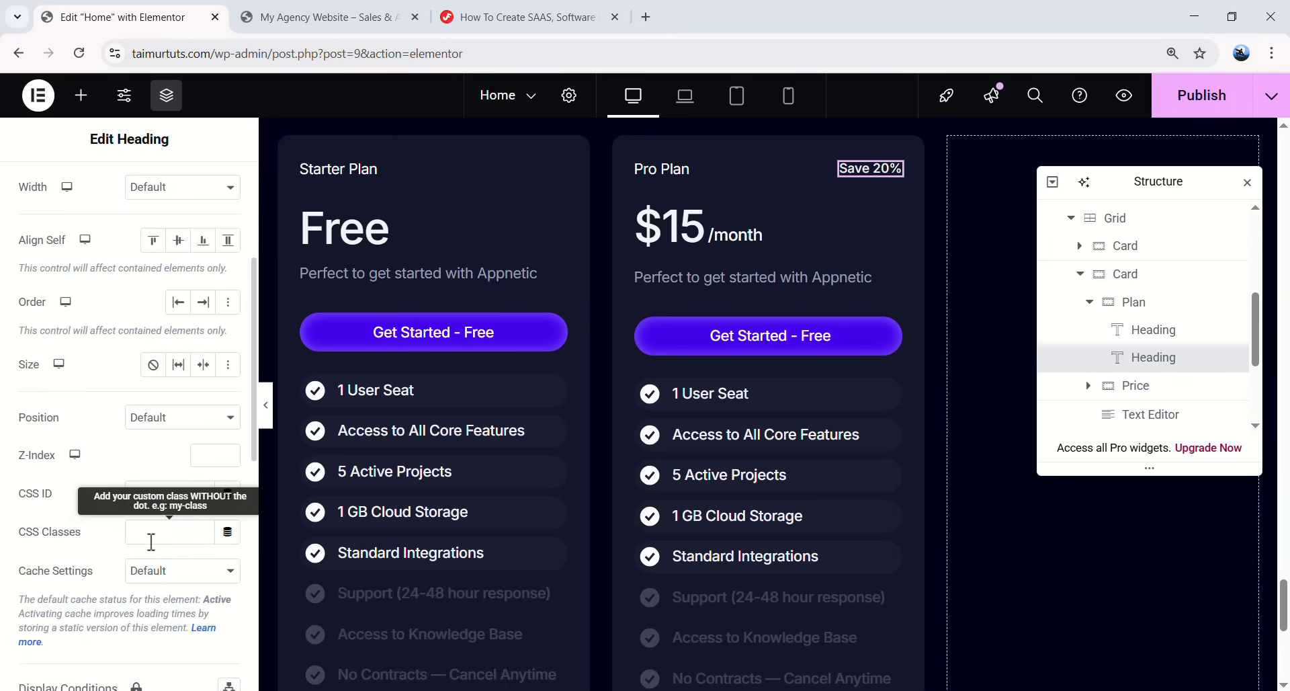
# - Switch to the tutorial page and find the gradient-border CSS class
pyautogui.click(531, 16)
pyautogui.scroll(-10, 576, 201)
pyautogui.scroll(3, 726, 408)
pyautogui.scroll(15, 657, 434)
# - Bring the gradient-border class from the tutorial into the Save 20% heading's CSS Classes field
pyautogui.scroll(-8, 464, 442)
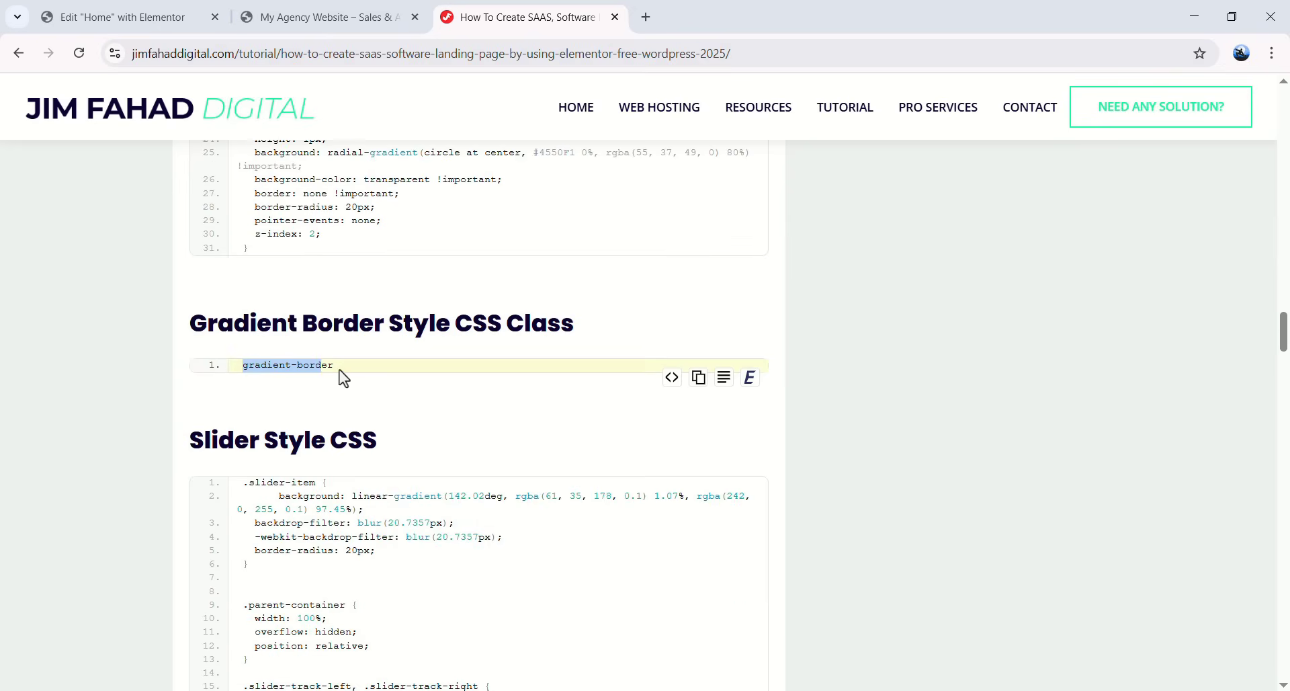
pyautogui.scroll(4, 342, 369)
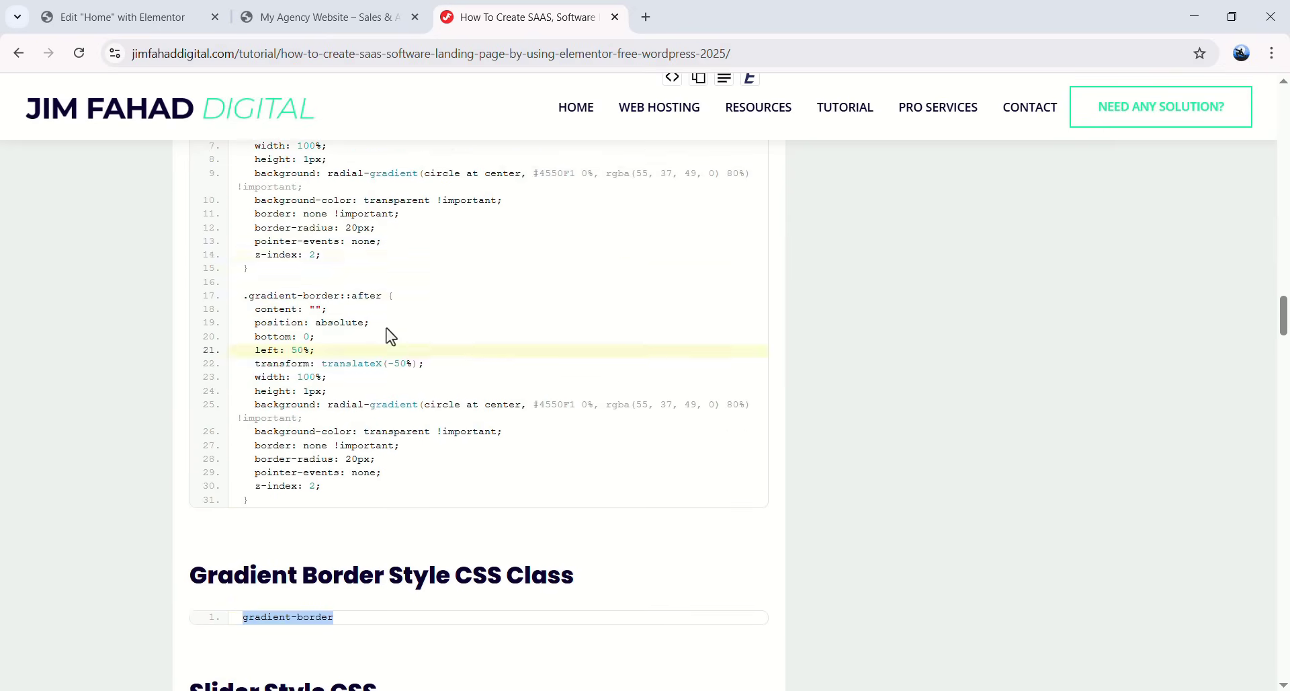
pyautogui.click(115, 16)
pyautogui.click(166, 531)
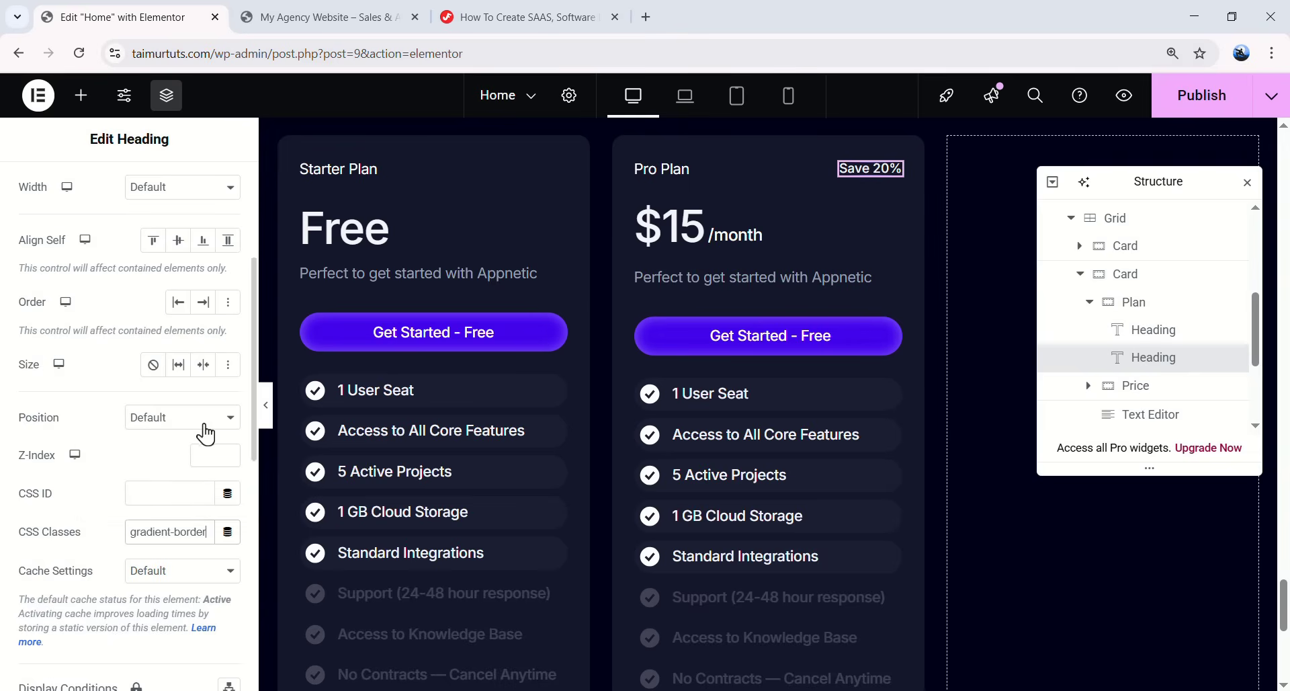
# - Give the Save 20% badge unlinked padding of 7/12/7/12
pyautogui.click(269, 423)
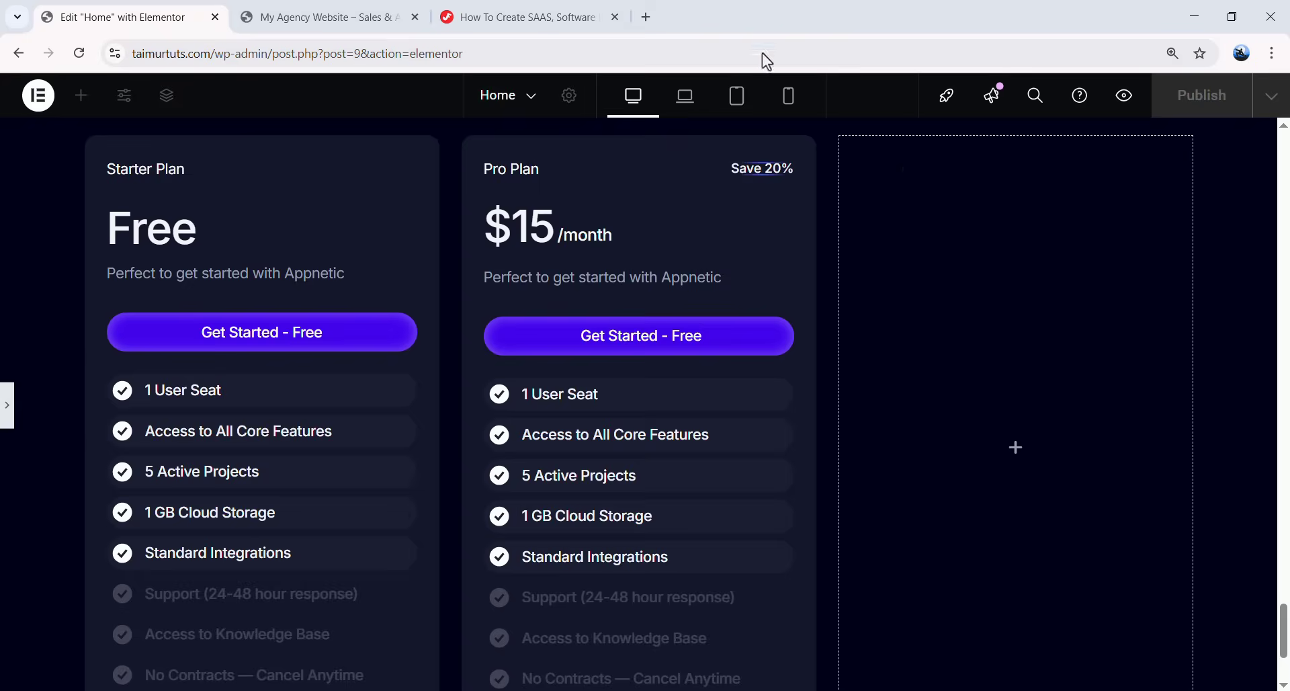
pyautogui.click(7, 405)
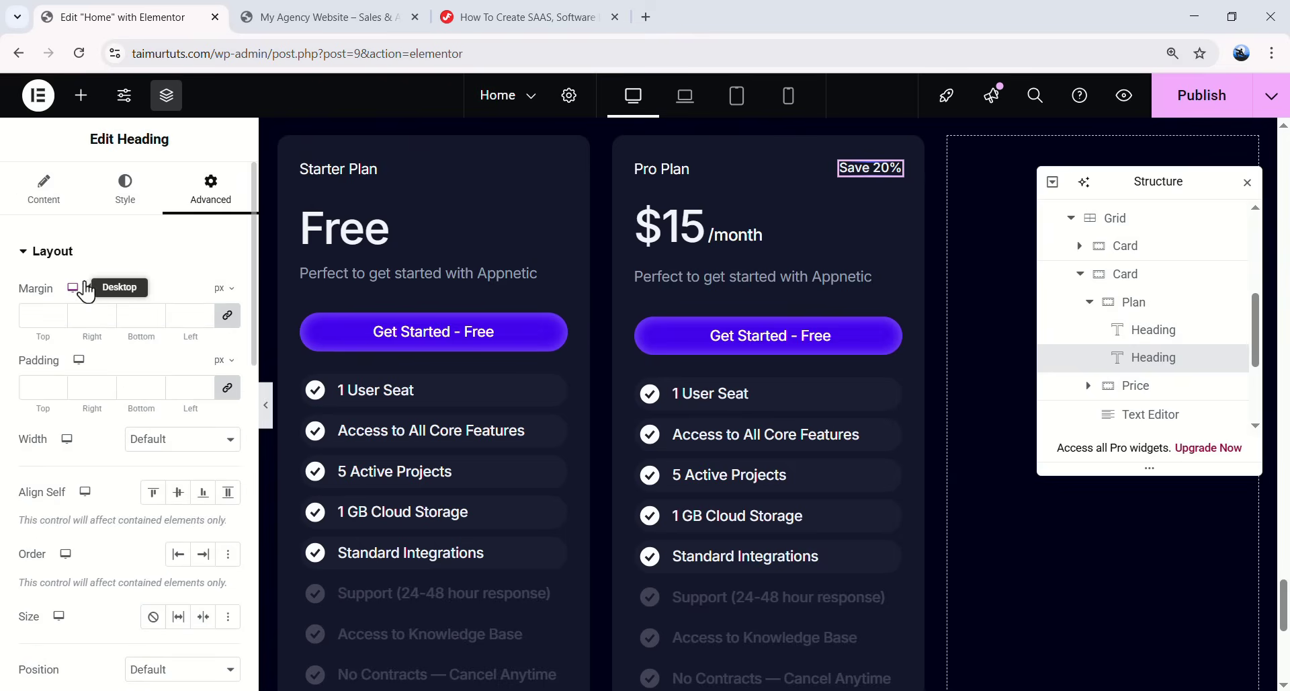
pyautogui.click(228, 388)
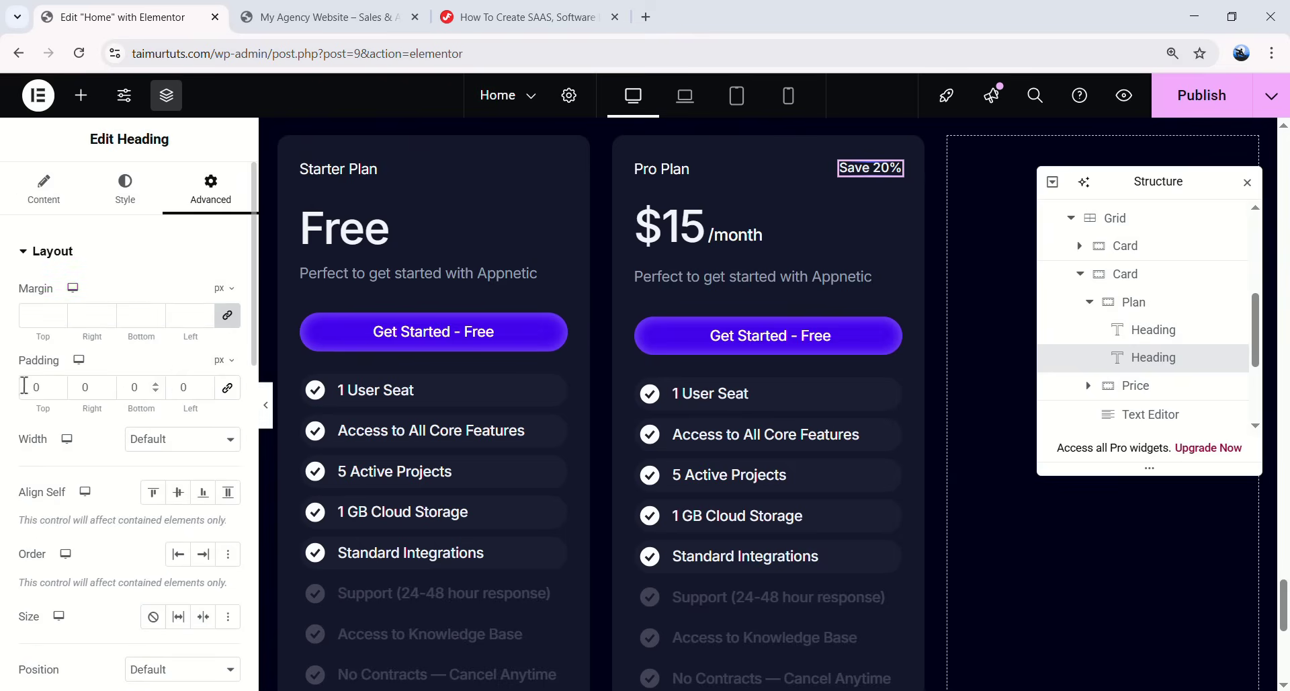
pyautogui.click(37, 387)
pyautogui.write('7')
pyautogui.write('12')
pyautogui.click(135, 387)
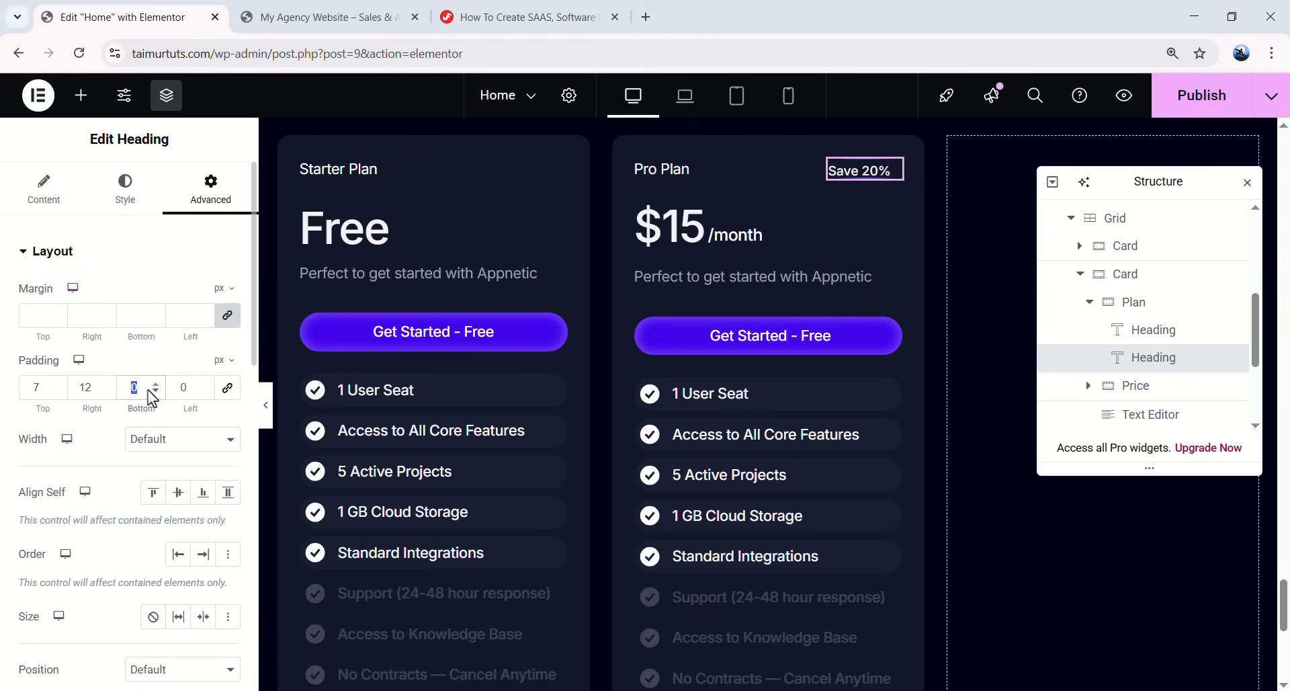
pyautogui.write('7')
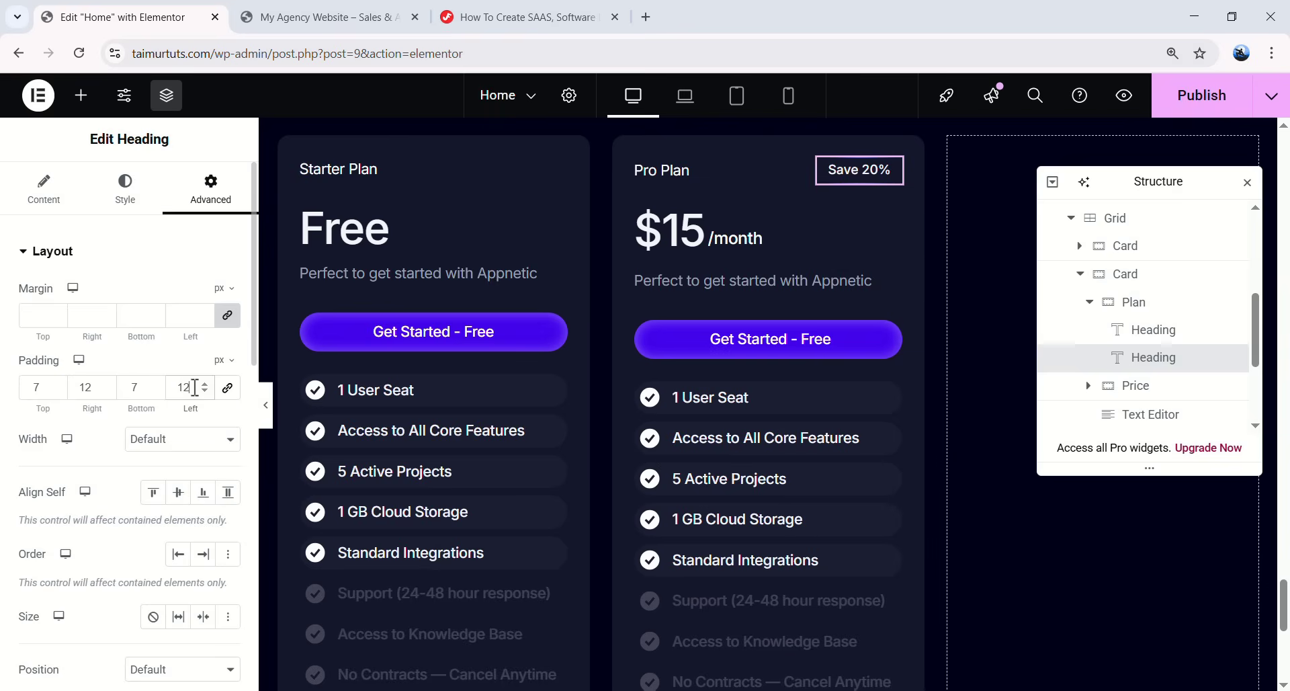
pyautogui.click(265, 410)
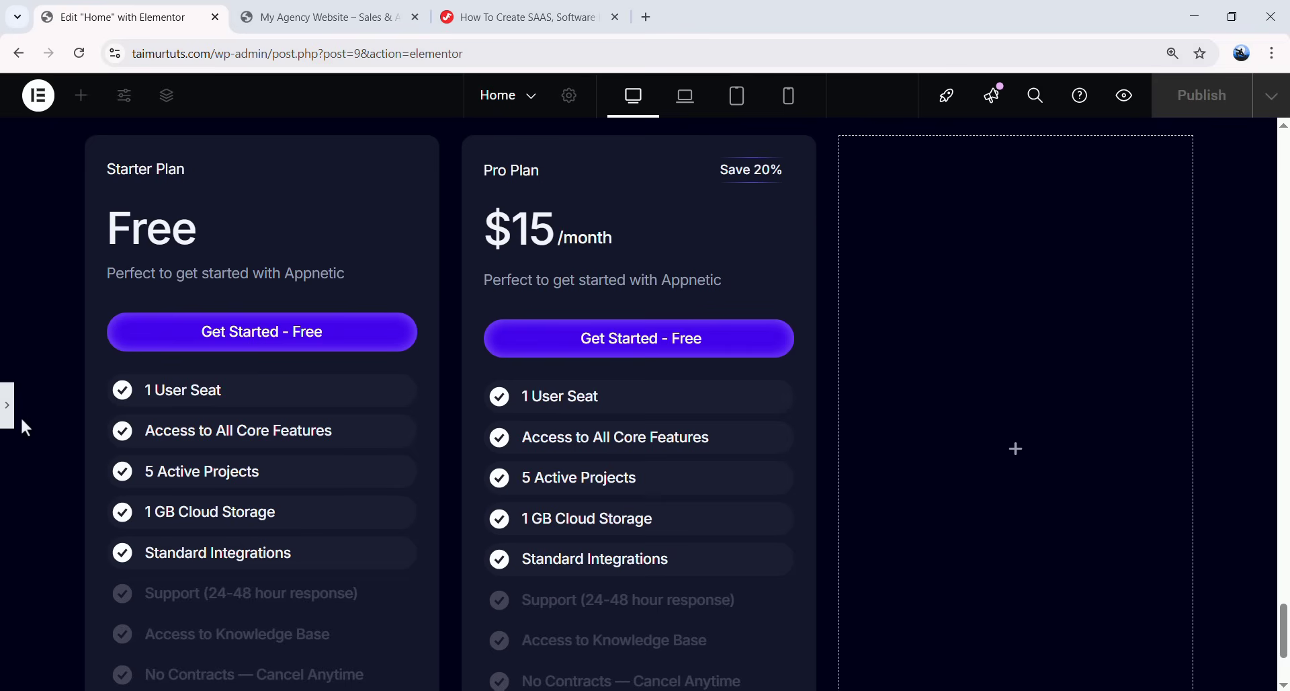
pyautogui.click(8, 417)
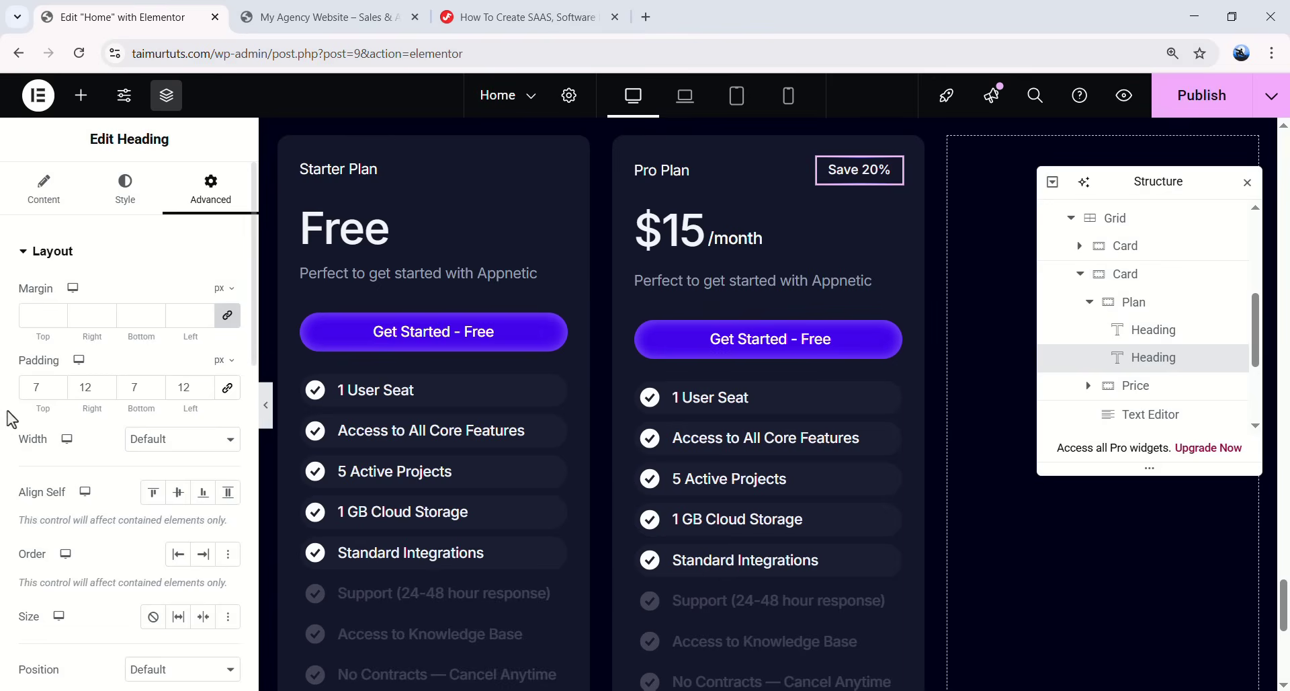
# - Add a solid 1 px faint white border with 50 px radius to the badge
pyautogui.scroll(-10, 158, 366)
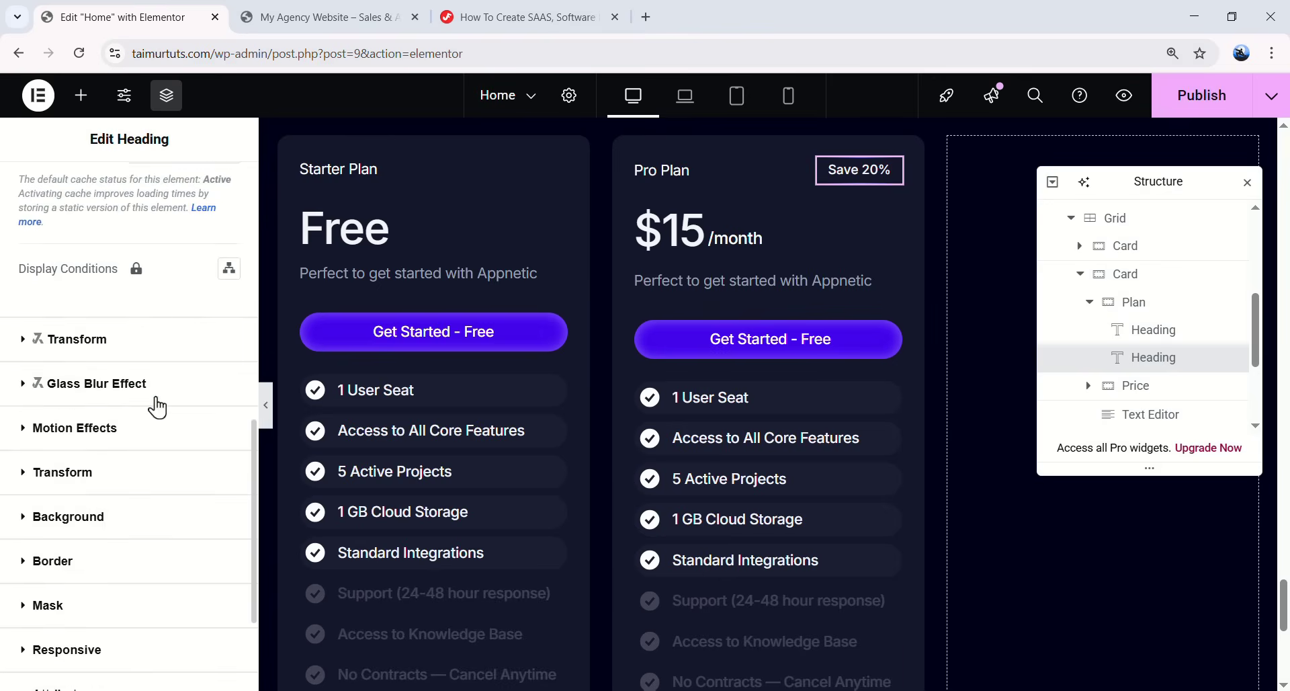
pyautogui.scroll(-3, 148, 410)
pyautogui.click(54, 393)
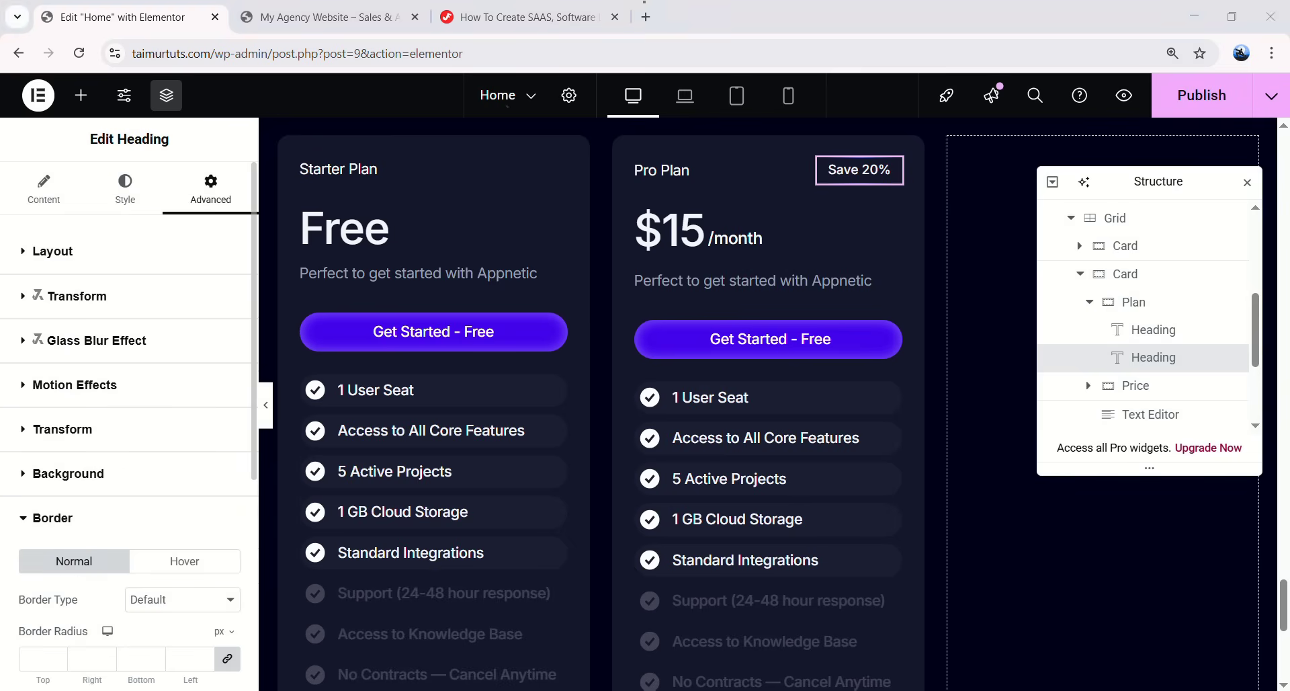
pyautogui.scroll(-3, 147, 458)
pyautogui.click(154, 432)
pyautogui.click(159, 494)
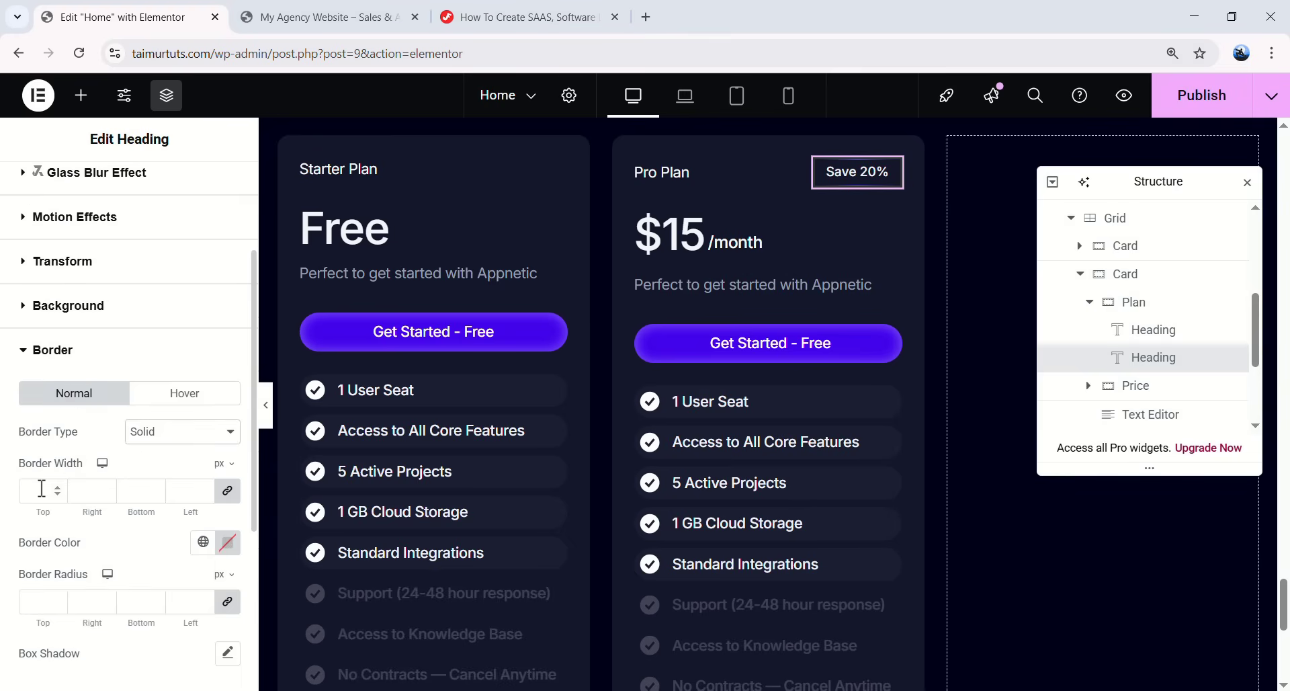
pyautogui.click(228, 542)
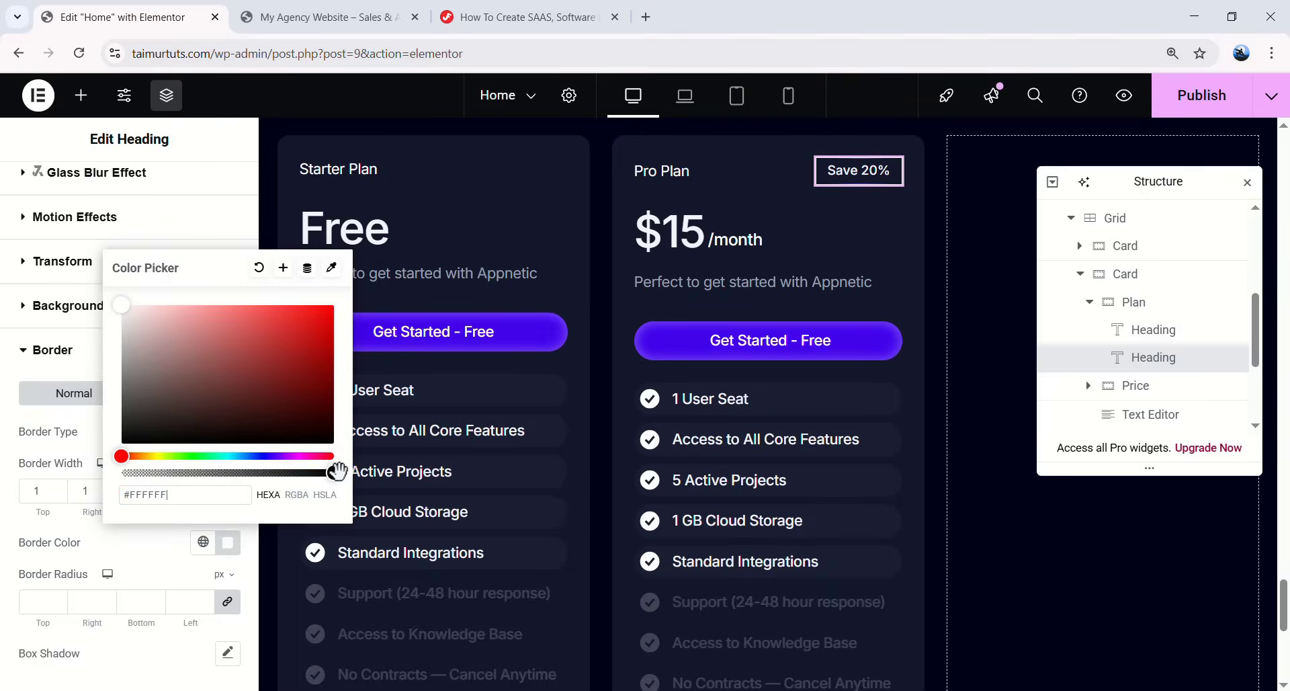
pyautogui.moveTo(334, 472); pyautogui.dragTo(175, 473)
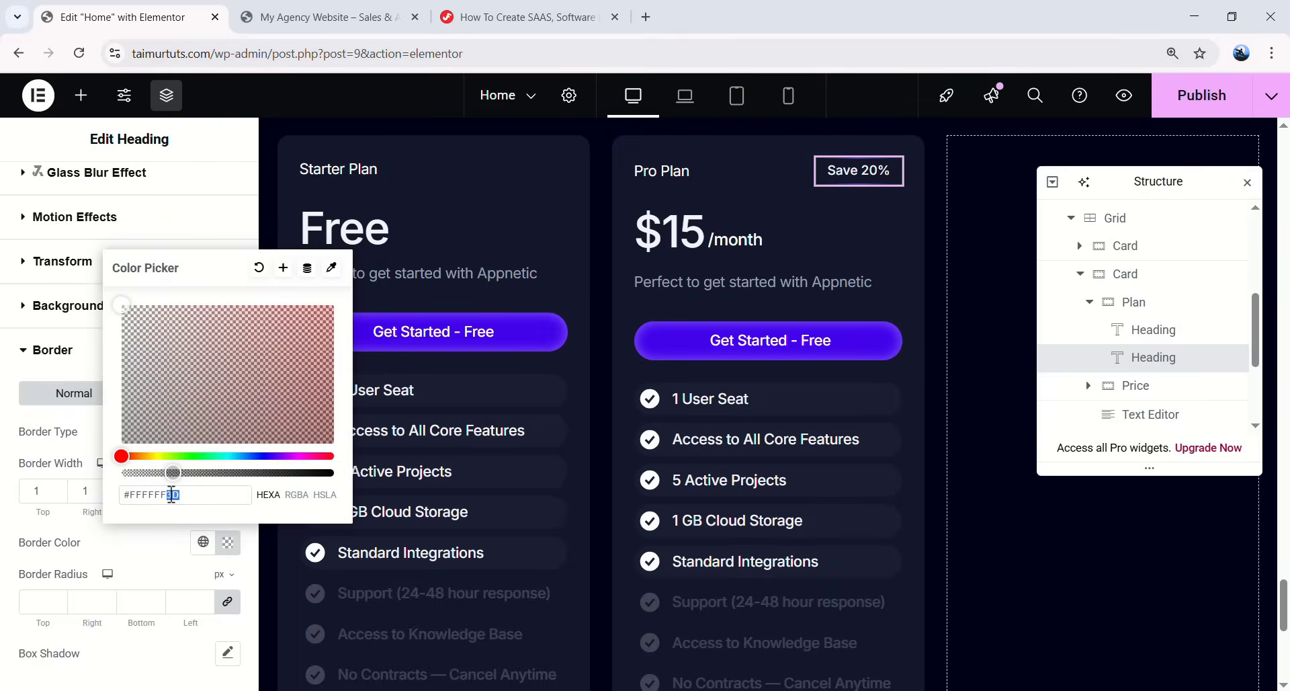
pyautogui.write('F')
pyautogui.click(171, 555)
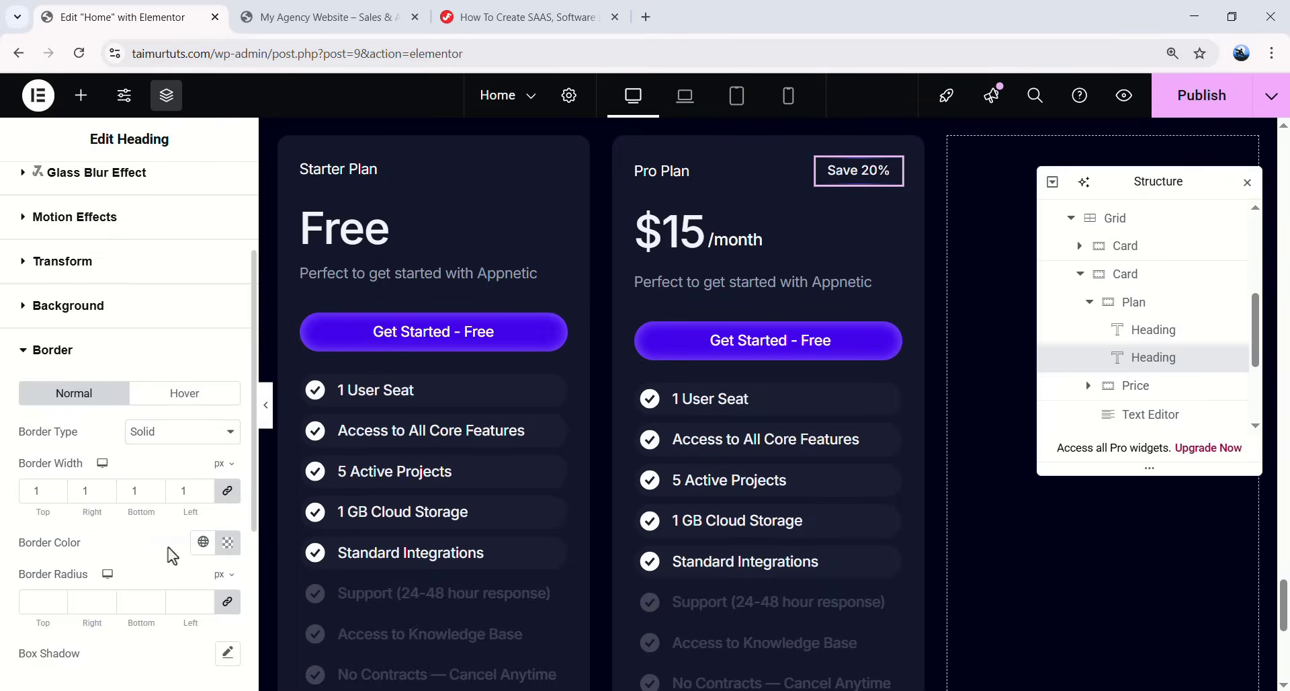
pyautogui.write('0')
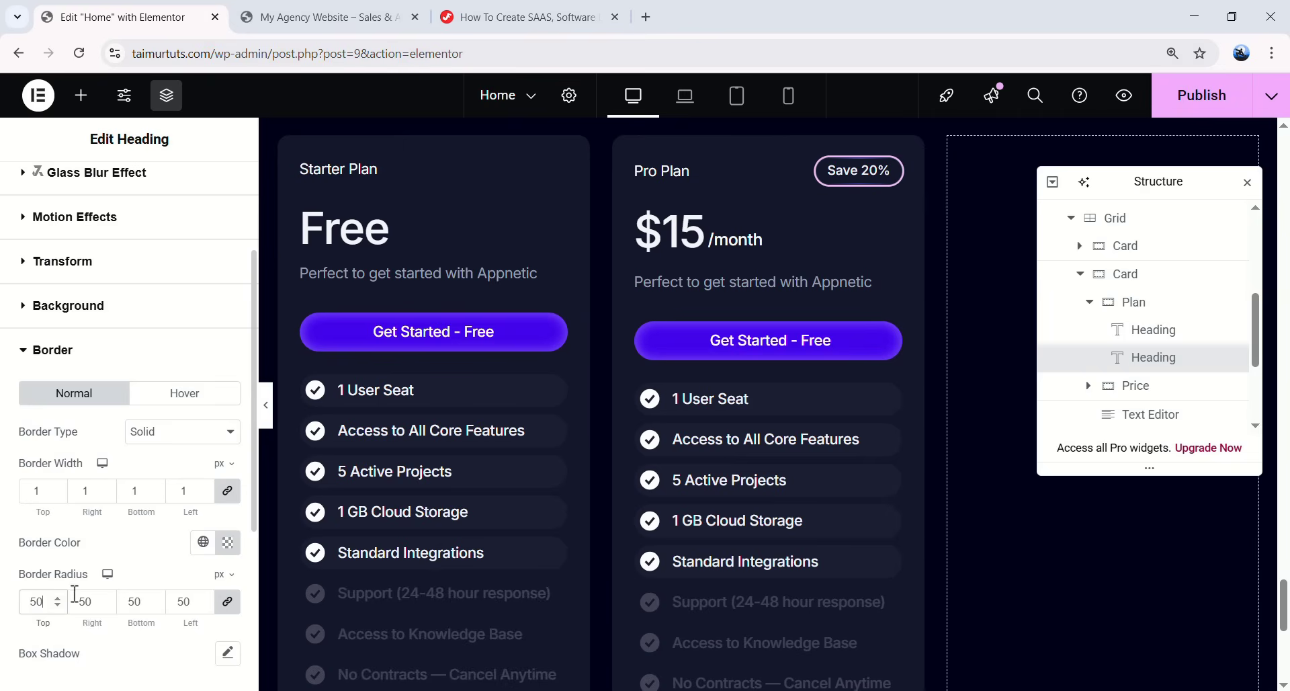
pyautogui.click(266, 415)
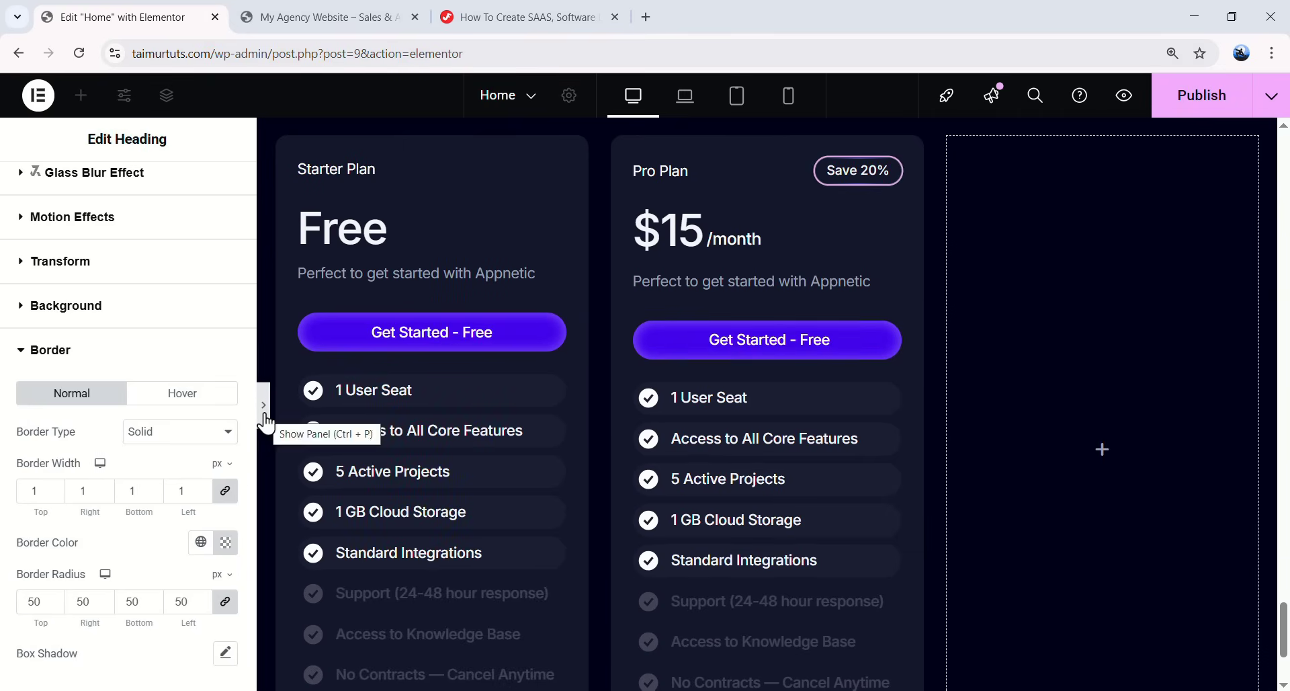
pyautogui.click(266, 422)
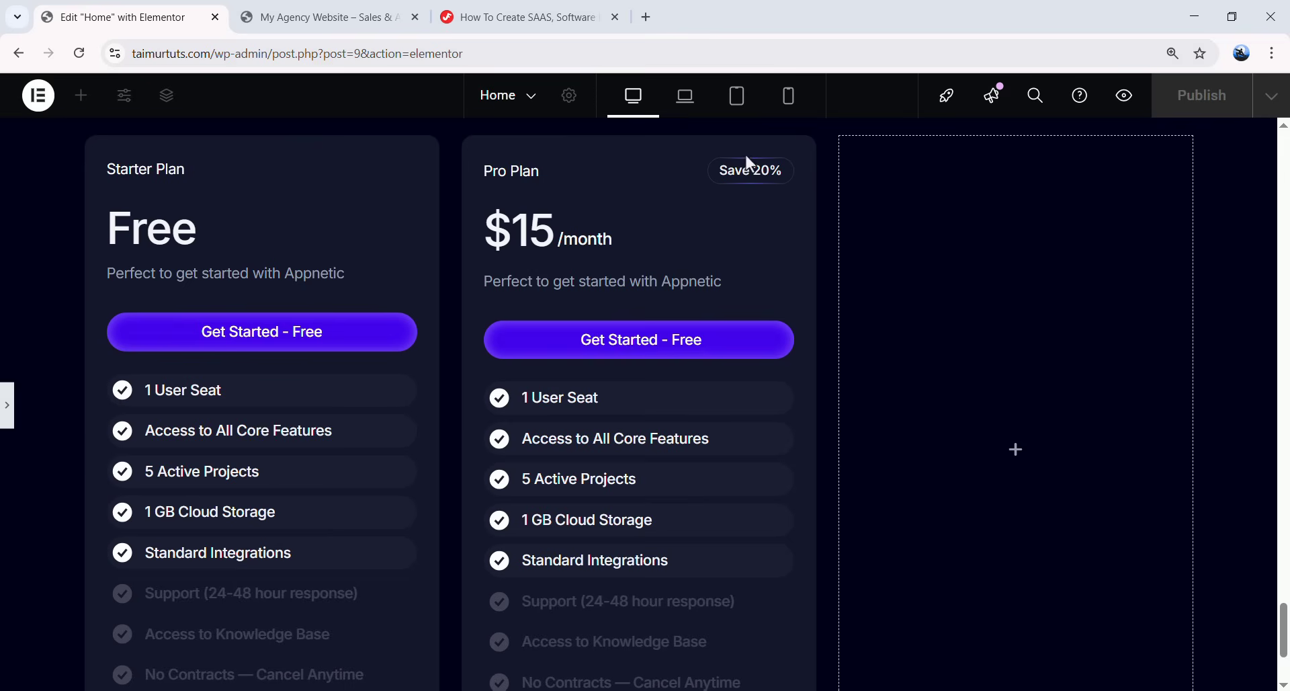
pyautogui.click(498, 308)
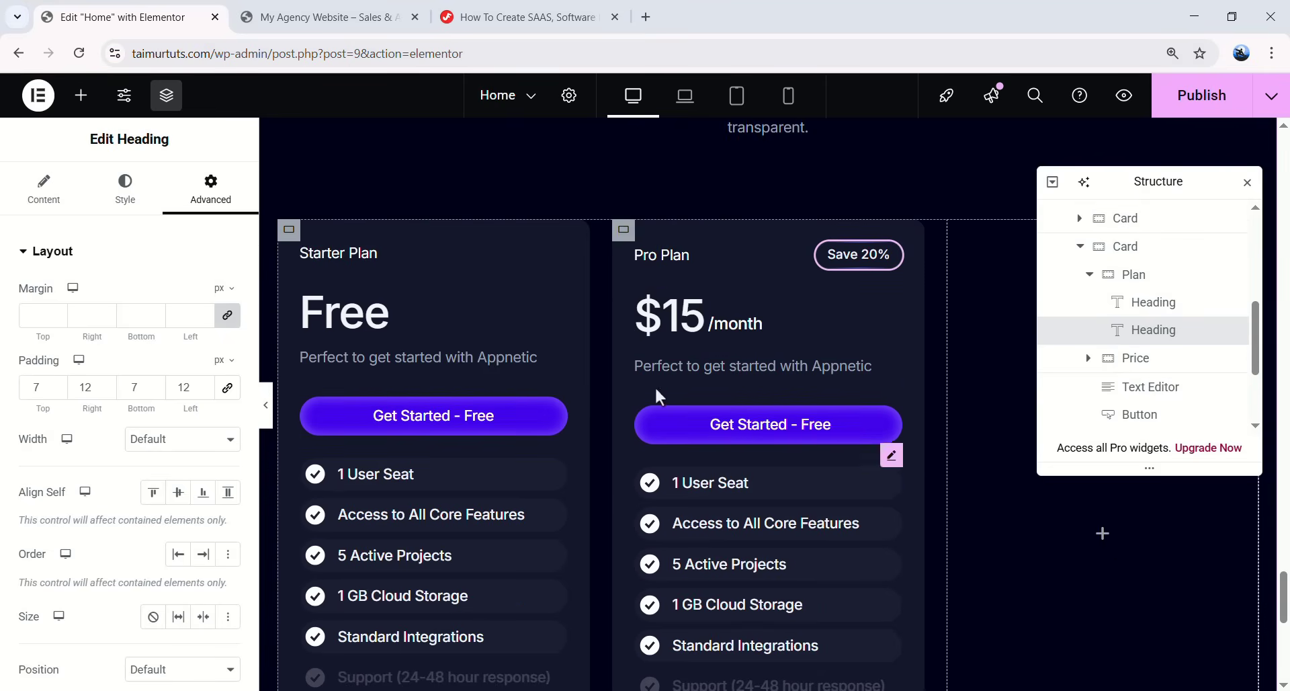
# - Duplicate the Pro Plan card to create a third pricing card
pyautogui.click(1080, 246)
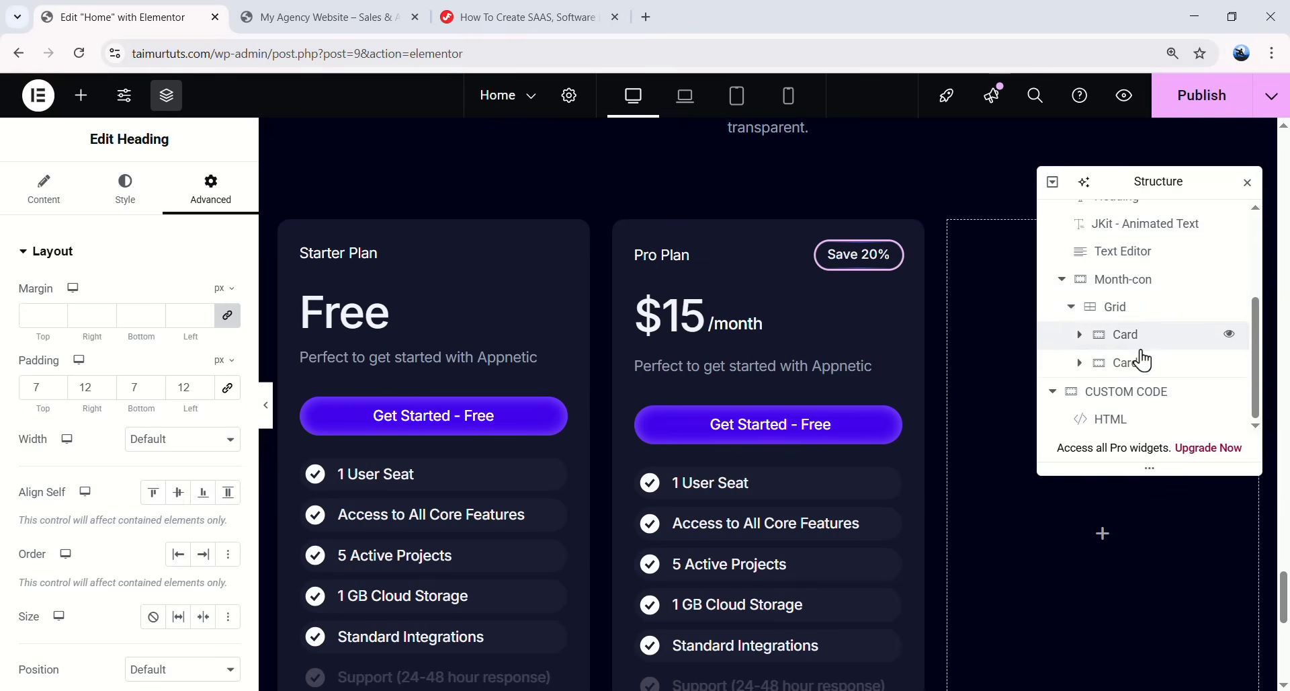
pyautogui.click(1143, 363)
pyautogui.rightClick(1139, 367)
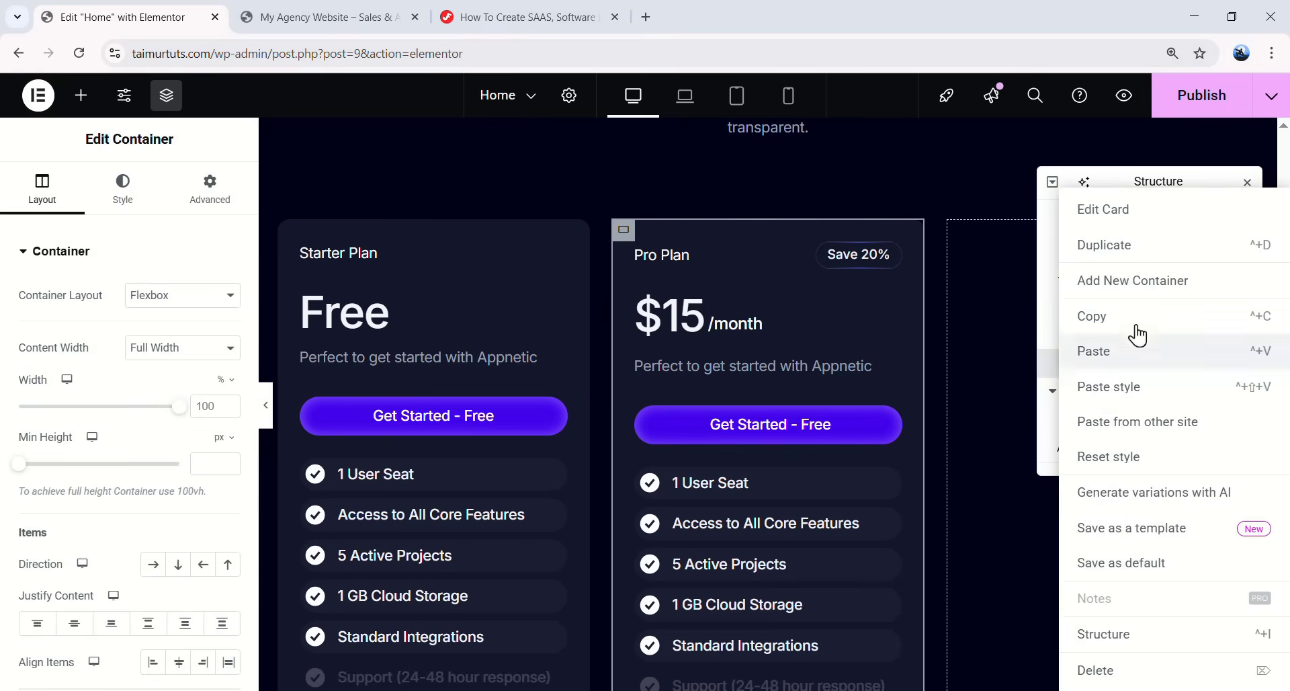
pyautogui.click(1129, 245)
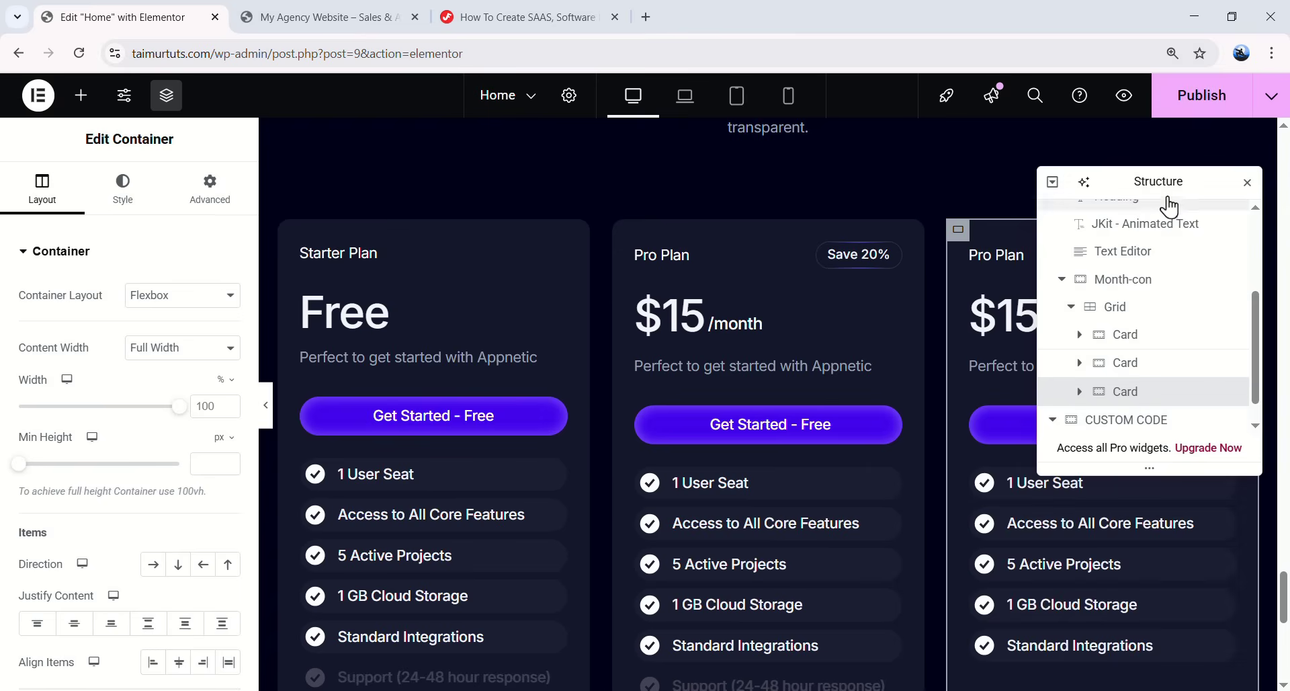
pyautogui.moveTo(724, 206); pyautogui.dragTo(679, 205)
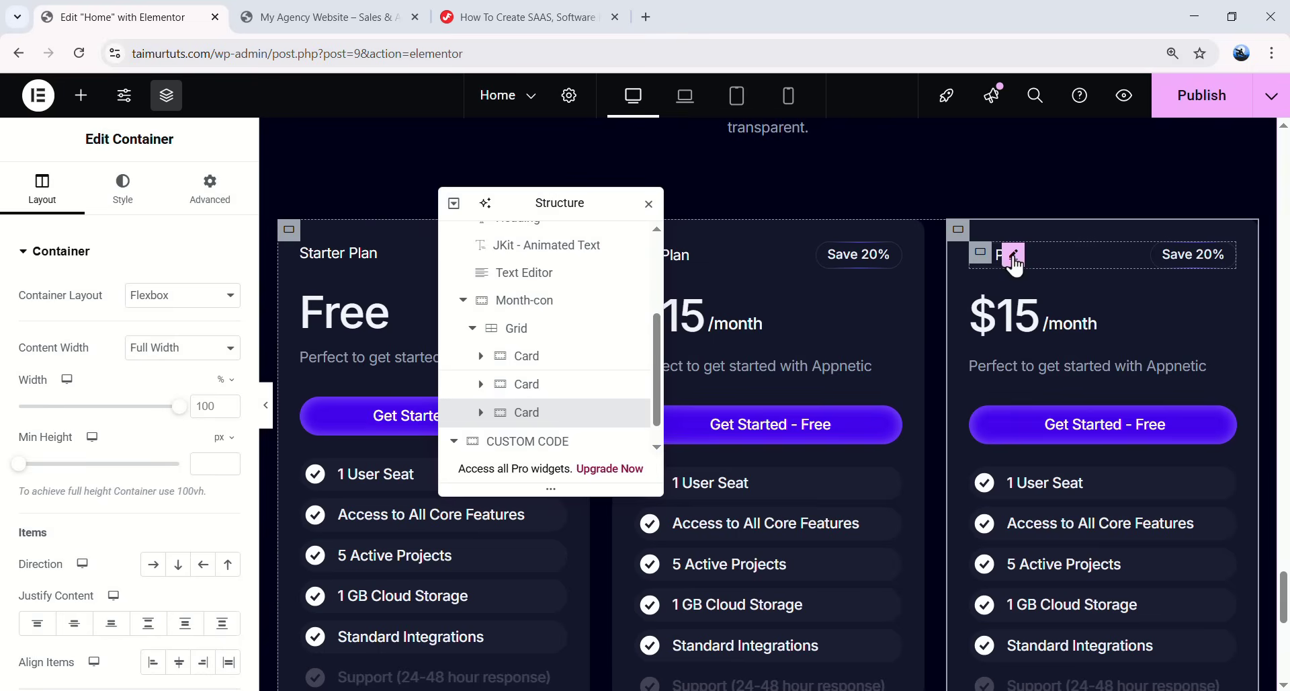
# - Rename the third card's title to Enterprise Plan and its badge to Save 30%
pyautogui.click(1014, 255)
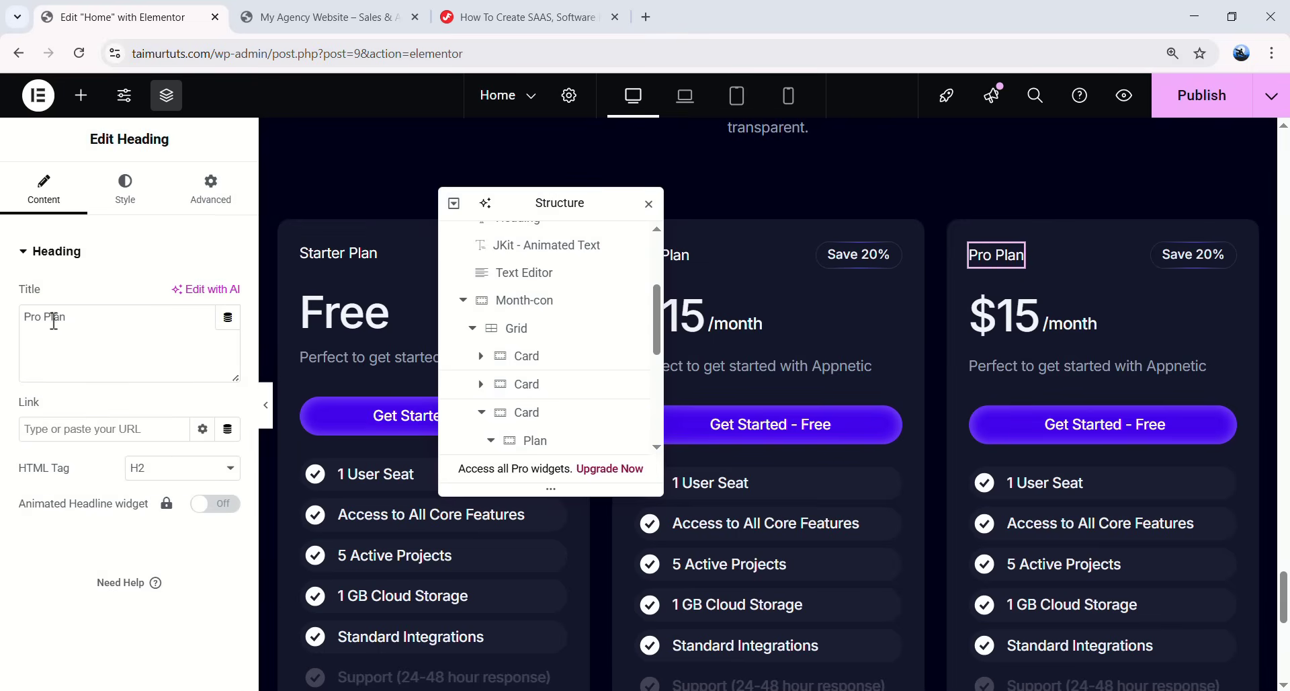
pyautogui.moveTo(45, 318); pyautogui.dragTo(24, 317)
pyautogui.write('Enterprise')
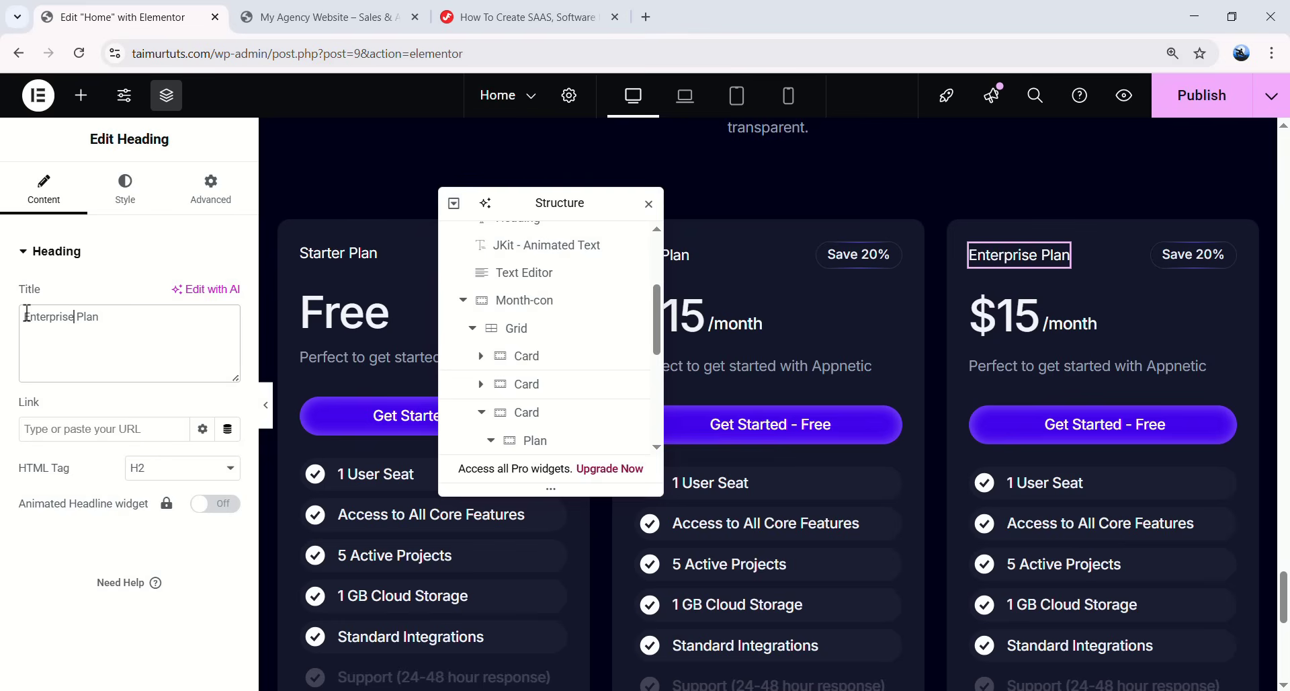
pyautogui.click(1193, 254)
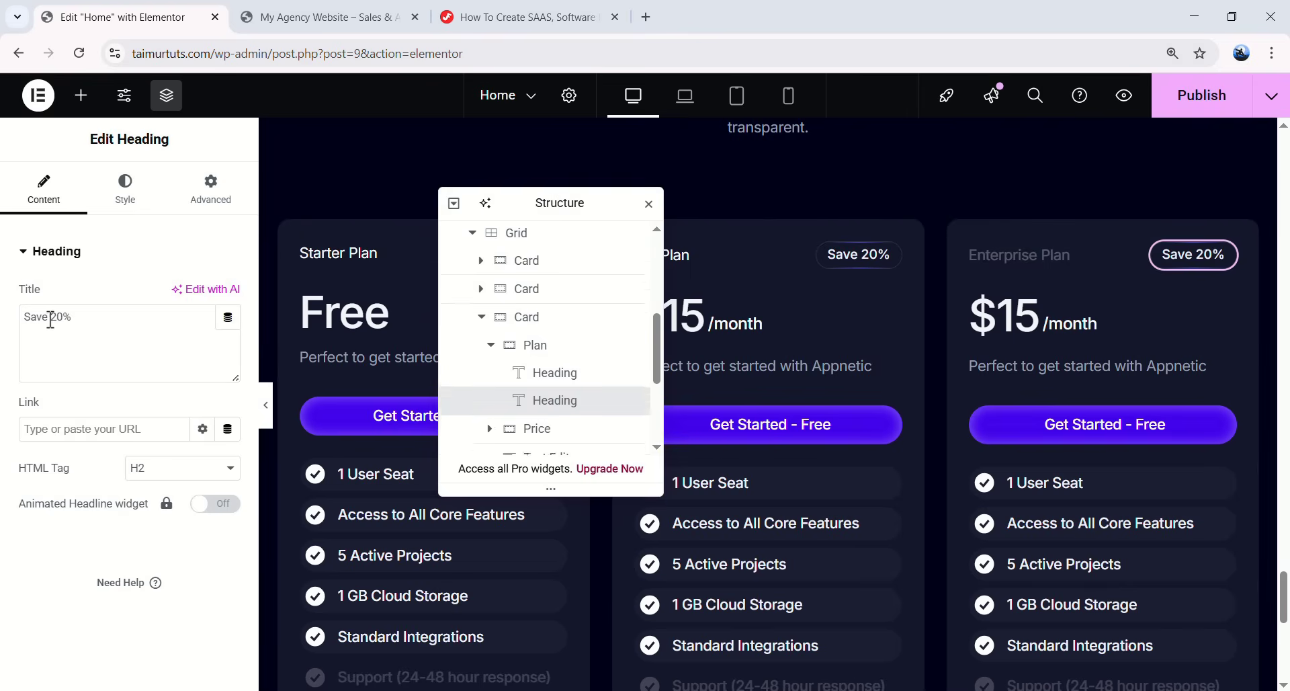
pyautogui.moveTo(56, 321); pyautogui.dragTo(55, 323)
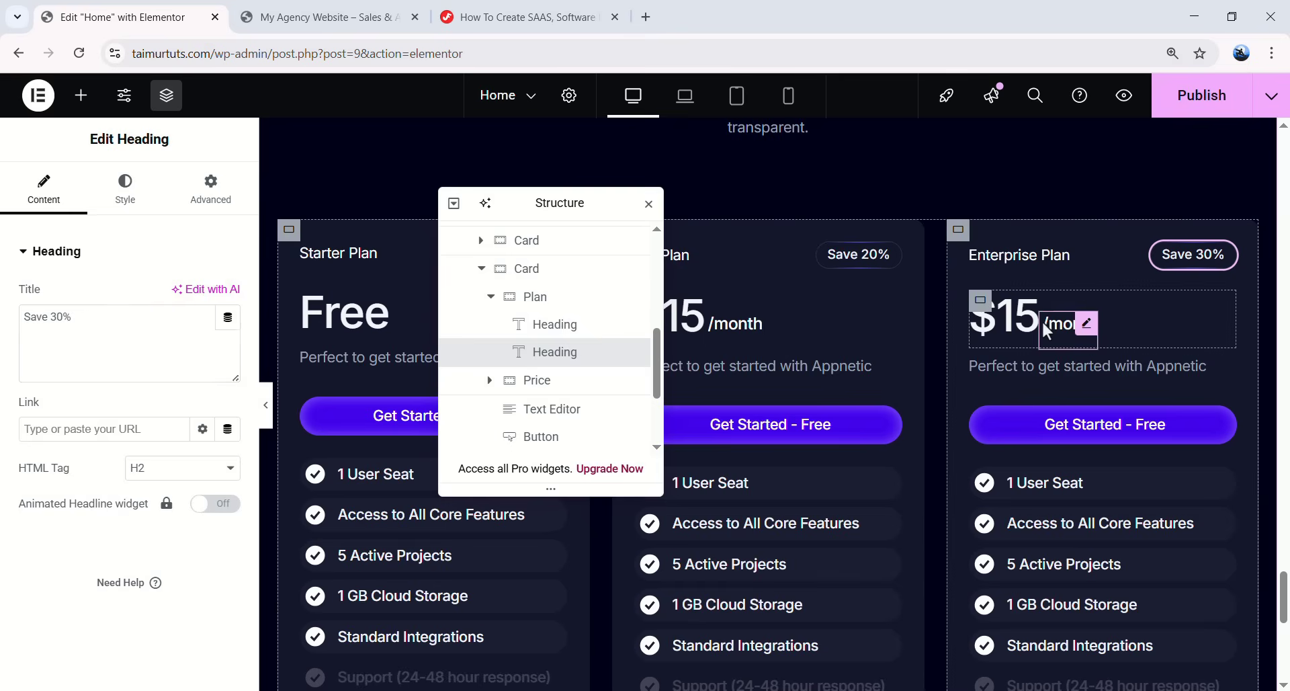
# - Change the third card's price from $15 to $20
pyautogui.click(1055, 324)
pyautogui.click(1031, 323)
pyautogui.click(81, 336)
pyautogui.press('BackSpace')
pyautogui.press('BackSpace')
pyautogui.write('20')
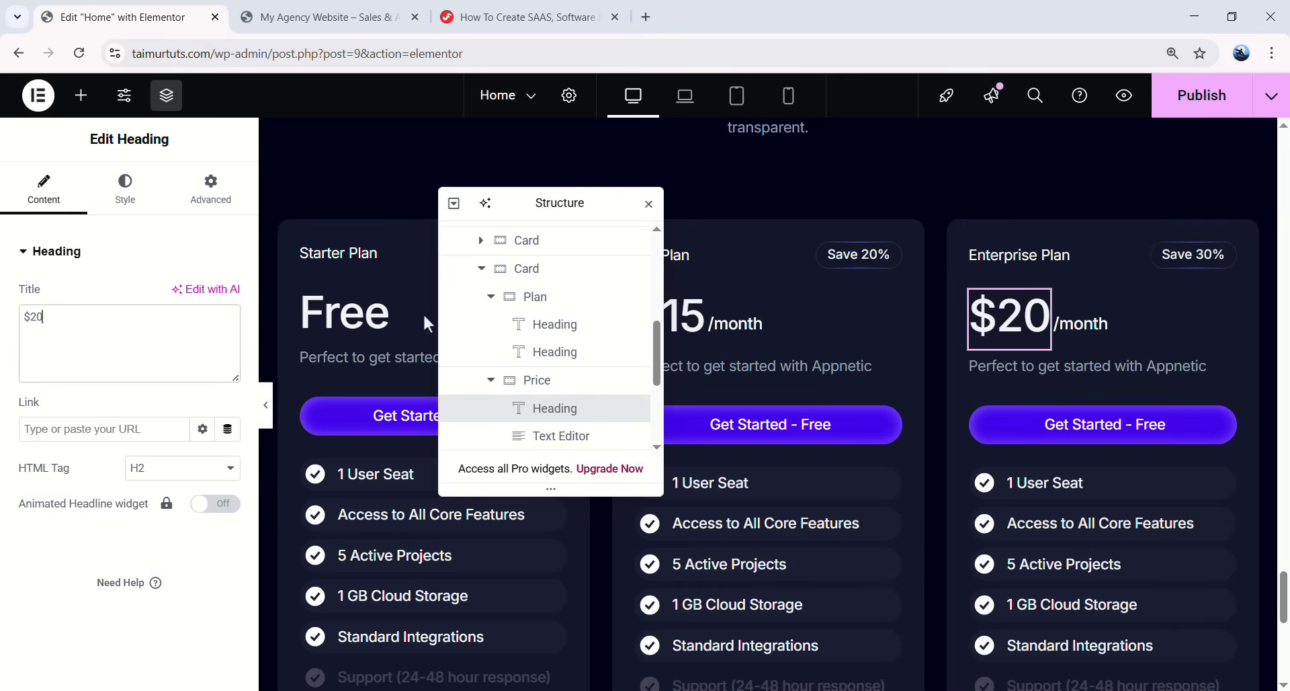
pyautogui.scroll(-3, 740, 301)
pyautogui.scroll(3, 739, 309)
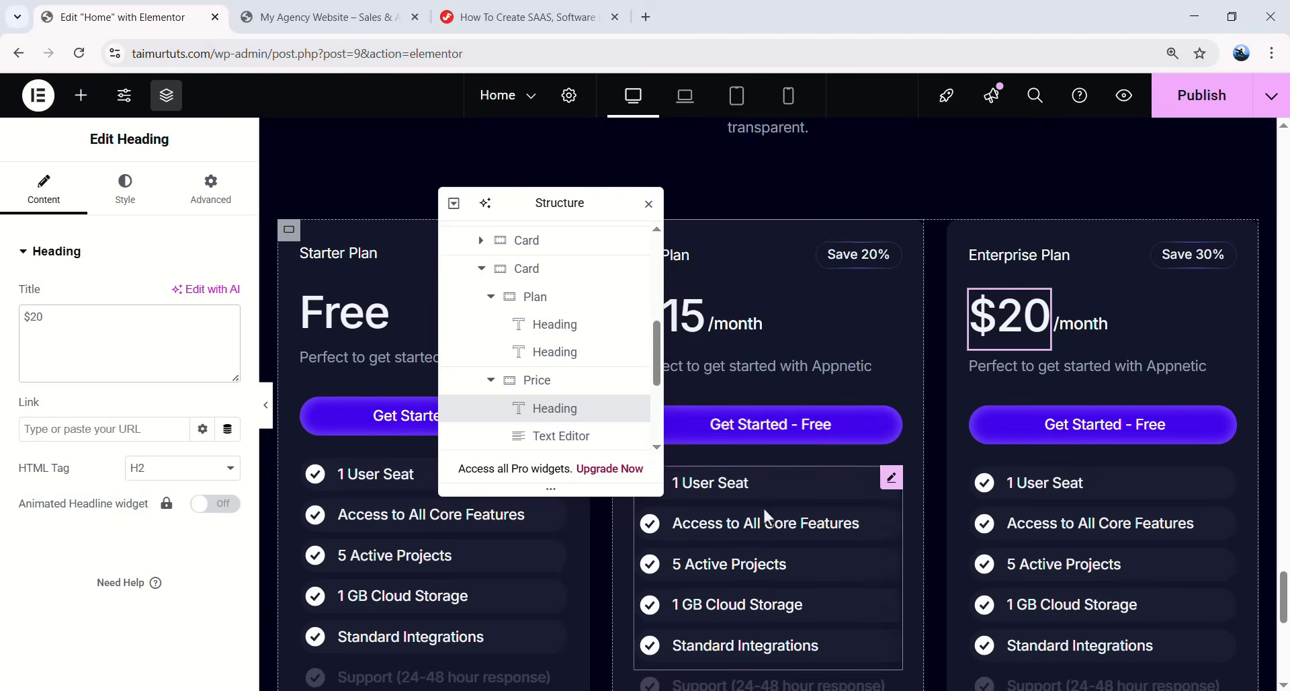
pyautogui.scroll(-3, 764, 505)
pyautogui.moveTo(470, 207); pyautogui.dragTo(368, 212)
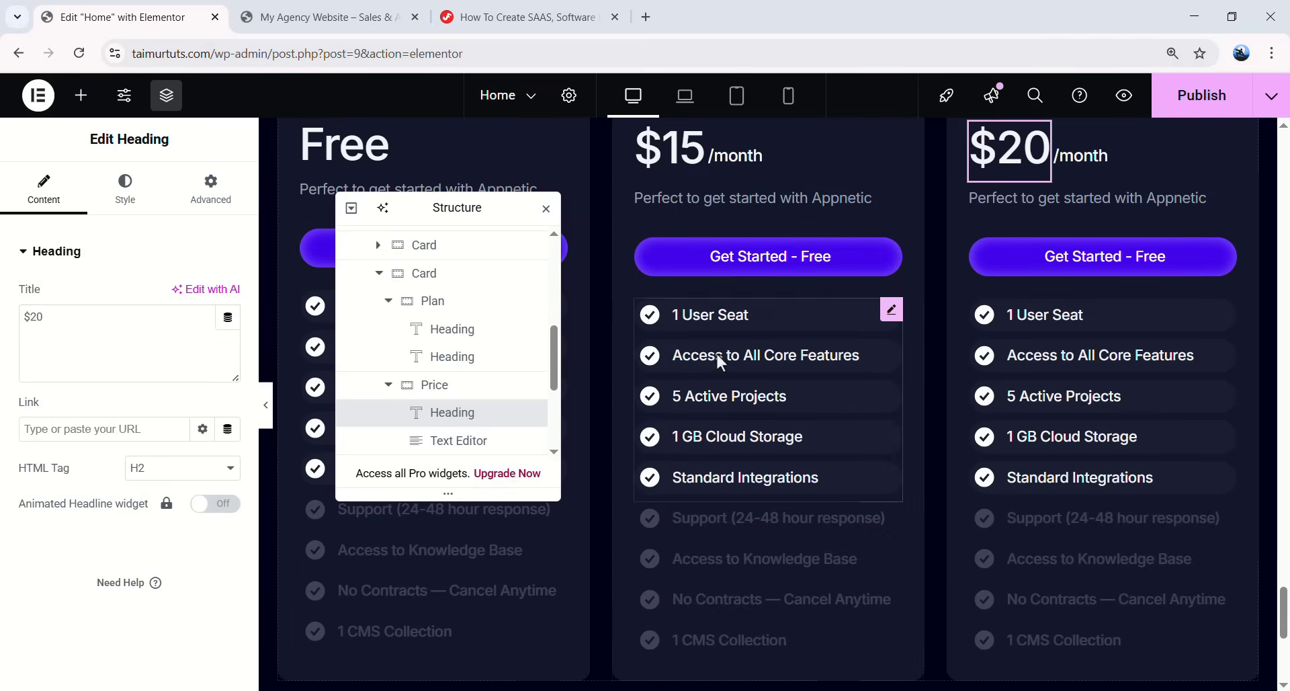
pyautogui.scroll(1, 766, 487)
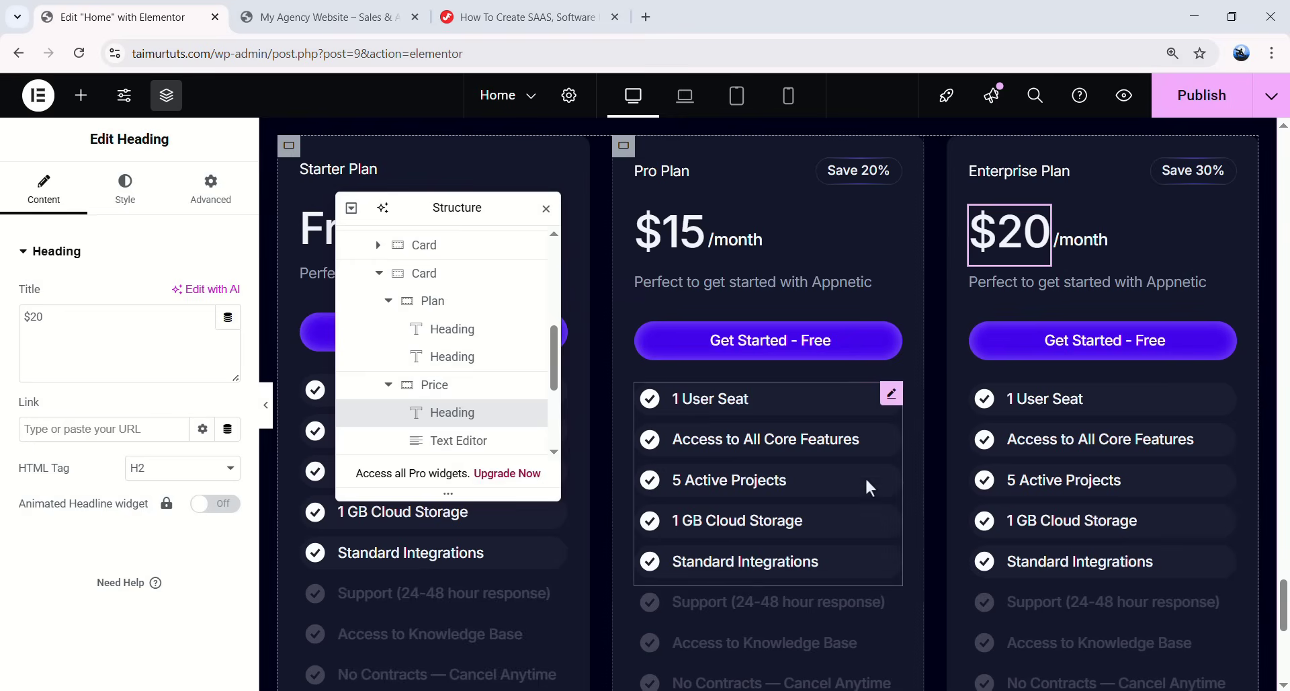
# - Add the gradient-border CSS class to the Starter Plan card
pyautogui.scroll(2, 470, 302)
pyautogui.click(378, 361)
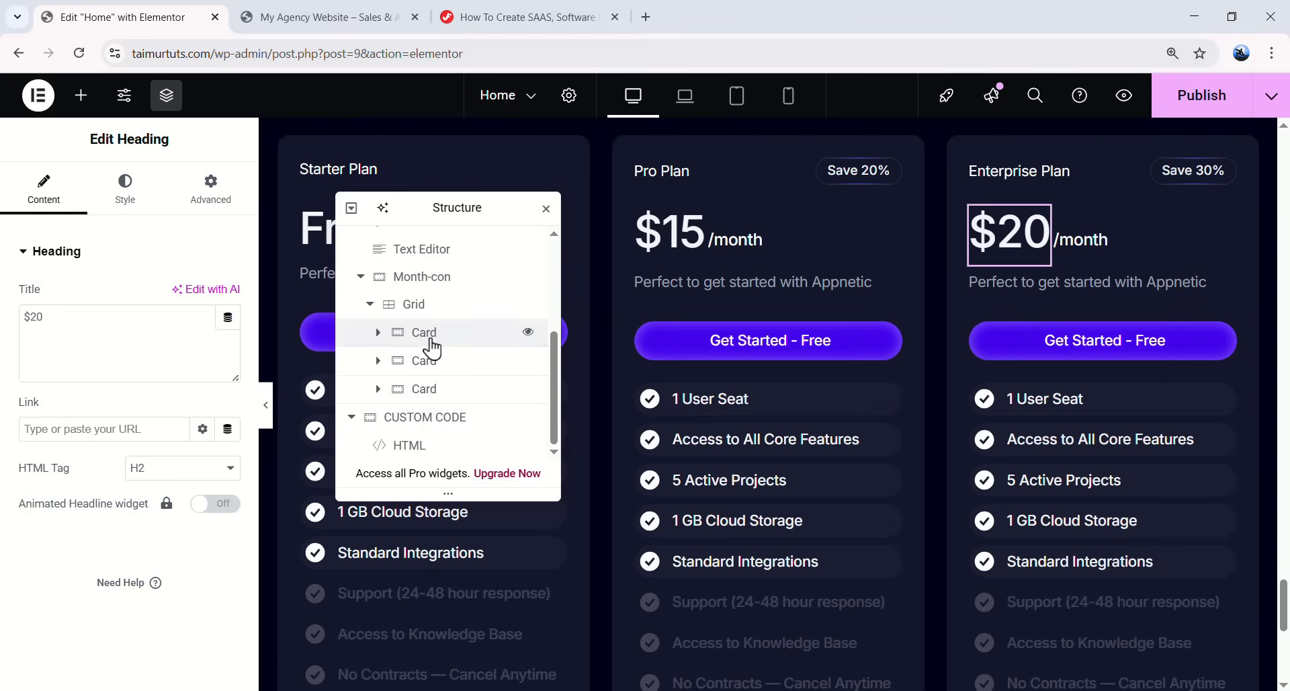
pyautogui.click(427, 336)
pyautogui.click(208, 192)
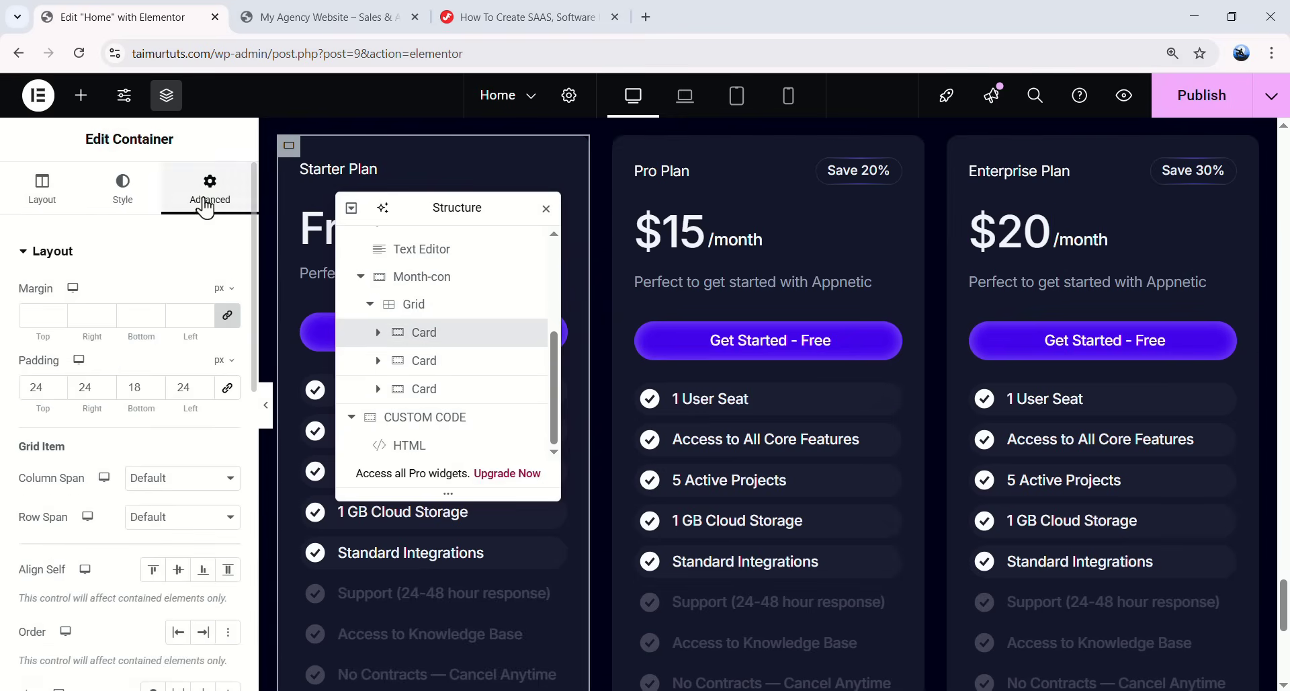
pyautogui.scroll(-5, 194, 249)
pyautogui.click(178, 530)
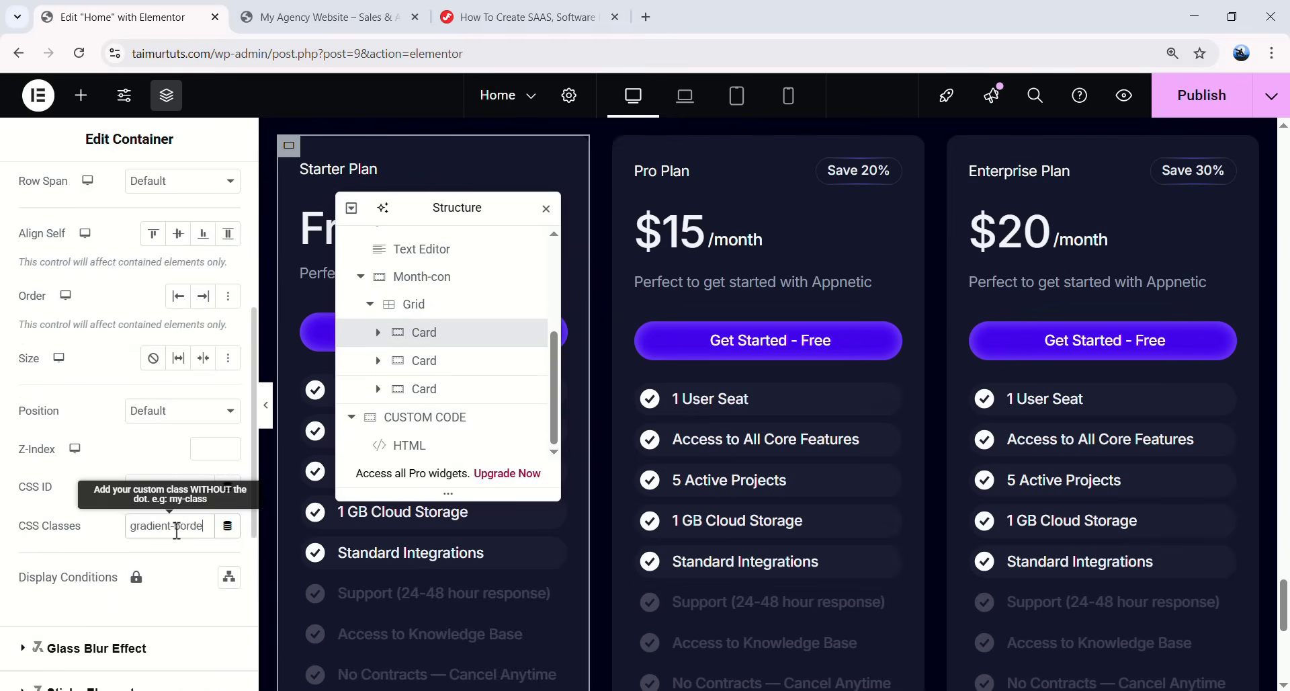
pyautogui.write('r')
pyautogui.hotkey('ctrl', 'a')
pyautogui.hotkey('ctrl', 'c')
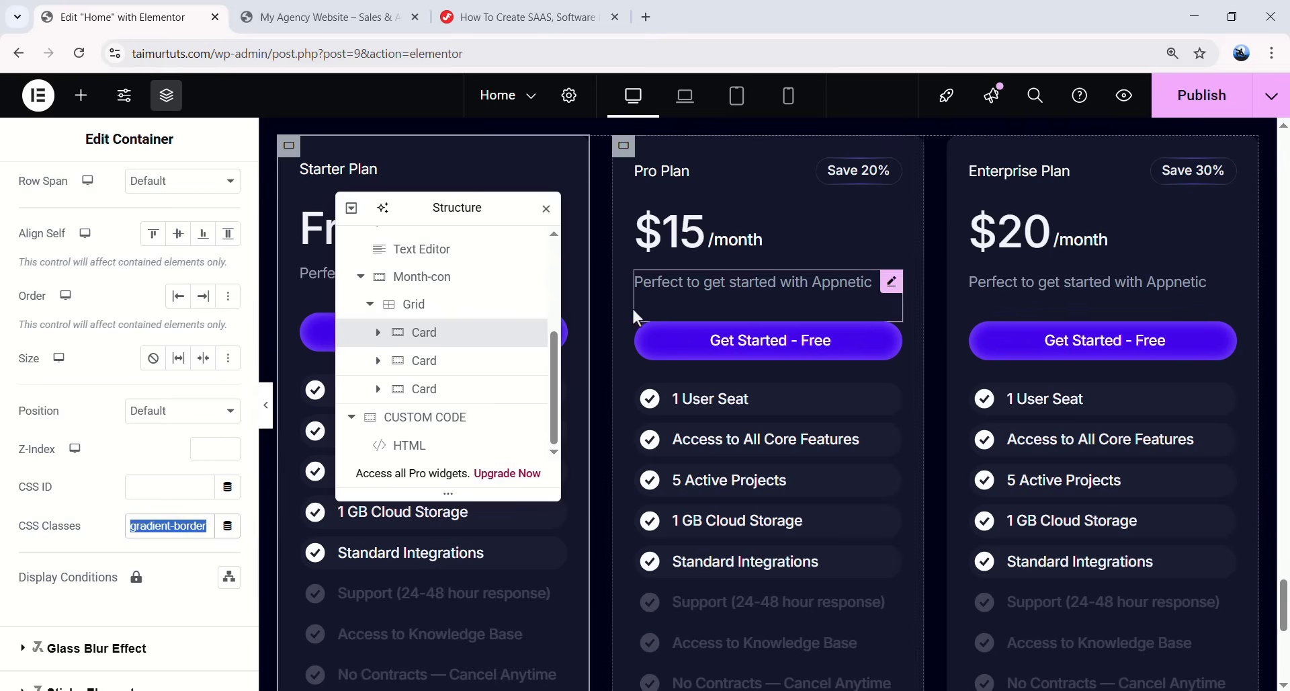
# - Give the Pro and Enterprise cards the same gradient-border CSS class
pyautogui.click(481, 367)
pyautogui.scroll(-4, 202, 471)
pyautogui.scroll(4, 164, 260)
pyautogui.click(209, 189)
pyautogui.scroll(-5, 162, 403)
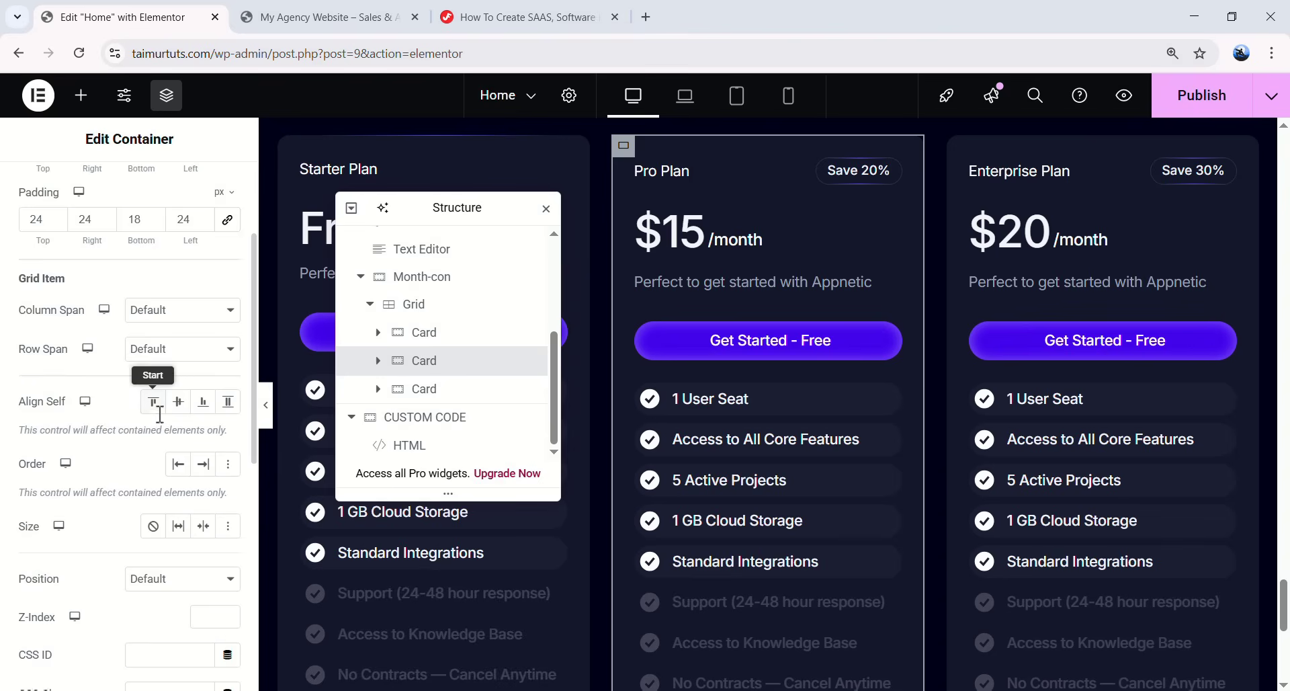
pyautogui.hotkey('ctrl', 'v')
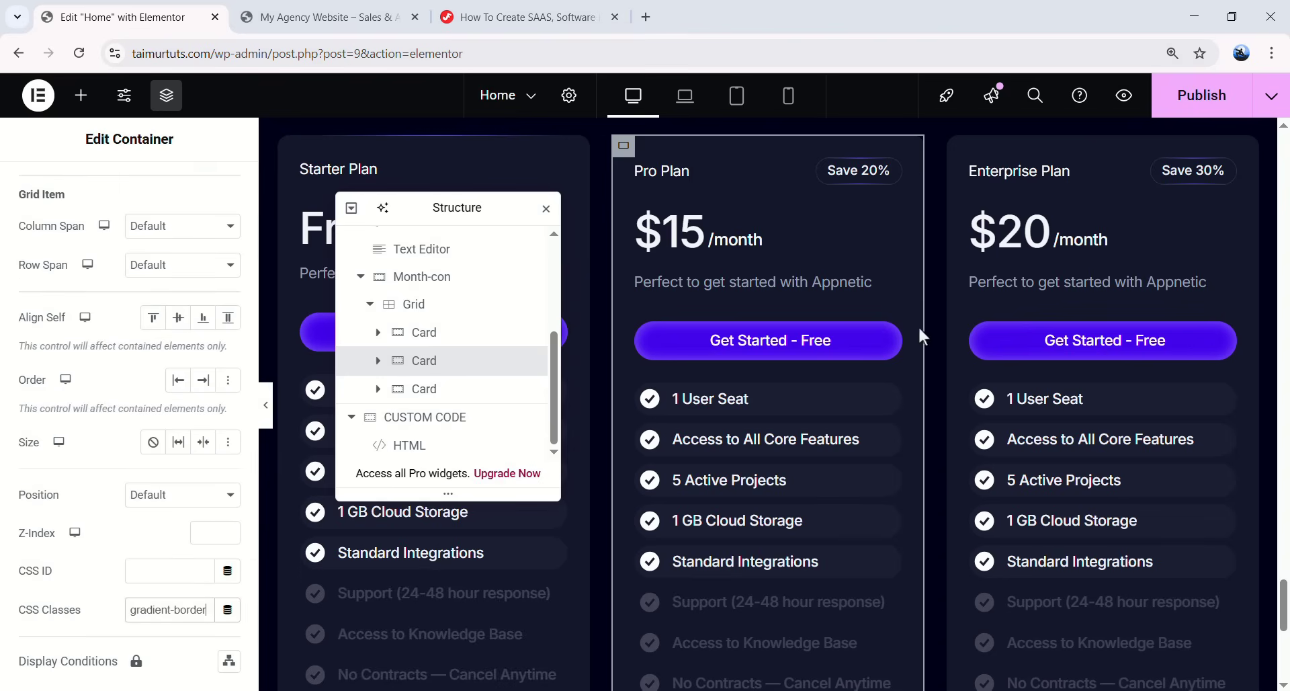
pyautogui.click(429, 401)
pyautogui.click(209, 188)
pyautogui.scroll(-5, 156, 495)
pyautogui.click(164, 448)
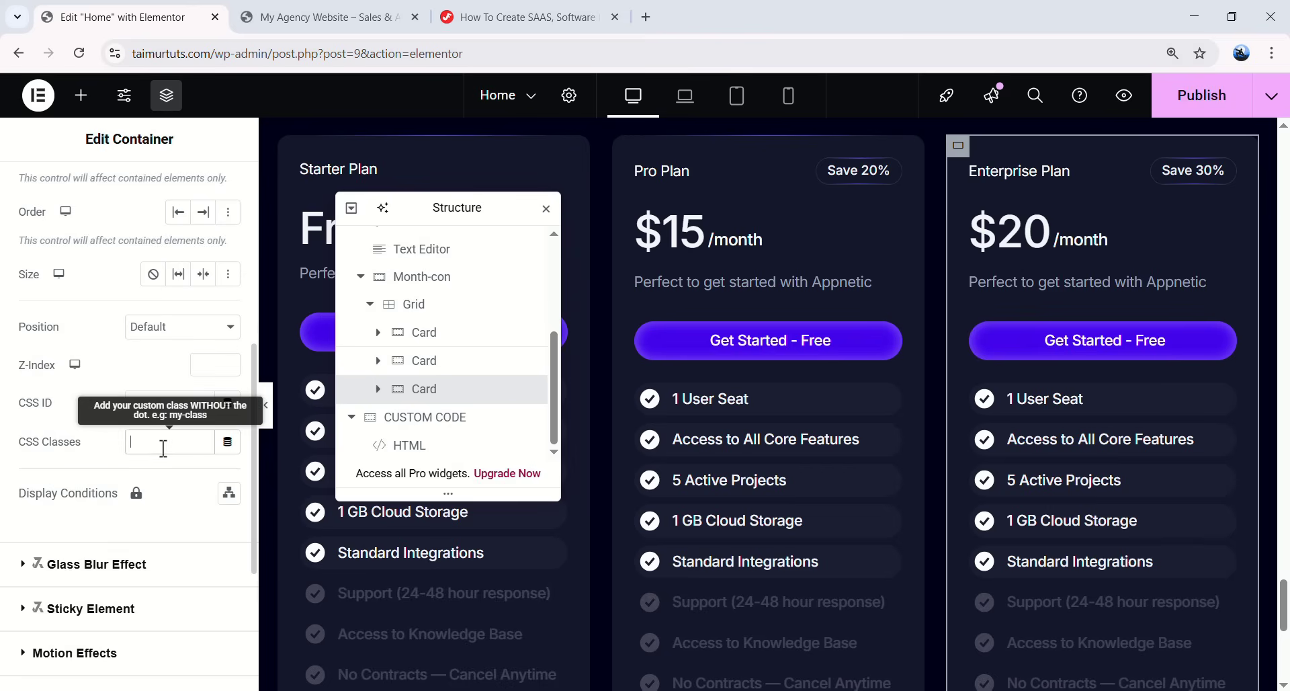
# - Preview the bordered cards, then return to the editor and select the Month-con container
pyautogui.click(265, 405)
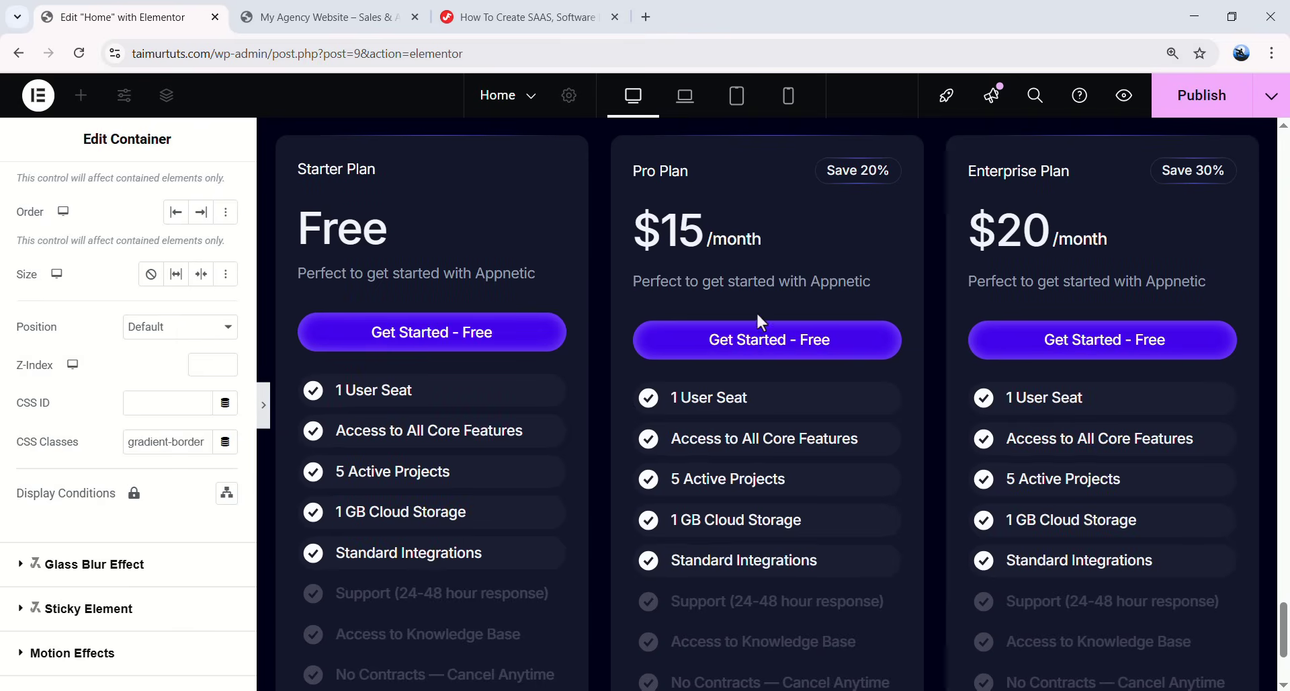
pyautogui.scroll(-3, 746, 371)
pyautogui.scroll(5, 135, 382)
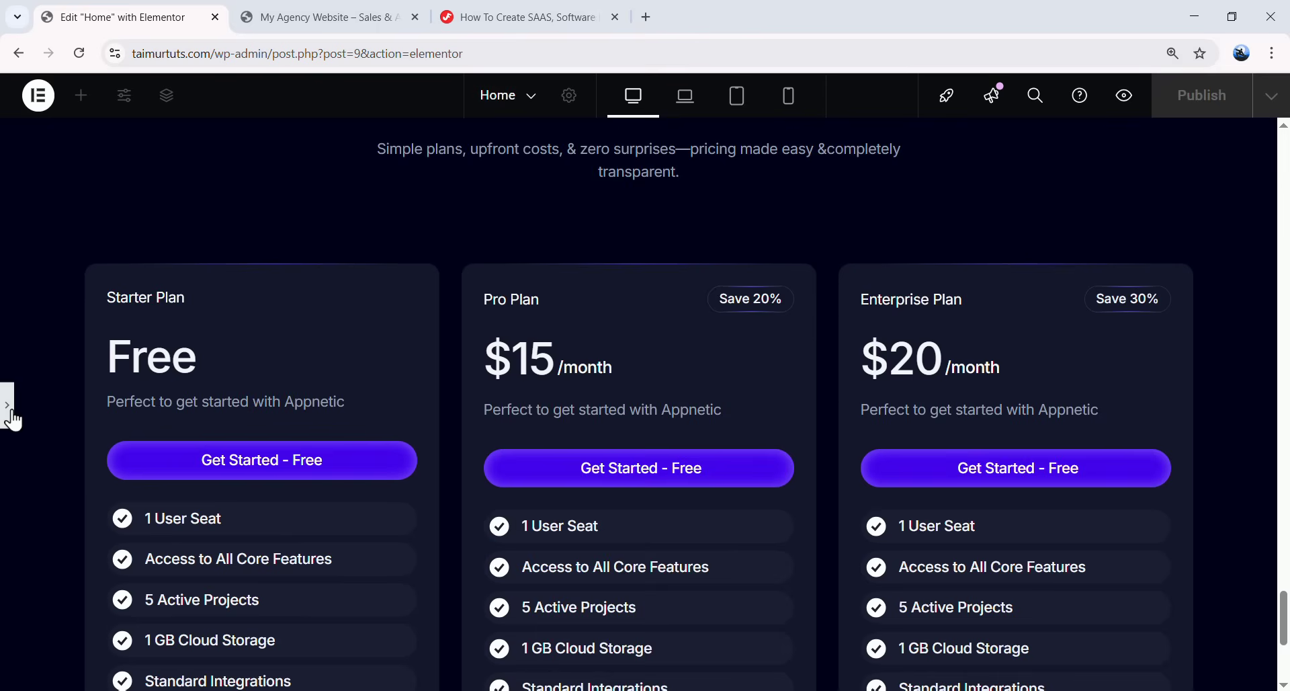
pyautogui.hotkey('ctrl', 'shift', 'h')
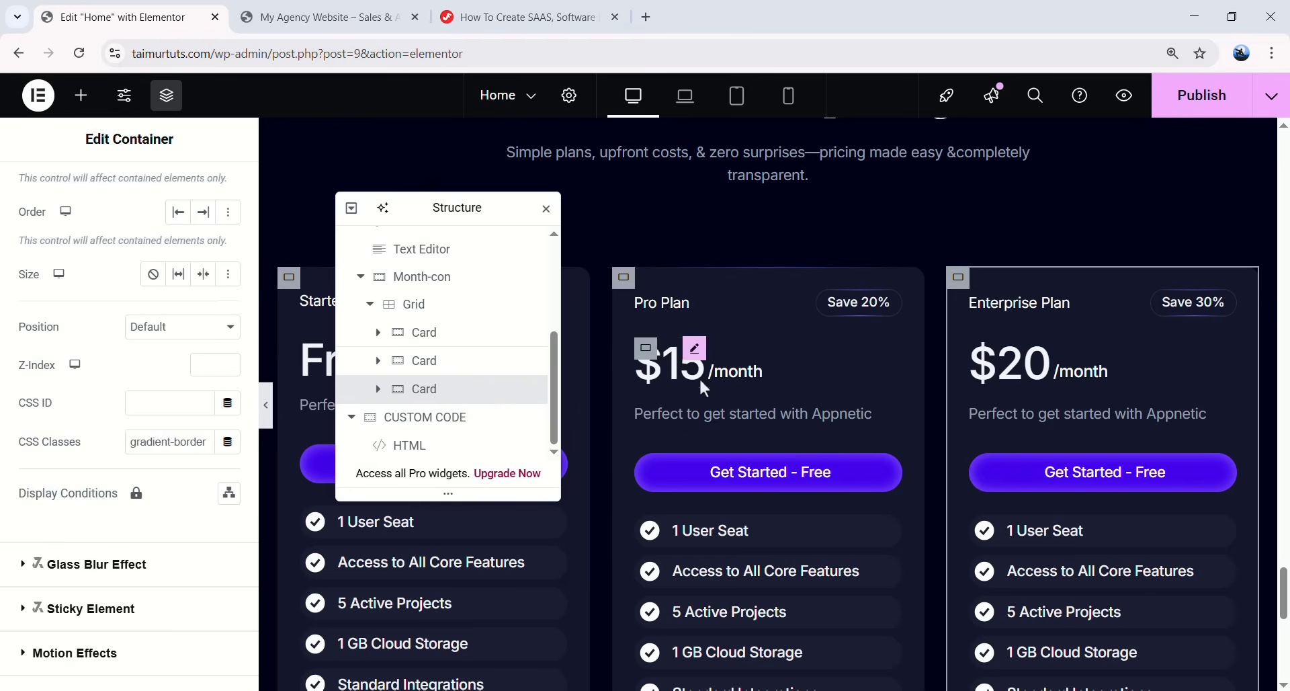
pyautogui.moveTo(478, 208); pyautogui.dragTo(806, 204)
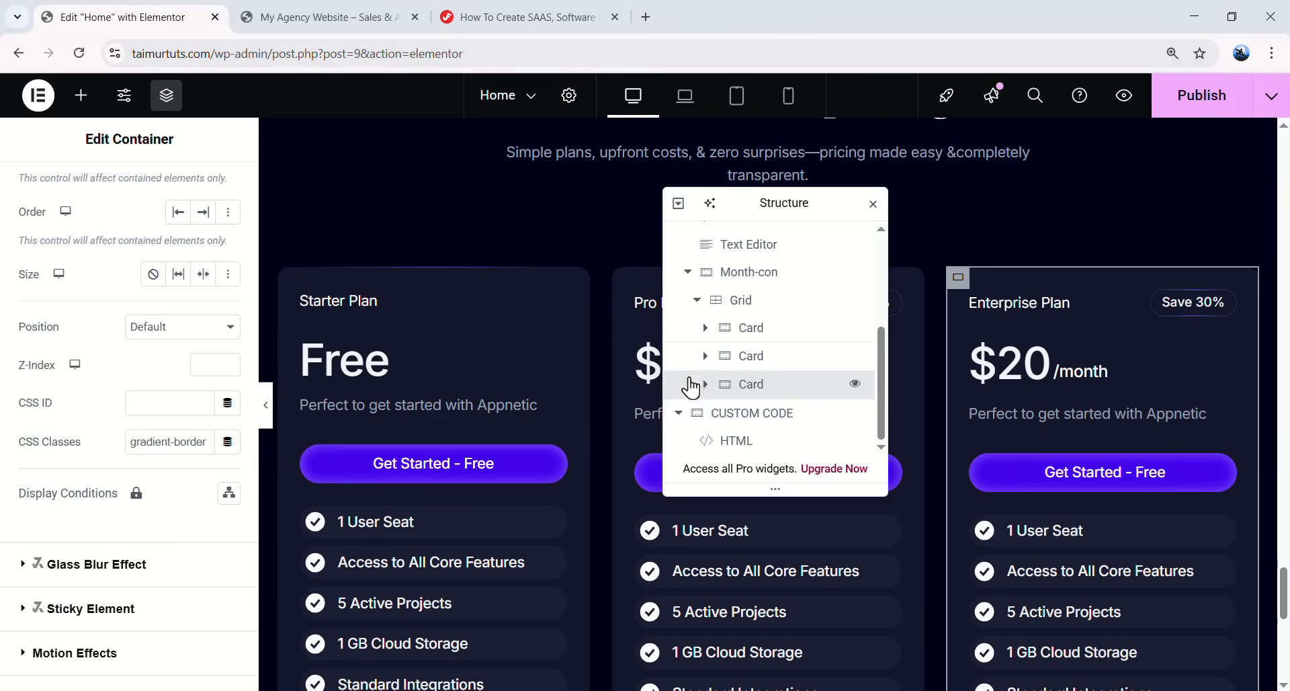
pyautogui.scroll(2, 738, 357)
pyautogui.click(738, 356)
pyautogui.click(687, 357)
# - Duplicate the Month-con container and rename the copy Year-con
pyautogui.rightClick(758, 397)
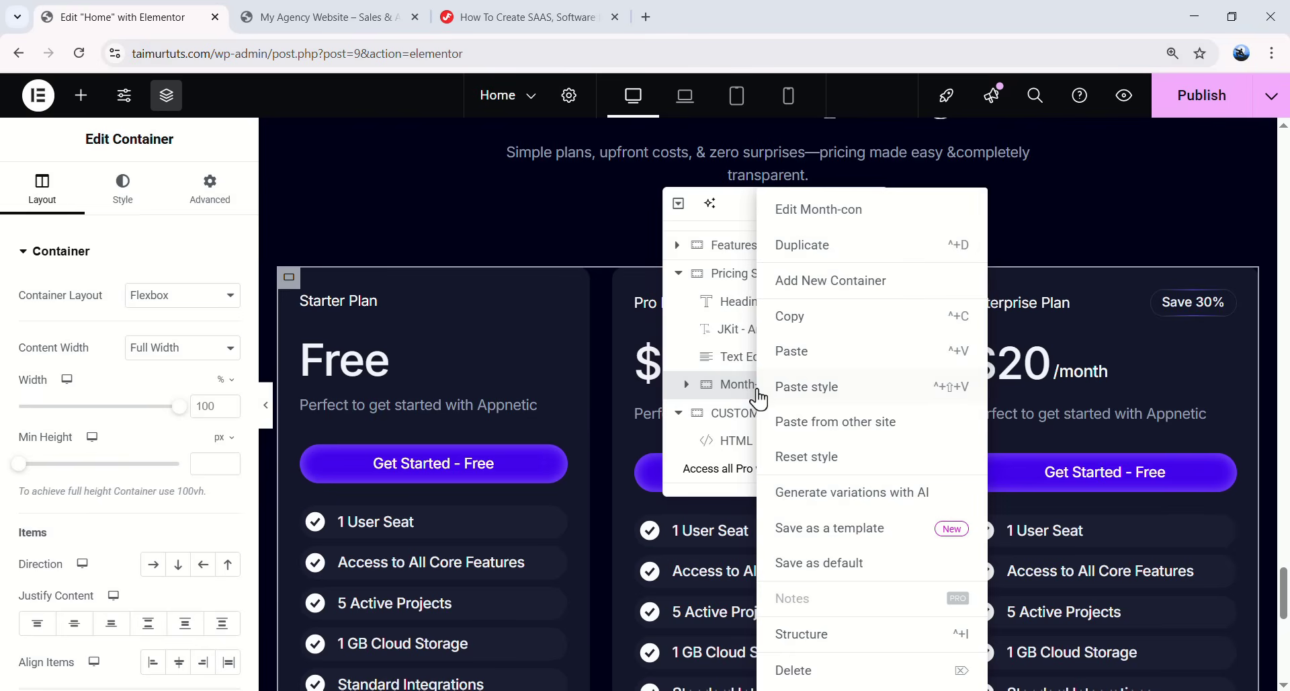
pyautogui.click(813, 248)
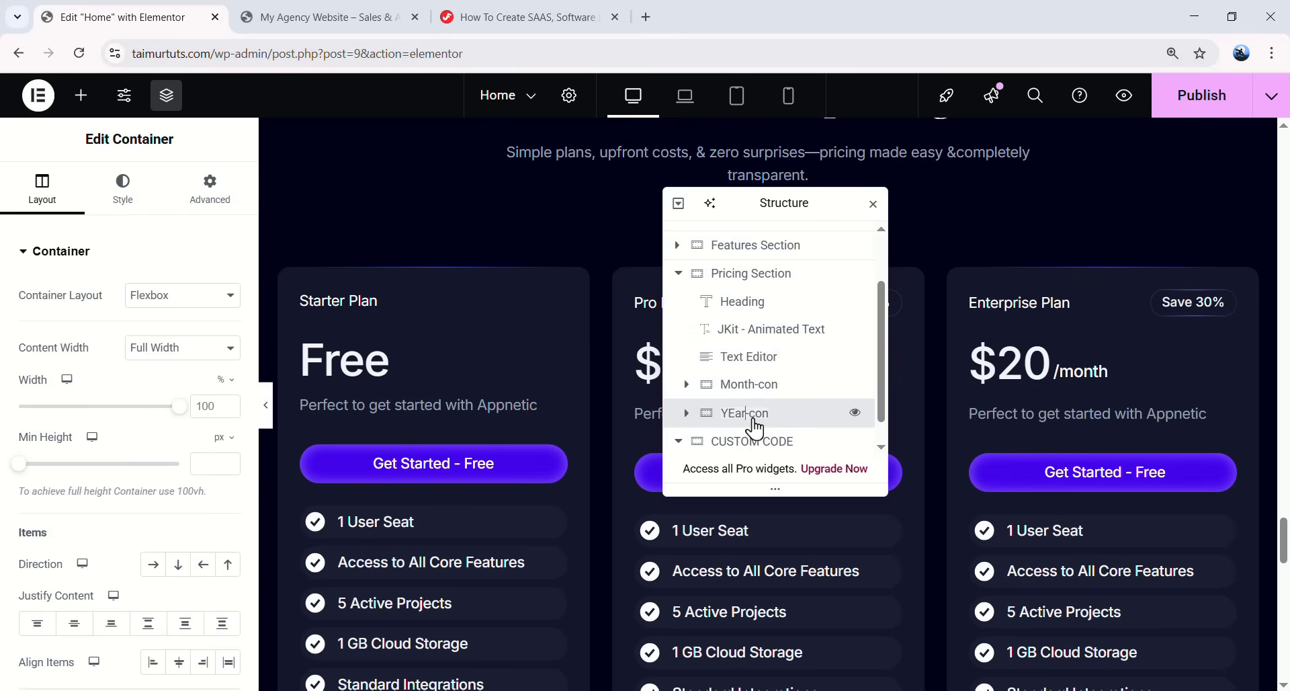
pyautogui.write('ear')
pyautogui.scroll(-6, 1019, 441)
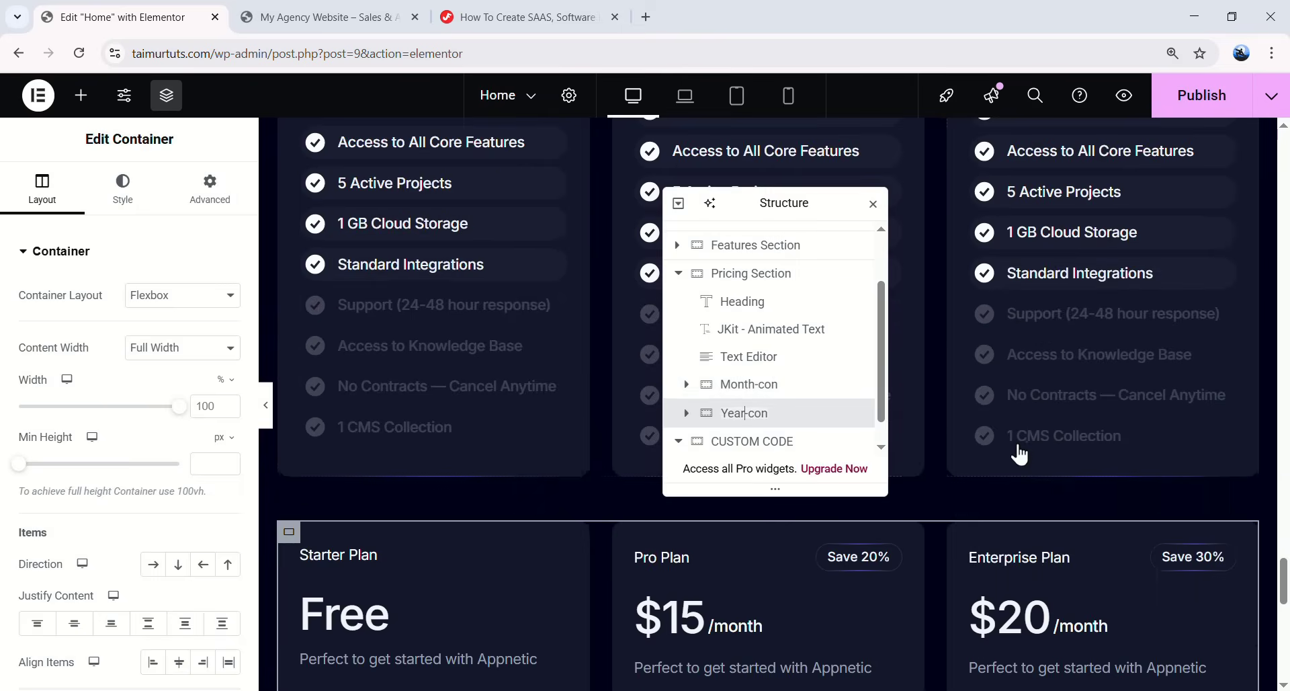
pyautogui.scroll(-2, 483, 456)
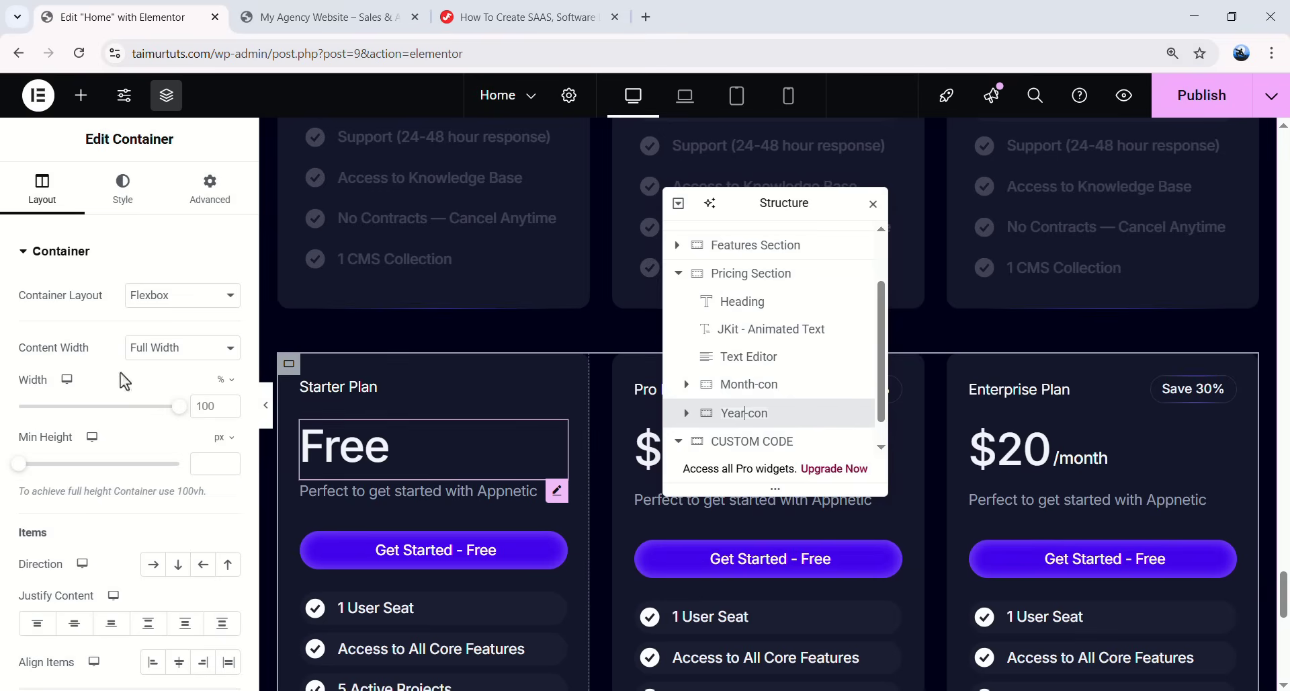
pyautogui.moveTo(546, 201); pyautogui.dragTo(457, 194)
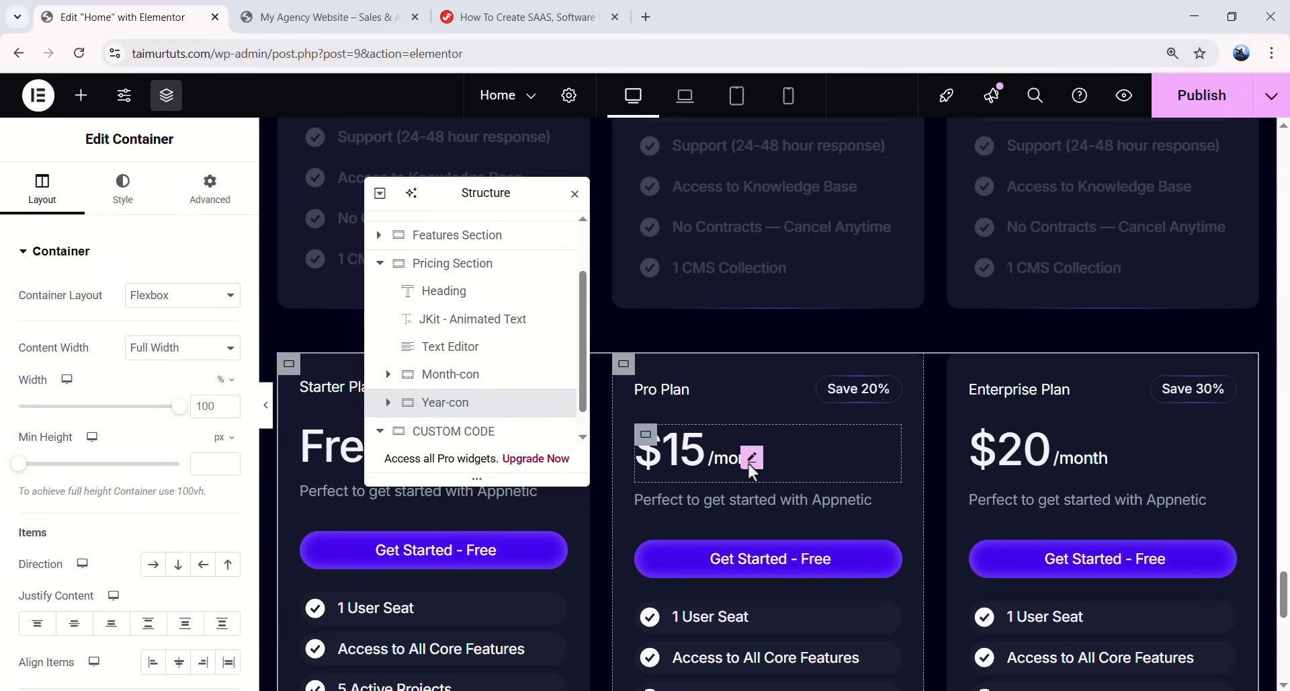
# - Set the copy's Pro price to $72 and Enterprise to $120, changing /month to /Year
pyautogui.click(750, 462)
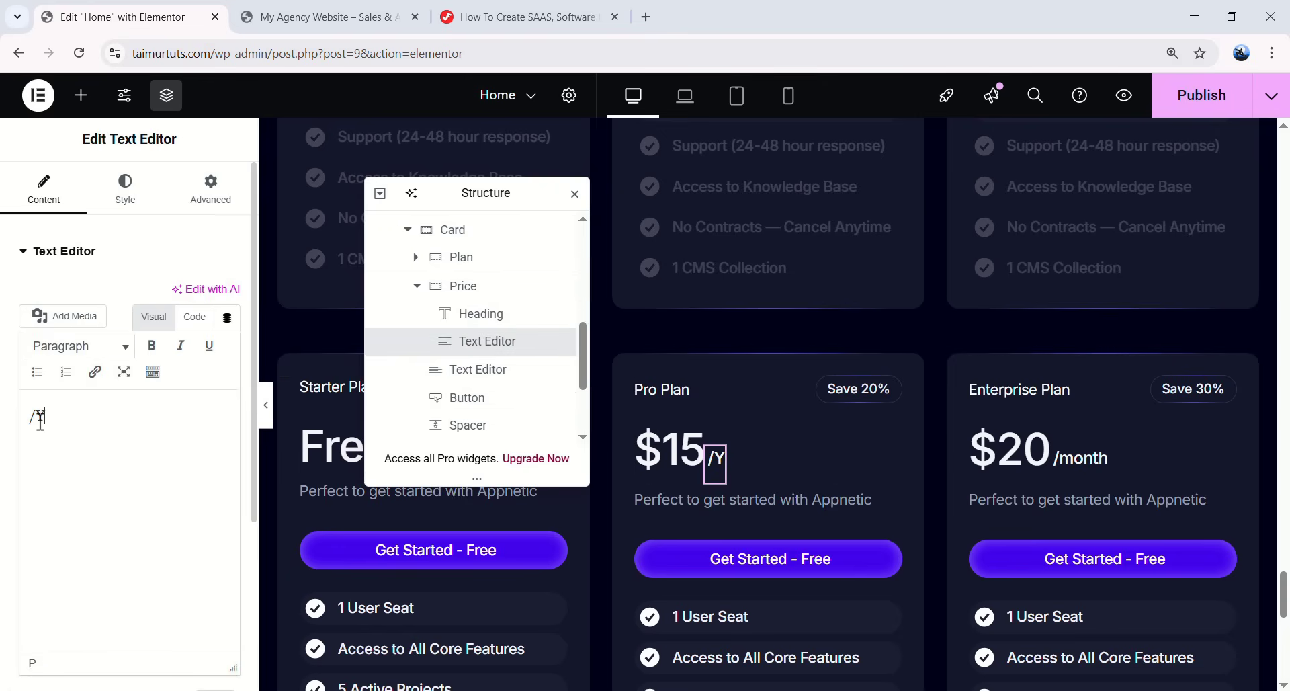
pyautogui.click(694, 435)
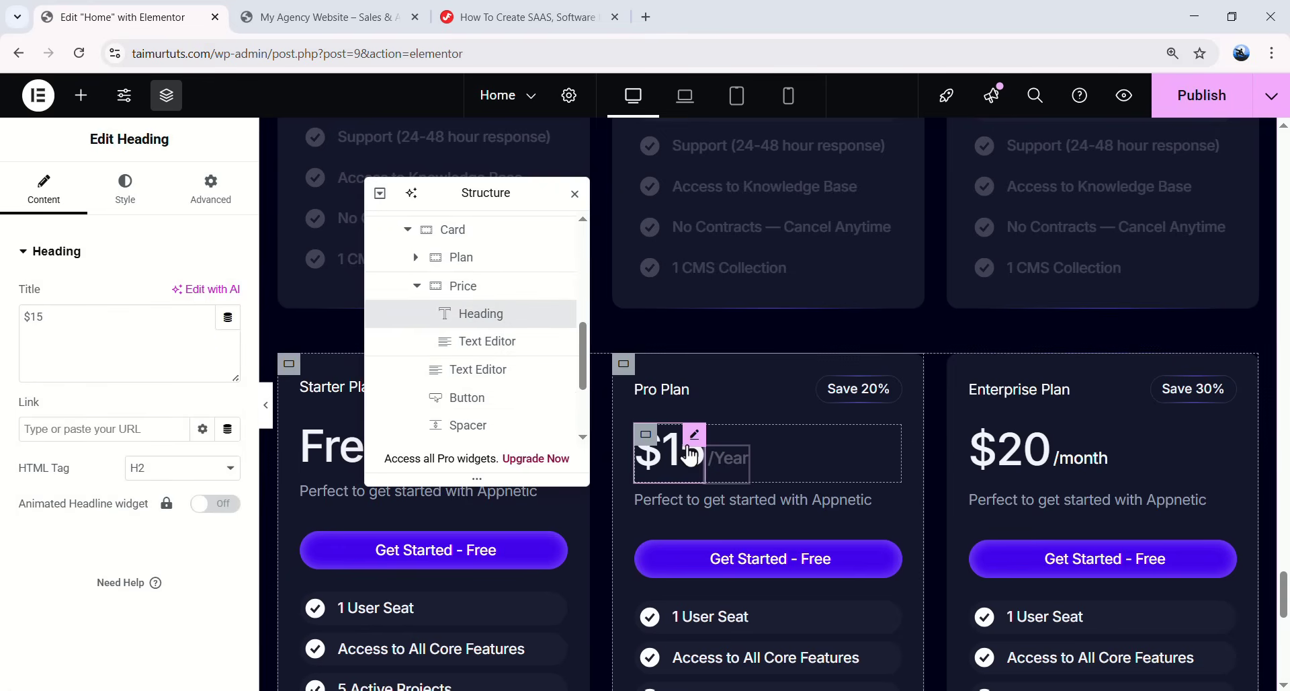
pyautogui.write('72')
pyautogui.click(1039, 437)
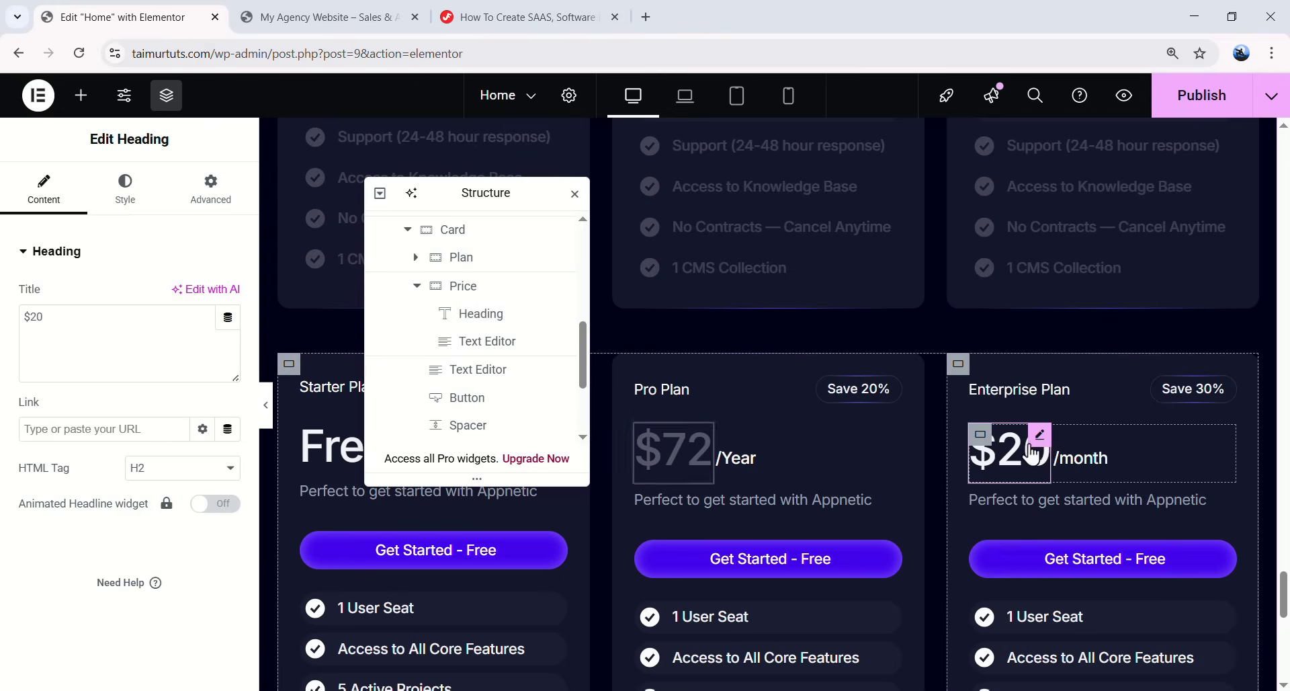
pyautogui.doubleClick(65, 333)
pyautogui.write('120')
pyautogui.click(1096, 463)
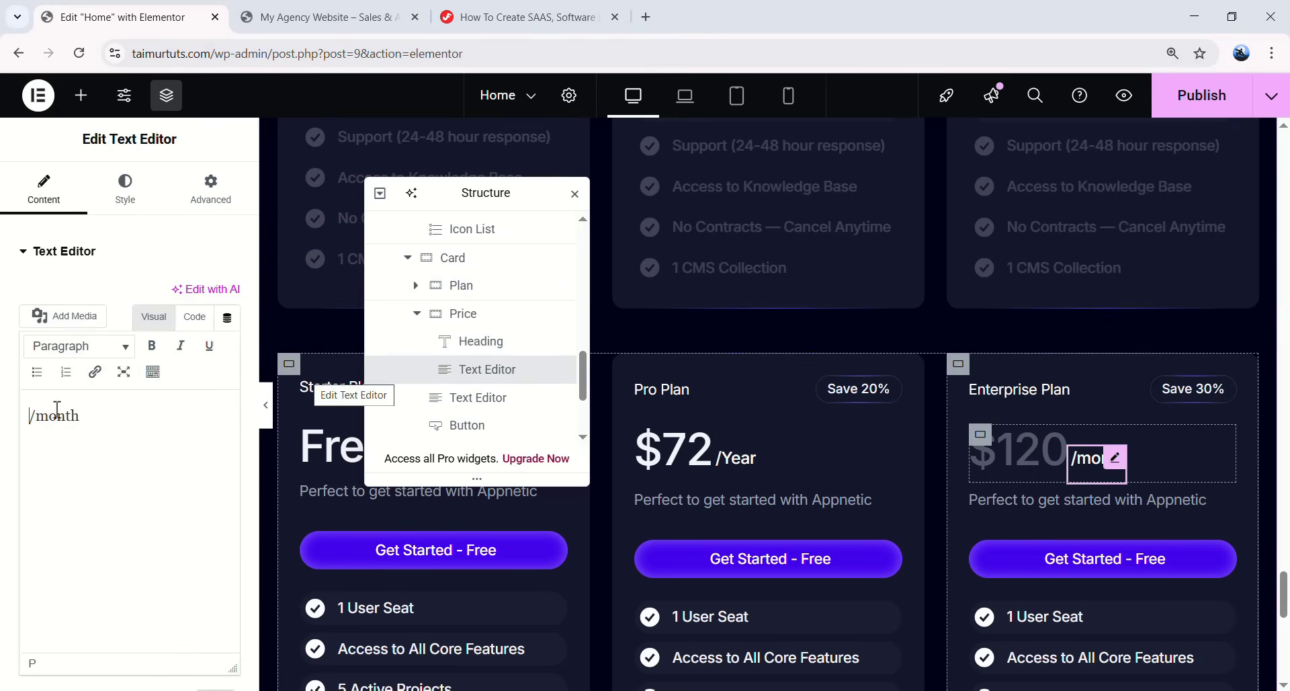
pyautogui.moveTo(80, 419); pyautogui.dragTo(40, 423)
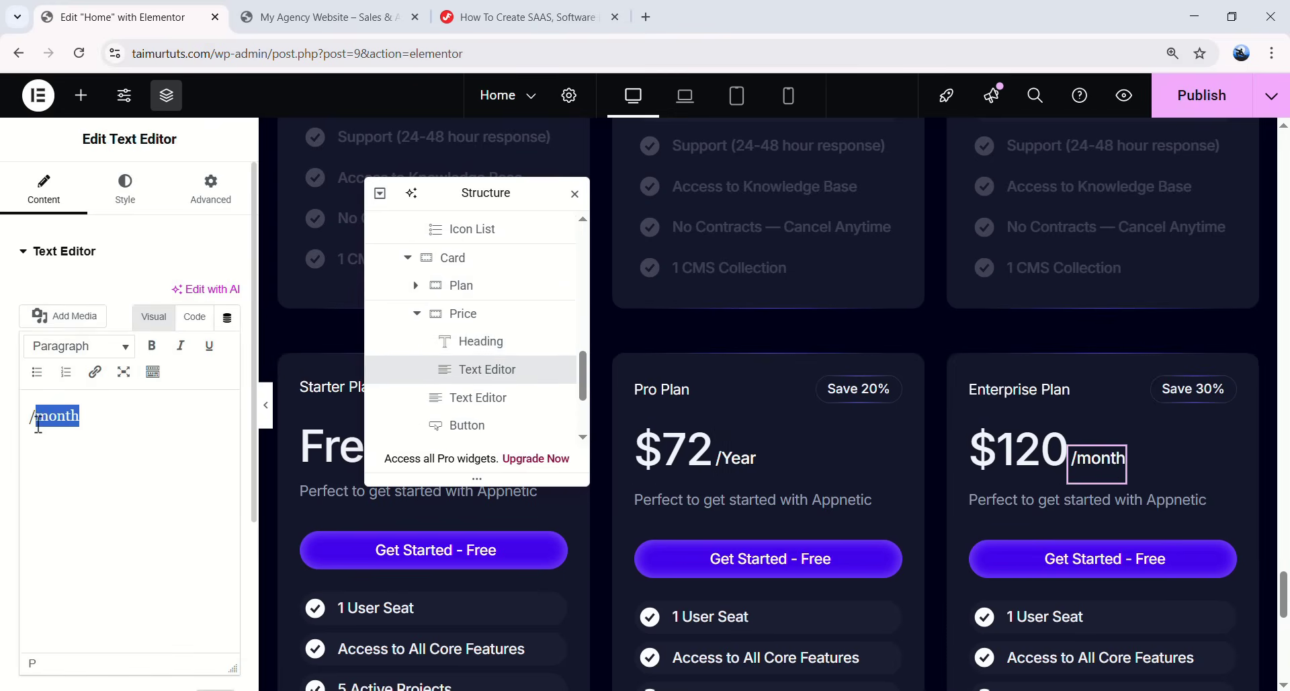
pyautogui.click(268, 421)
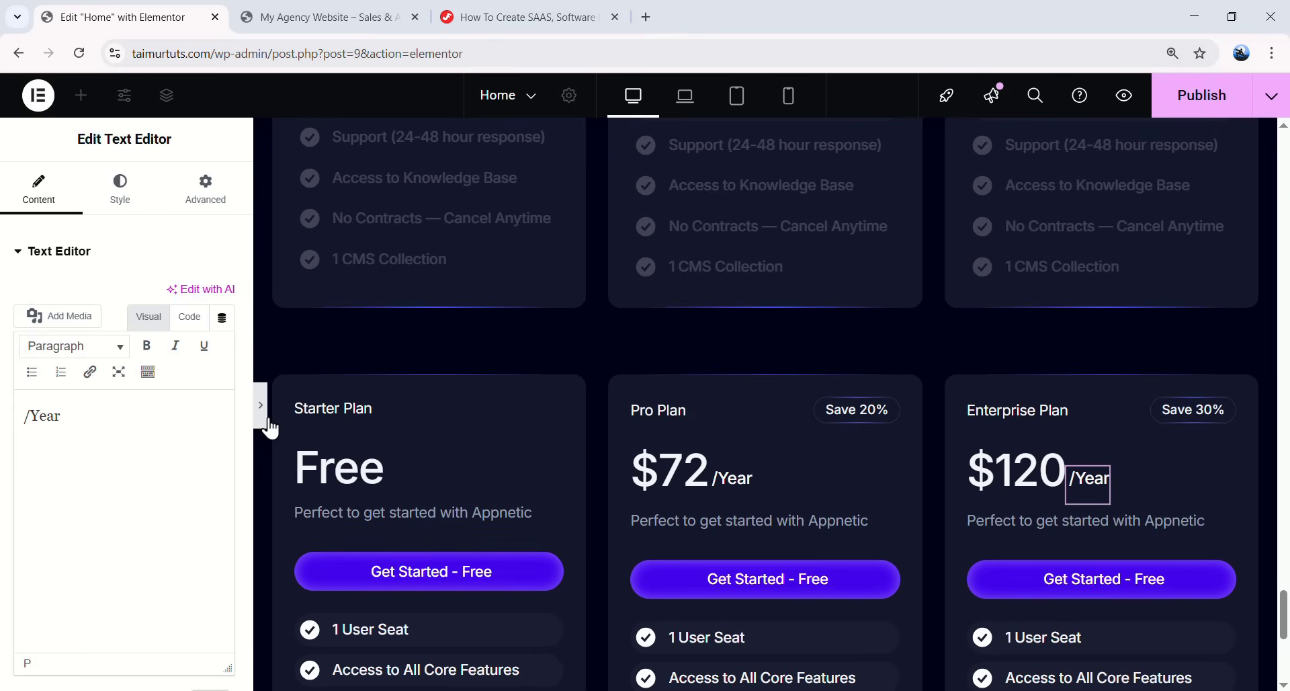
pyautogui.scroll(8, 479, 371)
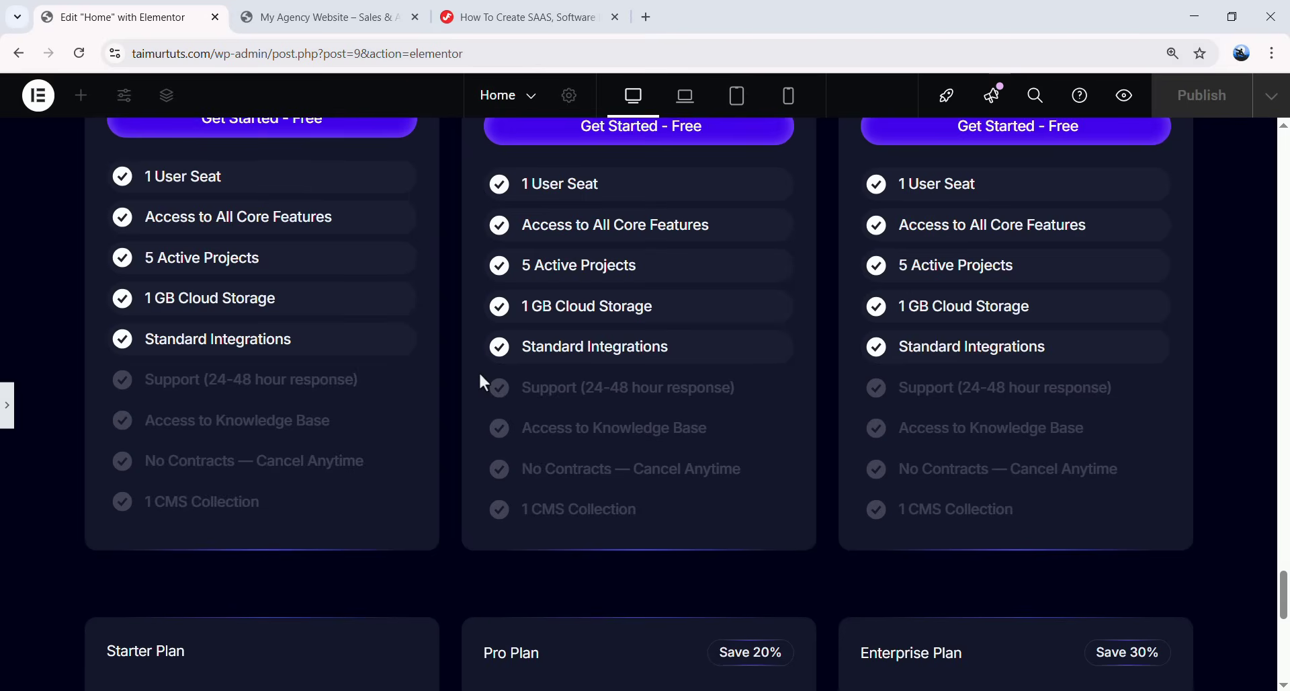
pyautogui.scroll(3, 503, 368)
pyautogui.scroll(-3, 503, 368)
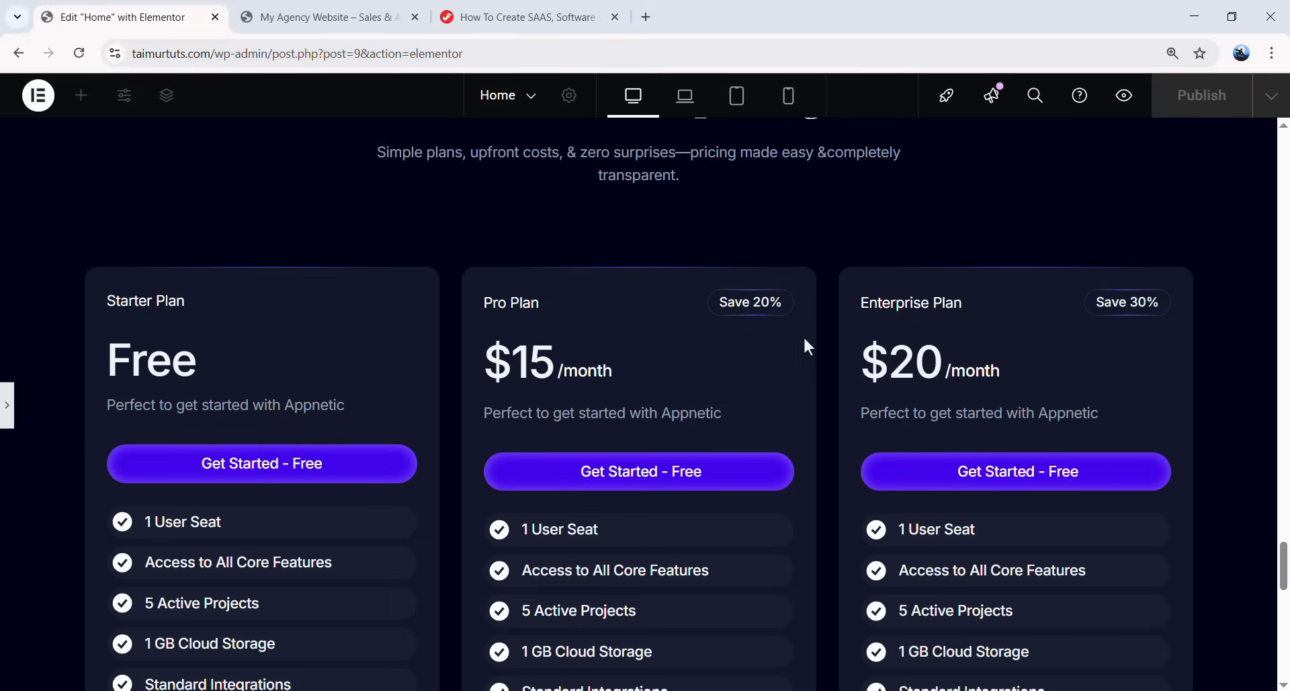
pyautogui.scroll(-1, 838, 377)
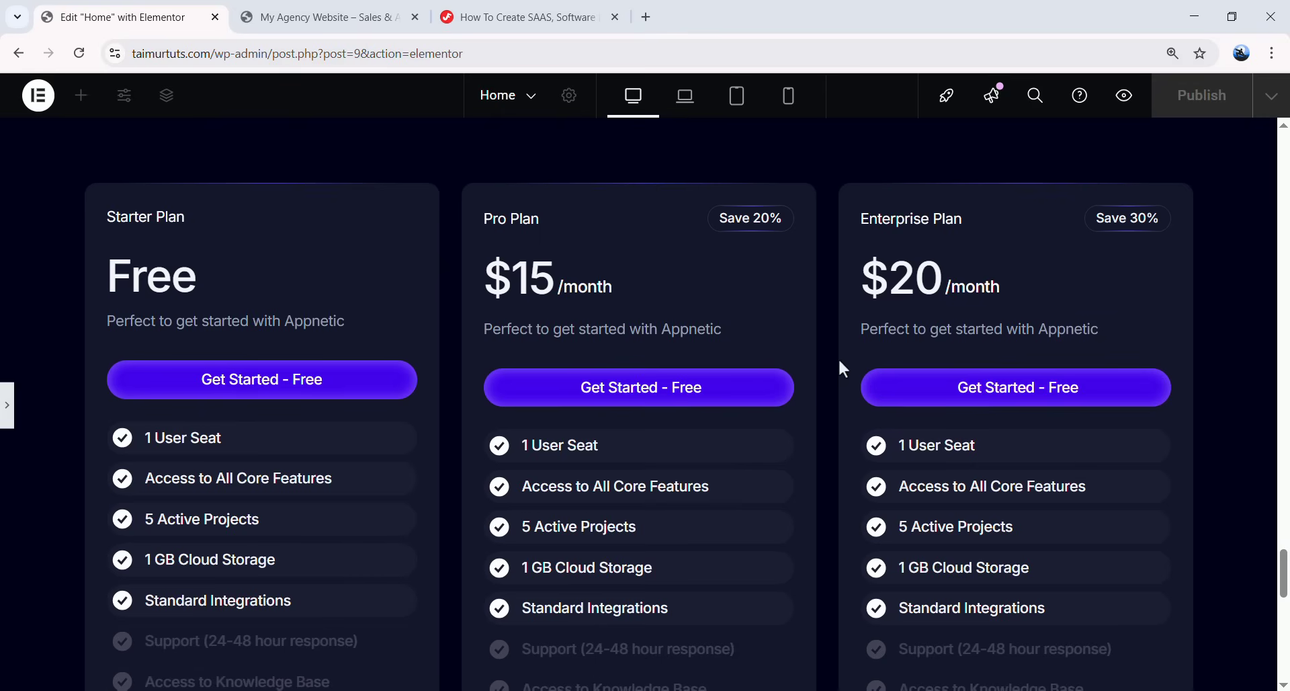
pyautogui.scroll(1, 840, 363)
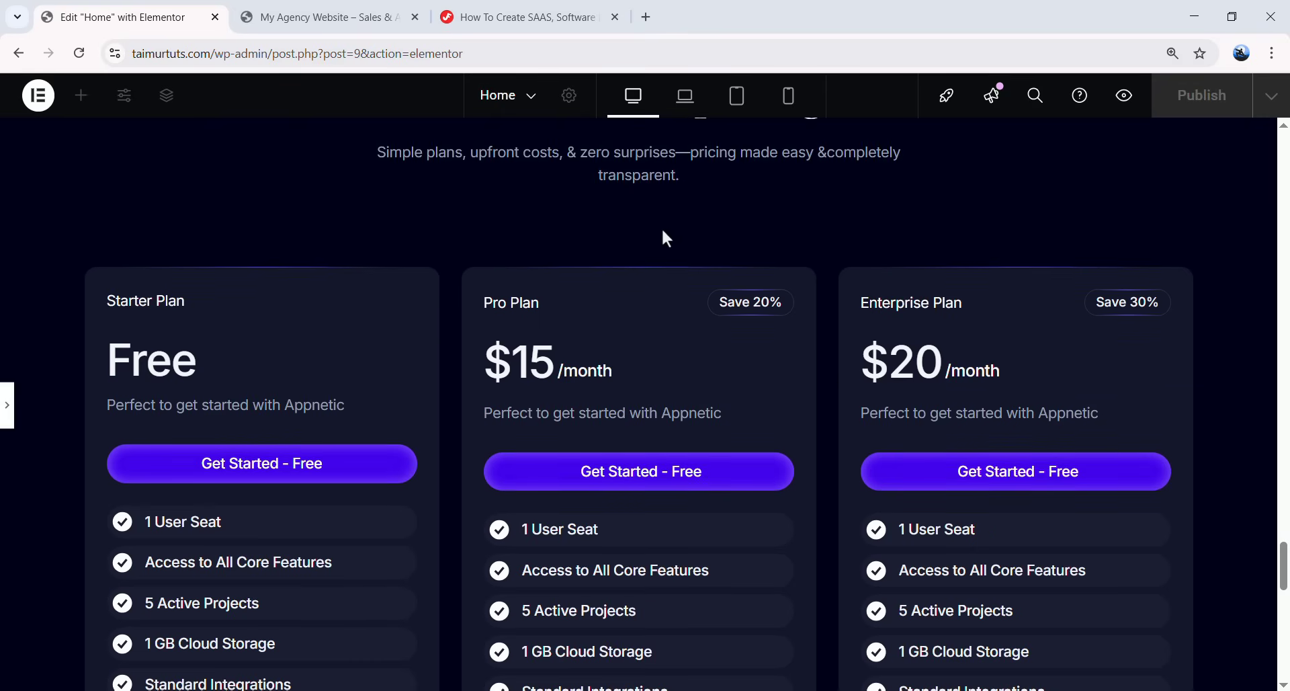
pyautogui.scroll(-2, 491, 484)
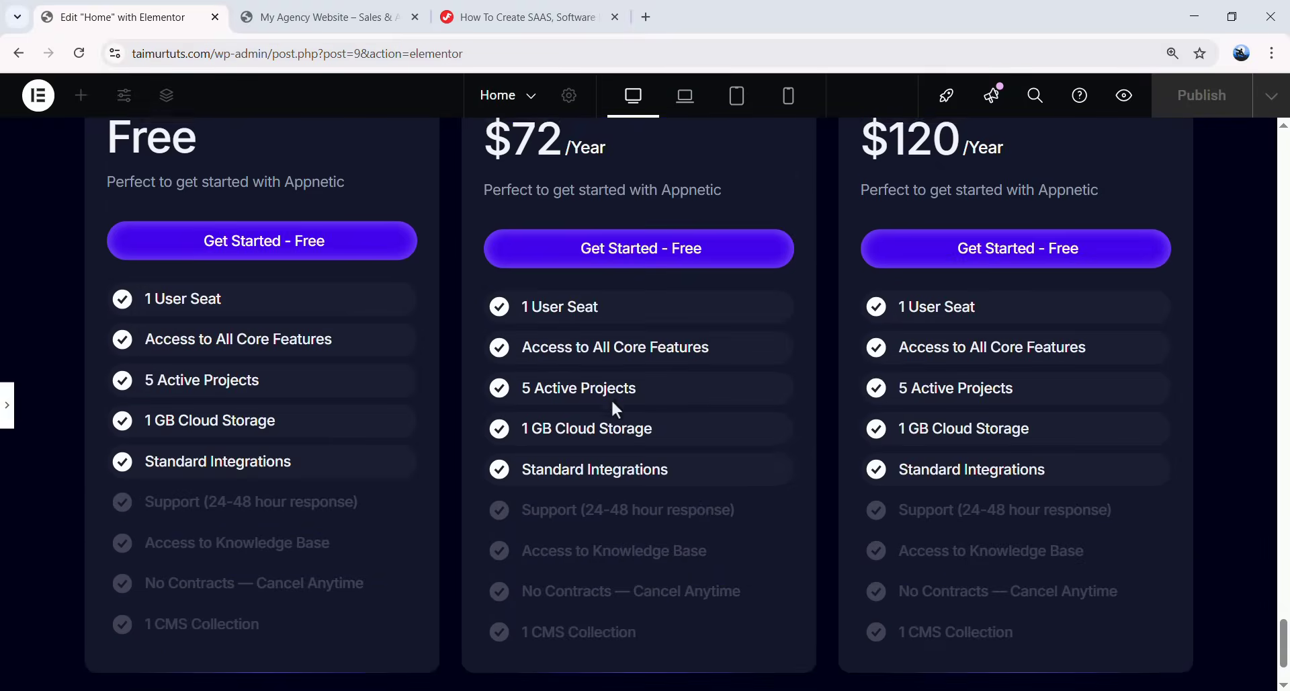
pyautogui.scroll(1, 623, 400)
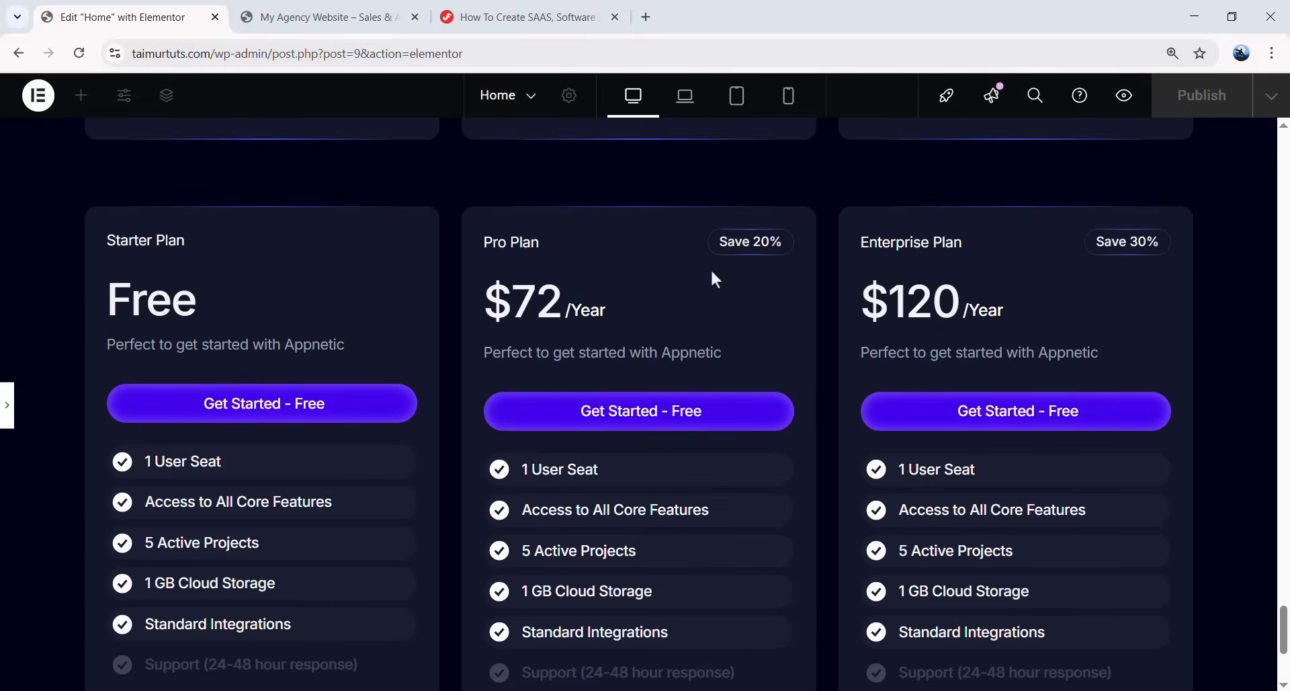
pyautogui.scroll(-1, 212, 390)
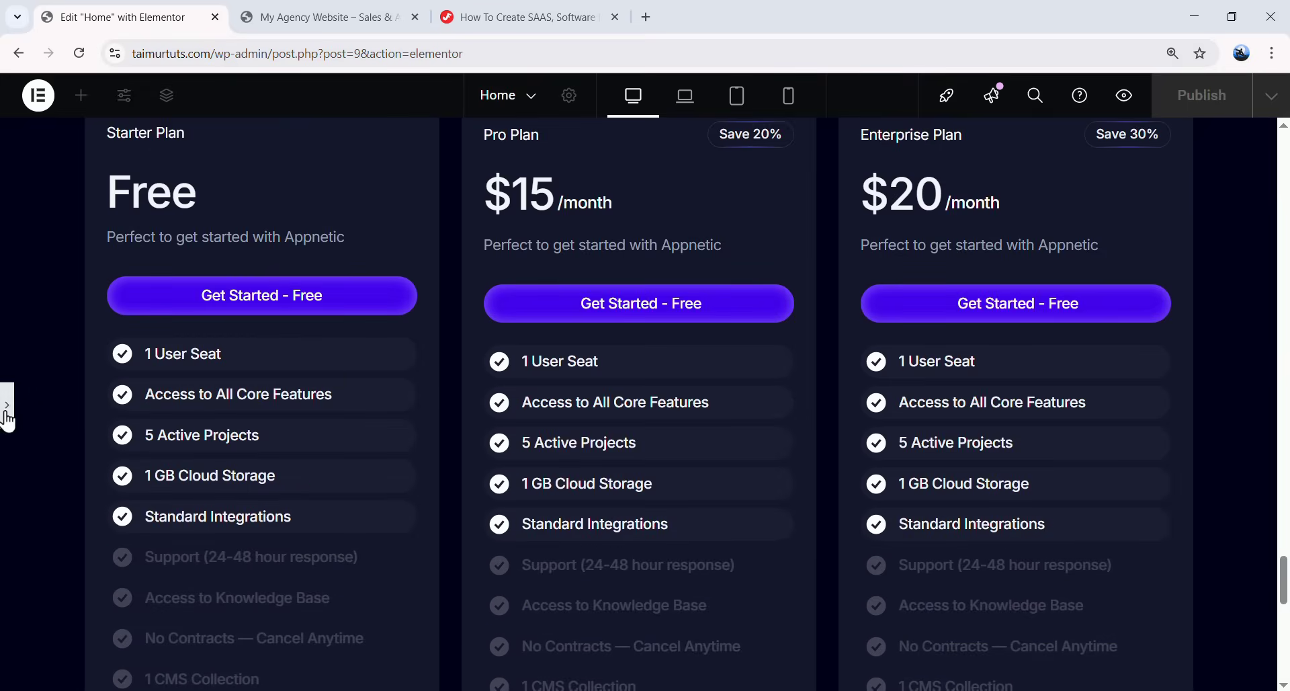
# - Scroll the tutorial to the Pricing Table Toggle JS code, then go back to Elementor
pyautogui.click(517, 19)
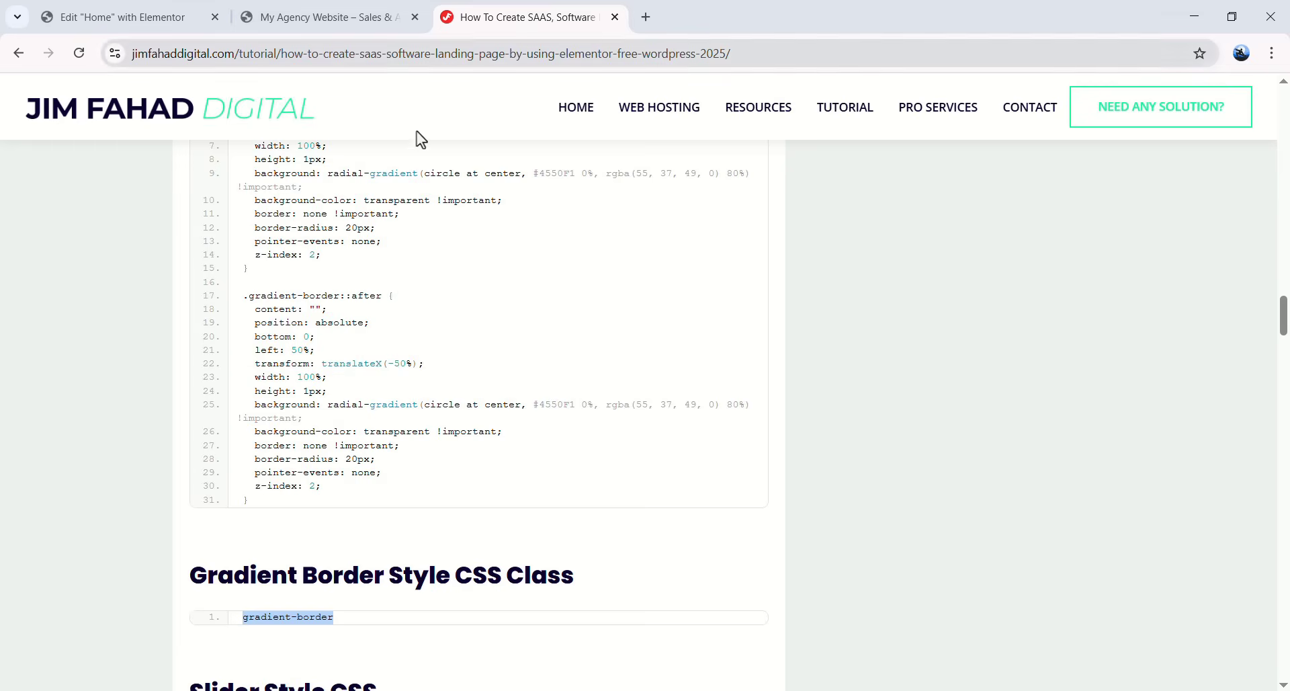
pyautogui.scroll(-5, 565, 343)
pyautogui.scroll(-8, 578, 356)
pyautogui.scroll(1, 598, 397)
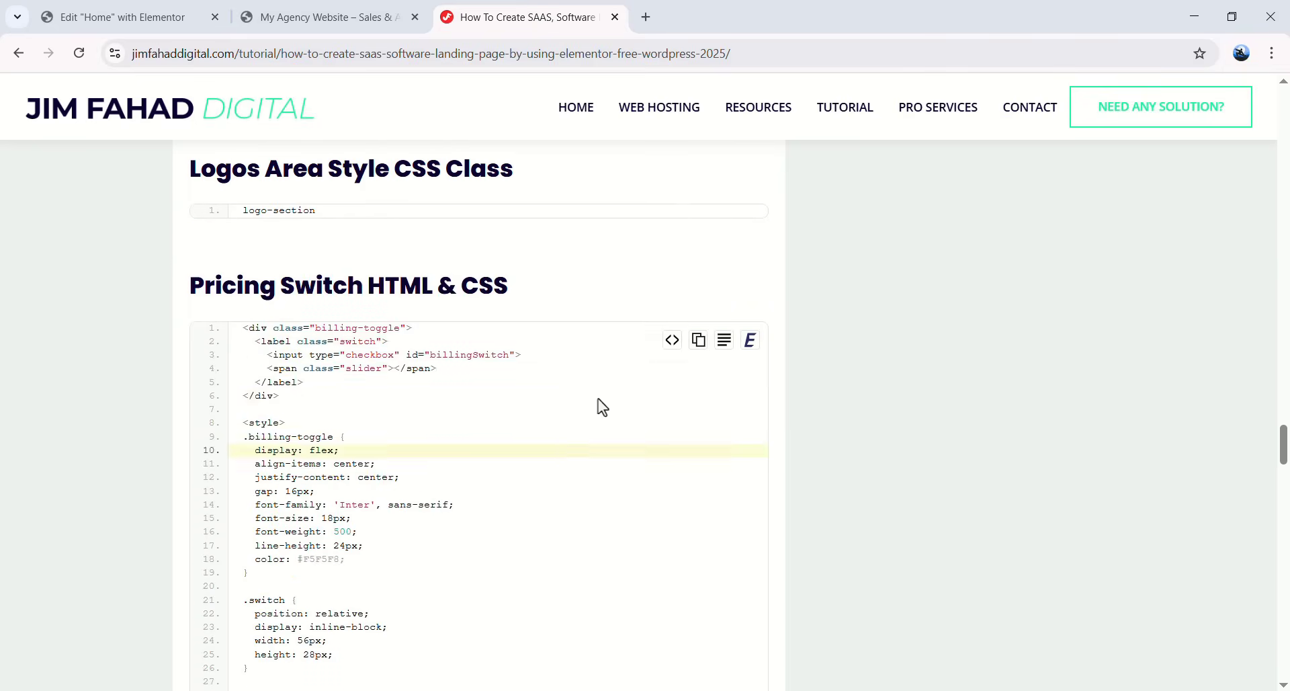
pyautogui.scroll(-18, 363, 365)
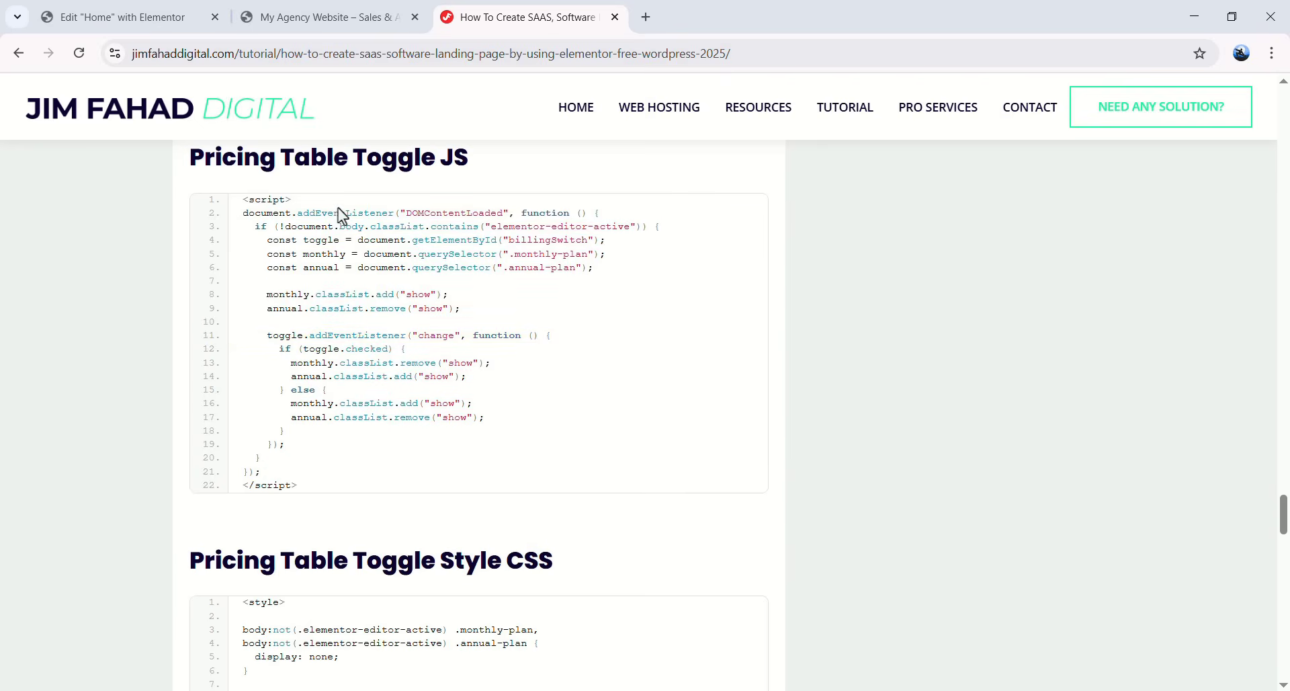
pyautogui.click(123, 17)
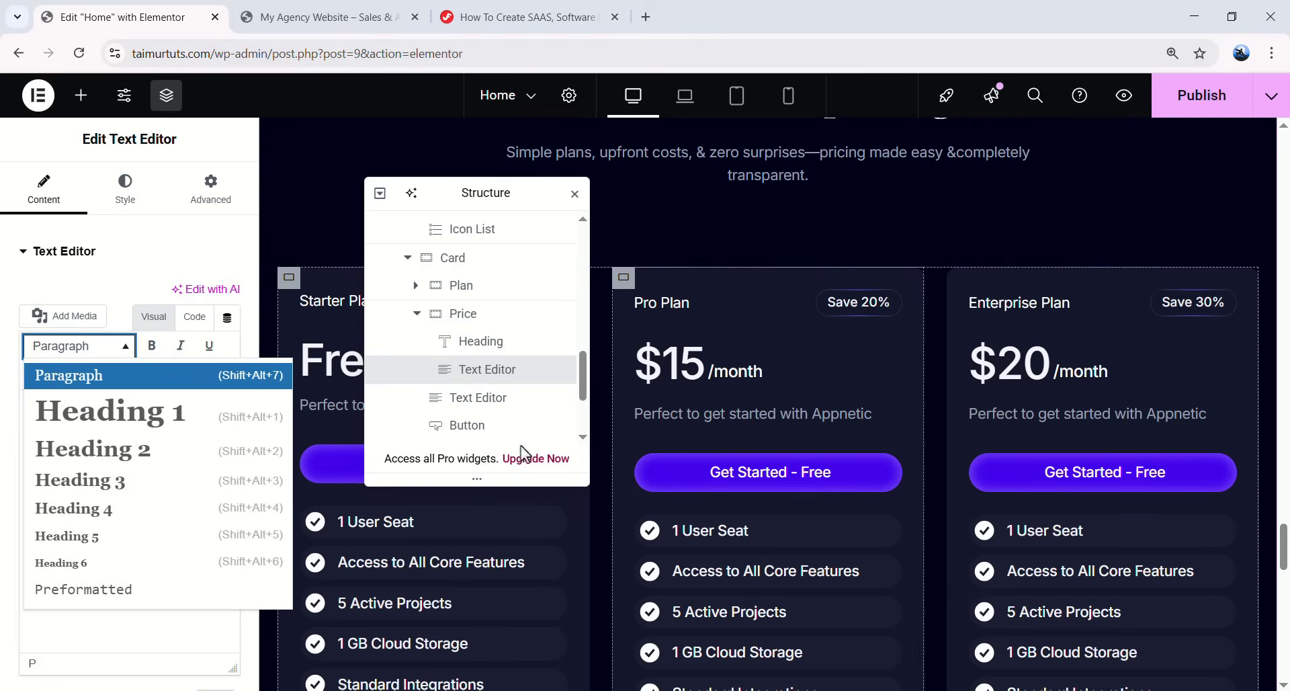
# - Add an empty container above the pricing cards and name it Toggle Button
pyautogui.click(267, 407)
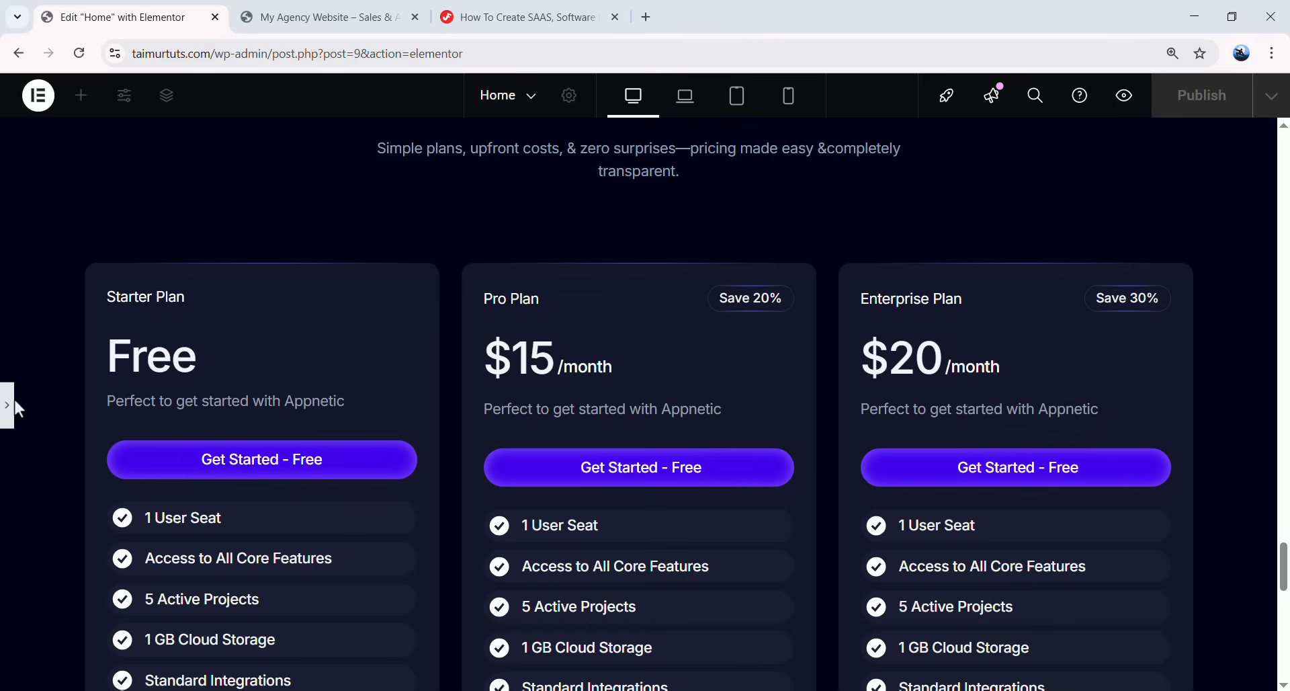
pyautogui.click(10, 404)
pyautogui.moveTo(479, 195); pyautogui.dragTo(1082, 205)
pyautogui.scroll(-1, 1088, 311)
pyautogui.click(976, 390)
pyautogui.click(1035, 396)
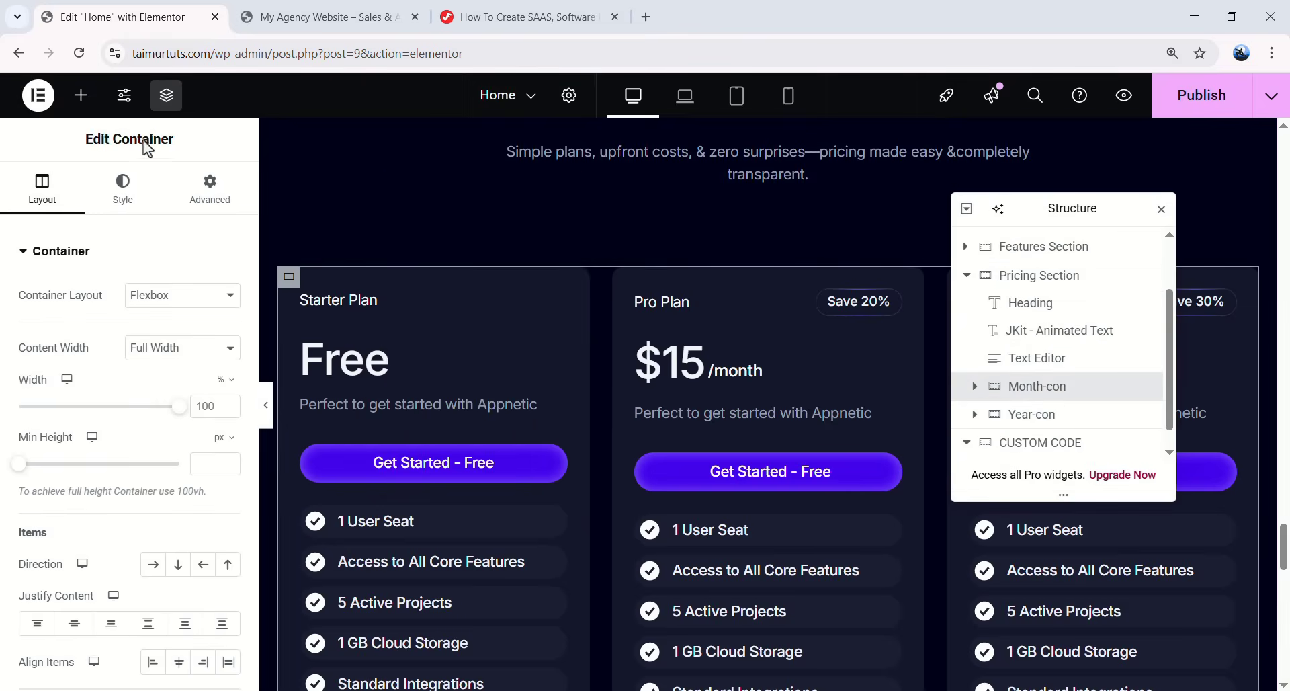
pyautogui.click(80, 107)
pyautogui.moveTo(70, 338); pyautogui.dragTo(406, 242)
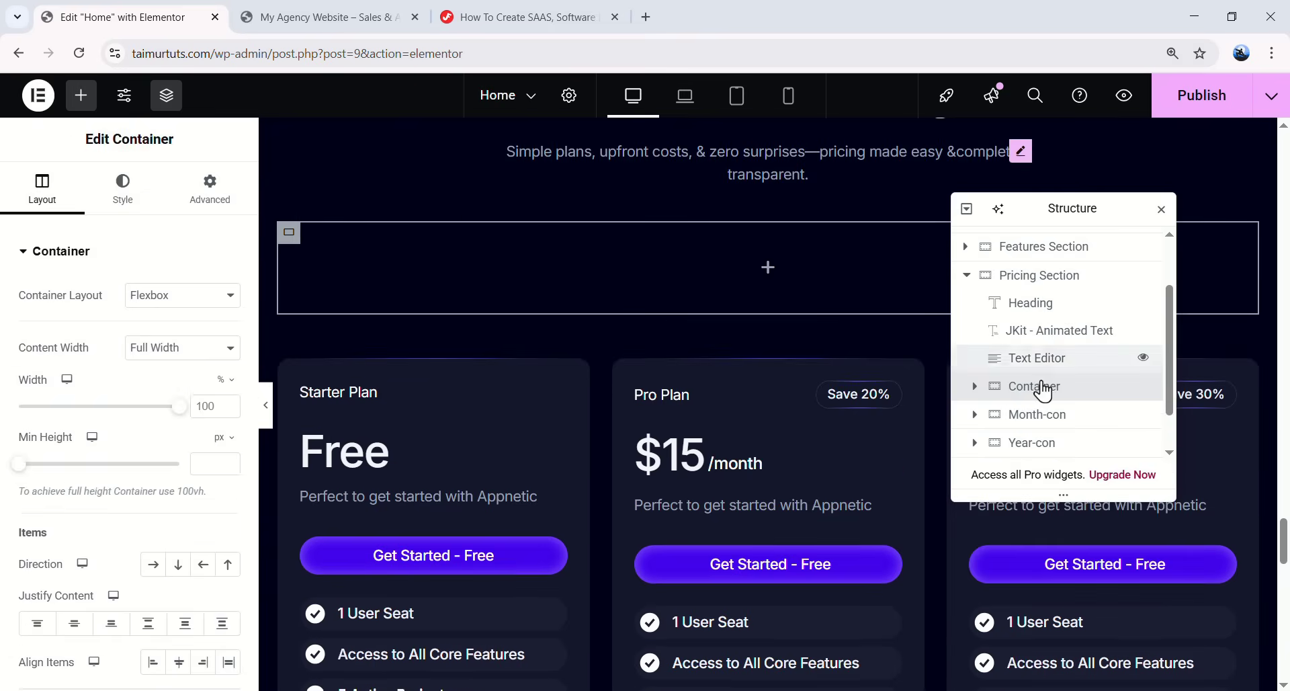
pyautogui.write('oggle Button')
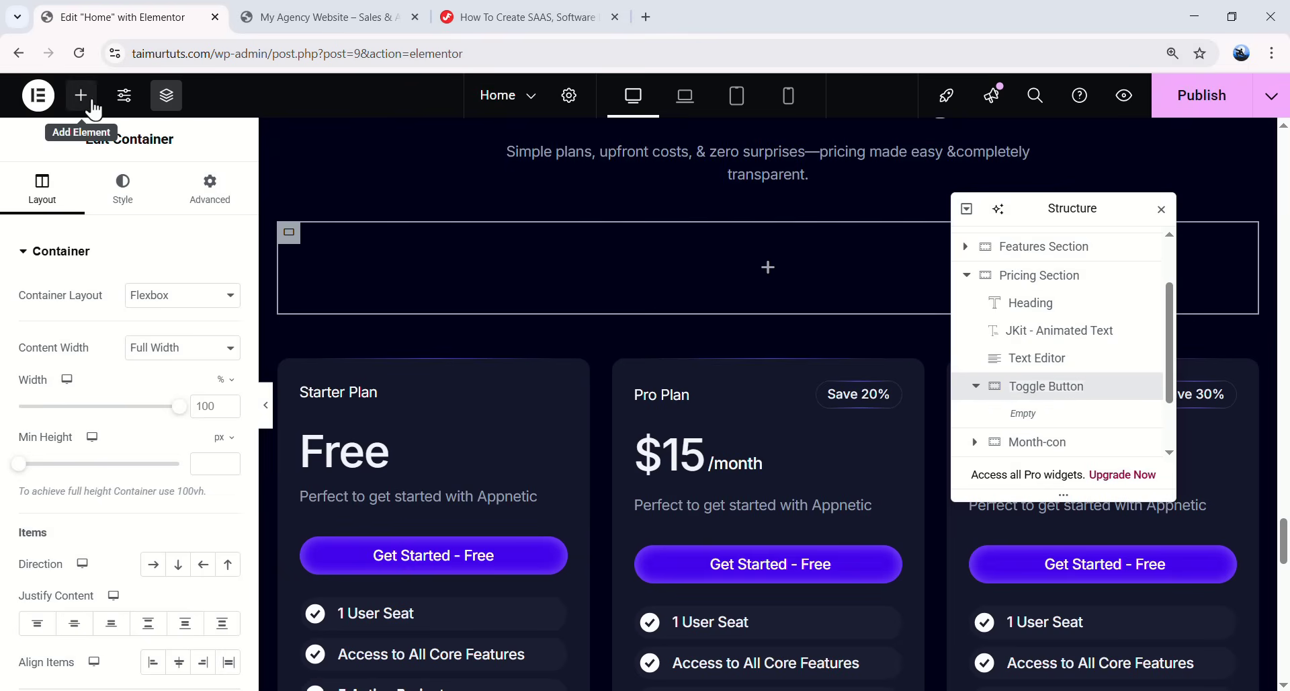
# - Place an HTML widget inside the Toggle Button container
pyautogui.click(92, 107)
pyautogui.write('html')
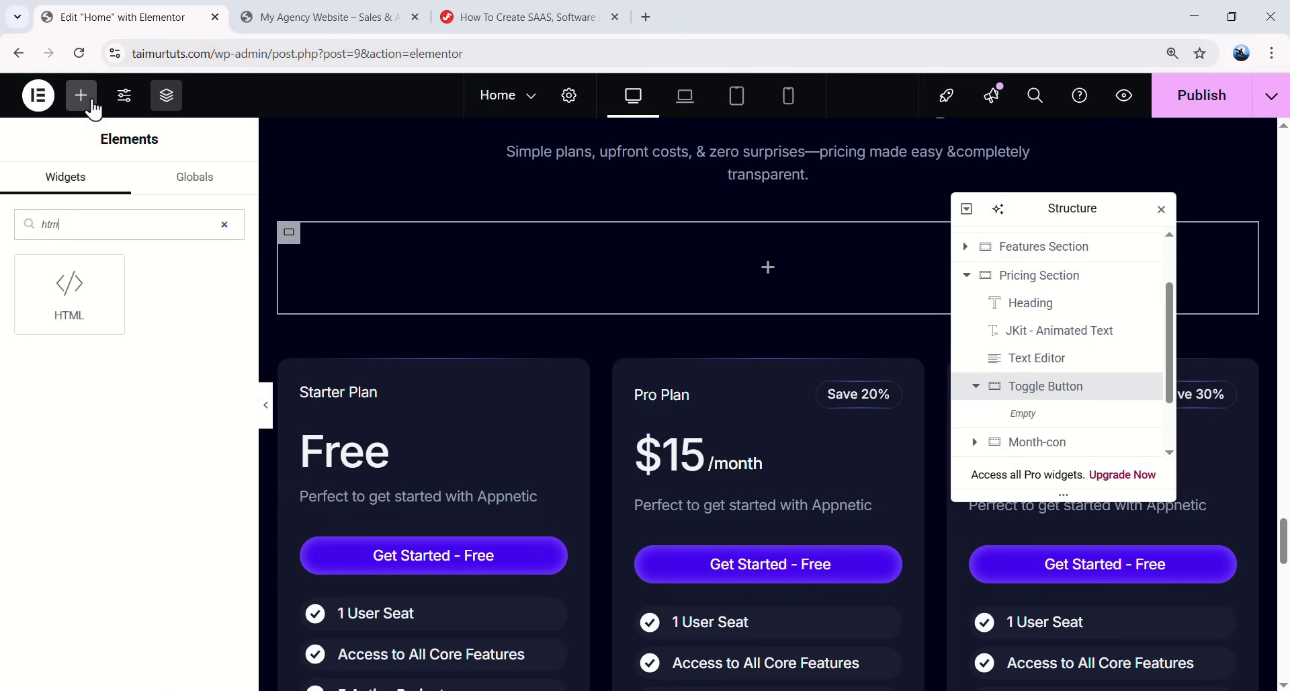
pyautogui.moveTo(67, 286); pyautogui.dragTo(711, 250)
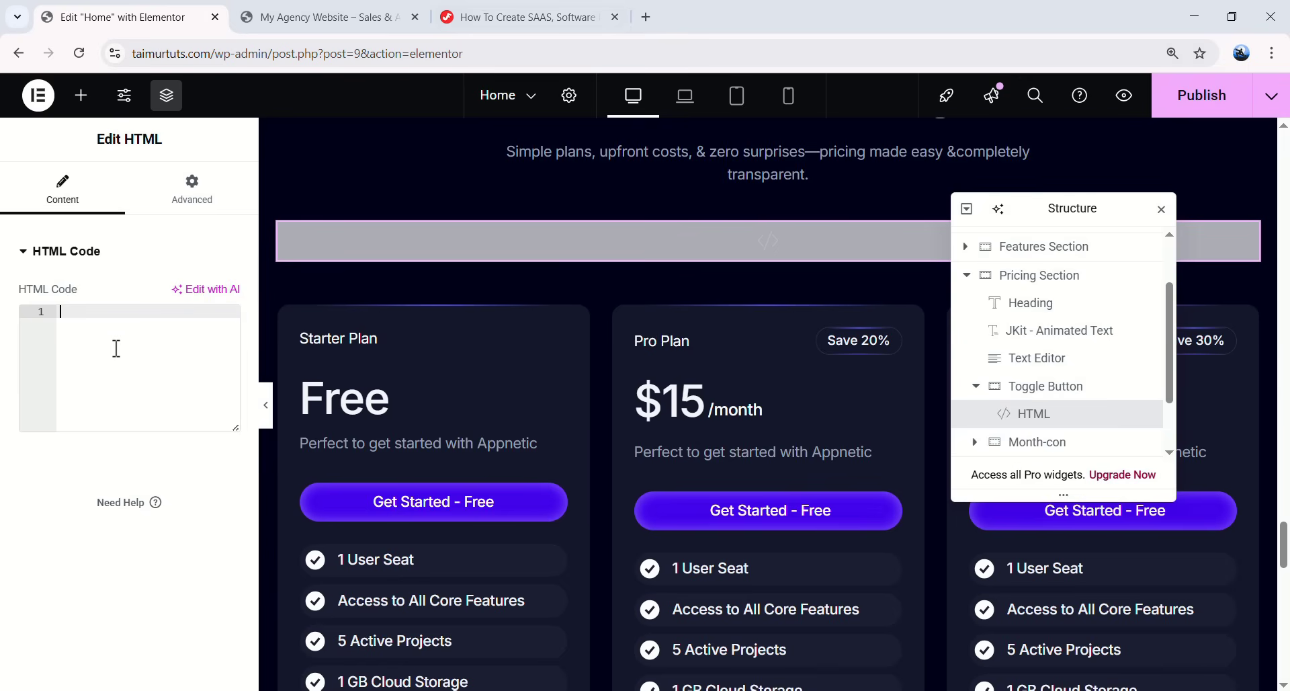
# - Copy the tutorial's Pricing Switch HTML & CSS code
pyautogui.click(518, 17)
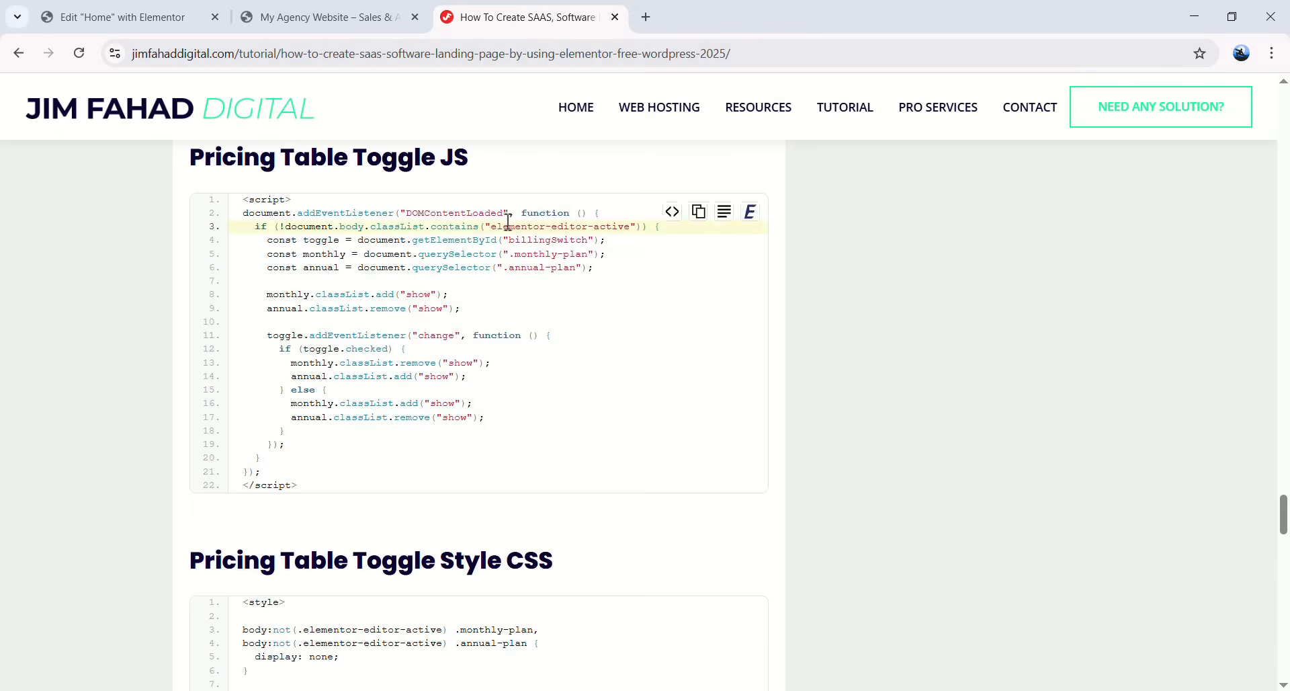
pyautogui.scroll(10, 508, 260)
pyautogui.scroll(4, 531, 278)
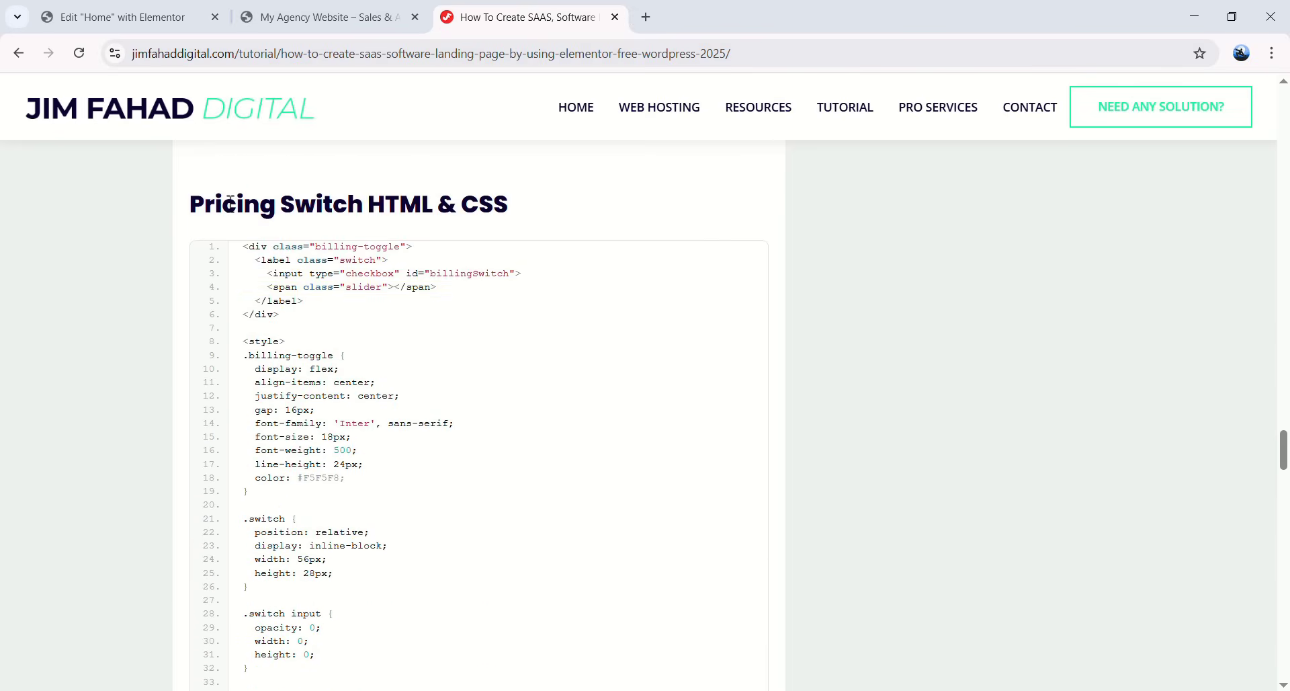
pyautogui.click(694, 262)
pyautogui.click(195, 18)
# - Paste the switch code into the HTML widget, test the toggle, and add a Heading widget
pyautogui.hotkey('ctrl', 'v')
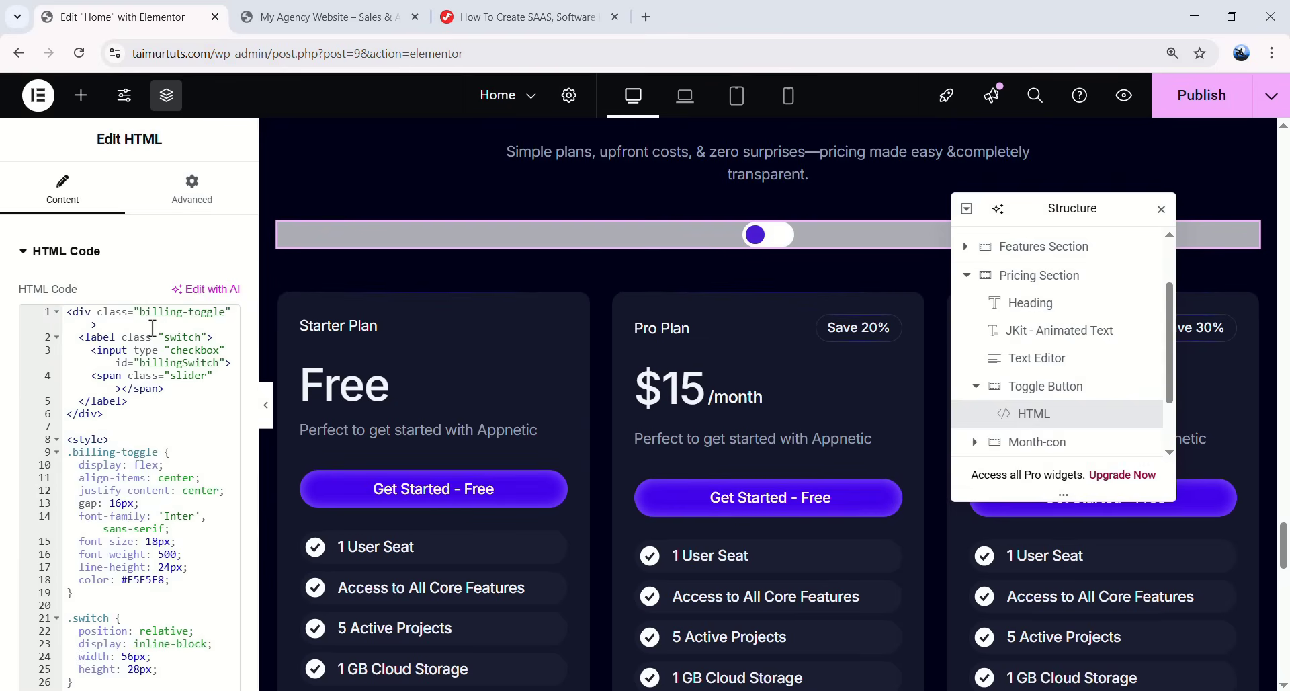
pyautogui.click(766, 235)
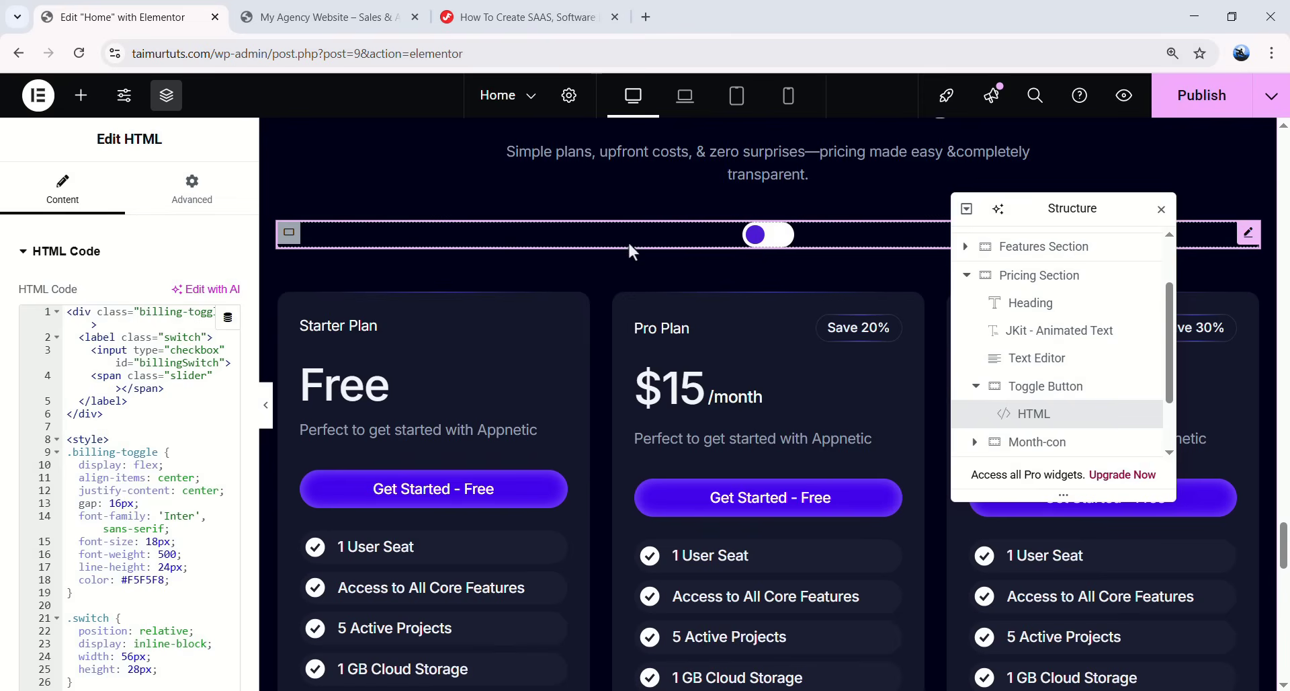
pyautogui.click(746, 244)
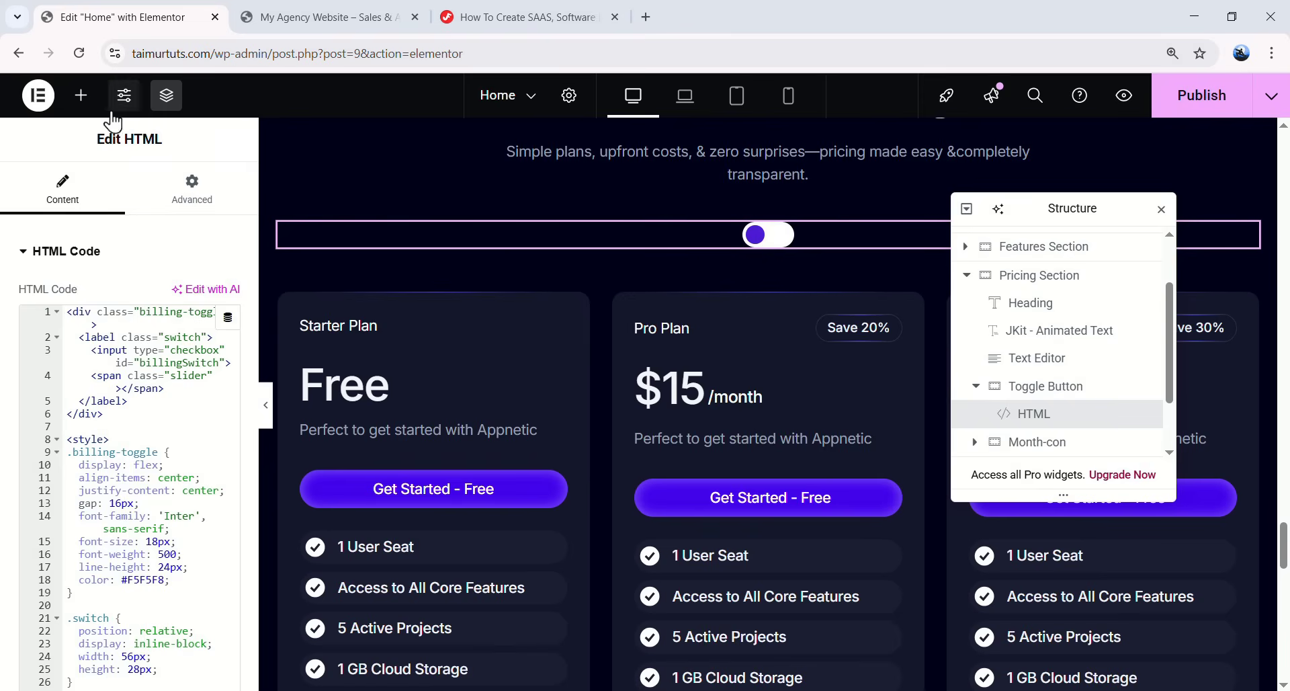
pyautogui.click(81, 95)
pyautogui.moveTo(78, 469); pyautogui.dragTo(877, 330)
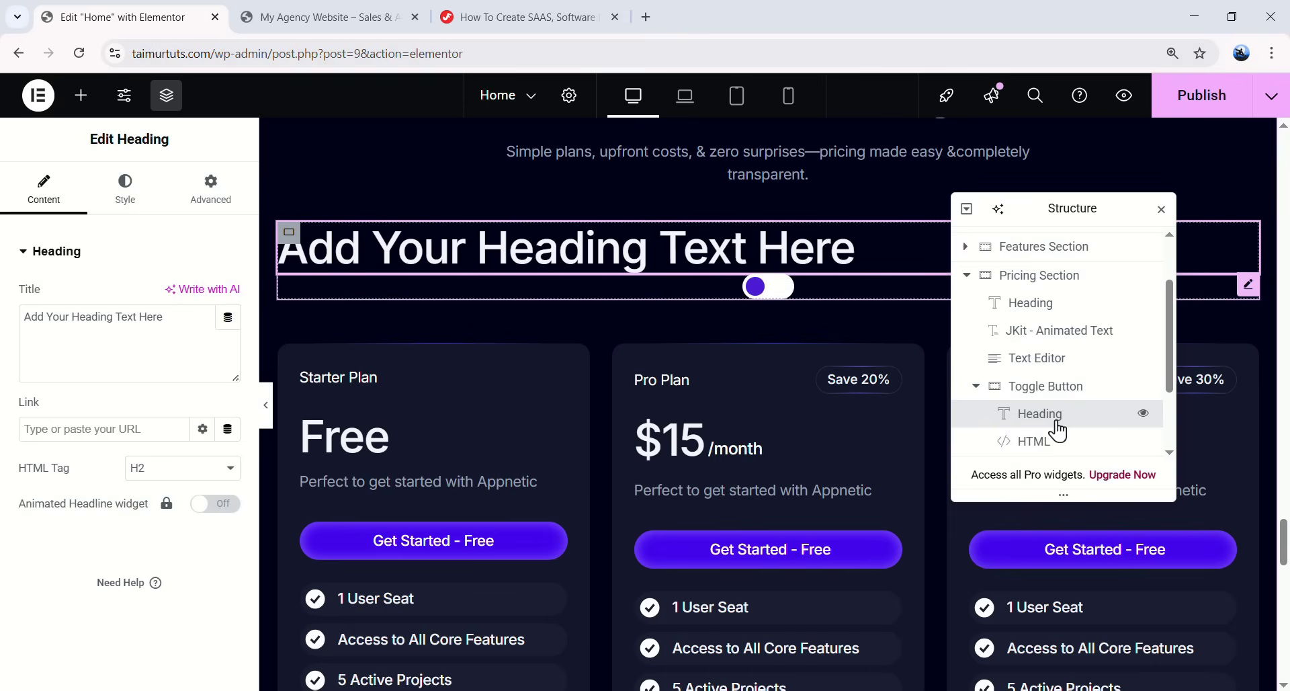
# - Title the heading Monthly and set its typography to 16px size, weight 500 Medium
pyautogui.tripleClick(27, 310)
pyautogui.write('Mp')
pyautogui.write('nthly')
pyautogui.click(126, 192)
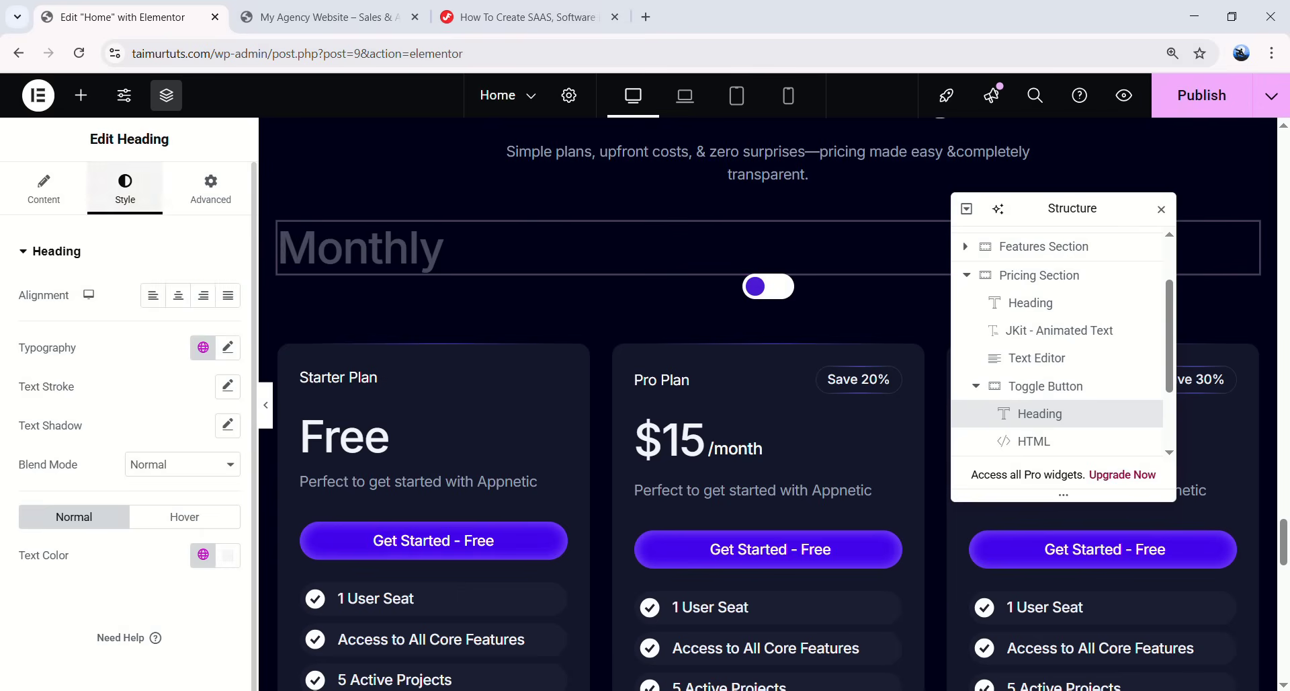
pyautogui.click(201, 349)
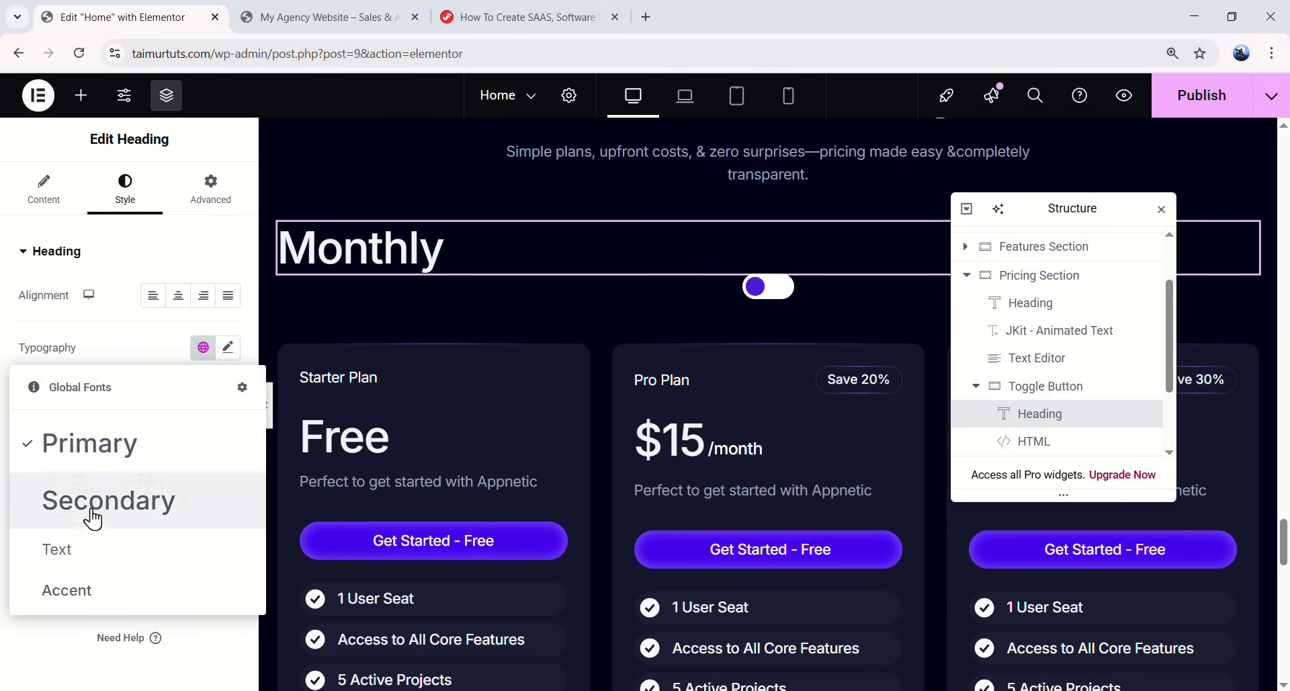
pyautogui.click(226, 349)
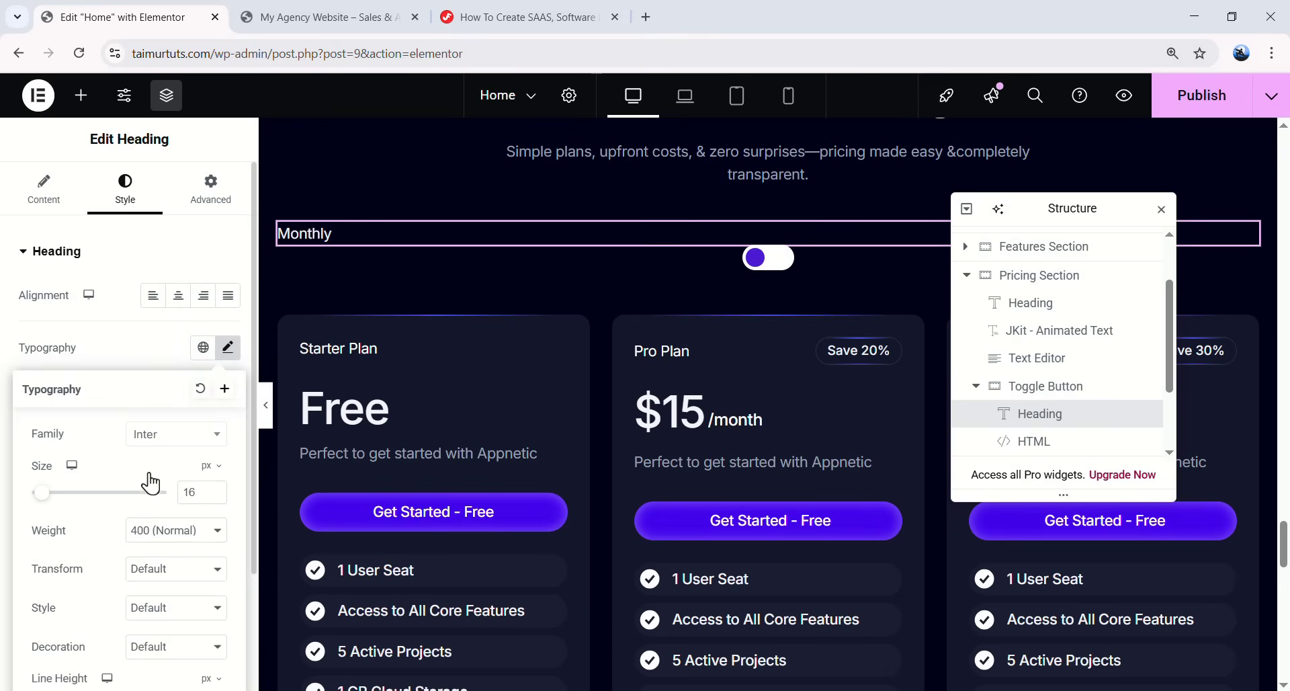
pyautogui.click(154, 531)
pyautogui.click(173, 374)
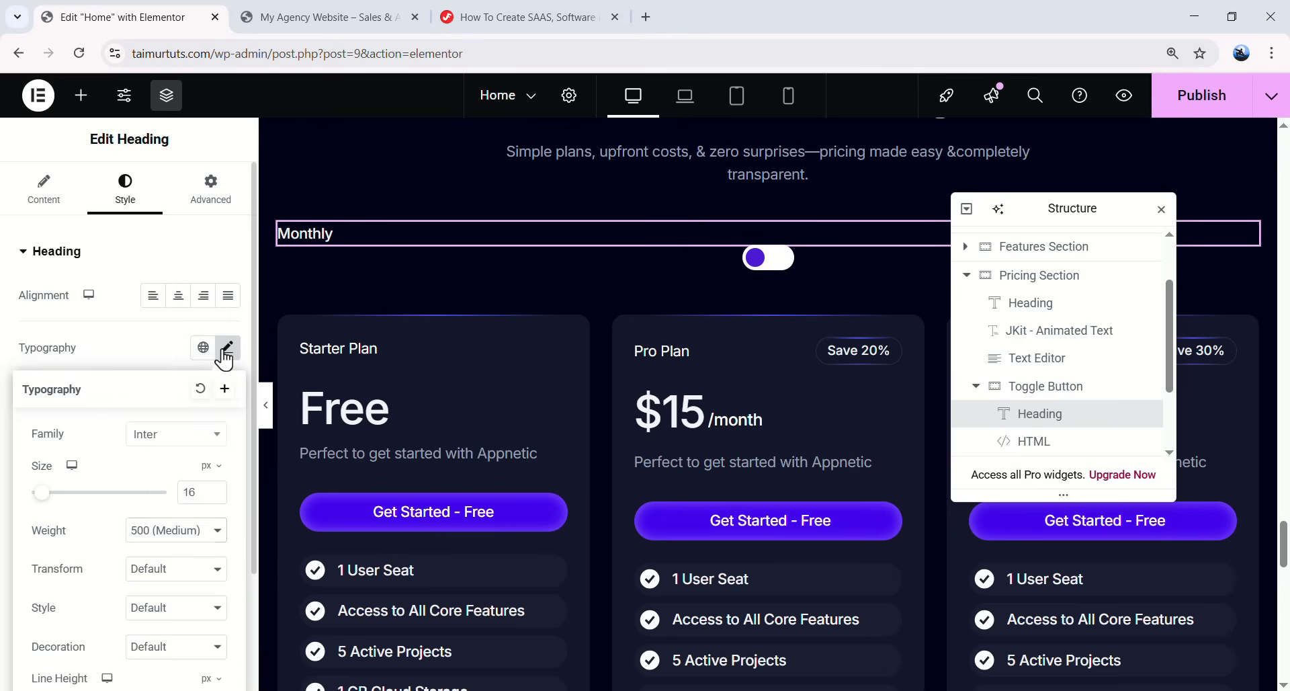
pyautogui.click(222, 353)
# - Duplicate the Monthly heading and move the copy below the toggle switch
pyautogui.rightClick(316, 236)
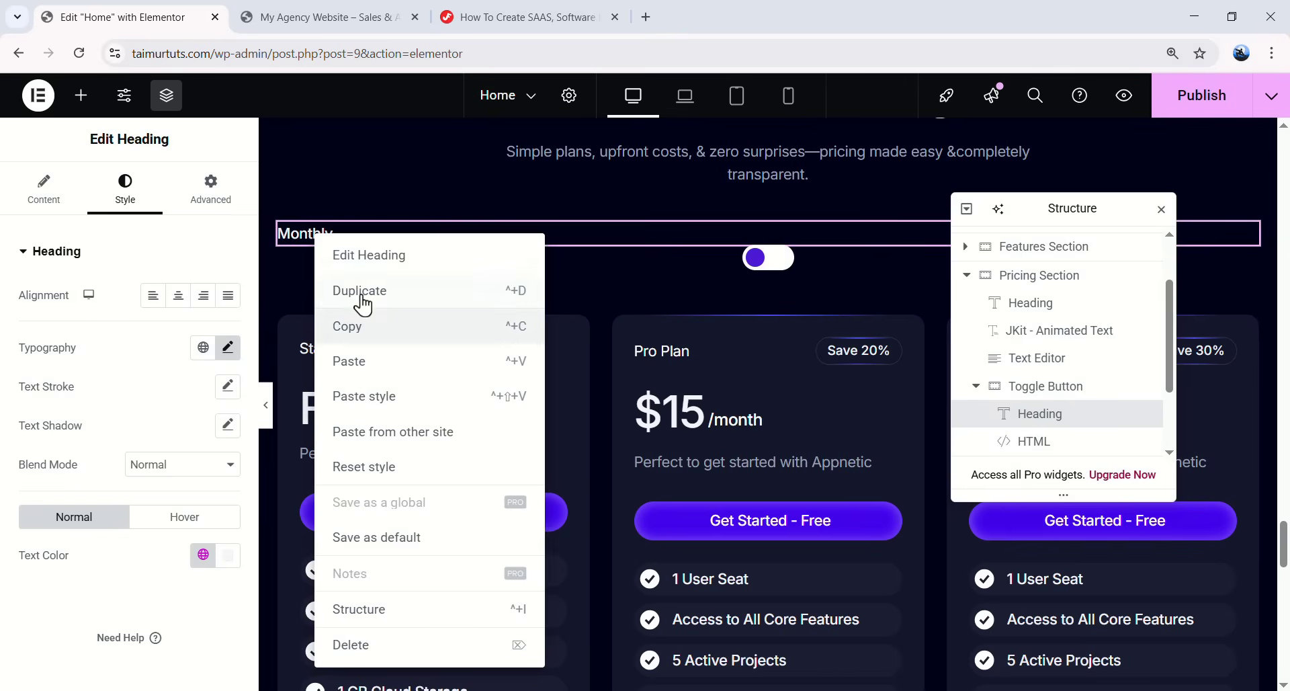
pyautogui.click(362, 297)
pyautogui.scroll(-2, 1052, 430)
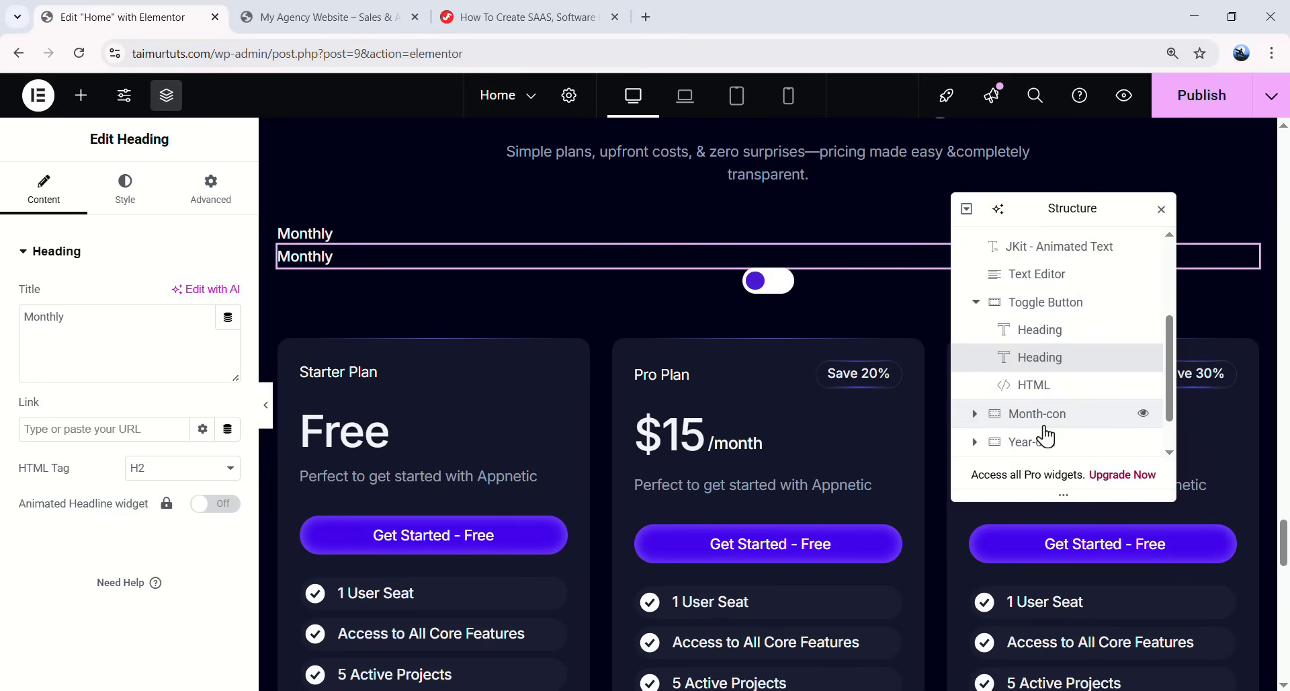
pyautogui.moveTo(1047, 369); pyautogui.dragTo(1052, 403)
pyautogui.moveTo(64, 321); pyautogui.dragTo(28, 322)
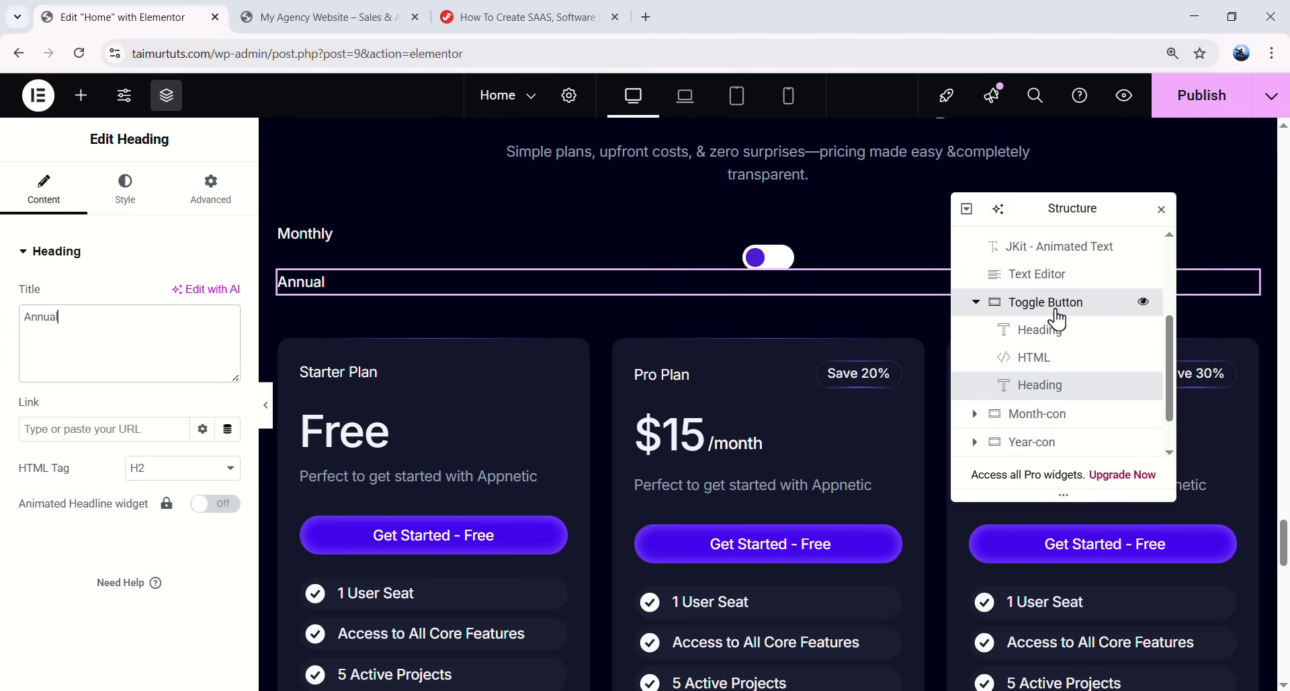
# - Set Toggle Button to Row direction, justify and align items Center, with a 16 px column gap
pyautogui.click(1034, 311)
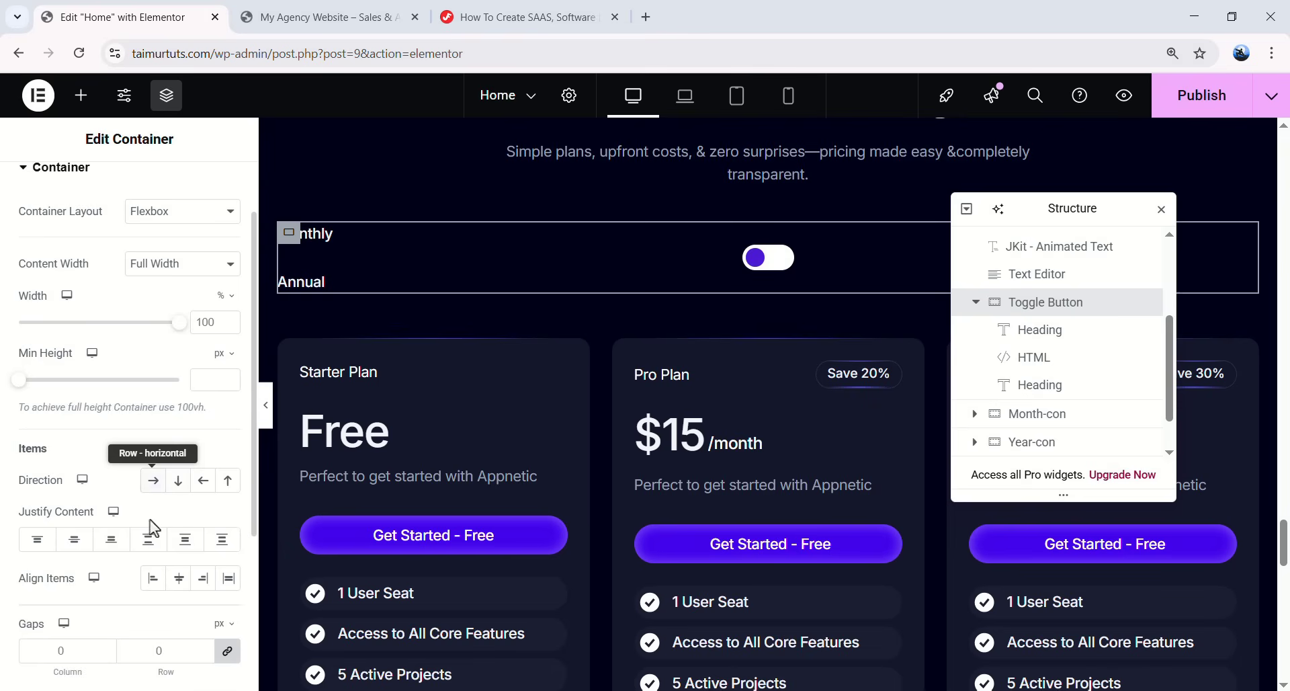
pyautogui.click(157, 480)
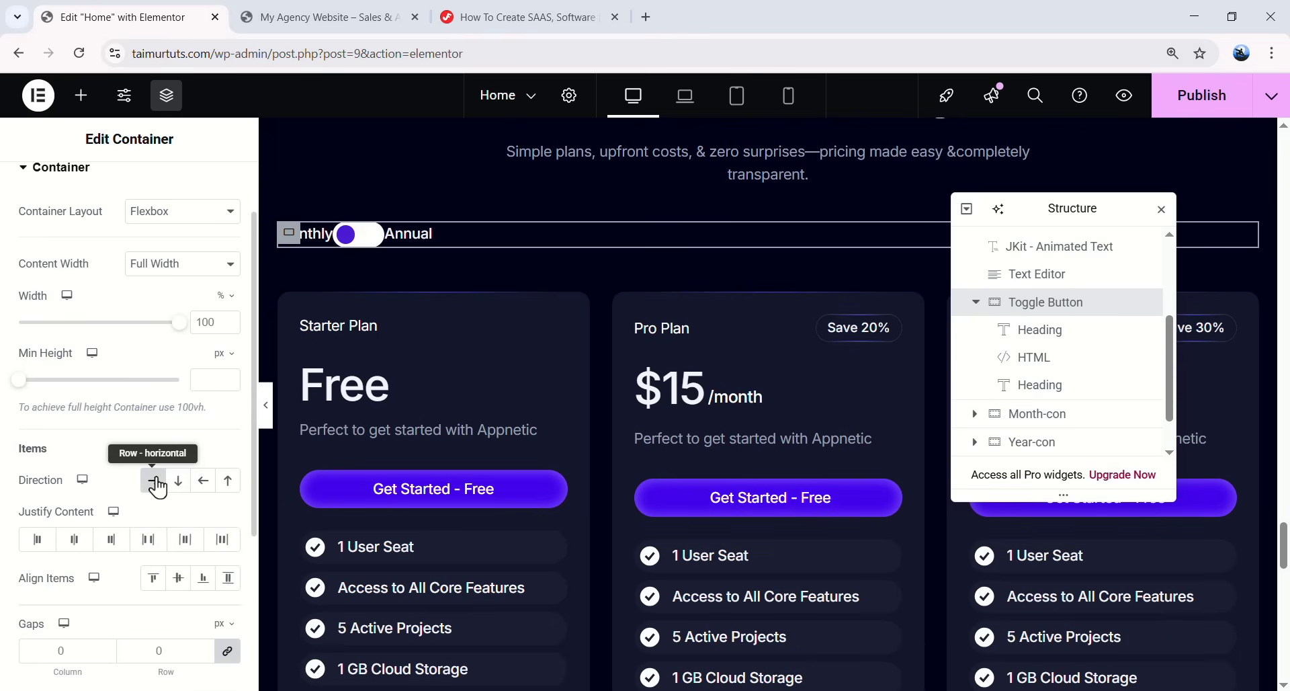
pyautogui.click(73, 552)
pyautogui.click(174, 578)
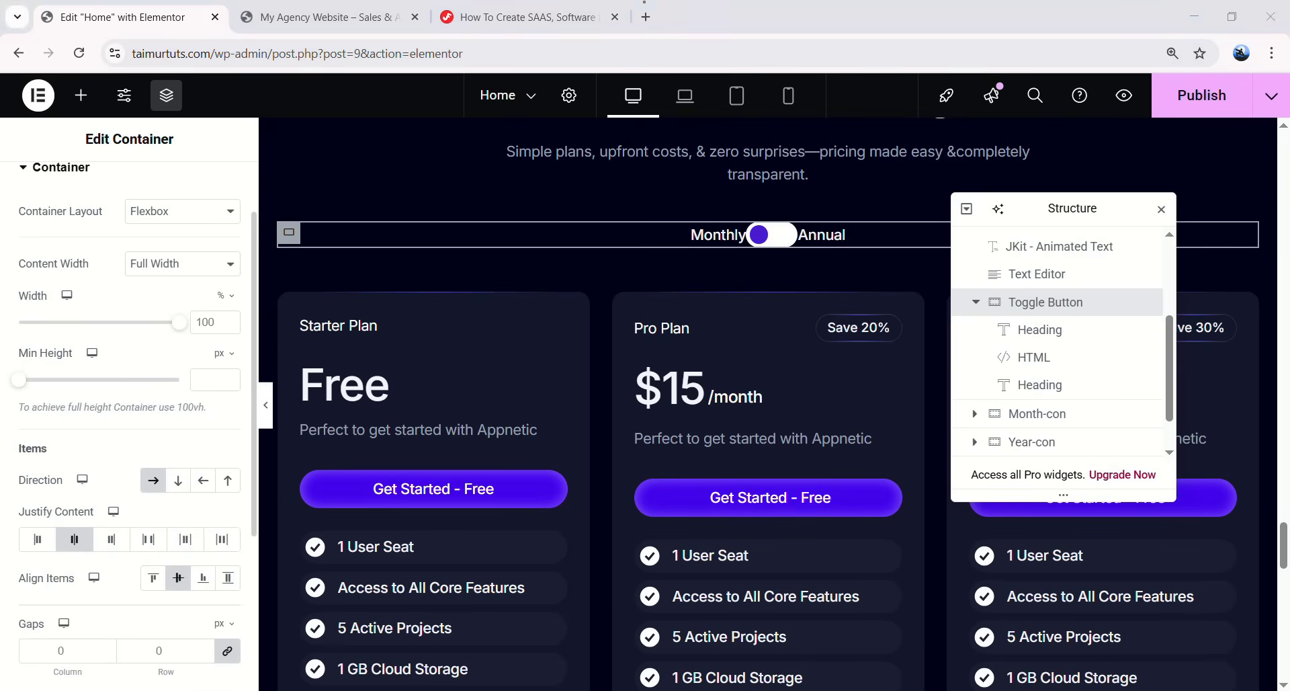
pyautogui.doubleClick(51, 650)
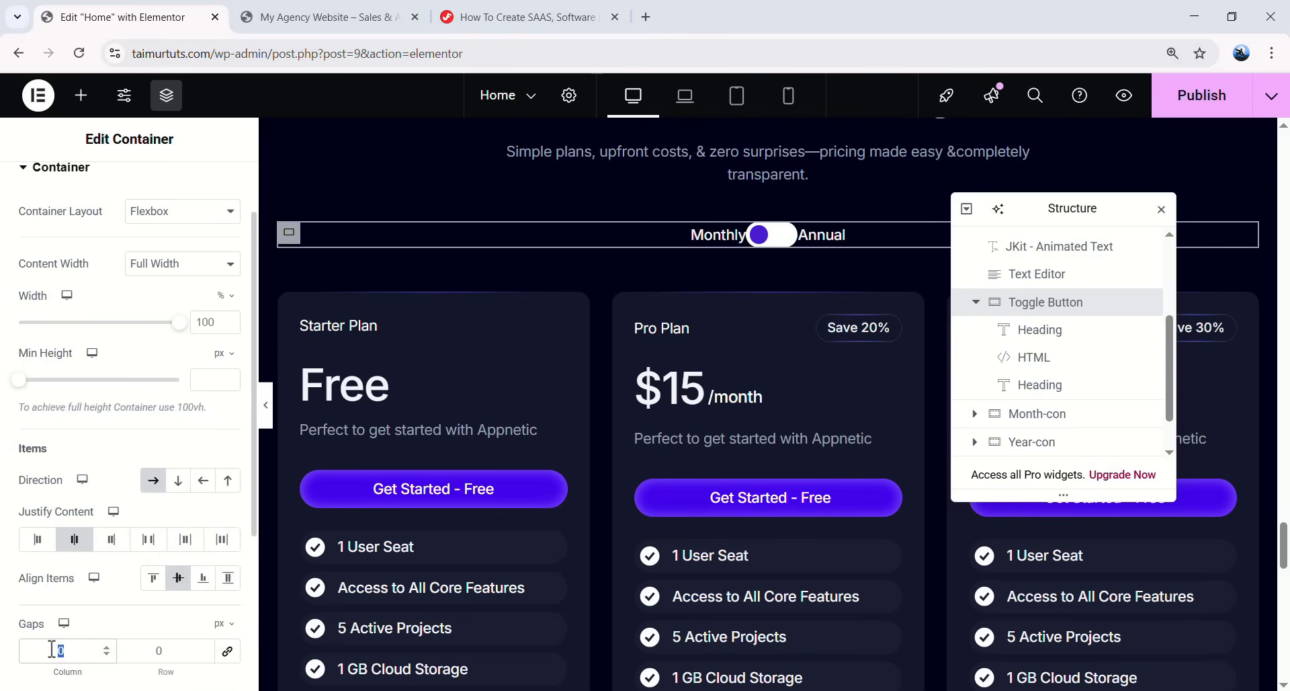
pyautogui.write('16')
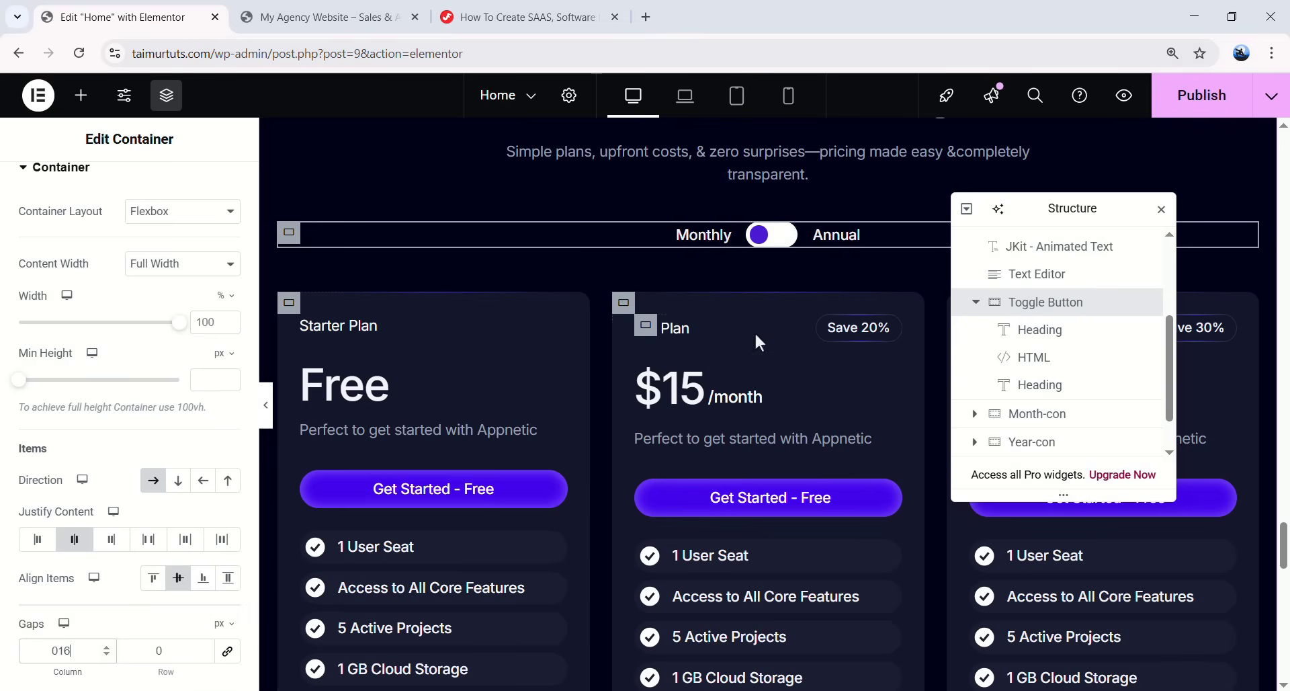
pyautogui.click(773, 239)
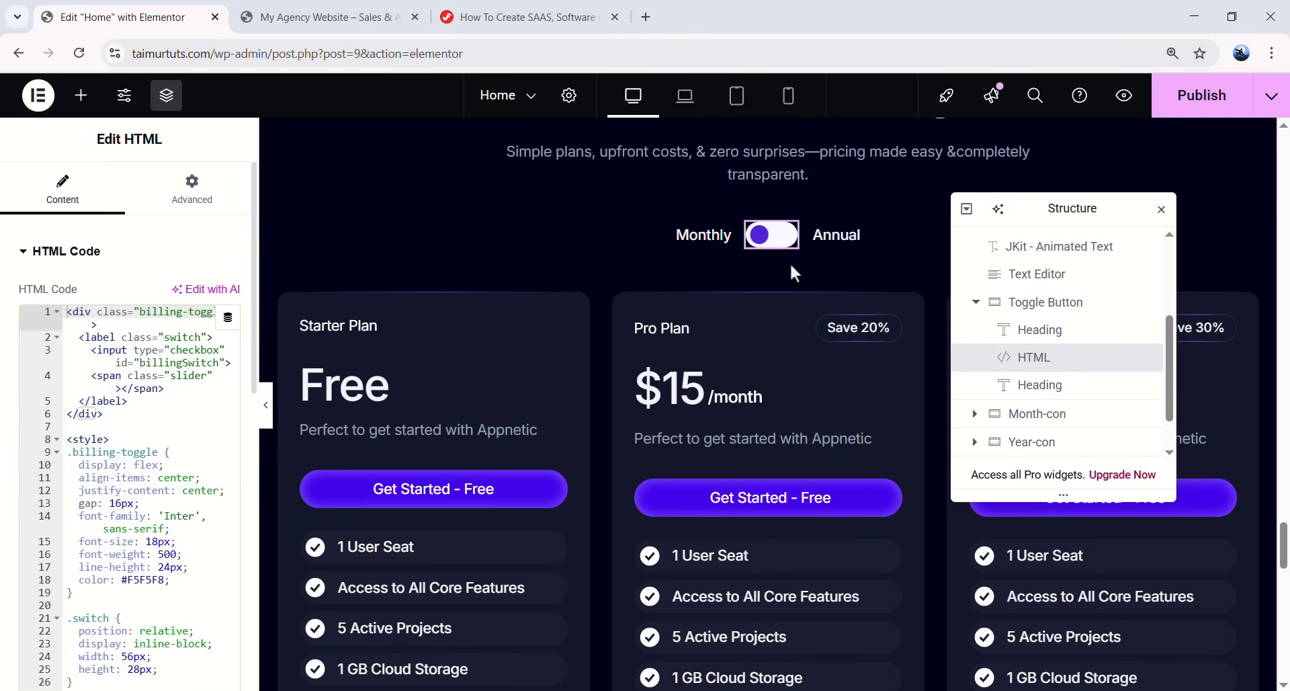
# - Copy the Pricing Table Toggle JS code from the tutorial
pyautogui.click(577, 26)
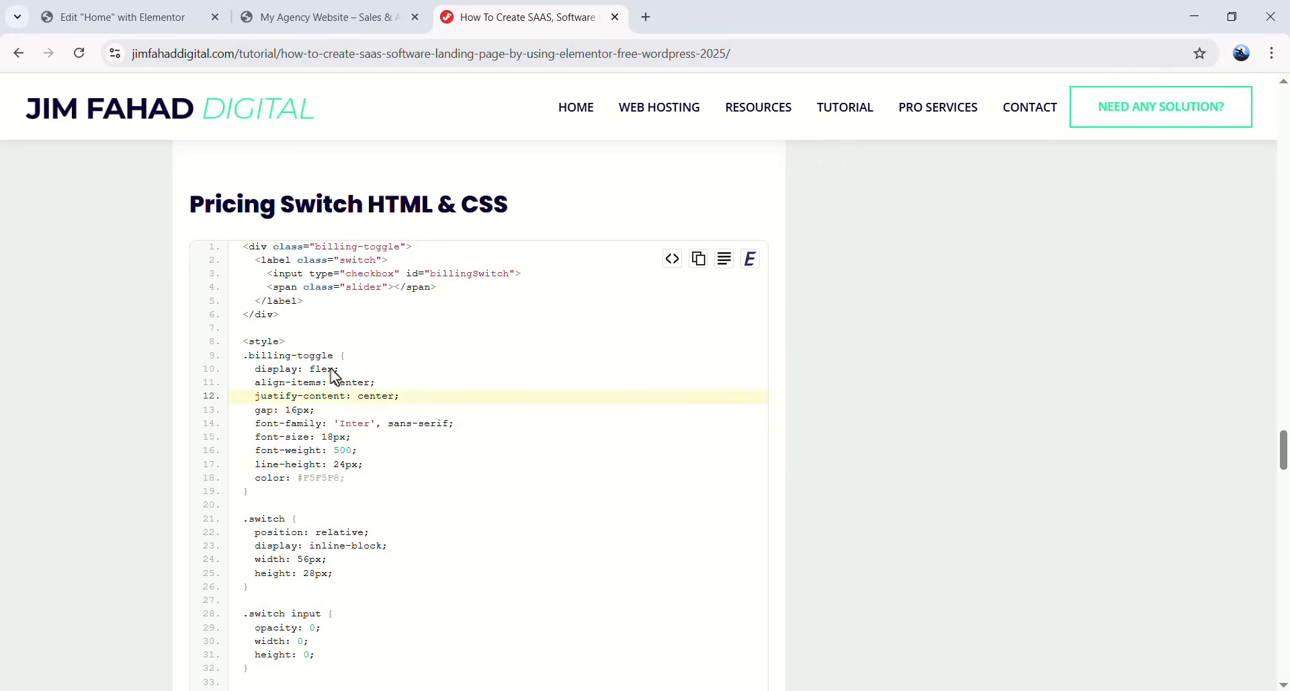
pyautogui.scroll(-7, 332, 309)
pyautogui.scroll(-5, 336, 316)
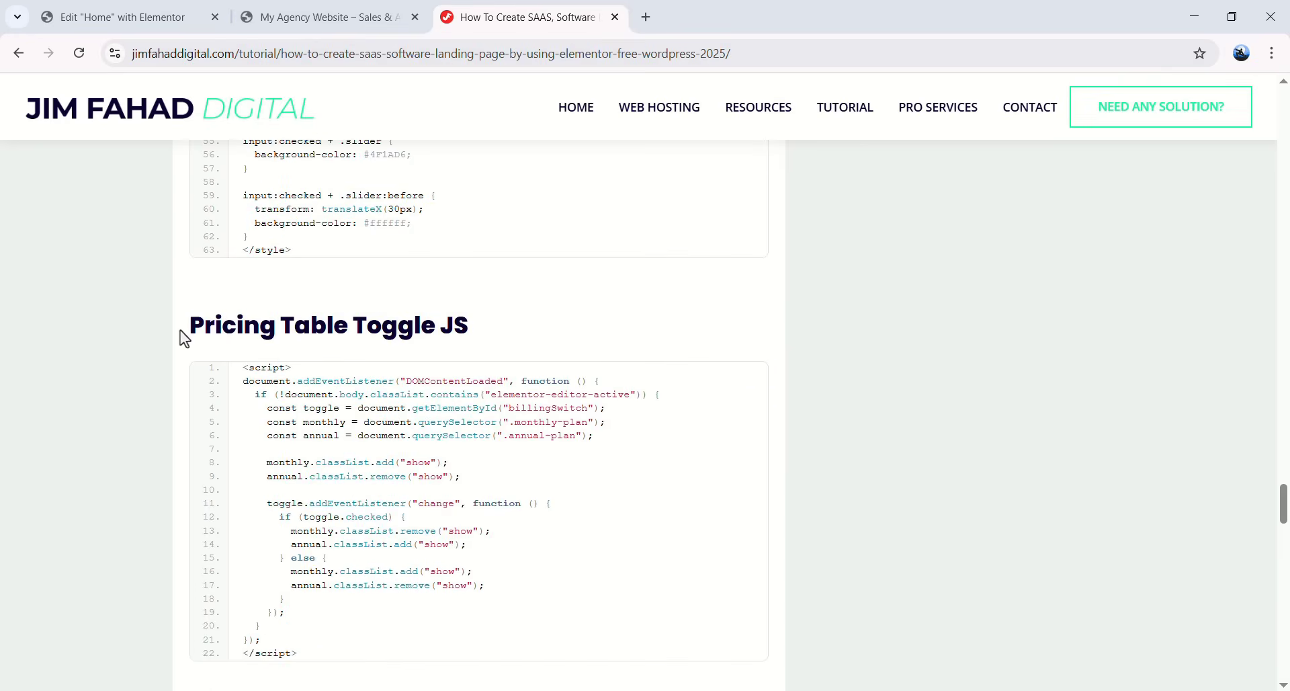
pyautogui.scroll(-1, 300, 360)
pyautogui.click(705, 304)
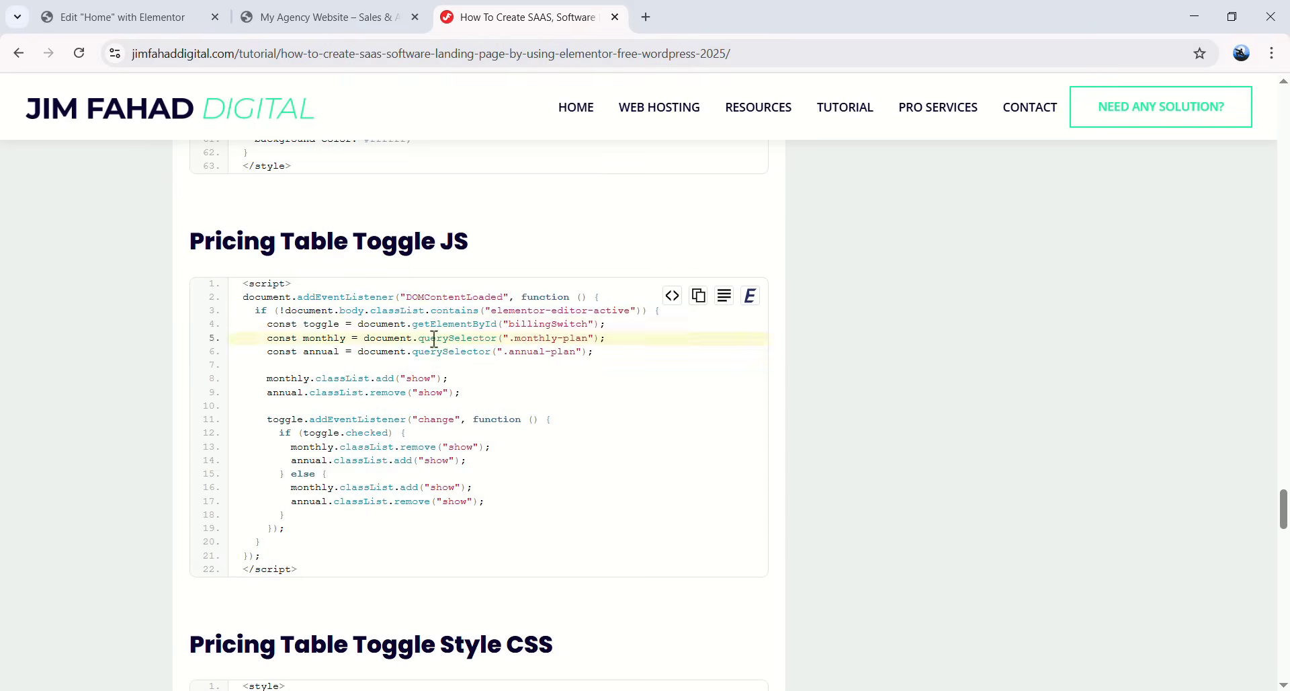
pyautogui.click(133, 12)
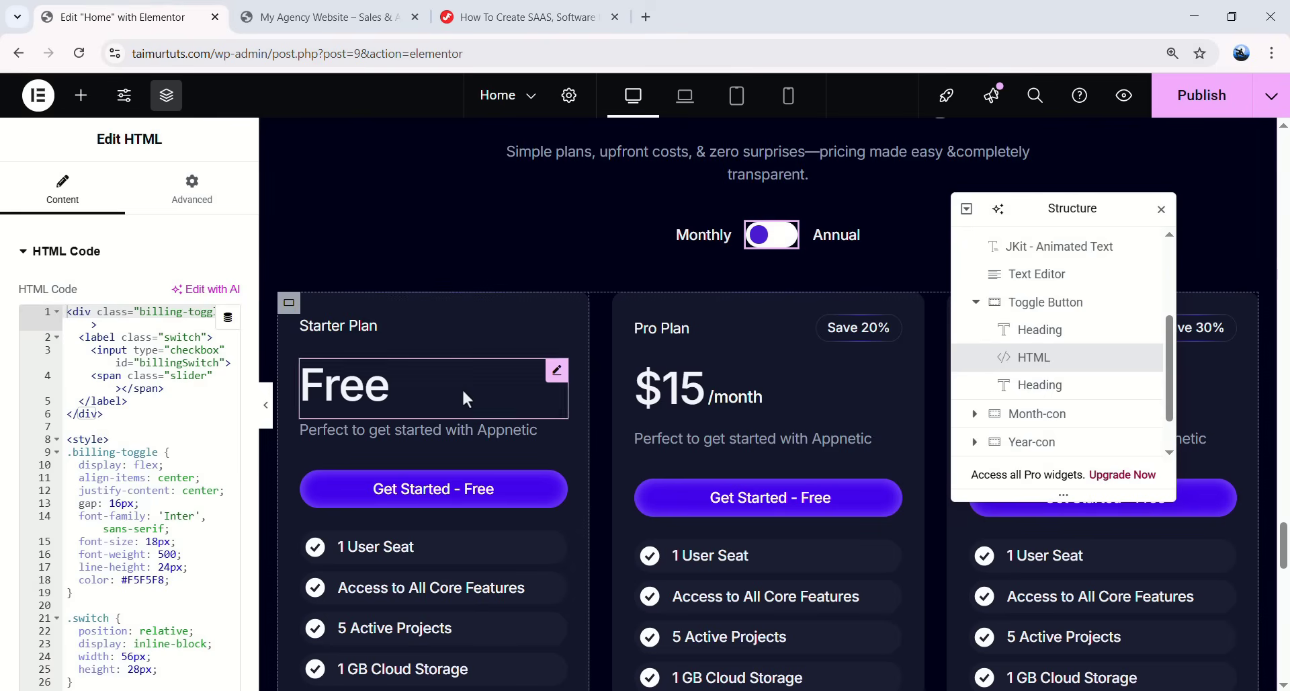
# - Paste the toggle script after the closing </style> tag in the custom code HTML widget
pyautogui.scroll(-1, 553, 316)
pyautogui.scroll(-15, 552, 316)
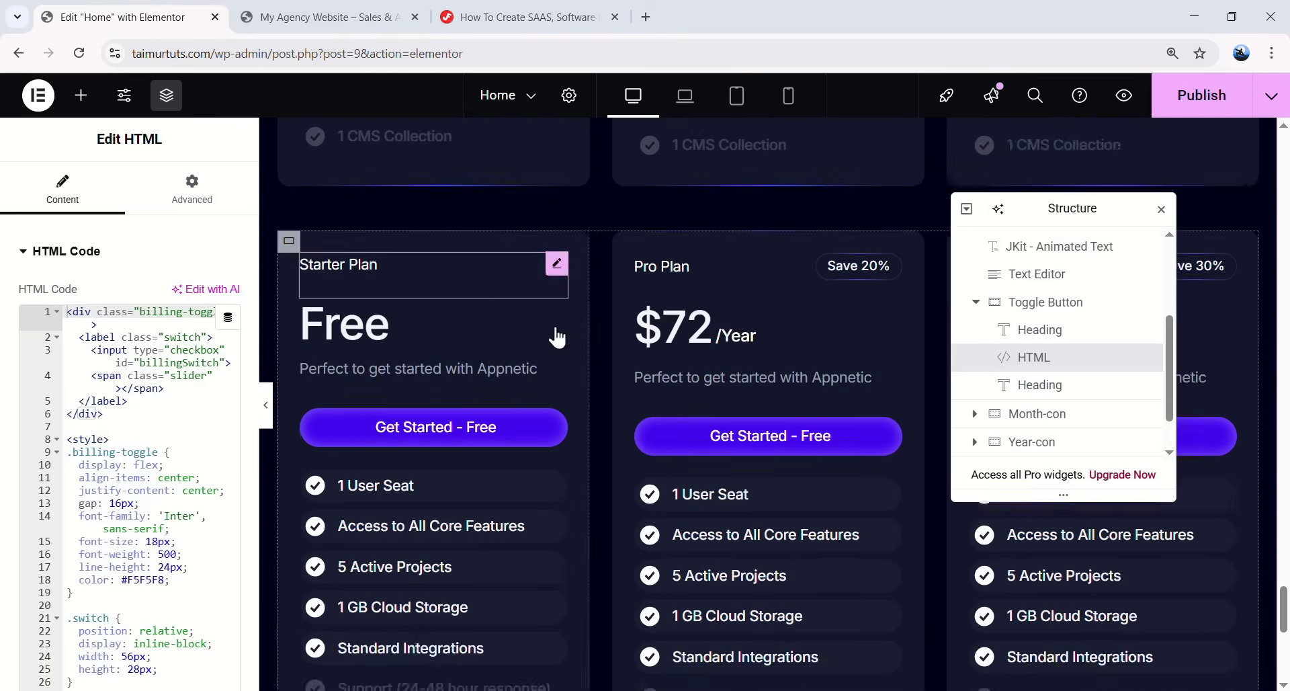
pyautogui.click(558, 382)
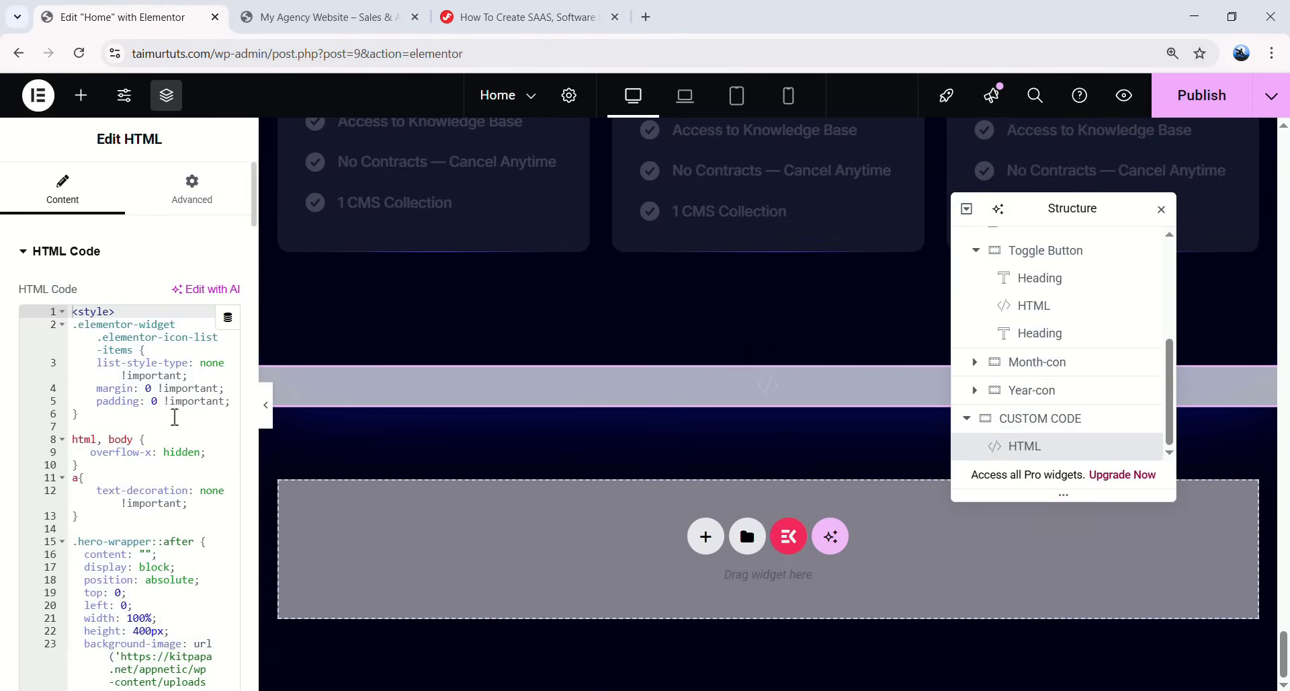
pyautogui.scroll(-15, 170, 517)
pyautogui.scroll(-15, 170, 517)
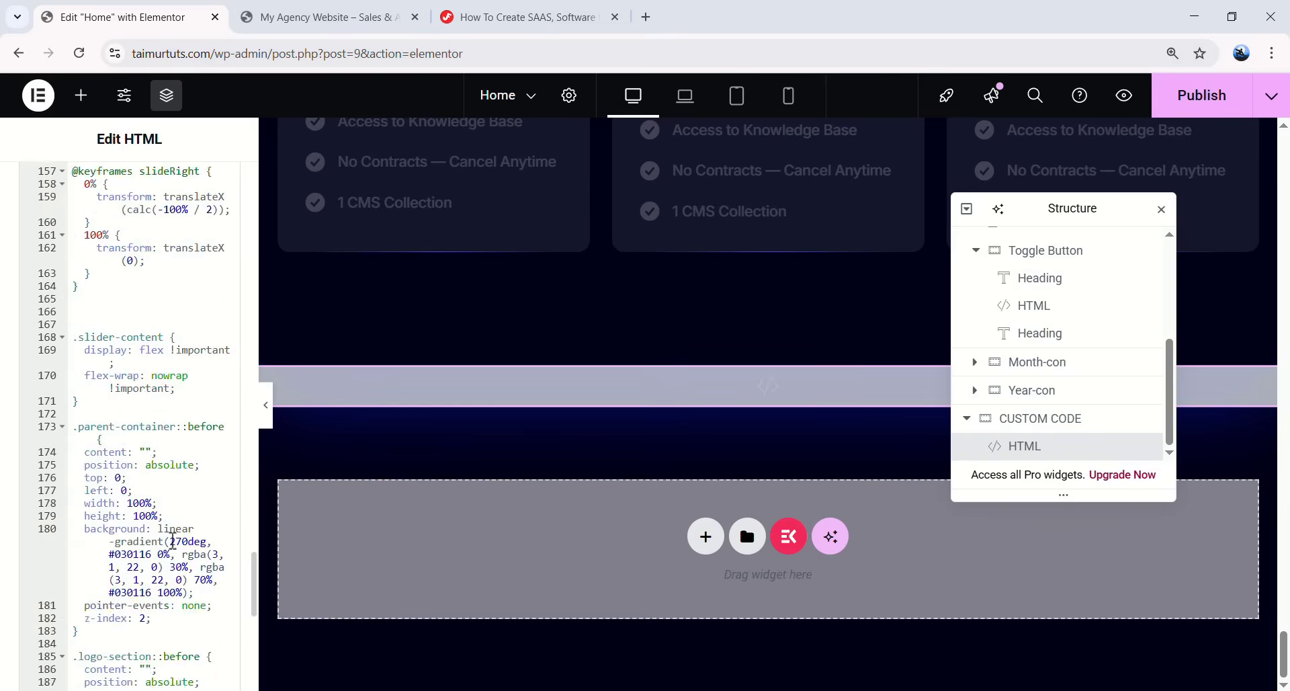
pyautogui.click(109, 545)
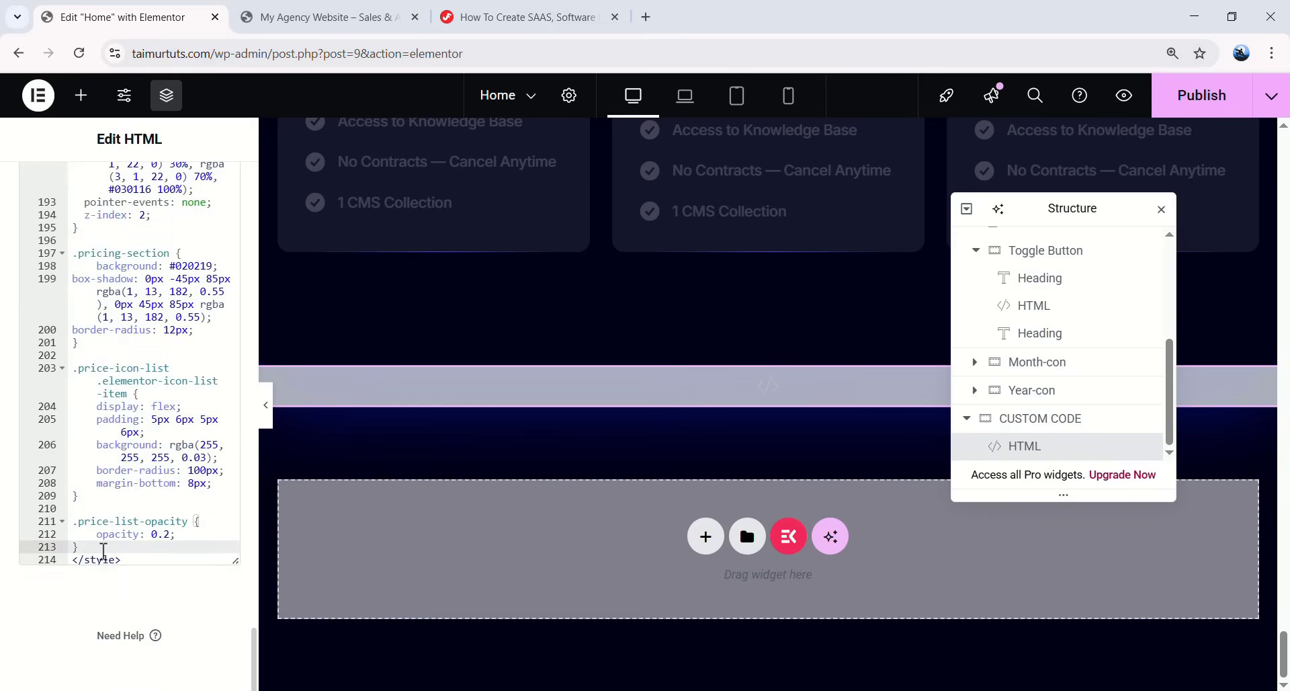
pyautogui.click(126, 559)
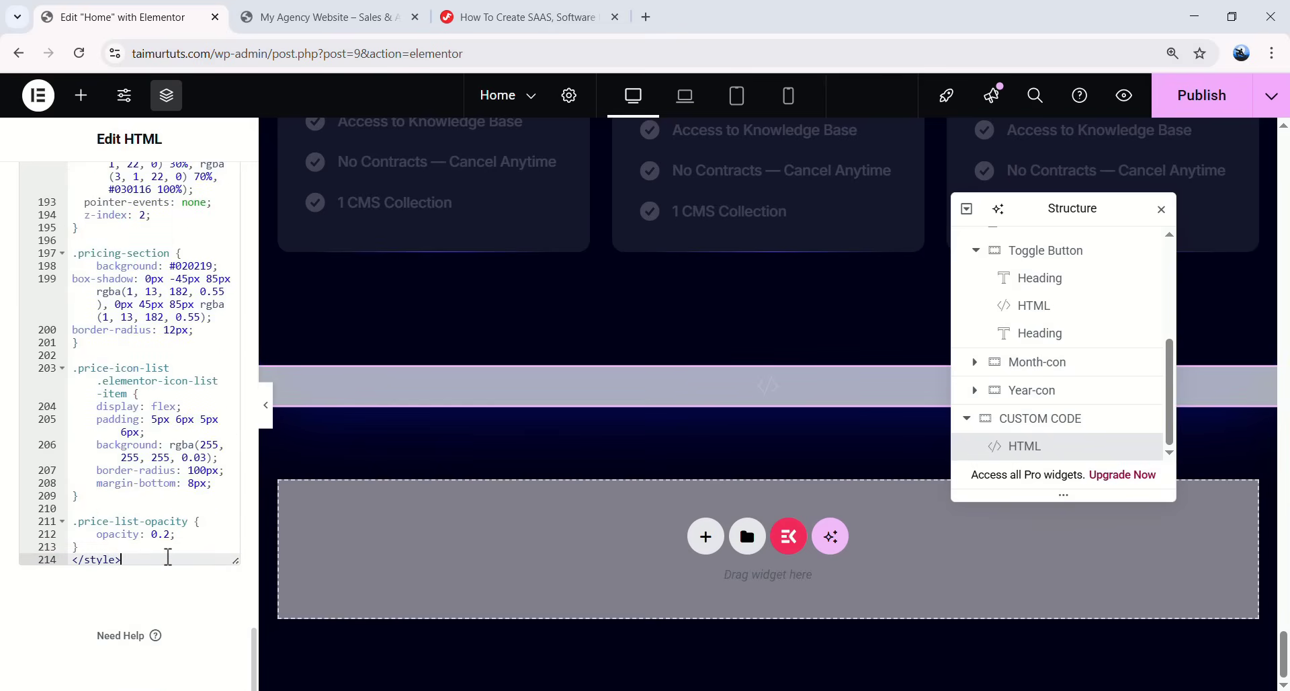
pyautogui.press('Return')
pyautogui.press('Return')
pyautogui.press('Return')
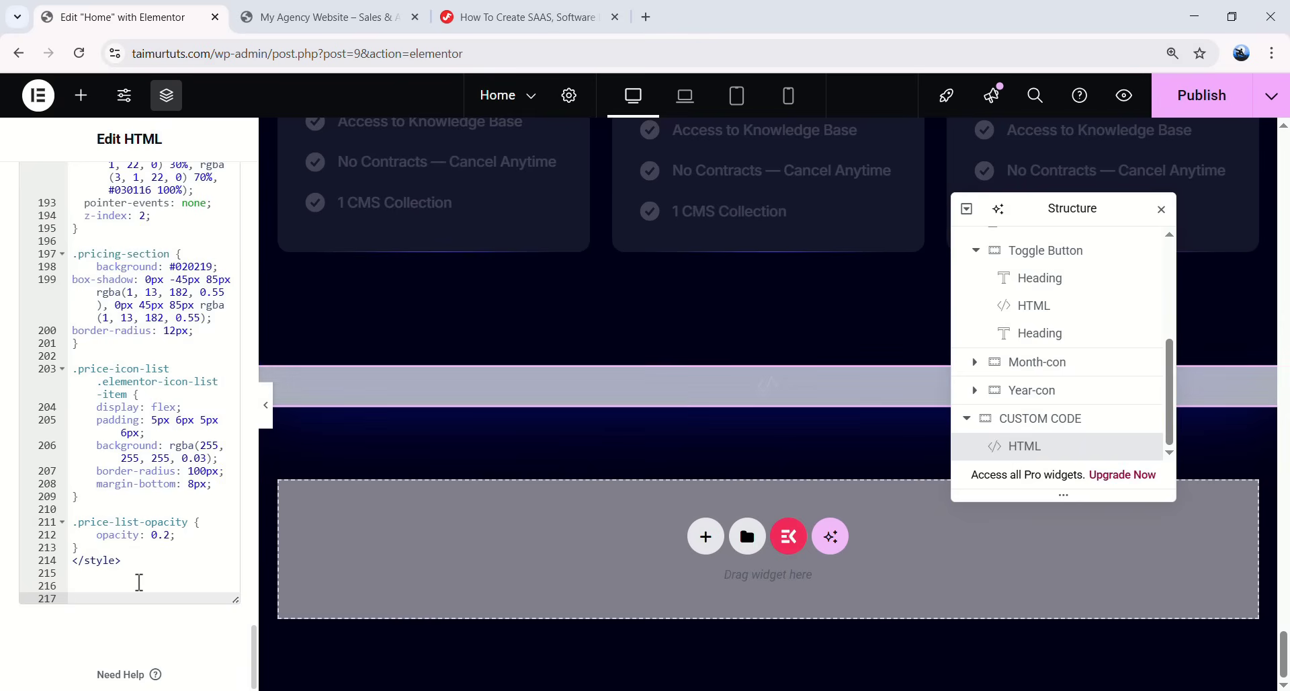
pyautogui.hotkey('ctrl', 'v')
pyautogui.scroll(-5, 140, 582)
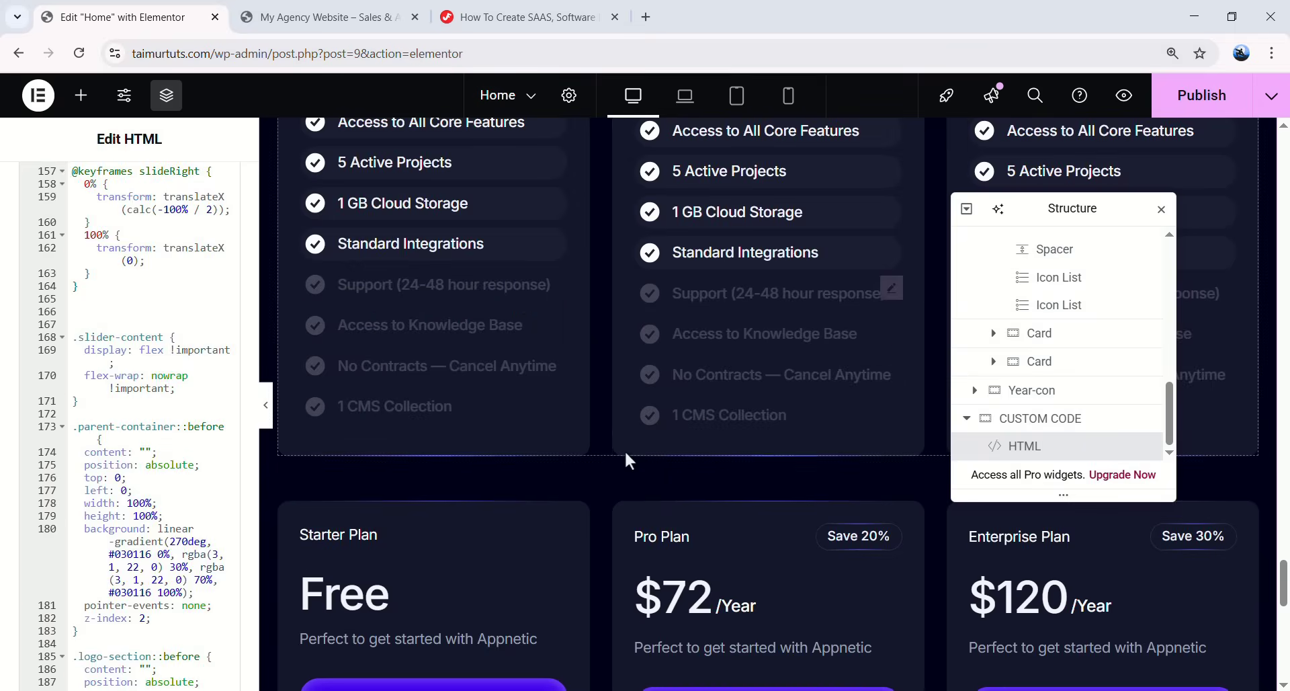
# - Copy the Pricing Table Toggle Style CSS from the tutorial
pyautogui.click(502, 25)
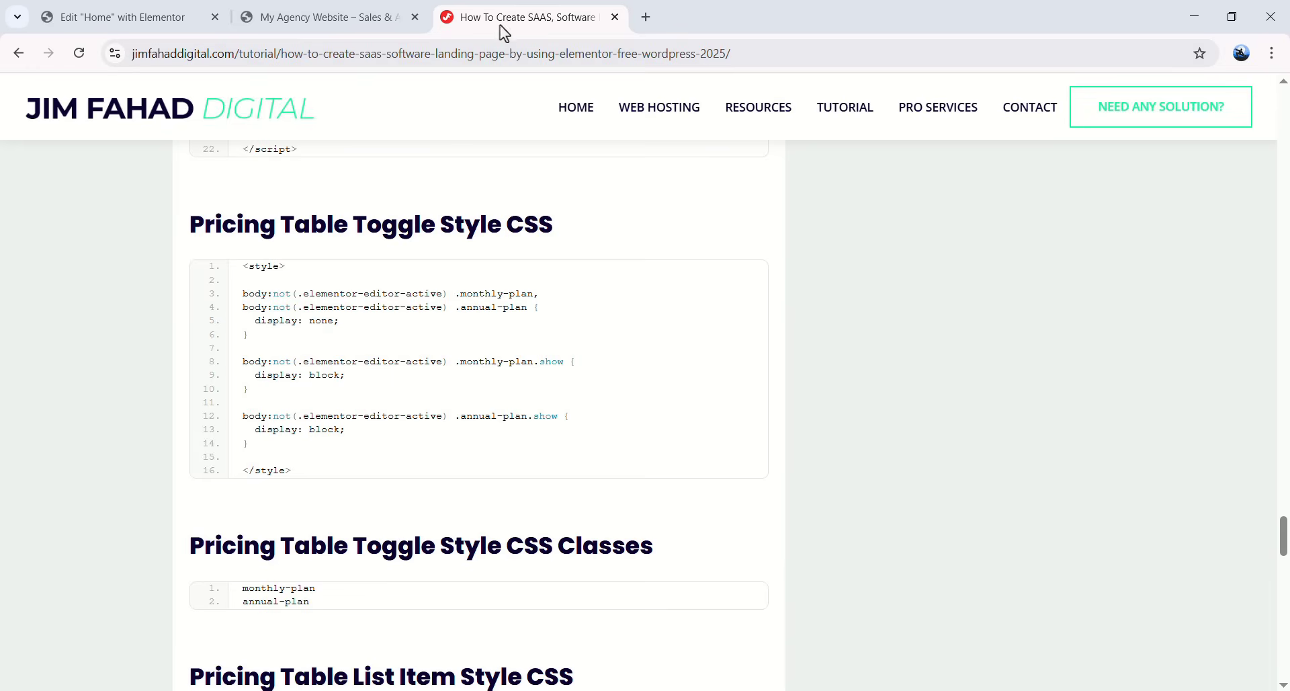
pyautogui.scroll(8, 436, 407)
pyautogui.scroll(-6, 390, 349)
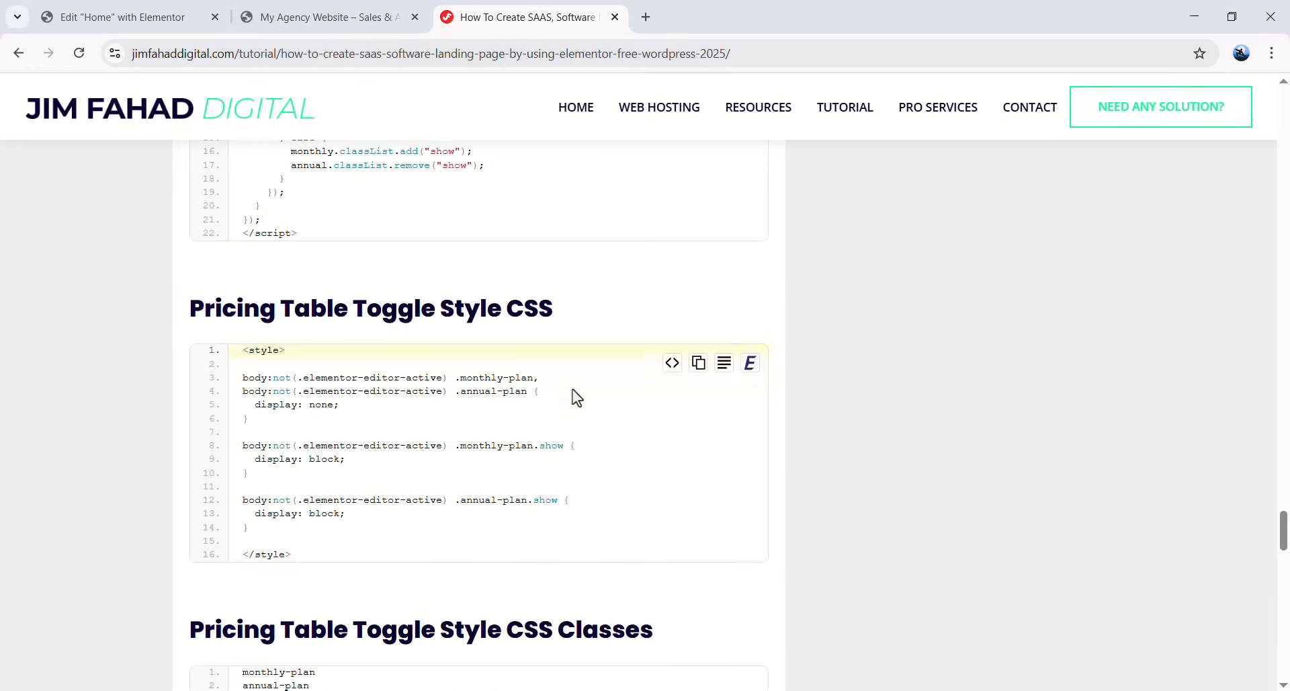
pyautogui.click(695, 367)
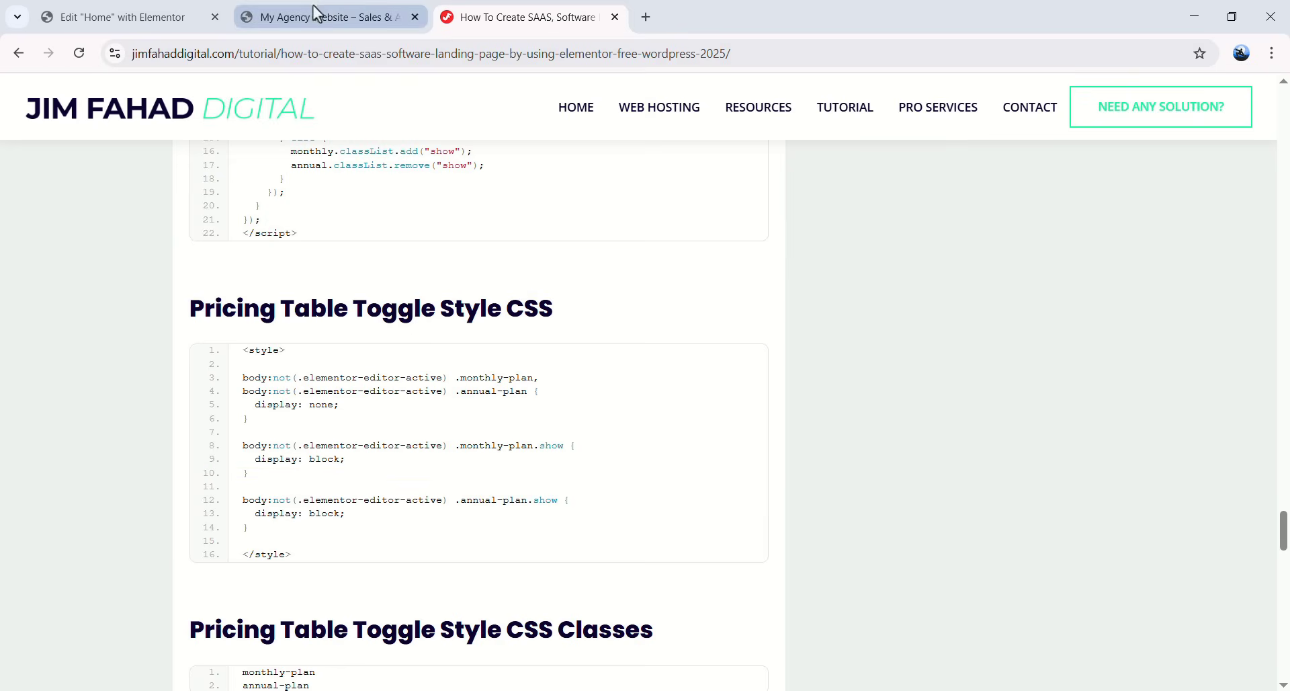
pyautogui.hotkey('ctrl', '1')
# - Paste the toggle style rules after the first style block in the custom code widget
pyautogui.scroll(-5, 1062, 440)
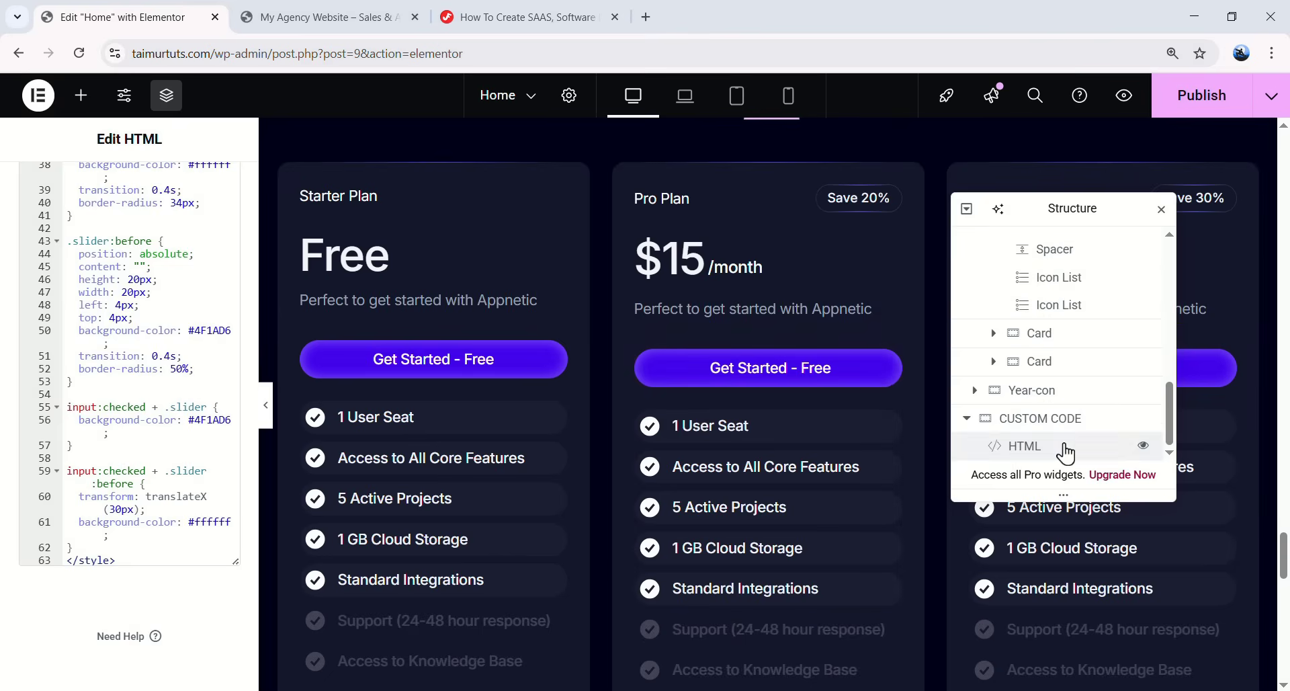
pyautogui.click(1065, 447)
pyautogui.scroll(-15, 209, 437)
pyautogui.scroll(-20, 188, 524)
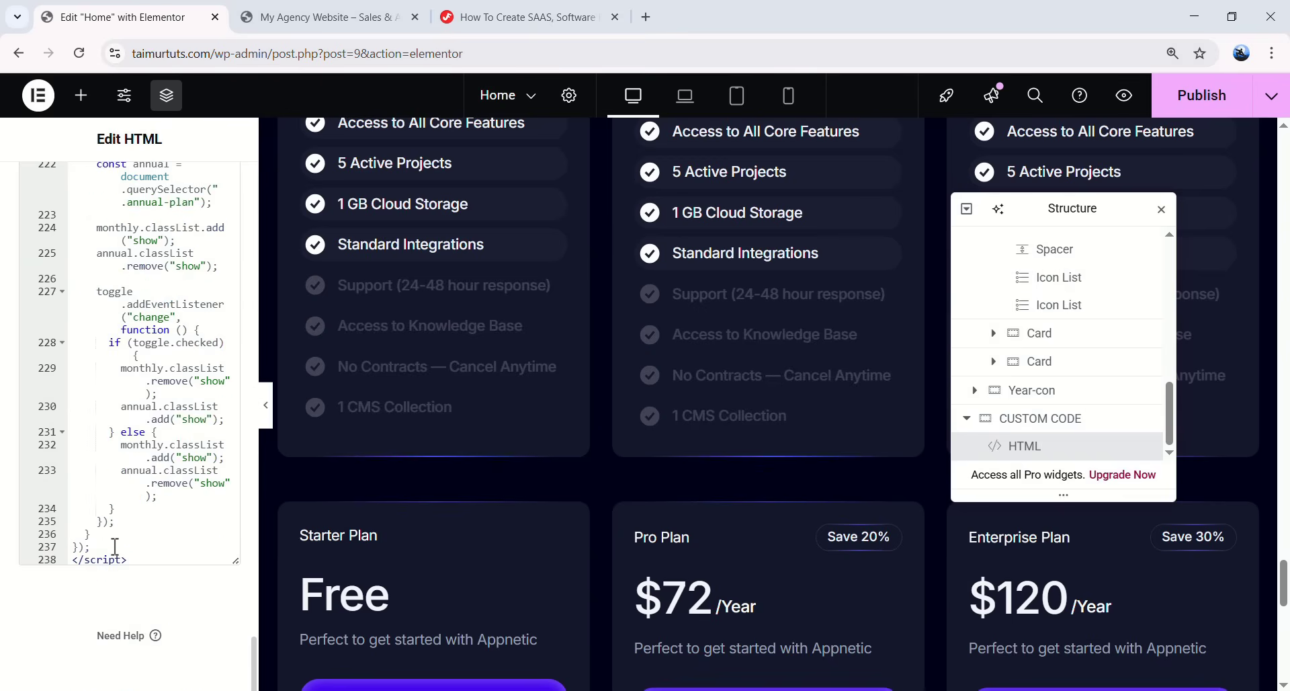
pyautogui.scroll(10, 127, 531)
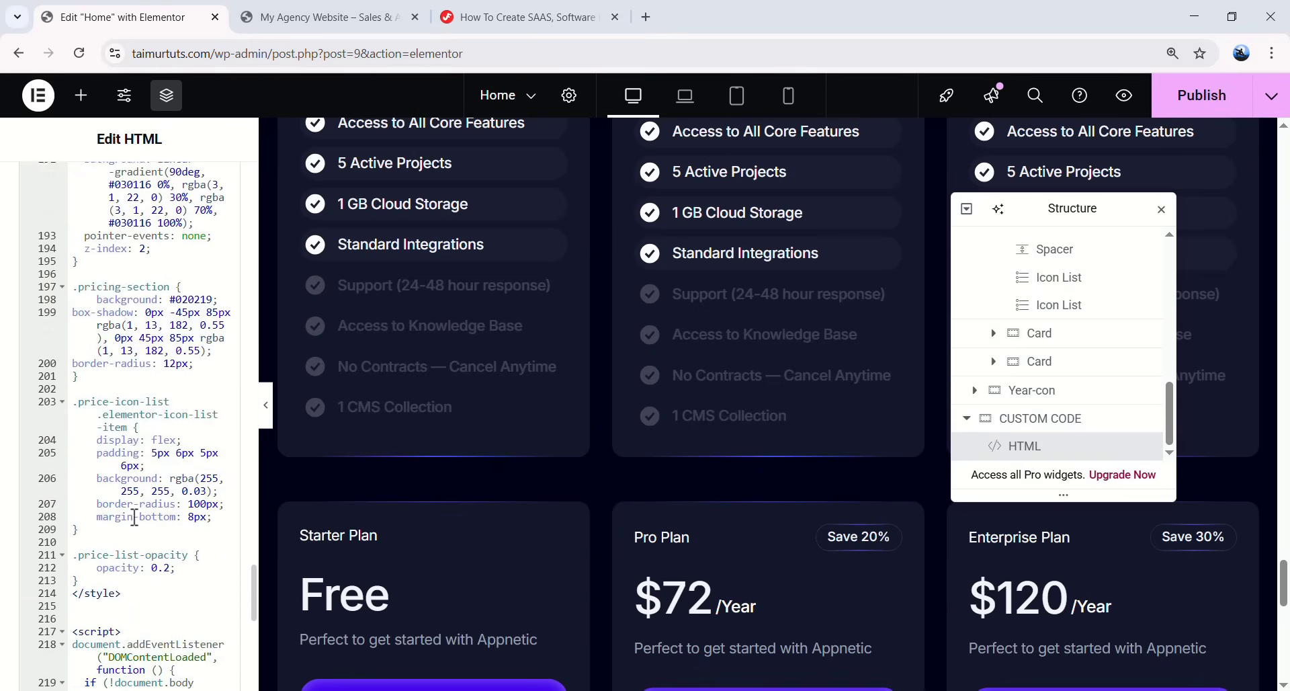
pyautogui.scroll(-3, 135, 517)
pyautogui.click(117, 511)
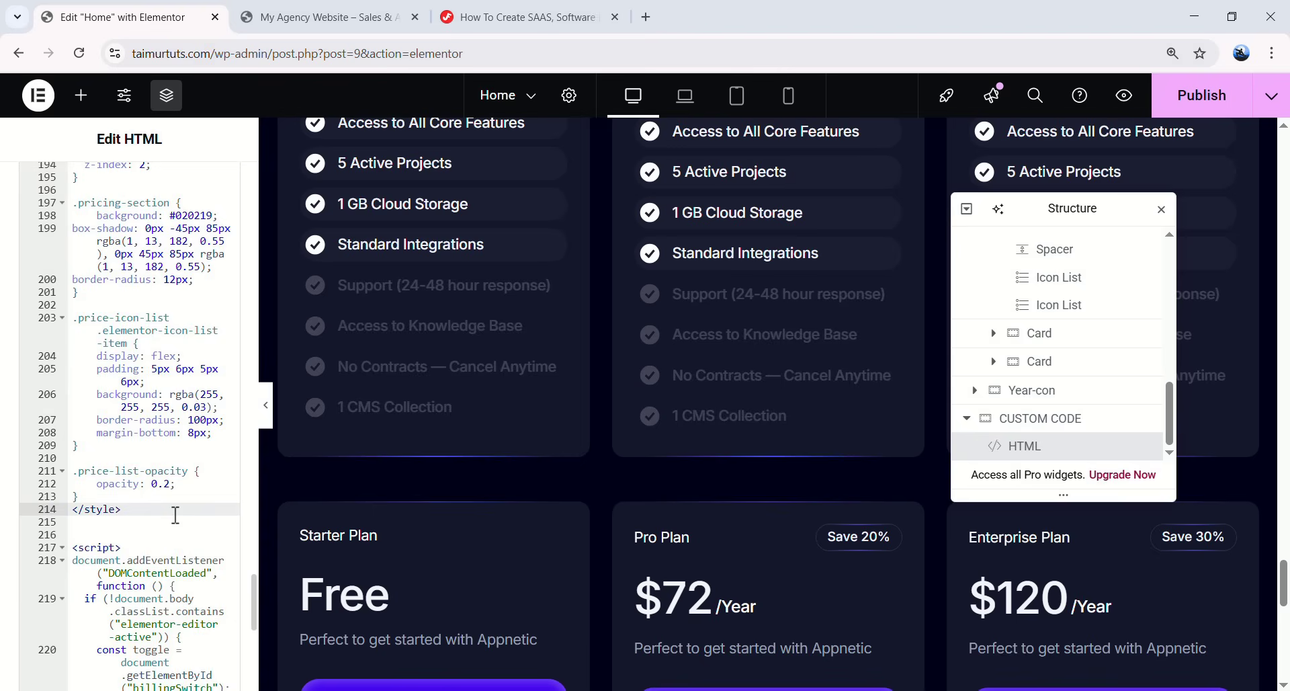
pyautogui.press('Return')
pyautogui.press('Return')
pyautogui.hotkey('ctrl', 'v')
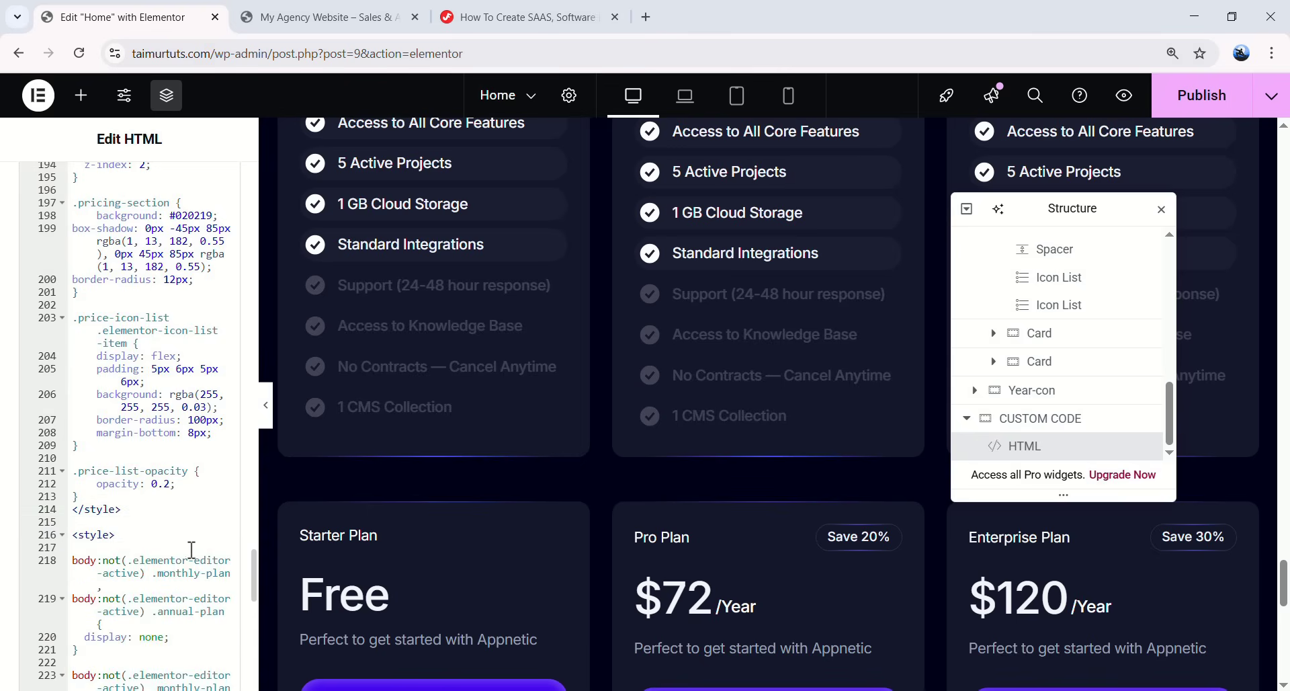
pyautogui.scroll(-3, 158, 543)
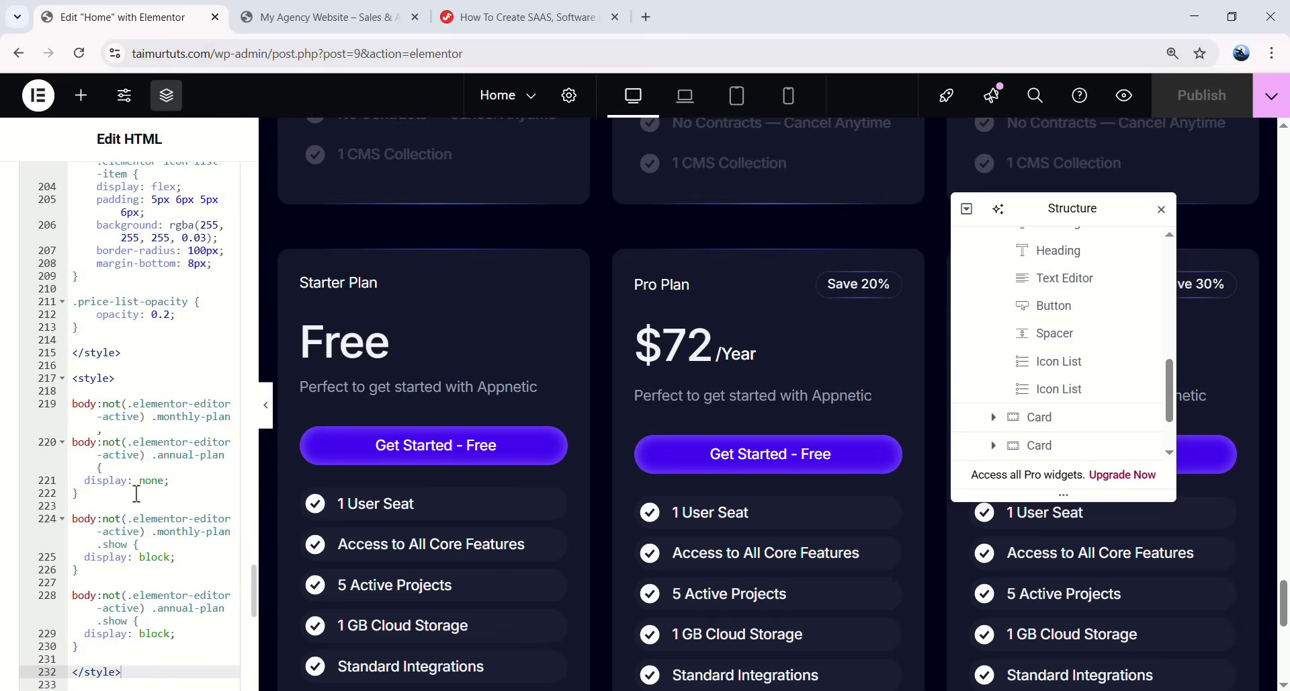
# - Copy monthly-plan from the tutorial into the Month-con container's CSS Classes field
pyautogui.click(550, 19)
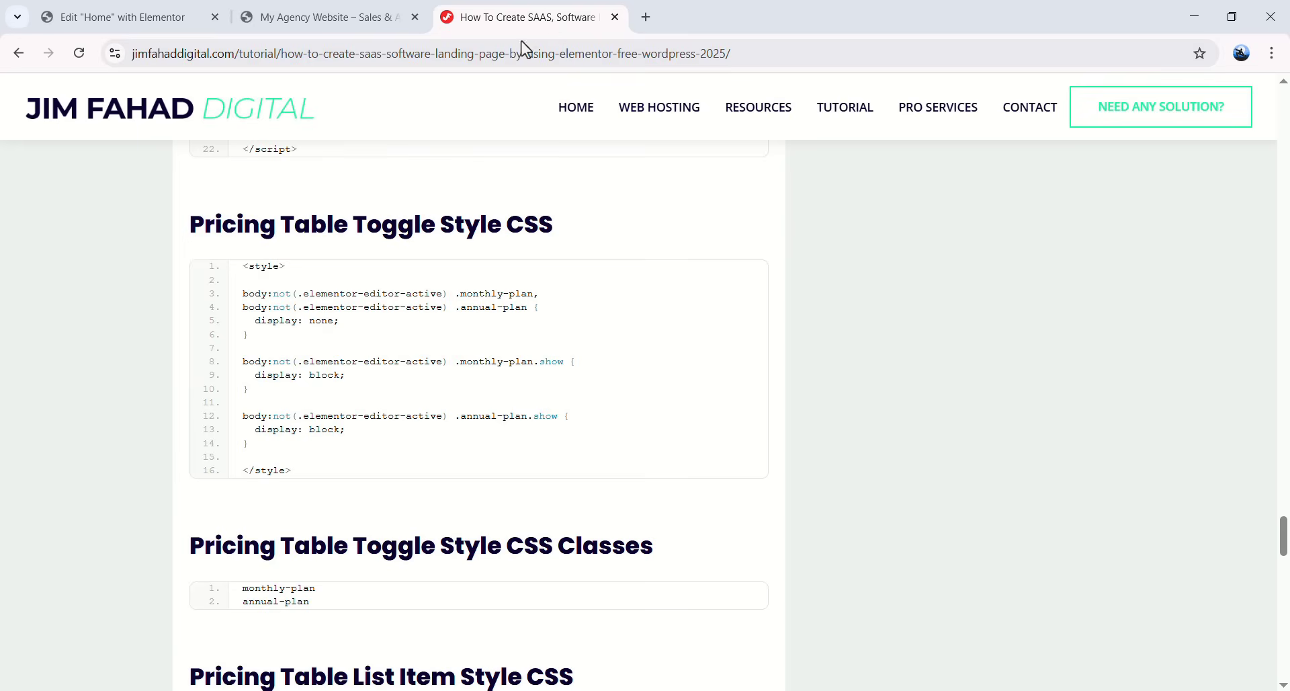
pyautogui.scroll(-1, 388, 428)
pyautogui.scroll(-2, 387, 429)
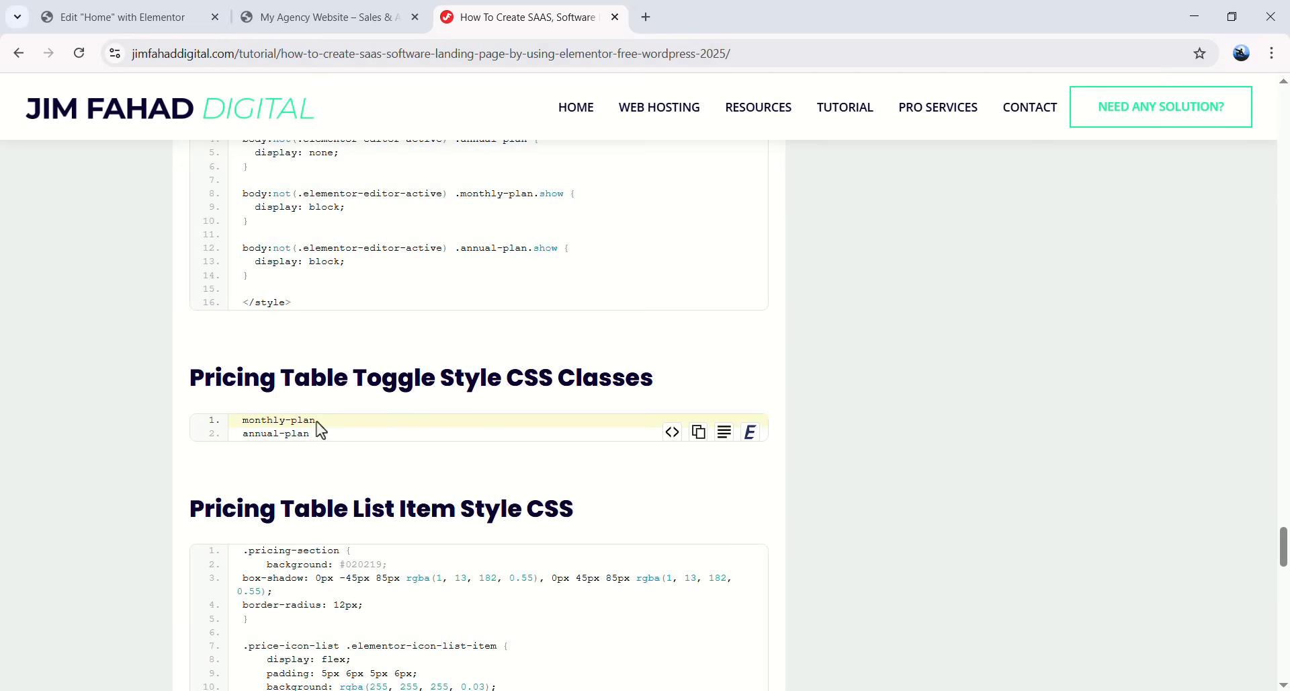
pyautogui.tripleClick(235, 423)
pyautogui.hotkey('ctrl', 'c')
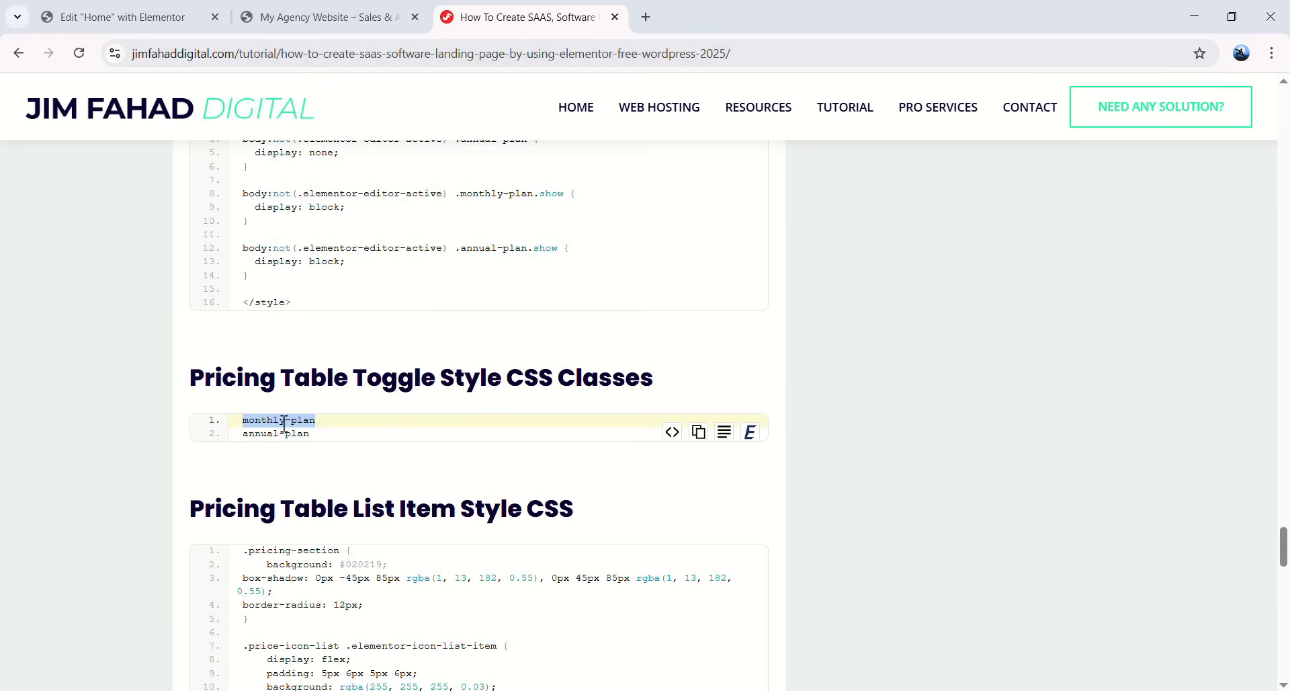
pyautogui.click(121, 17)
pyautogui.scroll(5, 1052, 393)
pyautogui.scroll(-4, 1051, 393)
pyautogui.click(1030, 412)
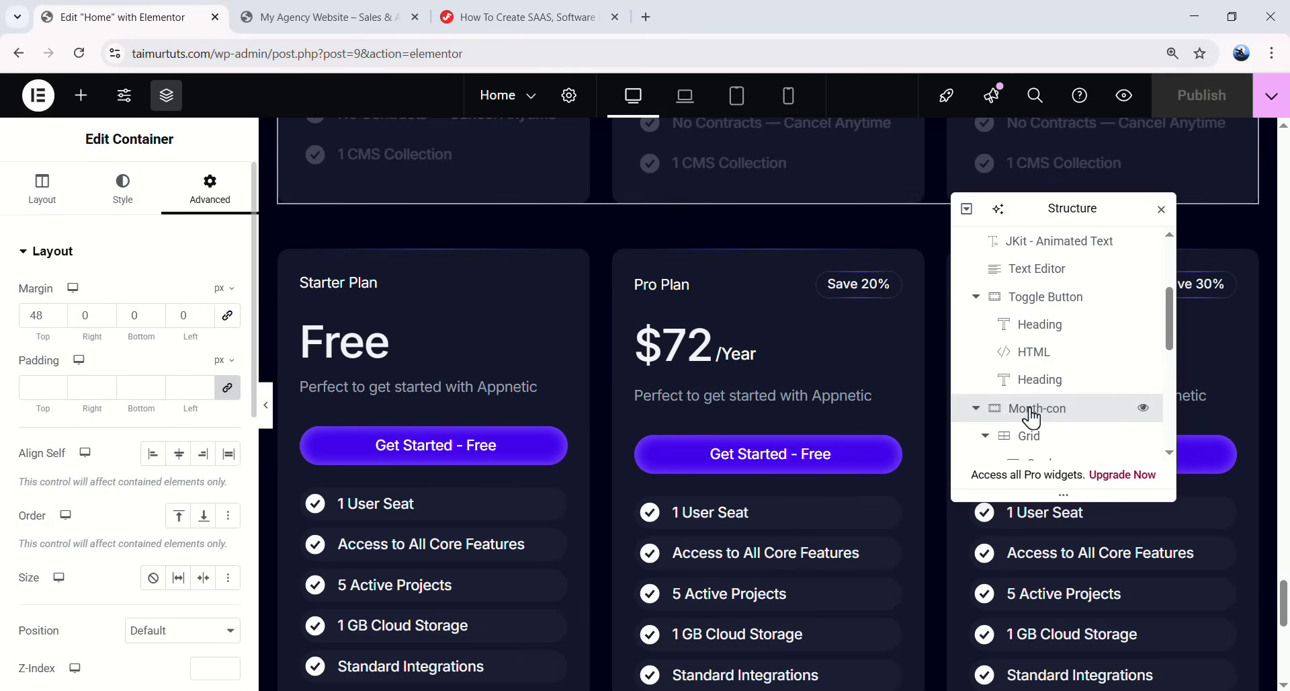
pyautogui.scroll(-4, 150, 460)
pyautogui.click(156, 486)
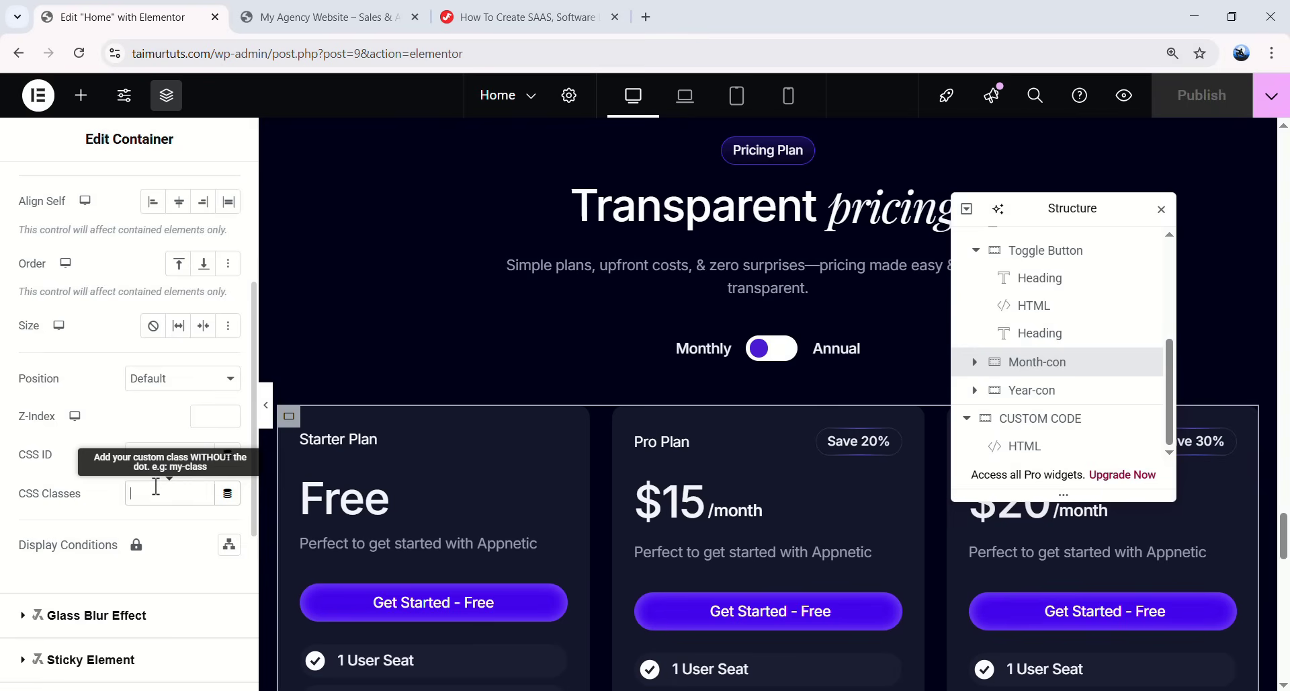
pyautogui.hotkey('ctrl', 'v')
# - Copy annual-plan from the tutorial into the Year-con container's Advanced CSS Classes field
pyautogui.click(524, 15)
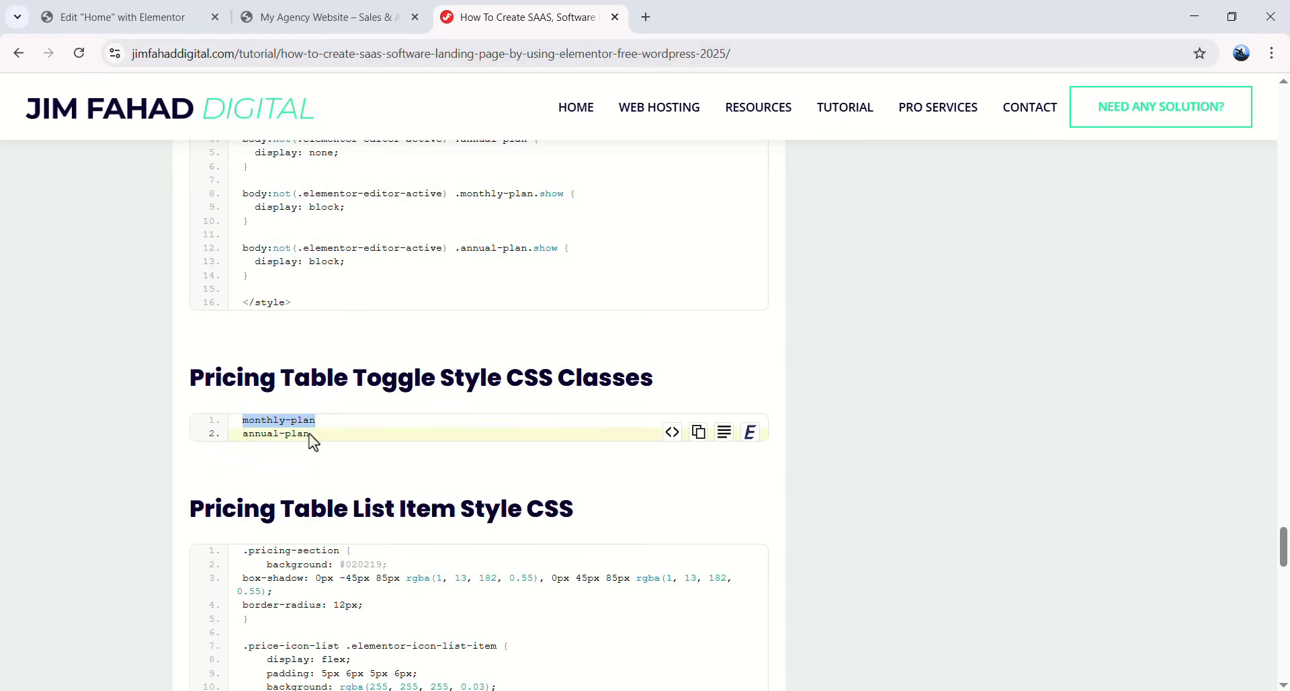
pyautogui.moveTo(312, 432); pyautogui.dragTo(237, 434)
pyautogui.hotkey('ctrl', 'c')
pyautogui.click(121, 17)
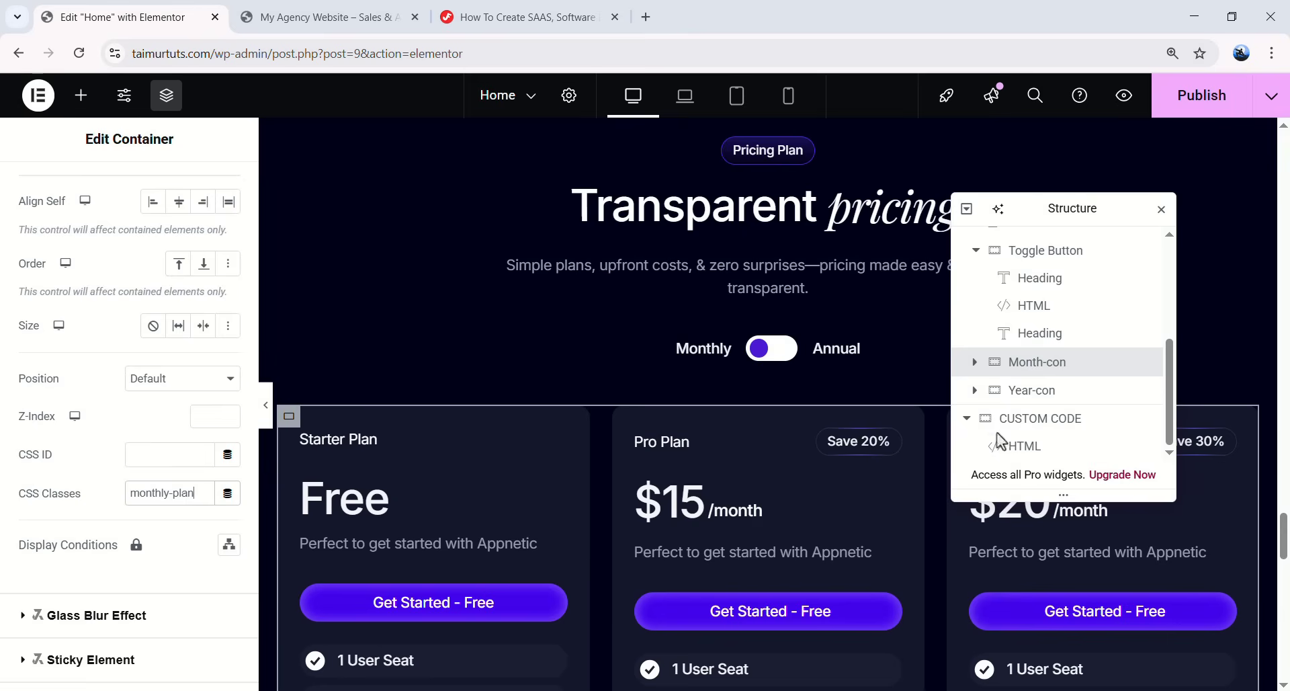
pyautogui.click(1028, 393)
pyautogui.click(205, 208)
pyautogui.scroll(-3, 182, 550)
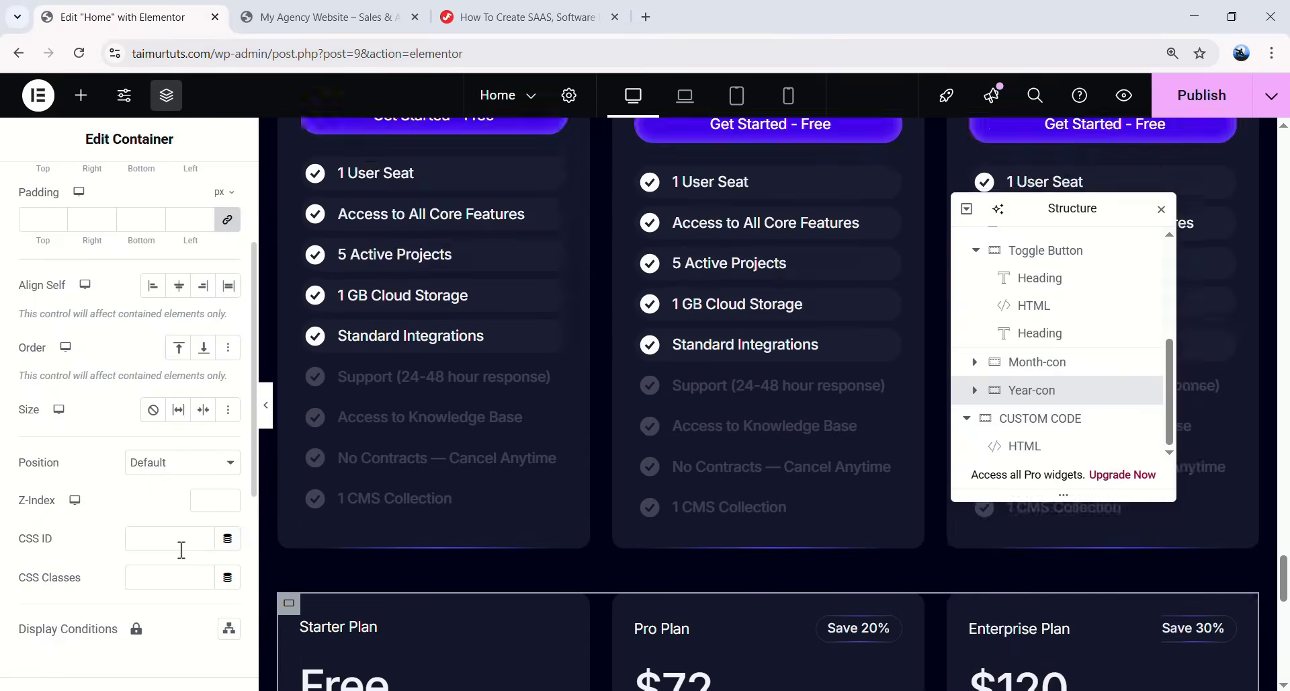
pyautogui.click(185, 568)
pyautogui.hotkey('ctrl', 'v')
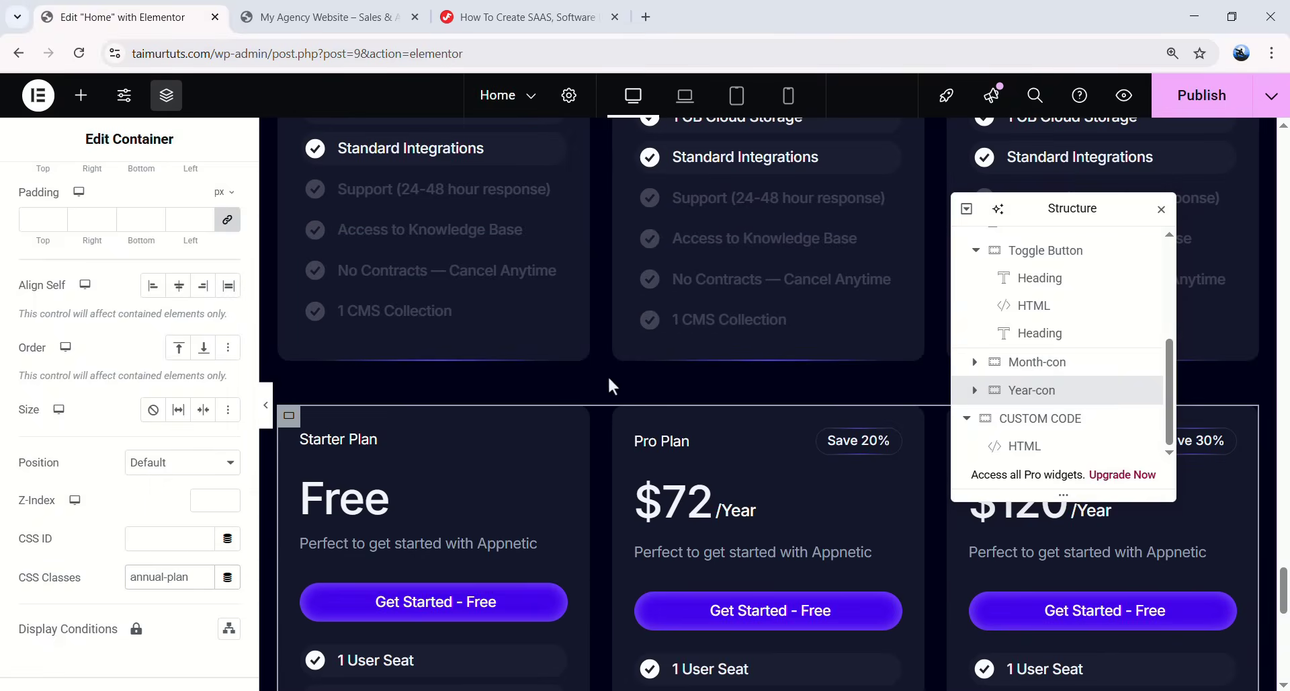
pyautogui.scroll(-1, 521, 381)
pyautogui.scroll(4, 521, 381)
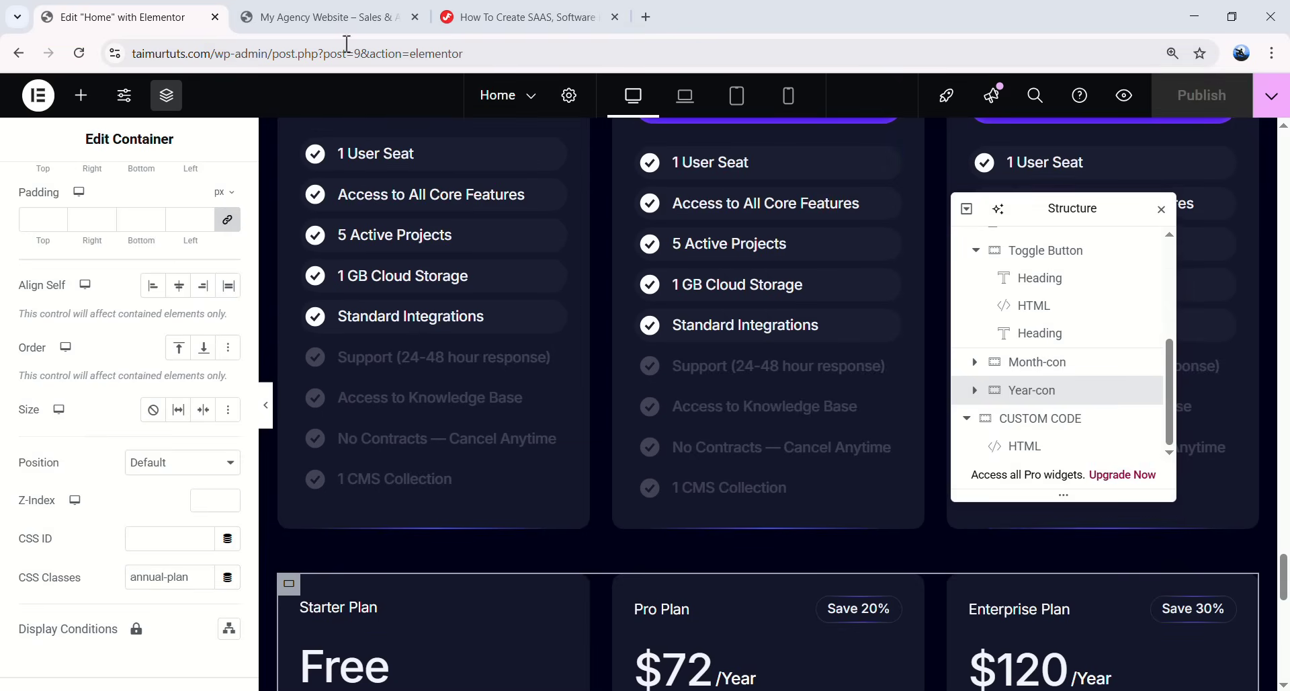
# - Preview the page and scroll to the pricing cards showing $15/month and $20/month
pyautogui.click(1123, 100)
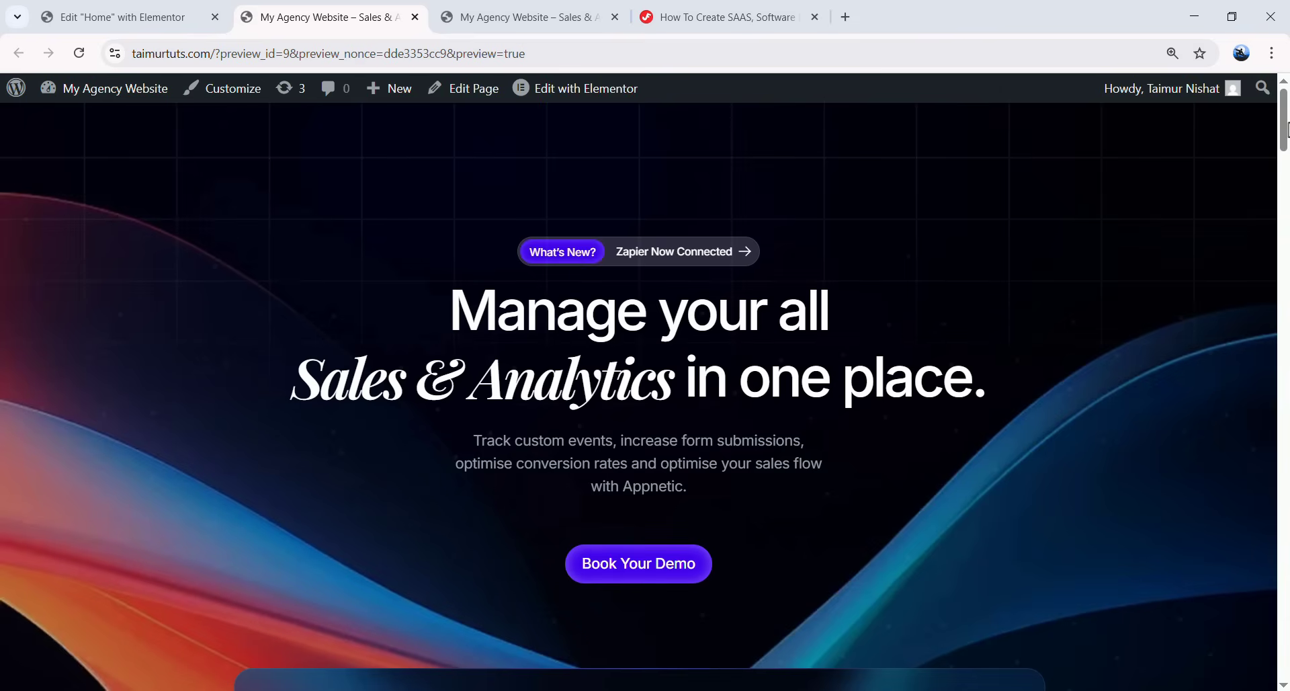
pyautogui.scroll(-20, 1286, 128)
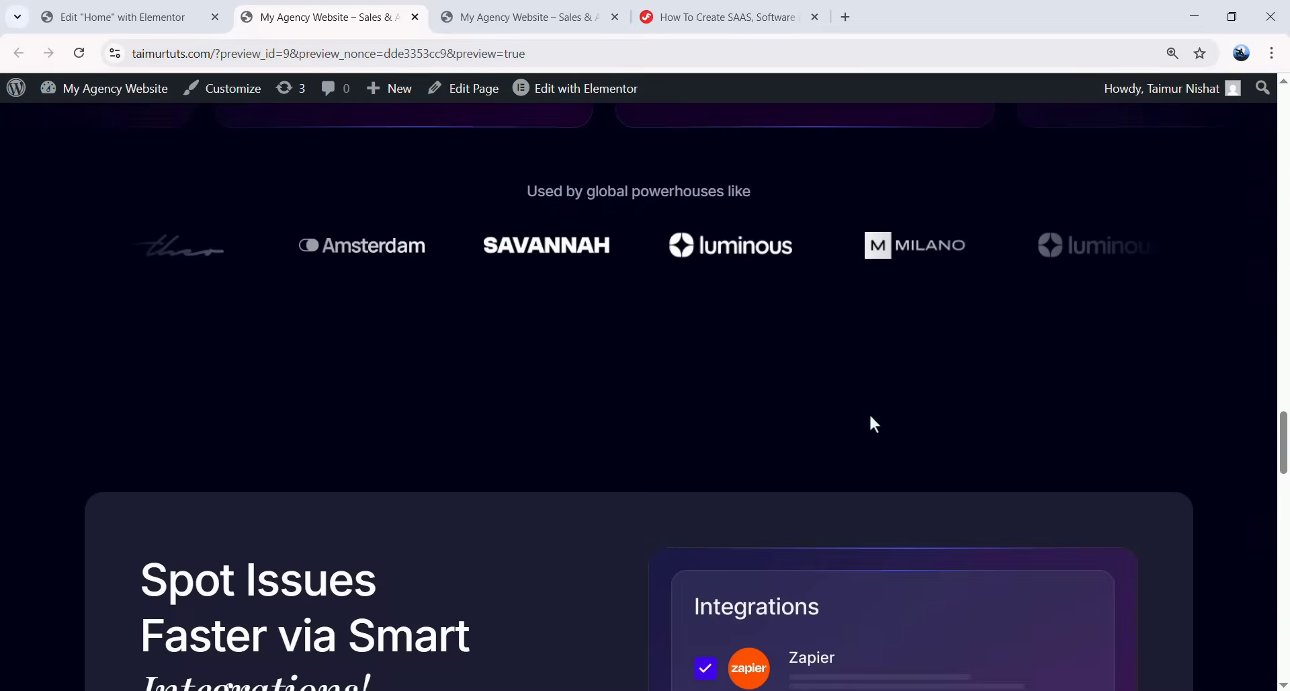
pyautogui.scroll(-20, 870, 417)
pyautogui.scroll(2, 562, 367)
pyautogui.scroll(-4, 623, 368)
pyautogui.scroll(5, 588, 426)
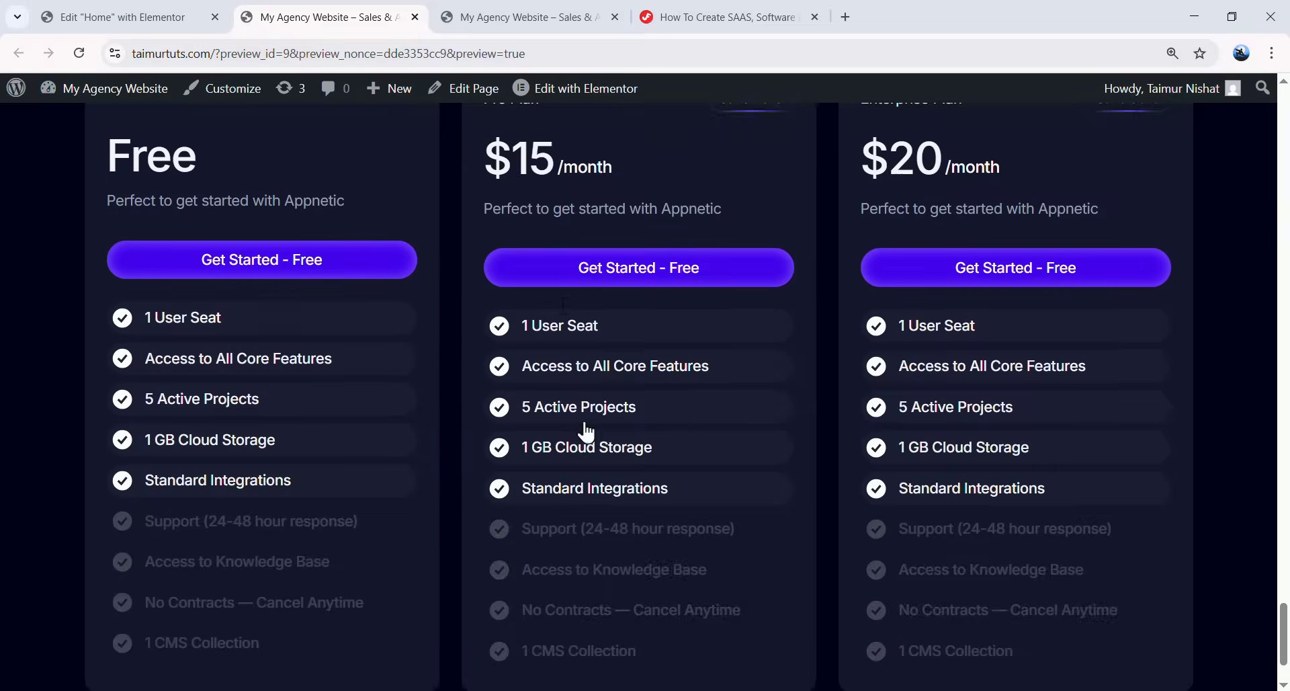
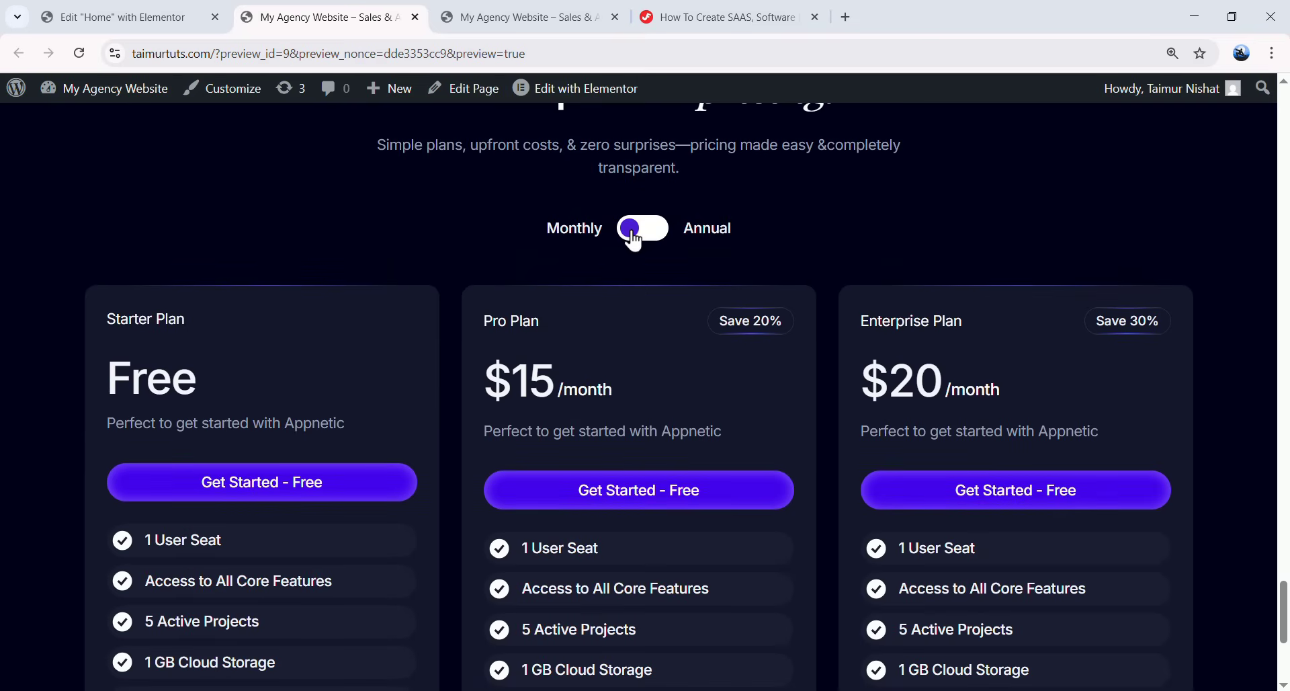
# - Flip the pricing toggle repeatedly, comparing $15/$20 monthly against $72/$120 yearly prices
pyautogui.click(634, 235)
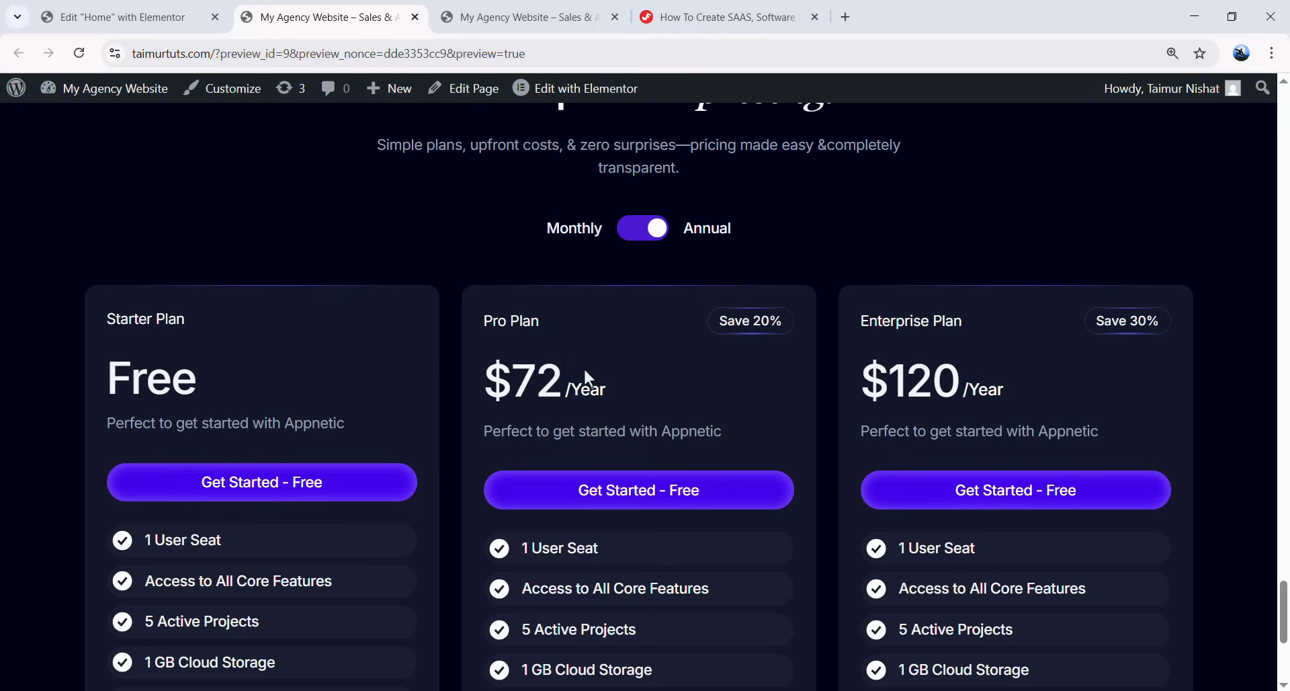
pyautogui.click(659, 238)
pyautogui.click(650, 239)
pyautogui.click(651, 240)
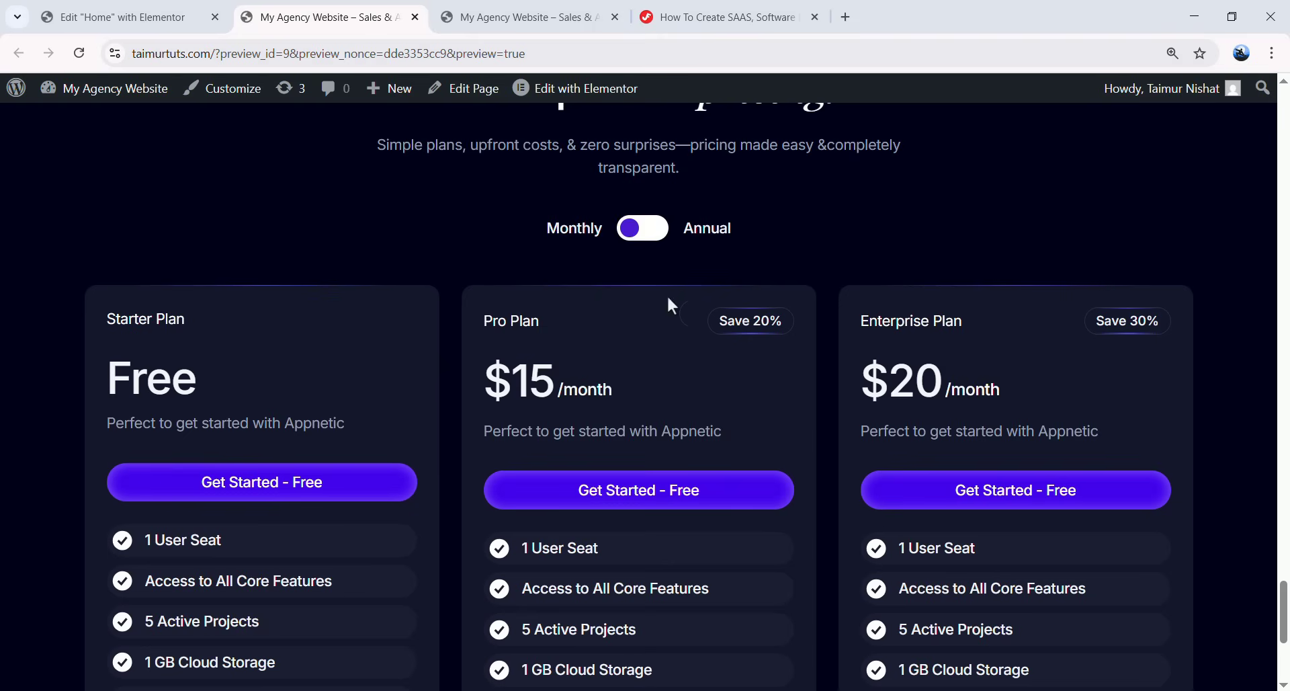
pyautogui.click(650, 240)
pyautogui.click(650, 240)
pyautogui.click(640, 240)
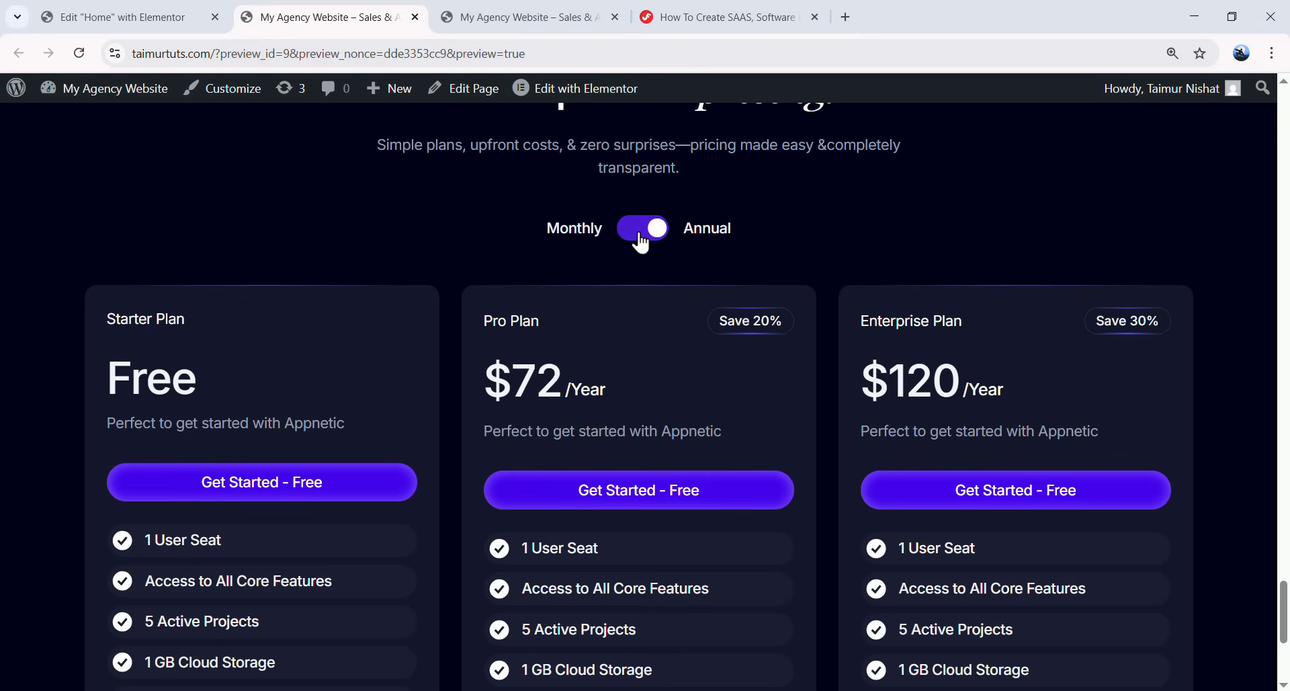
pyautogui.click(657, 231)
pyautogui.click(649, 241)
pyautogui.click(650, 240)
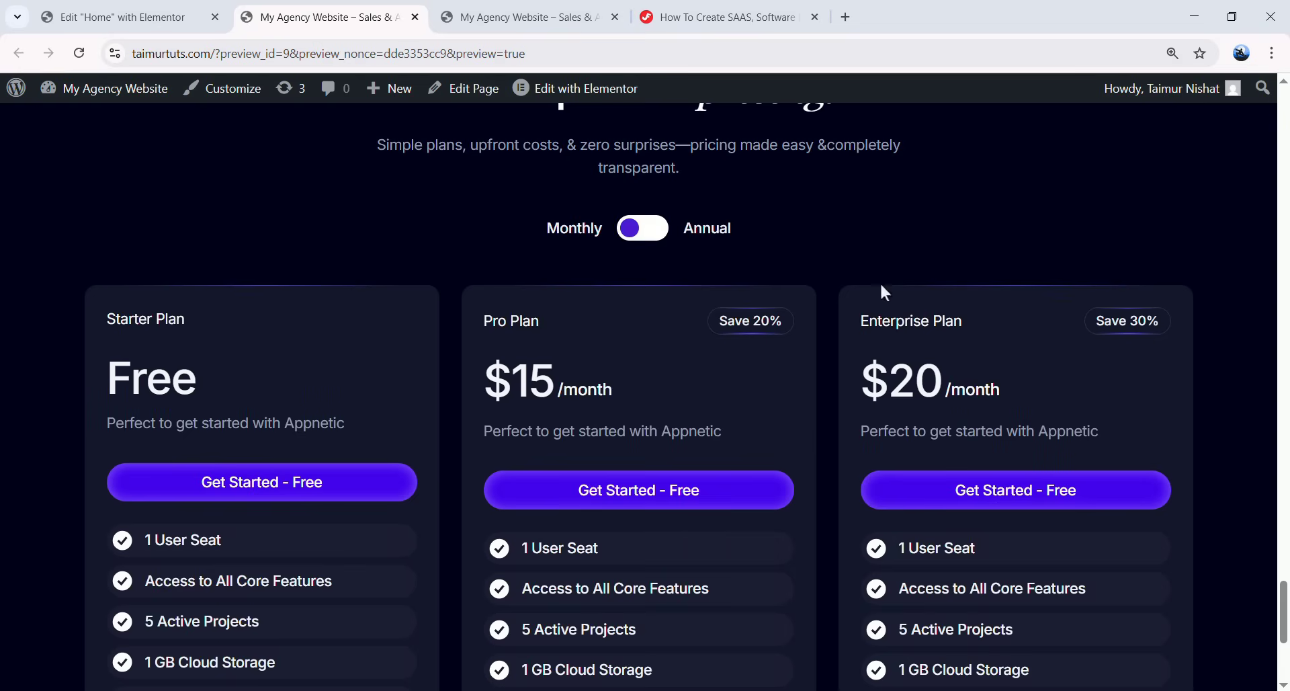
pyautogui.click(641, 240)
# - Leave the pricing on monthly and return to the Elementor Home editor
pyautogui.click(646, 240)
pyautogui.click(647, 239)
pyautogui.click(648, 240)
pyautogui.click(117, 16)
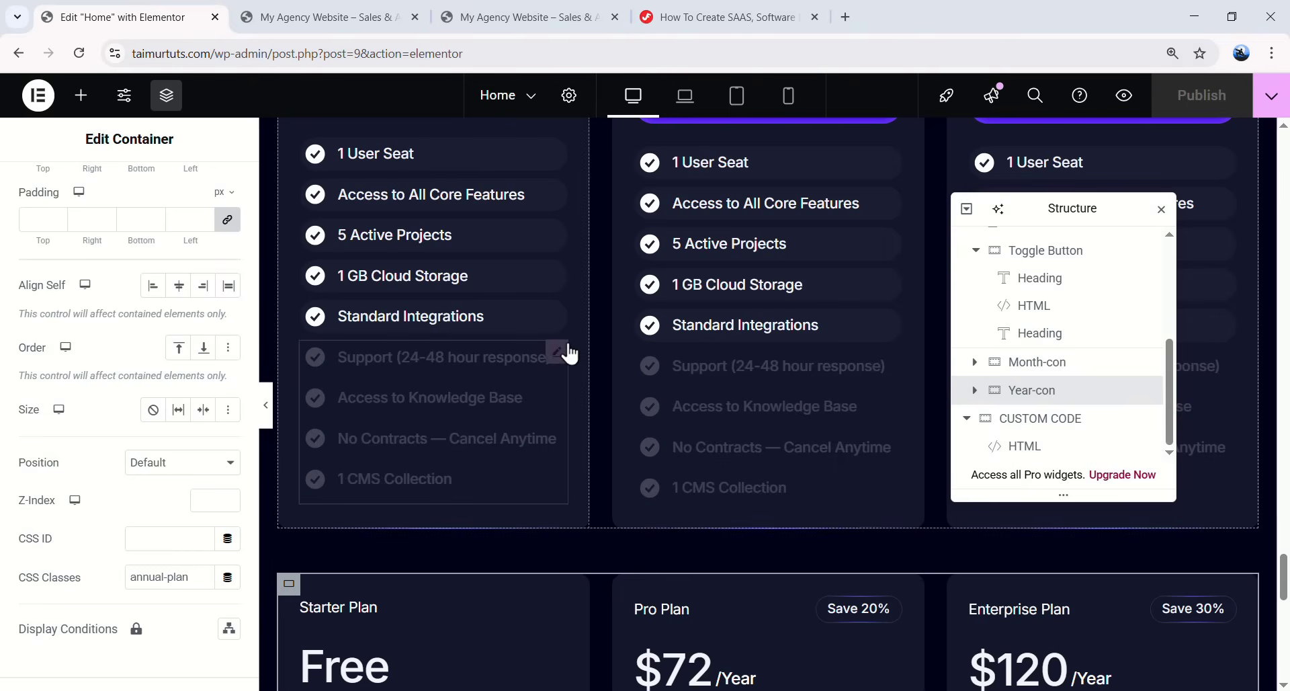
# - Switch the Elementor editor to the tablet responsive view
pyautogui.click(683, 96)
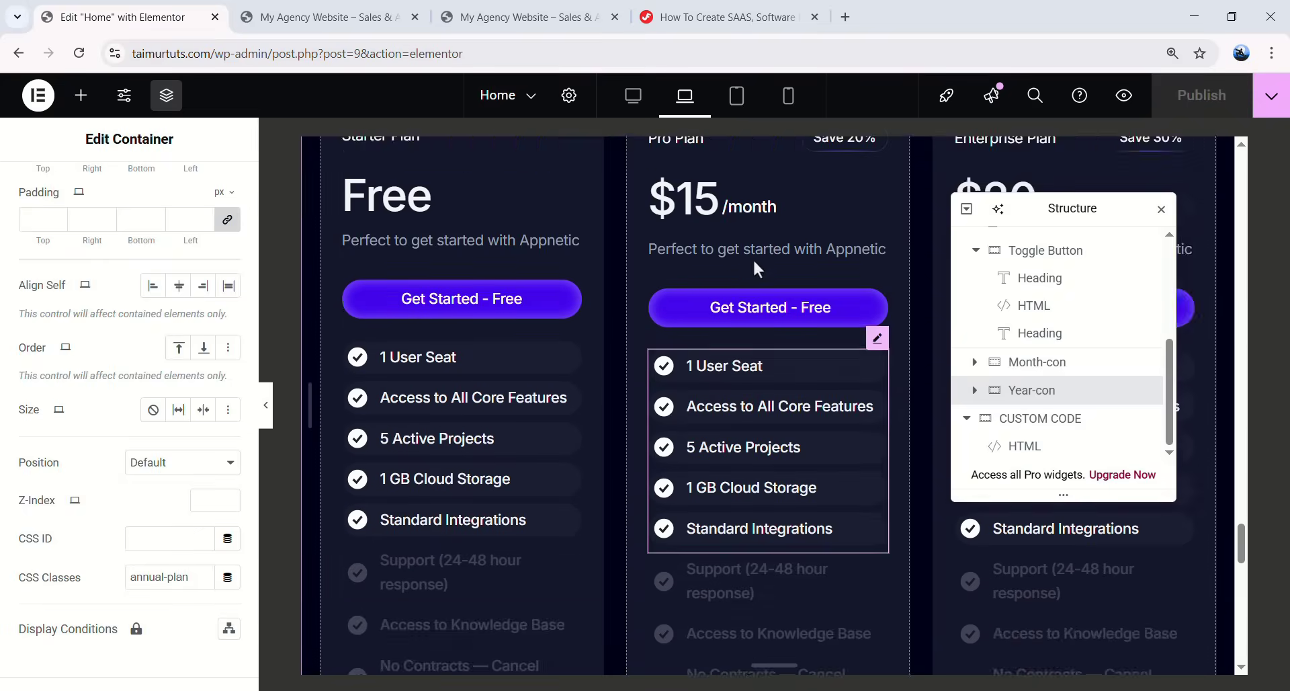
pyautogui.click(740, 100)
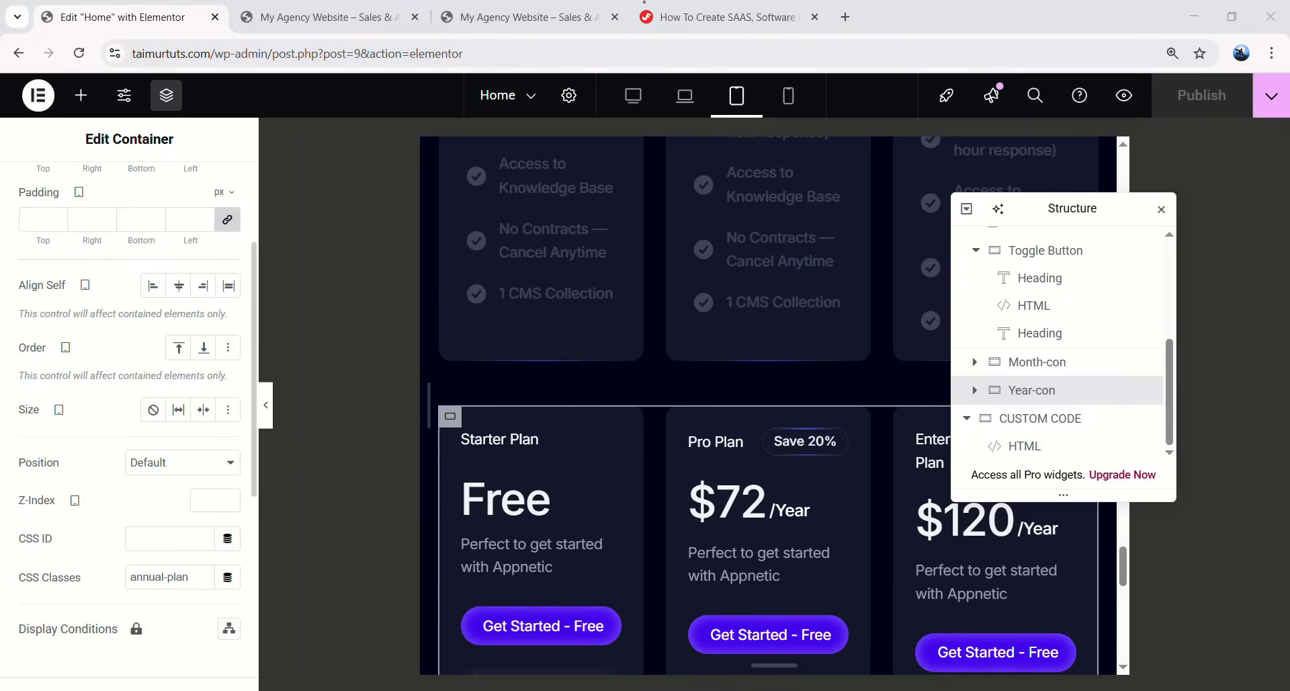
pyautogui.scroll(1, 1018, 376)
pyautogui.scroll(-1, 1032, 375)
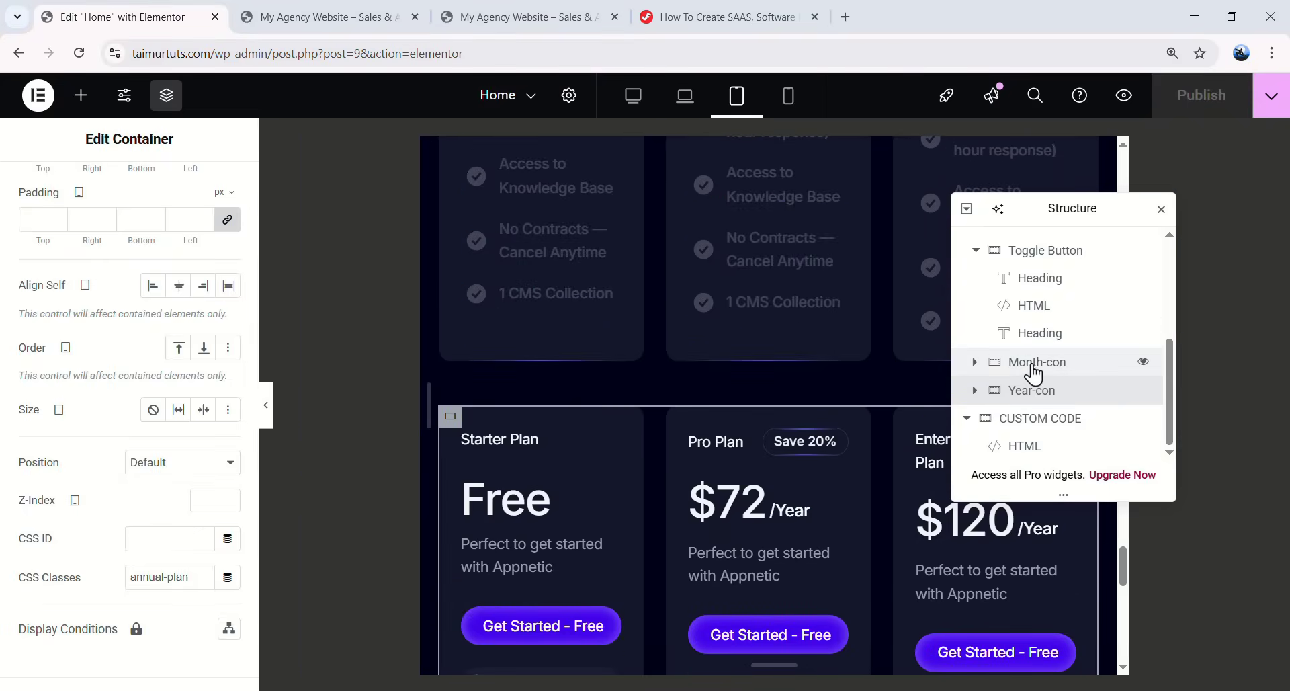
# - Set the grid inside Month-con to 2 columns for tablet
pyautogui.click(1004, 368)
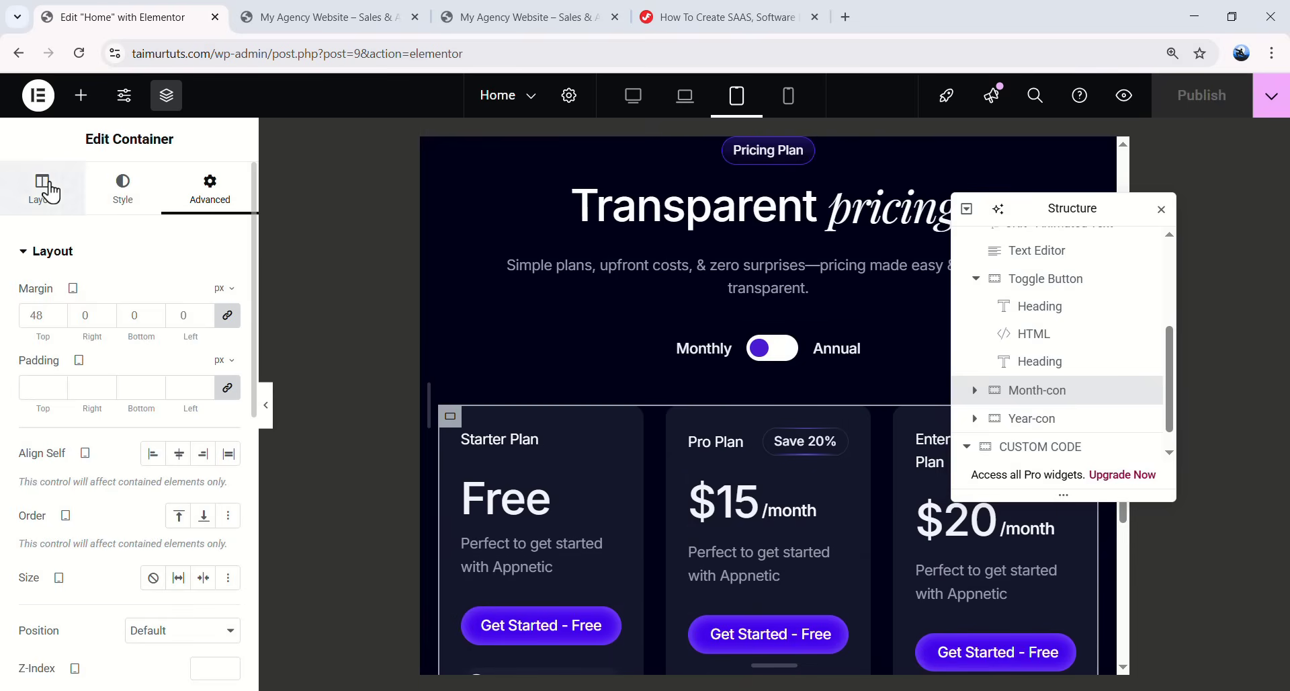
pyautogui.click(47, 185)
pyautogui.scroll(-4, 91, 482)
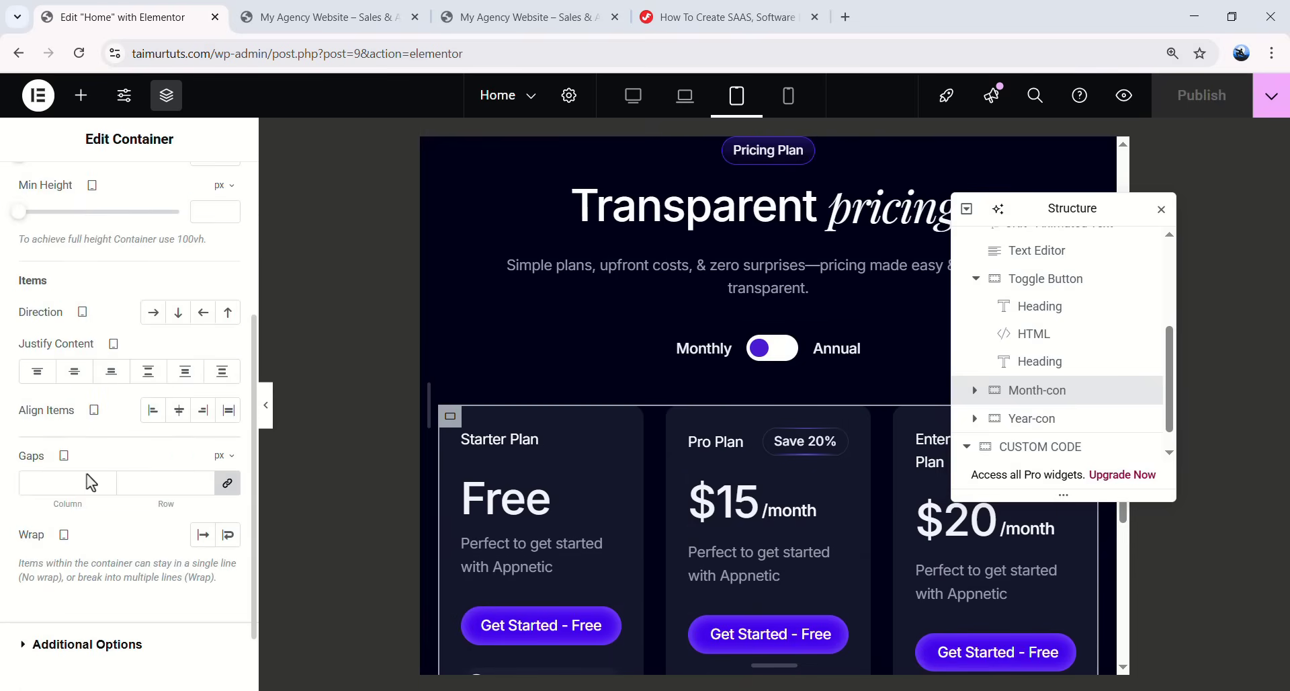
pyautogui.click(229, 537)
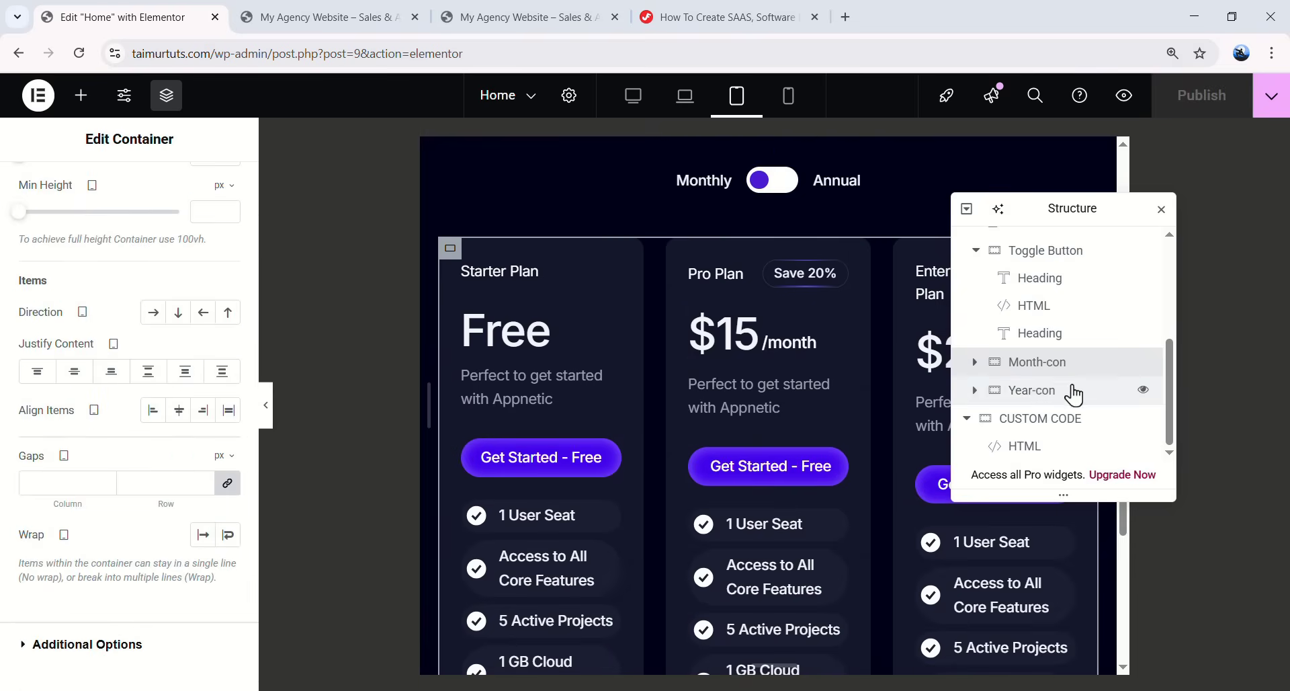
pyautogui.click(975, 368)
pyautogui.scroll(-2, 1028, 373)
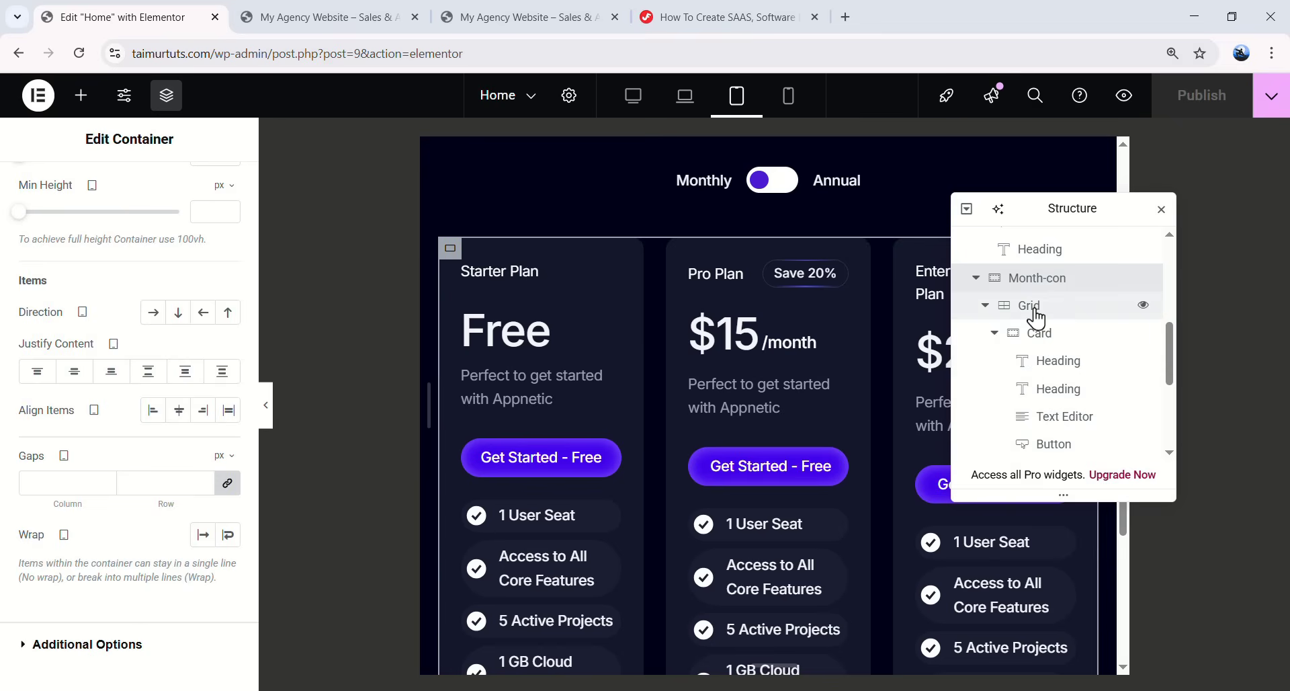
pyautogui.click(1033, 313)
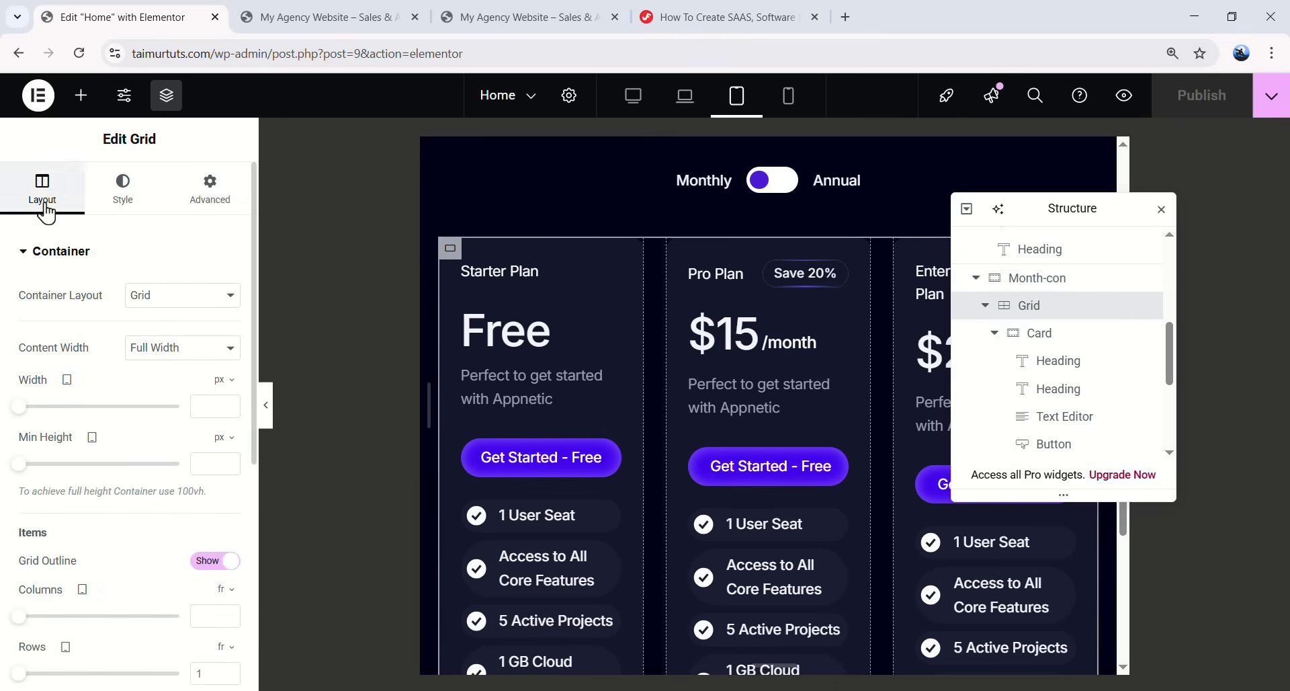
pyautogui.scroll(-3, 140, 406)
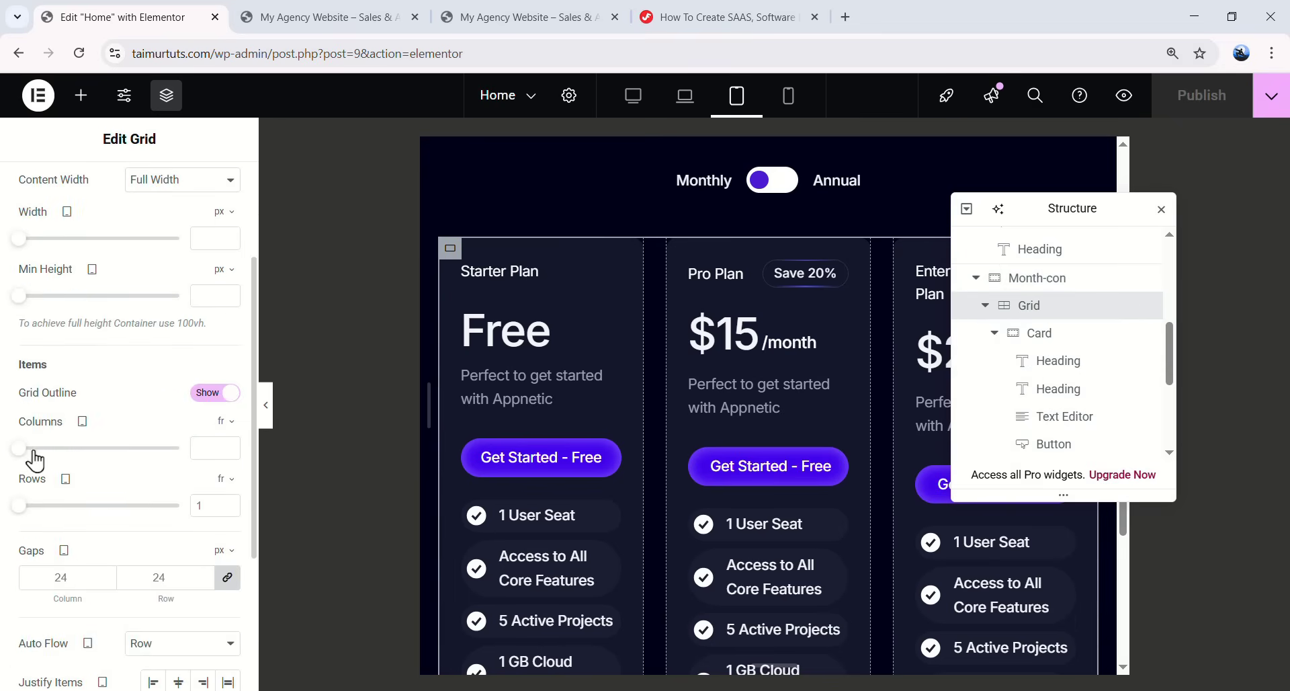
pyautogui.click(31, 449)
pyautogui.scroll(-8, 655, 353)
pyautogui.scroll(8, 775, 446)
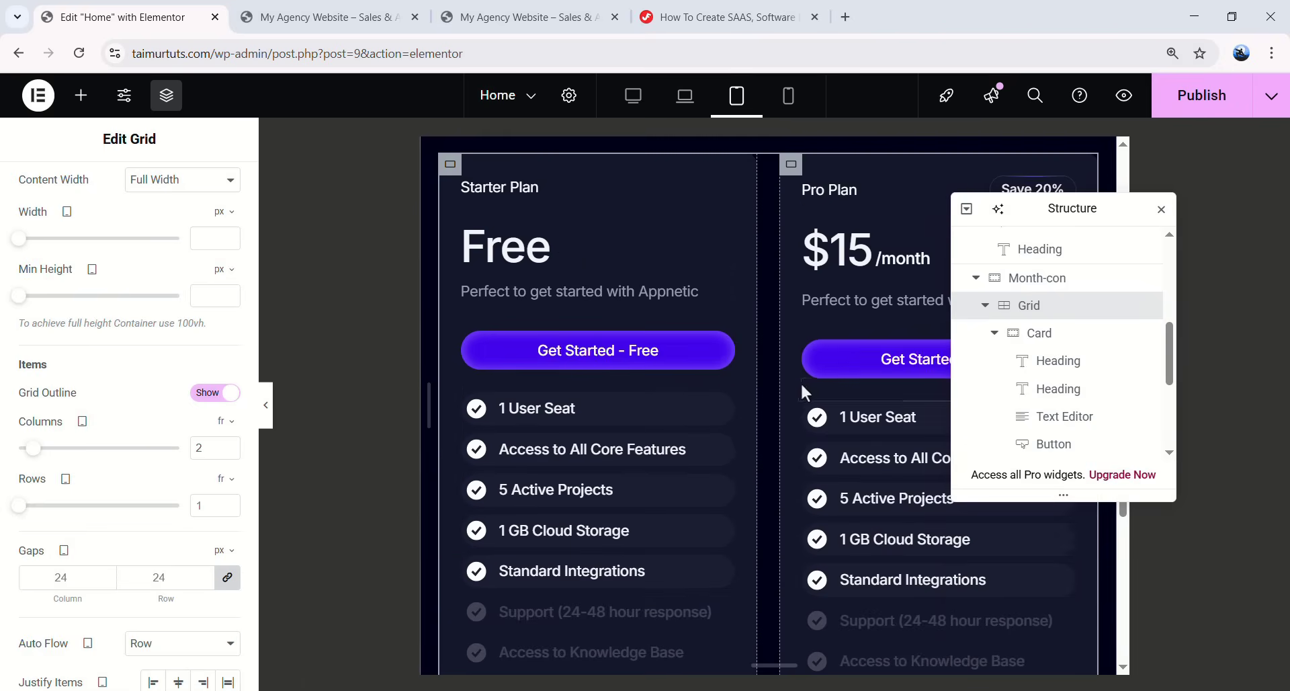
pyautogui.scroll(-8, 806, 391)
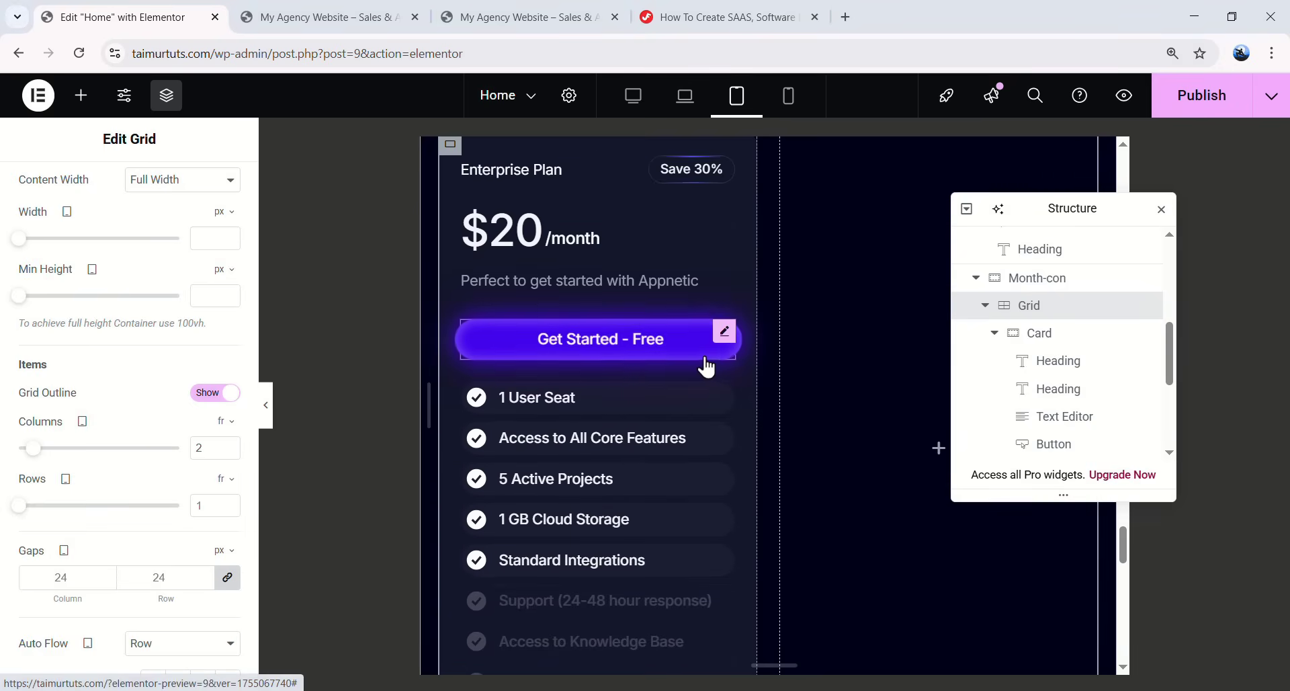
pyautogui.click(976, 278)
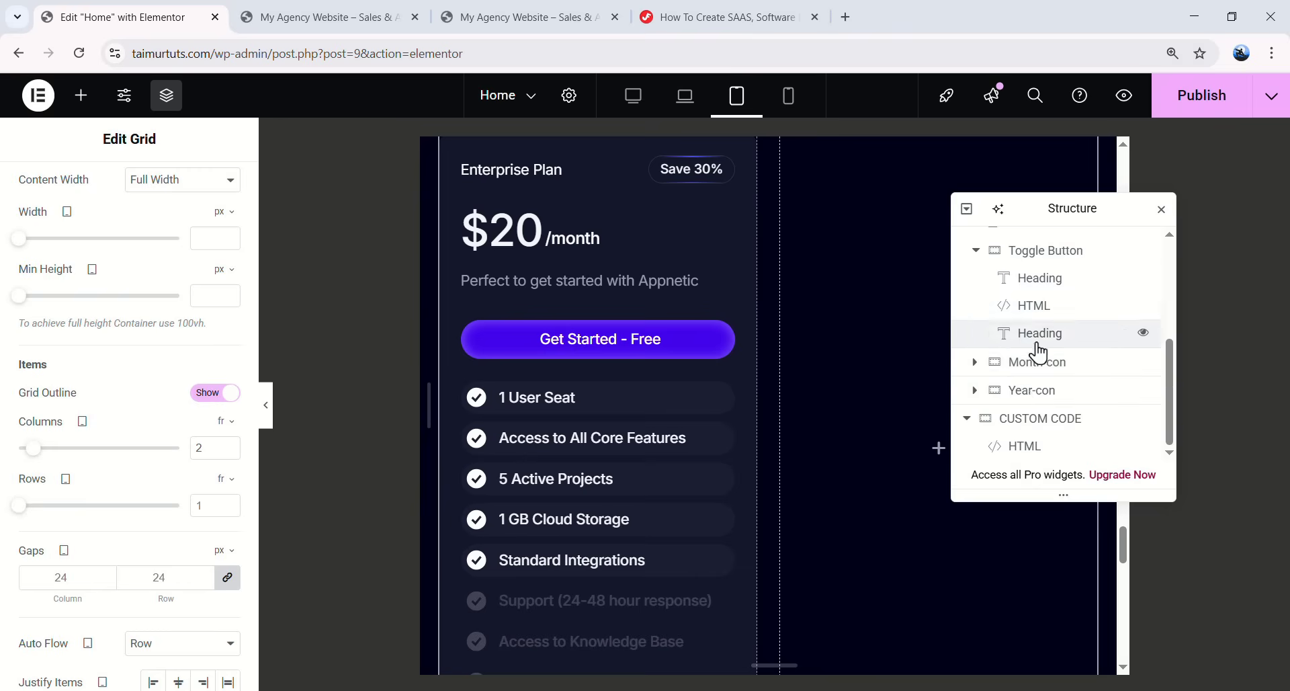
# - Set the grid inside Year-con to 2 columns for tablet
pyautogui.click(976, 387)
pyautogui.click(1018, 334)
pyautogui.scroll(-1, 134, 471)
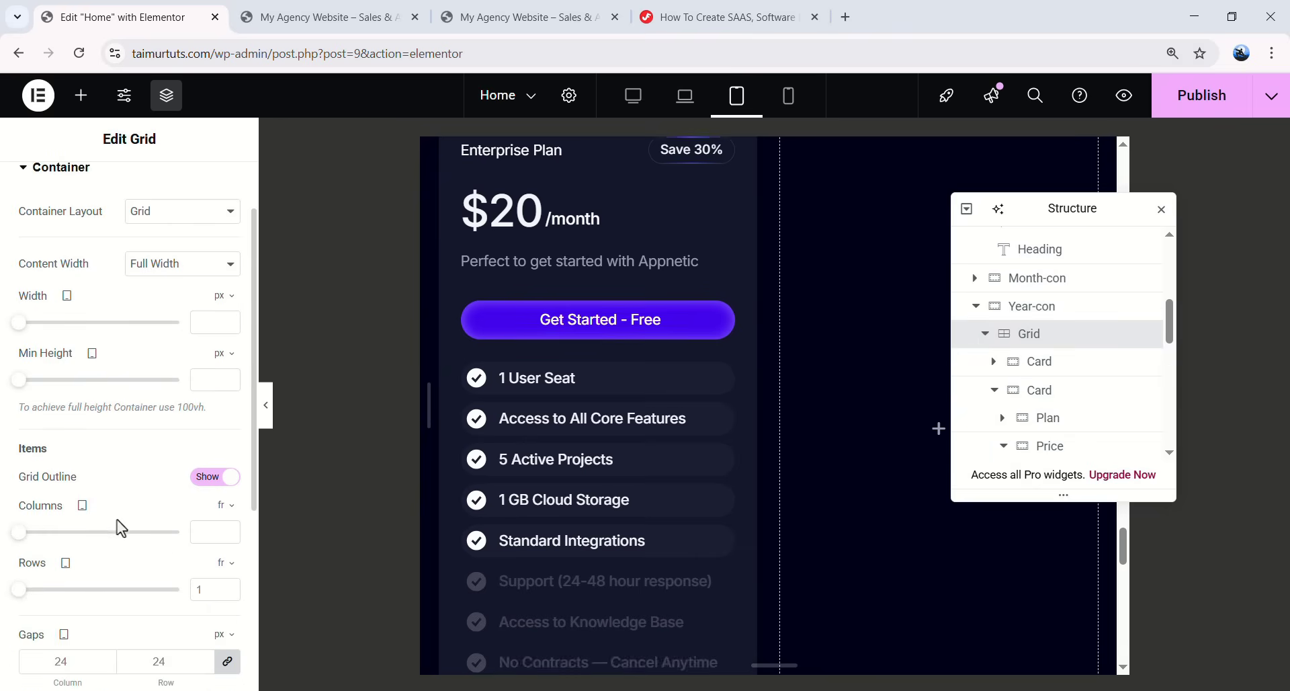
pyautogui.write('2')
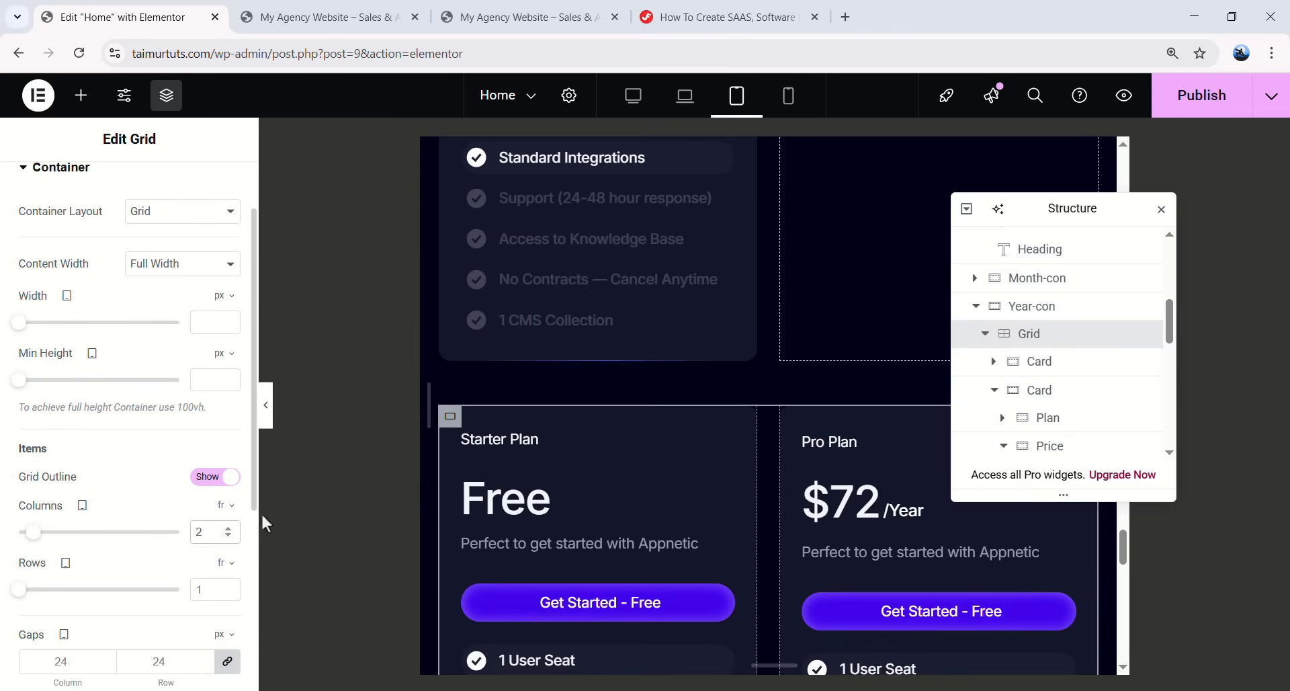
pyautogui.scroll(-8, 683, 542)
pyautogui.scroll(3, 742, 231)
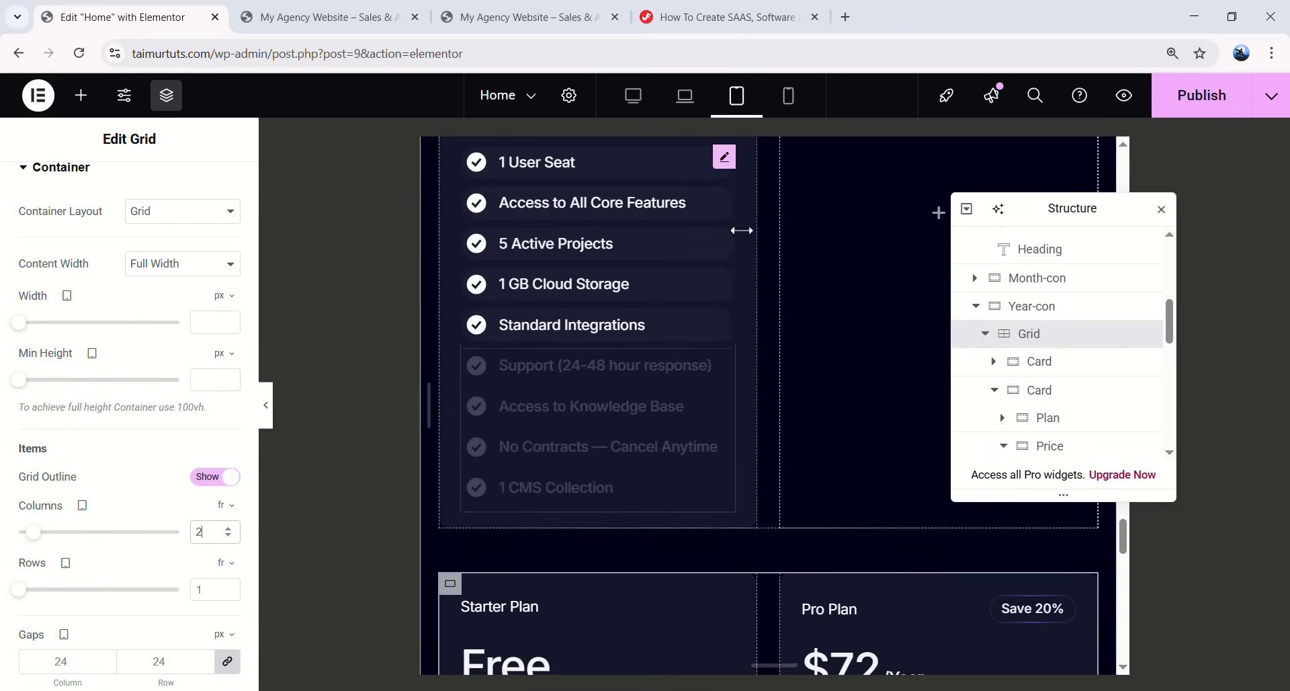
# - Switch to the mobile responsive view and scroll to the pricing cards
pyautogui.click(790, 96)
pyautogui.scroll(-14, 796, 369)
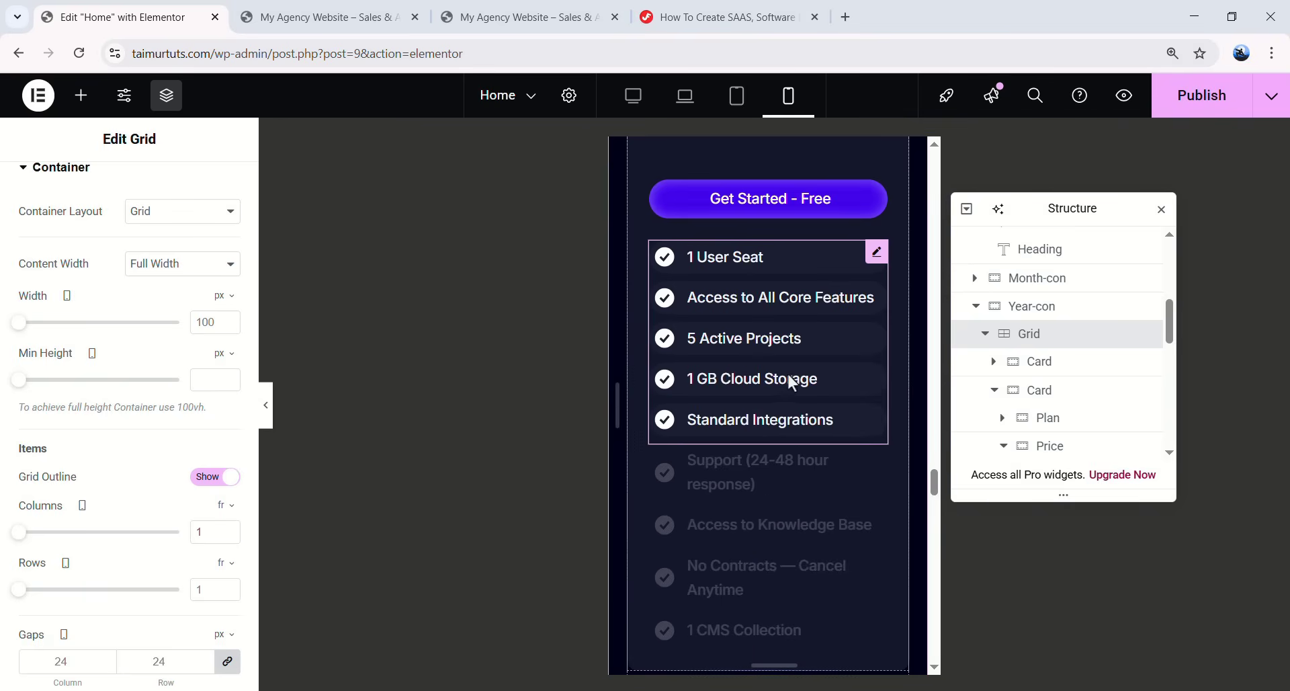
pyautogui.scroll(-5, 768, 445)
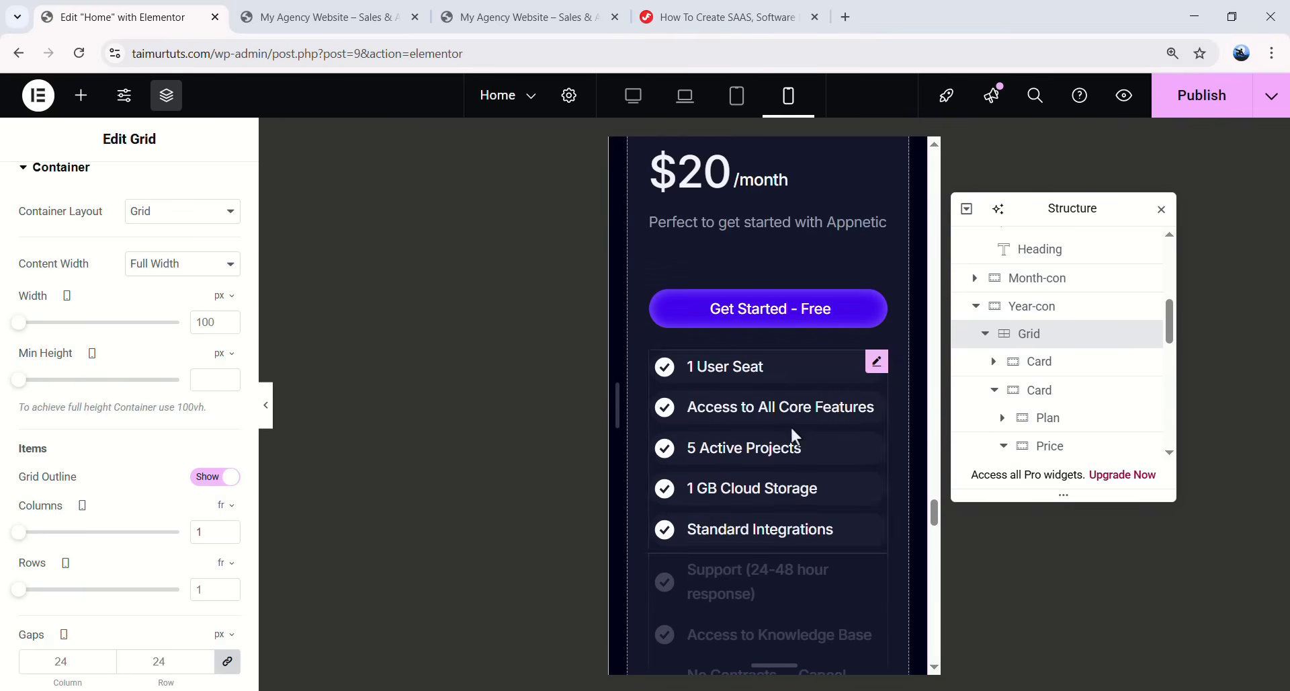
pyautogui.scroll(-4, 810, 427)
pyautogui.scroll(12, 779, 416)
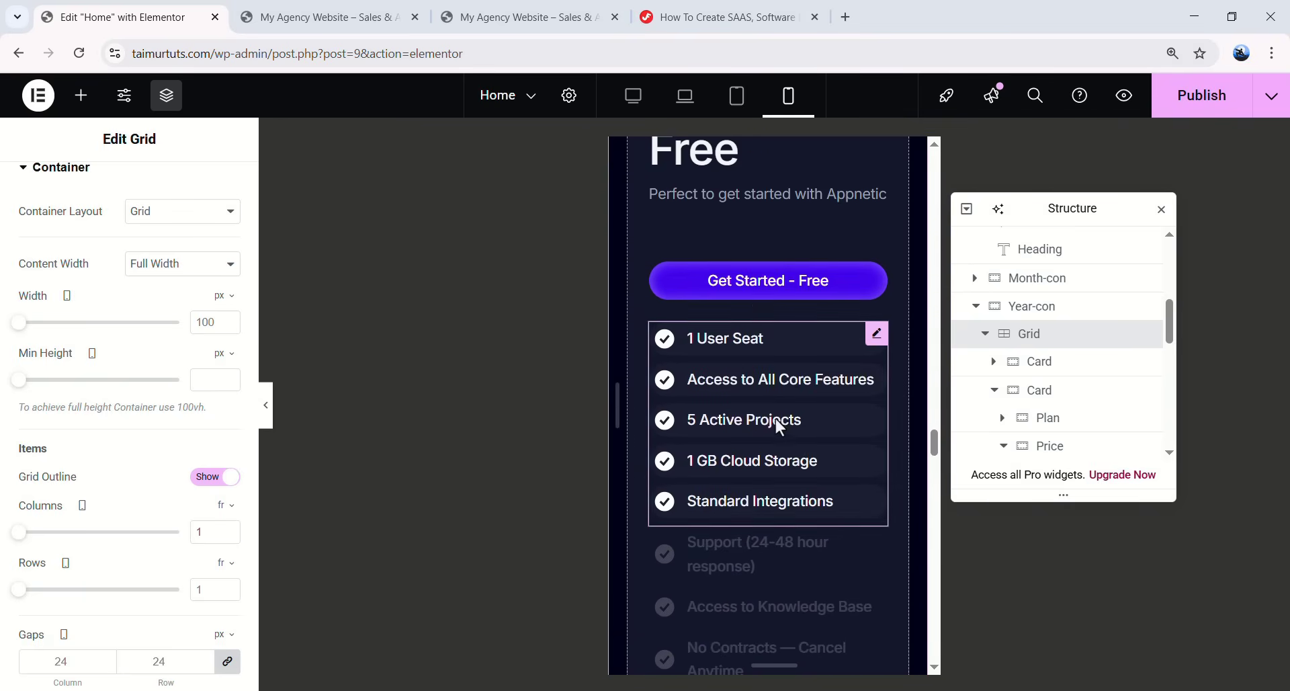
pyautogui.scroll(-10, 774, 416)
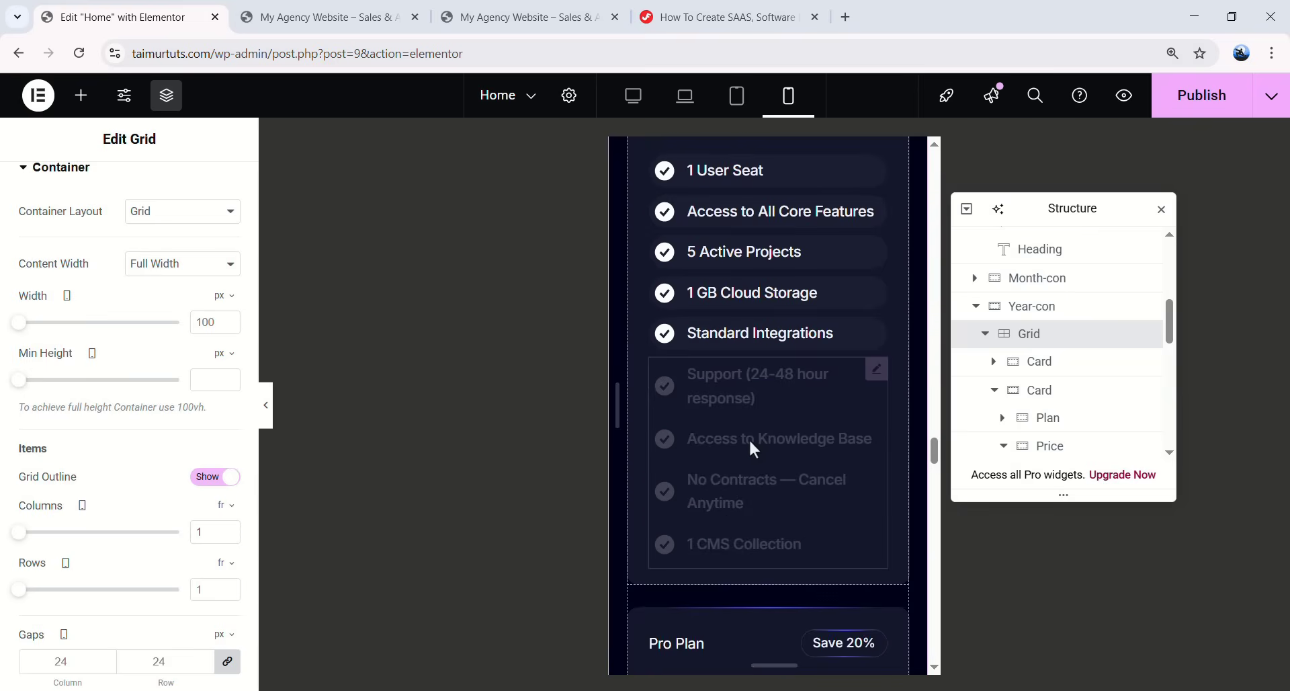
pyautogui.scroll(3, 806, 384)
# - Give the first Starter Plan feature list 20 px check icons and 14 px text
pyautogui.click(878, 334)
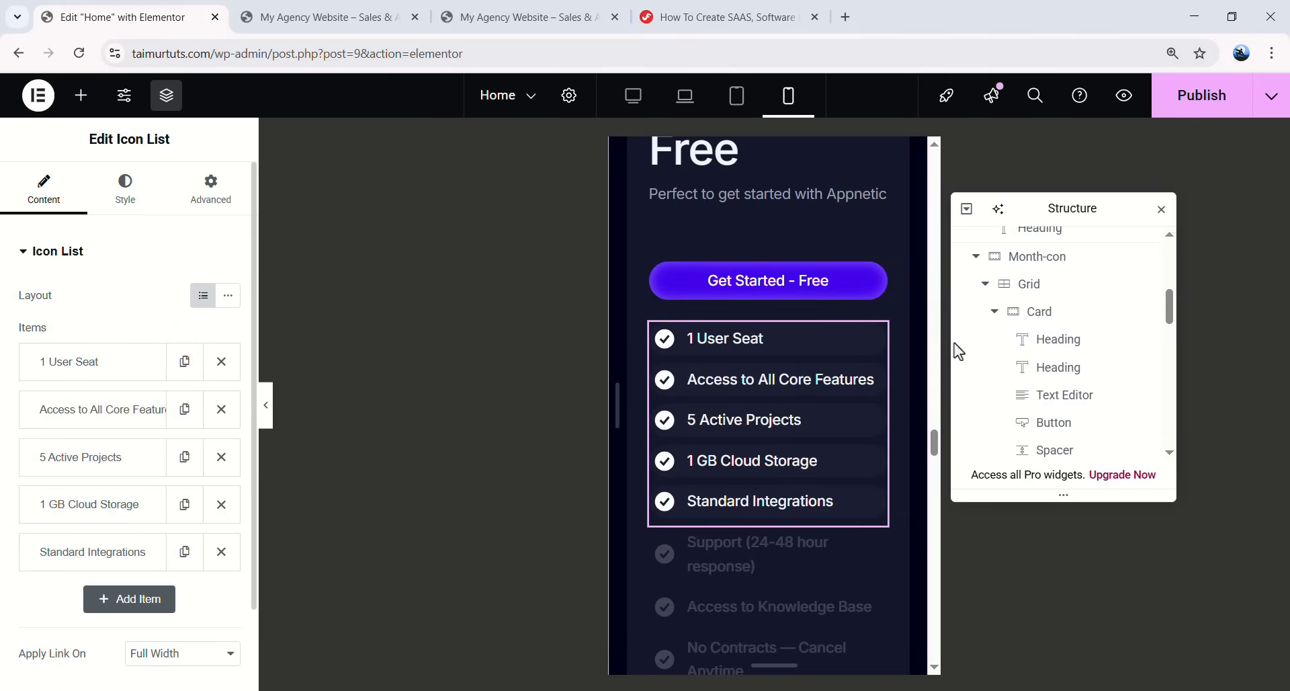
pyautogui.click(125, 189)
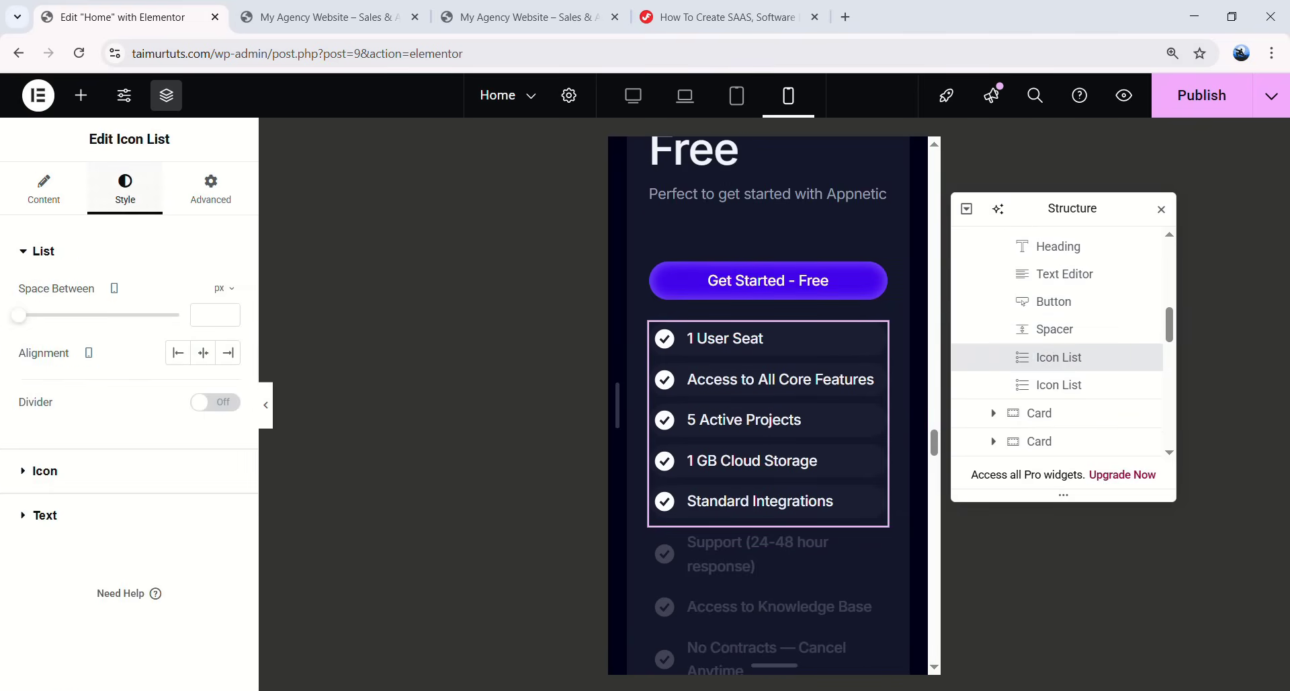
pyautogui.click(43, 251)
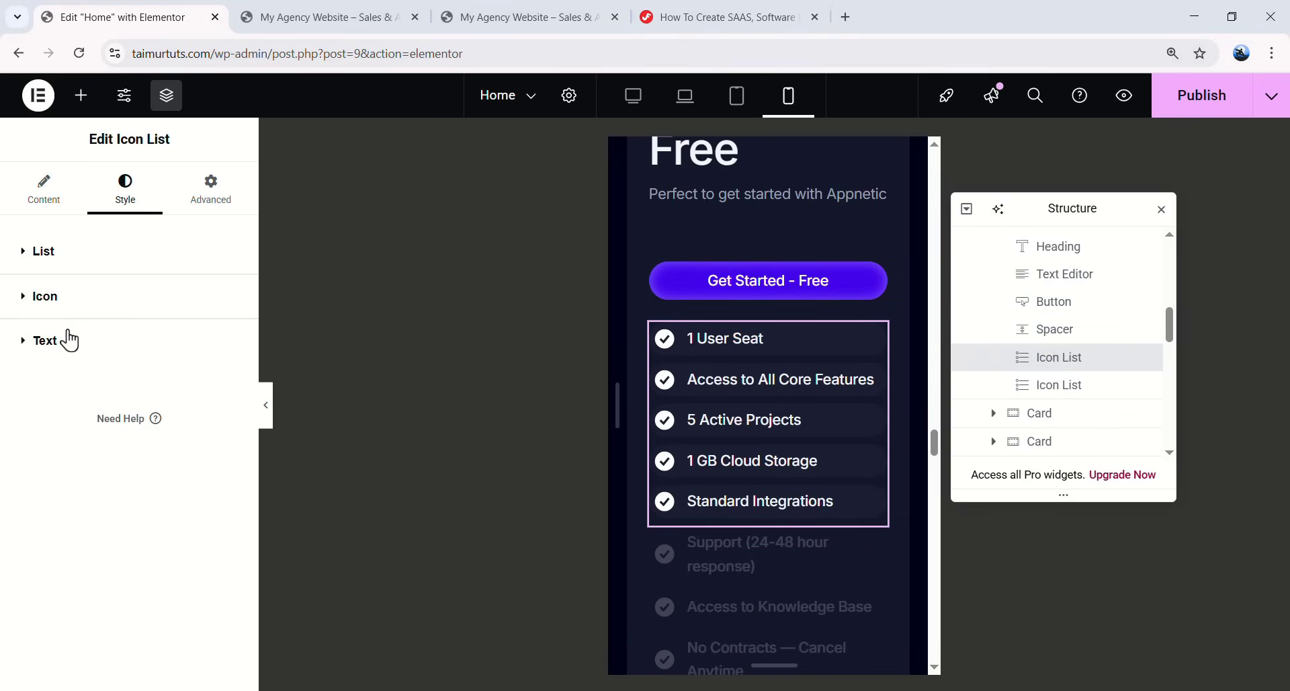
pyautogui.click(45, 296)
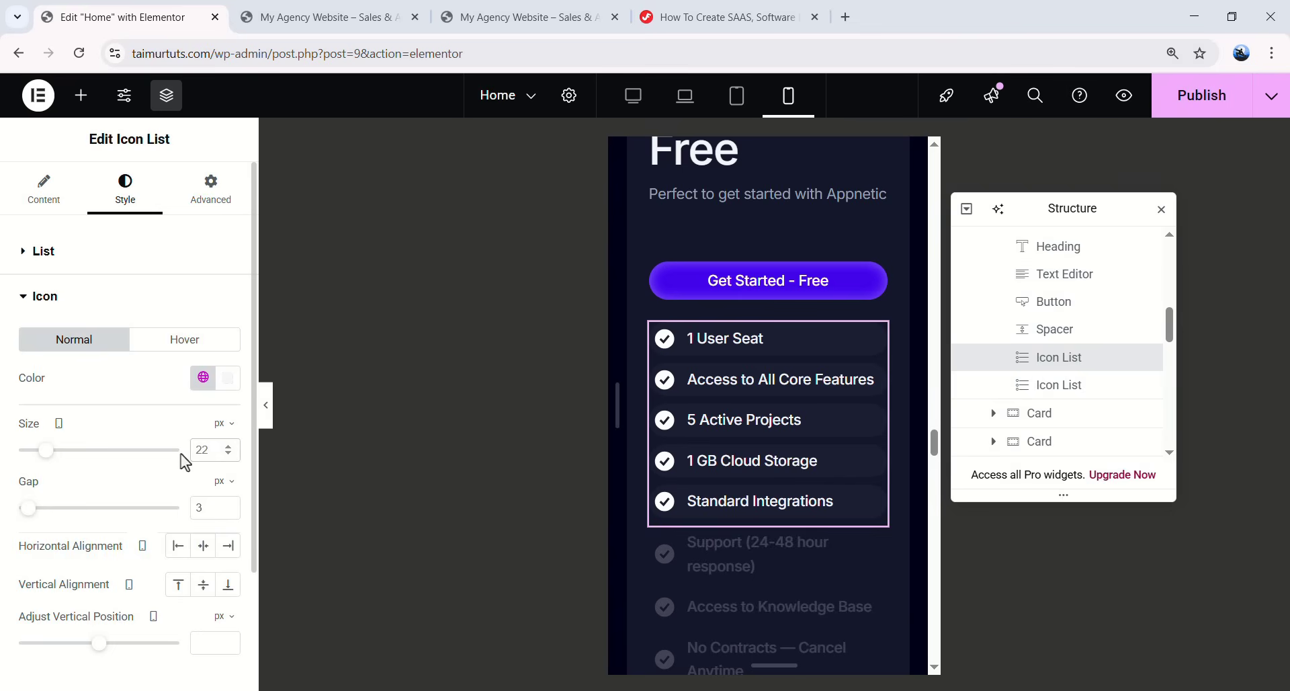
pyautogui.press('BackSpace')
pyautogui.write('0')
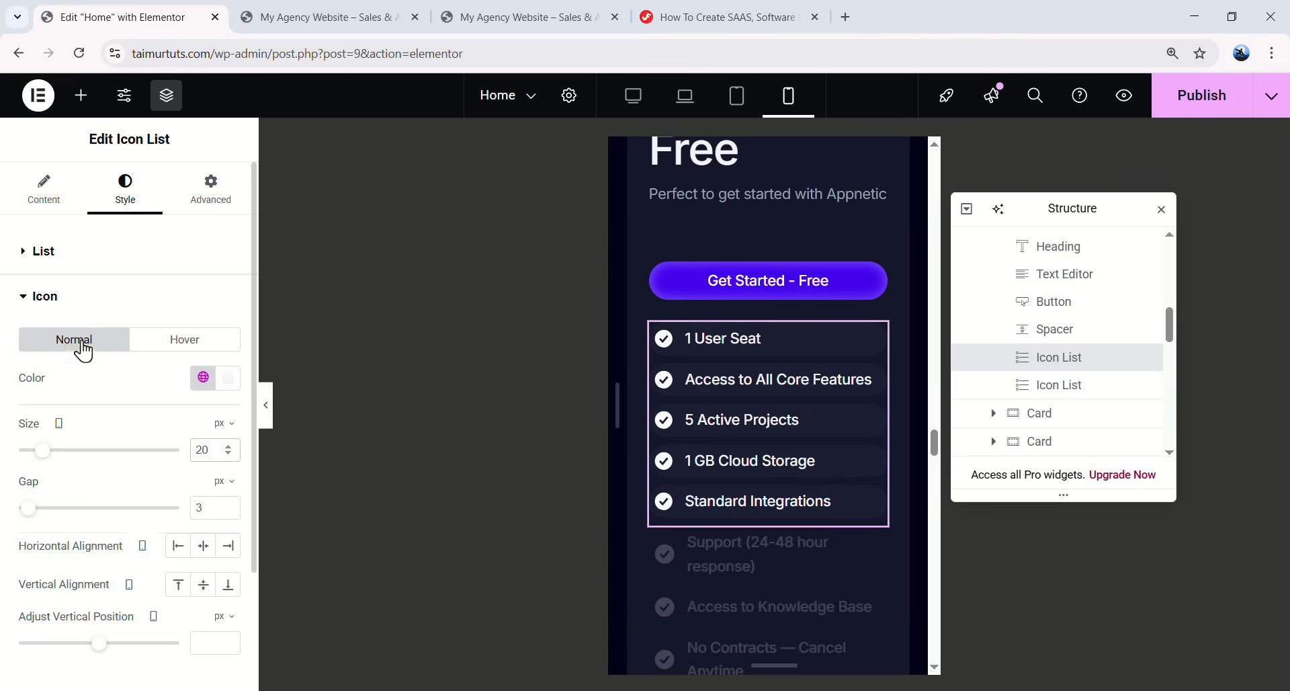
pyautogui.click(45, 296)
pyautogui.click(63, 354)
pyautogui.click(228, 383)
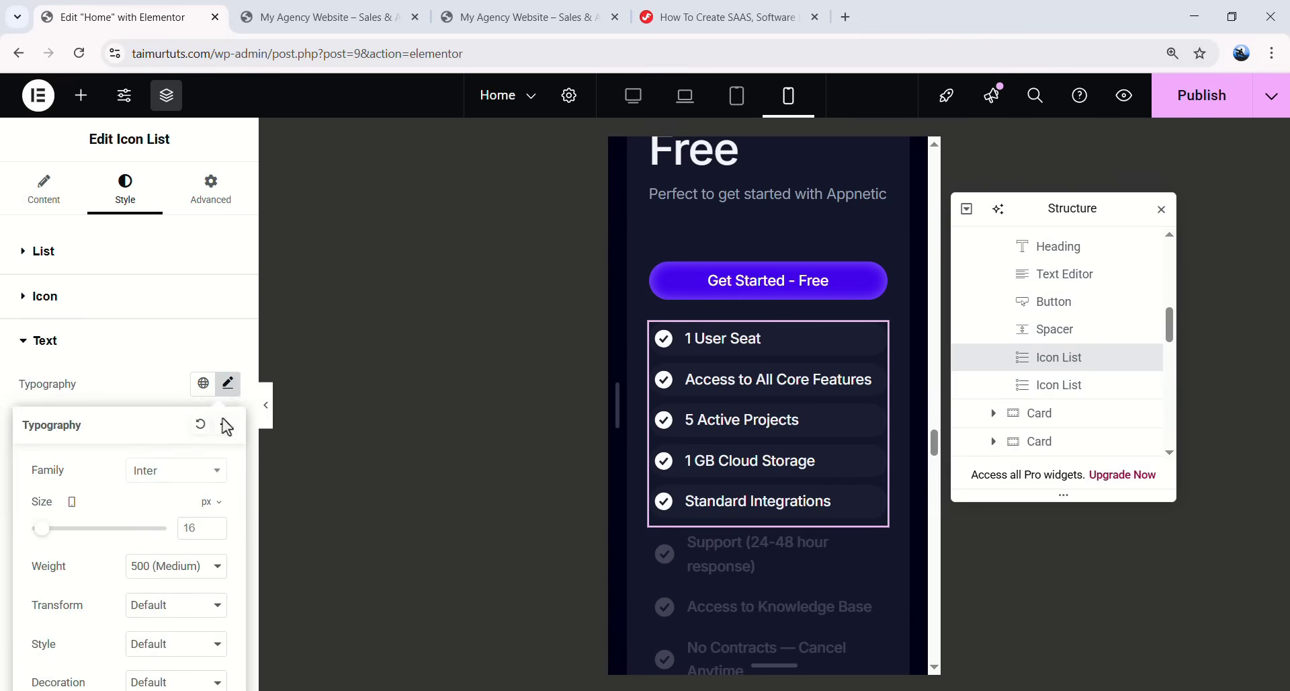
pyautogui.click(181, 527)
pyautogui.write('14')
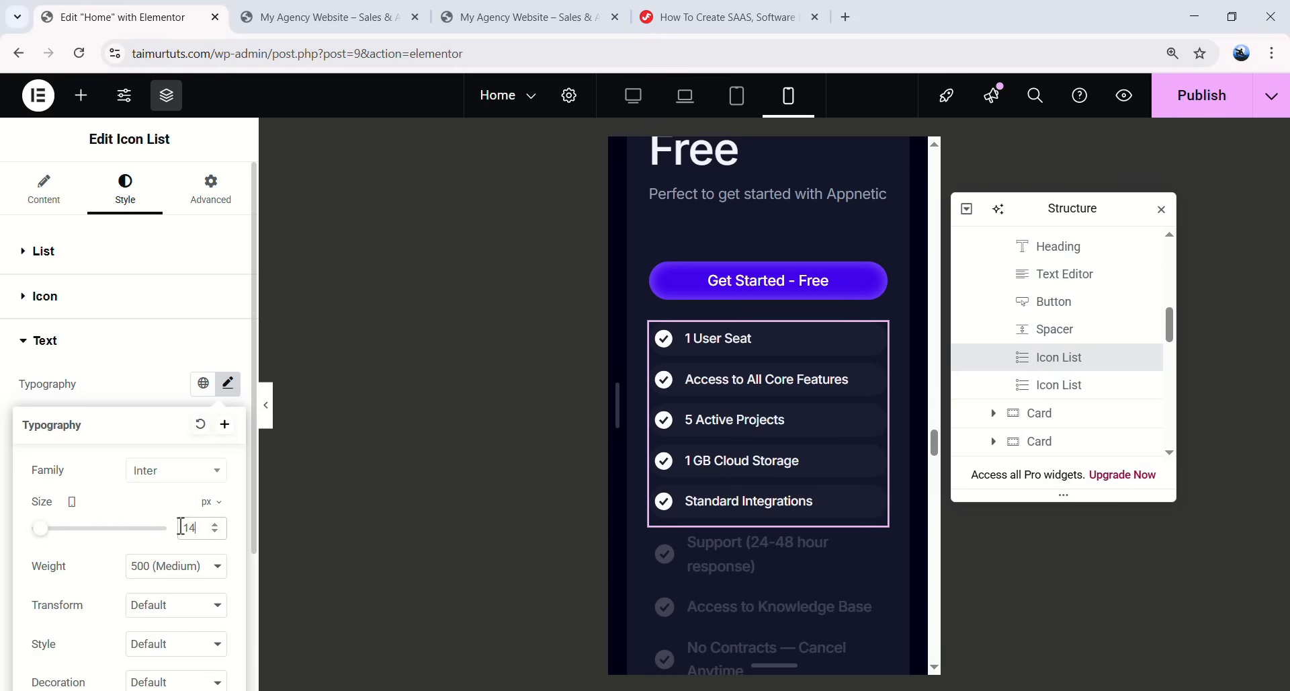
pyautogui.click(294, 426)
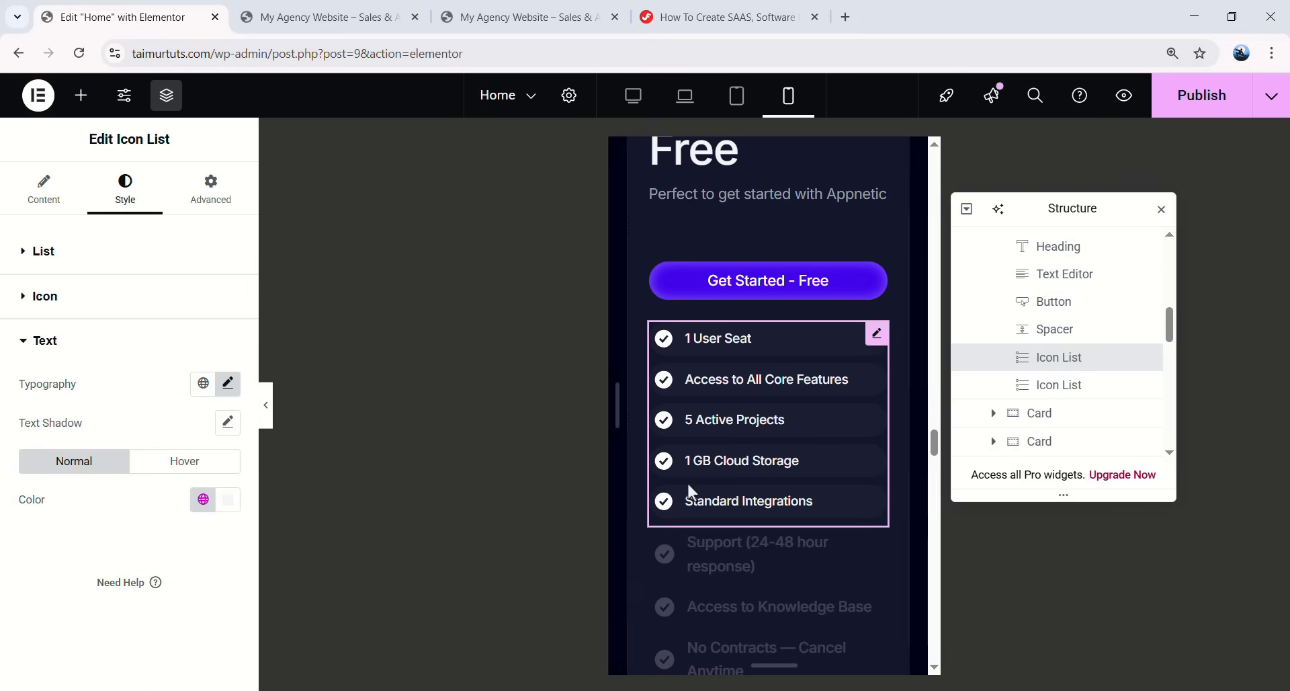
pyautogui.scroll(-3, 691, 485)
# - Shrink the greyed-out feature list's icons to 20 px and its text to 14 px
pyautogui.click(876, 377)
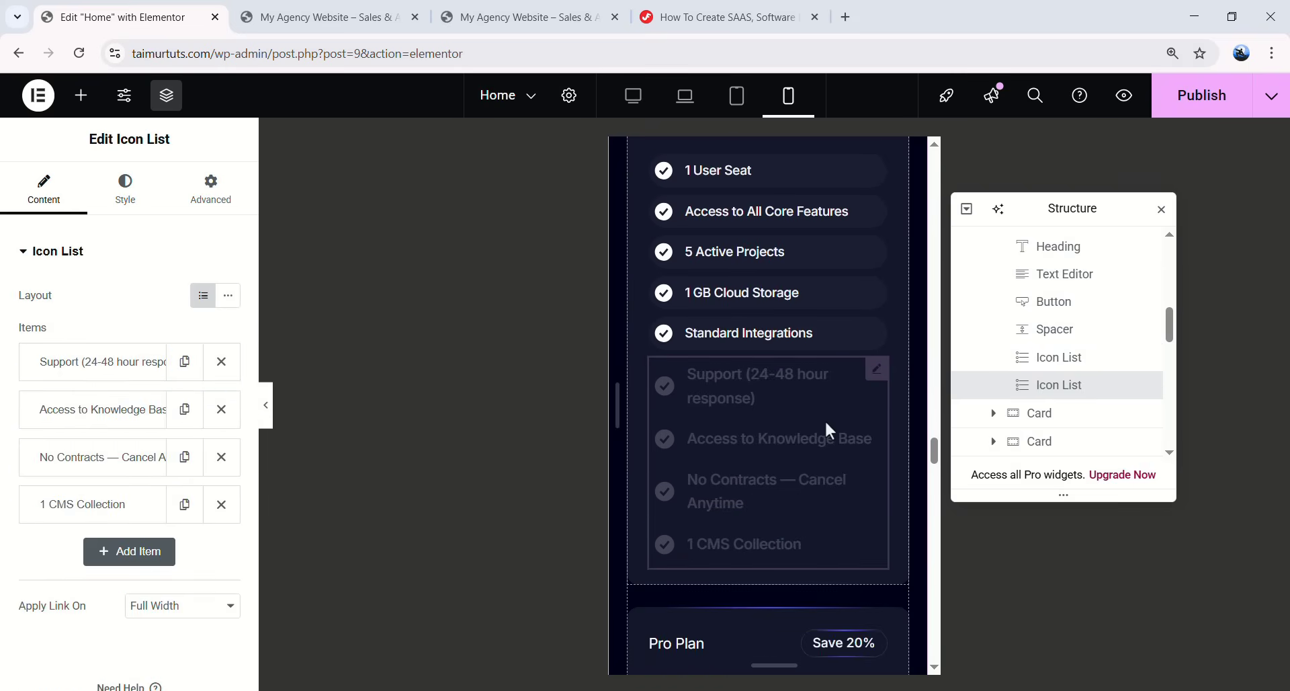
pyautogui.click(134, 210)
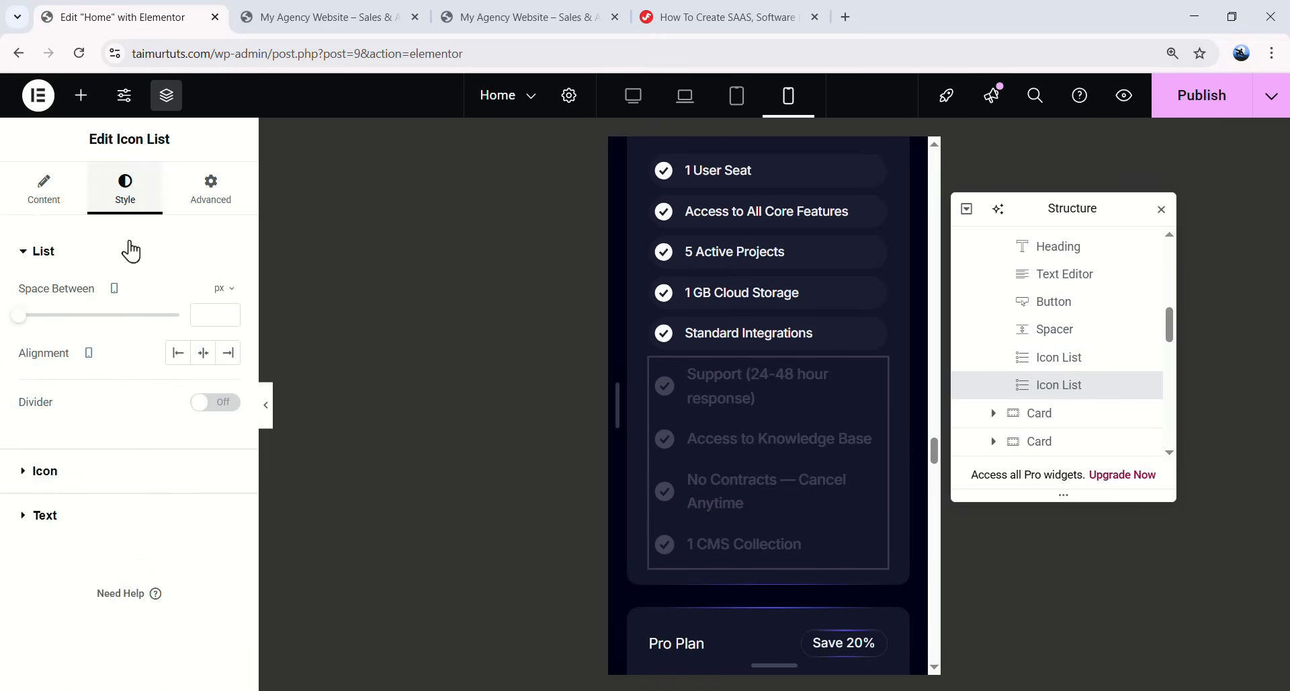
pyautogui.click(78, 481)
pyautogui.press('Down')
pyautogui.press('Down')
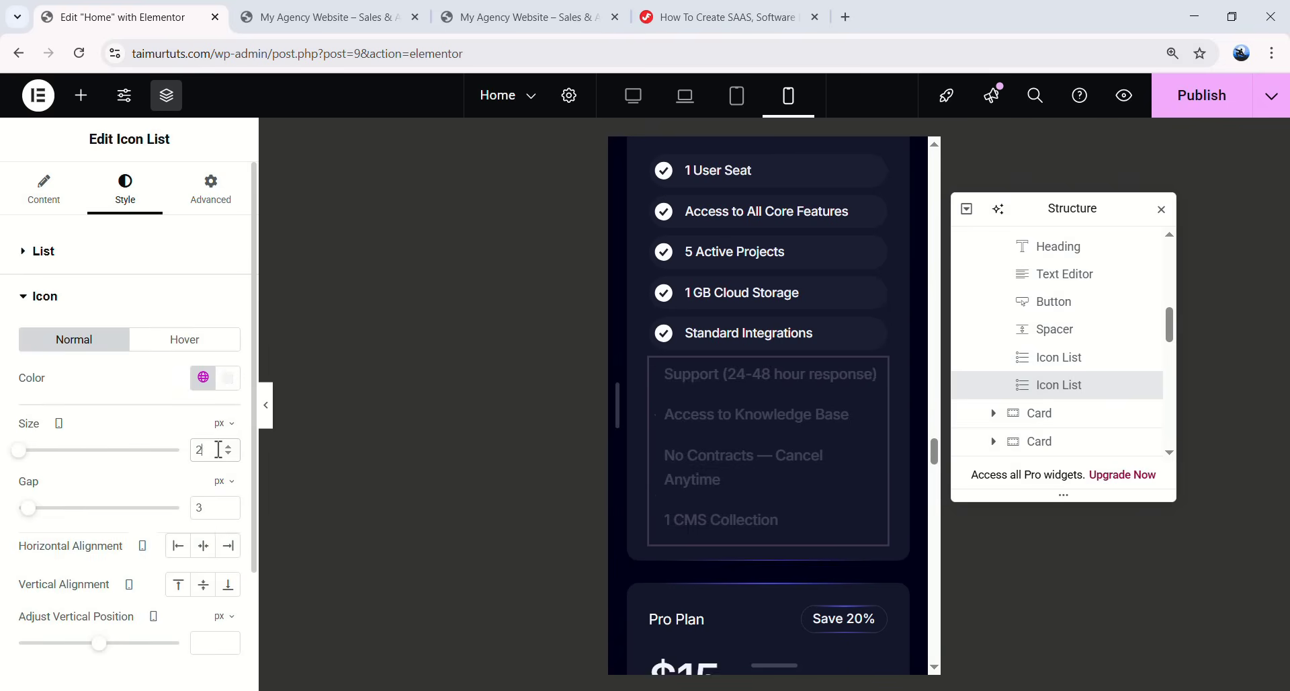
pyautogui.click(133, 296)
pyautogui.click(124, 346)
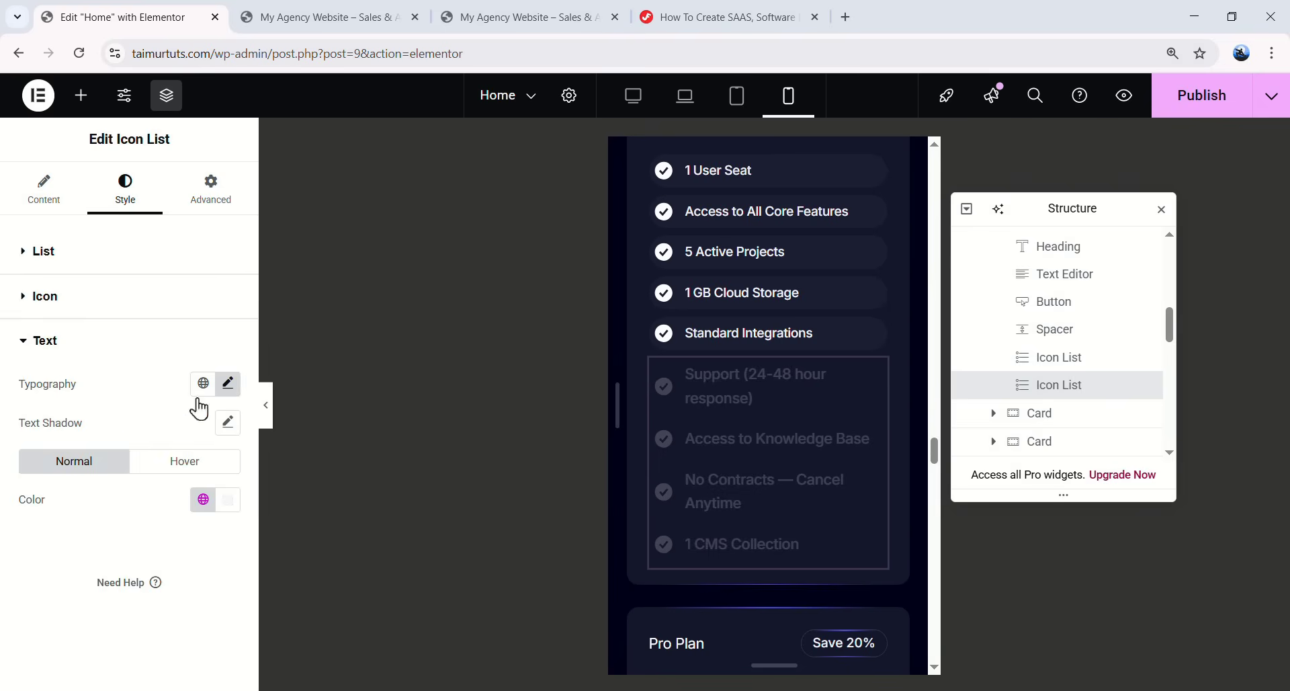
pyautogui.click(228, 390)
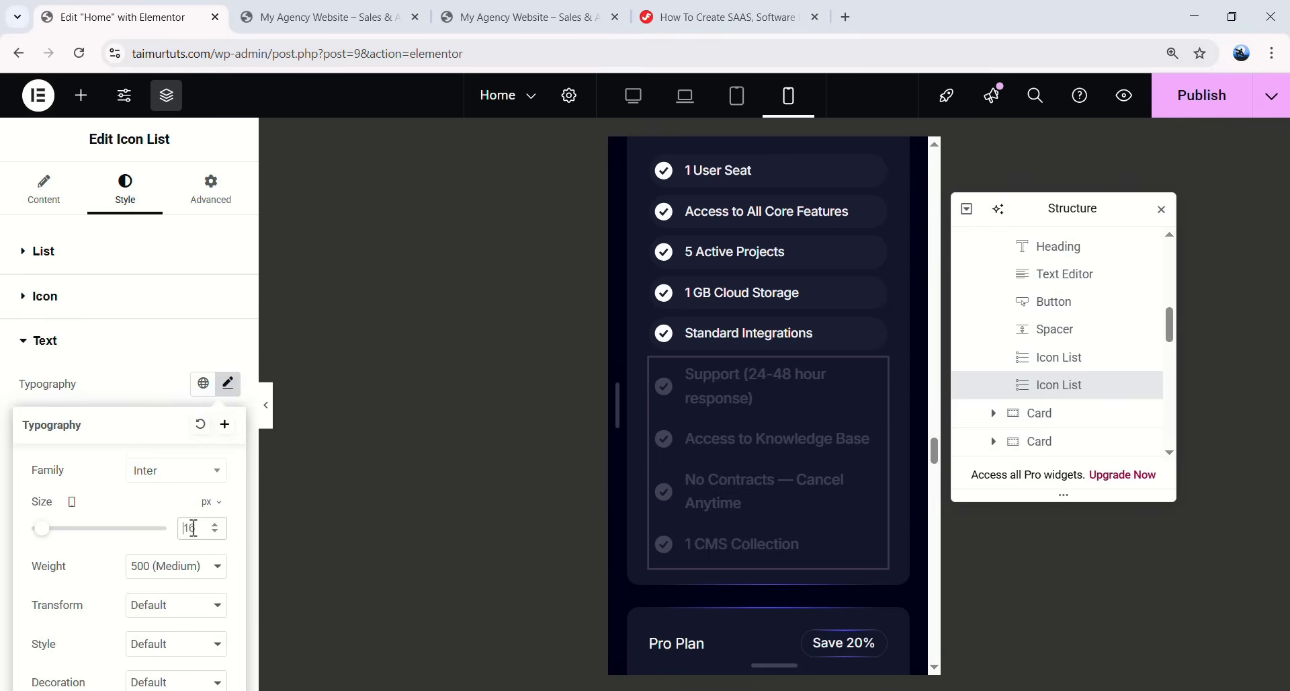
pyautogui.press('Down')
pyautogui.press('Down')
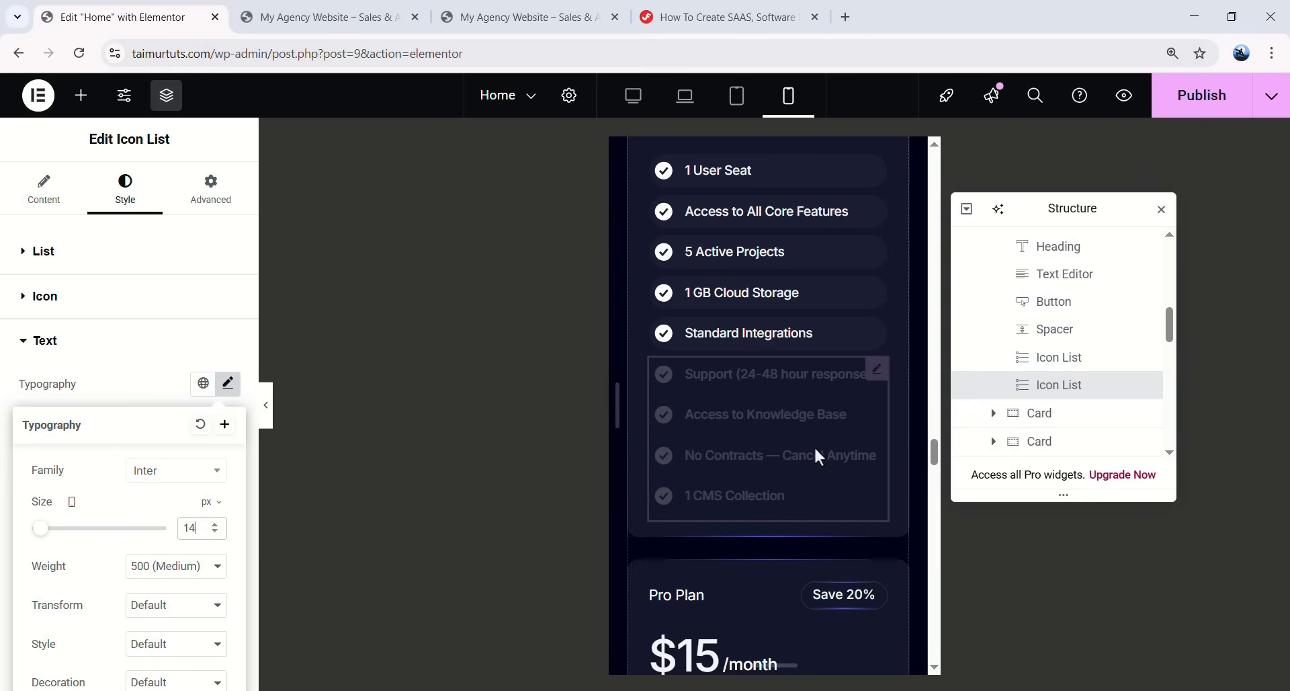
pyautogui.scroll(4, 806, 437)
pyautogui.click(1071, 396)
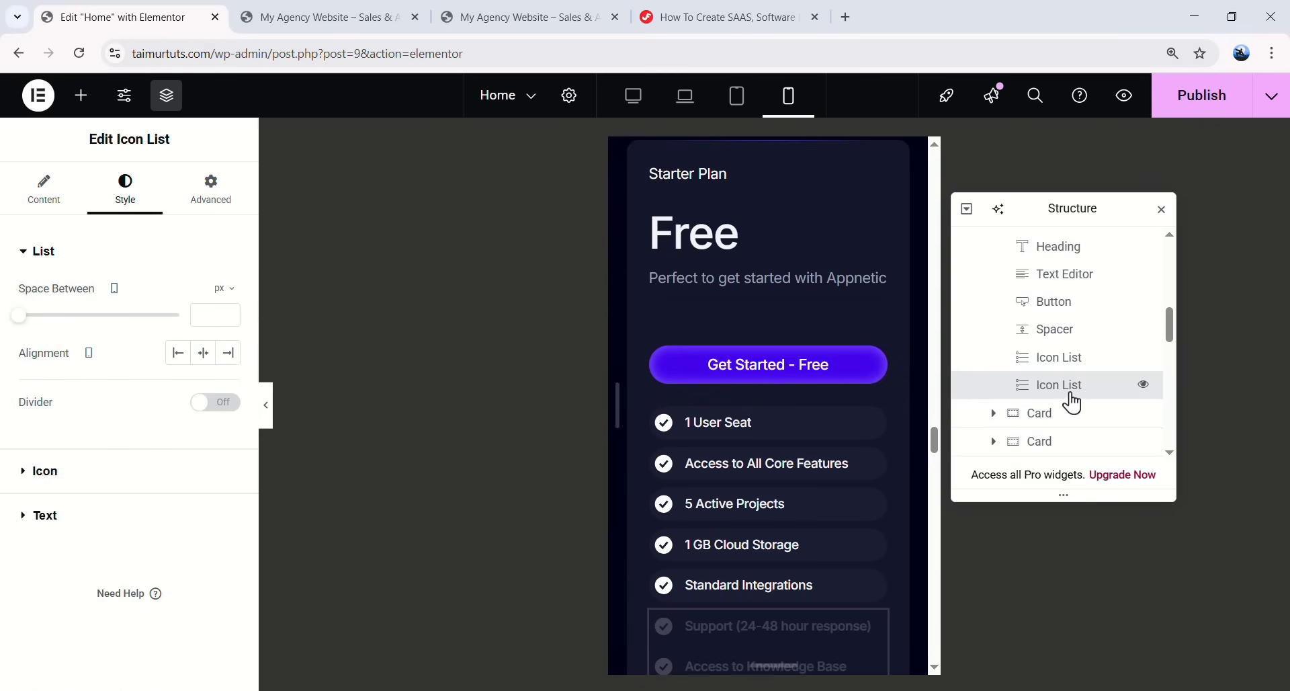
# - Clear the Starter Plan card container's padding to 0
pyautogui.scroll(2, 1073, 397)
pyautogui.click(1060, 285)
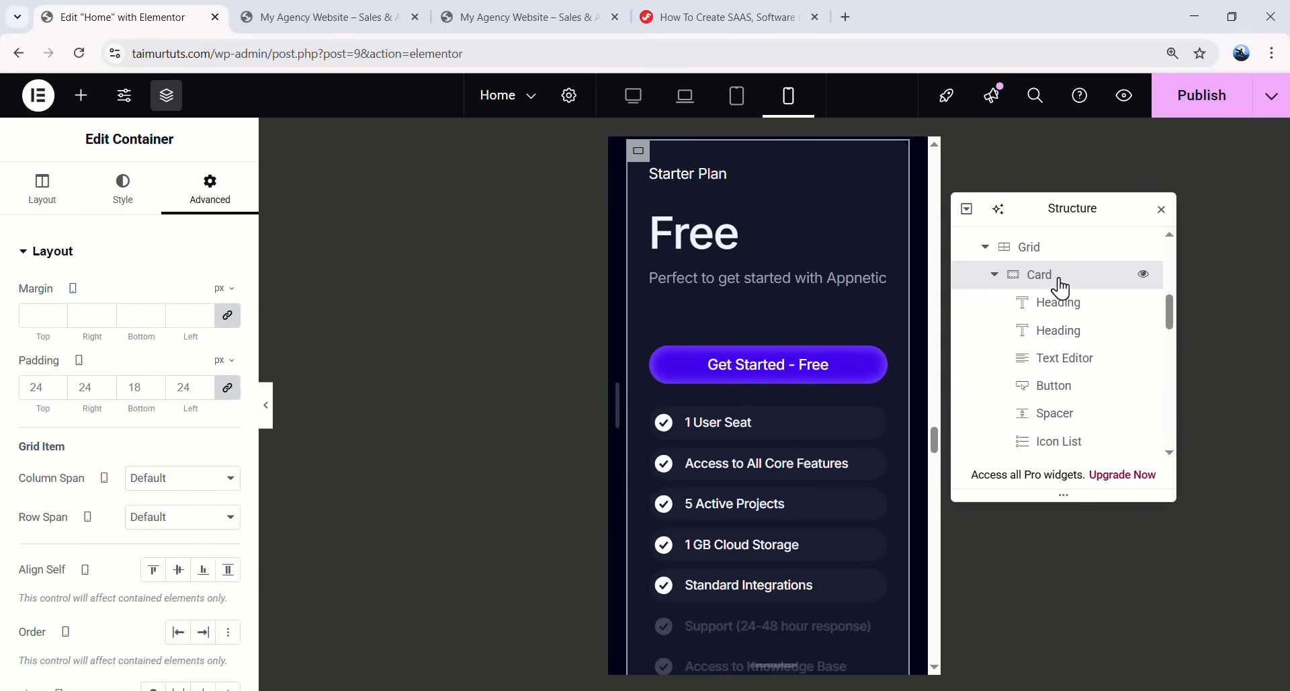
pyautogui.click(88, 388)
# - Pad the Starter Plan card 16 px on top, right and left, 8 px at the bottom
pyautogui.write('0')
pyautogui.click(227, 389)
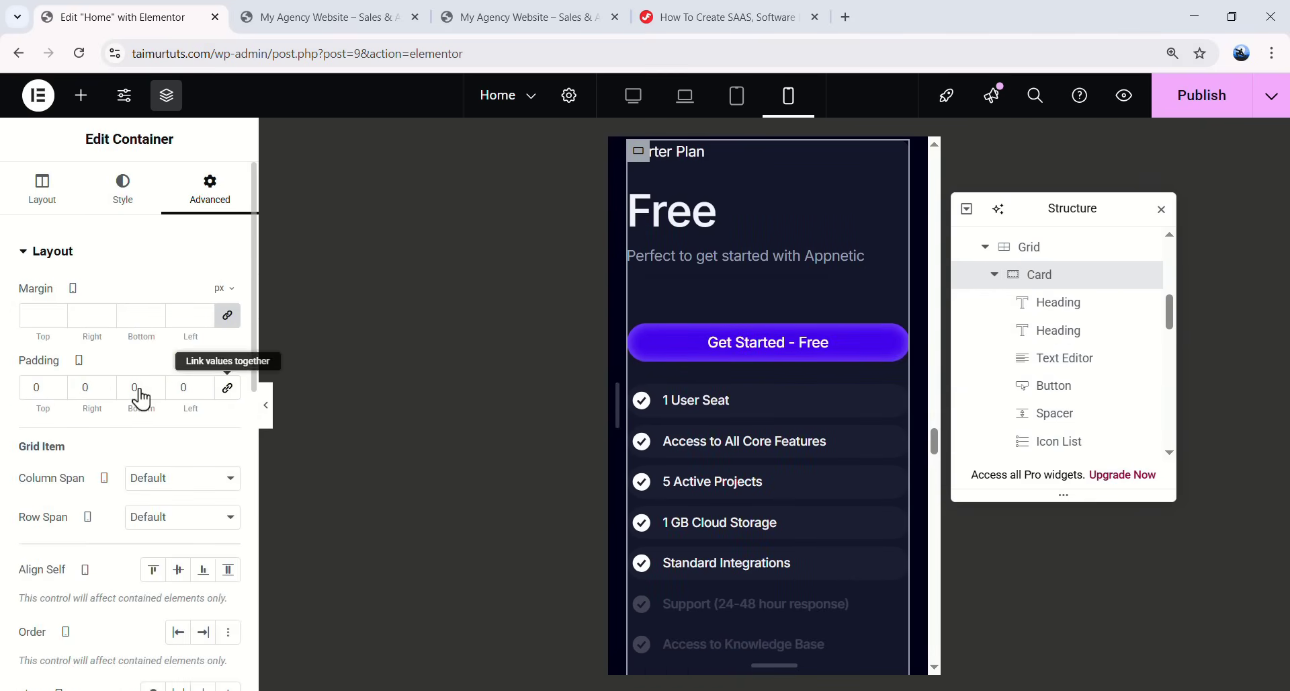
pyautogui.moveTo(44, 390); pyautogui.dragTo(9, 392)
pyautogui.write('20')
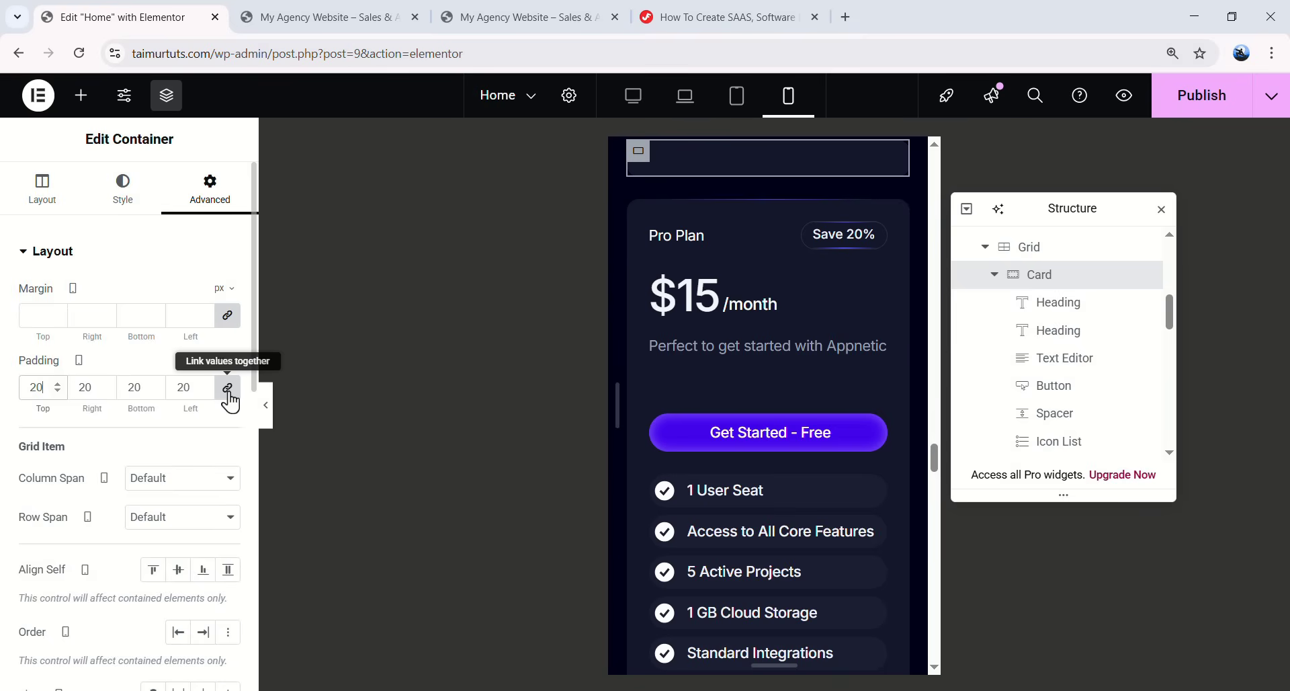
pyautogui.moveTo(147, 389); pyautogui.dragTo(117, 388)
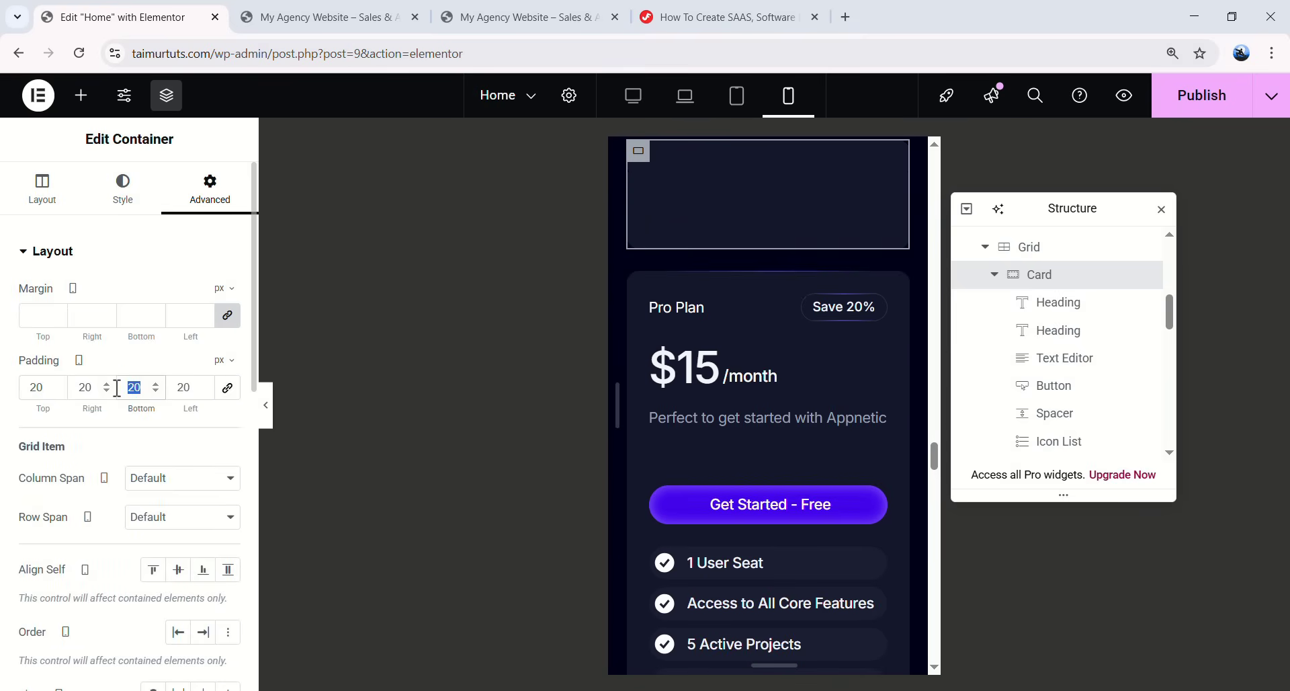
pyautogui.write('12')
pyautogui.scroll(3, 837, 354)
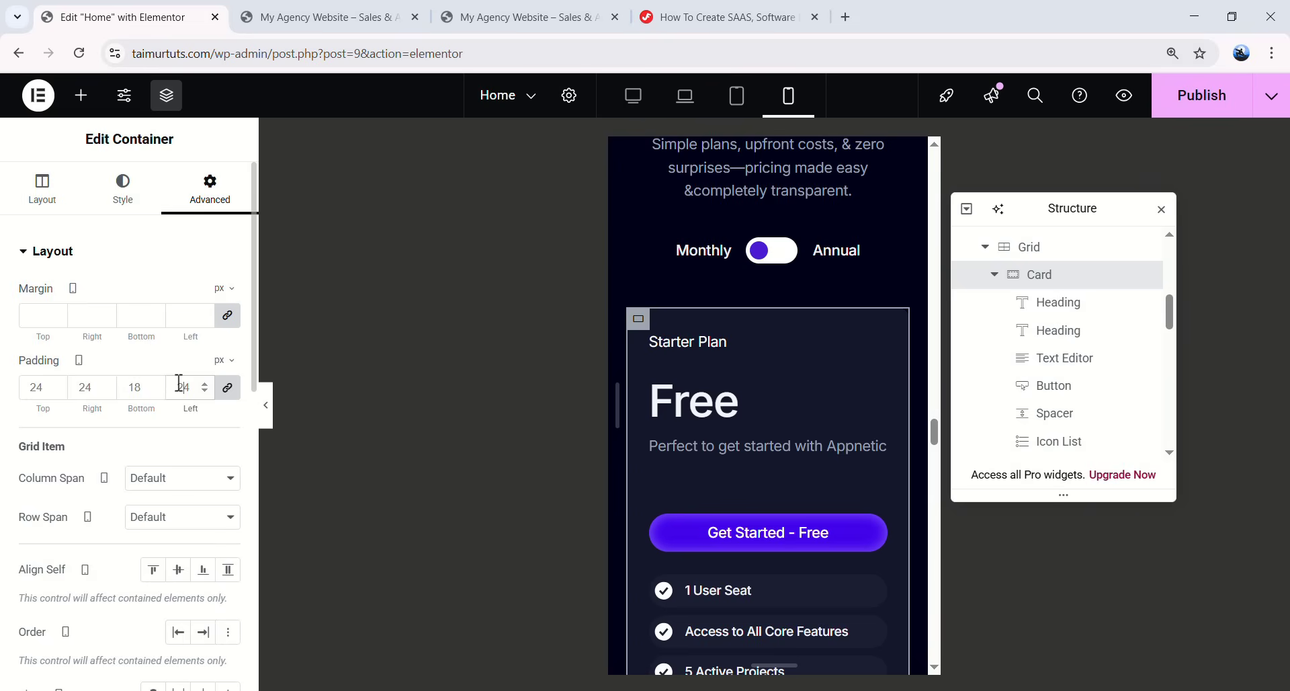
pyautogui.write('16')
pyautogui.click(227, 388)
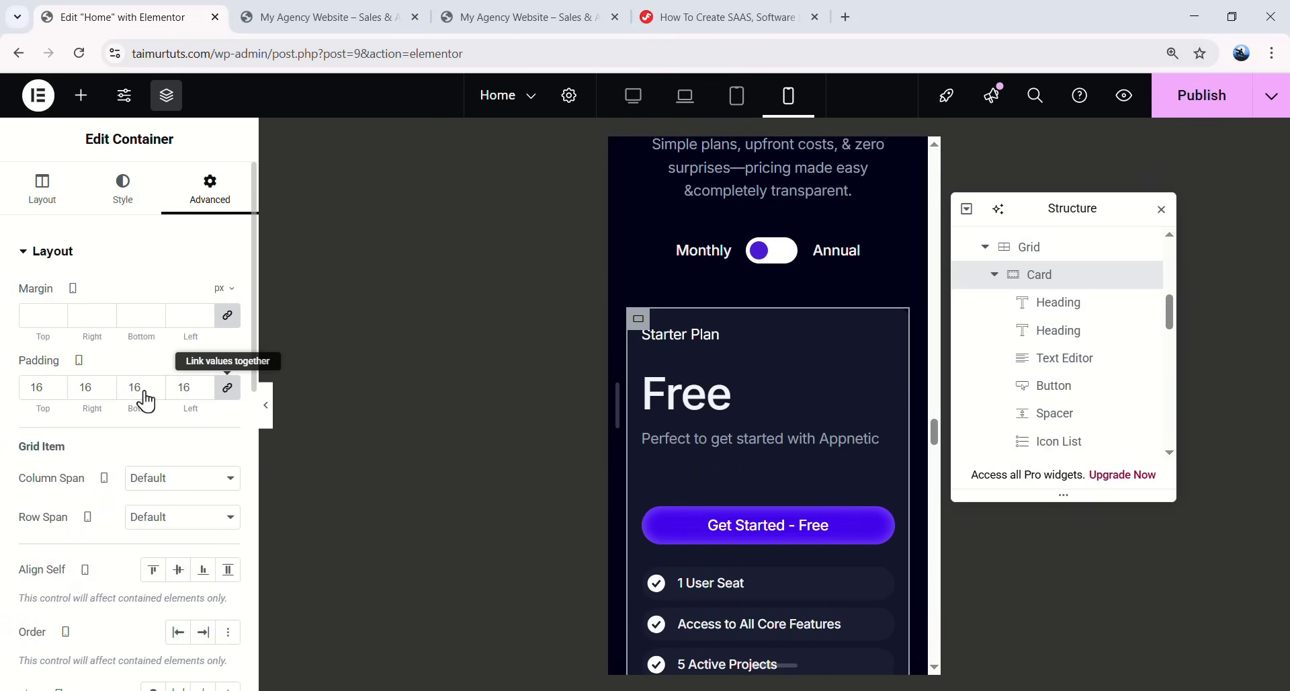
pyautogui.doubleClick(135, 388)
pyautogui.write('8')
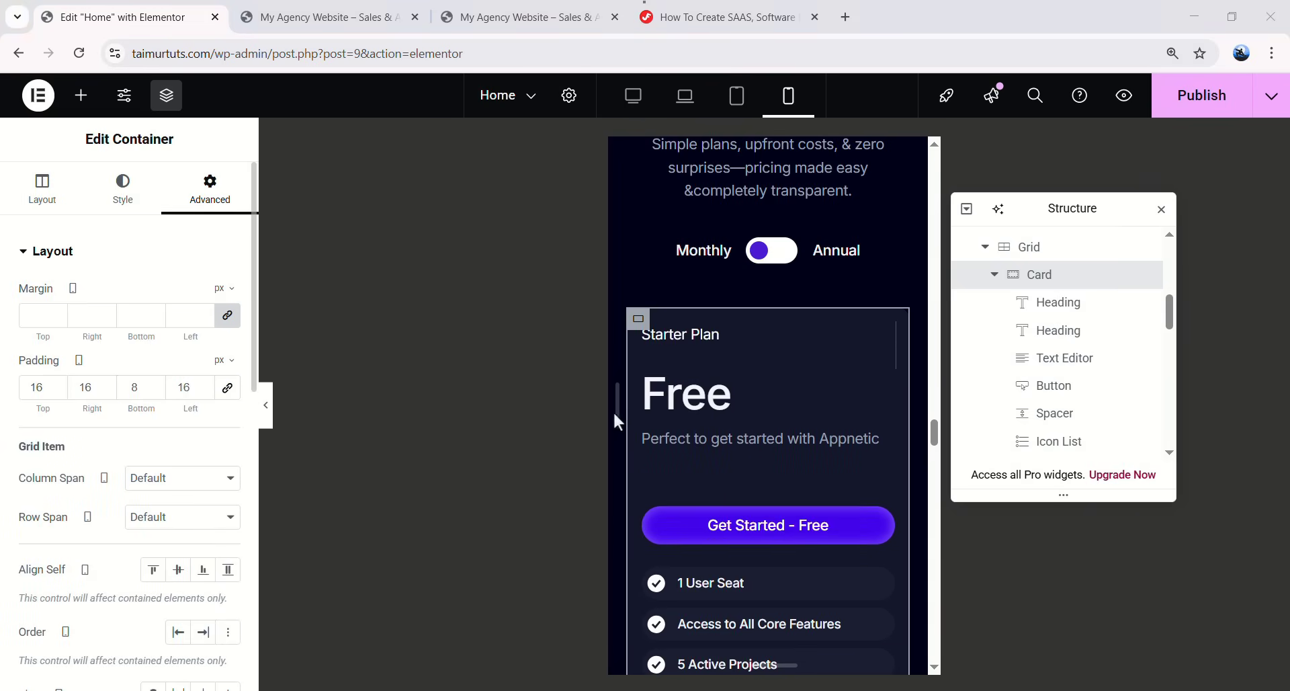
pyautogui.click(731, 393)
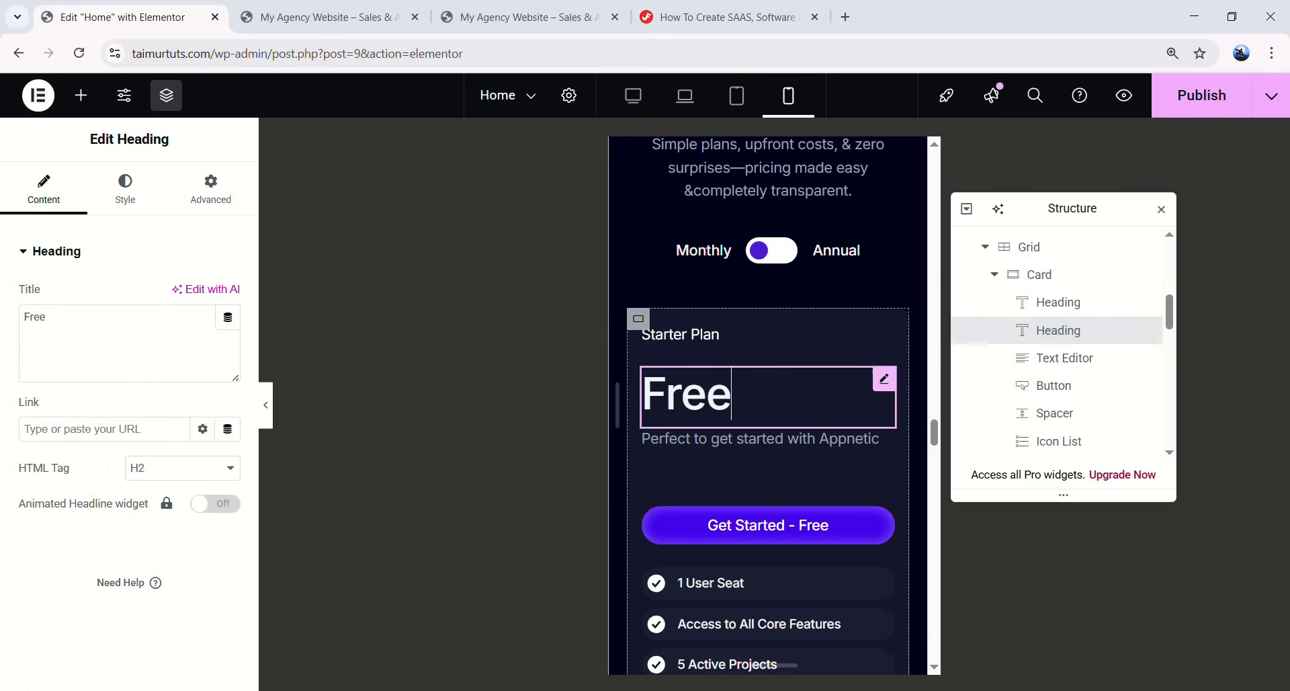
# - Set the Free heading to 32 px font size with a 40 px line height
pyautogui.click(125, 188)
pyautogui.click(228, 347)
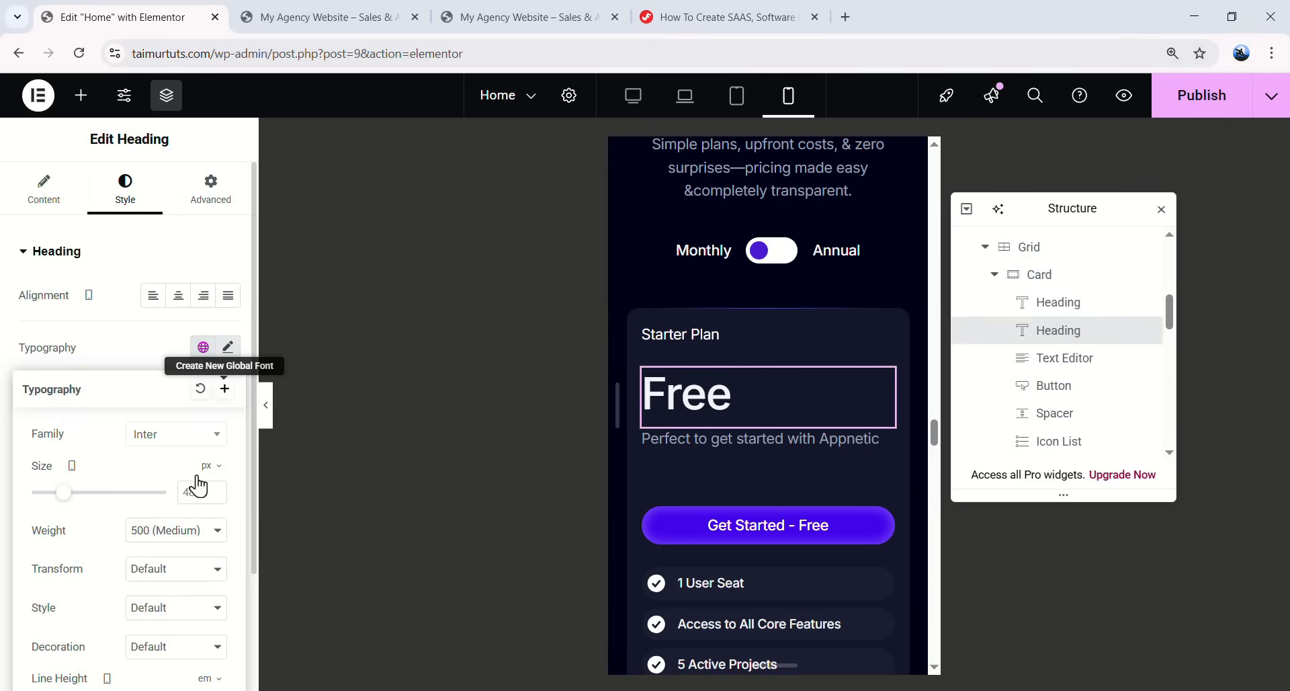
pyautogui.doubleClick(190, 493)
pyautogui.write('32')
pyautogui.scroll(-2, 155, 537)
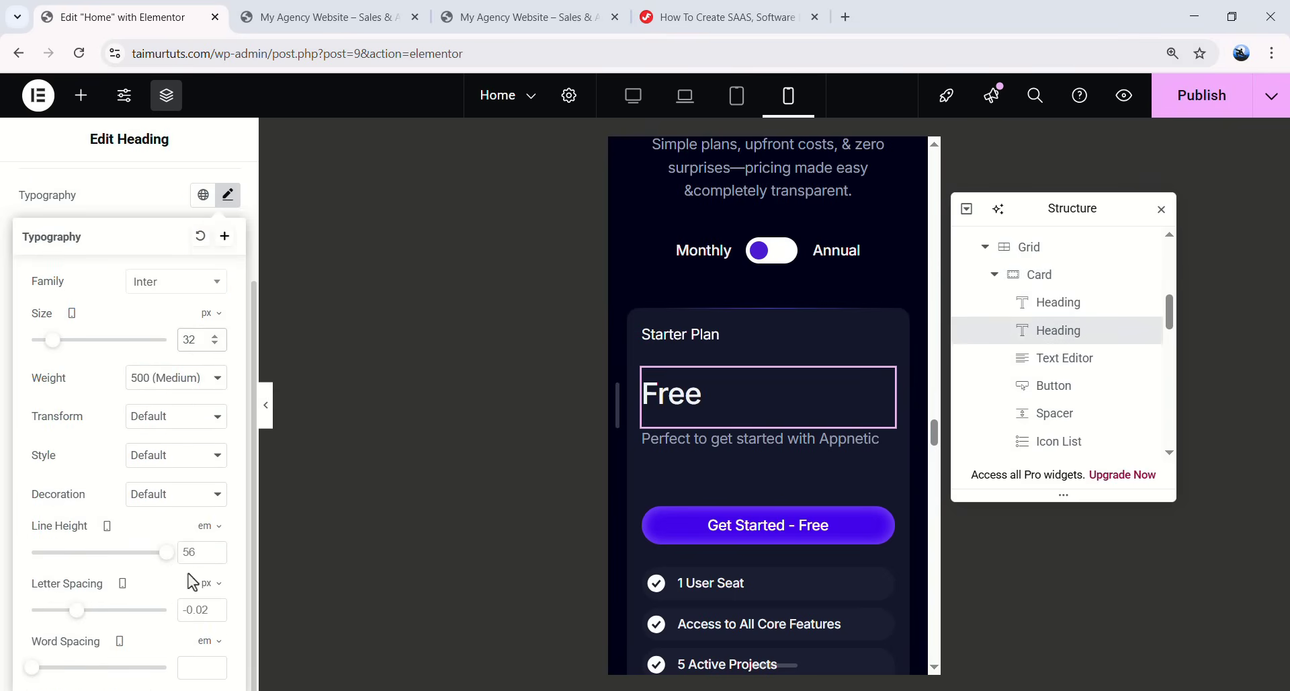
pyautogui.click(214, 538)
pyautogui.click(202, 546)
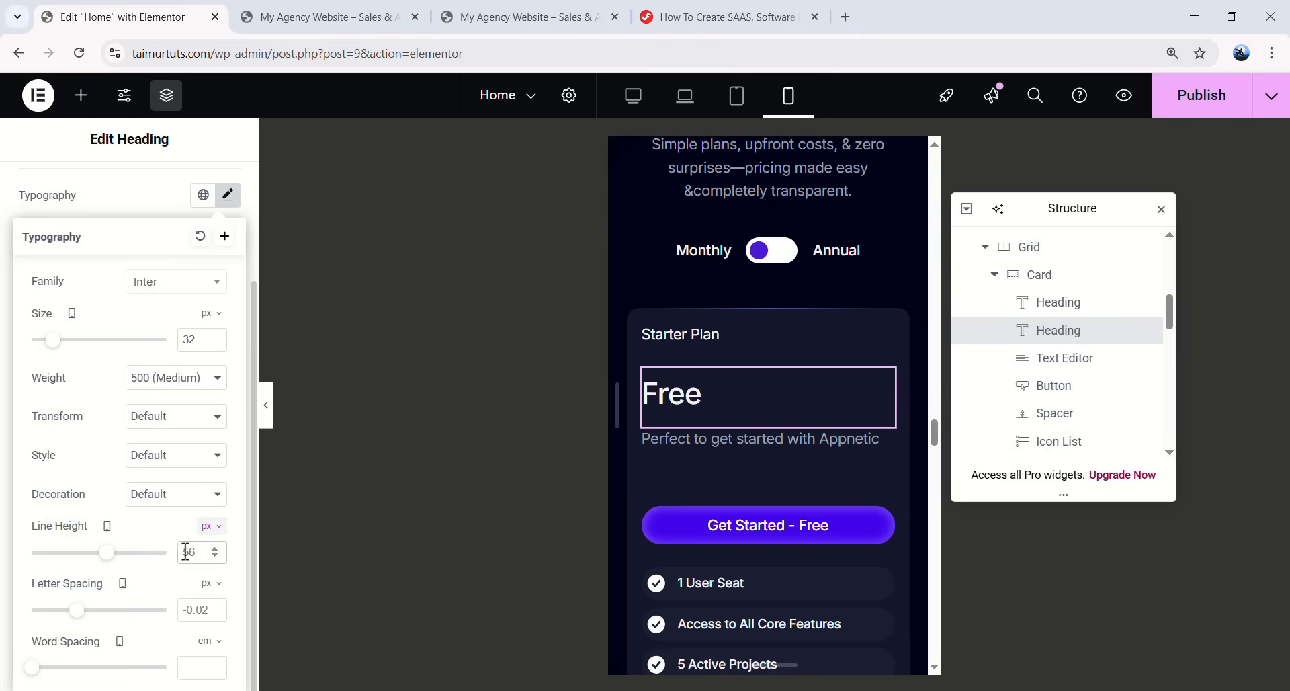
pyautogui.doubleClick(187, 552)
pyautogui.write('40')
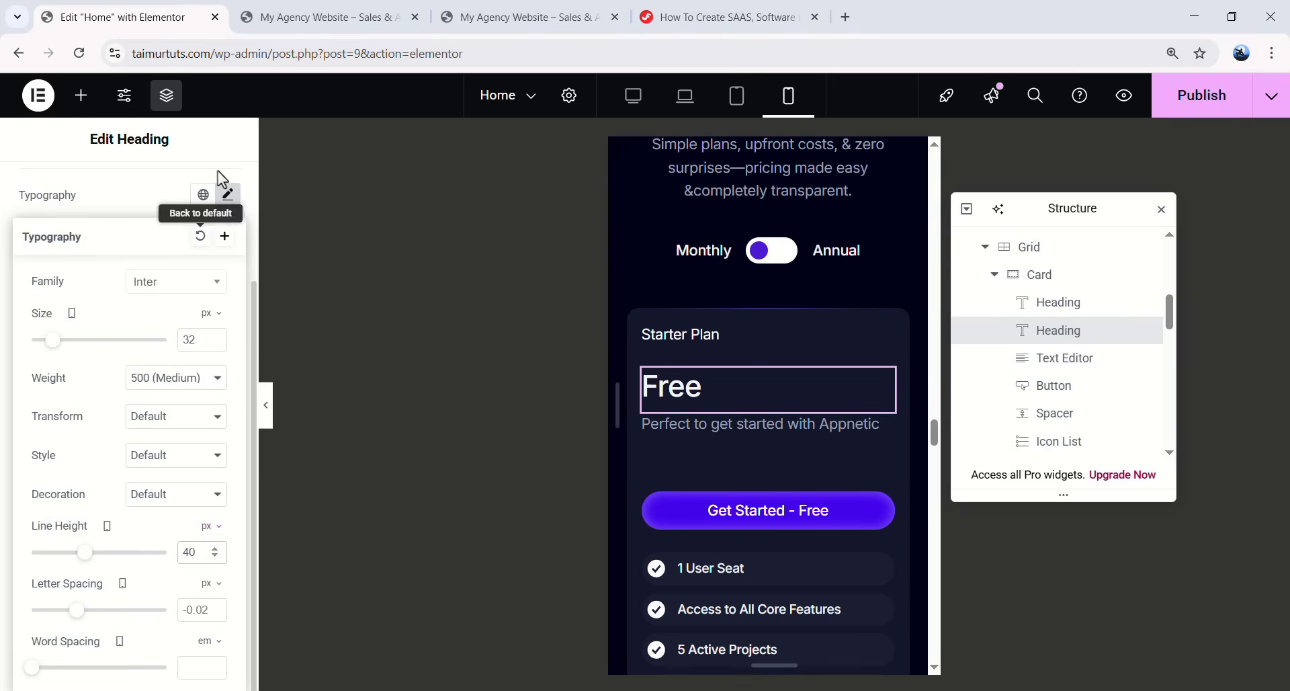
pyautogui.click(373, 276)
# - Give the description below Free 15 px text and 0 bottom padding
pyautogui.click(713, 431)
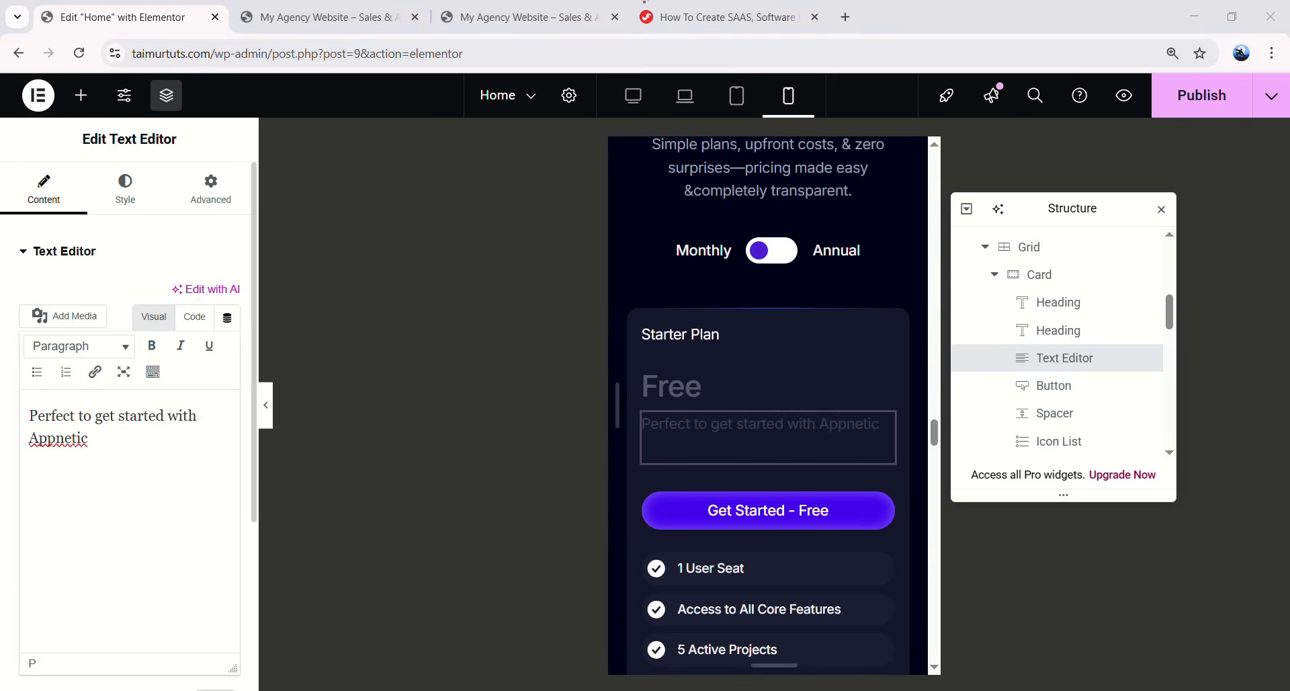
pyautogui.click(149, 196)
pyautogui.click(228, 347)
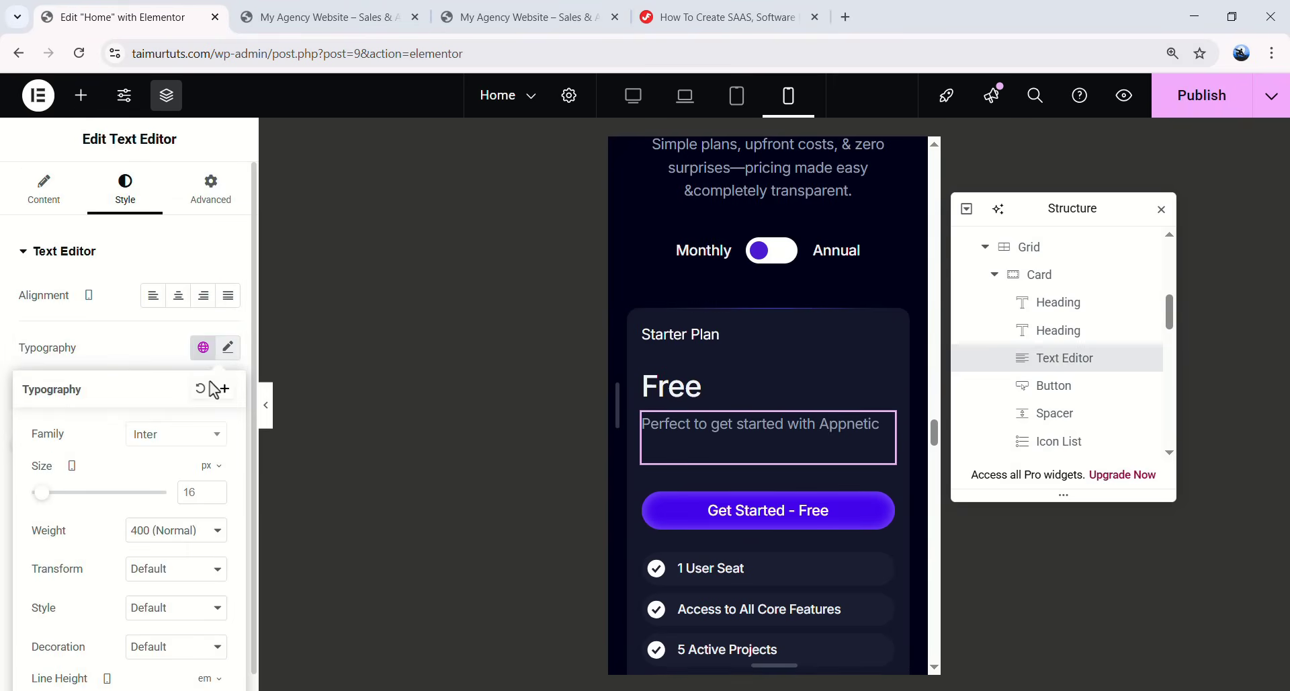
pyautogui.click(199, 496)
pyautogui.write('15')
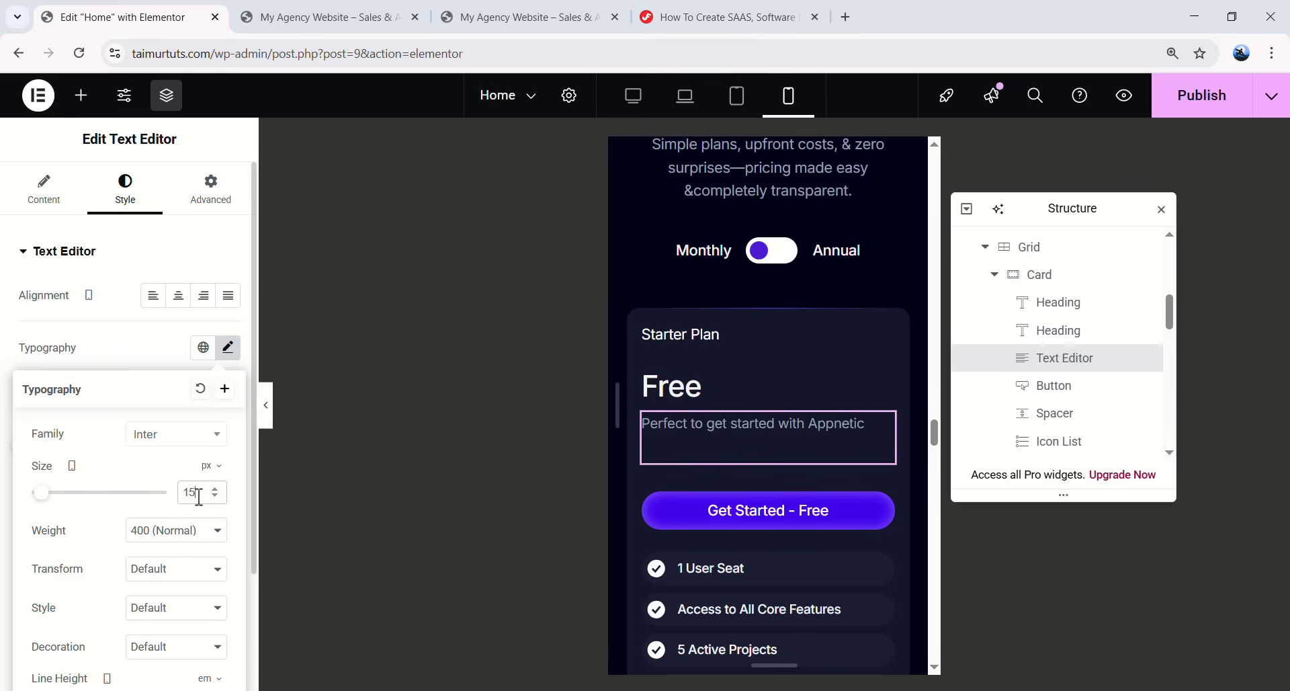
pyautogui.click(213, 193)
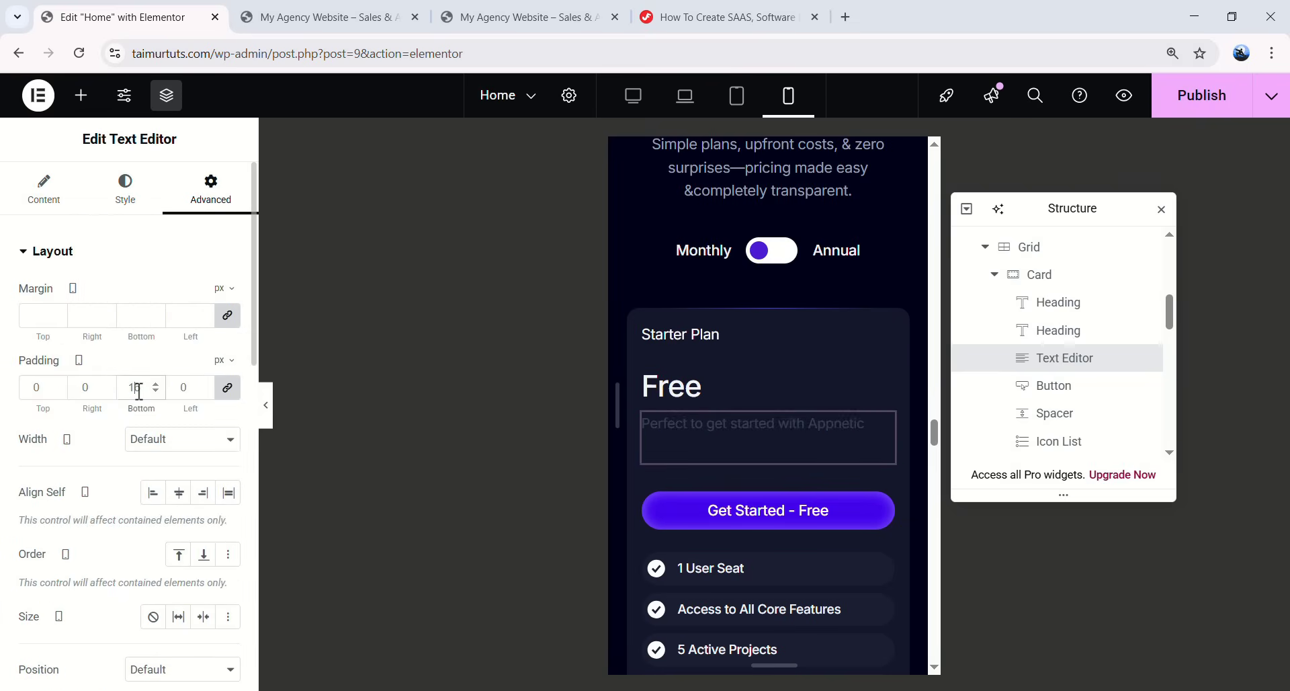
pyautogui.doubleClick(139, 388)
pyautogui.write('0')
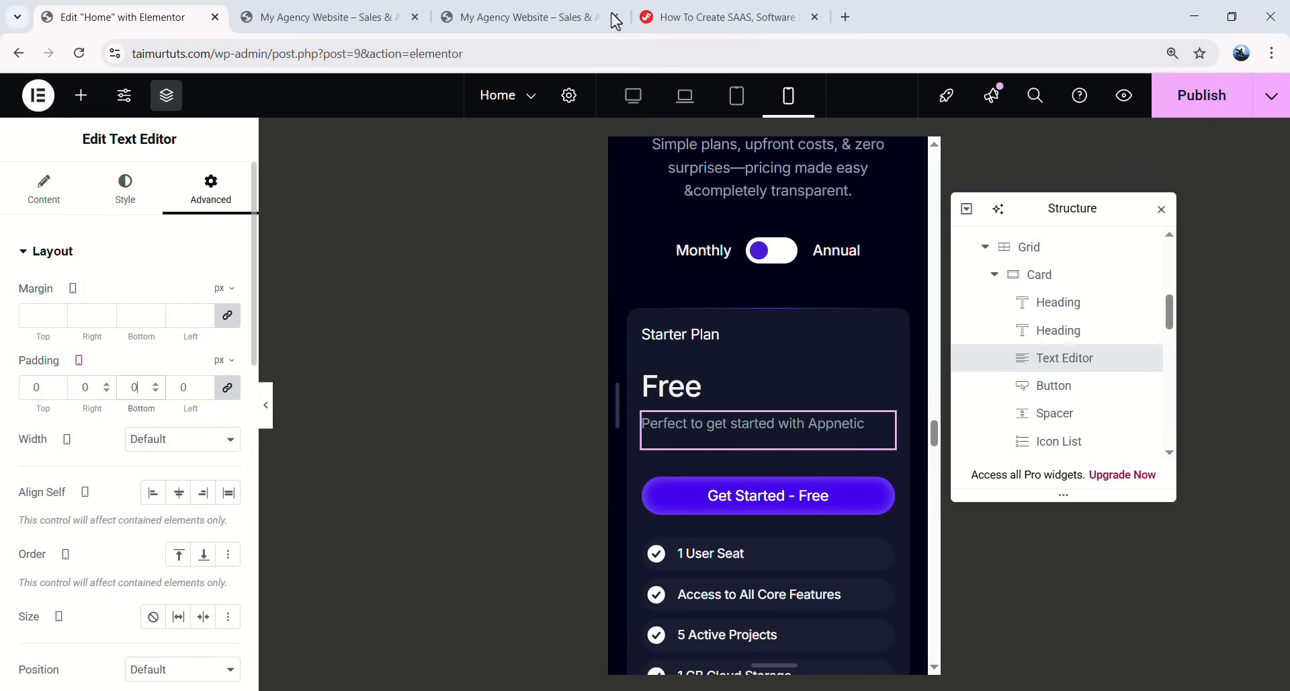
# - Set the Get Started - Free button's top margin to 0
pyautogui.click(880, 497)
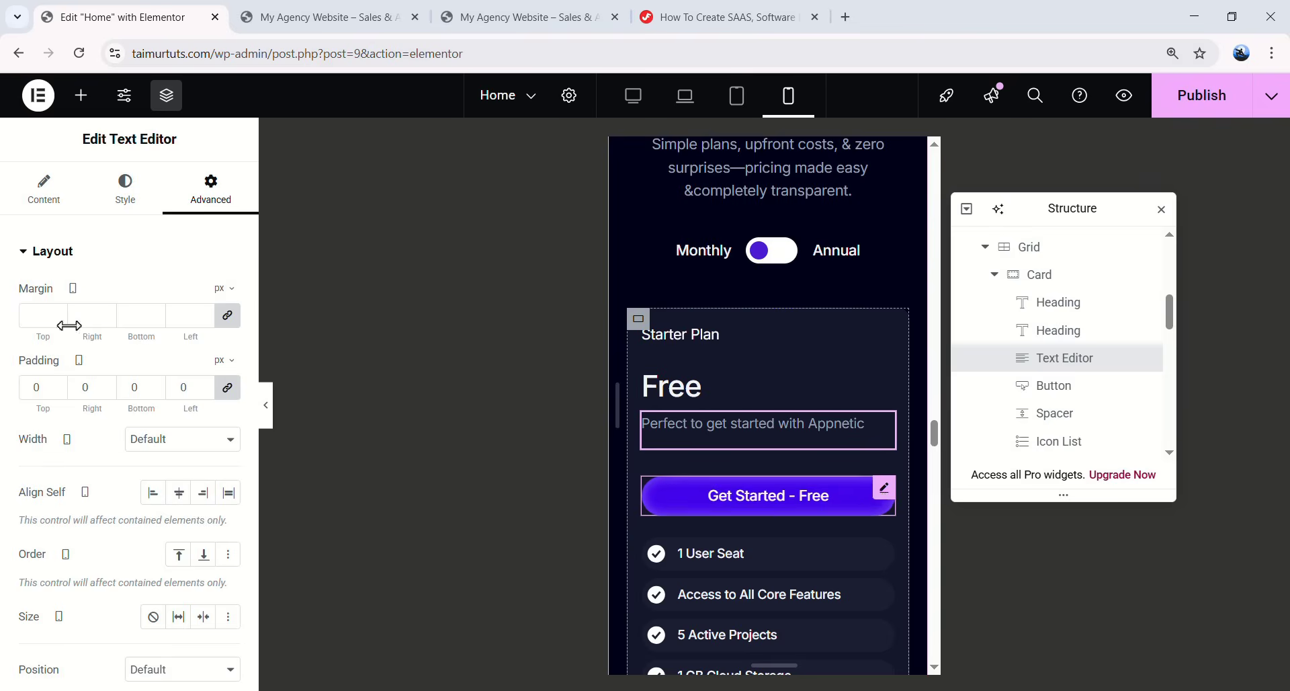
pyautogui.doubleClick(27, 315)
pyautogui.write('0')
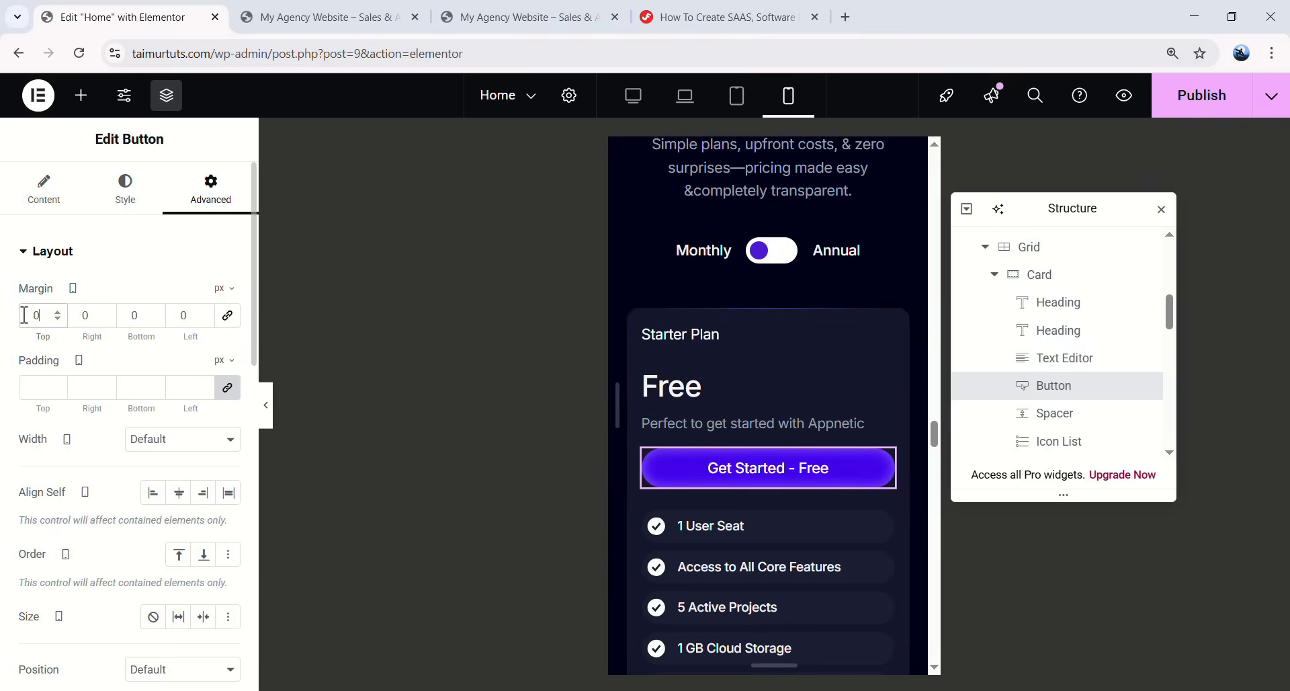
pyautogui.scroll(-3, 805, 278)
pyautogui.scroll(-4, 780, 389)
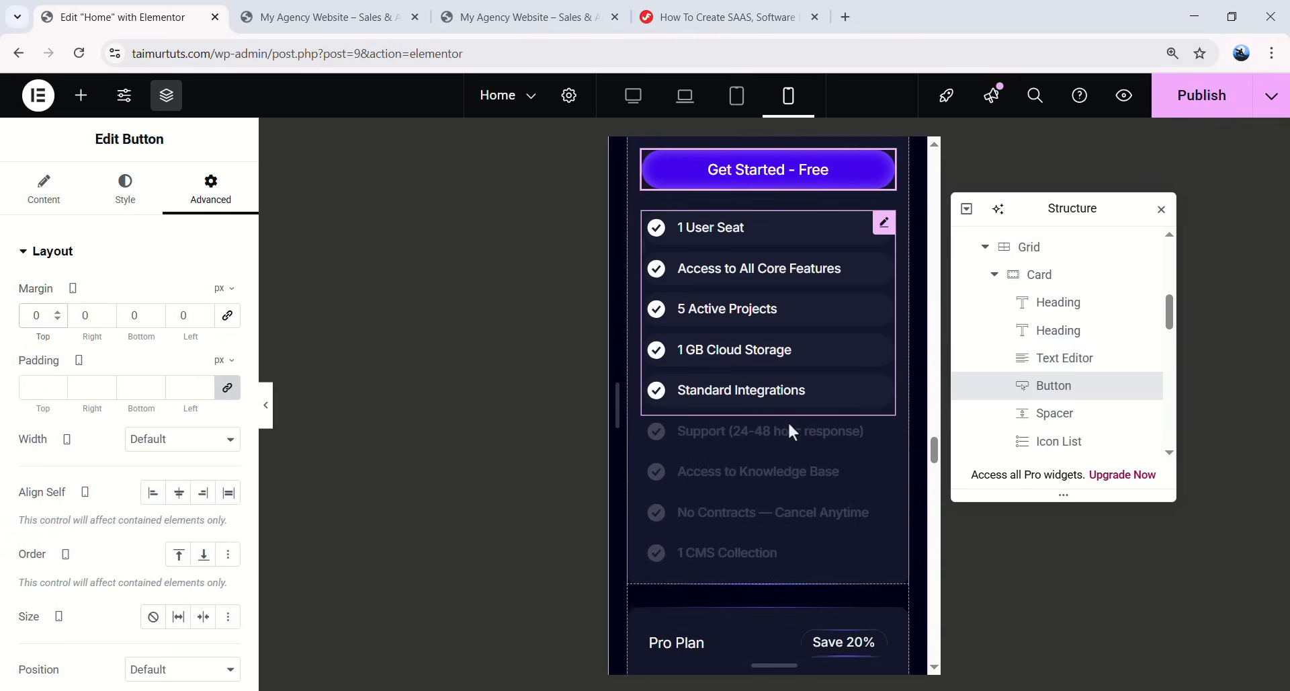
pyautogui.scroll(8, 784, 474)
pyautogui.scroll(-7, 735, 463)
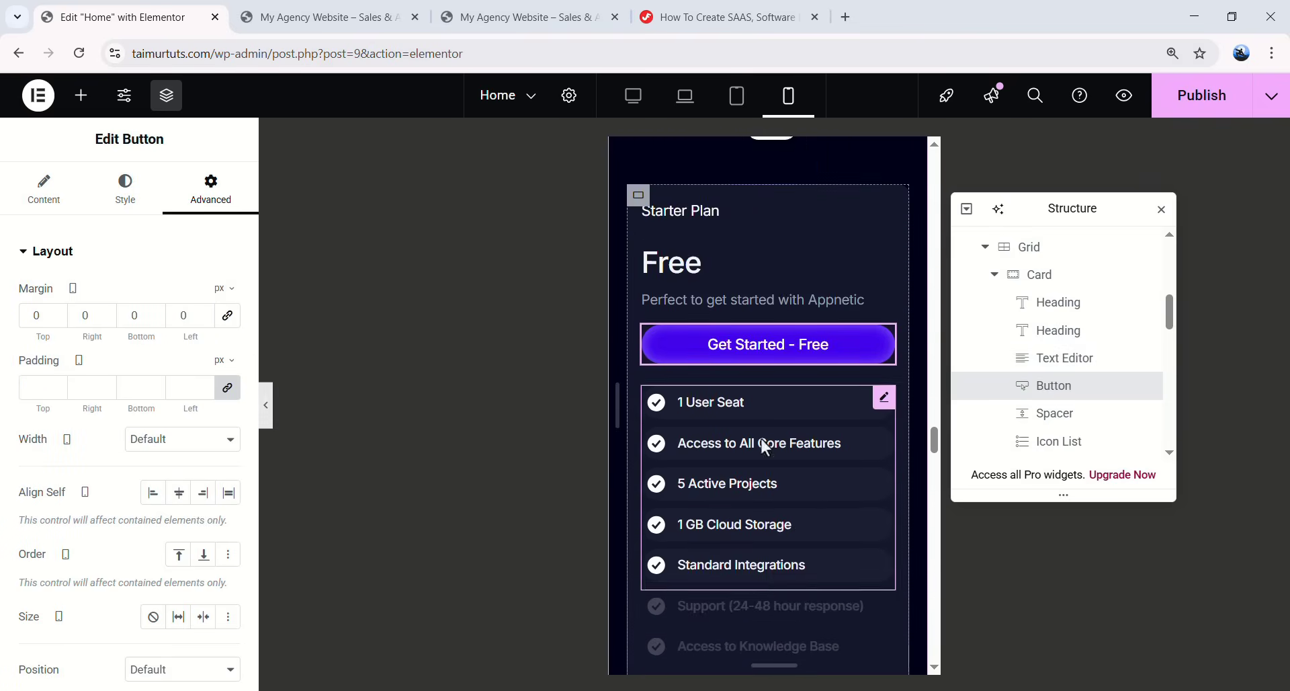
pyautogui.scroll(4, 692, 461)
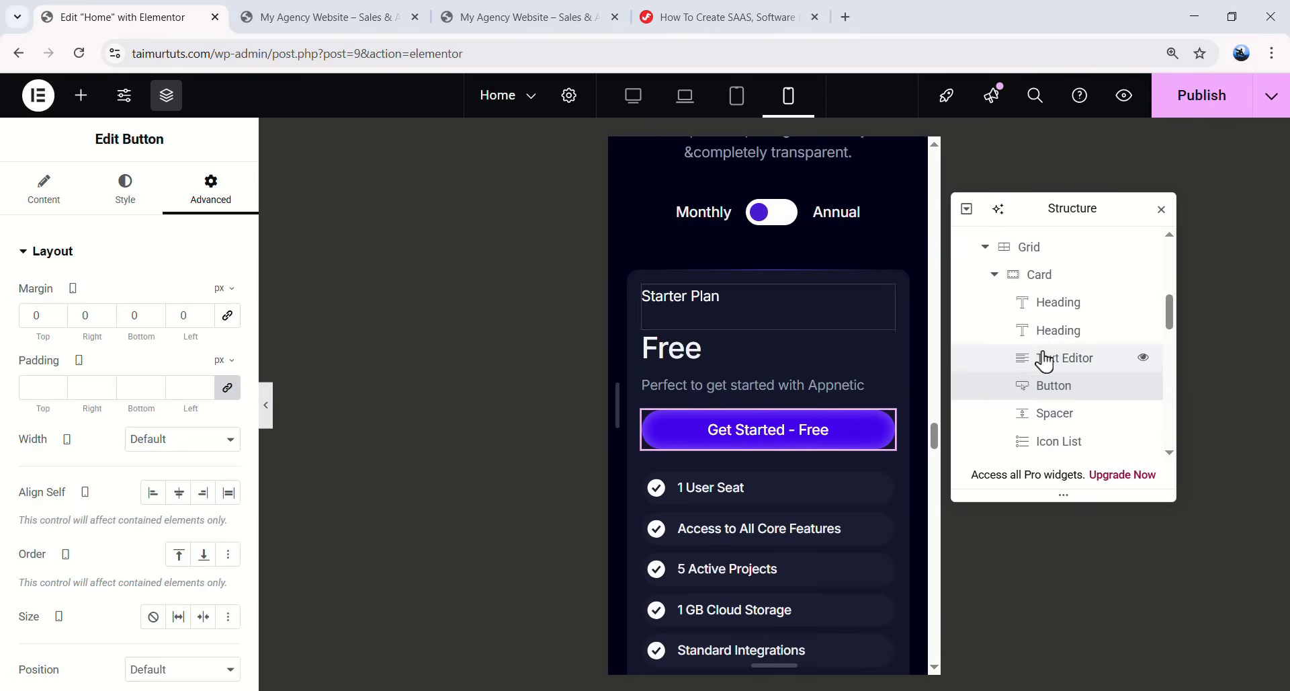
# - Paste the Starter card's style onto the Pro and Enterprise cards and the $15 price heading
pyautogui.click(1059, 371)
pyautogui.rightClick(1060, 371)
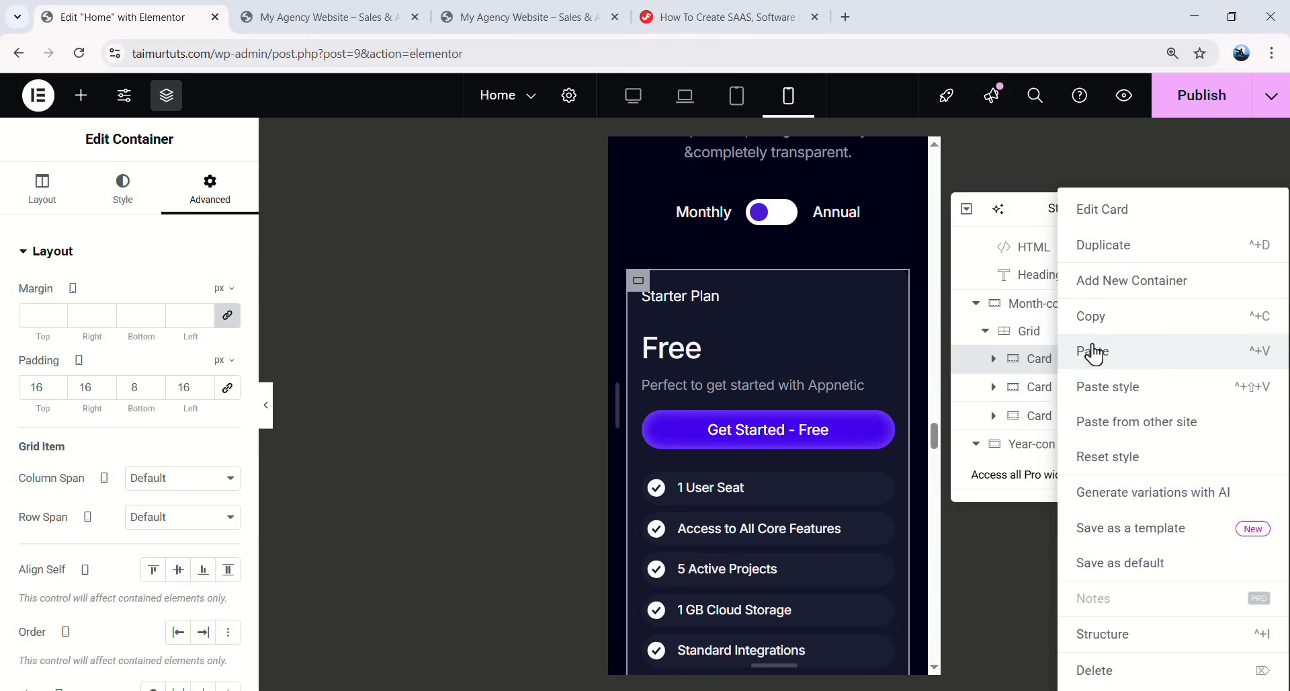
pyautogui.click(1094, 317)
pyautogui.click(1002, 390)
pyautogui.rightClick(1057, 400)
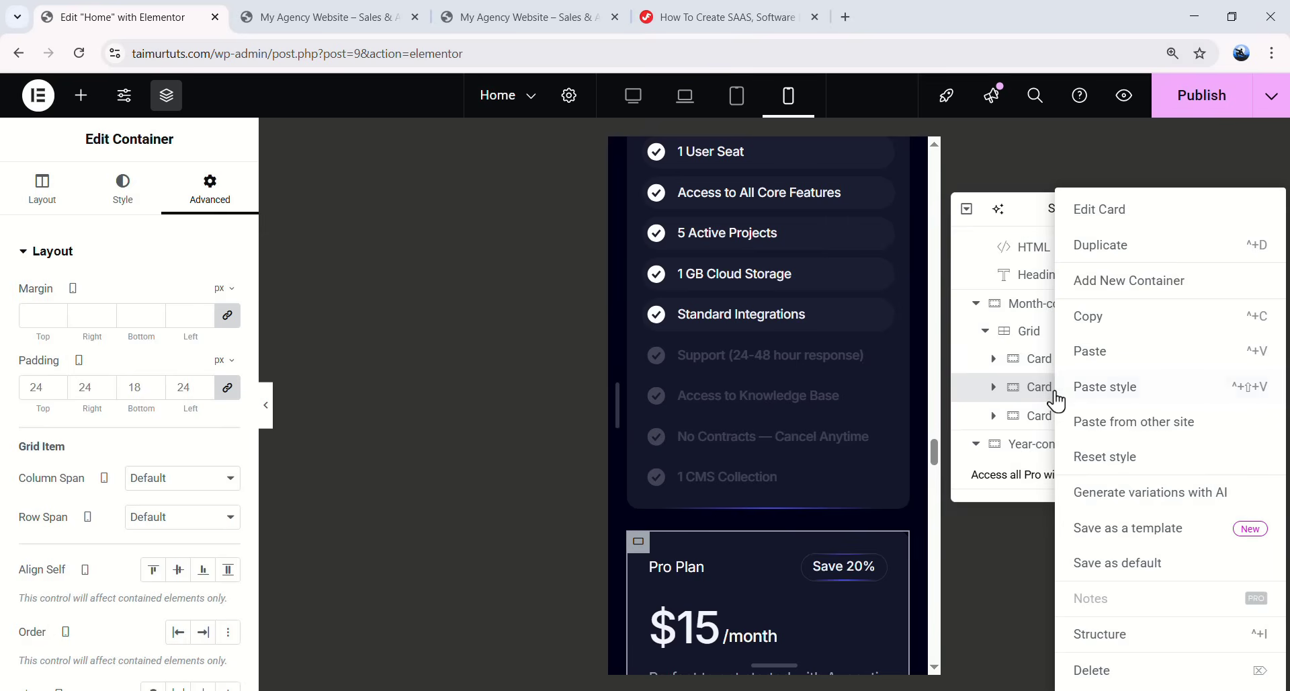
pyautogui.click(1112, 393)
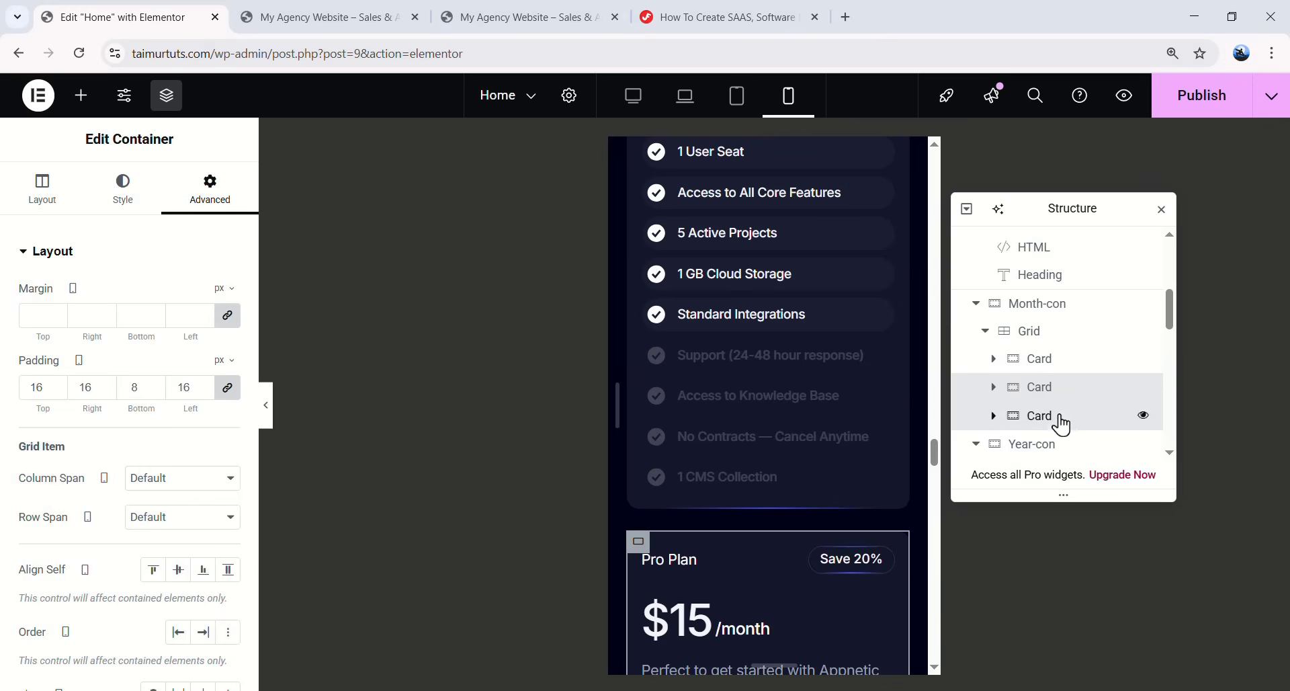
pyautogui.click(1069, 418)
pyautogui.rightClick(1056, 422)
pyautogui.hotkey('ctrl', 'shift', 'v')
pyautogui.scroll(15, 842, 396)
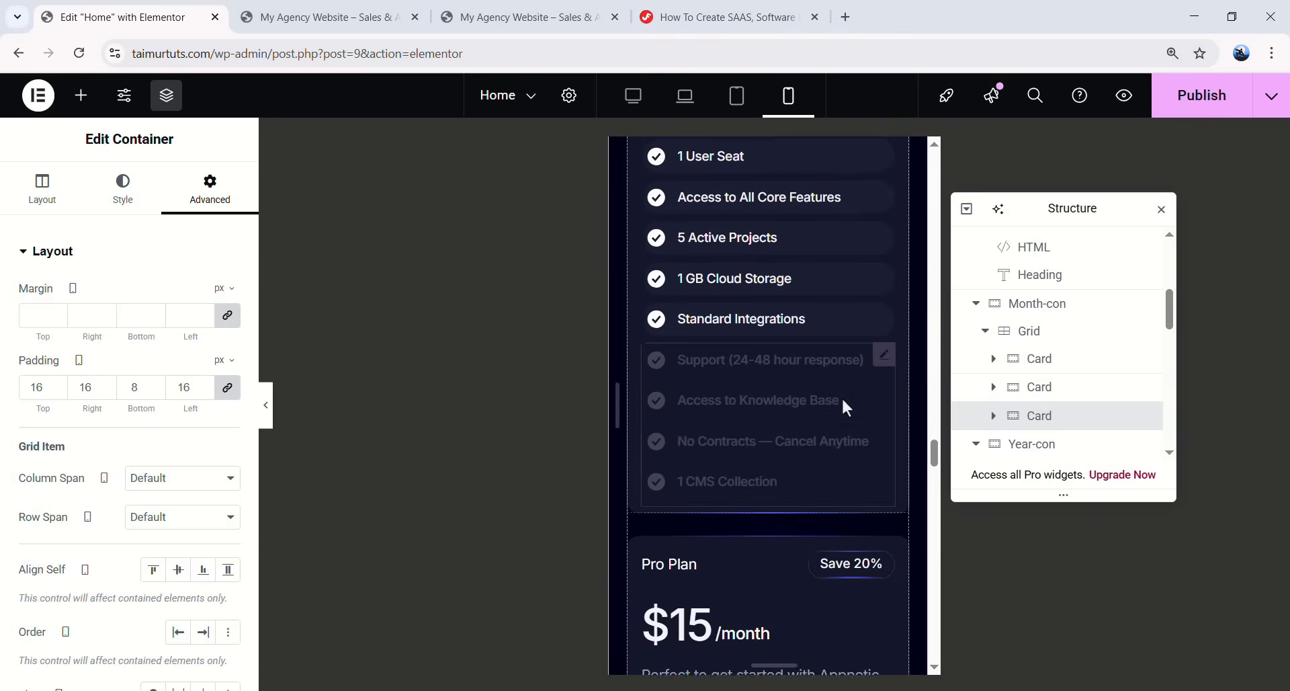
pyautogui.scroll(-10, 706, 344)
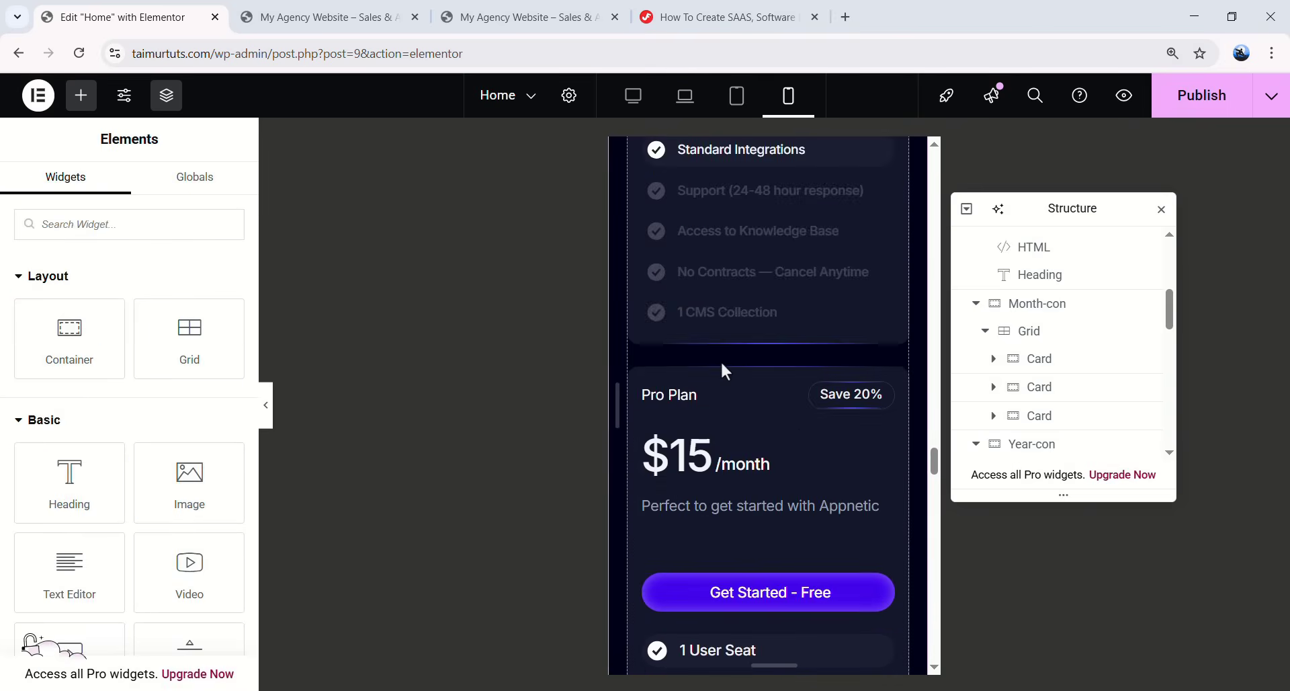
pyautogui.rightClick(699, 294)
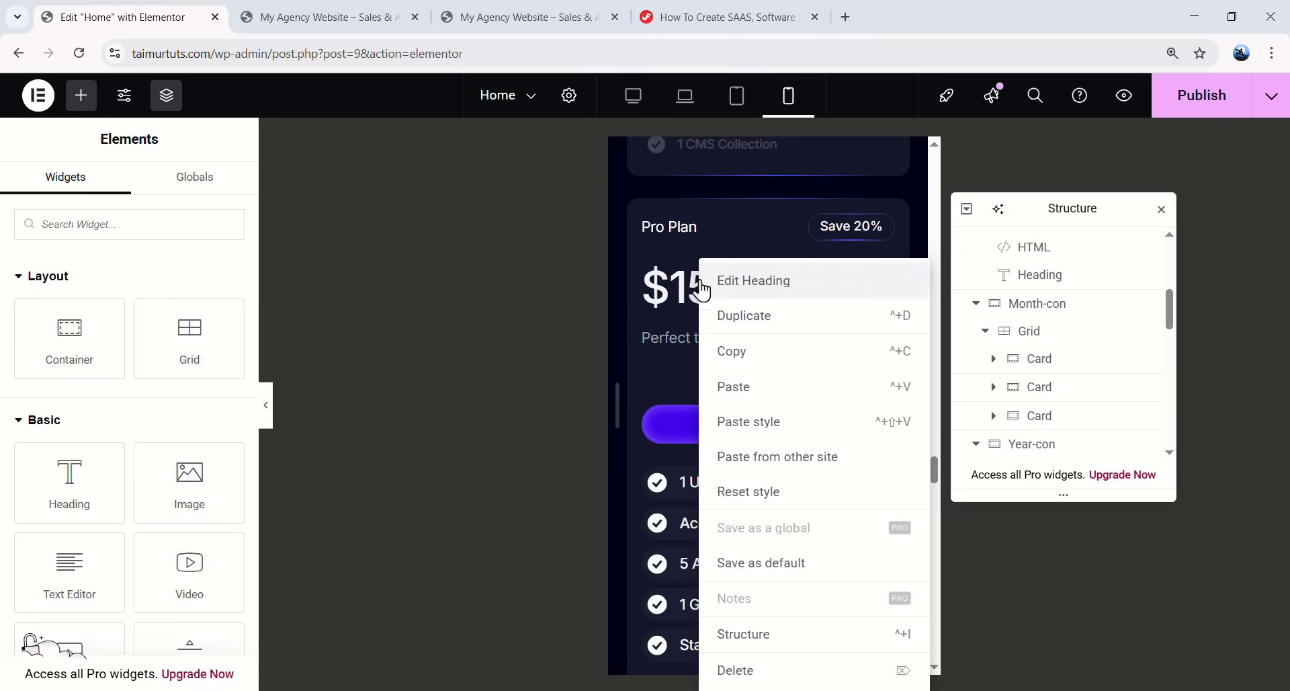
pyautogui.click(760, 423)
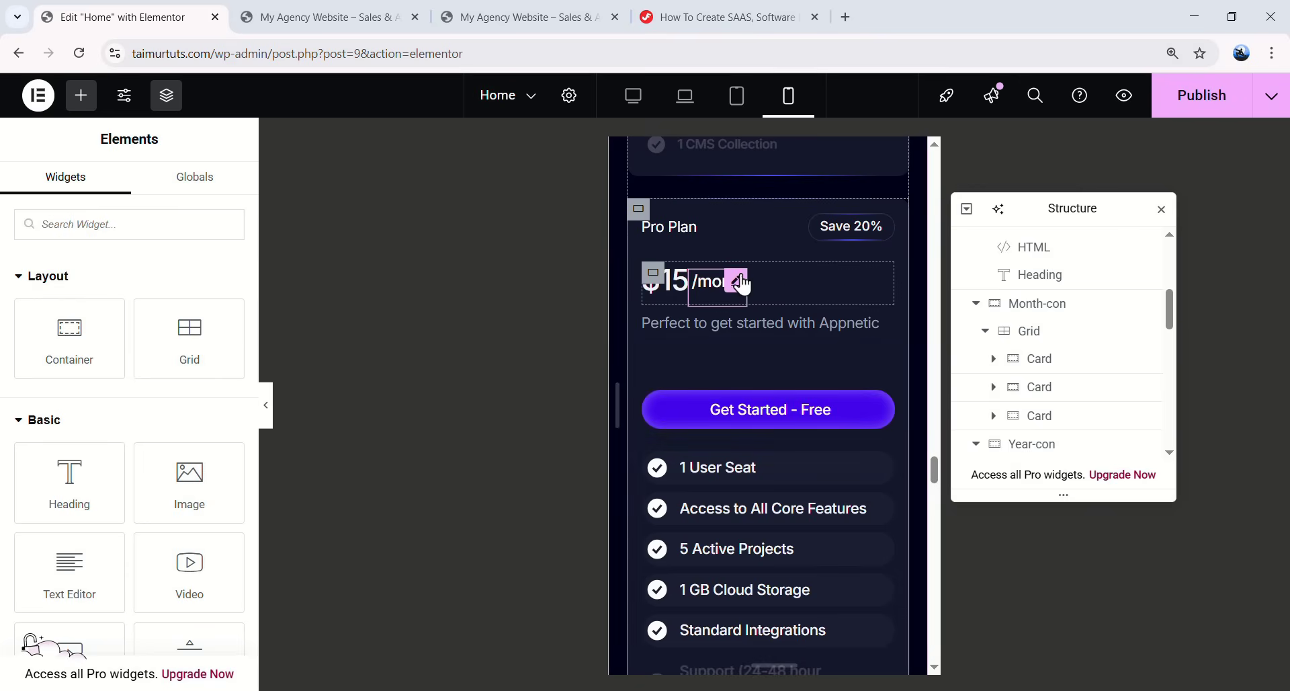
# - Set the /month label's typography to 13 px size with 17 px line height
pyautogui.click(742, 282)
pyautogui.click(127, 196)
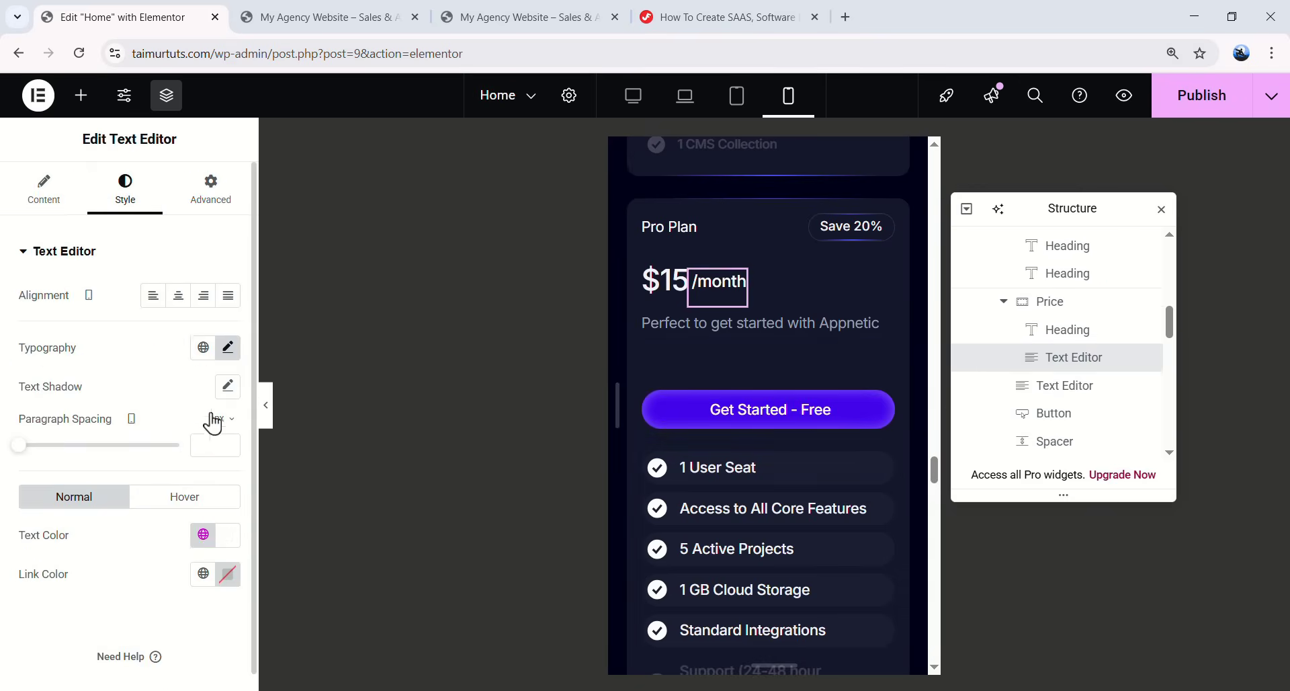
pyautogui.click(228, 348)
pyautogui.click(197, 494)
pyautogui.write('13')
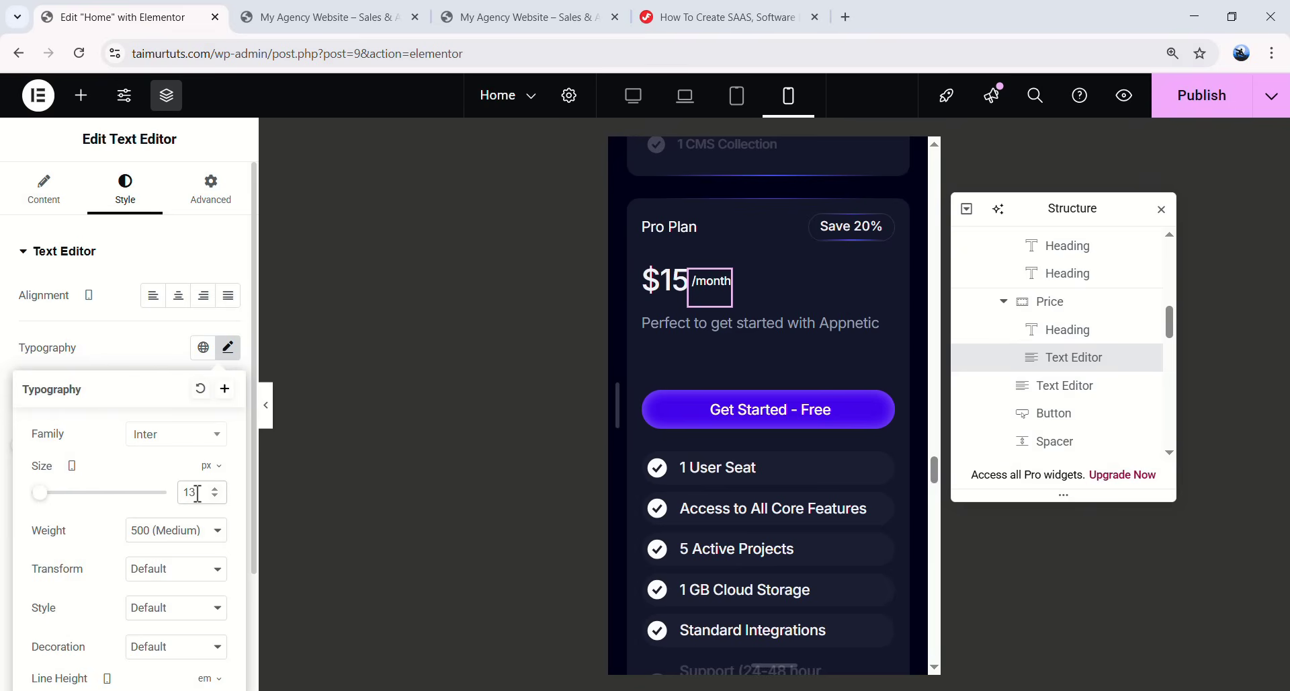
pyautogui.scroll(-2, 201, 538)
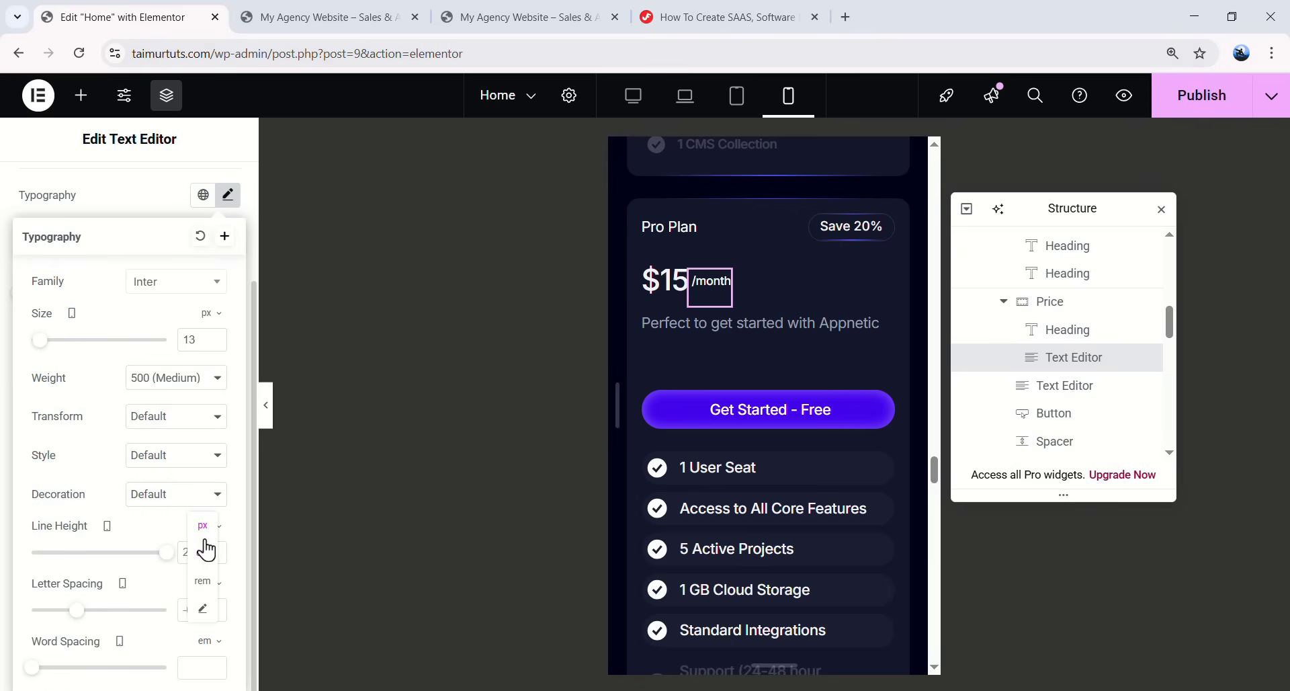
pyautogui.write('1')
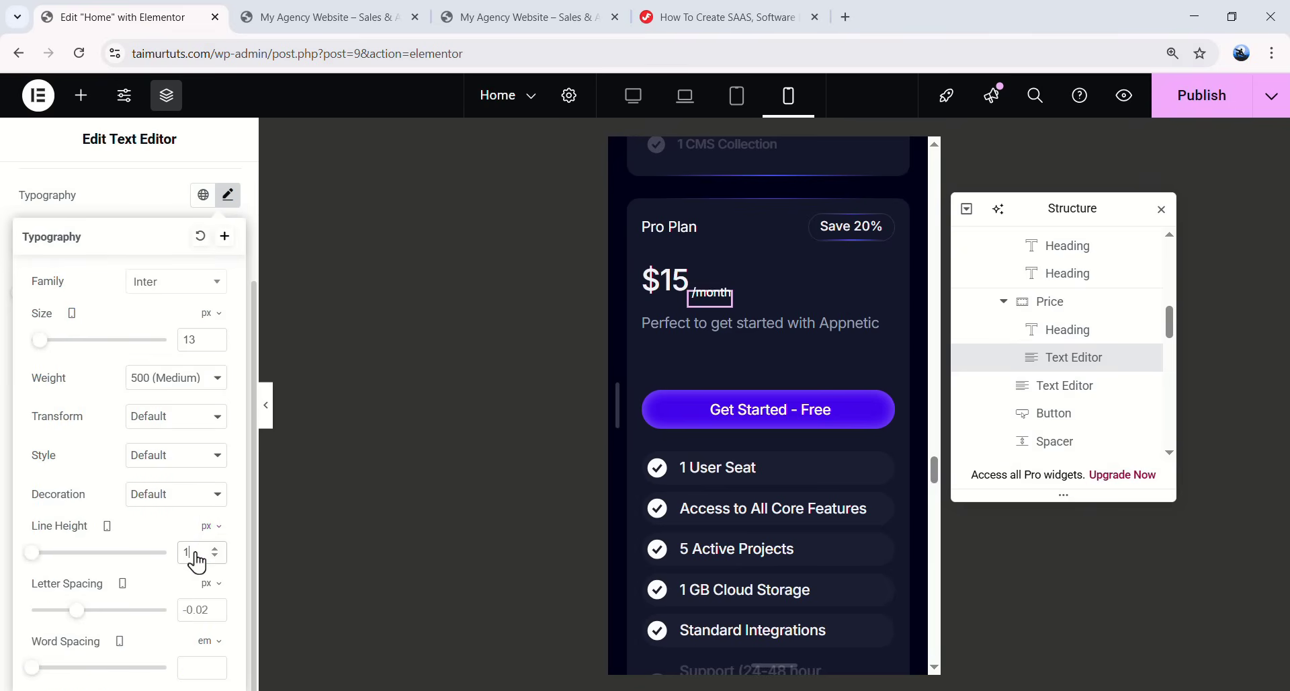
pyautogui.write('4')
pyautogui.tripleClick(215, 548)
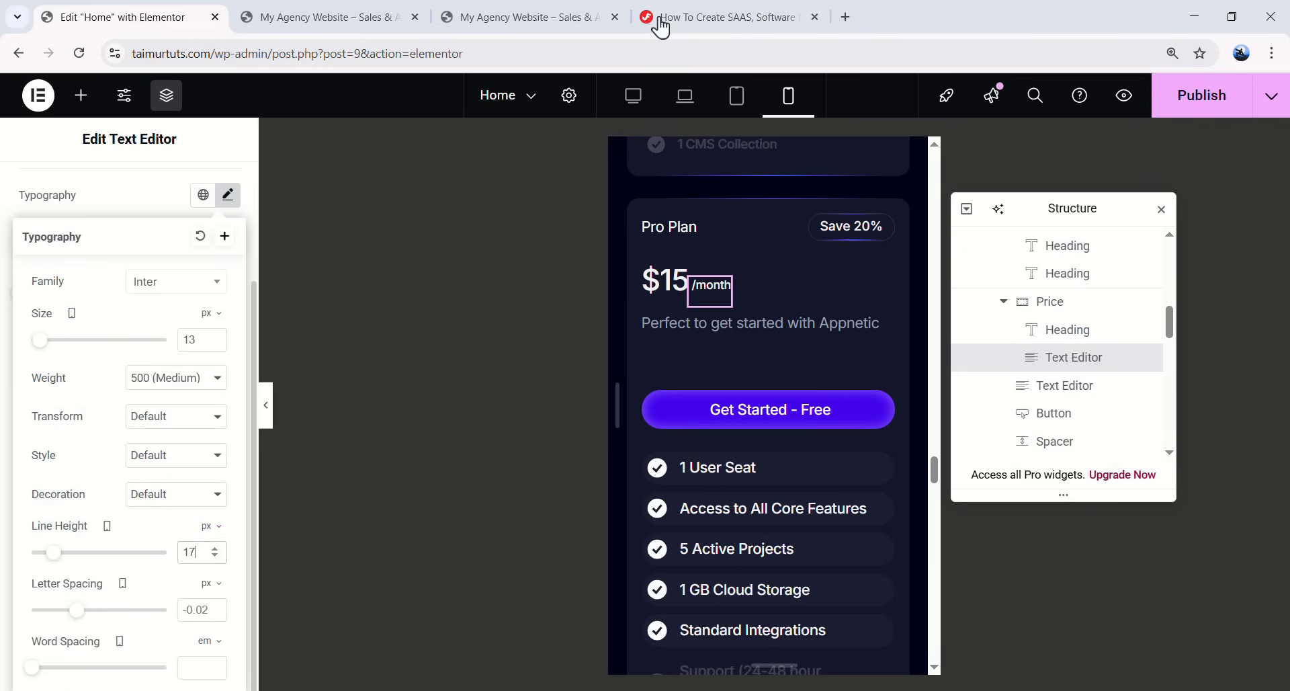
pyautogui.scroll(6, 756, 350)
pyautogui.scroll(3, 751, 274)
pyautogui.rightClick(734, 304)
# - Paste the Starter Plan description and Get Started button styles onto the Pro Plan's
pyautogui.click(767, 354)
pyautogui.scroll(-6, 760, 352)
pyautogui.rightClick(761, 325)
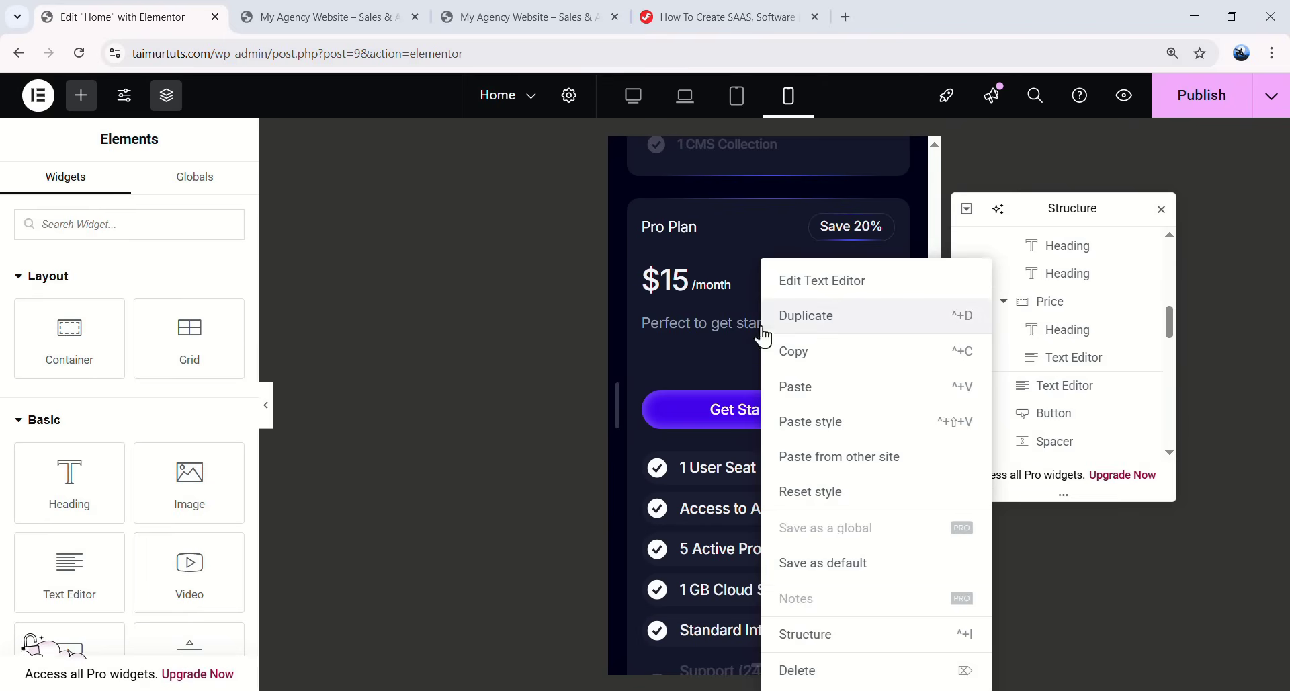
pyautogui.click(805, 421)
pyautogui.scroll(6, 800, 403)
pyautogui.rightClick(780, 356)
pyautogui.click(831, 382)
pyautogui.scroll(-5, 807, 457)
pyautogui.rightClick(800, 334)
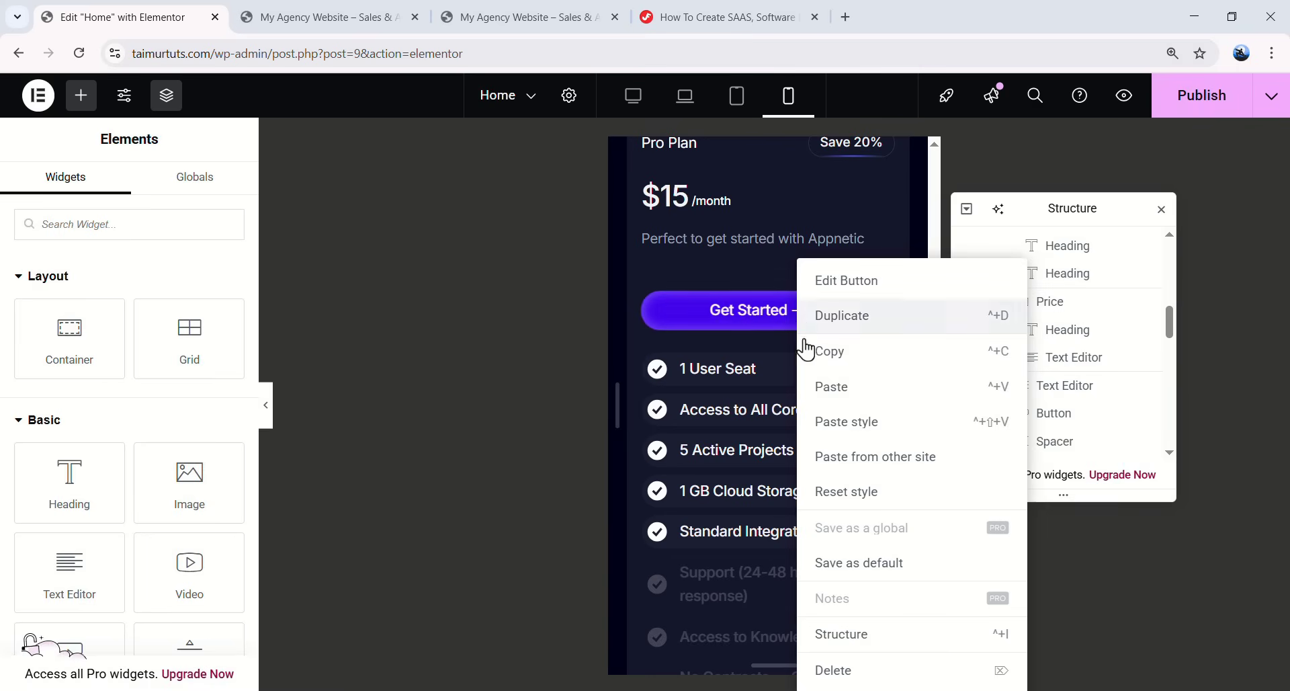
pyautogui.click(853, 422)
# - Copy the Starter Plan feature list style and paste it onto the other plans' feature lists
pyautogui.scroll(5, 810, 401)
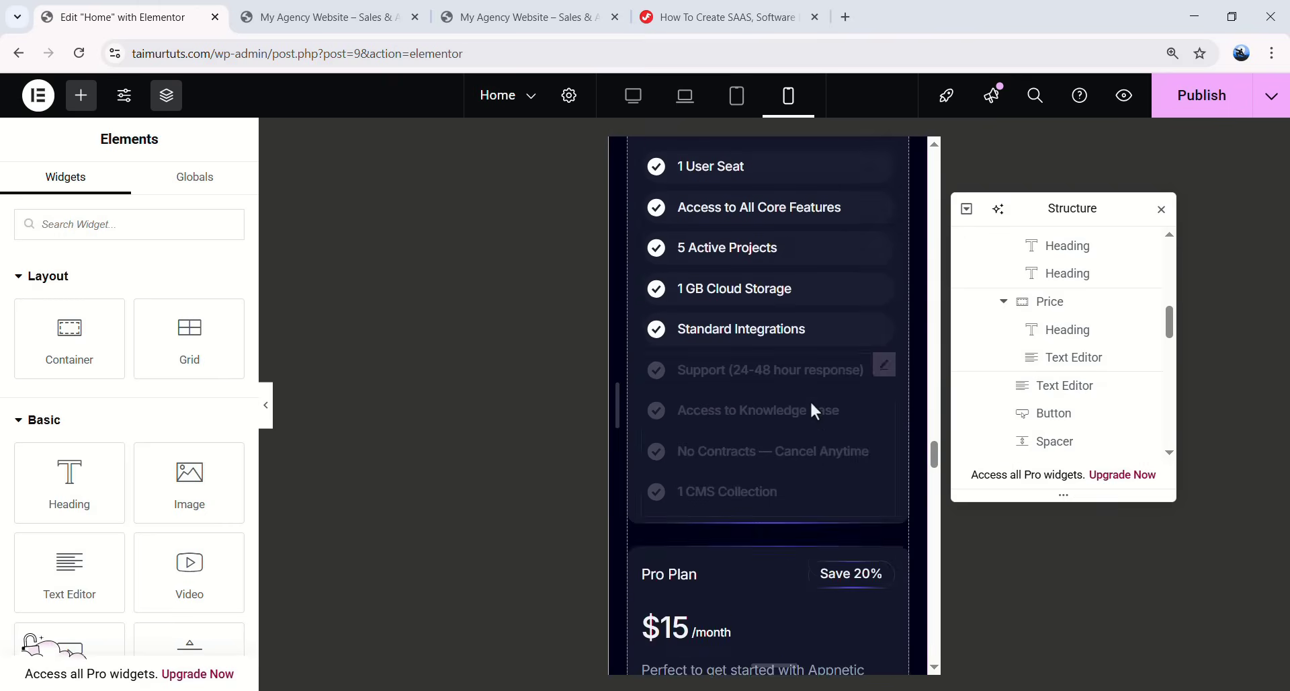
pyautogui.rightClick(778, 373)
pyautogui.click(827, 352)
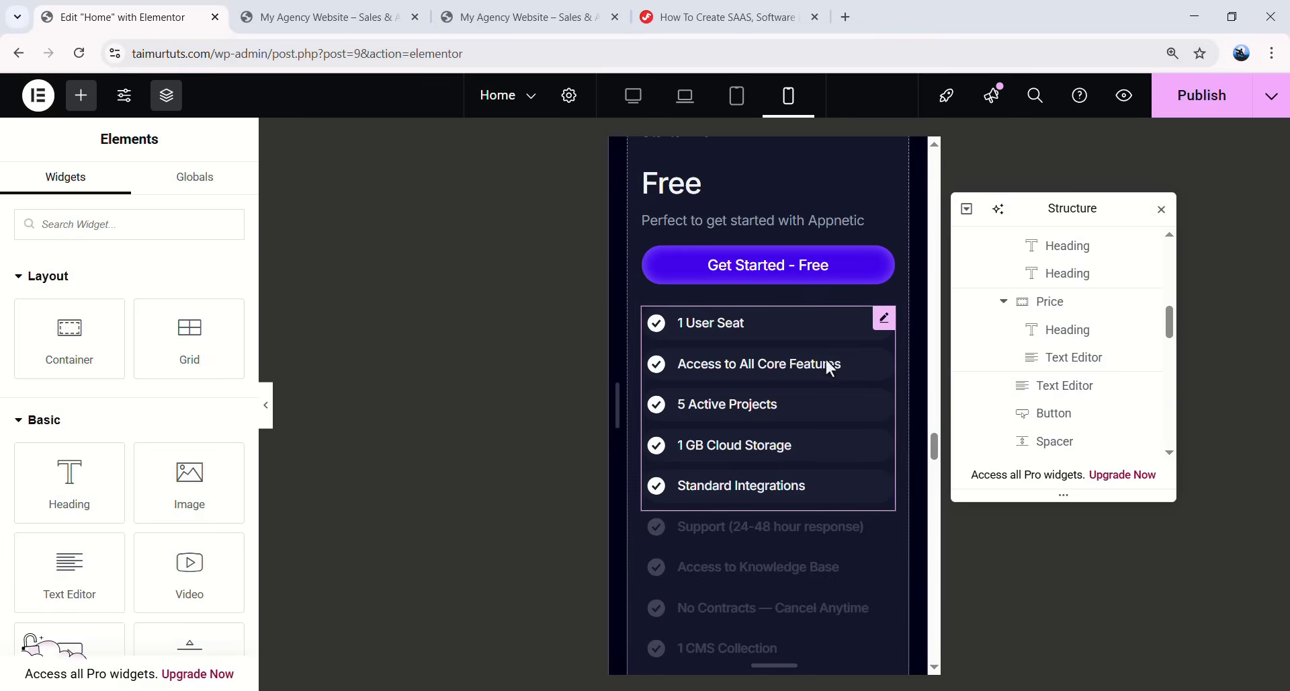
pyautogui.scroll(-7, 820, 369)
pyautogui.rightClick(811, 380)
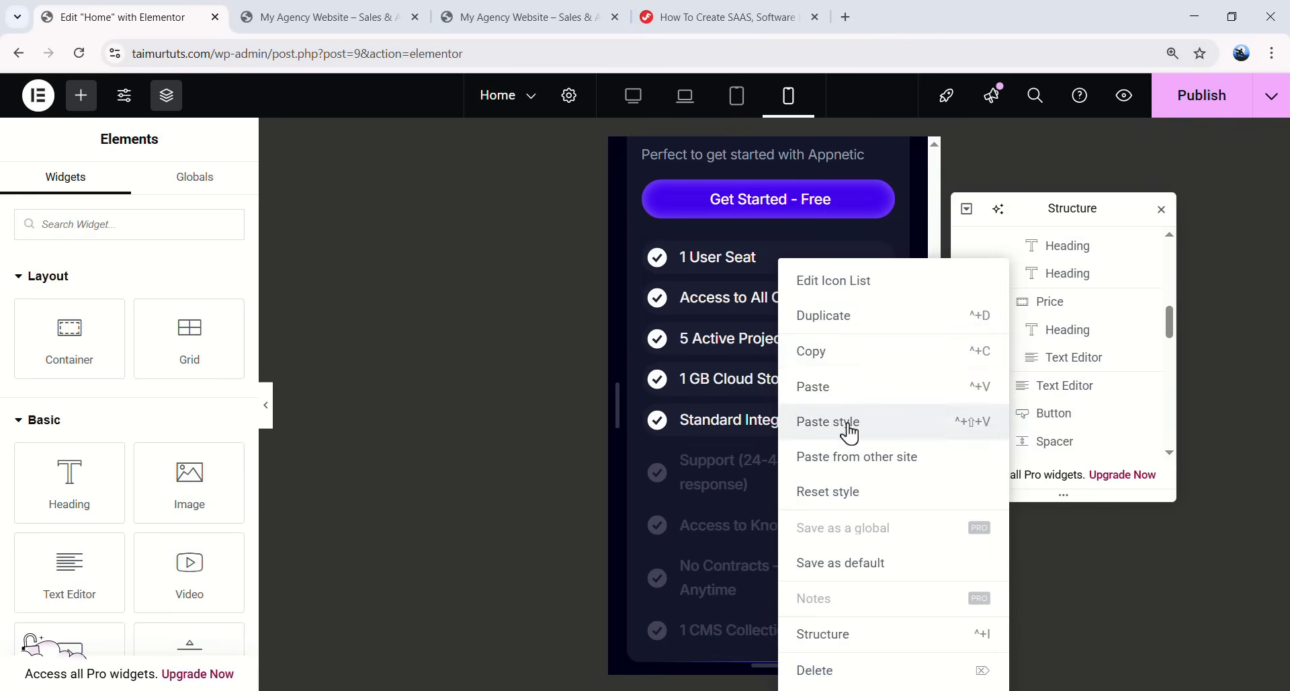
pyautogui.click(815, 421)
pyautogui.scroll(-4, 800, 403)
pyautogui.rightClick(773, 271)
pyautogui.click(793, 356)
pyautogui.scroll(-6, 792, 376)
pyautogui.rightClick(792, 401)
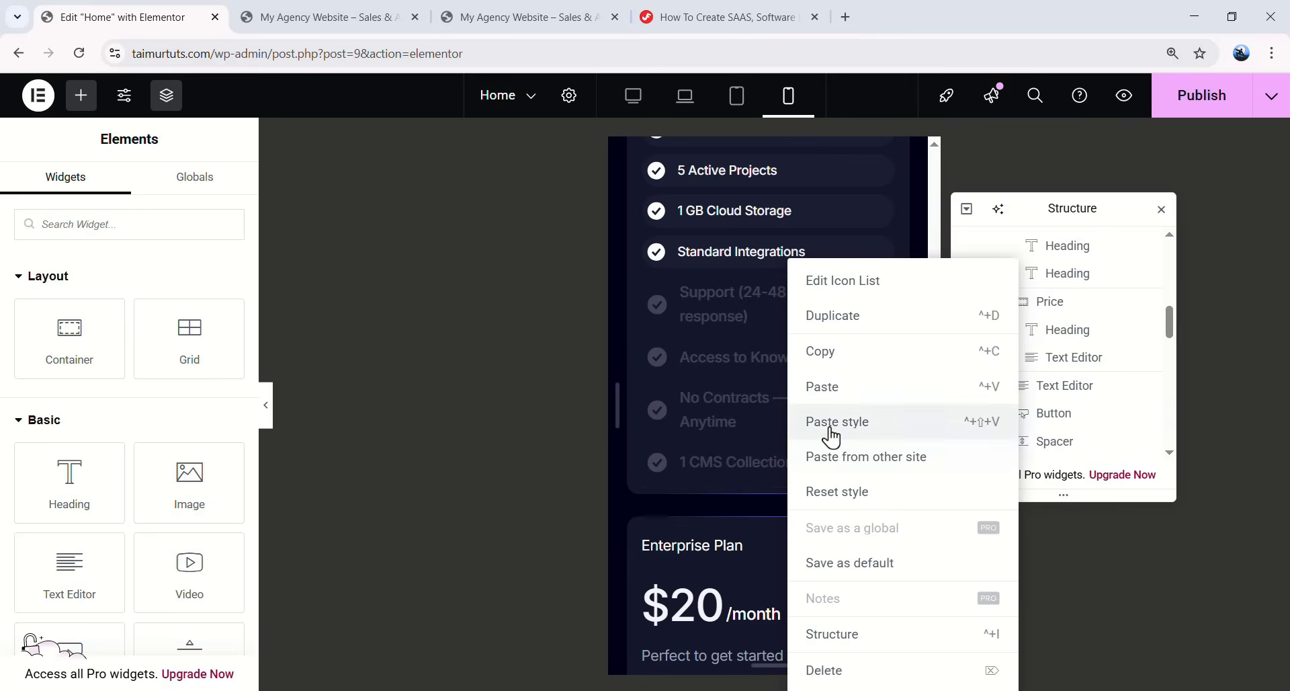
pyautogui.click(904, 424)
pyautogui.scroll(-5, 772, 424)
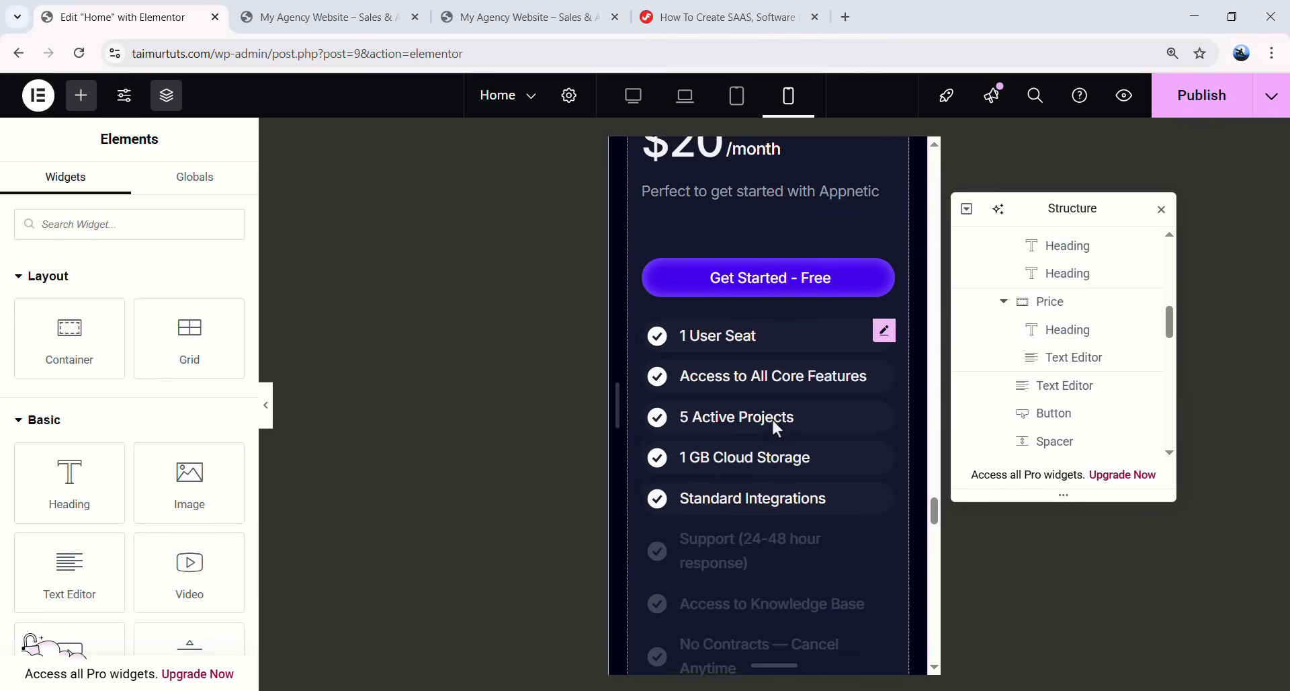
pyautogui.scroll(-4, 725, 491)
pyautogui.scroll(5, 772, 389)
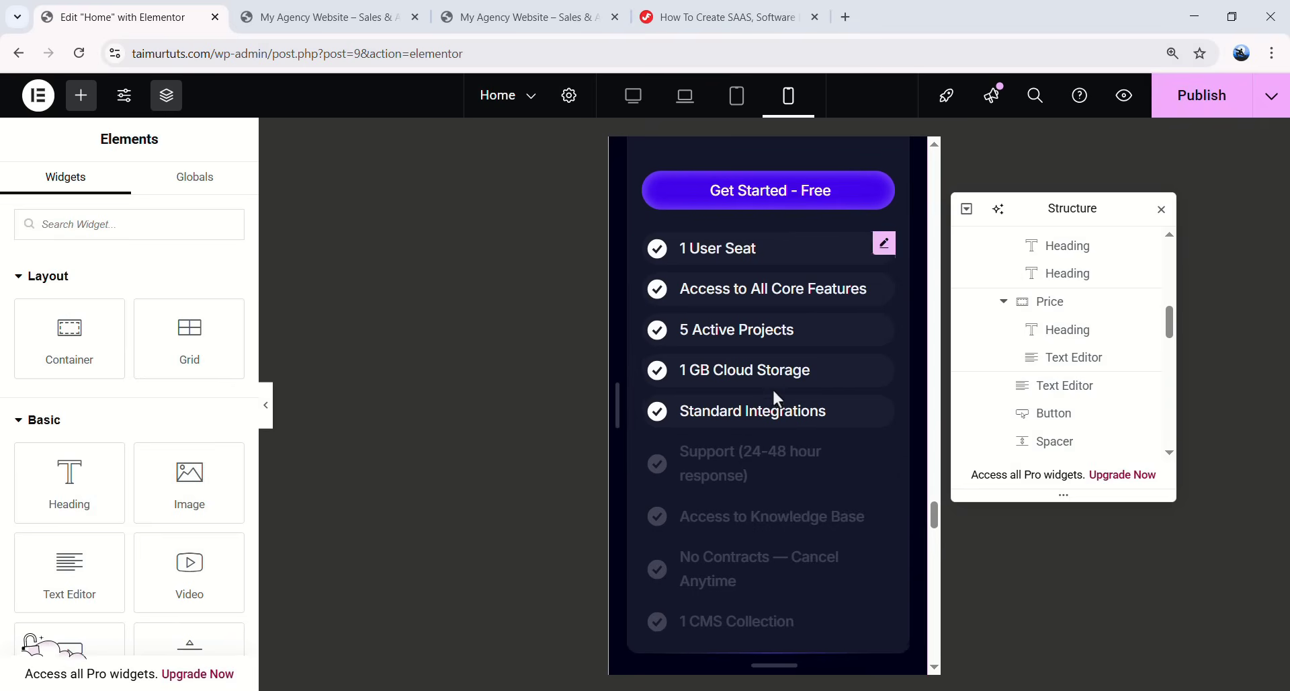
# - Review the pricing cards and publish the page changes
pyautogui.scroll(-4, 735, 336)
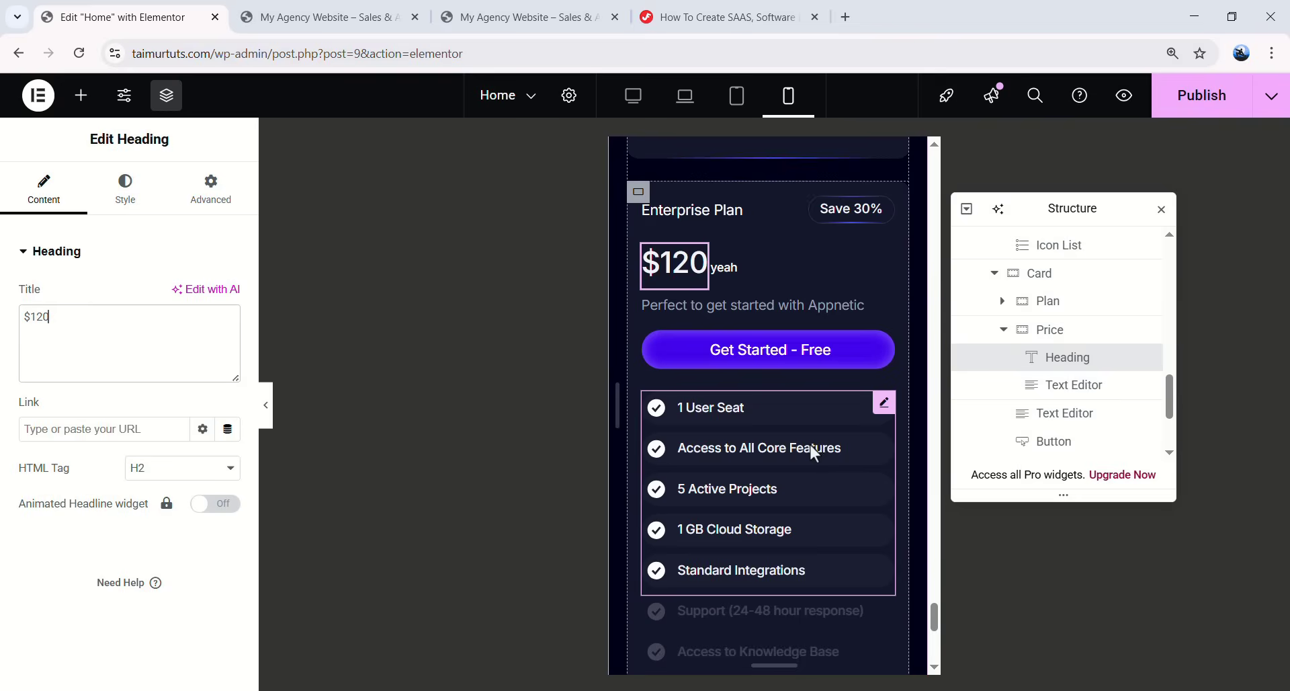
pyautogui.scroll(15, 810, 445)
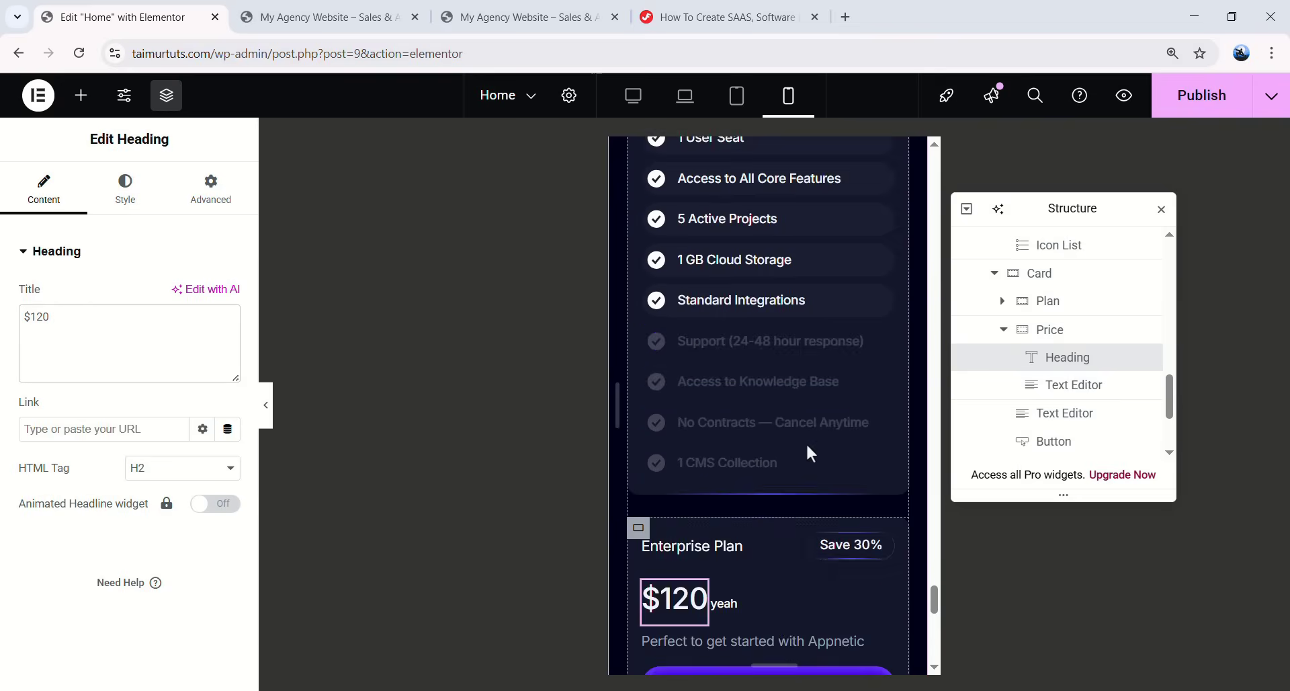
pyautogui.scroll(-5, 744, 349)
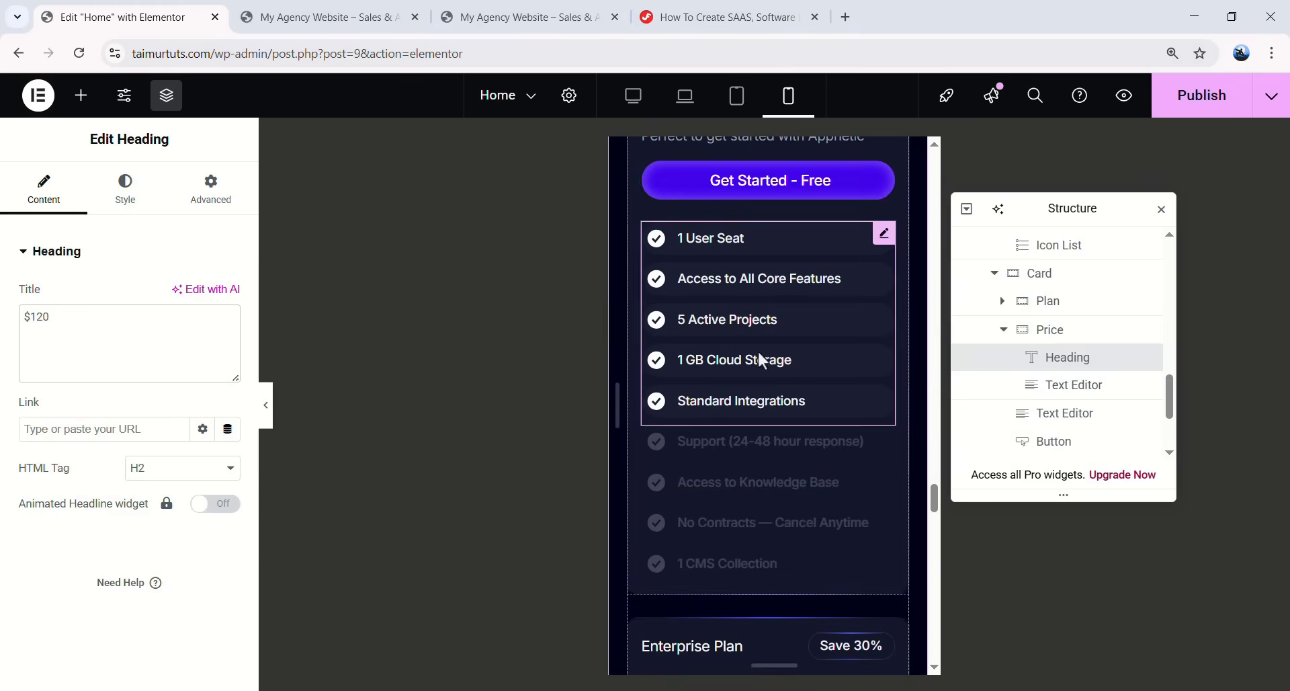
pyautogui.scroll(3, 779, 441)
pyautogui.scroll(12, 760, 442)
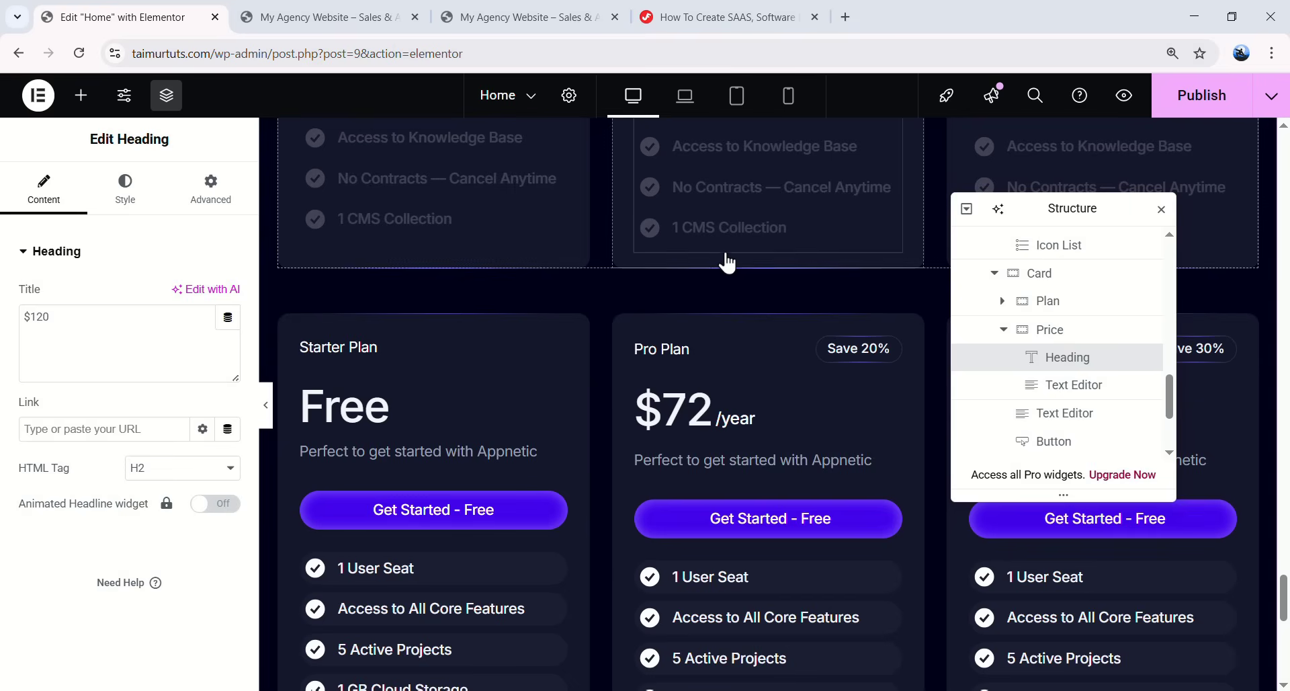
pyautogui.click(1183, 95)
# - On the live page, flip the Monthly/Annual toggle back and forth to confirm prices swap
pyautogui.click(363, 9)
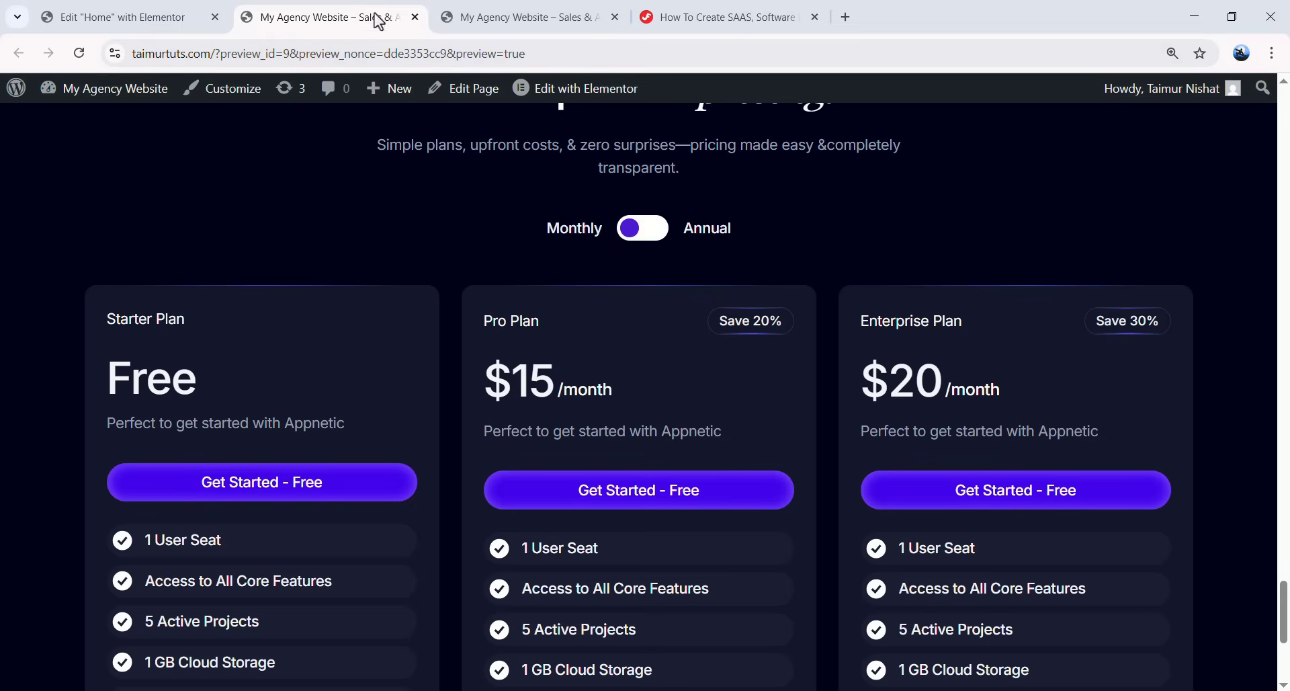
pyautogui.click(641, 146)
pyautogui.click(641, 146)
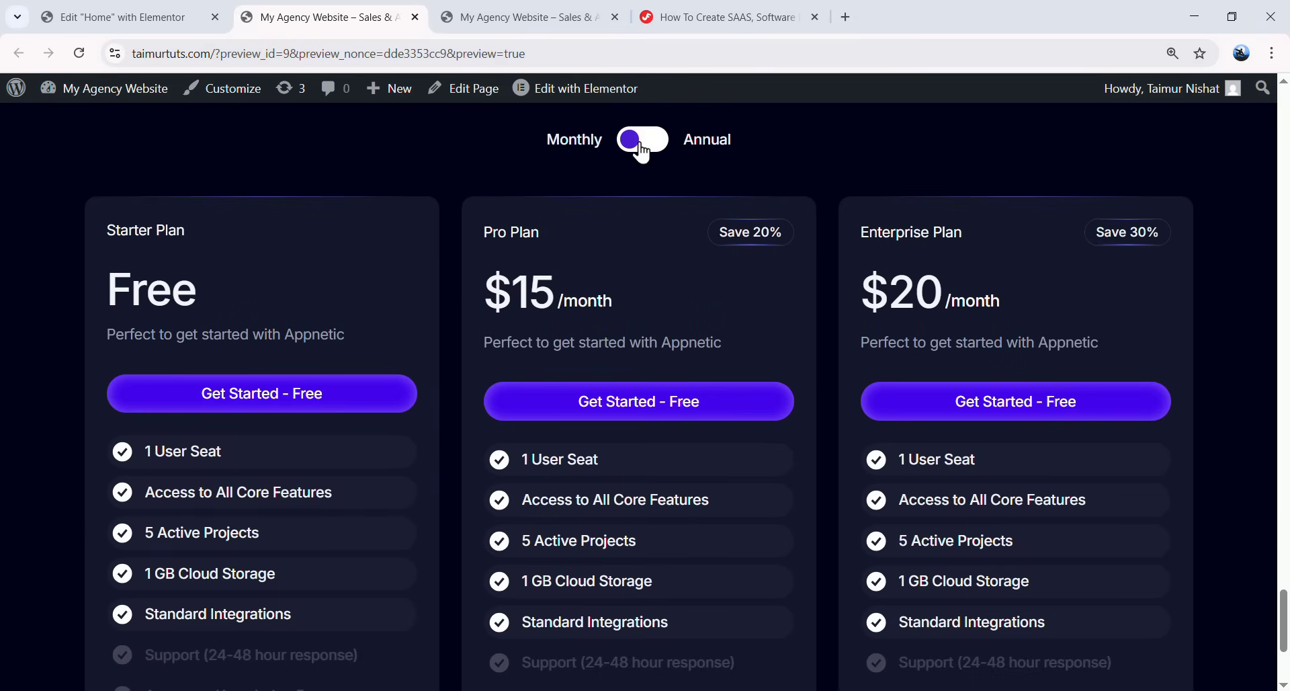
pyautogui.click(649, 151)
pyautogui.click(650, 150)
# - Back in the editor, collapse the Pricing Section's nested items in the Navigator
pyautogui.click(64, 10)
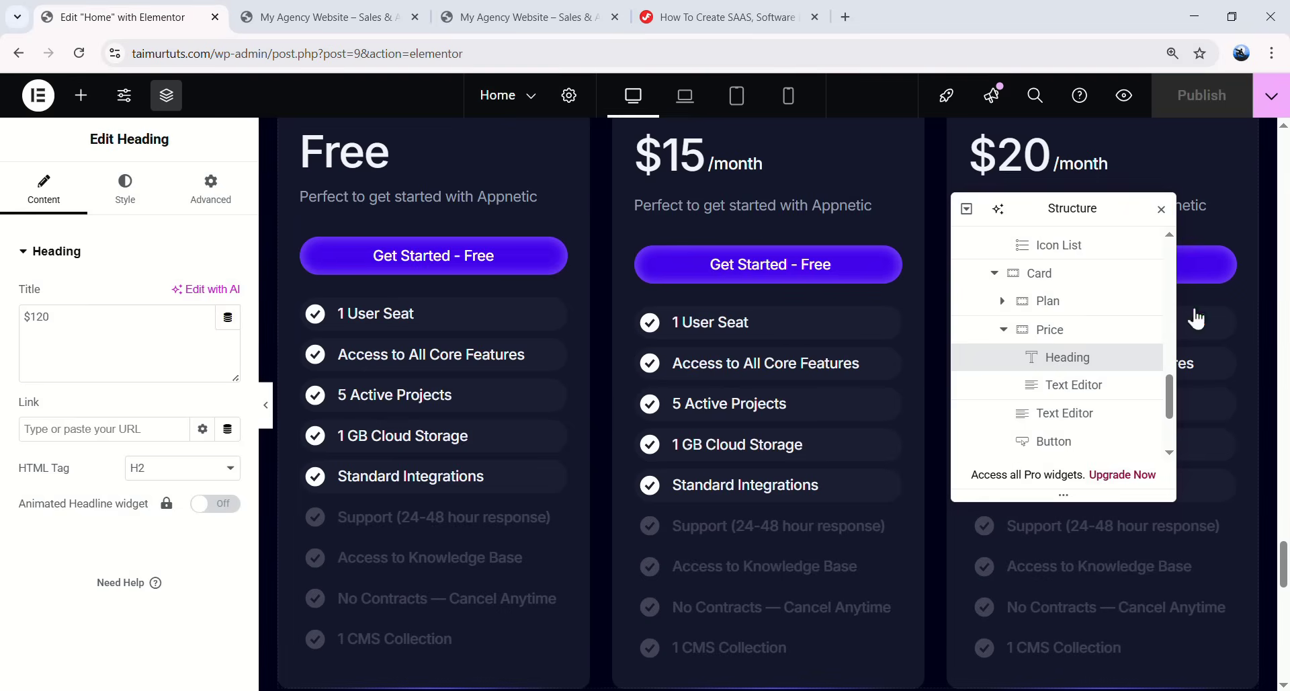
pyautogui.scroll(15, 1230, 311)
pyautogui.scroll(-15, 1230, 311)
pyautogui.scroll(3, 1044, 445)
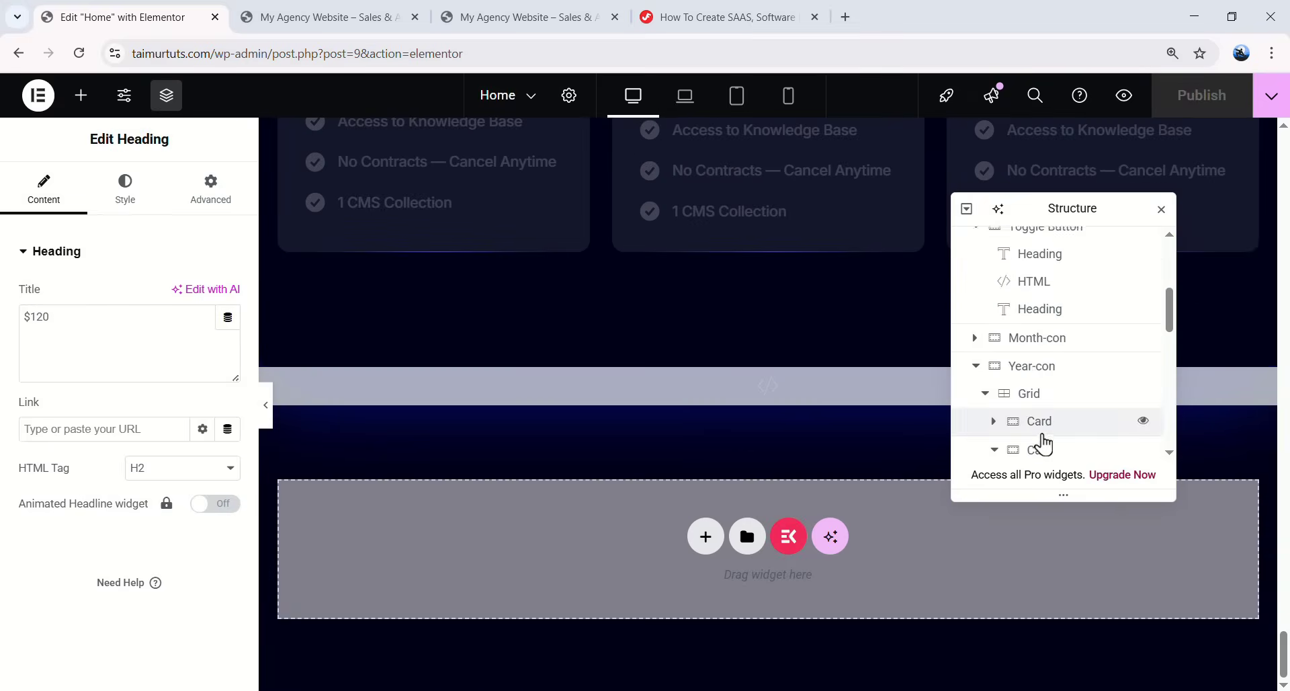
pyautogui.scroll(5, 1044, 445)
pyautogui.click(966, 354)
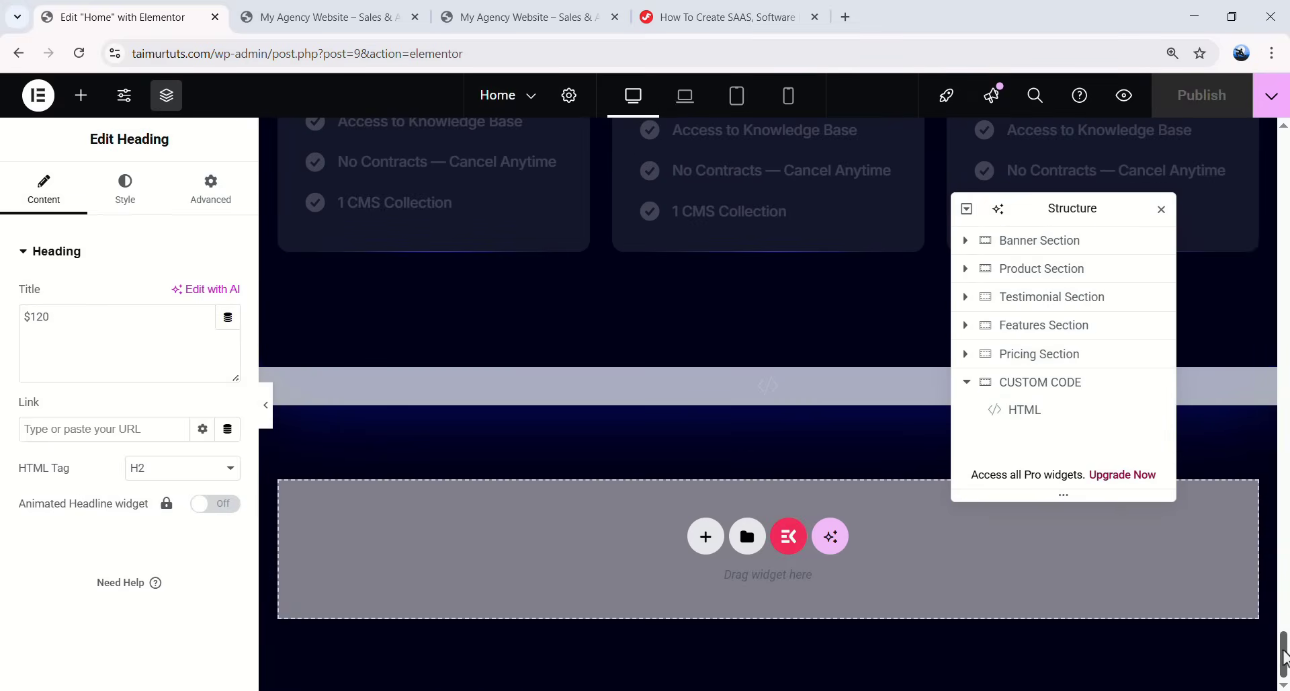
pyautogui.scroll(20, 1258, 627)
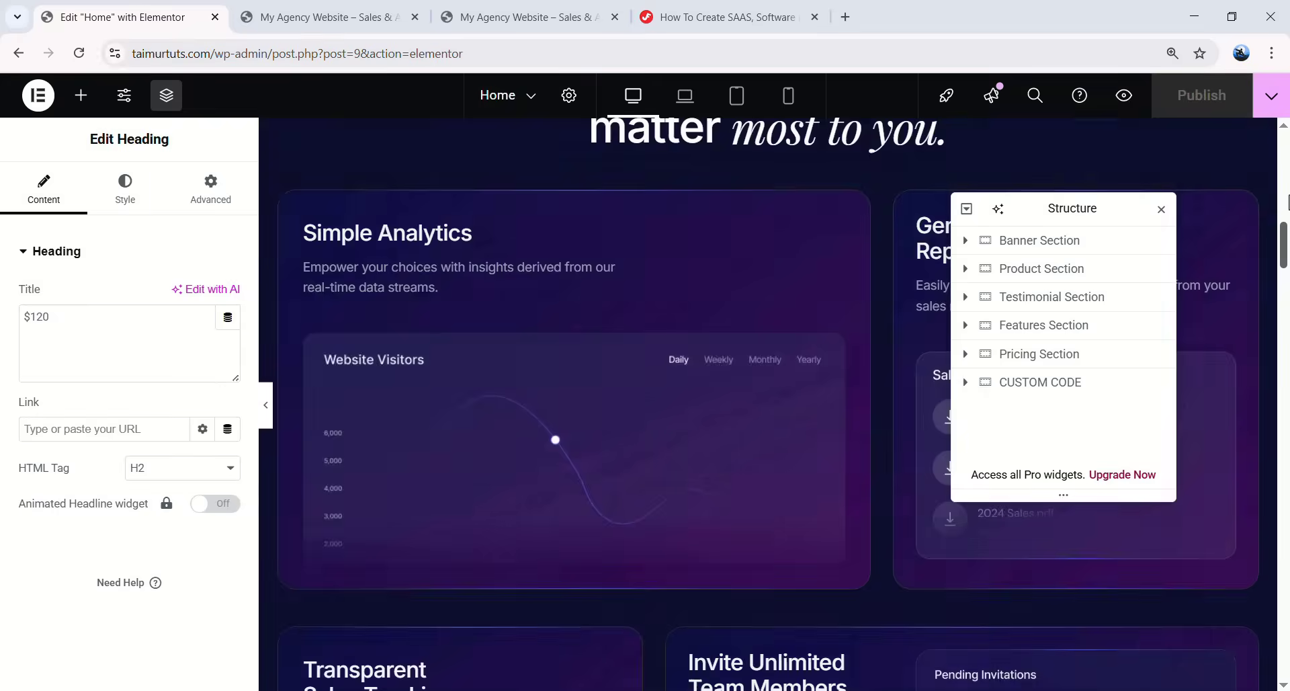
pyautogui.scroll(-20, 1230, 674)
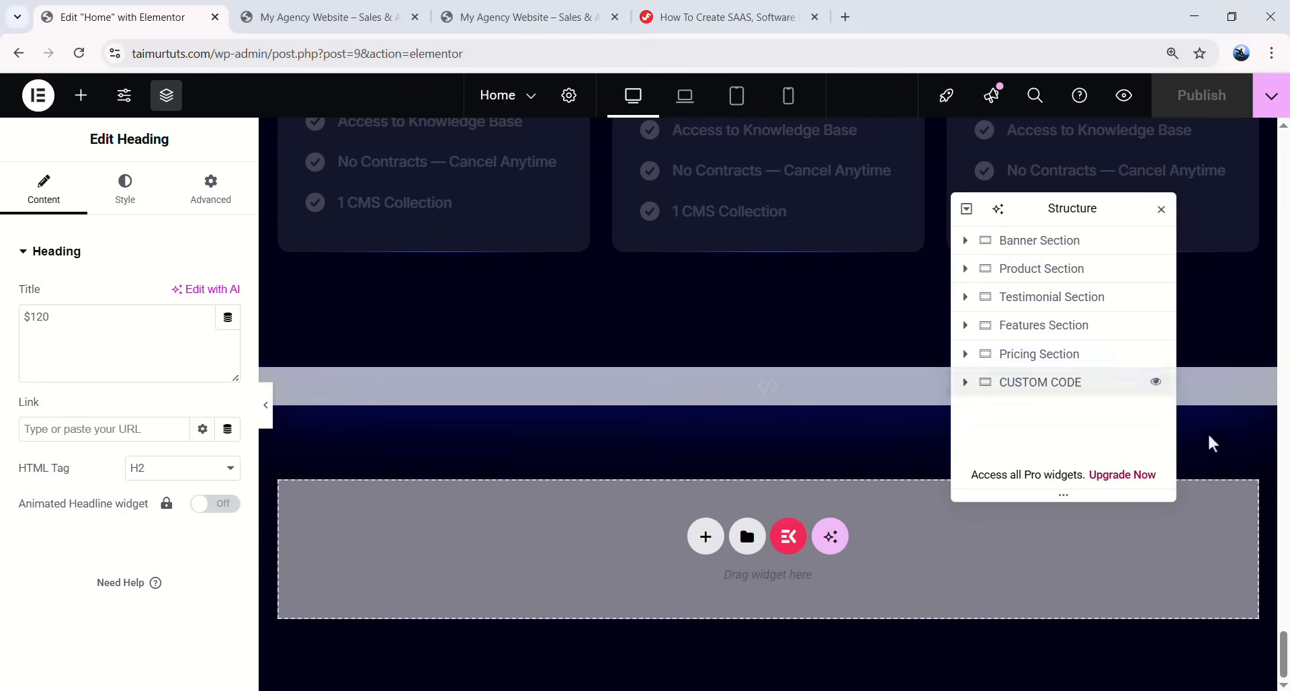
pyautogui.moveTo(1283, 645); pyautogui.dragTo(1283, 156)
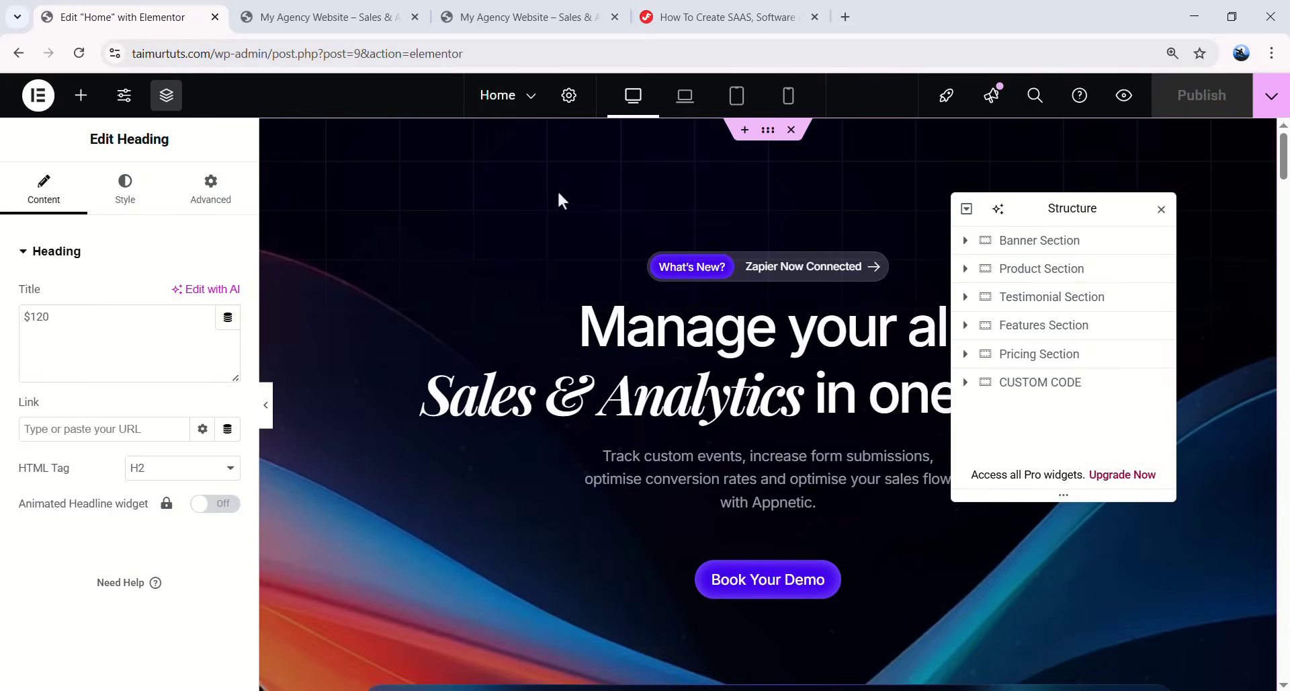
# - Exit the Elementor editor to the WordPress Pages list
pyautogui.click(39, 101)
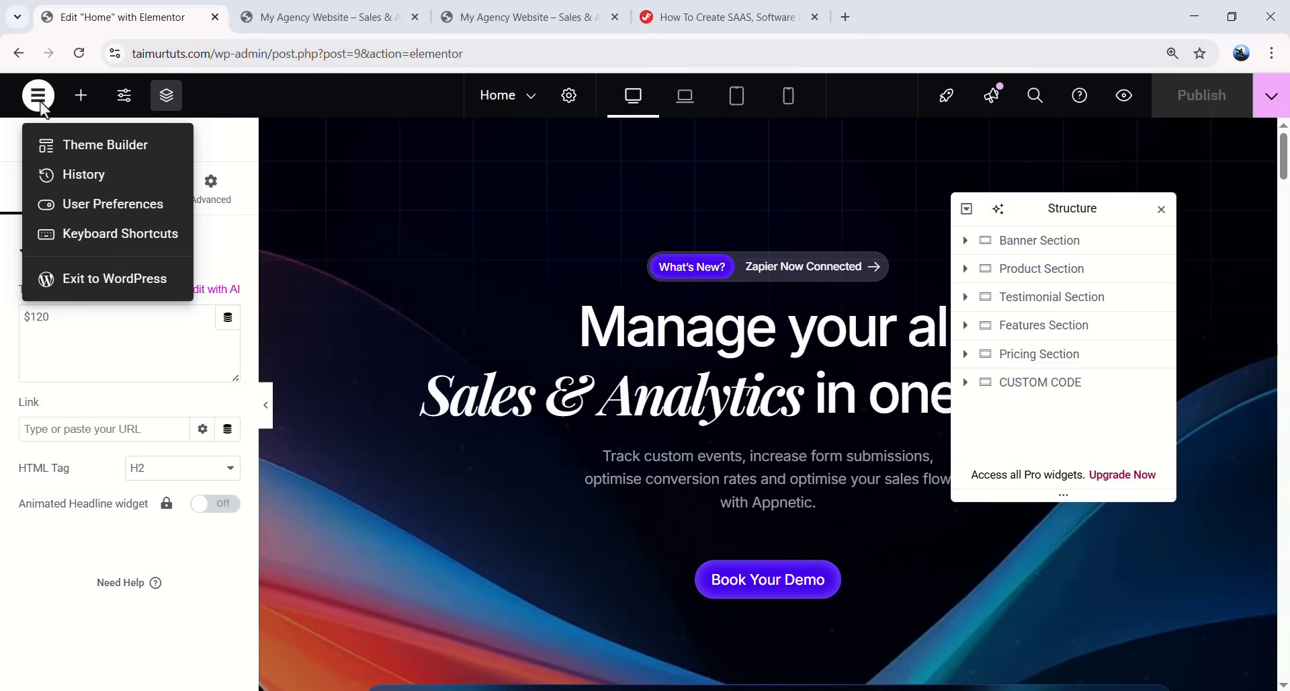
pyautogui.click(123, 291)
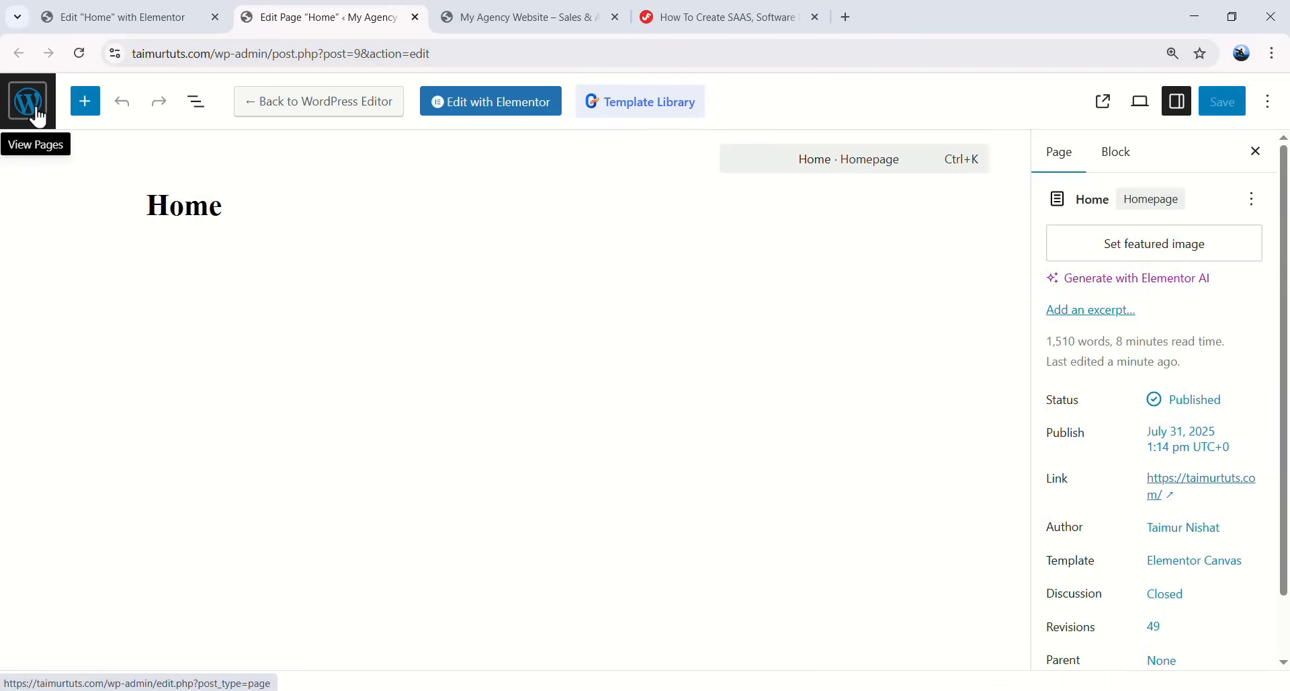
pyautogui.click(32, 119)
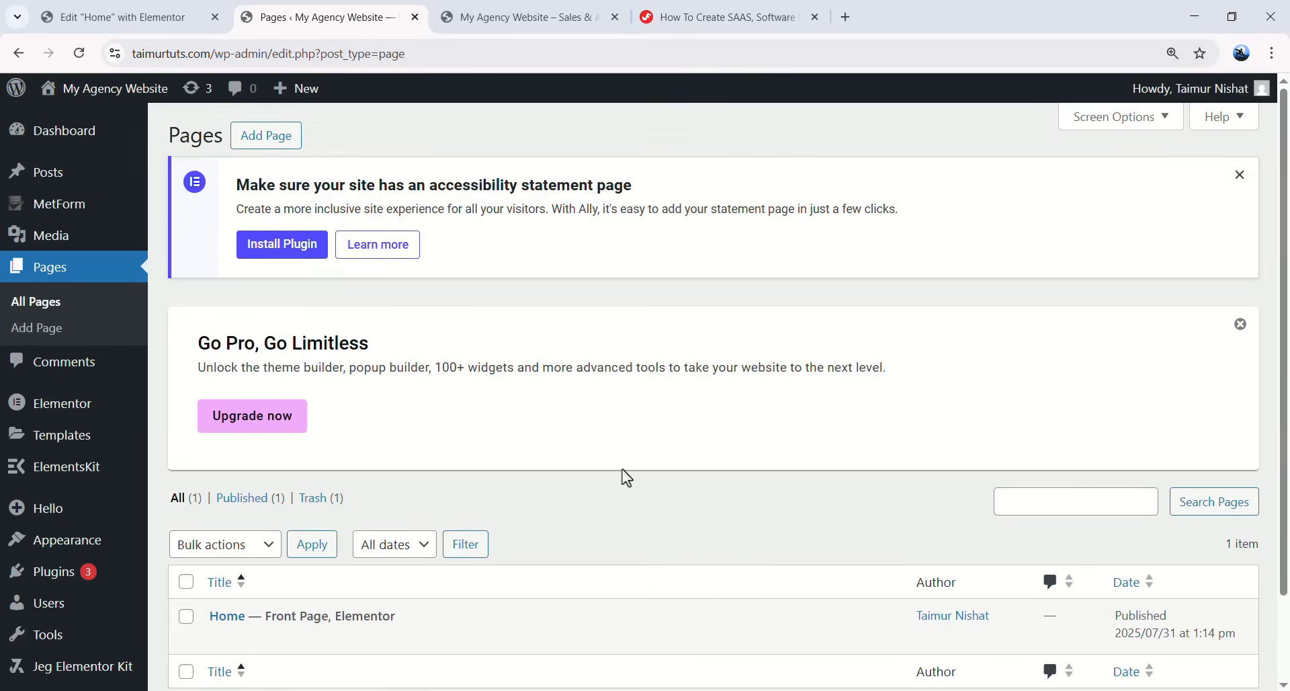
# - Step through the ElementsKit onboarding (Website Powerup, Tutorial, Surprise) and complete the setup
pyautogui.moveTo(80, 474)
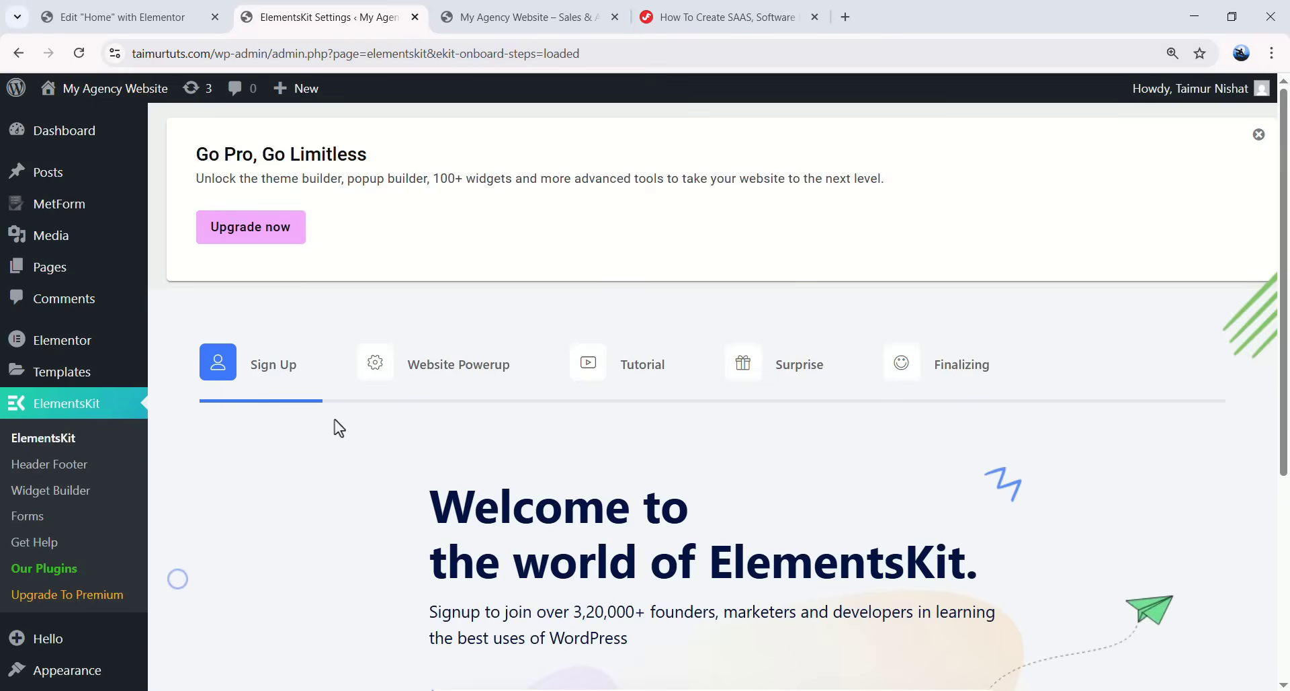
pyautogui.scroll(-6, 692, 494)
pyautogui.click(948, 596)
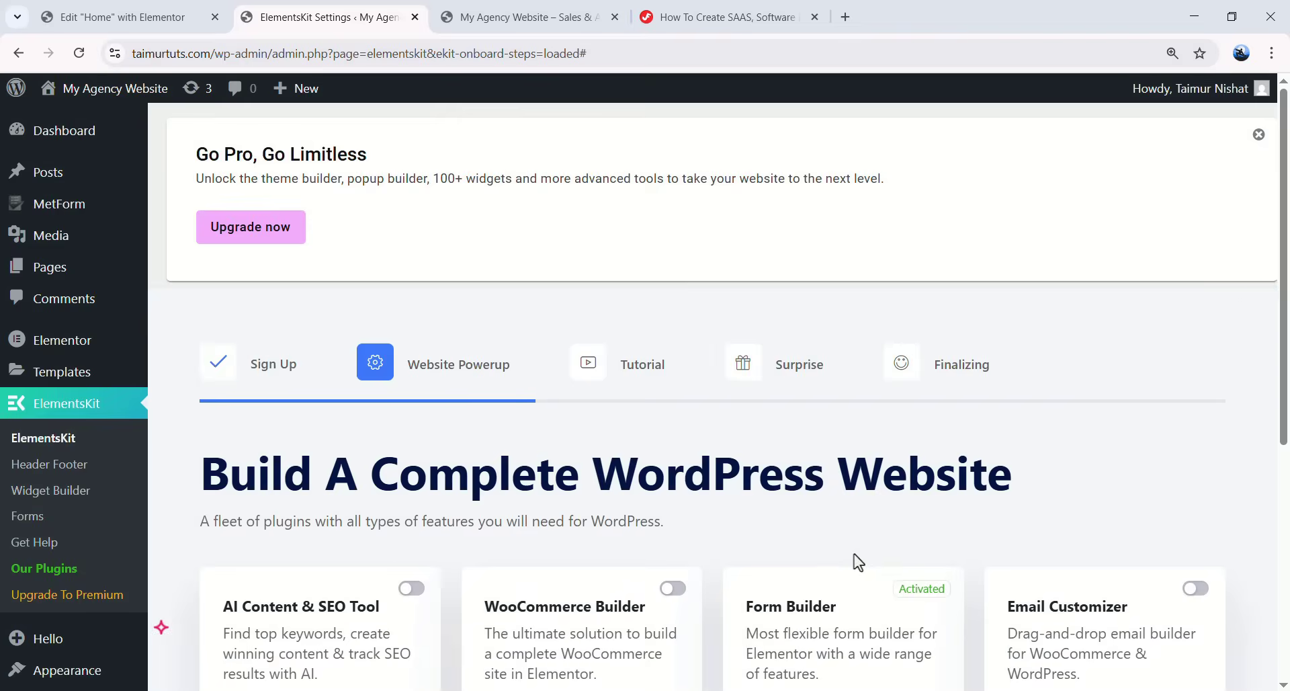
pyautogui.scroll(-6, 858, 551)
pyautogui.click(1119, 582)
pyautogui.scroll(-8, 1008, 571)
pyautogui.click(1049, 578)
pyautogui.scroll(-5, 967, 605)
pyautogui.click(1040, 644)
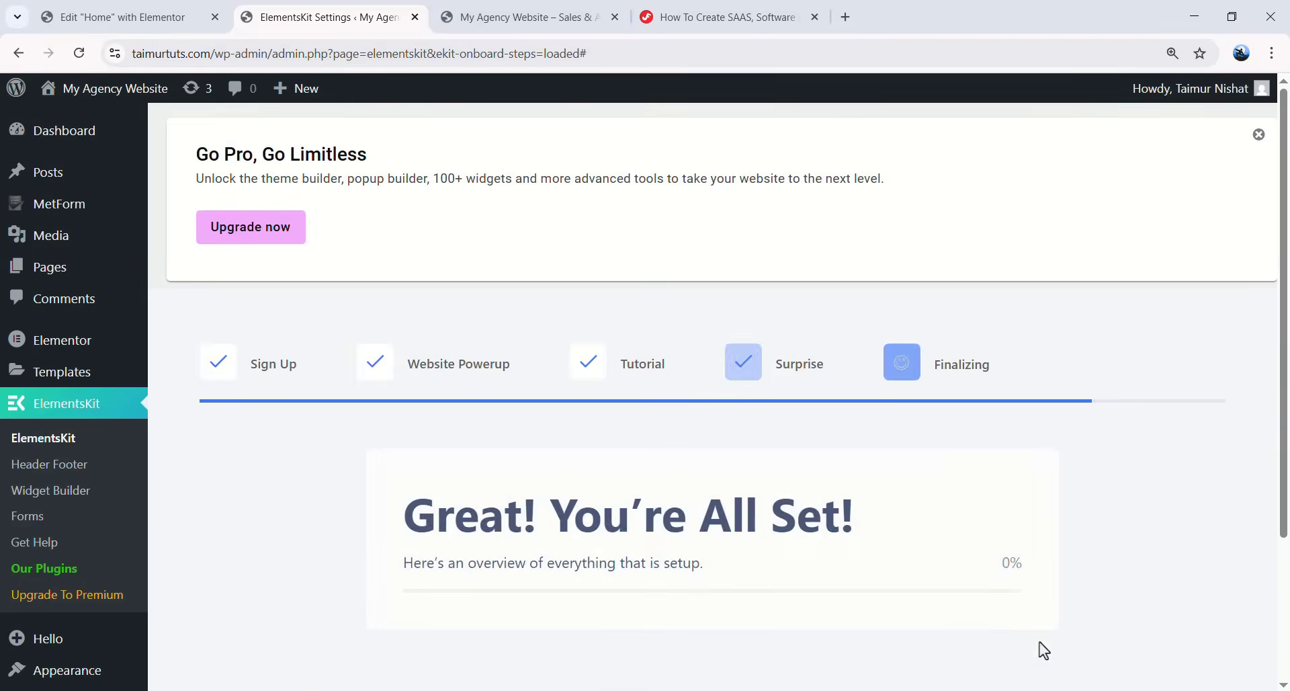
# - Go to ElementsKit > Header Footer, where the templates list is still empty
pyautogui.scroll(-2, 833, 517)
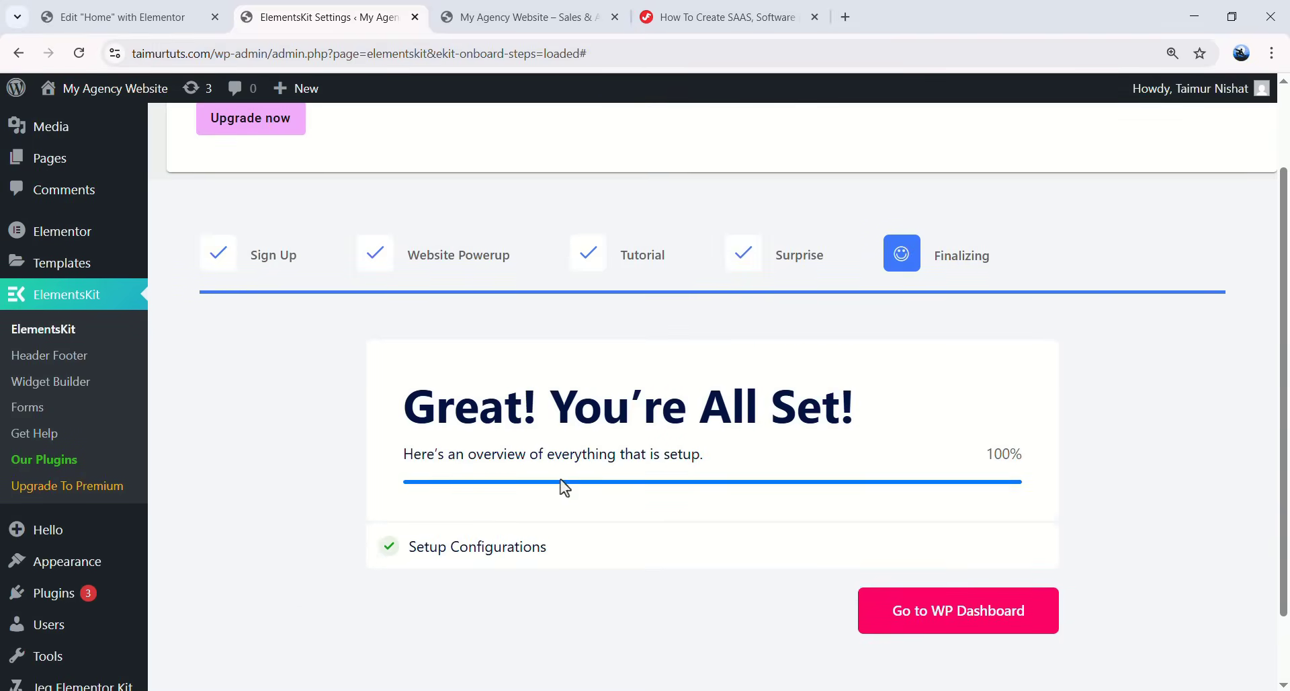
pyautogui.click(69, 362)
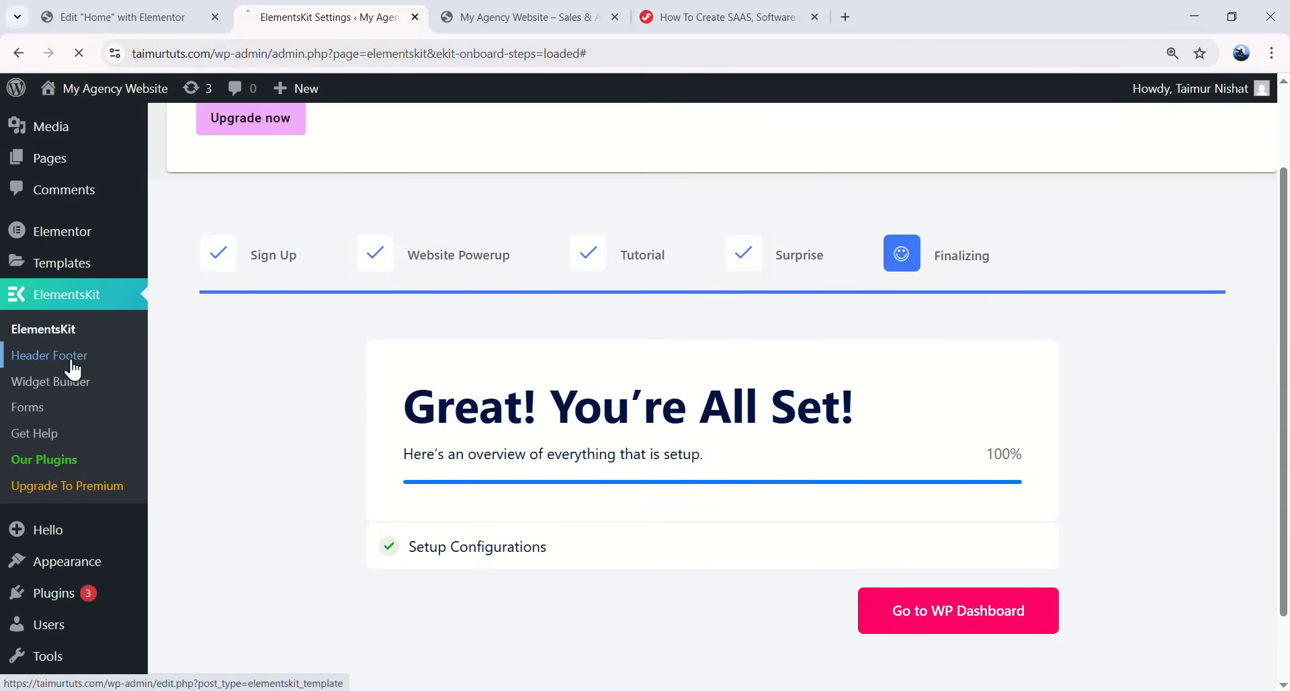
pyautogui.scroll(-5, 336, 524)
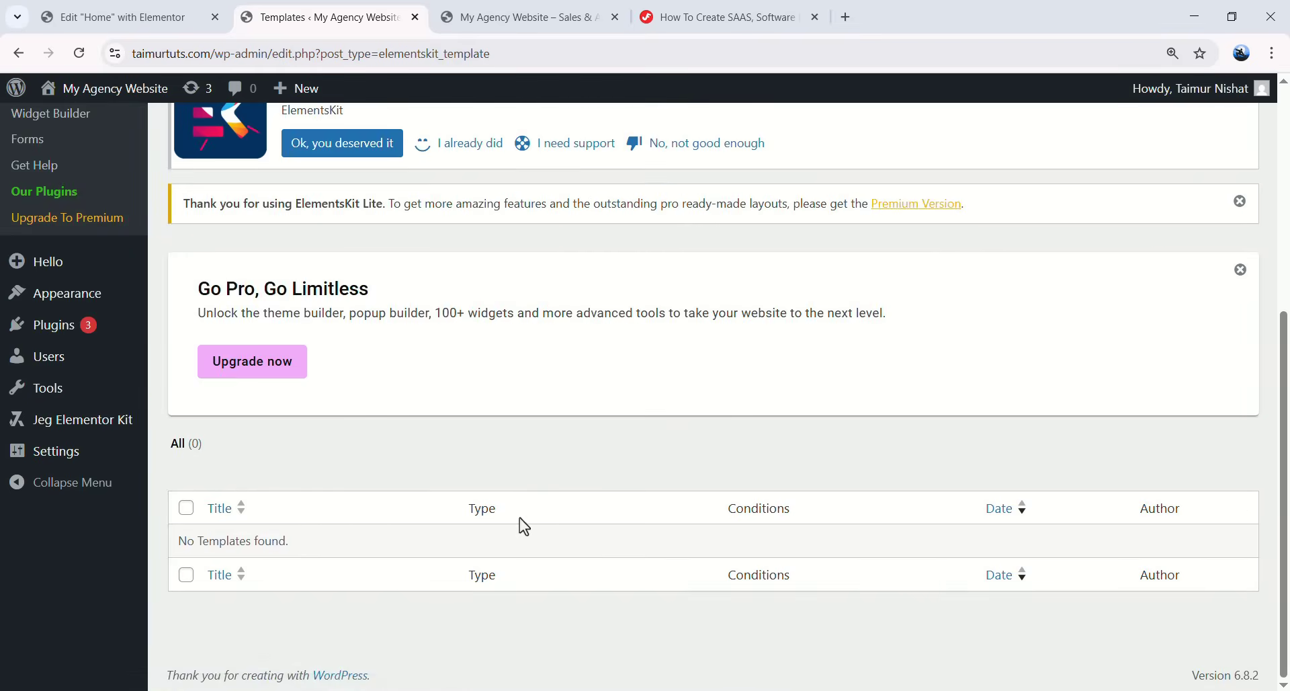
# - Add an active 'Header' template of type Header for Entire Site, save it, and reopen its settings
pyautogui.scroll(6, 518, 518)
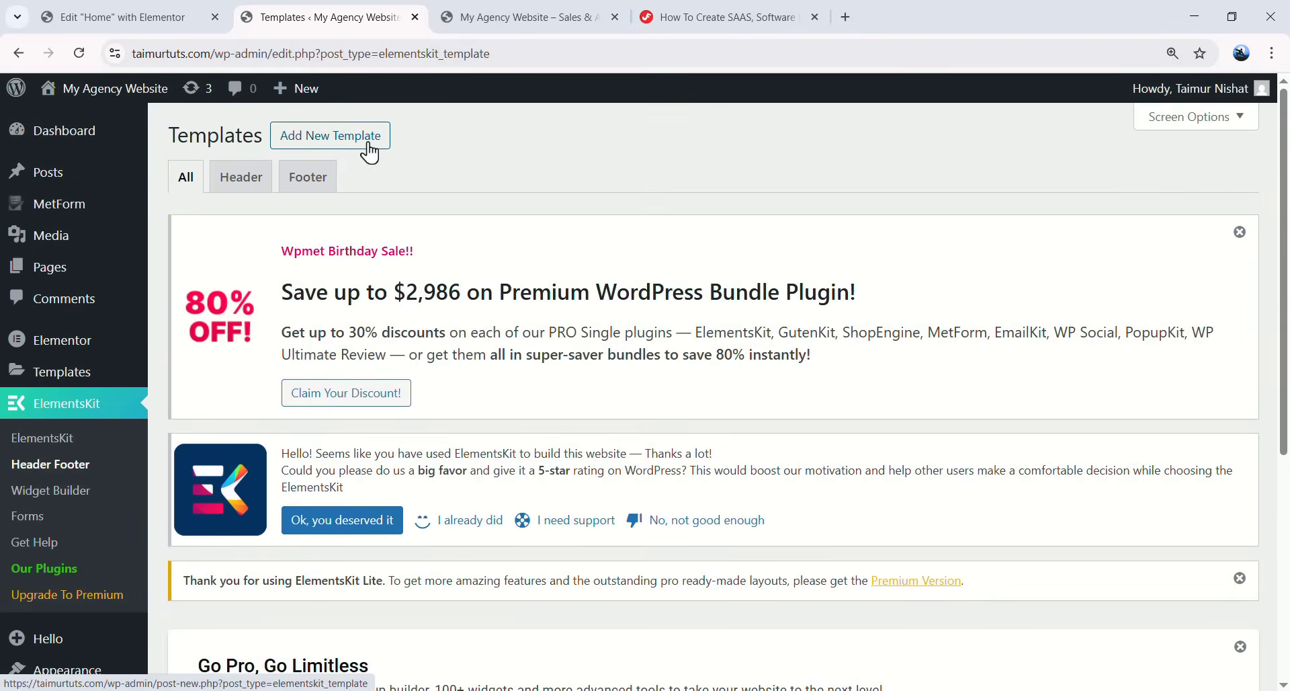
pyautogui.click(366, 138)
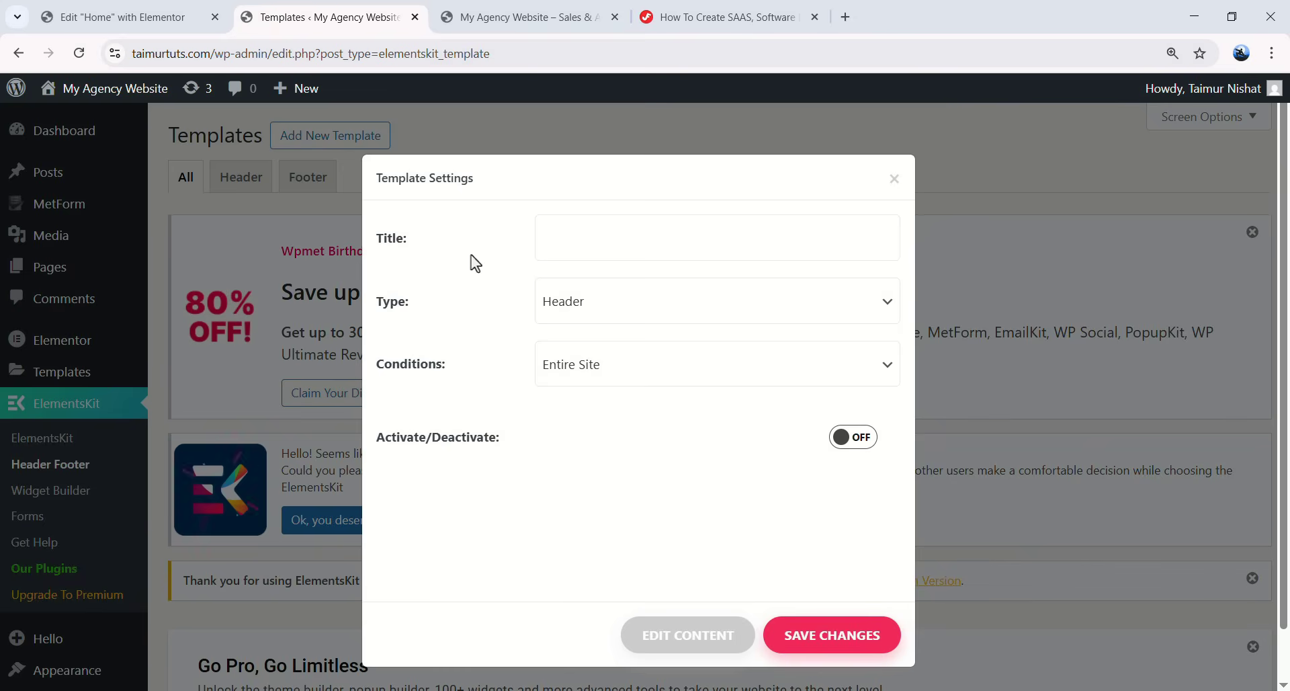
pyautogui.click(604, 245)
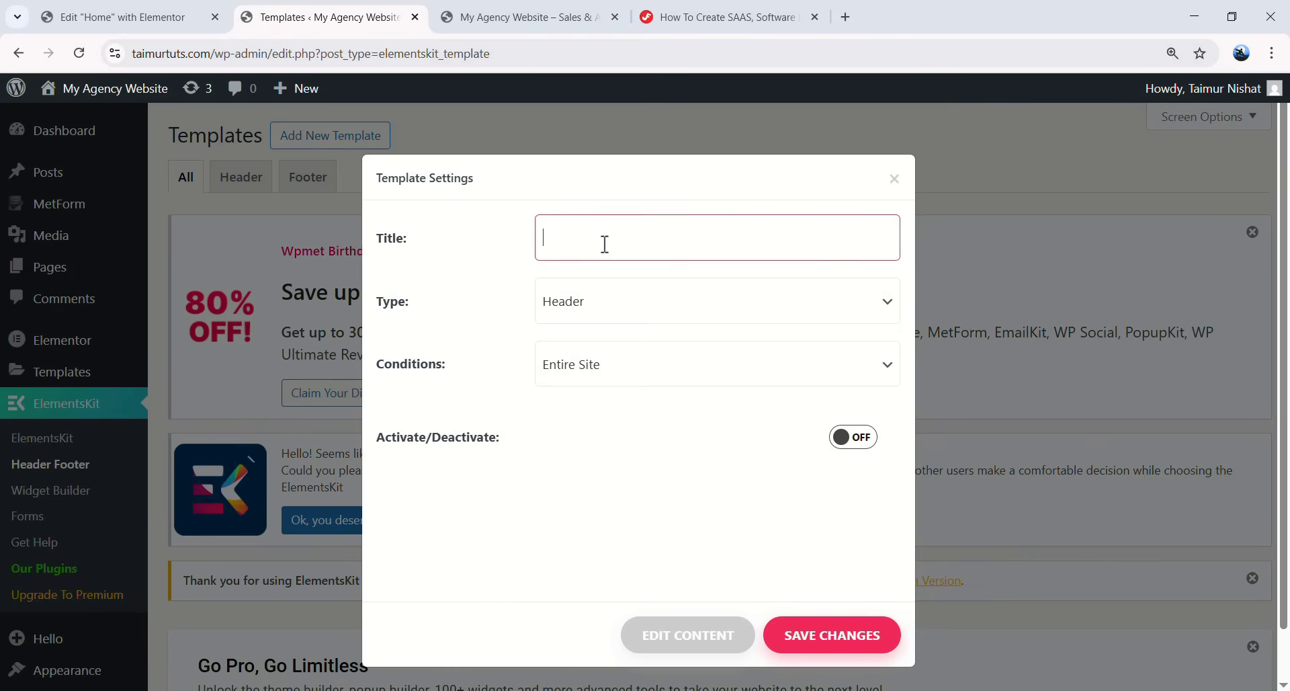
pyautogui.click(595, 316)
pyautogui.click(580, 338)
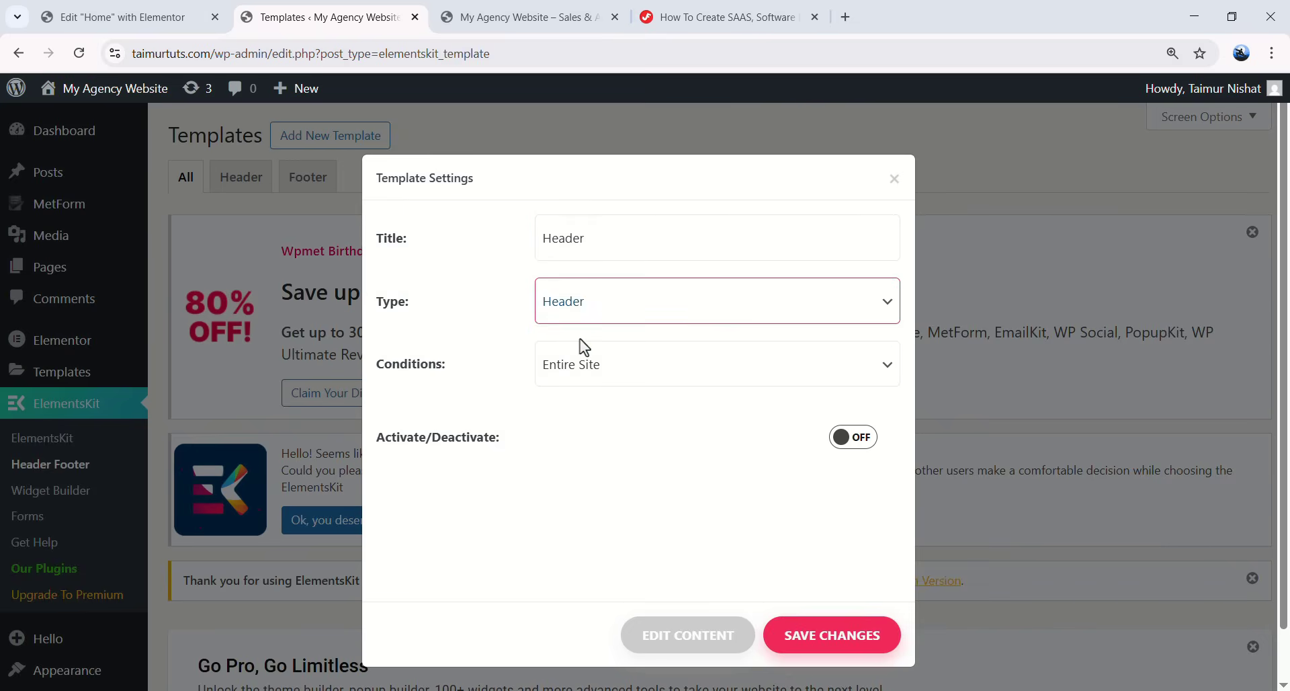
pyautogui.click(589, 374)
pyautogui.click(578, 398)
pyautogui.click(562, 469)
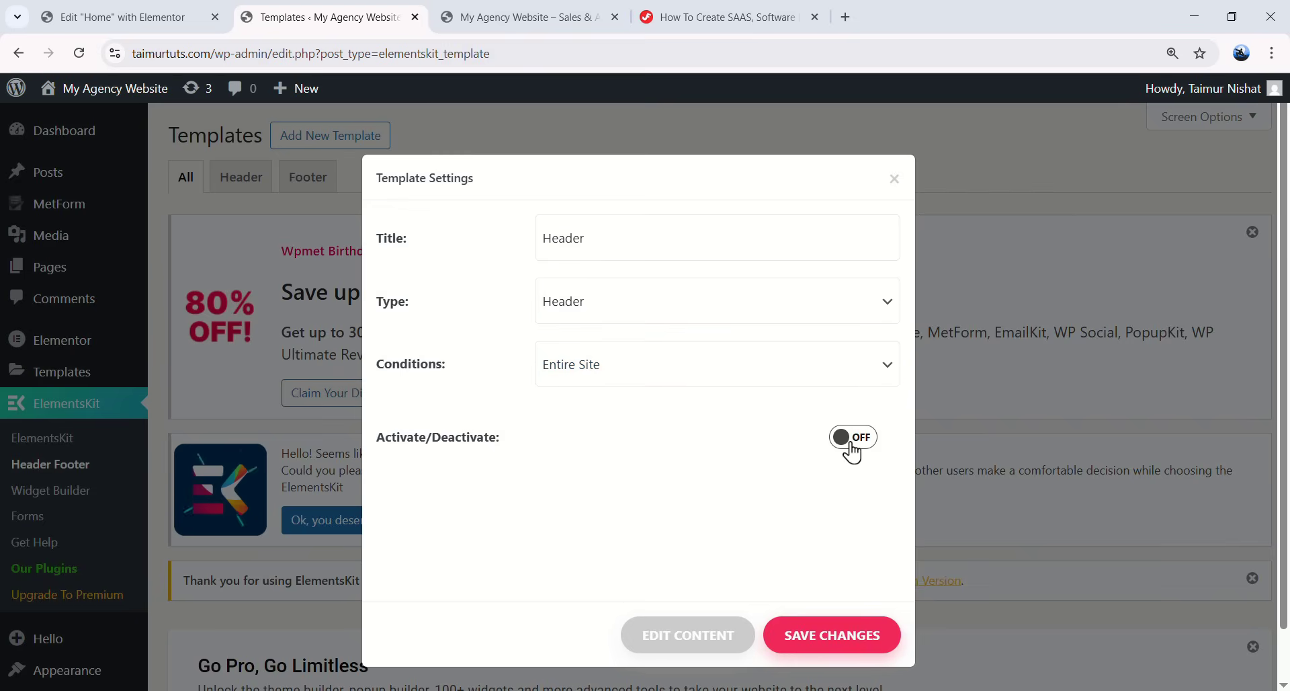
pyautogui.click(858, 635)
pyautogui.scroll(-6, 609, 568)
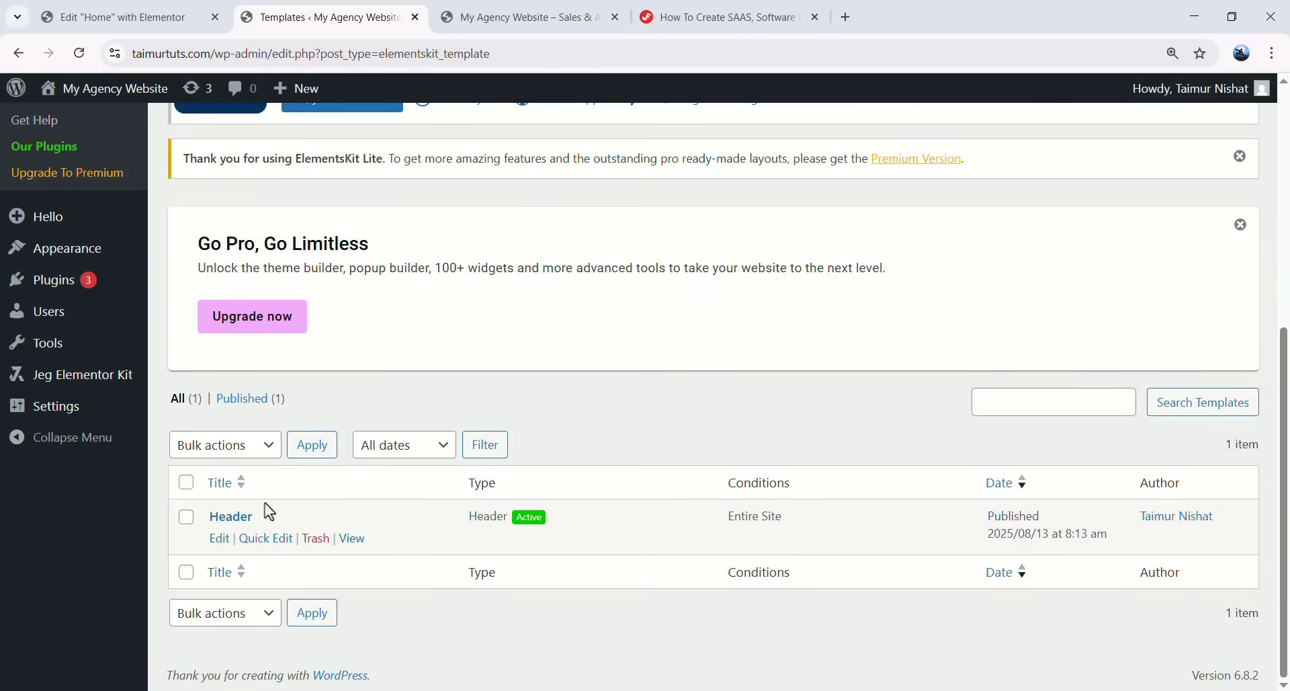
pyautogui.click(243, 523)
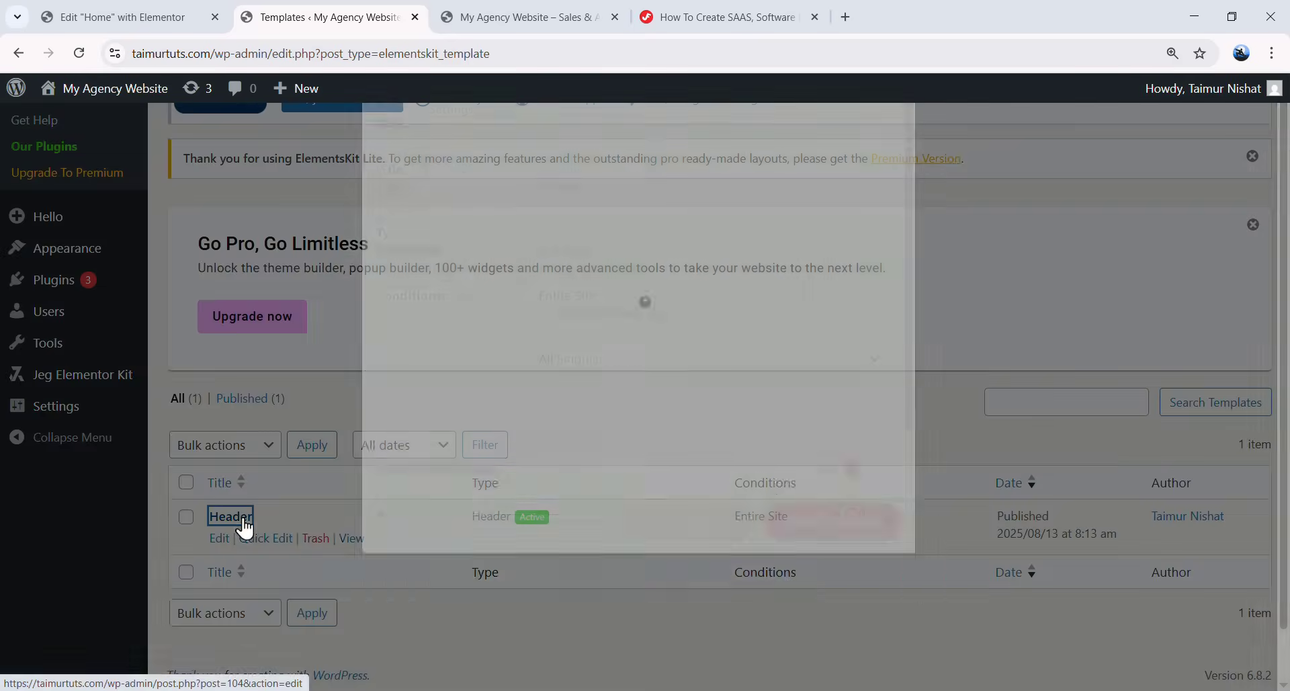
# - Edit the Header template in Elementor and add a container named Header with 86 px height
pyautogui.click(681, 646)
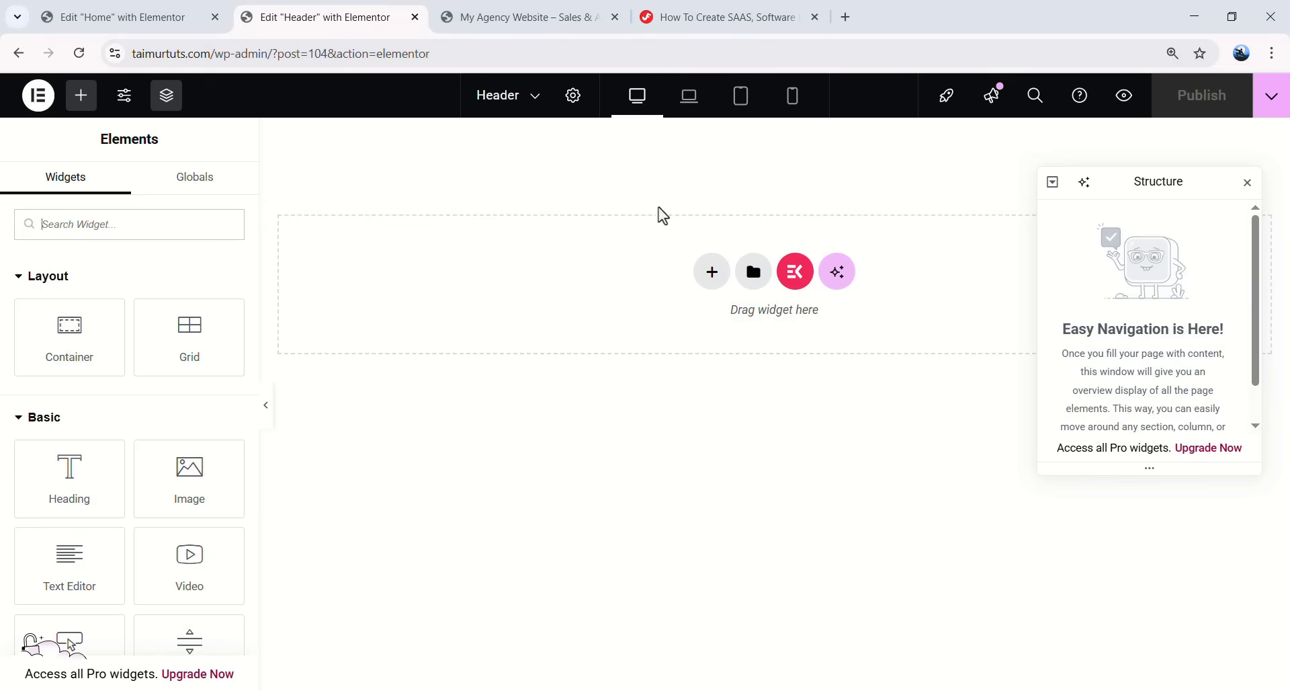
pyautogui.click(537, 17)
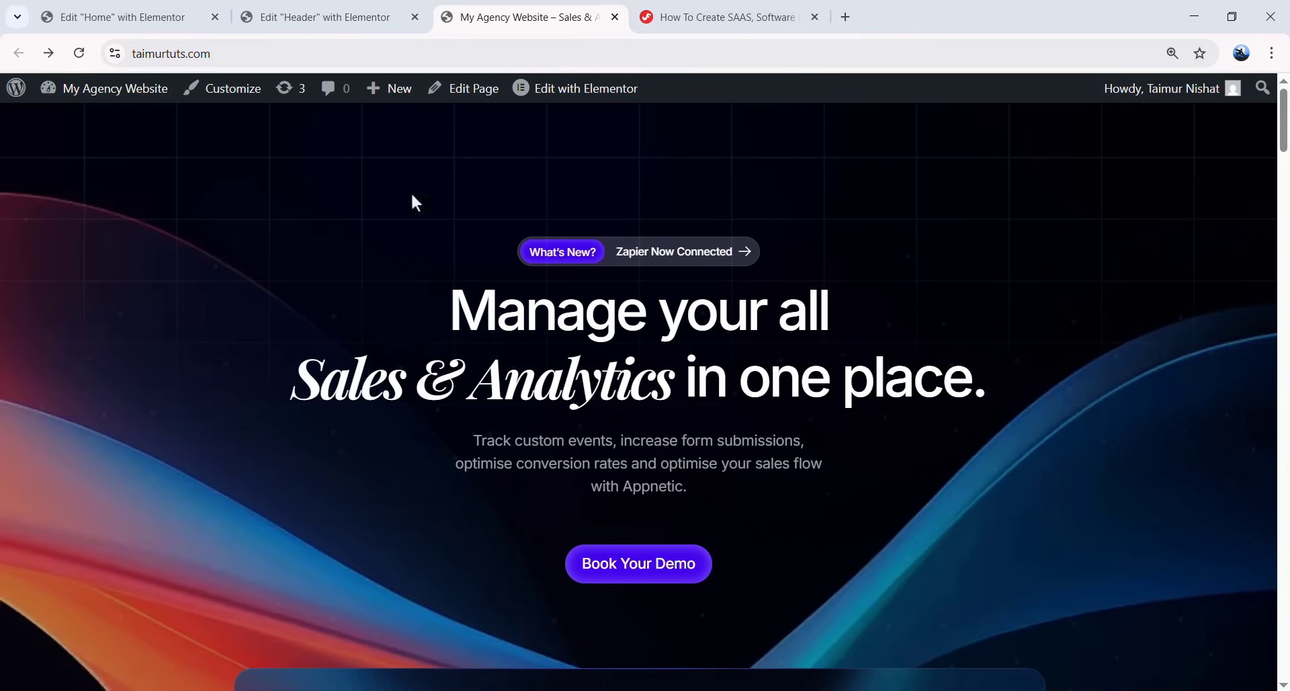
pyautogui.click(316, 17)
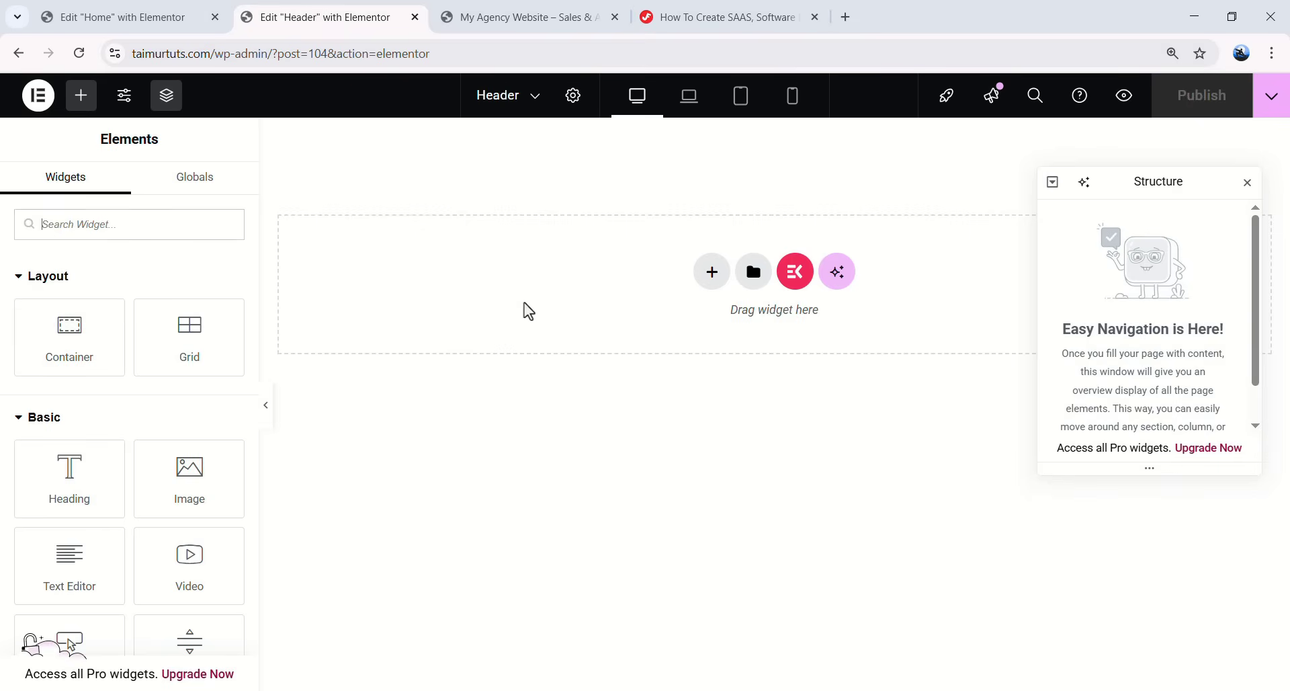
pyautogui.moveTo(69, 327); pyautogui.dragTo(910, 268)
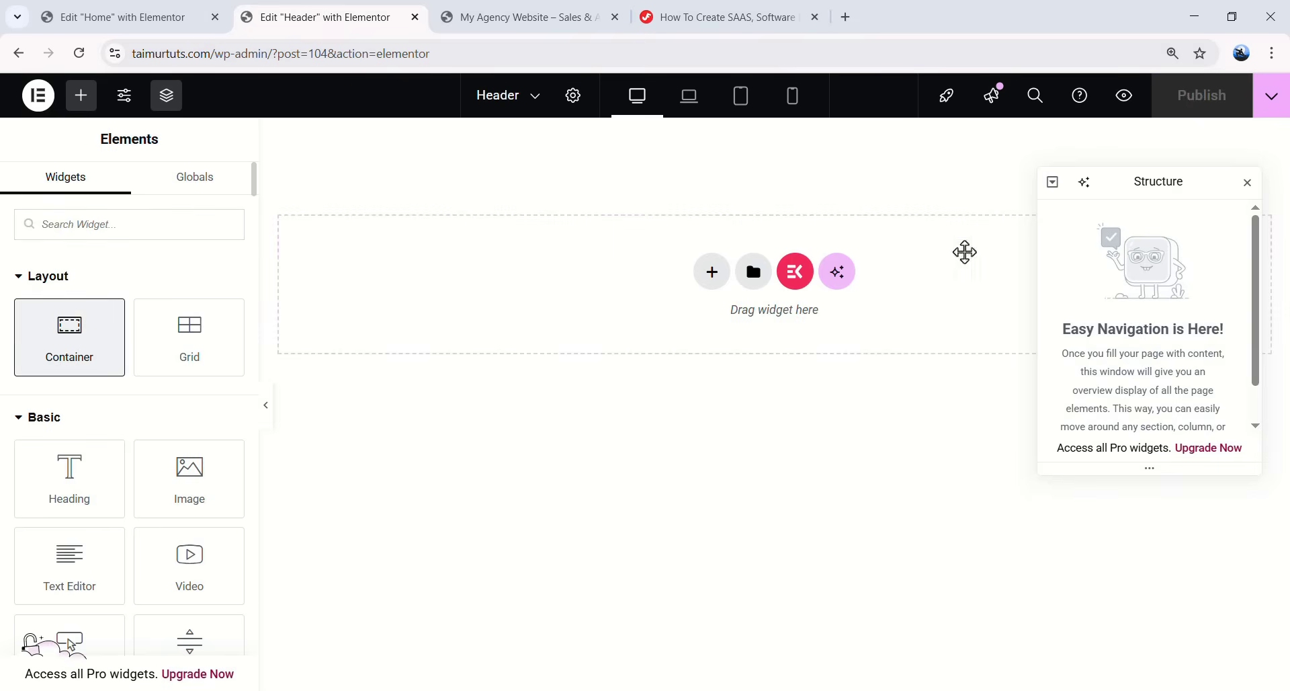
pyautogui.doubleClick(1125, 217)
pyautogui.write('Header')
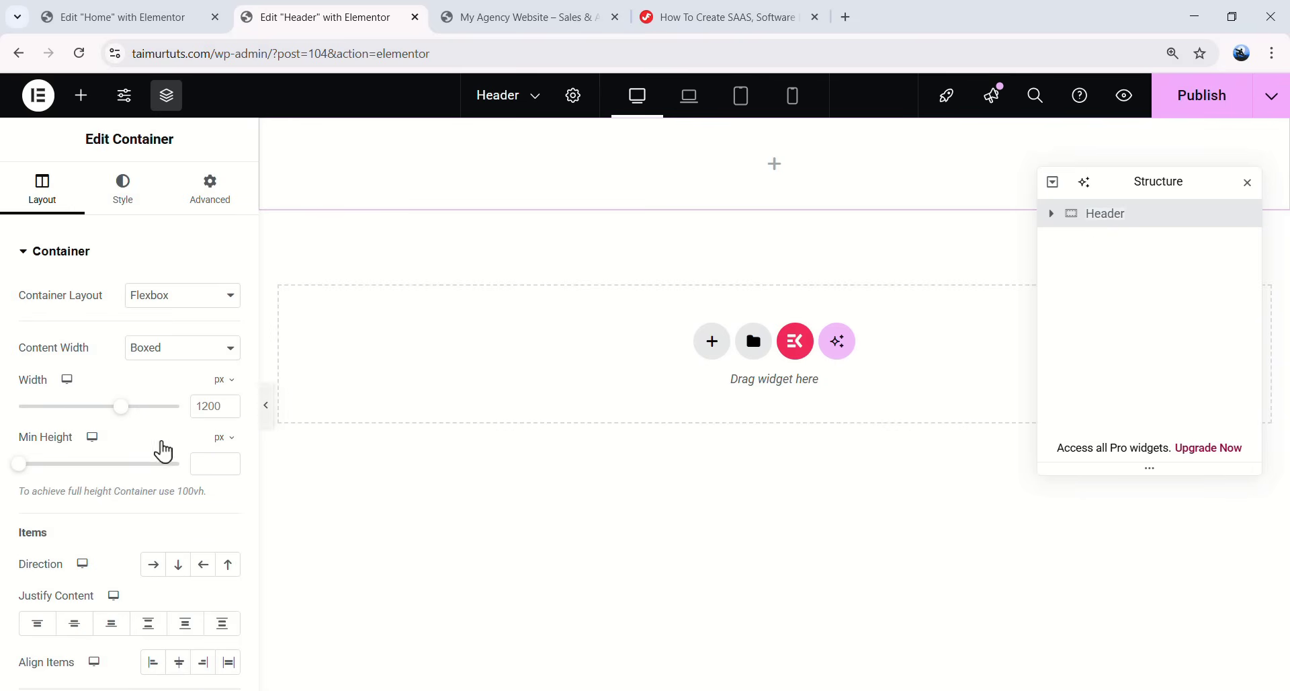
pyautogui.write('86')
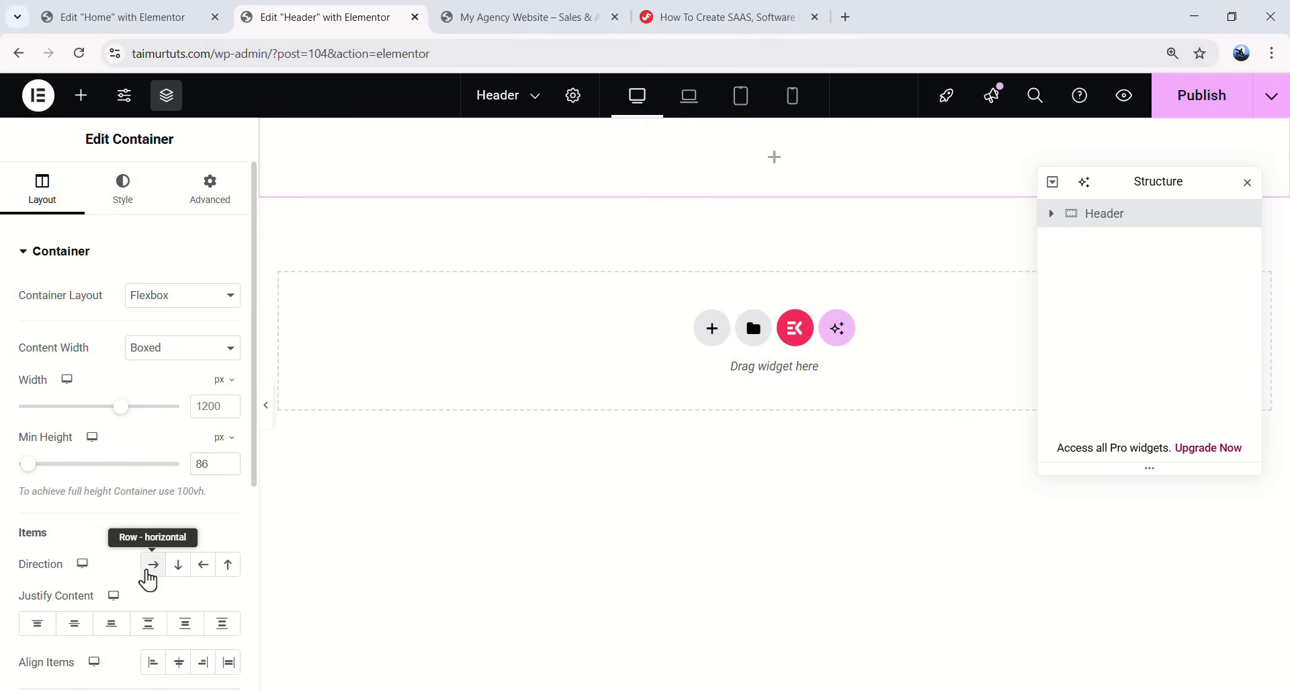
# - Make the container a row with space-between, vertically centred items and 20 px padding, plus a nested inner container
pyautogui.click(147, 573)
pyautogui.scroll(-3, 127, 524)
pyautogui.click(148, 461)
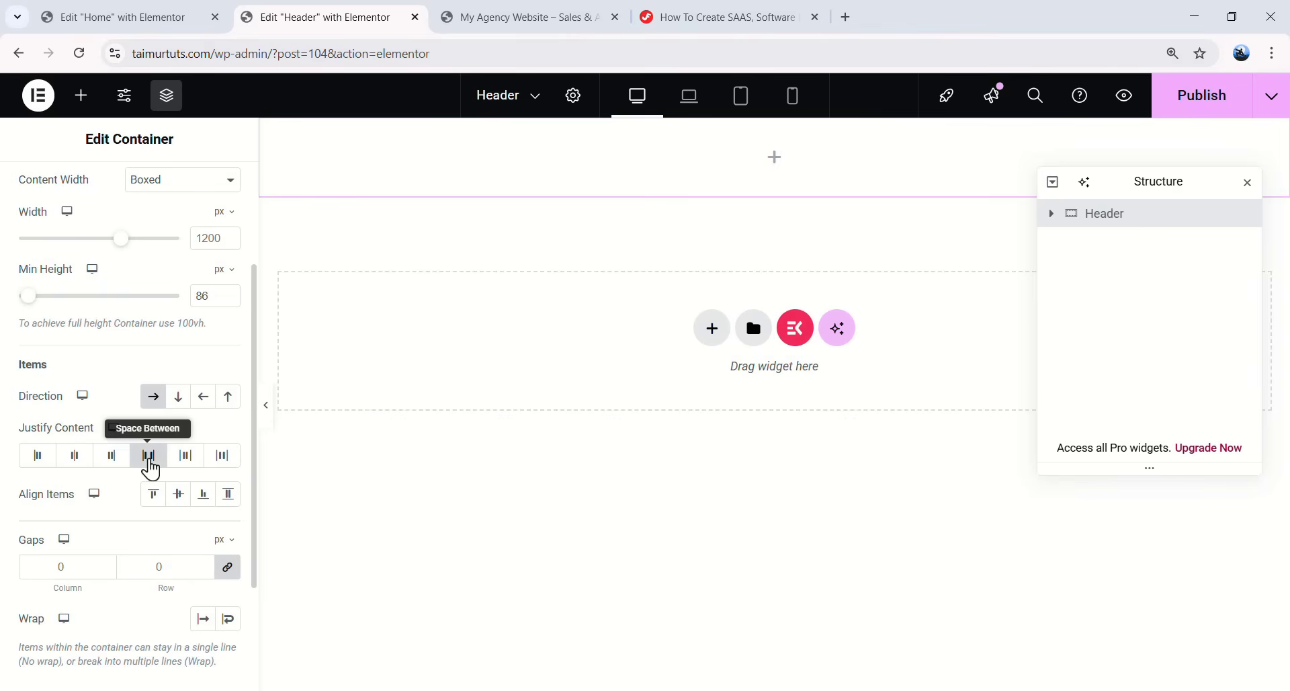
pyautogui.click(178, 494)
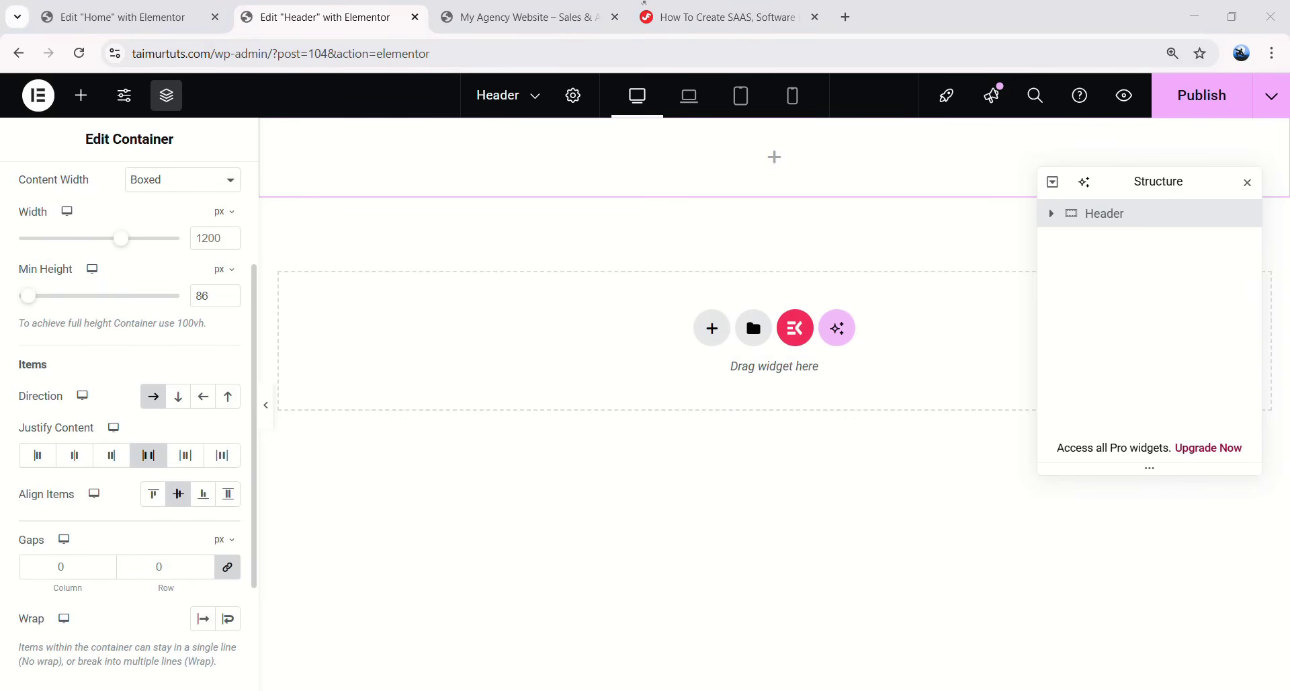
pyautogui.scroll(3, 107, 262)
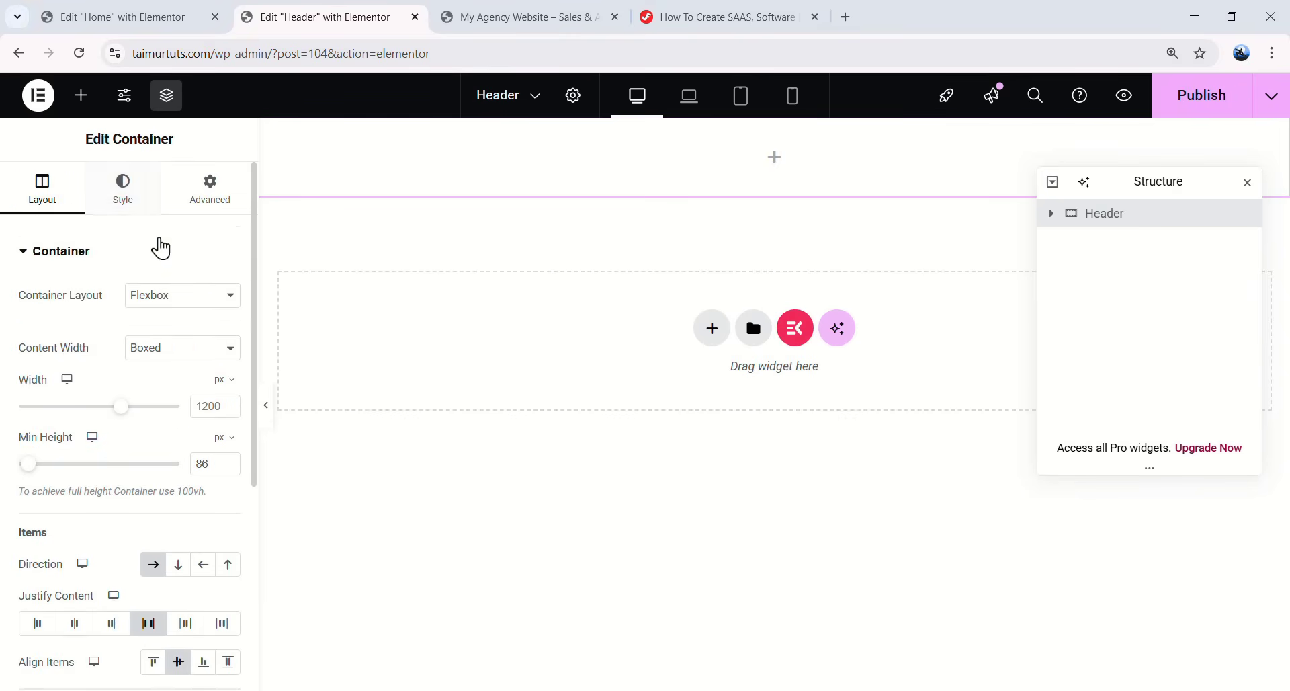
pyautogui.click(210, 188)
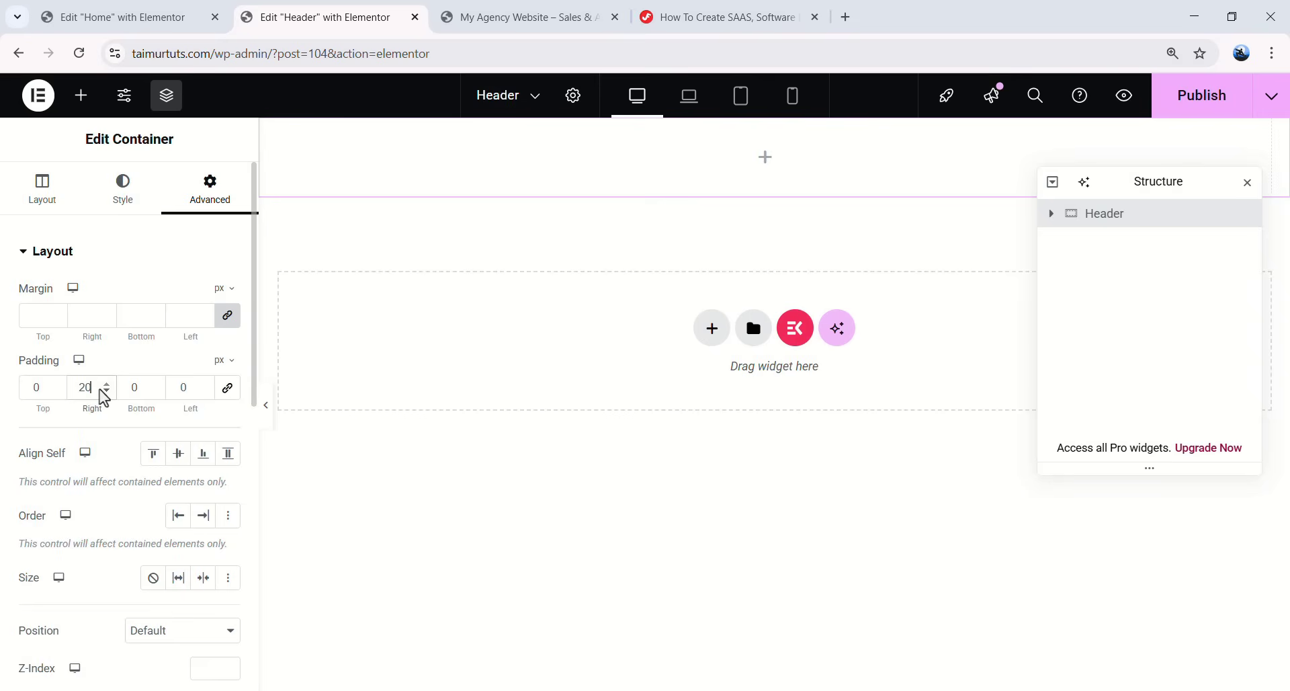
pyautogui.doubleClick(201, 388)
pyautogui.write('20')
pyautogui.click(775, 157)
pyautogui.moveTo(121, 308); pyautogui.dragTo(604, 185)
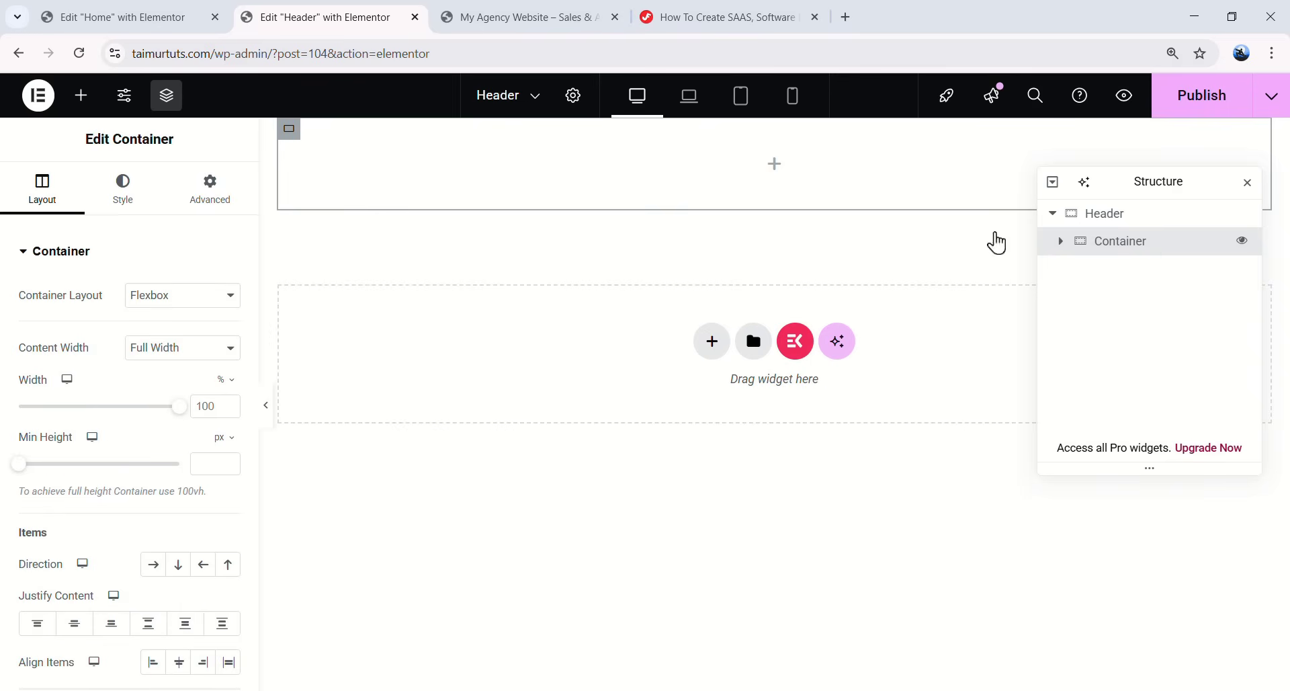
# - Add an Image widget to the inner container showing the Appnetic logo from the Media Library
pyautogui.click(775, 164)
pyautogui.moveTo(192, 468); pyautogui.dragTo(684, 173)
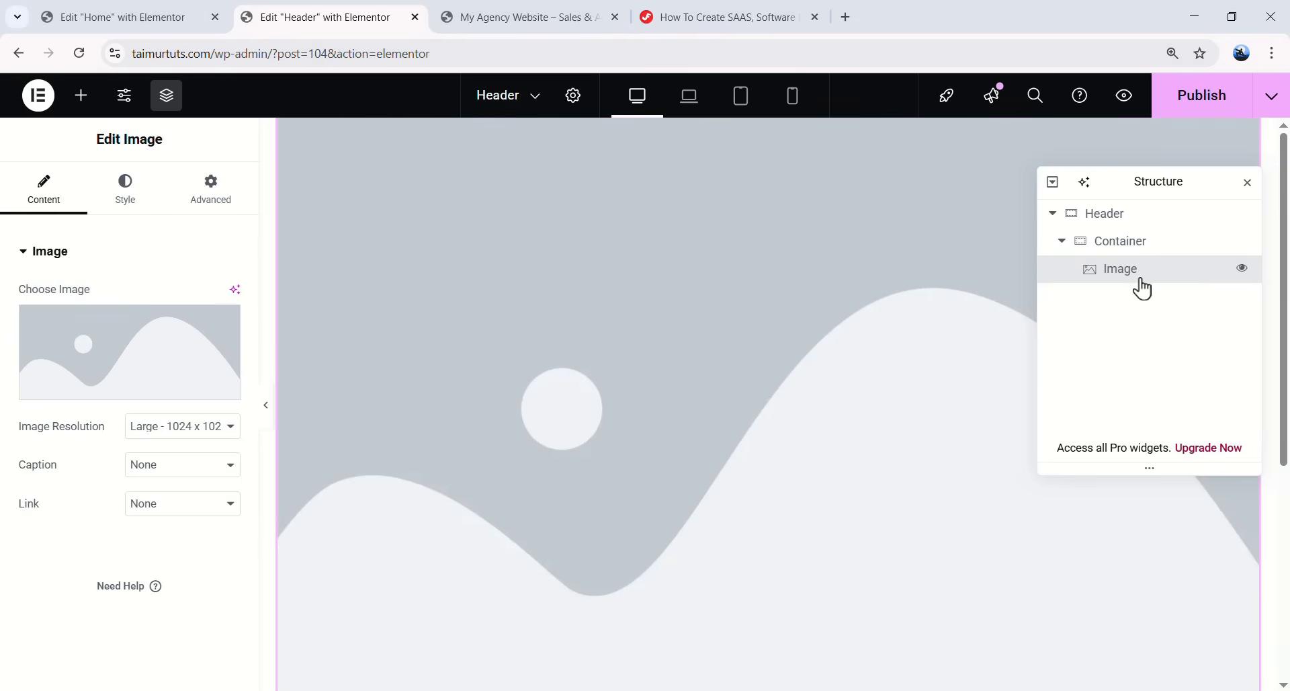
pyautogui.click(157, 391)
pyautogui.scroll(-5, 518, 383)
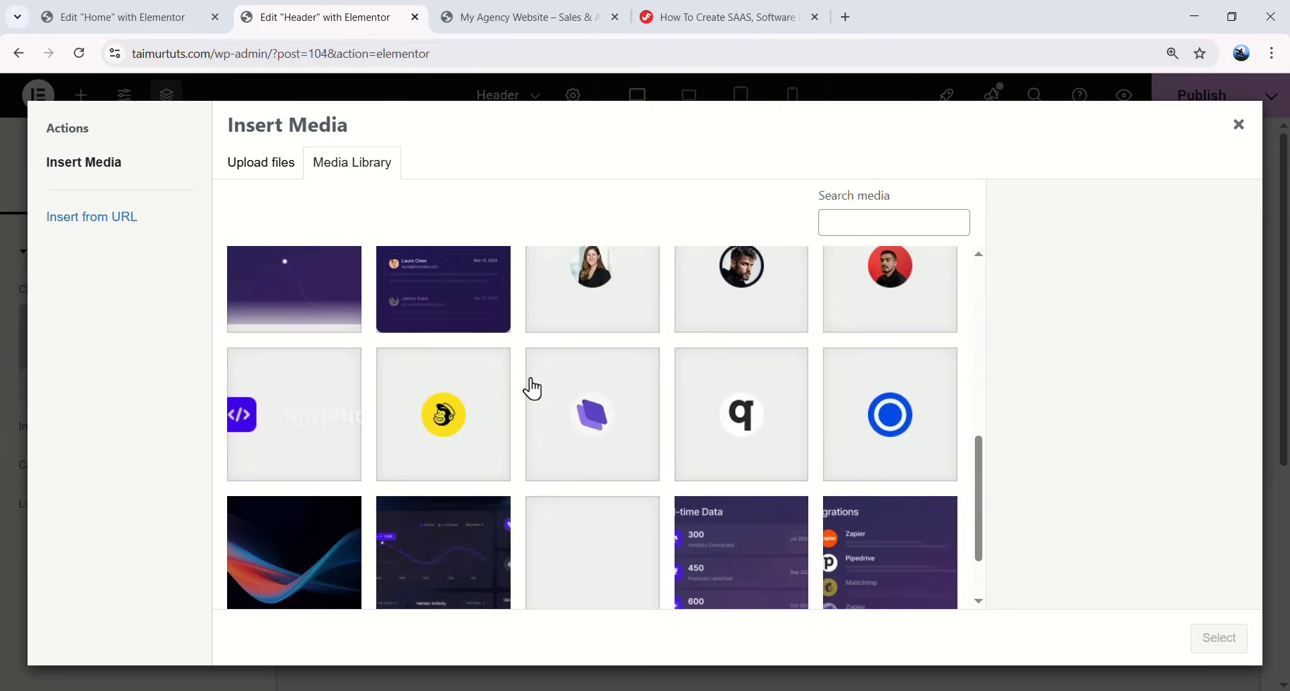
pyautogui.click(284, 397)
pyautogui.click(1219, 638)
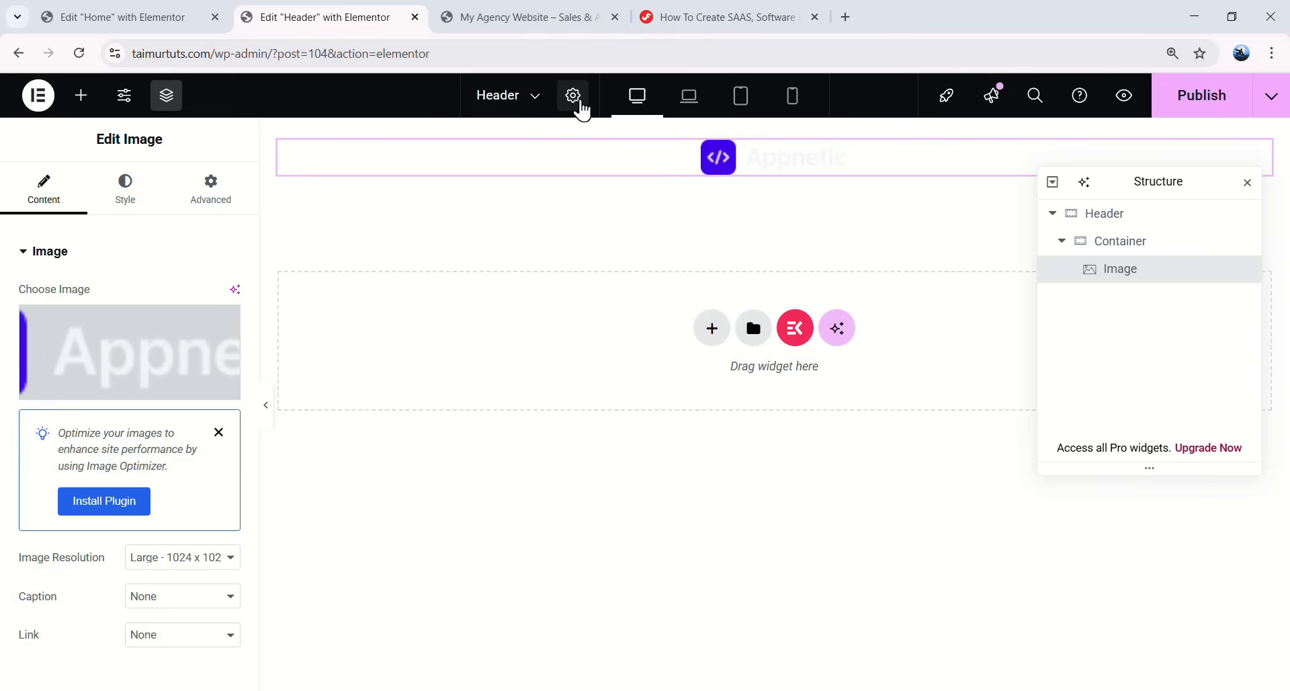
# - In Page Settings > Style, set the body background type to Classic
pyautogui.click(574, 98)
pyautogui.click(125, 192)
pyautogui.click(200, 454)
# - Paste a dark navy hex code as the page body background colour
pyautogui.click(228, 492)
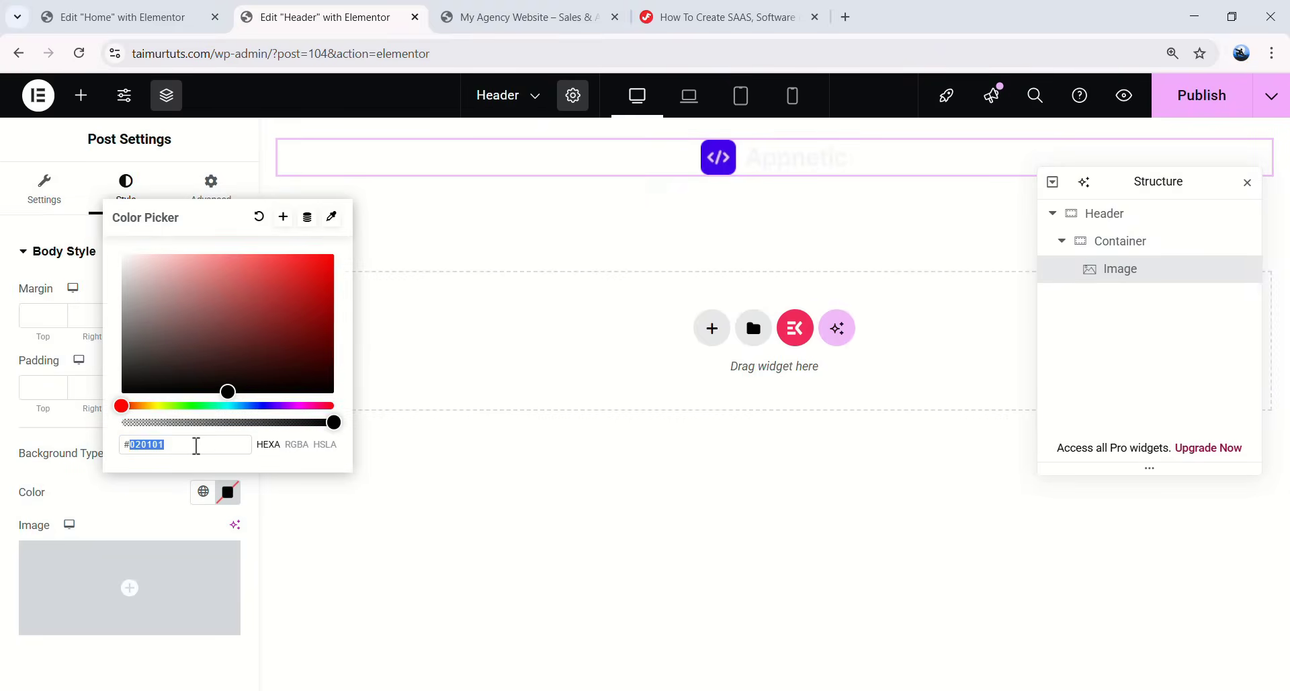
pyautogui.write('030')
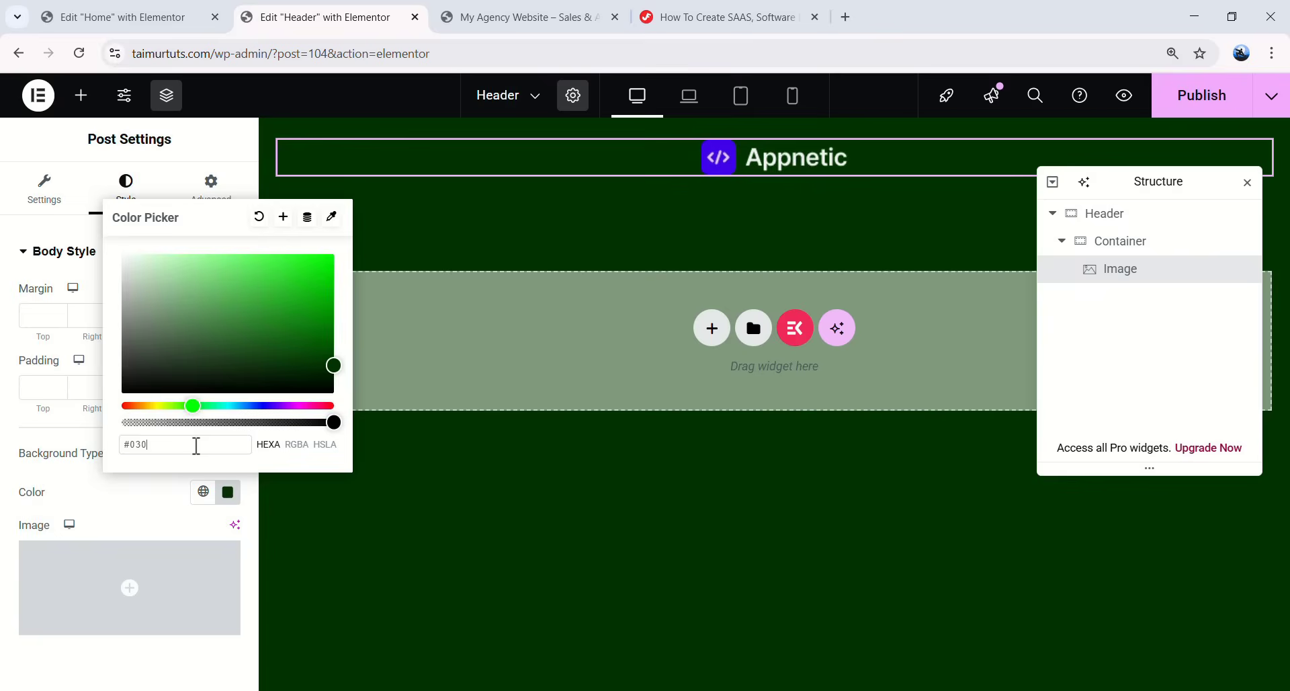
pyautogui.hotkey('ctrl', 'a')
pyautogui.press('BackSpace')
pyautogui.write('#000116')
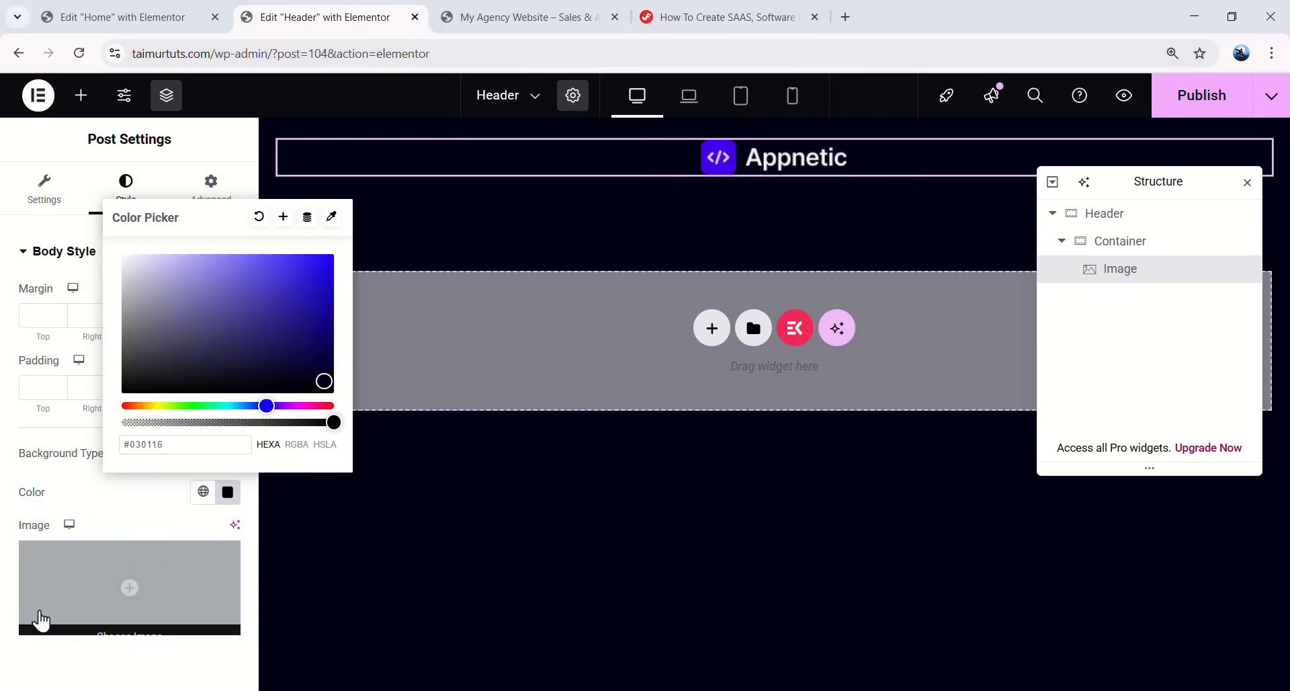
pyautogui.click(33, 645)
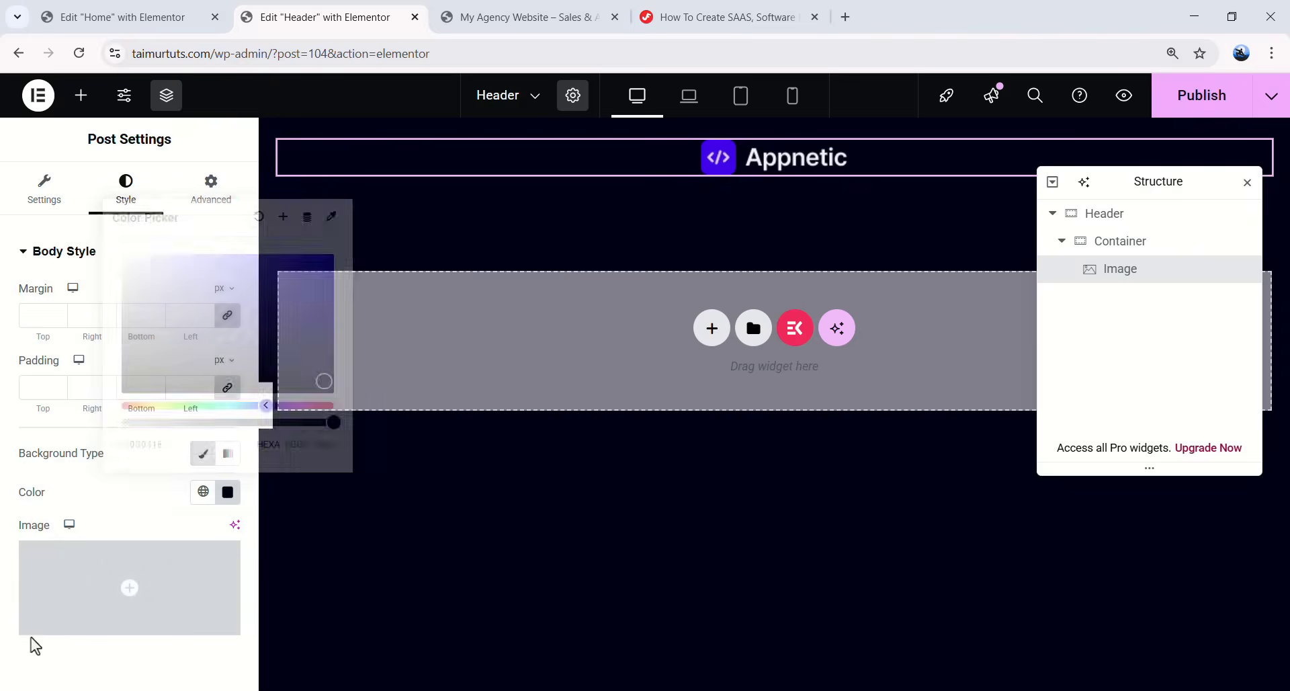
# - Give the Appnetic logo a 159 px width and 100% max width
pyautogui.click(845, 156)
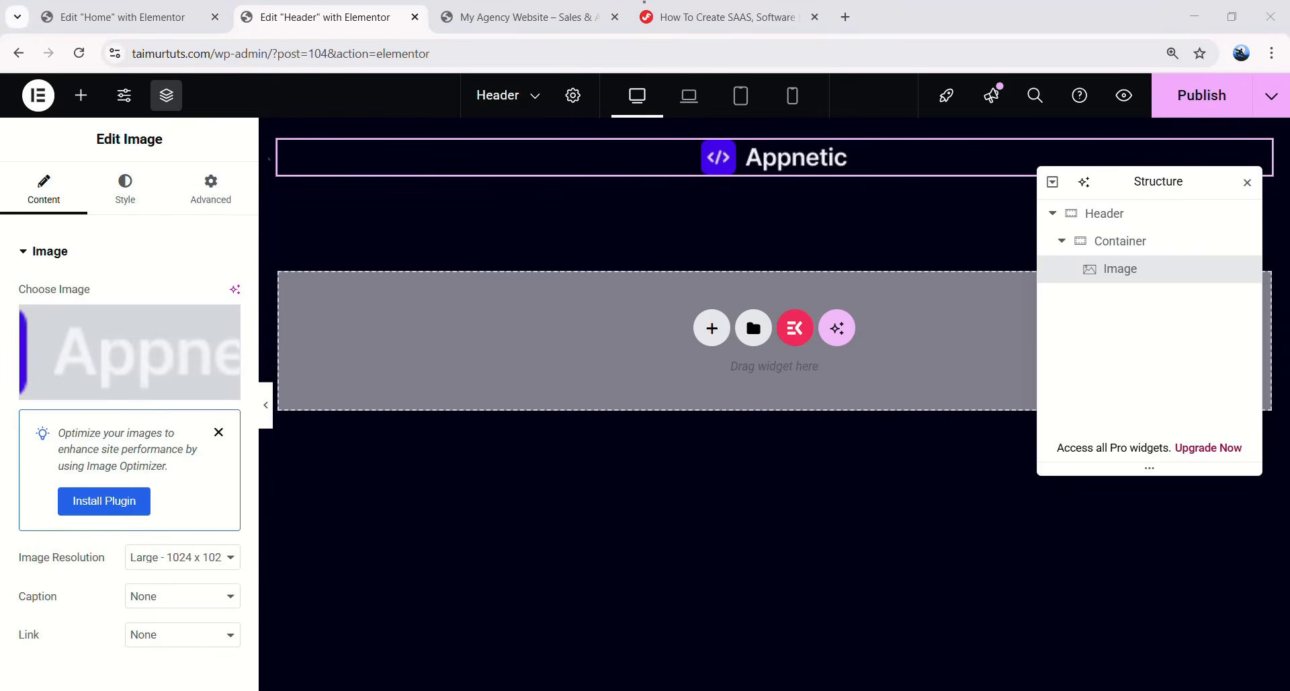
pyautogui.click(124, 214)
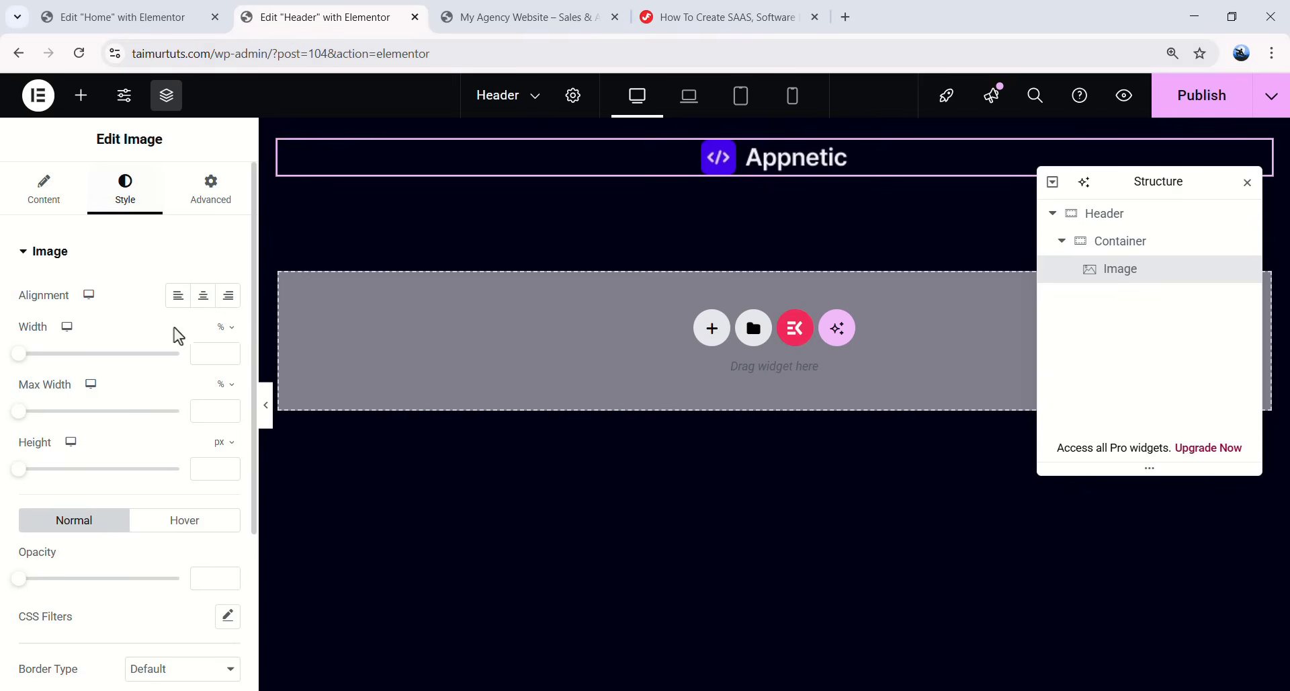
pyautogui.click(220, 342)
pyautogui.write('1')
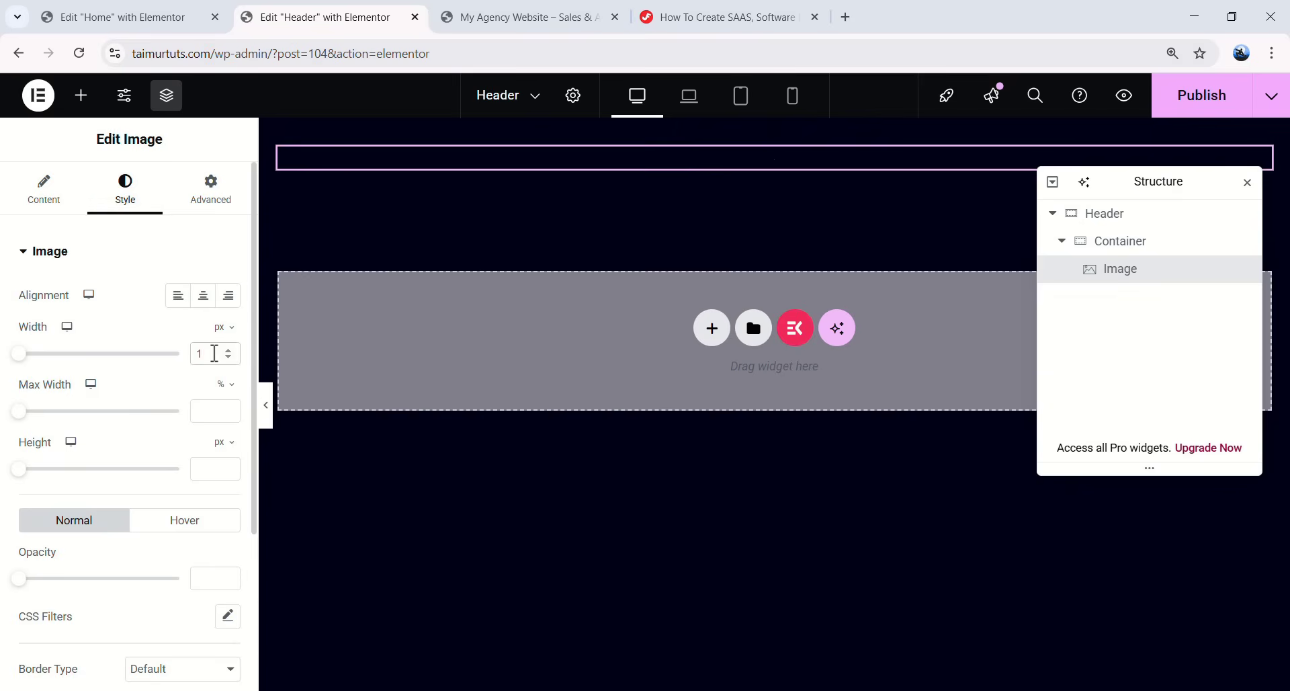
pyautogui.write('59')
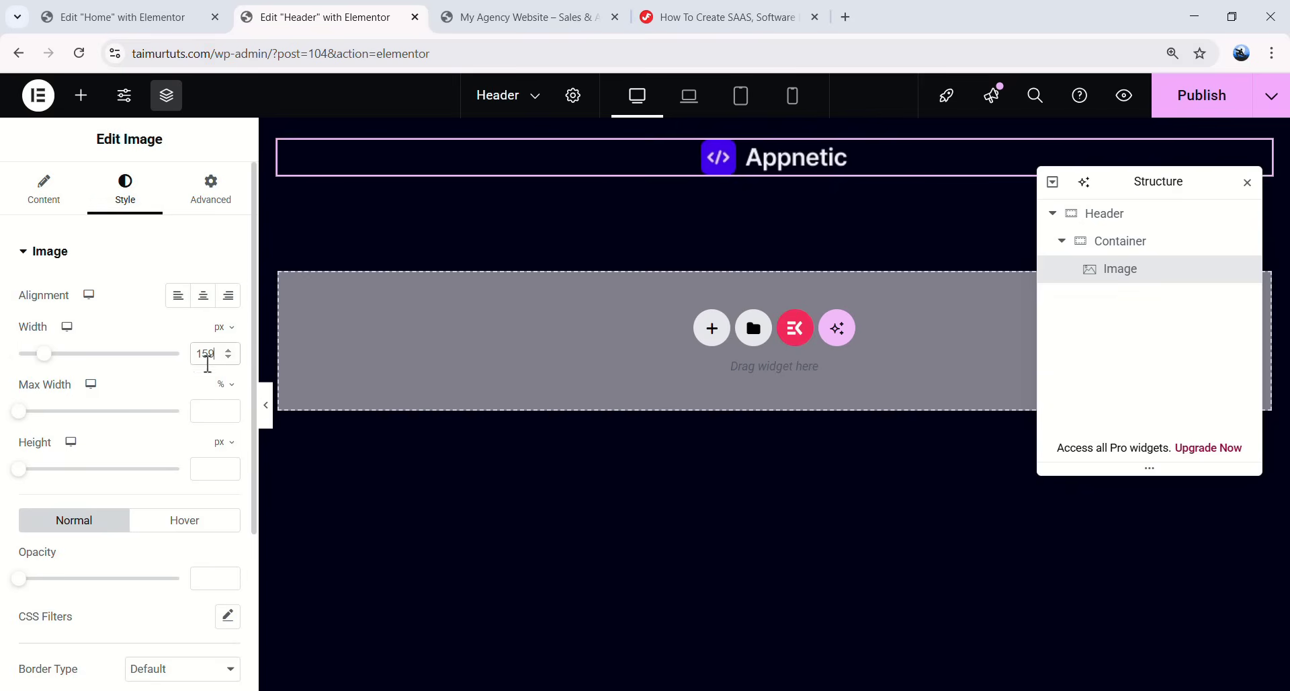
pyautogui.write('100')
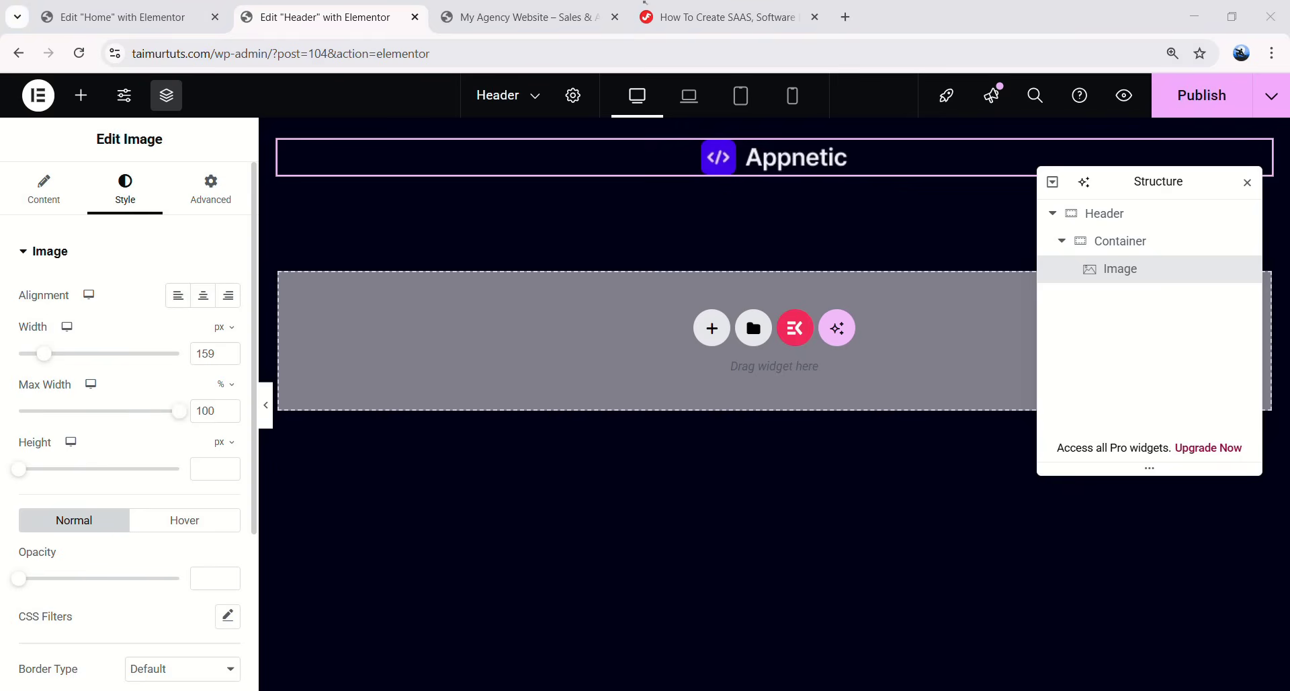
pyautogui.click(1061, 240)
# - Add a new container beside the logo with 20 px left and right padding
pyautogui.click(1129, 250)
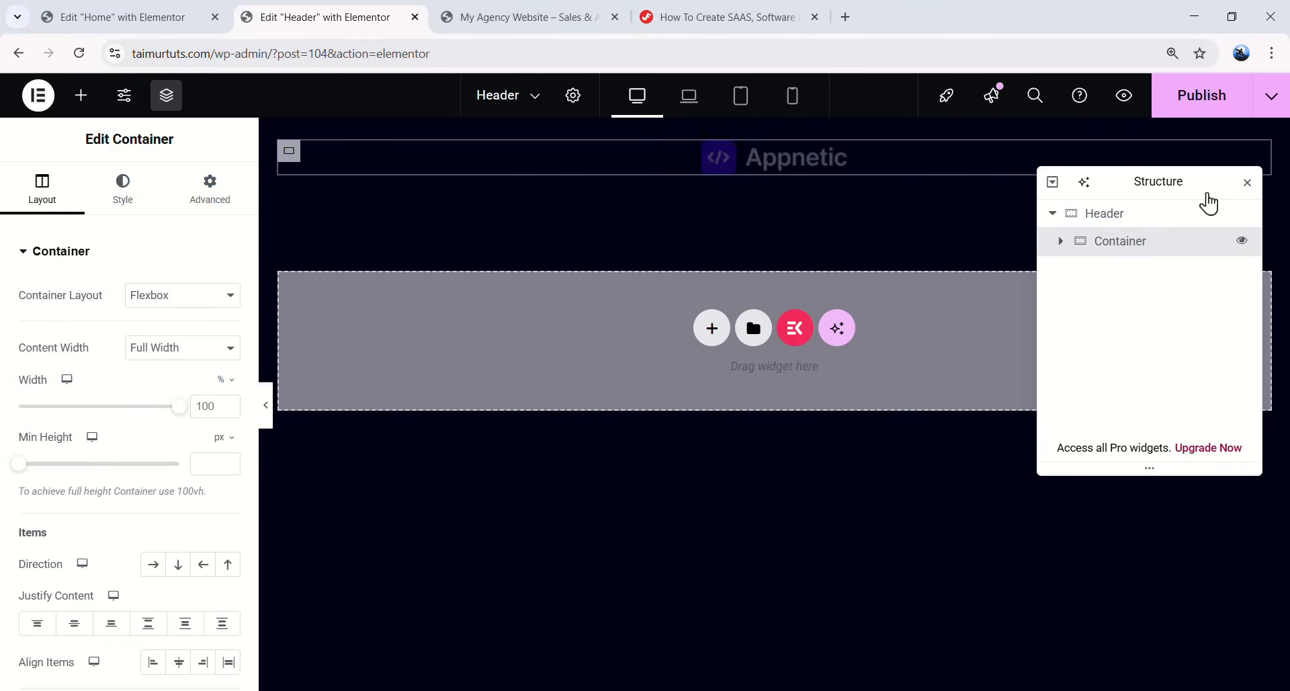
pyautogui.rightClick(1142, 248)
pyautogui.click(1139, 282)
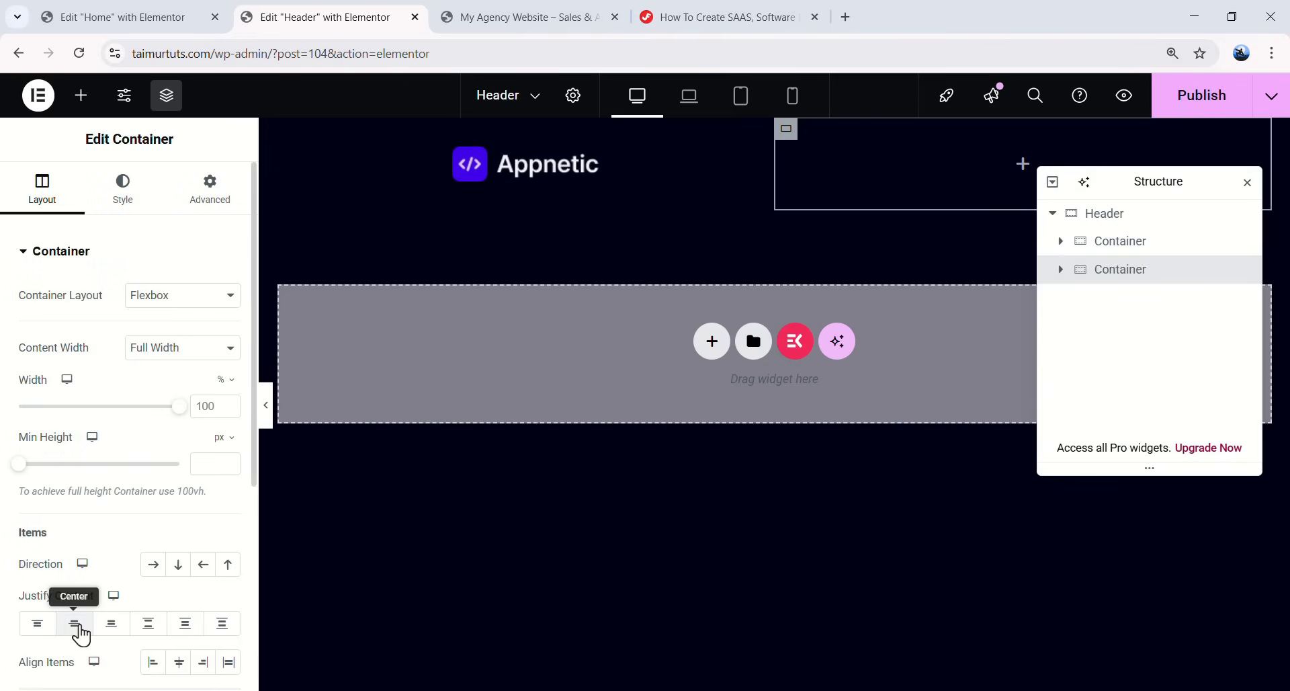
pyautogui.click(195, 194)
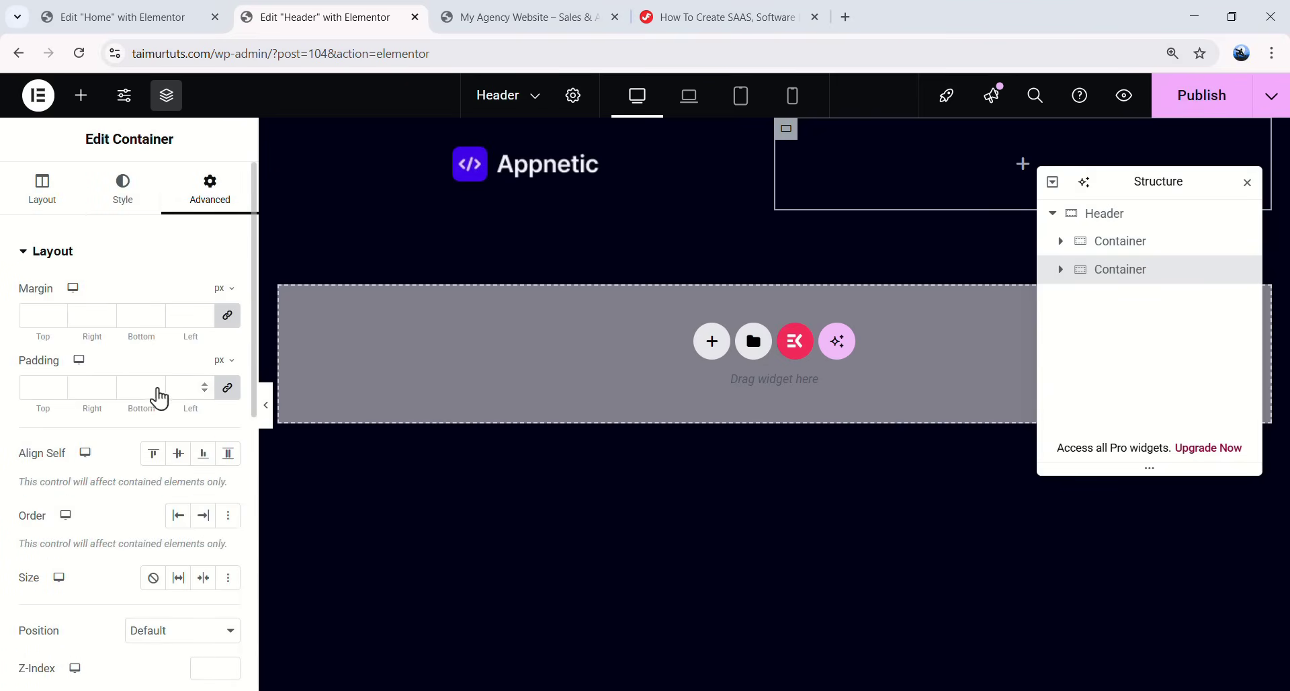
pyautogui.click(92, 387)
pyautogui.write('20')
pyautogui.click(183, 387)
pyautogui.write('20')
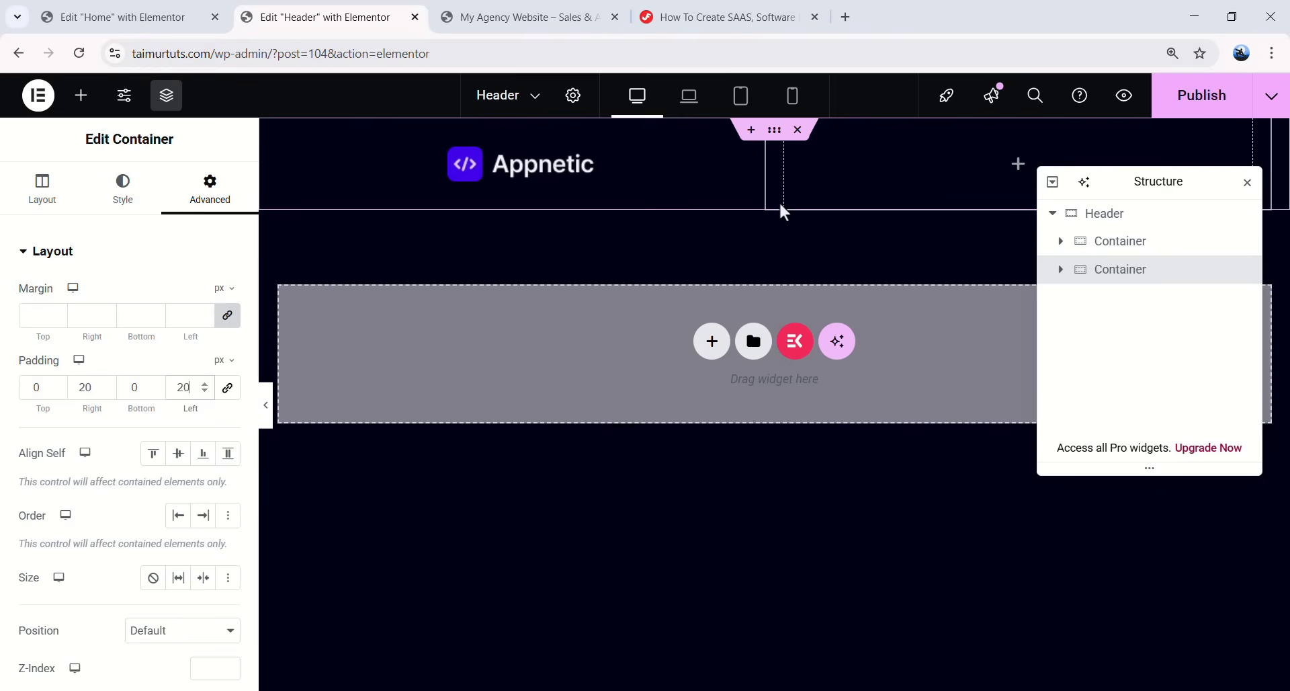
# - Search 'nav me' and drop an ElementsKit Nav Menu widget into the new container
pyautogui.click(86, 102)
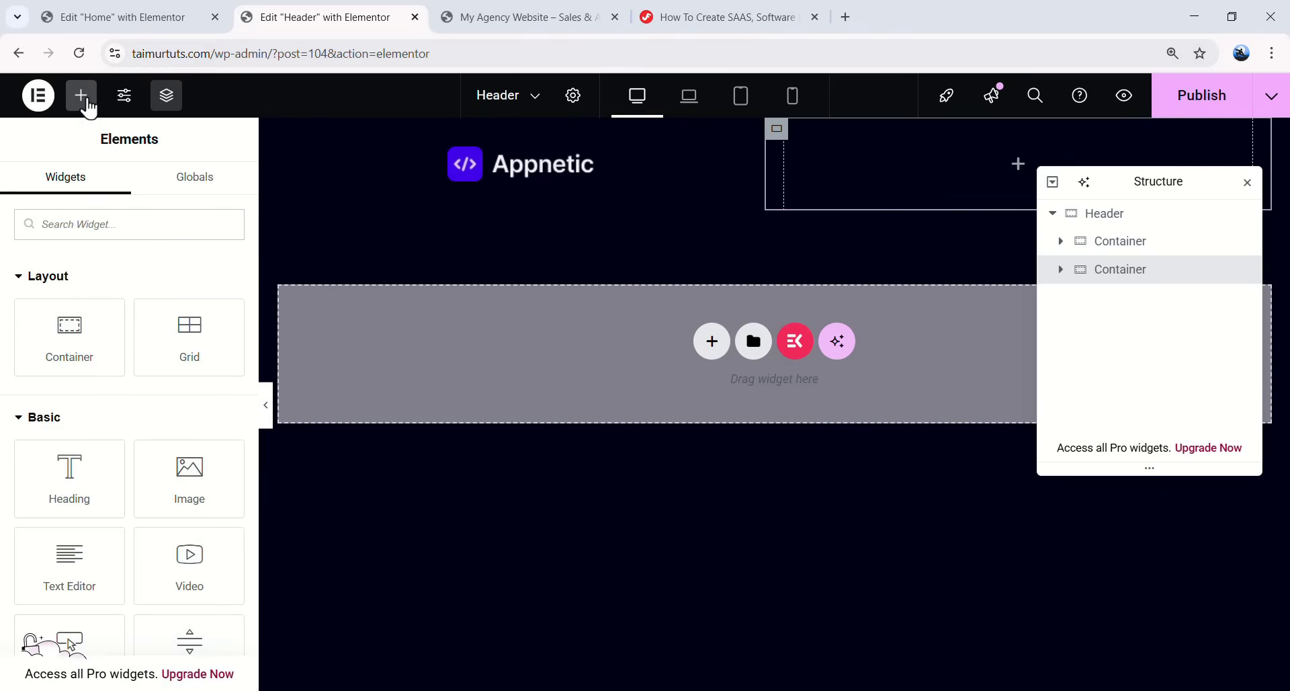
pyautogui.write('nav menu')
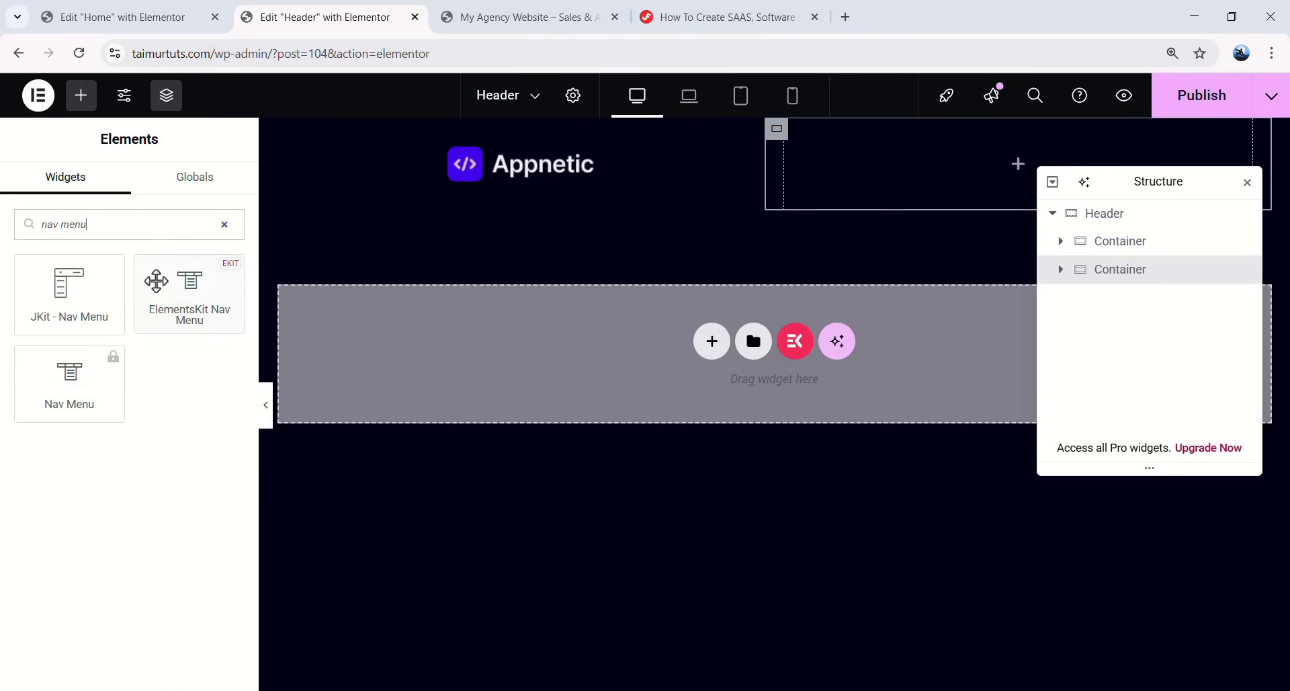
pyautogui.moveTo(188, 288); pyautogui.dragTo(904, 165)
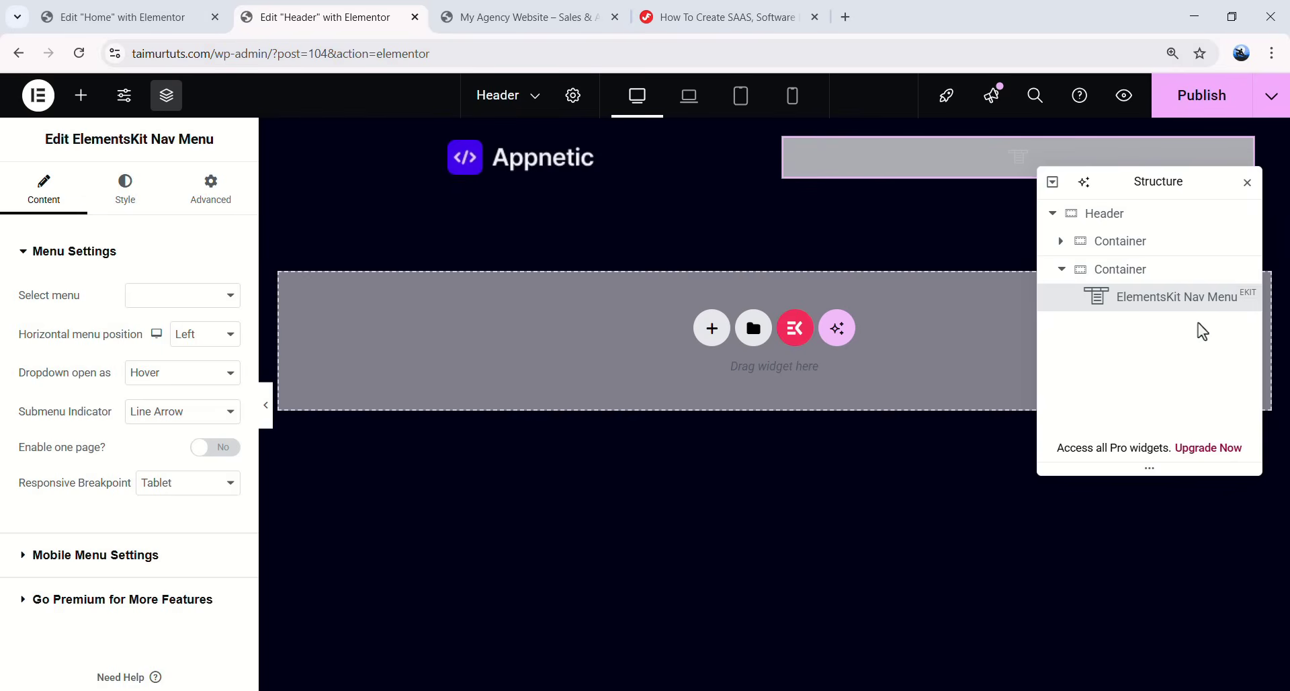
pyautogui.click(1063, 277)
# - Add a third header container 163 px wide with horizontally centred content
pyautogui.rightClick(1112, 274)
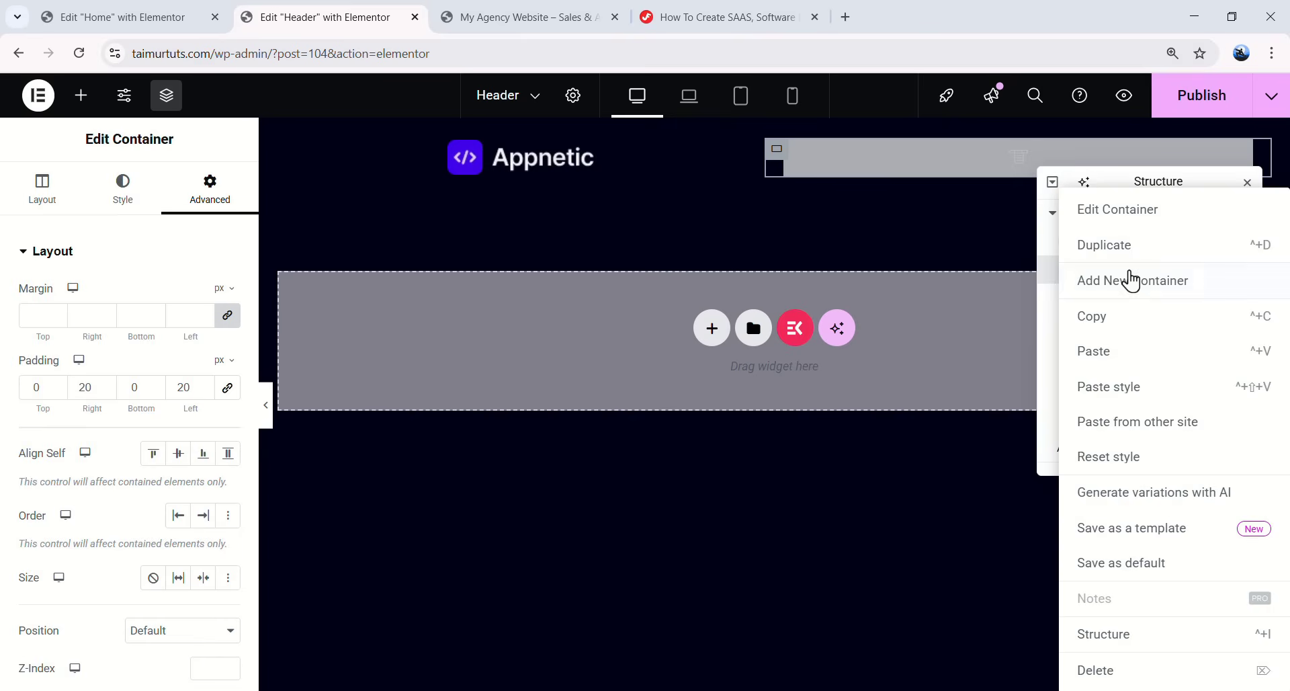
pyautogui.click(1117, 287)
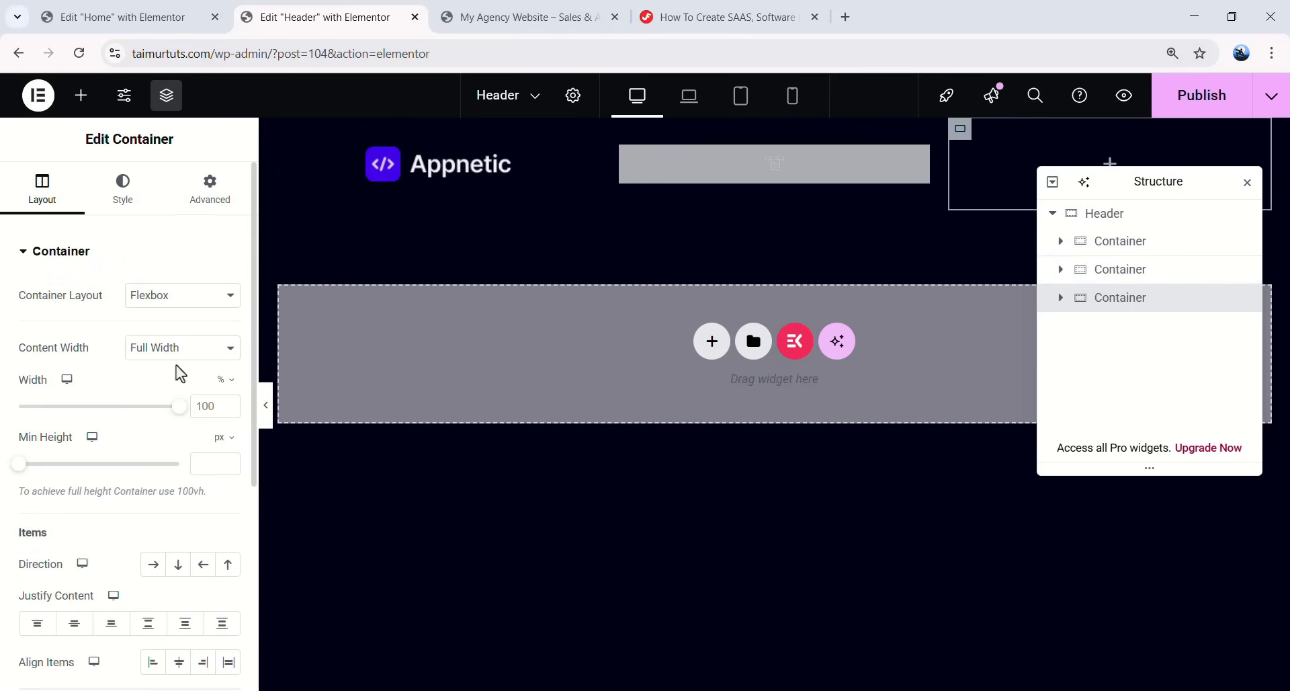
pyautogui.click(220, 381)
pyautogui.click(221, 380)
pyautogui.press('BackSpace')
pyautogui.press('BackSpace')
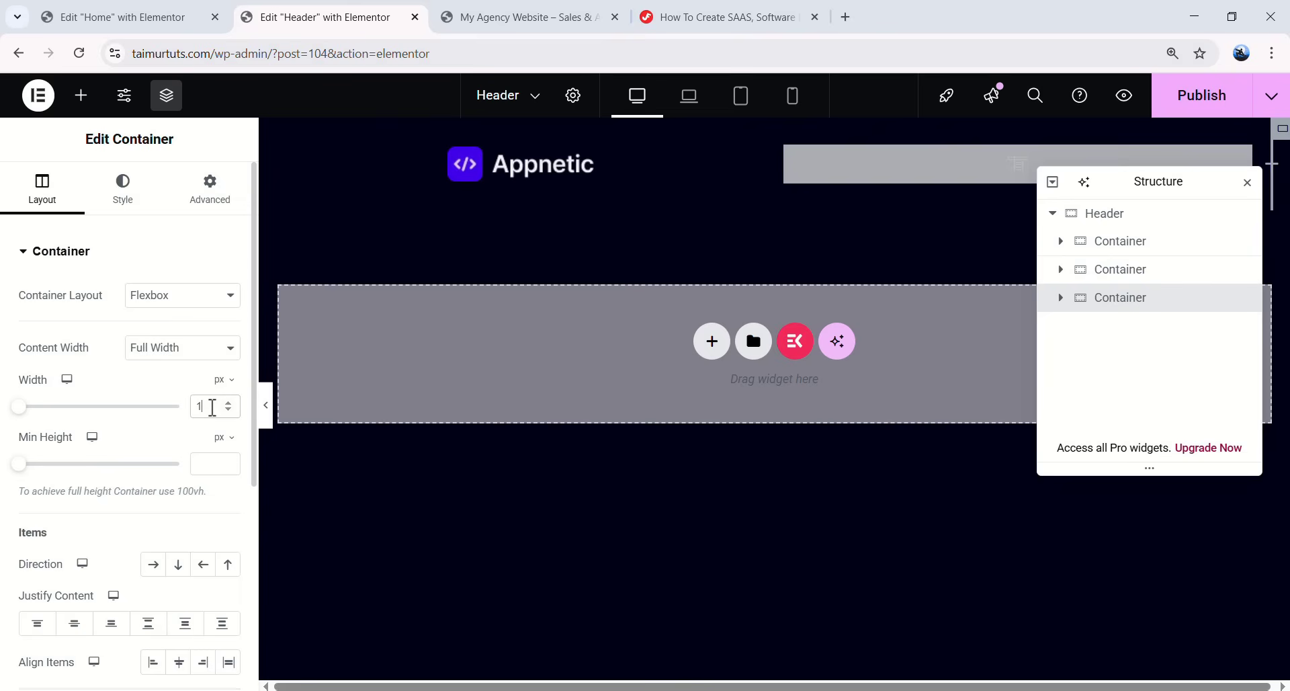
pyautogui.write('63')
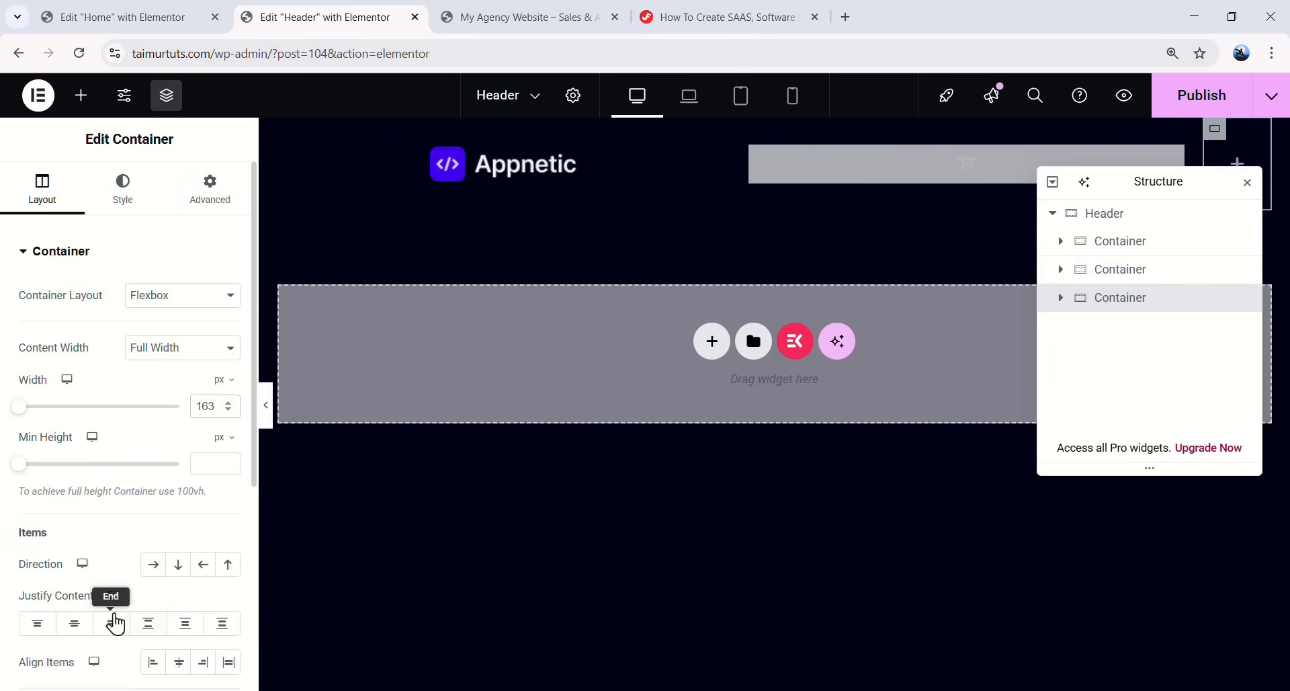
pyautogui.click(75, 624)
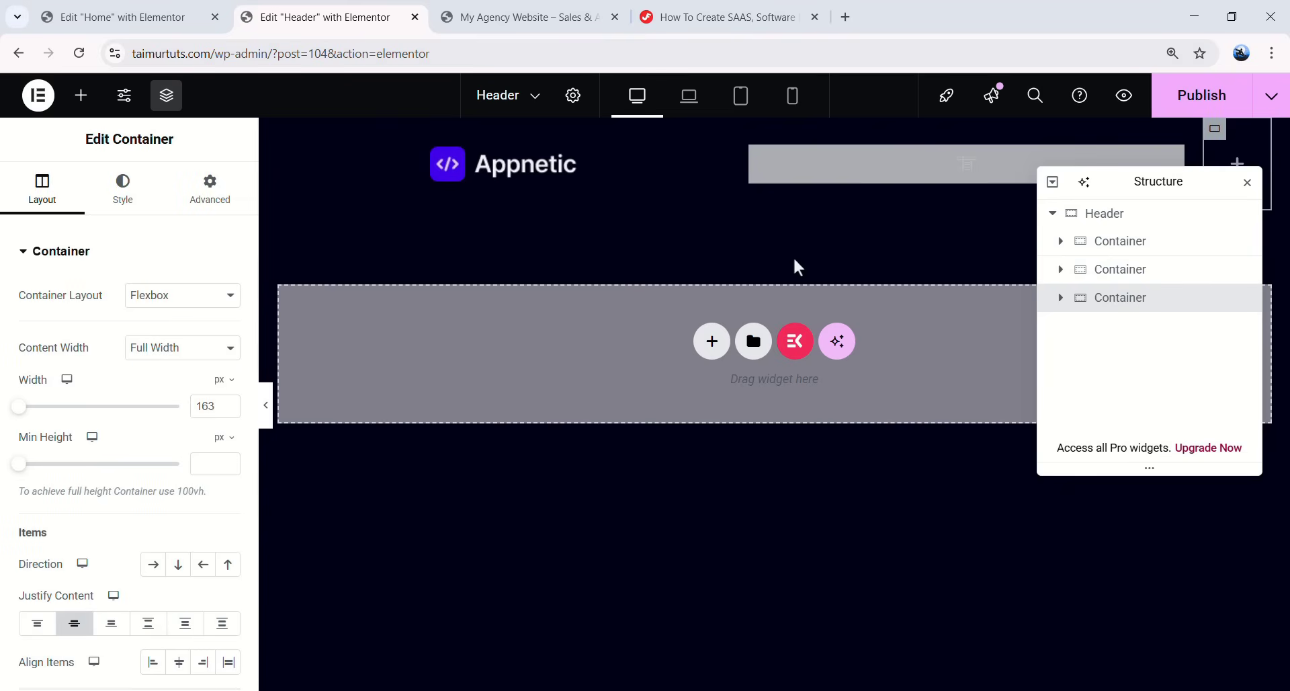
pyautogui.click(1238, 167)
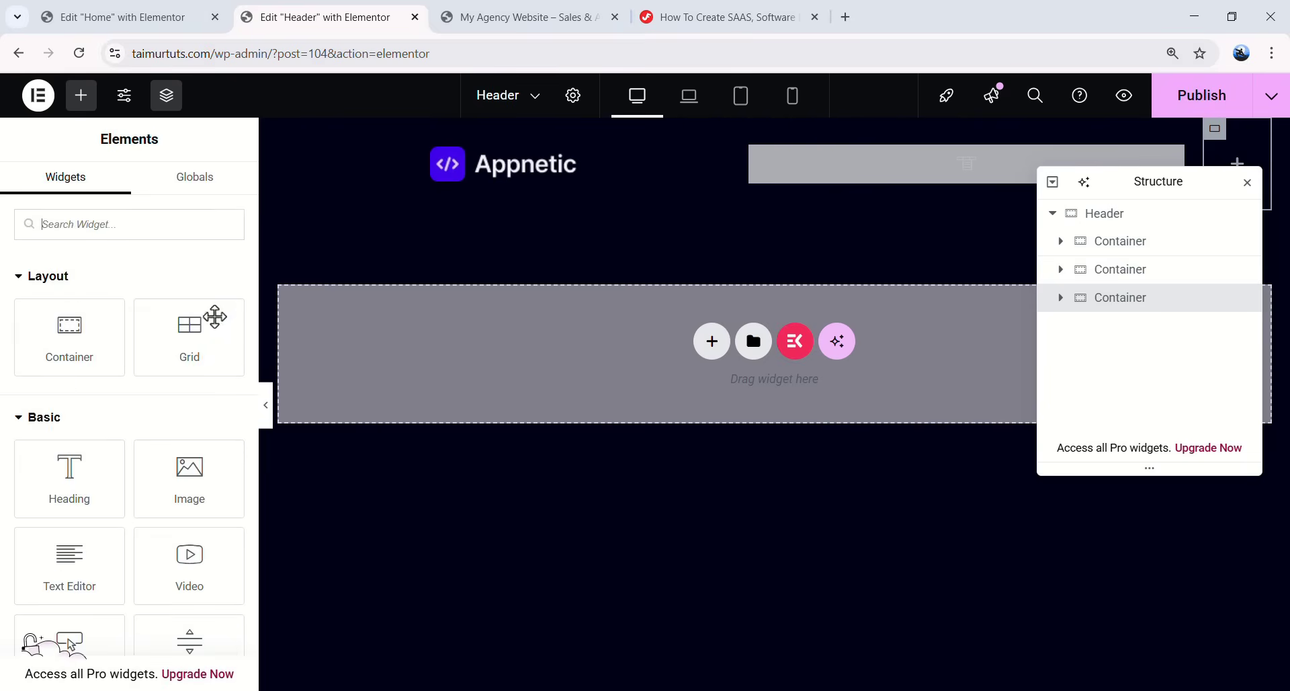
# - Copy the Home page's Book Your Demo button and return to the third header container
pyautogui.click(168, 18)
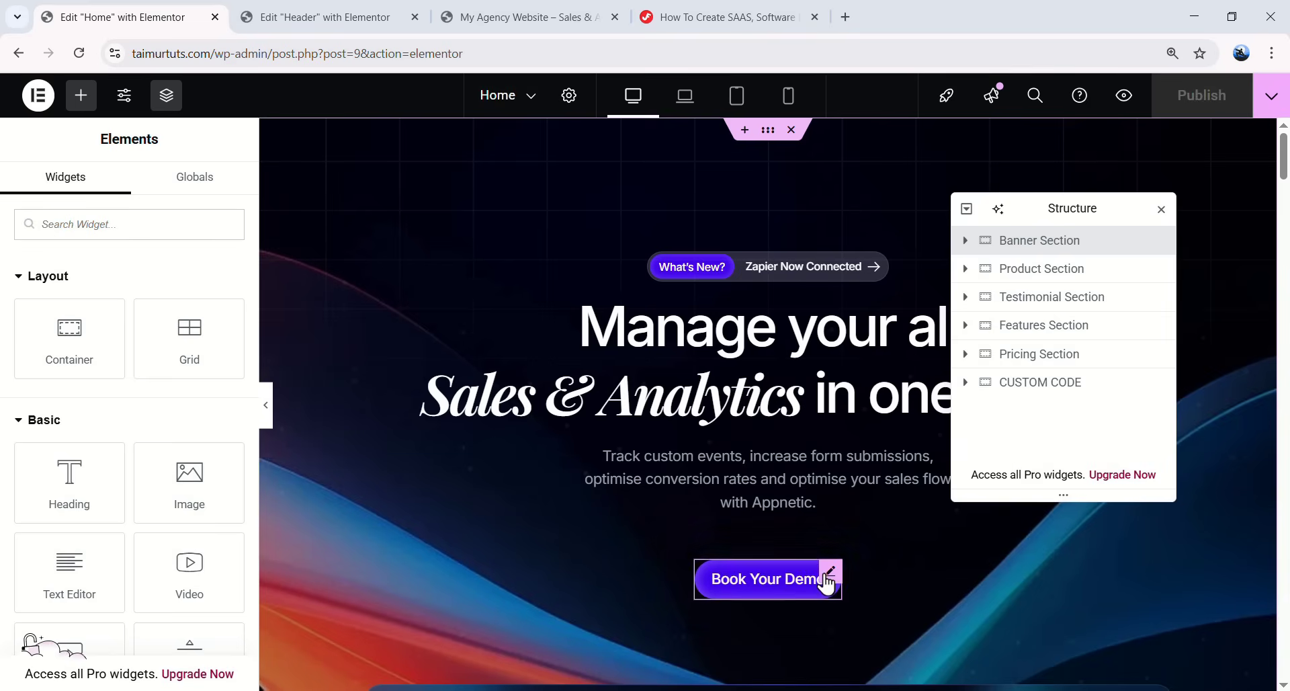
pyautogui.rightClick(832, 582)
pyautogui.click(870, 358)
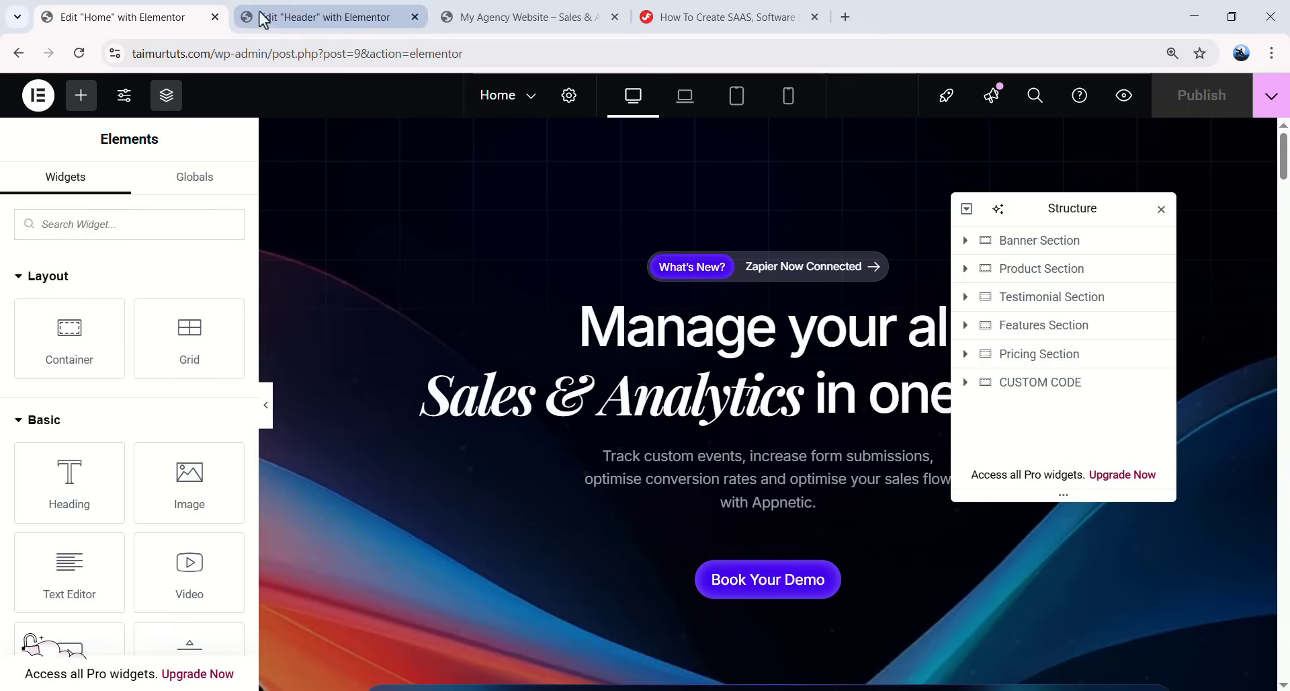
pyautogui.click(307, 20)
pyautogui.click(160, 18)
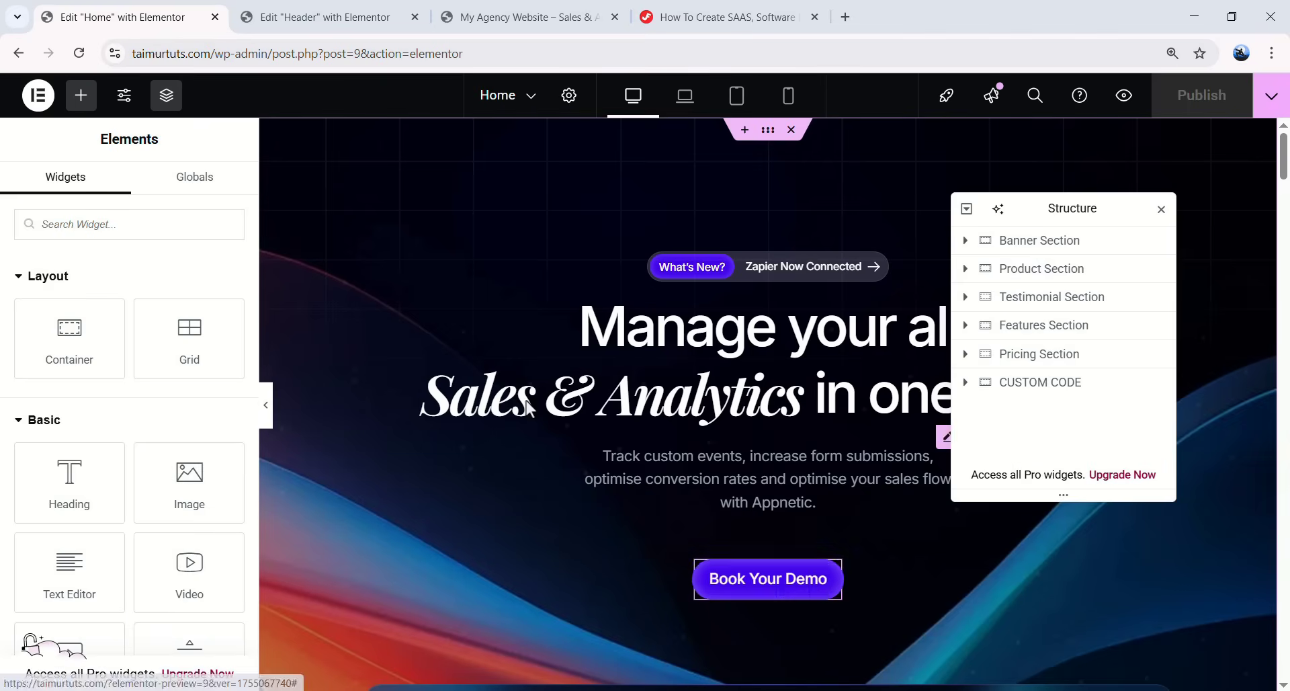
pyautogui.click(326, 16)
pyautogui.rightClick(1243, 171)
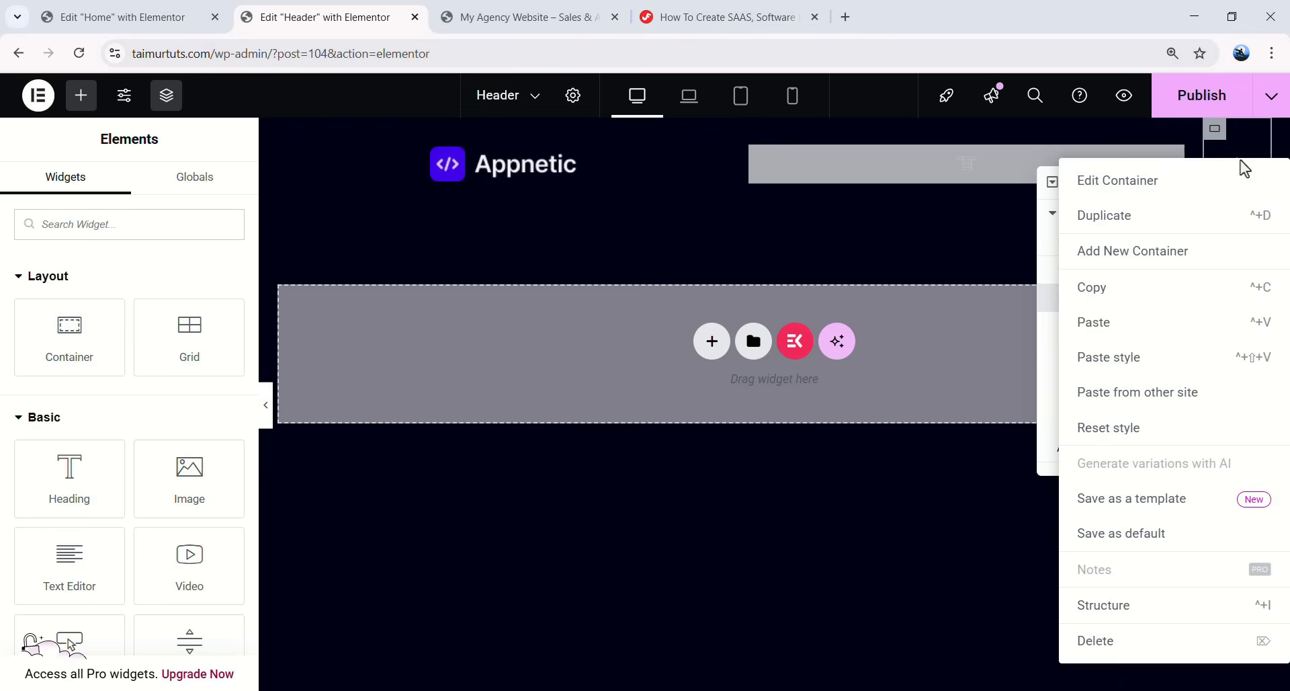
# - Paste the Book Your Demo button into the container and relabel it 'Schedule Demo'
pyautogui.click(1120, 326)
pyautogui.moveTo(1168, 195); pyautogui.dragTo(1151, 286)
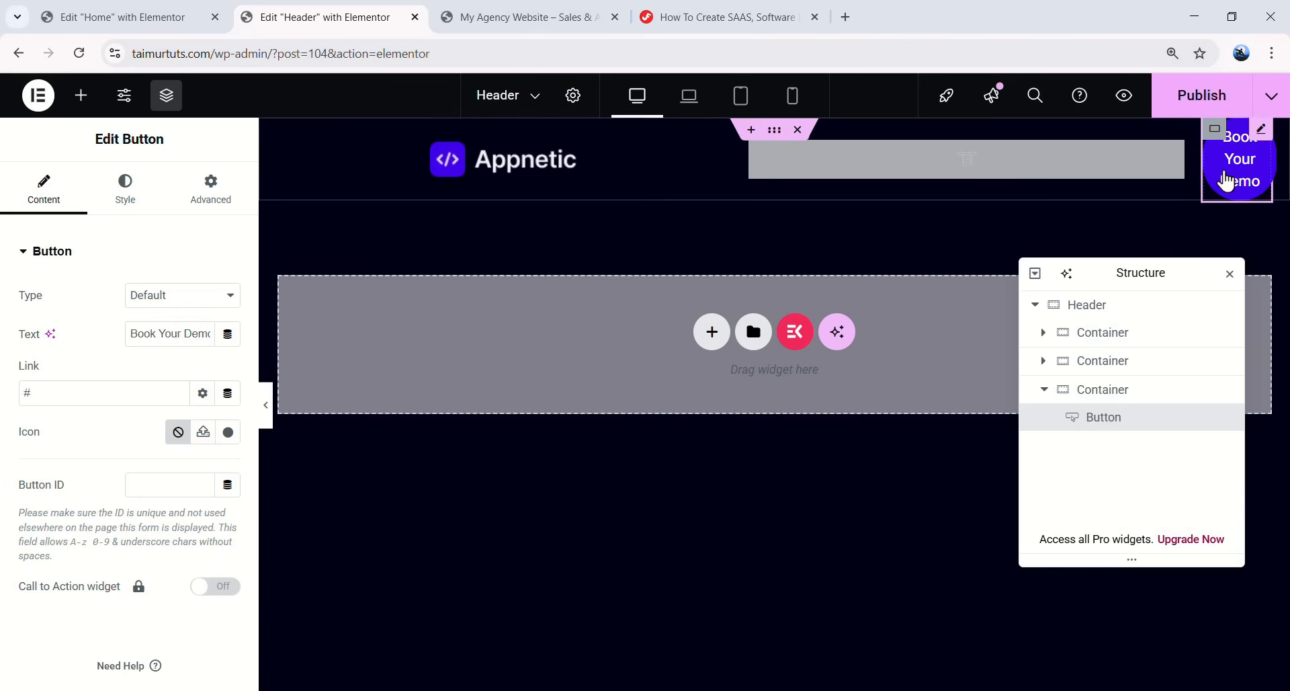
pyautogui.moveTo(132, 336); pyautogui.dragTo(242, 338)
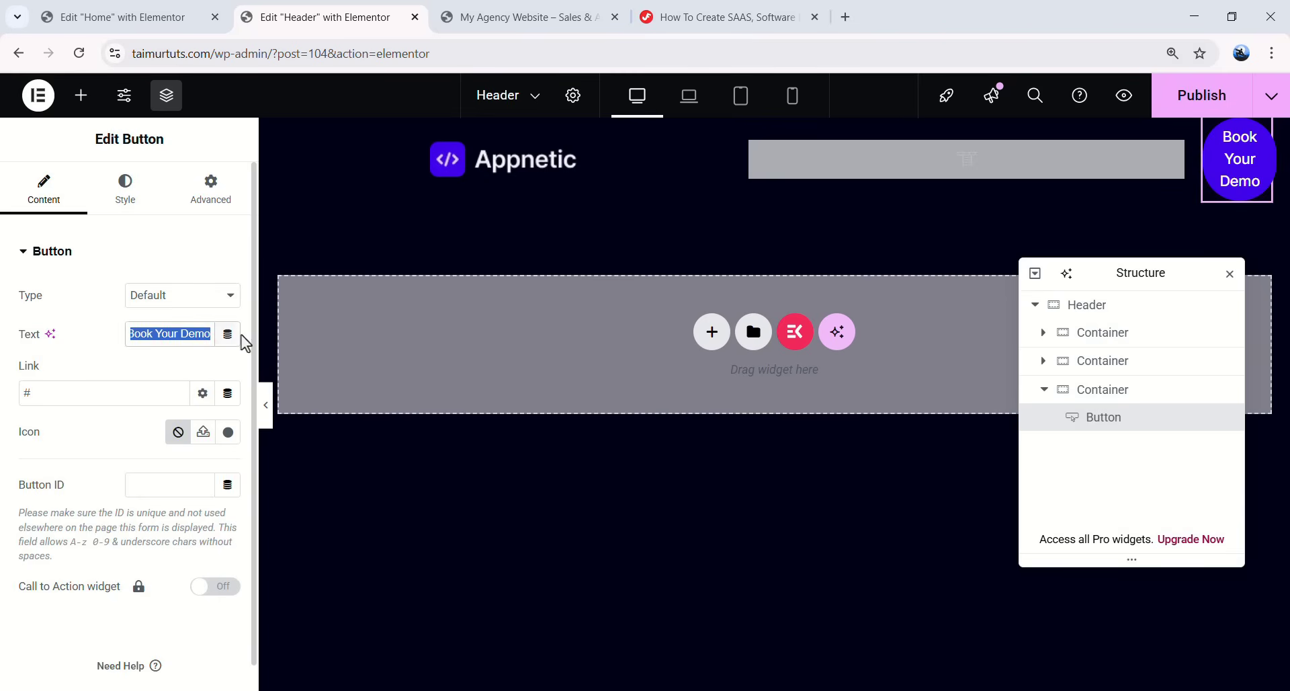
pyautogui.write('Schedule Demo')
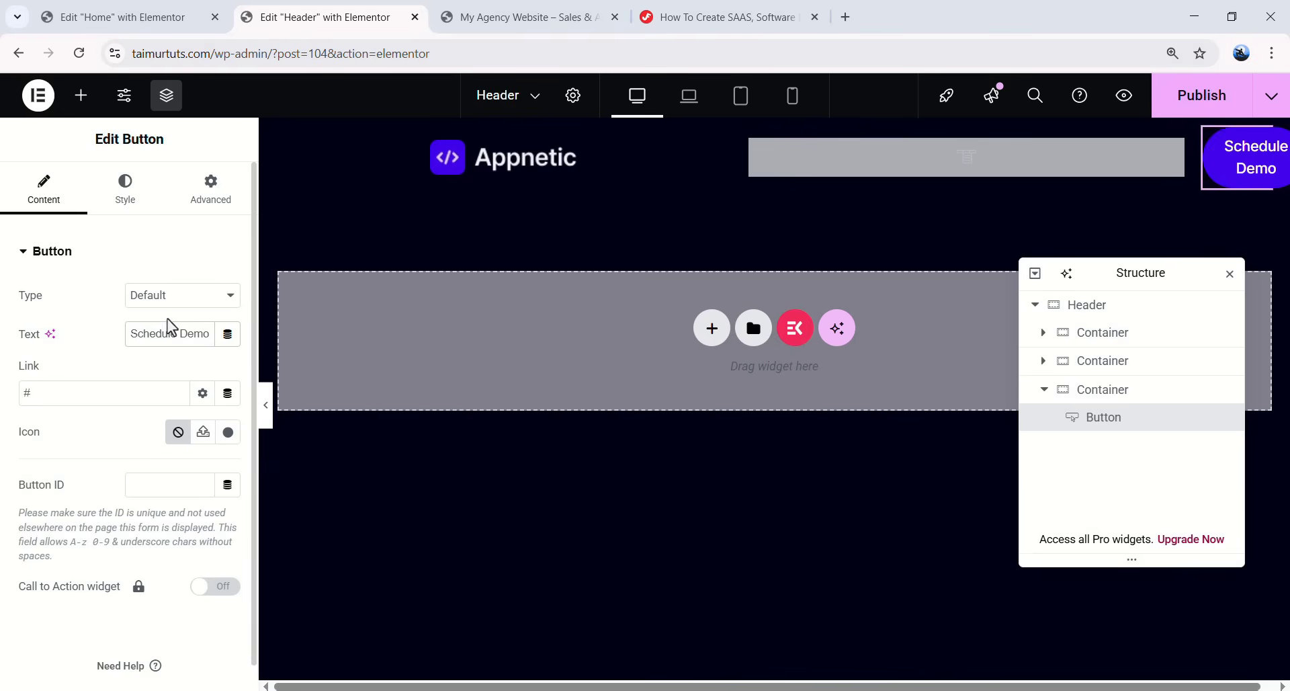
# - Give the button an SVG arrow icon from the media library, placed after the label
pyautogui.click(203, 432)
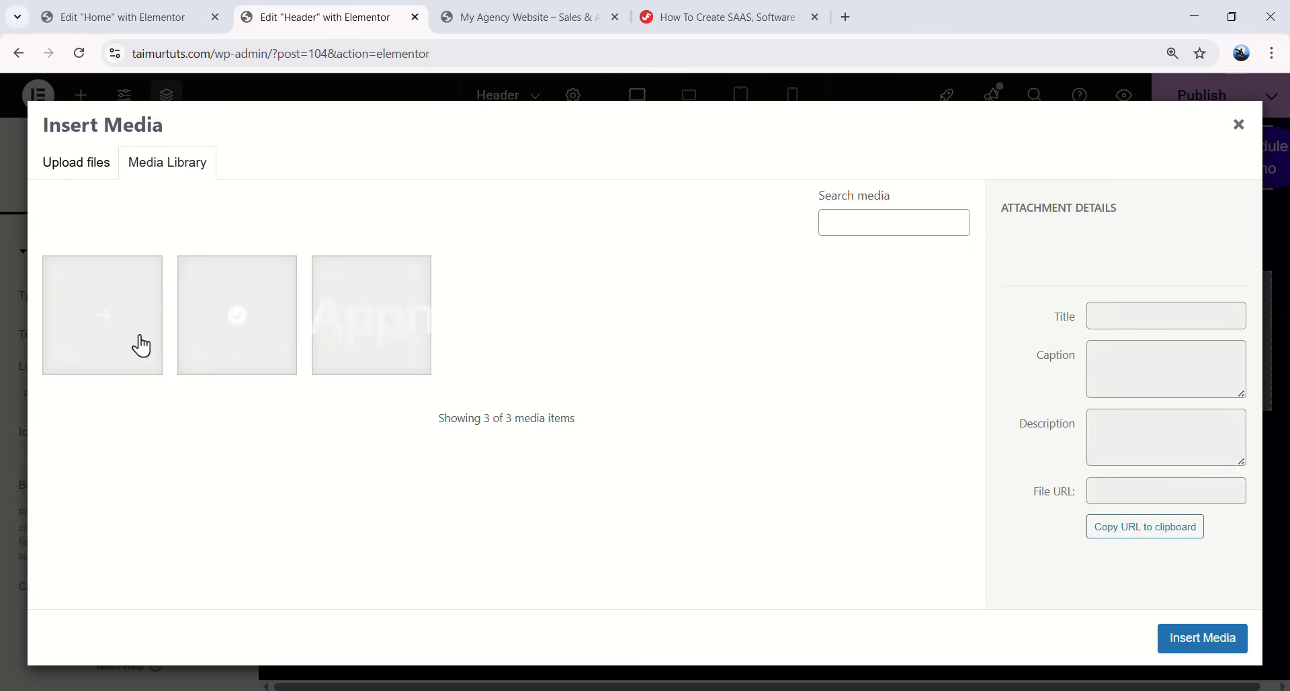
pyautogui.click(121, 317)
pyautogui.click(1203, 638)
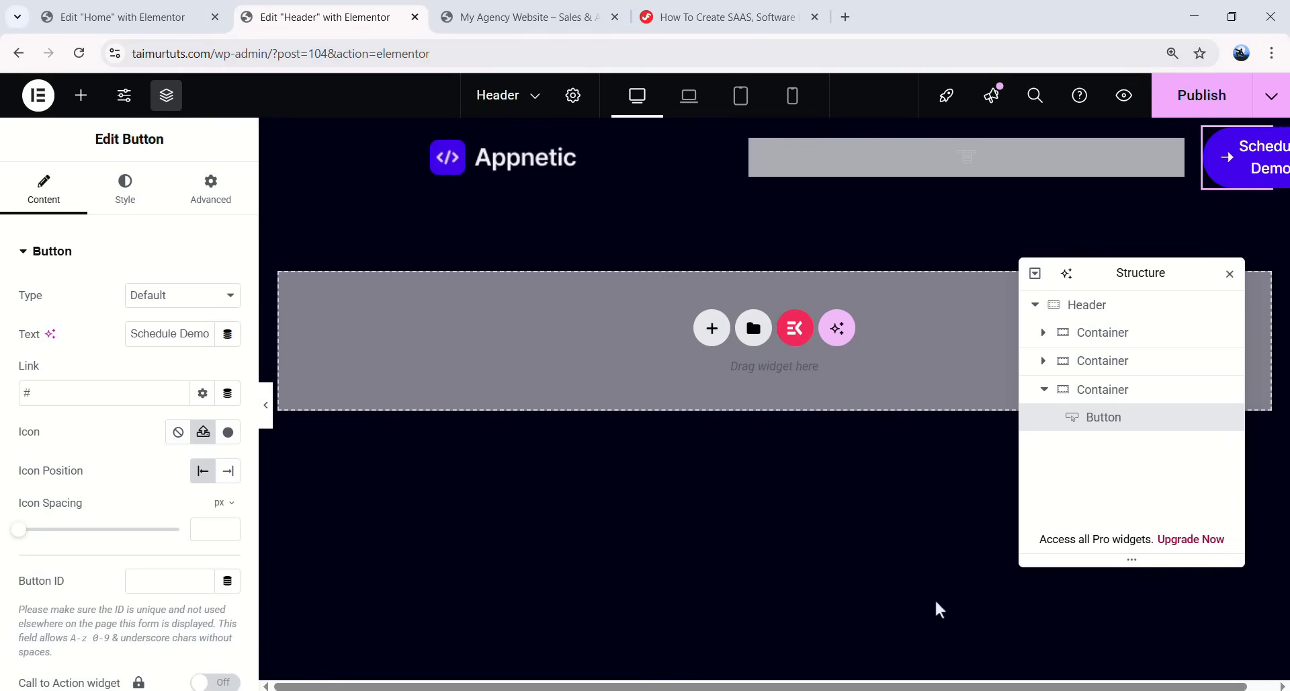
pyautogui.click(229, 474)
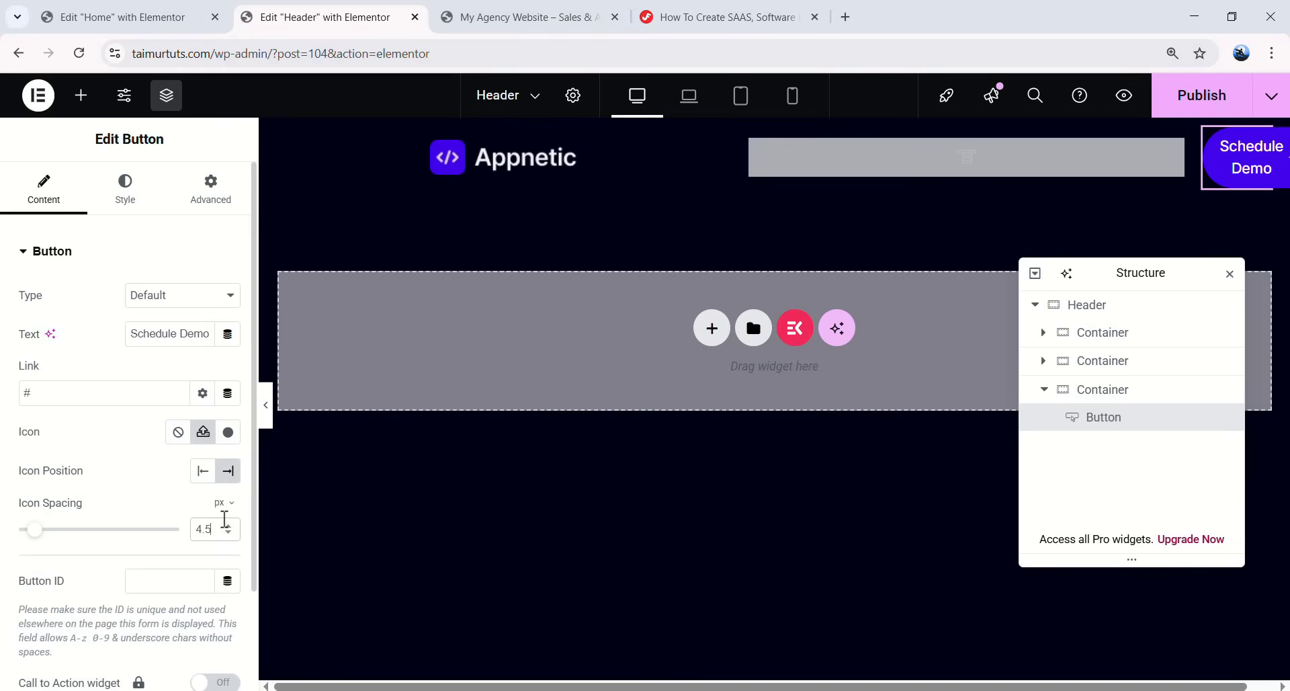
# - Preview the header, return to editing, and switch to the tutorial page
pyautogui.click(266, 420)
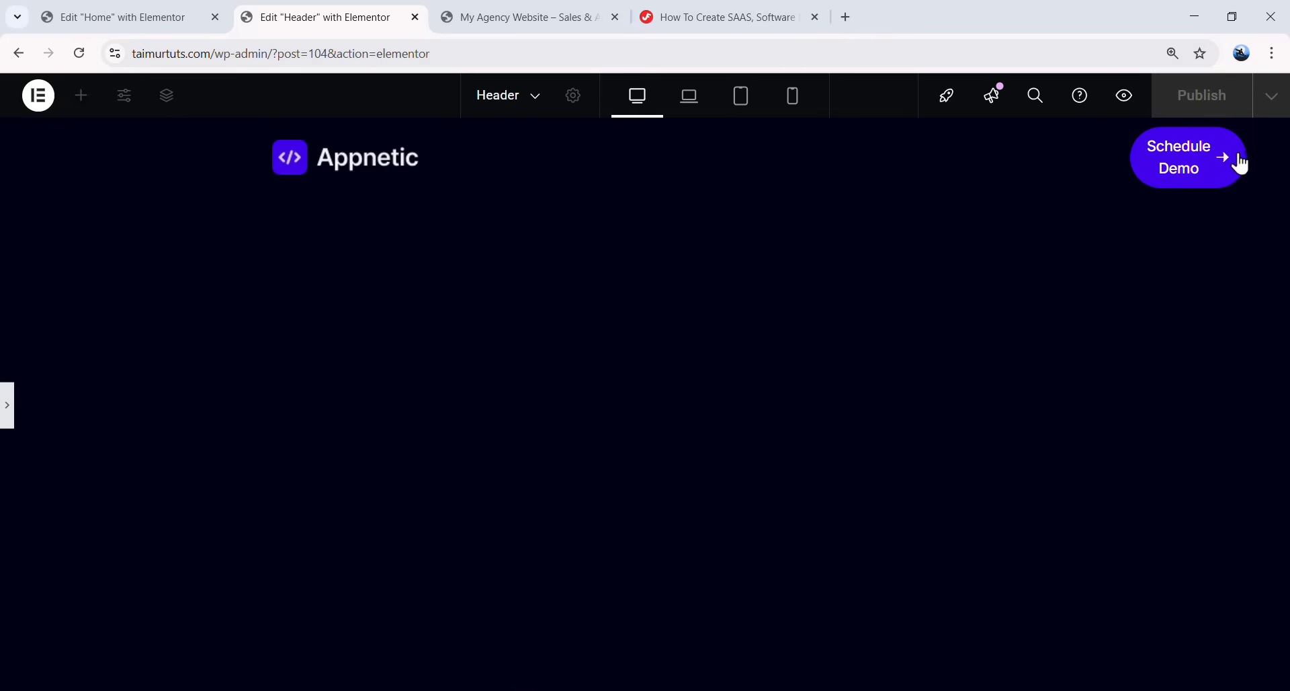
pyautogui.click(7, 406)
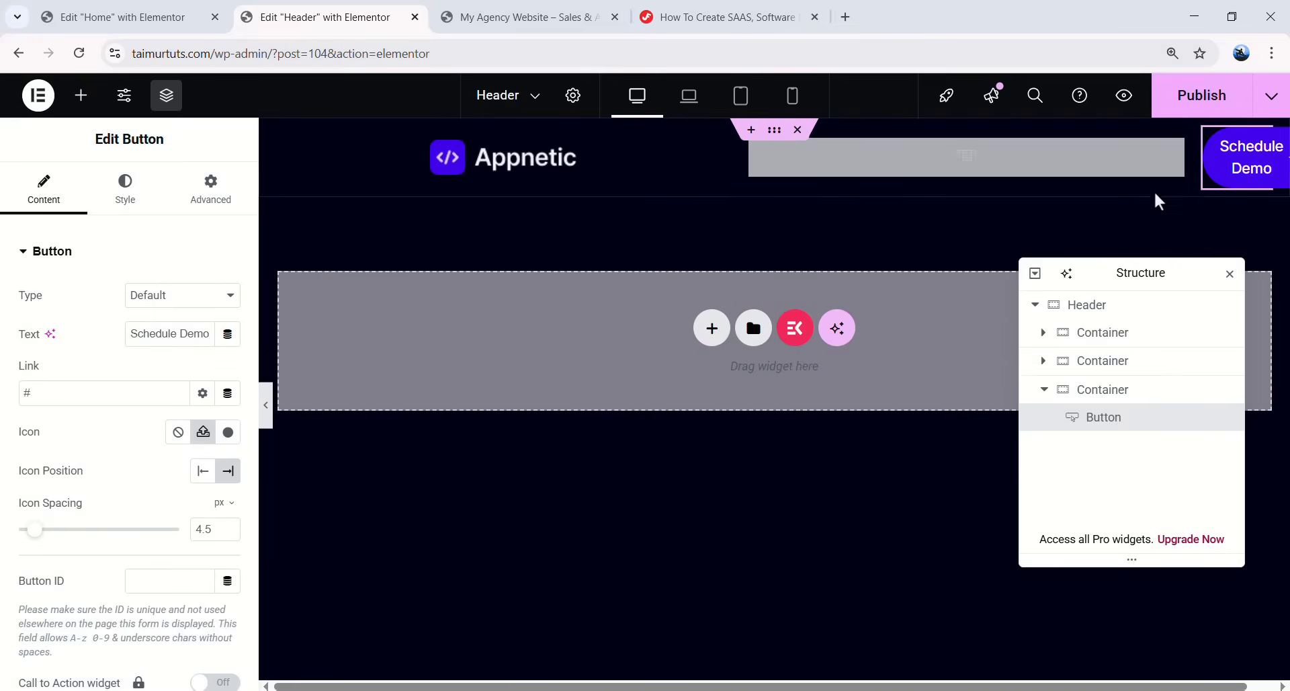
pyautogui.click(795, 8)
# - Find the tutorial's Main Menu Style CSS code block, then go back to the Edit Header tab
pyautogui.click(665, 376)
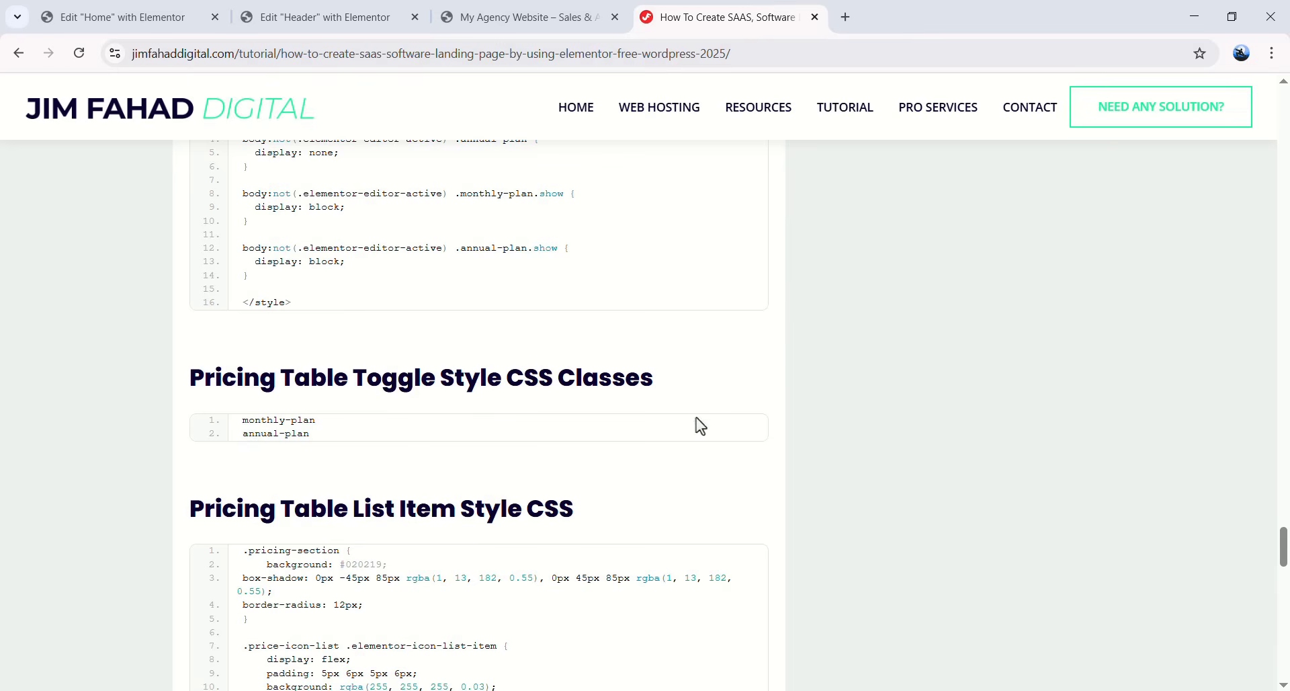
pyautogui.scroll(-5, 552, 411)
pyautogui.scroll(-6, 552, 411)
pyautogui.moveTo(189, 162); pyautogui.dragTo(457, 163)
pyautogui.click(464, 170)
pyautogui.scroll(-4, 461, 212)
pyautogui.scroll(7, 461, 213)
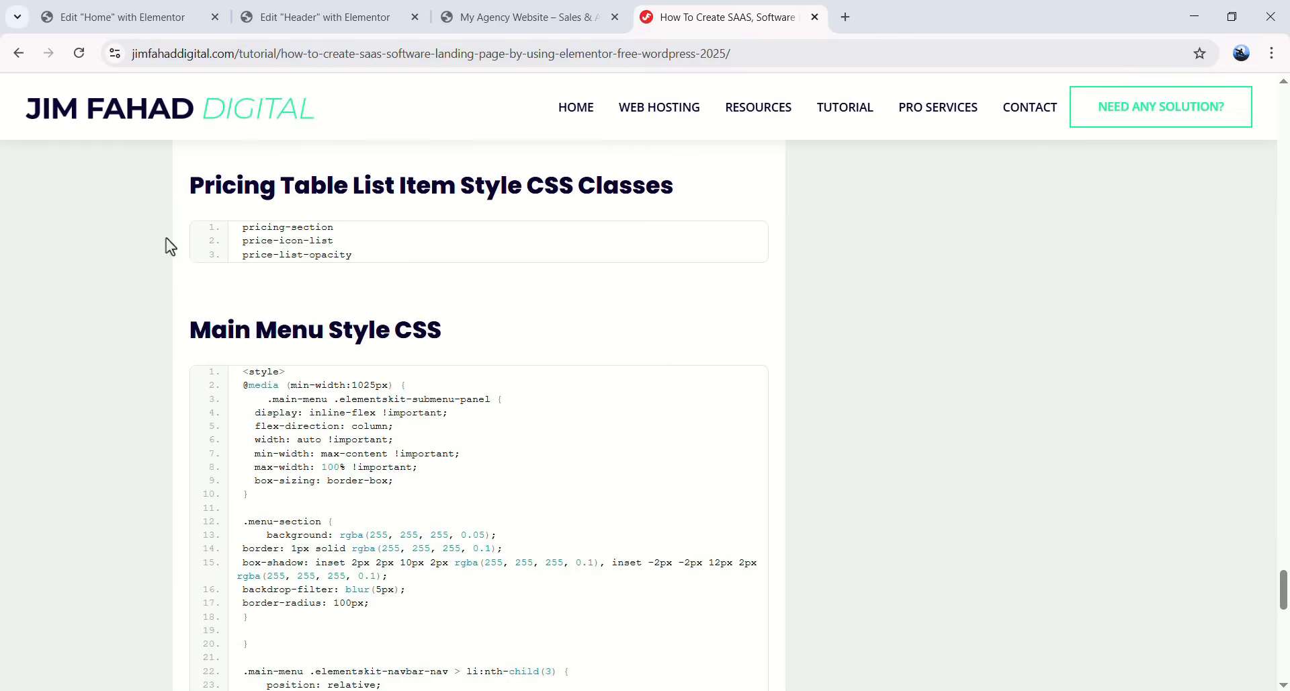
pyautogui.scroll(-1, 670, 293)
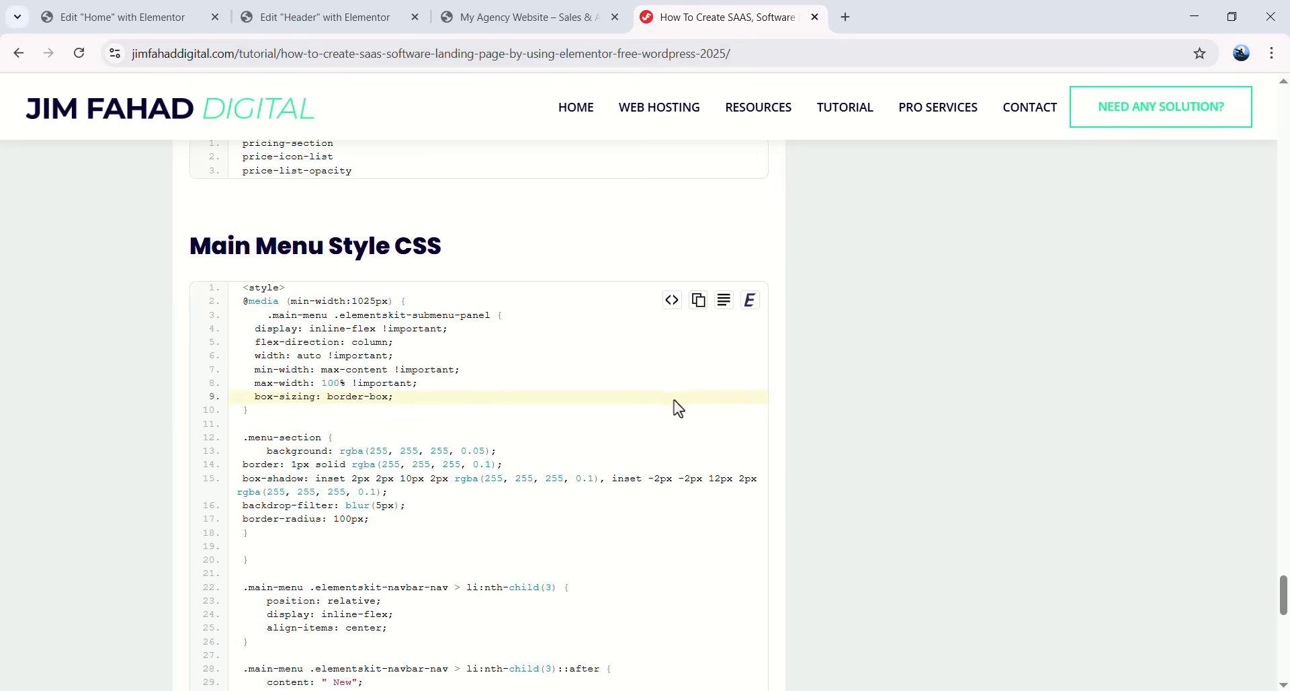
pyautogui.click(164, 24)
pyautogui.click(348, 21)
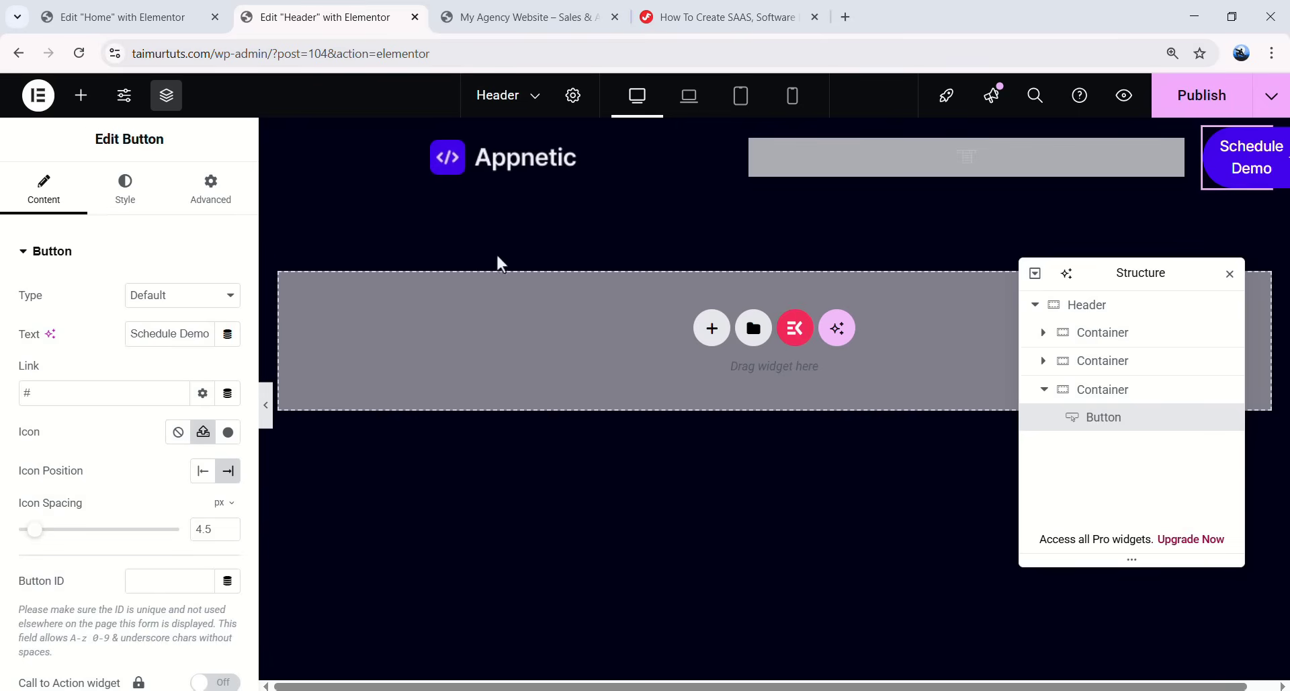
# - Drag an HTML widget into the empty container, paste the button-shadow CSS, and preview the header
pyautogui.click(82, 107)
pyautogui.click(111, 224)
pyautogui.write('html')
pyautogui.moveTo(70, 294); pyautogui.dragTo(484, 354)
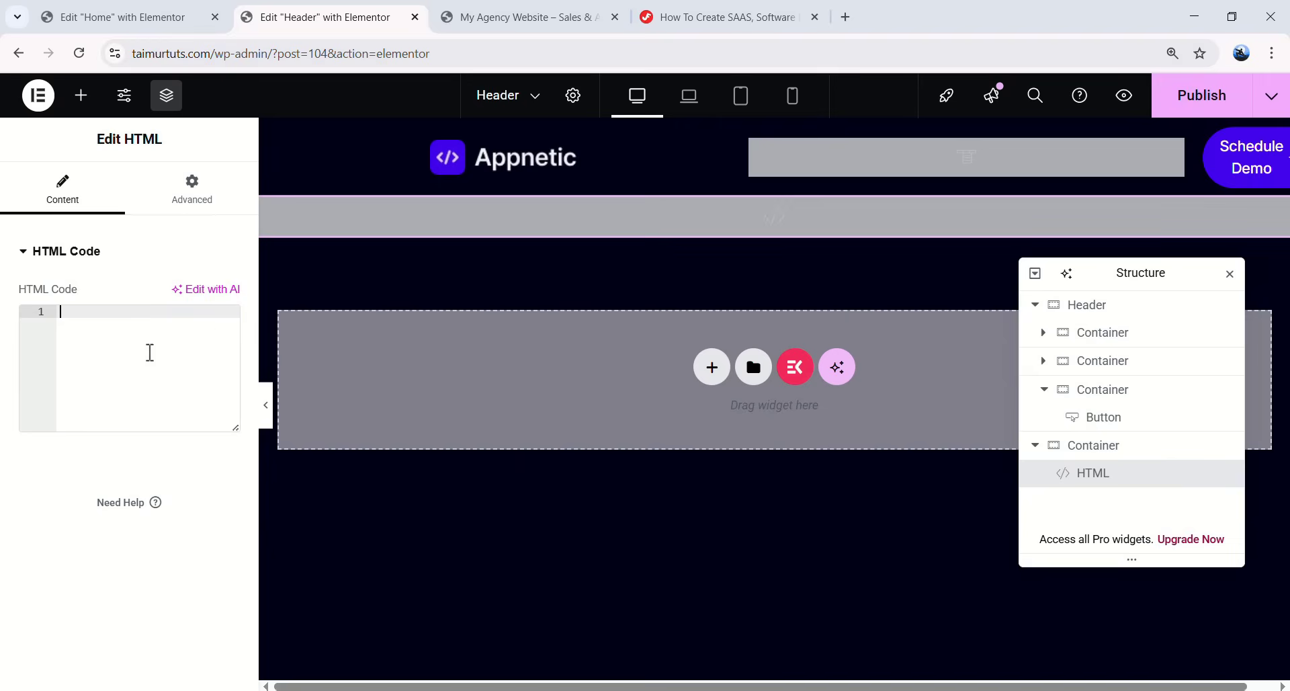
pyautogui.hotkey('ctrl', 'v')
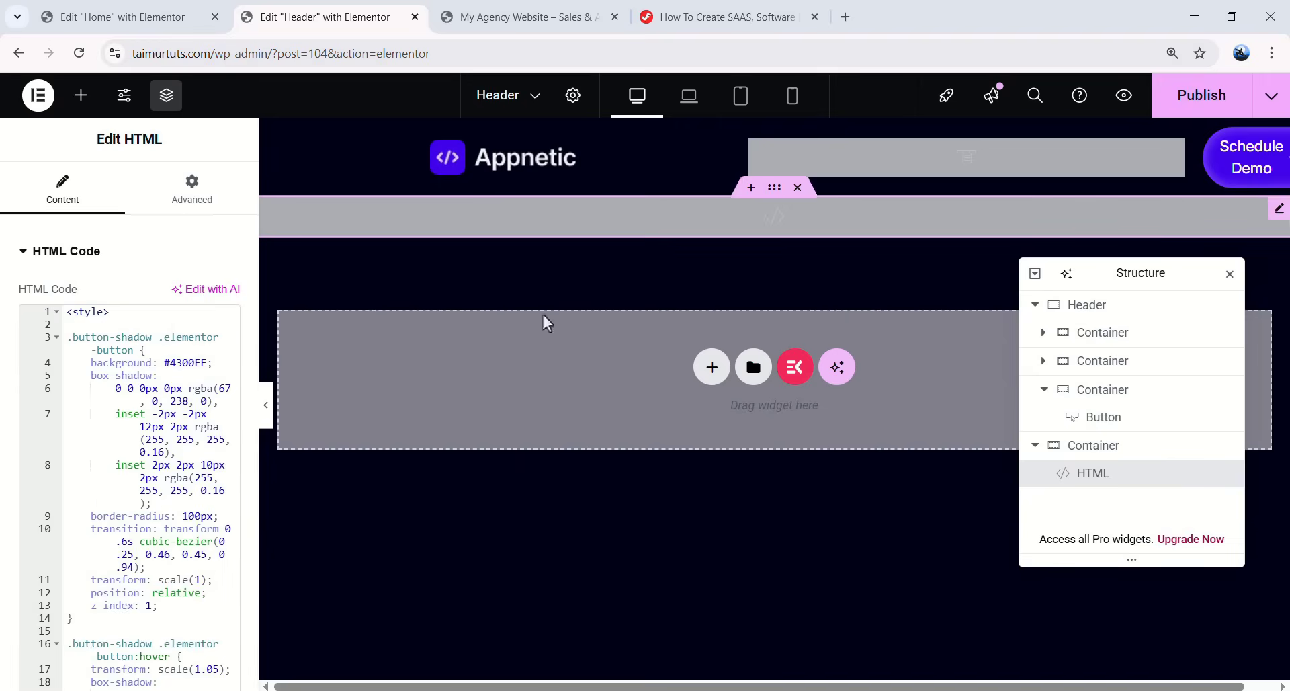
pyautogui.click(265, 415)
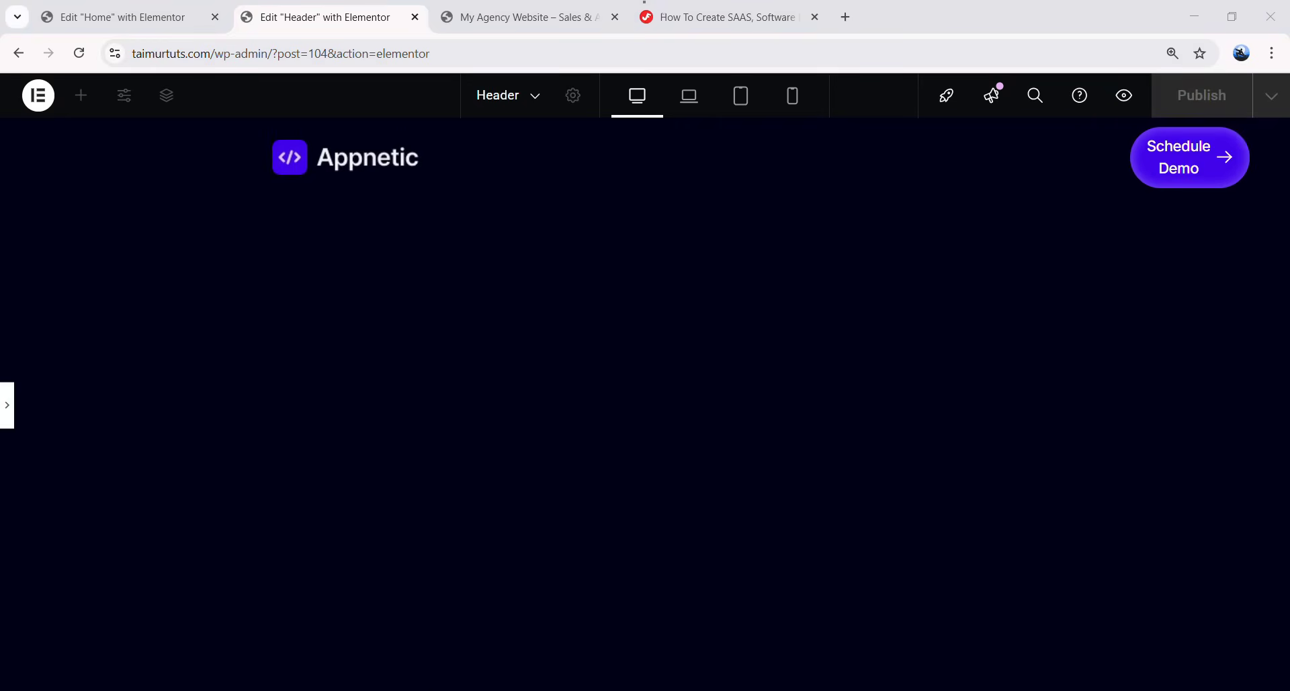
# - Set the logo container's width to 160 px
pyautogui.click(8, 411)
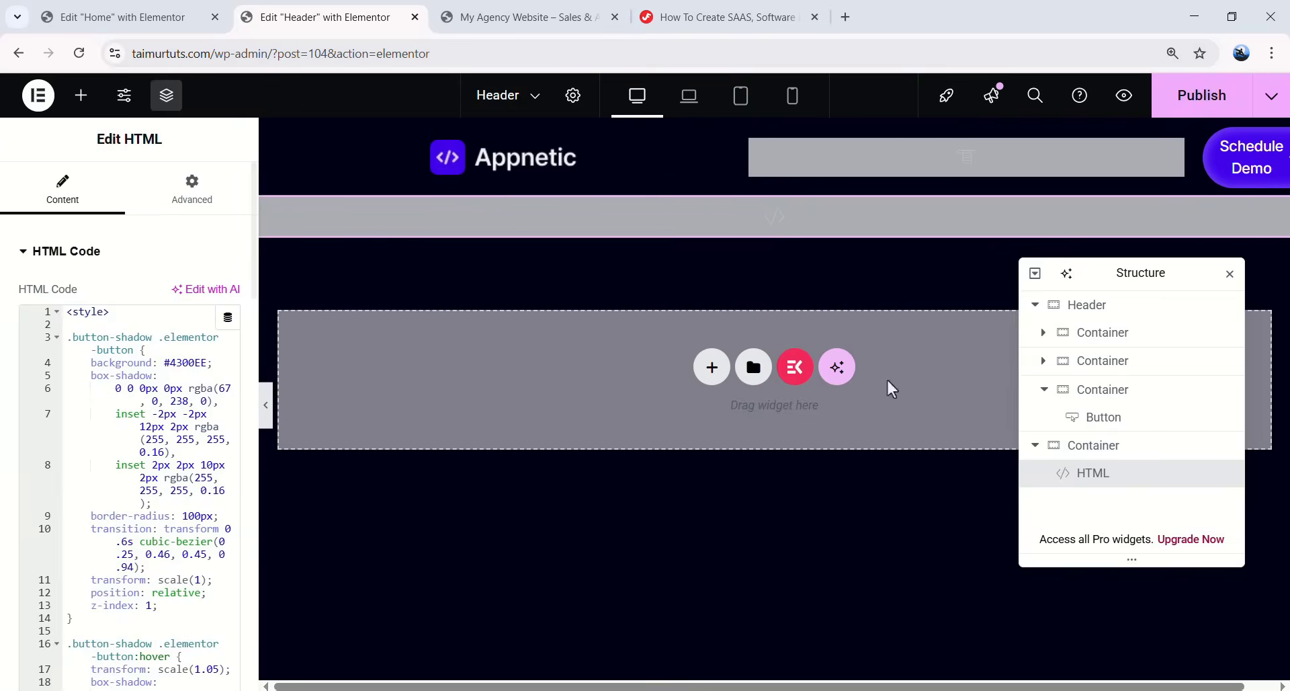
pyautogui.click(1101, 339)
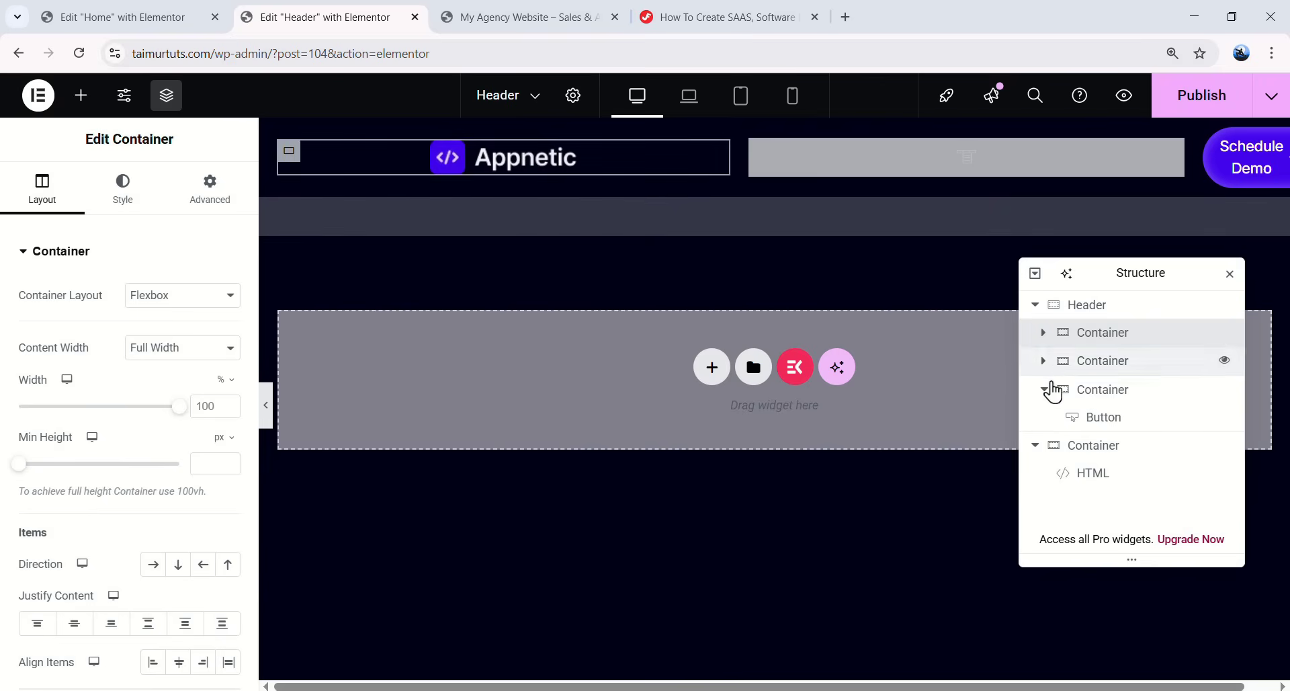
pyautogui.click(1045, 390)
pyautogui.click(222, 381)
pyautogui.click(214, 389)
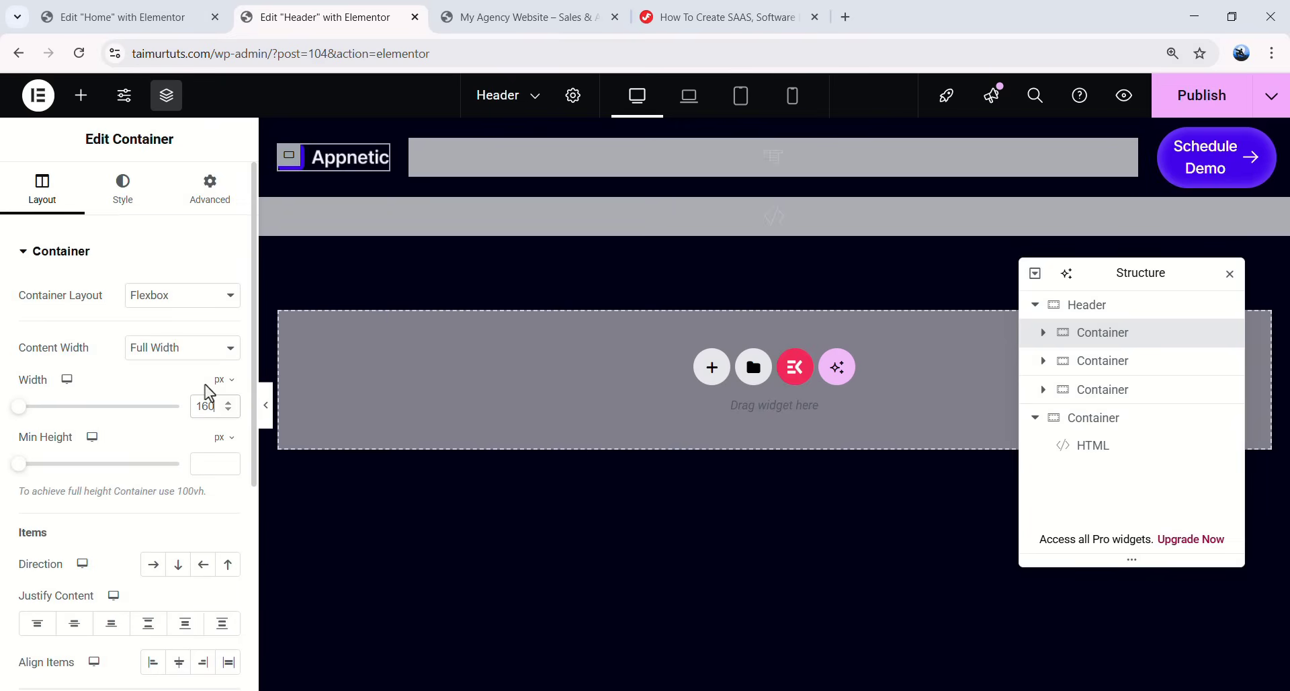
# - Give the middle menu container a custom content-width width and preview the header
pyautogui.click(1100, 367)
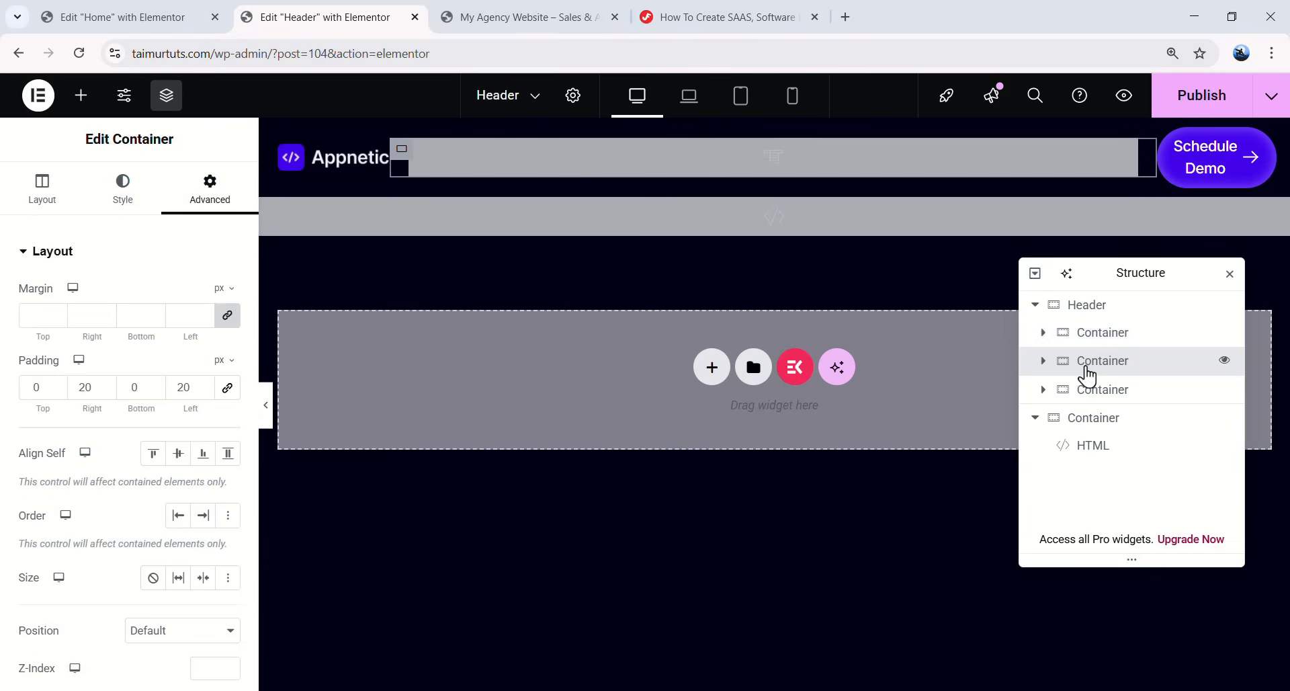
pyautogui.click(49, 191)
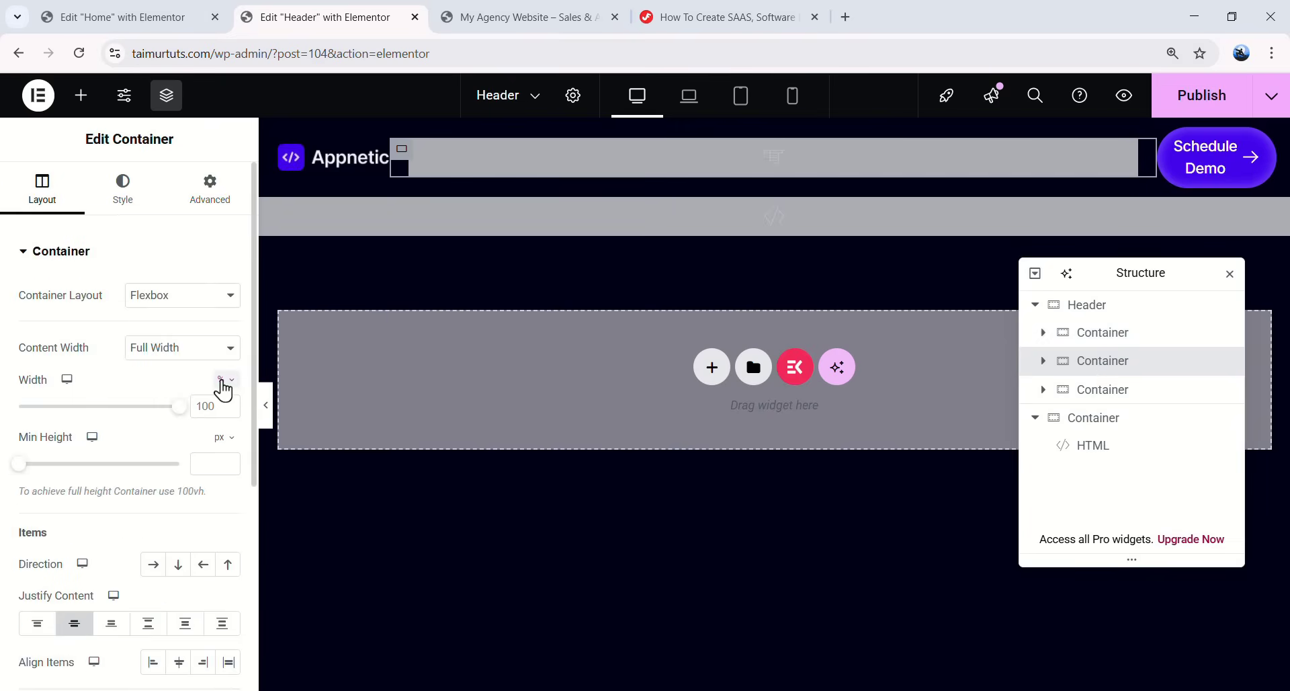
pyautogui.click(223, 390)
pyautogui.click(227, 519)
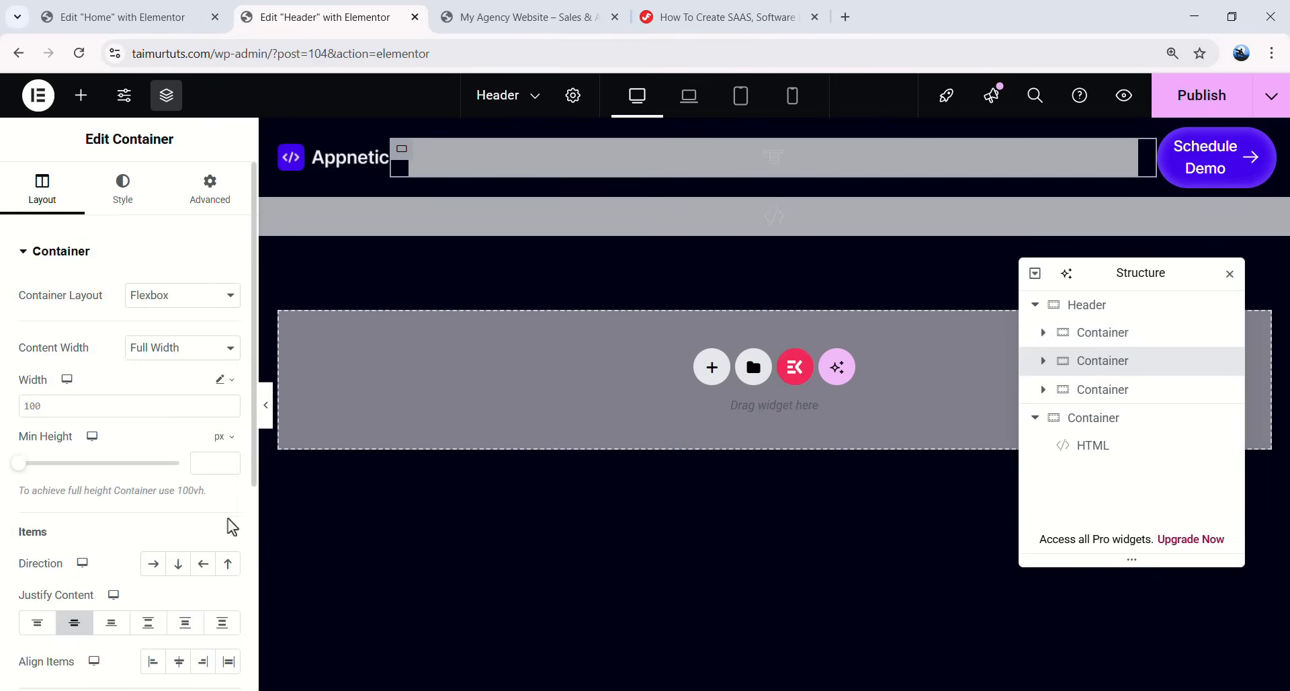
pyautogui.doubleClick(85, 406)
pyautogui.write('conte')
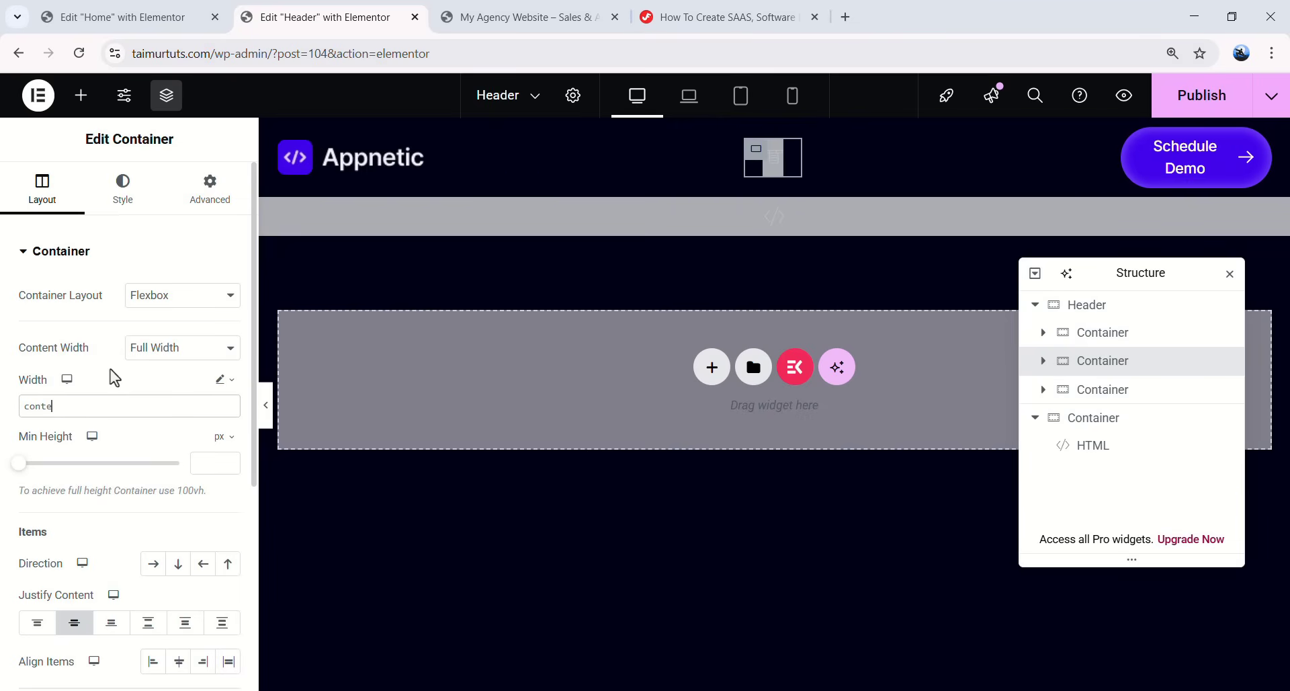
pyautogui.write('nt-wit')
pyautogui.write('dth')
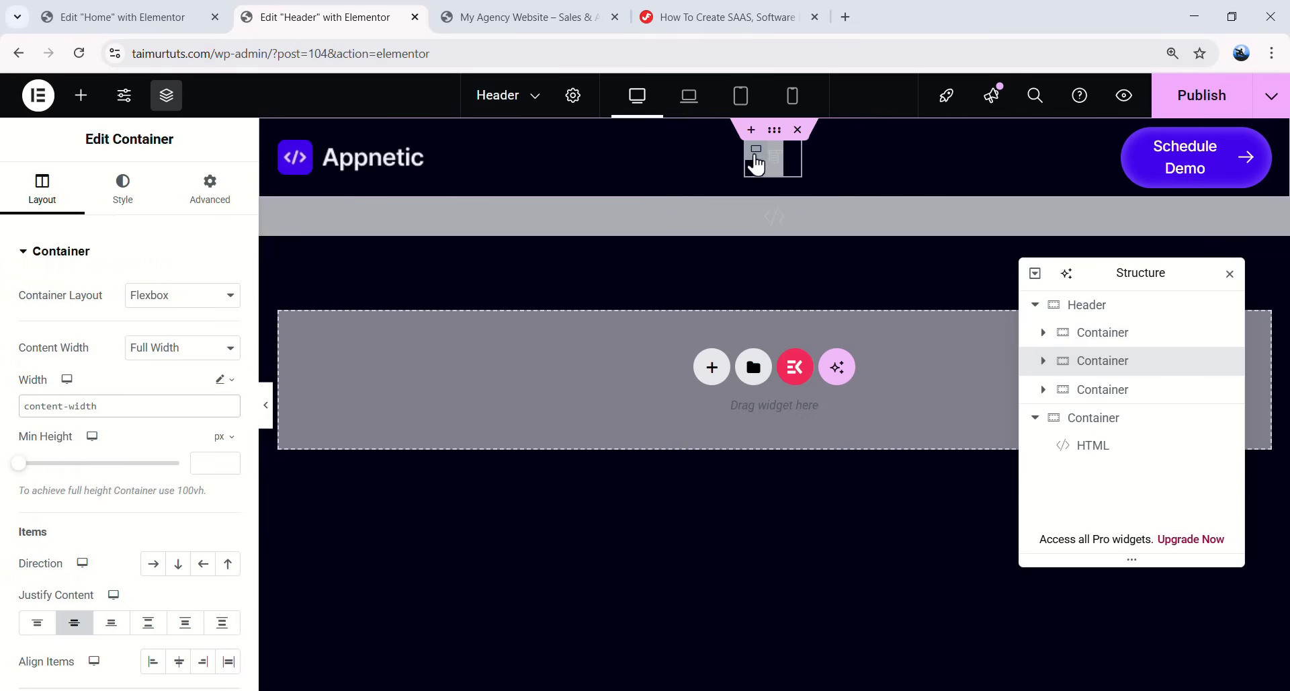
pyautogui.click(266, 404)
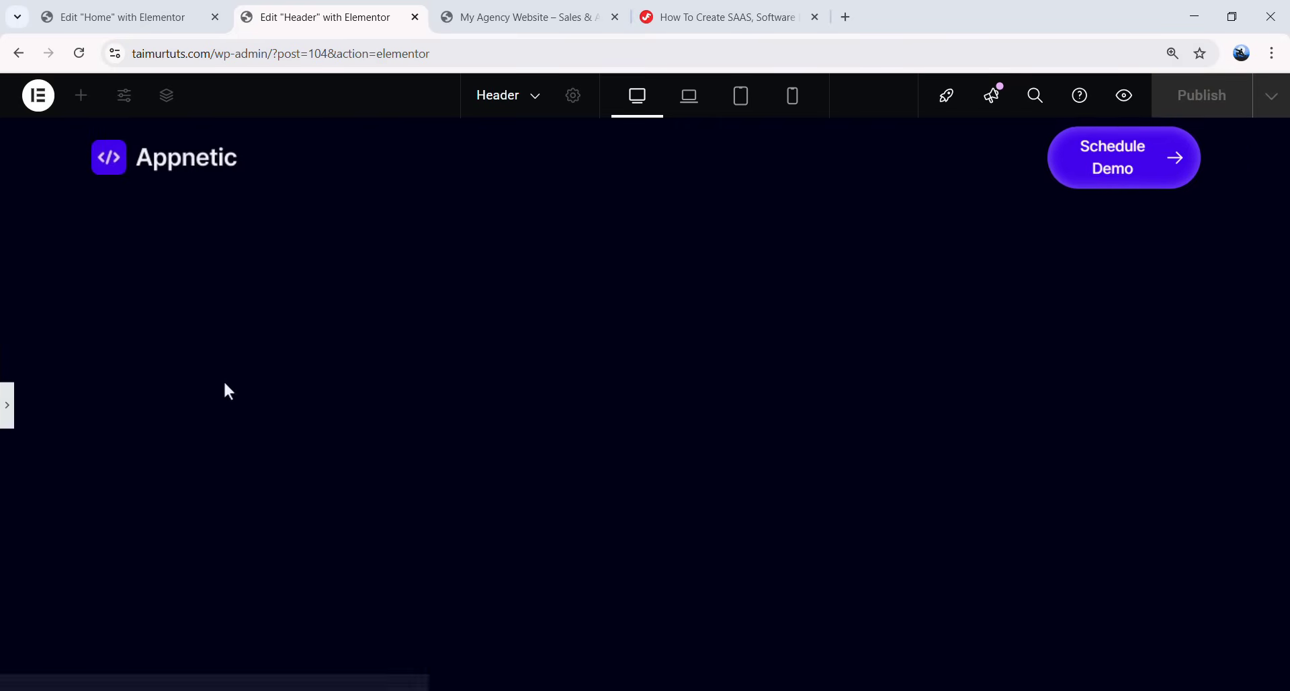
# - Align the Schedule Demo button to its container's end, checking it in preview
pyautogui.click(14, 417)
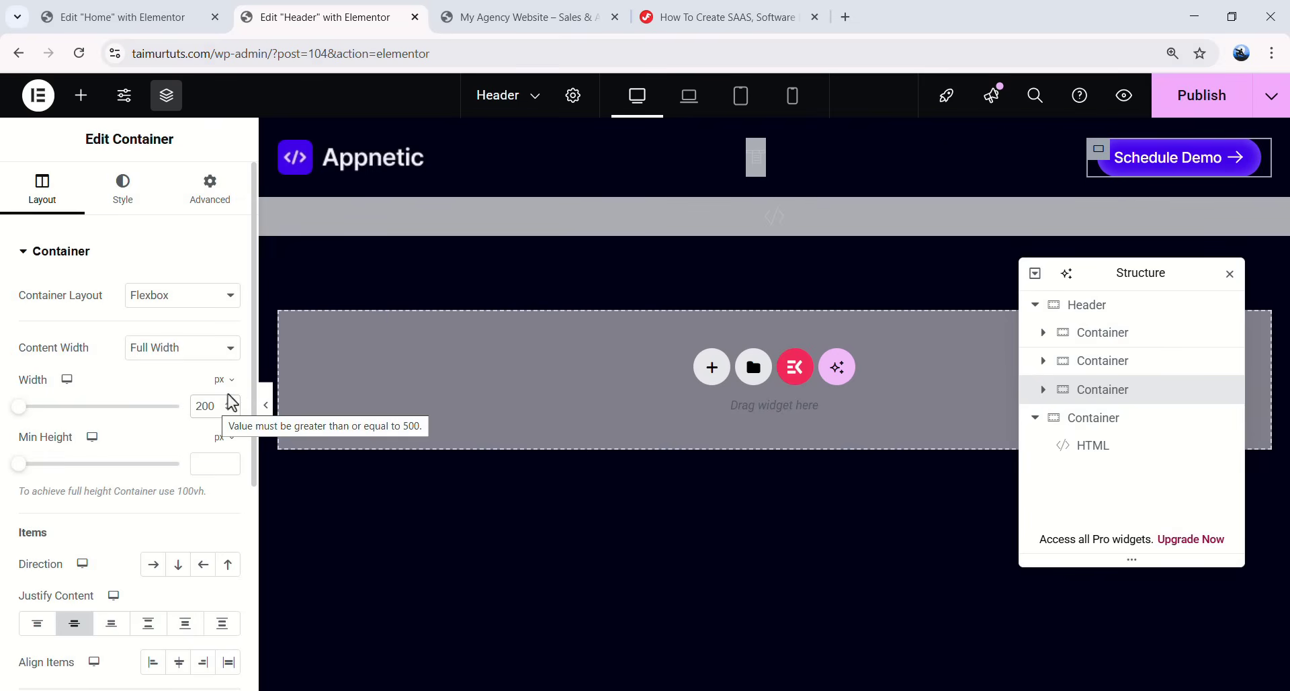
pyautogui.click(266, 406)
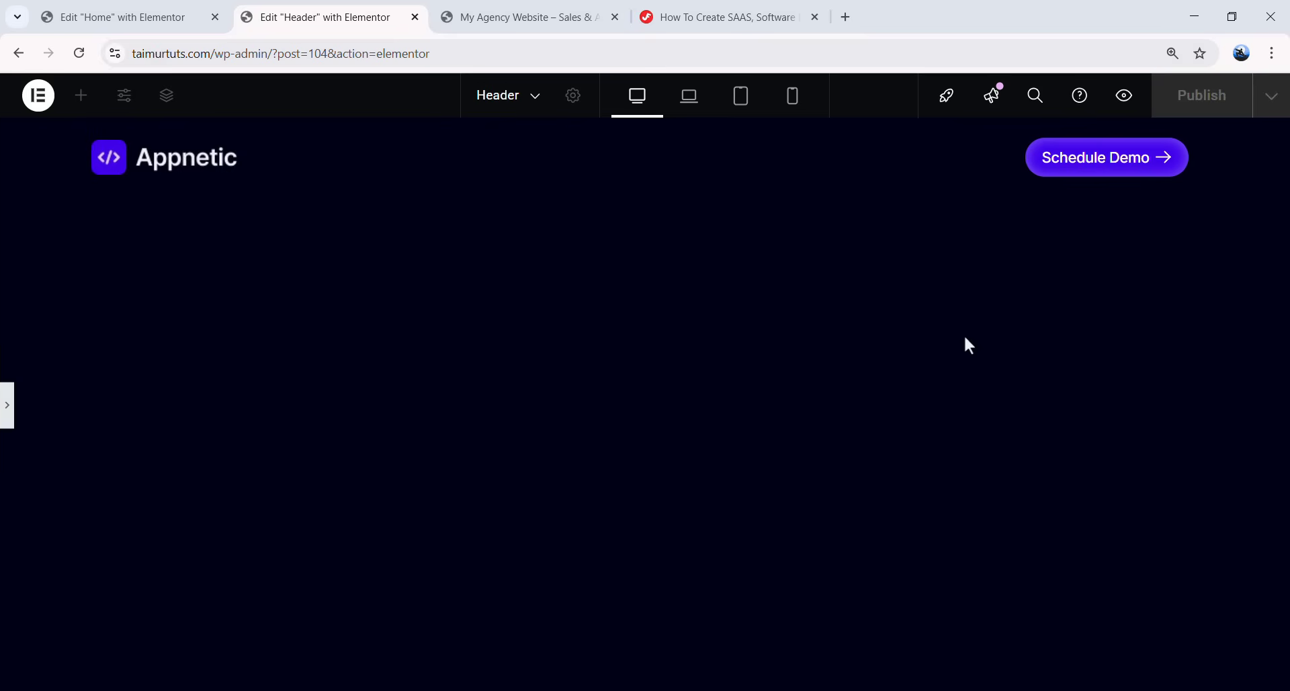
pyautogui.click(8, 404)
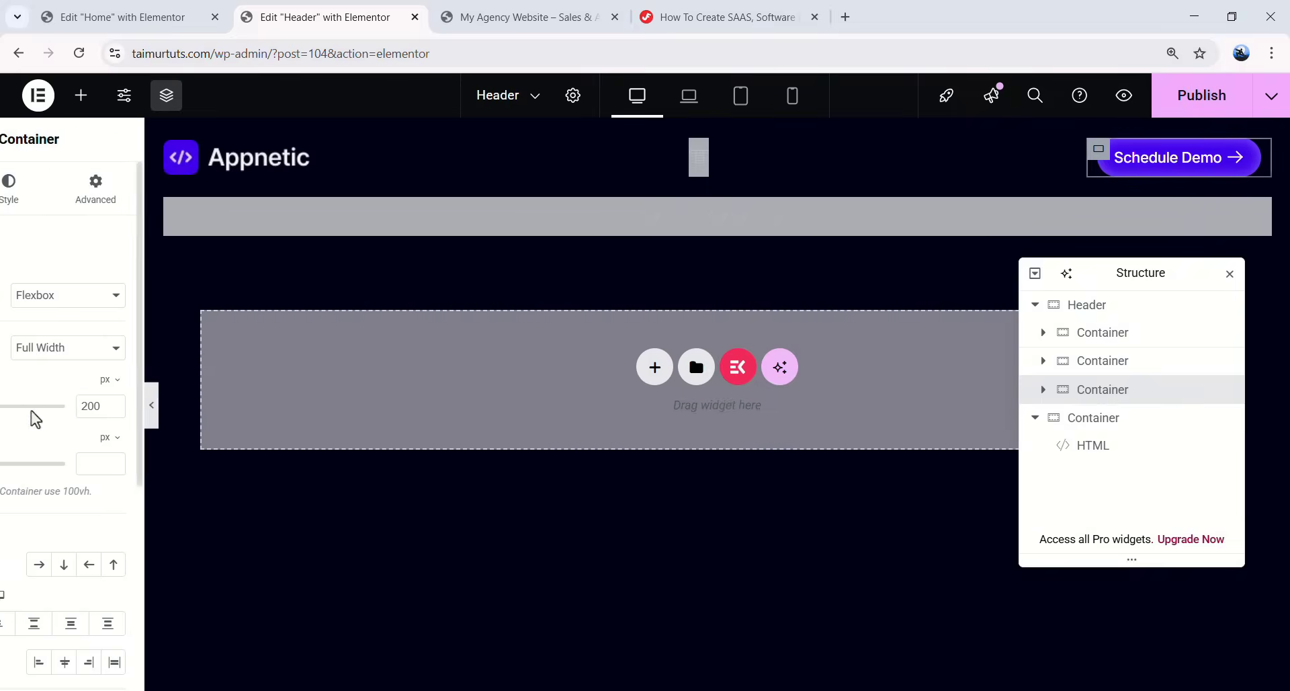
pyautogui.click(203, 662)
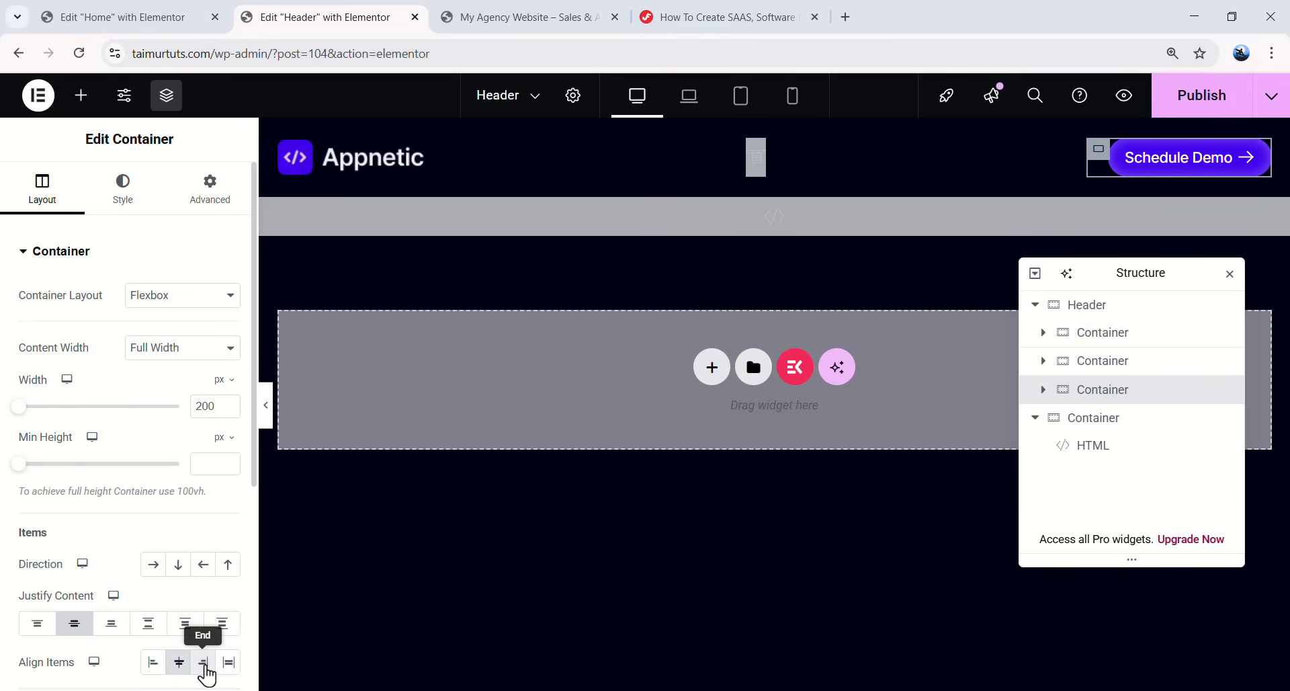
pyautogui.click(268, 406)
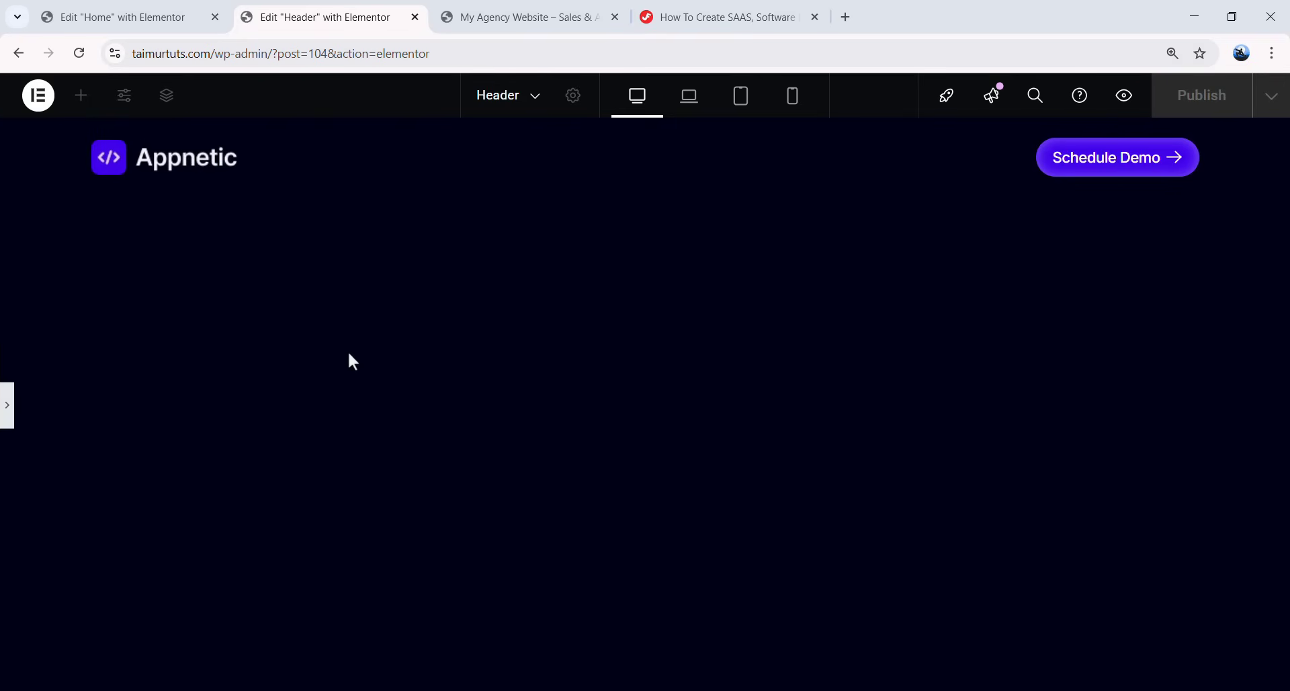
pyautogui.click(8, 404)
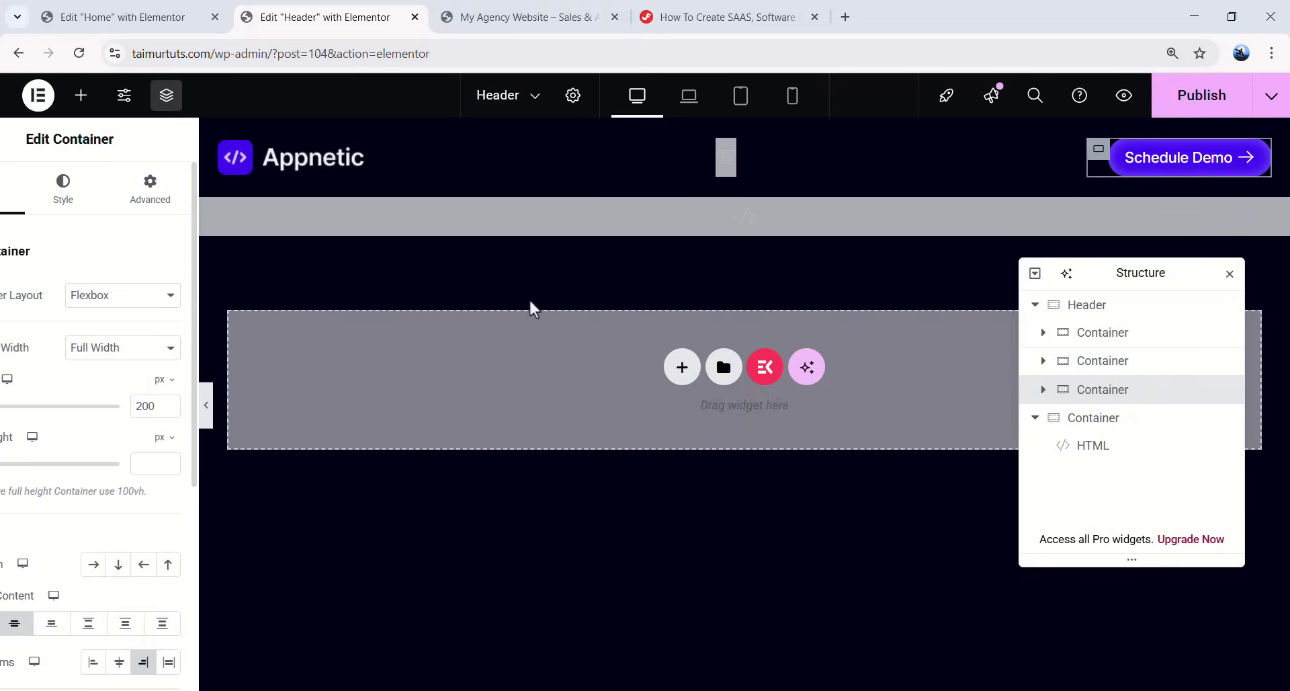
# - Set the Schedule Demo button's typography font size to 14
pyautogui.click(1237, 160)
pyautogui.click(125, 188)
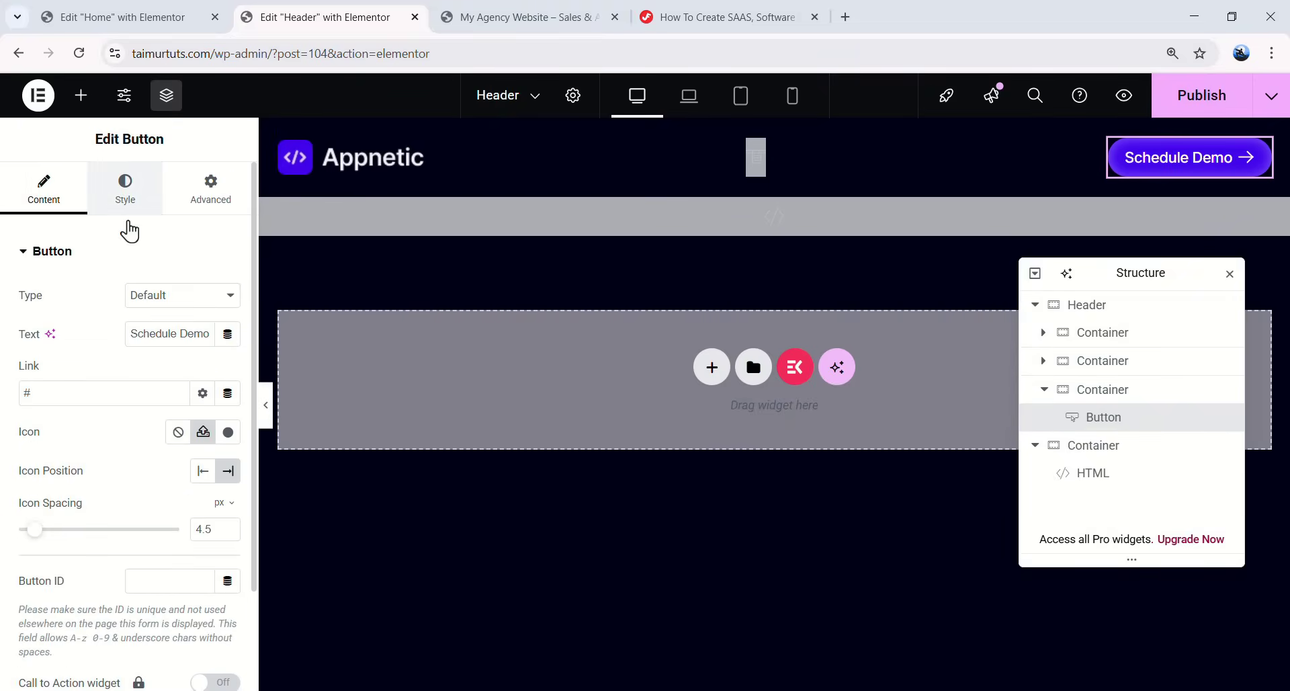
pyautogui.click(227, 334)
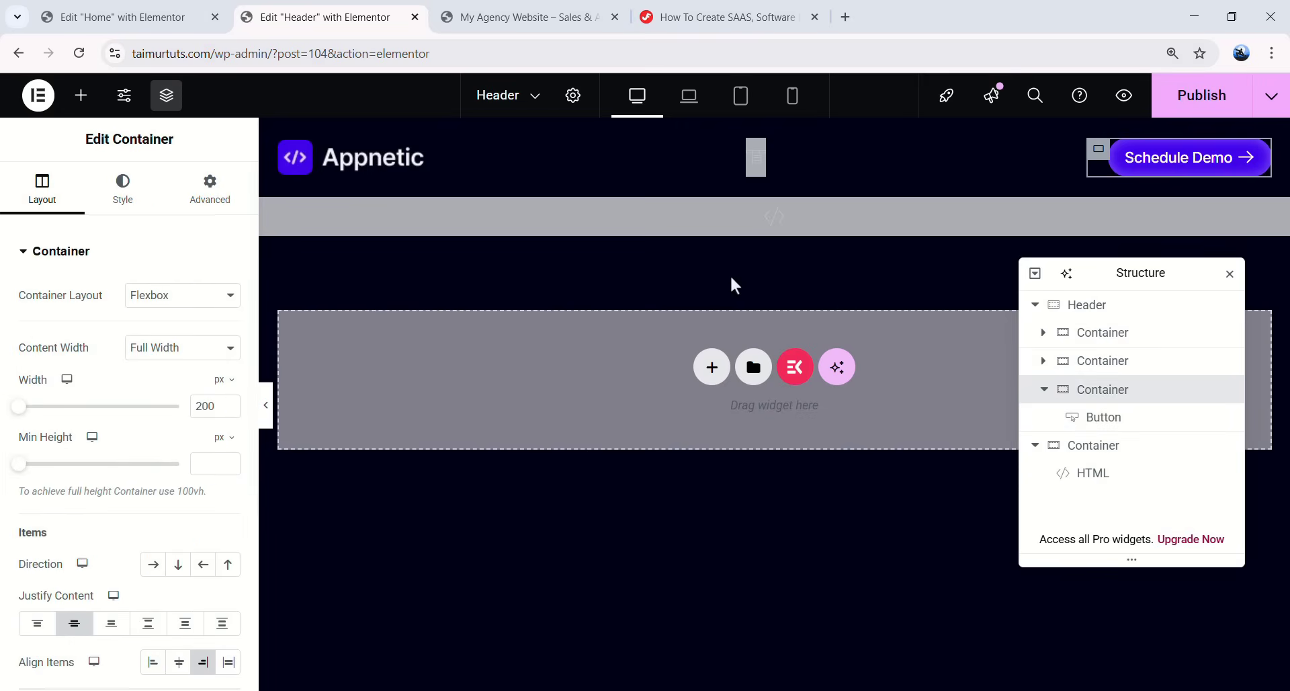
pyautogui.click(1256, 161)
pyautogui.click(125, 188)
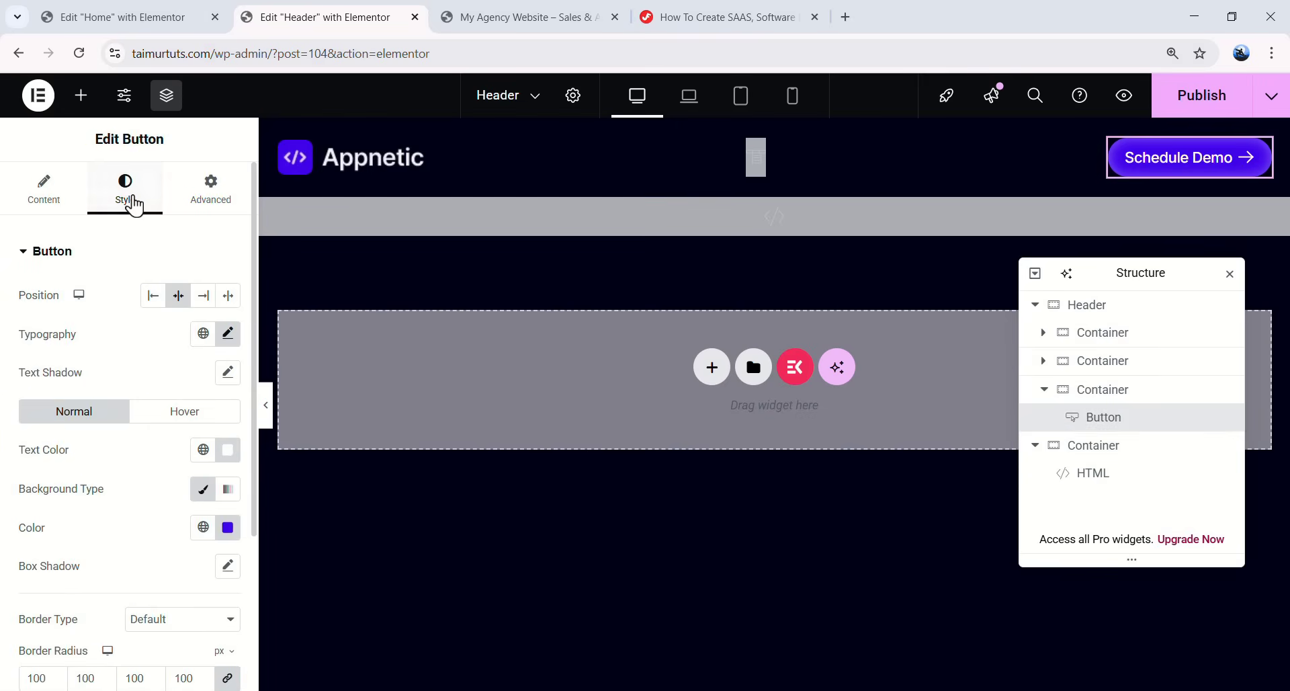
pyautogui.click(228, 333)
pyautogui.write('14')
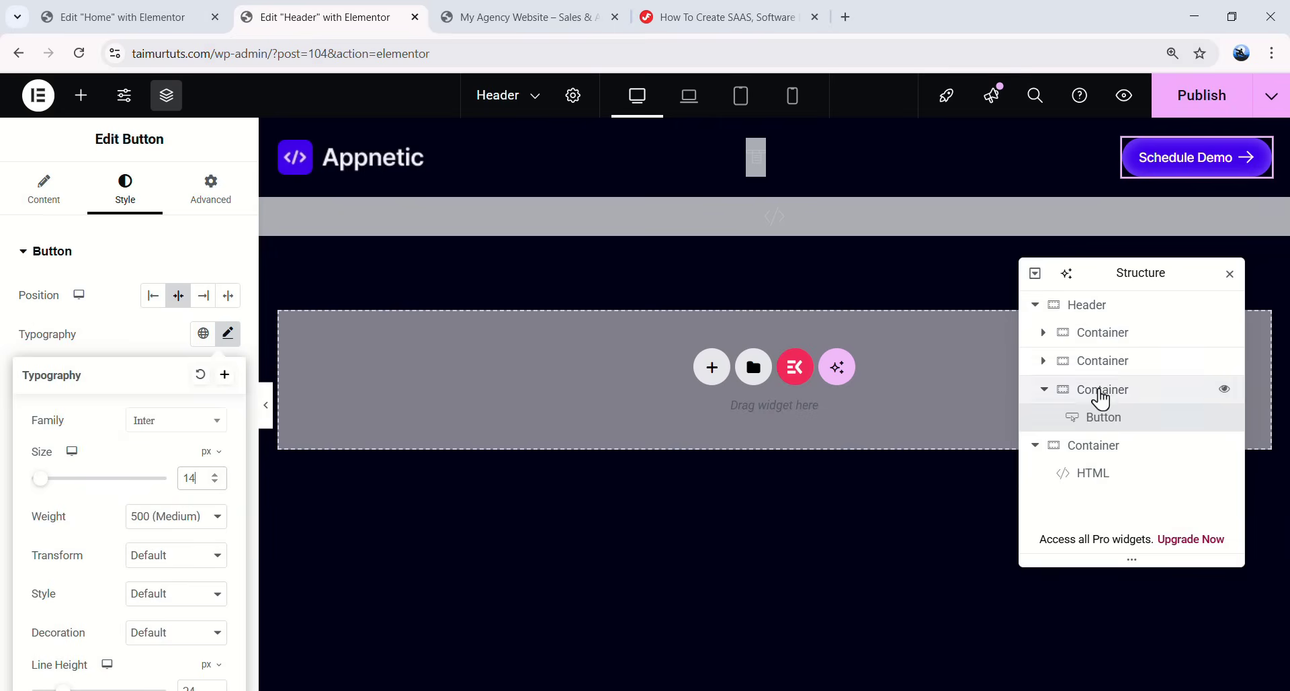
# - Set the button's container width to 163 and preview the header
pyautogui.click(1102, 396)
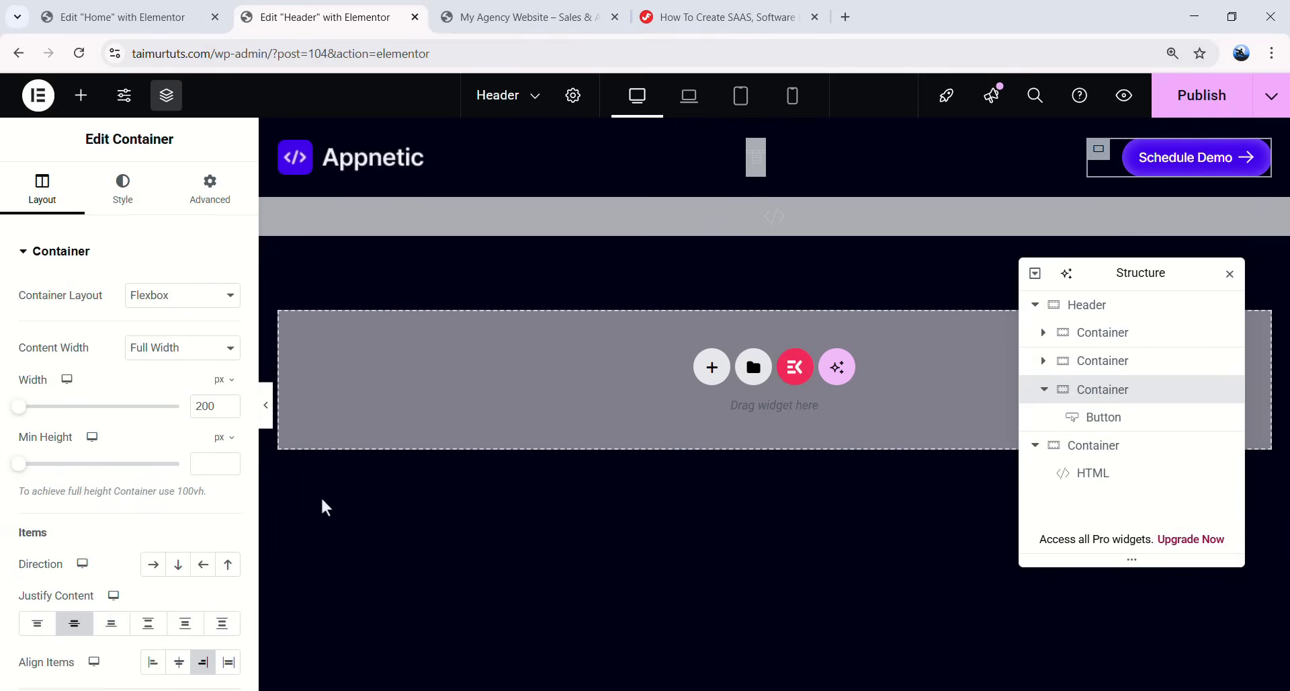
pyautogui.write('163')
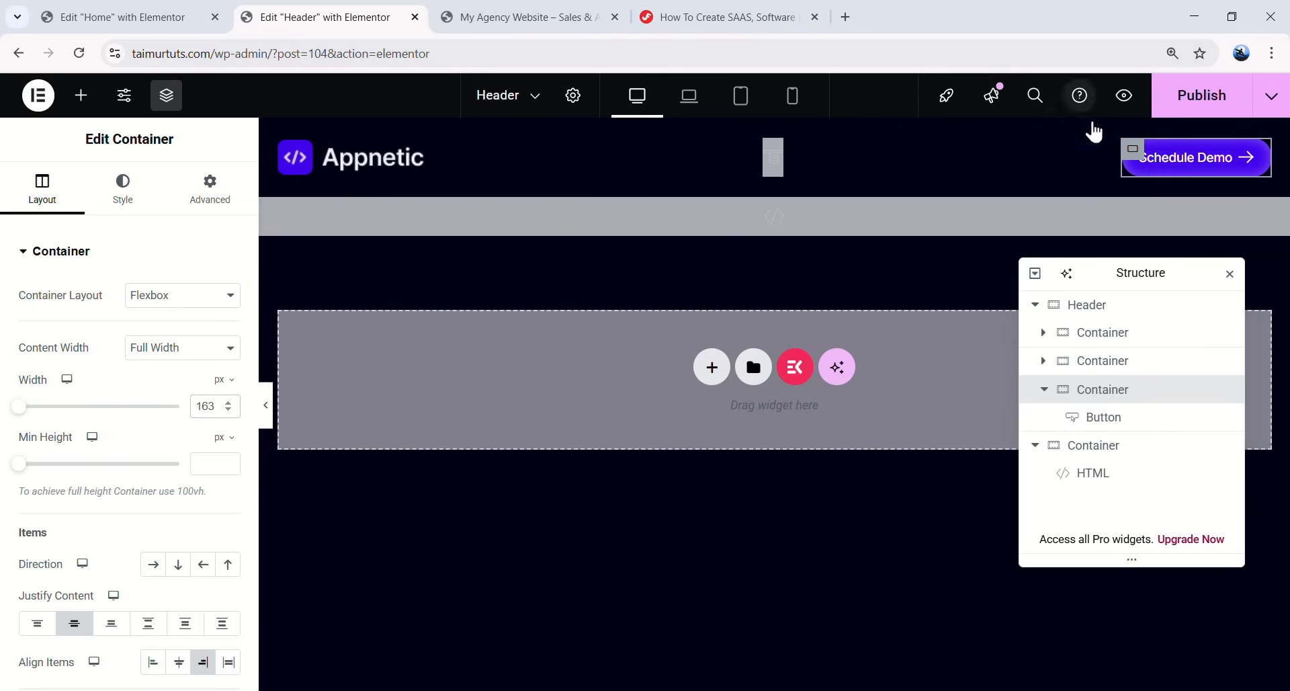
pyautogui.click(265, 407)
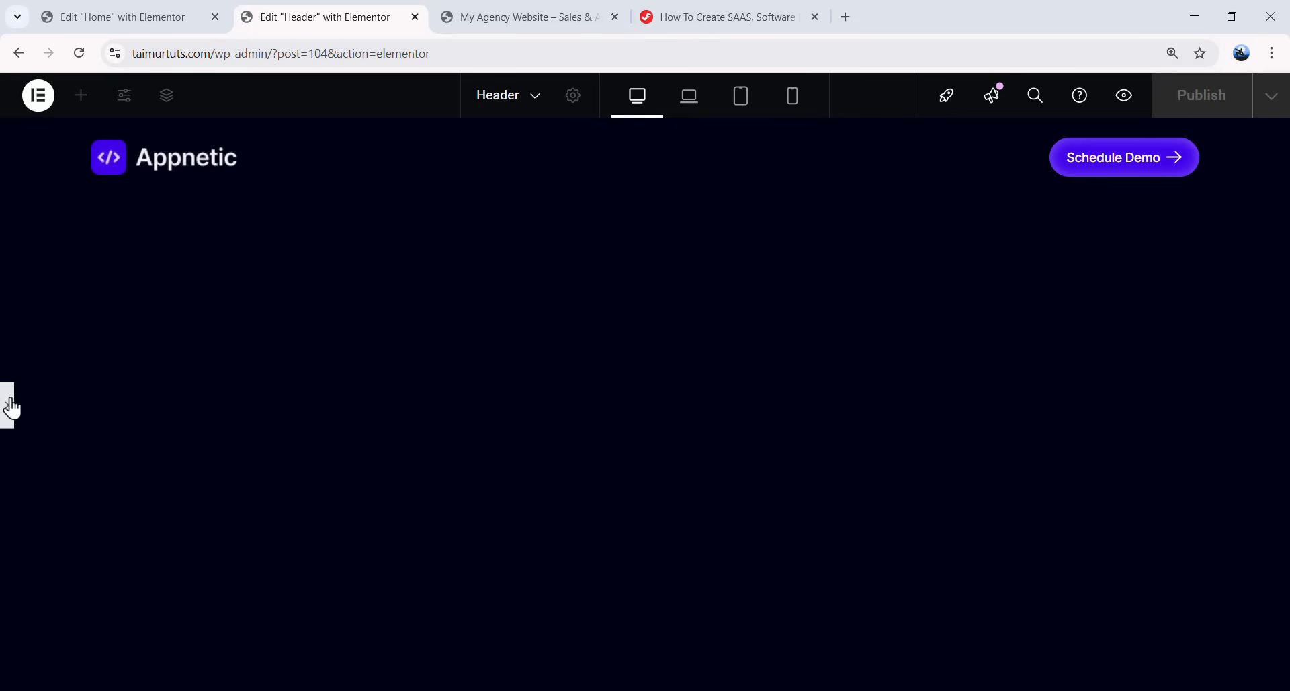
pyautogui.click(12, 407)
# - Publish the header and open the template's WordPress admin page in a new tab
pyautogui.click(1202, 106)
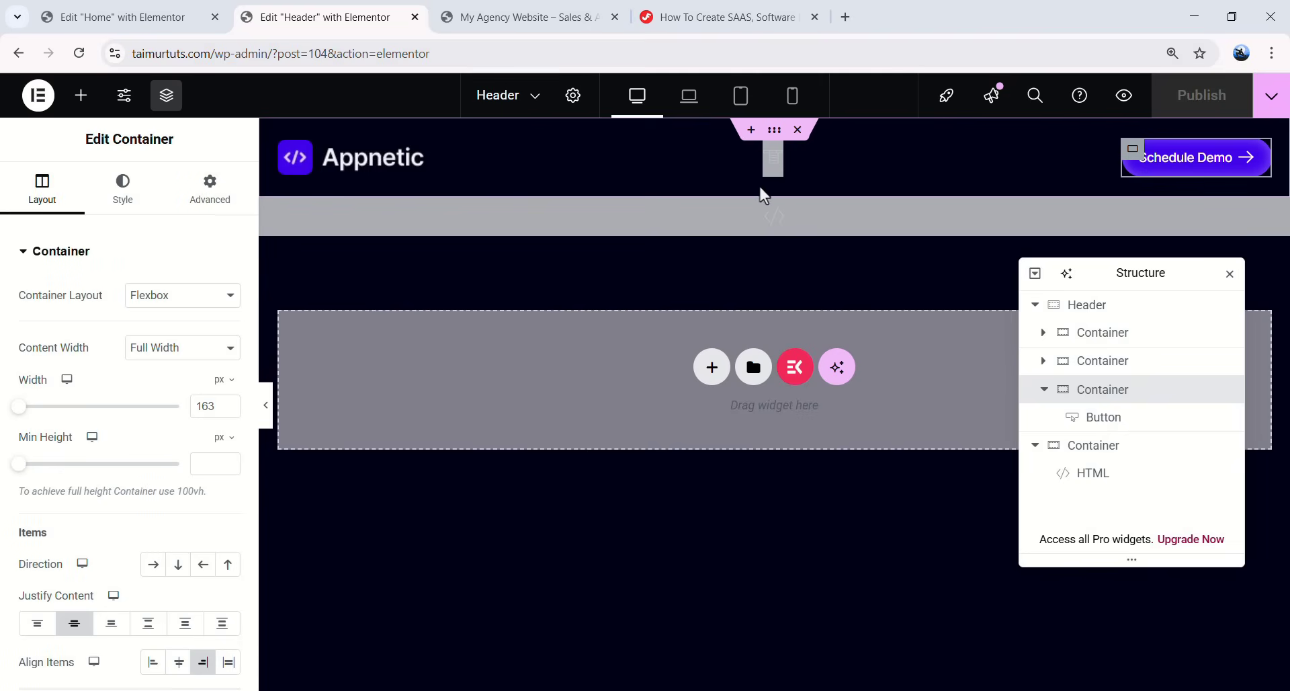
pyautogui.click(38, 94)
pyautogui.middleClick(87, 279)
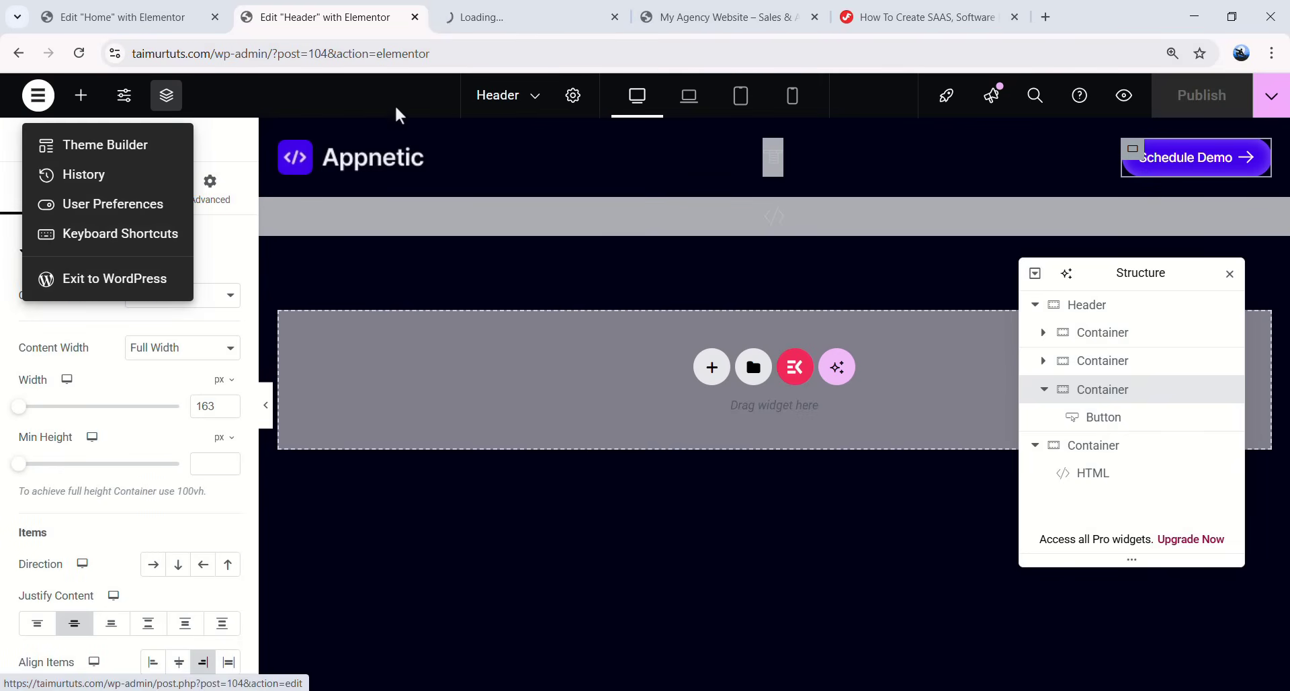
# - In the new WordPress admin tab, go to Appearance > Menus
pyautogui.click(474, 3)
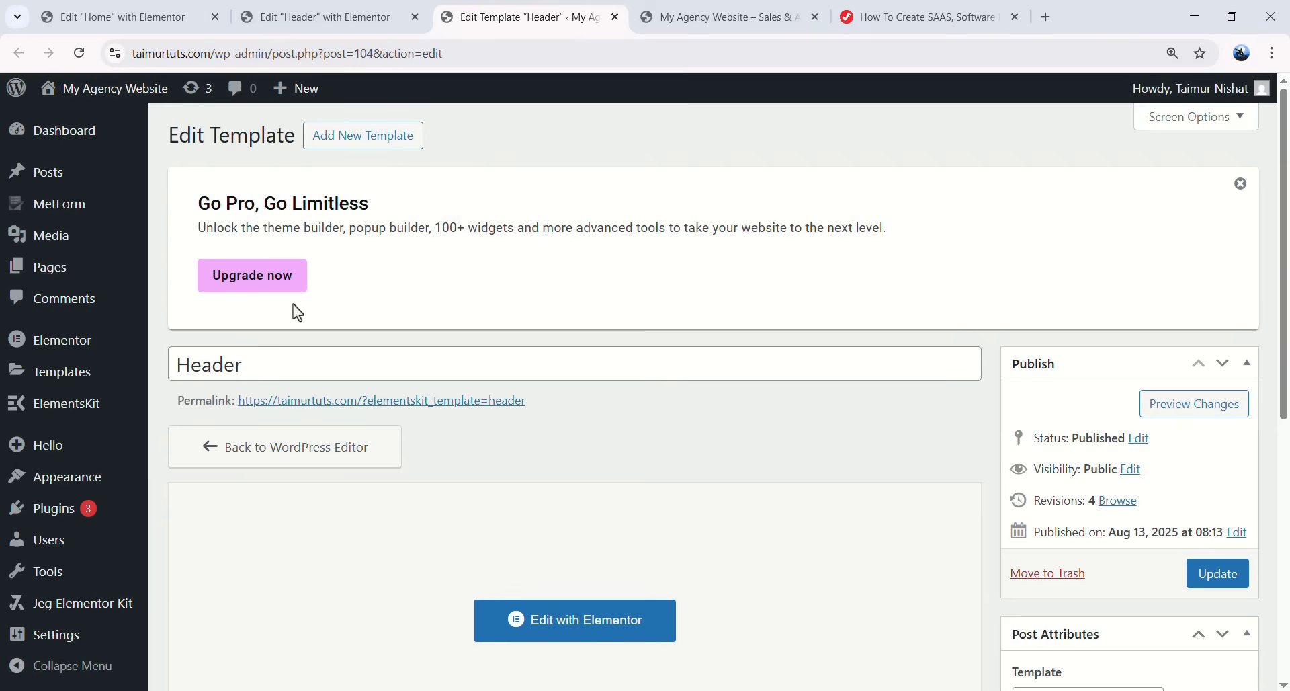
pyautogui.moveTo(75, 485)
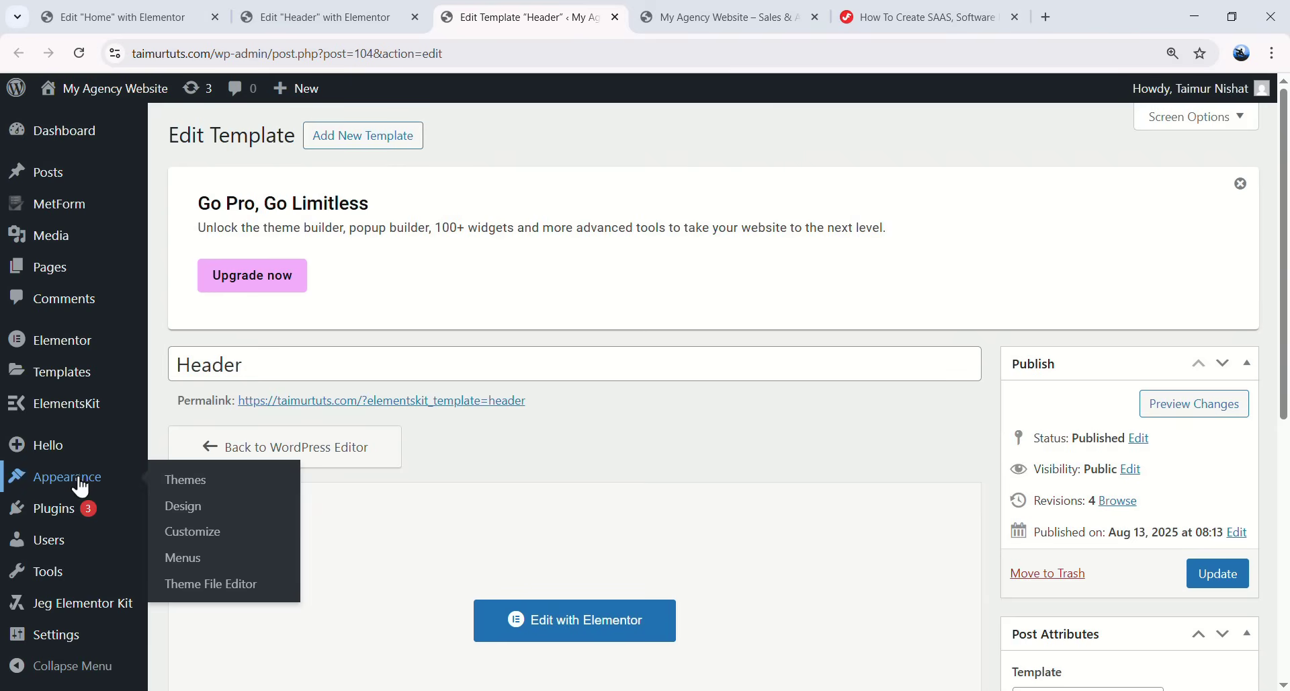
pyautogui.click(189, 562)
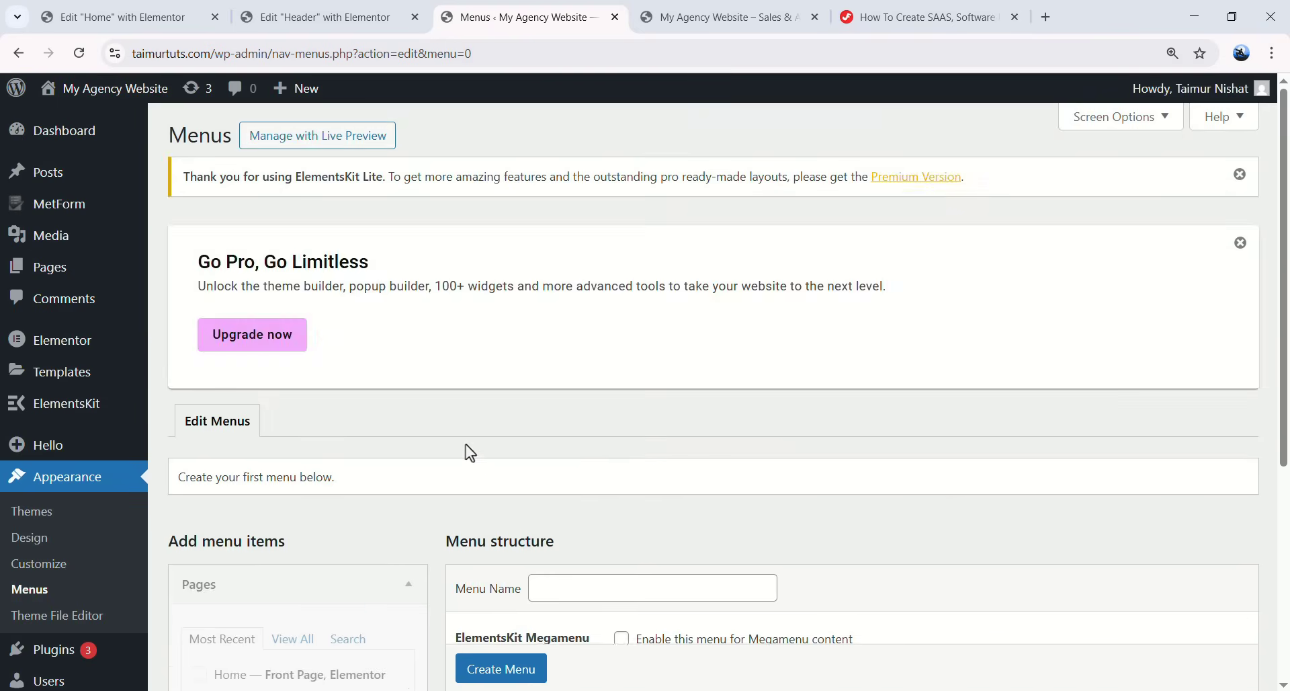
pyautogui.scroll(-3, 466, 445)
# - Create a new navigation menu named Main Menu
pyautogui.click(594, 334)
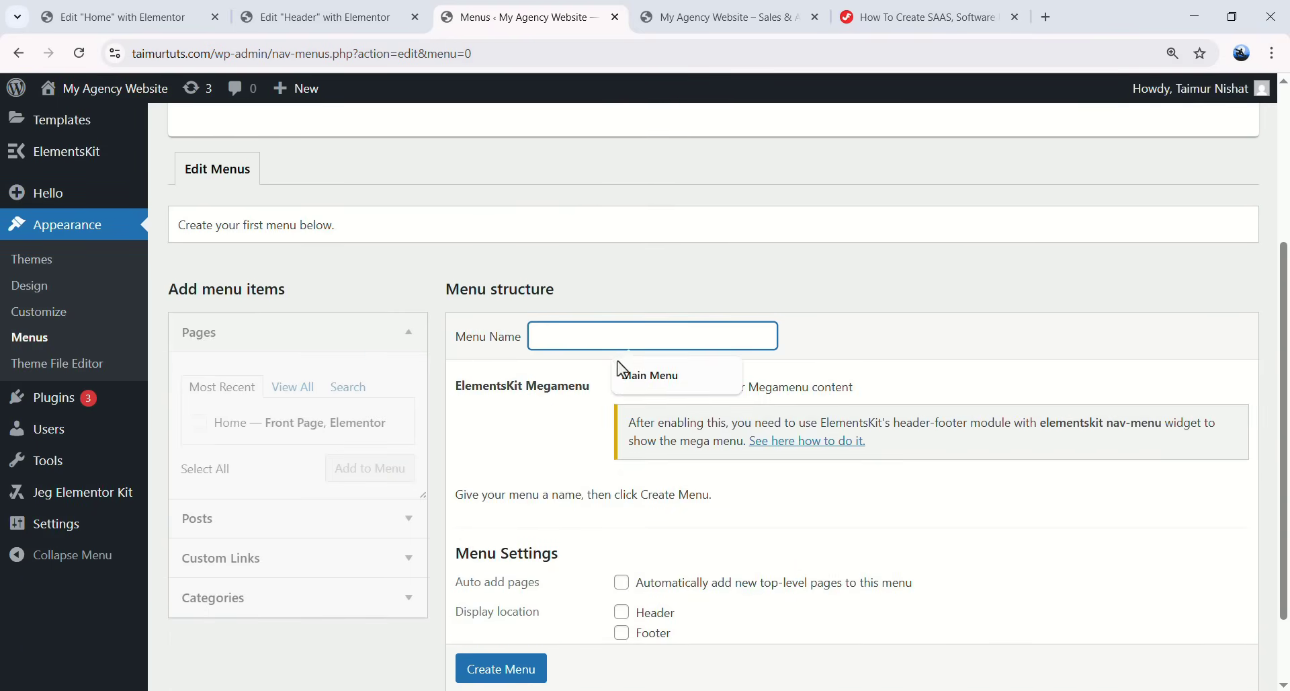
pyautogui.click(654, 378)
pyautogui.click(501, 669)
pyautogui.scroll(-1, 502, 668)
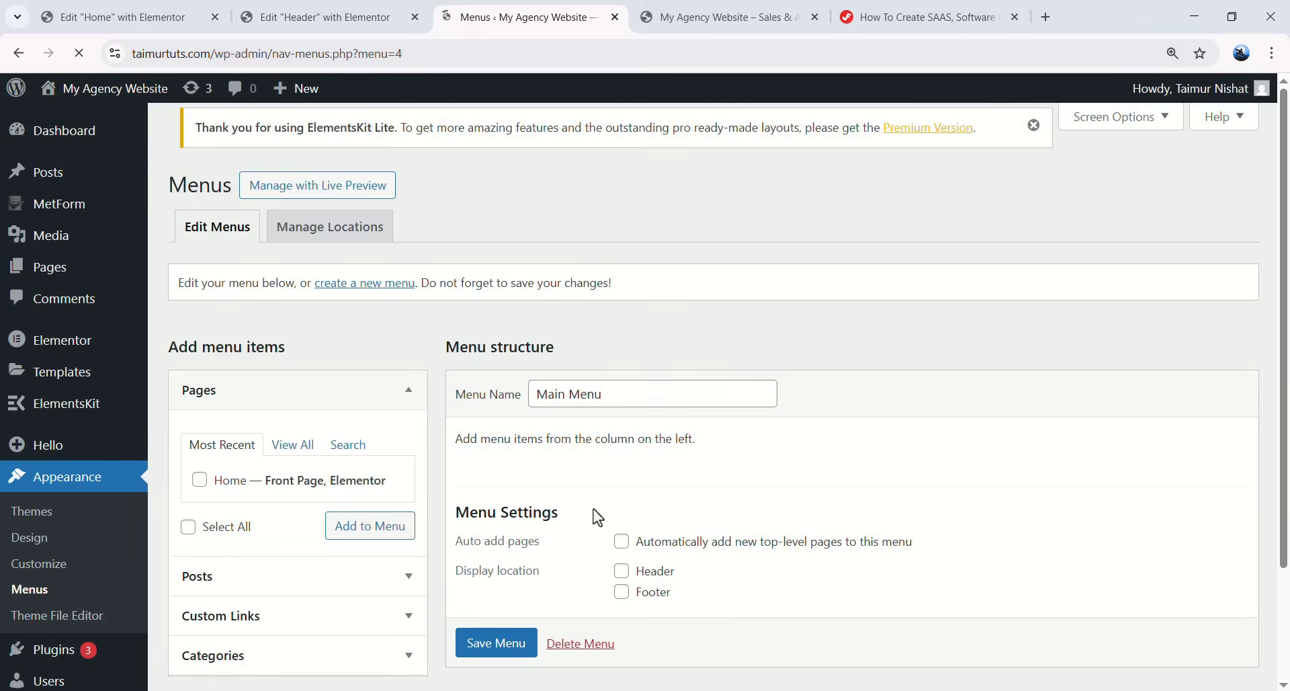
pyautogui.scroll(2, 623, 268)
pyautogui.scroll(-1, 612, 303)
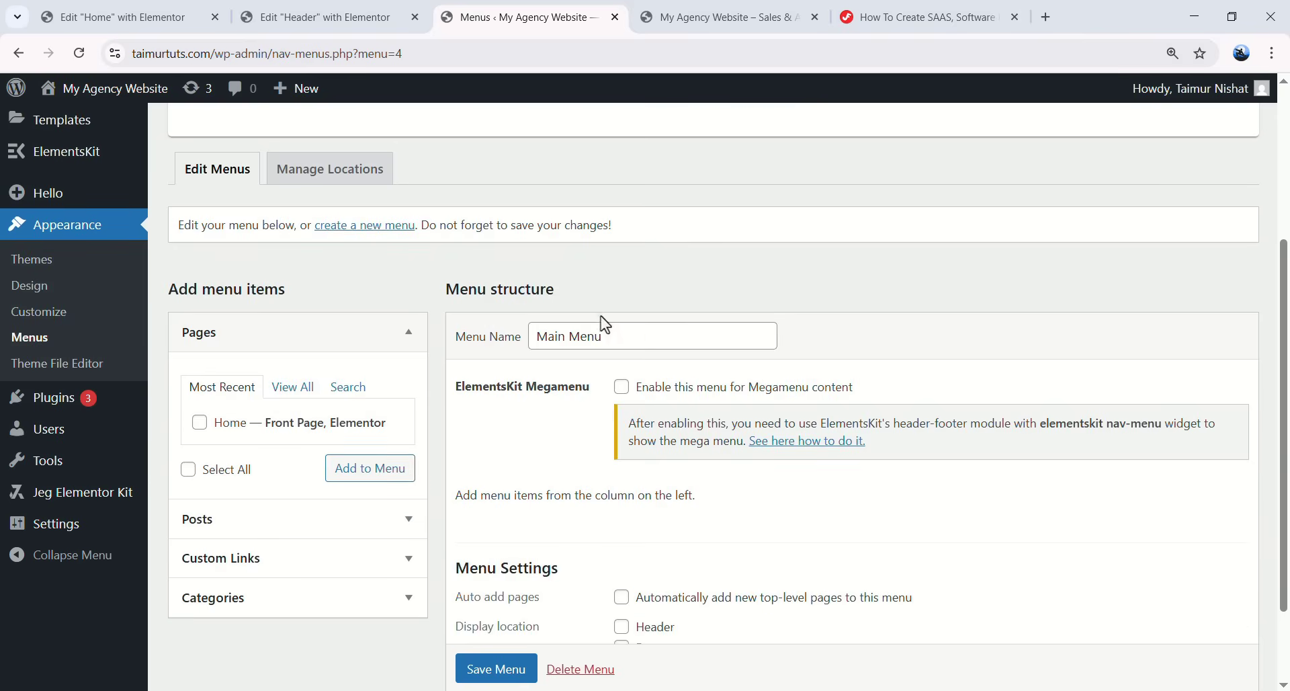
pyautogui.scroll(-1, 568, 329)
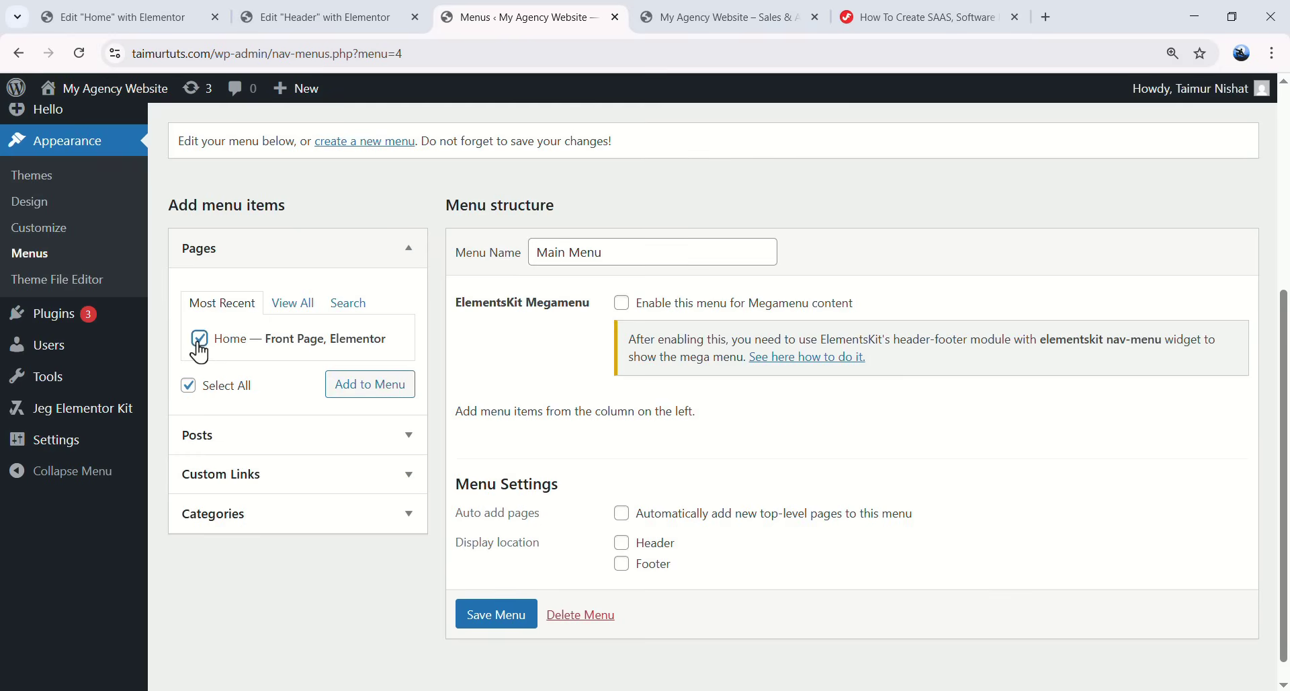
# - Add the Home page and a #product custom link labelled Product to Main Menu
pyautogui.click(376, 393)
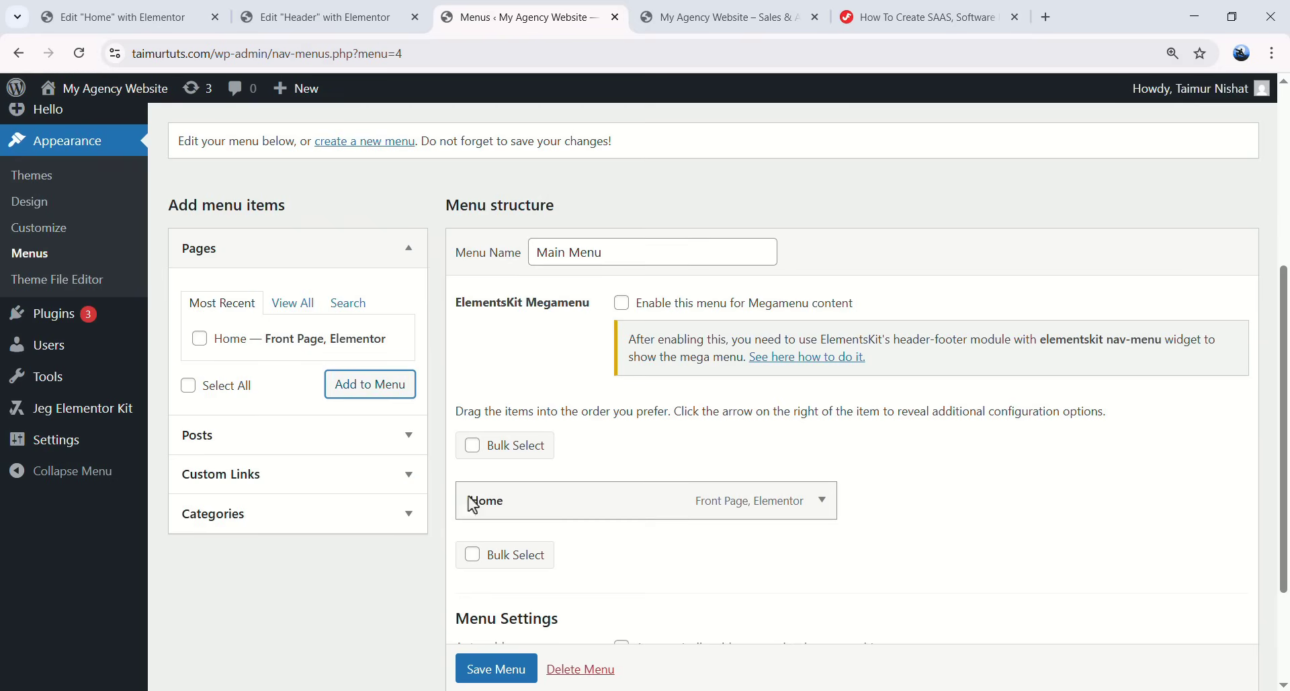
pyautogui.click(265, 482)
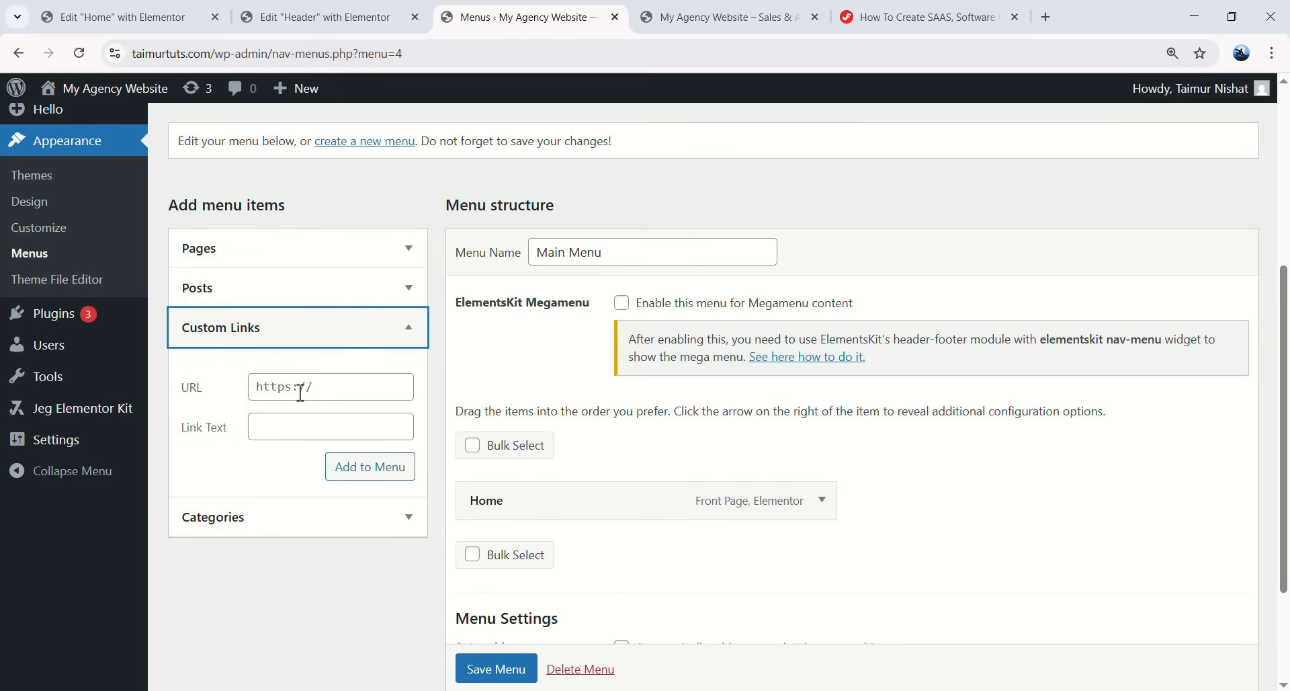
pyautogui.click(323, 392)
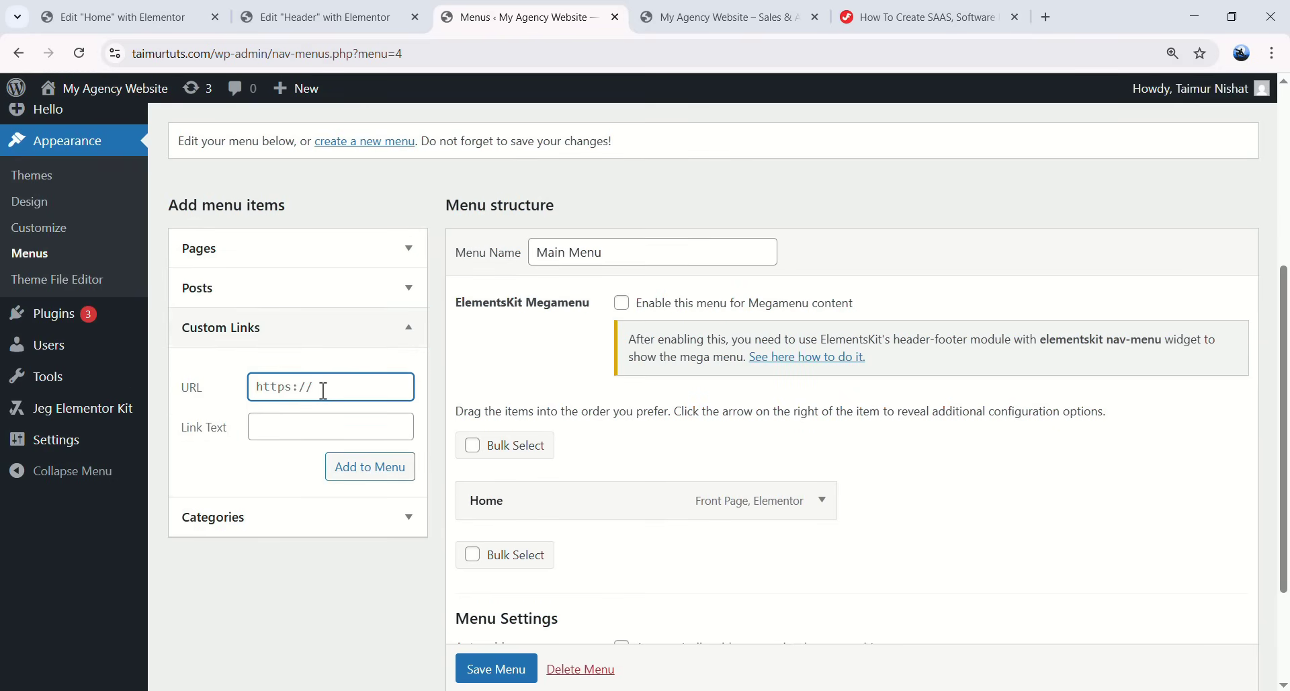
pyautogui.write('#product')
pyautogui.press('Tab')
pyautogui.click(335, 387)
pyautogui.click(279, 435)
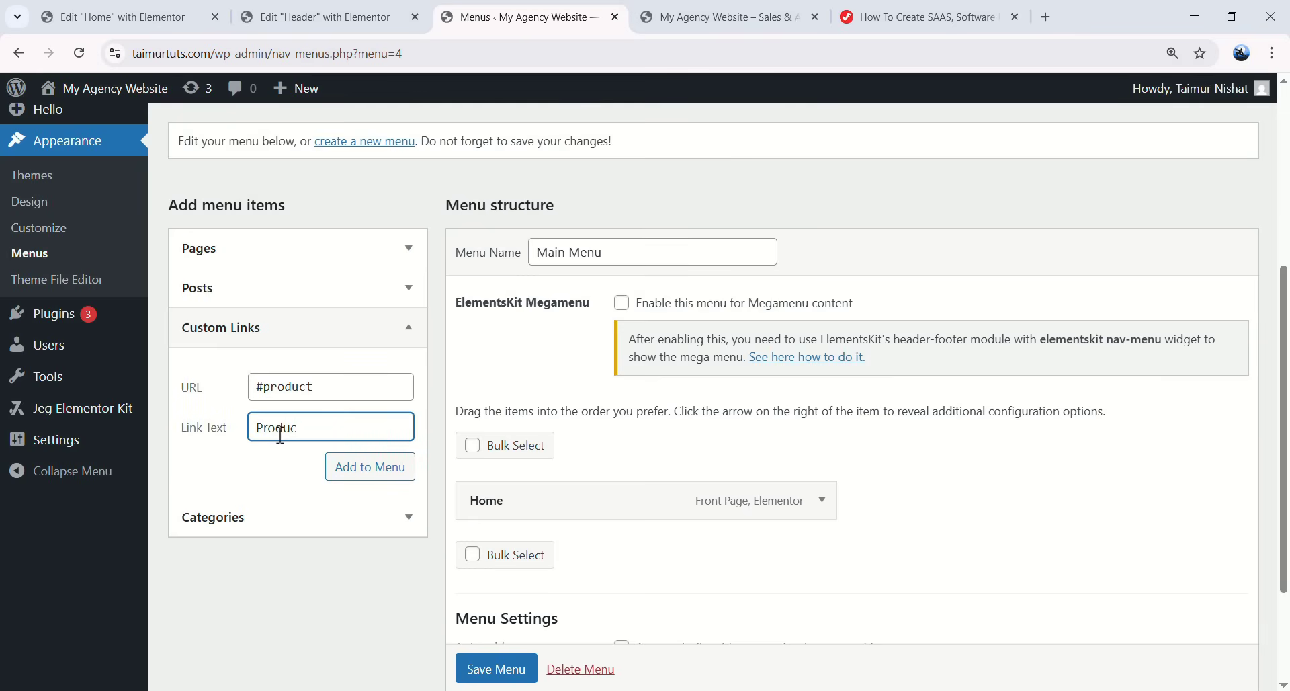
pyautogui.click(357, 478)
# - Add a #features custom link labelled Features
pyautogui.click(322, 387)
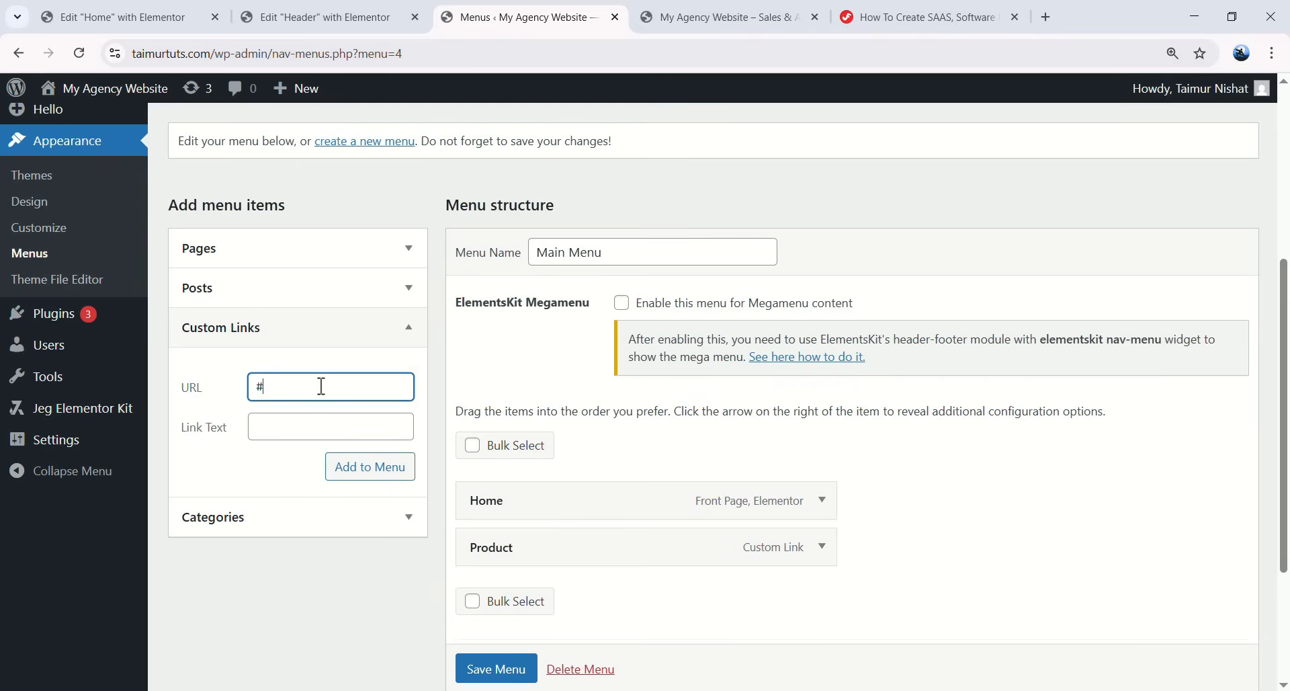
pyautogui.click(313, 426)
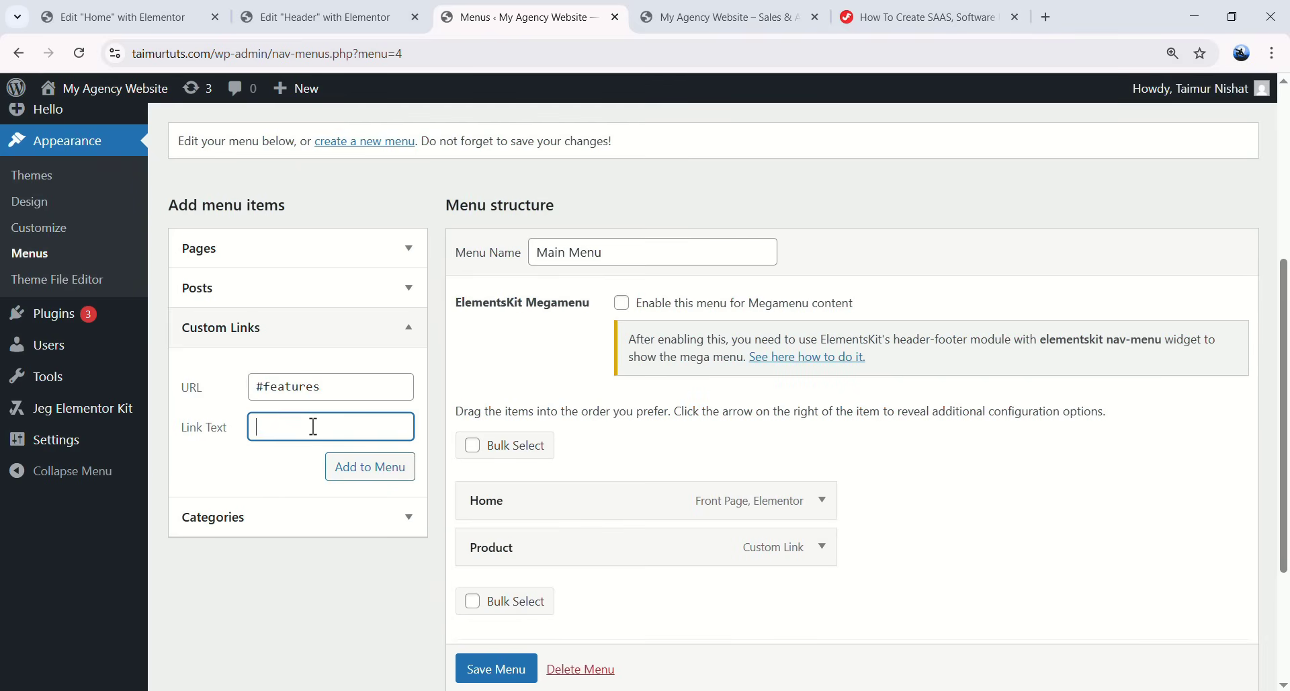
pyautogui.write('Features')
pyautogui.click(363, 473)
# - Add a #testimonial custom link labelled Testimonial
pyautogui.click(362, 396)
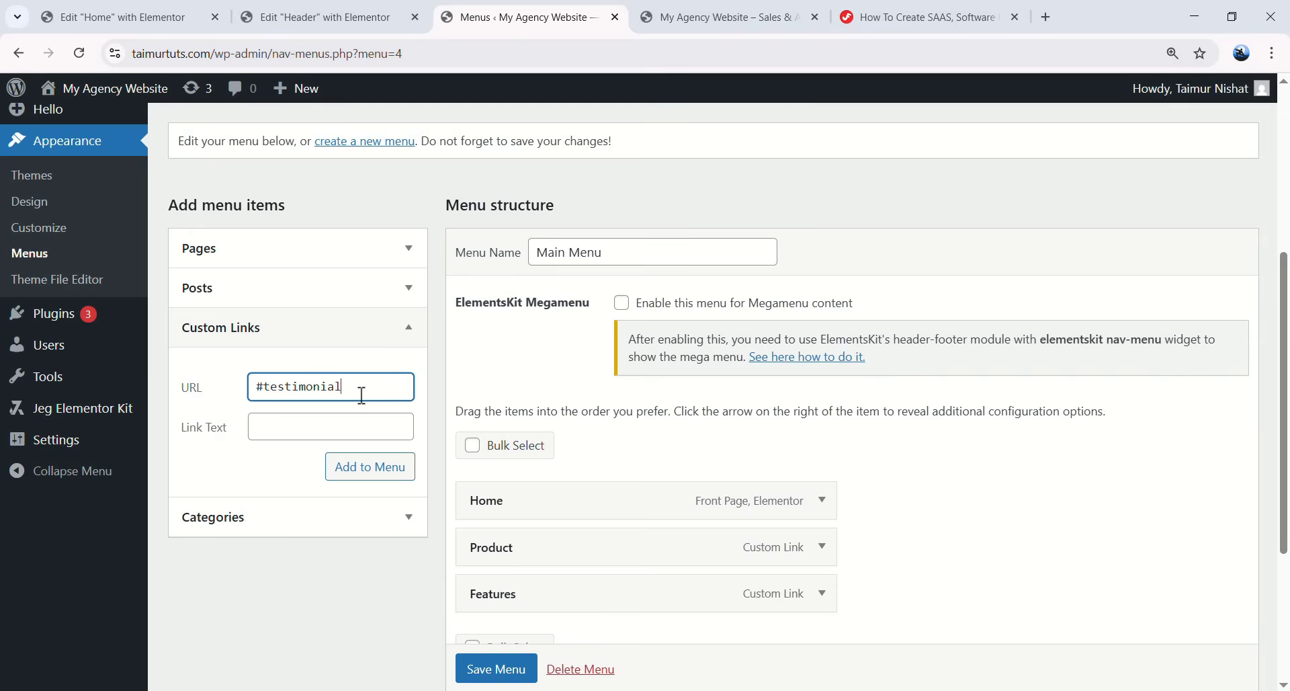
pyautogui.click(352, 419)
pyautogui.write('testimonial')
pyautogui.press('Delete')
pyautogui.write('T')
pyautogui.click(396, 469)
# - Add a #pricing custom link labelled Pricing
pyautogui.click(338, 390)
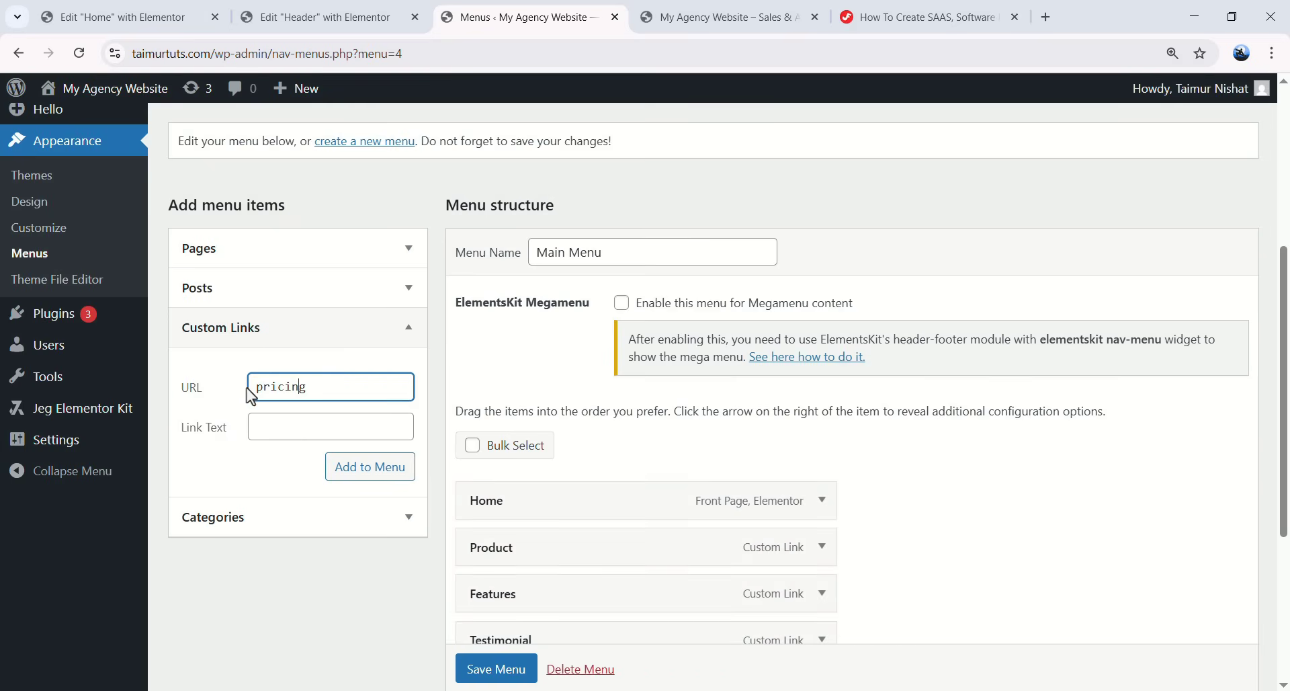
pyautogui.write('#')
pyautogui.click(294, 429)
pyautogui.write('pricing')
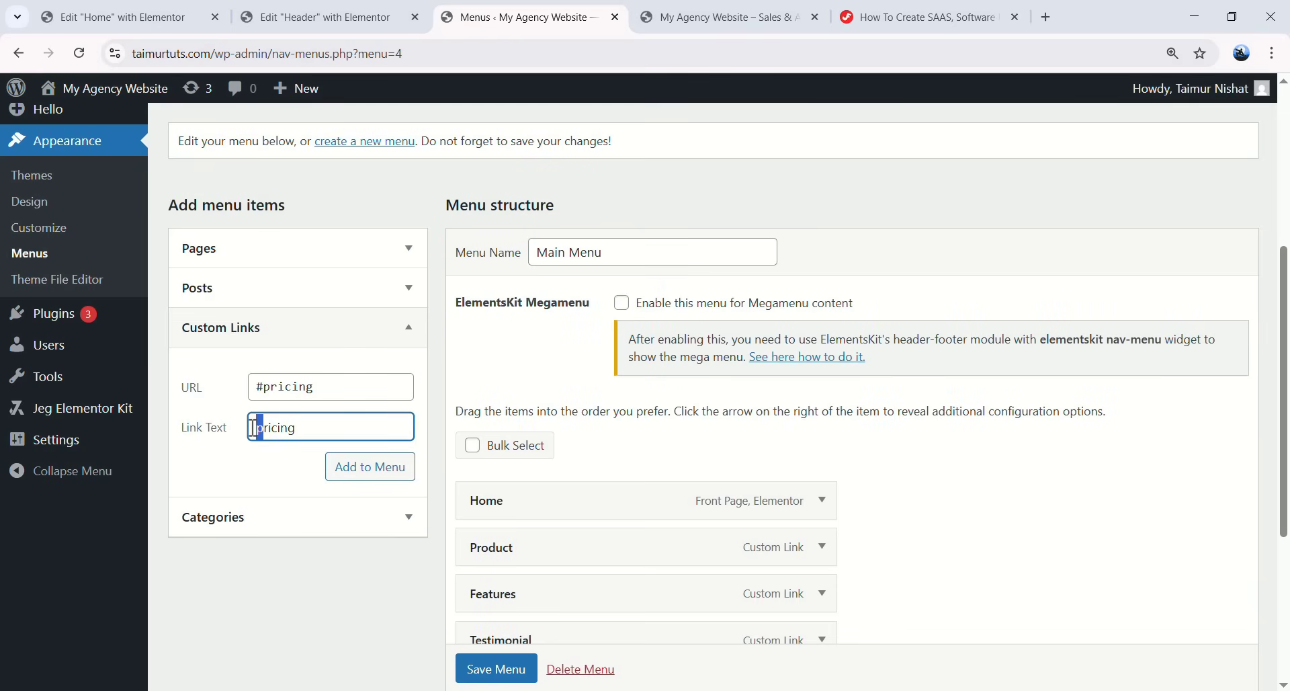
pyautogui.click(348, 468)
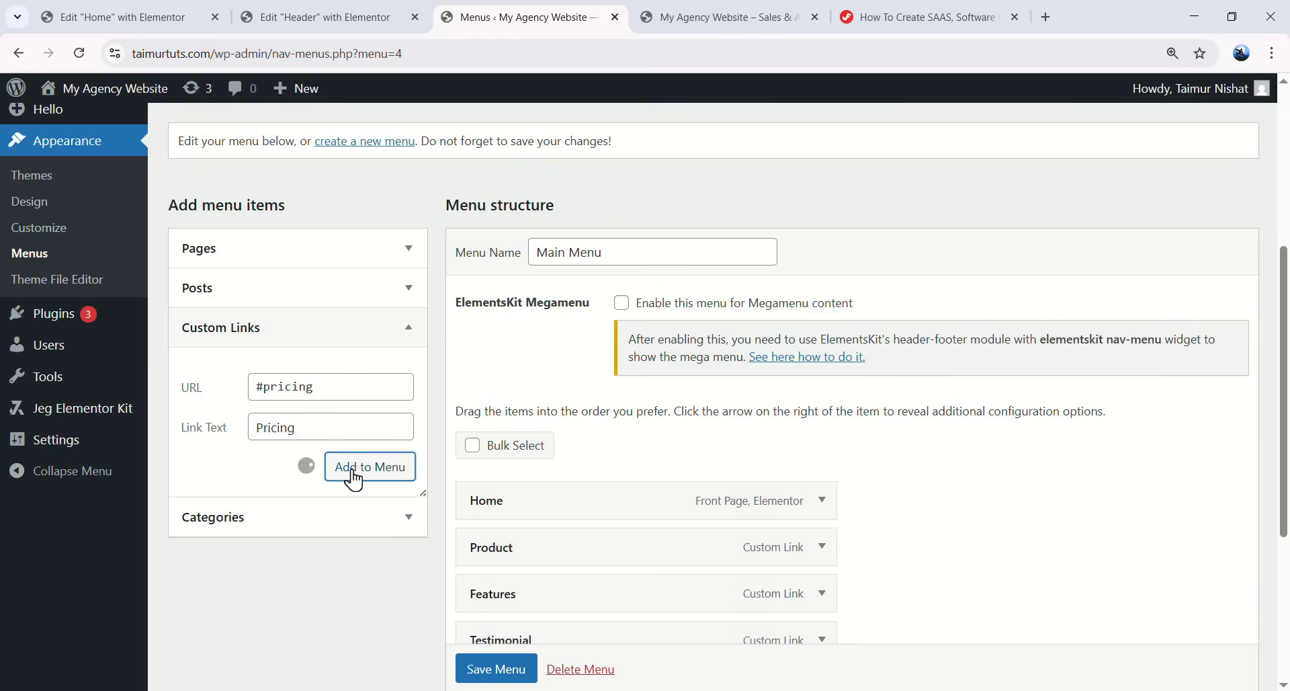
# - Reorder items to Home, Product, Features, Testimonial, Pricing and save the menu
pyautogui.scroll(-5, 740, 390)
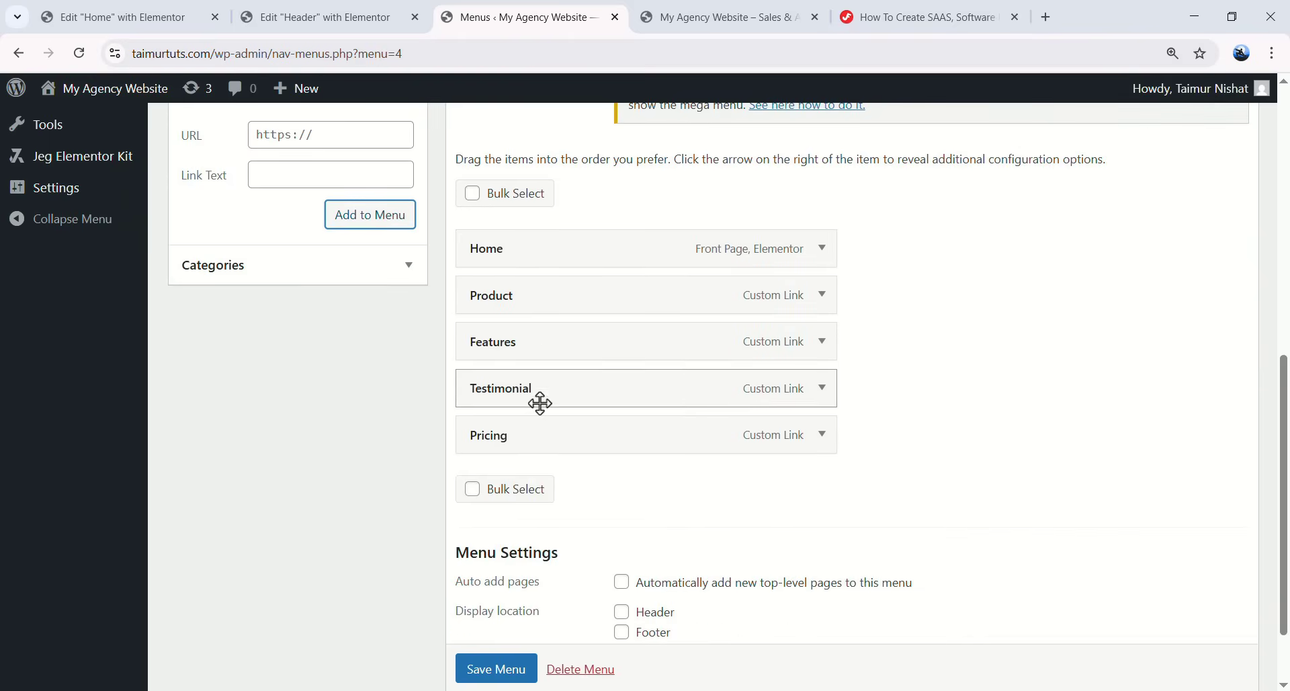
pyautogui.scroll(4, 539, 404)
pyautogui.moveTo(493, 446); pyautogui.dragTo(518, 470)
pyautogui.moveTo(515, 511); pyautogui.dragTo(512, 568)
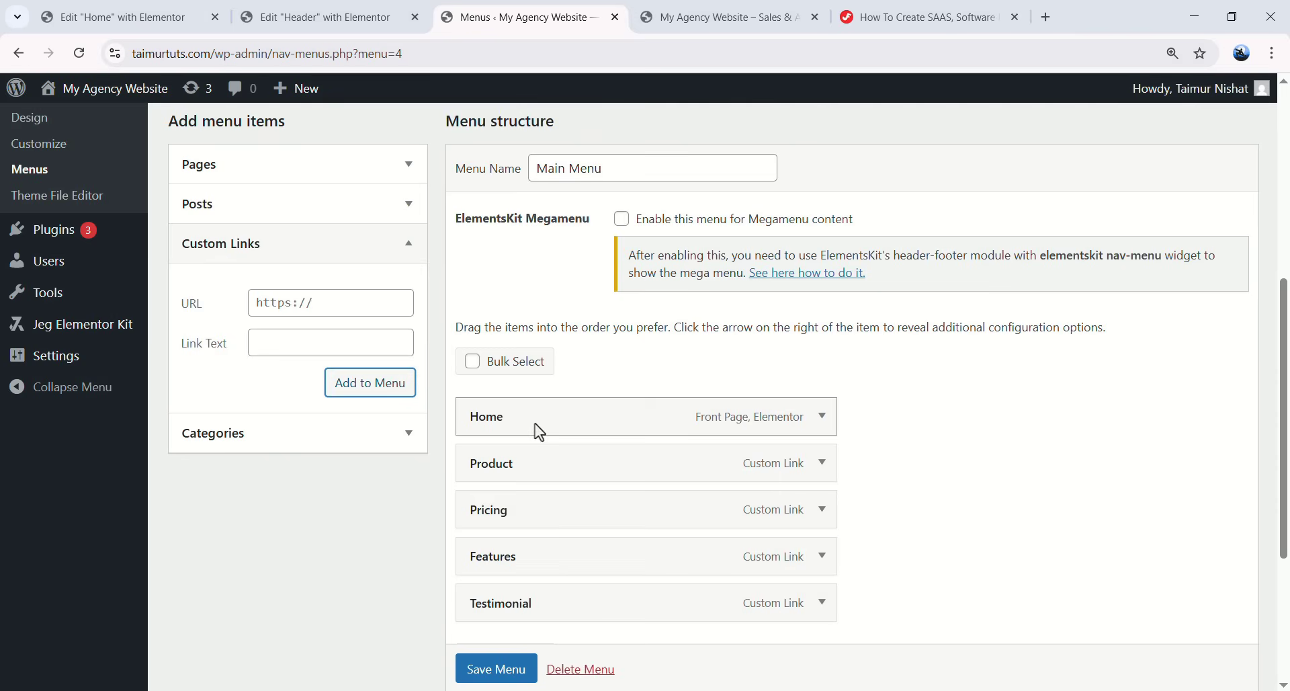
pyautogui.moveTo(502, 574); pyautogui.dragTo(518, 479)
pyautogui.scroll(-1, 518, 538)
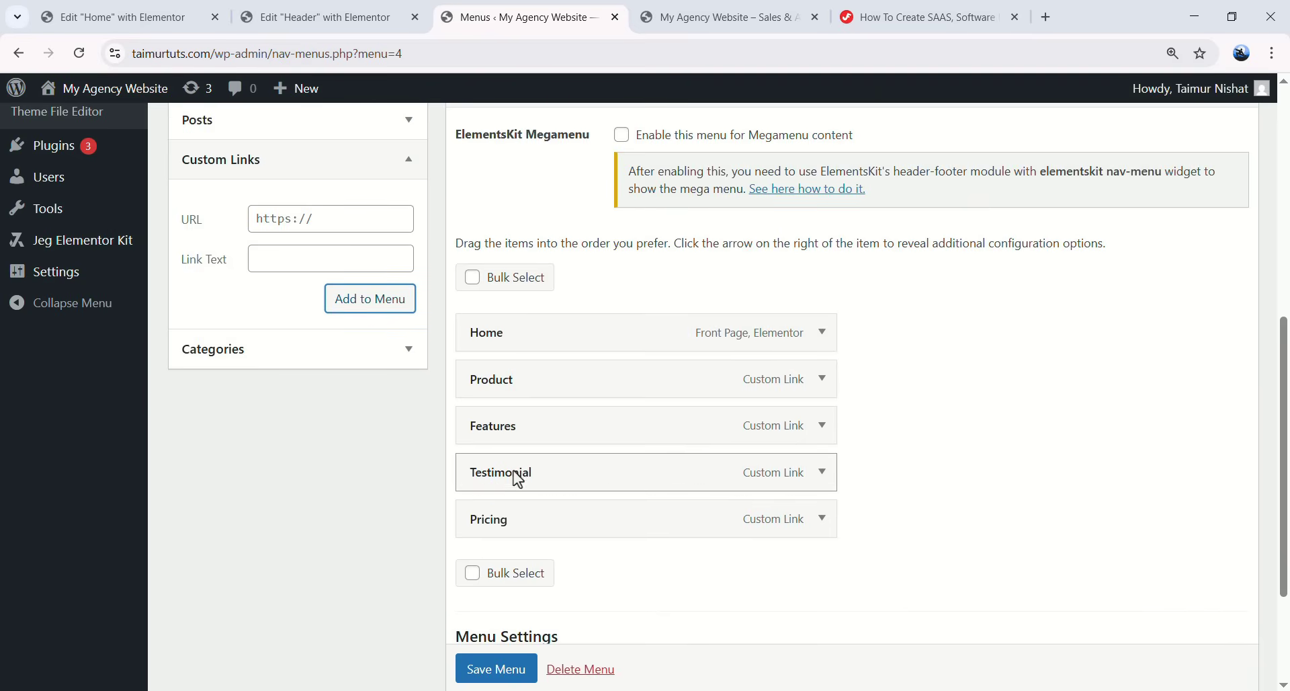
pyautogui.scroll(-2, 570, 566)
pyautogui.click(499, 605)
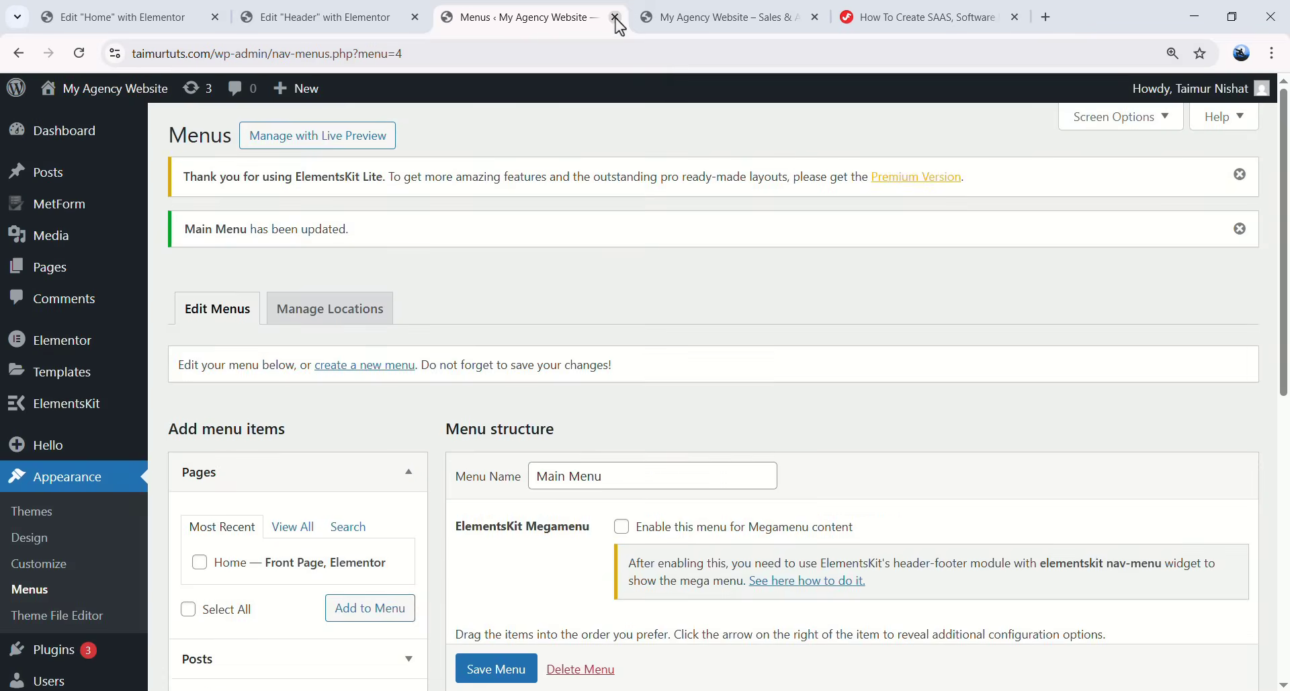
# - Close the Menus tab, reload the Header editor, and set the ElementsKit Nav Menu to Main Menu
pyautogui.click(614, 17)
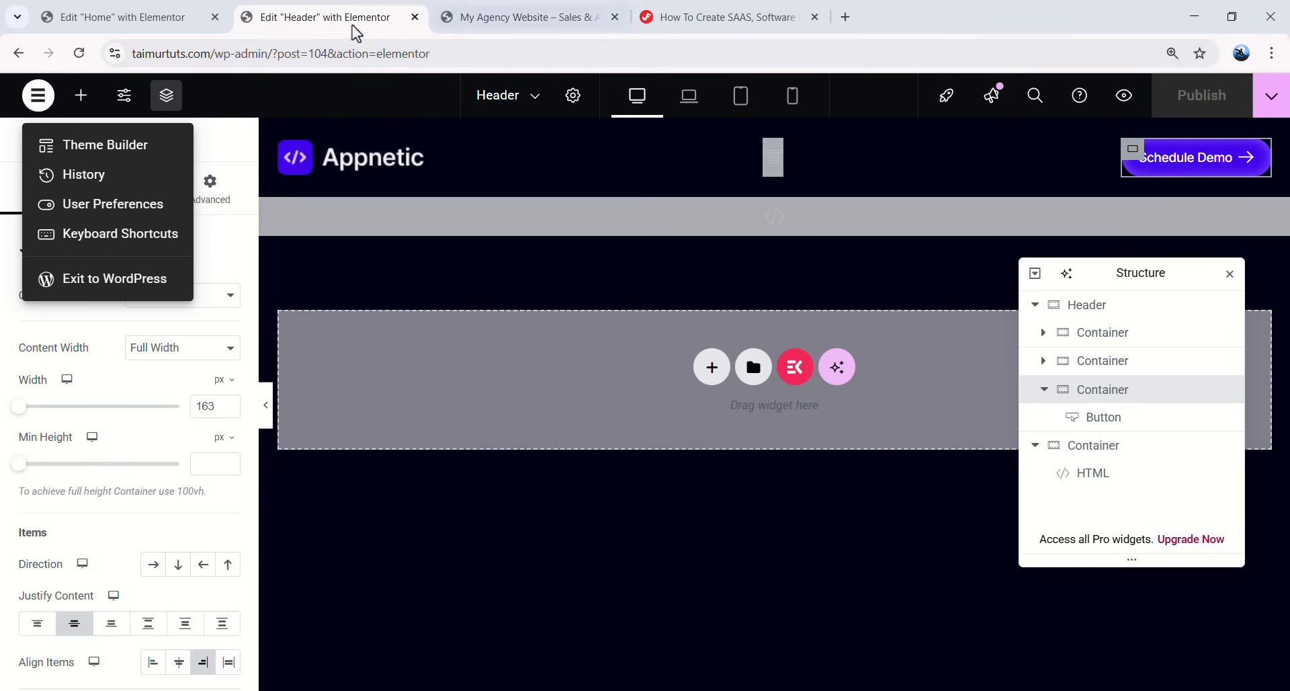
pyautogui.click(451, 261)
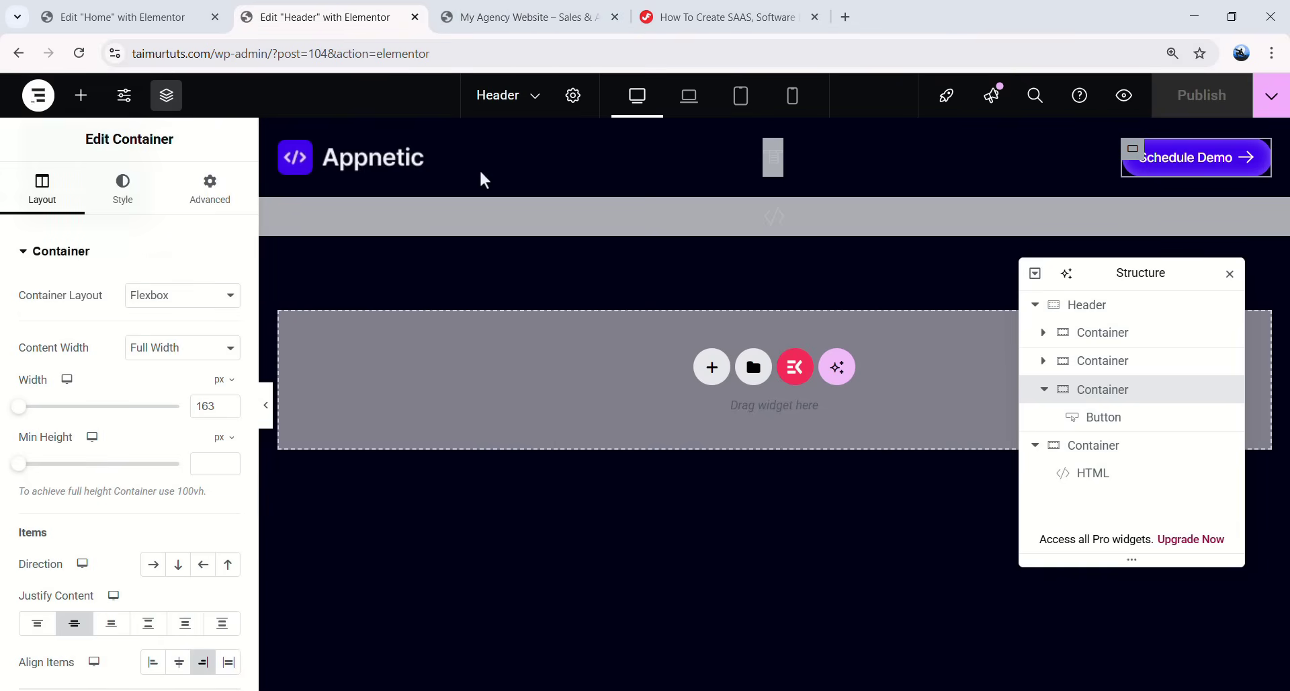
pyautogui.click(78, 58)
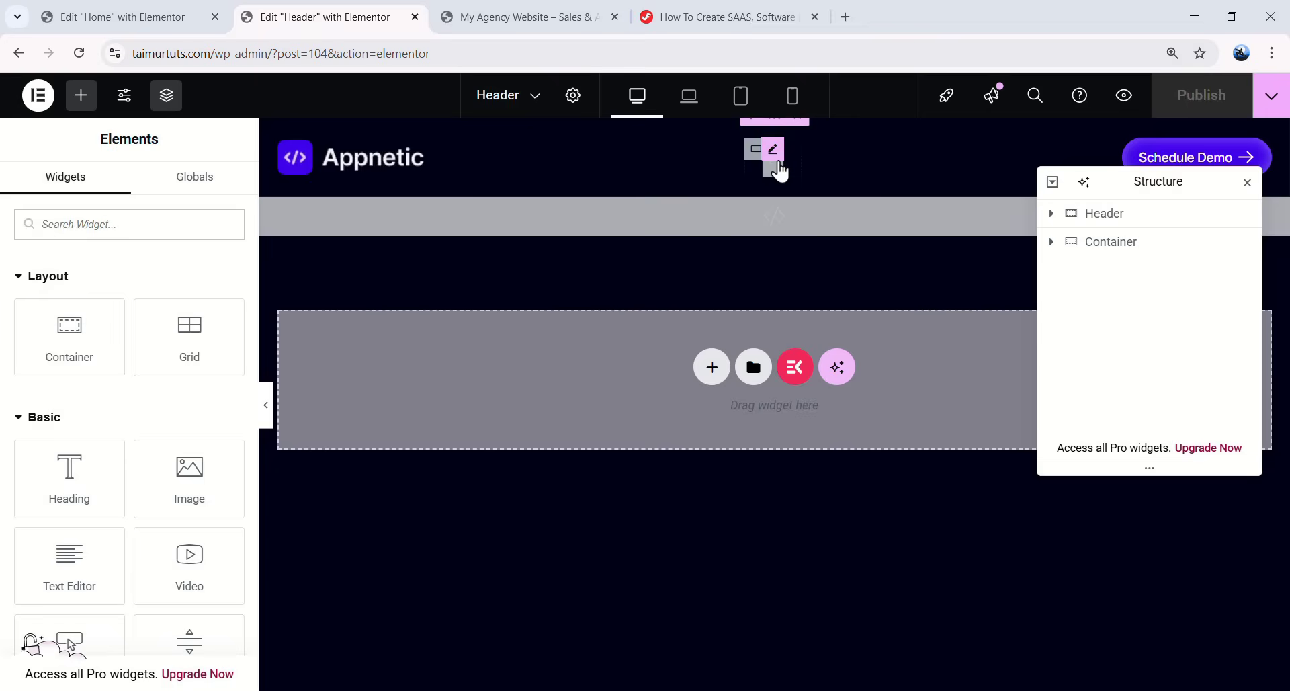
pyautogui.click(774, 165)
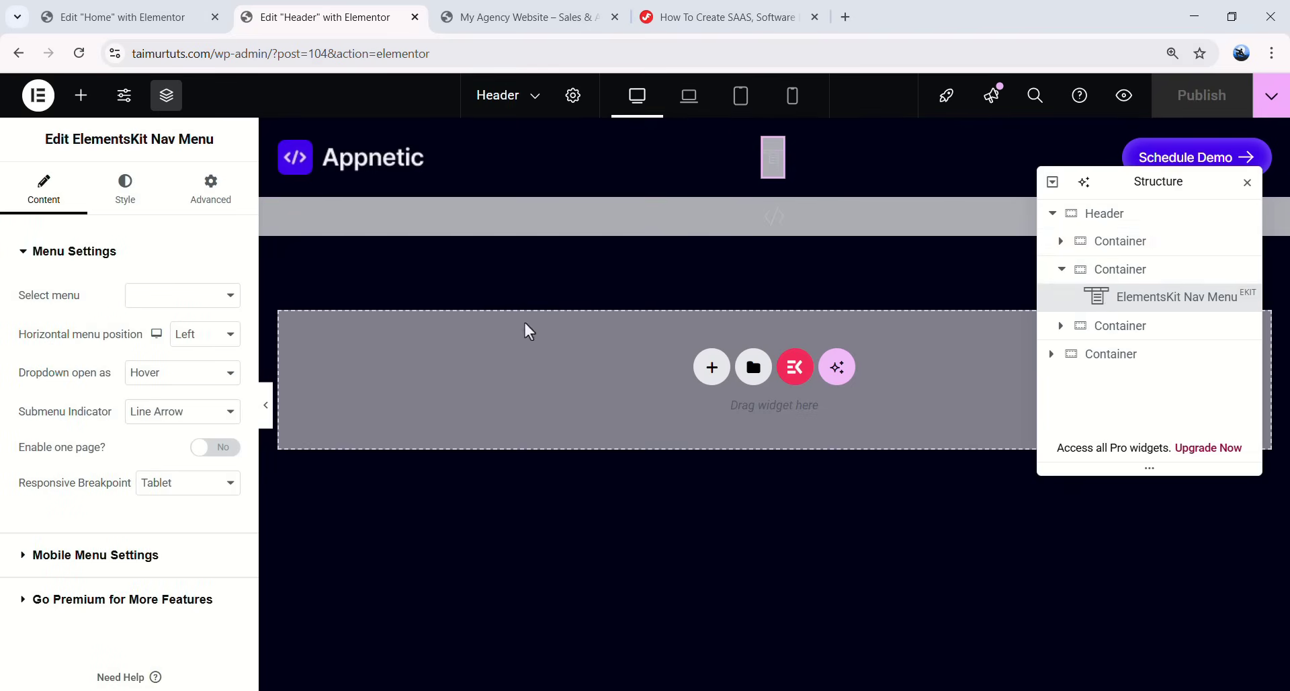
pyautogui.click(163, 304)
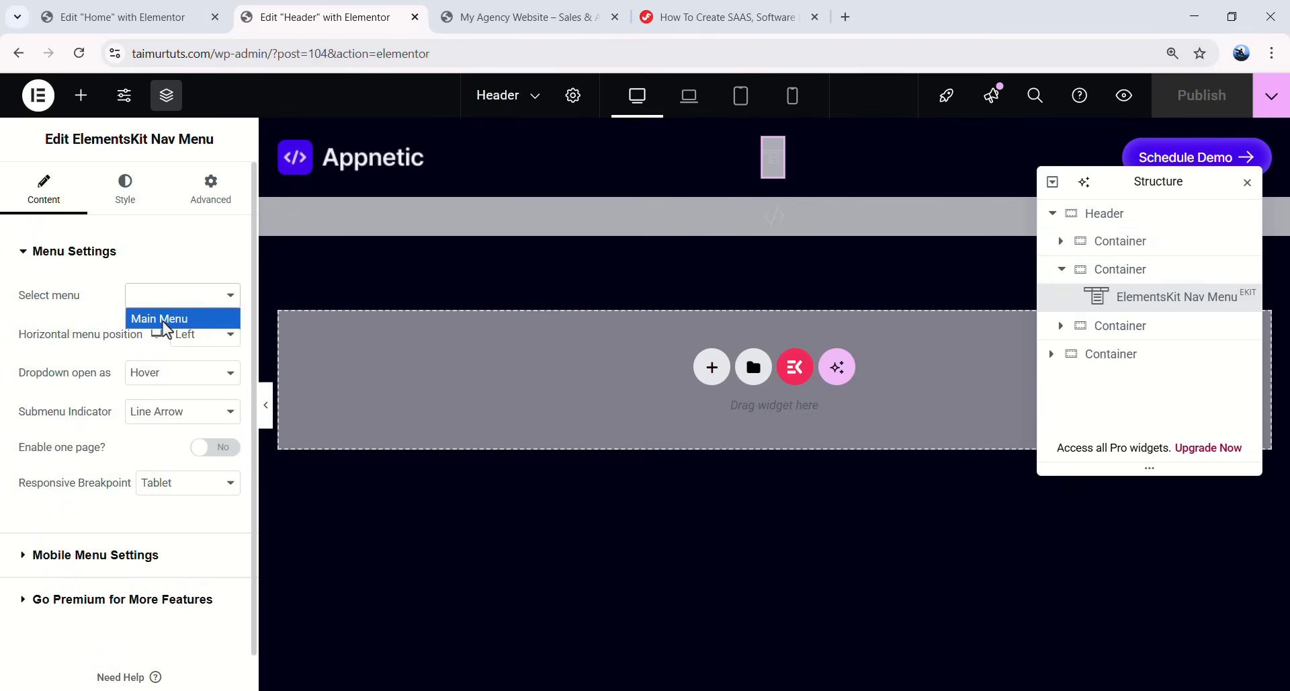
pyautogui.click(163, 321)
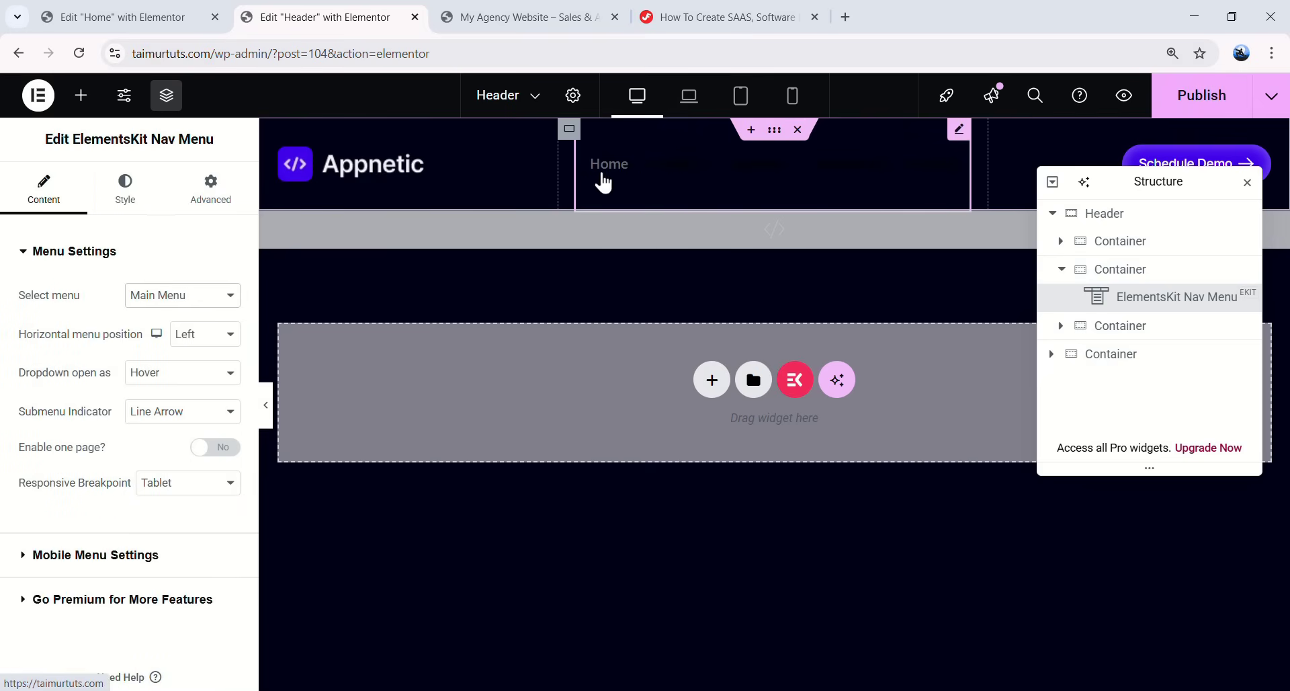
# - In the nav menu's style settings, enter 38 and zero the wrapper padding and icon spacing
pyautogui.click(125, 190)
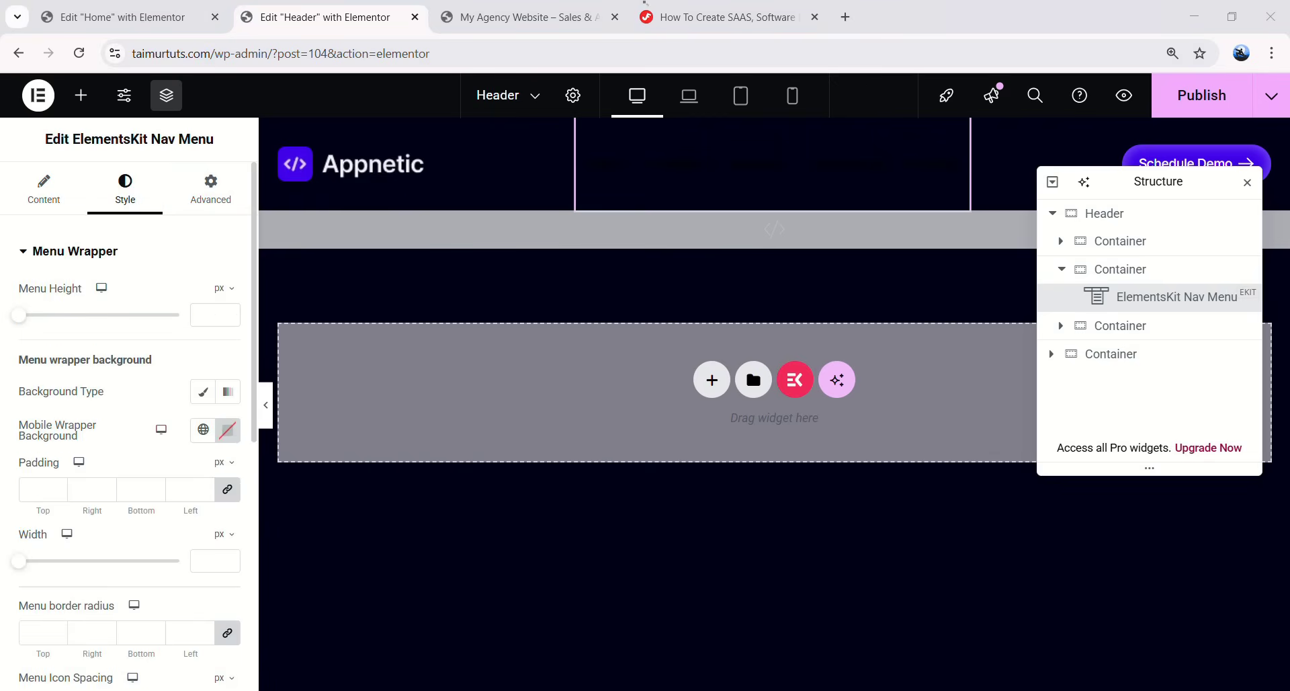
pyautogui.write('38')
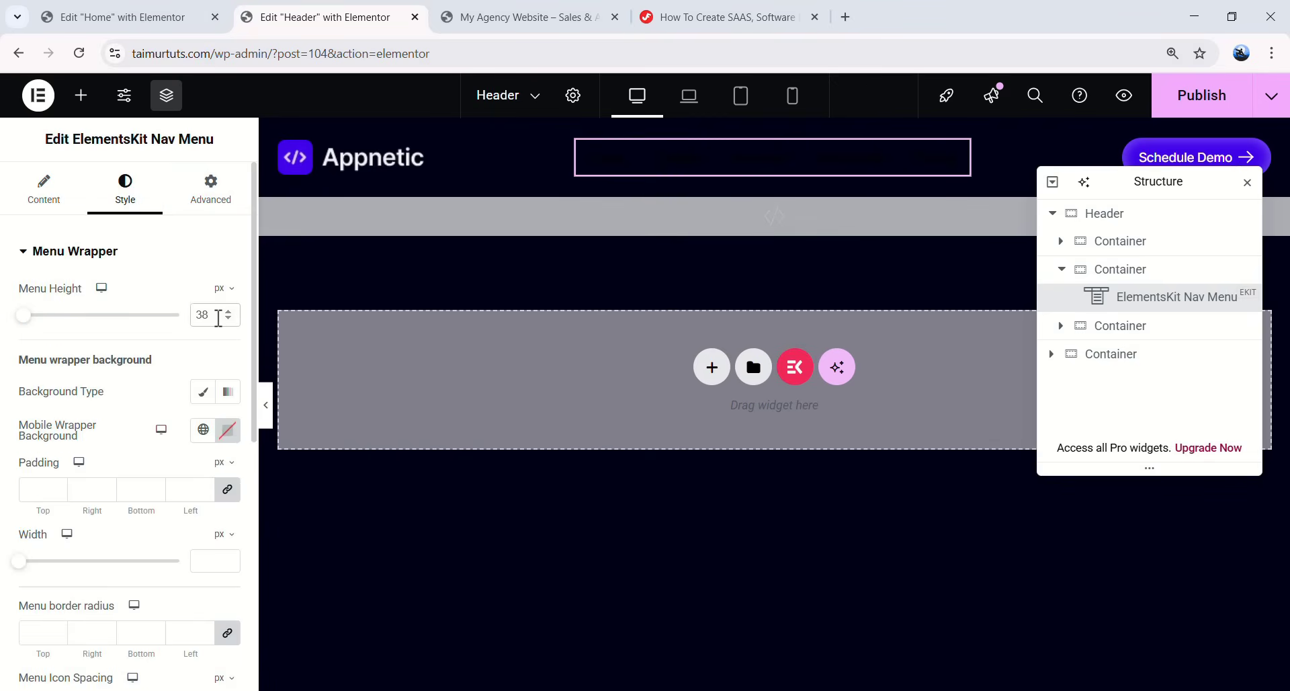
pyautogui.scroll(-3, 70, 390)
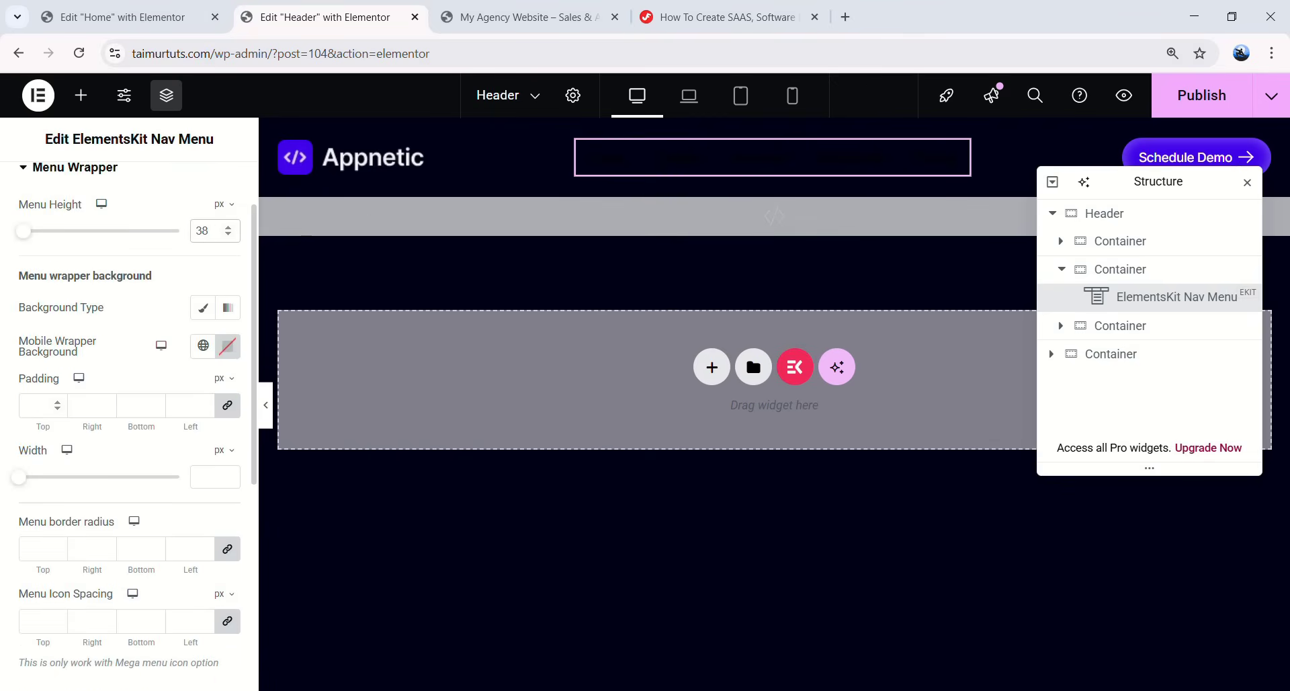
pyautogui.write('0')
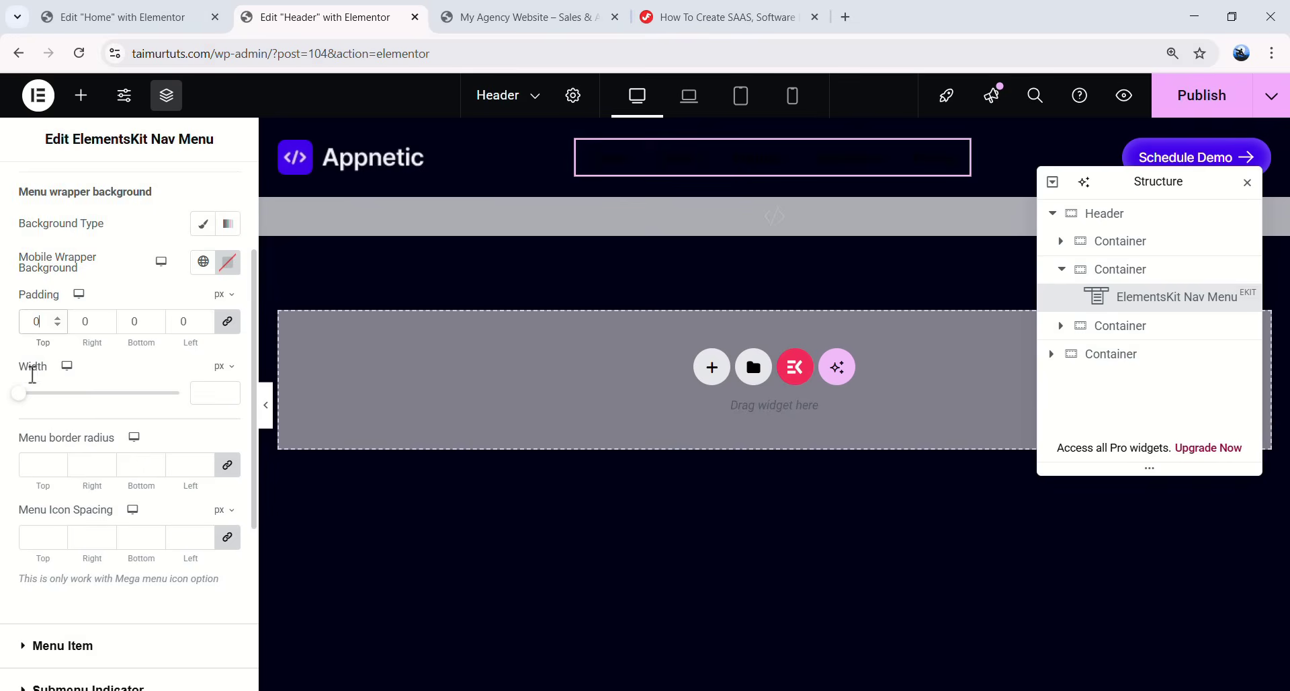
pyautogui.scroll(-2, 72, 457)
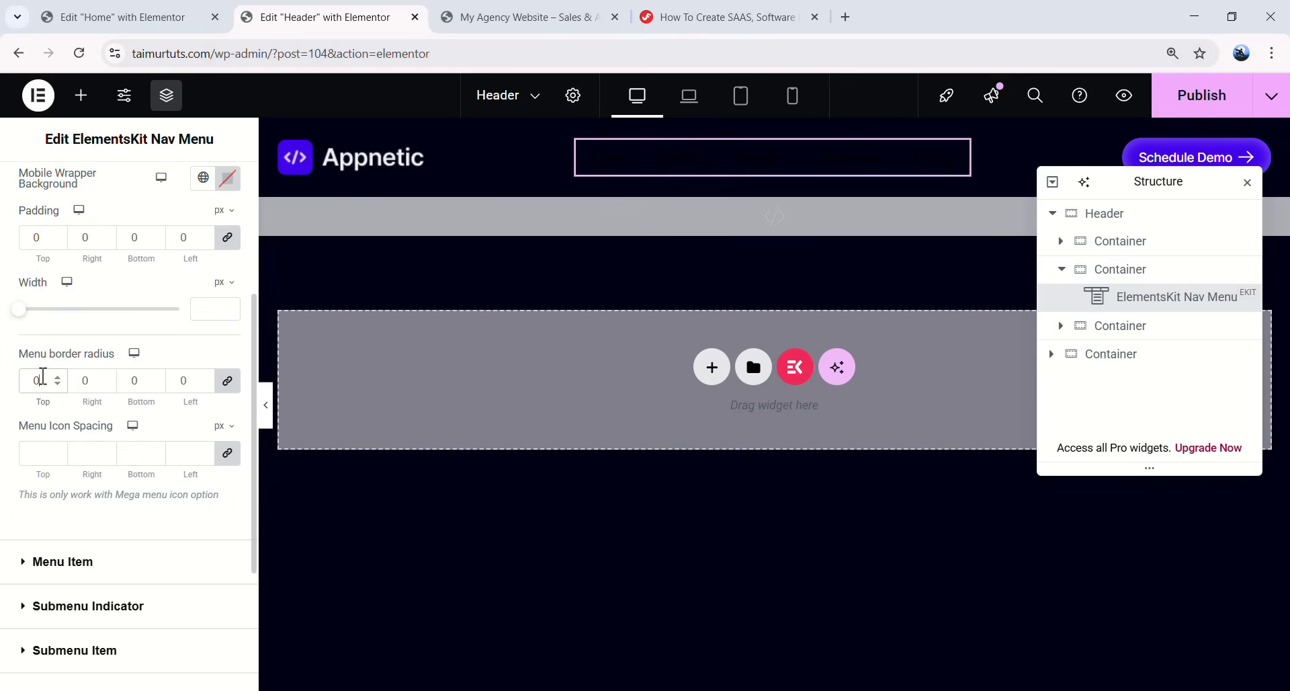
pyautogui.click(40, 454)
pyautogui.scroll(-3, 49, 460)
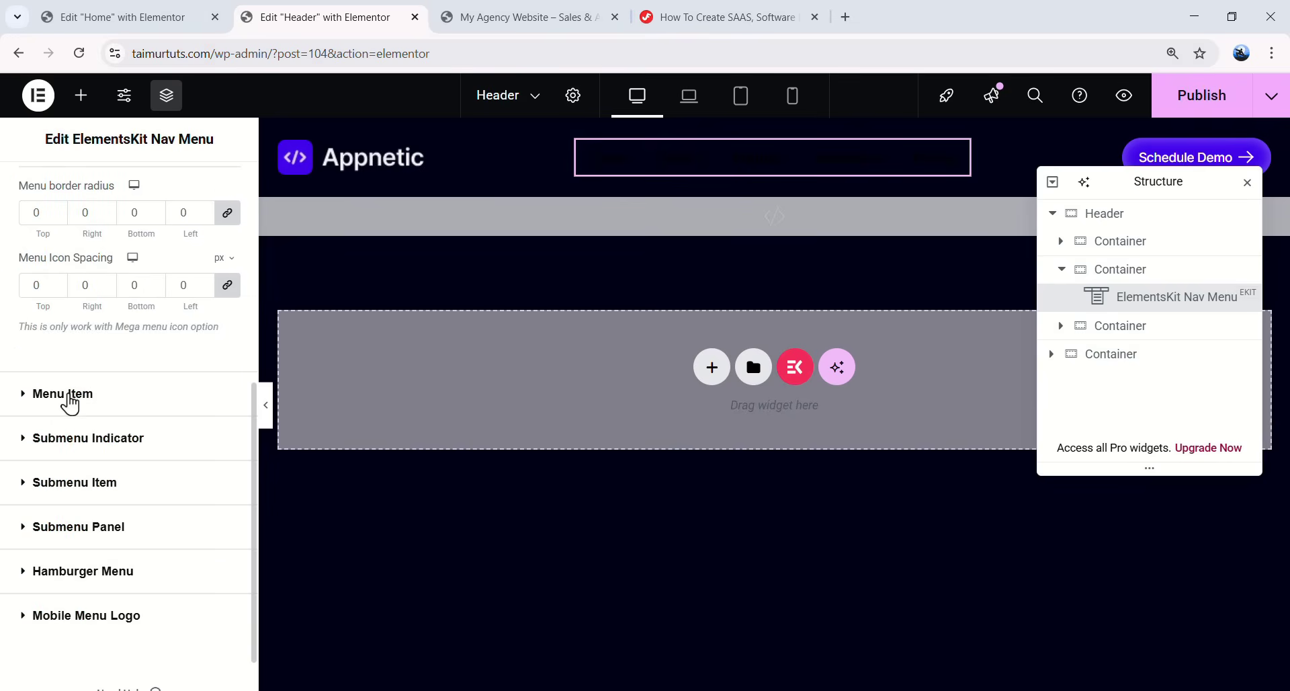
# - Give the menu items the Text global font at size 14
pyautogui.click(622, 167)
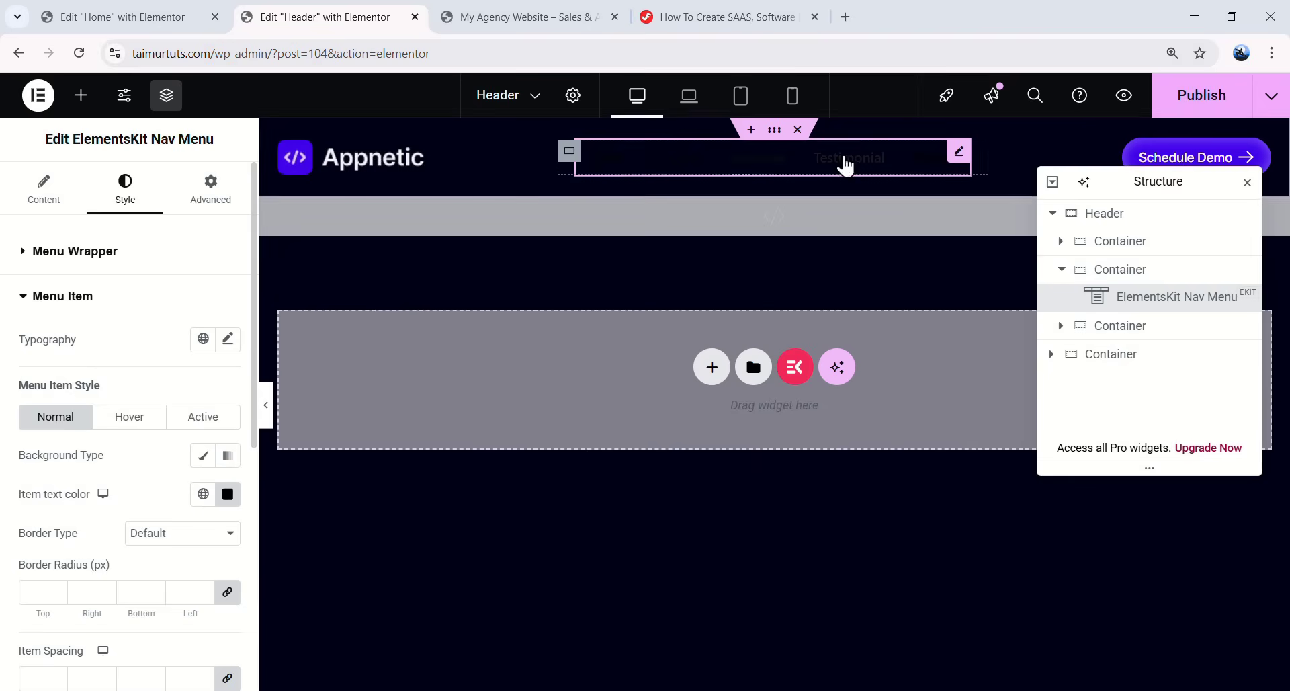
pyautogui.click(228, 339)
pyautogui.click(203, 339)
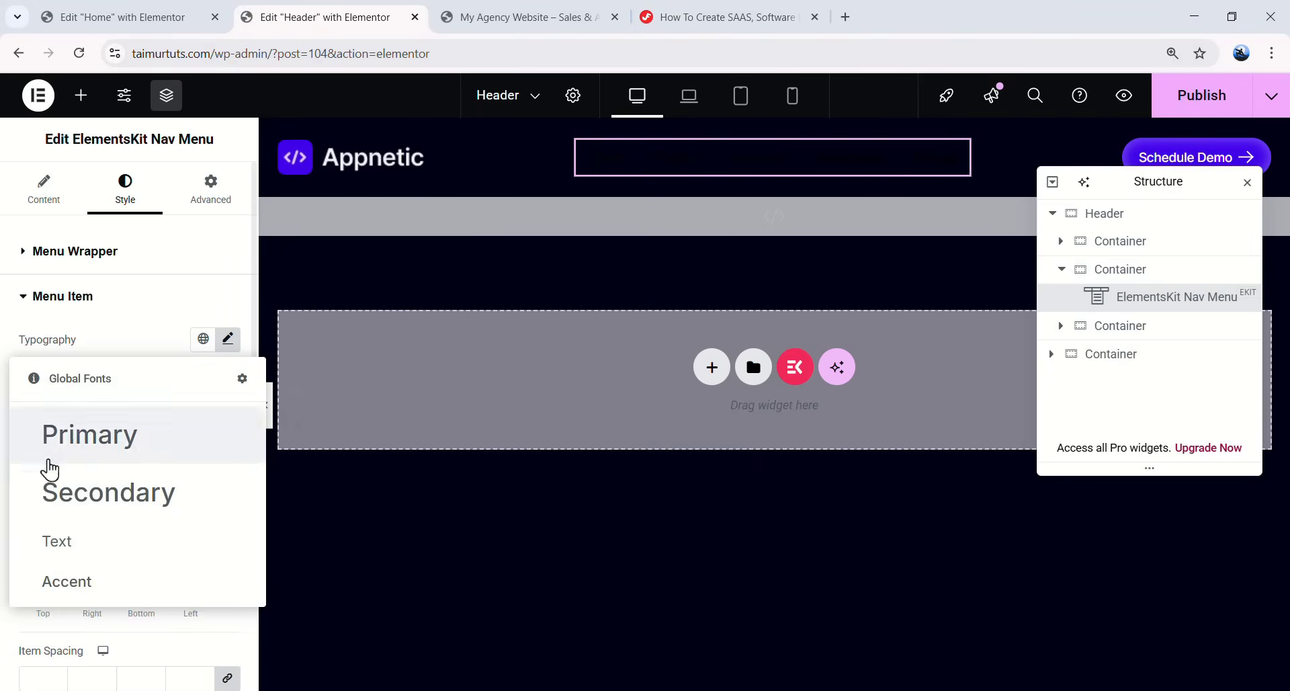
pyautogui.click(78, 543)
pyautogui.click(228, 339)
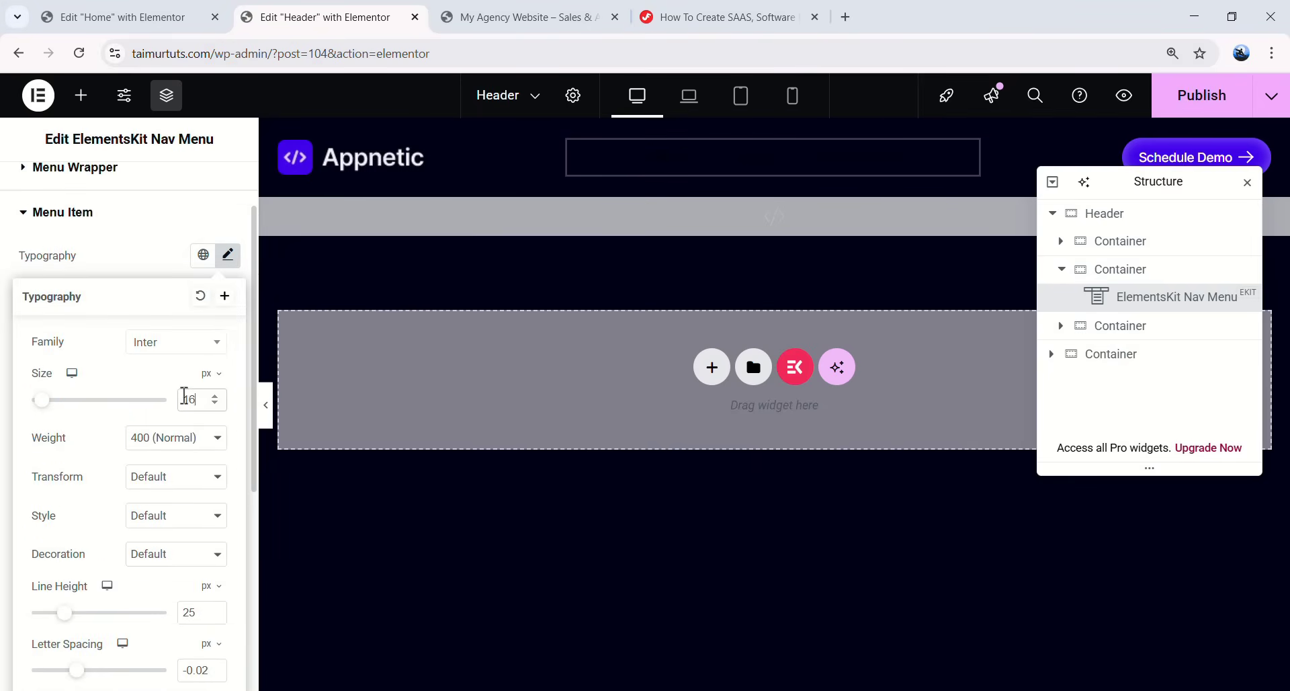
pyautogui.write('14')
pyautogui.scroll(-1, 194, 547)
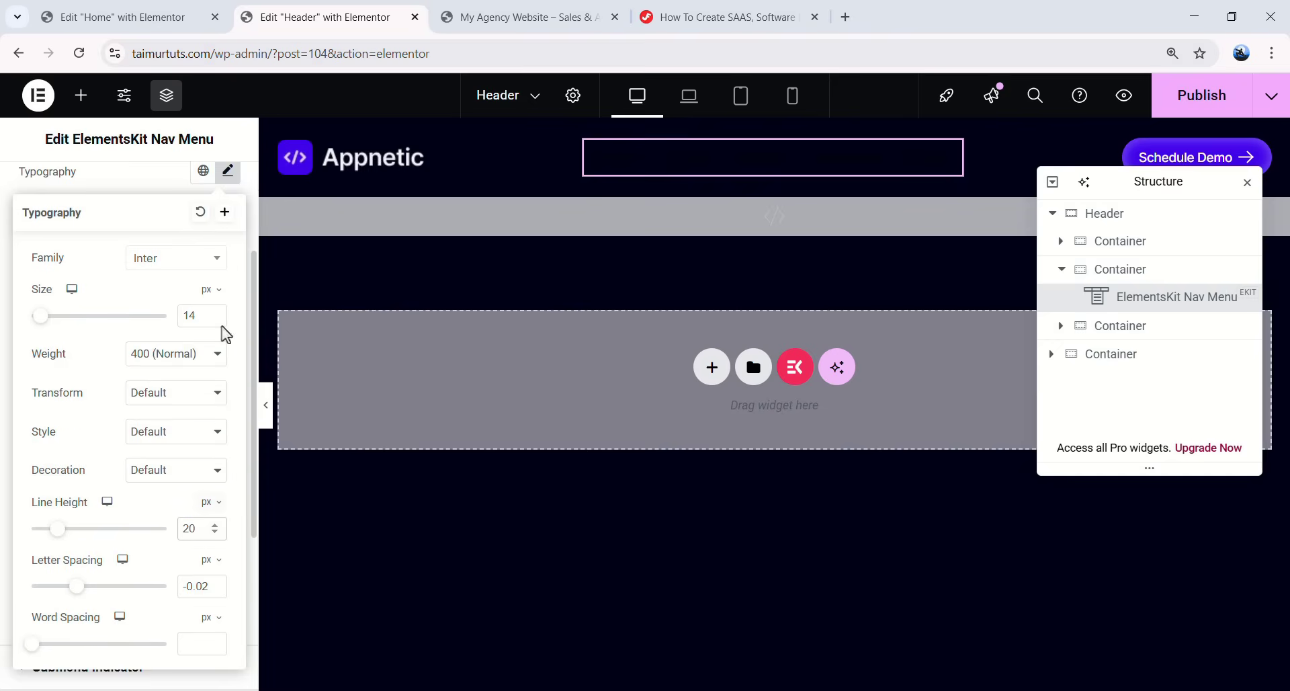
pyautogui.click(228, 170)
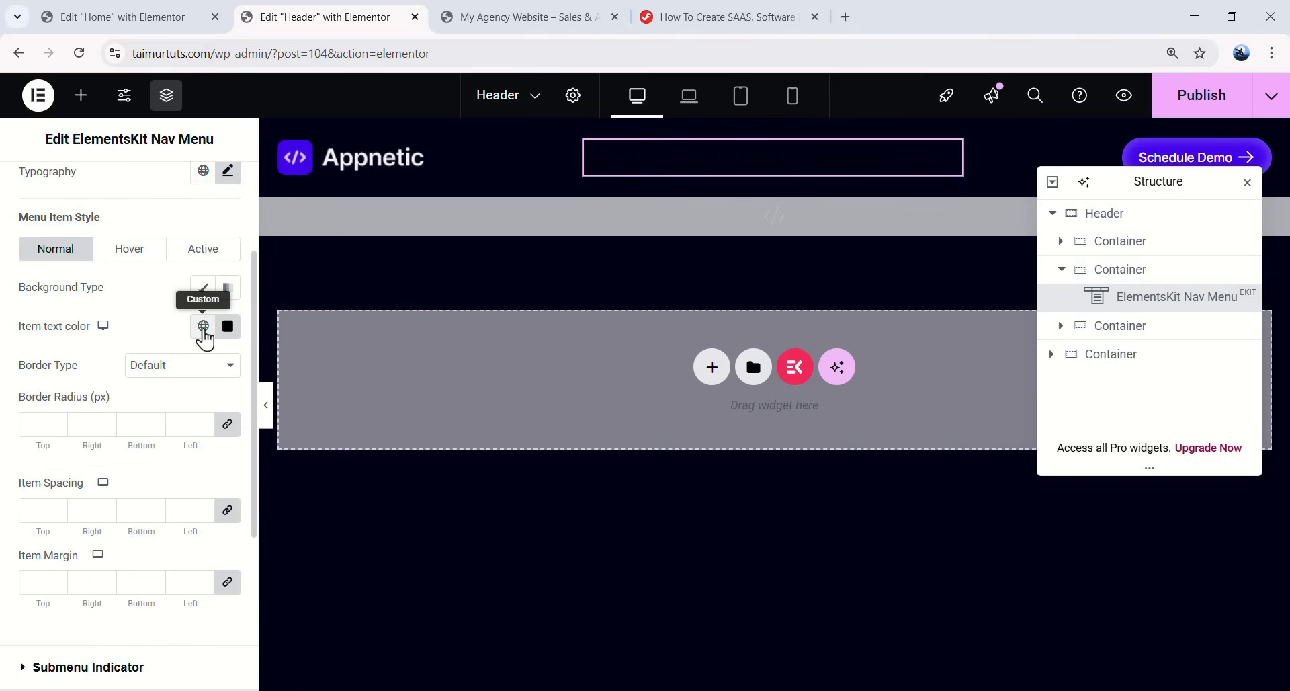
# - Colour item text ADABBD, zero radius and spacing, set 32 px right margin, then view tutorial CSS
pyautogui.click(203, 326)
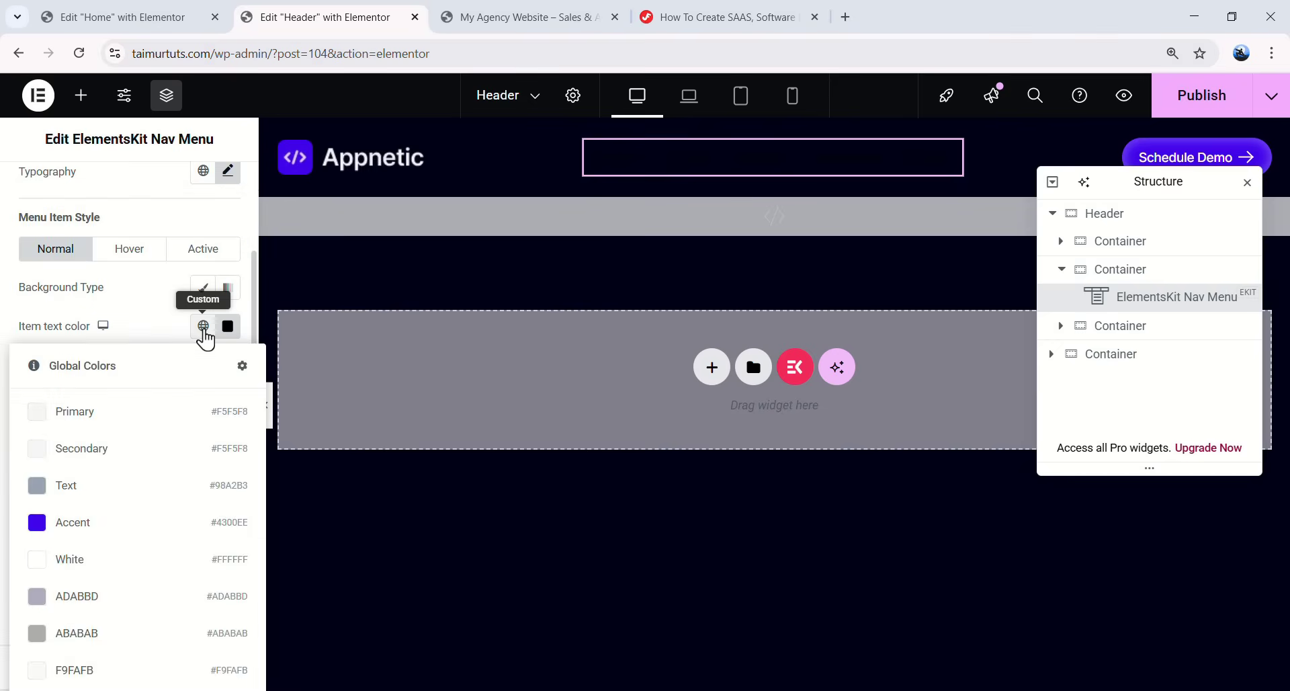
pyautogui.click(95, 597)
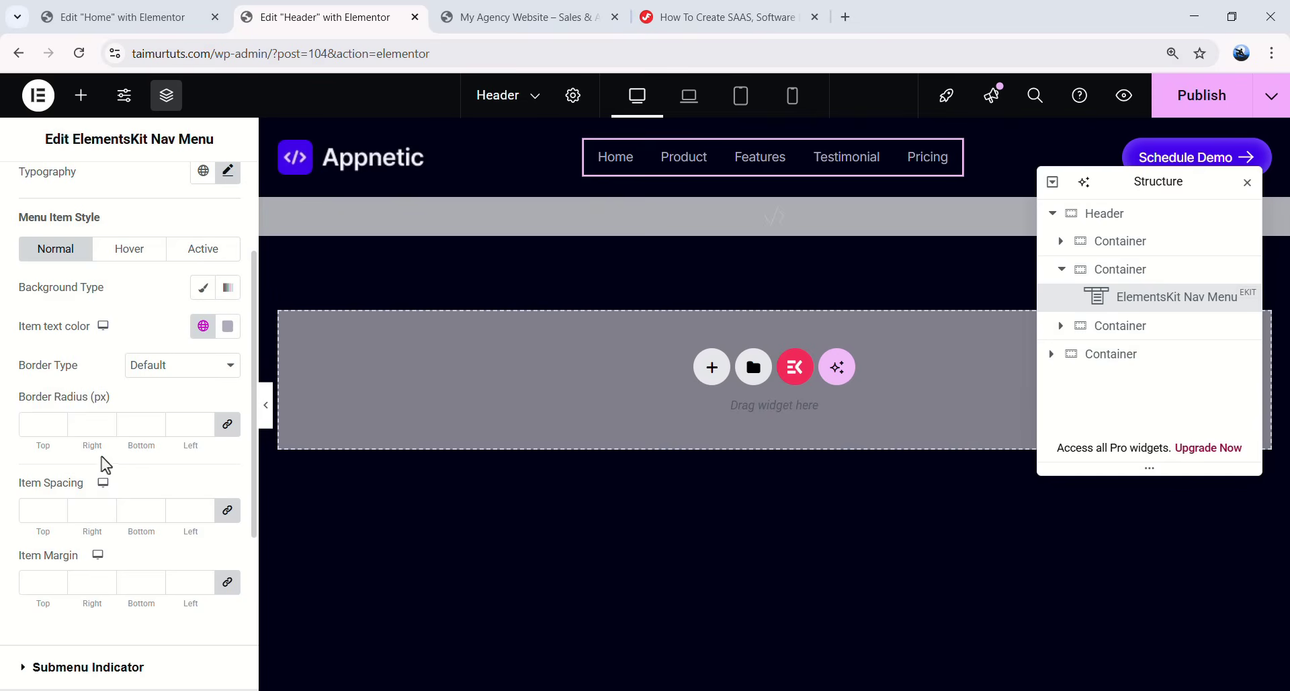
pyautogui.click(57, 427)
pyautogui.click(47, 504)
pyautogui.write('0')
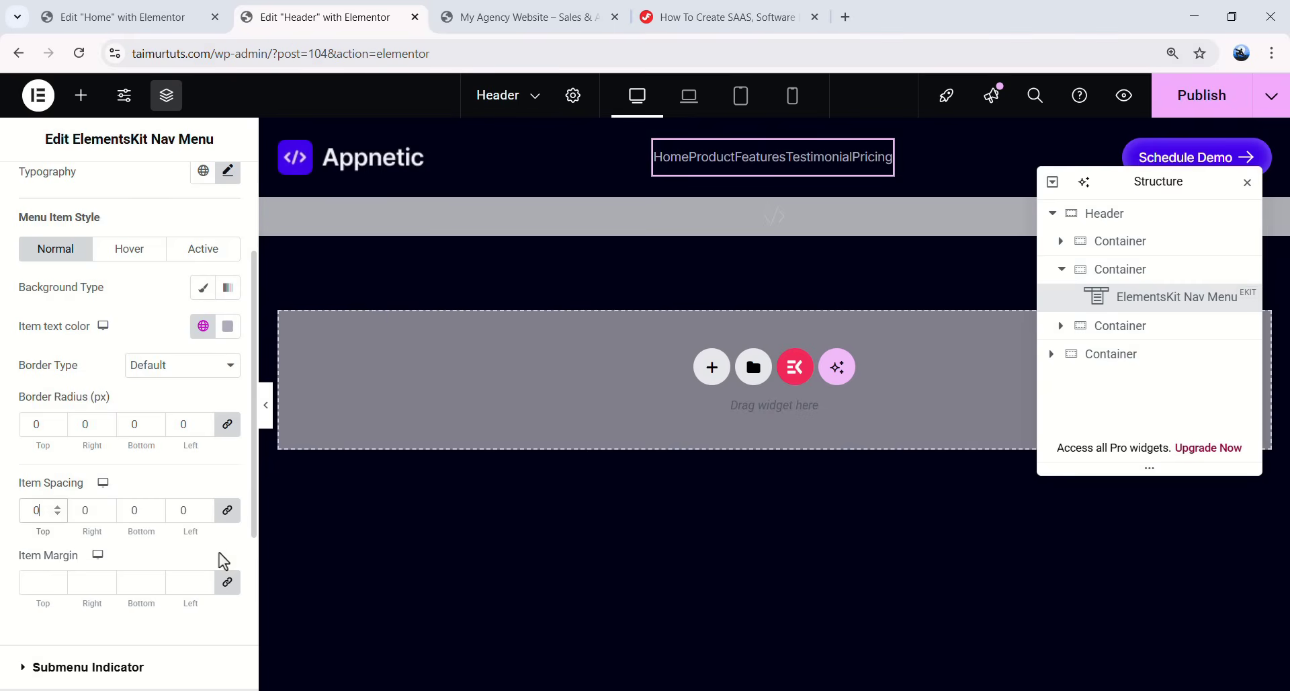
pyautogui.click(223, 589)
pyautogui.doubleClick(78, 582)
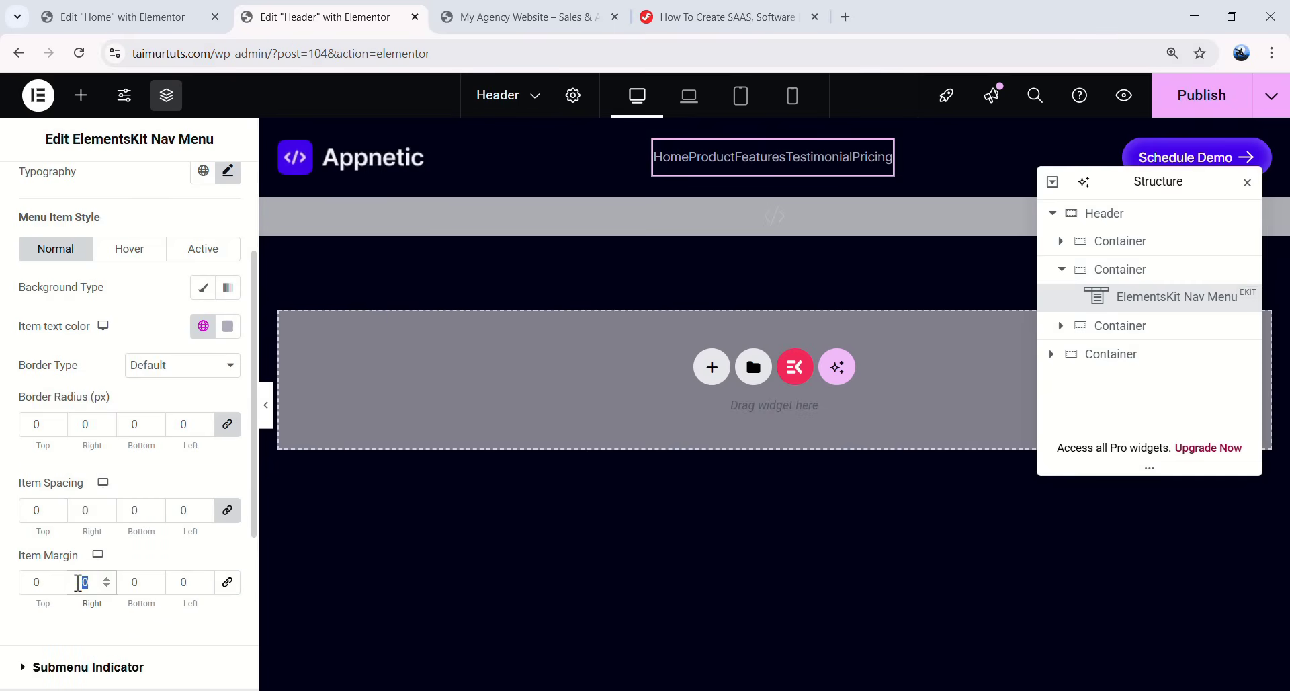
pyautogui.write('32')
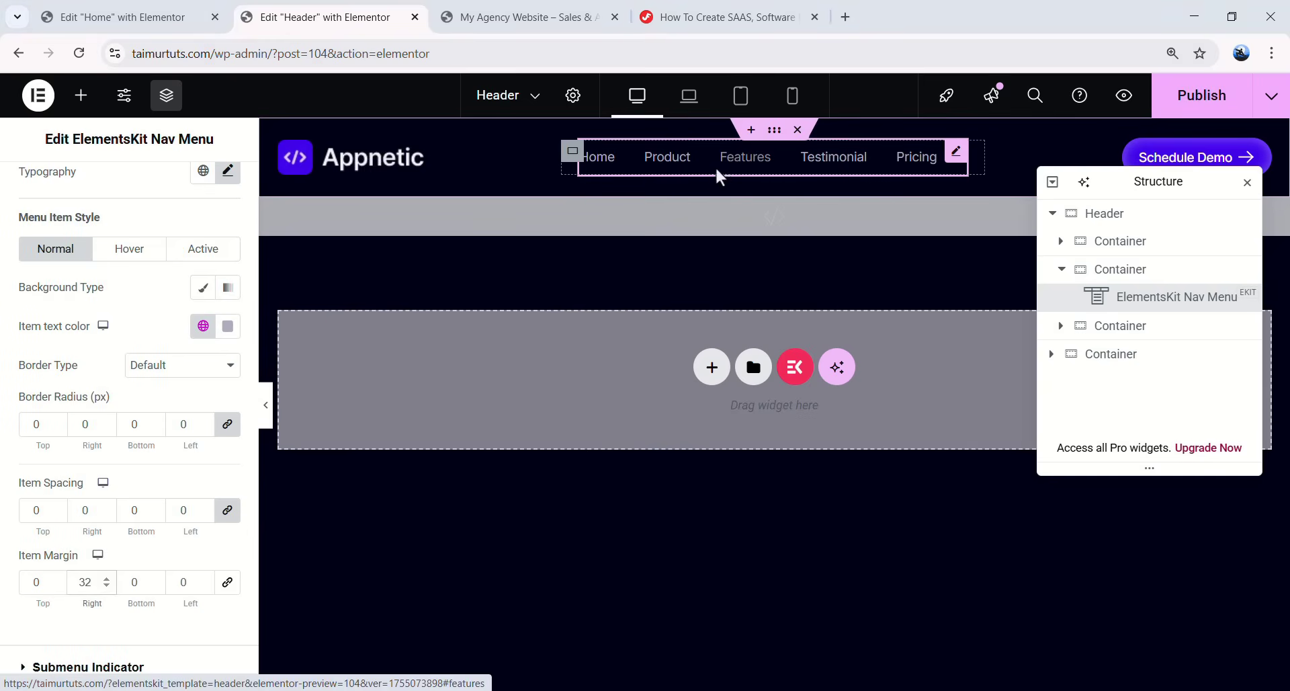
pyautogui.click(665, 19)
pyautogui.scroll(-10, 434, 382)
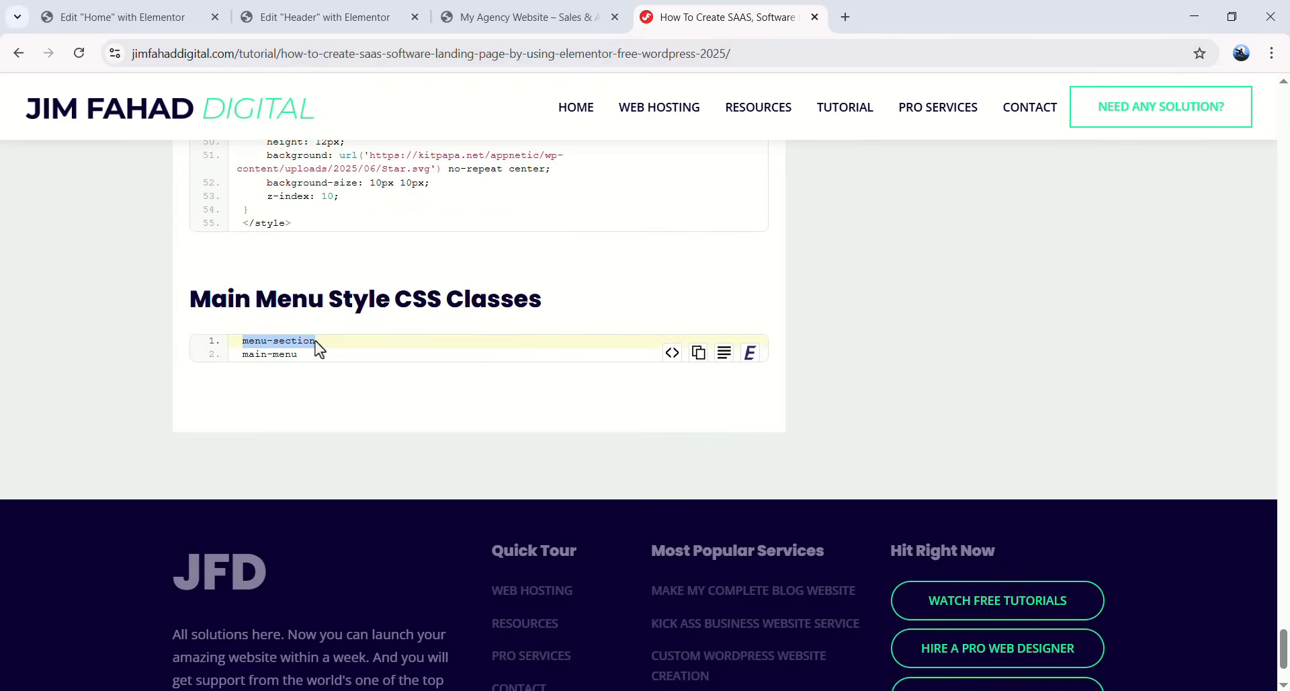
# - Paste the menu-section class into the nav menu container's Advanced CSS Classes
pyautogui.click(134, 17)
pyautogui.click(323, 17)
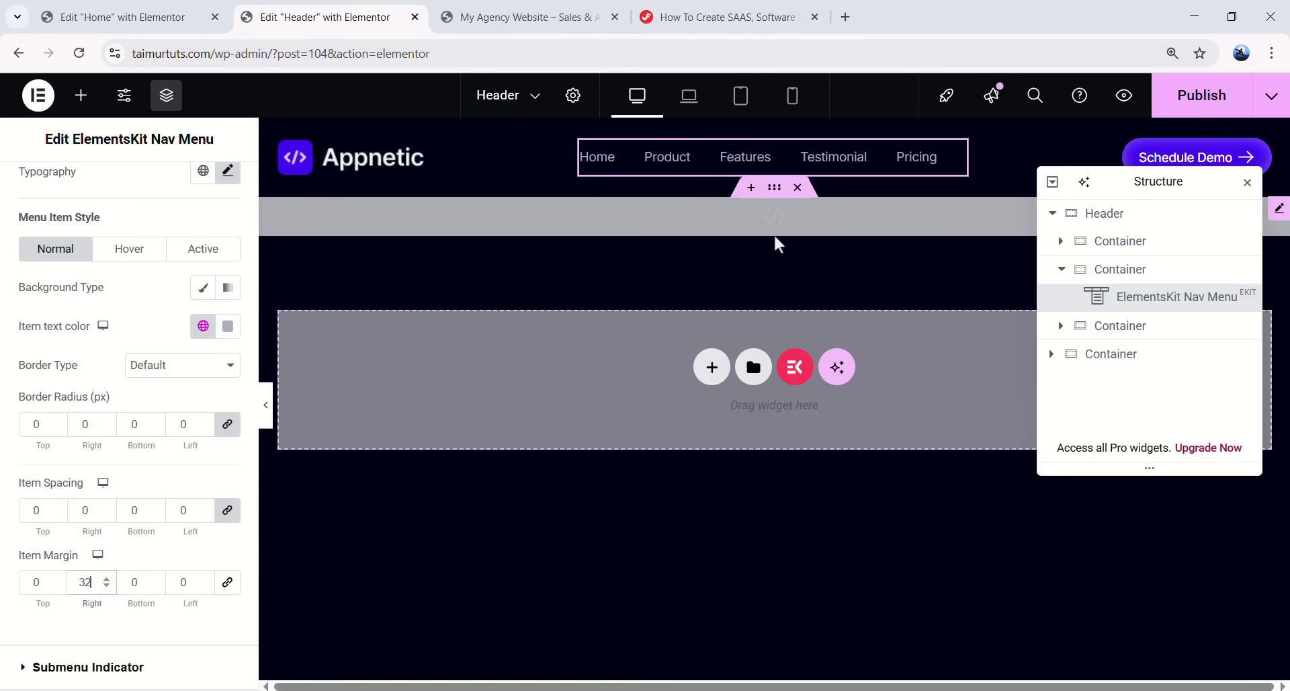
pyautogui.click(1062, 269)
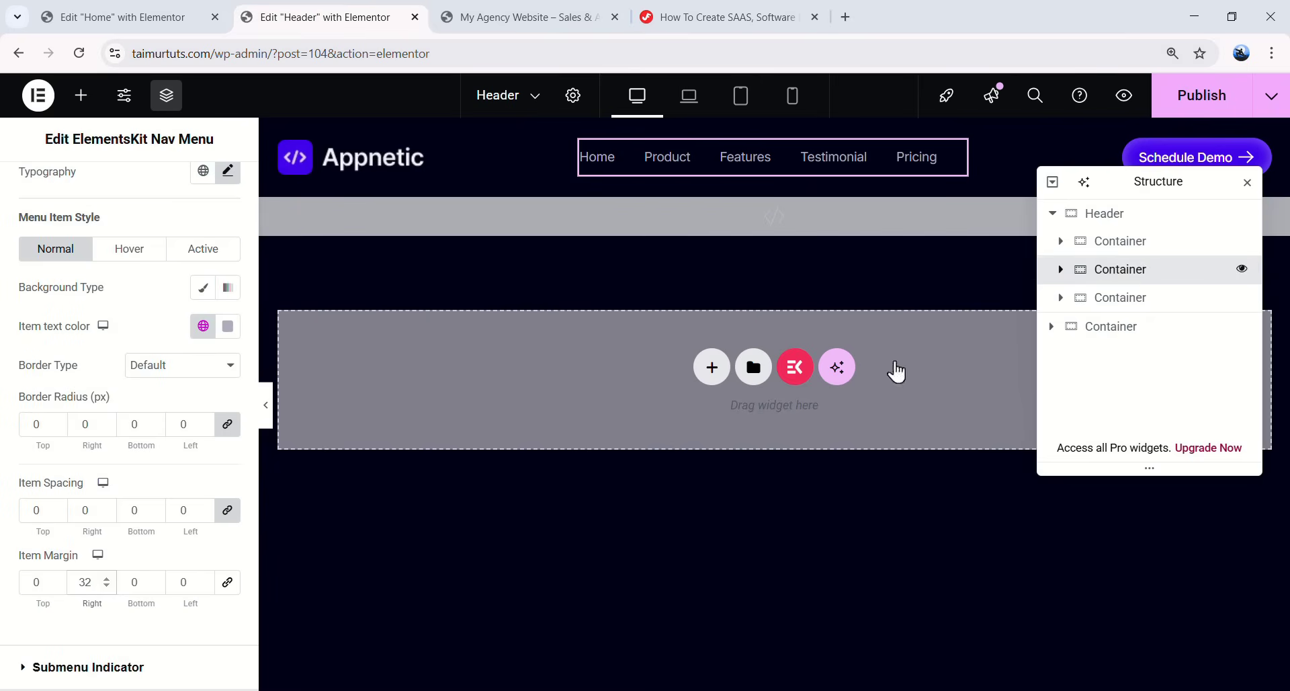
pyautogui.click(214, 205)
pyautogui.scroll(-3, 155, 455)
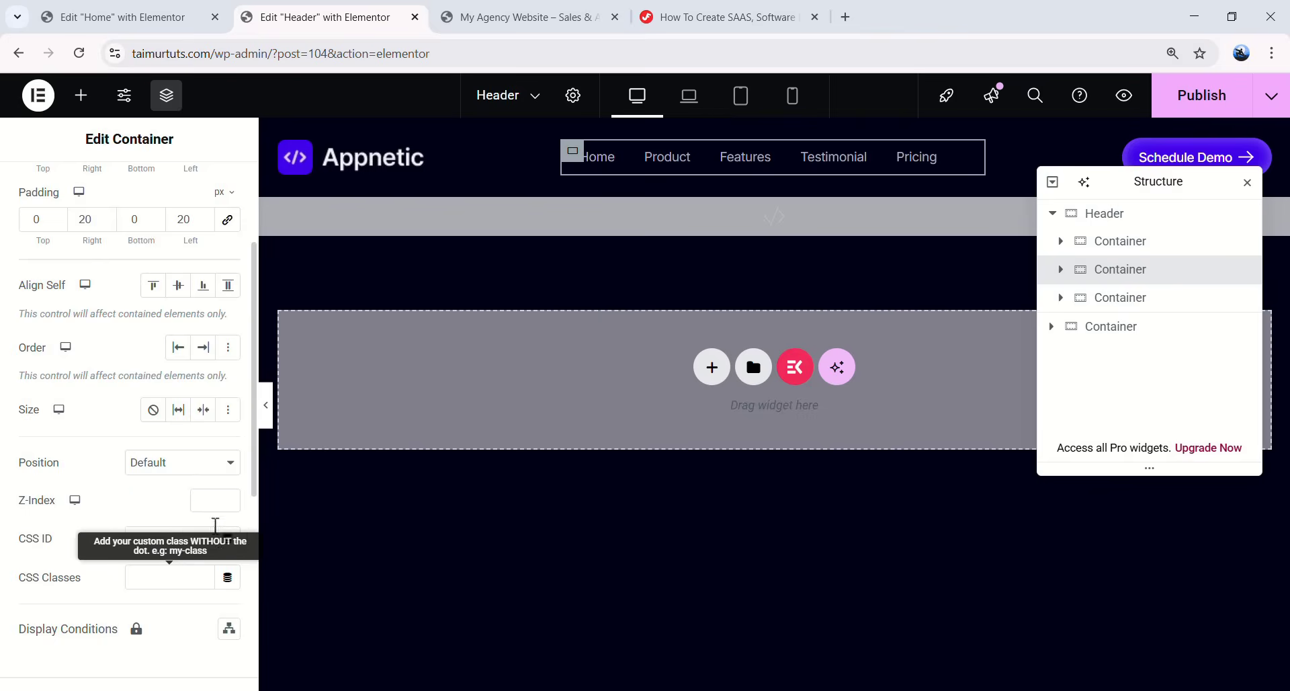
pyautogui.write('menu-section')
# - Copy main-menu from the tutorial and open the ElementsKit Nav Menu's Advanced CSS Classes field
pyautogui.click(121, 17)
pyautogui.click(719, 17)
pyautogui.moveTo(306, 272); pyautogui.dragTo(241, 271)
pyautogui.click(296, 17)
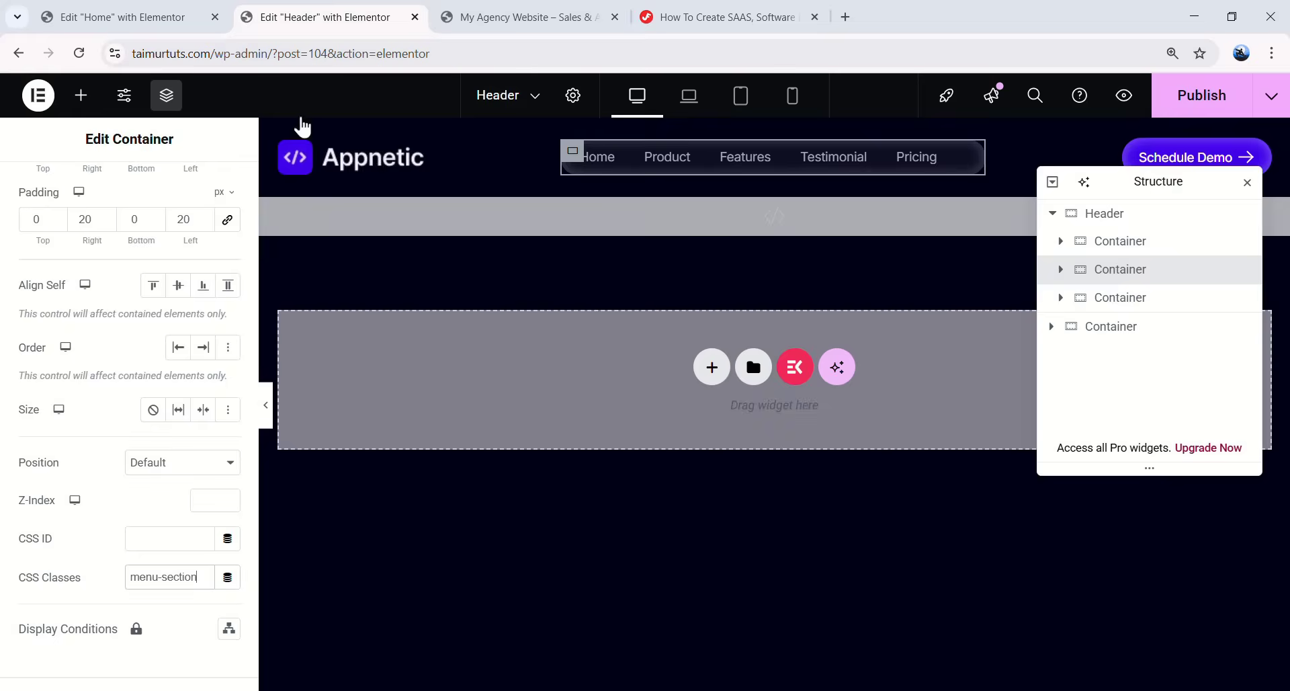
pyautogui.click(1062, 270)
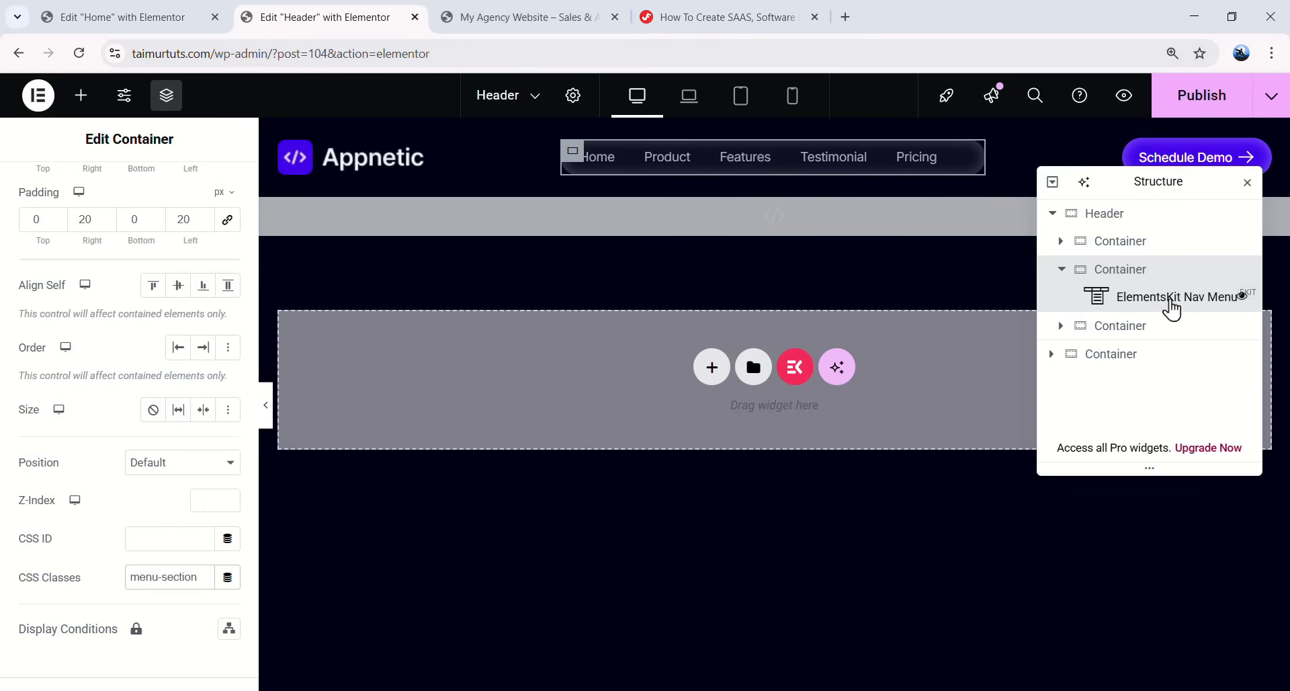
pyautogui.click(1173, 300)
pyautogui.click(210, 189)
pyautogui.scroll(-5, 165, 470)
pyautogui.click(174, 623)
# - Enter main-menu as the nav menu's CSS class and preview the pill-style header
pyautogui.write('main-menu')
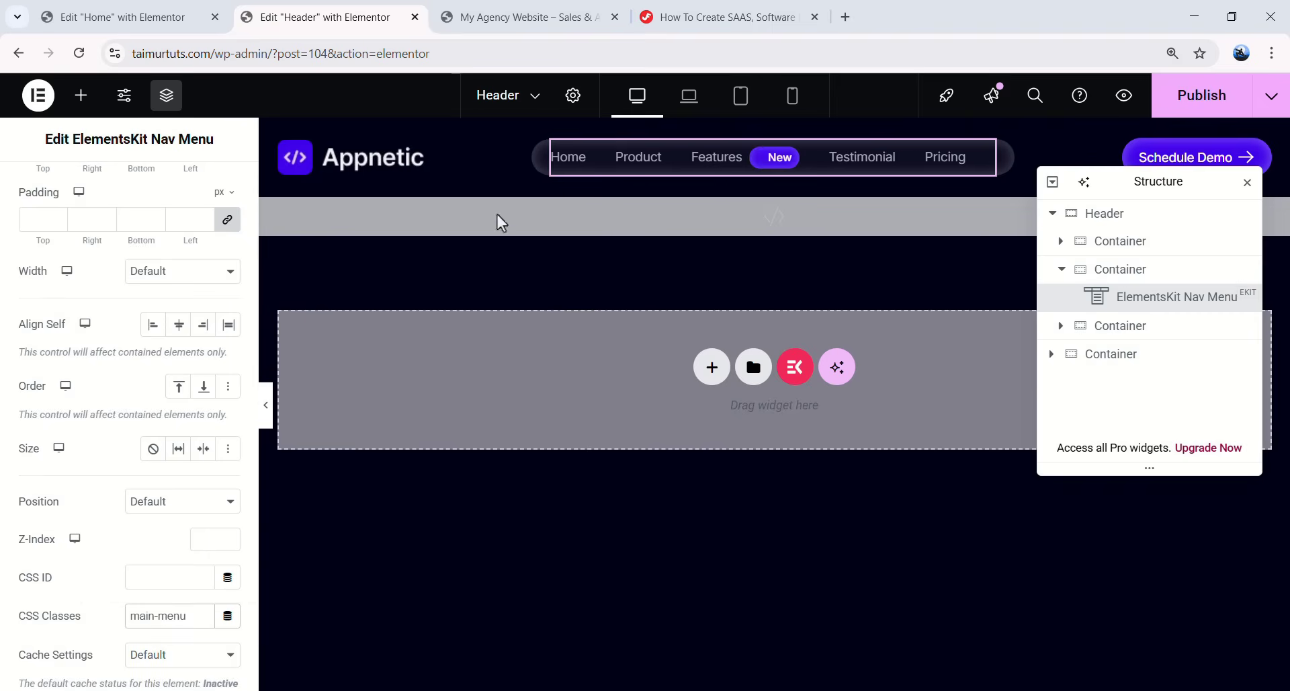
pyautogui.click(268, 403)
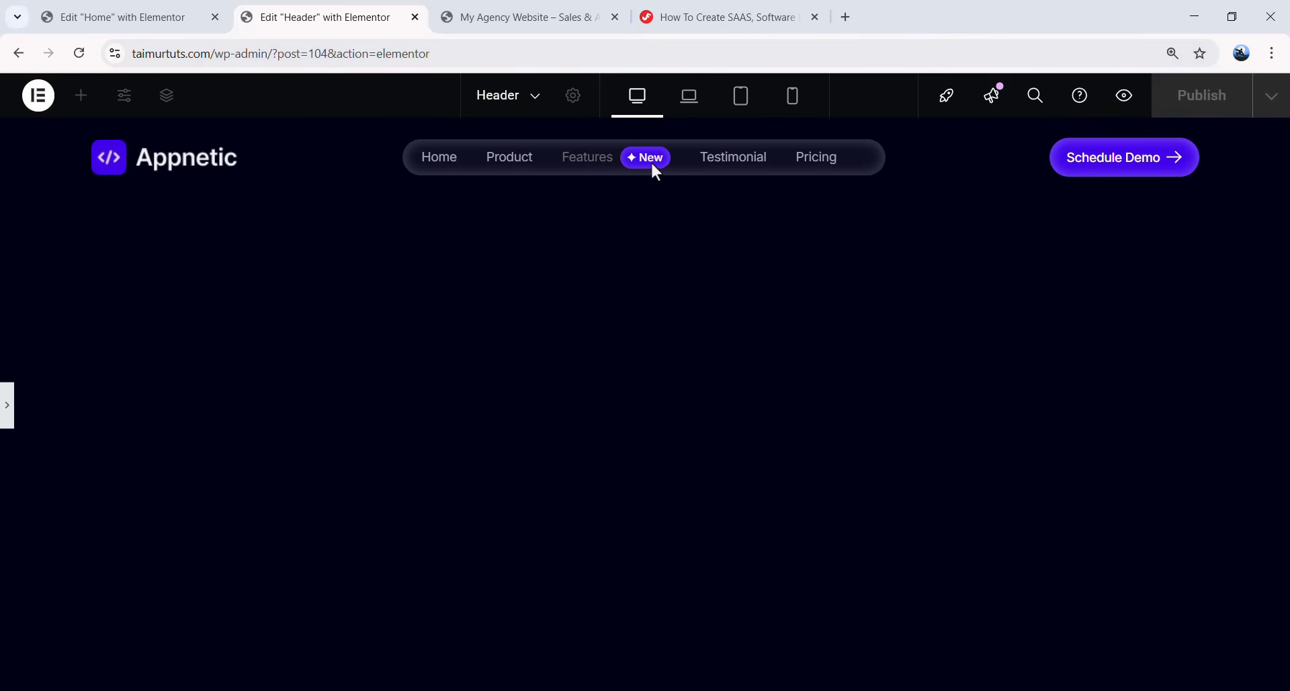
pyautogui.click(7, 411)
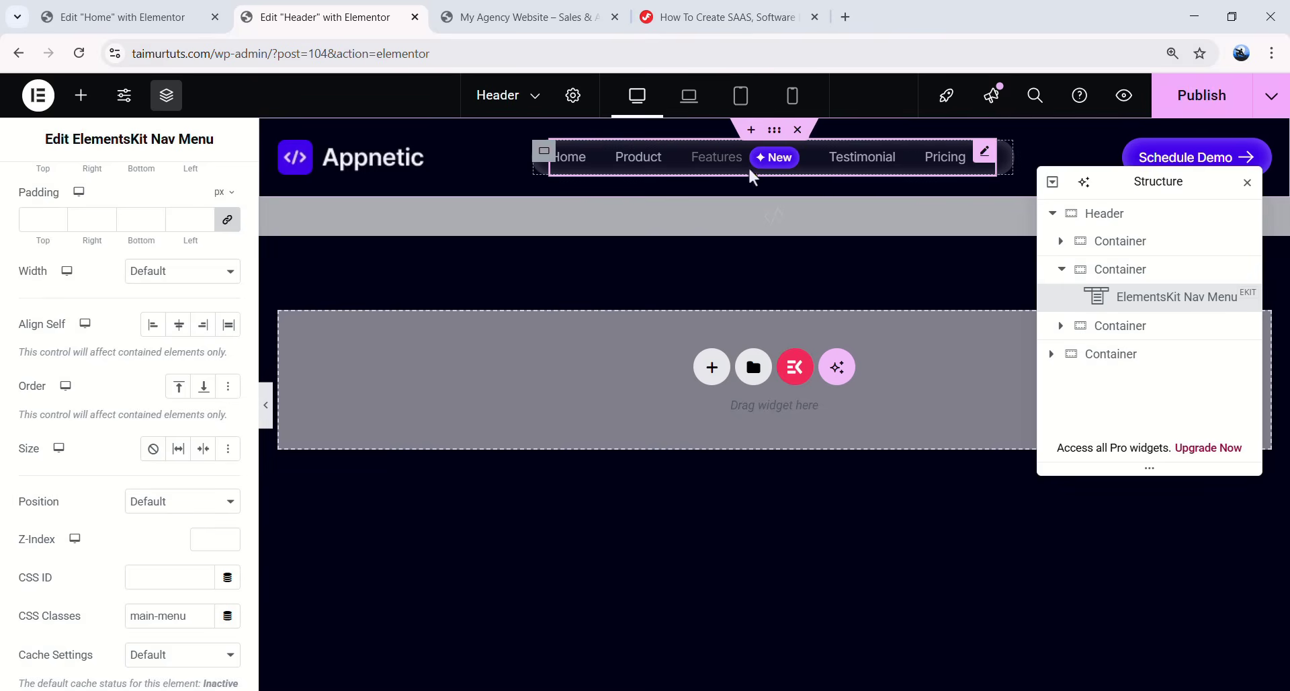
# - Inspect the HTML widget's li:nth-child(3) CSS rules that add the New badge
pyautogui.click(510, 222)
pyautogui.scroll(-4, 132, 393)
pyautogui.scroll(-5, 119, 411)
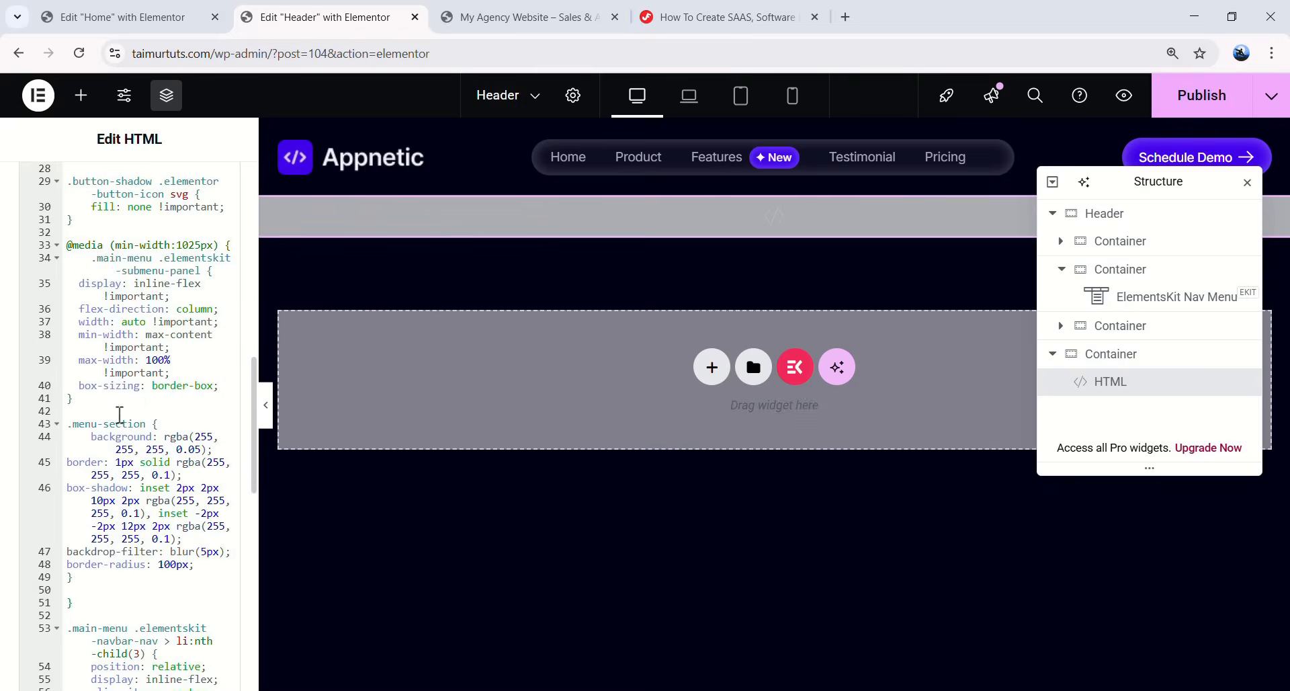
pyautogui.scroll(-5, 122, 366)
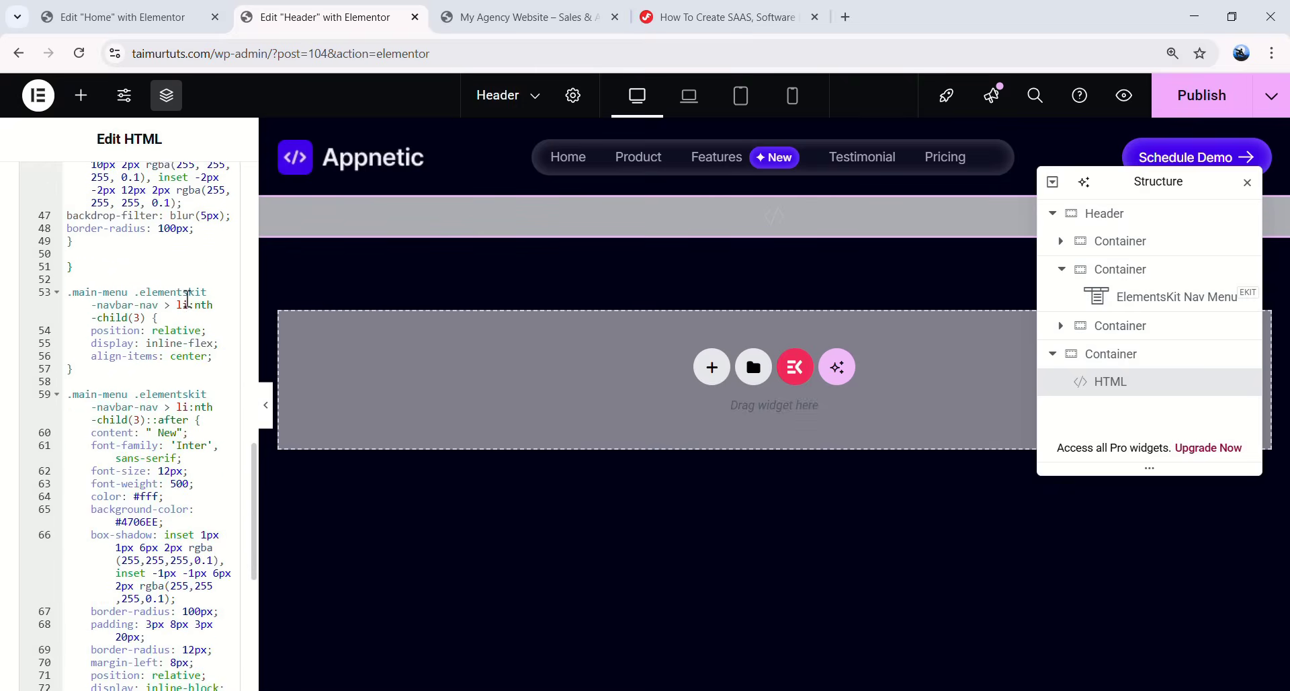
pyautogui.scroll(-3, 170, 305)
pyautogui.scroll(3, 175, 309)
pyautogui.moveTo(131, 318); pyautogui.dragTo(139, 318)
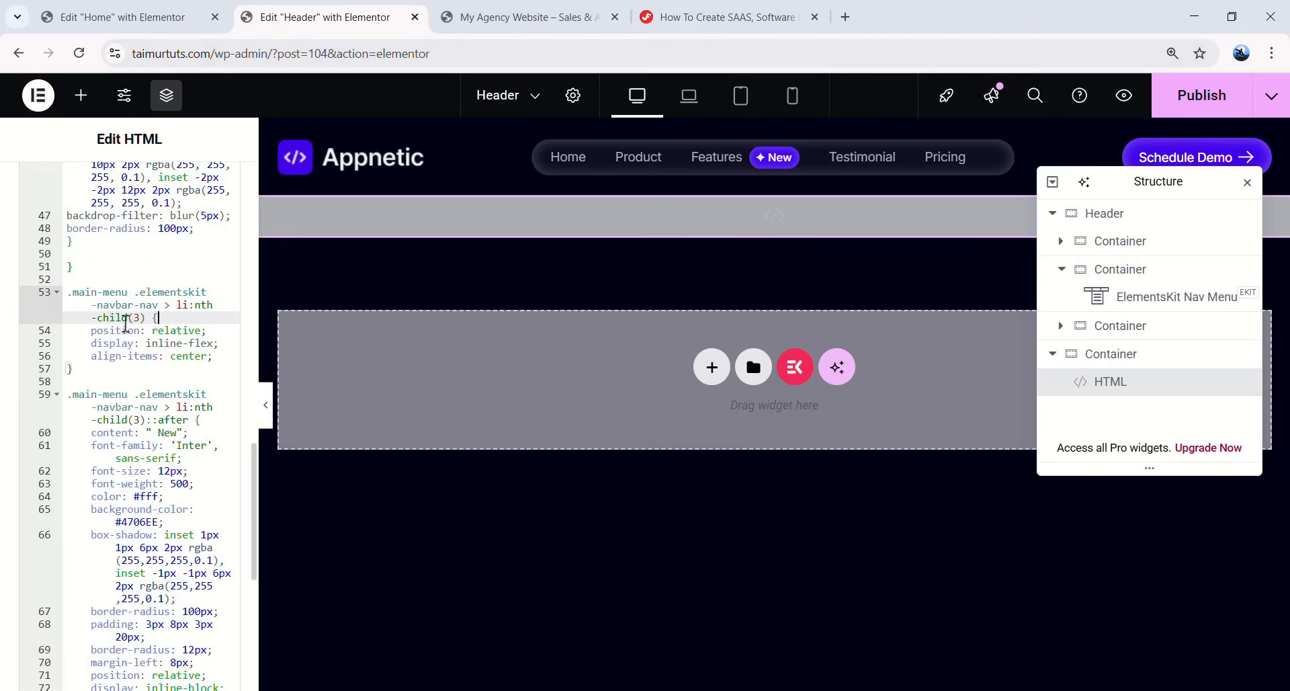
pyautogui.click(116, 409)
pyautogui.scroll(-4, 143, 423)
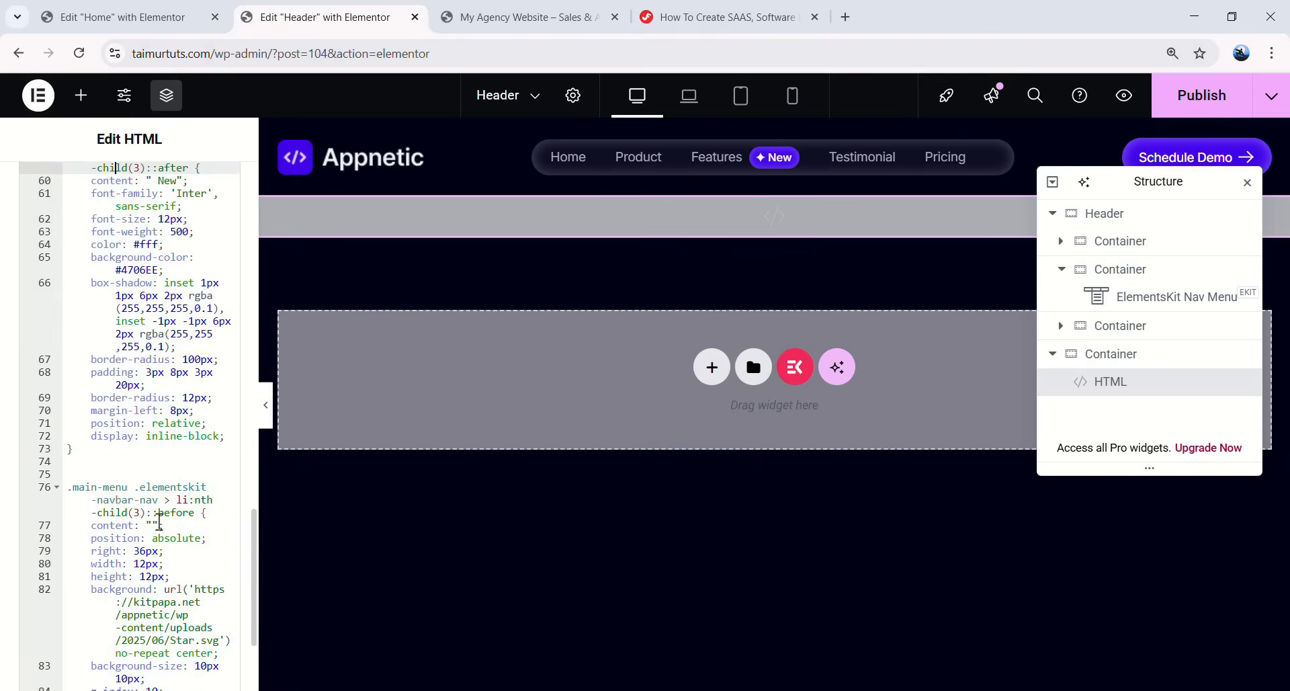
pyautogui.scroll(4, 153, 481)
pyautogui.click(170, 322)
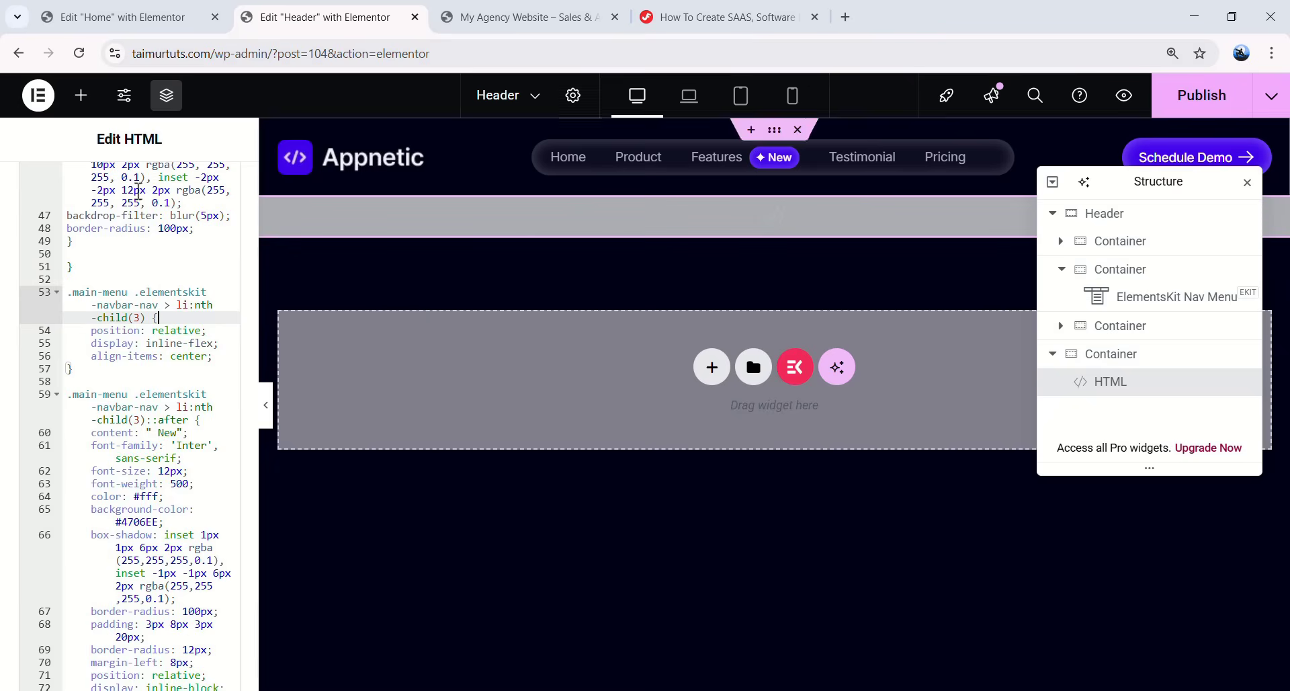
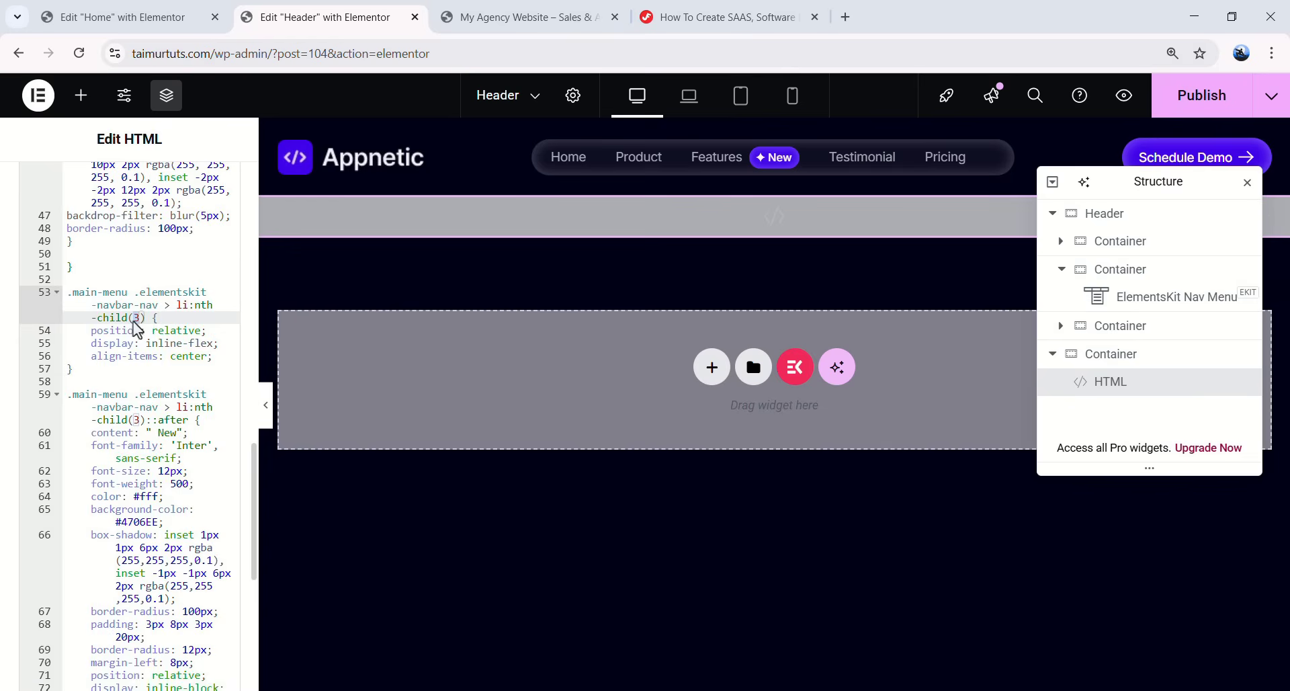
# - Retarget the New badge, ::after and star-icon CSS selectors from nth-child(3) to nth-child(4)
pyautogui.write('4')
pyautogui.click(153, 457)
pyautogui.doubleClick(139, 419)
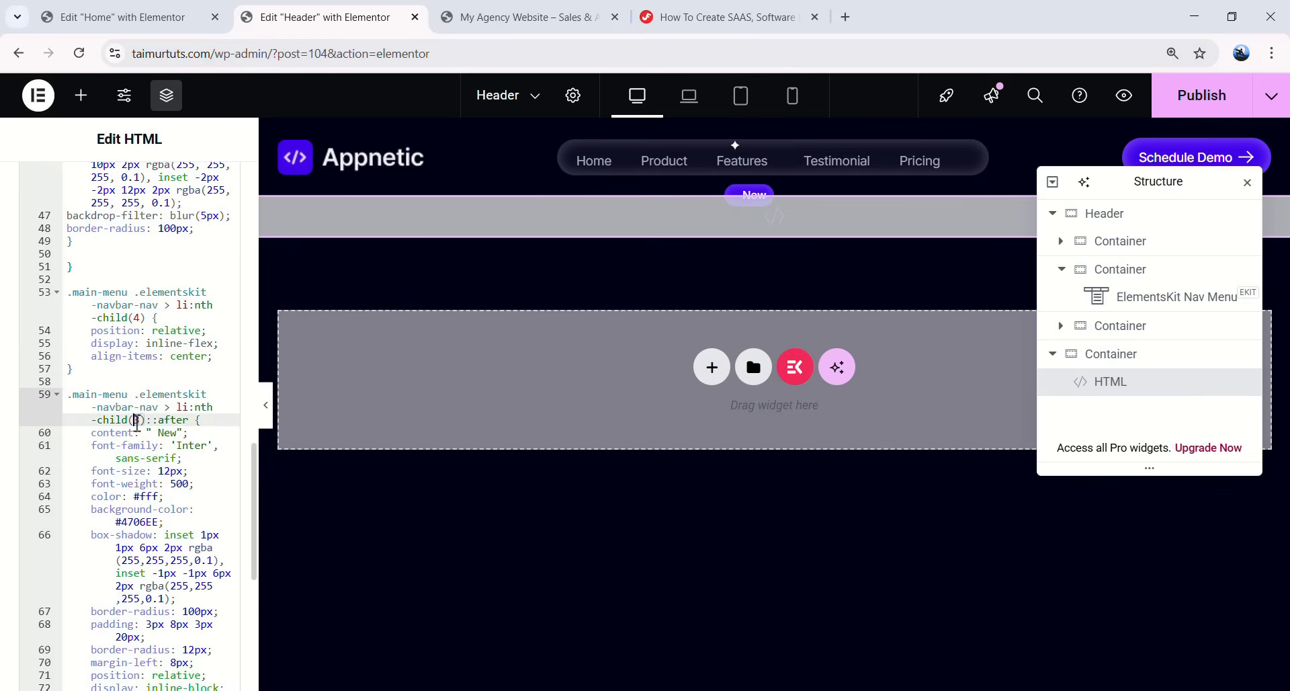
pyautogui.write('4')
pyautogui.click(142, 547)
pyautogui.scroll(-3, 143, 525)
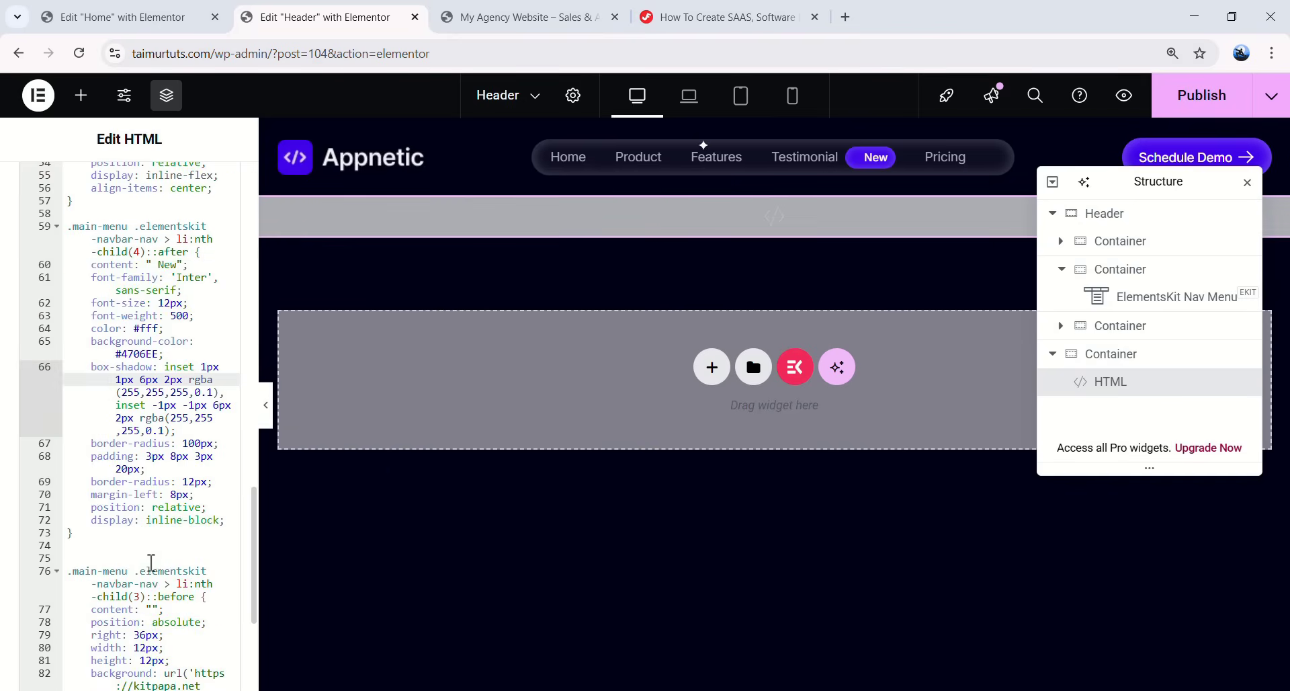
pyautogui.doubleClick(139, 597)
pyautogui.write('4')
pyautogui.scroll(-4, 142, 596)
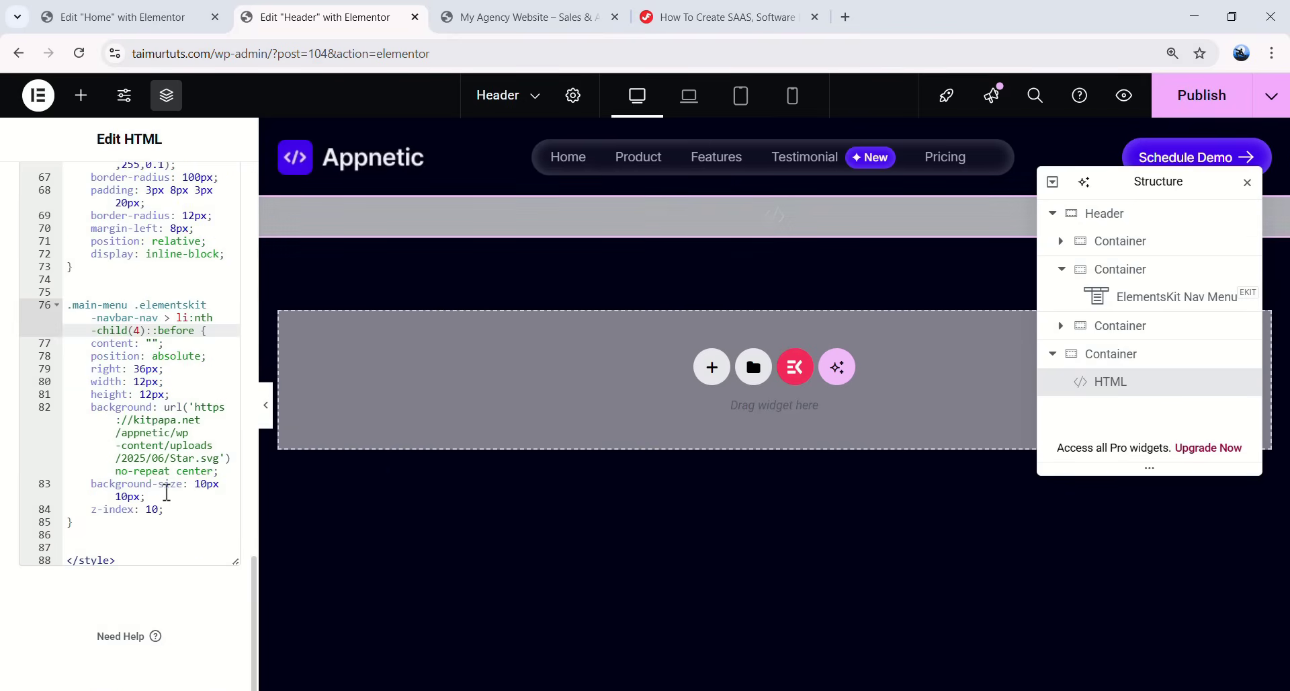
pyautogui.click(167, 484)
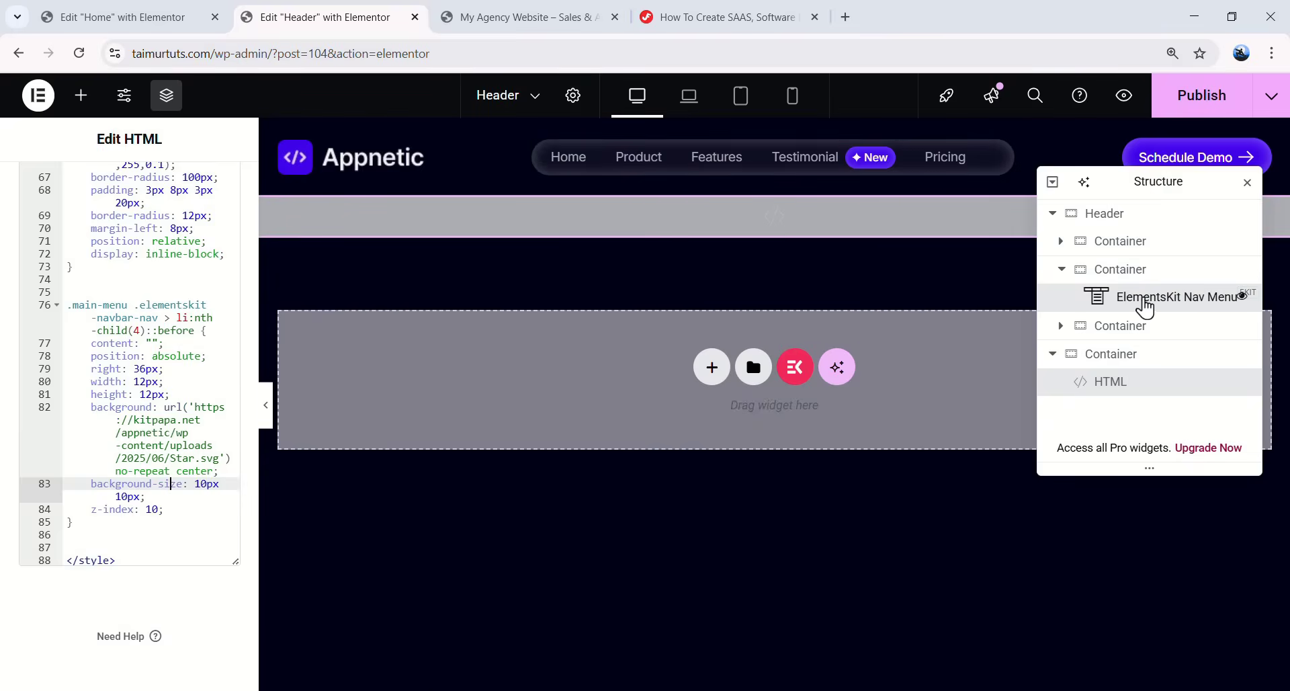
# - Set the nav menu's hover item text colour to a global colour
pyautogui.click(1145, 304)
pyautogui.click(135, 188)
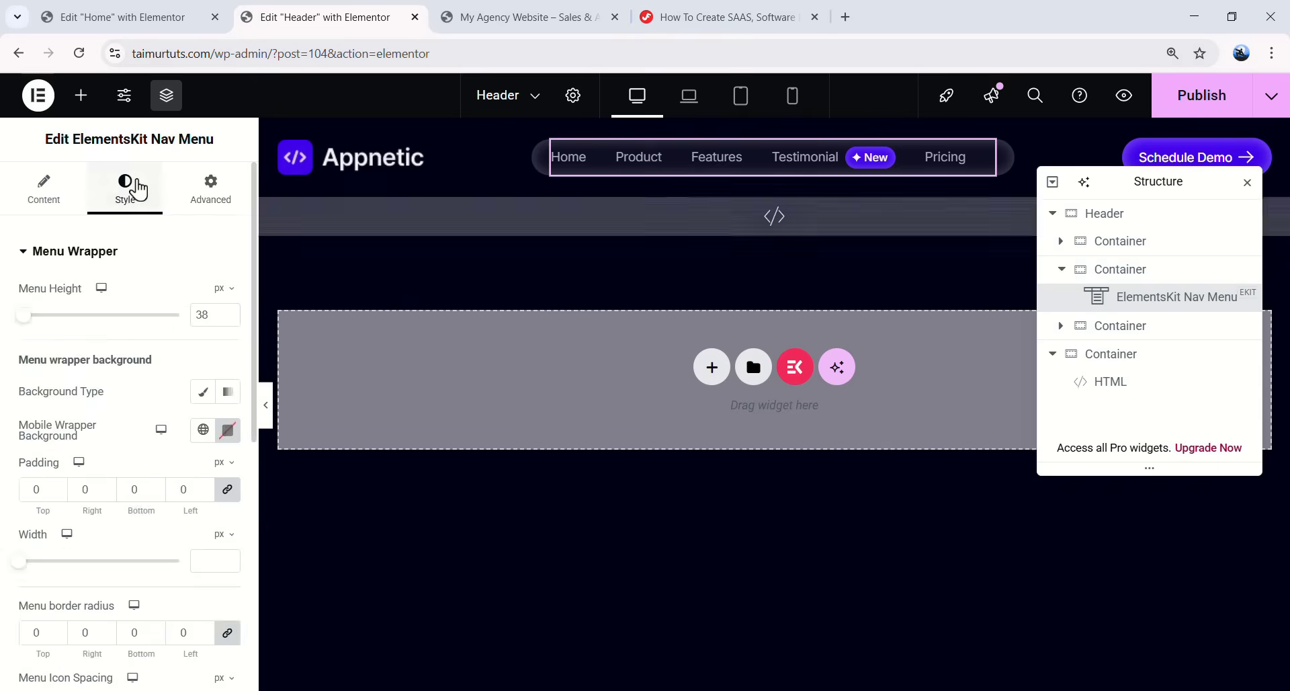
pyautogui.scroll(-5, 151, 357)
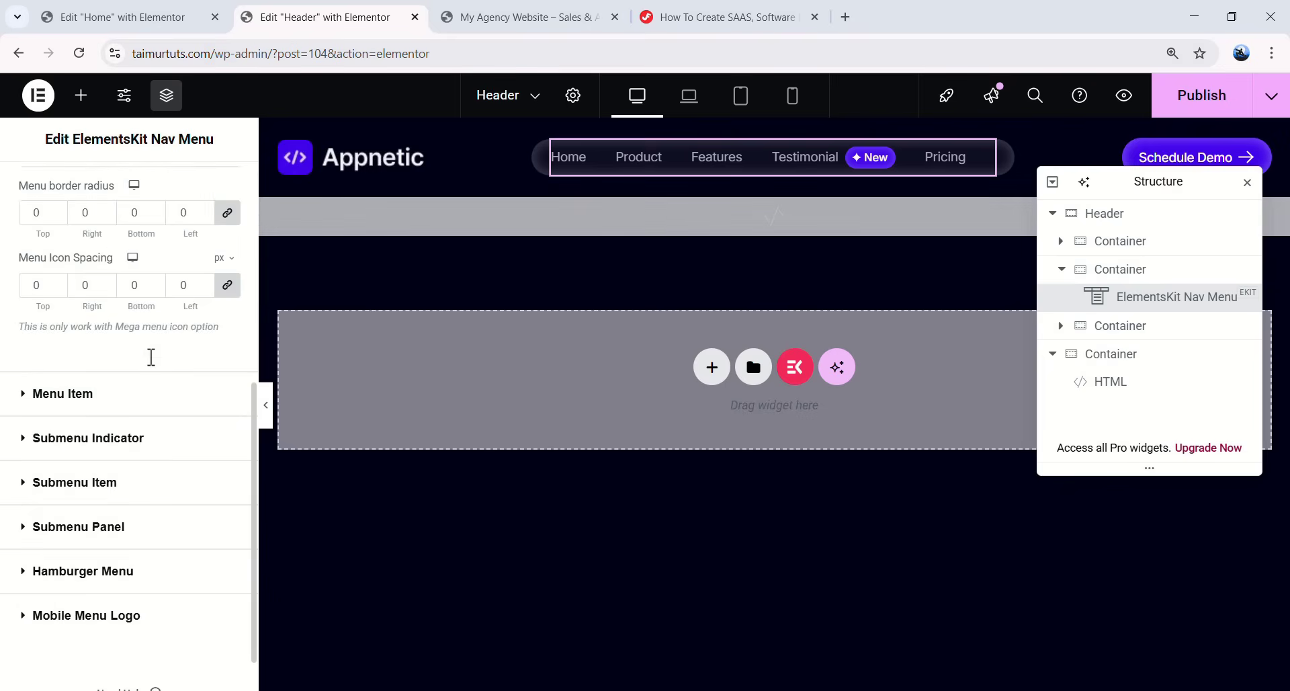
pyautogui.click(72, 397)
pyautogui.scroll(-2, 100, 377)
pyautogui.scroll(2, 124, 403)
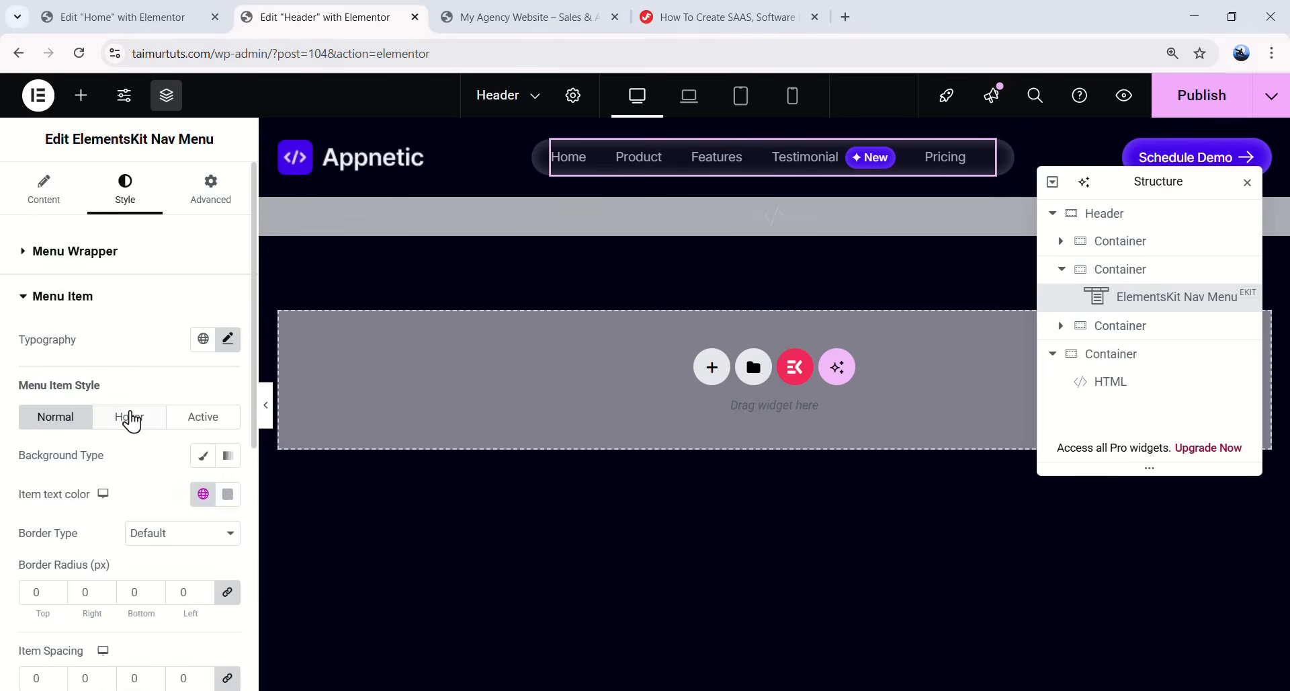
pyautogui.click(129, 416)
pyautogui.scroll(-1, 168, 417)
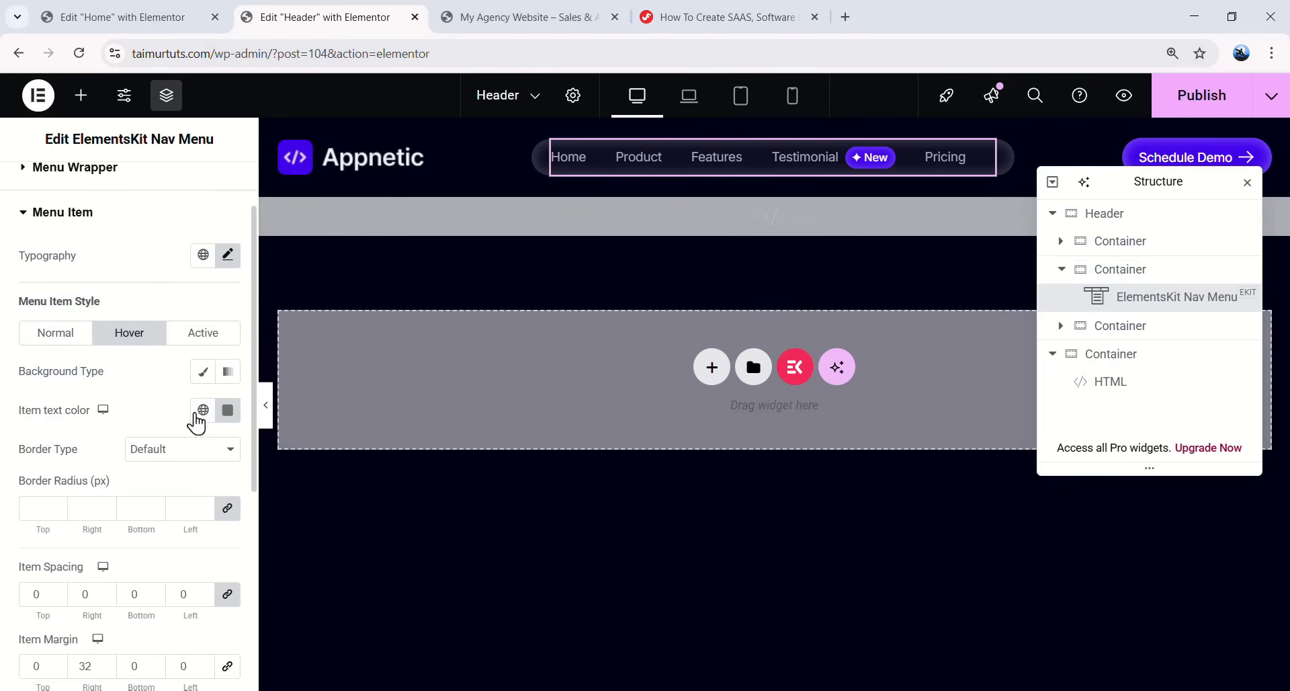
pyautogui.click(202, 410)
pyautogui.click(95, 264)
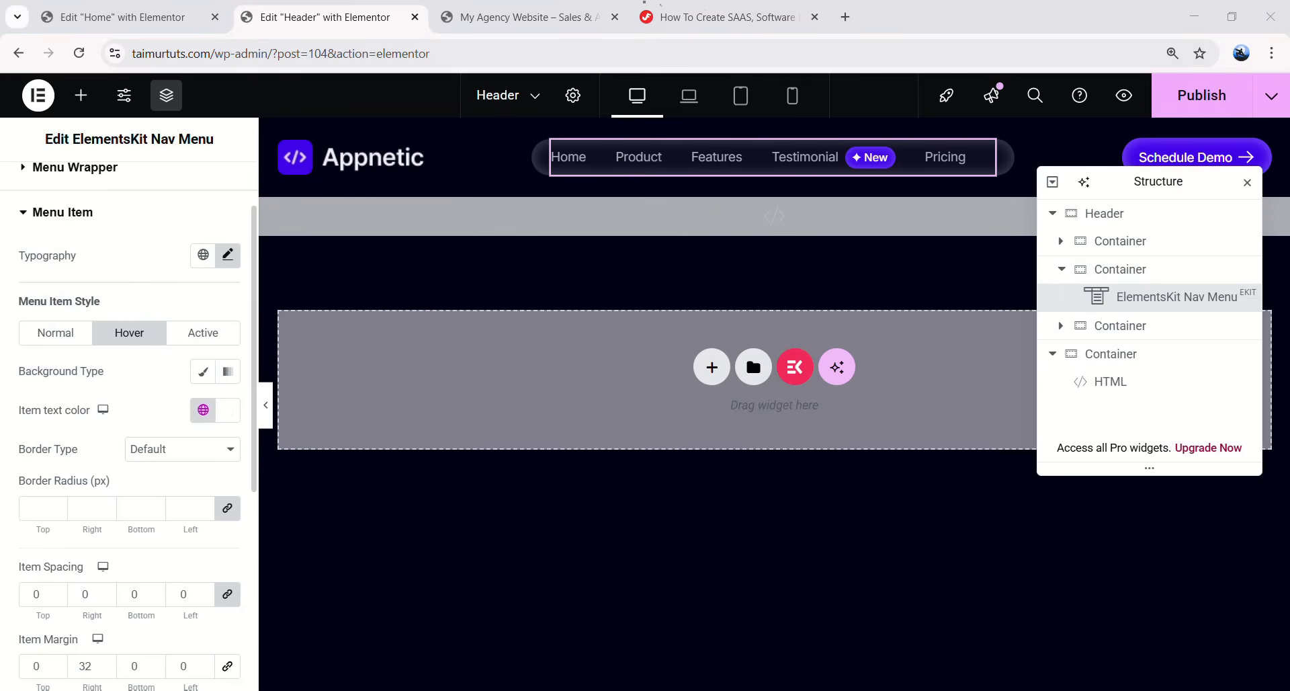
# - Make the active menu item text White and publish the header
pyautogui.click(200, 334)
pyautogui.click(203, 410)
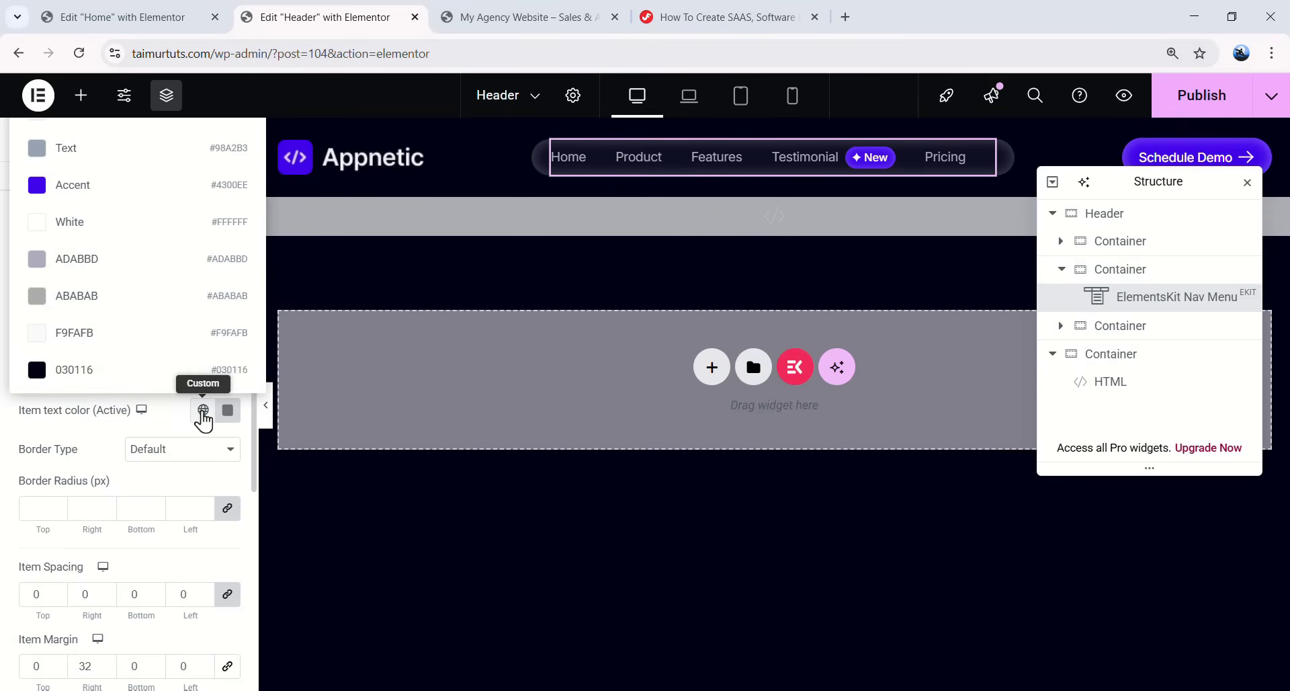
pyautogui.click(104, 235)
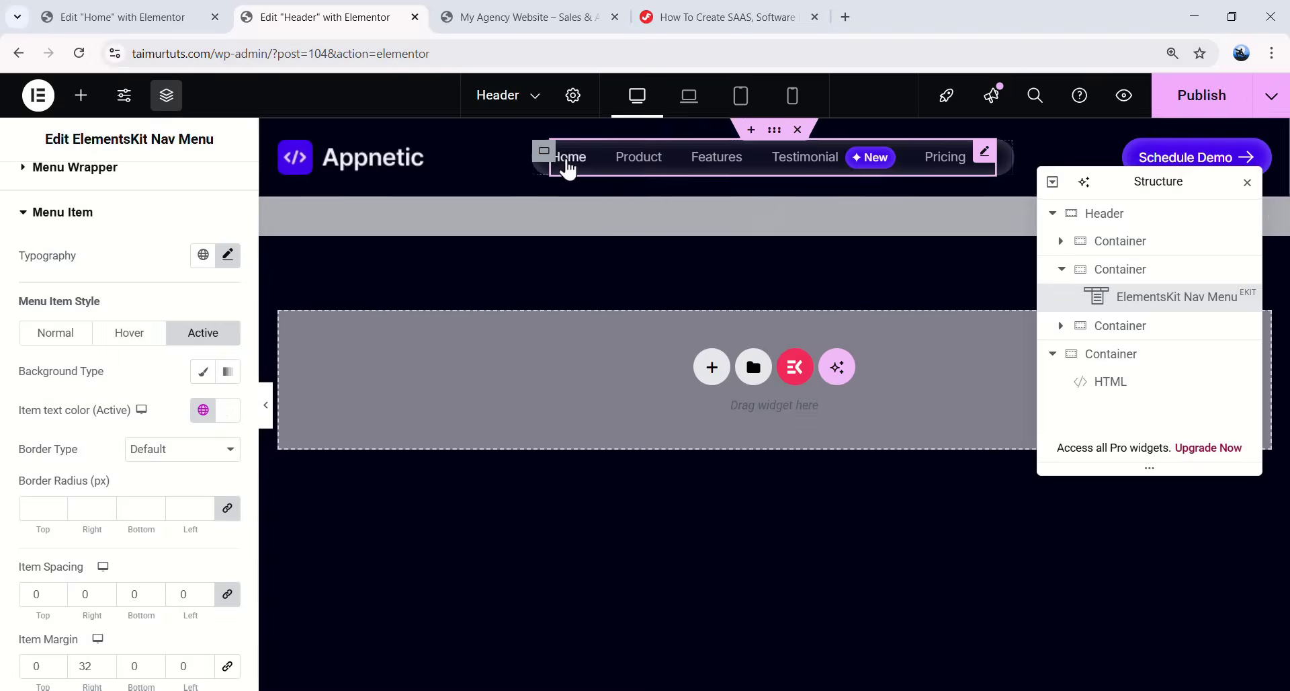
pyautogui.click(645, 161)
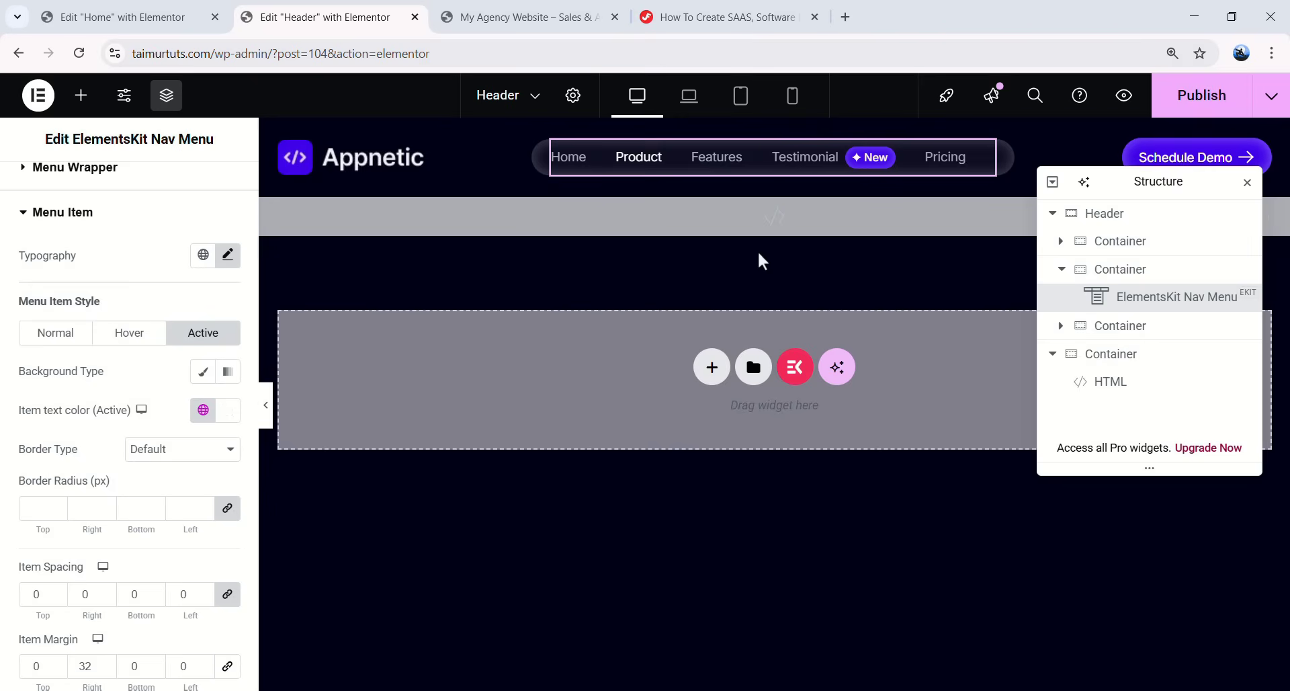
pyautogui.click(1170, 101)
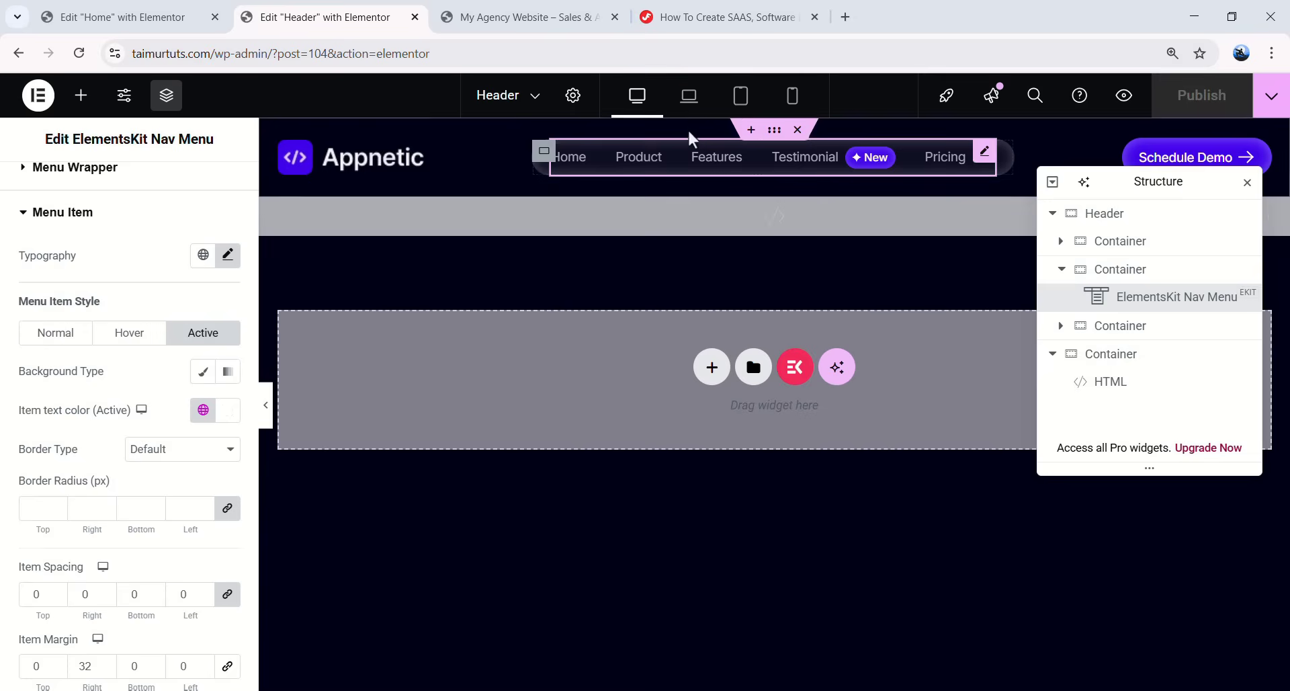
# - Unlink the nav menu's padding and set its top padding to 20 px
pyautogui.click(695, 109)
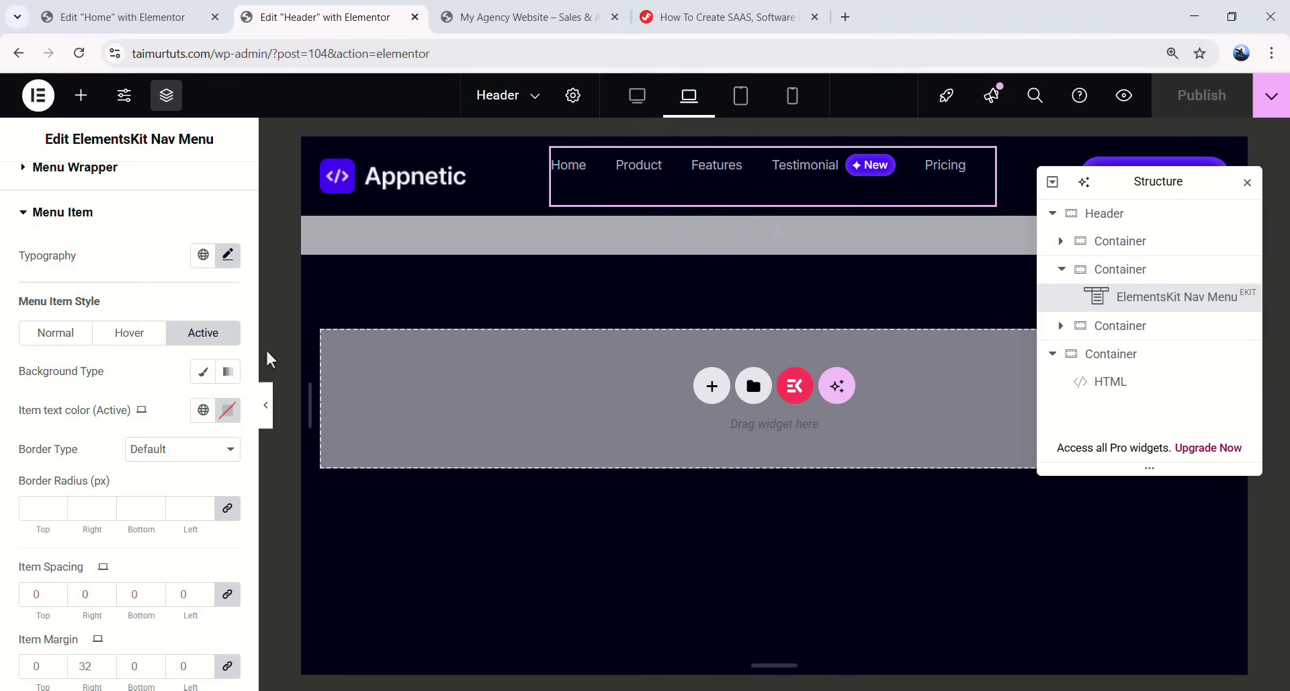
pyautogui.click(266, 405)
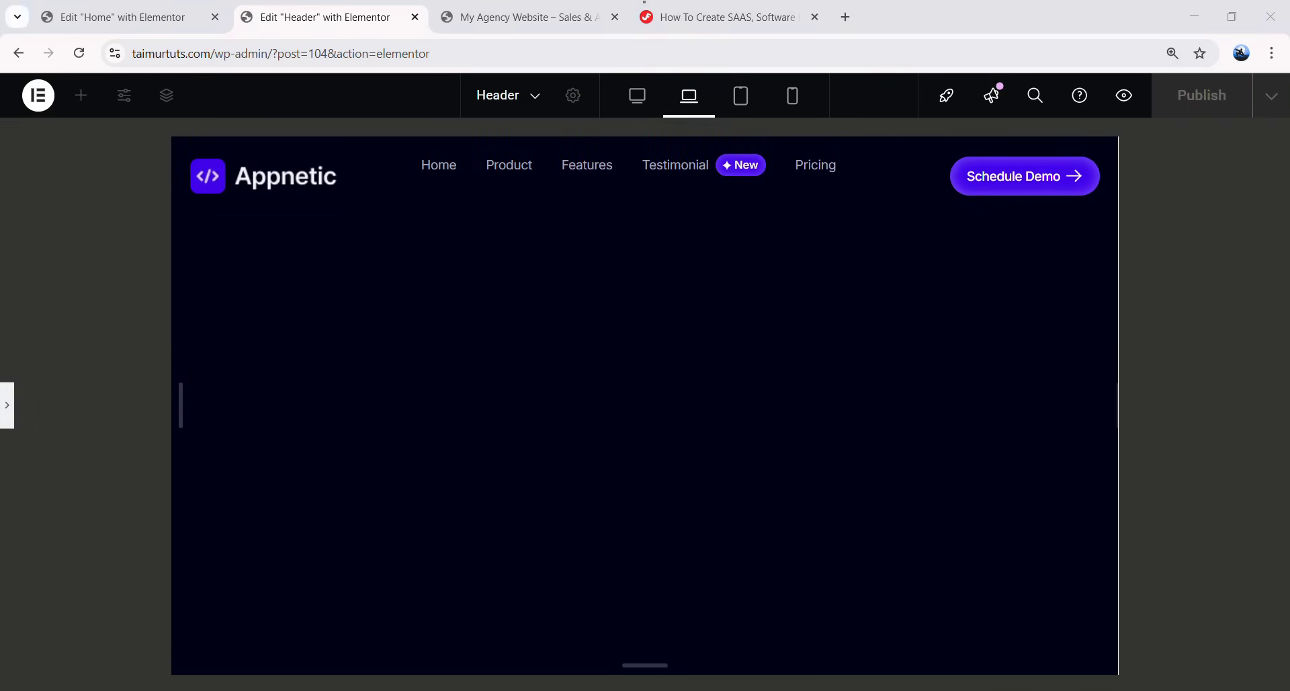
pyautogui.click(7, 404)
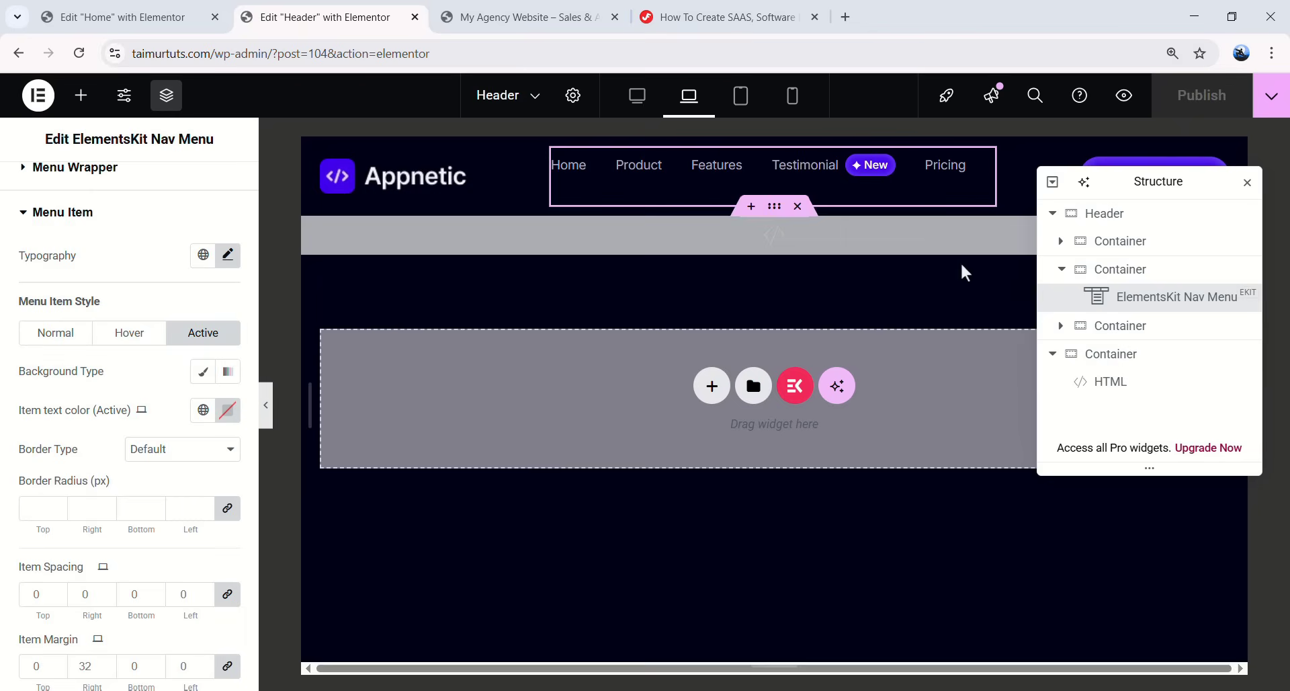
pyautogui.scroll(2, 132, 253)
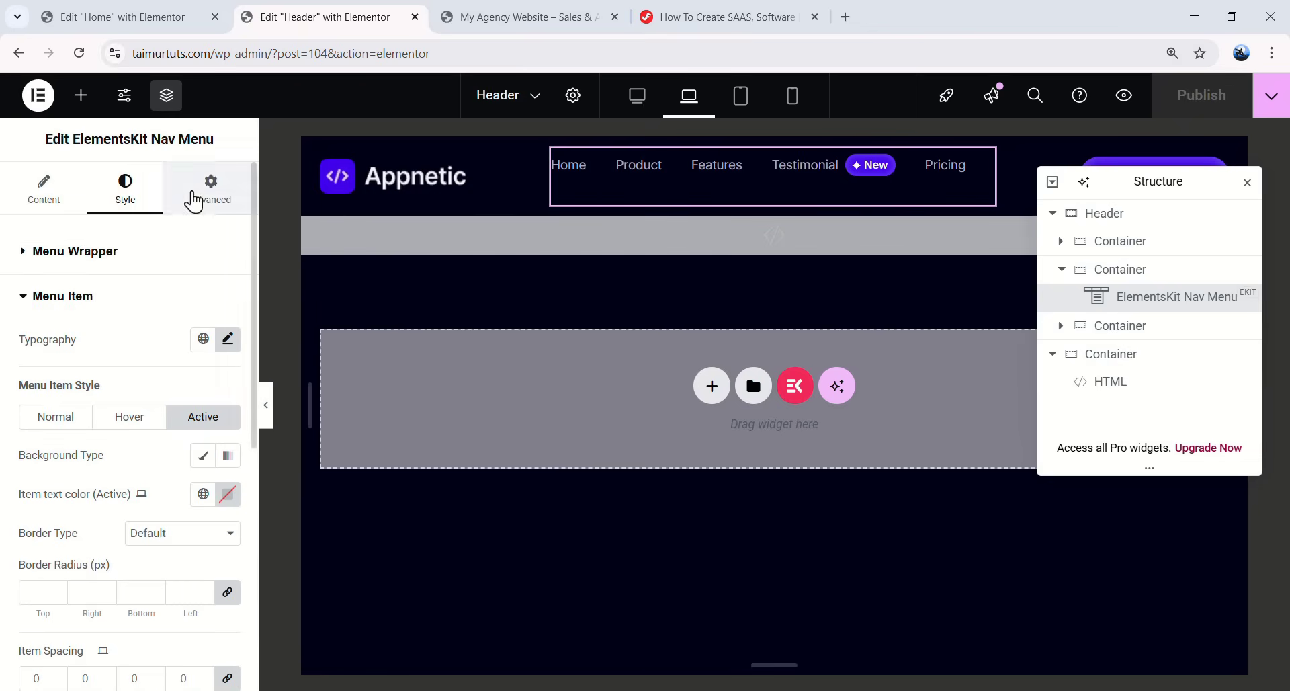
pyautogui.click(200, 193)
pyautogui.click(227, 387)
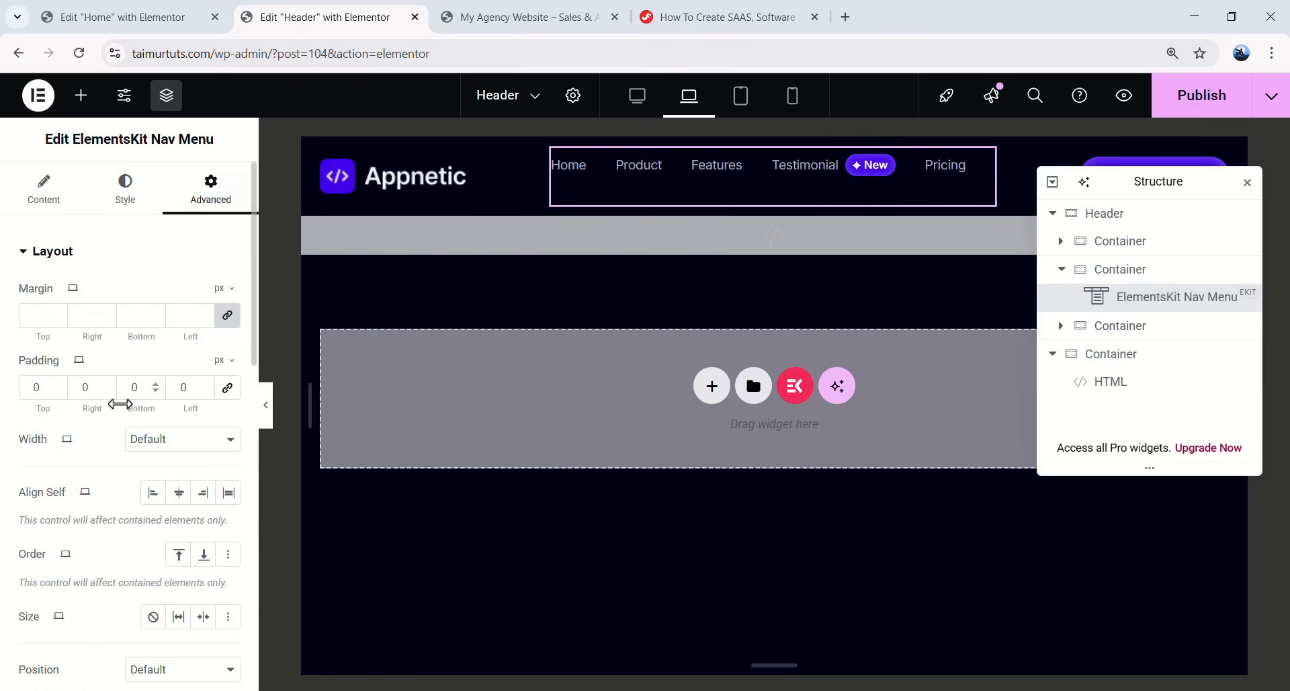
pyautogui.write('20')
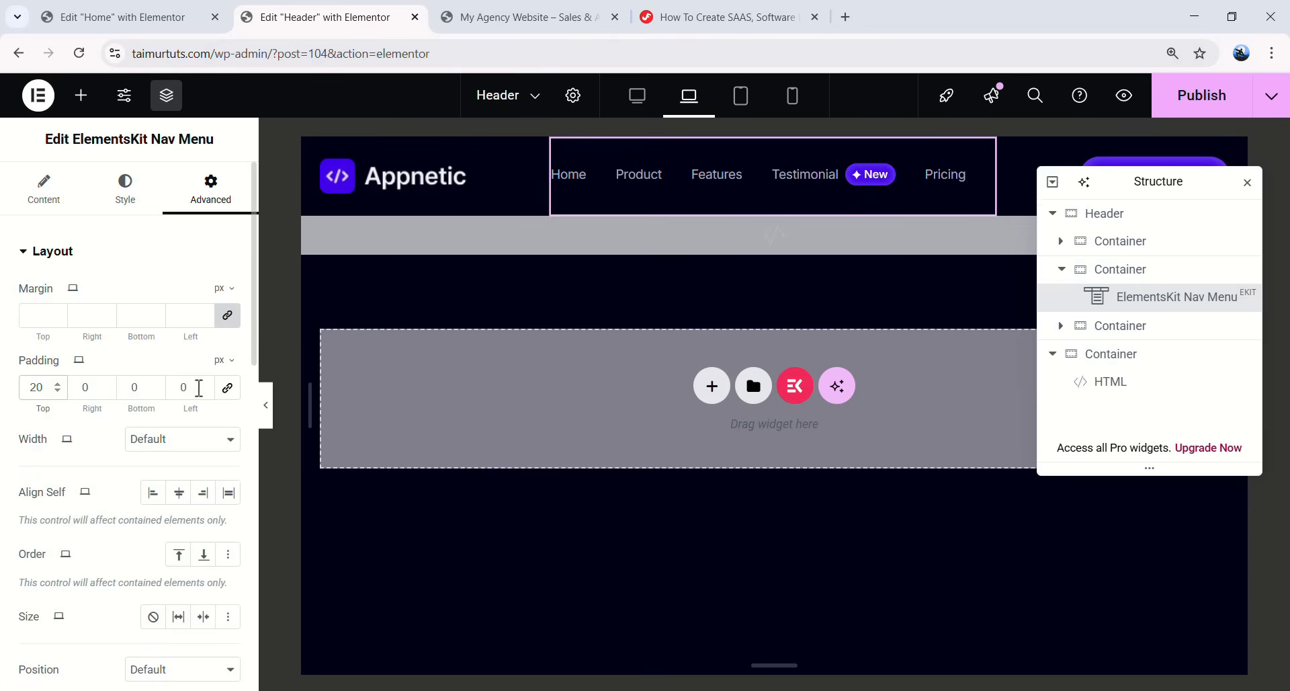
pyautogui.click(266, 406)
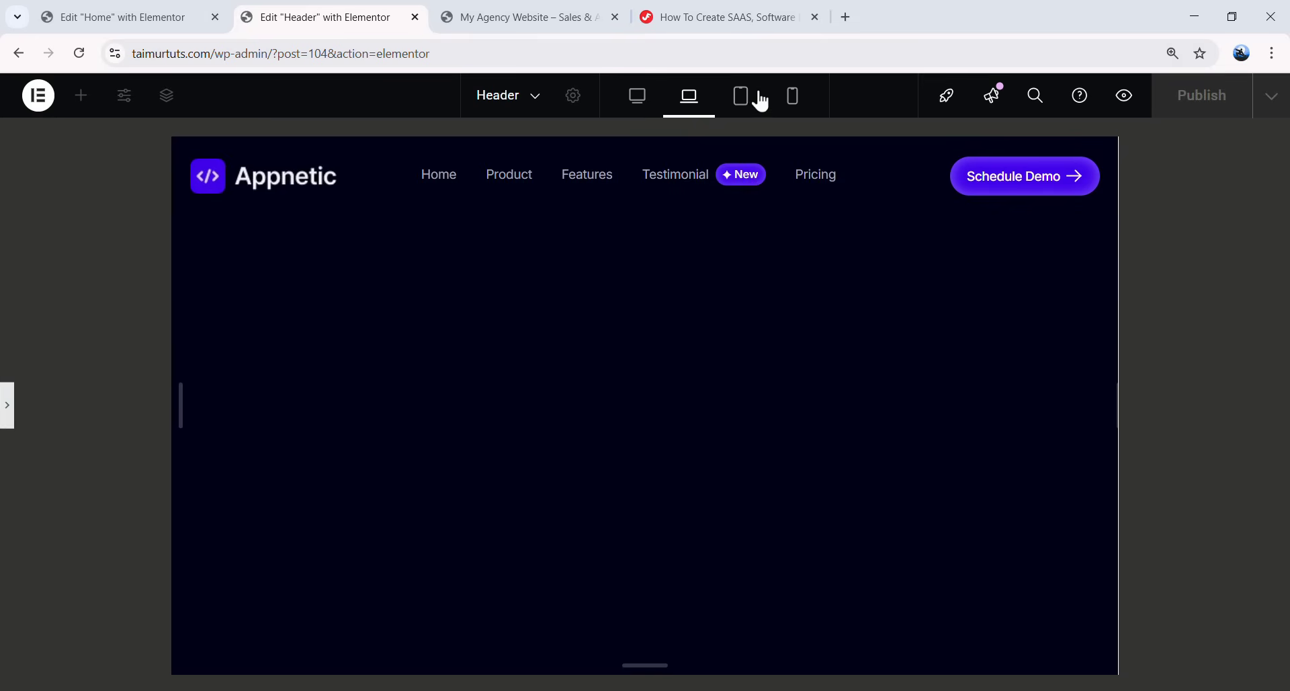
# - Preview the header at tablet width and test opening and closing the off-canvas menu
pyautogui.click(742, 105)
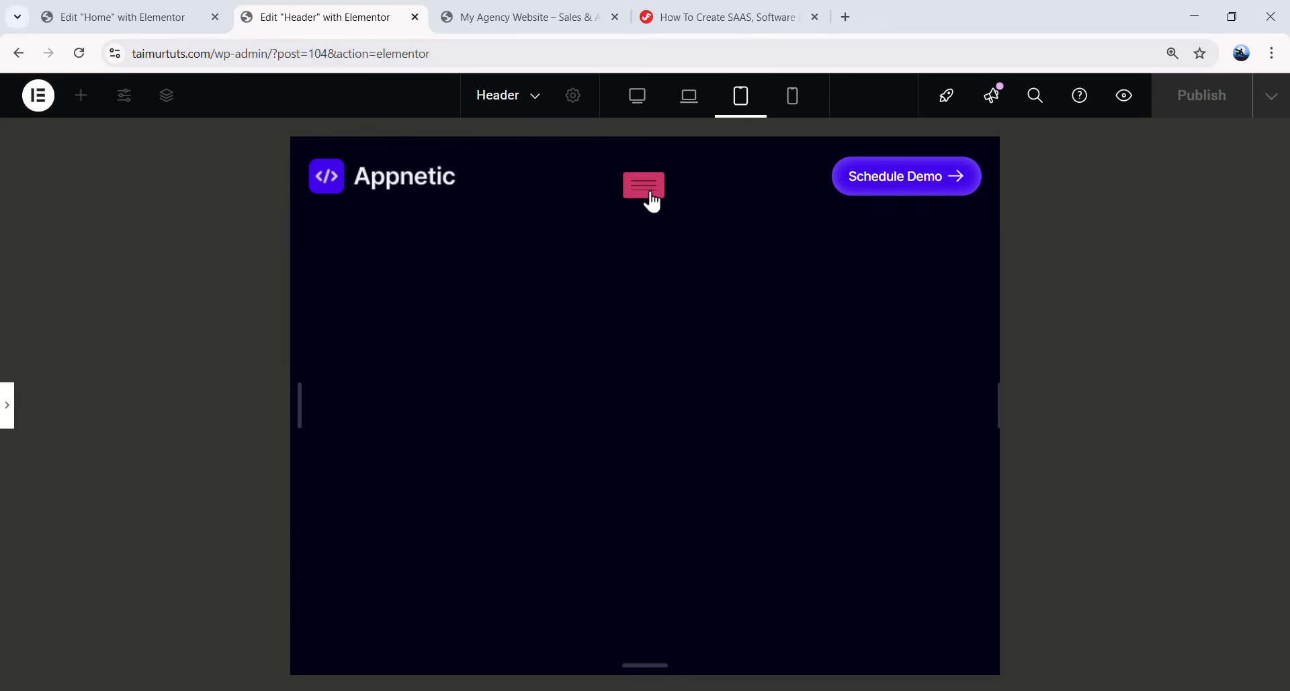
pyautogui.click(647, 195)
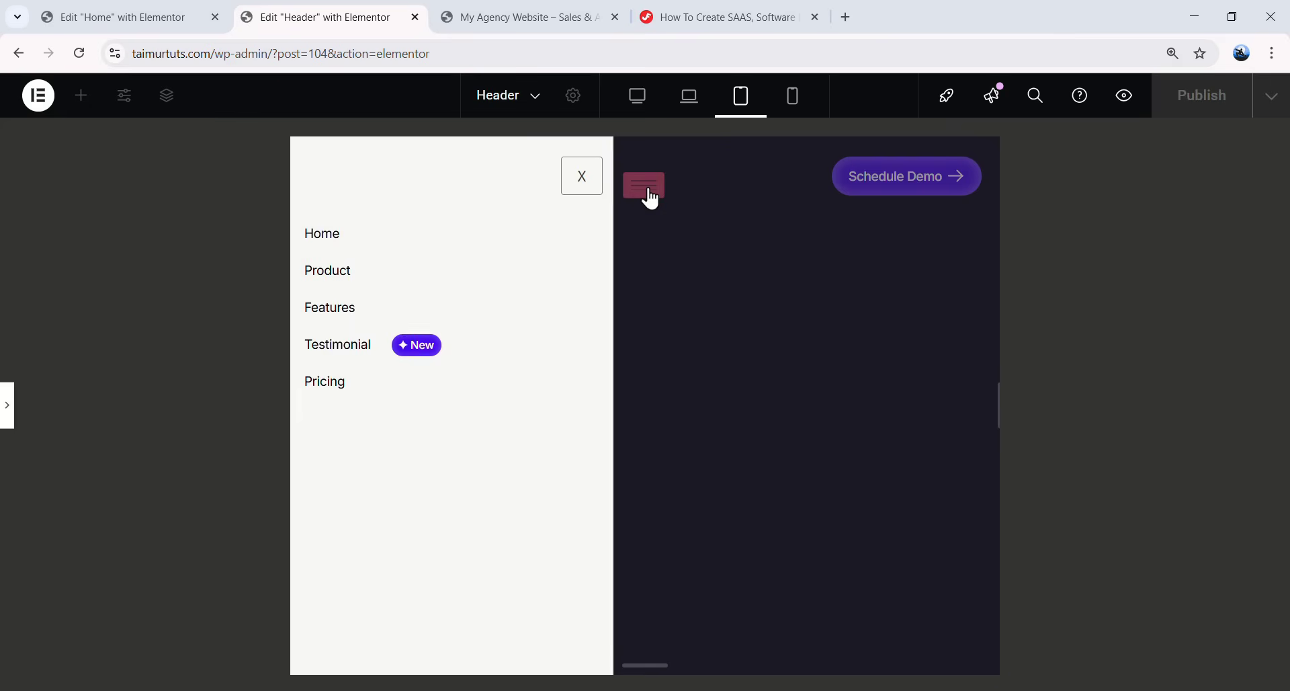
pyautogui.click(583, 183)
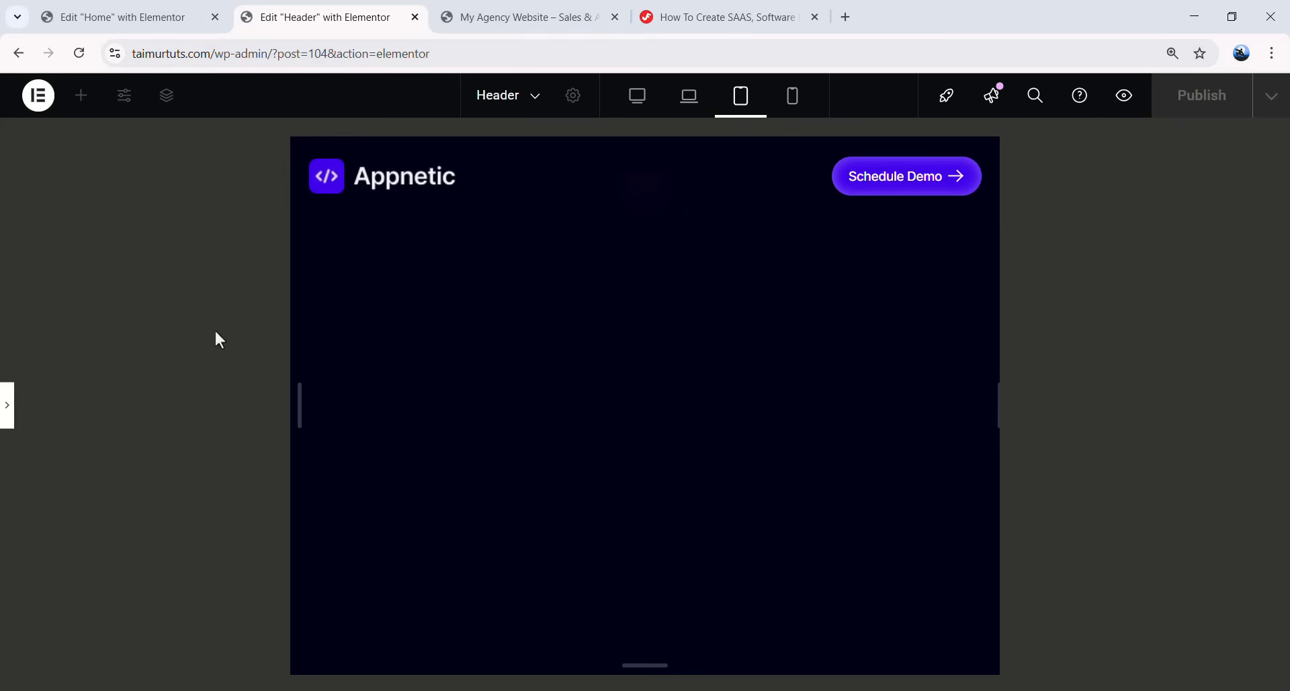
pyautogui.click(7, 405)
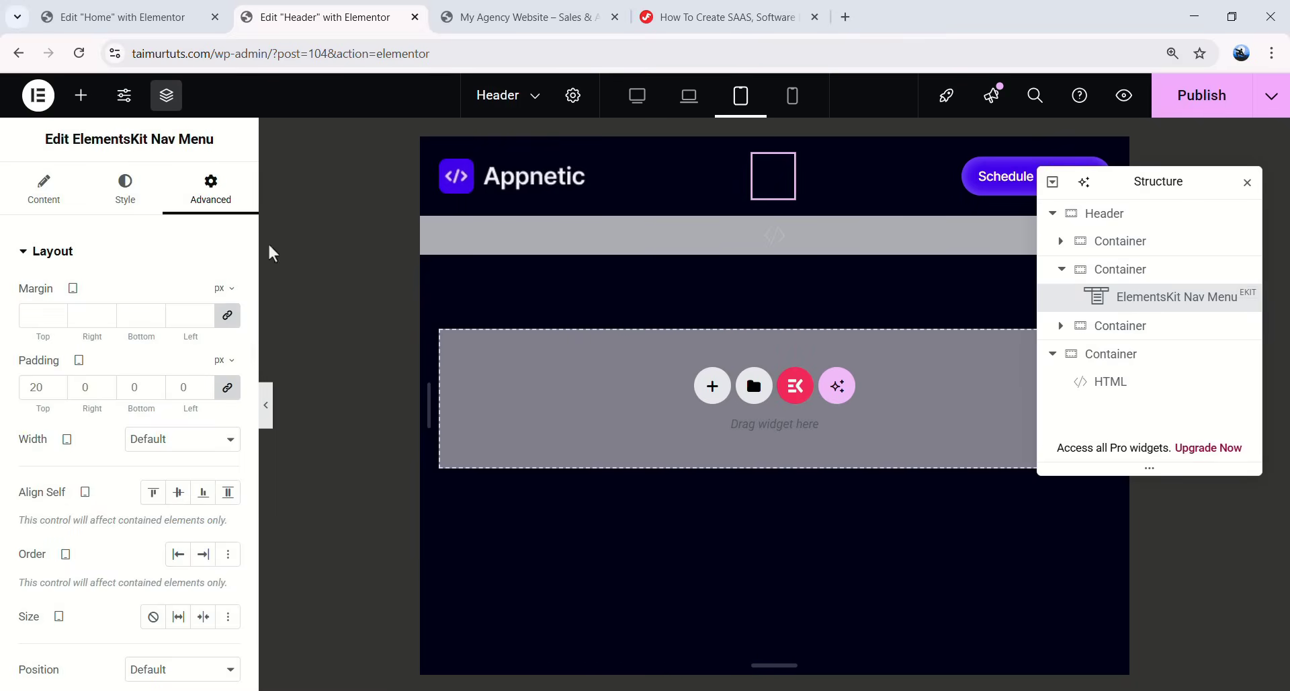
# - Adjust the hamburger toggle's padding, entering 18 for the top and bottom values
pyautogui.click(125, 188)
pyautogui.scroll(-5, 128, 323)
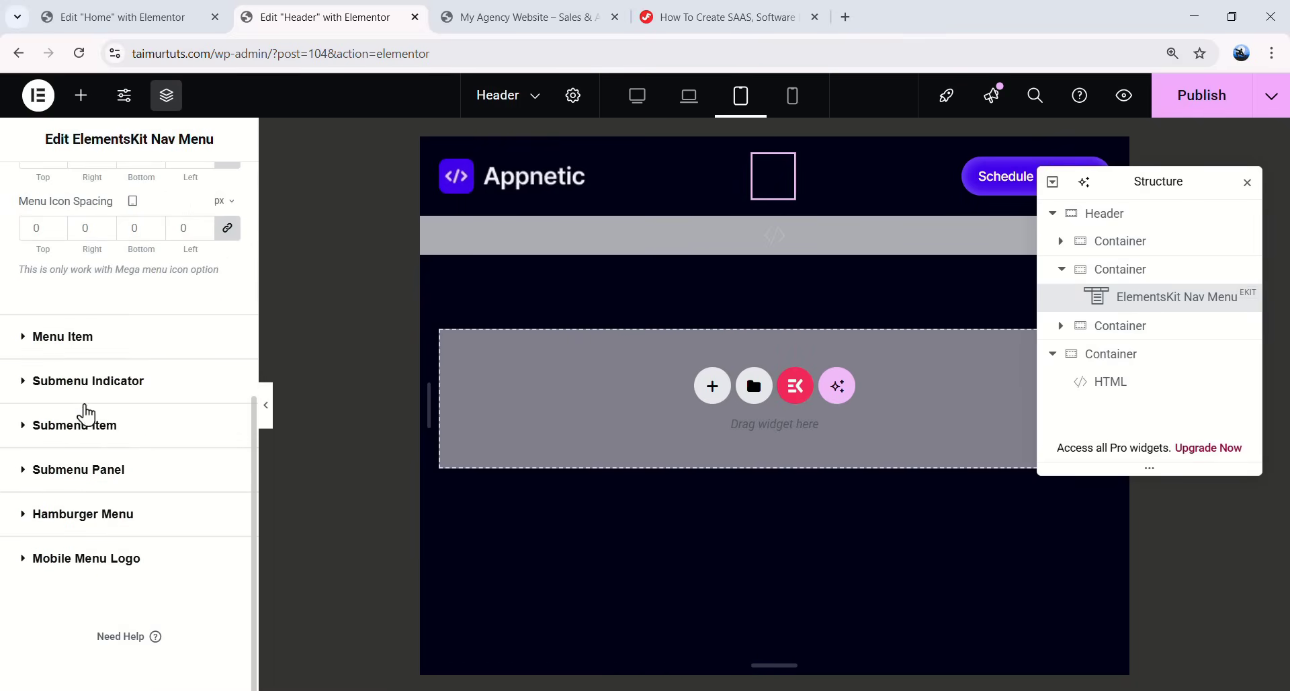
pyautogui.click(121, 531)
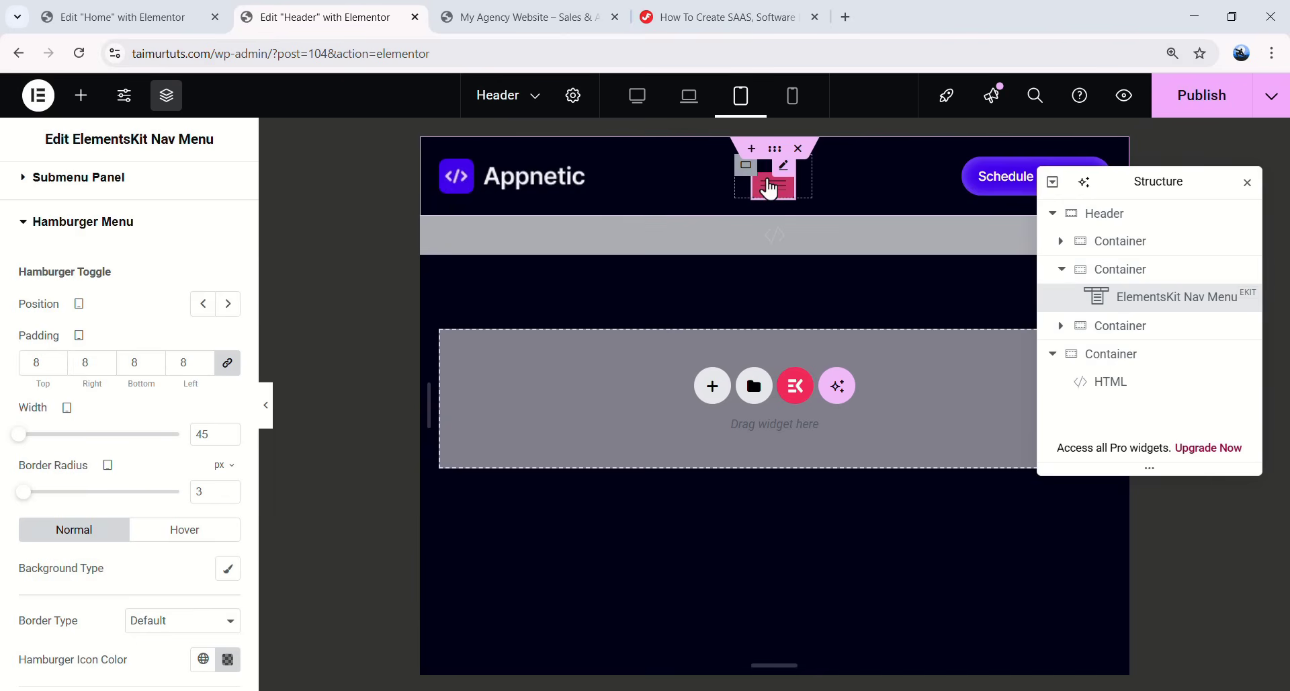
pyautogui.click(773, 177)
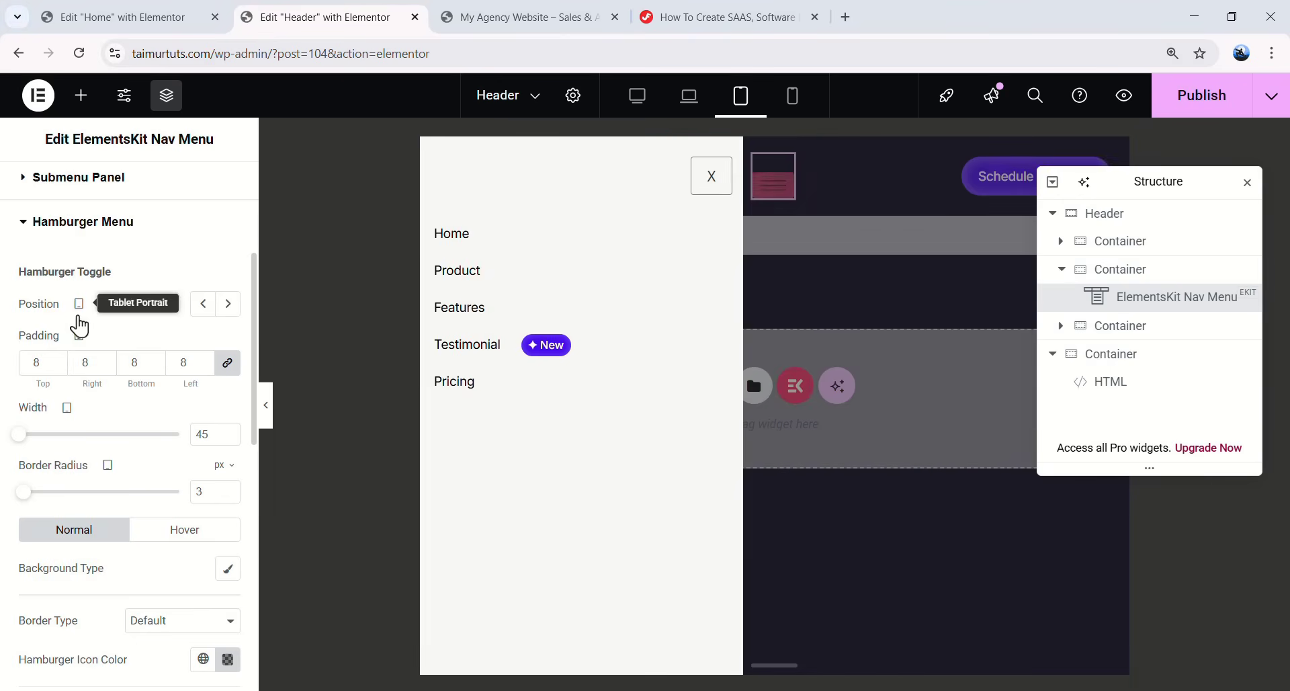
pyautogui.doubleClick(57, 367)
pyautogui.write('18')
pyautogui.doubleClick(99, 363)
pyautogui.doubleClick(149, 363)
pyautogui.write('18')
pyautogui.doubleClick(183, 363)
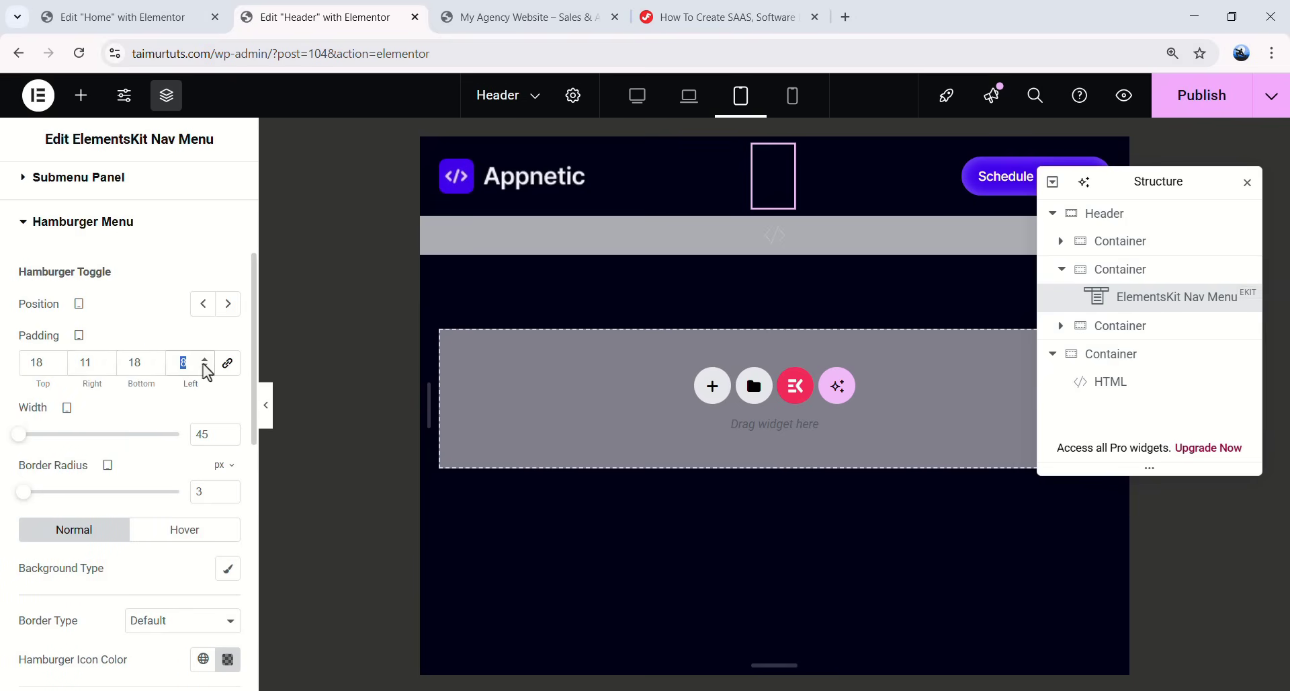
pyautogui.write('48')
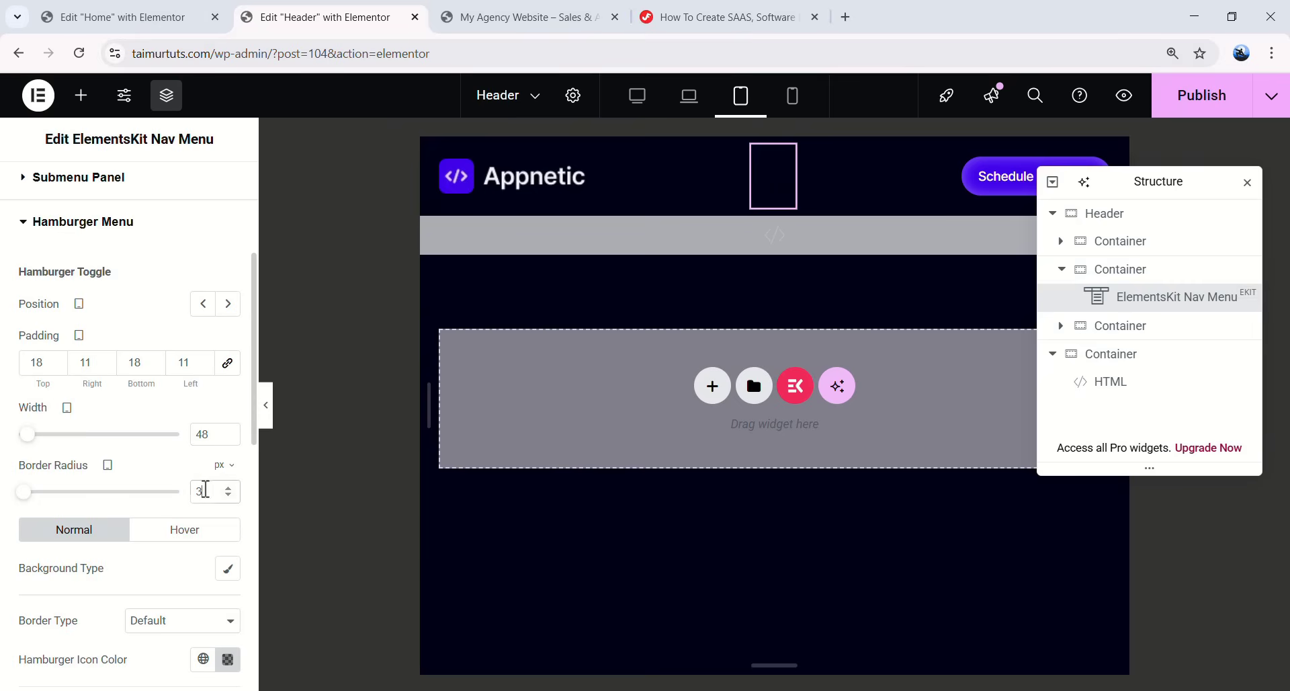
pyautogui.write('100')
# - Give the hamburger toggle a classic Accent purple background and border type None
pyautogui.scroll(-1, 111, 510)
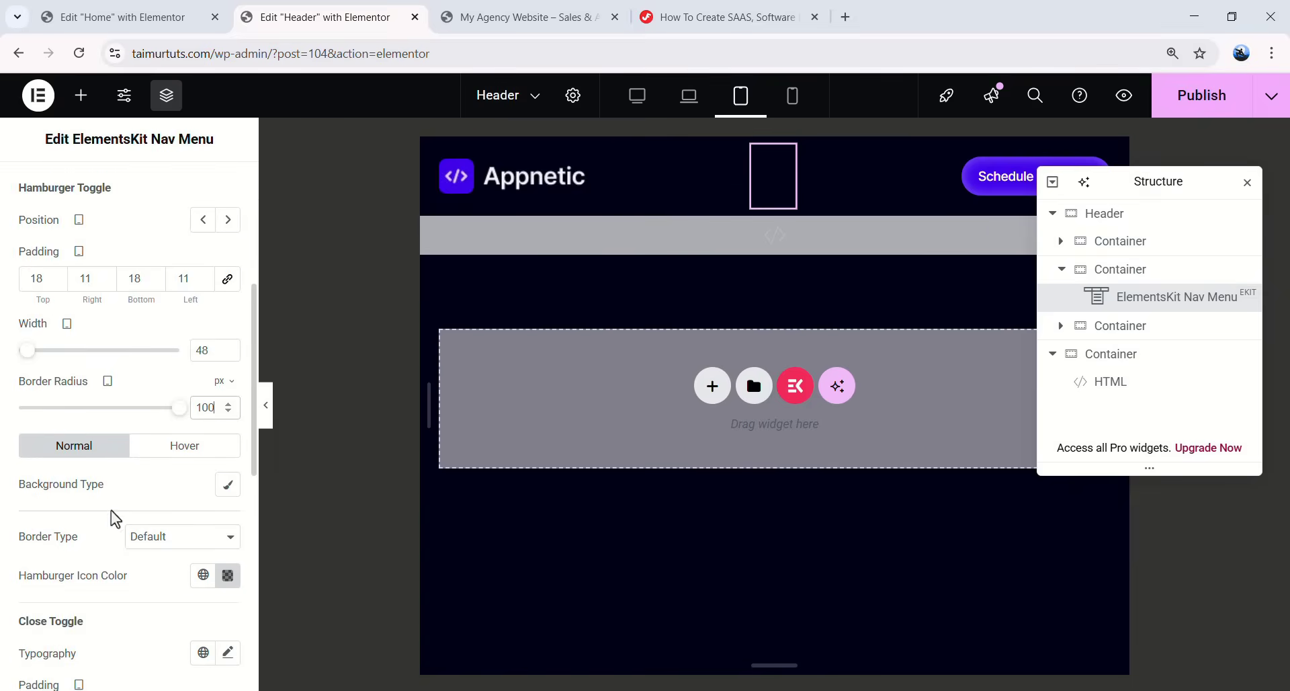
pyautogui.click(228, 485)
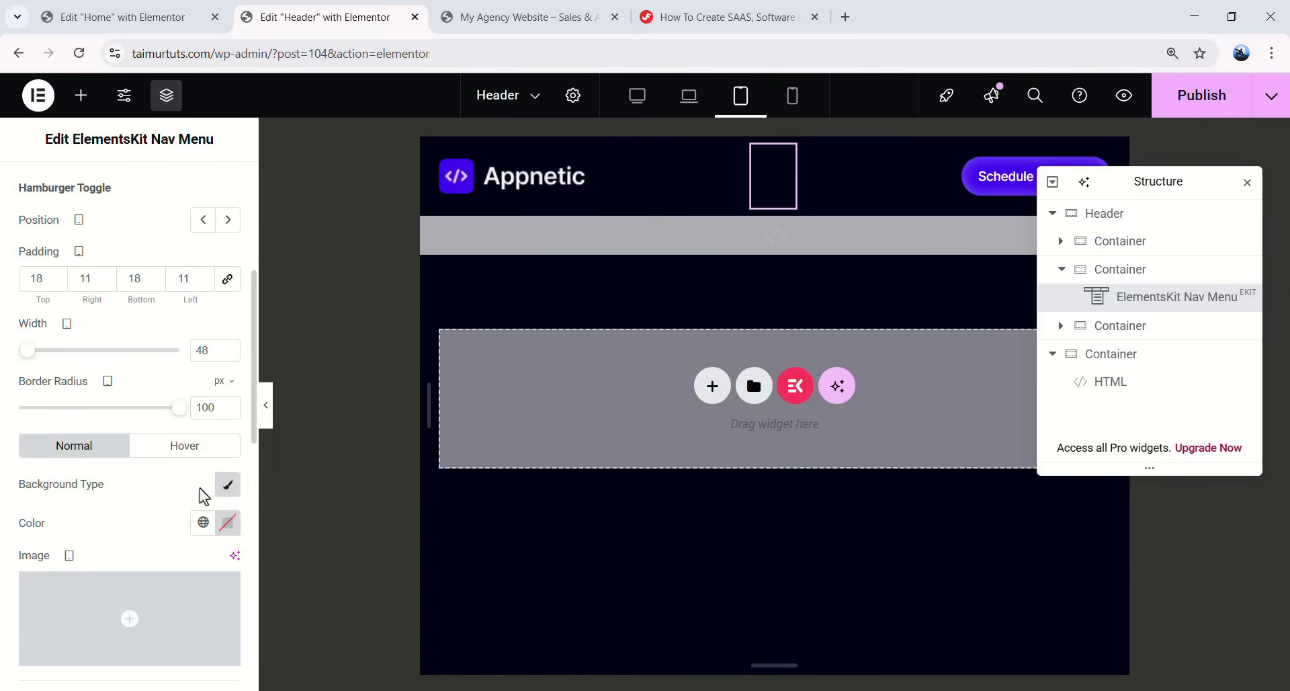
pyautogui.scroll(-1, 222, 470)
pyautogui.click(203, 439)
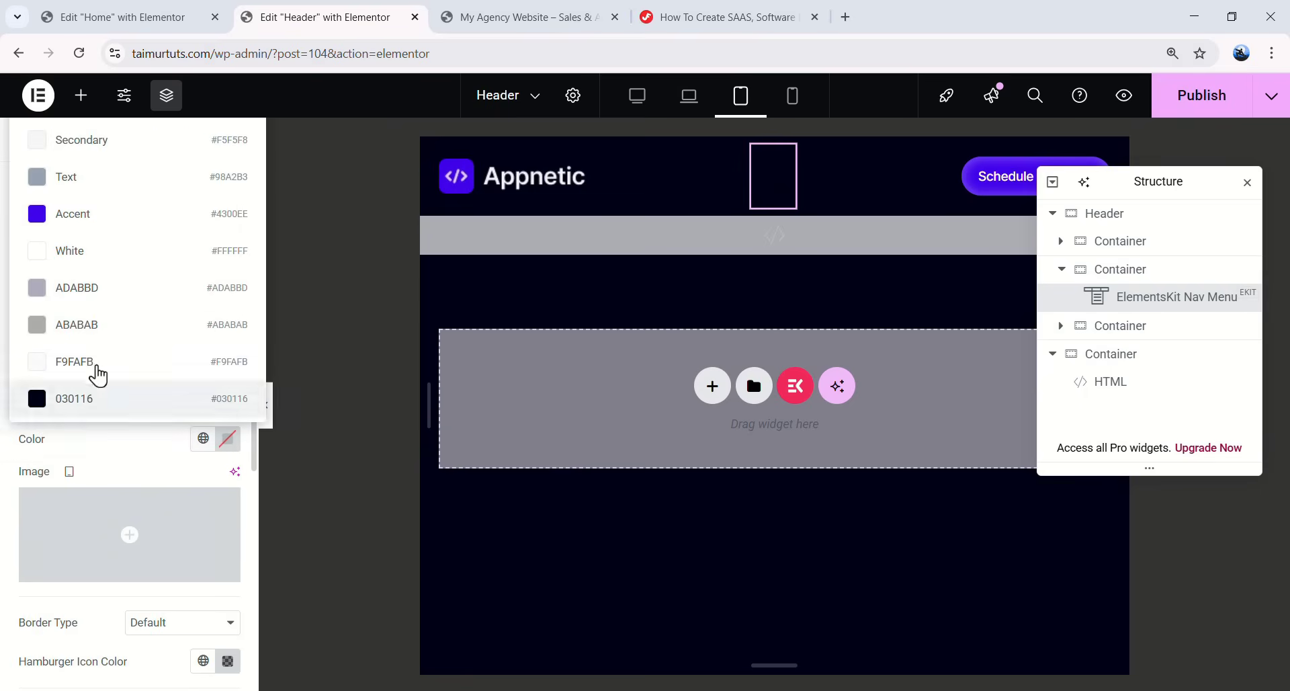
pyautogui.click(107, 213)
pyautogui.scroll(-1, 106, 444)
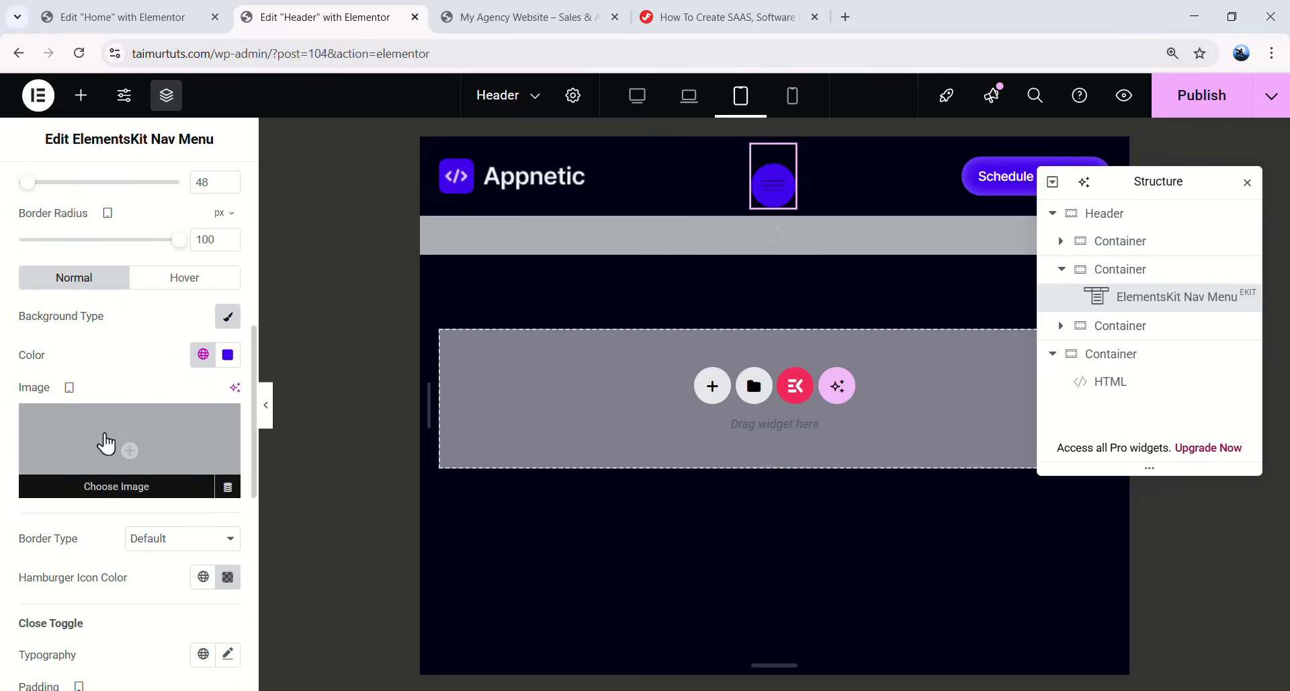
pyautogui.click(174, 552)
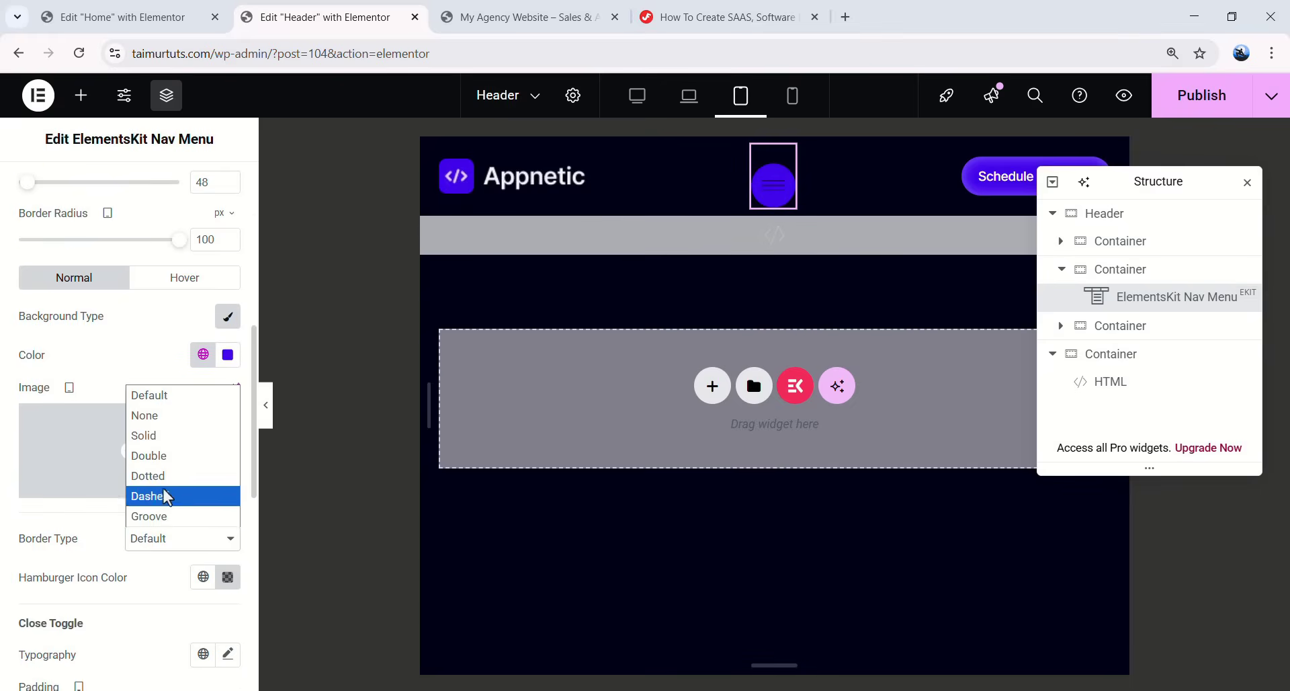
pyautogui.click(166, 418)
# - Set the hamburger icon colour to the global F9FAFB
pyautogui.scroll(-2, 202, 444)
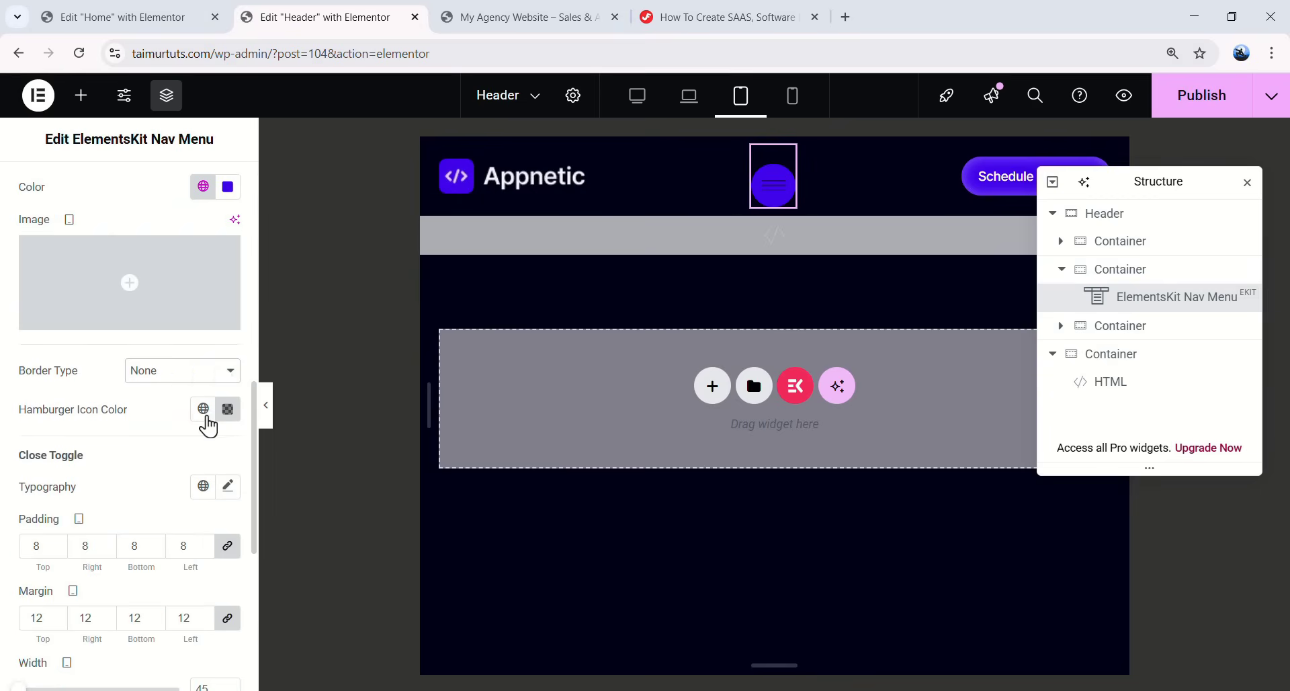
pyautogui.click(227, 408)
pyautogui.click(203, 408)
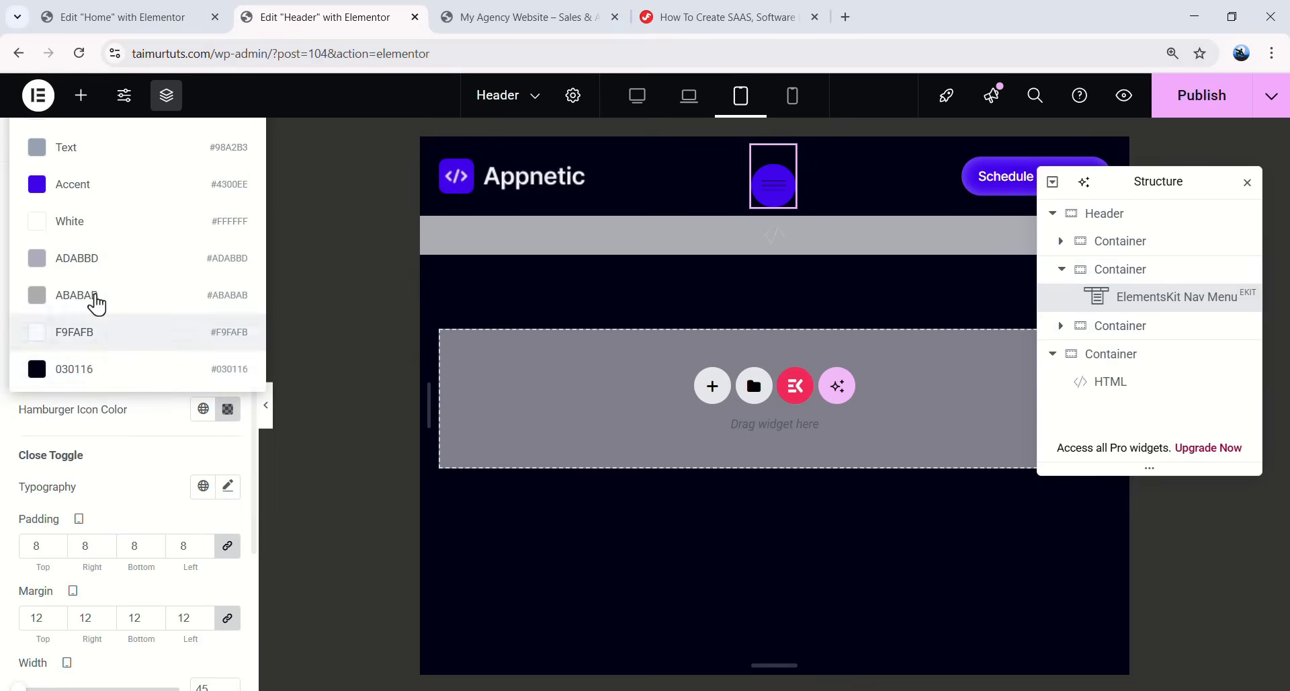
pyautogui.click(95, 222)
pyautogui.click(203, 408)
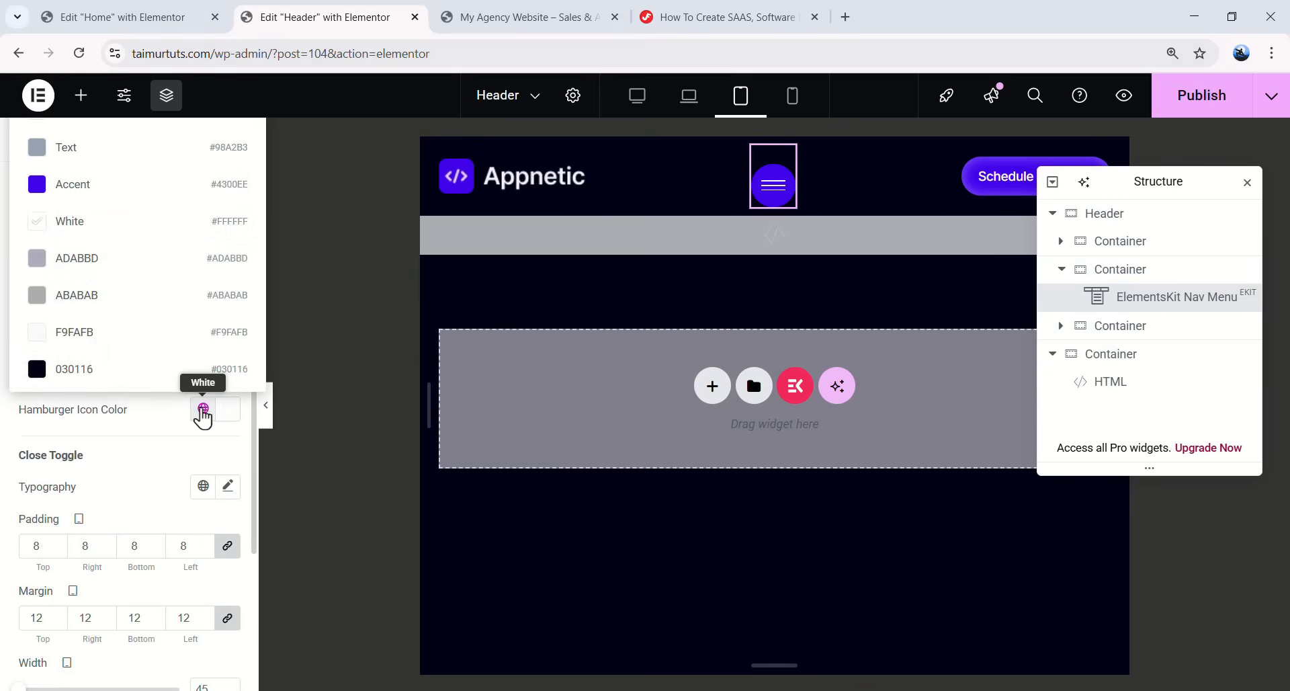
pyautogui.click(86, 346)
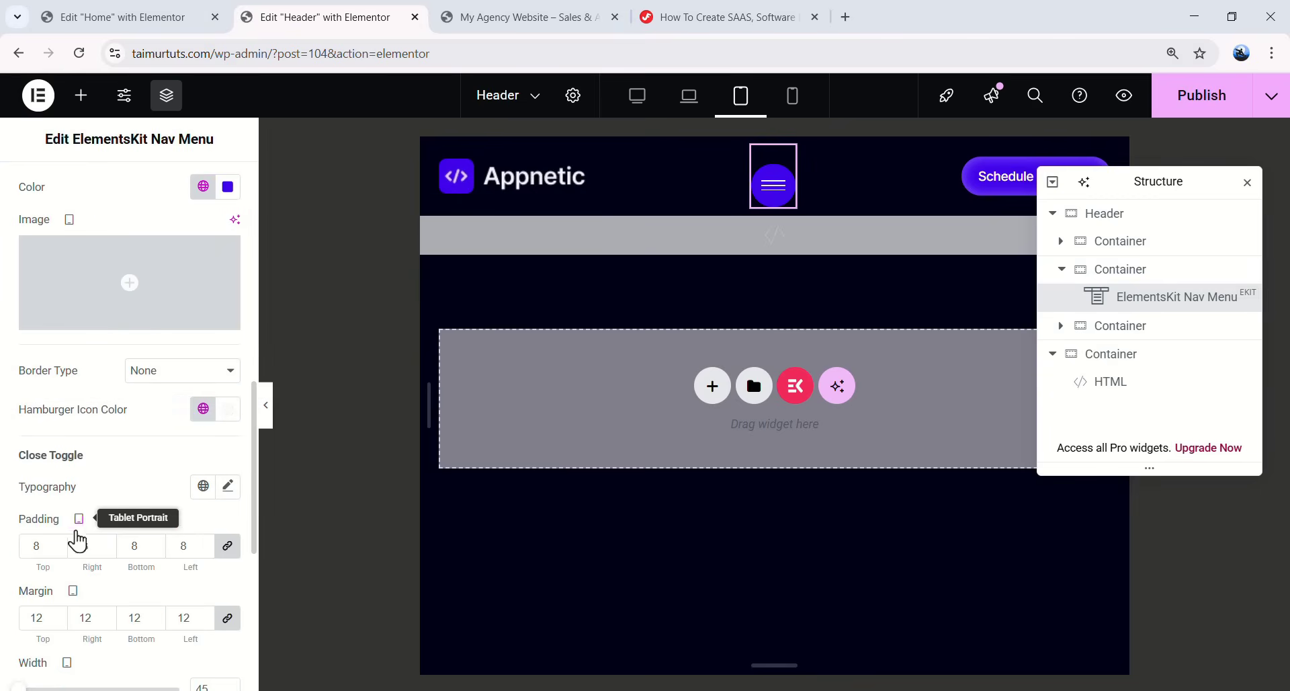
# - Give the close button padding 10, unlinked margins, width 48 and border radius 100
pyautogui.click(37, 542)
pyautogui.write('1')
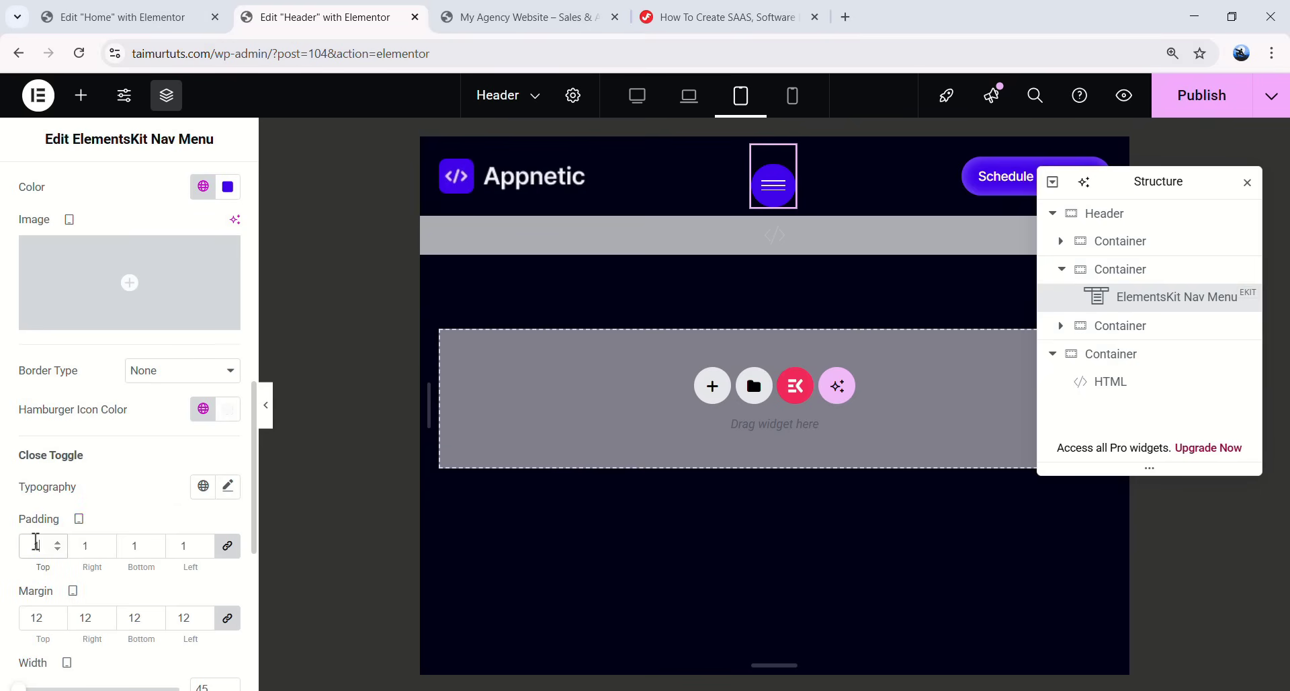
pyautogui.write('0')
pyautogui.click(228, 618)
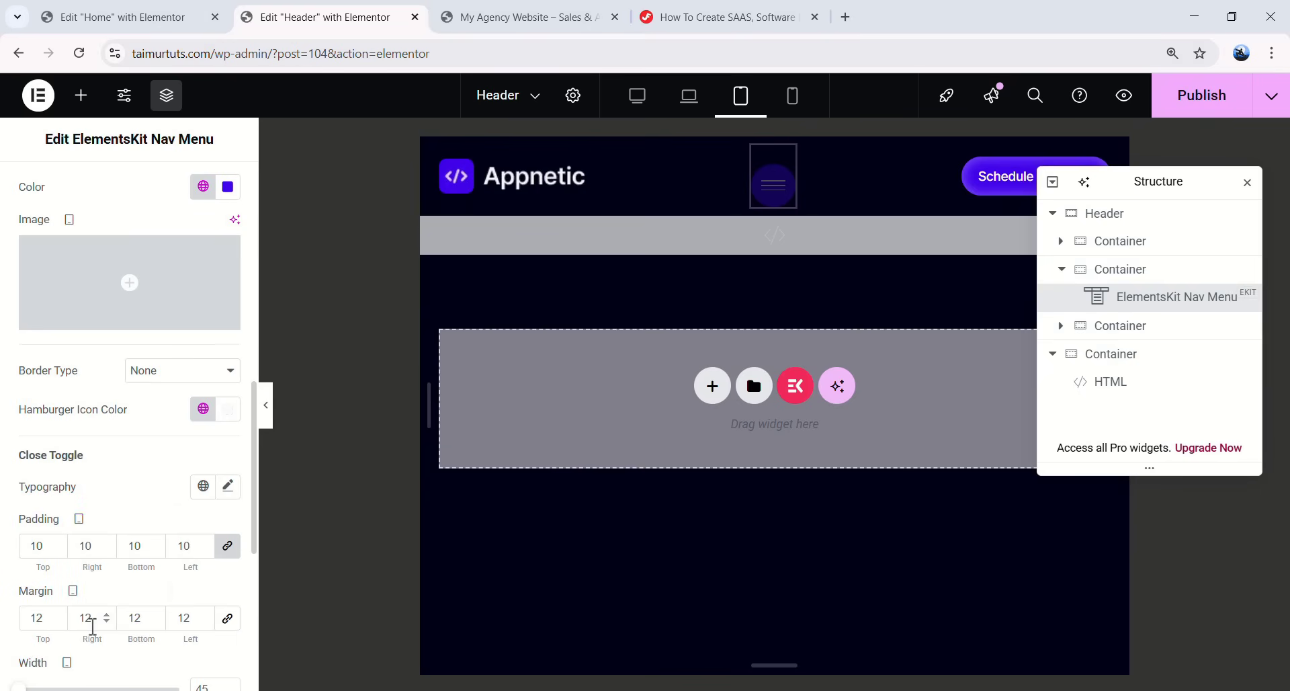
pyautogui.click(19, 618)
pyautogui.write('10')
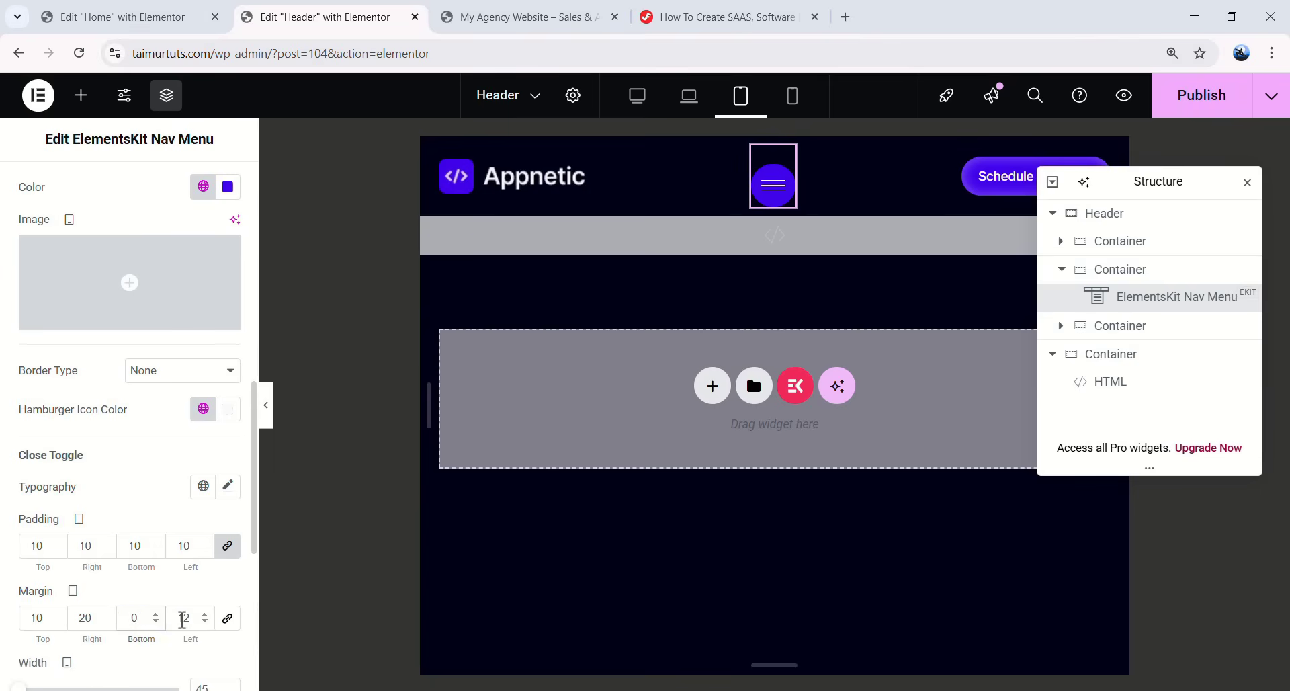
pyautogui.scroll(-3, 120, 485)
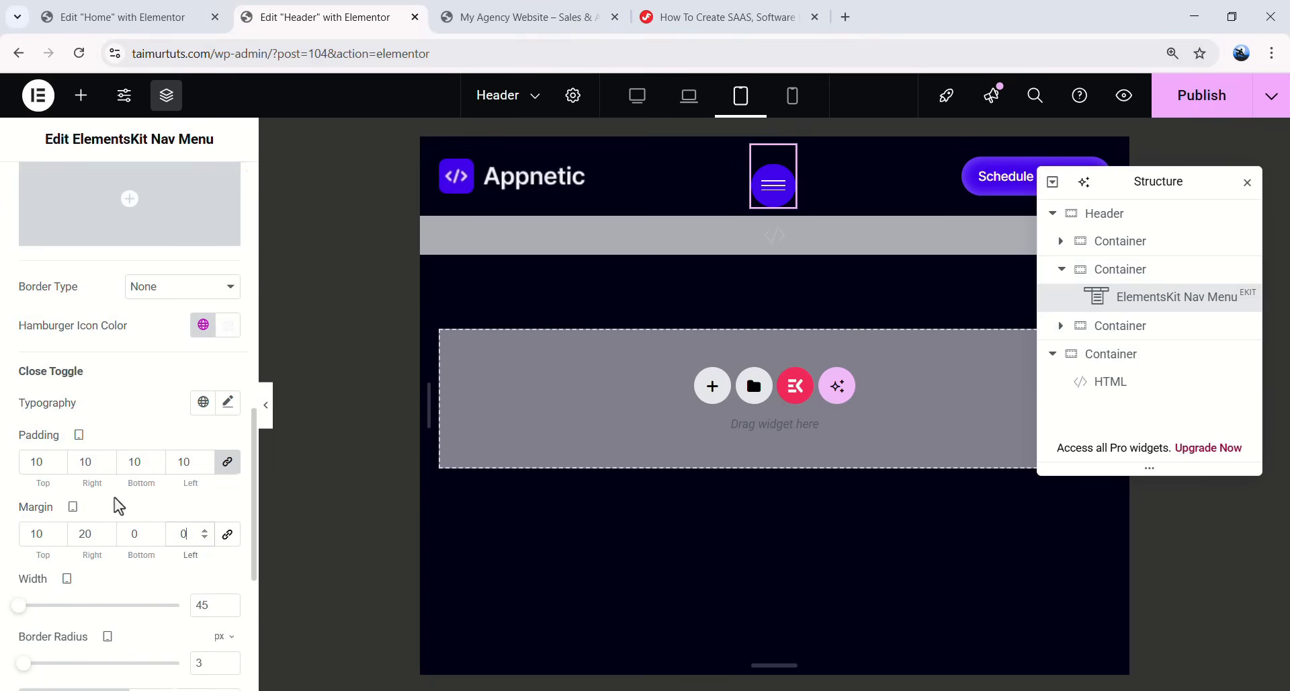
pyautogui.write('48')
pyautogui.press('Tab')
pyautogui.write('100')
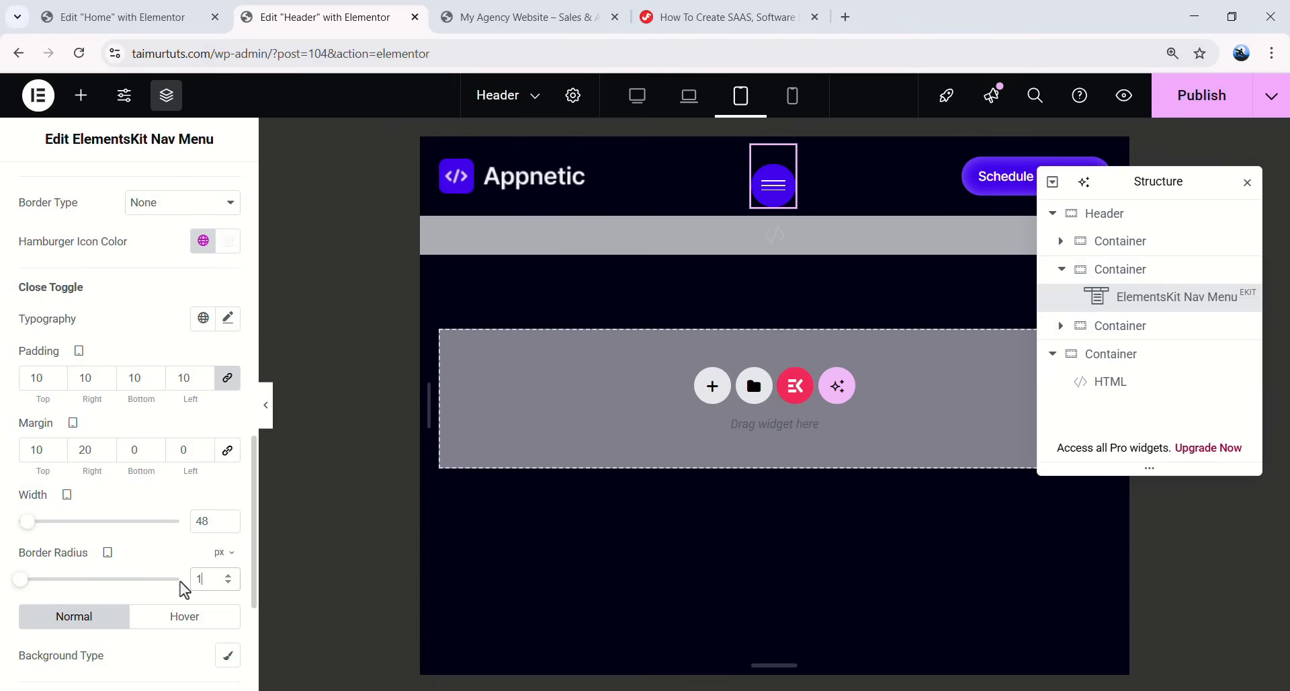
pyautogui.click(773, 185)
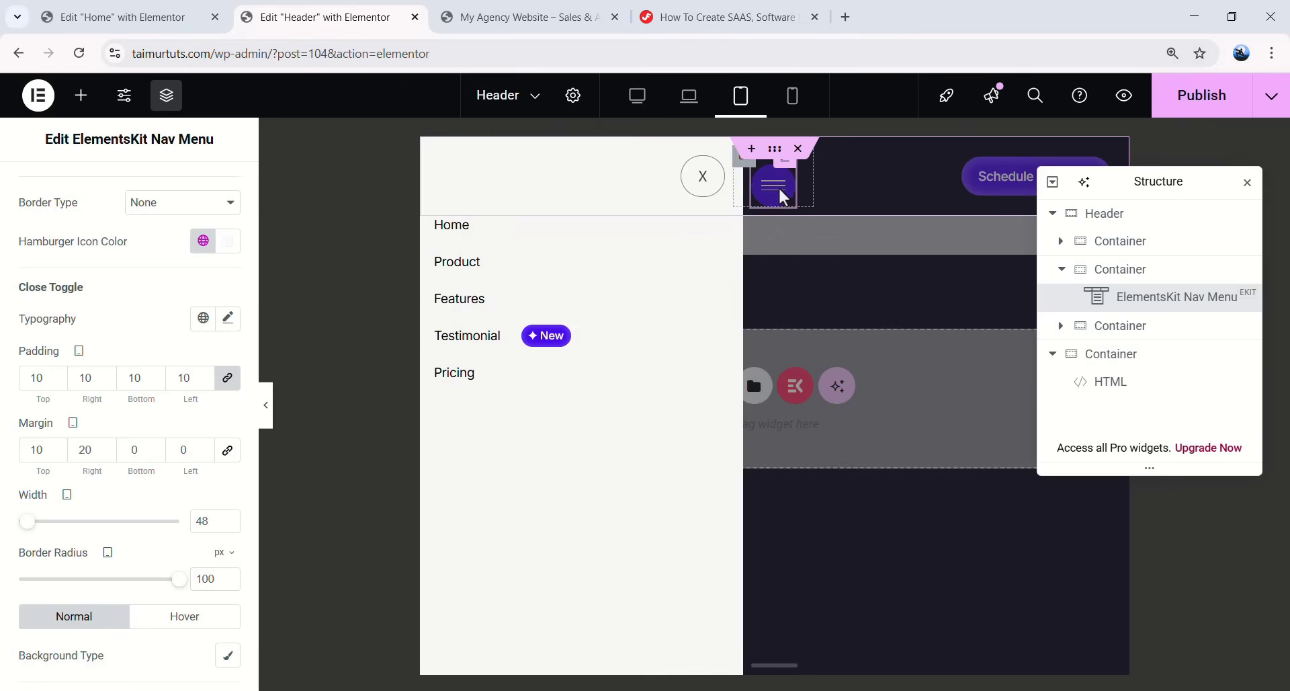
pyautogui.click(711, 180)
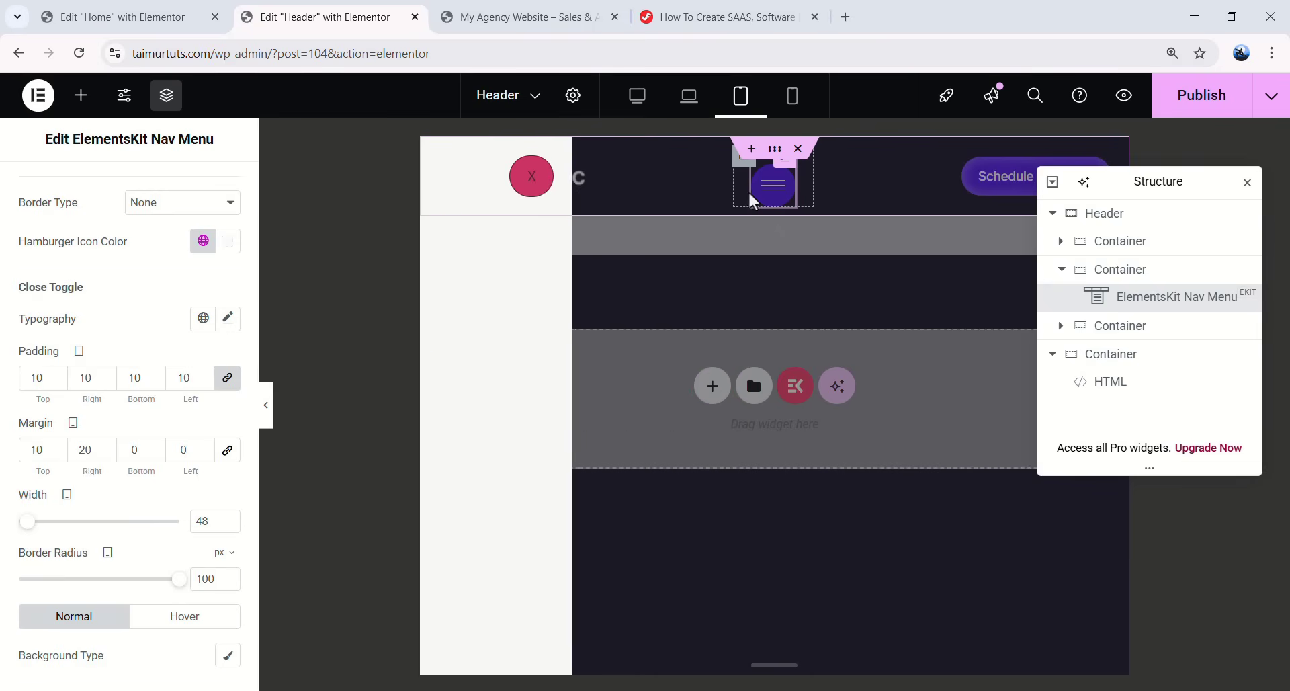
pyautogui.click(765, 192)
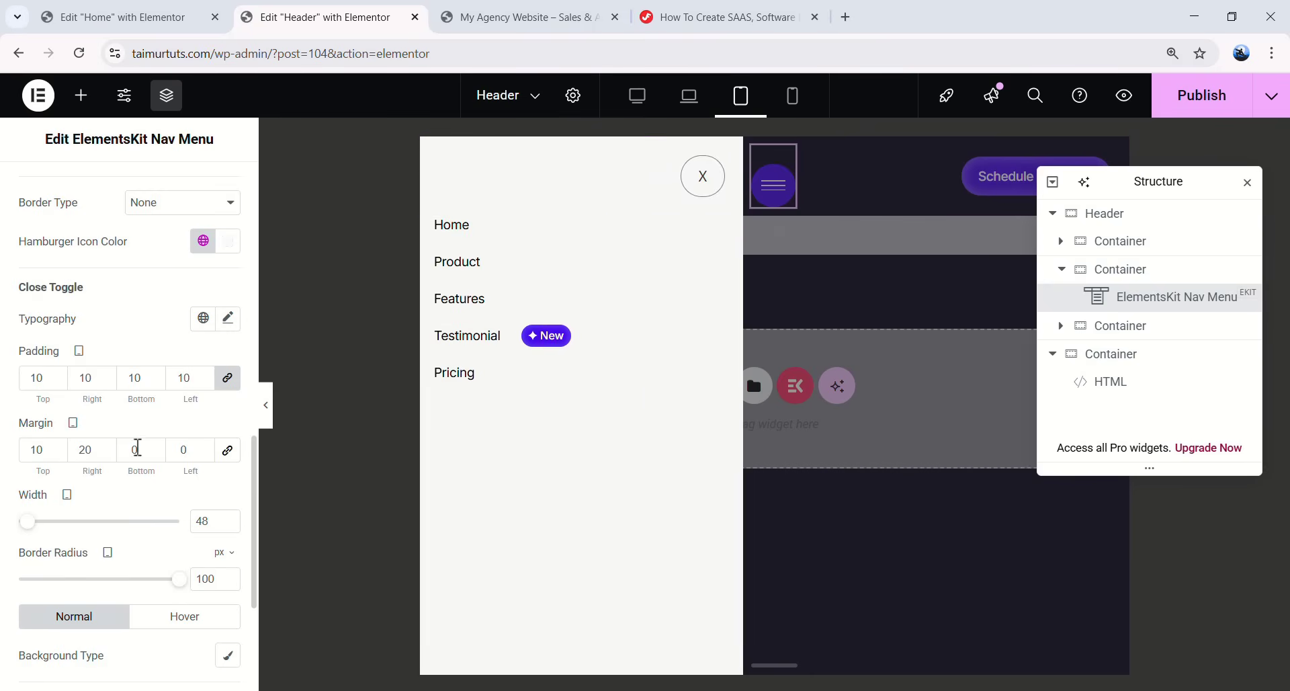
# - Give the close button a classic Accent purple background and a light global icon colour
pyautogui.scroll(-3, 144, 461)
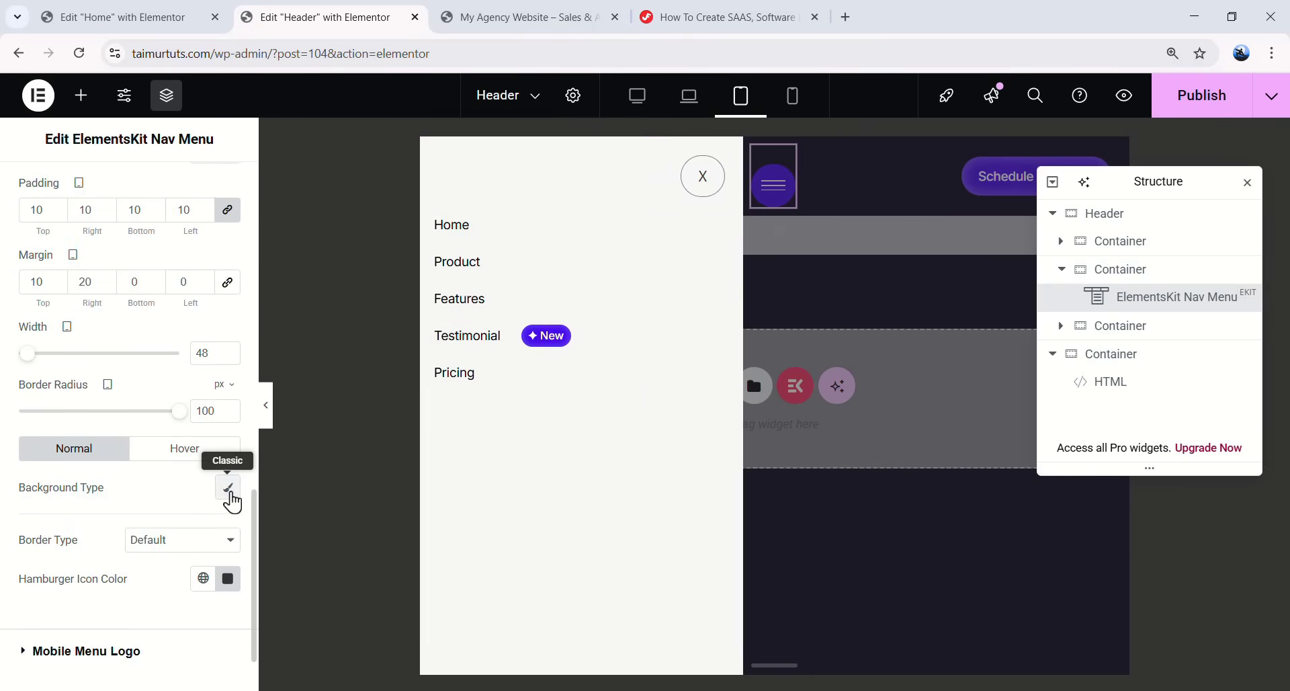
pyautogui.click(228, 489)
pyautogui.scroll(-2, 98, 511)
pyautogui.click(203, 442)
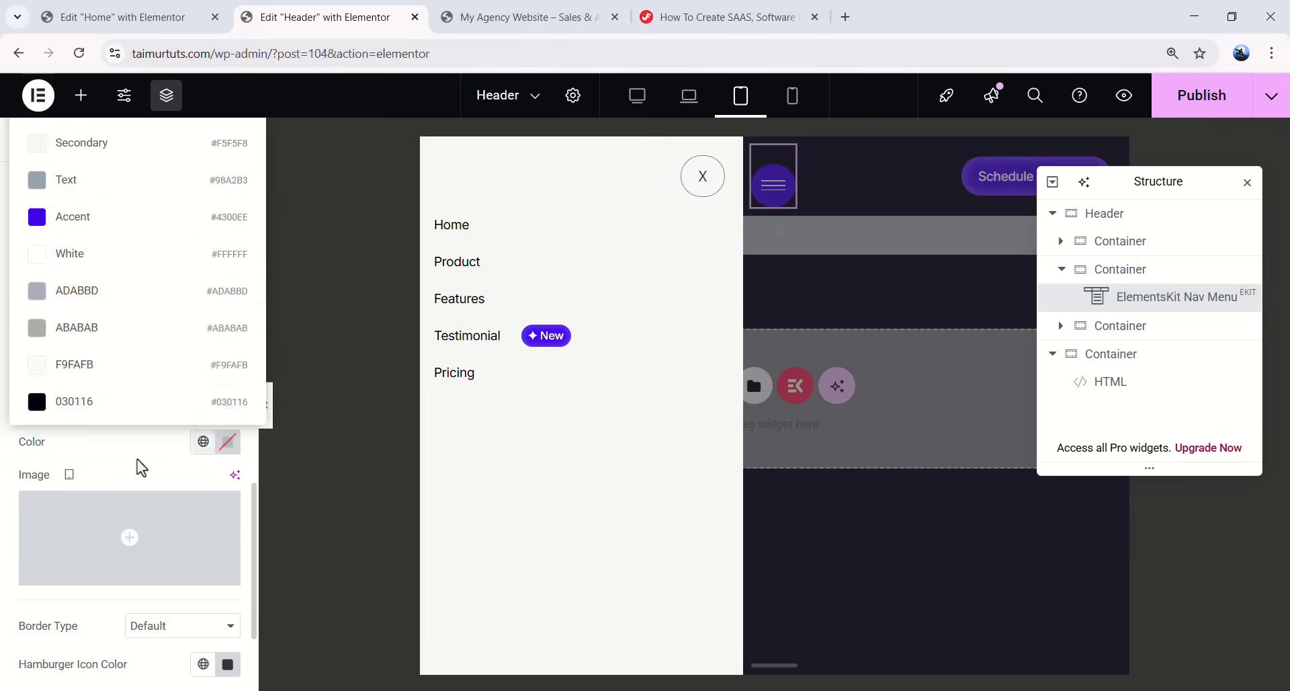
pyautogui.click(101, 221)
pyautogui.scroll(-2, 150, 397)
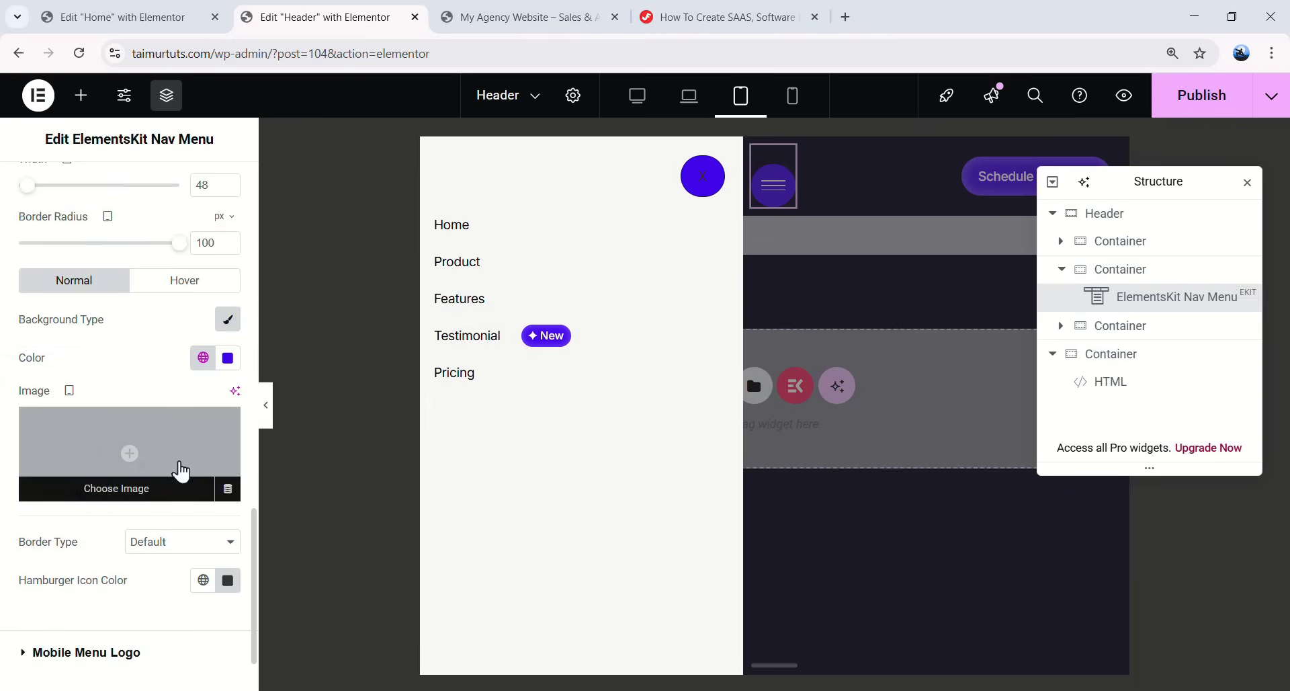
pyautogui.click(199, 582)
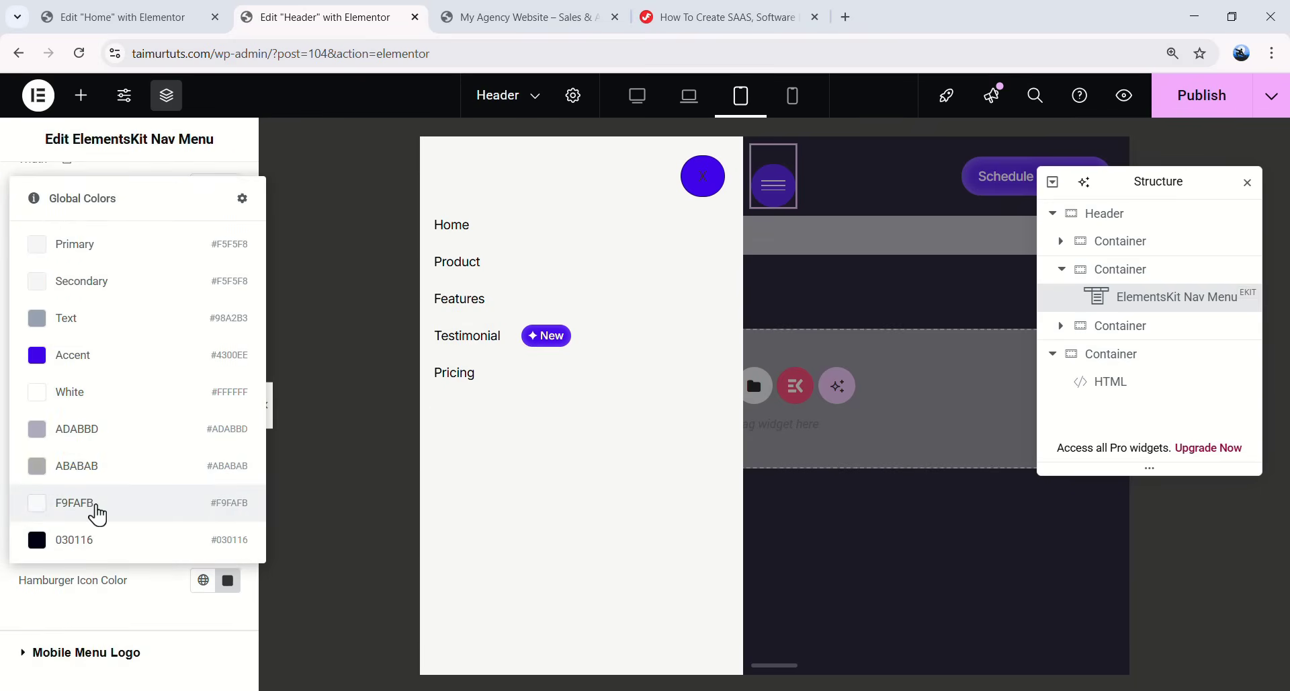
pyautogui.click(95, 503)
pyautogui.scroll(2, 163, 423)
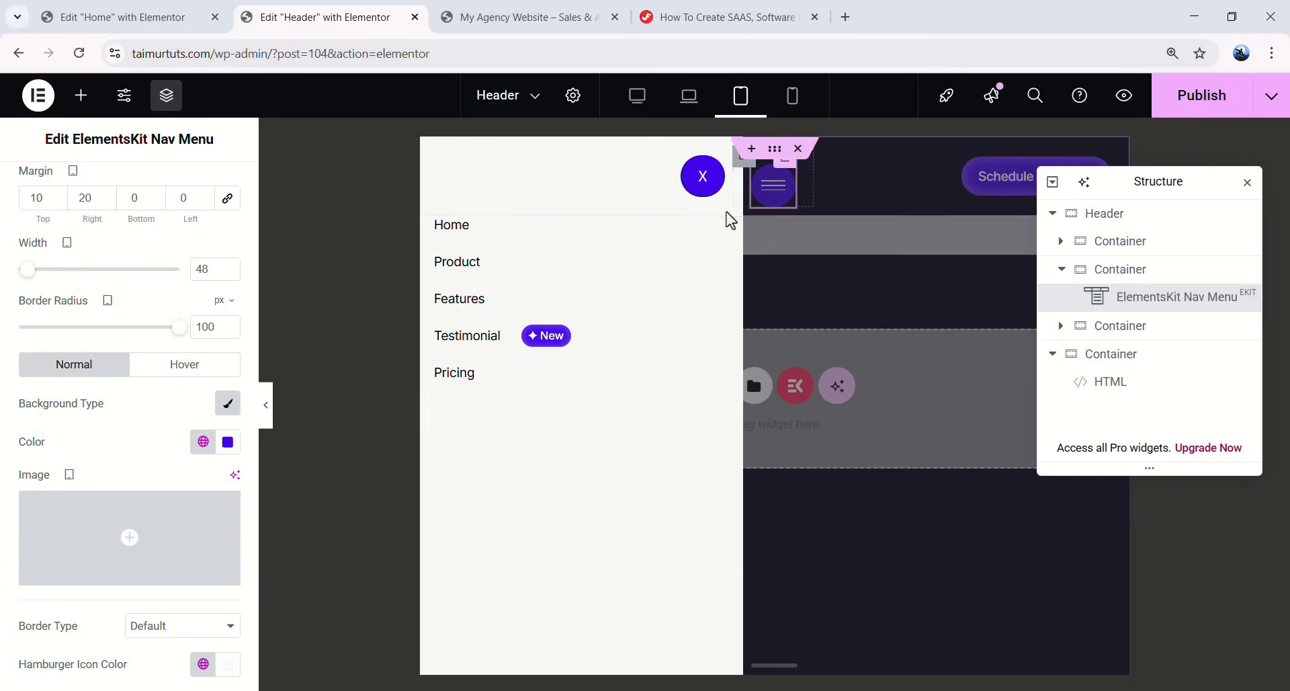
pyautogui.click(703, 175)
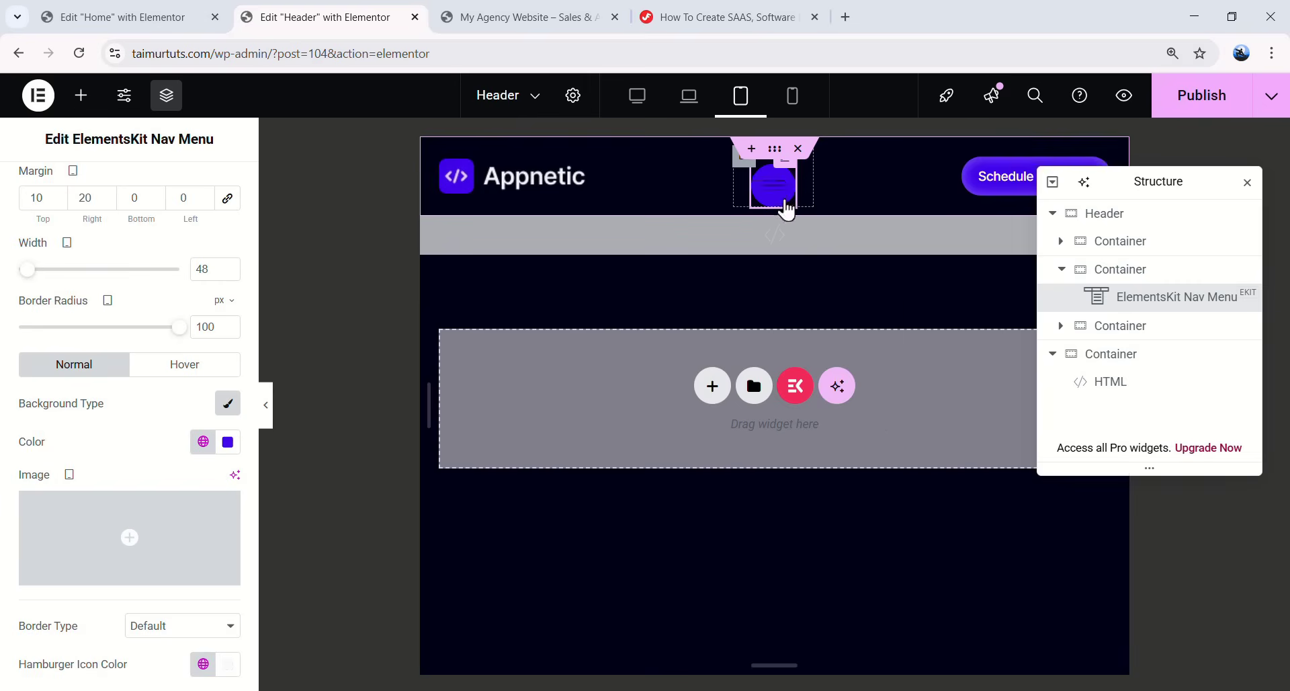
# - Make the hamburger icon colour White on hover
pyautogui.moveTo(1121, 181); pyautogui.dragTo(1079, 312)
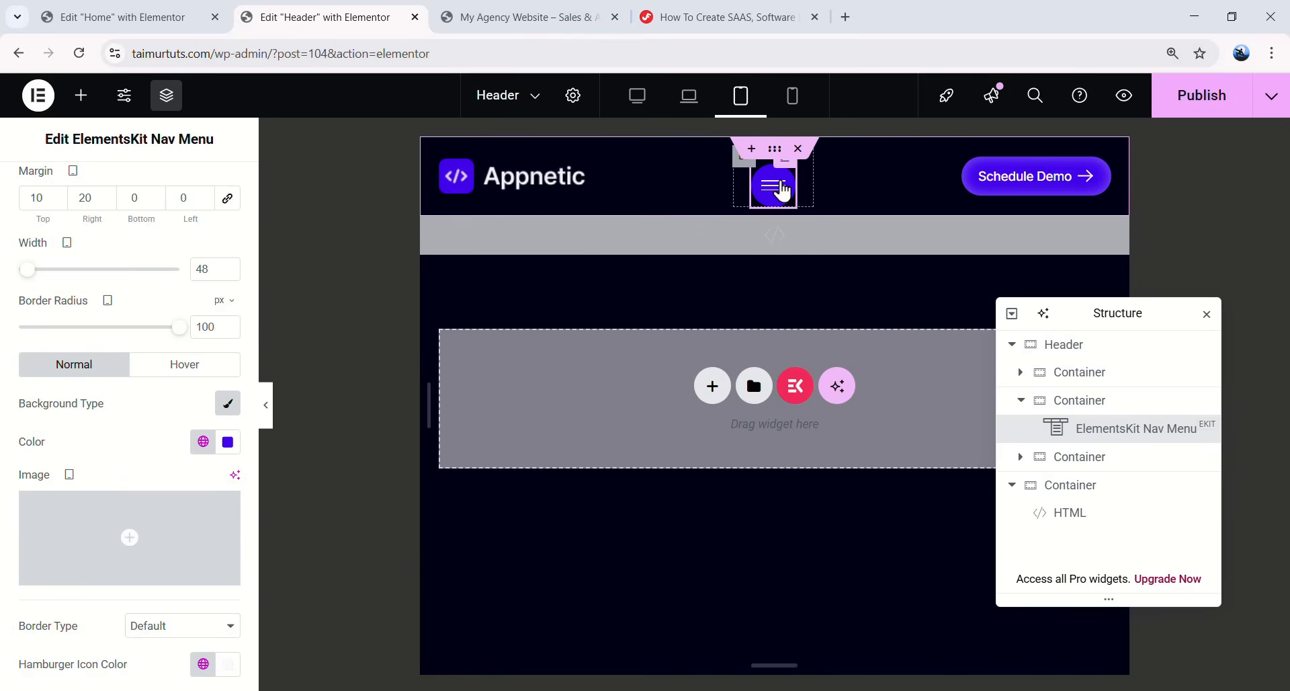
pyautogui.scroll(-5, 164, 320)
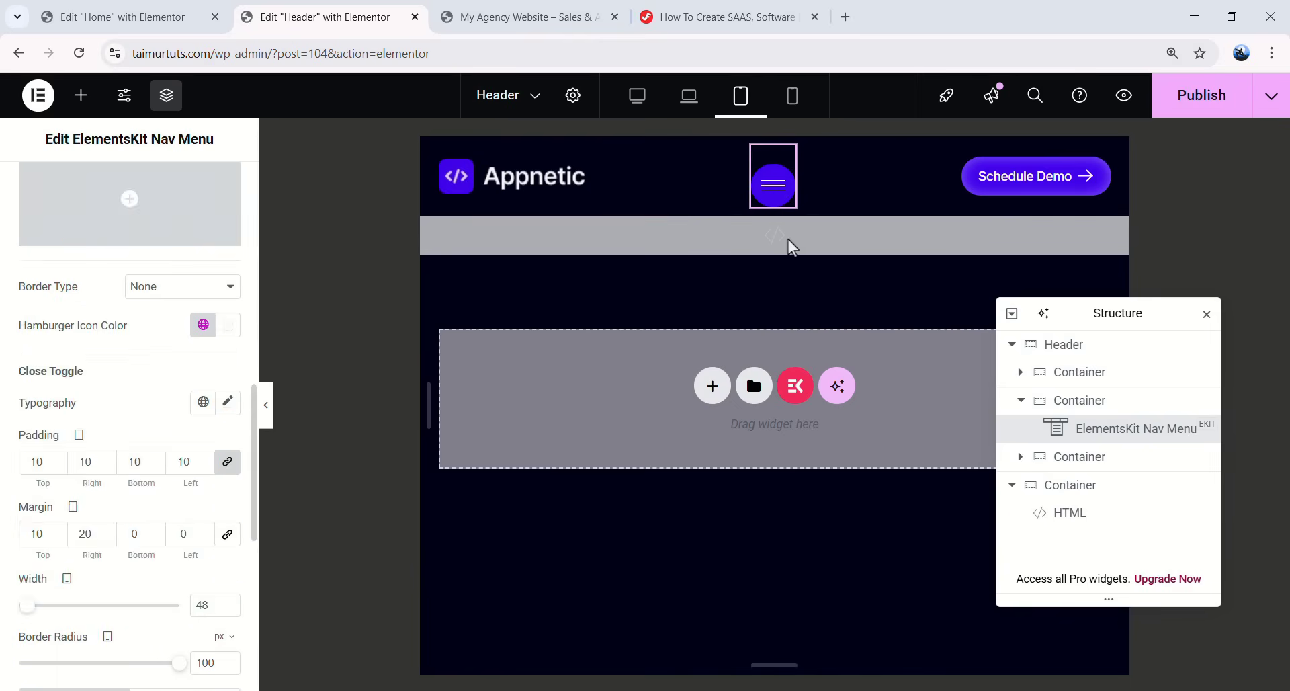
pyautogui.scroll(7, 138, 390)
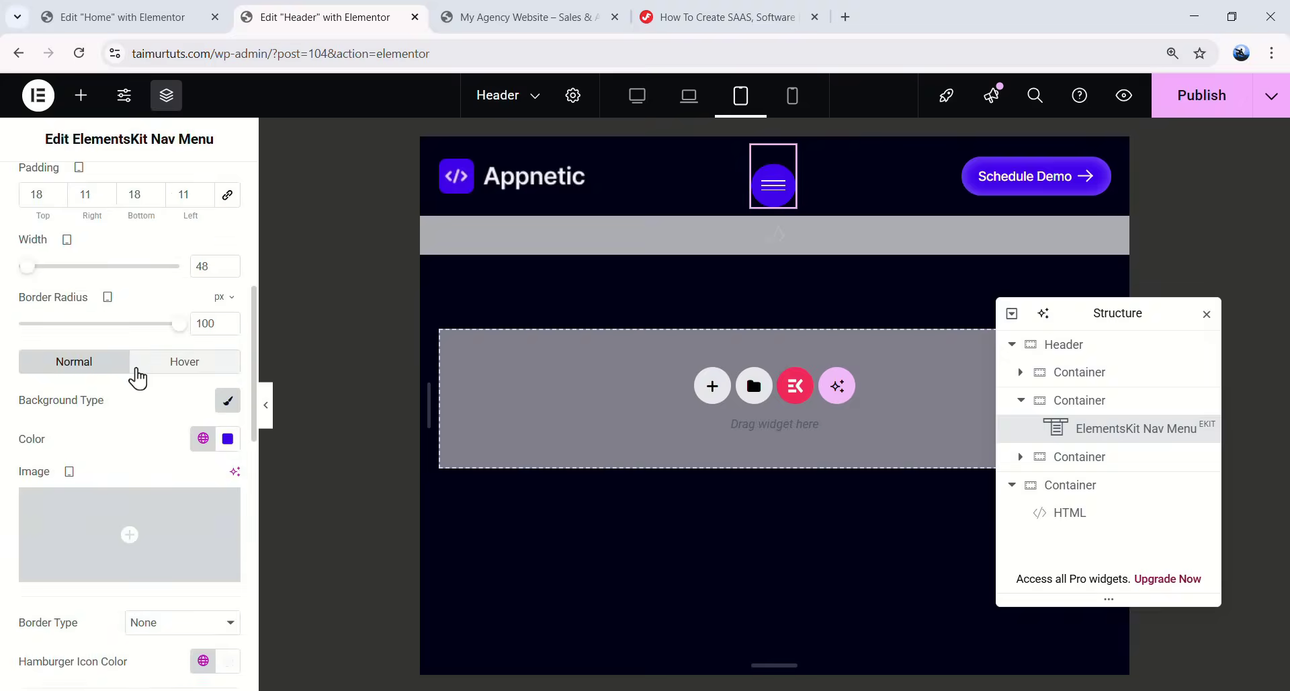
pyautogui.click(176, 531)
pyautogui.scroll(-3, 172, 529)
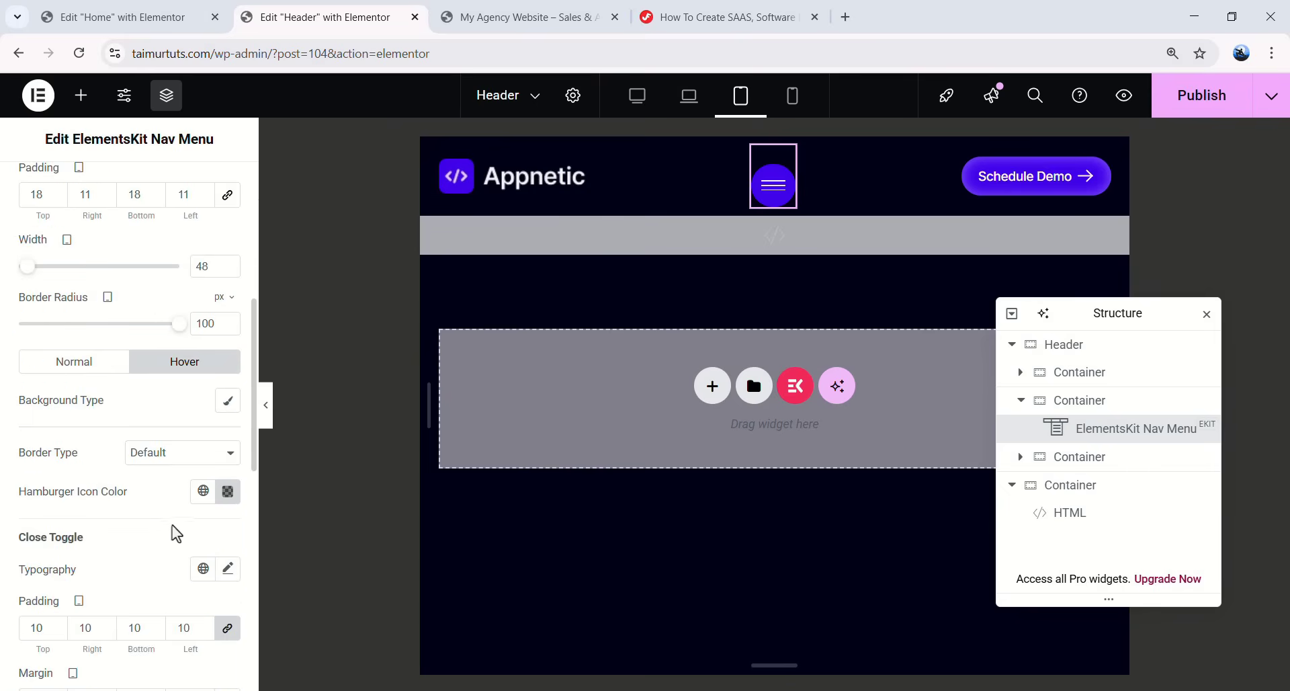
pyautogui.click(203, 491)
pyautogui.click(106, 307)
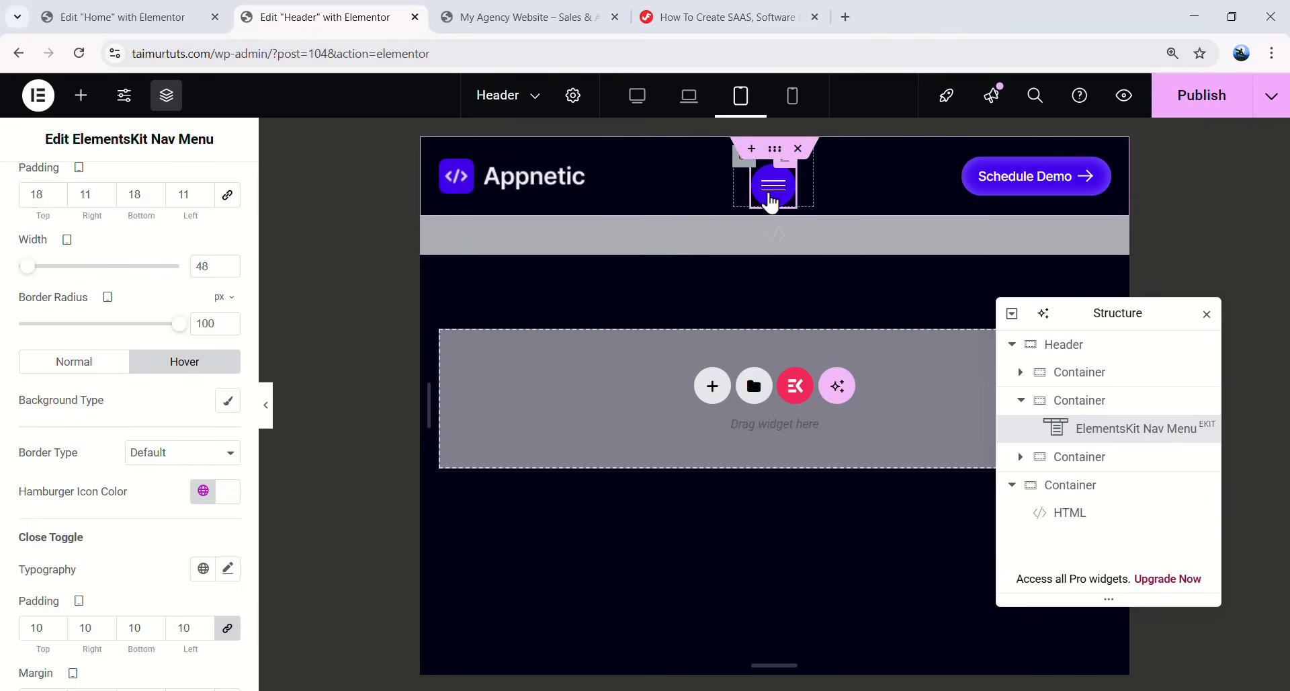
# - Give the close button a classic White hover background and check the off-canvas menu
pyautogui.scroll(-8, 154, 414)
pyautogui.click(184, 280)
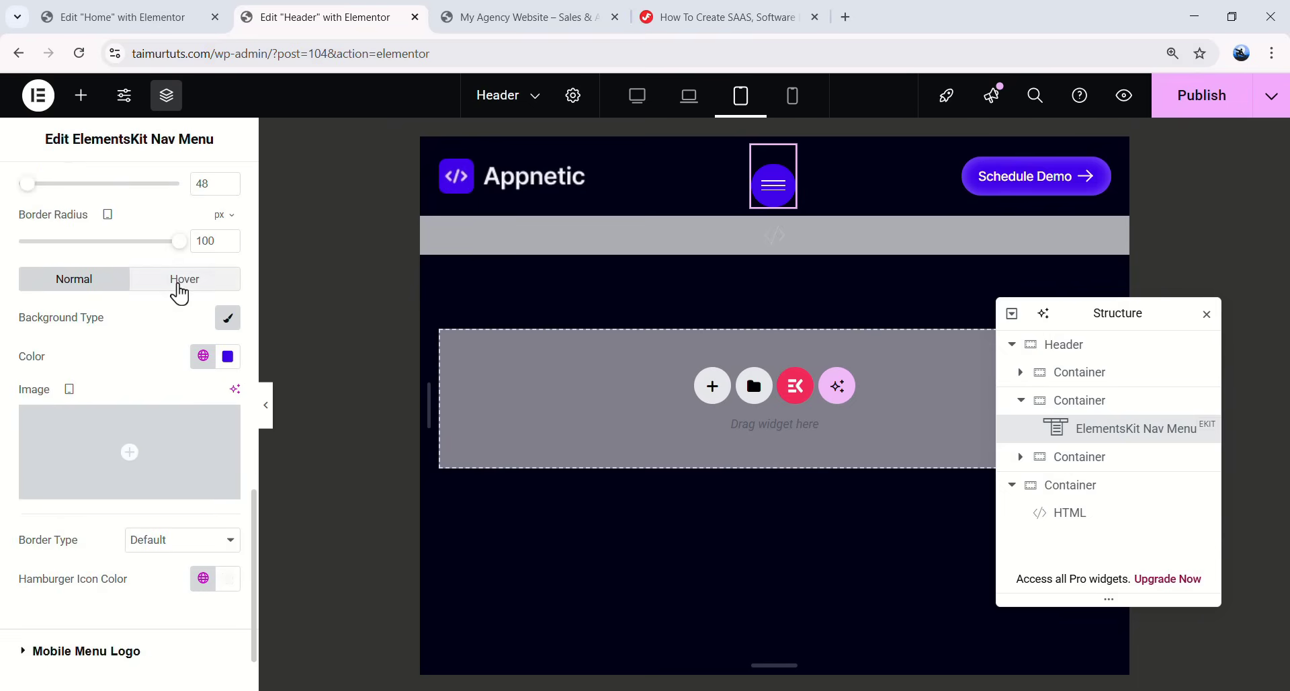
pyautogui.click(226, 395)
pyautogui.click(203, 433)
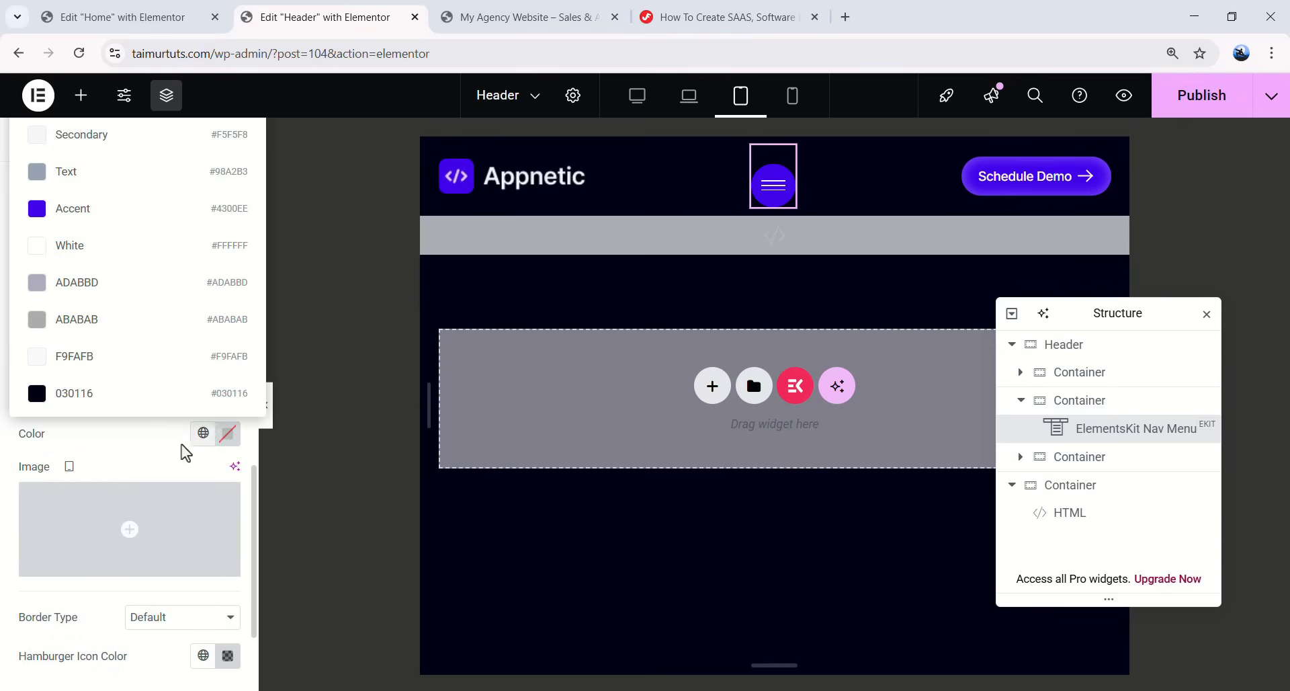
pyautogui.click(99, 247)
pyautogui.click(773, 184)
pyautogui.click(699, 181)
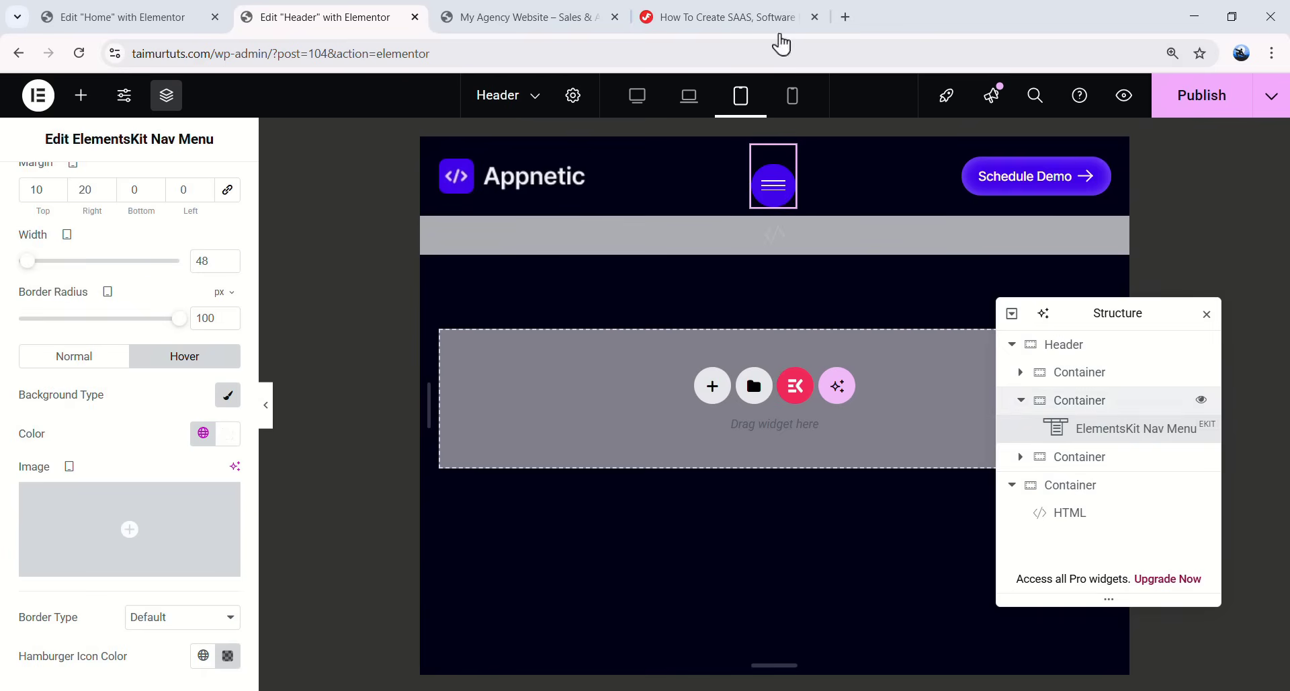
pyautogui.click(1021, 400)
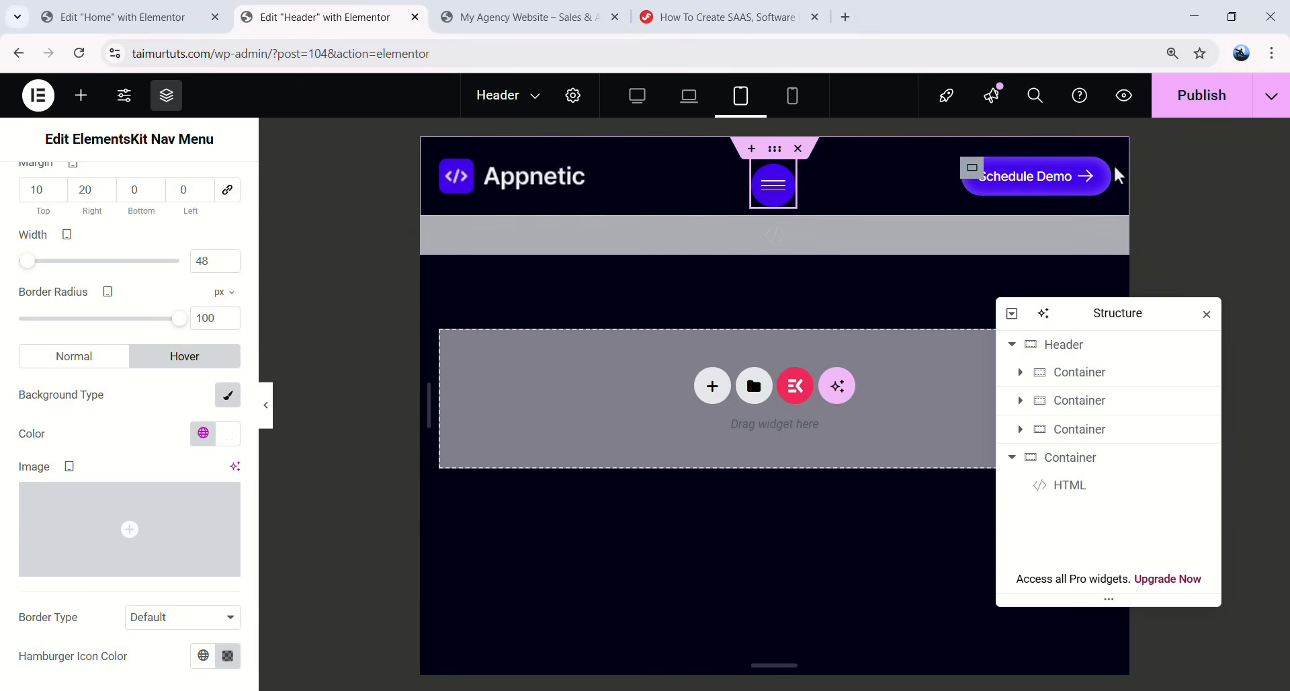
# - Move the hamburger menu to the header's end, keep its items centred, and remove its side padding
pyautogui.click(1081, 403)
pyautogui.scroll(-2, 169, 320)
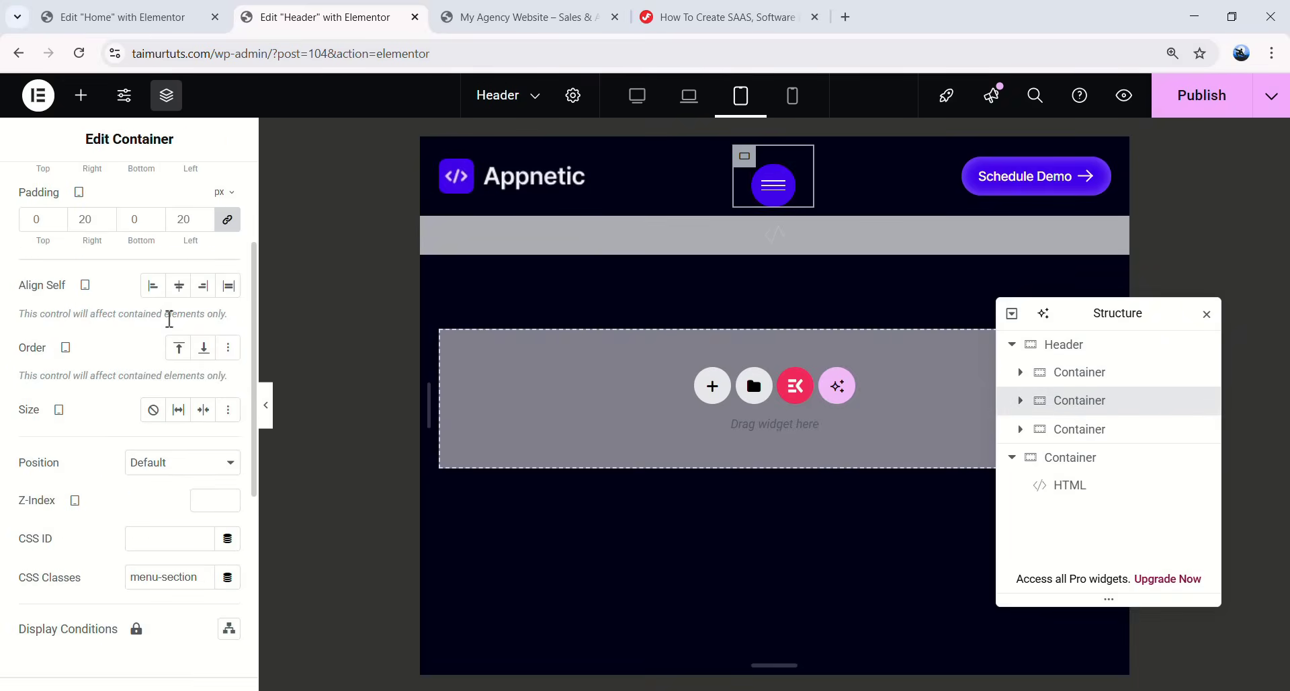
pyautogui.click(205, 349)
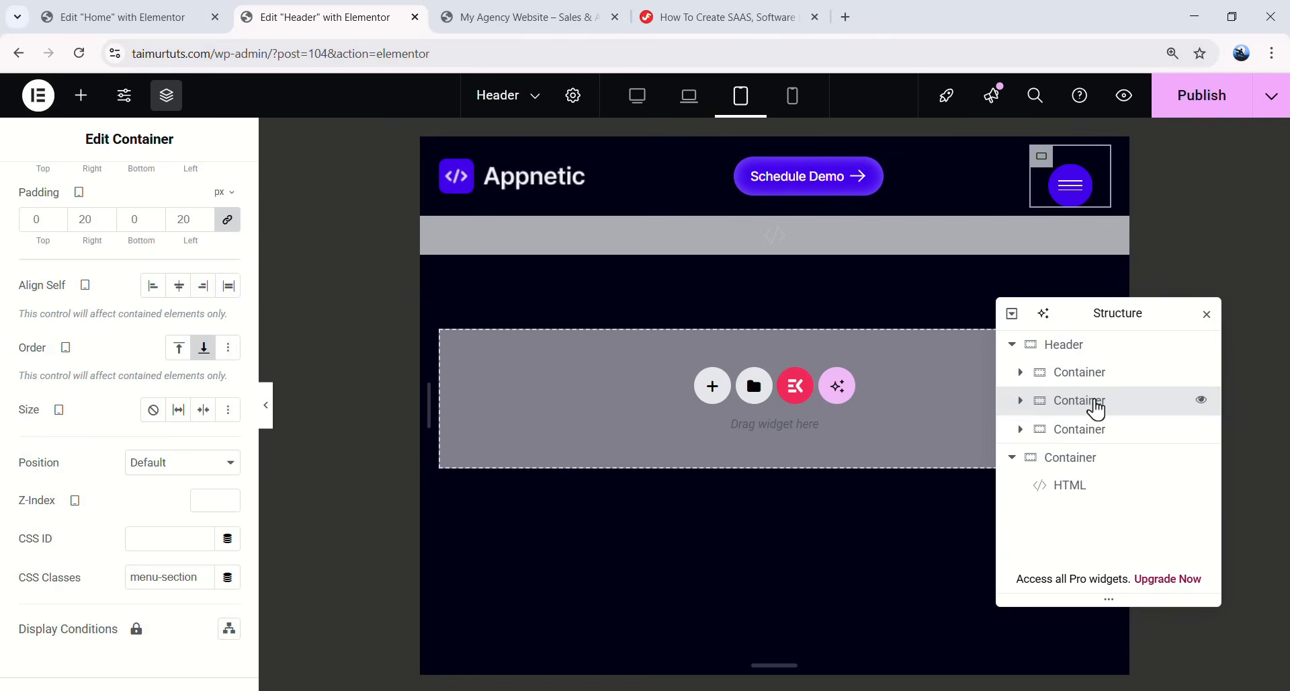
pyautogui.scroll(3, 170, 302)
pyautogui.click(65, 194)
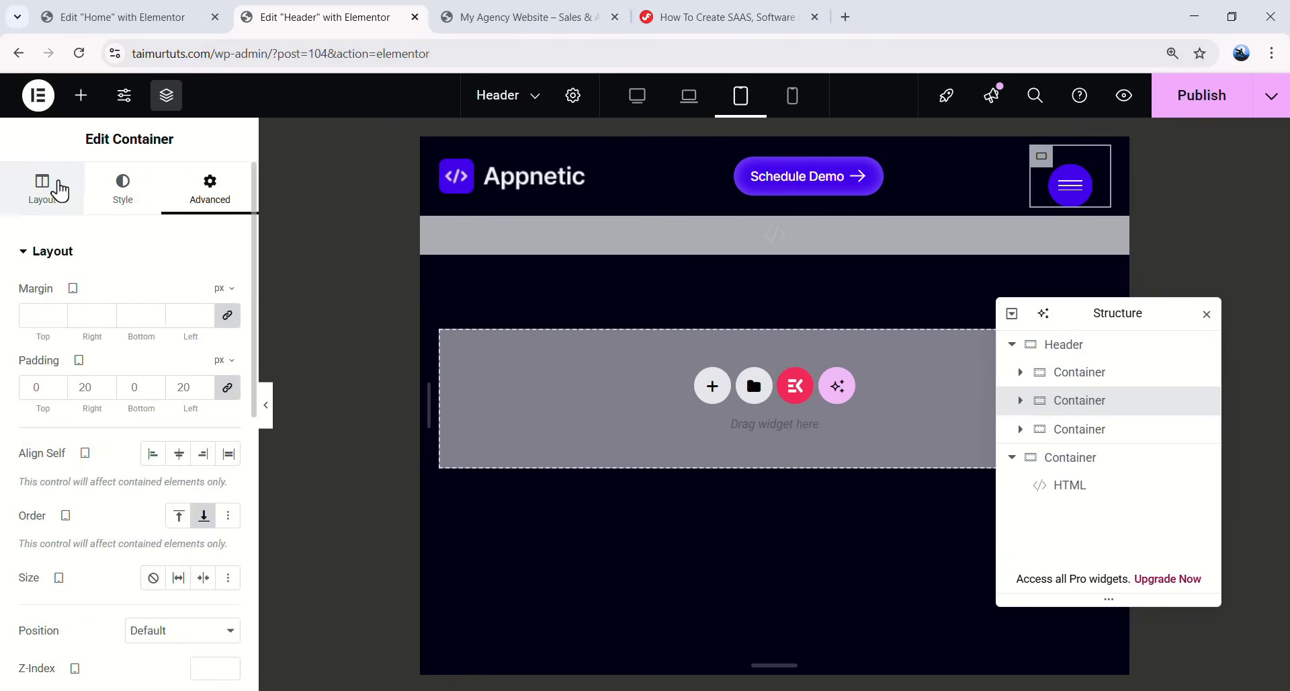
pyautogui.scroll(-5, 115, 302)
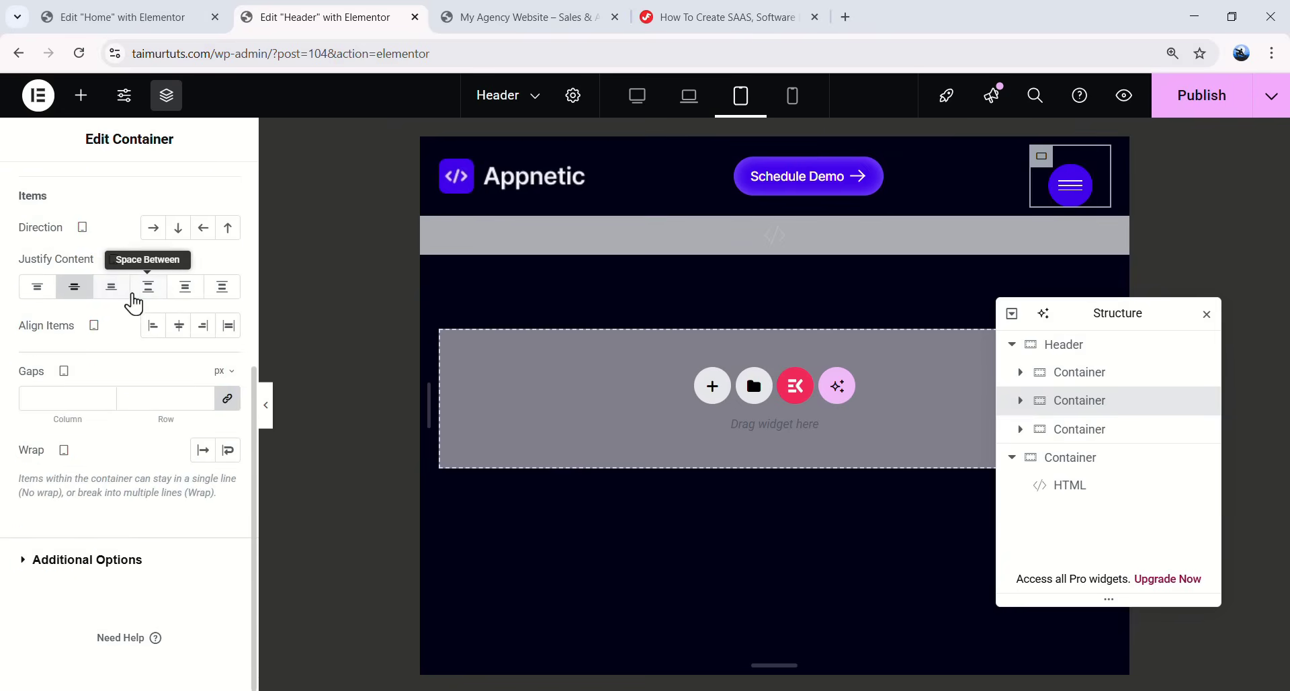
pyautogui.click(123, 294)
pyautogui.click(74, 287)
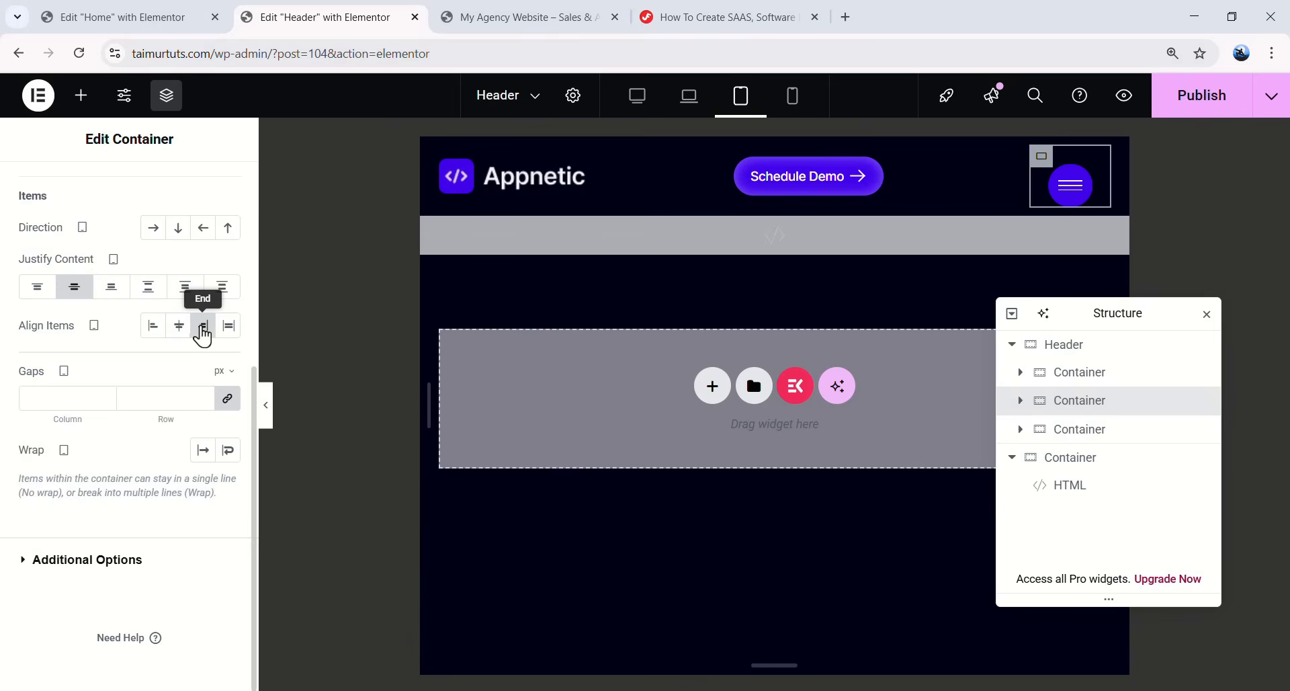
pyautogui.scroll(5, 215, 269)
pyautogui.click(210, 191)
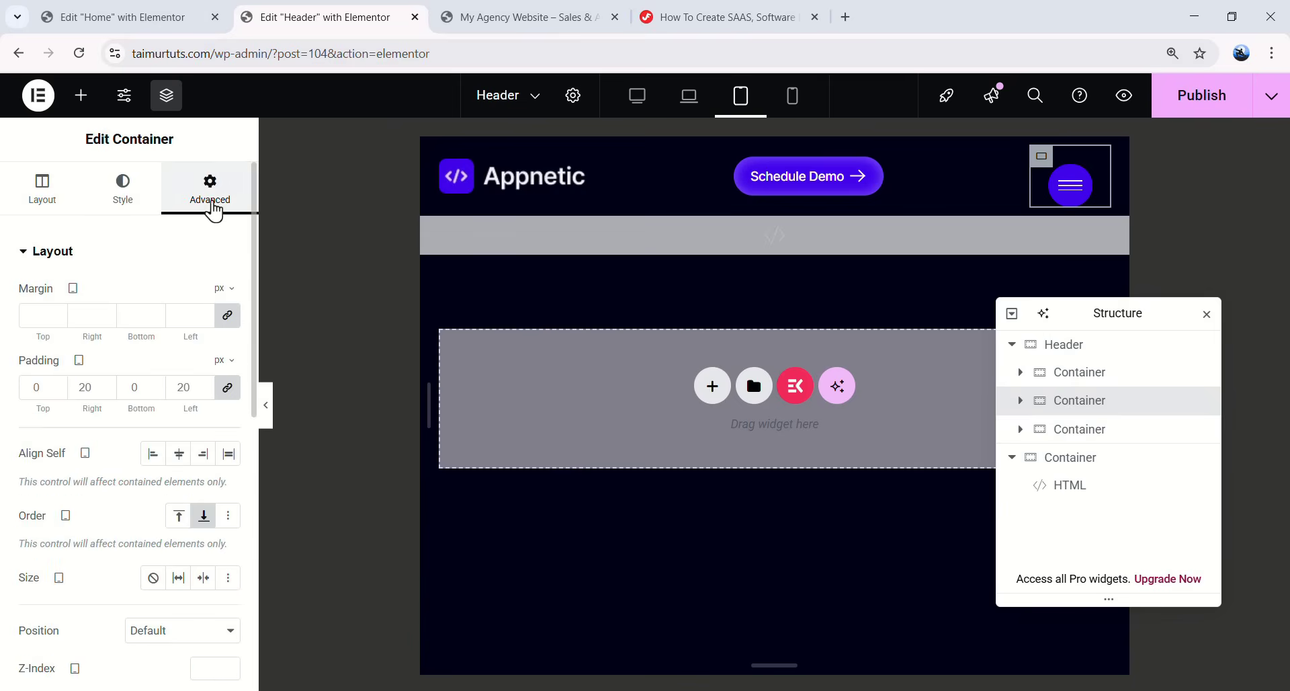
pyautogui.press('BackSpace')
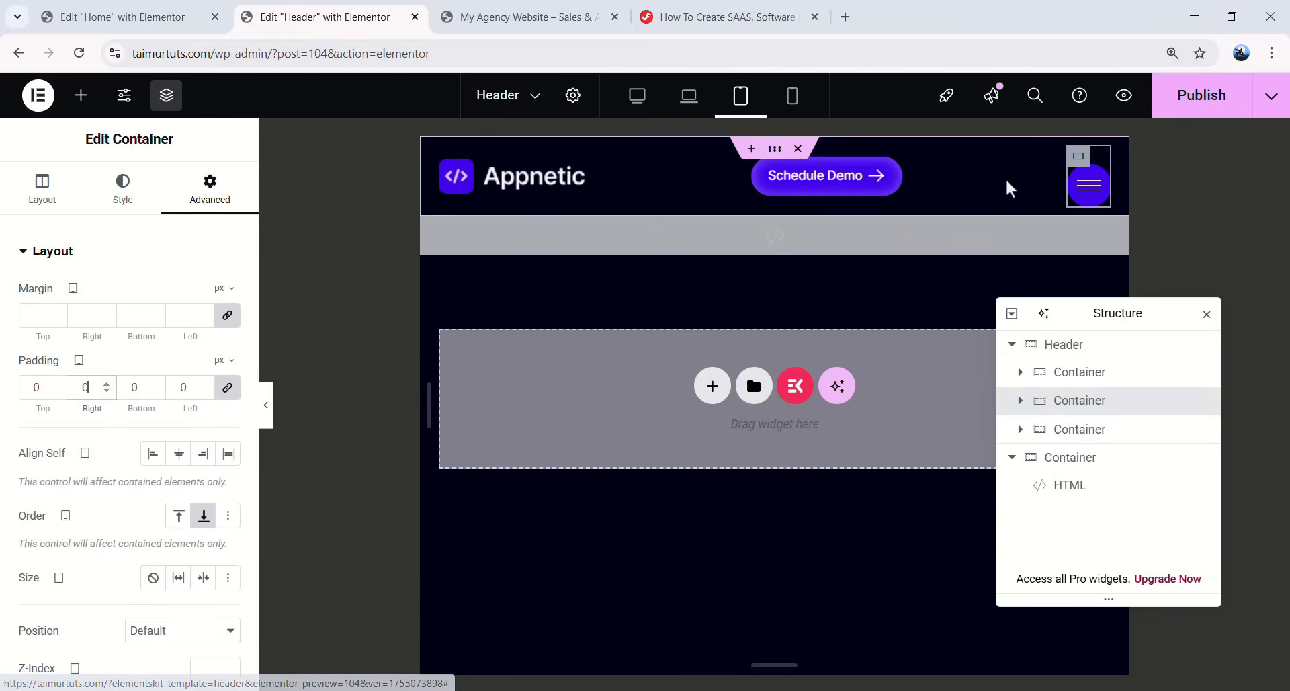
# - Set the Schedule Demo container to 20% width with Grow and a 30px right margin
pyautogui.click(767, 171)
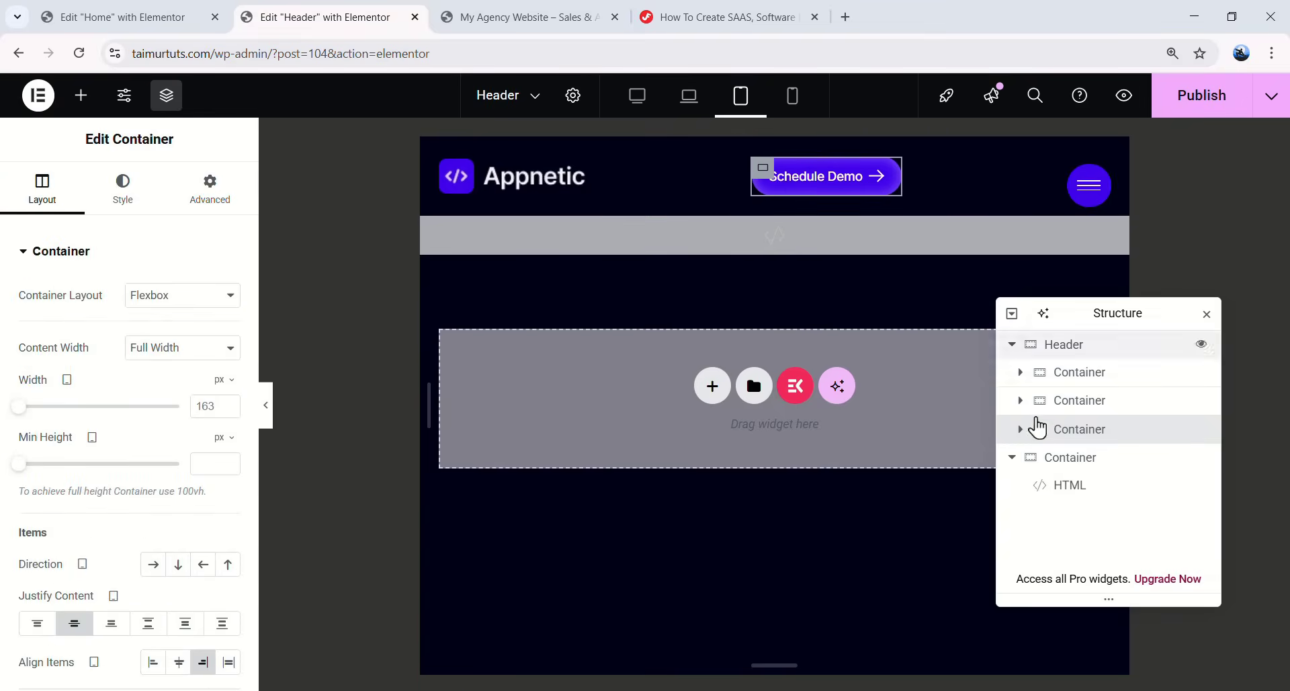
pyautogui.click(227, 381)
pyautogui.click(218, 398)
pyautogui.write('20')
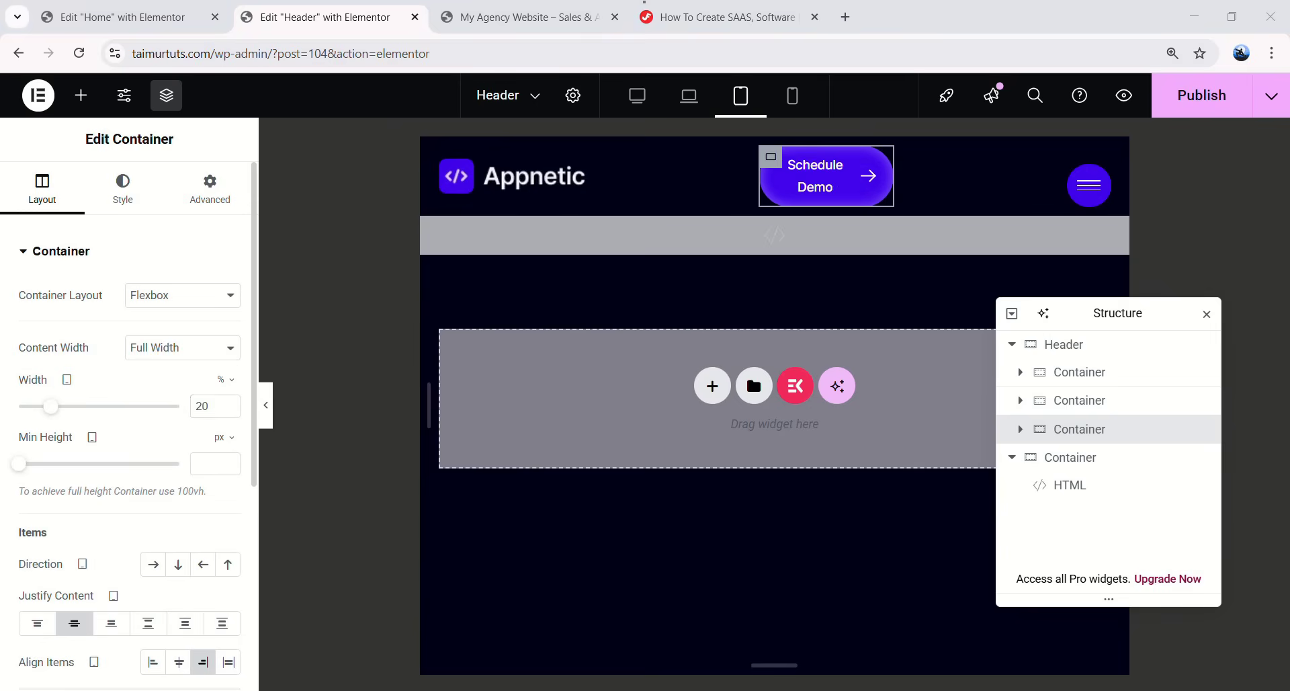
pyautogui.click(208, 188)
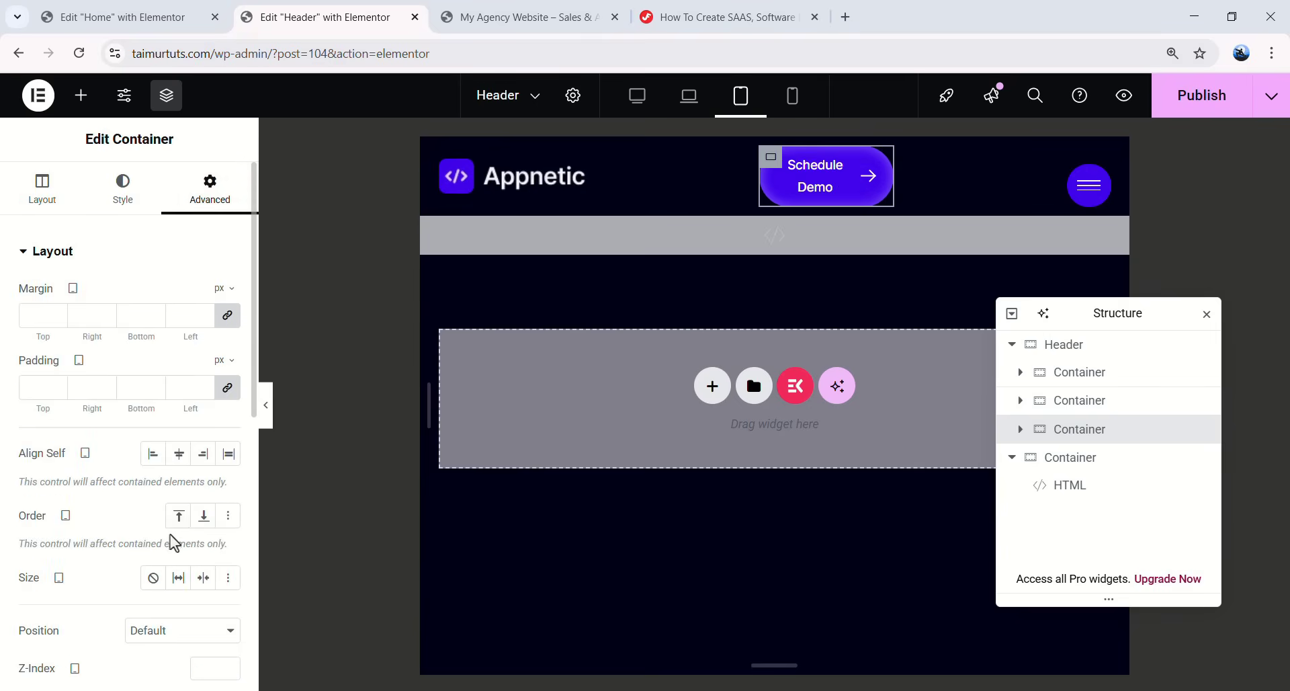
pyautogui.scroll(-1, 174, 541)
pyautogui.click(178, 494)
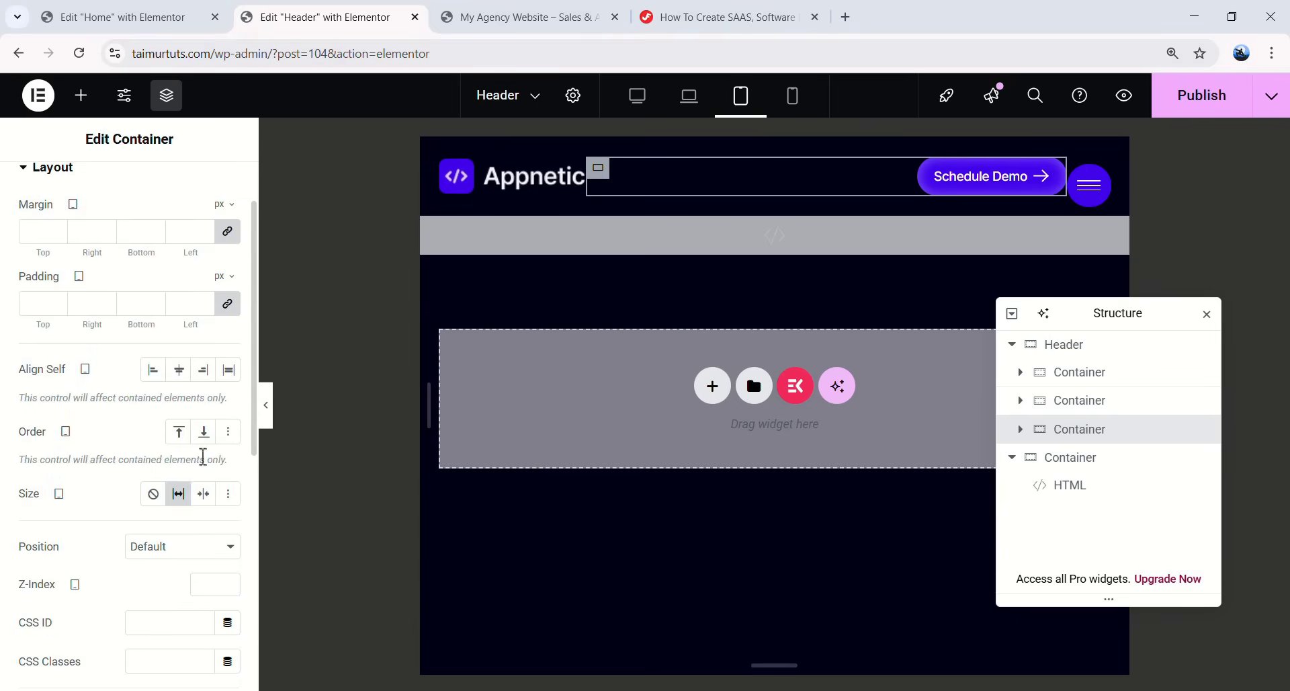
pyautogui.scroll(1, 125, 341)
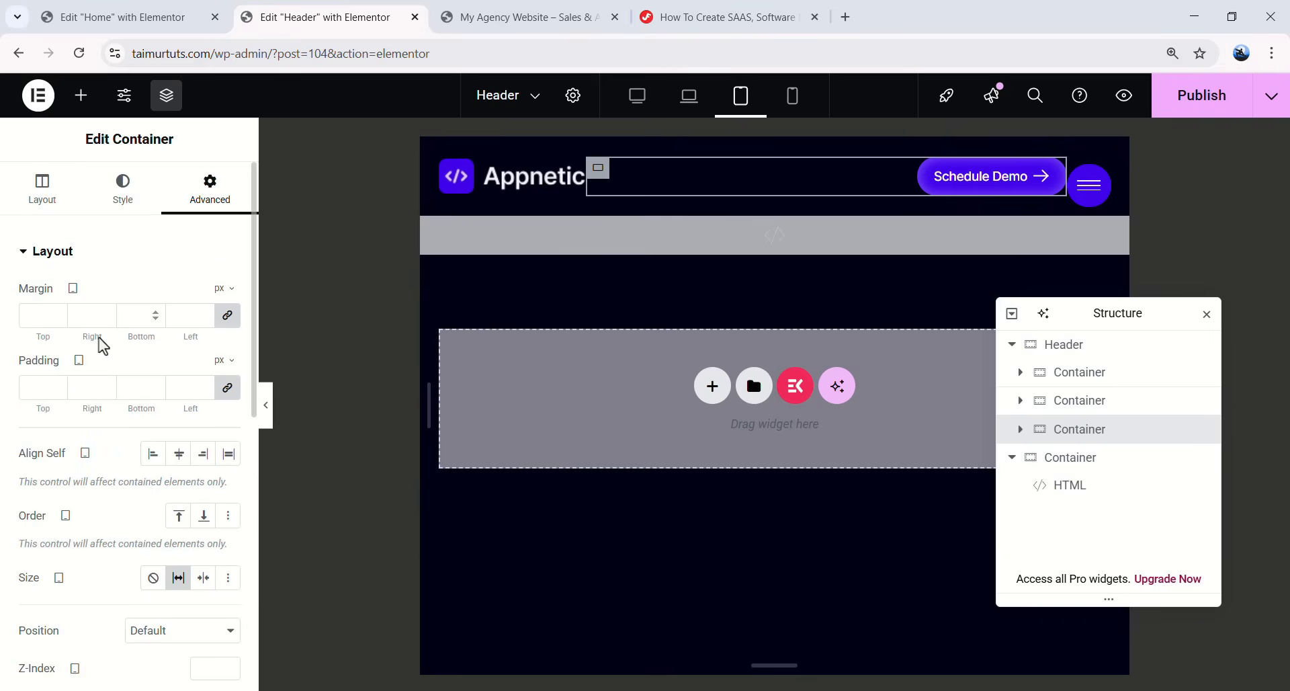
pyautogui.click(227, 315)
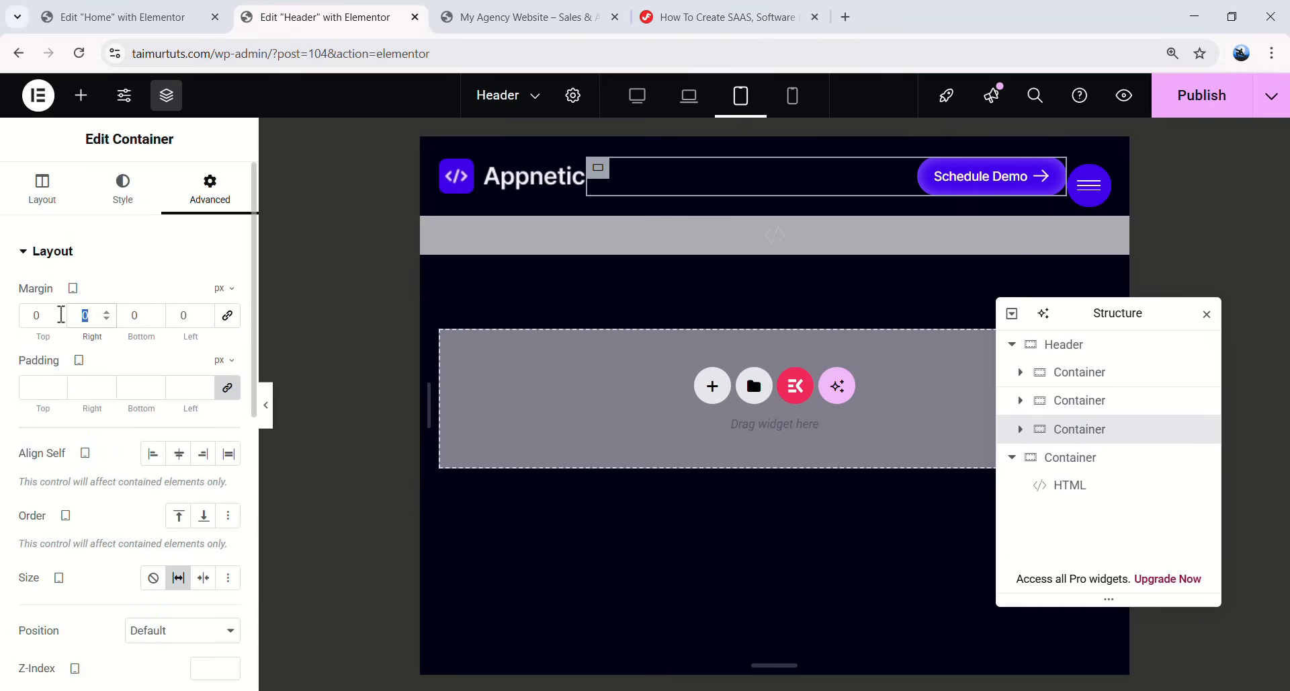
pyautogui.write('30')
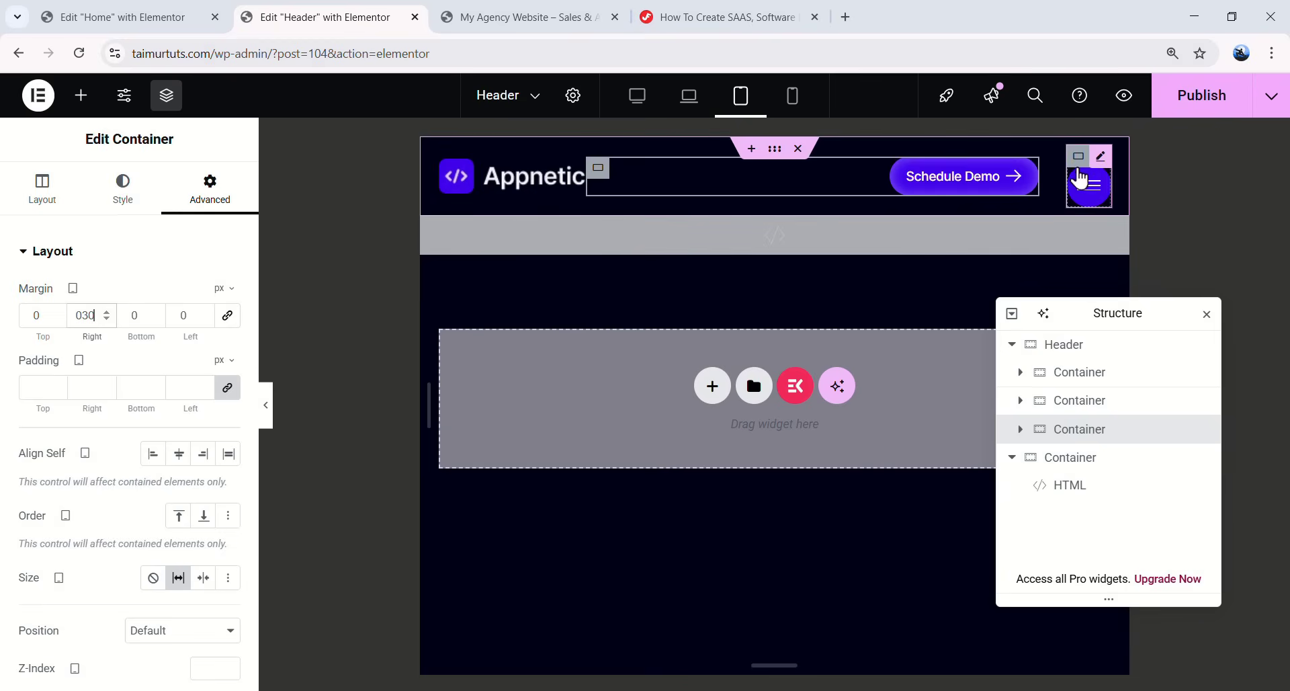
# - Check the nav menu's spacing and preview the slide-out menu showing all five items
pyautogui.click(1079, 401)
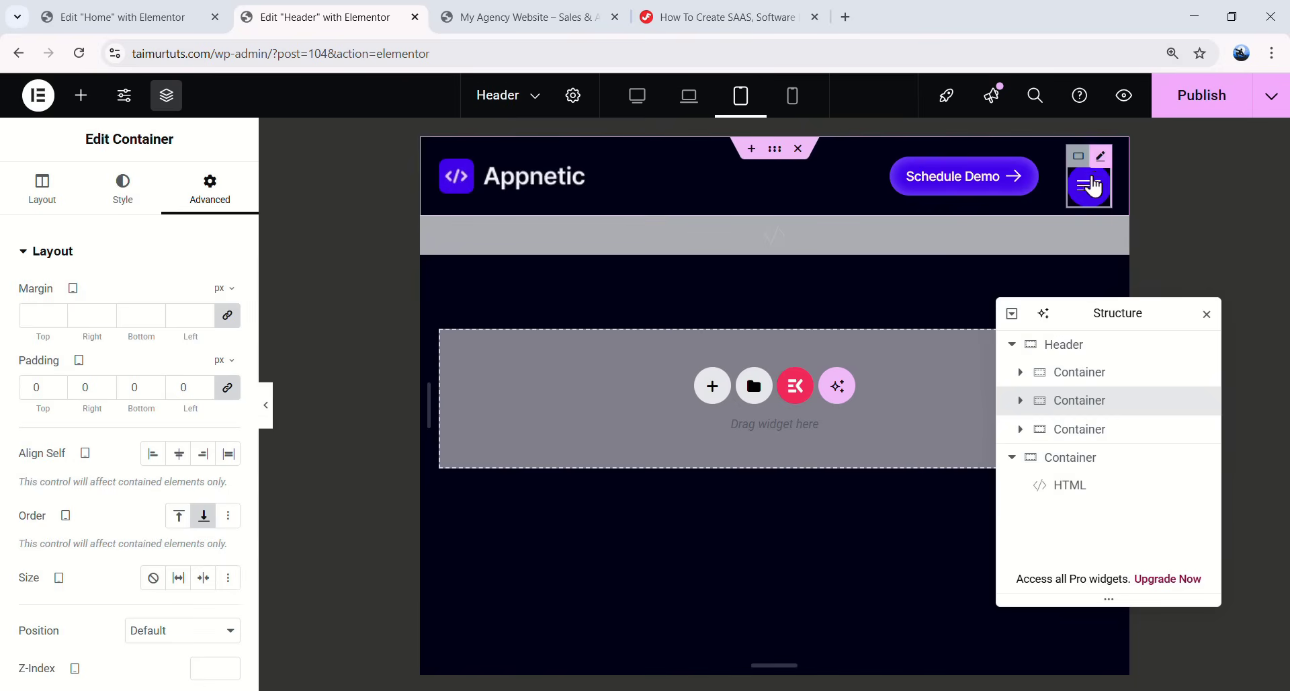
pyautogui.click(1020, 400)
pyautogui.click(1095, 428)
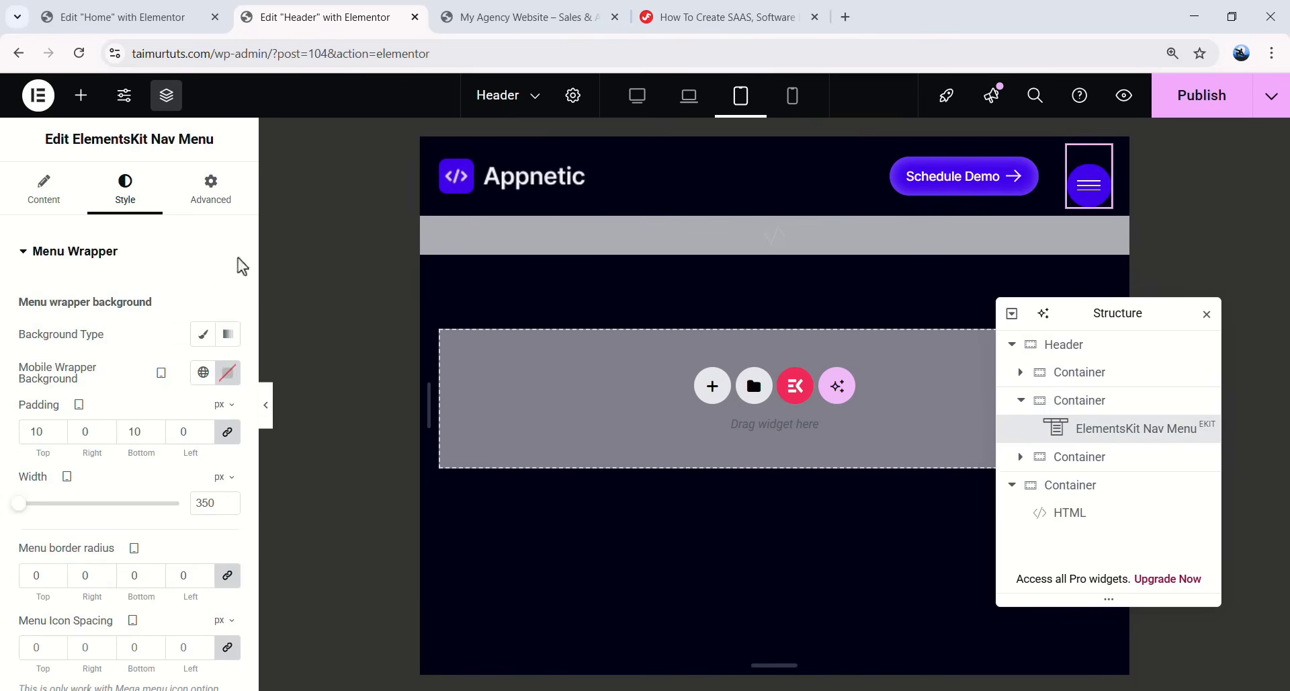
pyautogui.click(210, 190)
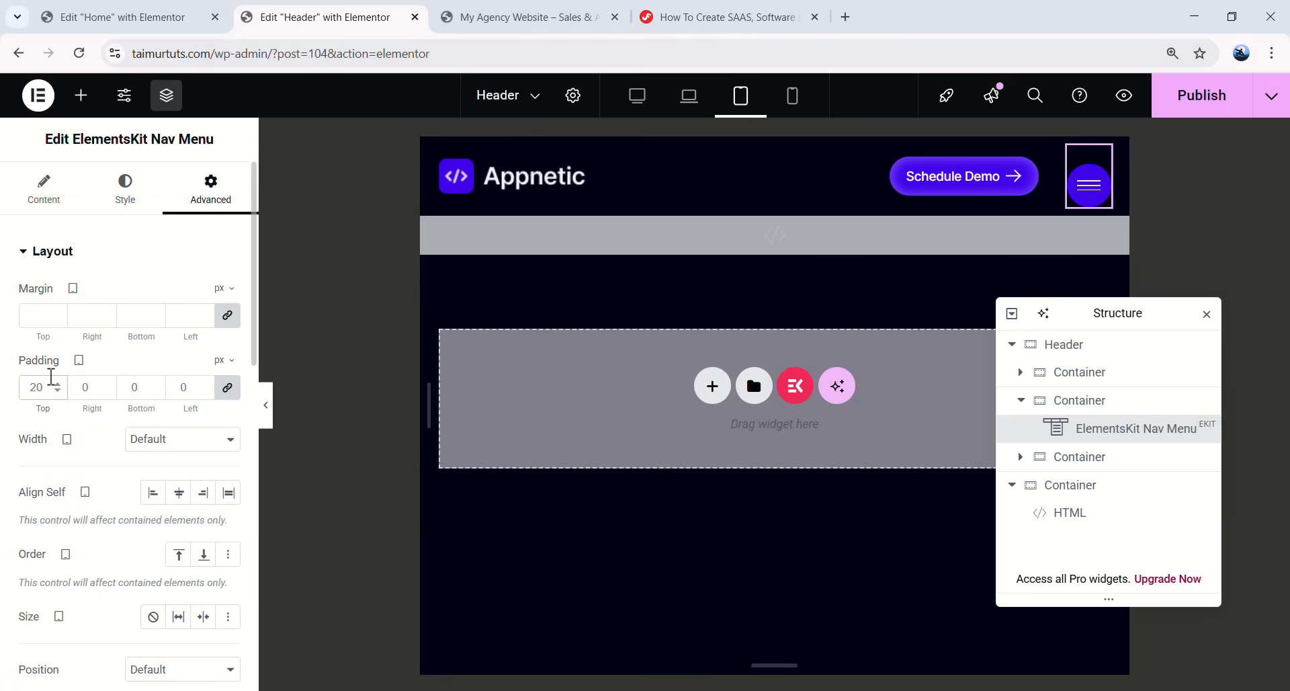
pyautogui.click(266, 404)
pyautogui.click(959, 177)
pyautogui.click(825, 240)
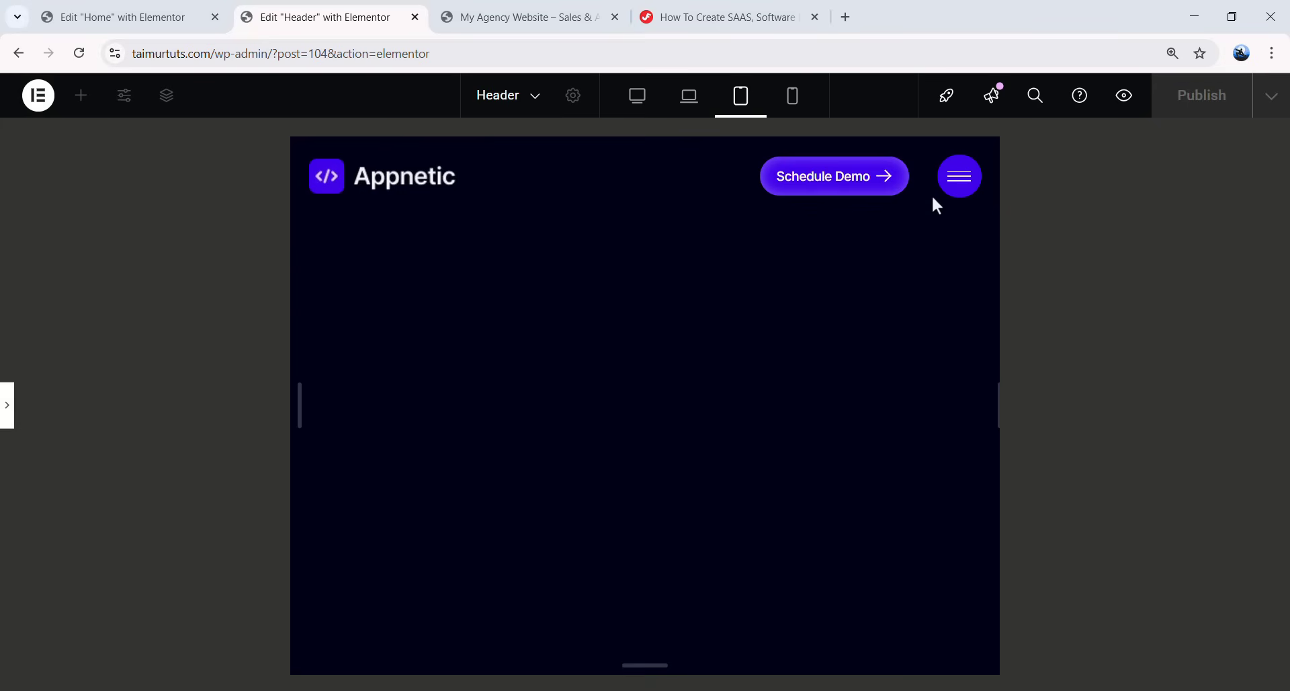
pyautogui.click(955, 181)
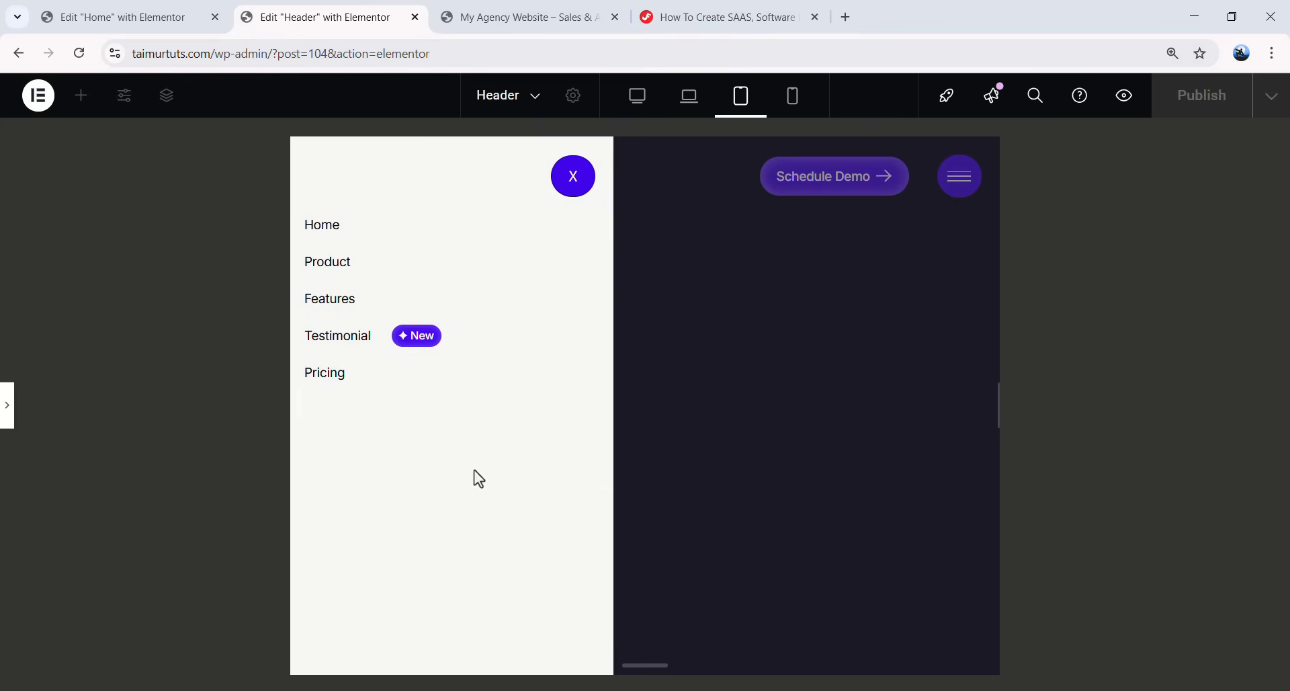
pyautogui.click(9, 407)
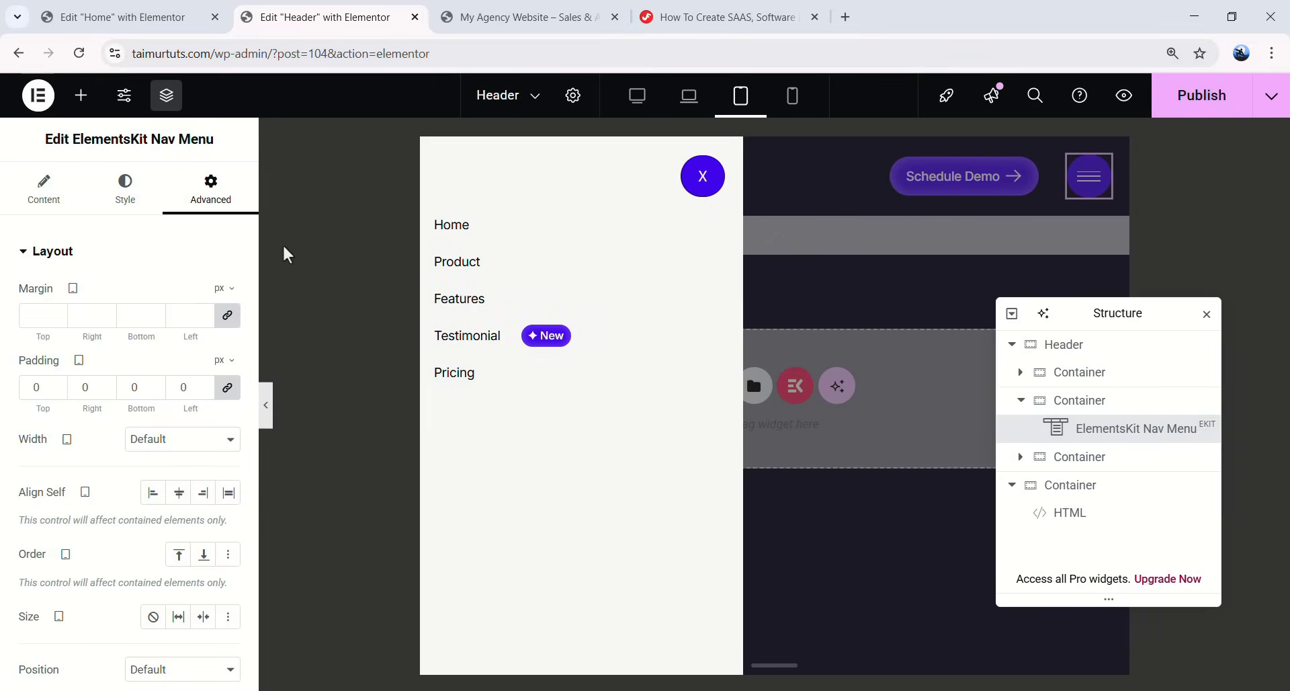
# - Give the menu wrapper a classic #030116 background
pyautogui.click(130, 202)
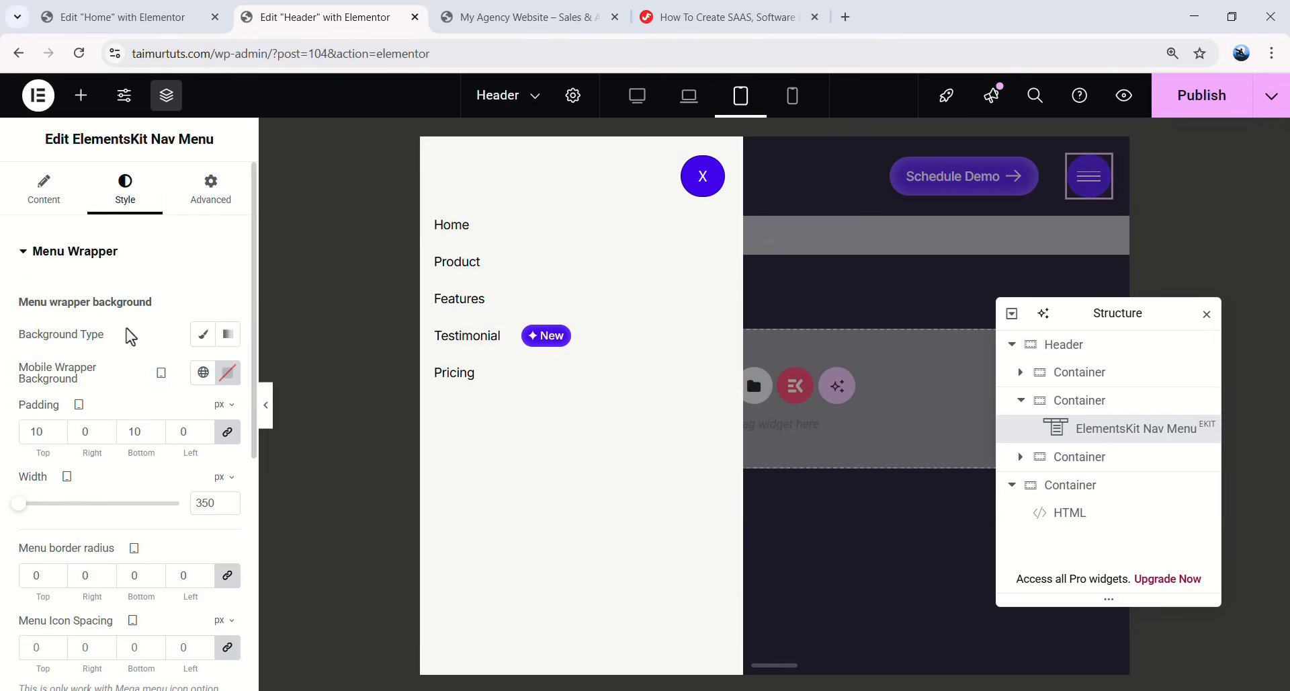
pyautogui.click(204, 334)
pyautogui.click(203, 371)
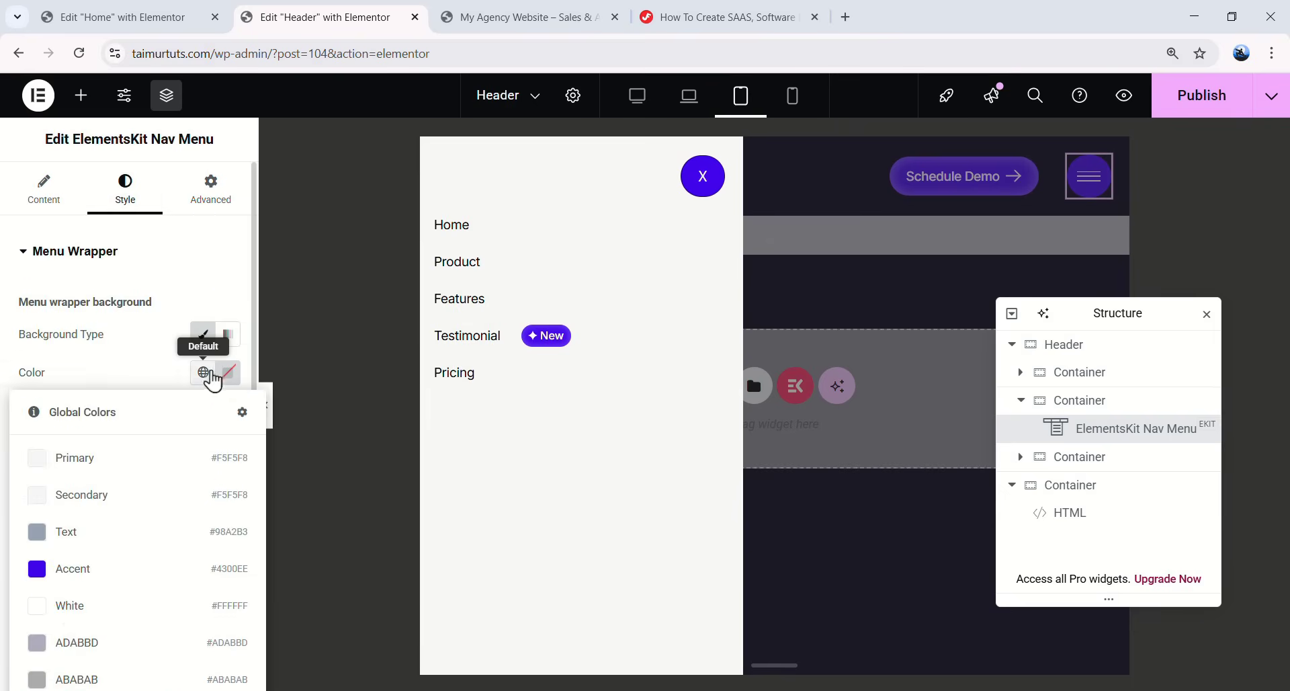
pyautogui.click(228, 371)
pyautogui.write('#020101')
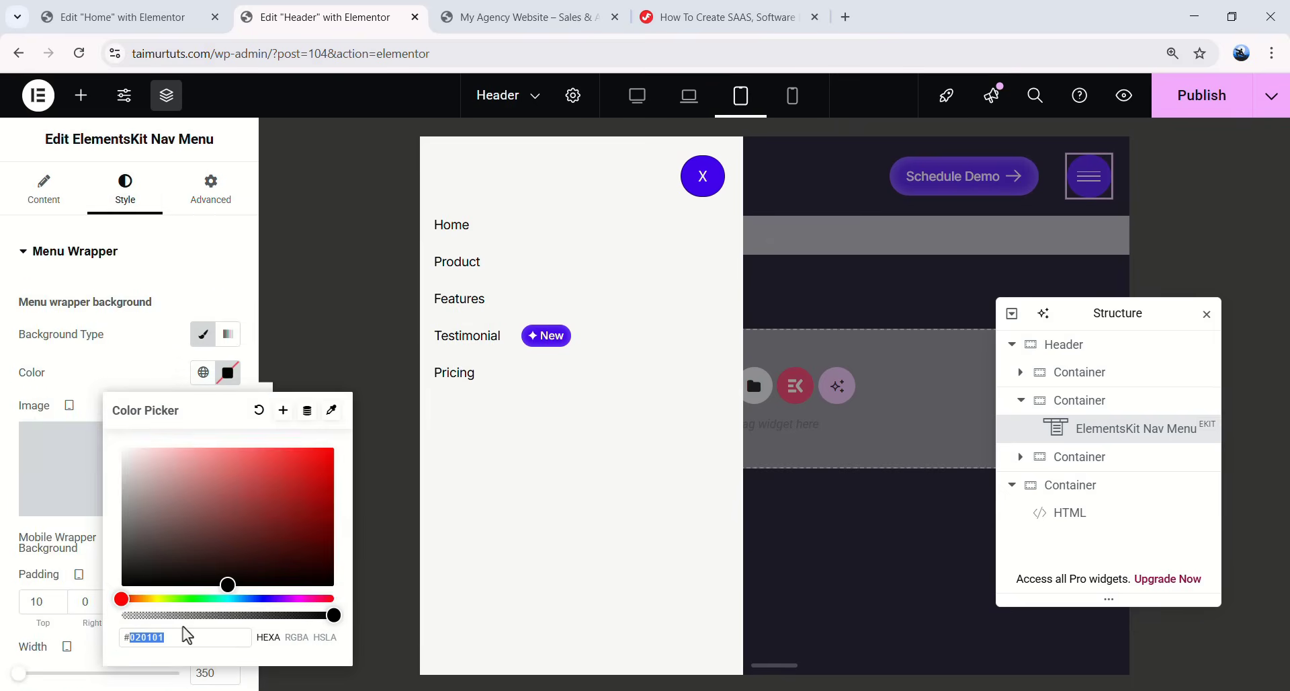
pyautogui.write('30116')
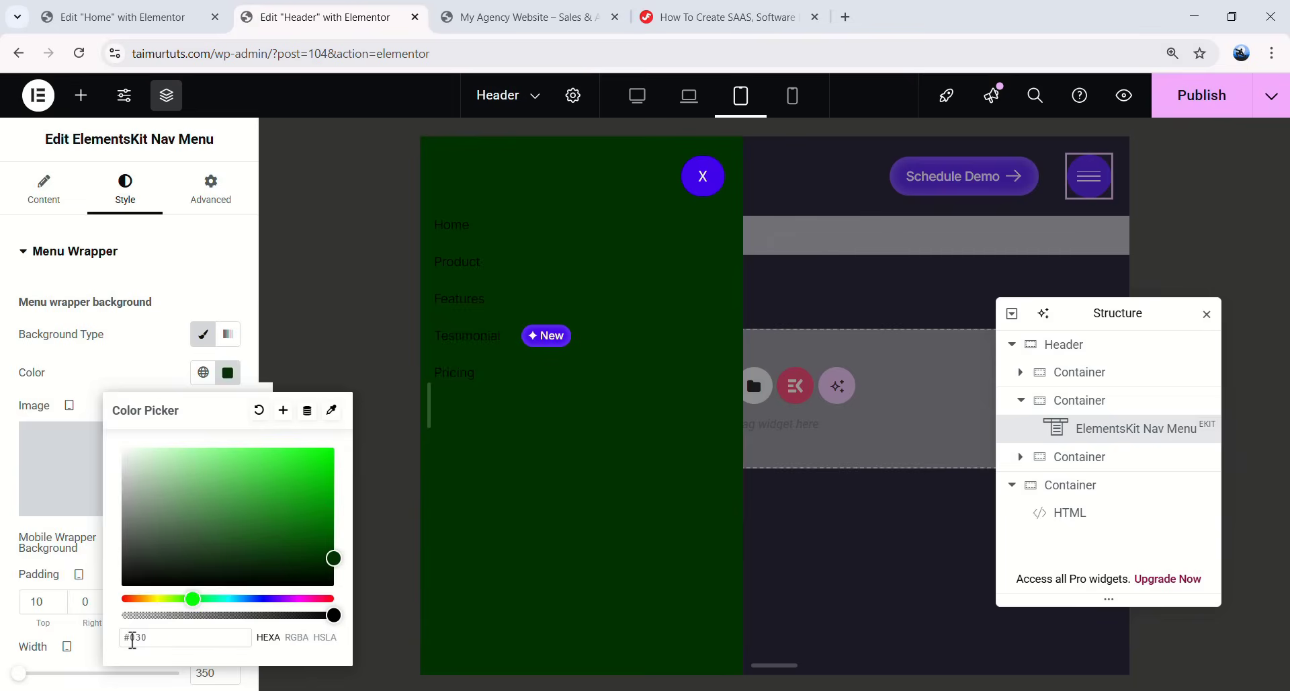
pyautogui.click(17, 558)
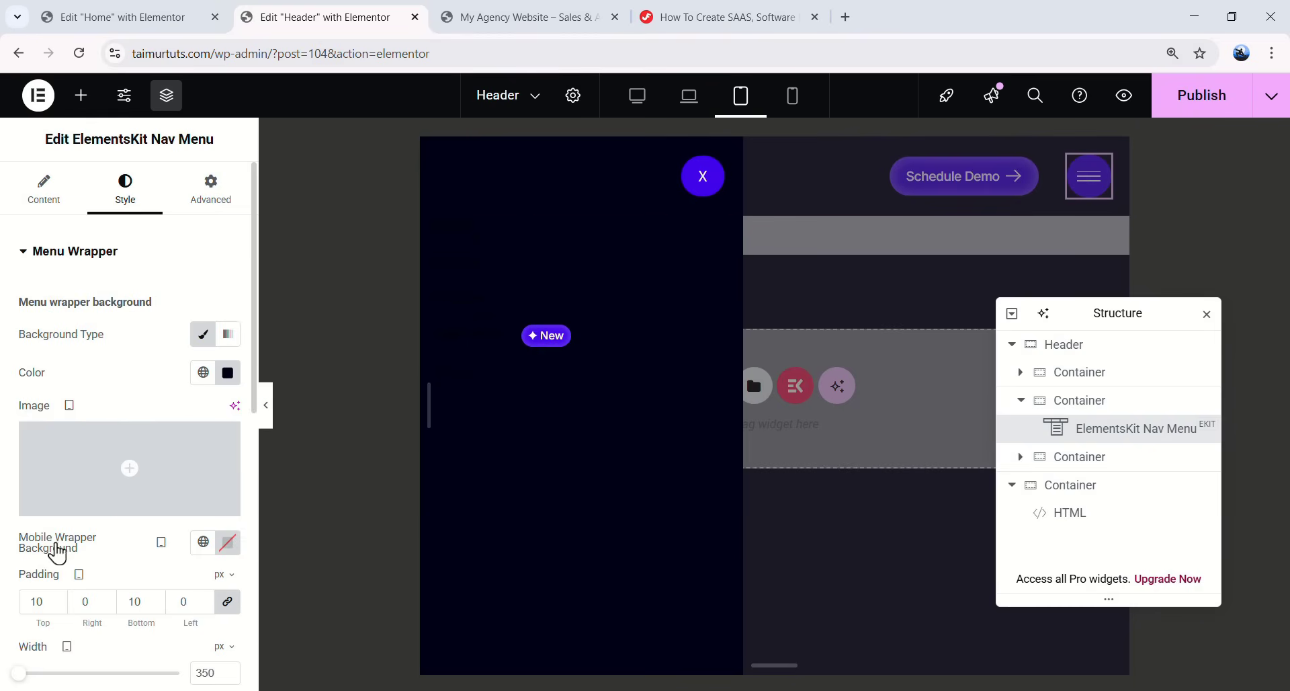
# - Set the menu item text colour to the global grey ABABAB and preview the menu closed
pyautogui.scroll(-5, 87, 538)
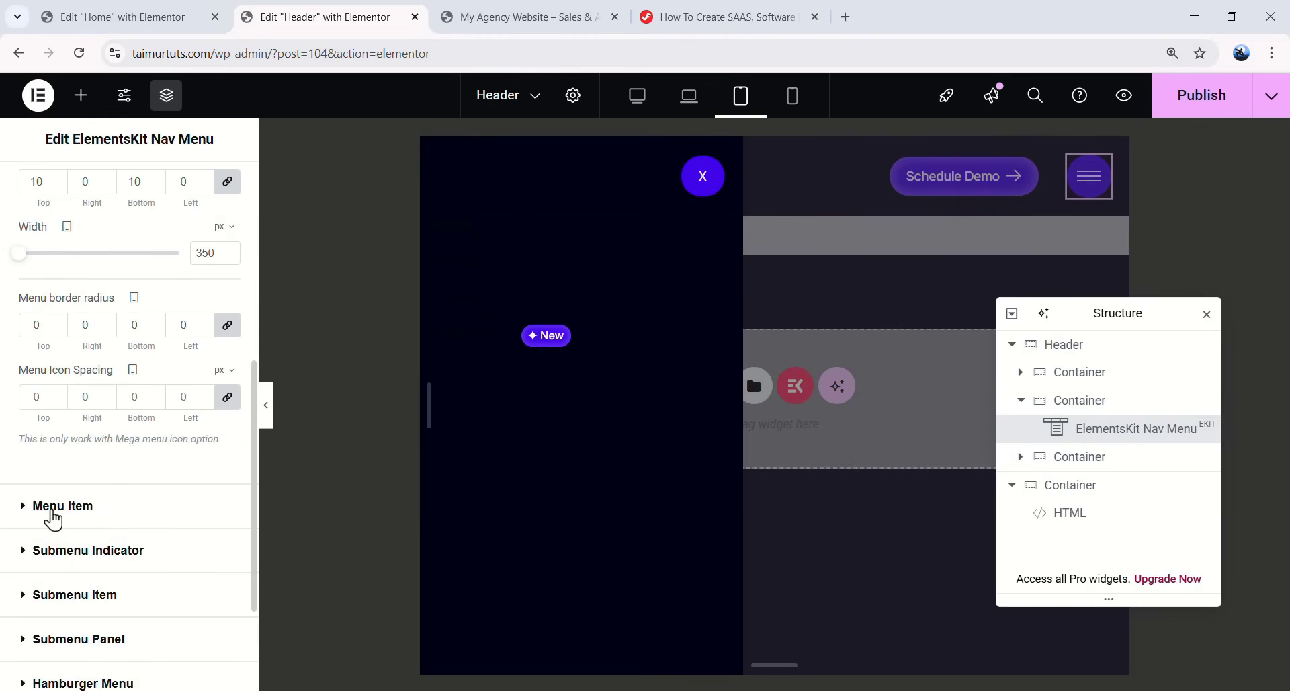
pyautogui.click(115, 511)
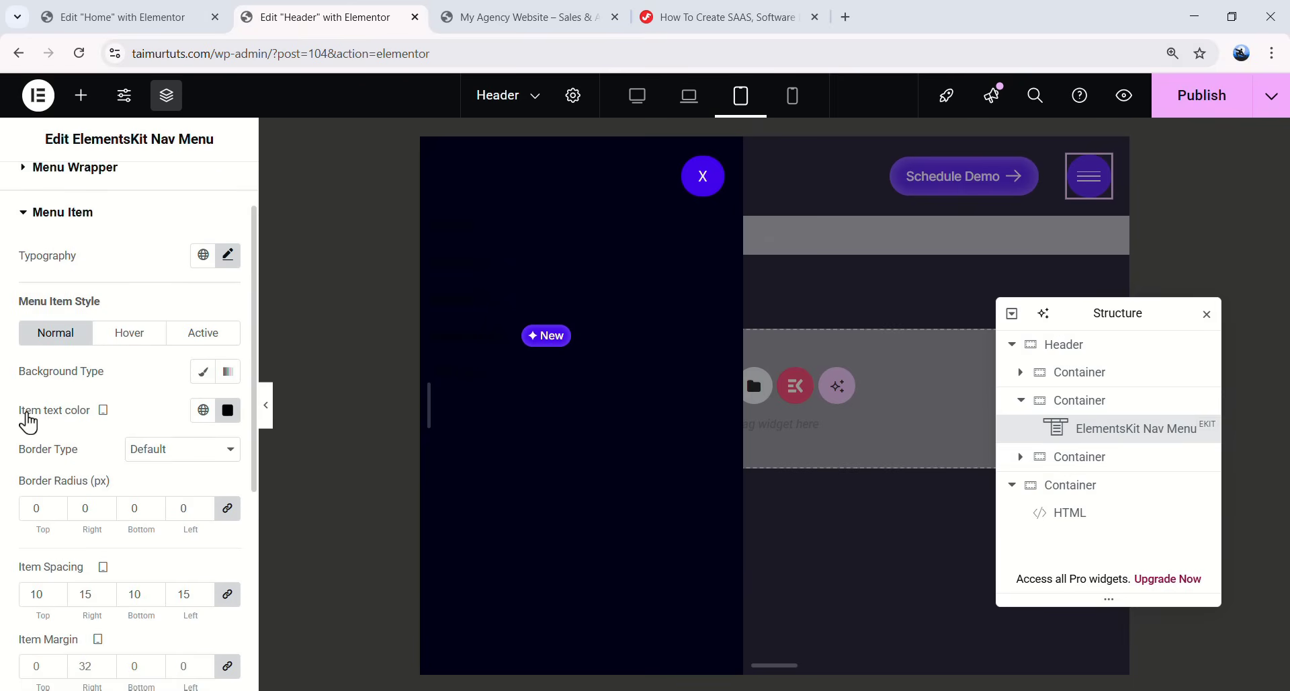
pyautogui.click(203, 410)
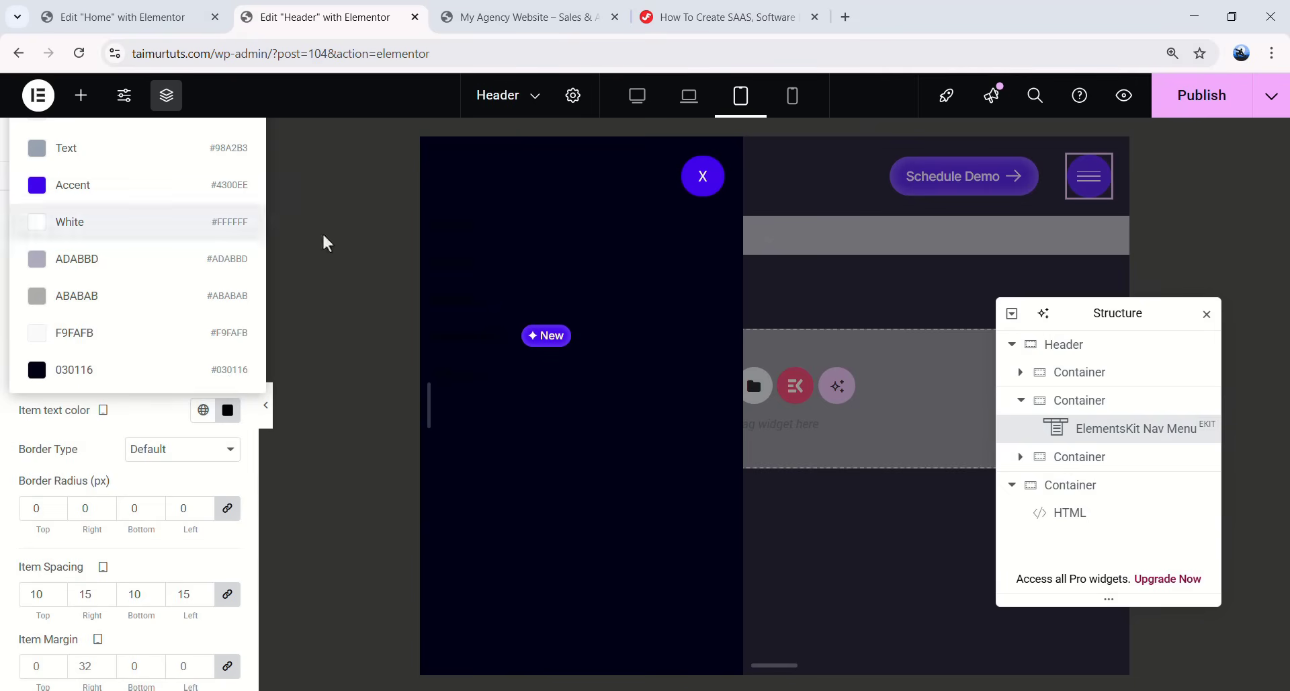
pyautogui.click(87, 299)
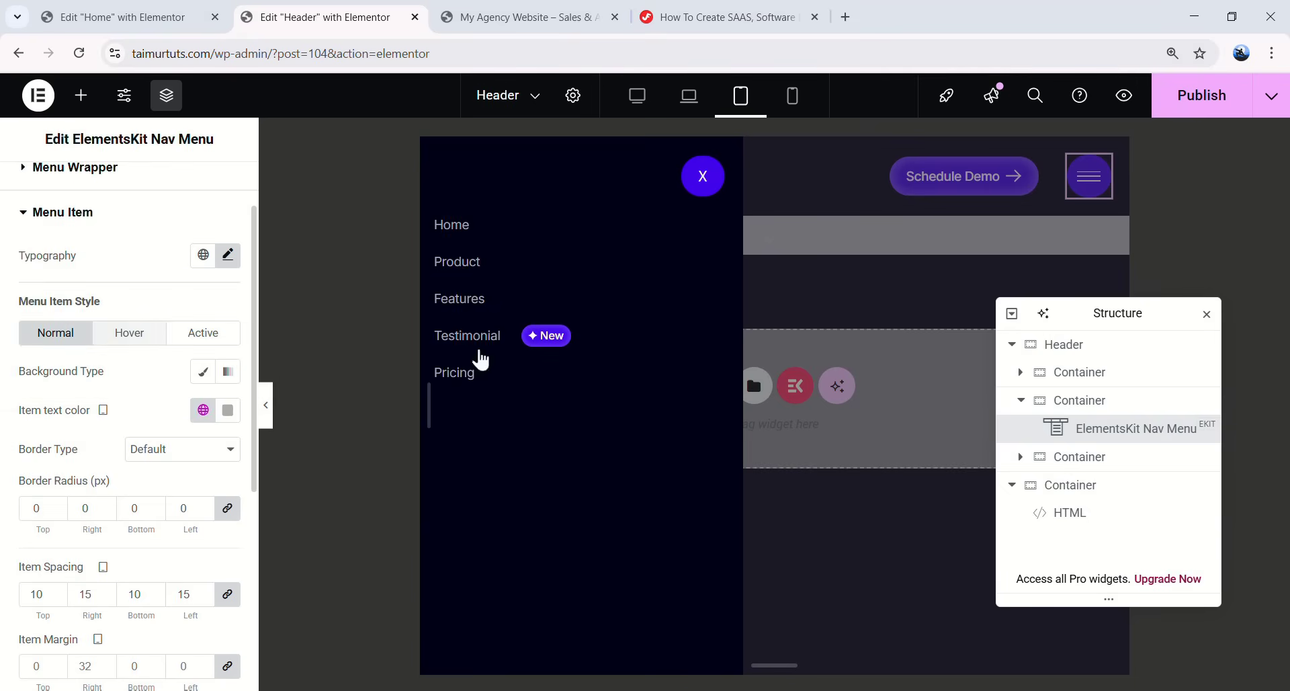
pyautogui.click(270, 410)
pyautogui.click(579, 176)
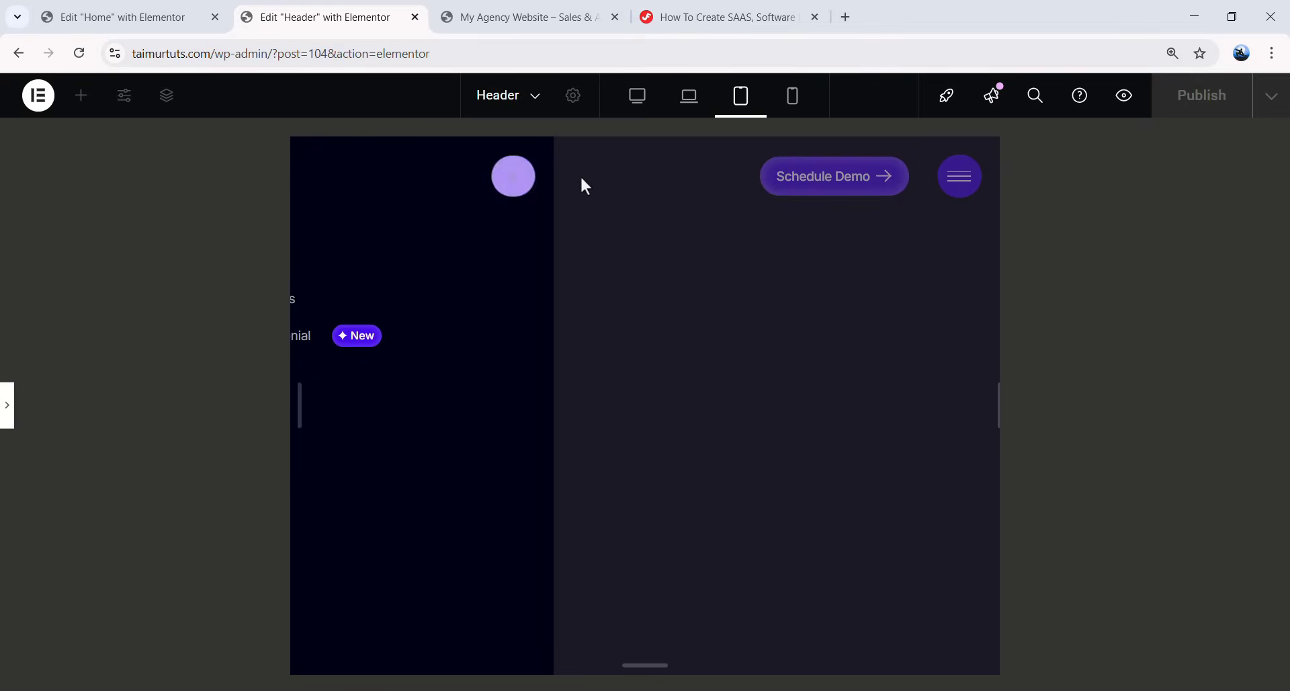
pyautogui.click(7, 404)
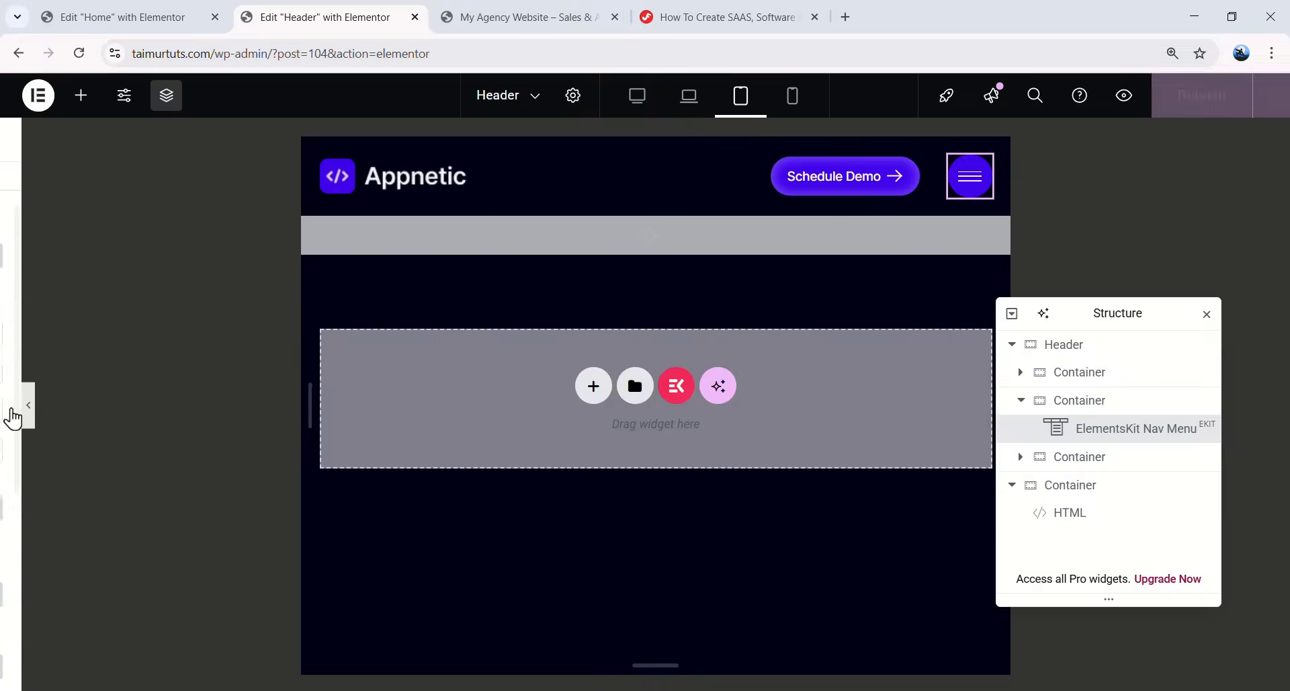
# - Publish the header changes and exit Elementor to the Header's Edit Template screen
pyautogui.click(1204, 97)
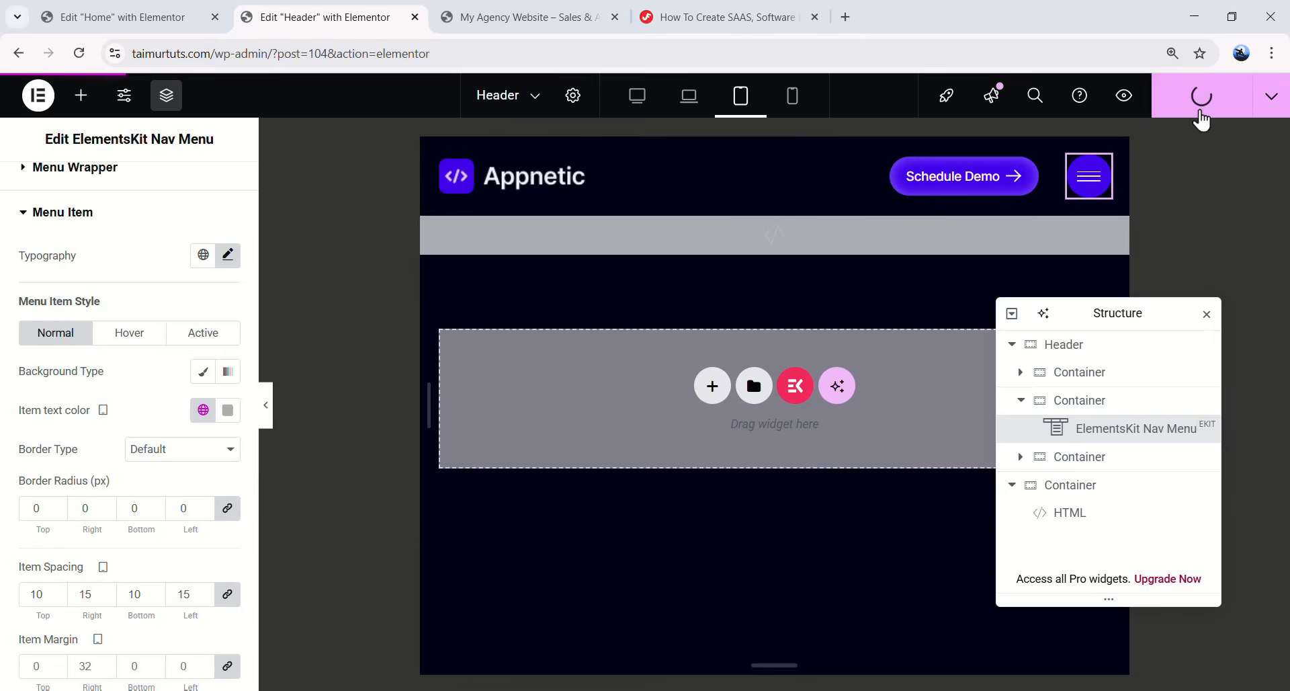
pyautogui.click(39, 95)
pyautogui.click(84, 285)
pyautogui.scroll(-5, 322, 306)
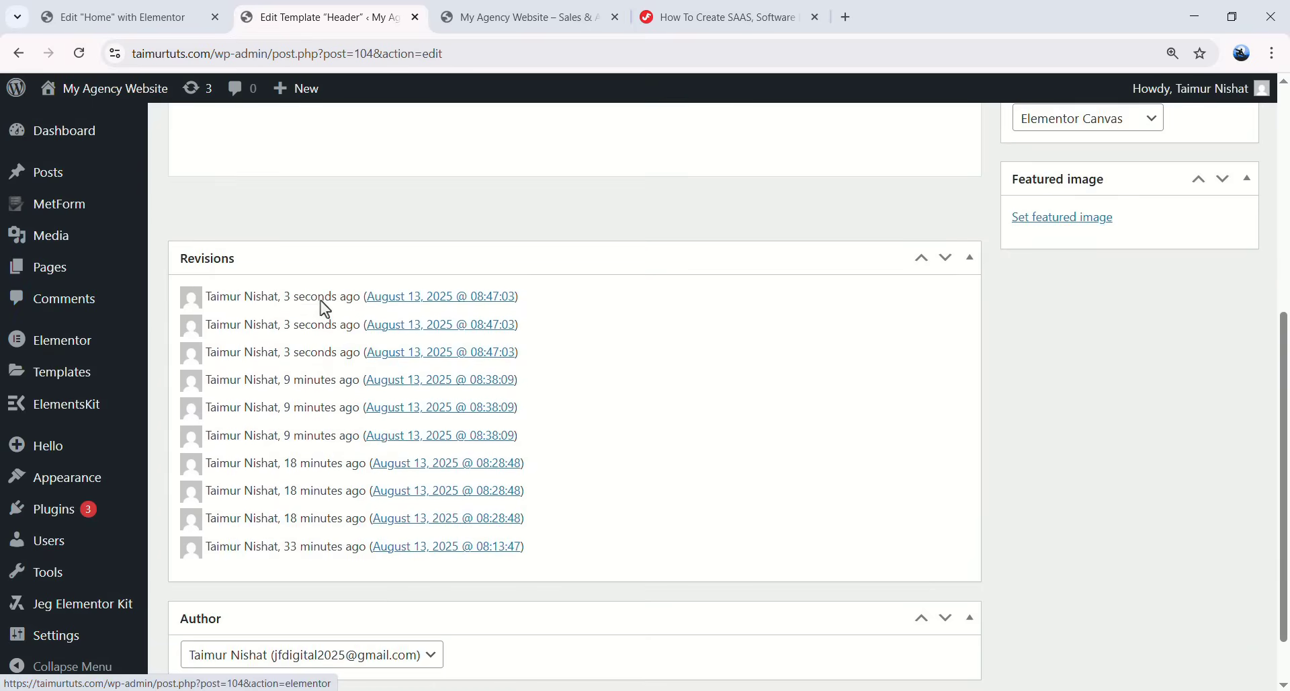
pyautogui.scroll(3, 321, 301)
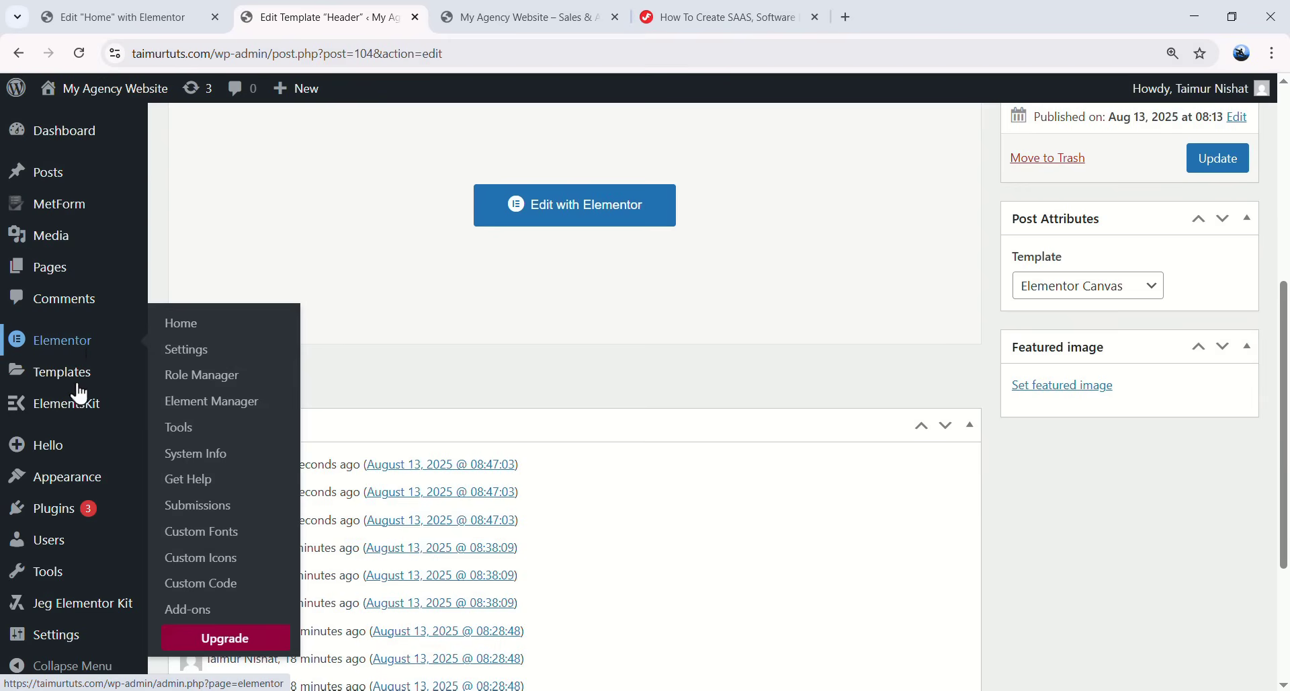
# - Create an activated Footer-type ElementsKit template titled 'Footer' and open it in Elementor
pyautogui.moveTo(84, 412)
pyautogui.click(195, 432)
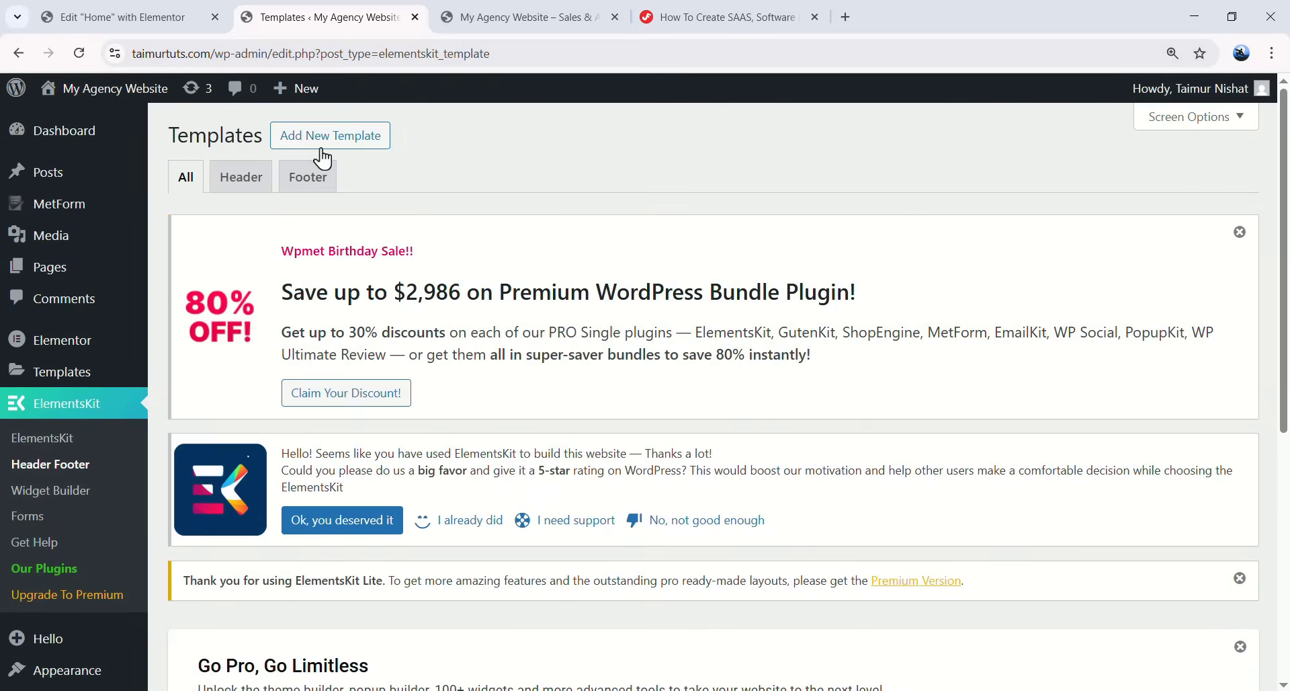
pyautogui.click(321, 150)
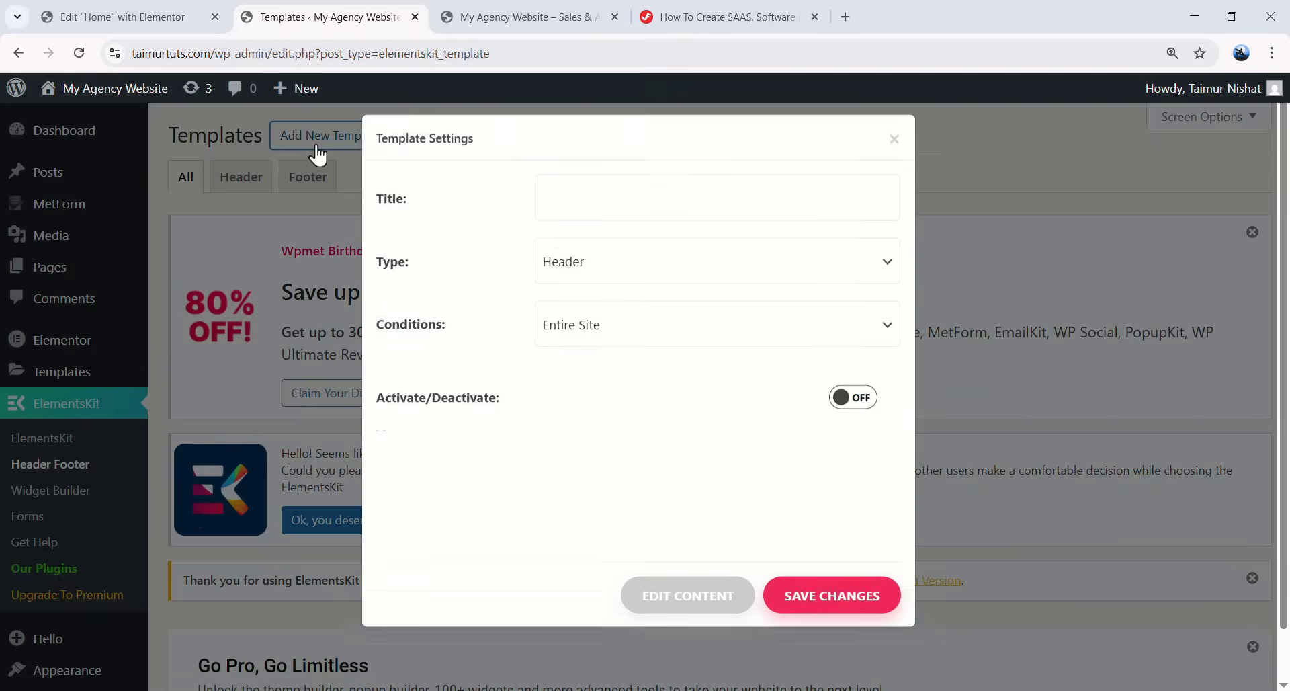
pyautogui.click(606, 236)
pyautogui.write('Footer')
pyautogui.press('Tab')
pyautogui.click(583, 321)
pyautogui.click(587, 360)
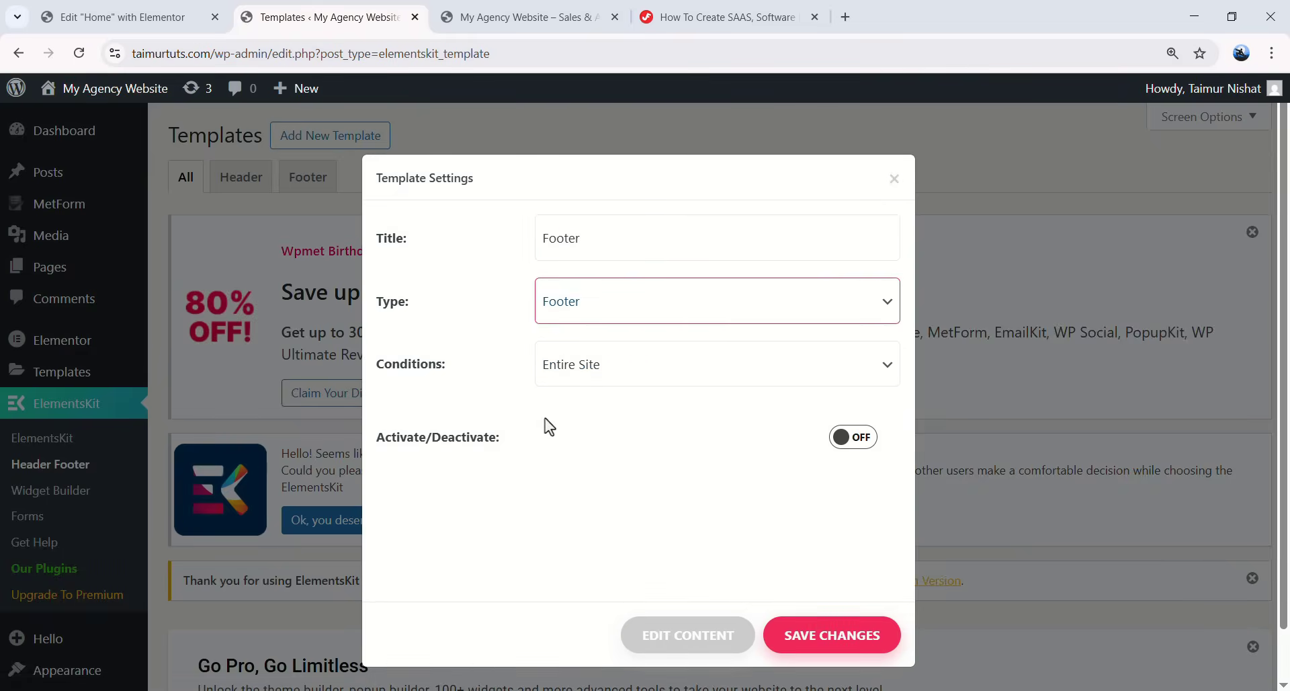
pyautogui.click(867, 440)
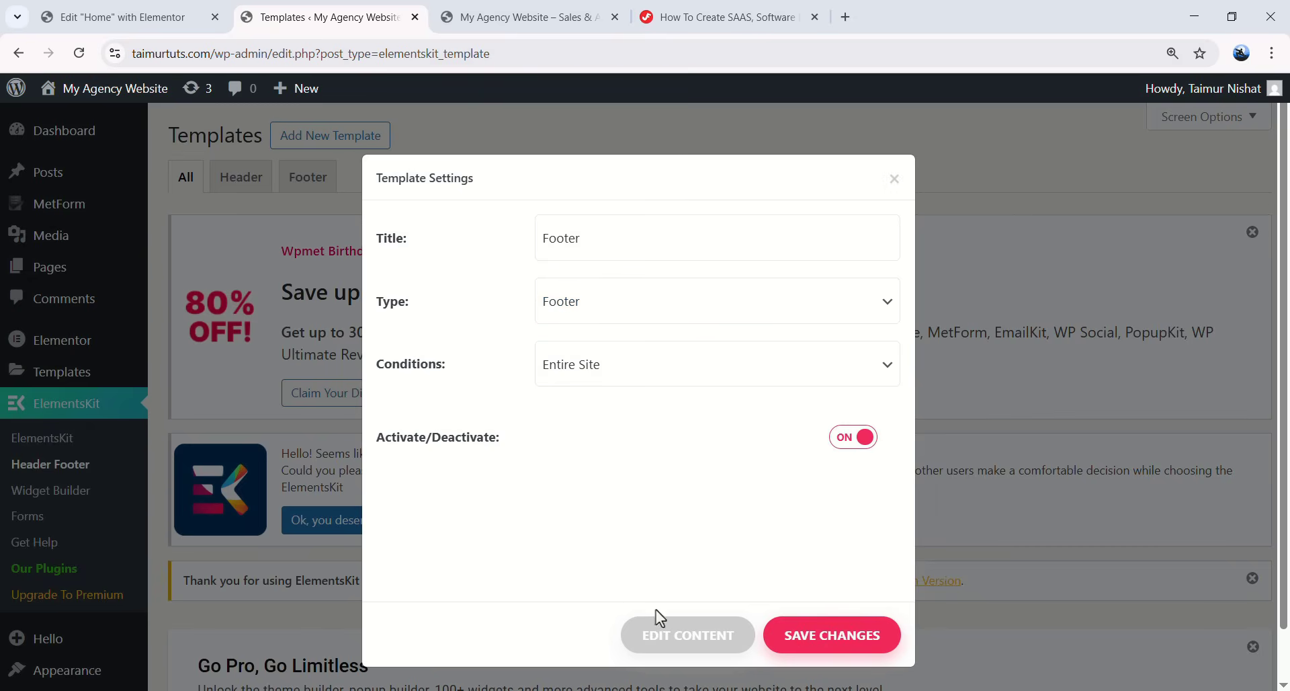
pyautogui.click(688, 635)
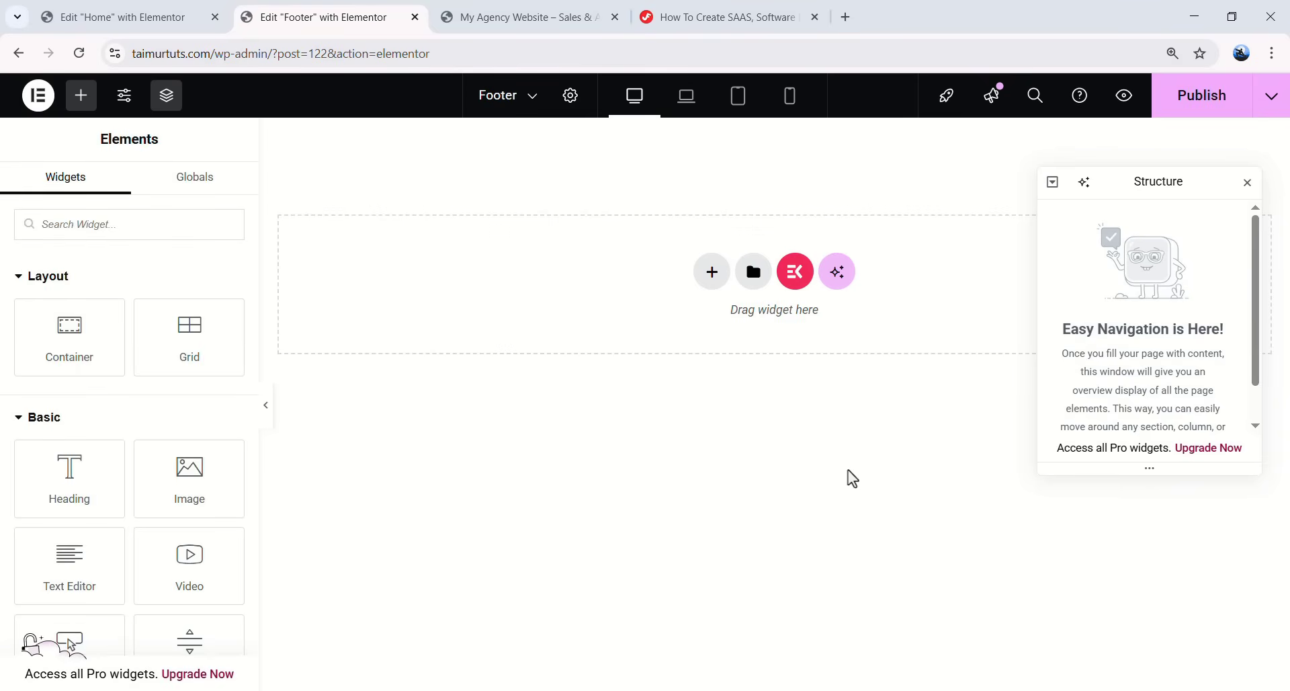
# - Give the page body a classic #030116 background in Post Settings
pyautogui.click(570, 94)
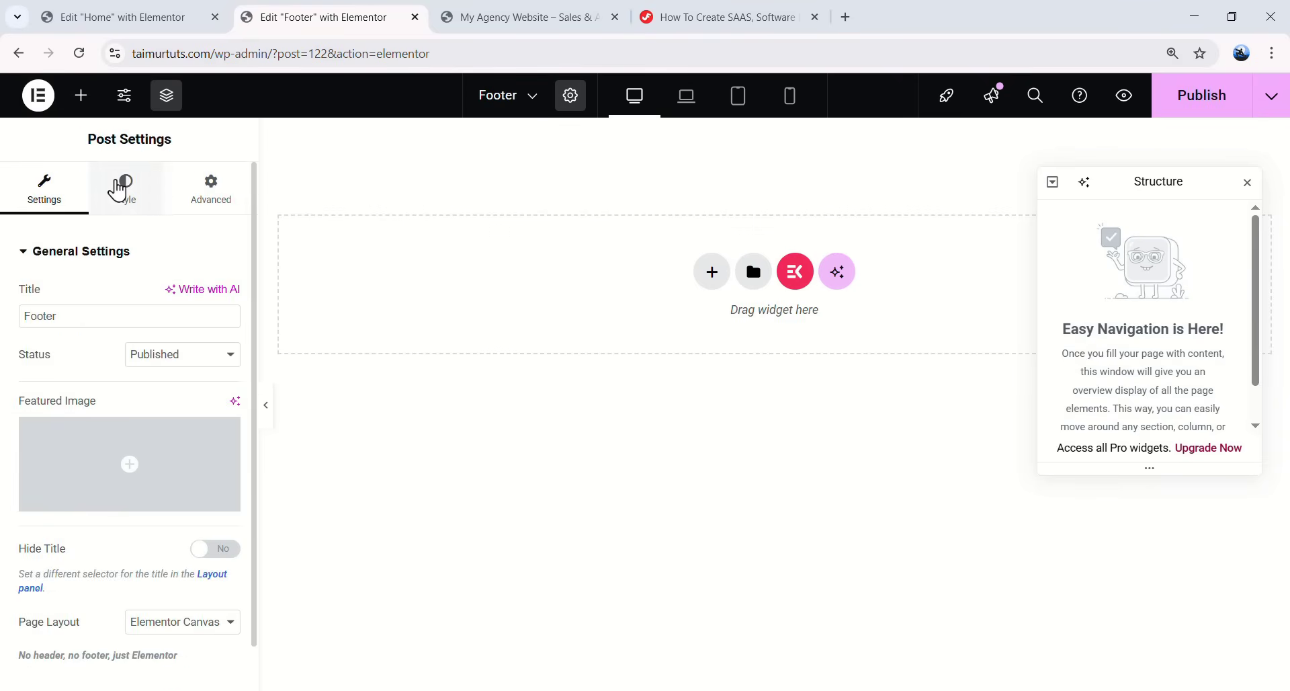
pyautogui.click(118, 190)
pyautogui.click(202, 453)
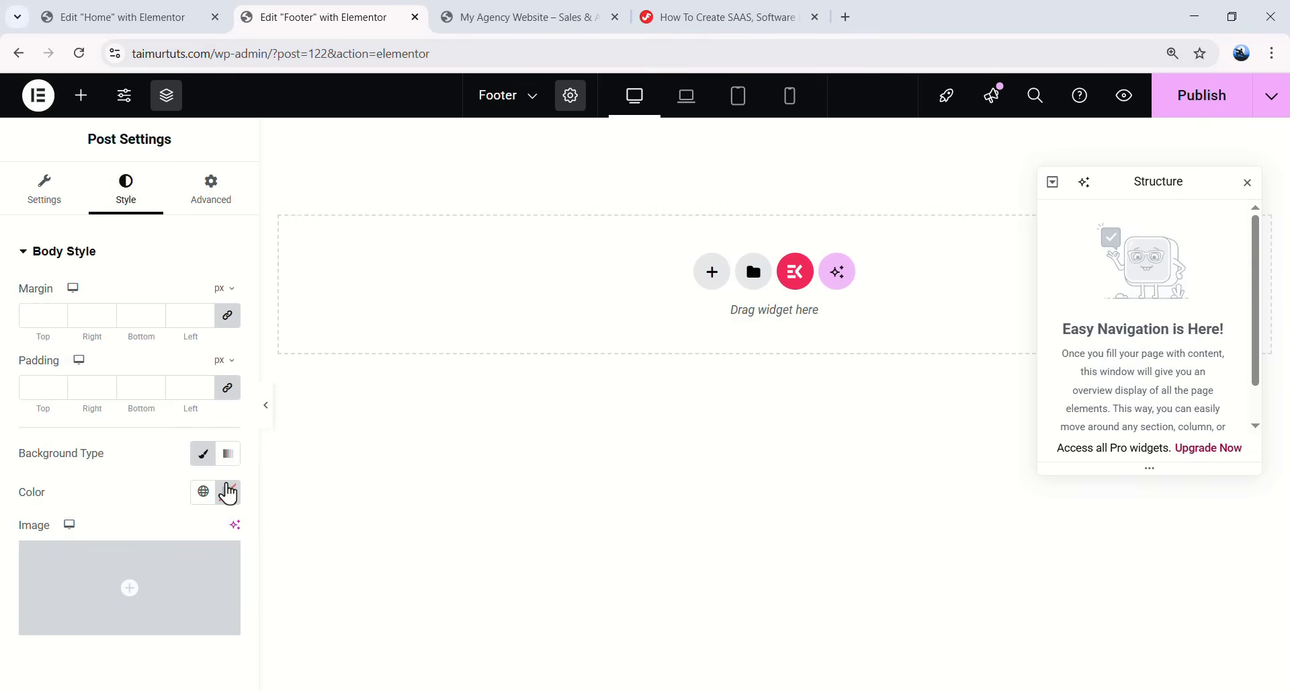
pyautogui.click(228, 492)
pyautogui.write('#030')
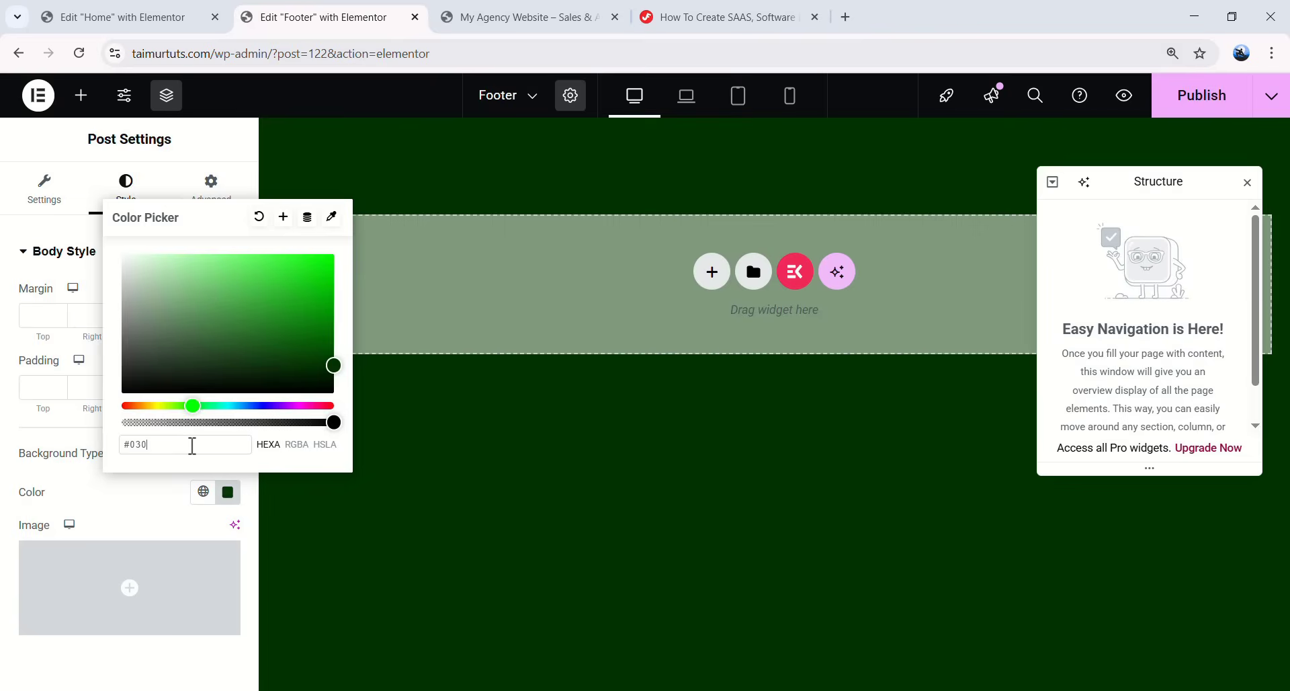
pyautogui.write('116')
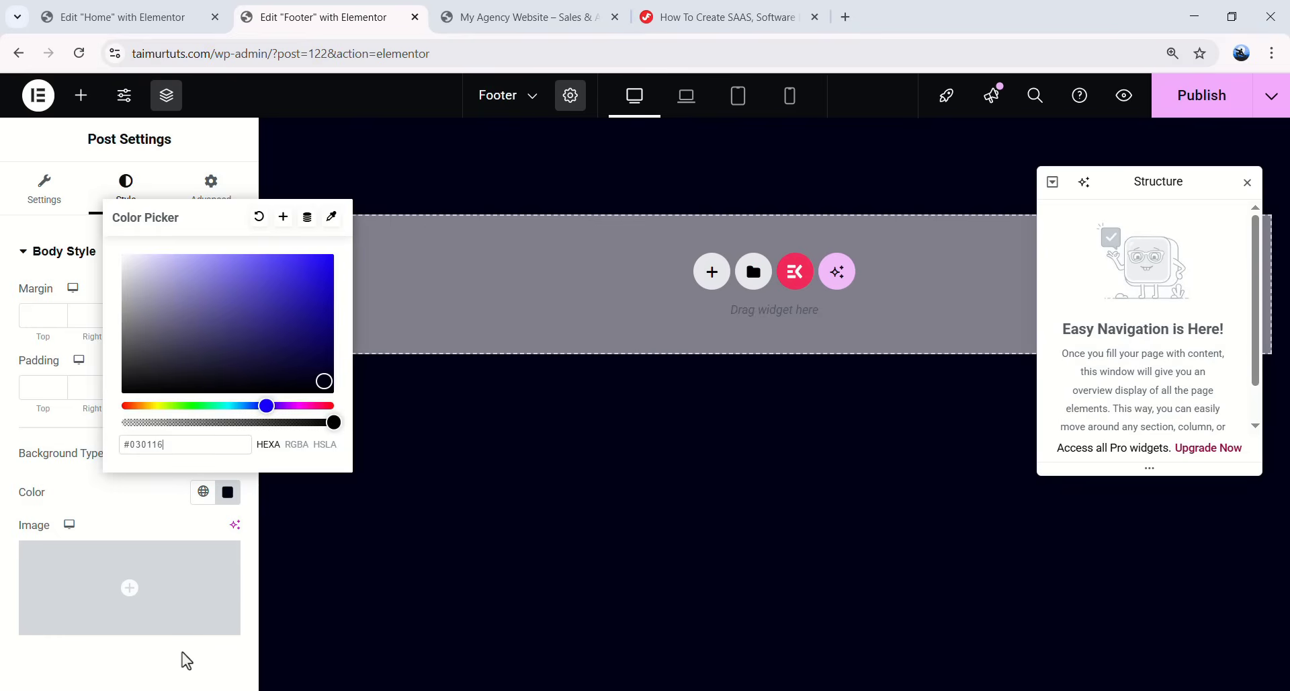
pyautogui.click(240, 506)
# - Add a new container to the canvas and rename it 'Footer'
pyautogui.click(78, 96)
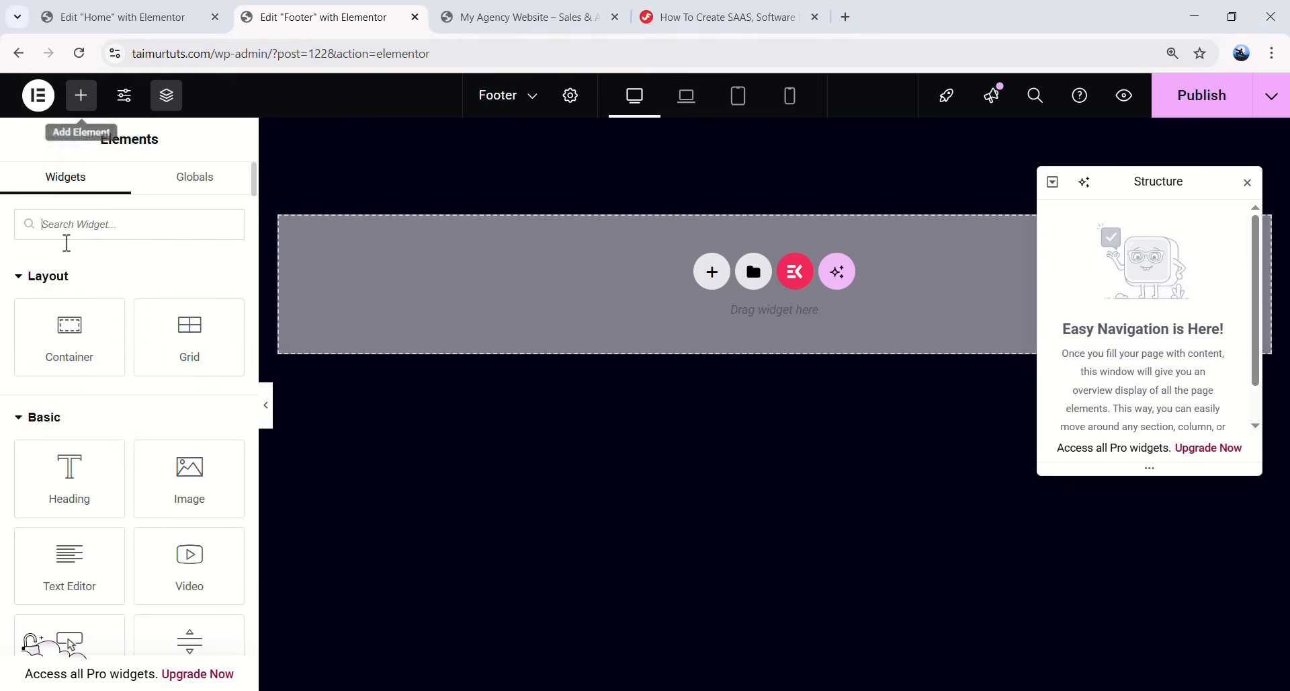
pyautogui.moveTo(63, 322); pyautogui.dragTo(662, 262)
pyautogui.doubleClick(1107, 217)
pyautogui.write('Footer')
pyautogui.click(582, 248)
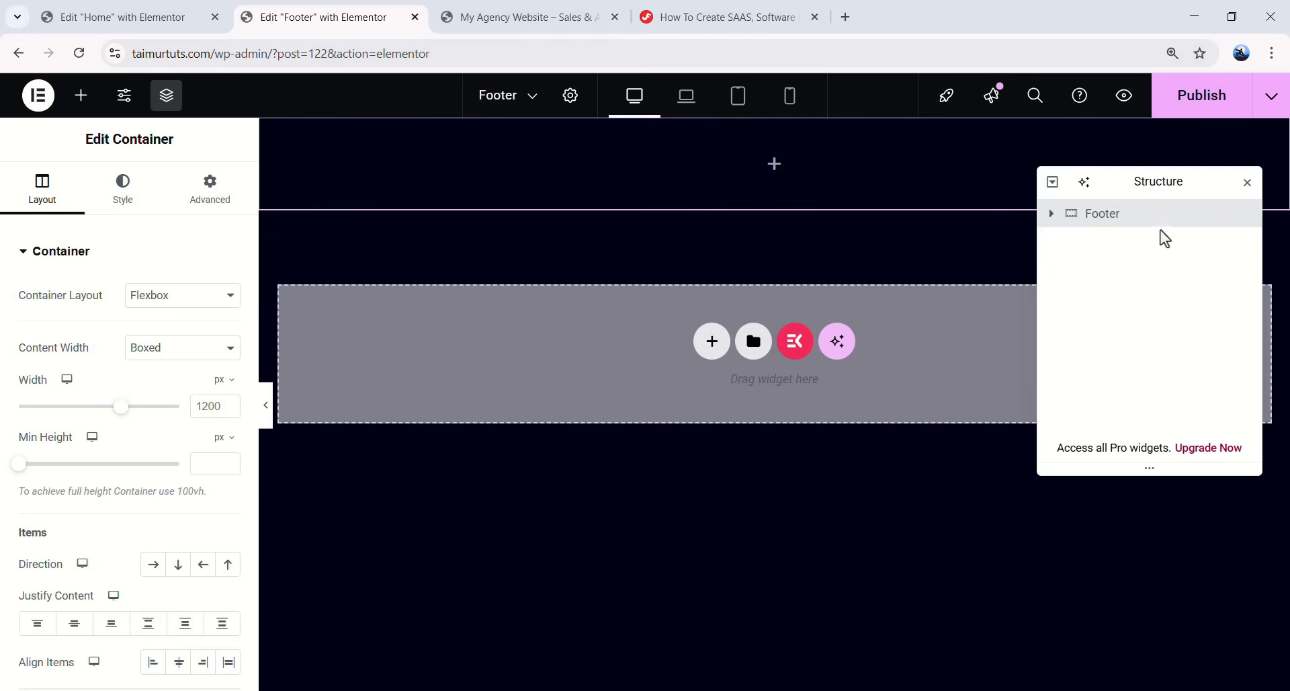
# - Give the Footer container a solid #020206 background colour
pyautogui.click(153, 209)
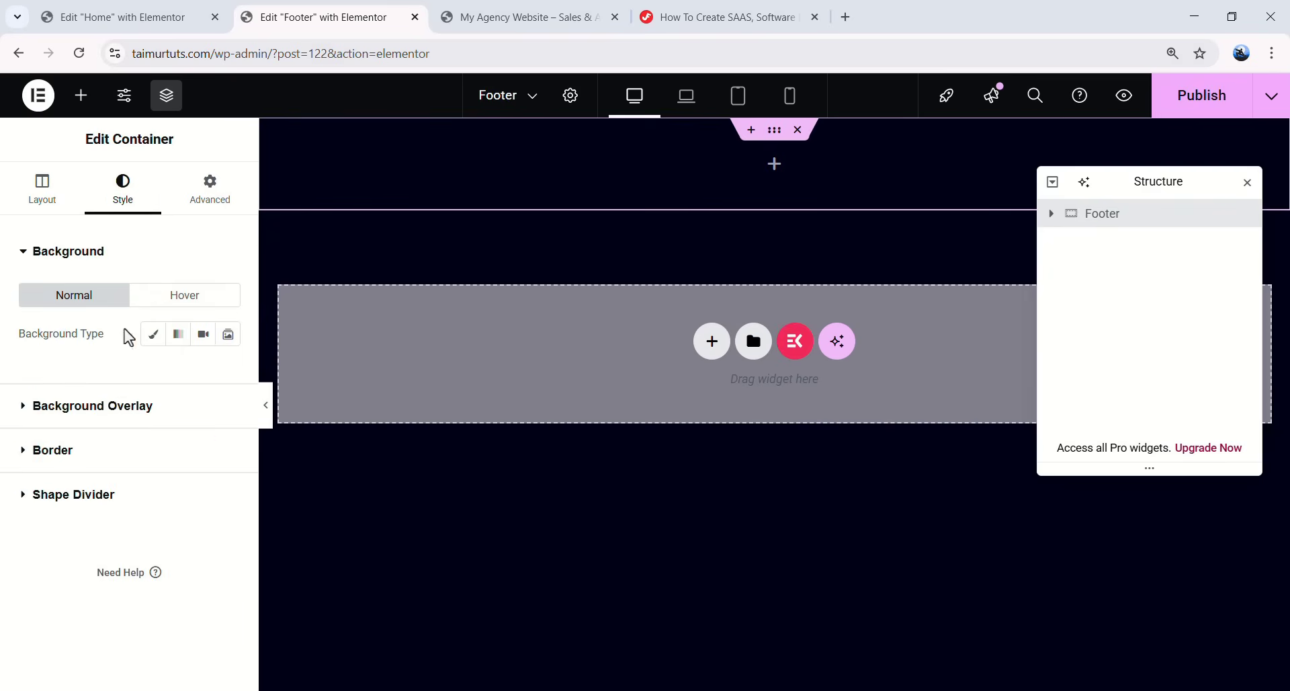
pyautogui.click(145, 344)
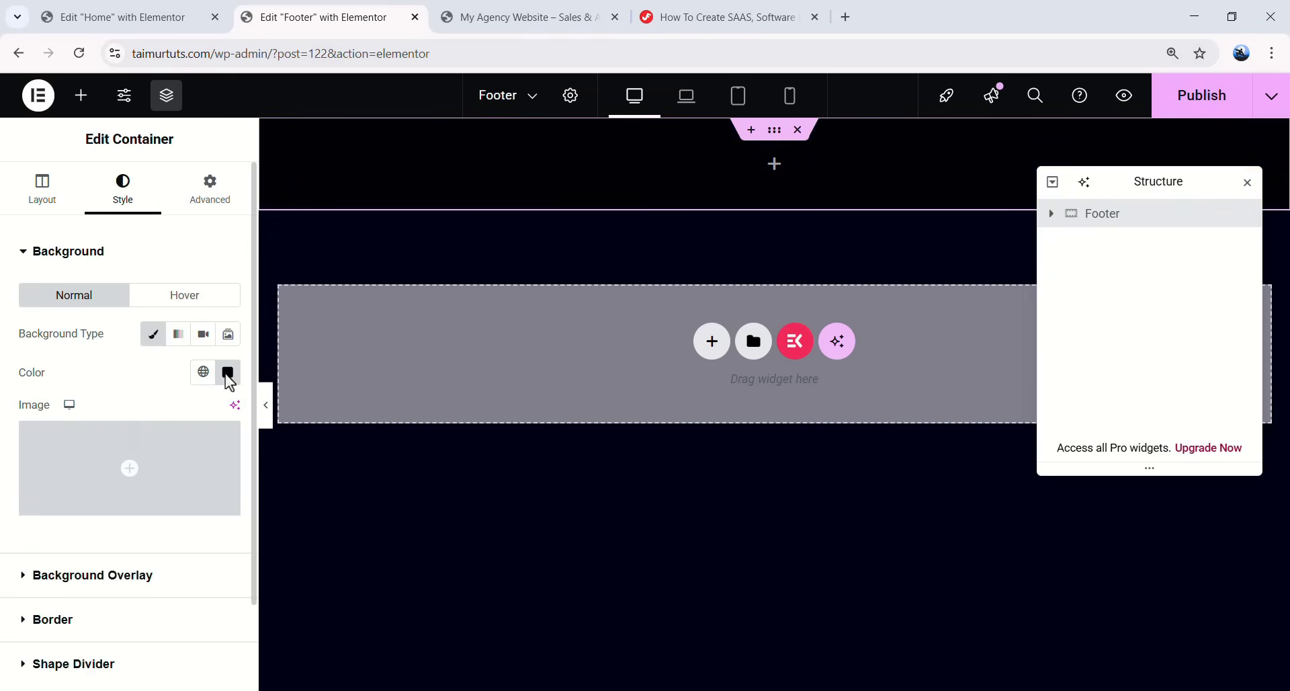
pyautogui.click(228, 372)
pyautogui.doubleClick(180, 639)
pyautogui.write('020206')
pyautogui.click(58, 521)
pyautogui.scroll(-2, 72, 484)
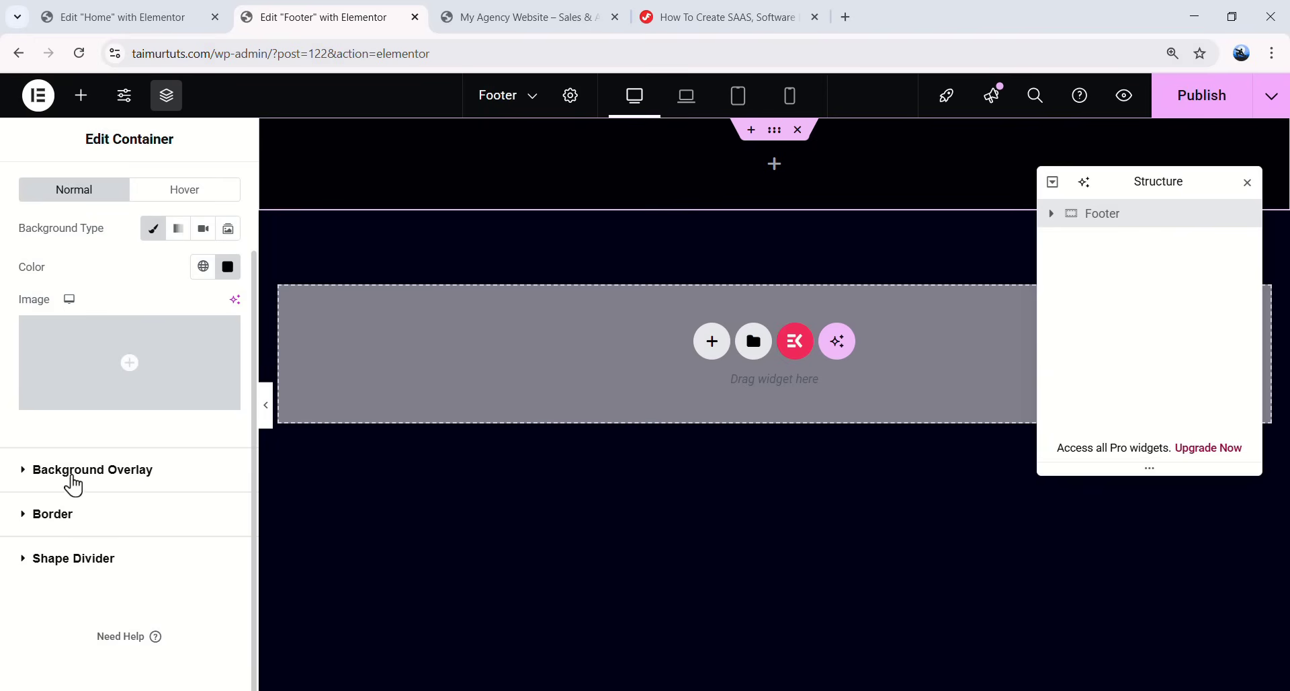
# - Add a classic background overlay using the image 11.png
pyautogui.click(188, 469)
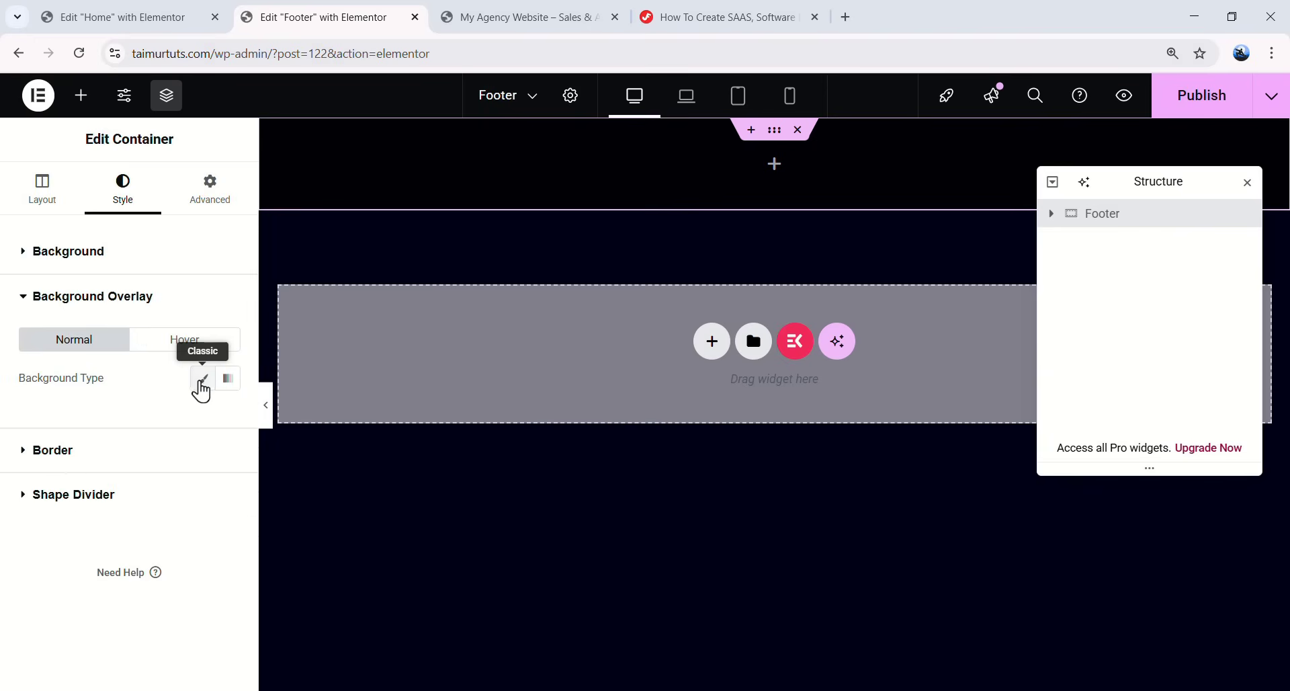
pyautogui.click(201, 378)
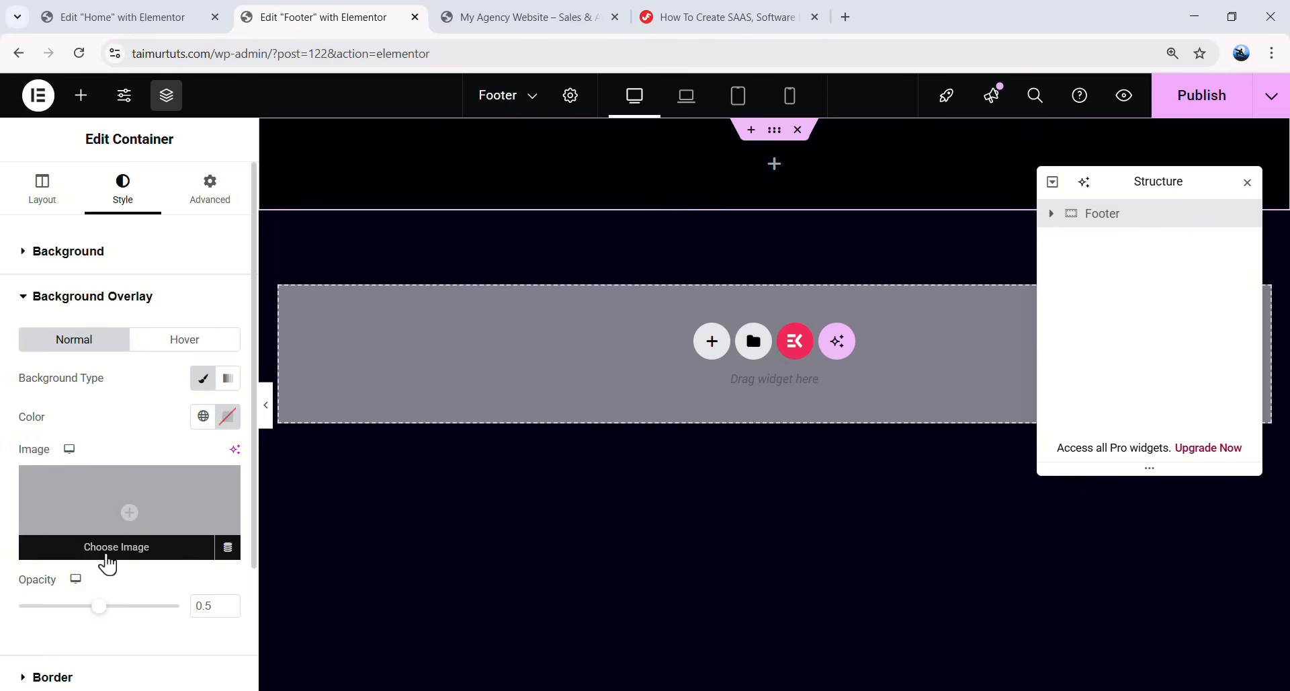
pyautogui.click(153, 535)
pyautogui.click(314, 342)
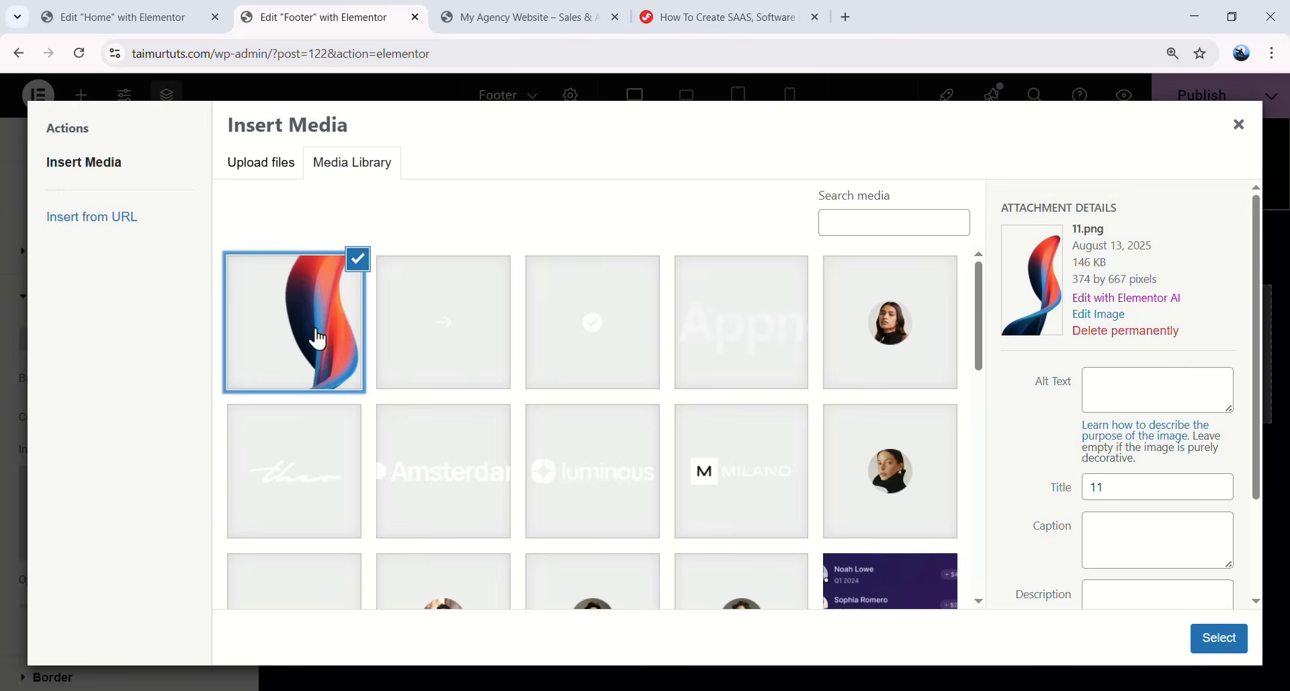
pyautogui.click(1207, 647)
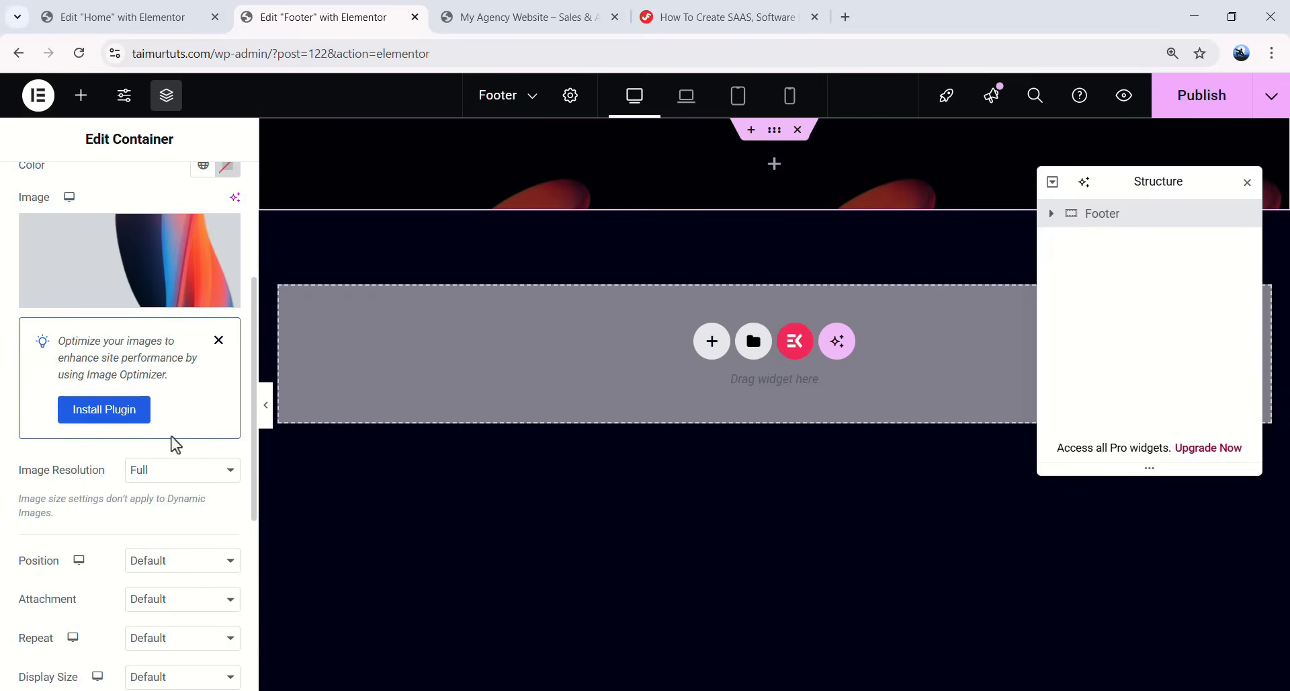
# - Position the overlay image at custom X 90% and Y -31px
pyautogui.click(154, 568)
pyautogui.click(162, 535)
pyautogui.scroll(-1, 162, 531)
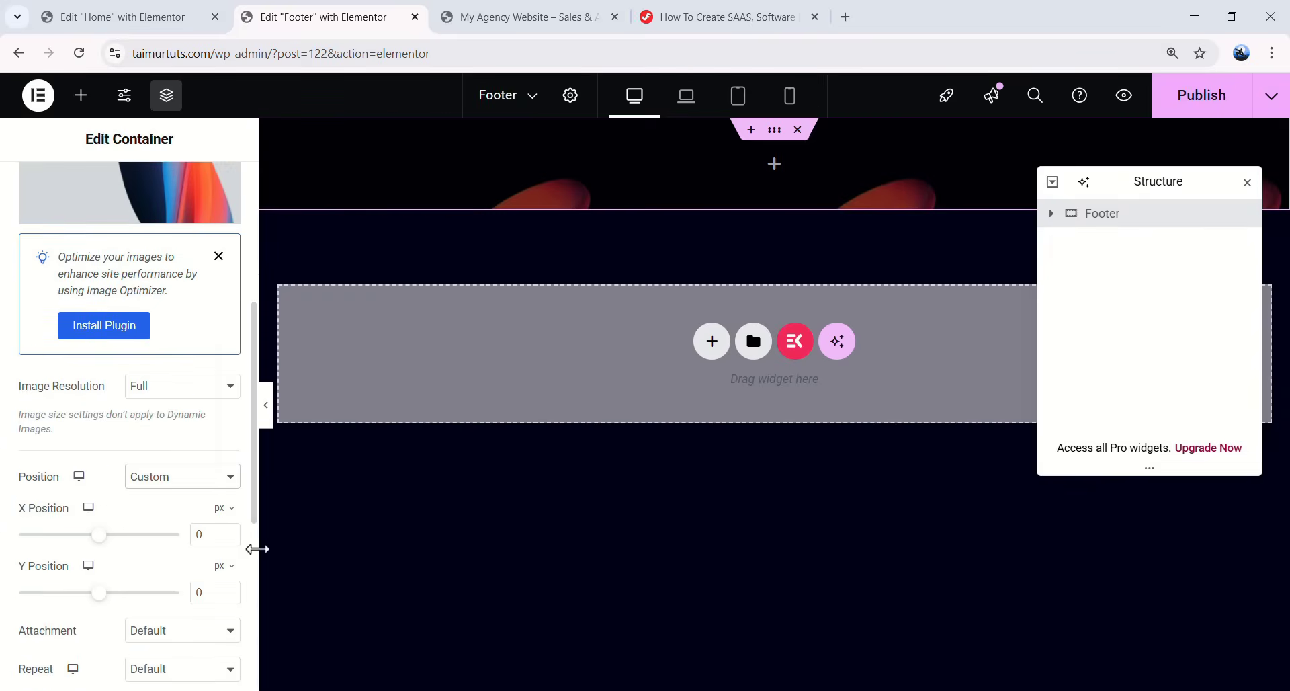
pyautogui.moveTo(218, 526); pyautogui.dragTo(180, 526)
pyautogui.press('%')
pyautogui.write('90')
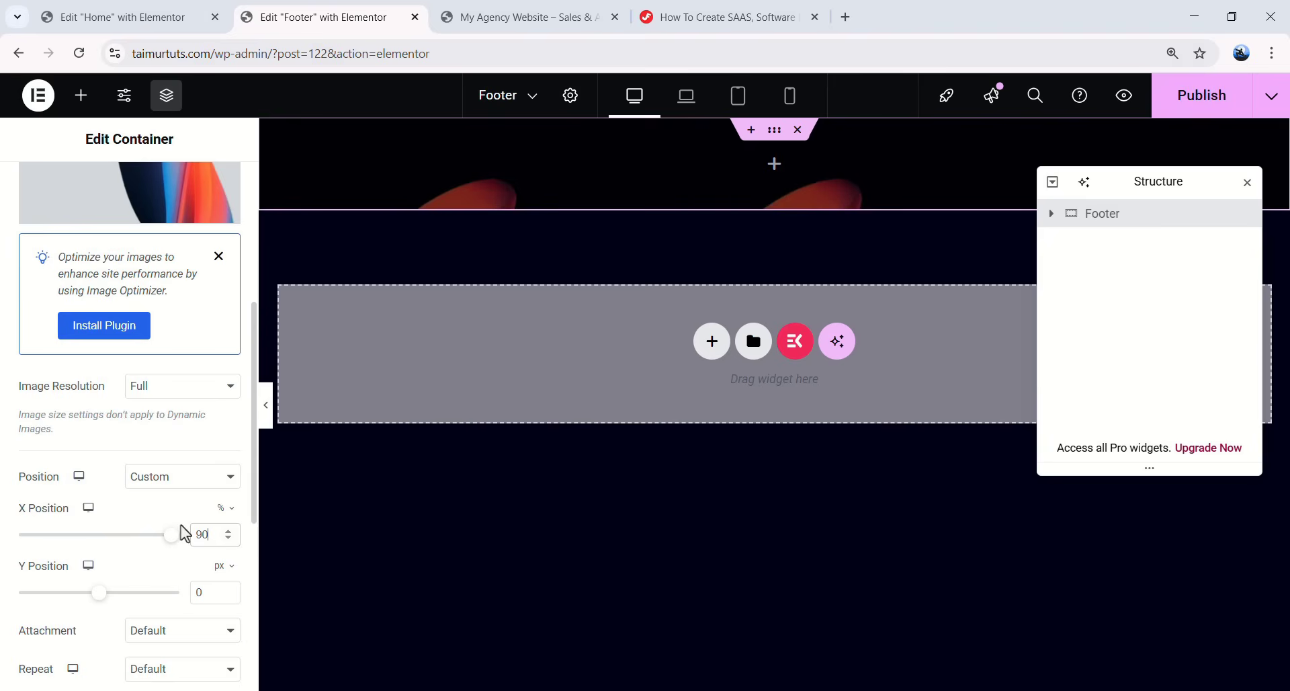
pyautogui.doubleClick(211, 595)
pyautogui.write('-31')
# - Set the overlay to no-repeat, custom 530px width, and opacity 1
pyautogui.scroll(-1, 81, 522)
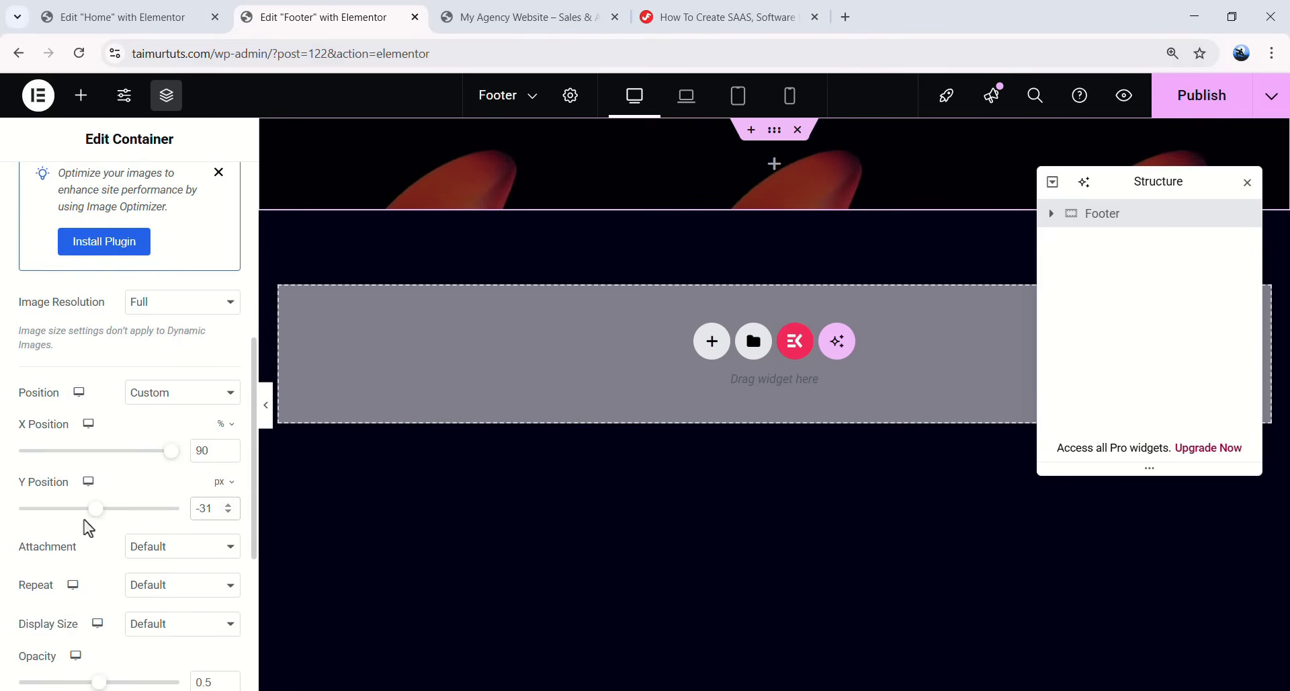
pyautogui.click(139, 596)
pyautogui.click(169, 503)
pyautogui.scroll(-1, 173, 530)
pyautogui.click(172, 545)
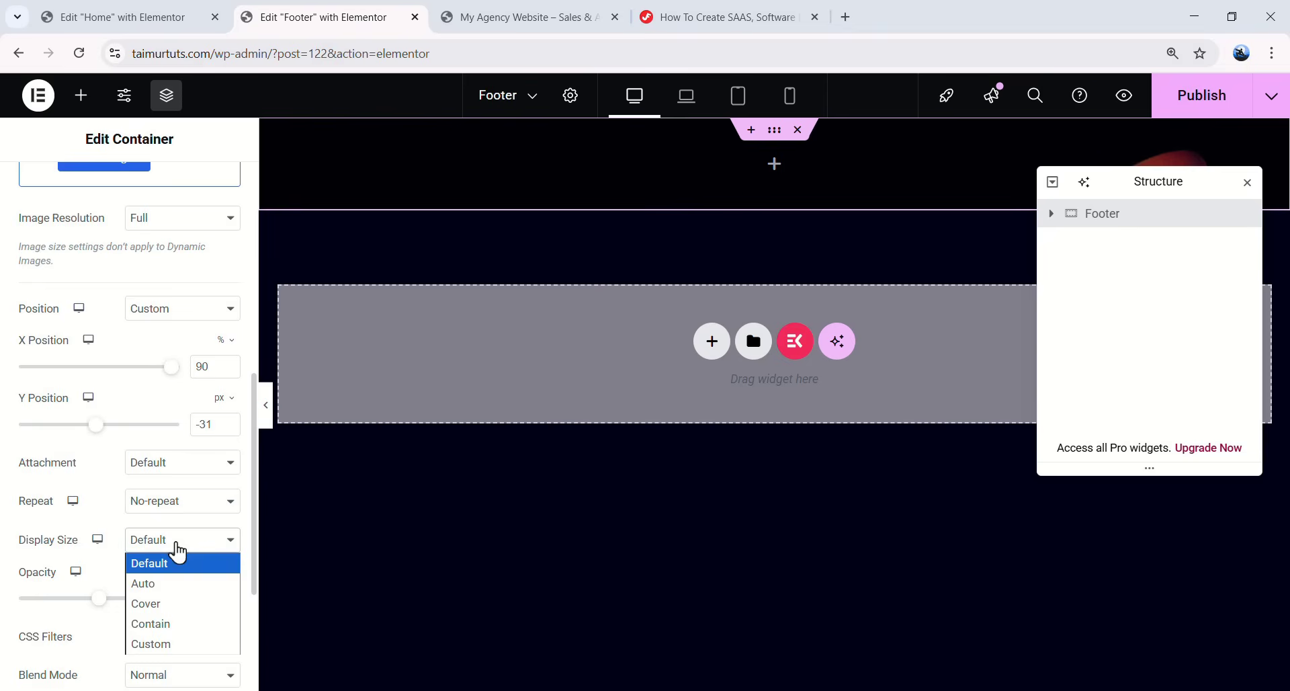
pyautogui.click(159, 642)
pyautogui.scroll(-1, 175, 605)
pyautogui.click(225, 488)
pyautogui.click(193, 514)
pyautogui.write('530')
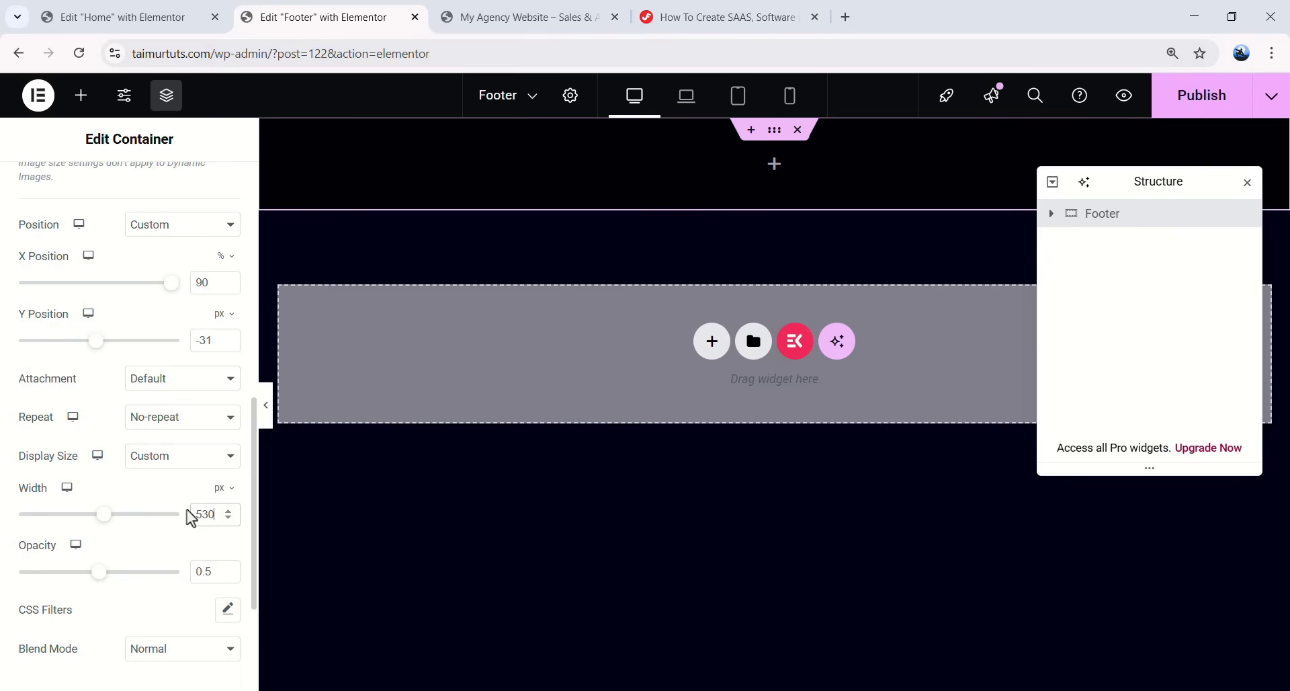
pyautogui.doubleClick(208, 568)
pyautogui.write('1')
# - Unlink the Footer container's padding sides to set them individually
pyautogui.scroll(6, 173, 505)
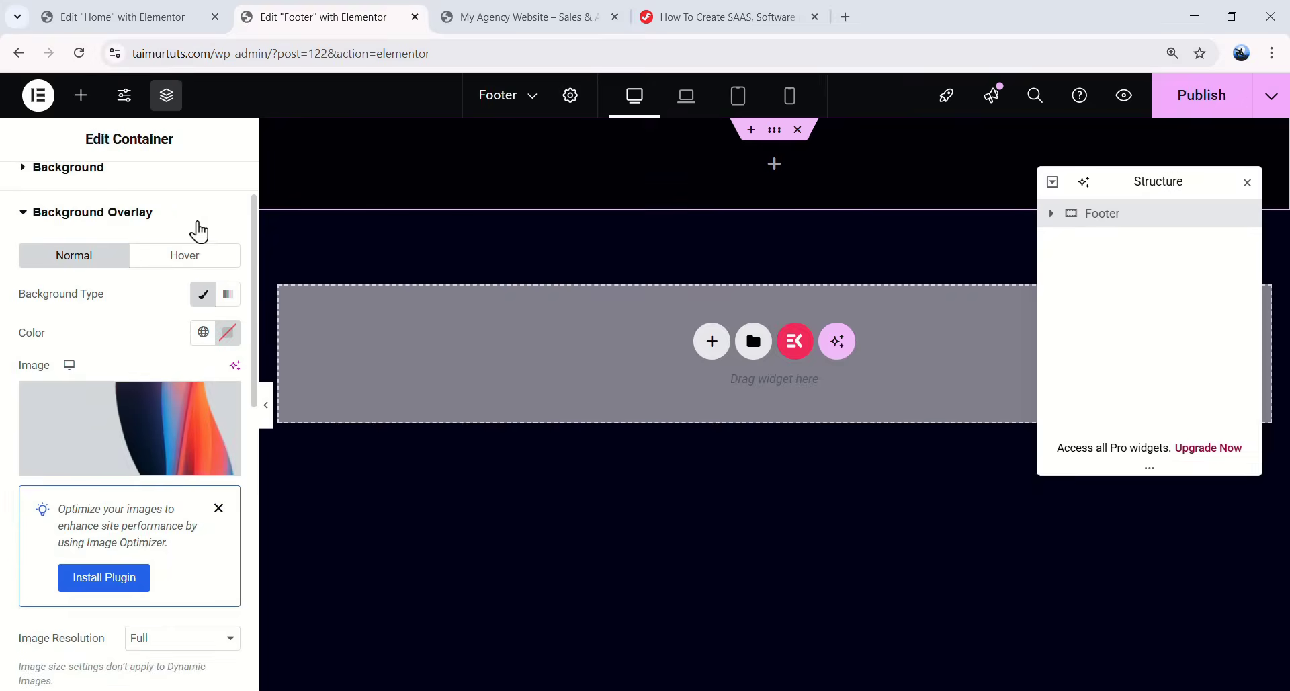
pyautogui.scroll(2, 195, 230)
pyautogui.click(209, 191)
pyautogui.click(227, 387)
pyautogui.moveTo(41, 388); pyautogui.dragTo(13, 392)
# - Pad the Footer container 152, 20, 48 and 20 px
pyautogui.write('152')
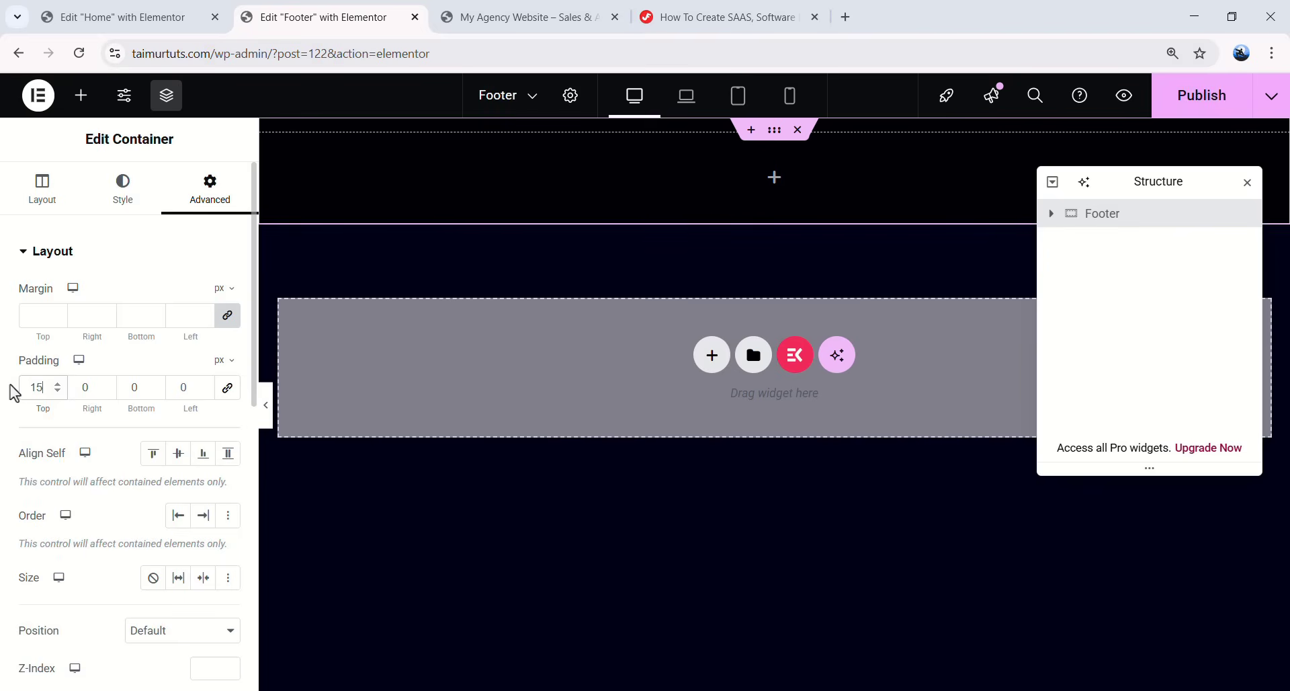
pyautogui.write('2048')
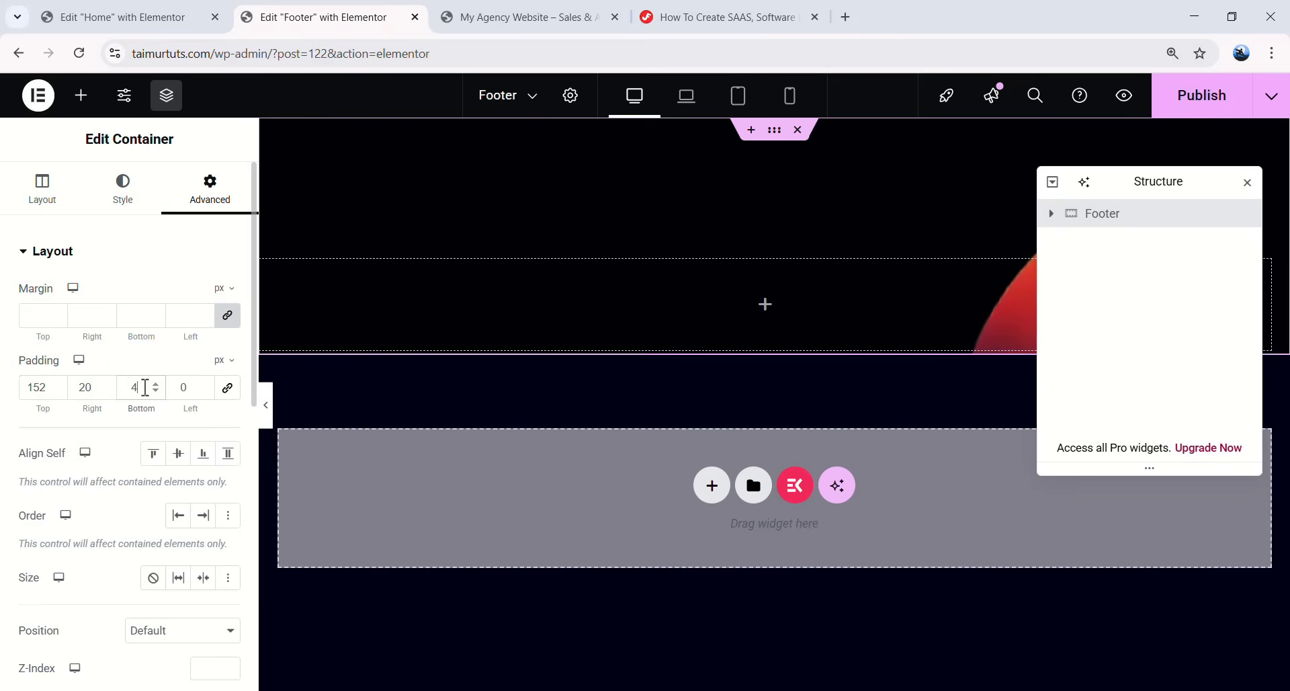
pyautogui.click(188, 395)
pyautogui.write('20')
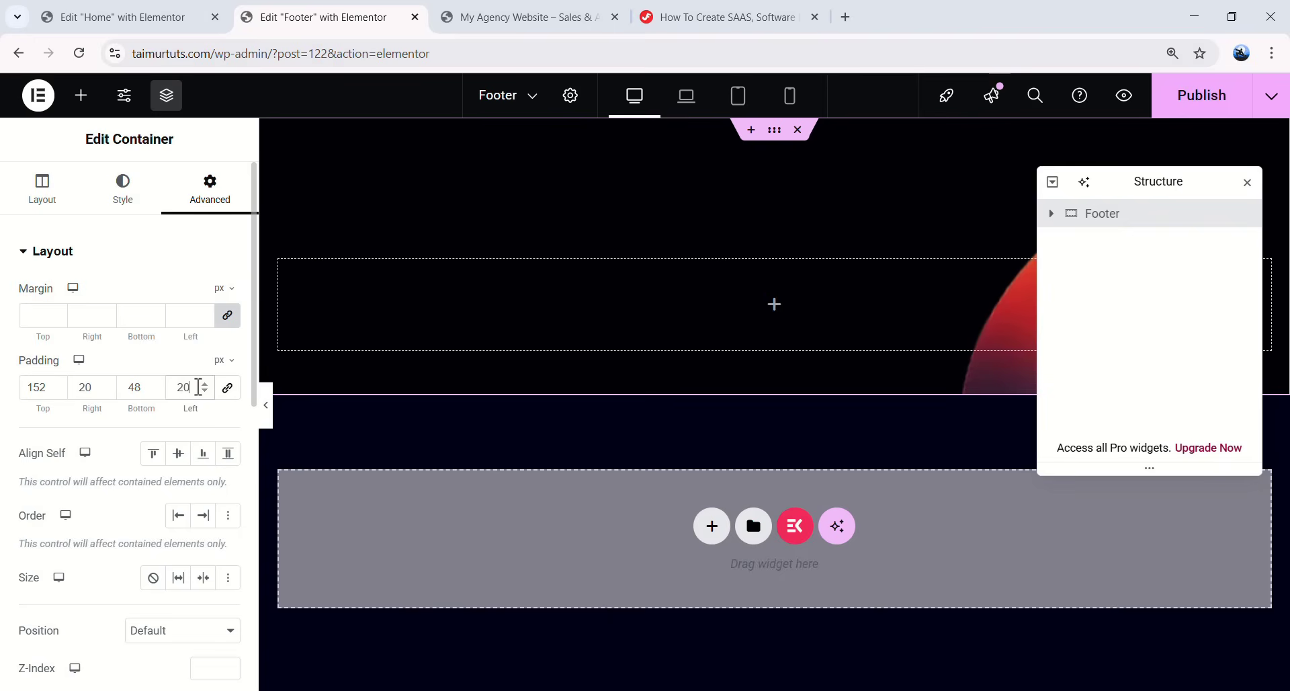
# - Add a container inside the Footer and nest a 424 px-wide container within it
pyautogui.moveTo(1145, 180); pyautogui.dragTo(1181, 159)
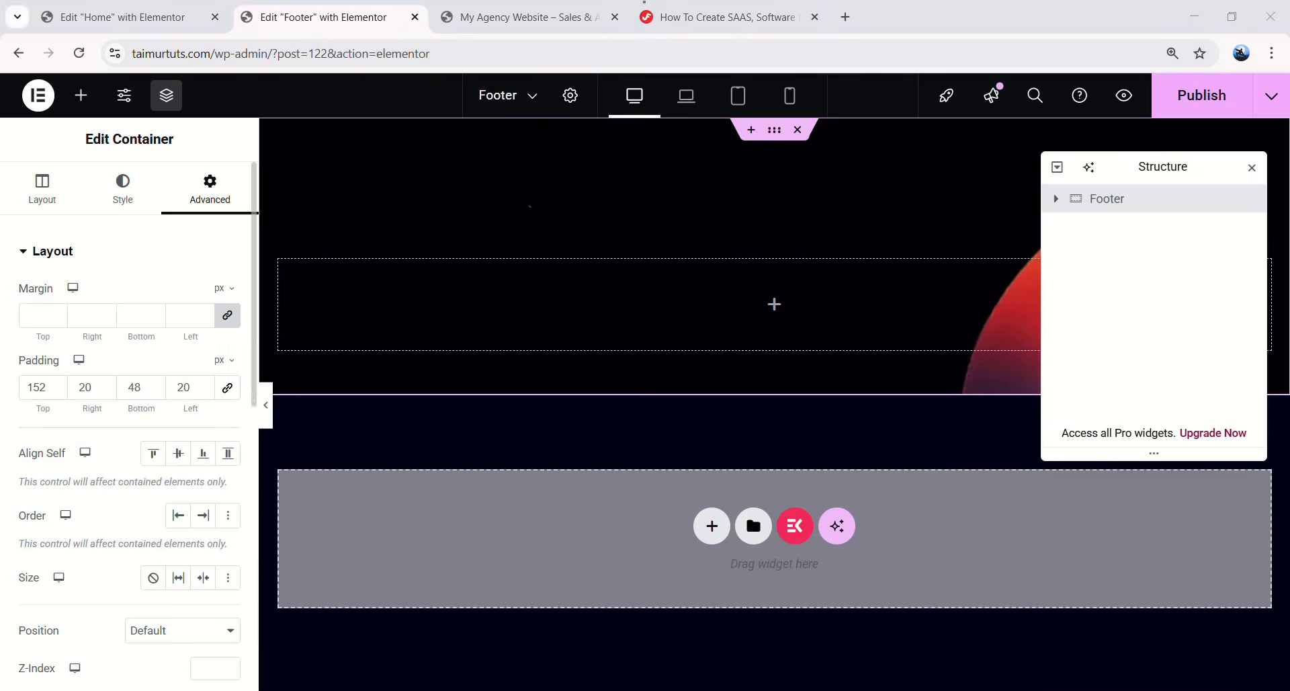
pyautogui.click(773, 306)
pyautogui.moveTo(78, 345); pyautogui.dragTo(660, 329)
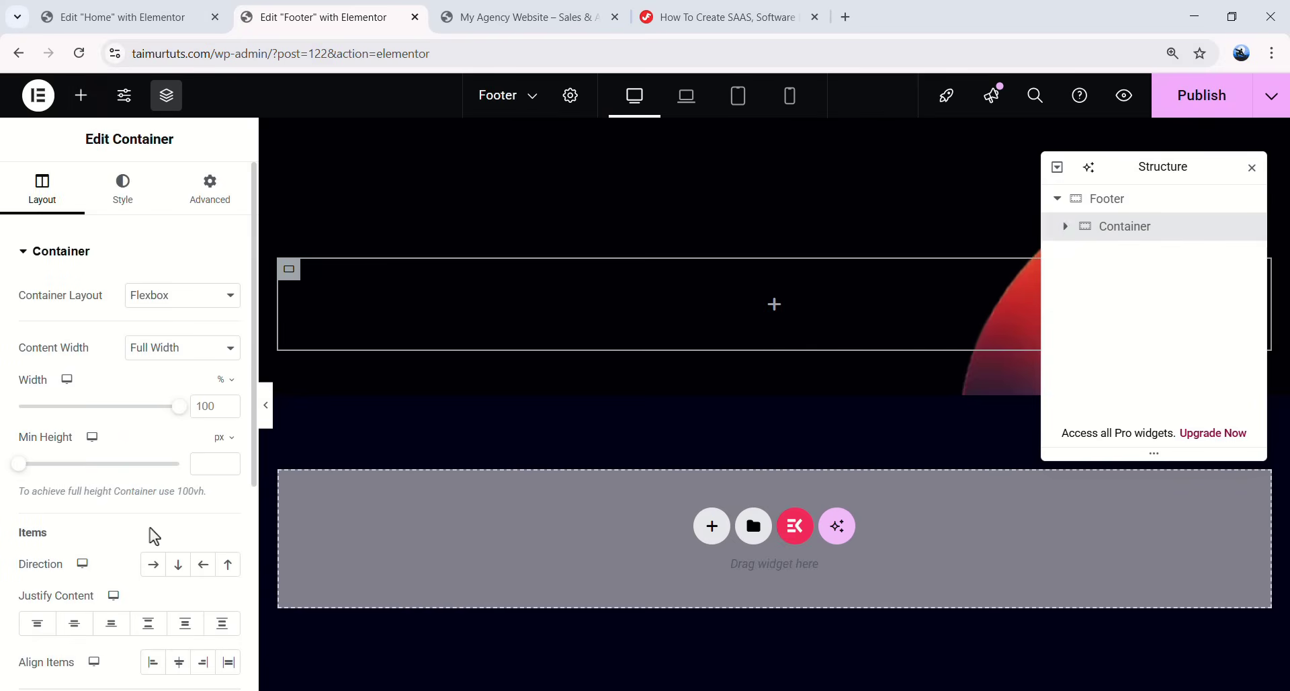
pyautogui.click(774, 306)
pyautogui.moveTo(107, 340); pyautogui.dragTo(591, 310)
pyautogui.doubleClick(1128, 259)
pyautogui.write('Cont')
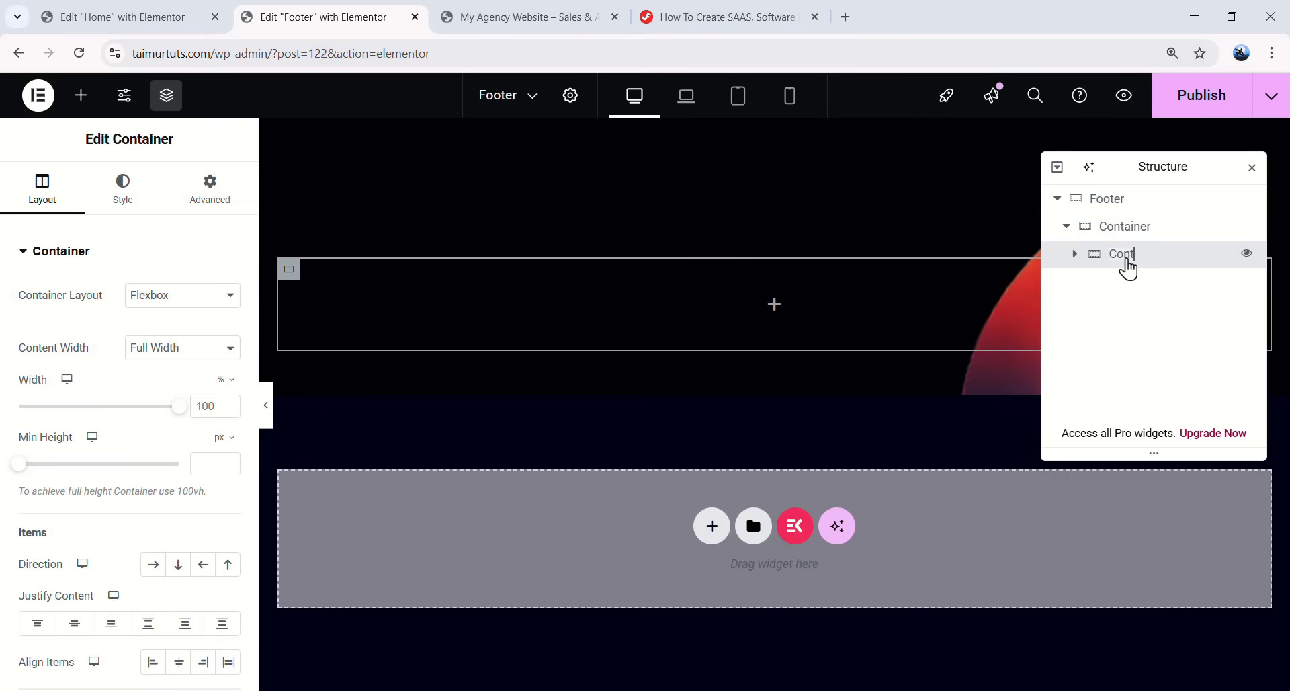
pyautogui.click(224, 384)
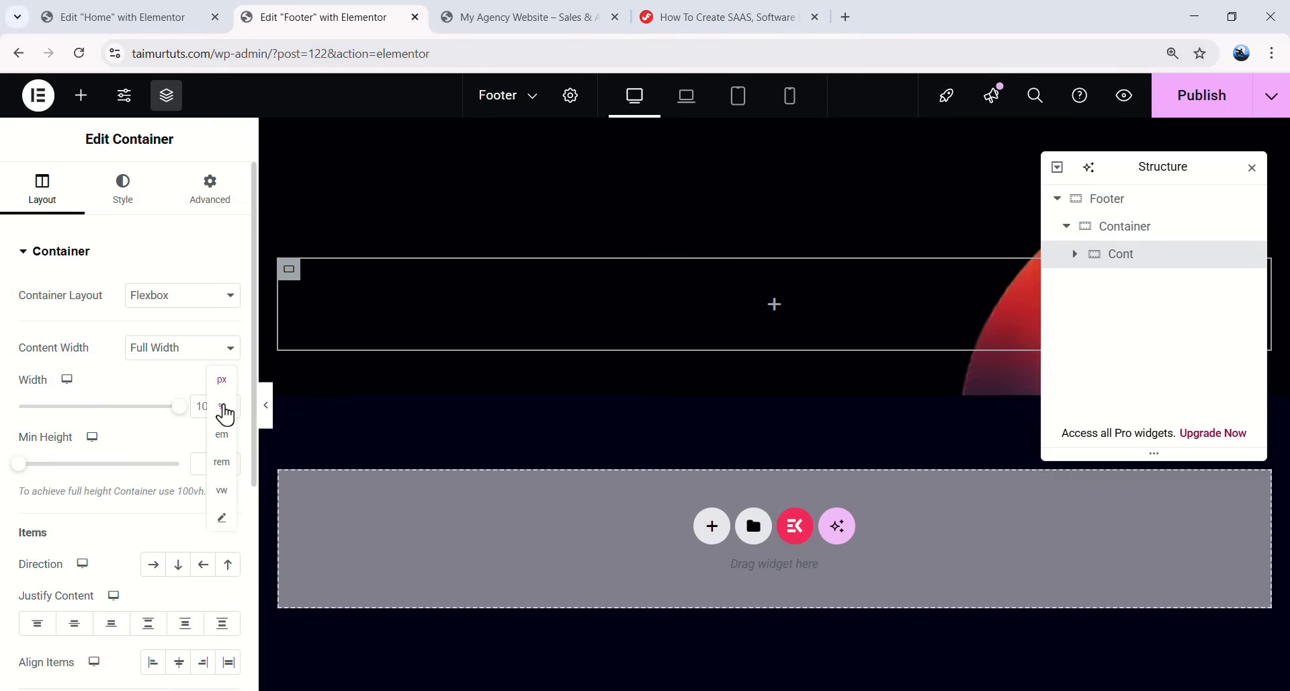
pyautogui.click(196, 406)
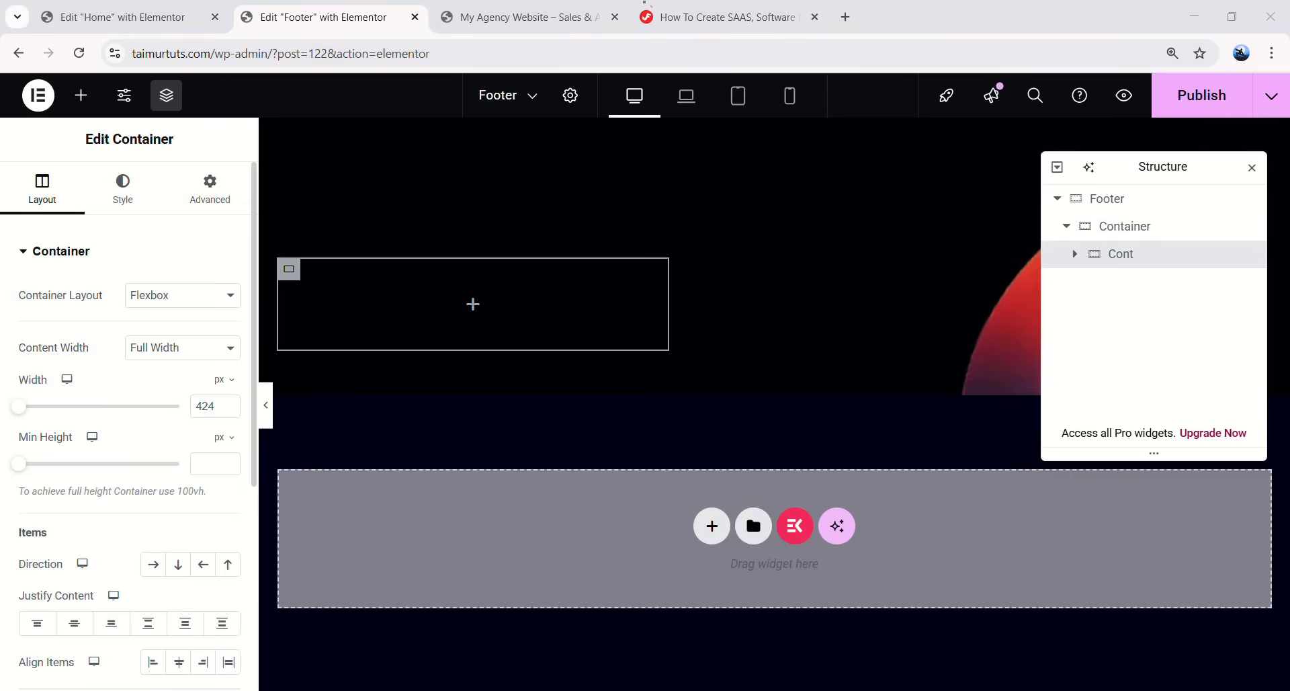
pyautogui.click(474, 308)
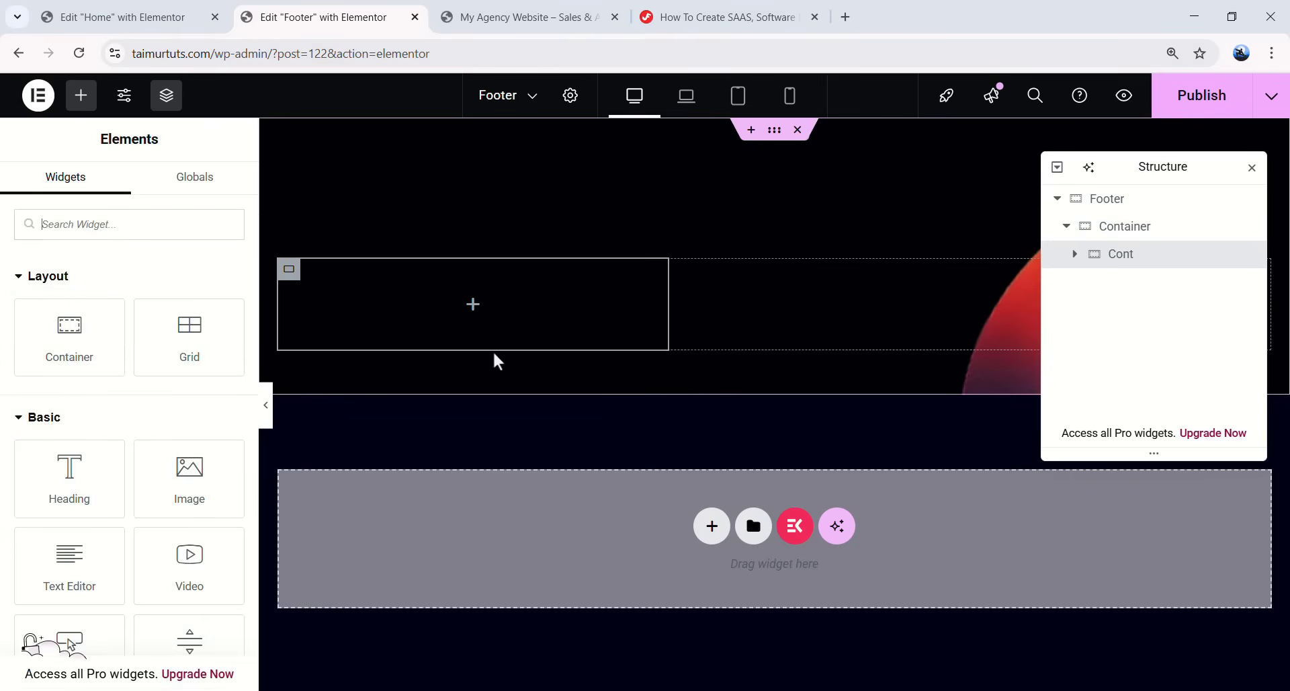
# - Add a 'Newsletter' heading with a 24px font size
pyautogui.moveTo(69, 474); pyautogui.dragTo(524, 288)
pyautogui.moveTo(174, 322); pyautogui.dragTo(27, 317)
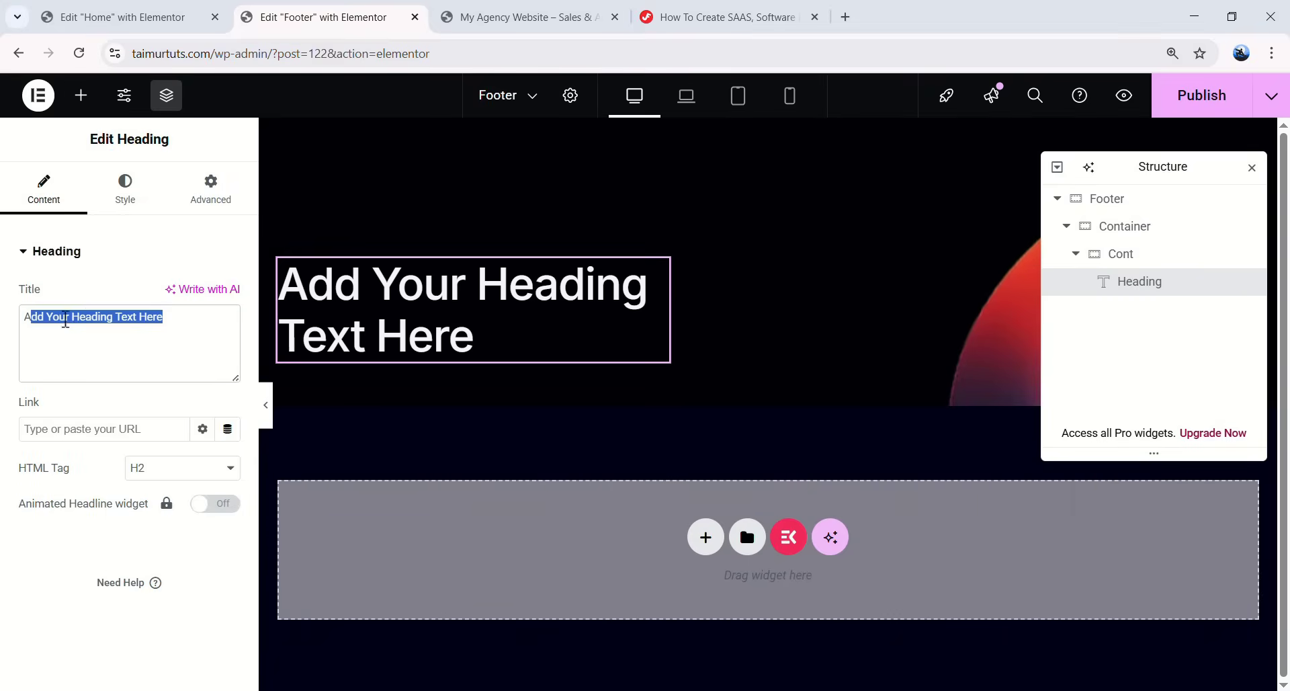
pyautogui.write('Newsletter')
pyautogui.click(125, 188)
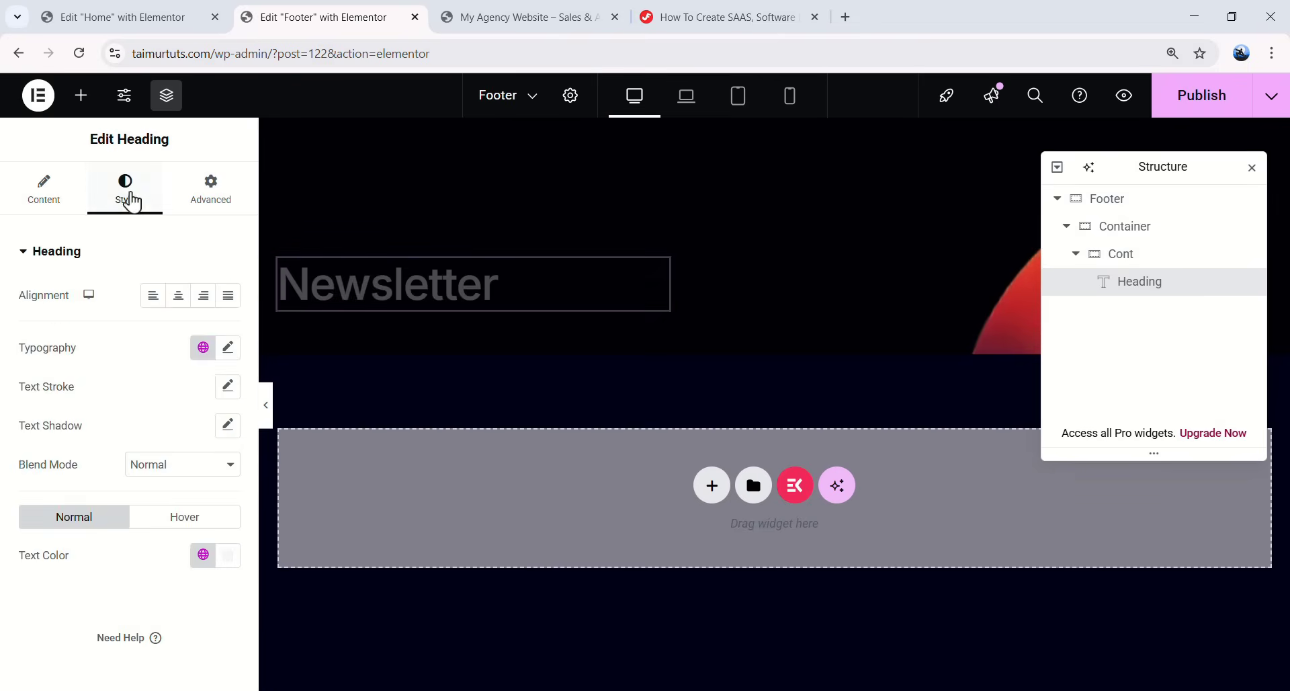
pyautogui.click(228, 347)
pyautogui.write('24')
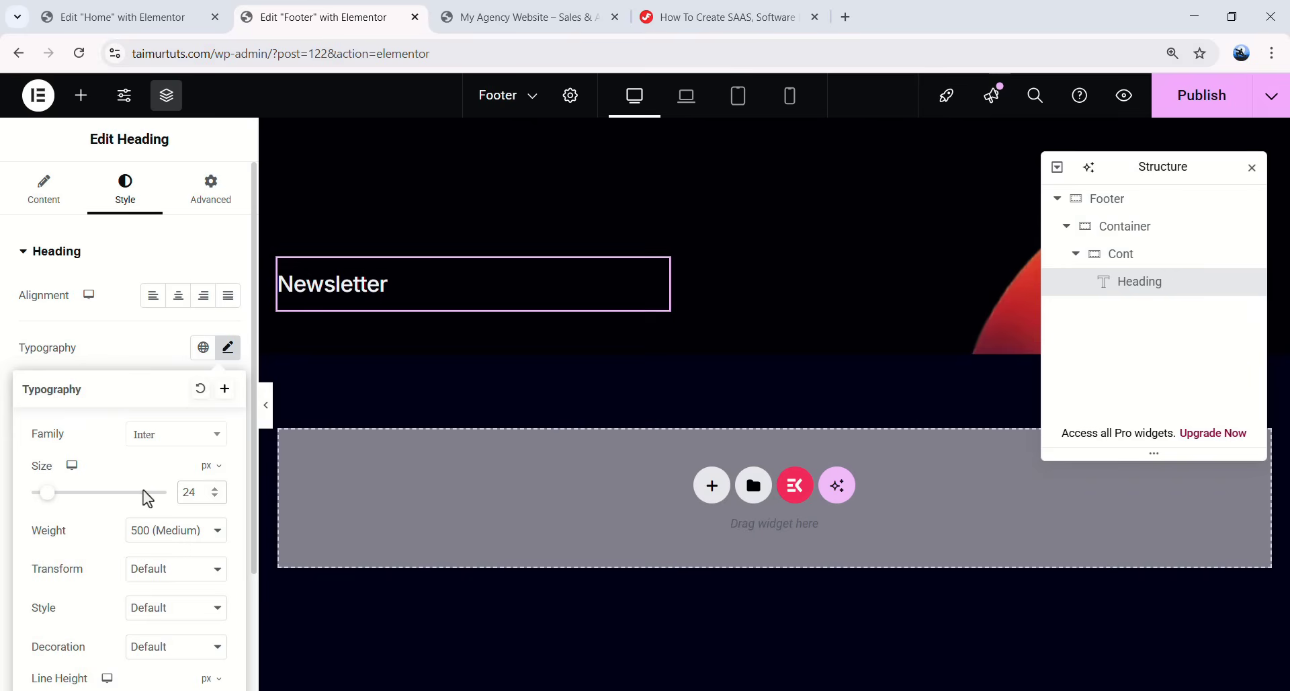
pyautogui.scroll(-3, 179, 487)
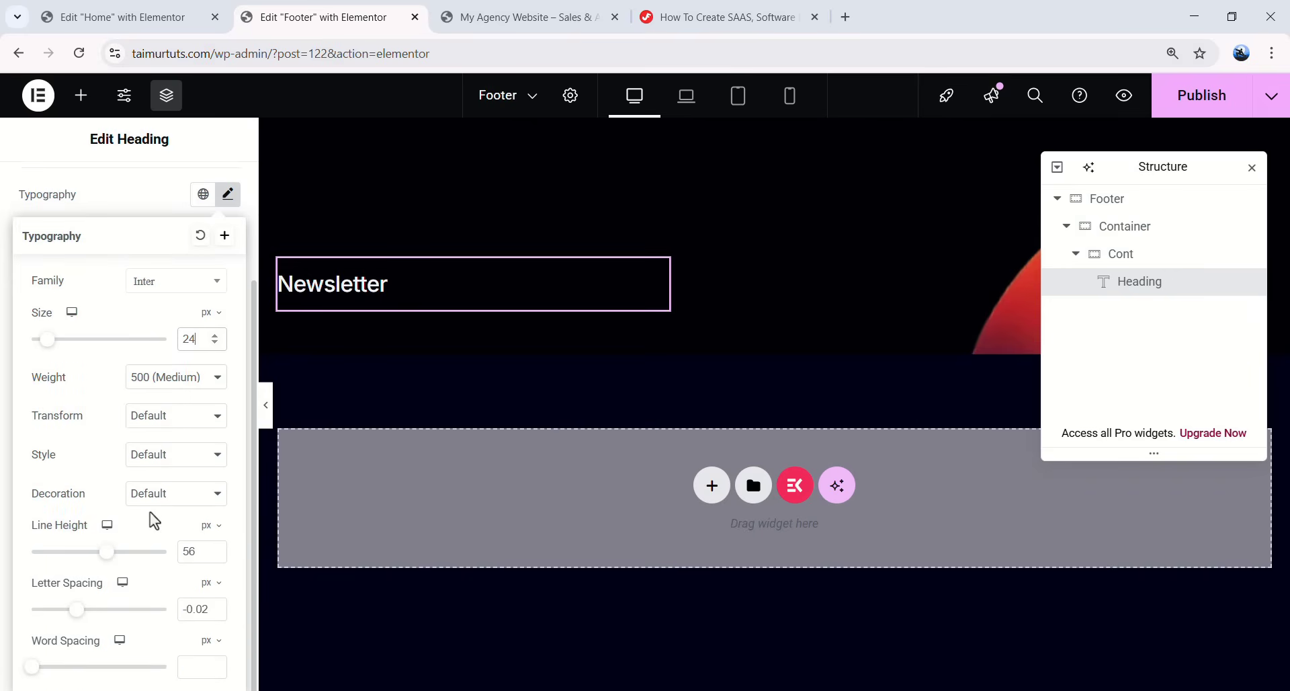
pyautogui.scroll(3, 195, 454)
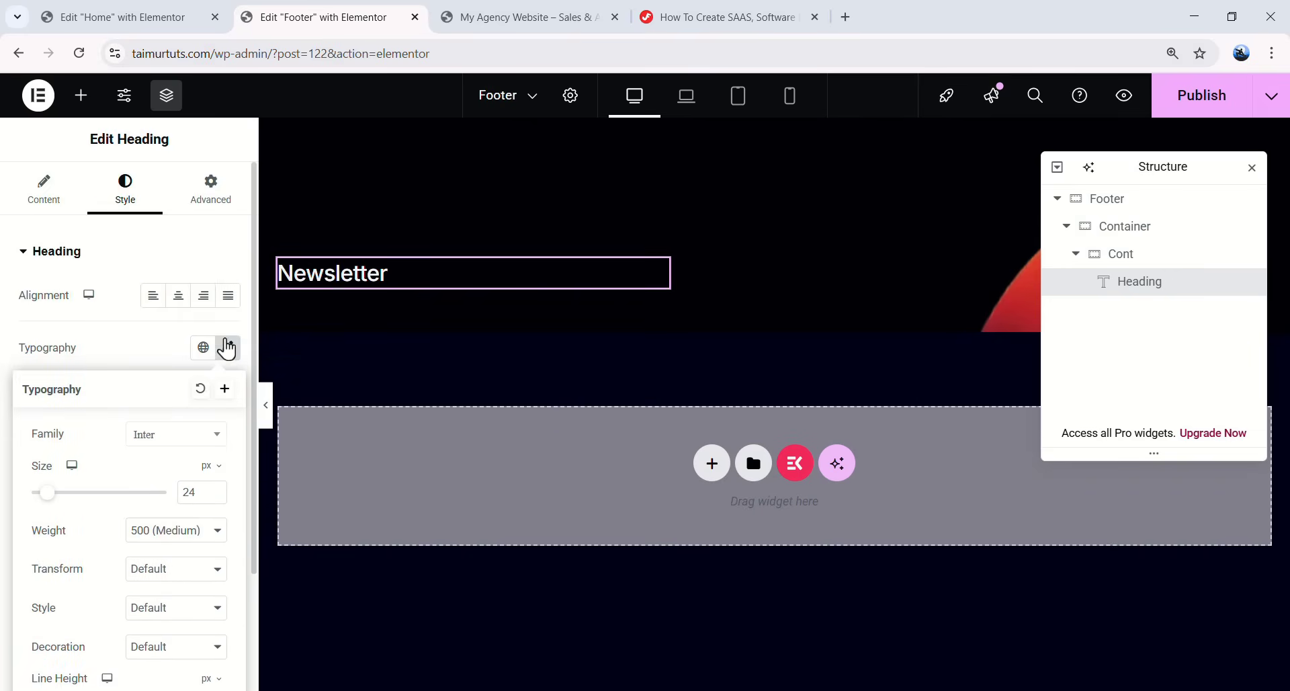
pyautogui.click(228, 347)
# - Make the Newsletter heading white with 12px bottom padding
pyautogui.click(204, 565)
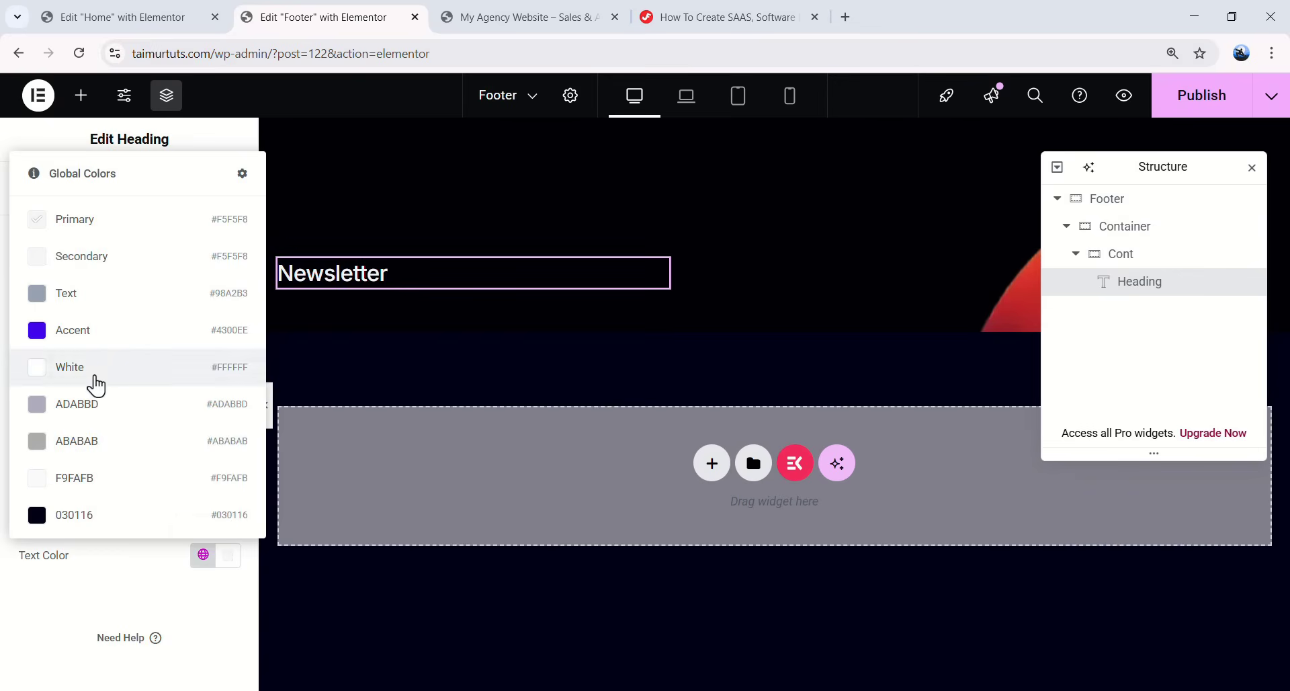
pyautogui.click(86, 367)
pyautogui.click(208, 192)
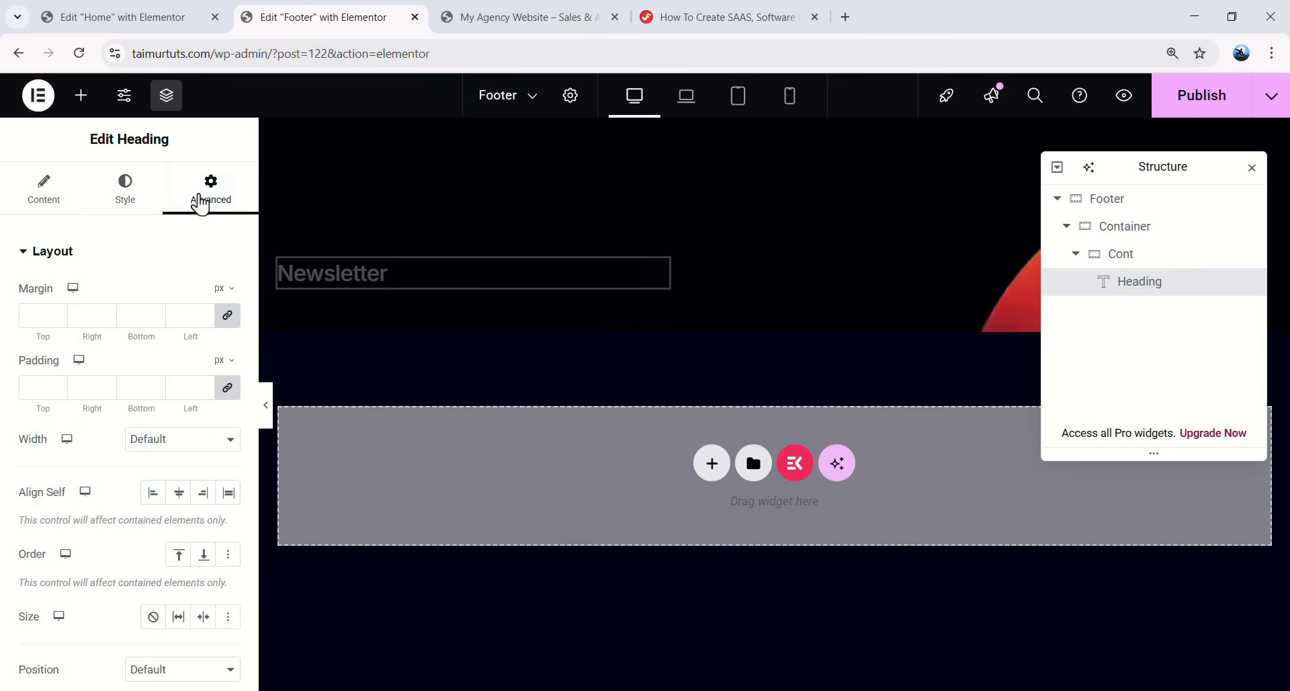
pyautogui.doubleClick(151, 389)
pyautogui.write('12')
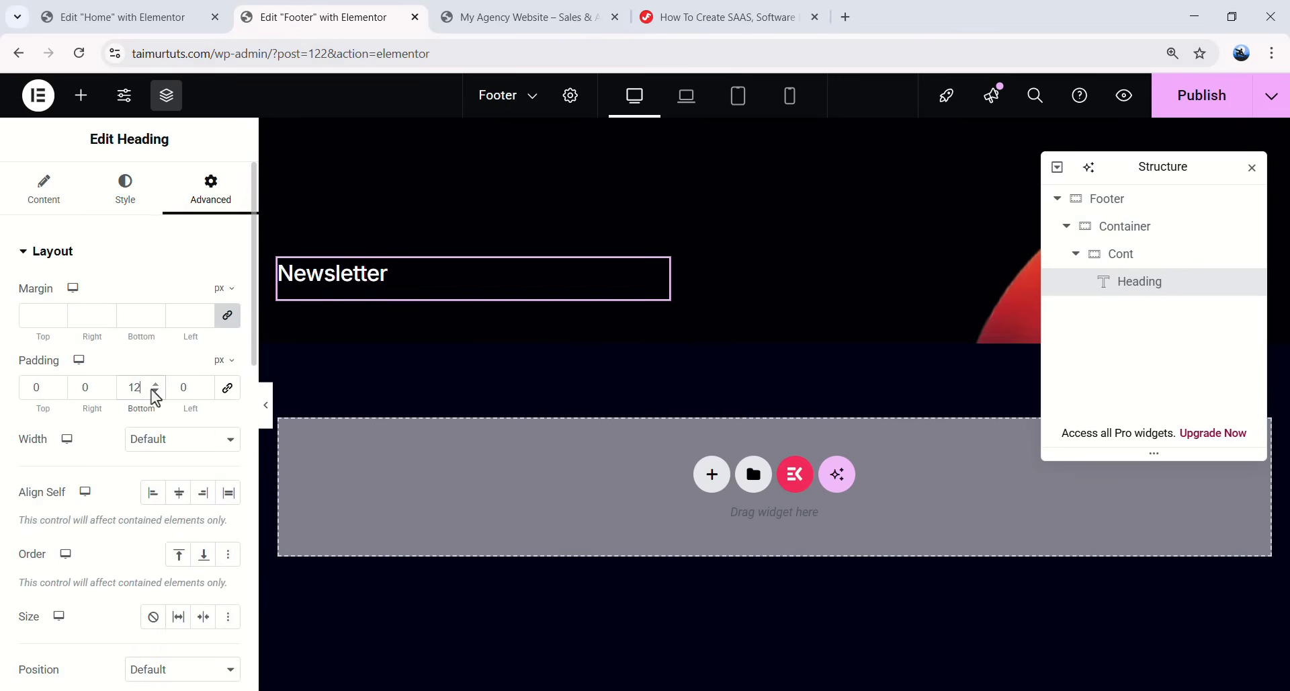
# - Add a Text Editor below the heading containing the pasted subscribe message
pyautogui.click(81, 95)
pyautogui.scroll(-2, 74, 403)
pyautogui.moveTo(69, 417); pyautogui.dragTo(384, 313)
pyautogui.hotkey('ctrl', 'a')
pyautogui.write('keep up out latest update Subscribe our newsletter!')
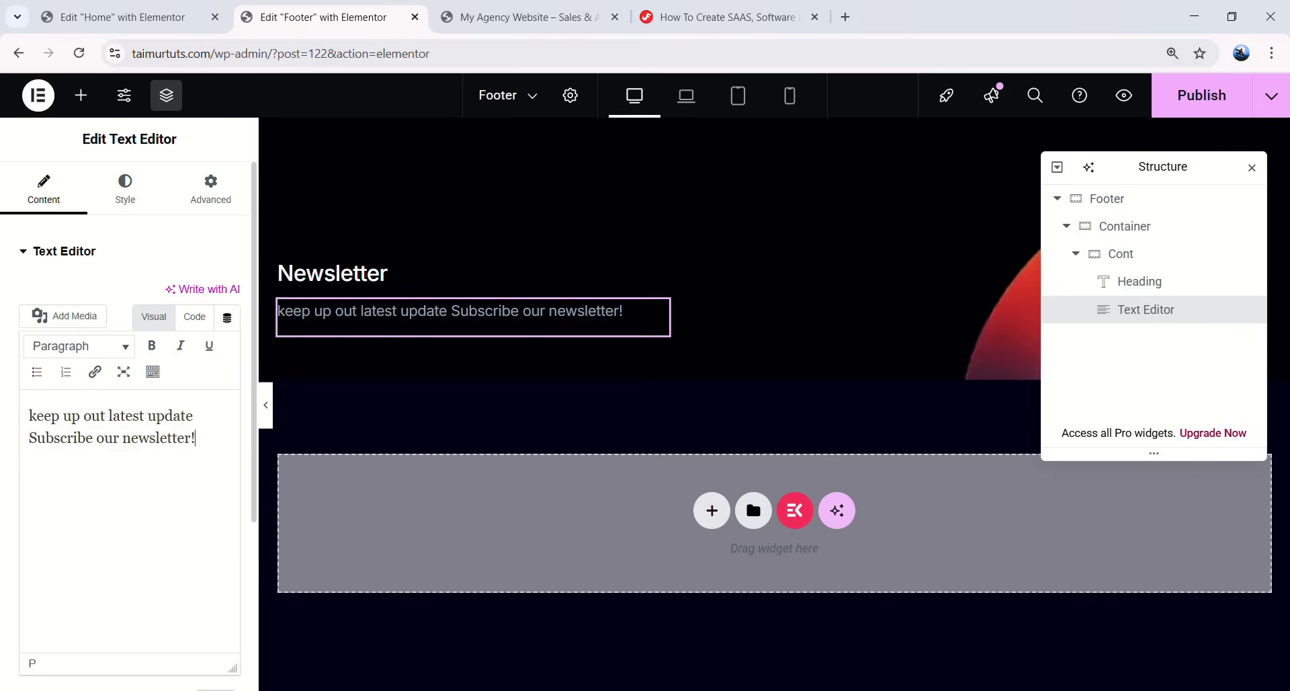
# - Style the paragraph with the global Text font and translucent white #FFFFFF colour
pyautogui.click(125, 198)
pyautogui.click(203, 348)
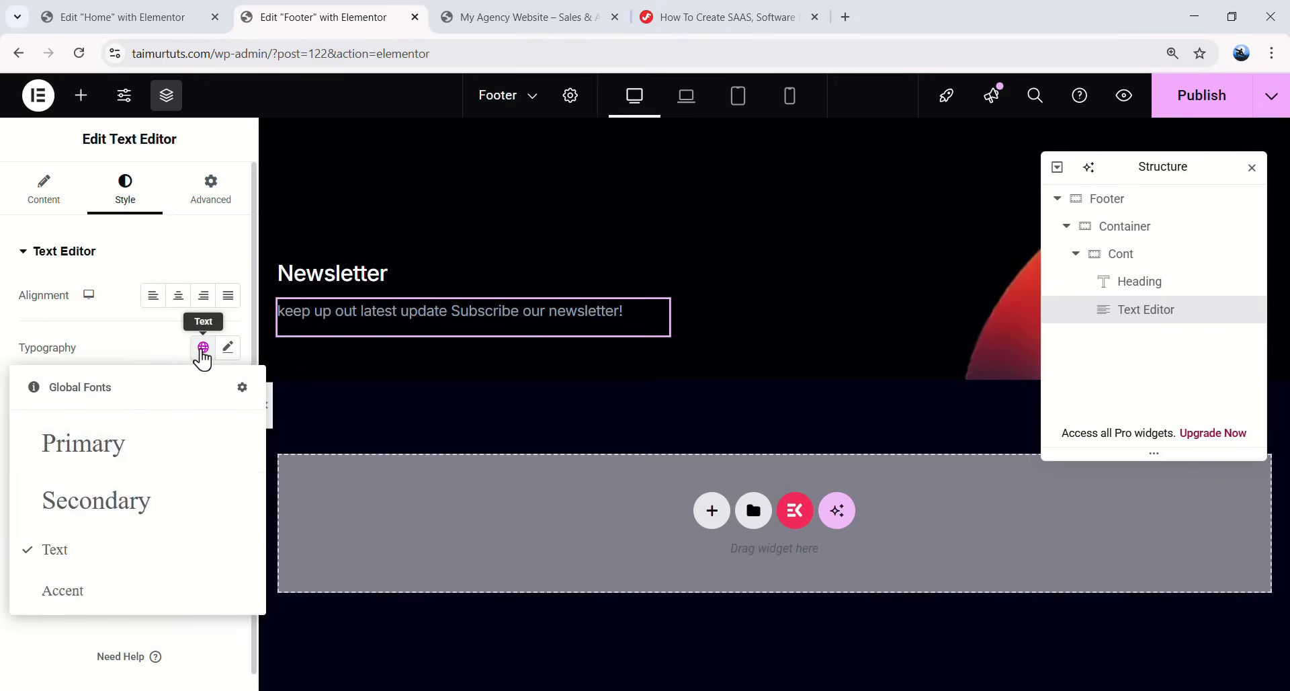
pyautogui.click(93, 549)
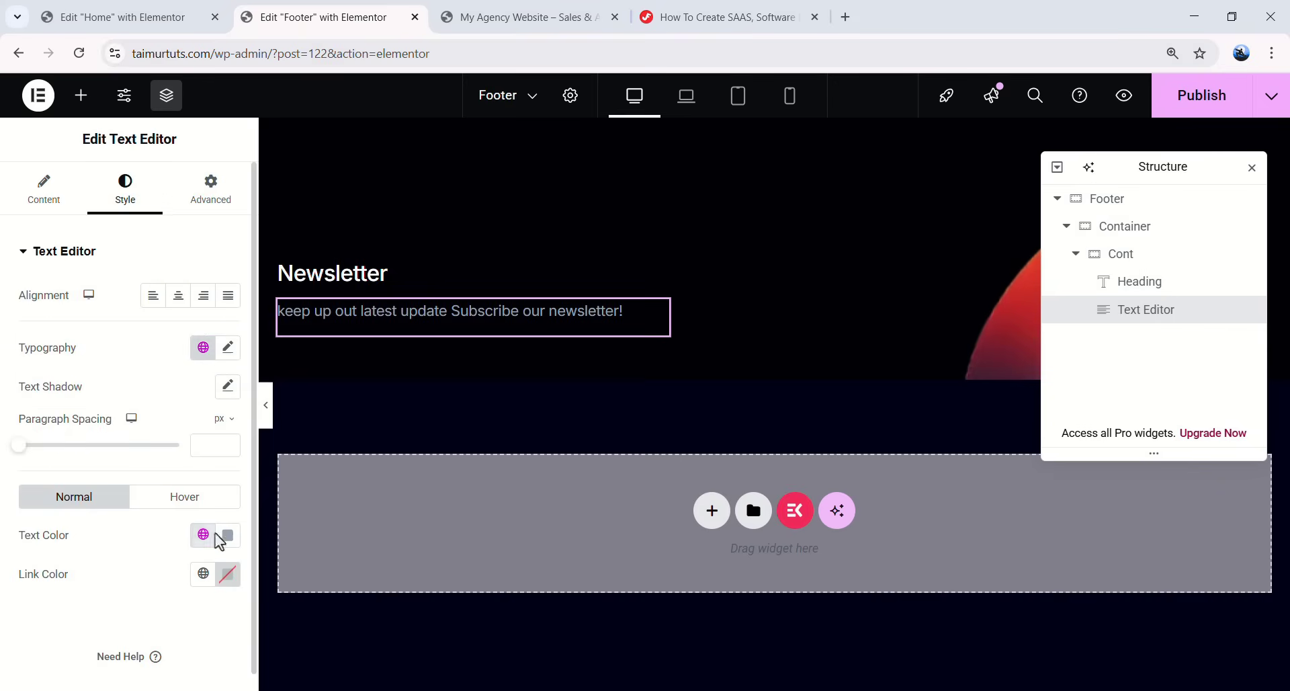
pyautogui.click(227, 536)
pyautogui.write('#FFFFFFF7')
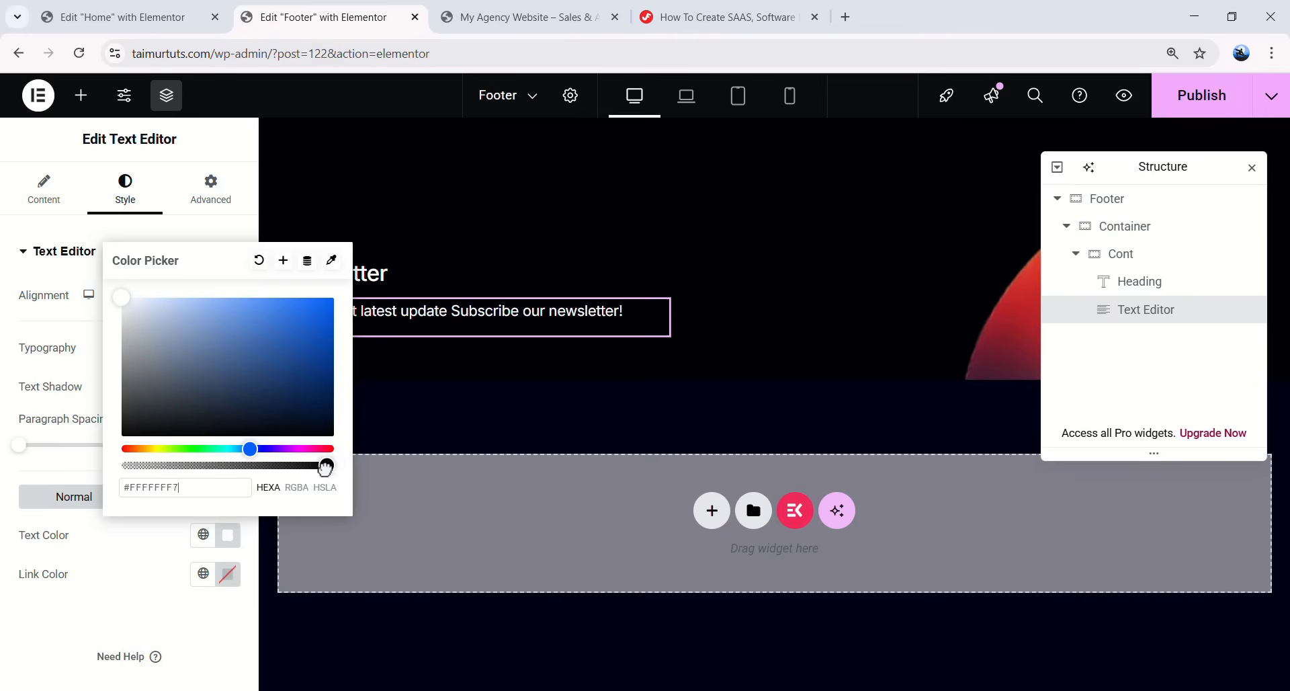
pyautogui.moveTo(325, 467); pyautogui.dragTo(266, 467)
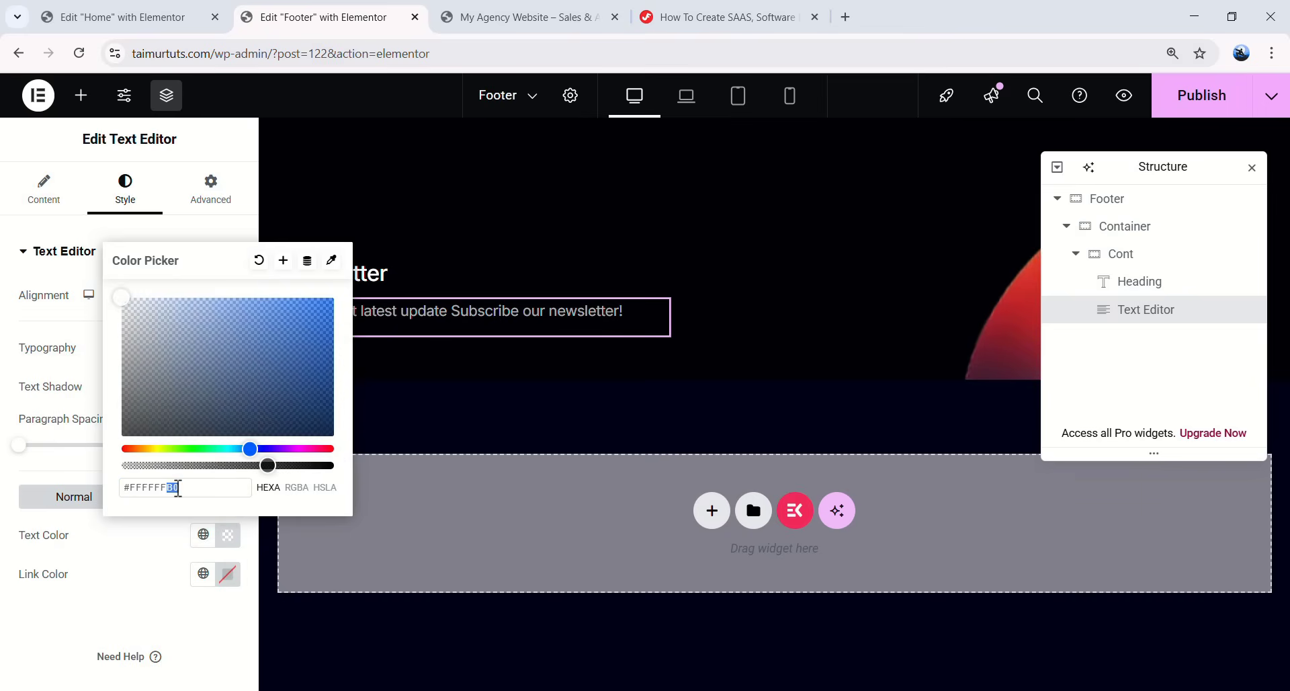
pyautogui.click(195, 623)
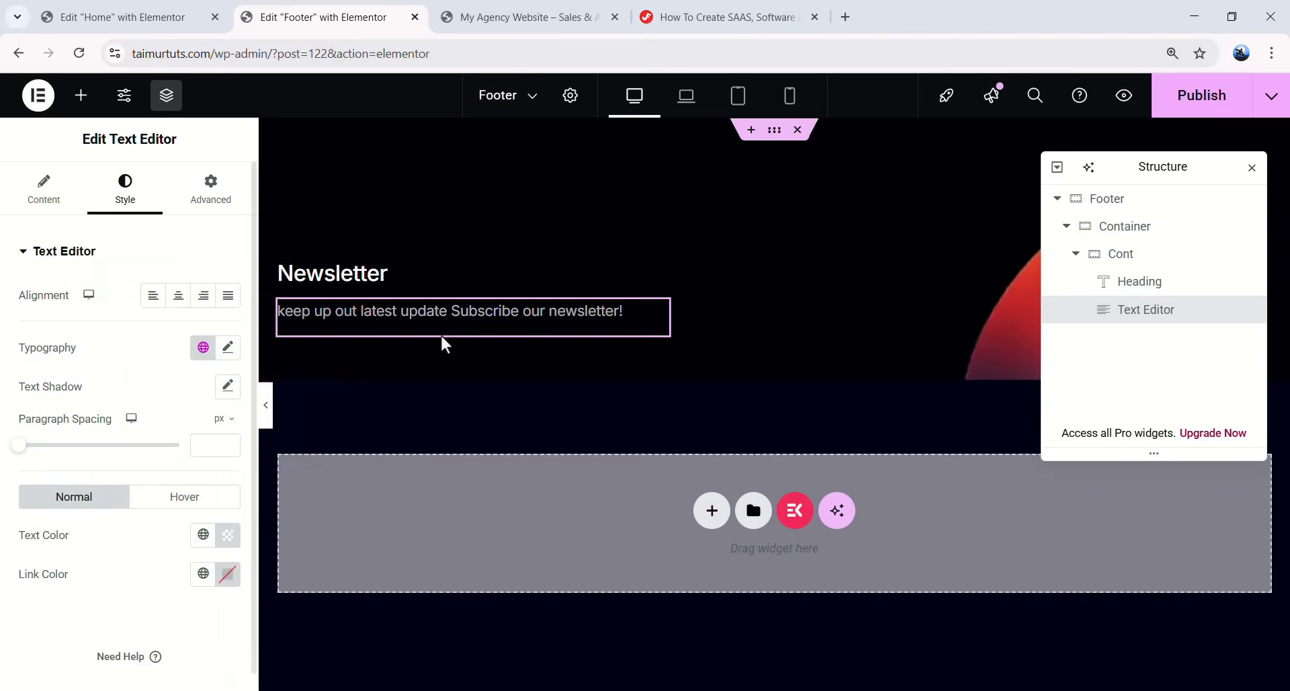
# - Give the paragraph 32px bottom padding and a 284px custom width
pyautogui.click(195, 201)
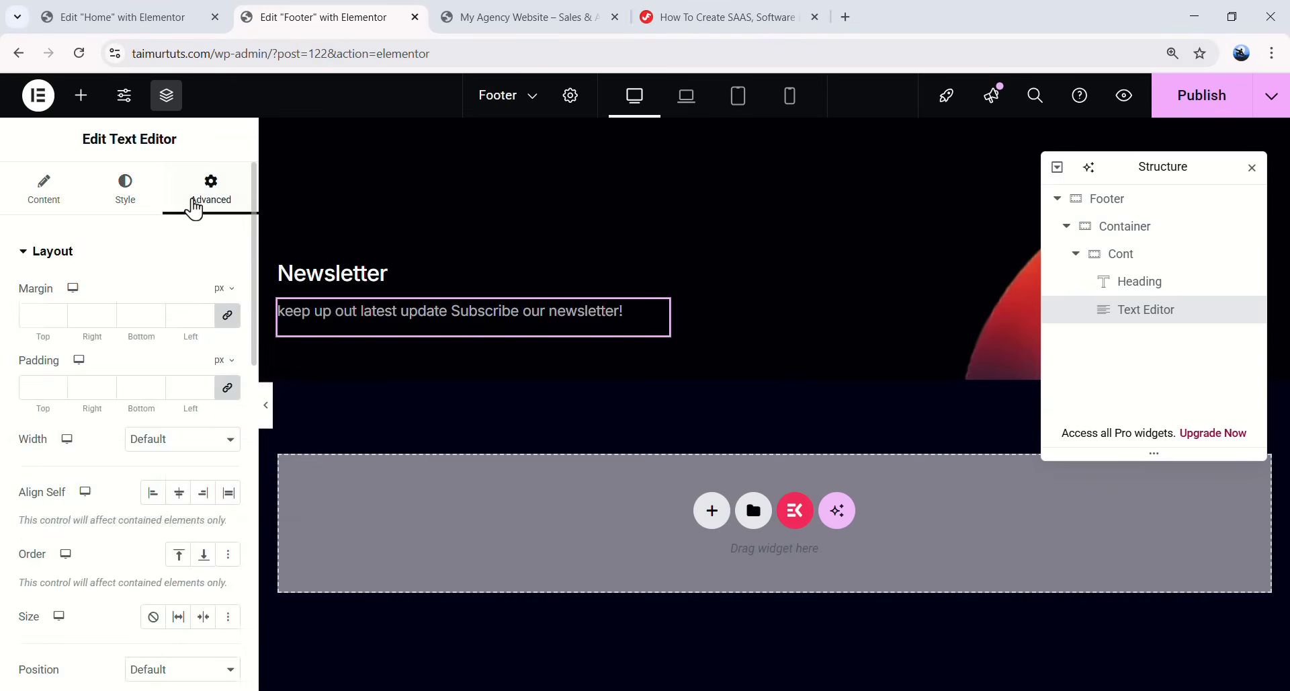
pyautogui.write('32')
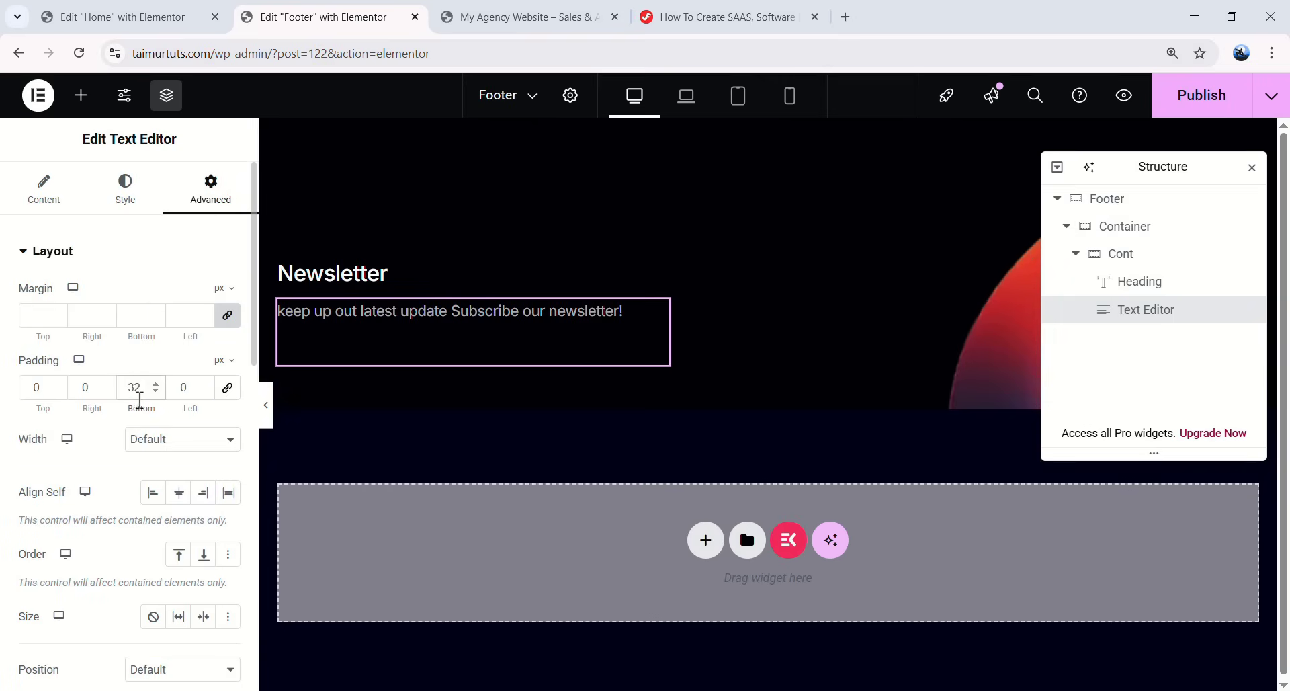
pyautogui.click(178, 446)
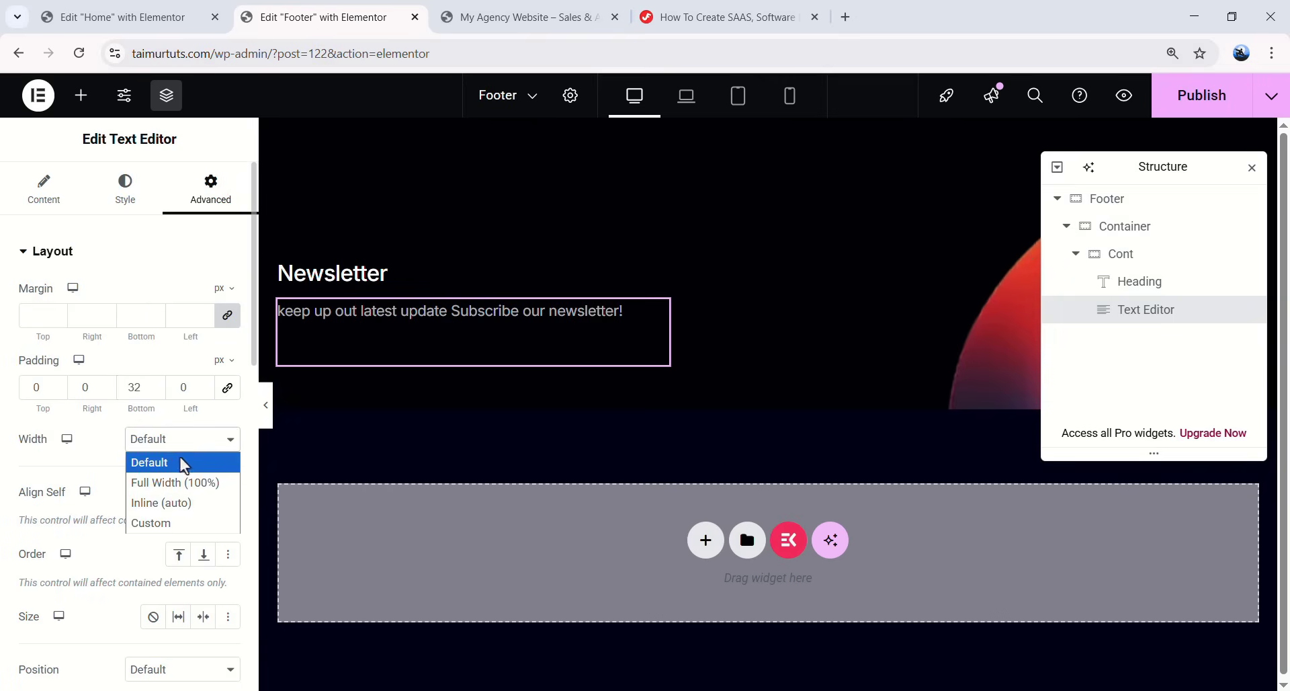
pyautogui.click(154, 521)
pyautogui.moveTo(222, 518)
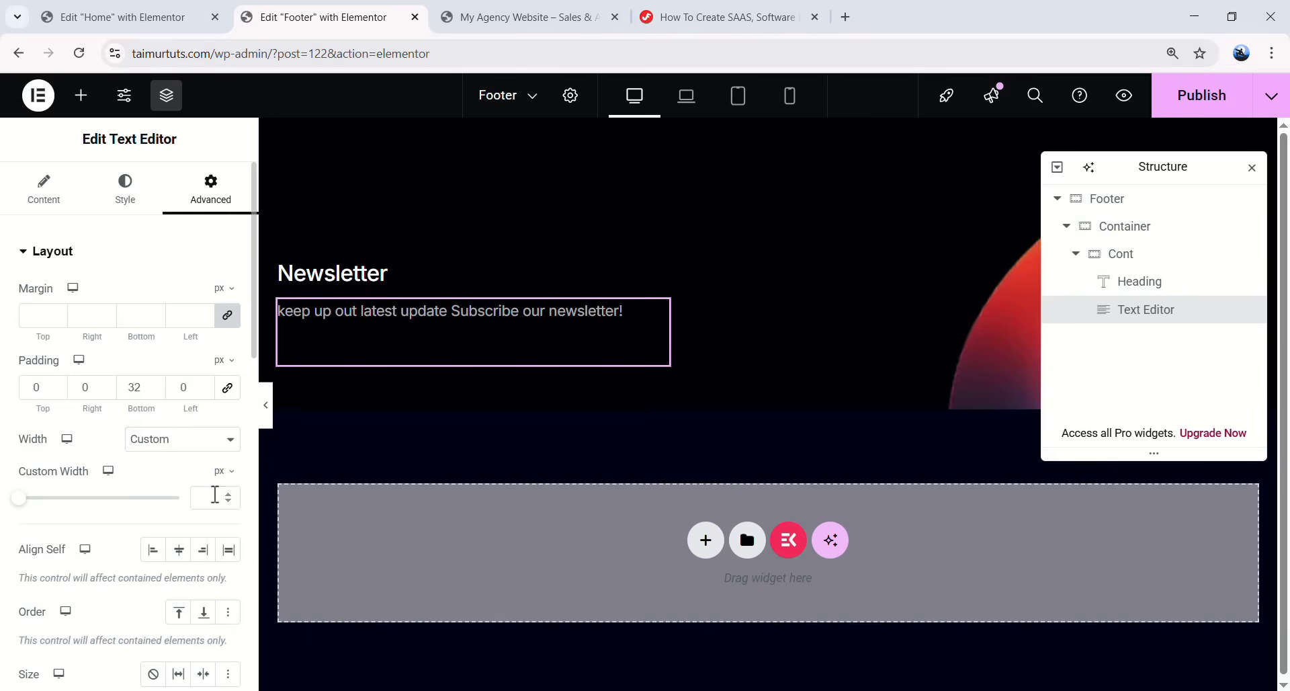
pyautogui.write('284')
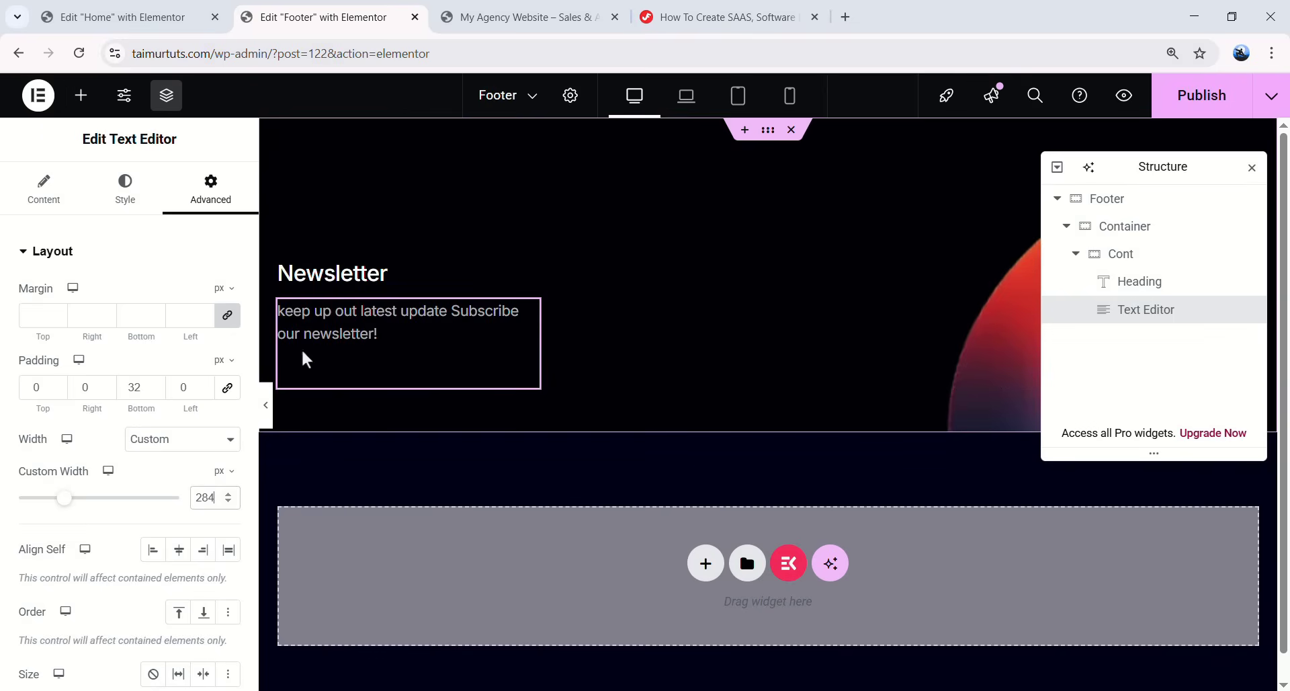
# - Place a Social Icons widget below the newsletter text and delete its default Youtube and Twitter items
pyautogui.click(82, 100)
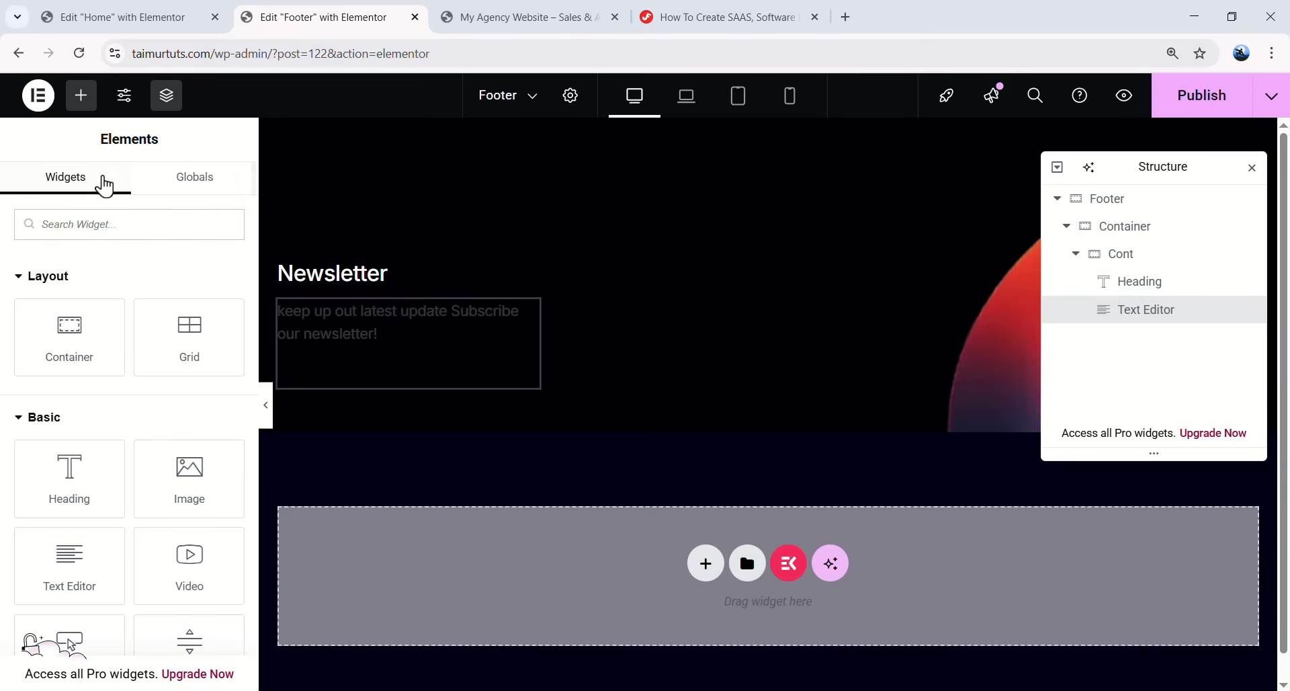
pyautogui.write('soci')
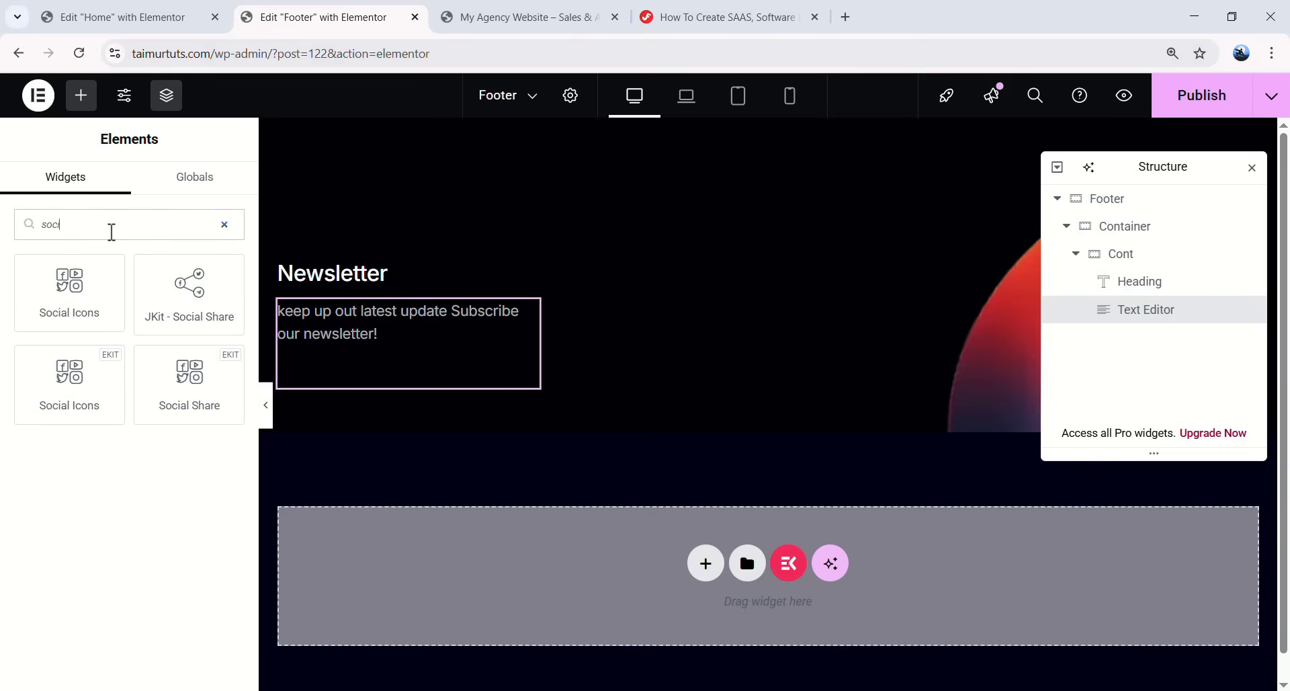
pyautogui.write('al icons')
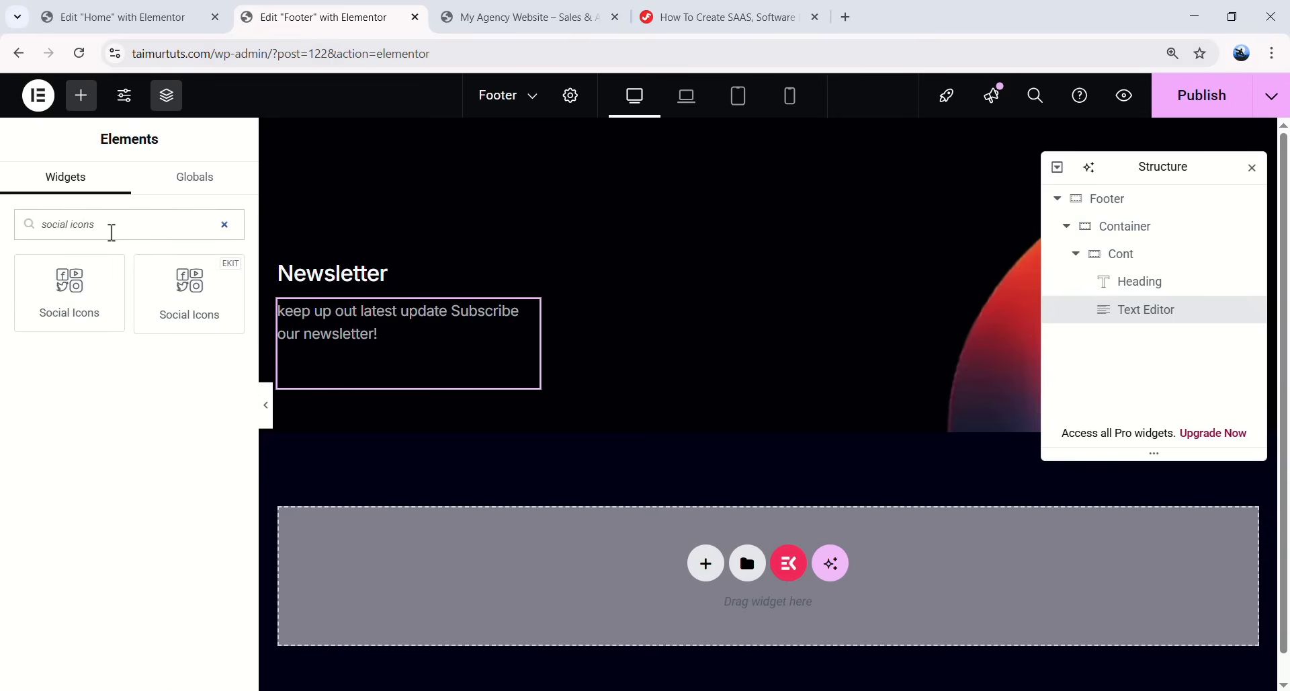
pyautogui.moveTo(105, 286); pyautogui.dragTo(454, 390)
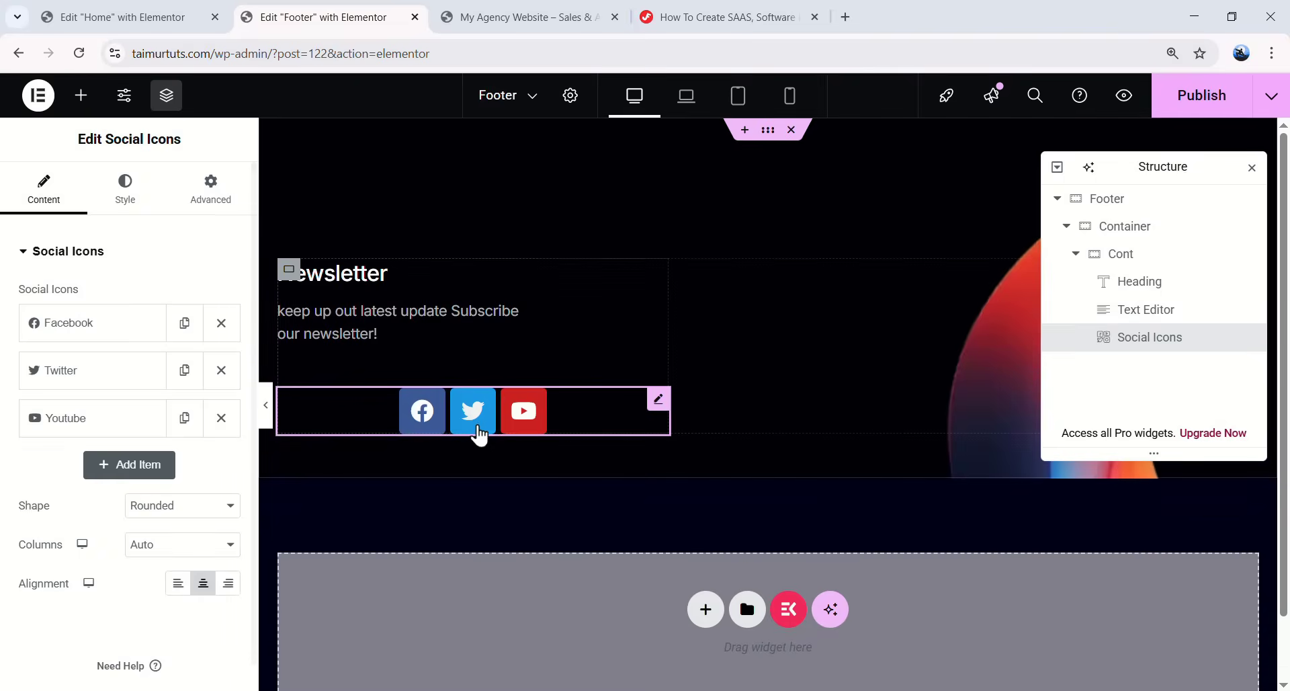
pyautogui.click(221, 417)
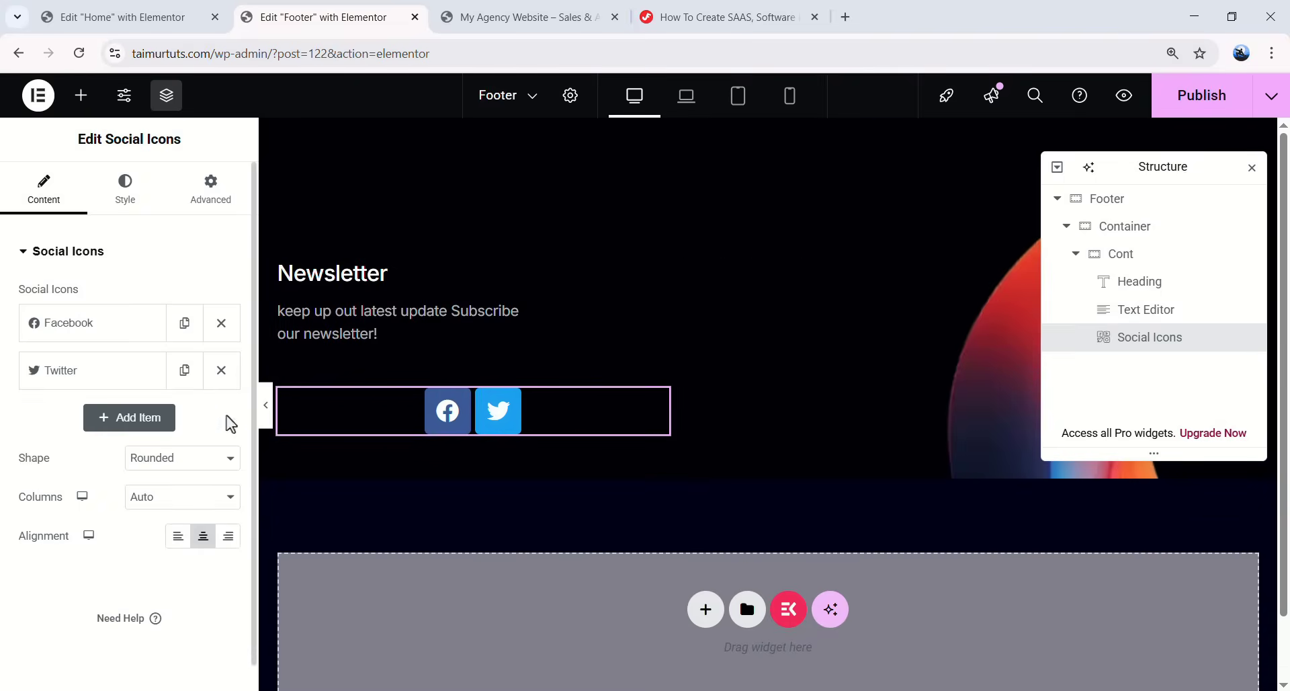
pyautogui.click(221, 370)
# - Change the Facebook item's icon to the plain Facebook F icon from the icon library
pyautogui.click(146, 331)
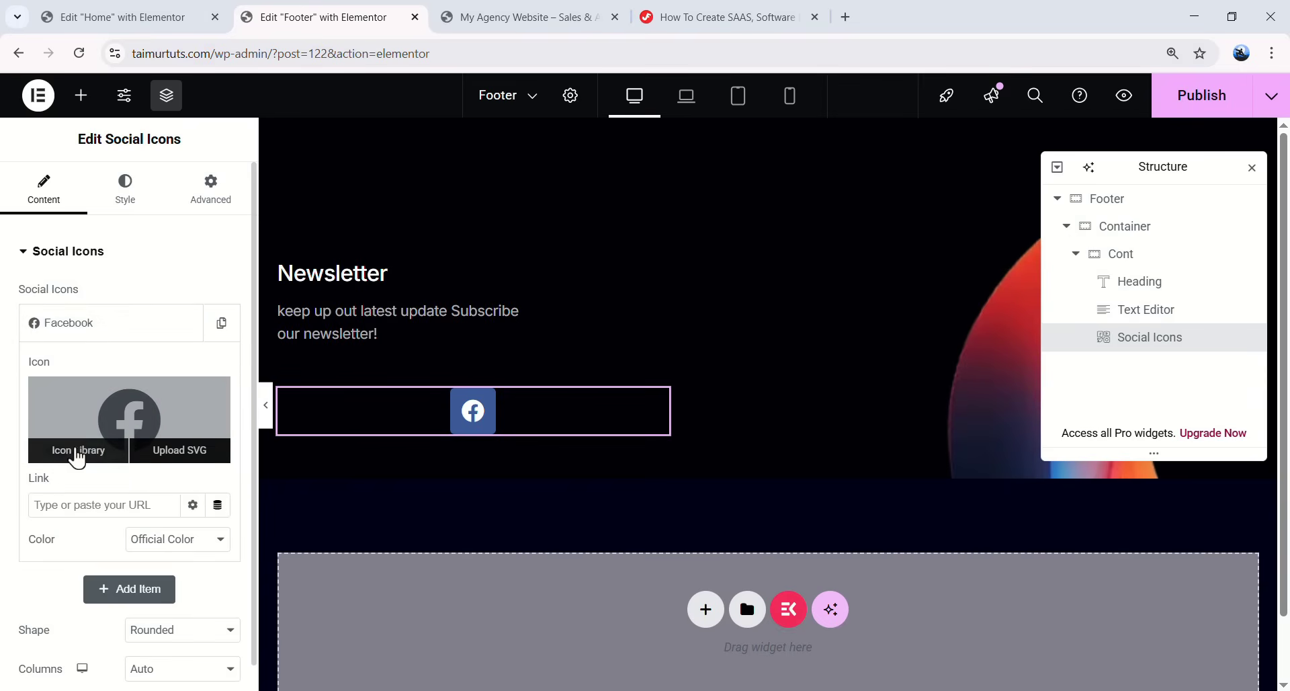
pyautogui.click(83, 461)
pyautogui.click(539, 161)
pyautogui.write('facebook')
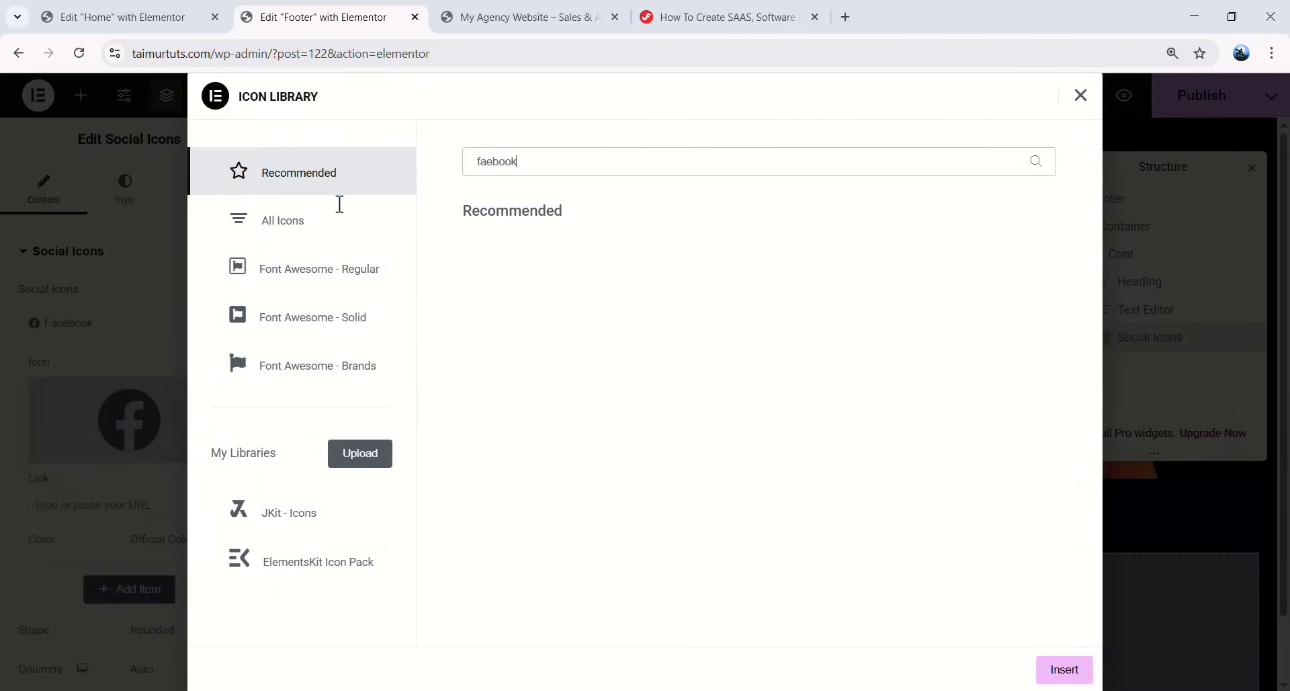
pyautogui.press('Left')
pyautogui.press('Left')
pyautogui.press('Left')
pyautogui.press('Left')
pyautogui.press('Left')
pyautogui.write('c')
pyautogui.press('End')
pyautogui.click(315, 237)
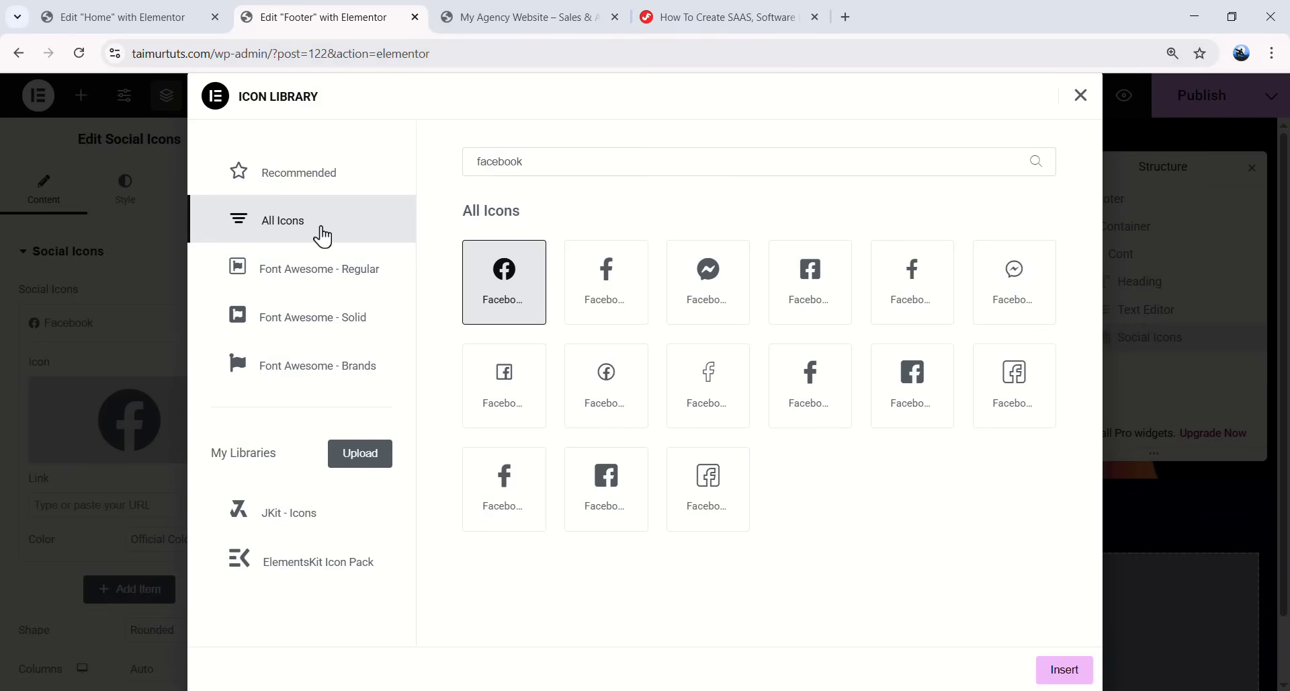
pyautogui.click(612, 291)
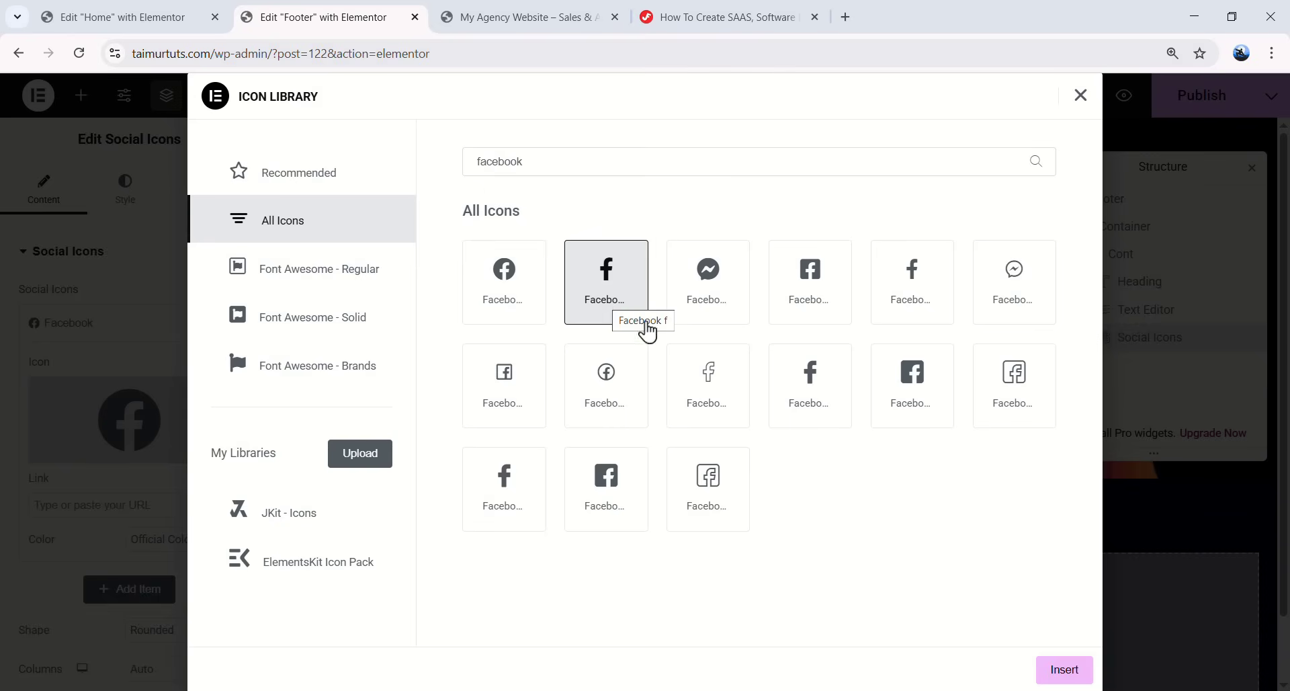
pyautogui.click(1062, 669)
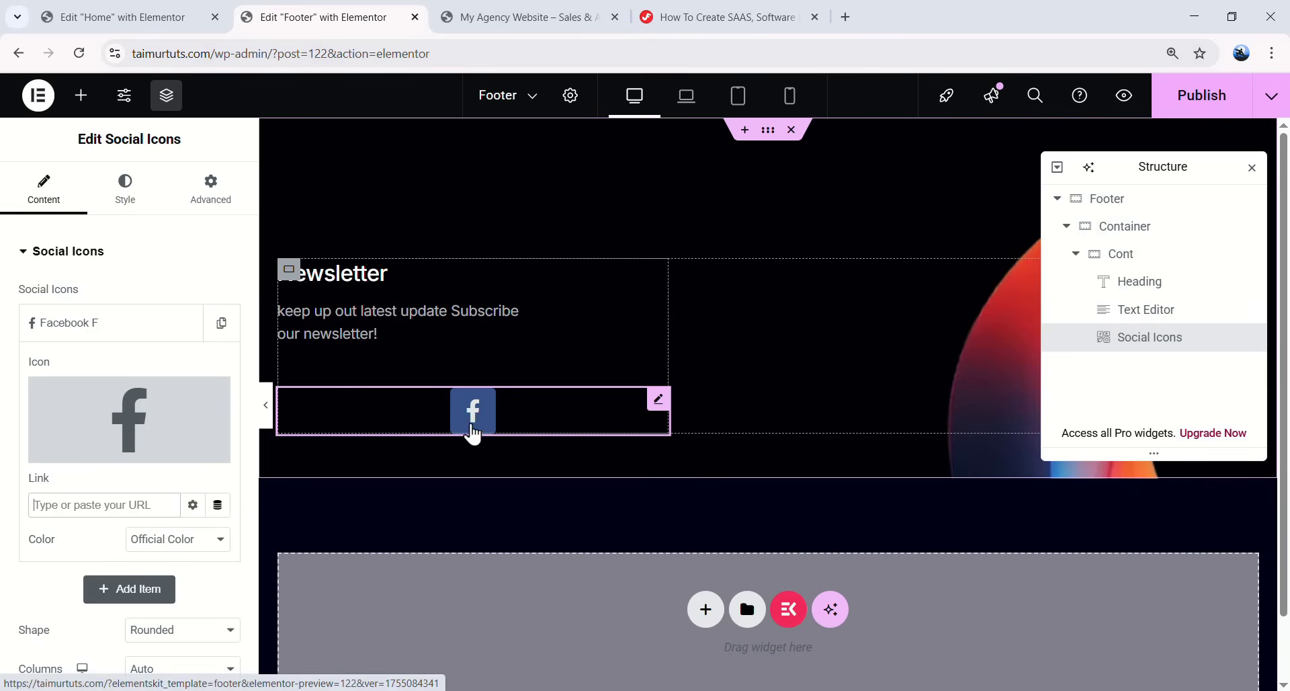
pyautogui.click(131, 337)
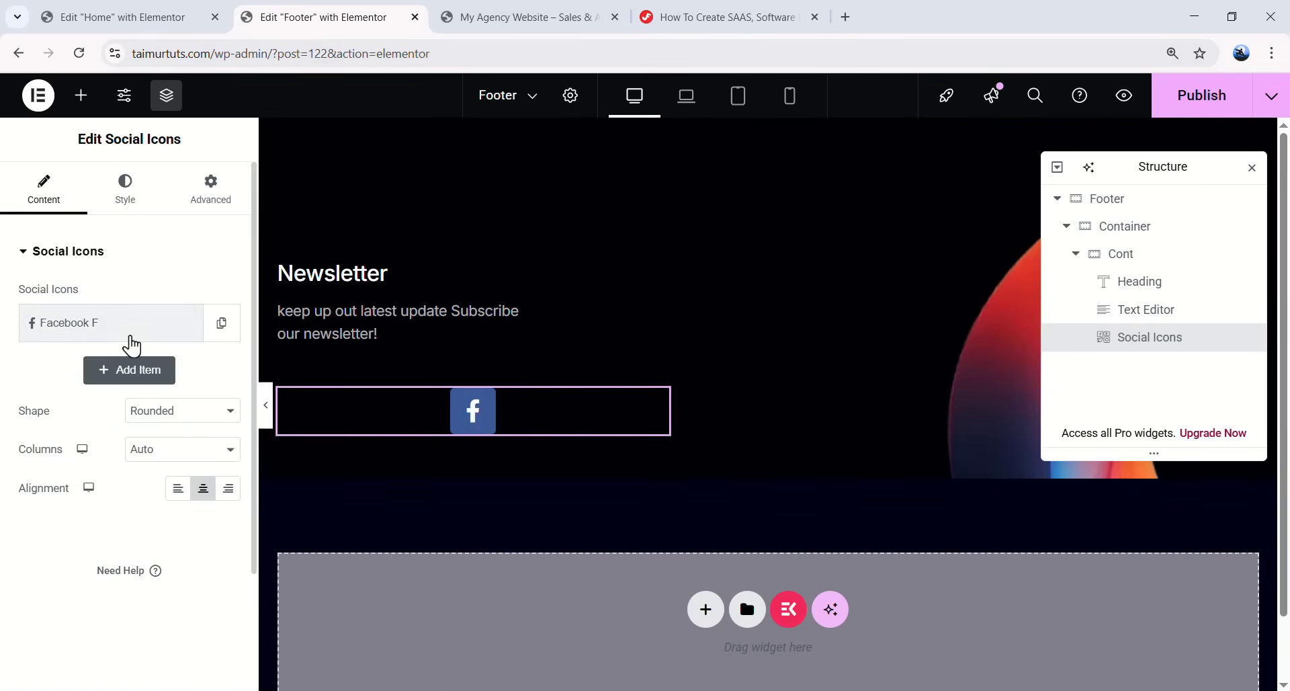
# - Add a second social item with the Dribbble icon
pyautogui.click(150, 370)
pyautogui.click(97, 503)
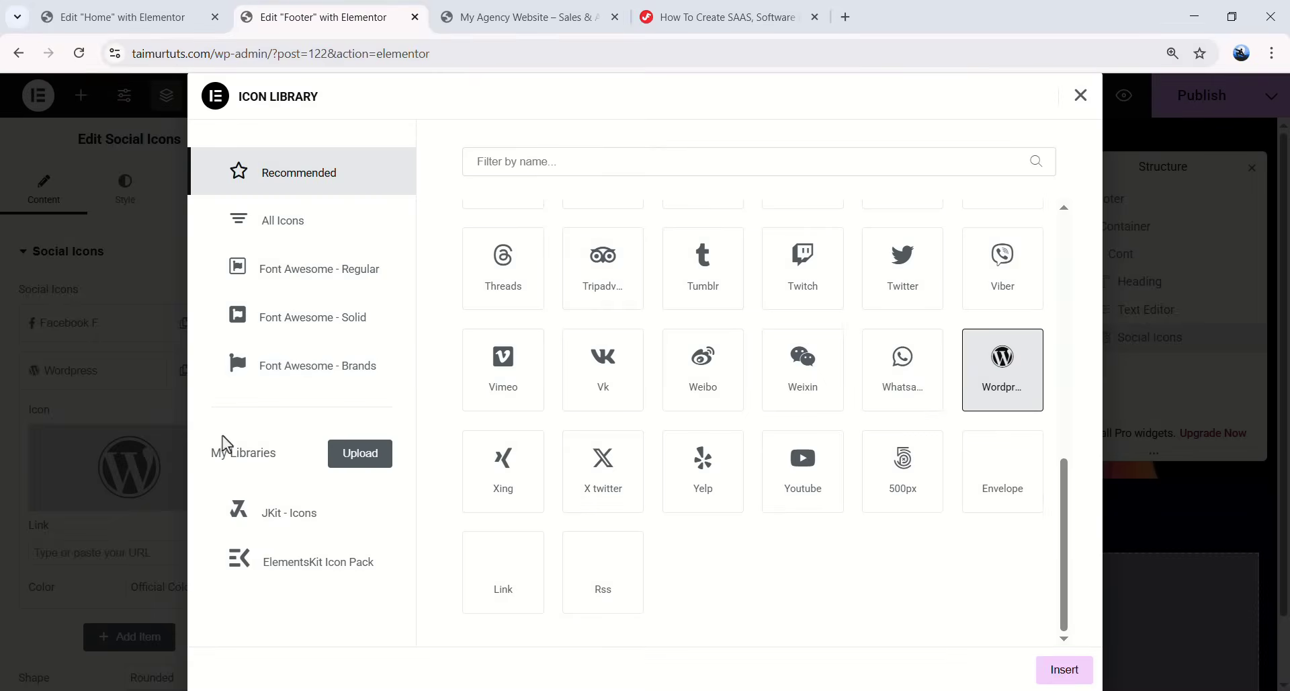
pyautogui.click(631, 150)
pyautogui.write('dribbble')
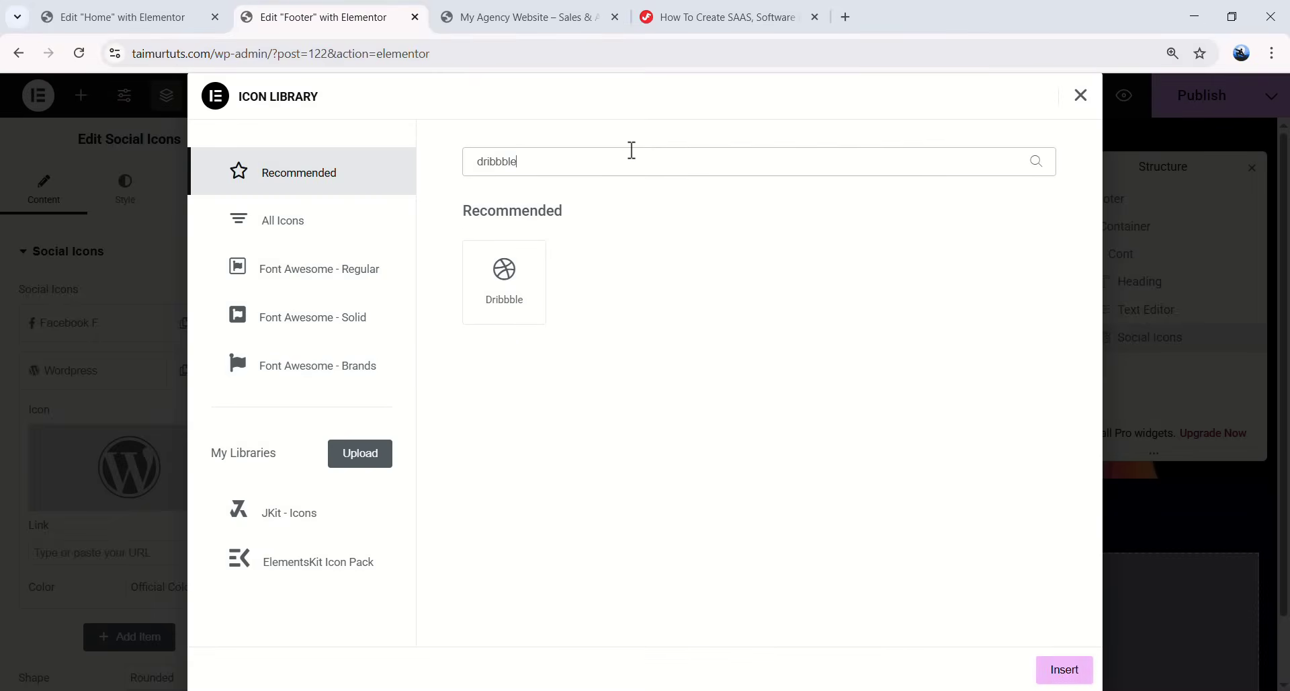
pyautogui.click(536, 305)
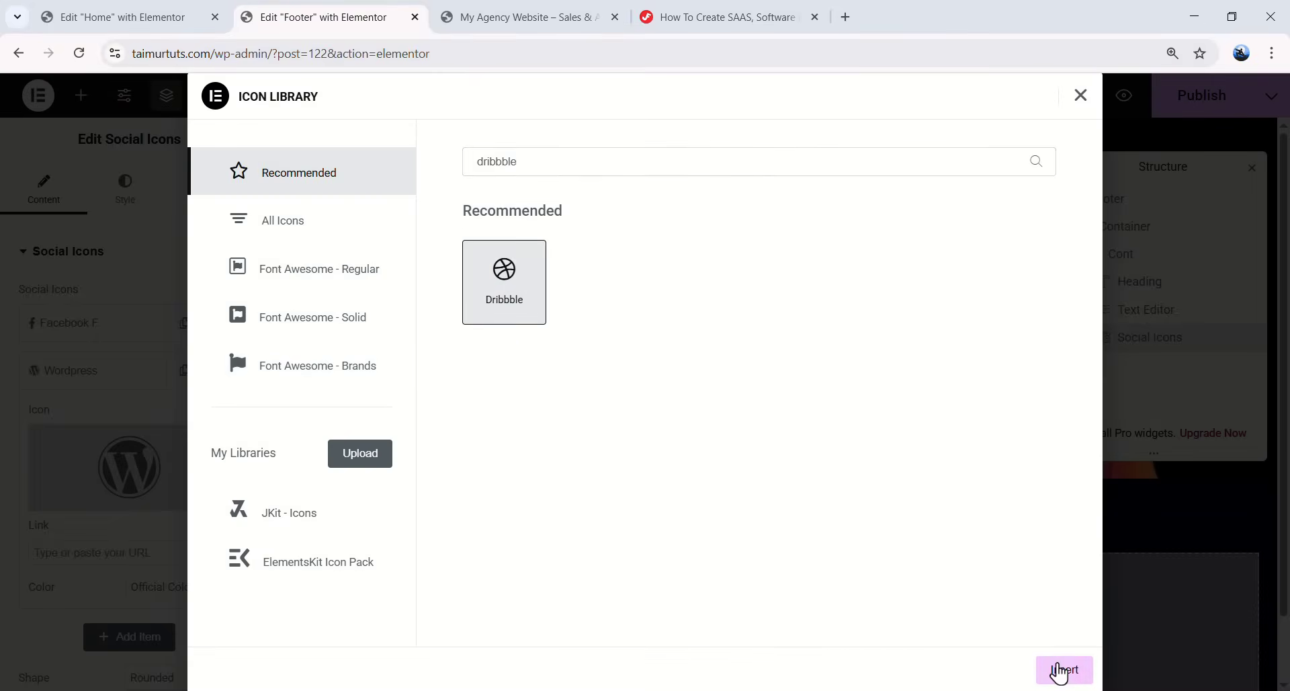
pyautogui.click(1060, 671)
pyautogui.click(87, 373)
# - Add third and fourth social items with the Youtube and Instagram icons
pyautogui.click(121, 422)
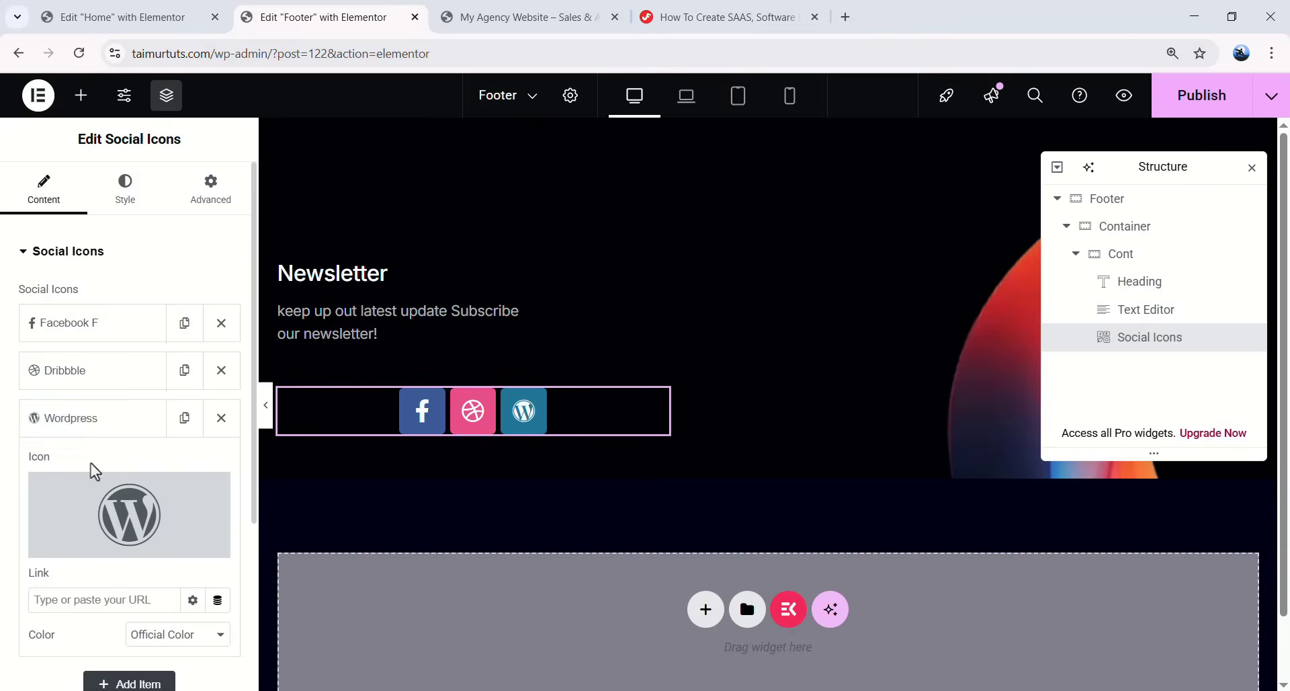
pyautogui.click(101, 500)
pyautogui.click(548, 170)
pyautogui.write('yo')
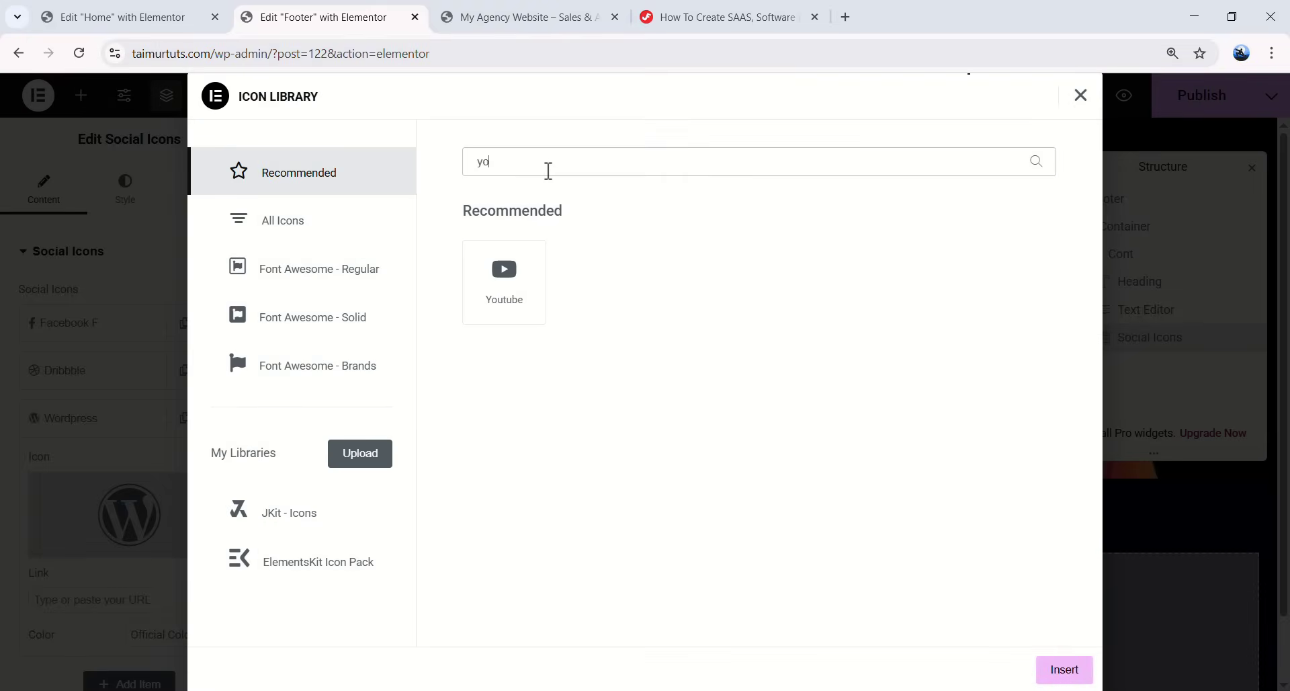
pyautogui.click(511, 246)
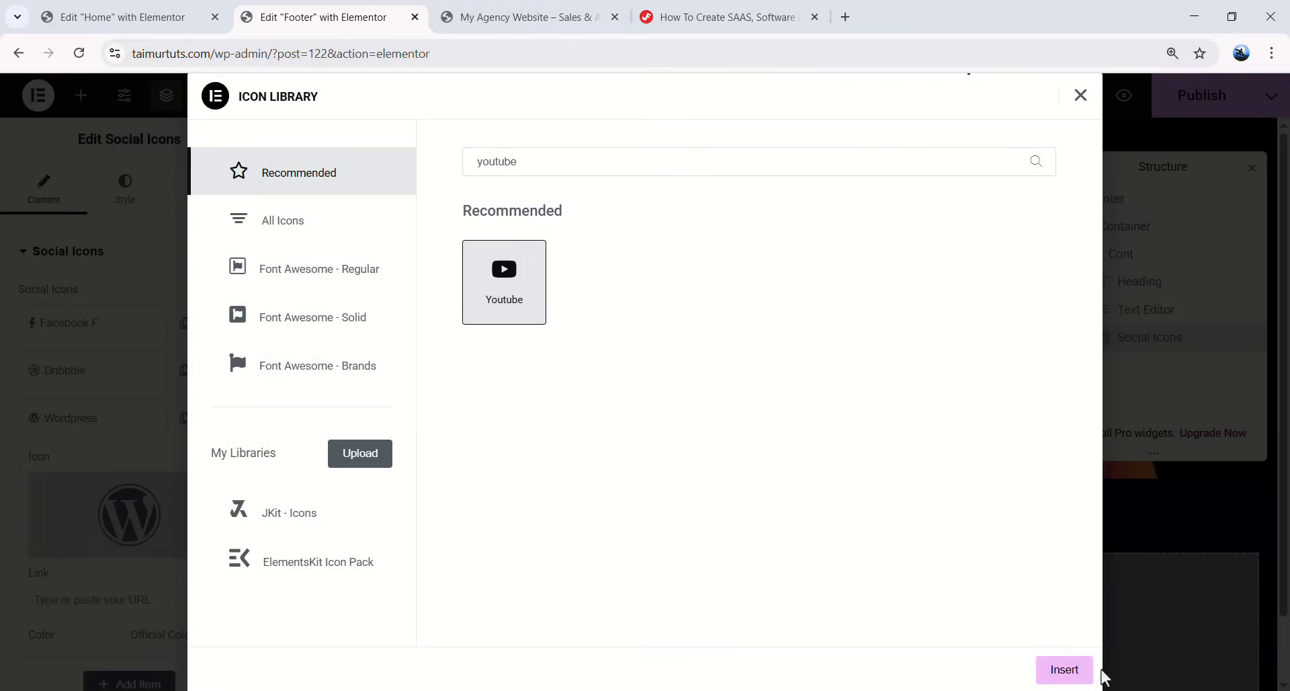
pyautogui.click(1069, 670)
pyautogui.click(103, 418)
pyautogui.click(124, 466)
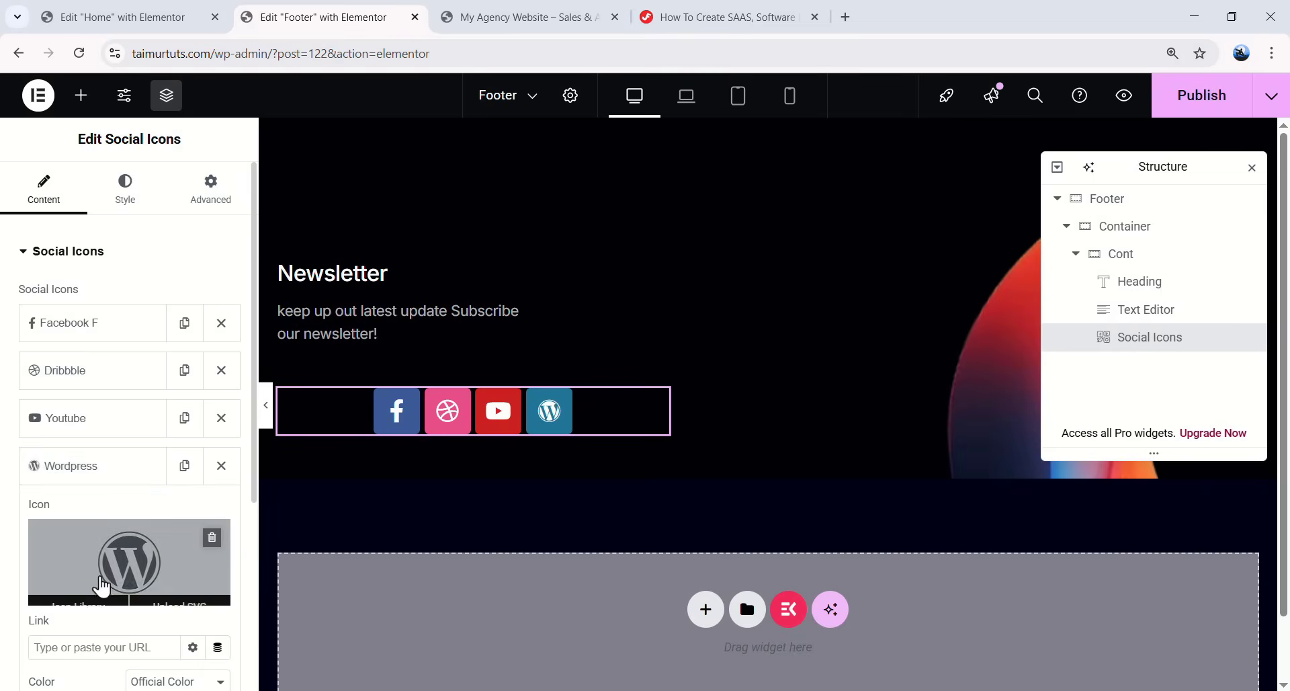
pyautogui.click(101, 586)
pyautogui.click(511, 170)
pyautogui.write('insta')
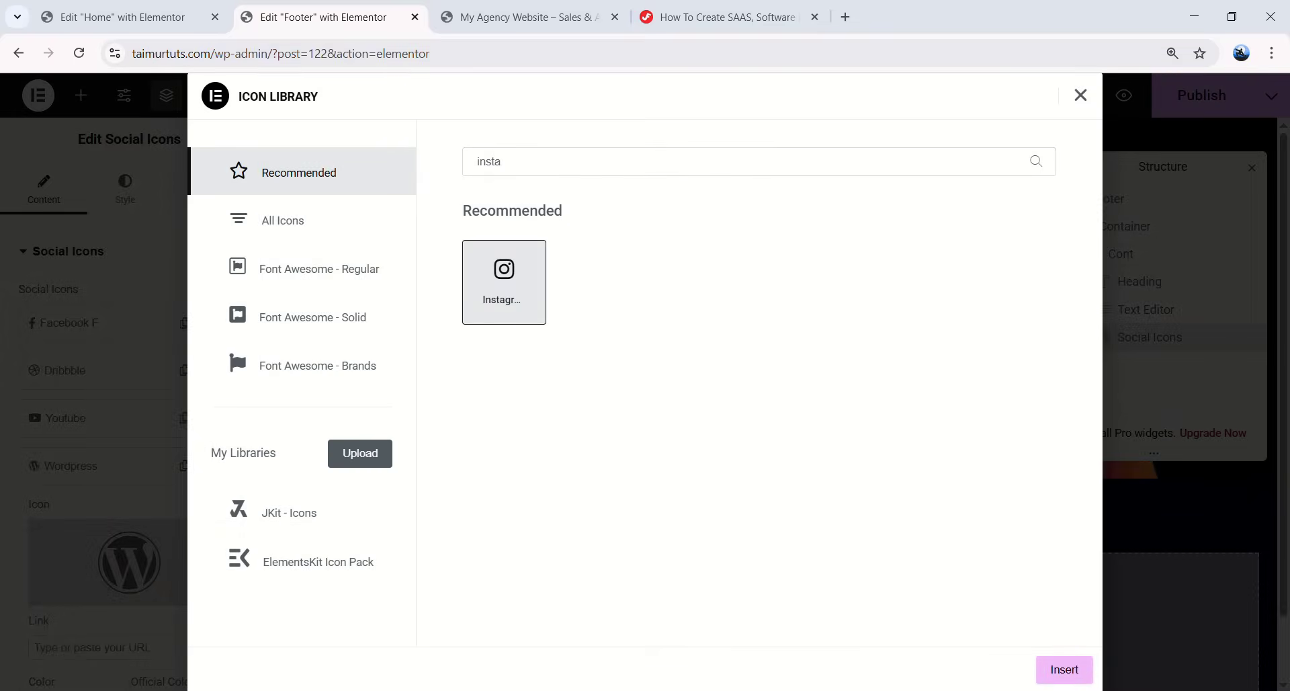
pyautogui.click(1043, 675)
# - Set the social icons' shape to Circle and their alignment to Left
pyautogui.click(159, 555)
pyautogui.click(154, 615)
pyautogui.scroll(-1, 168, 578)
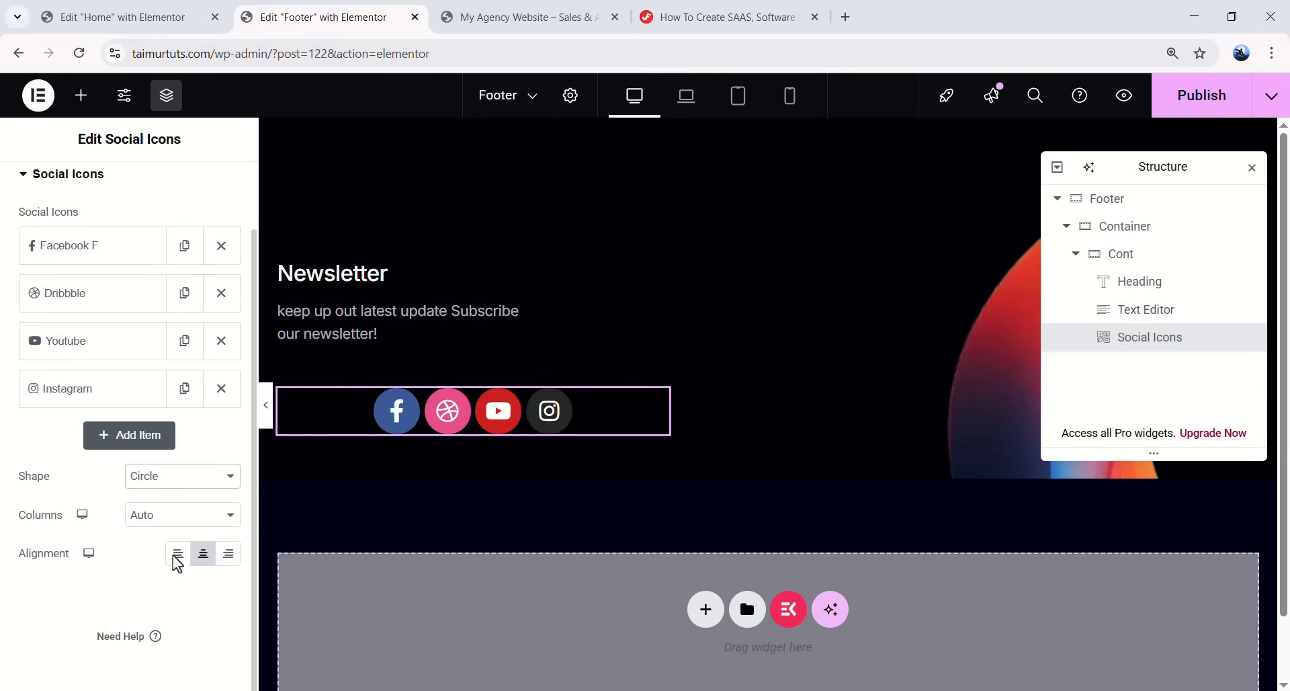
pyautogui.click(176, 558)
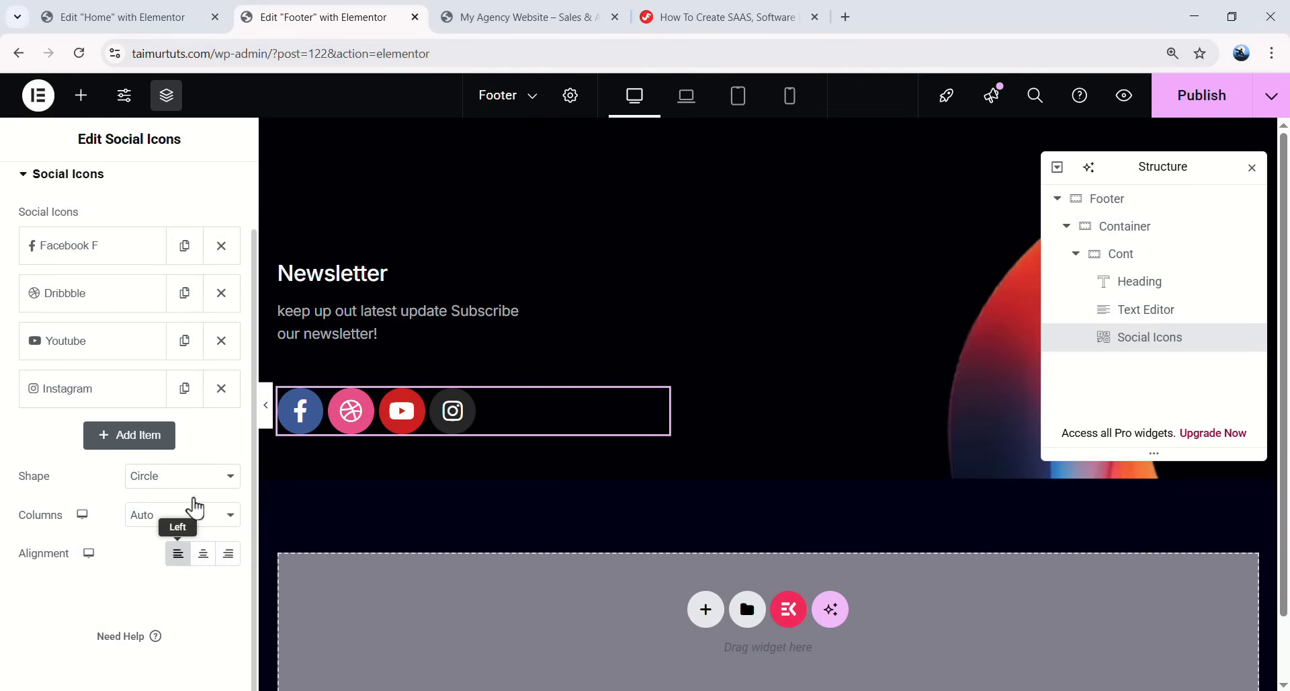
pyautogui.scroll(1, 161, 336)
# - Give the social icons a custom primary colour of #312b57
pyautogui.click(121, 209)
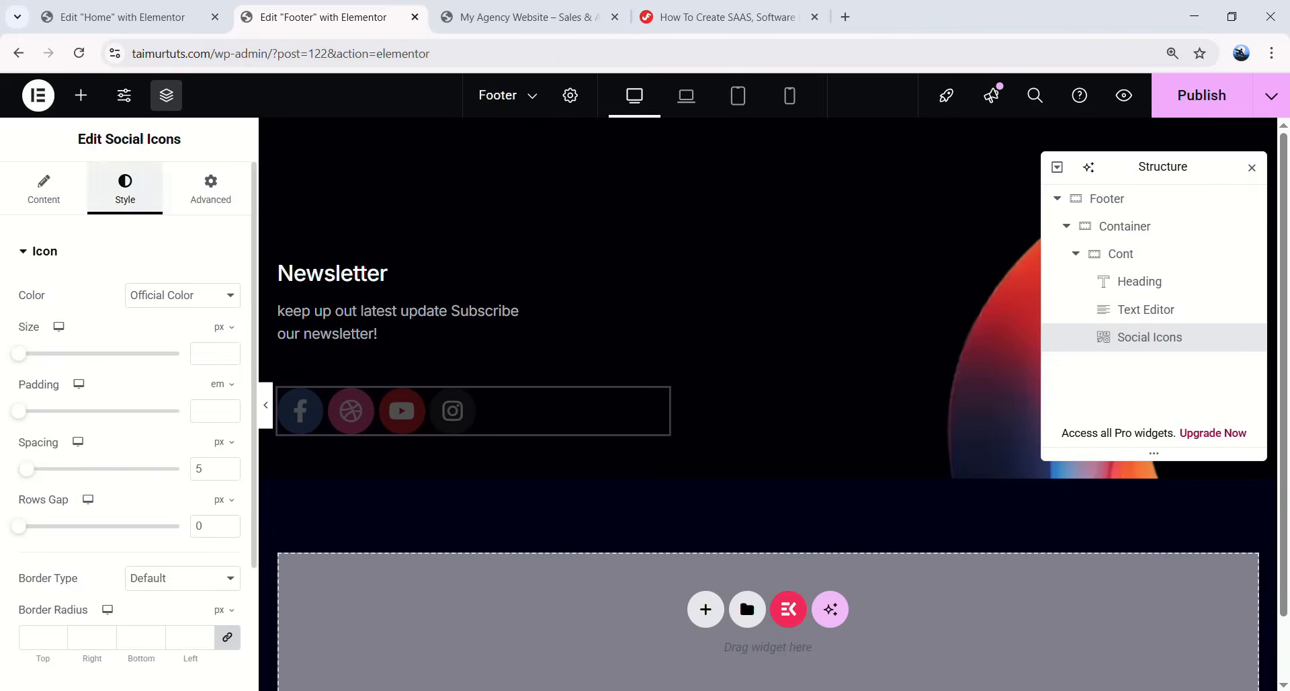
pyautogui.click(178, 296)
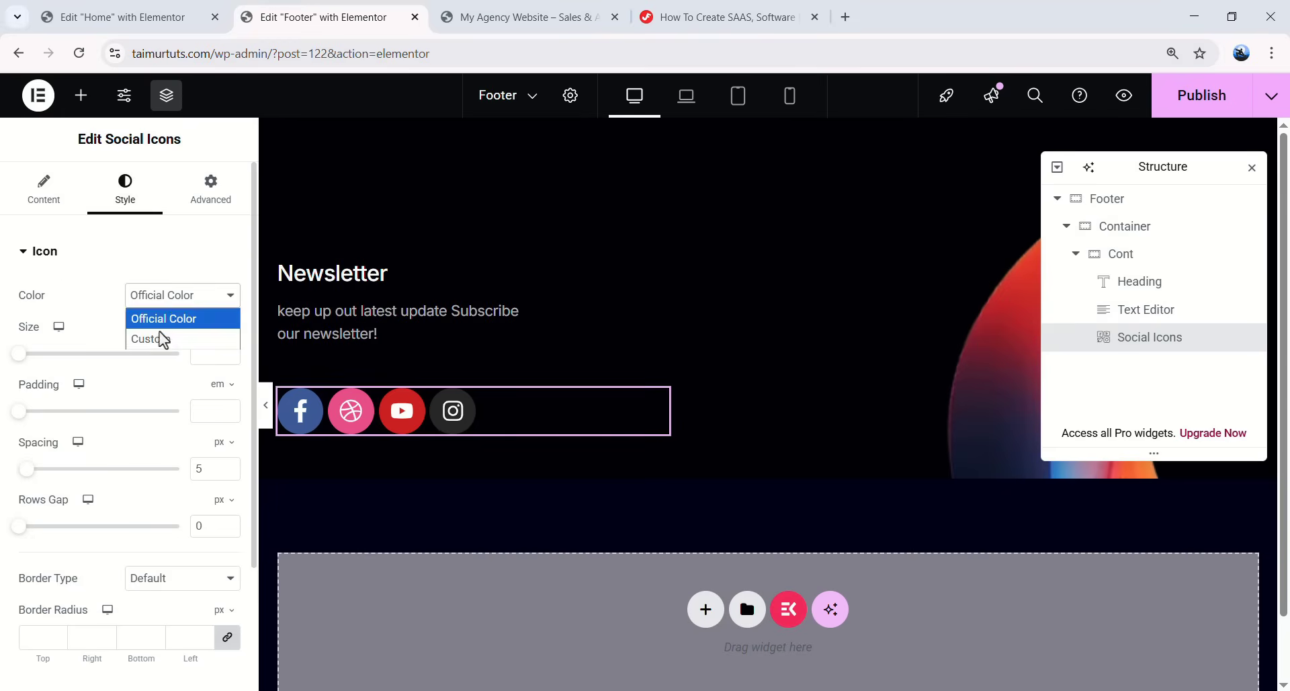
pyautogui.click(161, 340)
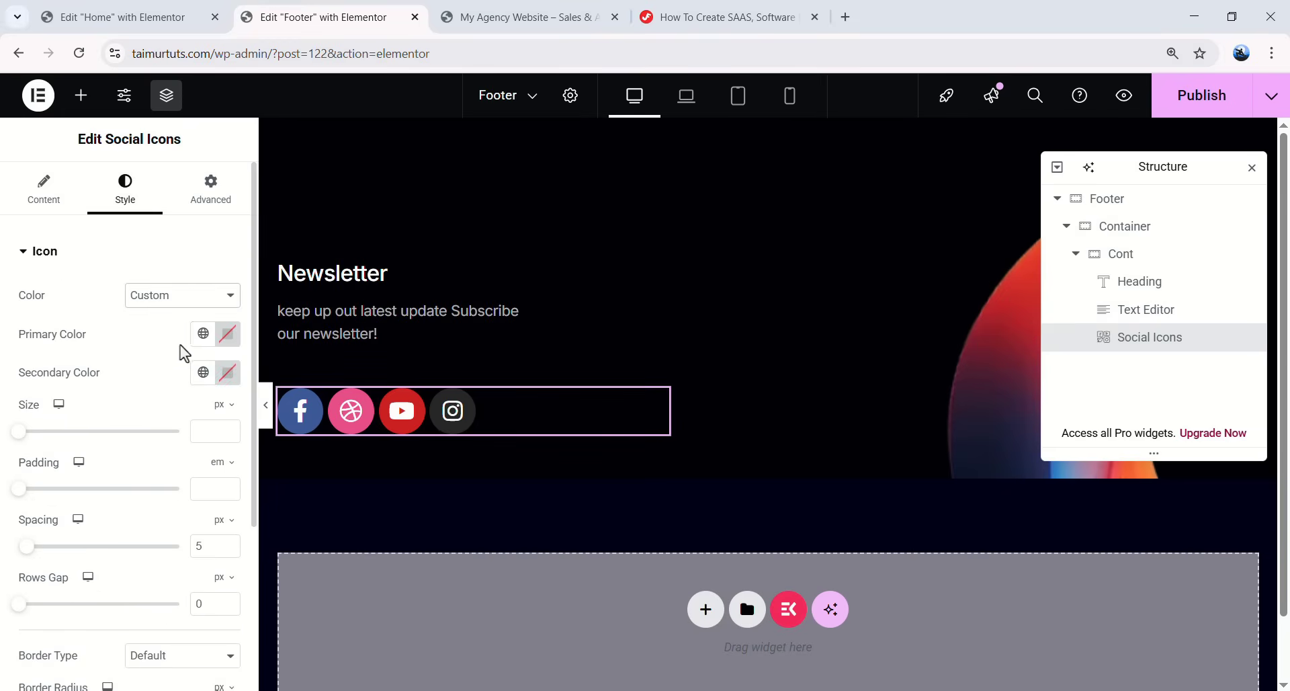
pyautogui.click(227, 334)
pyautogui.click(172, 604)
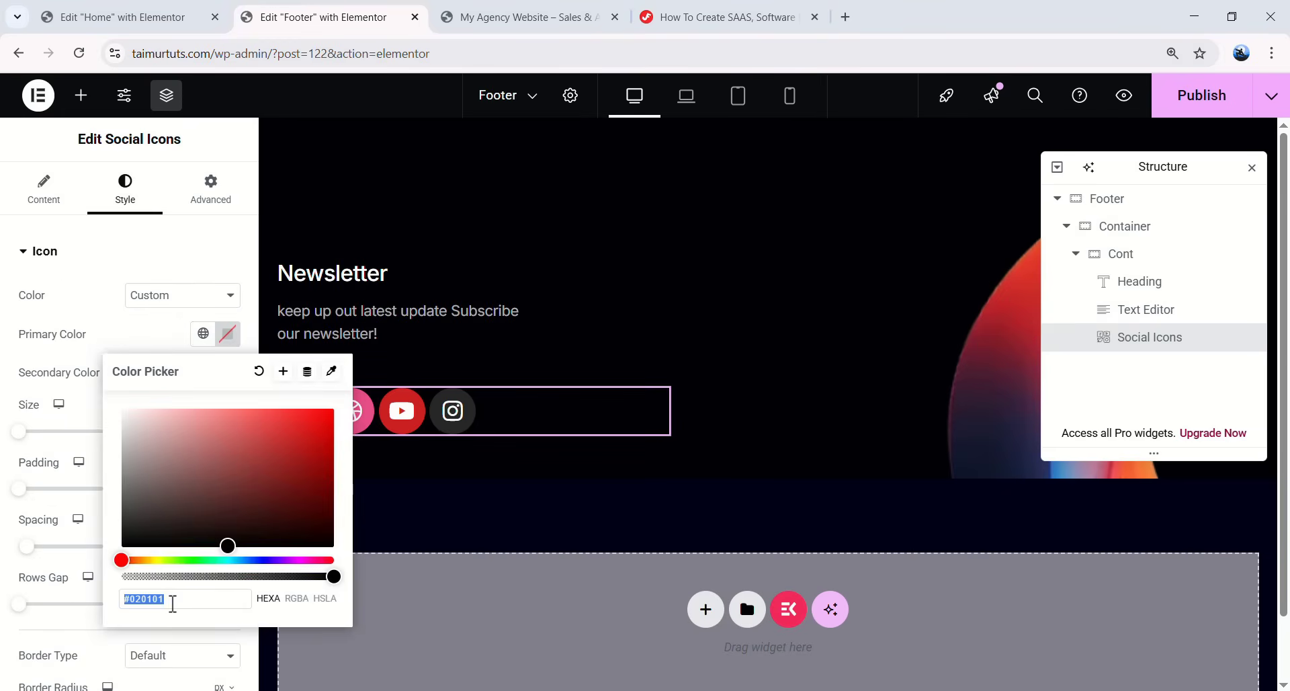
pyautogui.write('#312b57')
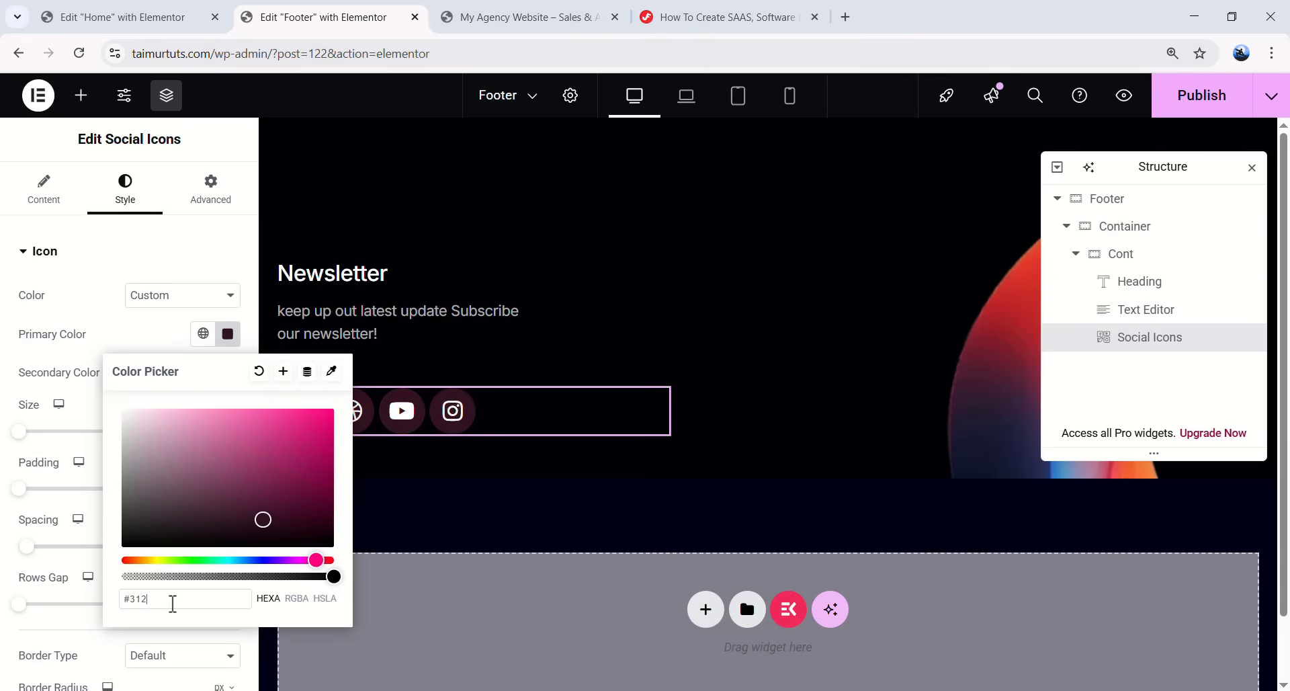
pyautogui.click(73, 637)
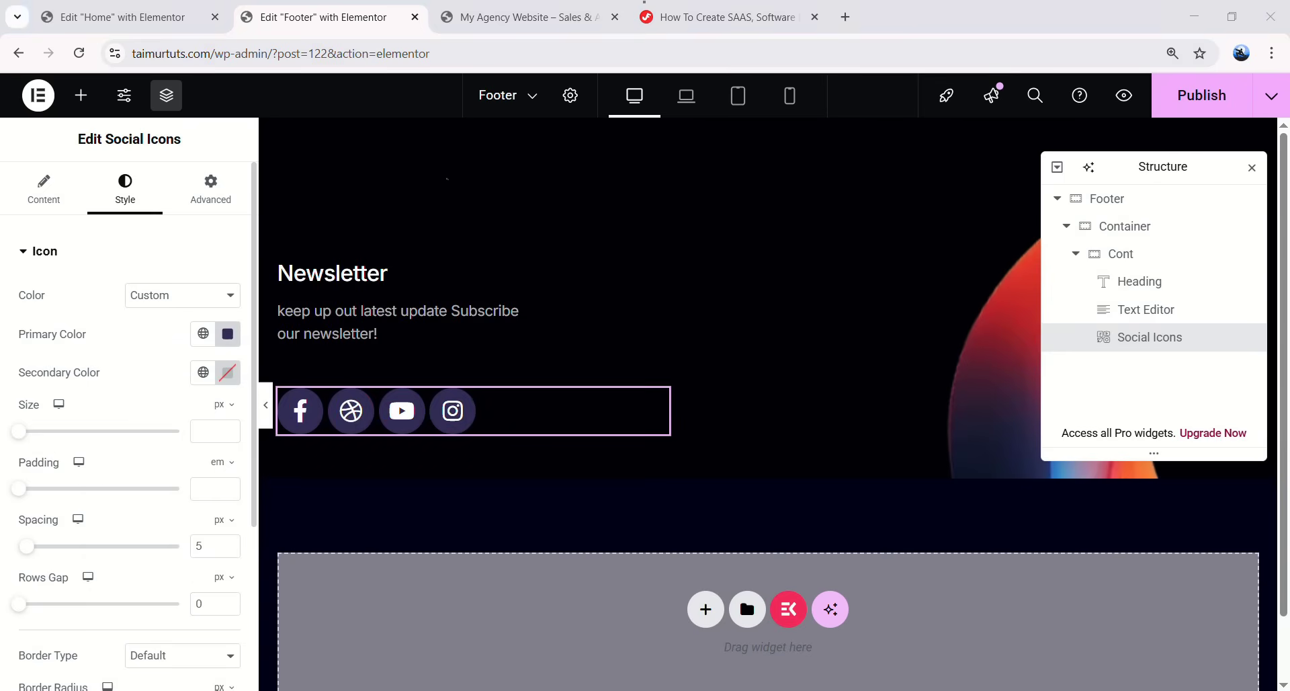
# - Set the social icon size to 16 and padding to 0.5 em
pyautogui.write('16')
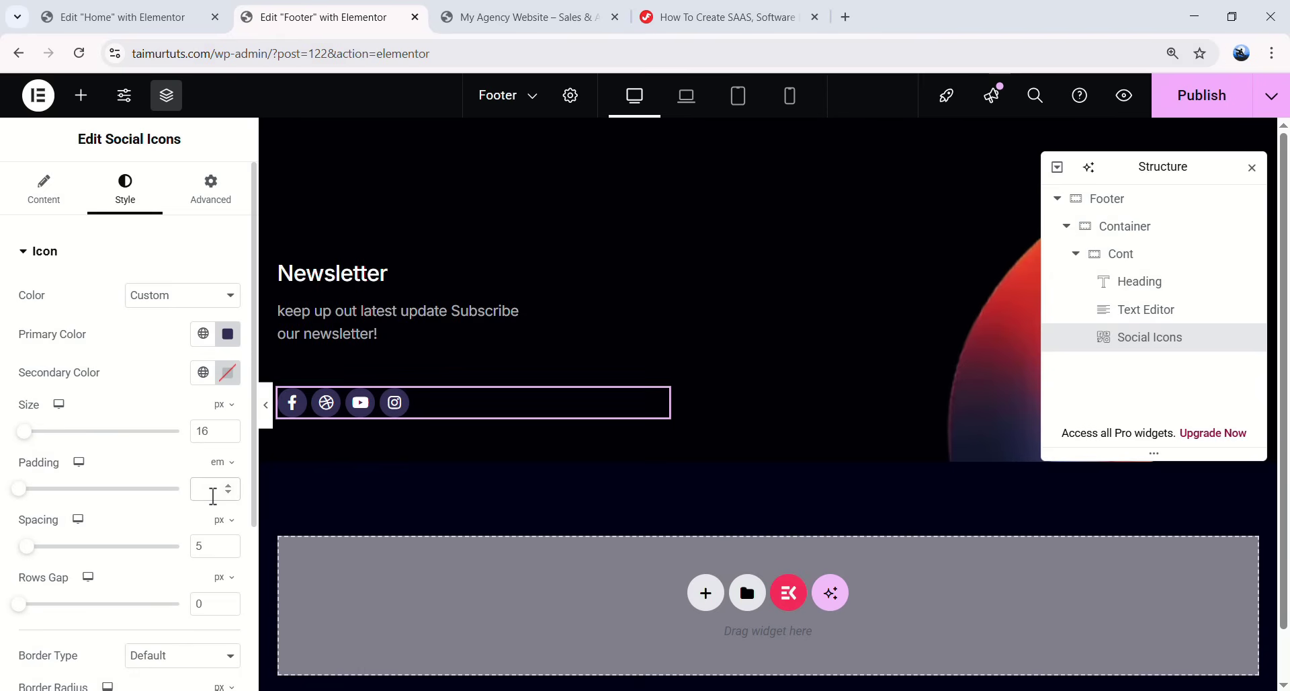
pyautogui.write('0.5')
pyautogui.doubleClick(198, 603)
pyautogui.scroll(-4, 143, 546)
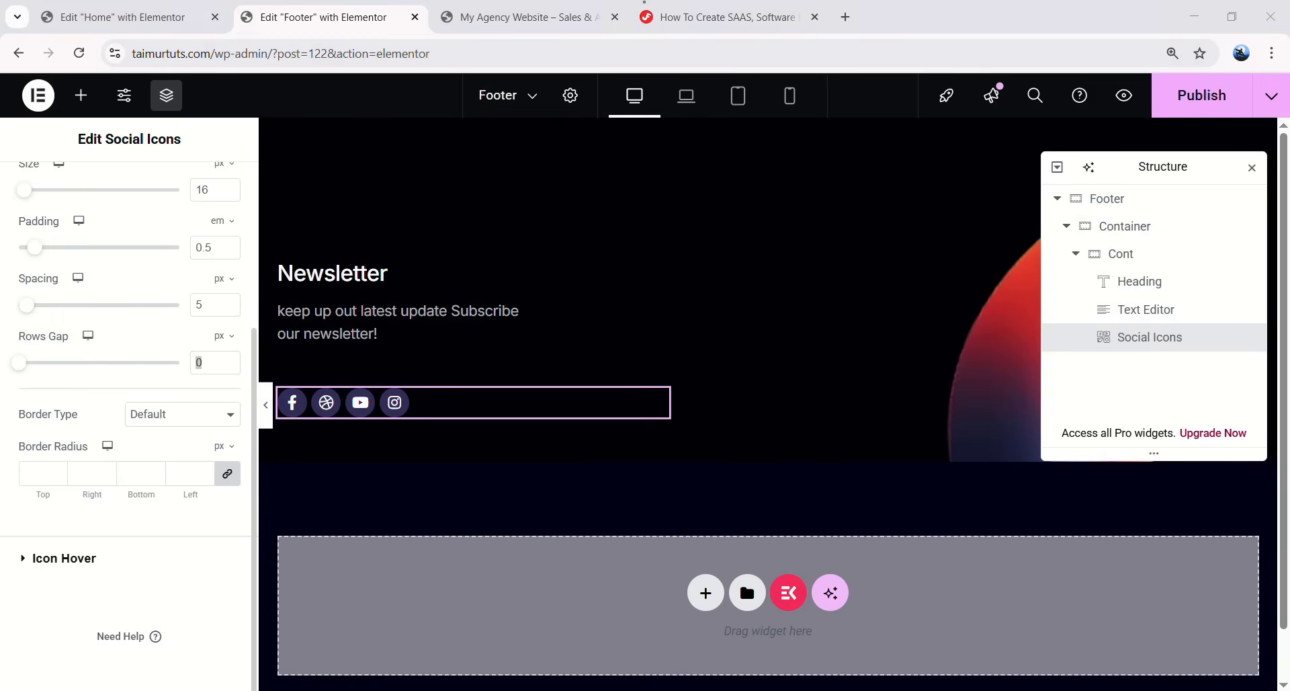
pyautogui.scroll(3, 128, 403)
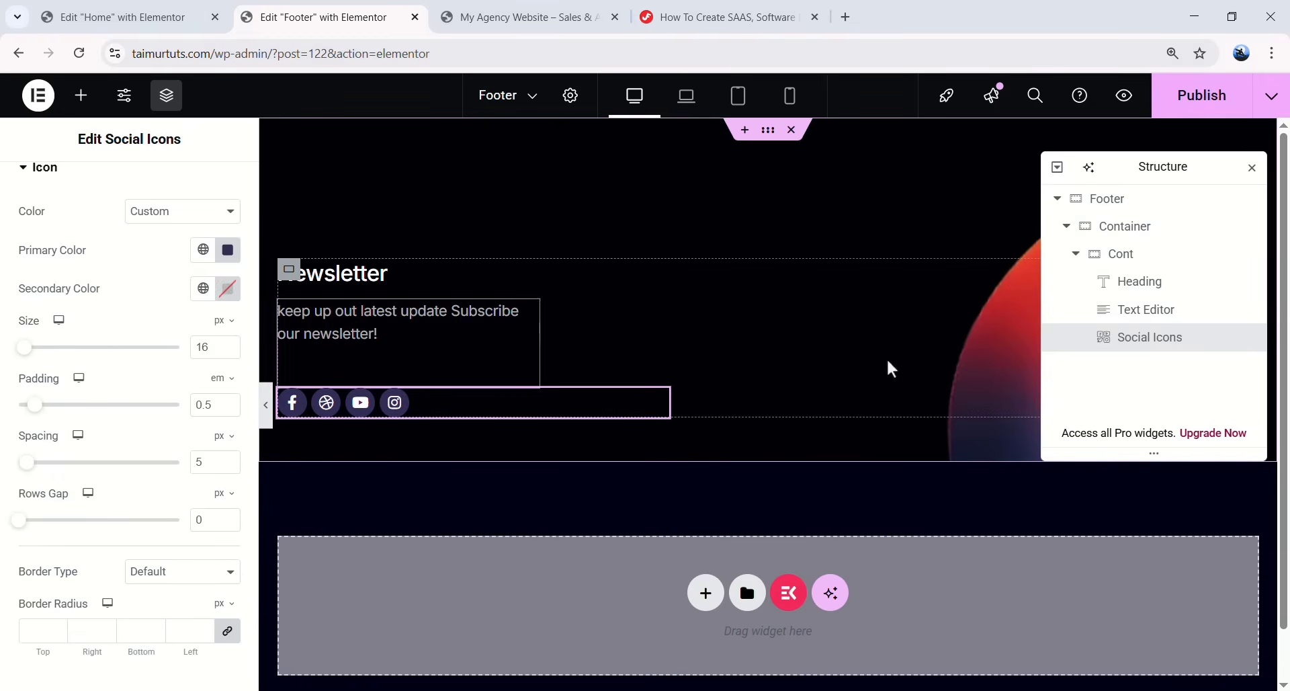
pyautogui.click(1076, 254)
# - Add a new container named Cont after the existing one: width 50, row direction, left margin 148, grow
pyautogui.click(1112, 263)
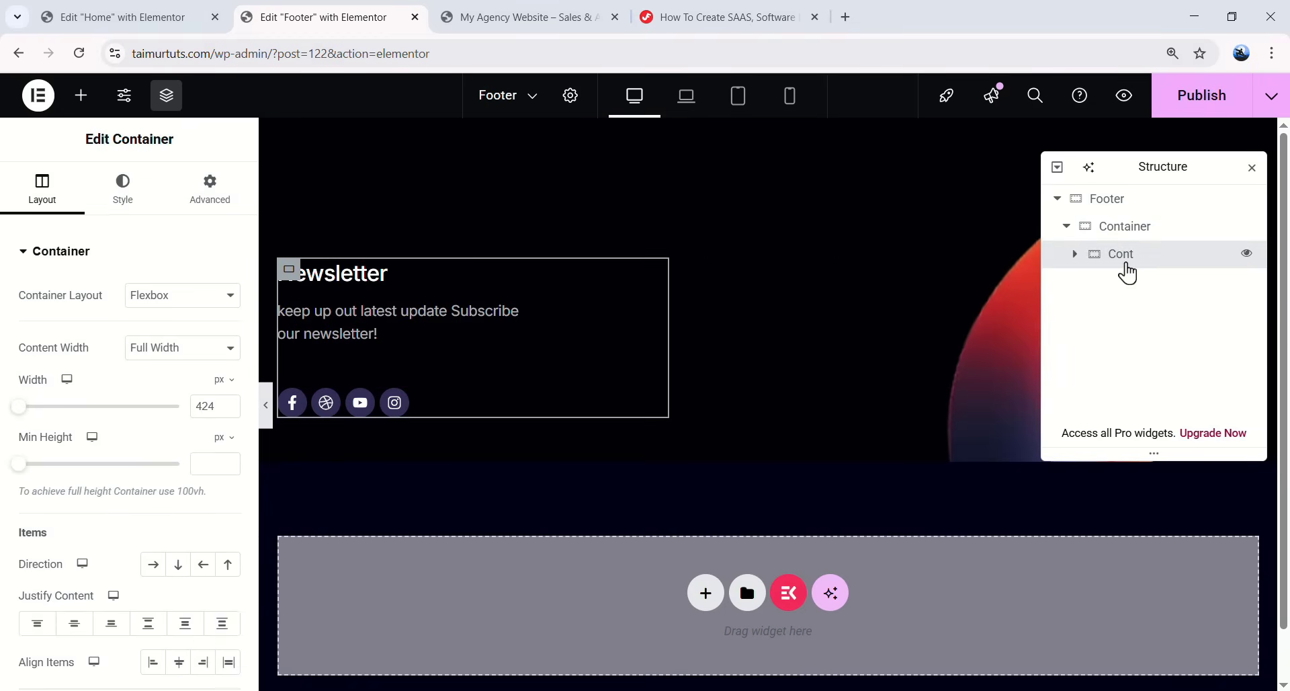
pyautogui.rightClick(1126, 264)
pyautogui.click(1121, 282)
pyautogui.doubleClick(1133, 282)
pyautogui.write('Cont')
pyautogui.press('Return')
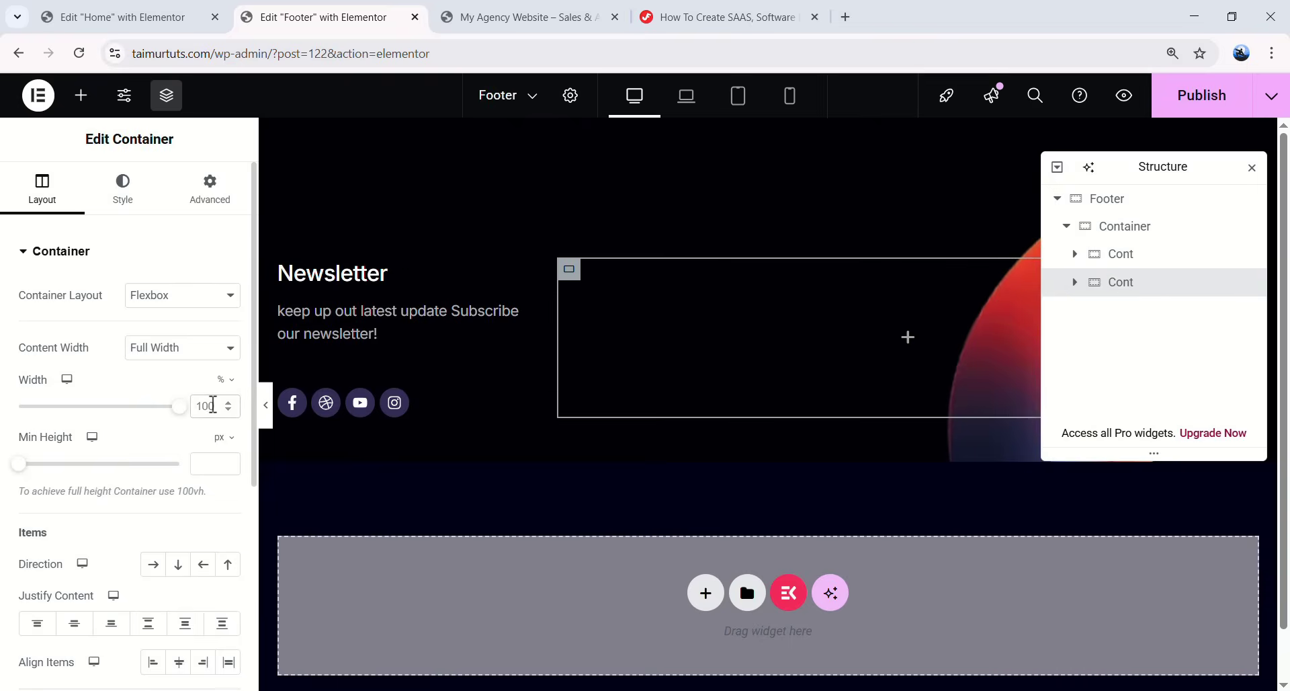
pyautogui.write('50')
pyautogui.click(153, 564)
pyautogui.click(205, 195)
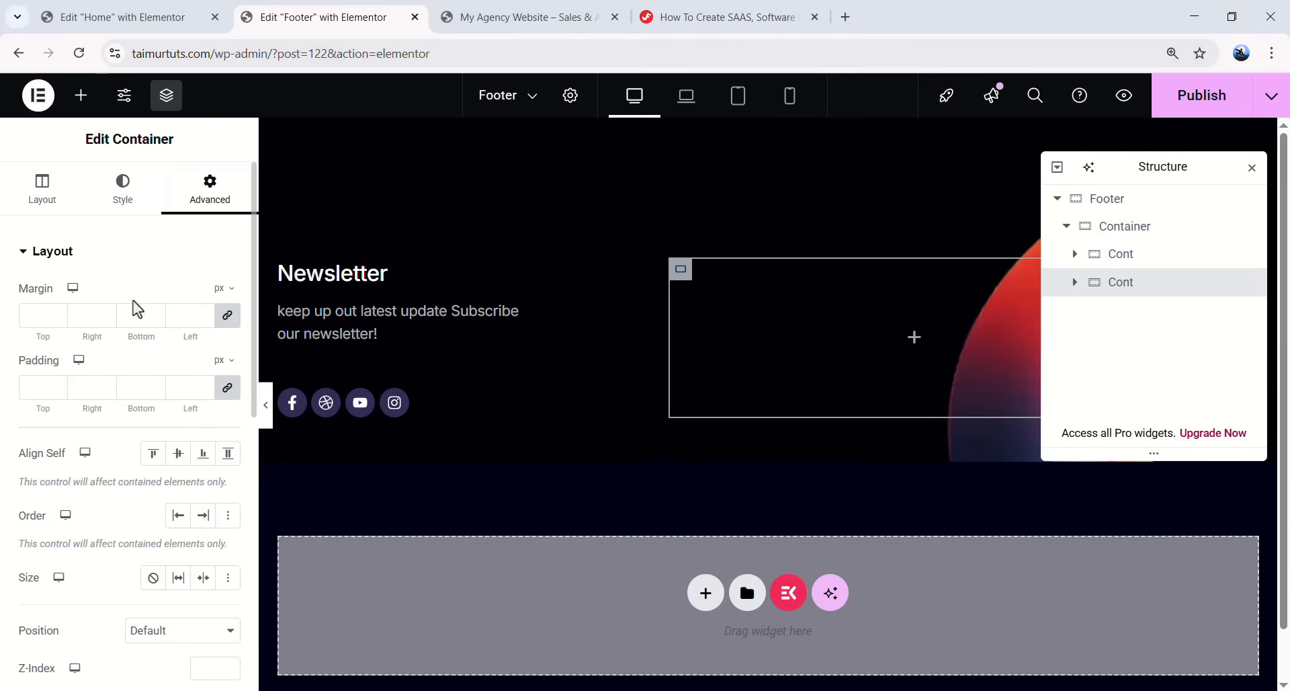
pyautogui.click(227, 315)
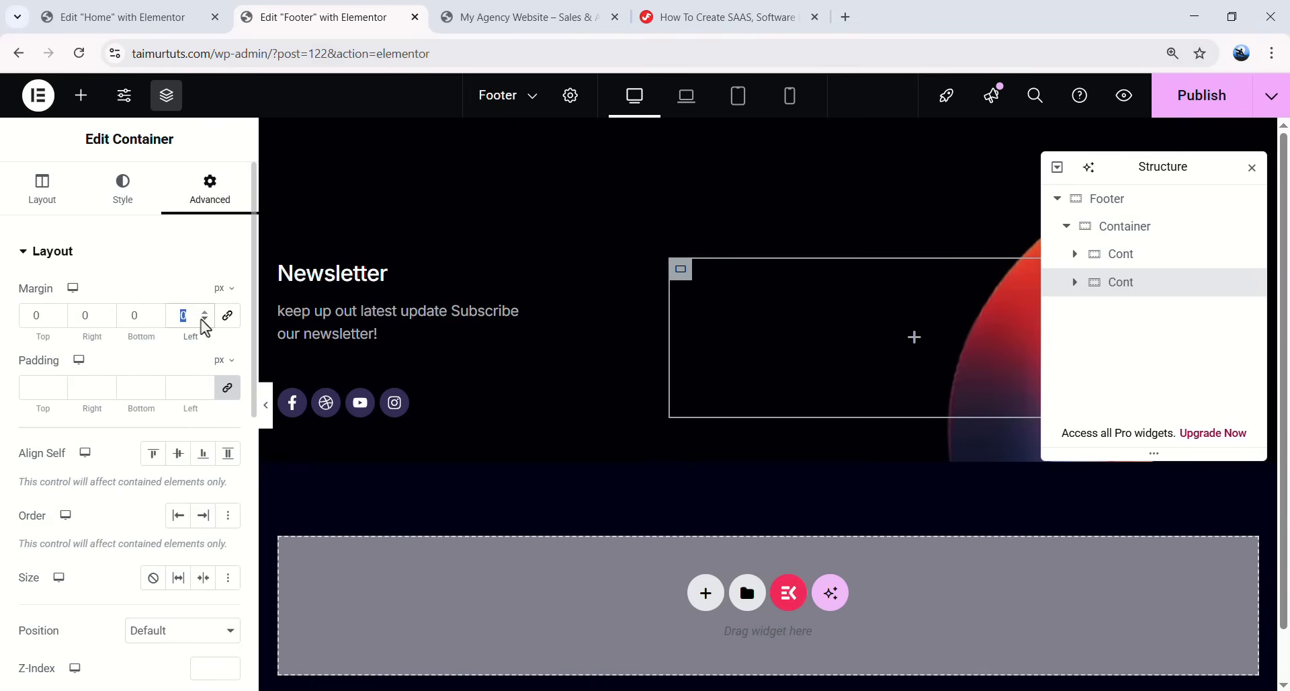
pyautogui.write('148')
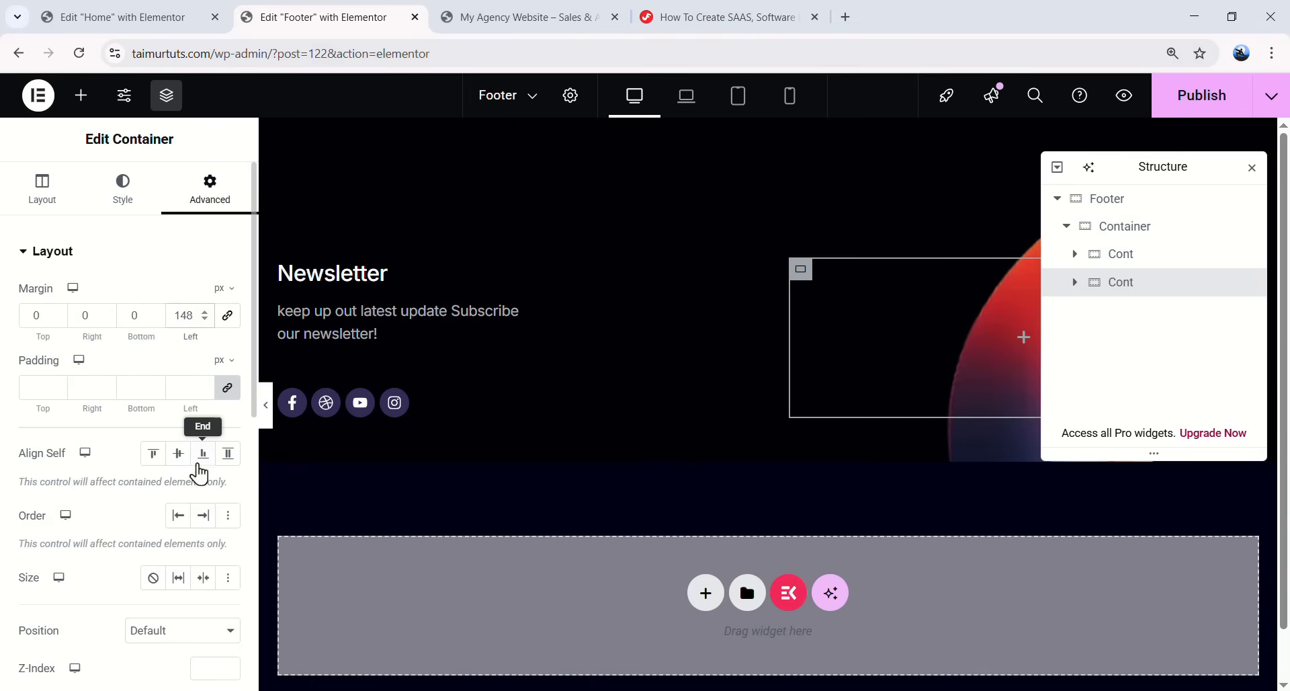
pyautogui.click(179, 579)
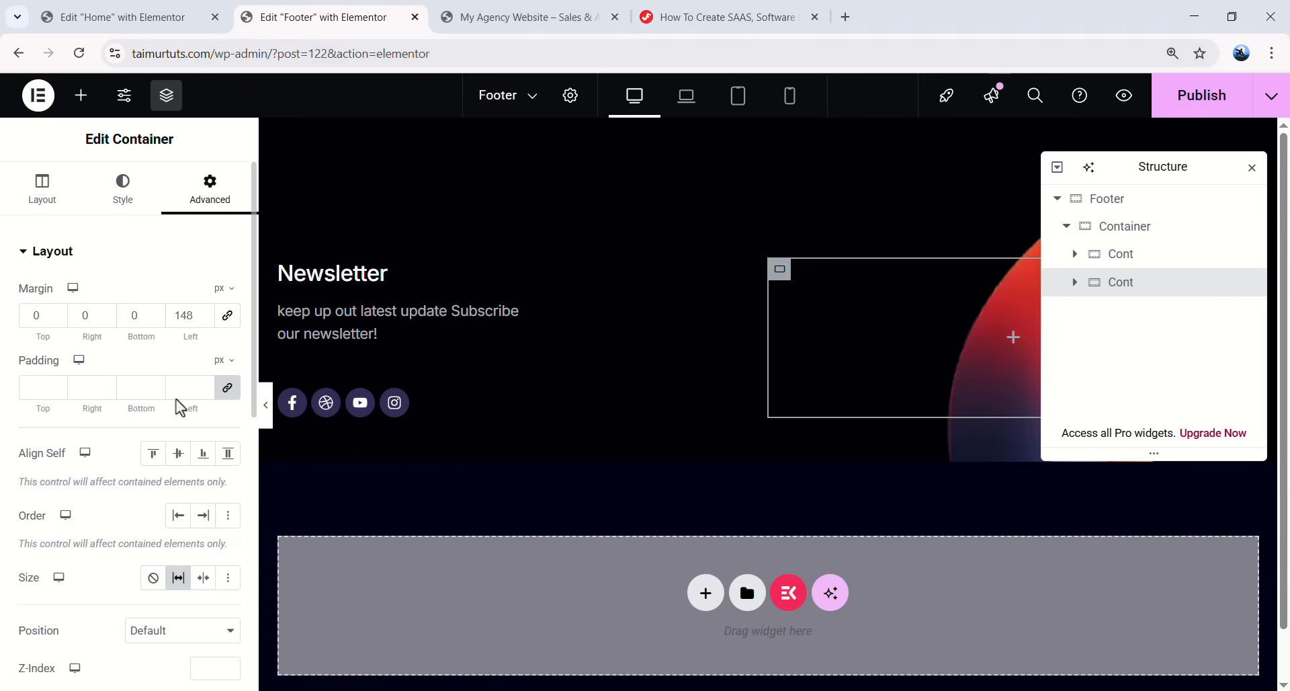
# - Place an inner container named Column inside it, with its width set to content-width
pyautogui.click(1014, 340)
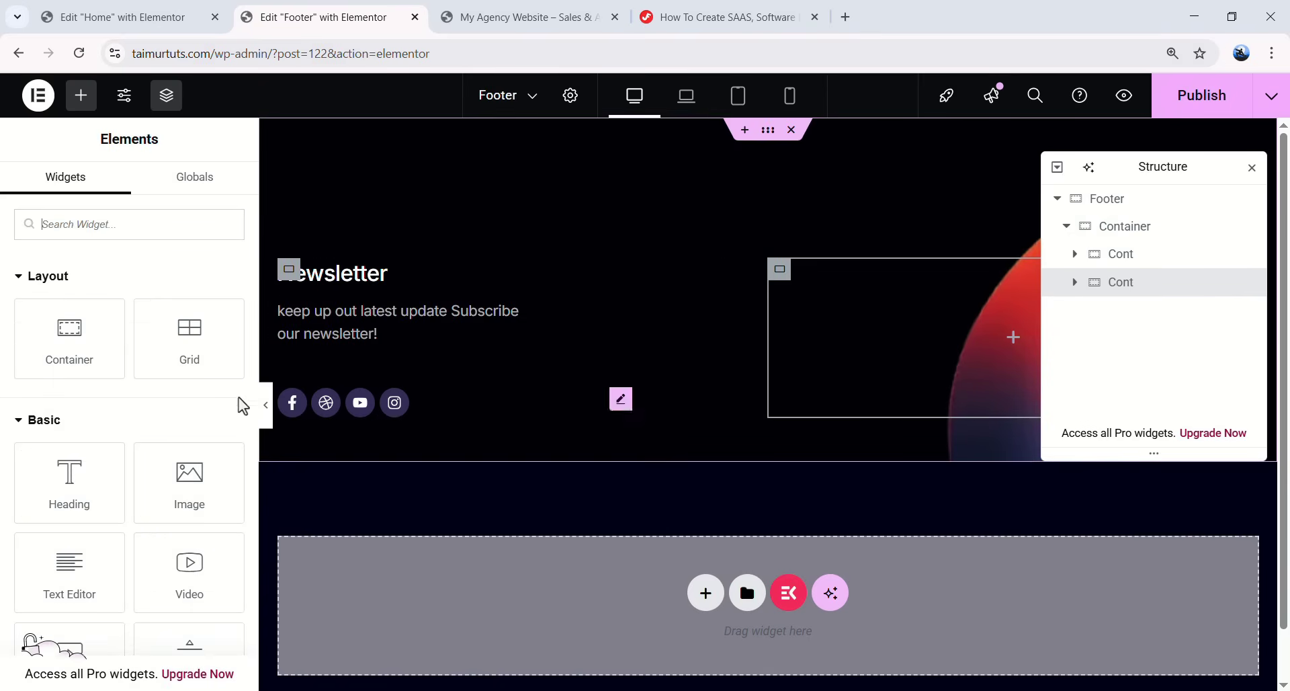
pyautogui.moveTo(54, 340); pyautogui.dragTo(1140, 321)
pyautogui.write('Column')
pyautogui.press('Return')
pyautogui.moveTo(219, 386)
pyautogui.click(221, 517)
pyautogui.write('content-width')
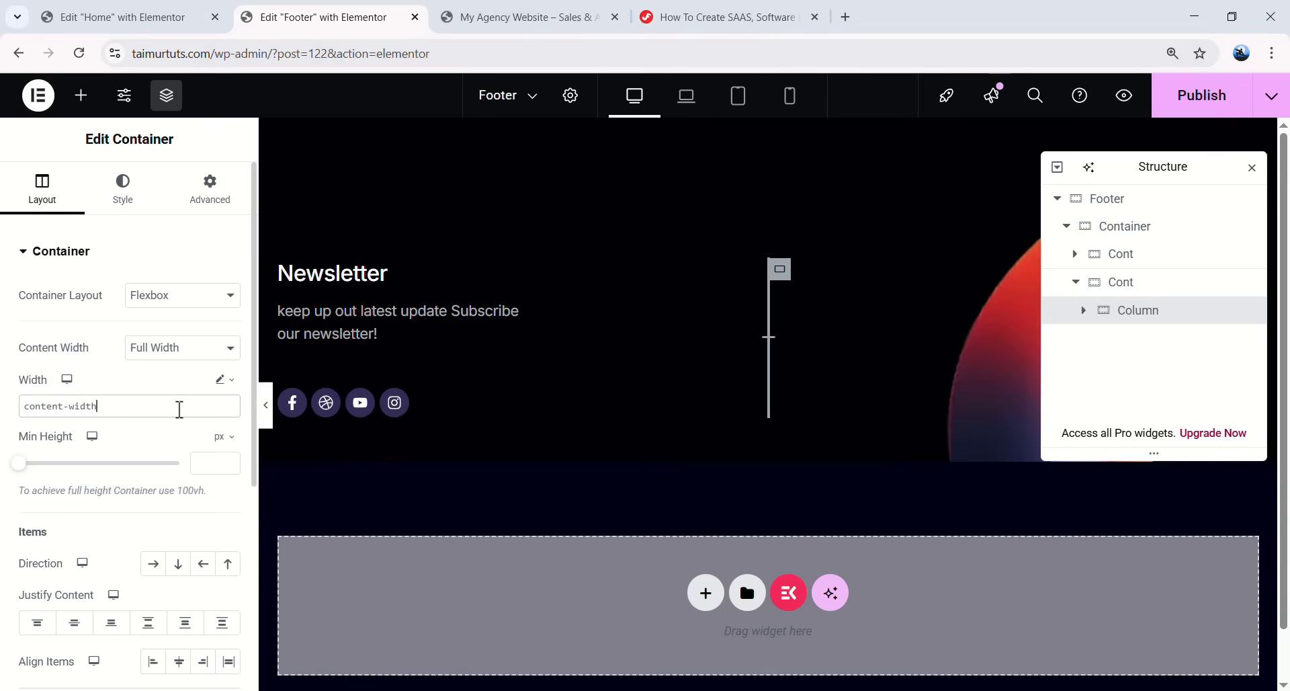
pyautogui.moveTo(96, 408); pyautogui.dragTo(92, 407)
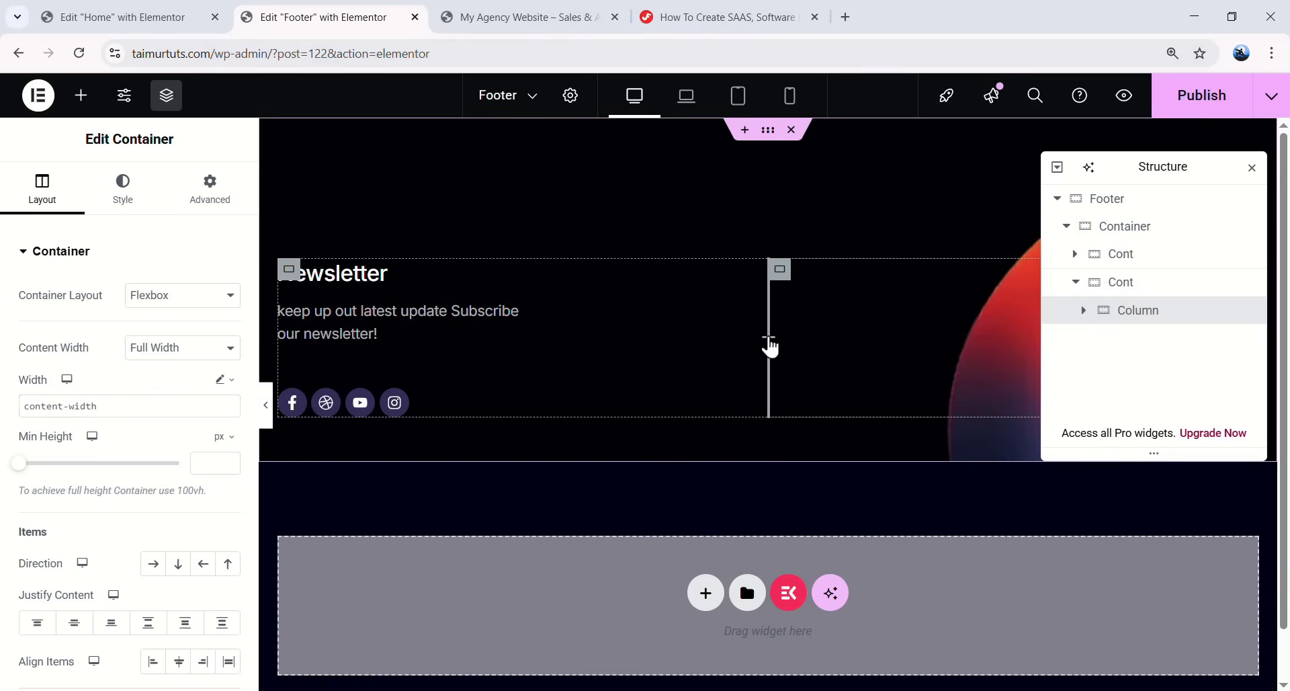
pyautogui.press('Escape')
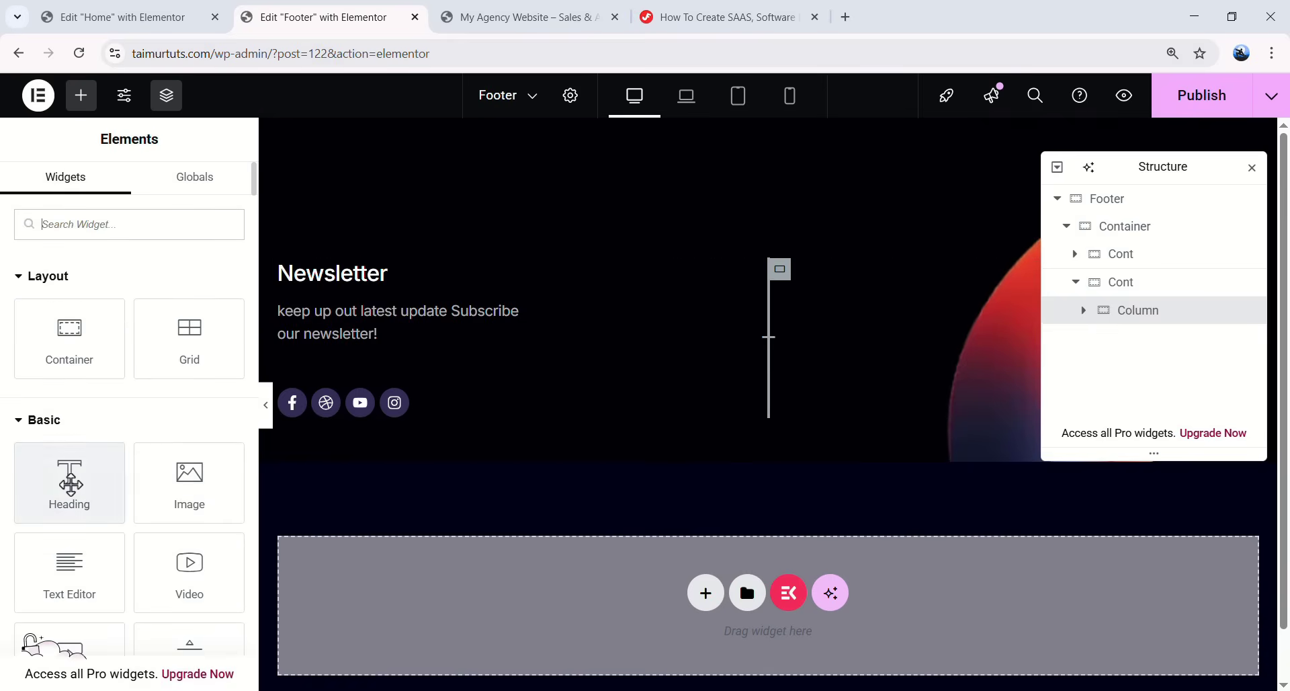
# - Add a Heading reading 'Company' to the Column and apply the global Text font
pyautogui.click(69, 482)
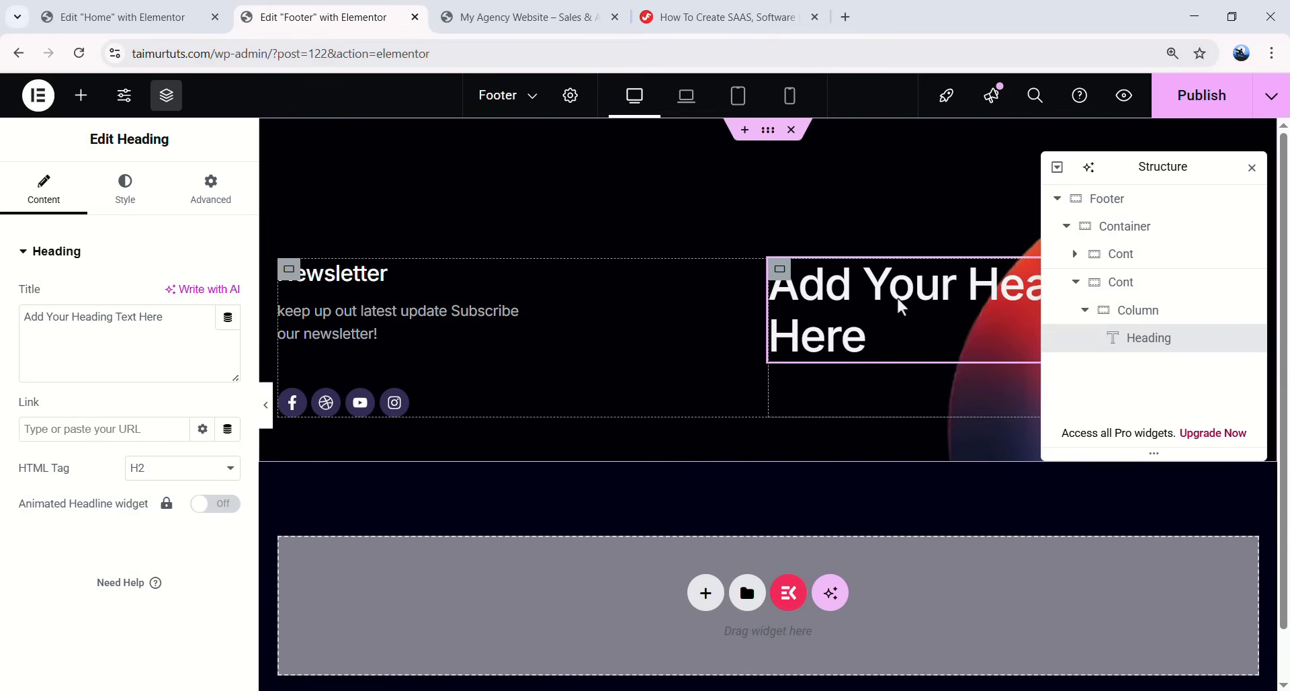
pyautogui.moveTo(164, 317); pyautogui.dragTo(24, 316)
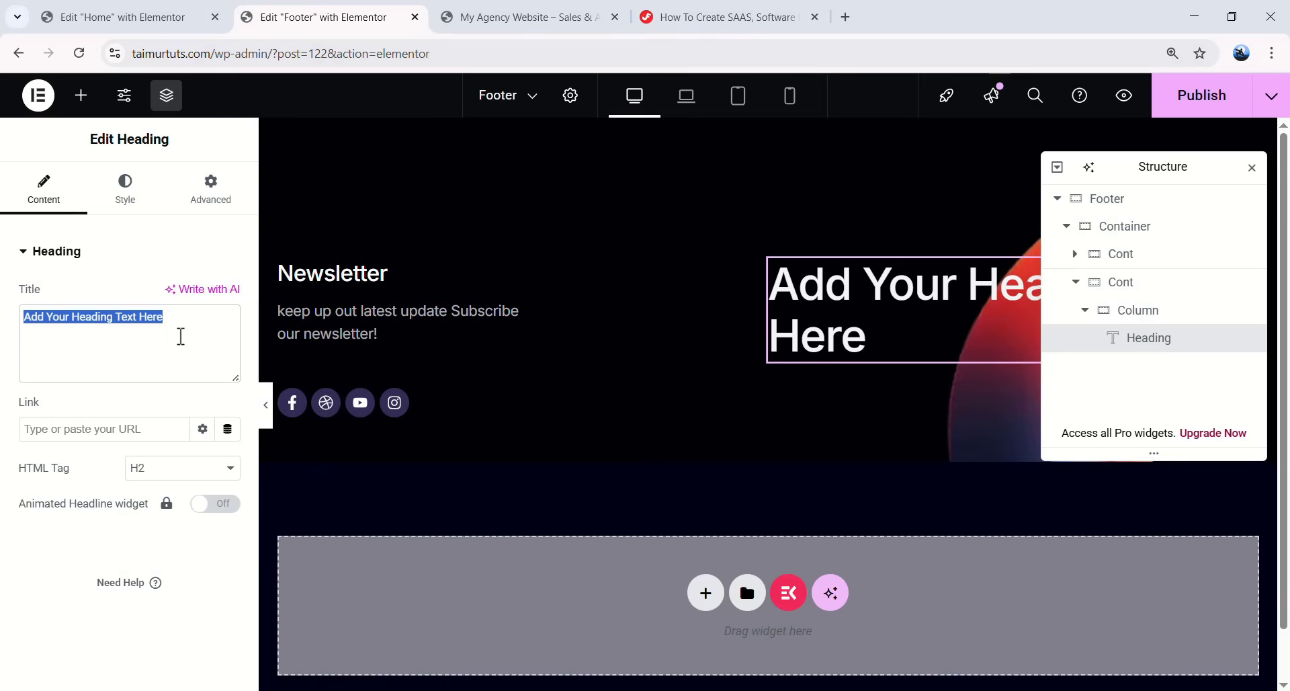
pyautogui.write('Company')
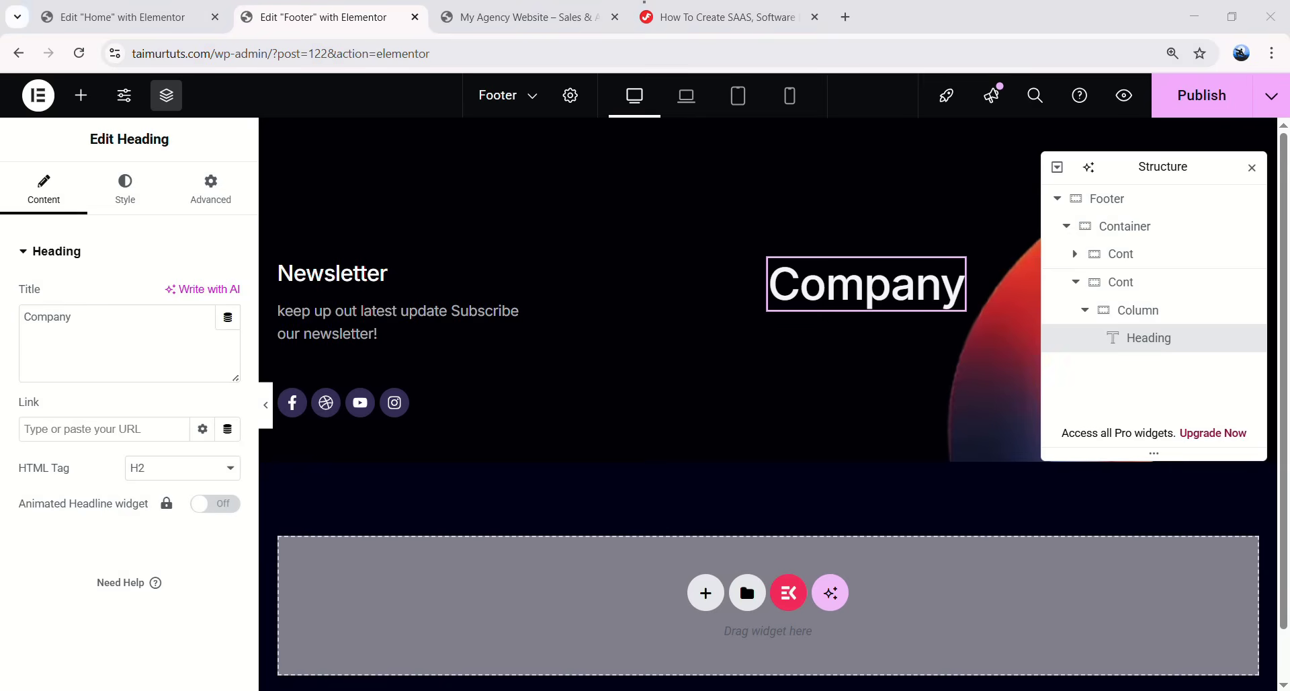
pyautogui.click(131, 199)
pyautogui.click(203, 350)
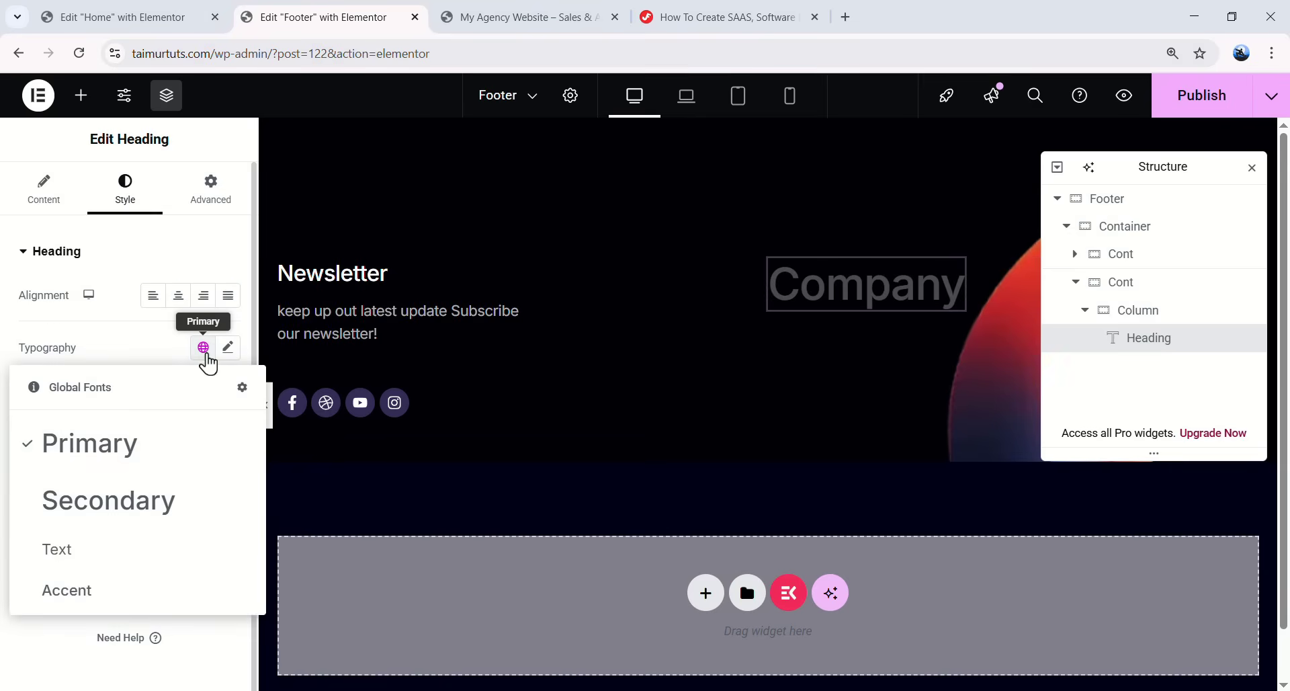
pyautogui.click(107, 546)
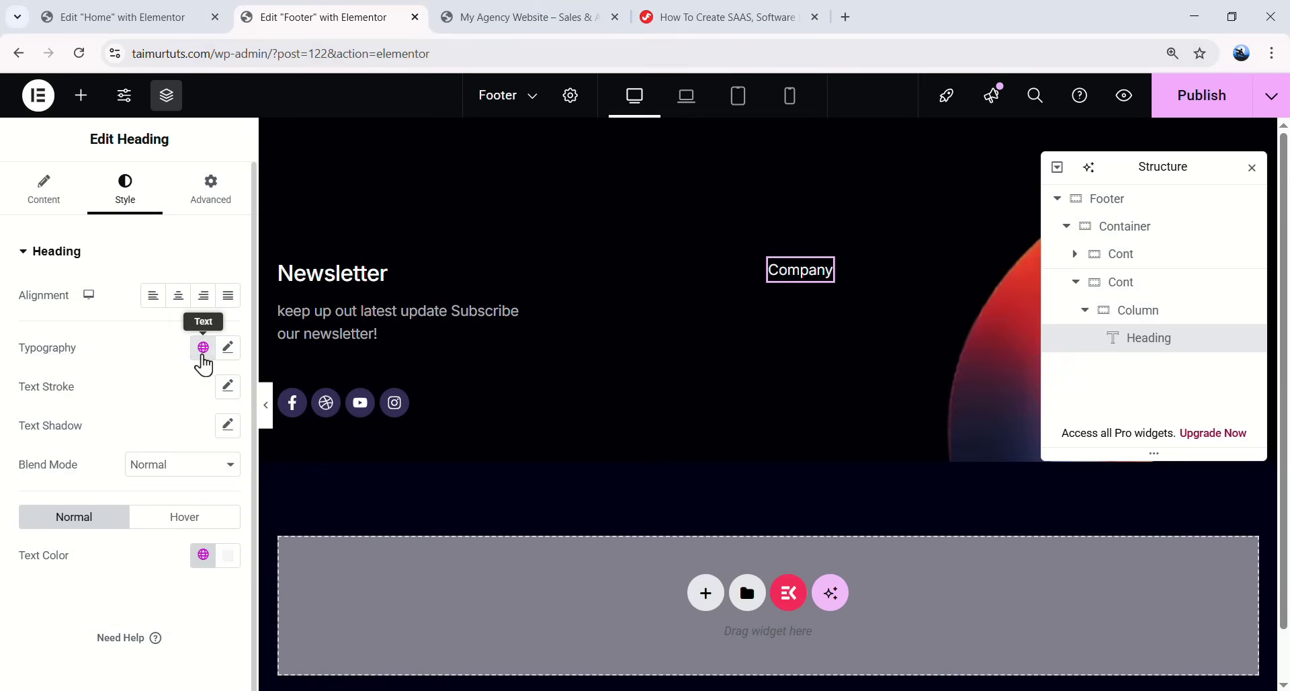
# - Set the Company heading to size 18, weight 500 (Medium), with 24 bottom padding
pyautogui.click(229, 351)
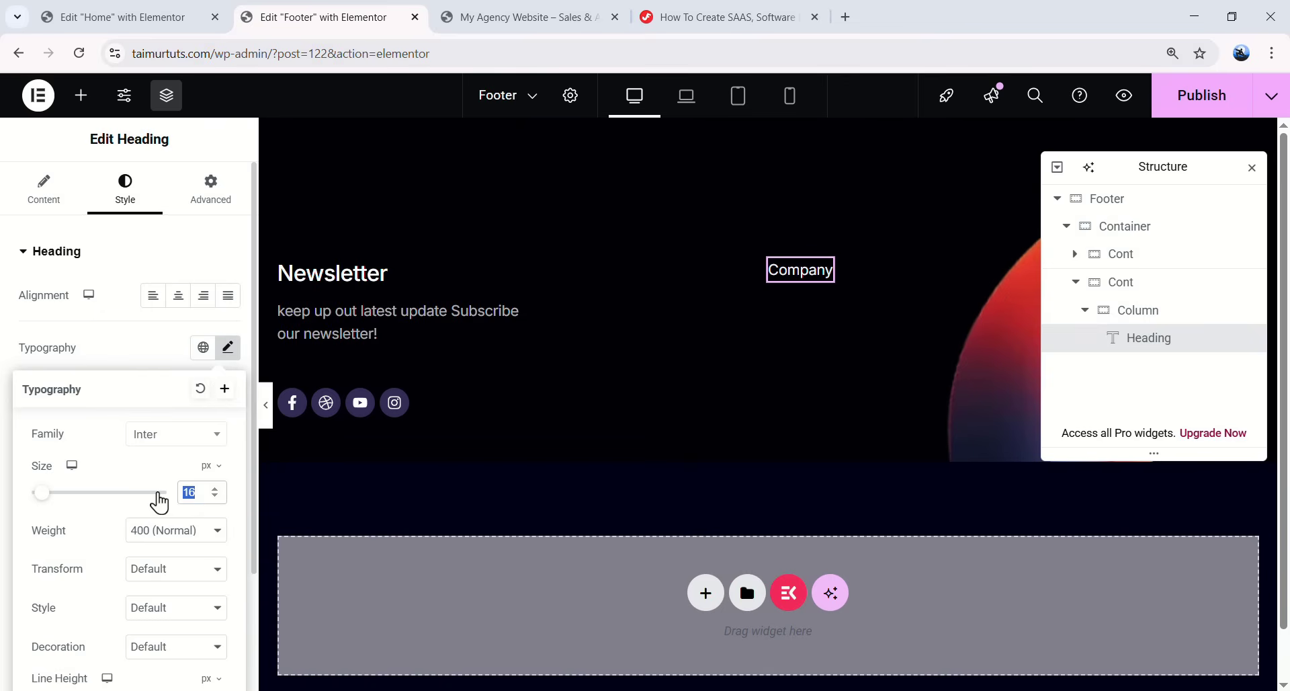
pyautogui.write('18')
pyautogui.scroll(-1, 142, 550)
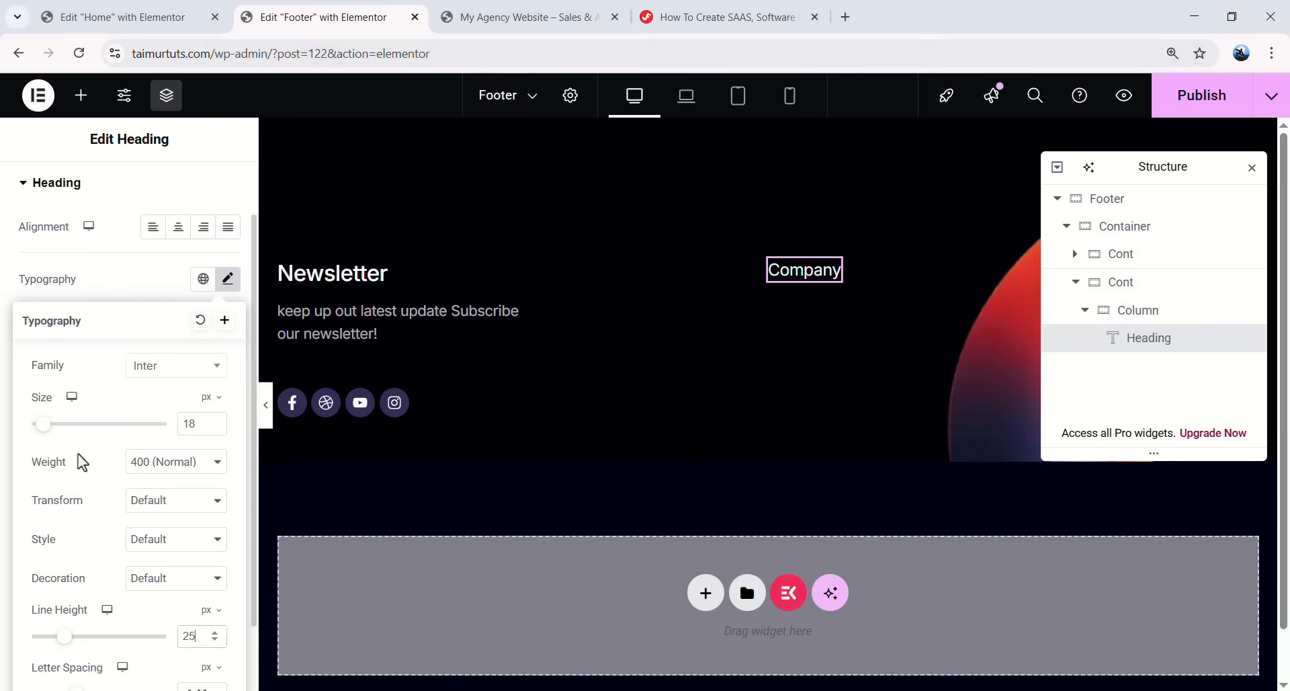
pyautogui.click(158, 464)
pyautogui.click(179, 296)
pyautogui.click(228, 279)
pyautogui.scroll(1, 202, 289)
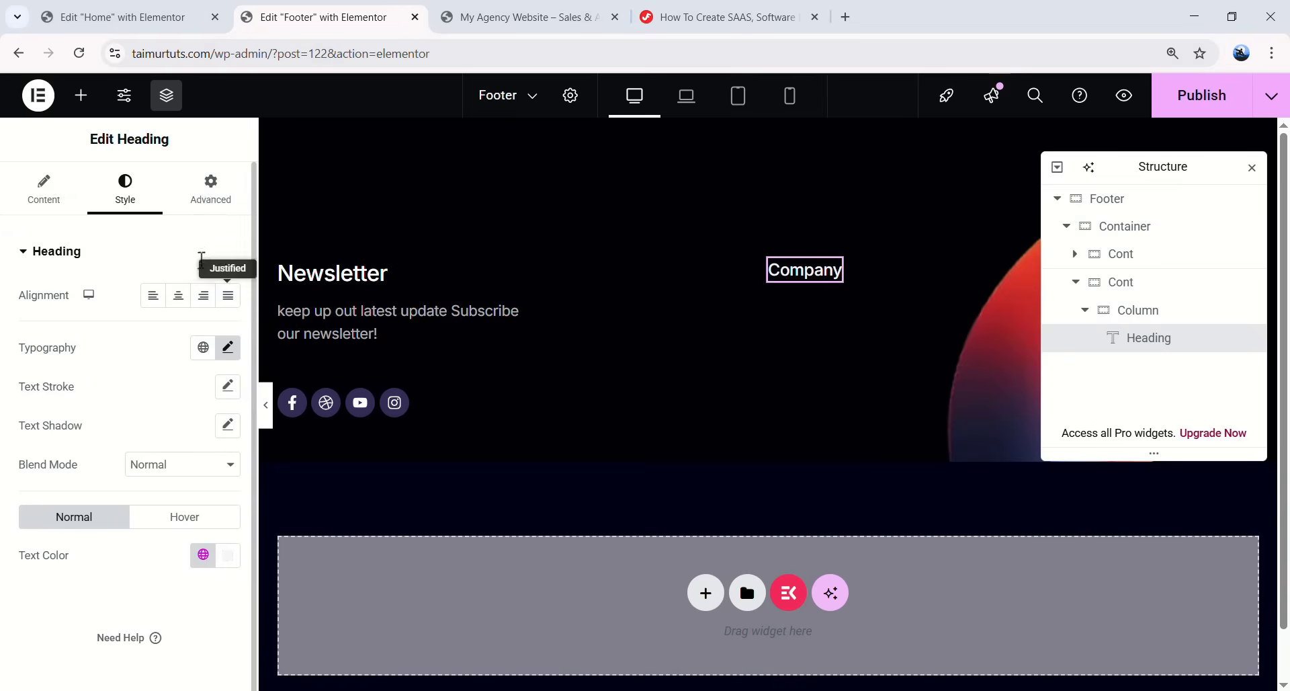
pyautogui.click(211, 185)
pyautogui.doubleClick(159, 391)
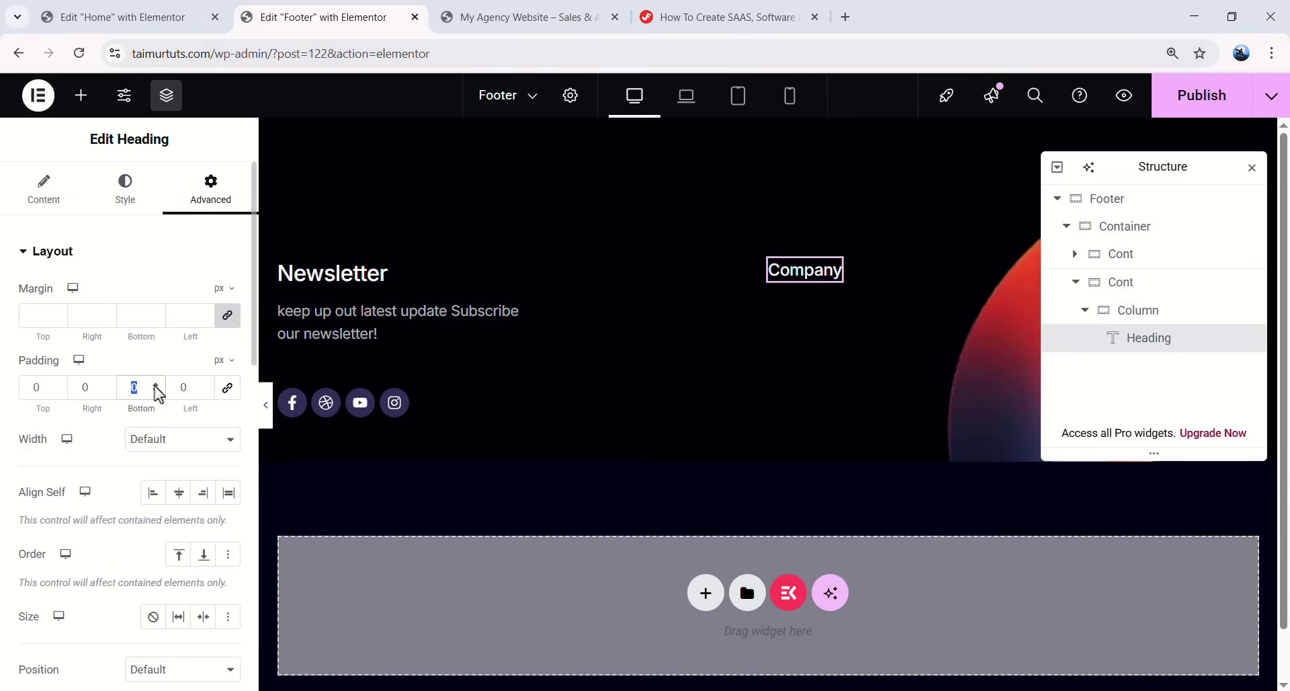
pyautogui.write('24')
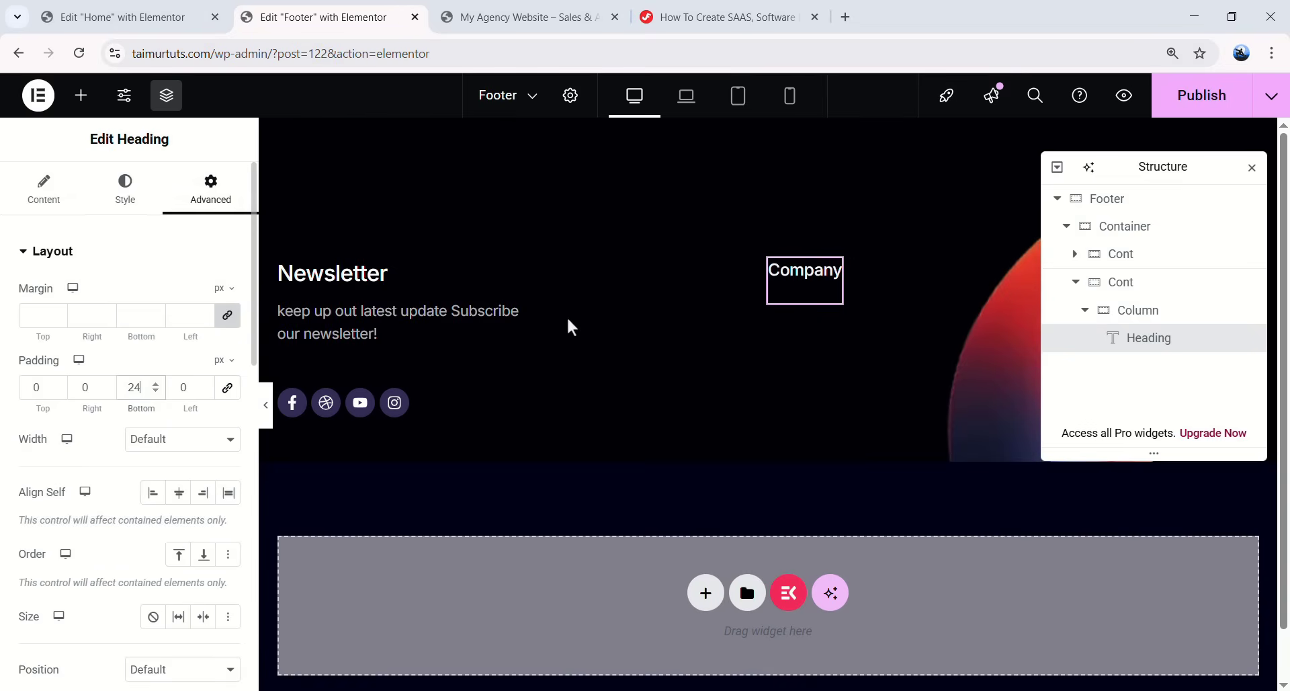
# - Place an Icon List widget under the Company heading and delete two of its default items
pyautogui.click(85, 105)
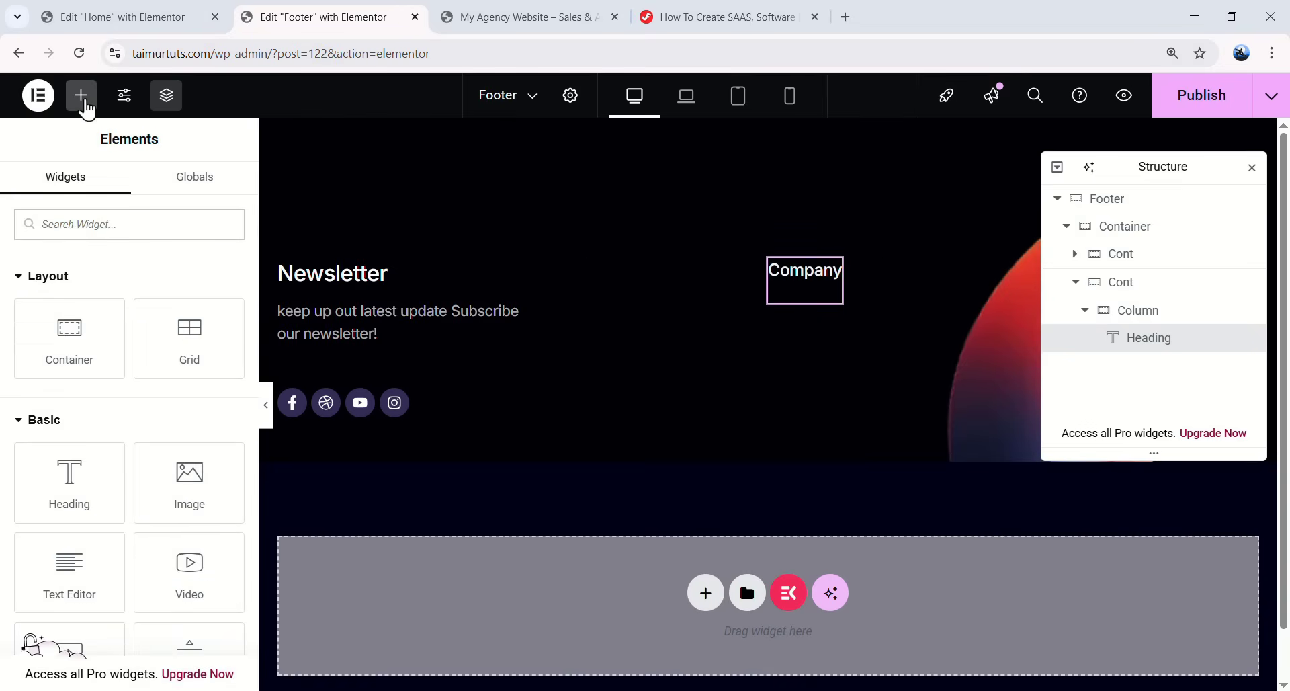
pyautogui.write('icon lis')
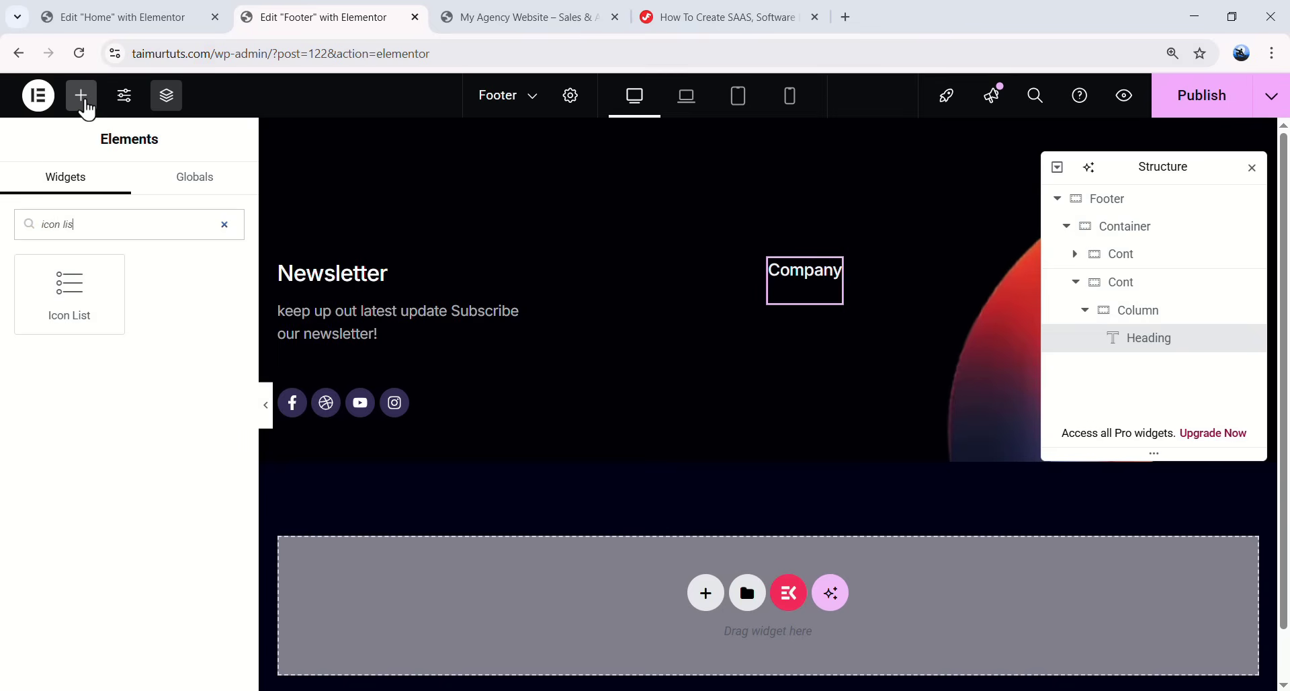
pyautogui.moveTo(49, 276); pyautogui.dragTo(822, 289)
pyautogui.click(222, 458)
pyautogui.click(222, 409)
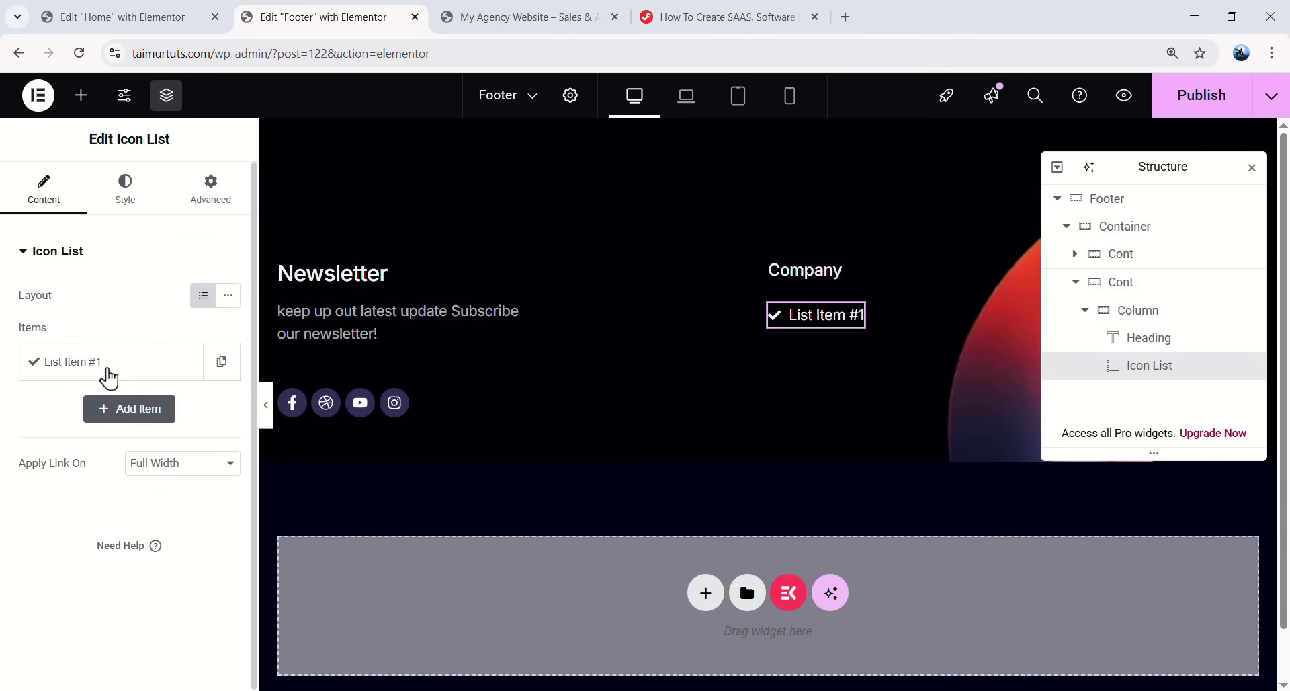
# - Make the first list item 'Home', linked to the site's Home page, with its check icon removed
pyautogui.click(117, 366)
pyautogui.tripleClick(49, 433)
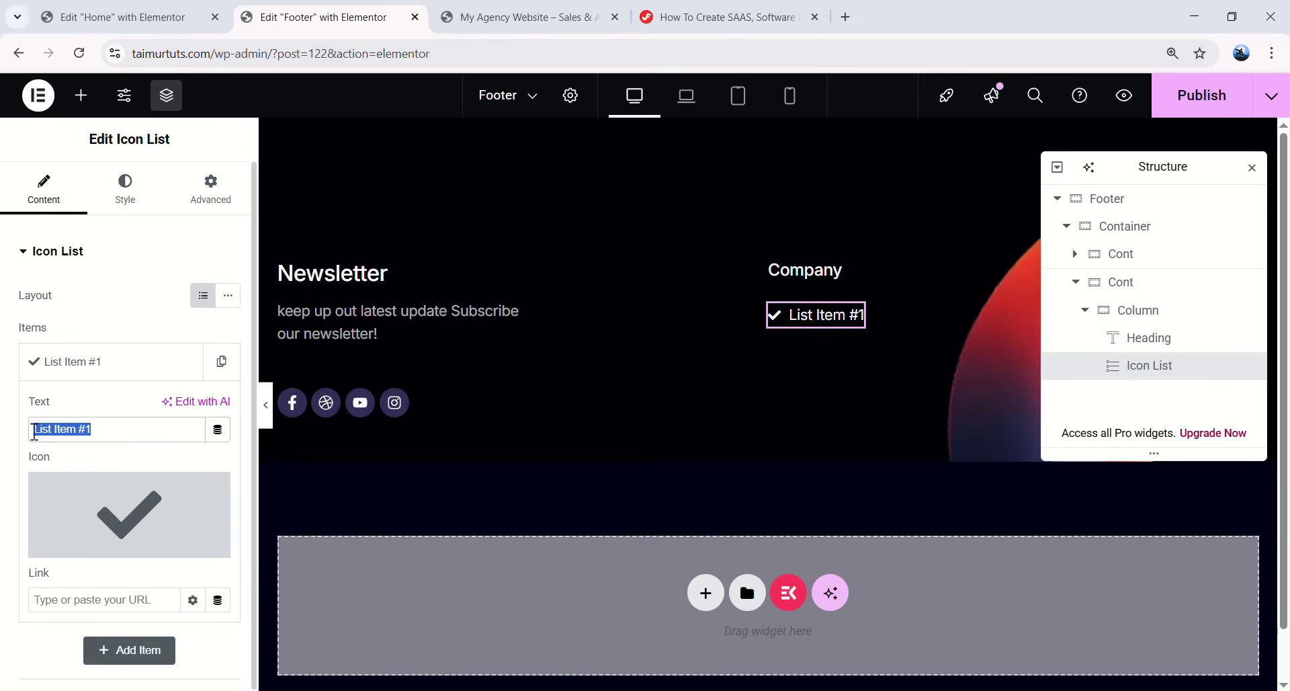
pyautogui.write('Home')
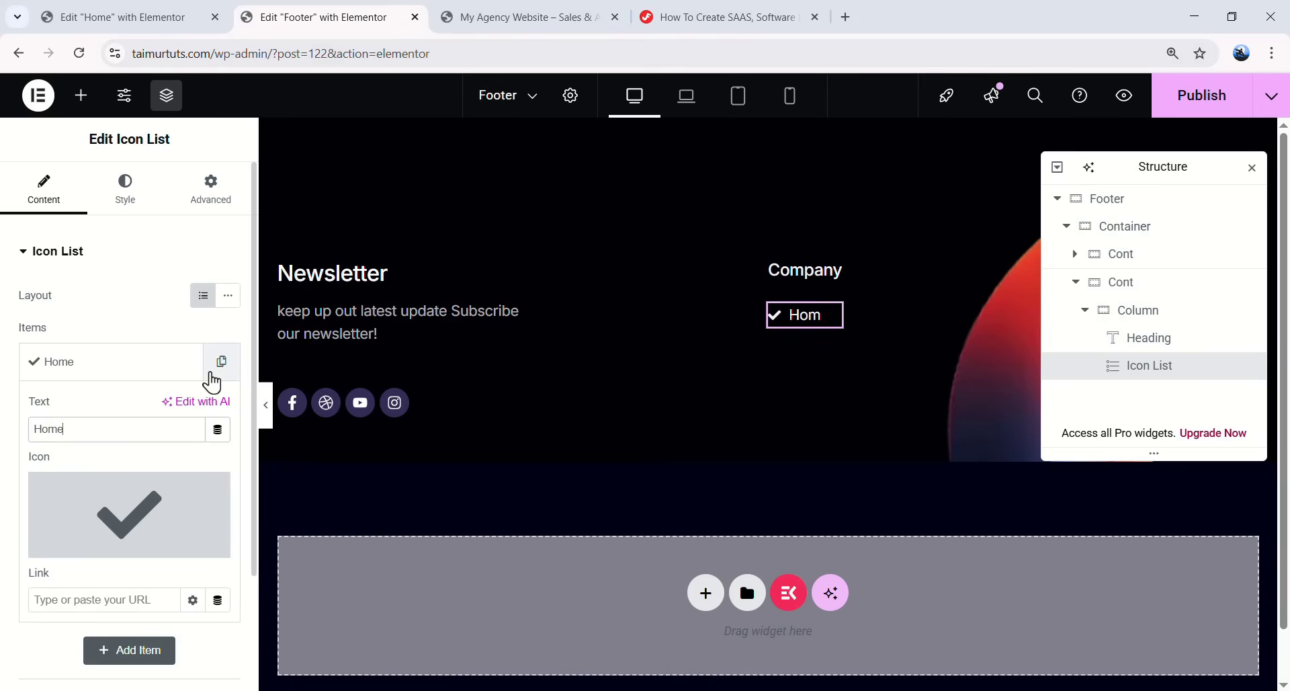
pyautogui.click(98, 600)
pyautogui.write('home')
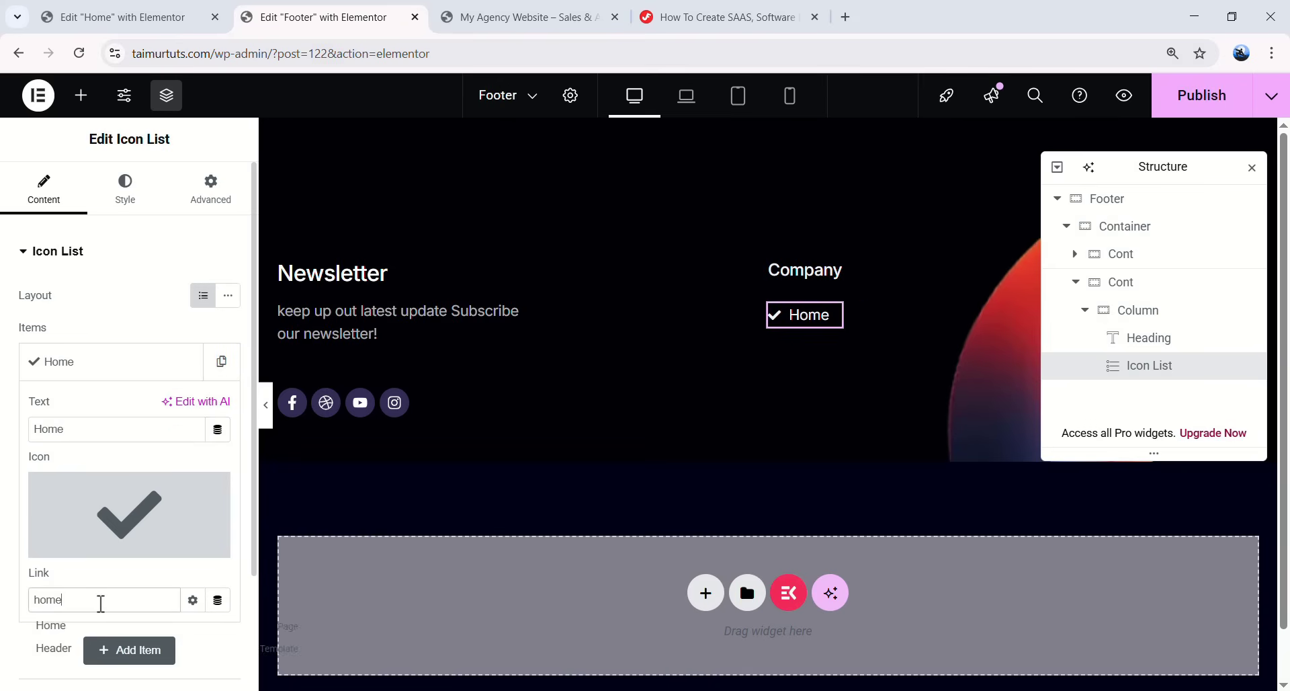
pyautogui.click(77, 631)
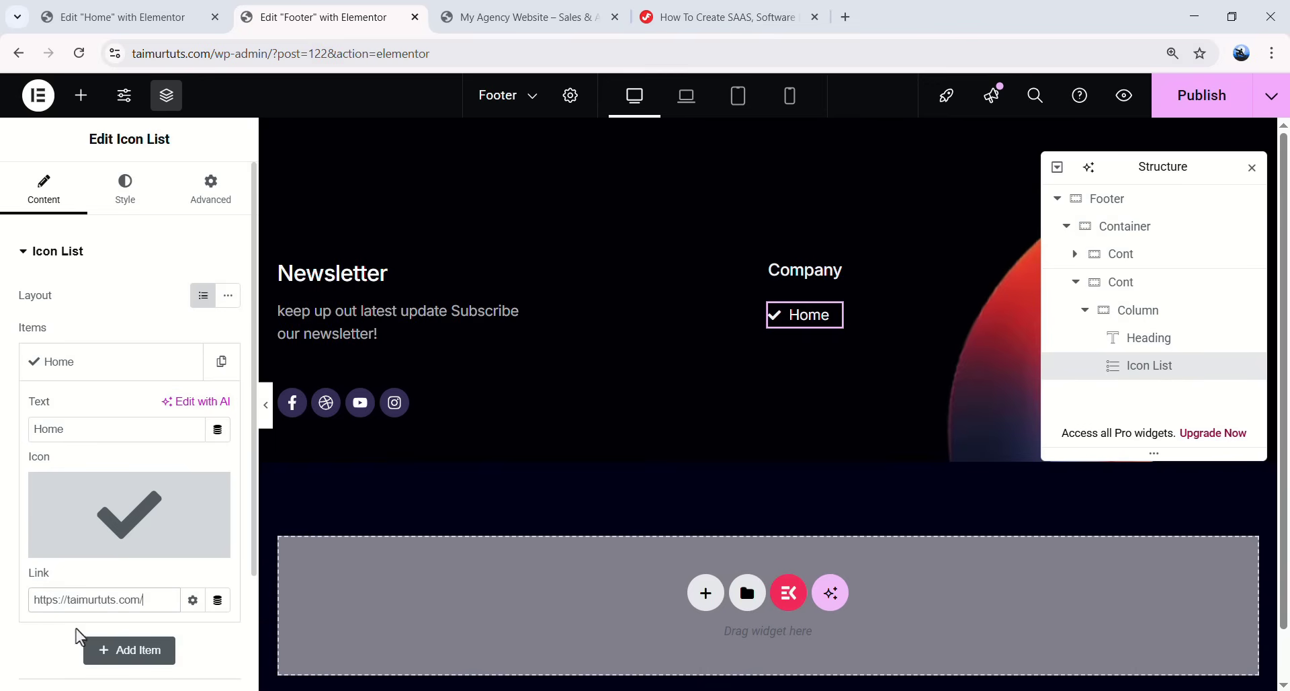
pyautogui.moveTo(211, 526)
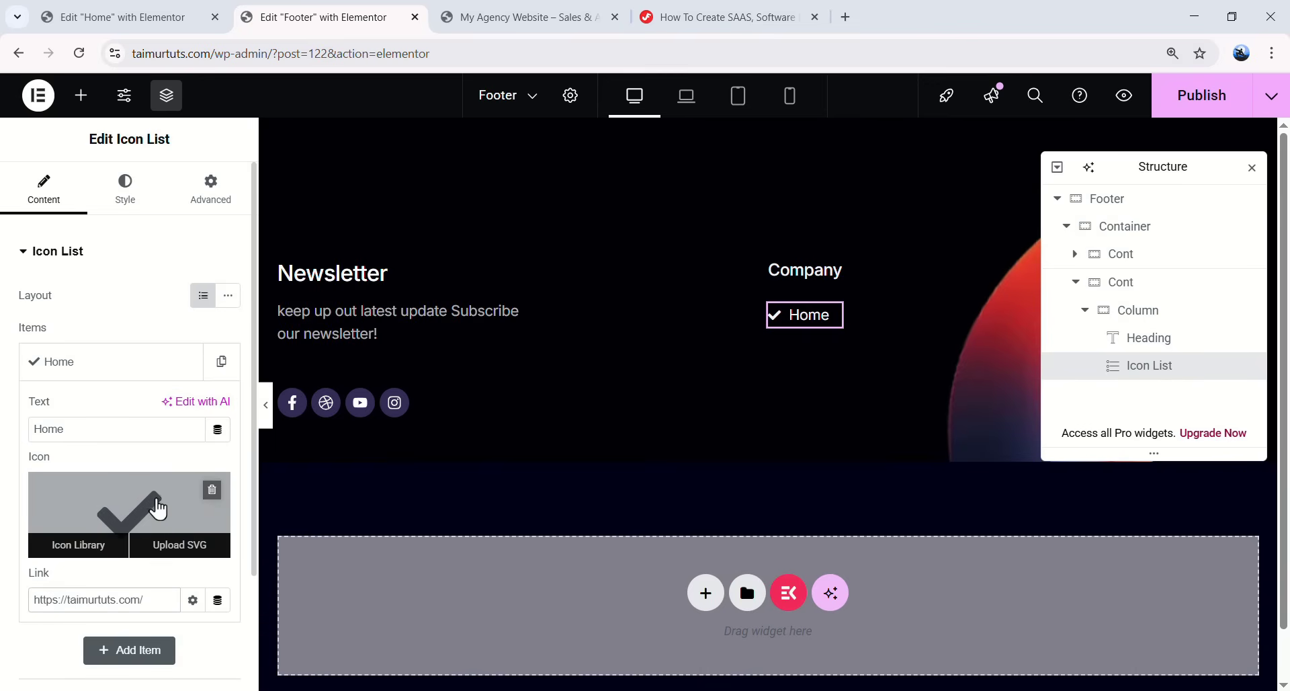
pyautogui.moveTo(159, 598); pyautogui.dragTo(15, 612)
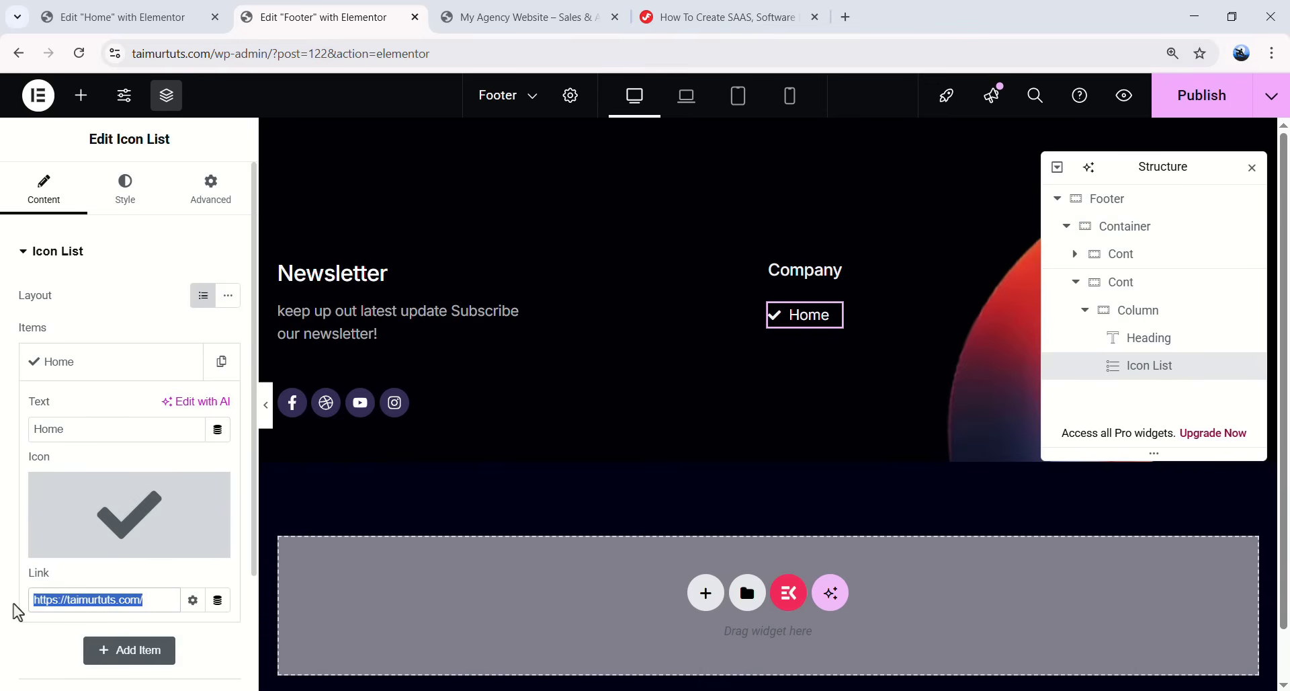
pyautogui.click(150, 603)
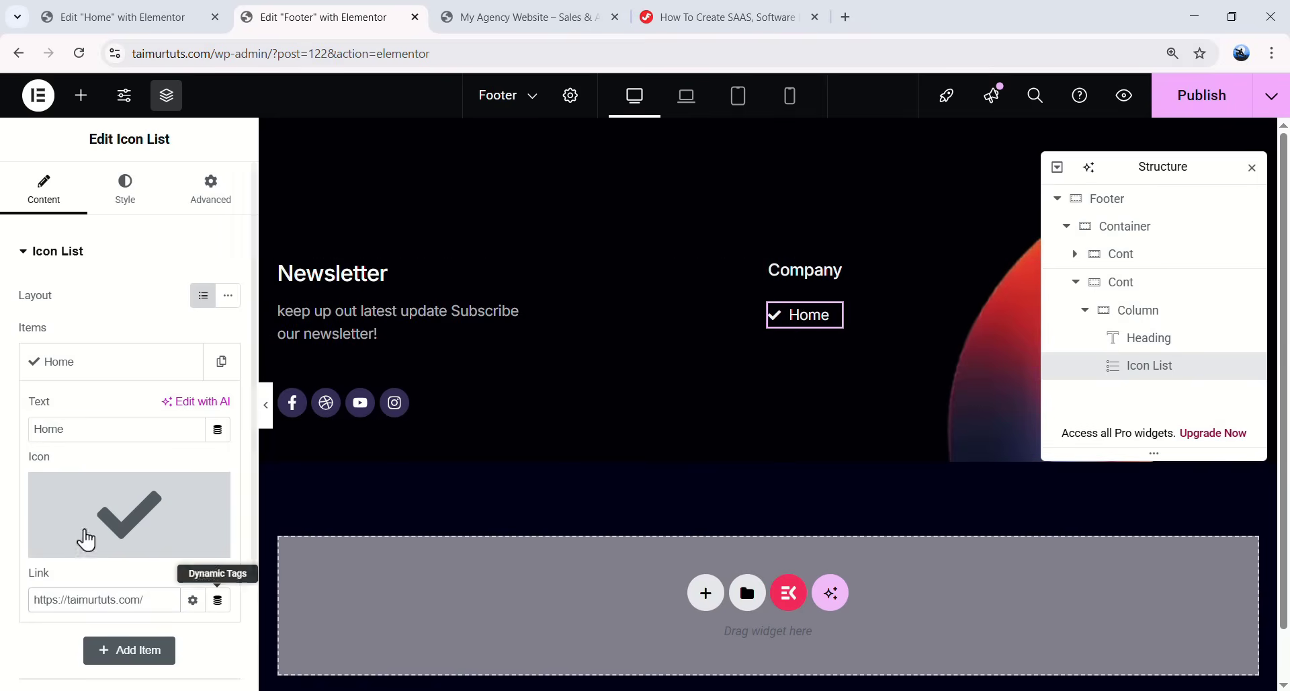
pyautogui.click(99, 368)
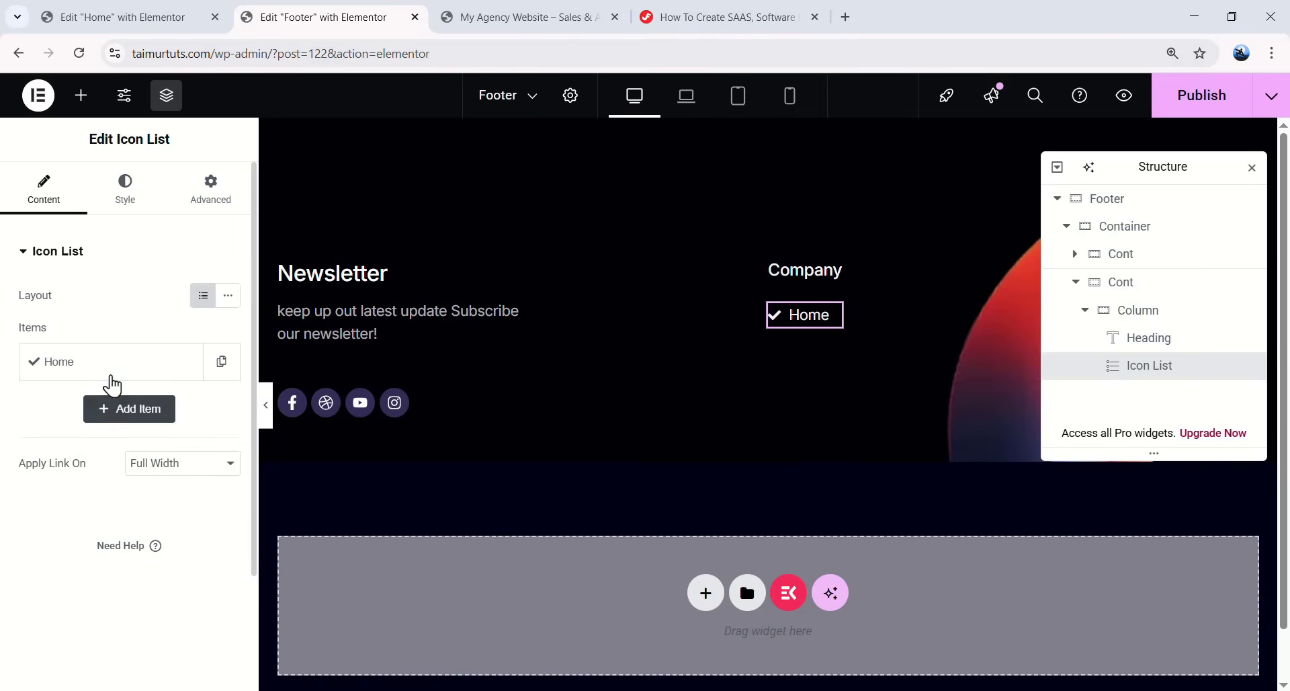
pyautogui.click(113, 374)
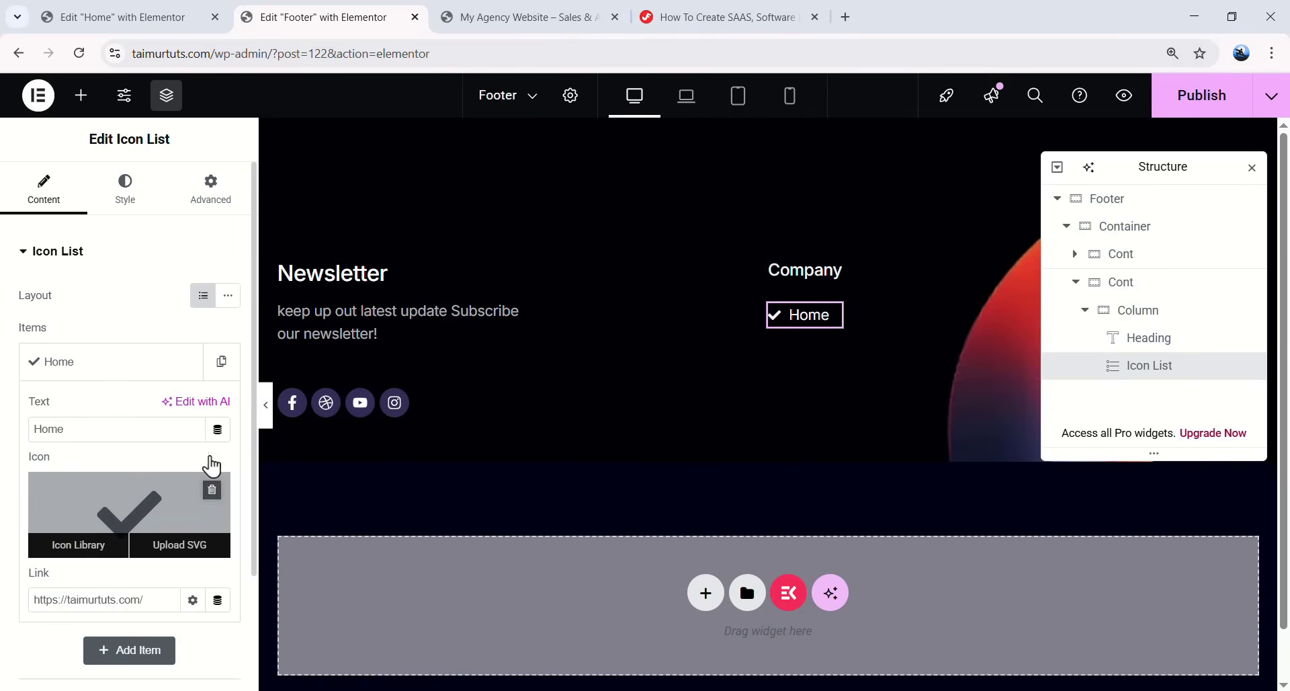
pyautogui.click(212, 484)
# - Duplicate the Home item until the list holds seven items
pyautogui.click(215, 376)
pyautogui.click(187, 420)
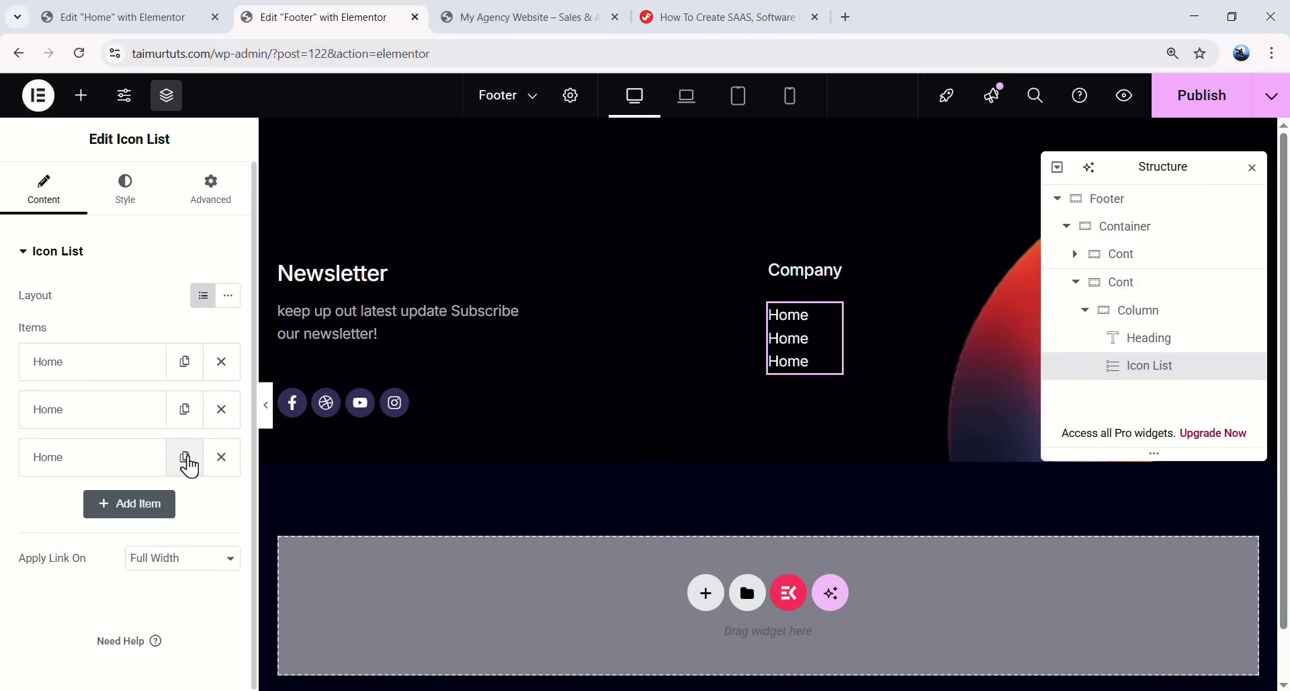
pyautogui.click(185, 459)
pyautogui.click(189, 504)
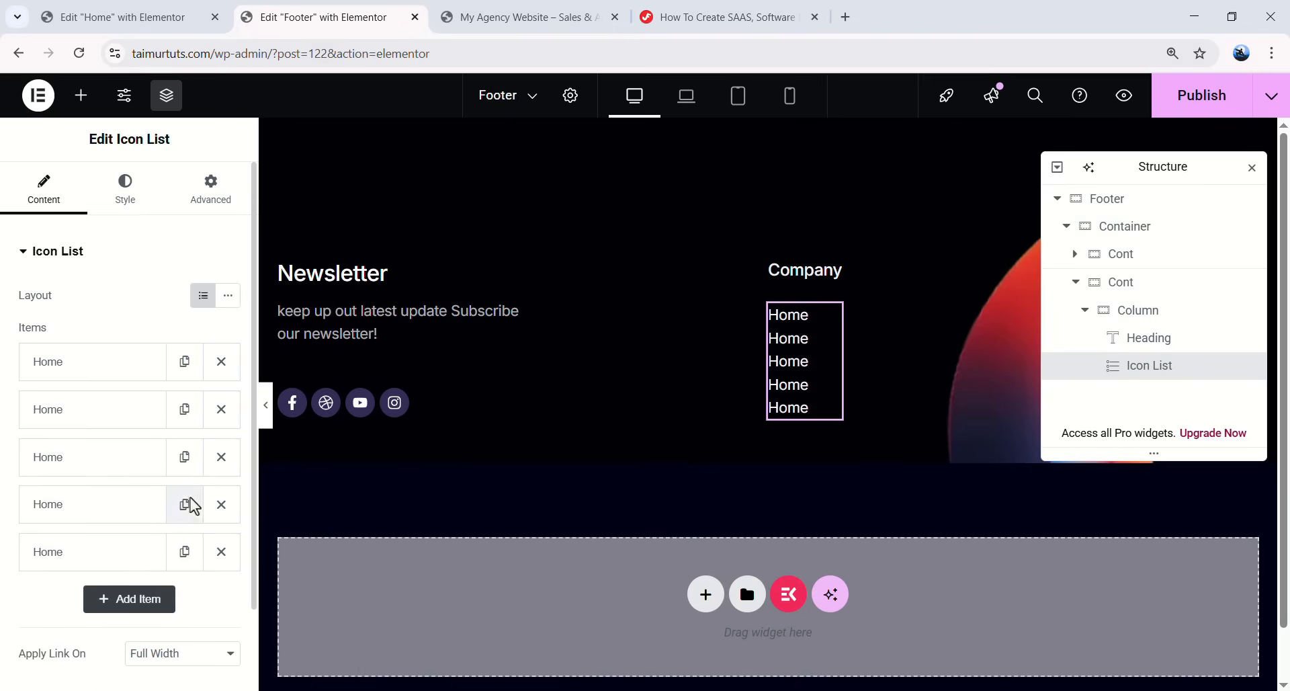
pyautogui.scroll(-1, 189, 490)
pyautogui.click(188, 472)
pyautogui.click(187, 521)
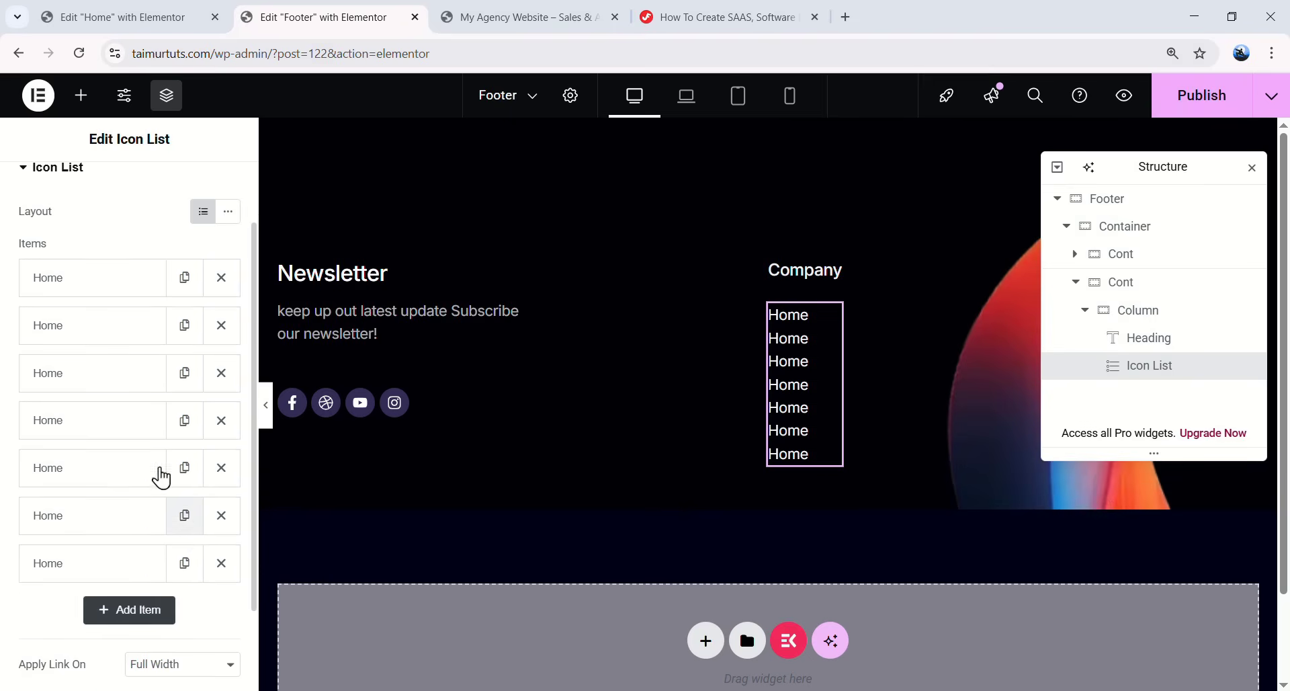
# - Rename the second item to 'About' and clear its link URL
pyautogui.click(101, 325)
pyautogui.write('About')
pyautogui.scroll(-1, 124, 477)
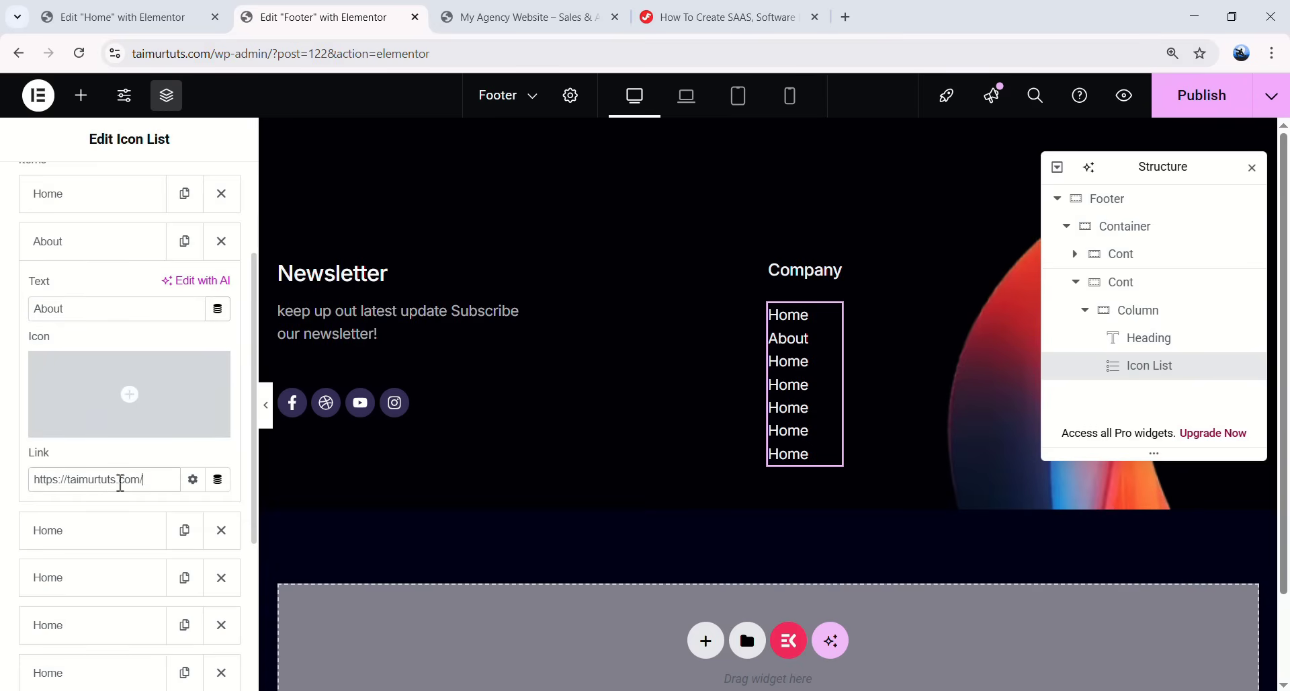
pyautogui.moveTo(140, 482); pyautogui.dragTo(14, 488)
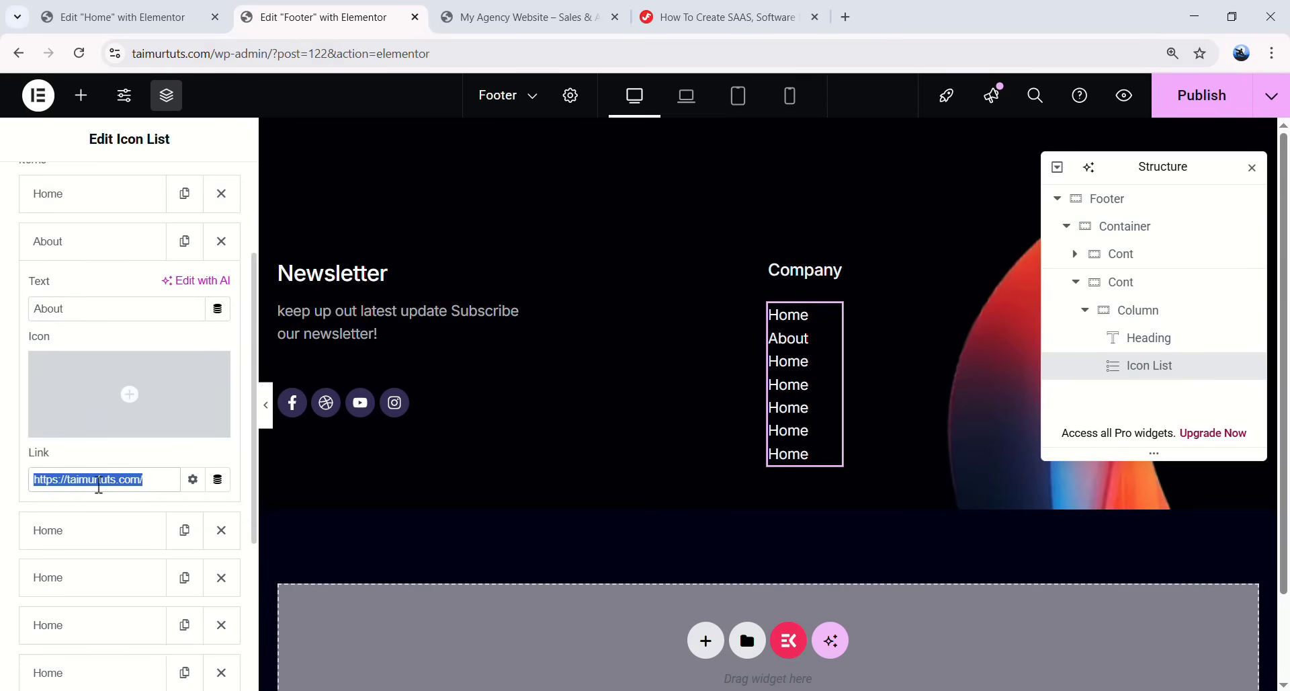
pyautogui.write('about')
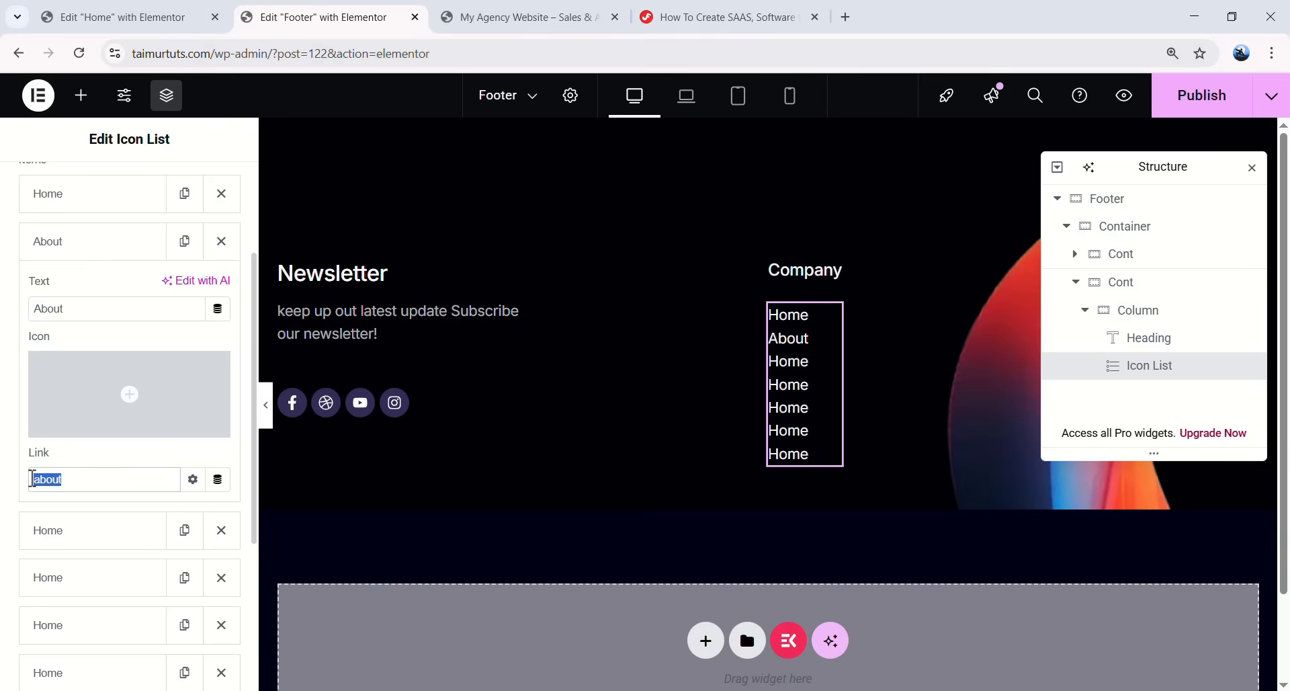
pyautogui.press('BackSpace')
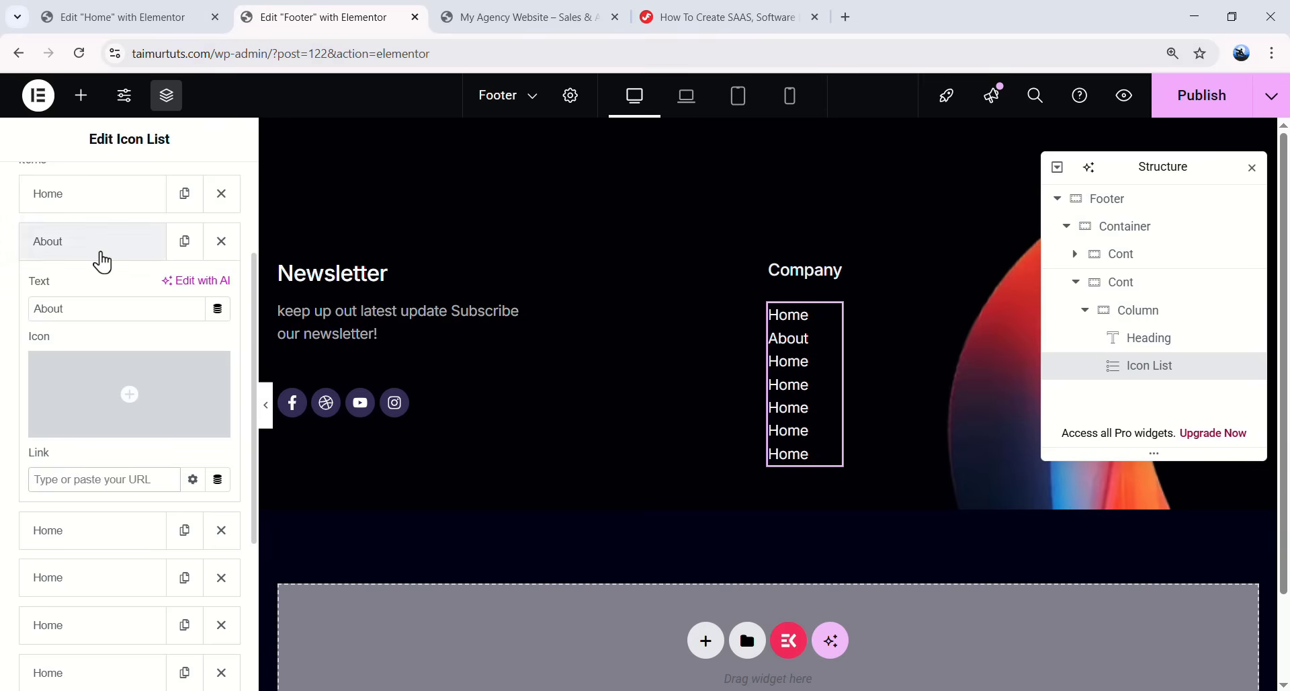
pyautogui.click(100, 258)
# - Rename the next two Home items to 'Features' and 'Pricing Plan'
pyautogui.click(86, 348)
pyautogui.moveTo(78, 404); pyautogui.dragTo(27, 403)
pyautogui.write('Features')
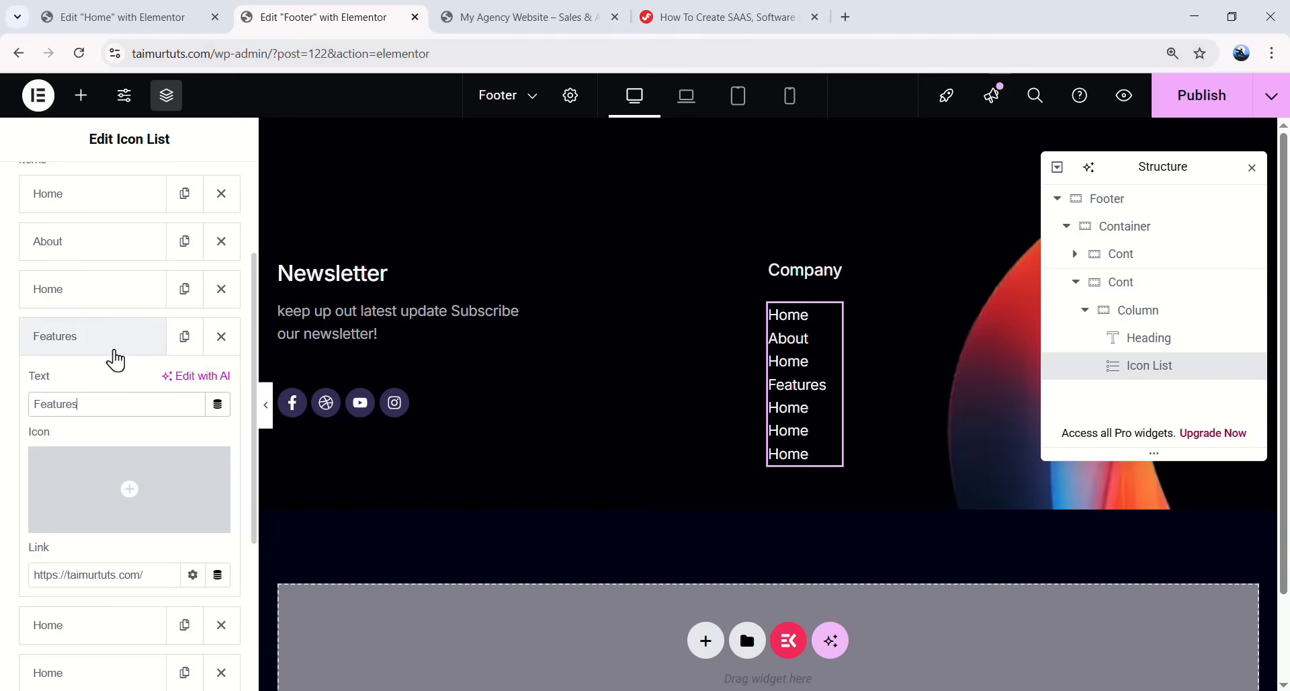
pyautogui.click(101, 336)
pyautogui.click(88, 383)
pyautogui.moveTo(67, 451); pyautogui.dragTo(31, 451)
pyautogui.write('Pricing Plan')
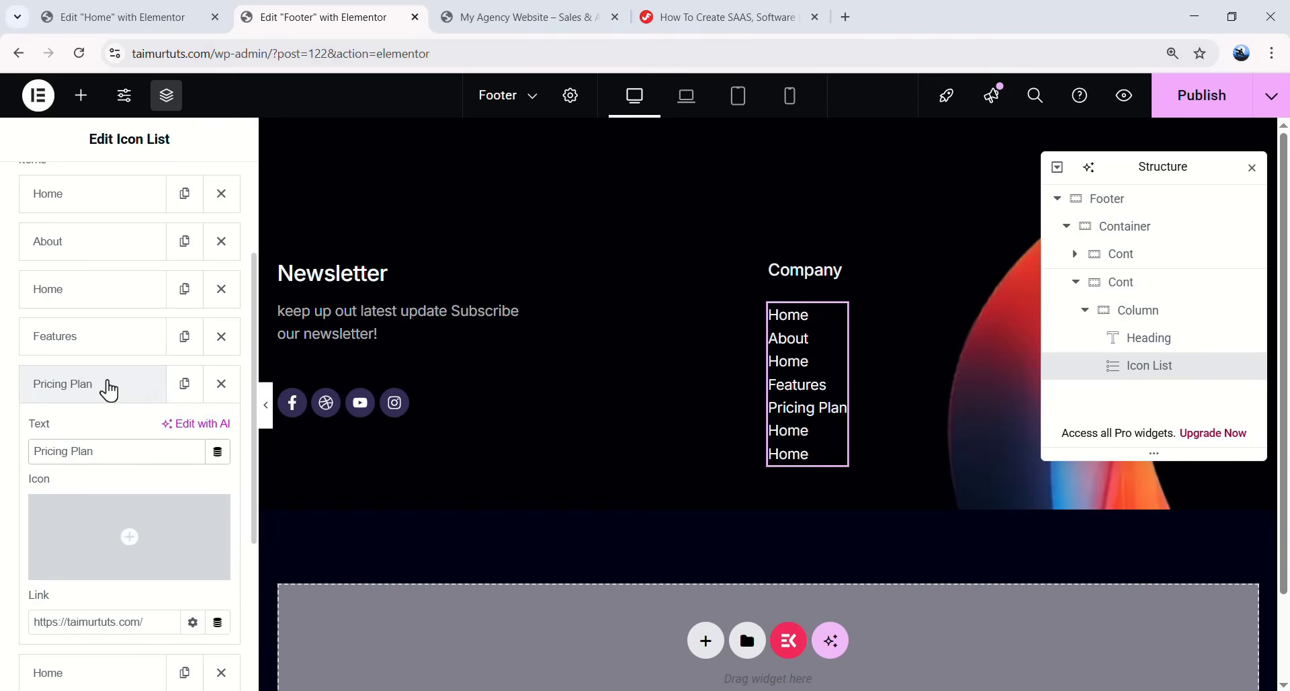
pyautogui.click(105, 384)
# - Rename the last two items to 'Blogs' and 'Contact Us'
pyautogui.click(87, 431)
pyautogui.moveTo(67, 500); pyautogui.dragTo(24, 500)
pyautogui.write('Blogs')
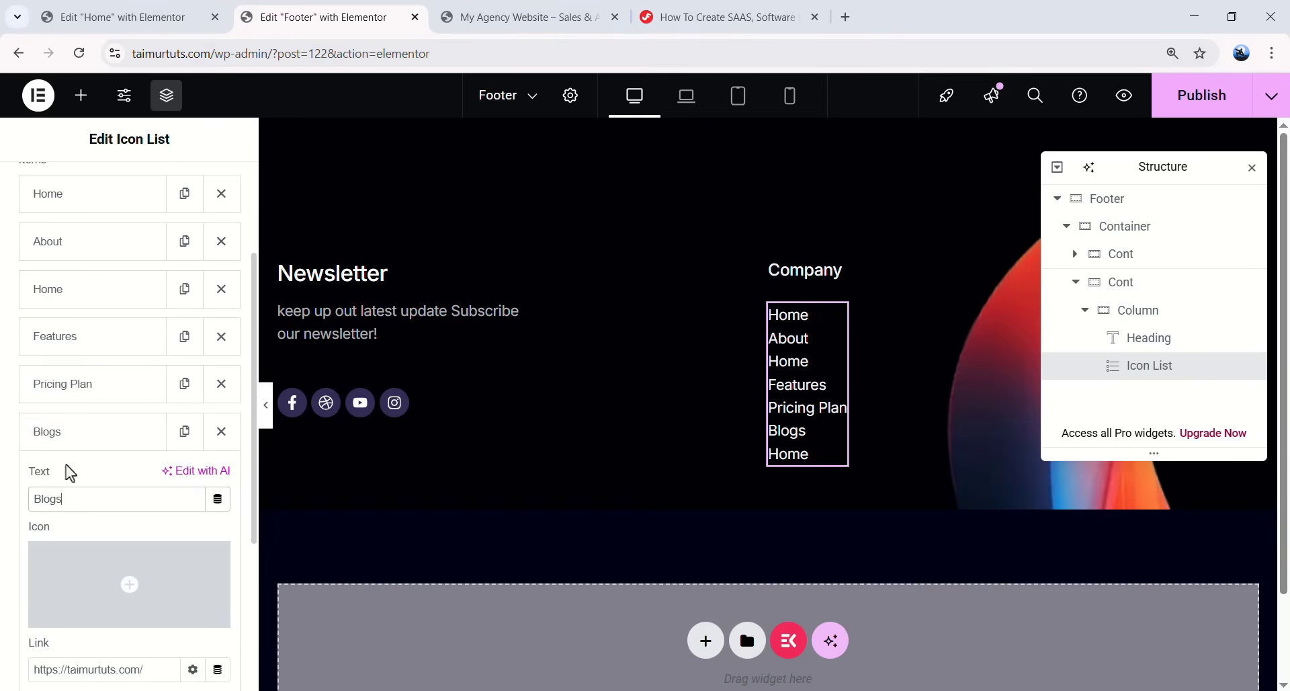
pyautogui.click(86, 436)
pyautogui.click(87, 479)
pyautogui.moveTo(68, 547); pyautogui.dragTo(14, 549)
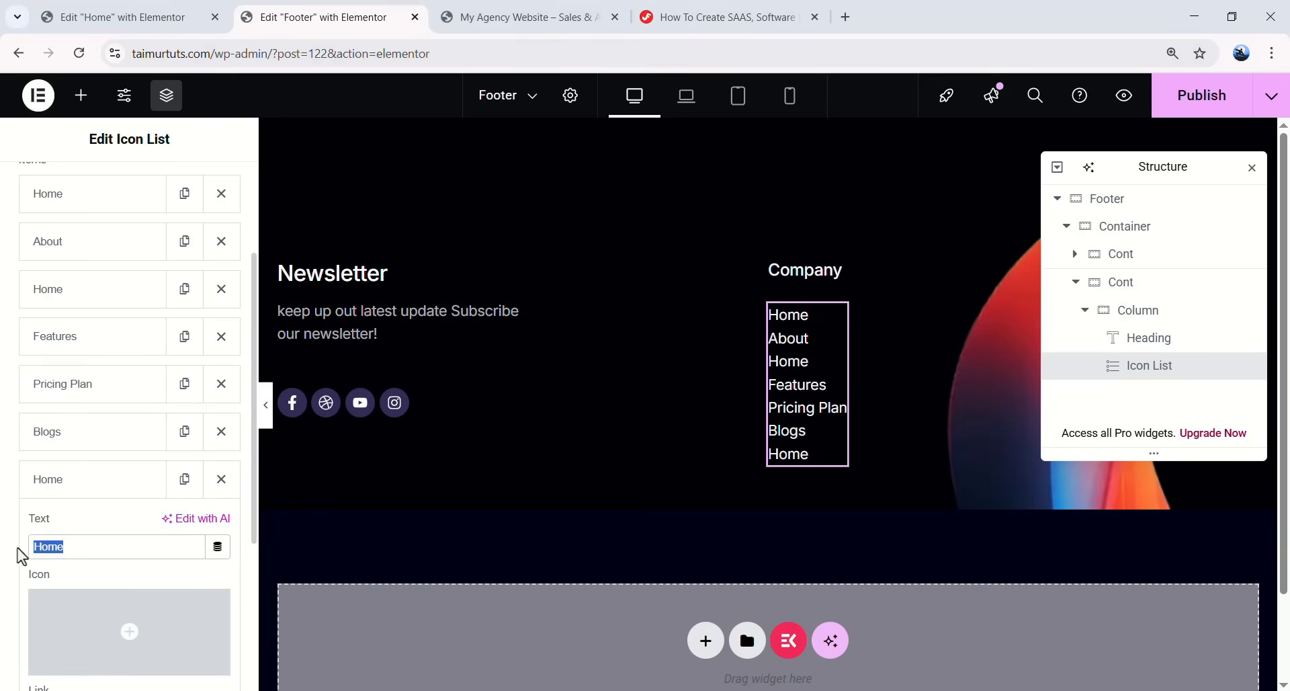
pyautogui.write('Contact Us')
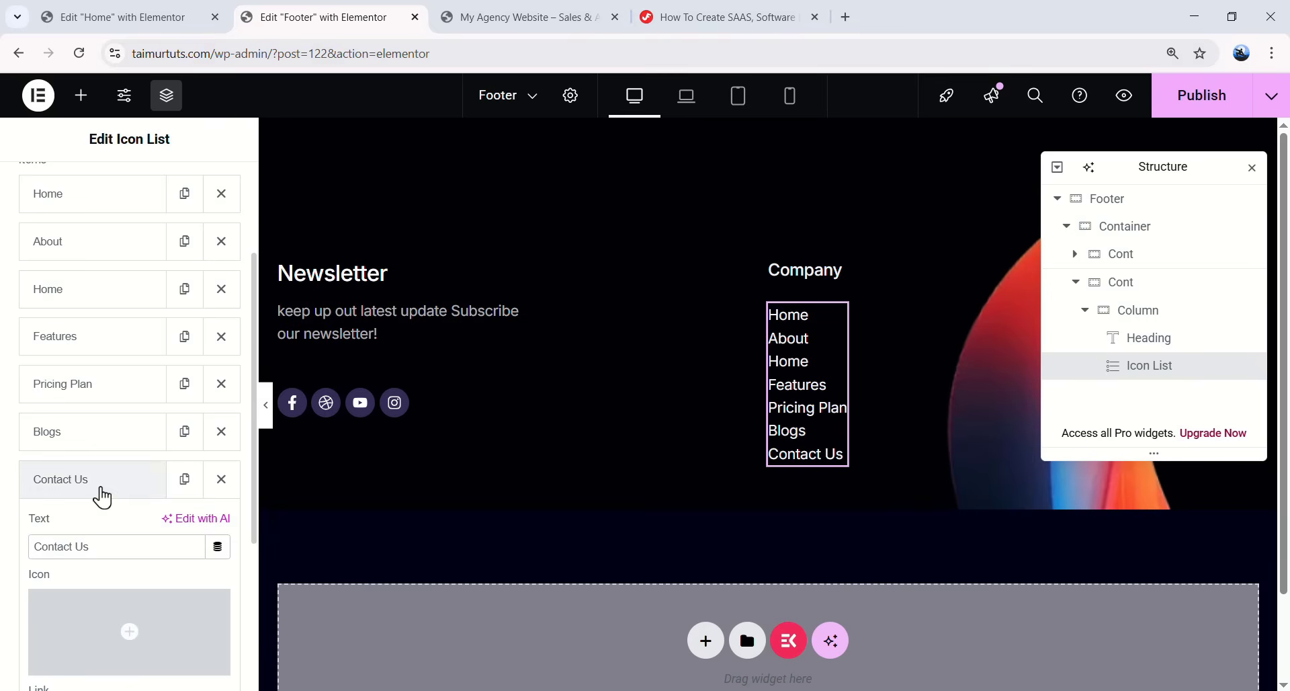
pyautogui.click(100, 495)
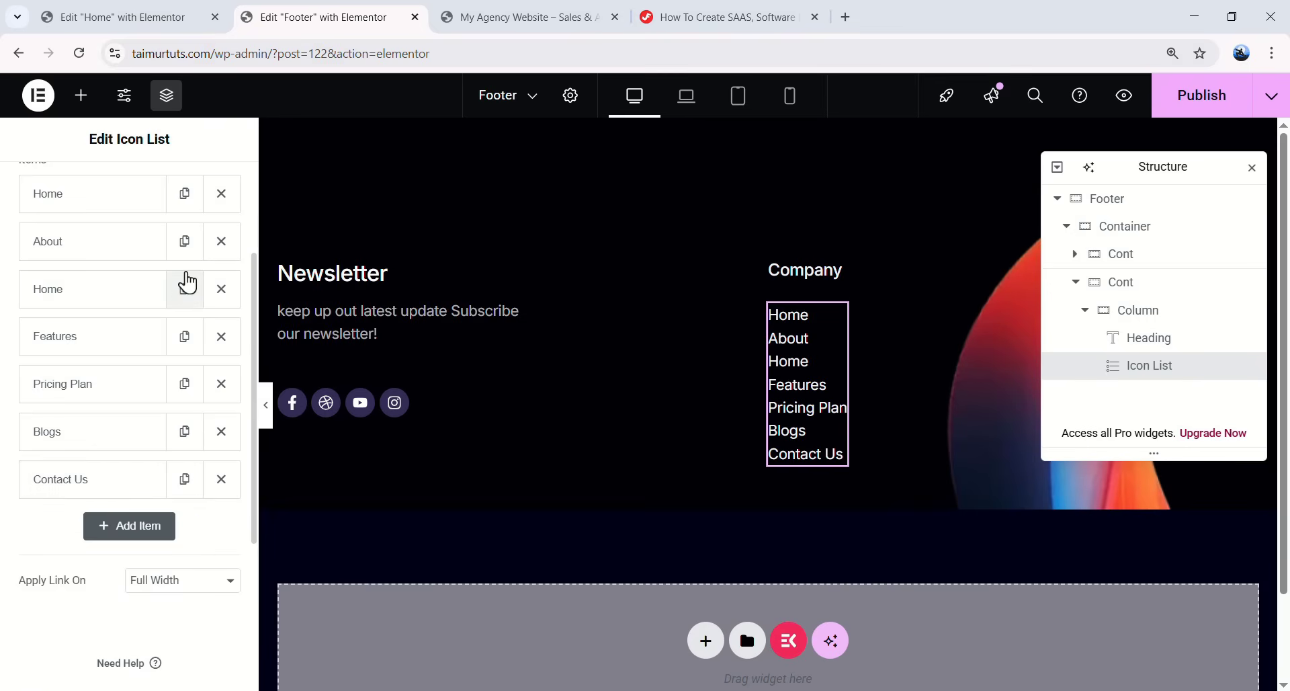
pyautogui.scroll(5, 175, 269)
pyautogui.click(142, 195)
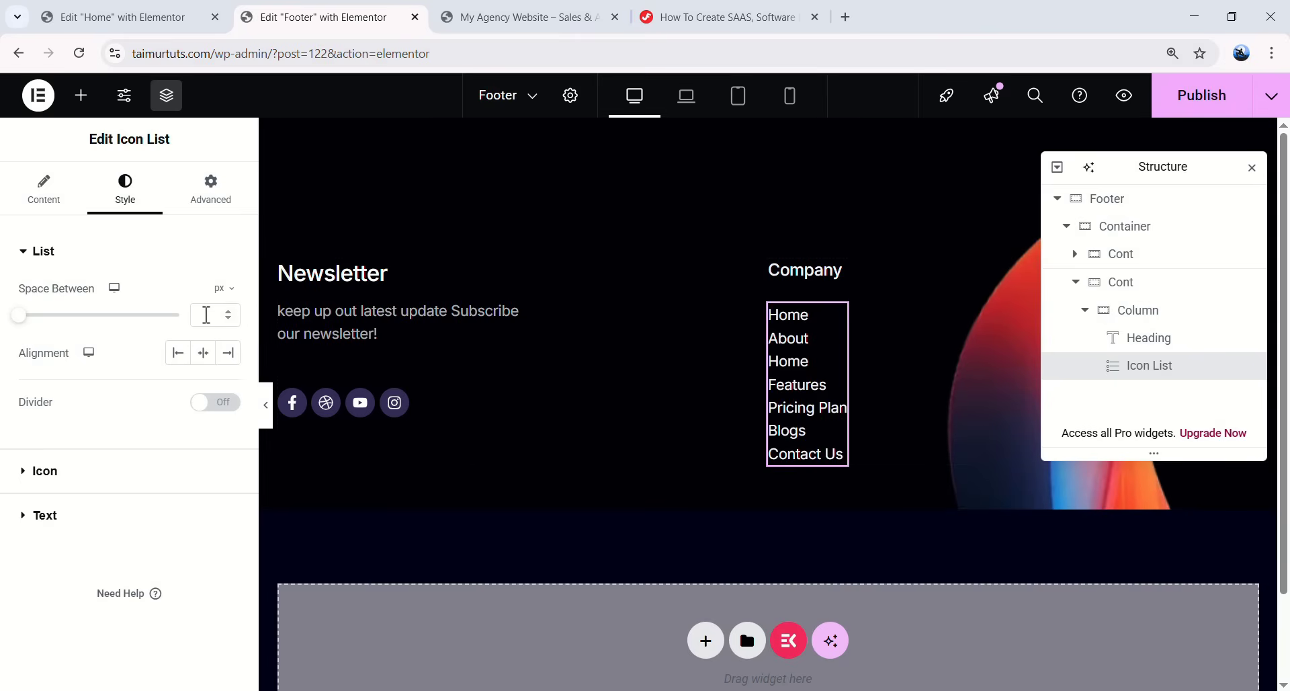
# - Space the Company links 12px apart and apply the global Text font to them
pyautogui.click(207, 314)
pyautogui.write('12')
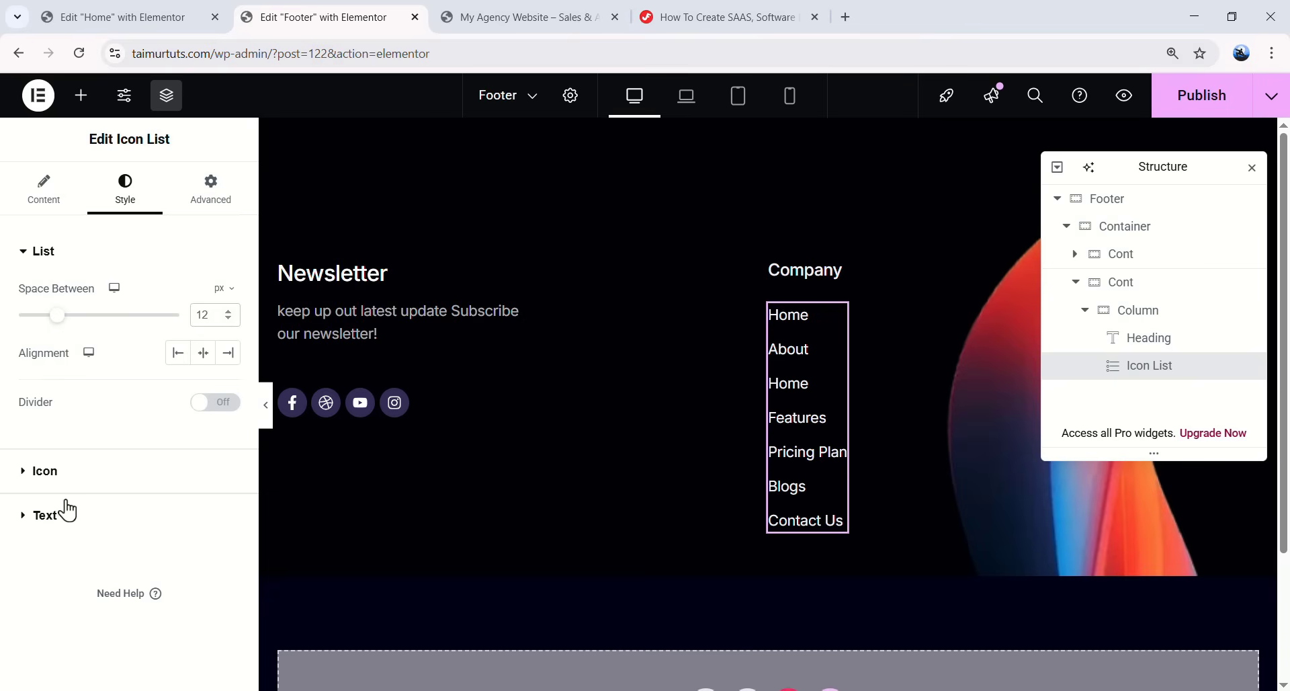
pyautogui.click(64, 518)
pyautogui.click(203, 383)
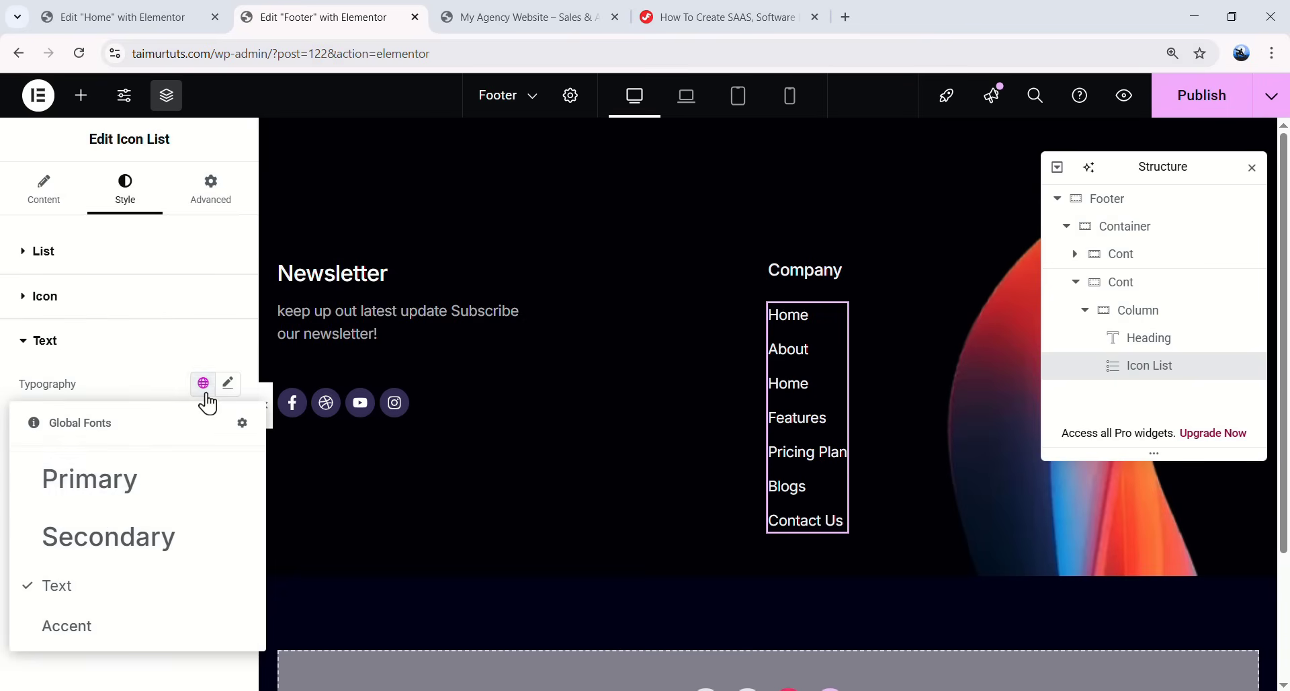
pyautogui.click(79, 584)
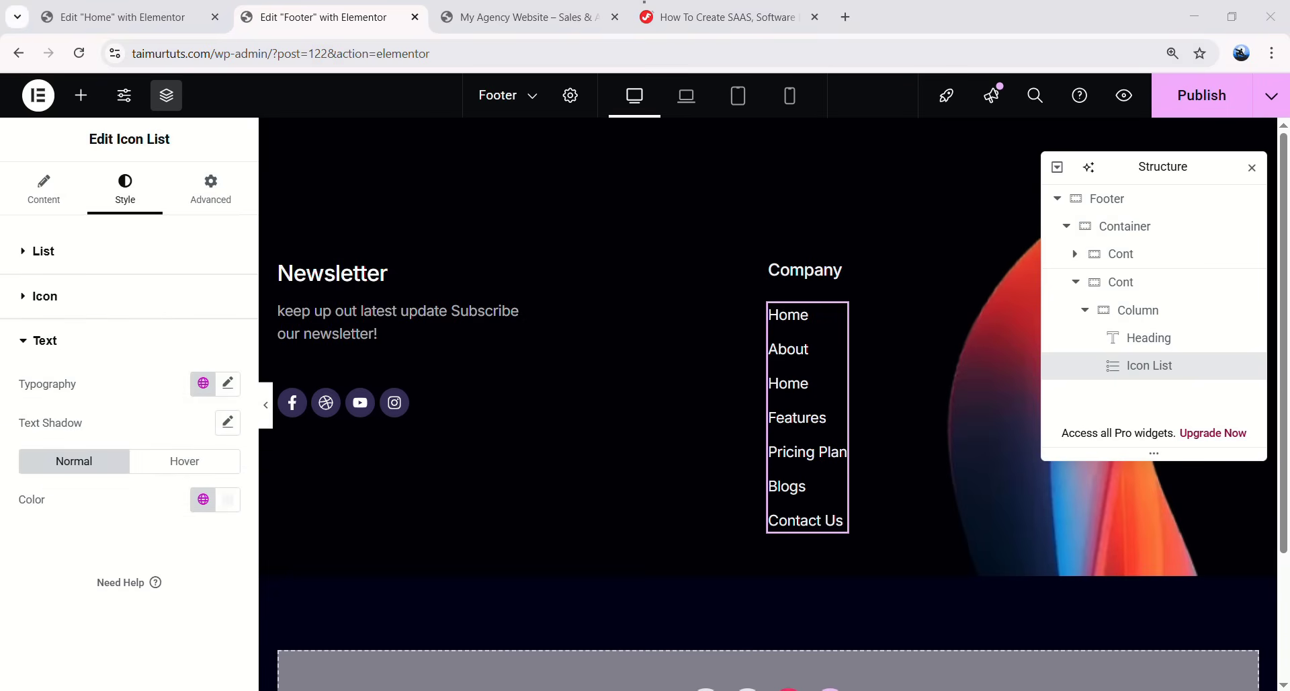
# - Set the Company link text colour to semi-transparent white #FFFFFFAD
pyautogui.click(228, 503)
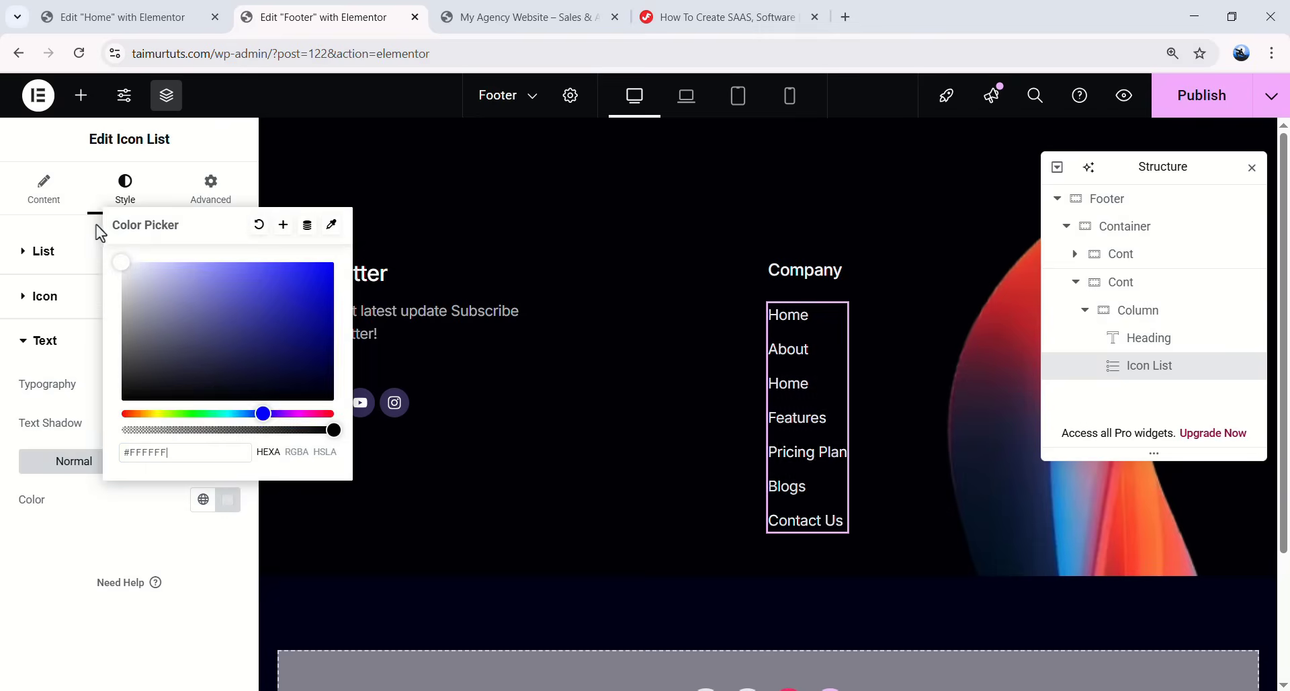
pyautogui.click(178, 459)
pyautogui.write('AD')
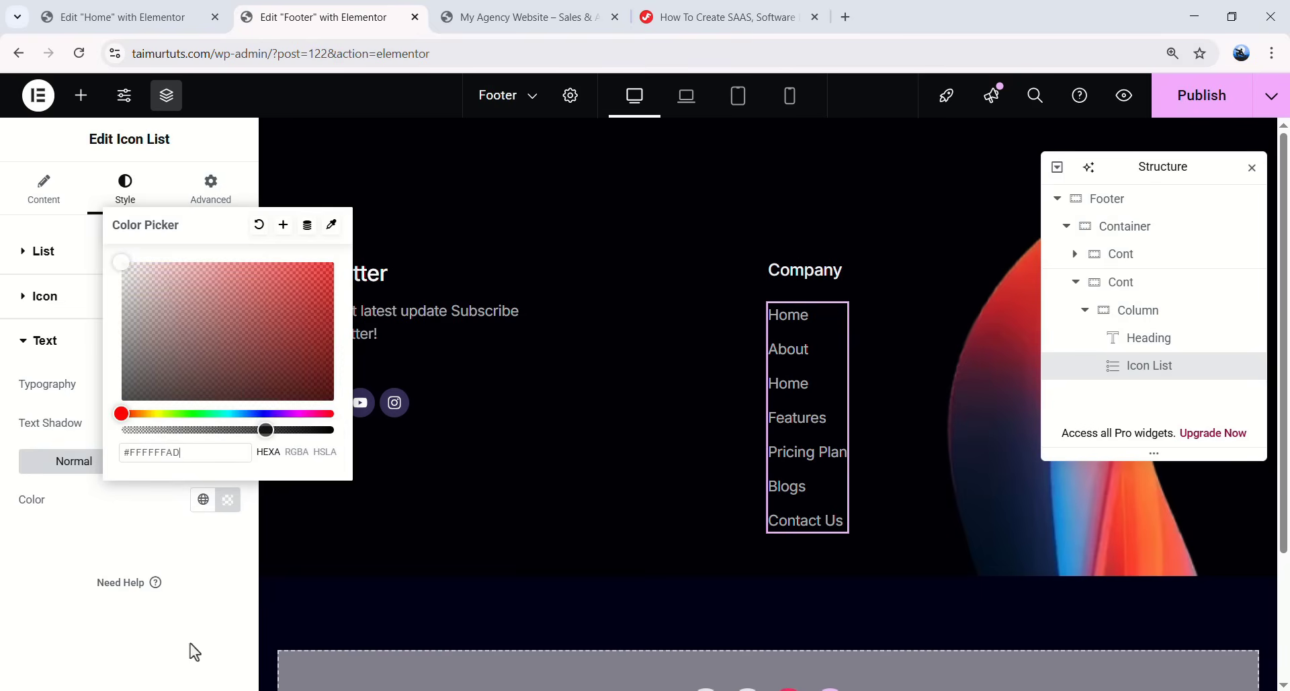
pyautogui.click(245, 640)
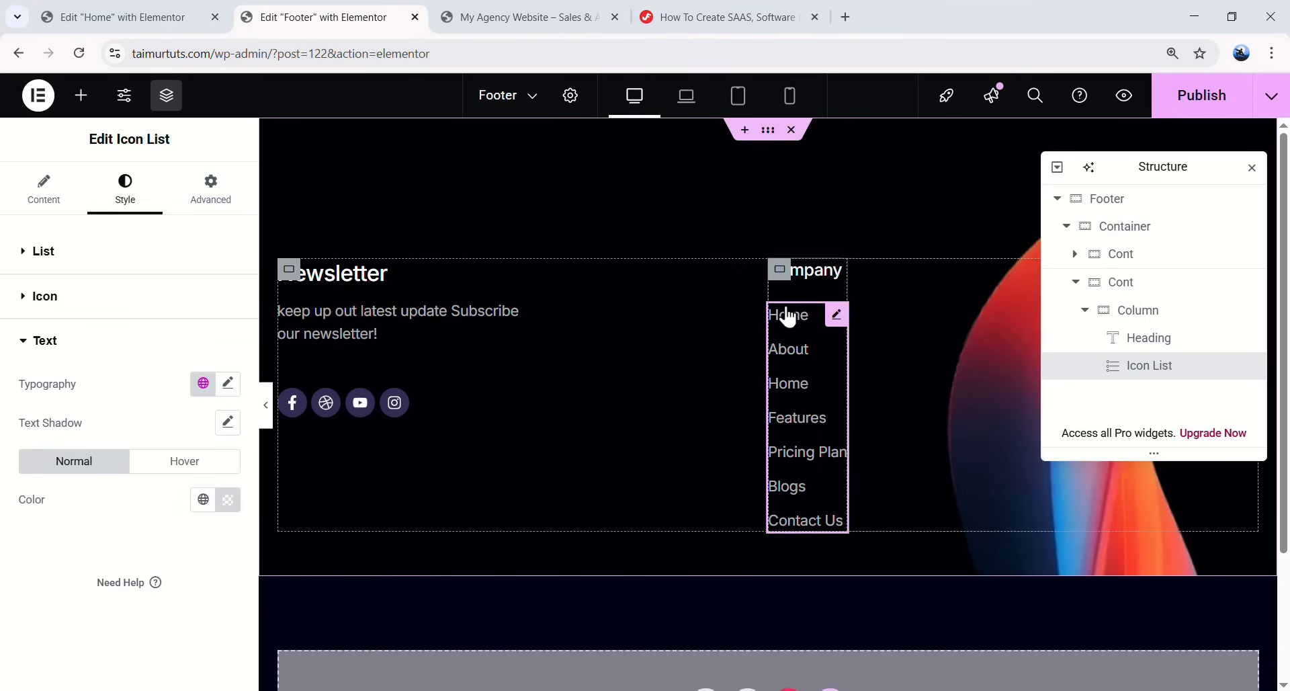
# - Add a new empty container right after the Company column
pyautogui.click(1084, 310)
pyautogui.click(1142, 321)
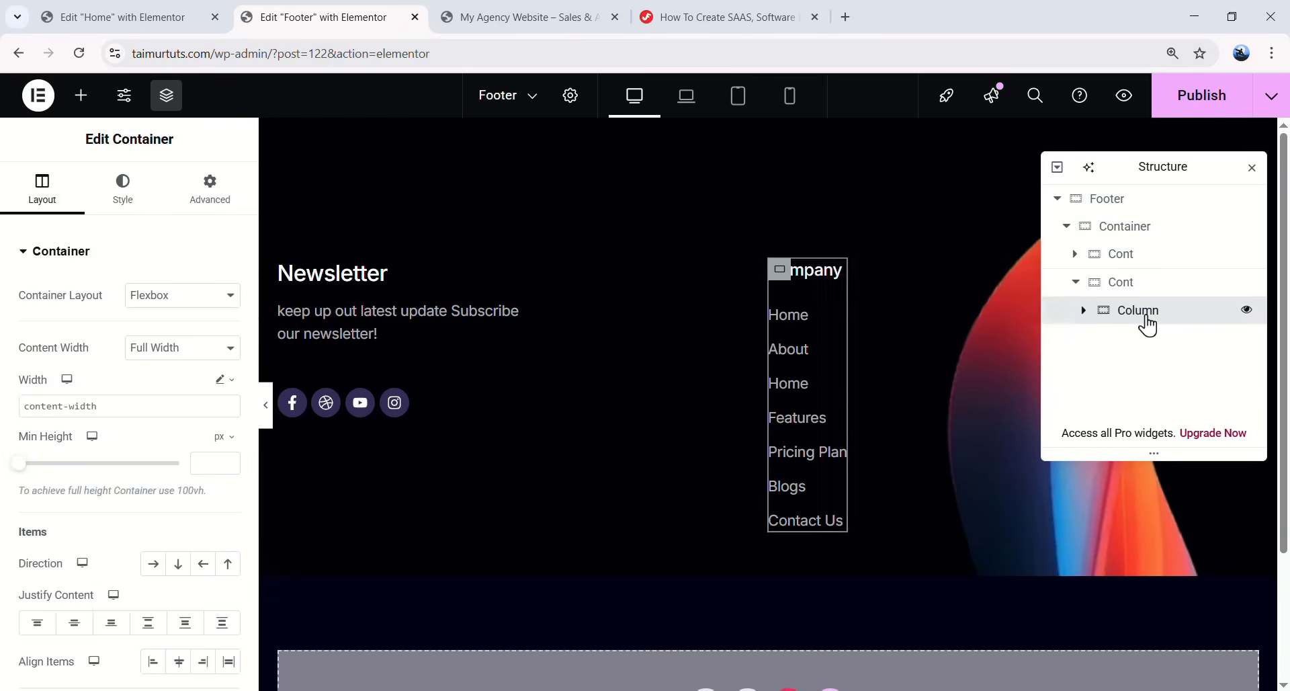
pyautogui.rightClick(1148, 324)
pyautogui.click(1133, 286)
pyautogui.write('Column')
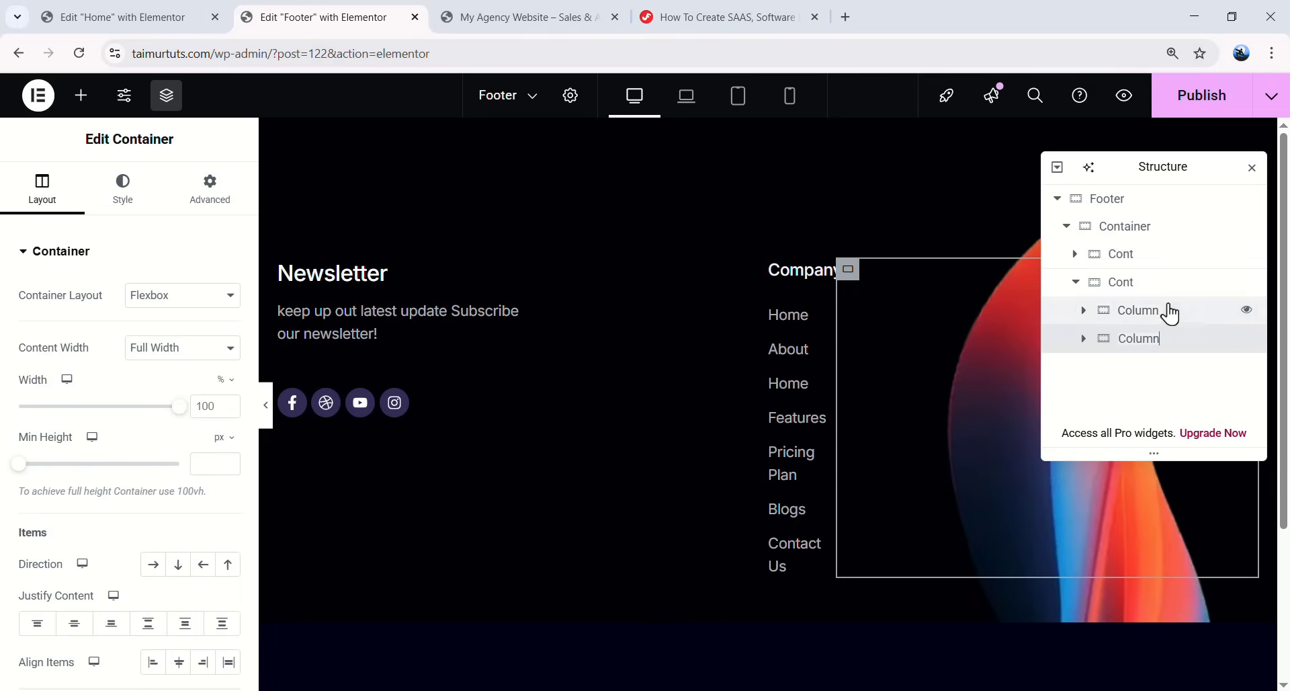
# - Copy the Company column's style and paste it onto the new column
pyautogui.click(1166, 312)
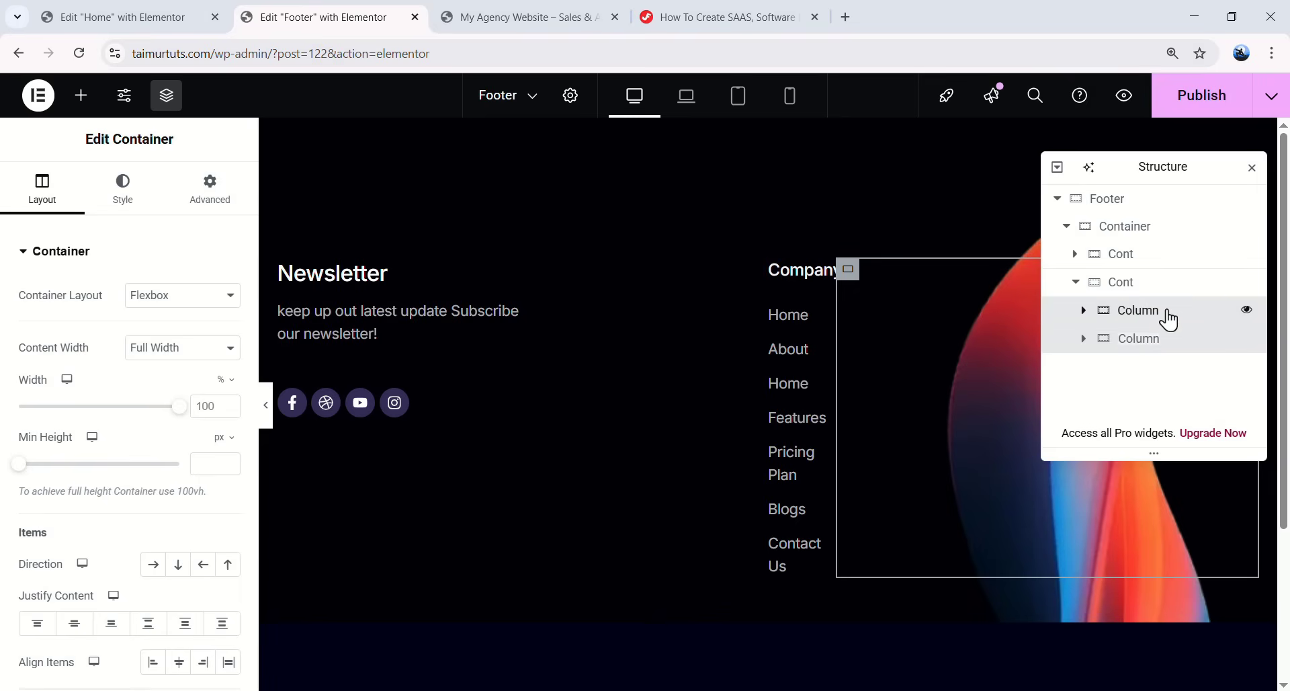
pyautogui.rightClick(1146, 320)
pyautogui.click(1127, 326)
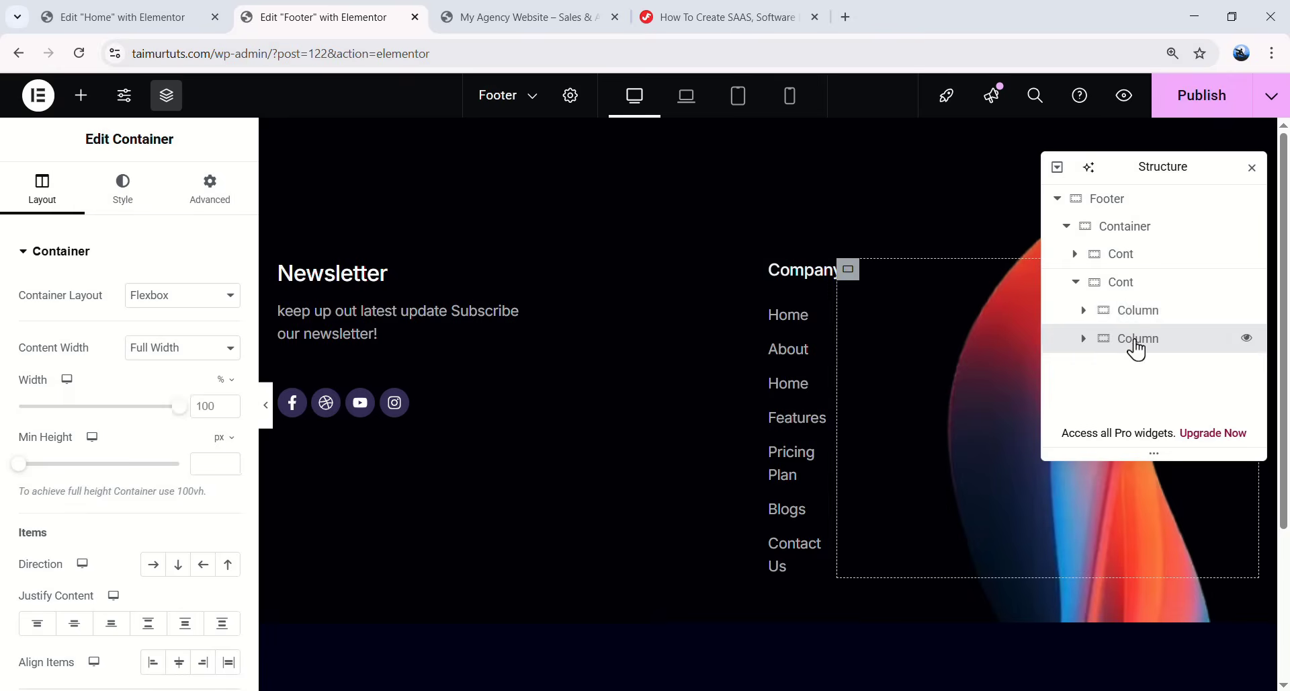
pyautogui.rightClick(1131, 349)
pyautogui.click(1130, 387)
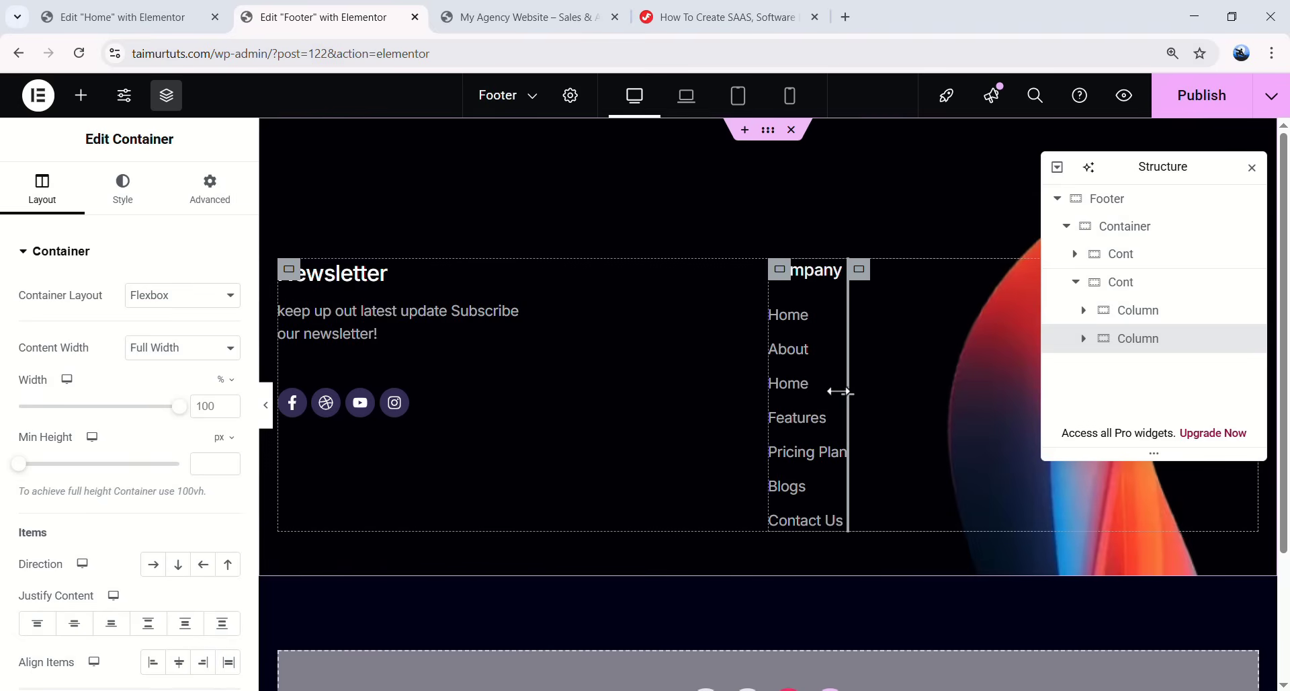
pyautogui.rightClick(839, 327)
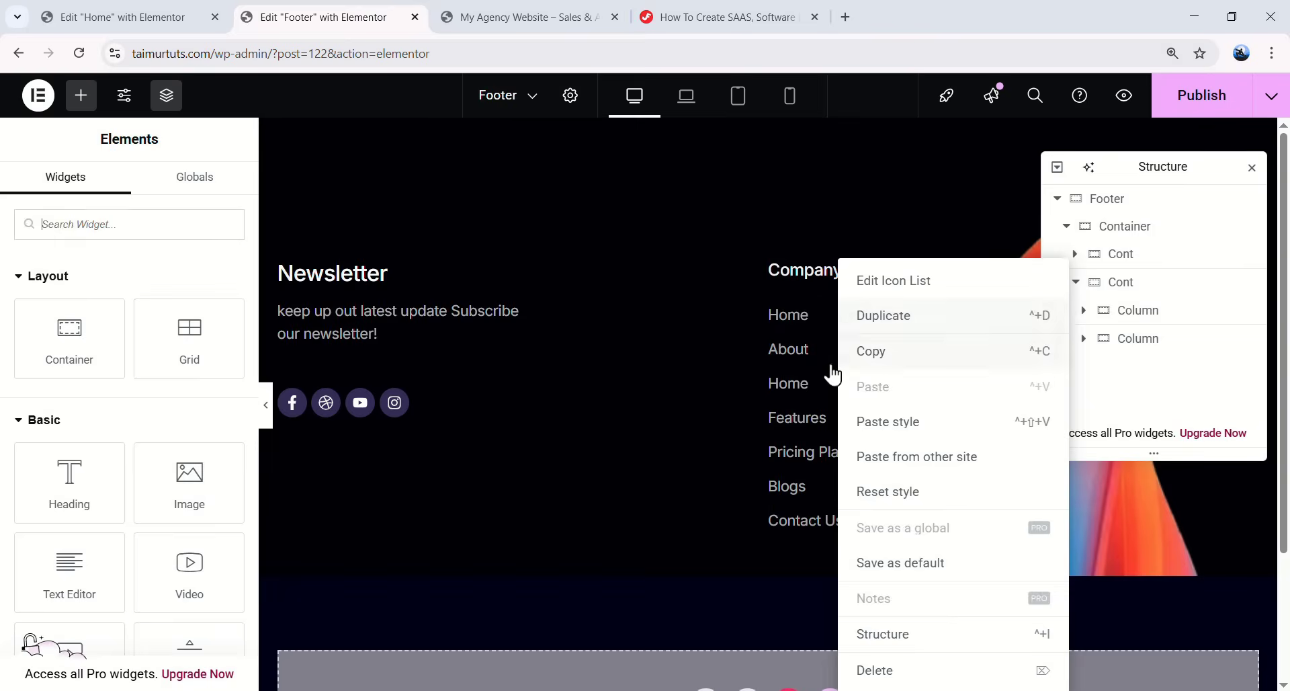
pyautogui.click(70, 336)
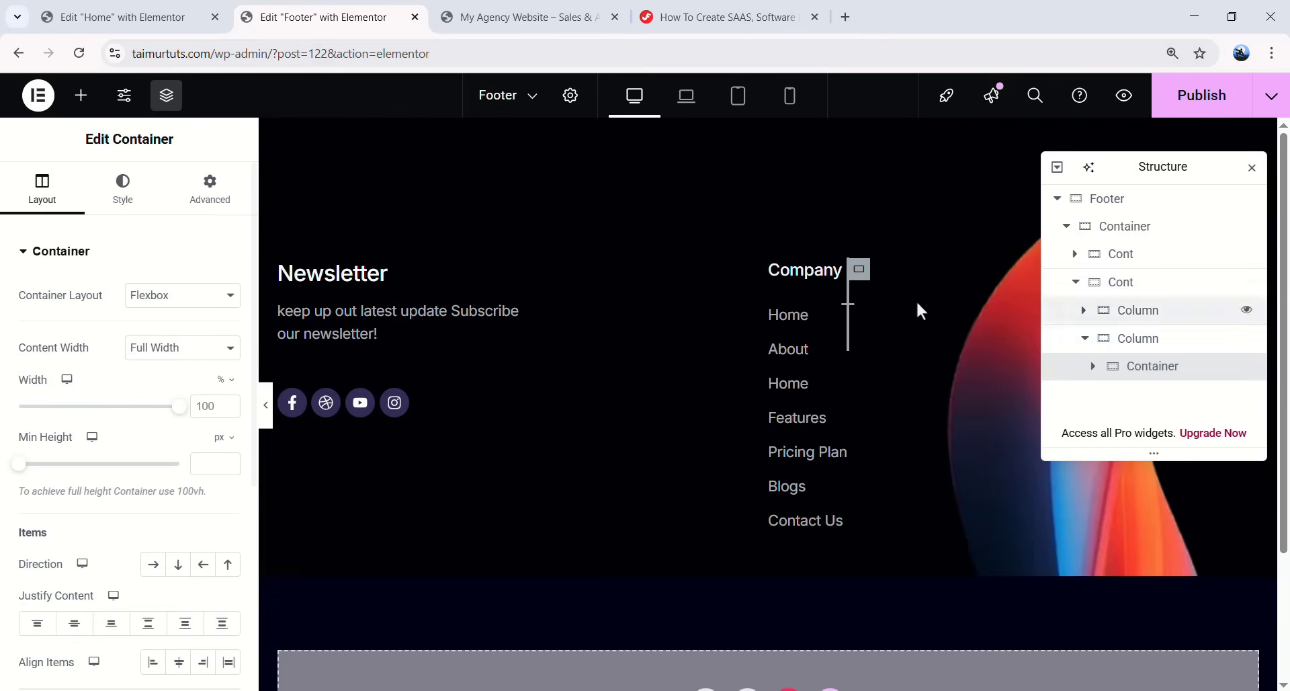
# - Copy the Company heading and link list and paste them into the new column
pyautogui.click(837, 270)
pyautogui.click(833, 319)
pyautogui.click(808, 293)
pyautogui.keyDown('ctrl'); pyautogui.click(837, 320); pyautogui.keyUp('ctrl')
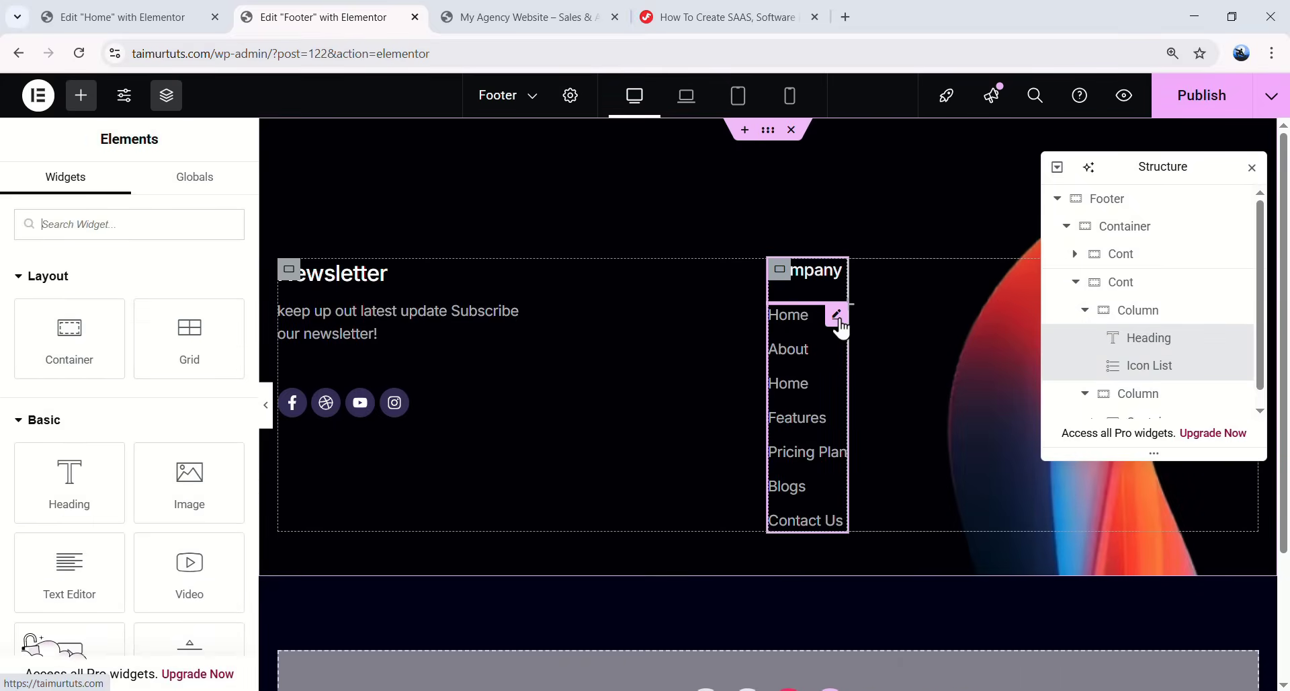
pyautogui.rightClick(837, 320)
pyautogui.click(863, 350)
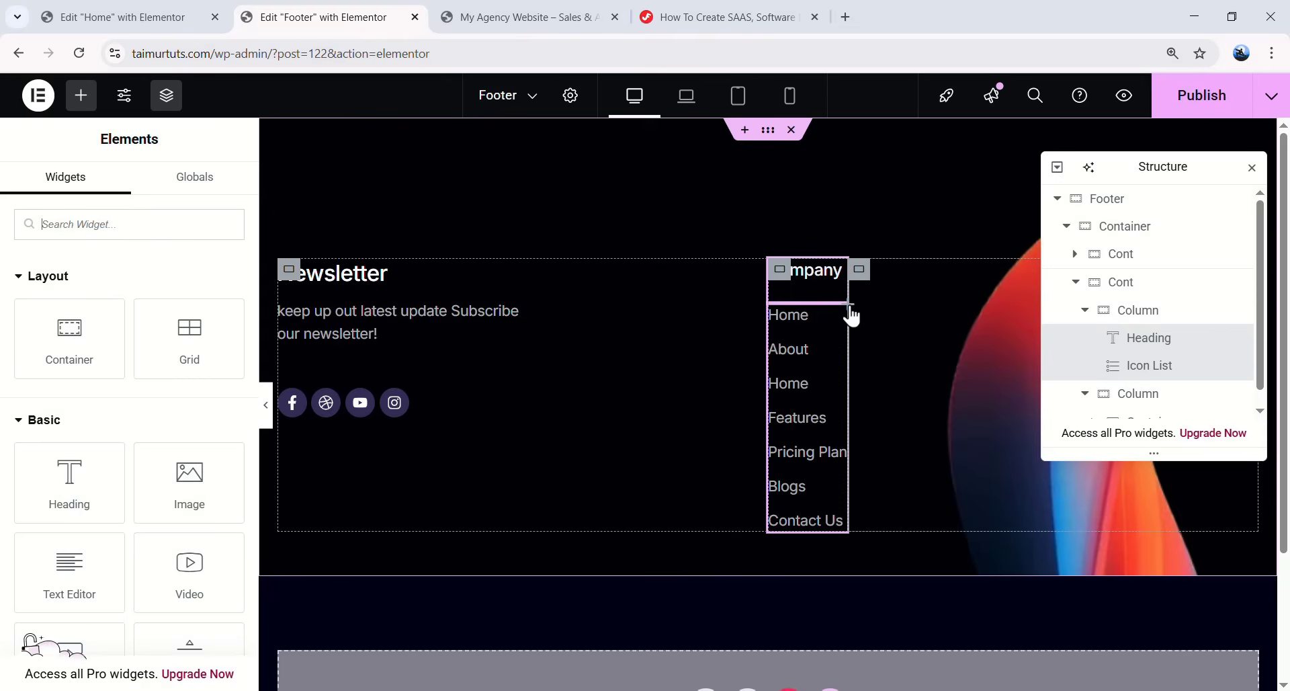
pyautogui.rightClick(851, 315)
pyautogui.click(986, 377)
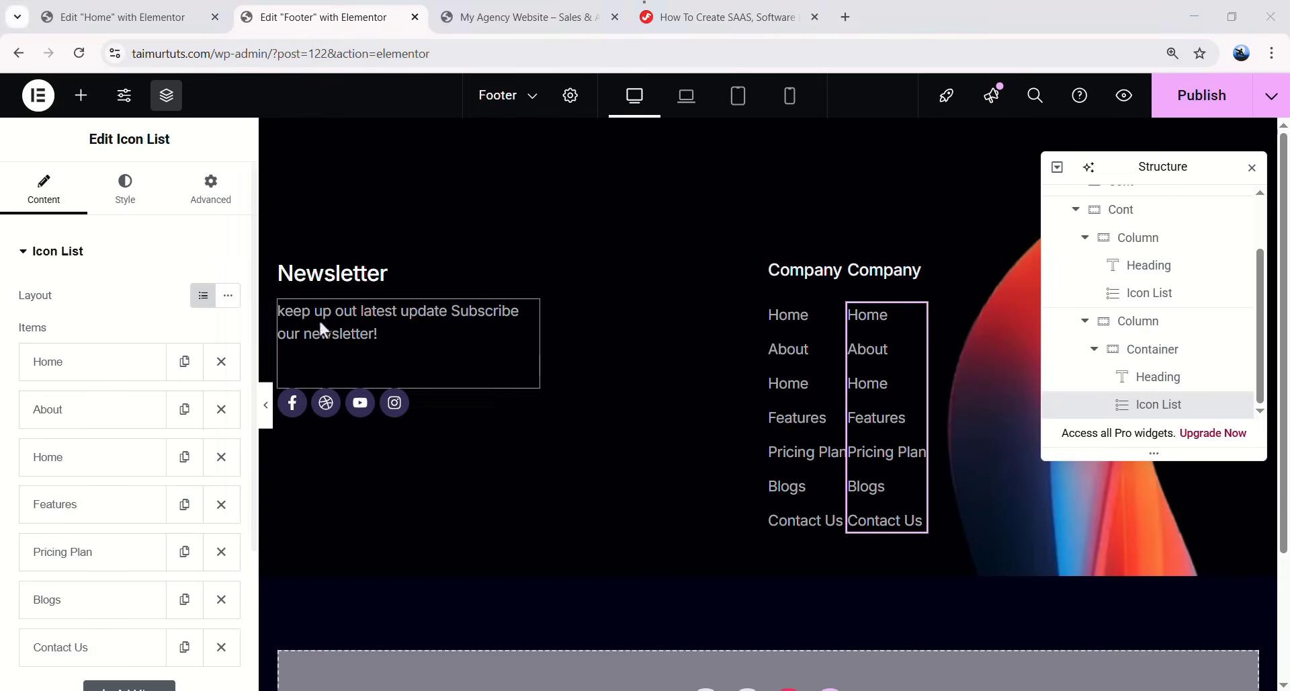
# - Give the new column a 124px left margin
pyautogui.click(1162, 350)
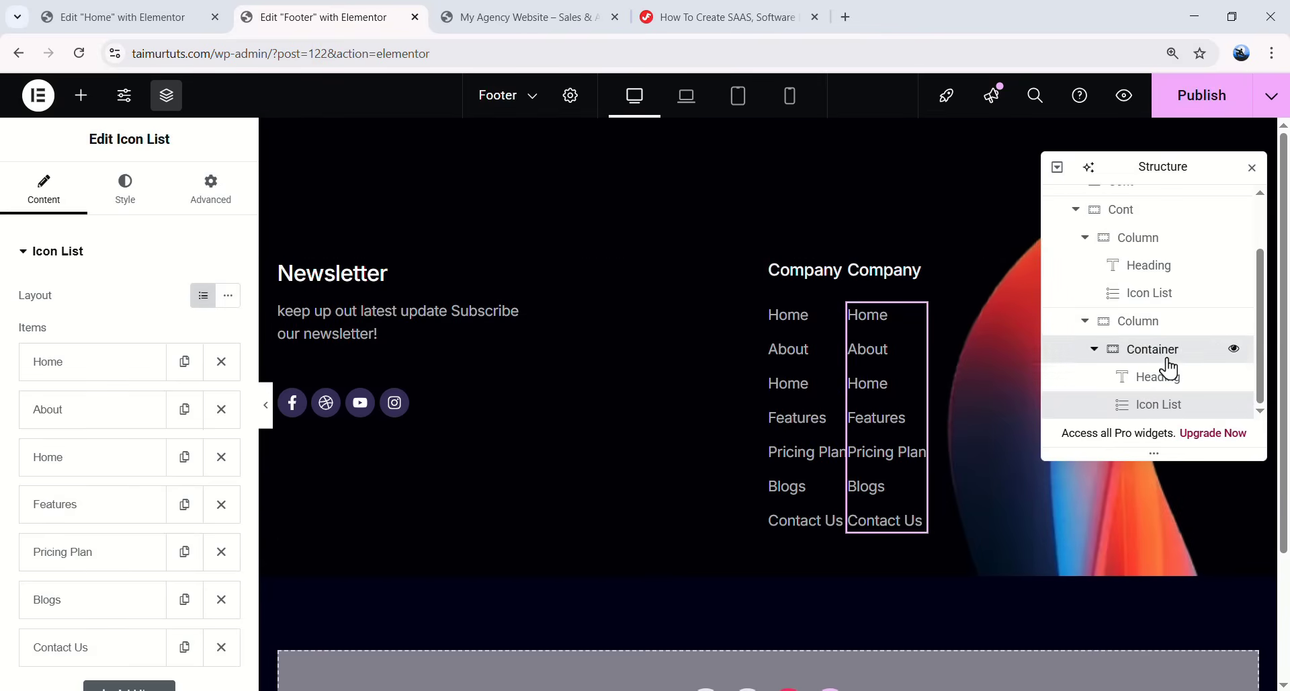
pyautogui.click(1084, 321)
pyautogui.click(242, 195)
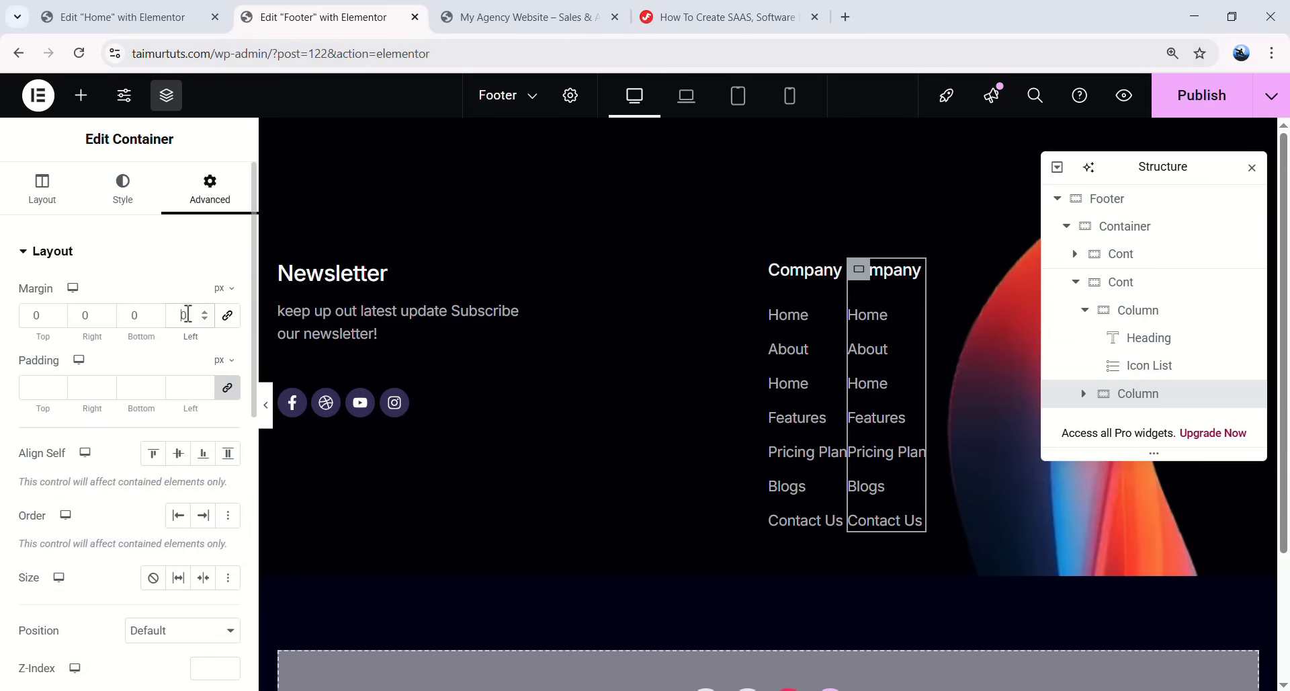
pyautogui.write('124')
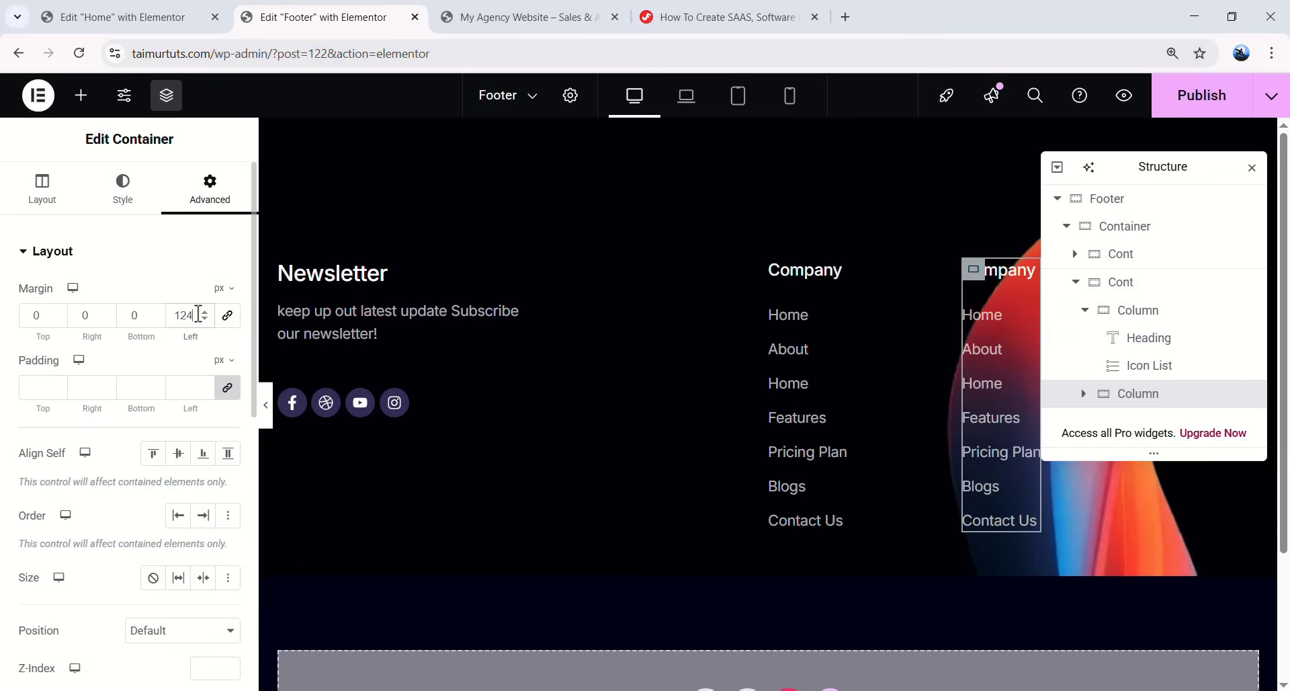
pyautogui.moveTo(1170, 175); pyautogui.dragTo(505, 218)
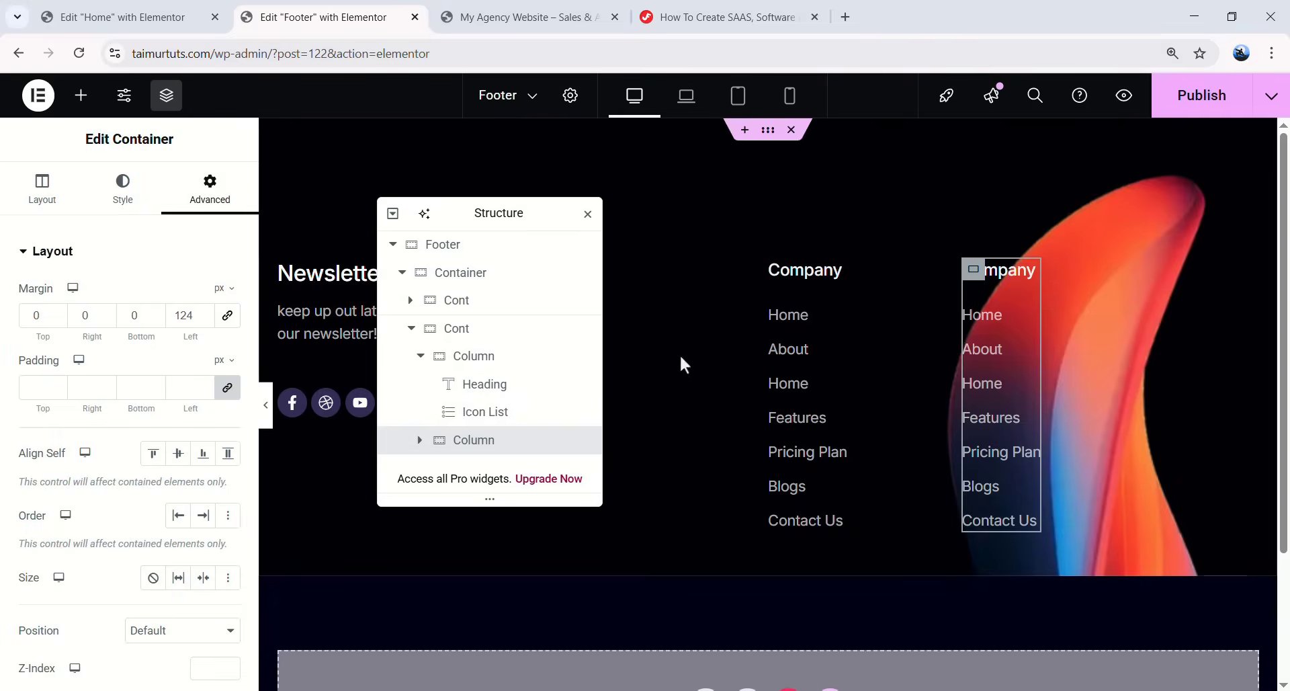
# - Retitle the new column's heading to 'Utility Pages'
pyautogui.click(1014, 274)
pyautogui.doubleClick(114, 325)
pyautogui.write('Utility Pages')
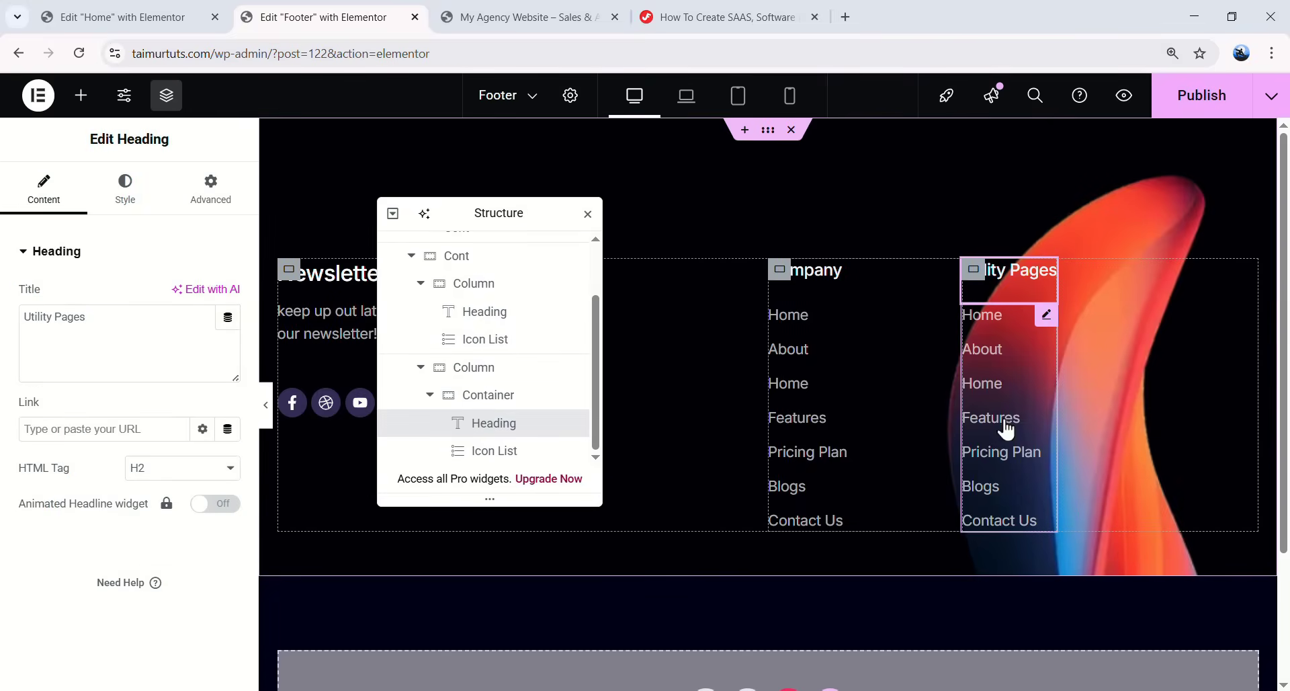
# - Delete the Contact Us, Blogs, Pricing Plan and Features links from the list
pyautogui.click(1007, 429)
pyautogui.scroll(-3, 145, 480)
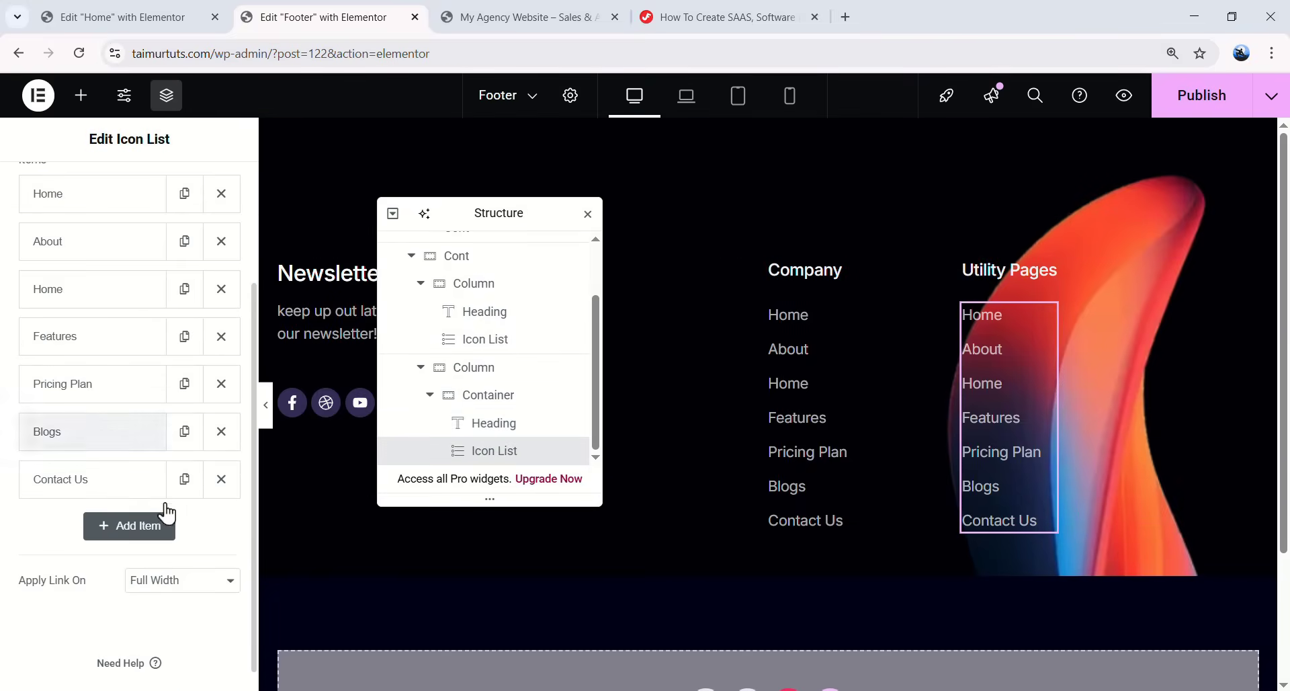
pyautogui.click(222, 478)
pyautogui.click(222, 431)
pyautogui.click(222, 384)
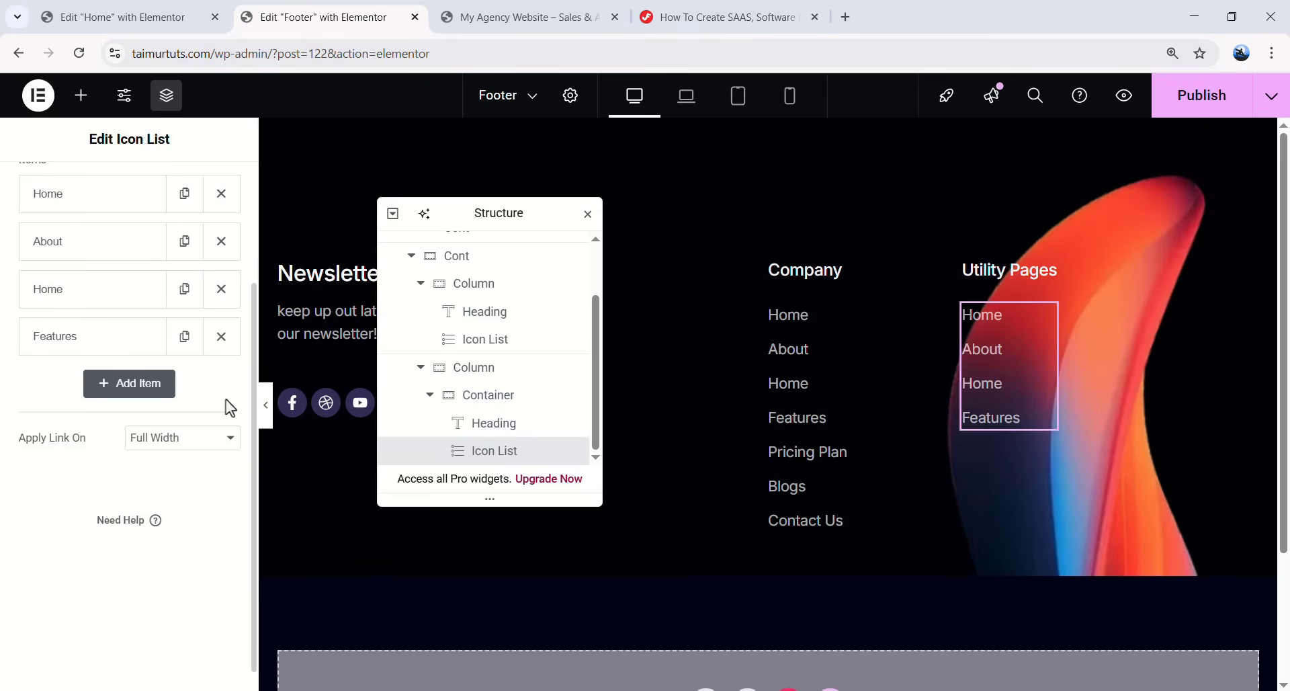
pyautogui.scroll(1, 232, 403)
pyautogui.click(221, 420)
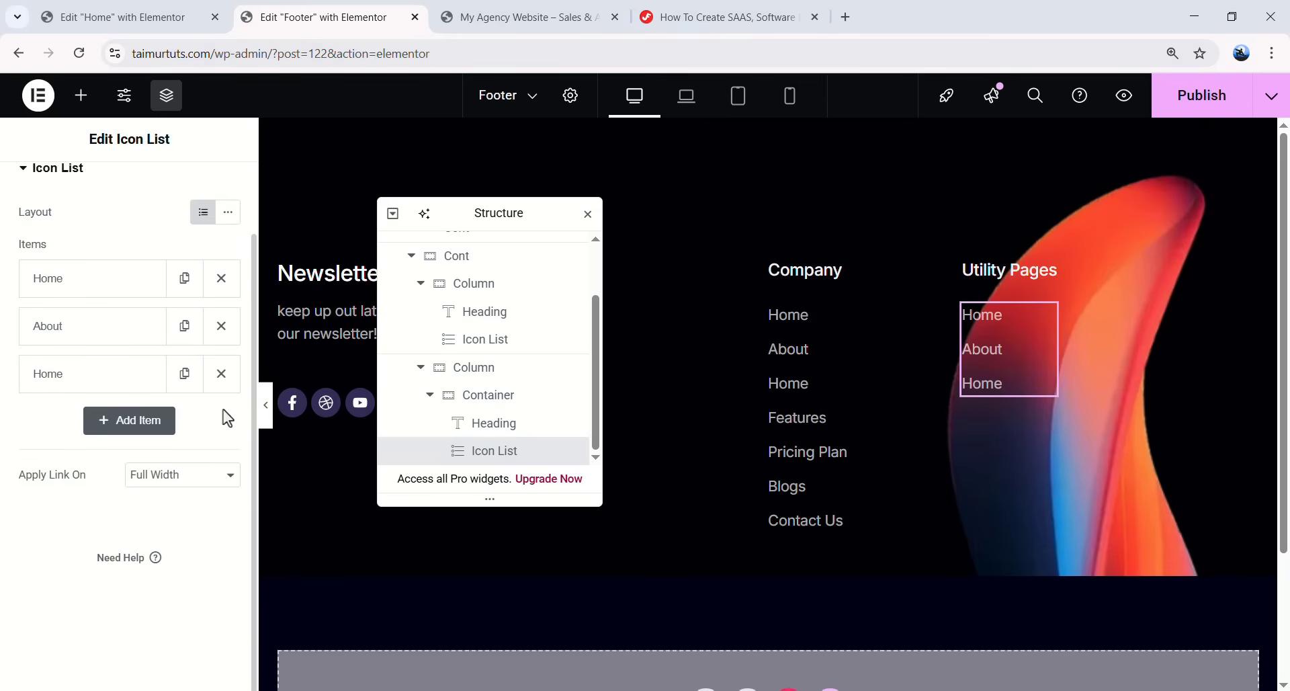
# - Rename the remaining links to Terms & Condition, Privacy Policy and 404
pyautogui.click(127, 286)
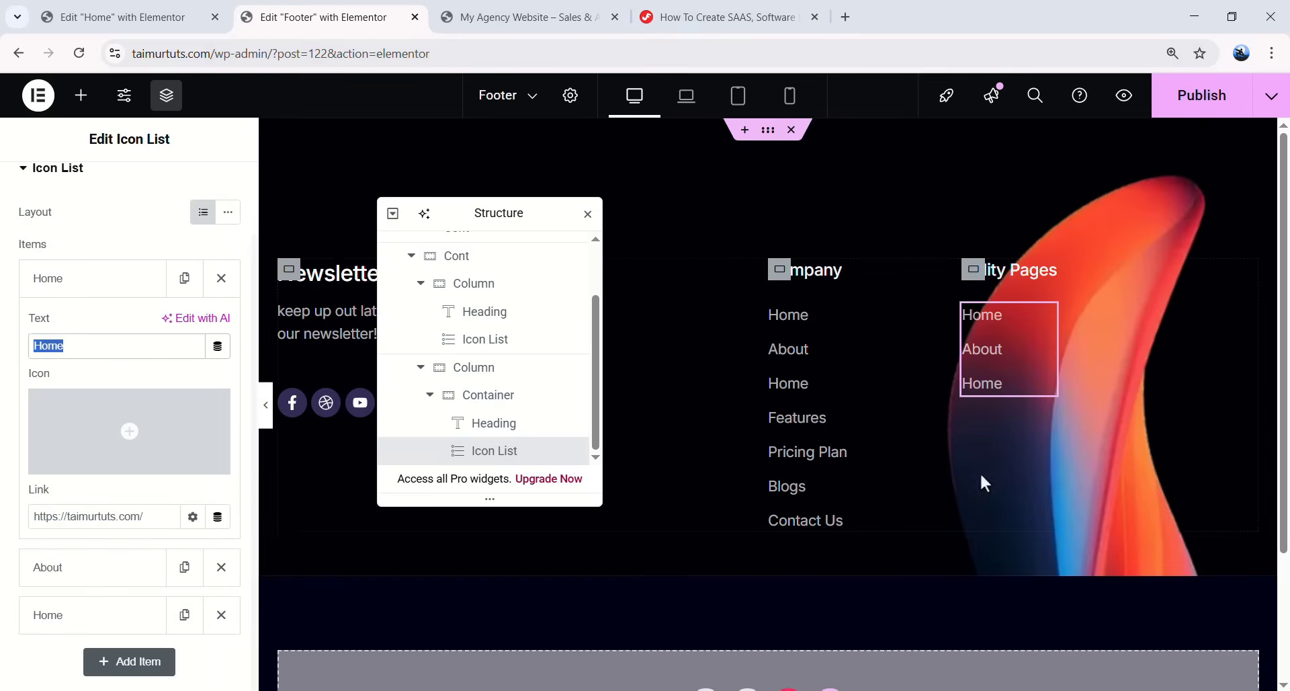
pyautogui.write('Terms & Condition')
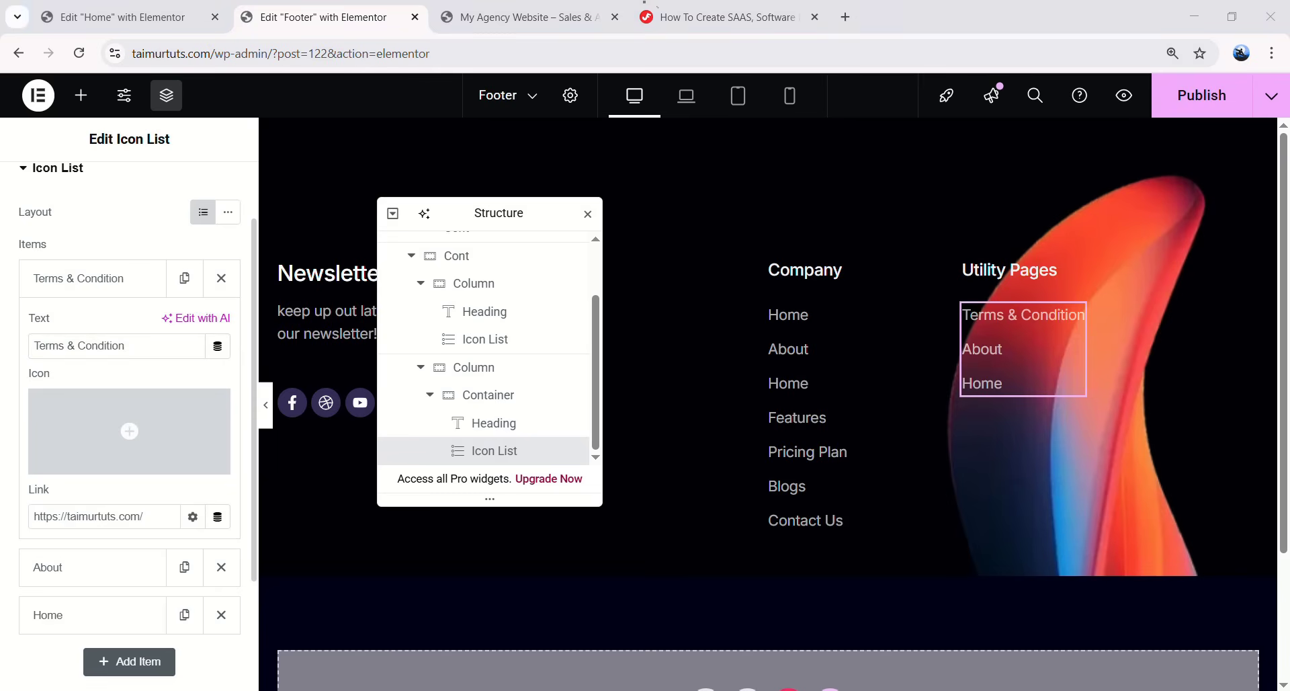
pyautogui.click(48, 567)
pyautogui.doubleClick(36, 393)
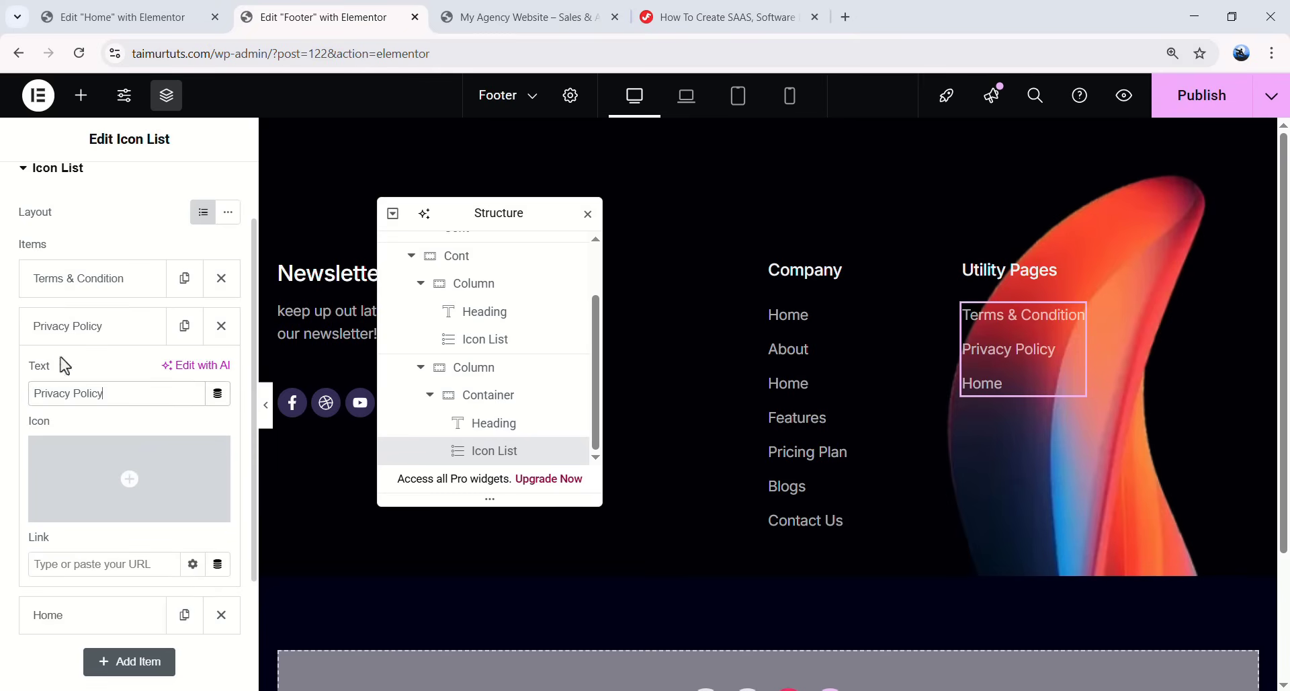
pyautogui.click(72, 325)
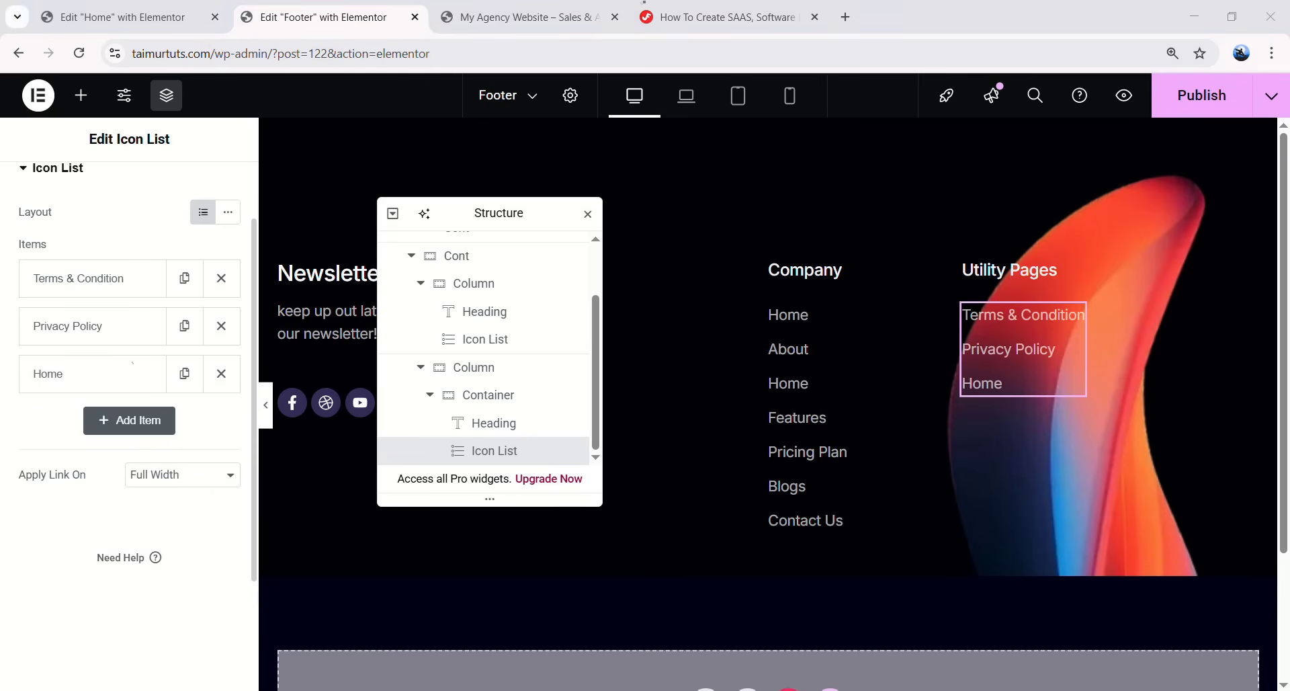
pyautogui.click(91, 374)
pyautogui.write('404')
pyautogui.click(150, 374)
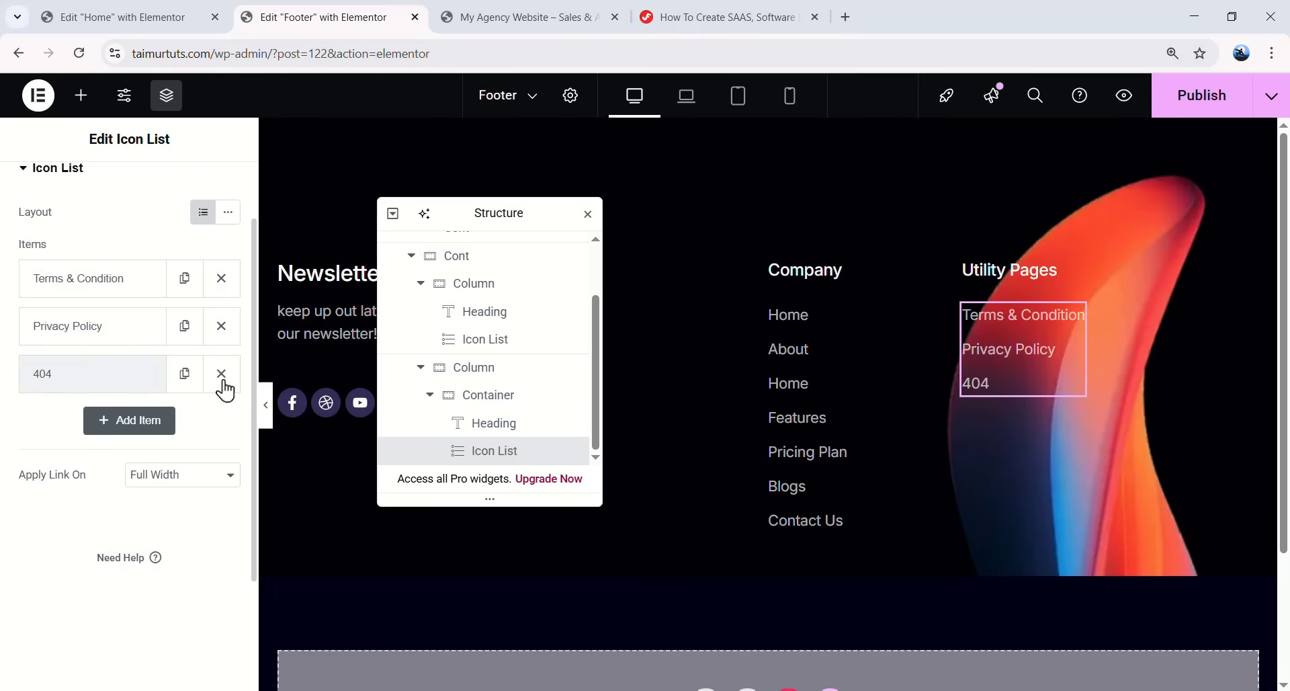
pyautogui.scroll(1, 537, 396)
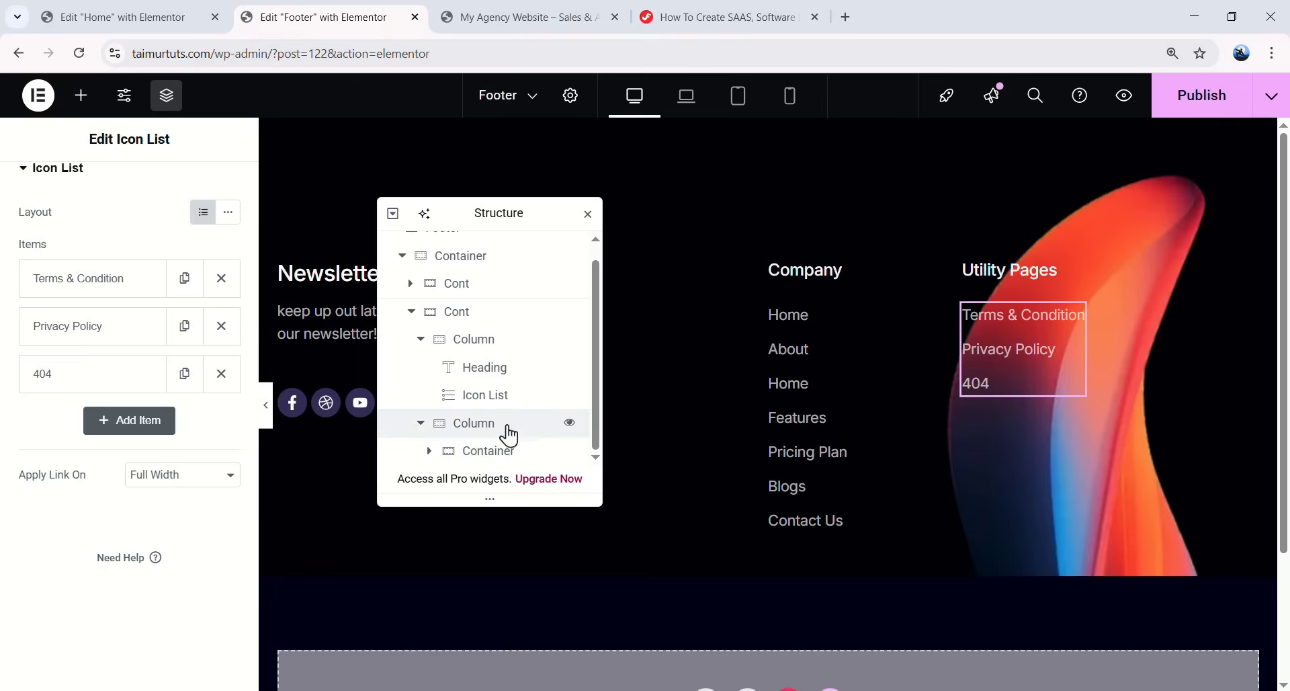
# - Duplicate the Utility Pages block and give the copy a 56 top margin
pyautogui.click(500, 451)
pyautogui.rightClick(503, 450)
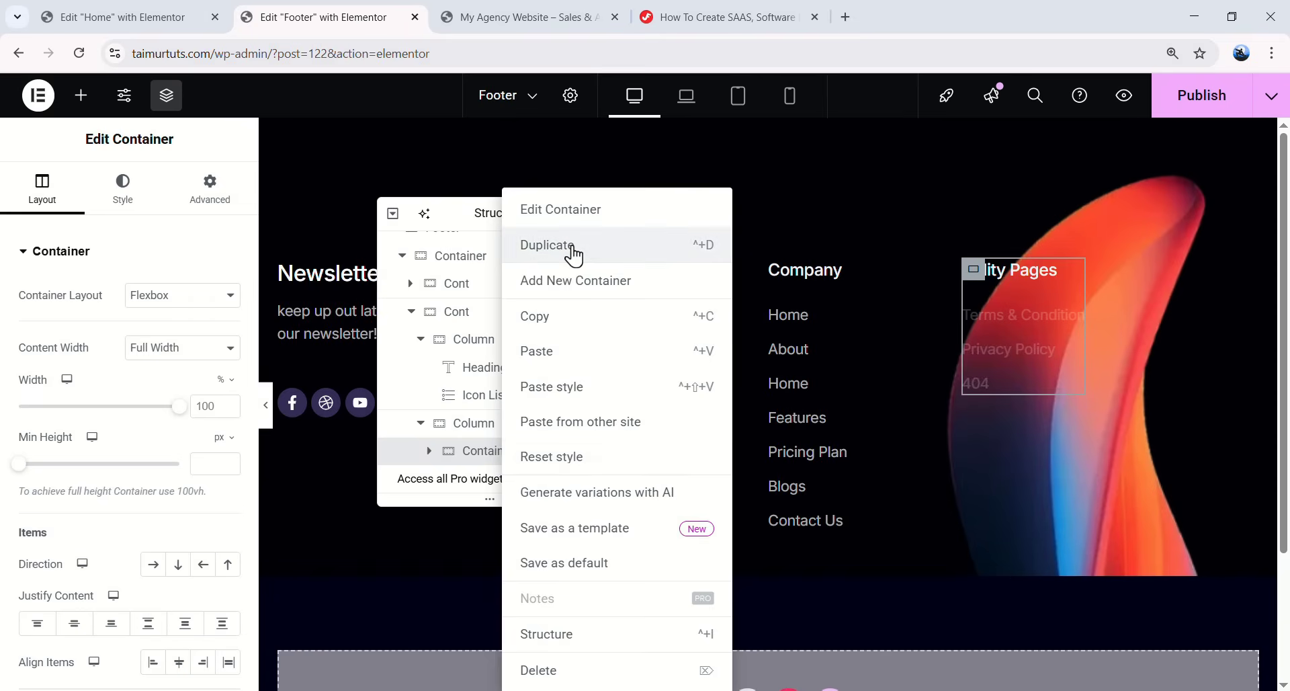
pyautogui.click(576, 248)
pyautogui.click(209, 187)
pyautogui.click(226, 316)
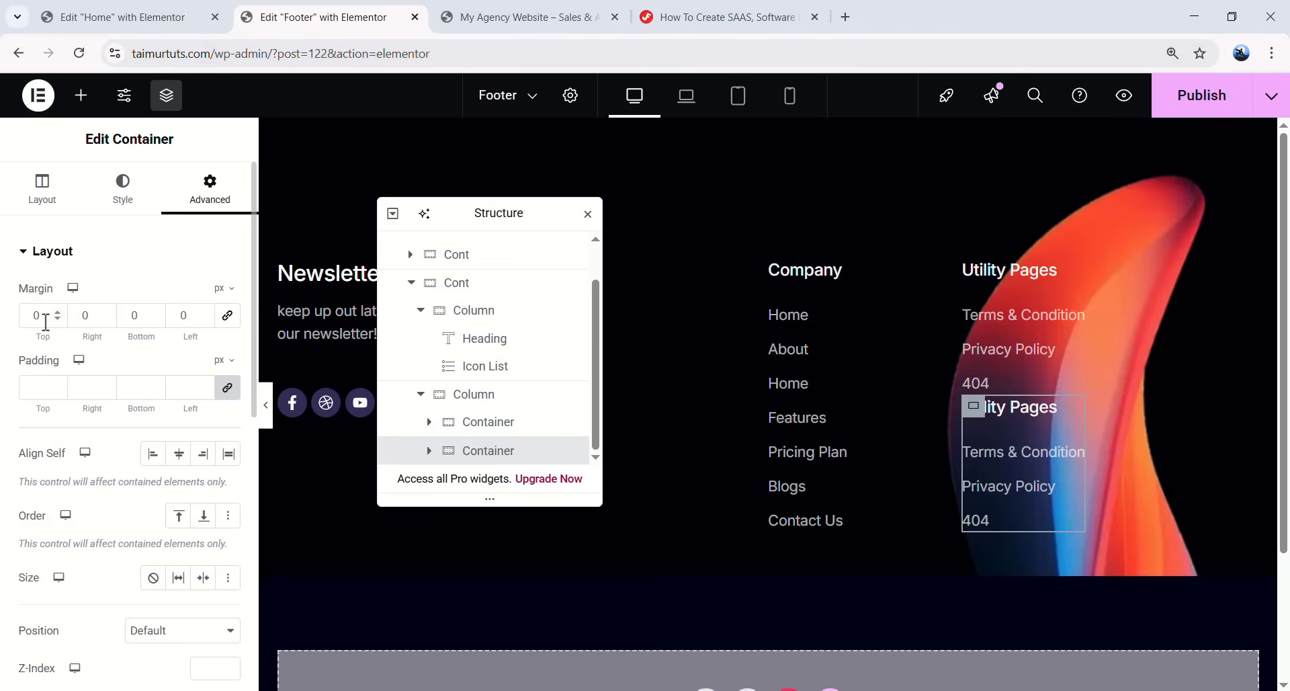
pyautogui.write('55')
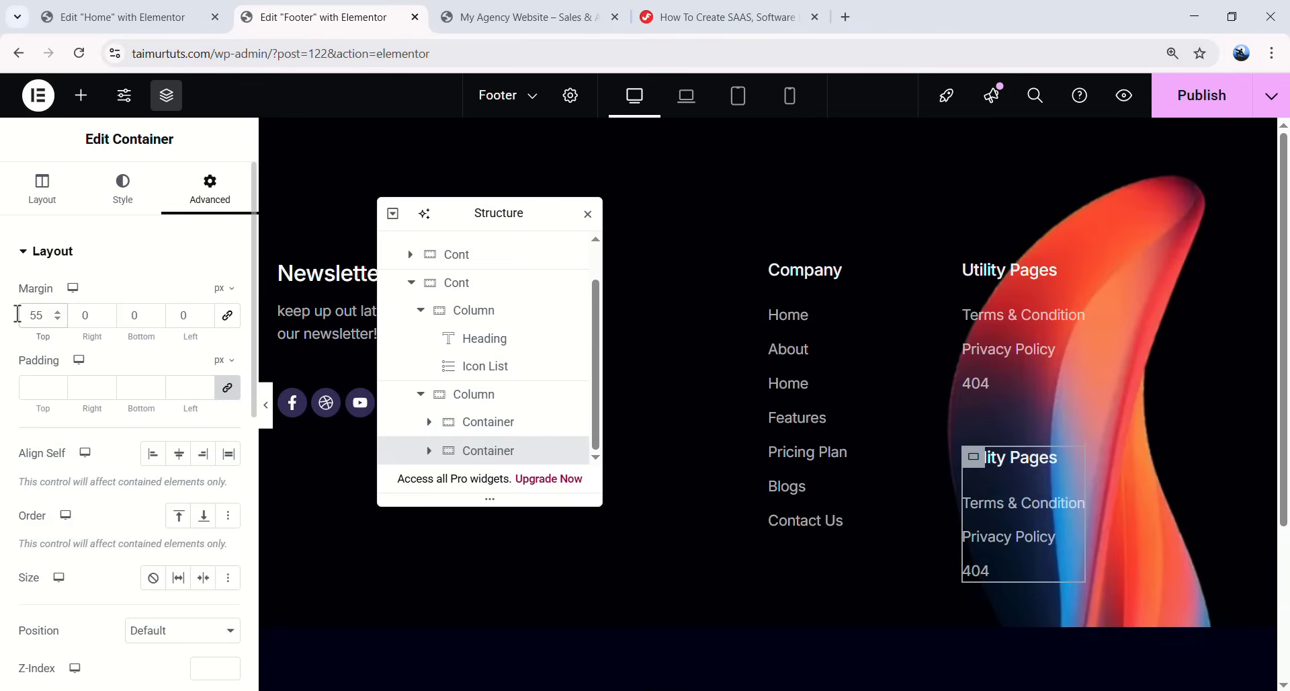
pyautogui.press('Up')
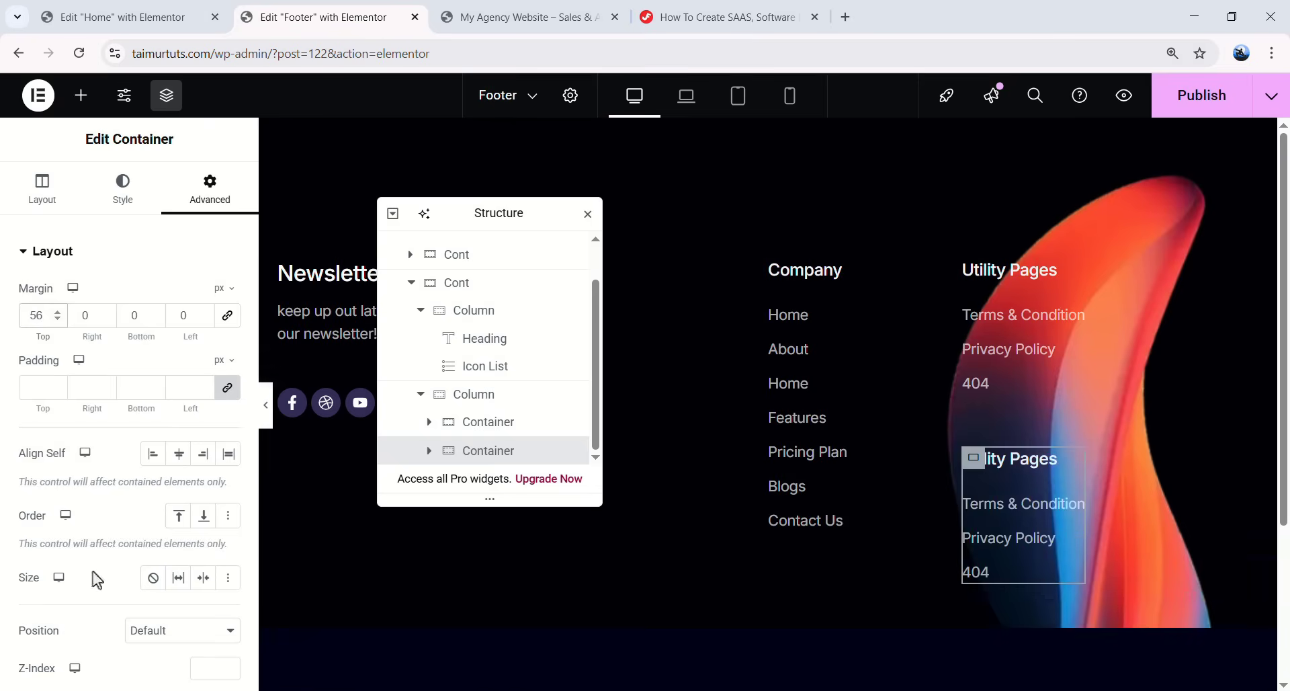
# - Retitle the copy 'Social Media' and change its second link to Instagram, then preview
pyautogui.click(1001, 463)
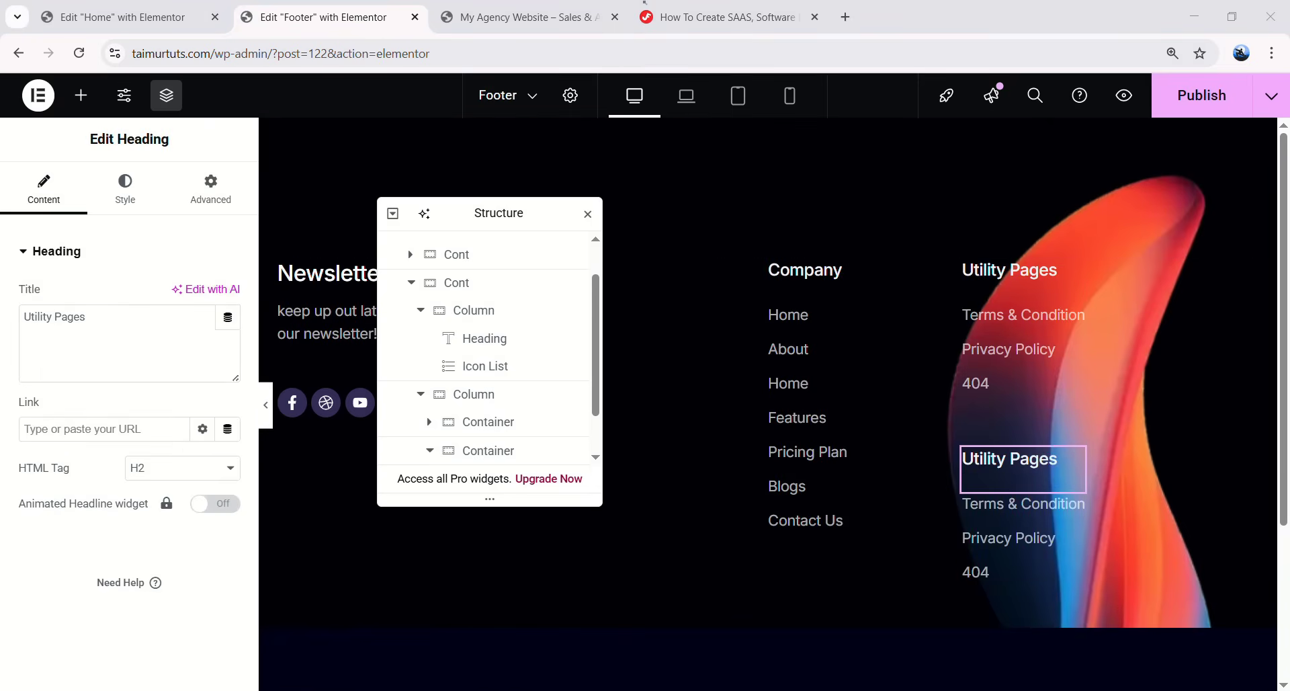
pyautogui.moveTo(157, 335); pyautogui.dragTo(13, 321)
pyautogui.write('Social Media')
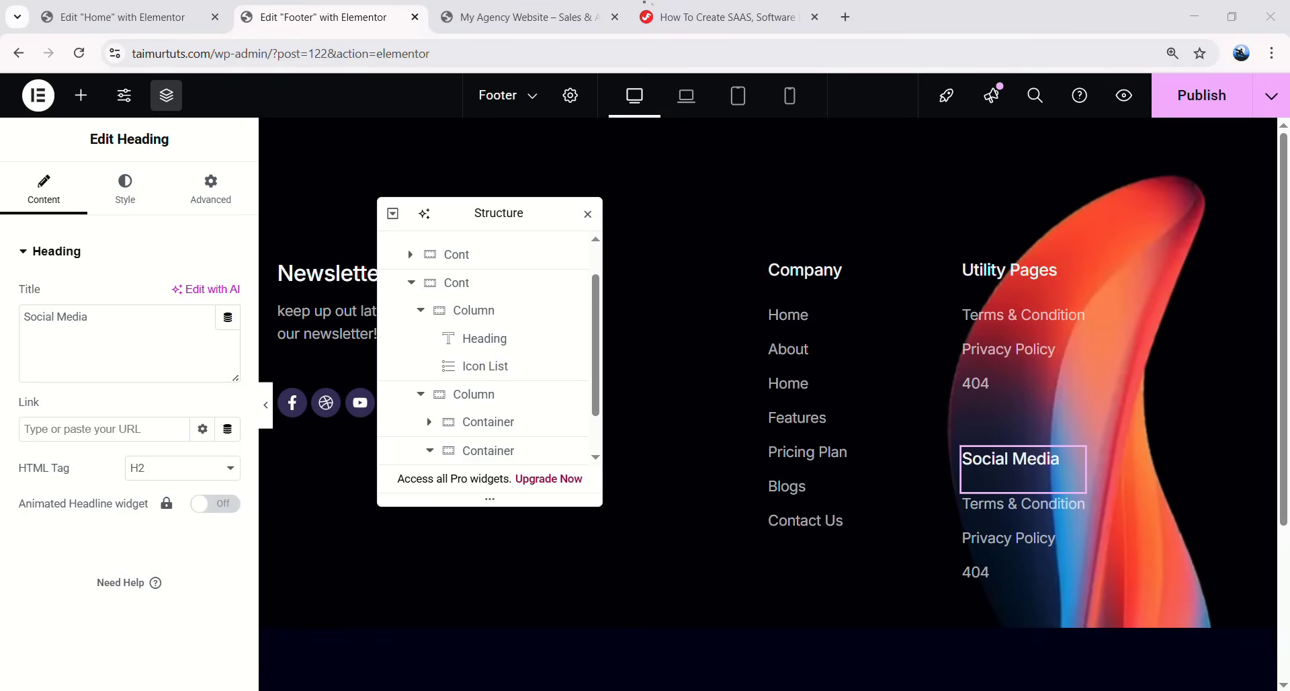
pyautogui.click(1021, 537)
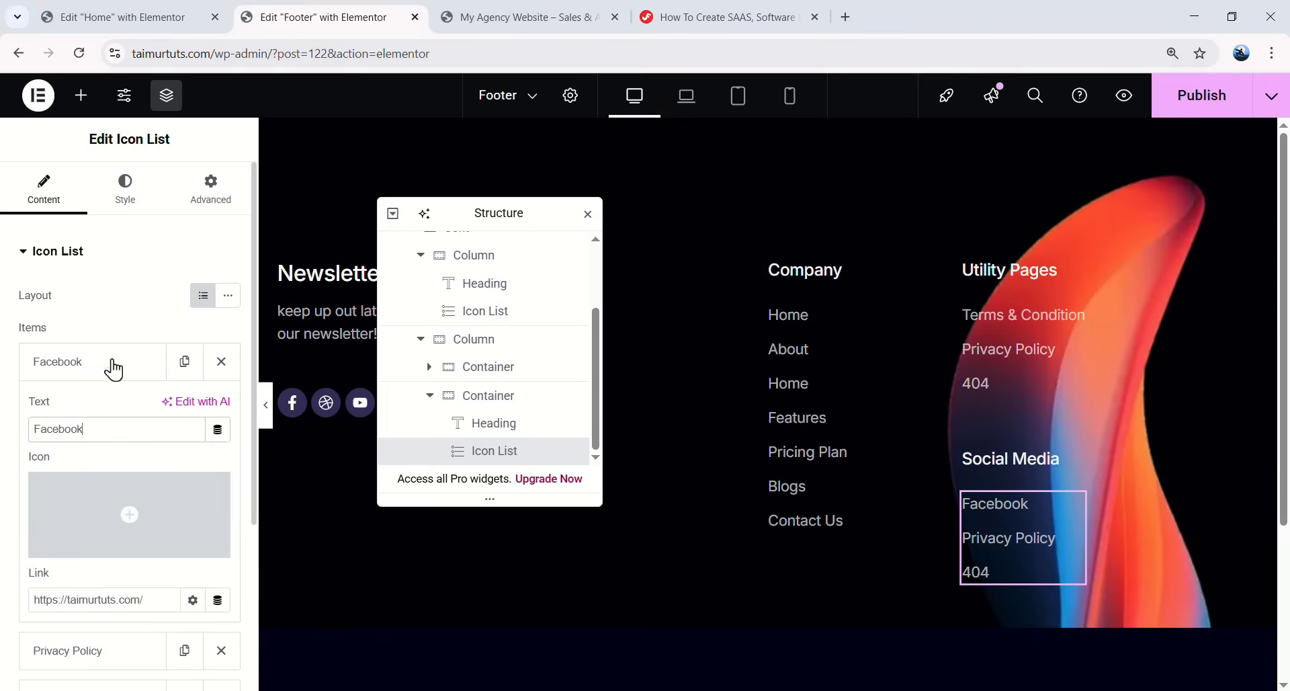
pyautogui.click(113, 368)
pyautogui.click(103, 421)
pyautogui.moveTo(110, 477); pyautogui.dragTo(28, 477)
pyautogui.write('Instagram')
pyautogui.click(94, 409)
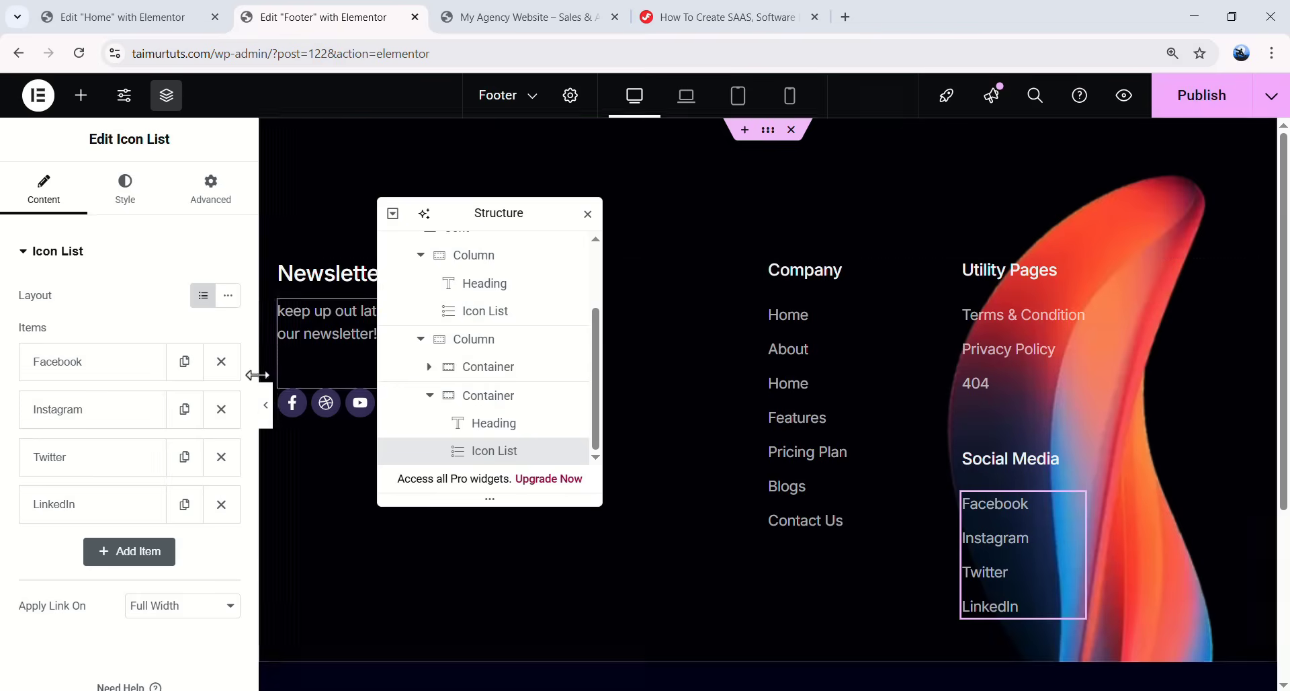
pyautogui.click(265, 405)
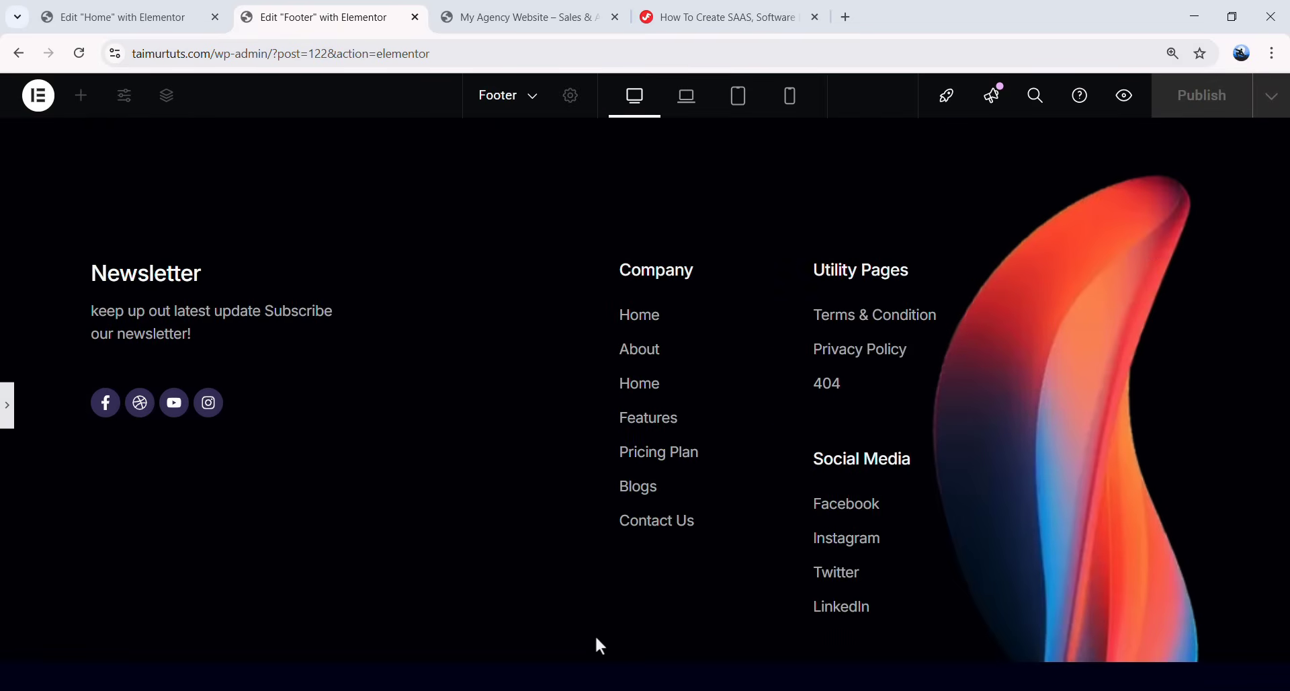
# - Add a new empty container below the footer's main container
pyautogui.click(7, 405)
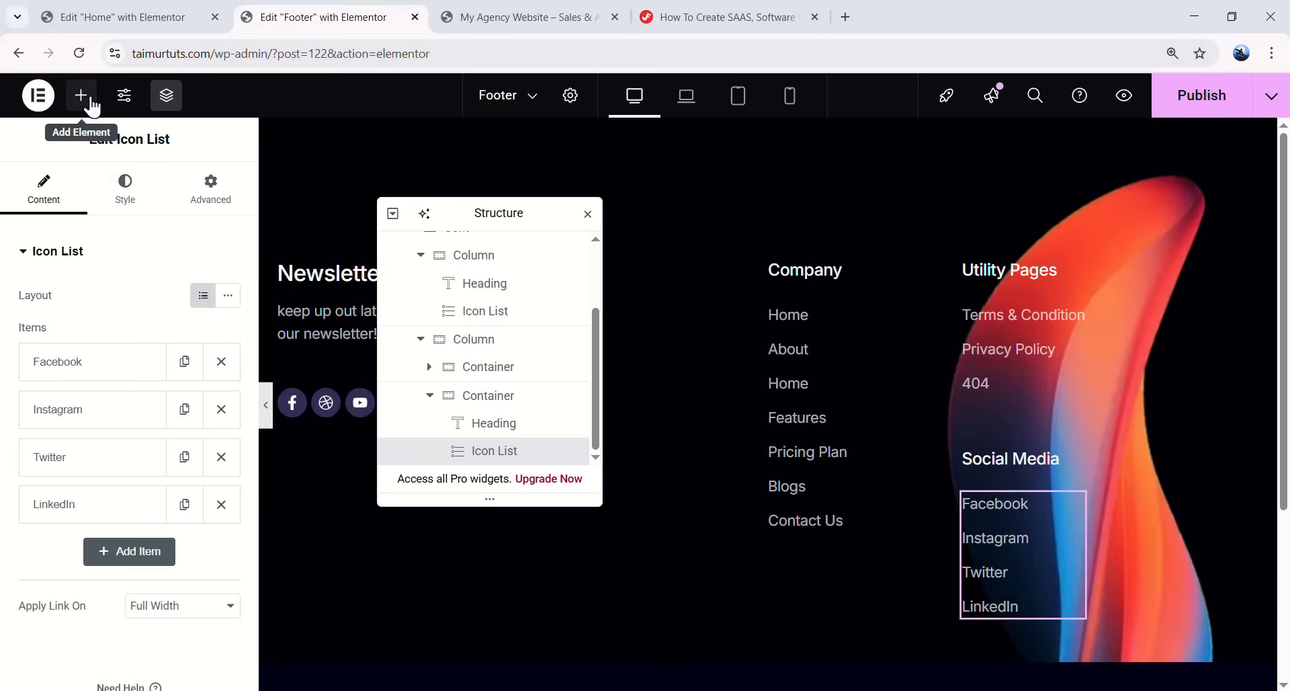
pyautogui.click(91, 102)
pyautogui.scroll(5, 551, 336)
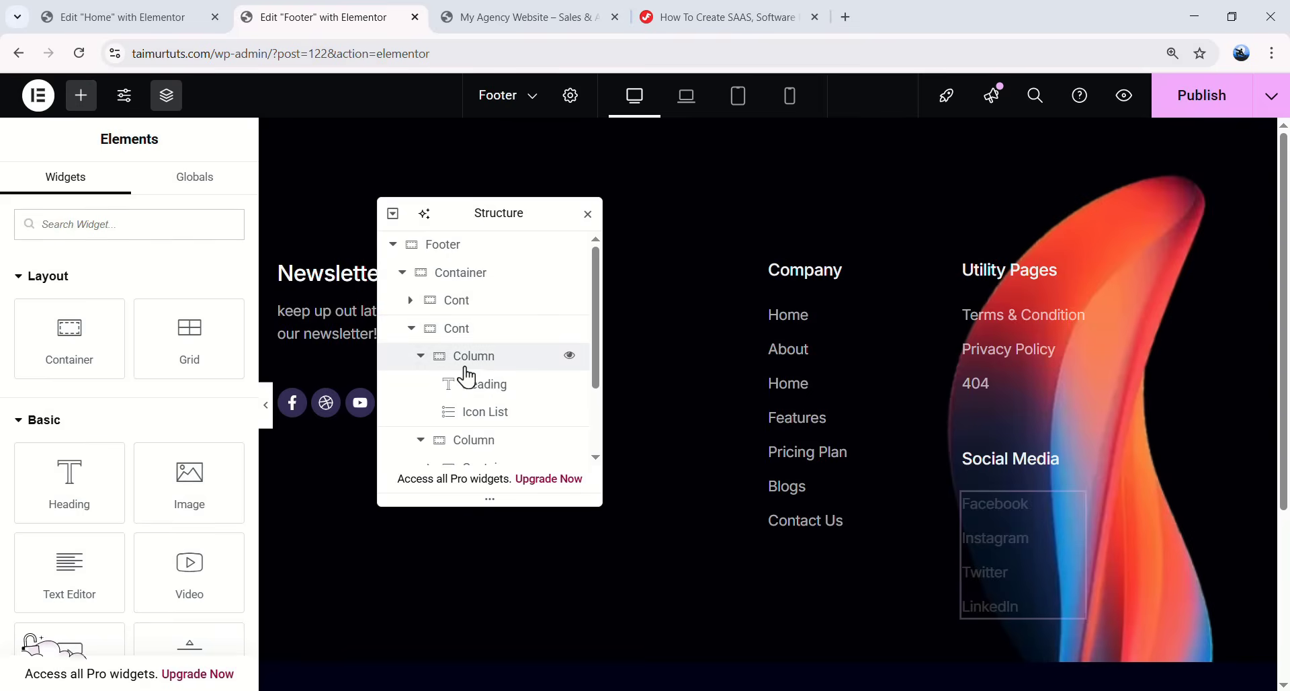
pyautogui.click(400, 272)
pyautogui.click(481, 283)
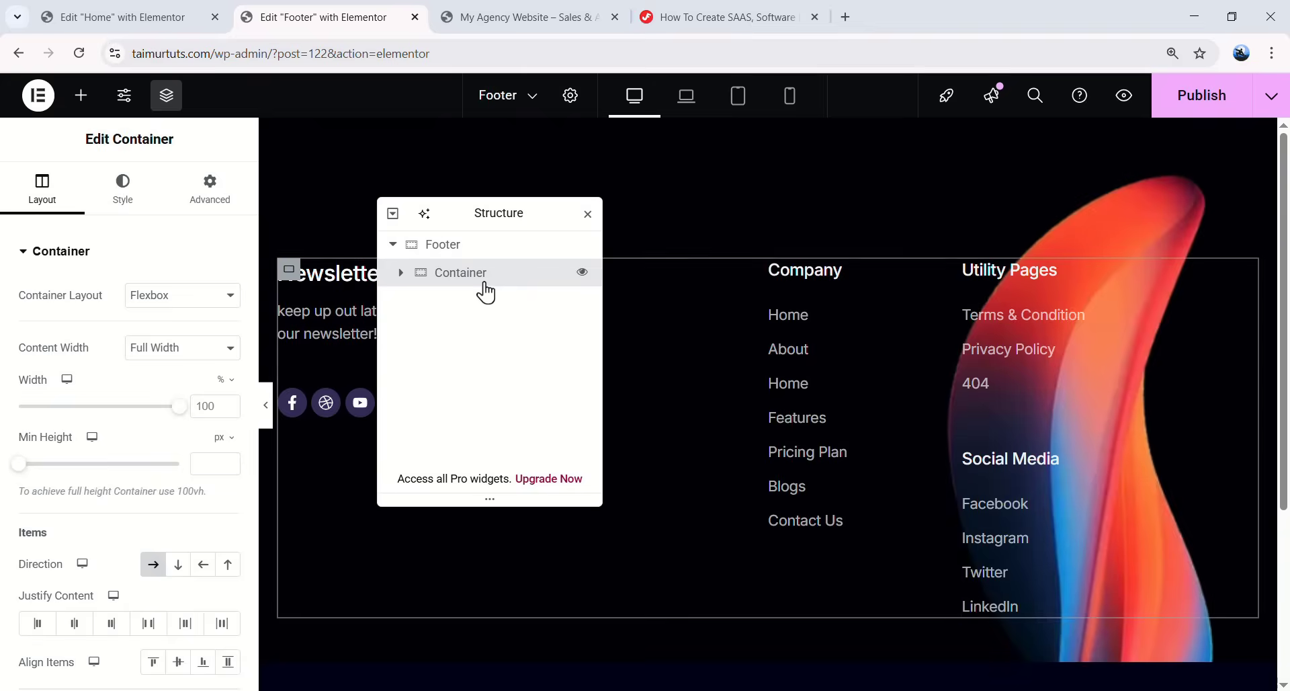
pyautogui.rightClick(489, 286)
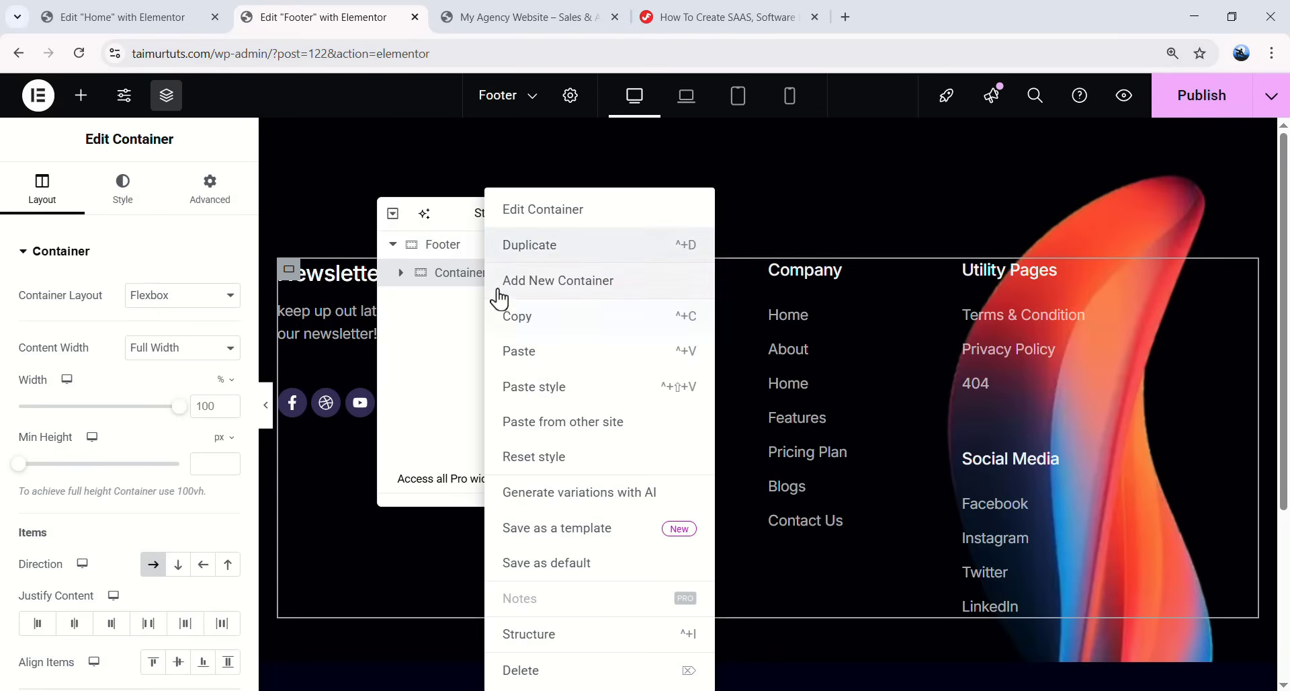
pyautogui.click(511, 280)
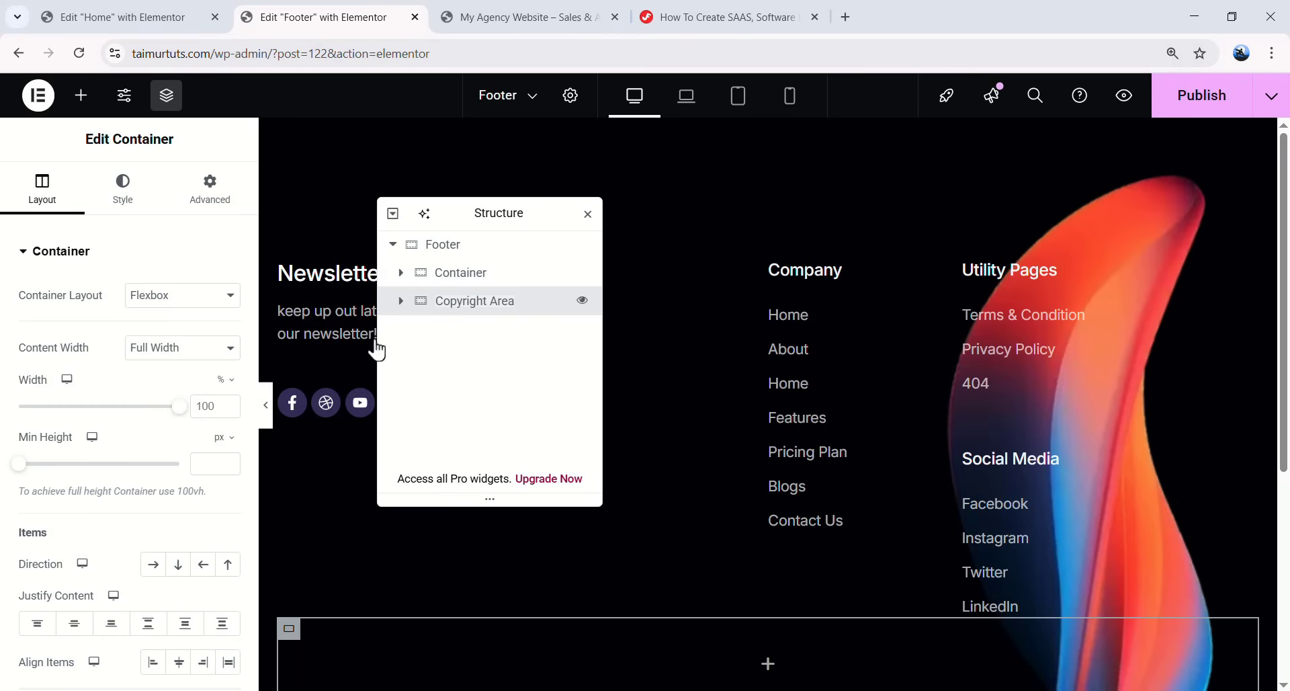
# - Lay the new container out in a row with a 124 top margin and drop in an Image widget
pyautogui.click(153, 565)
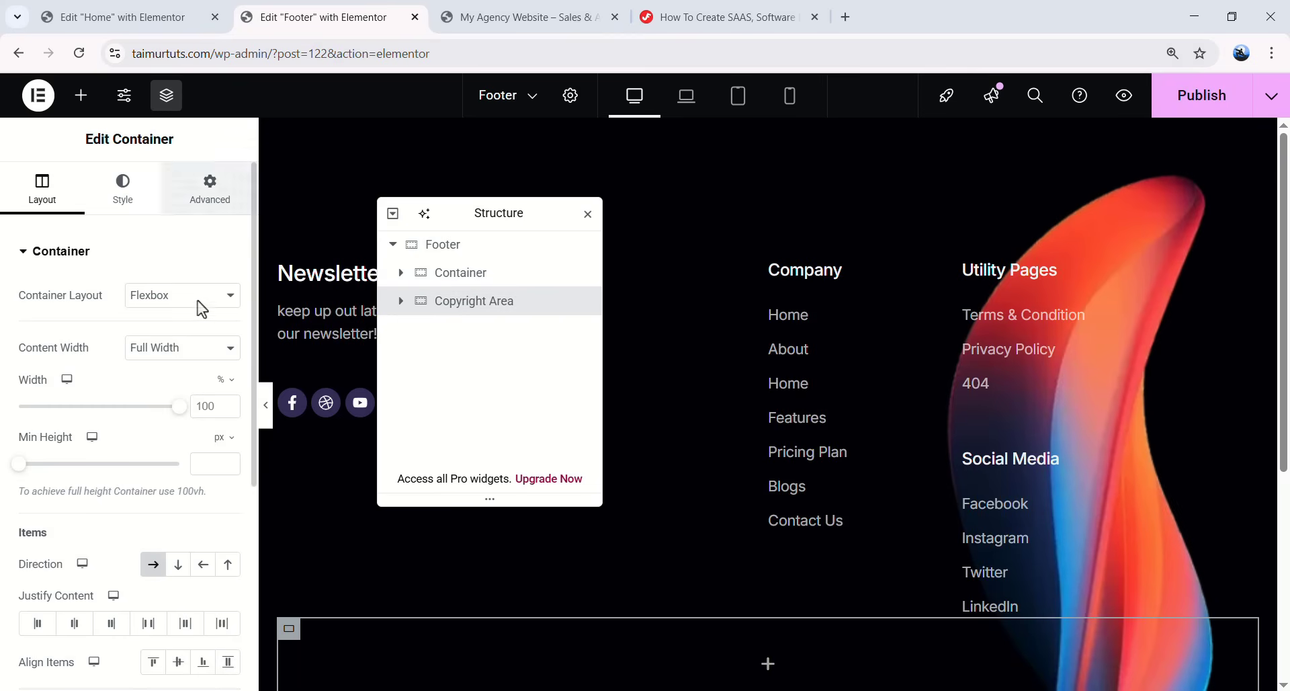
pyautogui.click(210, 189)
pyautogui.click(31, 316)
pyautogui.write('124')
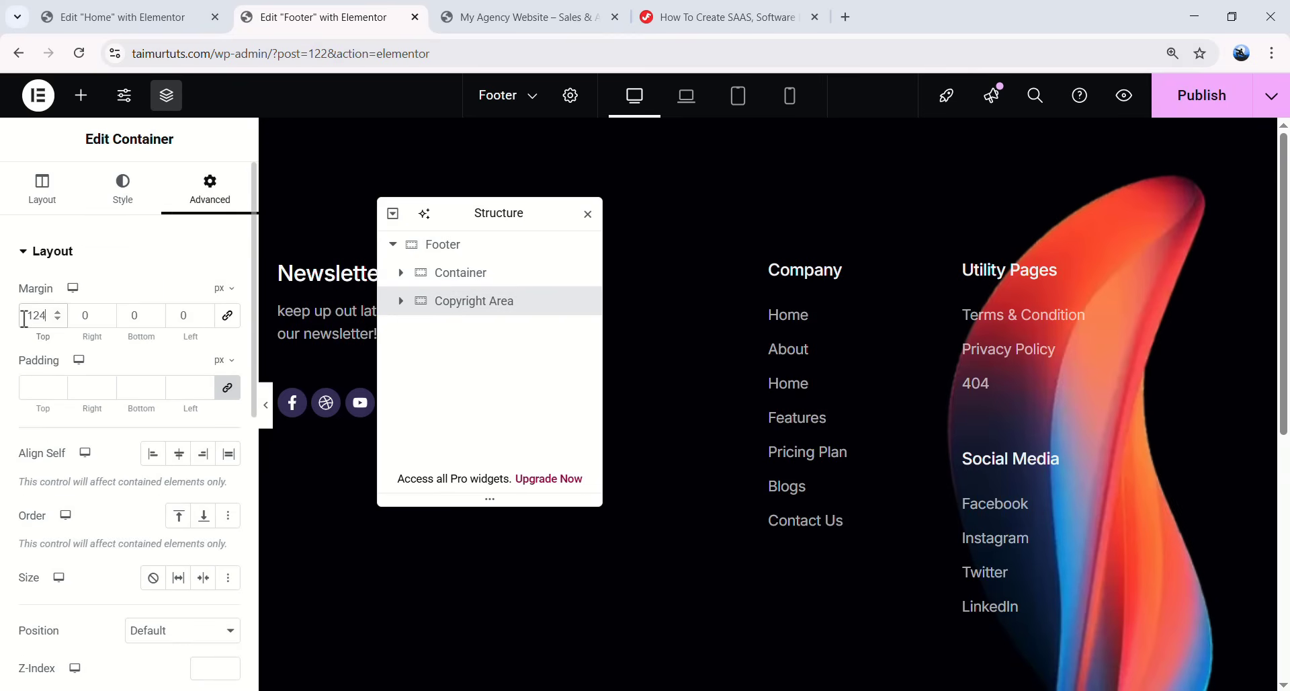
pyautogui.scroll(-4, 815, 475)
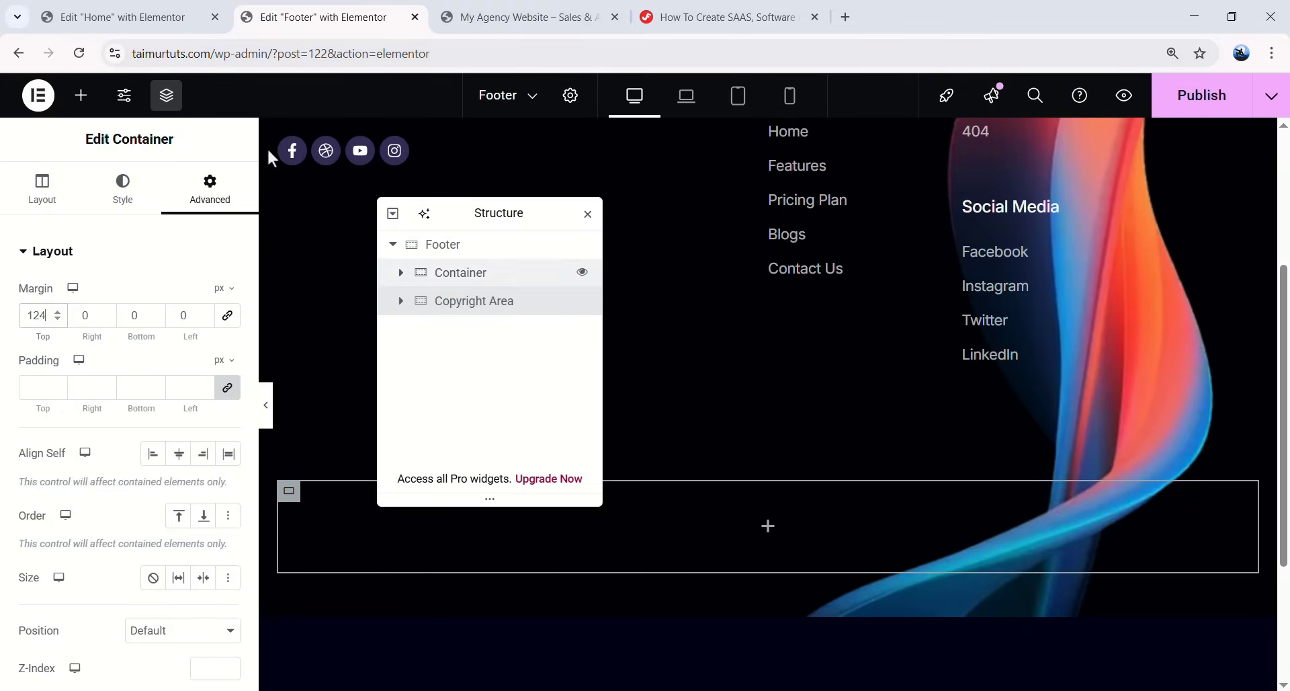
pyautogui.click(81, 95)
pyautogui.moveTo(167, 480); pyautogui.dragTo(749, 538)
# - Insert logo.png from the media library into the Image widget
pyautogui.click(154, 392)
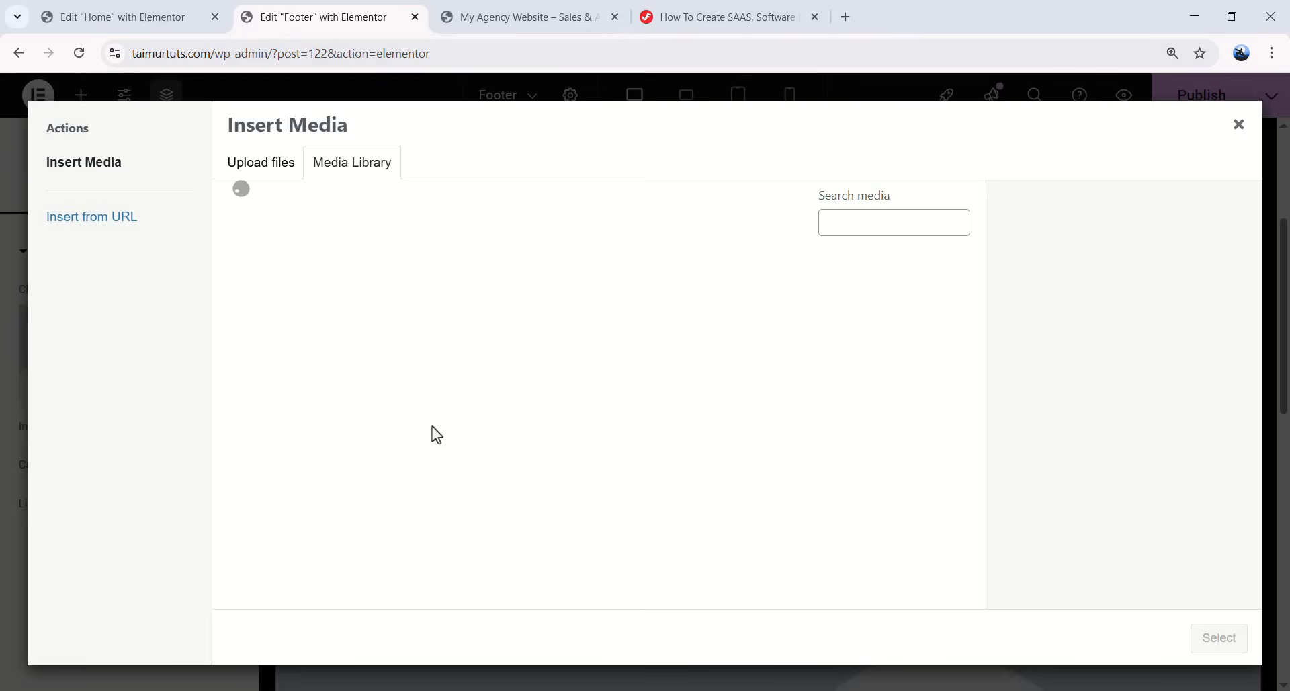
pyautogui.scroll(-5, 432, 438)
pyautogui.scroll(2, 453, 433)
pyautogui.click(444, 425)
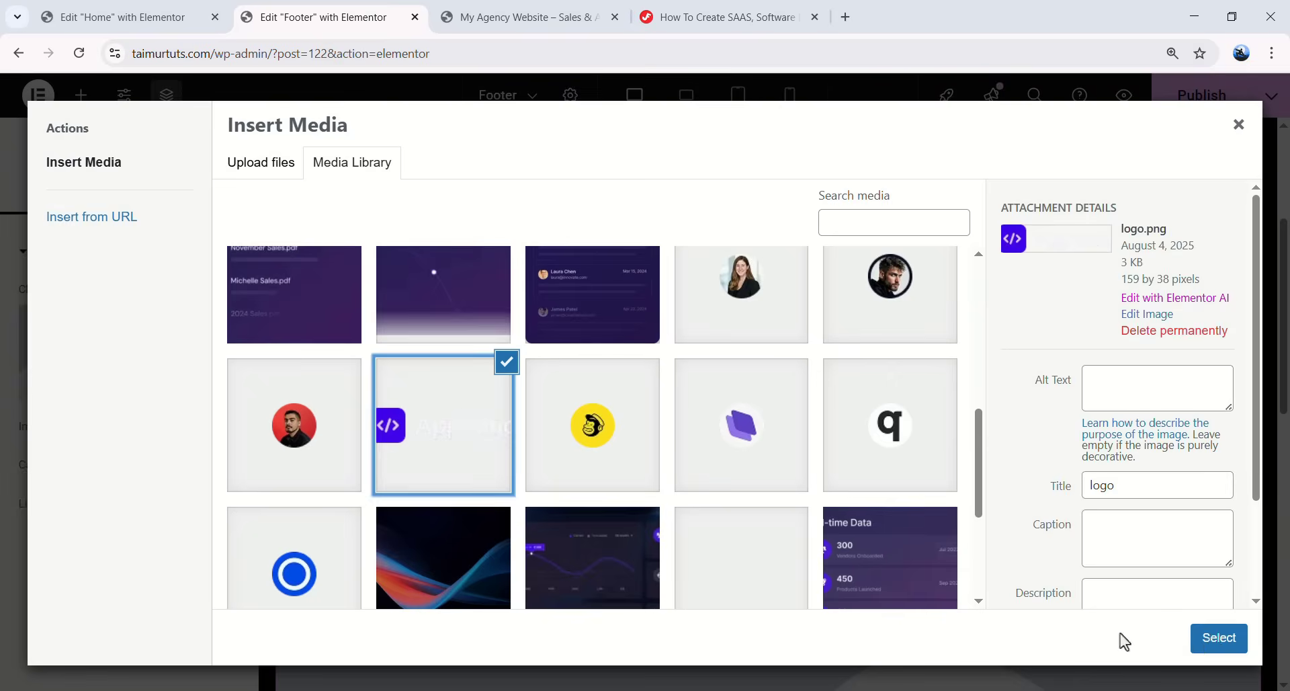
pyautogui.click(1219, 638)
# - Set the image width to 331 px
pyautogui.click(126, 195)
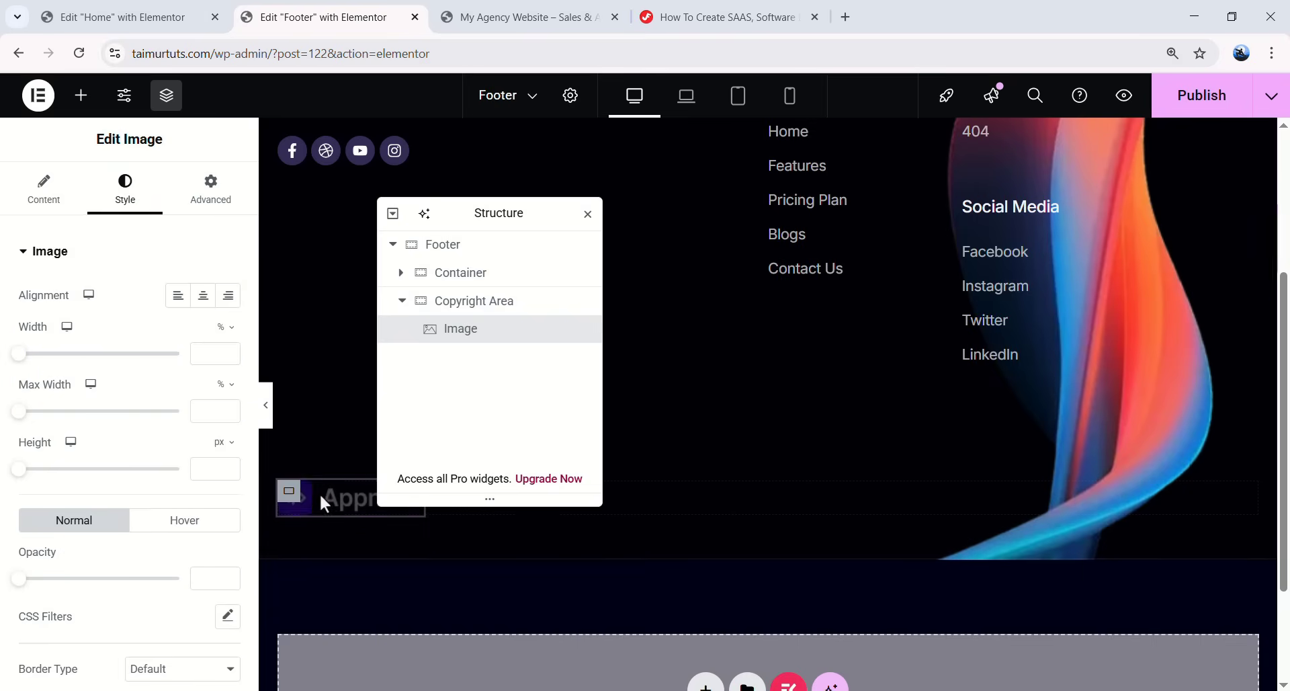
pyautogui.click(226, 326)
pyautogui.click(224, 342)
pyautogui.click(213, 353)
pyautogui.write('33')
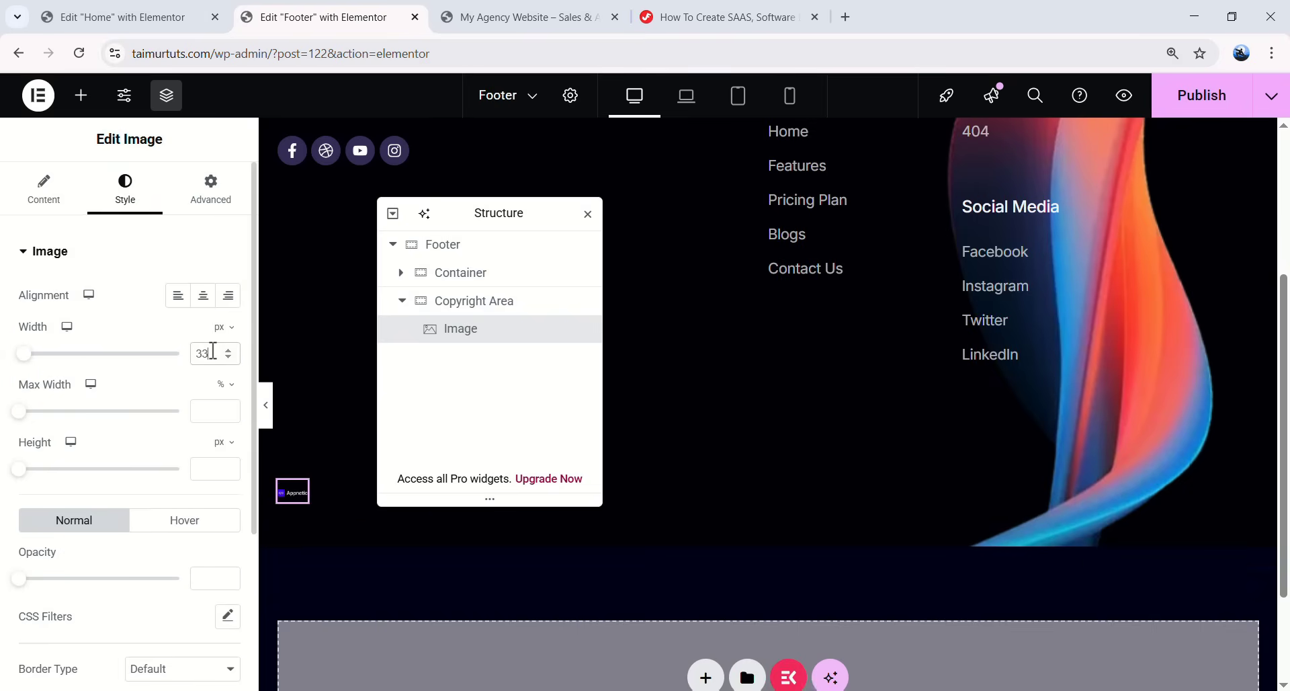
pyautogui.write('1')
pyautogui.moveTo(470, 212); pyautogui.dragTo(888, 236)
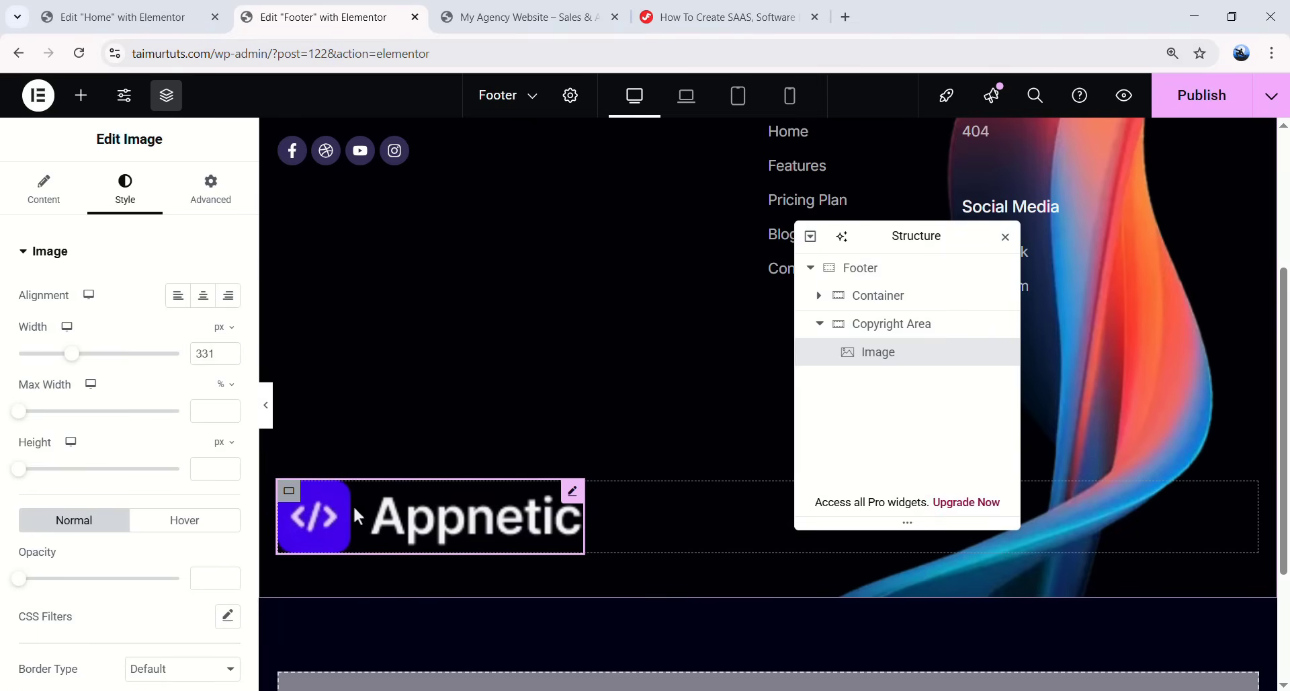
# - Replace the image with Footer-Logo.svg
pyautogui.click(43, 195)
pyautogui.click(131, 375)
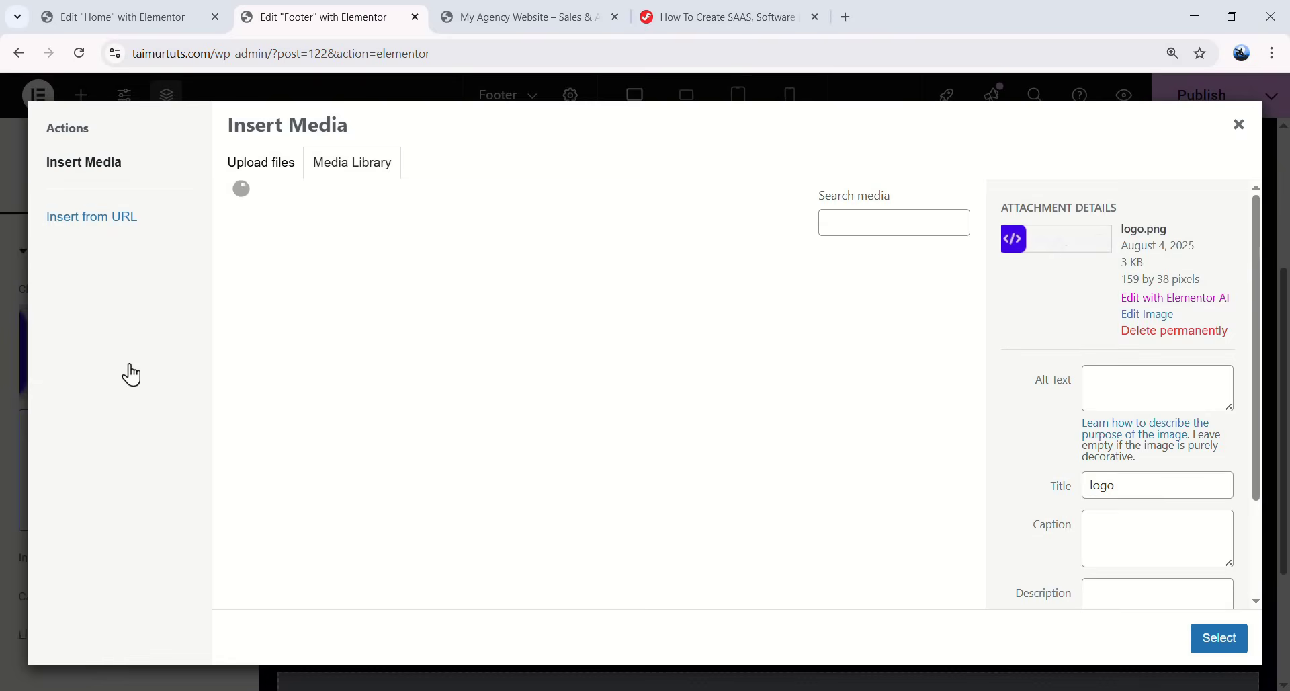
pyautogui.click(718, 358)
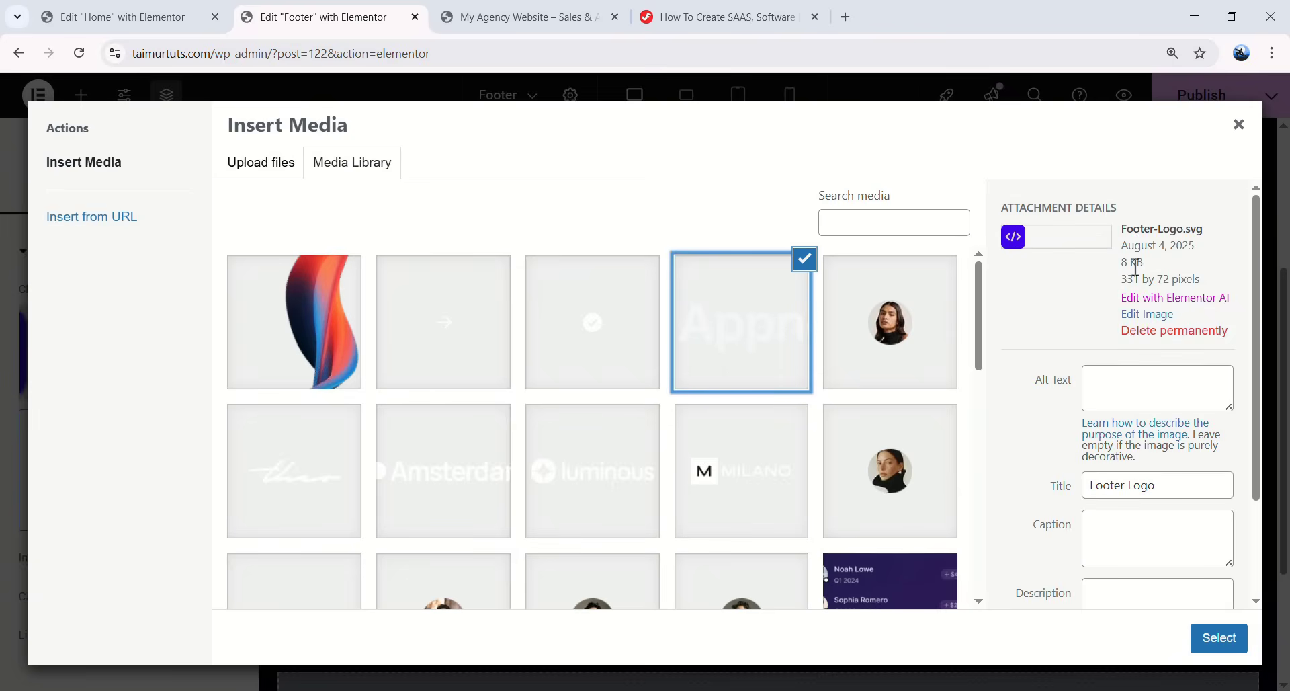
pyautogui.moveTo(1129, 237); pyautogui.dragTo(1178, 230)
pyautogui.click(1203, 296)
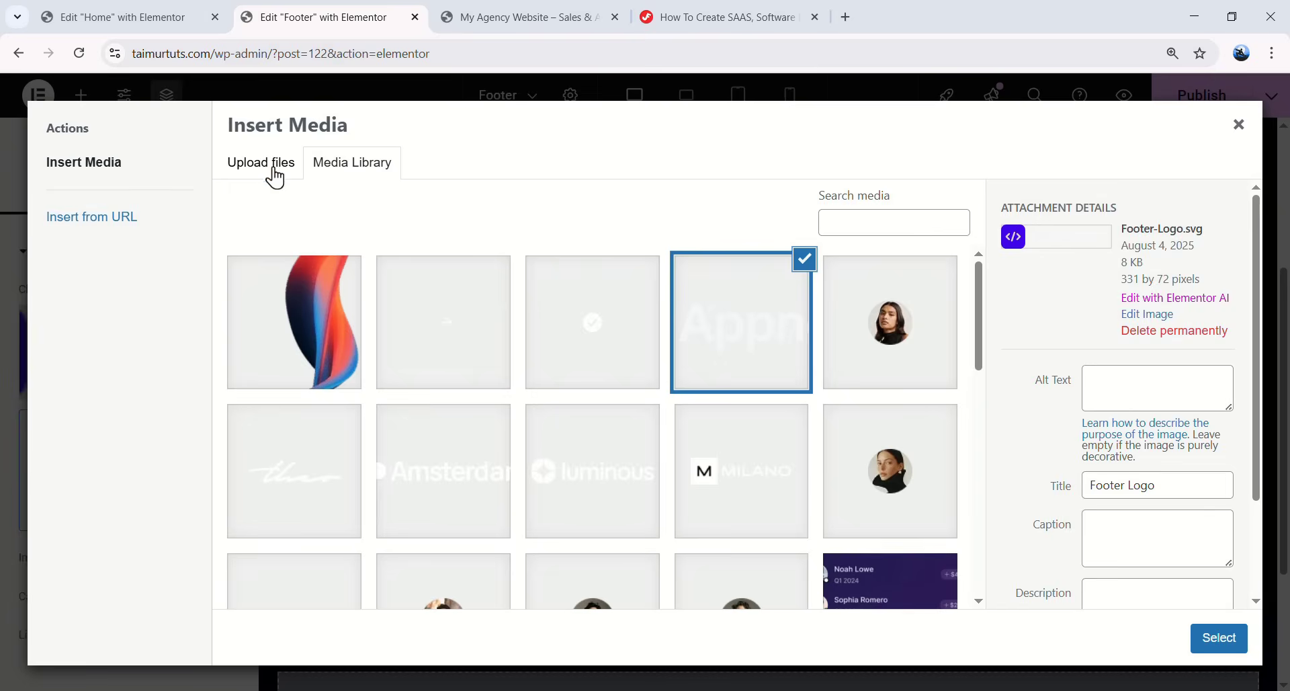
pyautogui.click(269, 168)
pyautogui.click(379, 173)
pyautogui.click(1210, 637)
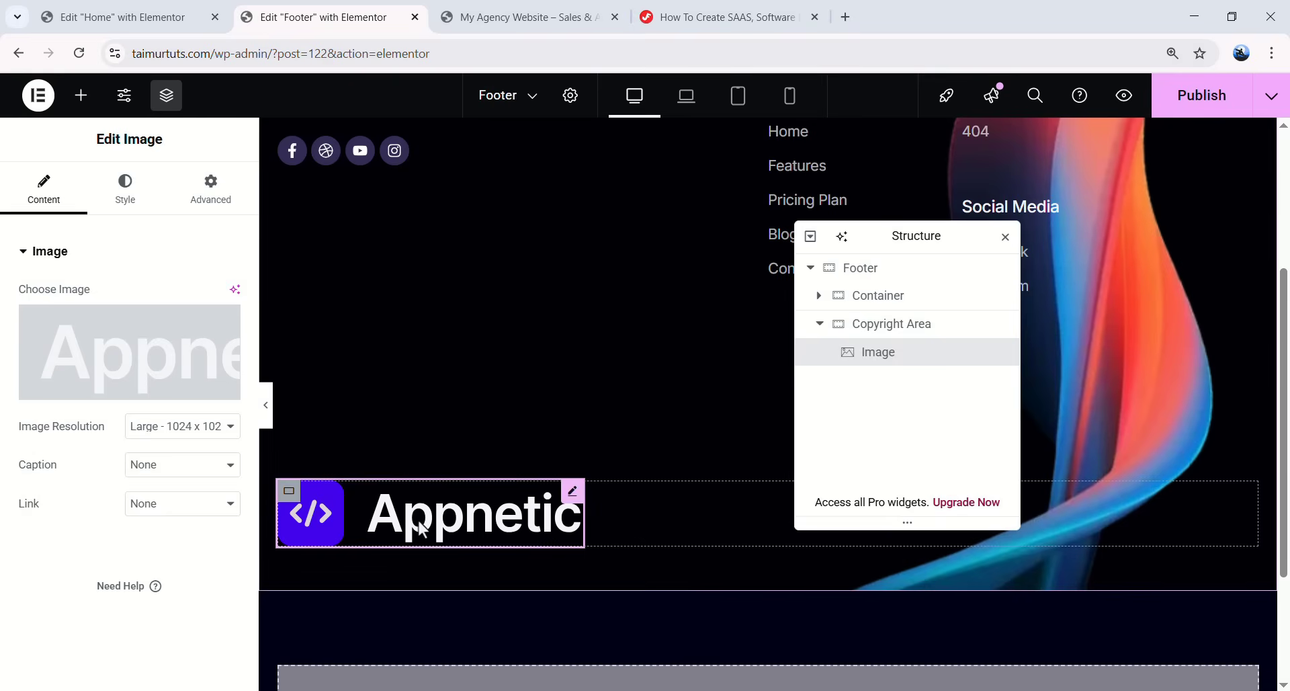
# - Give the logo a 236 right margin and add a Text Editor reading '© 2025 All Rights Reserved Kitpapa.'
pyautogui.click(221, 194)
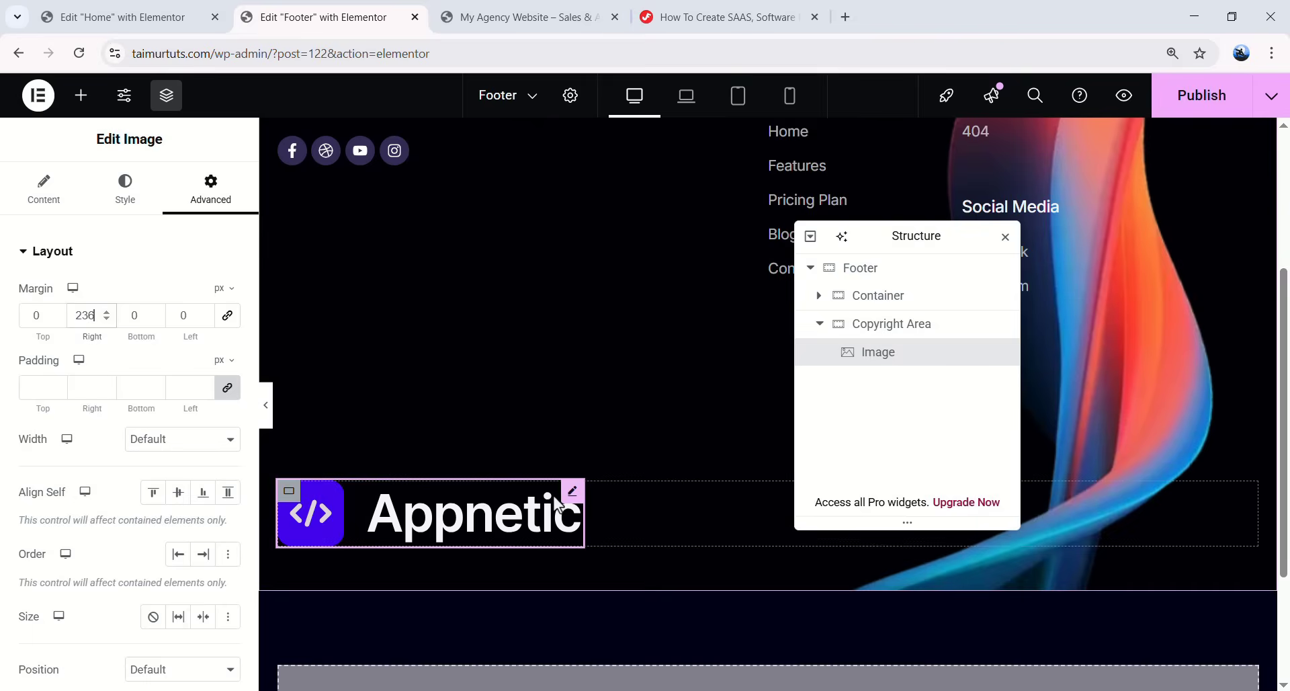
pyautogui.click(80, 95)
pyautogui.moveTo(75, 558); pyautogui.dragTo(592, 523)
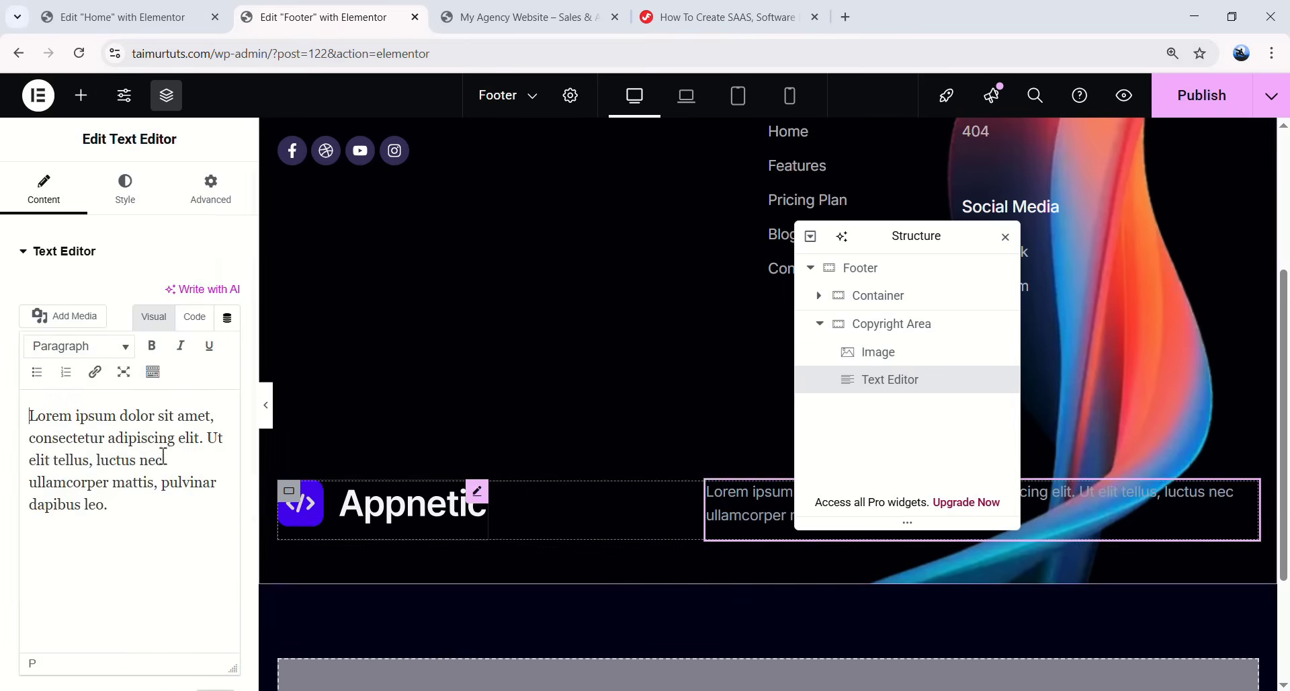
pyautogui.hotkey('ctrl', 'a')
pyautogui.write('© 2025 All Rights Reserved Kitpapa.')
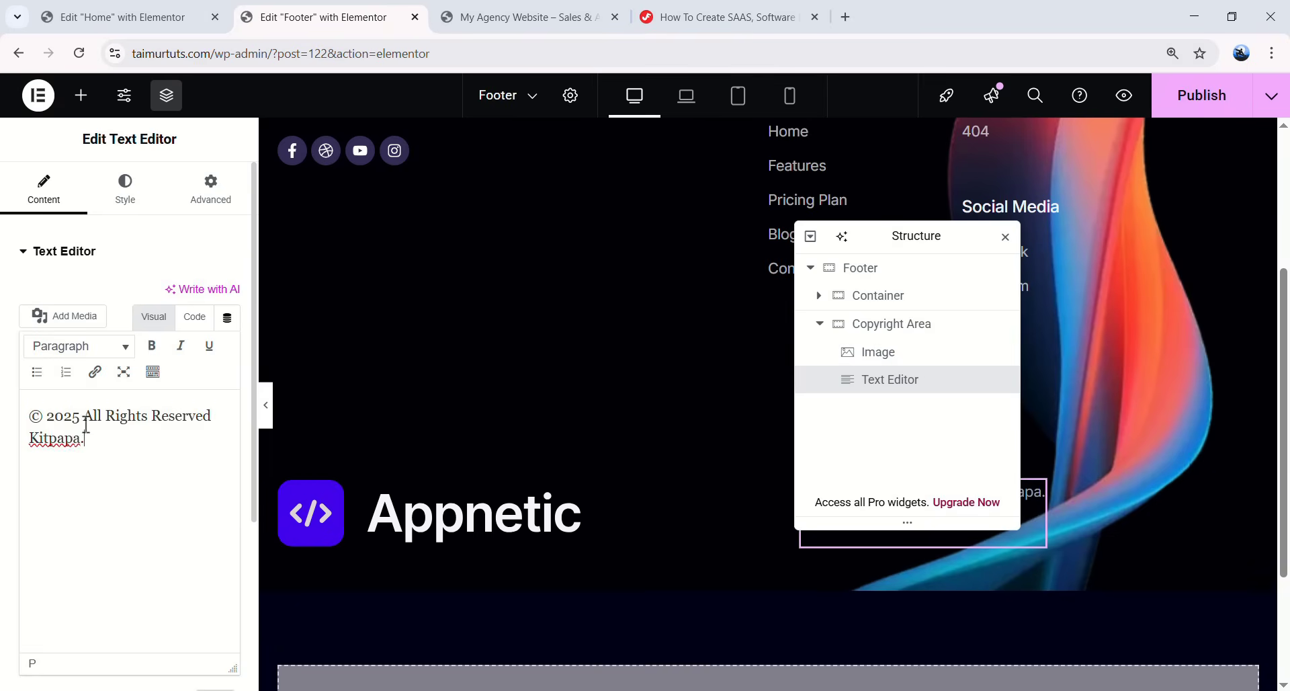
pyautogui.hotkey('ctrl', 'a')
pyautogui.click(95, 445)
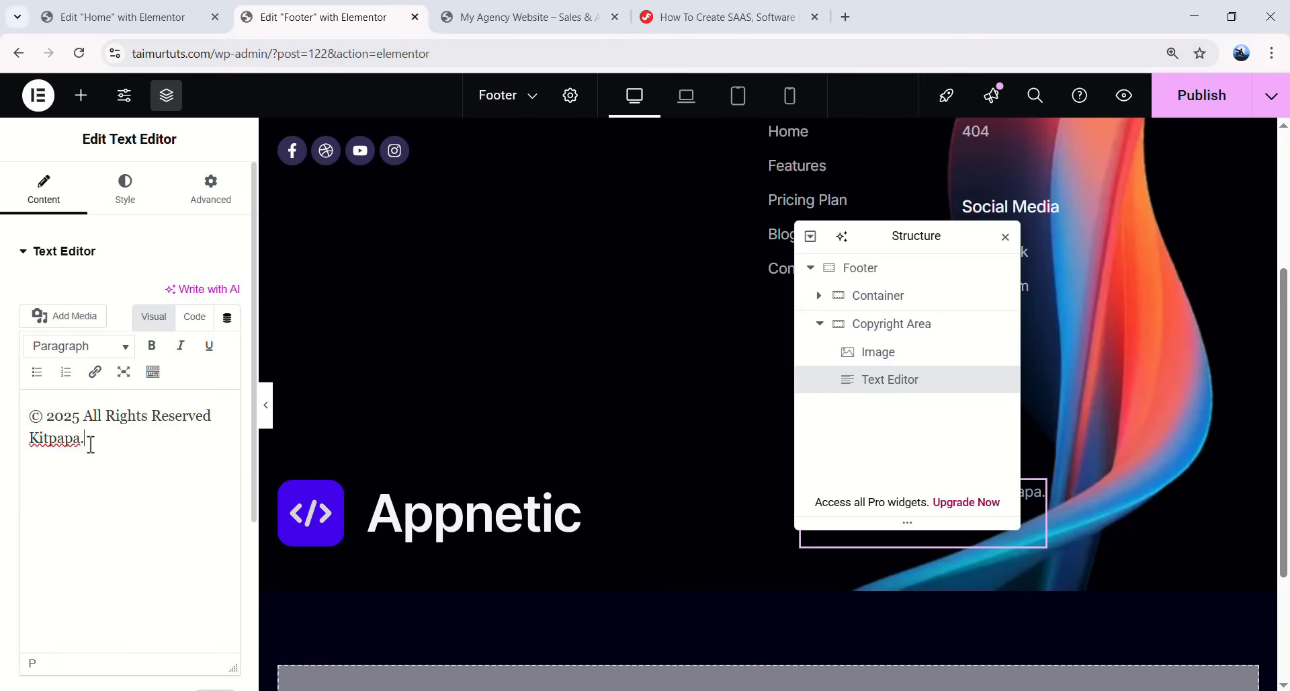
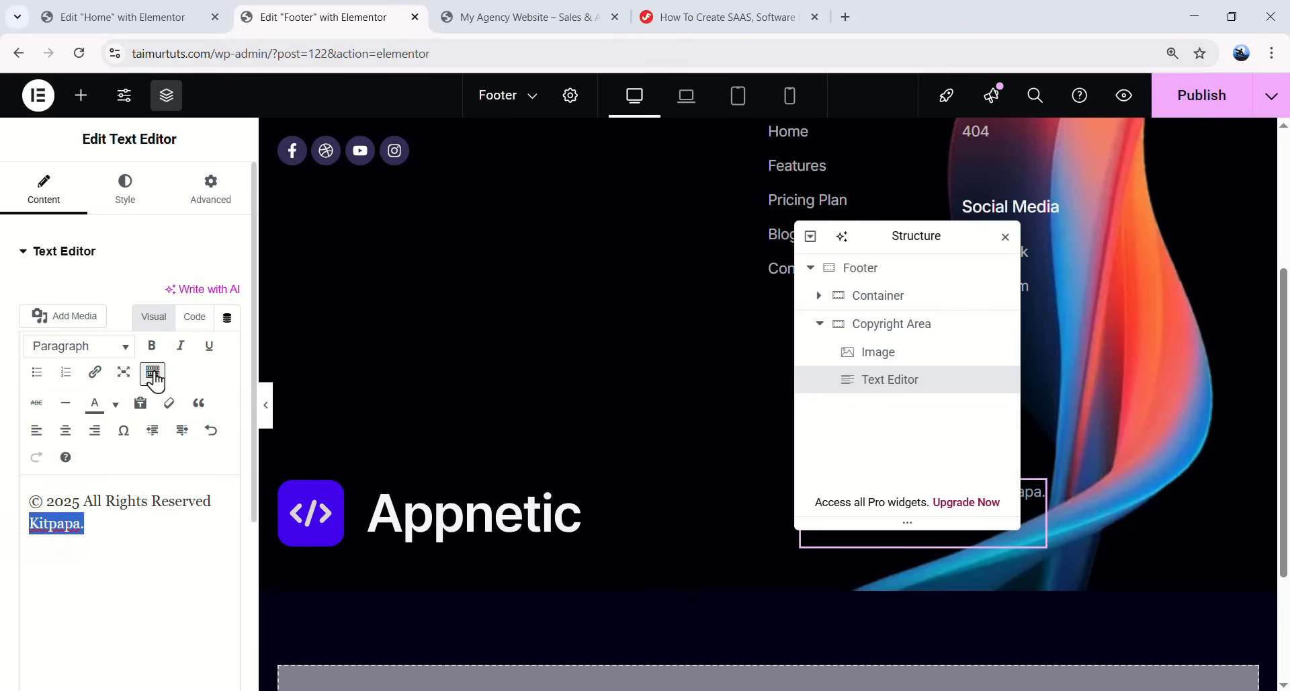
# - Link the 'Kitpapa.' text in the copyright line to kitpapa.com
pyautogui.click(96, 375)
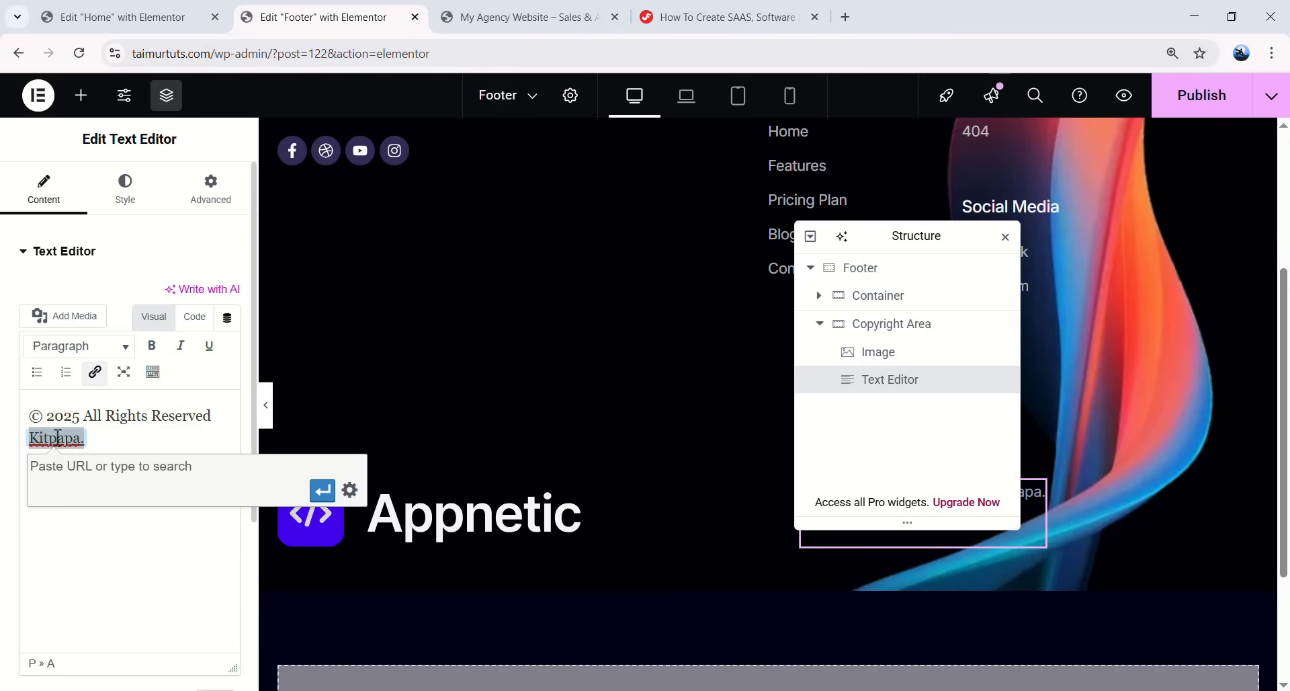
pyautogui.write('pa')
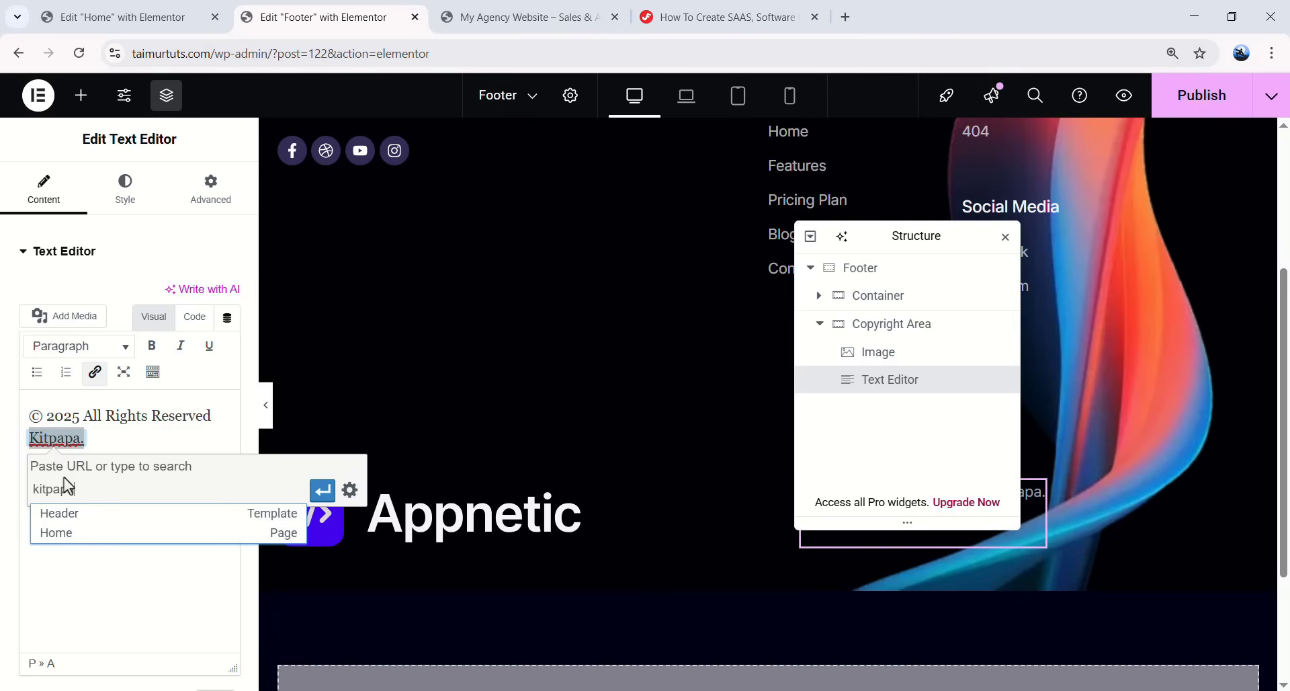
pyautogui.write('.cpo')
pyautogui.press('BackSpace')
pyautogui.press('BackSpace')
pyautogui.write('om')
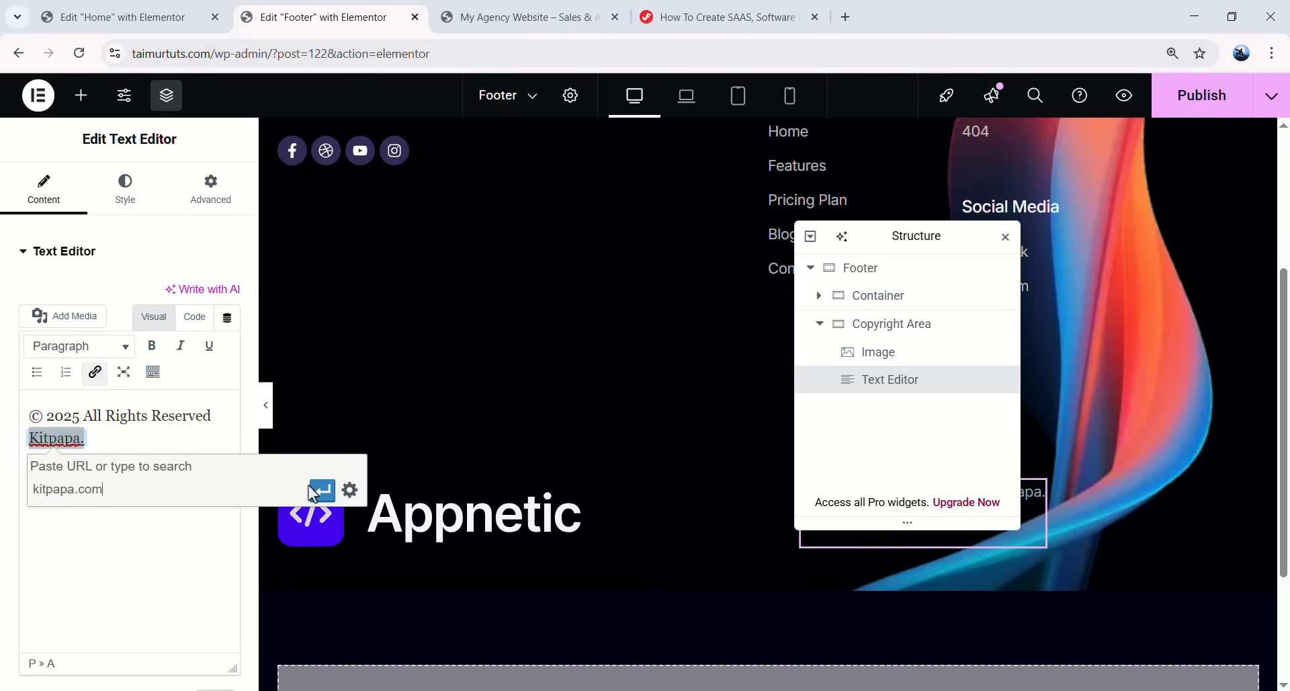
pyautogui.click(322, 490)
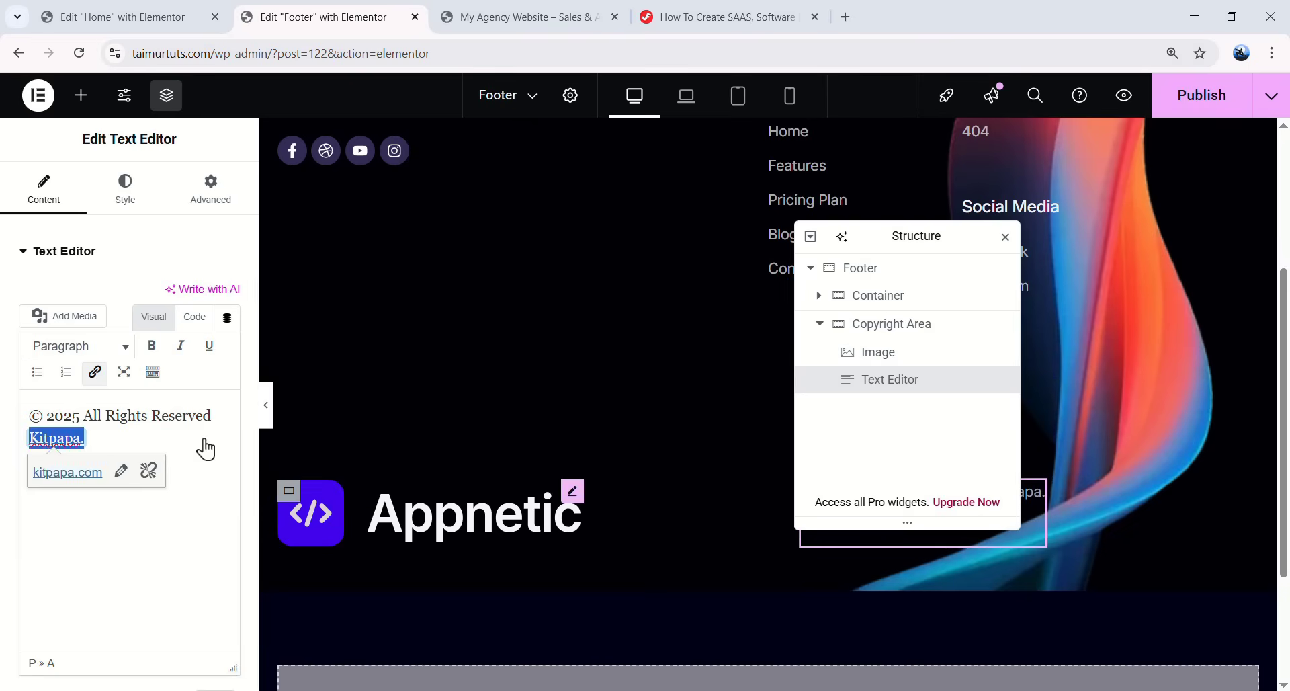
# - Colour the Kitpapa. credit with a custom white, #ffffff
pyautogui.click(153, 376)
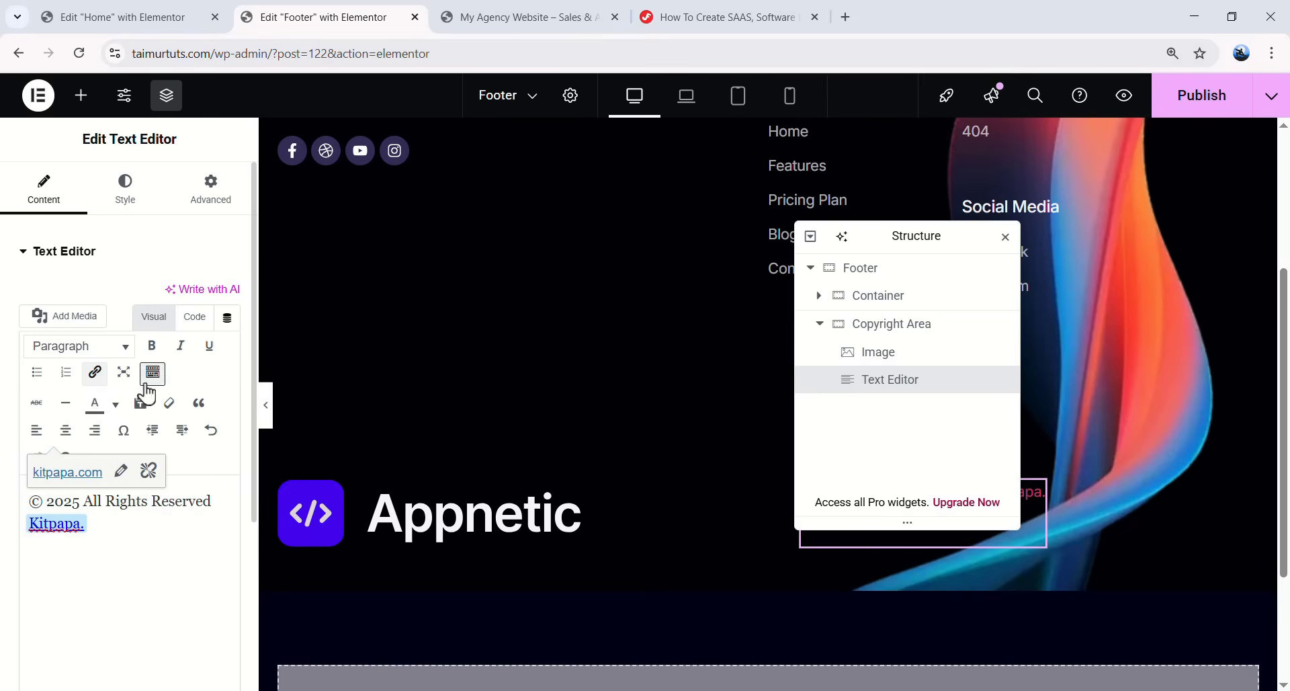
pyautogui.click(115, 407)
pyautogui.click(160, 490)
pyautogui.click(116, 403)
pyautogui.click(82, 523)
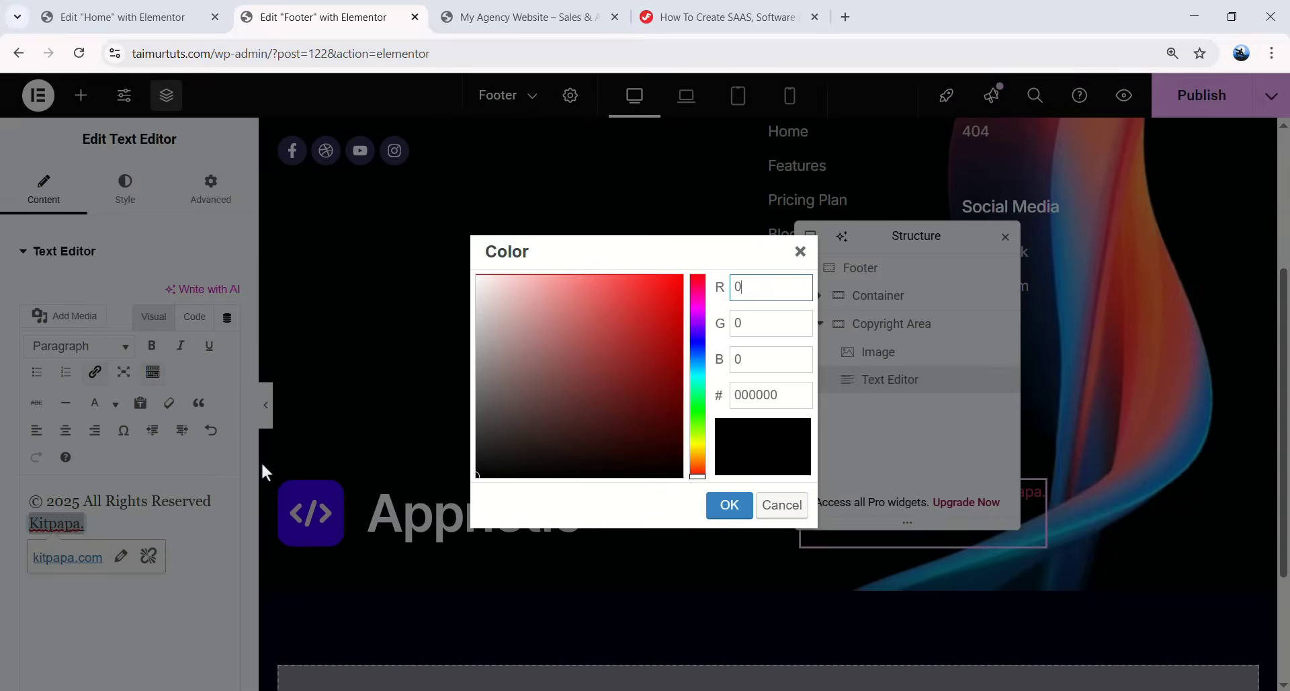
pyautogui.moveTo(613, 388); pyautogui.dragTo(476, 275)
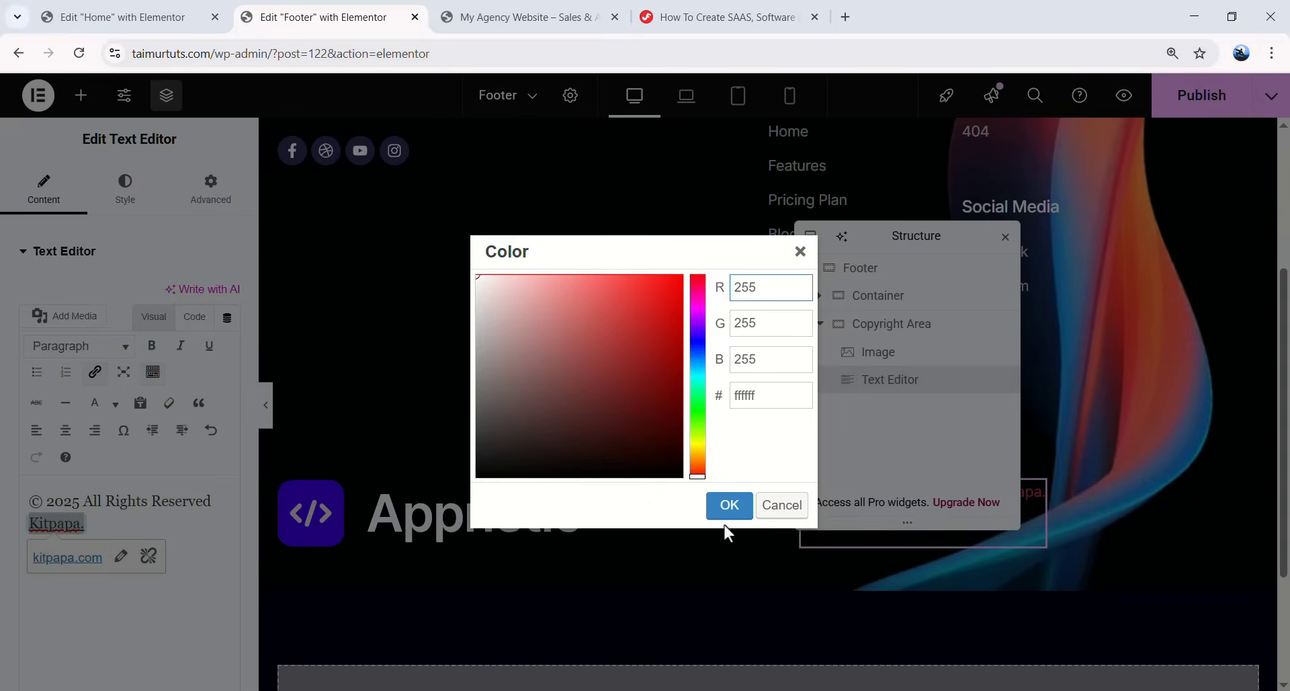
pyautogui.click(727, 512)
pyautogui.scroll(-3, 691, 524)
pyautogui.moveTo(840, 235); pyautogui.dragTo(535, 222)
pyautogui.scroll(1, 309, 316)
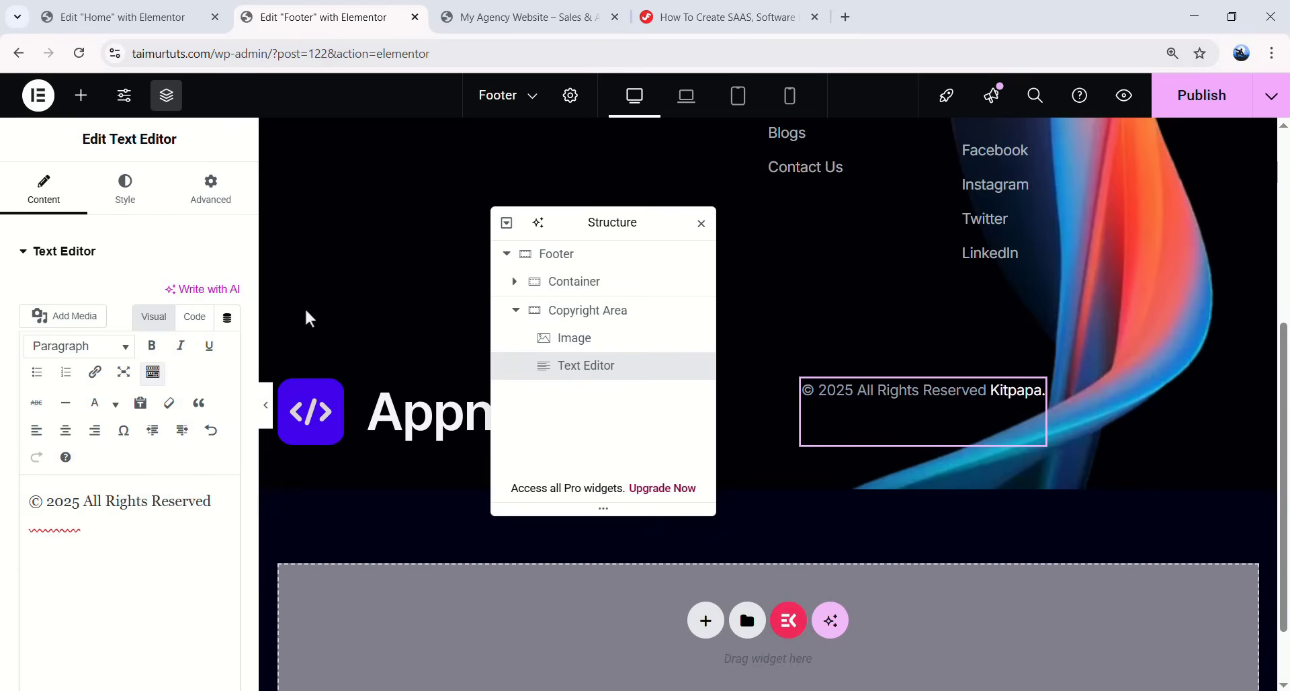
# - Apply the global Text font to the copyright text and reset its colour to default
pyautogui.click(139, 200)
pyautogui.click(202, 347)
pyautogui.click(59, 568)
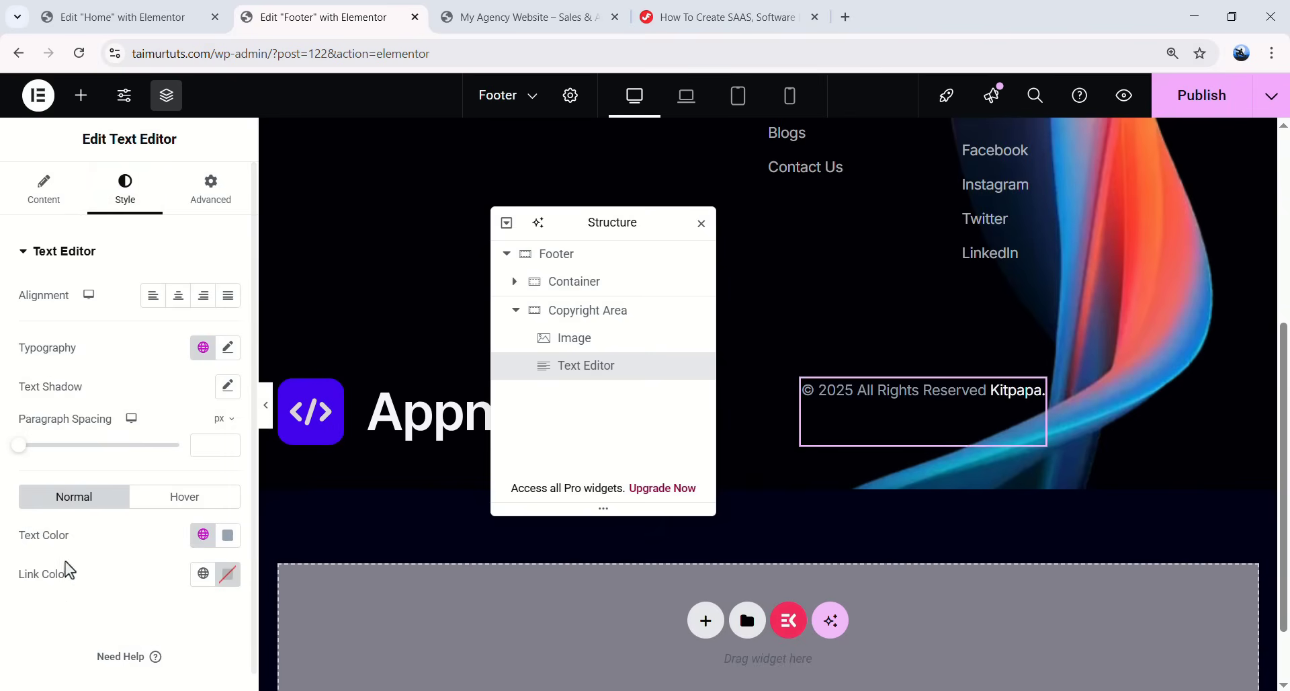
pyautogui.click(222, 534)
pyautogui.doubleClick(196, 489)
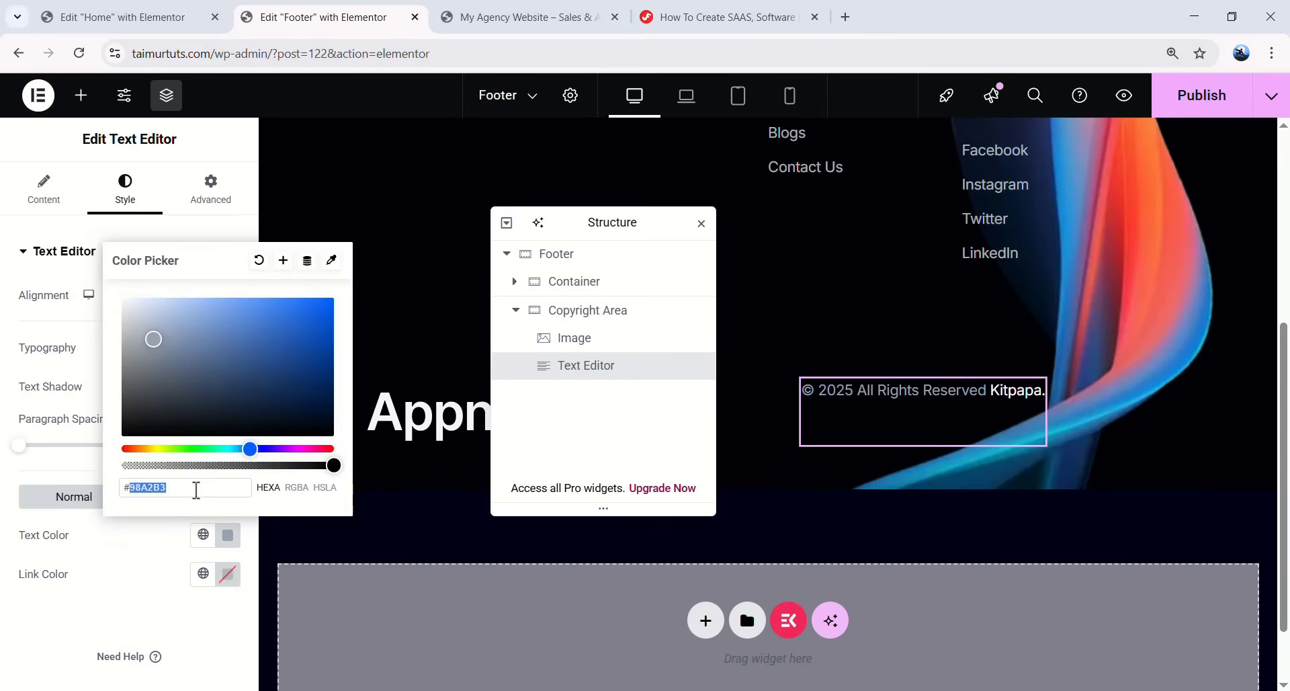
pyautogui.moveTo(139, 297); pyautogui.dragTo(115, 290)
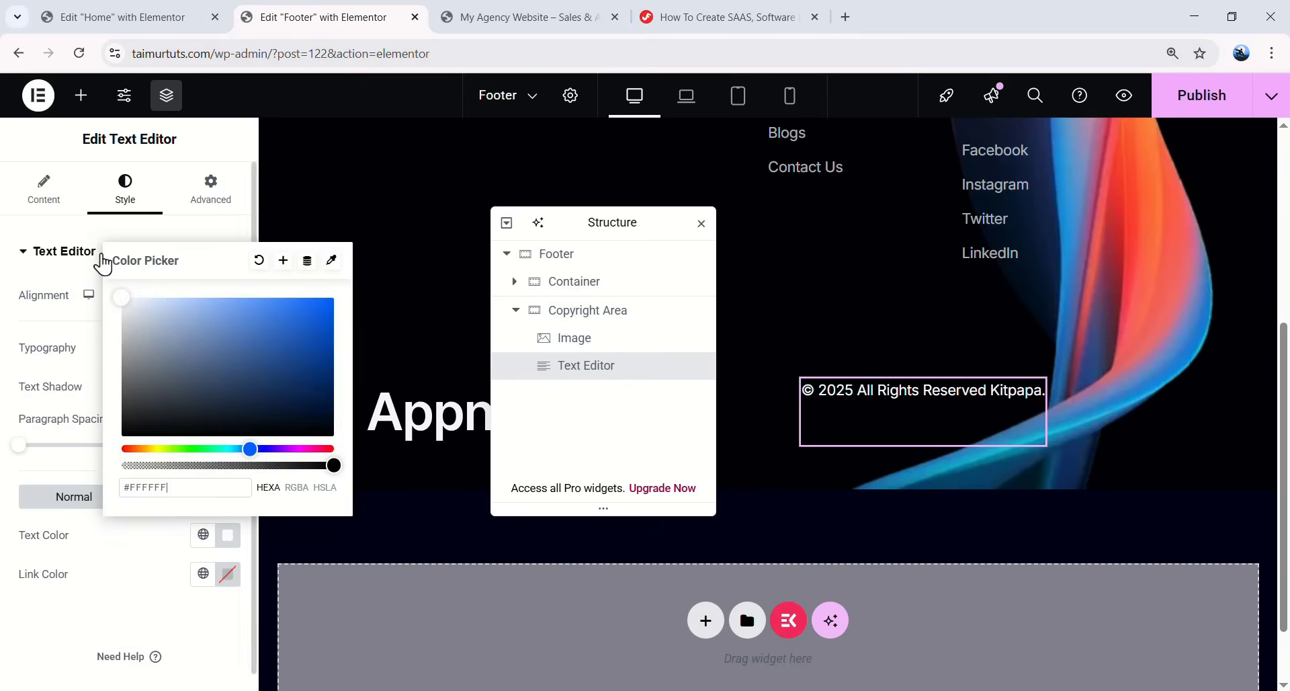
pyautogui.doubleClick(191, 485)
pyautogui.press('BackSpace')
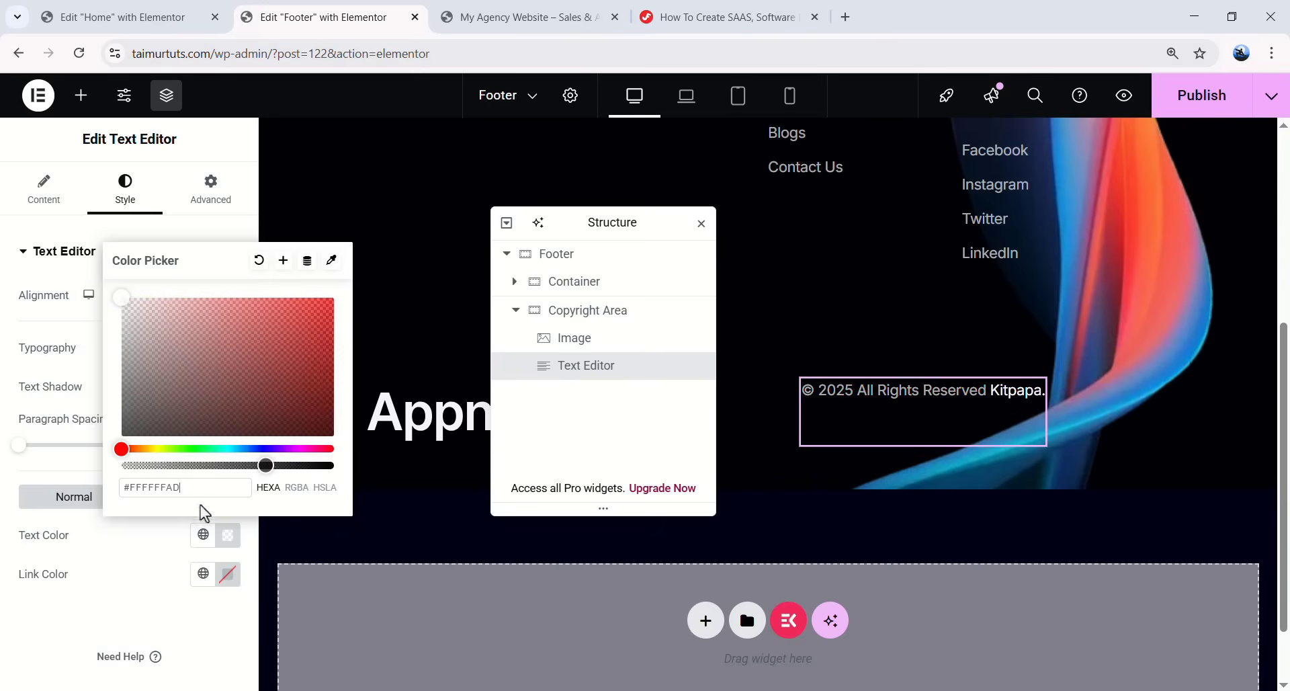
pyautogui.click(211, 639)
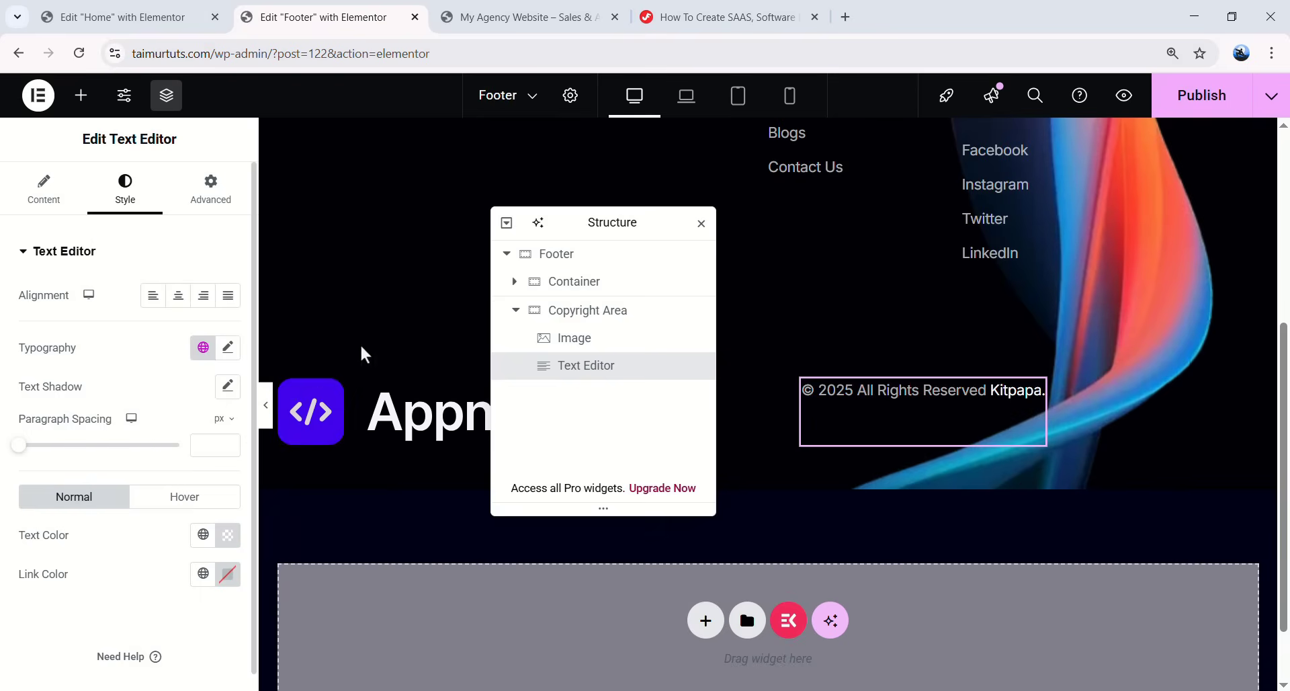
# - Give the copyright text 8 bottom padding and set the Copyright Area's Align Items to End
pyautogui.click(212, 195)
pyautogui.doubleClick(136, 387)
pyautogui.write('8')
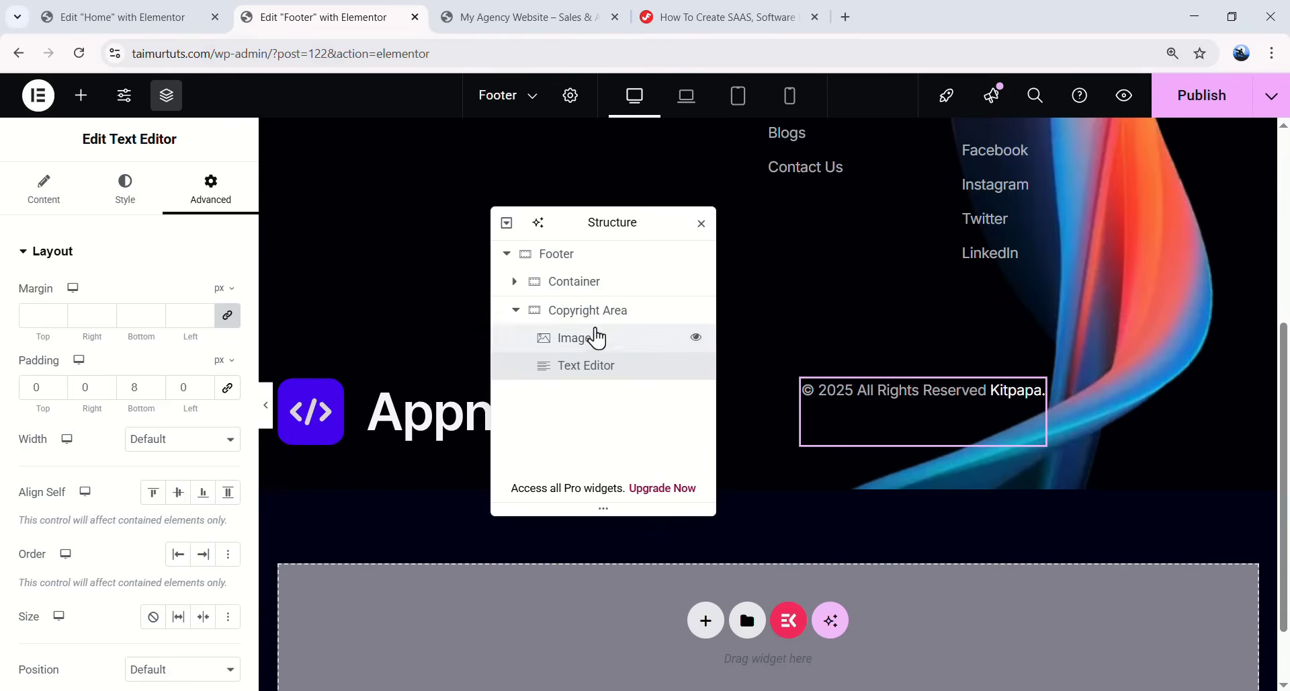
pyautogui.click(605, 328)
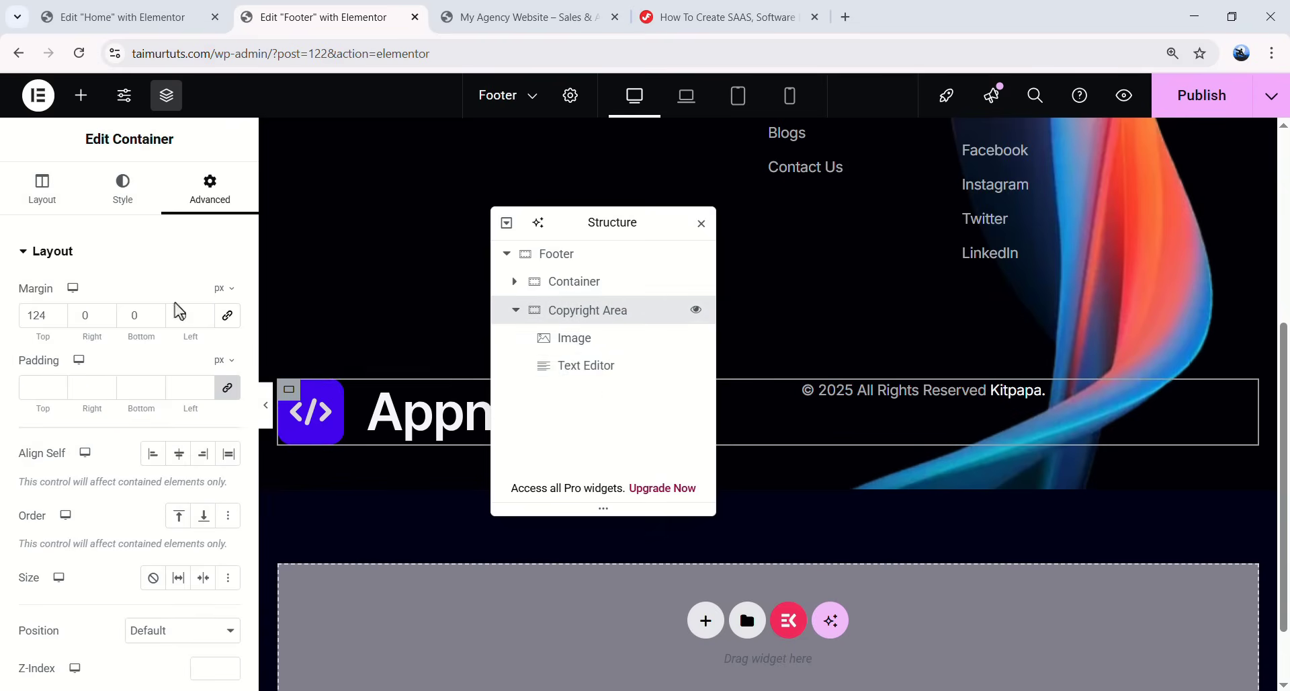
pyautogui.click(63, 206)
pyautogui.scroll(-2, 134, 403)
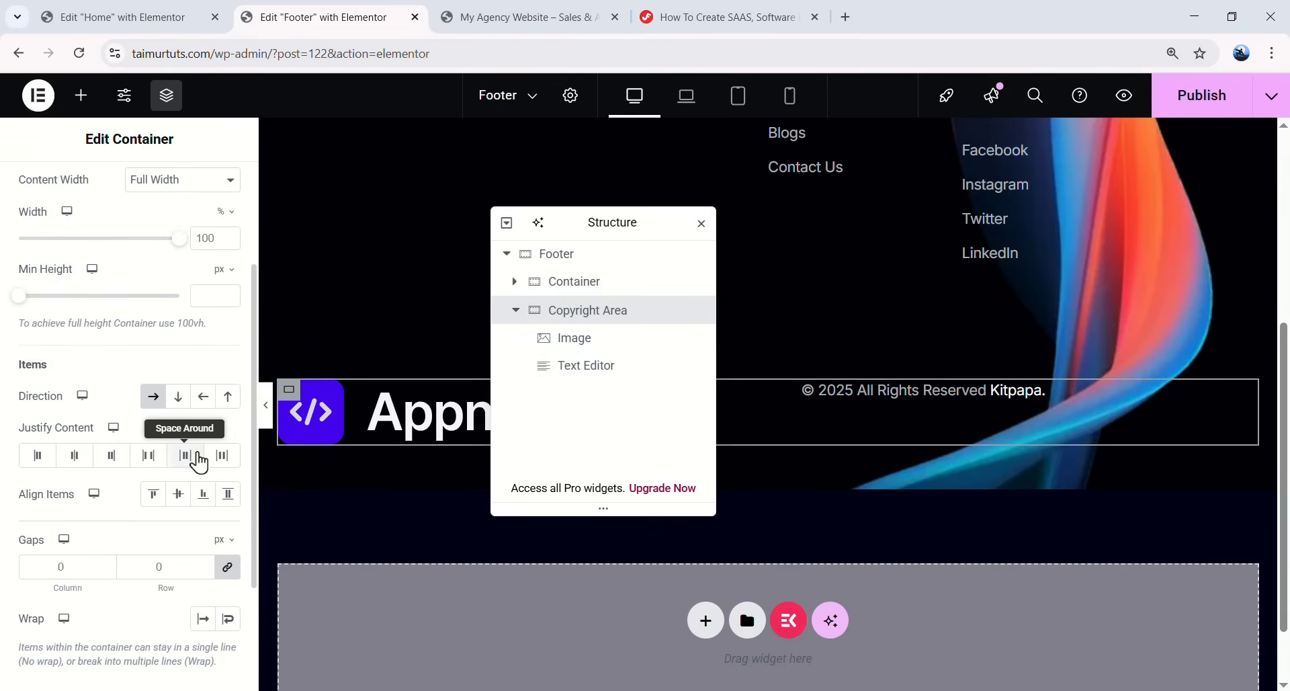
pyautogui.click(205, 495)
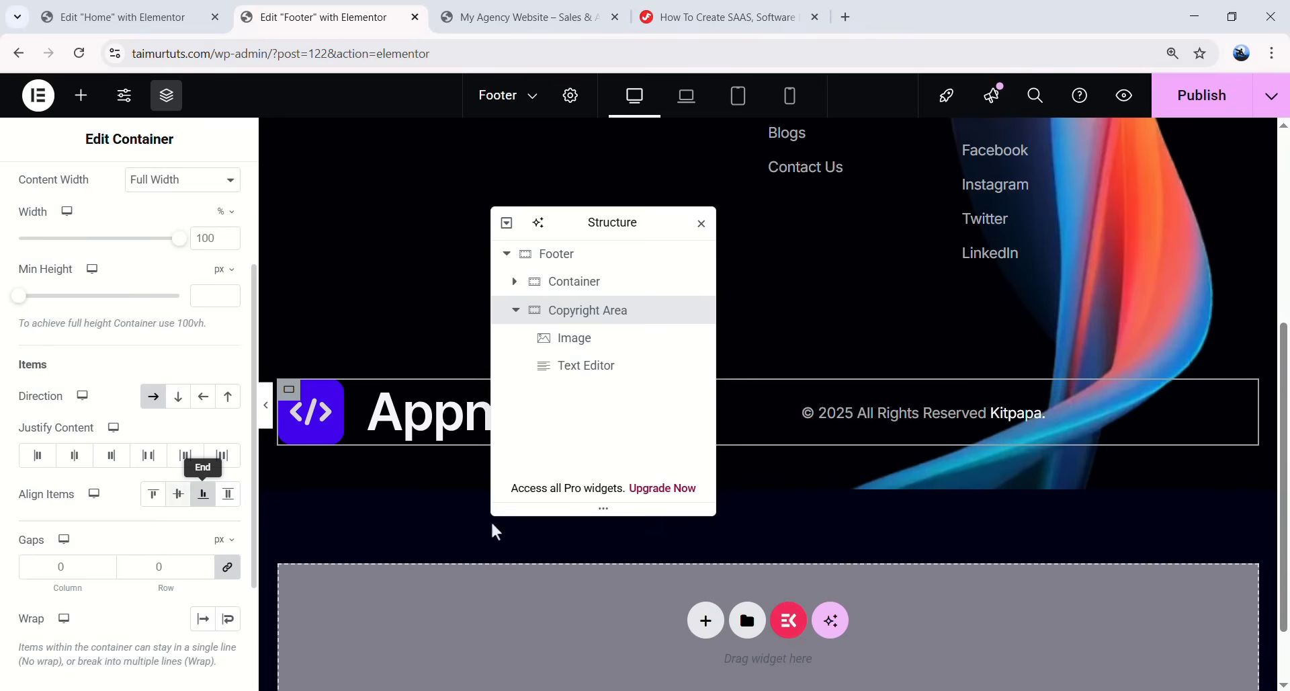
pyautogui.moveTo(636, 228); pyautogui.dragTo(800, 489)
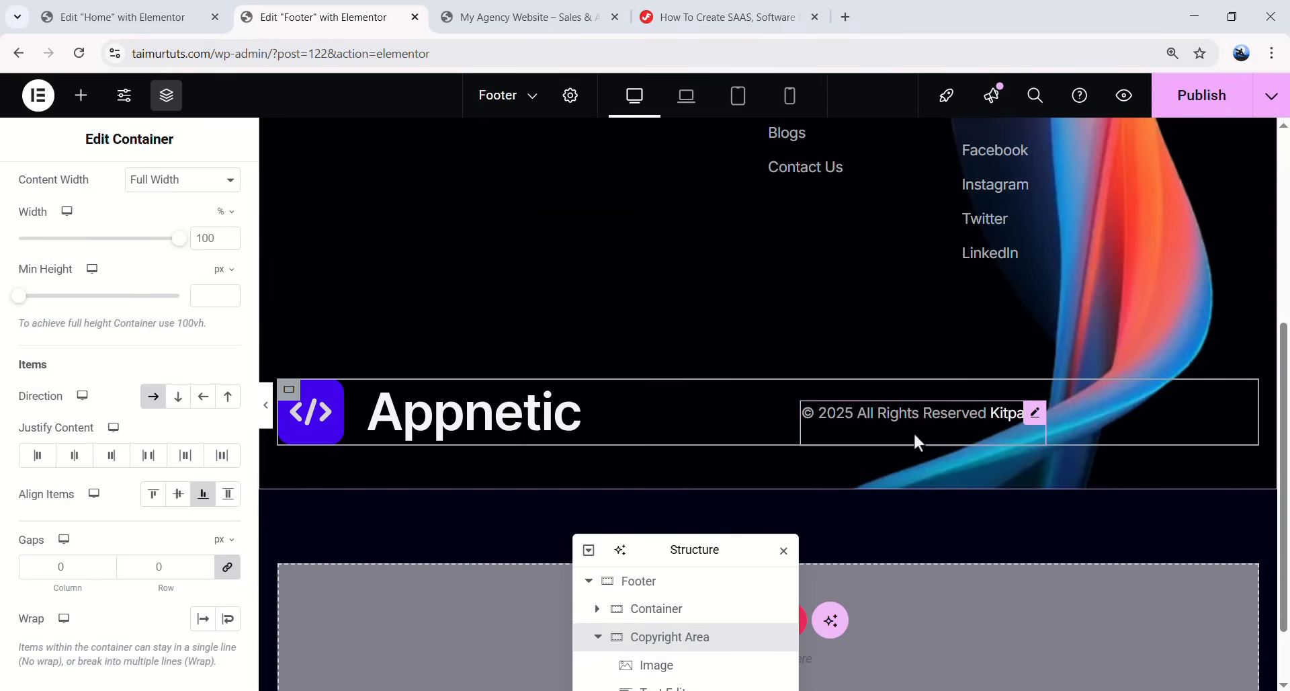
# - Revisit the copyright text's typography settings, then preview the footer
pyautogui.click(1035, 413)
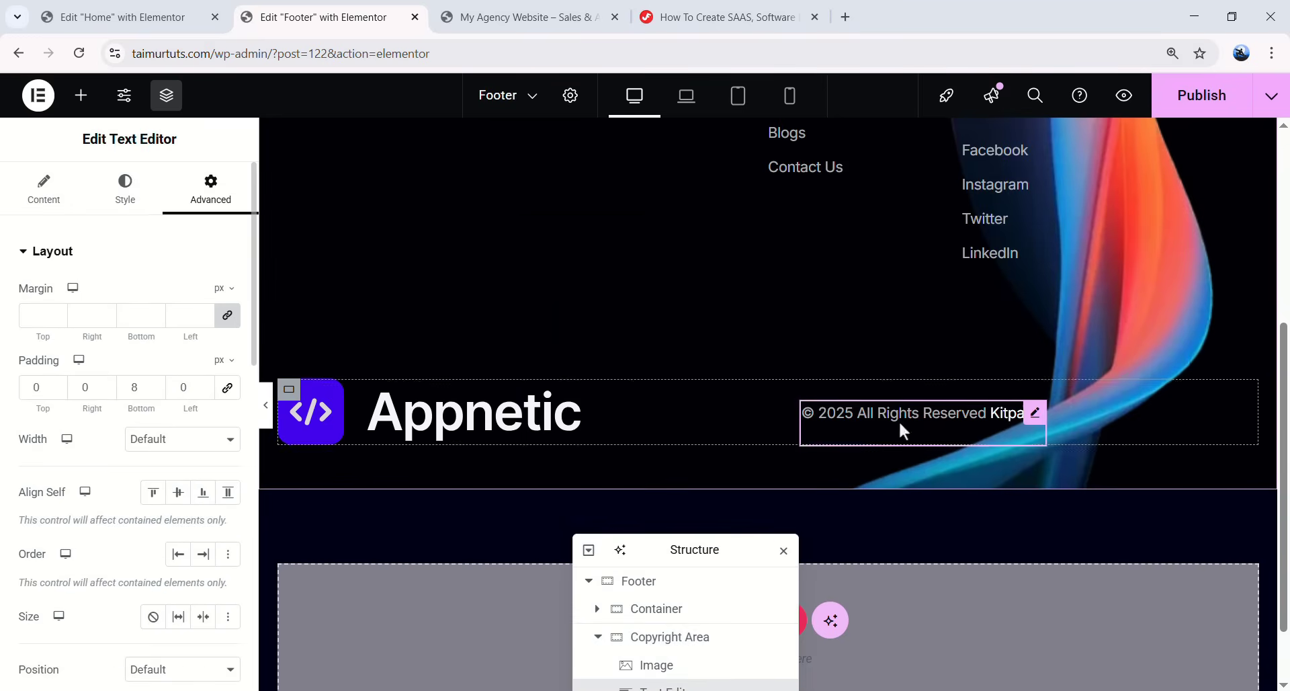
pyautogui.click(128, 191)
pyautogui.click(227, 348)
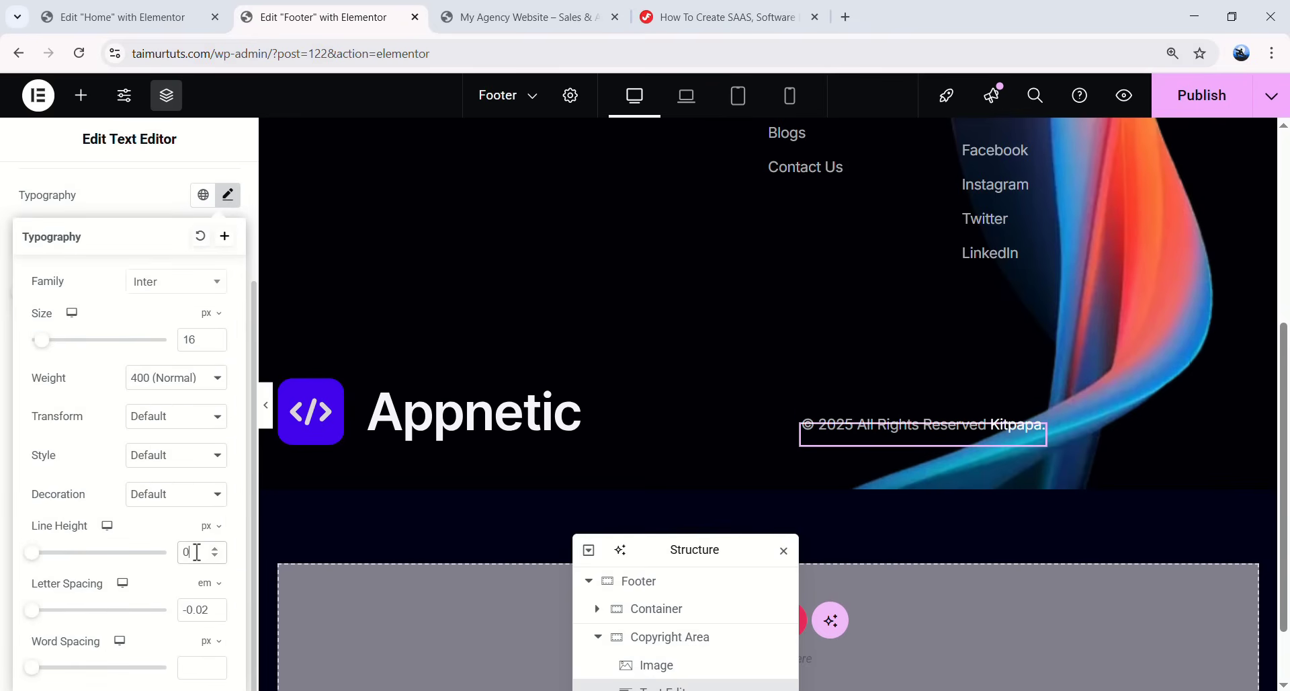
pyautogui.click(268, 410)
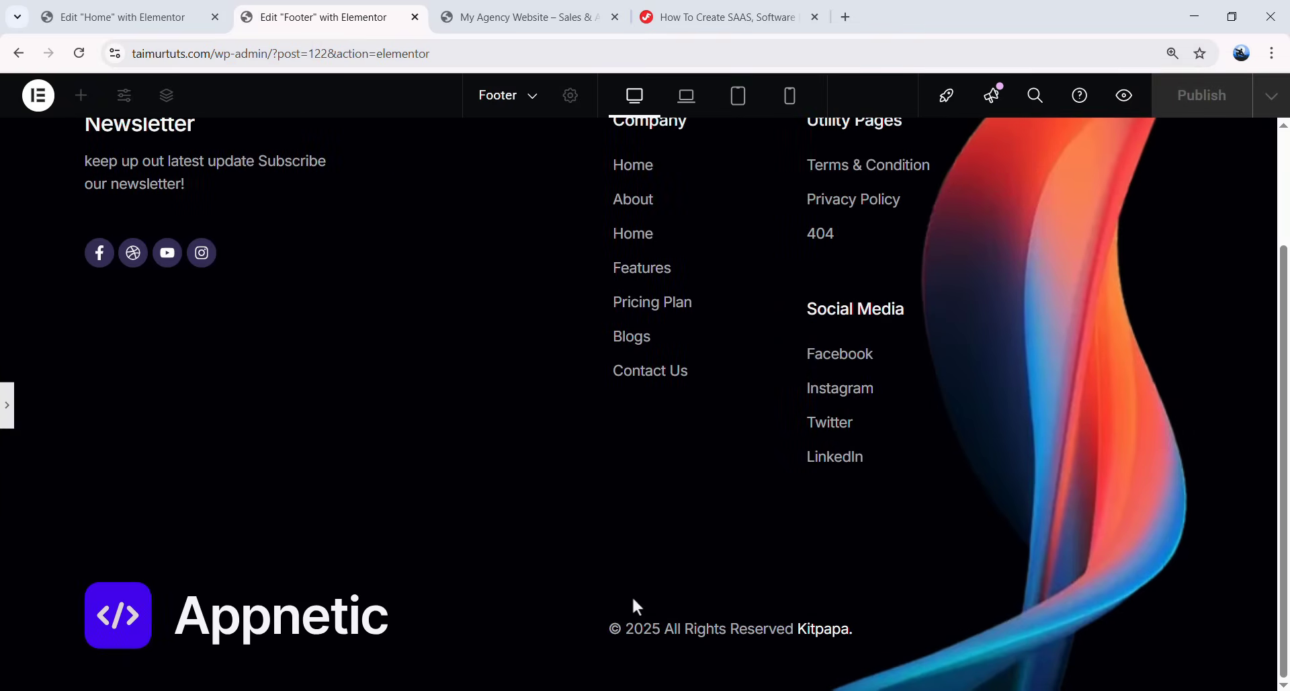
# - Underline the 'Kitpapa.' credit in the copyright text
pyautogui.click(9, 415)
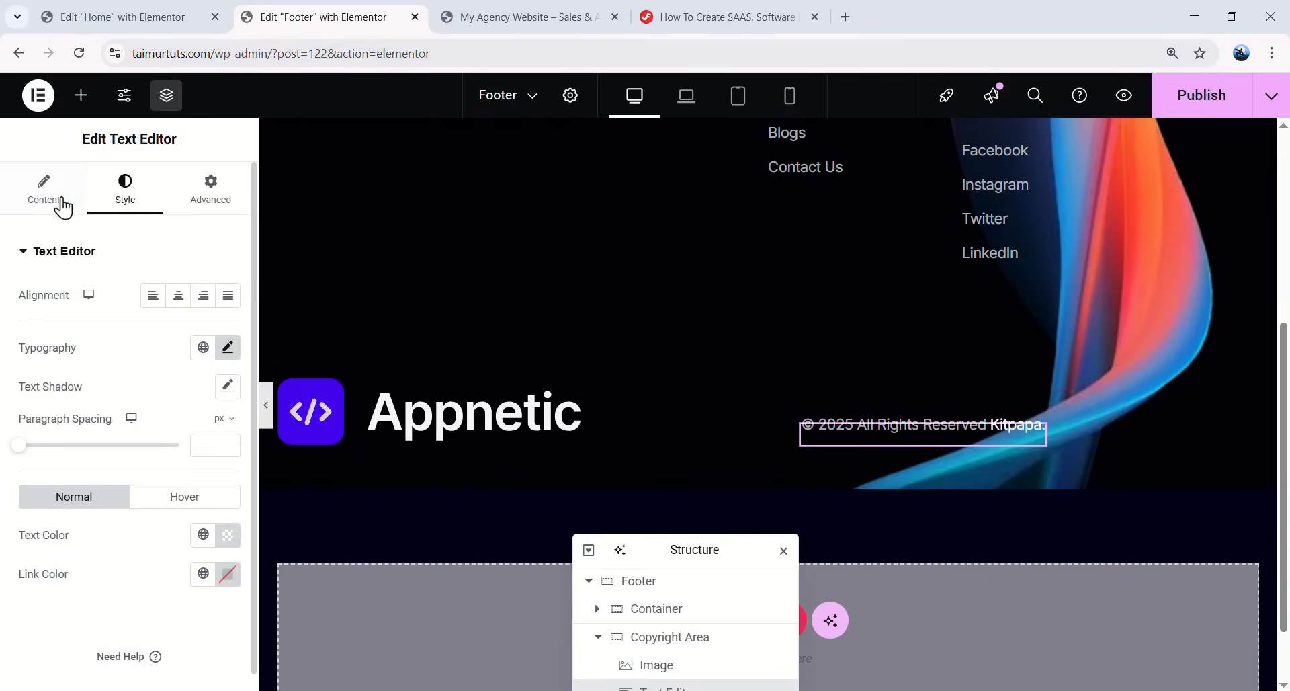
pyautogui.click(59, 201)
pyautogui.doubleClick(59, 524)
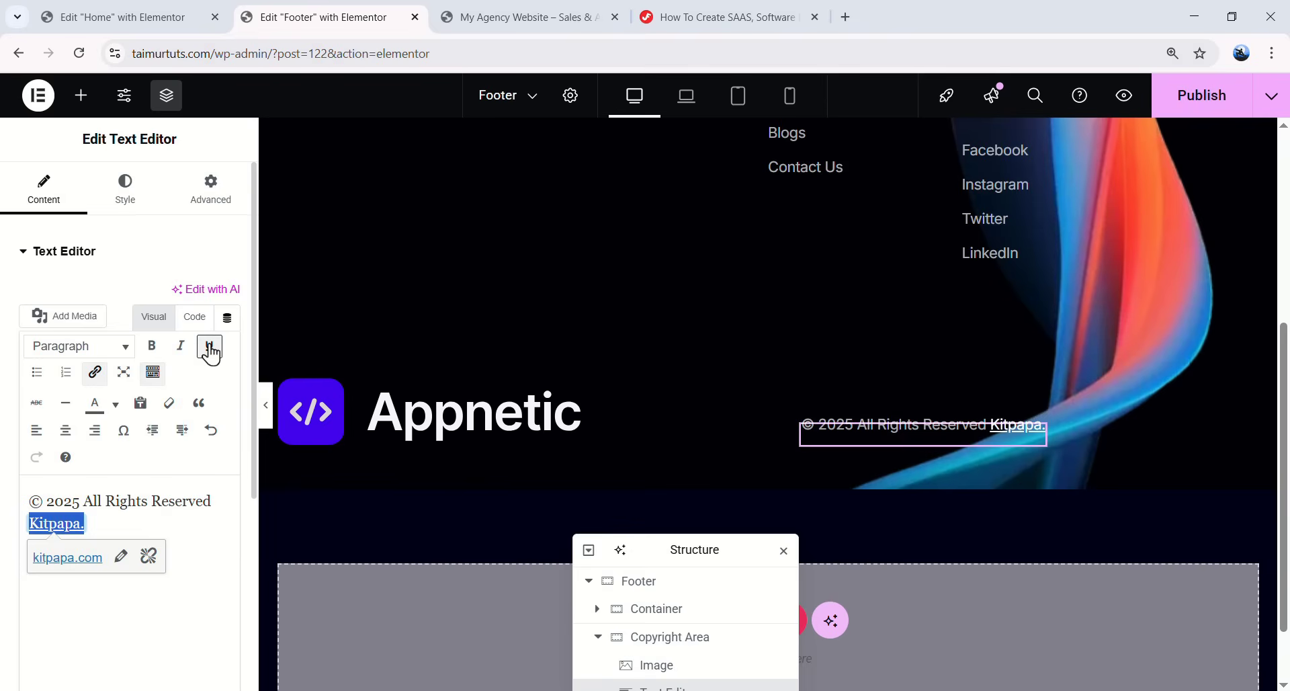
pyautogui.click(267, 409)
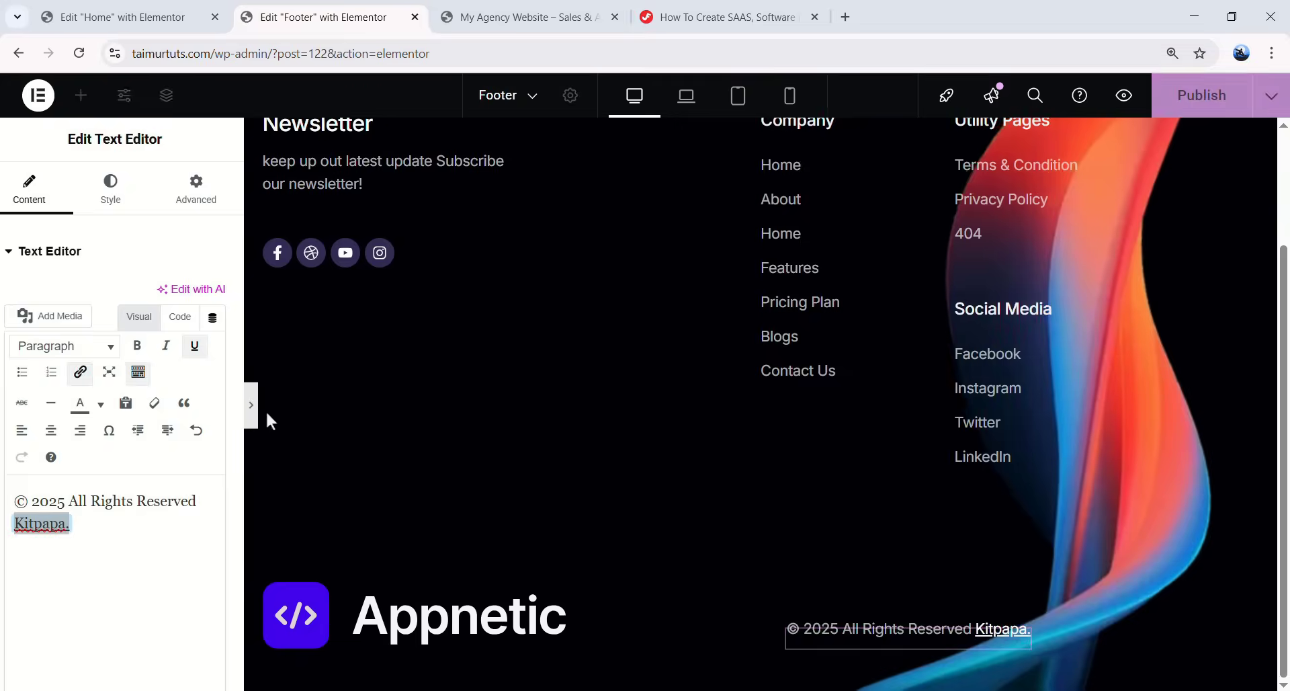
# - Test that the Kitpapa. link opens kitpapa.com, then close that tab
pyautogui.keyDown('ctrl'); pyautogui.click(815, 632); pyautogui.keyUp('ctrl')
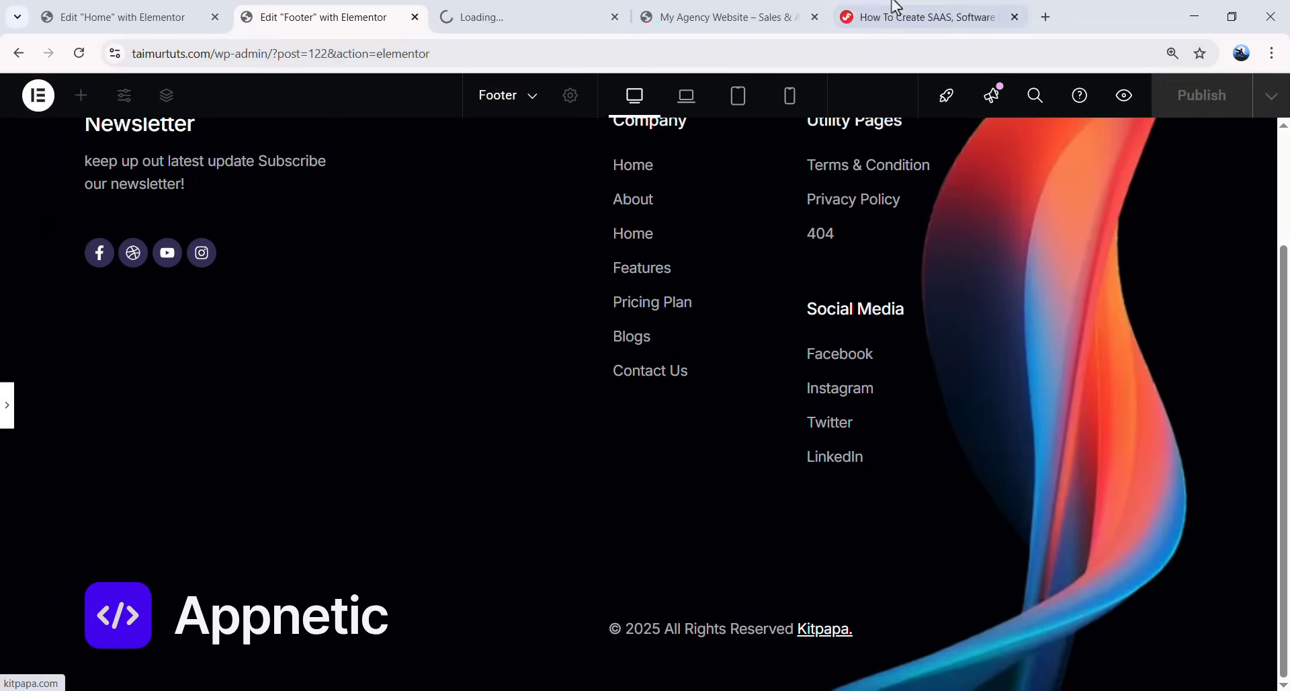
pyautogui.click(599, 6)
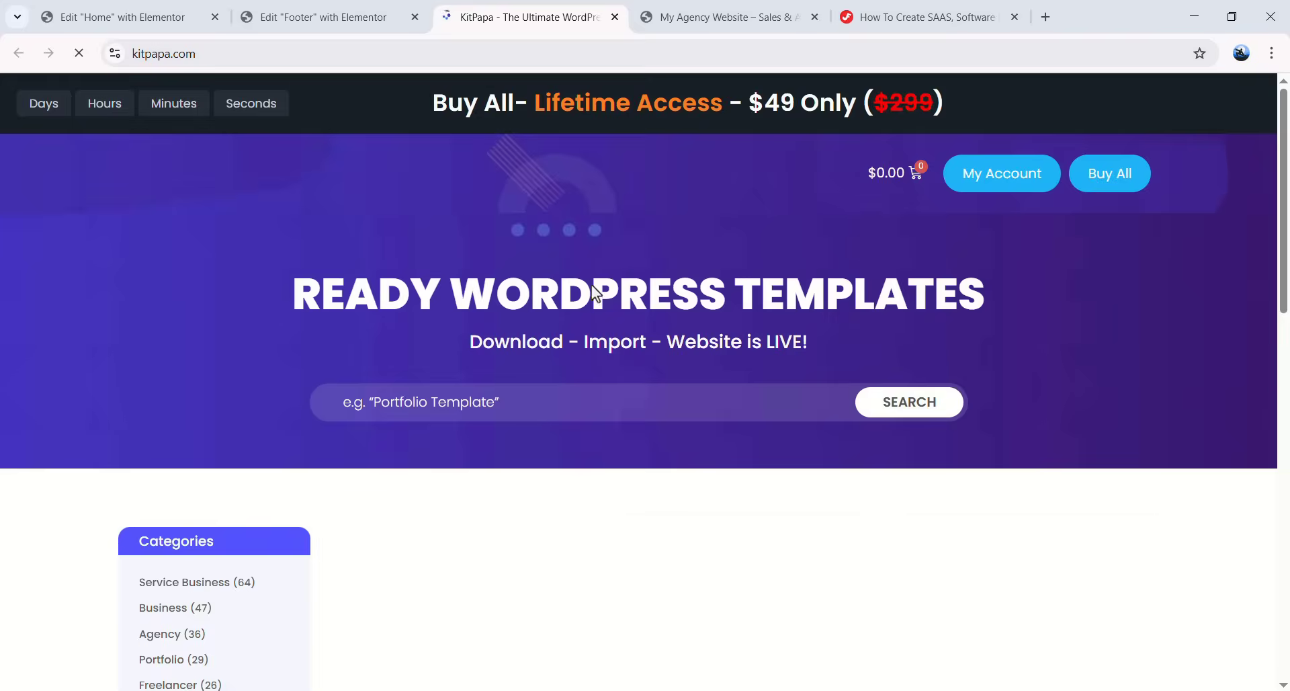
pyautogui.hotkey('ctrl', 'w')
pyautogui.scroll(-2, 741, 405)
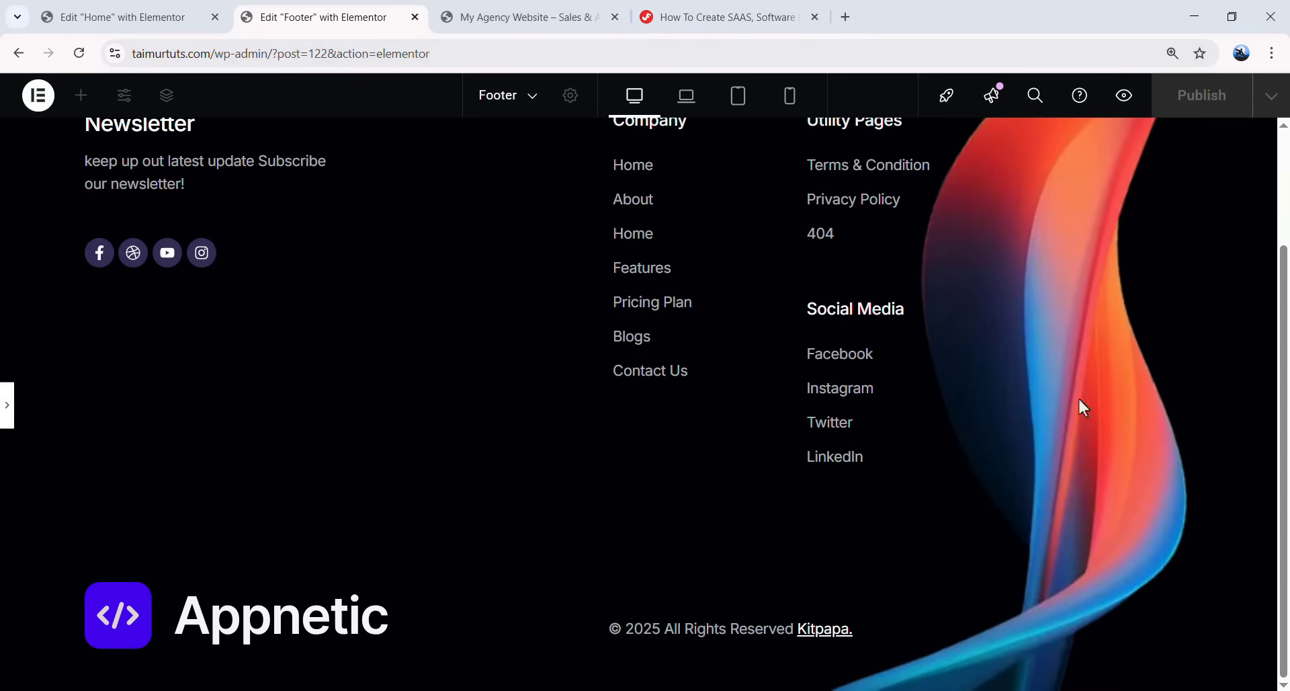
pyautogui.scroll(2, 1198, 314)
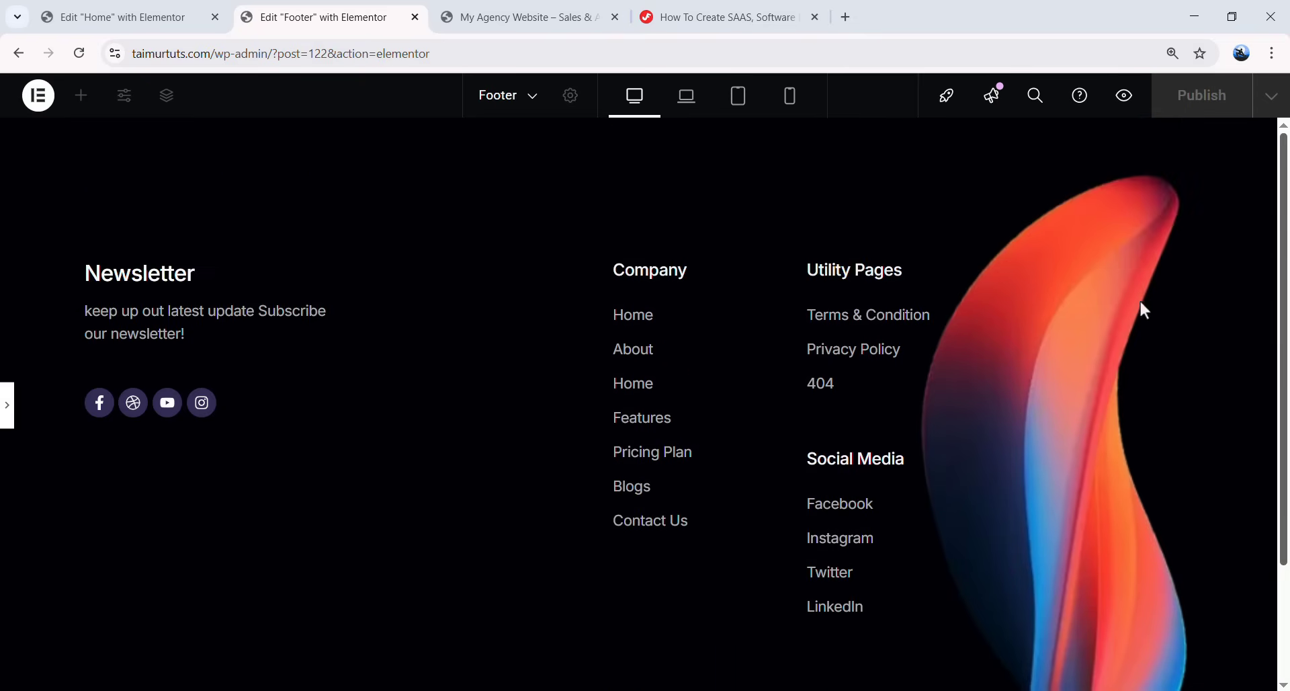
pyautogui.scroll(-2, 740, 299)
pyautogui.scroll(2, 736, 292)
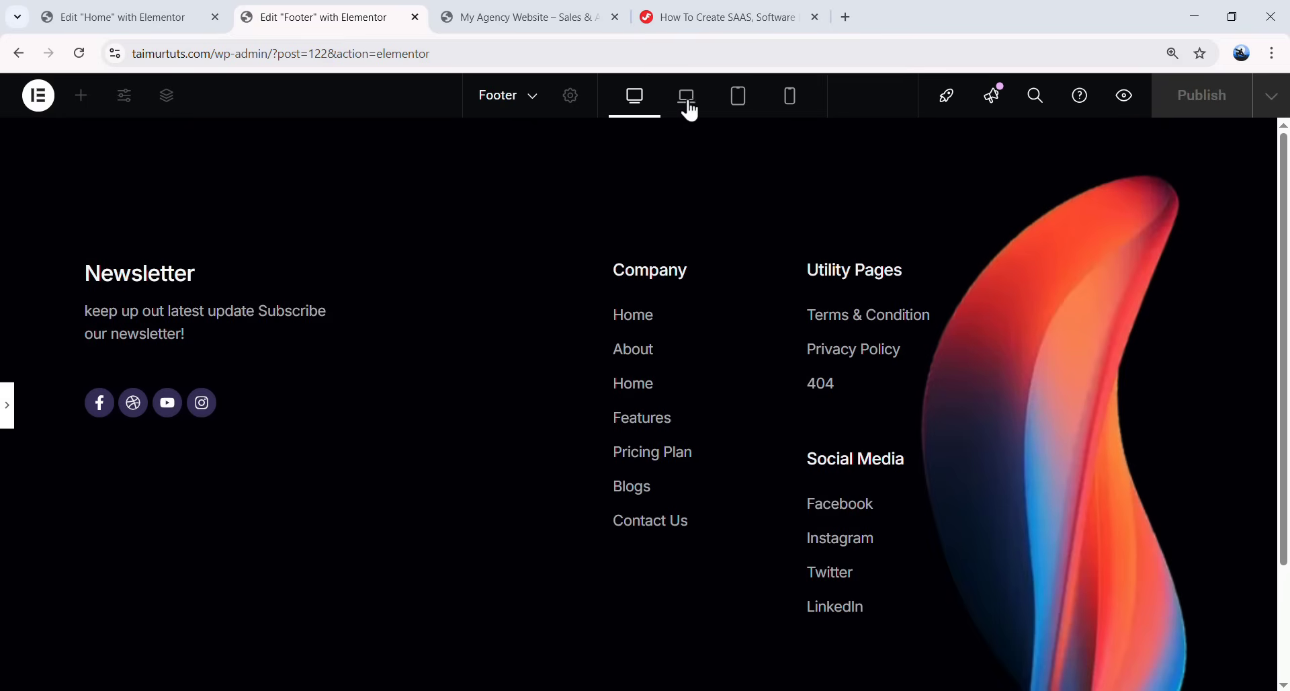
# - In laptop view, select the Footer container and open its Background Overlay settings
pyautogui.click(688, 101)
pyautogui.scroll(-2, 820, 252)
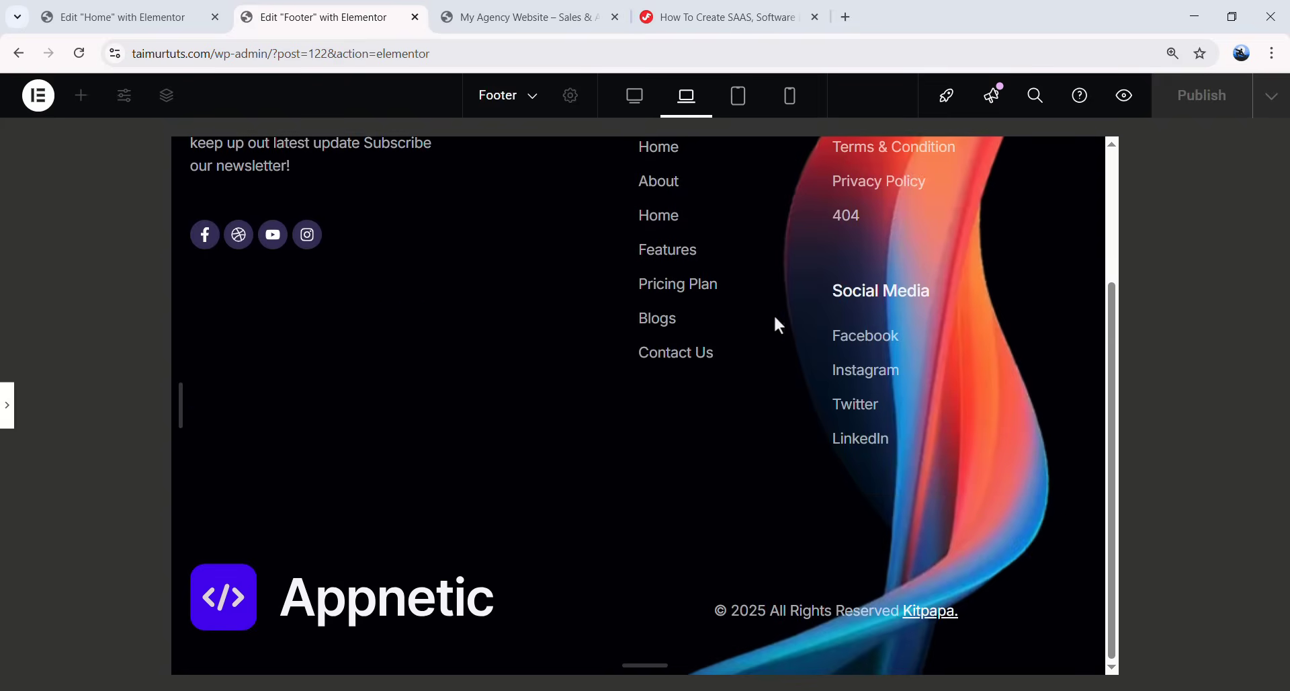
pyautogui.scroll(3, 752, 339)
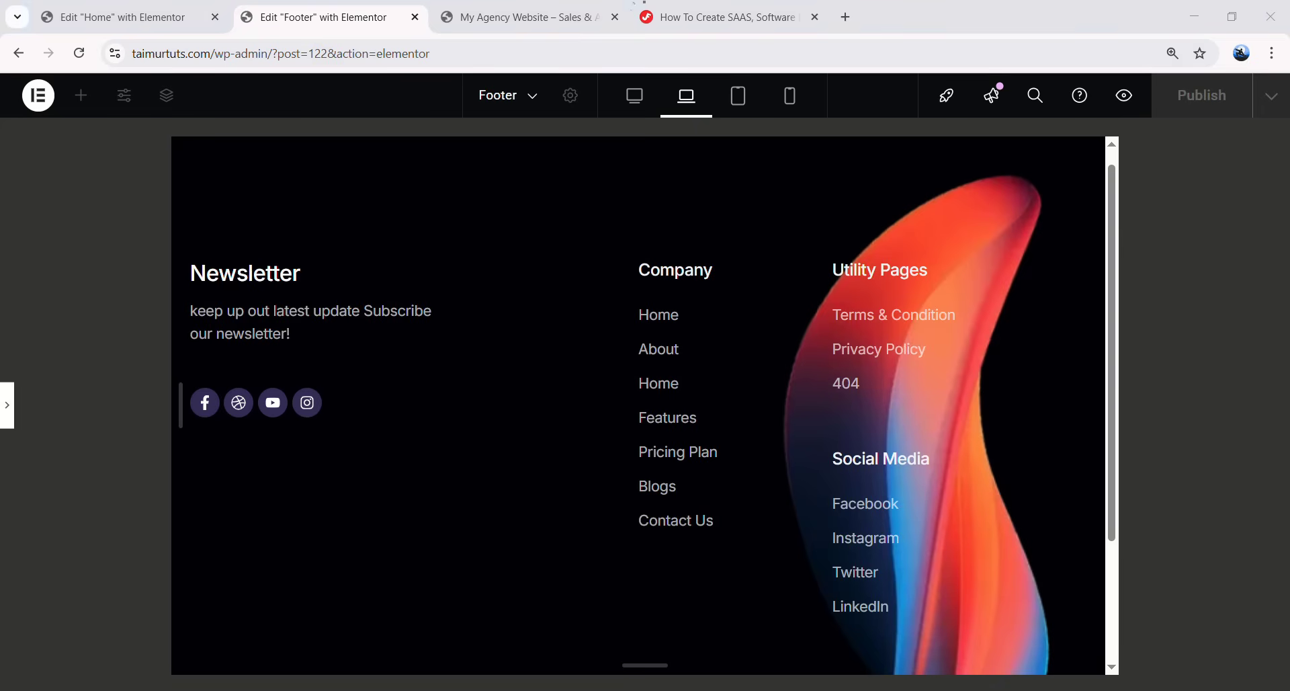
pyautogui.click(8, 407)
pyautogui.moveTo(694, 550); pyautogui.dragTo(694, 336)
pyautogui.click(678, 374)
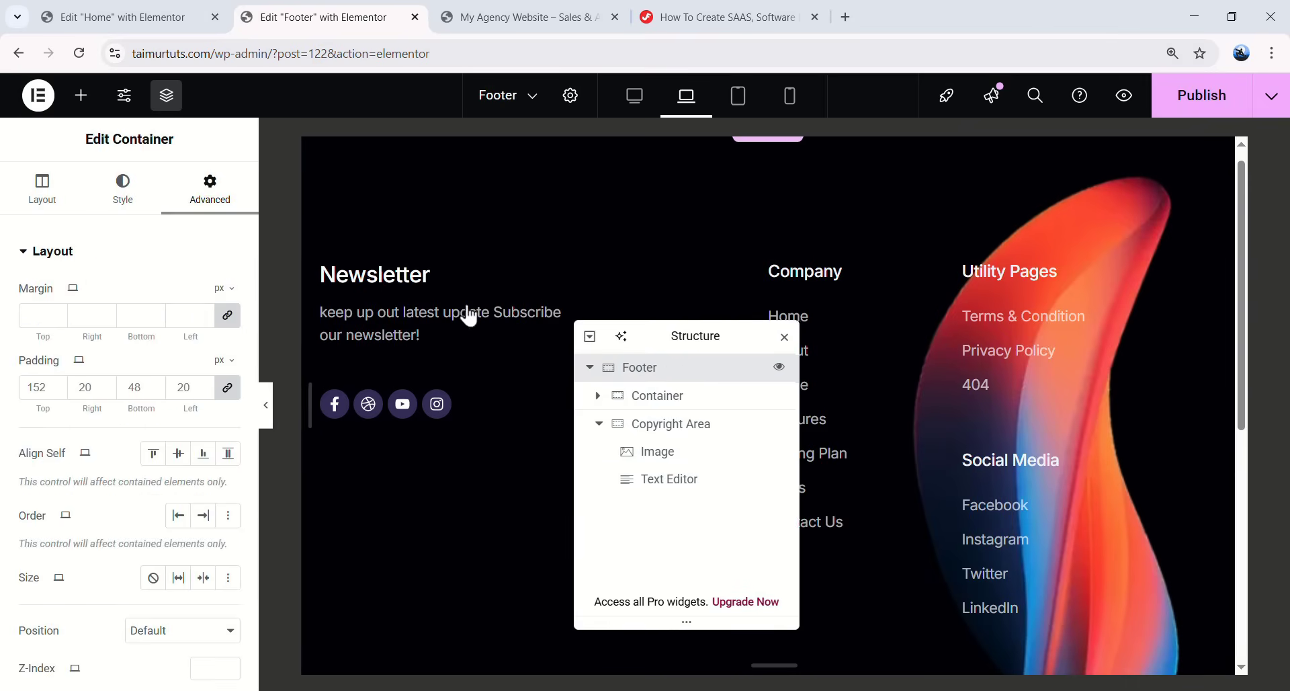
pyautogui.click(125, 194)
pyautogui.click(93, 469)
pyautogui.scroll(-5, 101, 339)
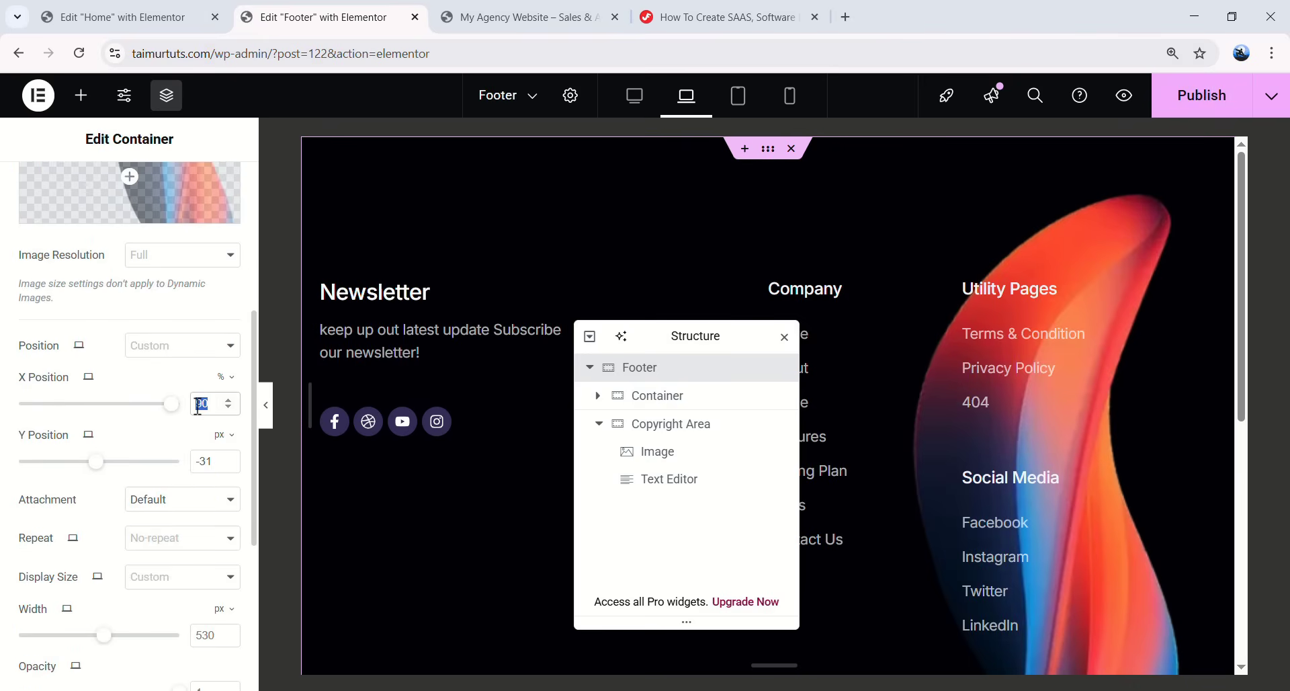
# - Set the overlay image to X 100%, Y 35 px and width 500 px
pyautogui.write('95')
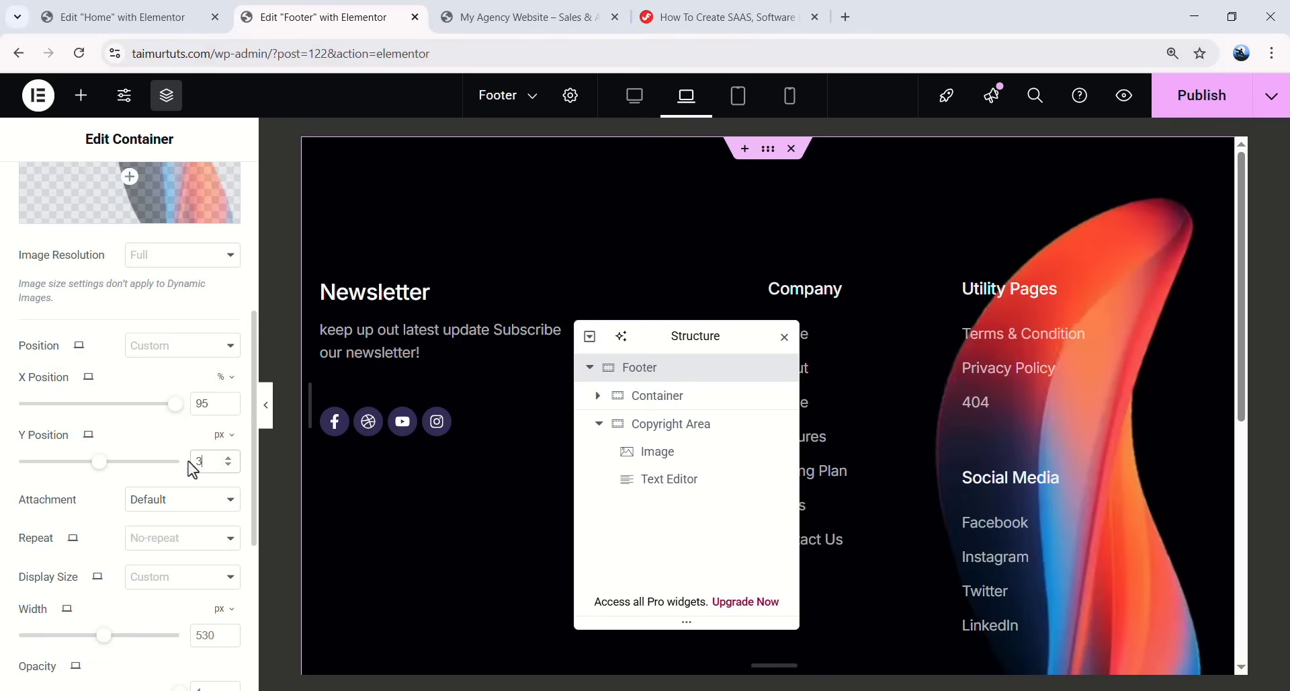
pyautogui.write('35')
pyautogui.scroll(-3, 138, 437)
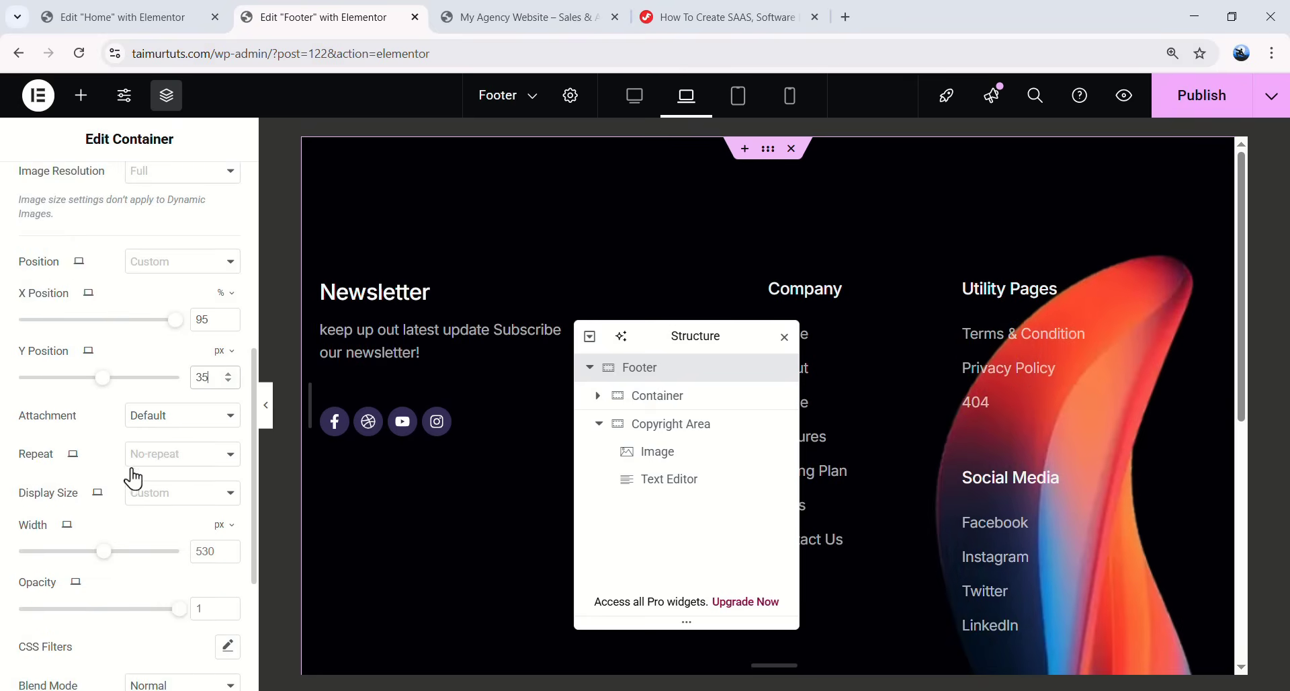
pyautogui.press('Down')
pyautogui.press('Down')
pyautogui.press('Down')
pyautogui.press('Down')
pyautogui.press('Down')
pyautogui.press('Down')
pyautogui.press('Down')
pyautogui.press('Down')
pyautogui.press('Down')
pyautogui.press('Down')
pyautogui.press('Down')
pyautogui.press('Down')
pyautogui.press('Down')
pyautogui.press('Down')
pyautogui.press('Down')
pyautogui.press('Down')
pyautogui.press('Down')
pyautogui.press('Down')
pyautogui.press('Down')
pyautogui.press('Down')
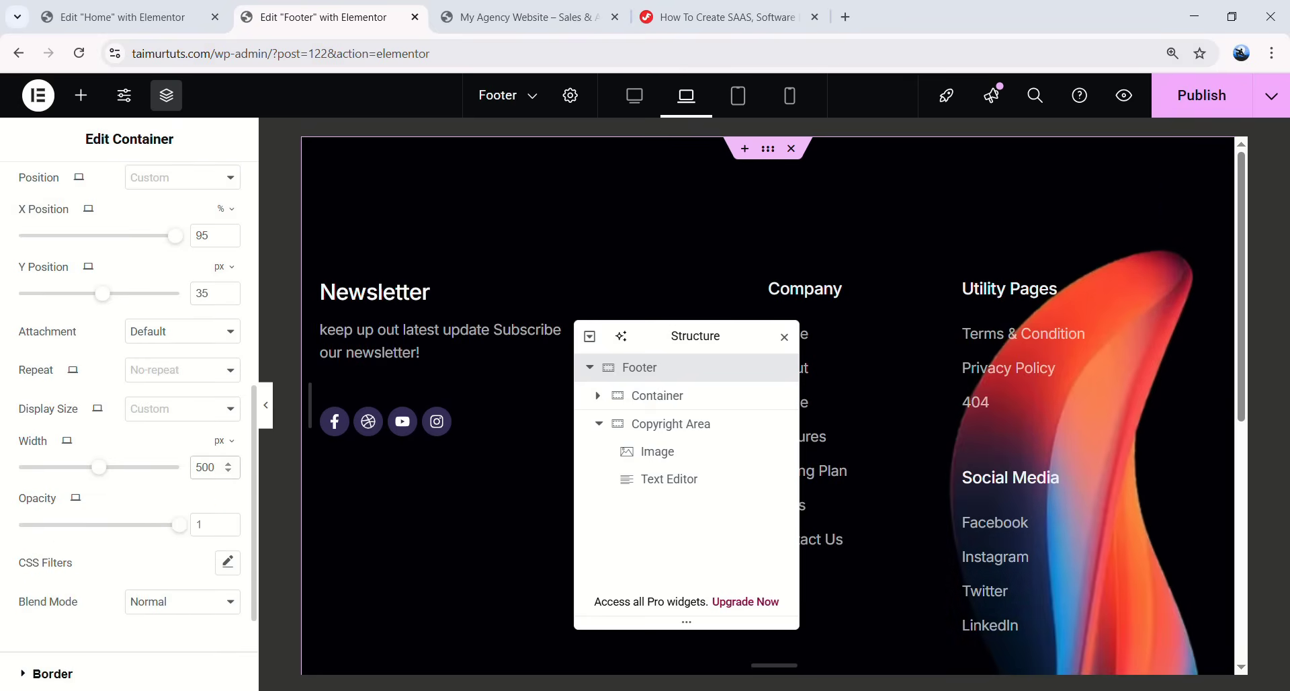
pyautogui.scroll(3, 202, 383)
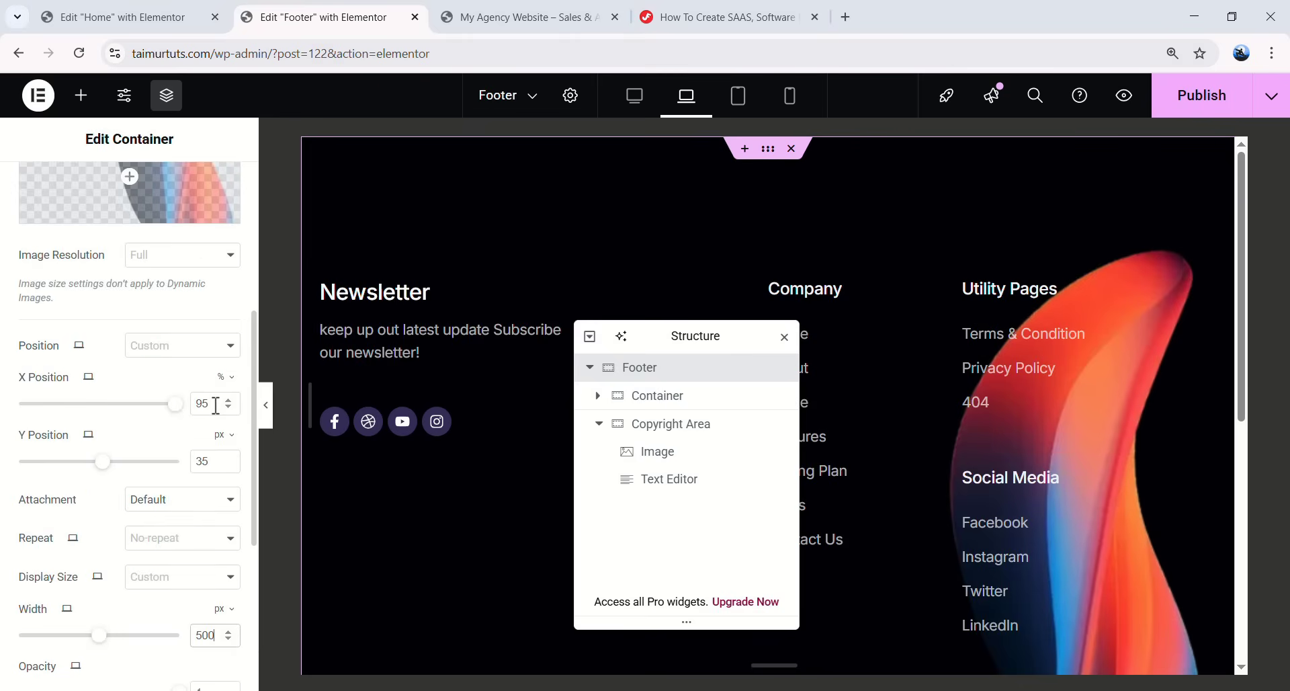
pyautogui.write('100')
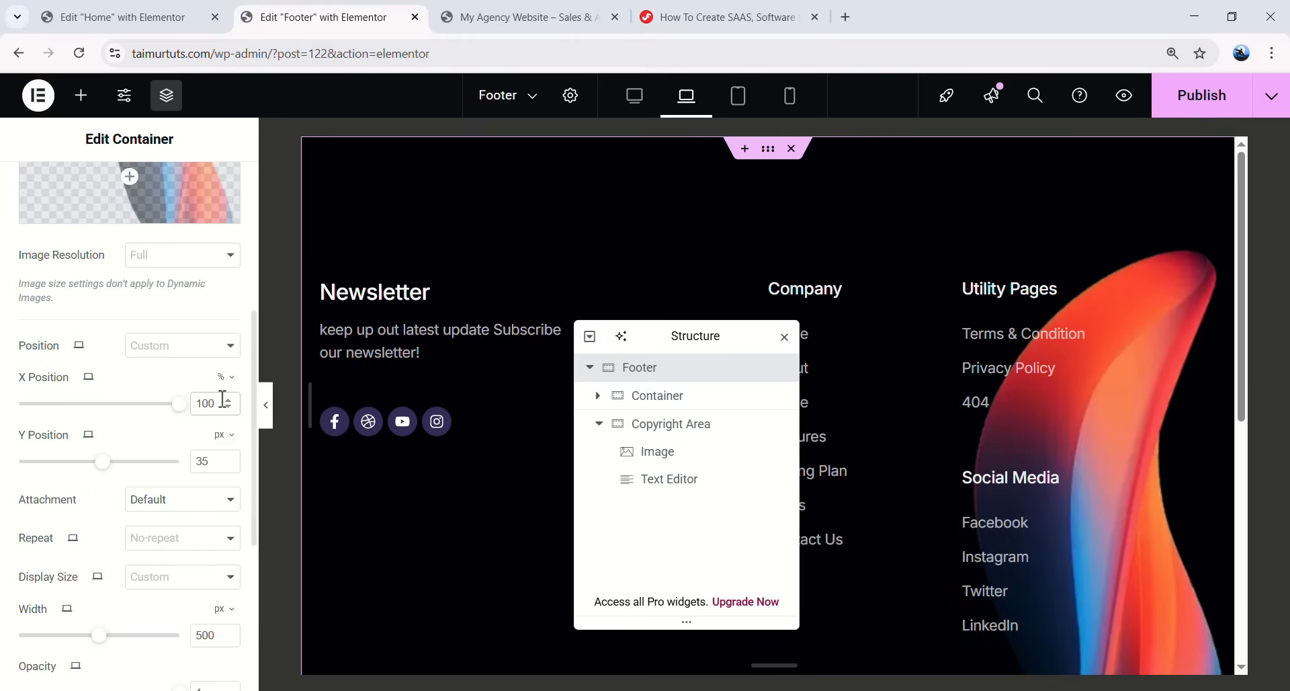
pyautogui.click(266, 406)
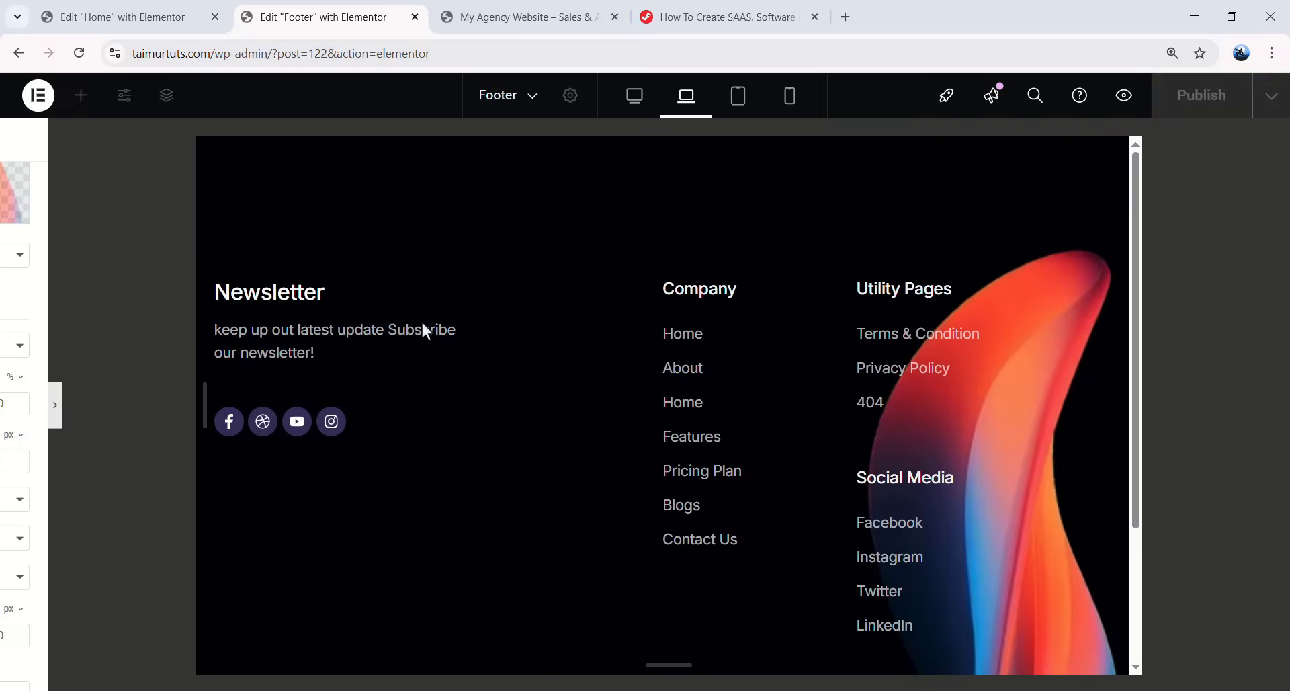
pyautogui.scroll(-3, 564, 260)
pyautogui.scroll(1, 564, 259)
# - For tablet, set the footer overlay to X 100%, Y 110 px and opacity 0.6
pyautogui.click(734, 108)
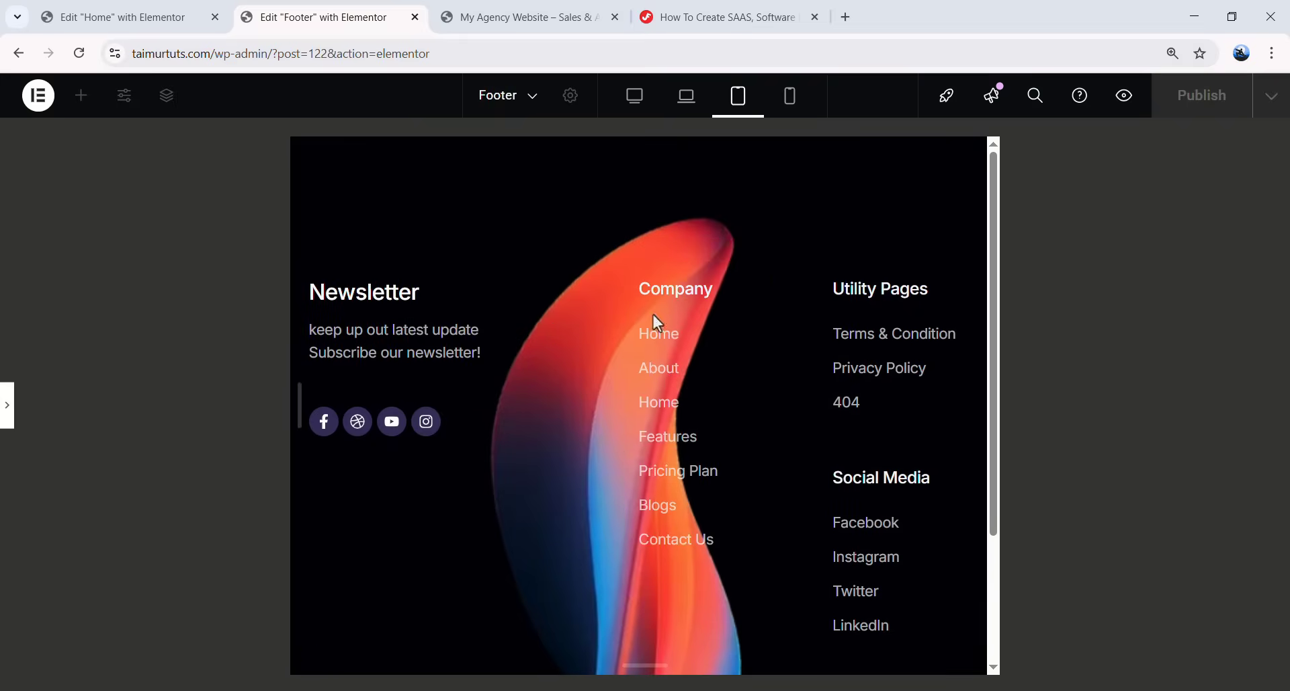
pyautogui.click(8, 405)
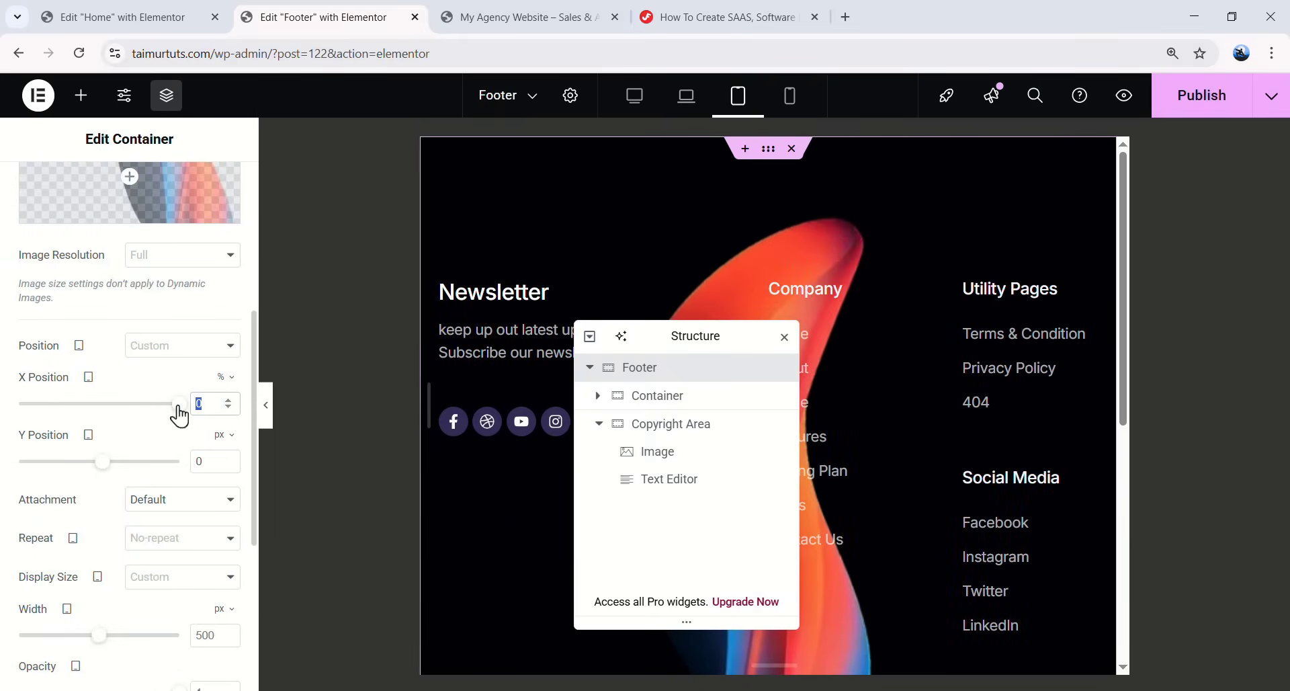
pyautogui.write('100')
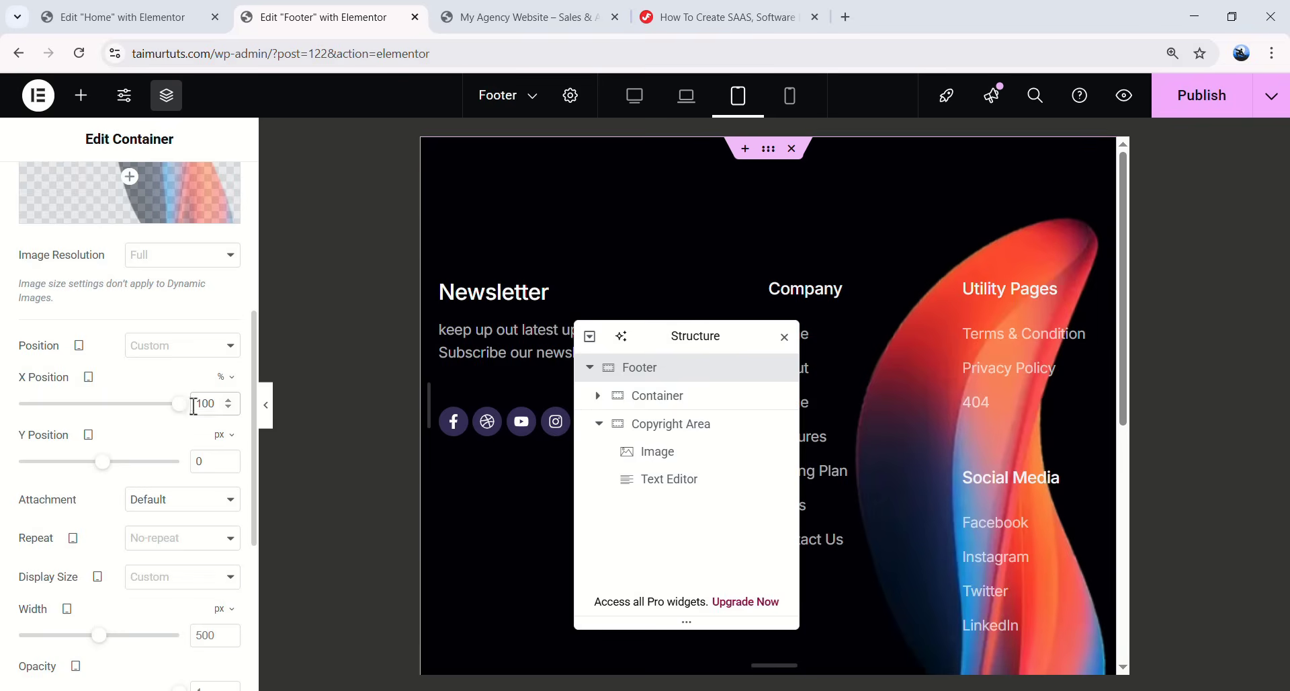
pyautogui.doubleClick(211, 465)
pyautogui.write('110')
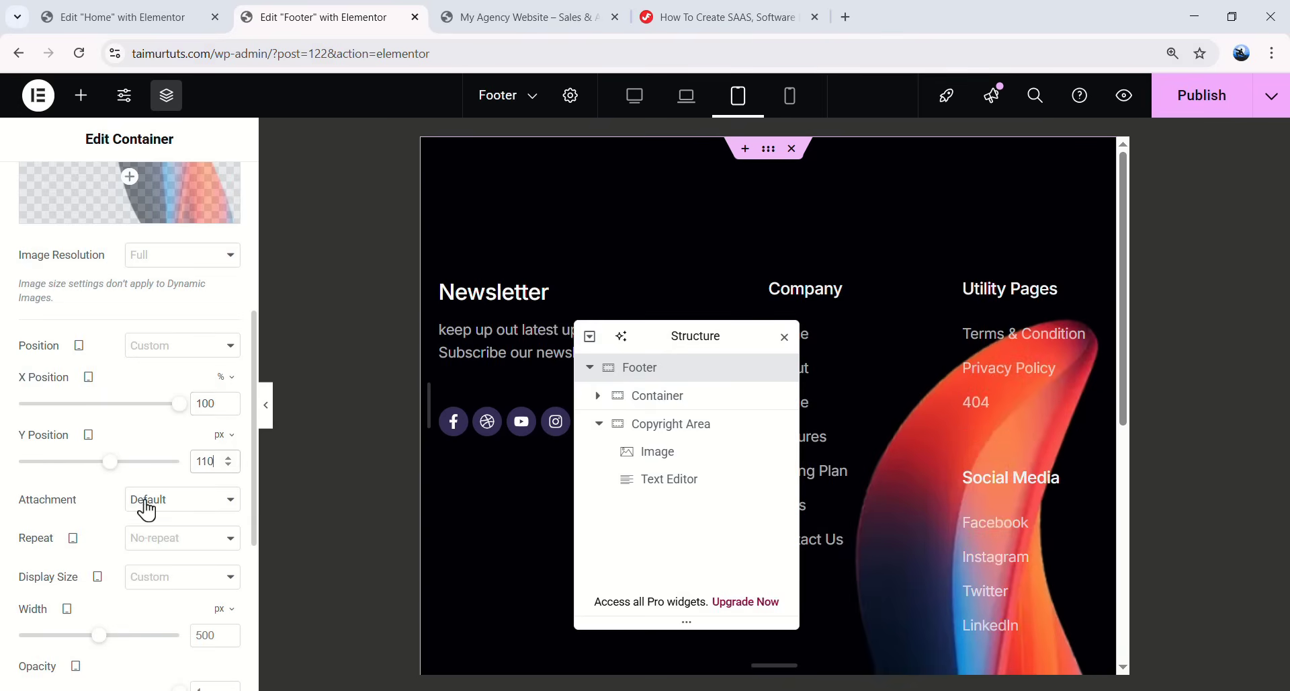
pyautogui.scroll(-3, 147, 510)
pyautogui.moveTo(173, 536); pyautogui.dragTo(143, 537)
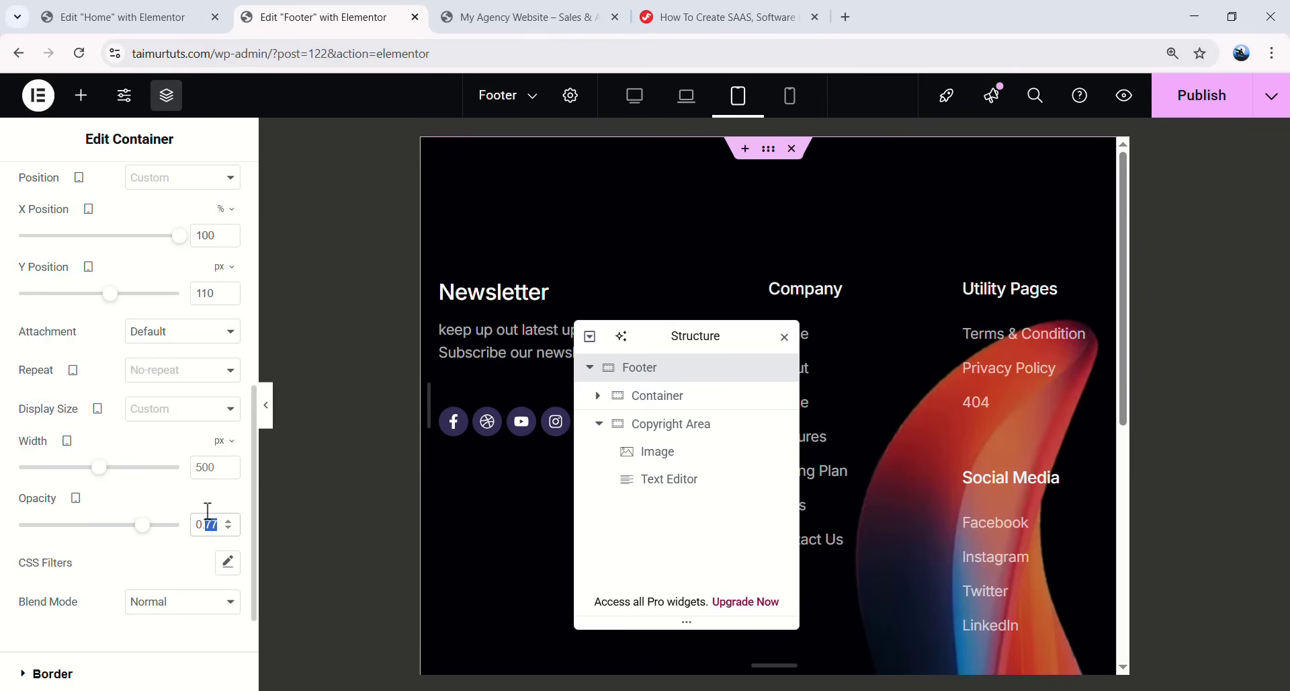
pyautogui.write('6')
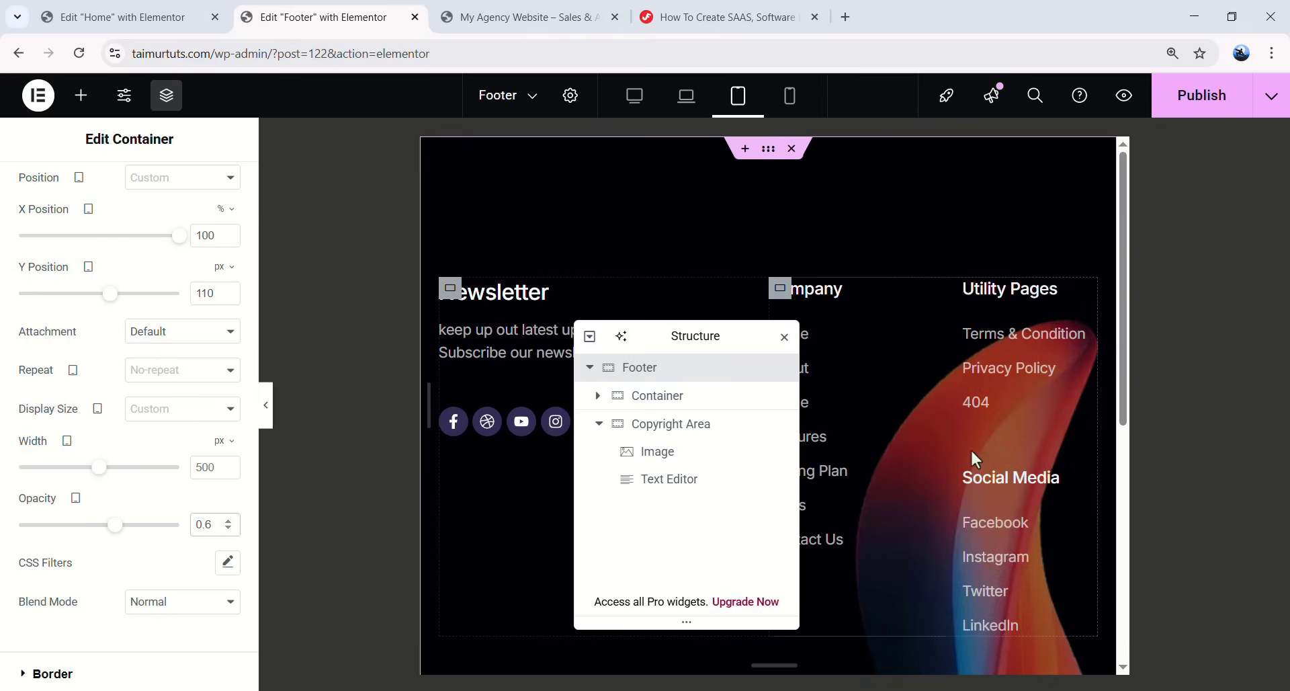
# - Set the footer's inner Container direction to Column on tablet
pyautogui.moveTo(717, 335); pyautogui.dragTo(288, 195)
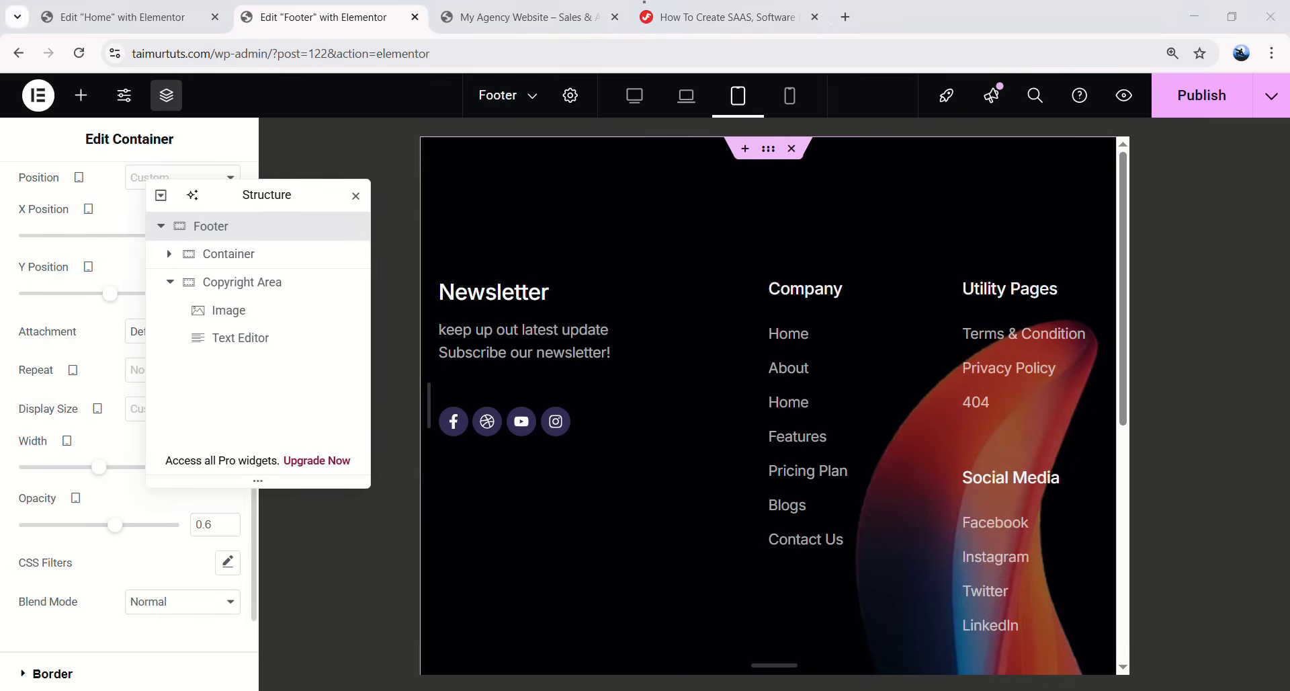
pyautogui.click(216, 265)
pyautogui.click(169, 254)
pyautogui.moveTo(319, 198); pyautogui.dragTo(1023, 201)
pyautogui.click(178, 564)
pyautogui.scroll(-1, 625, 337)
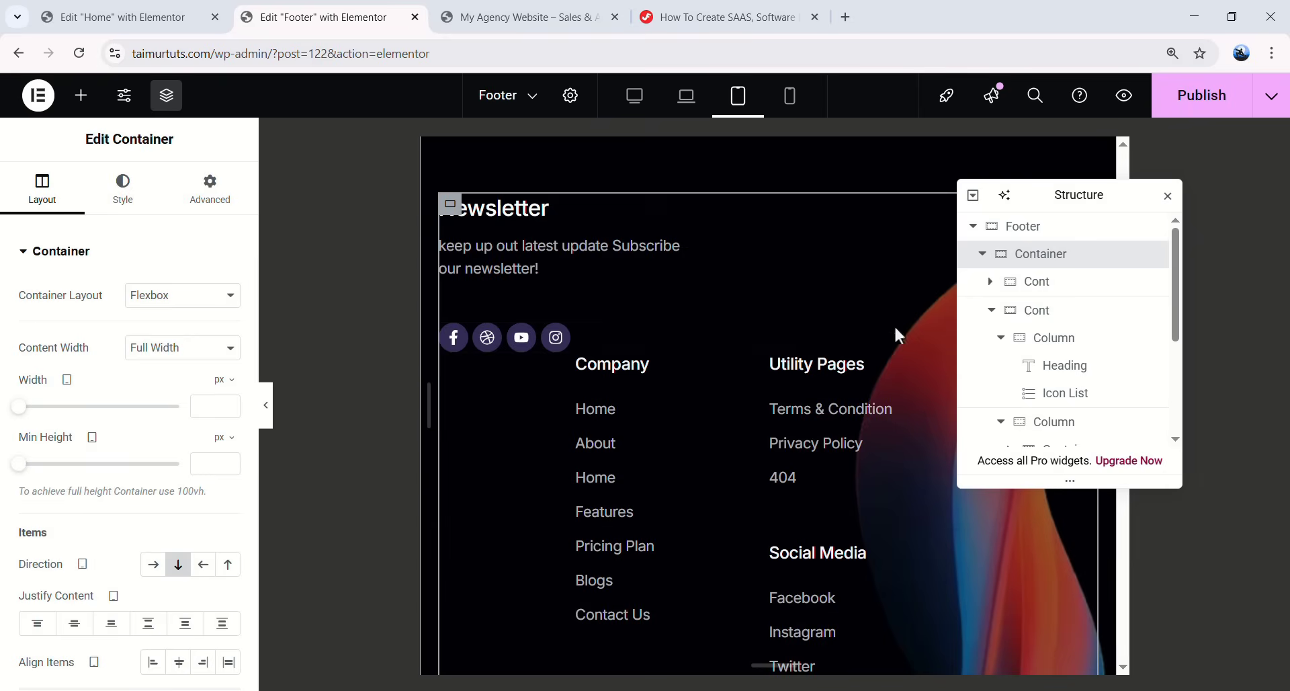
pyautogui.click(1043, 315)
# - Set the Company and Utility Pages group's margins to left 0 and top 40
pyautogui.click(992, 311)
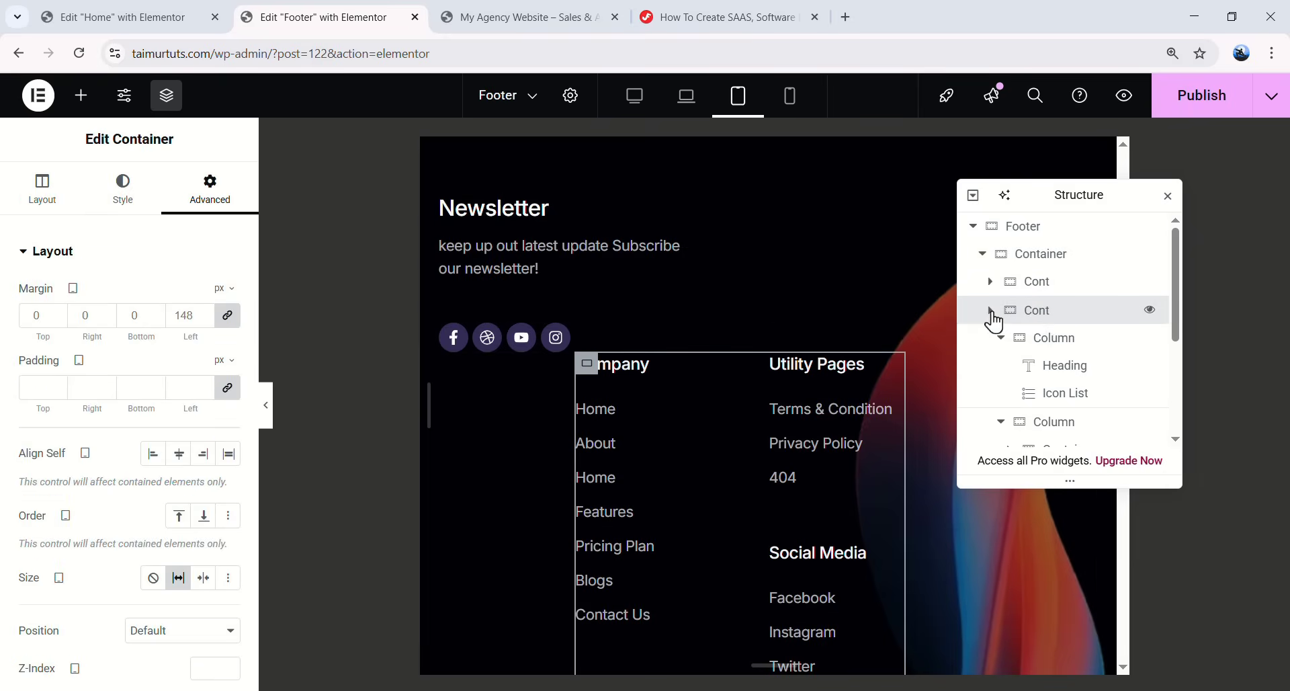
pyautogui.doubleClick(191, 313)
pyautogui.write('0')
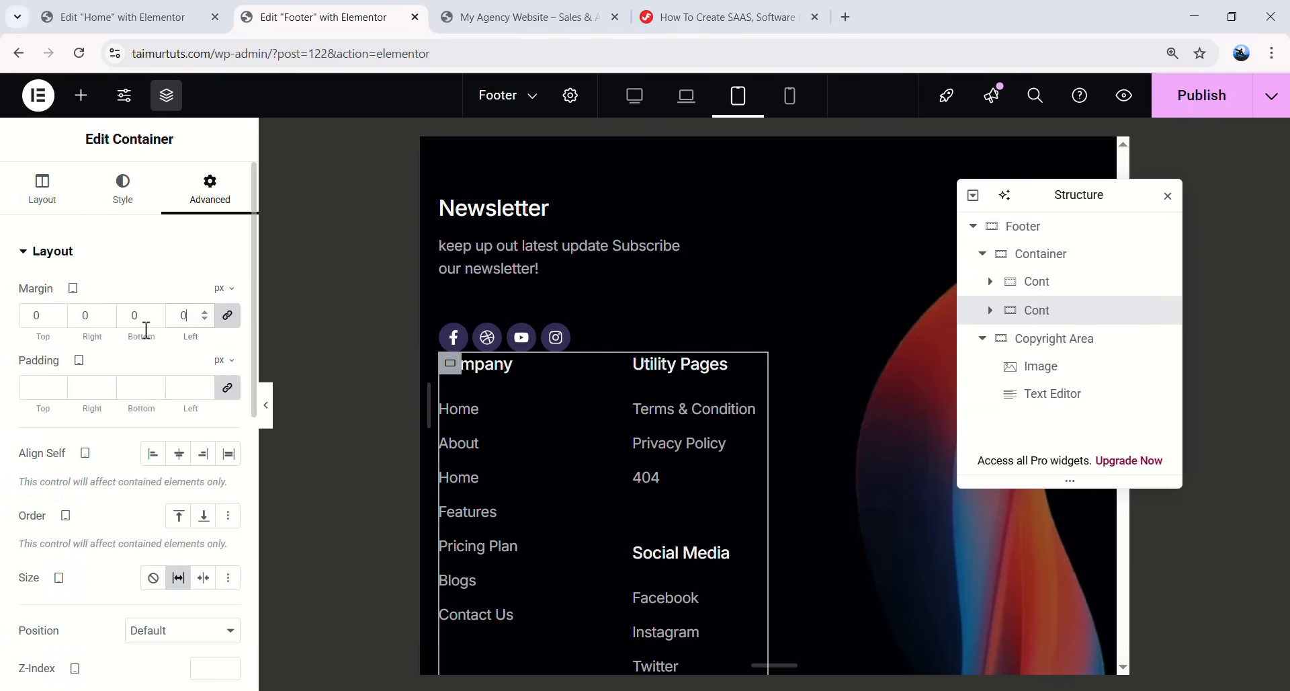
pyautogui.doubleClick(35, 314)
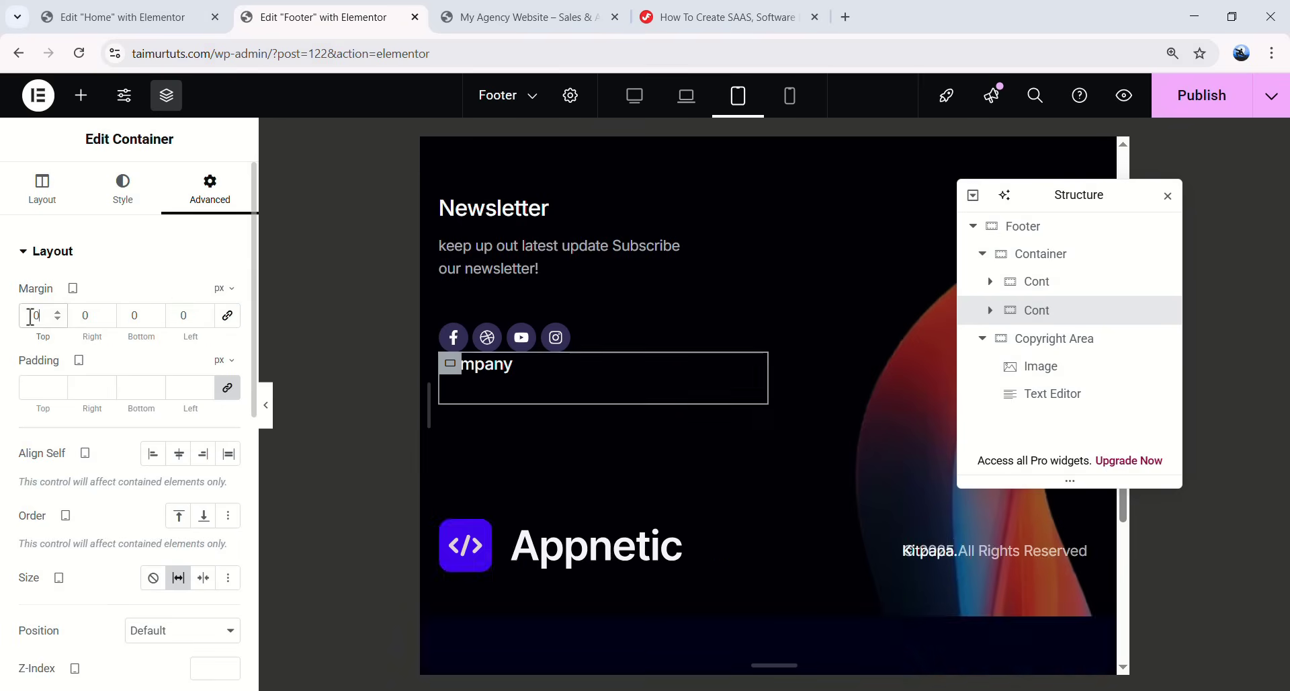
pyautogui.write('40')
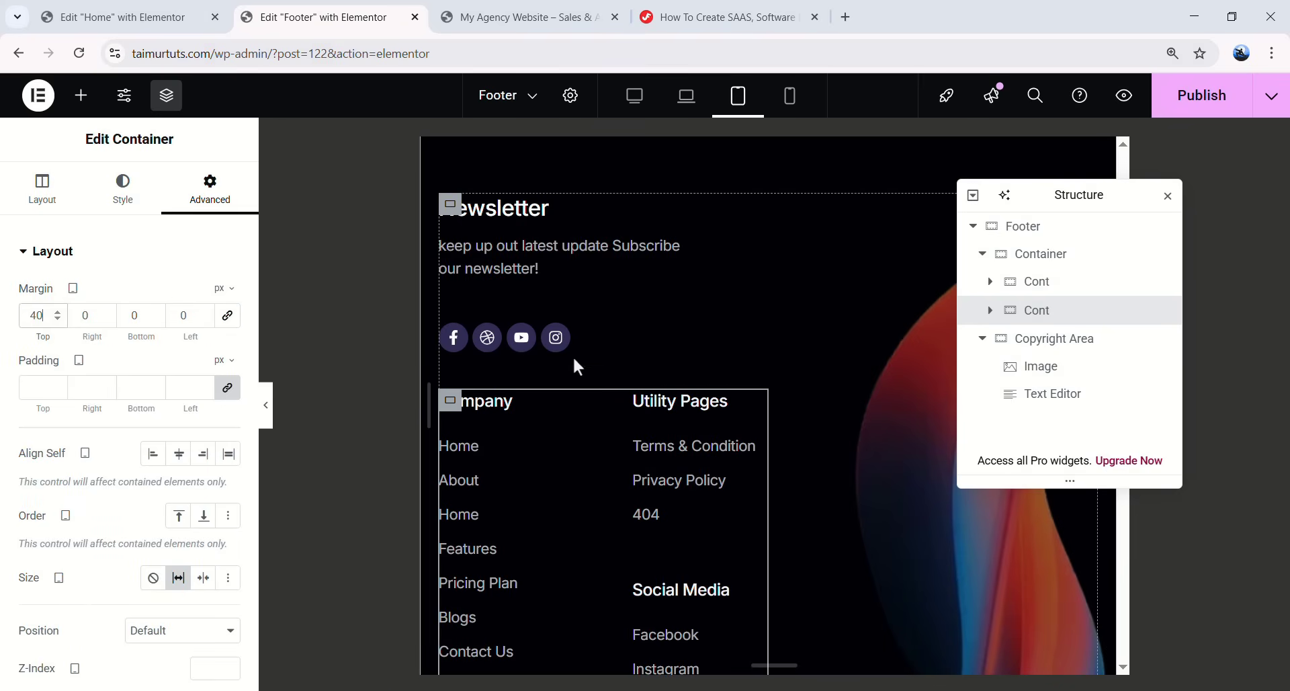
pyautogui.scroll(-3, 575, 399)
# - Lay out Utility Pages and Social Media side by side in the second footer column
pyautogui.click(644, 233)
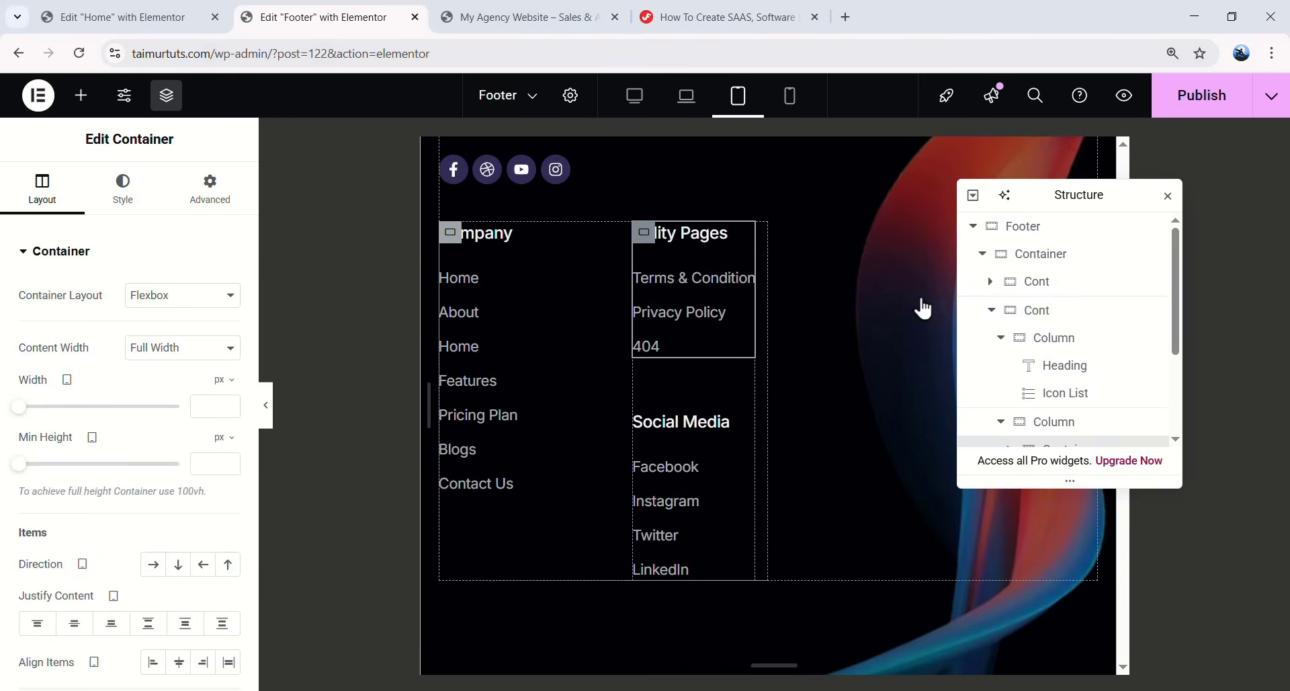
pyautogui.scroll(-2, 1066, 340)
pyautogui.scroll(2, 1068, 347)
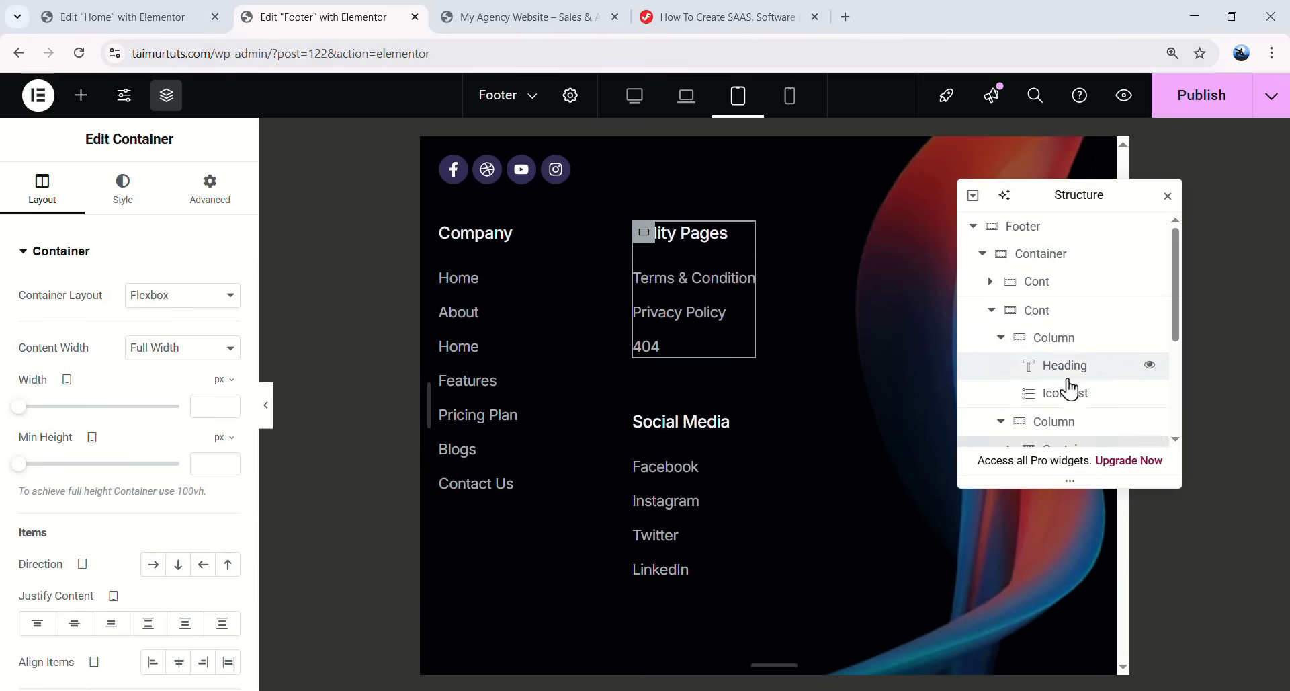
pyautogui.click(1048, 422)
pyautogui.click(1000, 338)
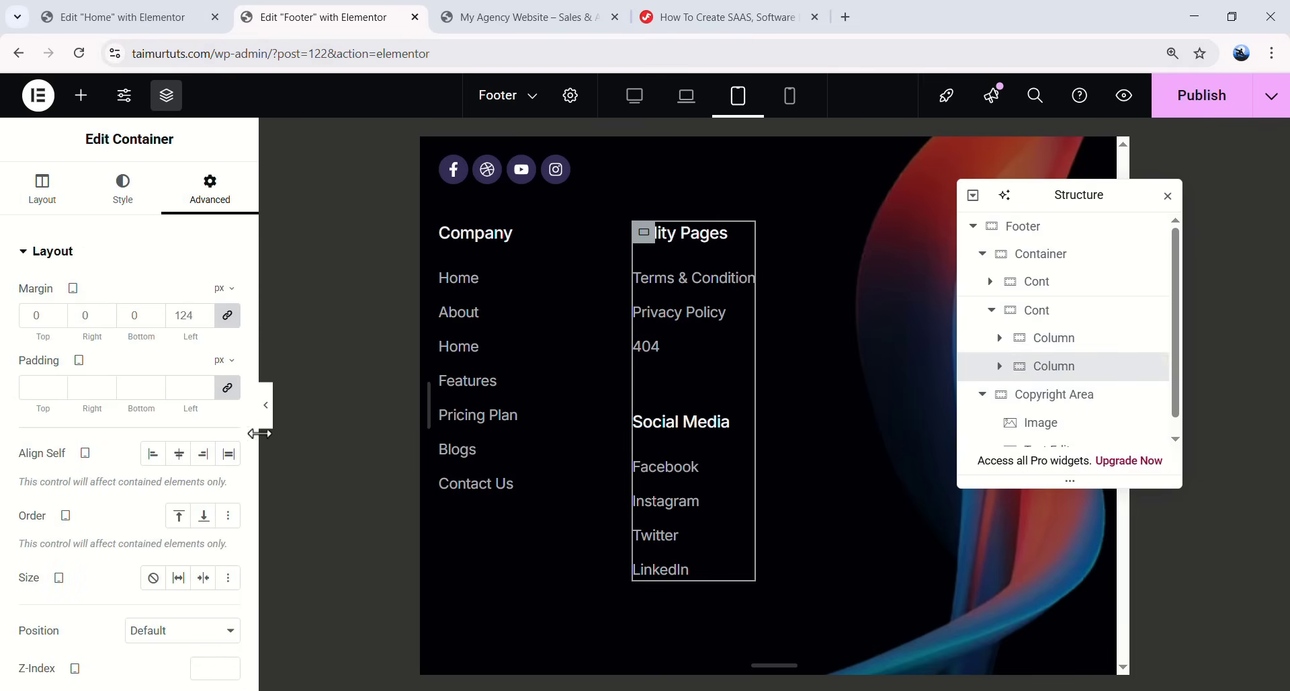
pyautogui.click(62, 203)
pyautogui.click(154, 564)
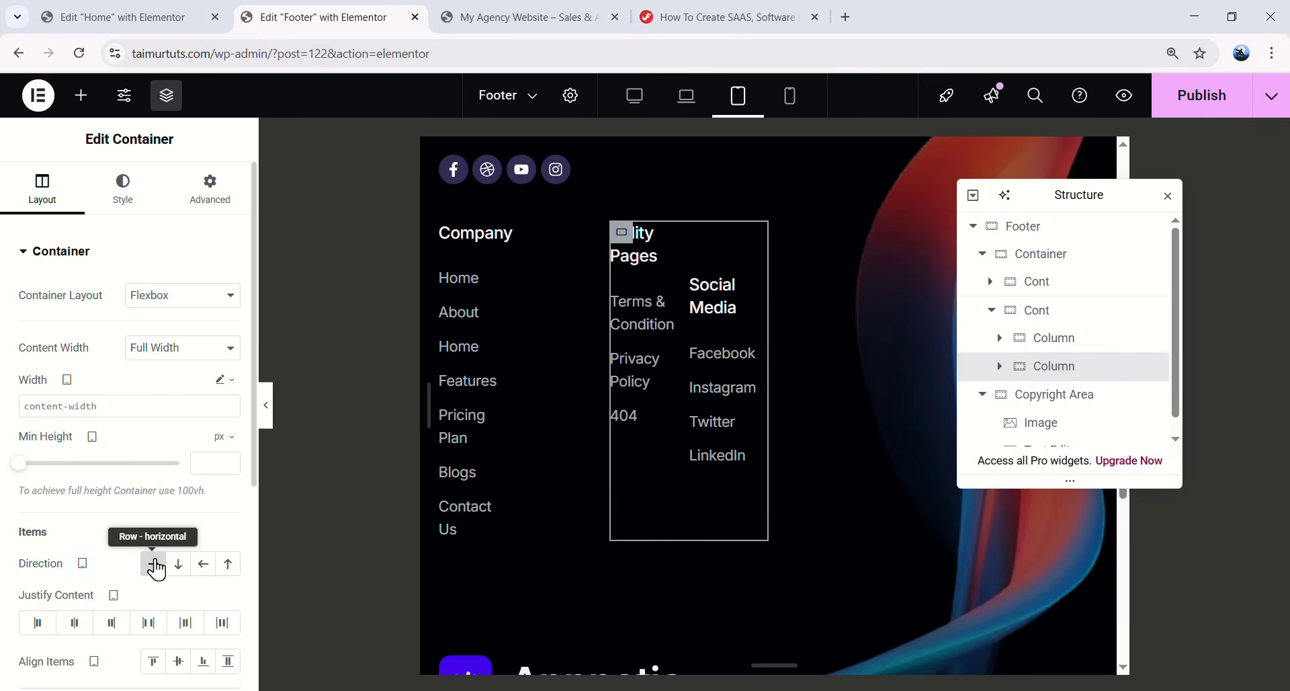
# - Set the Company and Utility Pages group's width to 100%
pyautogui.click(1050, 319)
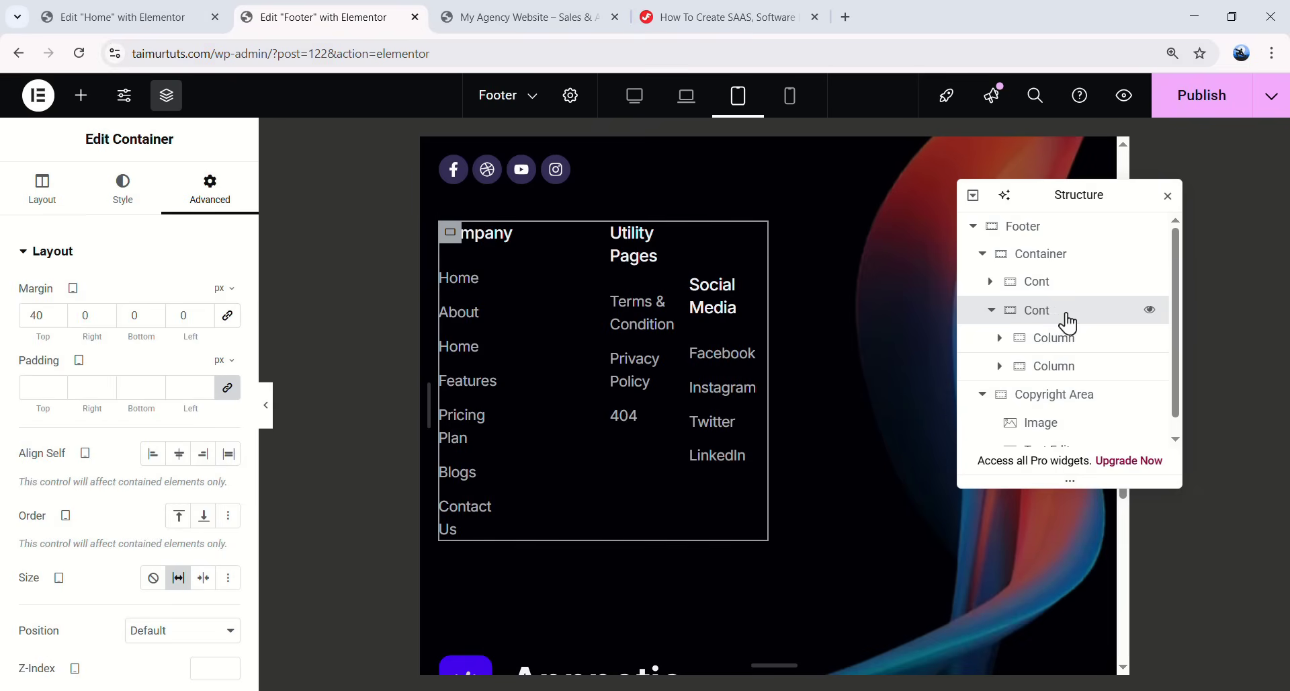
pyautogui.click(56, 212)
pyautogui.click(223, 380)
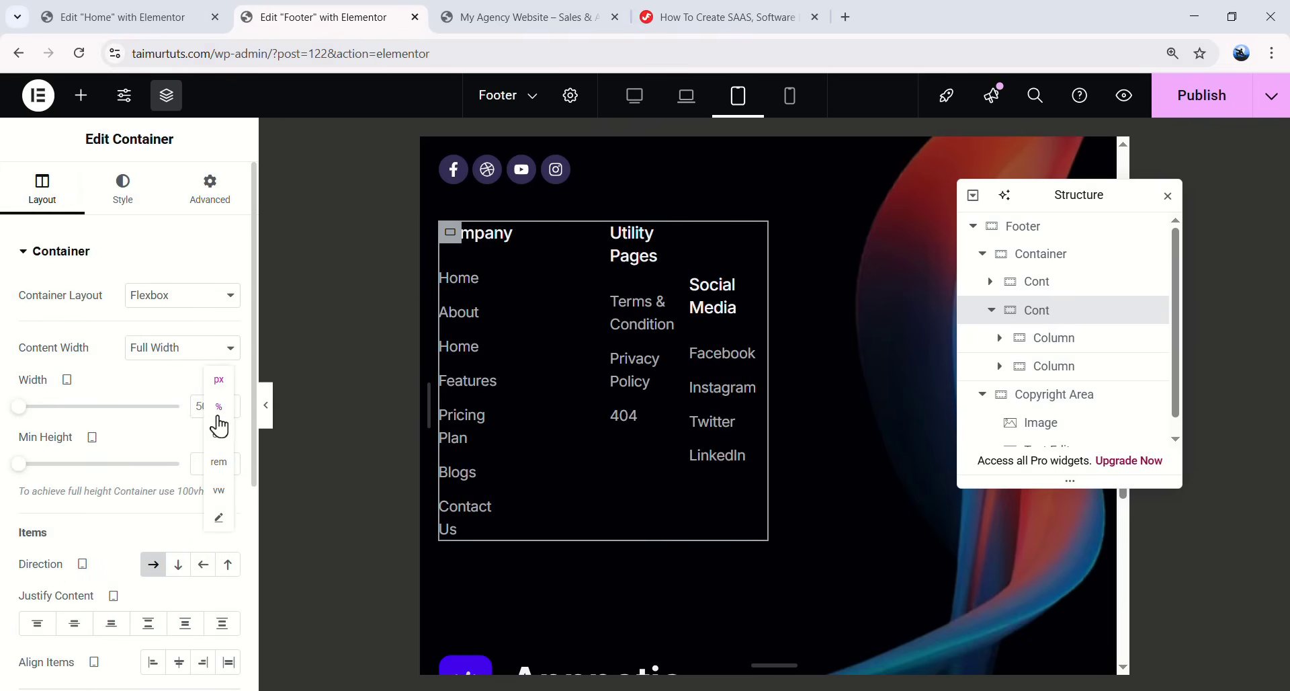
pyautogui.click(217, 412)
pyautogui.moveTo(216, 408); pyautogui.dragTo(191, 406)
pyautogui.write('100')
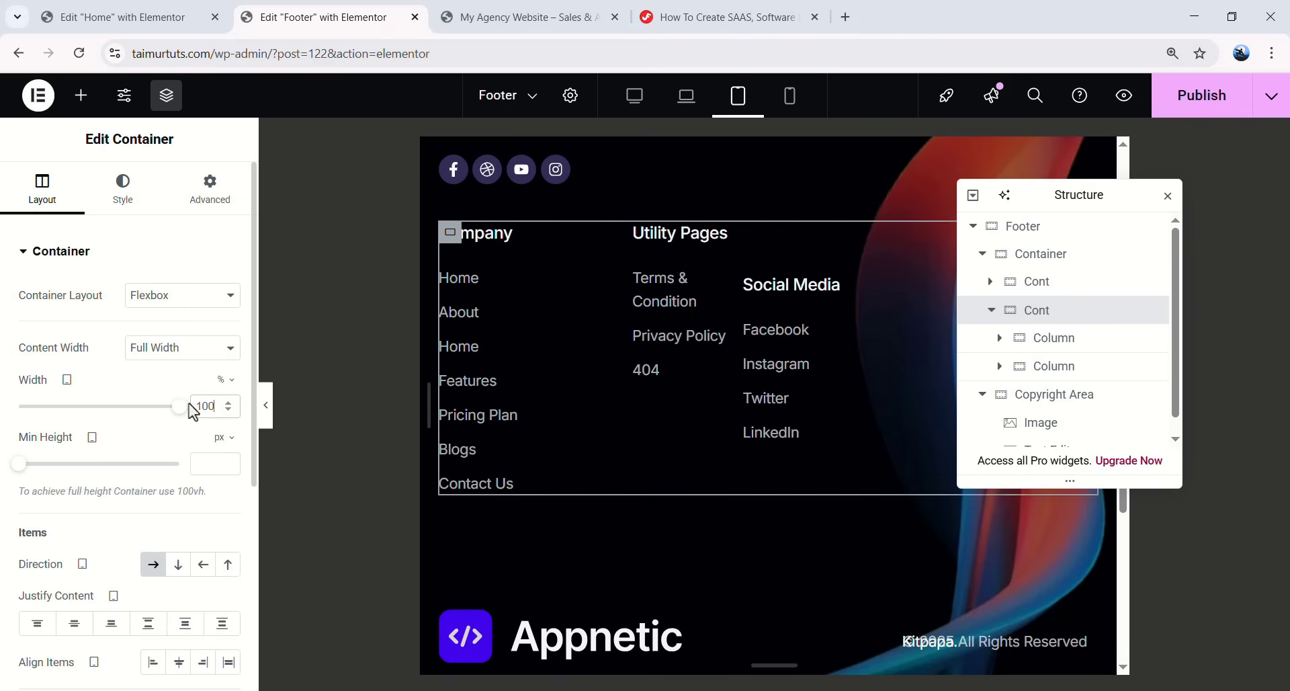
# - Give the Social Media container unlinked margins: top 0 and left 56 px
pyautogui.click(1085, 496)
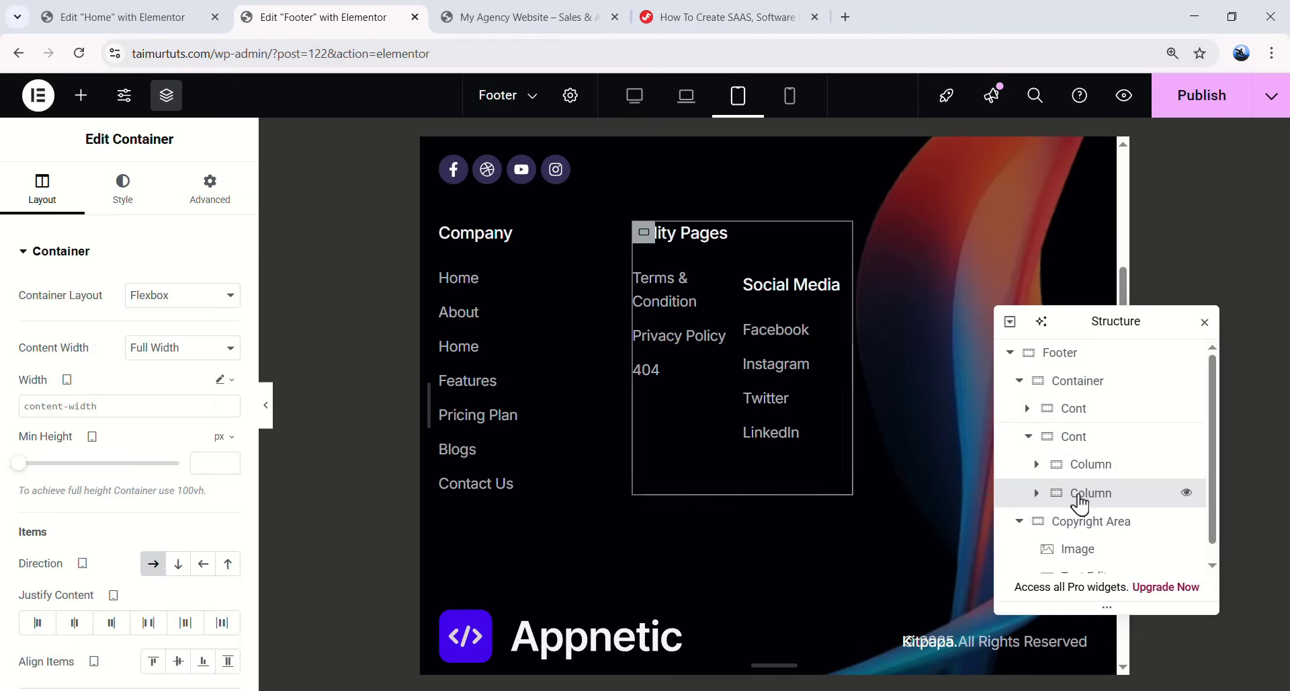
pyautogui.click(1036, 492)
pyautogui.scroll(-2, 1075, 484)
pyautogui.click(1105, 396)
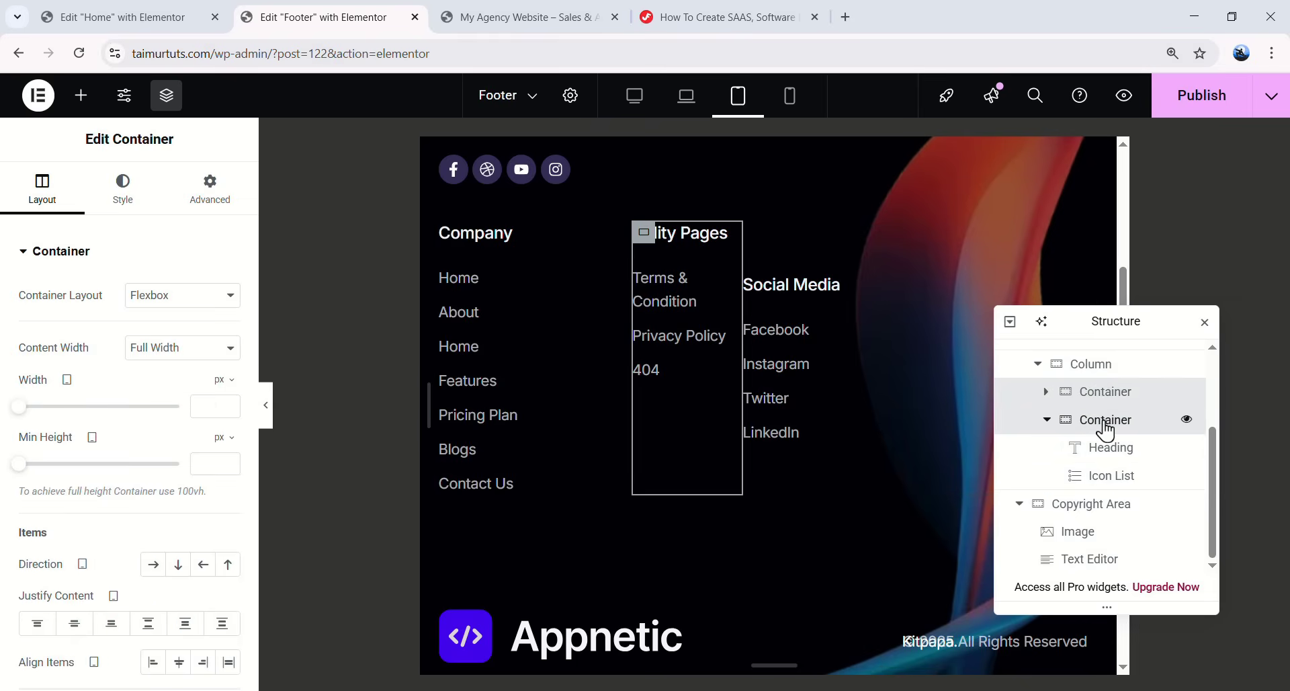
pyautogui.click(1109, 423)
pyautogui.click(1046, 419)
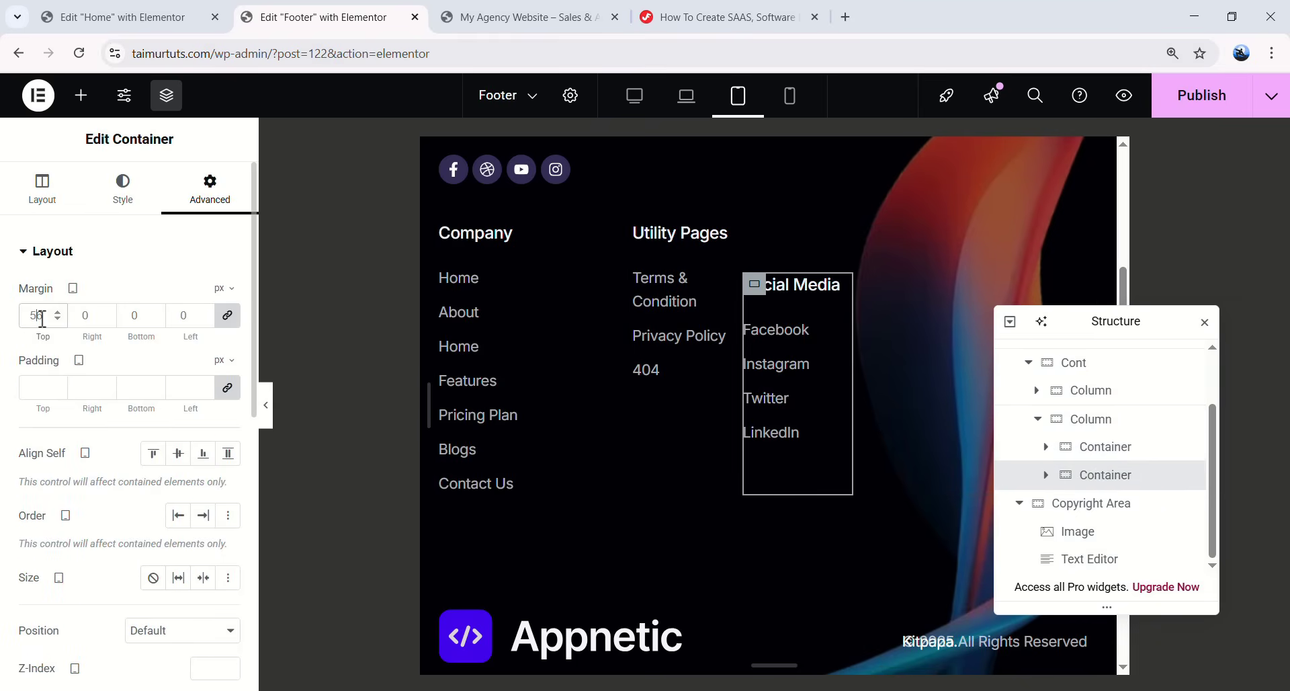
pyautogui.write('0')
pyautogui.click(227, 316)
pyautogui.doubleClick(196, 316)
pyautogui.write('56')
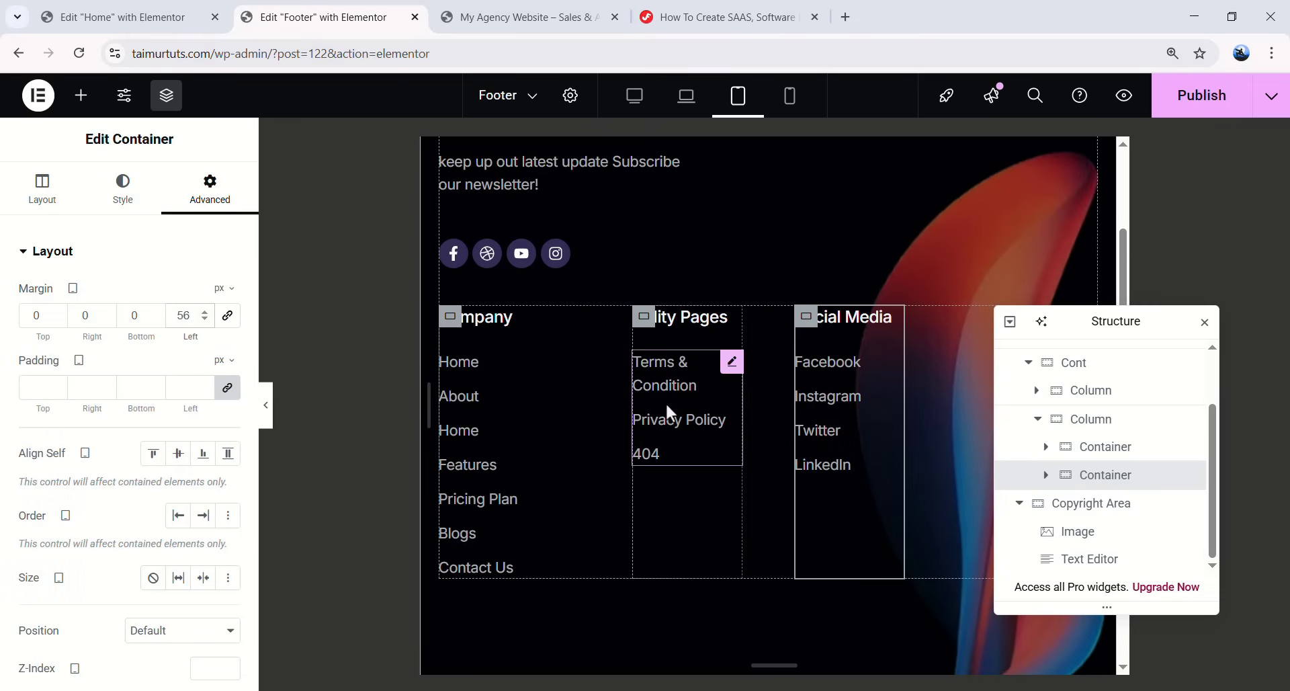
# - Preview the tablet footer, then select the copyright text widget
pyautogui.scroll(-2, 497, 400)
pyautogui.click(265, 403)
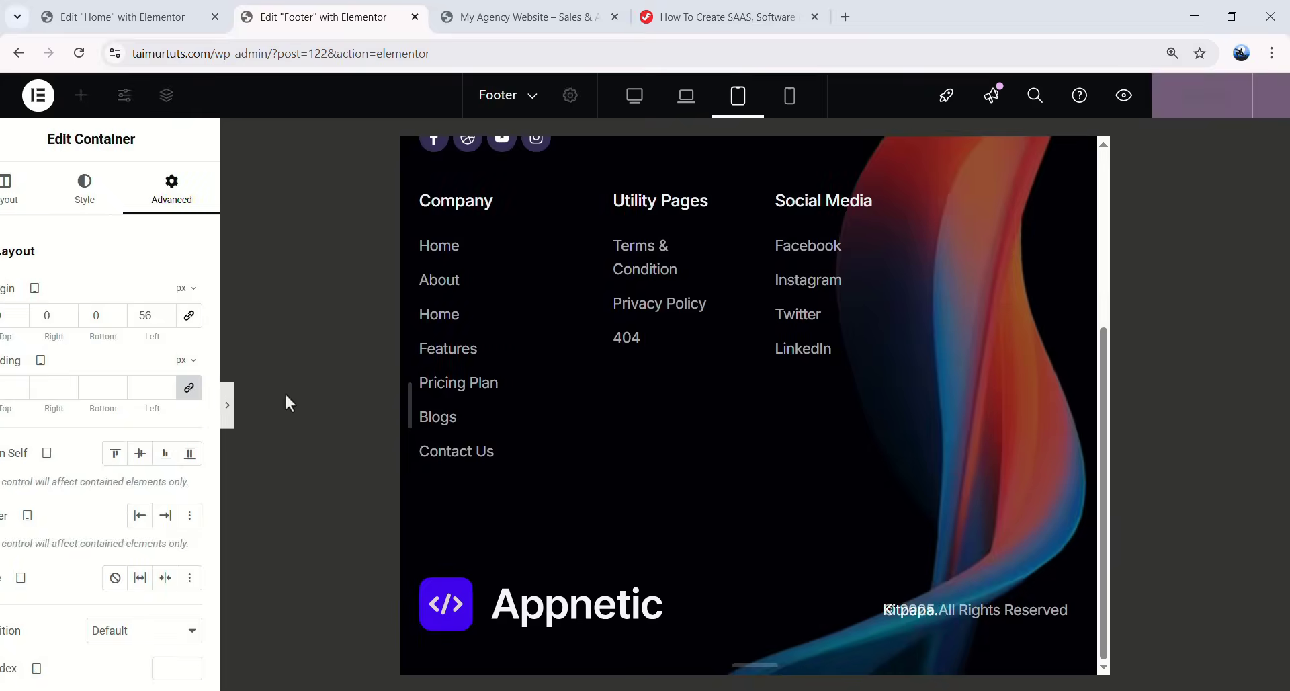
pyautogui.scroll(4, 785, 421)
pyautogui.scroll(-4, 785, 421)
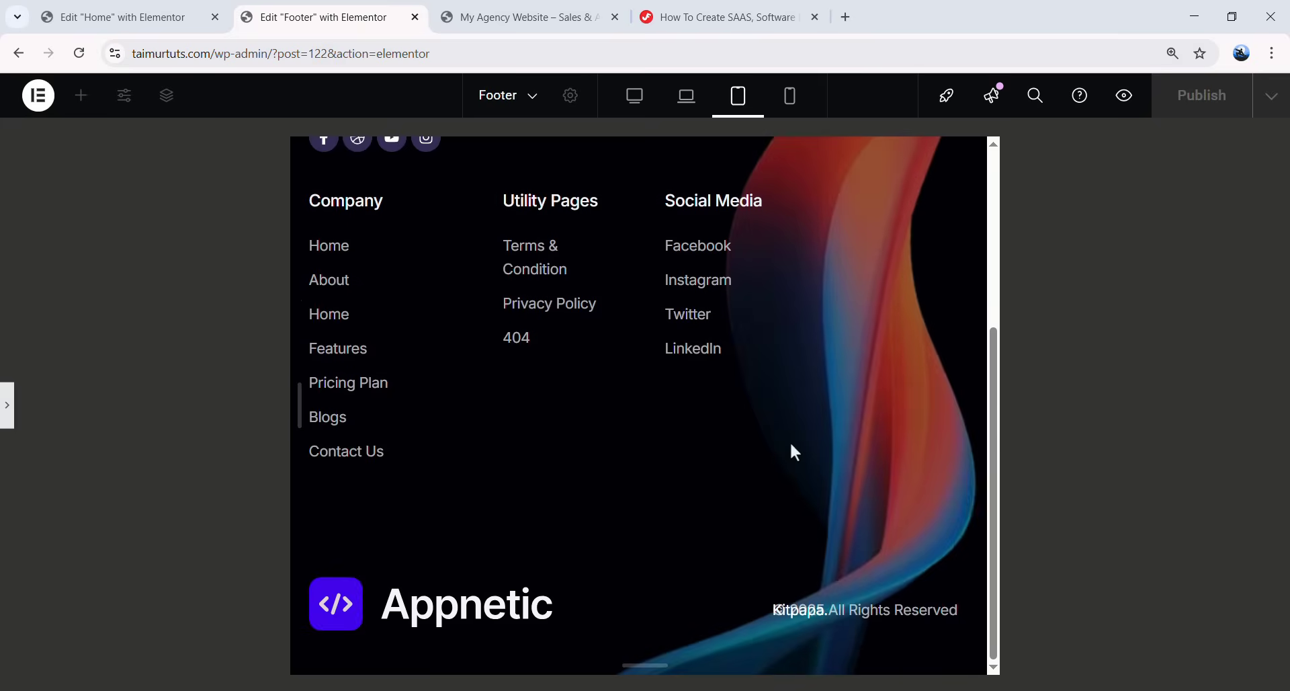
pyautogui.click(6, 405)
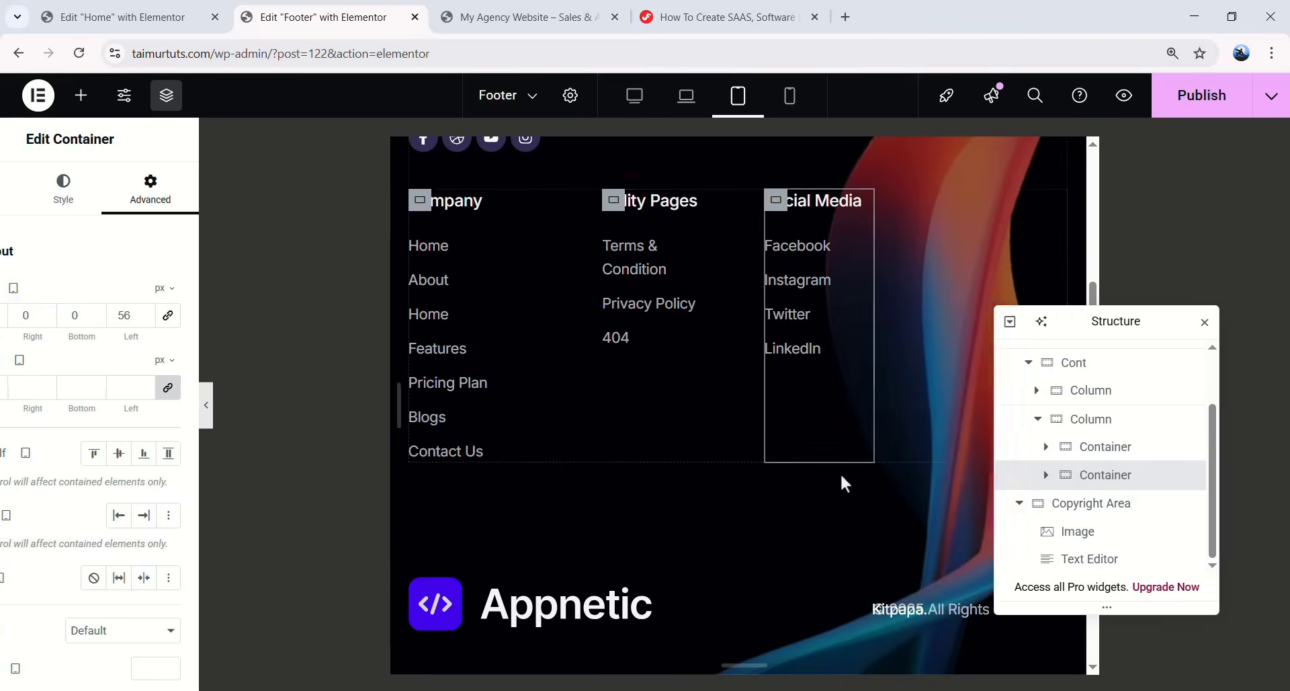
pyautogui.click(912, 617)
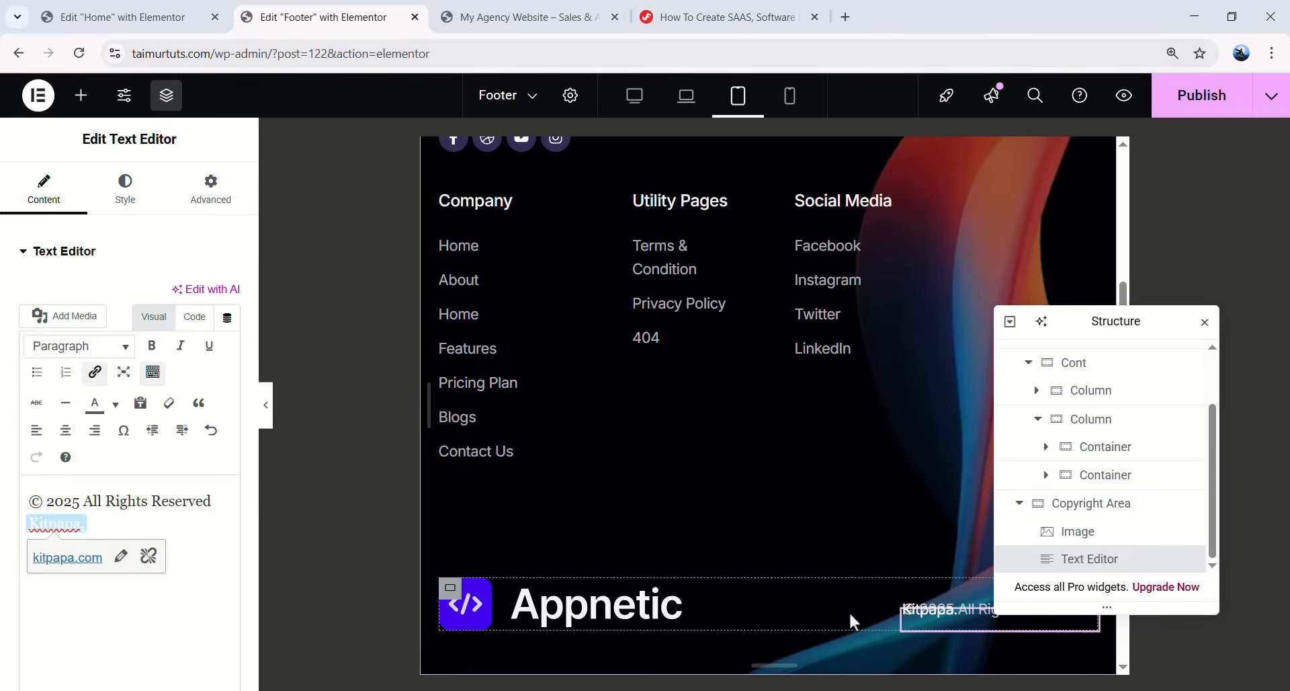
# - Set the copyright text's line height to 20
pyautogui.click(125, 190)
pyautogui.click(227, 348)
pyautogui.scroll(-2, 195, 528)
pyautogui.click(205, 551)
pyautogui.write('20')
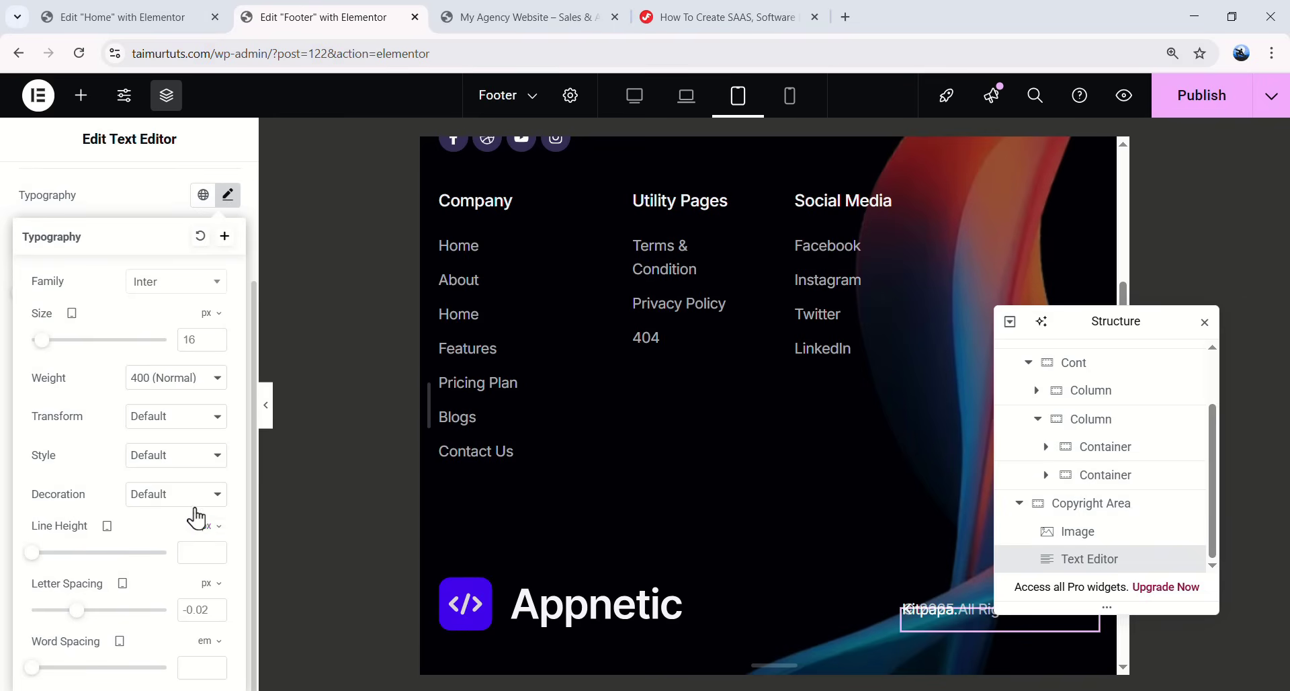
pyautogui.click(227, 196)
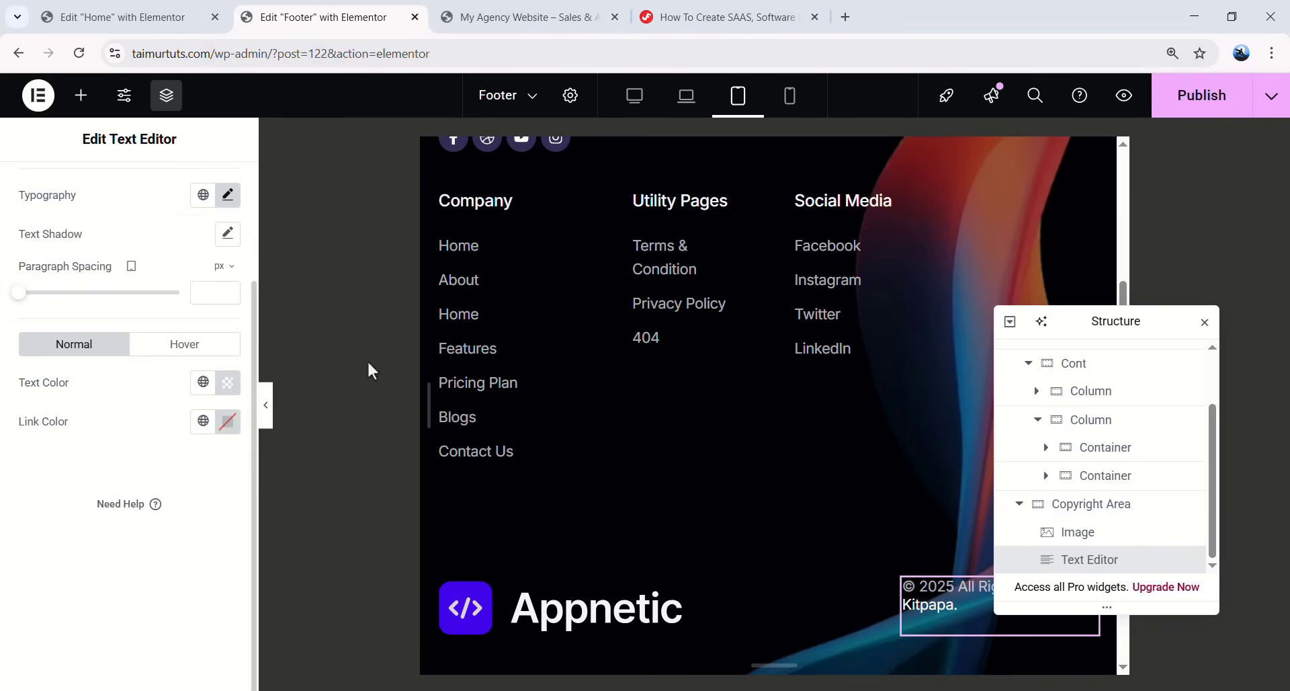
pyautogui.scroll(-3, 658, 450)
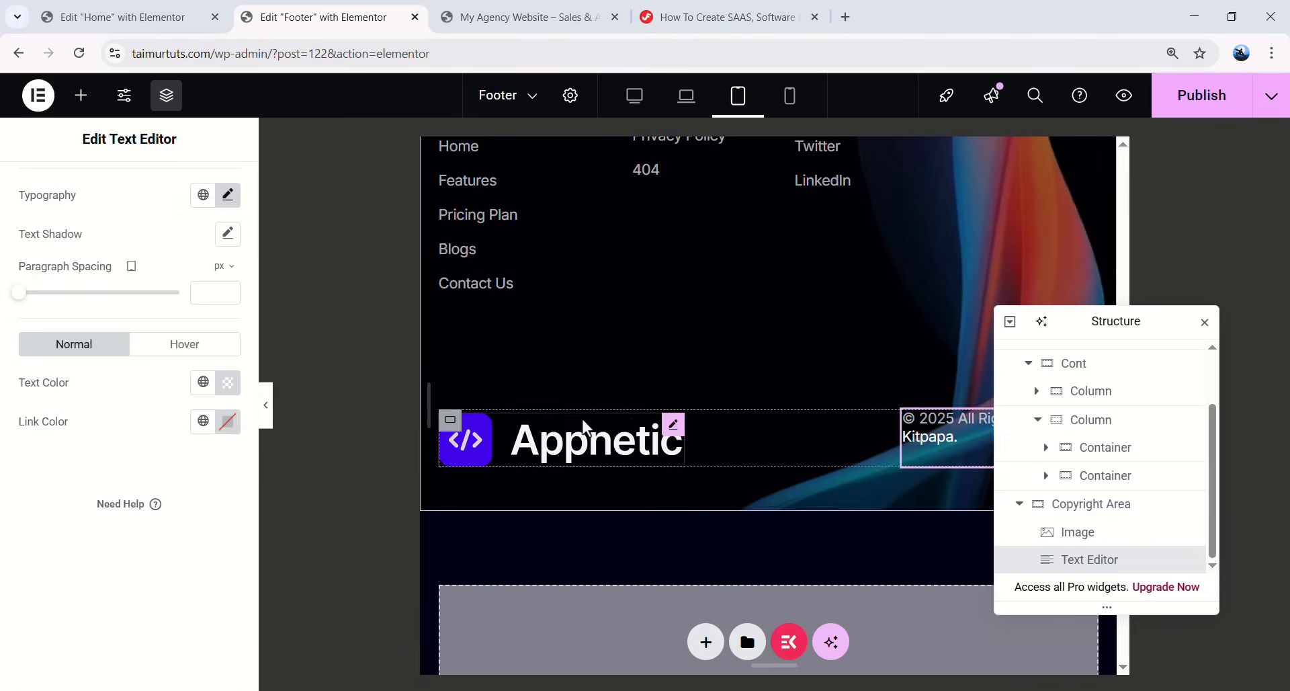
# - Give the Appnetic logo a 0 right margin and a 220 px width
pyautogui.click(670, 441)
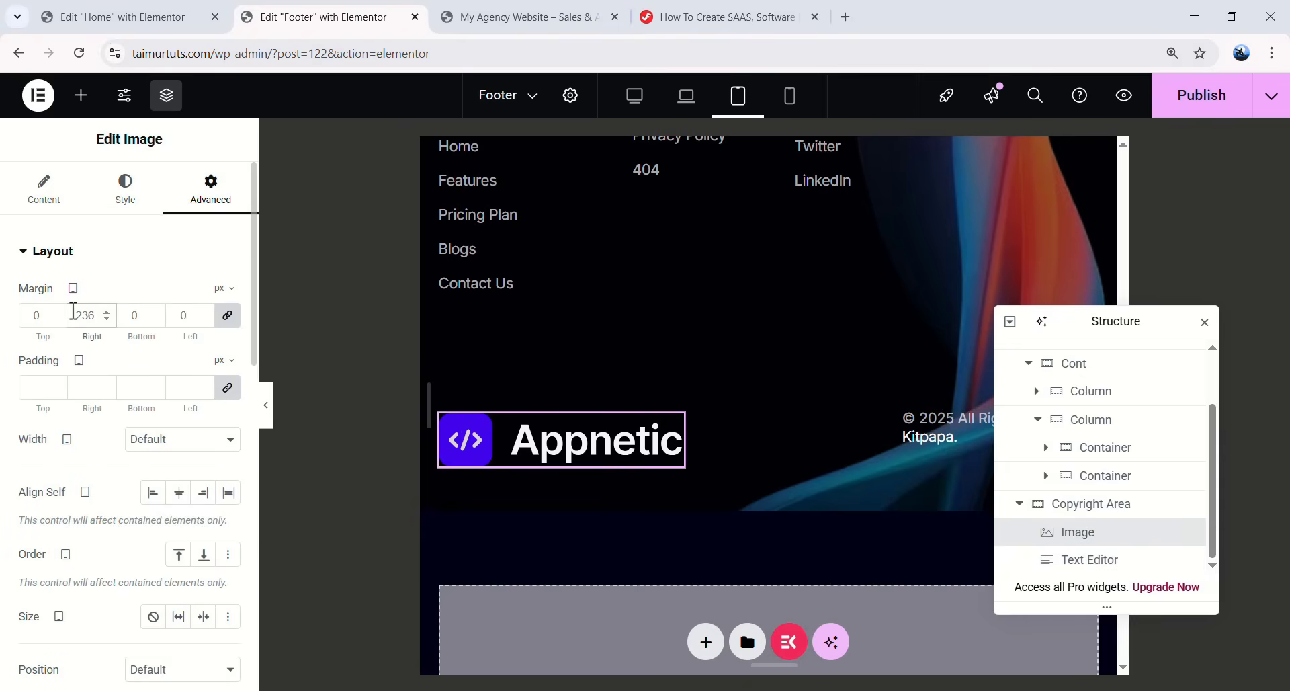
pyautogui.write('0')
pyautogui.click(125, 194)
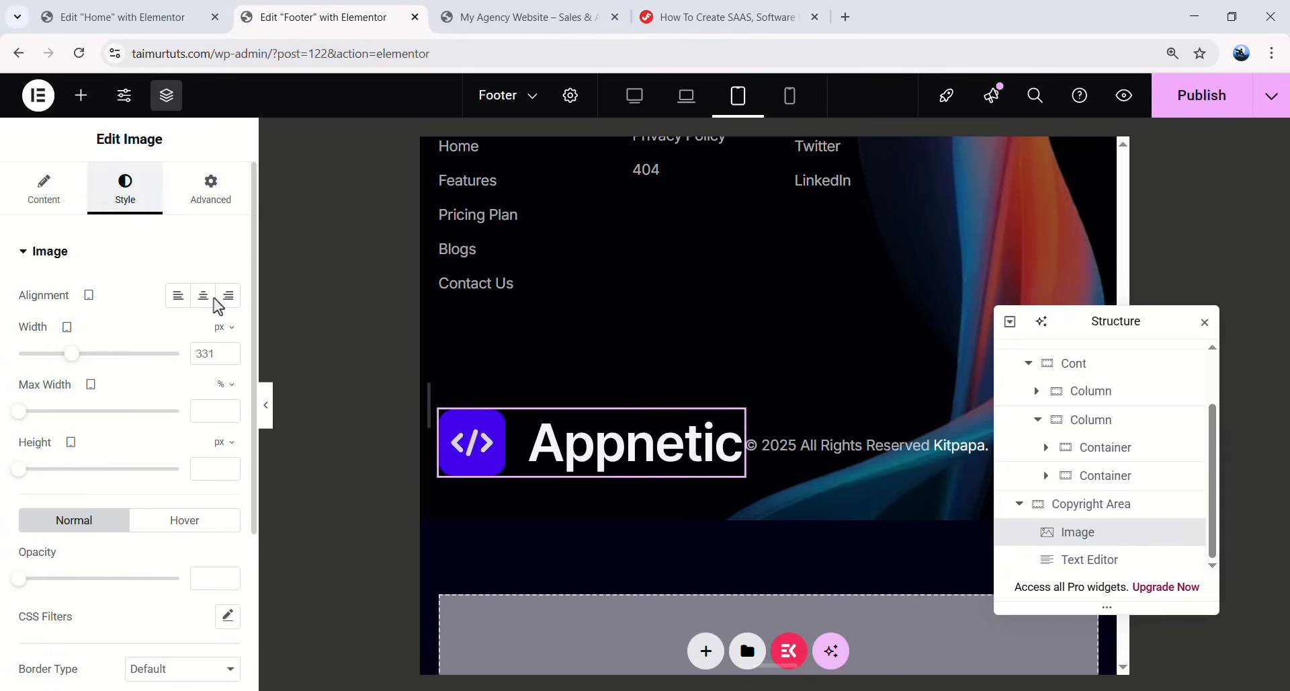
pyautogui.doubleClick(205, 353)
pyautogui.write('220')
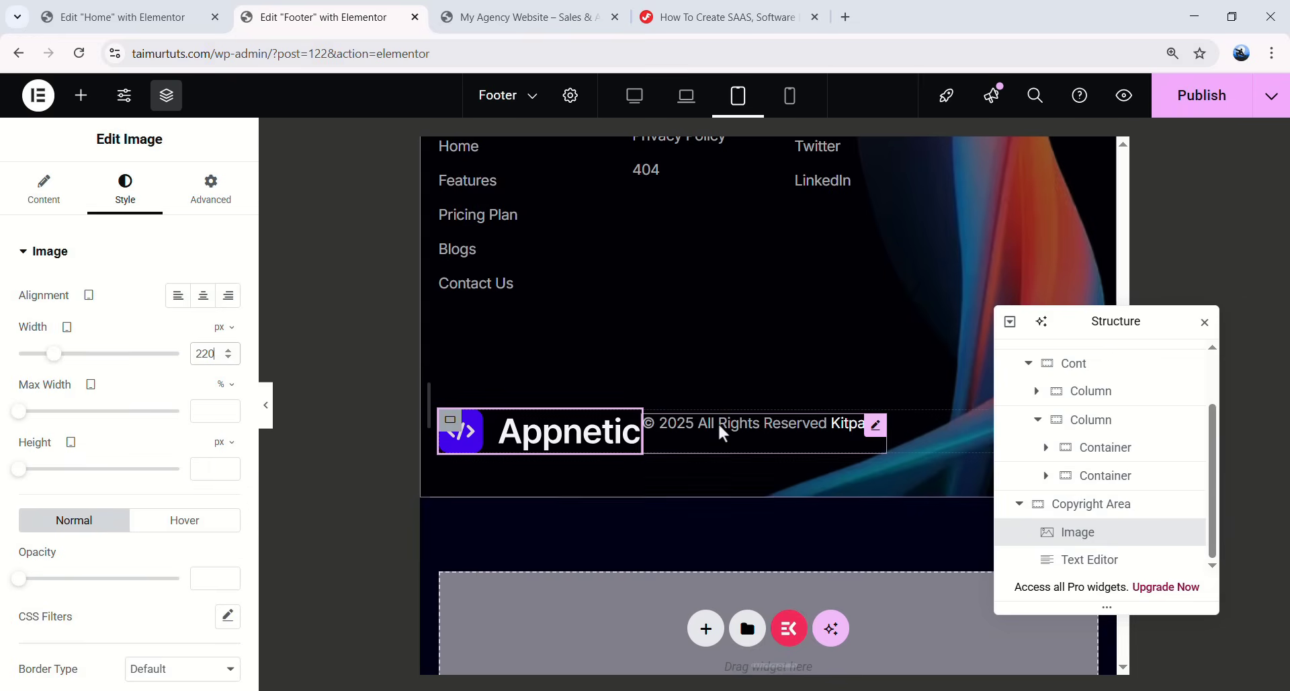
# - Change the copyright text's line height to 0
pyautogui.click(720, 425)
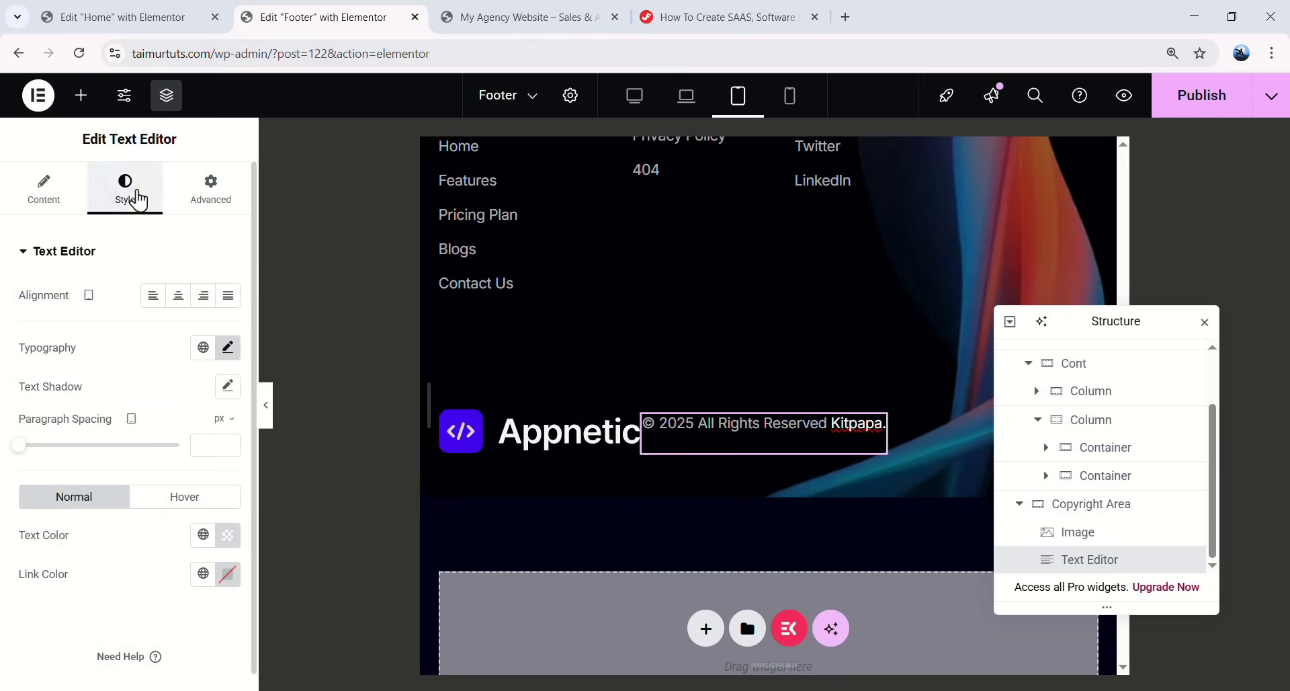
pyautogui.click(227, 348)
pyautogui.scroll(-2, 193, 555)
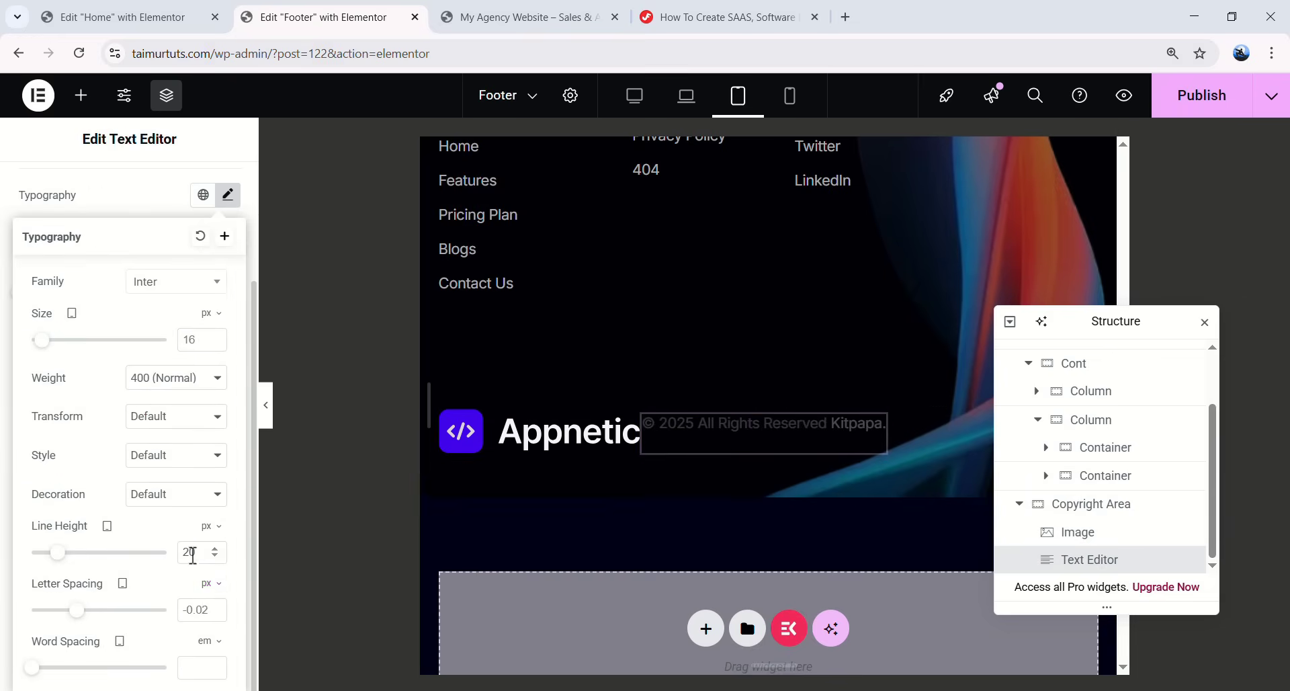
pyautogui.write('0')
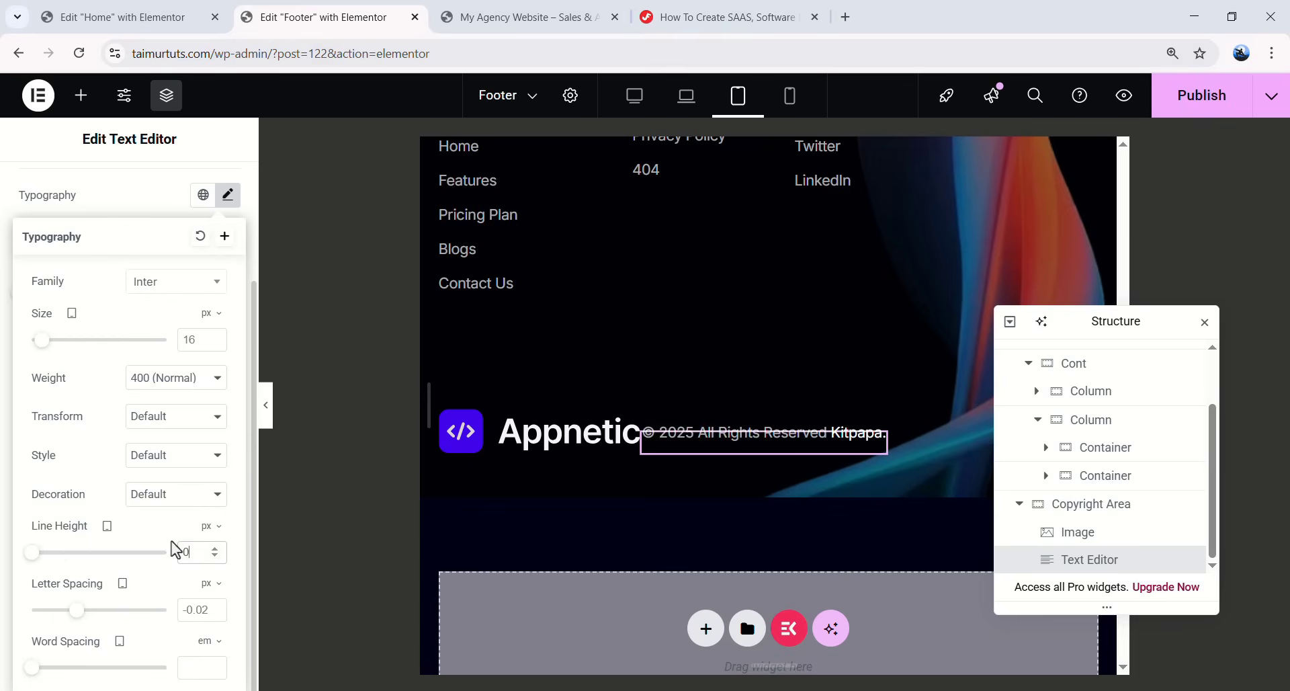
pyautogui.click(227, 195)
# - Set the Copyright Area's Justify Content to Space Between
pyautogui.click(1103, 515)
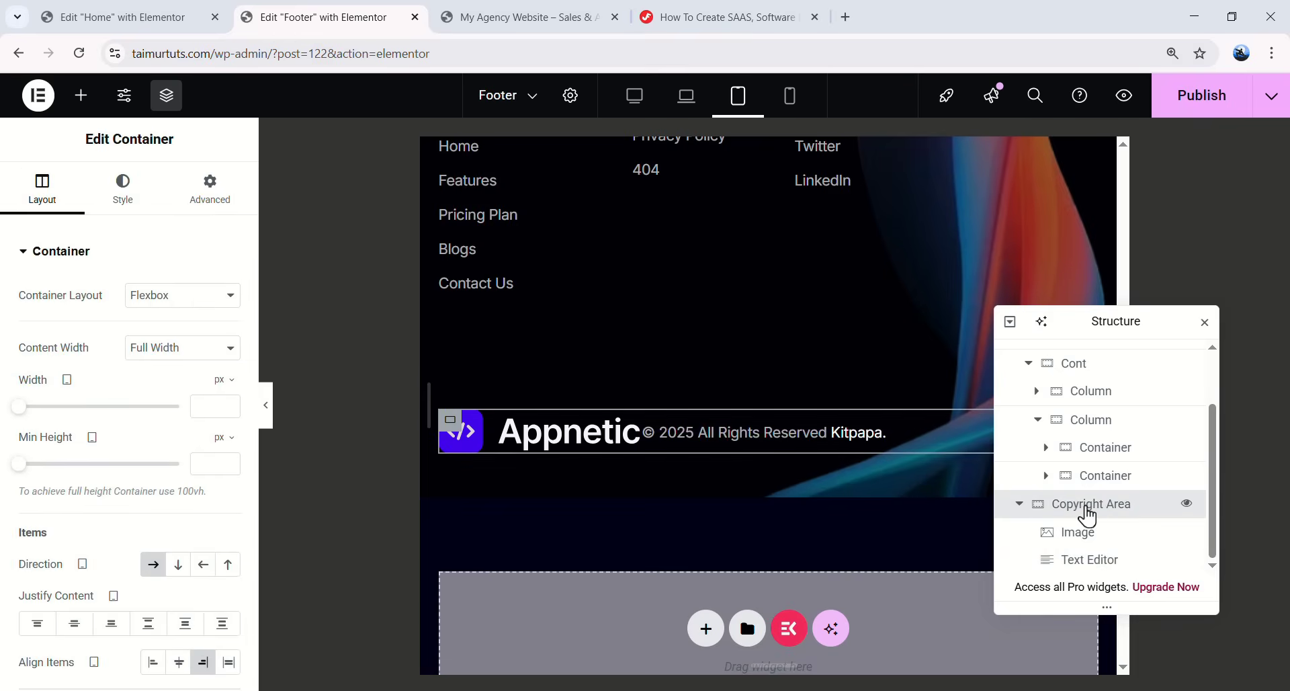
pyautogui.scroll(-1, 121, 455)
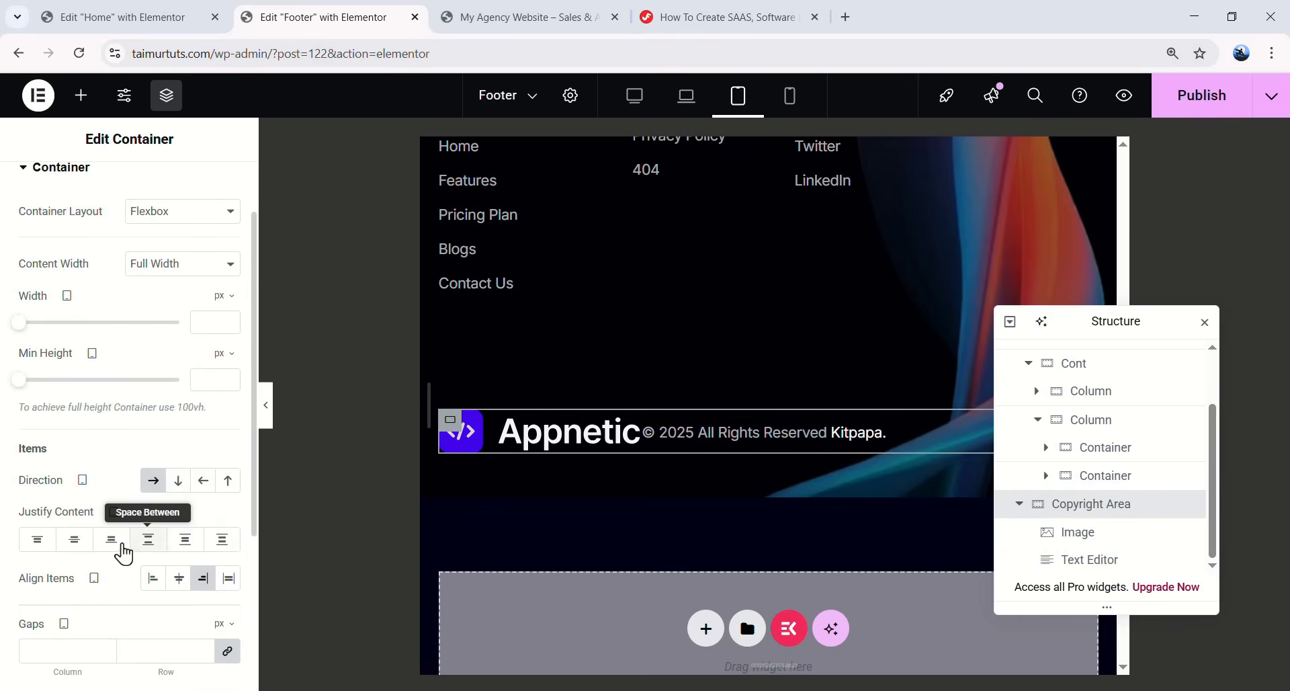
pyautogui.click(149, 539)
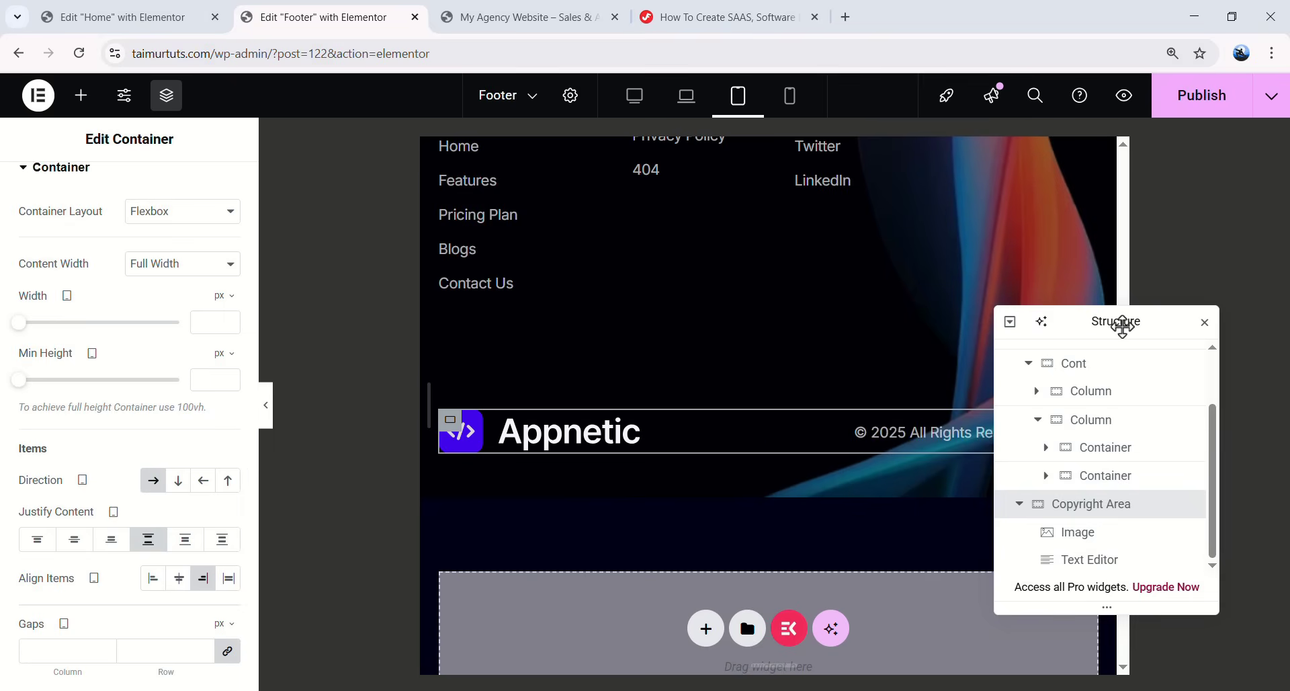
pyautogui.moveTo(1116, 332); pyautogui.dragTo(774, 623)
pyautogui.scroll(4, 692, 484)
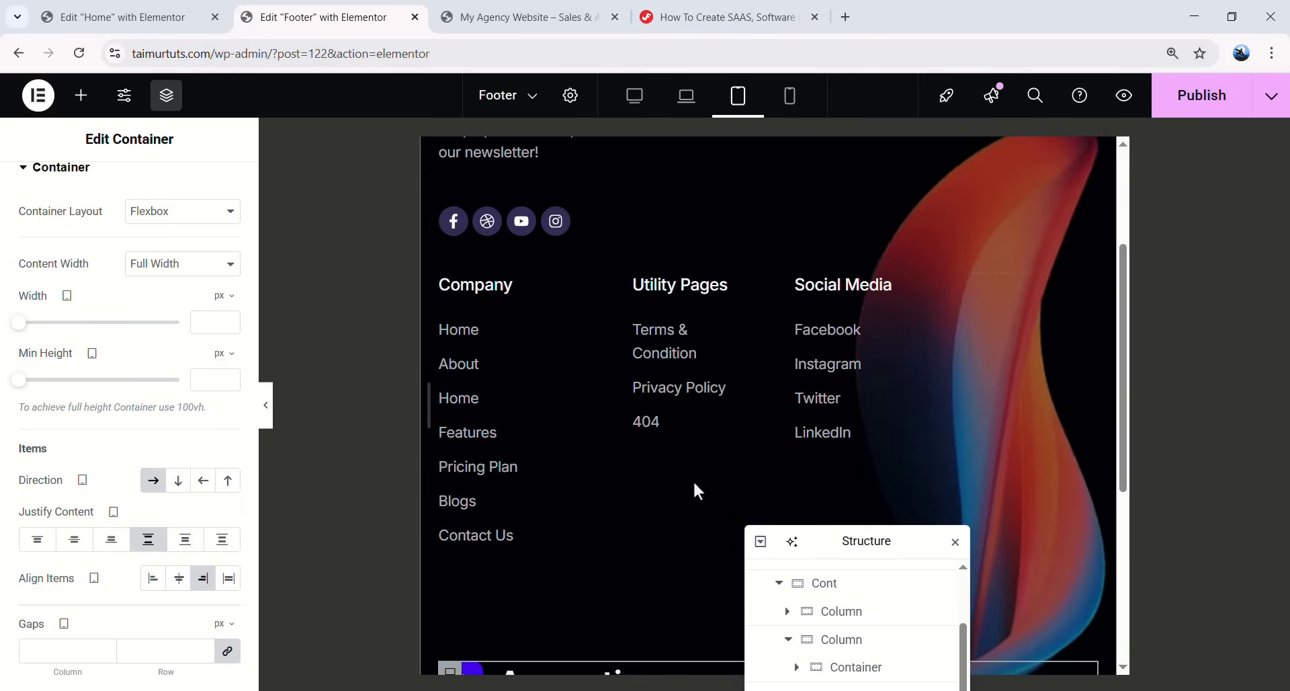
pyautogui.scroll(3, 688, 474)
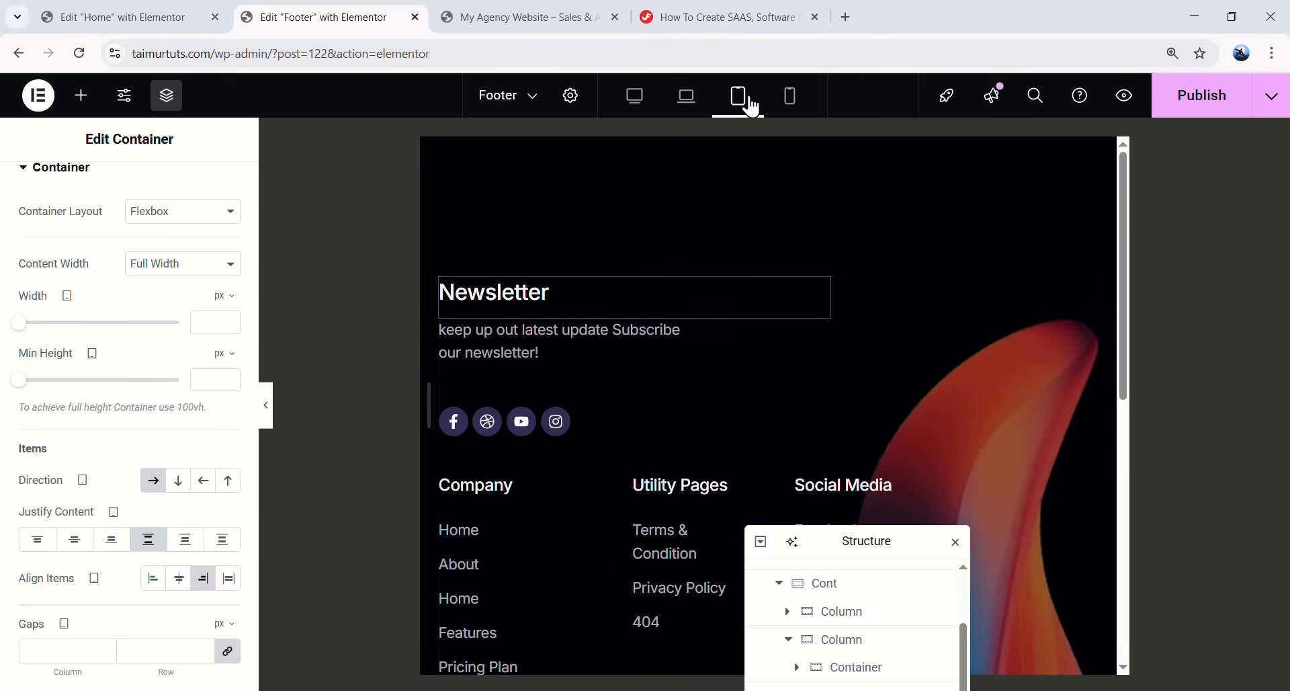
# - Set the whole footer's tablet padding to 75 top, 20 right, 28 bottom, 20 left
pyautogui.scroll(-2, 739, 429)
pyautogui.scroll(2, 901, 390)
pyautogui.click(893, 313)
pyautogui.click(122, 186)
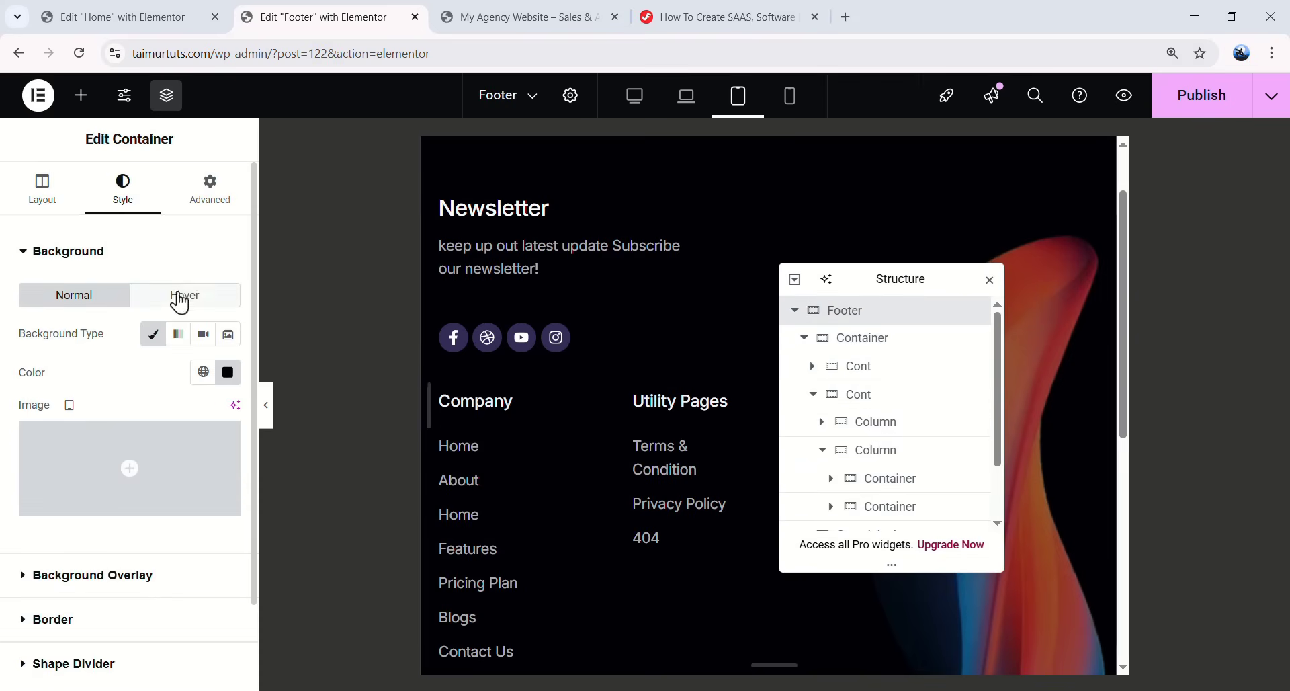
pyautogui.click(216, 180)
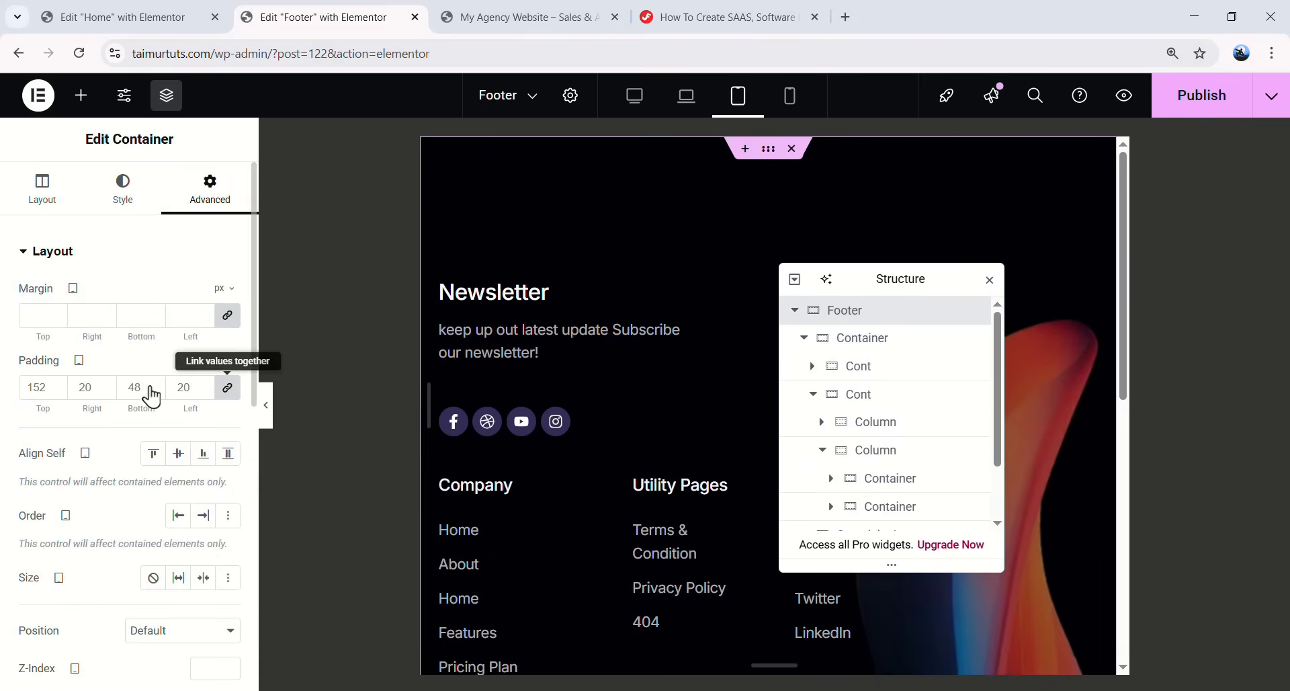
pyautogui.click(227, 387)
pyautogui.write('75')
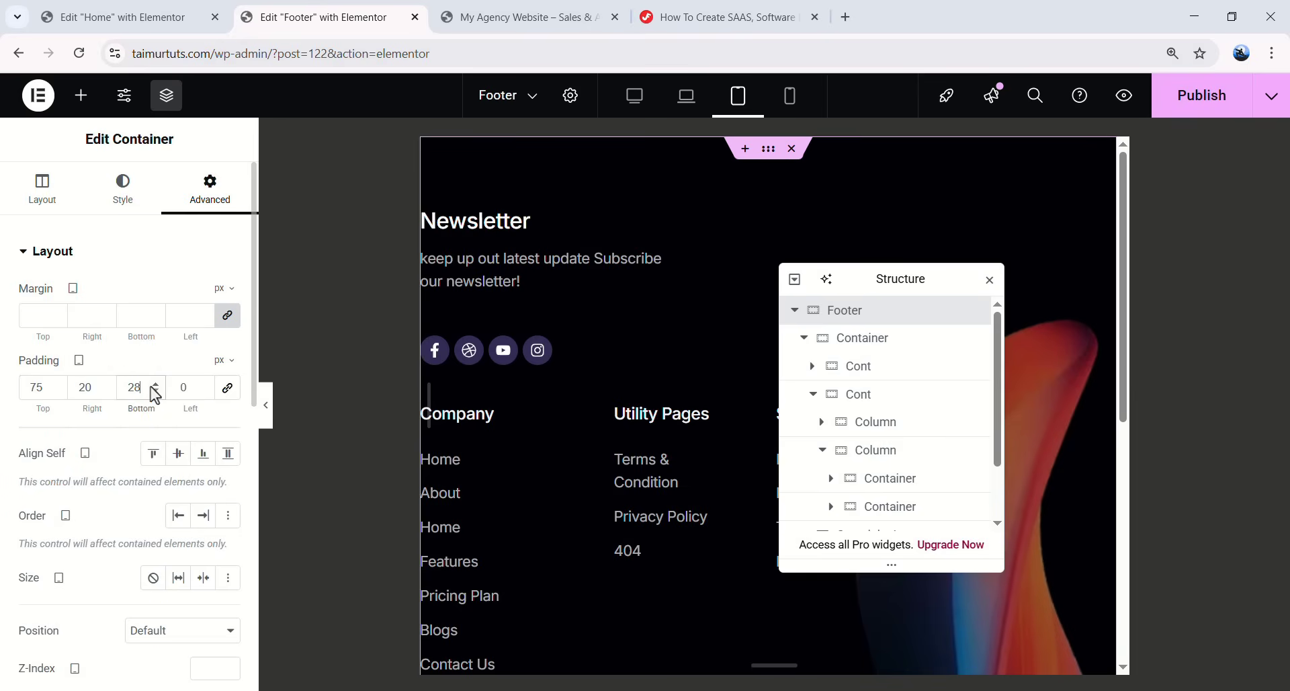
pyautogui.write('28')
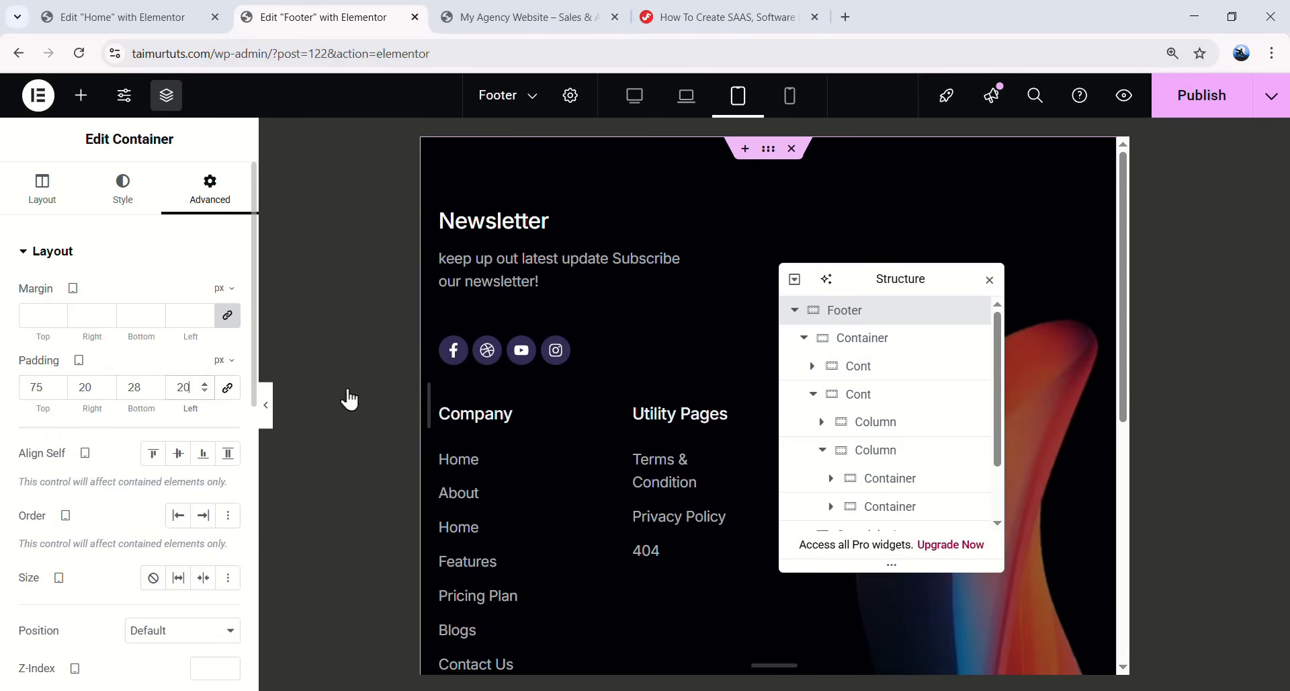
# - Preview the padded footer without the editor, then switch to the mobile layout
pyautogui.click(267, 405)
pyautogui.scroll(-3, 743, 285)
pyautogui.scroll(3, 619, 425)
pyautogui.scroll(-3, 637, 429)
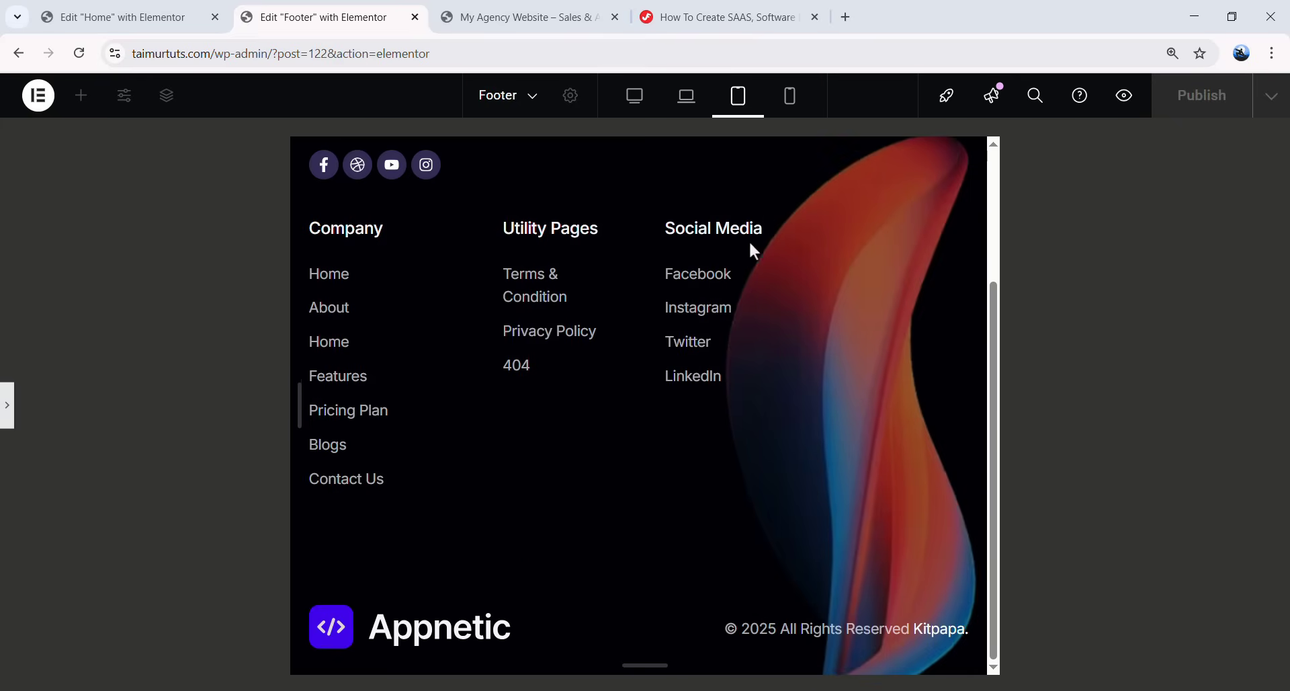
pyautogui.click(790, 97)
# - Stack the Utility Pages and Social Media column vertically at 100% width with 0 left margin
pyautogui.scroll(3, 720, 448)
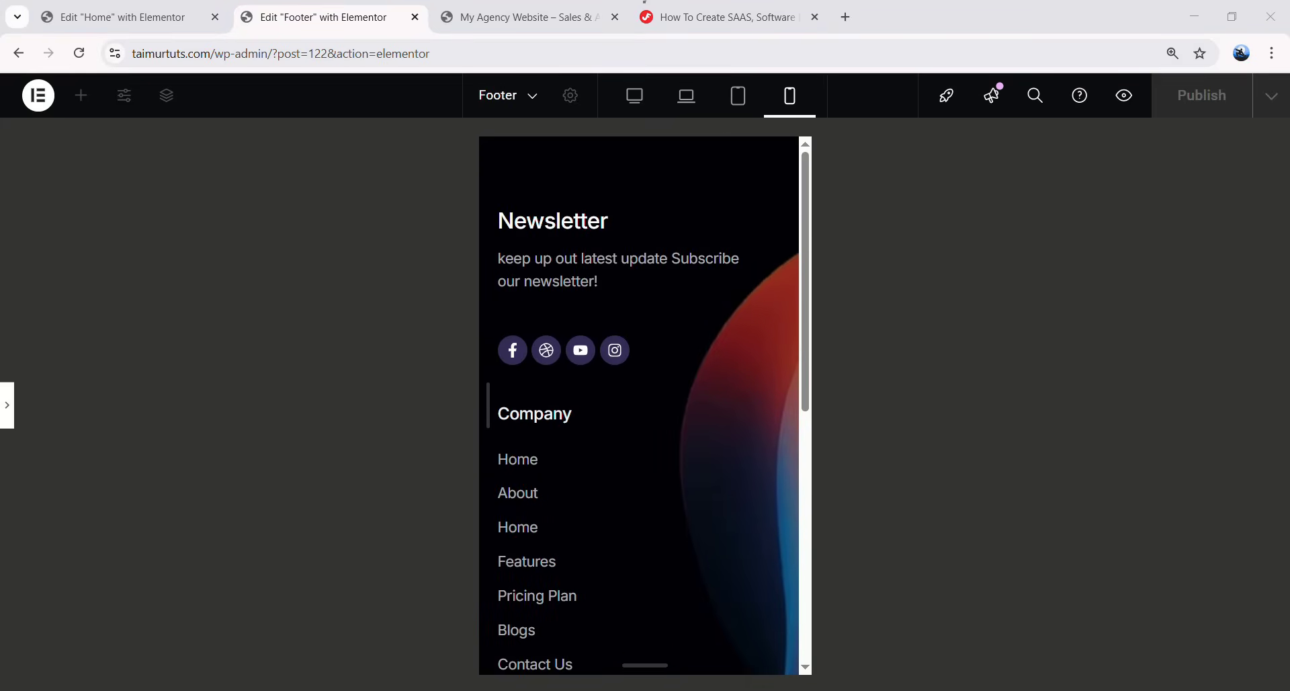
pyautogui.click(6, 404)
pyautogui.moveTo(885, 271); pyautogui.dragTo(1112, 270)
pyautogui.scroll(-3, 713, 316)
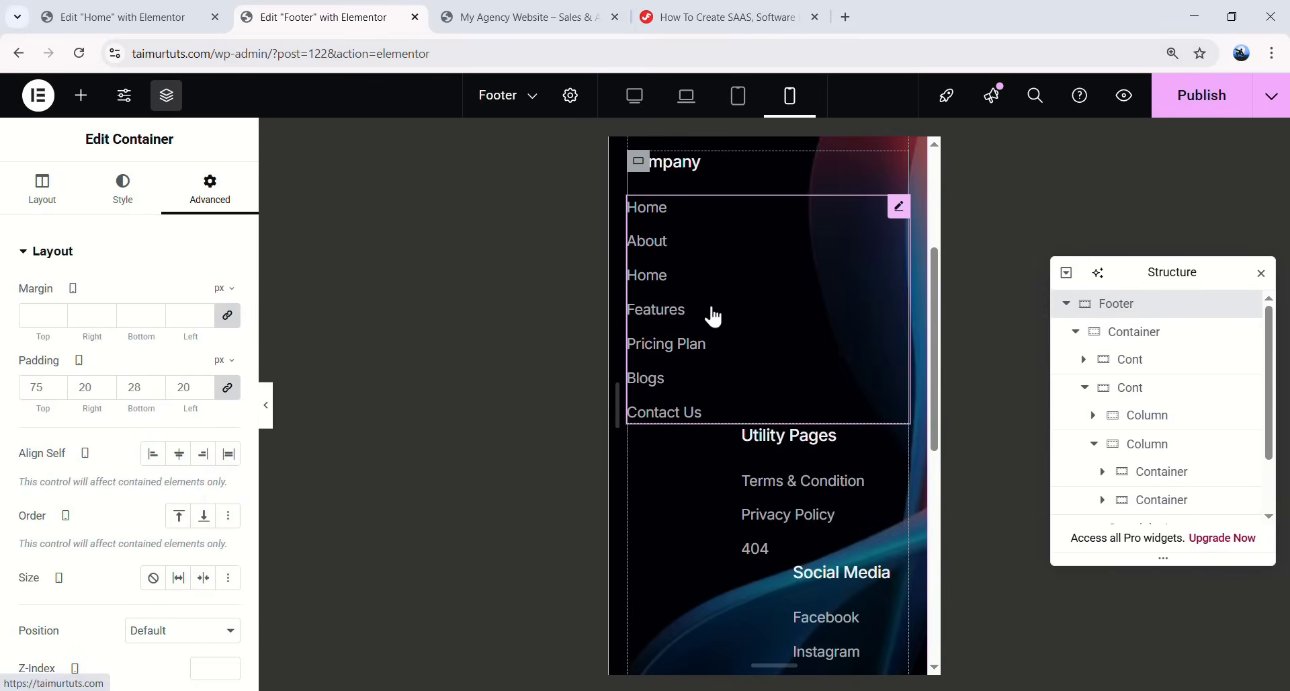
pyautogui.scroll(-2, 855, 393)
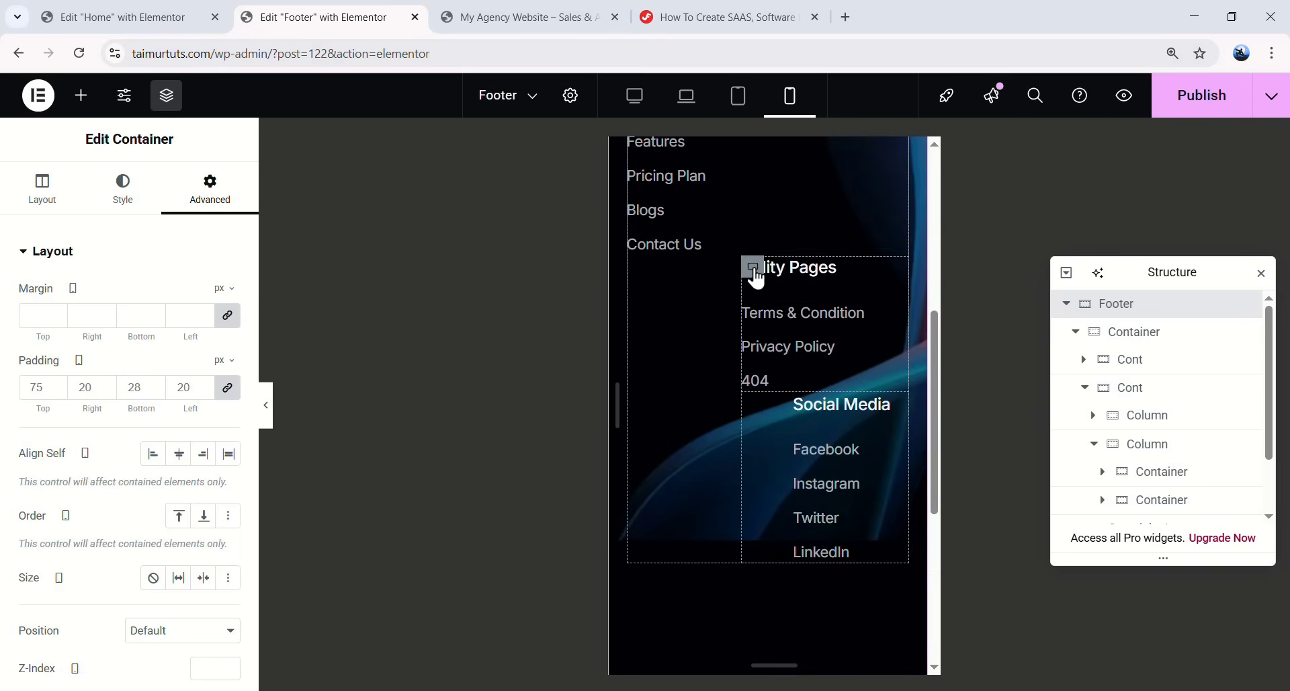
pyautogui.click(755, 269)
pyautogui.click(1147, 444)
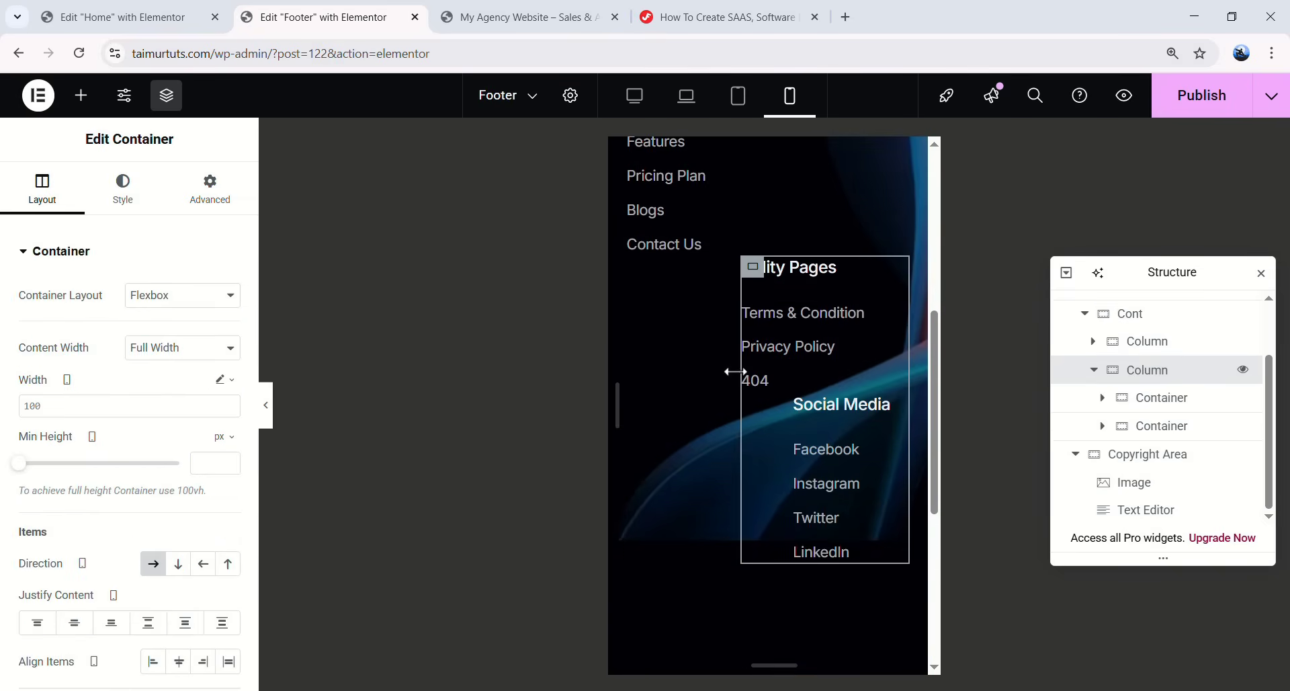
pyautogui.click(180, 568)
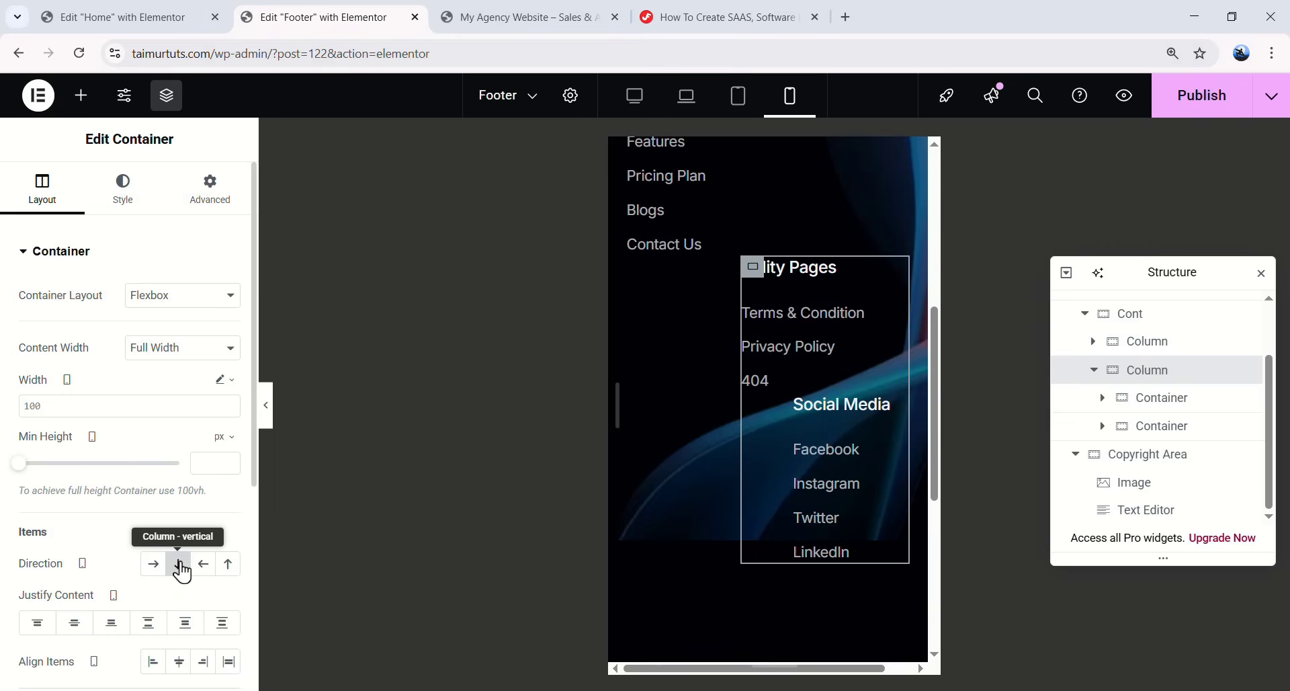
pyautogui.click(222, 379)
pyautogui.click(222, 397)
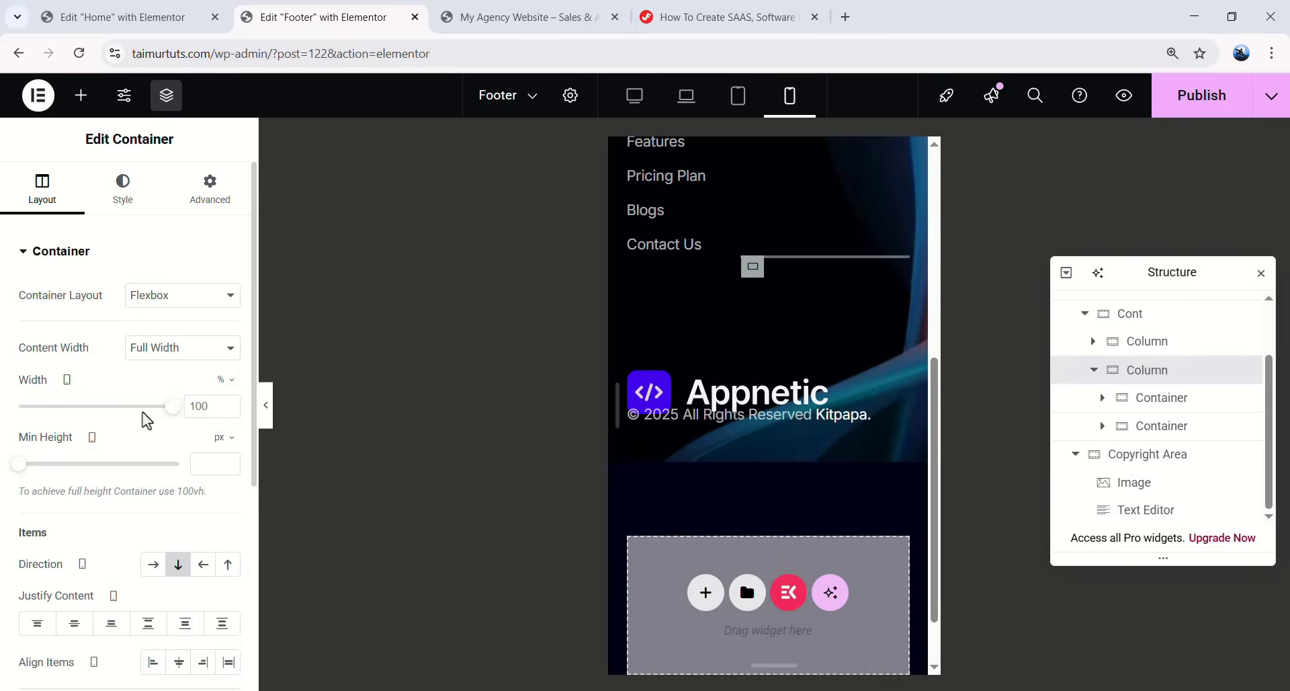
pyautogui.click(209, 202)
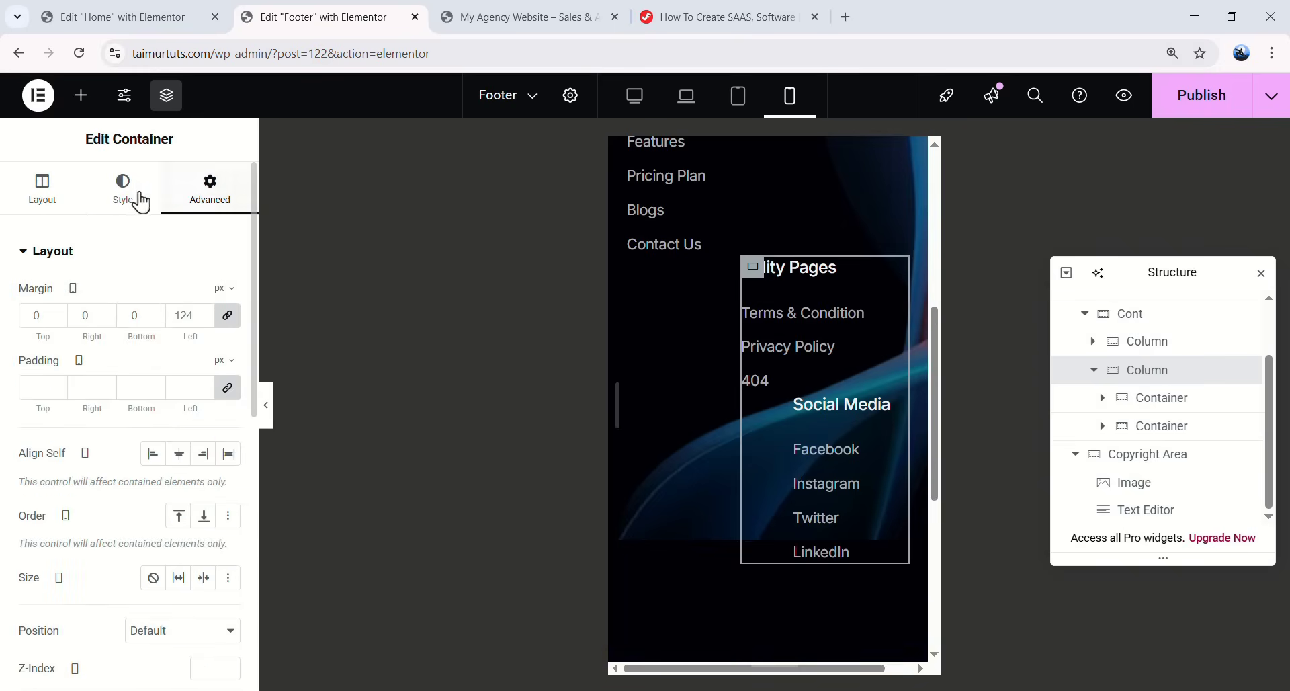
pyautogui.doubleClick(188, 314)
pyautogui.write('0')
# - Give the Social Media and Utility Pages link groups 0 left margin and 40 top margin
pyautogui.click(700, 418)
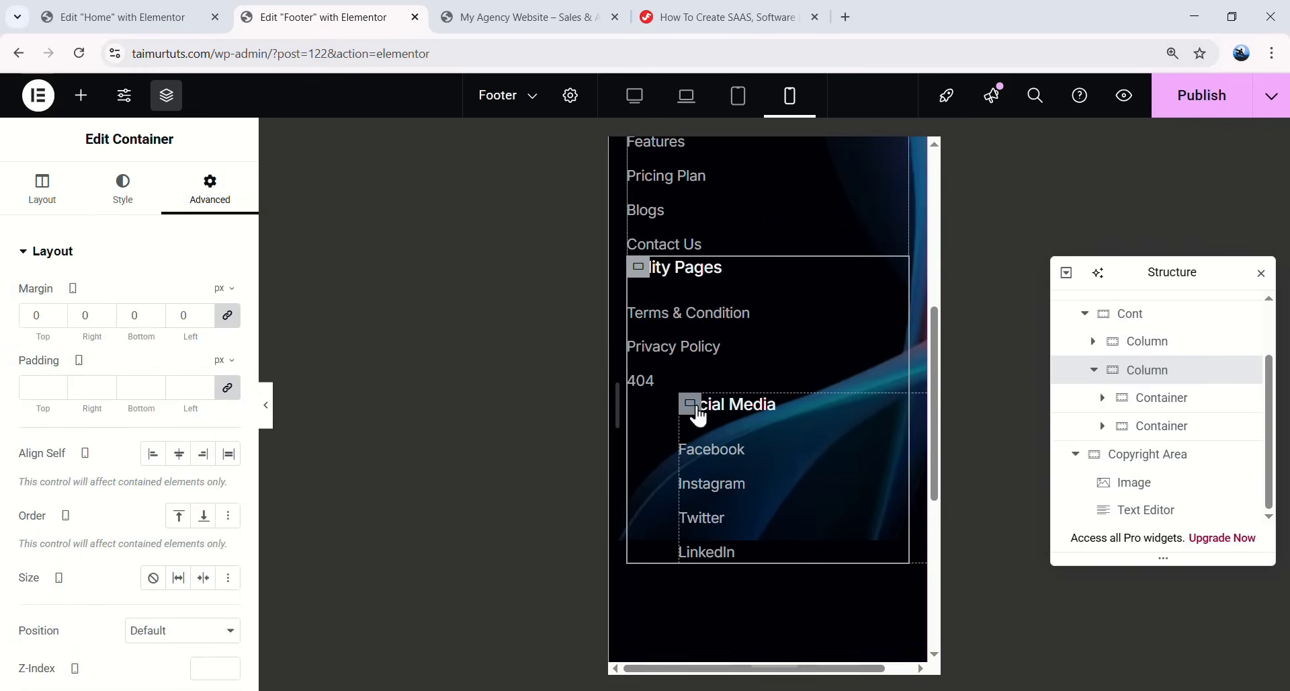
pyautogui.doubleClick(186, 315)
pyautogui.write('0')
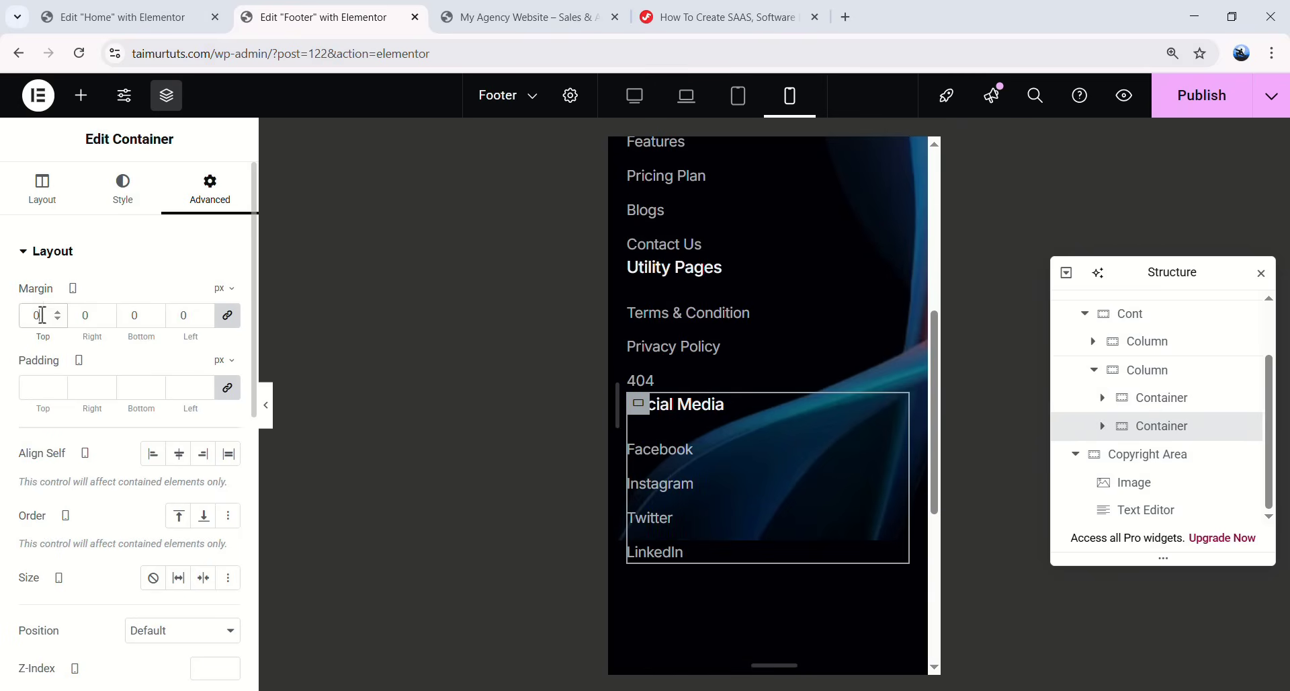
pyautogui.write('40')
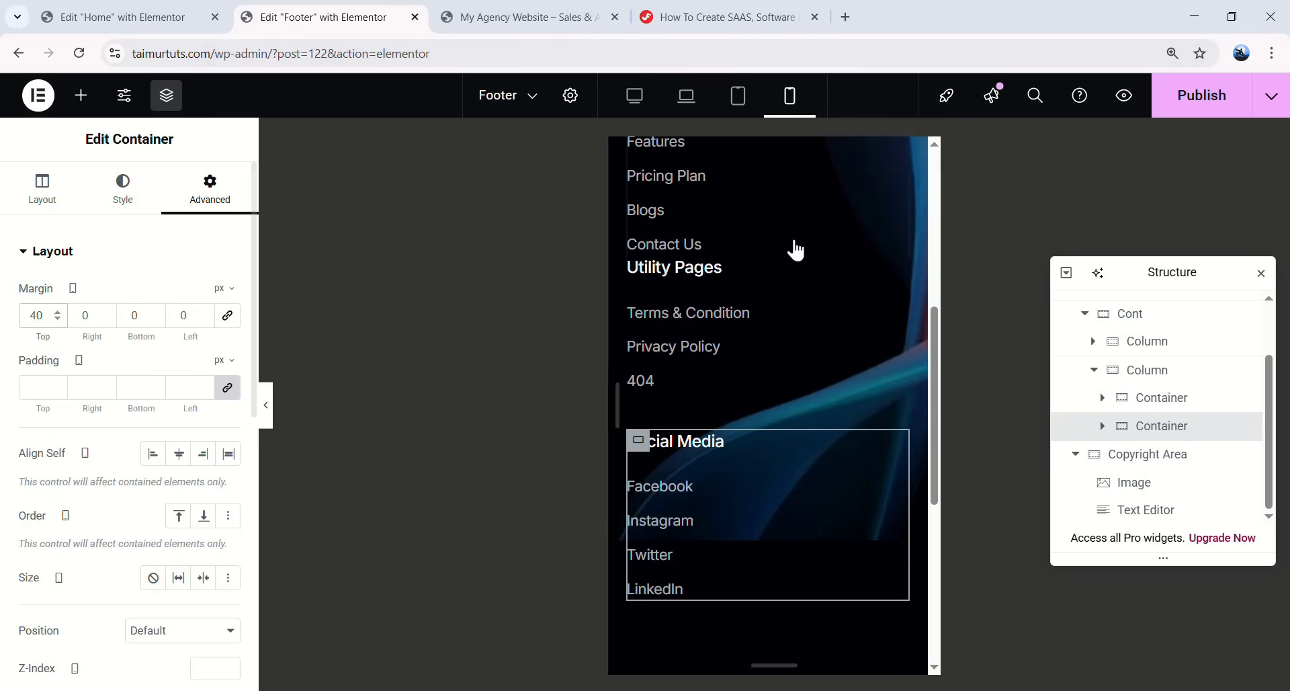
pyautogui.scroll(3, 632, 444)
pyautogui.click(639, 441)
pyautogui.click(210, 192)
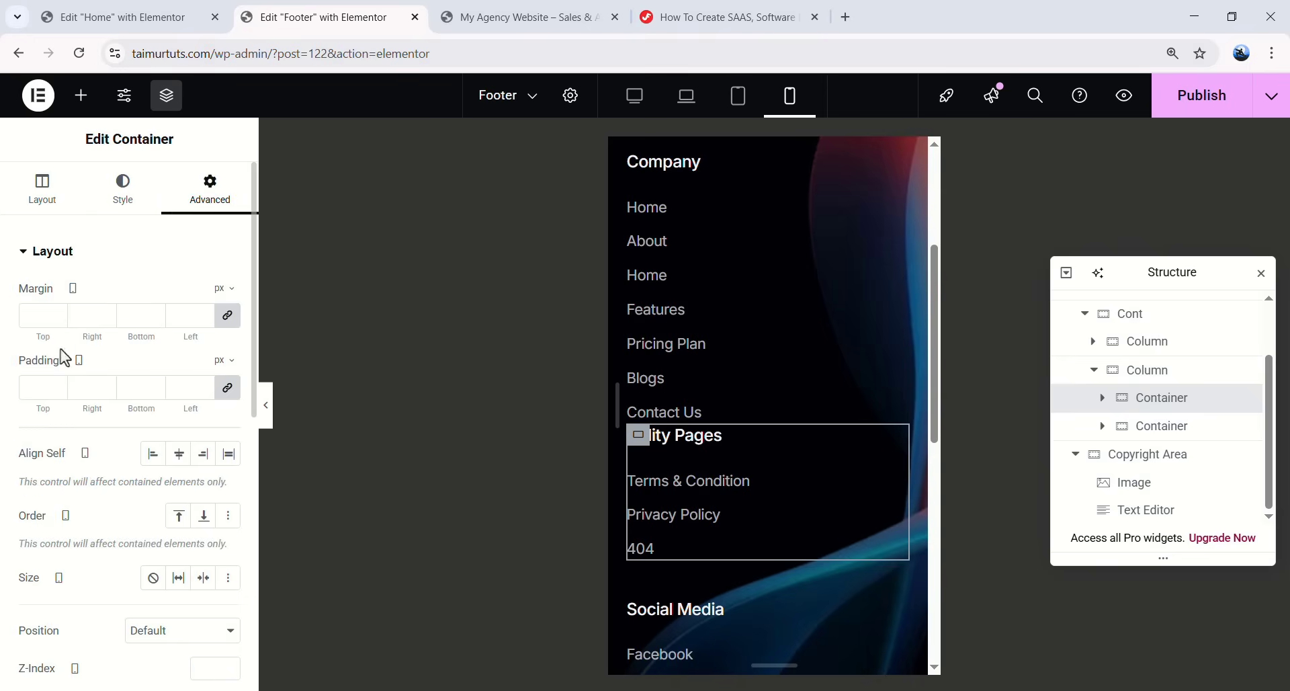
pyautogui.click(228, 315)
pyautogui.write('40')
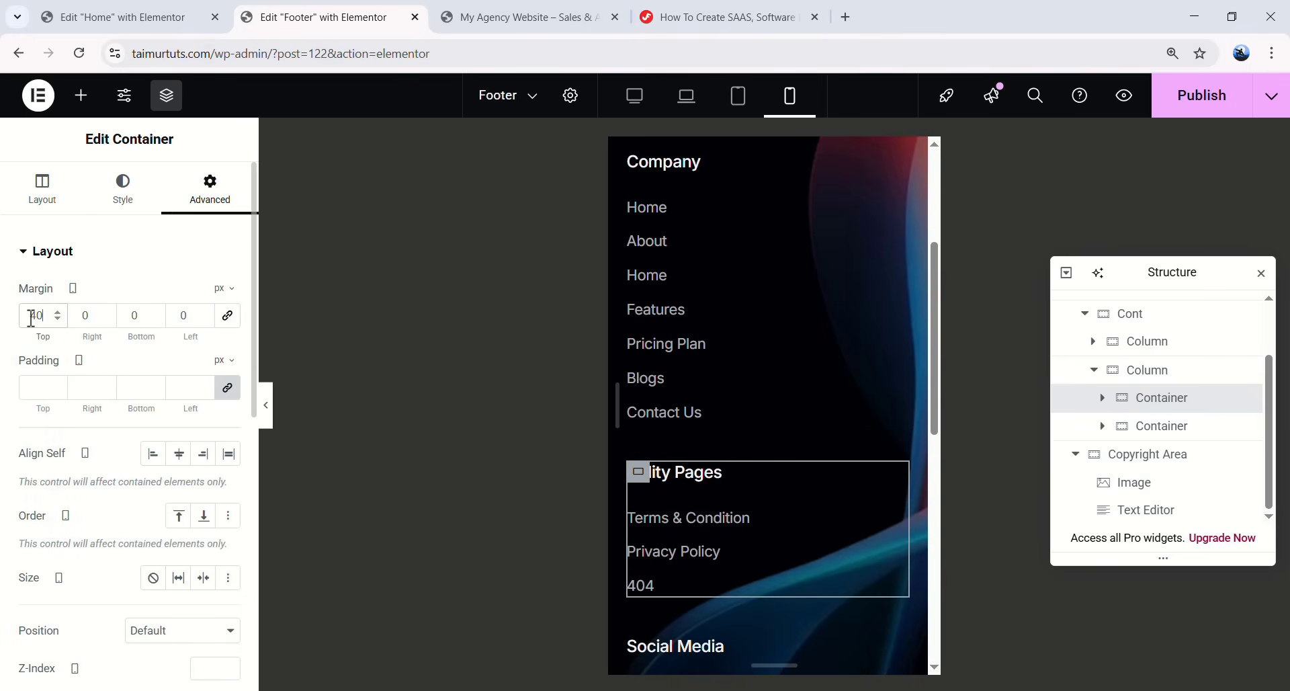
# - Check the stacked mobile footer, then give the copyright area a 75 top margin
pyautogui.click(266, 404)
pyautogui.scroll(-5, 680, 444)
pyautogui.scroll(5, 672, 440)
pyautogui.scroll(-5, 671, 440)
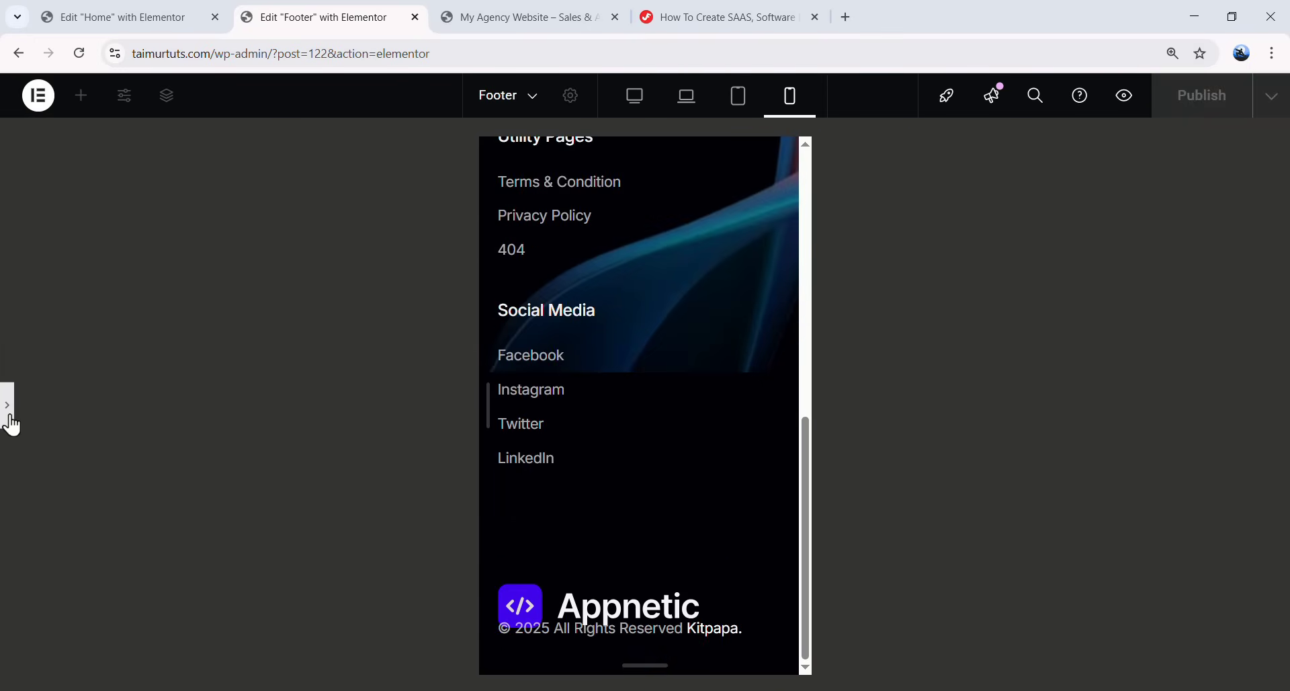
pyautogui.click(11, 425)
pyautogui.click(210, 188)
pyautogui.click(40, 316)
pyautogui.write('75')
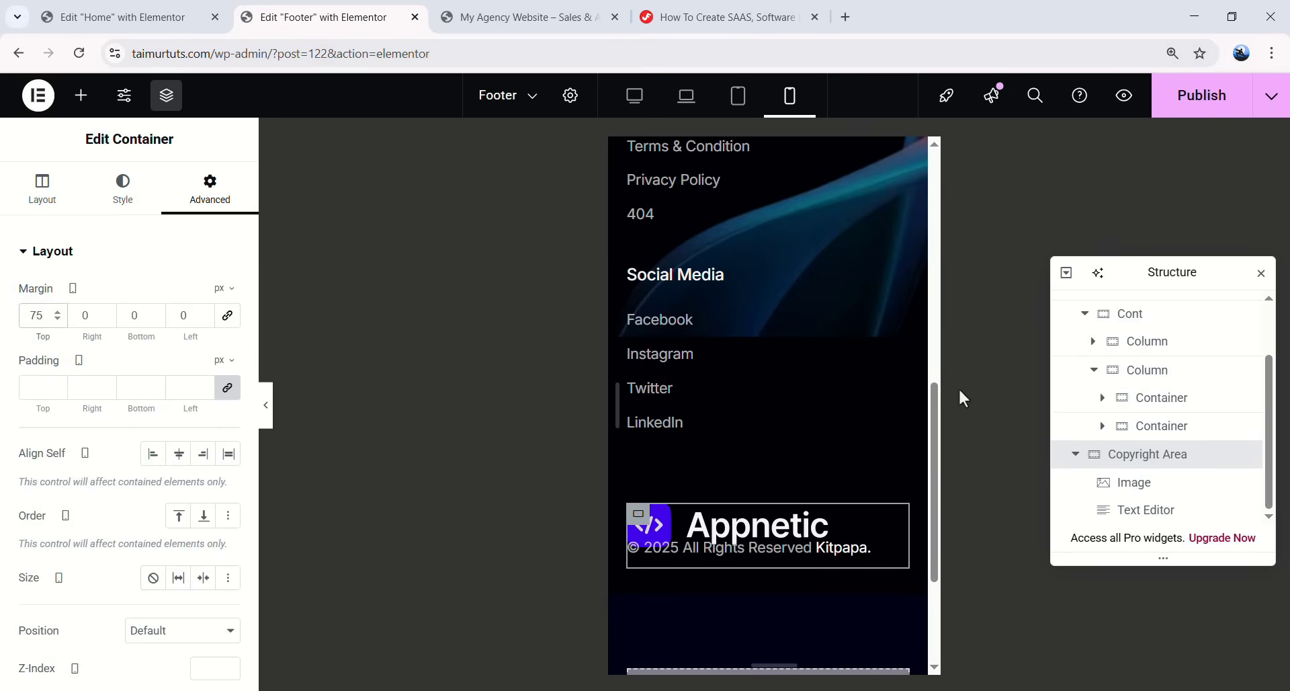
# - Give the copyright text a 20 margin and shrink the Appnetic logo from 220 to 191
pyautogui.click(858, 558)
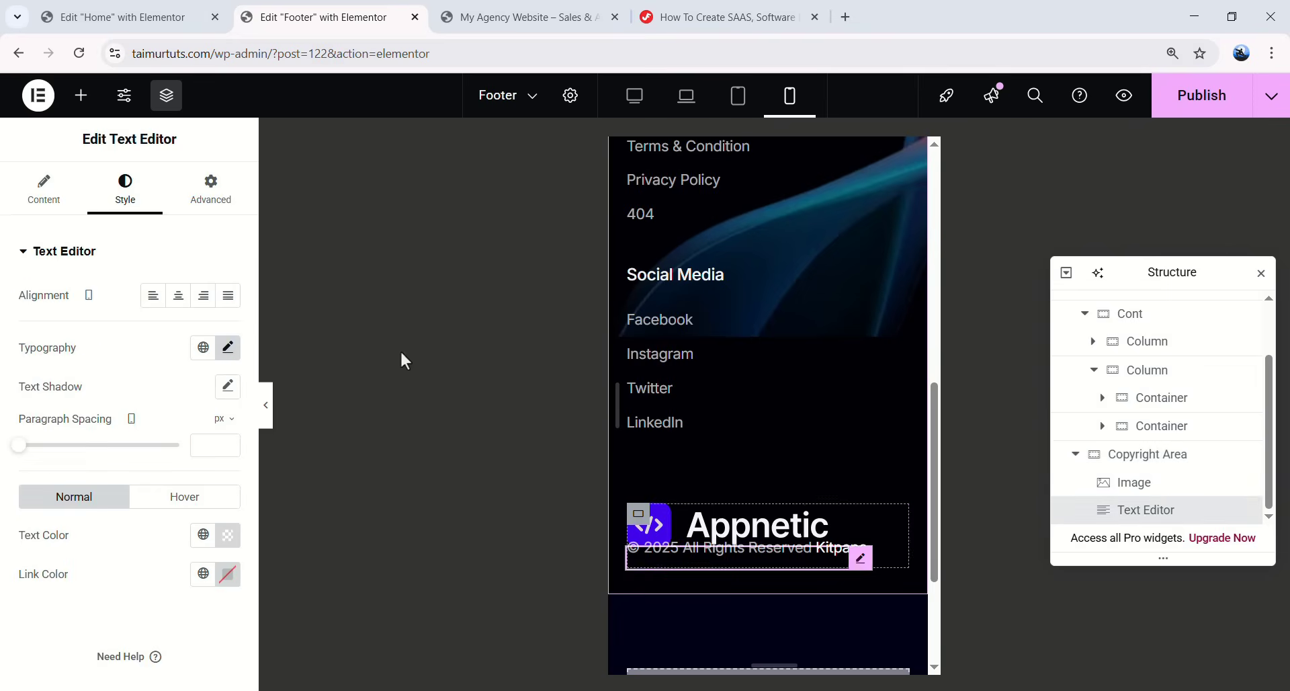
pyautogui.click(210, 188)
pyautogui.write('20')
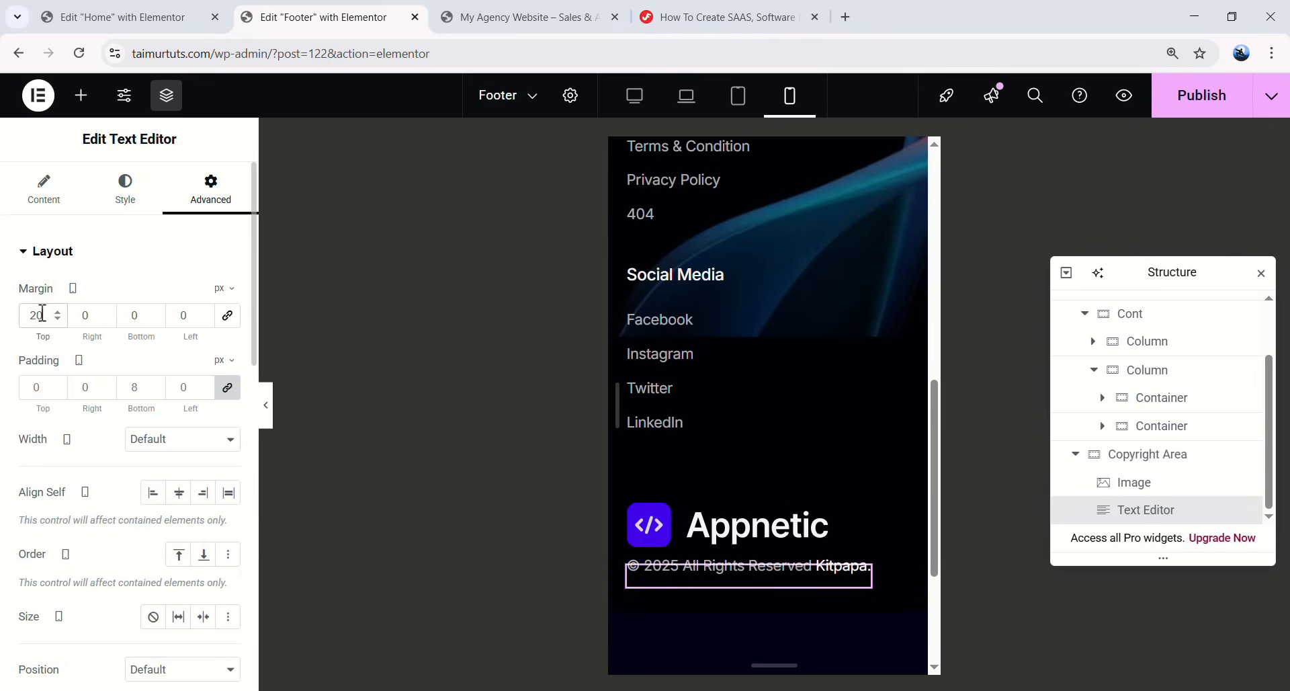
pyautogui.click(816, 518)
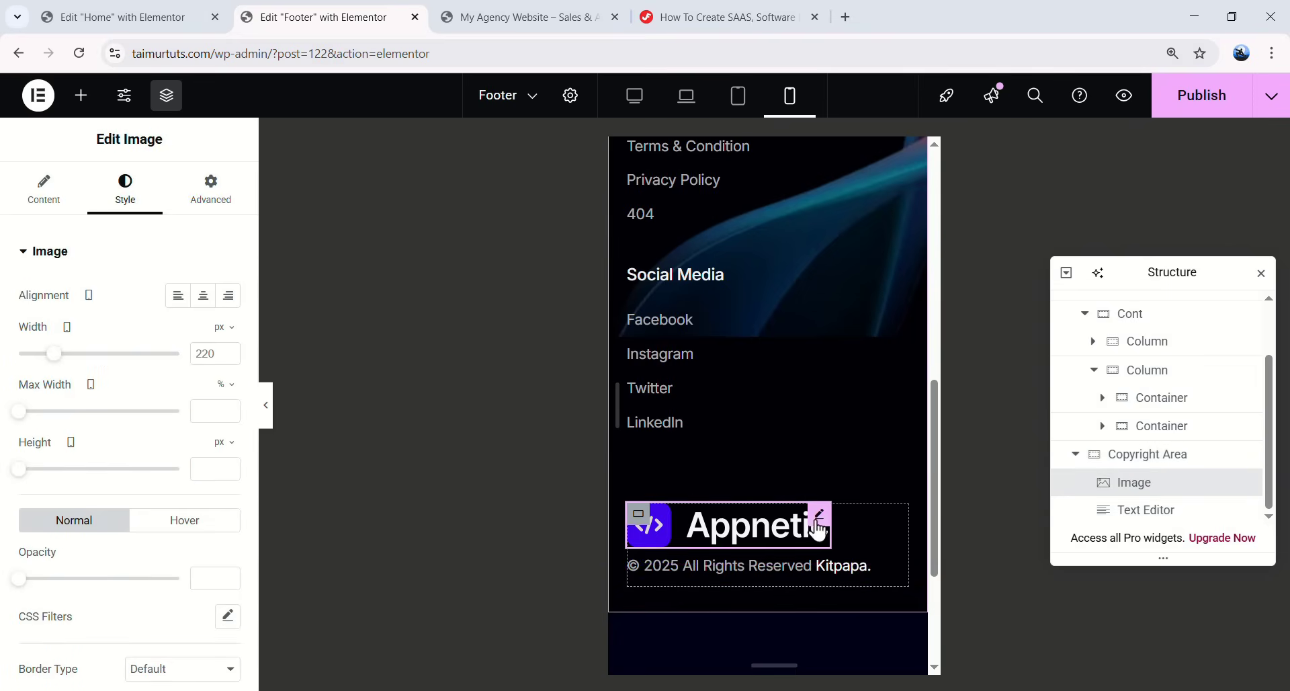
pyautogui.moveTo(52, 359); pyautogui.dragTo(45, 356)
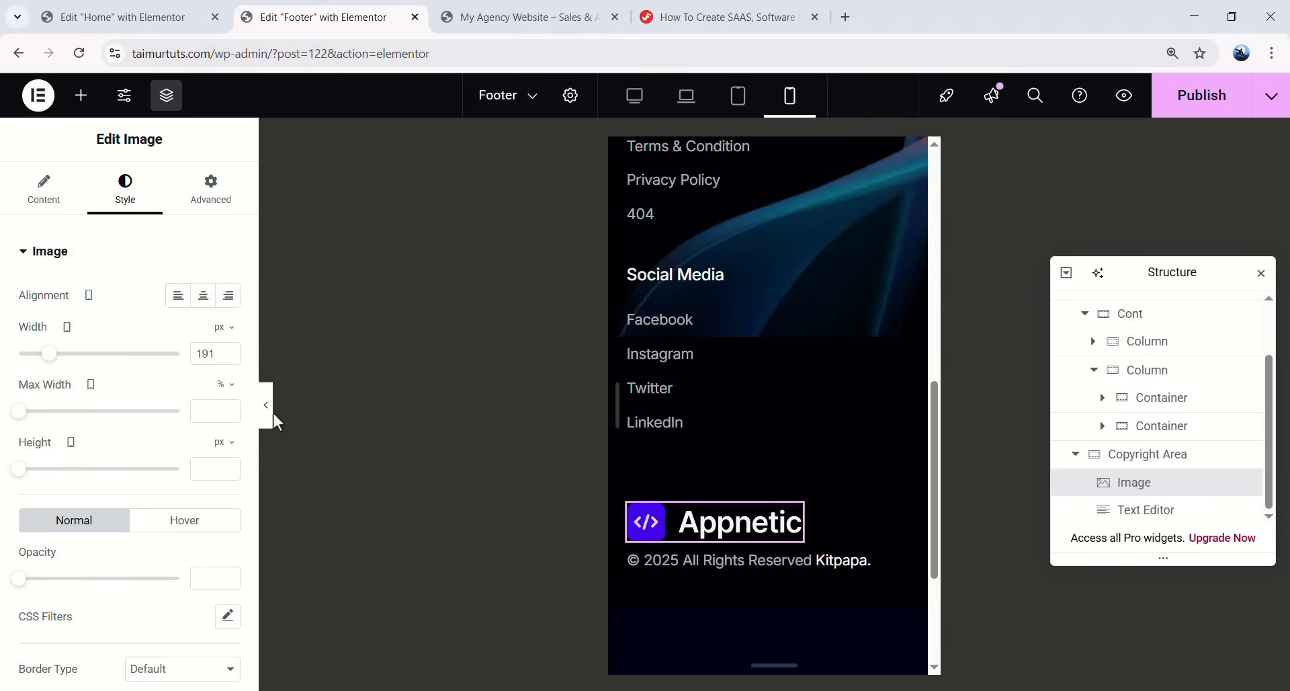
pyautogui.click(267, 407)
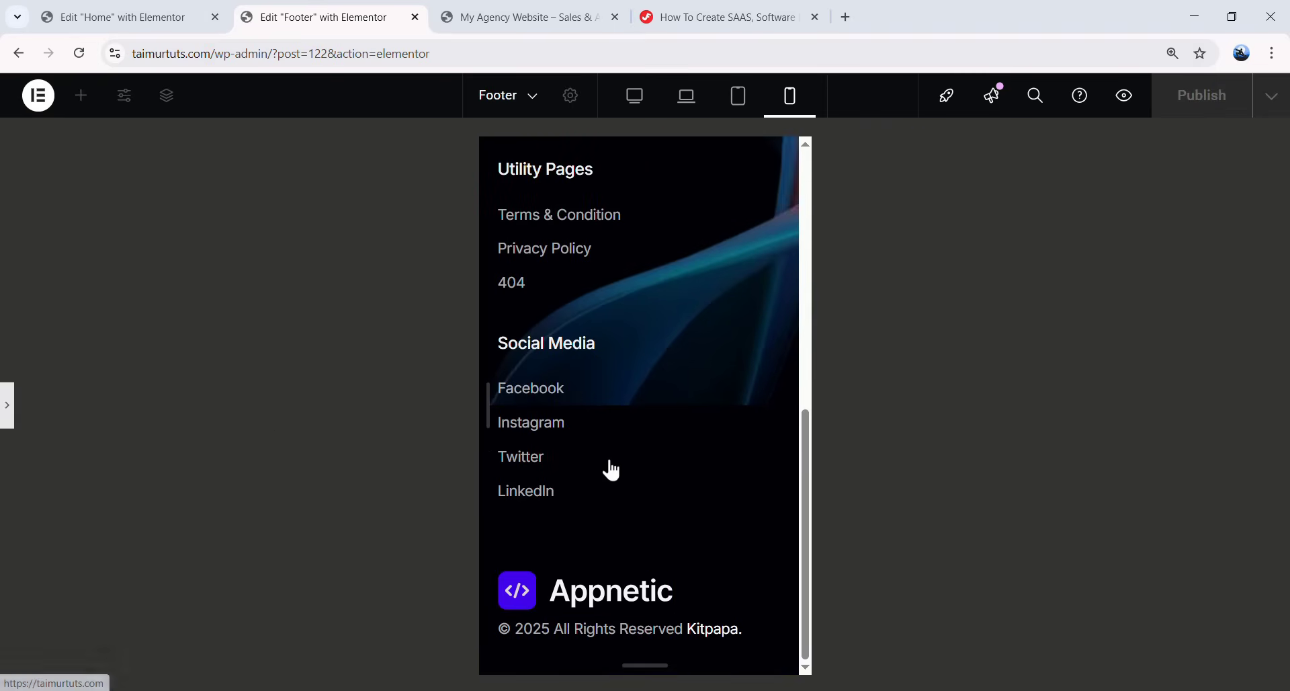
pyautogui.scroll(8, 608, 465)
pyautogui.scroll(-8, 624, 465)
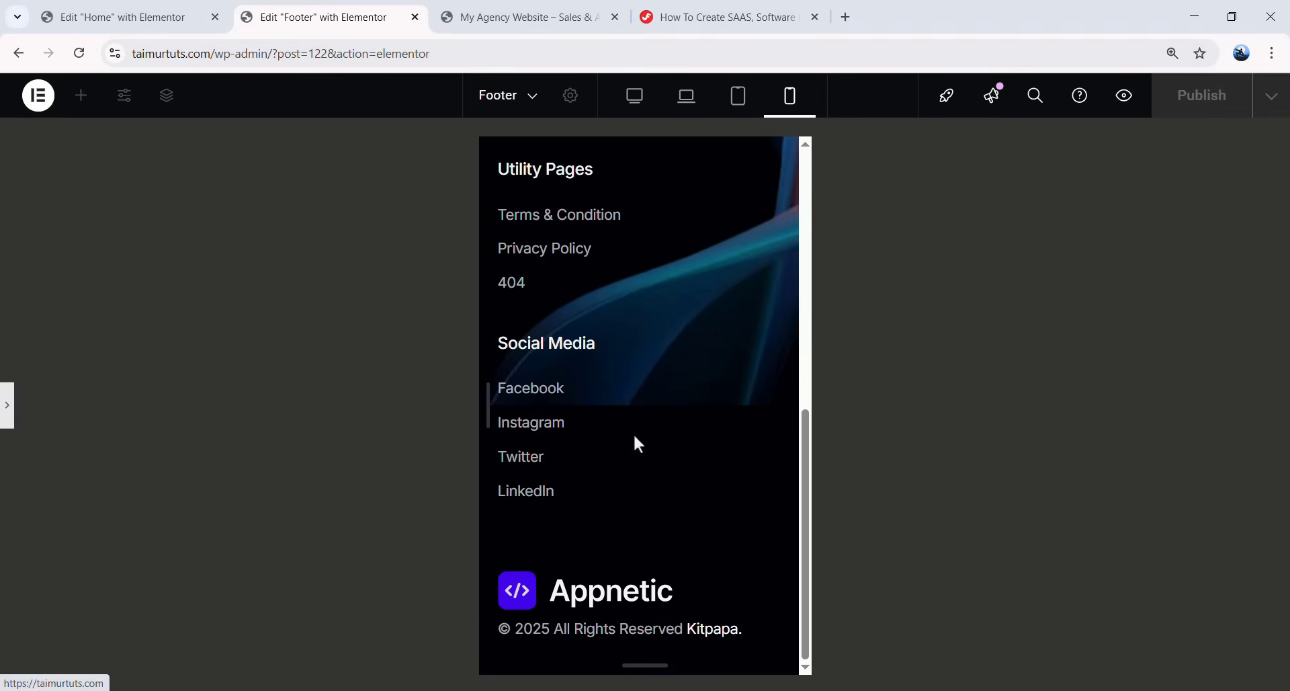
pyautogui.click(8, 405)
pyautogui.scroll(2, 1148, 336)
pyautogui.click(1148, 313)
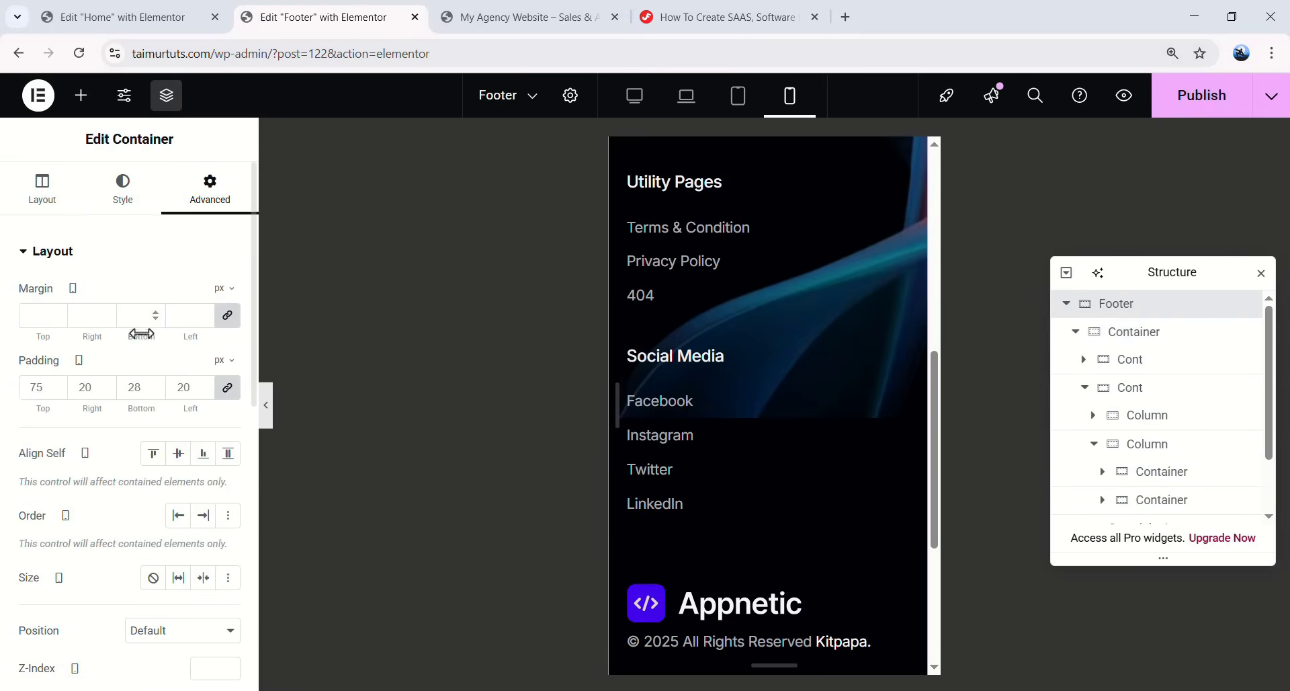
# - Position the footer's mobile background image at 100% X and 100% Y
pyautogui.click(42, 186)
pyautogui.scroll(-3, 139, 431)
pyautogui.scroll(3, 142, 403)
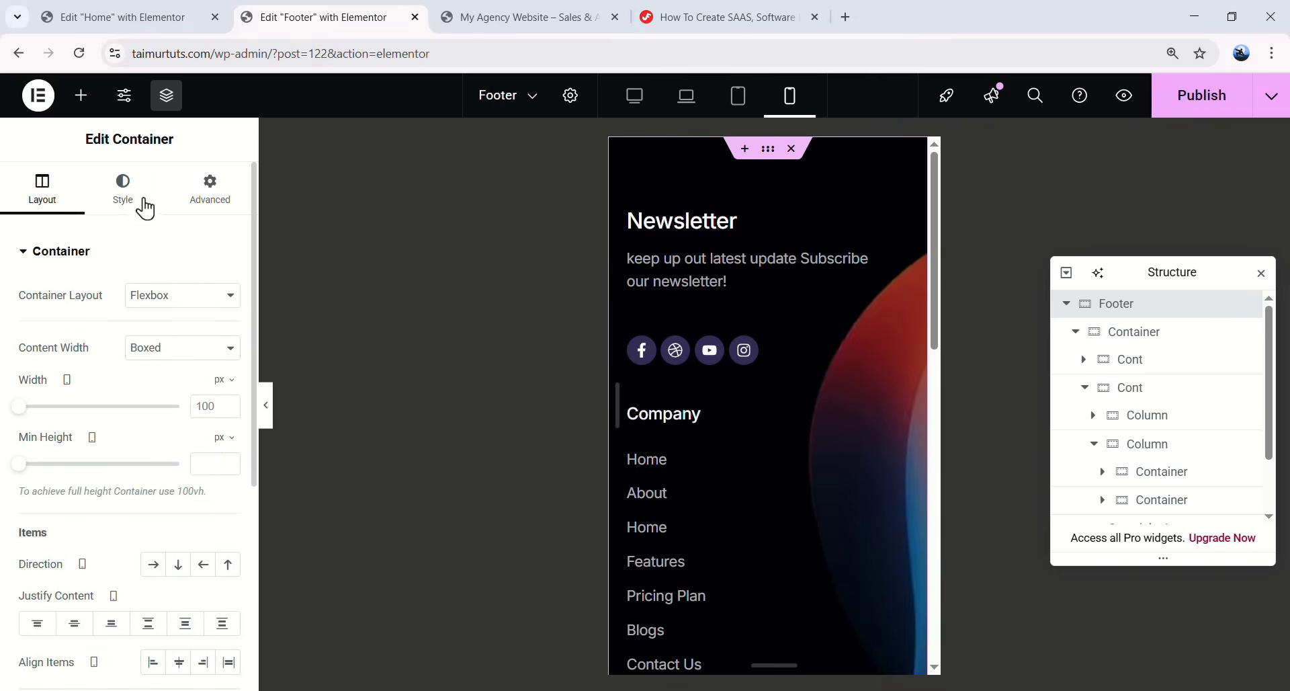
pyautogui.click(122, 188)
pyautogui.scroll(-5, 94, 440)
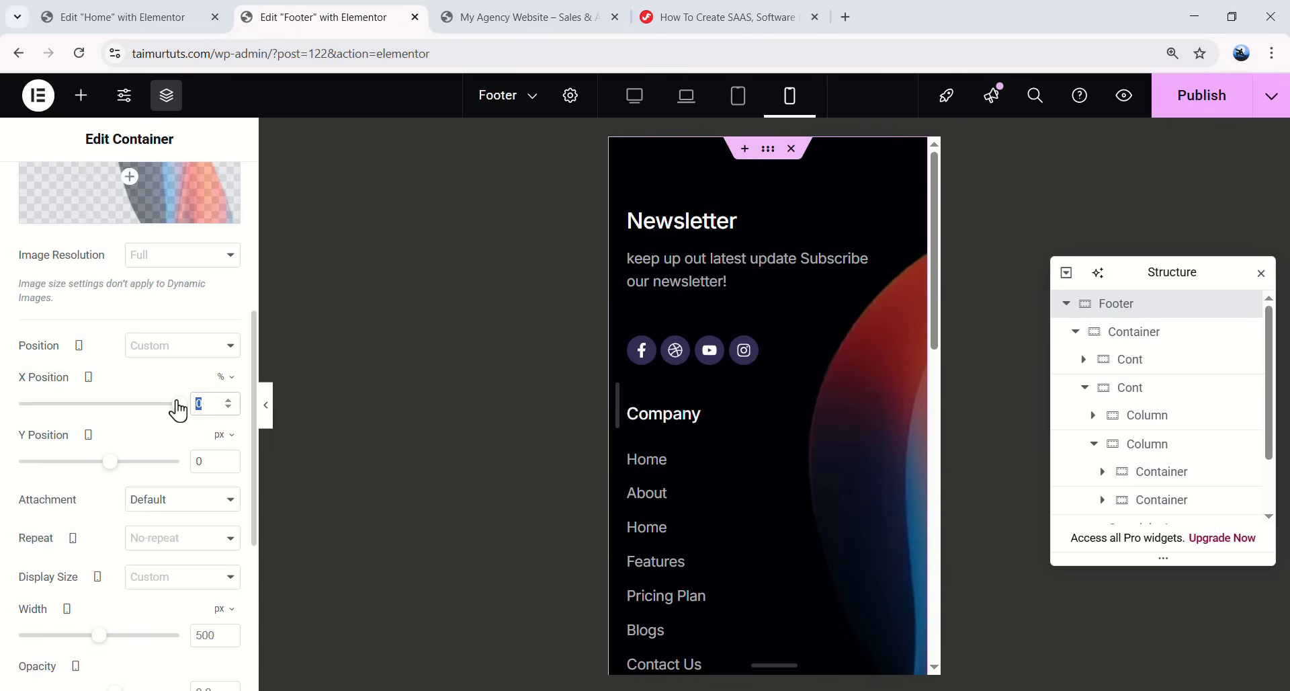
pyautogui.write('100')
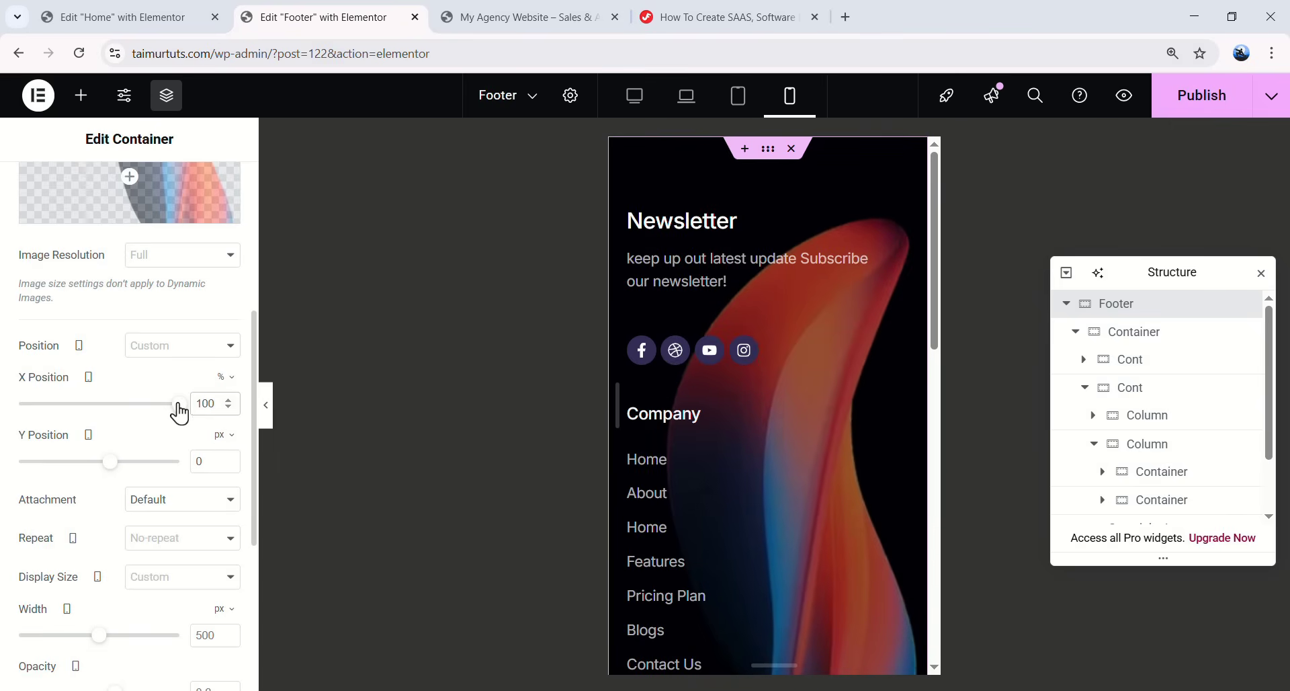
pyautogui.click(219, 446)
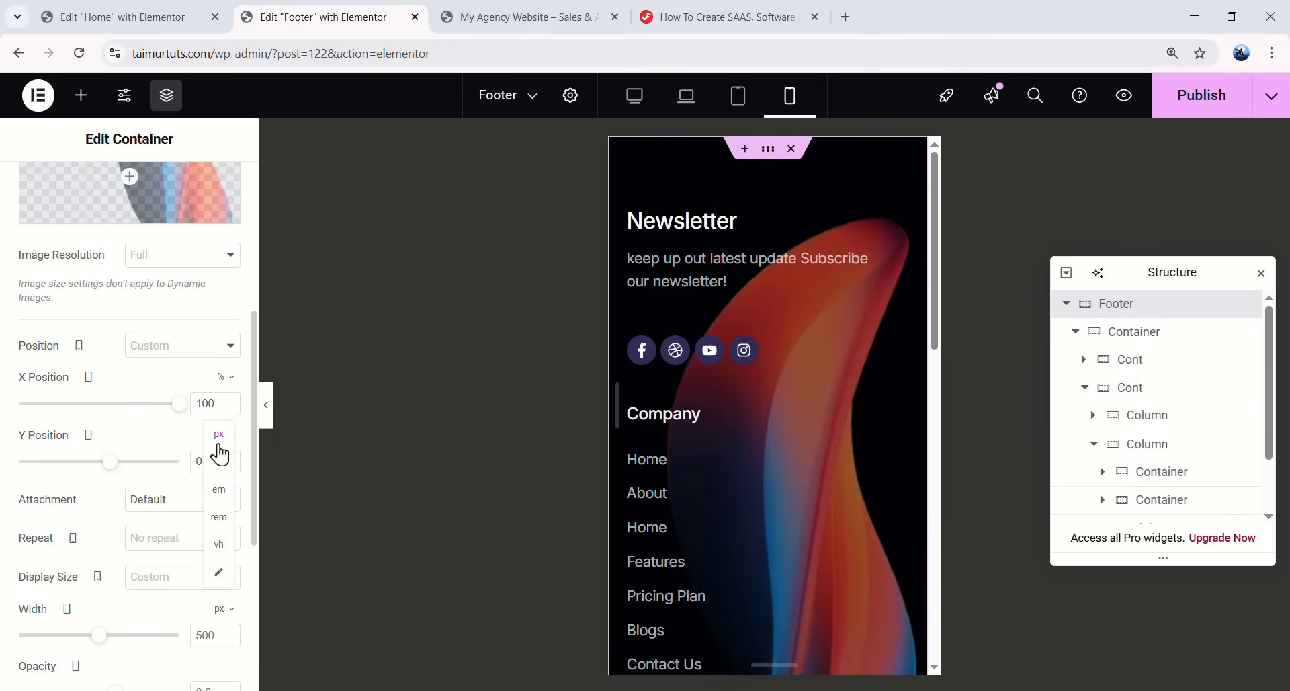
pyautogui.click(219, 462)
pyautogui.doubleClick(199, 461)
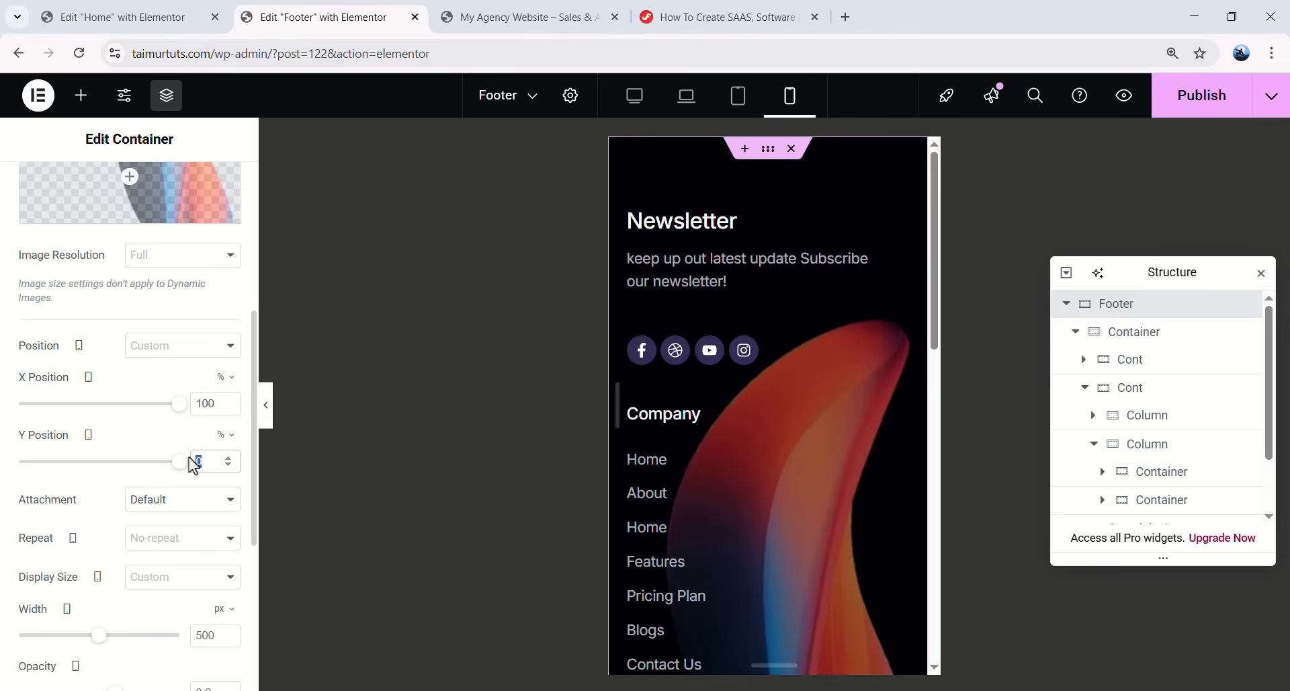
pyautogui.write('100')
# - Set the background image Display Size to Contain and its opacity to 0.5
pyautogui.scroll(-1, 147, 511)
pyautogui.click(135, 501)
pyautogui.click(144, 573)
pyautogui.scroll(-6, 812, 527)
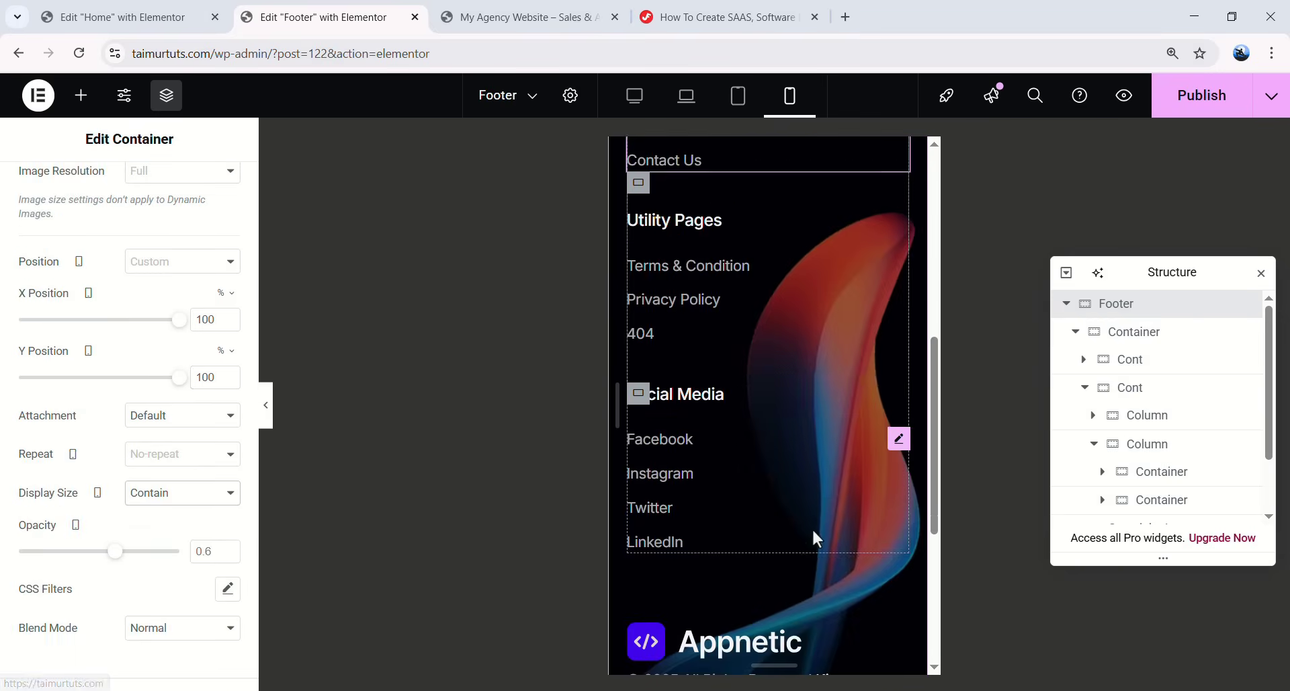
pyautogui.scroll(-2, 809, 526)
pyautogui.scroll(1, 712, 498)
pyautogui.scroll(-1, 138, 501)
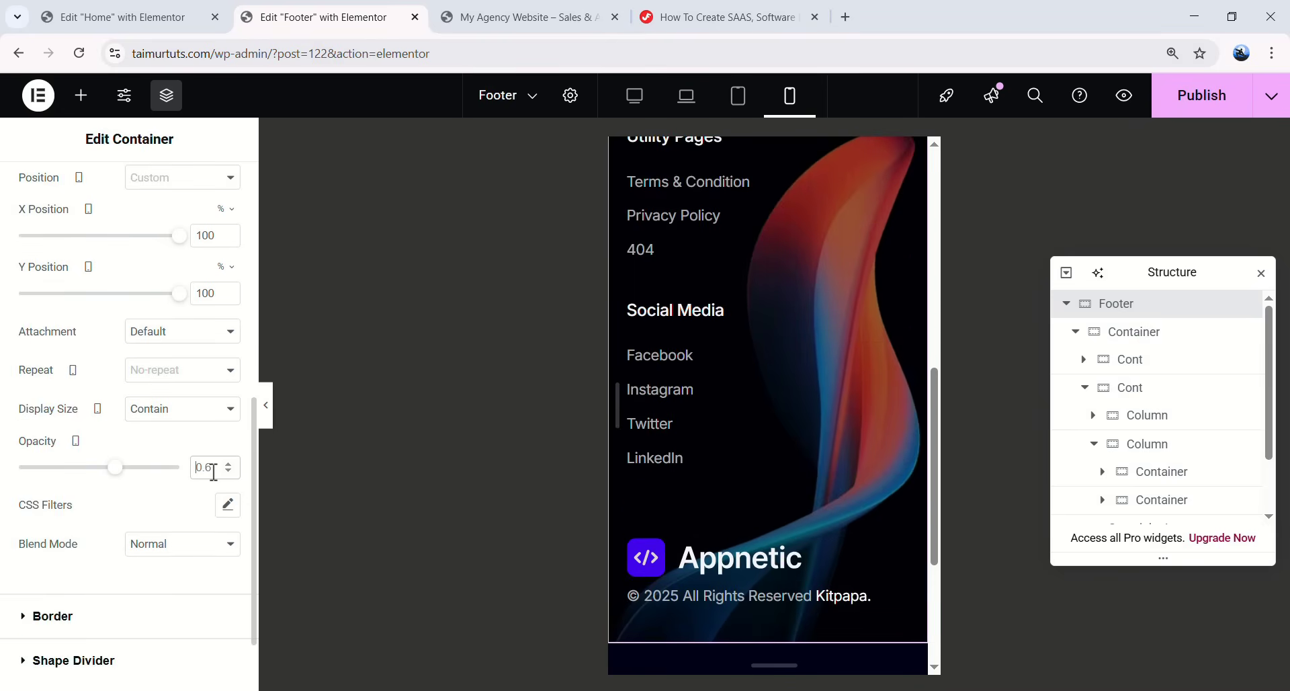
pyautogui.write('0.5')
pyautogui.scroll(5, 832, 426)
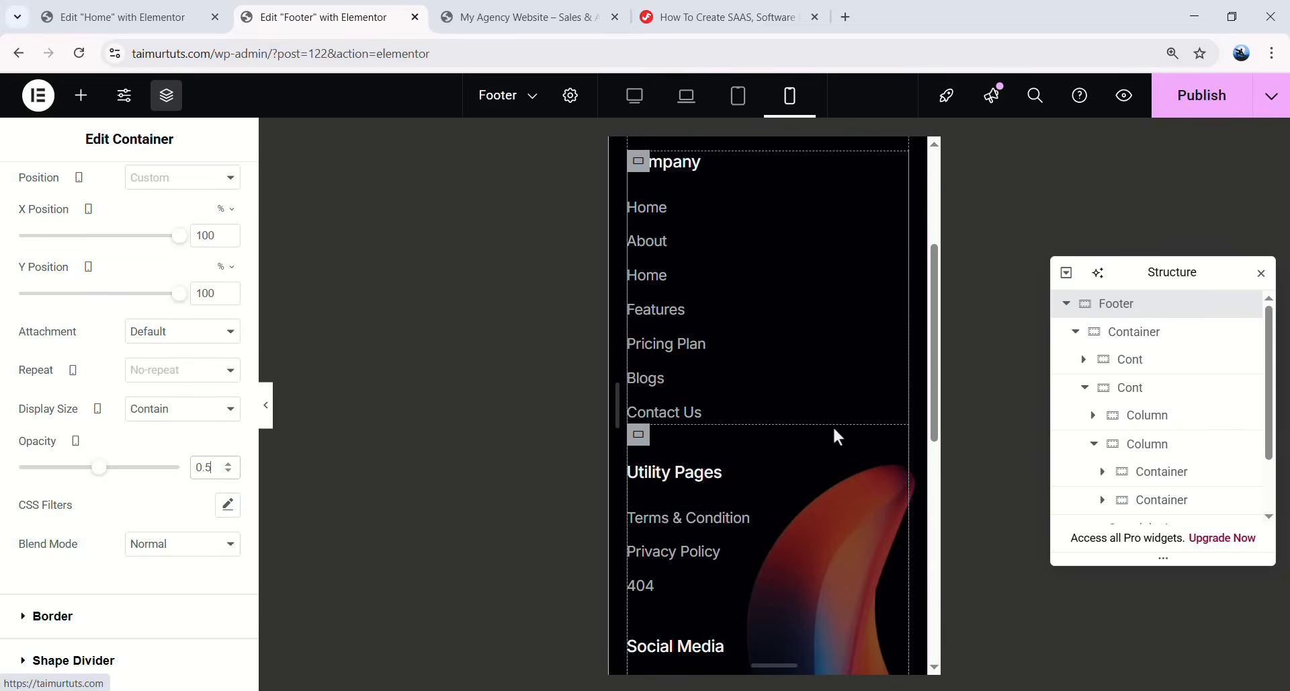
pyautogui.scroll(-7, 820, 451)
pyautogui.scroll(5, 870, 538)
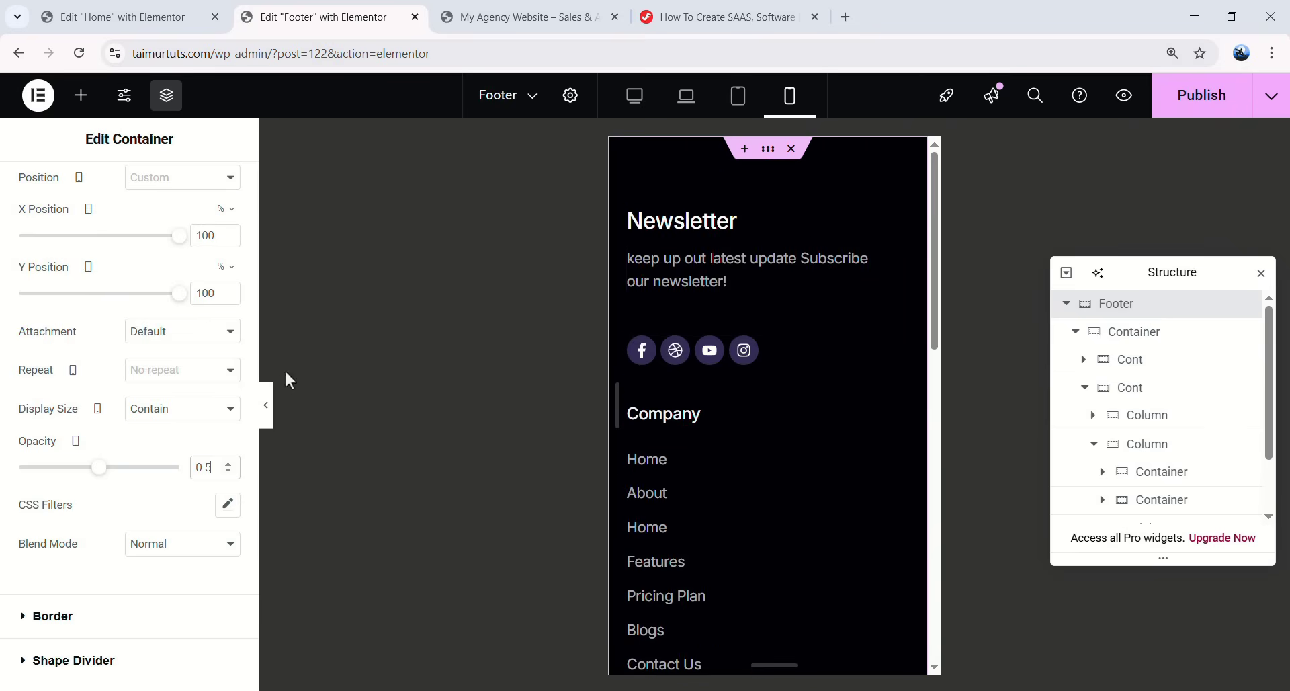
# - Check the footer in mobile and desktop preview, then publish it
pyautogui.click(265, 406)
pyautogui.scroll(-5, 668, 392)
pyautogui.scroll(5, 658, 336)
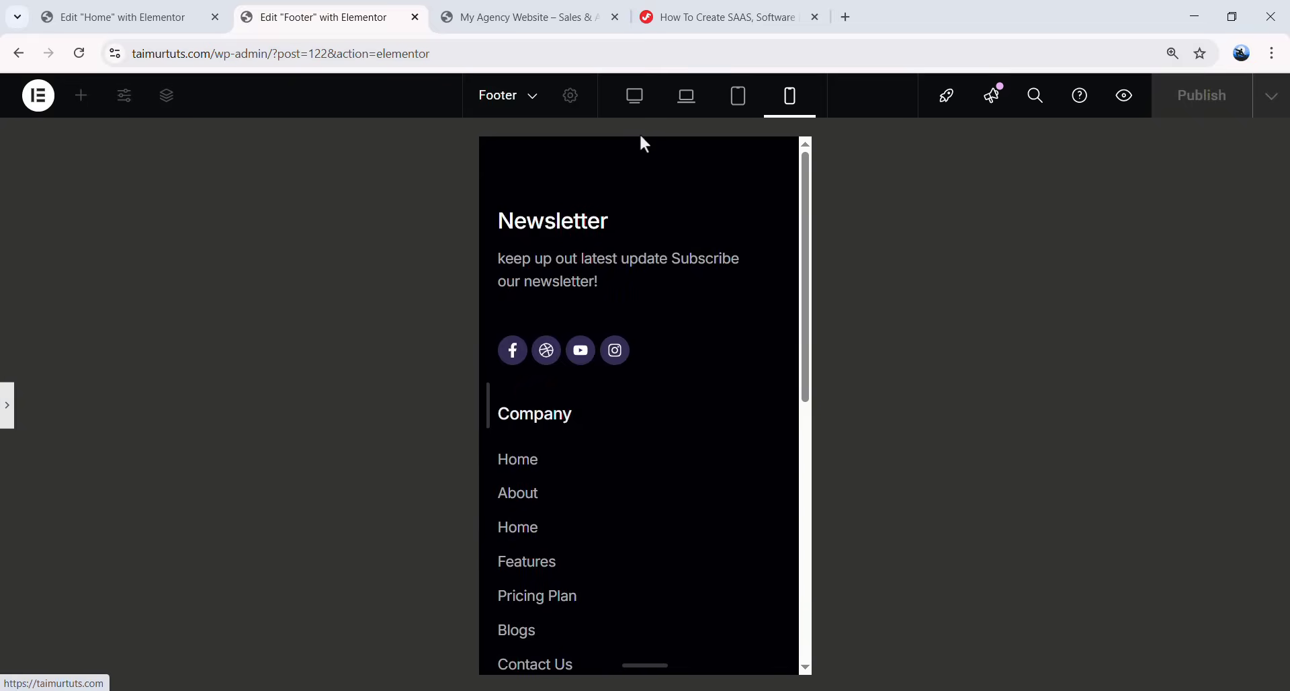
pyautogui.click(635, 95)
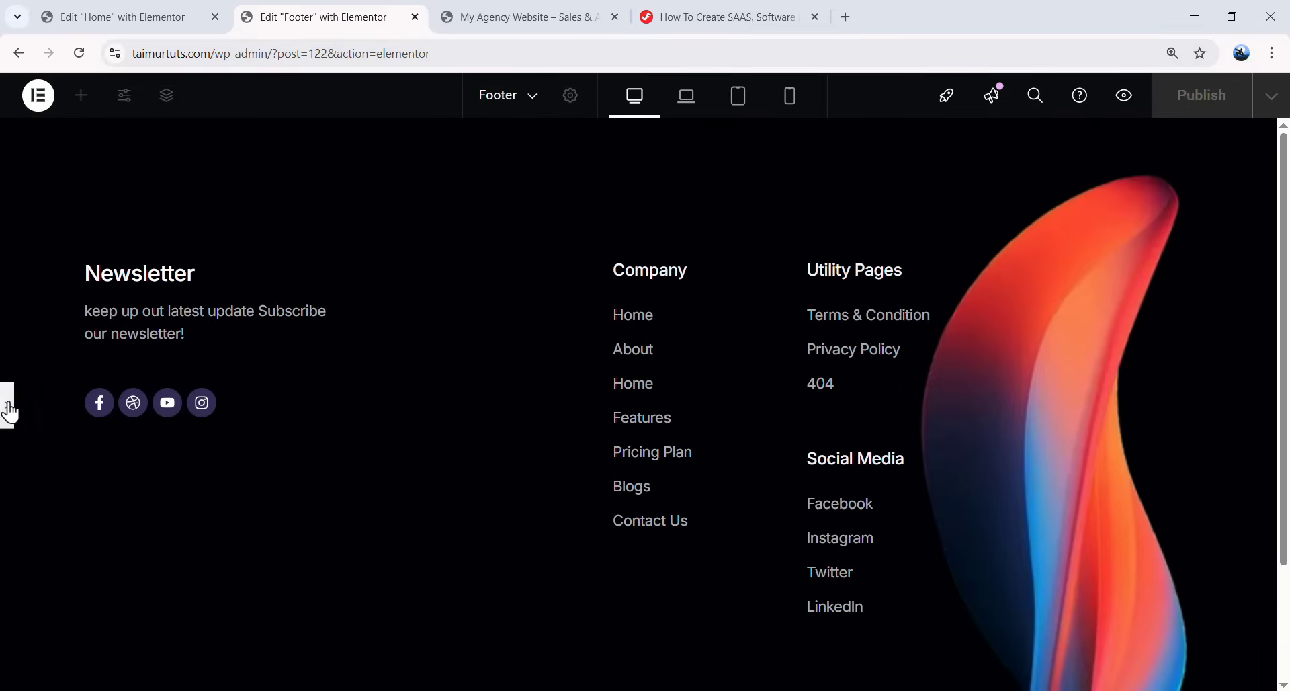
pyautogui.click(8, 405)
pyautogui.click(1206, 107)
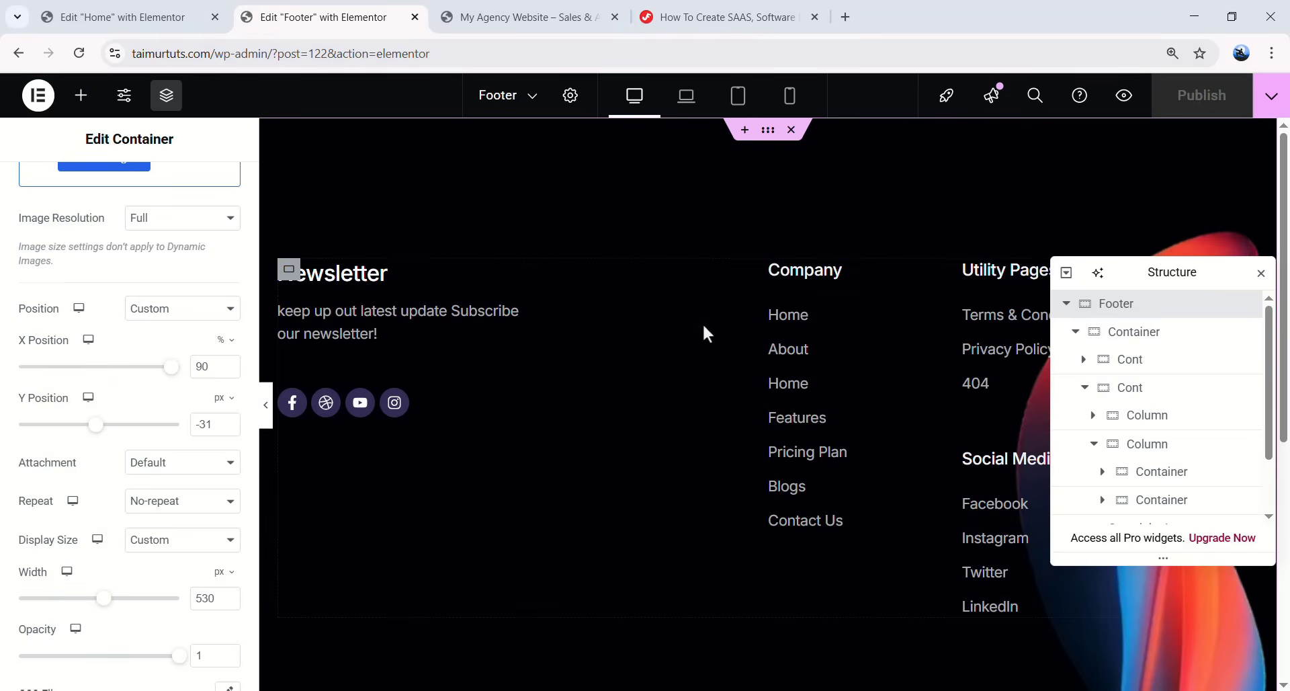
pyautogui.click(168, 17)
# - Set the Home page's Page Layout to Elementor Full Width
pyautogui.hotkey('ctrl', 'Tab')
pyautogui.click(96, 13)
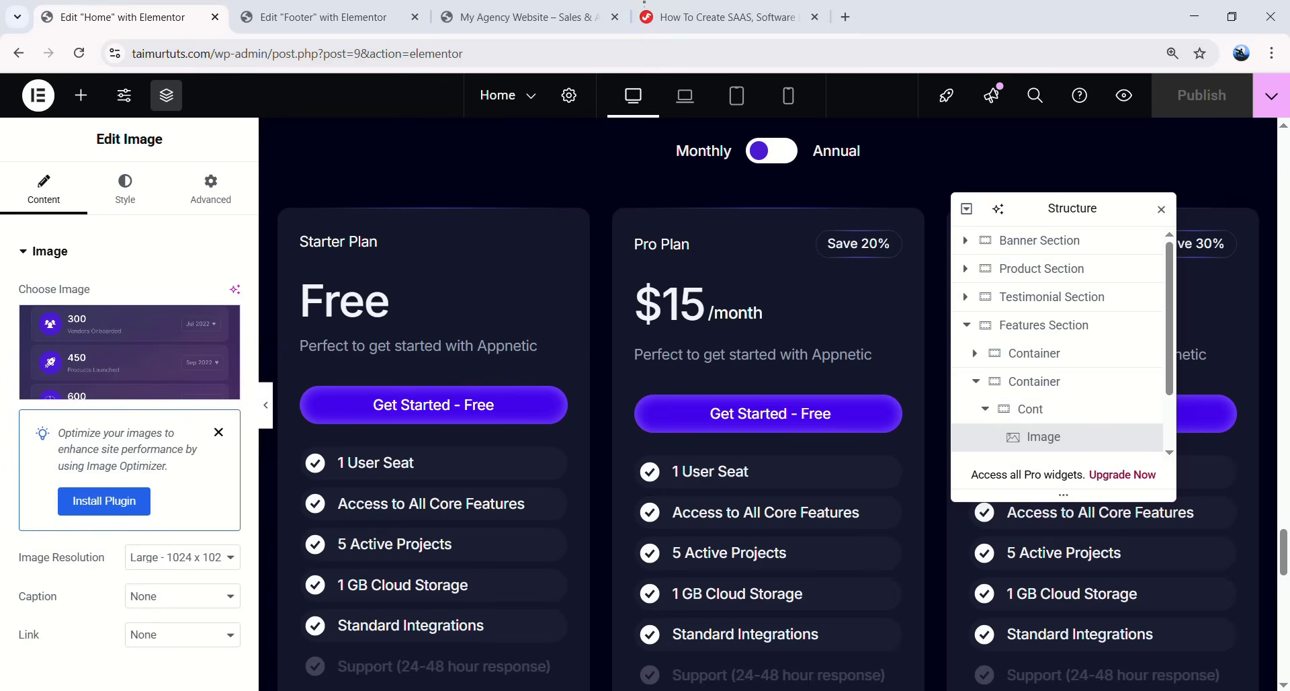
pyautogui.scroll(10, 487, 274)
pyautogui.scroll(15, 510, 279)
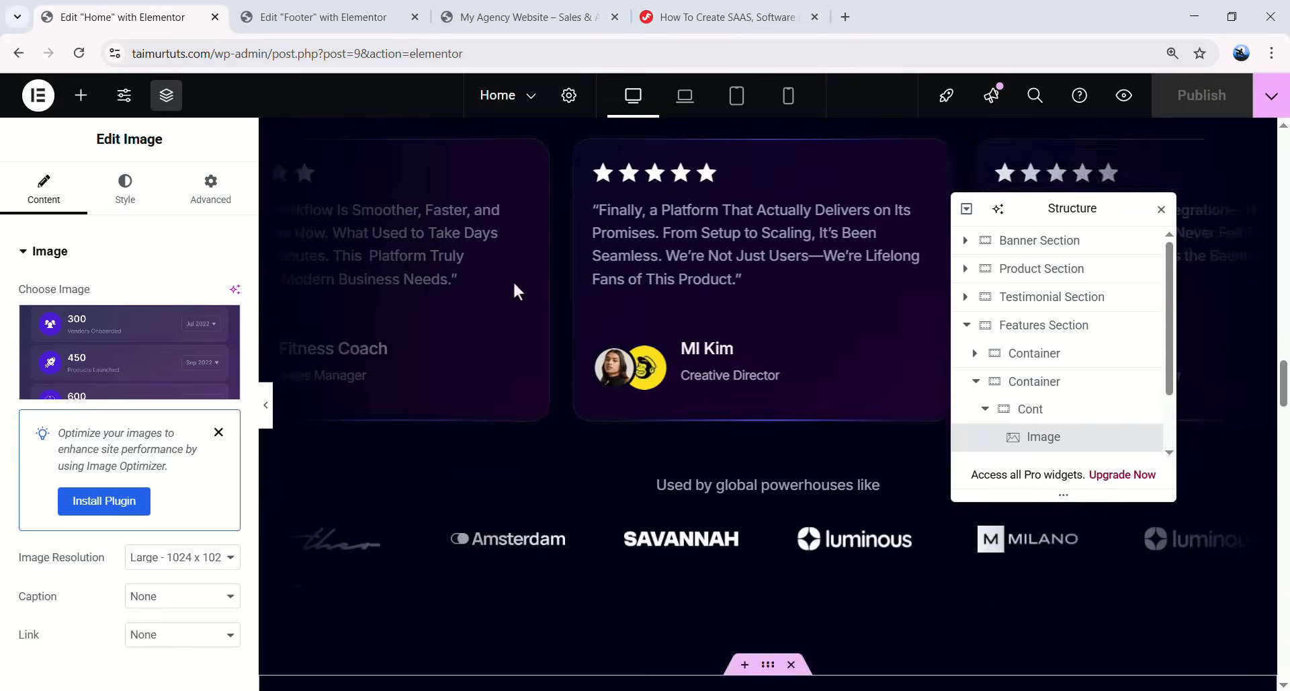
pyautogui.scroll(8, 514, 280)
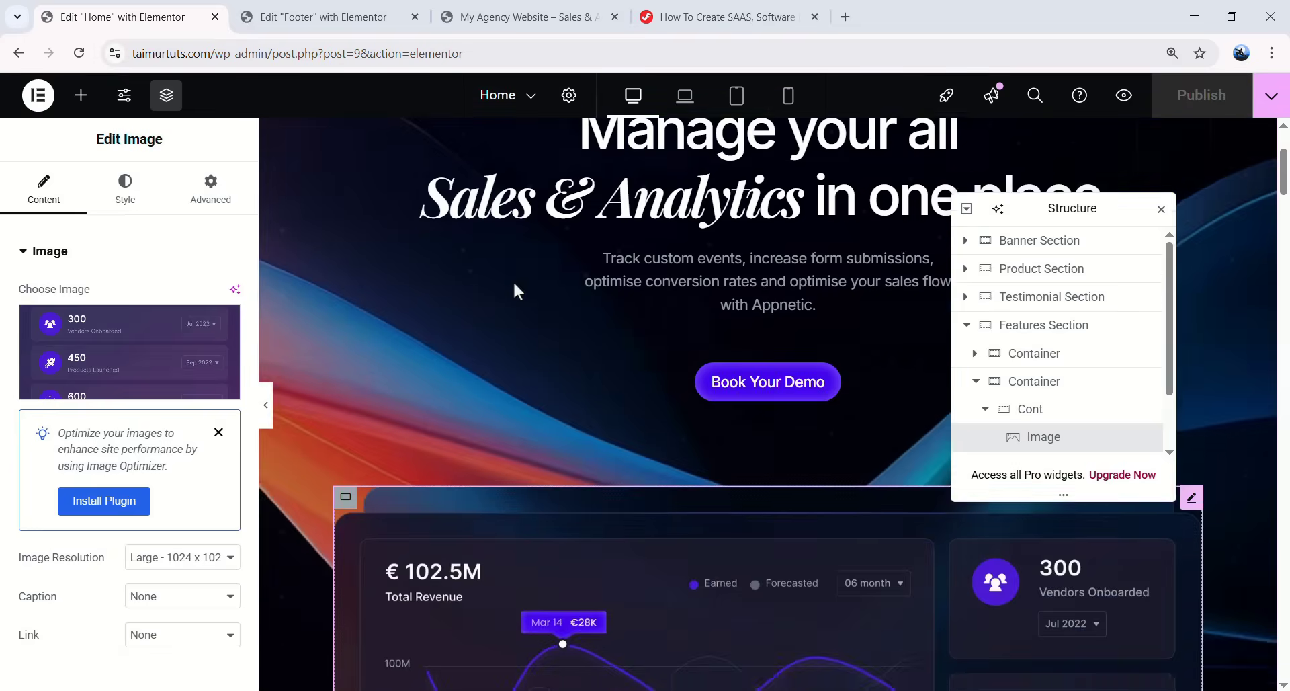
pyautogui.click(569, 95)
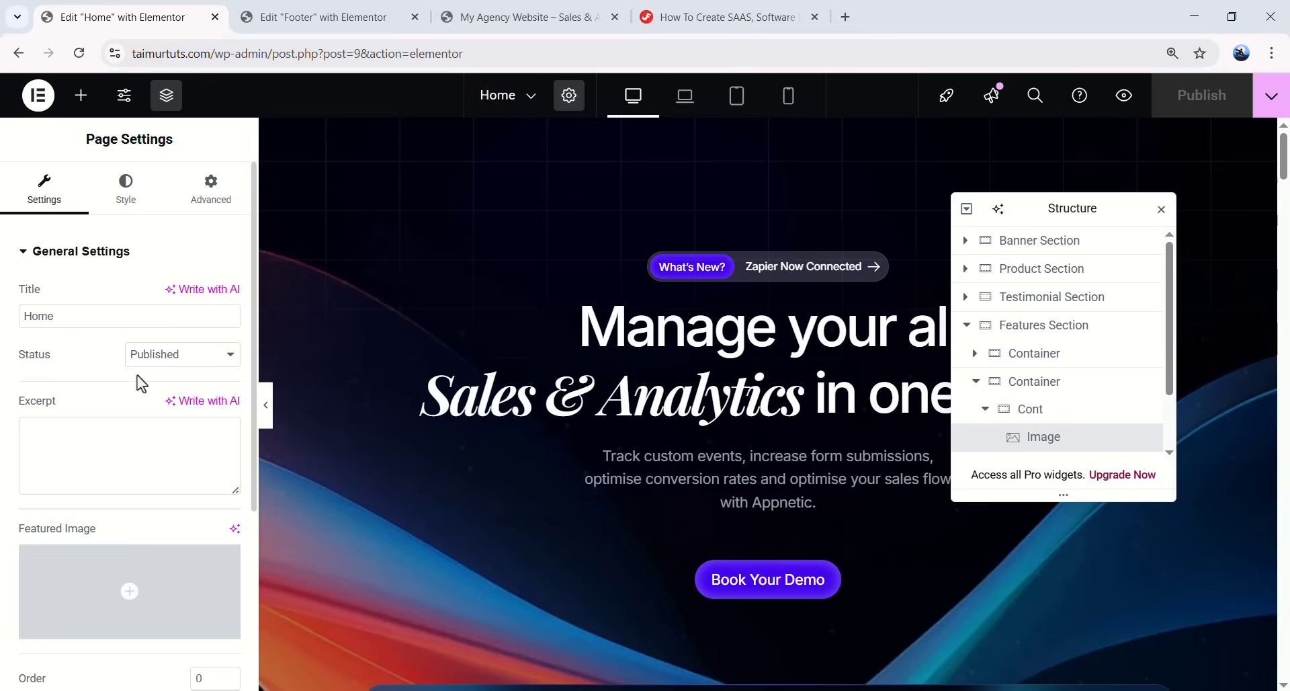
pyautogui.scroll(-4, 138, 403)
pyautogui.click(176, 578)
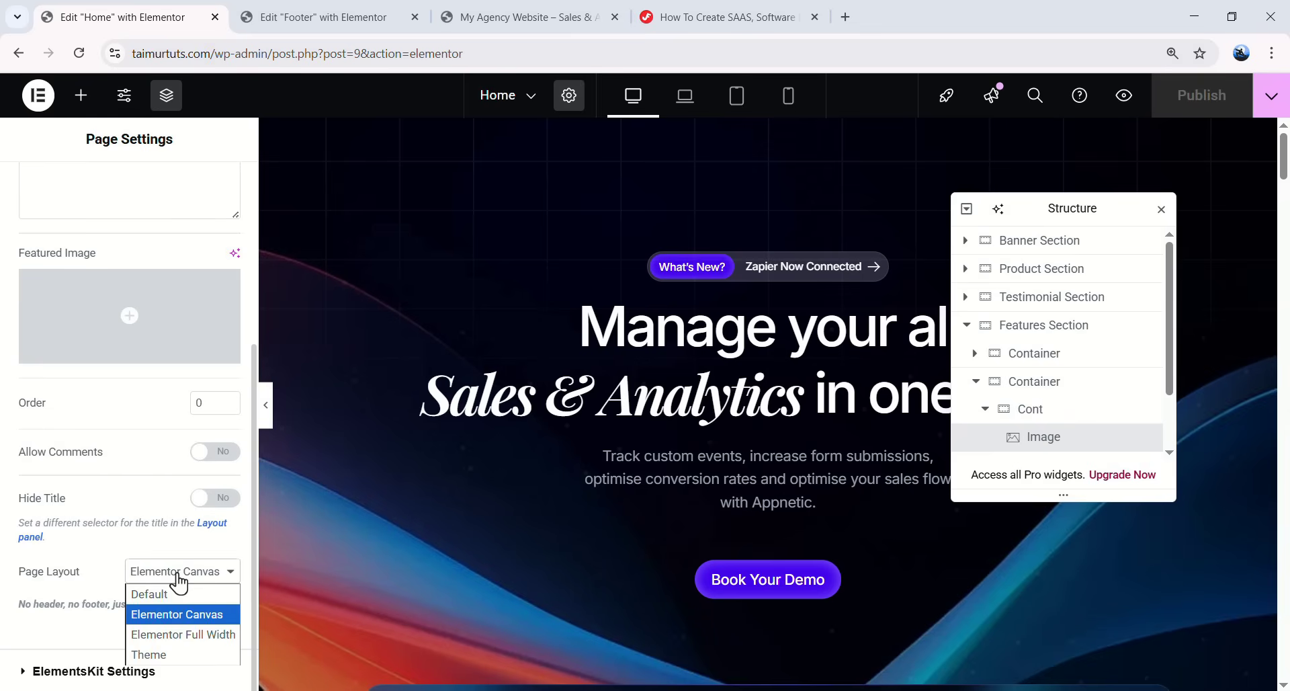
pyautogui.press('Escape')
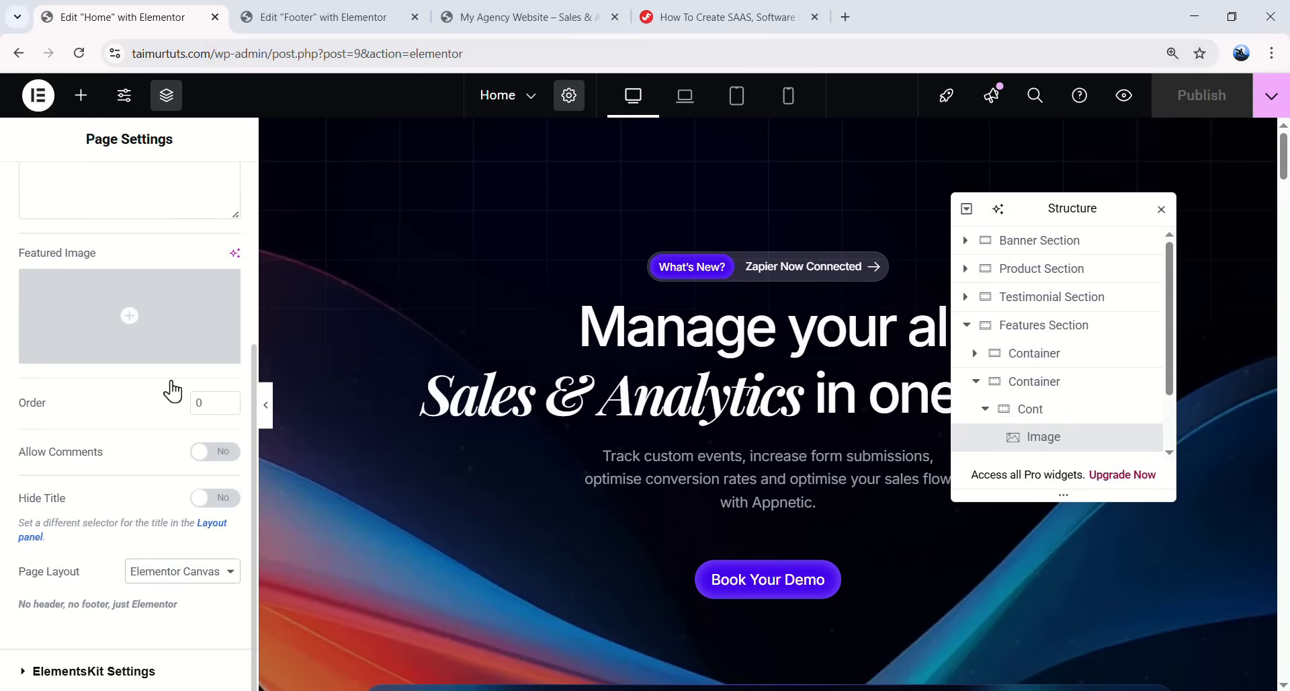
pyautogui.press('Down')
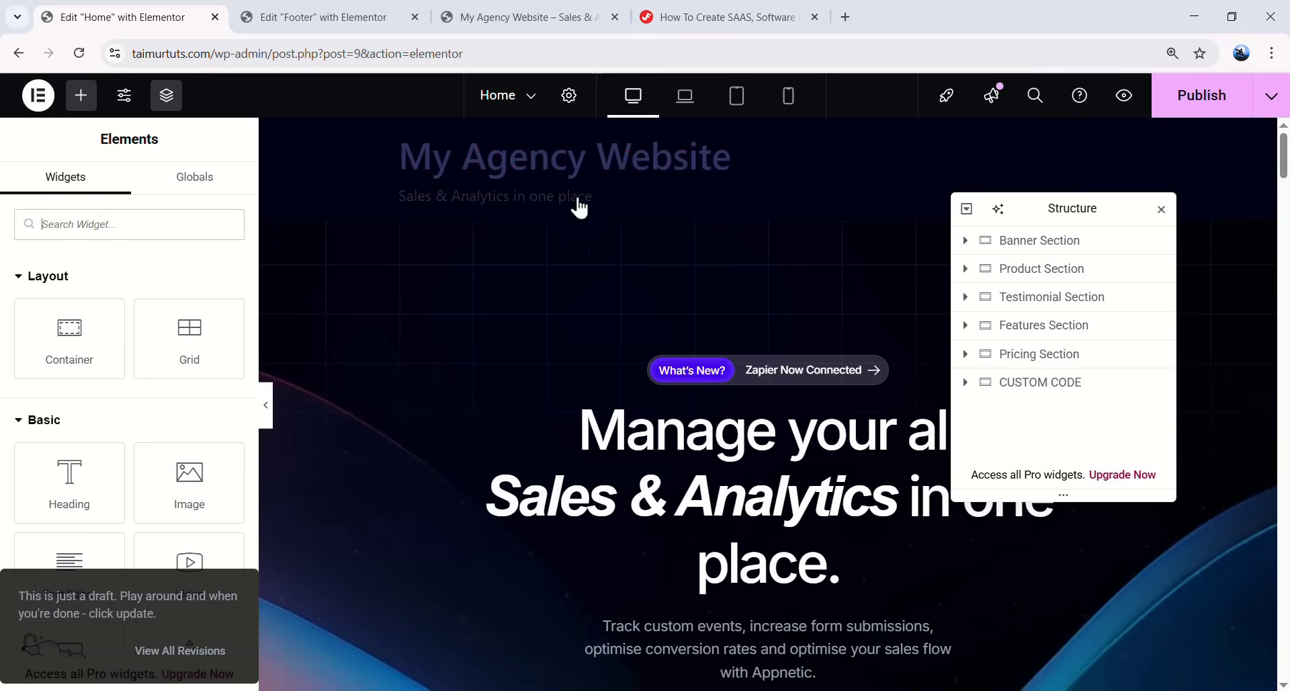
# - Publish the Home page and reload the editor to see the Appnetic header
pyautogui.moveTo(1285, 174); pyautogui.dragTo(1240, 121)
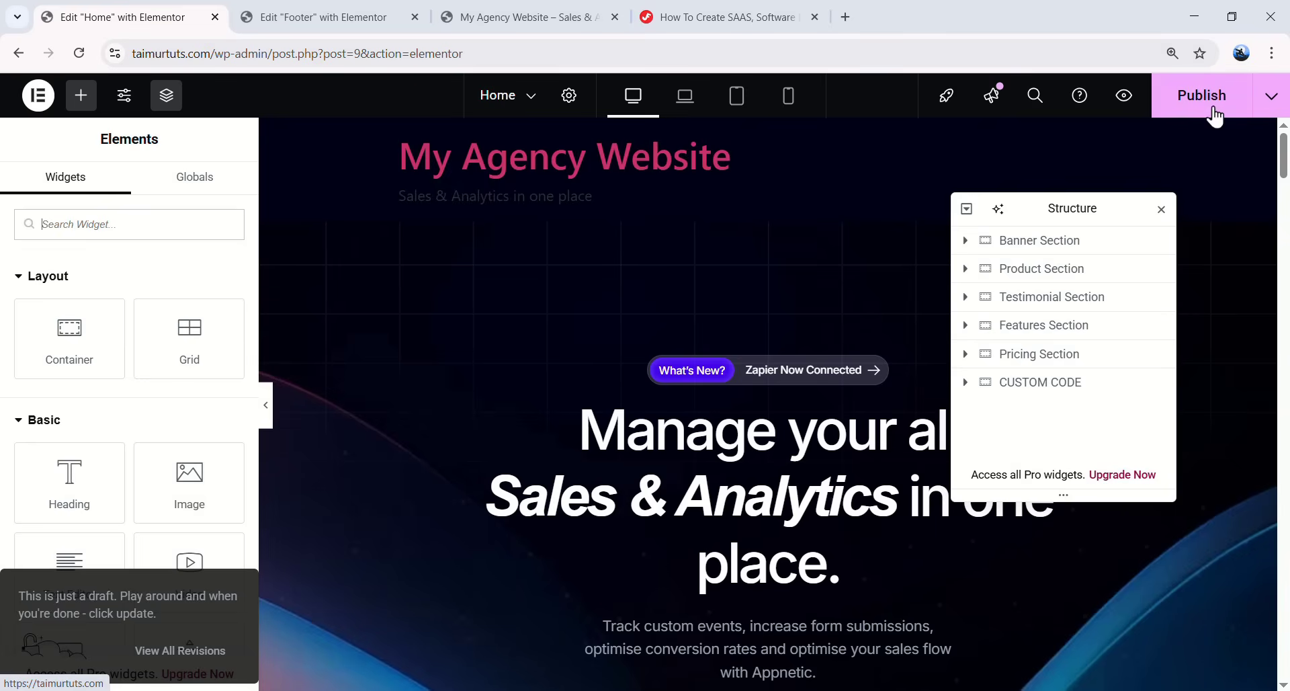
pyautogui.click(1189, 109)
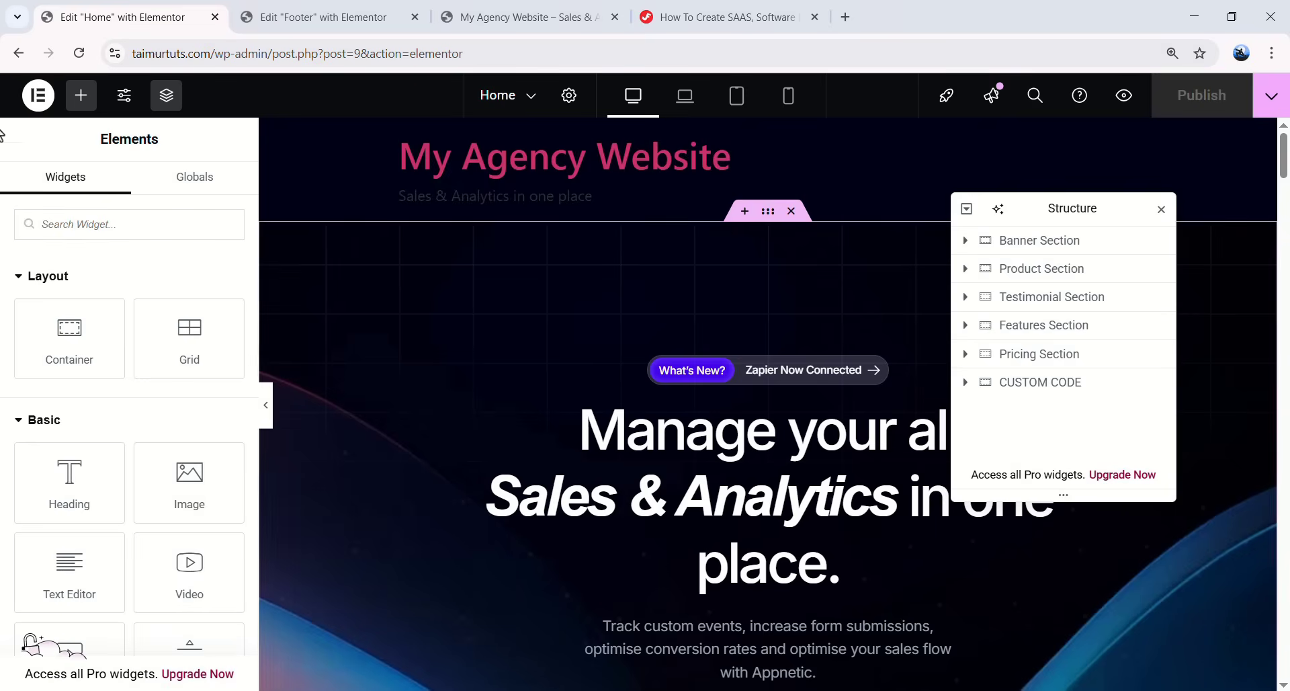
pyautogui.click(82, 57)
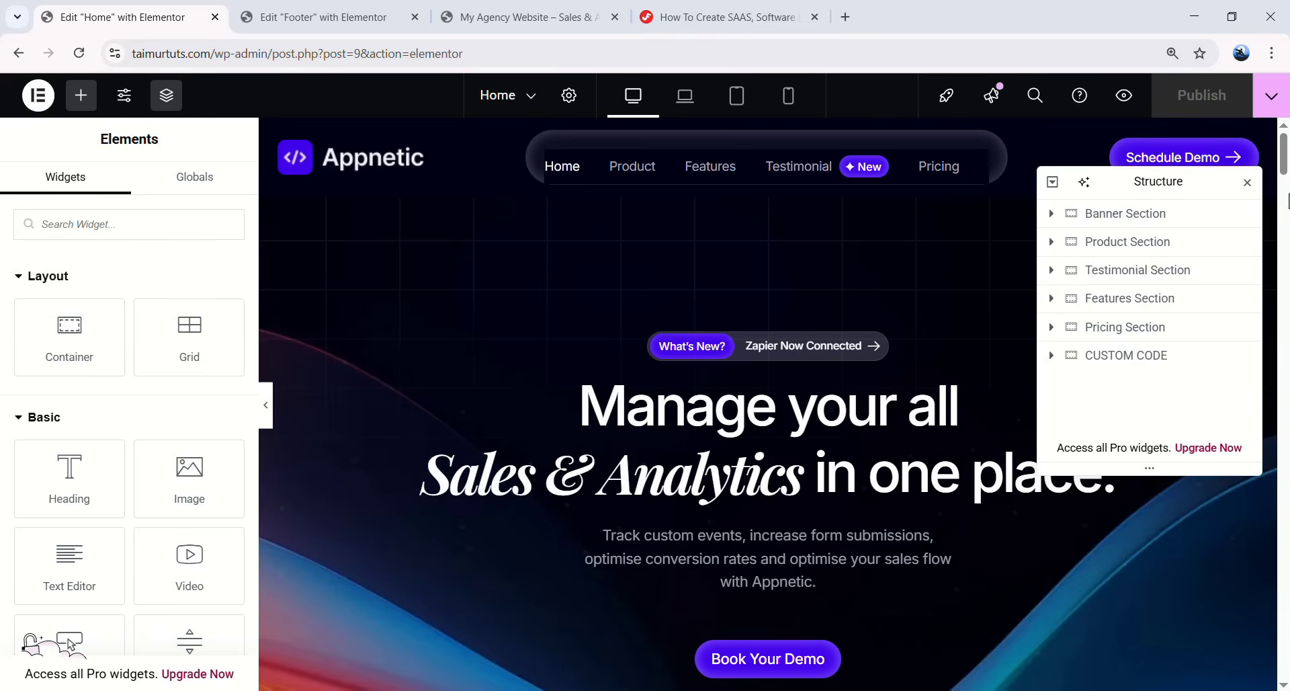
pyautogui.moveTo(1282, 133); pyautogui.dragTo(1279, 658)
pyautogui.scroll(2, 957, 527)
pyautogui.scroll(-2, 1008, 547)
pyautogui.click(1281, 373)
pyautogui.moveTo(1282, 373); pyautogui.dragTo(1281, 128)
pyautogui.moveTo(1140, 178); pyautogui.dragTo(1151, 290)
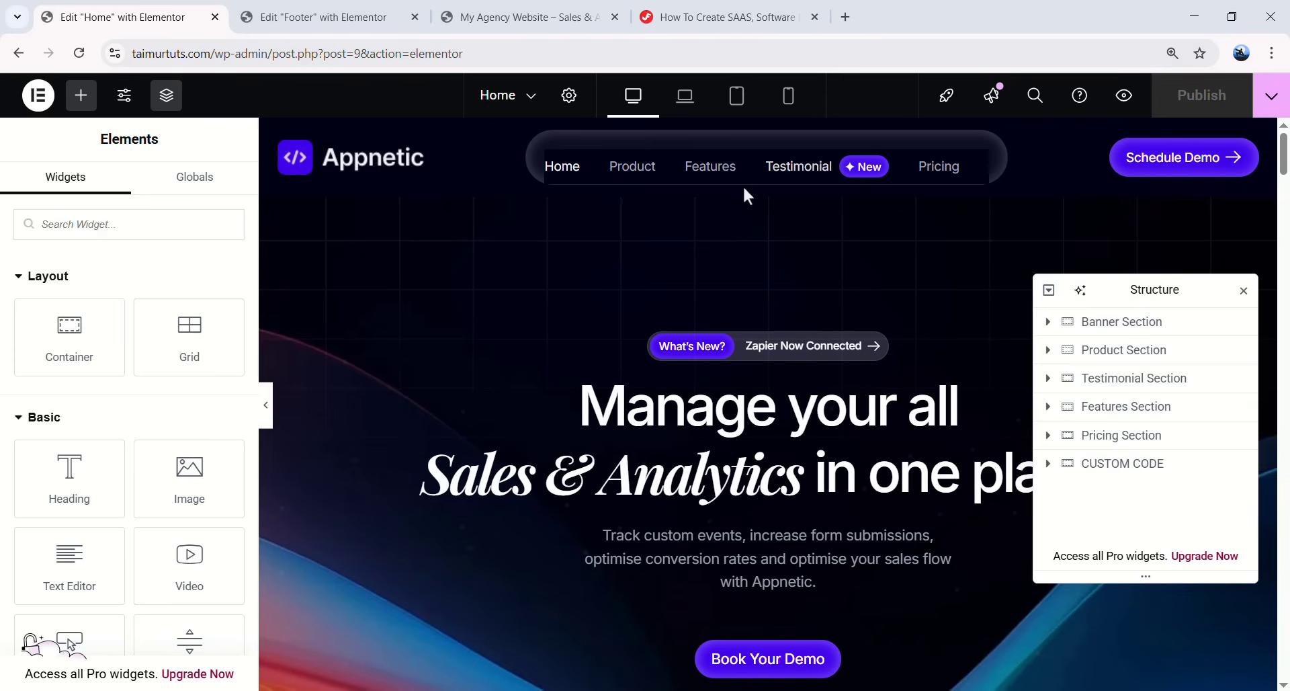
# - Exit to the dashboard and edit the Header template from ElementsKit's Header Footer list in Elementor
pyautogui.click(39, 95)
pyautogui.click(136, 280)
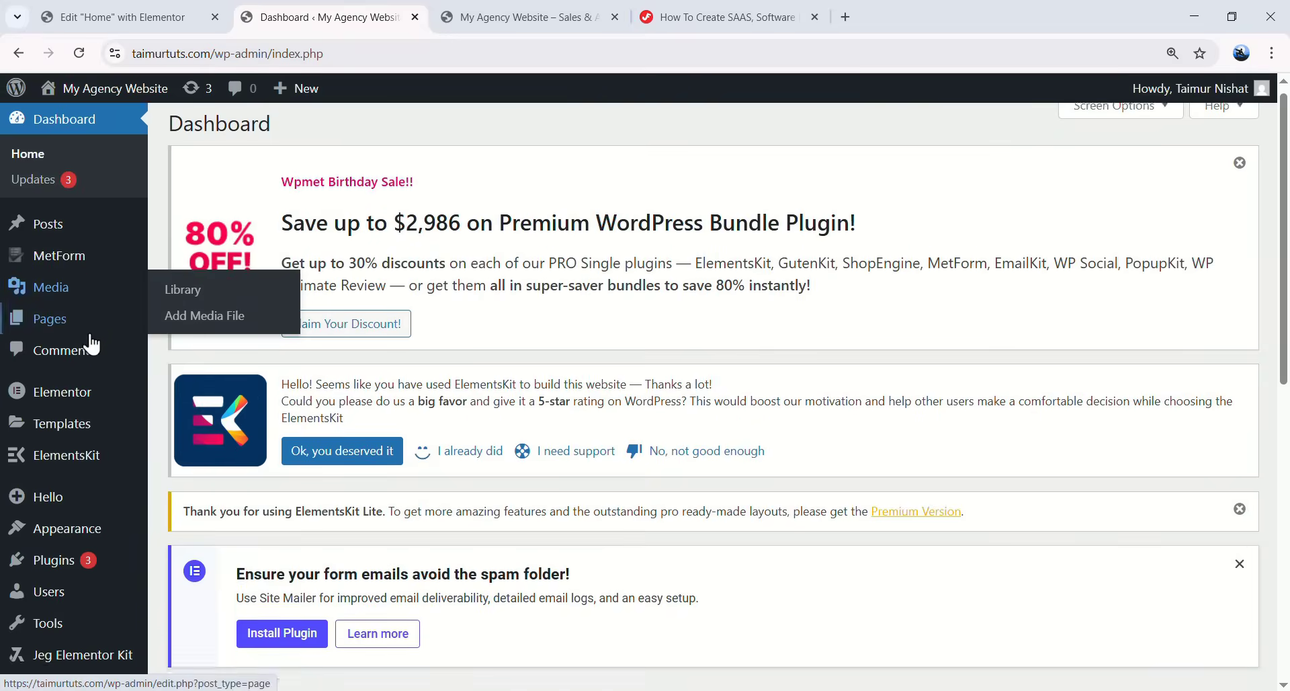
pyautogui.scroll(-1, 87, 333)
pyautogui.moveTo(70, 411)
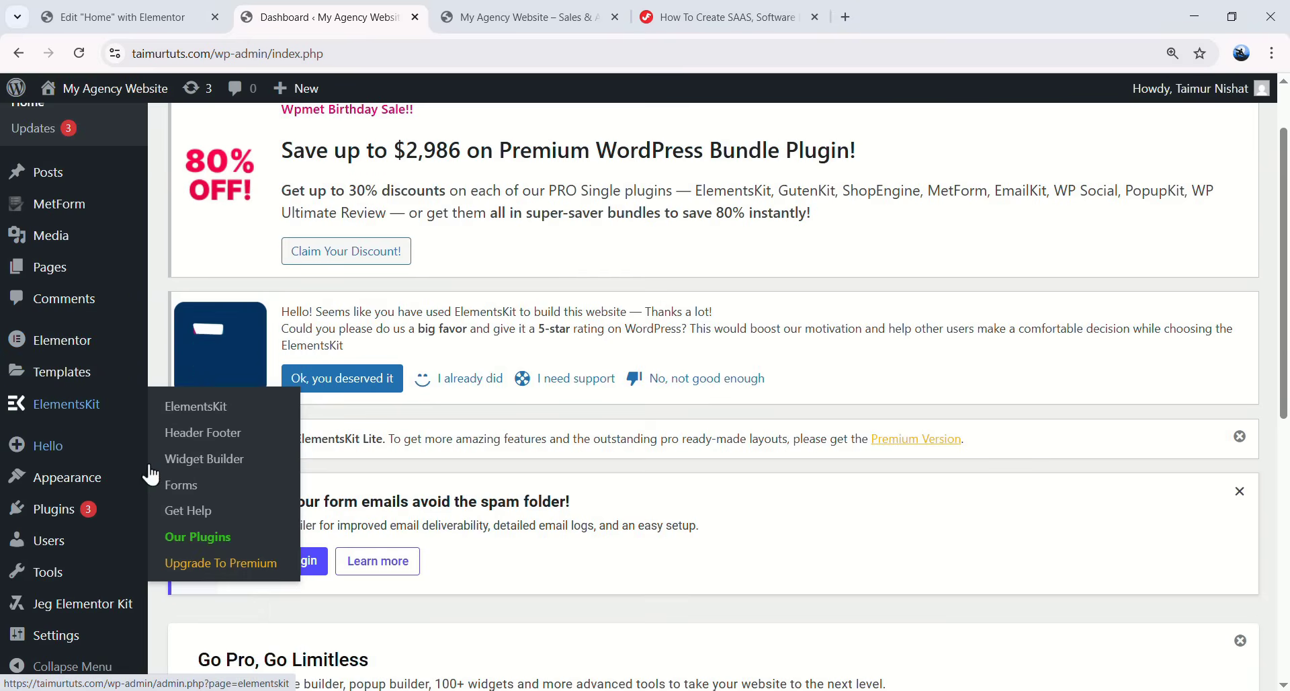
pyautogui.click(212, 445)
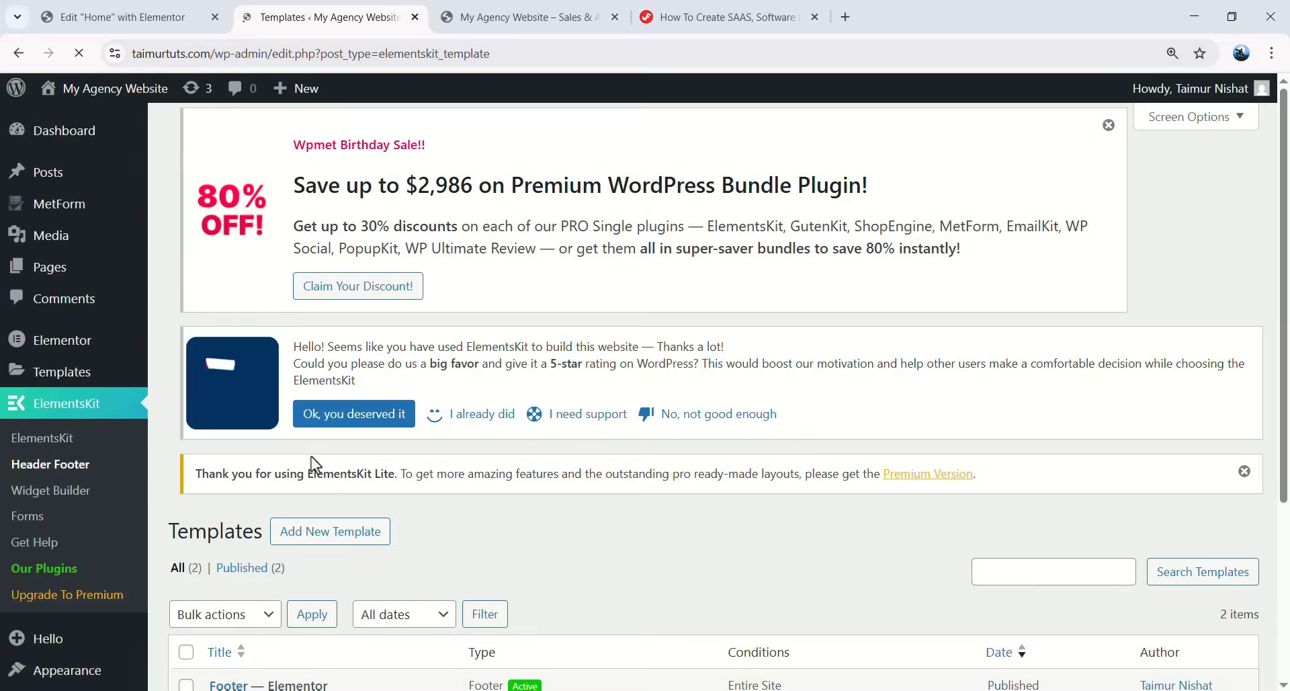
pyautogui.scroll(-3, 313, 471)
pyautogui.scroll(-3, 305, 602)
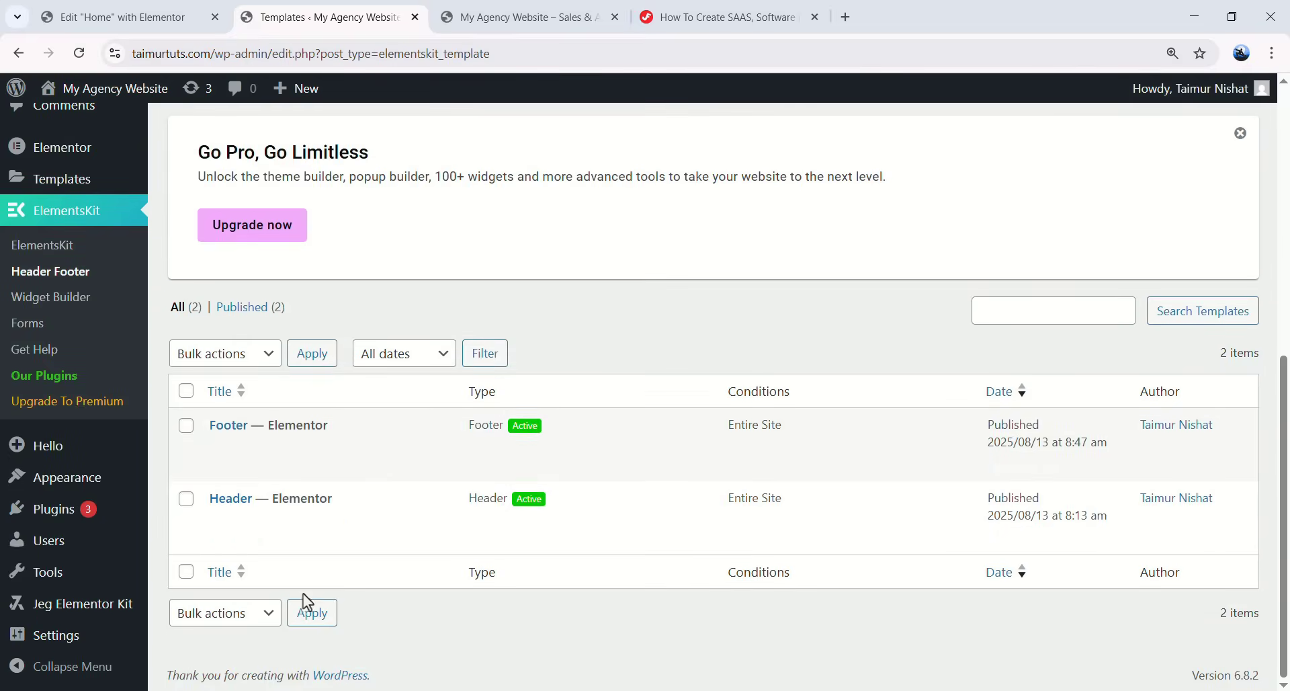
pyautogui.click(389, 529)
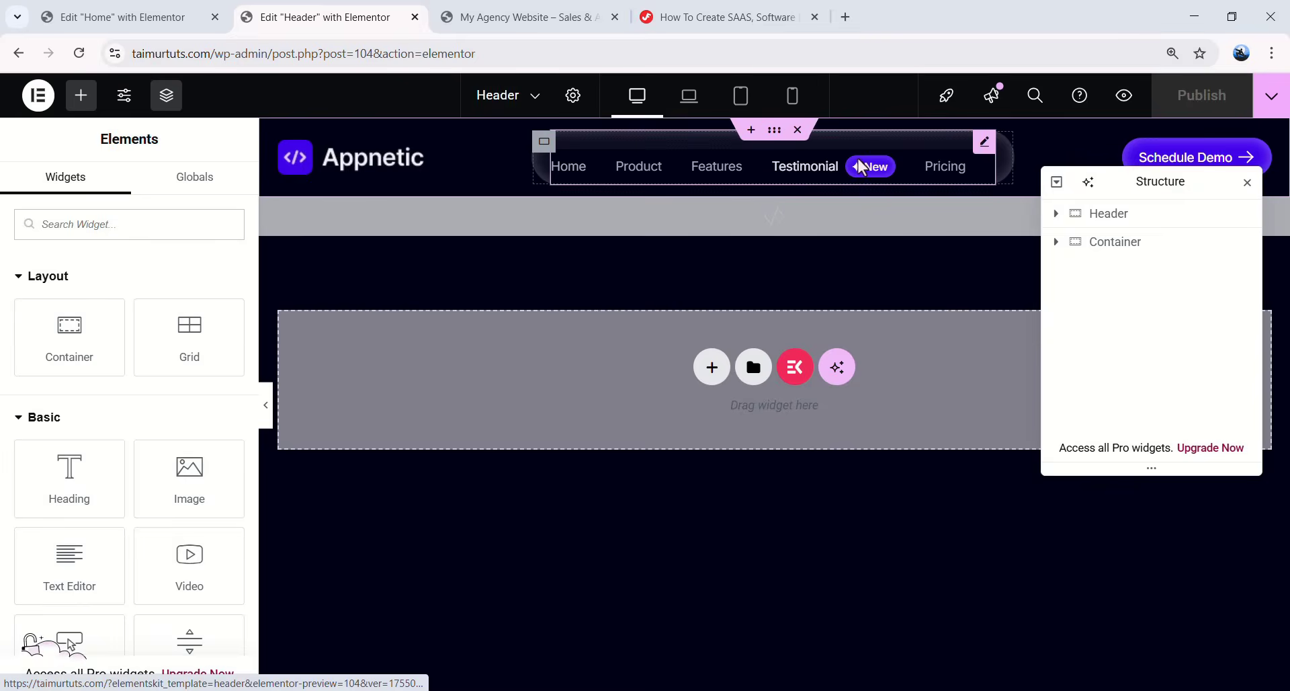
# - In tablet view, clear the Nav Menu's menu wrapper background colour
pyautogui.click(946, 171)
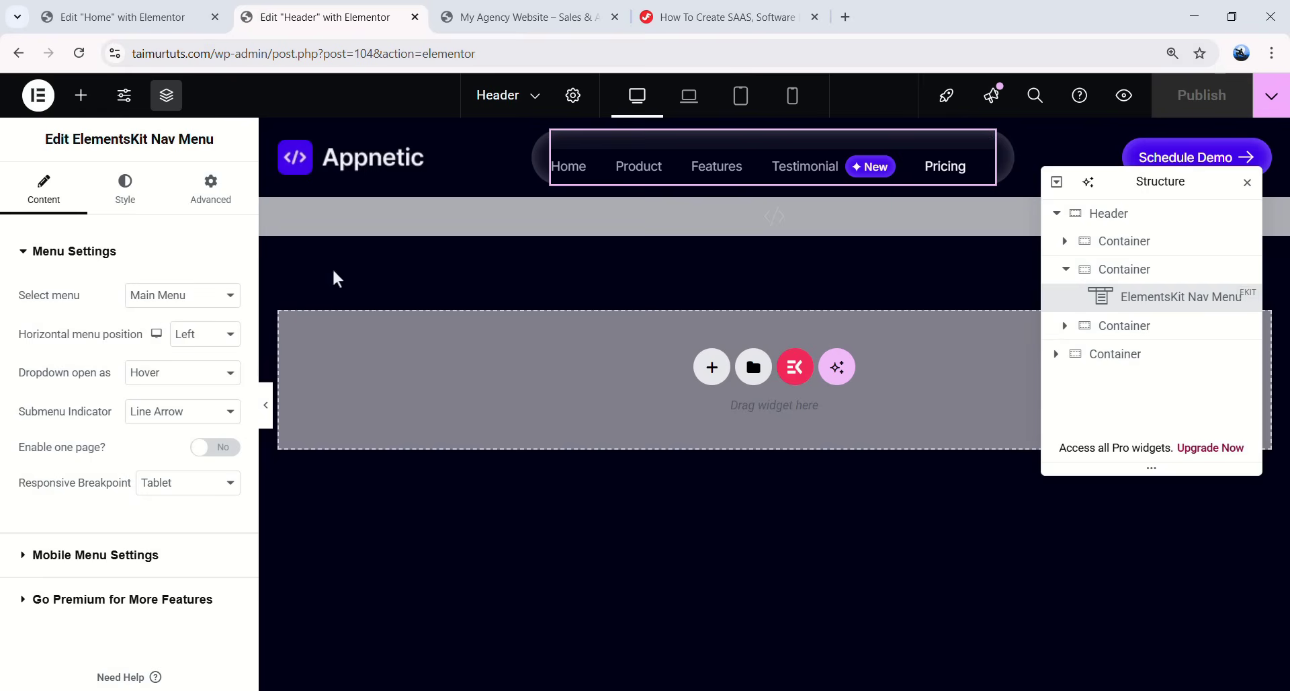
pyautogui.click(153, 202)
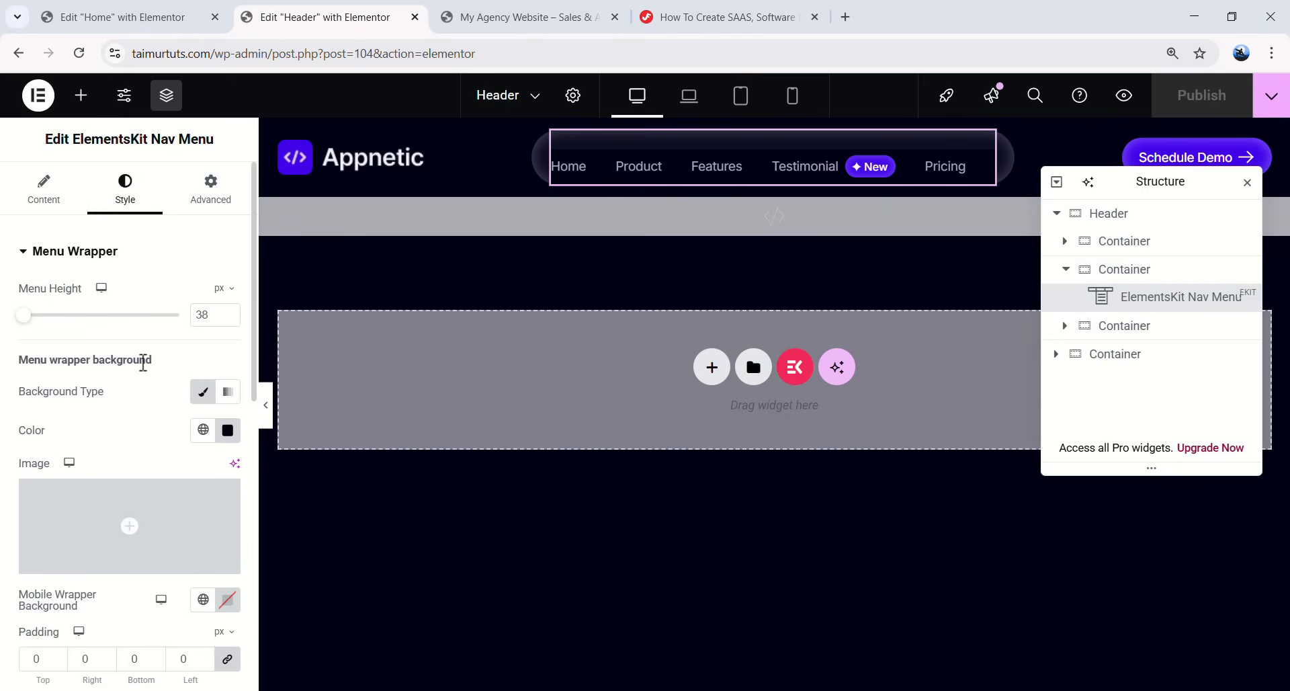
pyautogui.click(741, 96)
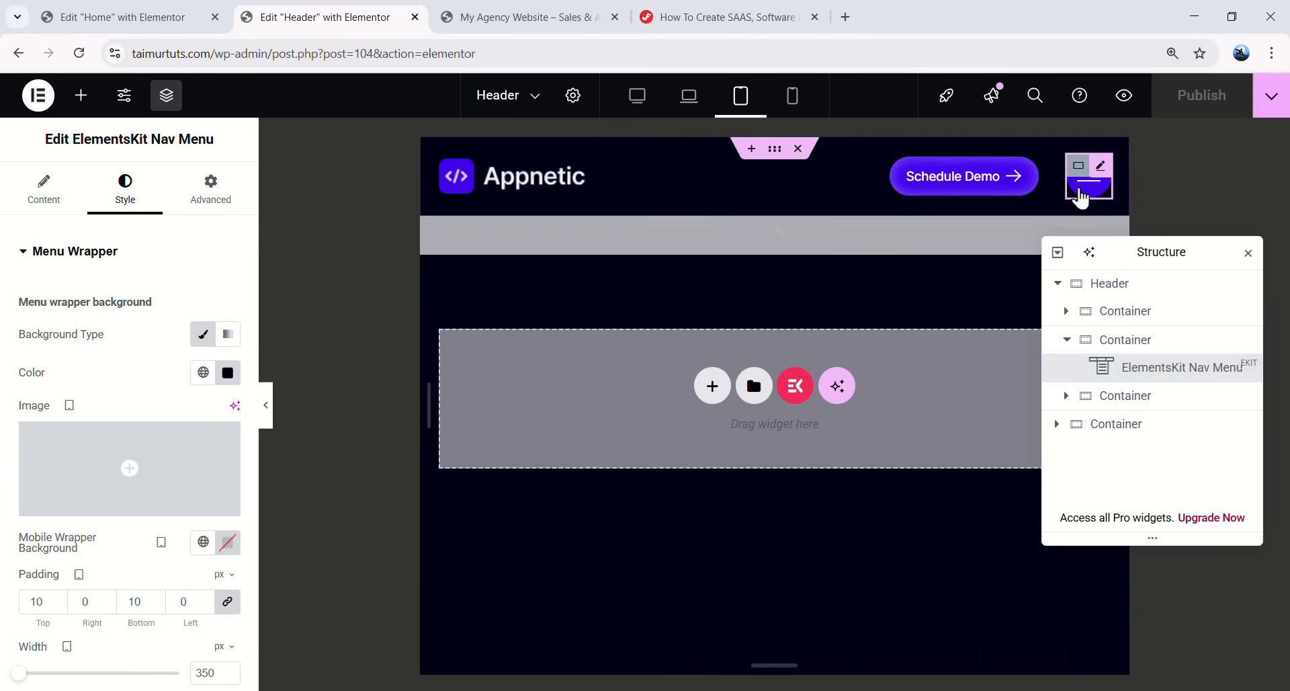
pyautogui.click(1079, 194)
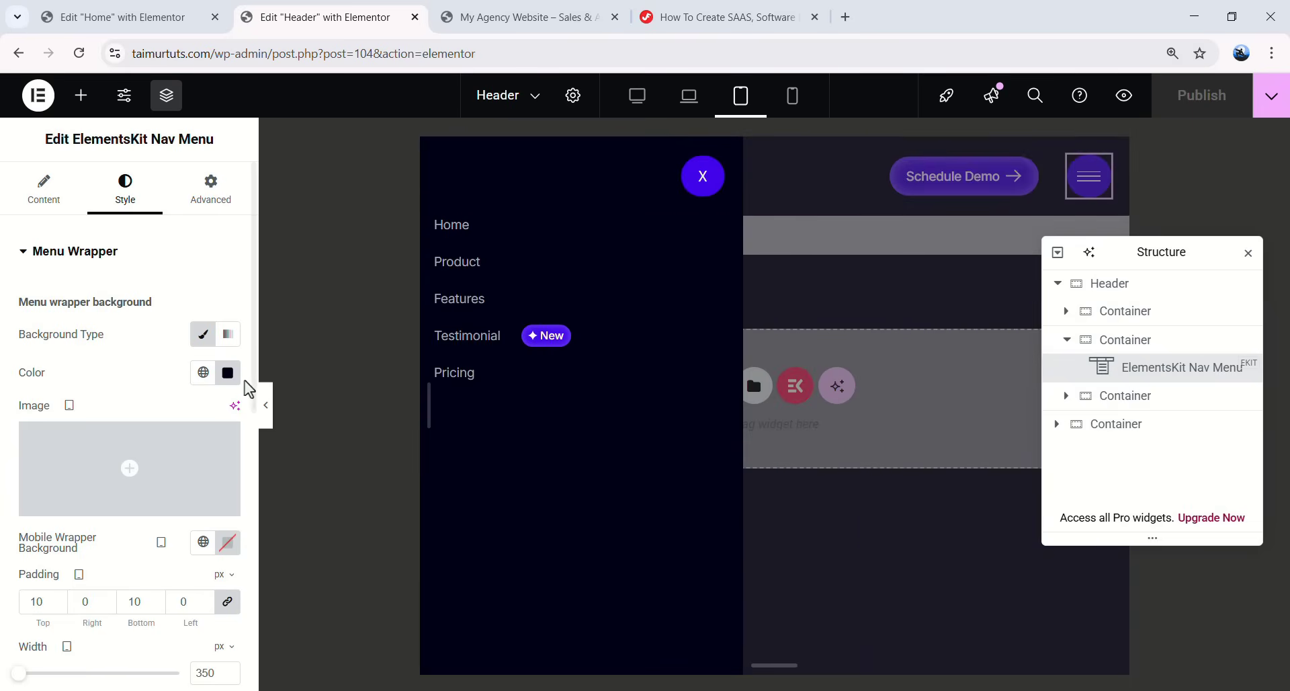
pyautogui.click(228, 374)
pyautogui.hotkey('ctrl', 'c')
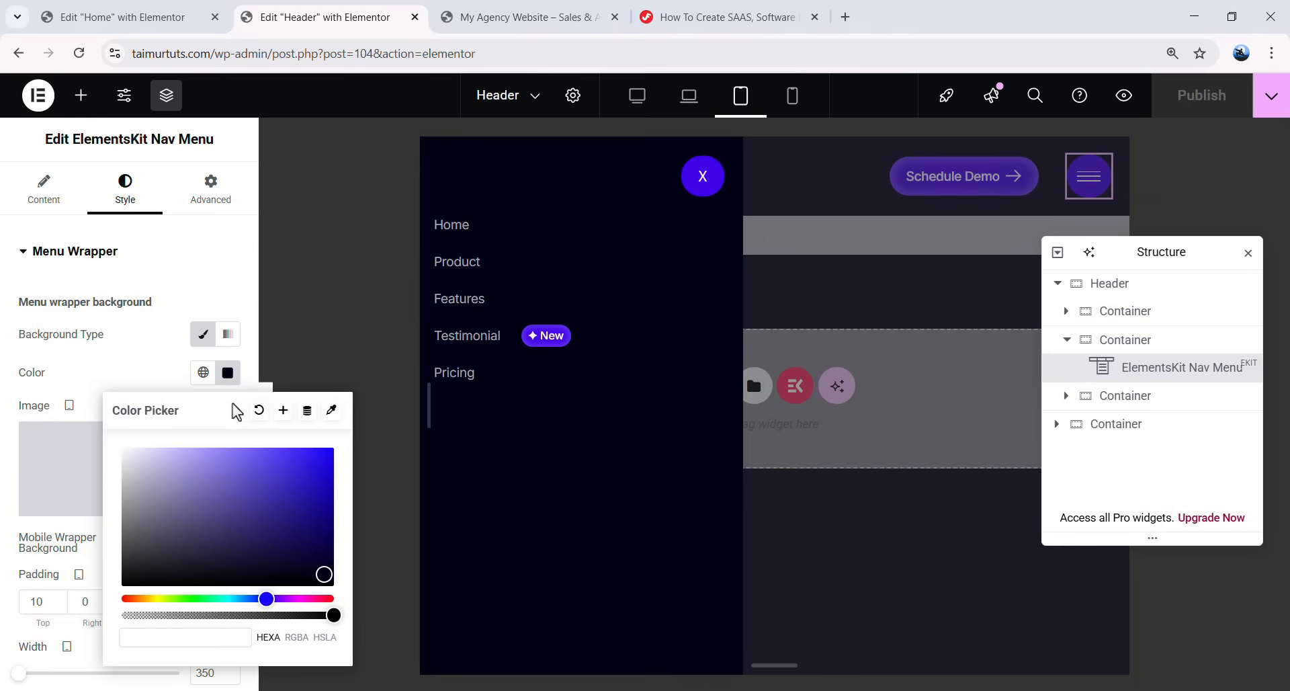
pyautogui.click(258, 412)
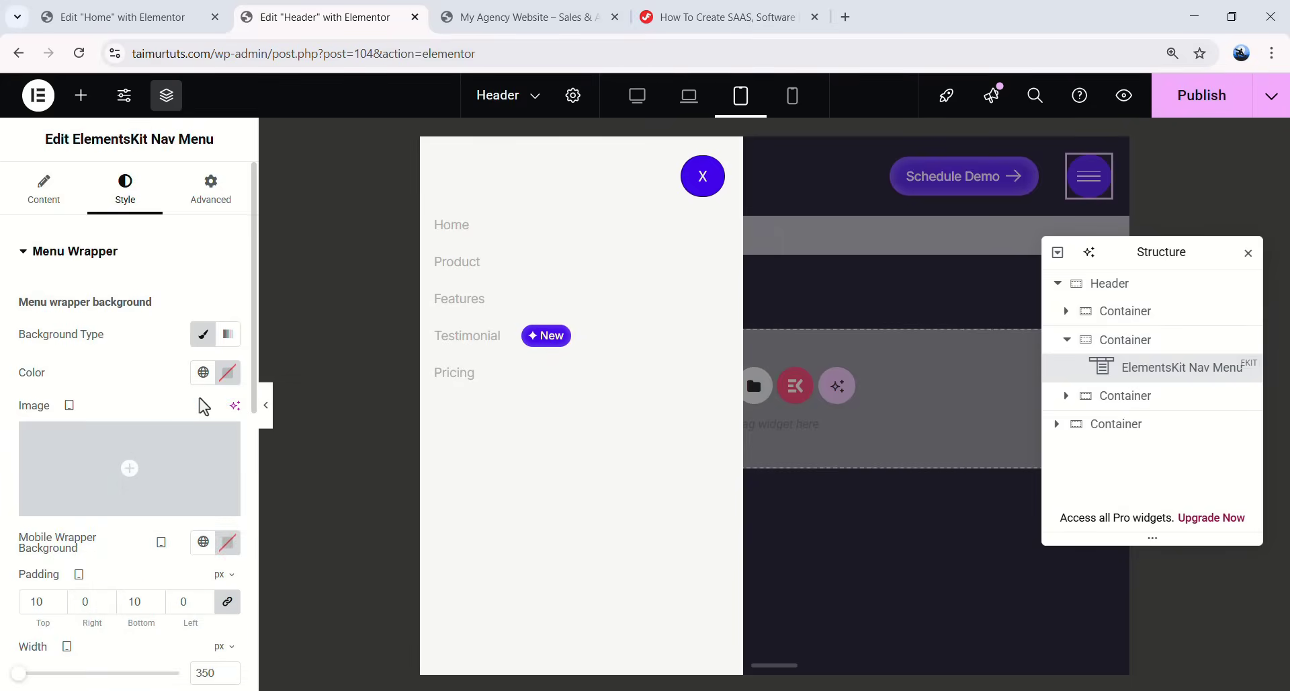
# - Set the Nav Menu's mobile wrapper background to dark navy #030116
pyautogui.scroll(-1, 198, 404)
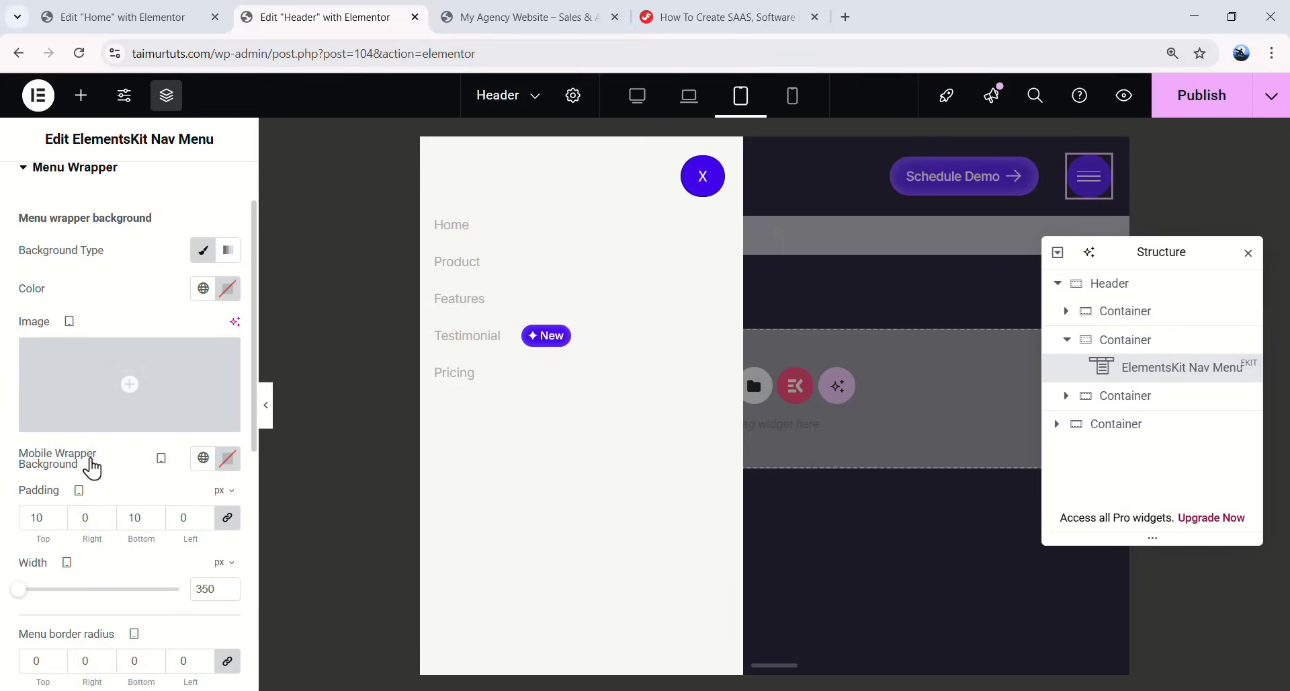
pyautogui.click(228, 458)
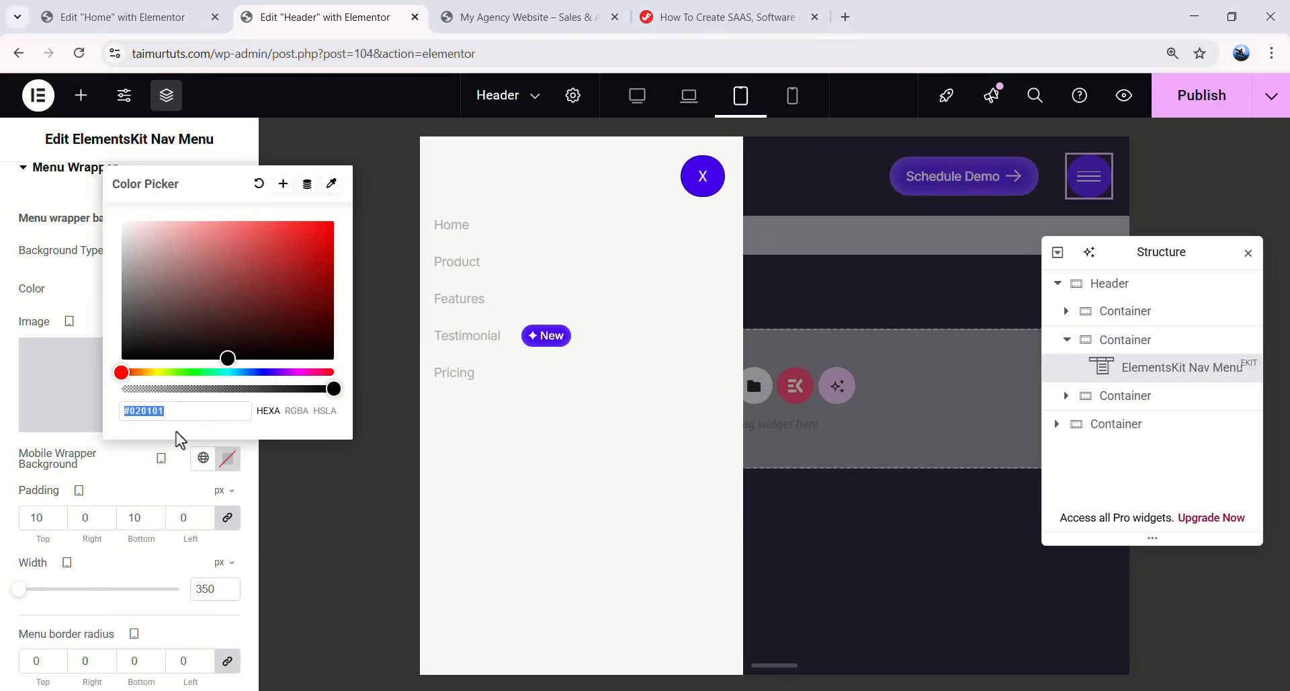
pyautogui.hotkey('ctrl', 'v')
pyautogui.click(345, 401)
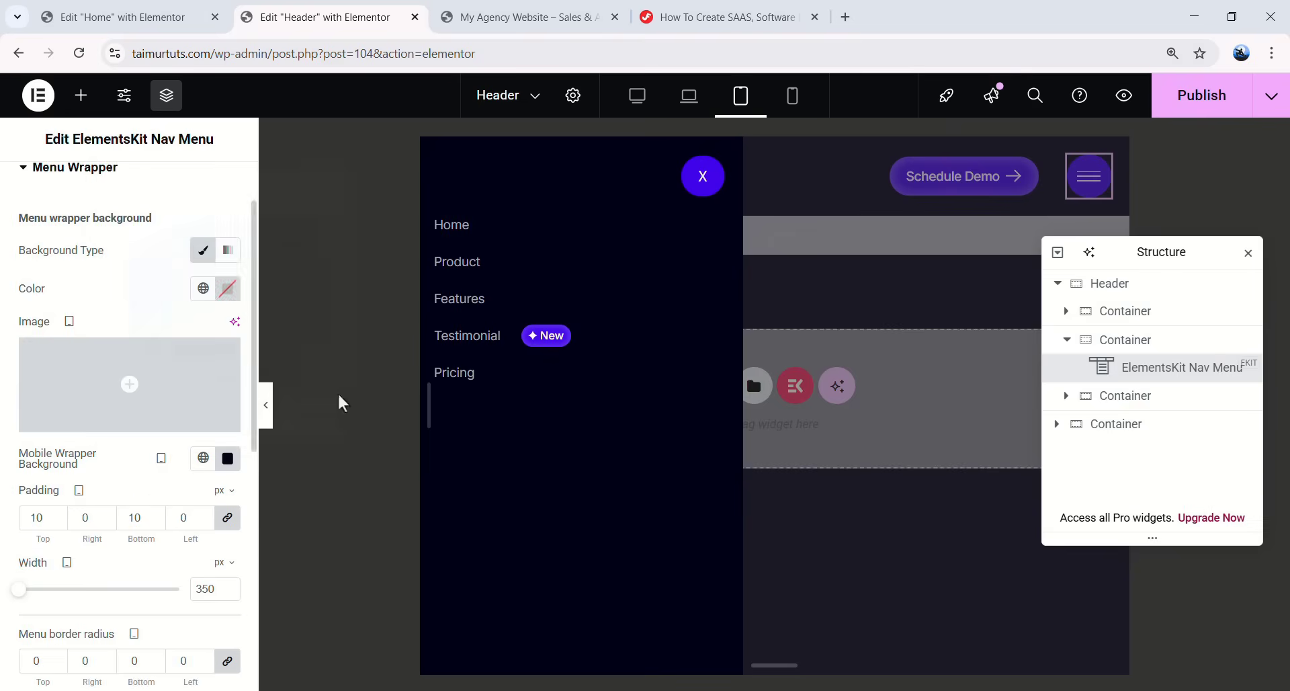
pyautogui.click(703, 178)
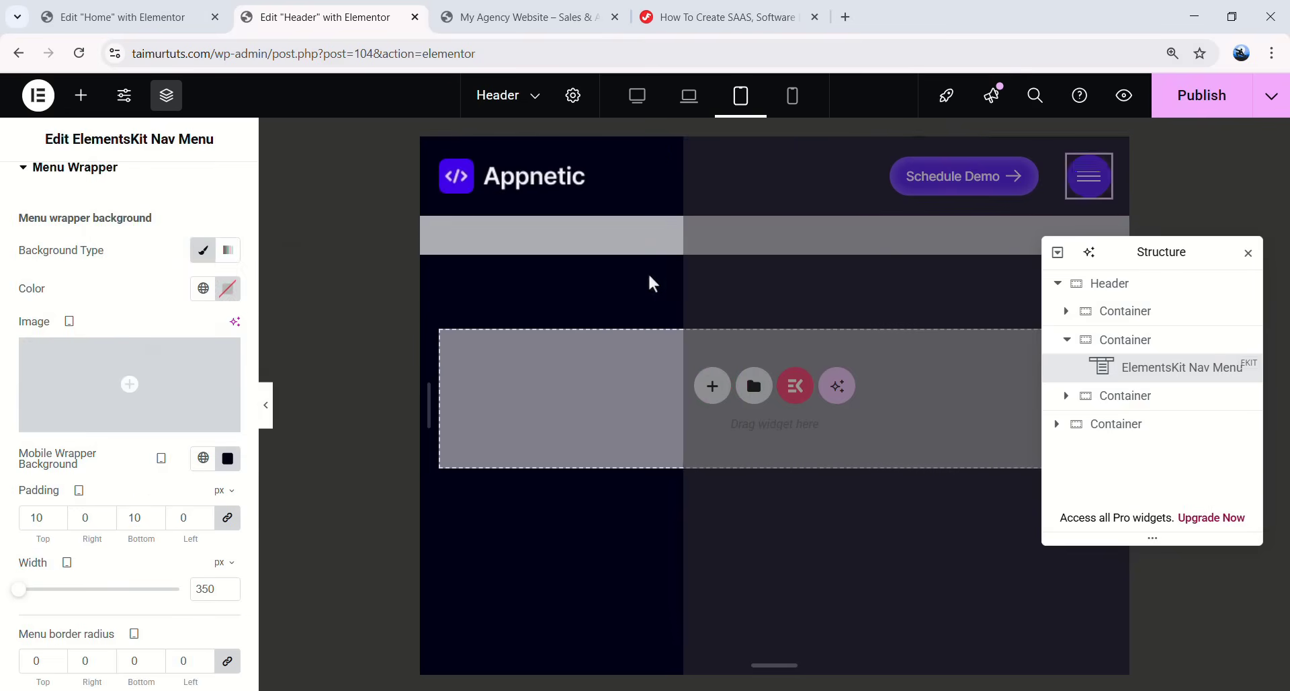
# - Check the header in desktop preview and publish the Header template
pyautogui.click(640, 101)
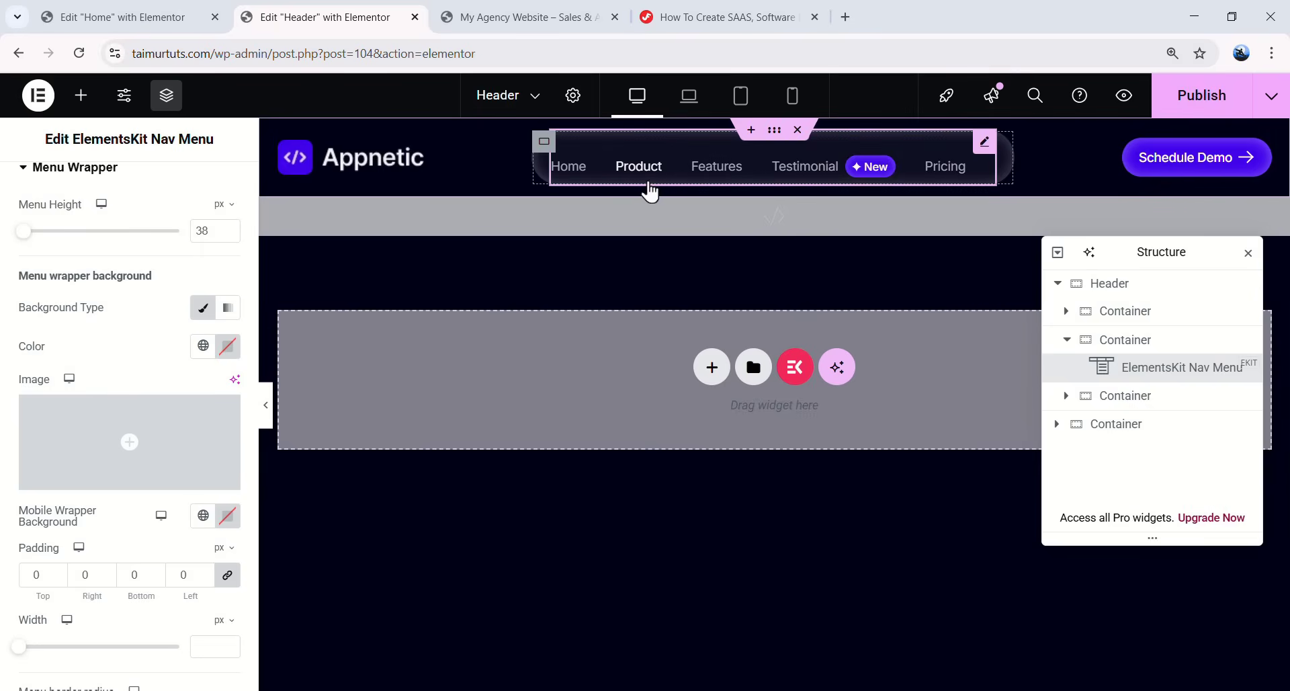
pyautogui.click(265, 405)
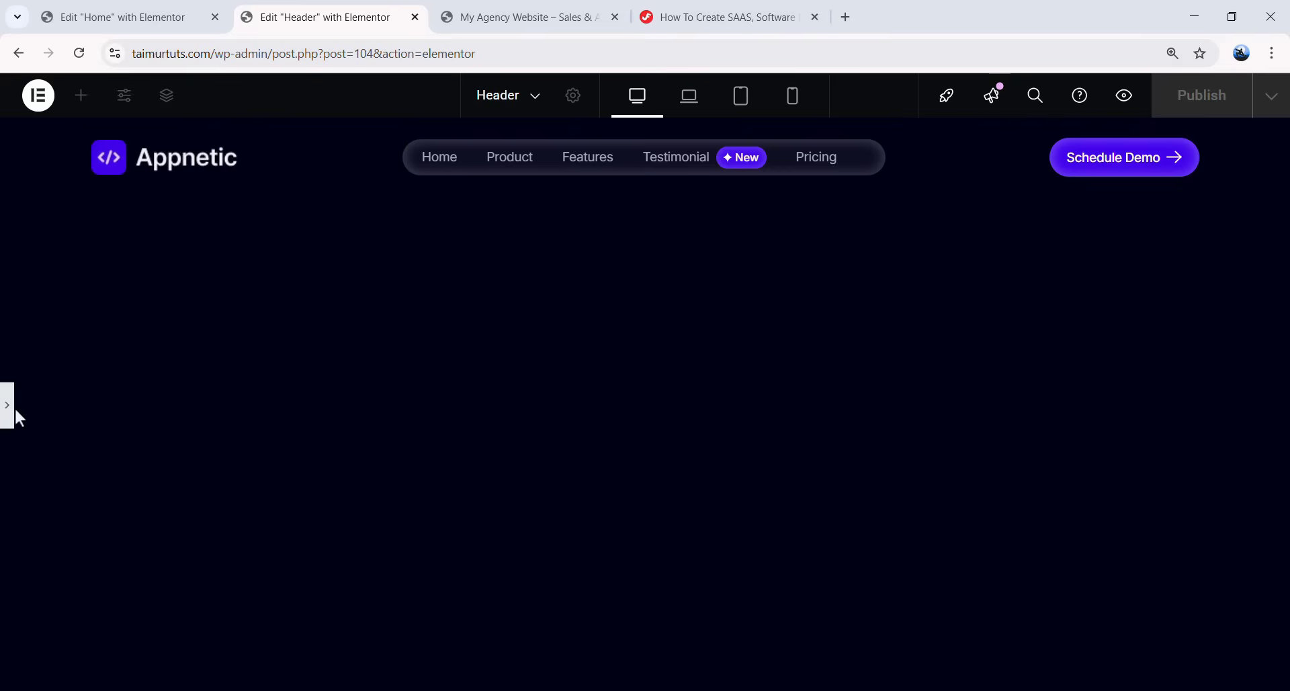
pyautogui.hotkey('ctrl', 'p')
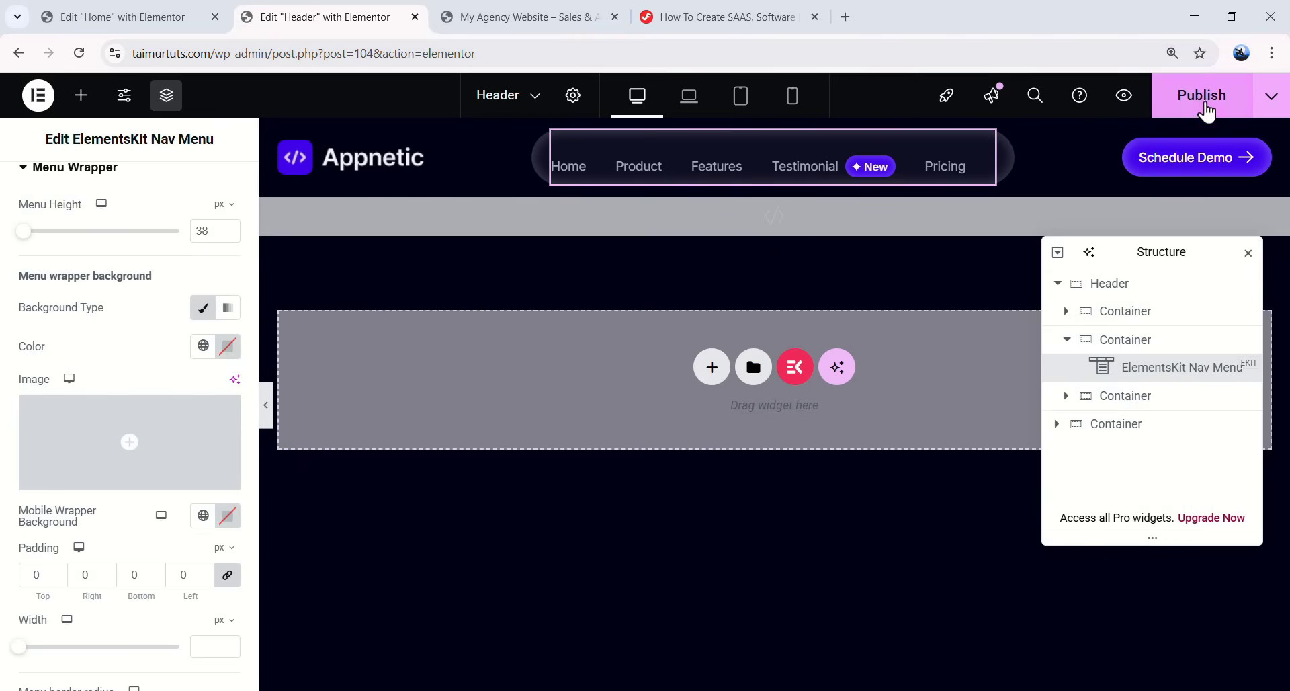
pyautogui.click(1190, 107)
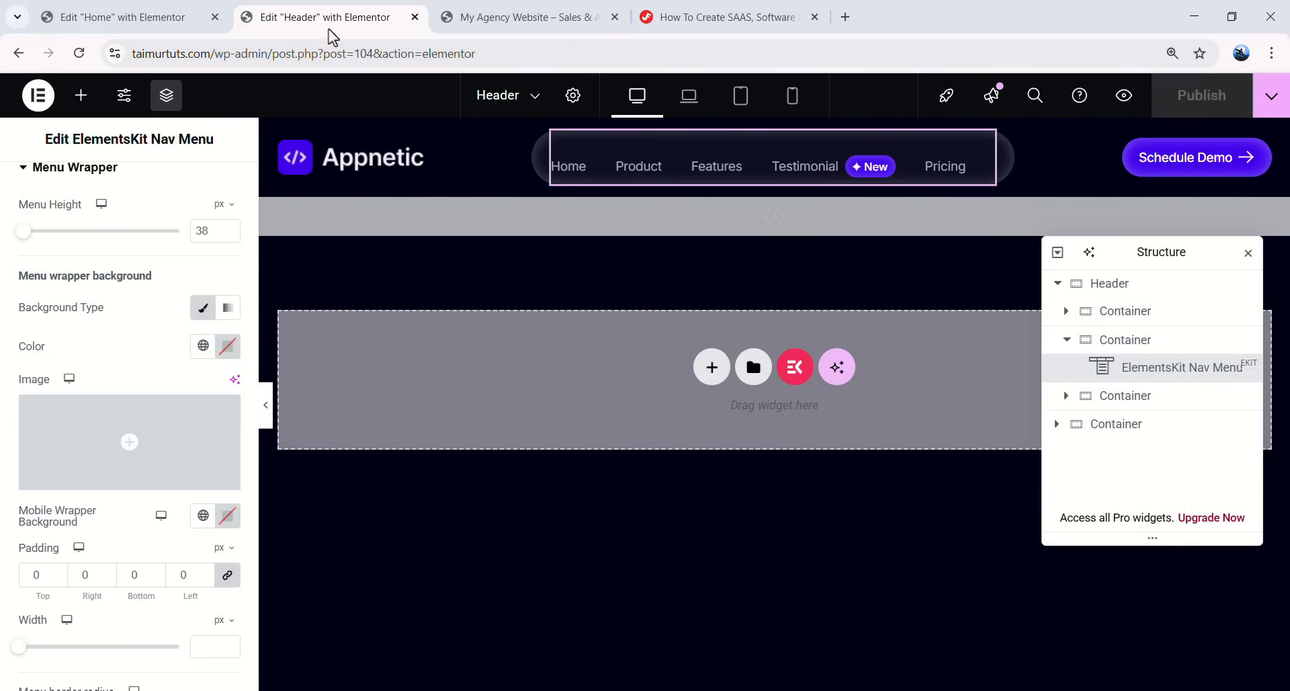
pyautogui.click(176, 14)
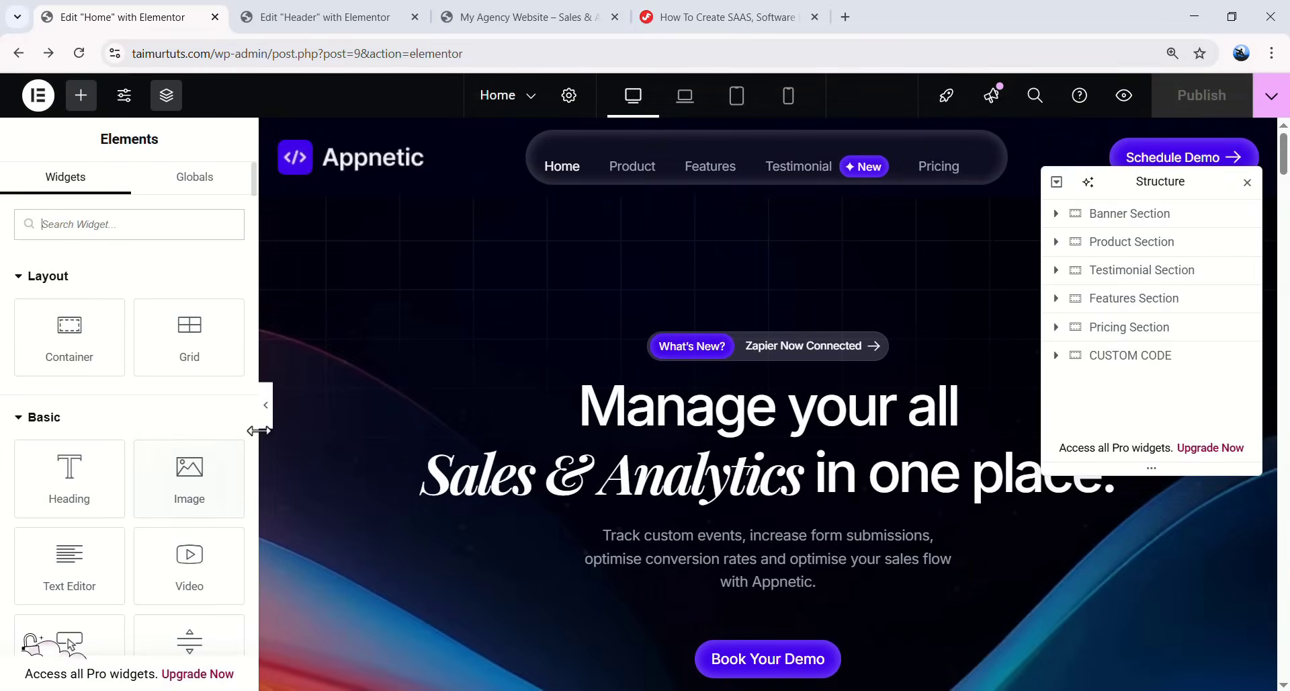
# - Preview the Home page full-width and test the Product menu link
pyautogui.click(266, 420)
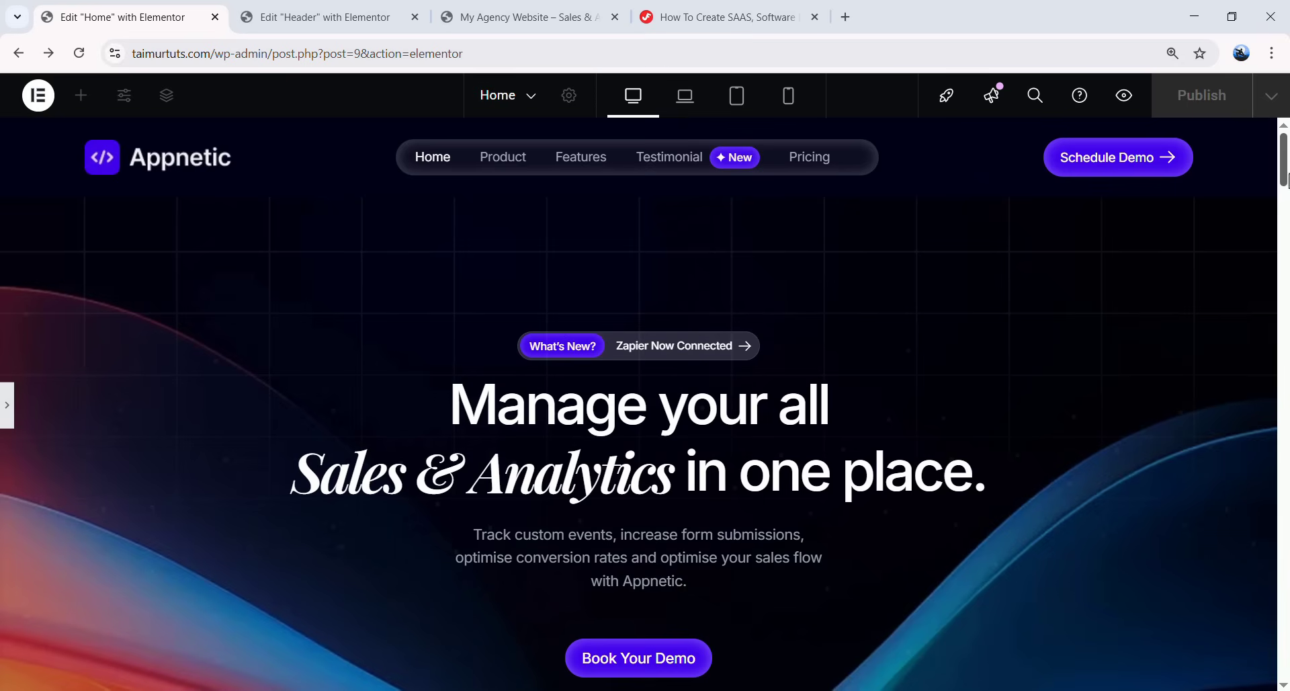
pyautogui.moveTo(1284, 161)
pyautogui.mouseDown()
pyautogui.moveTo(1284, 650)
pyautogui.moveTo(1283, 162)
pyautogui.mouseUp()
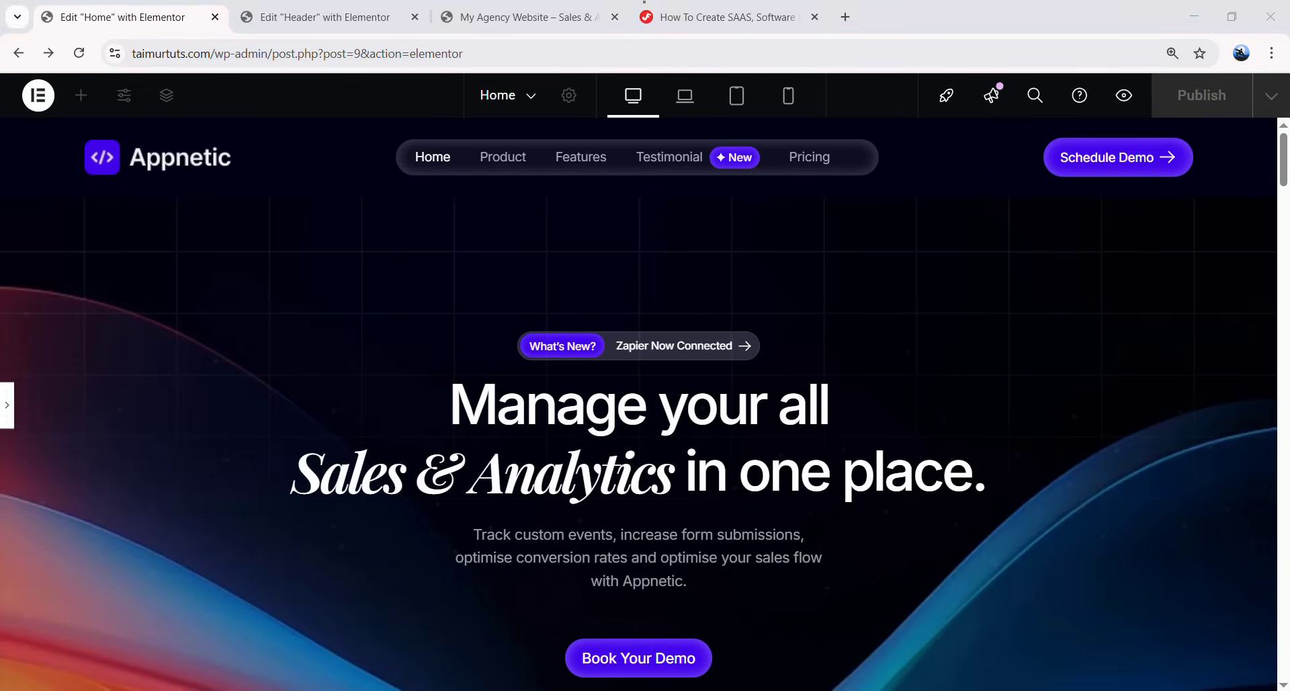
pyautogui.scroll(-8, 674, 401)
pyautogui.scroll(8, 674, 401)
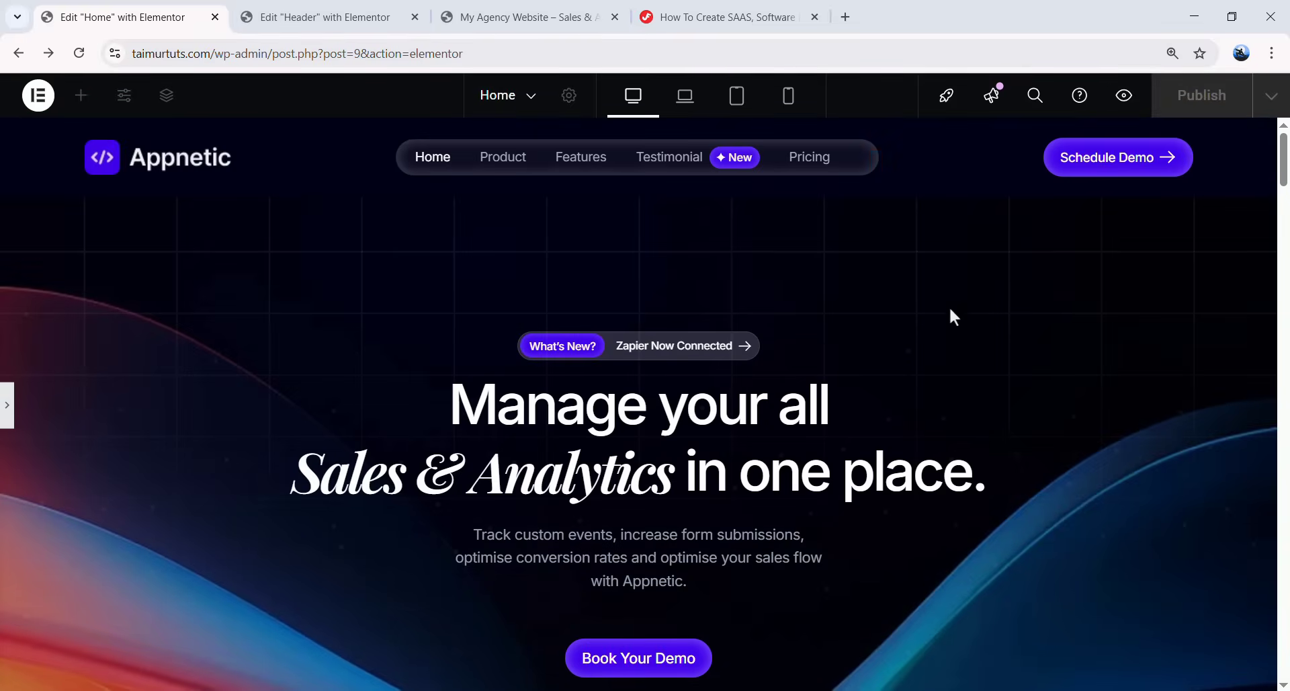
pyautogui.scroll(-6, 754, 327)
pyautogui.scroll(6, 676, 308)
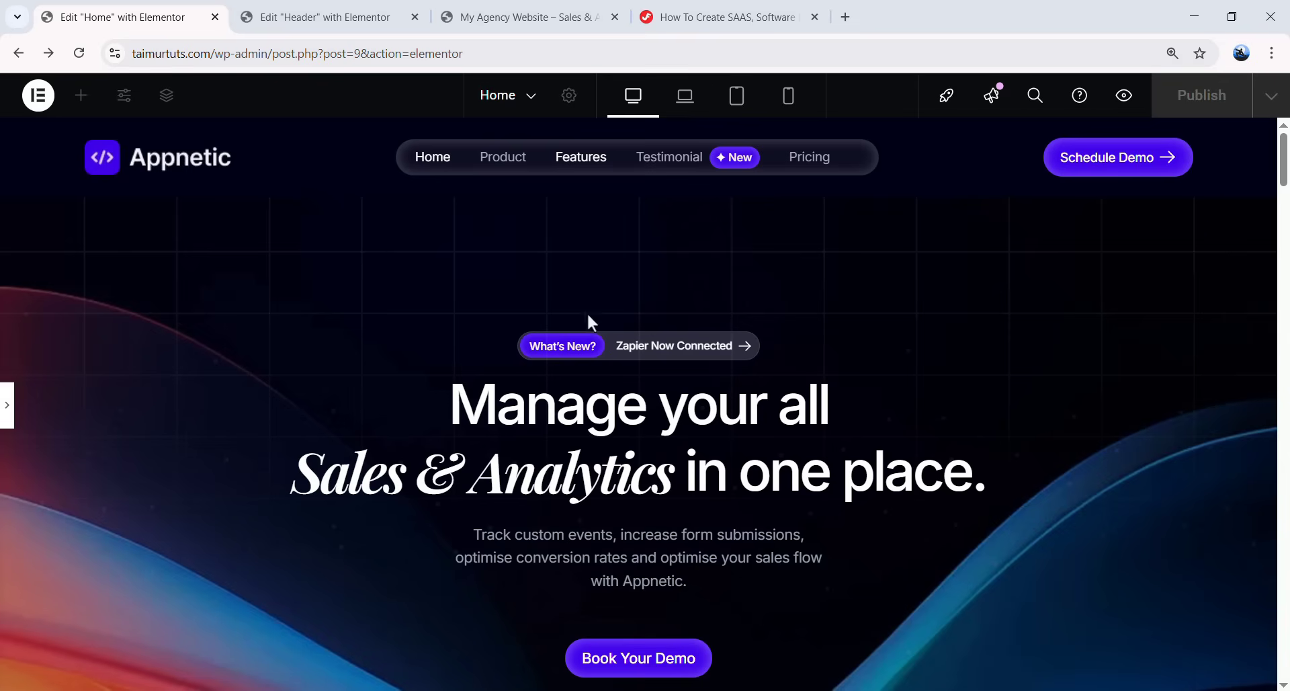
pyautogui.click(510, 168)
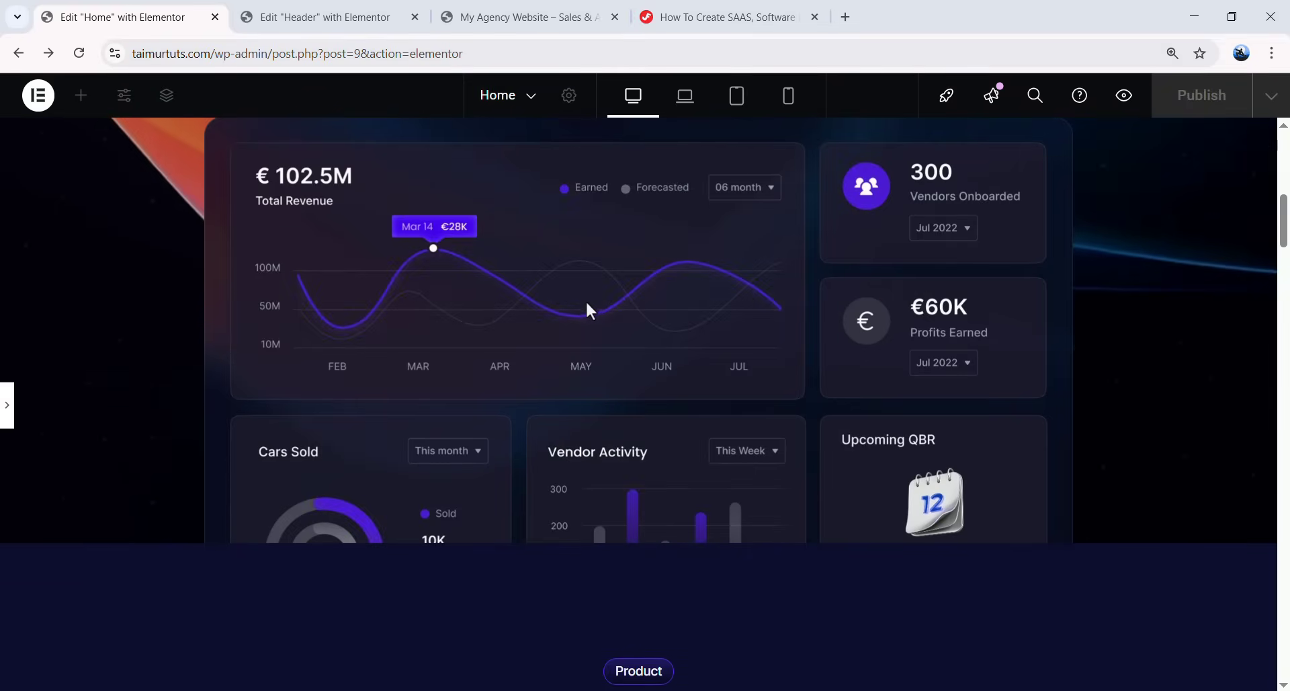
# - Scroll through the previewed page, then exit preview back to editing
pyautogui.scroll(15, 612, 323)
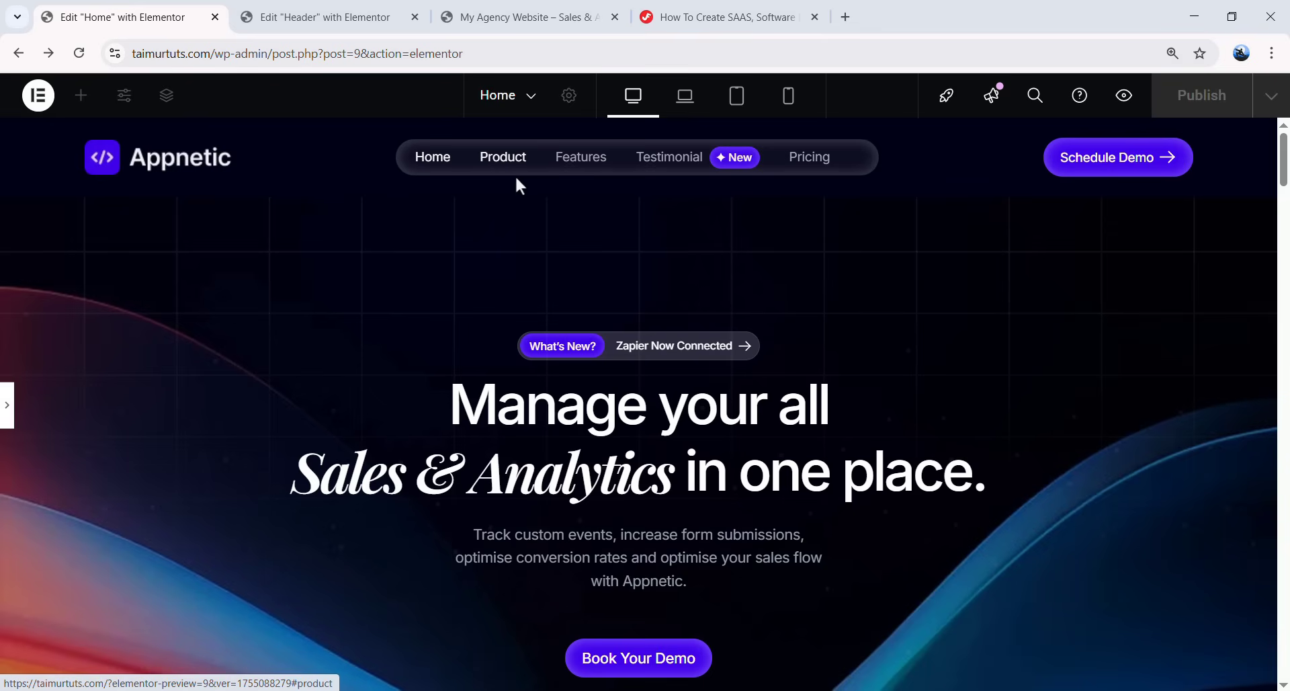
pyautogui.scroll(-18, 630, 224)
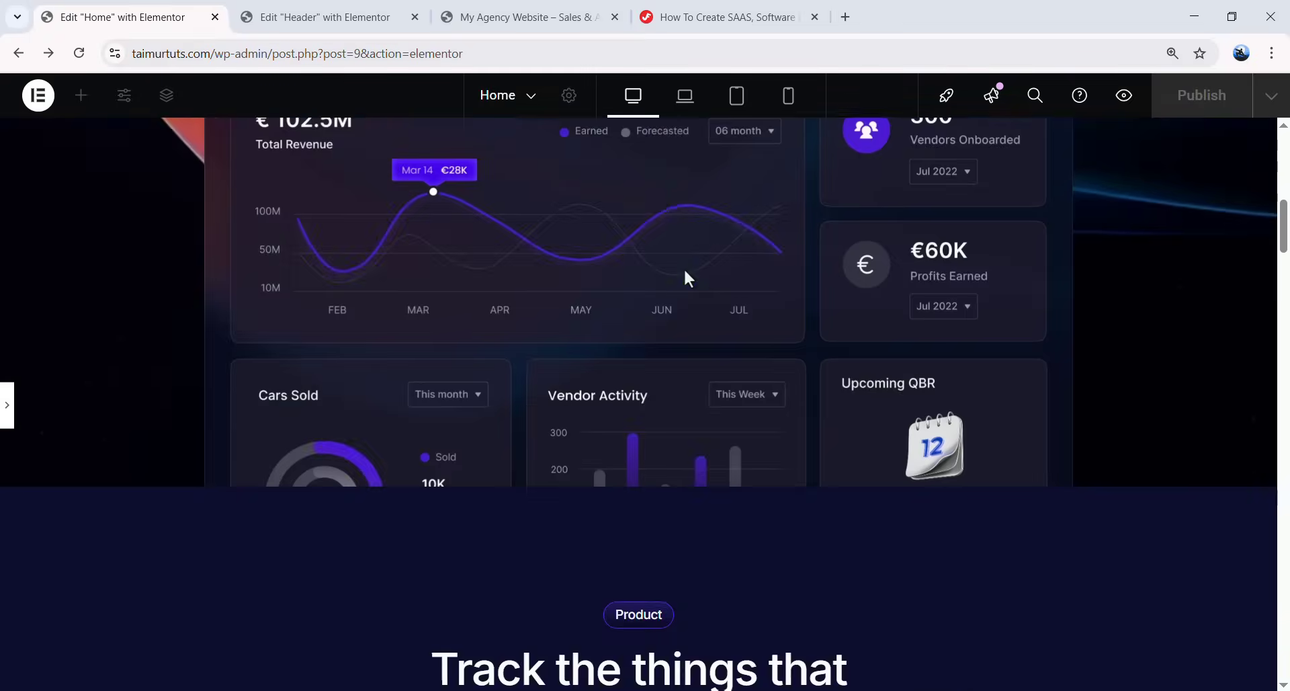
pyautogui.scroll(18, 686, 353)
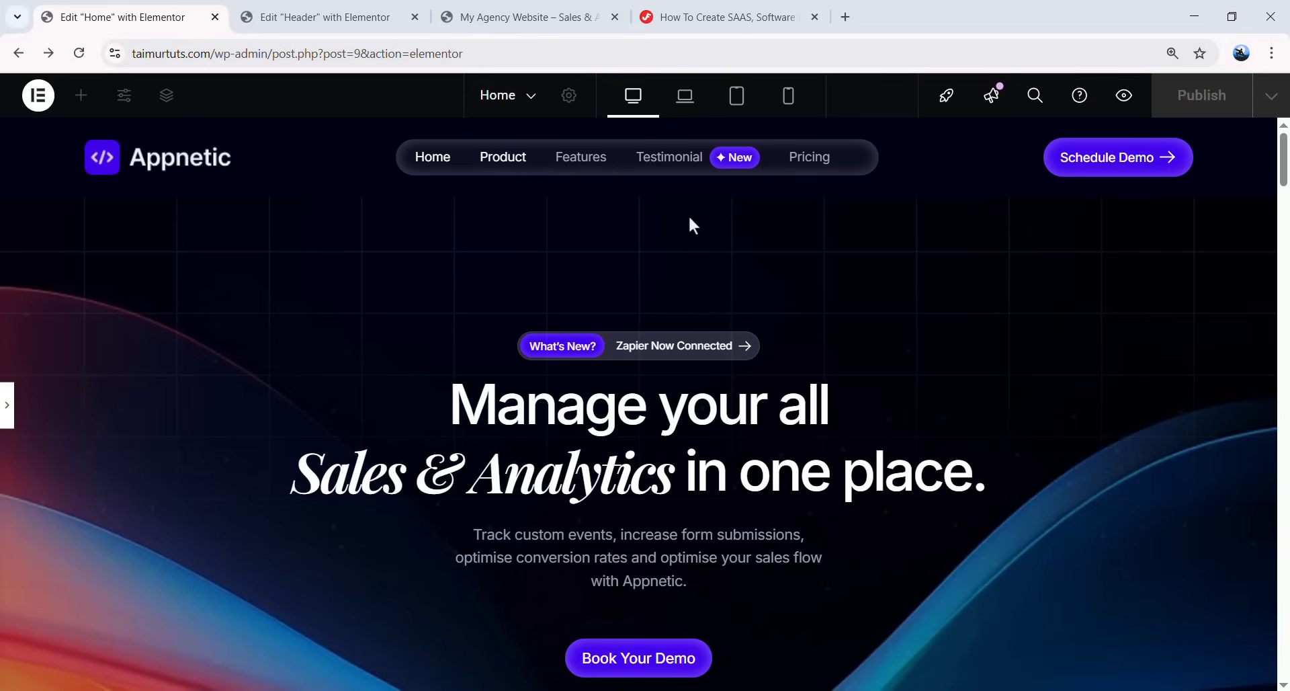
pyautogui.scroll(-20, 1285, 425)
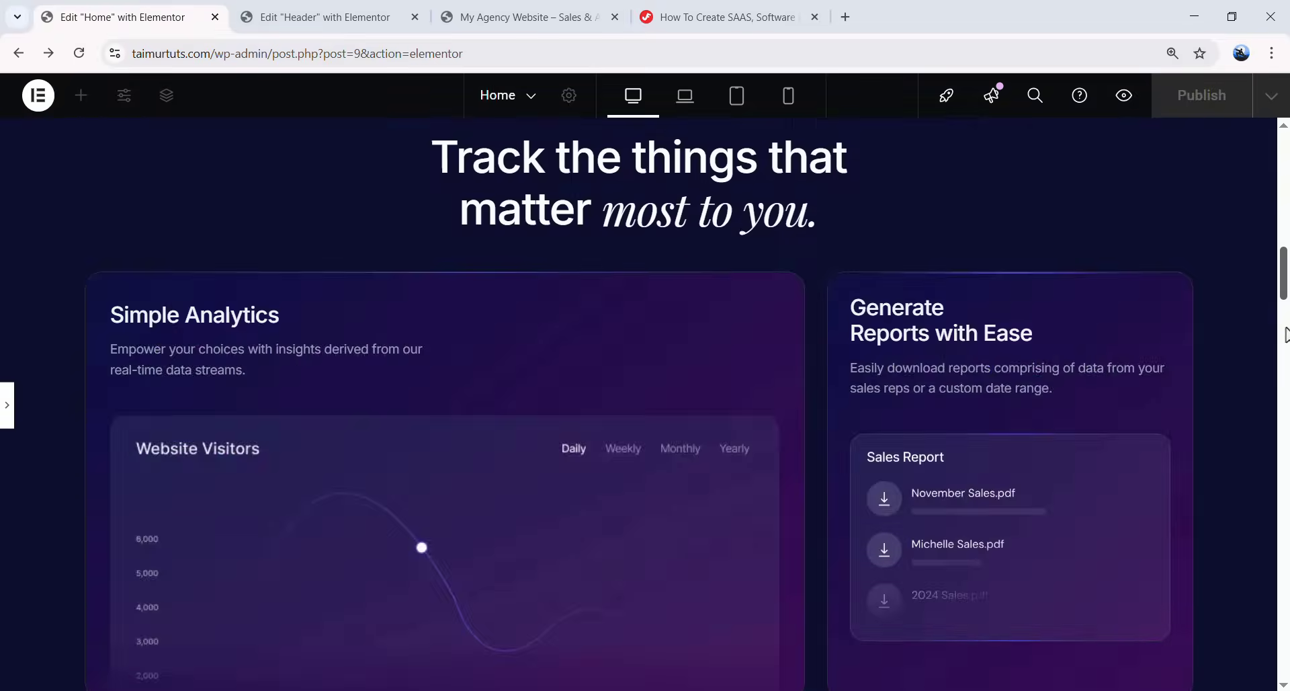
pyautogui.moveTo(1285, 424); pyautogui.dragTo(1195, 159)
pyautogui.hotkey('ctrl', 'p')
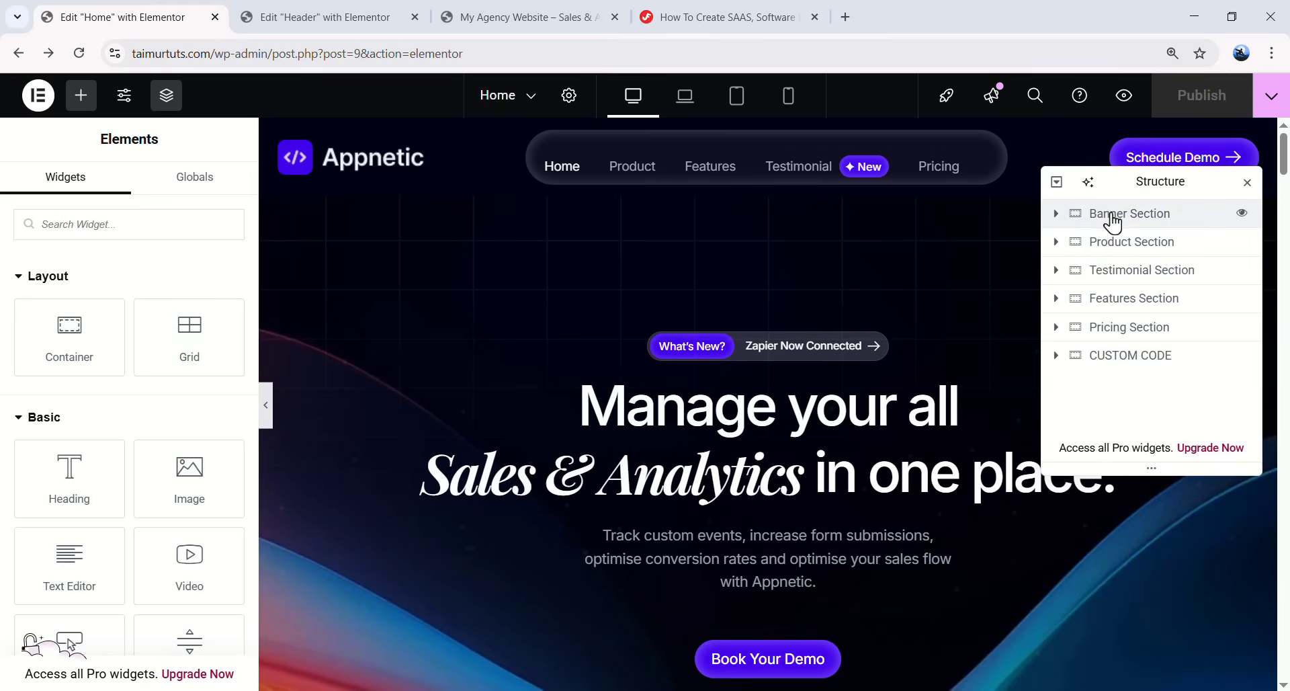
# - Give the Banner, Product and Testimonial sections the CSS IDs banner, product and testimonial
pyautogui.click(1128, 228)
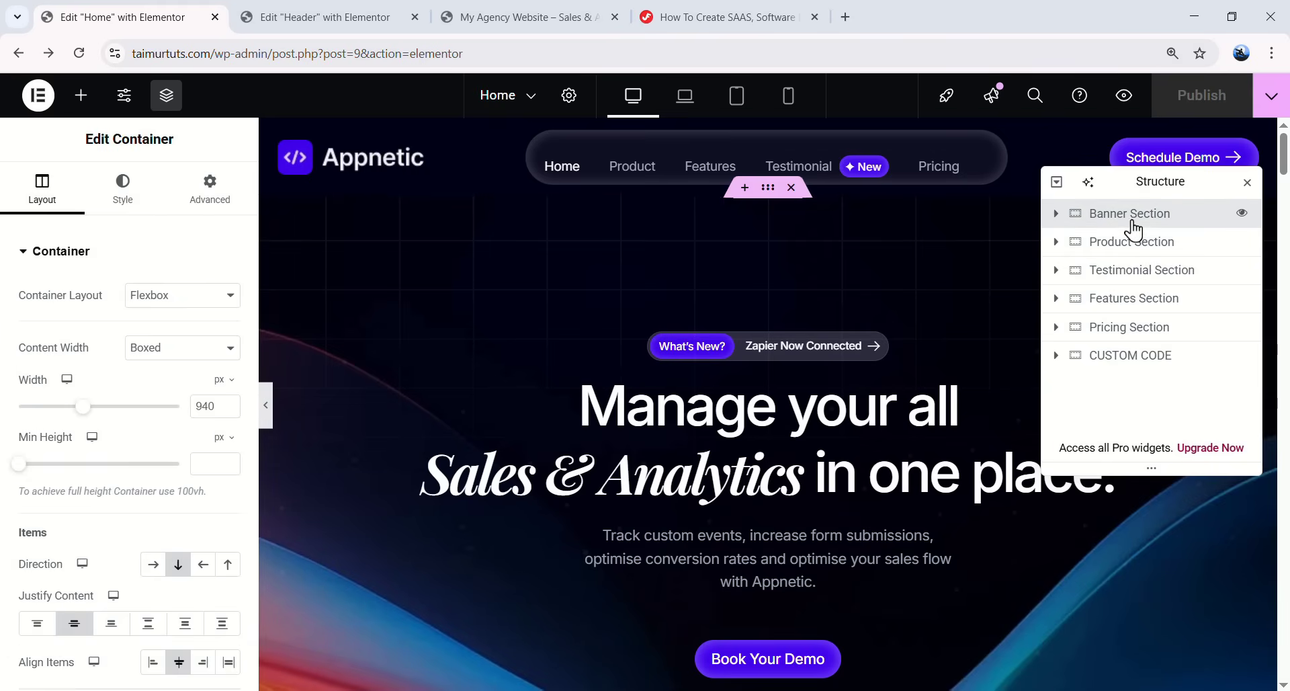
pyautogui.click(208, 188)
pyautogui.scroll(-5, 191, 302)
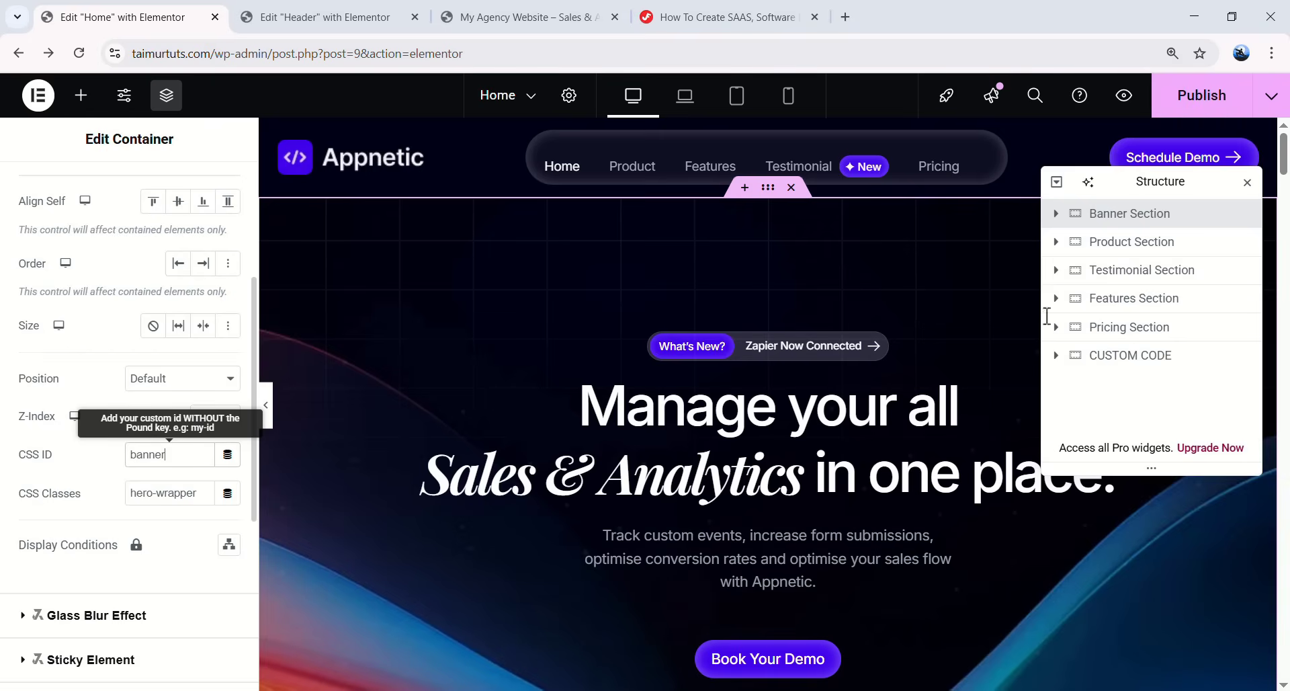
pyautogui.click(1129, 244)
pyautogui.scroll(-5, 169, 315)
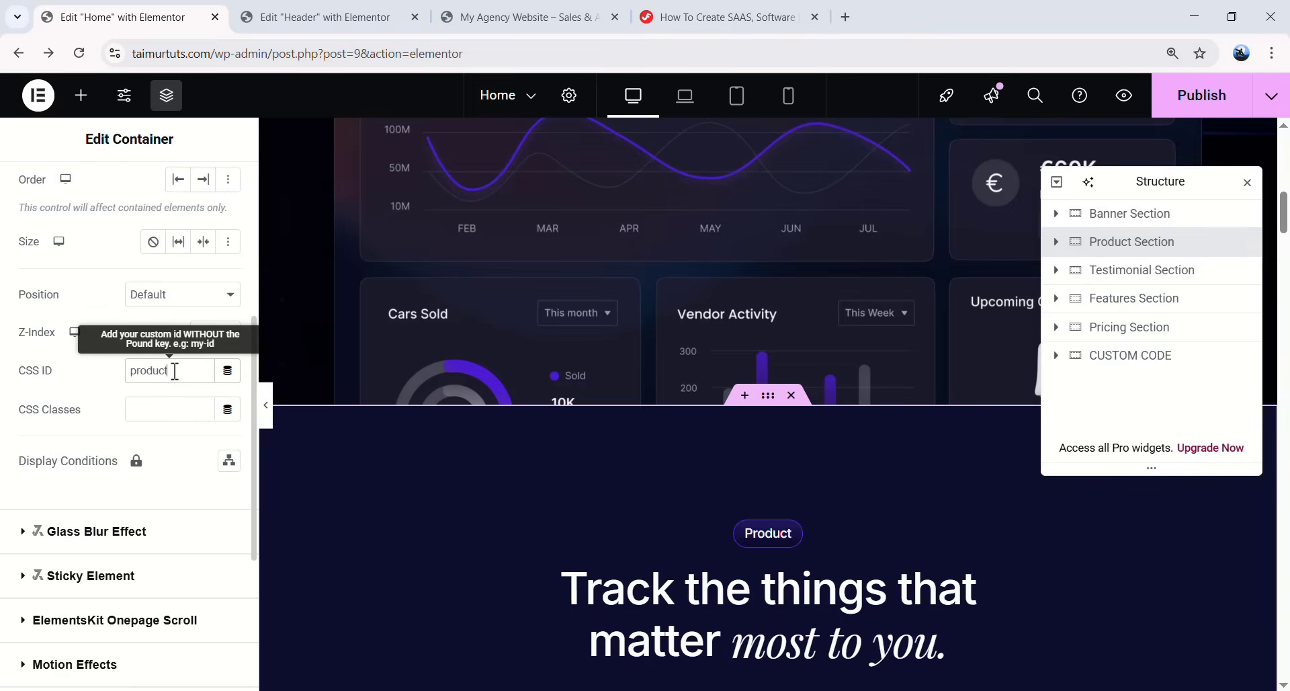
pyautogui.click(1140, 271)
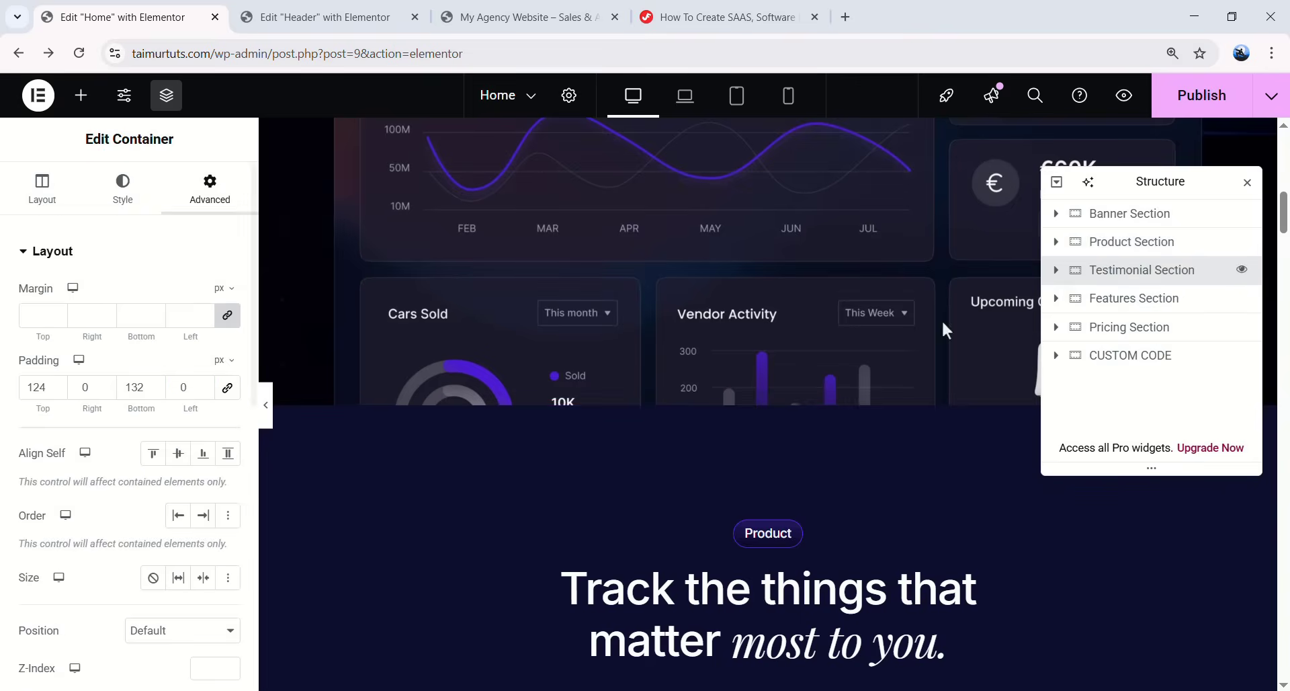
pyautogui.scroll(-6, 148, 369)
pyautogui.click(177, 296)
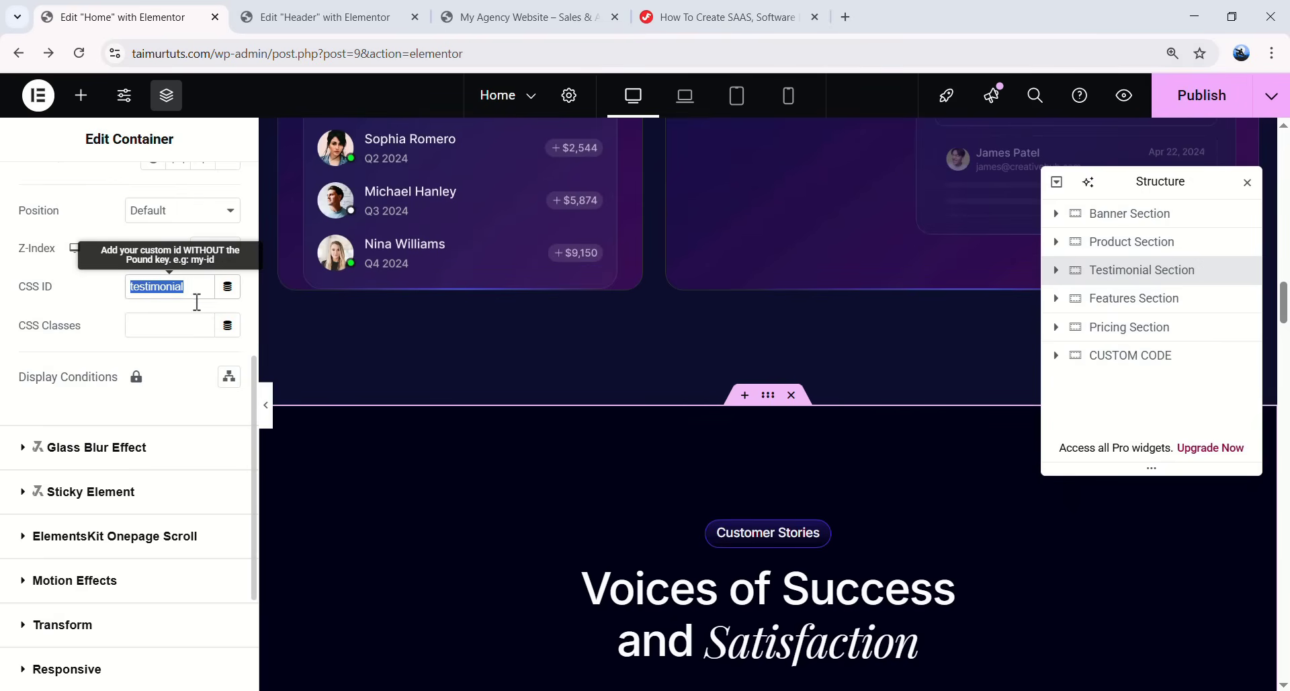
# - Set the Features and Pricing section CSS IDs to features and pricing, then switch to the live site
pyautogui.click(1179, 300)
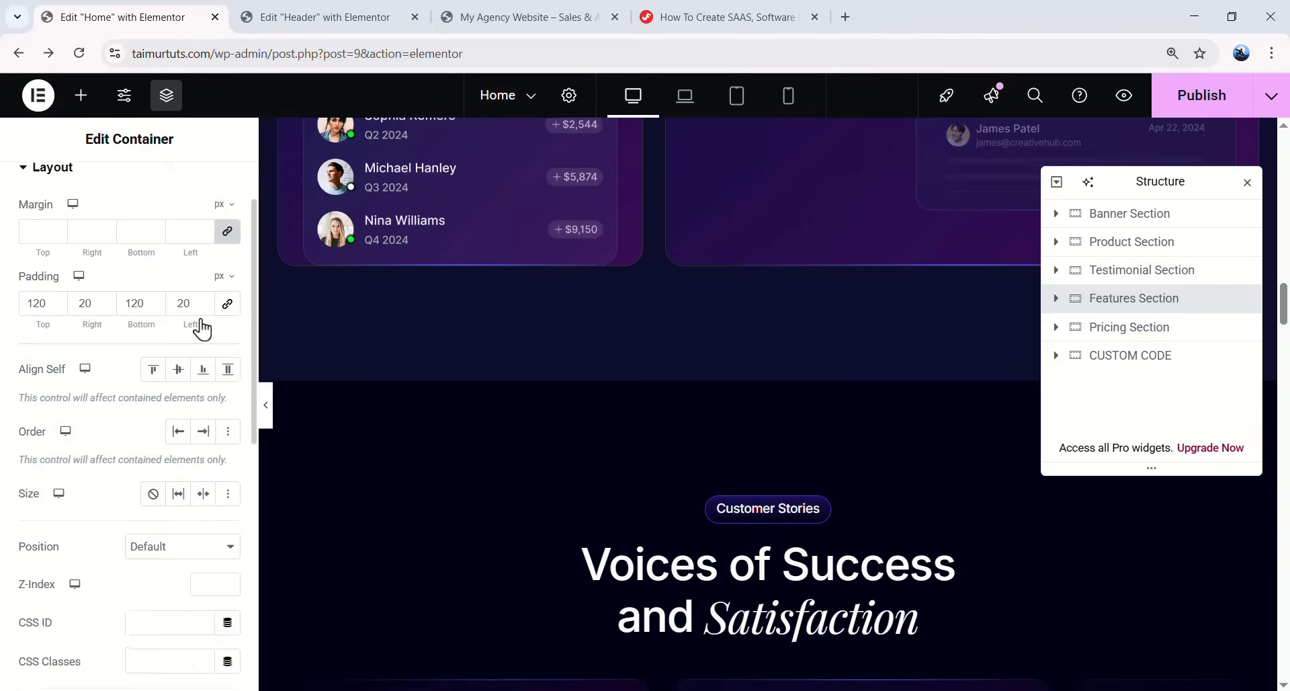
pyautogui.scroll(-4, 201, 312)
pyautogui.click(210, 447)
pyautogui.write('feature')
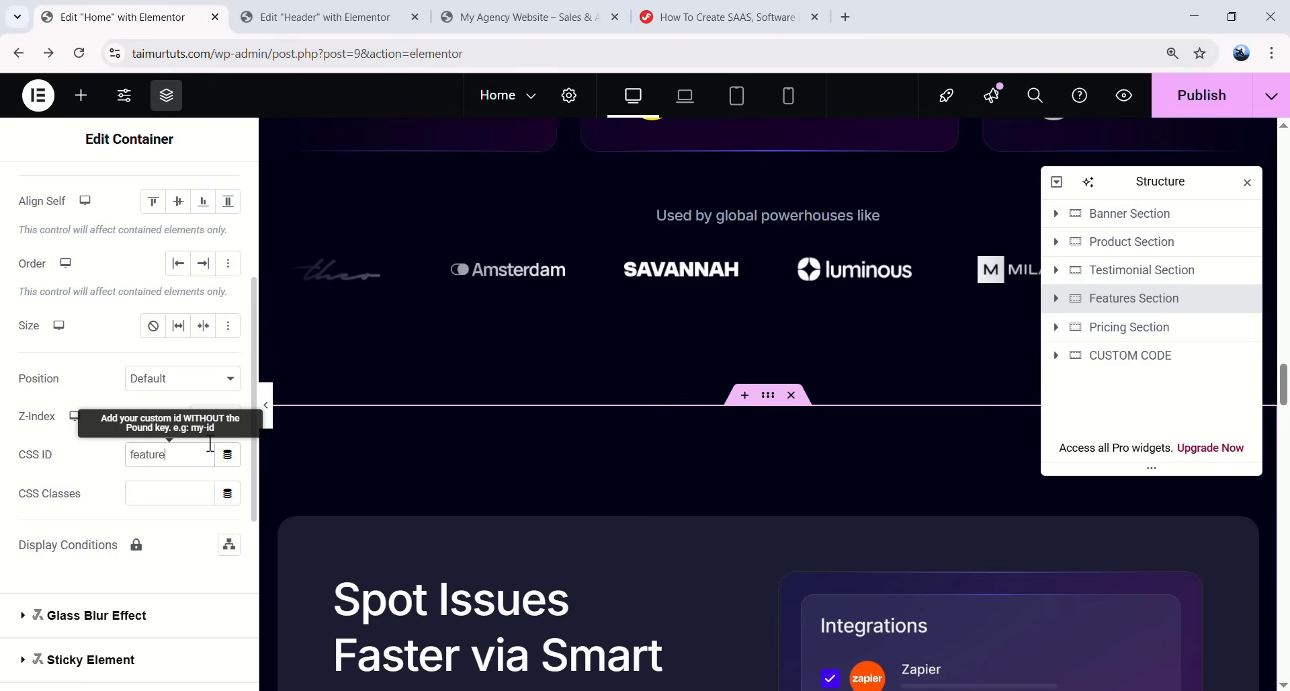
pyautogui.write('s')
pyautogui.click(1083, 332)
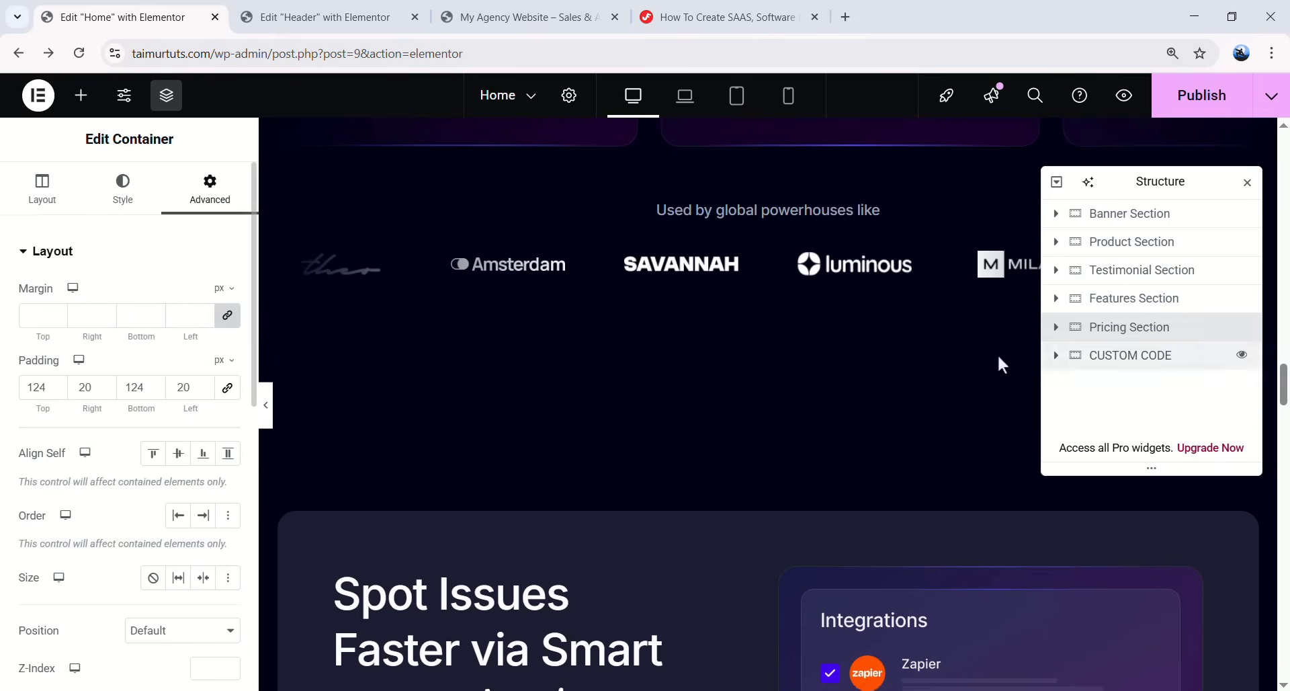
pyautogui.scroll(-10, 167, 431)
pyautogui.scroll(6, 176, 423)
pyautogui.click(176, 425)
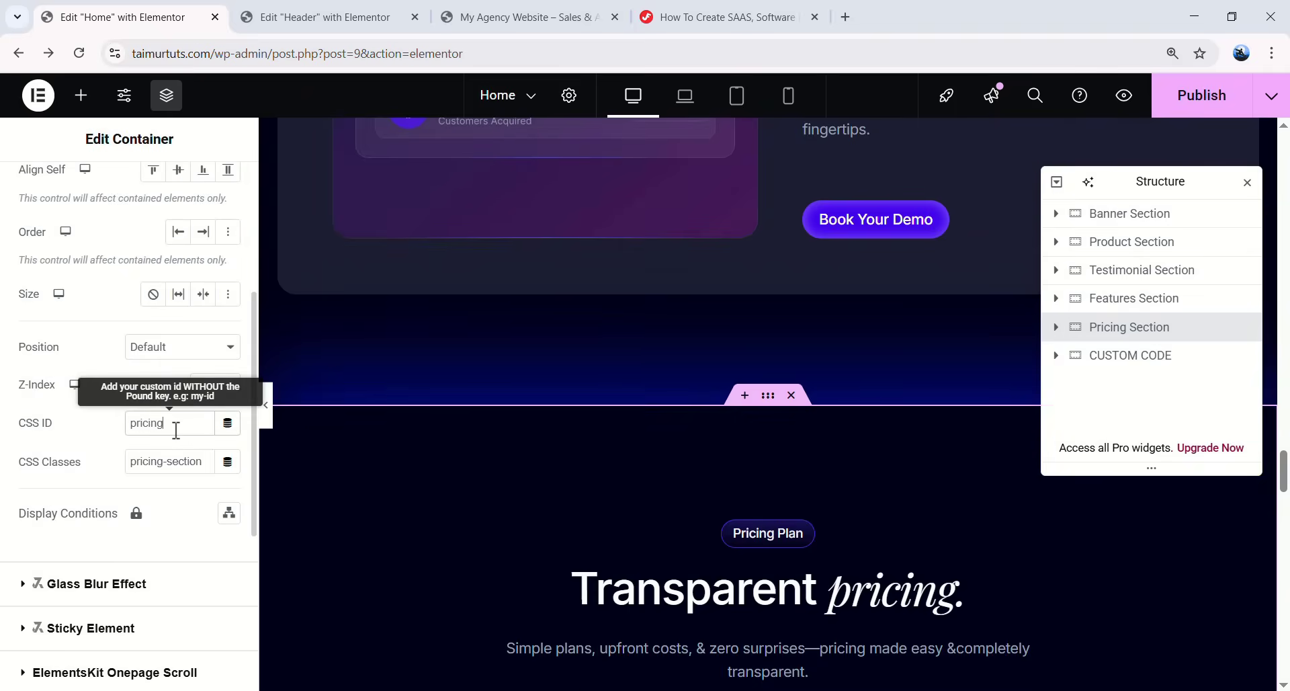
pyautogui.scroll(5, 161, 445)
pyautogui.scroll(14, 512, 418)
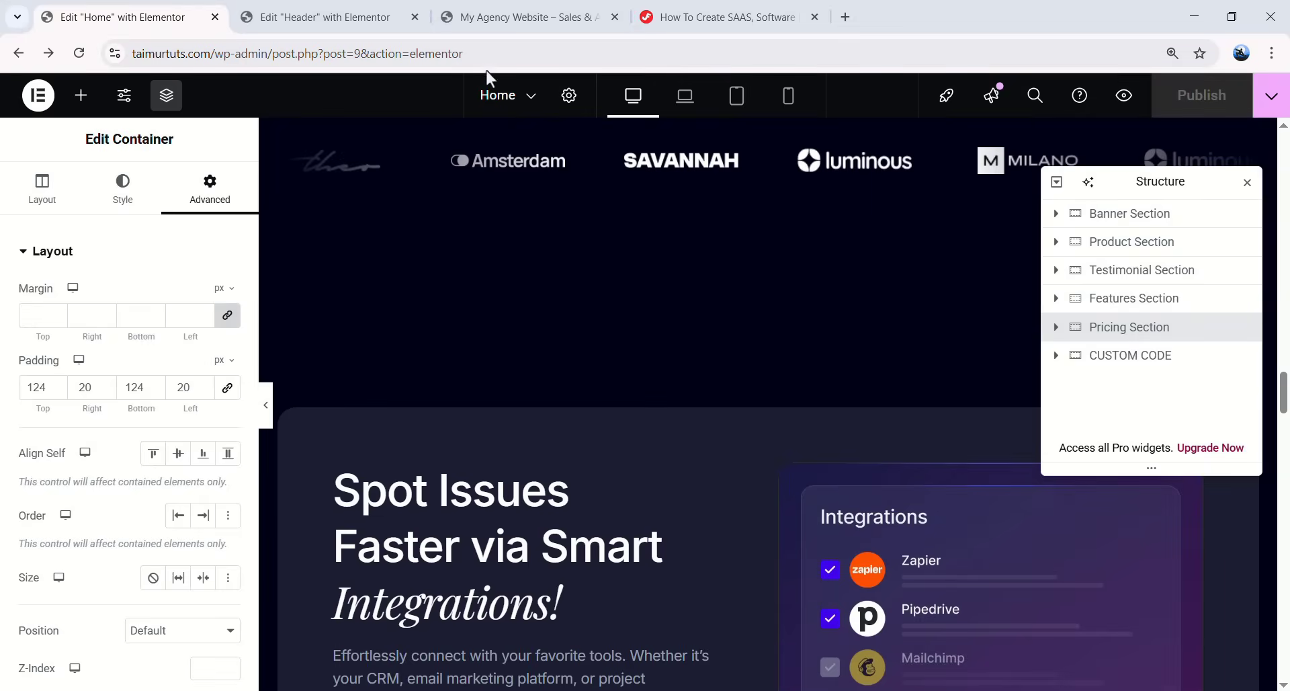
pyautogui.click(533, 22)
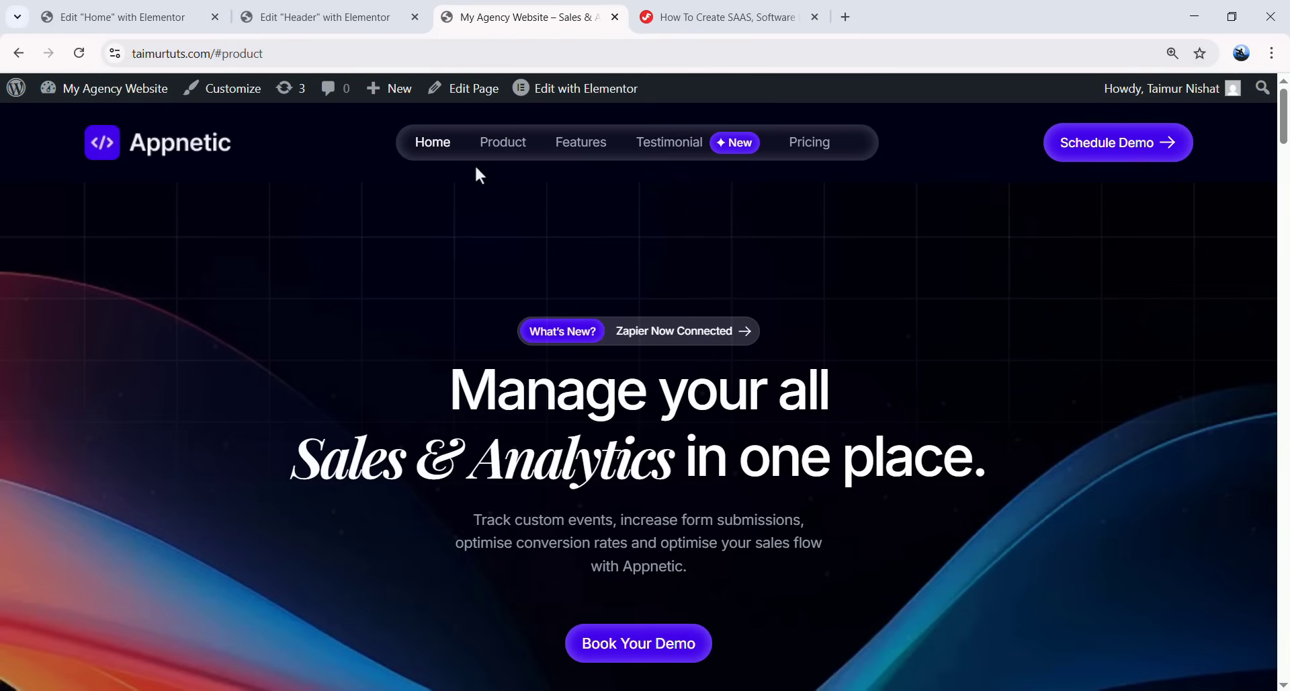
pyautogui.click(494, 149)
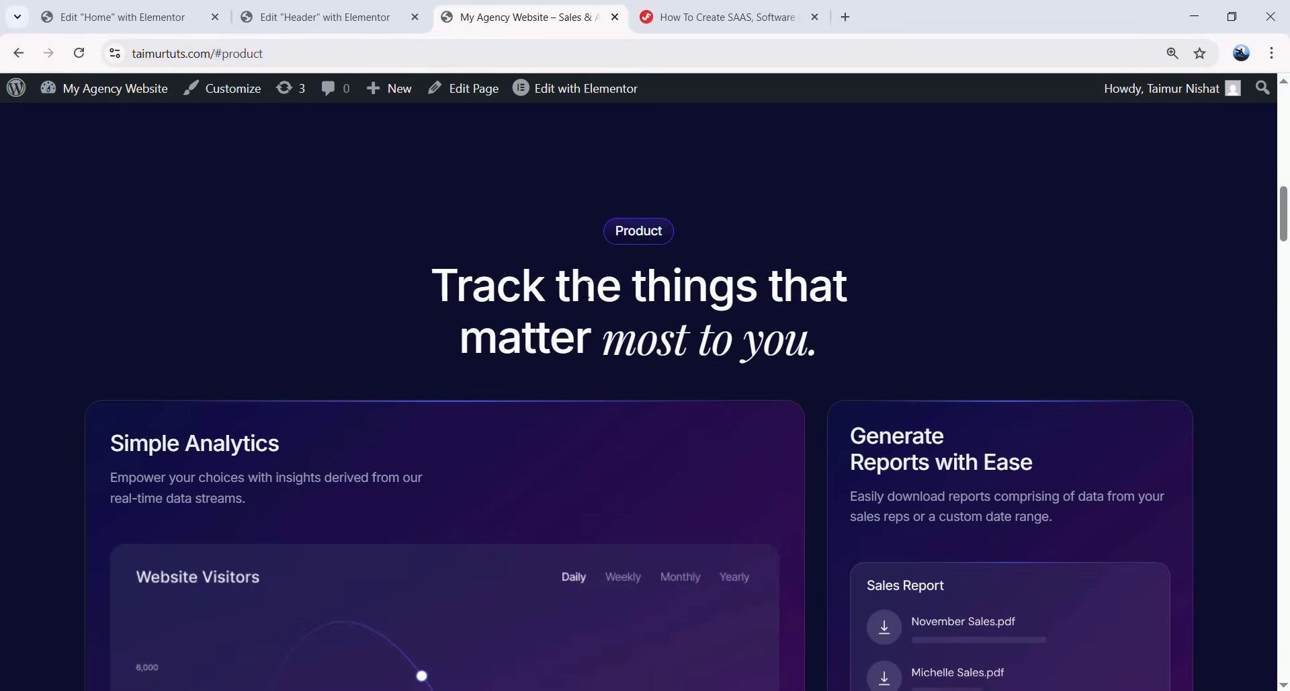
pyautogui.scroll(-4, 700, 341)
pyautogui.scroll(20, 684, 333)
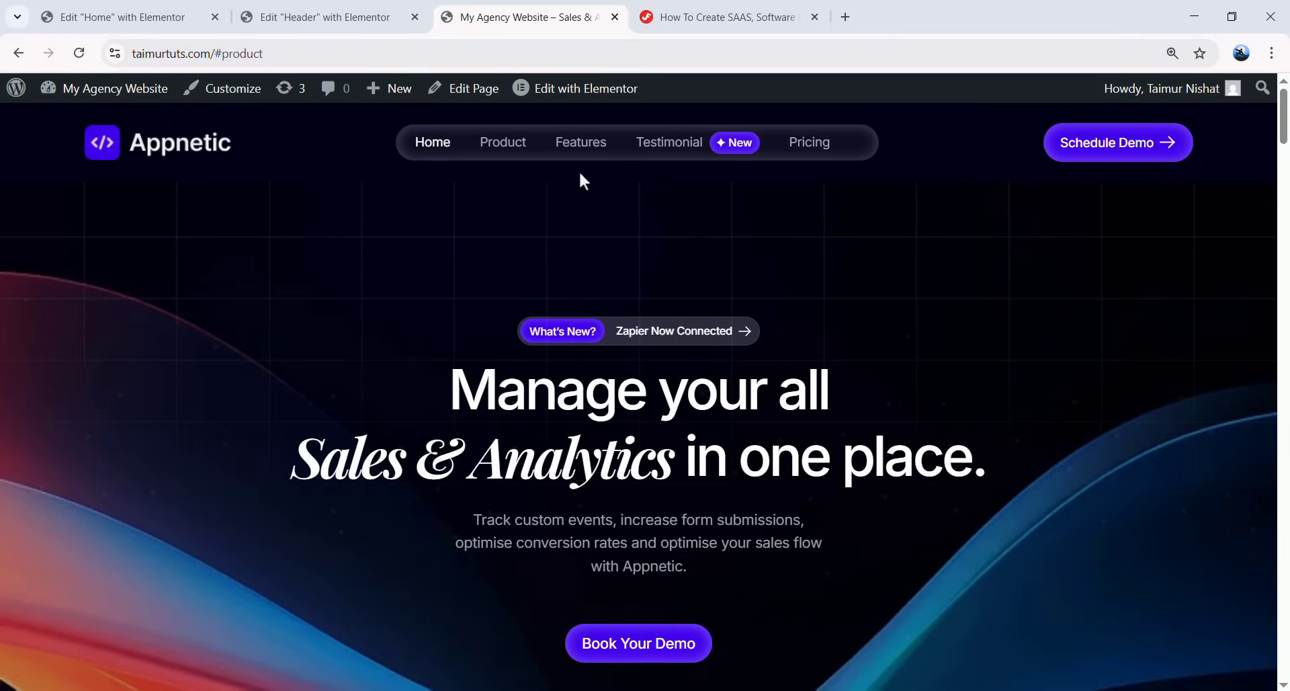
pyautogui.click(570, 154)
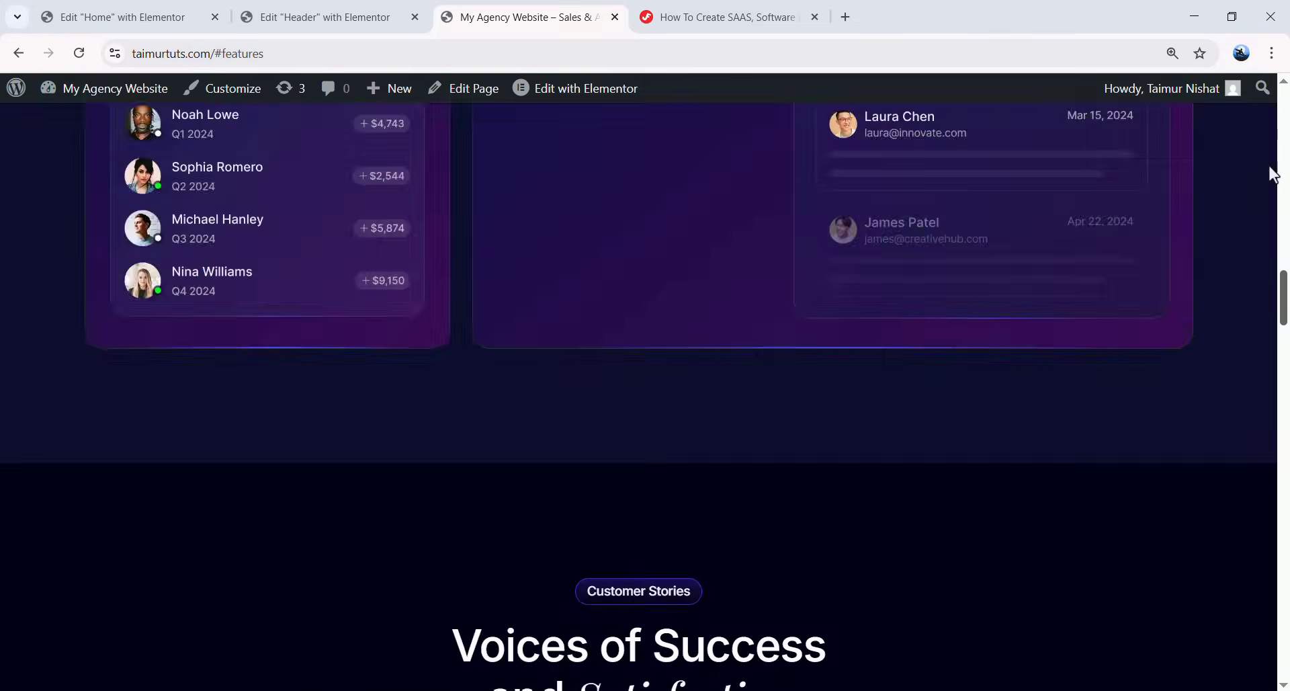
pyautogui.scroll(15, 720, 184)
pyautogui.click(668, 141)
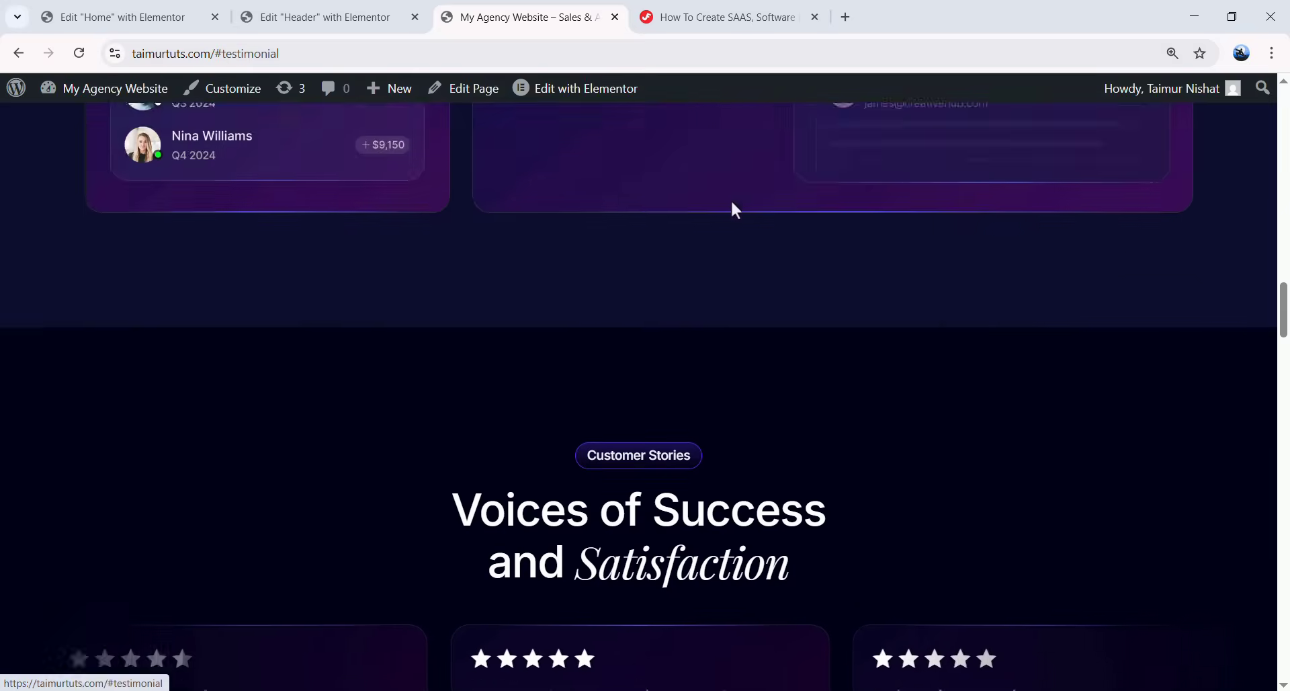
pyautogui.moveTo(1284, 333); pyautogui.dragTo(1285, 101)
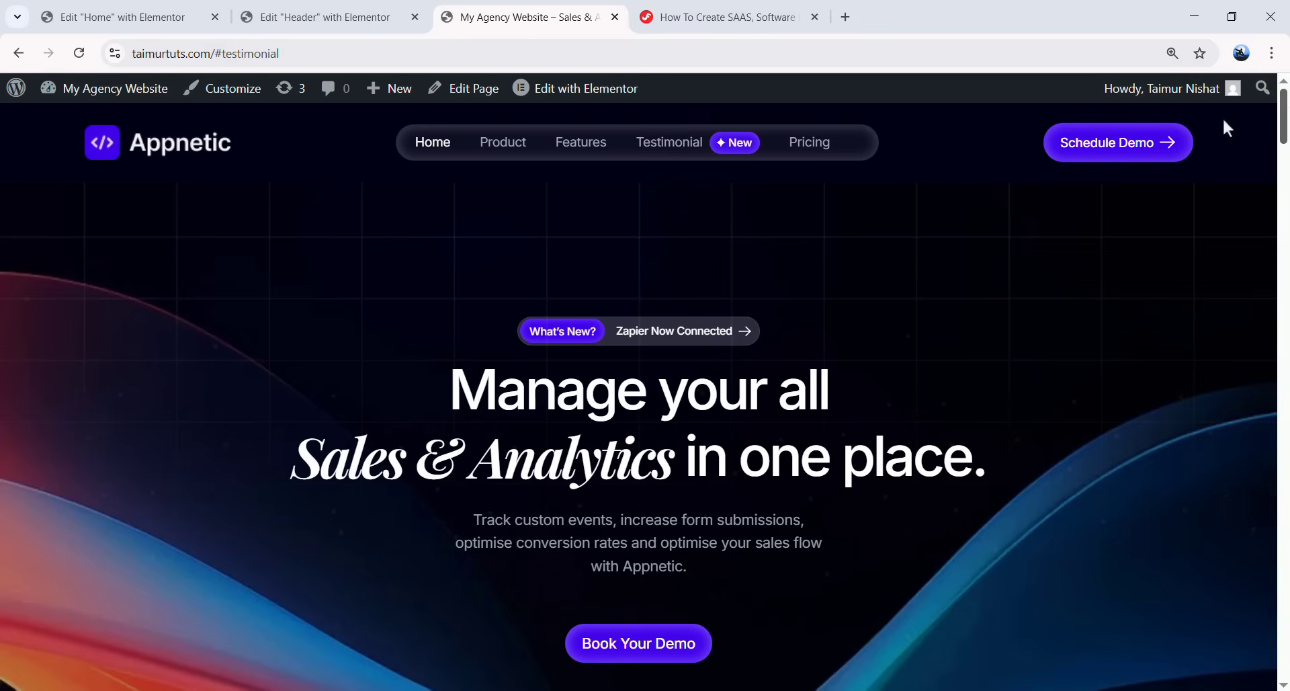
pyautogui.click(799, 142)
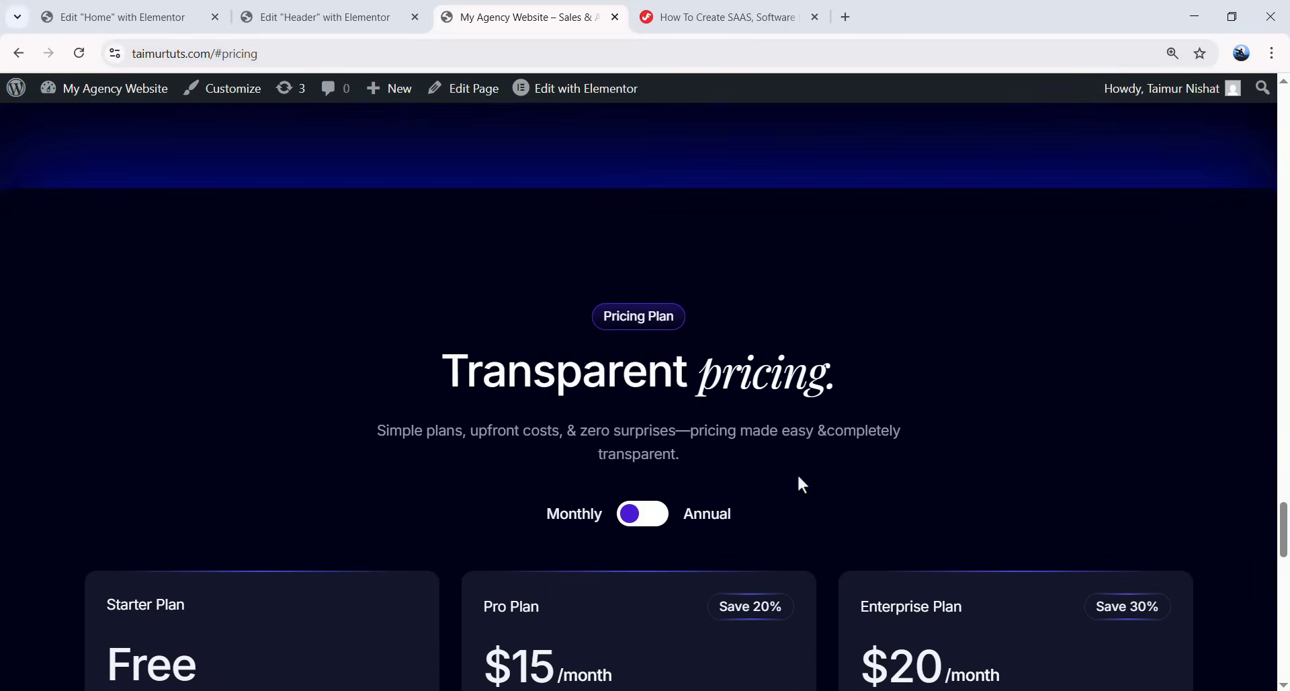
pyautogui.scroll(-2, 679, 430)
pyautogui.click(648, 267)
pyautogui.scroll(-3, 724, 355)
pyautogui.scroll(2, 699, 323)
pyautogui.click(645, 219)
pyautogui.moveTo(1285, 571); pyautogui.dragTo(1286, 101)
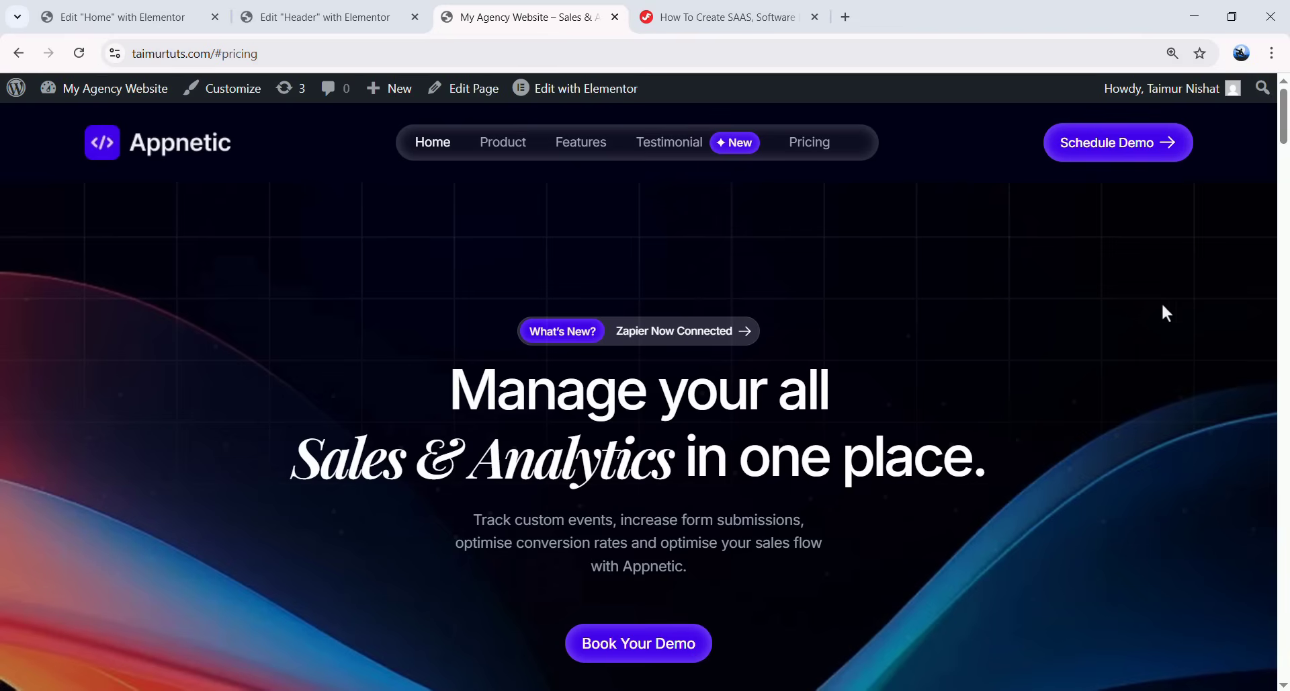
pyautogui.scroll(-20, 1286, 175)
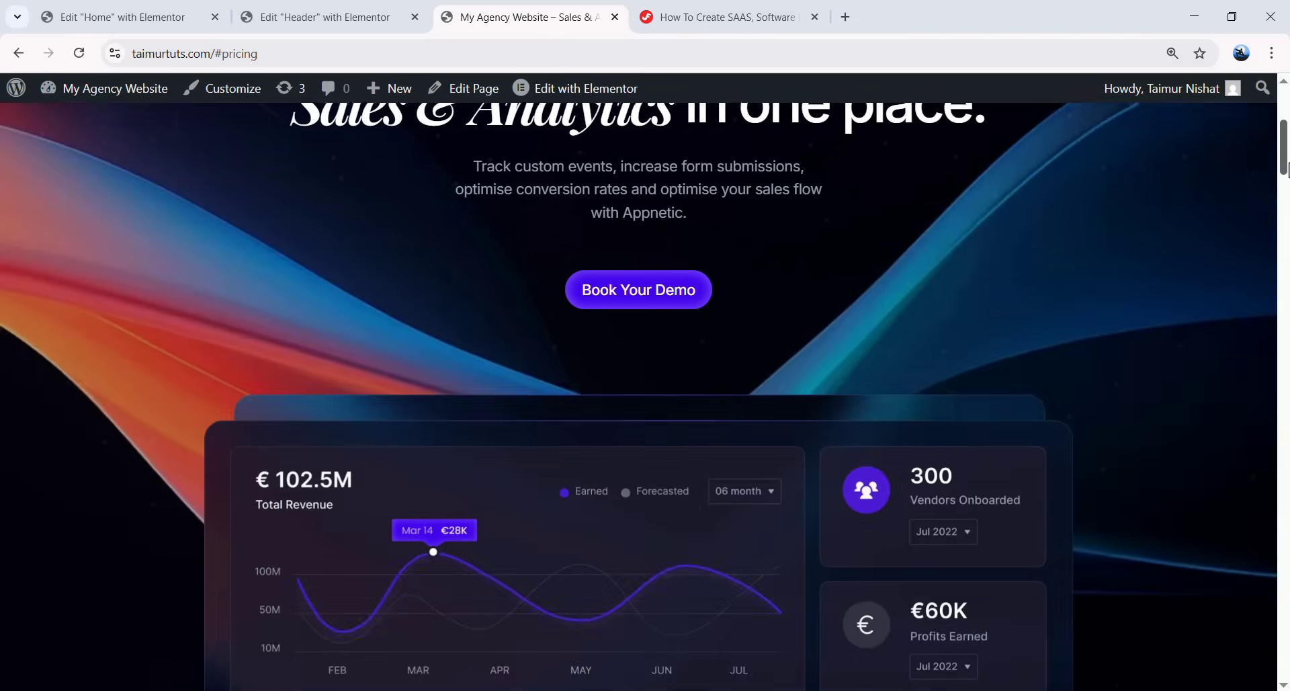
pyautogui.scroll(20, 1286, 225)
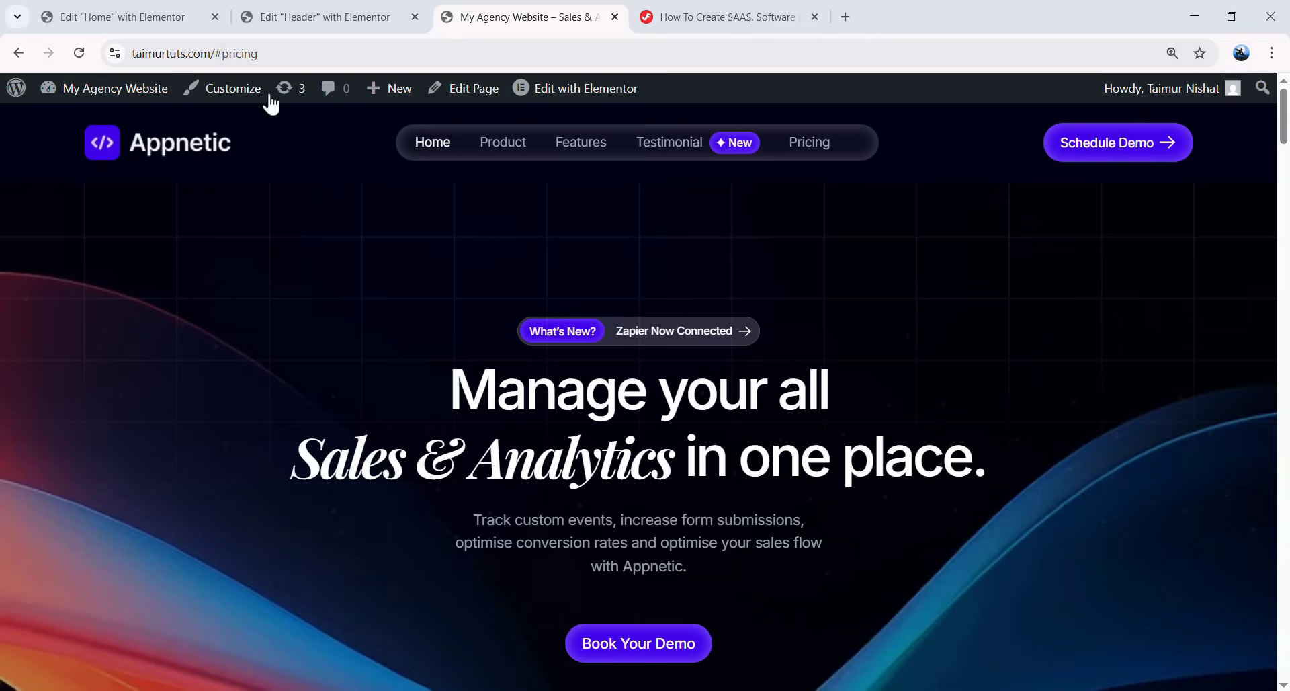
pyautogui.click(161, 13)
# - Give the What's New badge a Fade In Up entrance animation, after trying Fade In and Fade In Left
pyautogui.scroll(15, 725, 446)
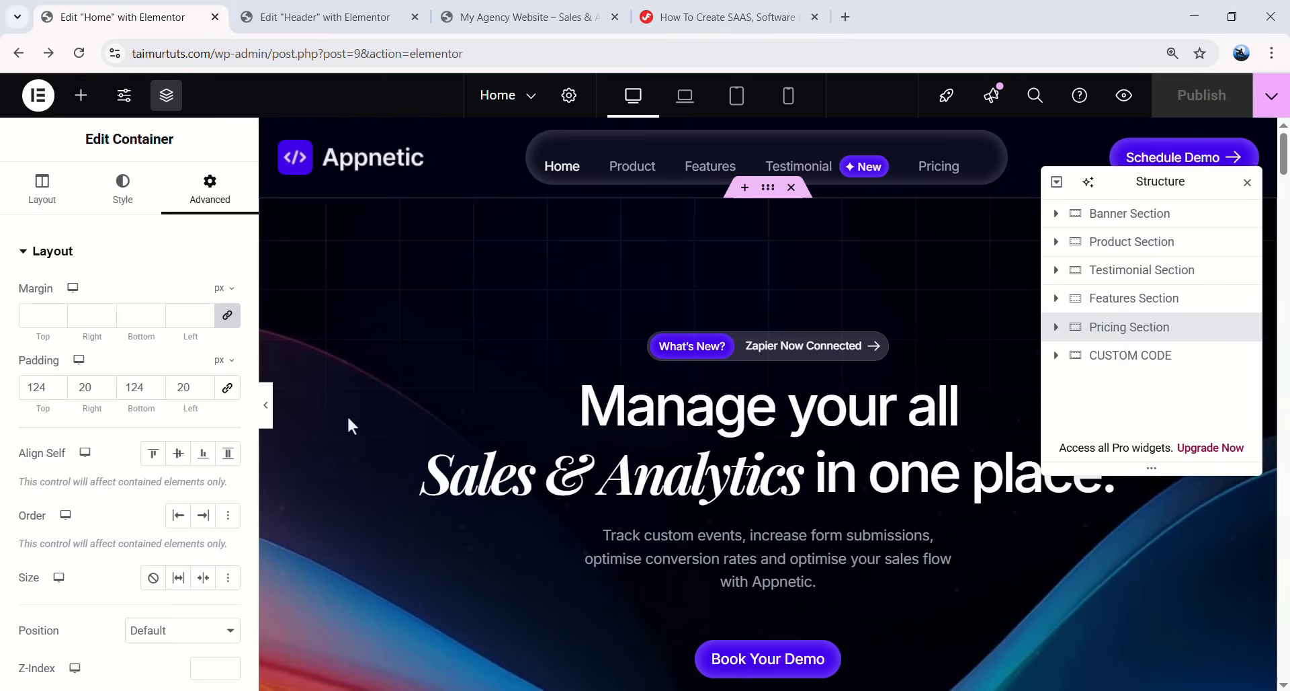
pyautogui.click(1136, 213)
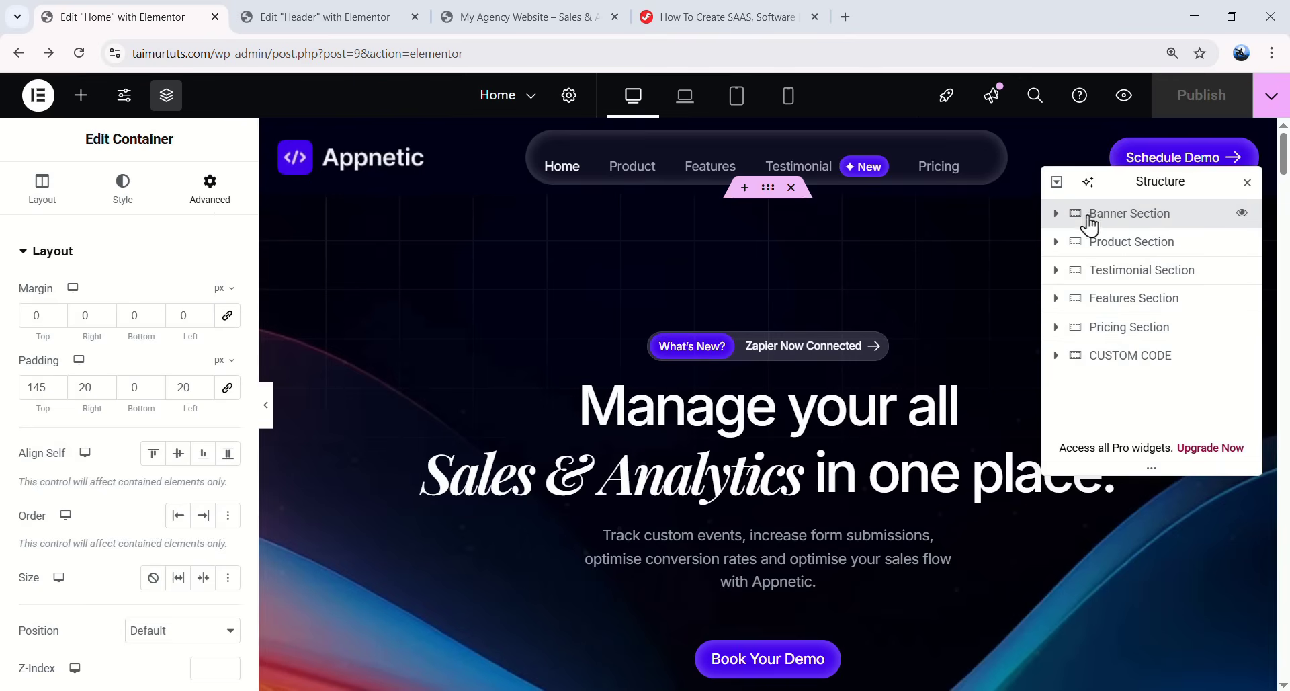
pyautogui.click(659, 345)
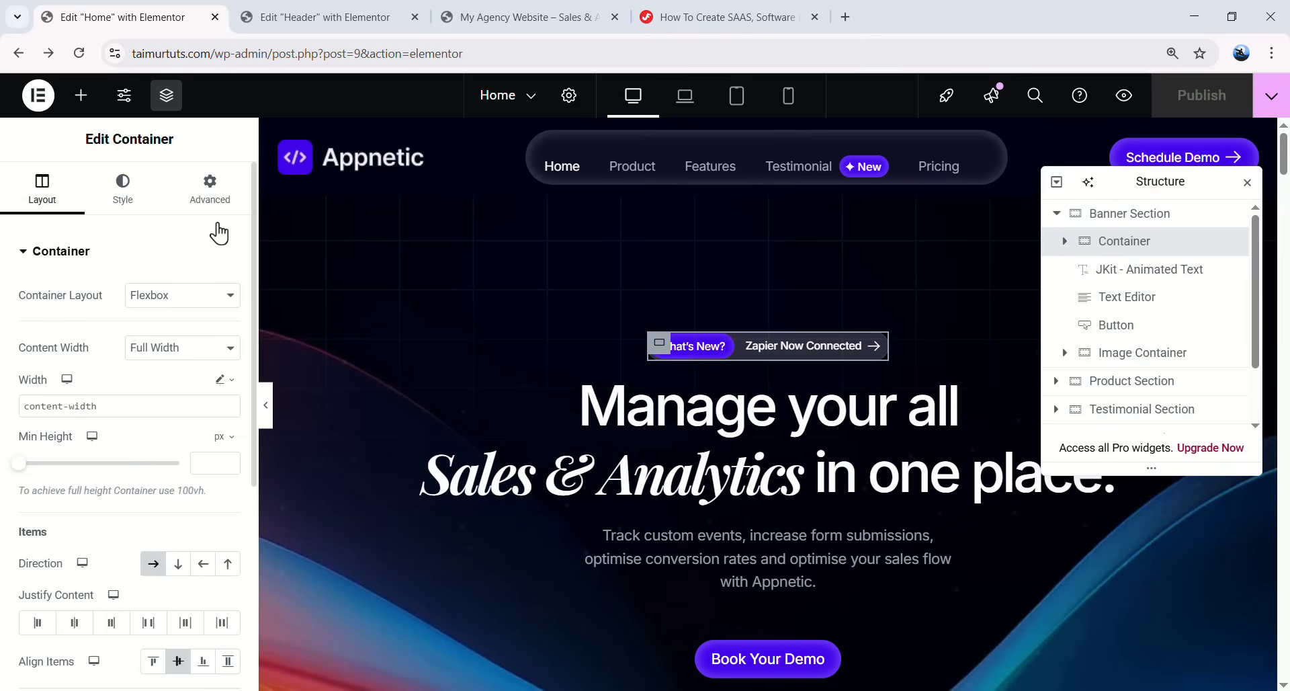
pyautogui.click(211, 193)
pyautogui.scroll(-10, 184, 298)
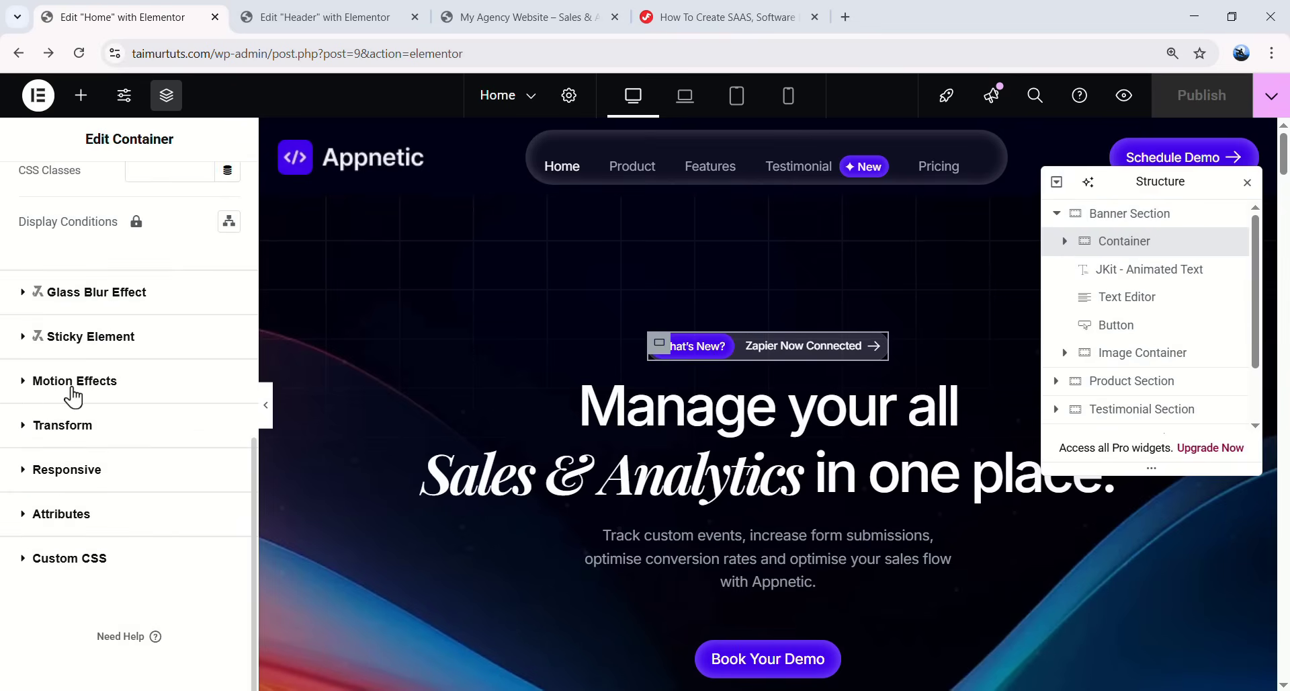
pyautogui.click(75, 381)
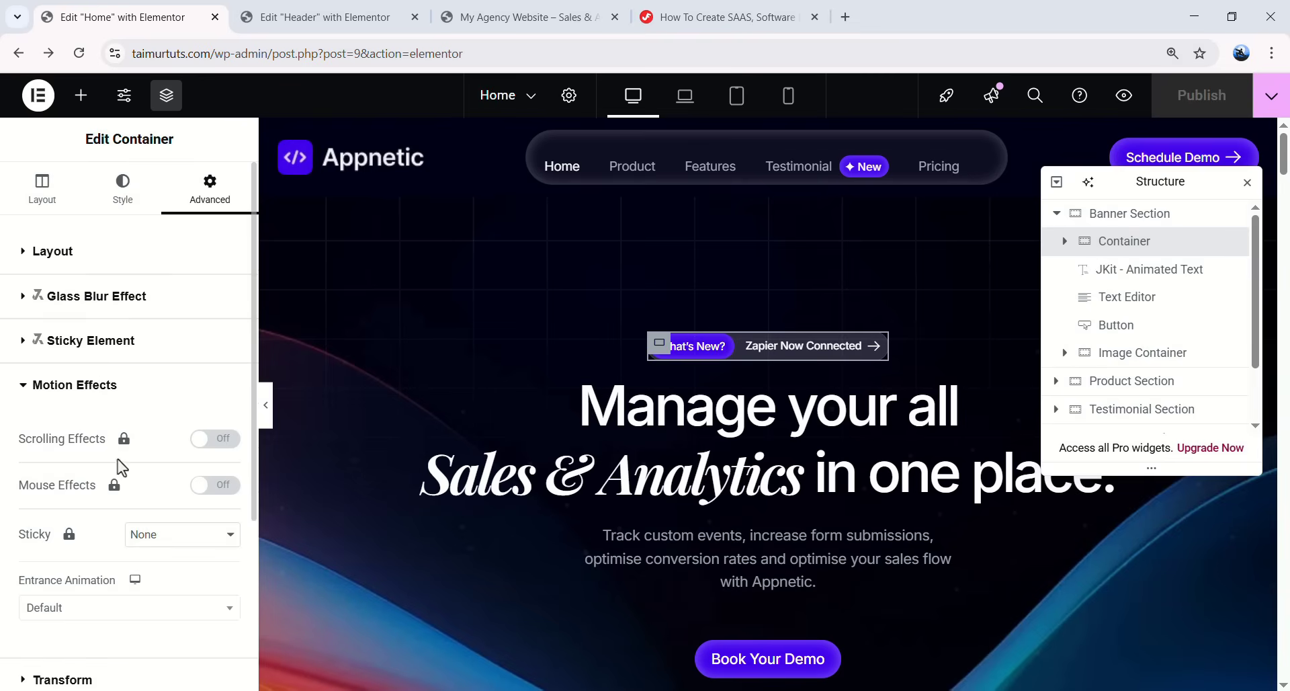
pyautogui.scroll(-2, 67, 470)
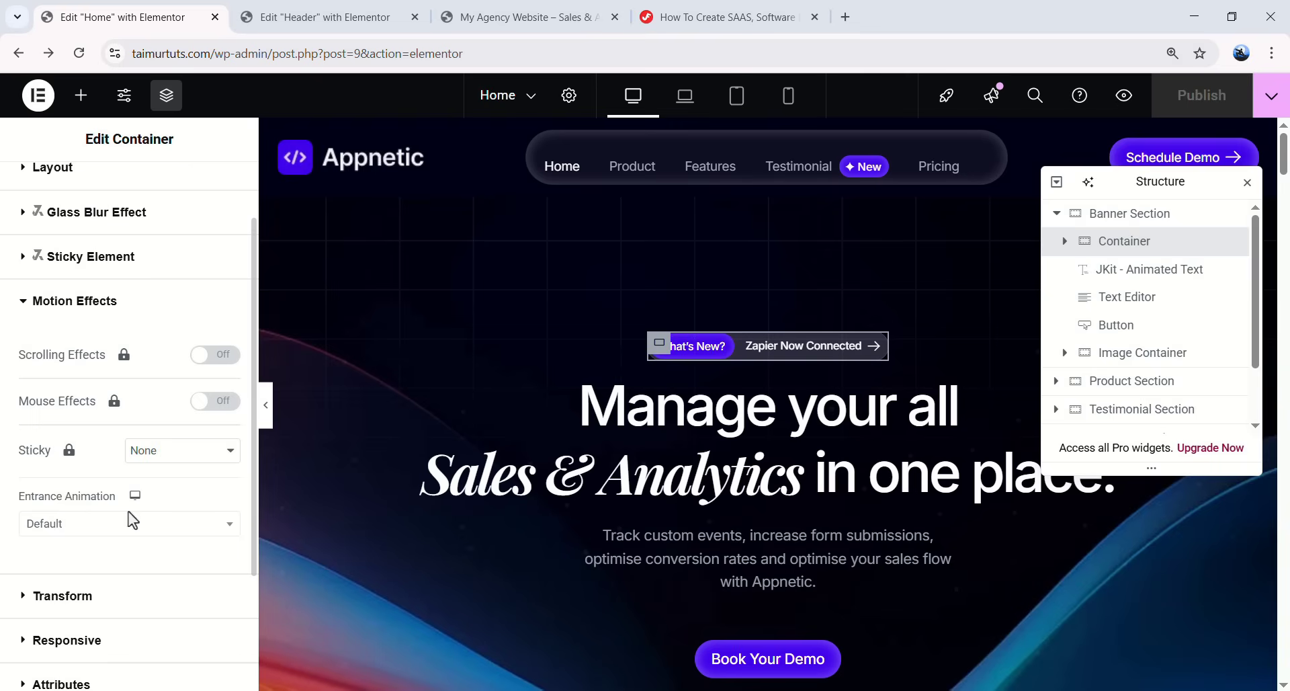
pyautogui.click(74, 526)
pyautogui.scroll(-5, 86, 447)
pyautogui.scroll(5, 75, 461)
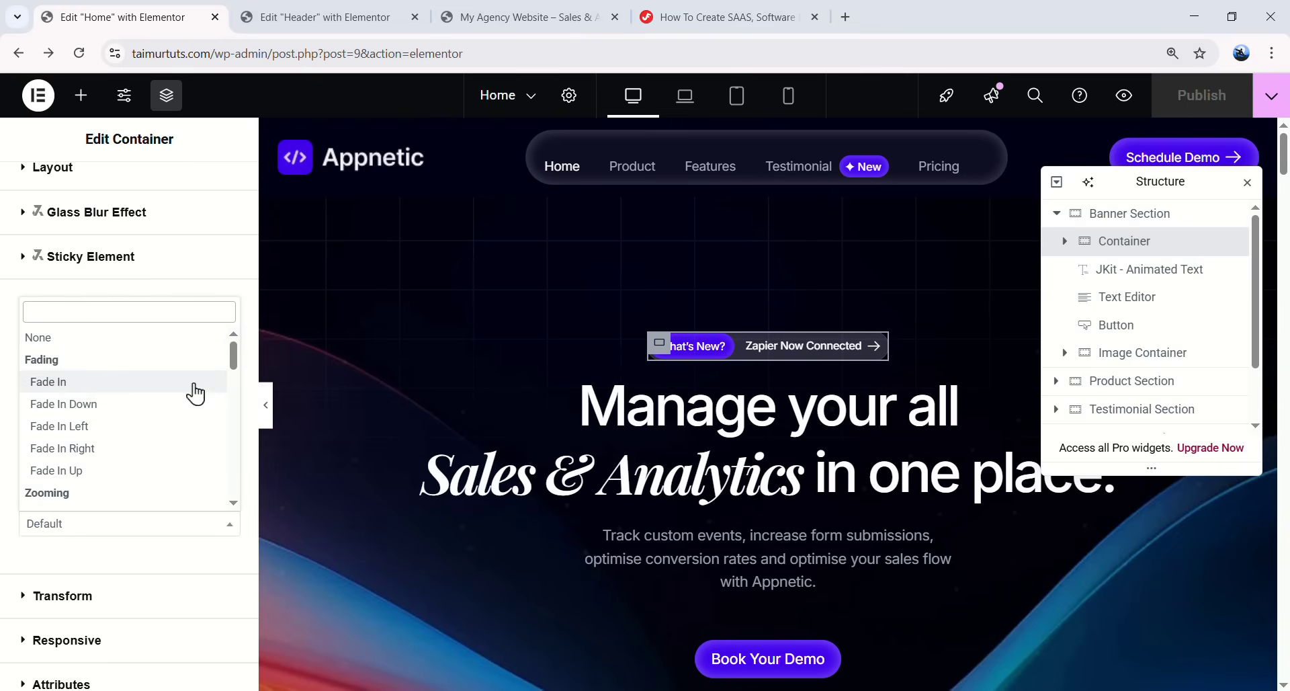
pyautogui.click(131, 391)
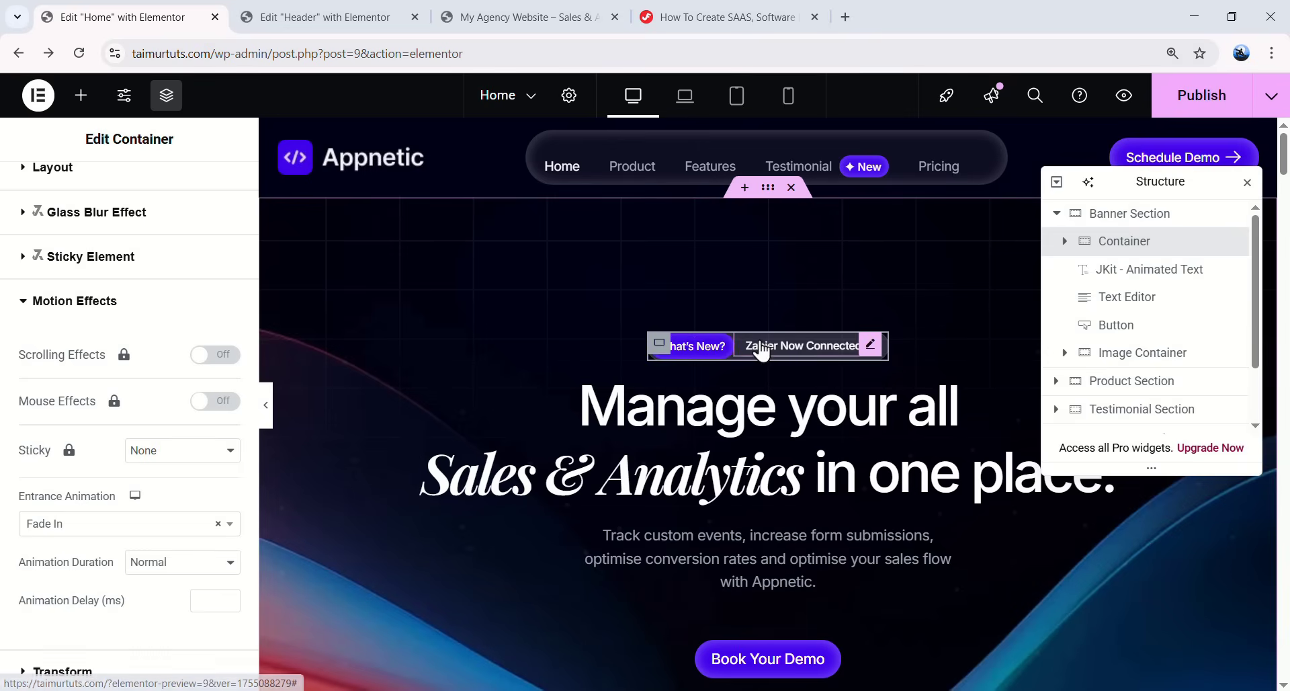
pyautogui.click(126, 531)
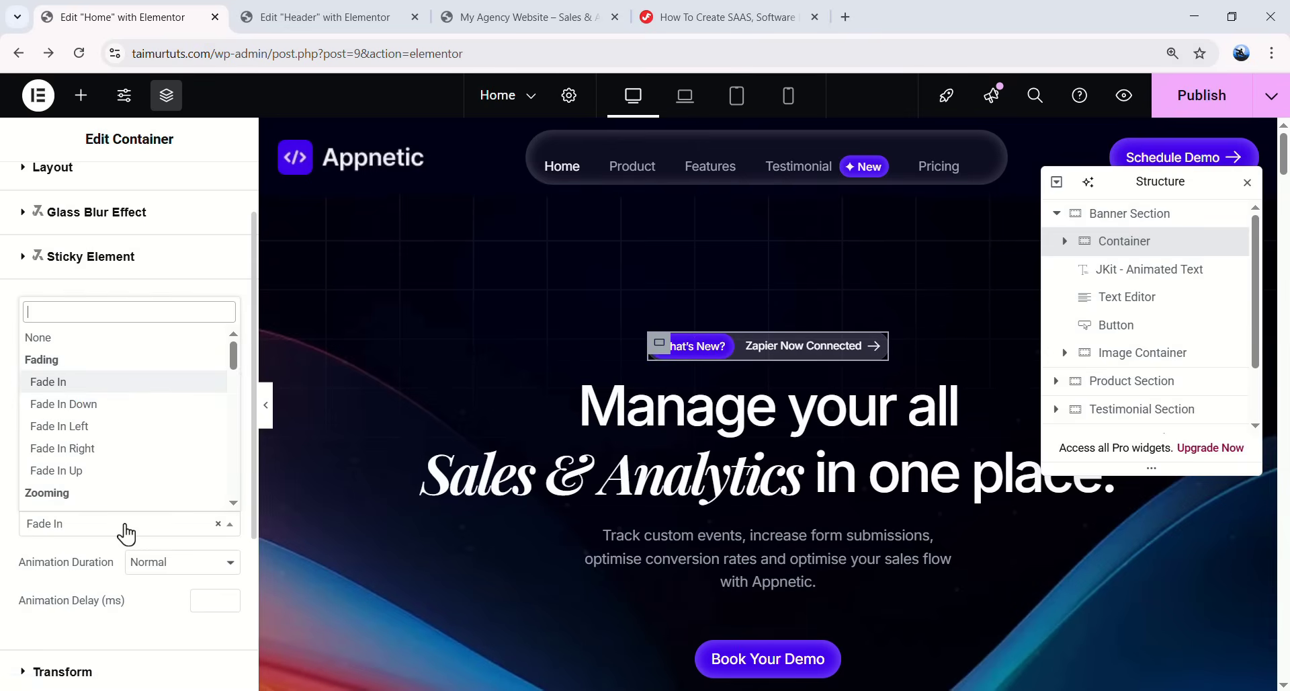
pyautogui.click(124, 428)
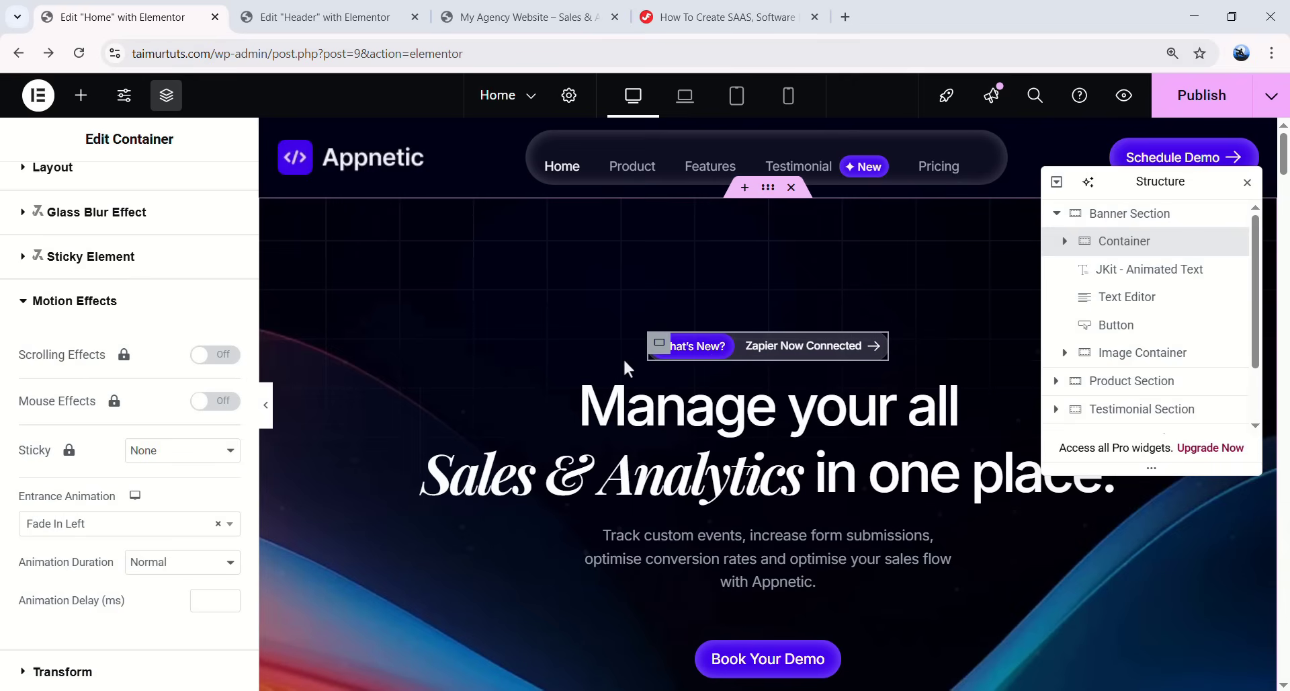
pyautogui.click(155, 538)
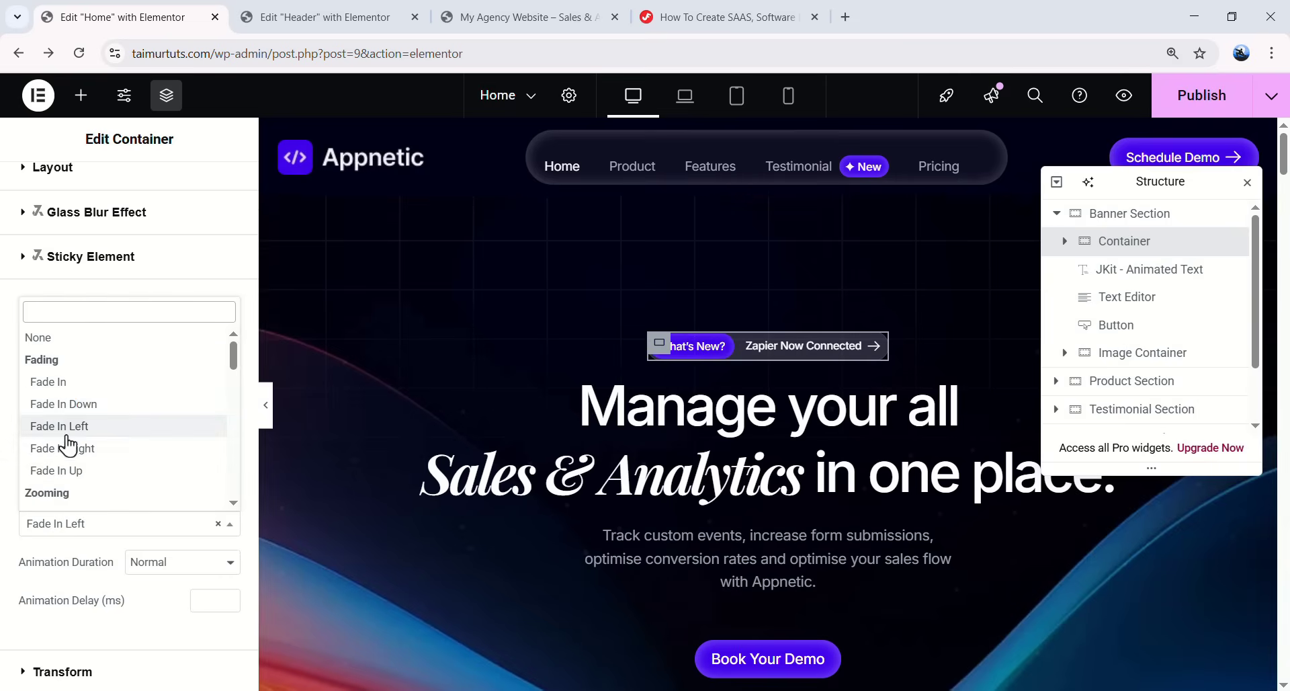
pyautogui.click(92, 472)
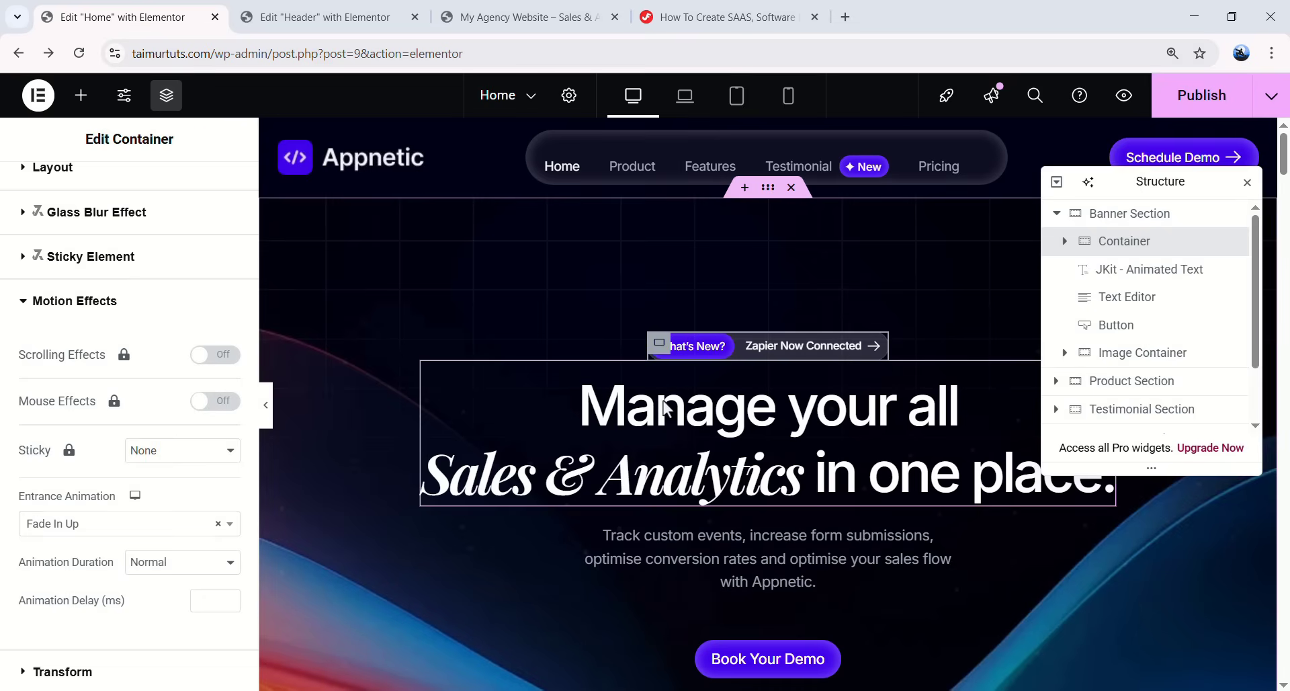
# - Set the 'Manage your all' headline's entrance animation to Fade In Up
pyautogui.click(738, 423)
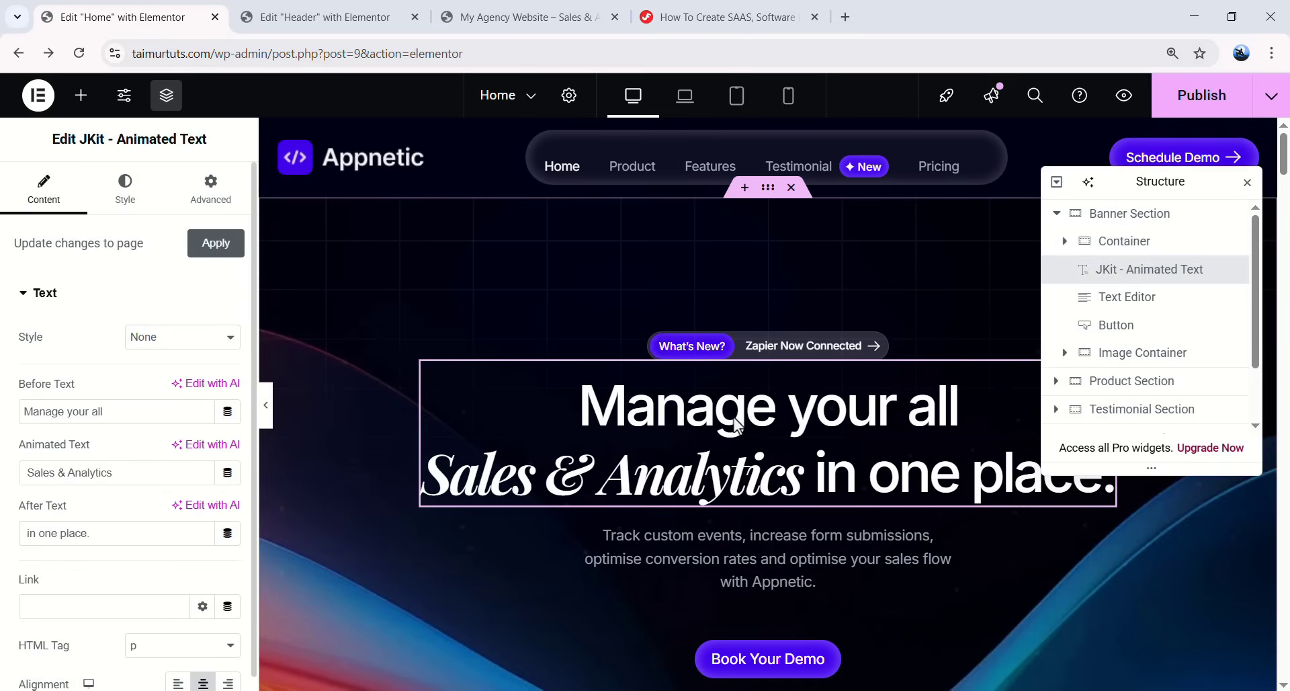
pyautogui.click(219, 205)
pyautogui.scroll(-10, 192, 325)
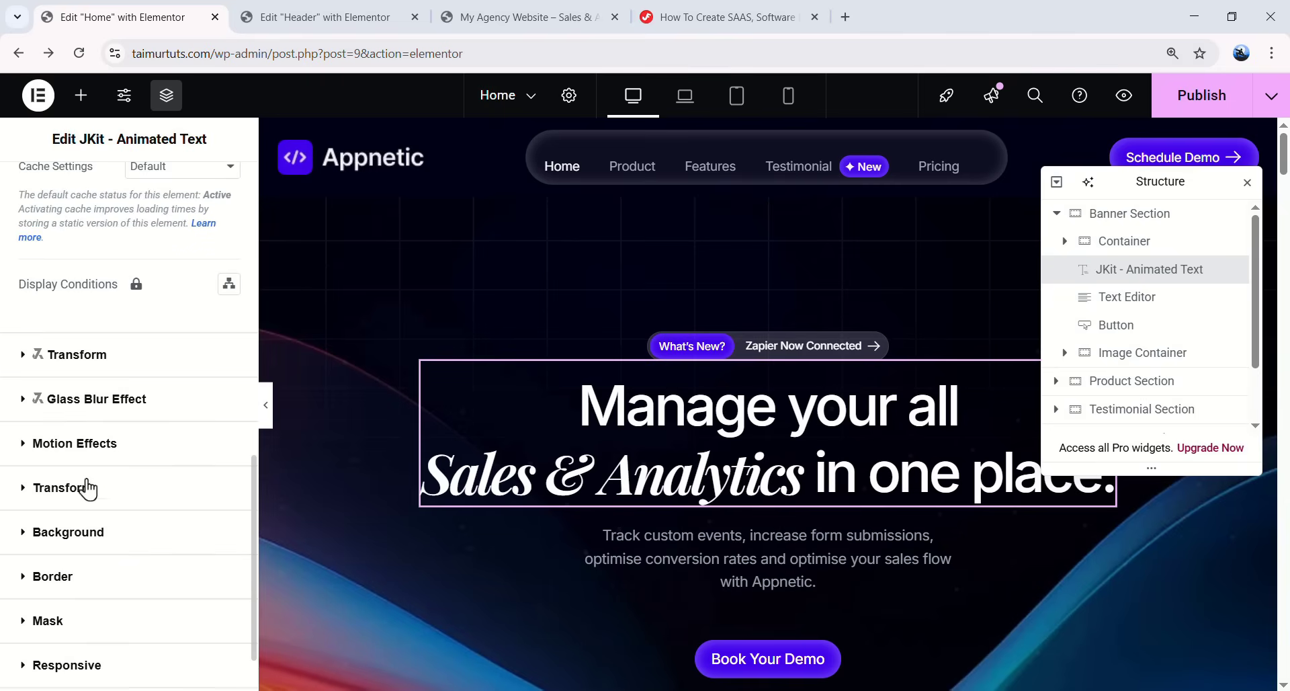
pyautogui.click(95, 444)
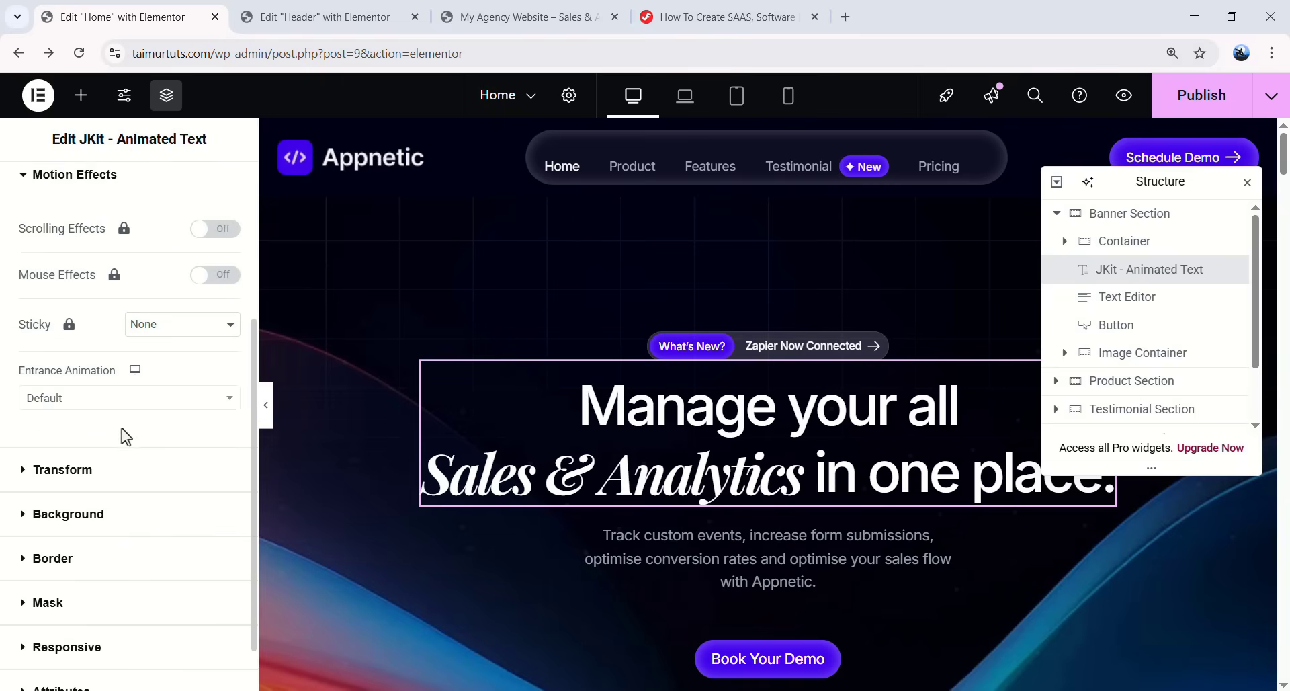
pyautogui.click(84, 400)
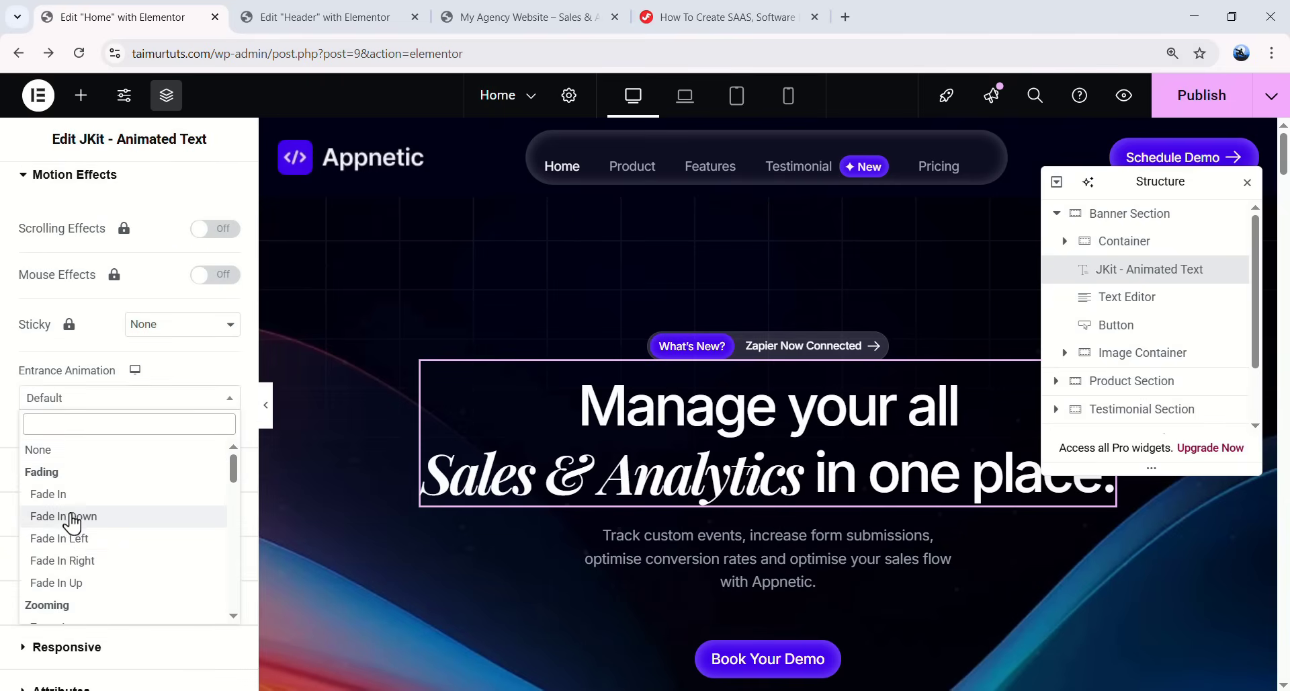
pyautogui.click(87, 582)
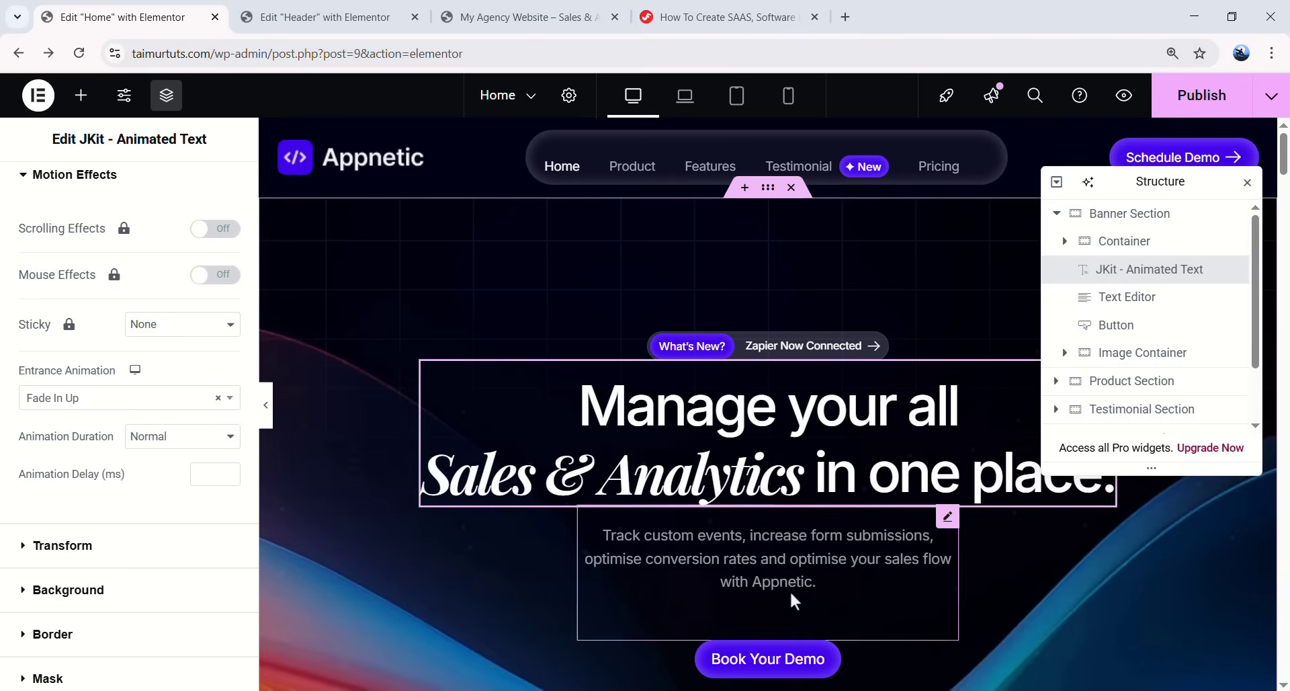
# - Set the intro paragraph's entrance animation to Fade In Up
pyautogui.click(815, 583)
pyautogui.click(232, 195)
pyautogui.scroll(-5, 182, 445)
pyautogui.scroll(-6, 181, 445)
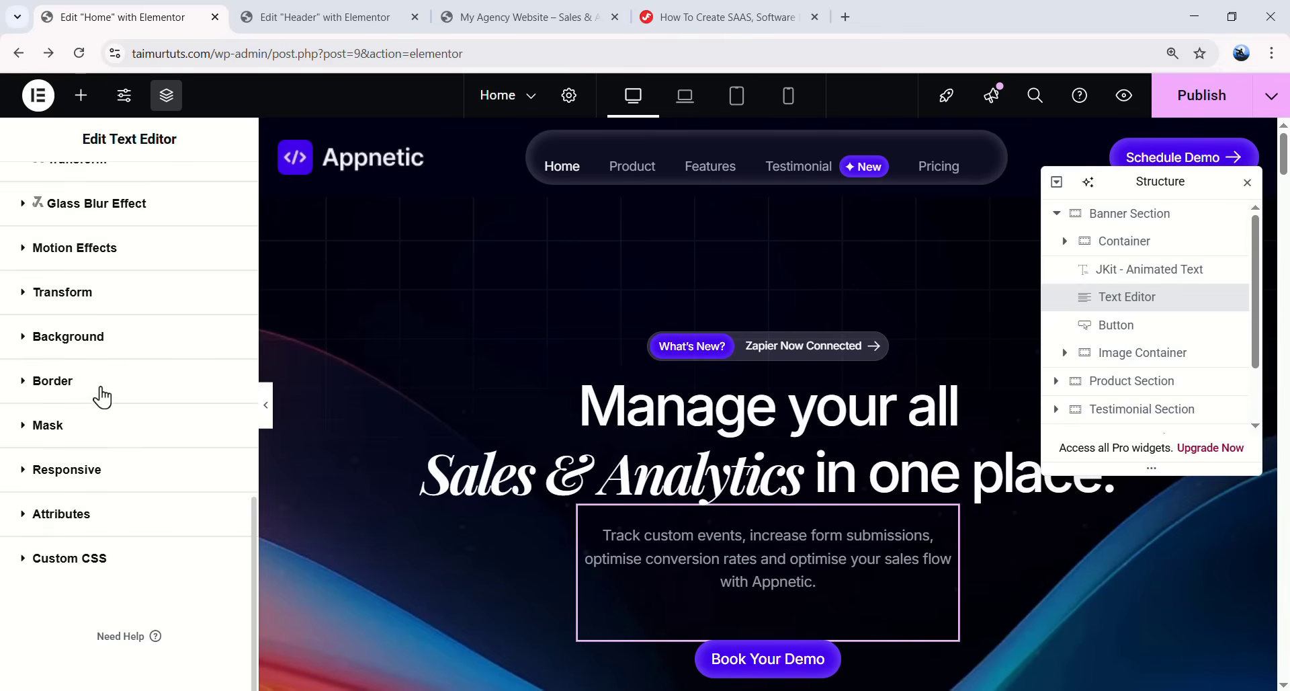
pyautogui.click(145, 264)
pyautogui.scroll(-3, 104, 368)
pyautogui.click(101, 359)
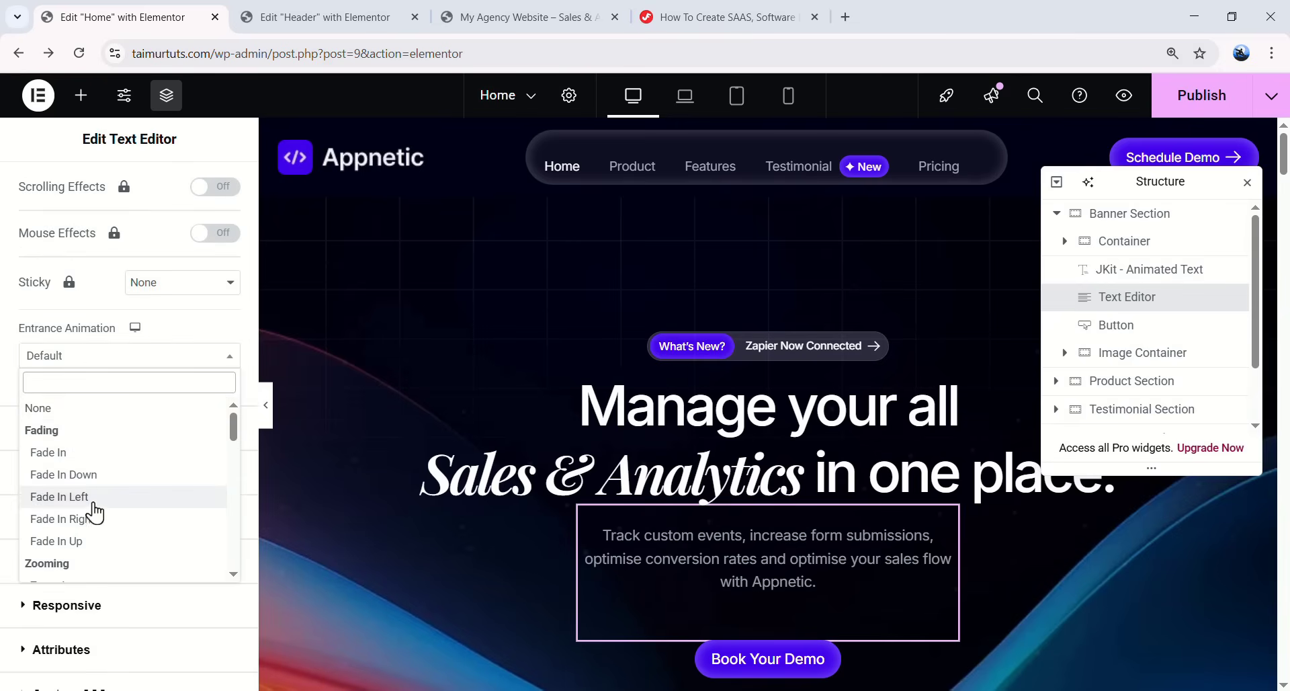
pyautogui.click(92, 539)
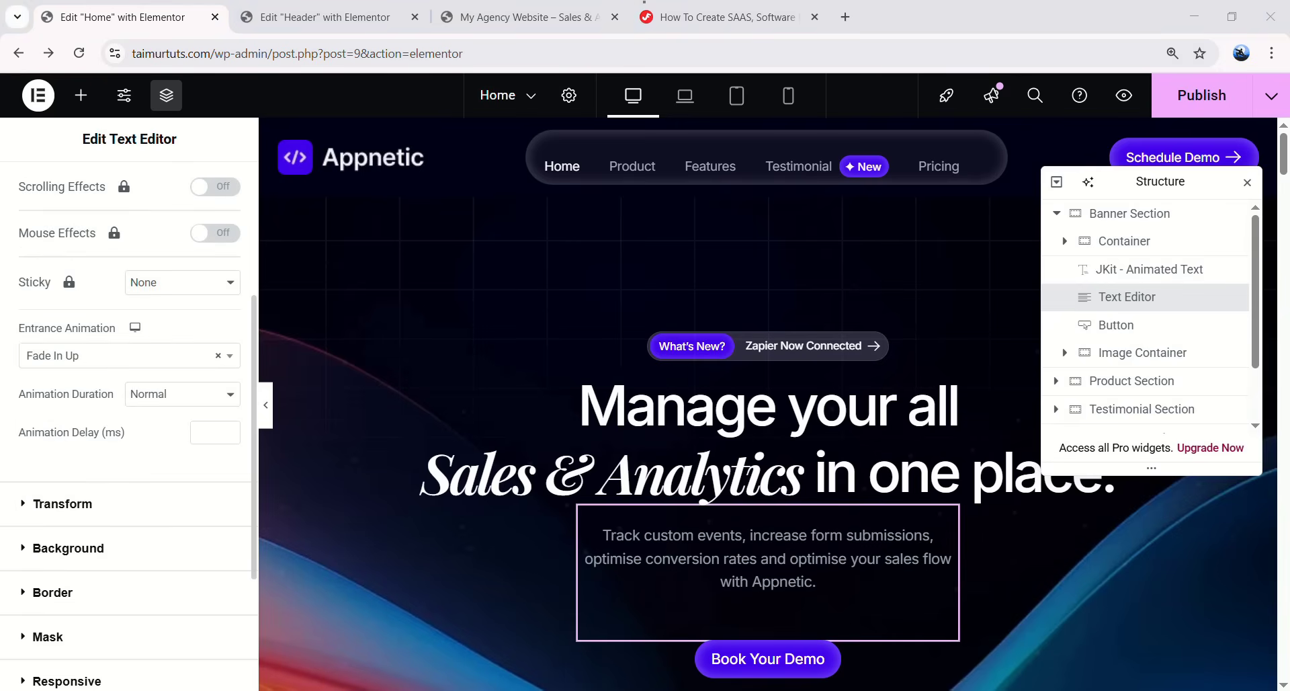
# - Set the Book Your Demo button's entrance animation to Fade In Up
pyautogui.scroll(-4, 780, 433)
pyautogui.click(773, 406)
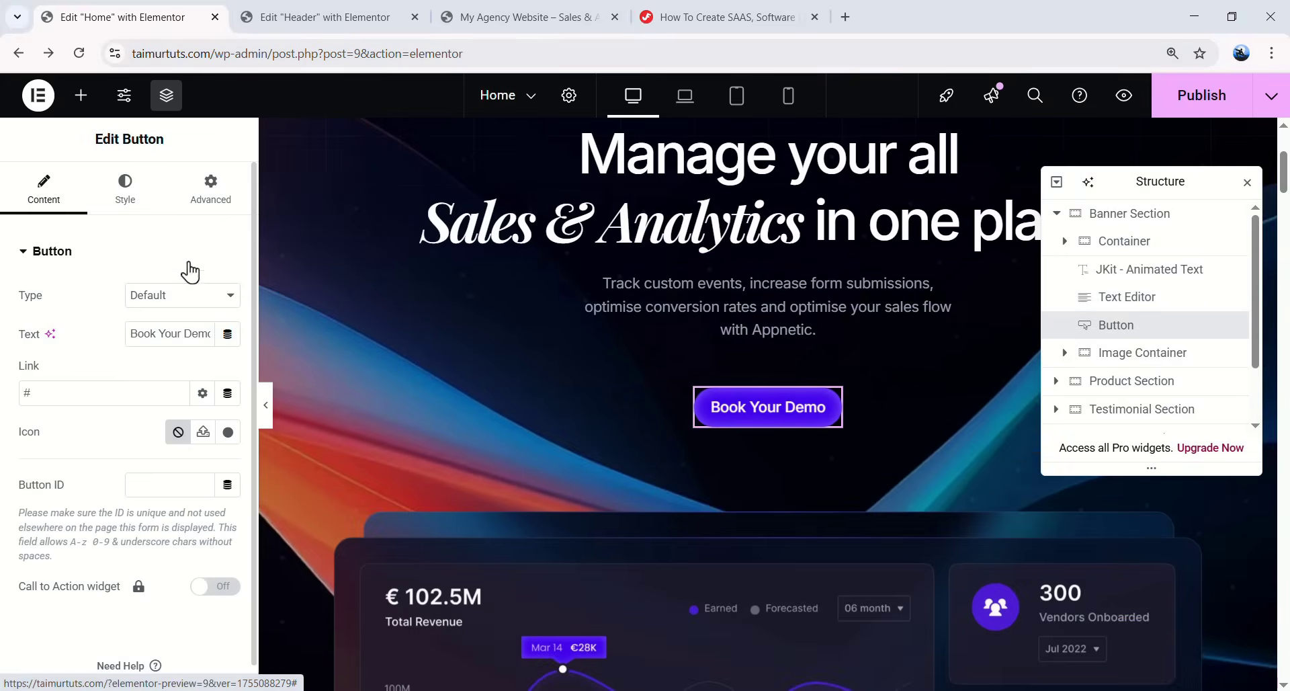
pyautogui.click(208, 188)
pyautogui.scroll(-10, 164, 464)
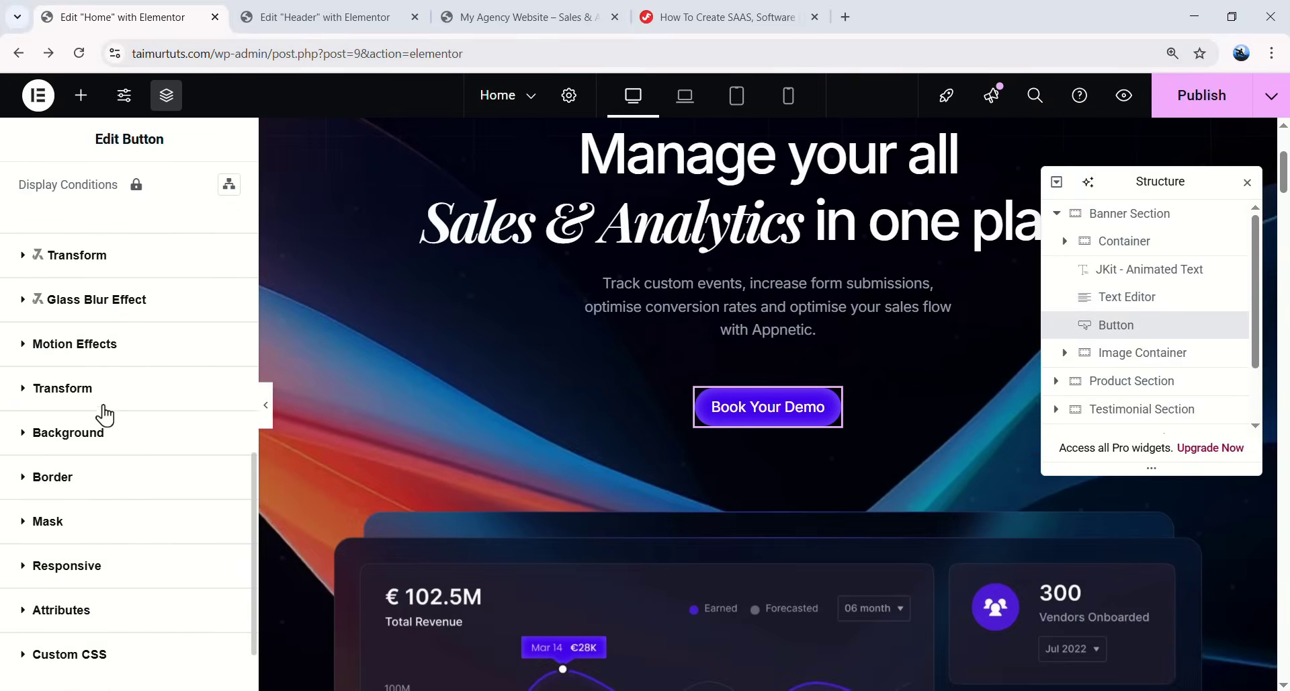
pyautogui.click(106, 340)
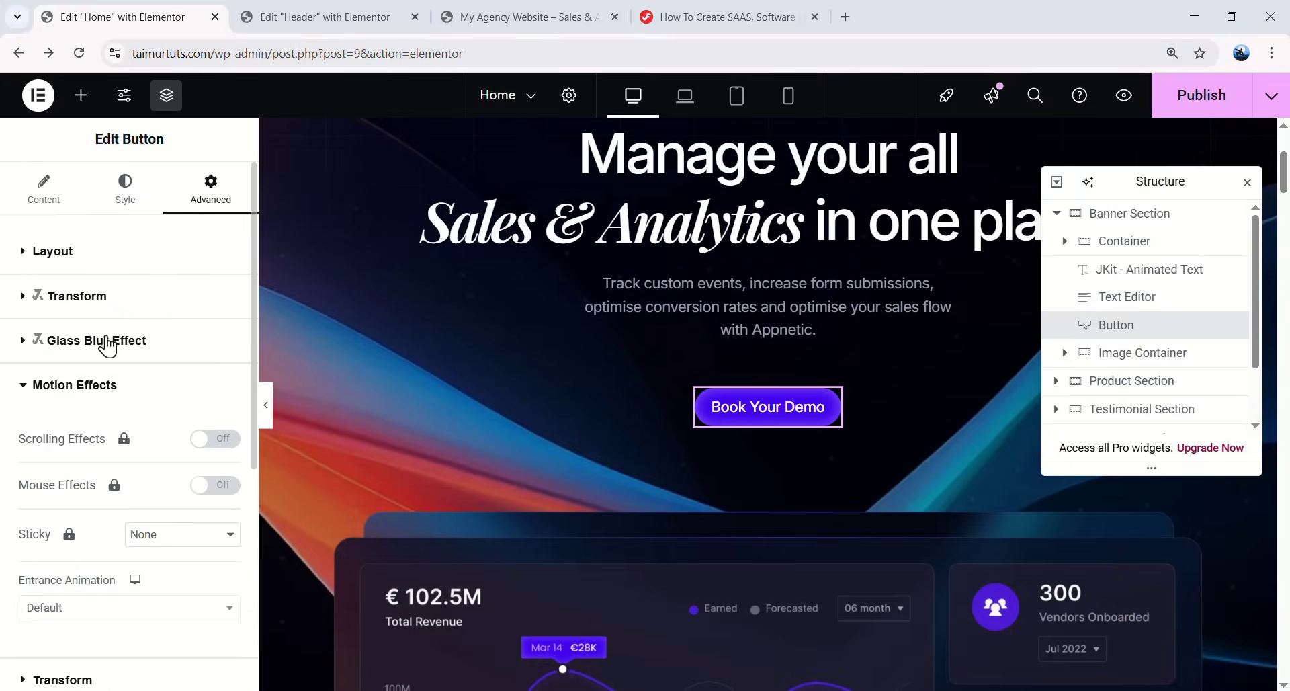
pyautogui.scroll(-1, 135, 470)
pyautogui.click(134, 523)
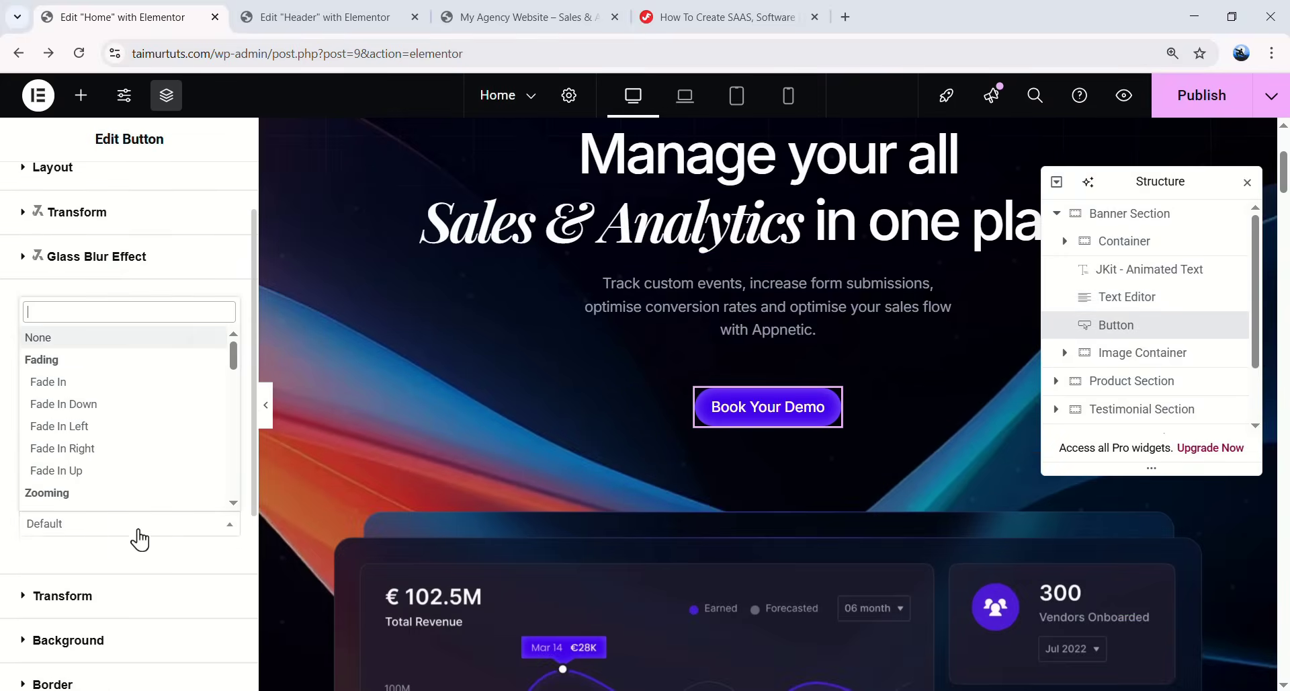
pyautogui.click(100, 470)
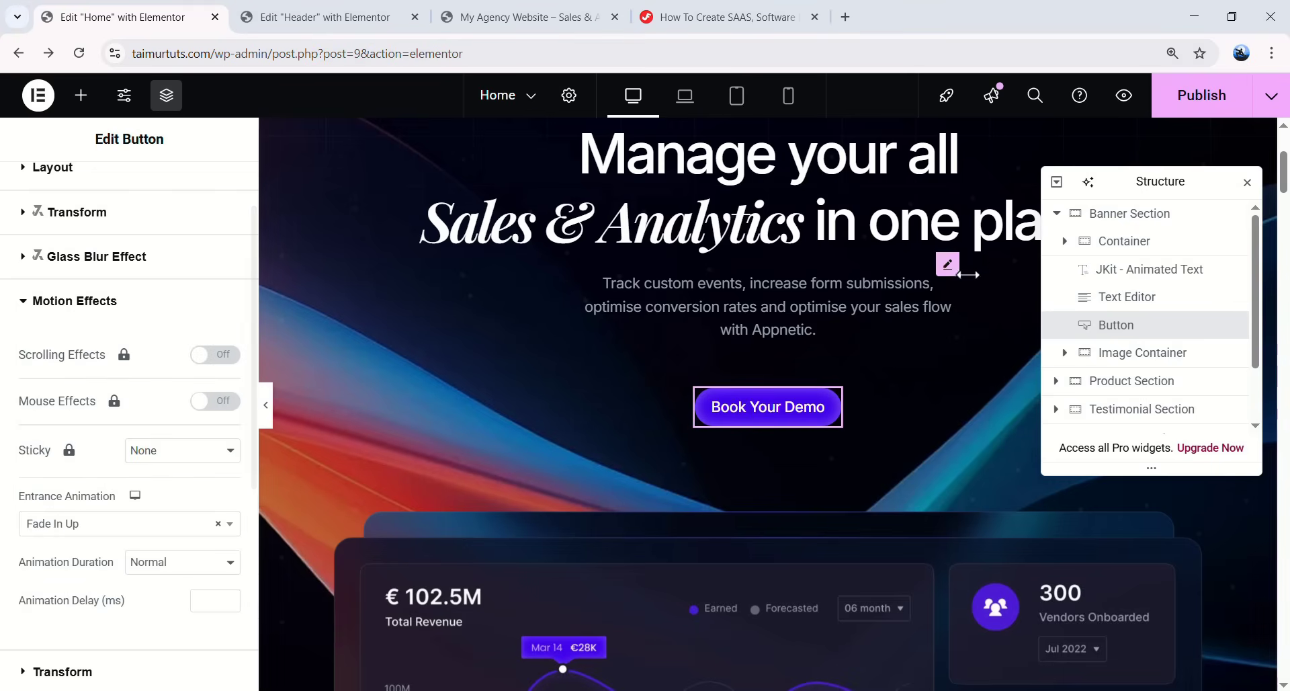
pyautogui.scroll(3, 894, 284)
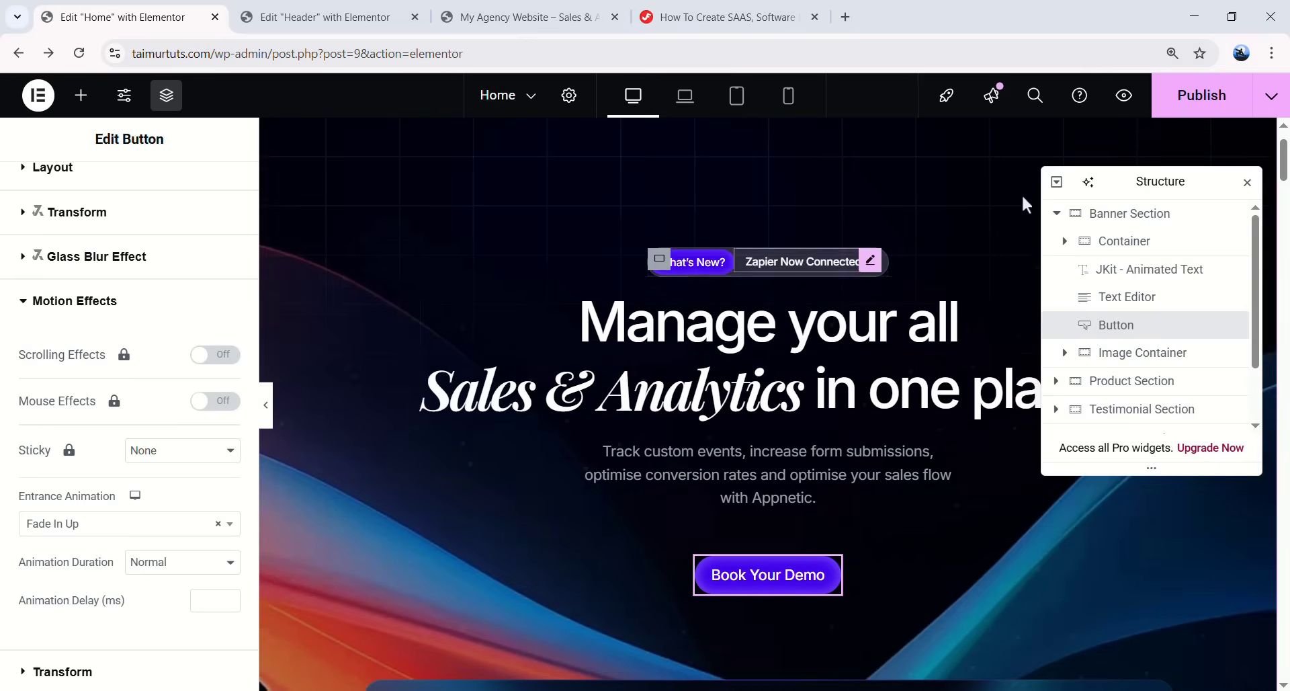
# - Publish the Home page and reload the live site to check the hero animations
pyautogui.click(1192, 108)
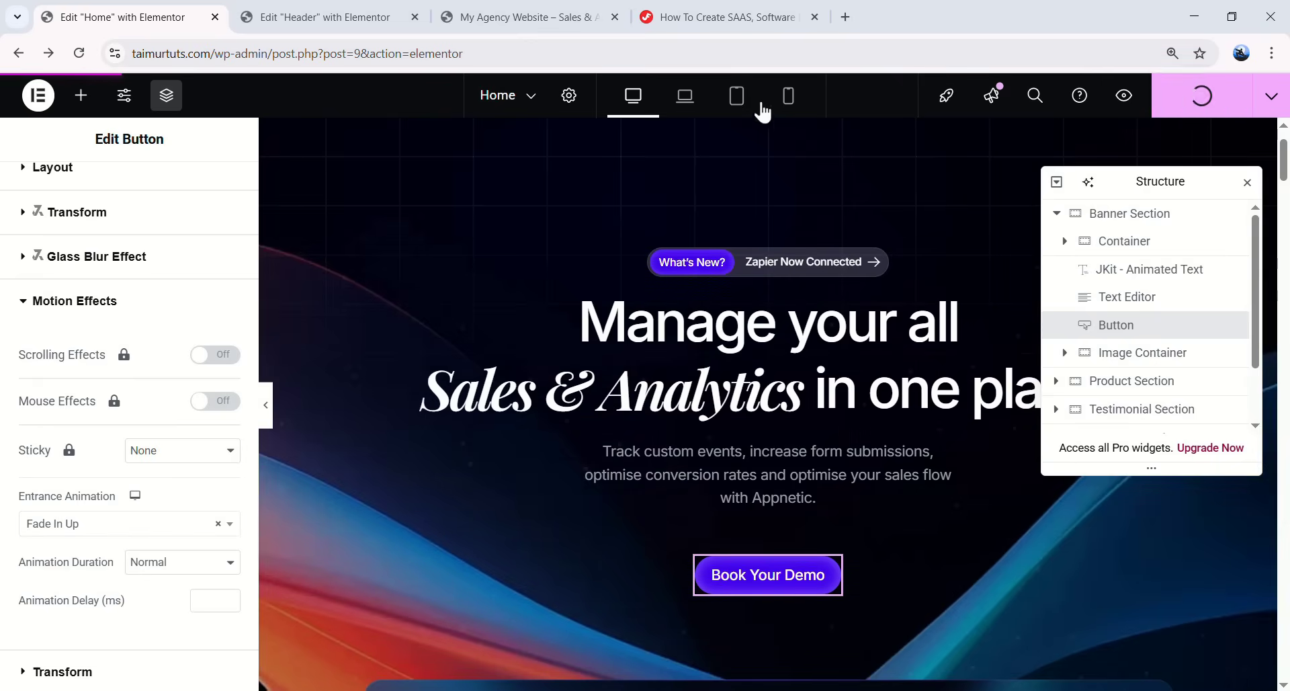
pyautogui.click(571, 18)
pyautogui.click(78, 53)
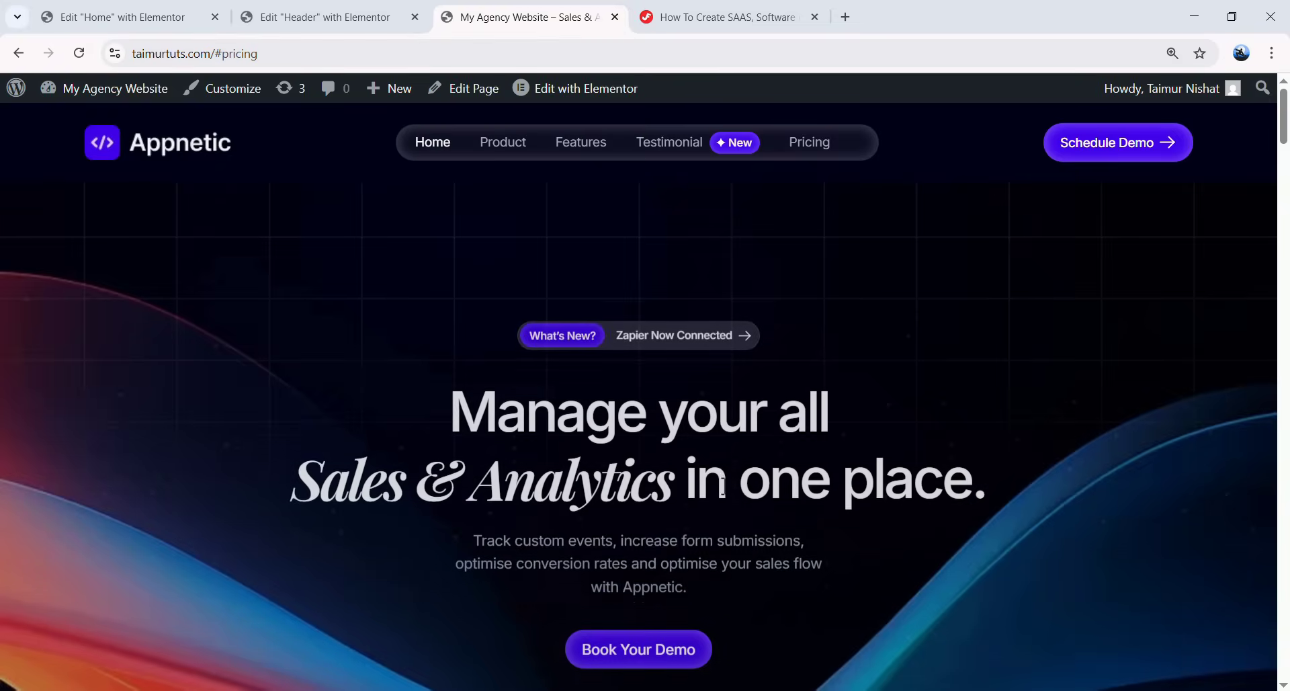
pyautogui.scroll(-2, 776, 472)
pyautogui.scroll(2, 777, 472)
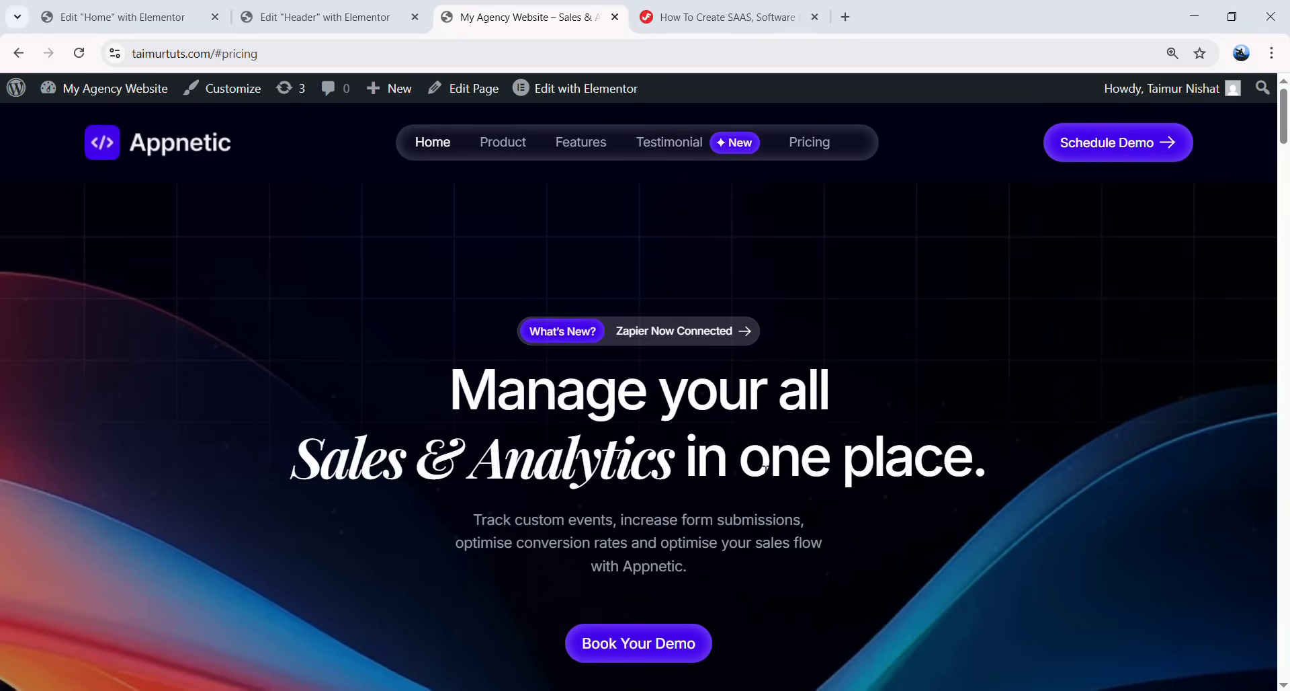
# - Close the Header editor tab
pyautogui.click(340, 4)
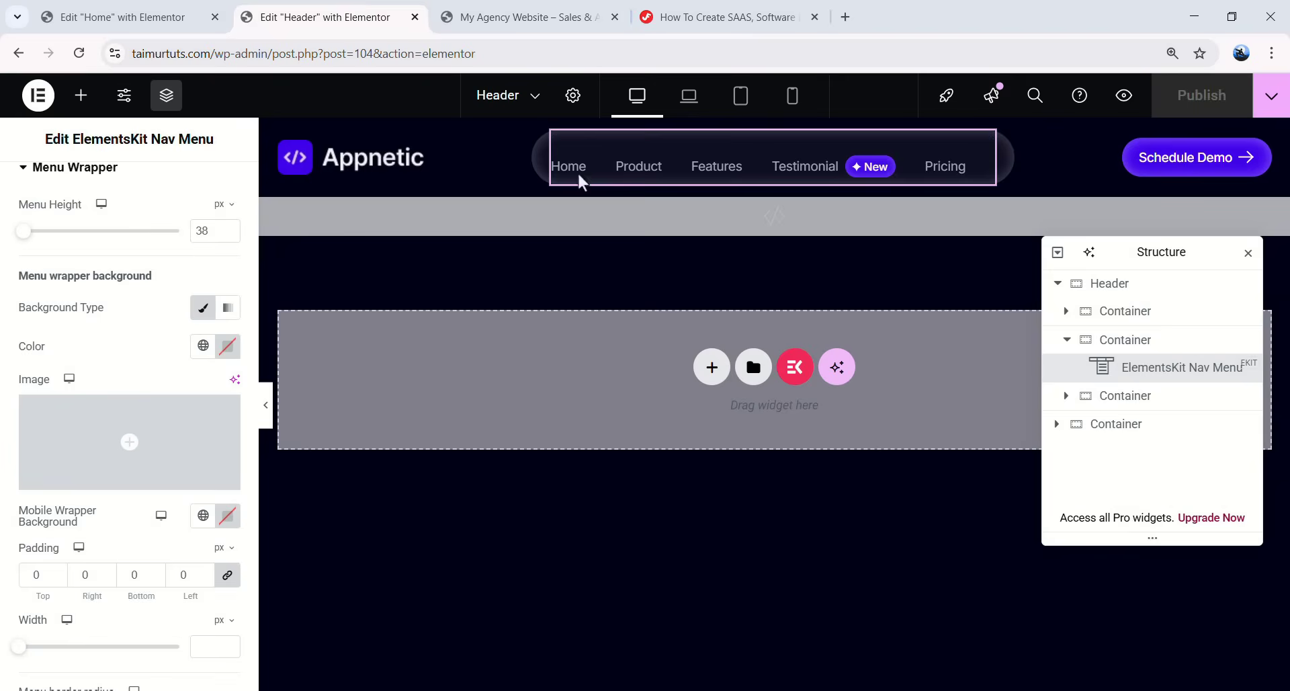
pyautogui.hotkey('ctrl', 'w')
pyautogui.scroll(1, 725, 415)
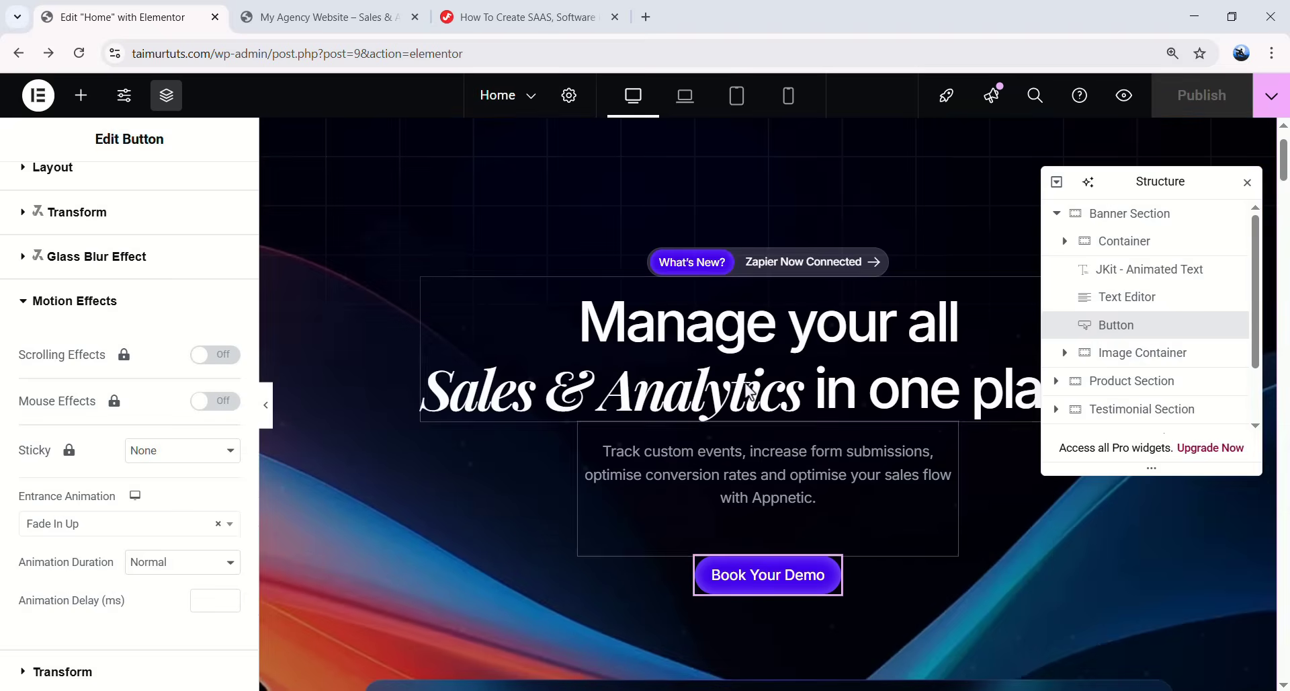
pyautogui.scroll(-4, 693, 406)
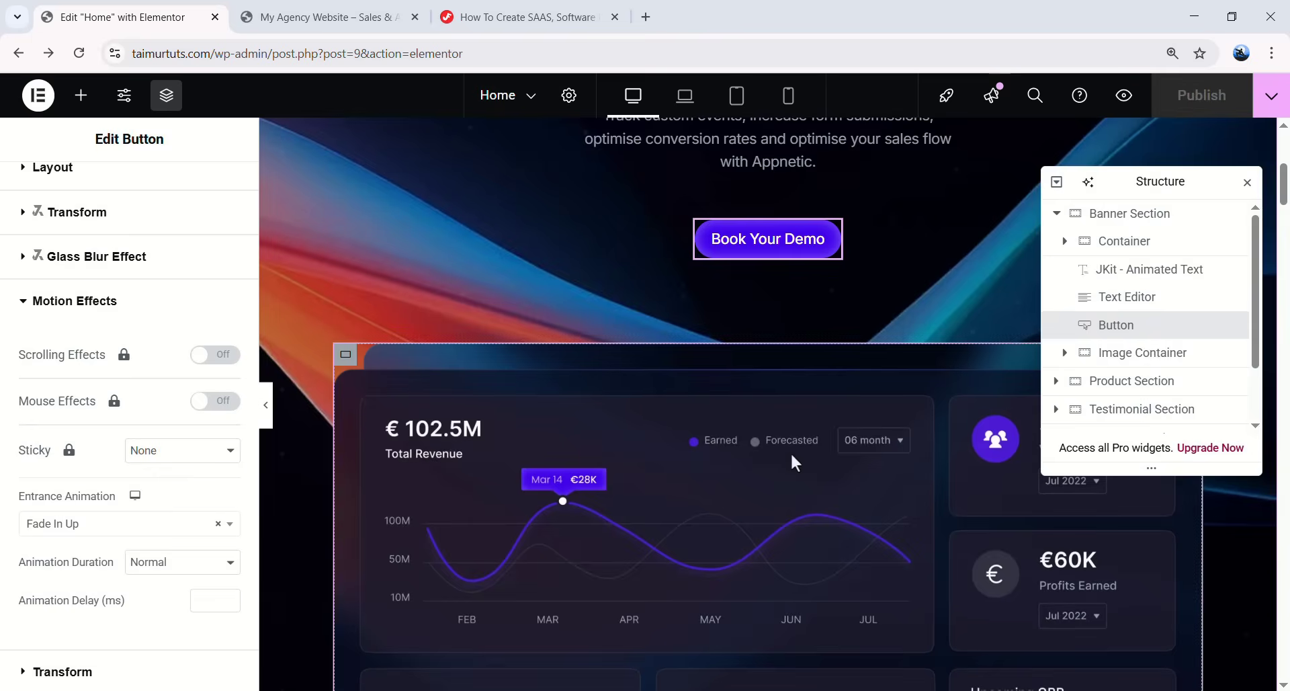
# - Give the dashboard image a slow Fade In entrance animation
pyautogui.click(791, 451)
pyautogui.click(182, 191)
pyautogui.scroll(-5, 158, 303)
pyautogui.click(89, 441)
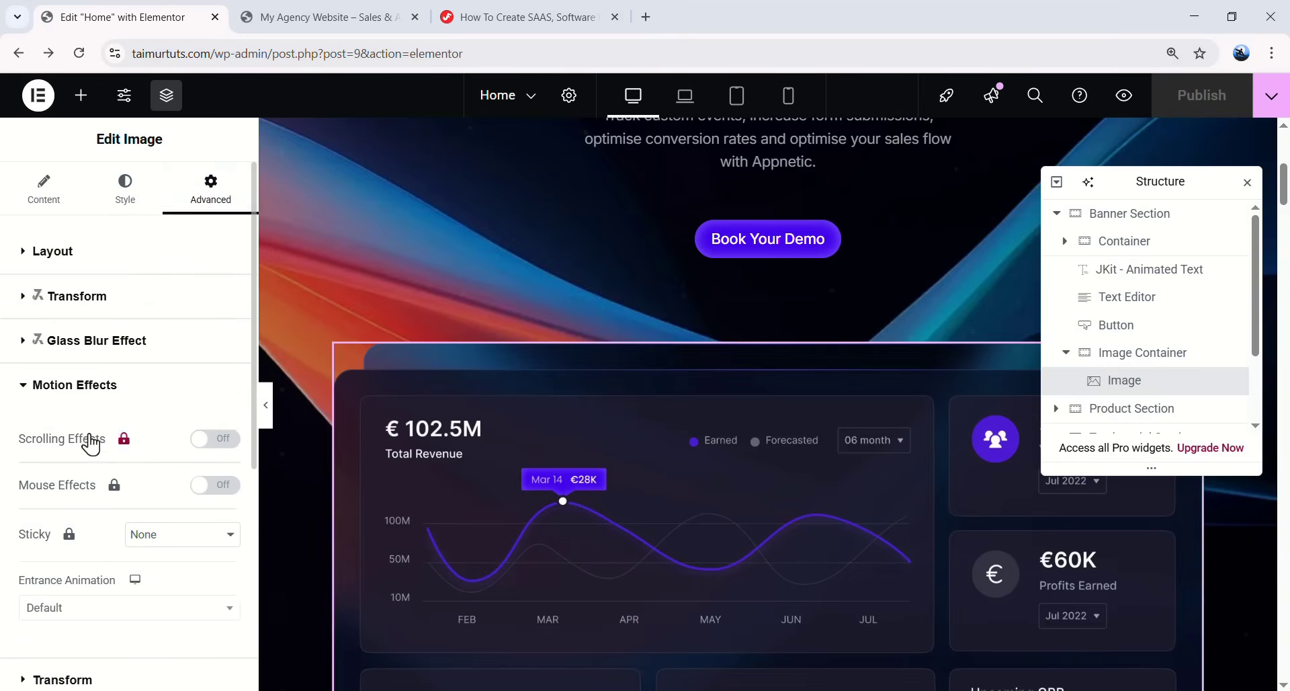
pyautogui.scroll(-2, 74, 447)
pyautogui.click(87, 441)
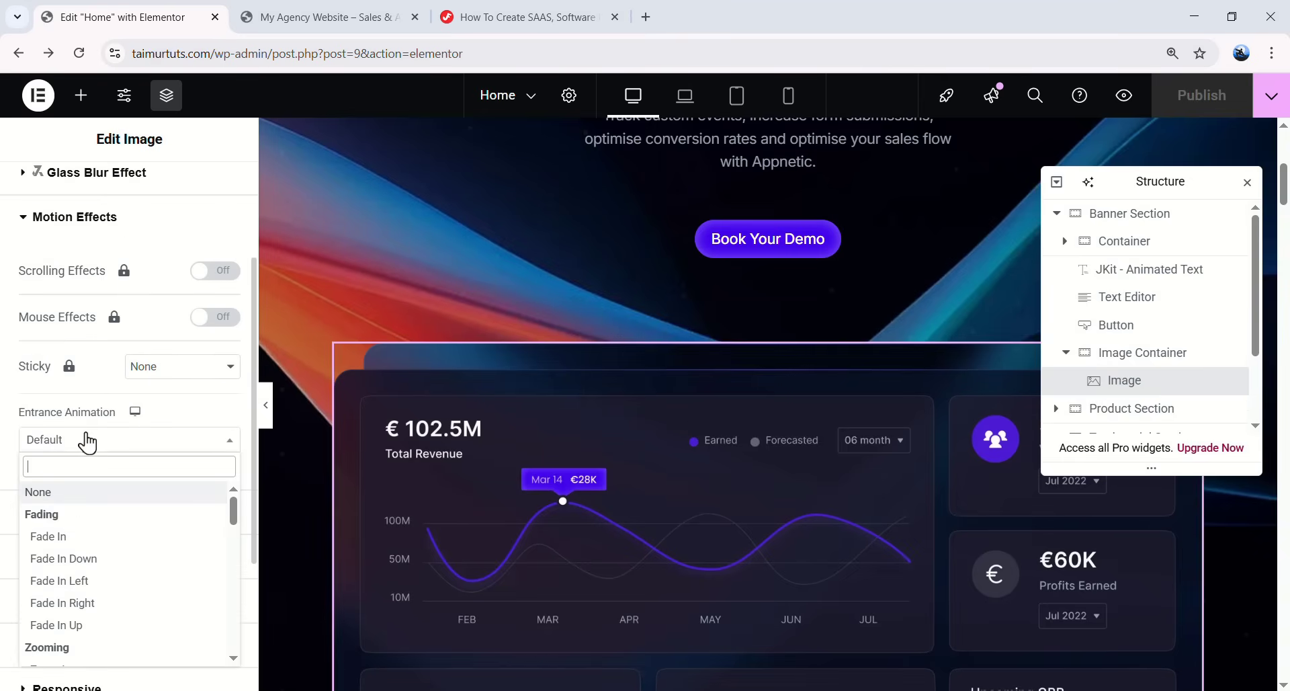
pyautogui.click(70, 537)
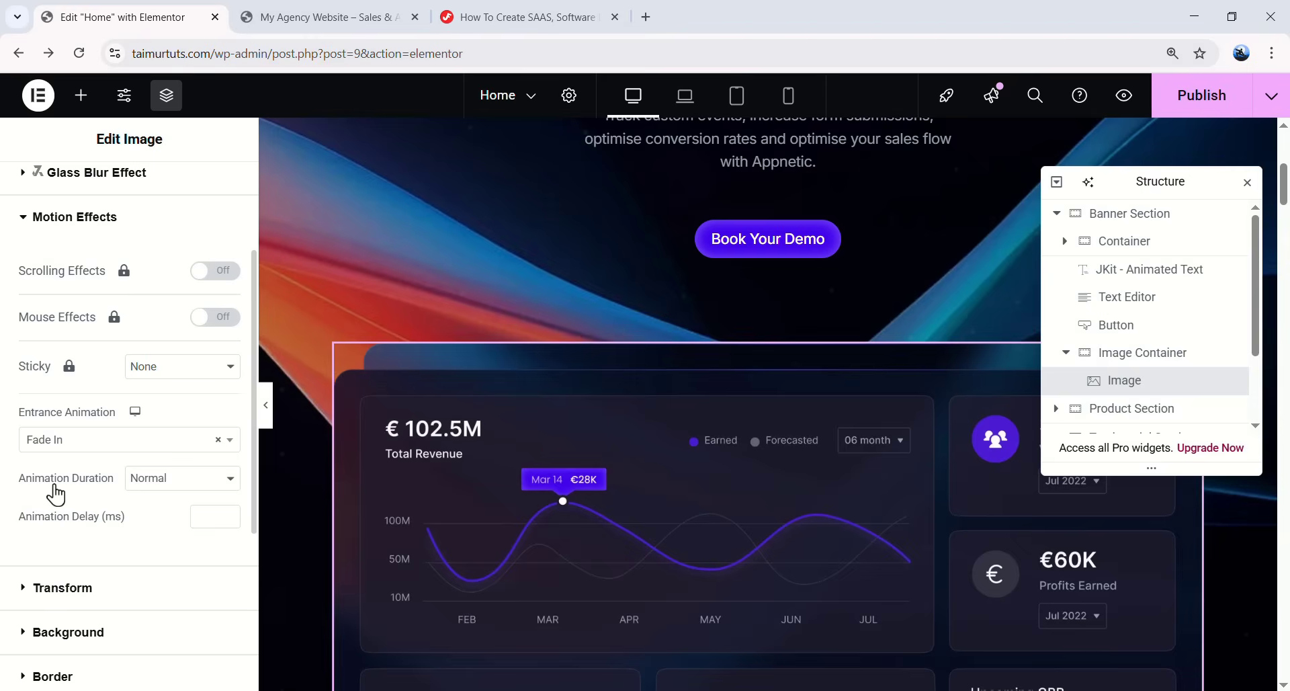
pyautogui.click(188, 494)
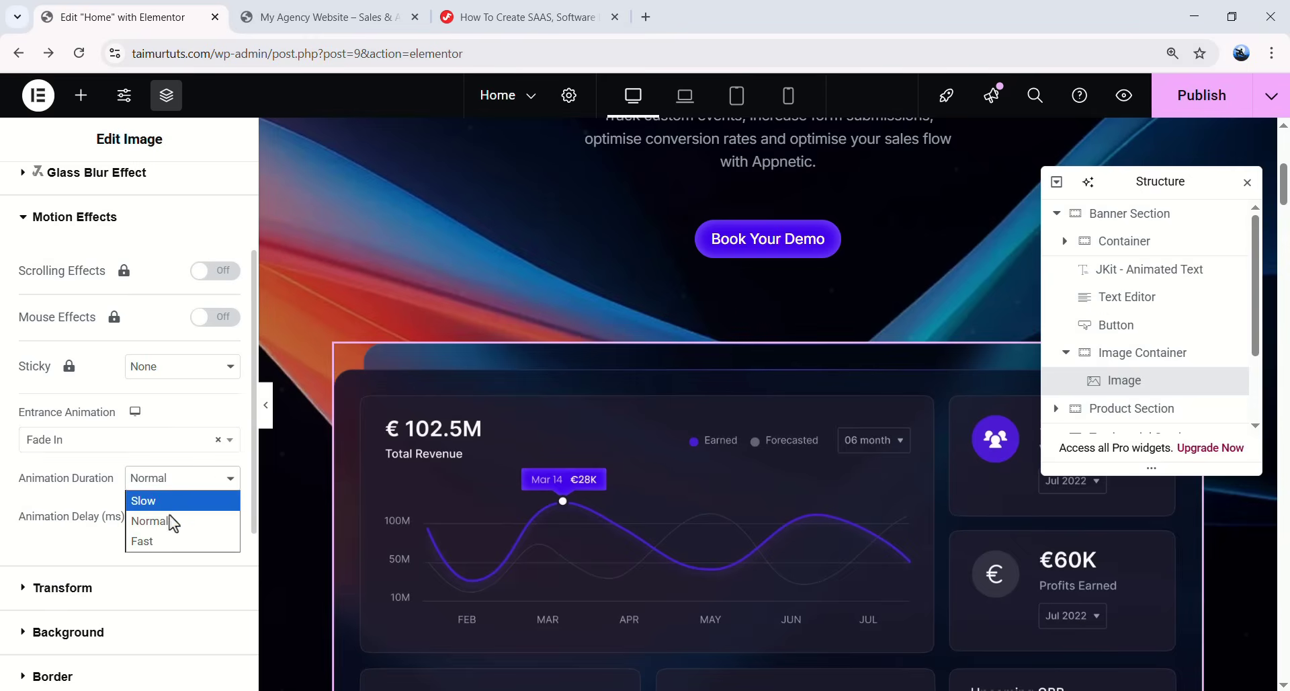
pyautogui.click(172, 504)
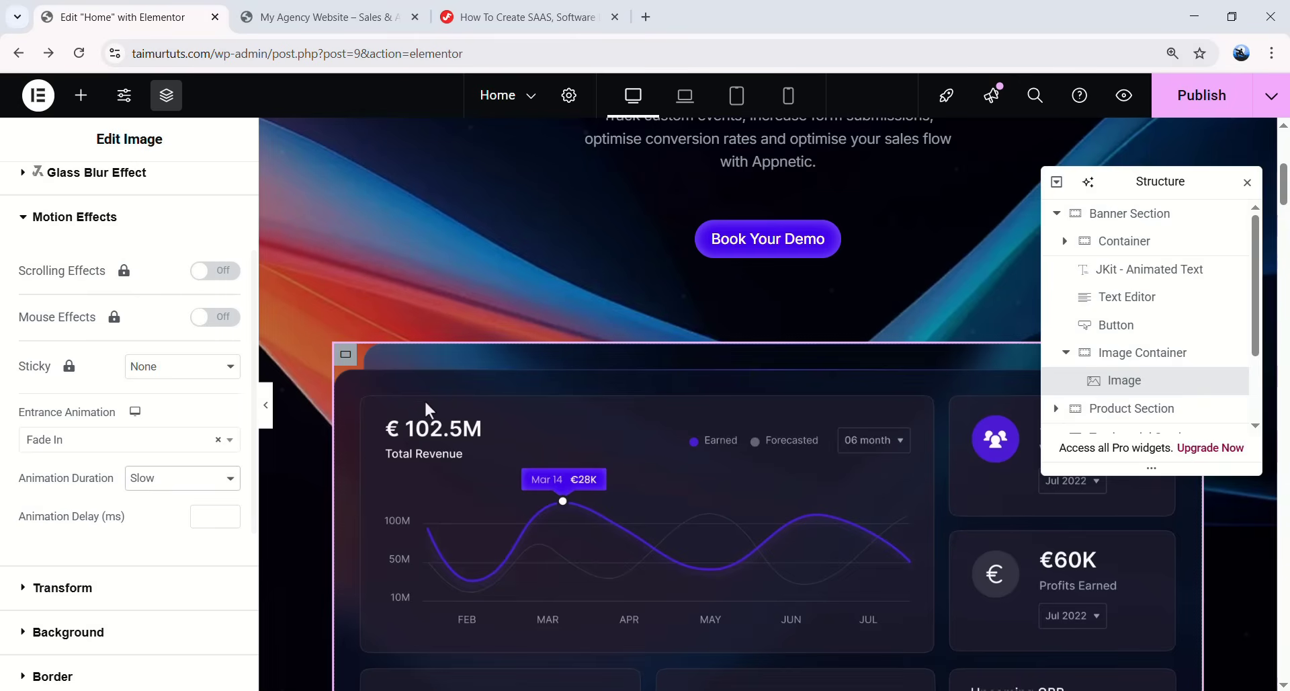
pyautogui.scroll(-10, 624, 353)
pyautogui.scroll(3, 610, 379)
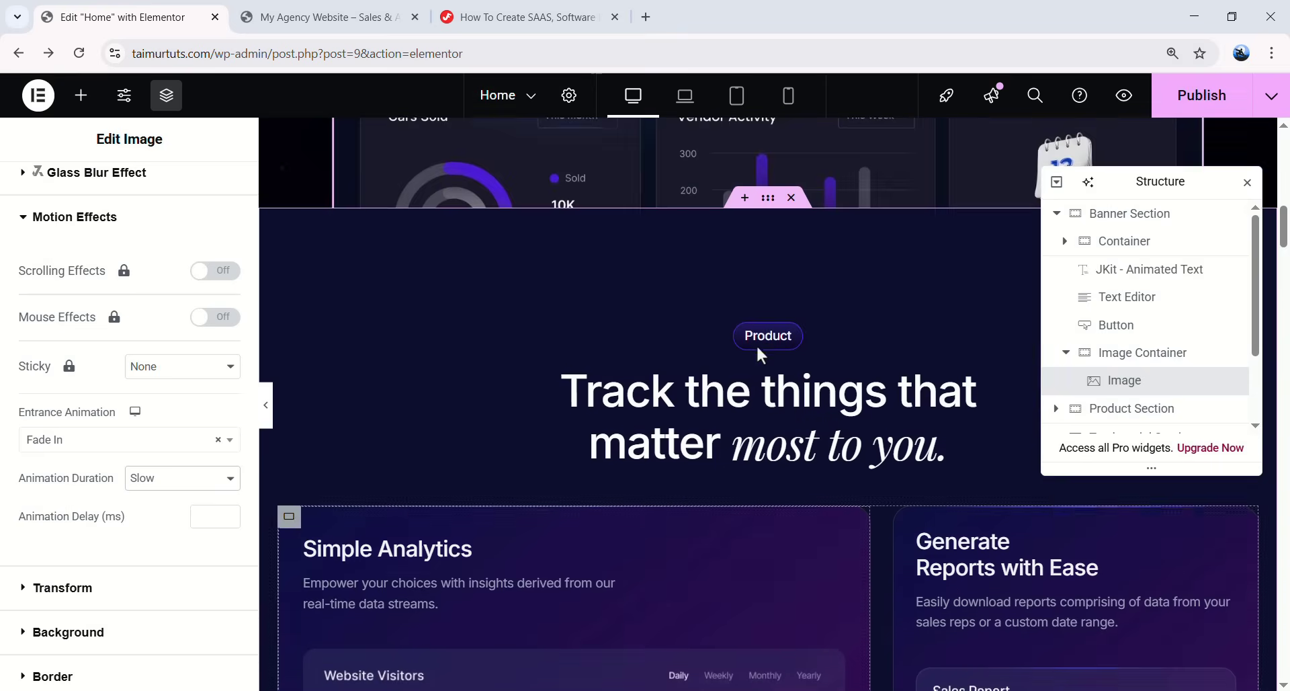
# - Set the Product heading's entrance animation to Fade In Up
pyautogui.click(792, 336)
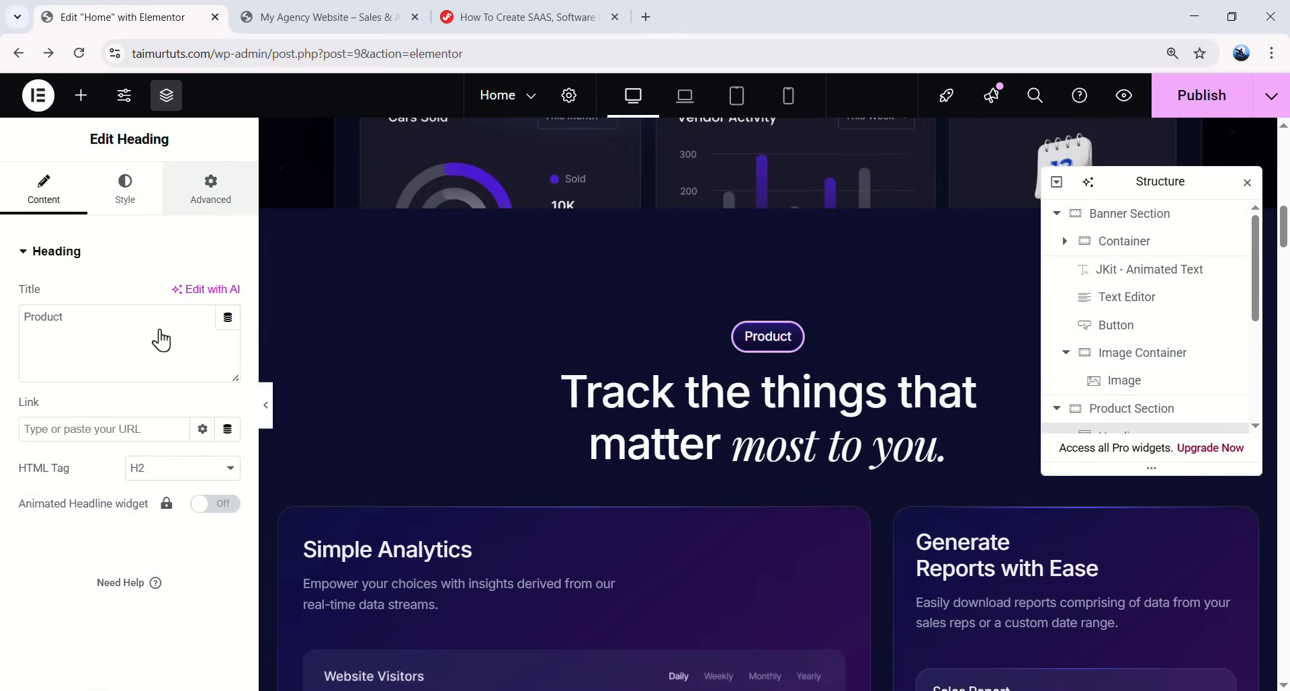
pyautogui.click(211, 188)
pyautogui.scroll(-8, 179, 453)
pyautogui.scroll(-2, 118, 476)
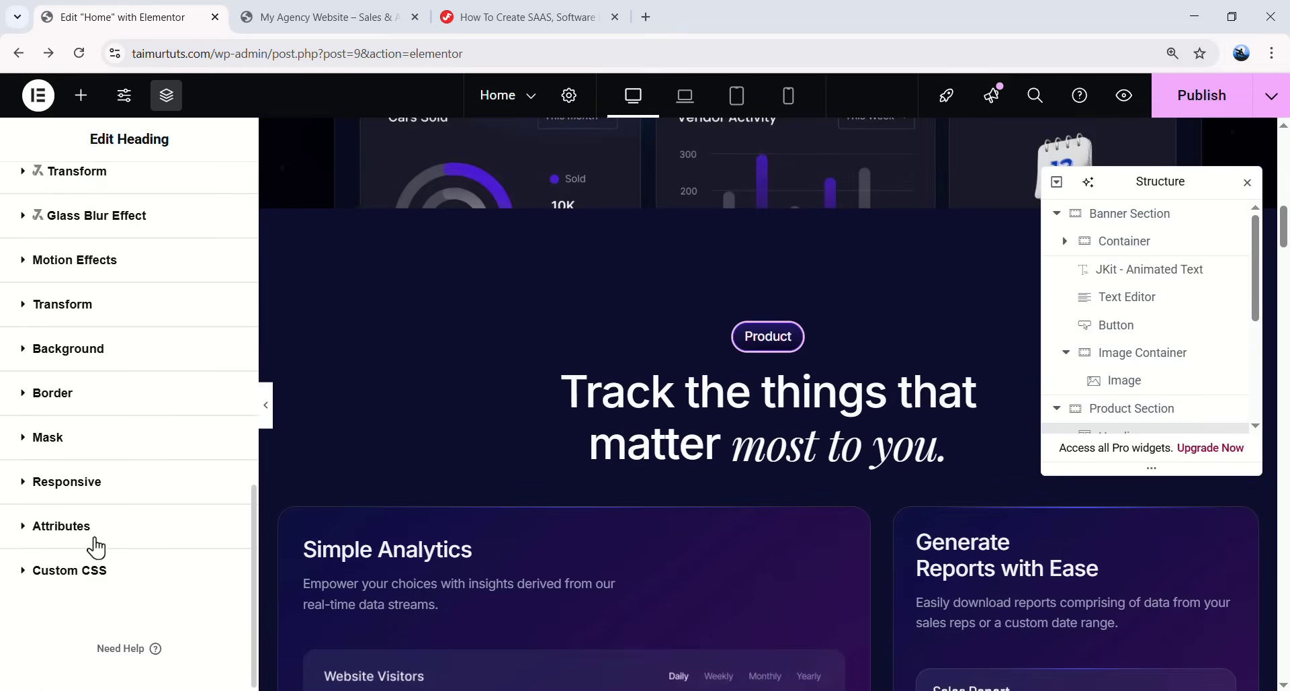
pyautogui.click(110, 268)
pyautogui.click(102, 445)
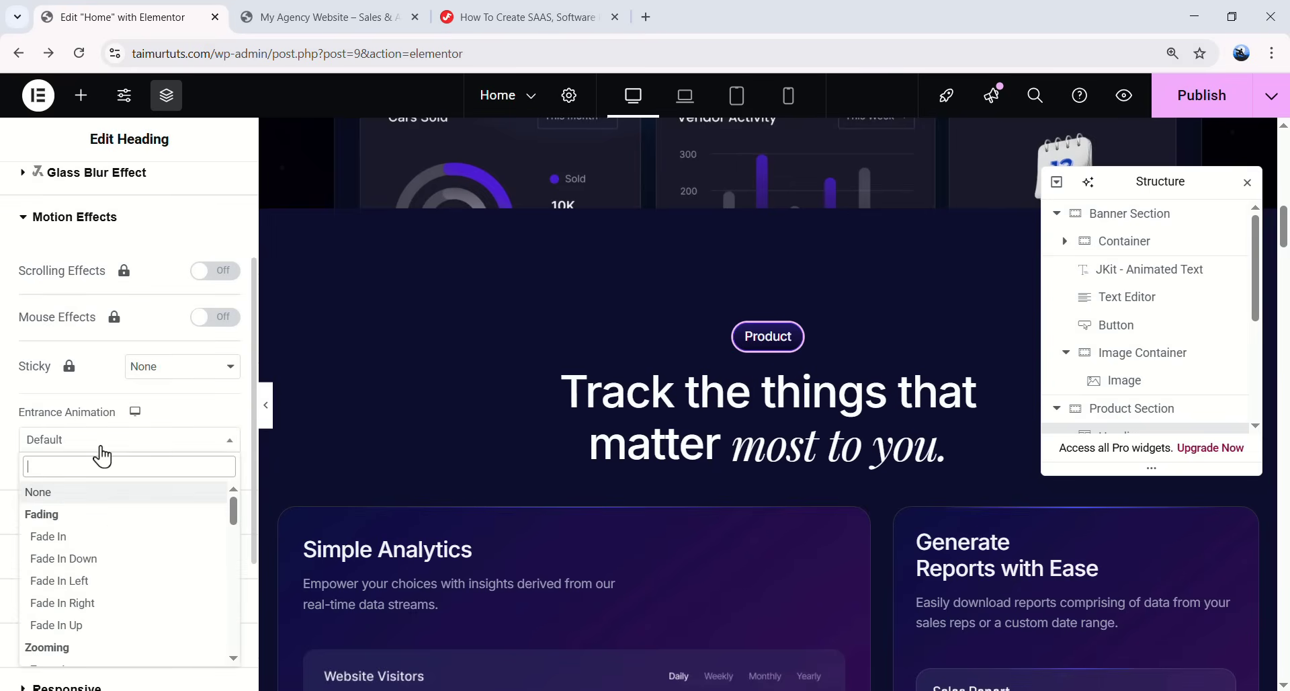
pyautogui.click(101, 631)
# - Set the 'Track the things that matter' headline's entrance animation to Fade In Up
pyautogui.click(666, 424)
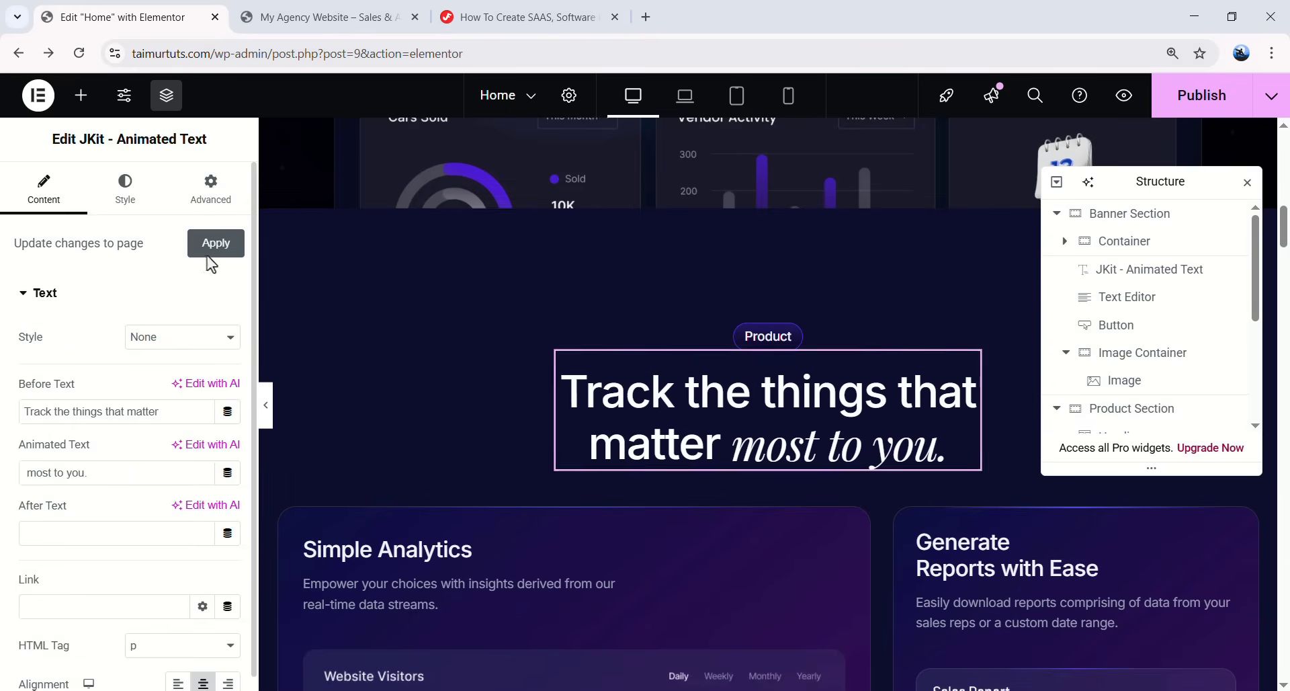
pyautogui.click(214, 191)
pyautogui.scroll(-10, 156, 329)
pyautogui.click(142, 445)
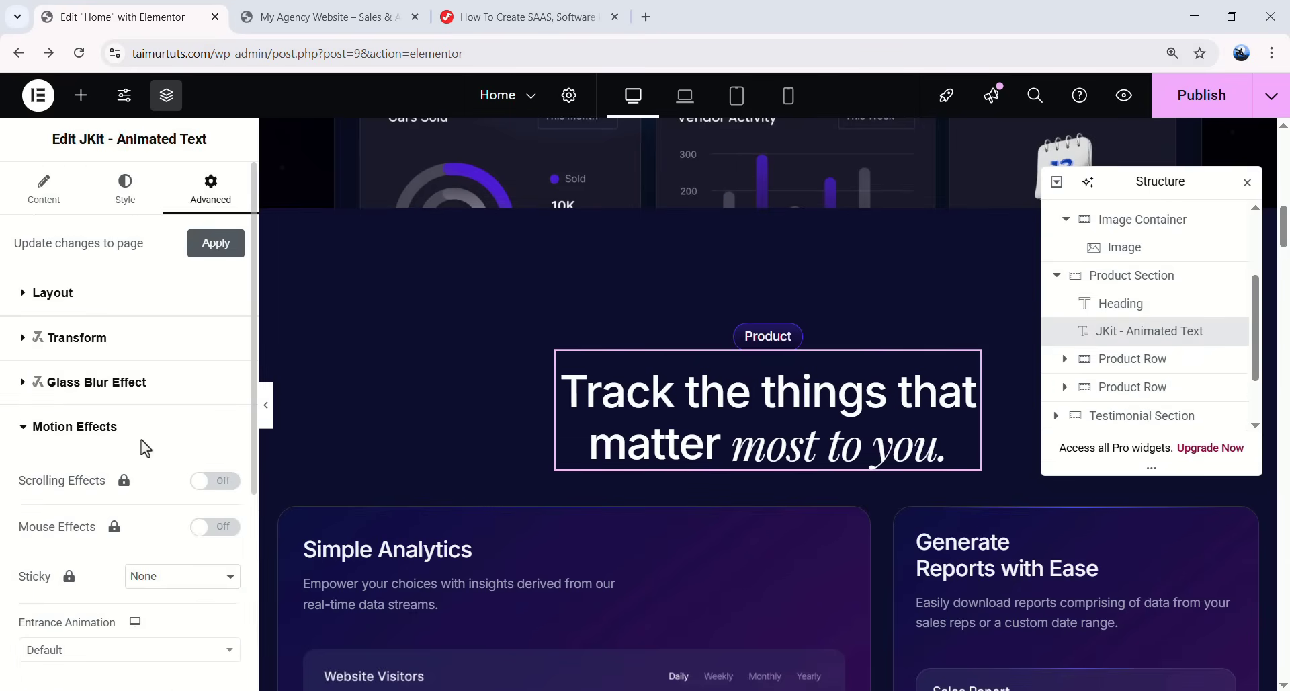
pyautogui.click(102, 402)
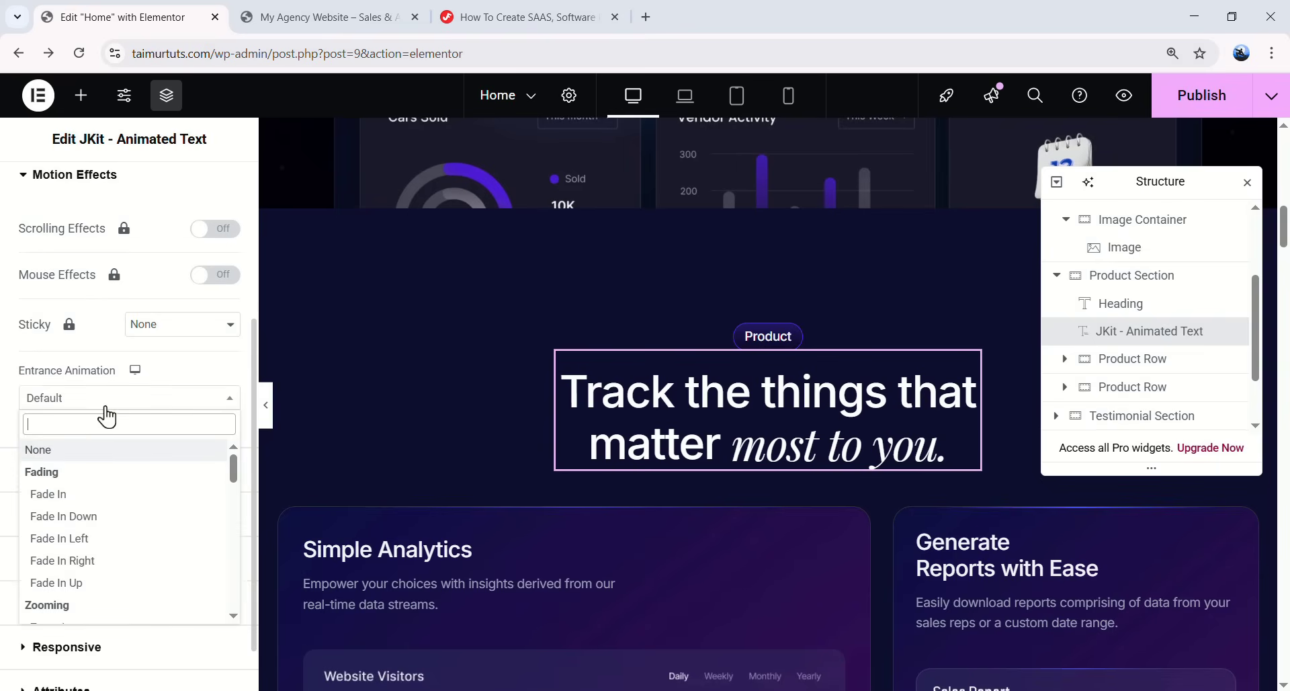
pyautogui.click(76, 582)
pyautogui.scroll(-4, 491, 454)
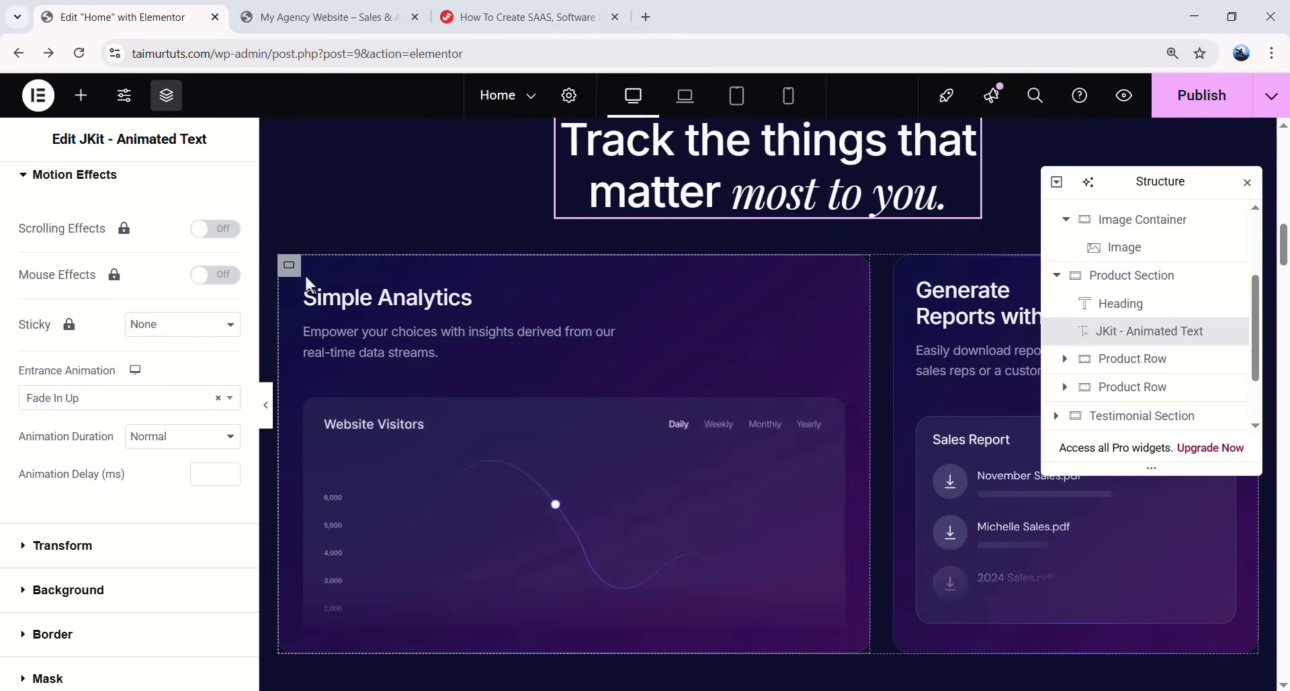
# - Give the Simple Analytics card a plain Fade In entrance, replacing Fade In Left
pyautogui.click(289, 264)
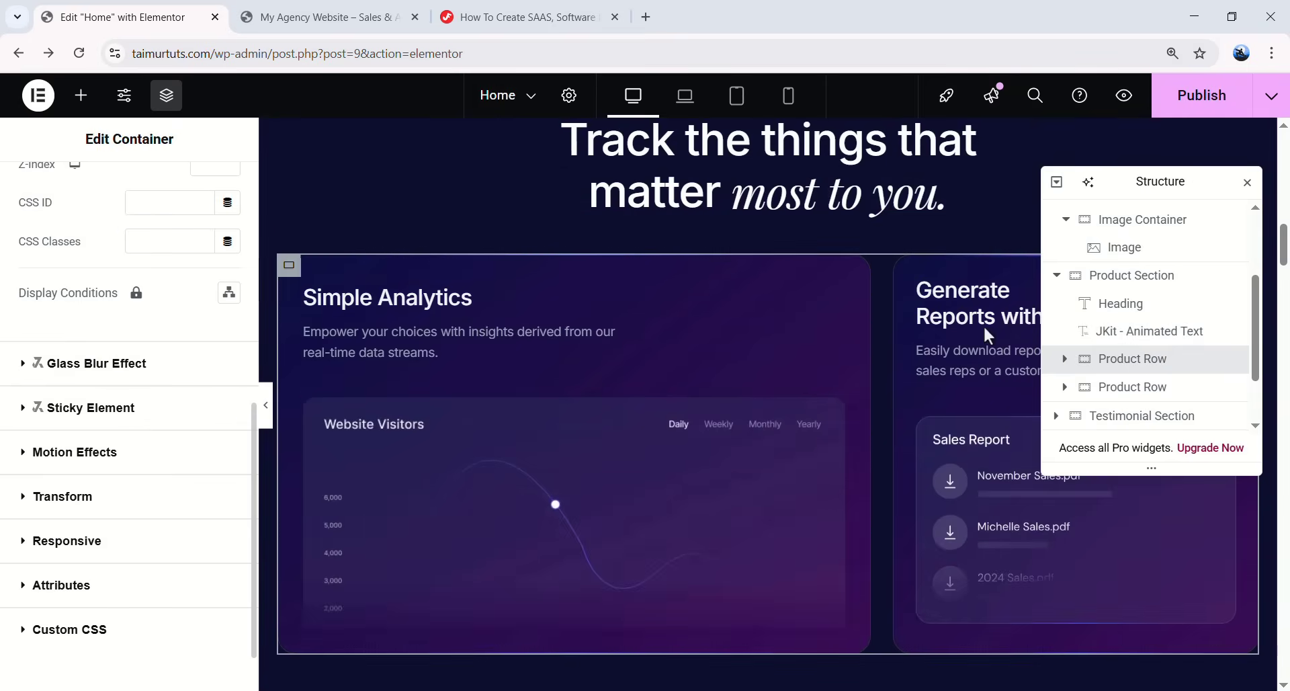
pyautogui.click(1133, 387)
pyautogui.click(208, 193)
pyautogui.click(74, 300)
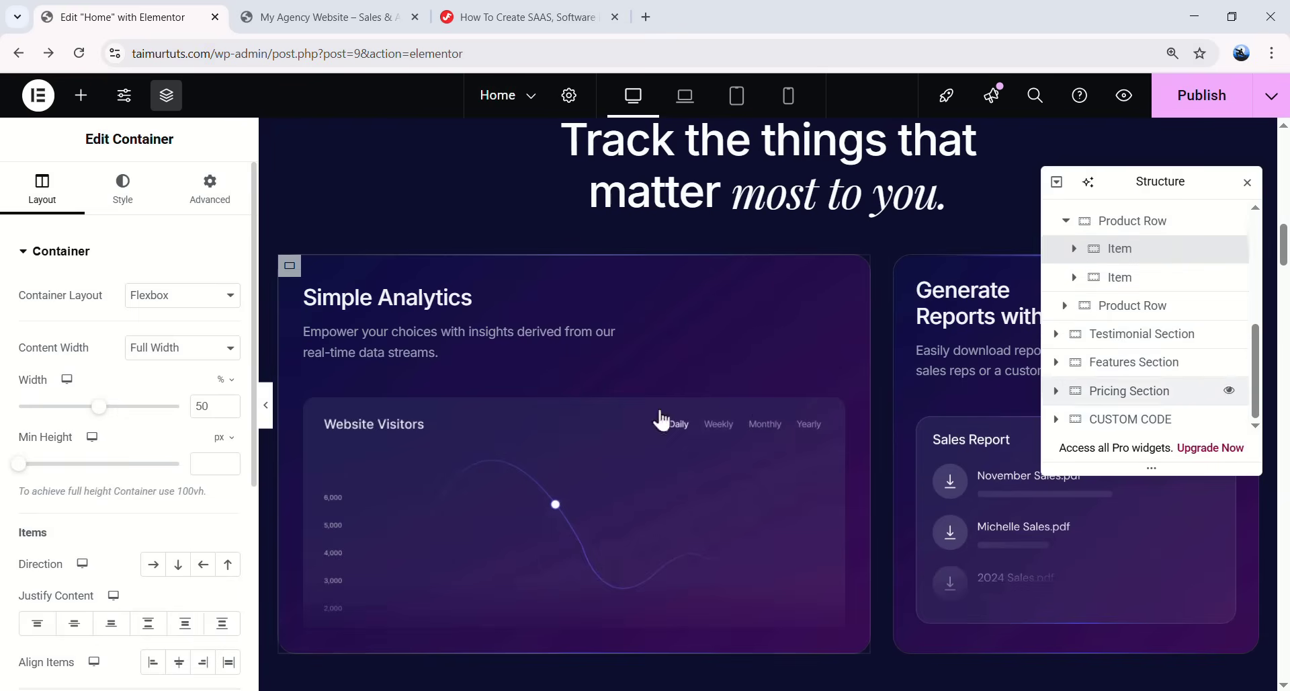
pyautogui.scroll(-1, 115, 510)
pyautogui.click(122, 524)
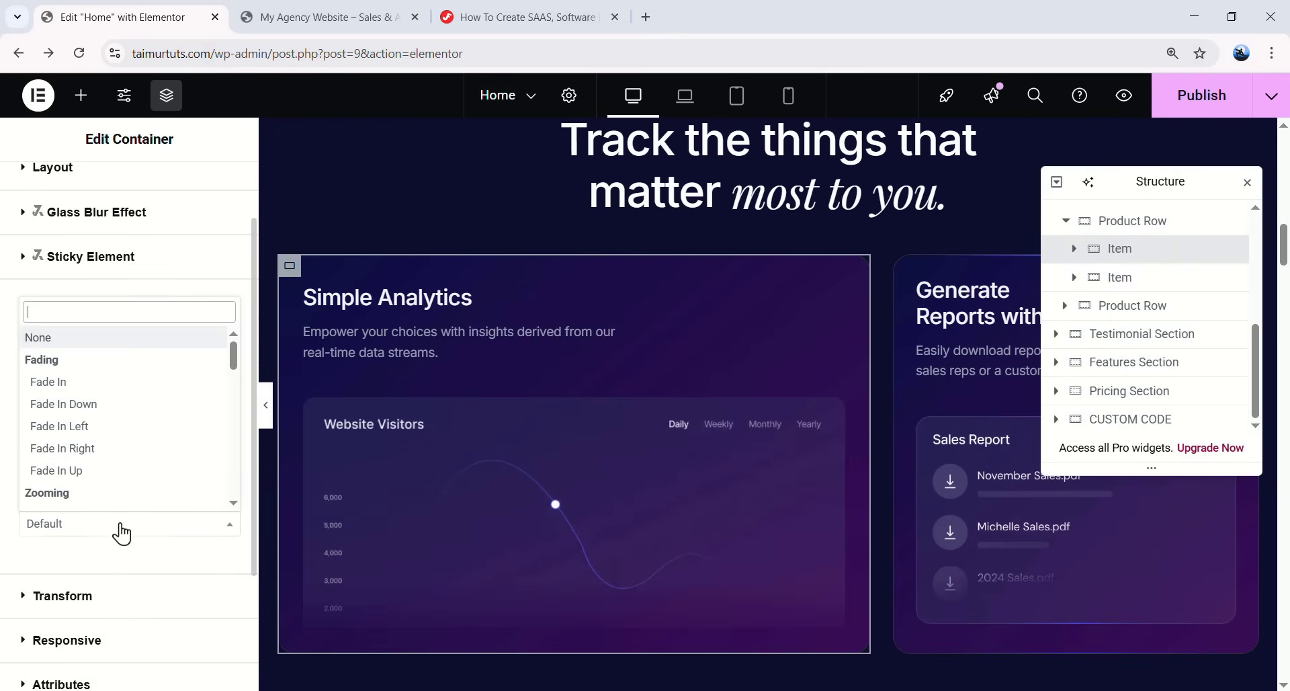
pyautogui.click(111, 433)
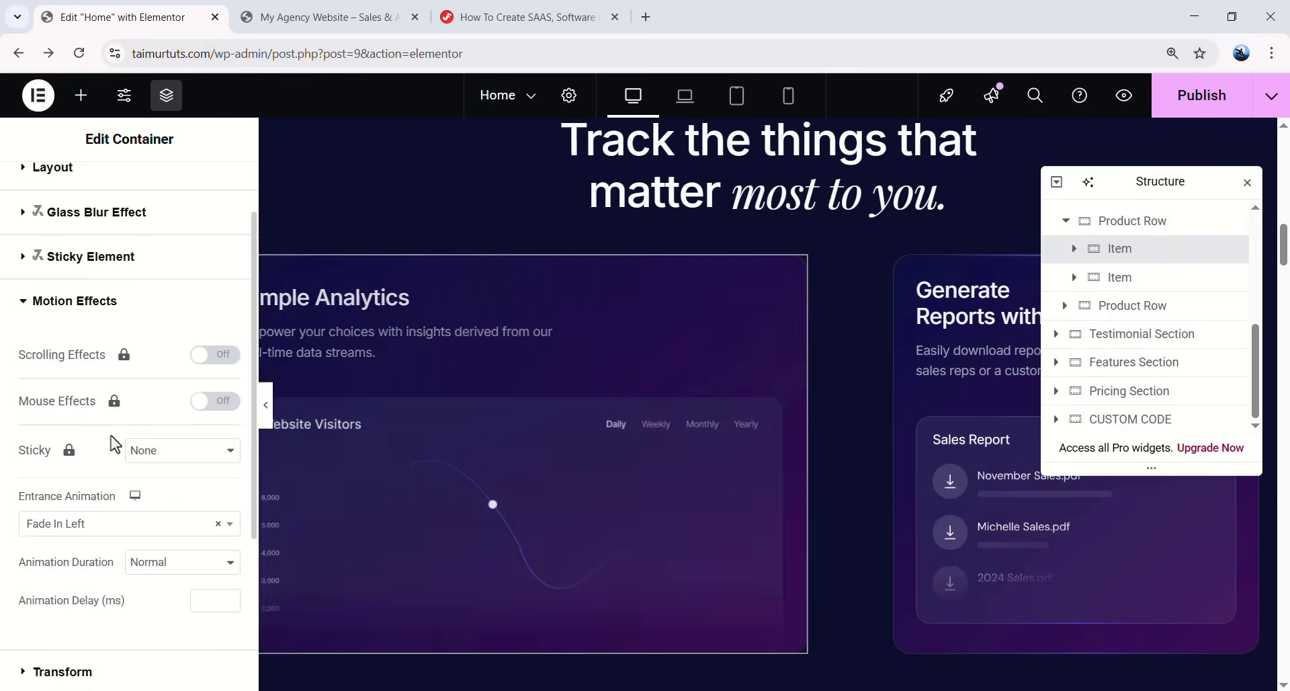
pyautogui.click(110, 530)
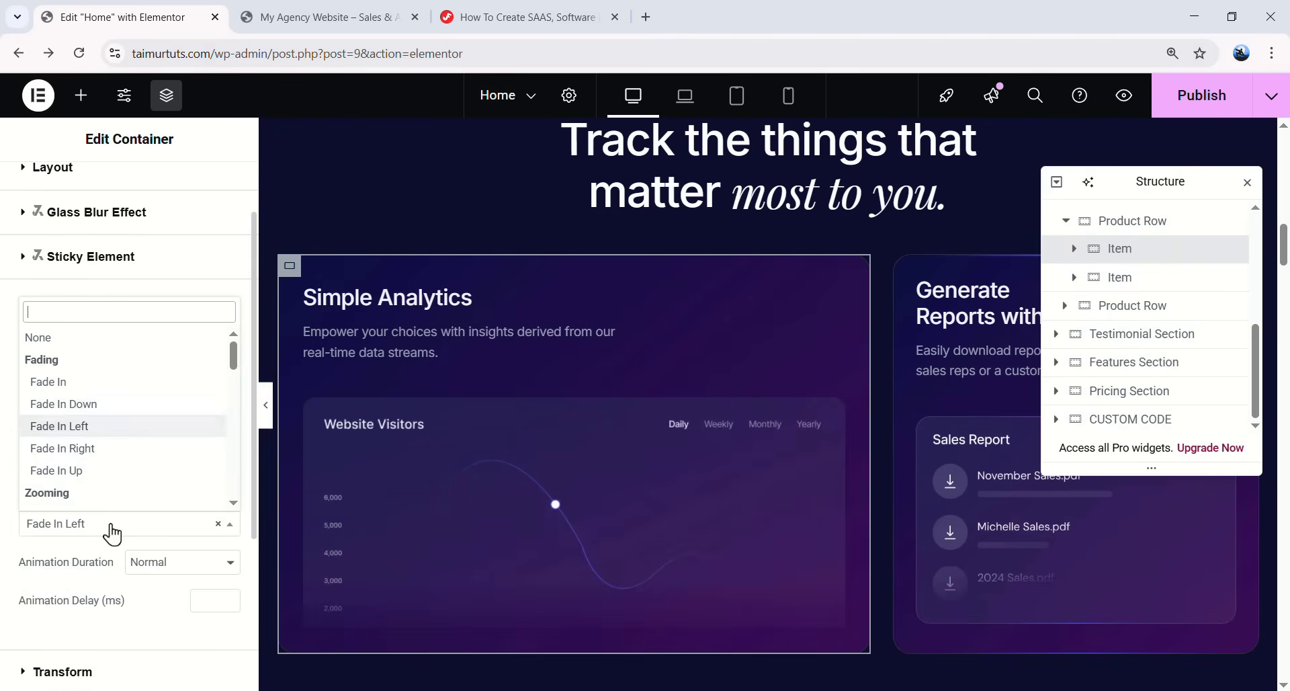
pyautogui.click(66, 382)
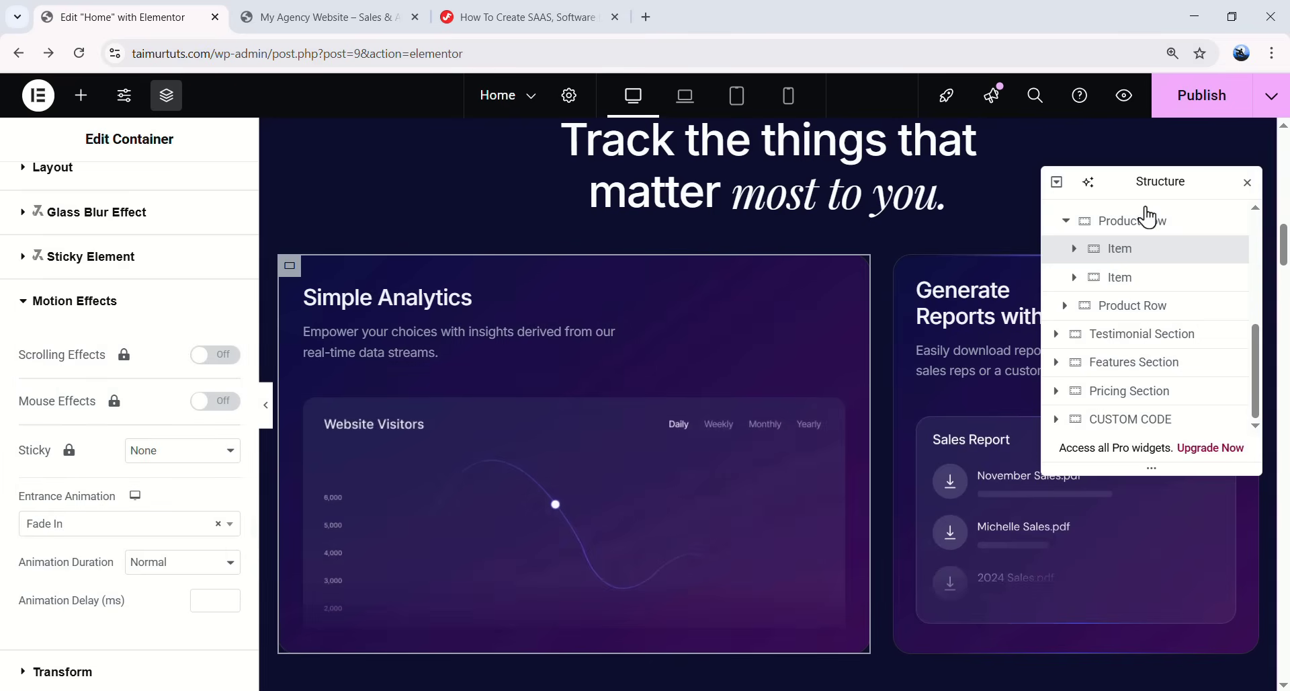
# - Give the Generate Reports card a Fade In entrance delayed 500 ms, then replay the section's animations
pyautogui.click(1120, 281)
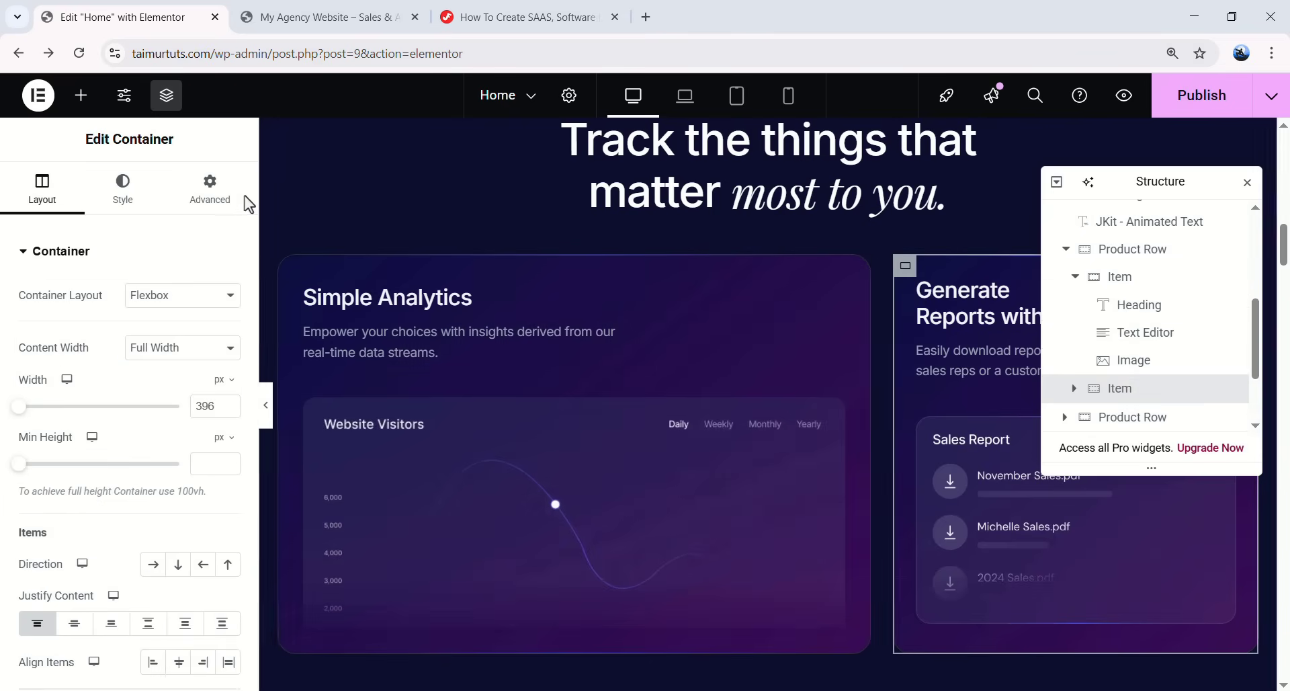
pyautogui.click(210, 189)
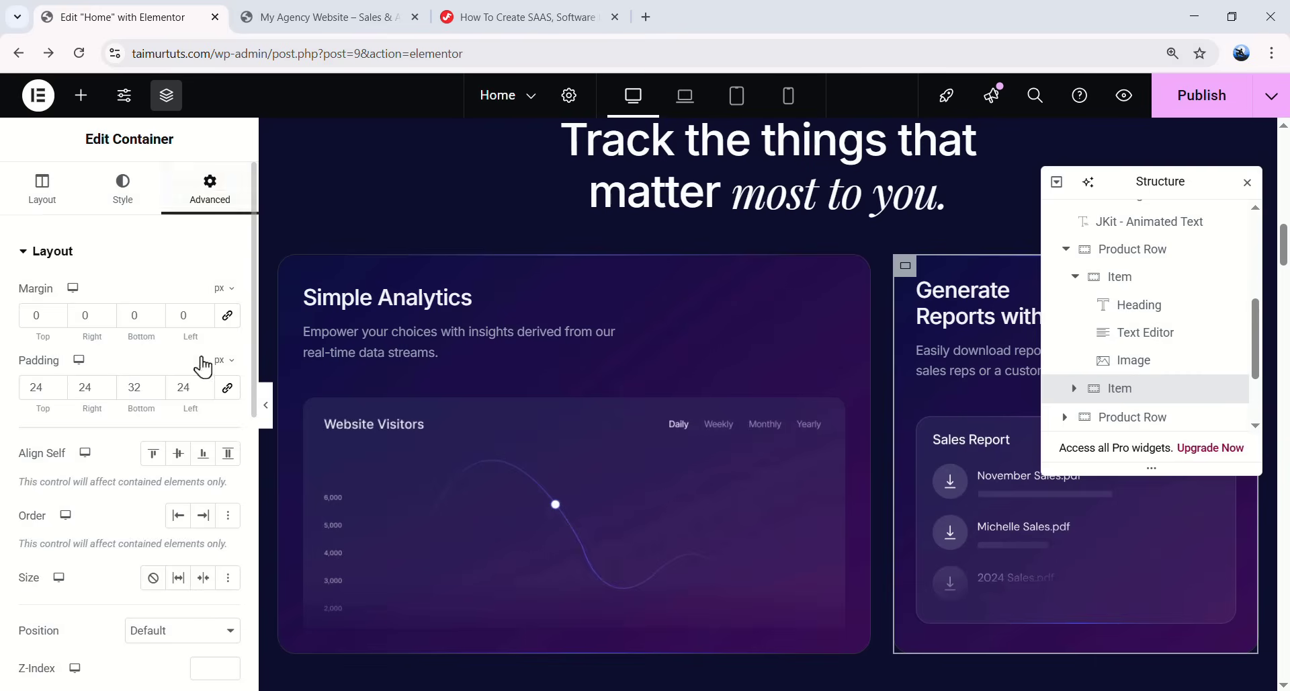
pyautogui.scroll(-5, 151, 479)
pyautogui.click(98, 399)
pyautogui.click(84, 356)
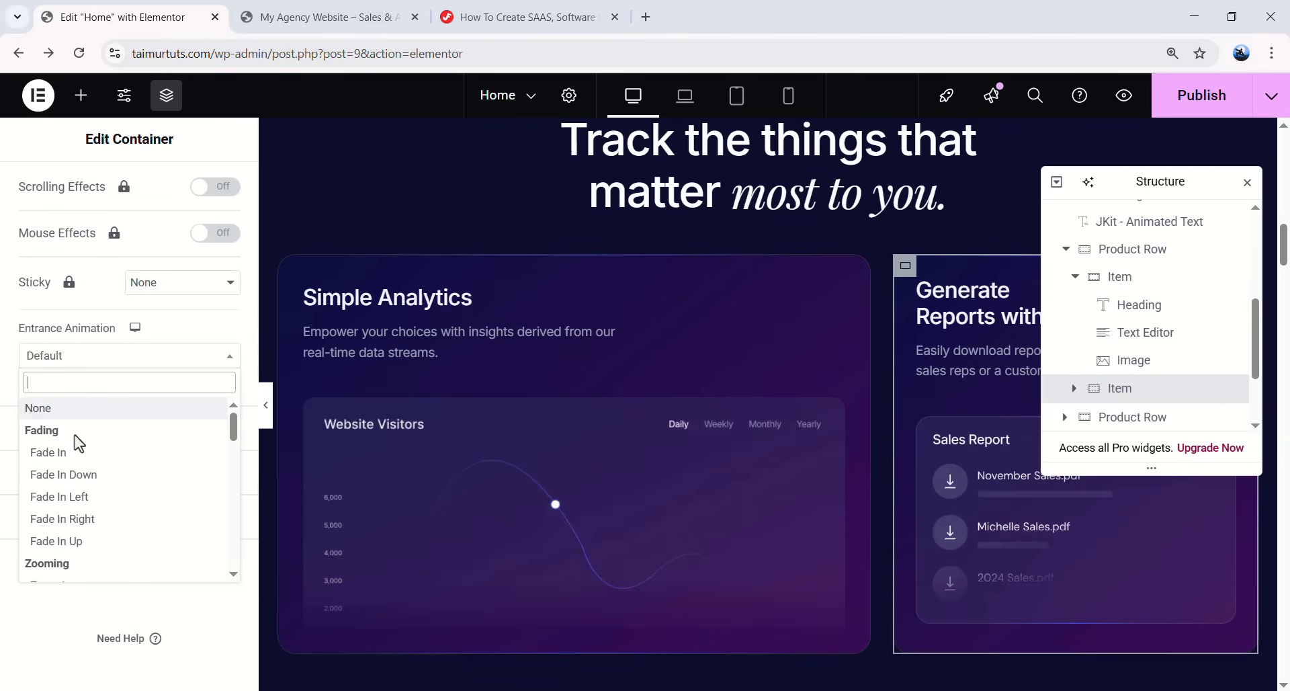
pyautogui.click(94, 359)
pyautogui.click(94, 360)
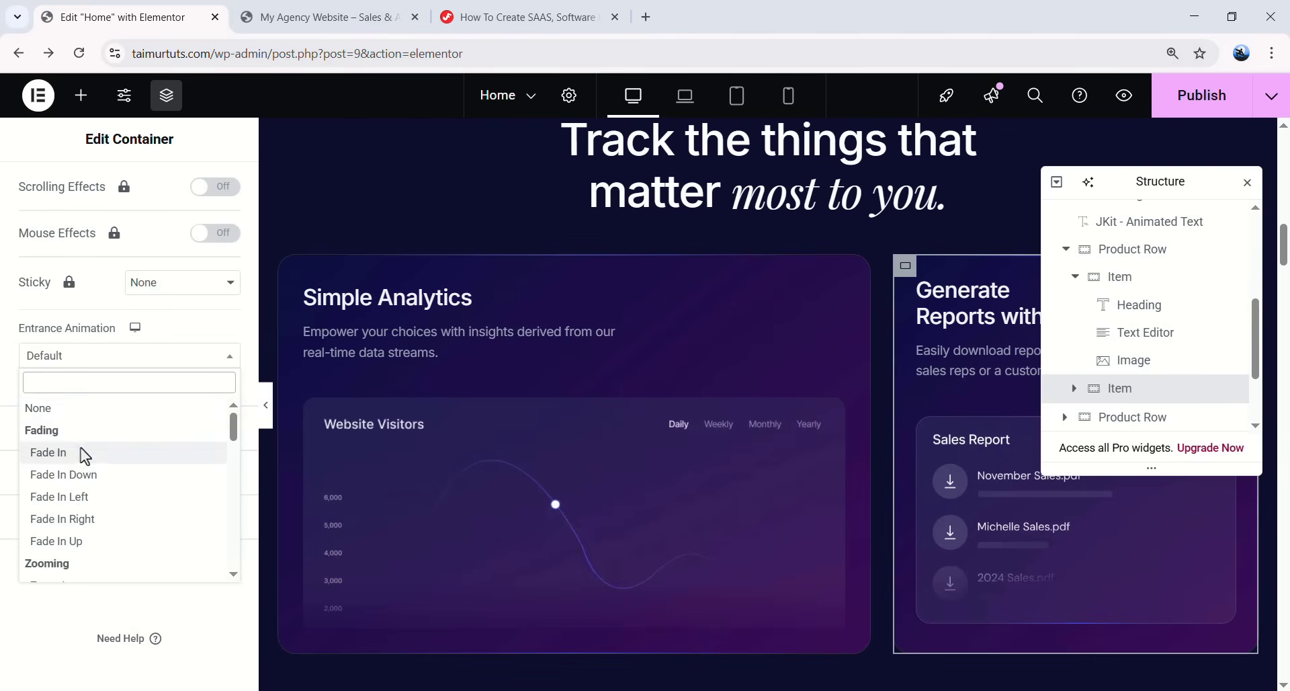
pyautogui.click(81, 451)
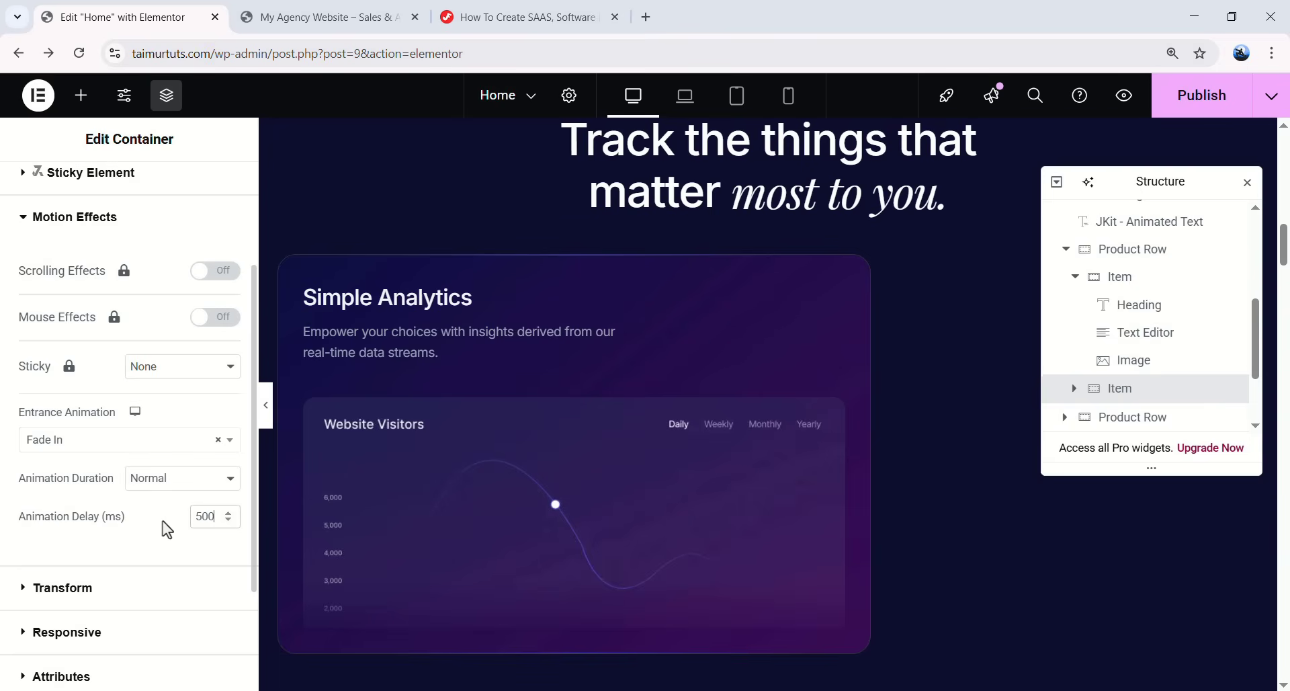
pyautogui.click(208, 516)
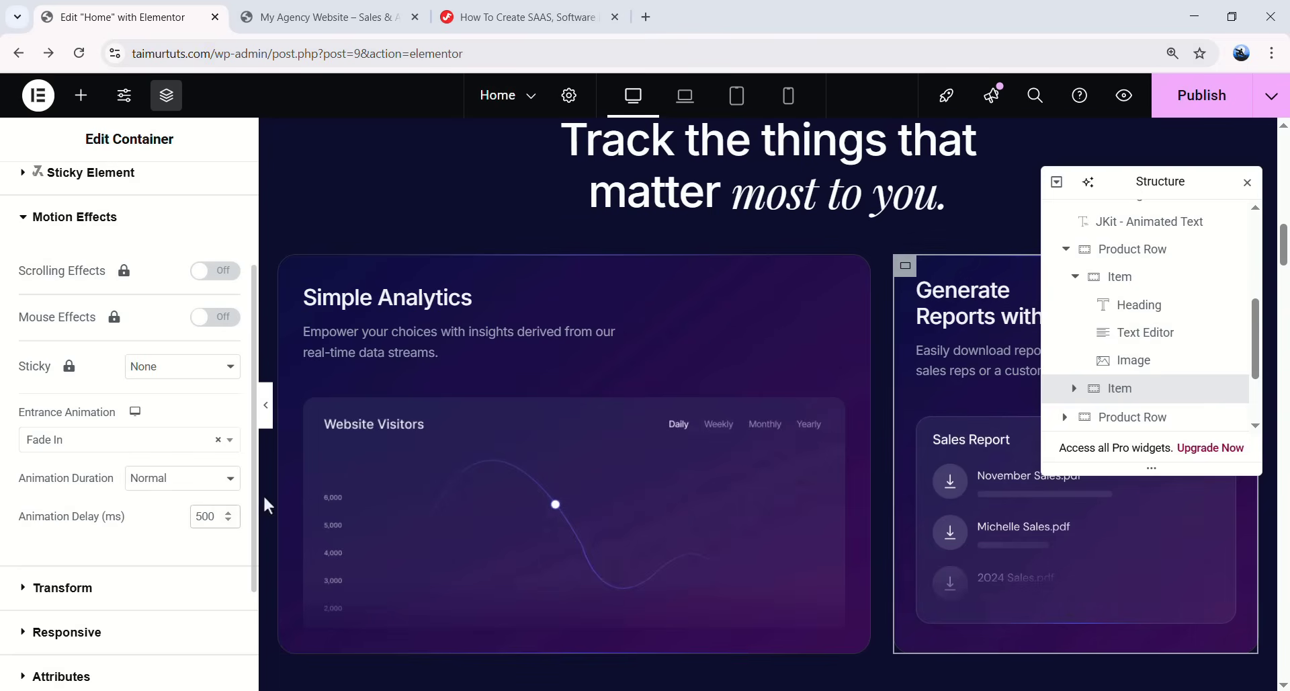
pyautogui.scroll(2, 1222, 265)
pyautogui.click(1230, 250)
pyautogui.click(1229, 250)
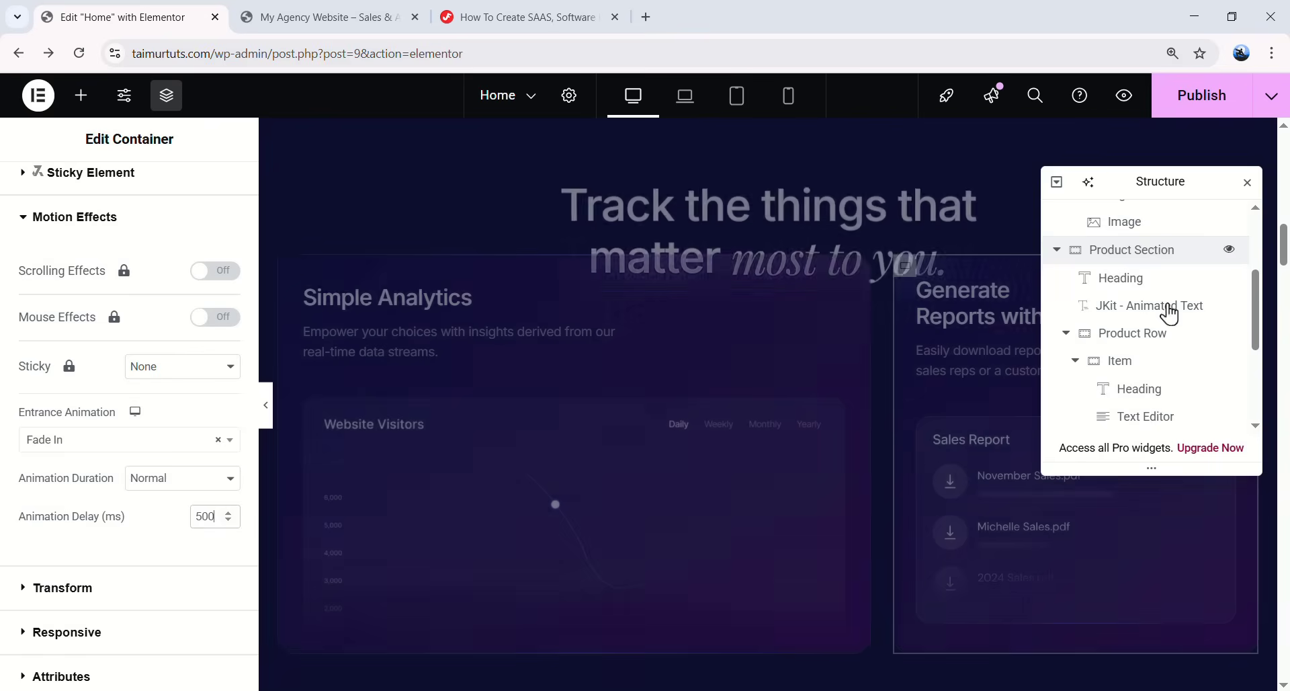
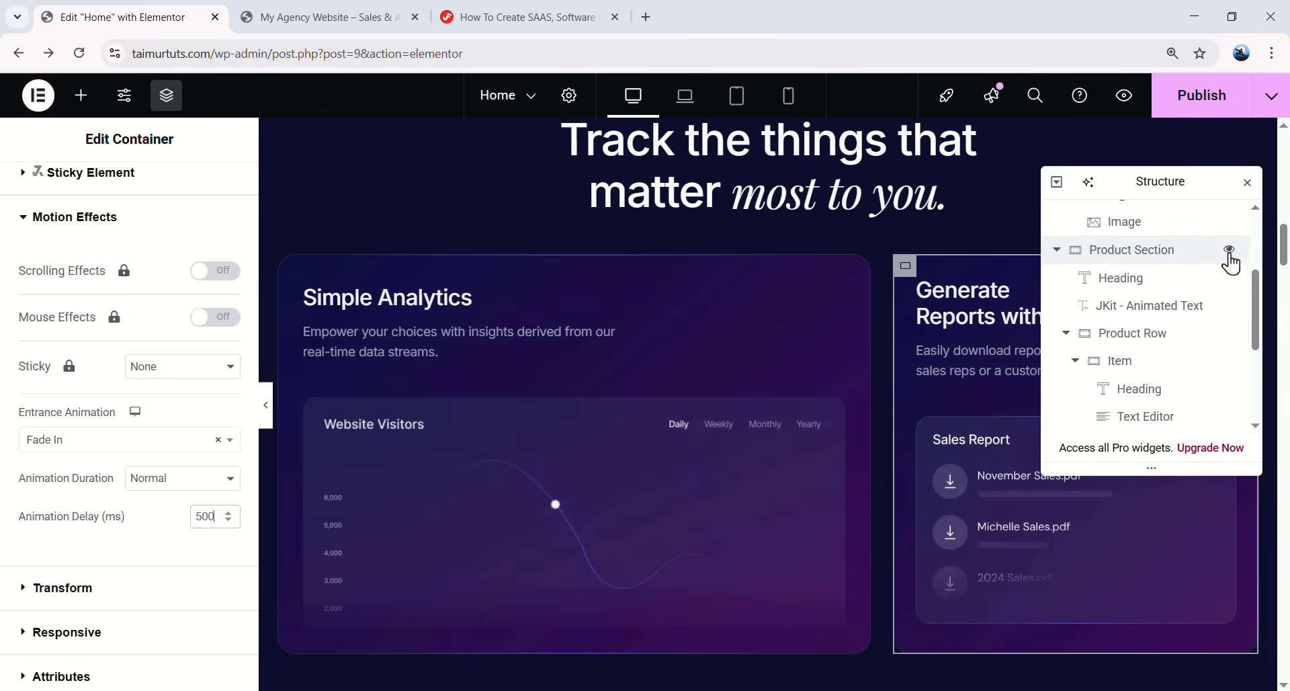
# - Set the right-hand card to Fade In Right and Simple Analytics to Fade In Left, then replay
pyautogui.click(92, 444)
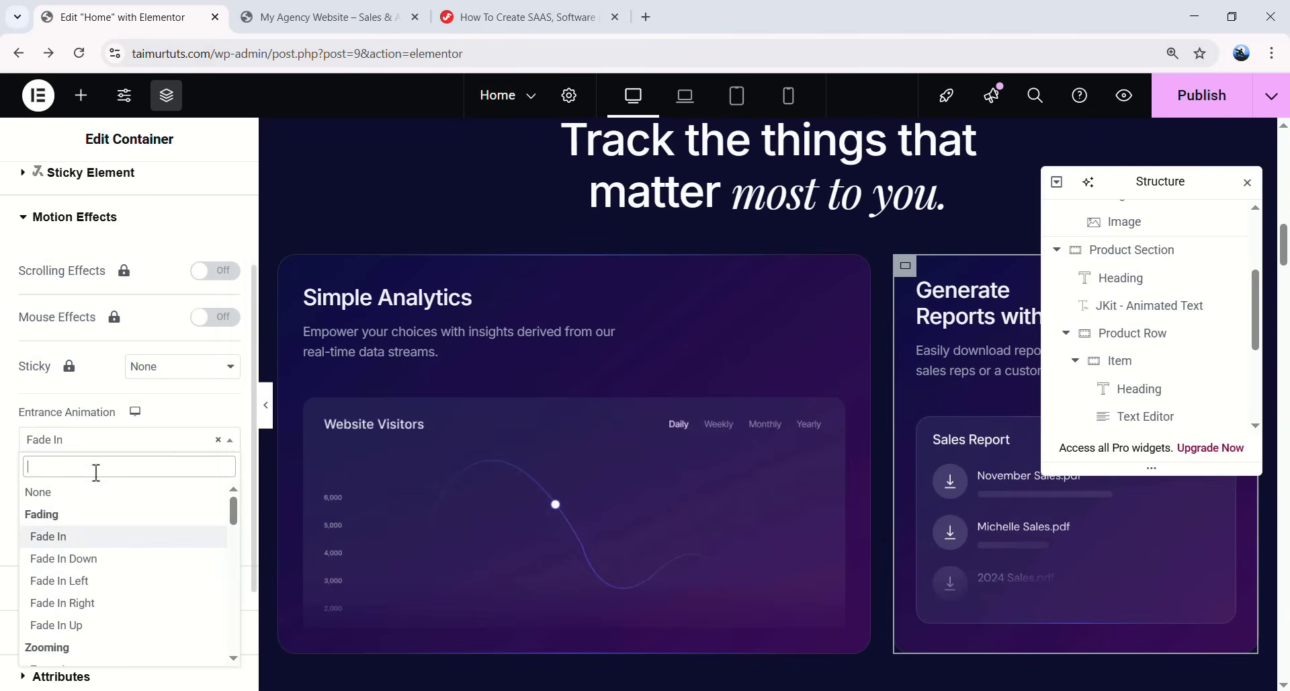
pyautogui.click(89, 603)
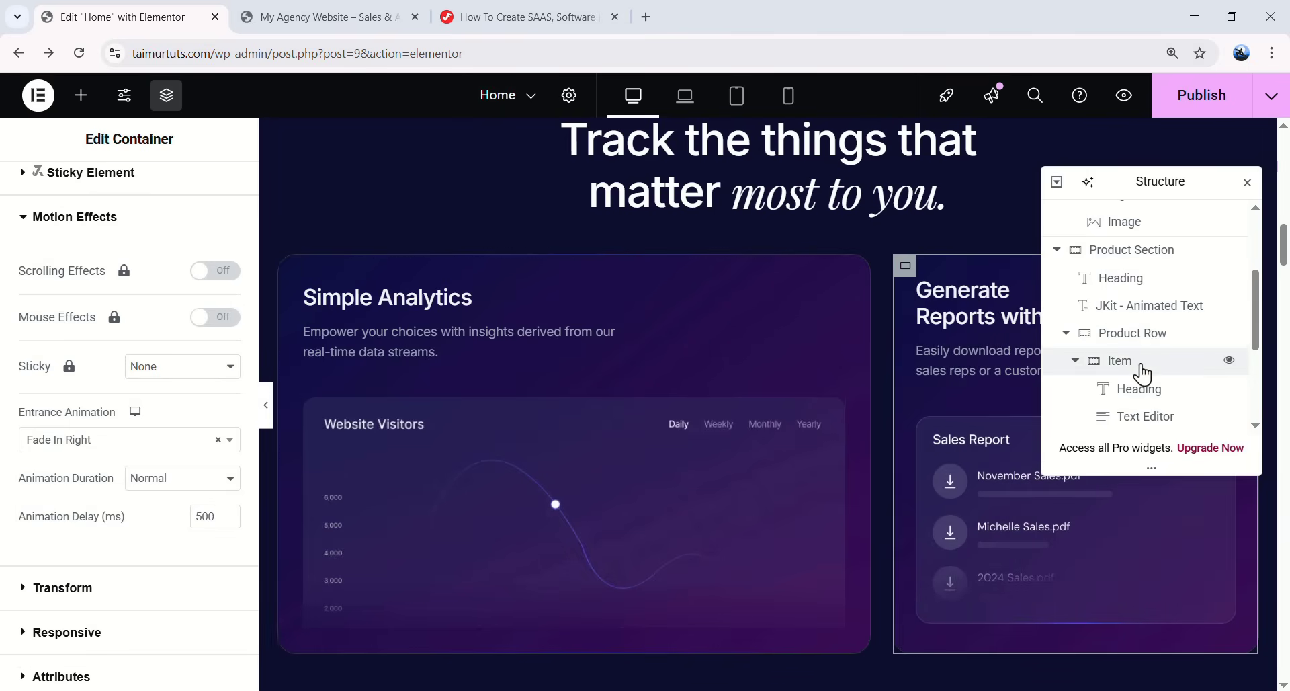
pyautogui.click(322, 344)
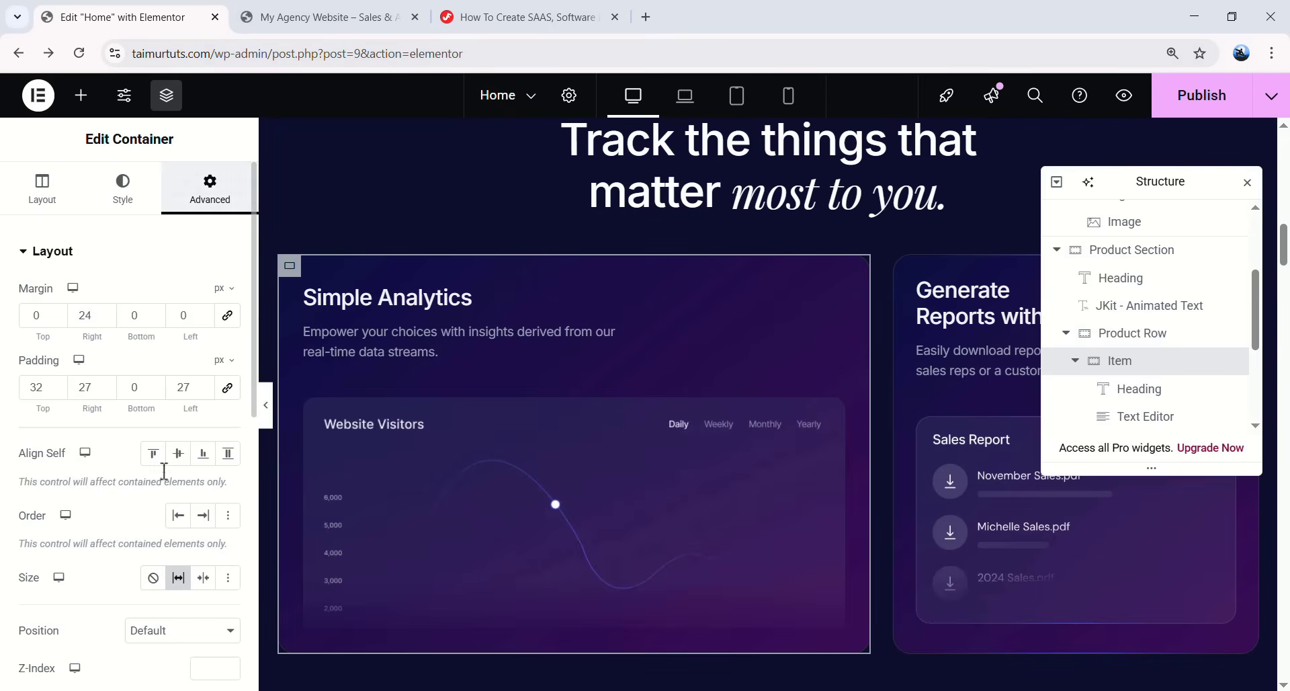
pyautogui.click(145, 608)
pyautogui.click(99, 512)
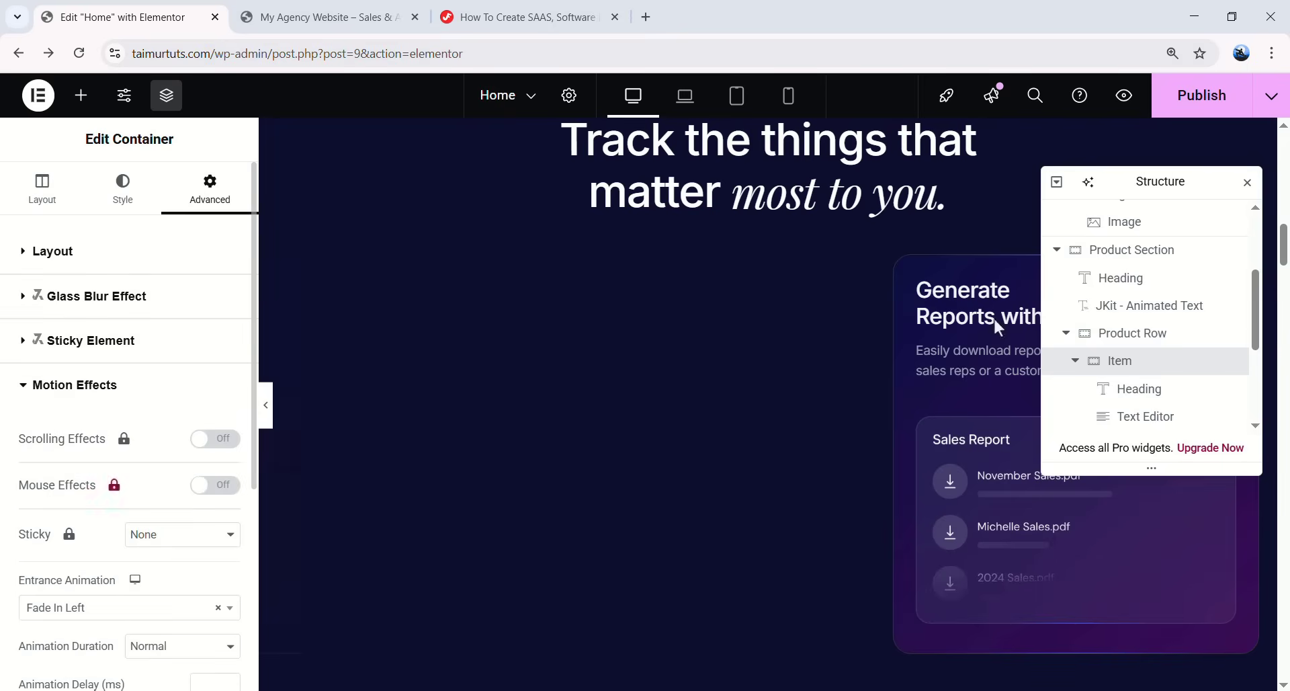
pyautogui.click(1230, 252)
pyautogui.click(1230, 252)
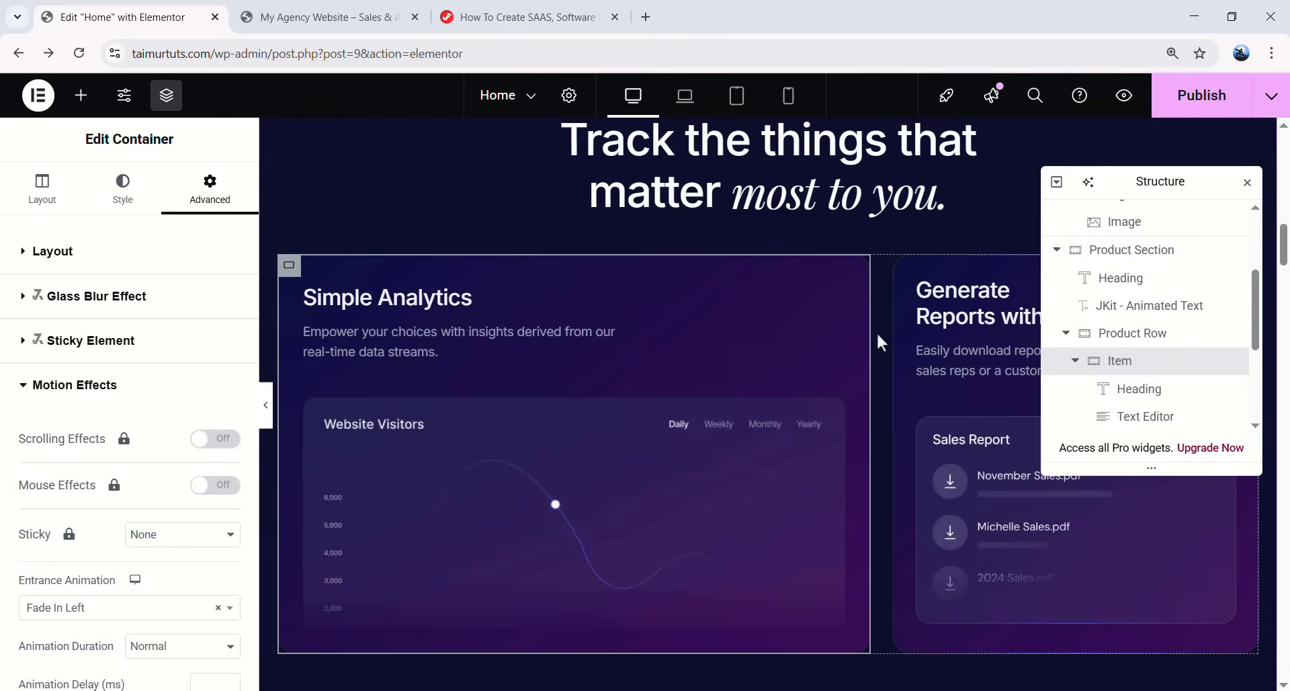
# - Open the Motion Effects settings for the lower row of product cards
pyautogui.scroll(-3, 872, 368)
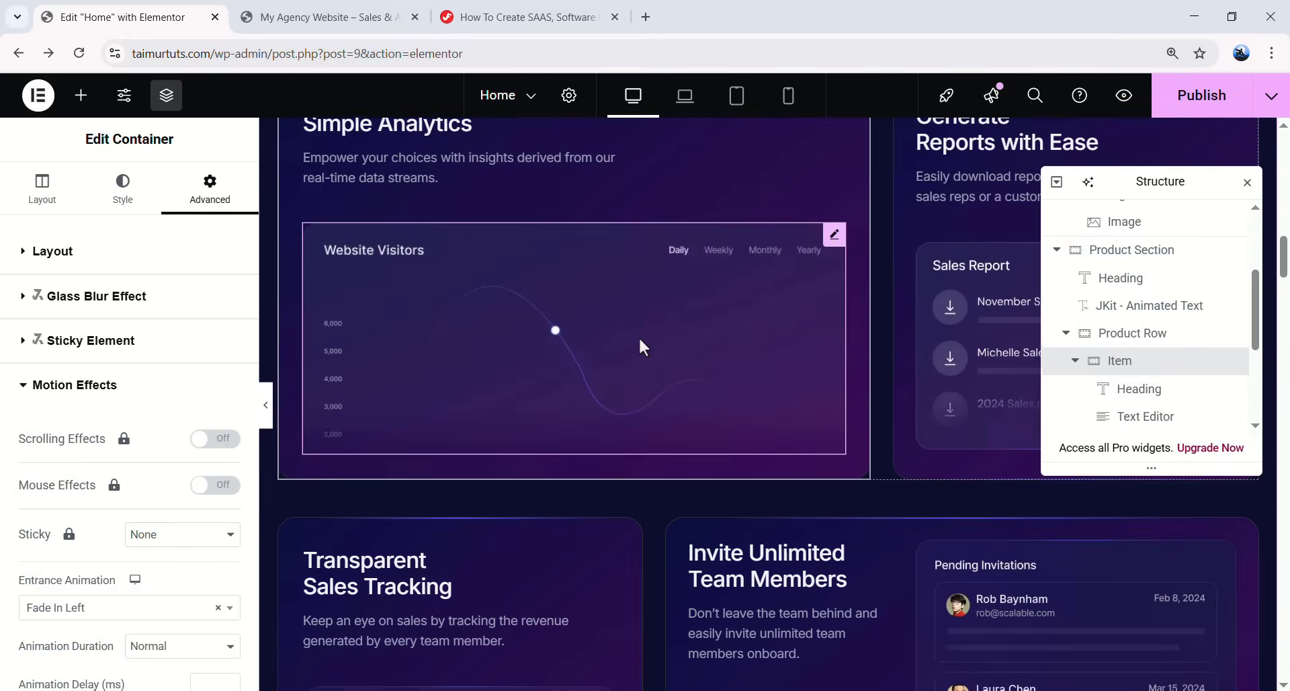
pyautogui.scroll(-4, 639, 336)
pyautogui.click(290, 291)
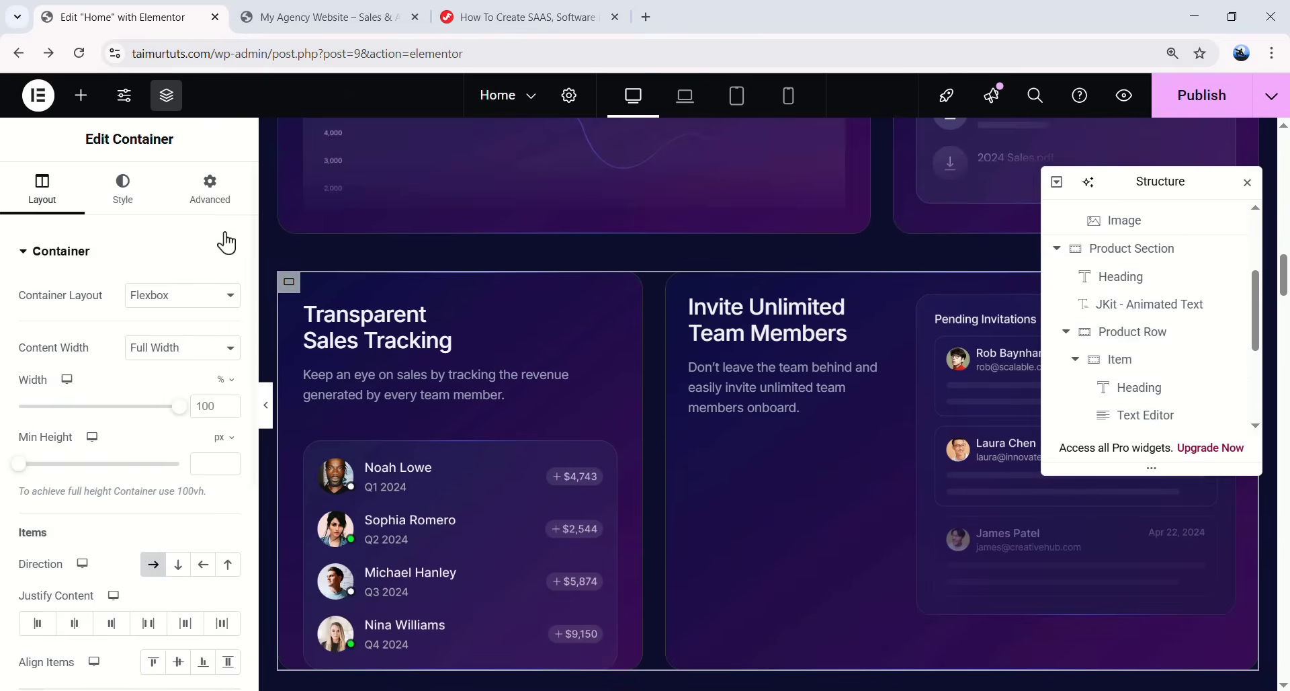
pyautogui.click(210, 189)
pyautogui.scroll(-5, 167, 455)
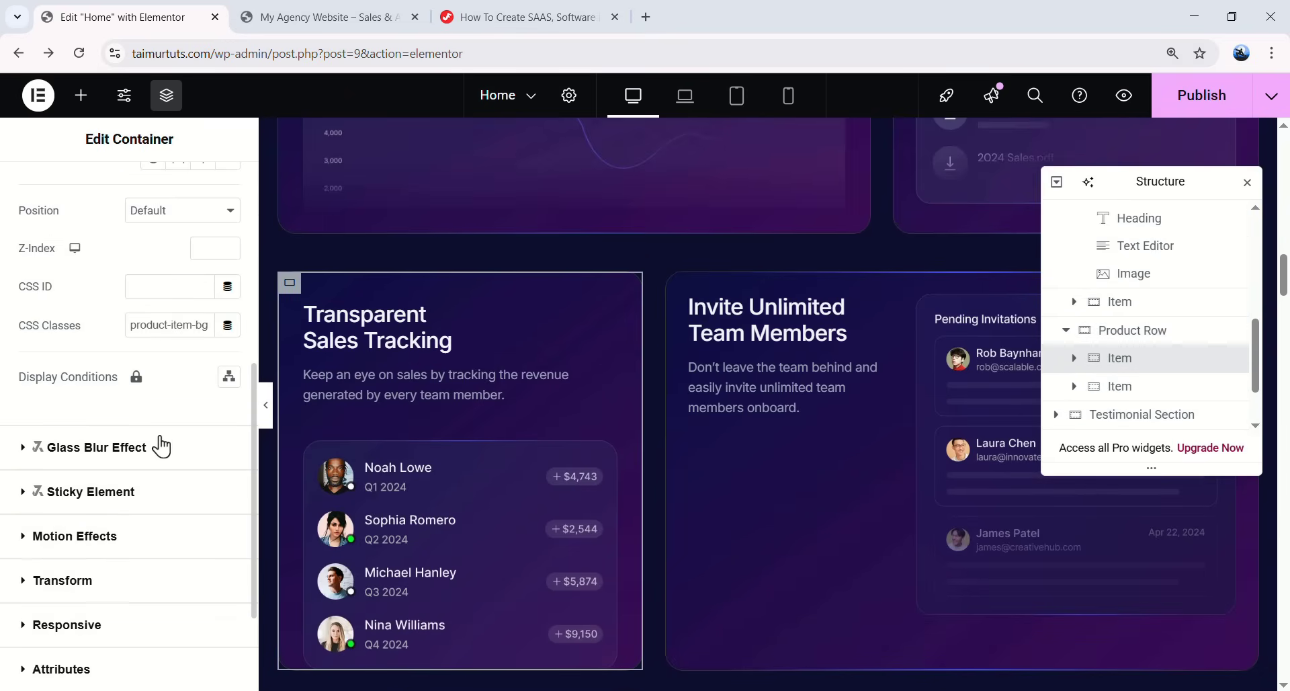
pyautogui.click(117, 459)
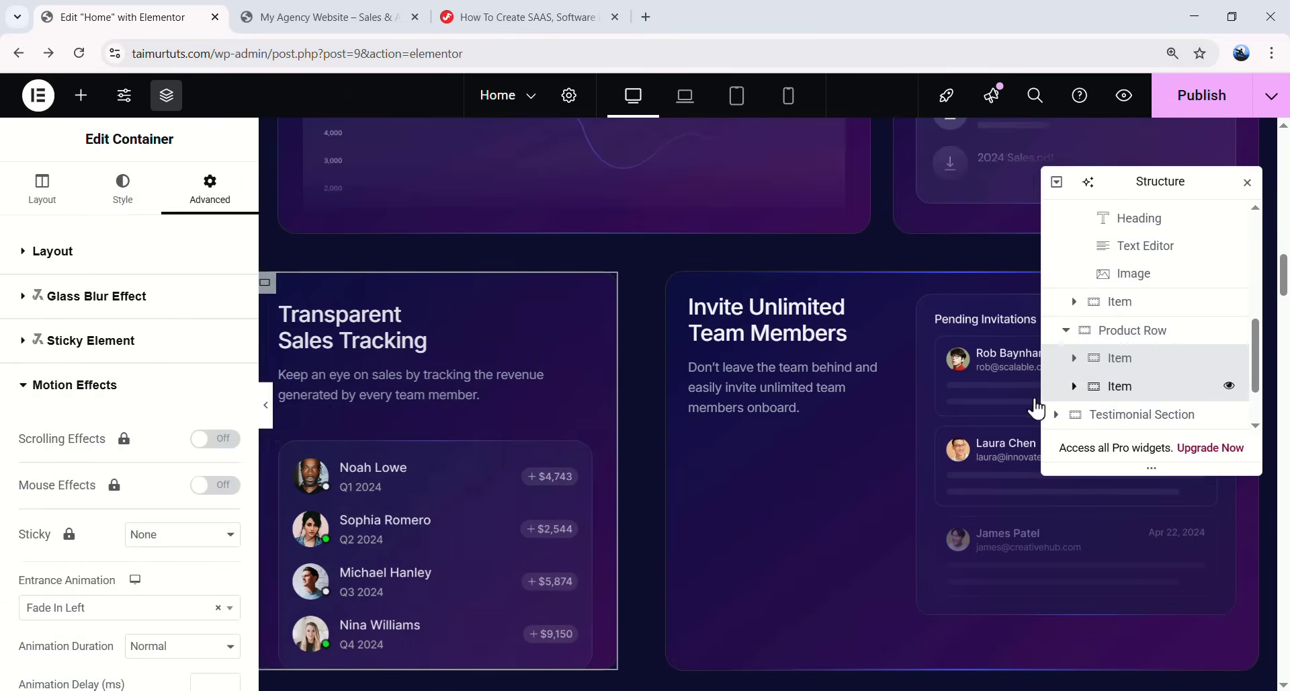
# - Give the Invite Unlimited Team Members card a Fade In Right entrance with a 500 ms delay
pyautogui.click(1120, 387)
pyautogui.click(210, 188)
pyautogui.scroll(-5, 176, 503)
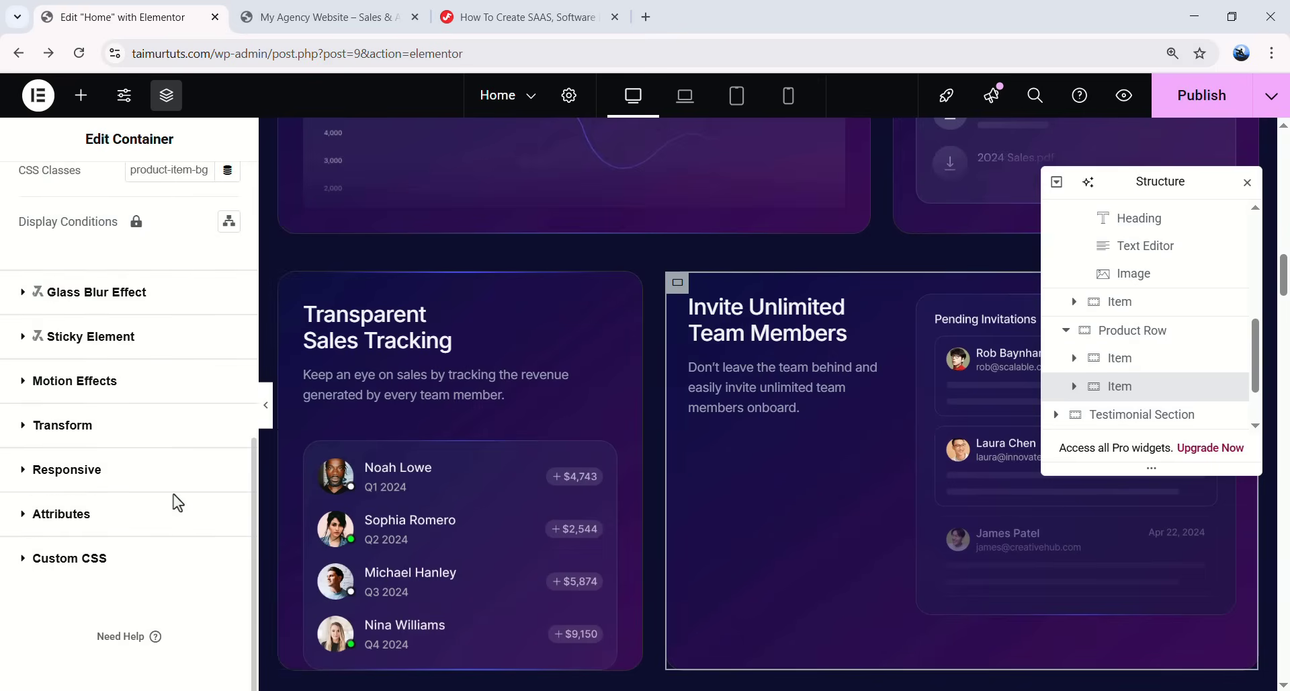
pyautogui.click(112, 387)
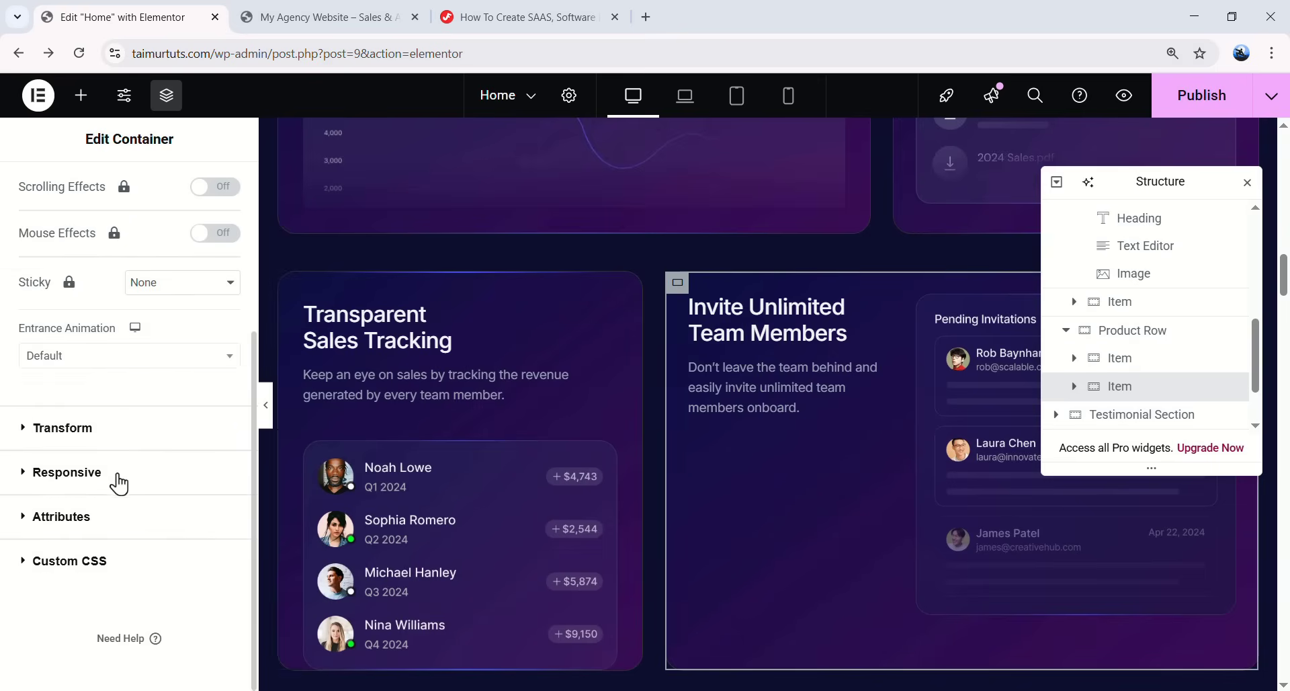
pyautogui.click(146, 369)
pyautogui.click(104, 519)
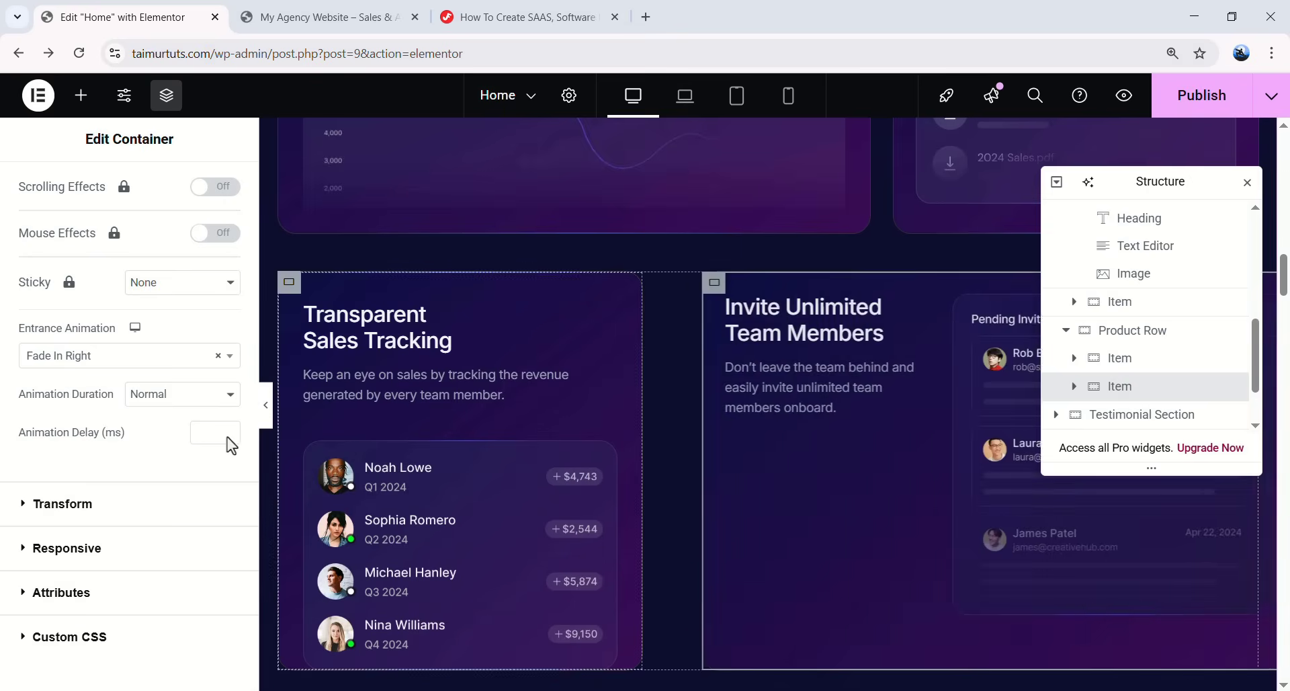
pyautogui.click(211, 434)
pyautogui.write('500')
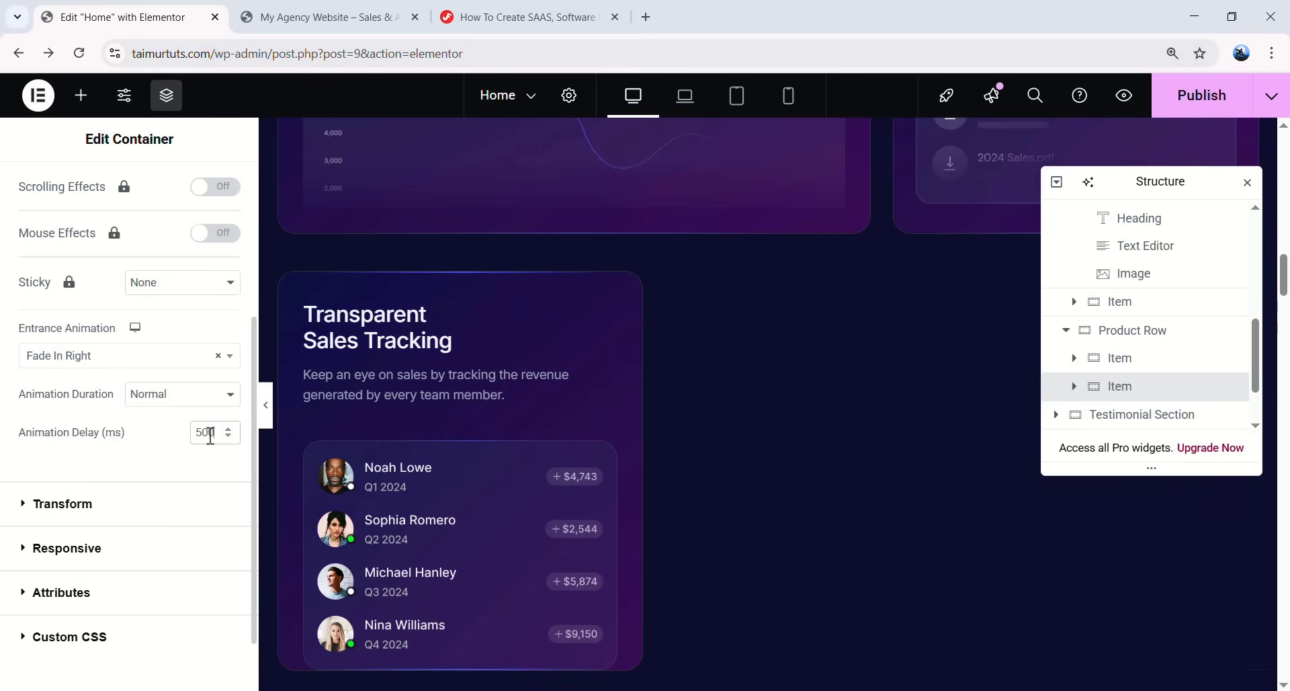
pyautogui.scroll(-5, 631, 379)
pyautogui.scroll(5, 813, 305)
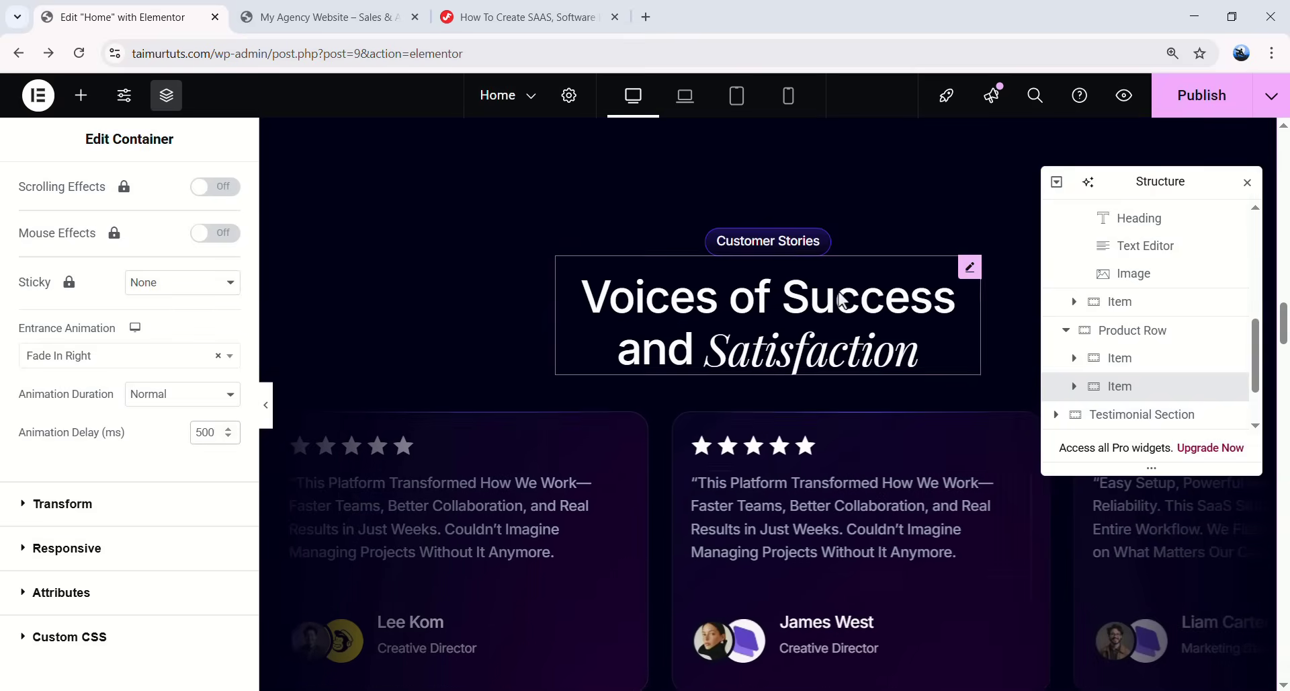
pyautogui.scroll(5, 816, 306)
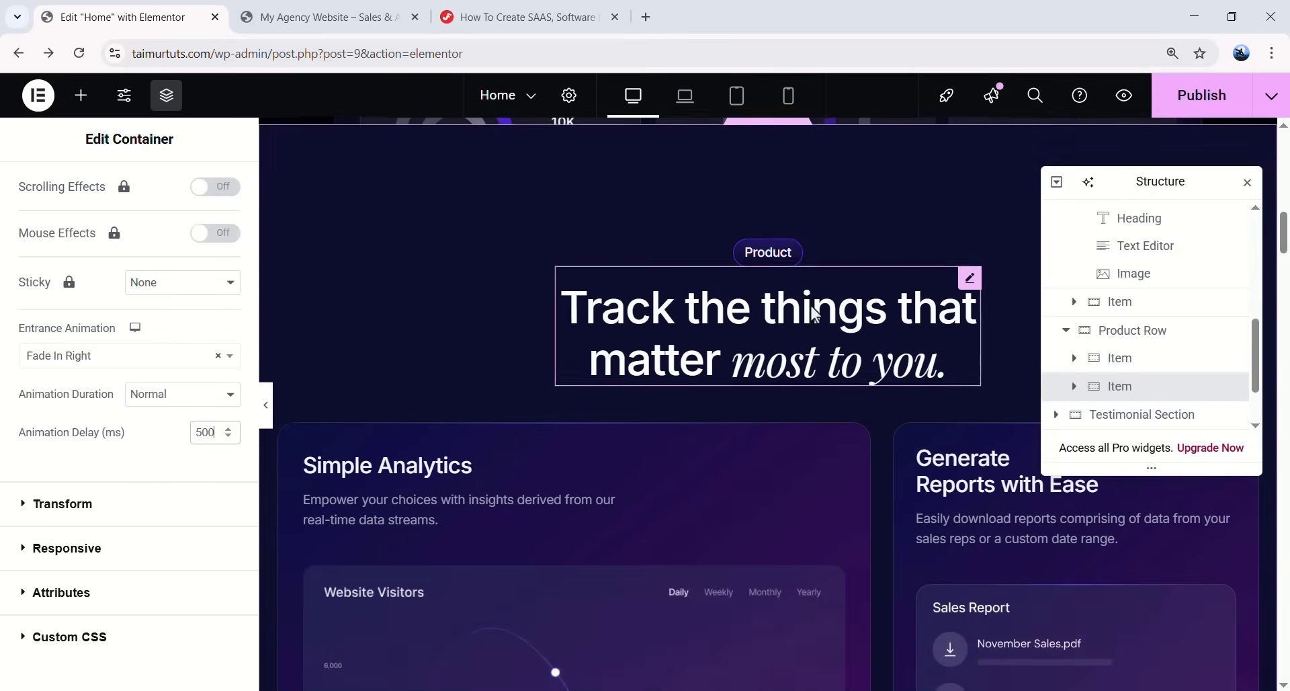
# - Copy the 'Track the things that matter' heading and open the Voices of Success heading's menu
pyautogui.rightClick(773, 326)
pyautogui.click(815, 361)
pyautogui.scroll(-5, 787, 356)
pyautogui.rightClick(783, 336)
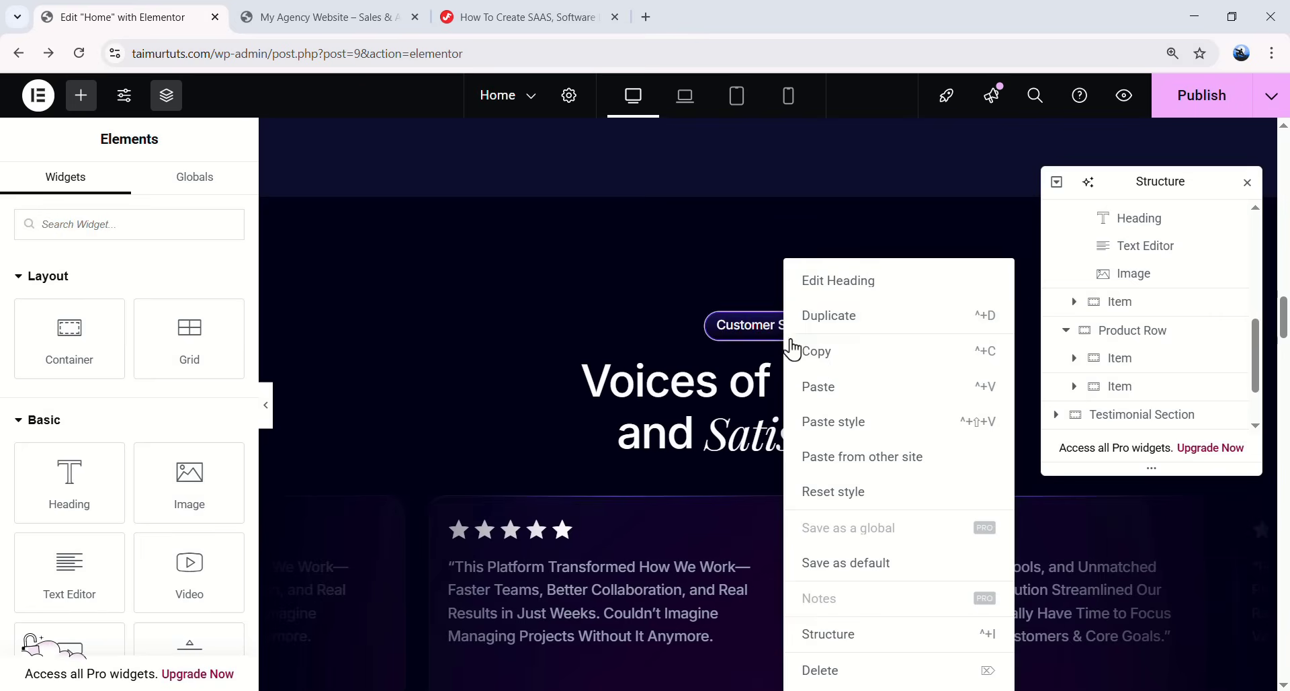
pyautogui.click(835, 424)
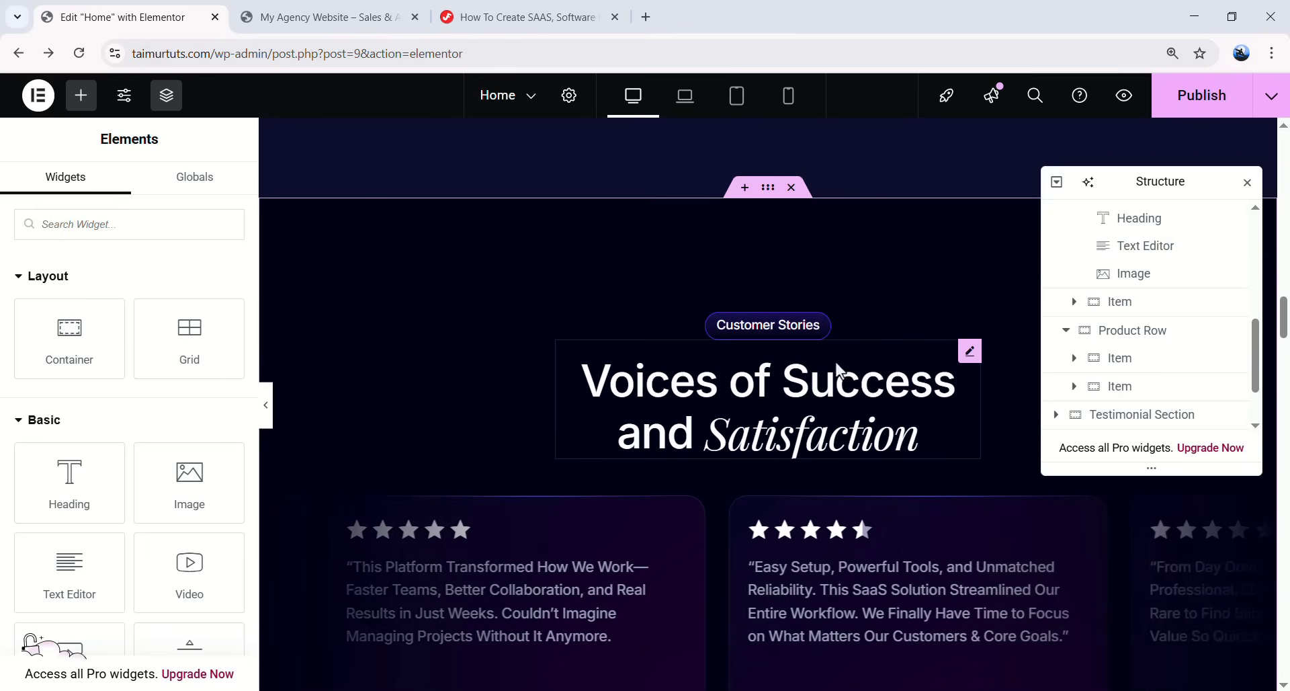
# - Re-copy the Track heading and paste its style onto 'Voices of Success and Satisfaction'
pyautogui.scroll(9, 975, 381)
pyautogui.scroll(-7, 913, 365)
pyautogui.scroll(9, 896, 354)
pyautogui.scroll(8, 778, 336)
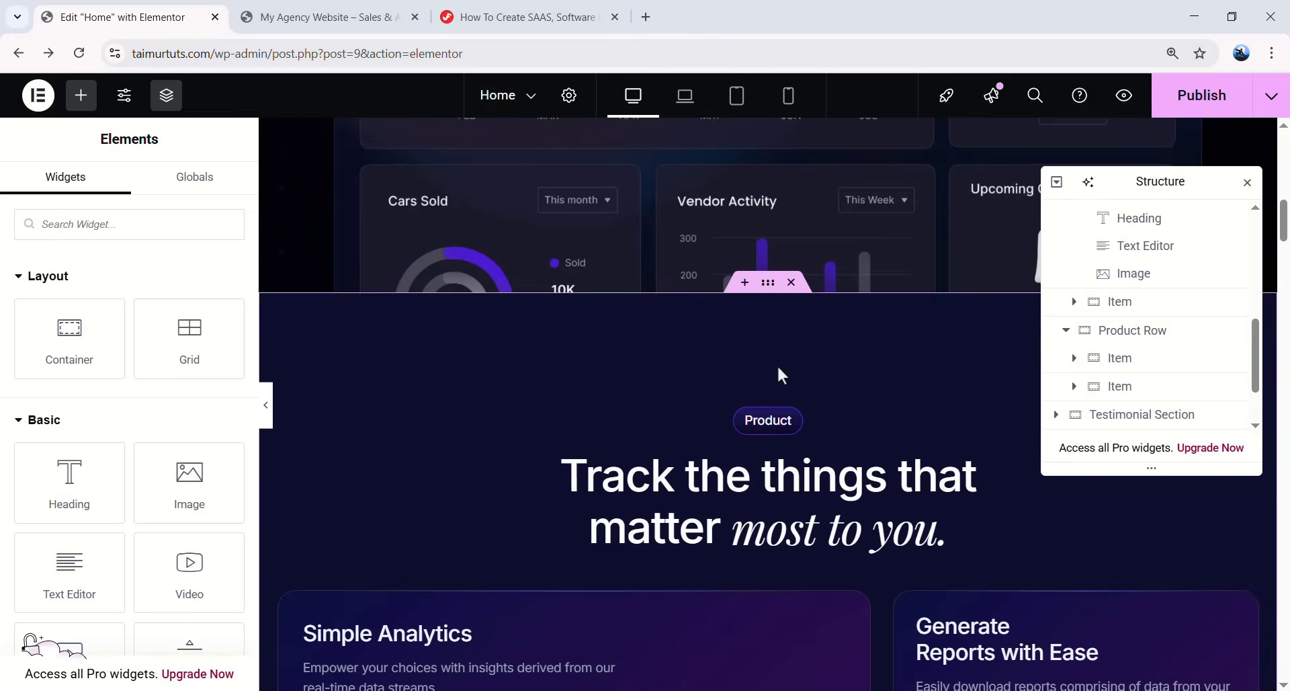
pyautogui.rightClick(806, 526)
pyautogui.click(871, 388)
pyautogui.scroll(-10, 828, 394)
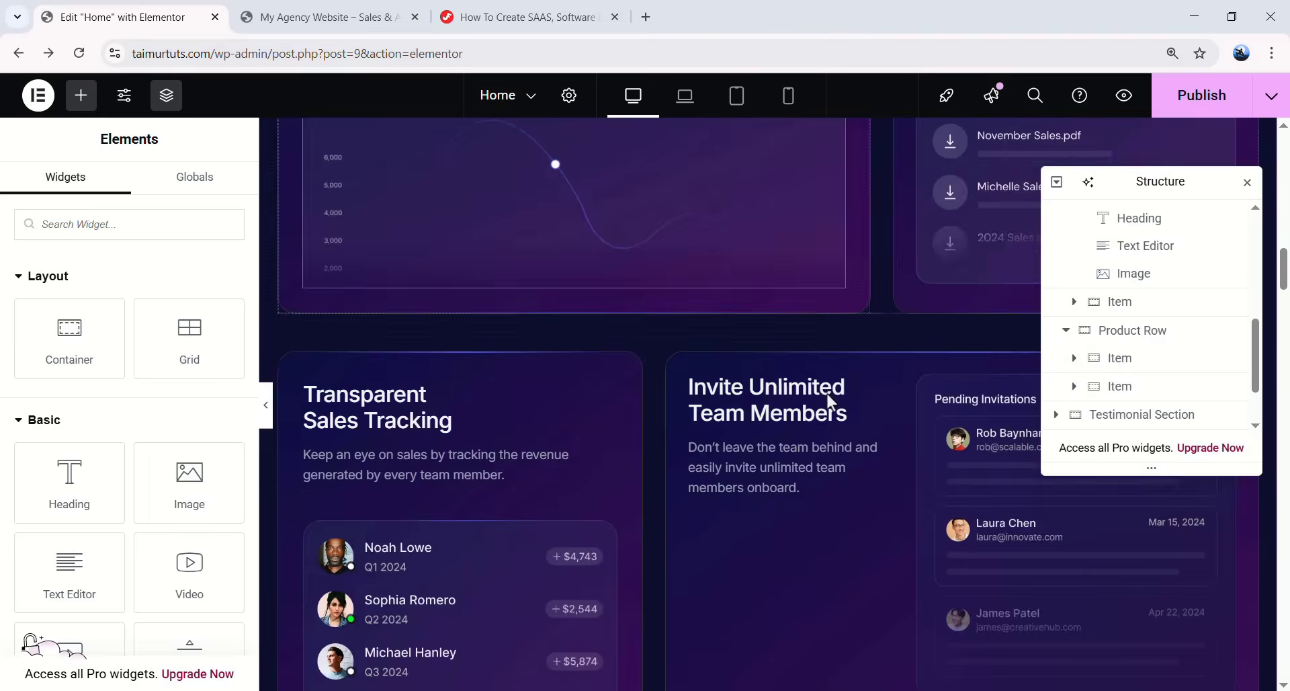
pyautogui.rightClick(760, 241)
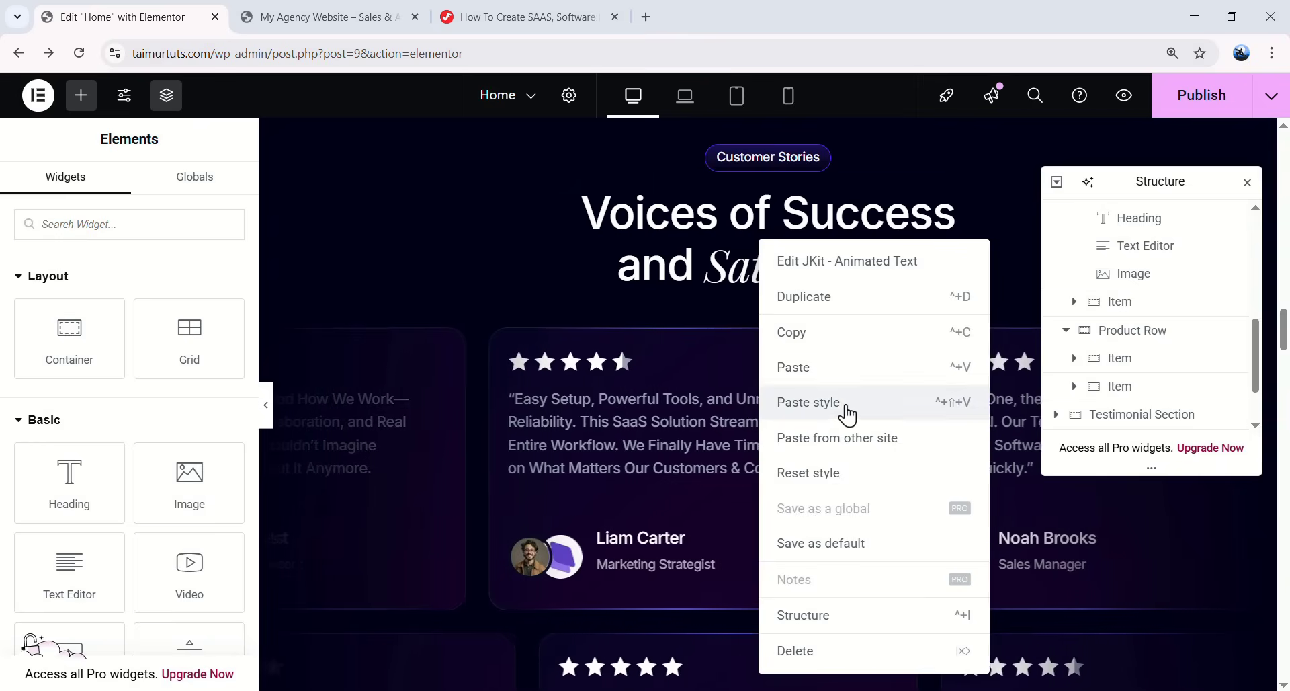
pyautogui.click(885, 404)
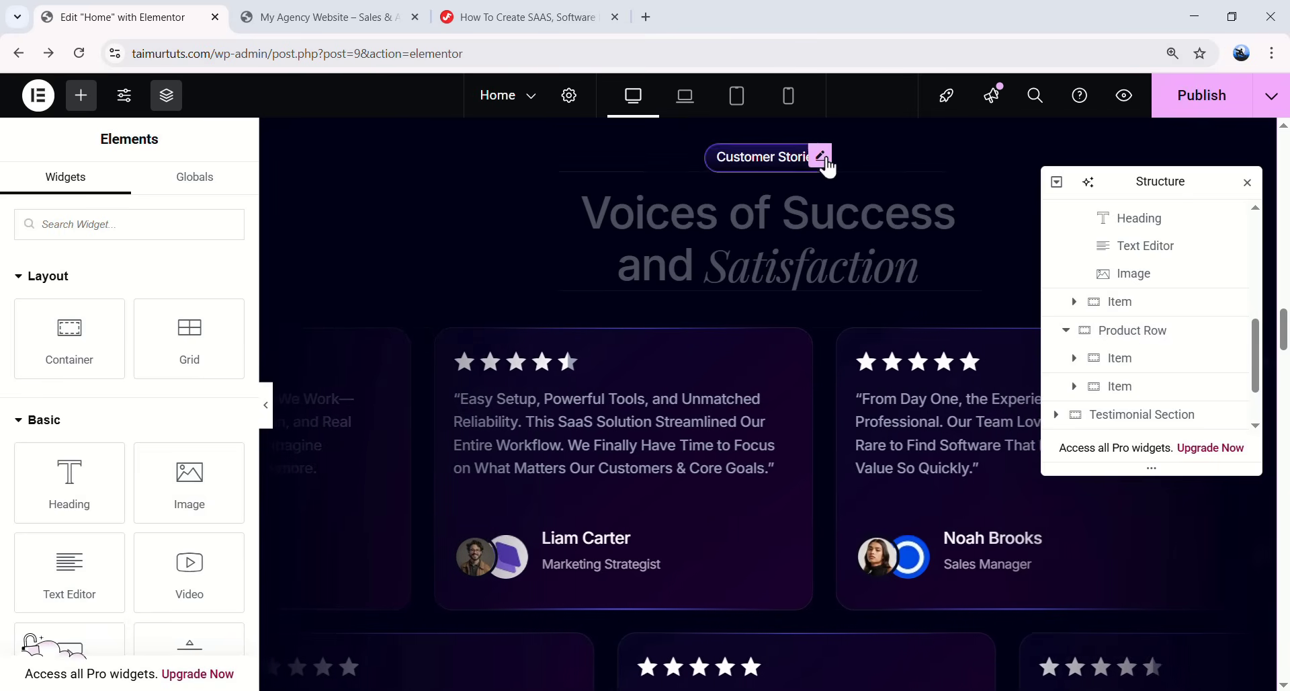
# - Select the Voices of Success heading, then the testimonial slider container
pyautogui.click(968, 313)
pyautogui.scroll(-1, 1230, 369)
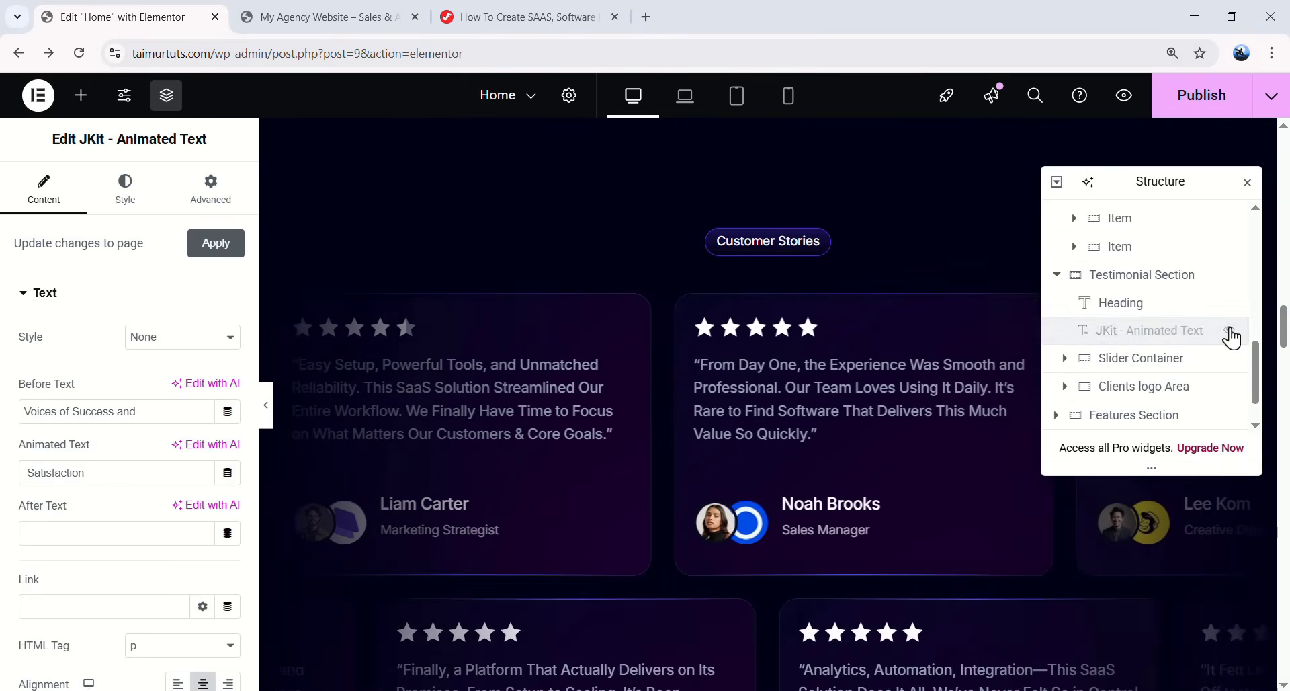
pyautogui.scroll(-3, 896, 329)
pyautogui.scroll(1, 897, 329)
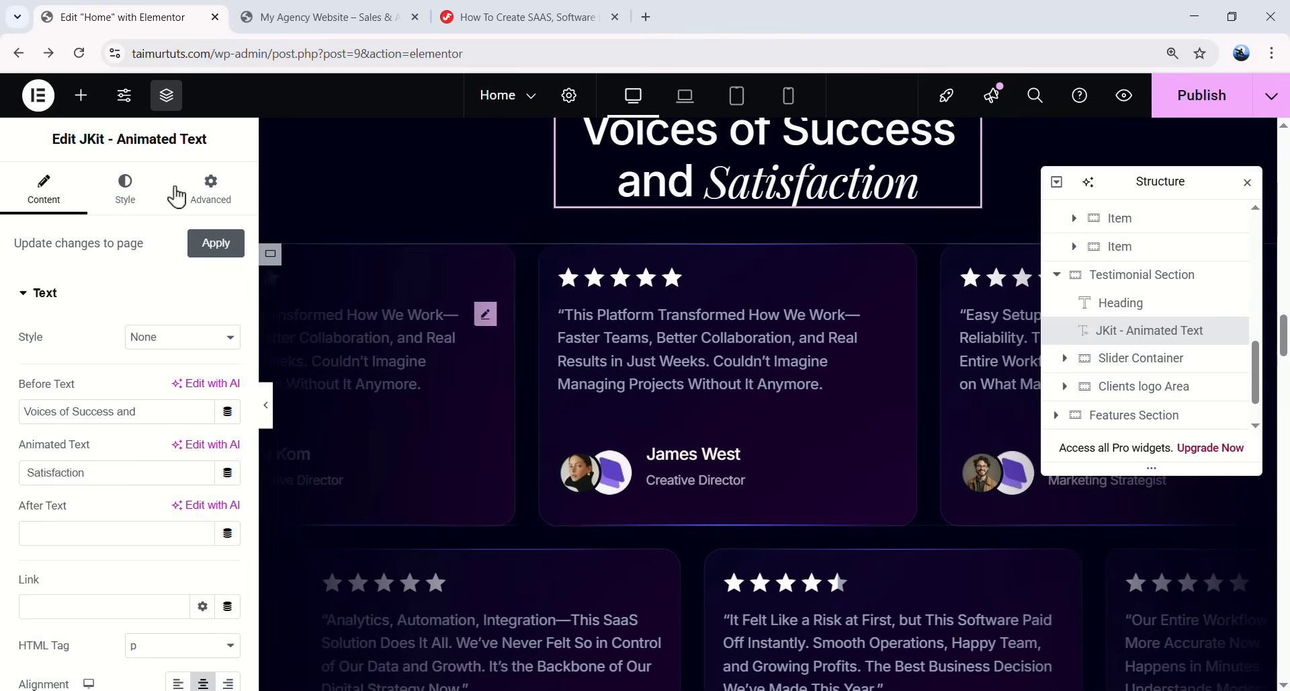
pyautogui.click(1159, 369)
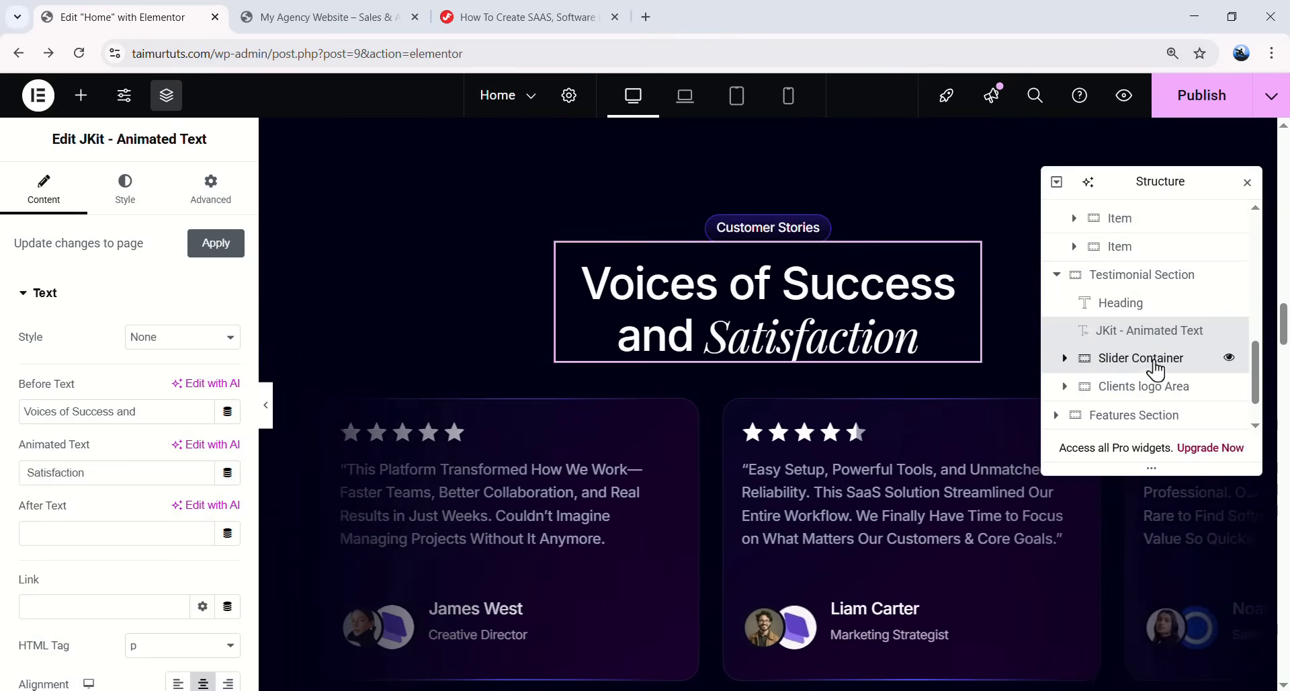
# - Give the testimonial slider container a Fade In Up entrance animation
pyautogui.scroll(-2, 99, 435)
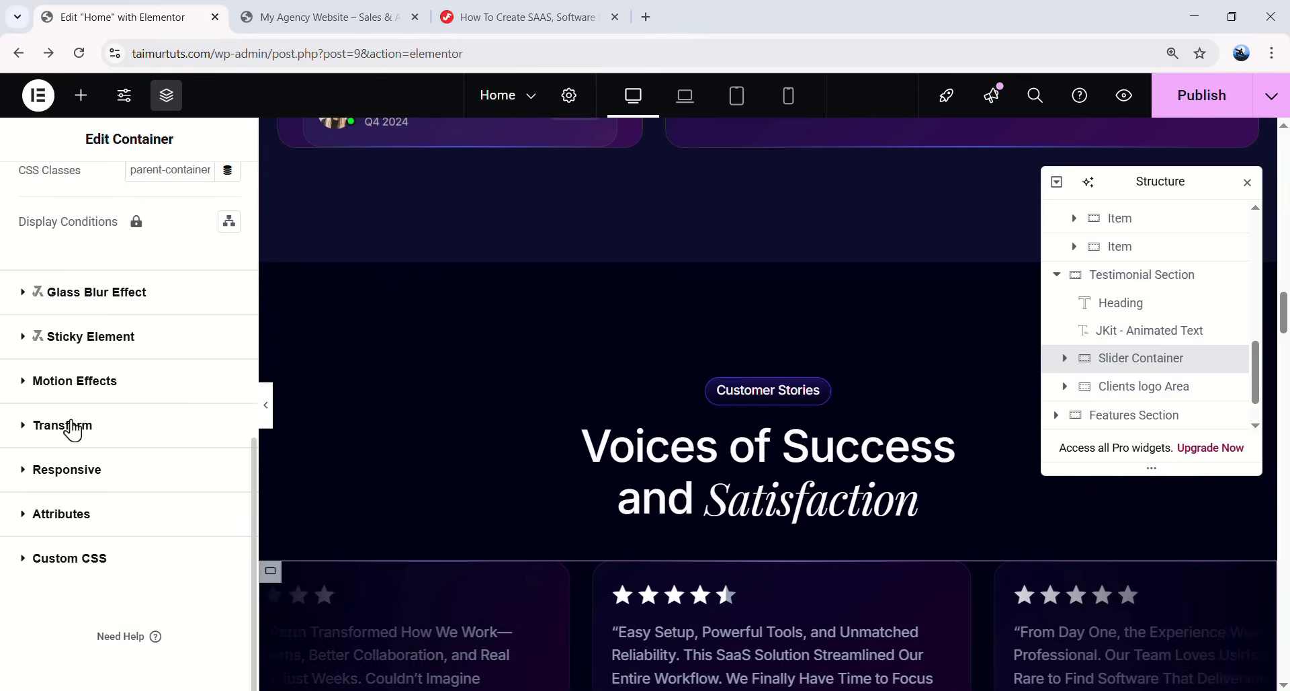
pyautogui.click(104, 380)
pyautogui.scroll(-3, 113, 390)
pyautogui.click(113, 359)
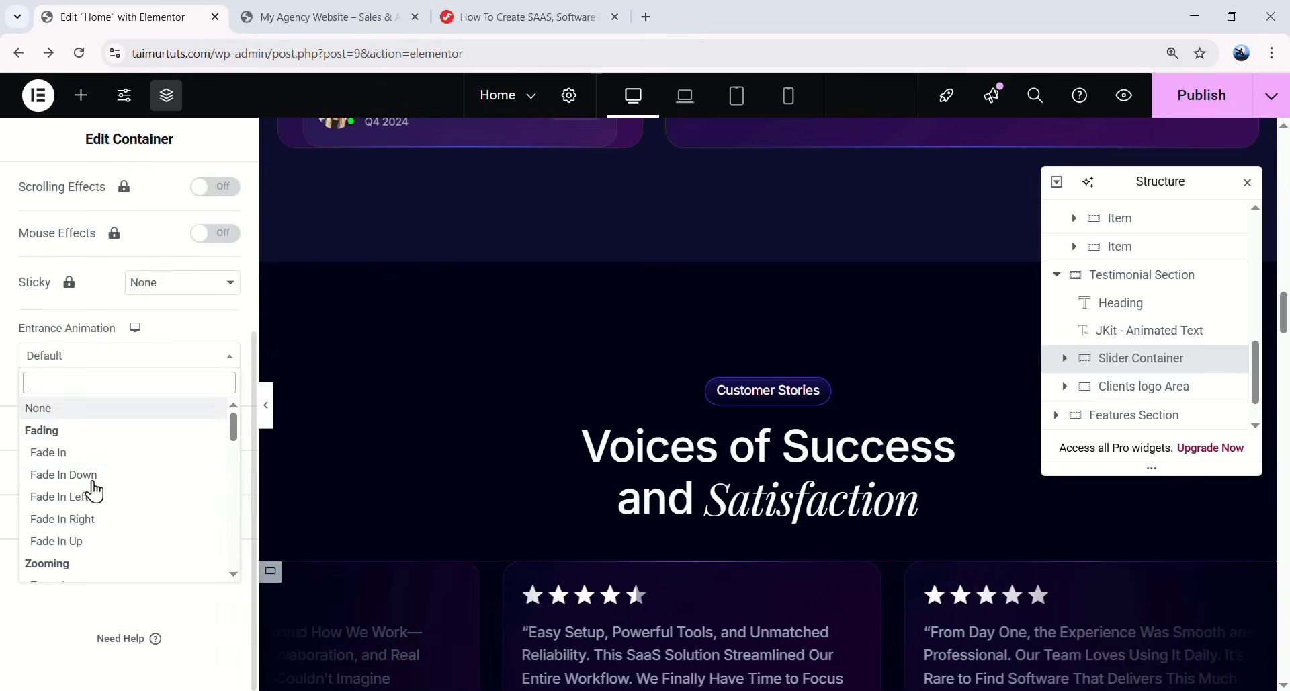
pyautogui.click(98, 546)
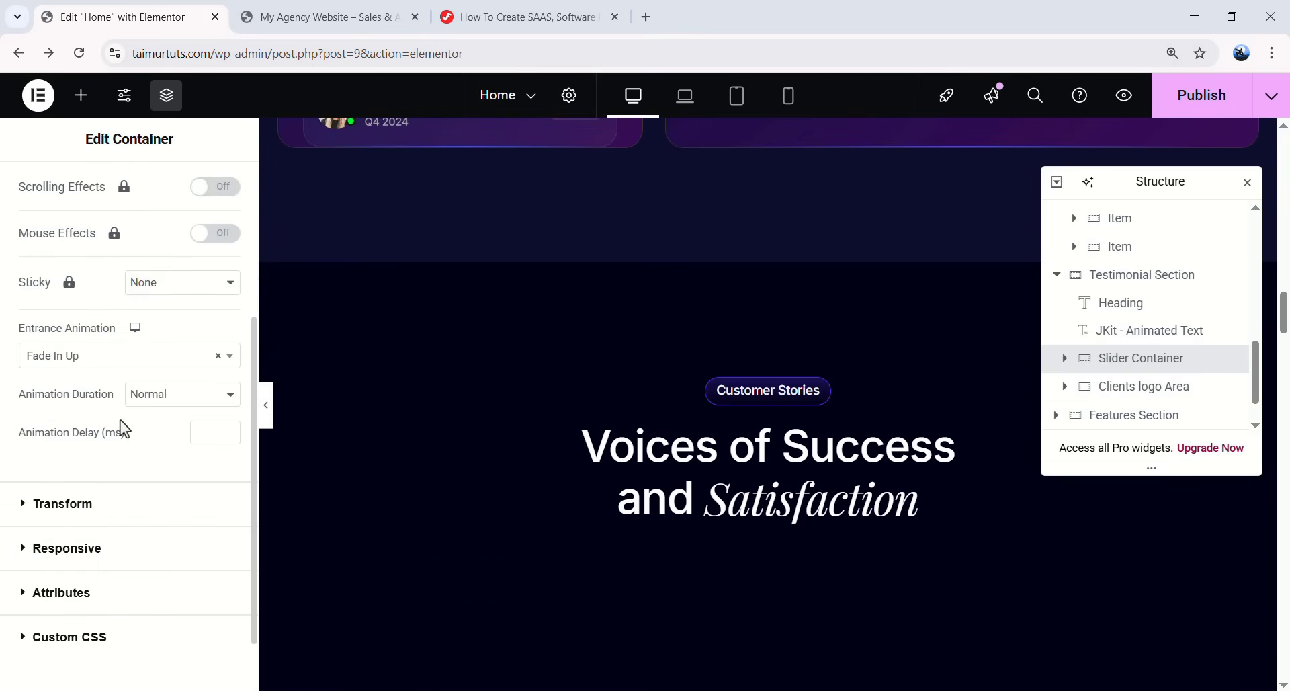
# - Set the Clients logo Area container's entrance animation to Fade In Up
pyautogui.scroll(-1, 119, 424)
pyautogui.scroll(-3, 604, 425)
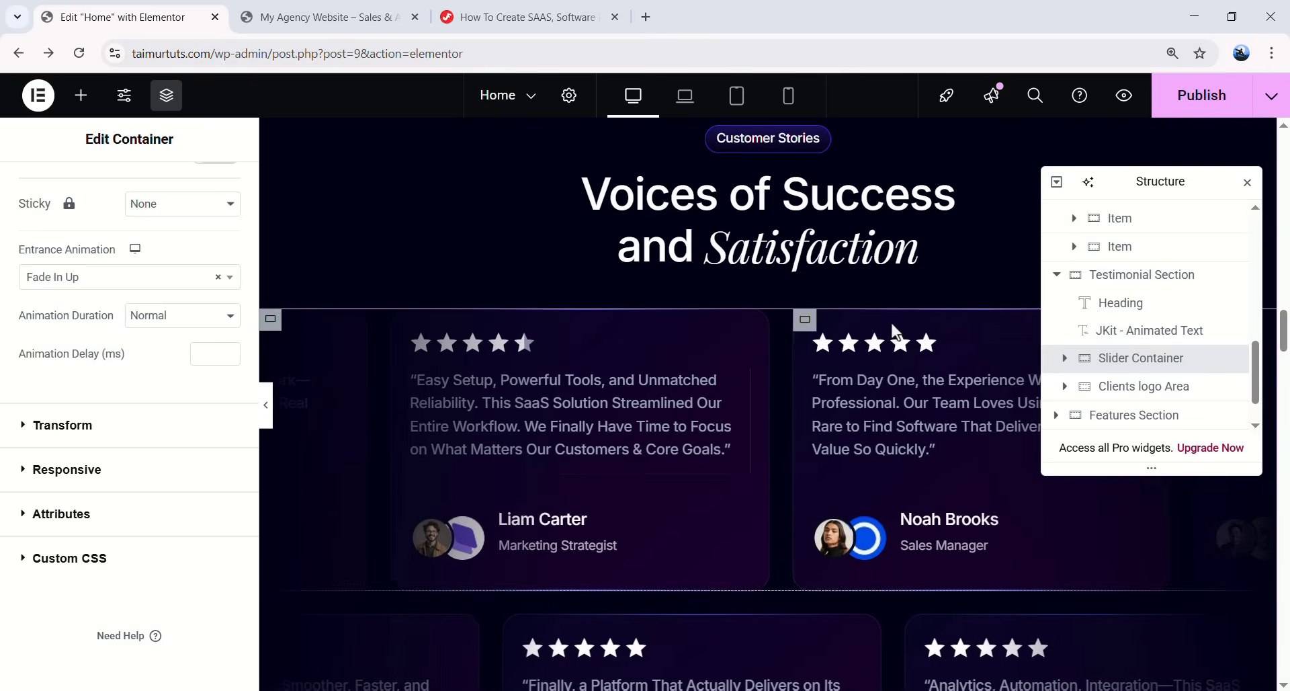
pyautogui.scroll(-5, 800, 283)
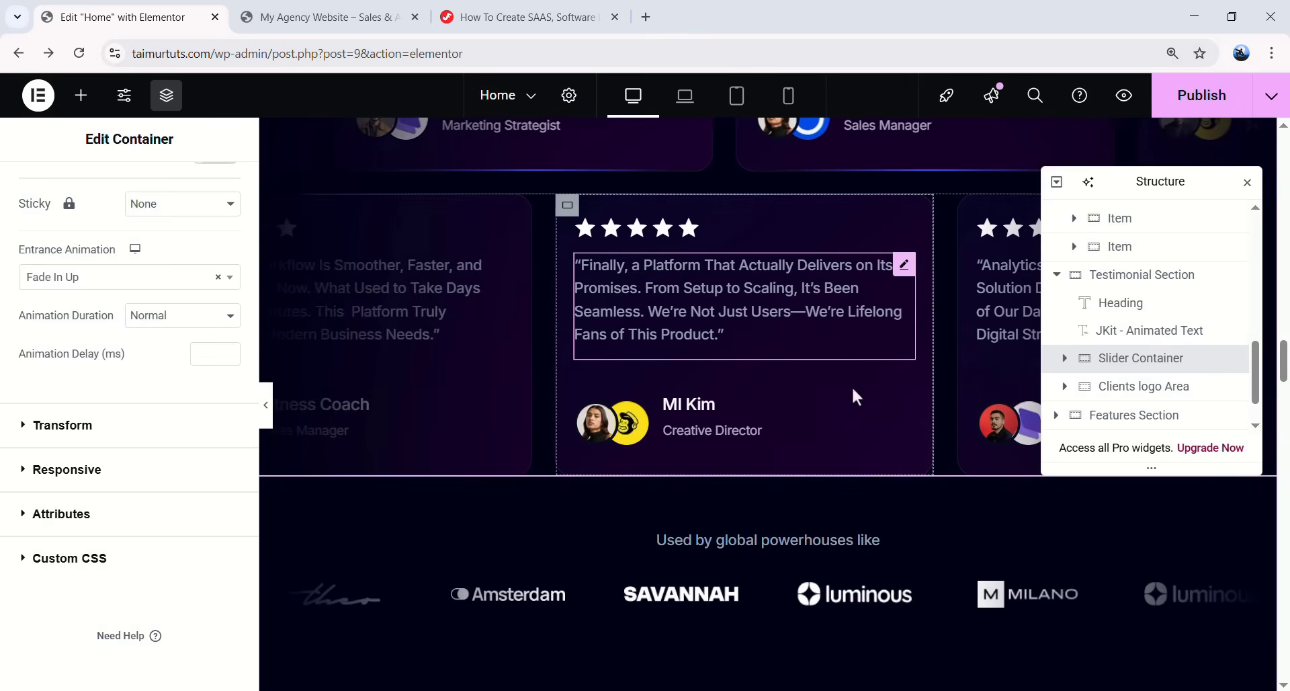
pyautogui.scroll(-2, 745, 457)
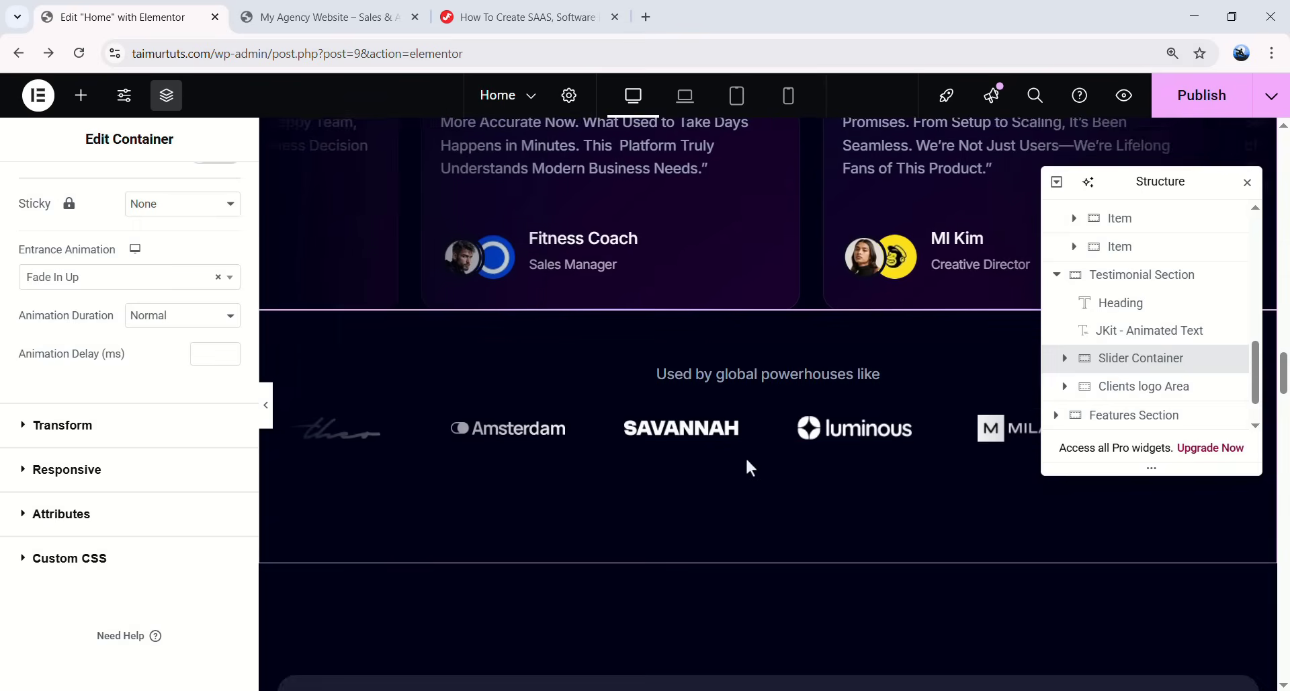
pyautogui.click(1121, 386)
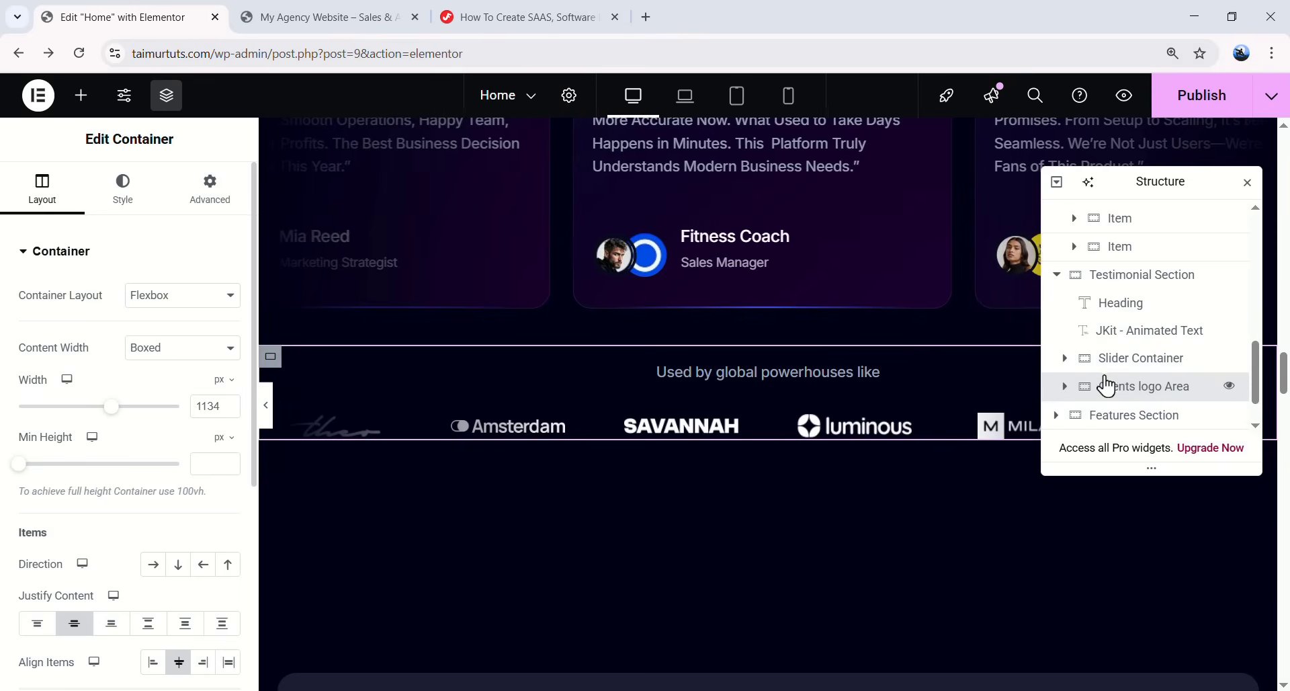
pyautogui.scroll(-2, 1136, 370)
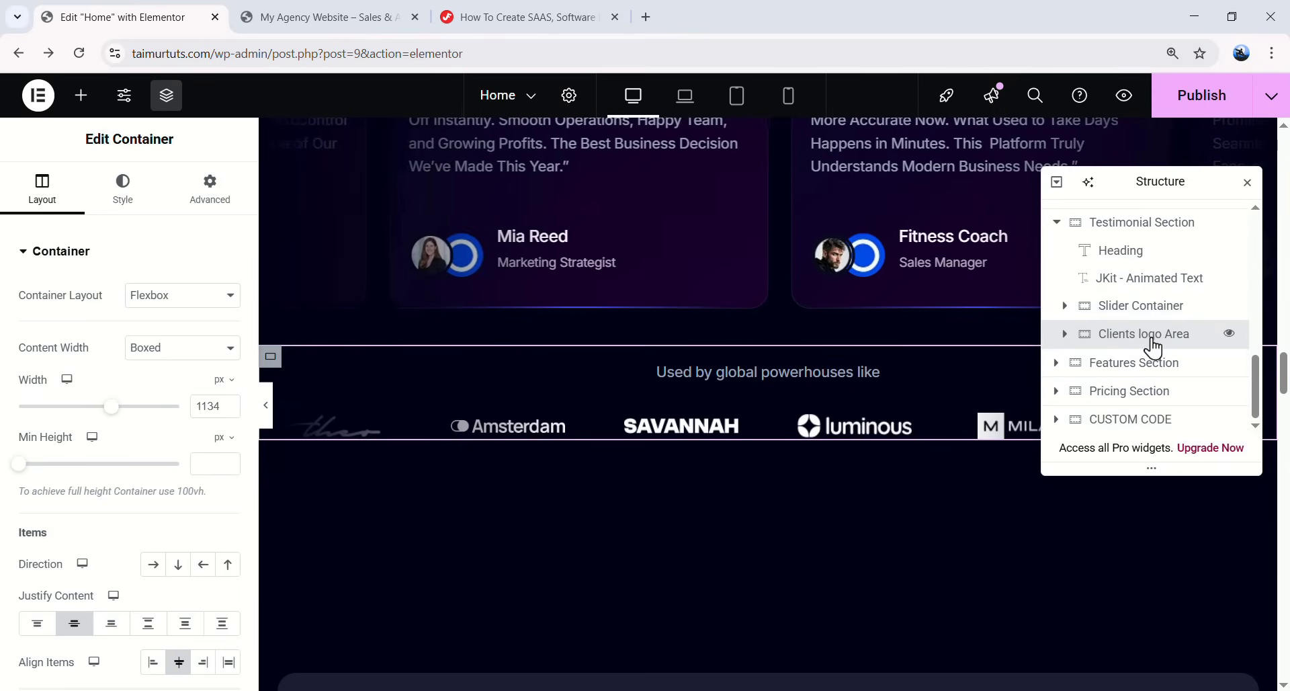
pyautogui.click(210, 188)
pyautogui.scroll(-5, 100, 526)
pyautogui.scroll(-3, 110, 432)
pyautogui.click(113, 380)
pyautogui.scroll(-2, 148, 430)
pyautogui.click(151, 441)
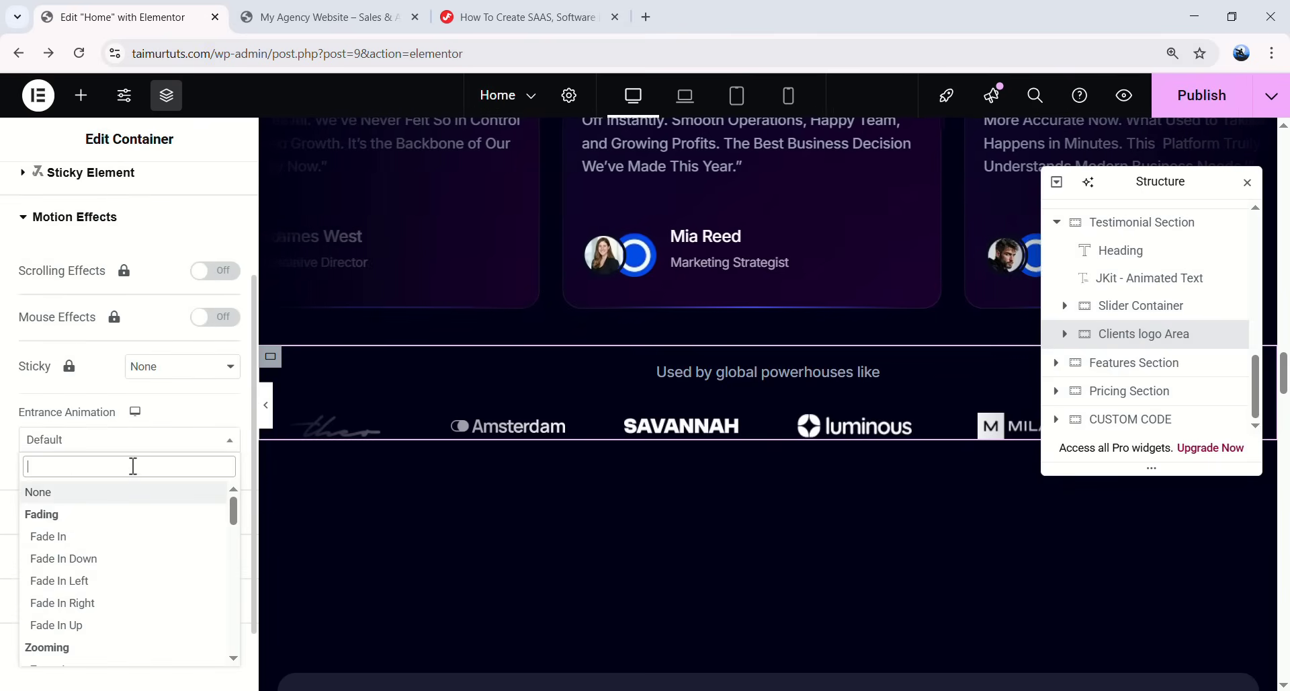
pyautogui.click(61, 625)
pyautogui.scroll(-3, 713, 437)
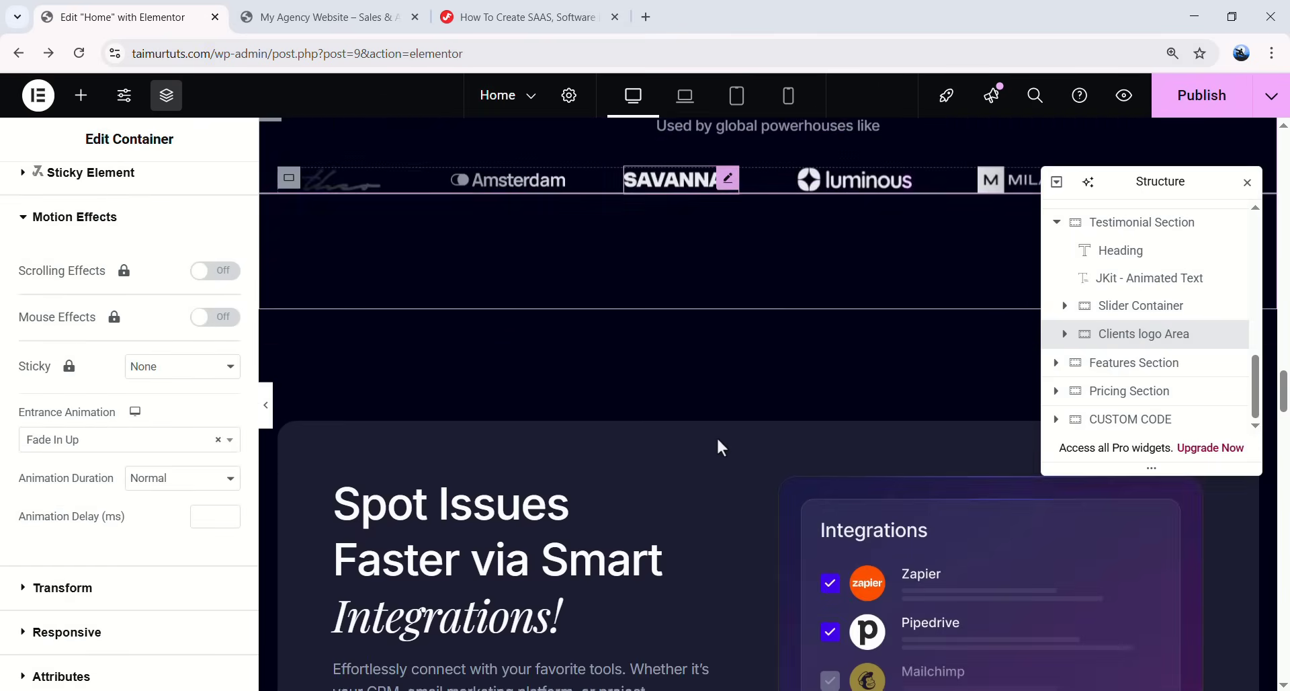
# - Give the Spot Issues text column a Fade In Left entrance animation
pyautogui.scroll(-3, 713, 433)
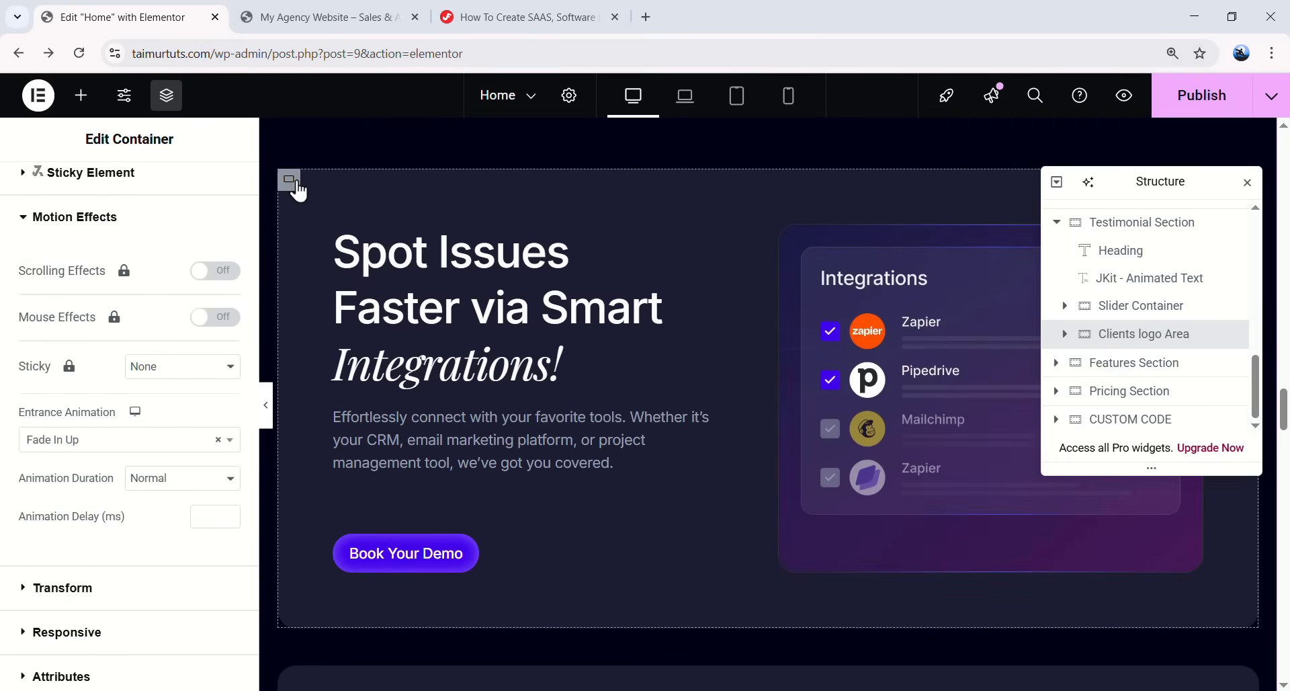
pyautogui.click(294, 189)
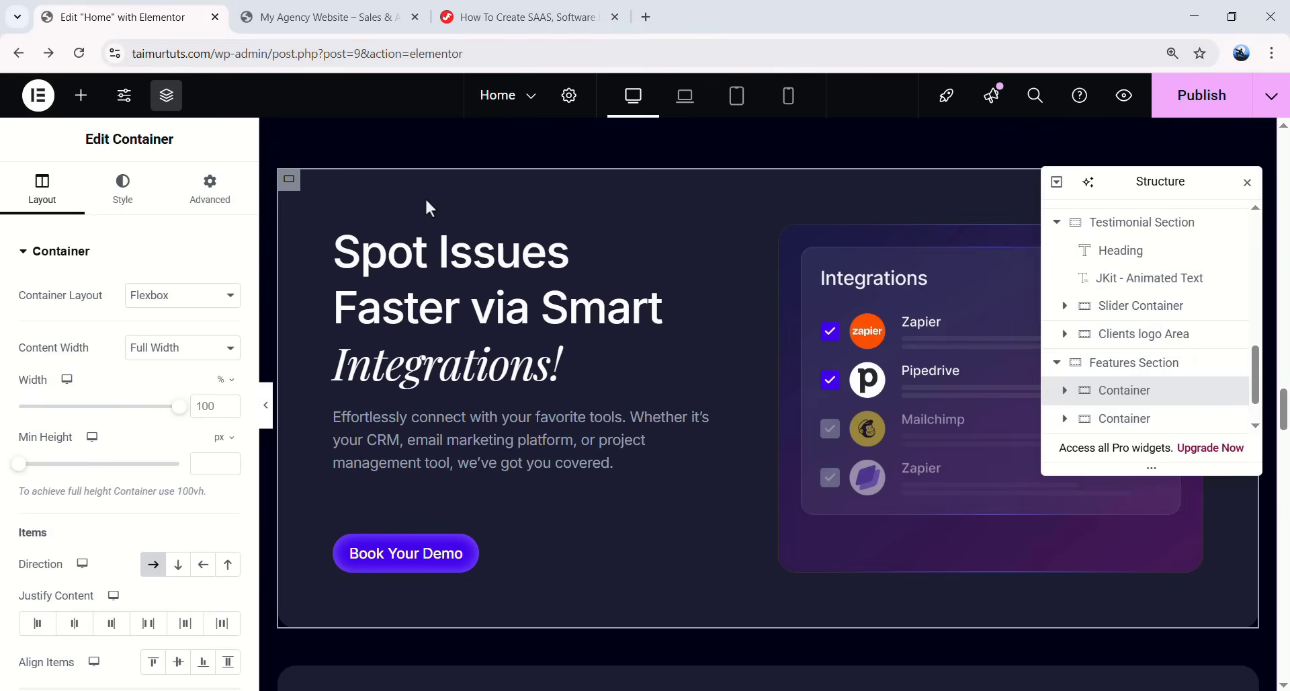
pyautogui.scroll(-1, 1082, 361)
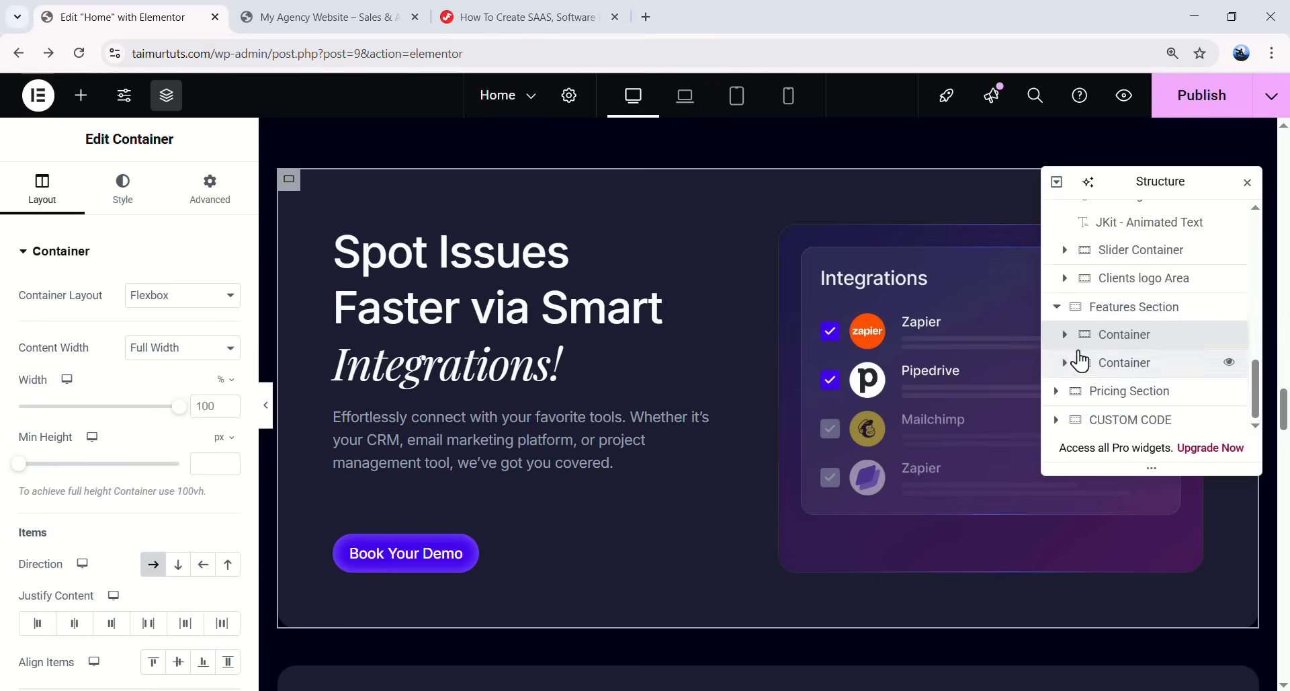
pyautogui.click(1117, 364)
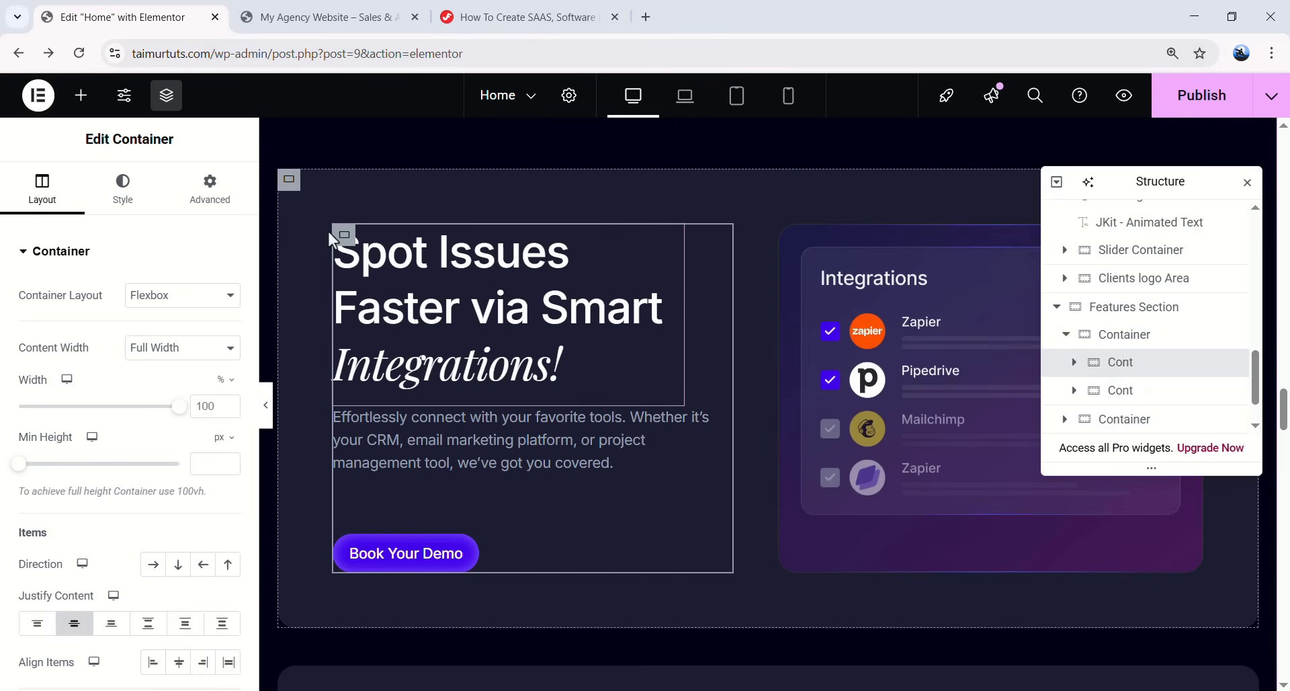
pyautogui.click(209, 188)
pyautogui.scroll(-6, 139, 447)
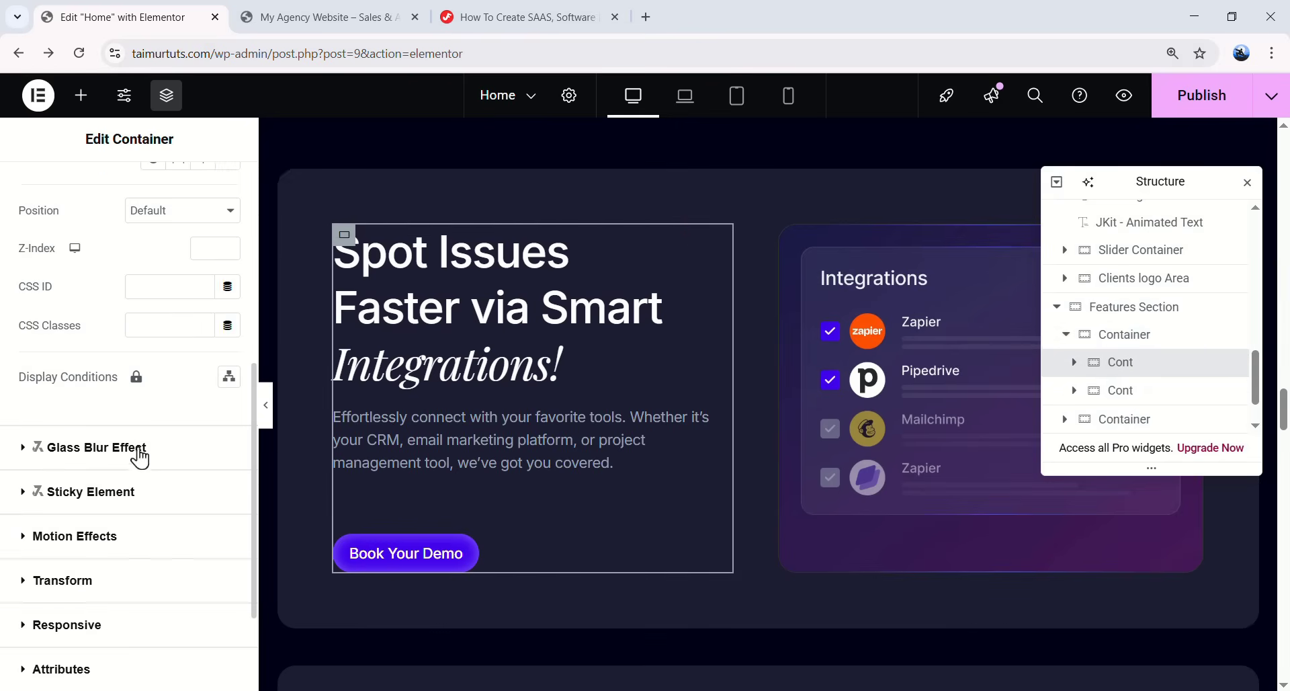
pyautogui.click(112, 394)
pyautogui.scroll(-2, 121, 457)
pyautogui.click(122, 440)
pyautogui.click(110, 580)
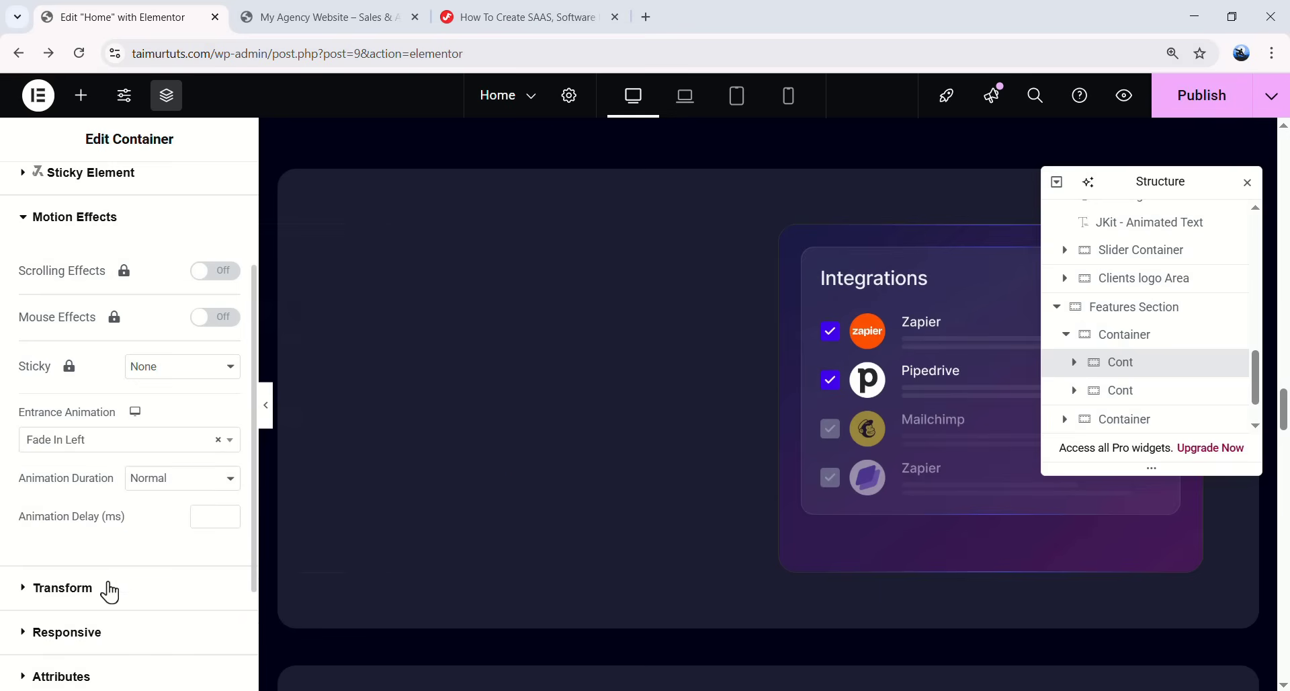
# - Set the Integrations card column to Fade In Right and replay the section's animations
pyautogui.click(1136, 398)
pyautogui.click(209, 188)
pyautogui.scroll(-5, 150, 467)
pyautogui.click(72, 533)
pyautogui.click(190, 607)
pyautogui.click(196, 527)
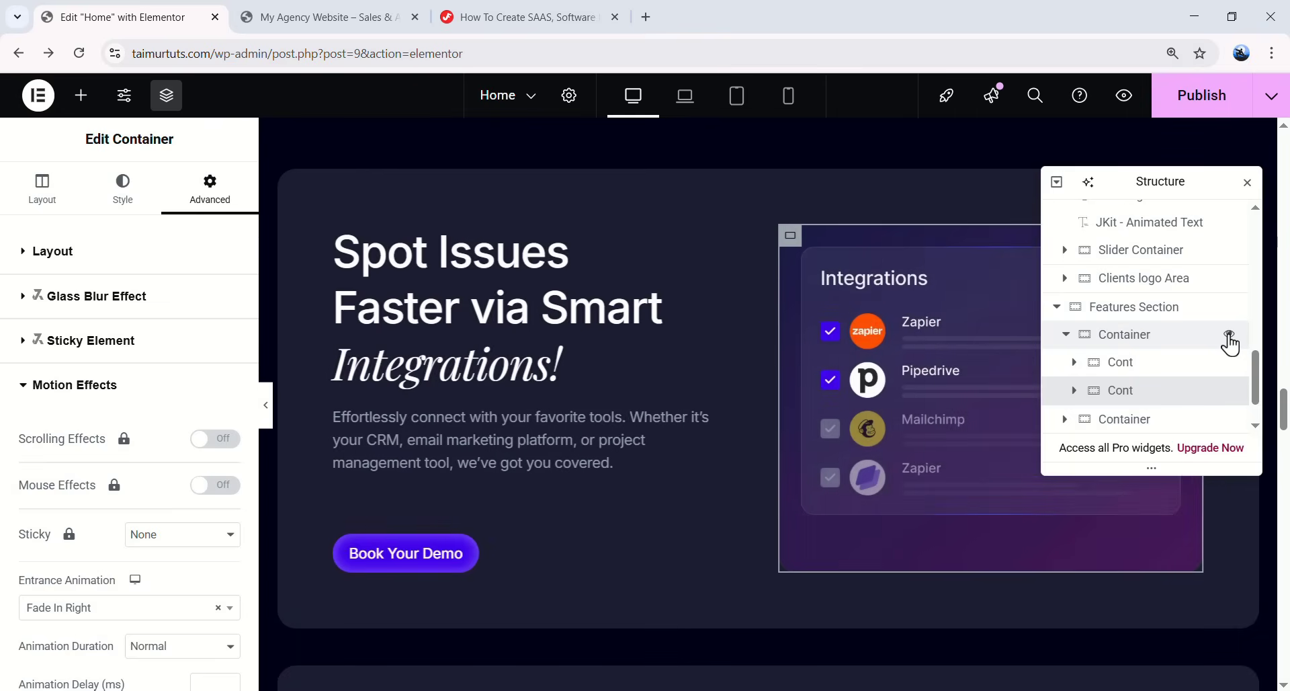
pyautogui.click(1228, 336)
pyautogui.click(1228, 336)
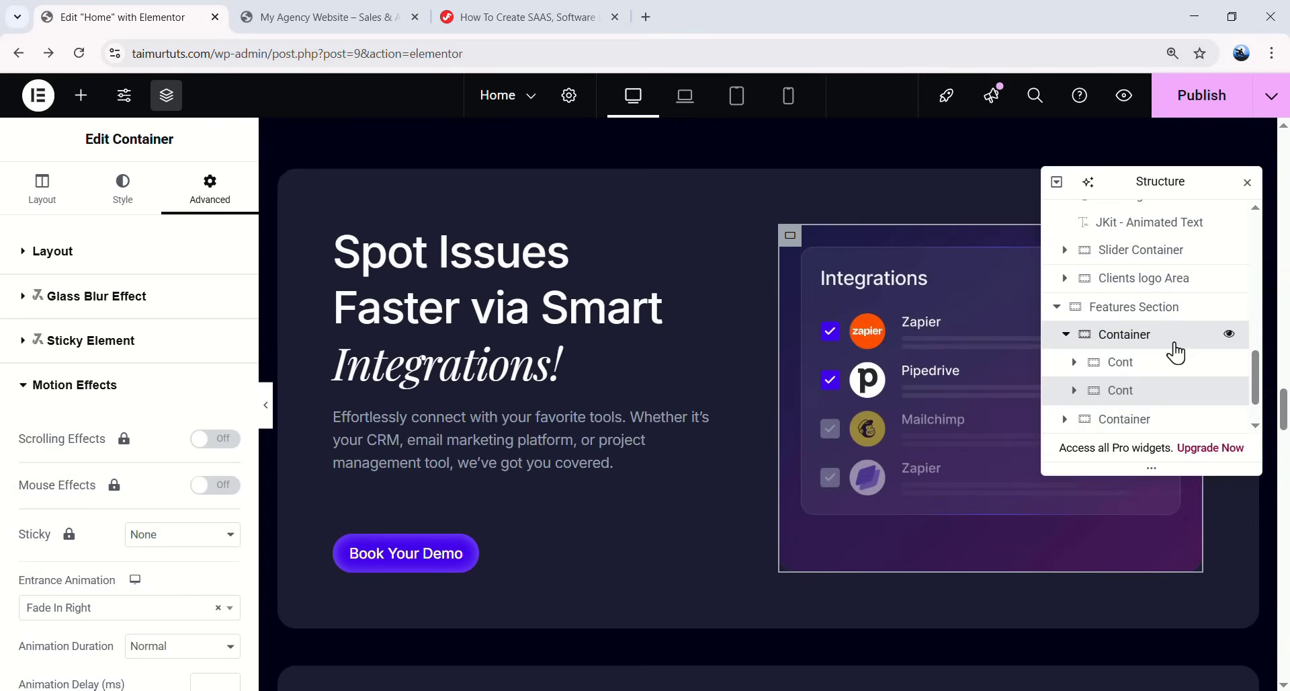
# - Set the outer Spot Issues section container's entrance animation to Fade In Up
pyautogui.click(1116, 343)
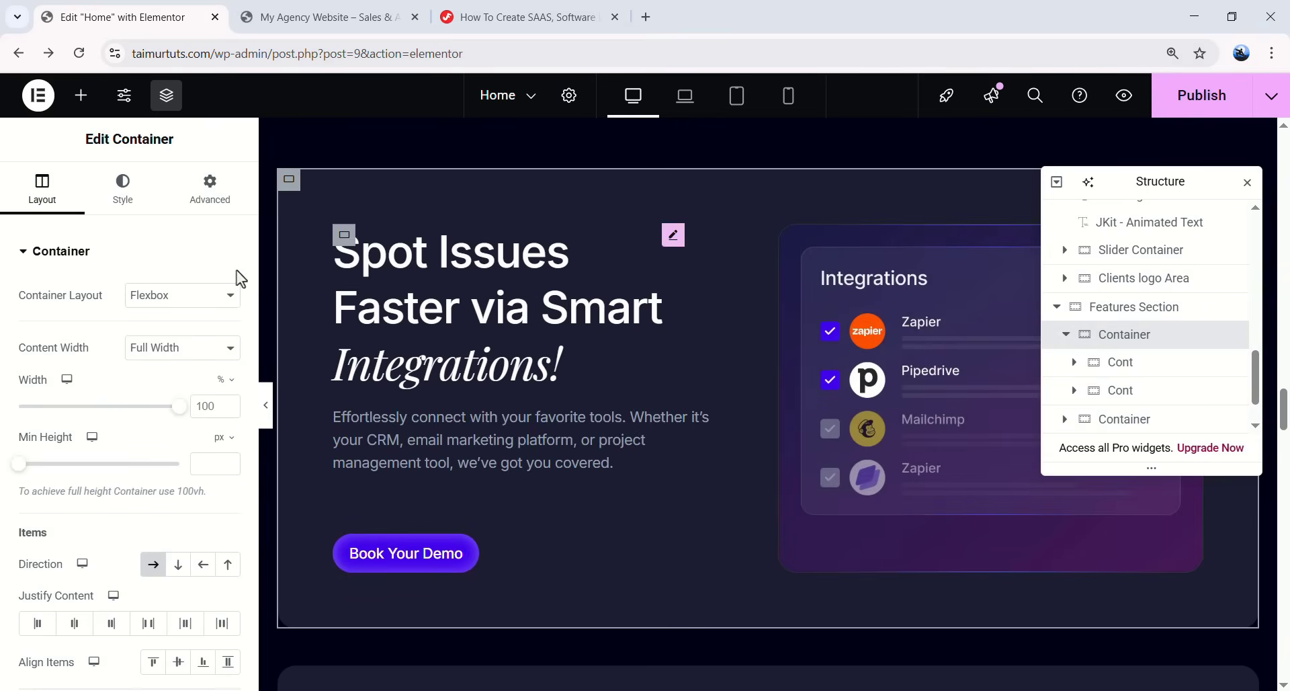
pyautogui.click(211, 191)
pyautogui.scroll(-8, 161, 416)
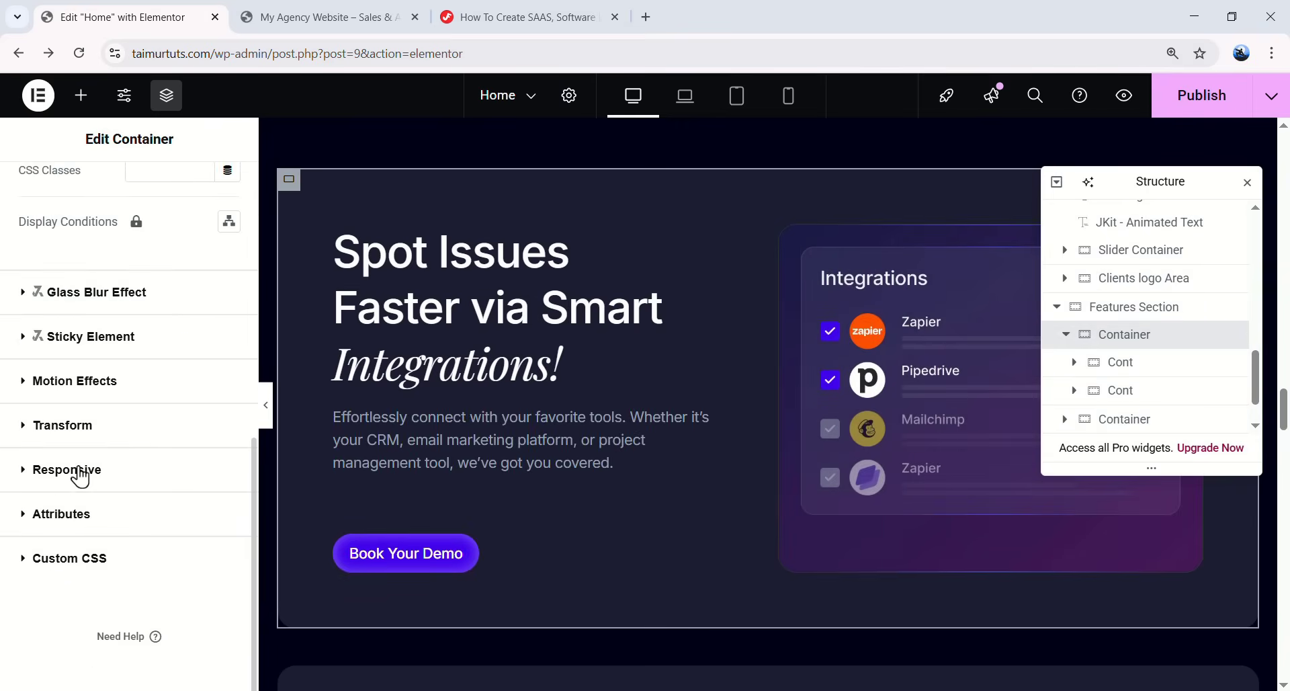
pyautogui.click(102, 381)
pyautogui.scroll(-3, 101, 451)
pyautogui.scroll(3, 127, 424)
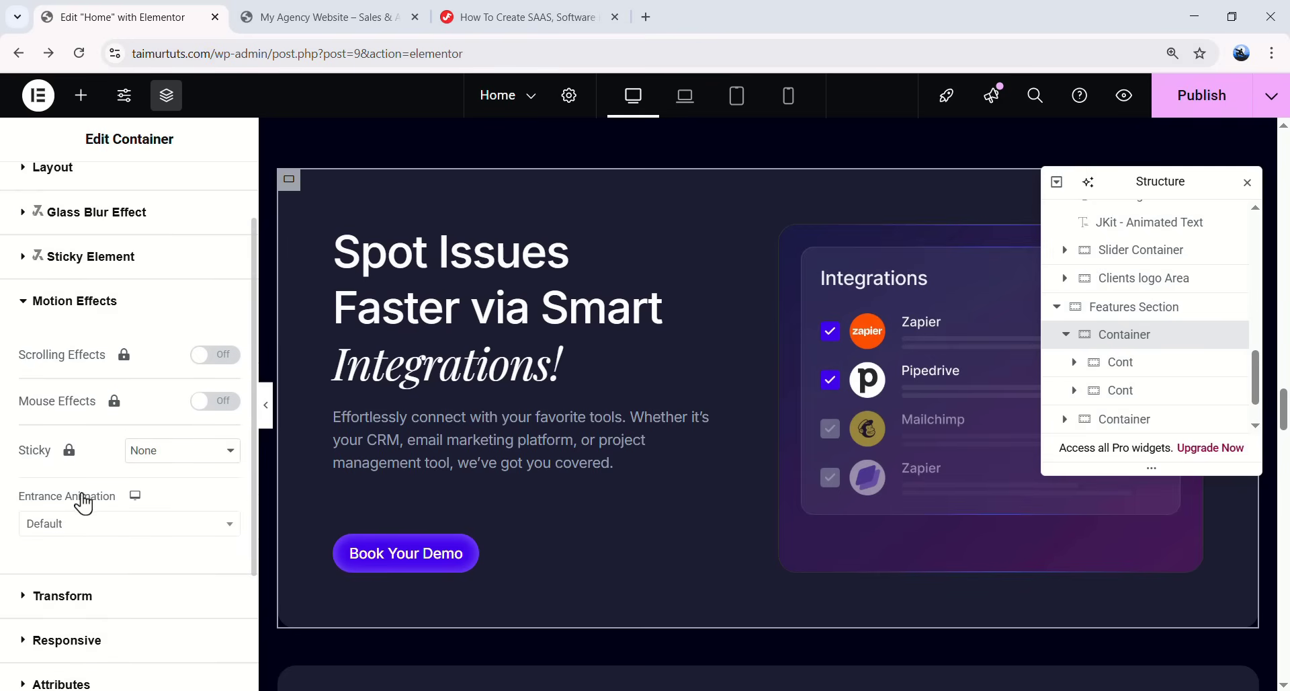
pyautogui.click(88, 527)
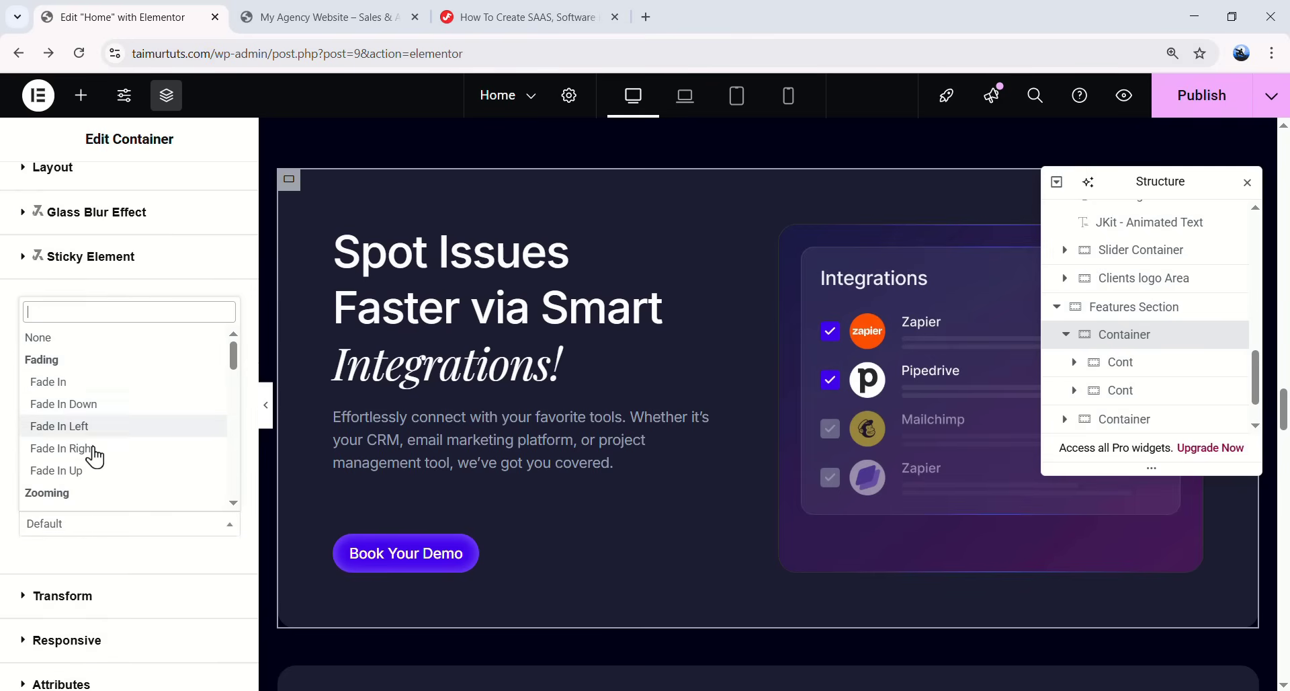
pyautogui.click(100, 479)
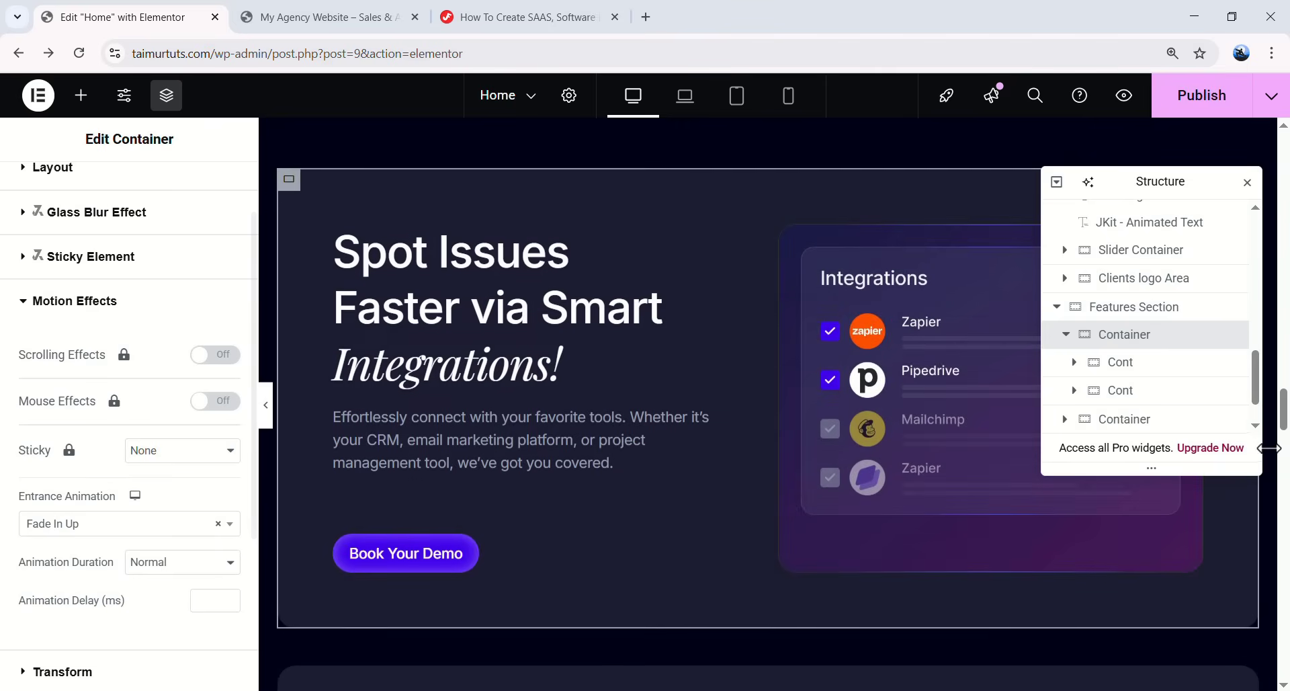
# - Add a 200 ms delay to the section's Fade In Up and preview the entrance
pyautogui.click(1234, 339)
pyautogui.click(1234, 338)
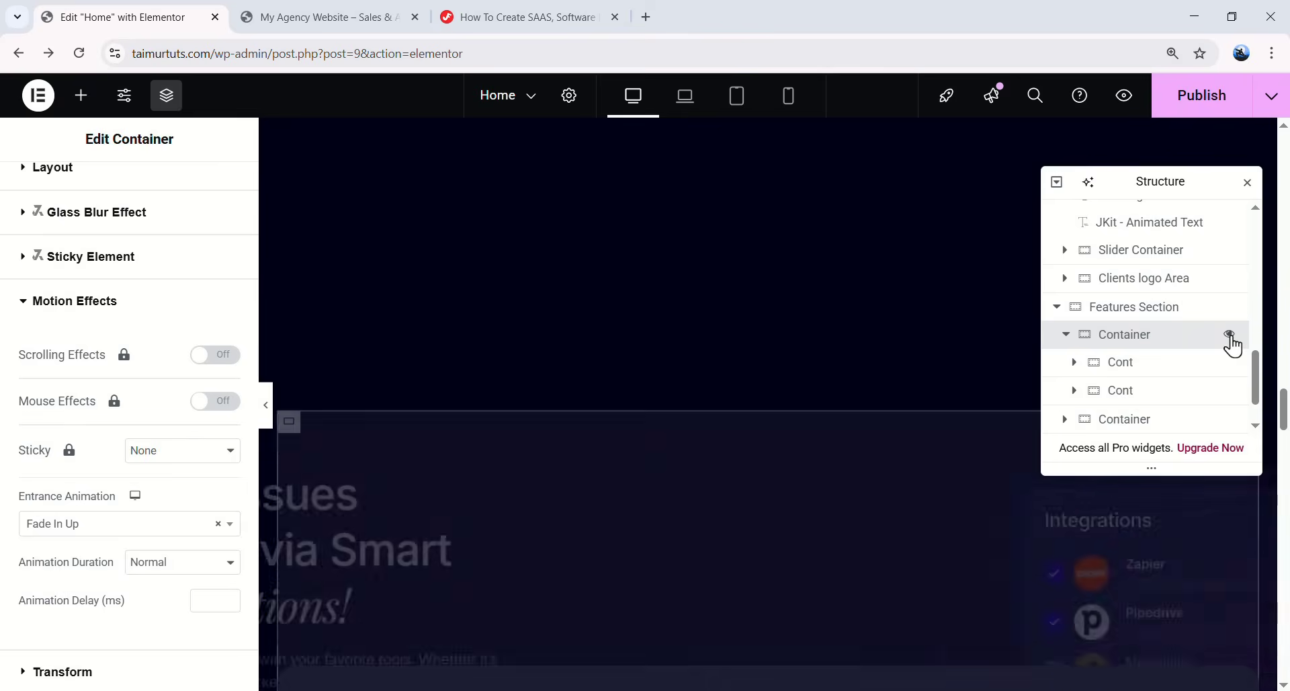
pyautogui.click(1234, 338)
pyautogui.click(1231, 338)
pyautogui.click(1231, 338)
pyautogui.click(1231, 338)
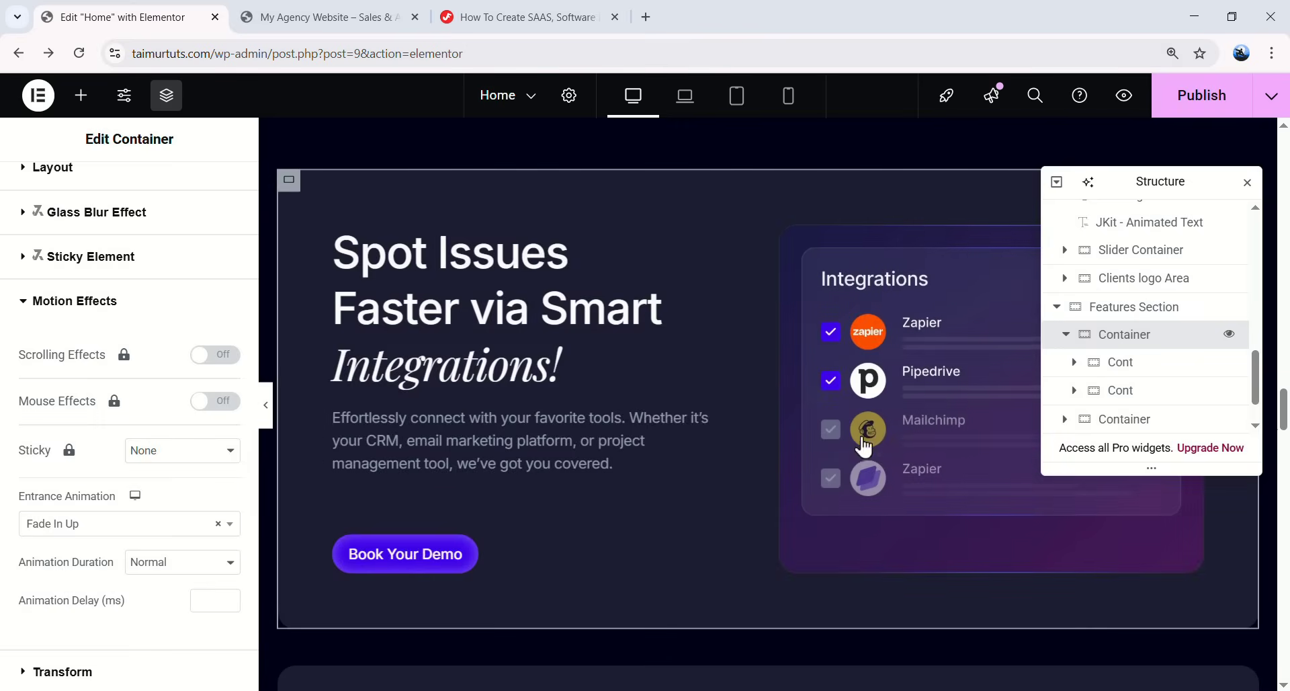
pyautogui.write('200')
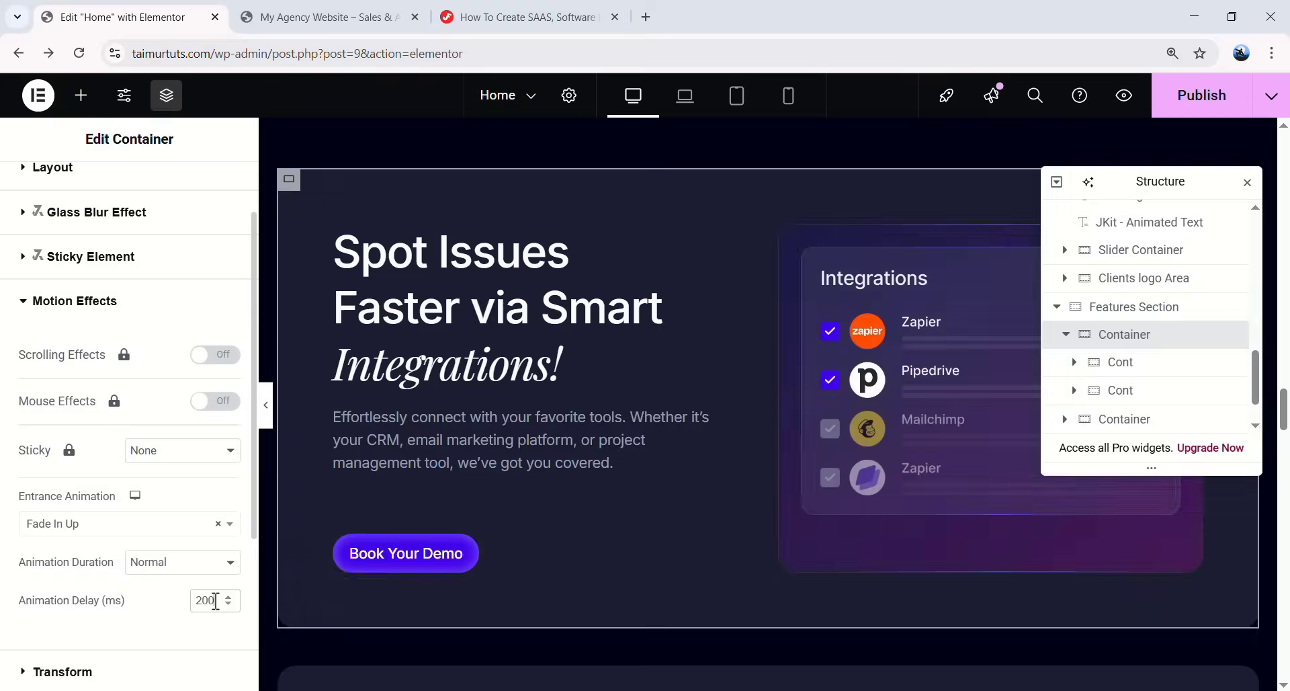
pyautogui.click(1233, 336)
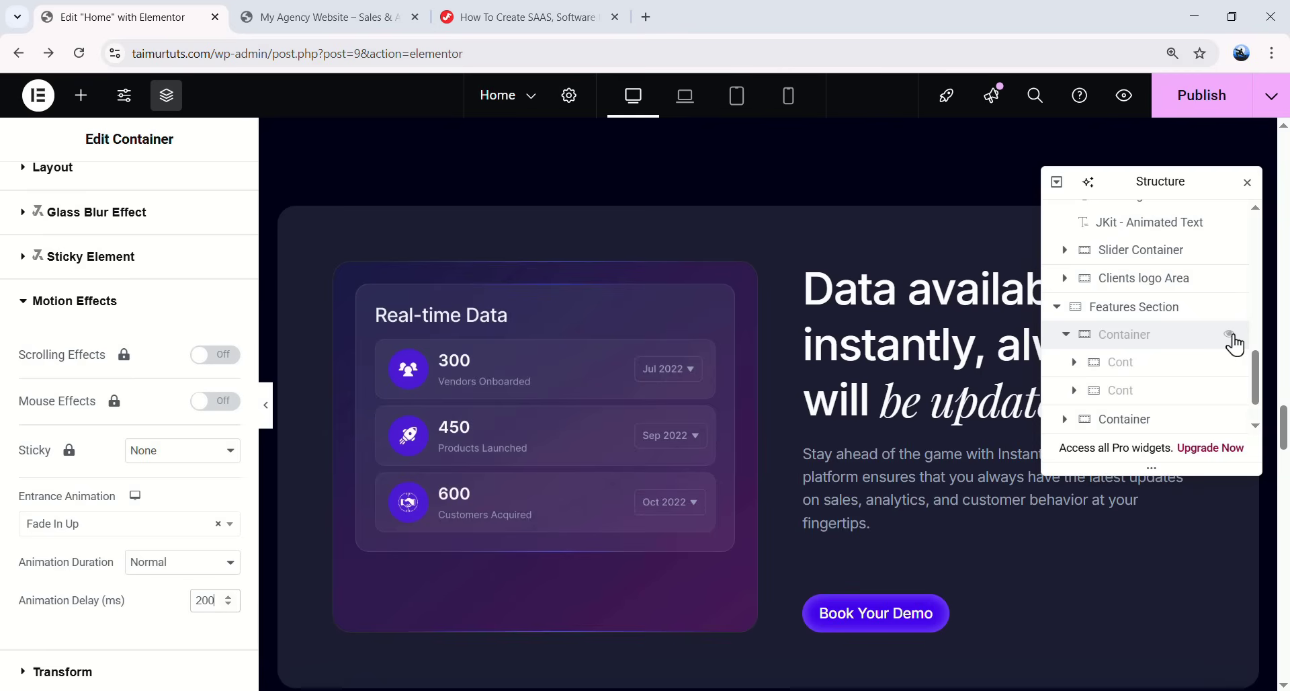
pyautogui.click(1232, 336)
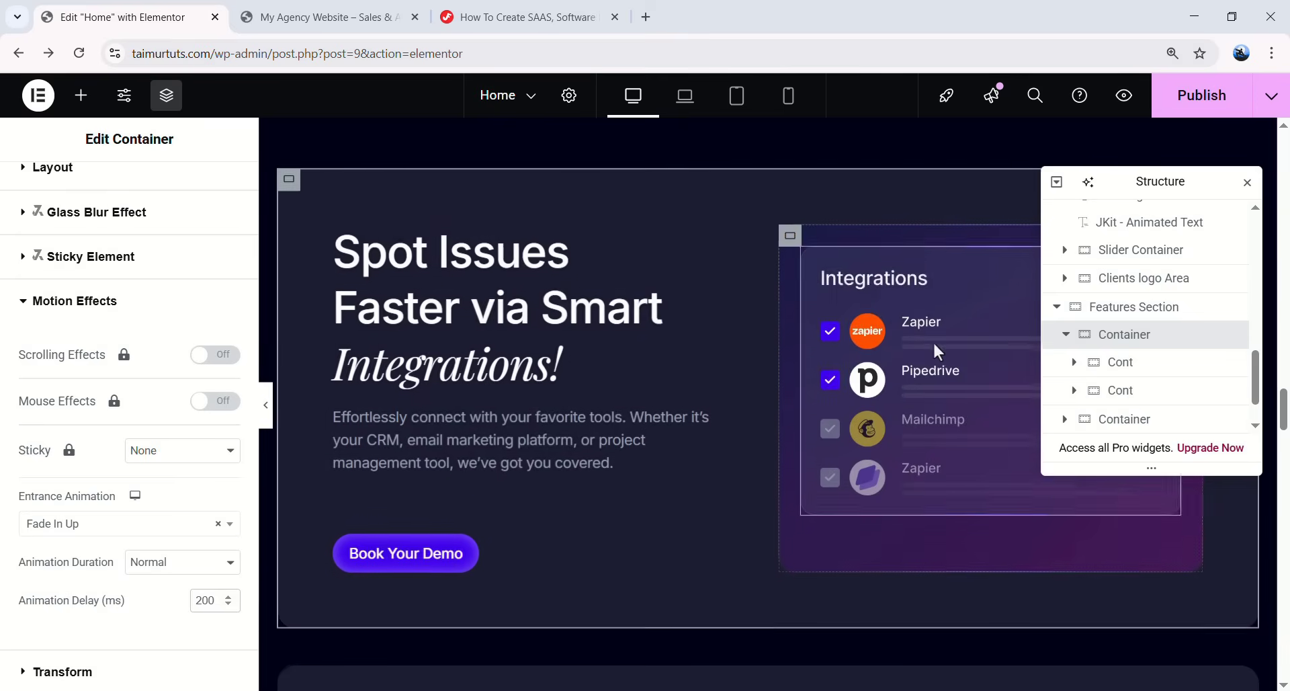
pyautogui.scroll(-4, 933, 341)
pyautogui.scroll(5, 890, 312)
pyautogui.scroll(-5, 877, 320)
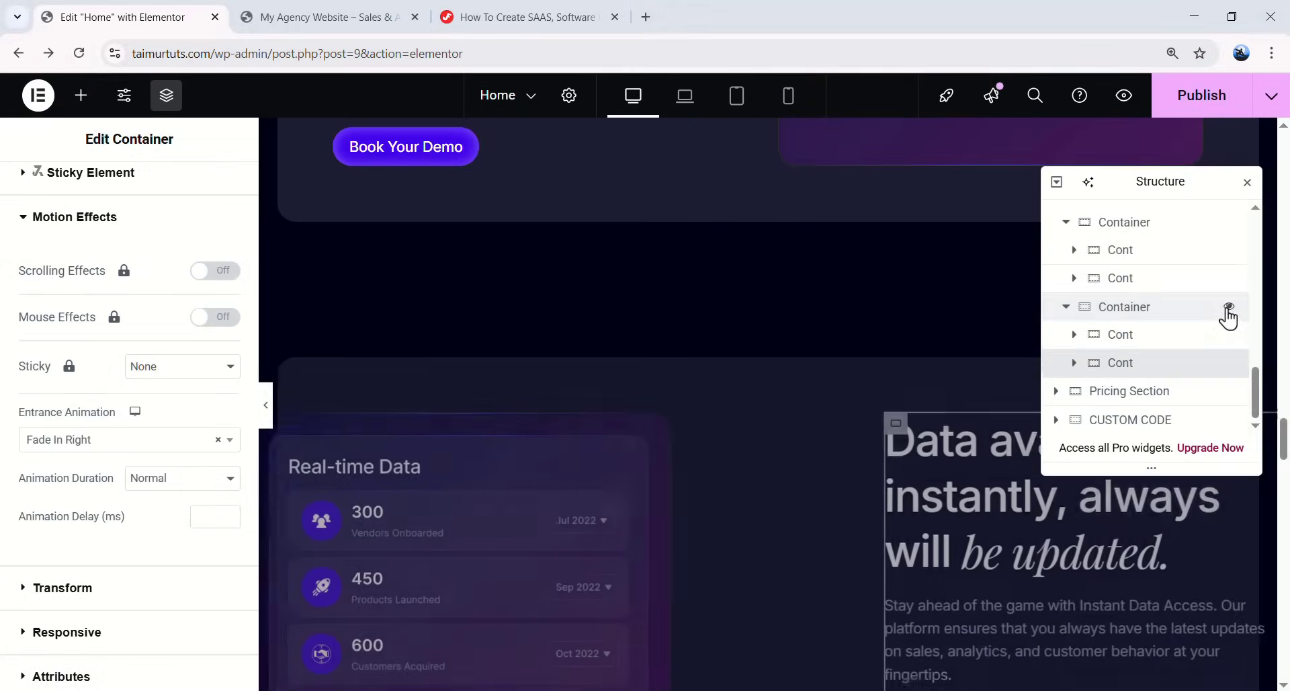
pyautogui.scroll(-9, 844, 399)
pyautogui.scroll(-5, 822, 198)
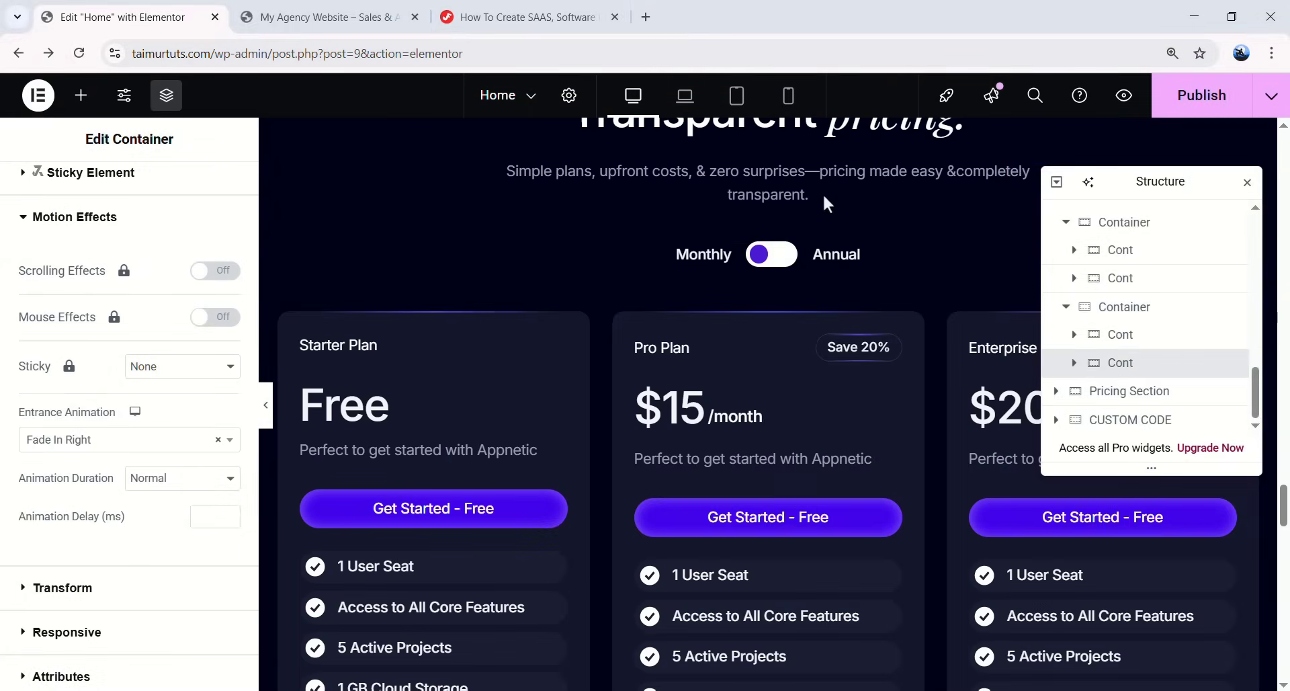
pyautogui.scroll(1, 737, 285)
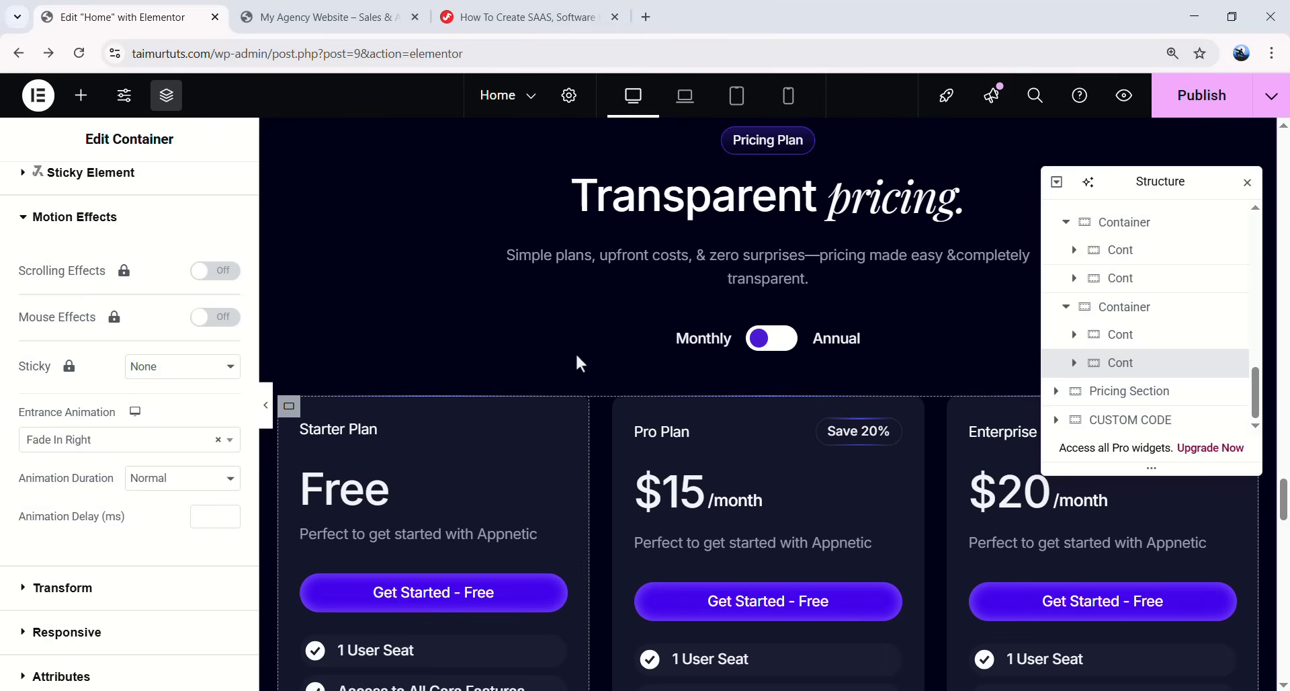
pyautogui.scroll(1, 774, 232)
pyautogui.scroll(-15, 773, 255)
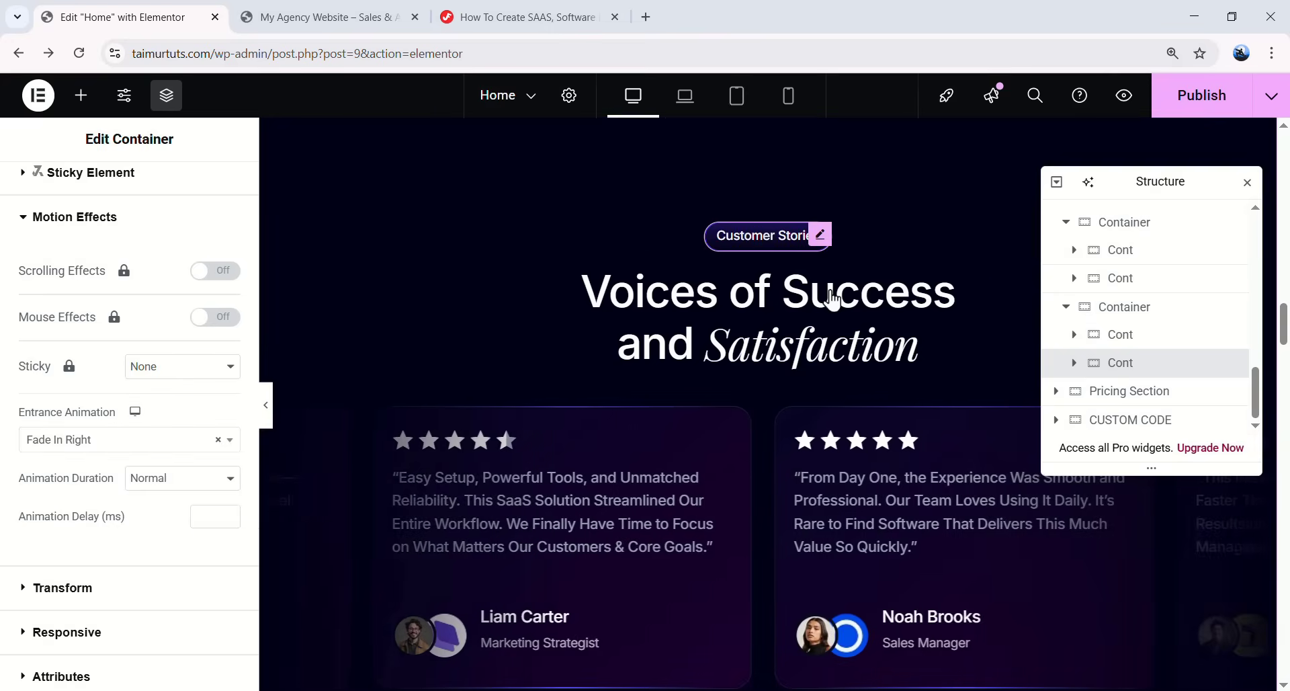
# - Paste the Customer Stories heading's style onto the Transparent pricing heading
pyautogui.rightClick(832, 290)
pyautogui.click(850, 328)
pyautogui.scroll(-4, 854, 335)
pyautogui.scroll(-10, 854, 335)
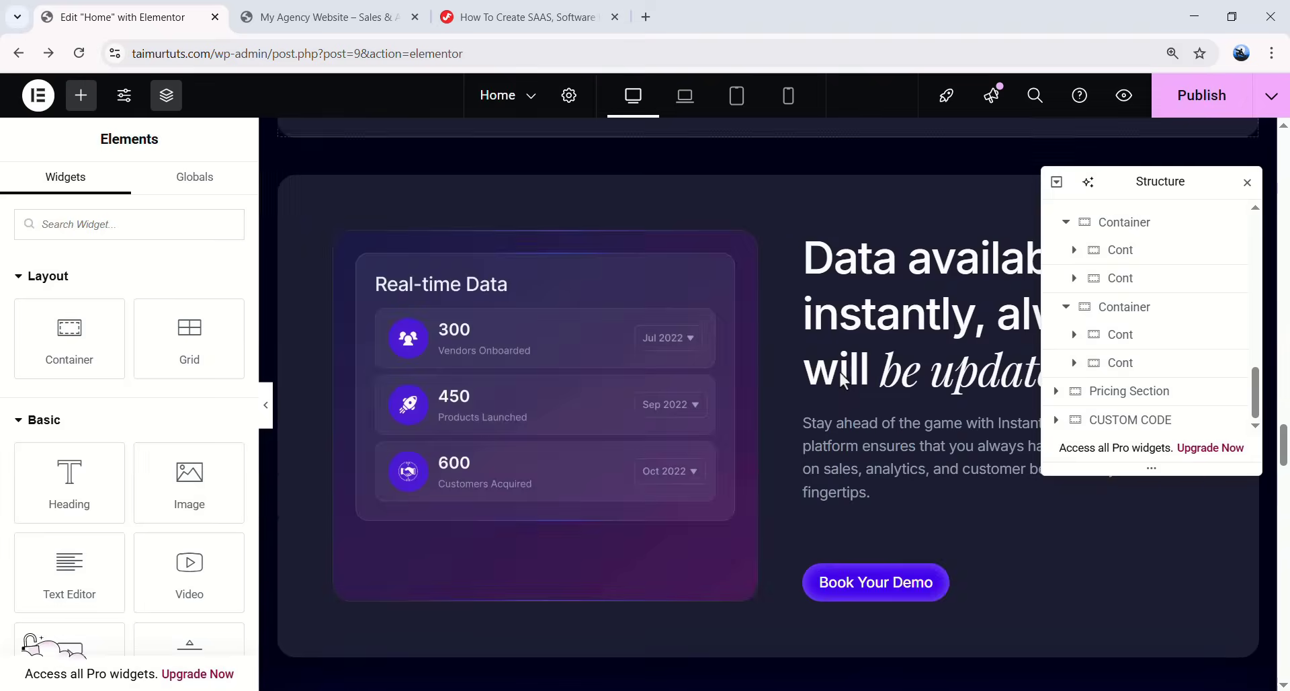
pyautogui.rightClick(797, 275)
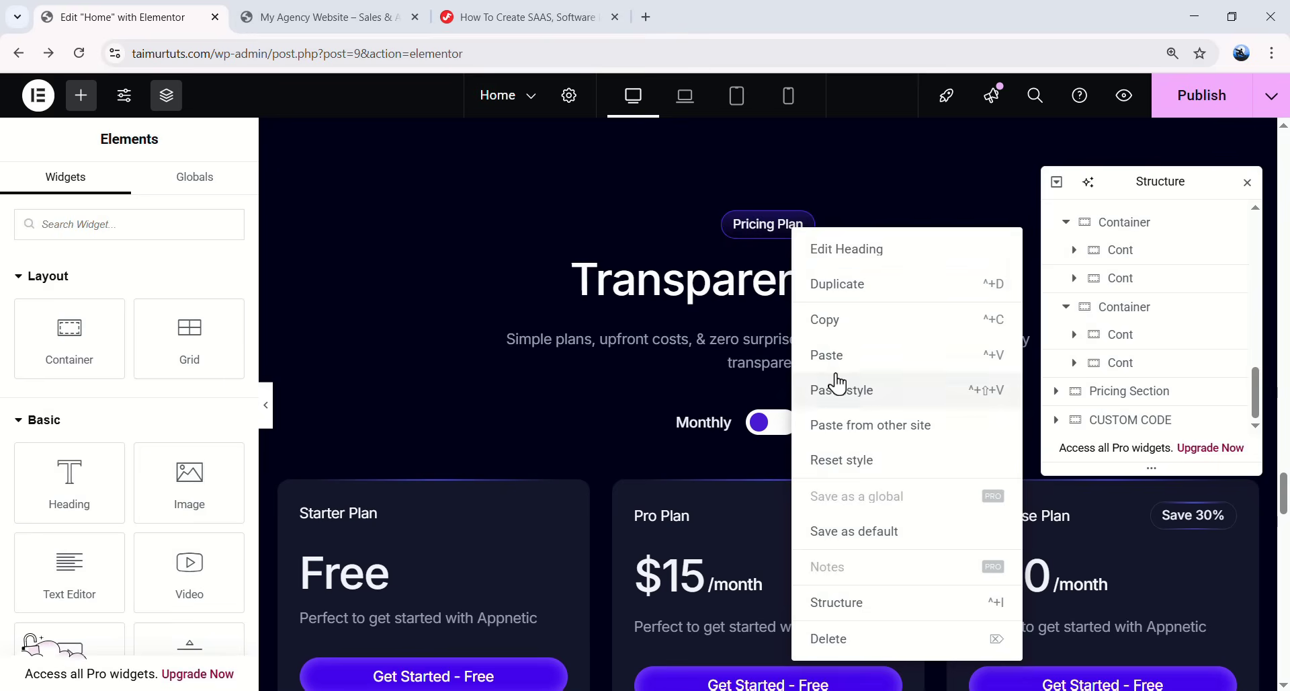
pyautogui.click(845, 391)
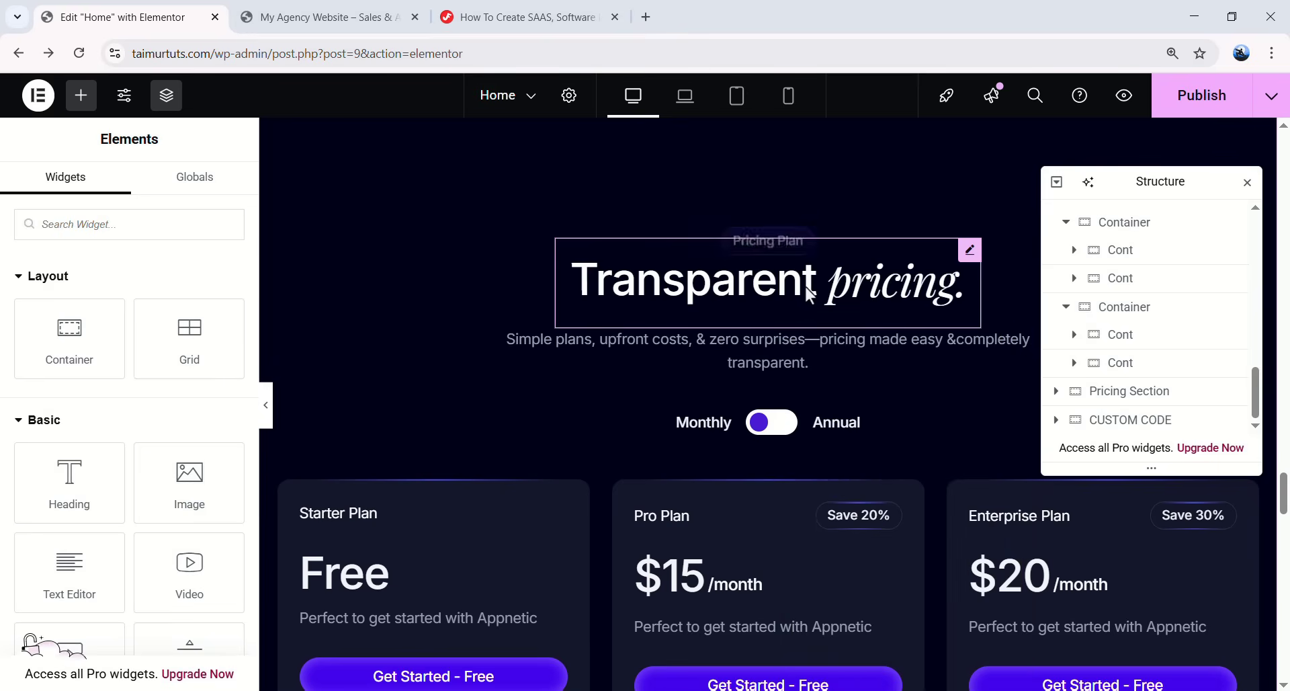
# - Paste the Voices of Success heading's style onto the animated pricing heading
pyautogui.scroll(-15, 809, 296)
pyautogui.scroll(5, 795, 312)
pyautogui.rightClick(770, 489)
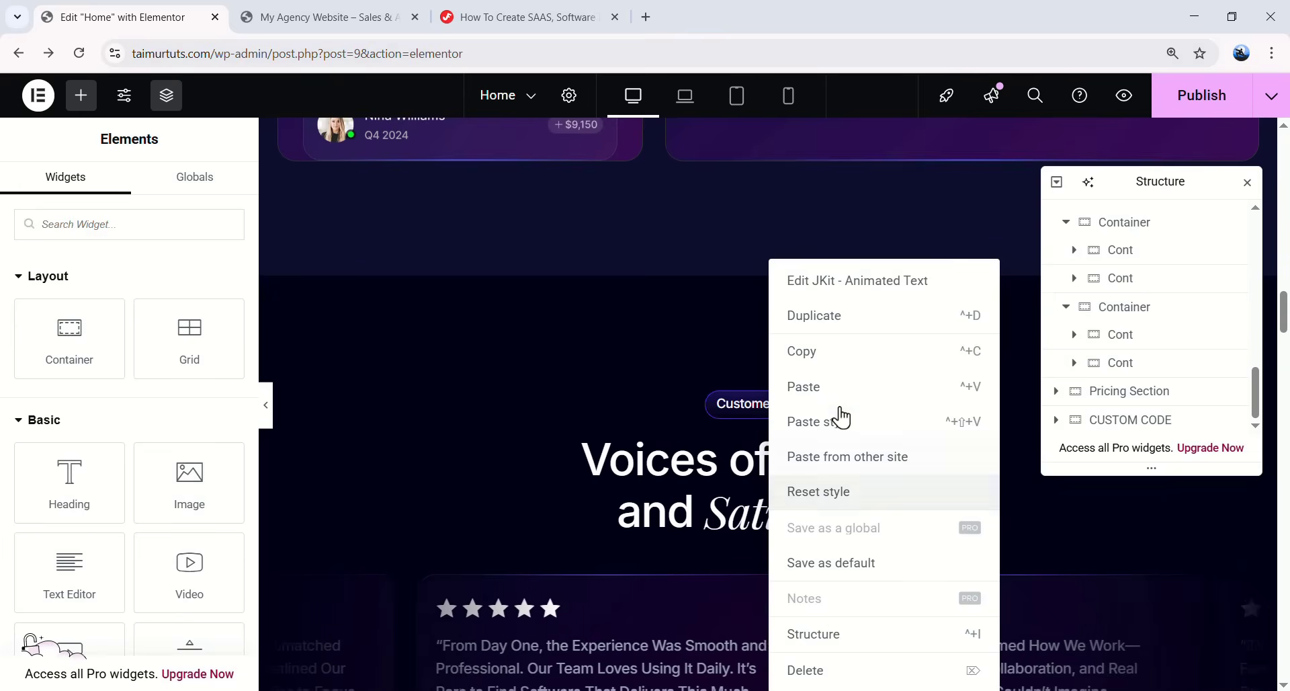
pyautogui.click(839, 366)
pyautogui.scroll(10, 821, 410)
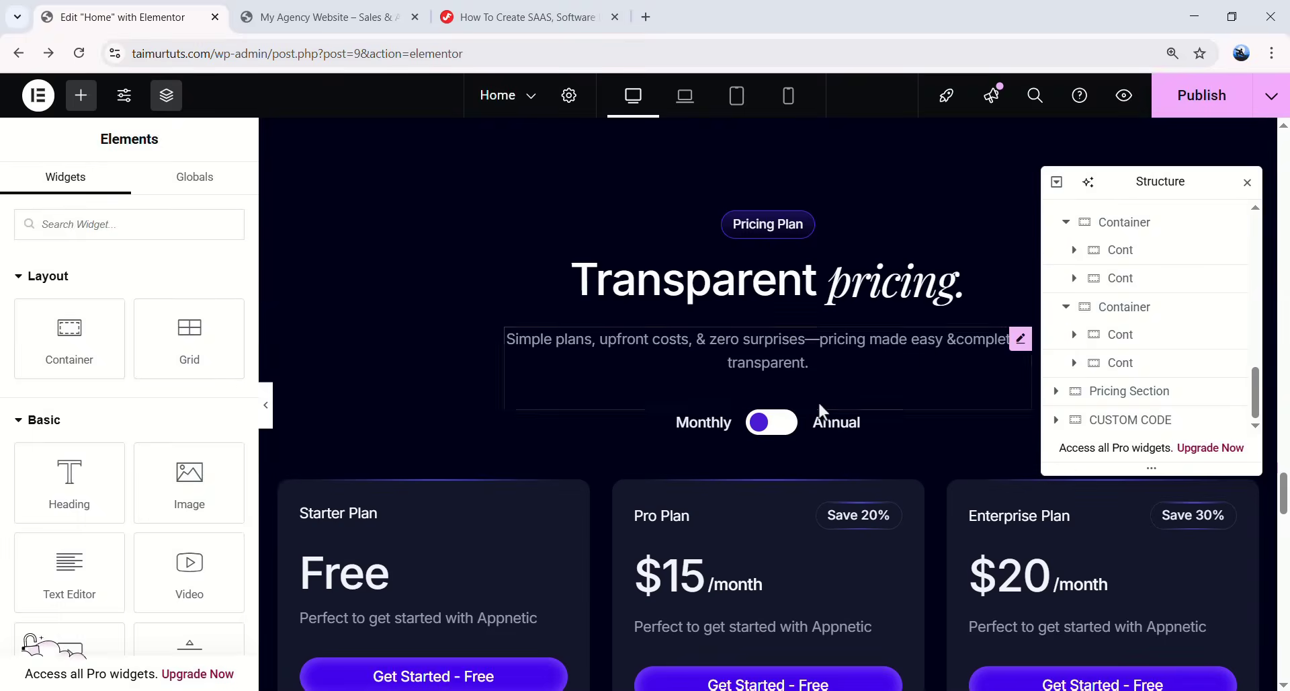
pyautogui.rightClick(779, 349)
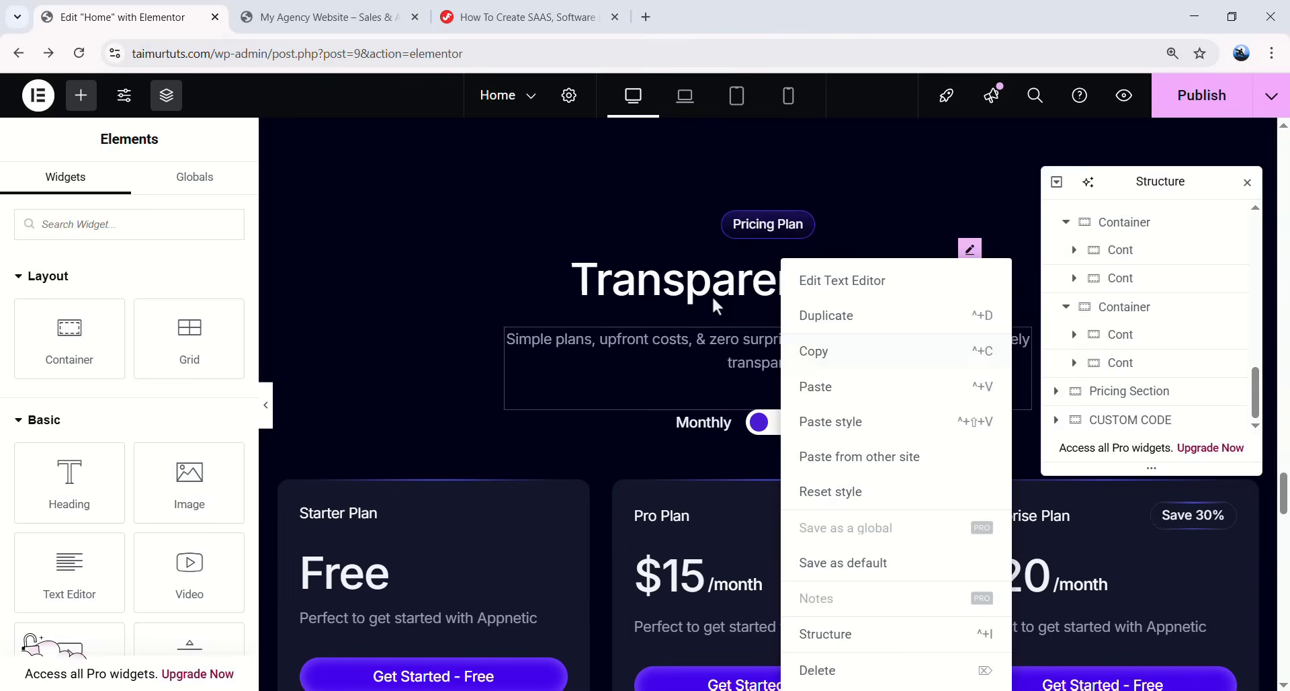
pyautogui.rightClick(715, 303)
pyautogui.click(766, 429)
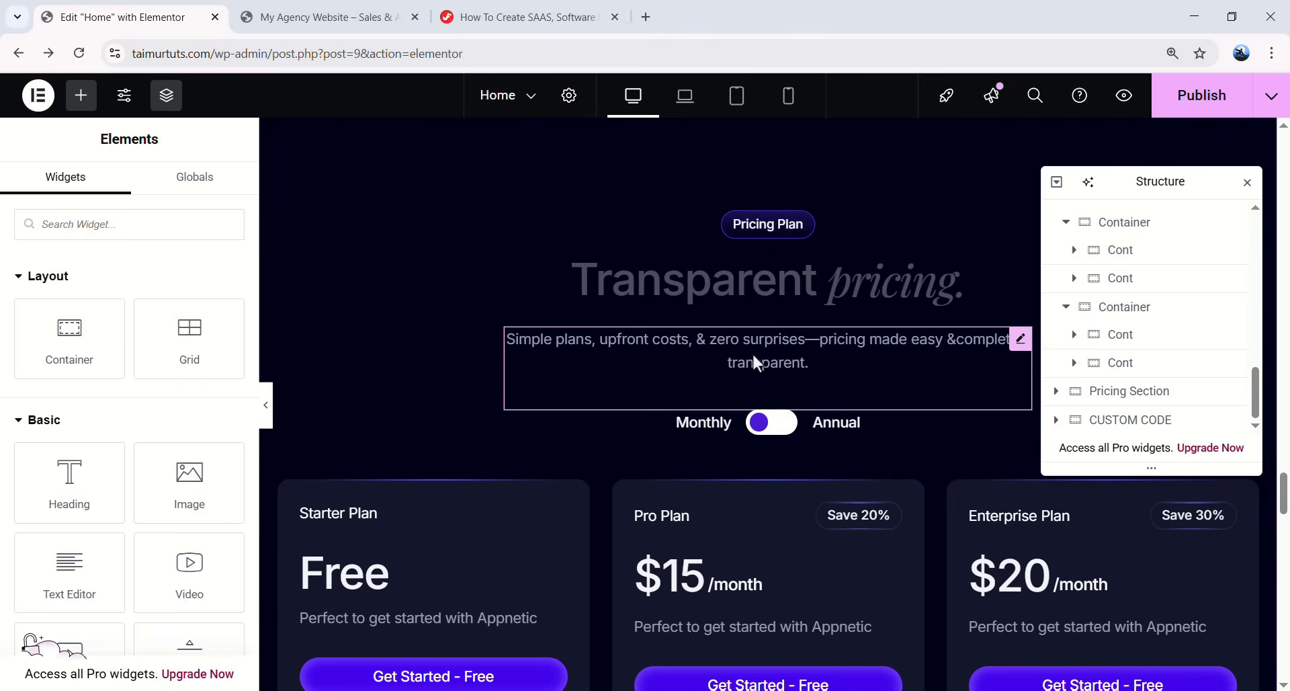
# - Give the pricing subtitle a Fade In Up entrance animation
pyautogui.click(781, 348)
pyautogui.click(208, 192)
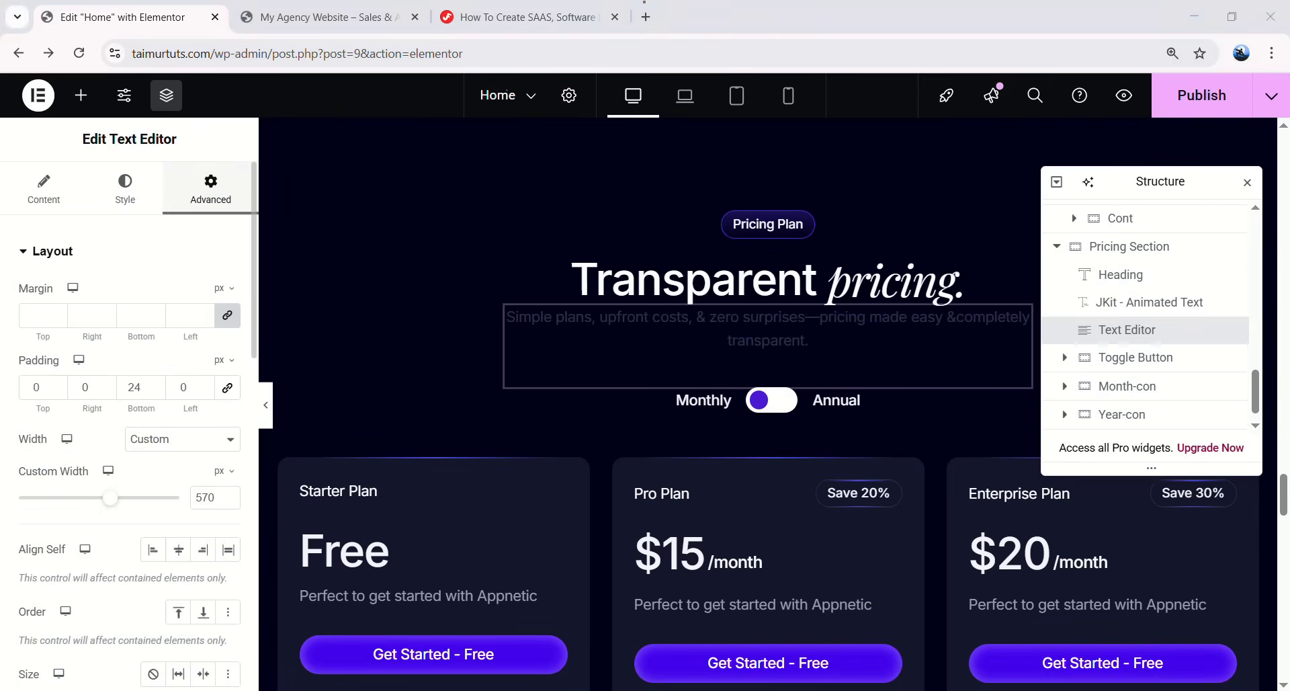
pyautogui.scroll(-8, 123, 385)
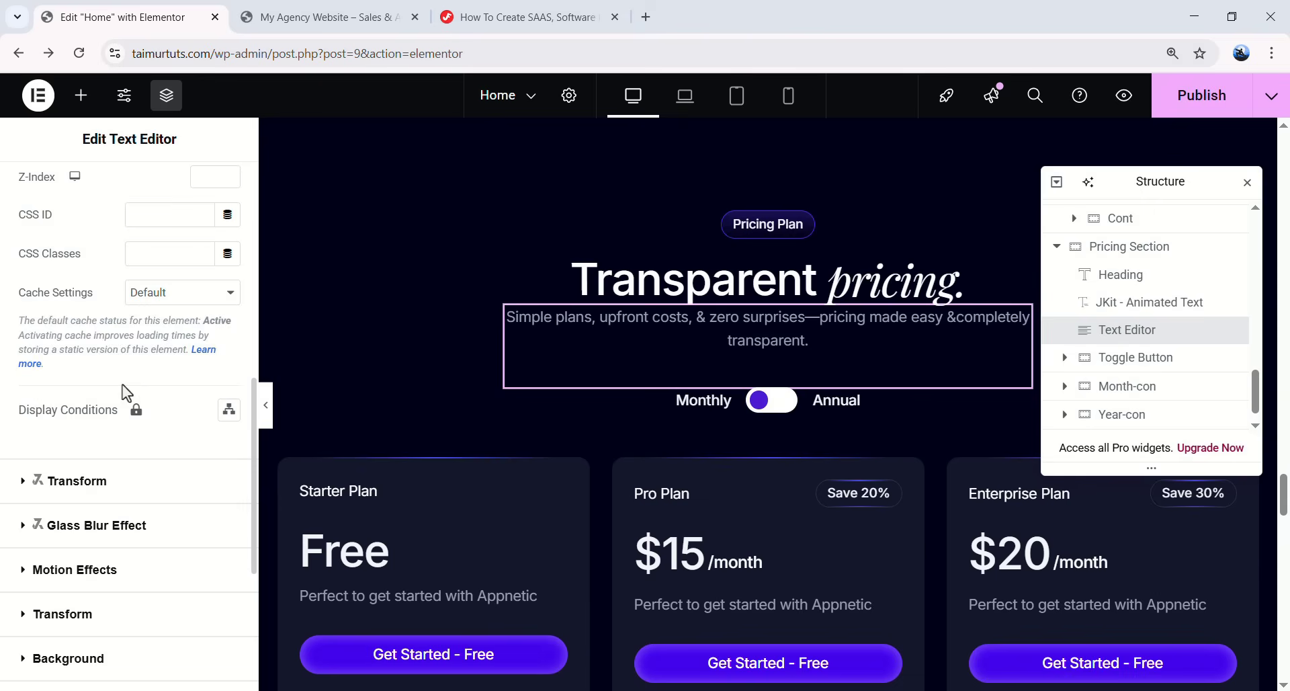
pyautogui.click(107, 569)
pyautogui.click(101, 439)
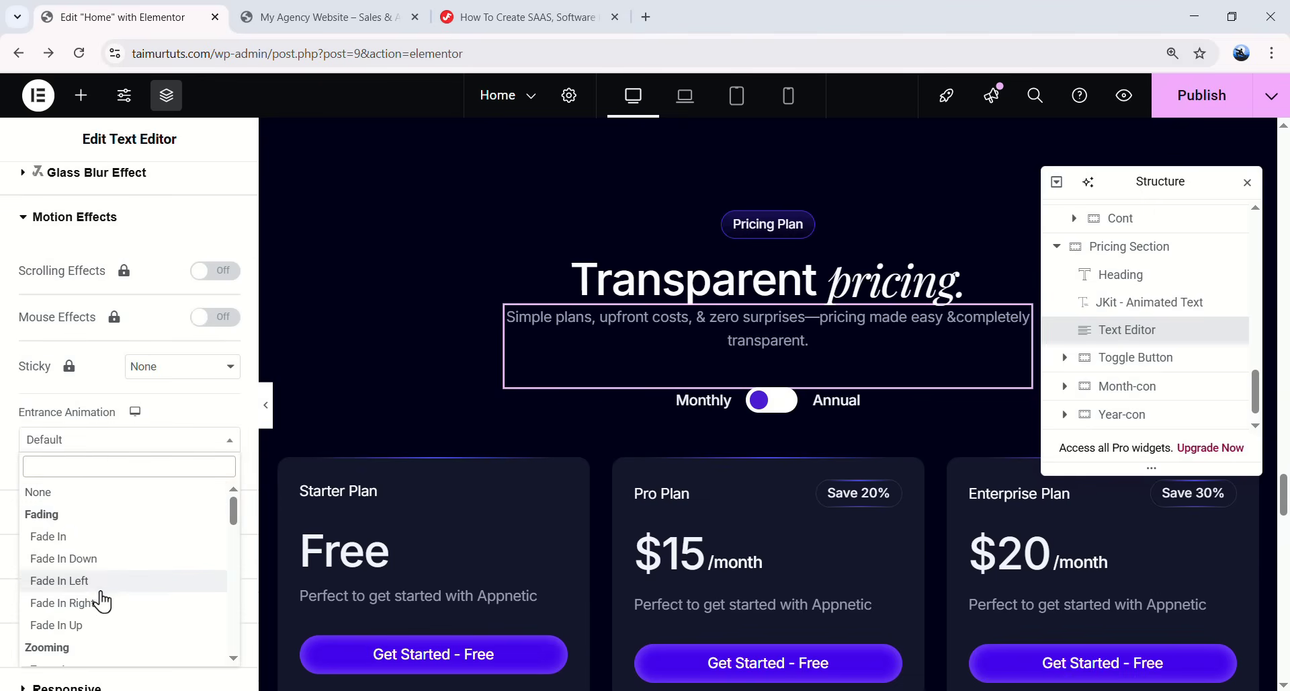
pyautogui.click(101, 625)
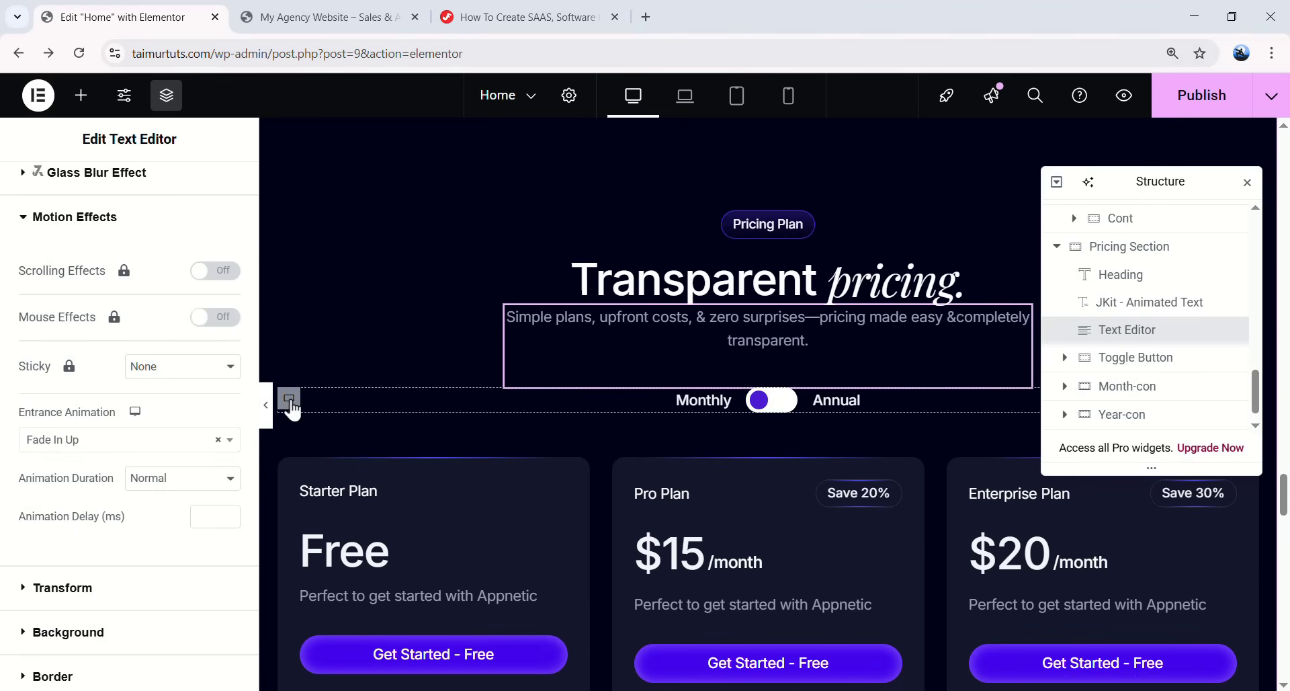
# - Set the Monthly/Annual toggle row's entrance animation to Fade In Up
pyautogui.click(289, 399)
pyautogui.click(180, 194)
pyautogui.click(109, 393)
pyautogui.click(109, 543)
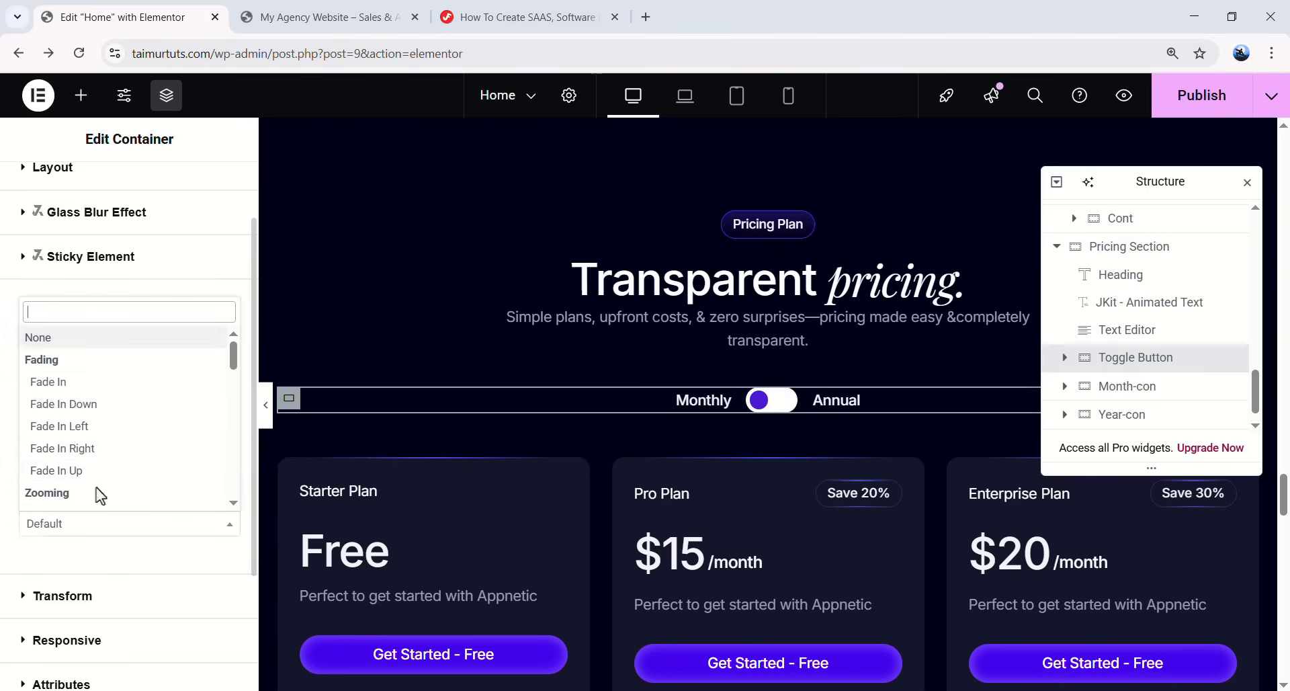
pyautogui.click(107, 465)
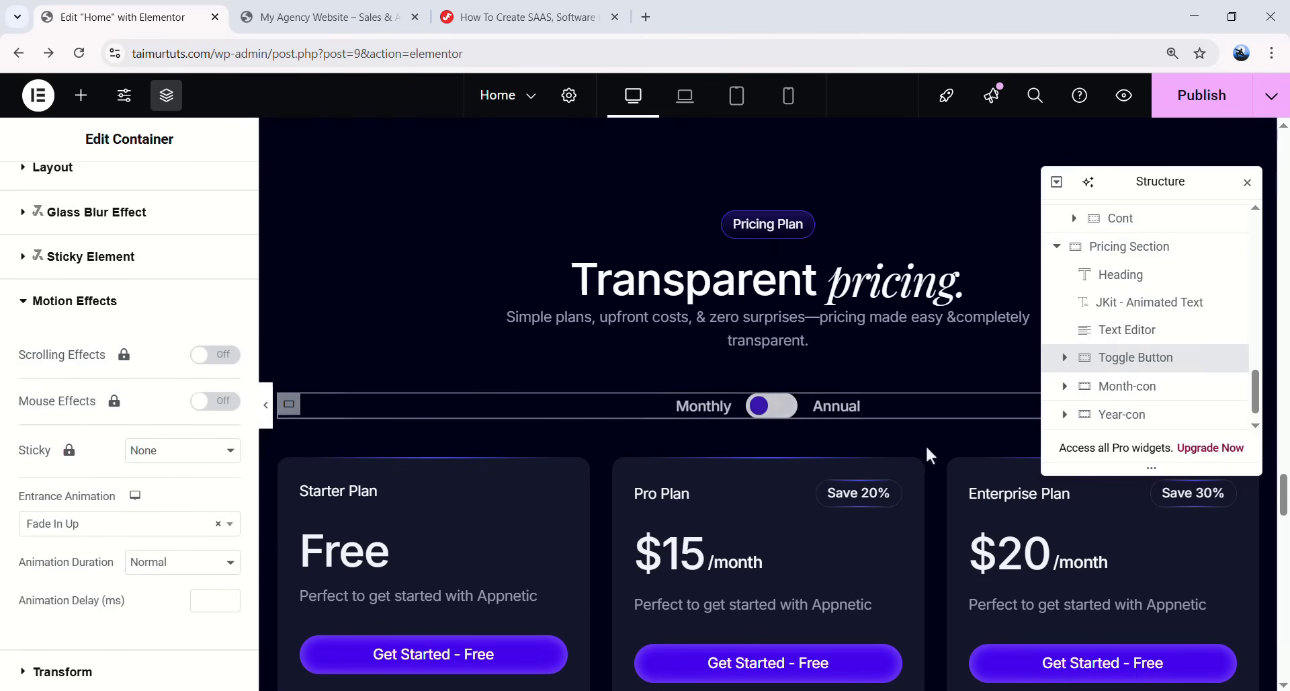
pyautogui.scroll(-2, 908, 447)
pyautogui.click(289, 301)
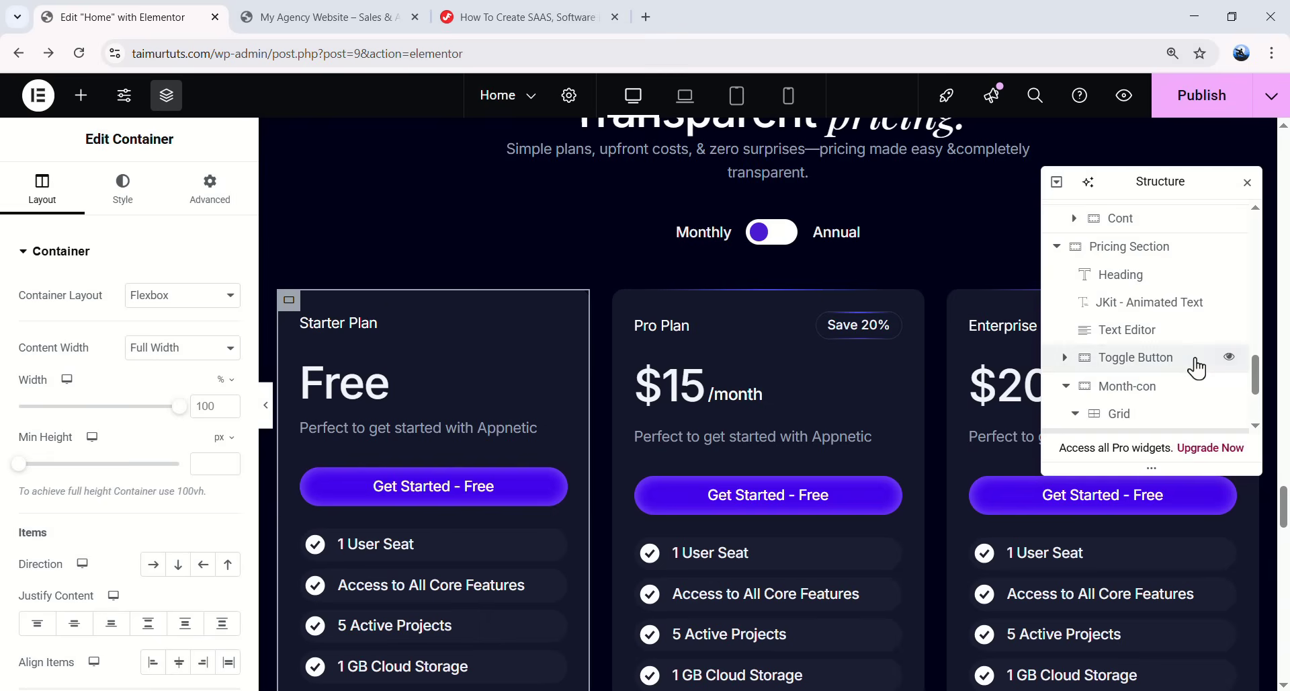
# - Give the monthly Starter Plan card a Zoom In entrance animation
pyautogui.scroll(-2, 1197, 366)
pyautogui.click(231, 197)
pyautogui.scroll(-5, 163, 405)
pyautogui.click(123, 383)
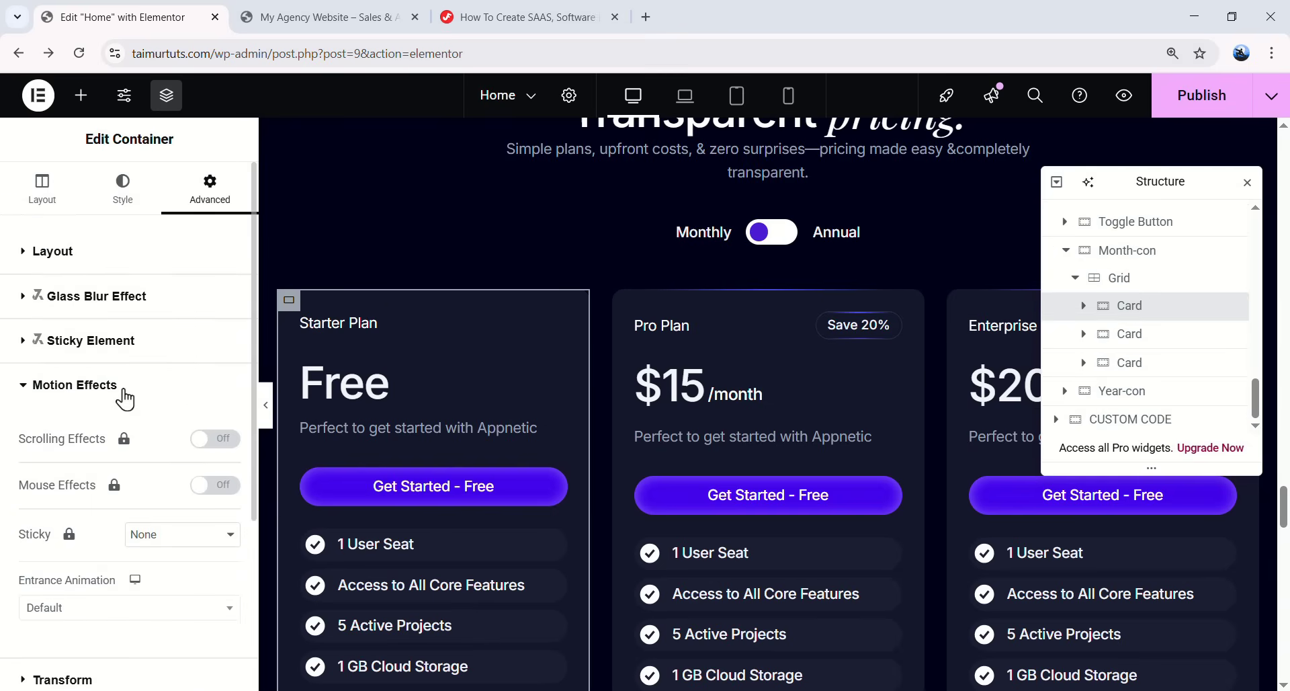
pyautogui.scroll(-2, 101, 470)
pyautogui.click(81, 444)
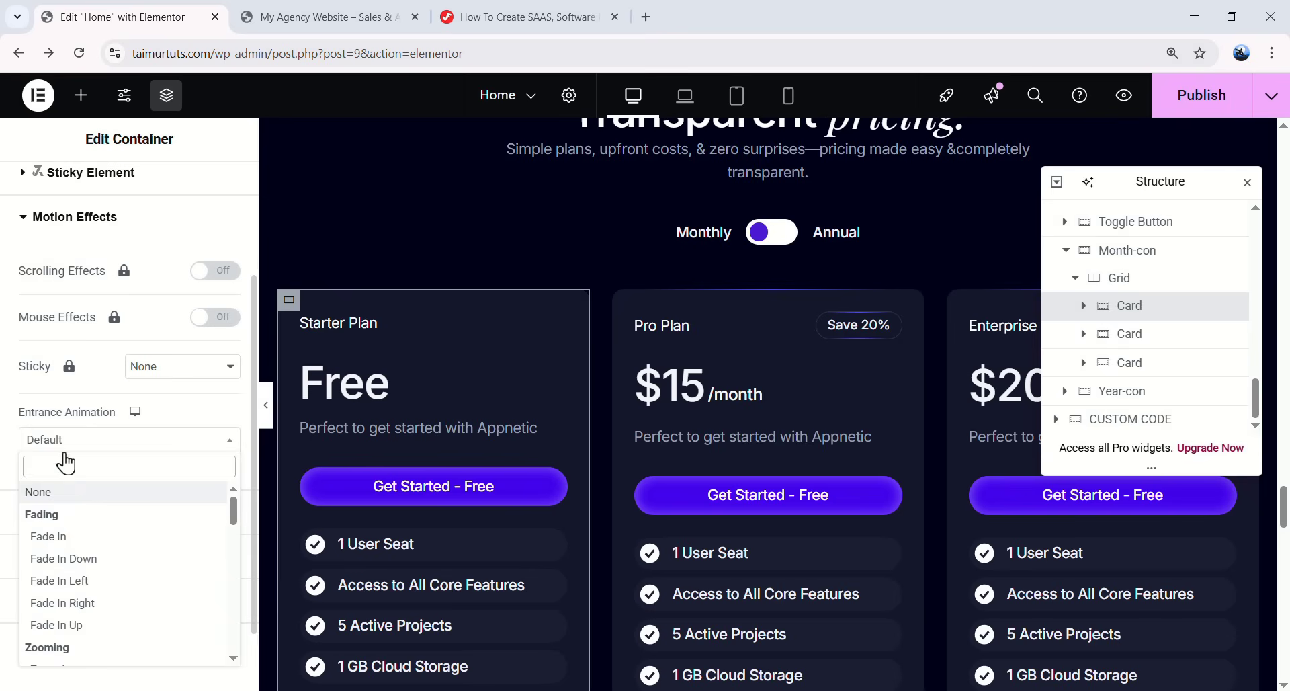
pyautogui.scroll(-3, 81, 600)
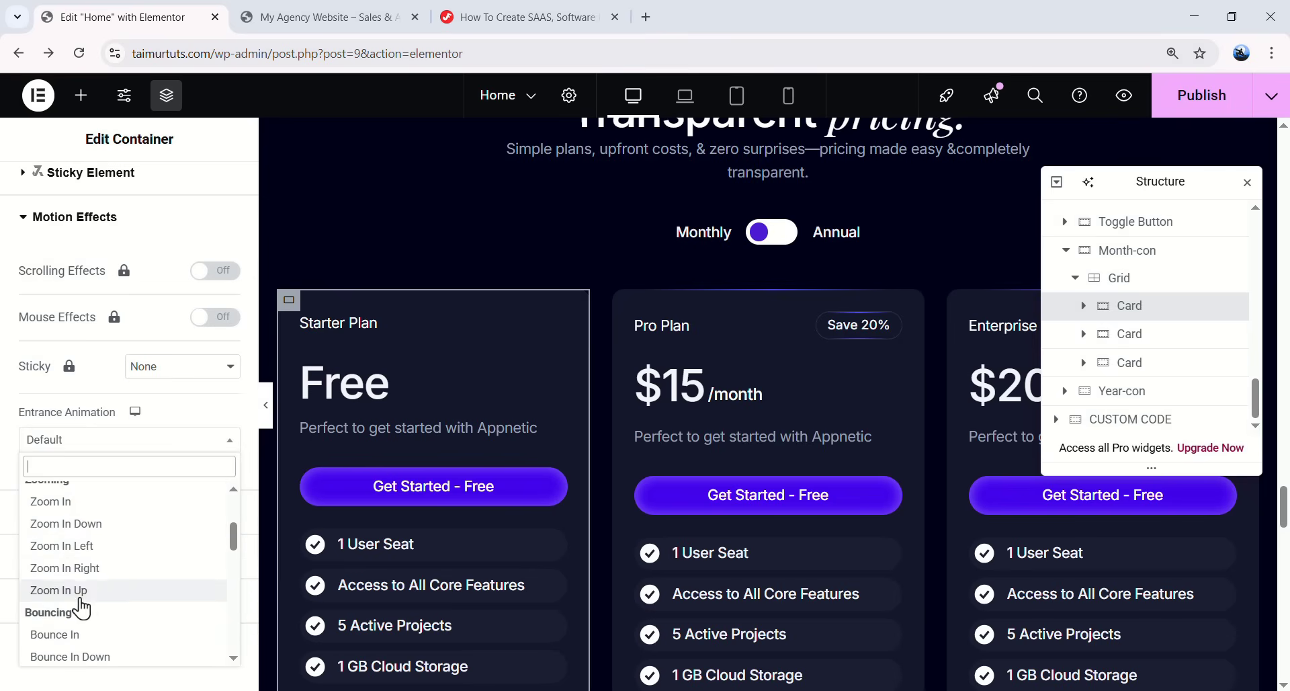
pyautogui.click(95, 503)
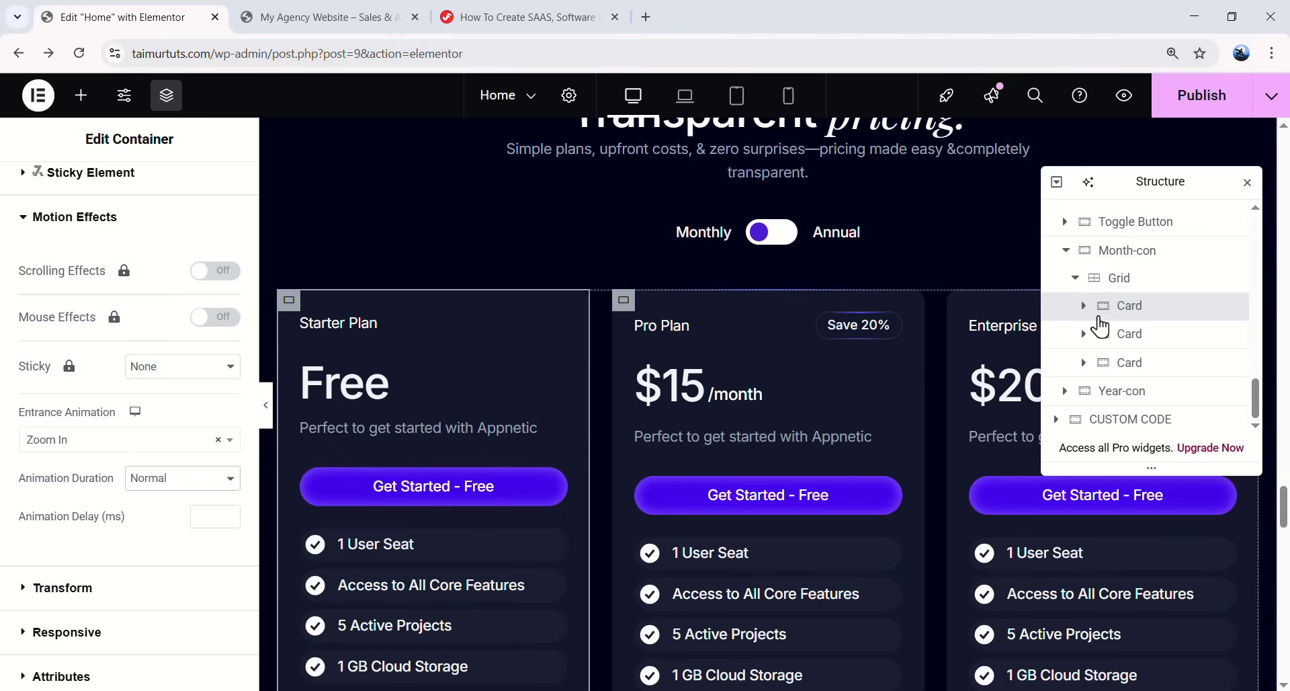
# - Set the monthly Pro and Enterprise Plan cards to Zoom In entrance animations
pyautogui.click(1129, 334)
pyautogui.click(127, 440)
pyautogui.scroll(-2, 115, 627)
pyautogui.click(101, 501)
pyautogui.click(1129, 362)
pyautogui.scroll(-2, 122, 491)
pyautogui.click(114, 440)
# - Give the yearly Starter Plan card a Zoom In entrance animation
pyautogui.scroll(-2, 95, 494)
pyautogui.click(95, 499)
pyautogui.scroll(-8, 470, 377)
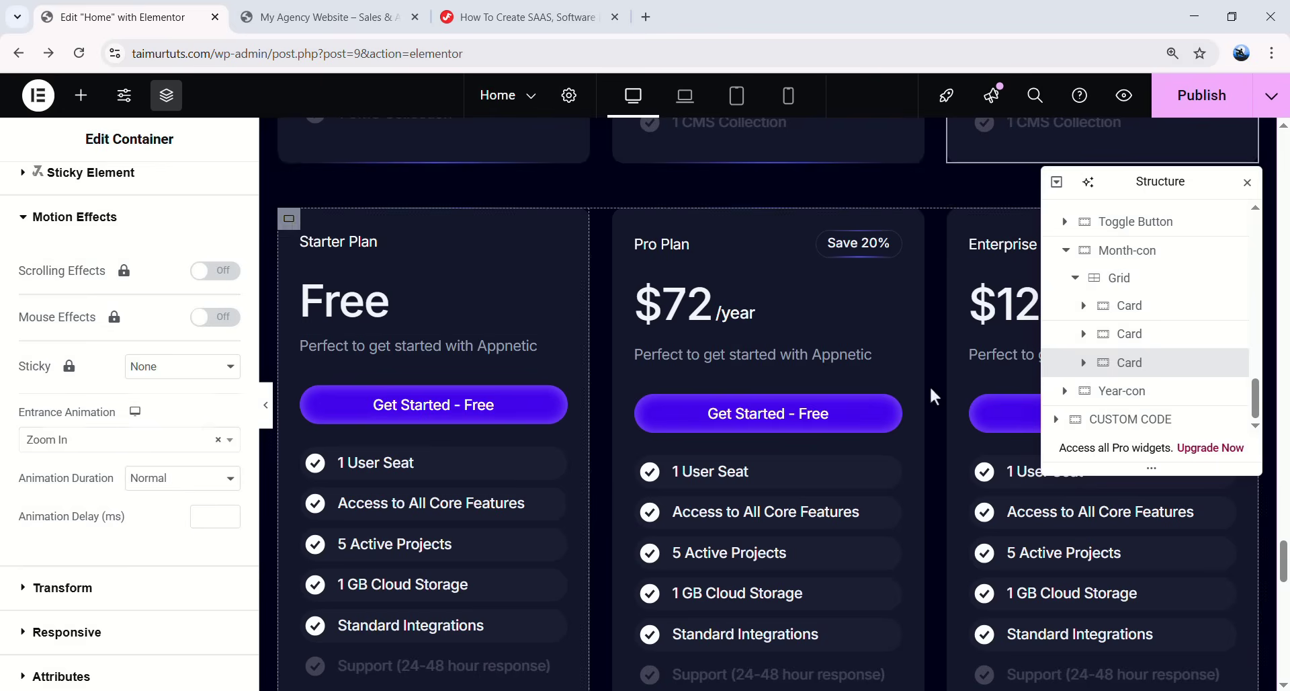
pyautogui.click(289, 219)
pyautogui.click(123, 486)
pyautogui.click(107, 440)
# - Set the yearly Pro and Enterprise Plan cards to Zoom In, replacing Pro's Fade In
pyautogui.click(74, 525)
pyautogui.click(1130, 363)
pyautogui.click(122, 485)
pyautogui.click(107, 440)
pyautogui.click(73, 525)
pyautogui.click(107, 440)
pyautogui.click(101, 507)
pyautogui.click(1129, 418)
pyautogui.click(115, 570)
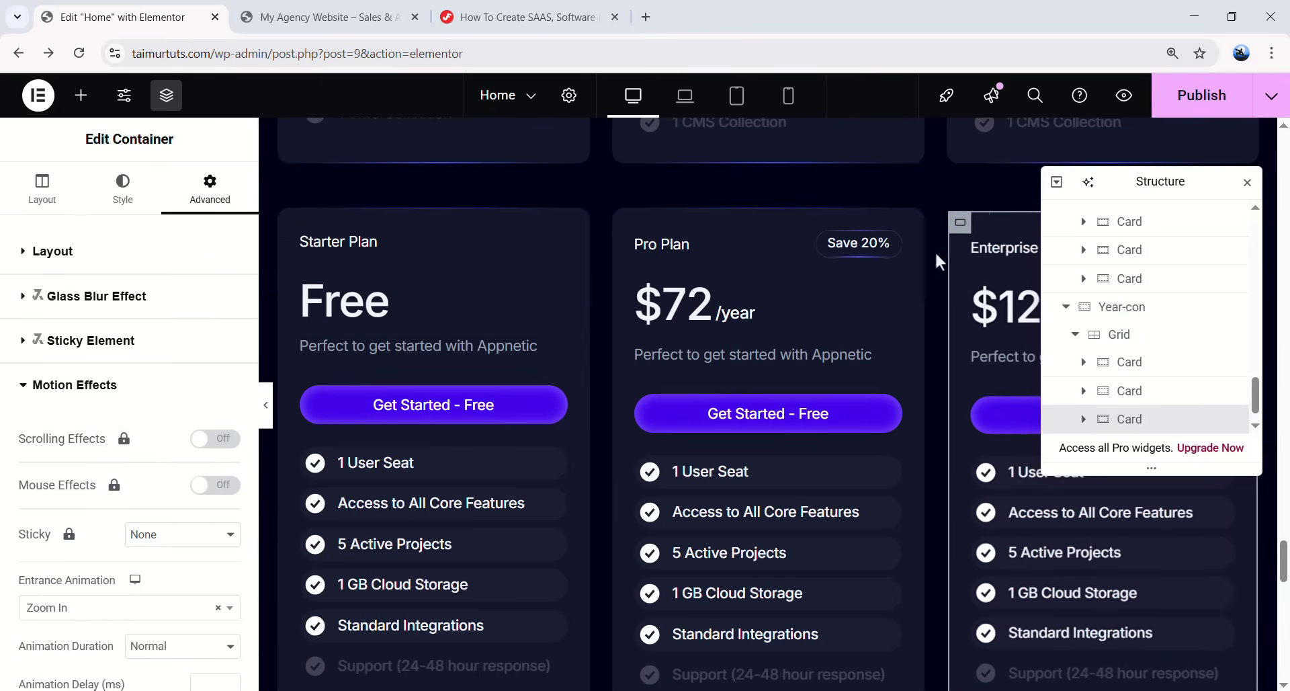
pyautogui.scroll(-9, 881, 322)
pyautogui.scroll(5, 888, 310)
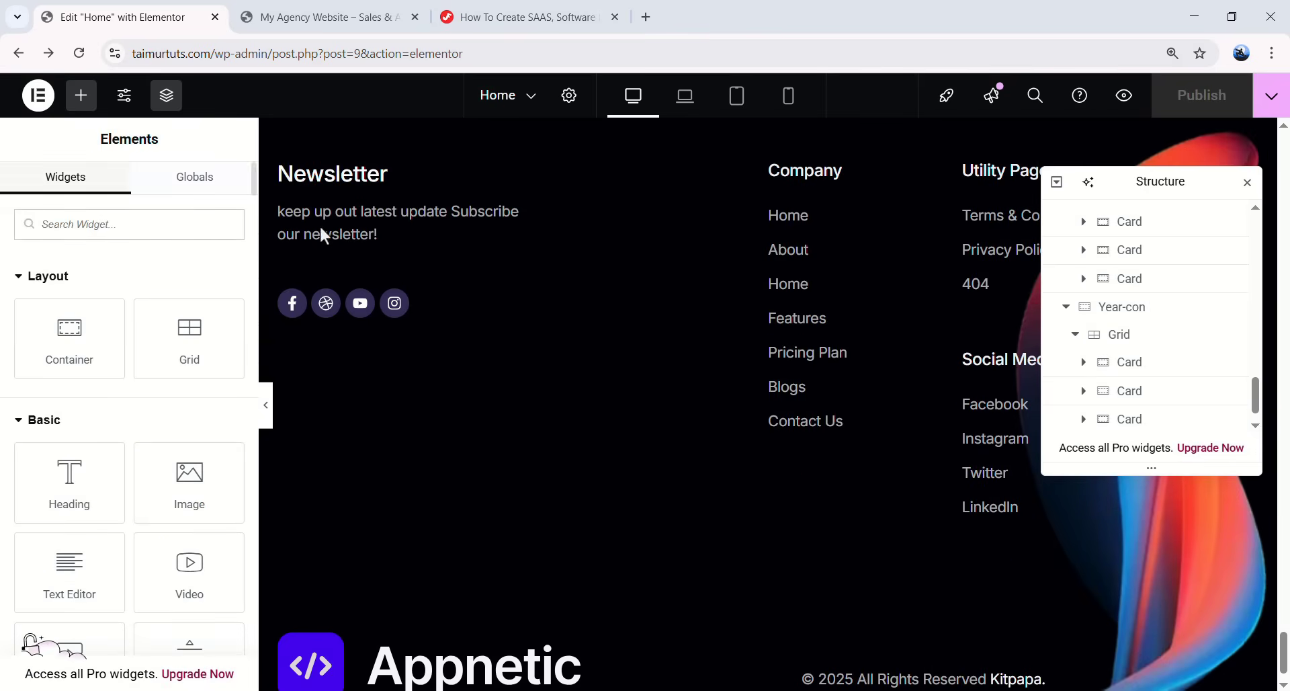
# - Reload the live website and scroll down through the updated page
pyautogui.click(316, 17)
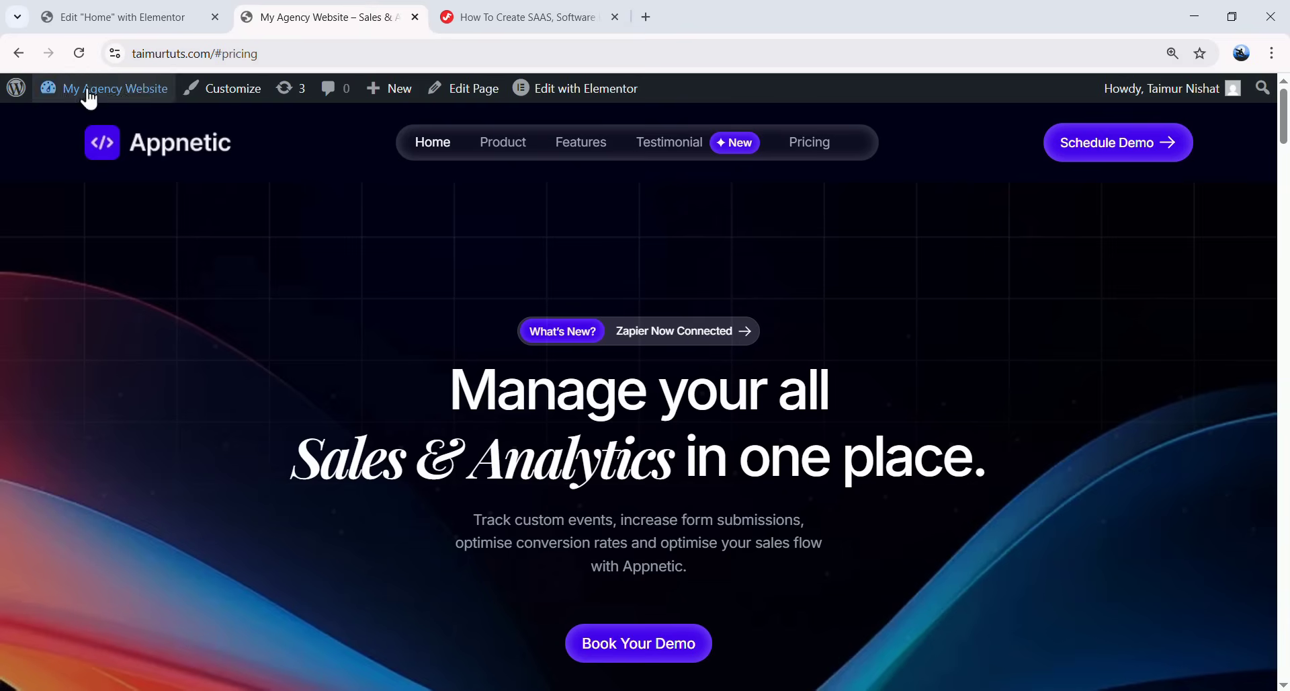
pyautogui.click(84, 54)
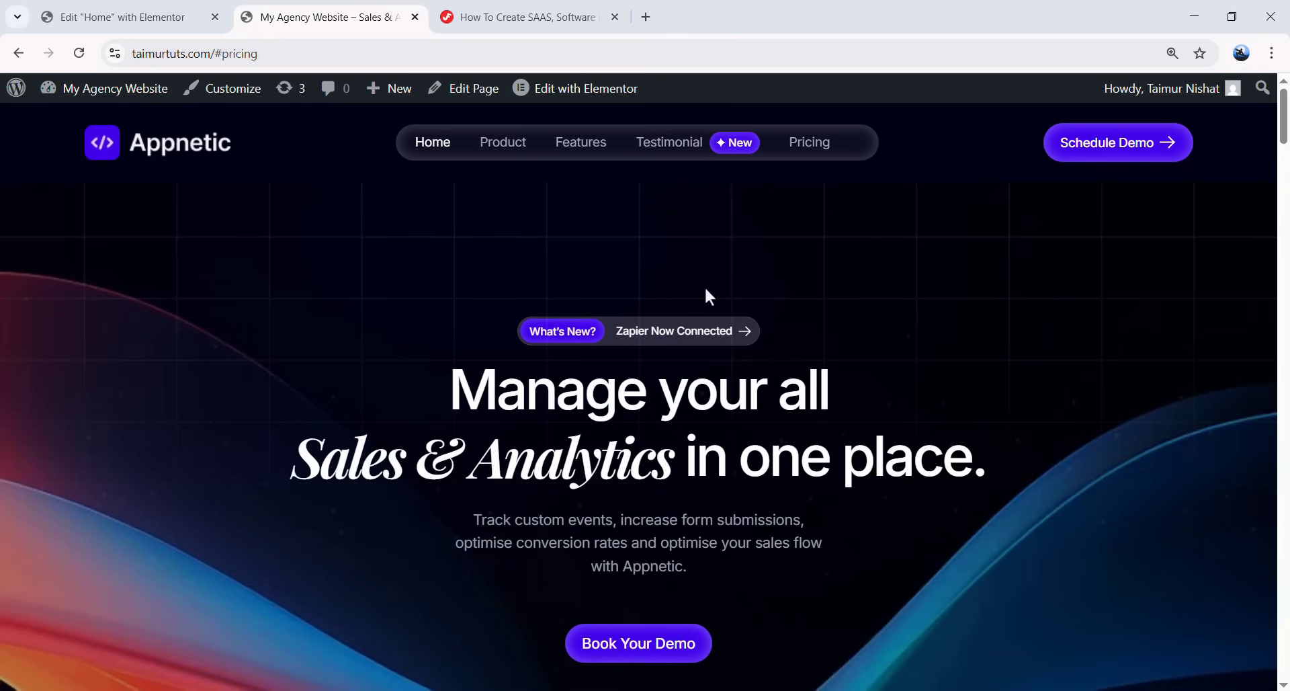
pyautogui.scroll(-10, 708, 296)
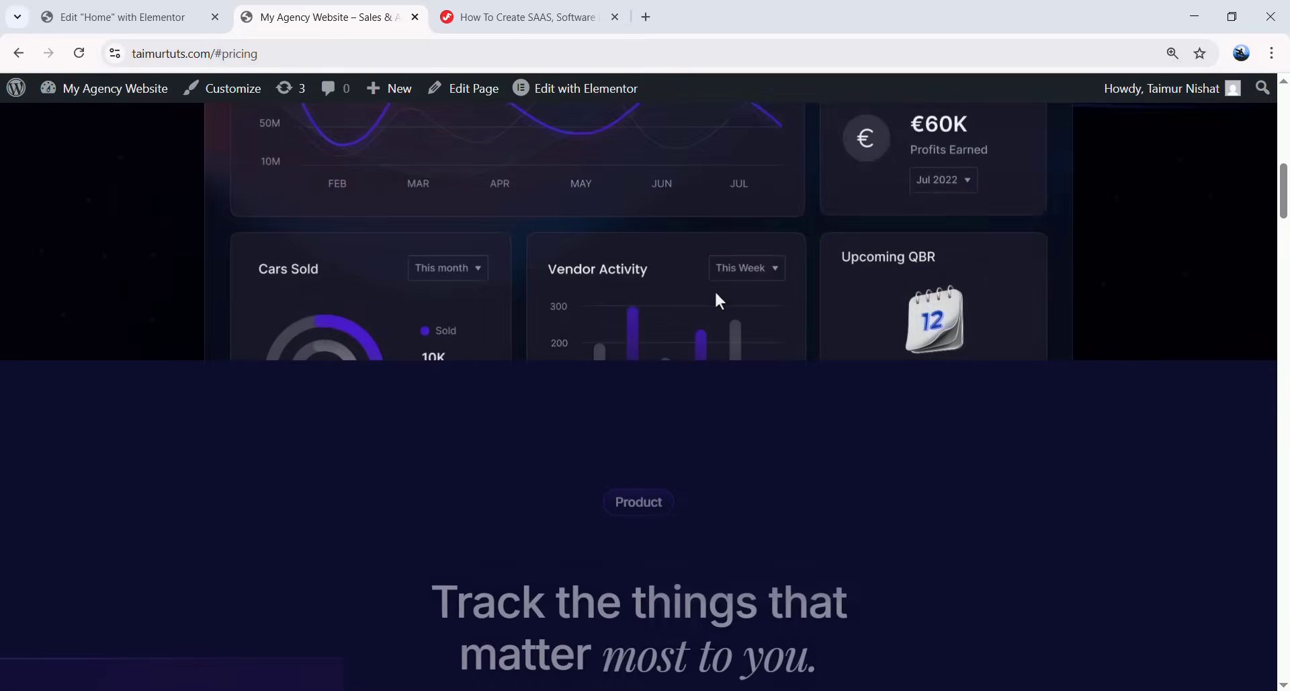
pyautogui.scroll(-10, 717, 294)
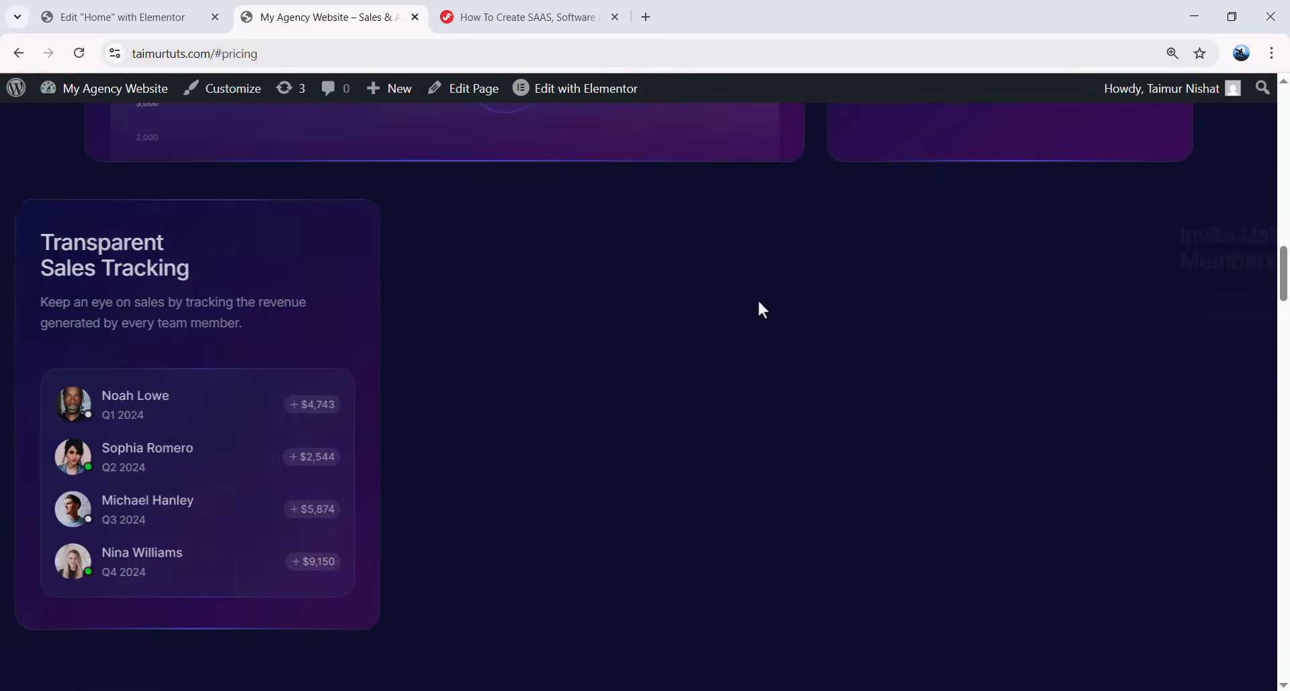
pyautogui.scroll(-8, 763, 309)
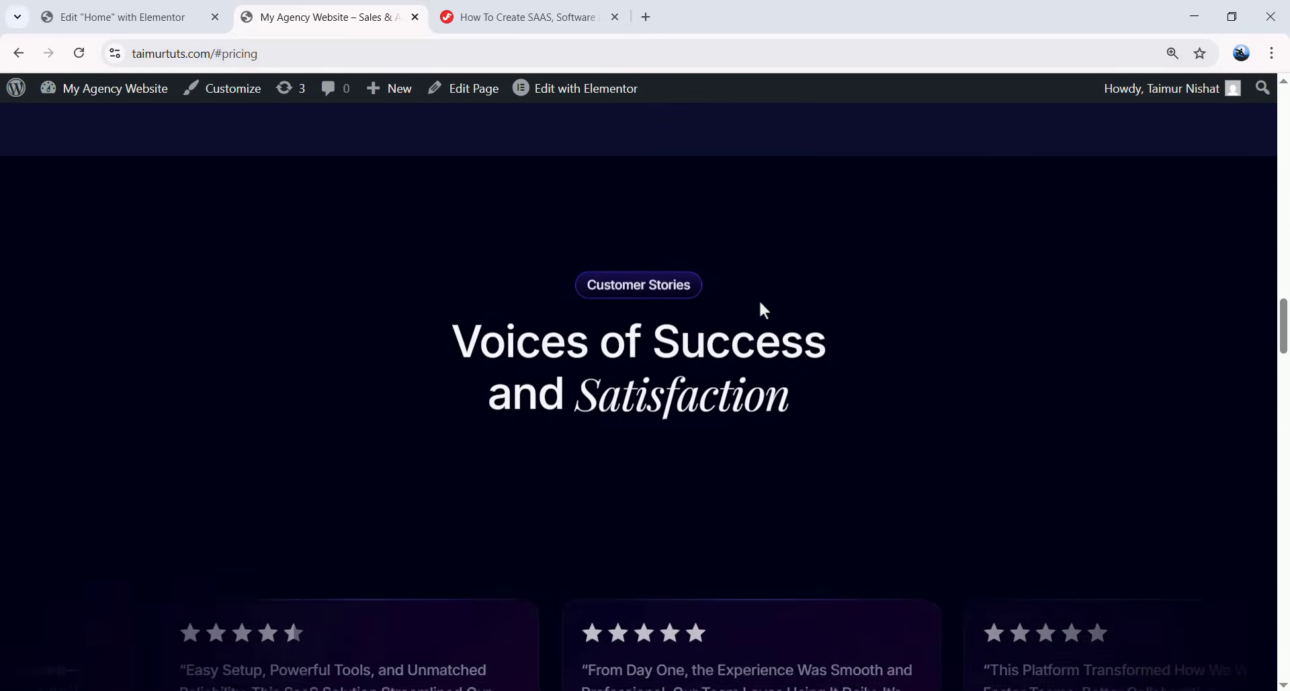
pyautogui.scroll(-8, 763, 309)
pyautogui.scroll(-10, 763, 311)
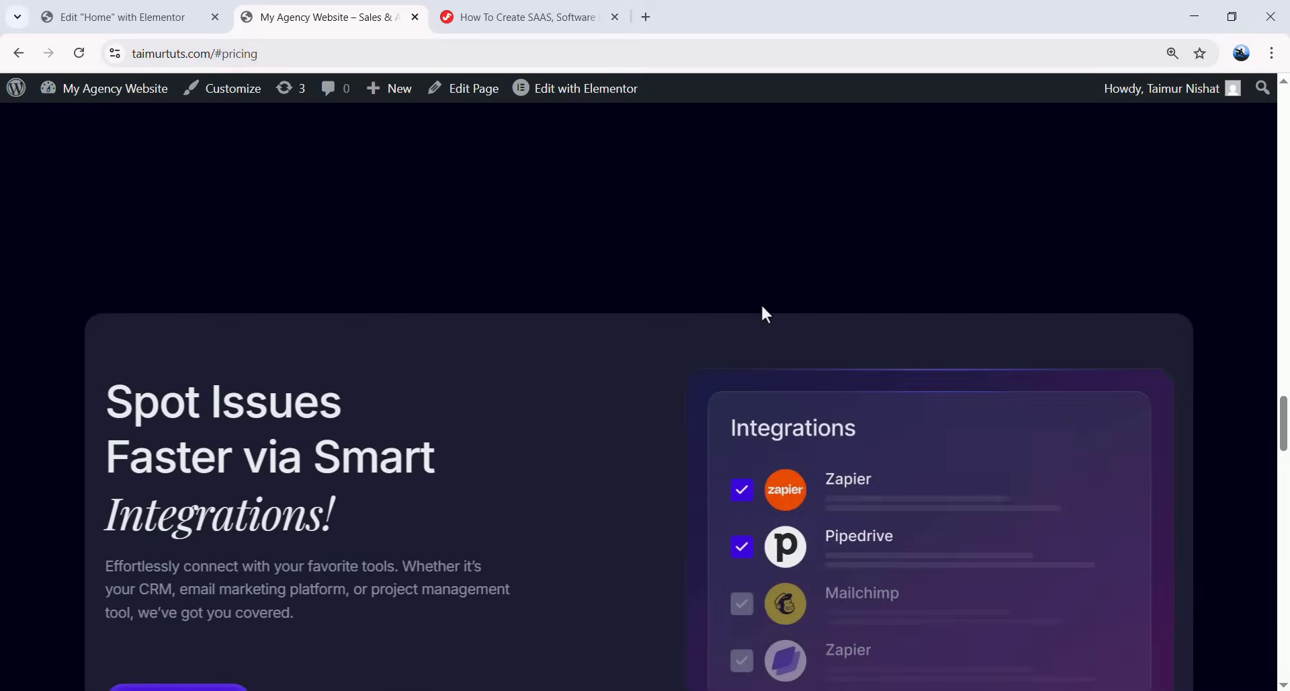
pyautogui.scroll(-8, 762, 307)
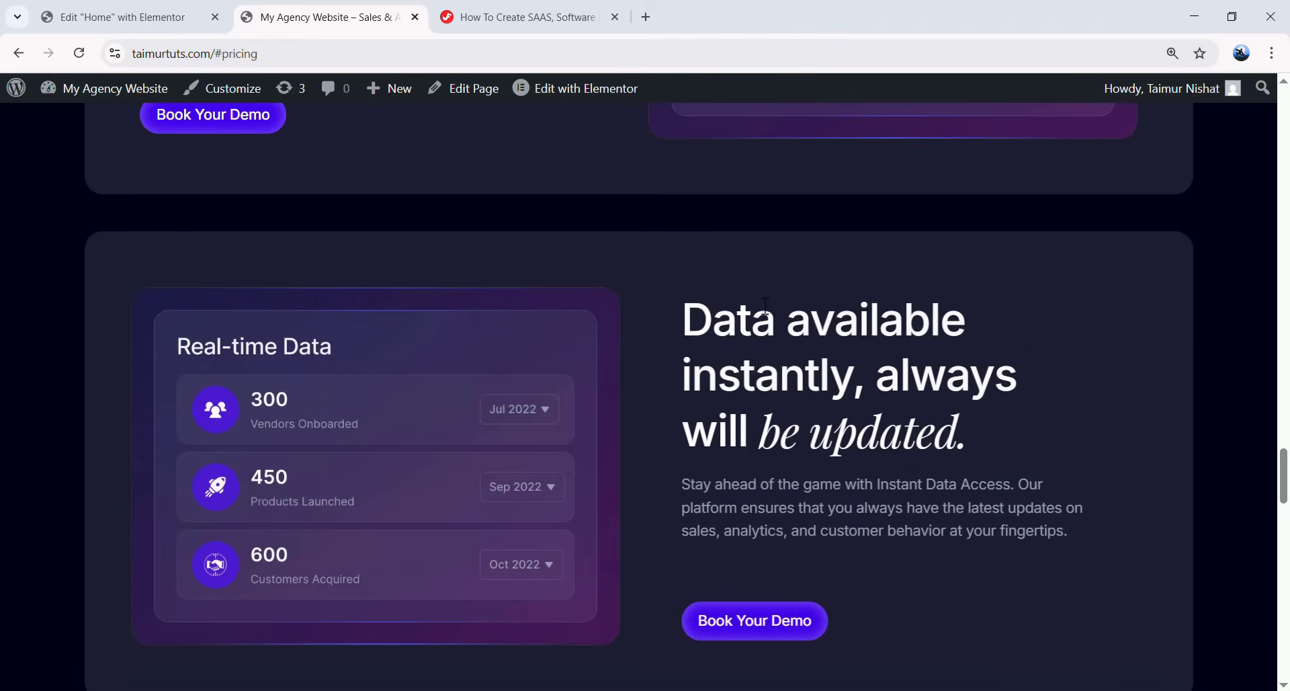
pyautogui.scroll(-10, 766, 305)
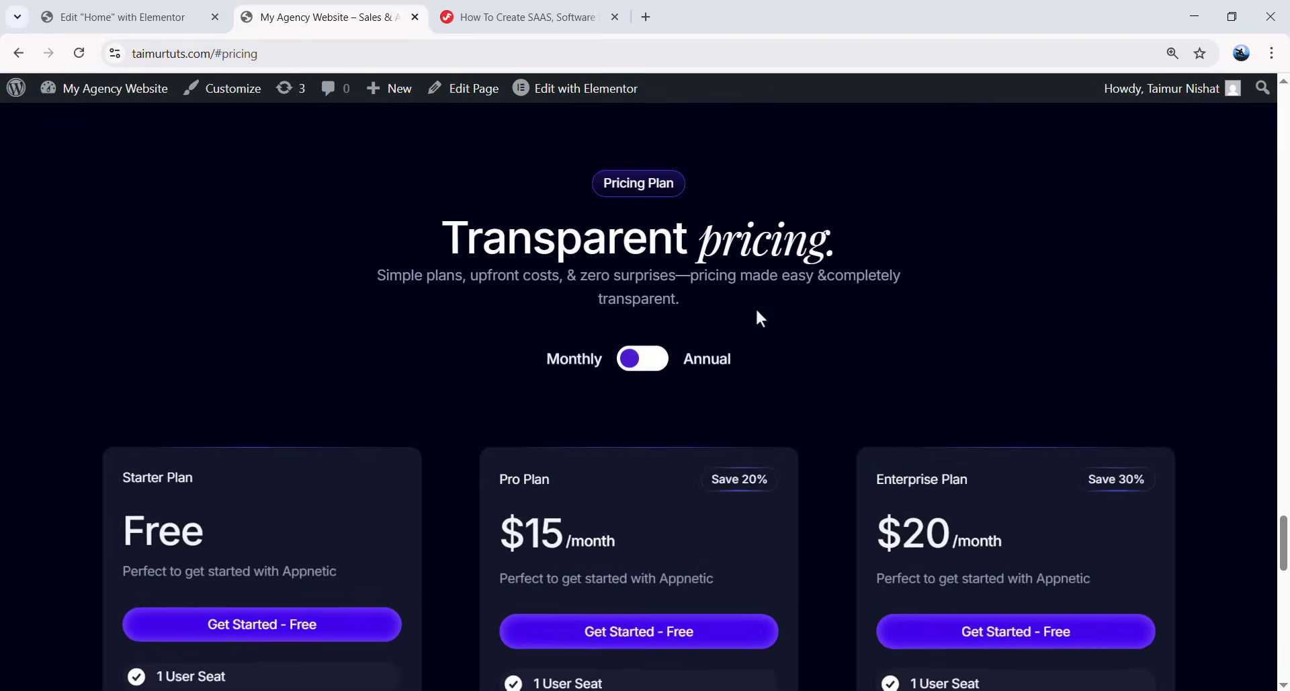
pyautogui.scroll(-5, 758, 310)
pyautogui.scroll(5, 760, 310)
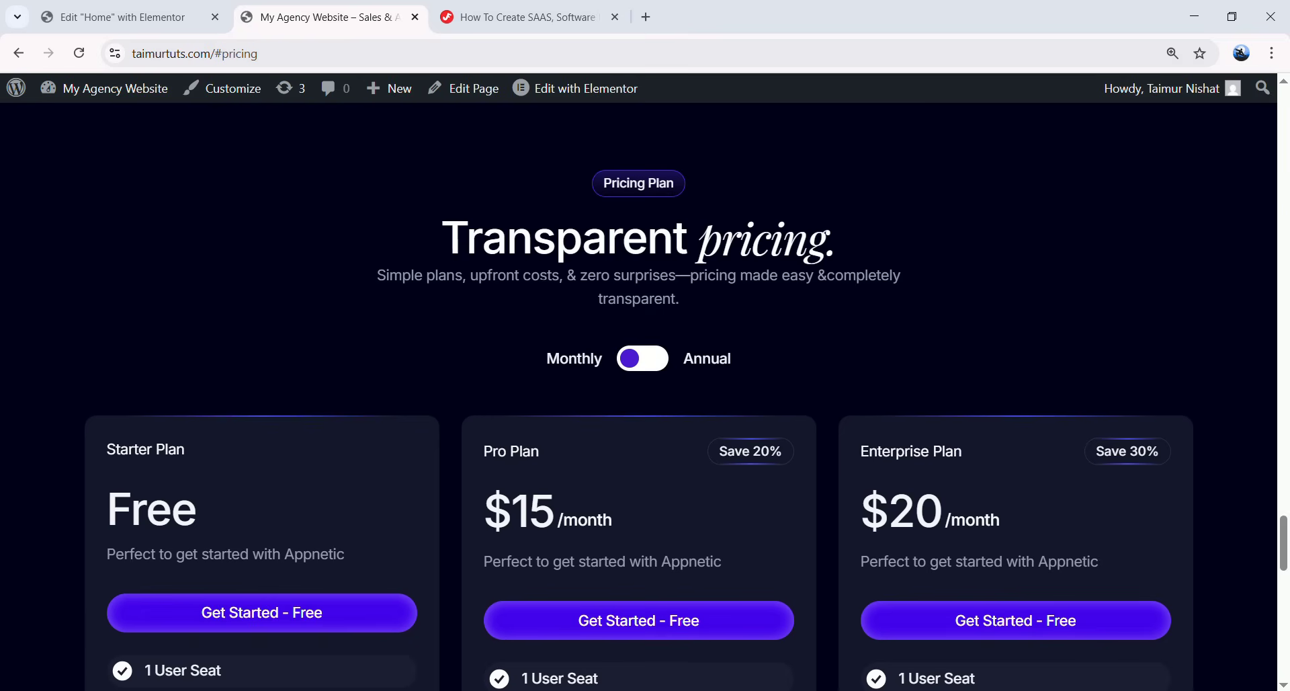
# - Toggle pricing between Annual and Monthly twice, ending on monthly, then scroll to the footer and back
pyautogui.click(632, 367)
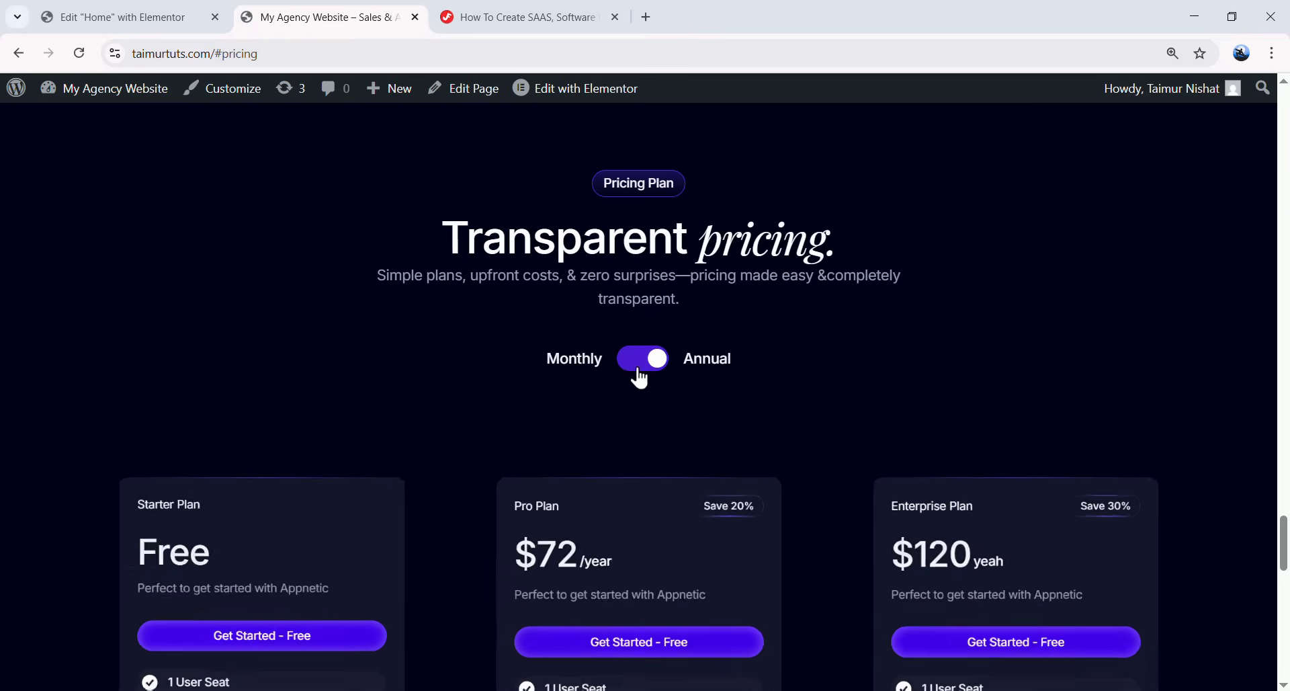
pyautogui.click(658, 366)
pyautogui.click(649, 367)
pyautogui.click(649, 368)
pyautogui.scroll(-9, 793, 366)
pyautogui.scroll(-7, 802, 364)
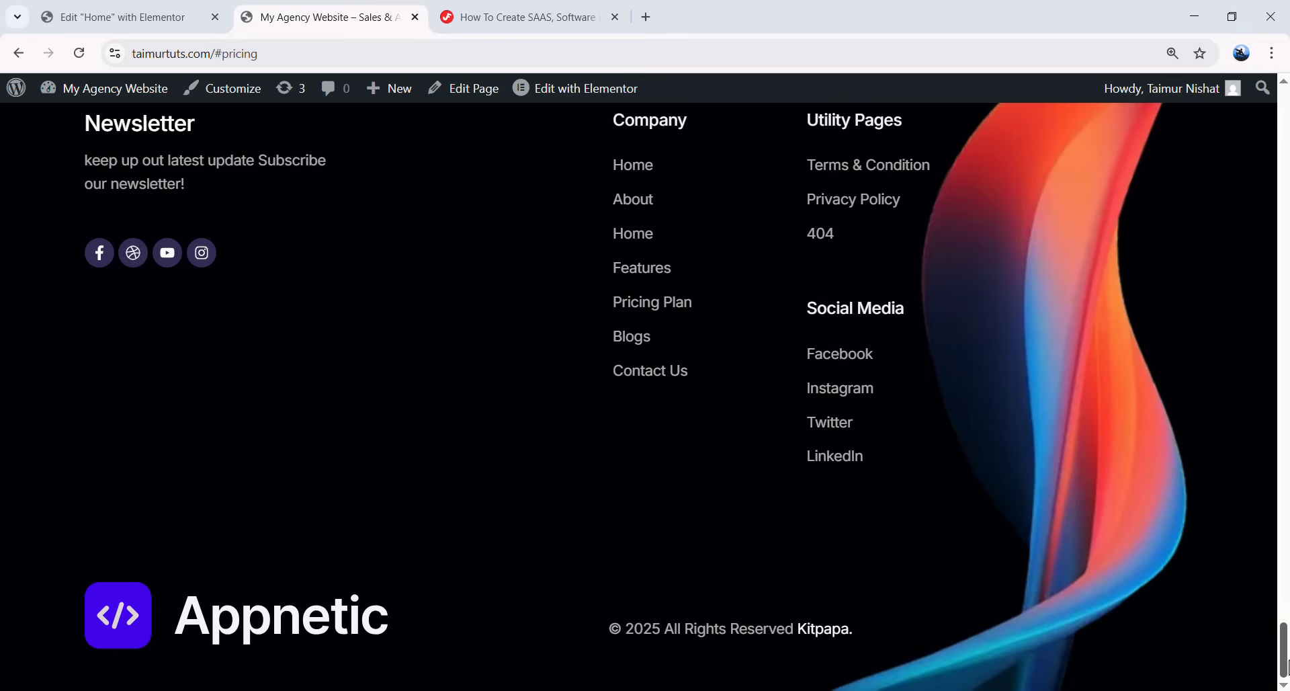
pyautogui.moveTo(1284, 662); pyautogui.dragTo(1283, 252)
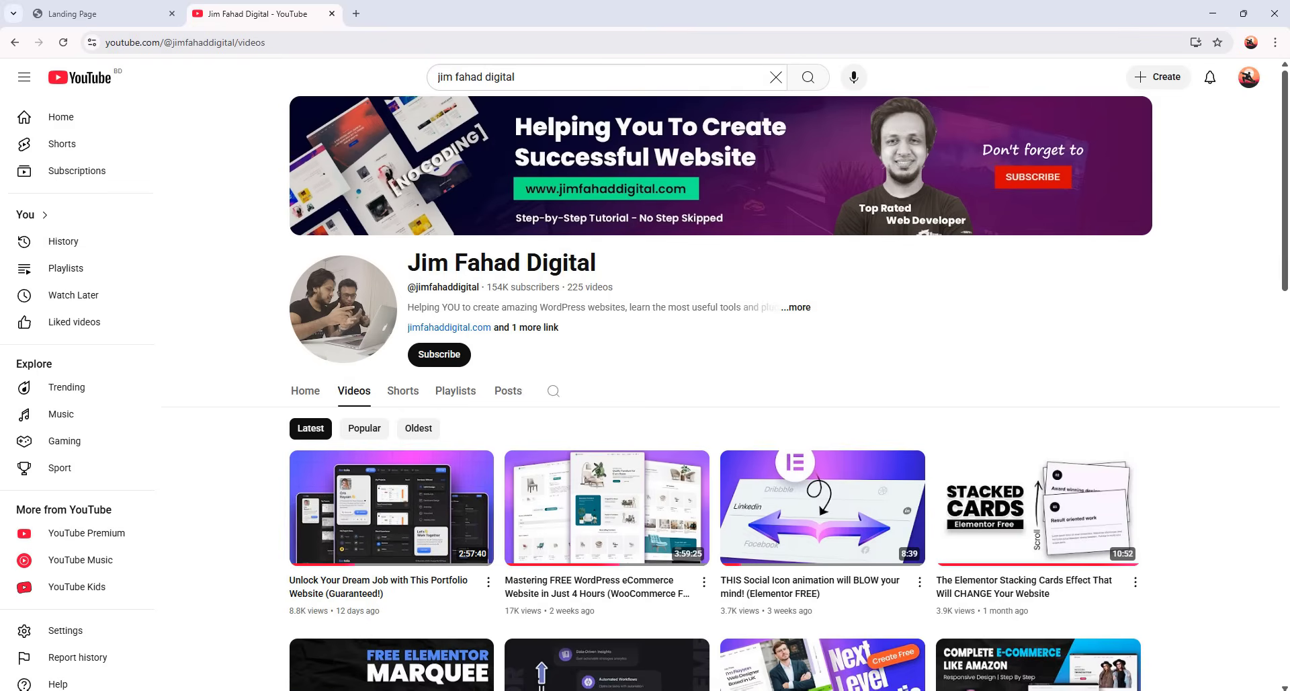
pyautogui.moveTo(1288, 170); pyautogui.dragTo(1279, 368)
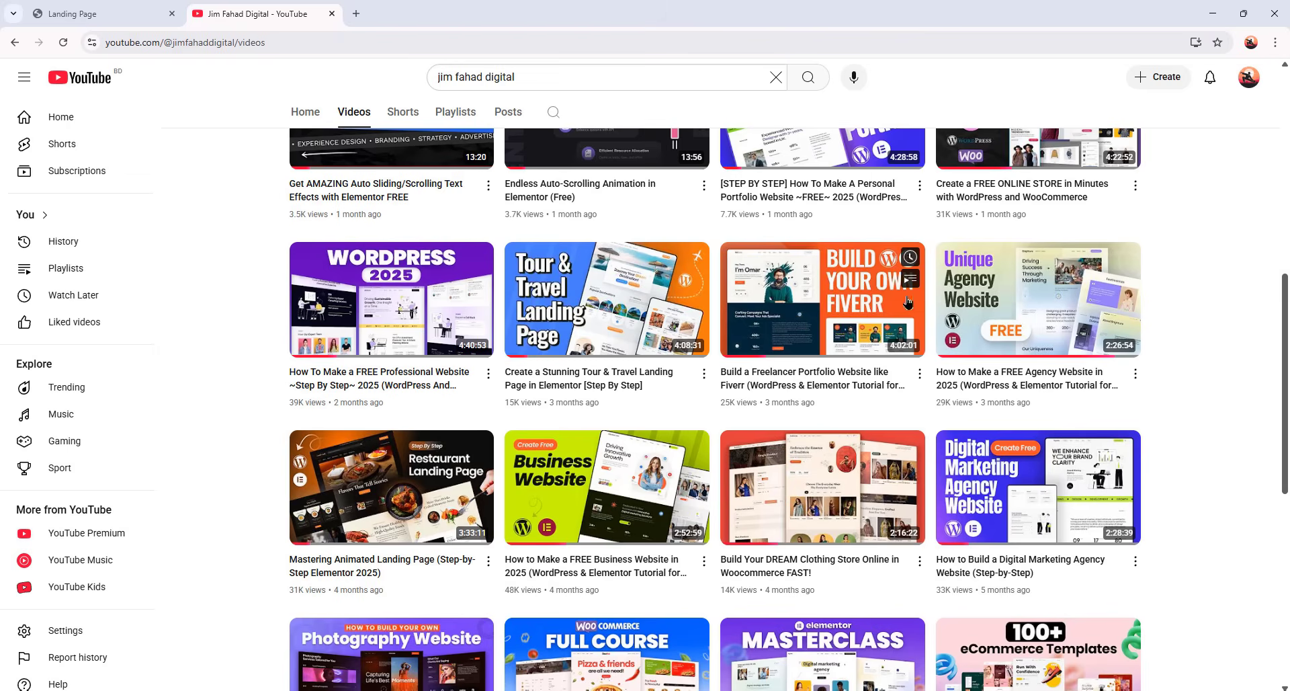
# - Scroll through the channel's website tutorial videos, then start a new browser tab
pyautogui.scroll(-3, 839, 312)
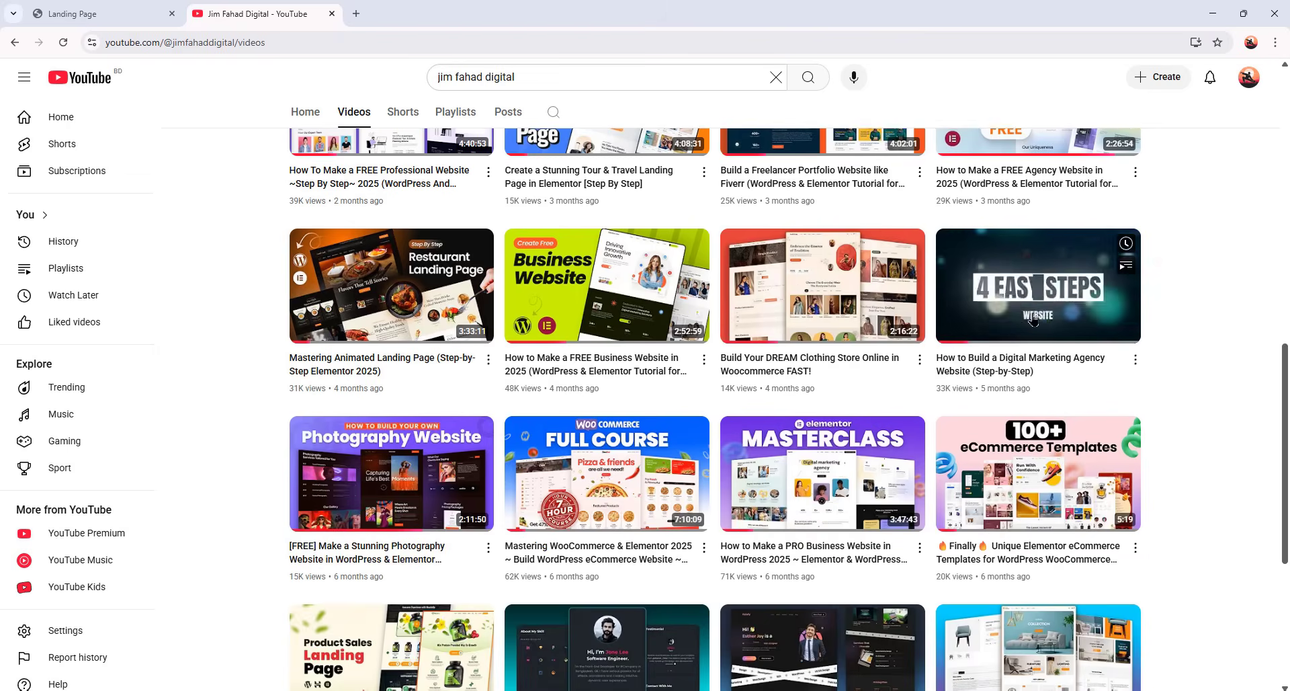
pyautogui.scroll(-1, 1058, 351)
pyautogui.scroll(-2, 1058, 352)
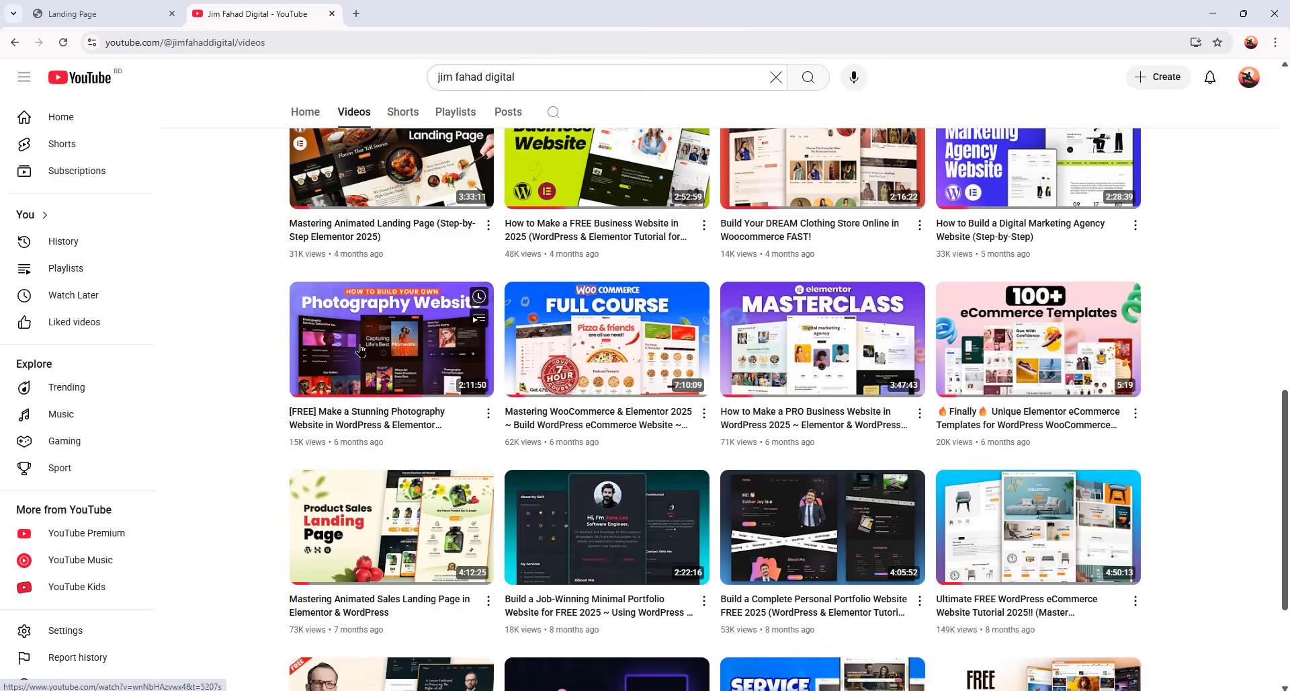
pyautogui.scroll(-3, 403, 350)
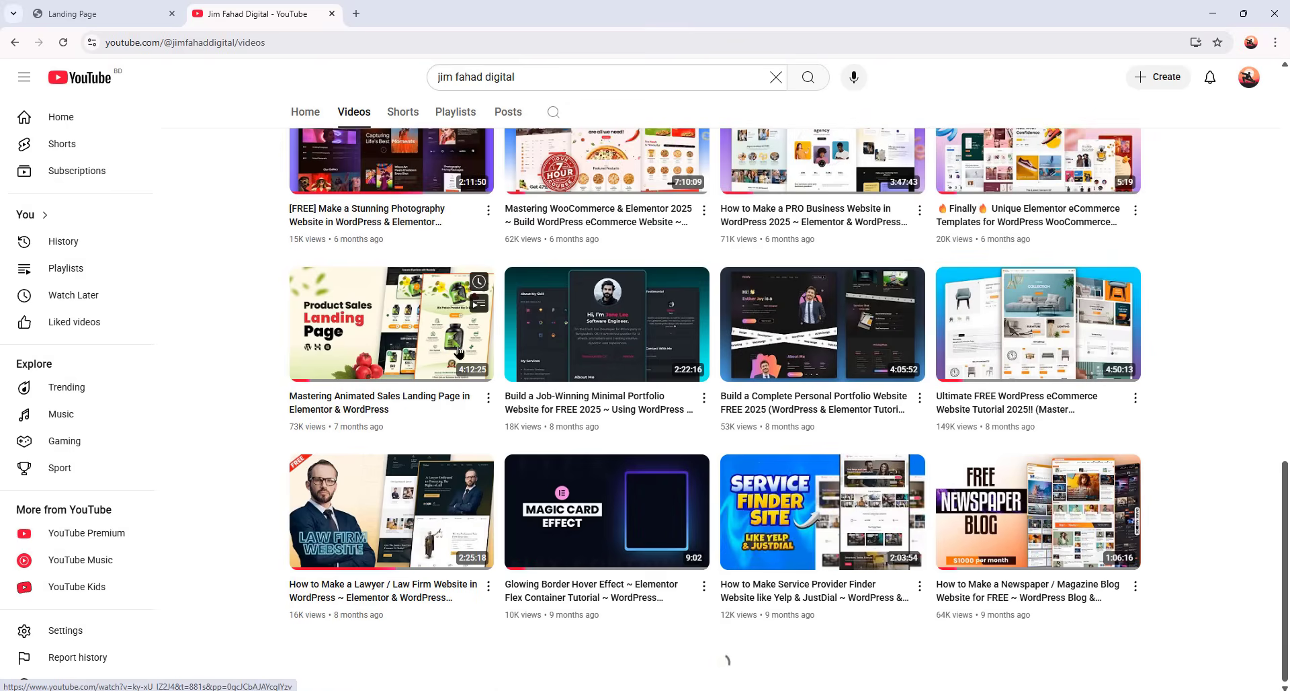
pyautogui.scroll(-5, 771, 375)
pyautogui.scroll(20, 745, 295)
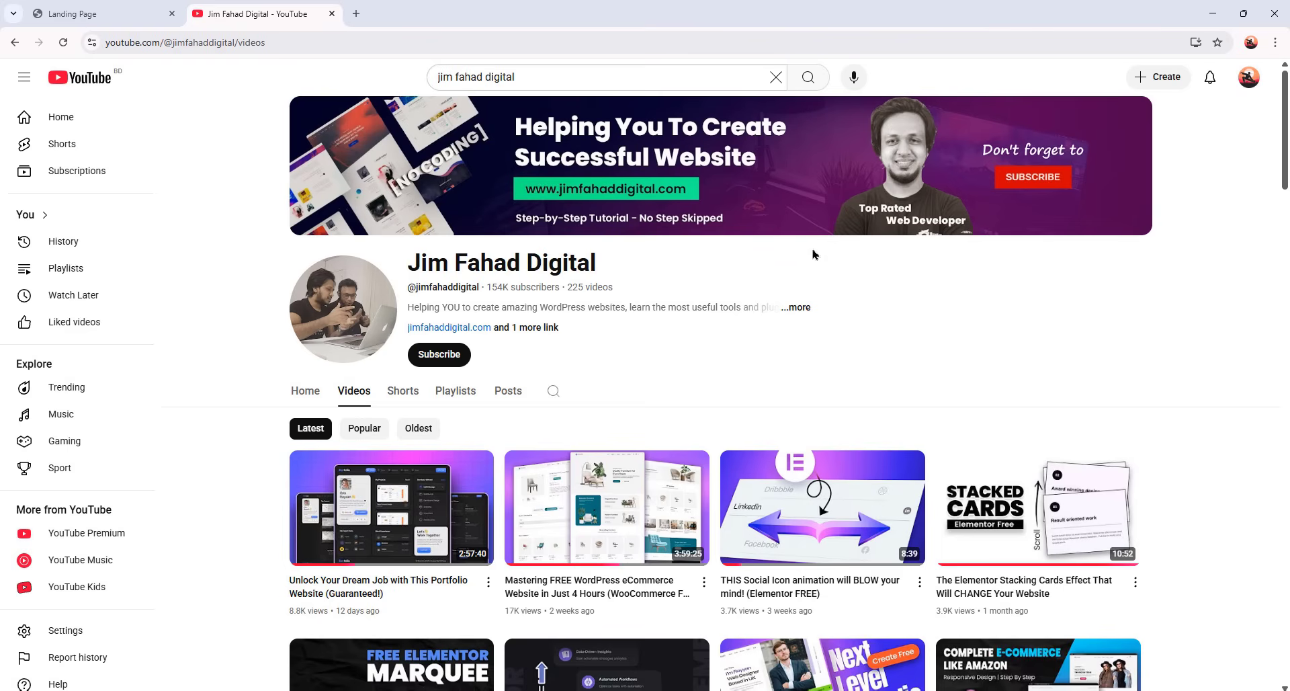
pyautogui.click(356, 14)
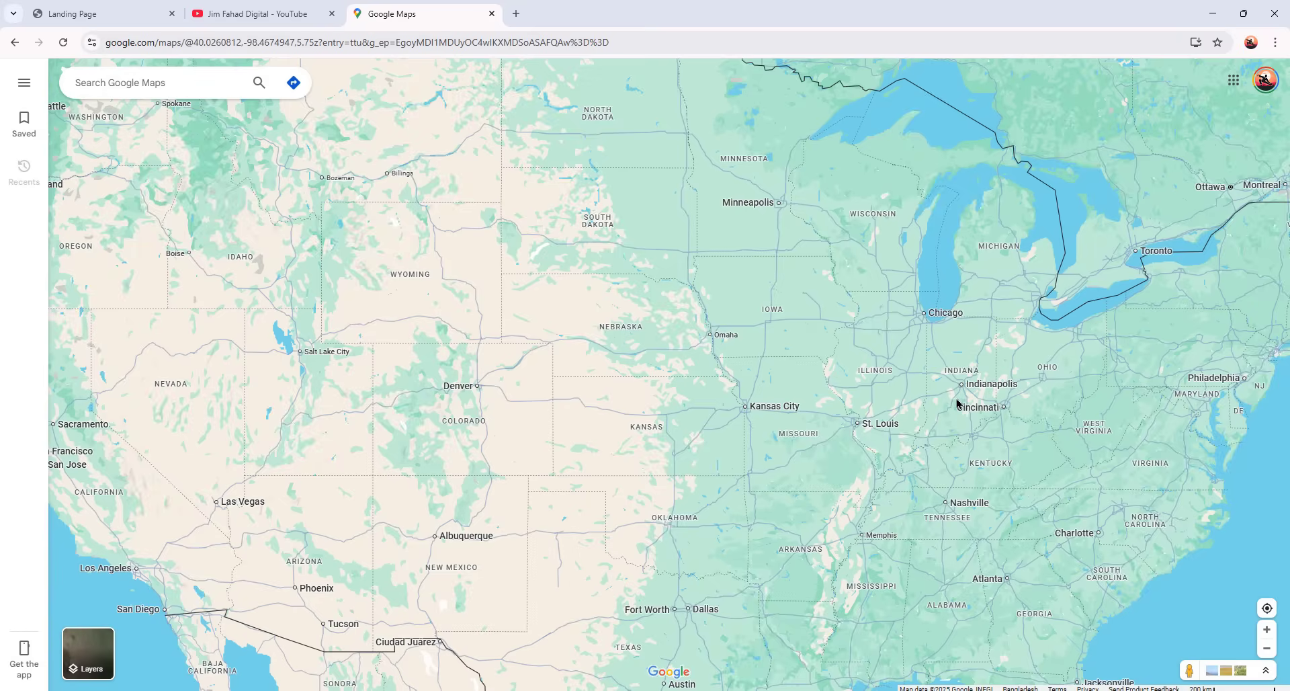
# - Search Google Maps for 'Gyms Near Florida, USA'
pyautogui.moveTo(885, 404); pyautogui.dragTo(850, 394)
pyautogui.scroll(2, 674, 409)
pyautogui.moveTo(603, 397); pyautogui.dragTo(810, 415)
pyautogui.scroll(-1, 890, 420)
pyautogui.moveTo(701, 384); pyautogui.dragTo(699, 408)
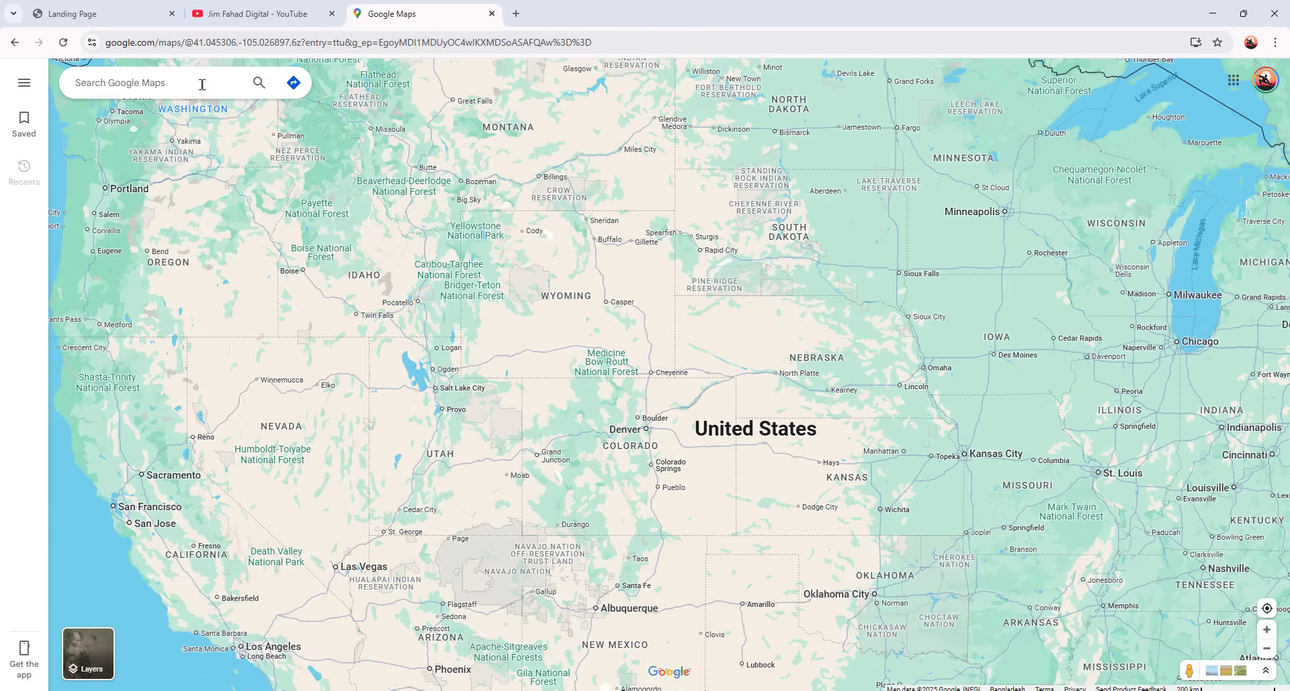
pyautogui.click(202, 84)
pyautogui.write('Gyms Near Fl')
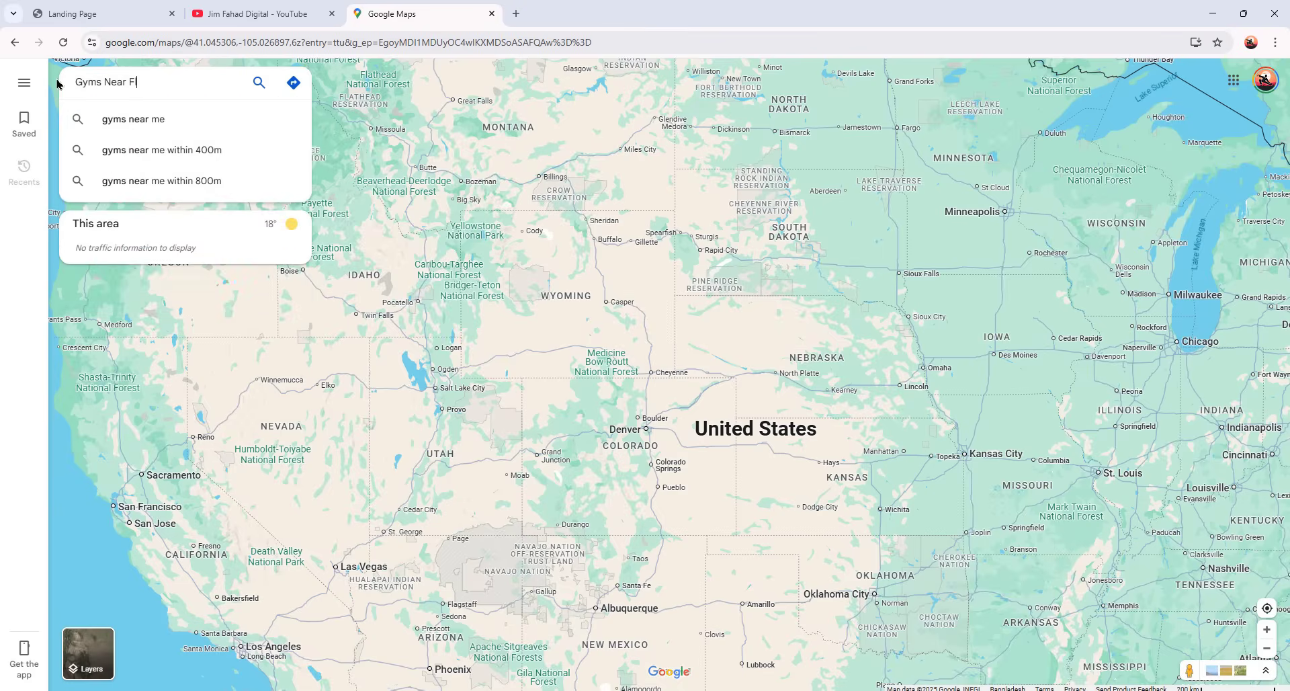
pyautogui.write('orida, USA')
pyautogui.press('Return')
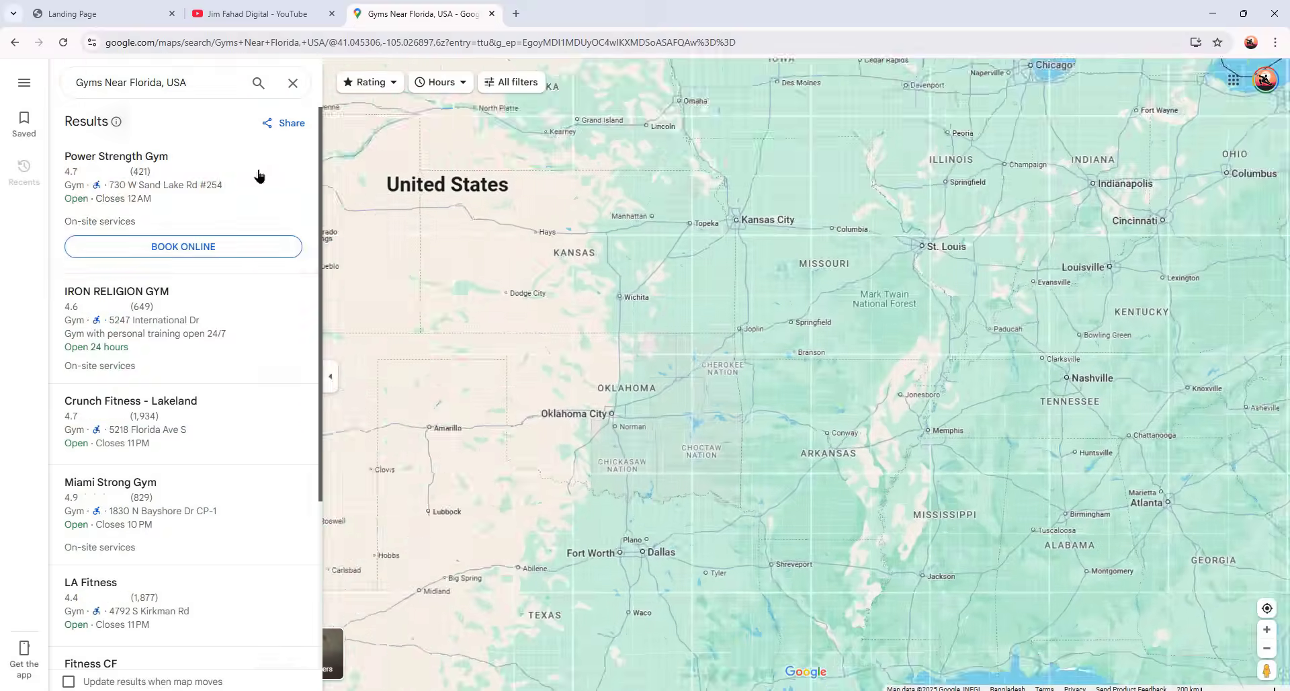
# - Show Power Strength Gym's details, scrolling down to its address and website
pyautogui.scroll(-4, 289, 403)
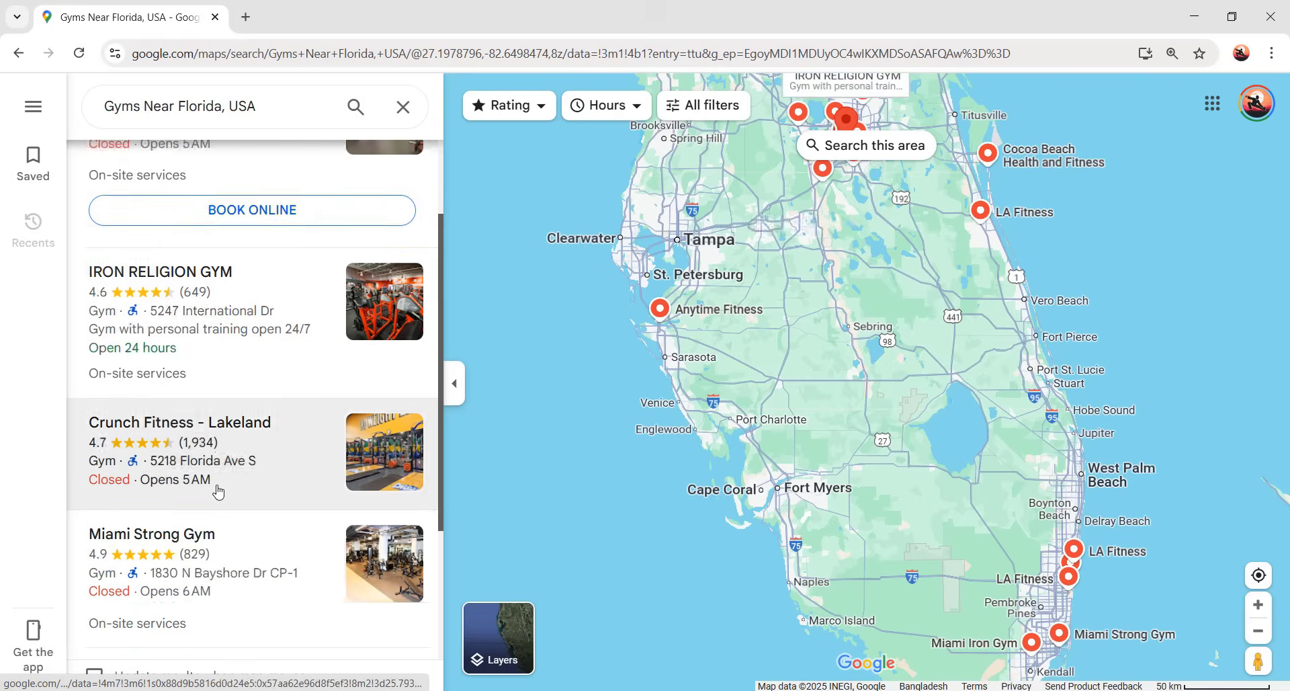
pyautogui.scroll(4, 304, 384)
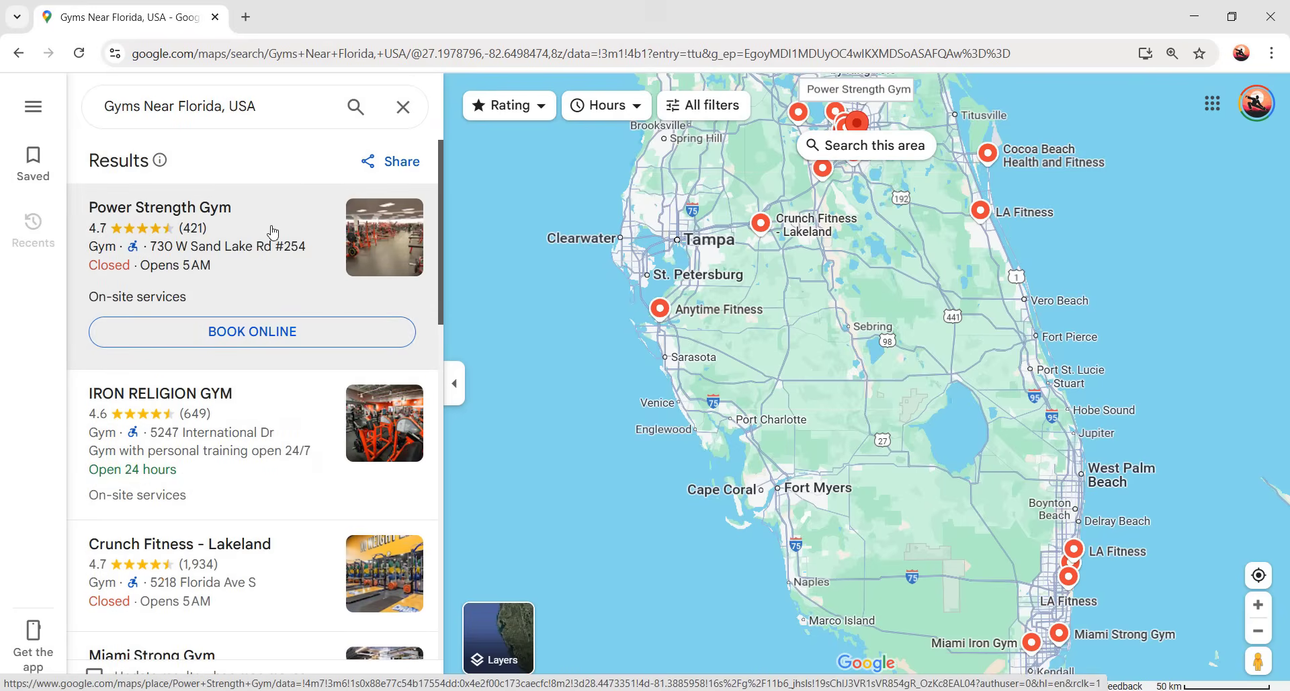
pyautogui.click(214, 272)
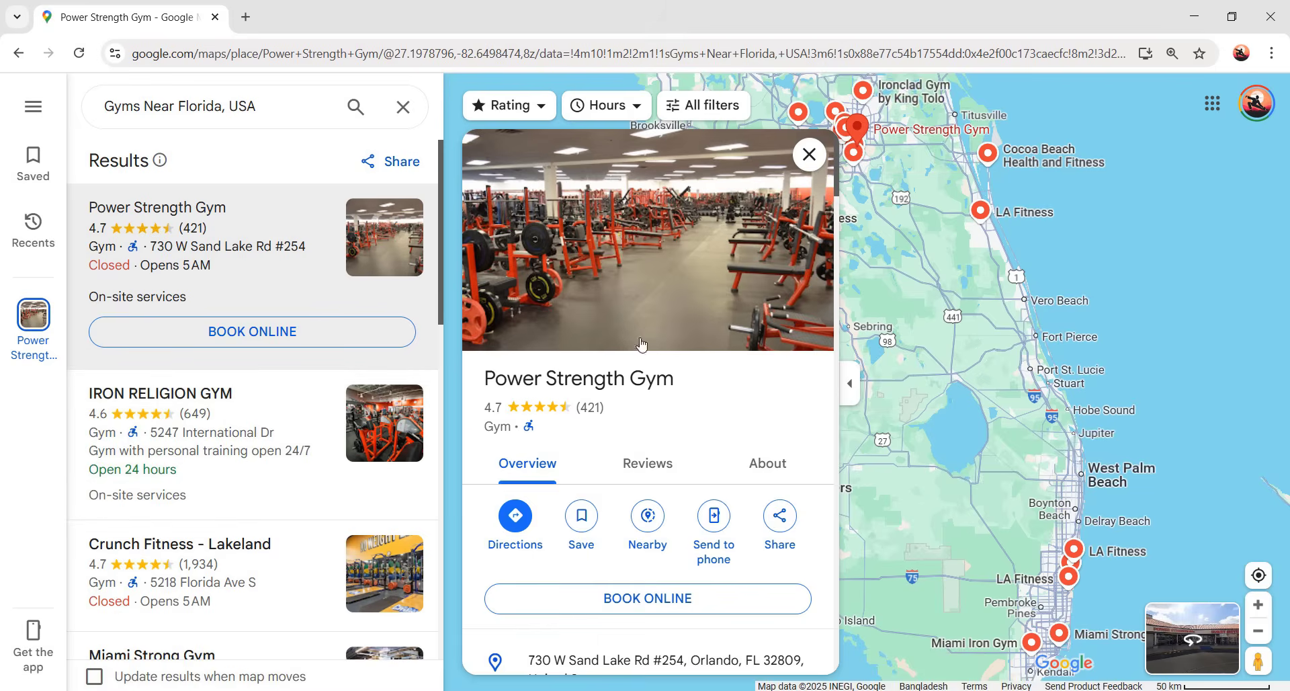
pyautogui.moveTo(662, 380); pyautogui.dragTo(676, 406)
pyautogui.scroll(-5, 676, 408)
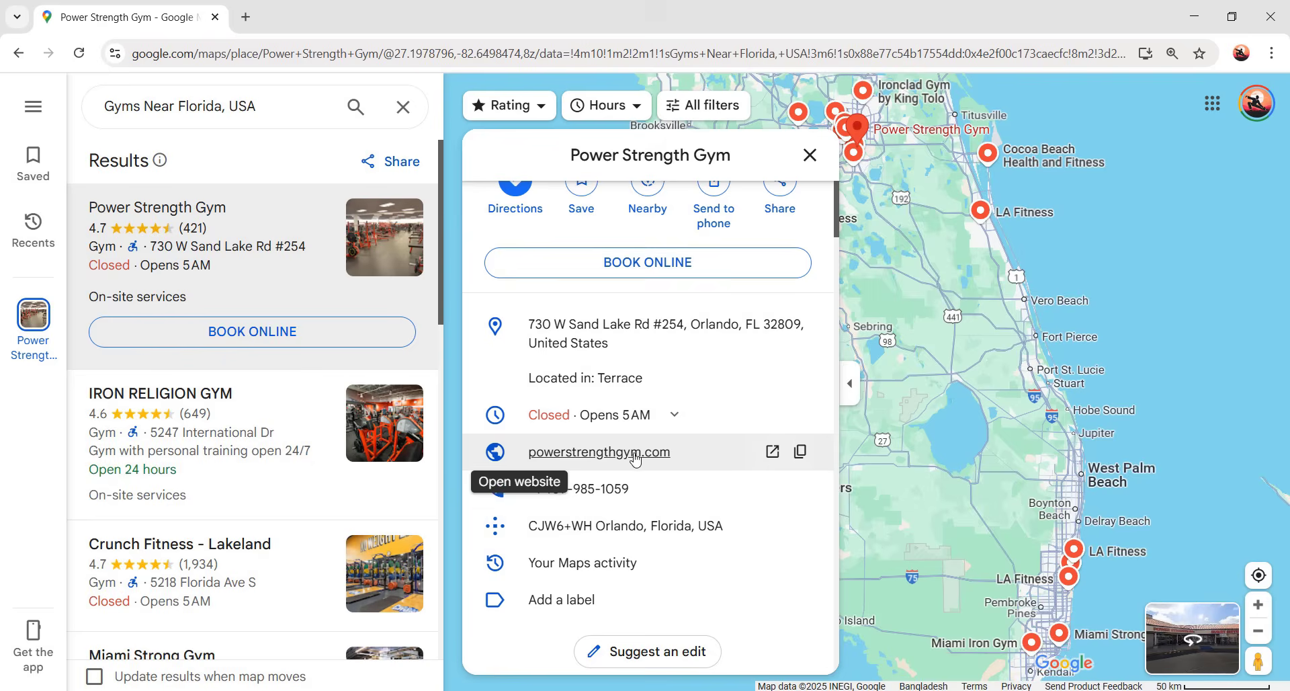
pyautogui.scroll(-3, 605, 430)
pyautogui.scroll(3, 625, 346)
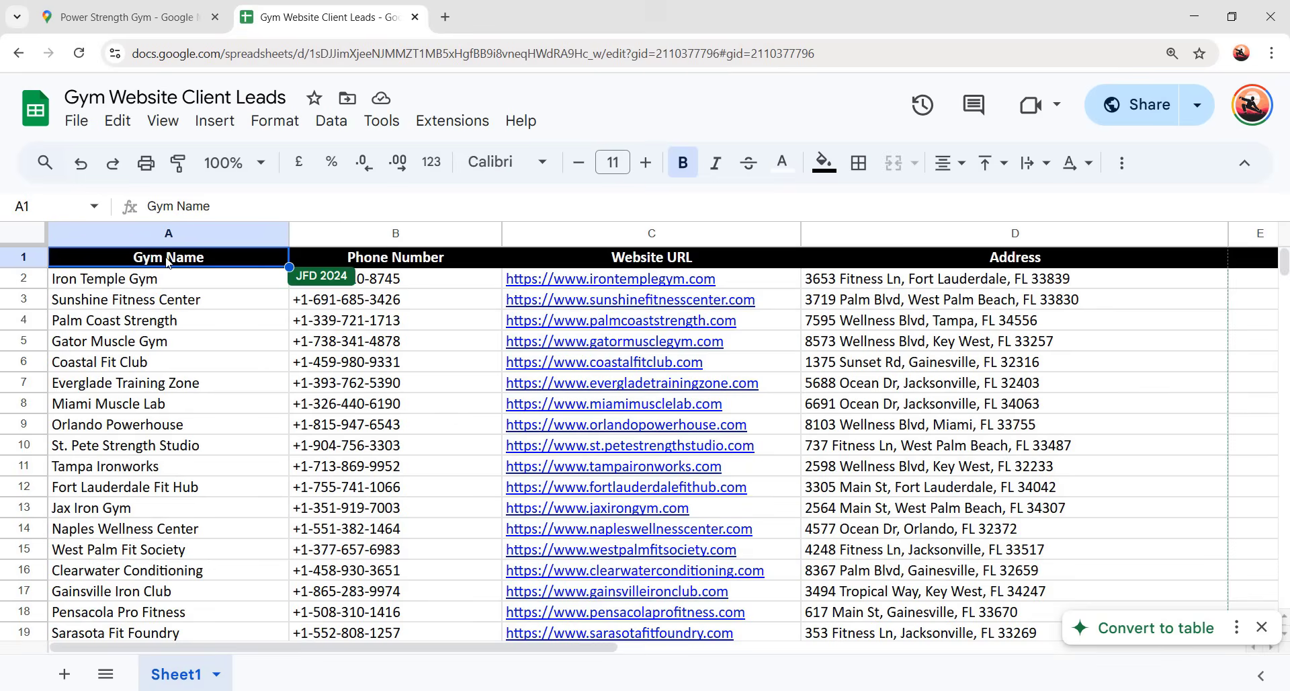
pyautogui.click(395, 260)
pyautogui.click(624, 260)
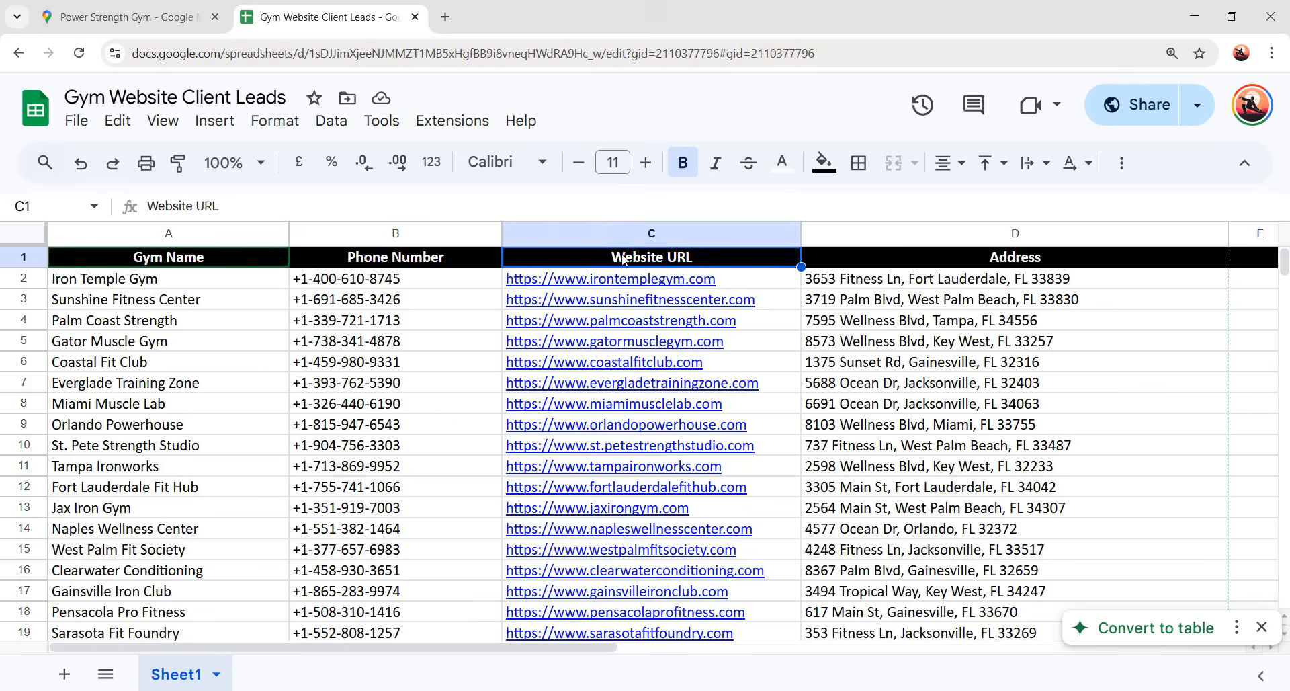
pyautogui.click(961, 258)
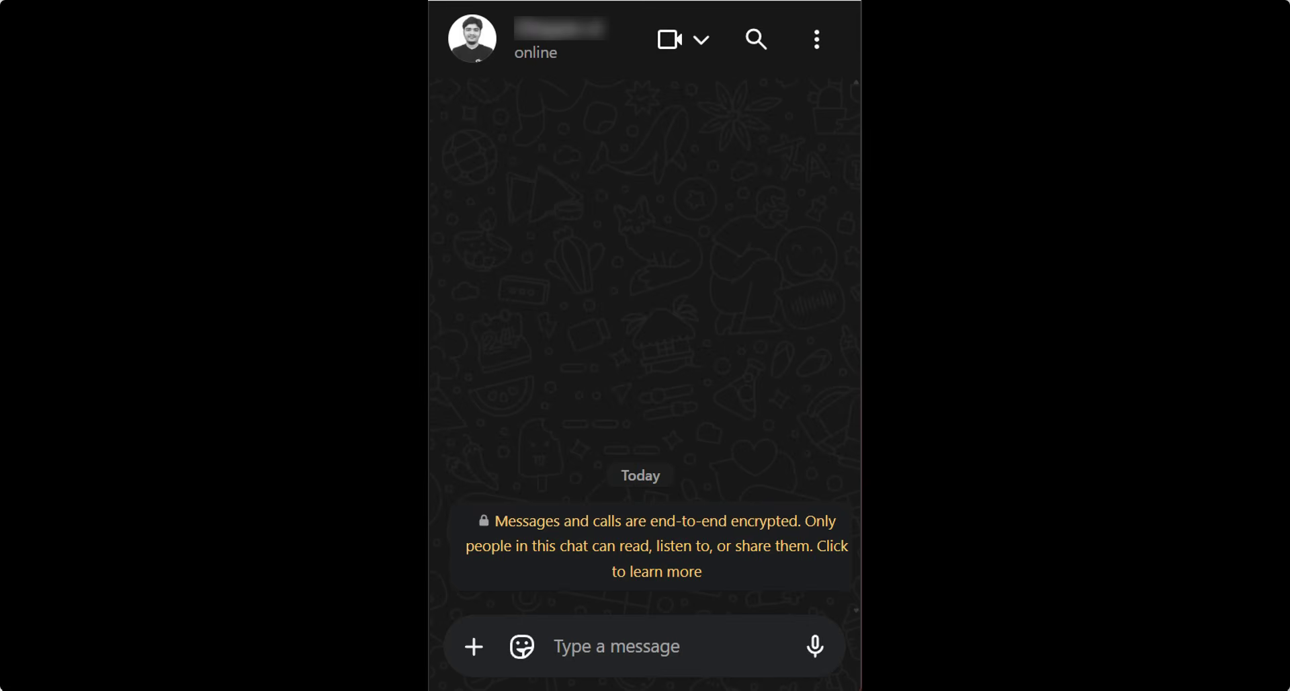
pyautogui.write('Hi, I can make a website for you.')
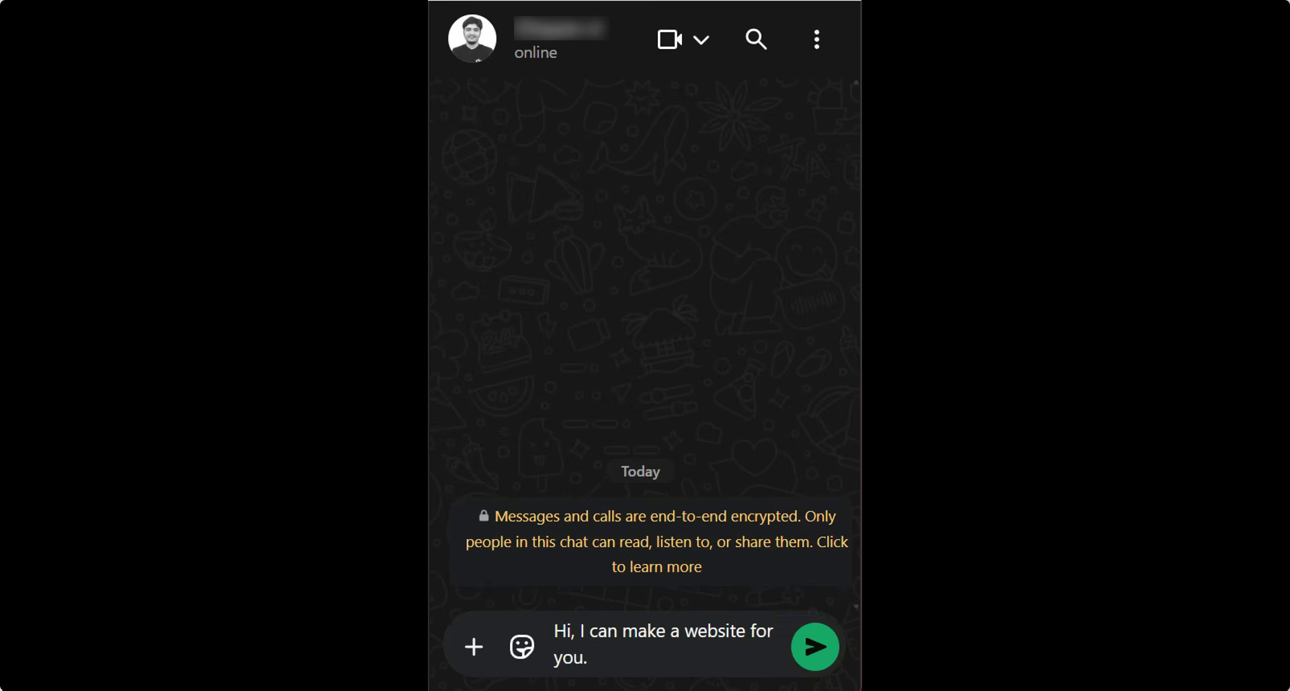
pyautogui.press('Return')
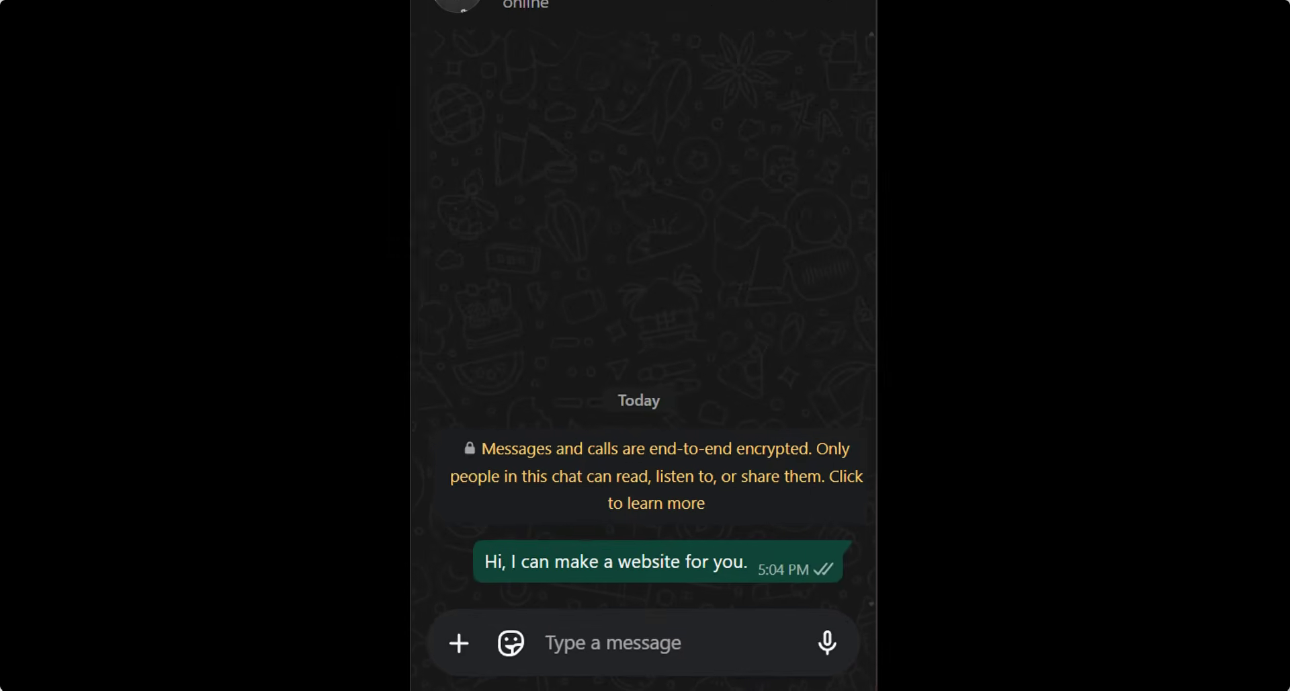
pyautogui.click(823, 562)
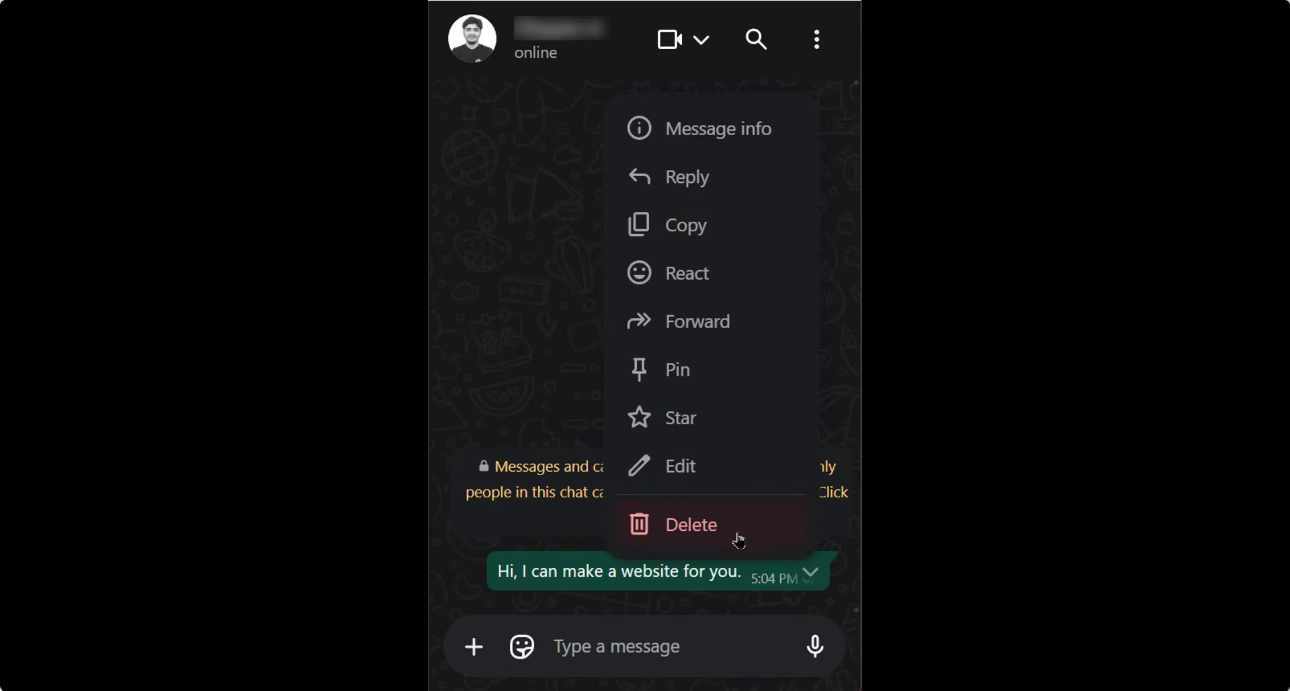
pyautogui.click(730, 535)
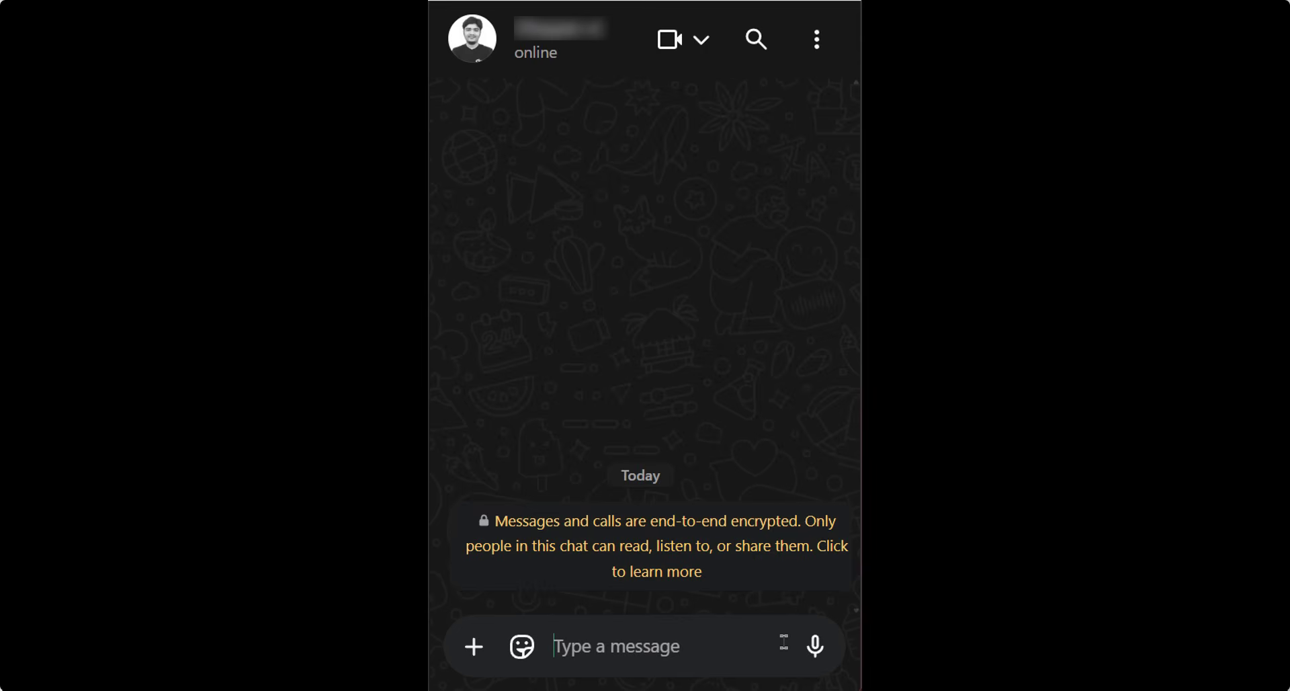
pyautogui.click(772, 644)
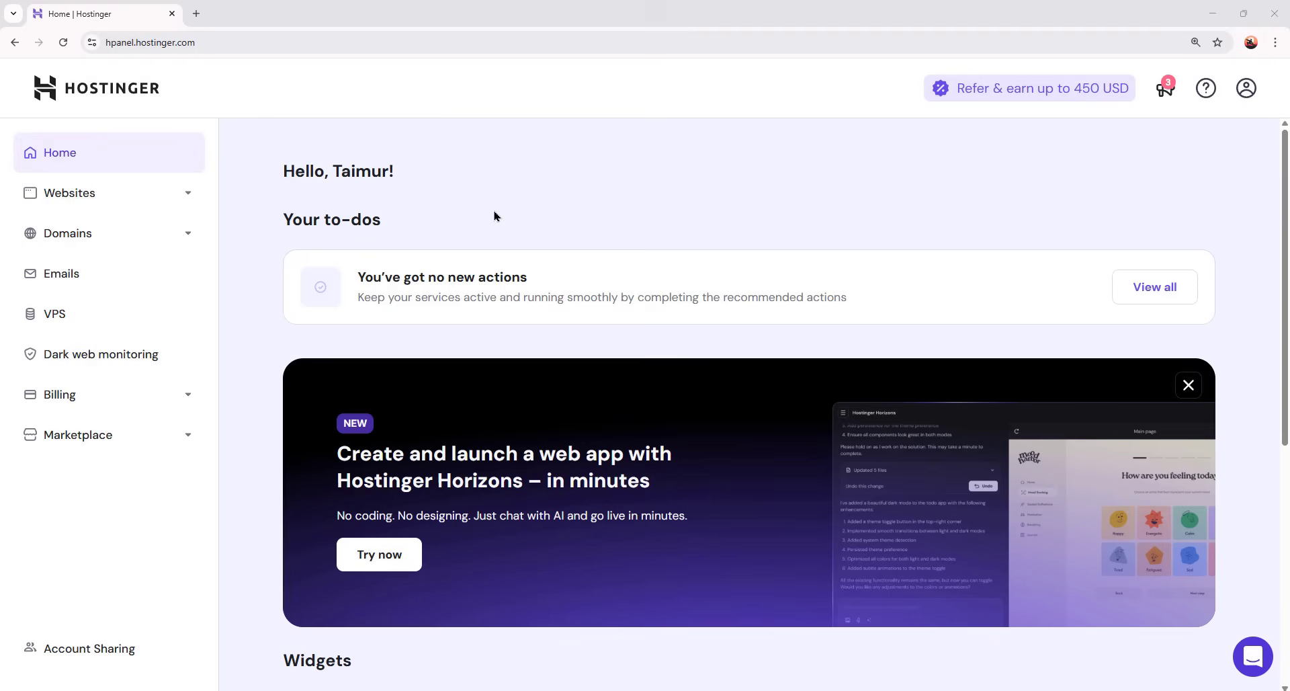
# - Go to the site's WordPress overview and start installing another WordPress
pyautogui.click(111, 195)
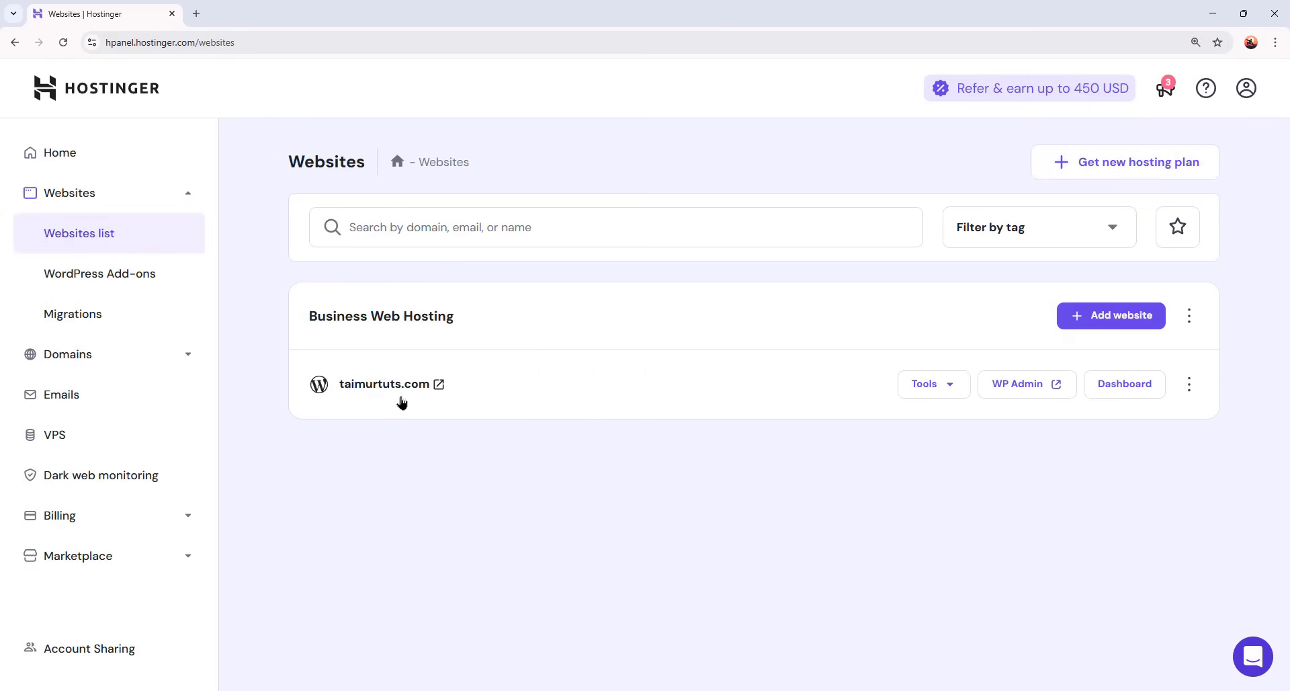
pyautogui.click(1114, 392)
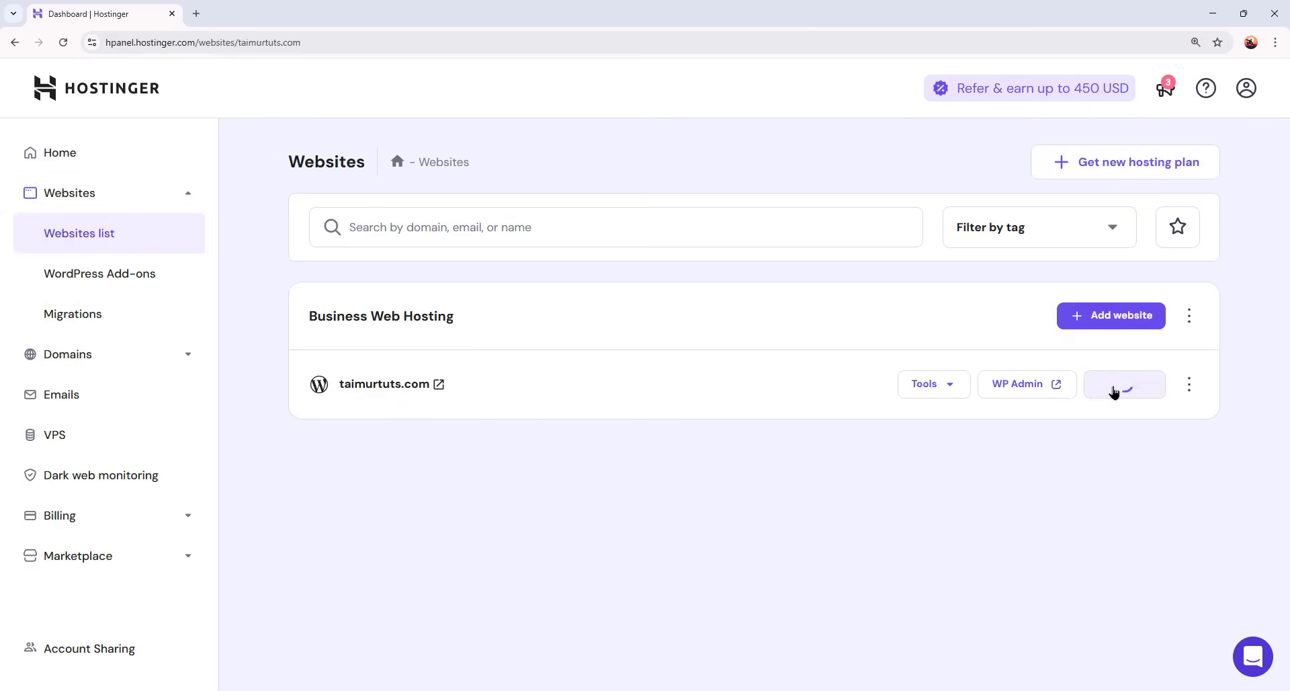
pyautogui.click(133, 388)
pyautogui.scroll(-9, 675, 401)
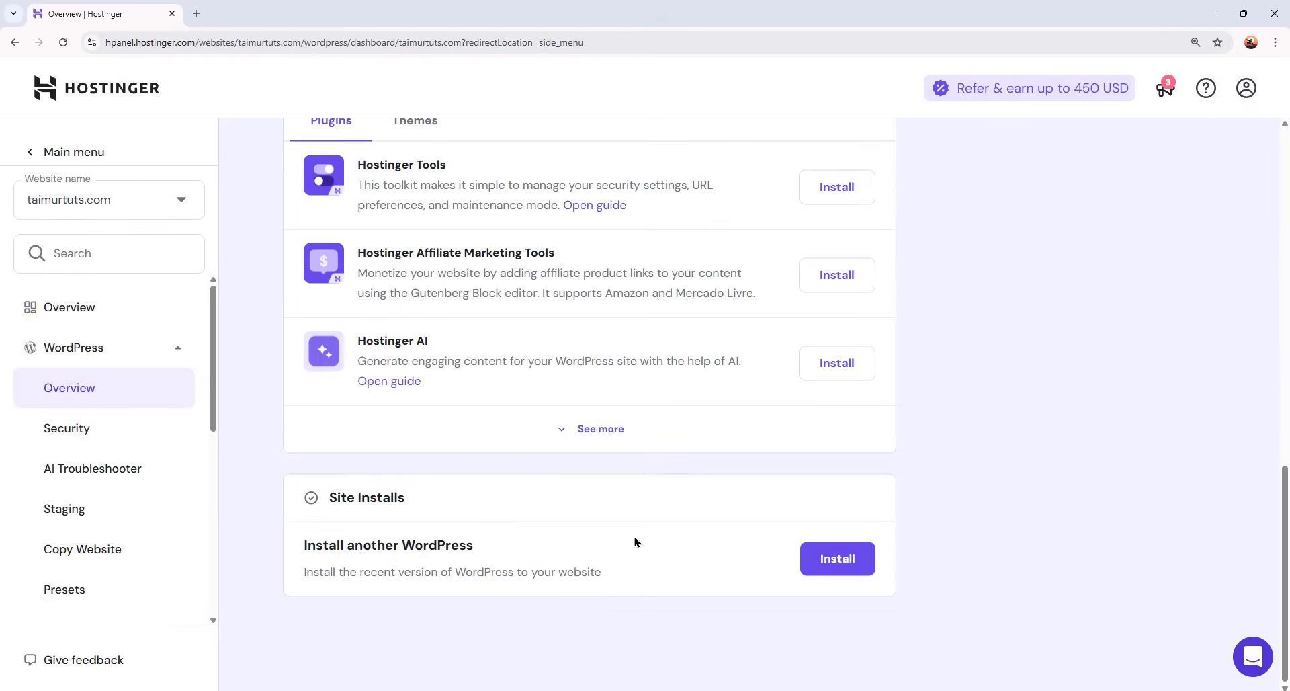
pyautogui.click(838, 558)
# - Enter the title, admin password and subdirectory 'irontemplategym', then load taimurtuts.com/example-gym
pyautogui.click(432, 325)
pyautogui.click(432, 366)
pyautogui.click(785, 432)
pyautogui.write('••••••••••••••')
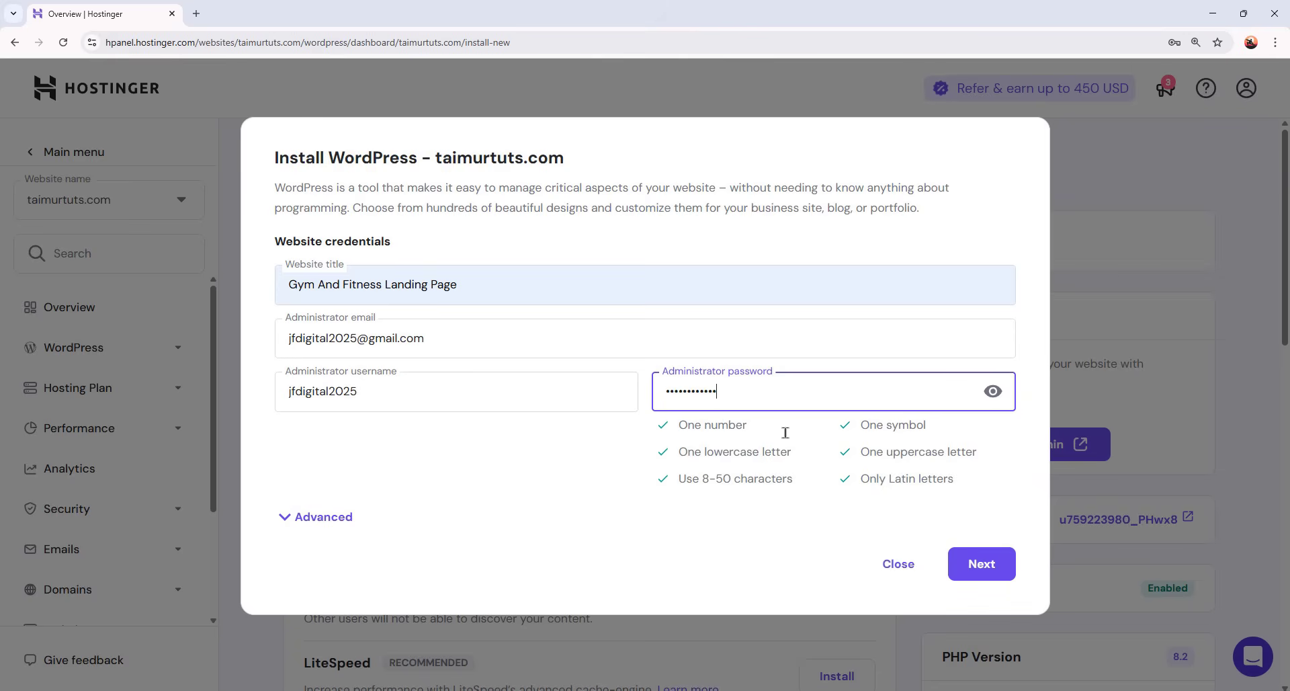
pyautogui.click(316, 518)
pyautogui.scroll(-1, 739, 511)
pyautogui.click(740, 511)
pyautogui.write('irontemplategym')
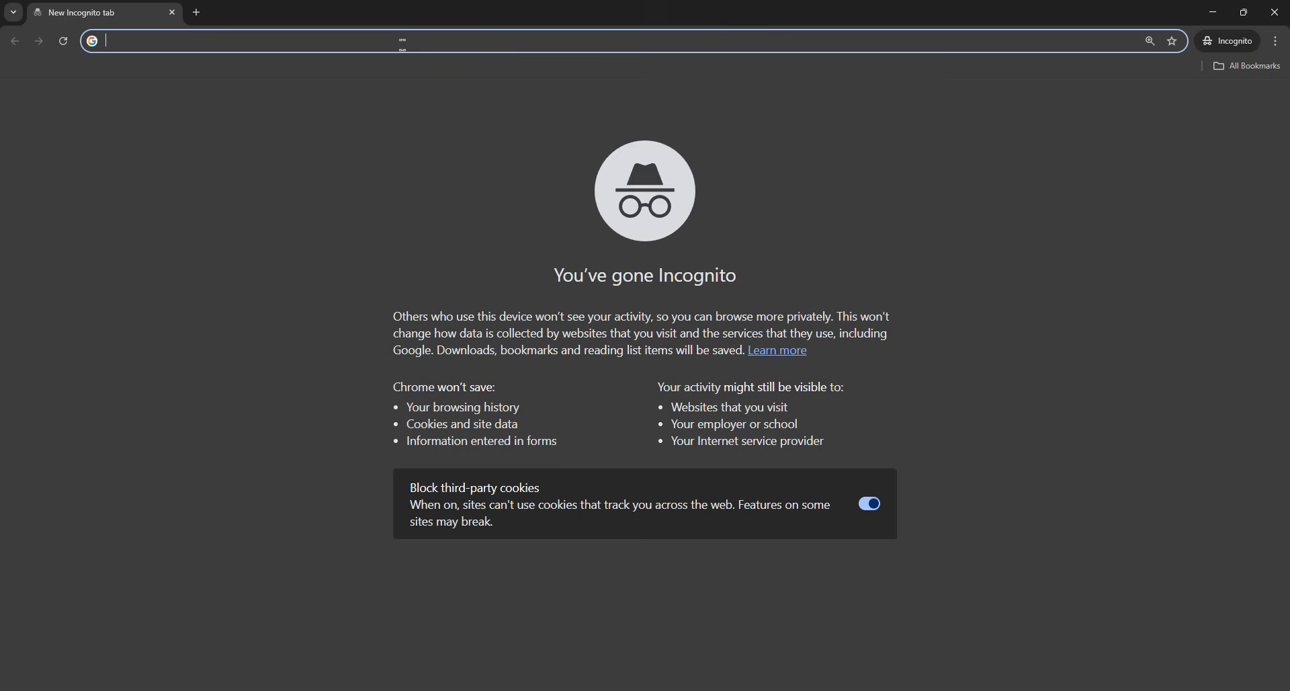
pyautogui.write('taim')
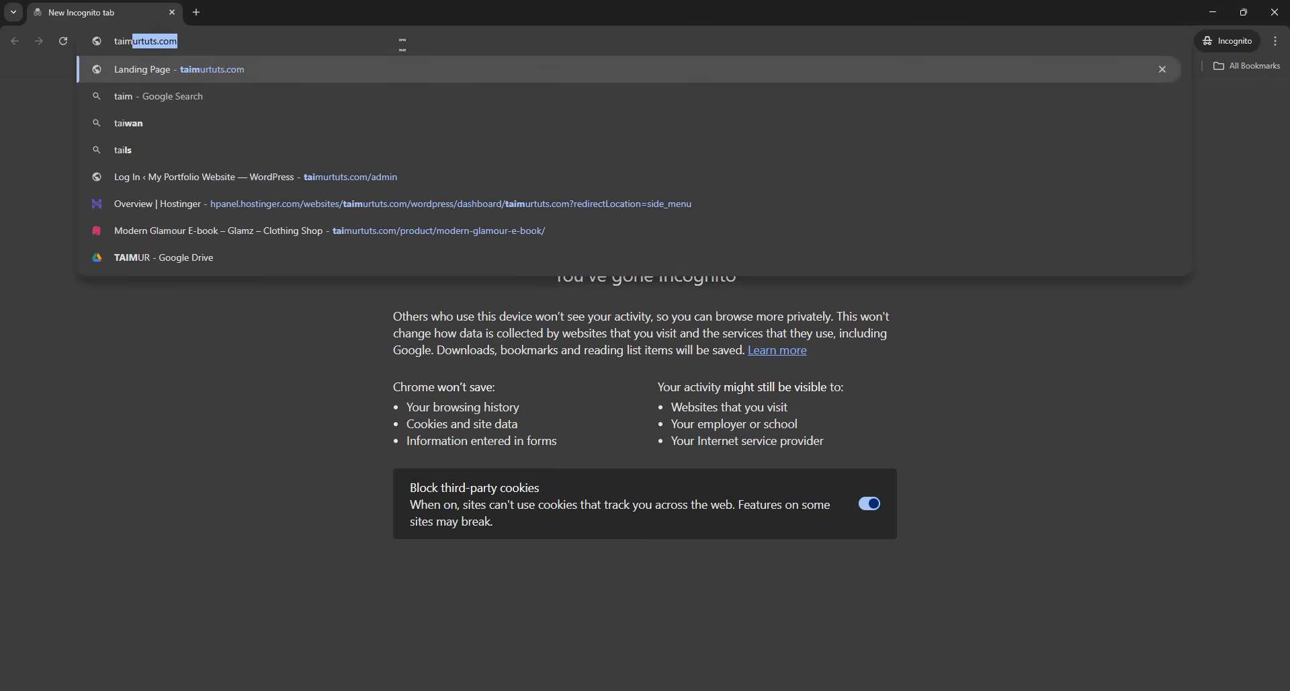
pyautogui.write('urtuts.com/ex')
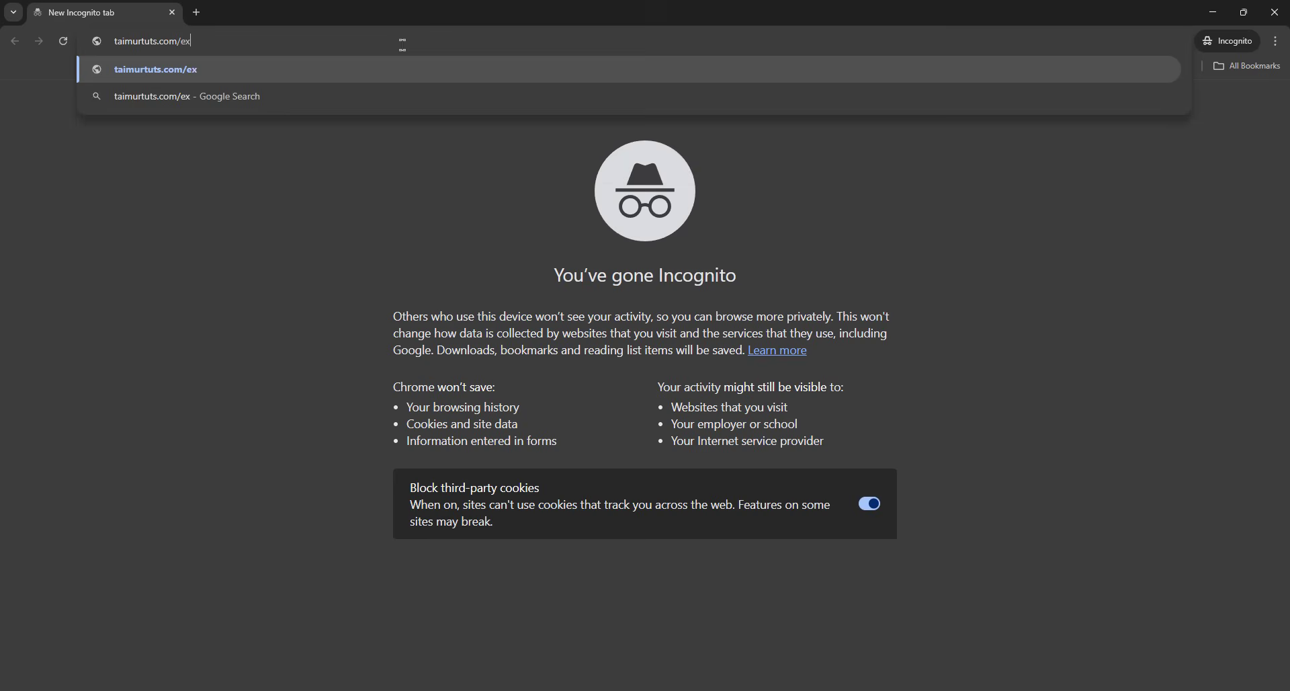
pyautogui.write('ample-gym')
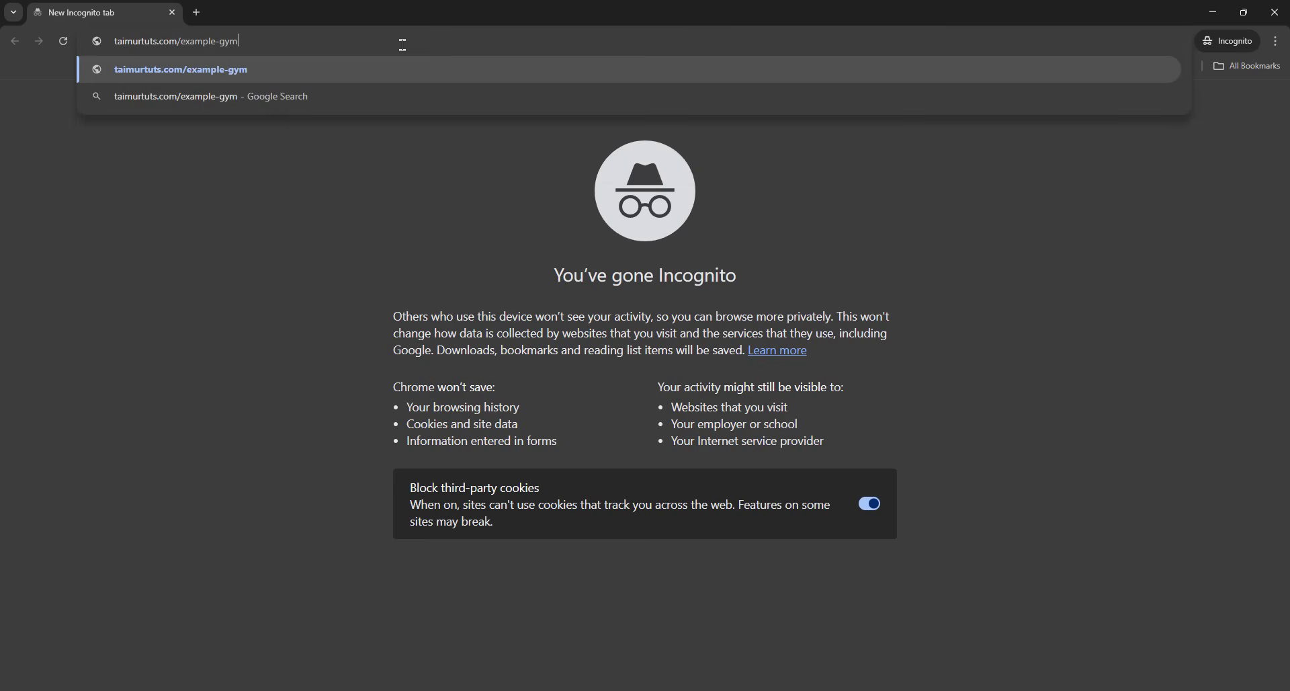
pyautogui.press('Return')
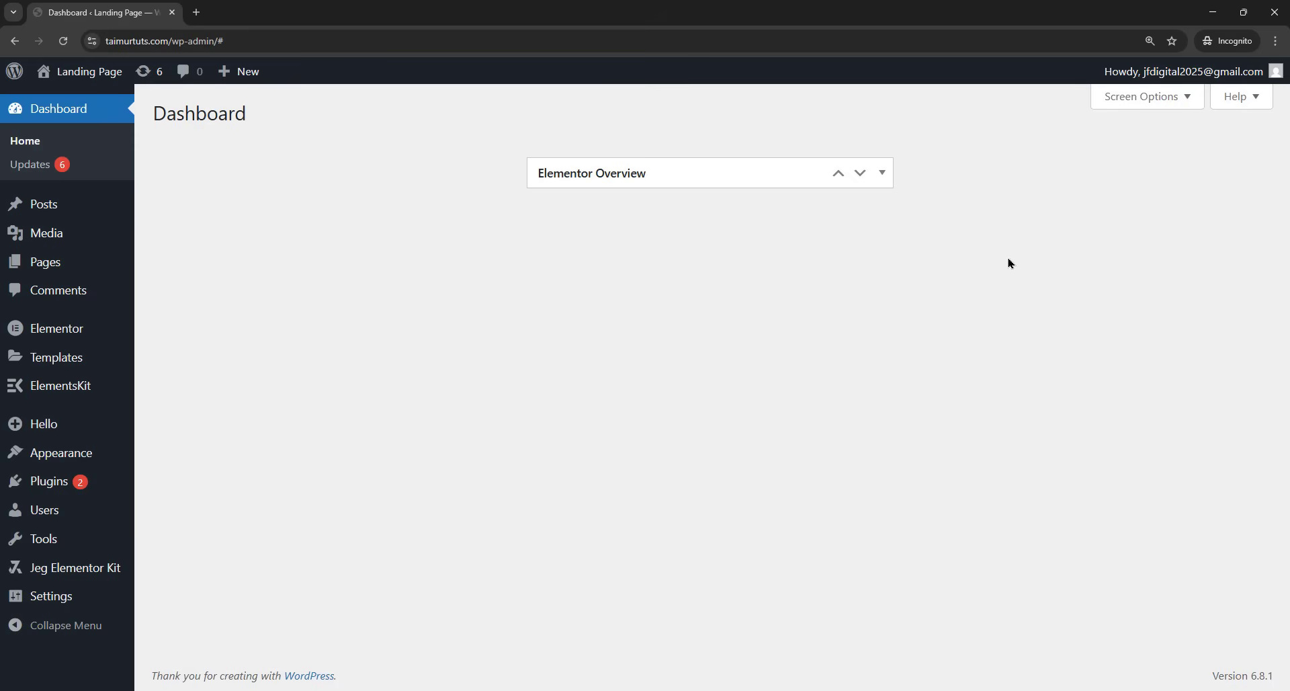
# - Open the live POWERON gym landing page on taimurtuts.com and scroll through it
pyautogui.moveTo(54, 267)
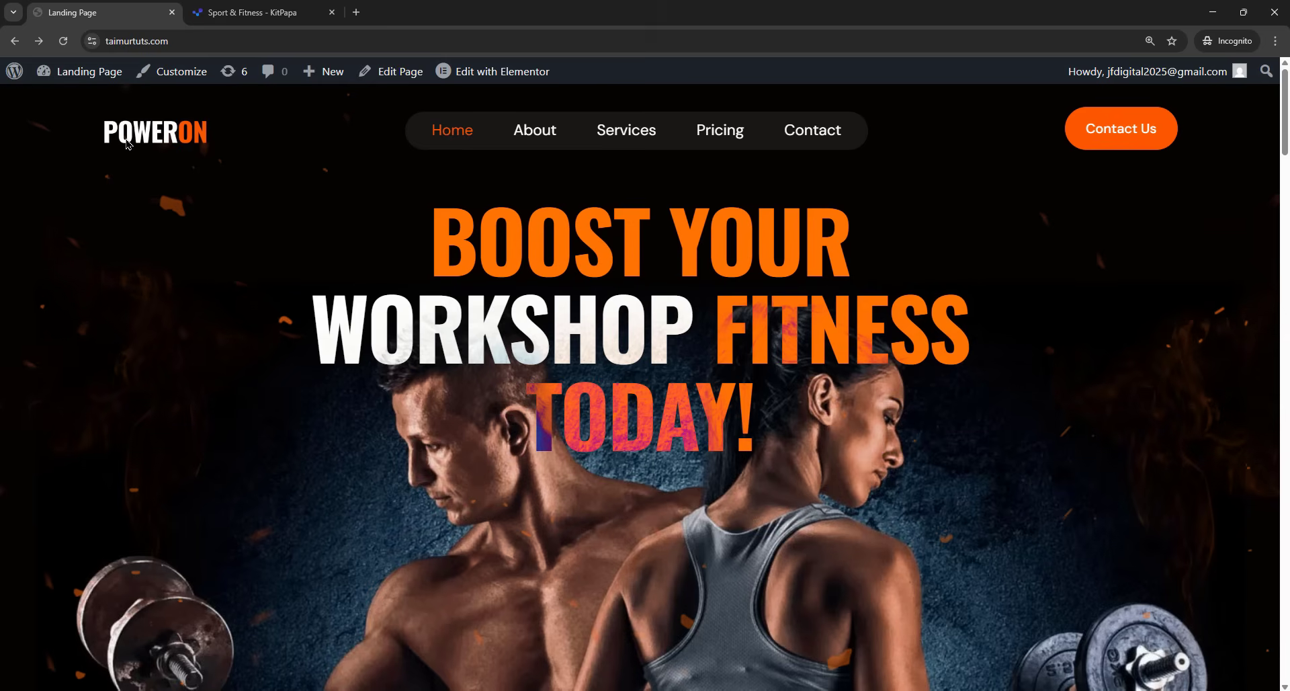
pyautogui.doubleClick(127, 143)
pyautogui.click(188, 153)
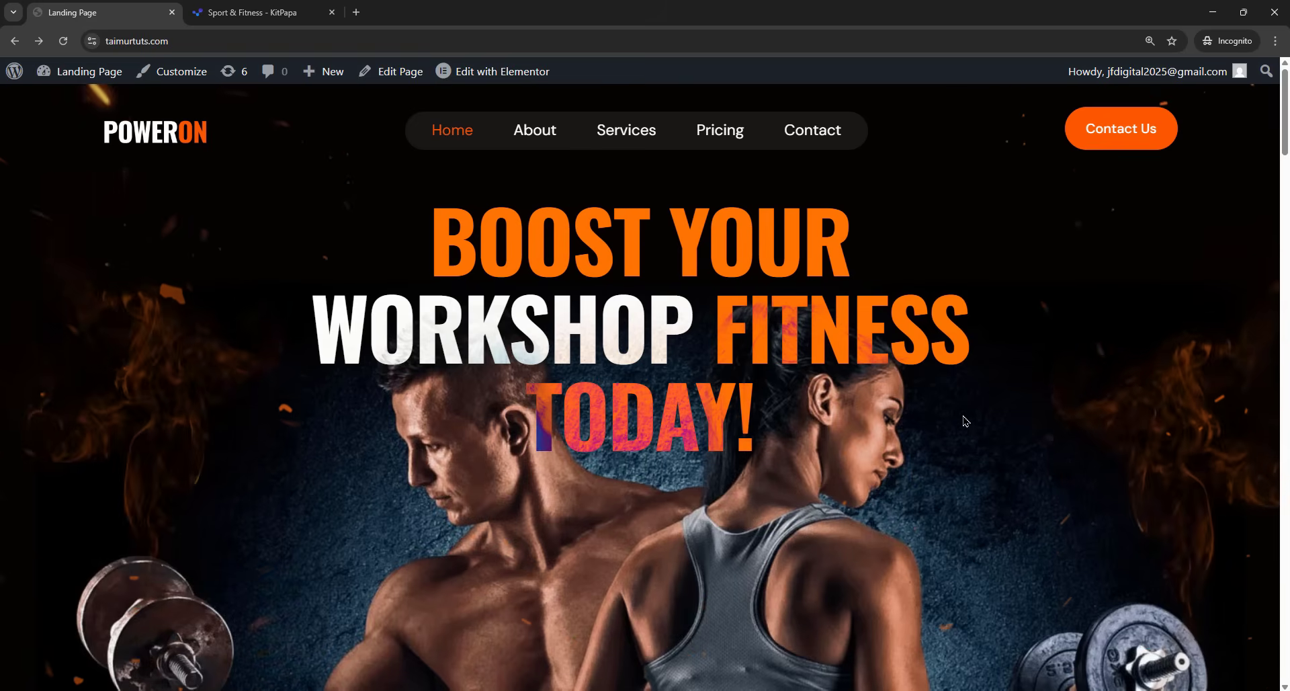
pyautogui.moveTo(1286, 121); pyautogui.dragTo(1287, 606)
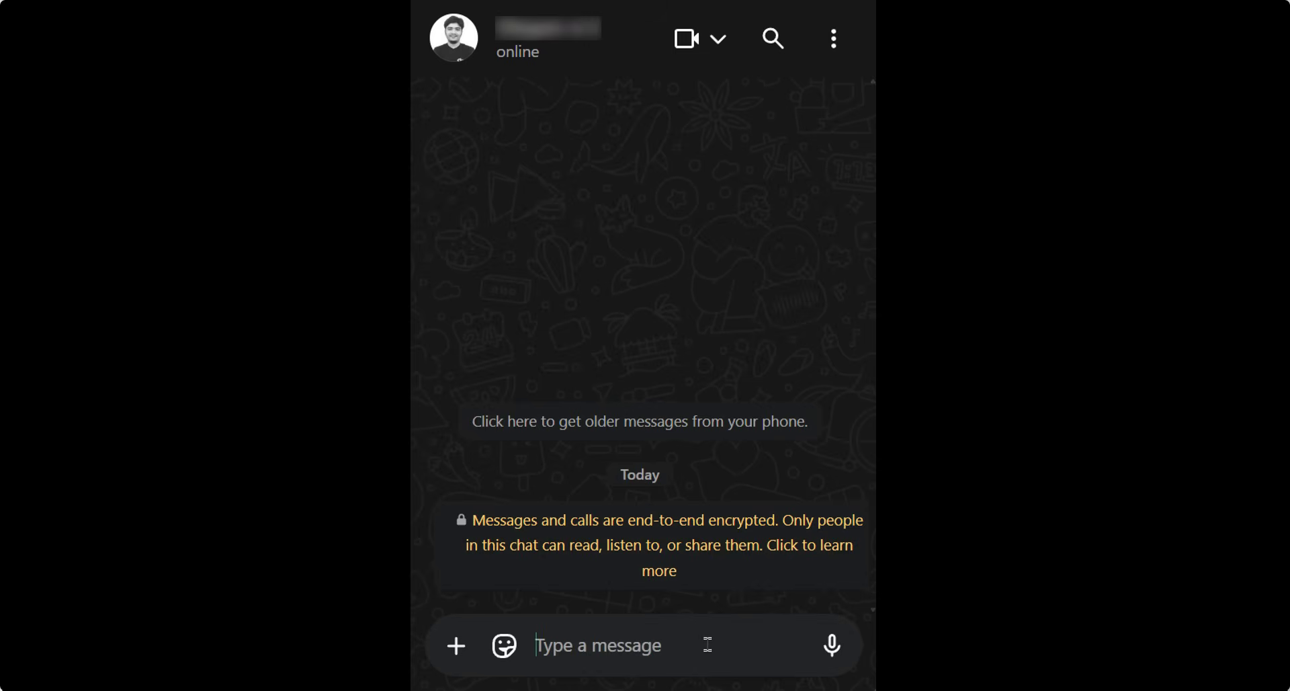
# - Send the pasted pitch, then a 'Here's the link:' message with the landing page URL
pyautogui.click(707, 645)
pyautogui.write('Hey! I’ve already created a custom landing page for your gym. It’s fully working. Please take a look and let me know if you’d like me to make any tweaks or build out the full site.')
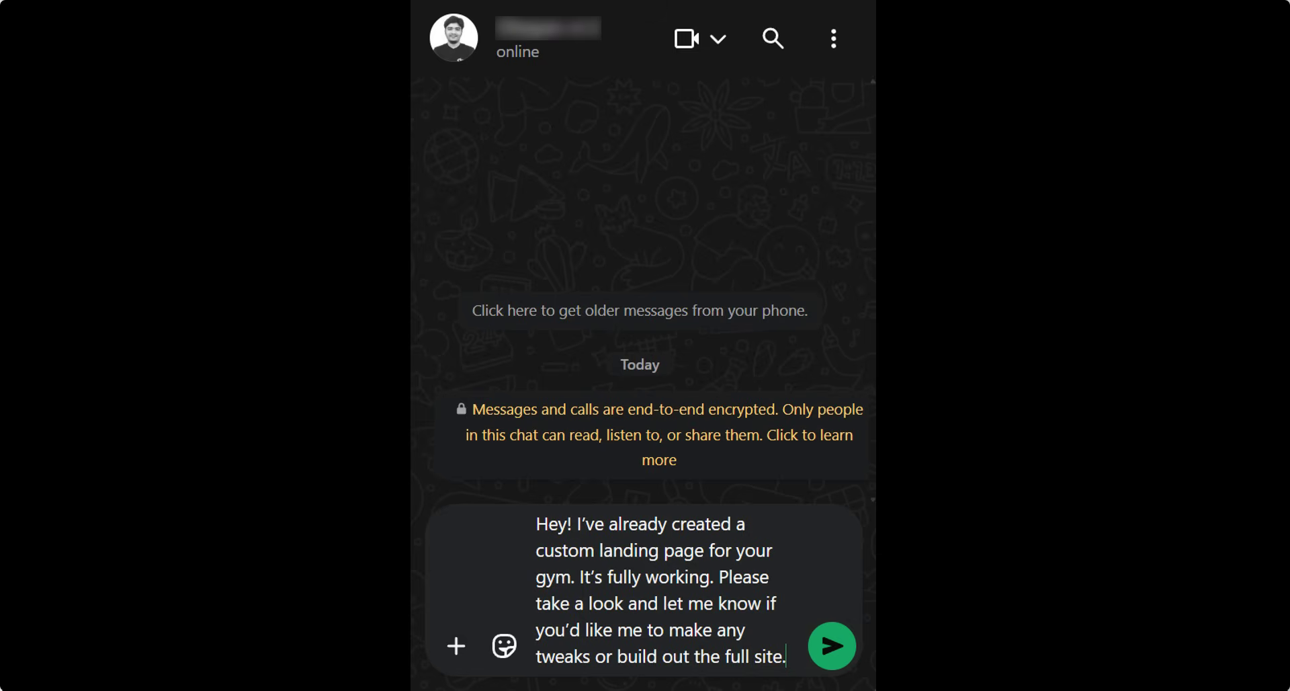
pyautogui.click(835, 664)
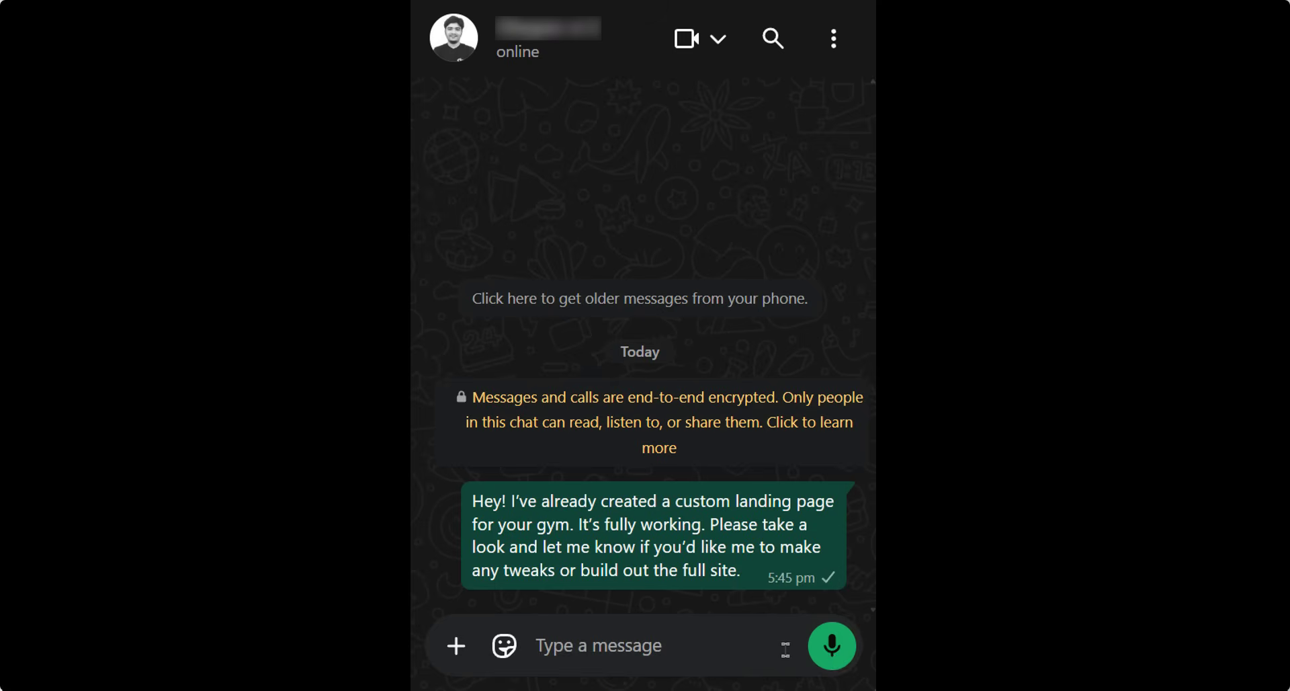
pyautogui.write("Here's the link:")
pyautogui.hotkey('shift', 'Return')
pyautogui.write('https://taimurtuts.com/sunshinegym.com')
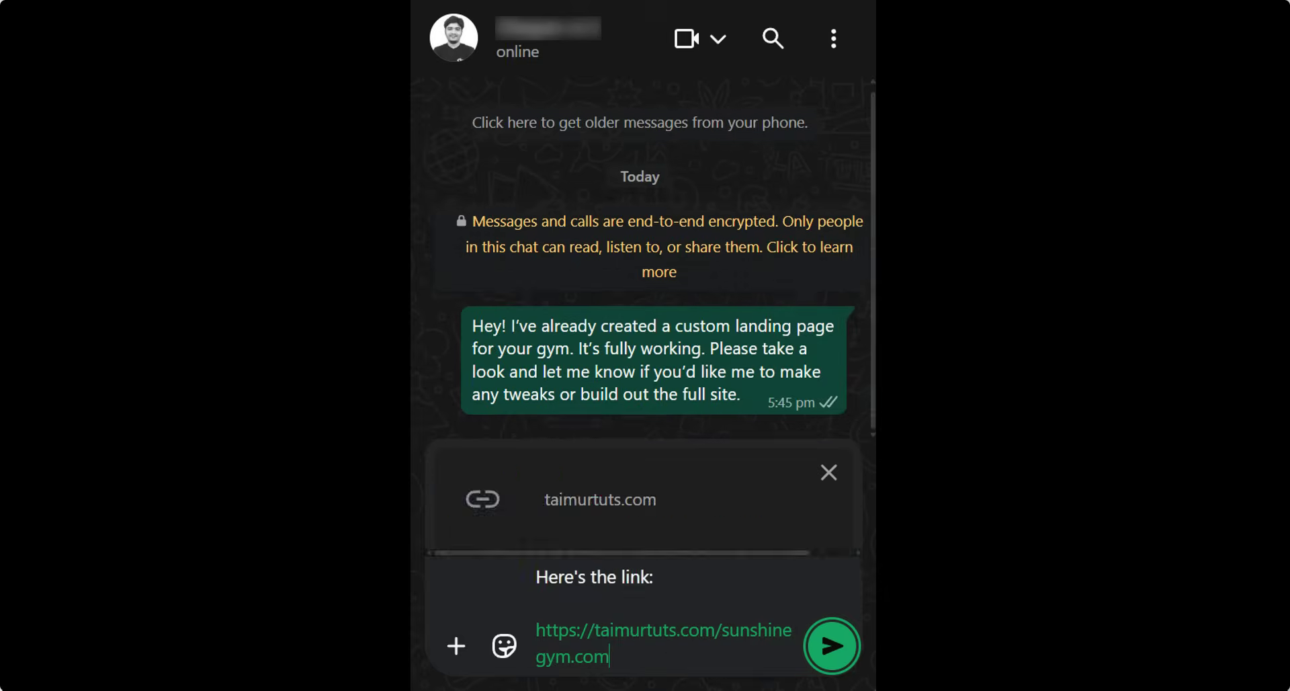
pyautogui.press('Return')
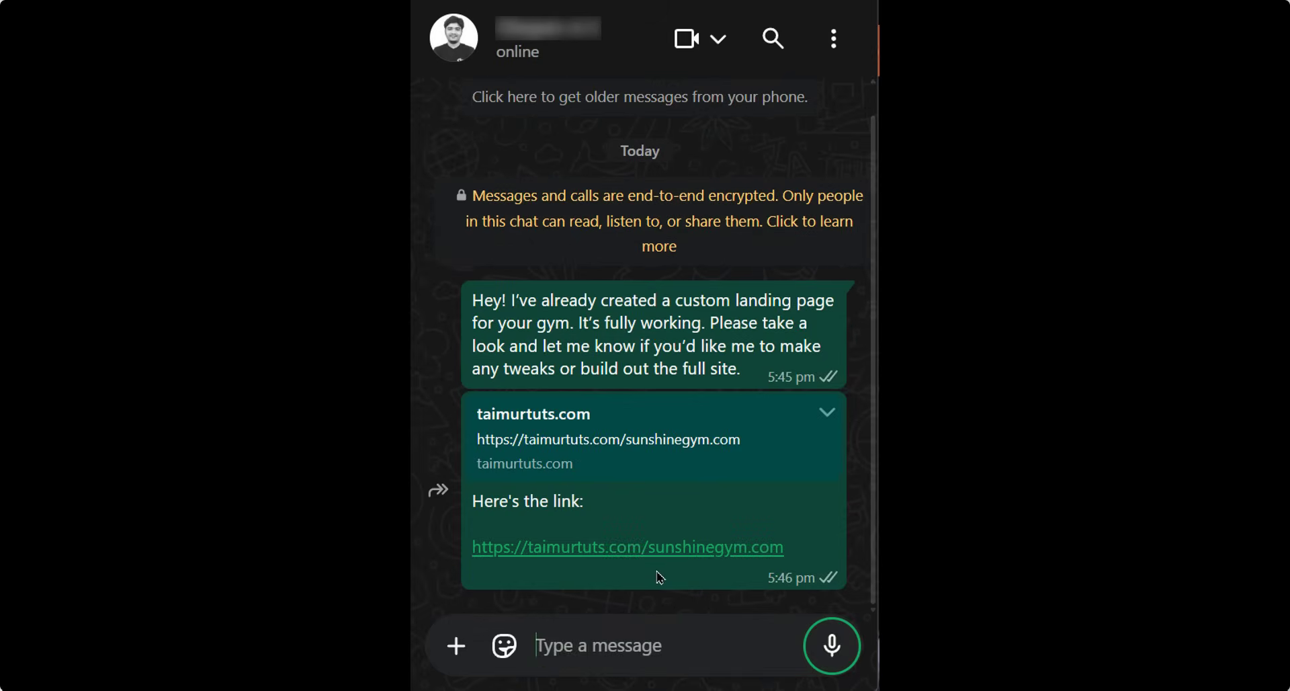
# - Follow the sent link and scroll through the gym landing page
pyautogui.click(666, 547)
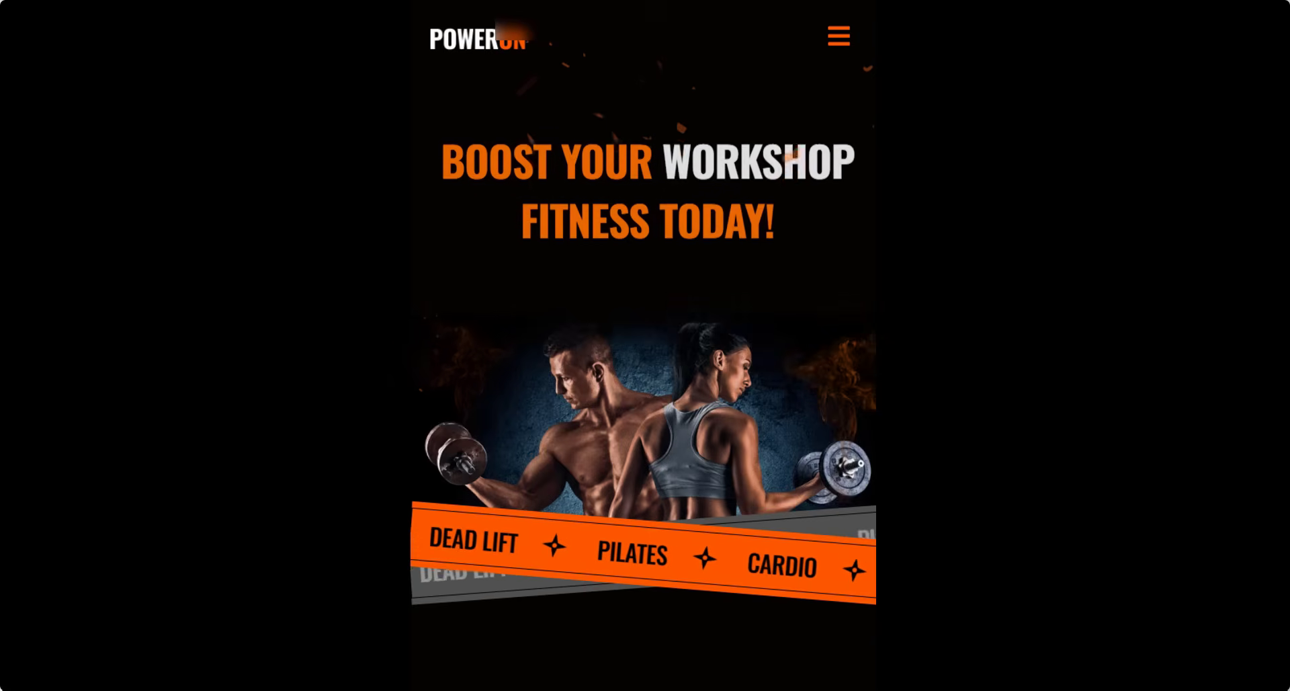
pyautogui.scroll(-20, 778, 403)
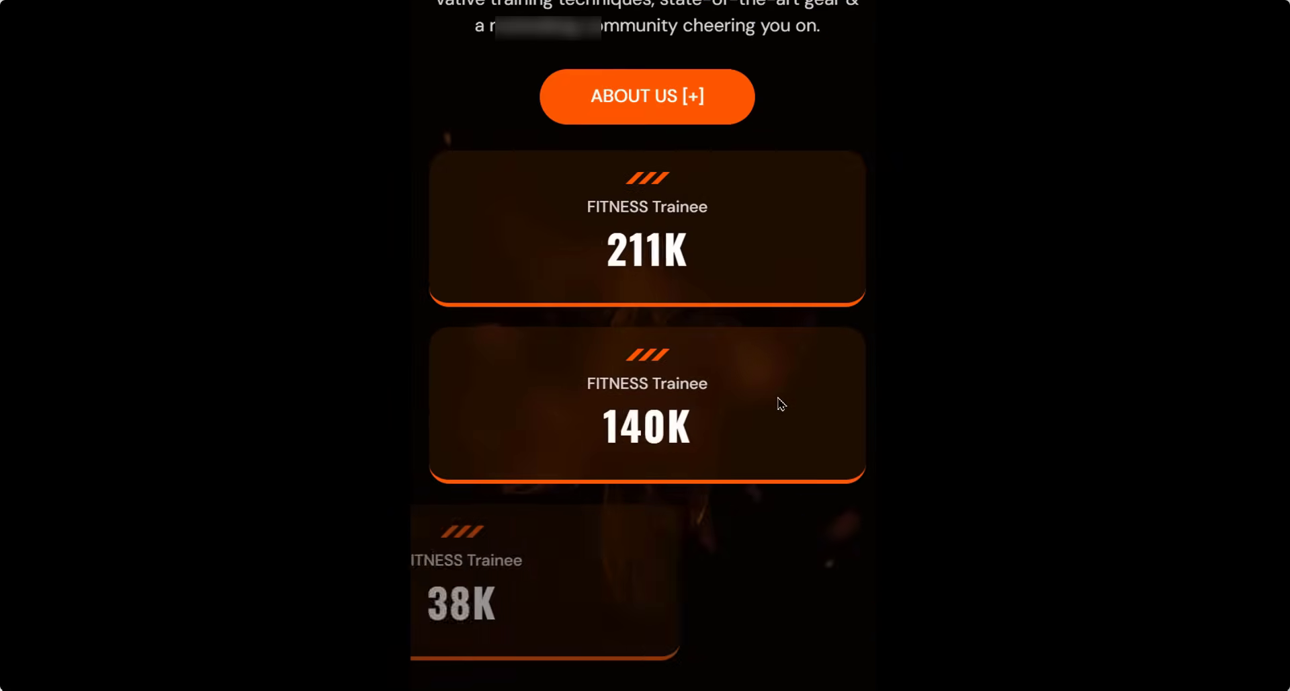
pyautogui.scroll(-20, 777, 417)
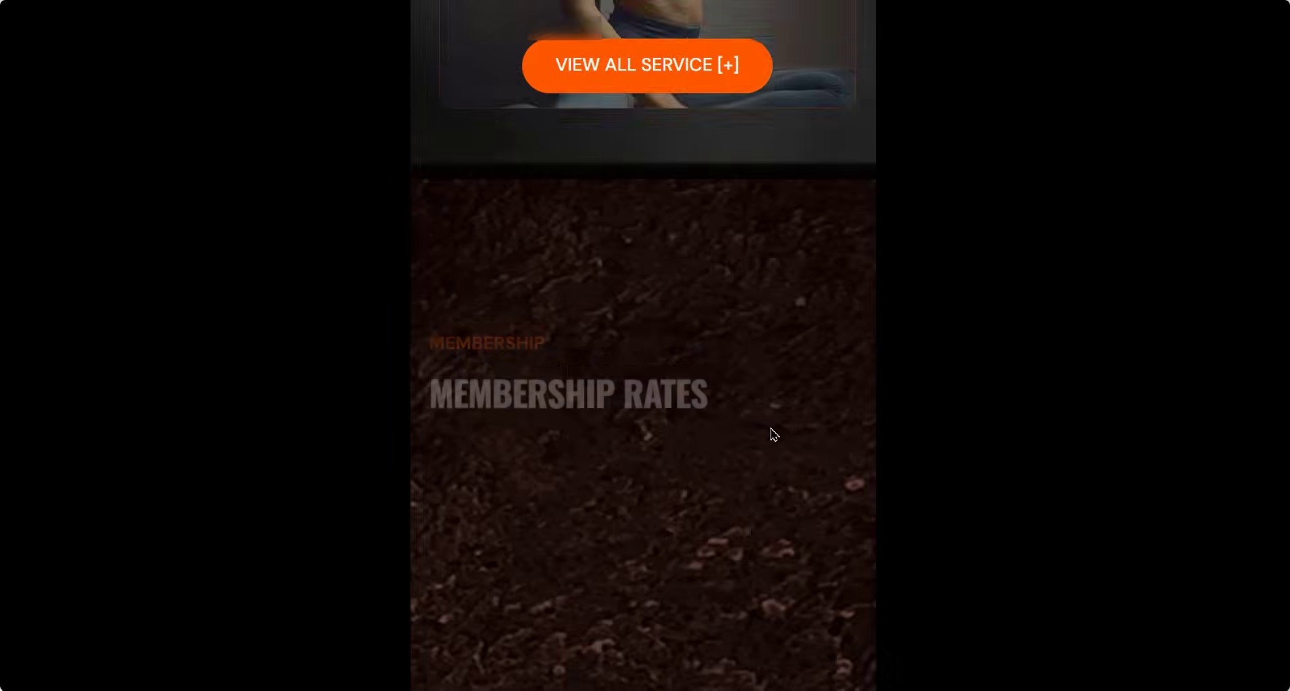
pyautogui.scroll(-15, 775, 435)
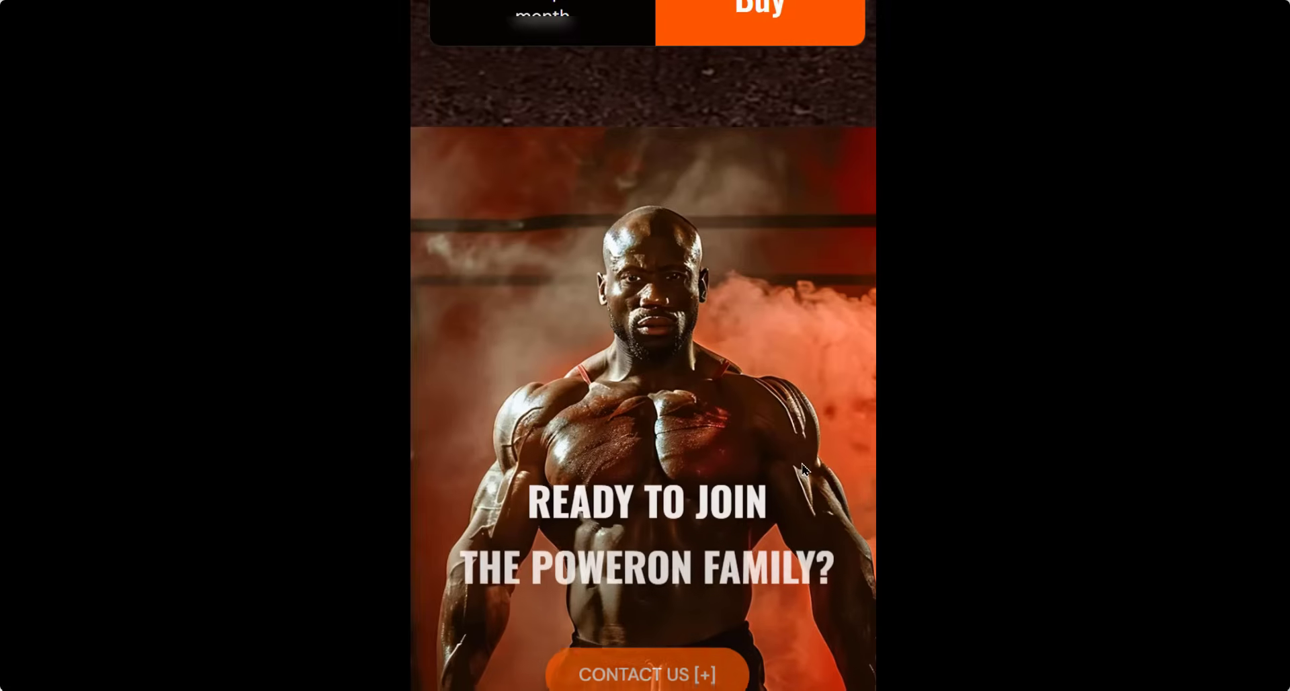
pyautogui.scroll(-2, 810, 469)
pyautogui.scroll(2, 739, 511)
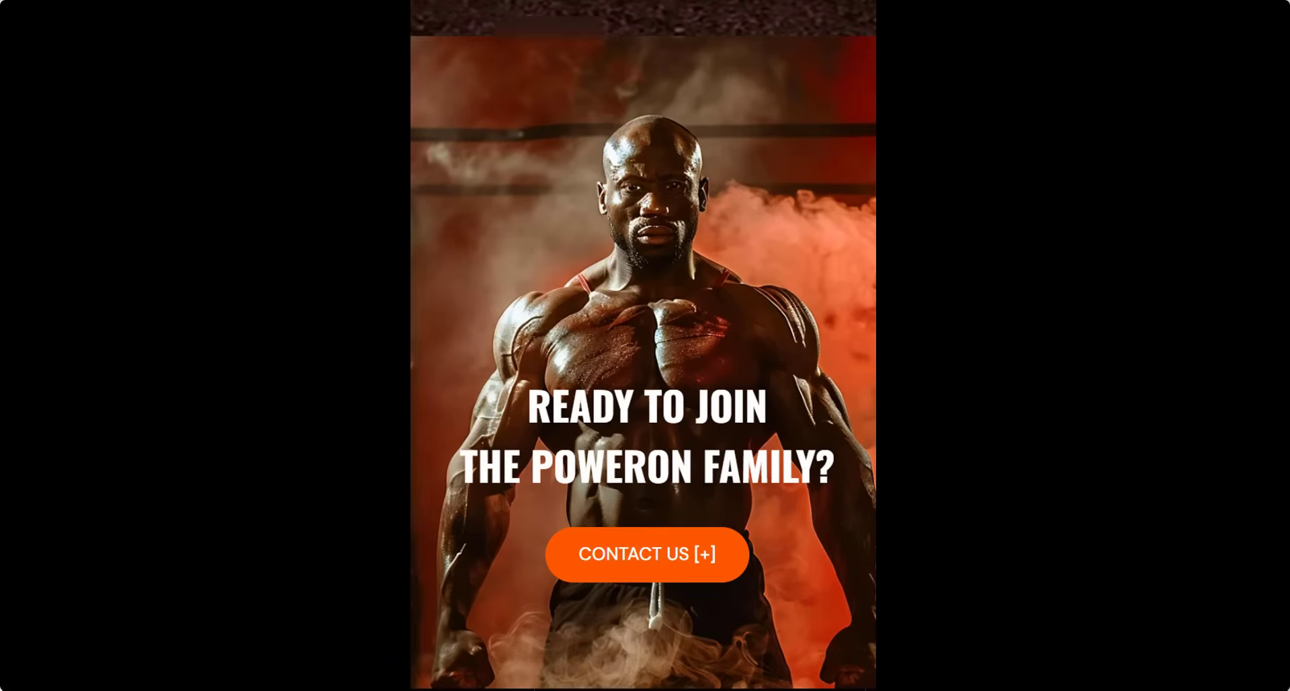
pyautogui.scroll(1, 717, 519)
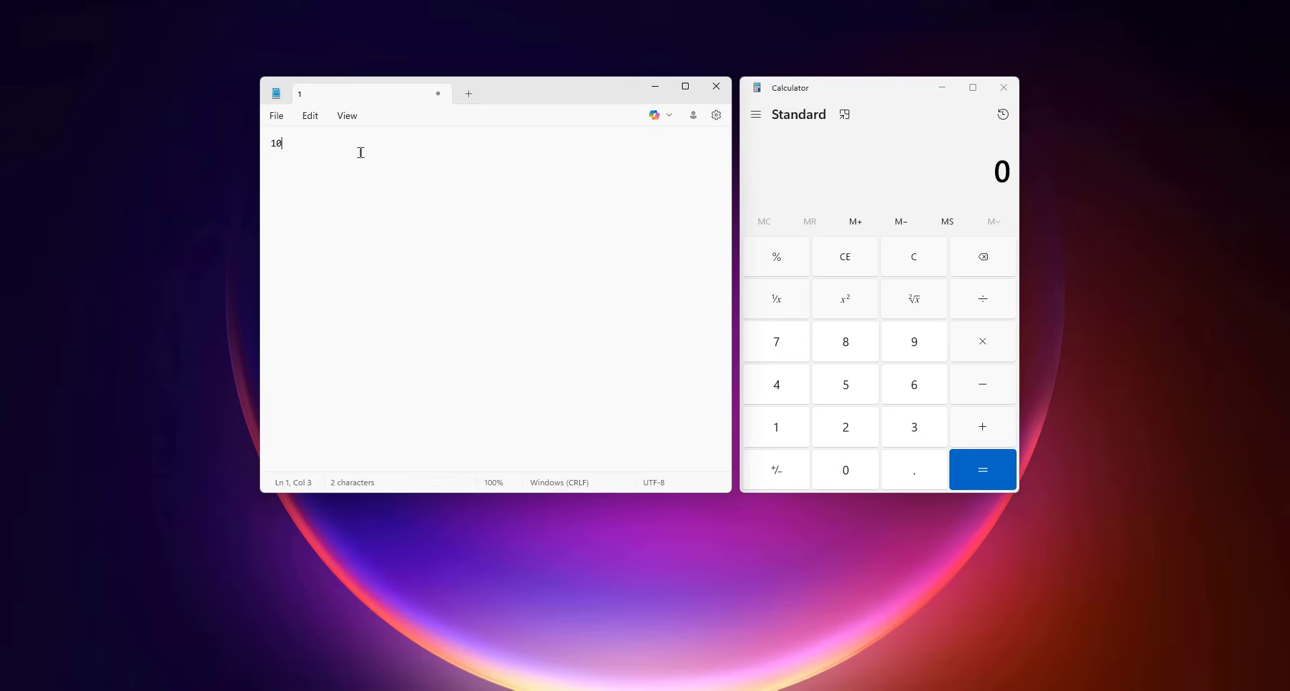
# - Note '0 leads = 5-10 clients' and '1 project = $500' in Notepad
pyautogui.write('0 leads = 5-10 clients')
pyautogui.press('Return')
pyautogui.write('1 pro')
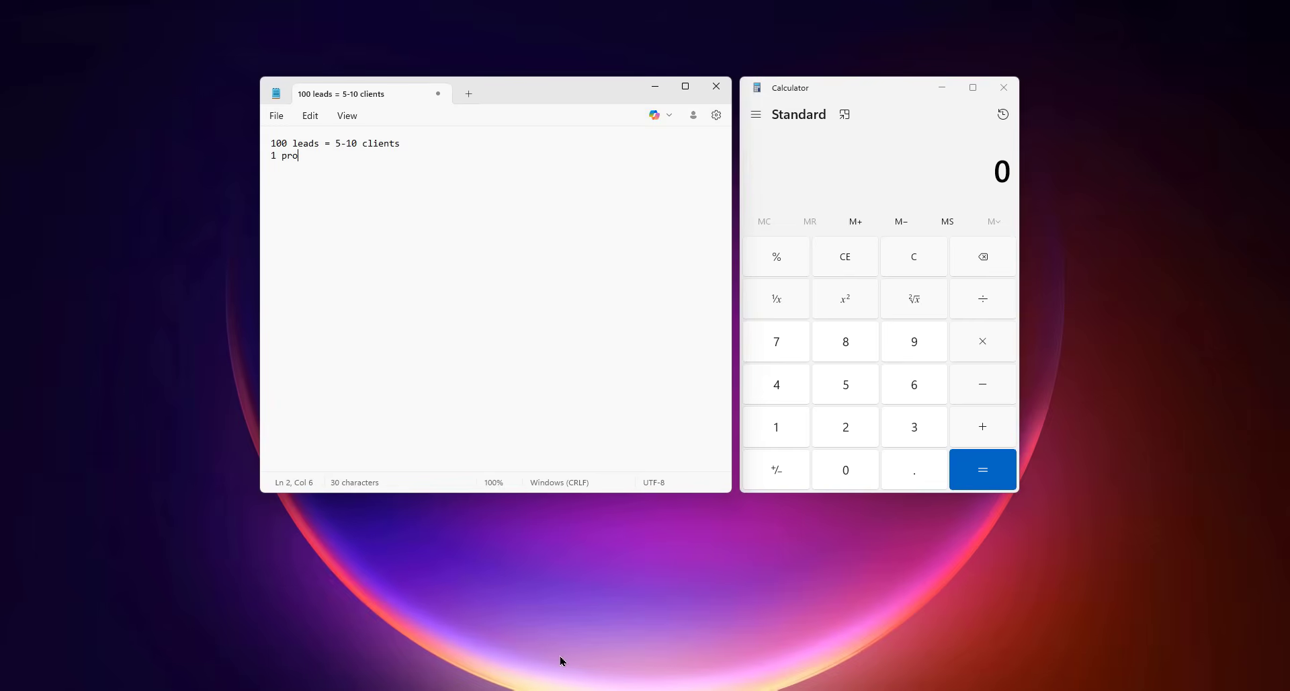
pyautogui.write('ject = $500')
# - Calculate 5 × 500 = 2,500 and 10 × 500 = 5,000 in Calculator
pyautogui.click(845, 385)
pyautogui.click(987, 353)
pyautogui.click(846, 384)
pyautogui.doubleClick(845, 470)
pyautogui.click(982, 470)
pyautogui.hotkey('ctrl', 'c')
pyautogui.write('10')
pyautogui.click(983, 341)
pyautogui.click(845, 385)
pyautogui.doubleClick(847, 464)
pyautogui.click(967, 469)
pyautogui.moveTo(1010, 172); pyautogui.dragTo(933, 174)
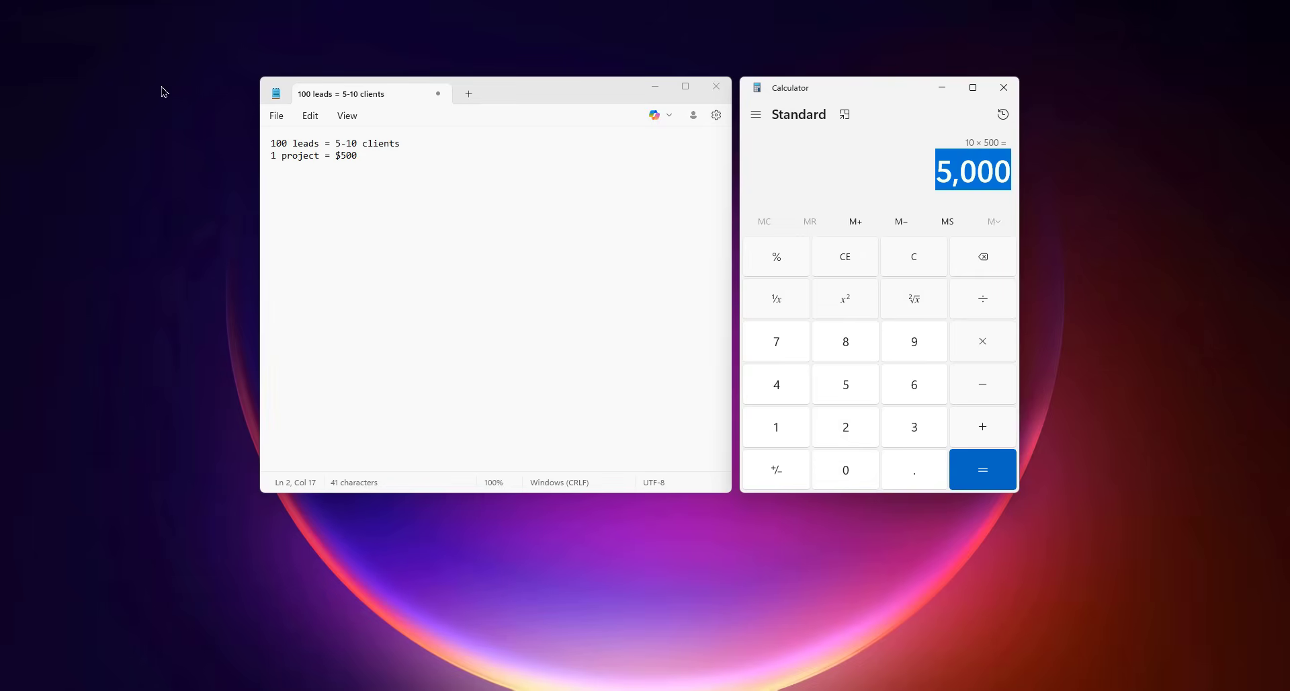
# - Add a new line '1 project = $?' to the Notepad estimates
pyautogui.click(402, 165)
pyautogui.click(486, 210)
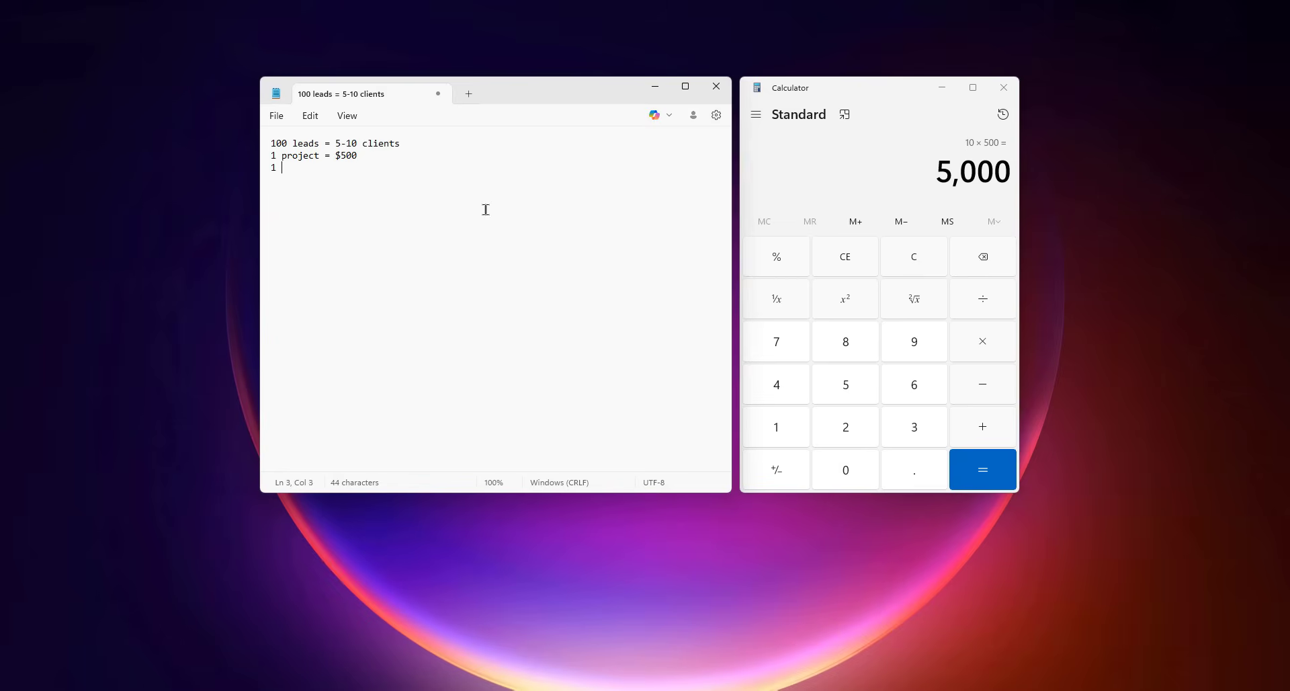
pyautogui.press('Return')
pyautogui.write('1 project = $?')
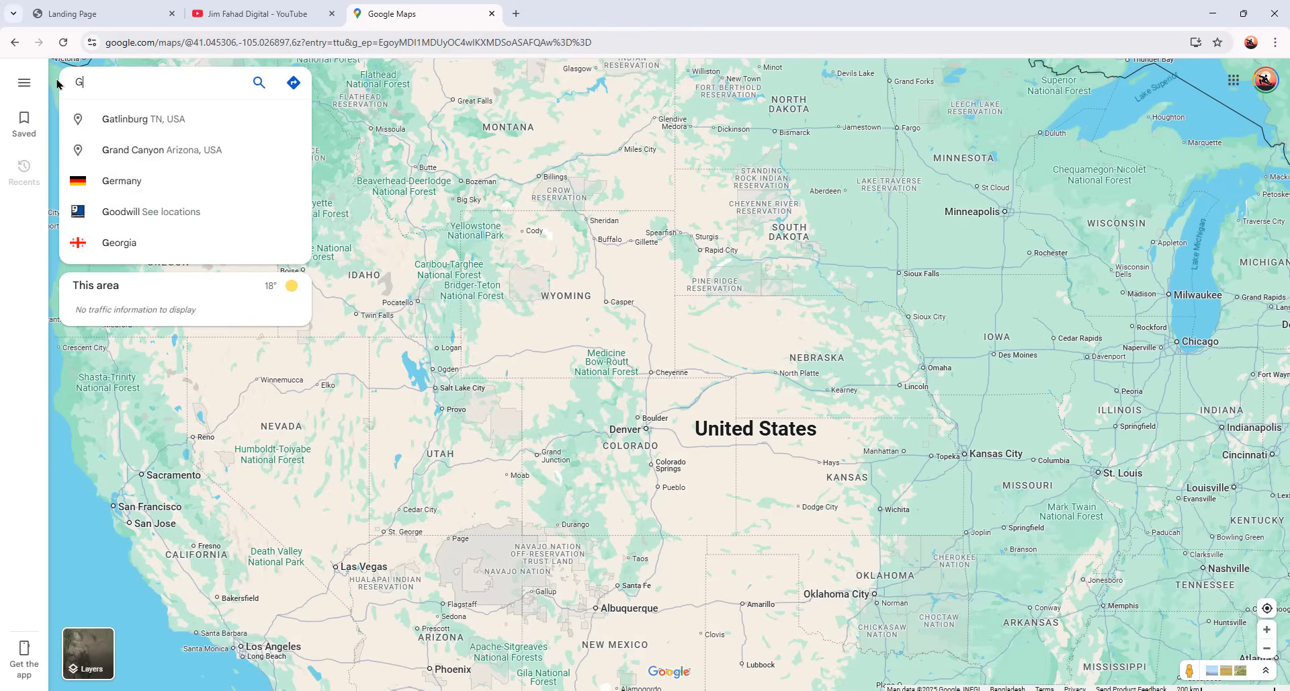
# - Search Maps for 'Gyms Near Florida, USA', then scroll down the gym leads sheet
pyautogui.write('yms Near Florida, USA')
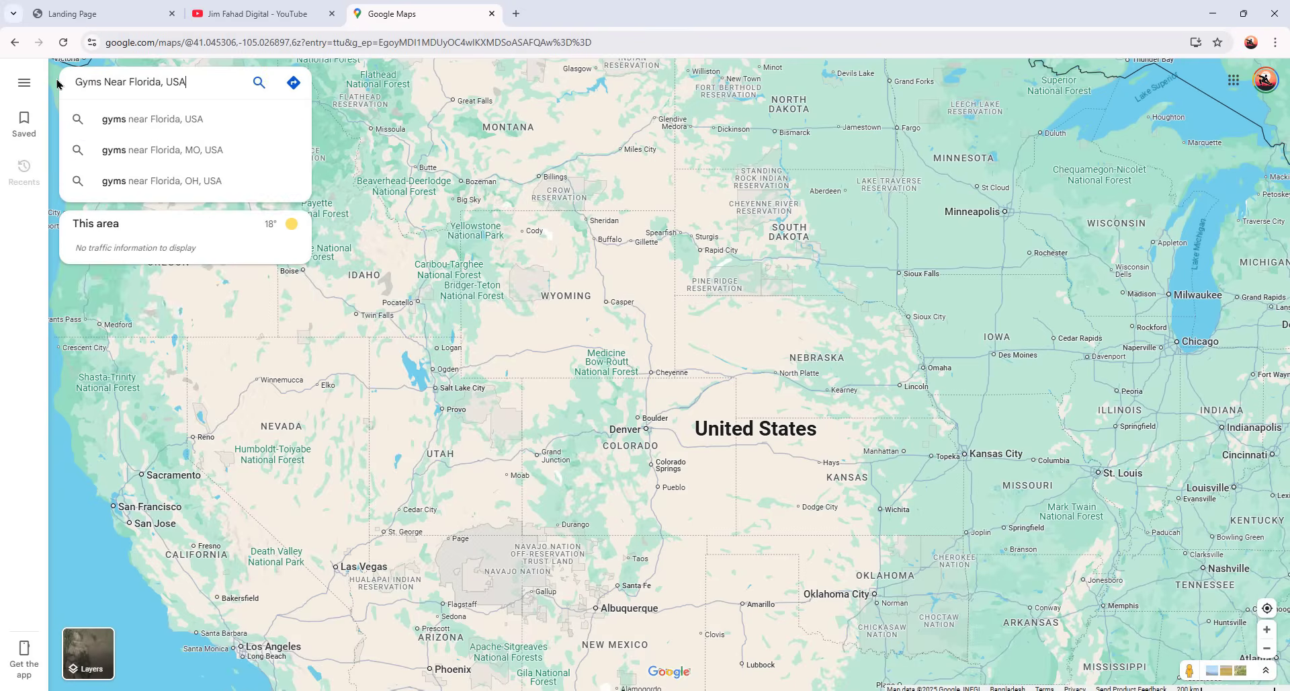
pyautogui.press('Return')
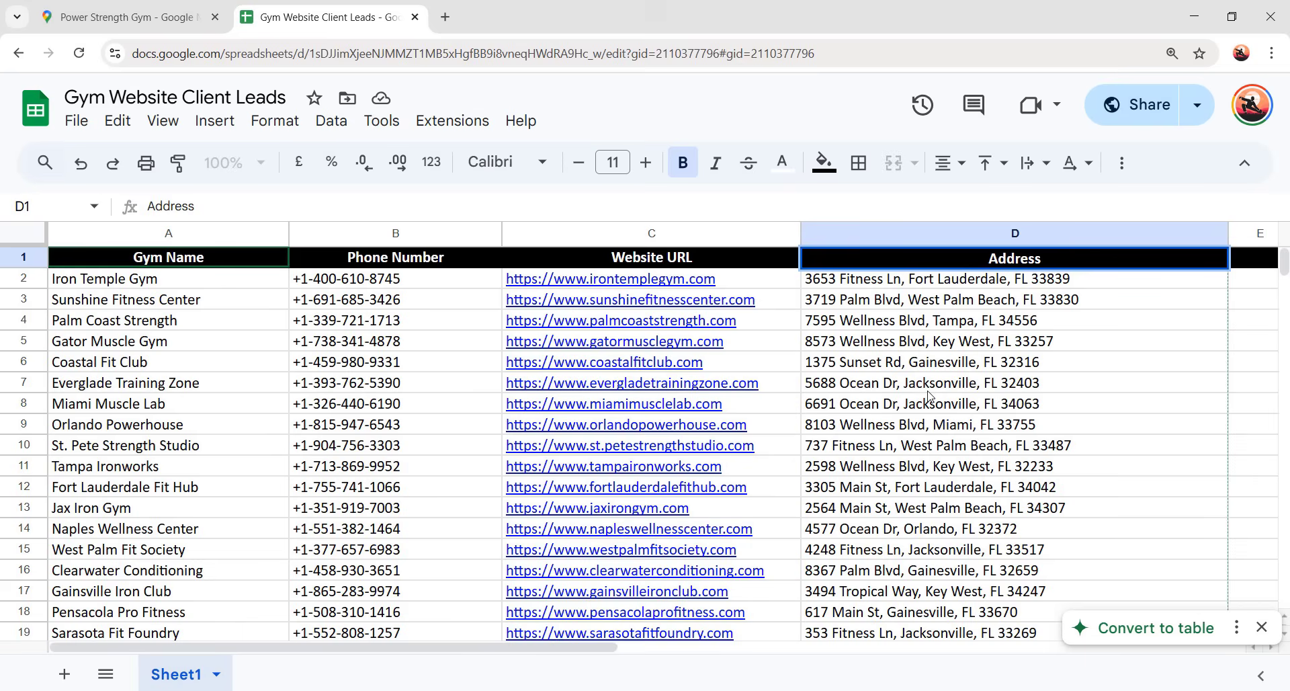
pyautogui.scroll(-2, 929, 396)
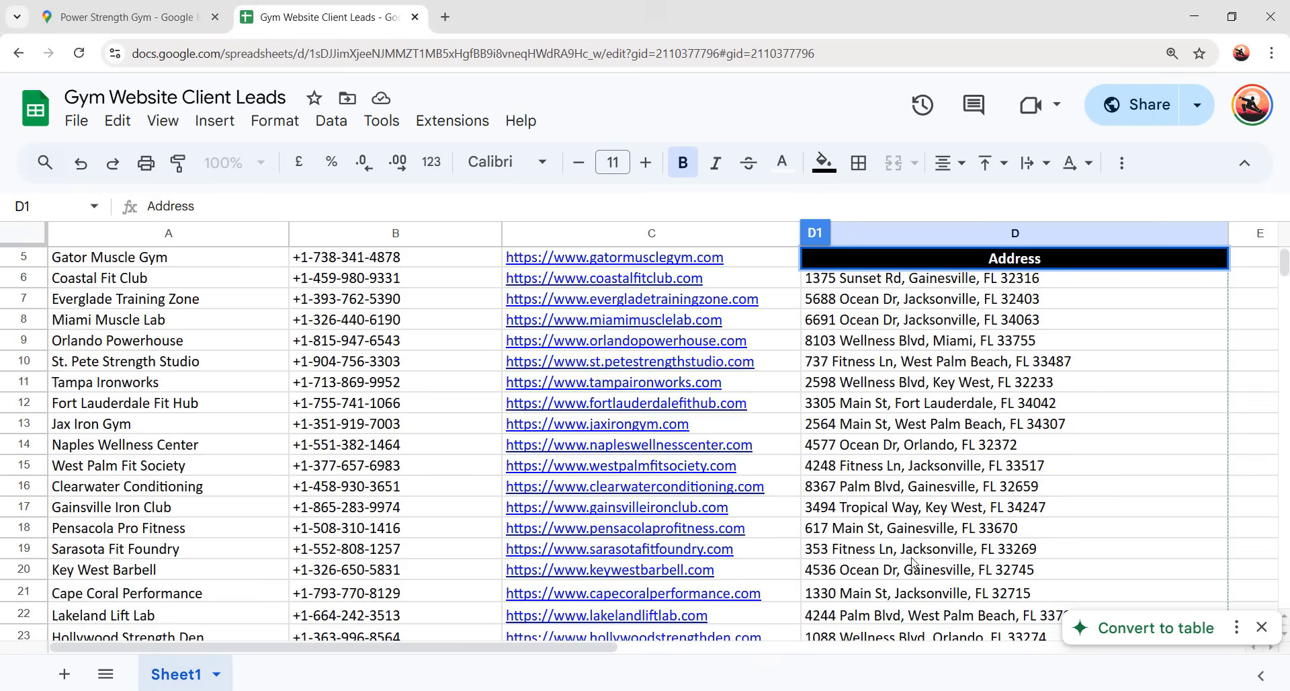